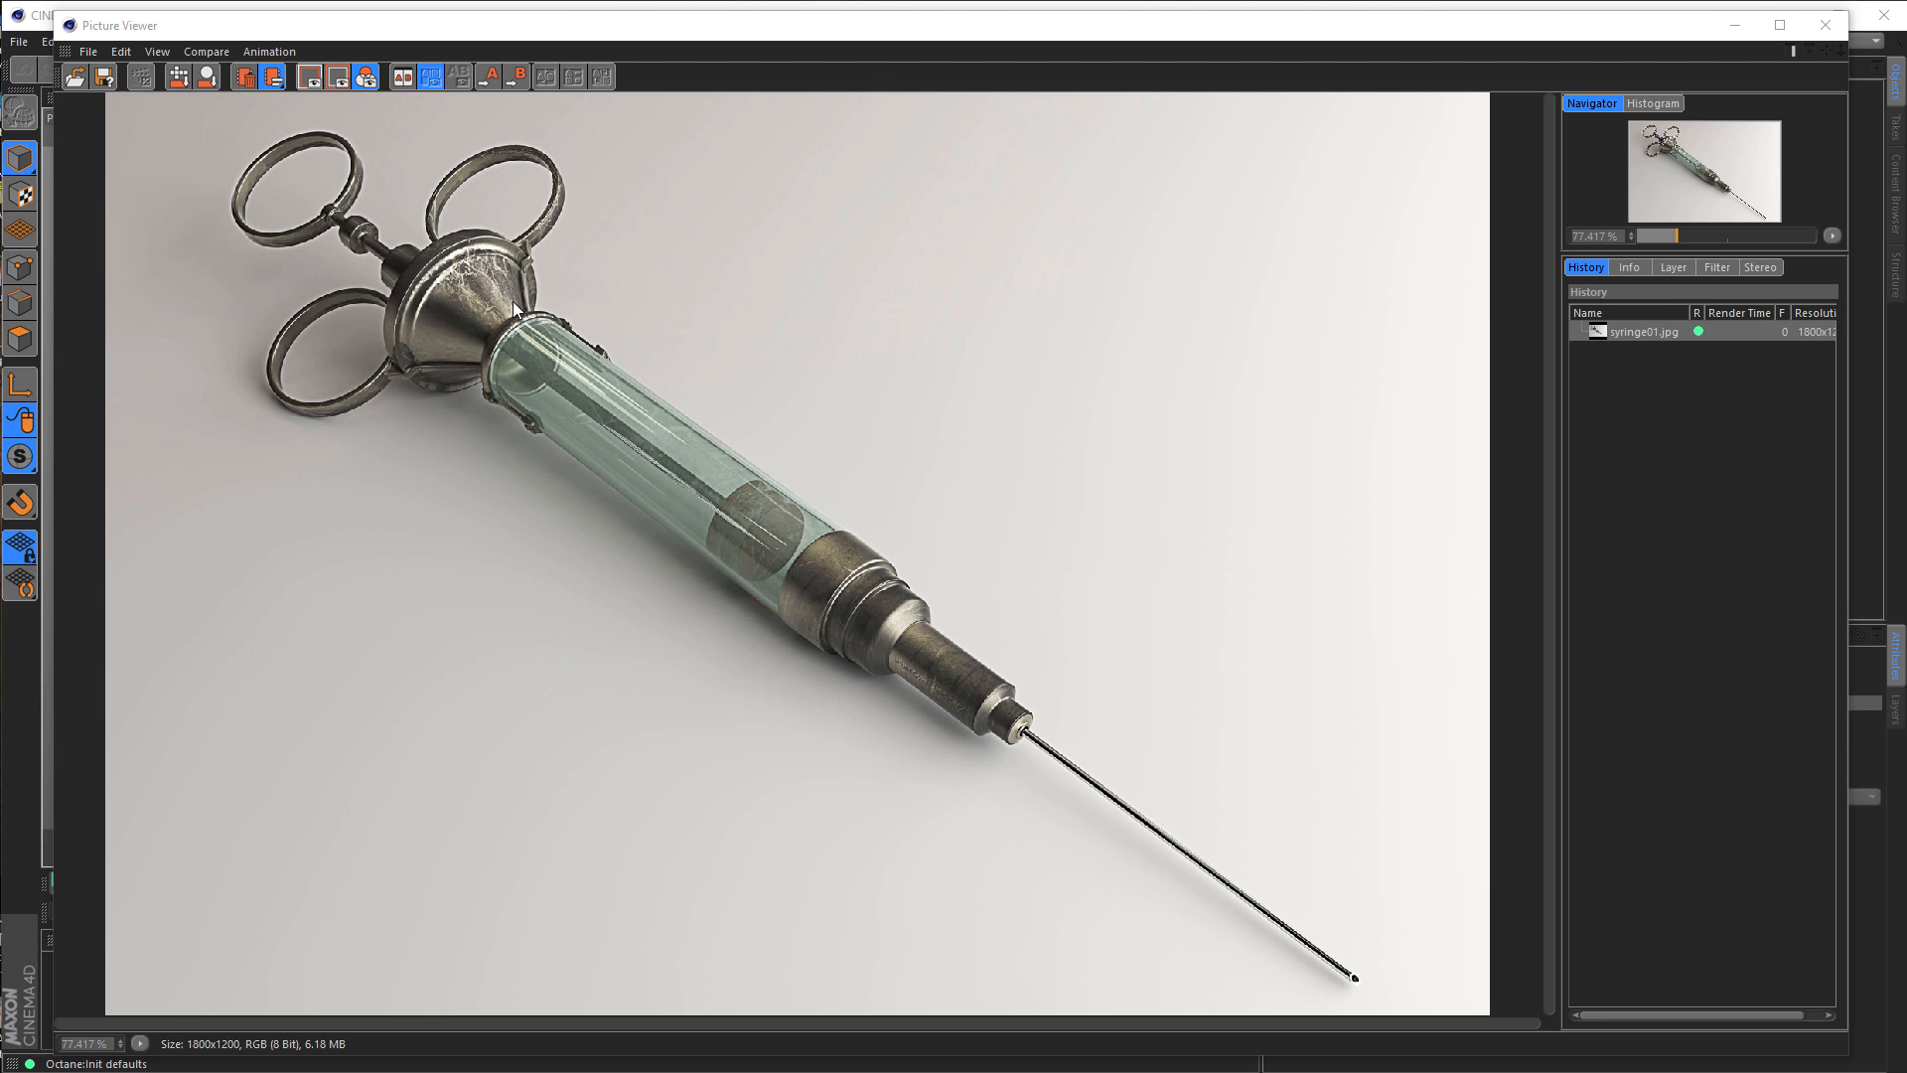
Step: Examine the reference syringe render up close, covering the finger rings, conical hub and glass barrel, and minimize the image window
scroll(350, 344, "up", 8)
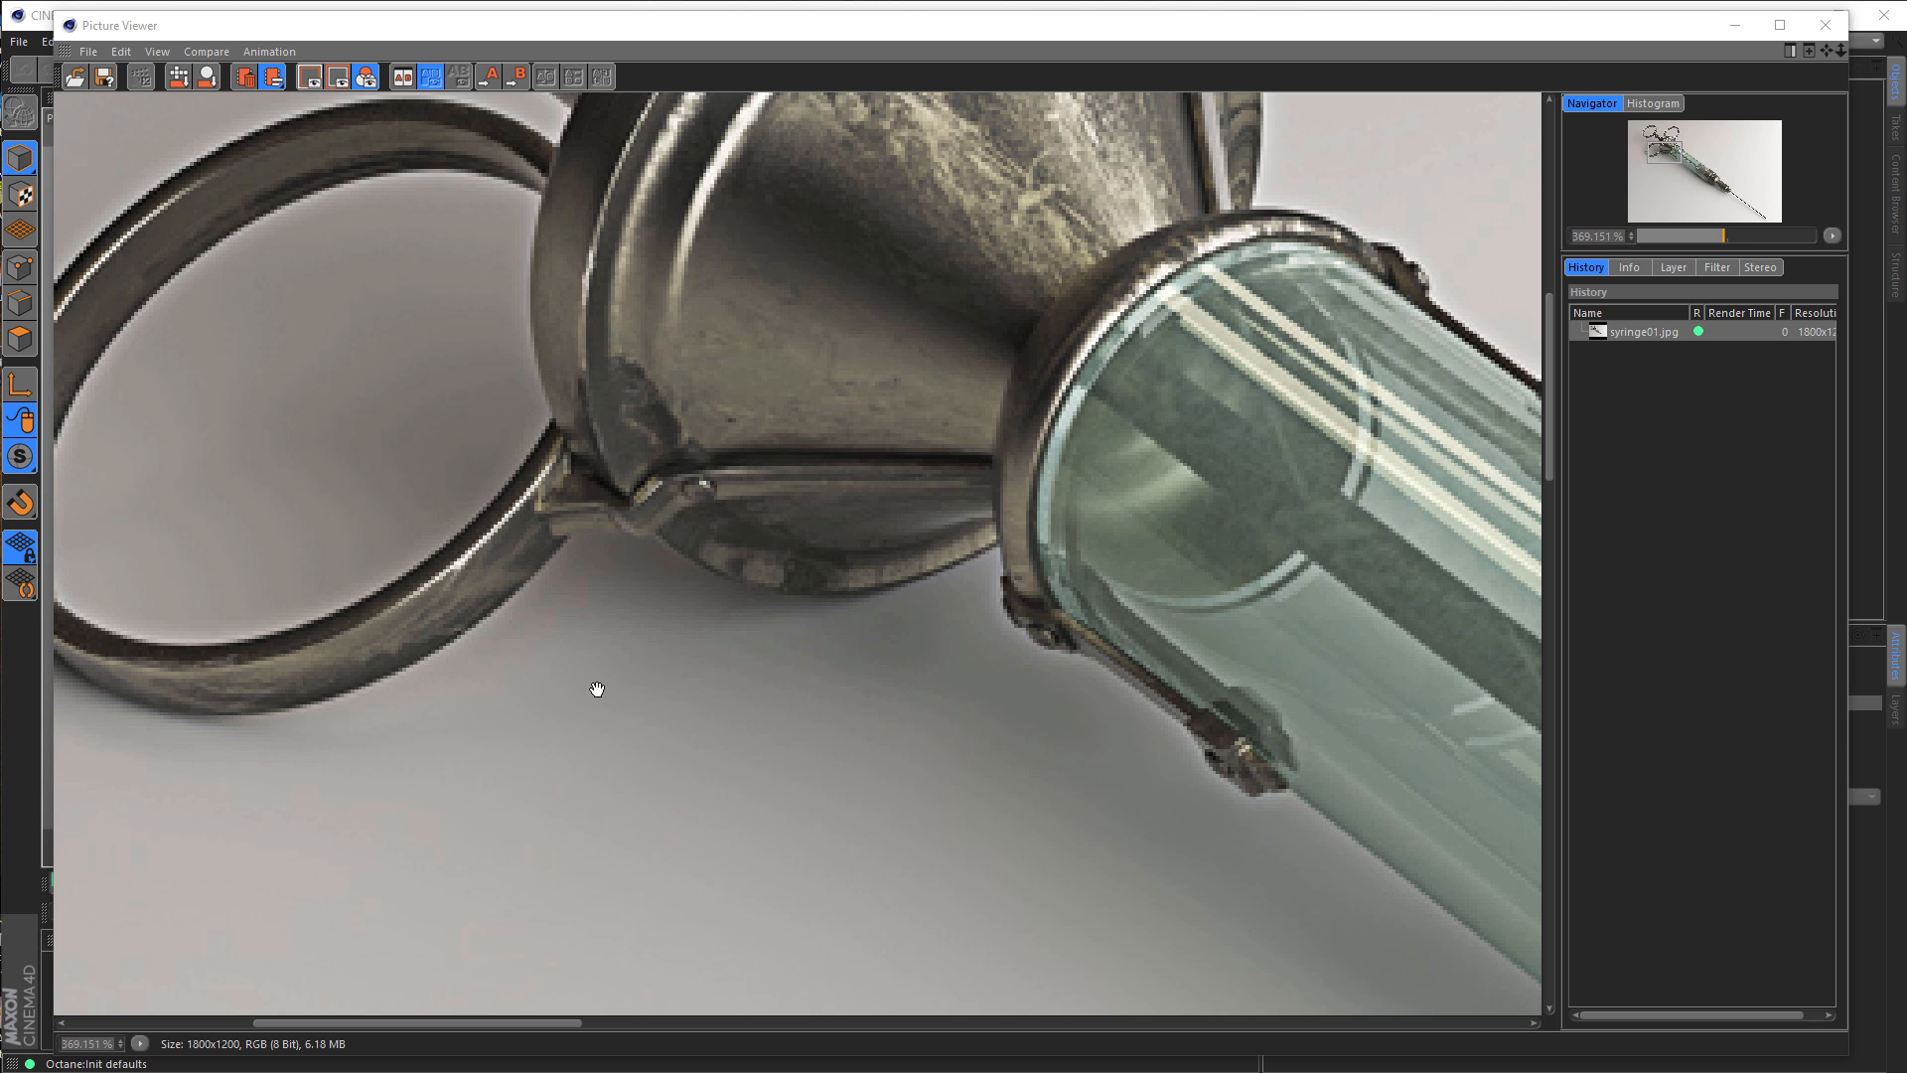
scroll(675, 624, "down", 3)
scroll(677, 624, "down", 1)
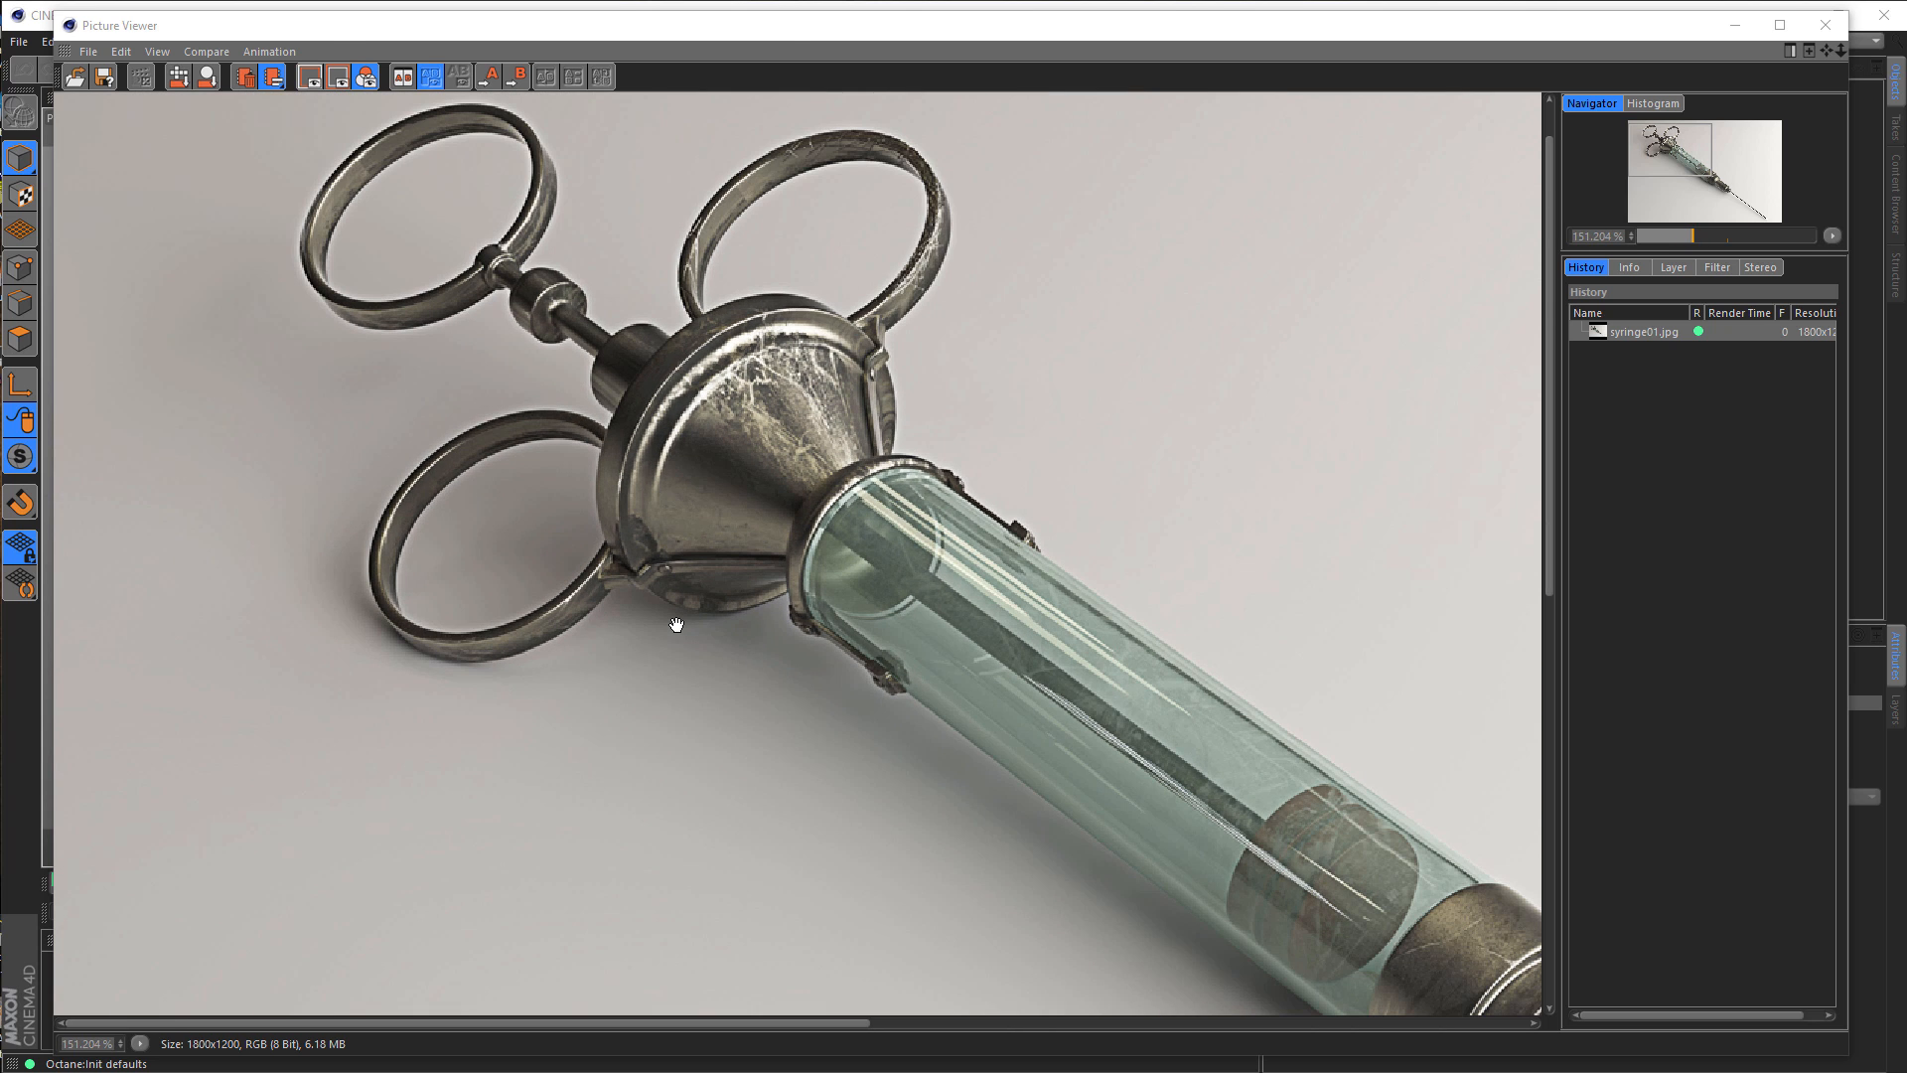
scroll(473, 248, "up", 2)
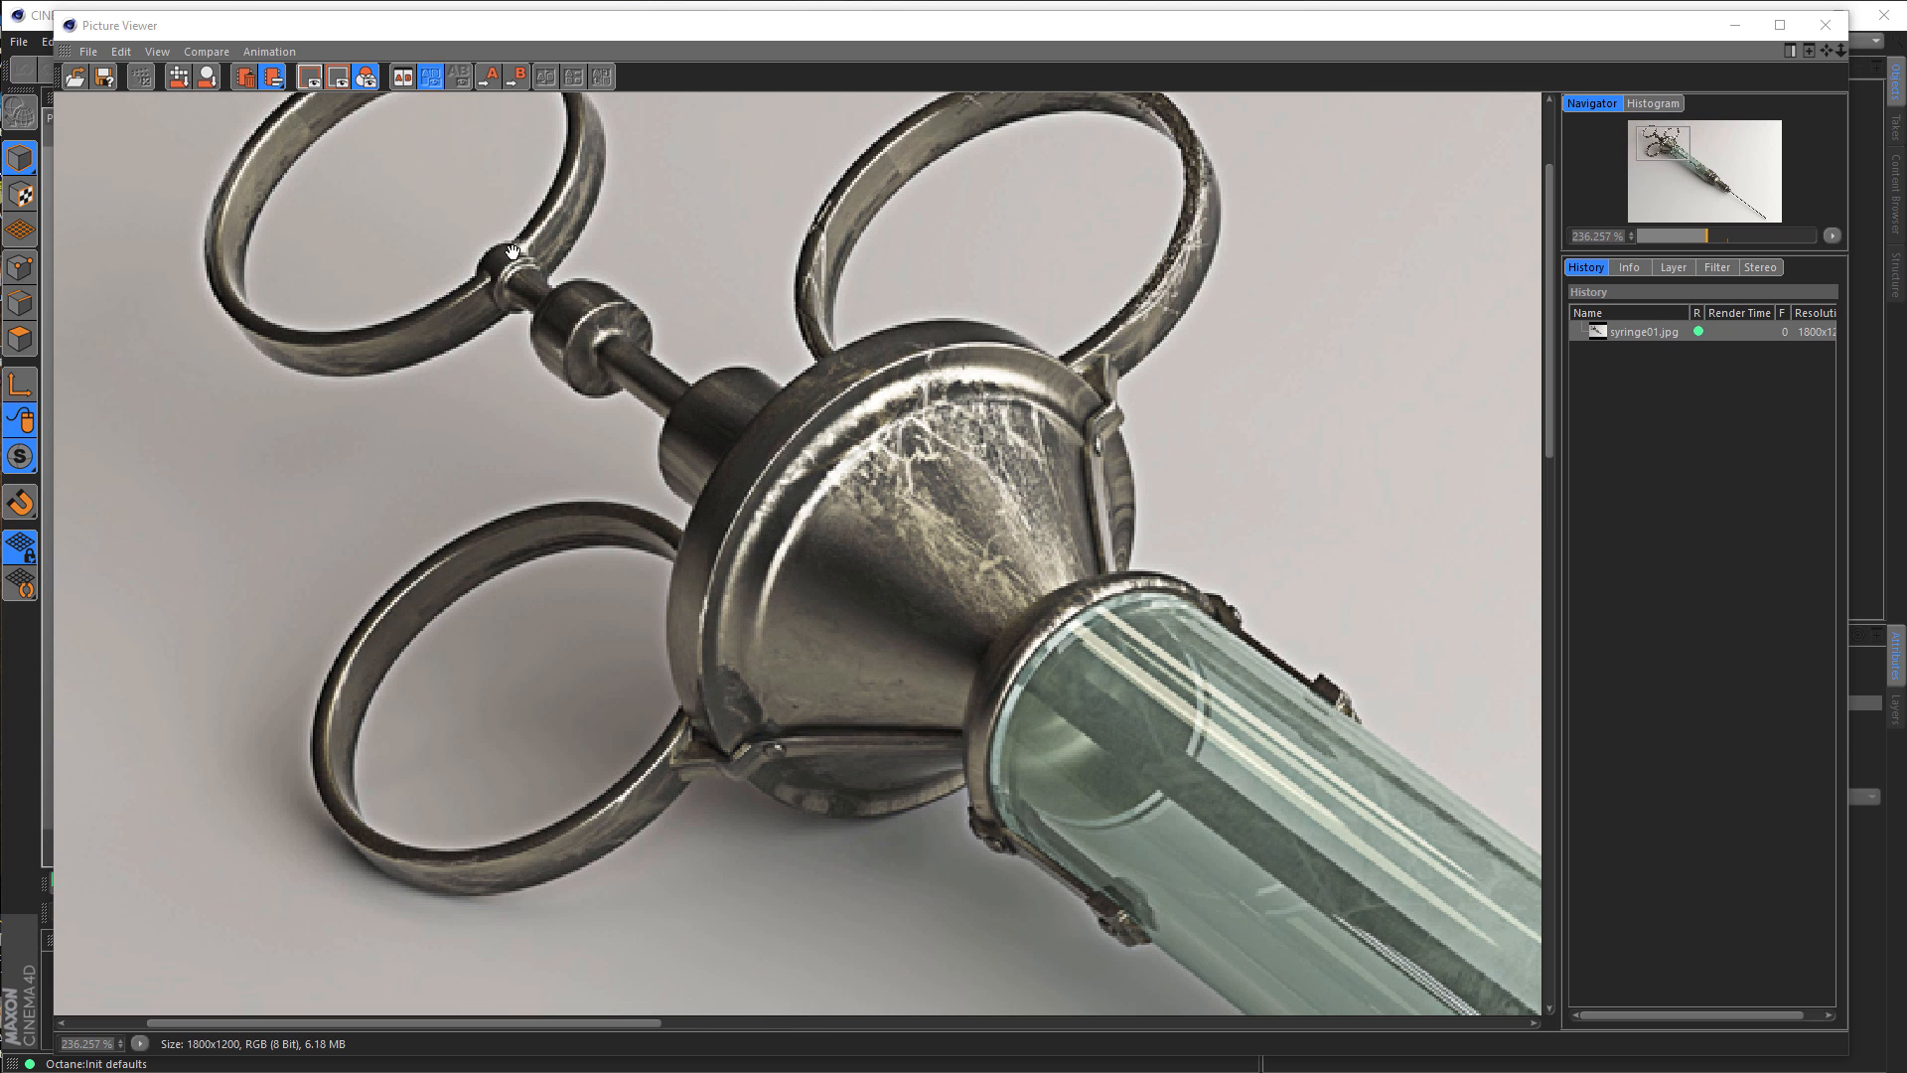
scroll(592, 408, "down", 4)
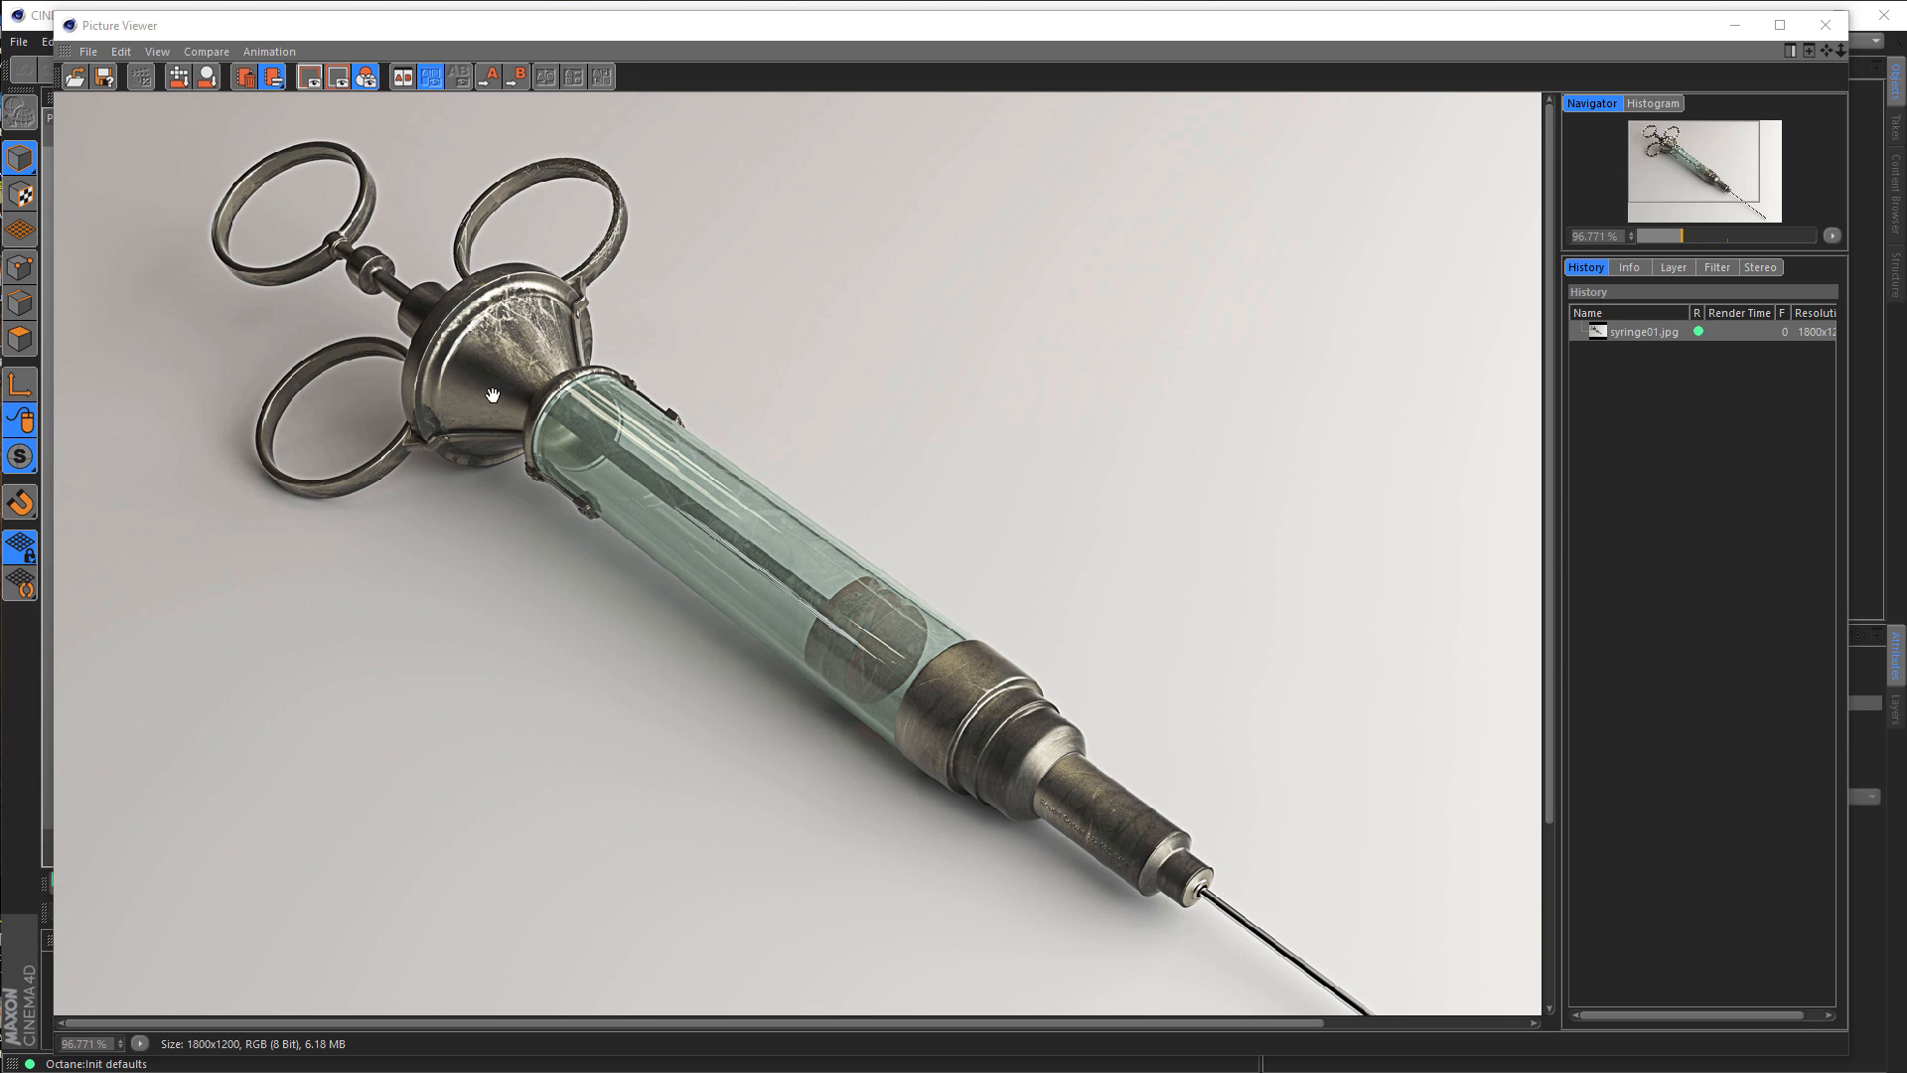
scroll(469, 382, "up", 1)
scroll(469, 382, "up", 1)
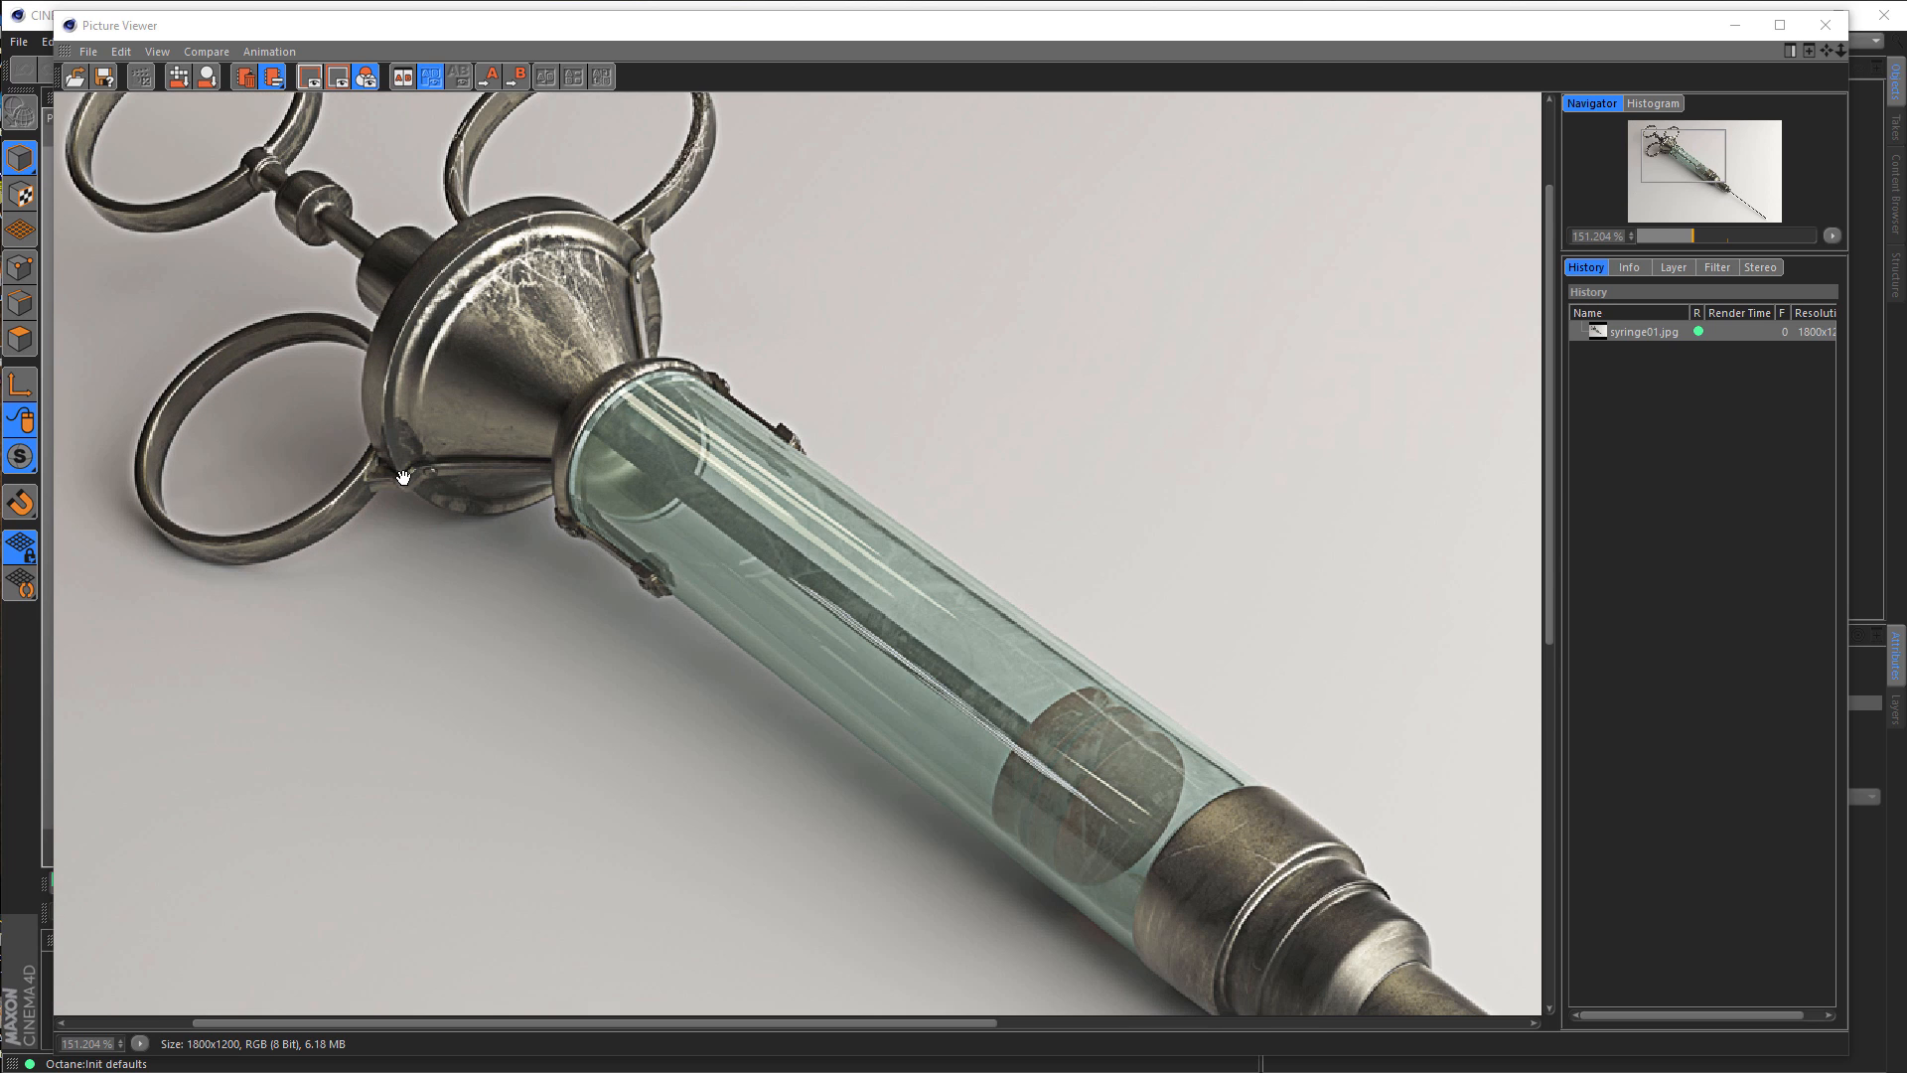
scroll(447, 497, "up", 4)
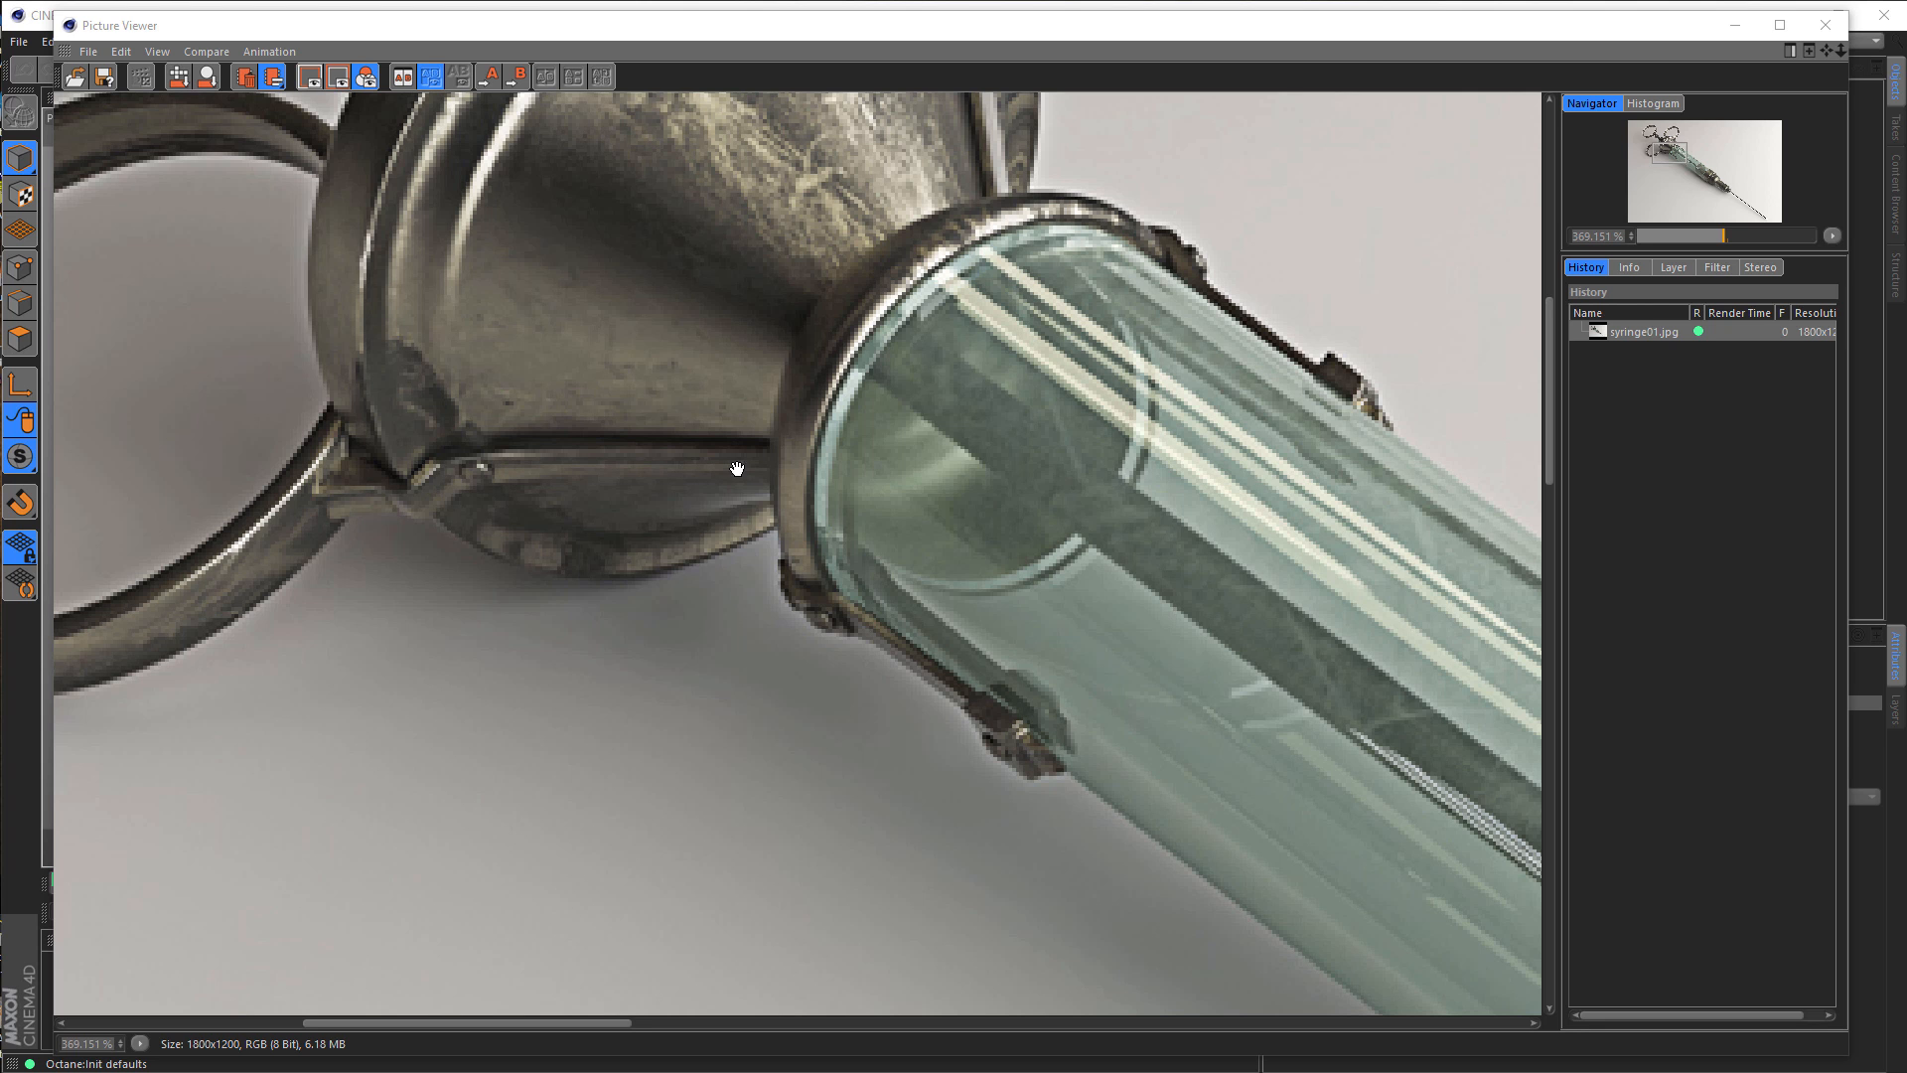
scroll(795, 626, "down", 5)
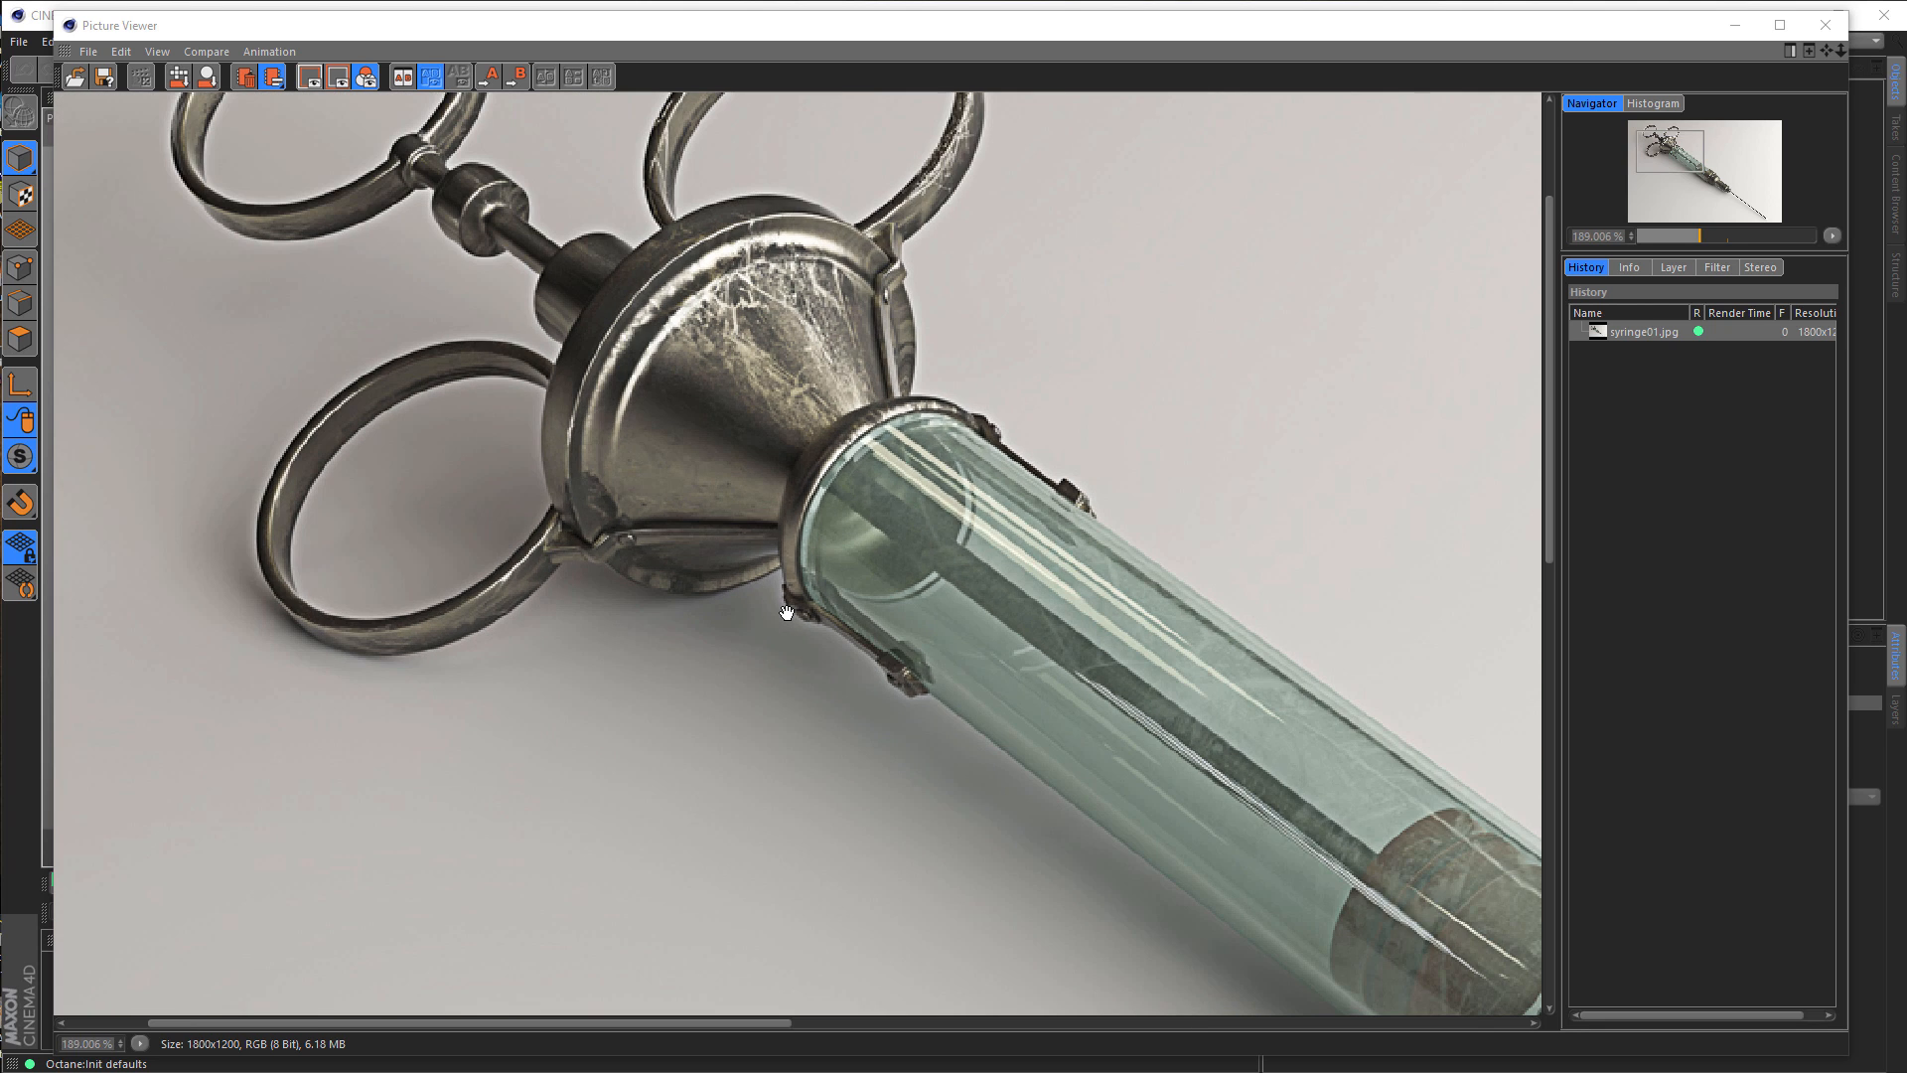
scroll(787, 613, "down", 2)
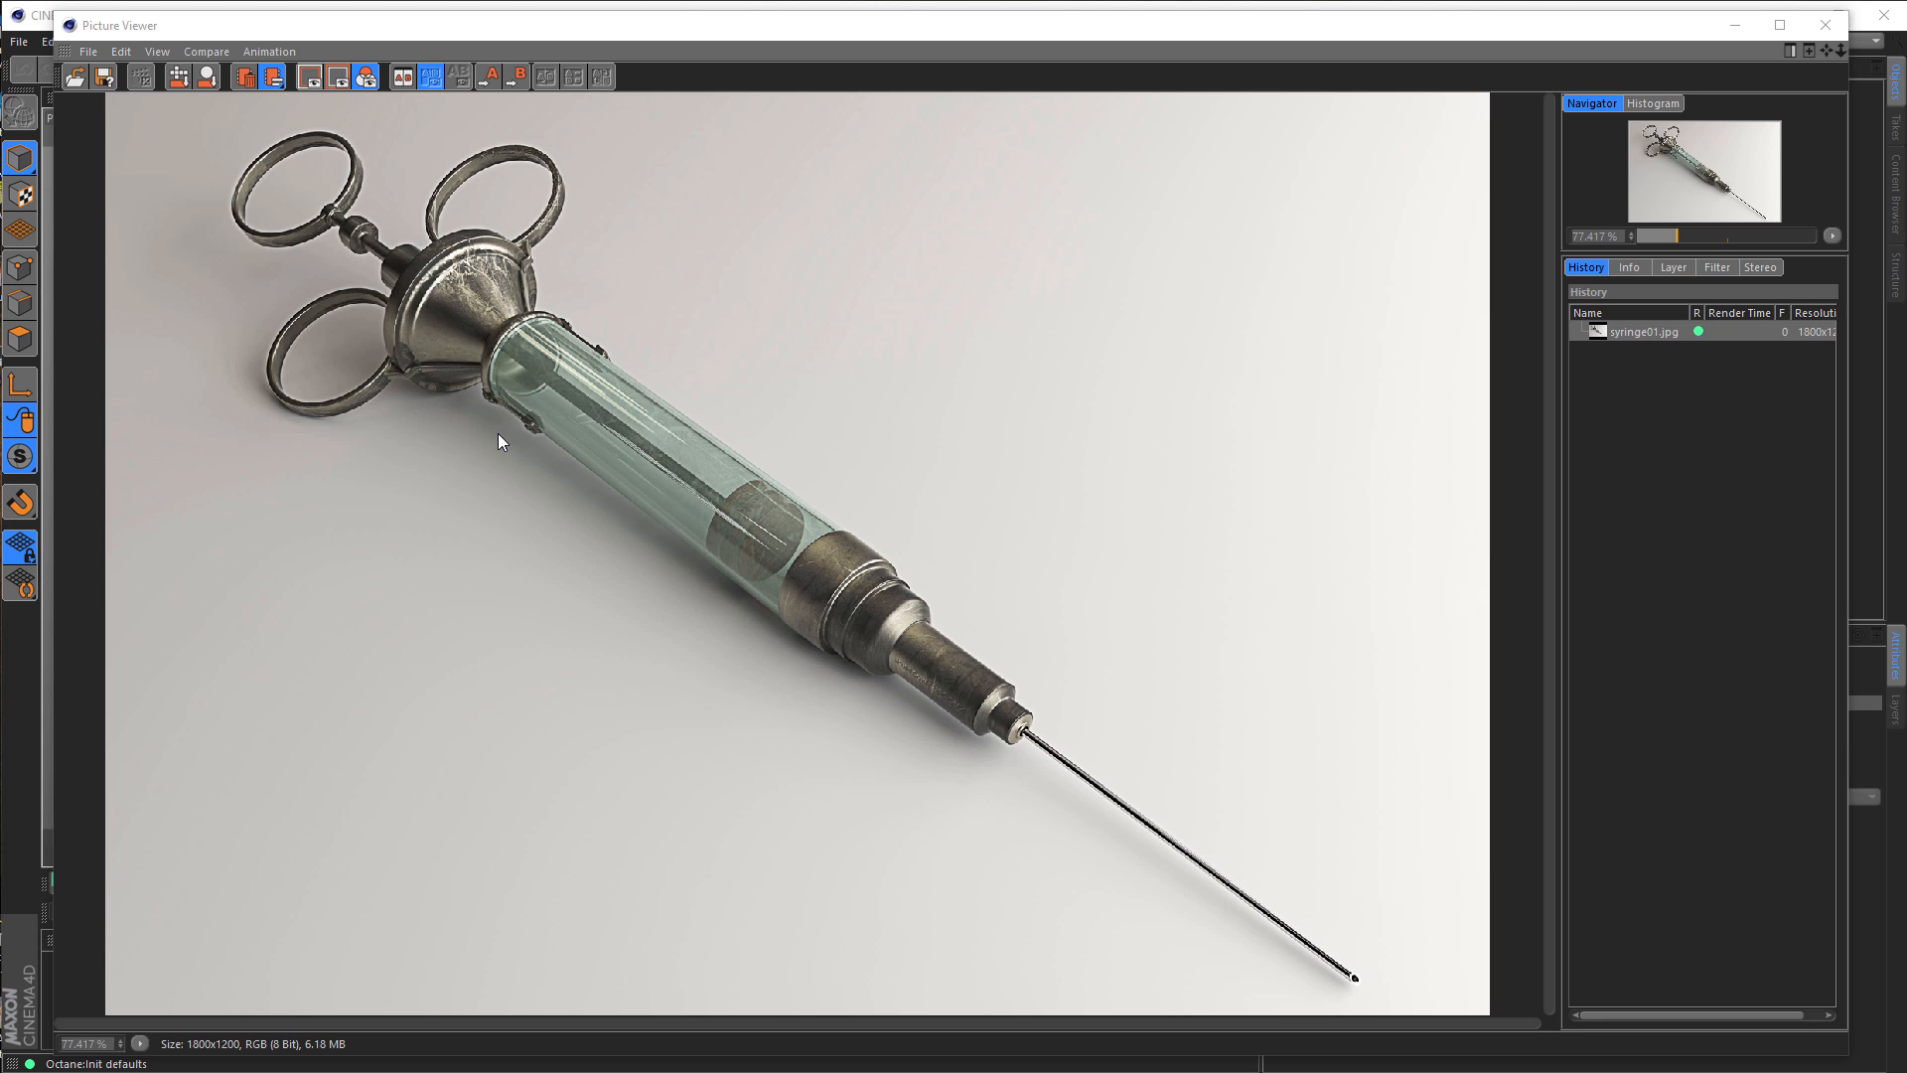
scroll(656, 432, "up", 4)
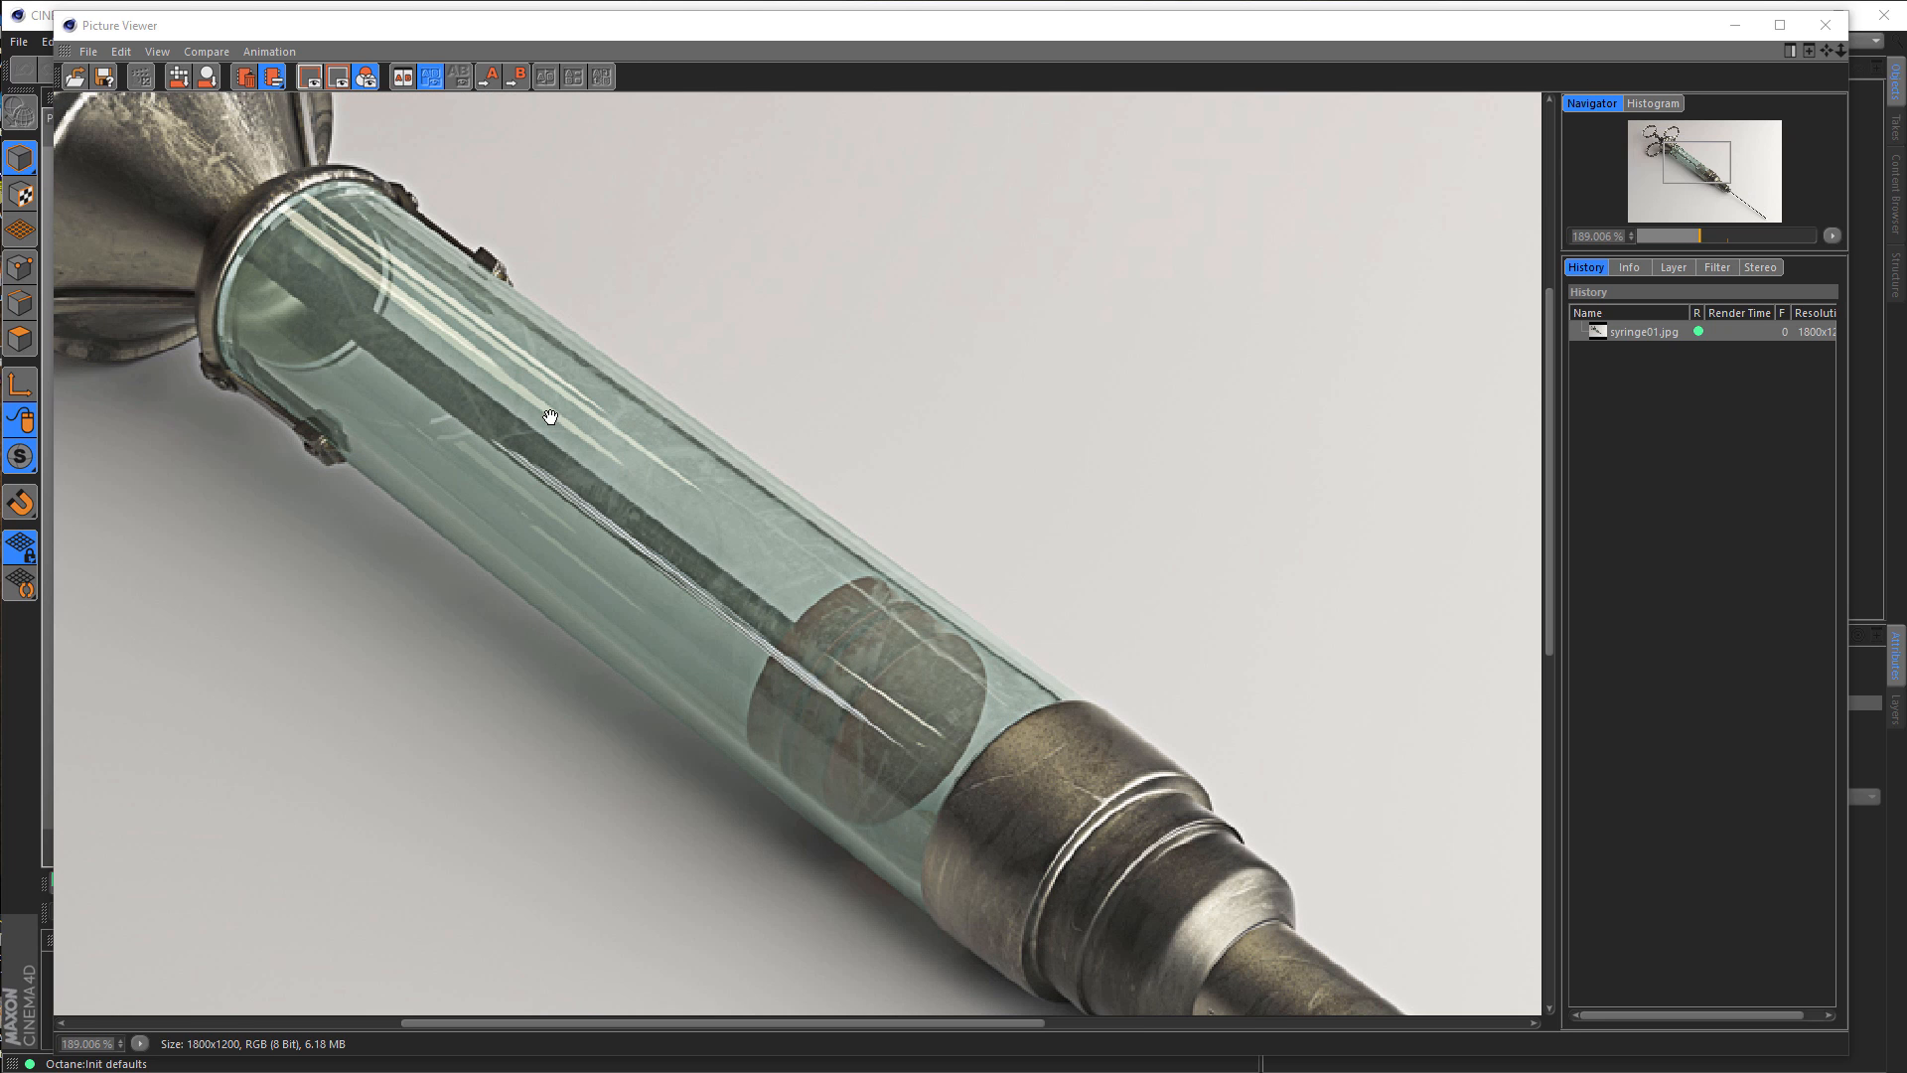
scroll(884, 677, "down", 5)
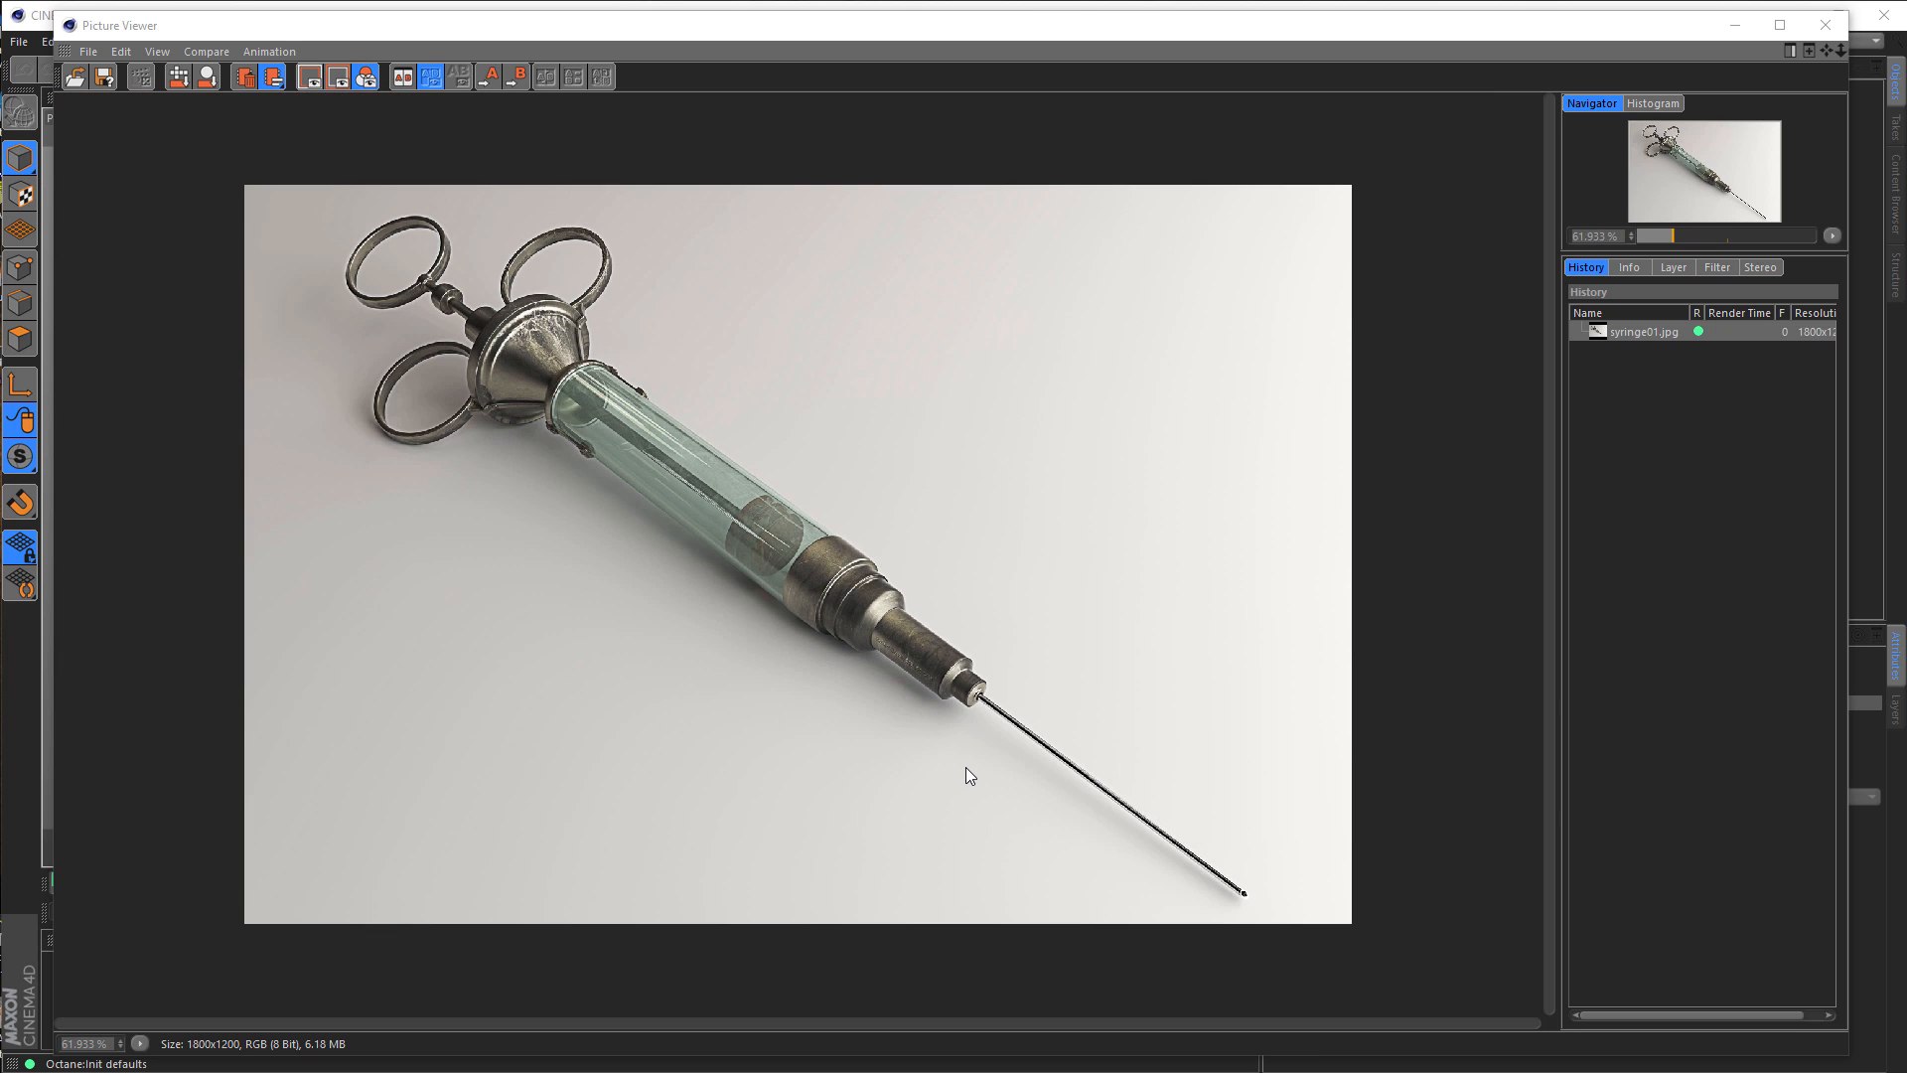
scroll(966, 767, "up", 1)
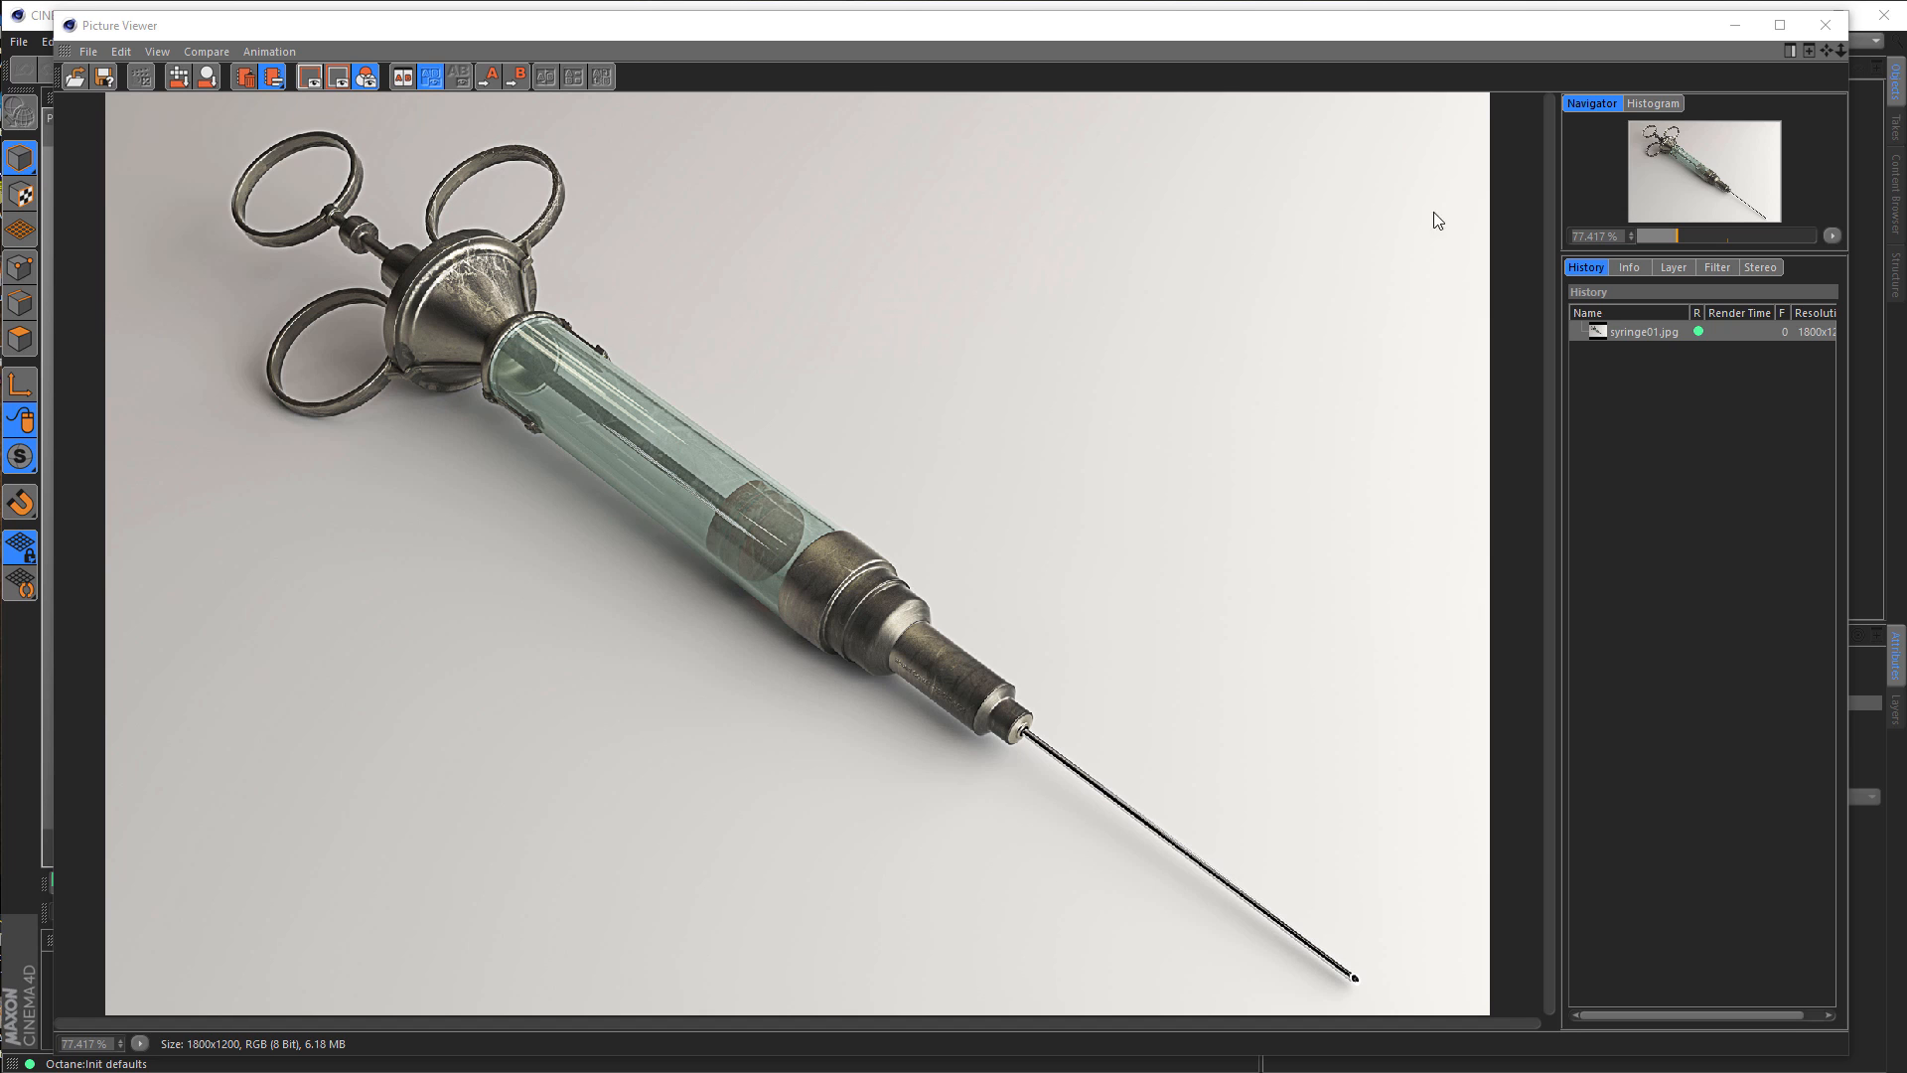
left_click(1736, 27)
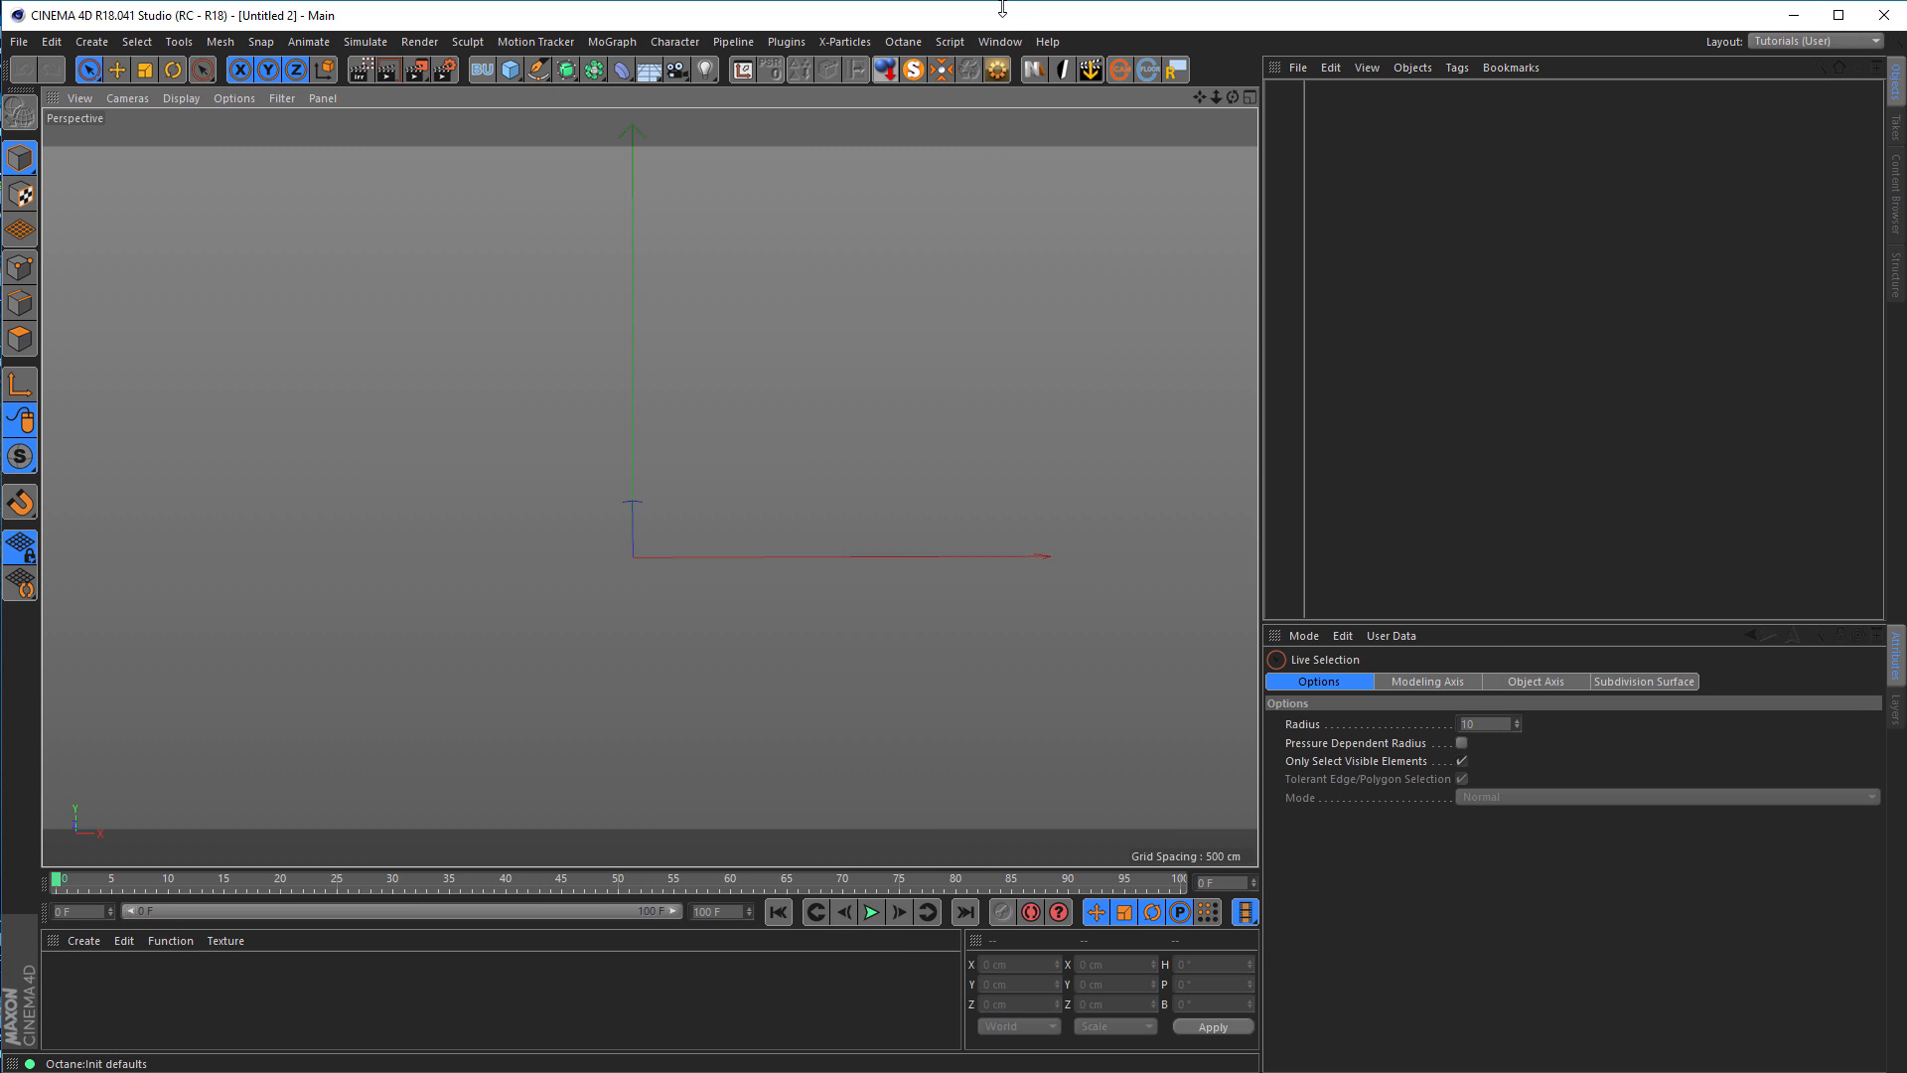
Step: Add a cone primitive to the empty scene and set its bottom radius to 5 cm
left_click(509, 69)
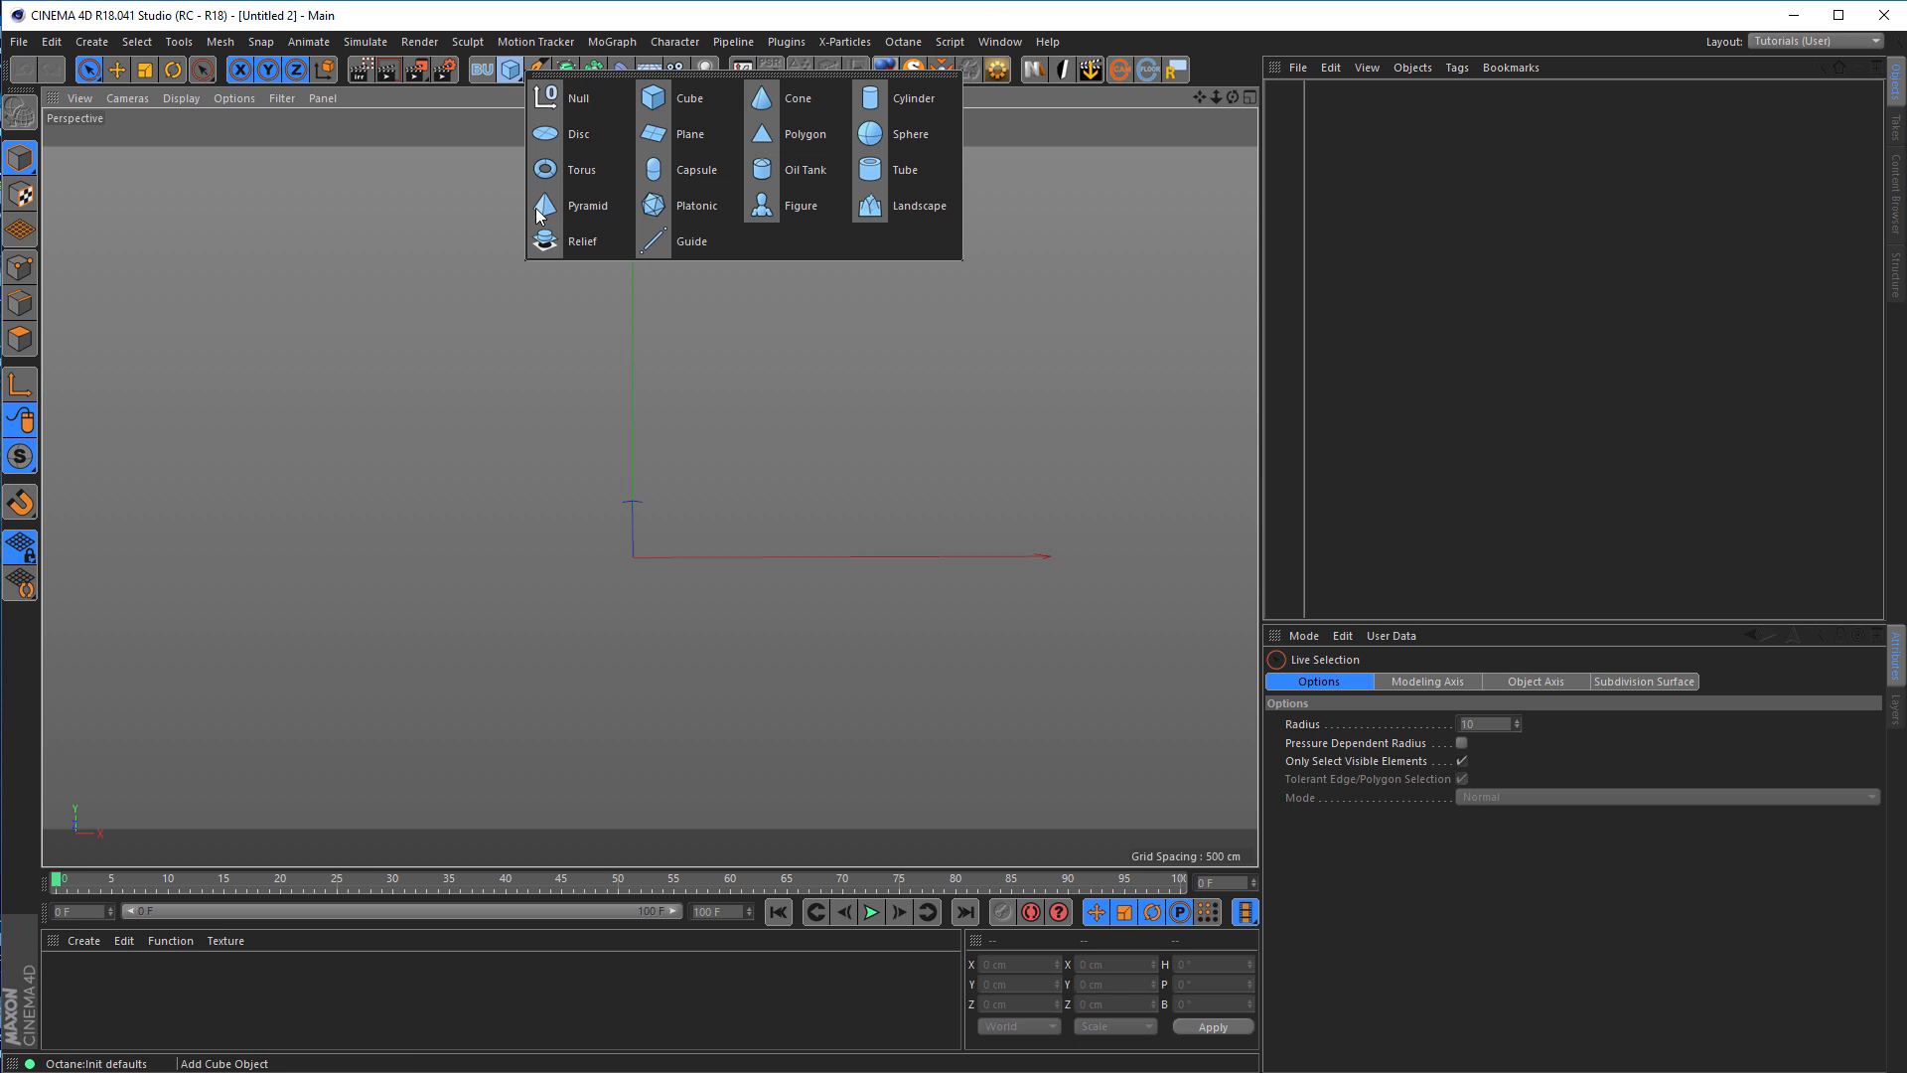
left_click(800, 92)
left_click_drag(612, 546, 590, 464, "alt")
middle_click_drag(650, 537, 641, 430, "alt")
left_click_drag(641, 429, 546, 417, "alt")
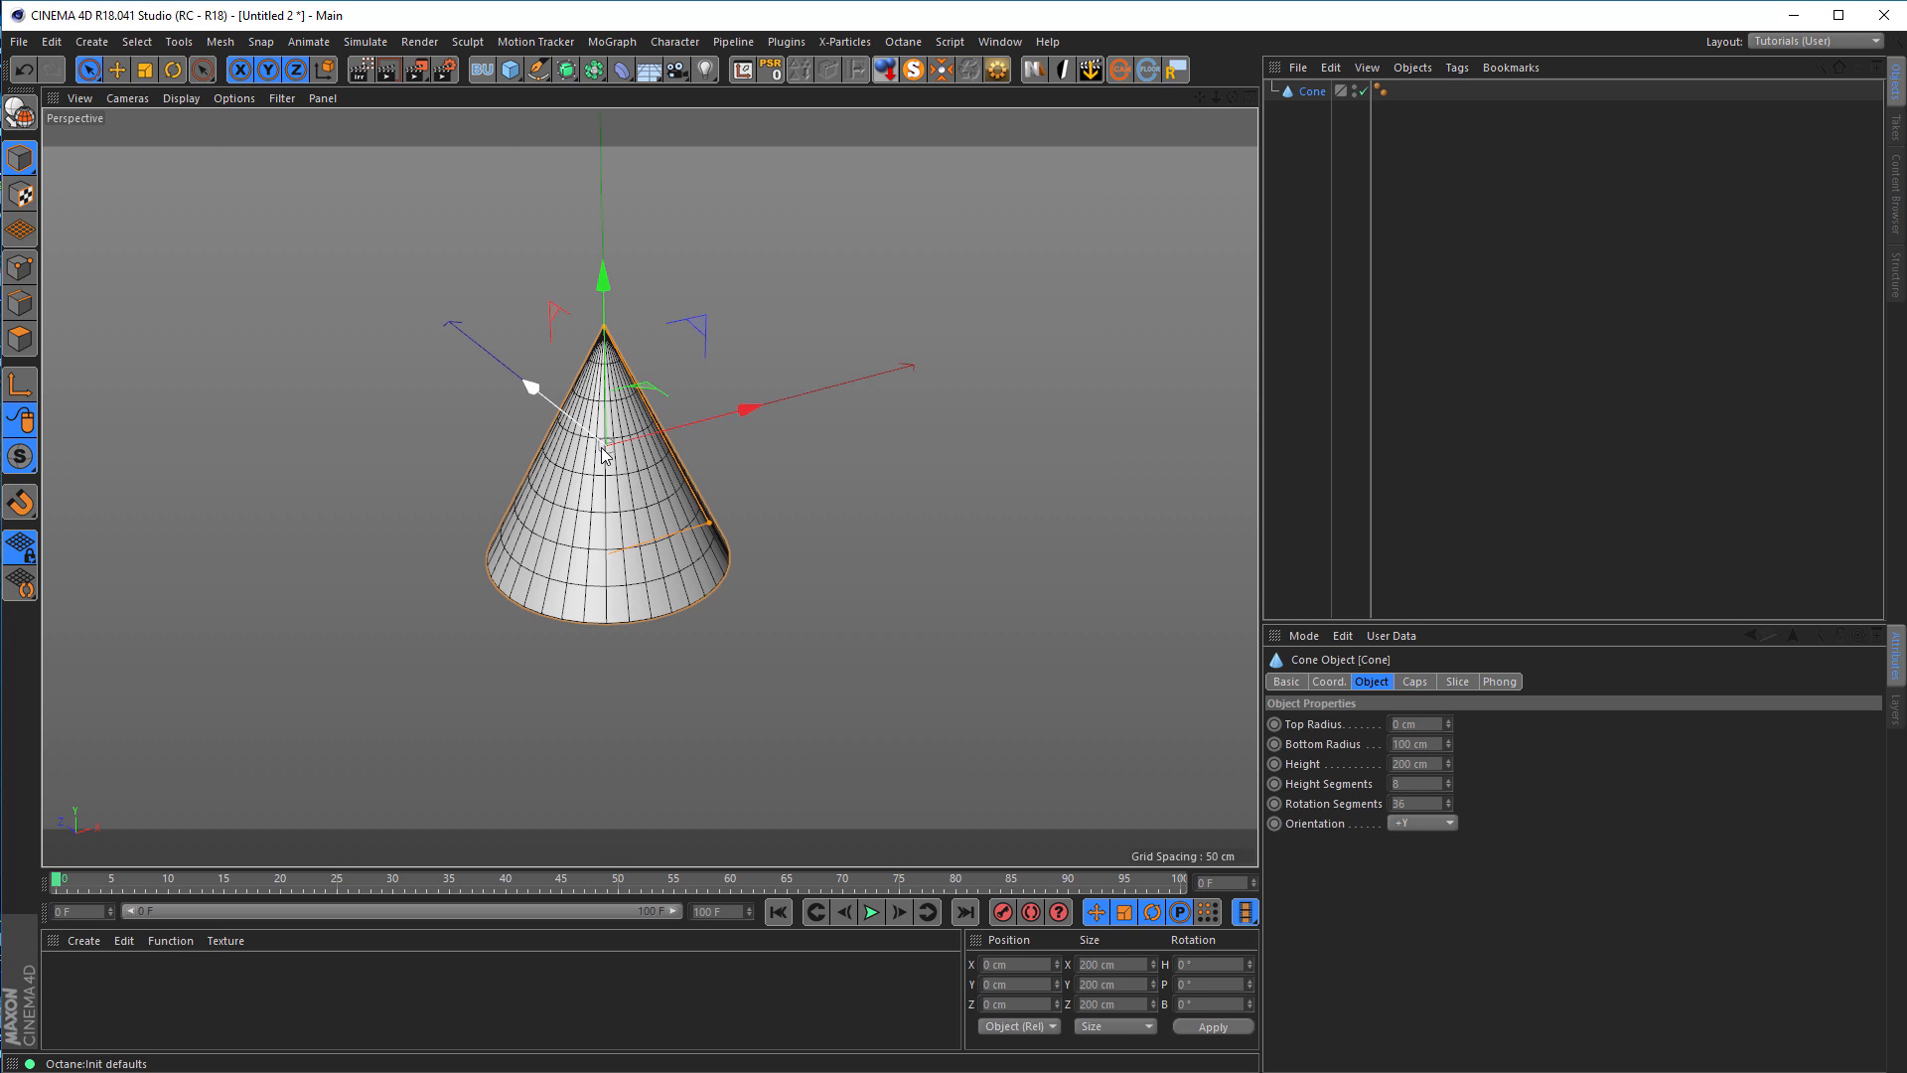
mouse_move(607, 479)
left_mouse_down("alt")
mouse_move(565, 459)
mouse_move(596, 472)
left_mouse_up("alt")
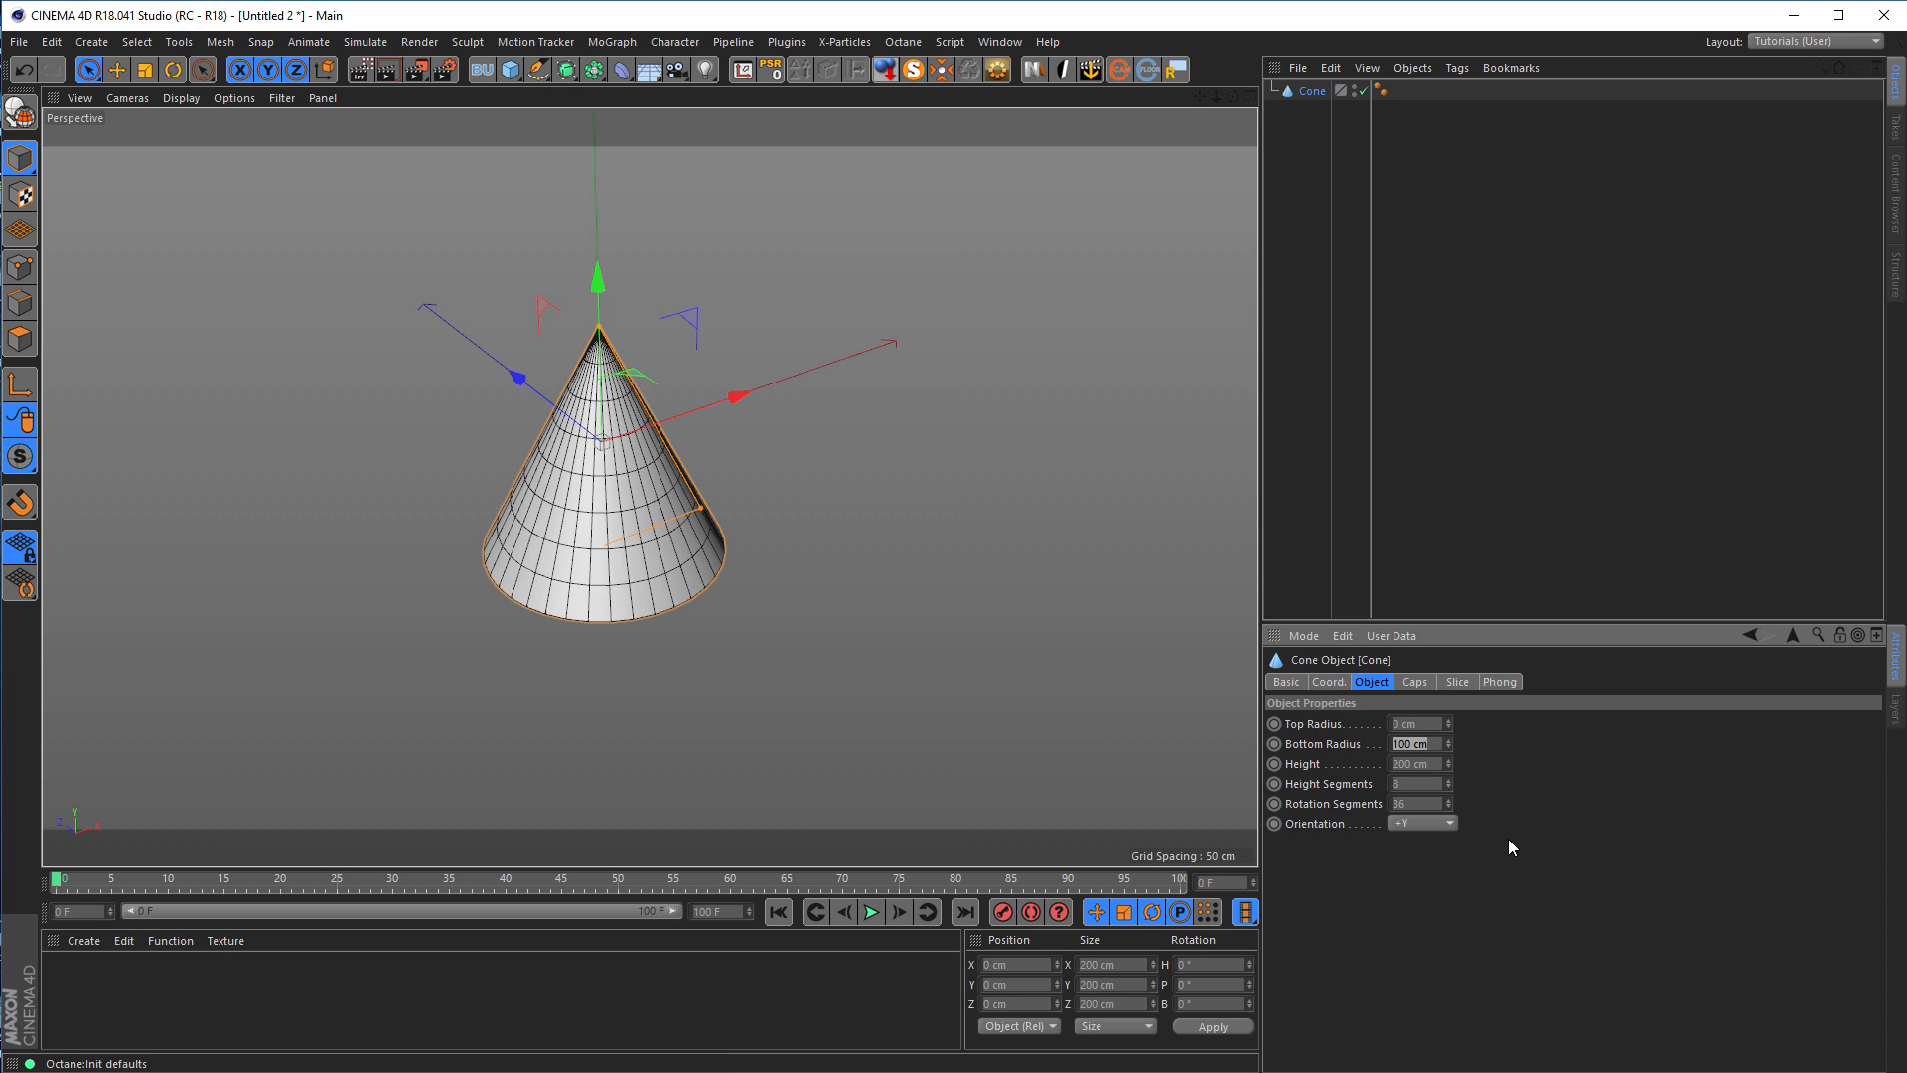
type("5")
key("Return")
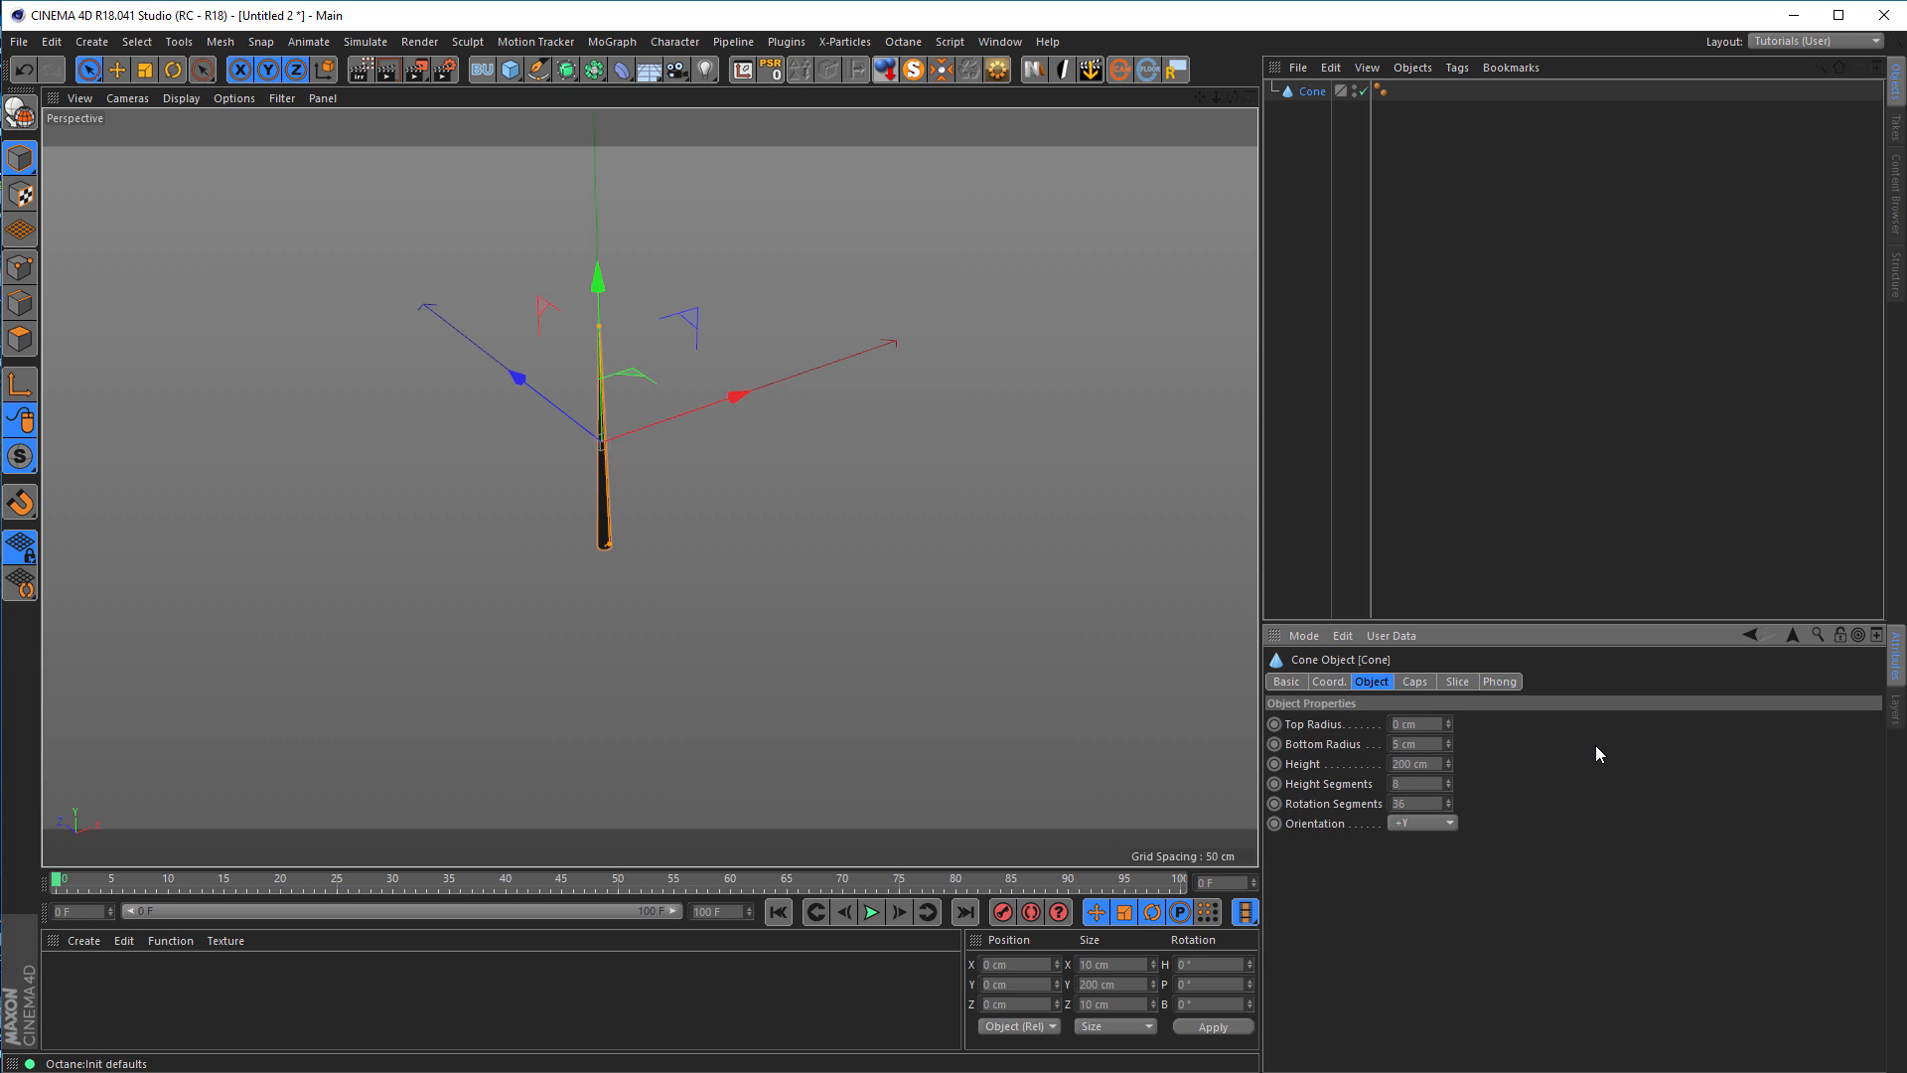
Step: Set the cone's top radius to 2 cm and its height to 4 cm
left_click(1425, 731)
type("2")
key("Return")
left_click(1415, 764)
type("4")
key("Return")
right_click_drag(607, 444, 1152, 422, "alt")
middle_click_drag(579, 470, 772, 530, "alt")
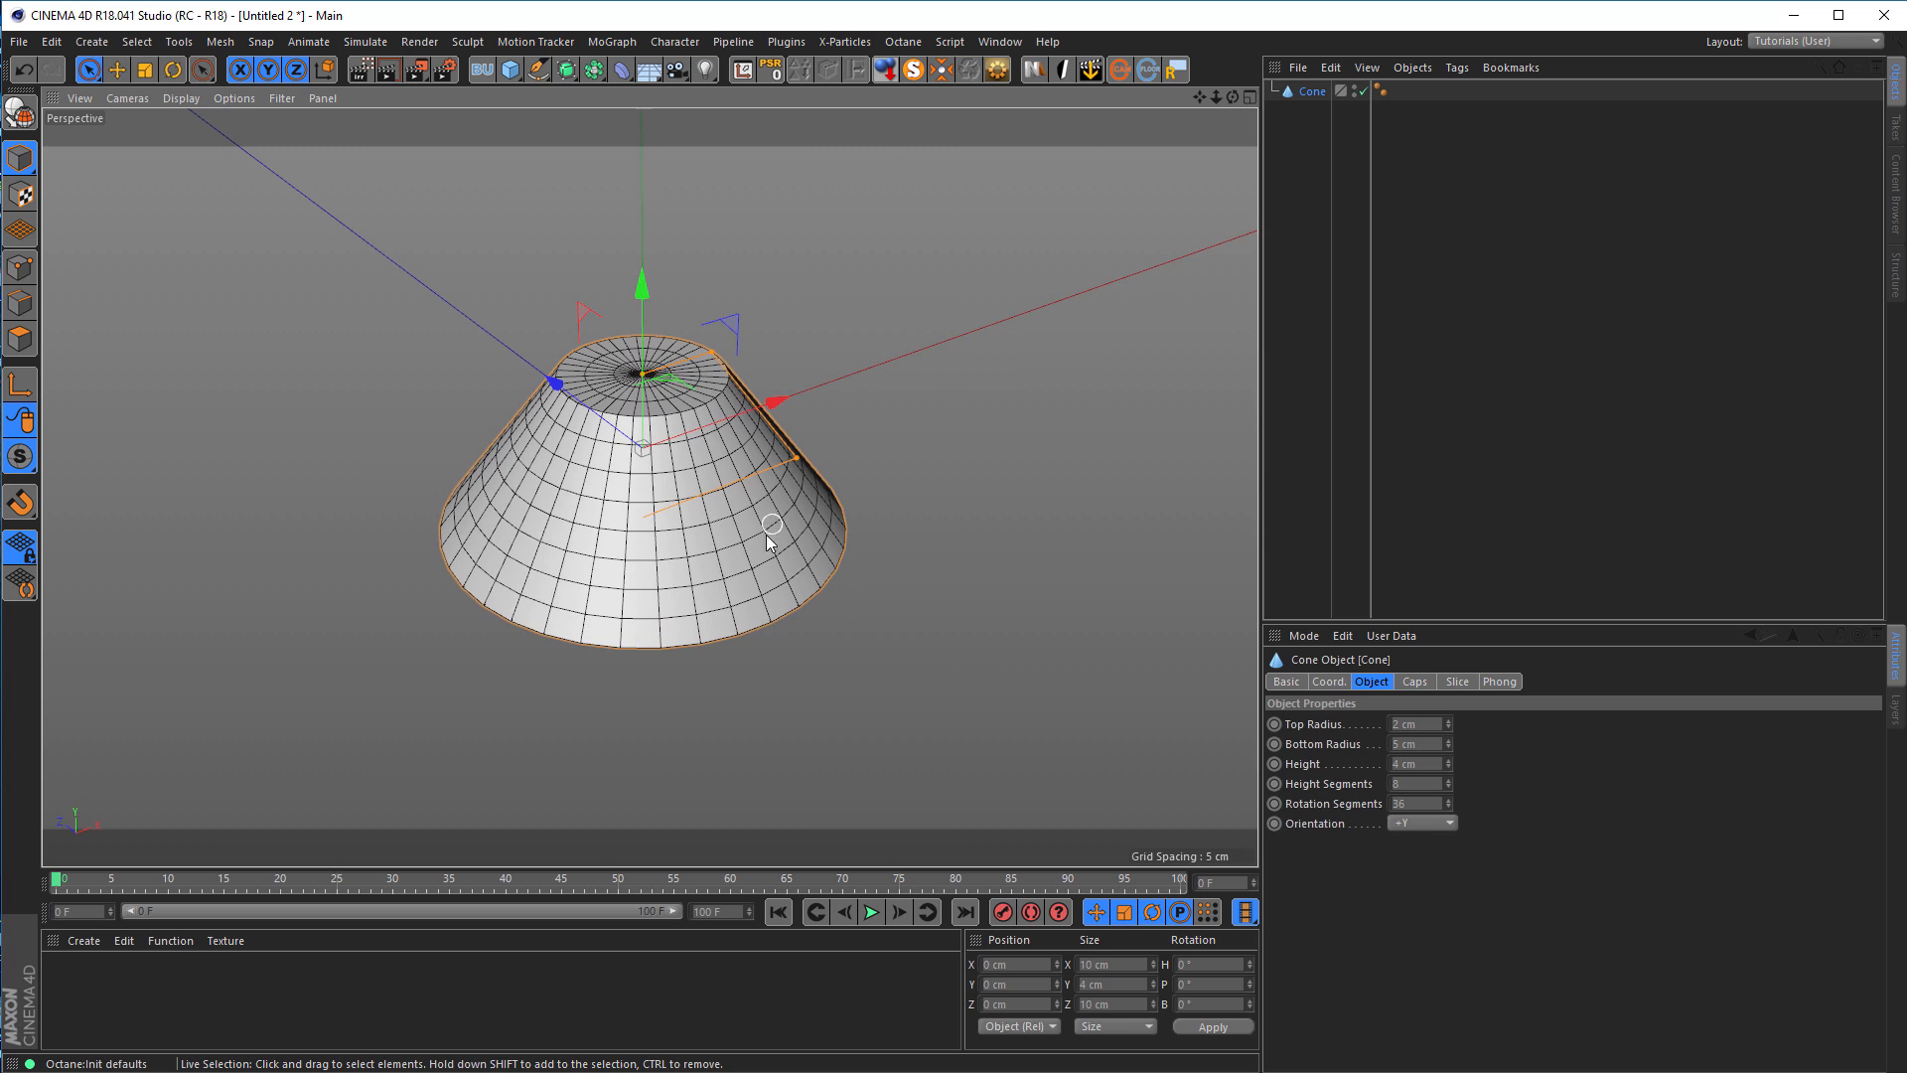
Step: Set the cone's orientation to -Z
left_click(1421, 822)
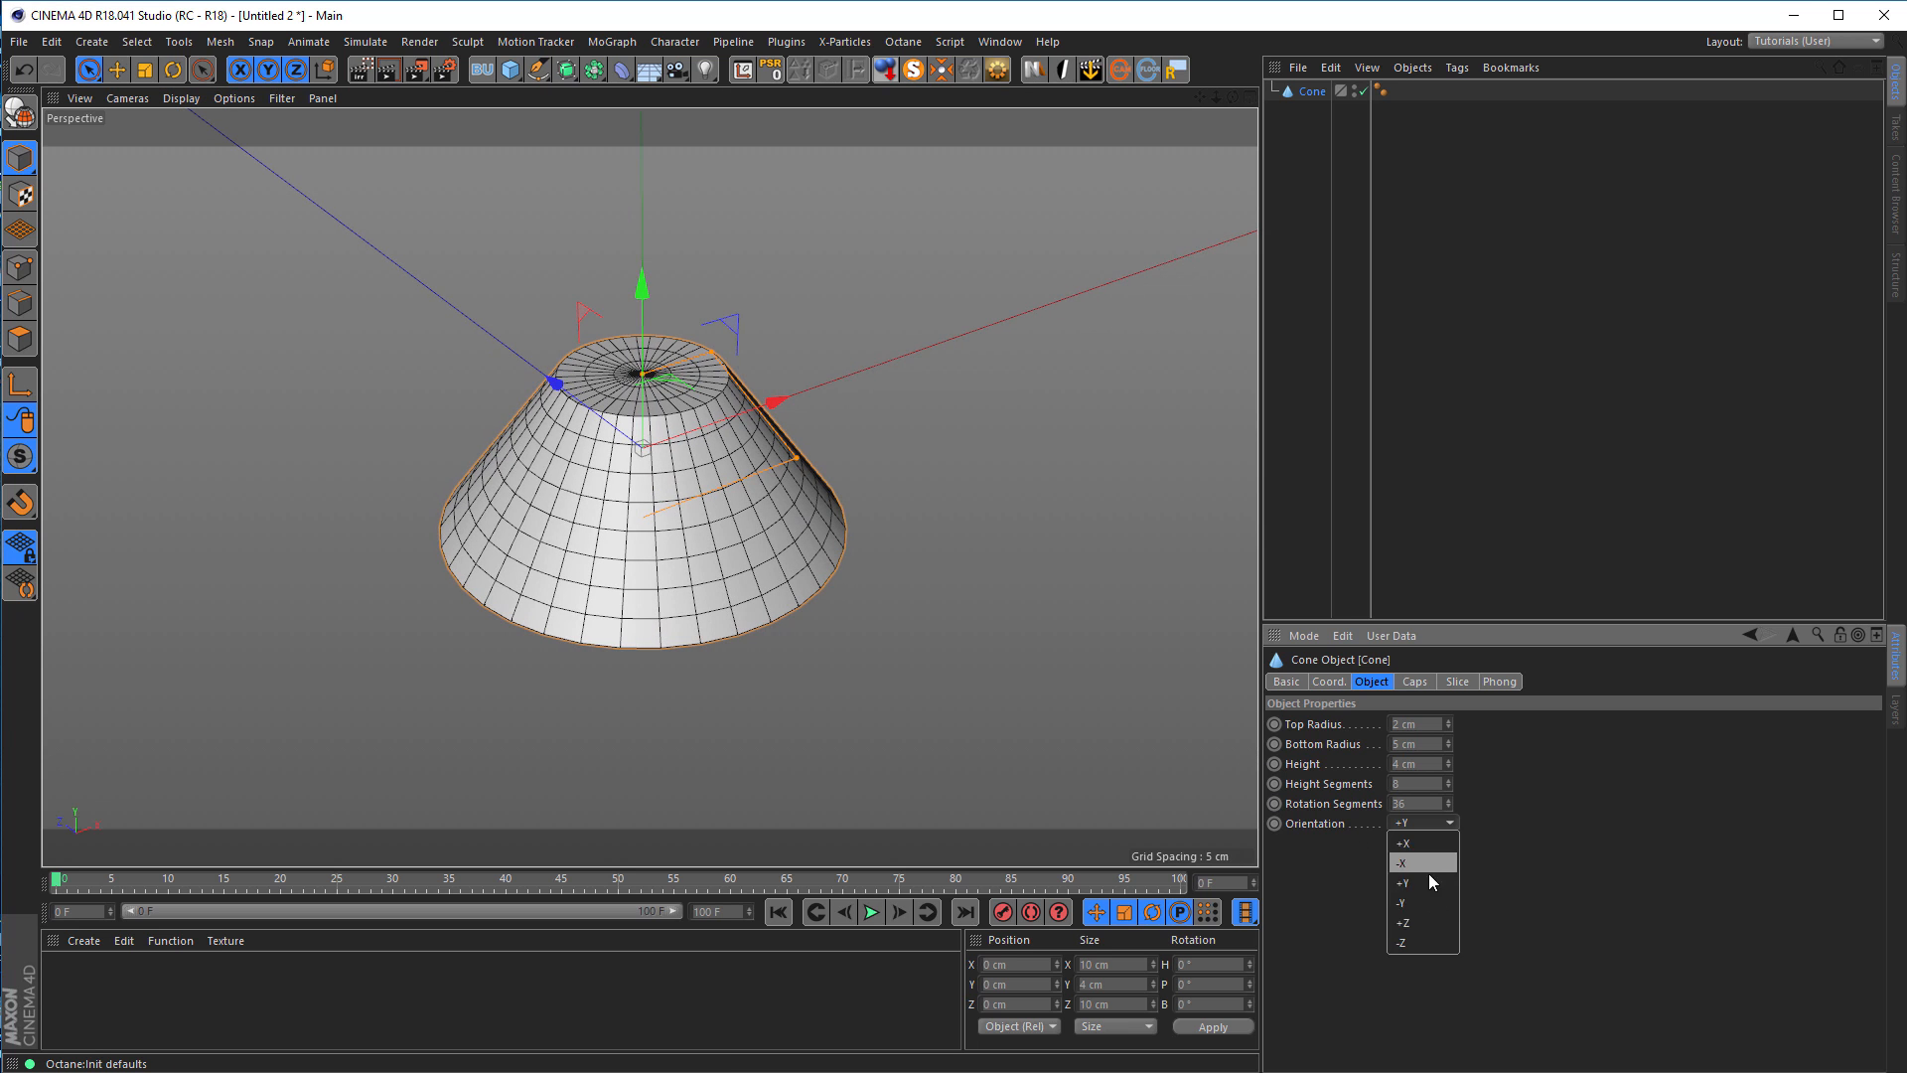
left_click(1435, 923)
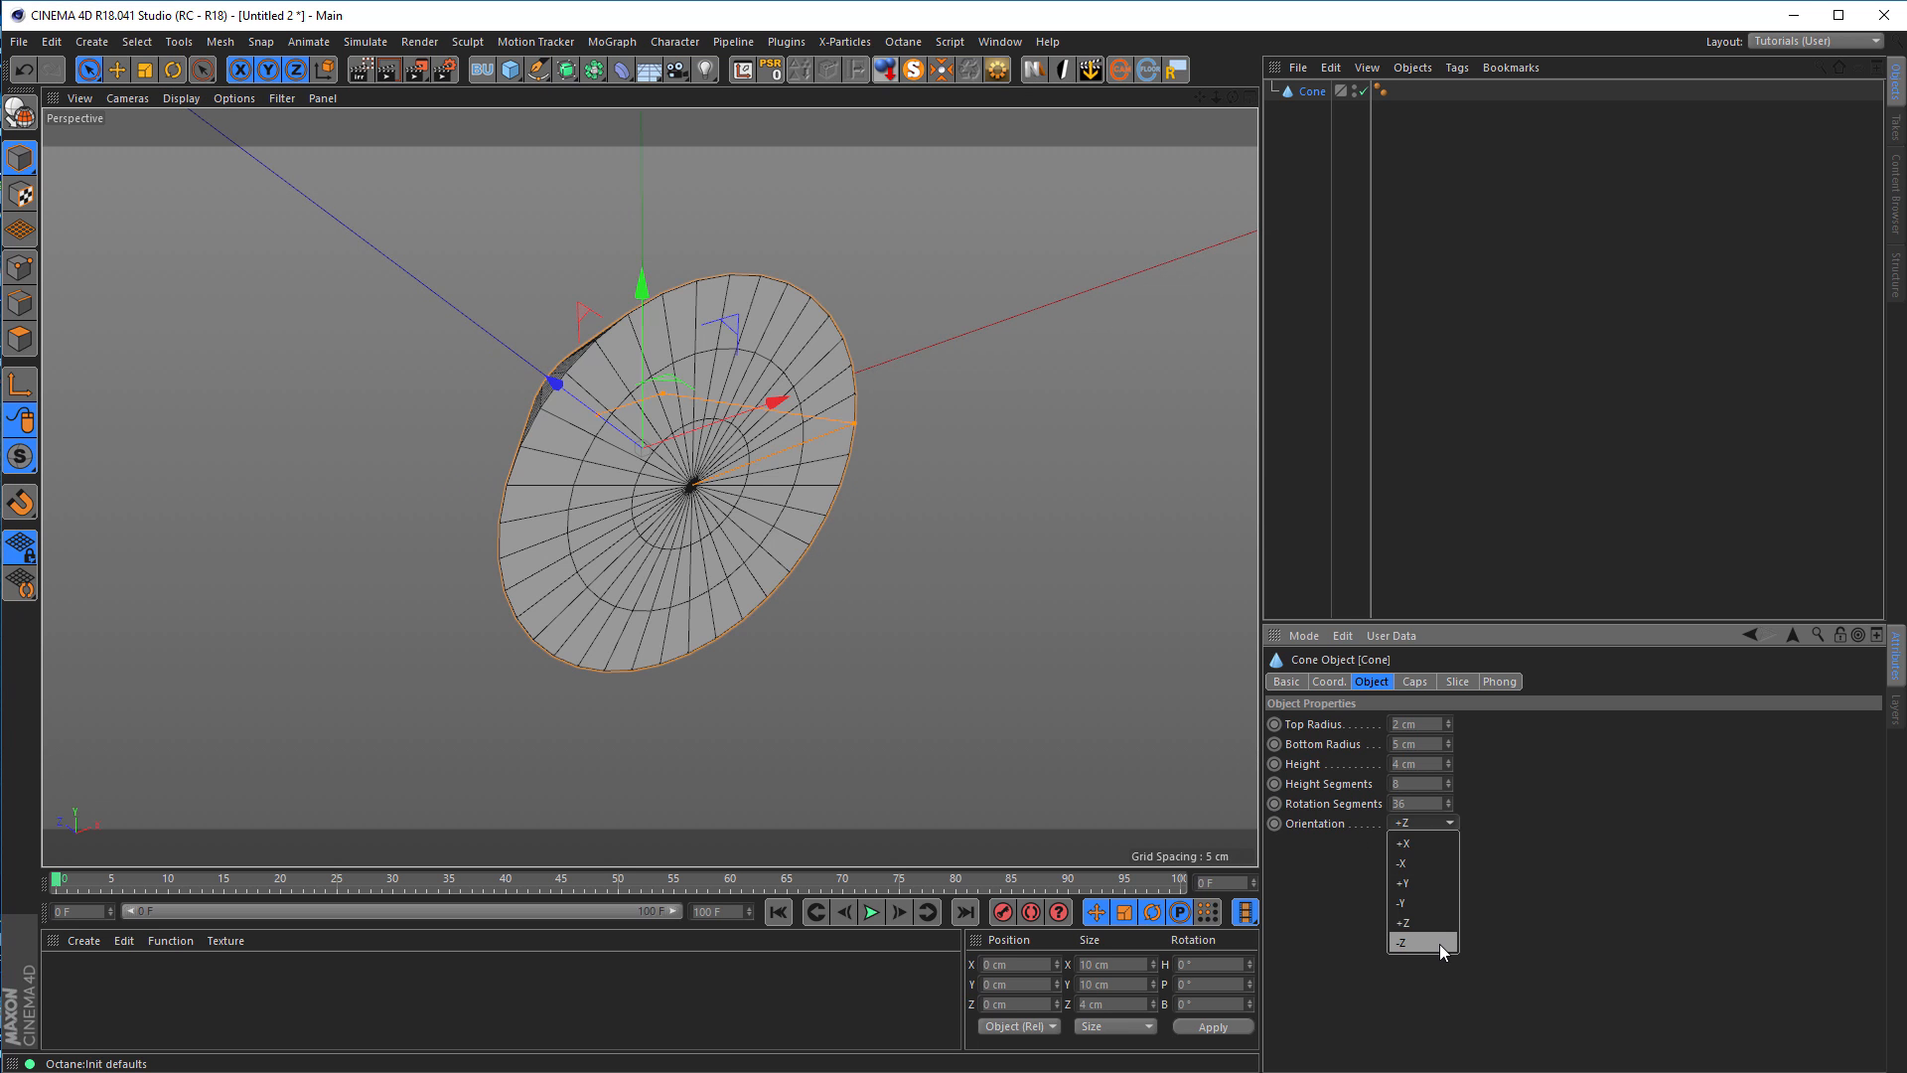
left_click(1439, 944)
left_click_drag(766, 532, 698, 536, "alt")
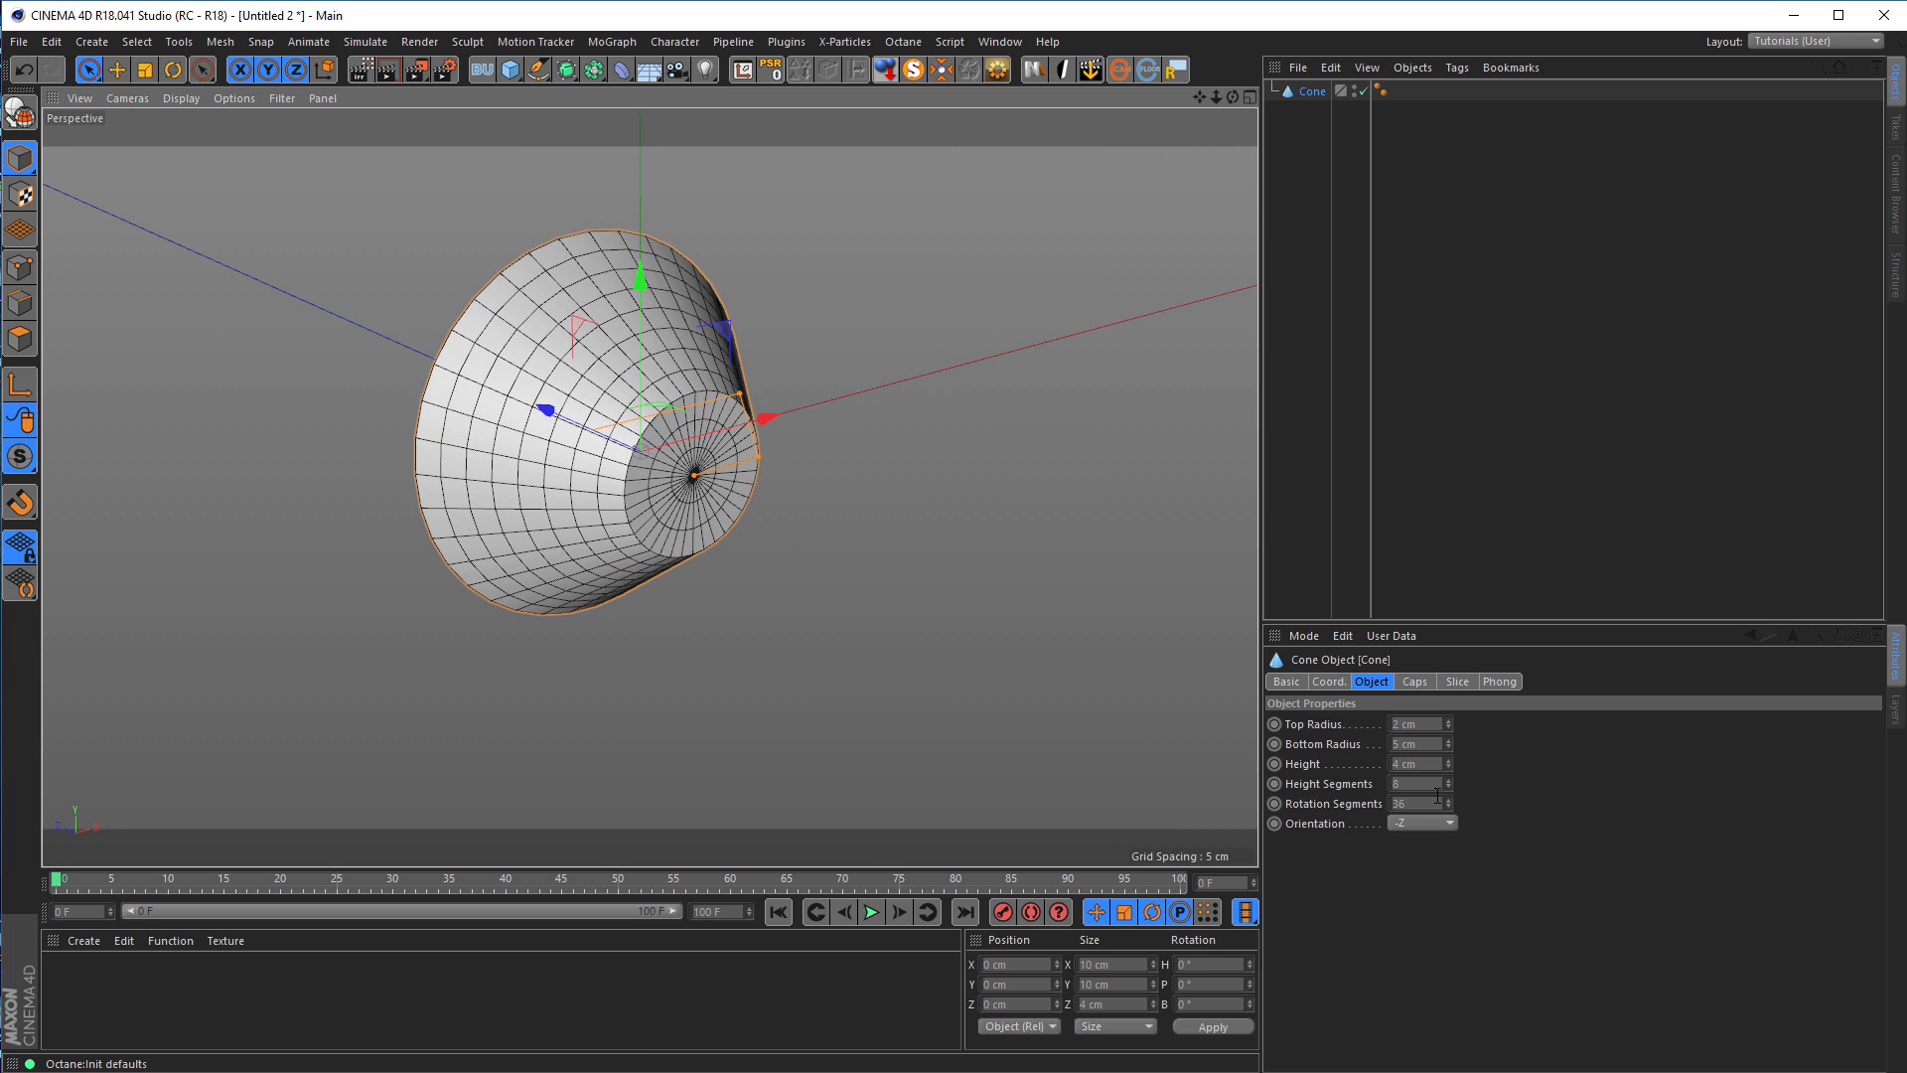
Step: Reduce the cone's height segments to 1 and disable its caps so both ends are open
left_click_drag(1448, 784, 1450, 804)
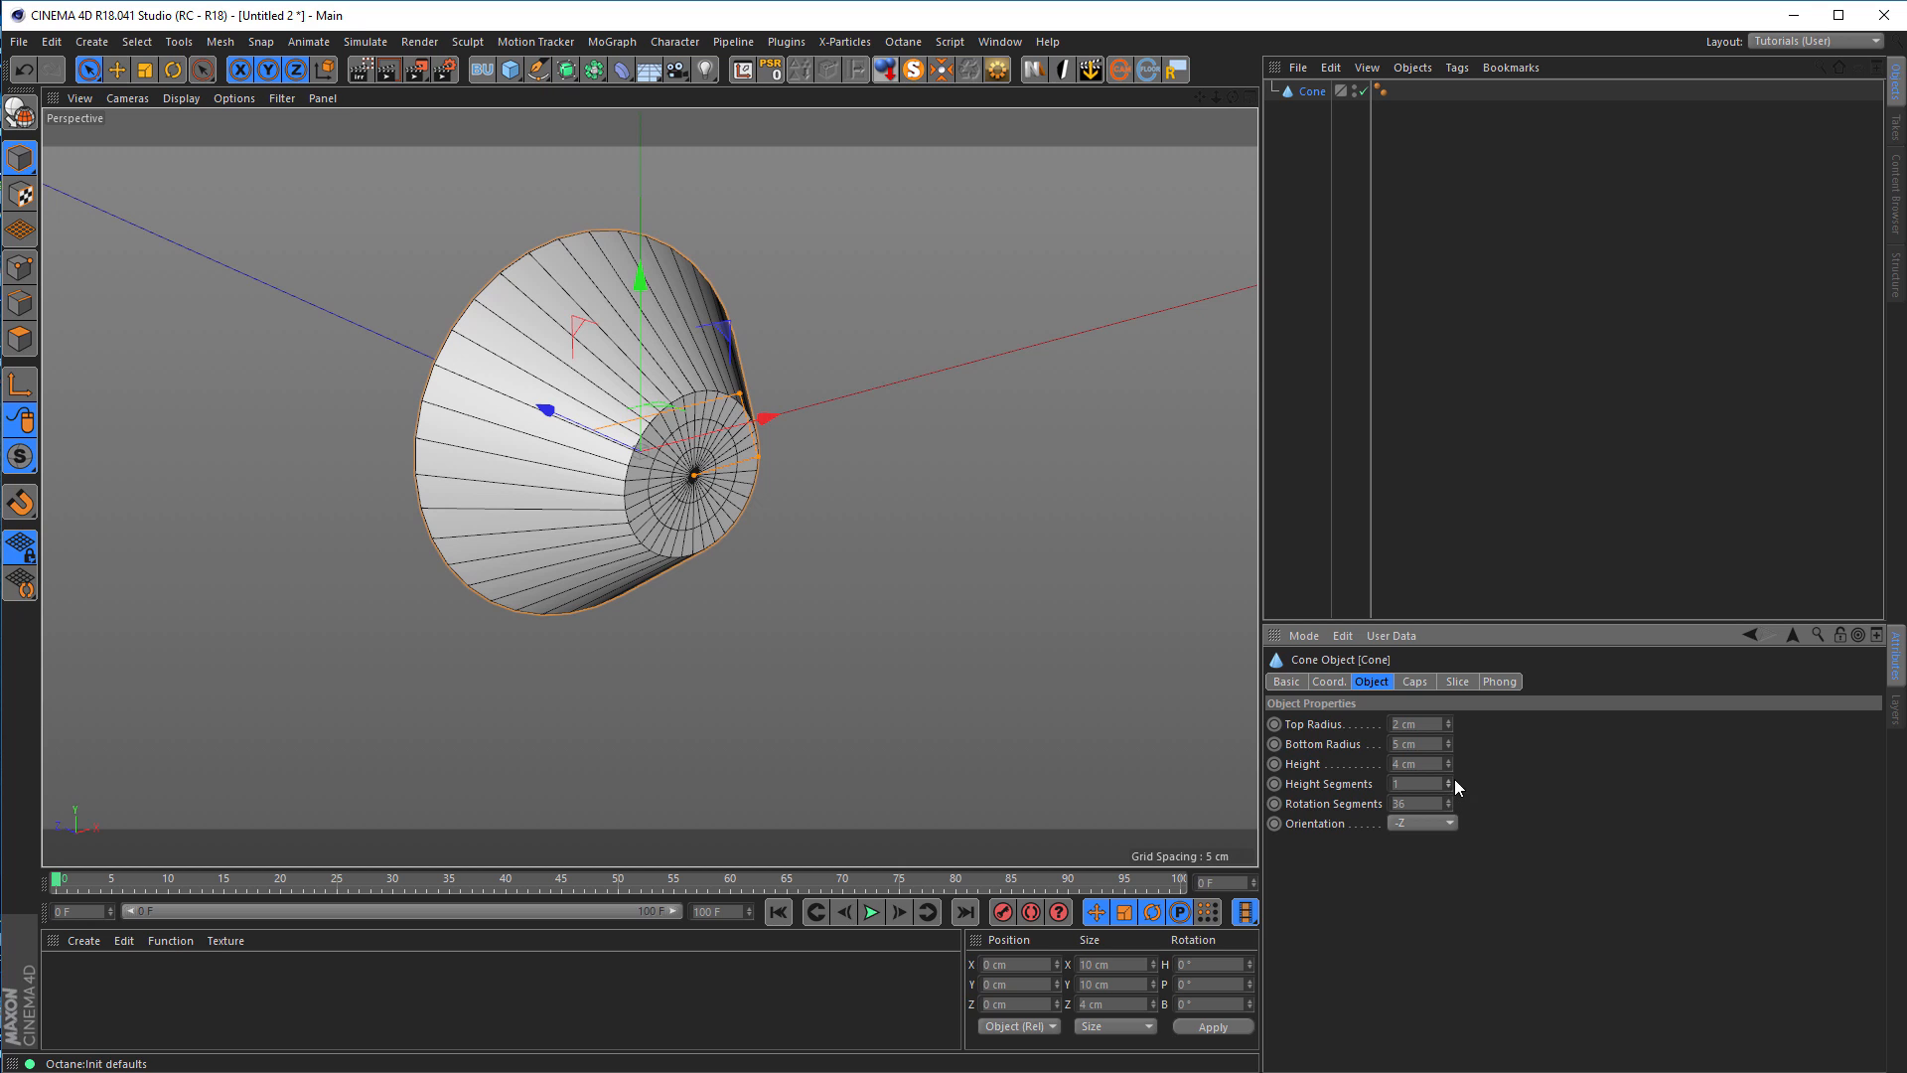
left_click(1415, 681)
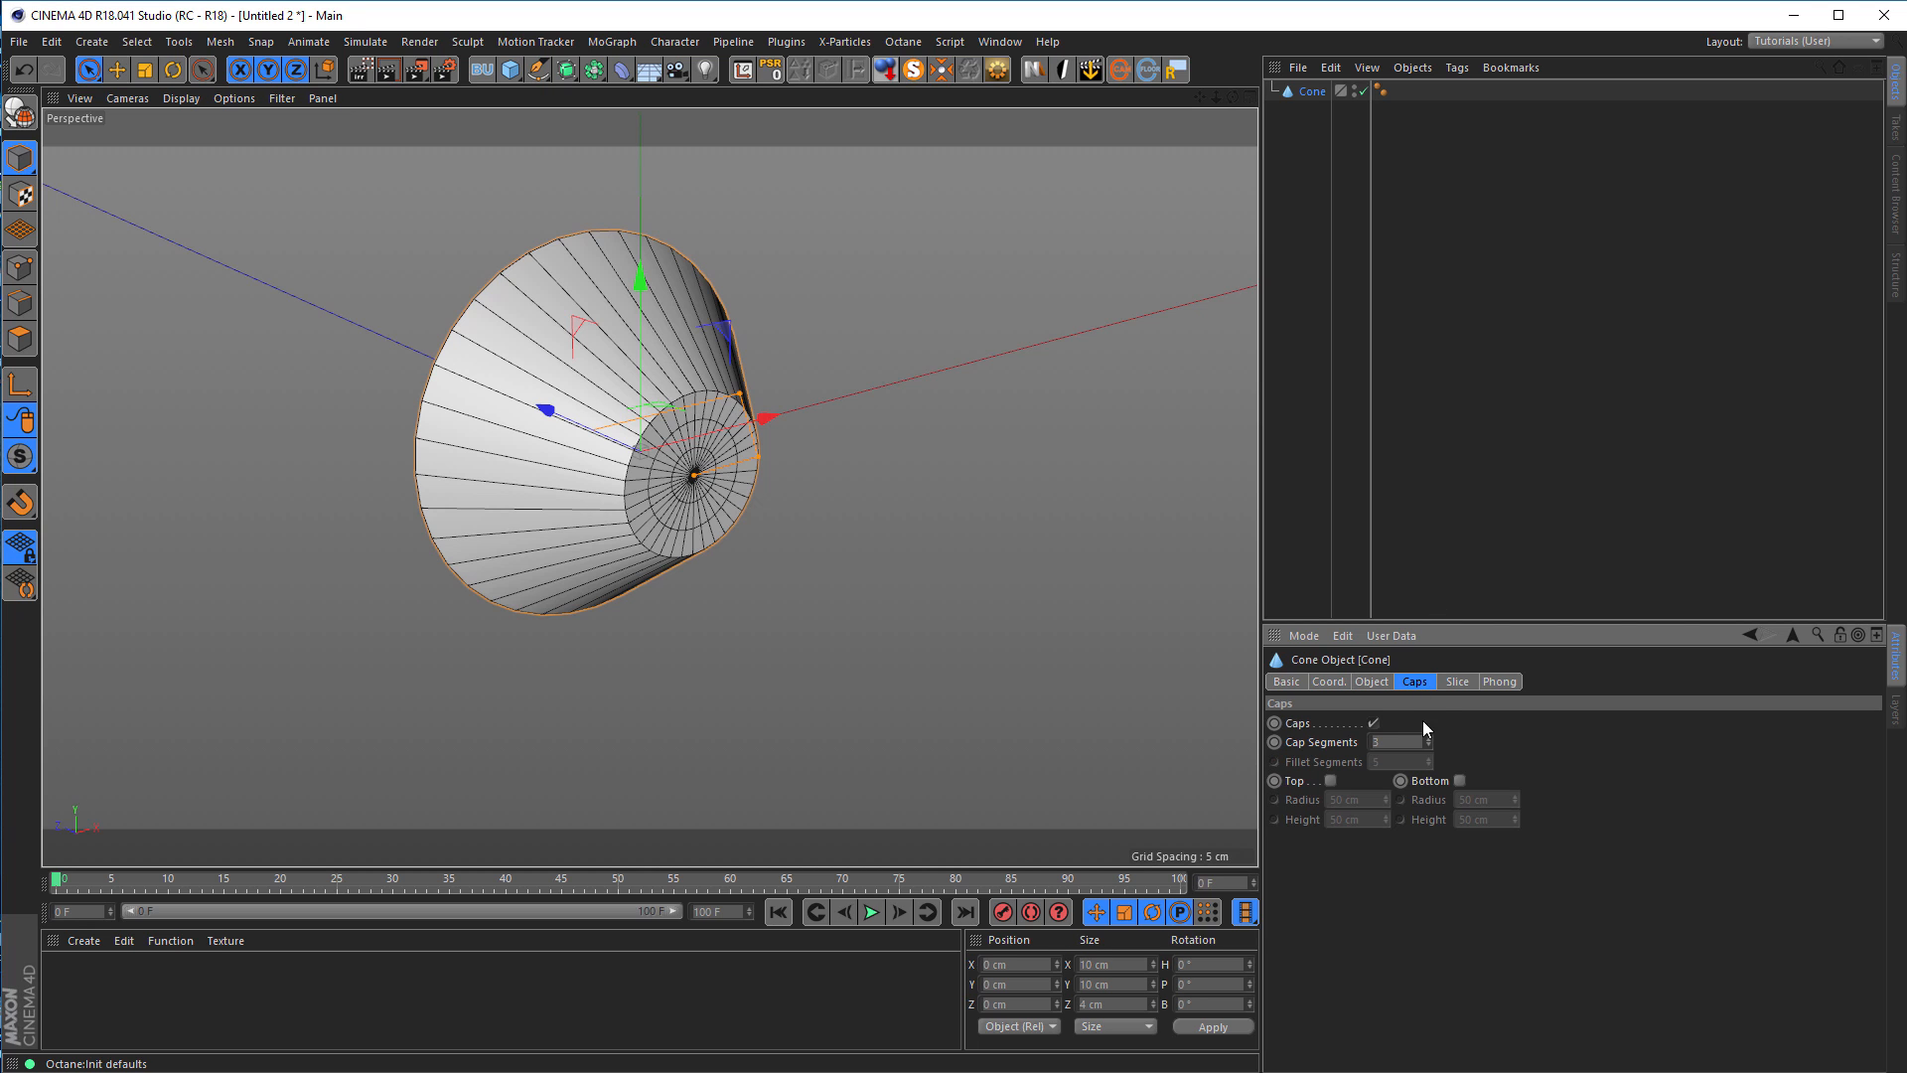
left_click(1372, 724)
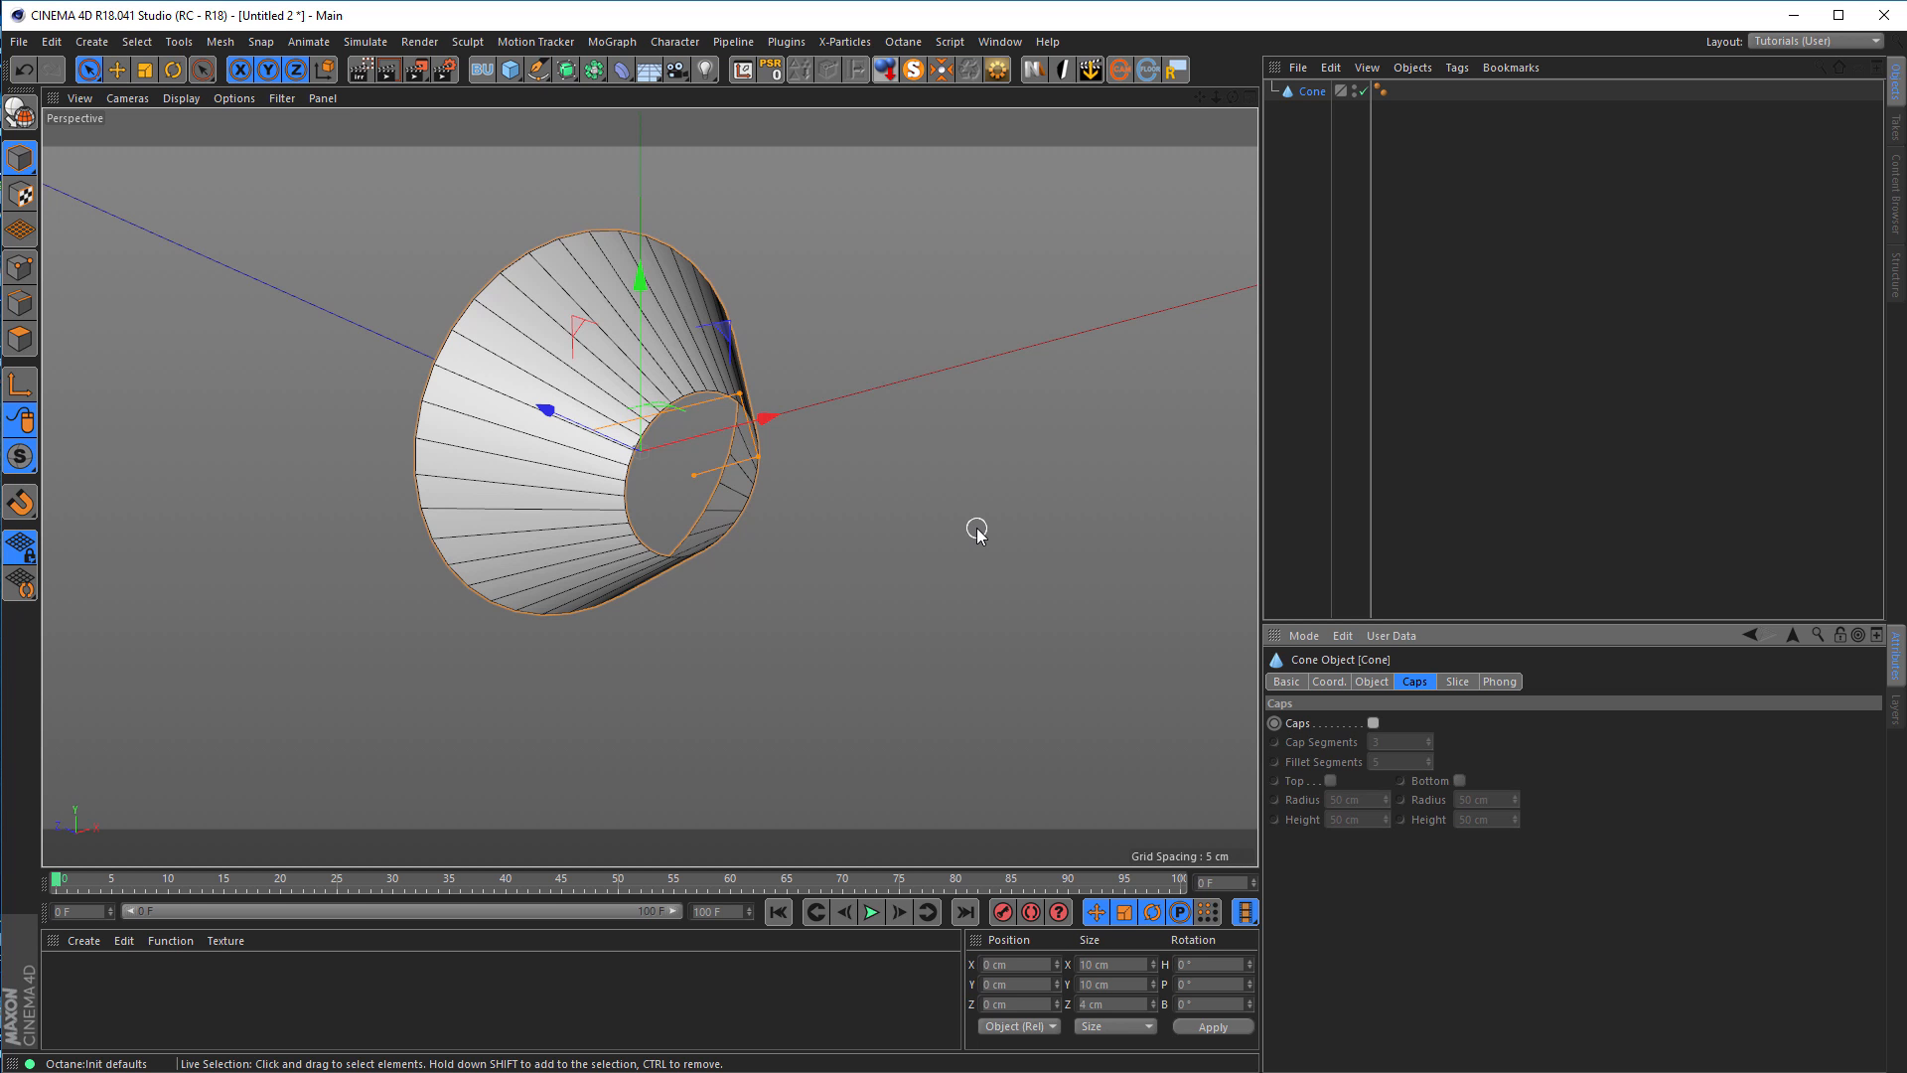
left_click_drag(783, 486, 647, 492, "alt")
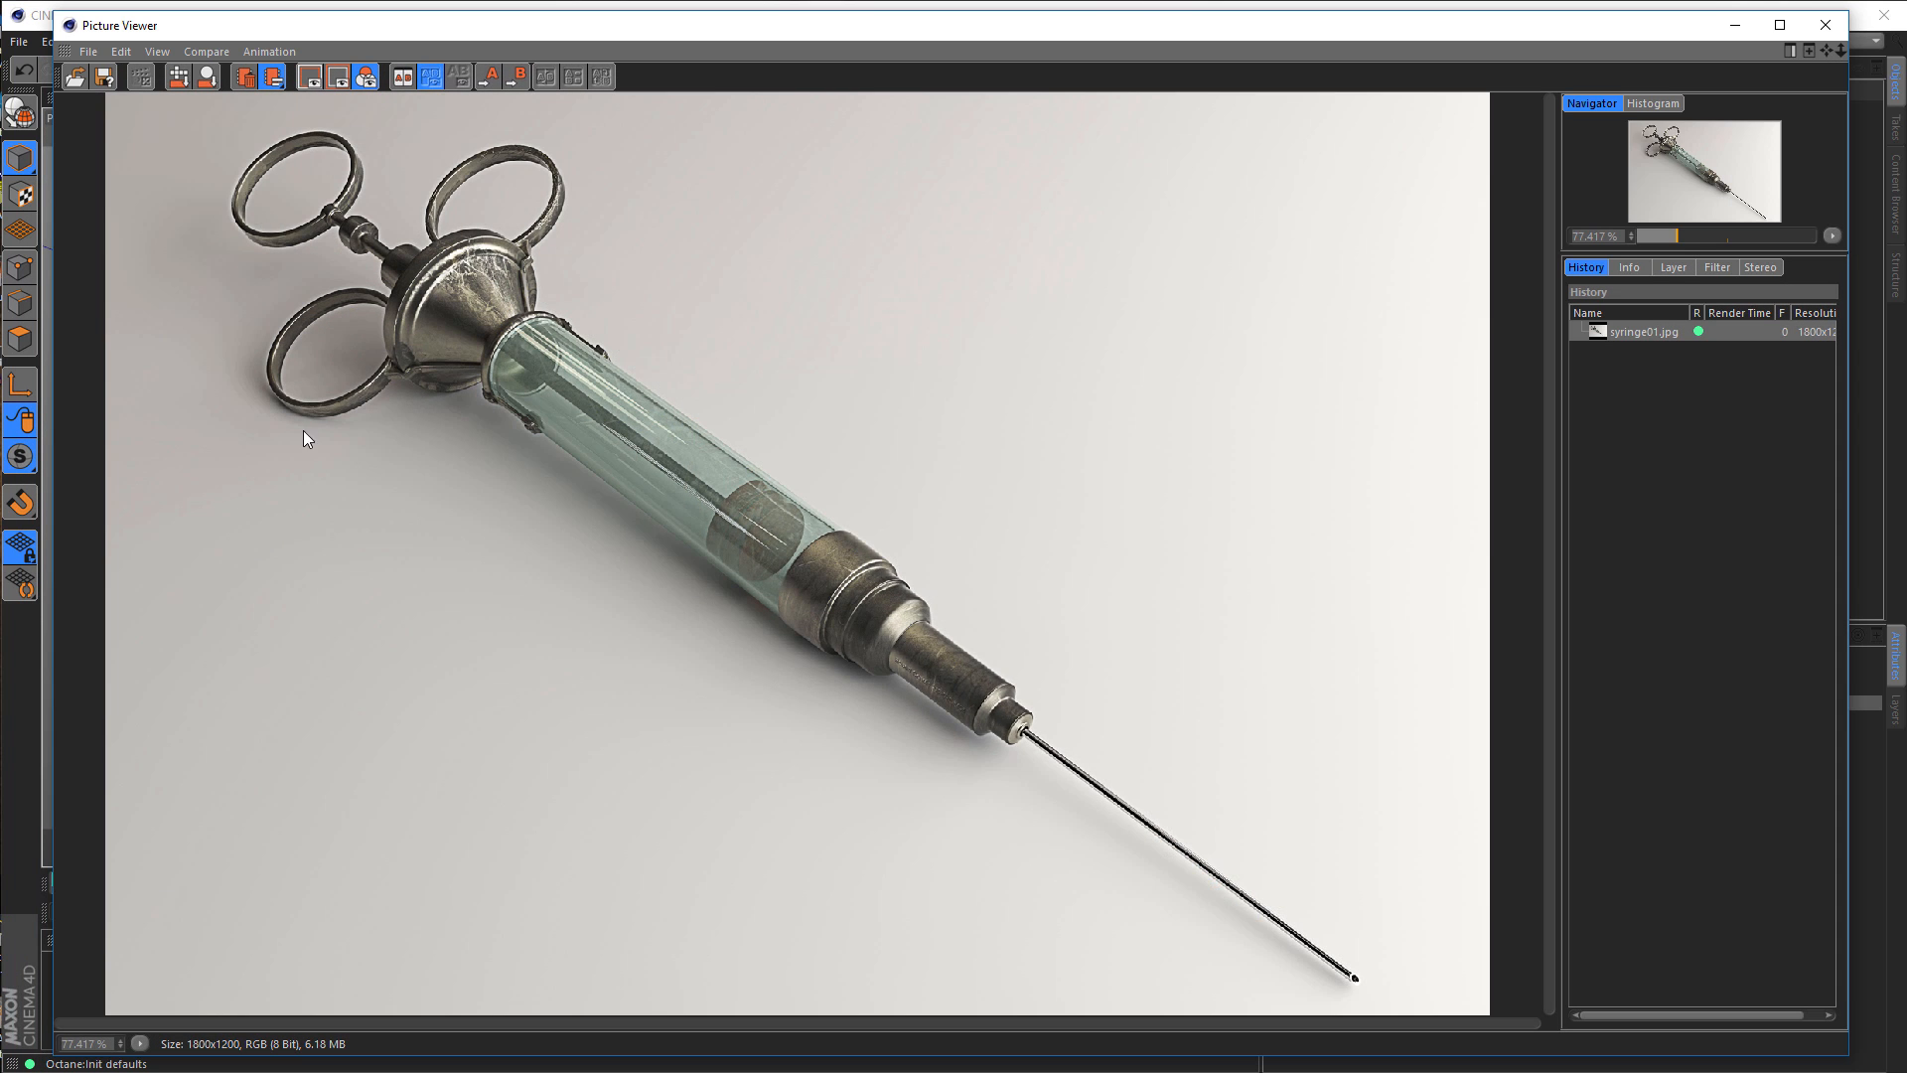
Step: Check the conical hub in the reference render and set the cone's rotation segments to 60
scroll(301, 431, "up", 6)
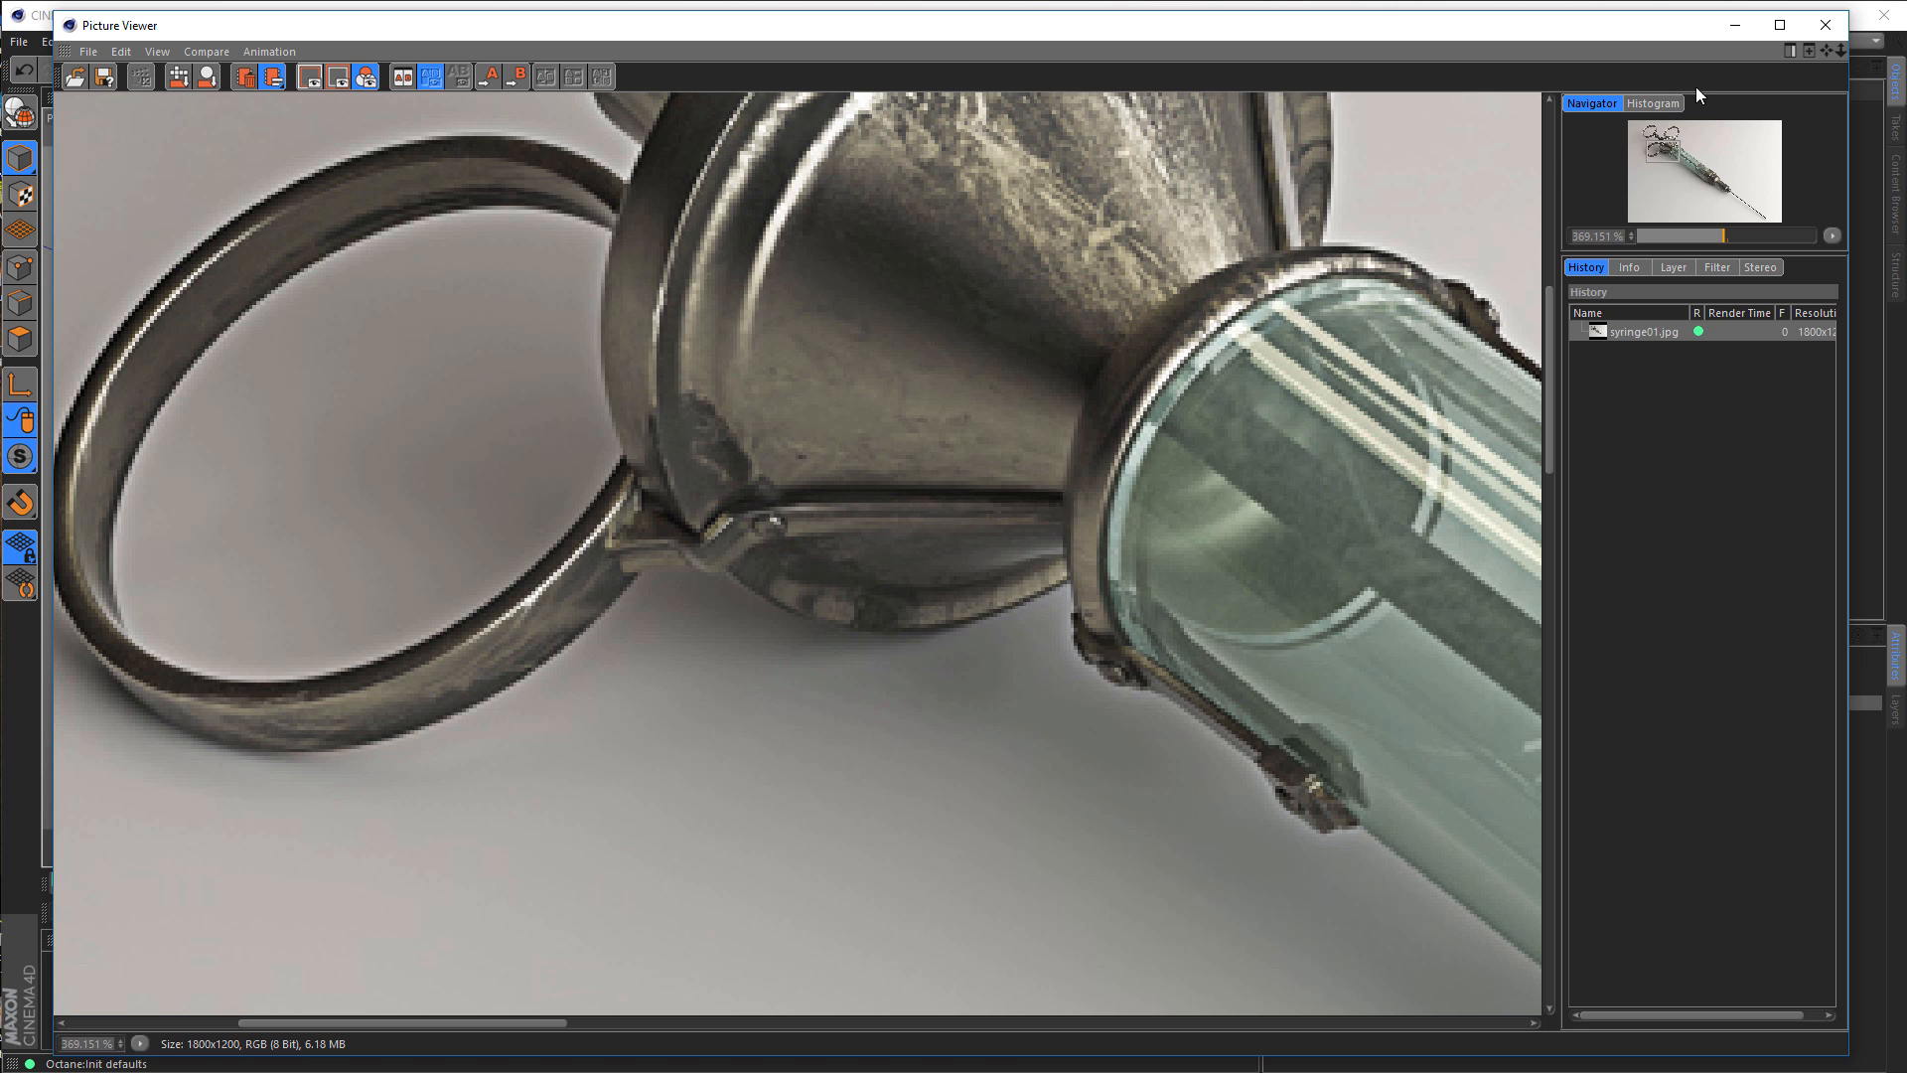
left_click(1745, 30)
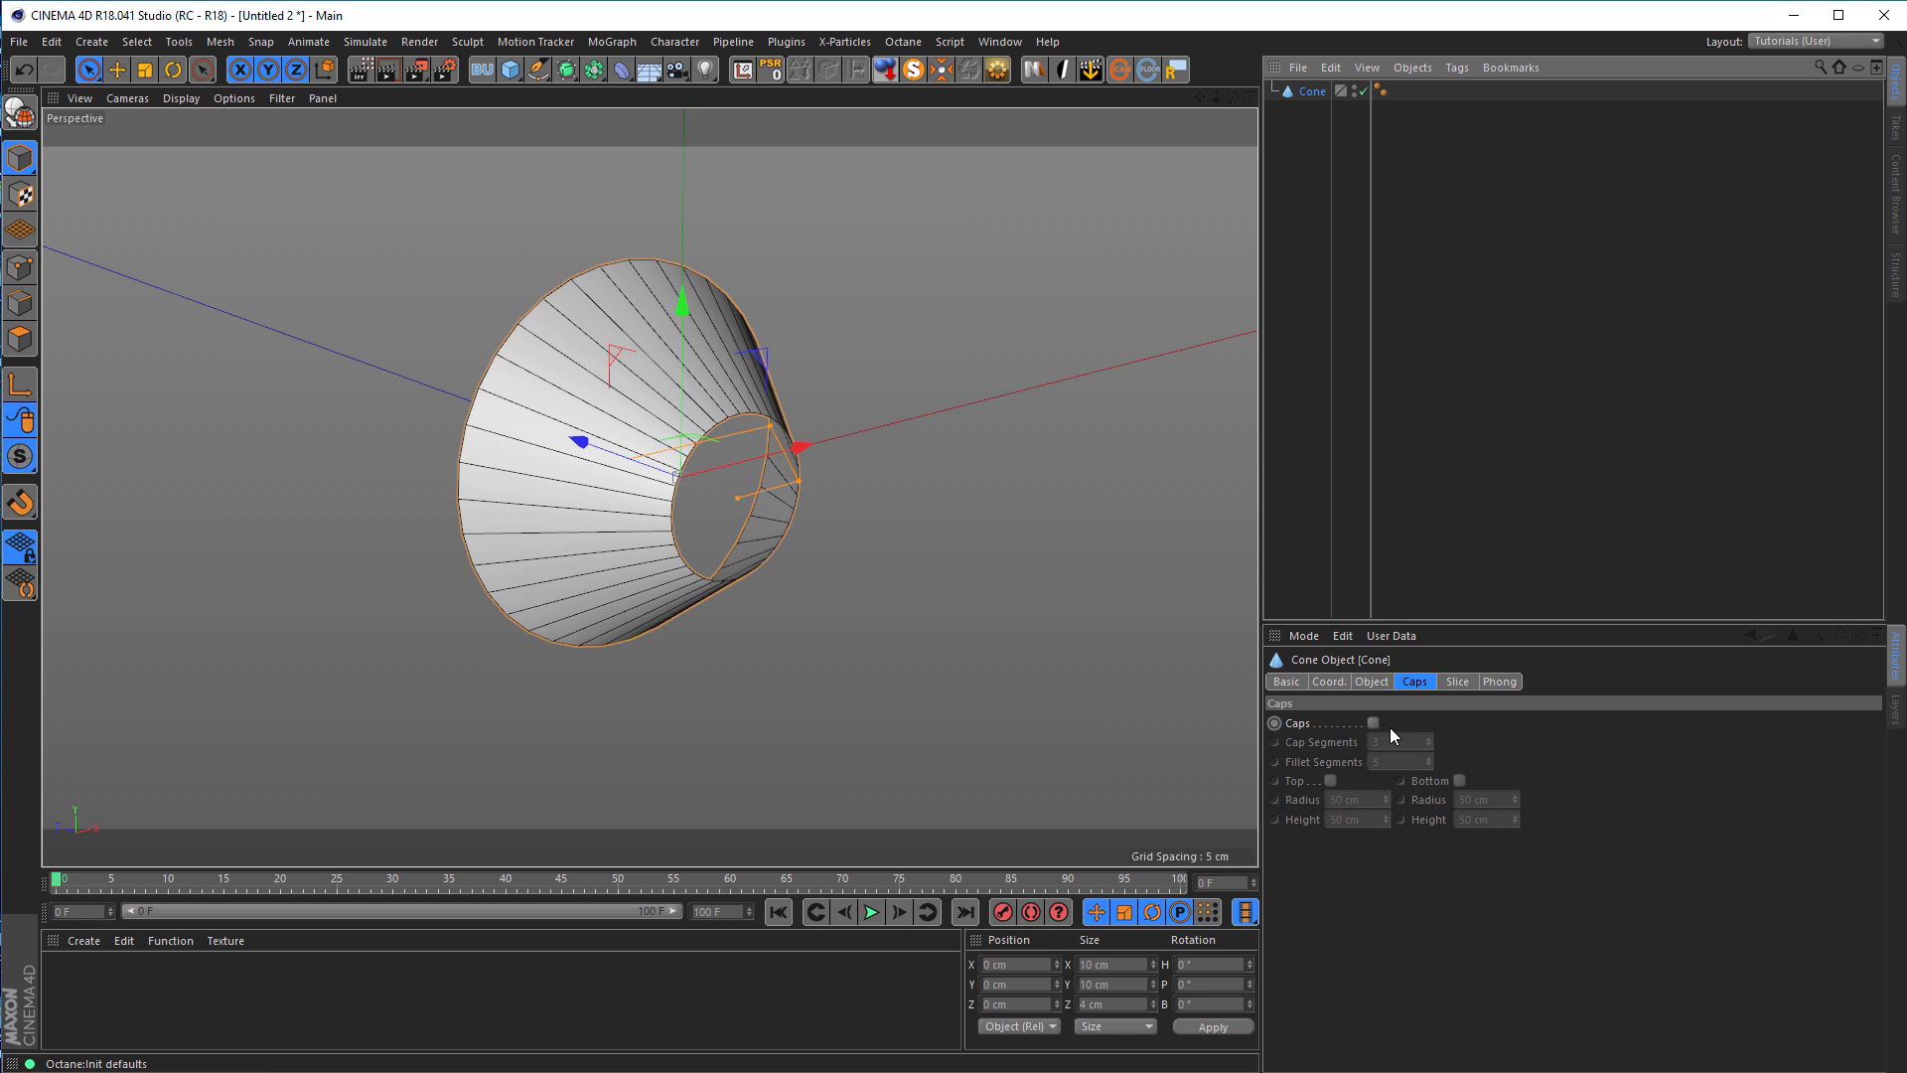
left_click(1371, 681)
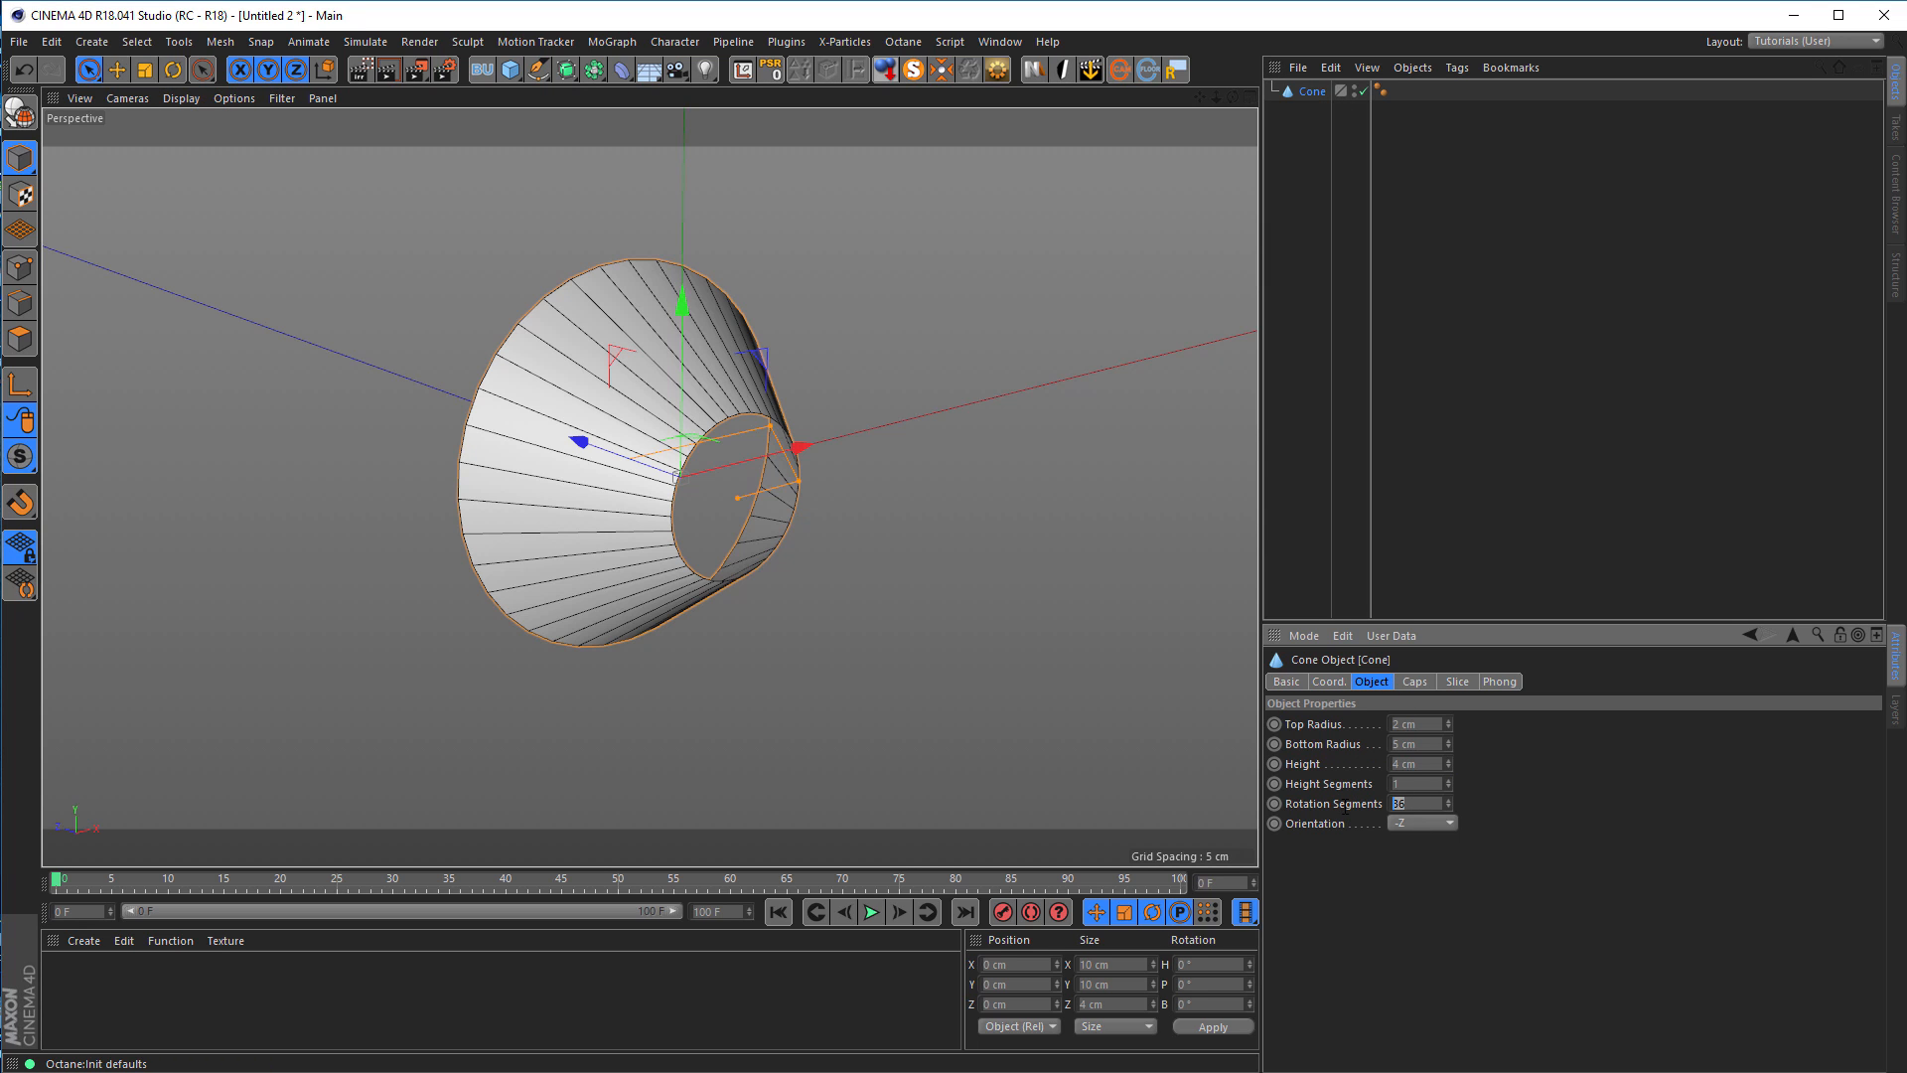
type("60")
key("Return")
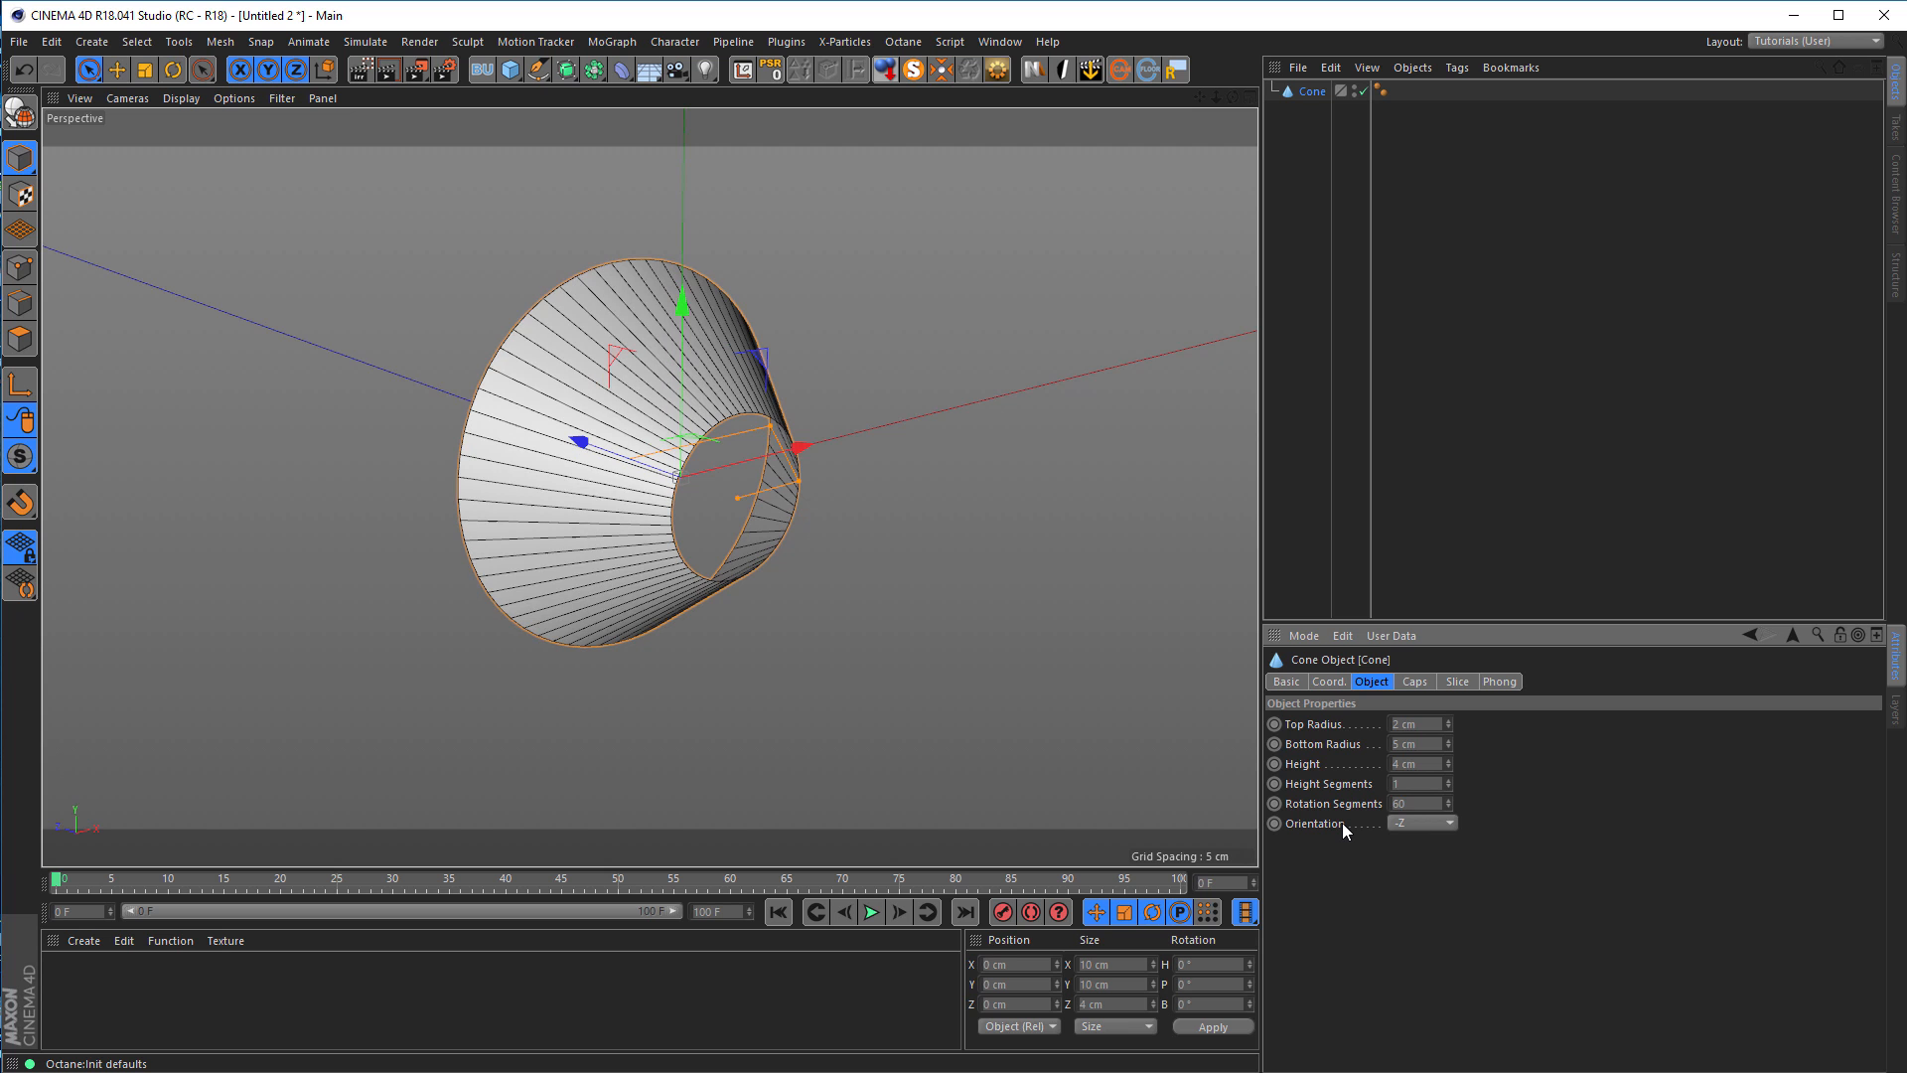
scroll(546, 516, "up", 3)
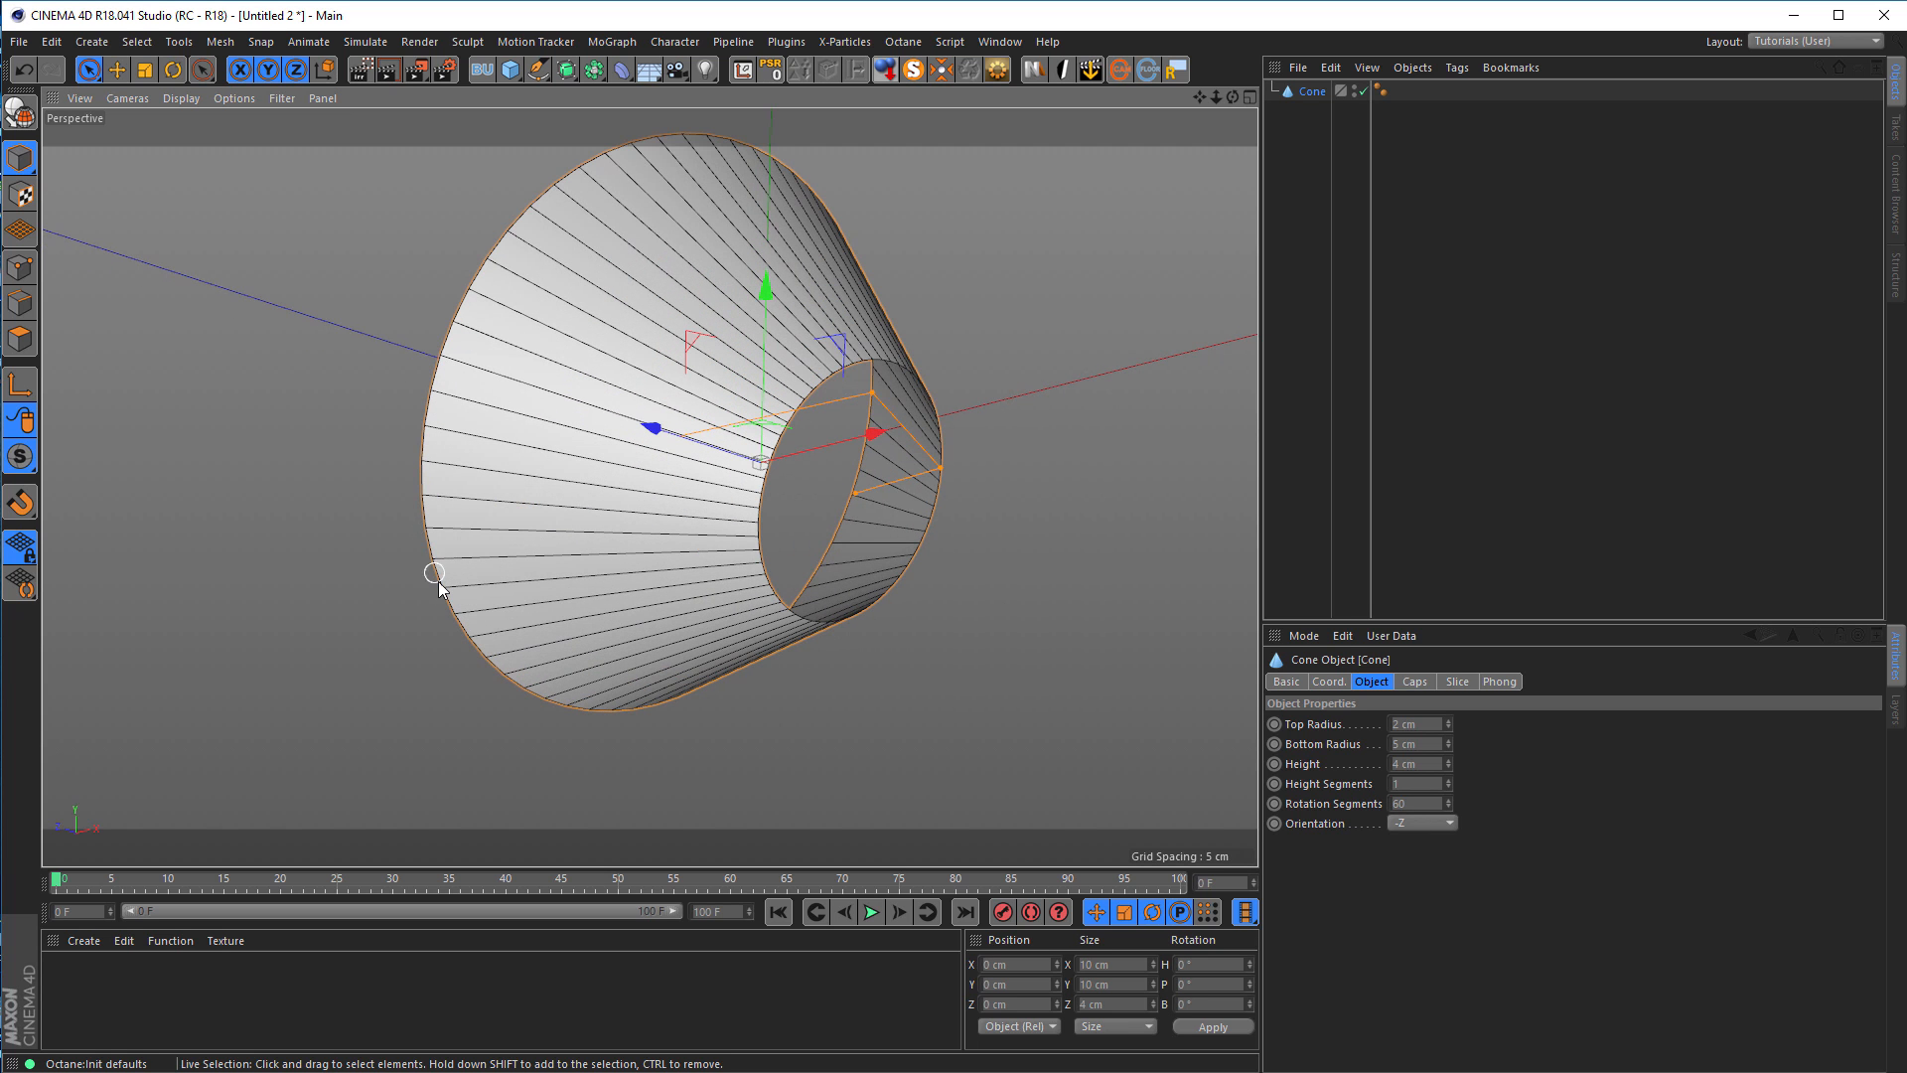
scroll(632, 567, "down", 3)
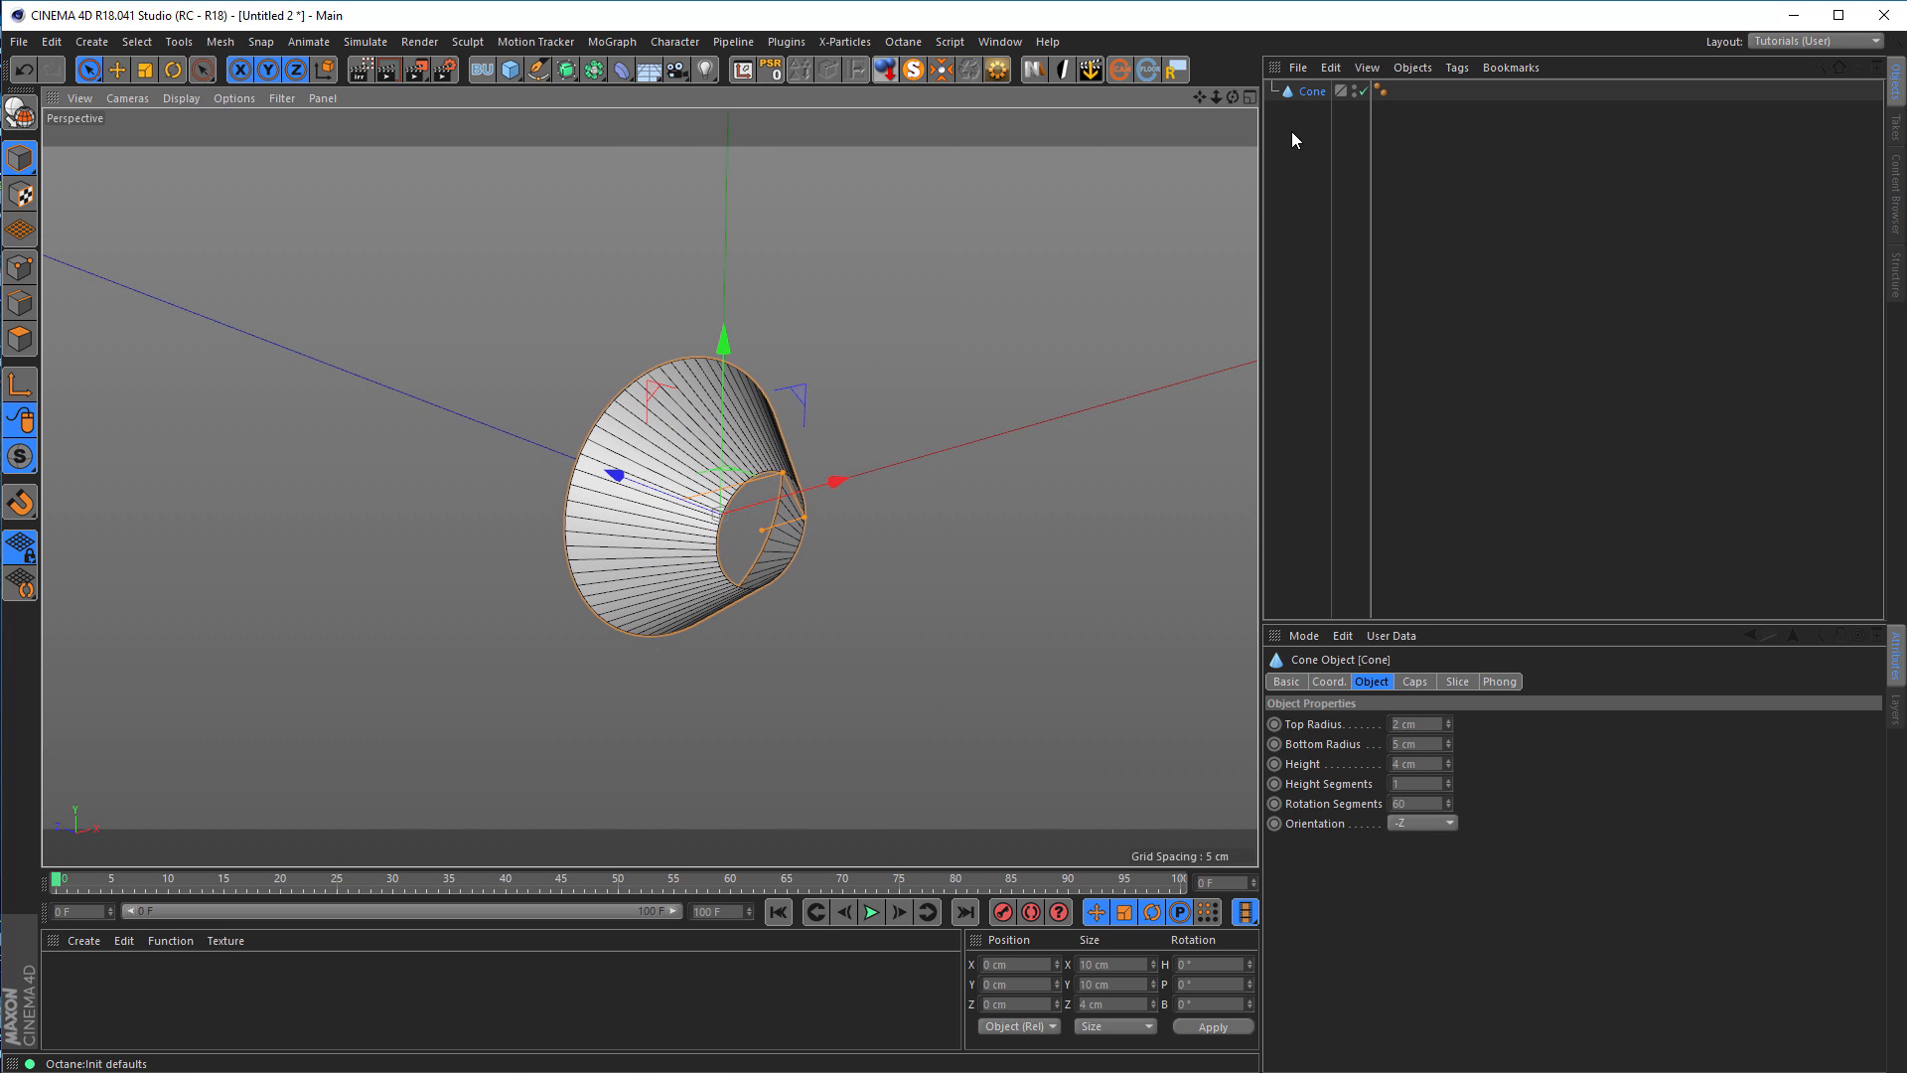
Step: Store a copy of the cone inside a new hidden Backup null and reselect the original cone outside it
left_click(481, 72)
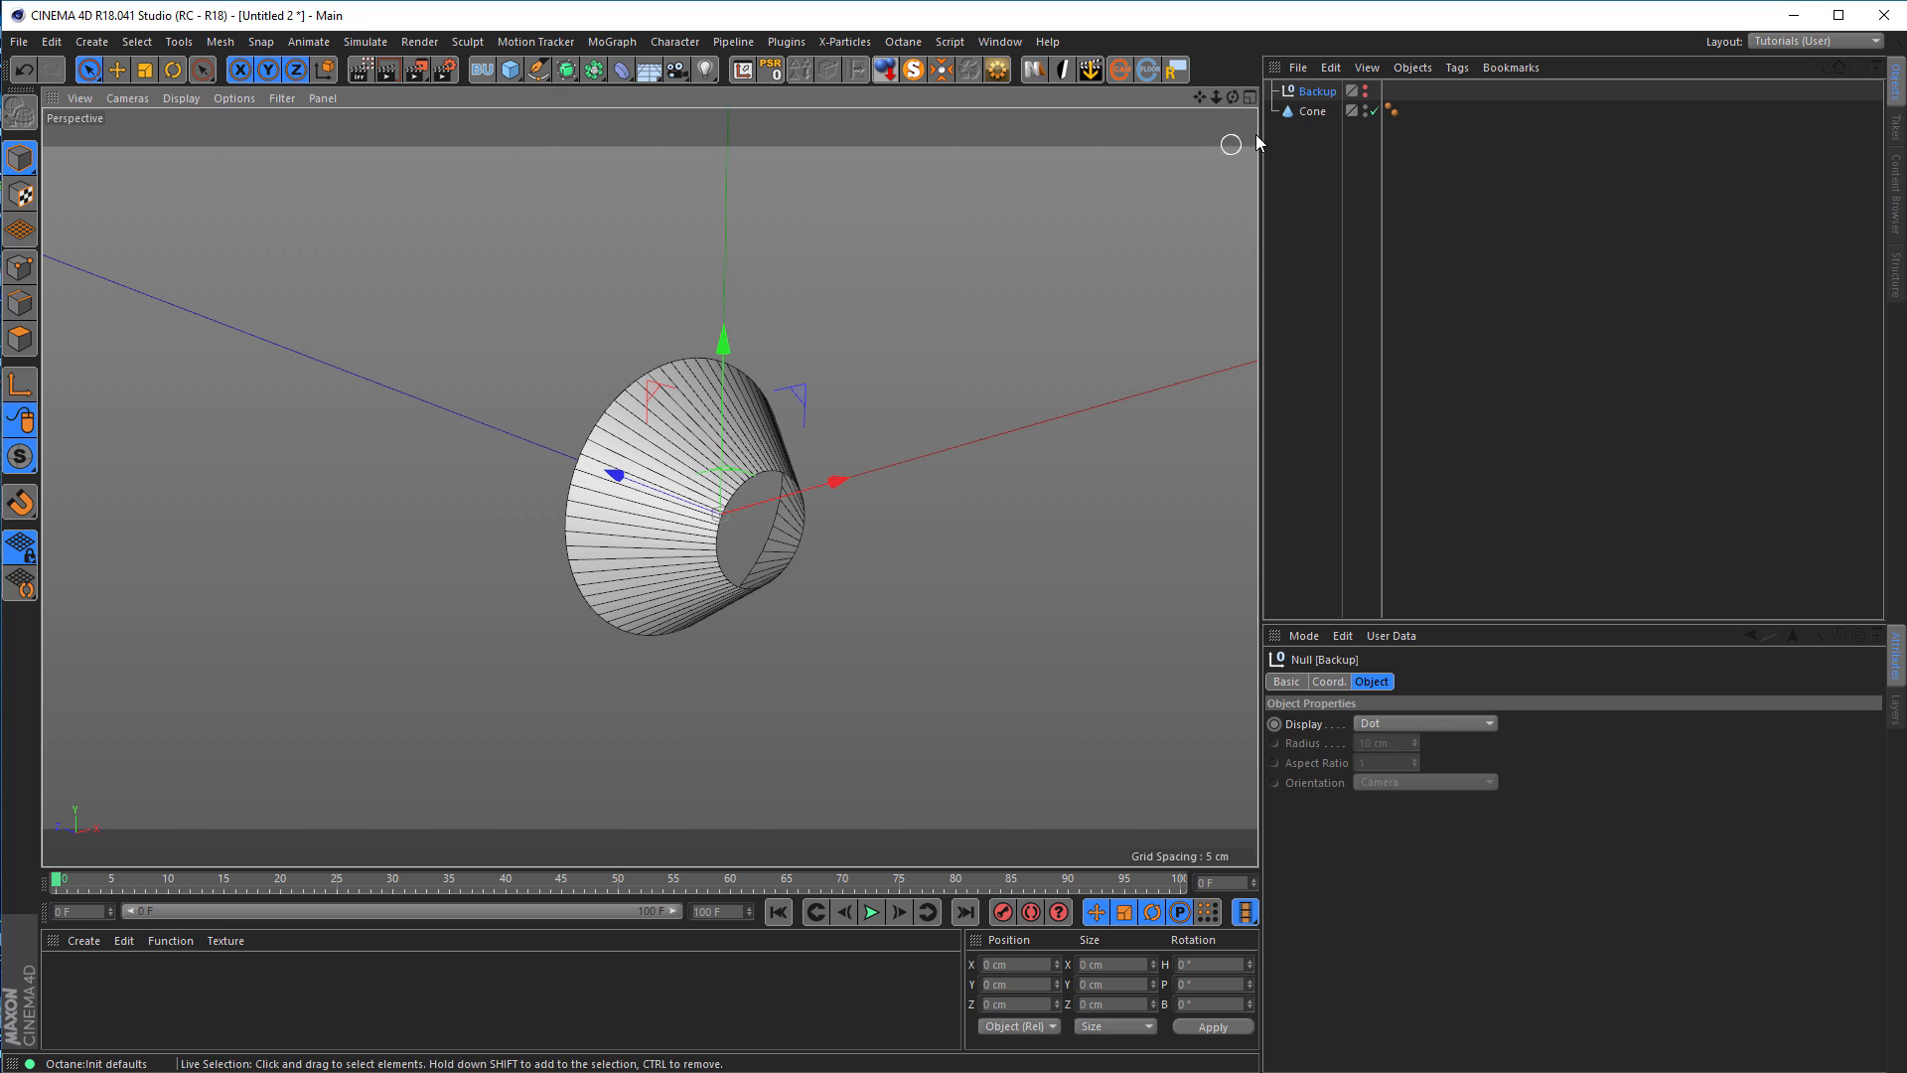
left_click(1311, 114)
left_click_drag(1313, 118, 1315, 88, "ctrl")
left_click(1272, 91)
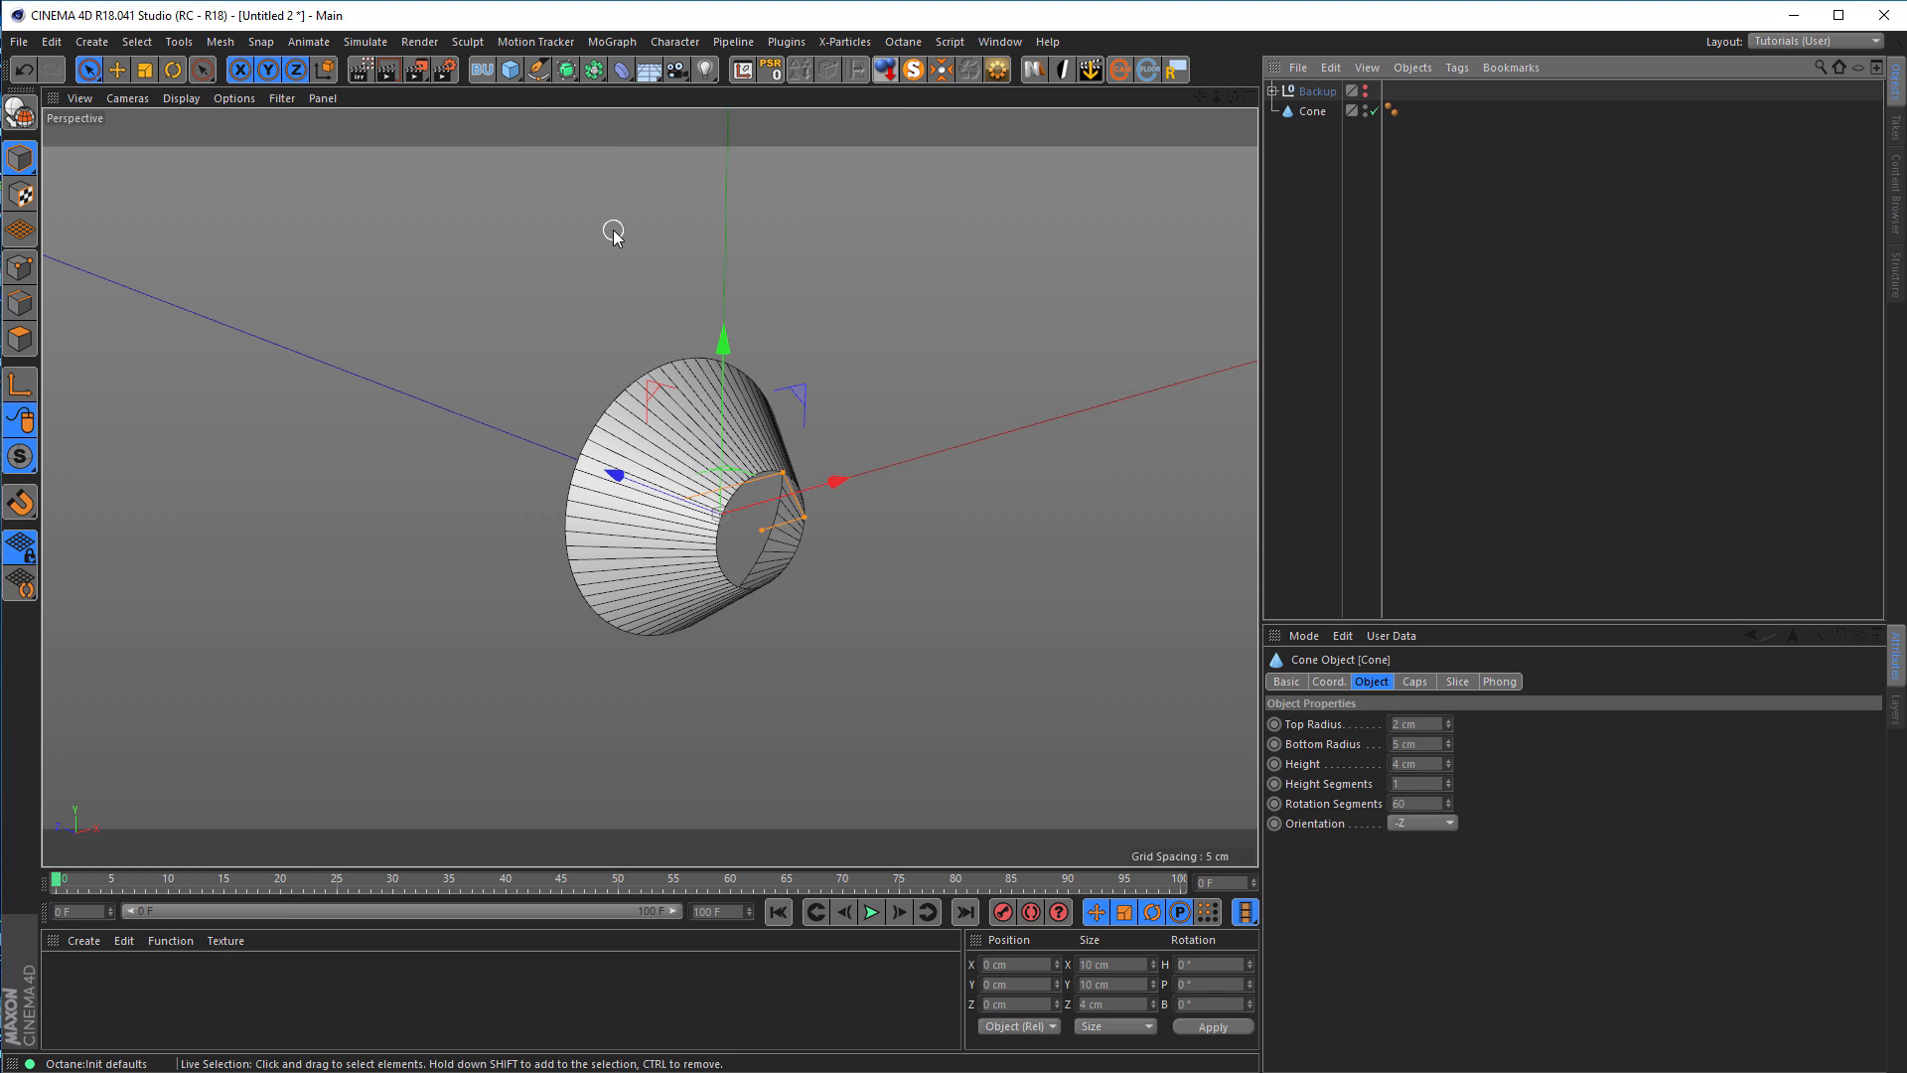
scroll(700, 487, "up", 4)
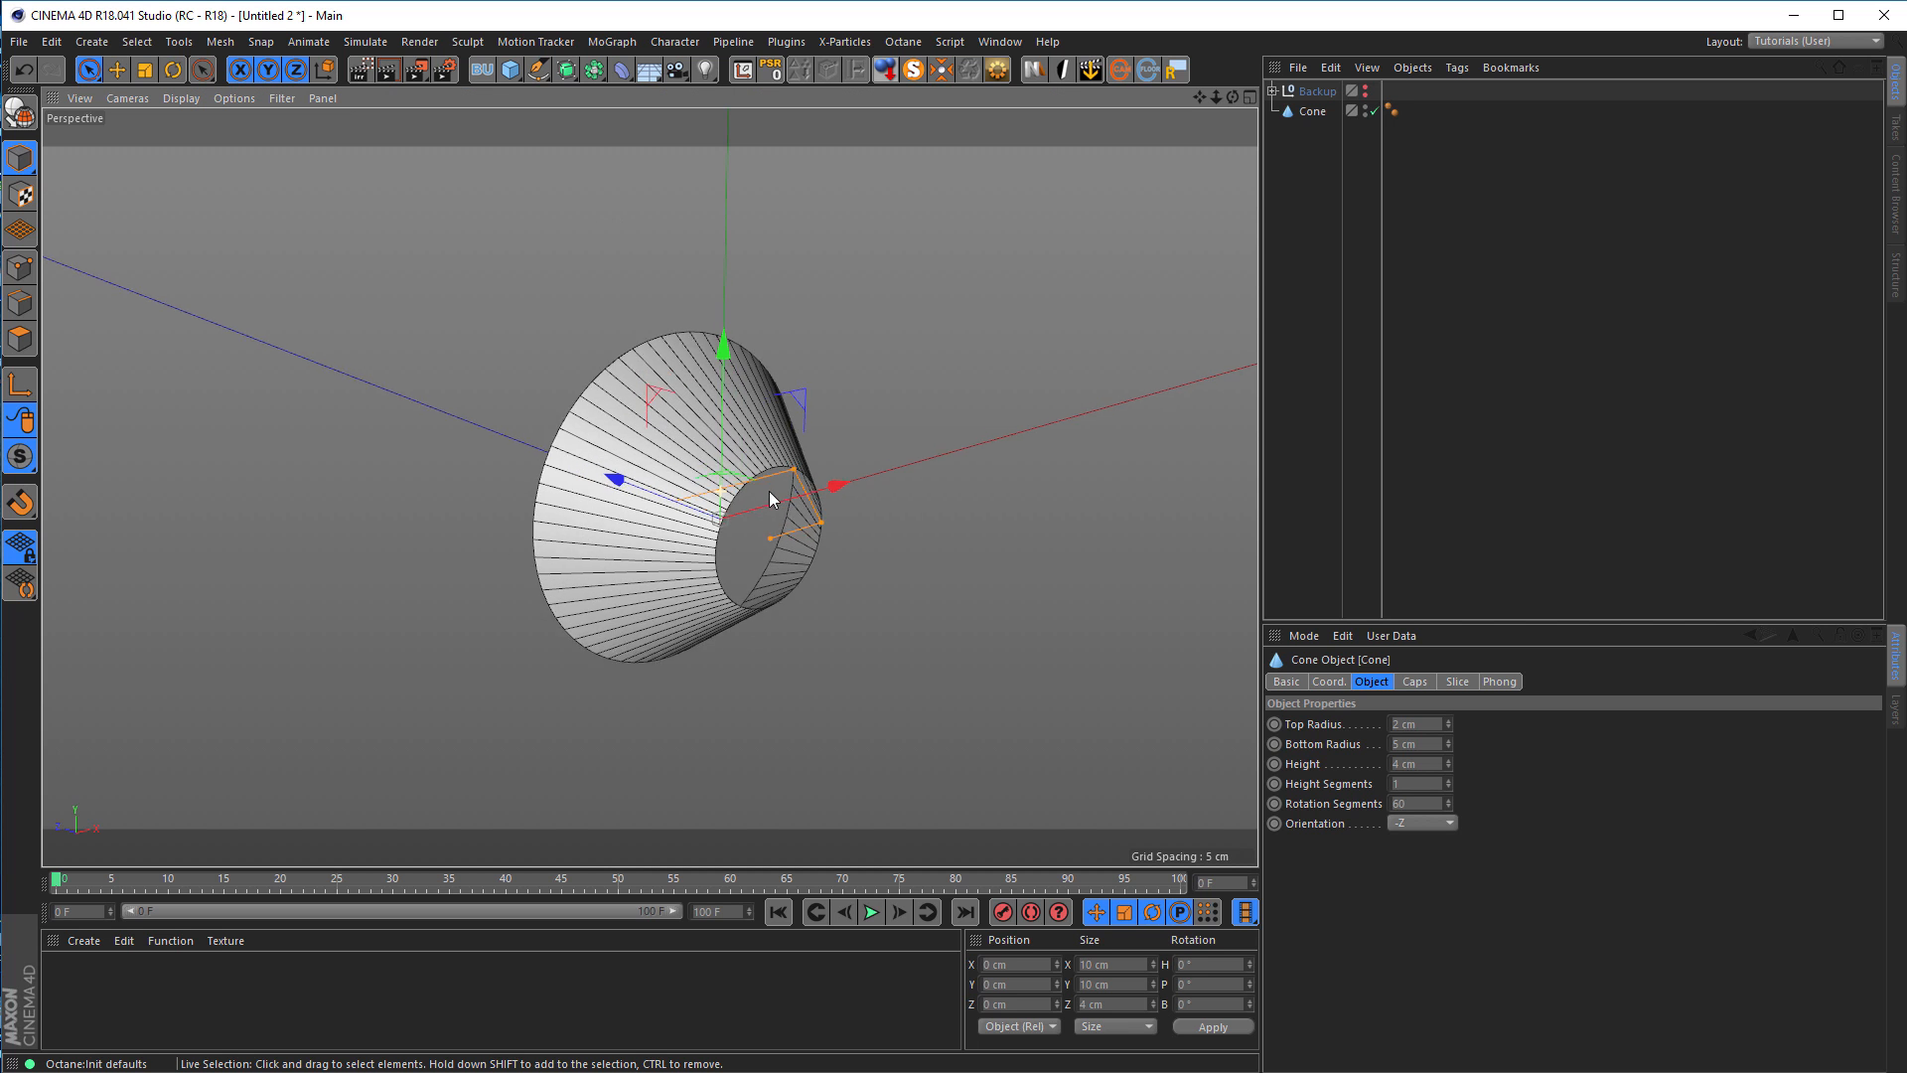
left_click(1317, 113)
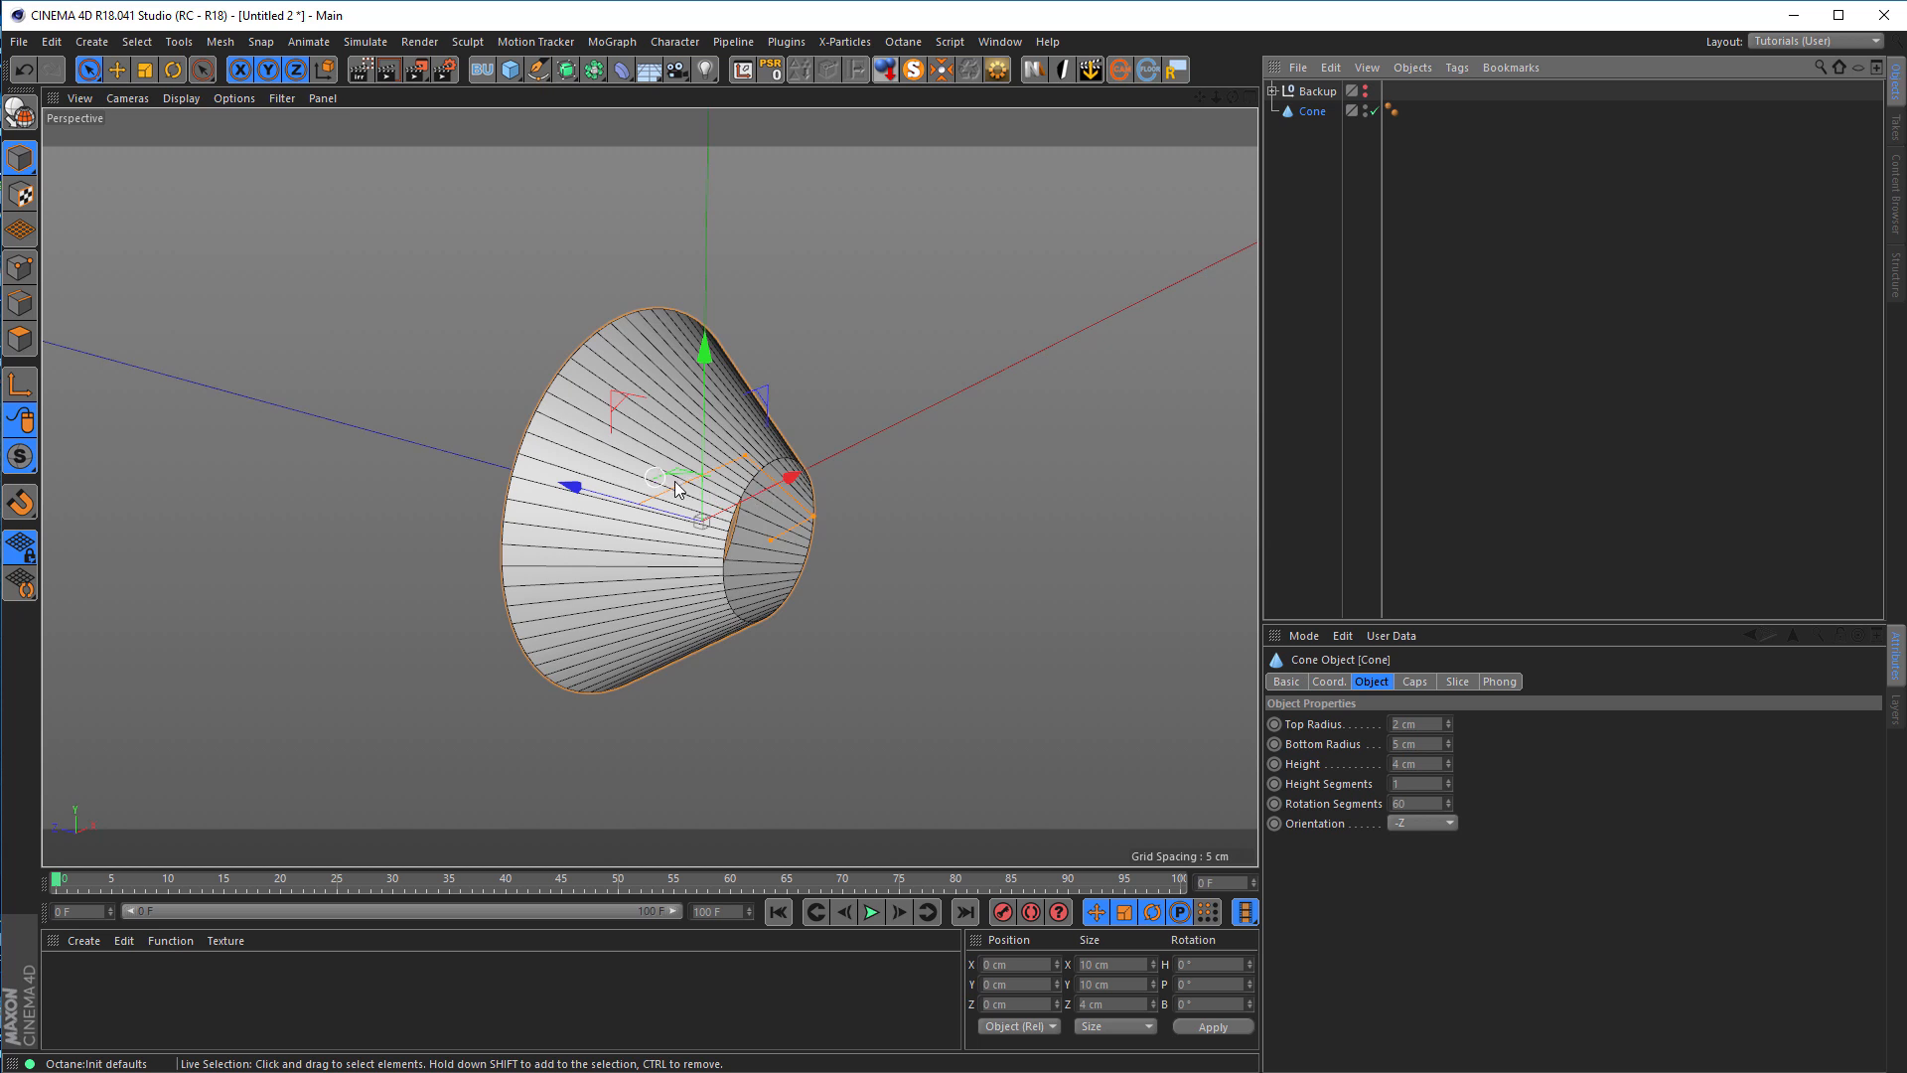
left_click_drag(672, 481, 945, 609, "alt")
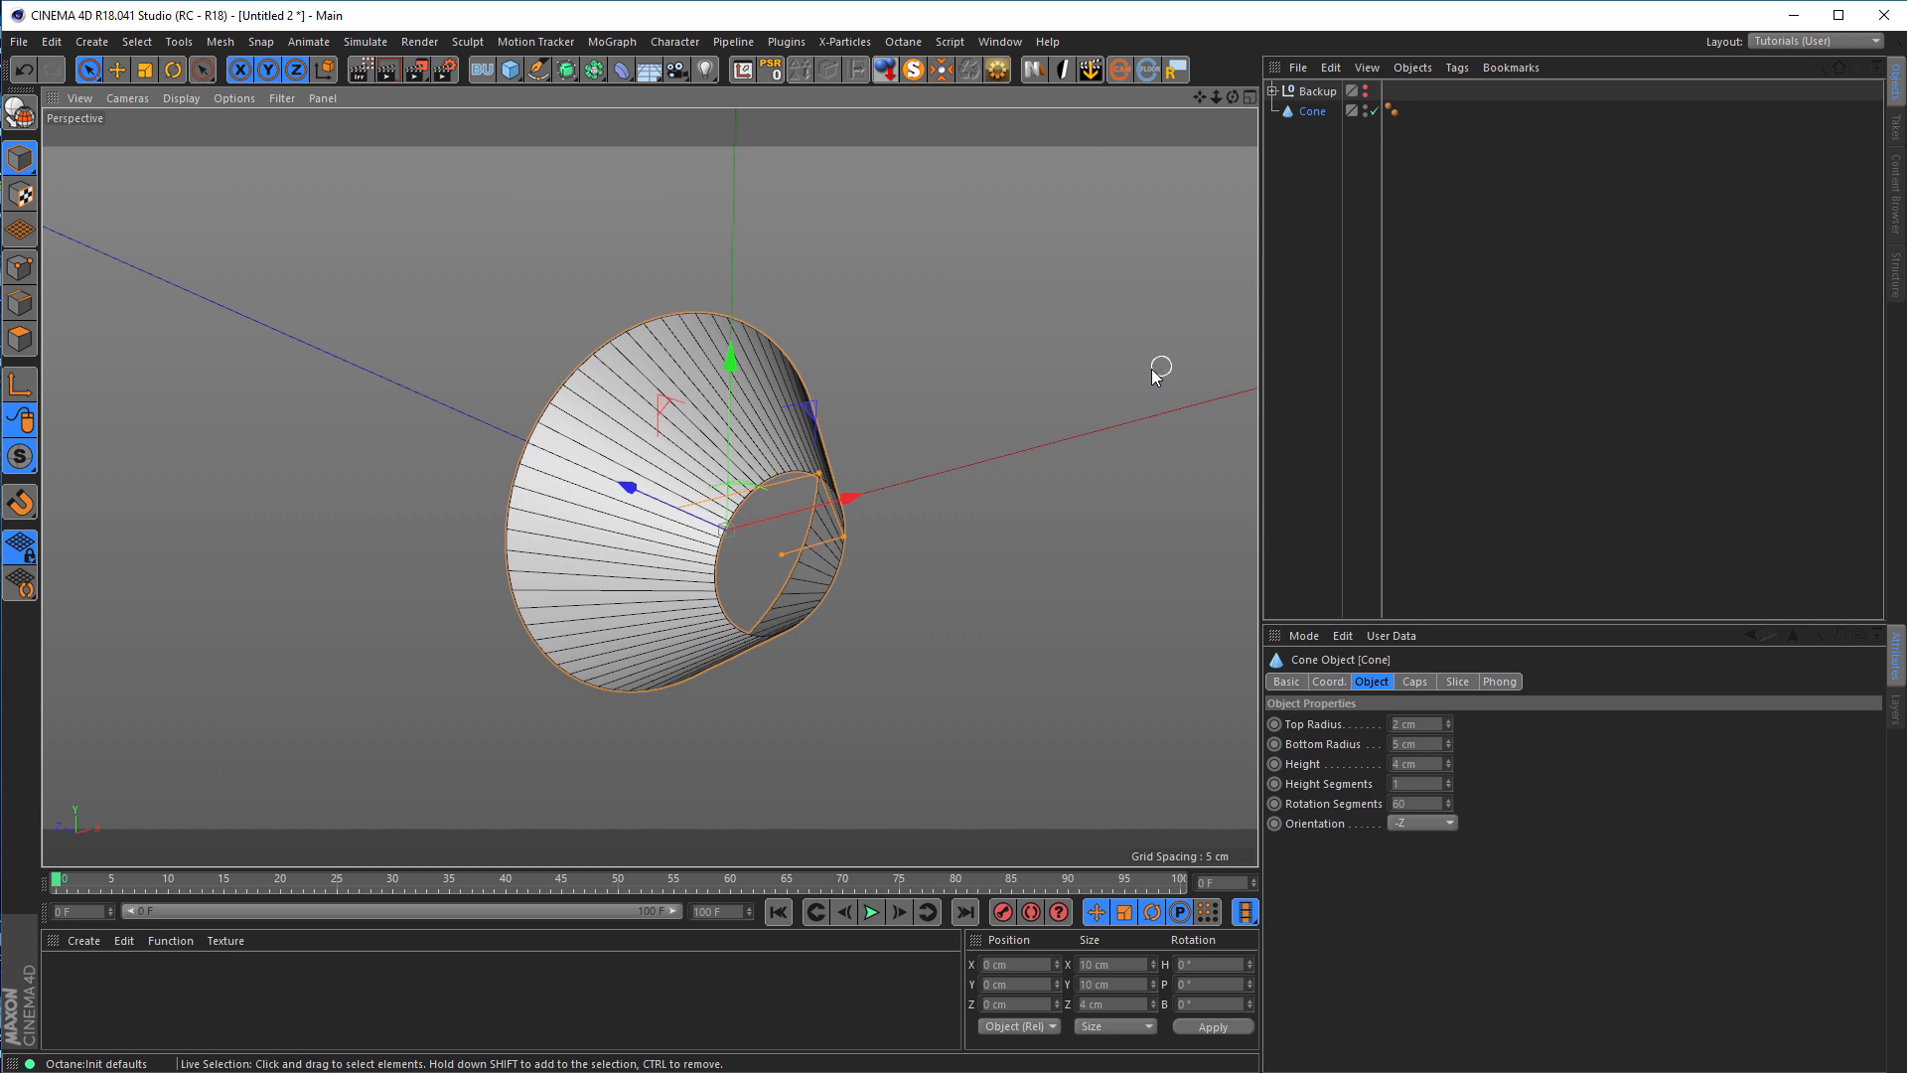
Step: Convert the cone primitive into an editable polygon object
key("c")
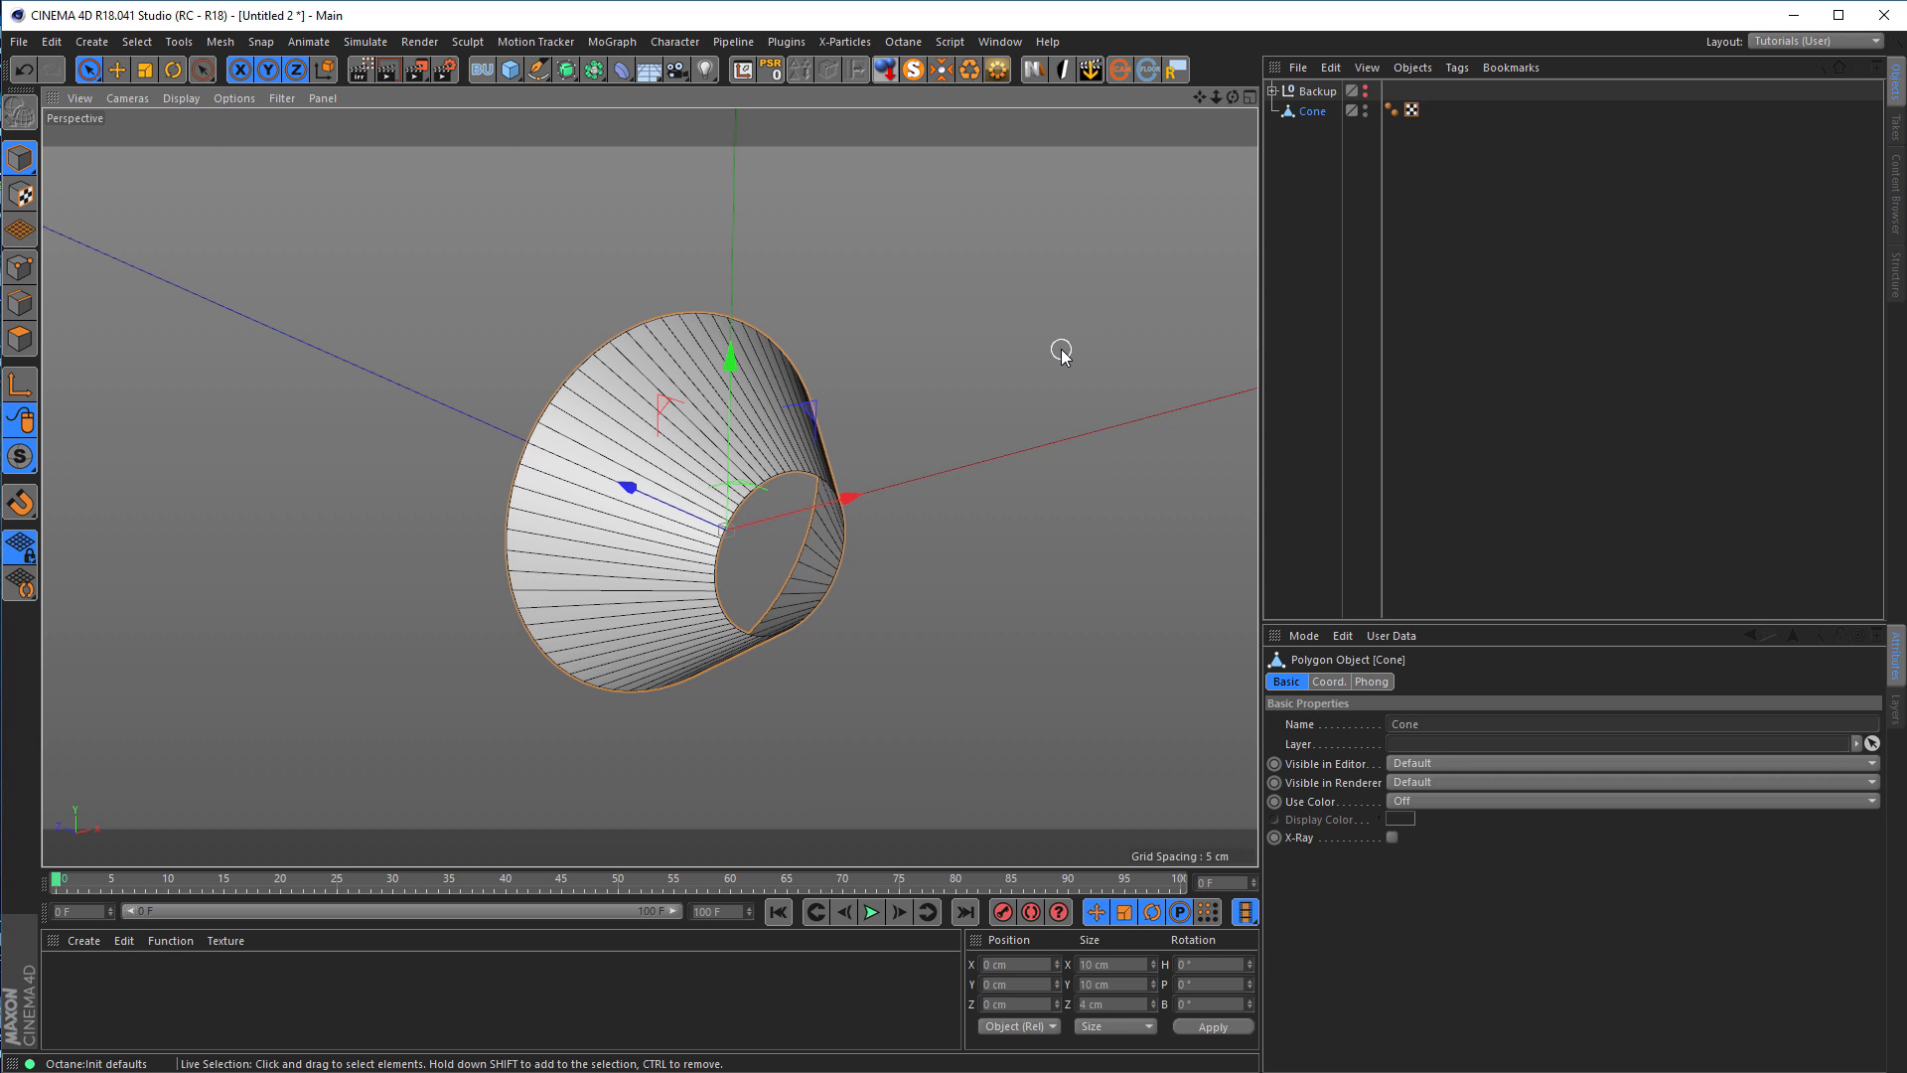
mouse_move(906, 417)
left_mouse_down("alt")
mouse_move(407, 449)
mouse_move(829, 461)
mouse_move(720, 417)
mouse_move(779, 452)
left_mouse_up("alt")
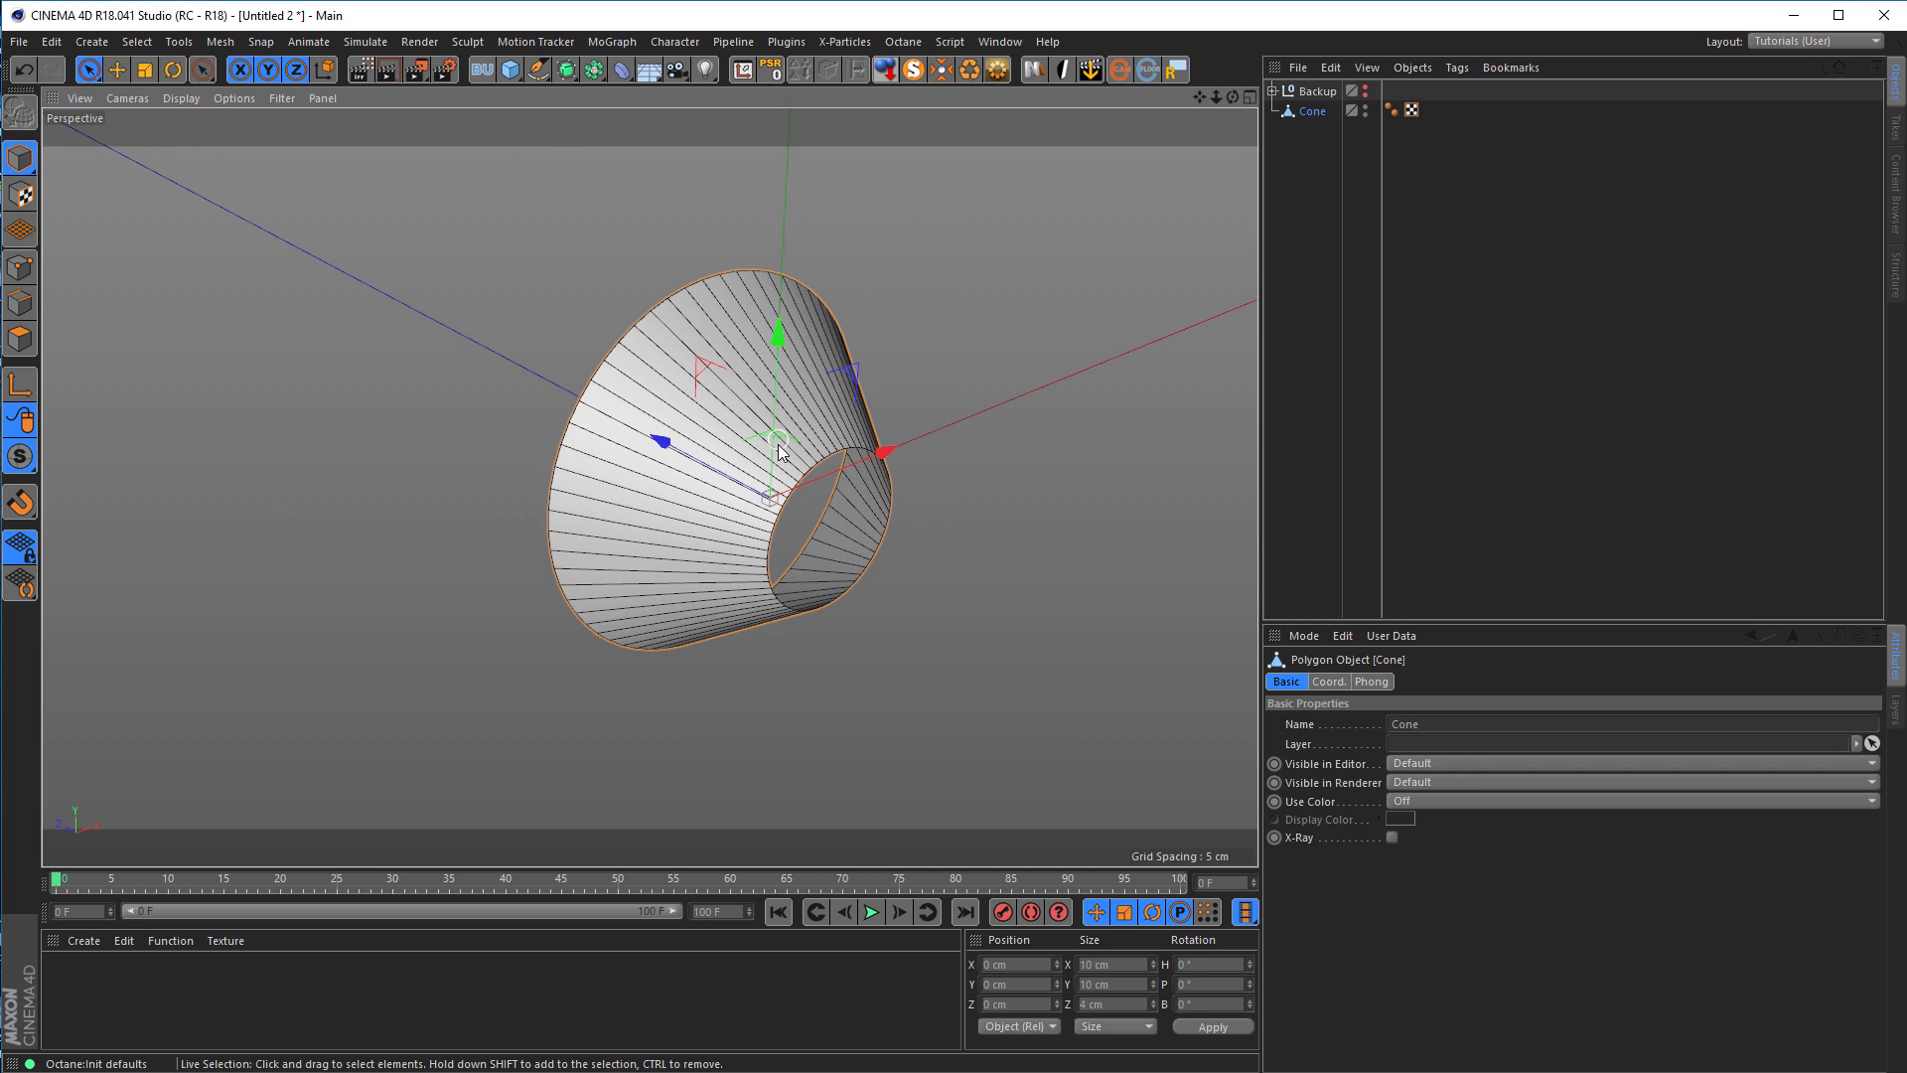
right_click_drag(724, 417, 773, 412, "alt")
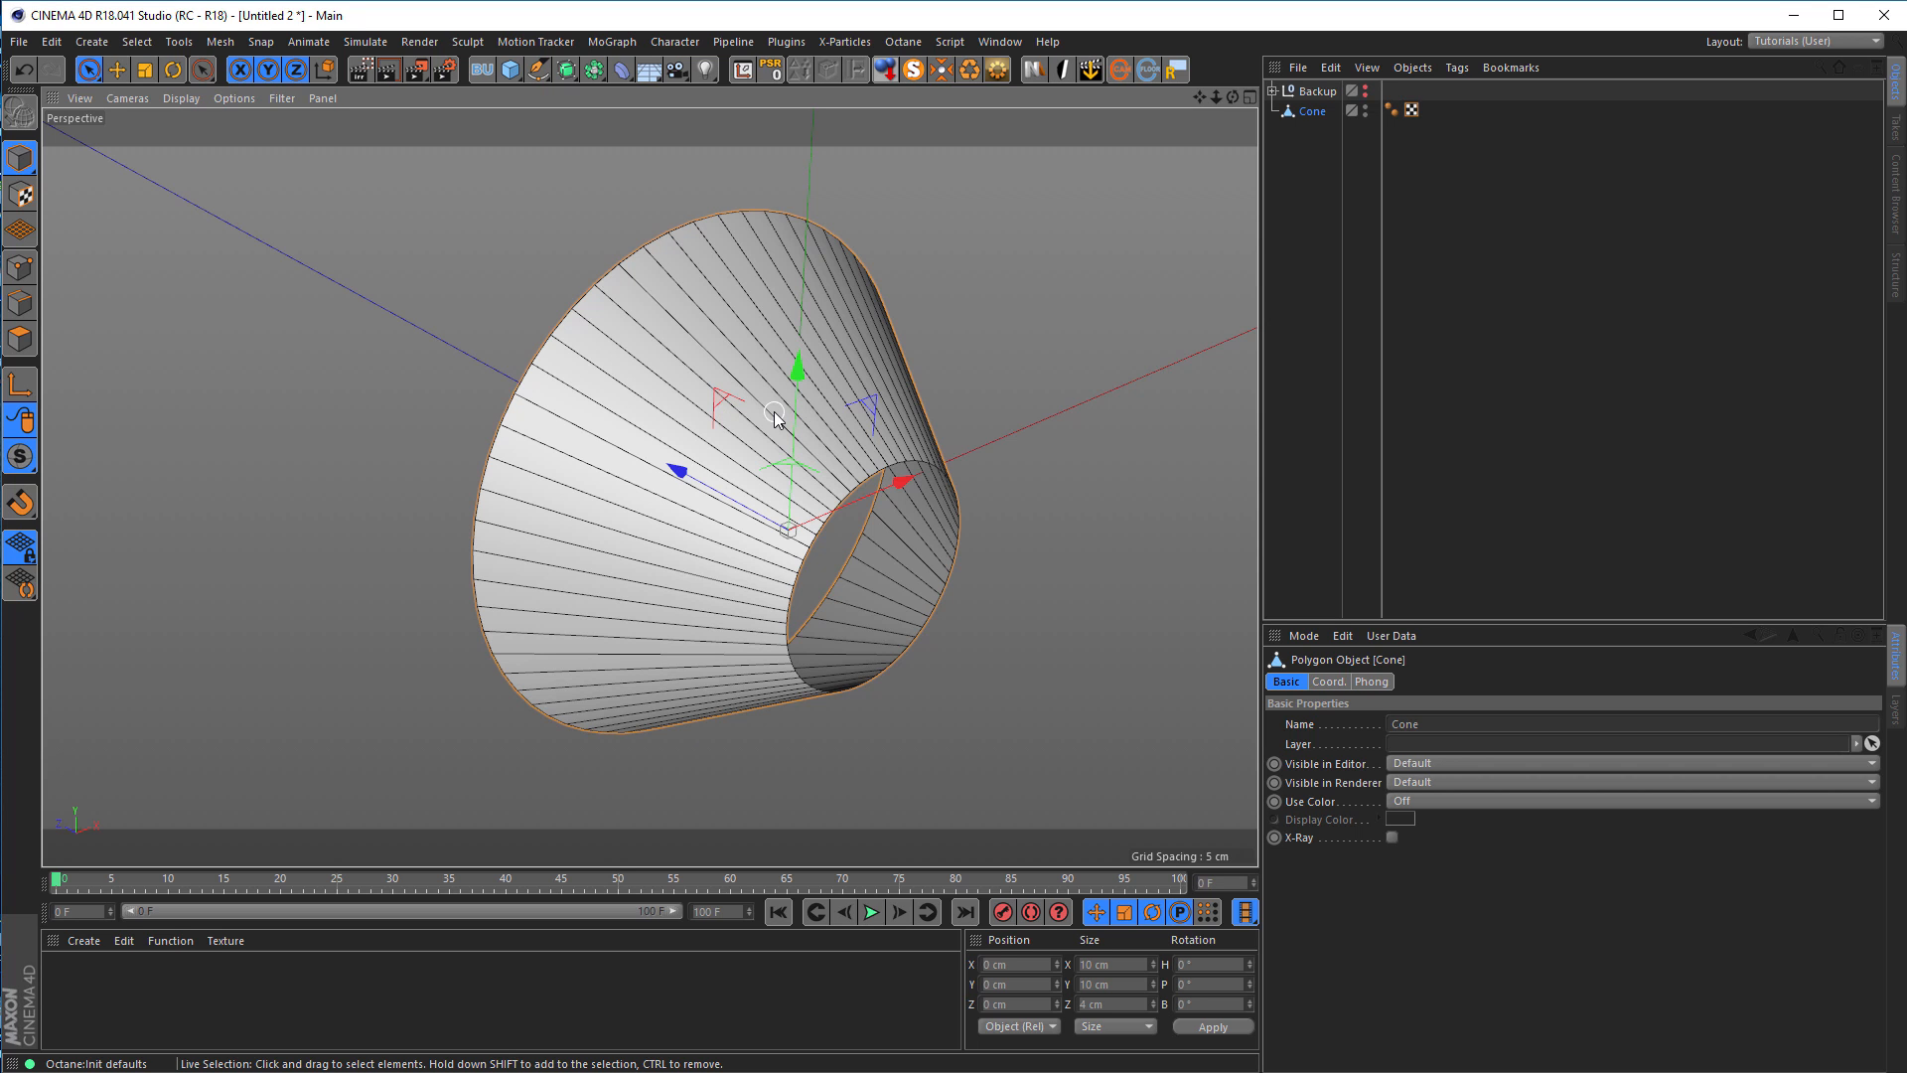
Step: Extrude the edge loop at the cone's wide end outward by scaling into a flat flange about 11.6 cm across
left_click(26, 300)
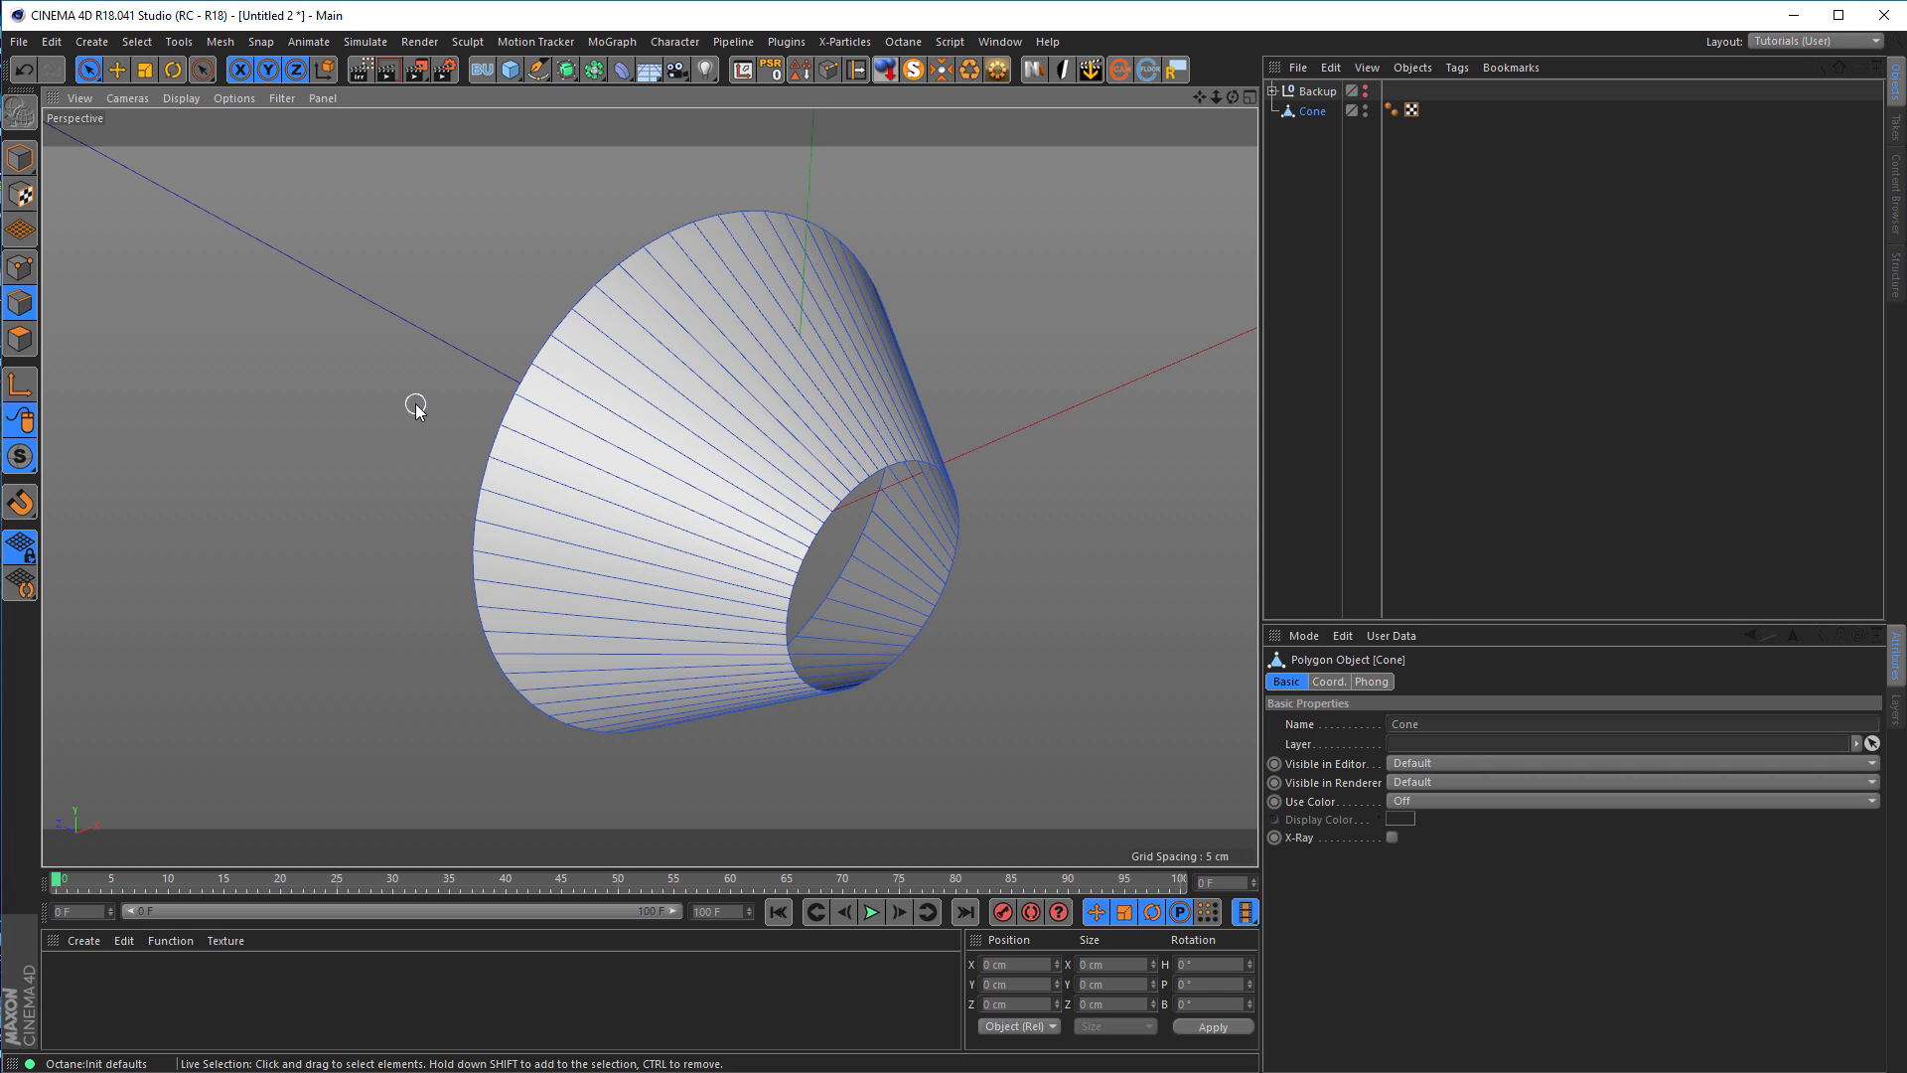
key("u")
key("l")
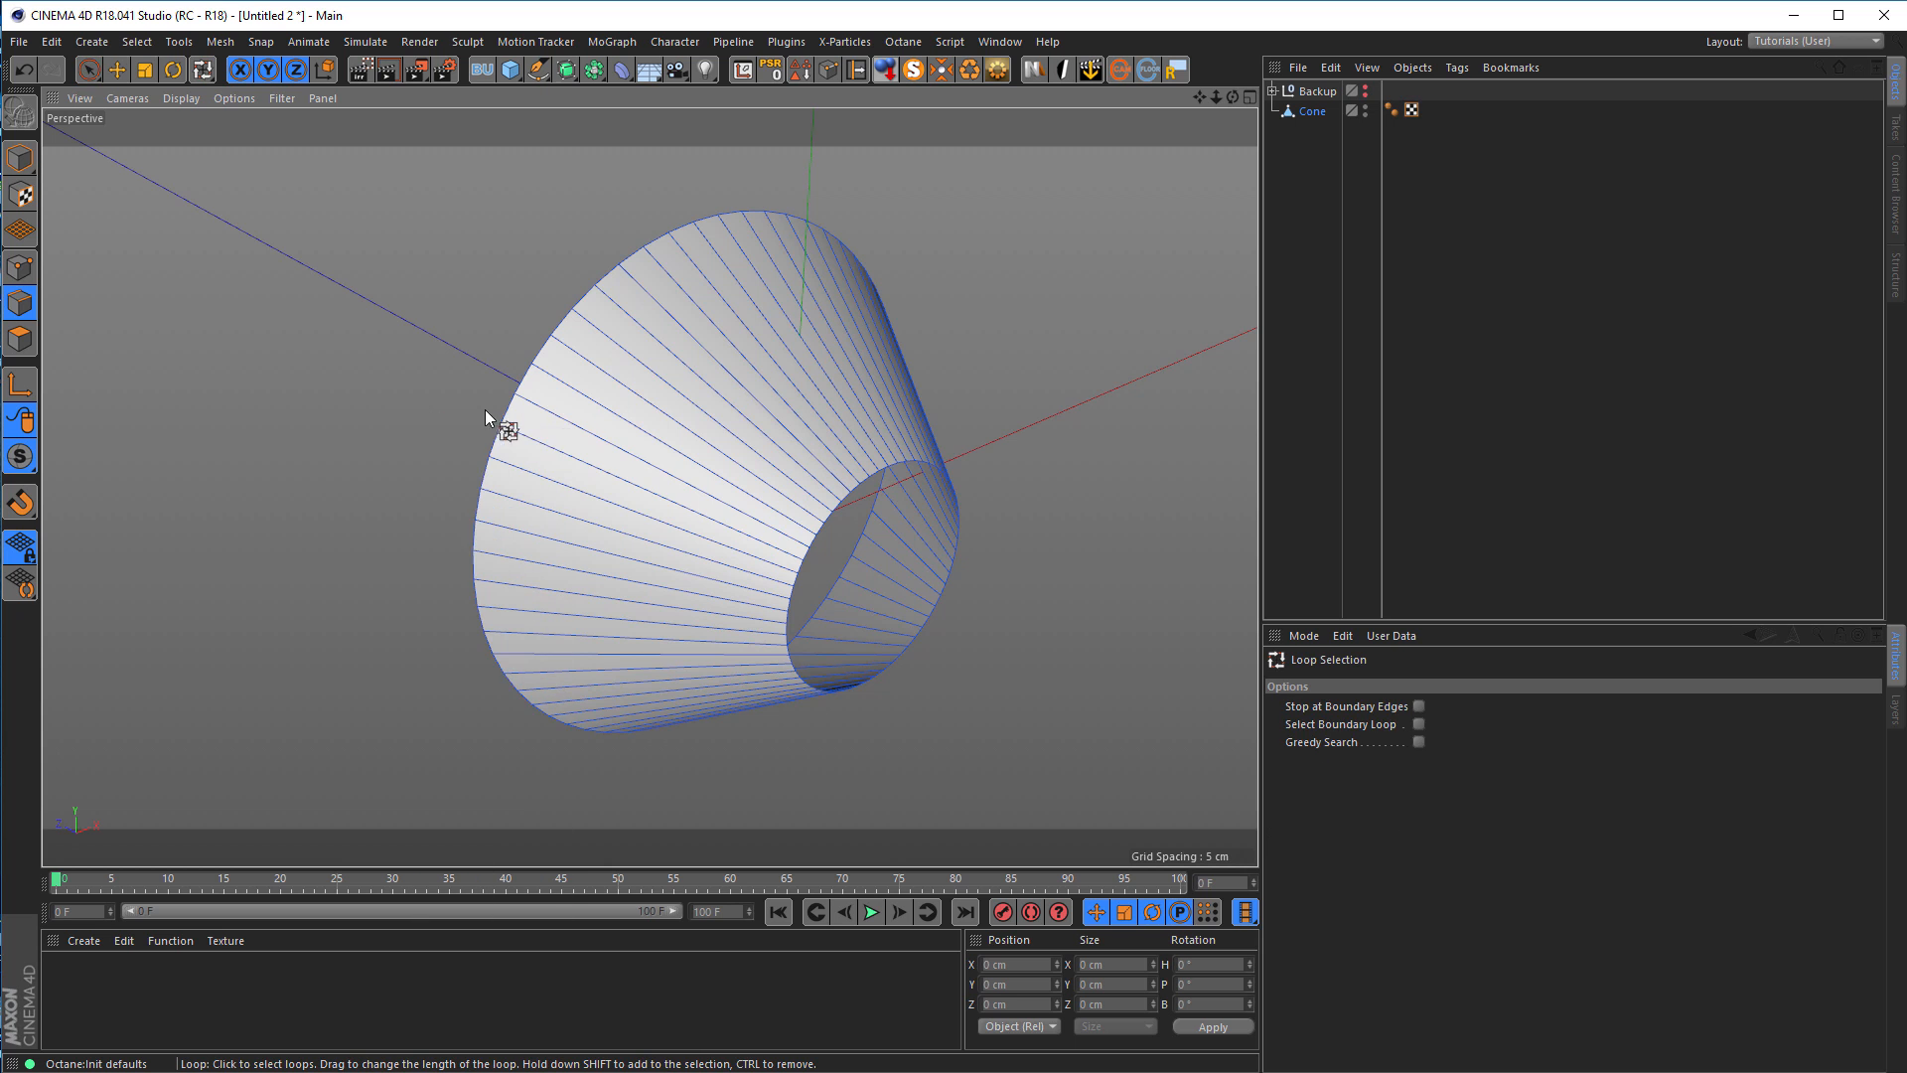
left_click(522, 379)
left_click_drag(599, 433, 605, 481, "alt")
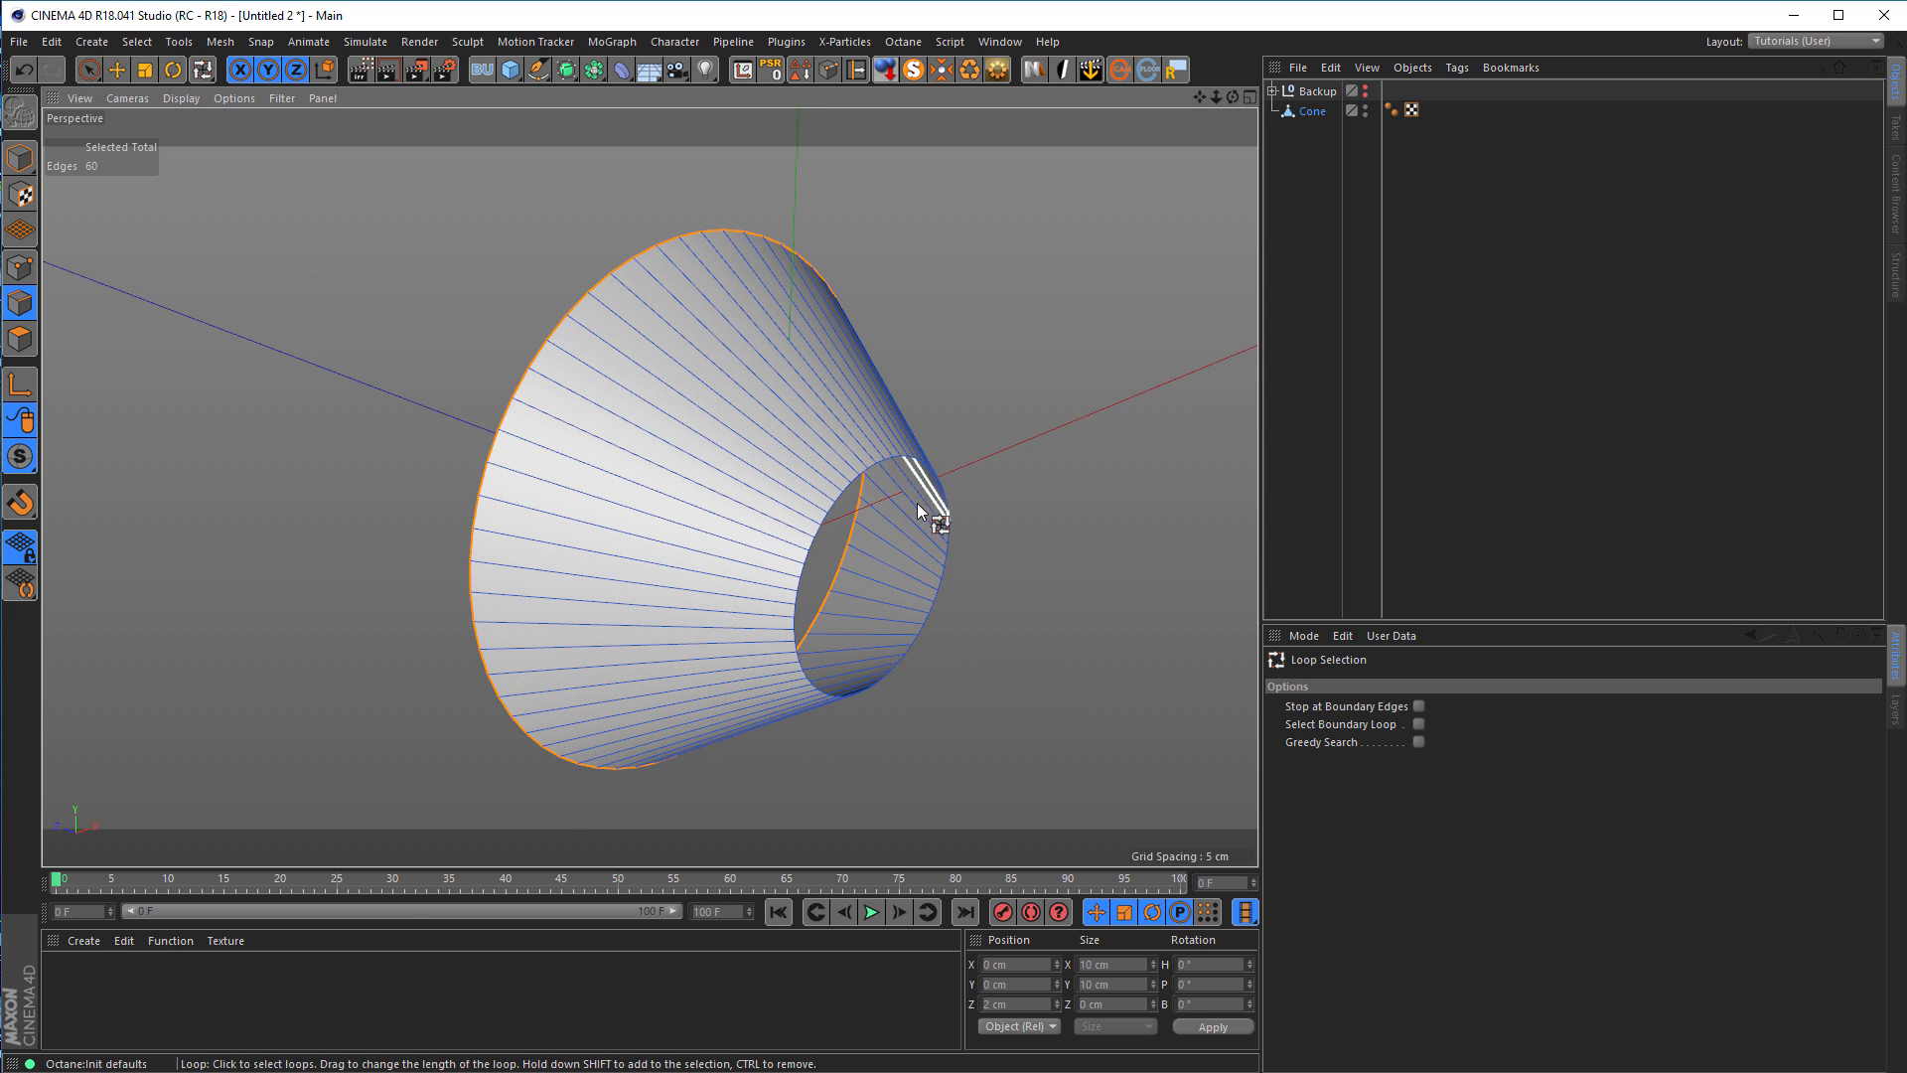
scroll(1086, 487, "down", 2)
key("t")
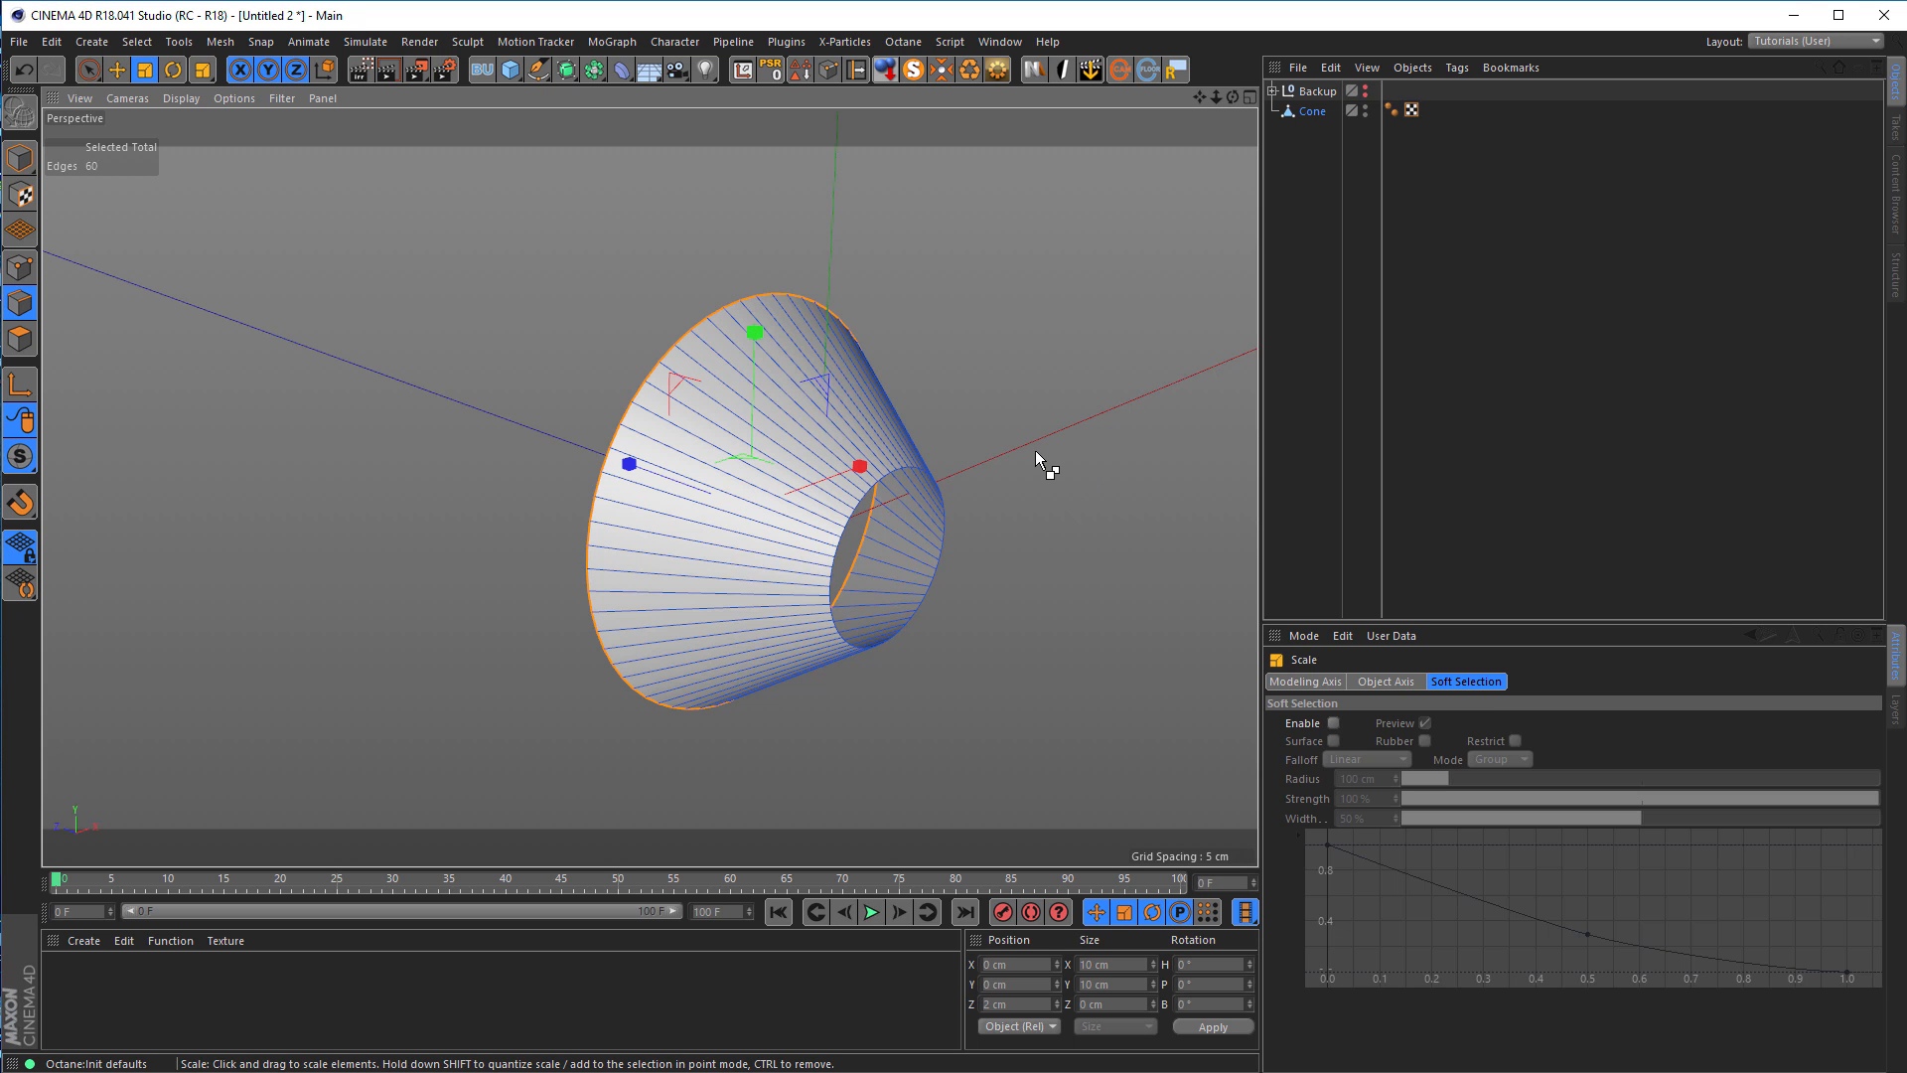
left_click_drag(1037, 450, 1134, 391)
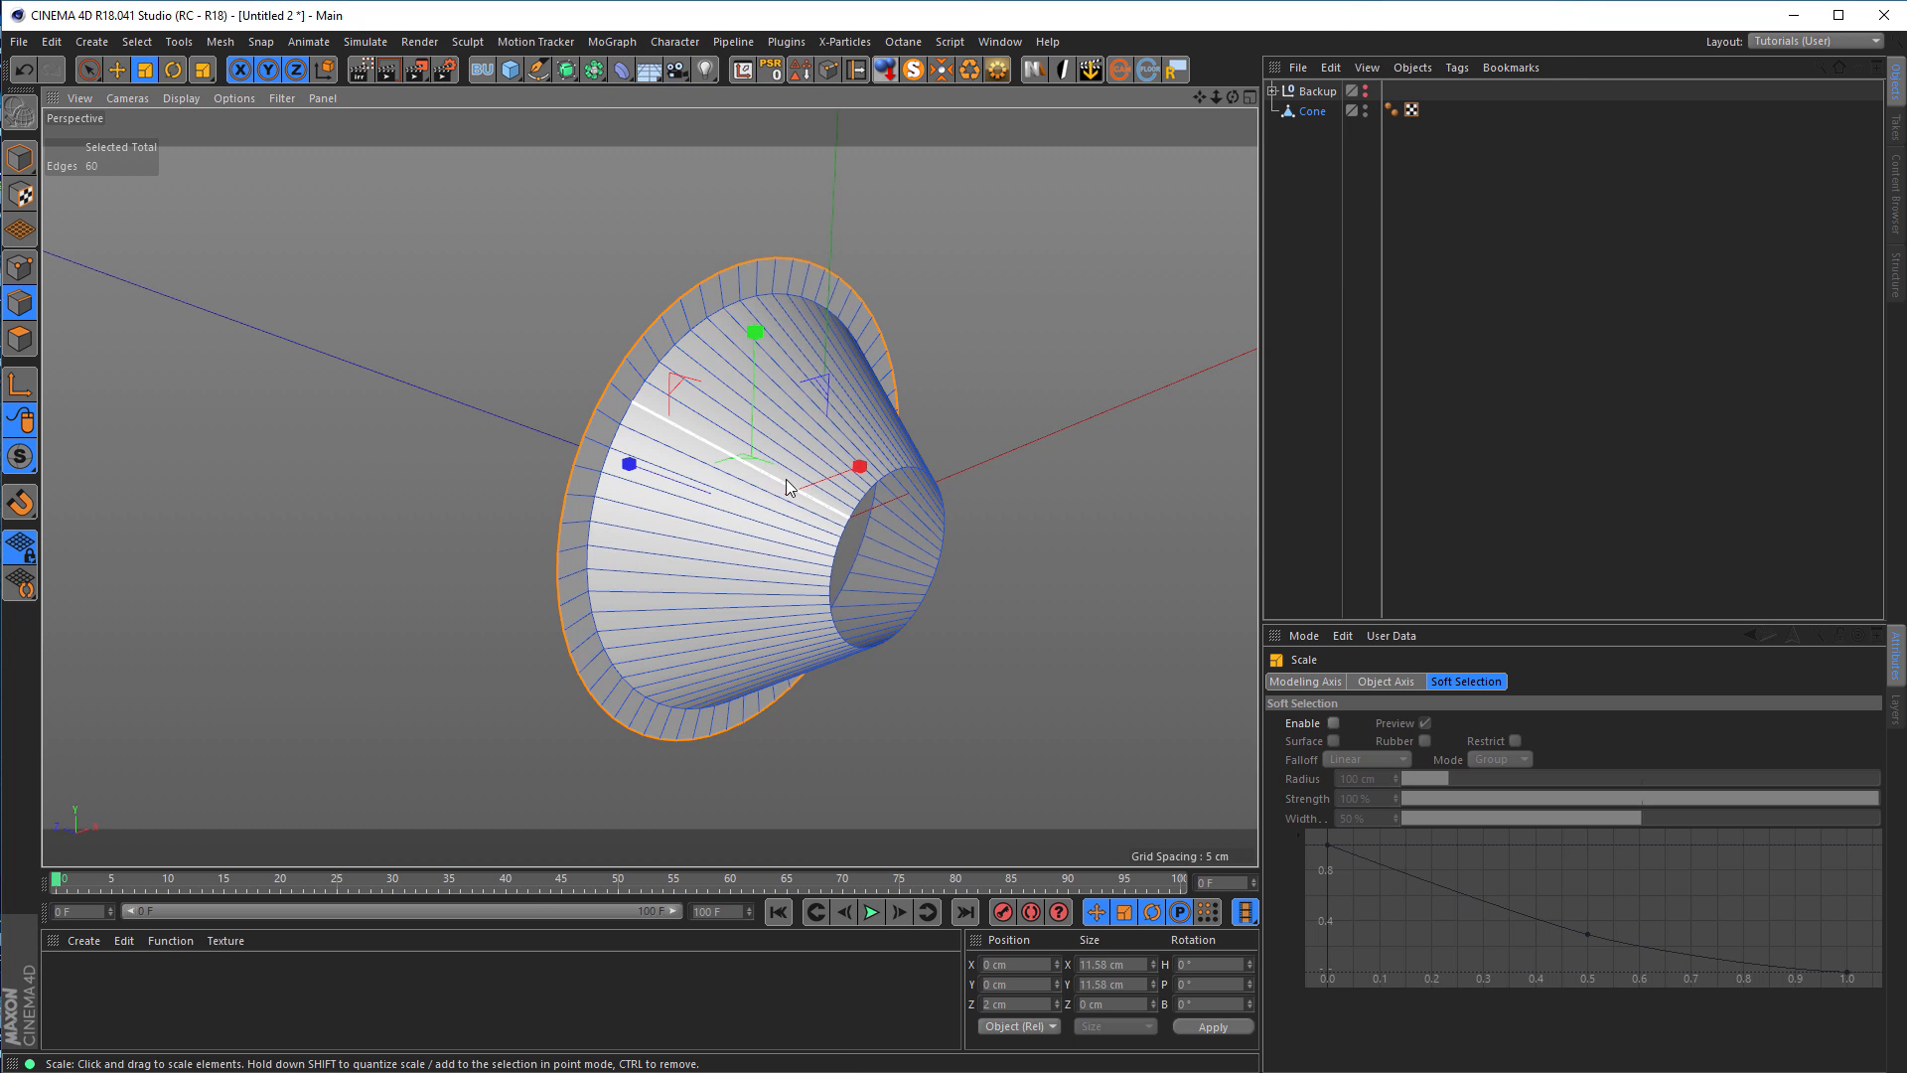
Step: Extrude the flange's outer edge loop about 1 cm backward along Z and compare the rim with the reference syringe
left_click_drag(757, 477, 560, 455, "alt")
key("e")
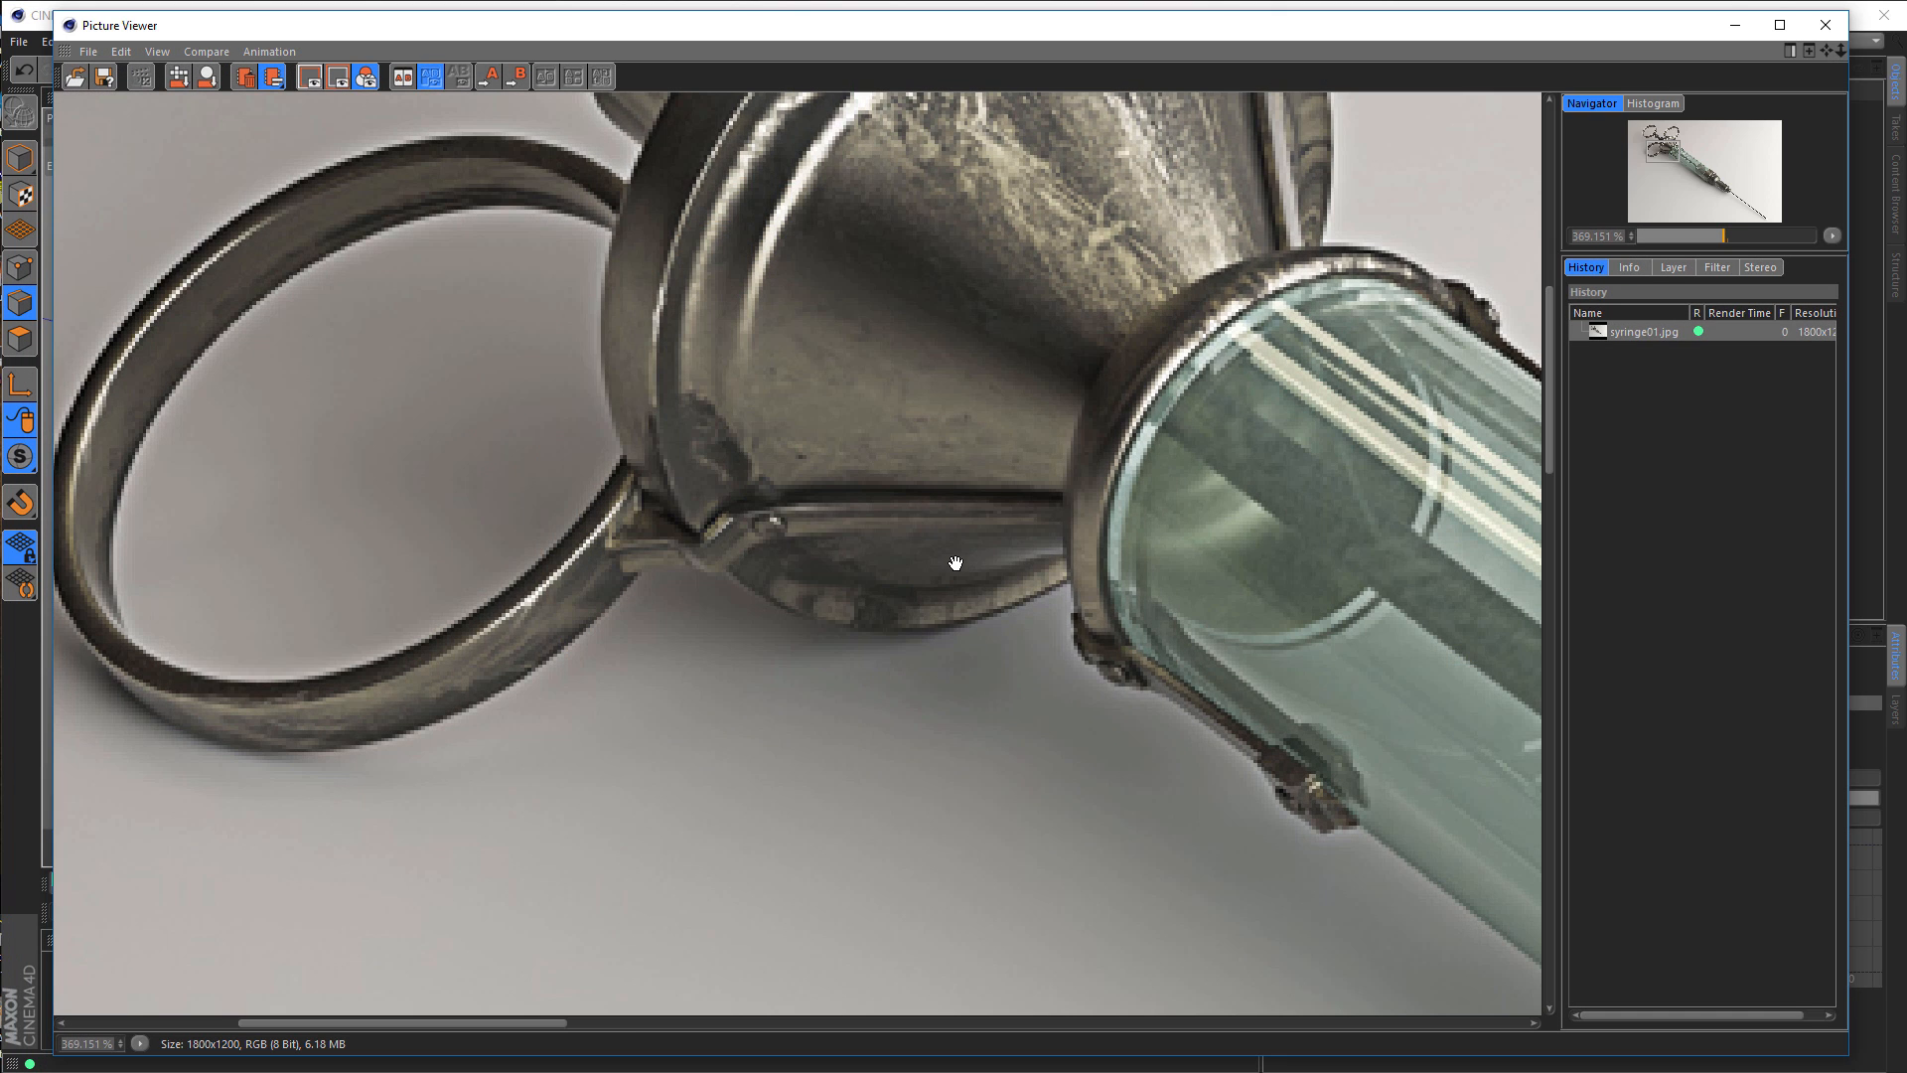
scroll(953, 563, "down", 3)
scroll(952, 566, "down", 2)
scroll(950, 558, "up", 5)
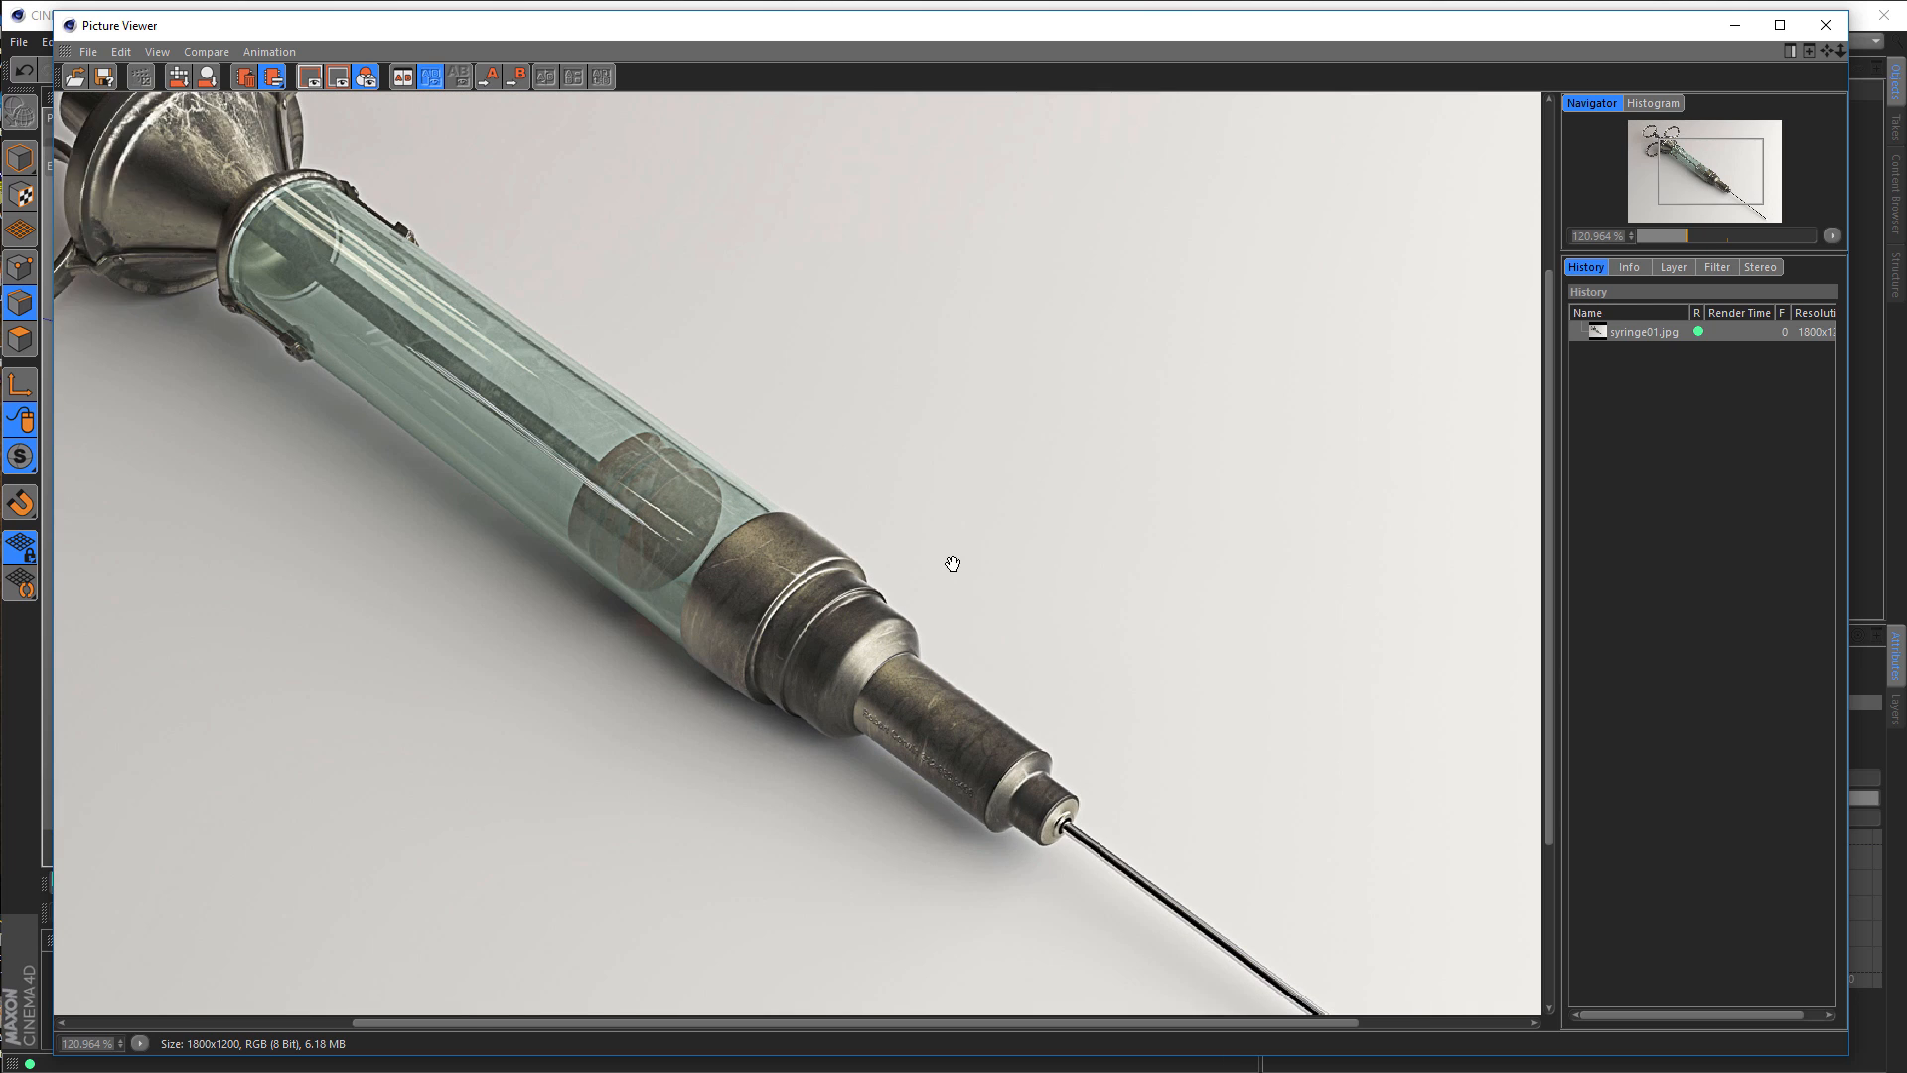
left_click_drag(532, 474, 1192, 711)
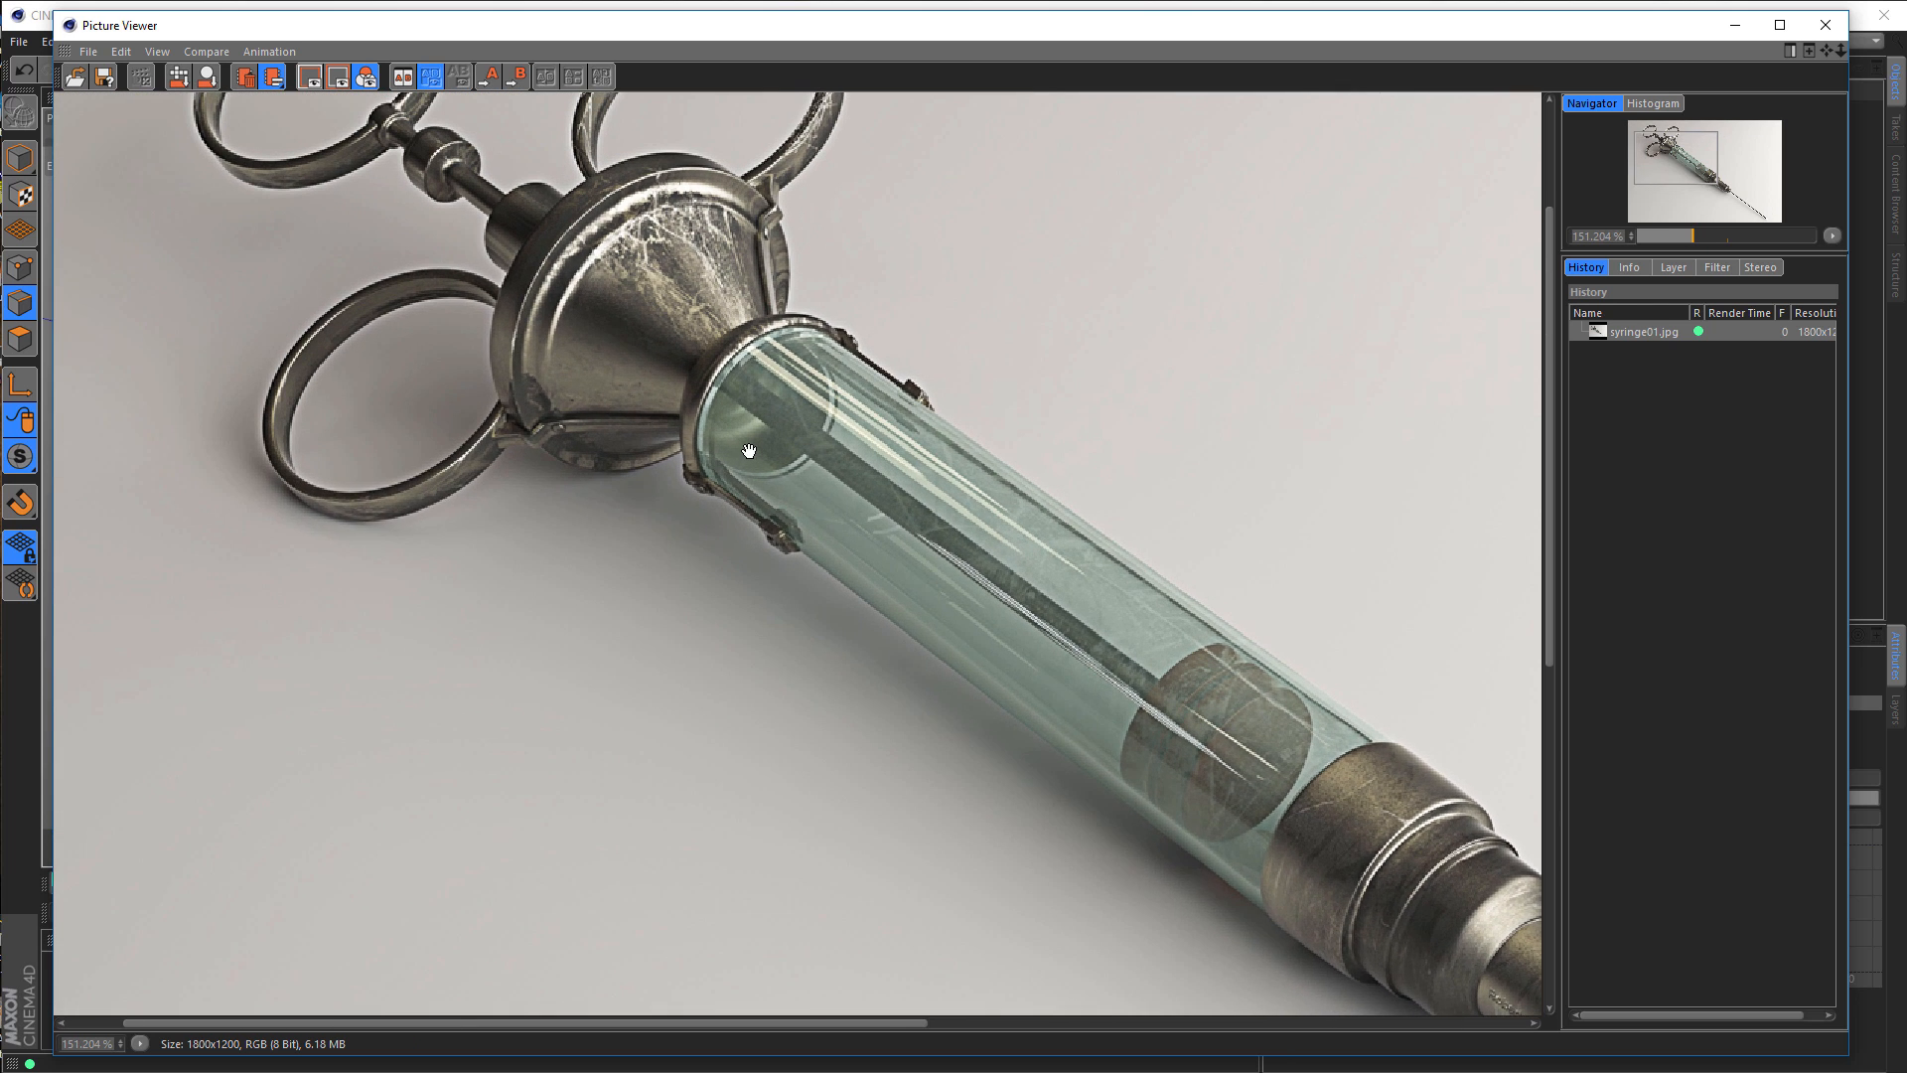
left_click_drag(755, 445, 814, 634)
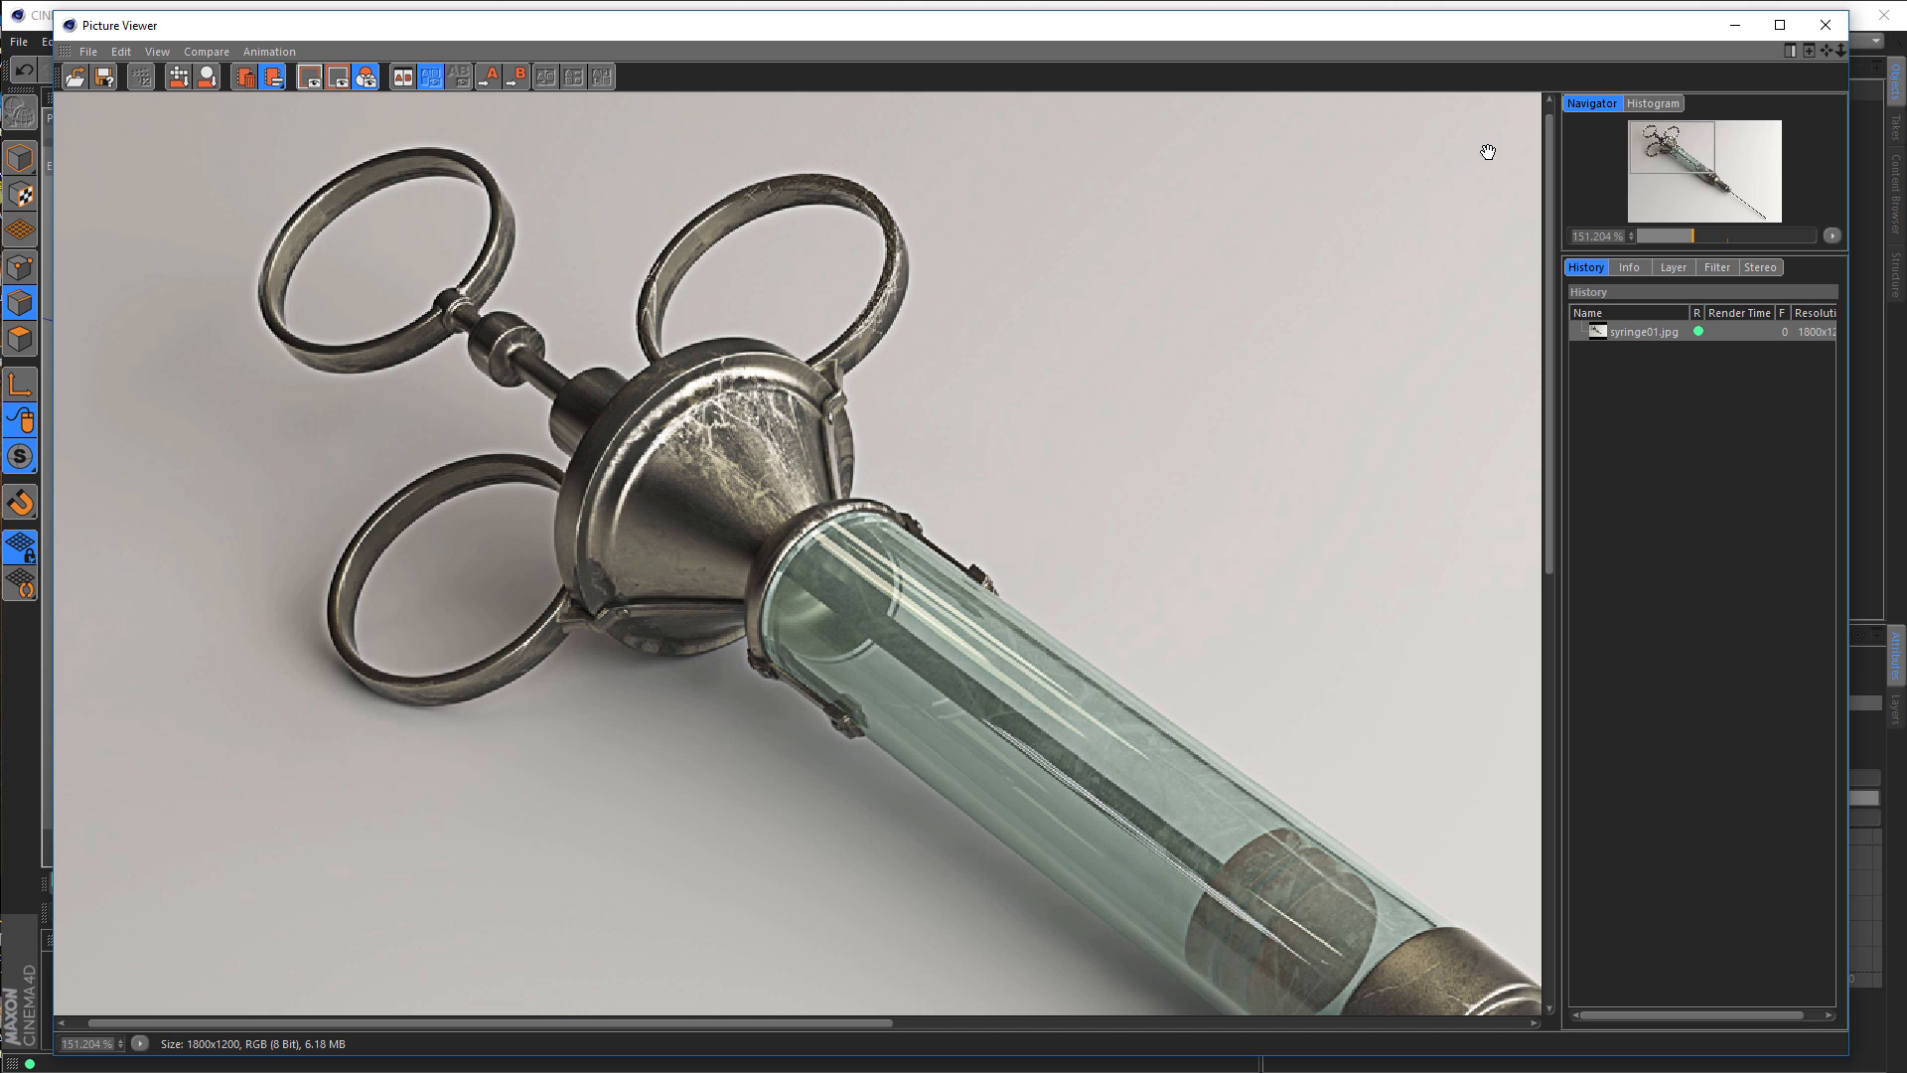
left_click(1734, 27)
Step: Extrude the rim's back edge inward to form the rear face, and set the central opening's X and Y size to 3 cm
left_click_drag(599, 474, 828, 505, "alt")
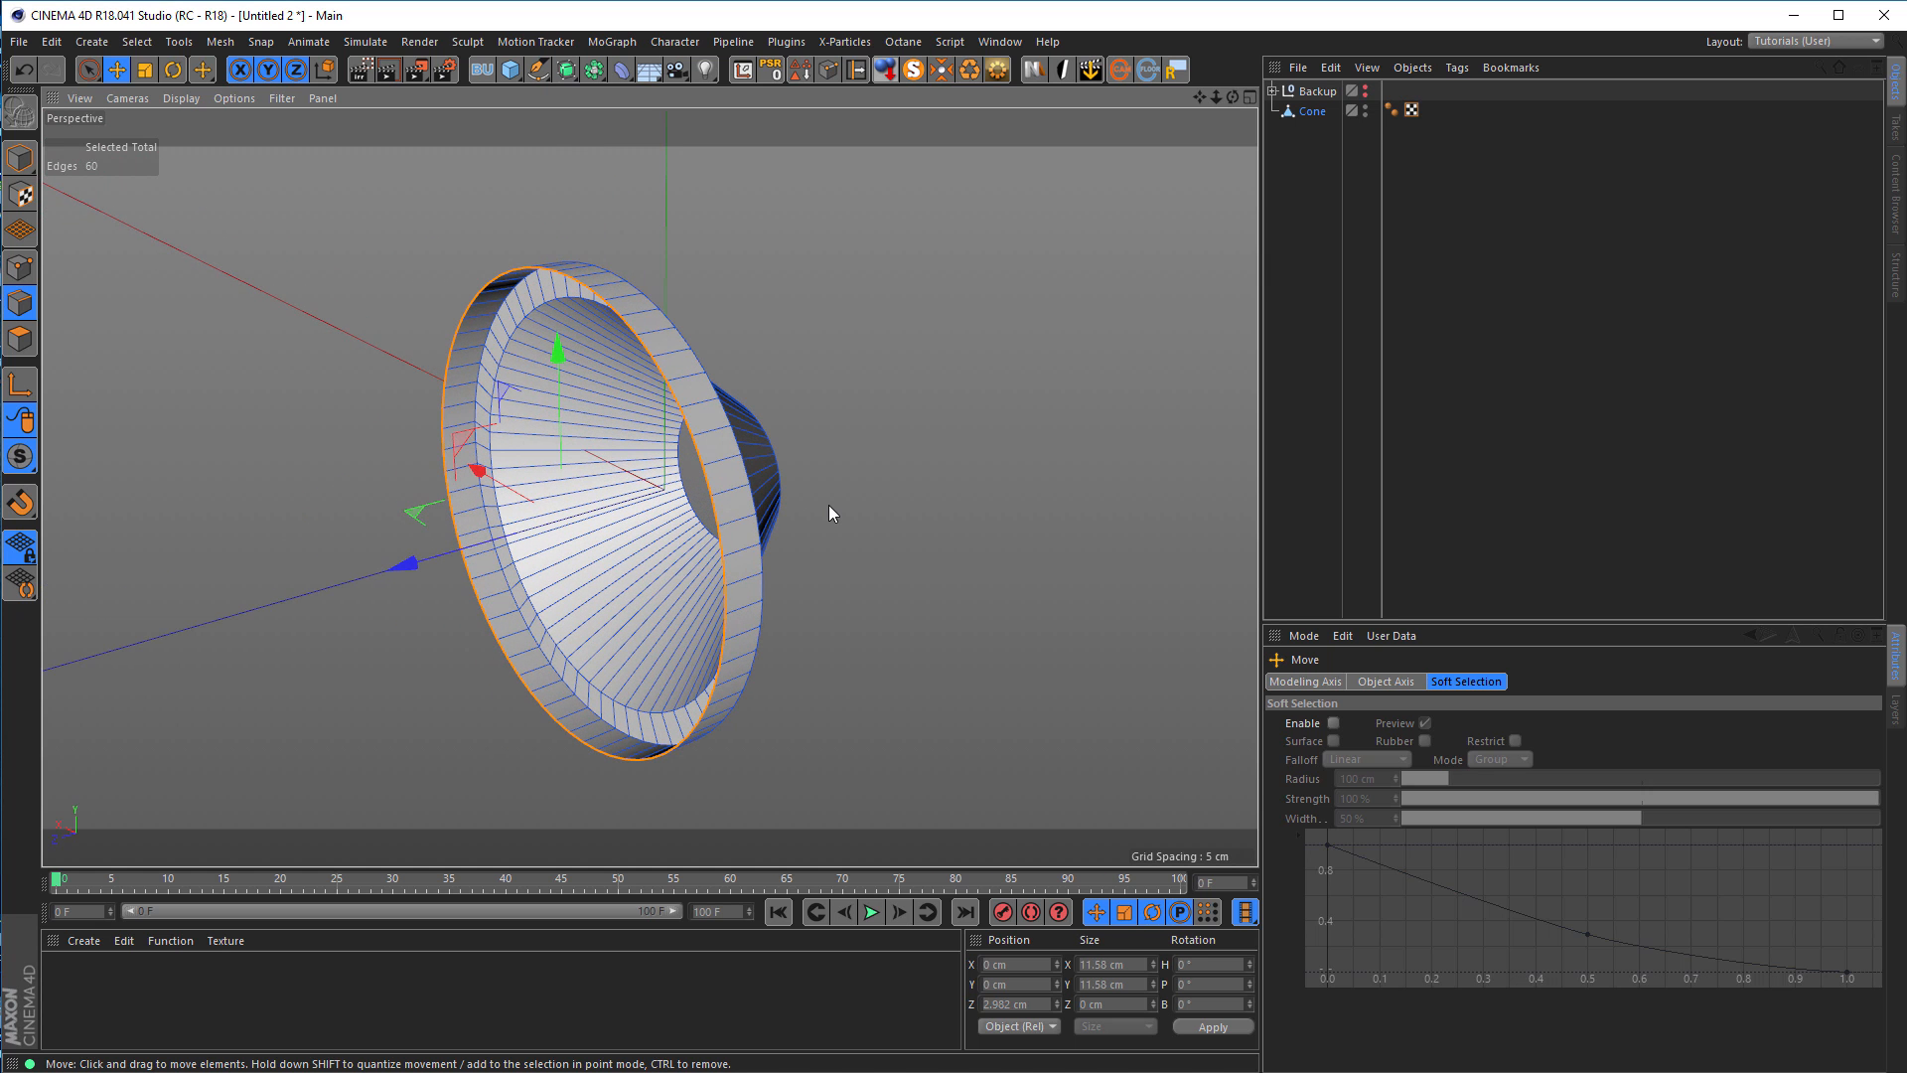
key("t")
left_click_drag(1001, 469, 398, 630)
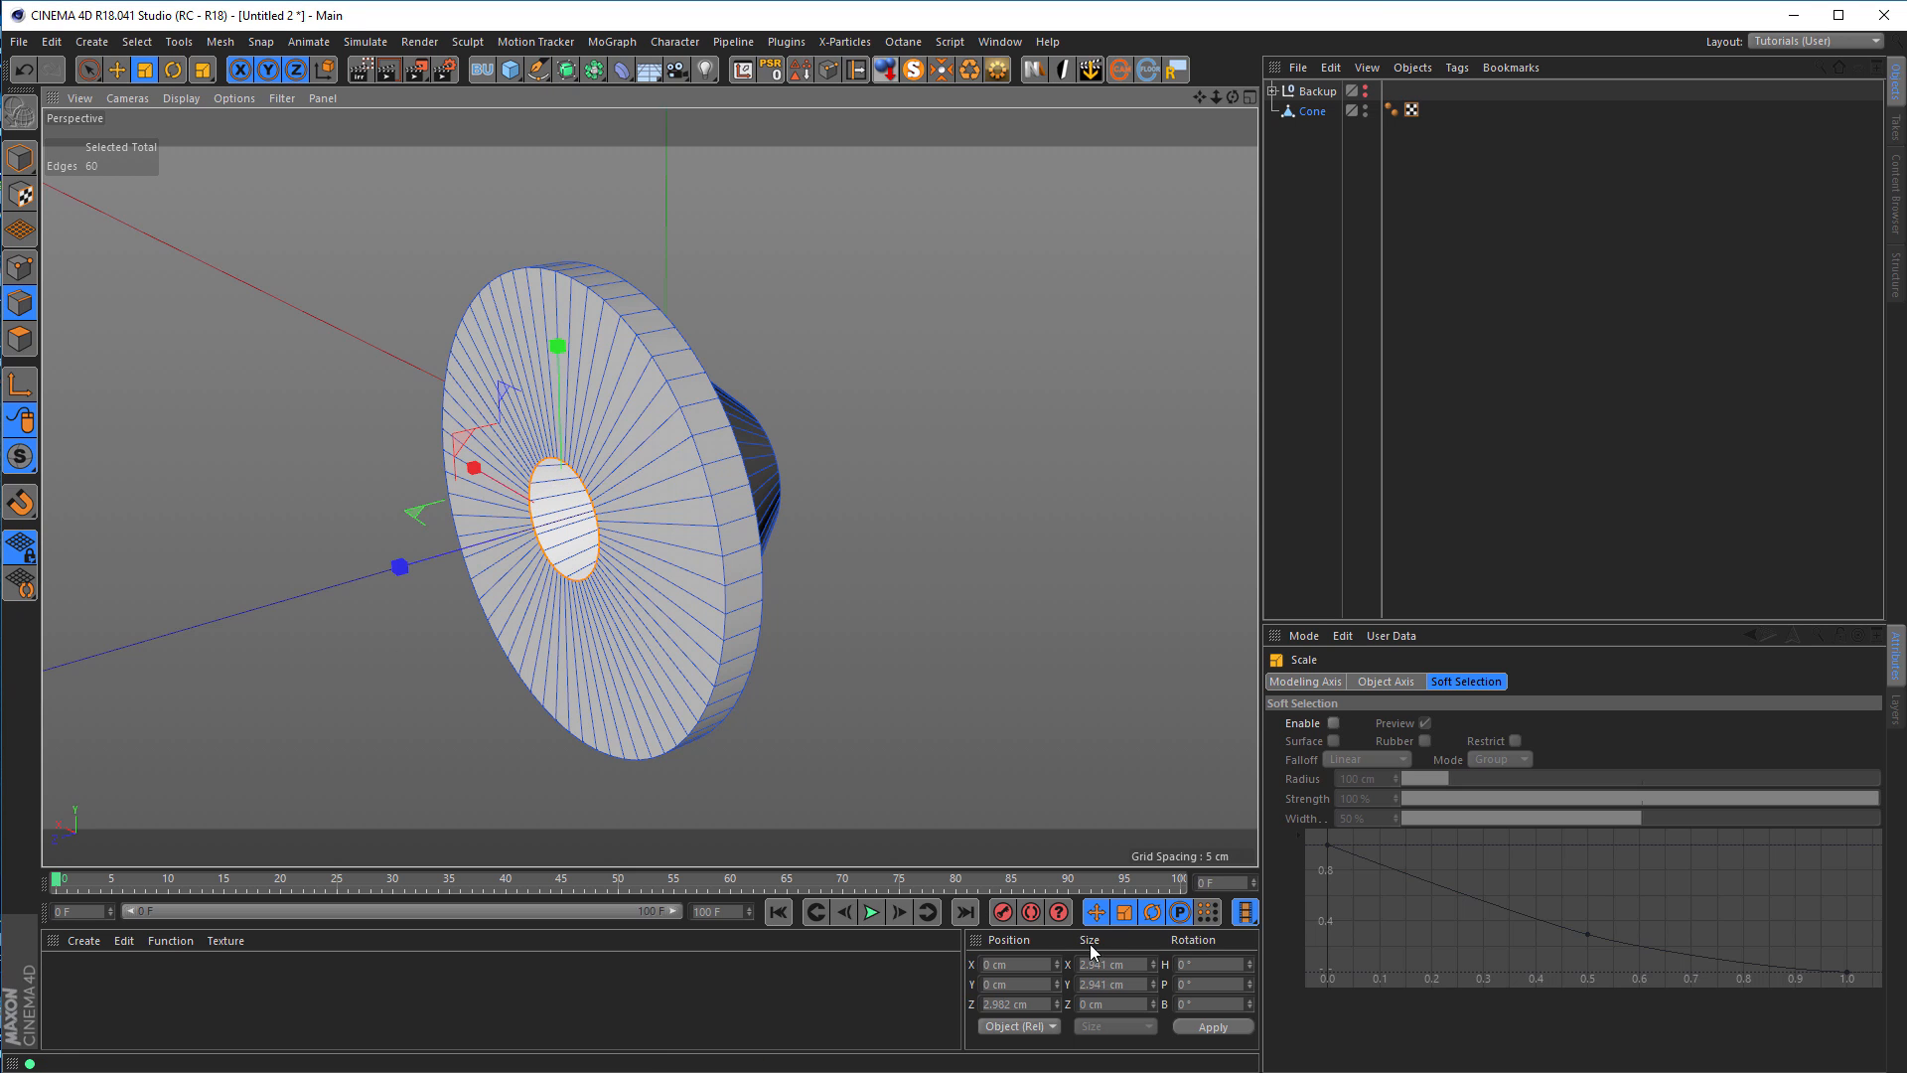
left_click(1130, 966)
type("3")
key("Tab")
type("3")
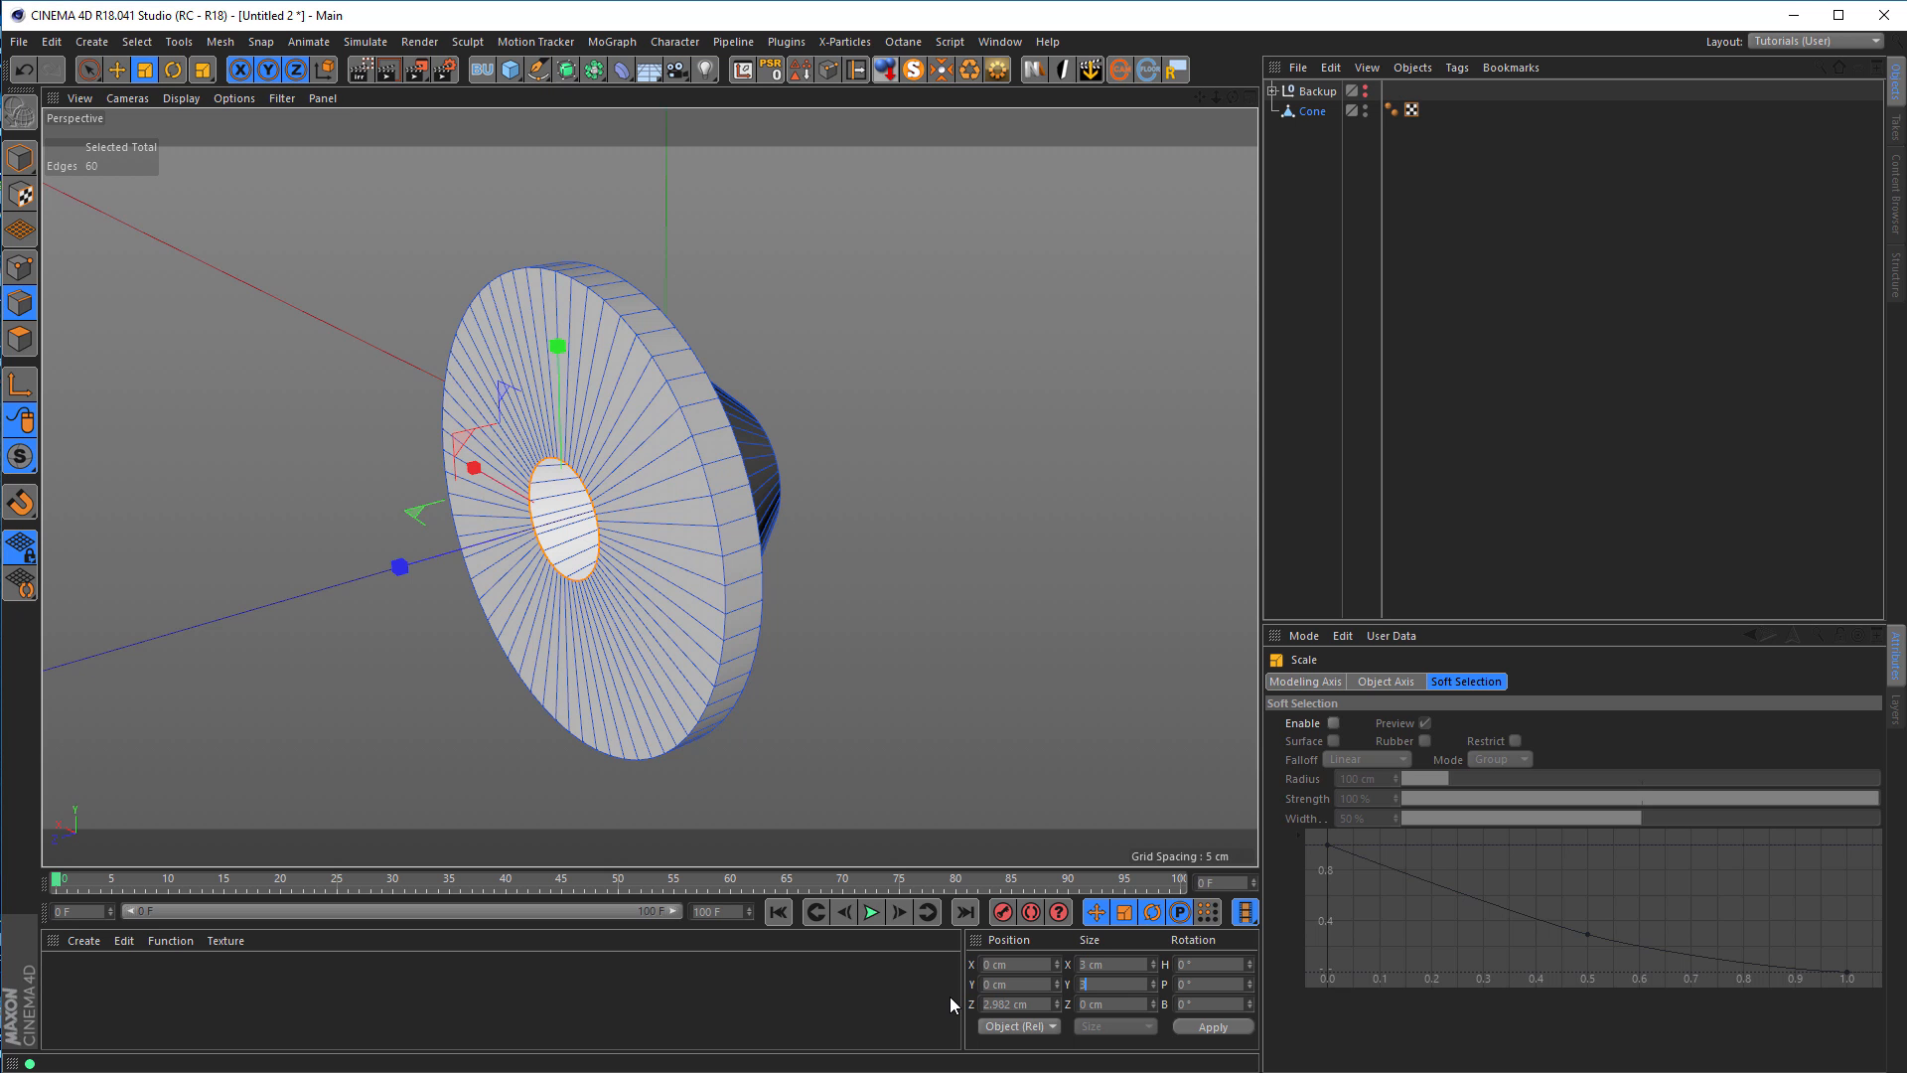
key("Return")
Step: Check the reference and extrude the rear opening's edge loop backward about 2.7 cm along Z into a tube
mouse_move(611, 541)
left_mouse_down("alt")
mouse_move(653, 556)
mouse_move(618, 552)
left_mouse_up("alt")
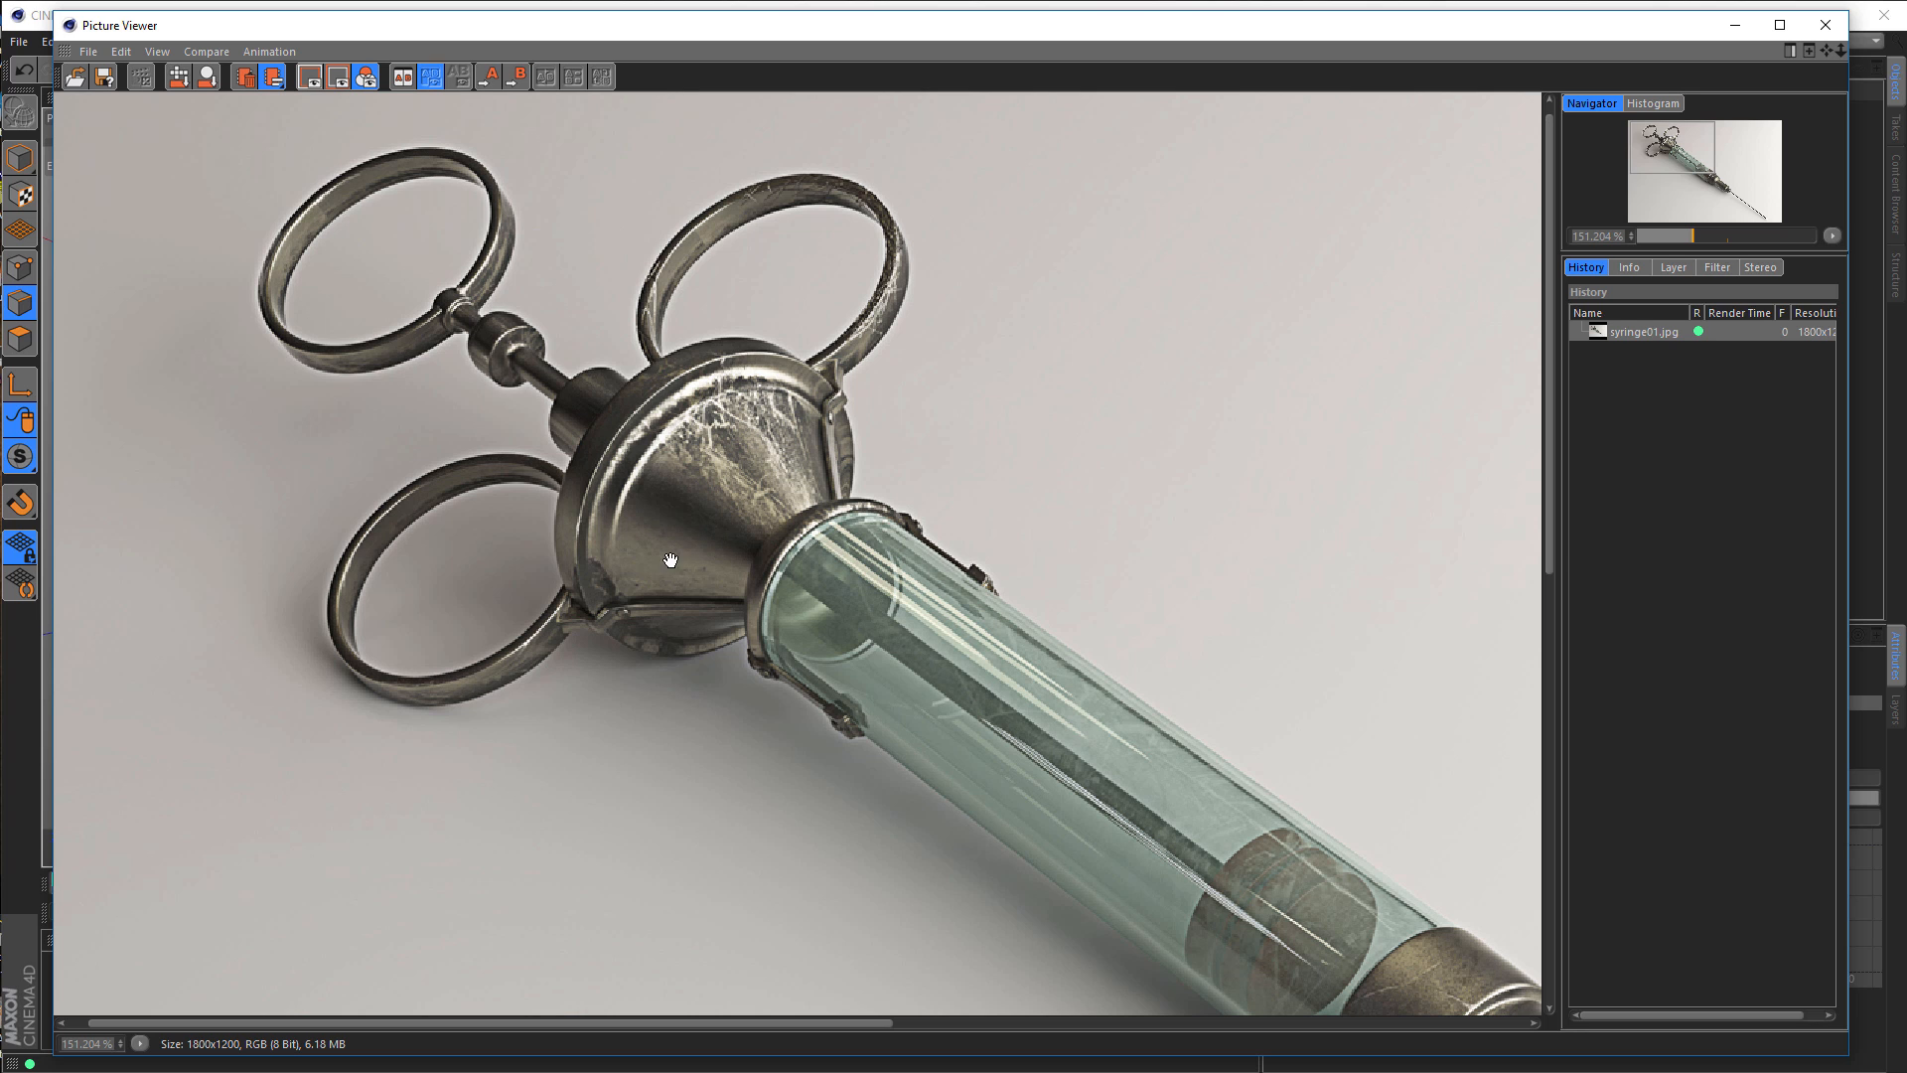
left_click(1738, 22)
left_click_drag(610, 484, 761, 444, "alt")
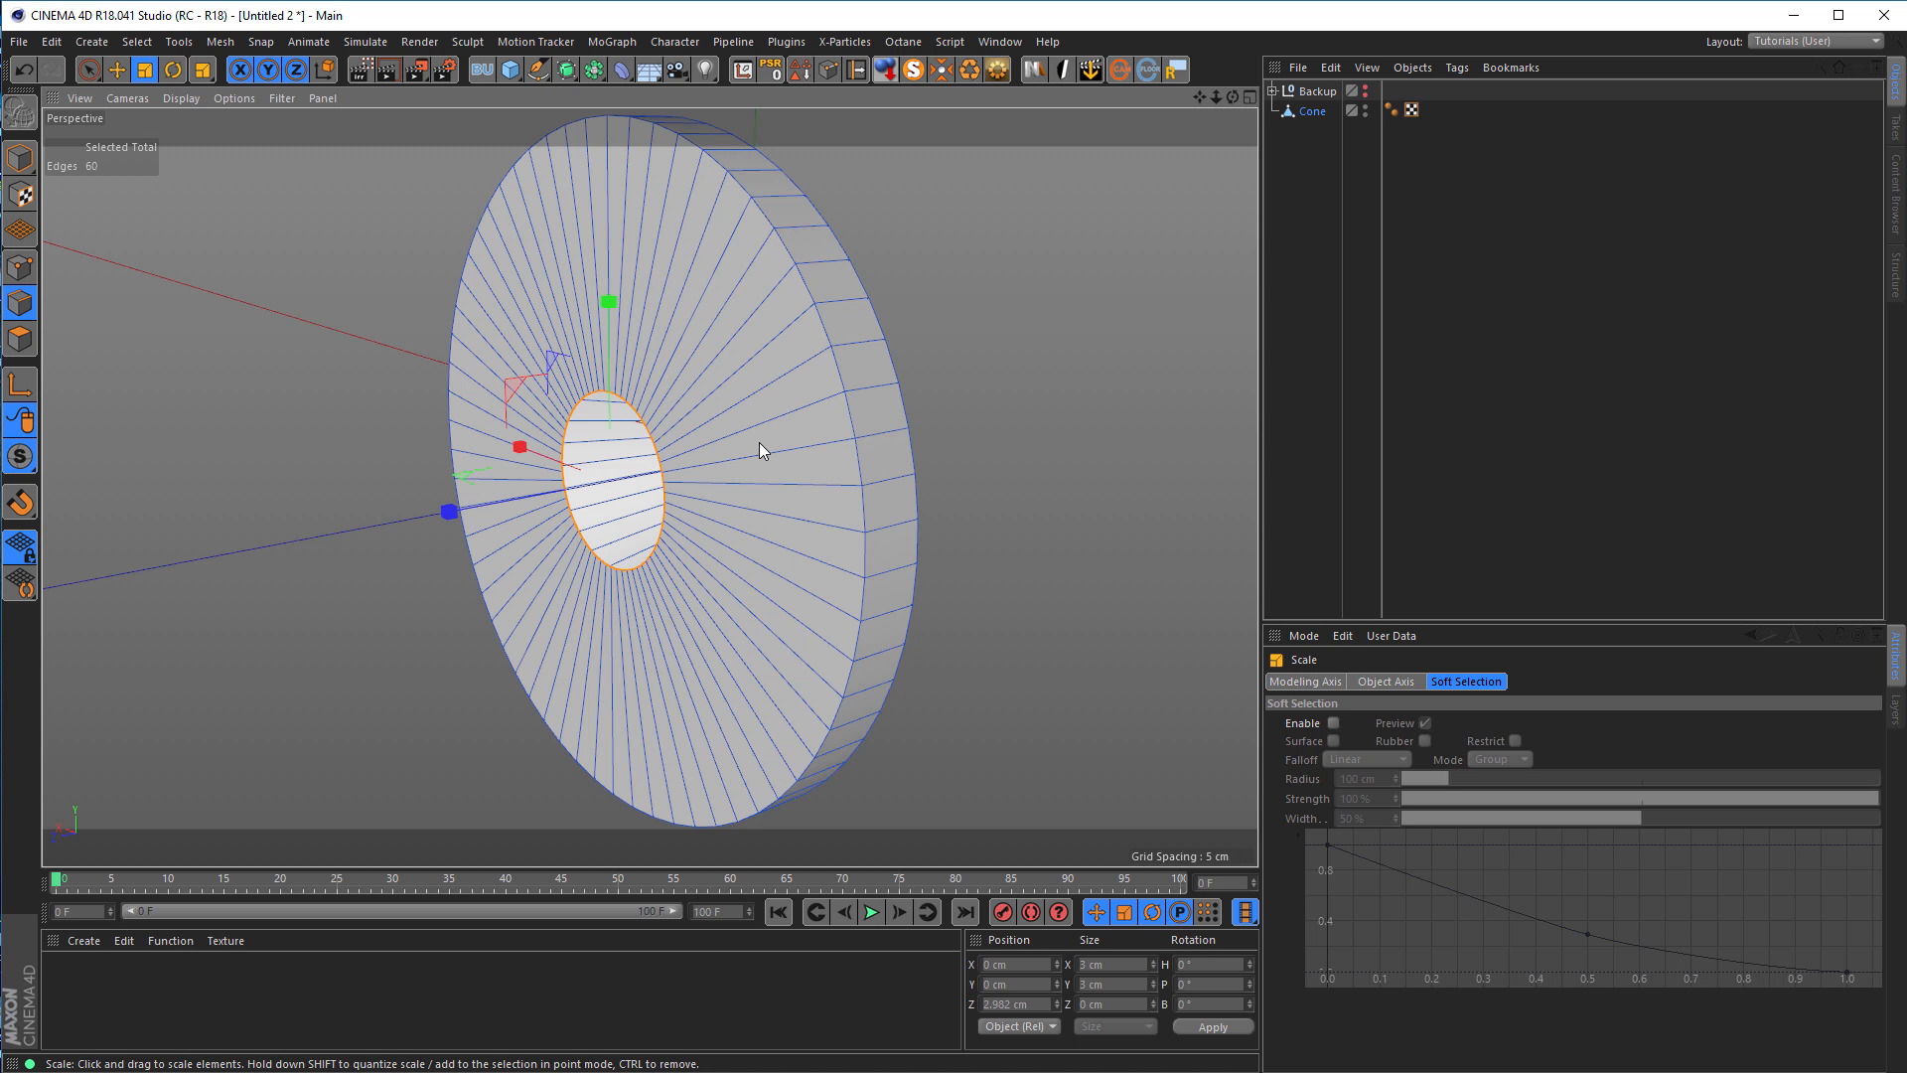
key("e")
left_click_drag(457, 514, 501, 506)
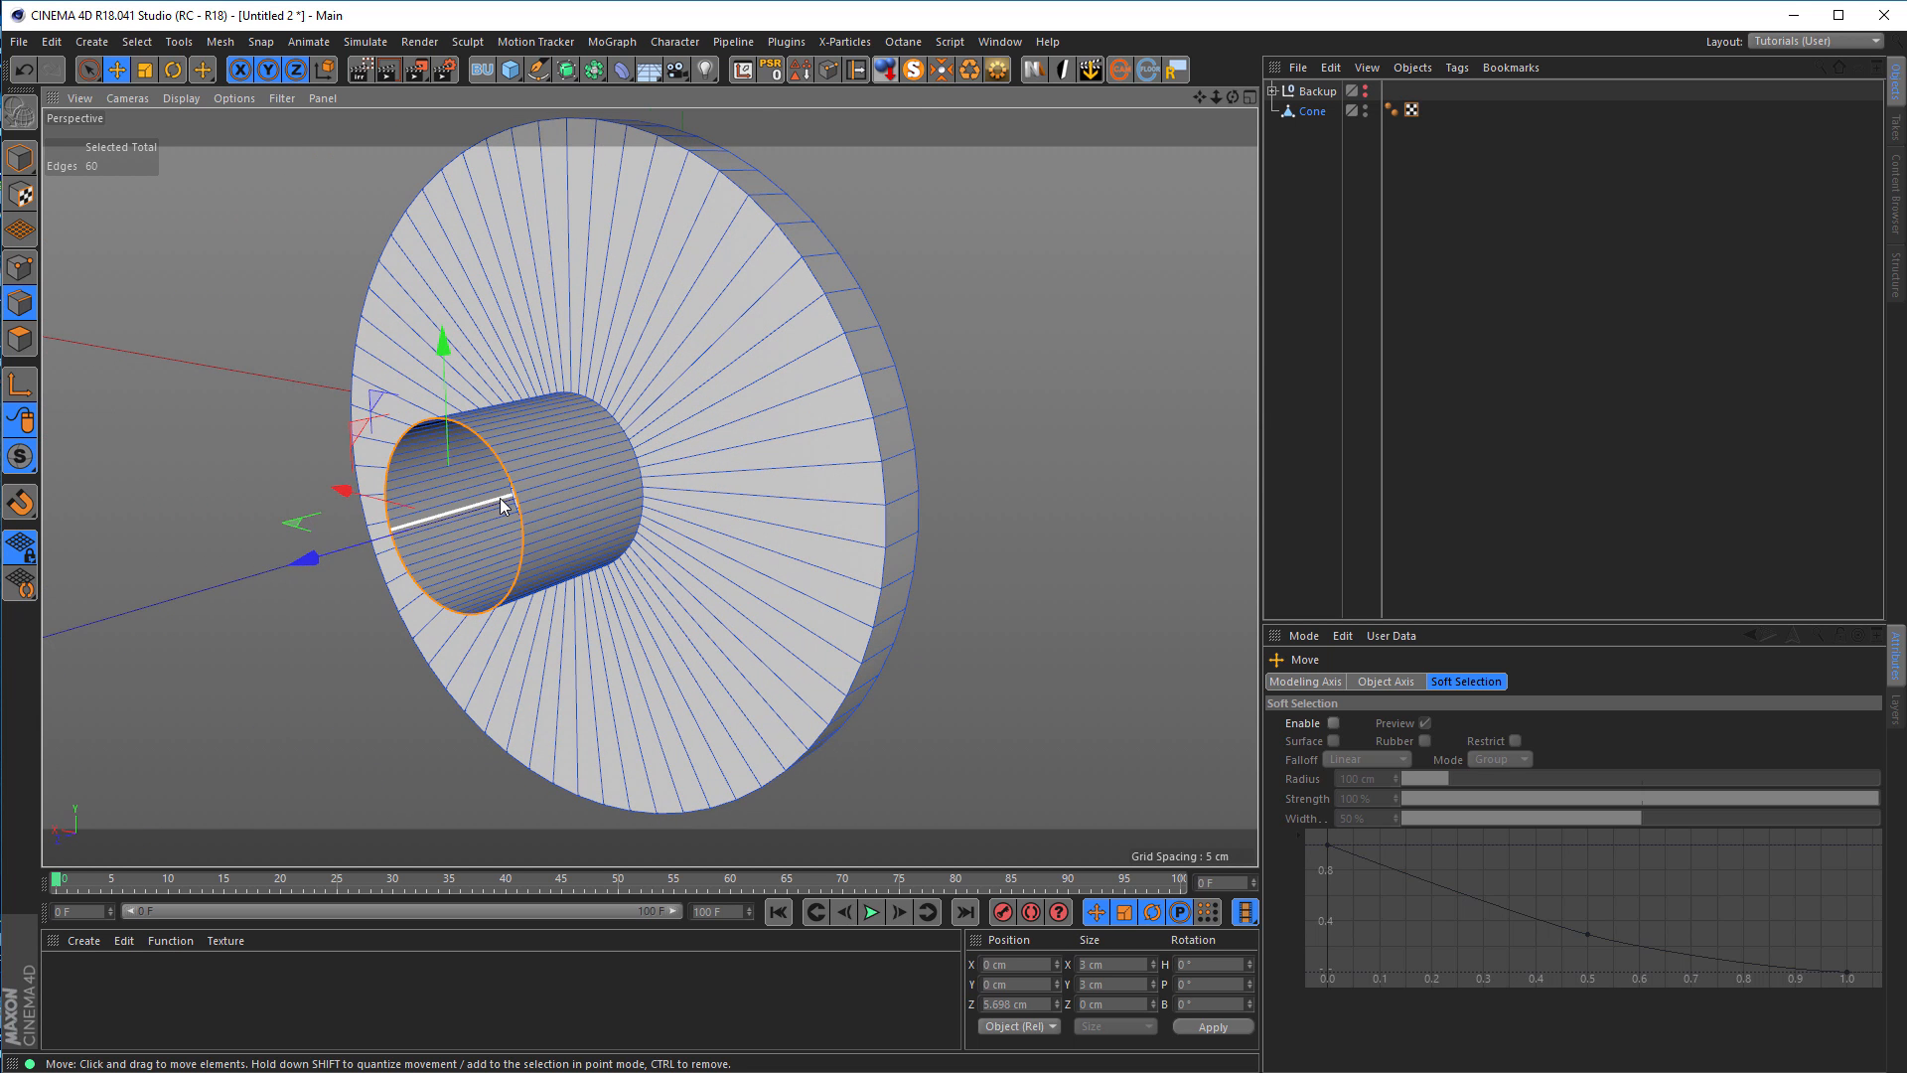
Step: Loop-select both end edges of the rear tube and set their X and Y size to 4 cm
right_click(544, 499)
left_click(586, 650)
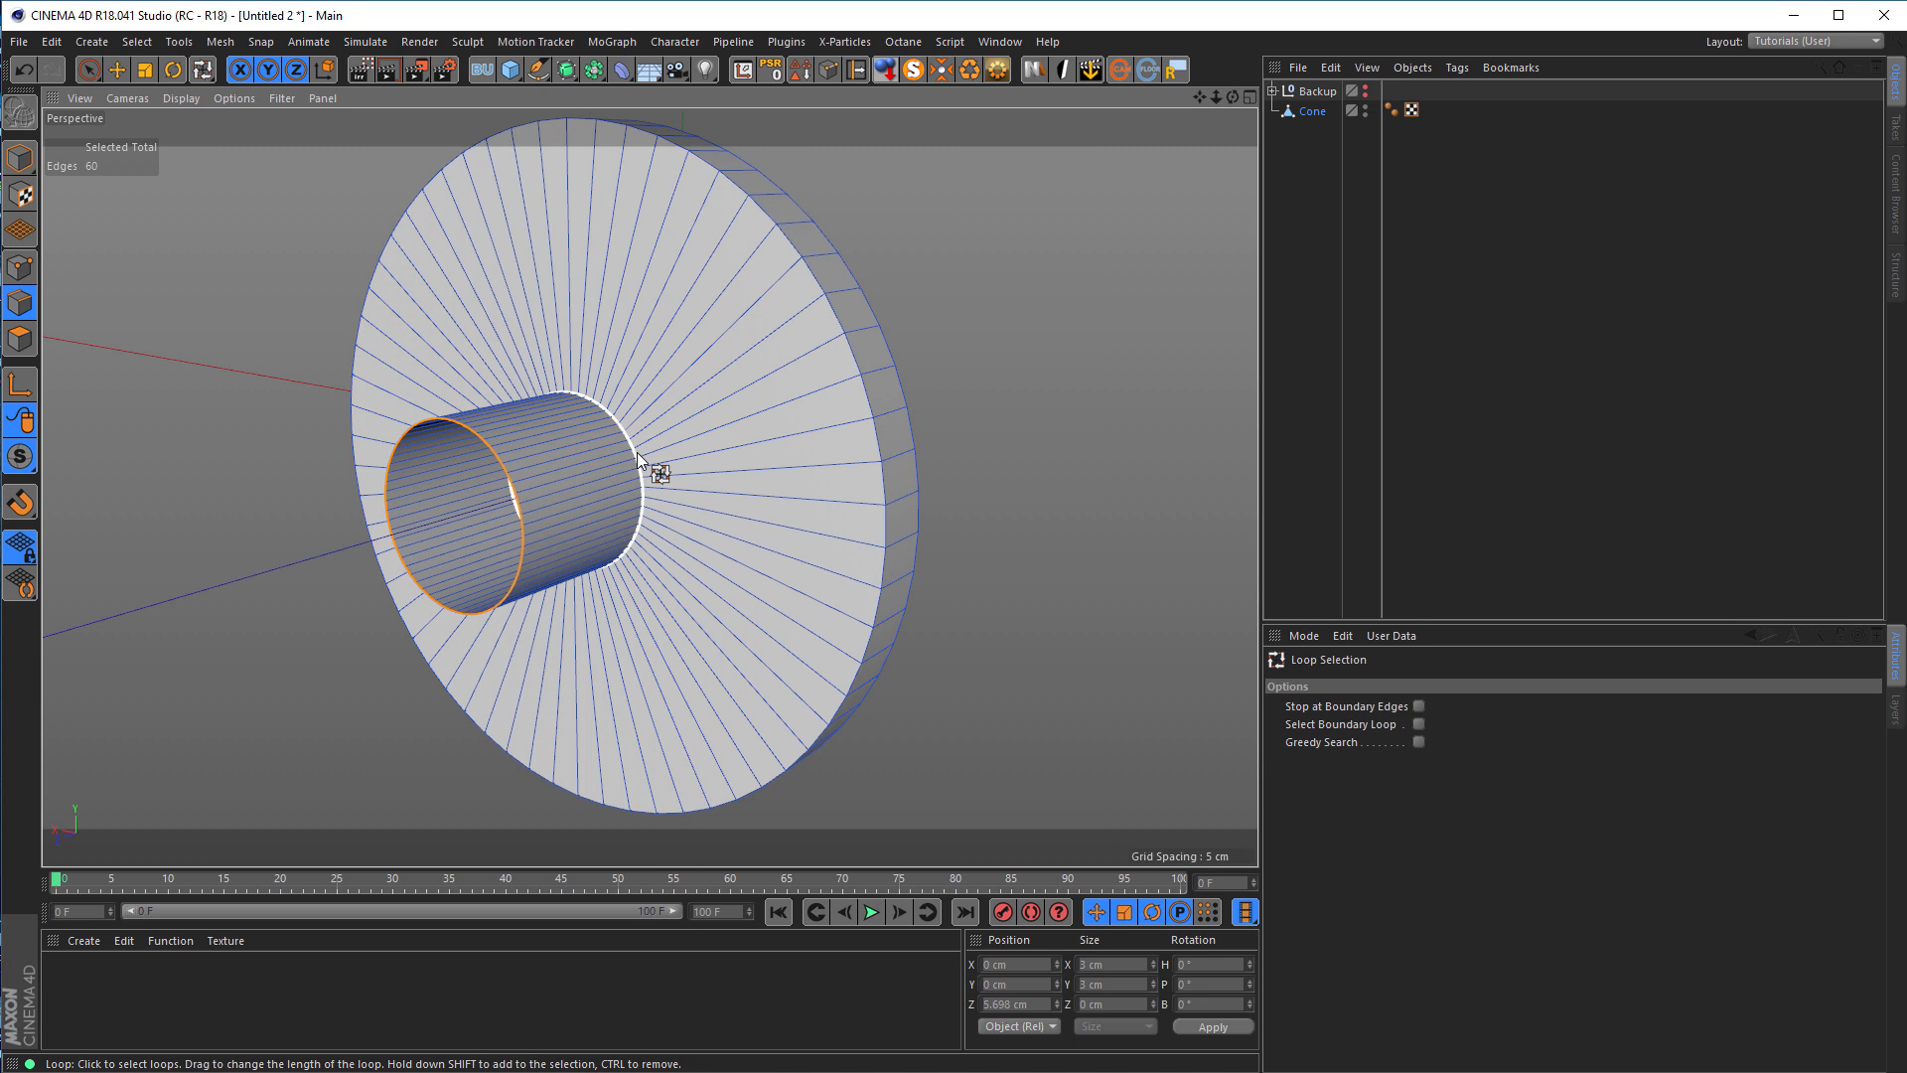
left_click(636, 455, "shift")
left_click(1112, 963)
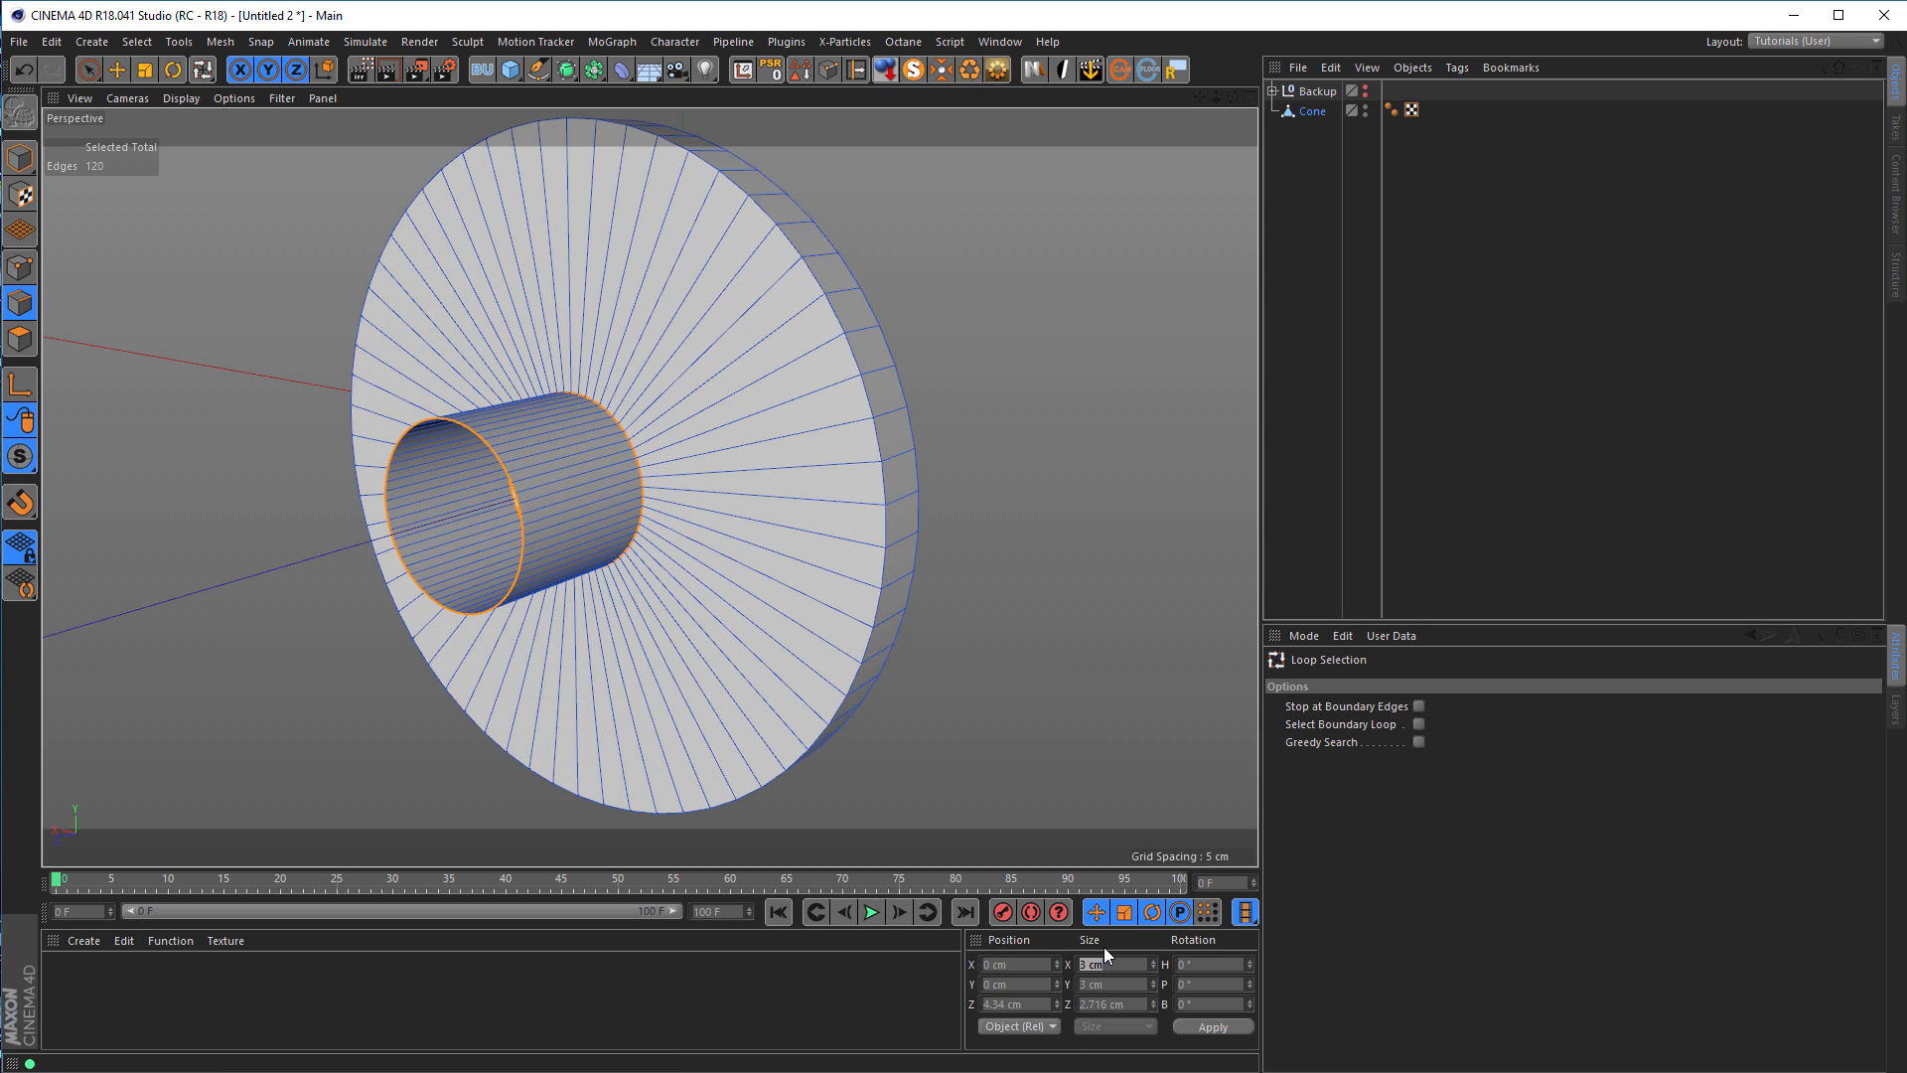
key("Return")
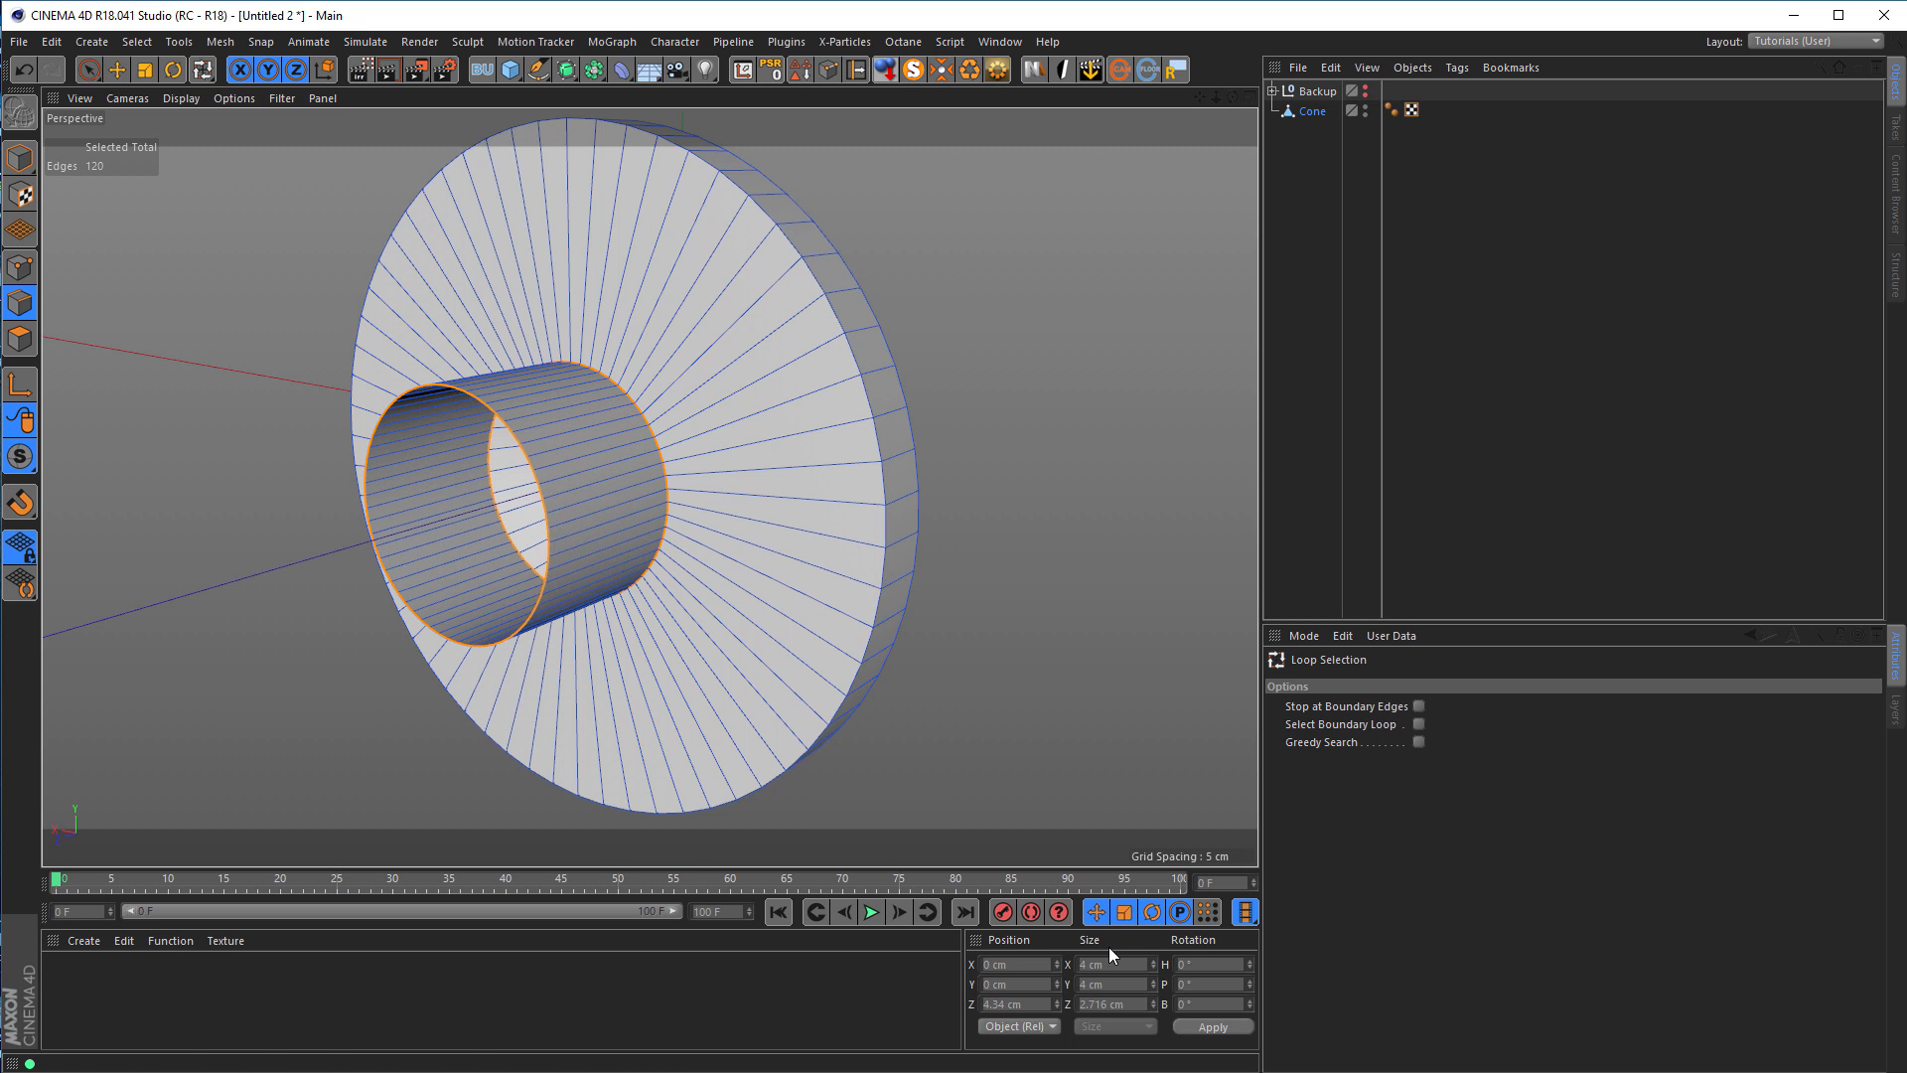
Step: Extrude the rear tube's outer end loop inward to form an end face with an opening 2 cm in X and Y
left_click_drag(417, 588, 672, 486, "alt")
mouse_move(638, 514)
left_mouse_down("alt")
mouse_move(709, 499)
mouse_move(658, 531)
left_mouse_up("alt")
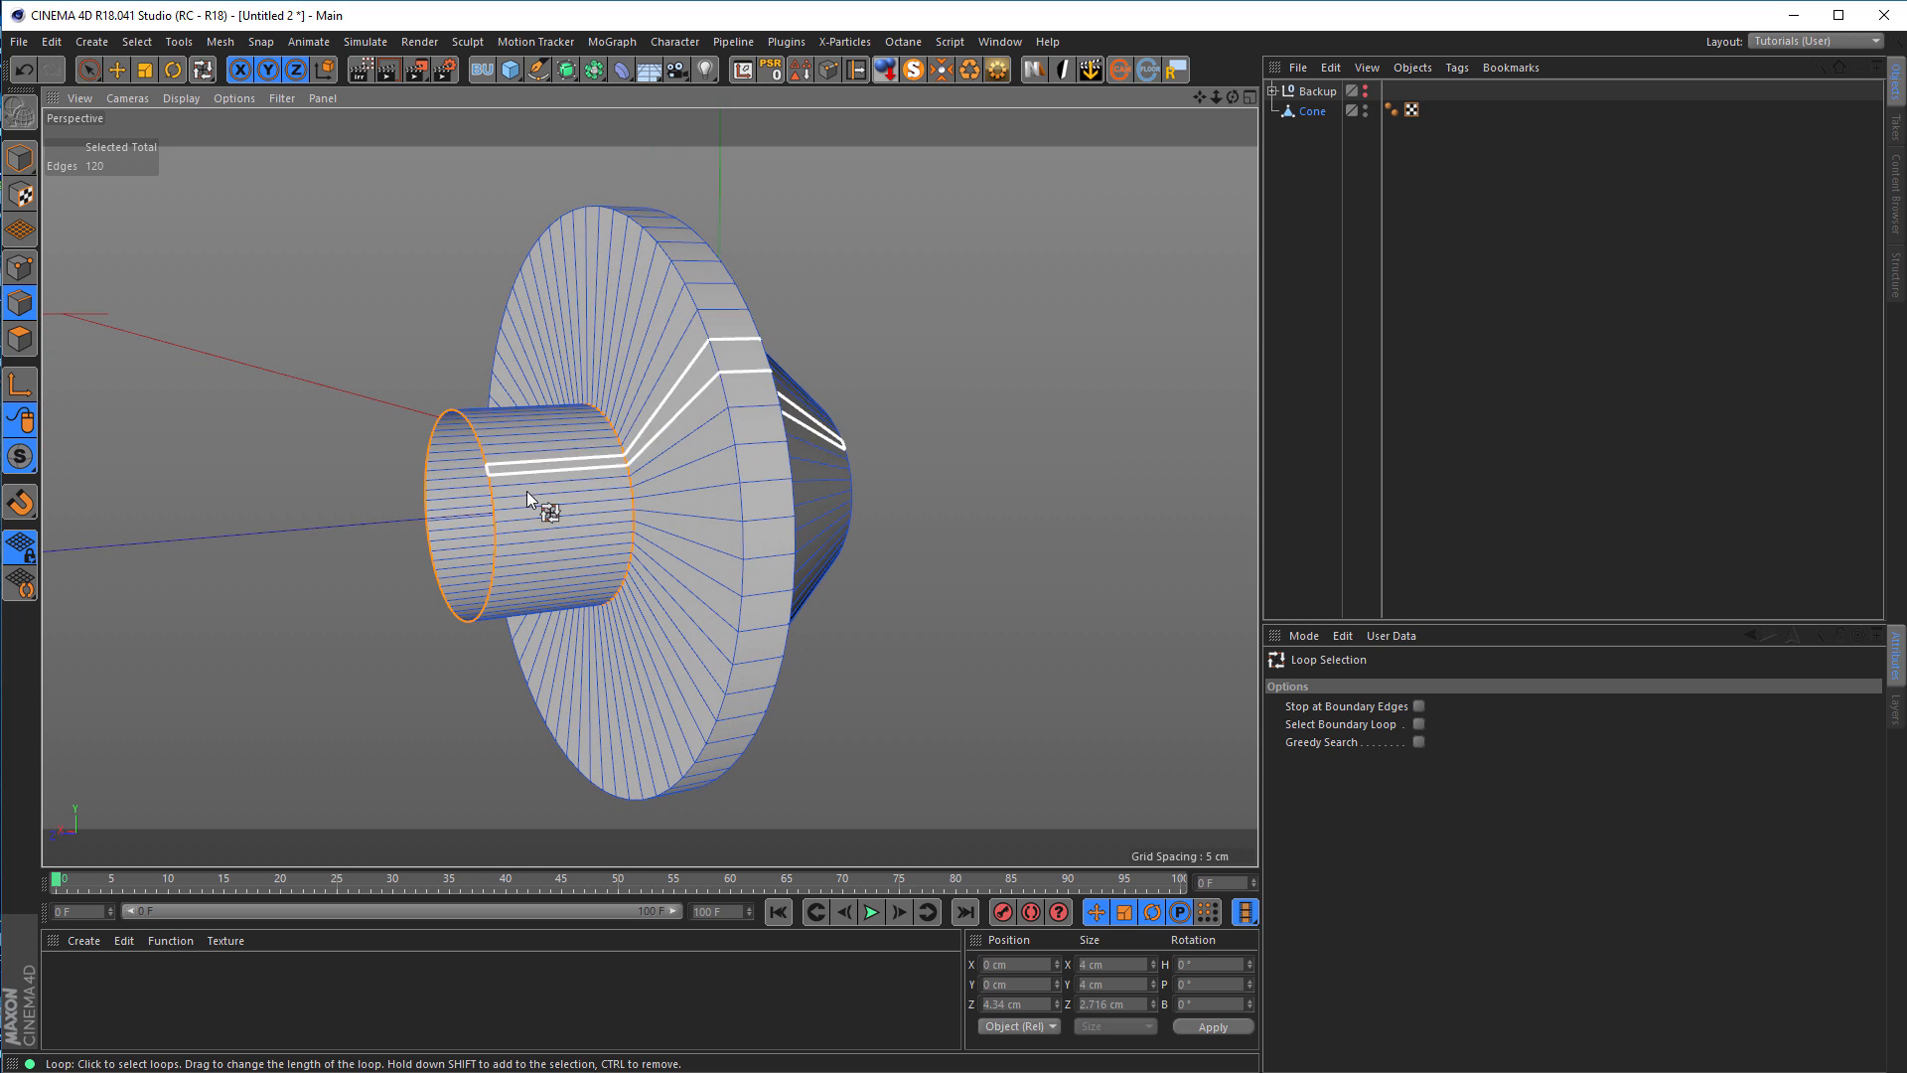
left_click_drag(519, 523, 451, 501, "alt")
middle_click_drag(450, 493, 615, 484, "alt")
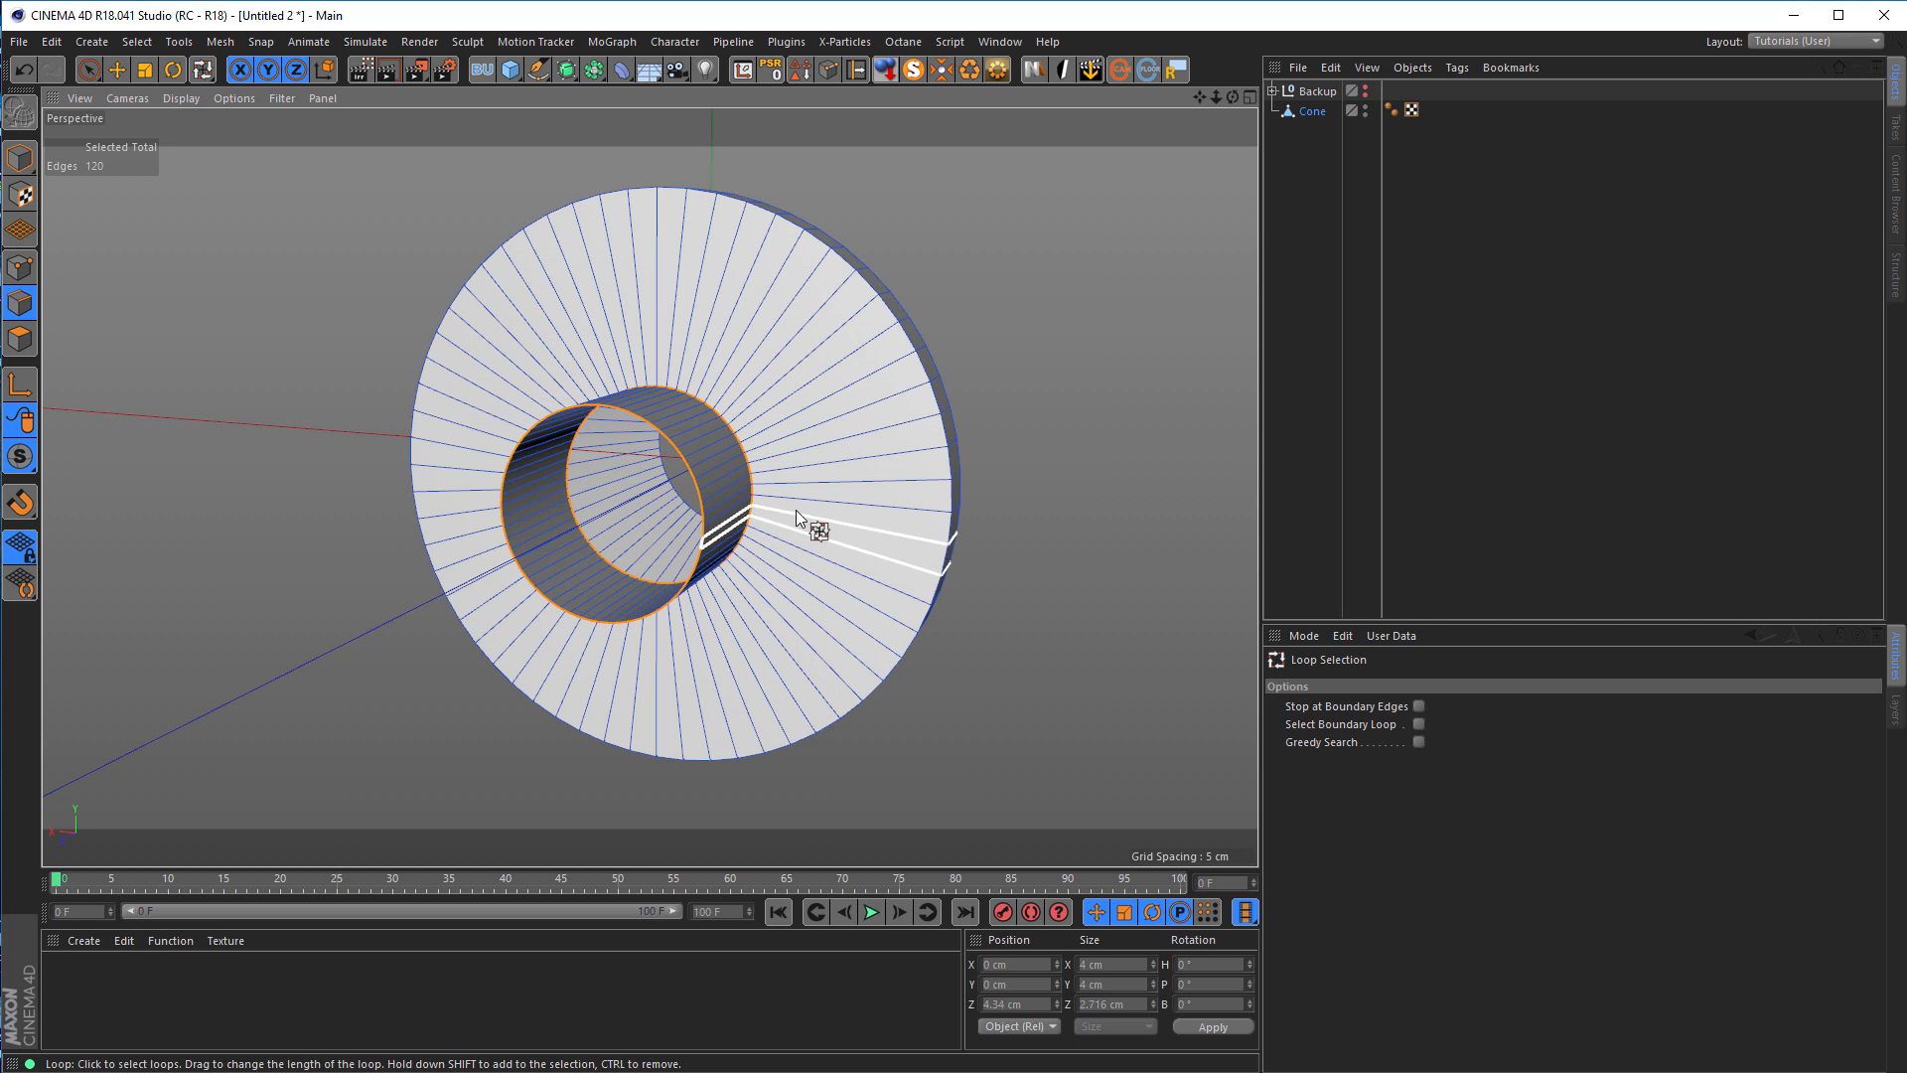
left_click(699, 490)
right_click_drag(696, 481, 766, 461, "alt")
left_click_drag(765, 459, 814, 455, "alt")
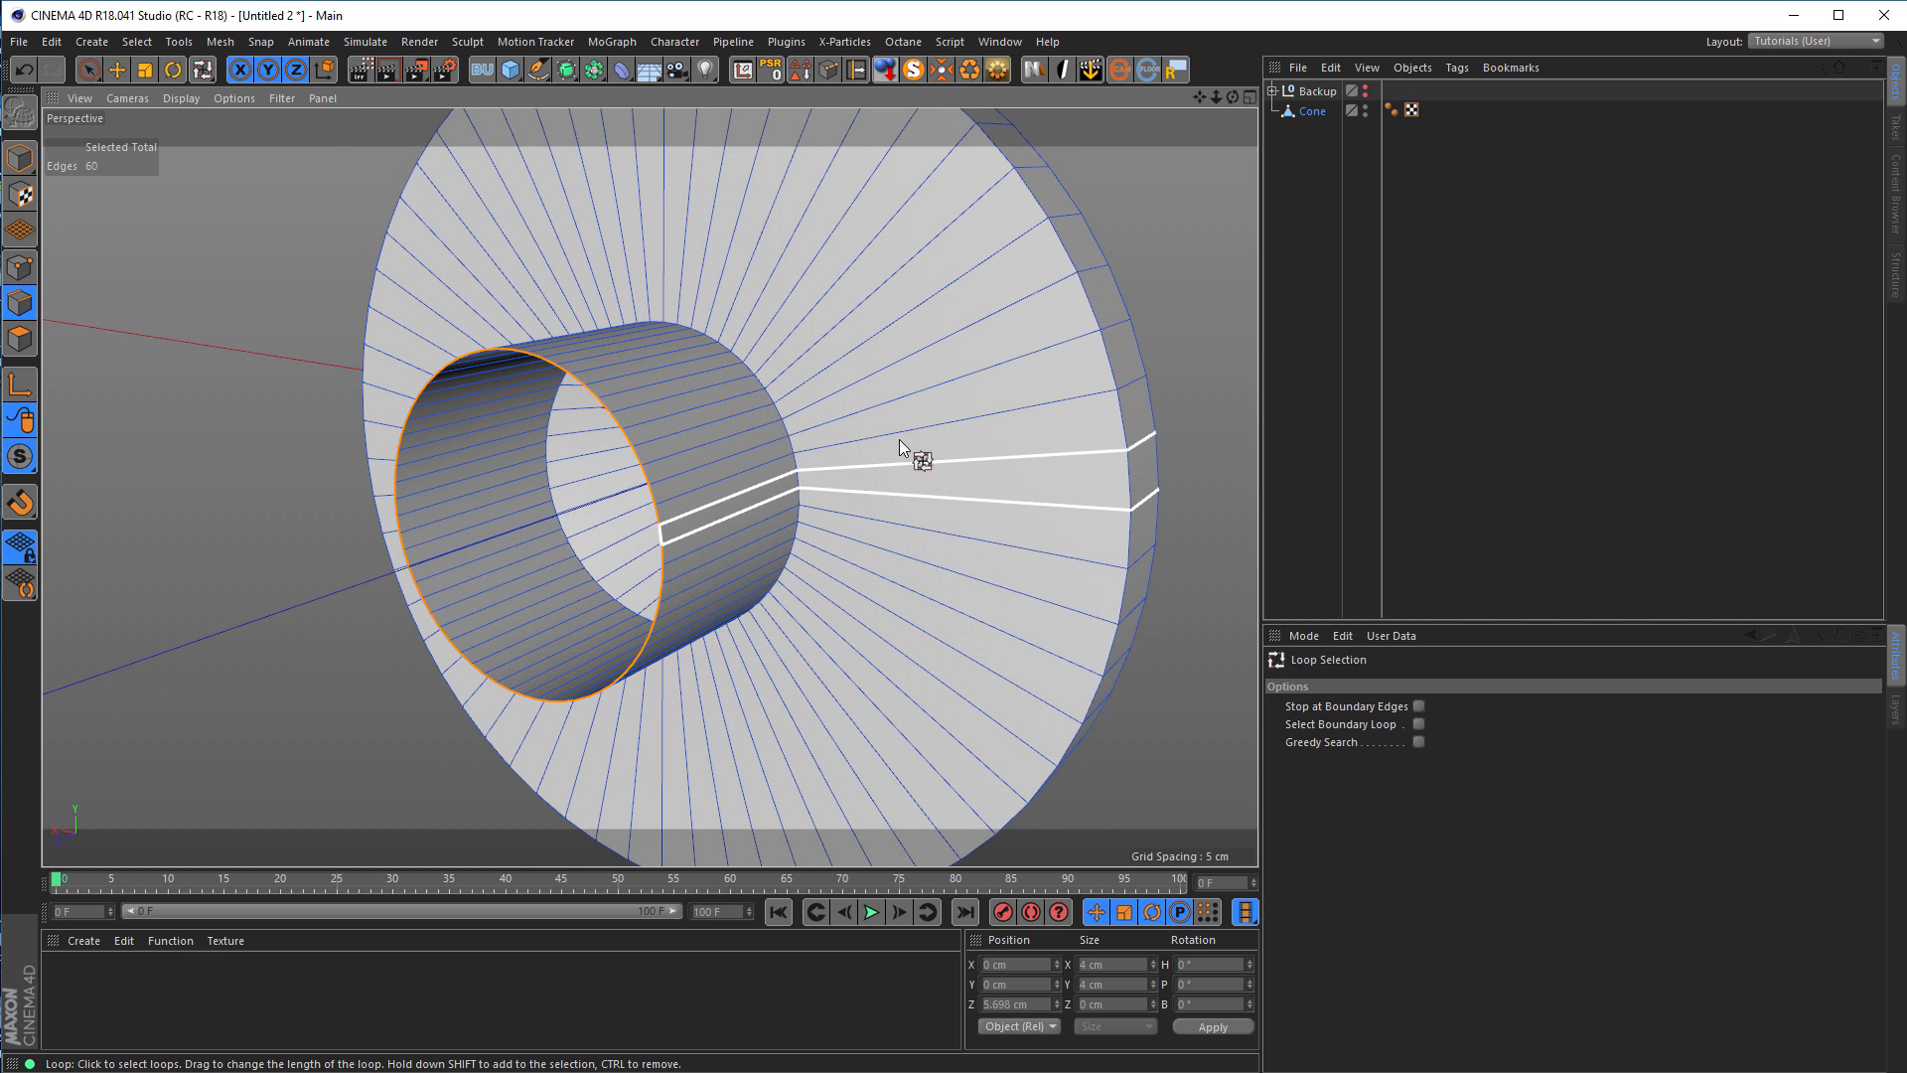
key("t")
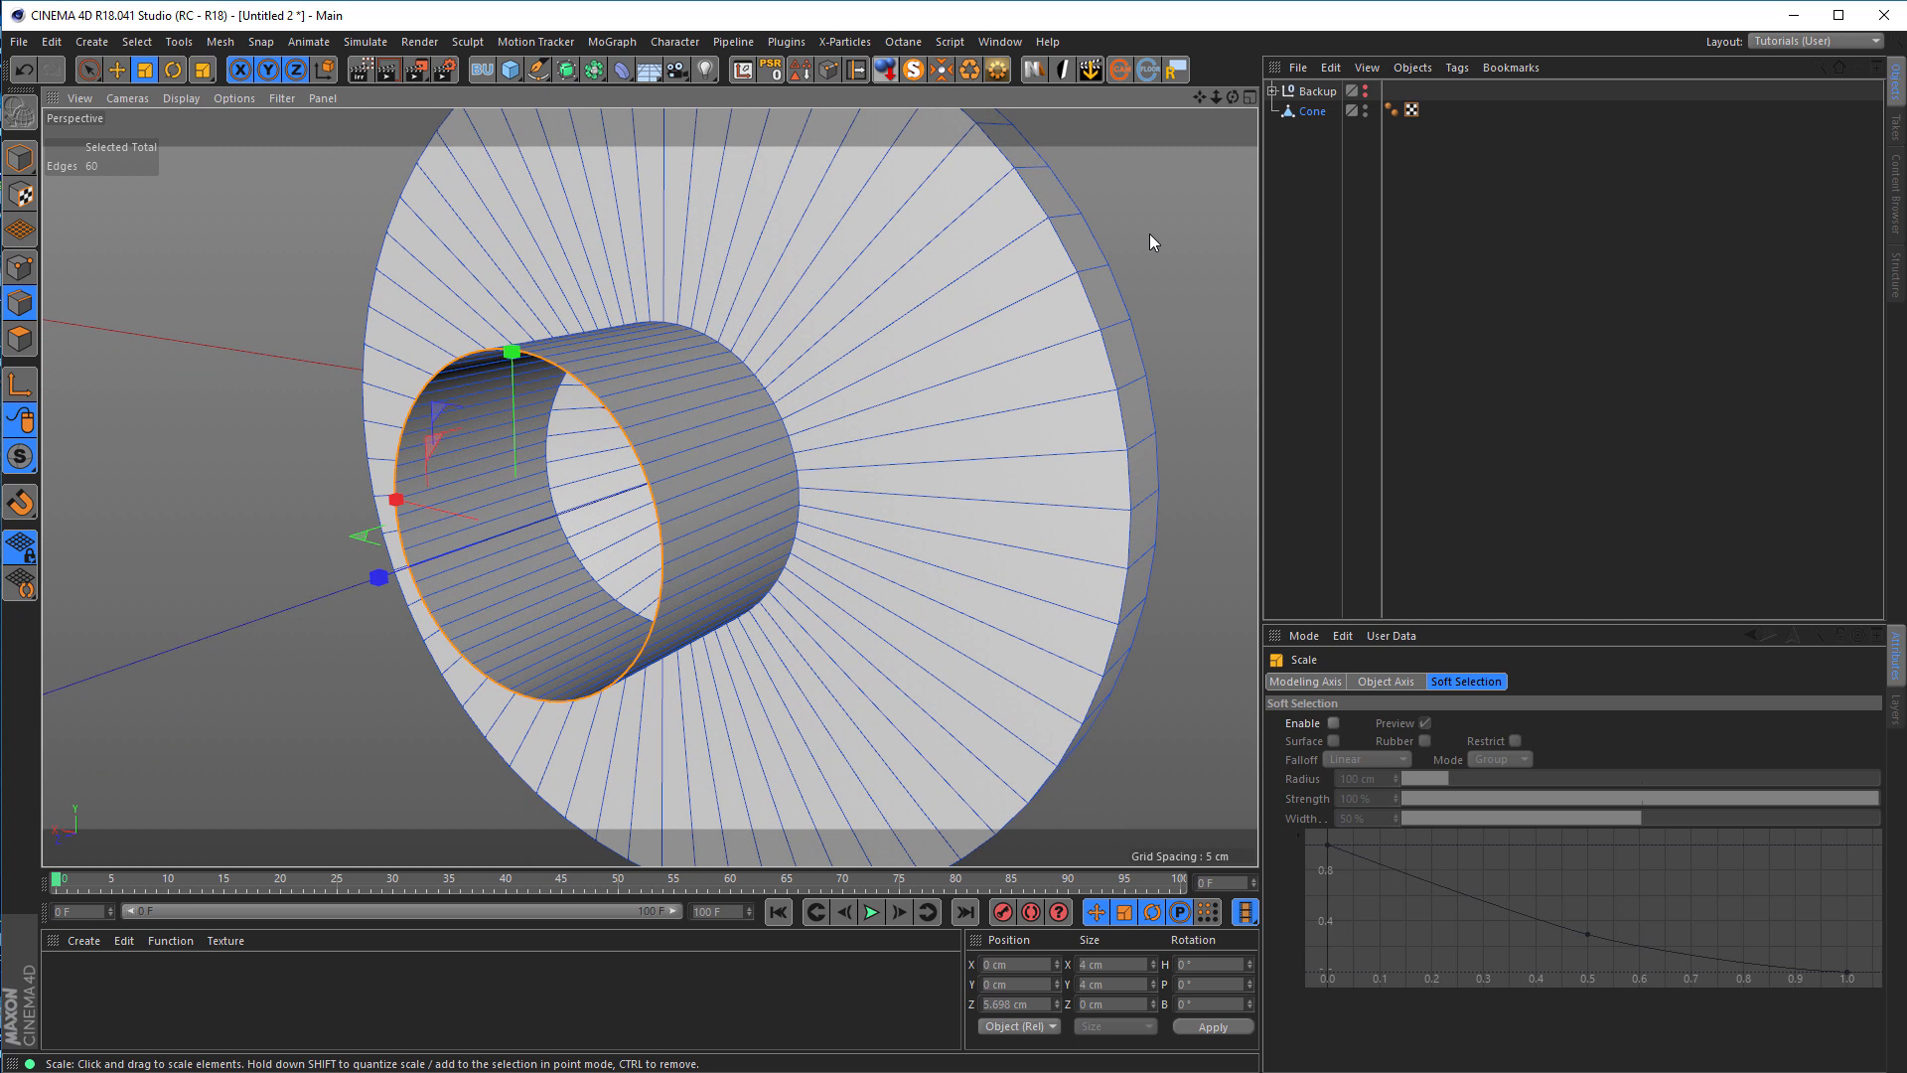
left_click_drag(1175, 234, 841, 403)
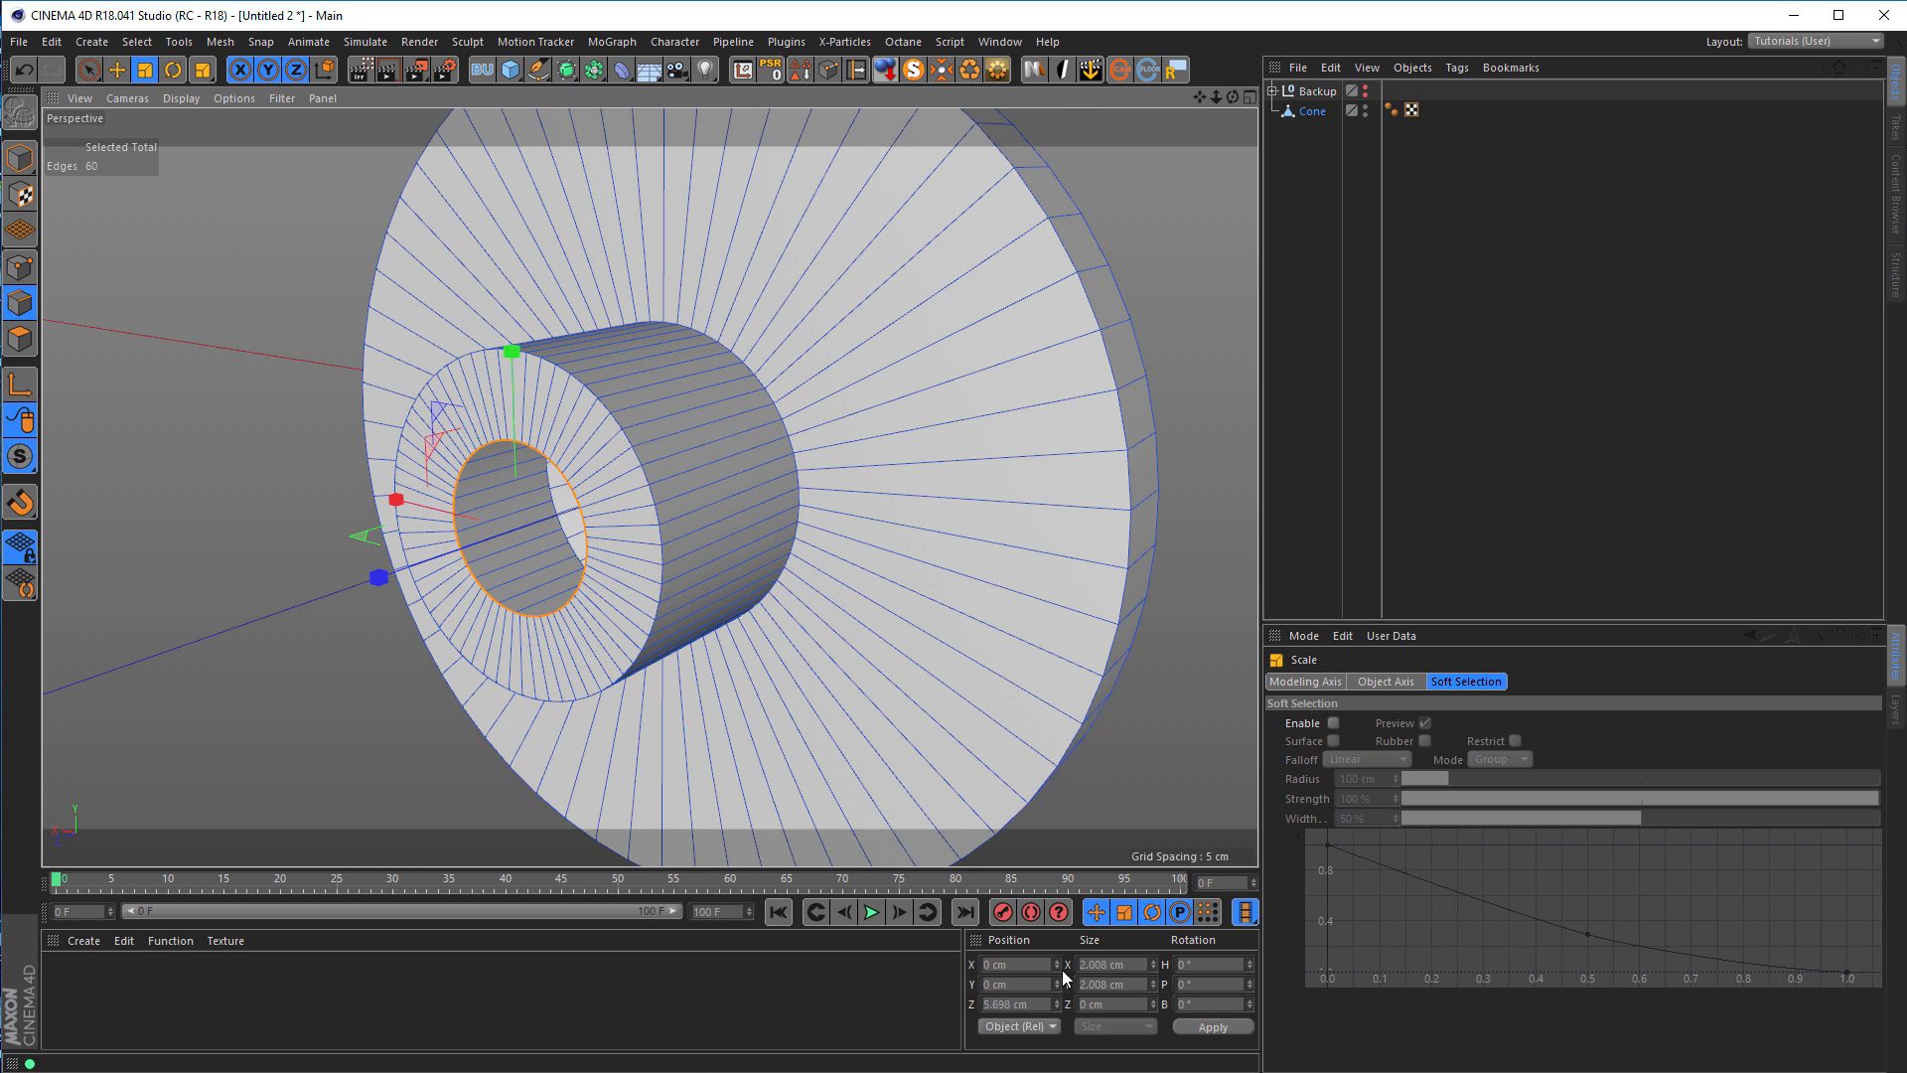
left_click(1136, 964)
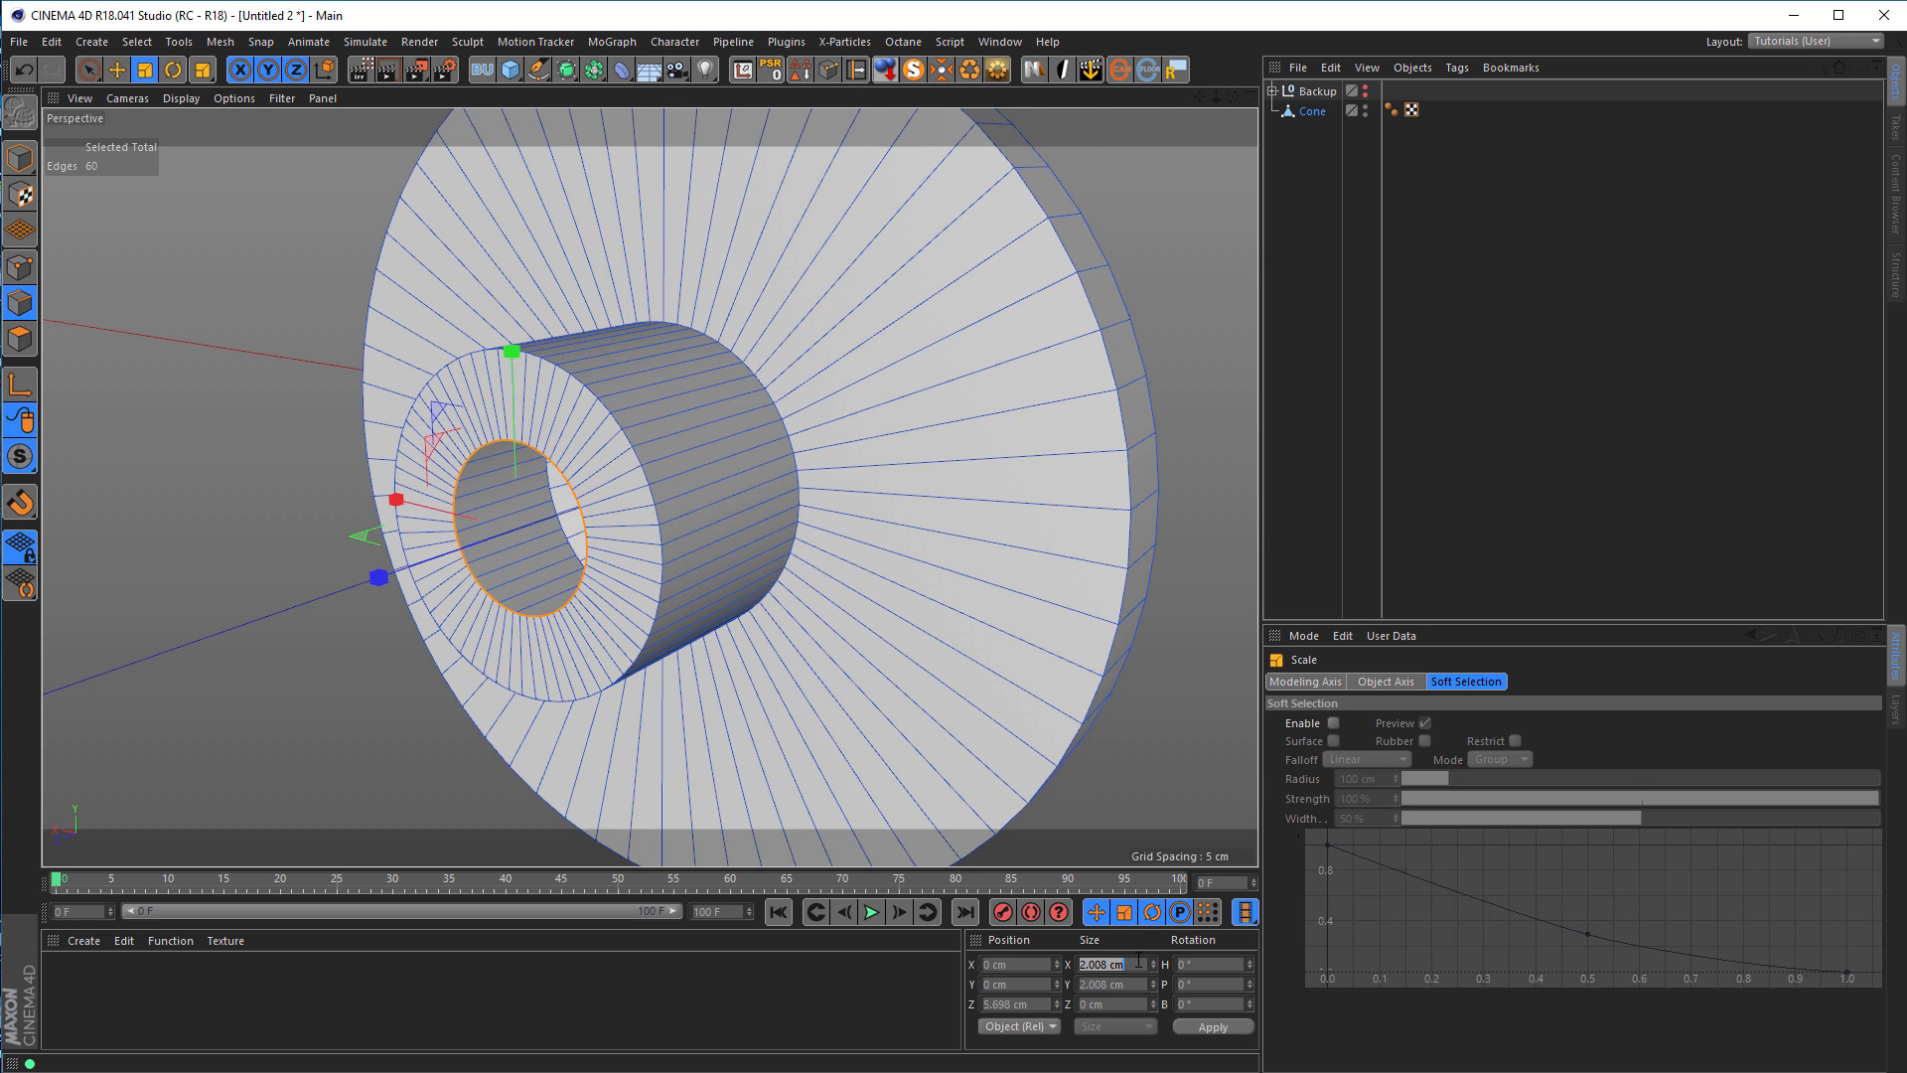
type("2")
key("Tab")
type("2")
right_click_drag(498, 507, 416, 522, "alt")
left_click_drag(415, 523, 577, 512, "alt")
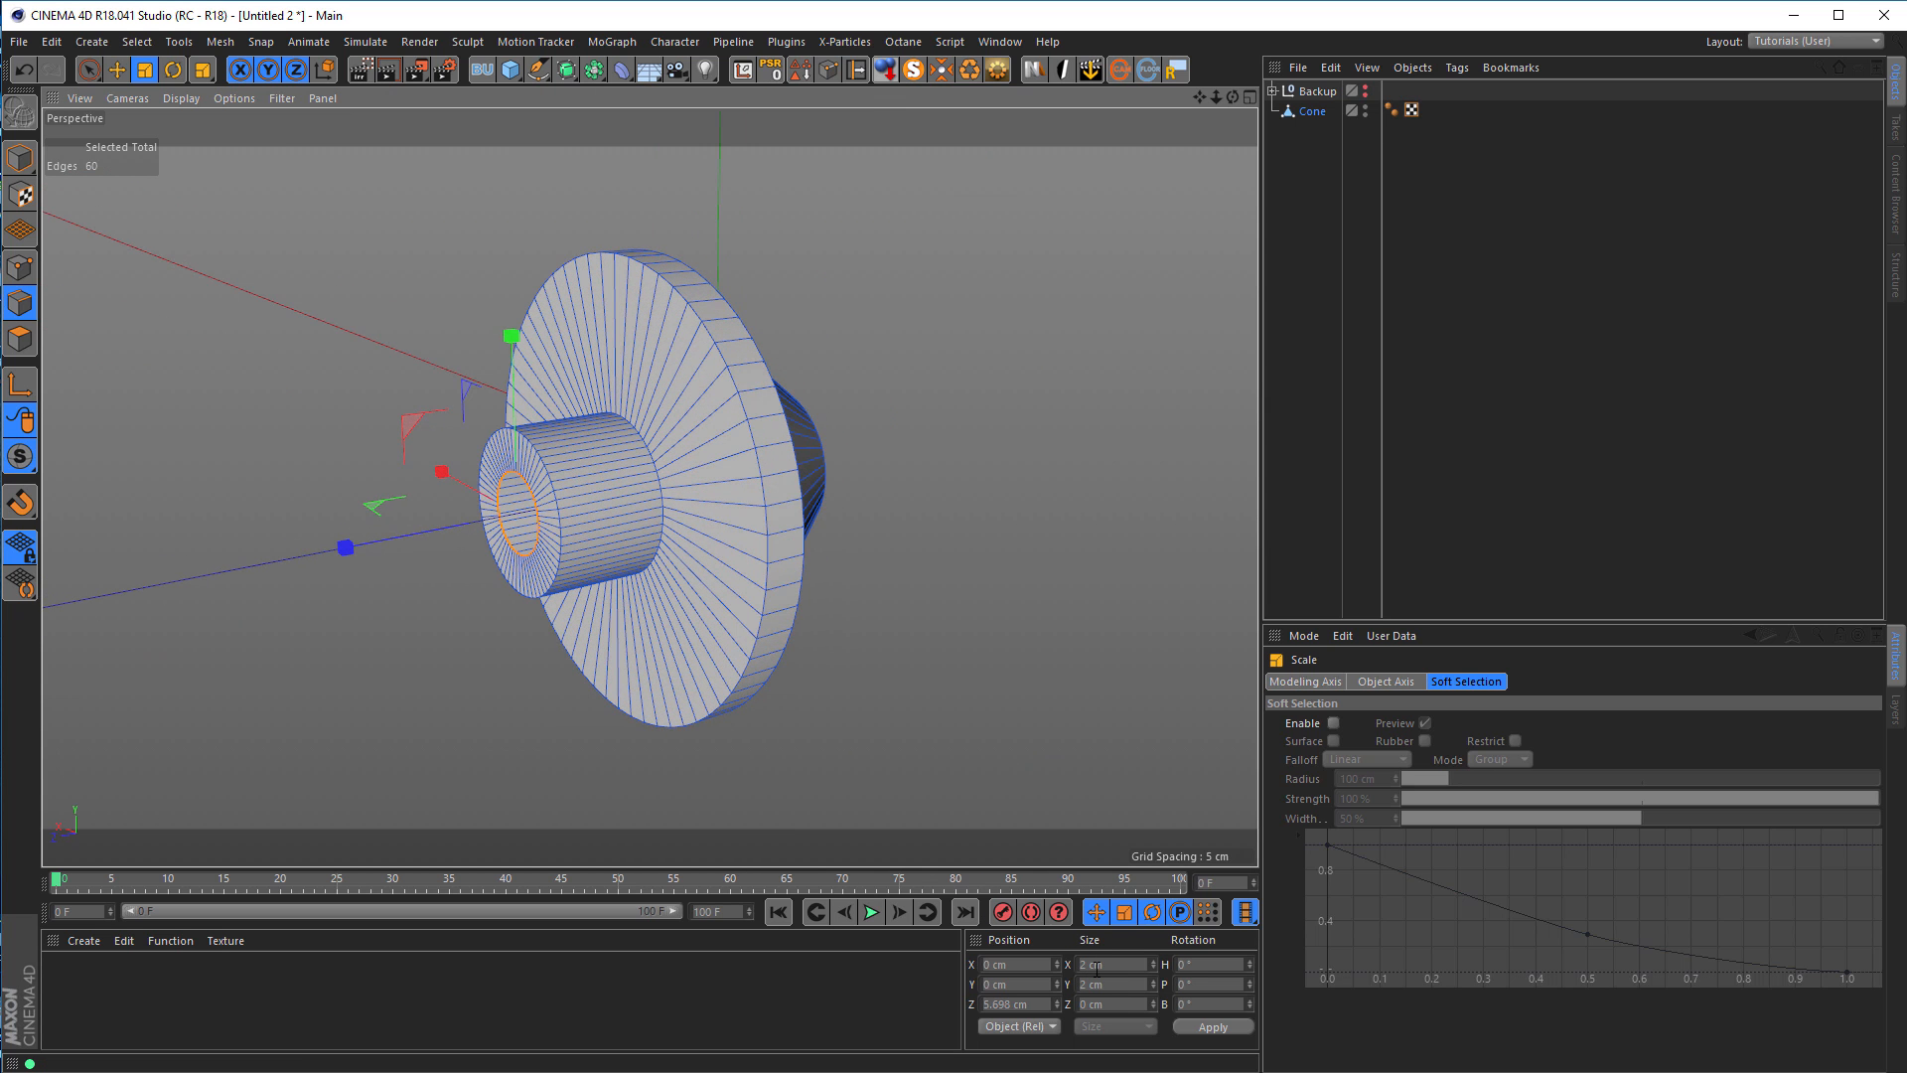
Step: Check the reference and extrude the edge loop at the cone's narrow end about 2 cm along negative Z into a tube
left_click_drag(580, 466, 885, 500, "alt")
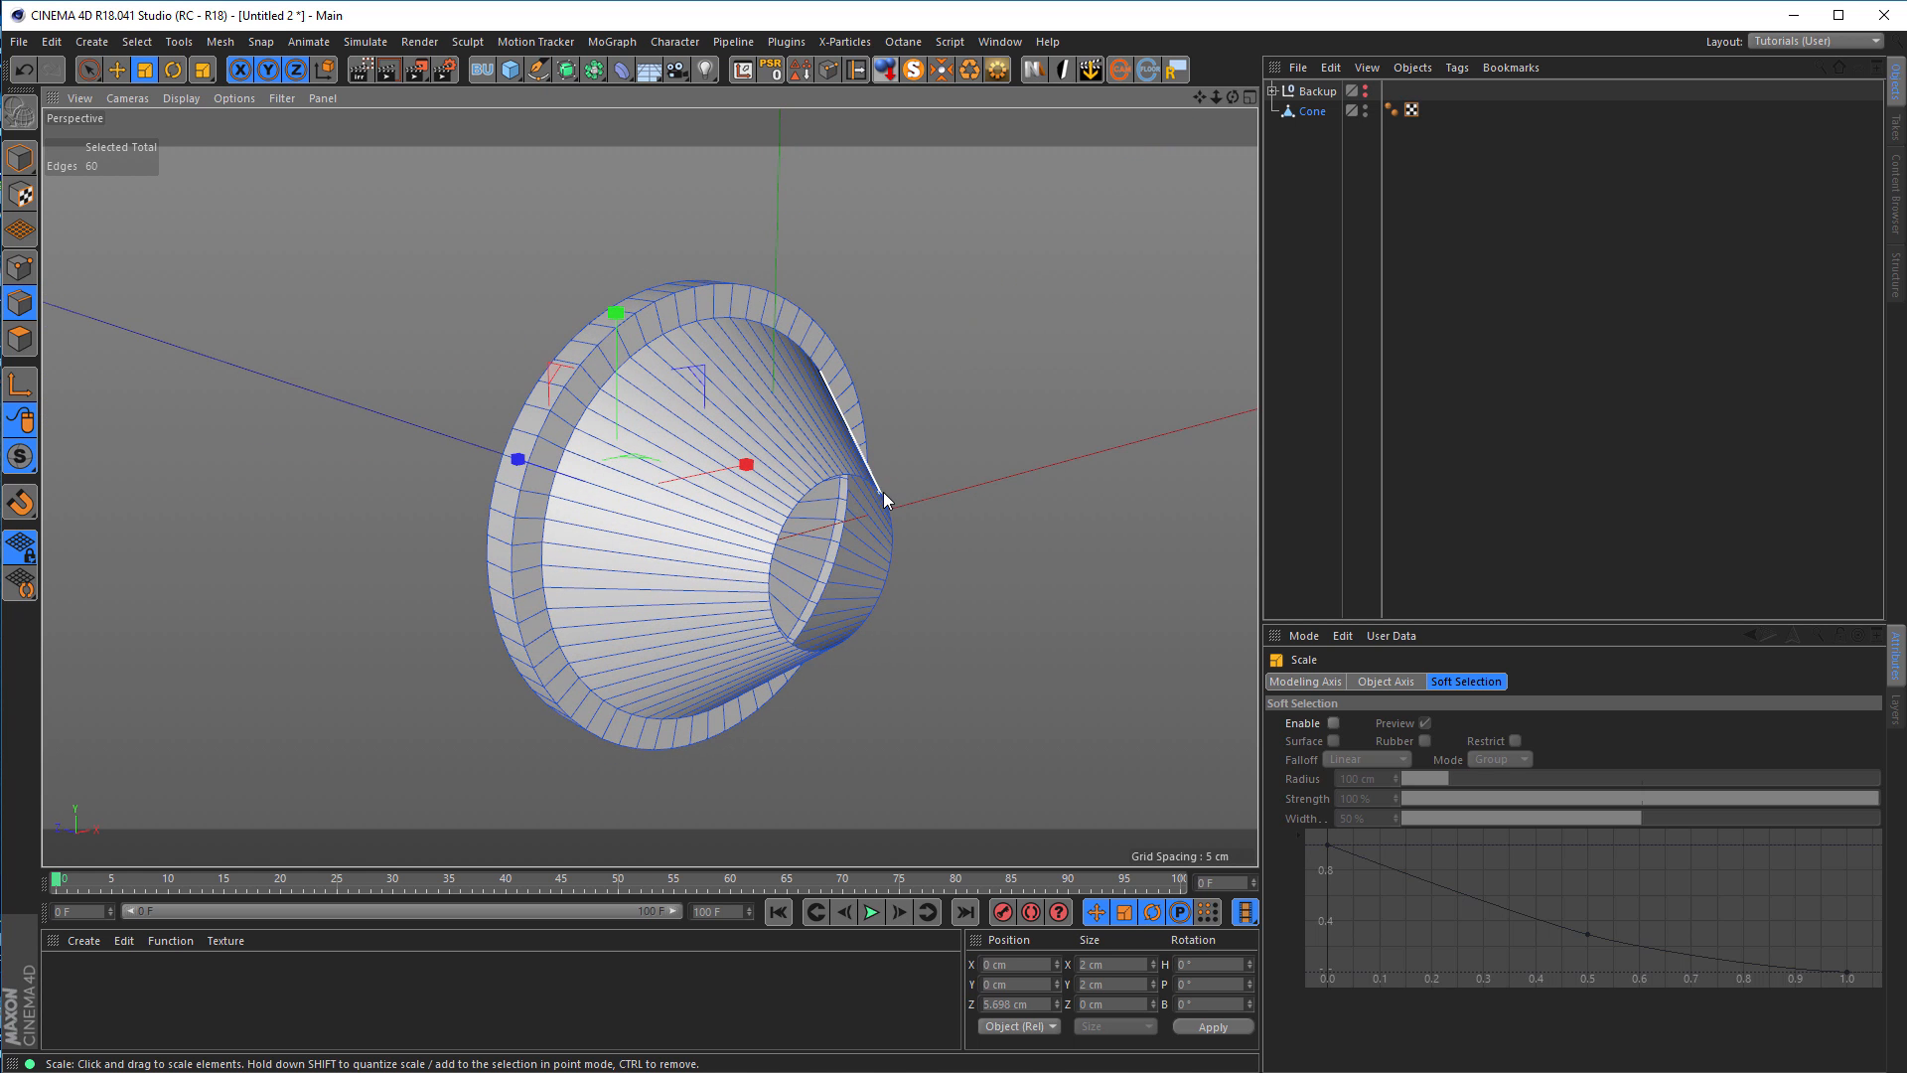
middle_click_drag(840, 485, 759, 437, "alt")
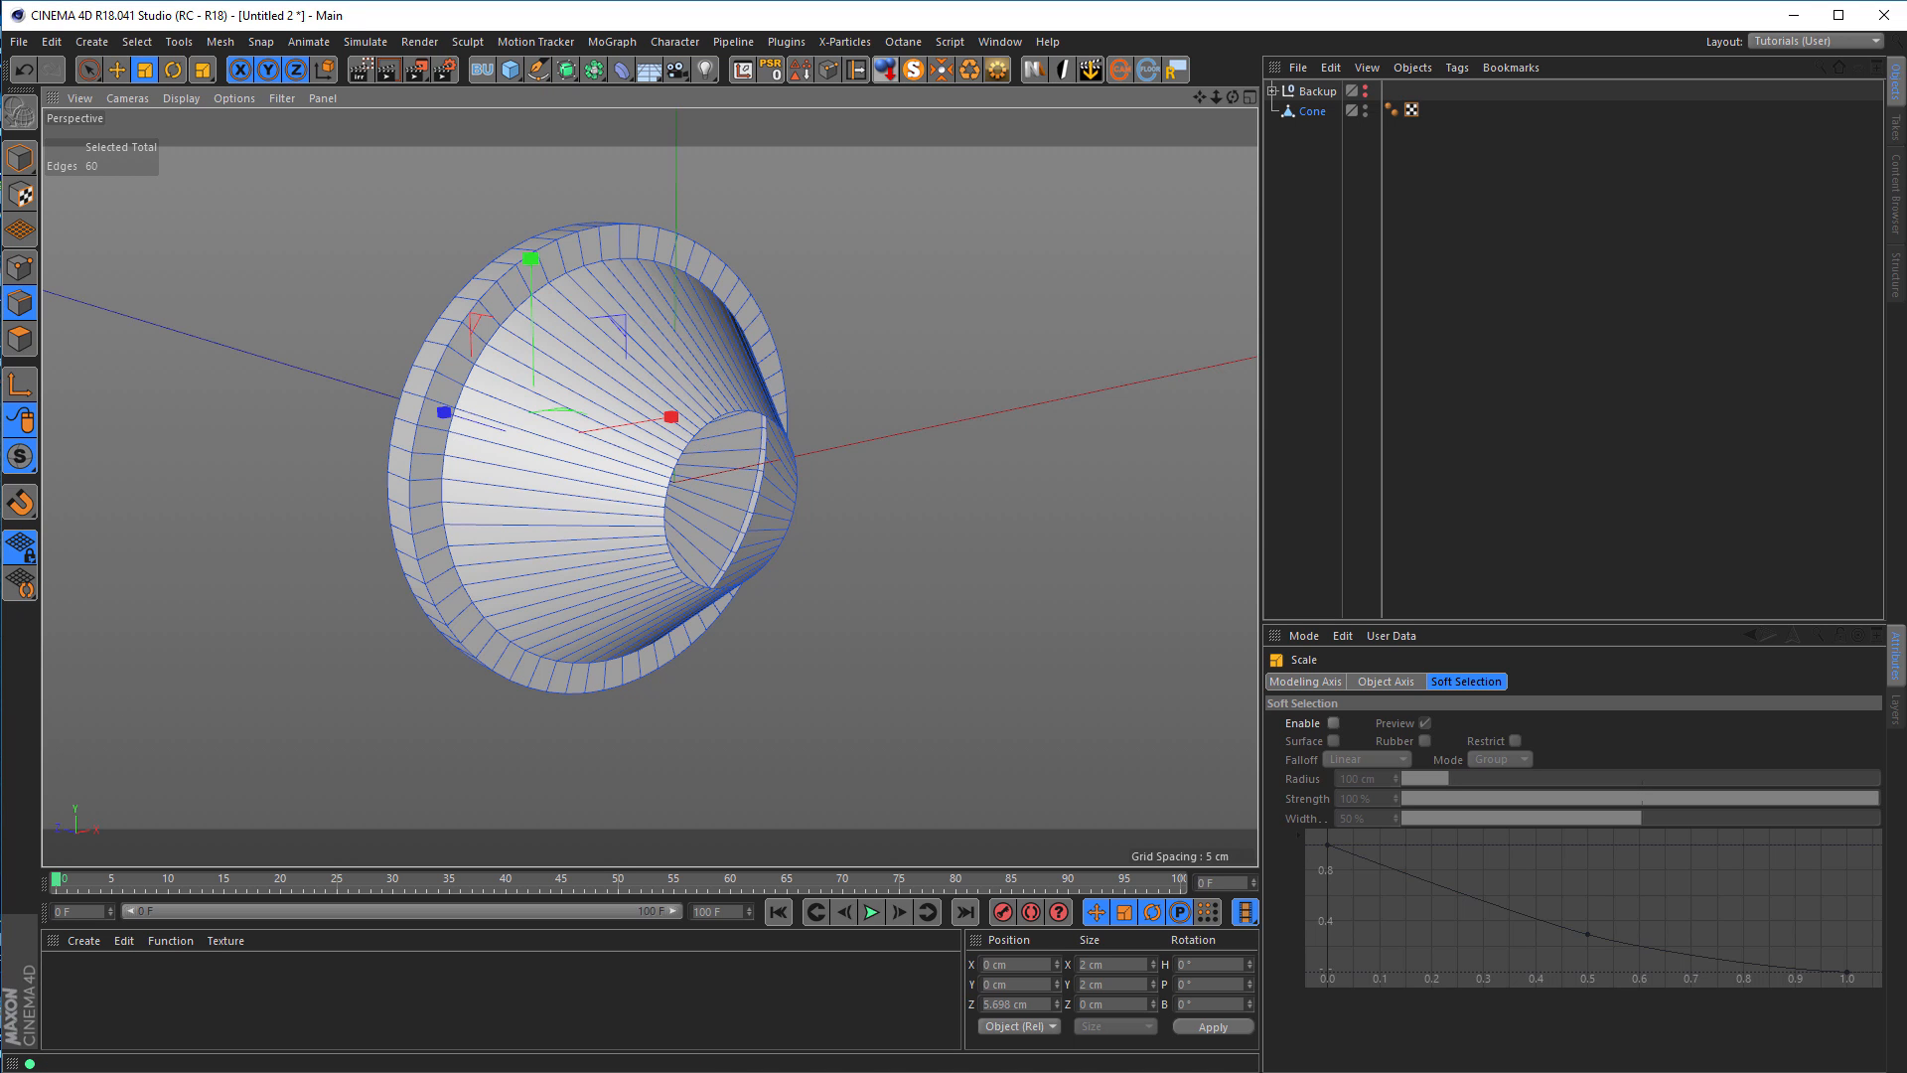
key("alt+F4")
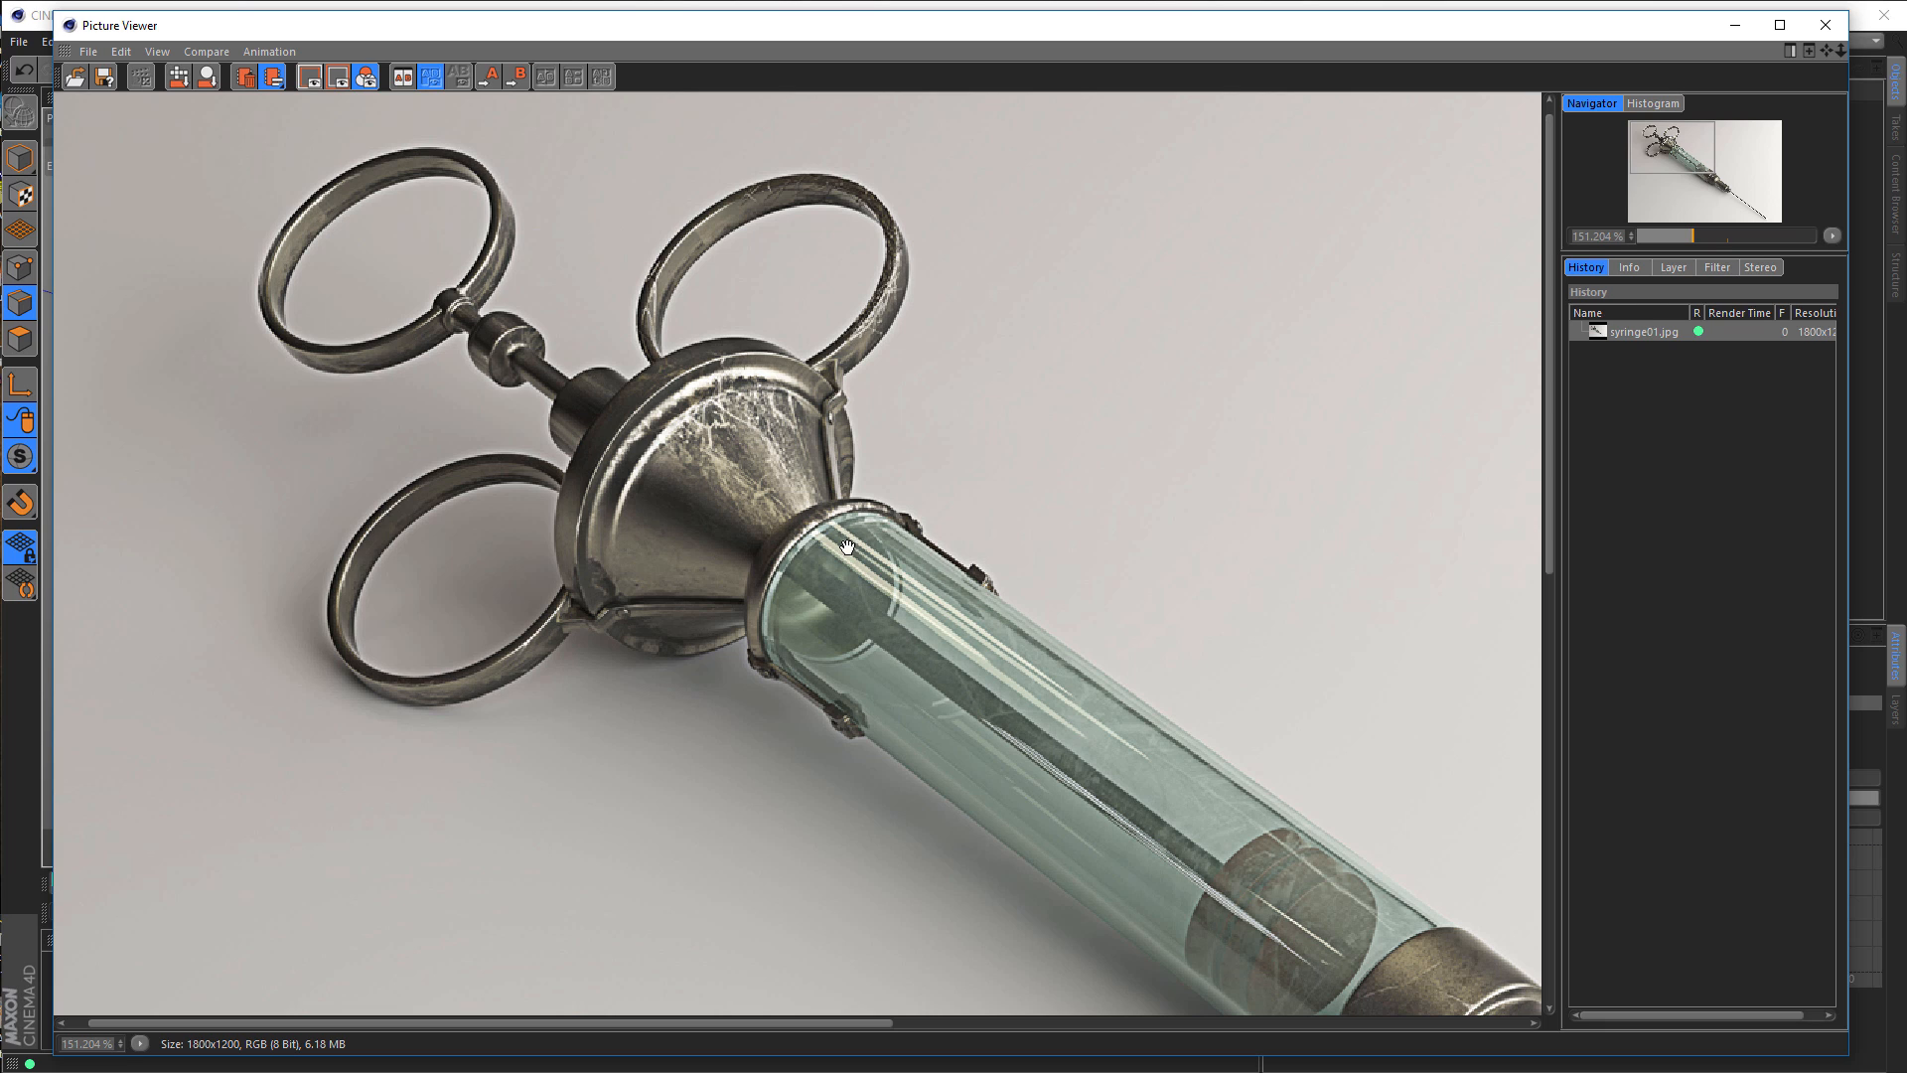
left_click(1736, 26)
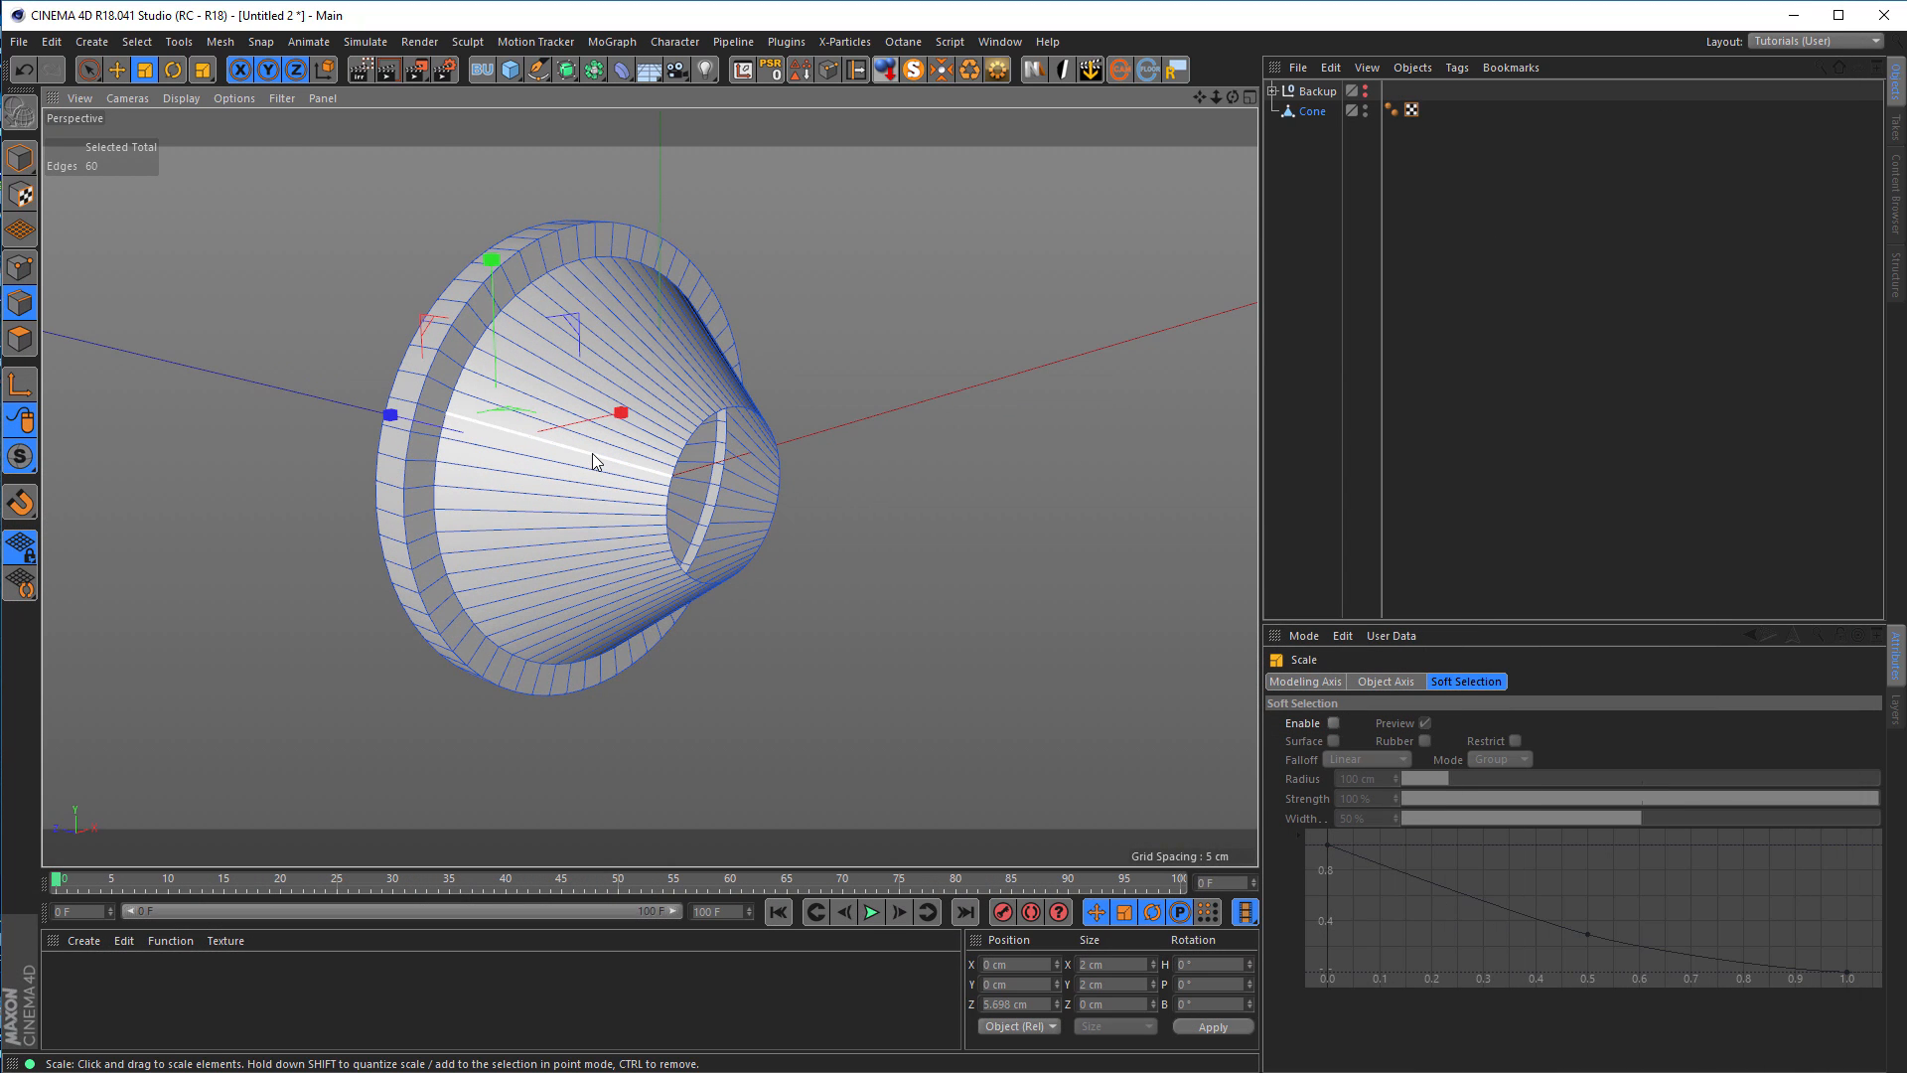
key("u")
key("l")
left_click(704, 455)
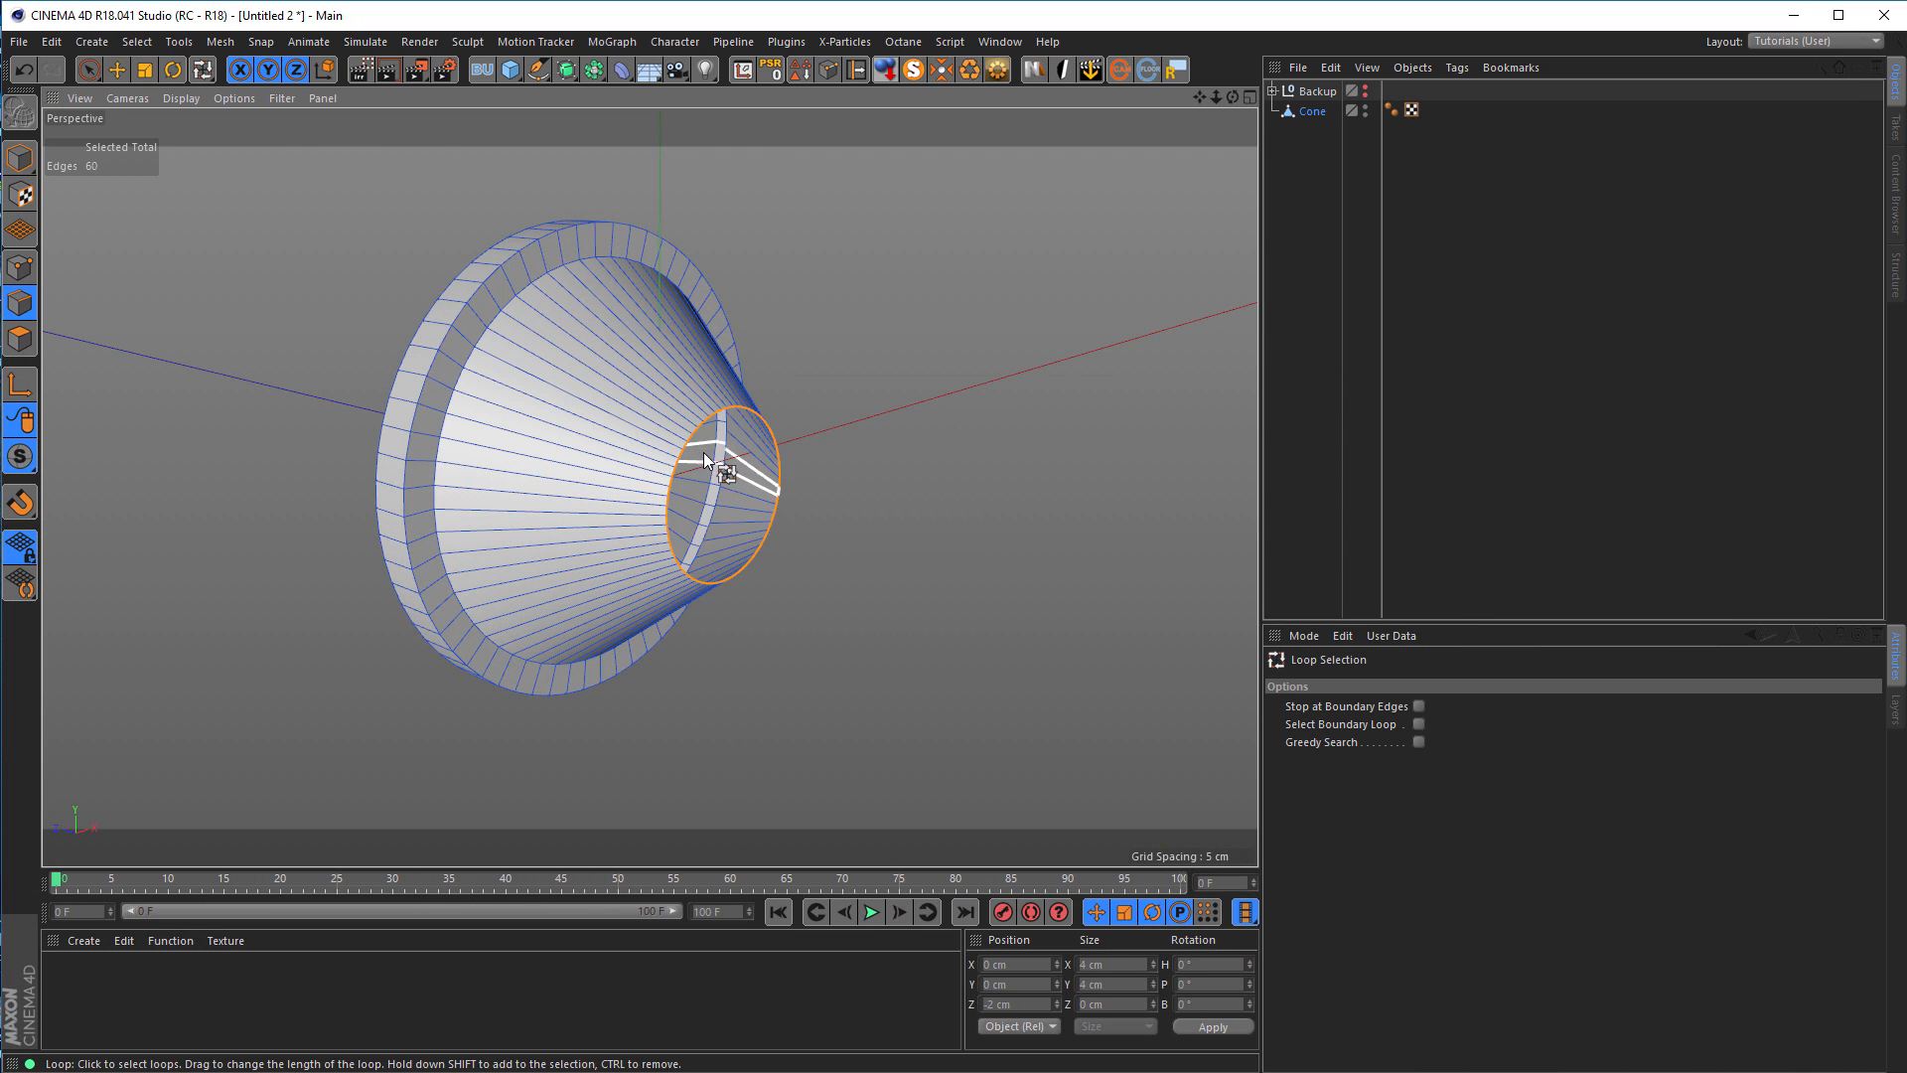
left_click_drag(730, 407, 768, 346, "alt")
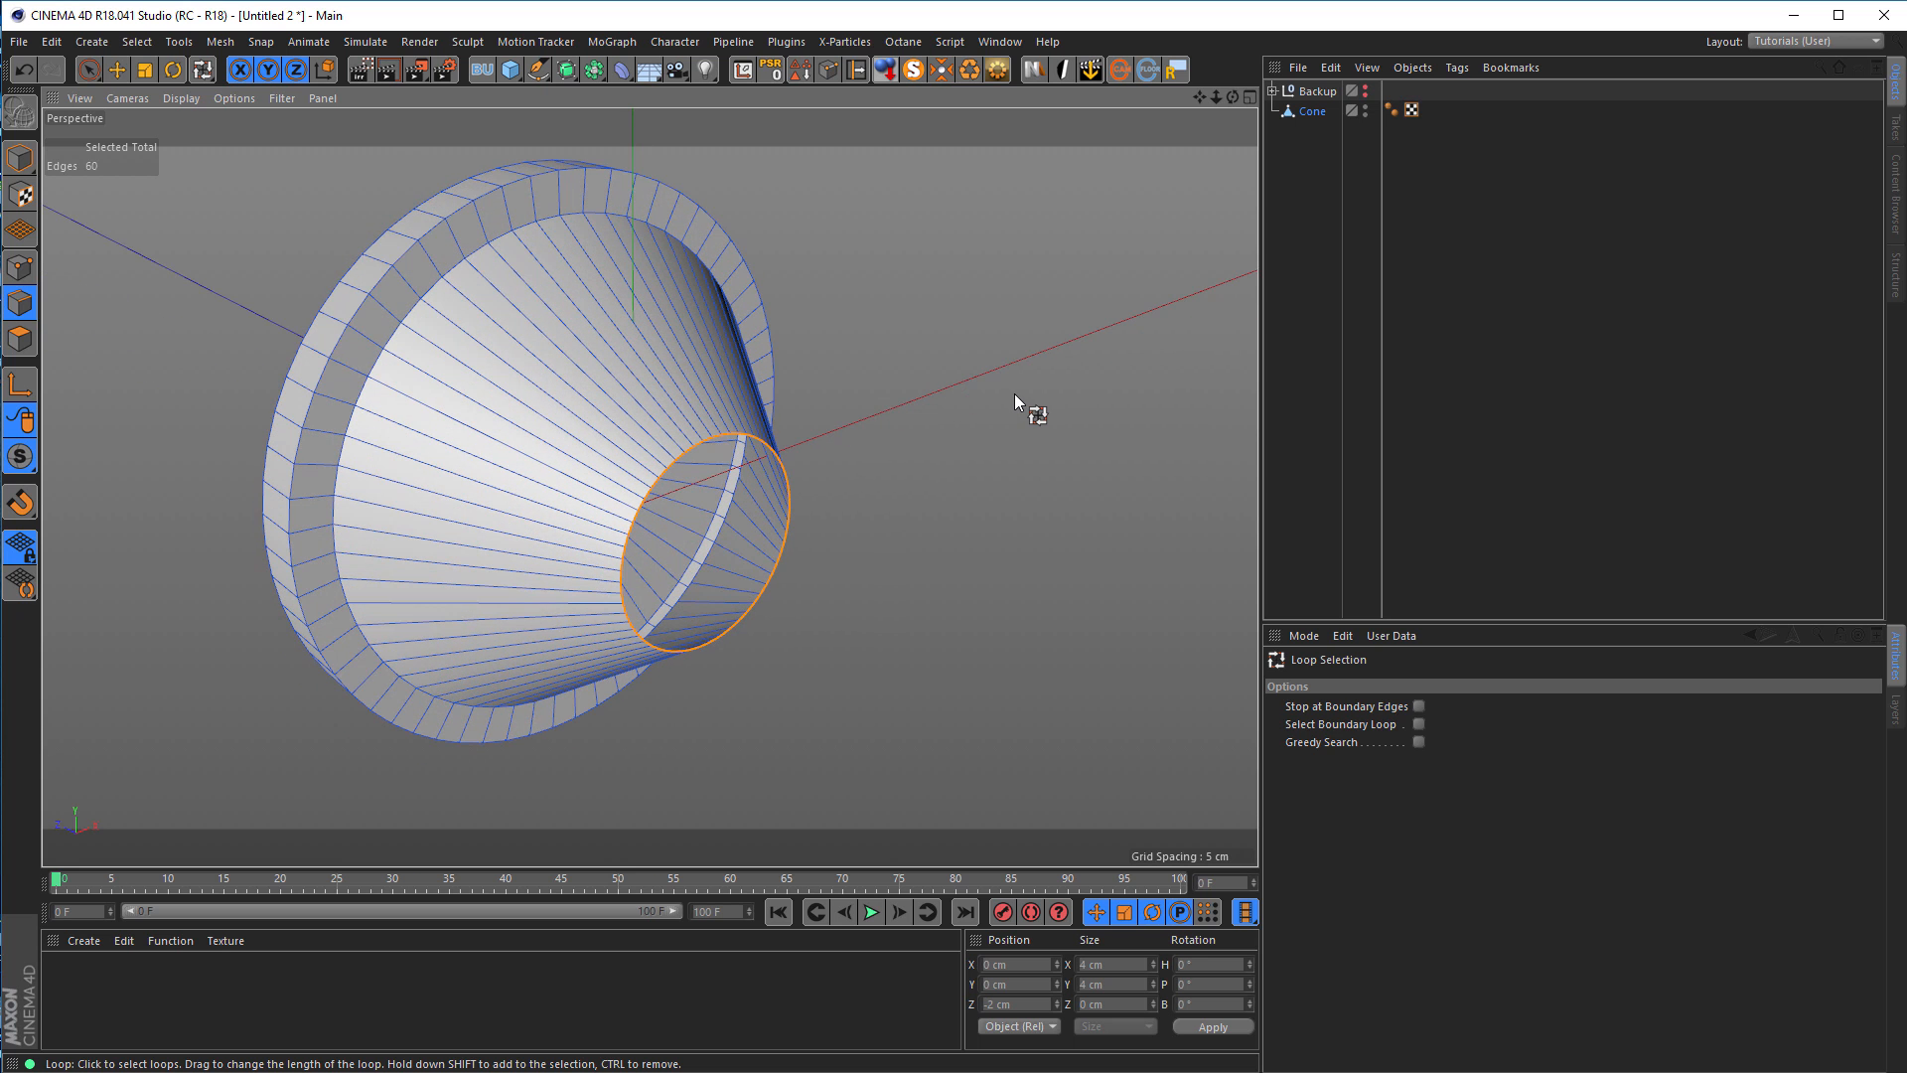
key("e")
left_click_drag(604, 487, 556, 563)
middle_click_drag(556, 563, 533, 501, "alt")
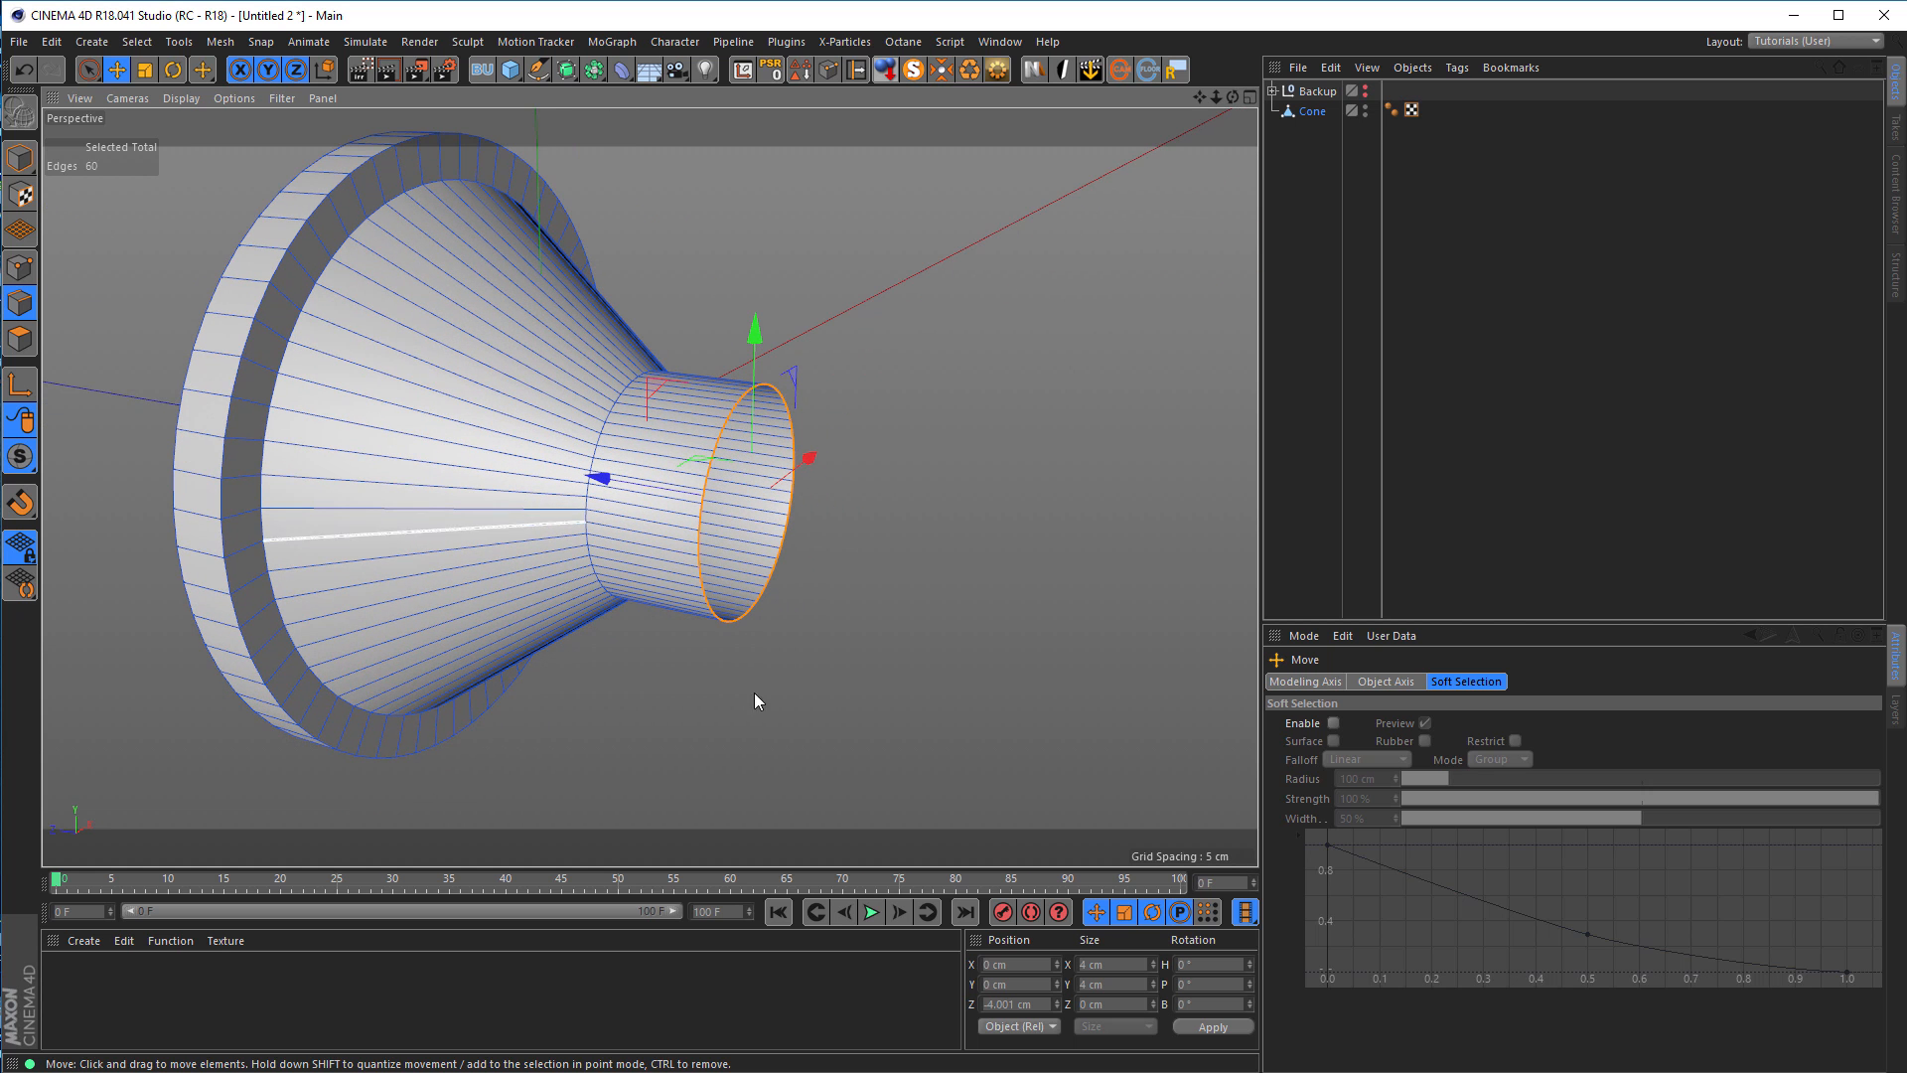
Step: Scale the front tube's end loop to 6.4 cm in X and Y, and extrude it about 0.5 cm along negative Z
key("t")
left_click_drag(889, 688, 1329, 507)
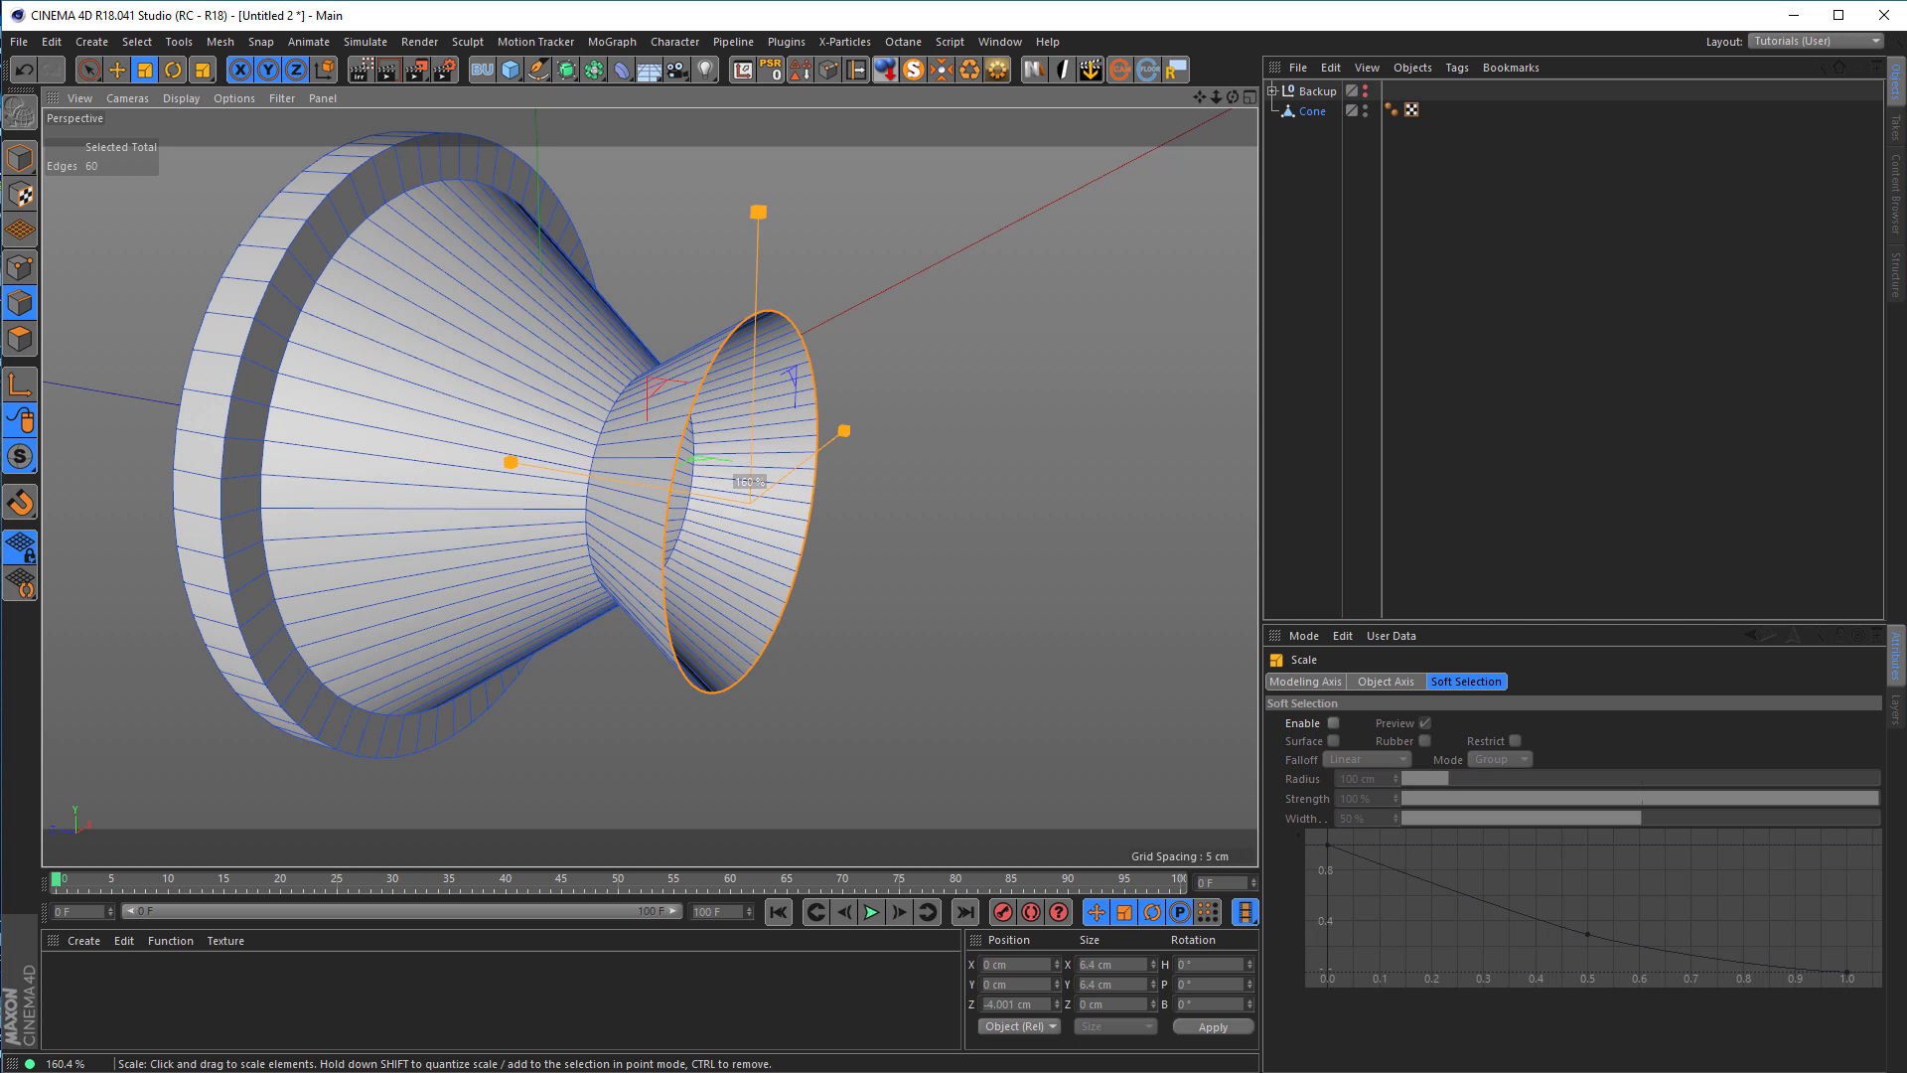
left_click_drag(462, 679, 462, 568, "alt")
key("e")
left_click_drag(580, 457, 606, 469)
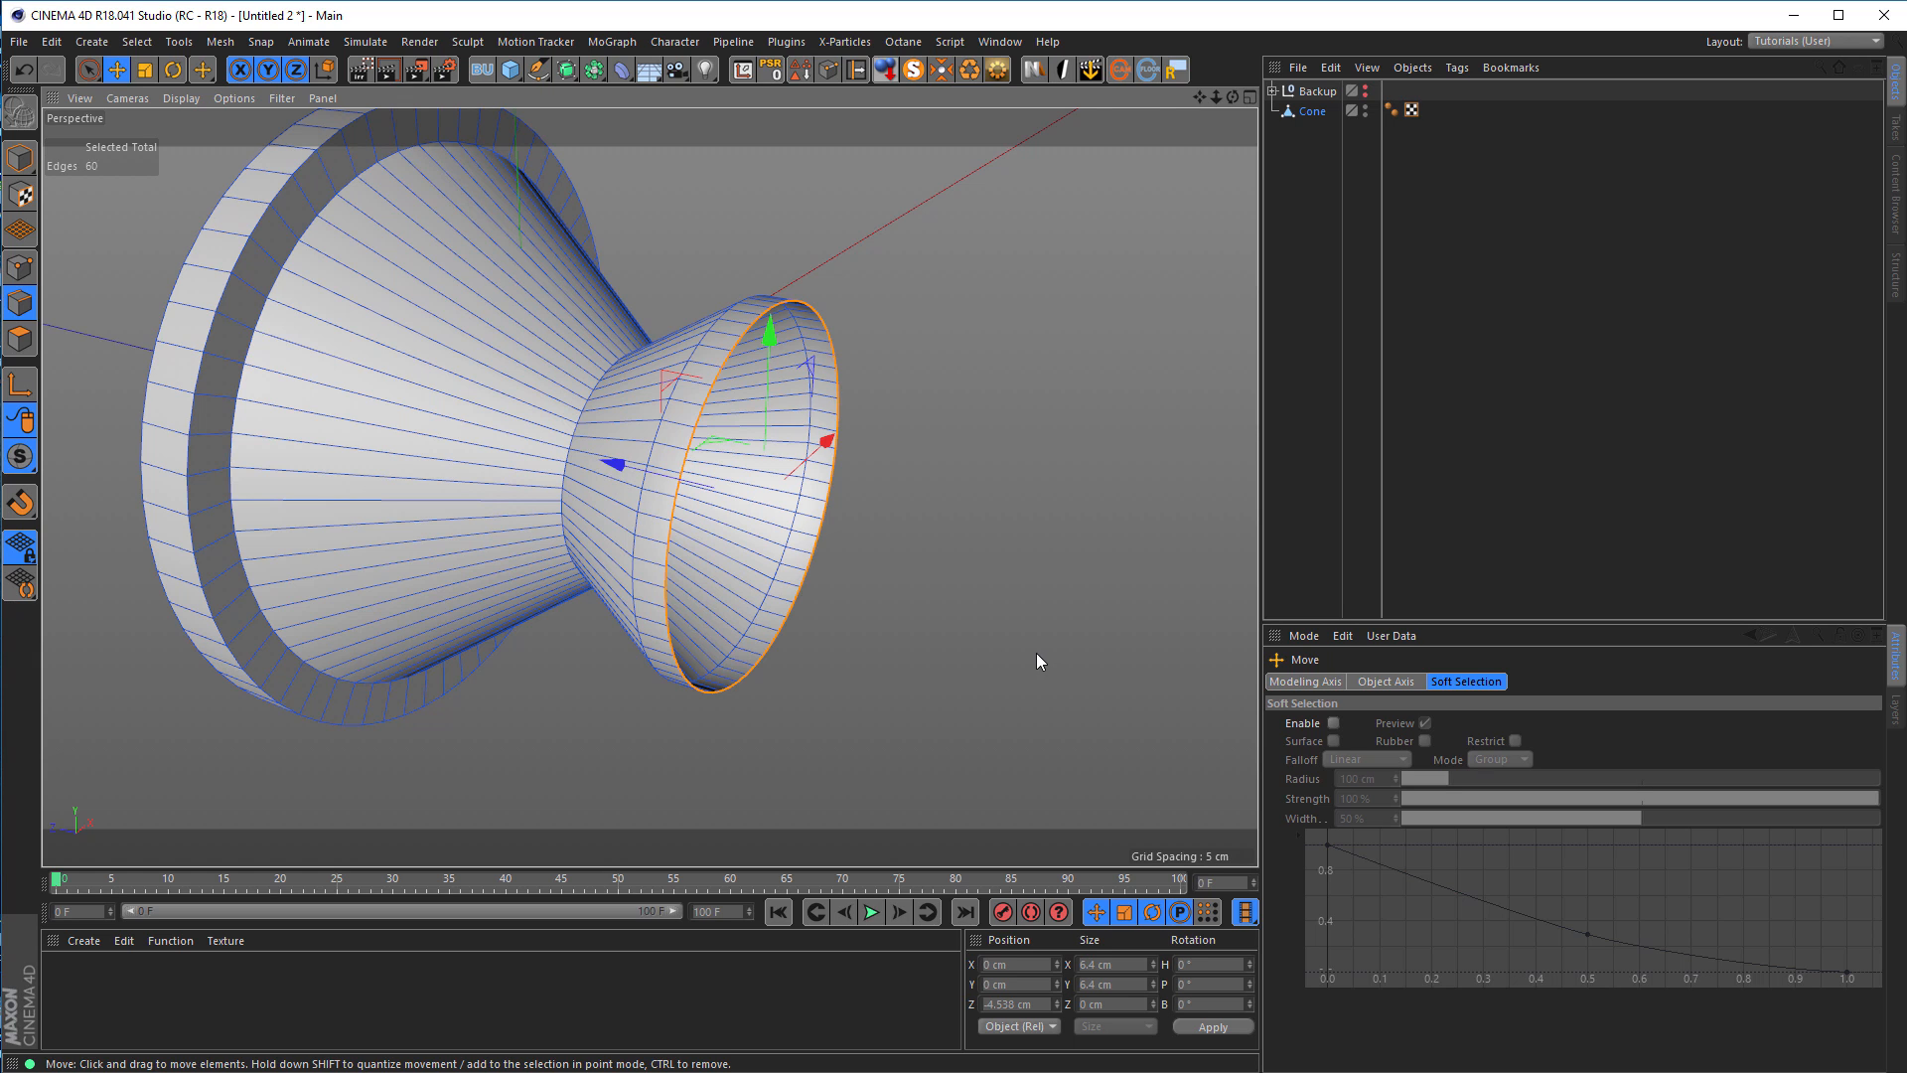
Step: Extrude the flared front rim's end loop inward to 5.76 cm in X and Y
key("t")
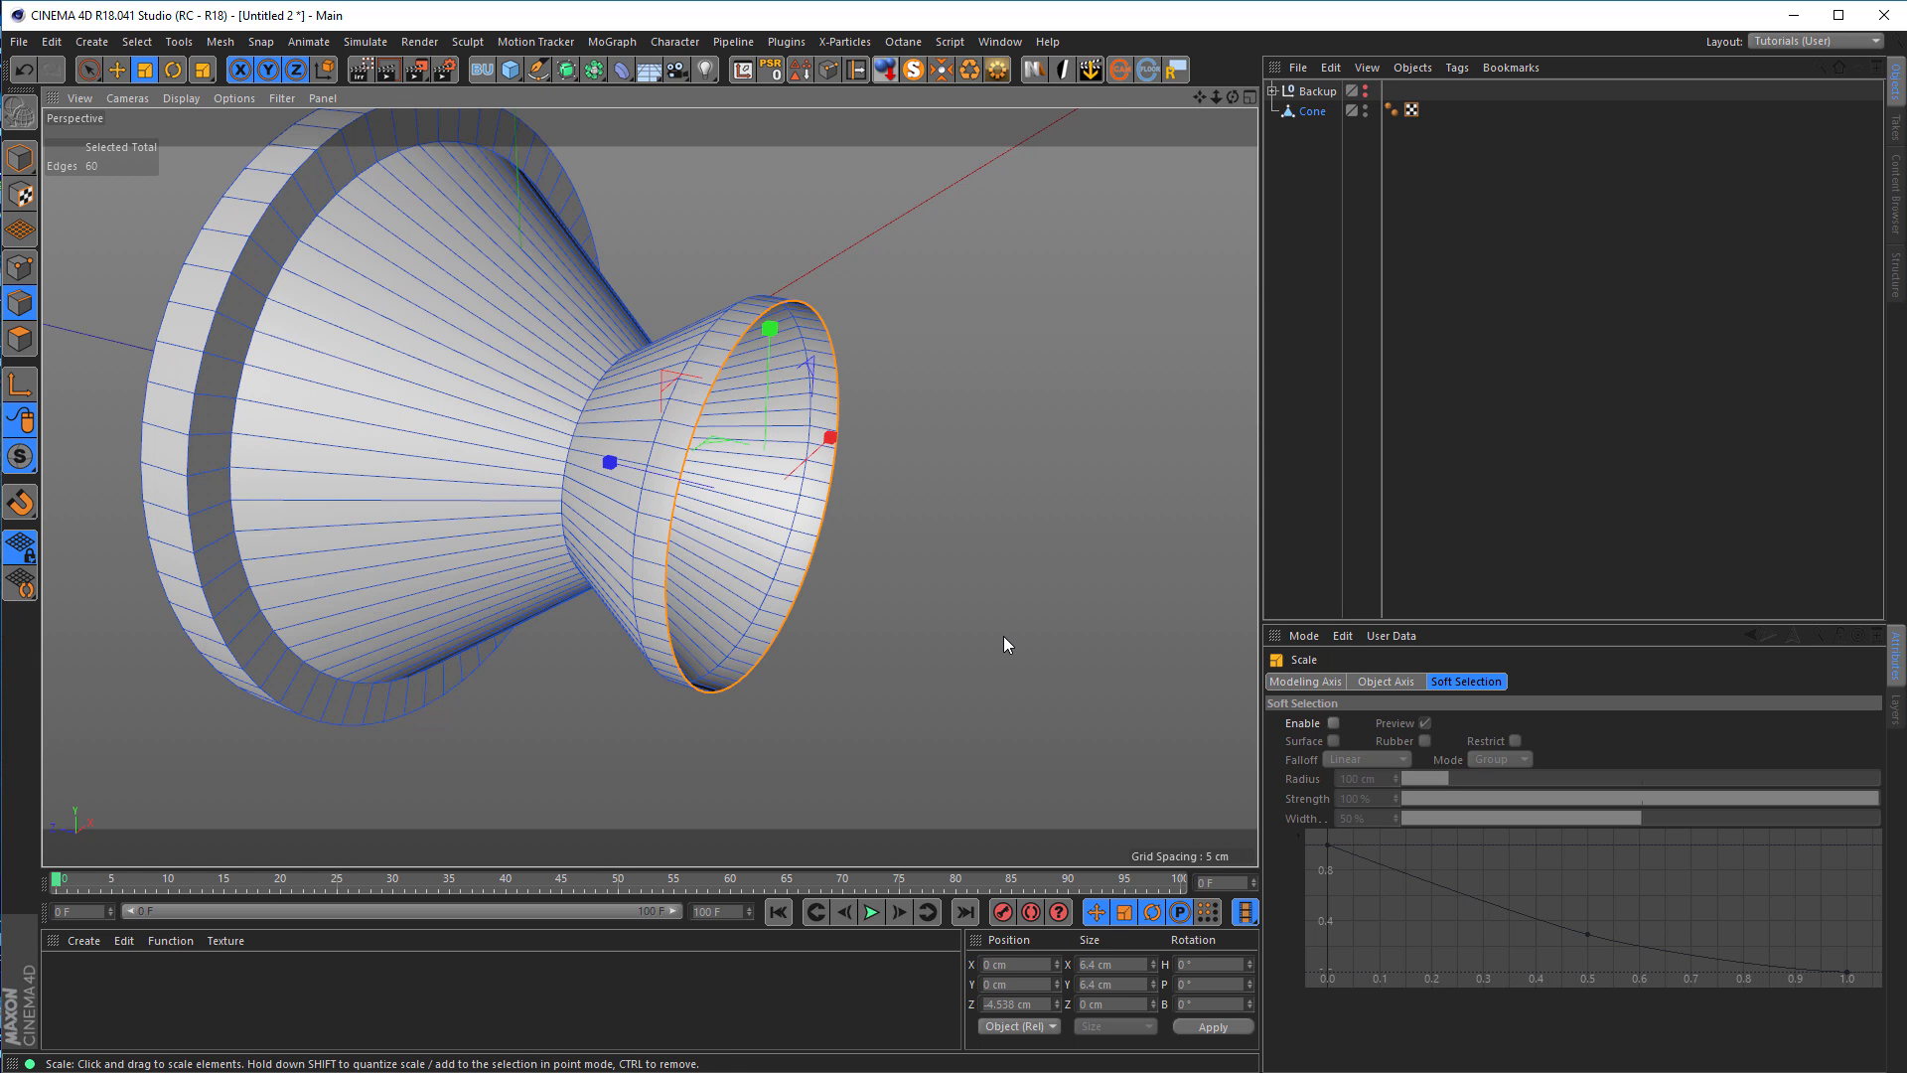
left_click_drag(974, 634, 896, 649)
left_click_drag(701, 494, 1009, 538, "alt")
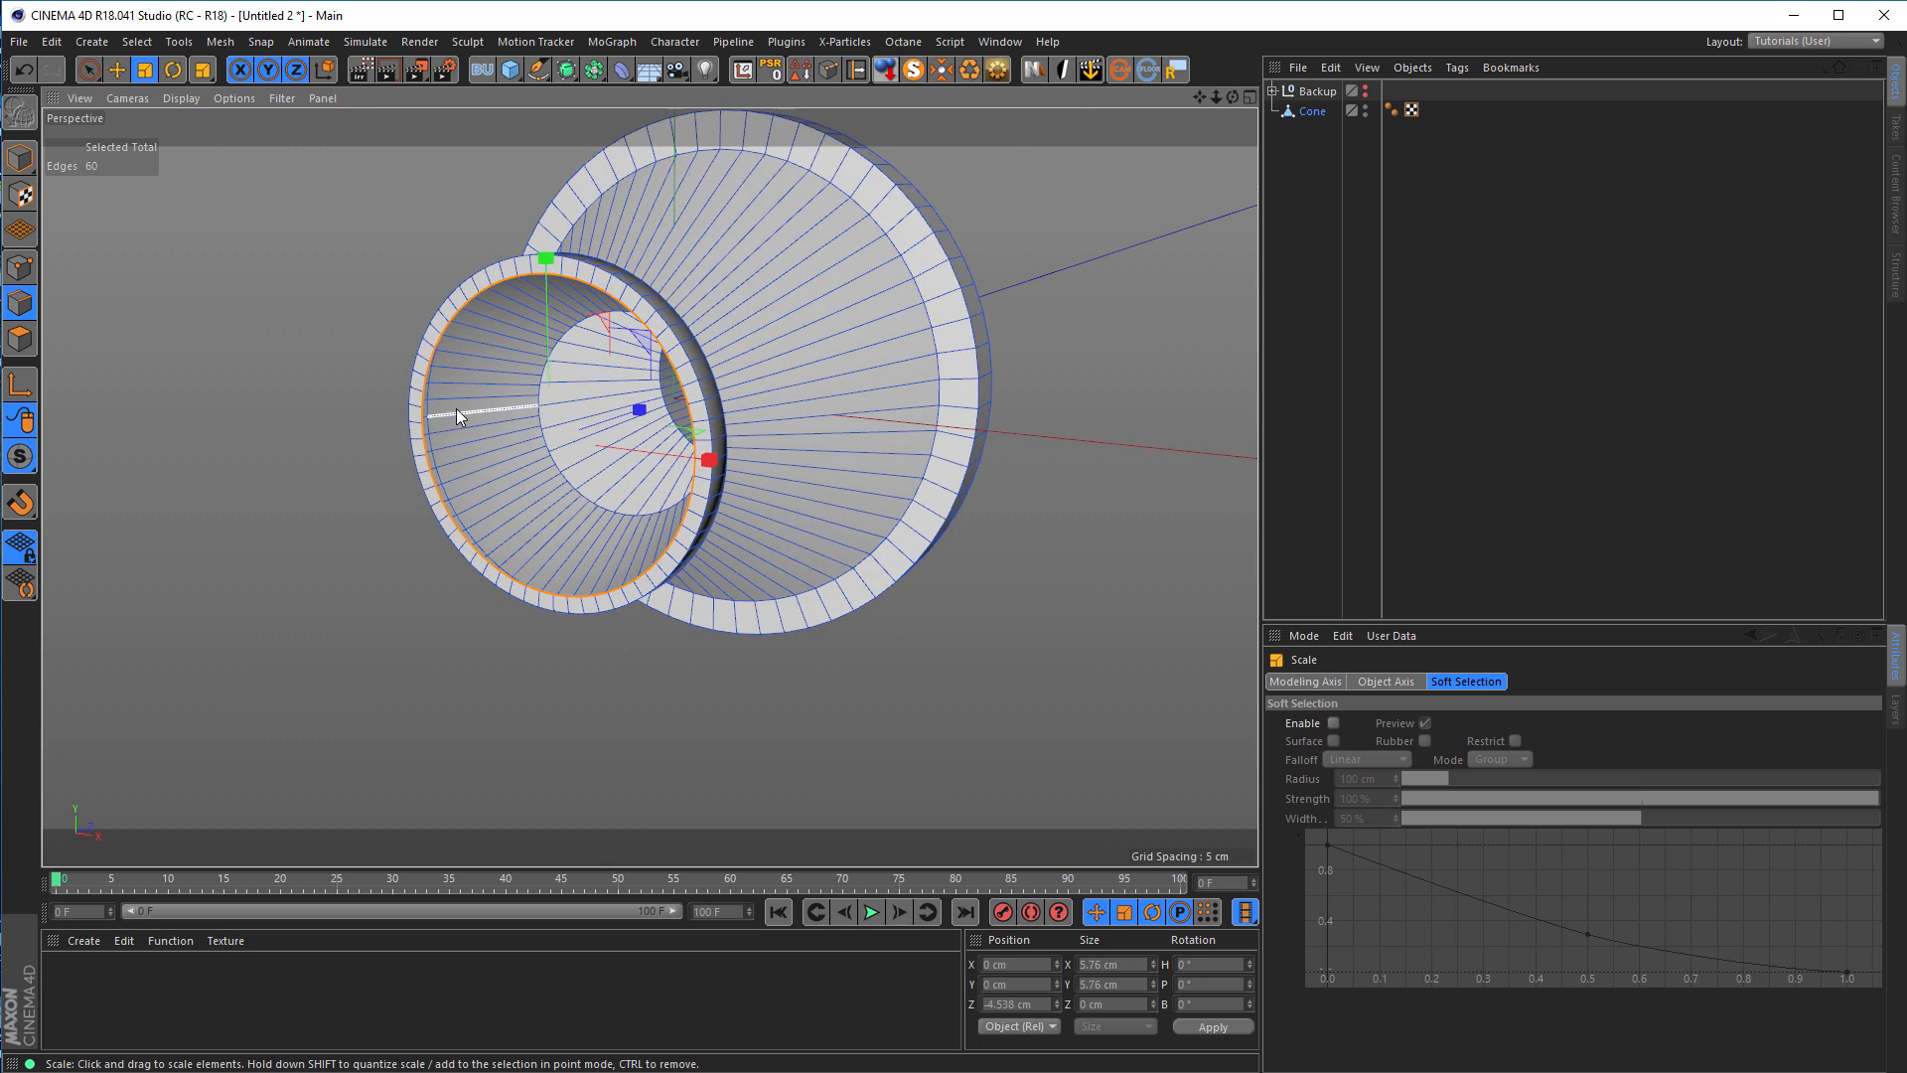
Step: Extrude the rim's inner loop back into the cup to about Z -2.19 cm and narrow it to about 3.55 cm in X and Y
scroll(456, 409, "up", 4)
key("e")
left_click_drag(711, 436, 789, 316)
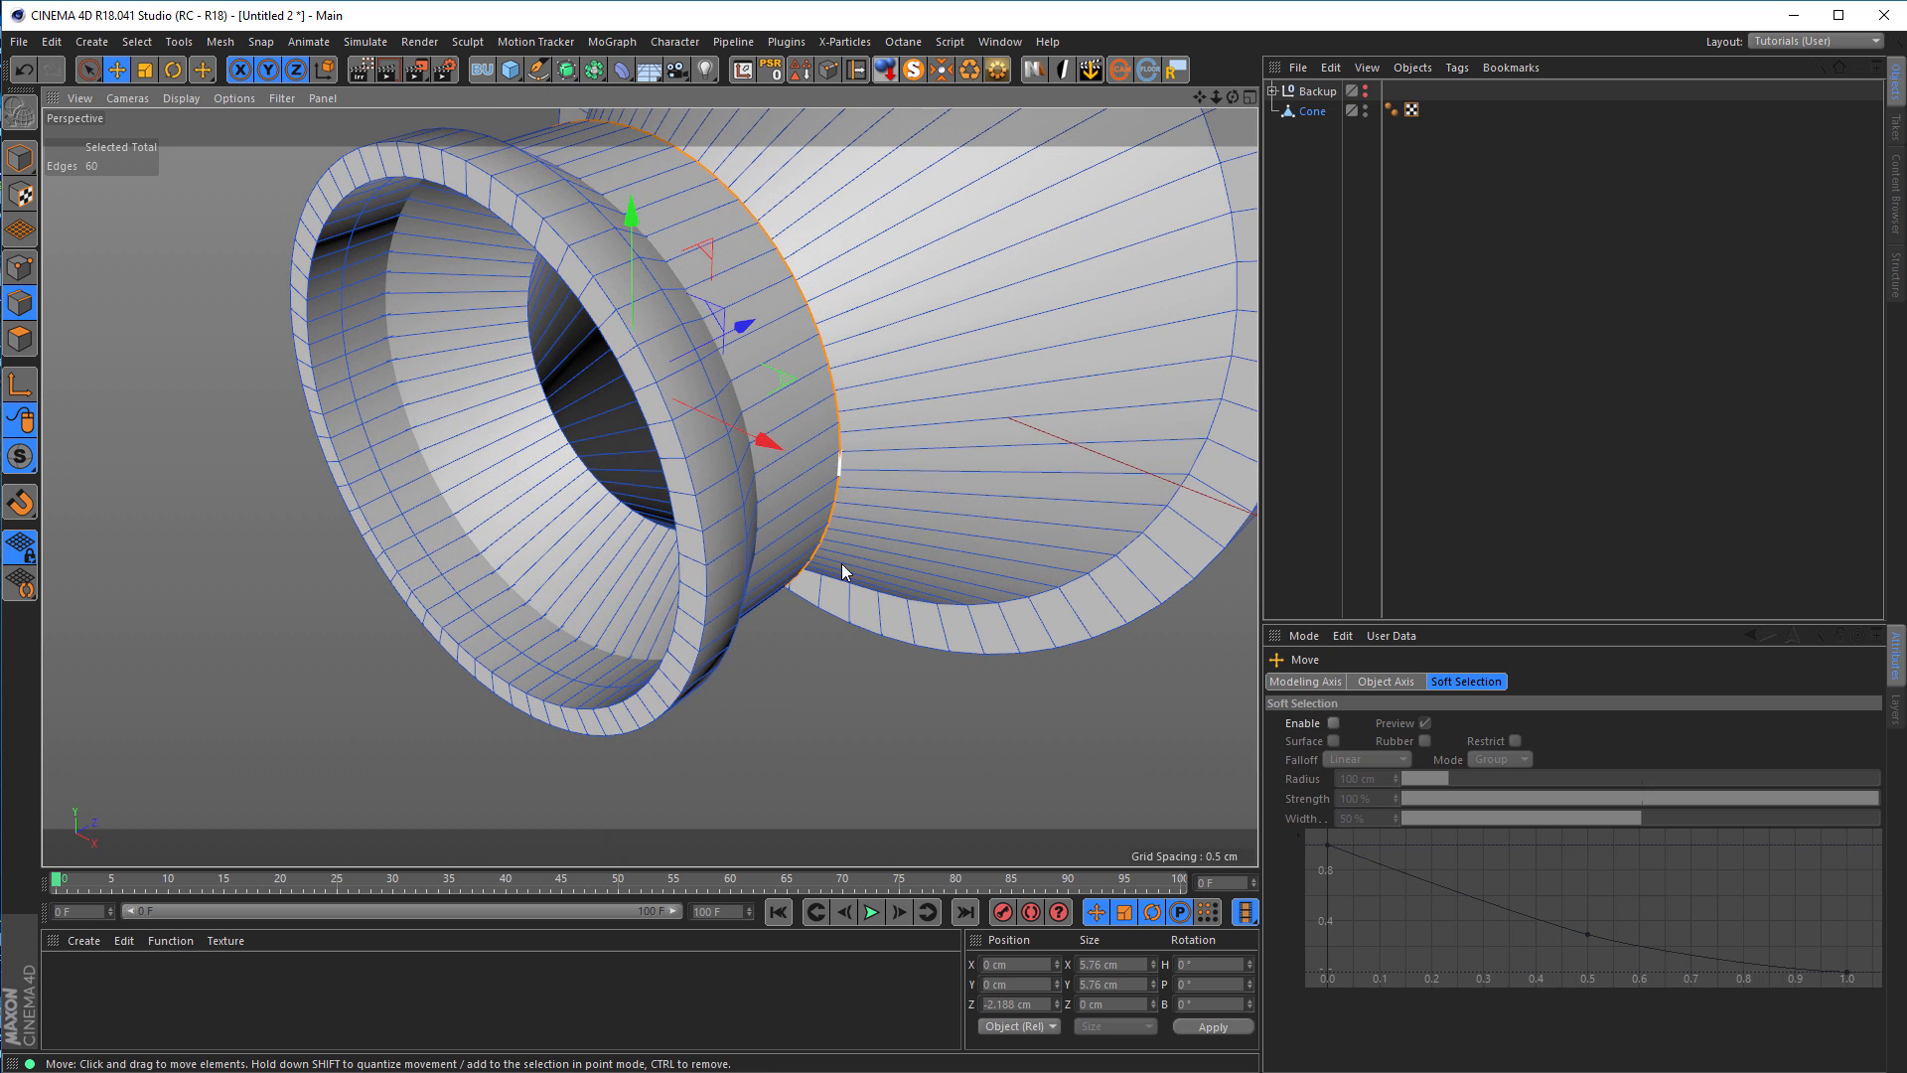
key("t")
left_click_drag(805, 659, 642, 554)
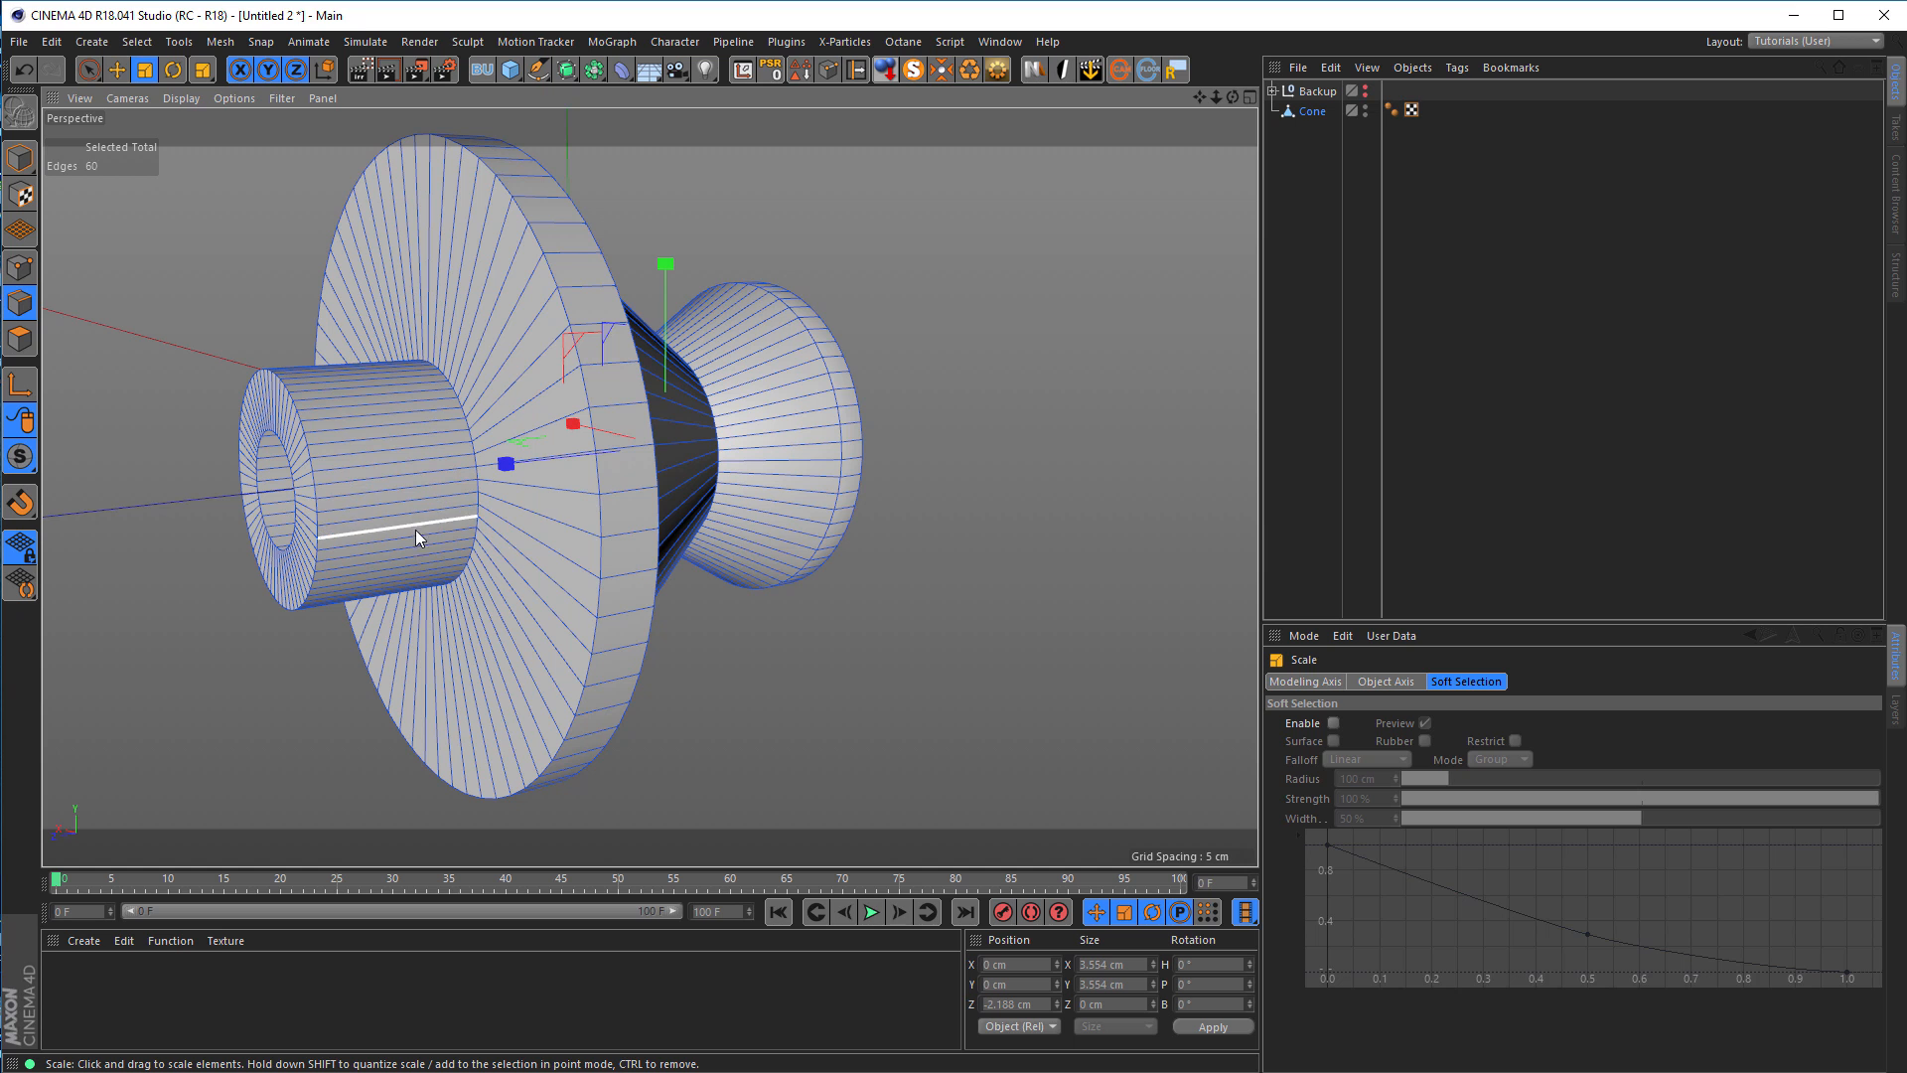
Step: Loop-select the opening in the rear collar's end face and extrude it inward along Z to form the bore wall
left_click_drag(741, 467, 685, 432, "alt")
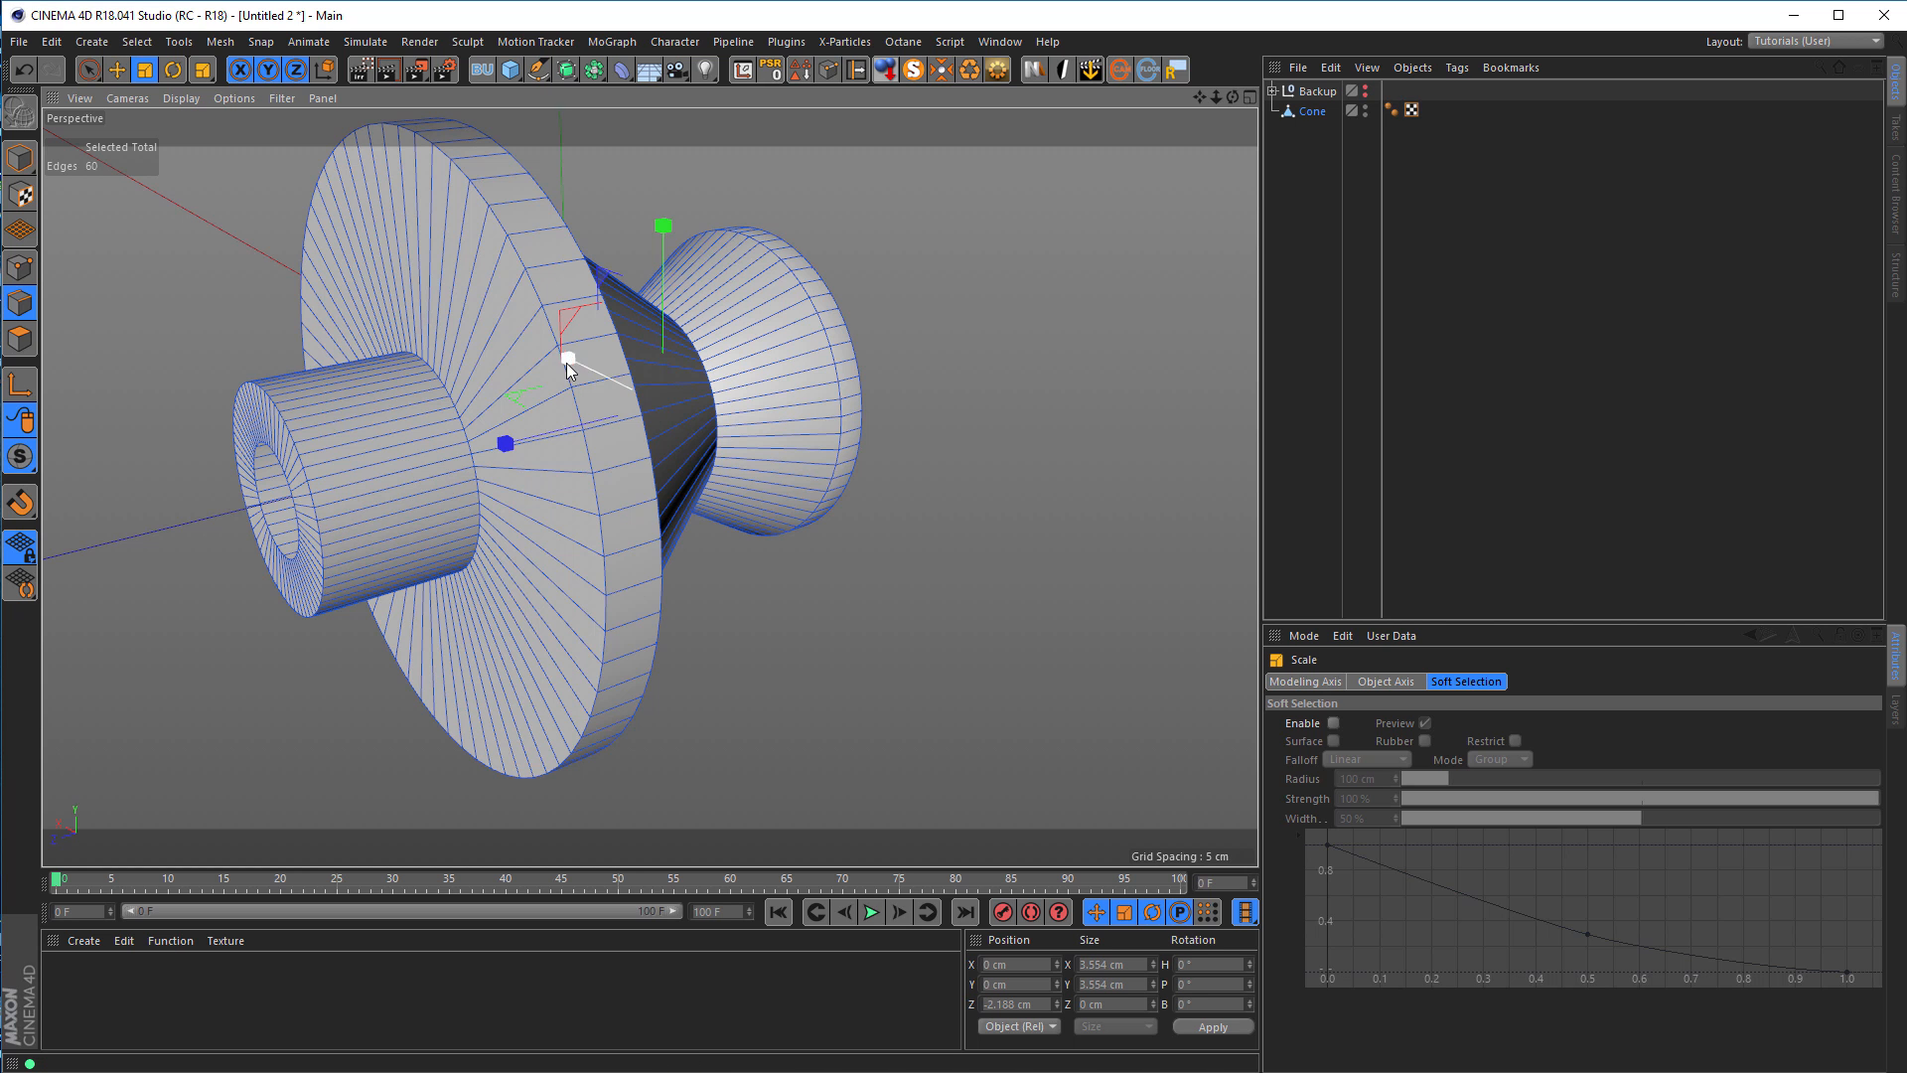
left_click_drag(372, 498, 435, 526, "alt")
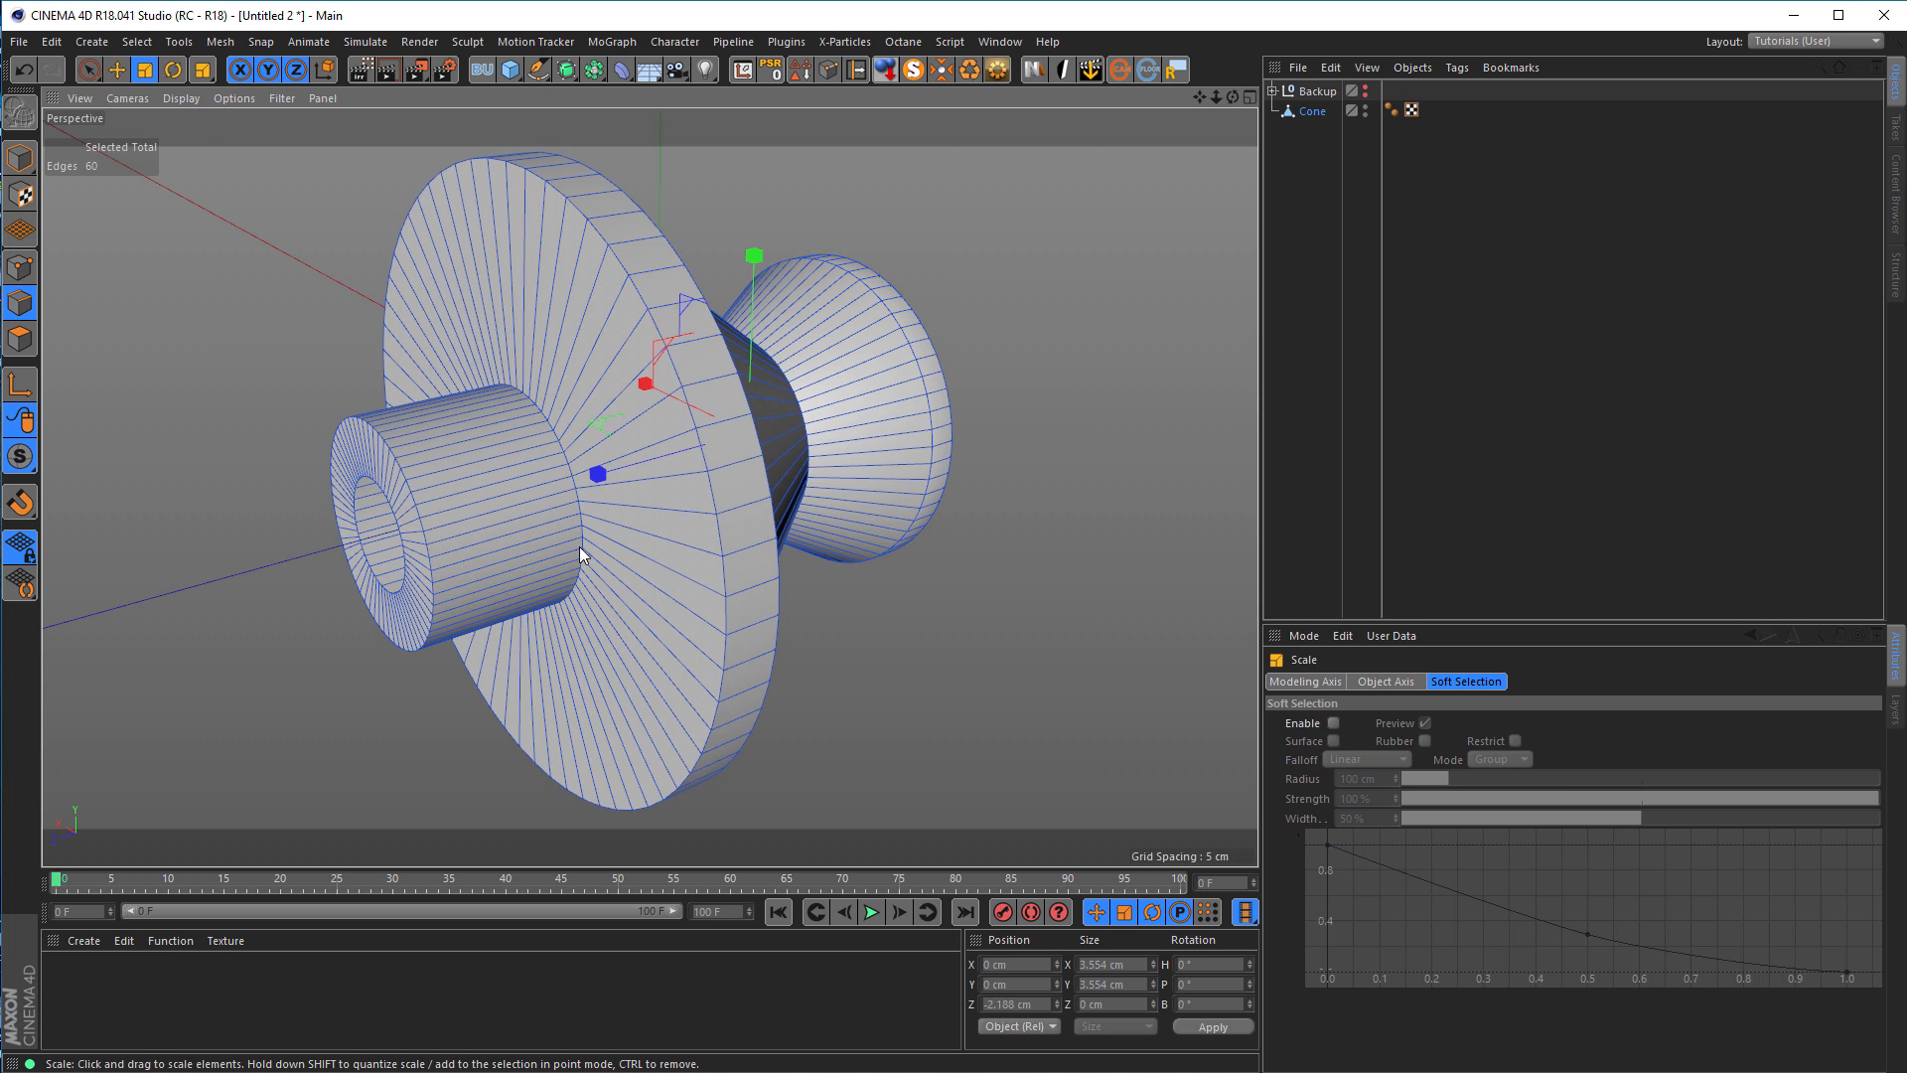
scroll(511, 536, "up", 5)
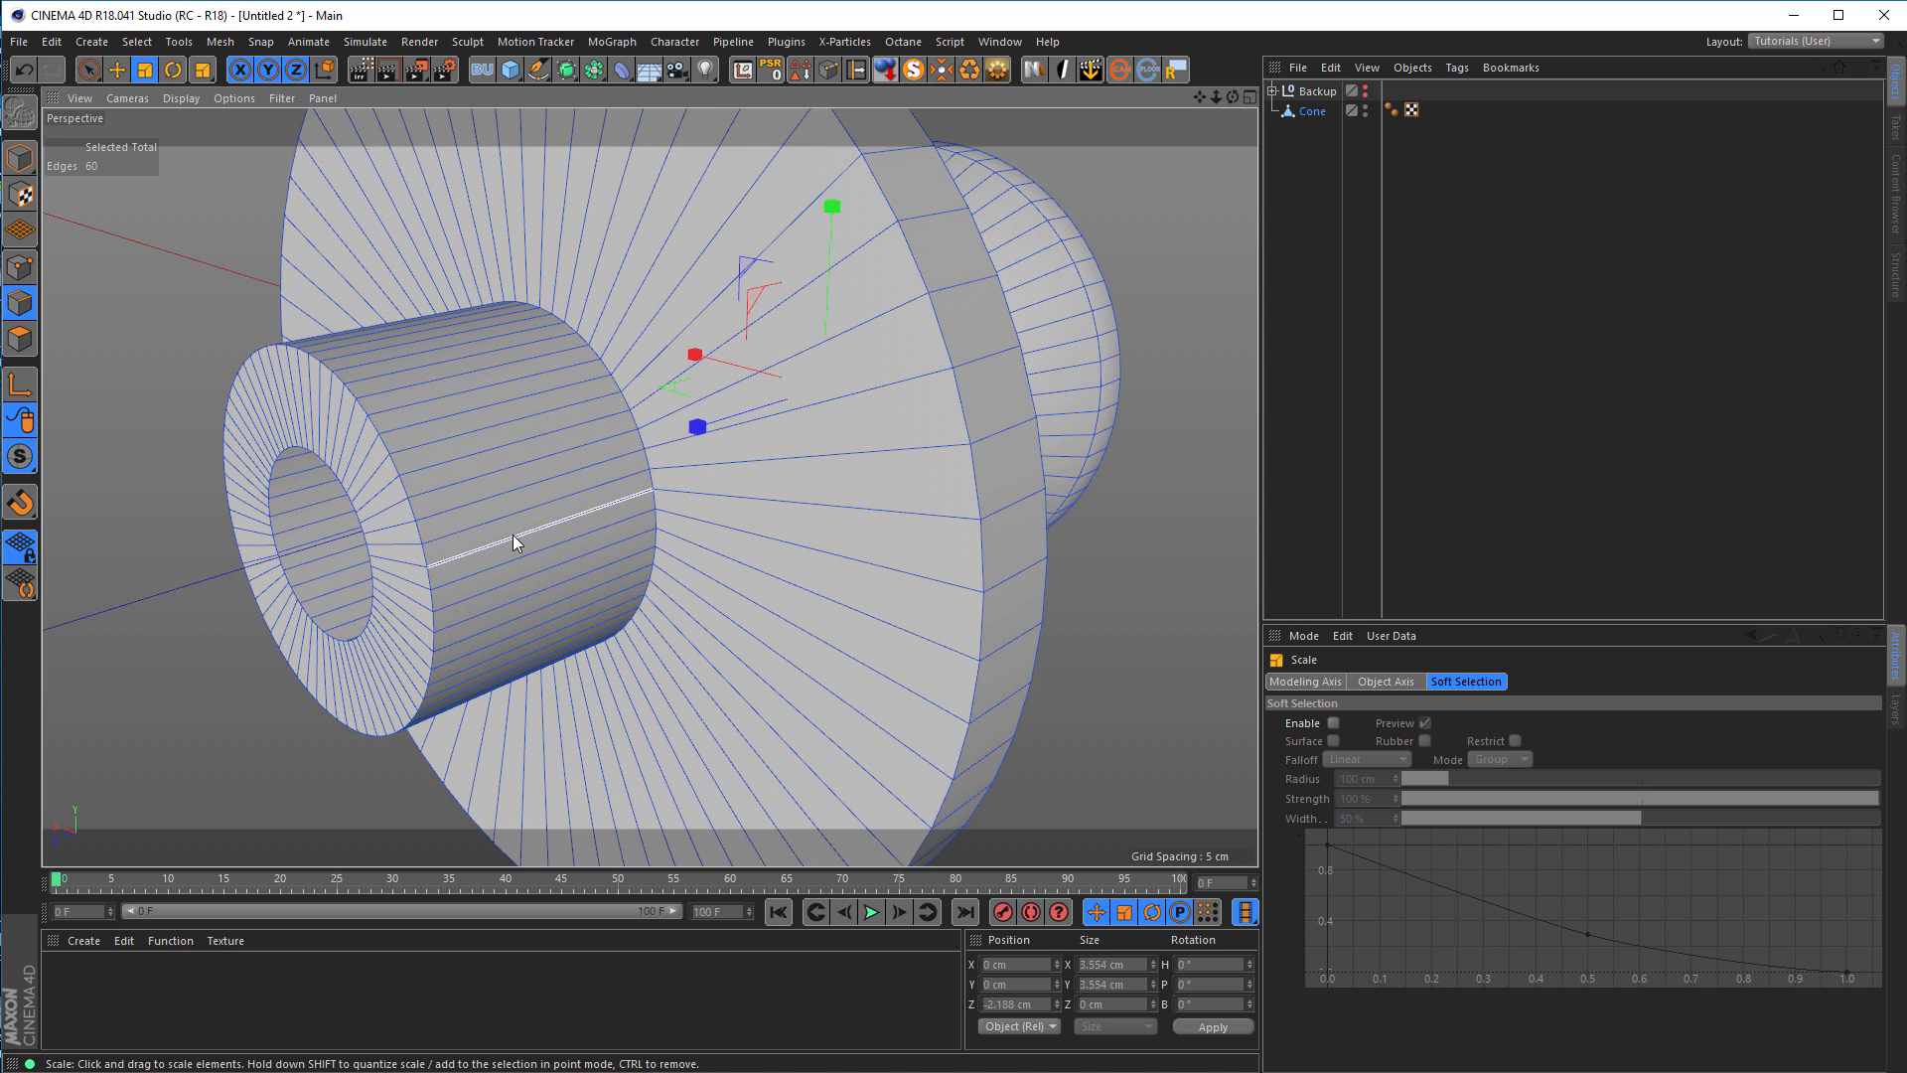
key("k")
key("l")
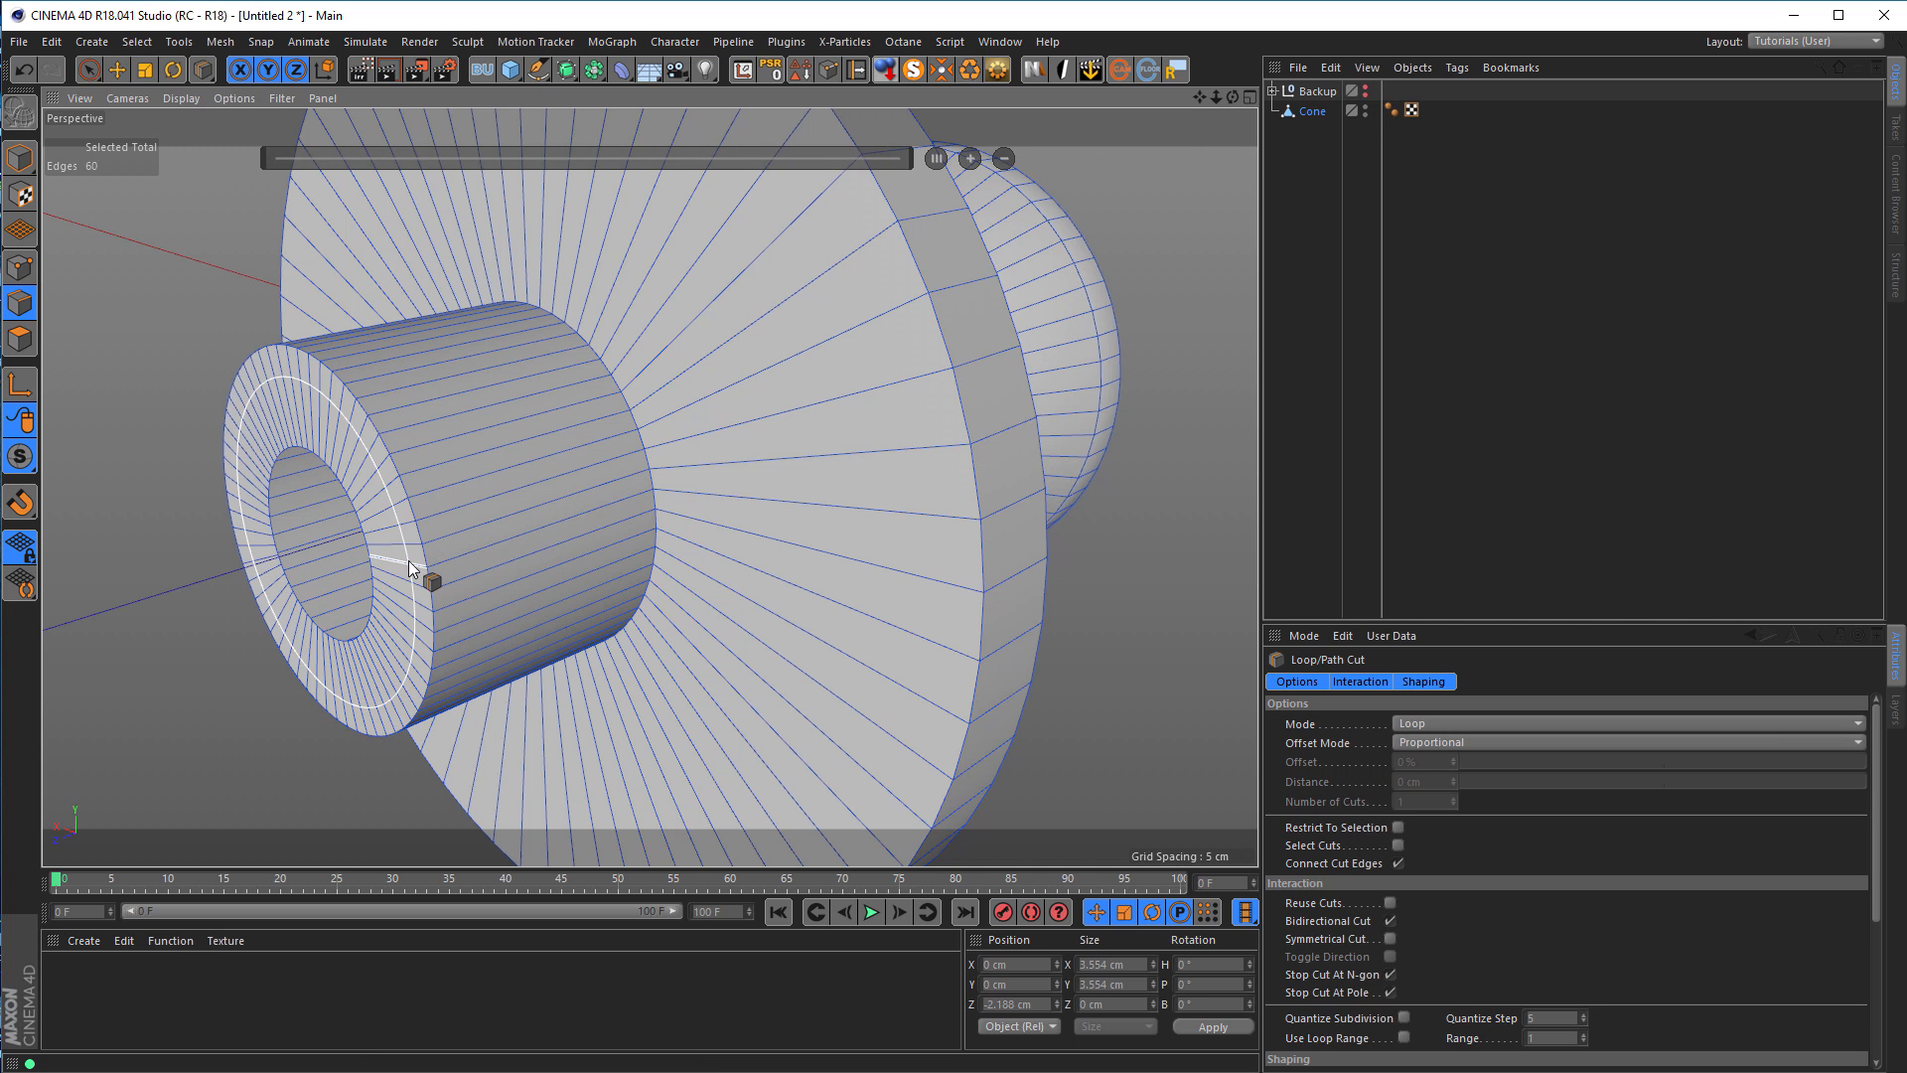
scroll(447, 551, "up", 5)
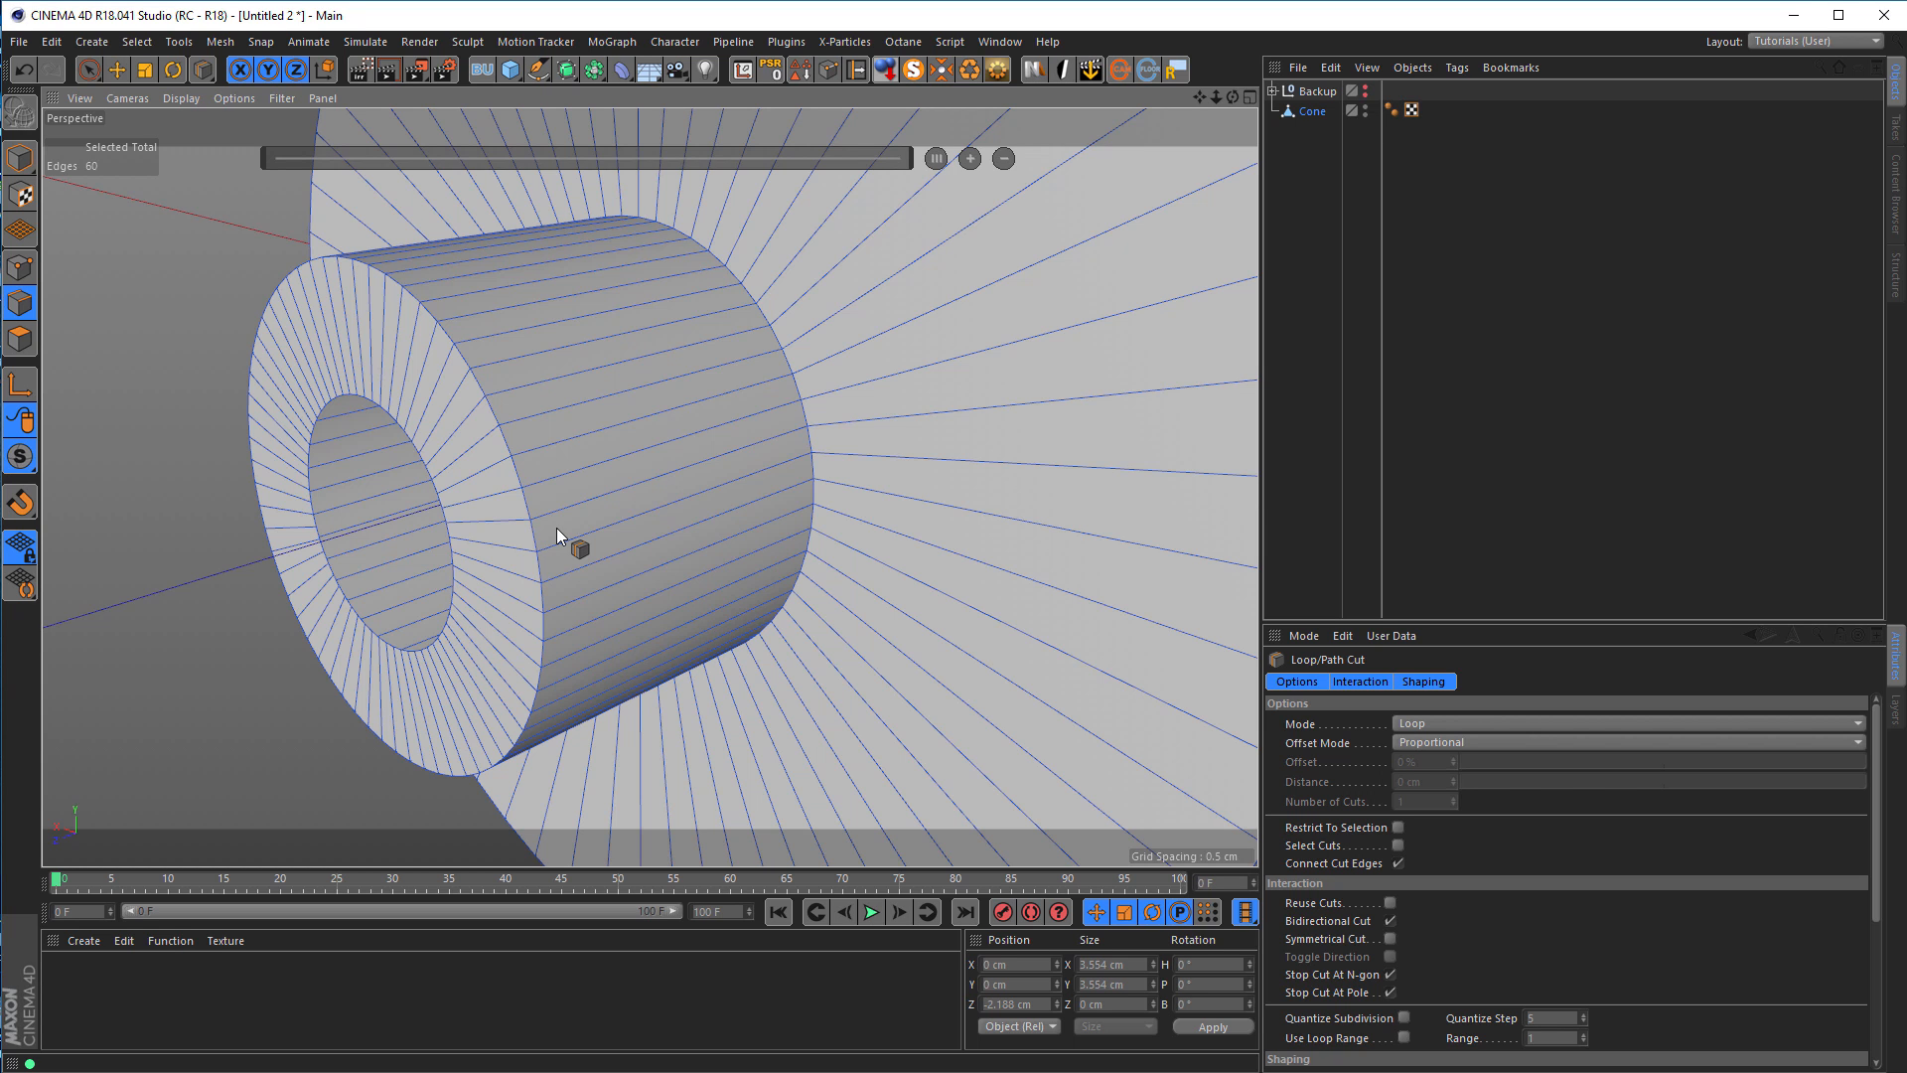
scroll(540, 511, "up", 3)
left_click_drag(479, 511, 532, 503, "alt")
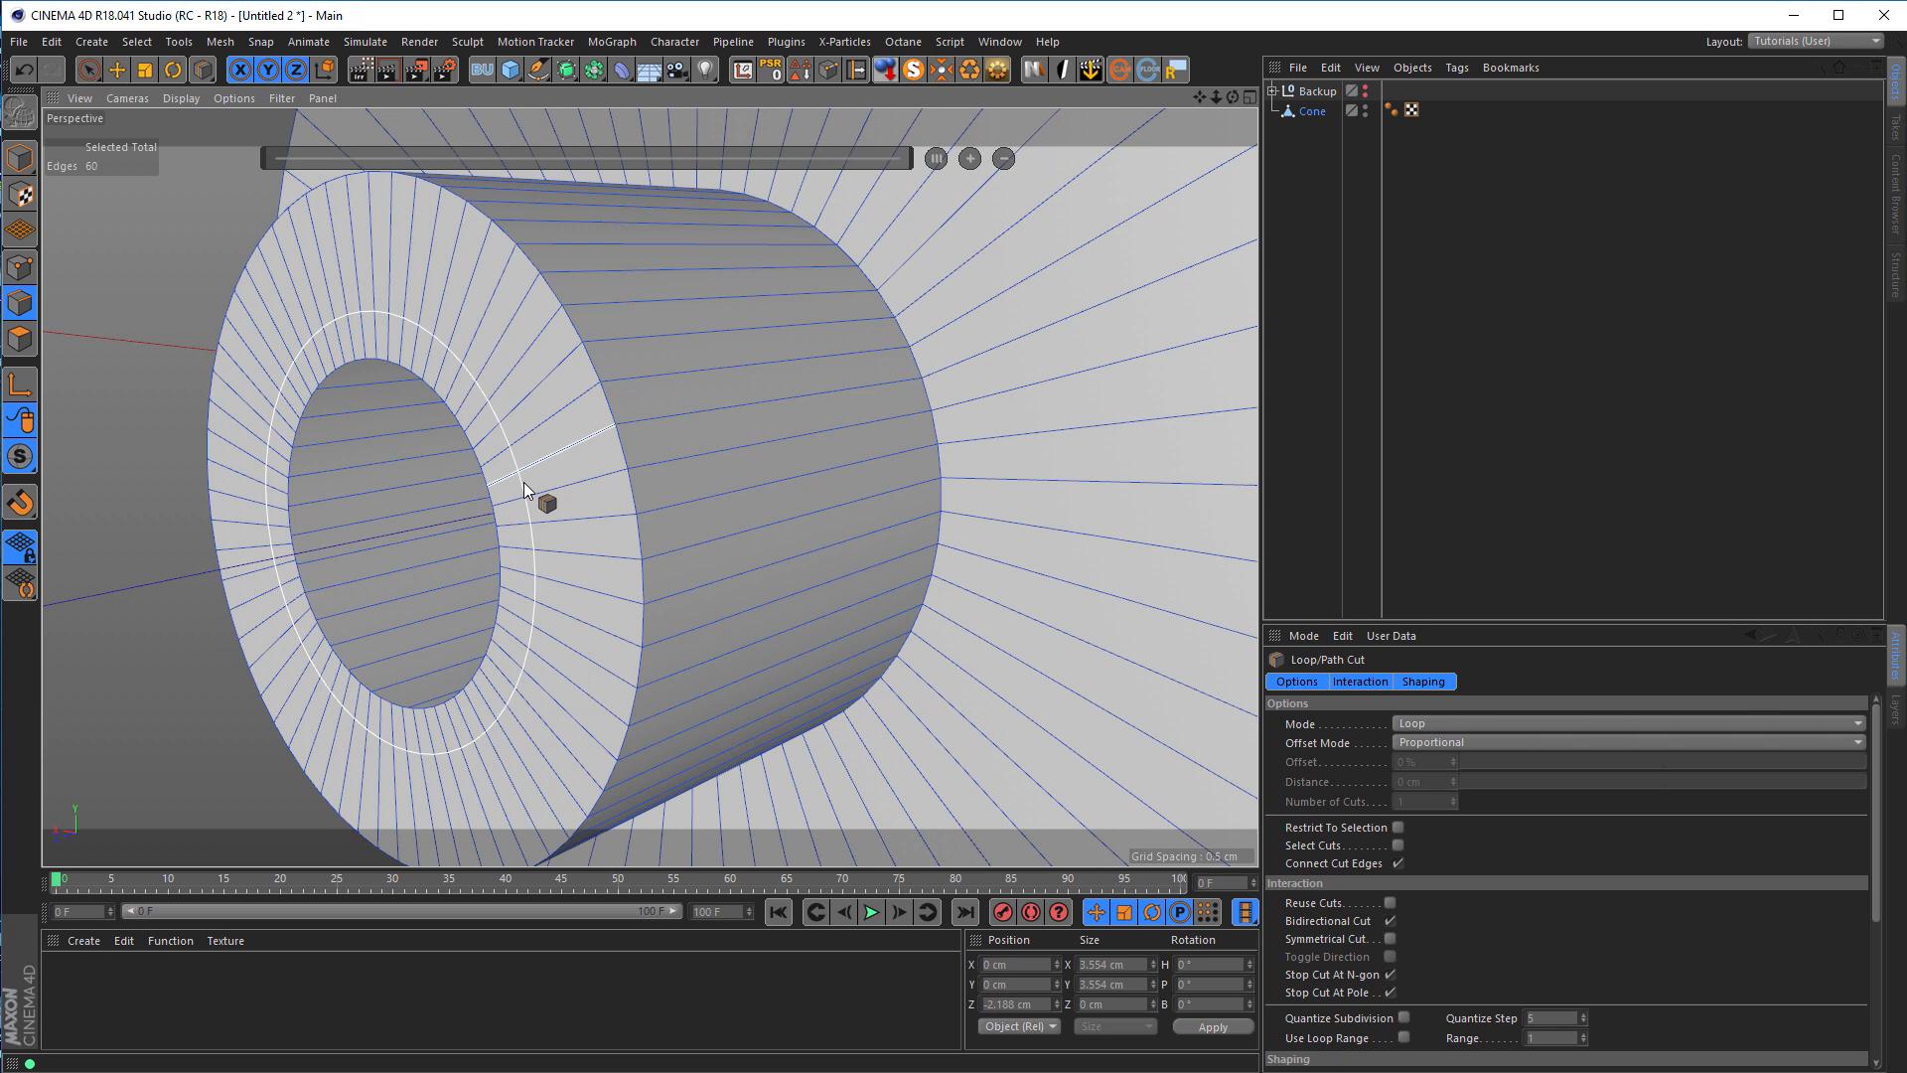
key("u")
key("l")
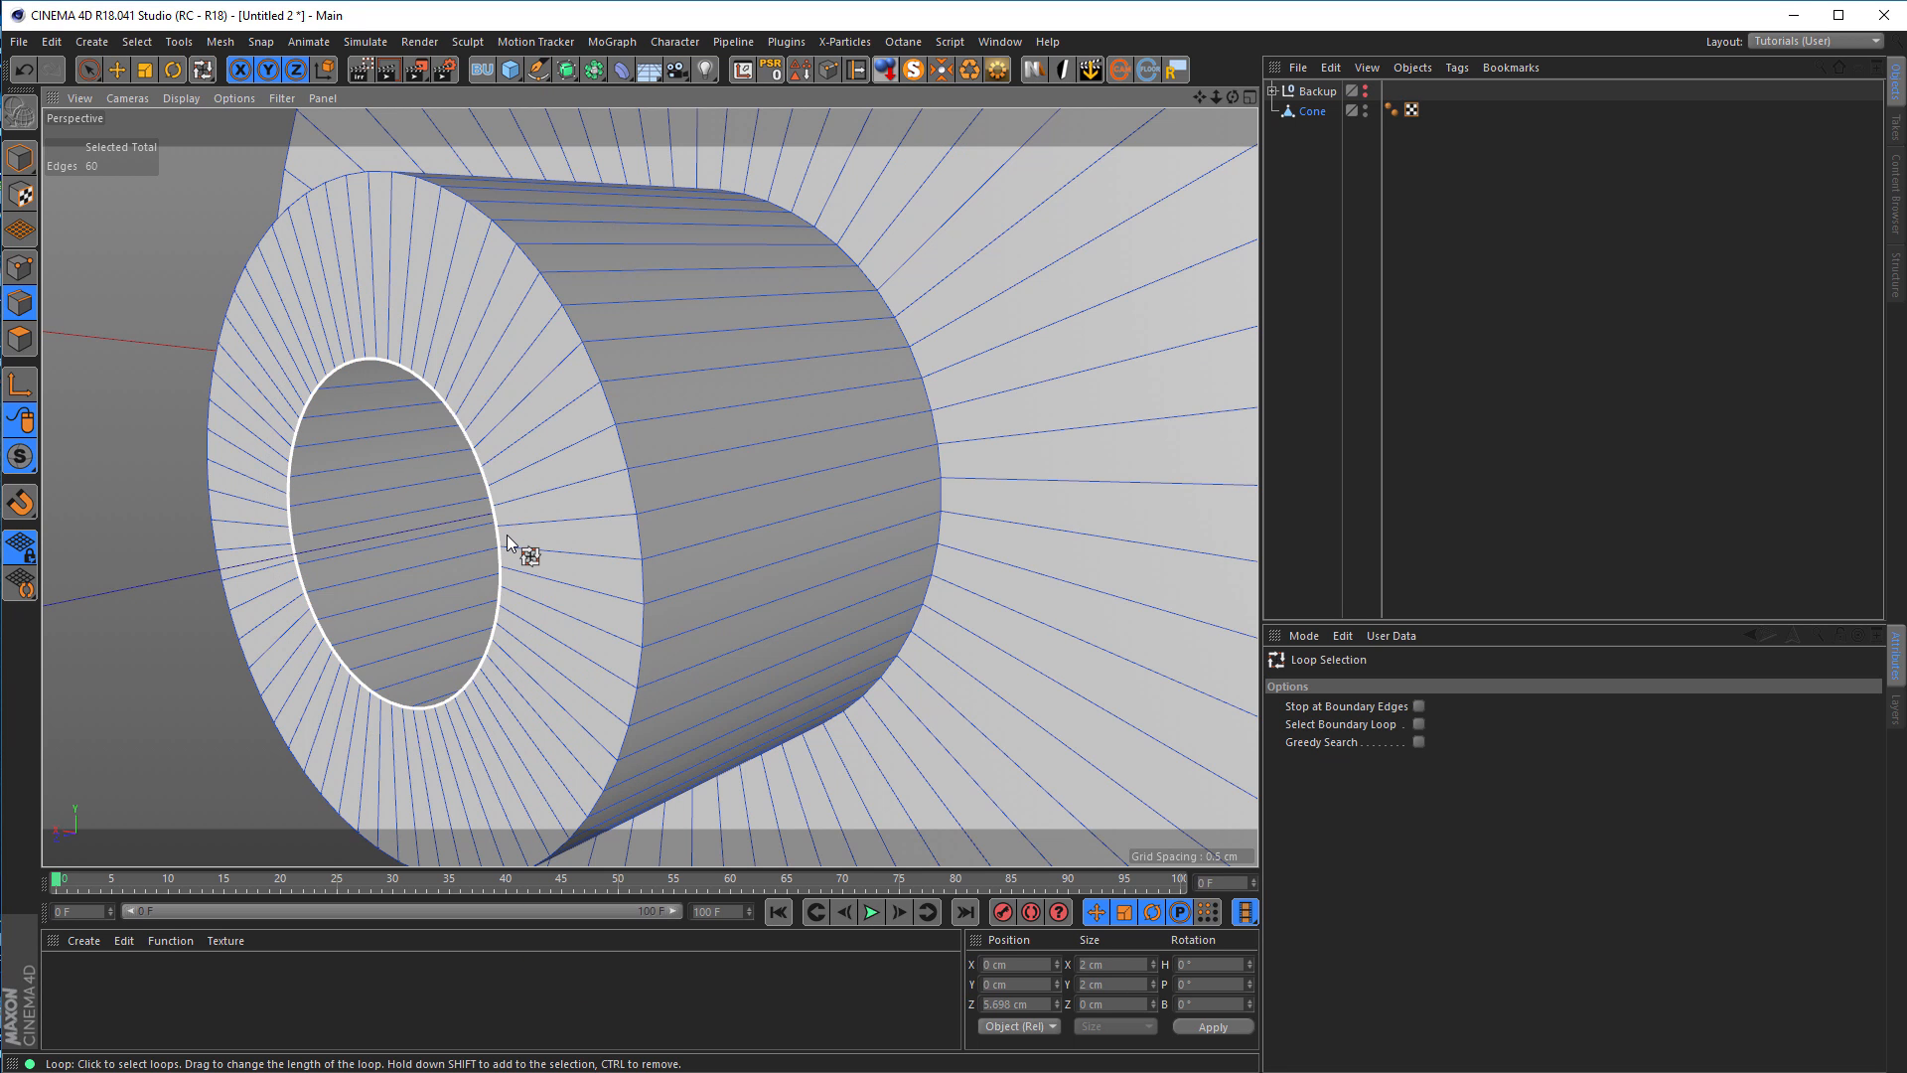
left_click(507, 543)
key("e")
left_click_drag(230, 570, 480, 558)
key("u")
key("l")
left_click(492, 508)
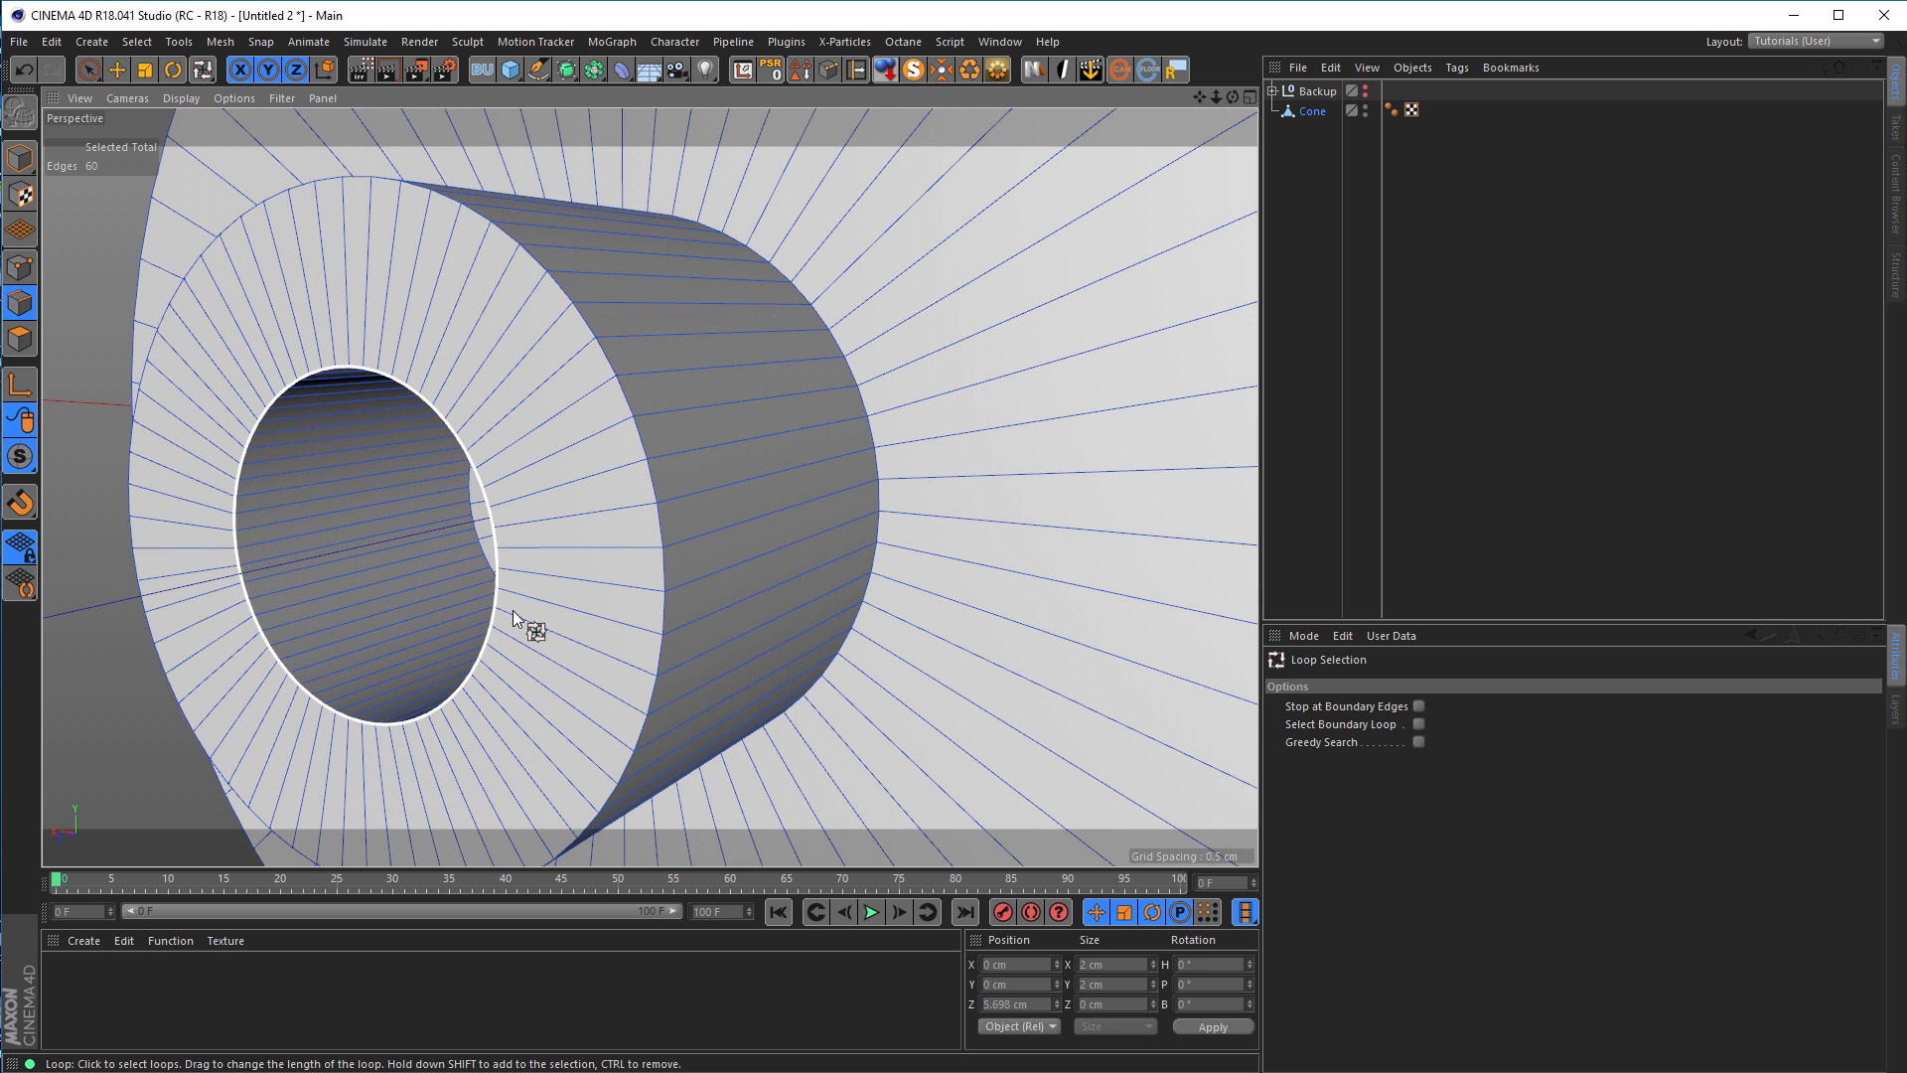
key("space")
left_click(101, 659)
Step: Add supporting loop cuts on both sides of the rear collar's bore edge, with the end-face cut at about 7.5% offset
key("k")
key("l")
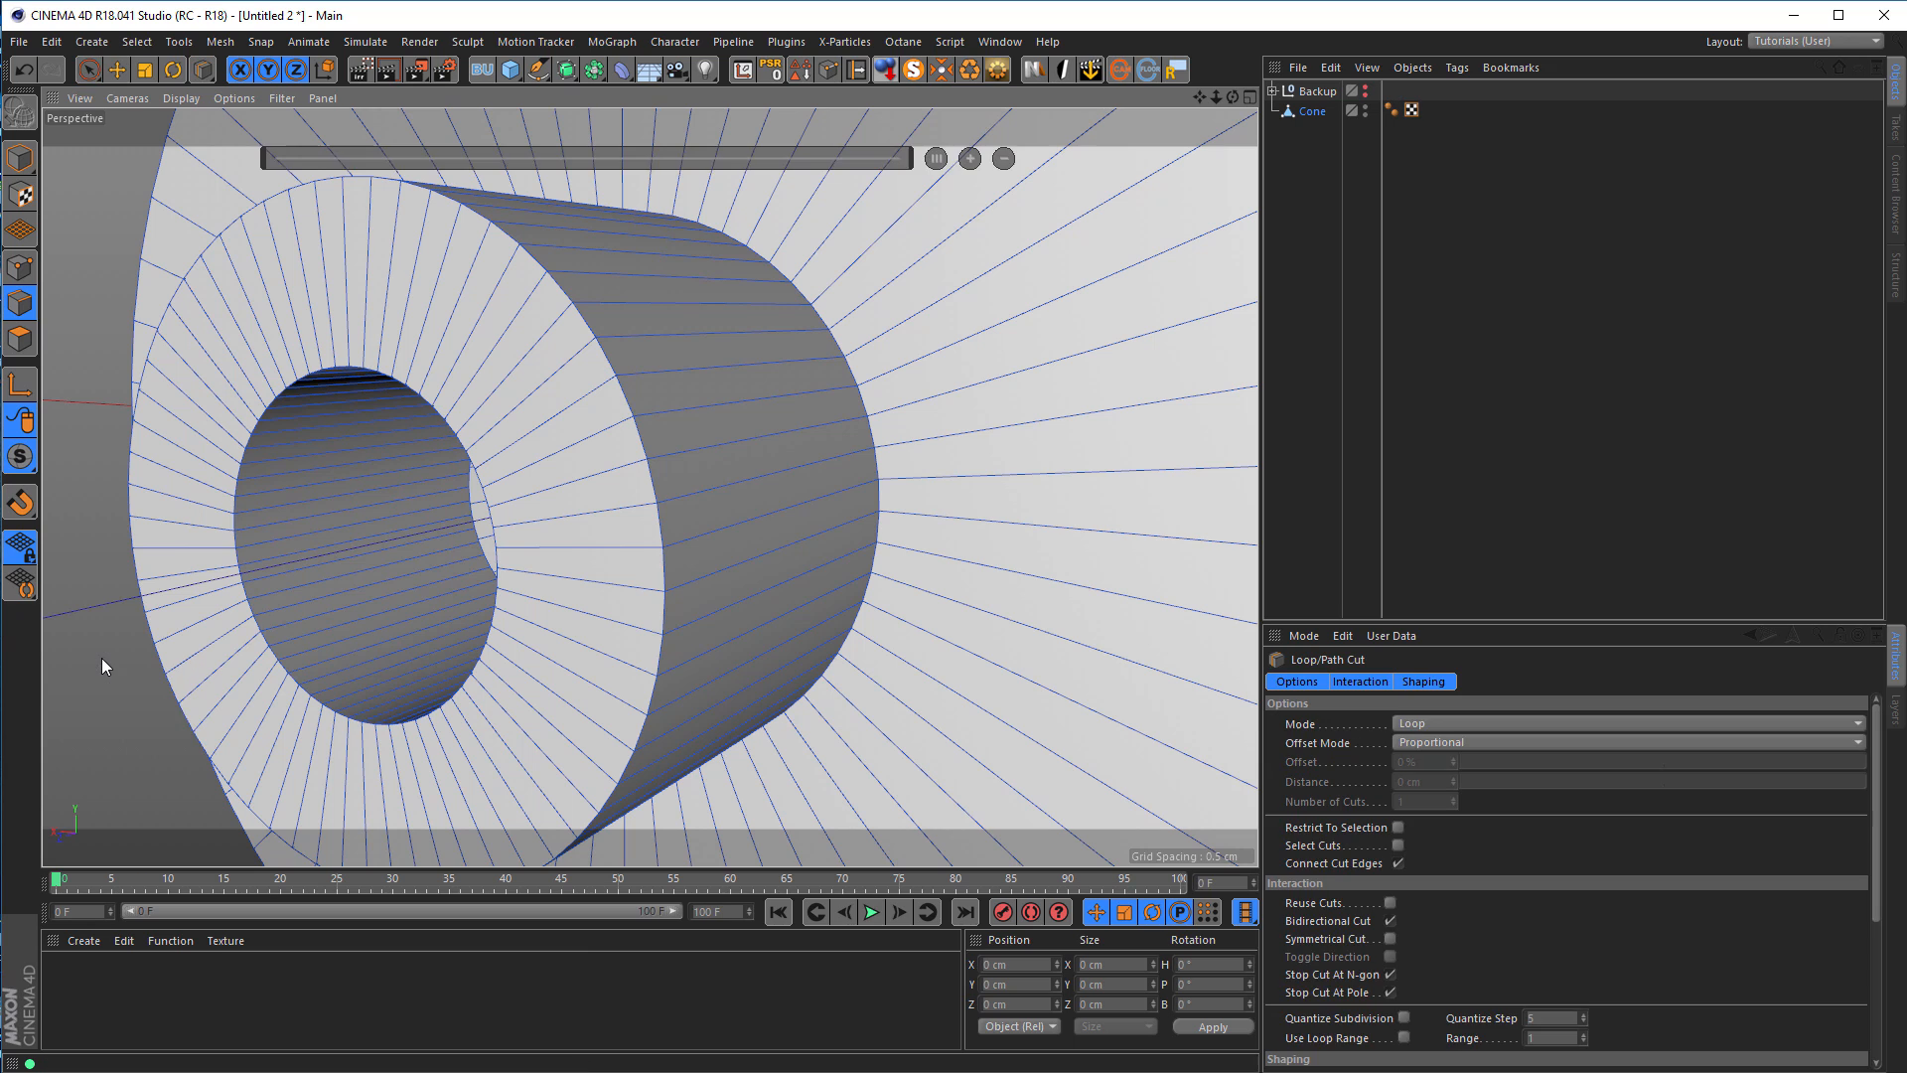
left_click_drag(541, 570, 388, 573, "alt")
right_click_drag(473, 545, 515, 533, "alt")
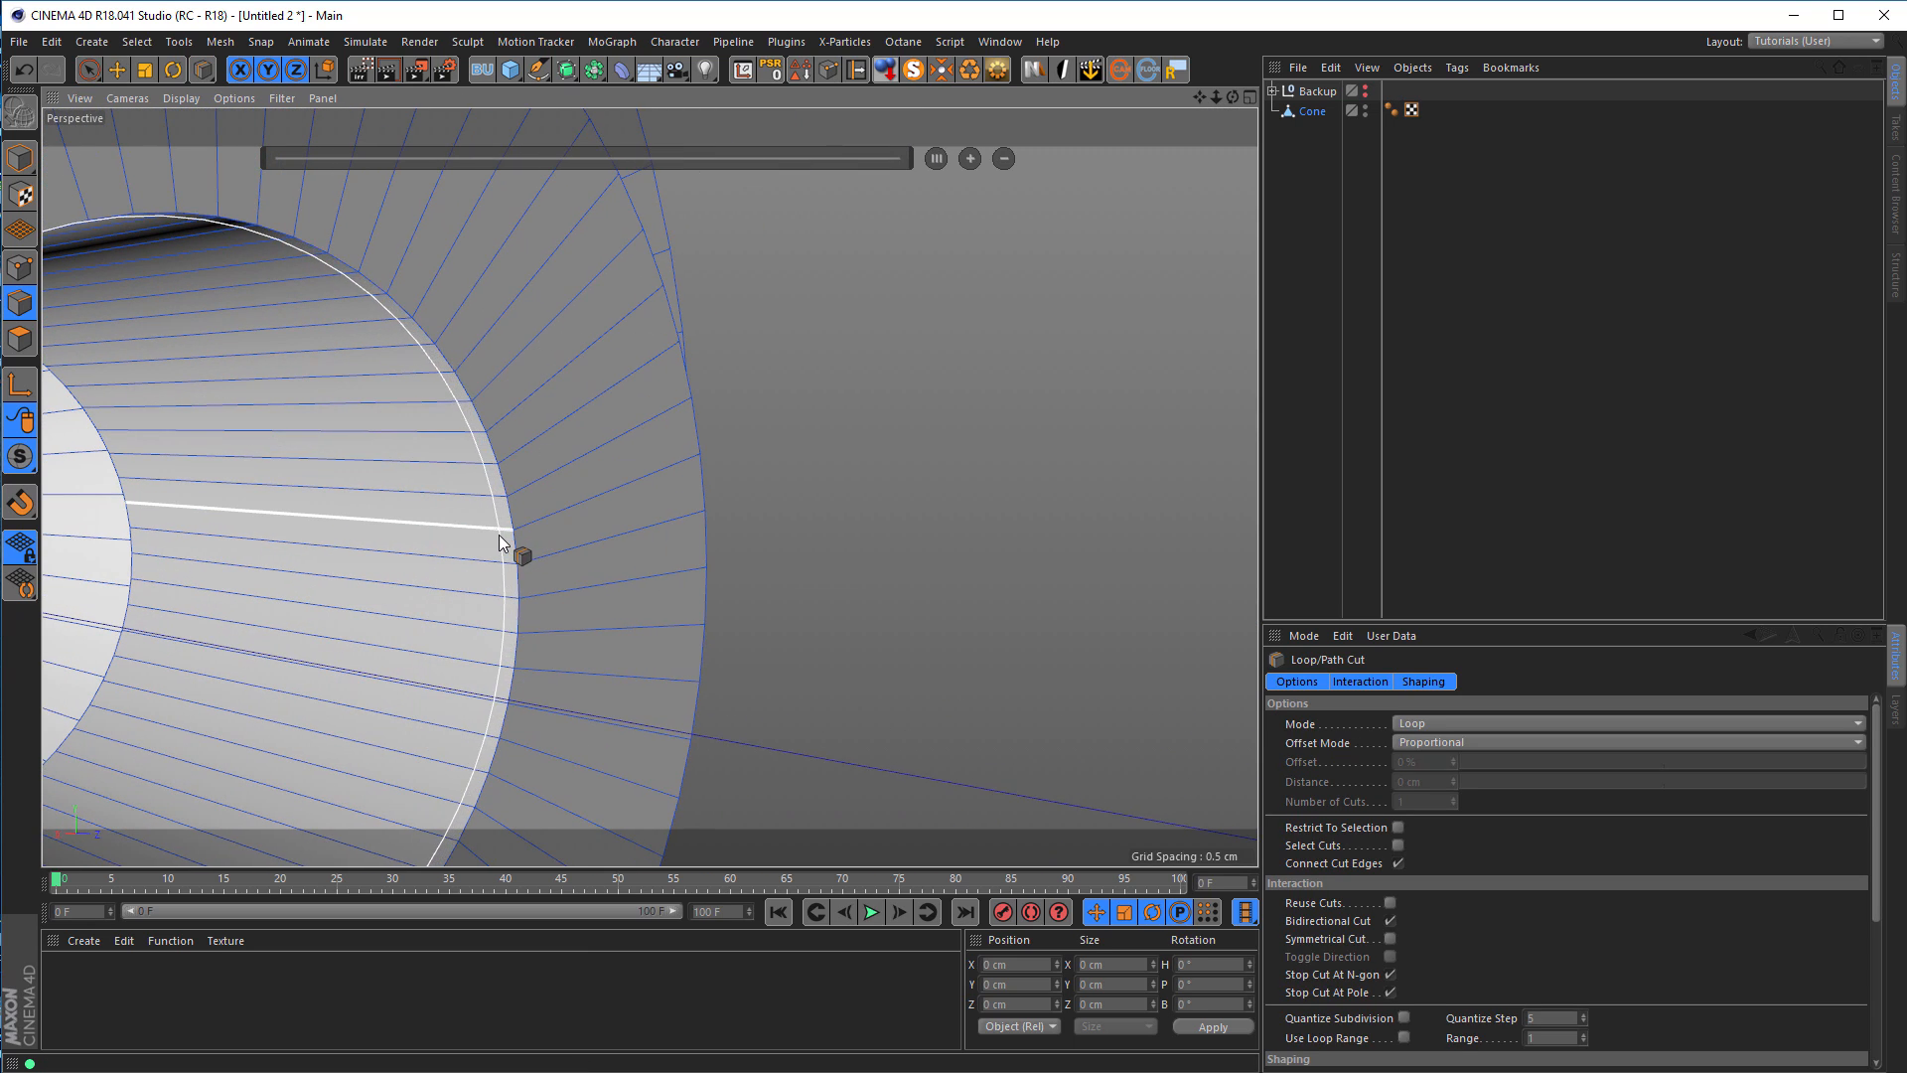
left_click(494, 534)
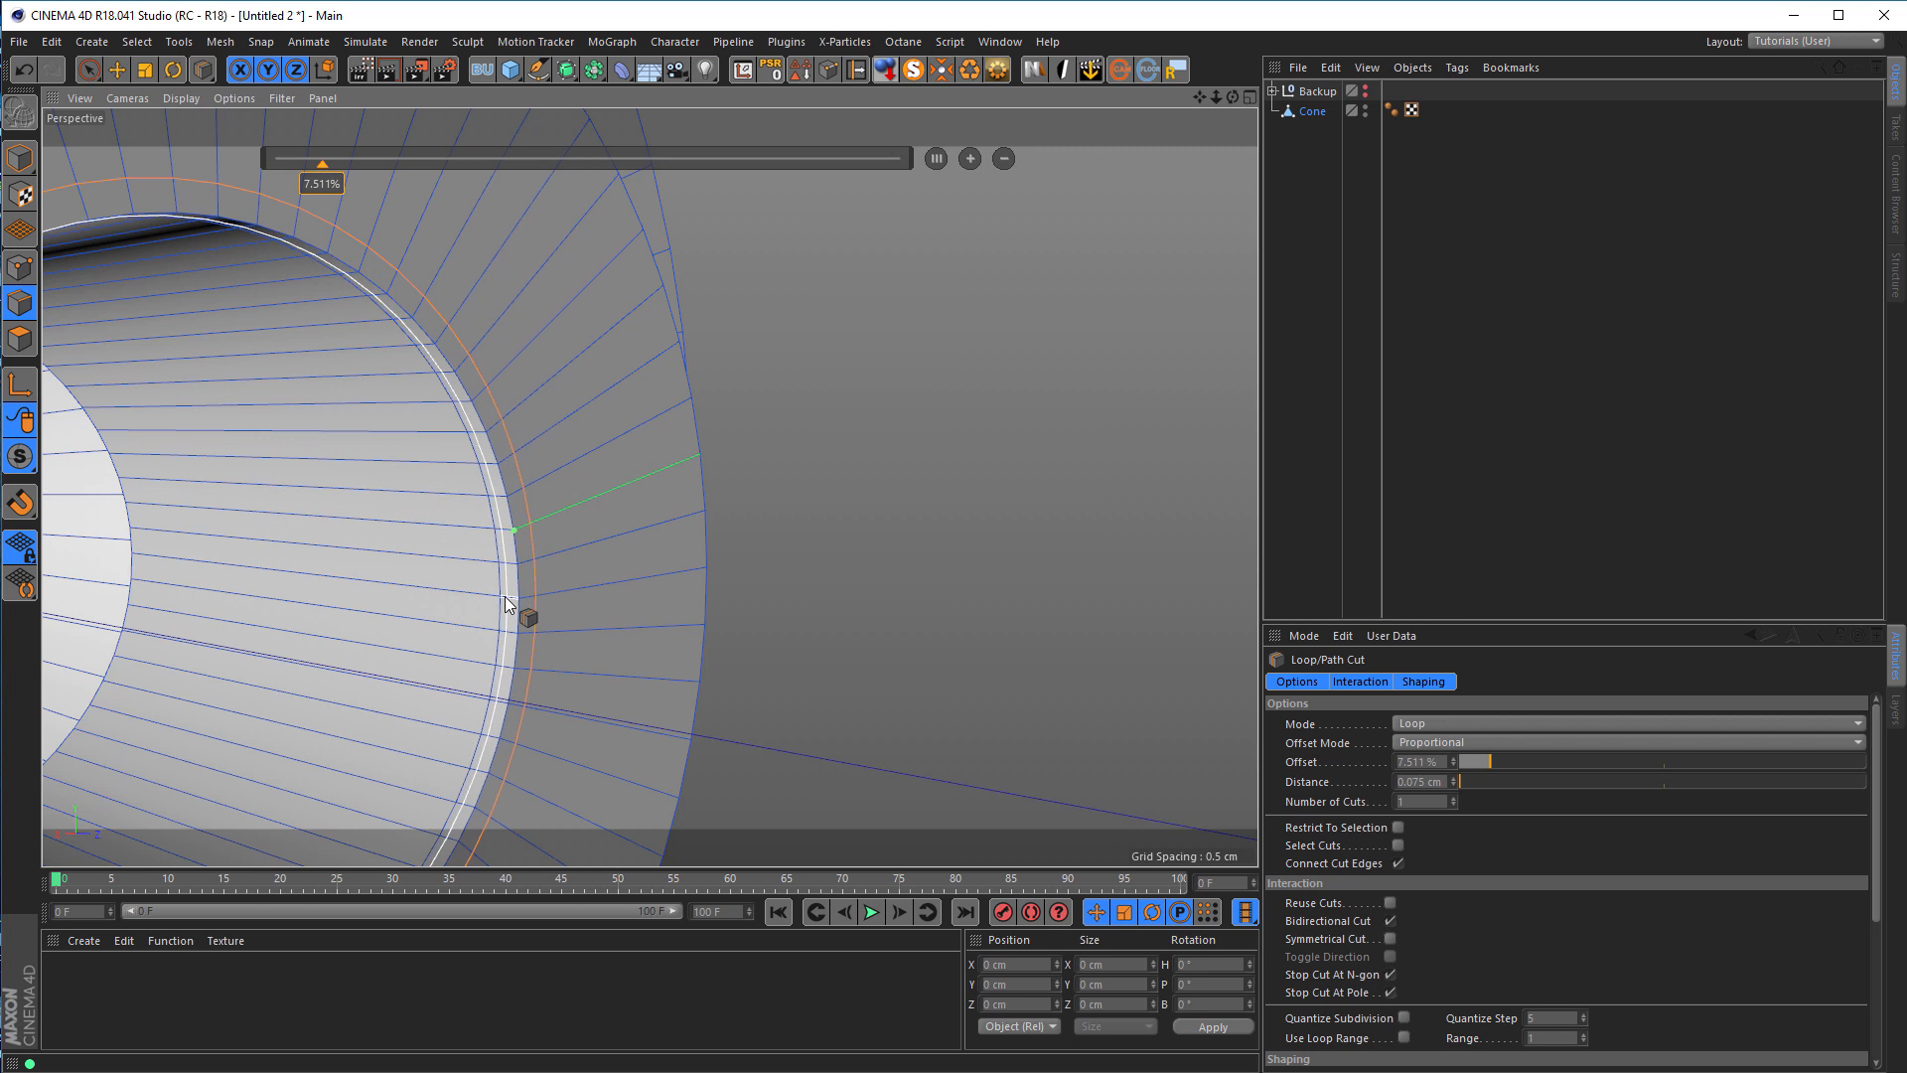
Step: Add loop cuts on both sides of the rear collar's outer end edge, with the side-wall cut at about 3.9% offset
left_click_drag(516, 594, 727, 580, "alt")
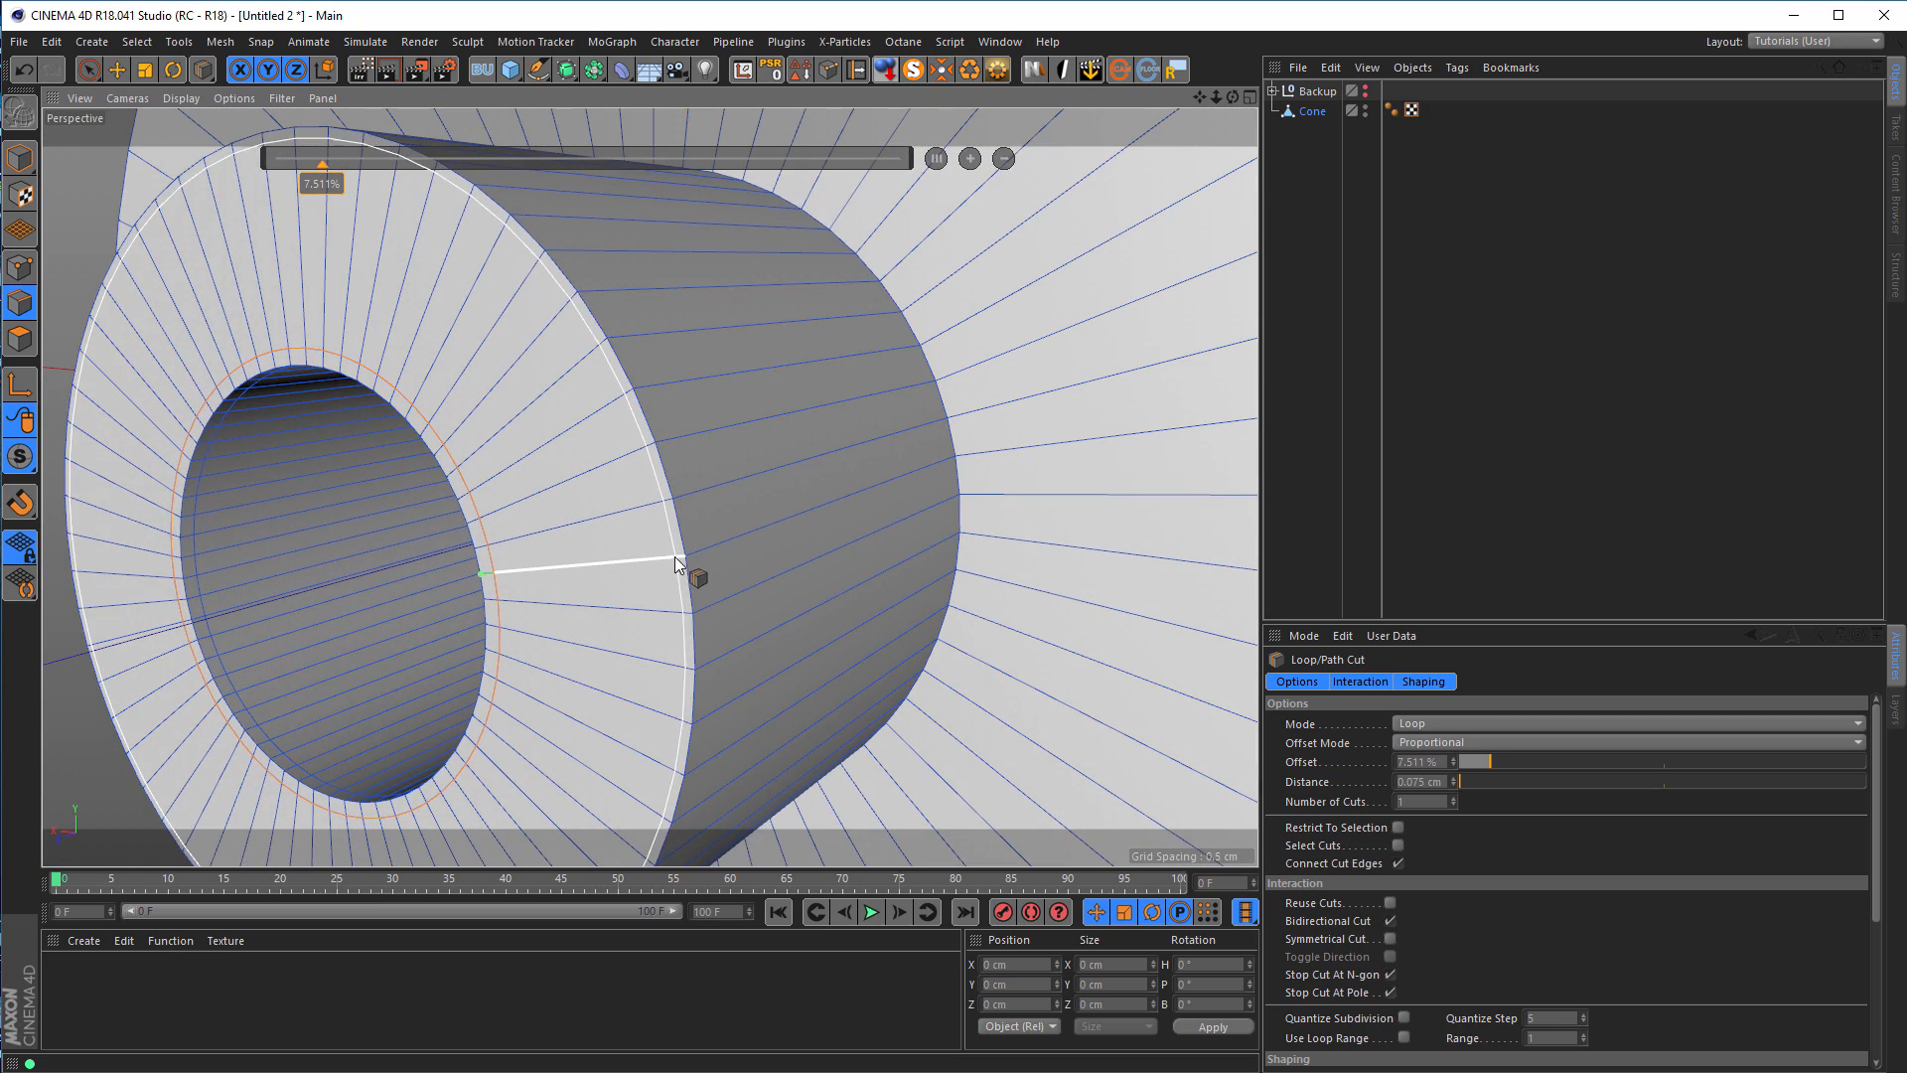
left_click(670, 556)
left_click(701, 552)
Step: Add loop cuts on both sides of the edge joining the rear collar and flange, with the flange cut at about 96.6% offset
left_click_drag(701, 552, 443, 444, "alt")
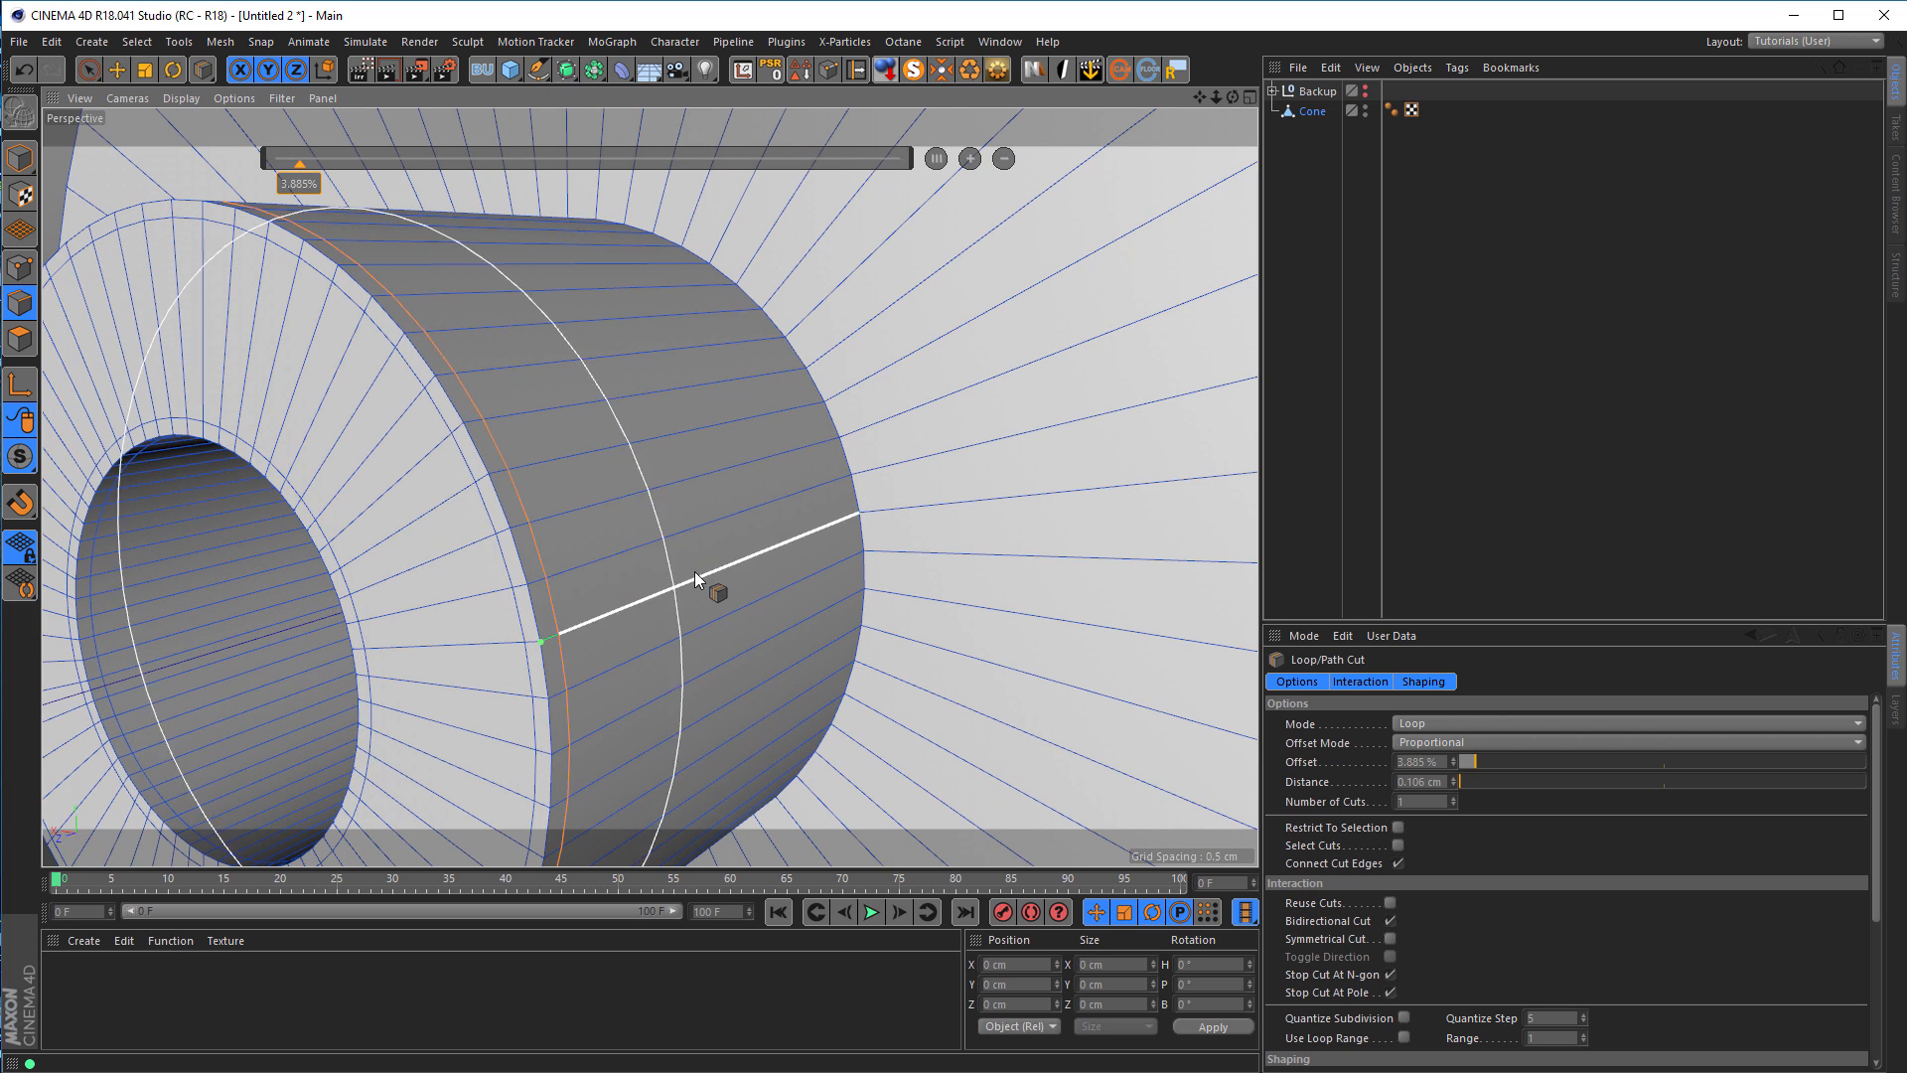
middle_click_drag(694, 570, 390, 653, "alt")
scroll(650, 580, "up", 3)
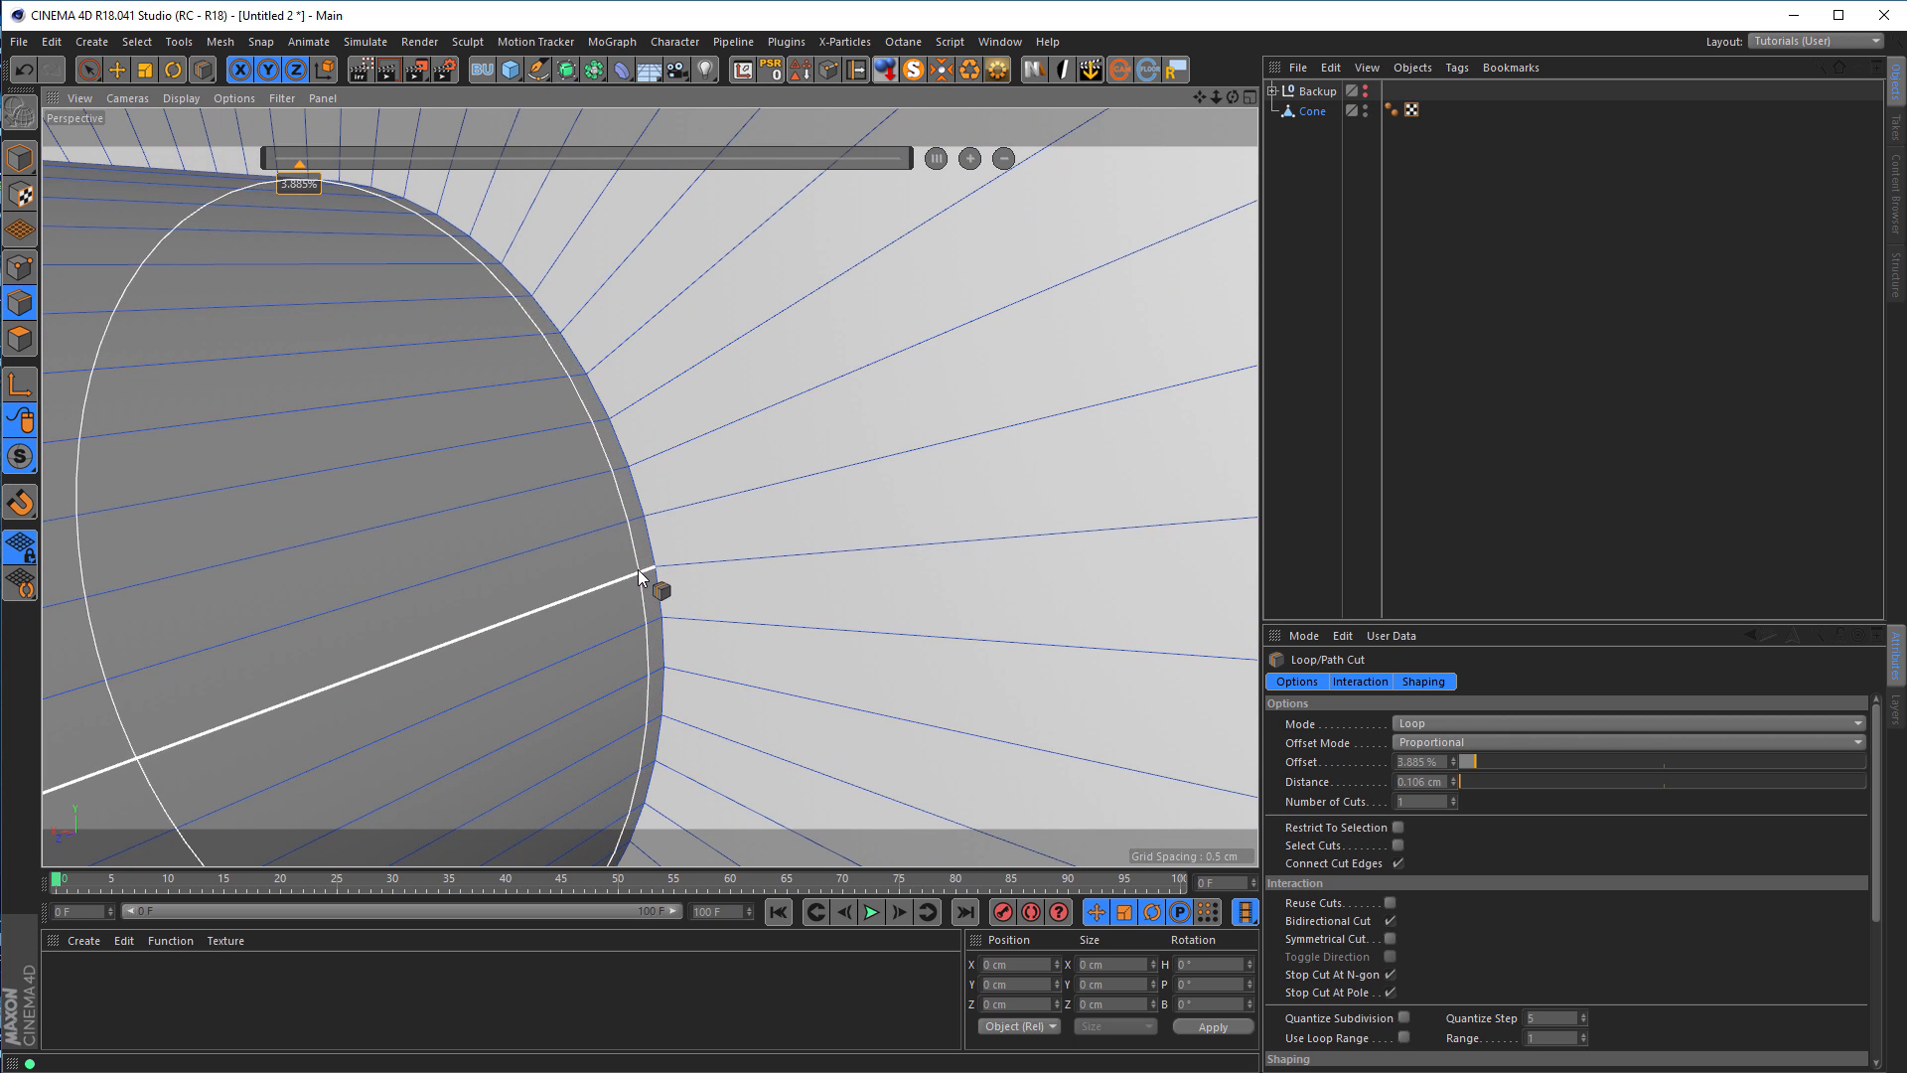
left_click(636, 570)
left_click(681, 562)
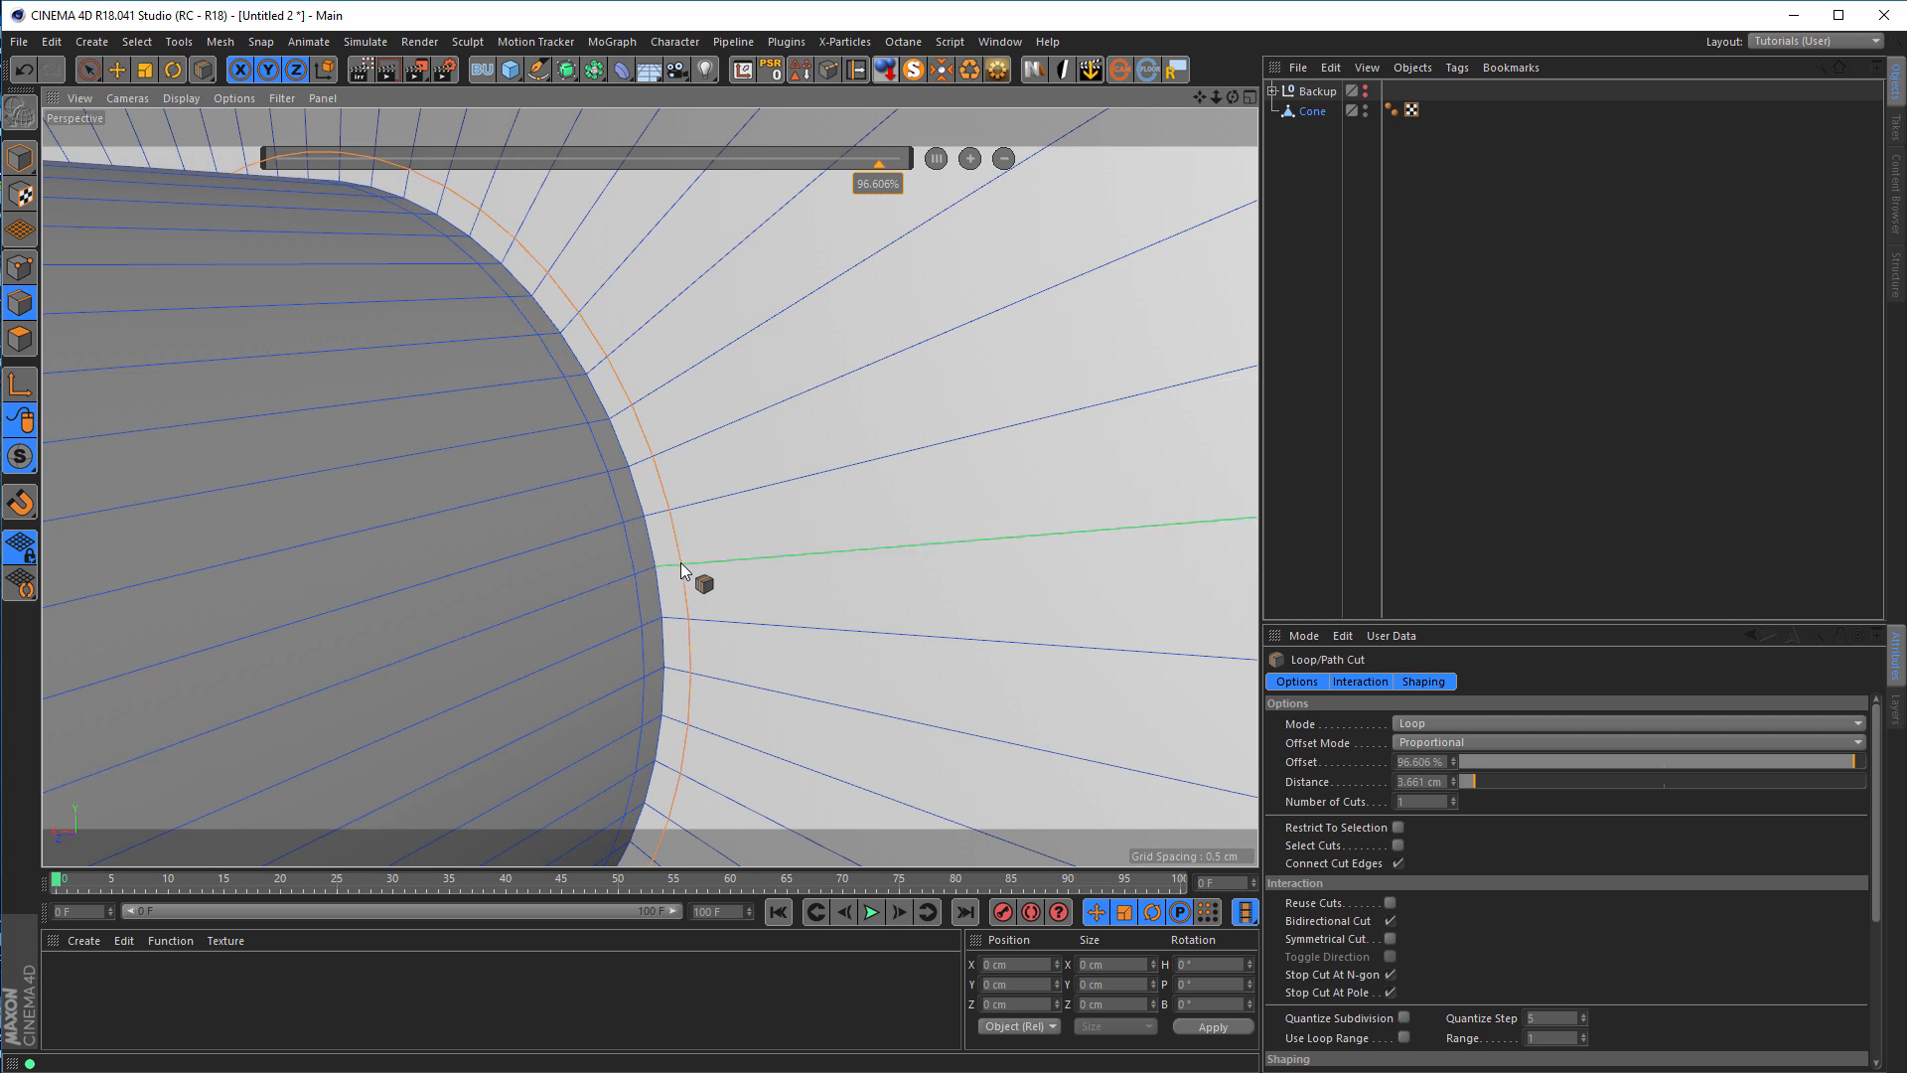
Step: Add loop cuts on both sides of the flange's rear outer edge, with the rim cut at about 82% offset
scroll(583, 601, "down", 4)
middle_click_drag(719, 579, 374, 756, "alt")
scroll(602, 622, "up", 2)
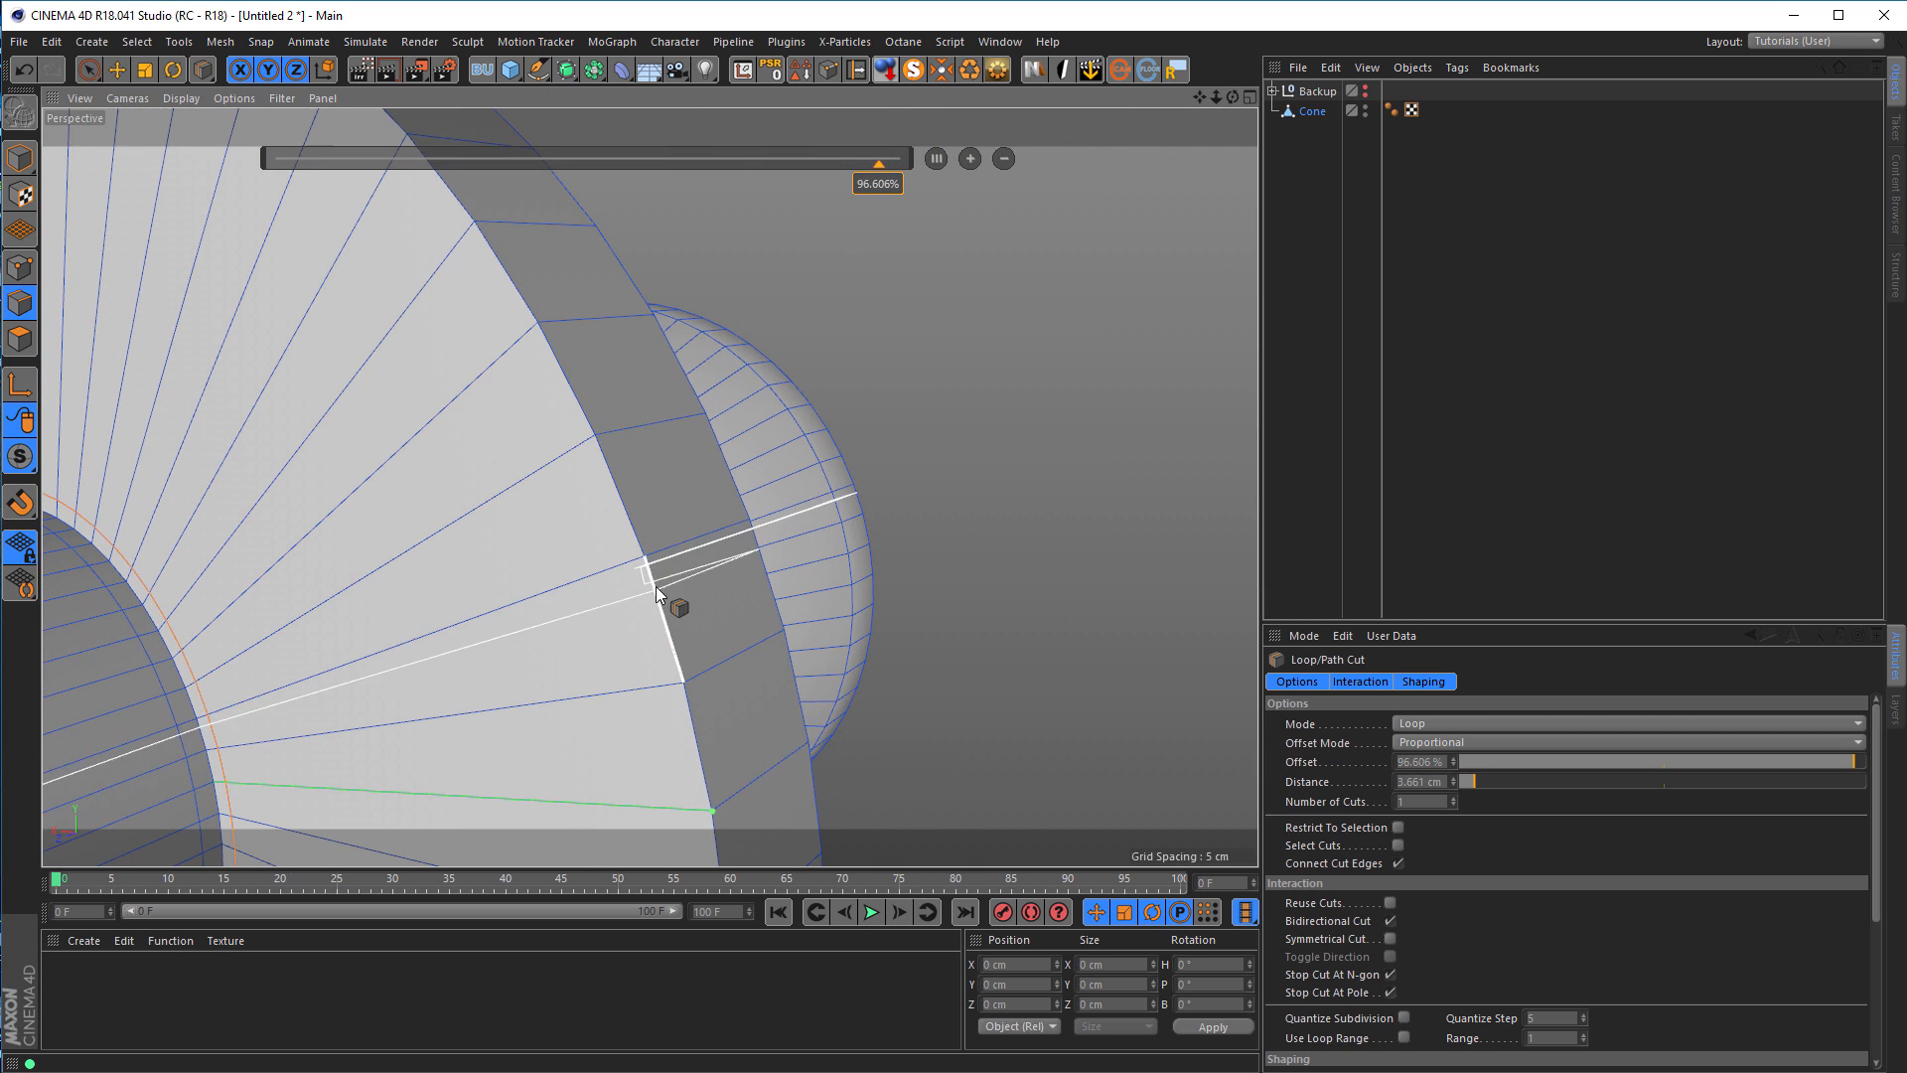
left_click(628, 564)
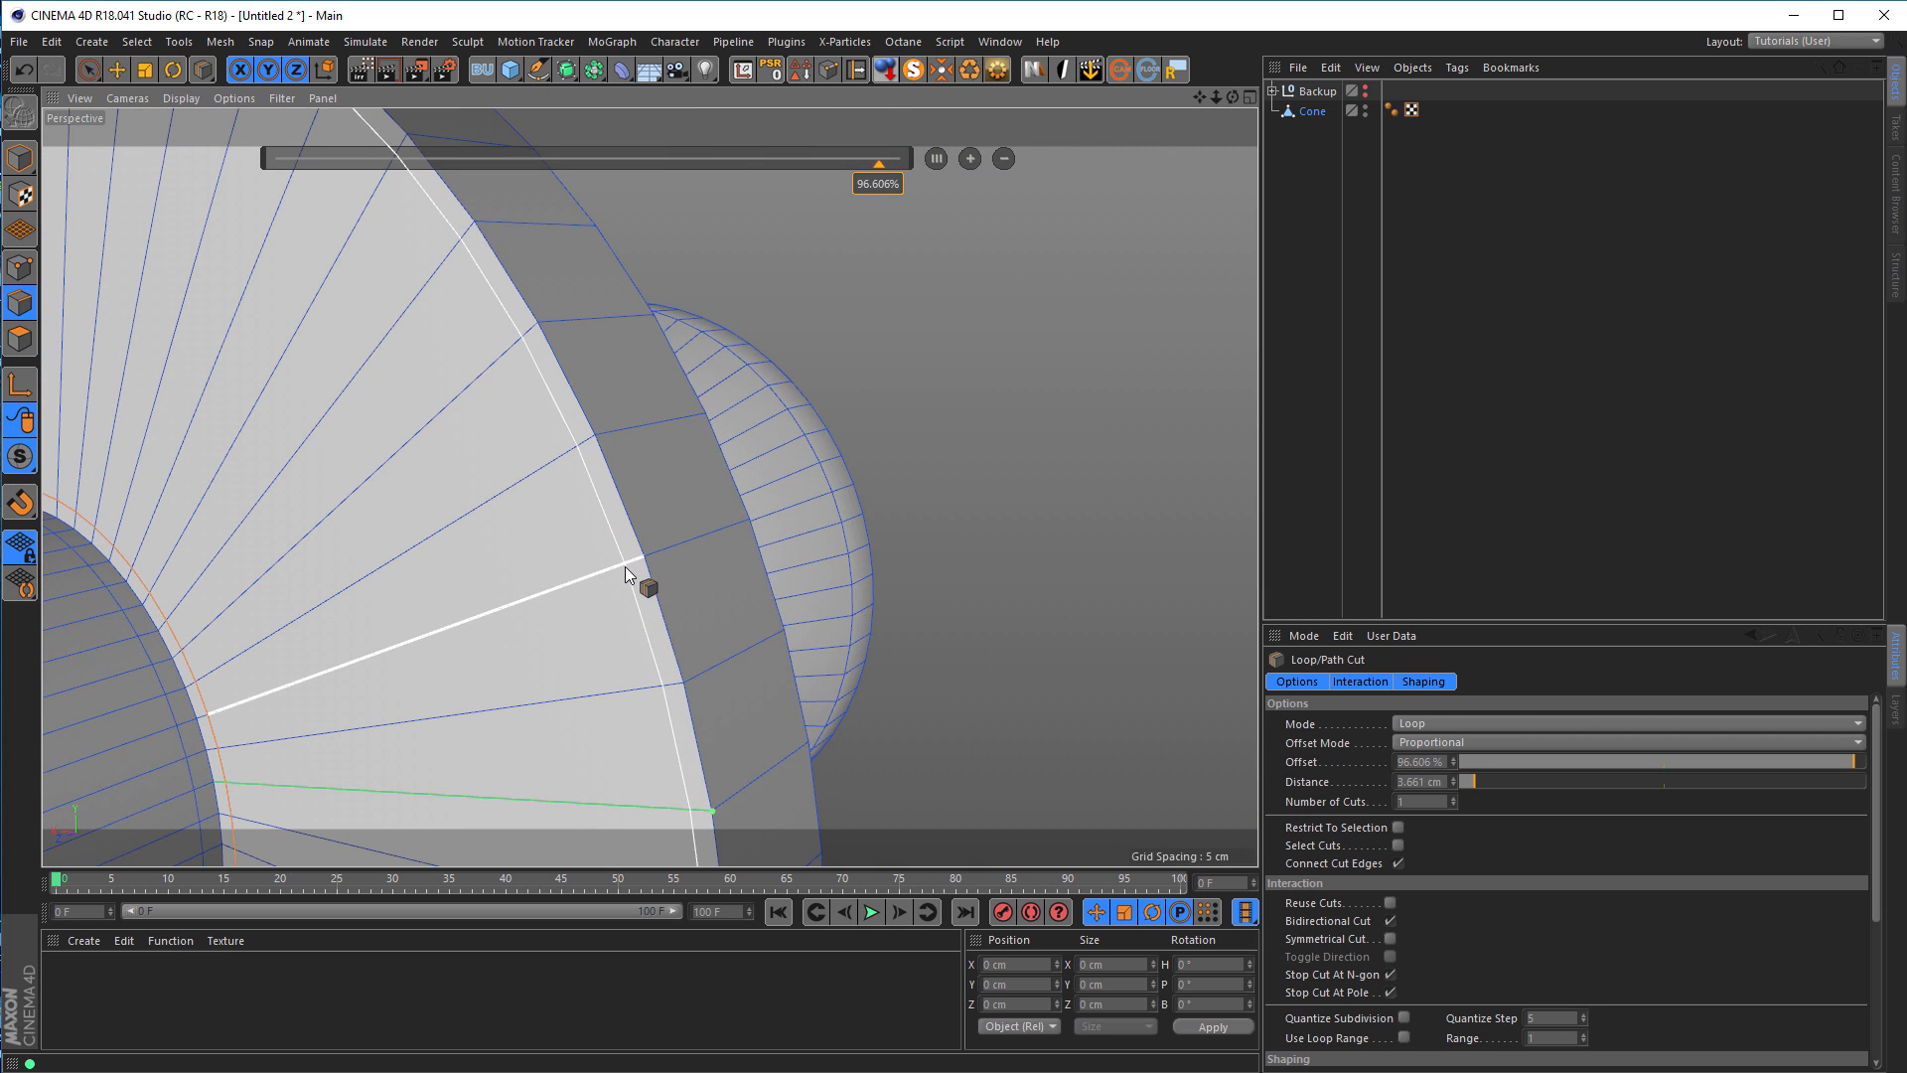
middle_click_drag(666, 548, 503, 622, "alt")
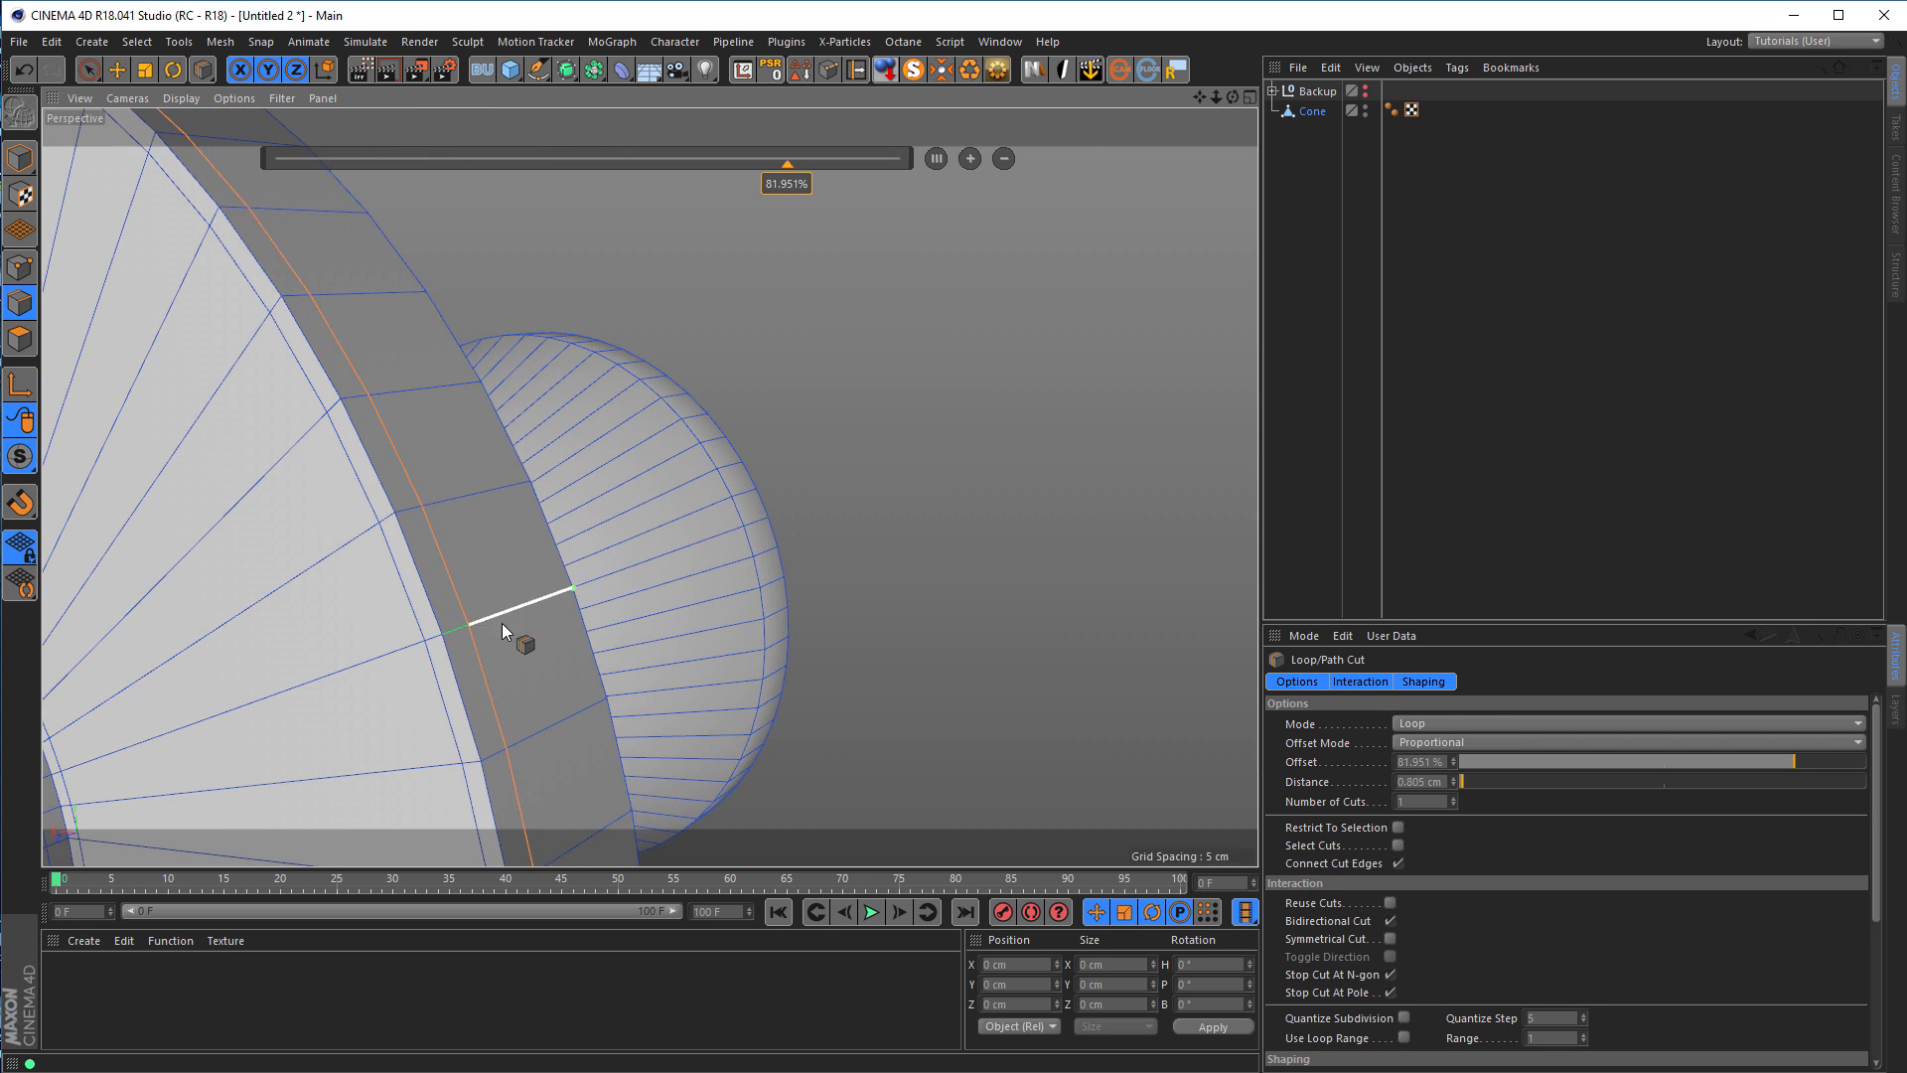
Step: Add loop cuts on both sides of the flange's front outer edge, with the front-face cut at about 23% offset
left_click_drag(502, 623, 593, 592, "alt")
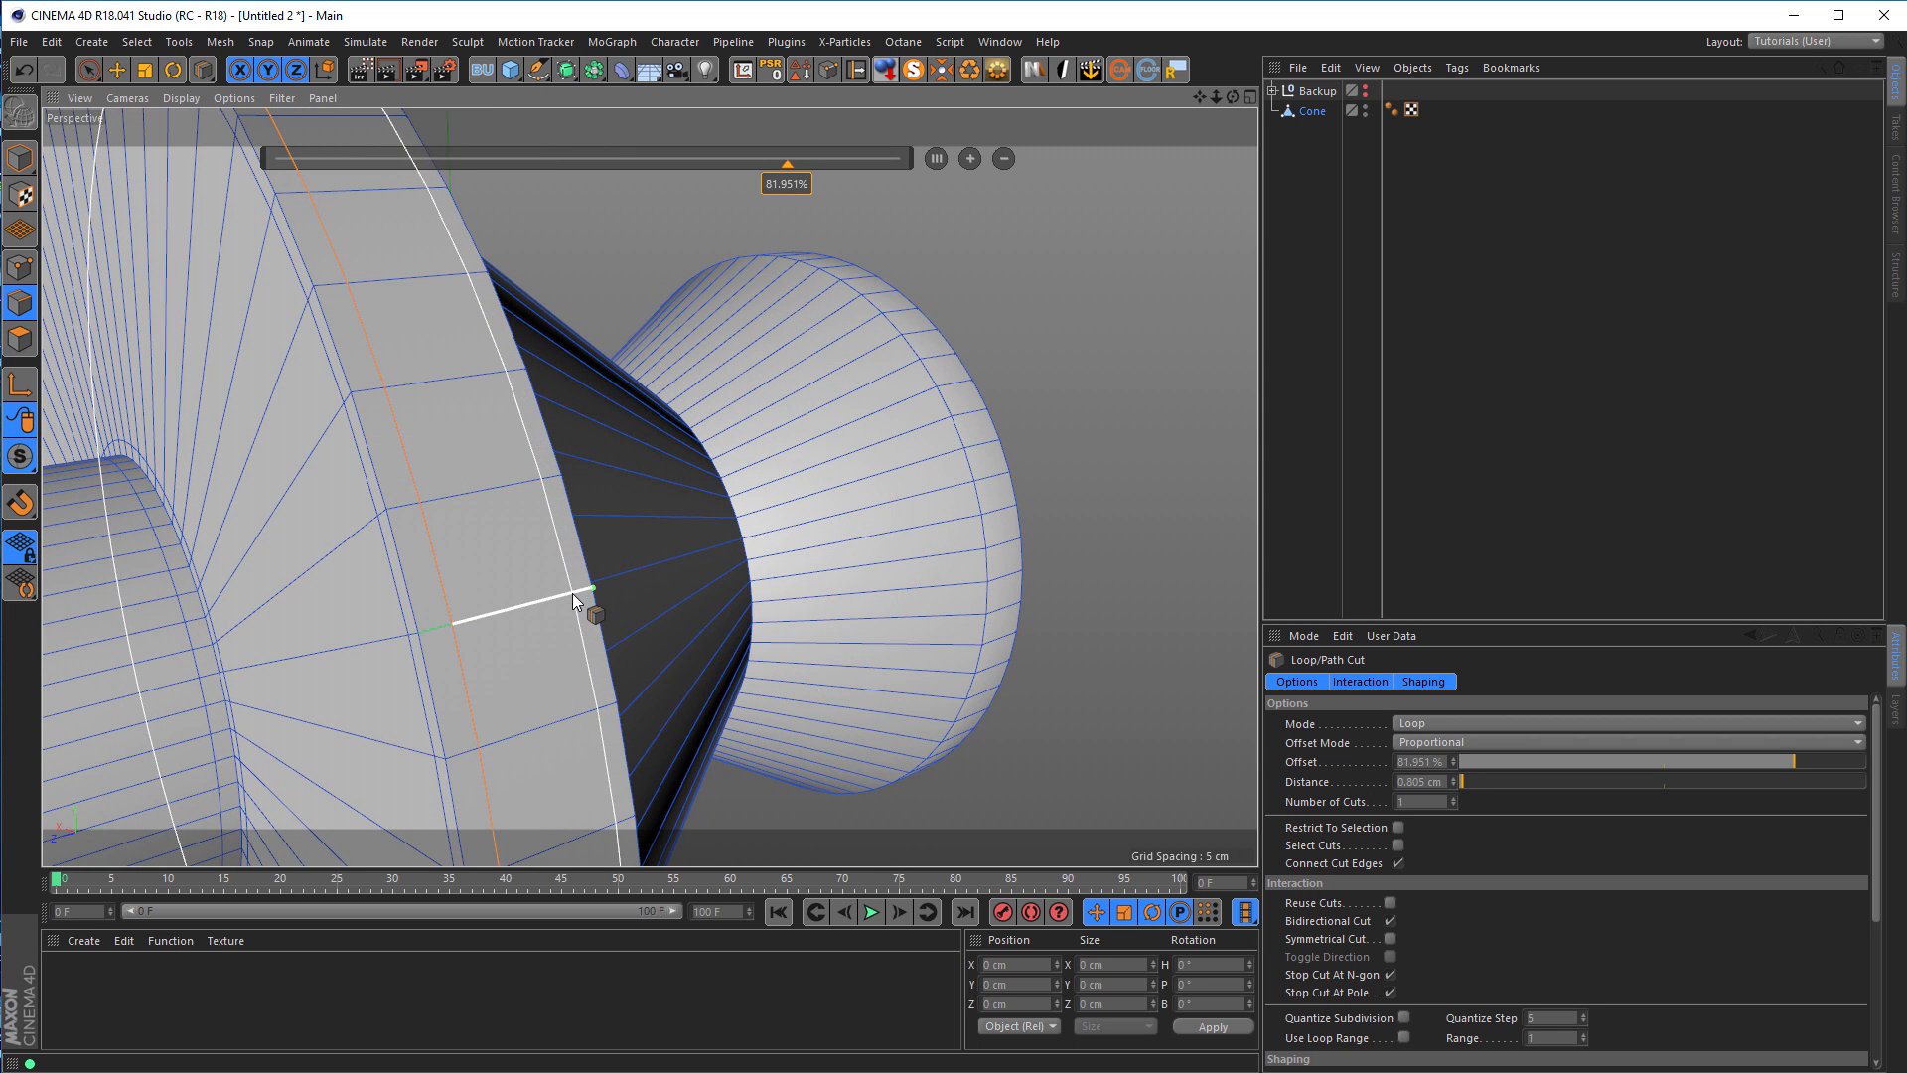
left_click(570, 594)
left_click_drag(570, 595, 828, 616, "alt")
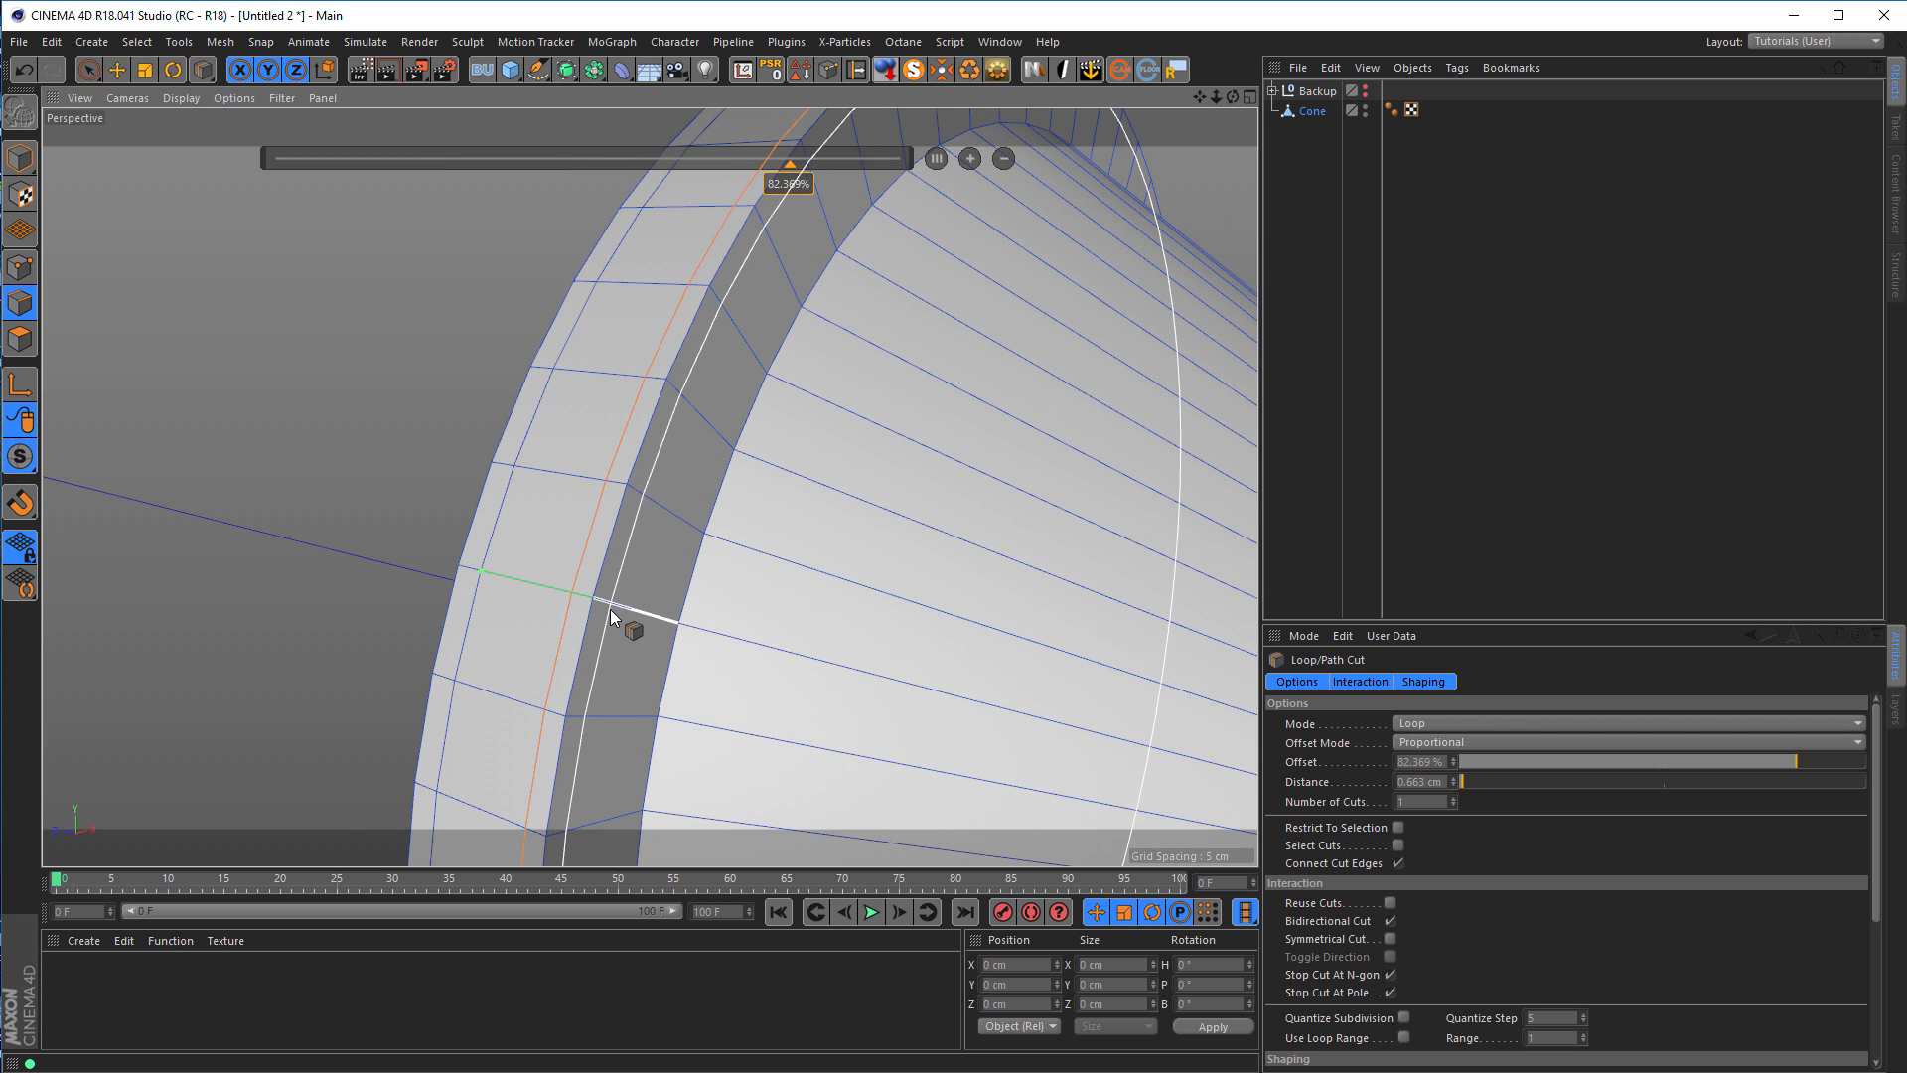
left_click(612, 608)
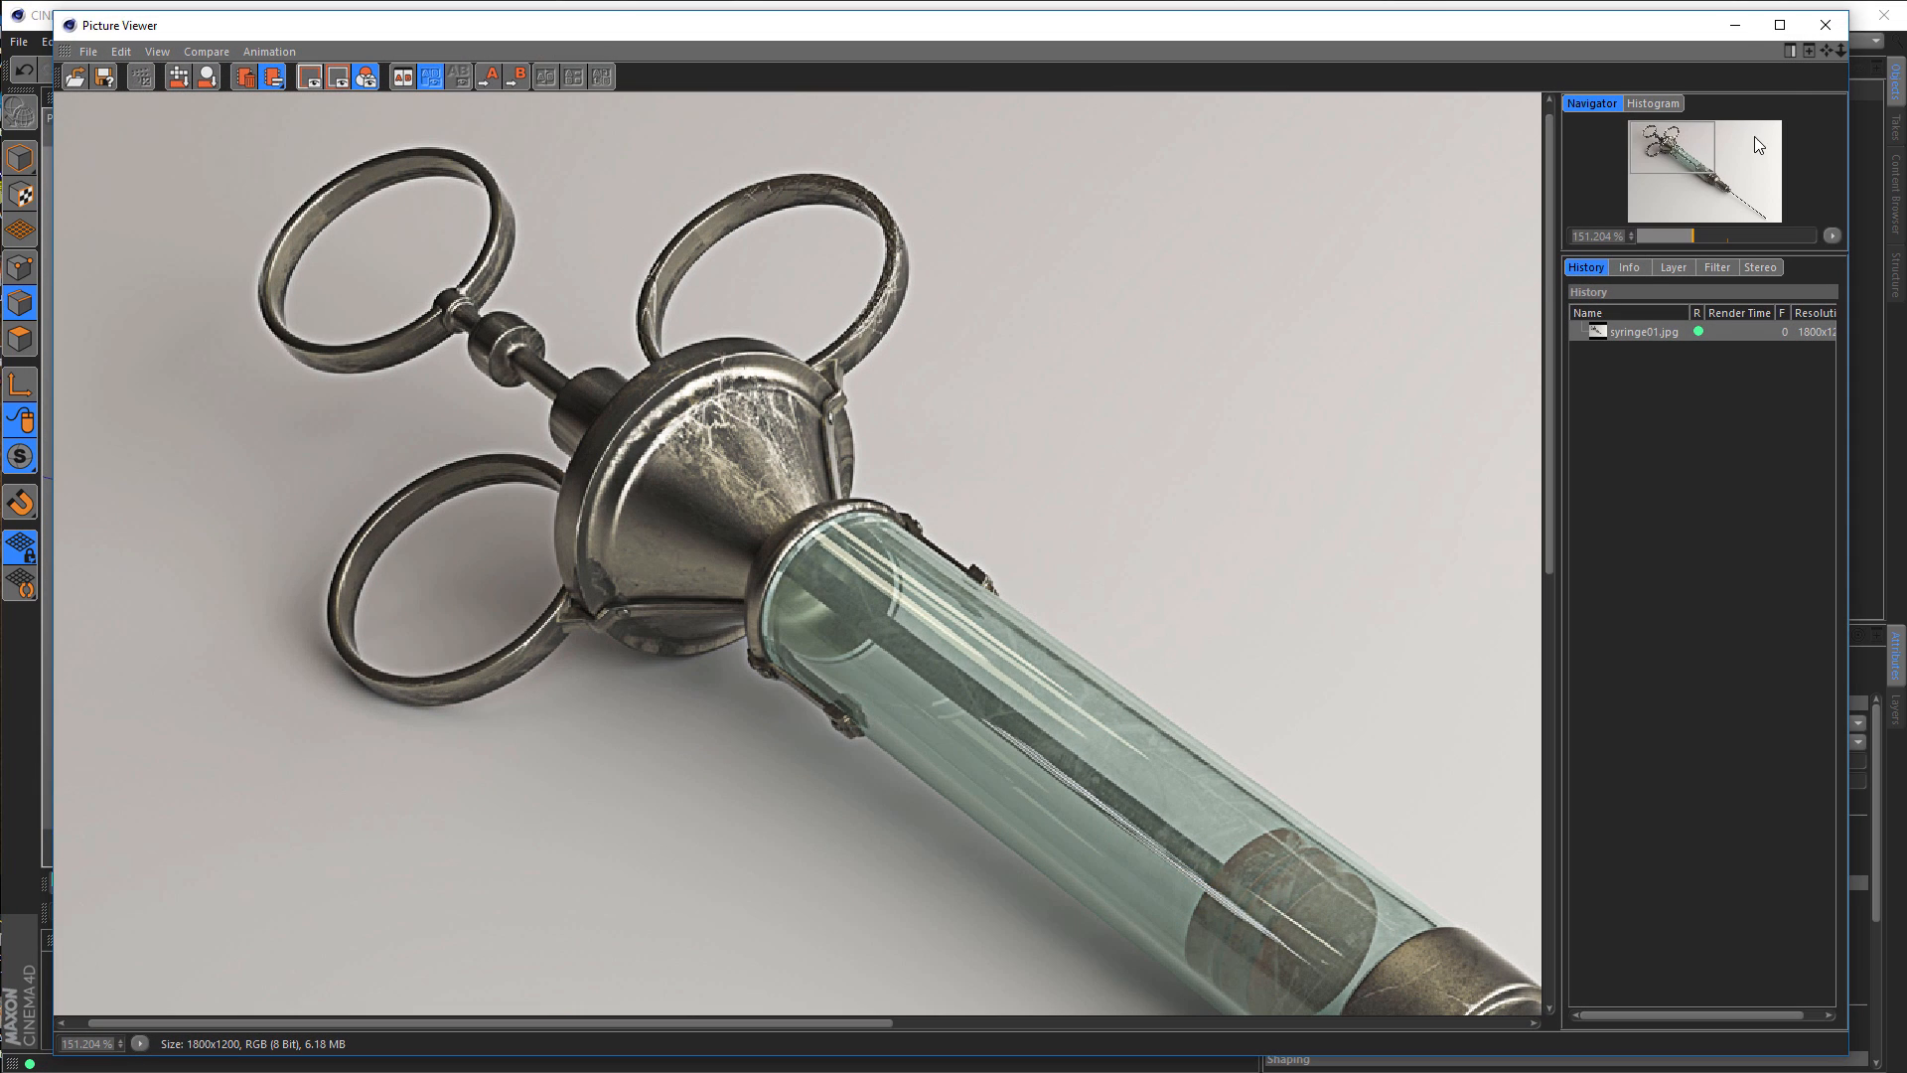
Step: Check the reference render and add a loop cut around the cone near the flange at about 20% offset
left_click(1735, 24)
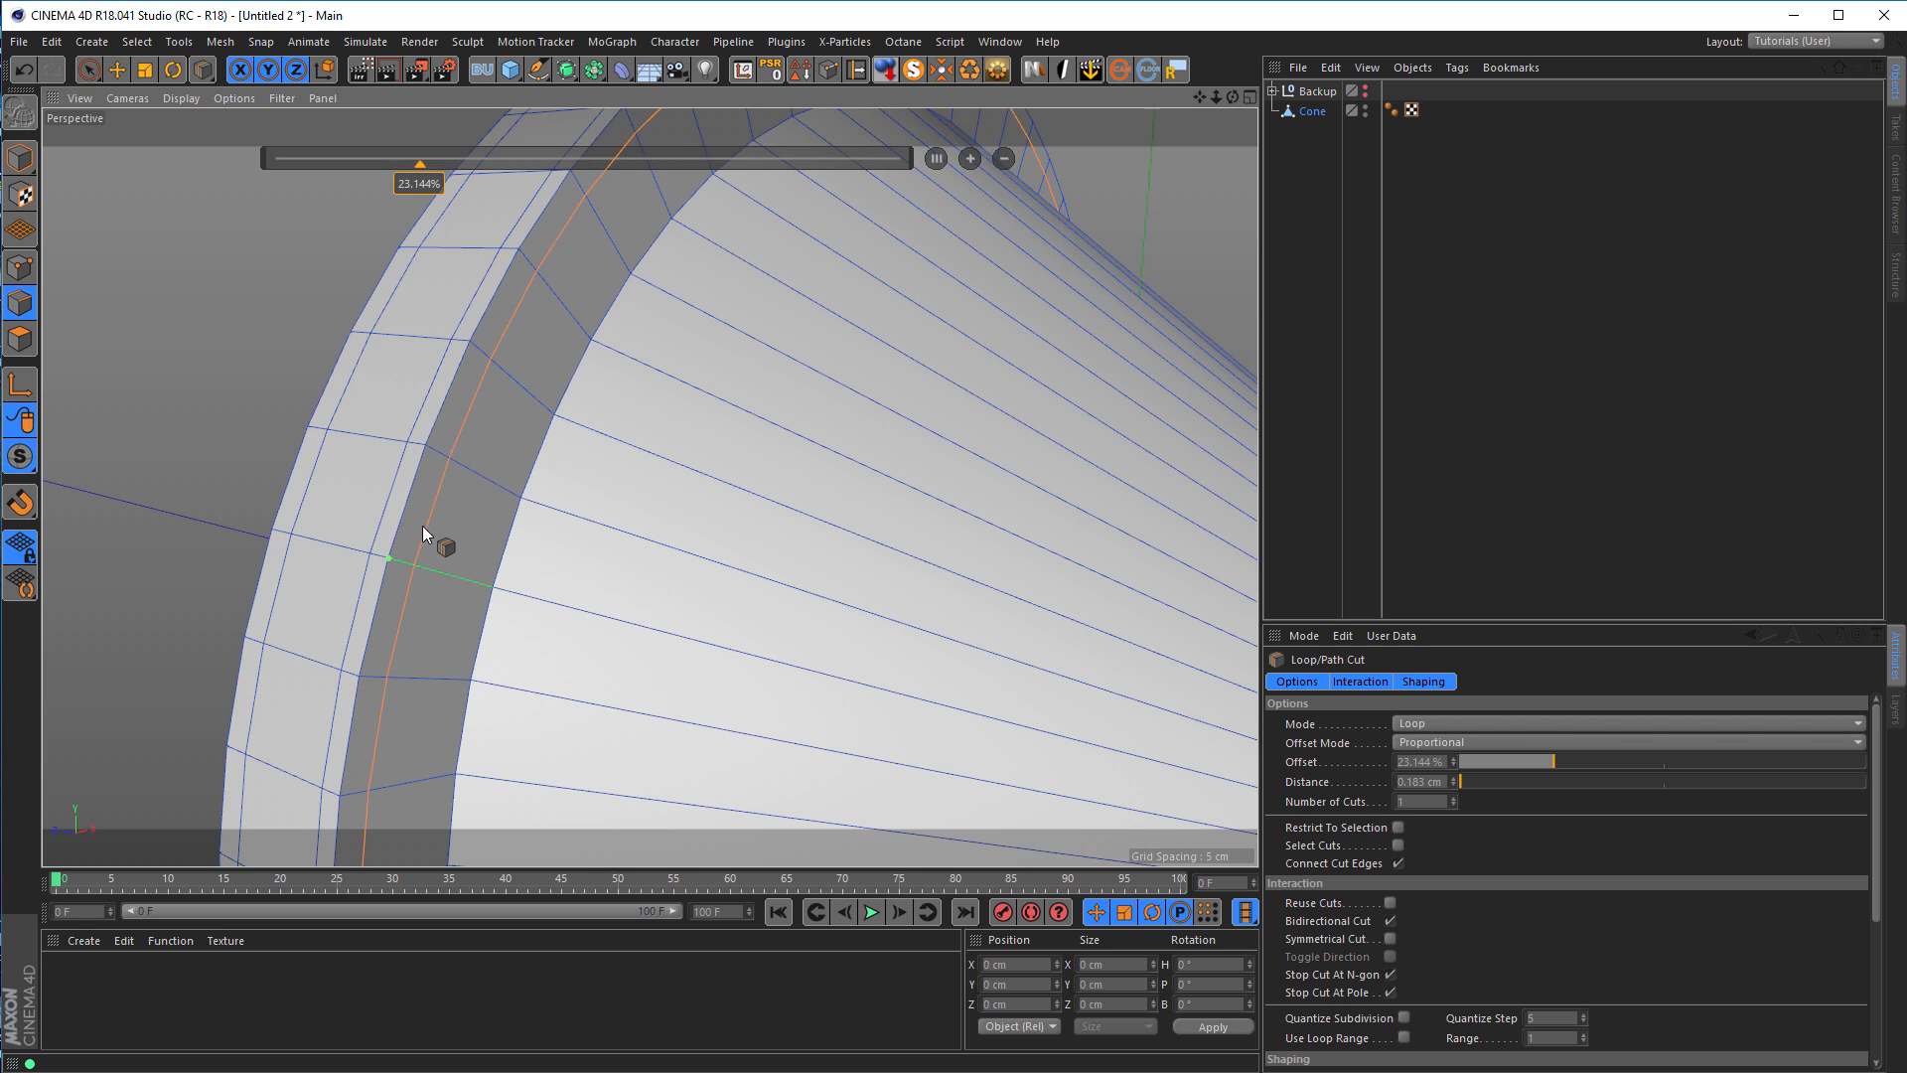
scroll(423, 527, "down", 2)
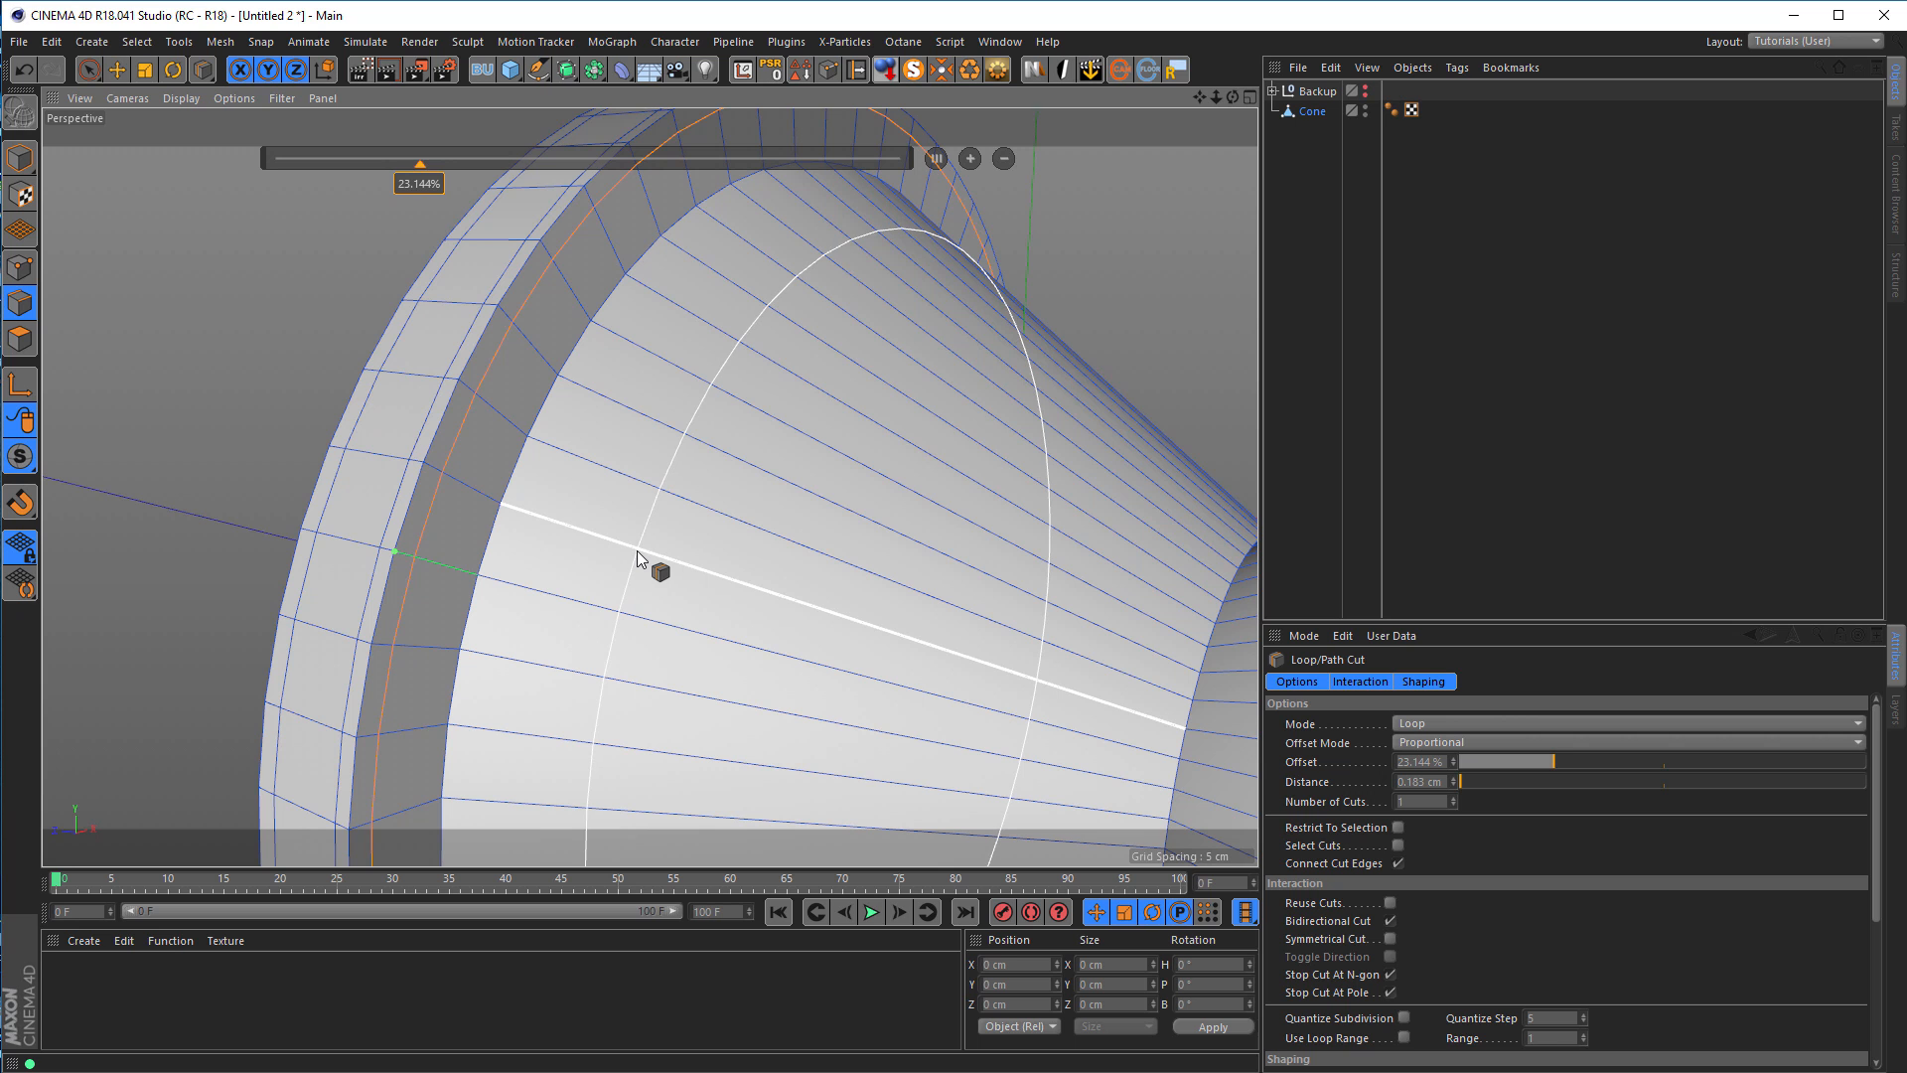
left_click(635, 551)
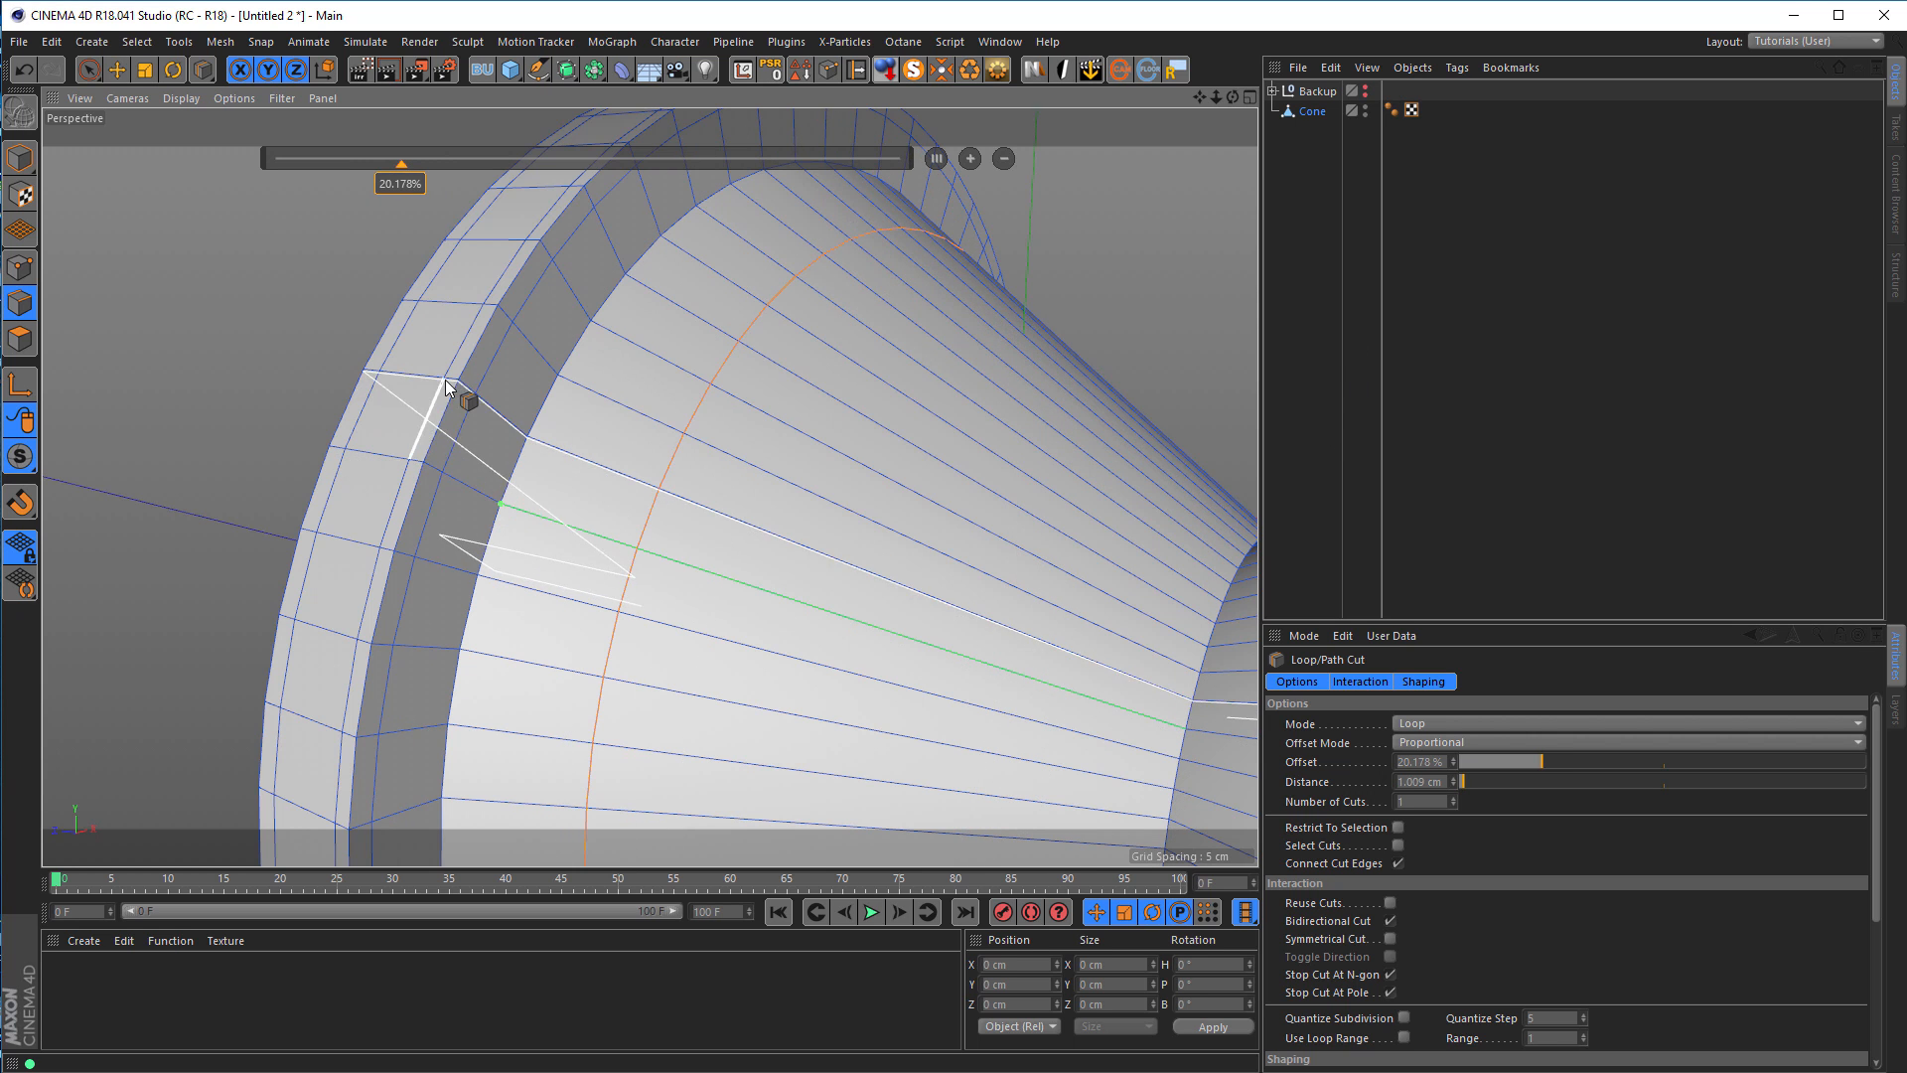
Step: Add loop cuts on both sides of the crease between the cone and the front cup, with the cup-side cut at about 95% offset
middle_click_drag(504, 494, 444, 457, "alt")
right_click_drag(444, 457, 370, 457, "alt")
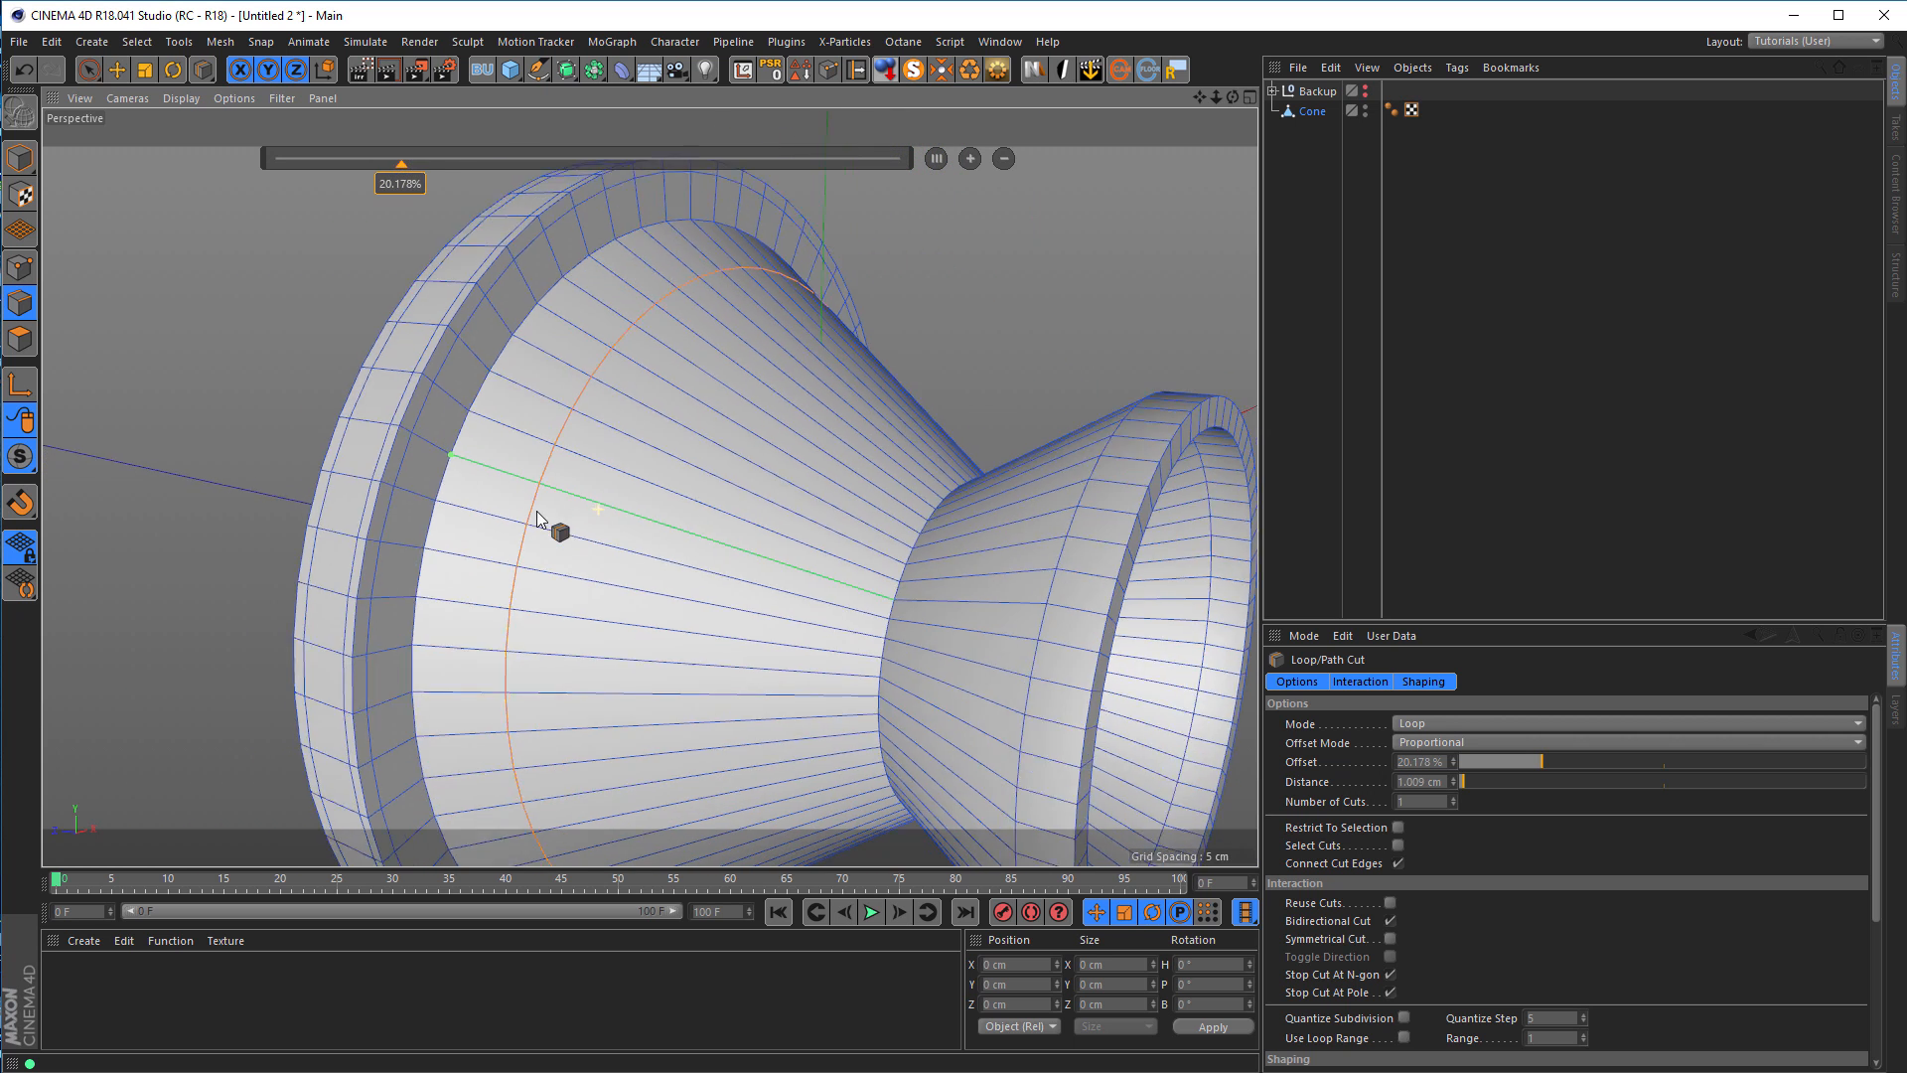
left_click_drag(536, 511, 741, 575, "alt")
right_click_drag(875, 608, 969, 608, "alt")
left_click(858, 600)
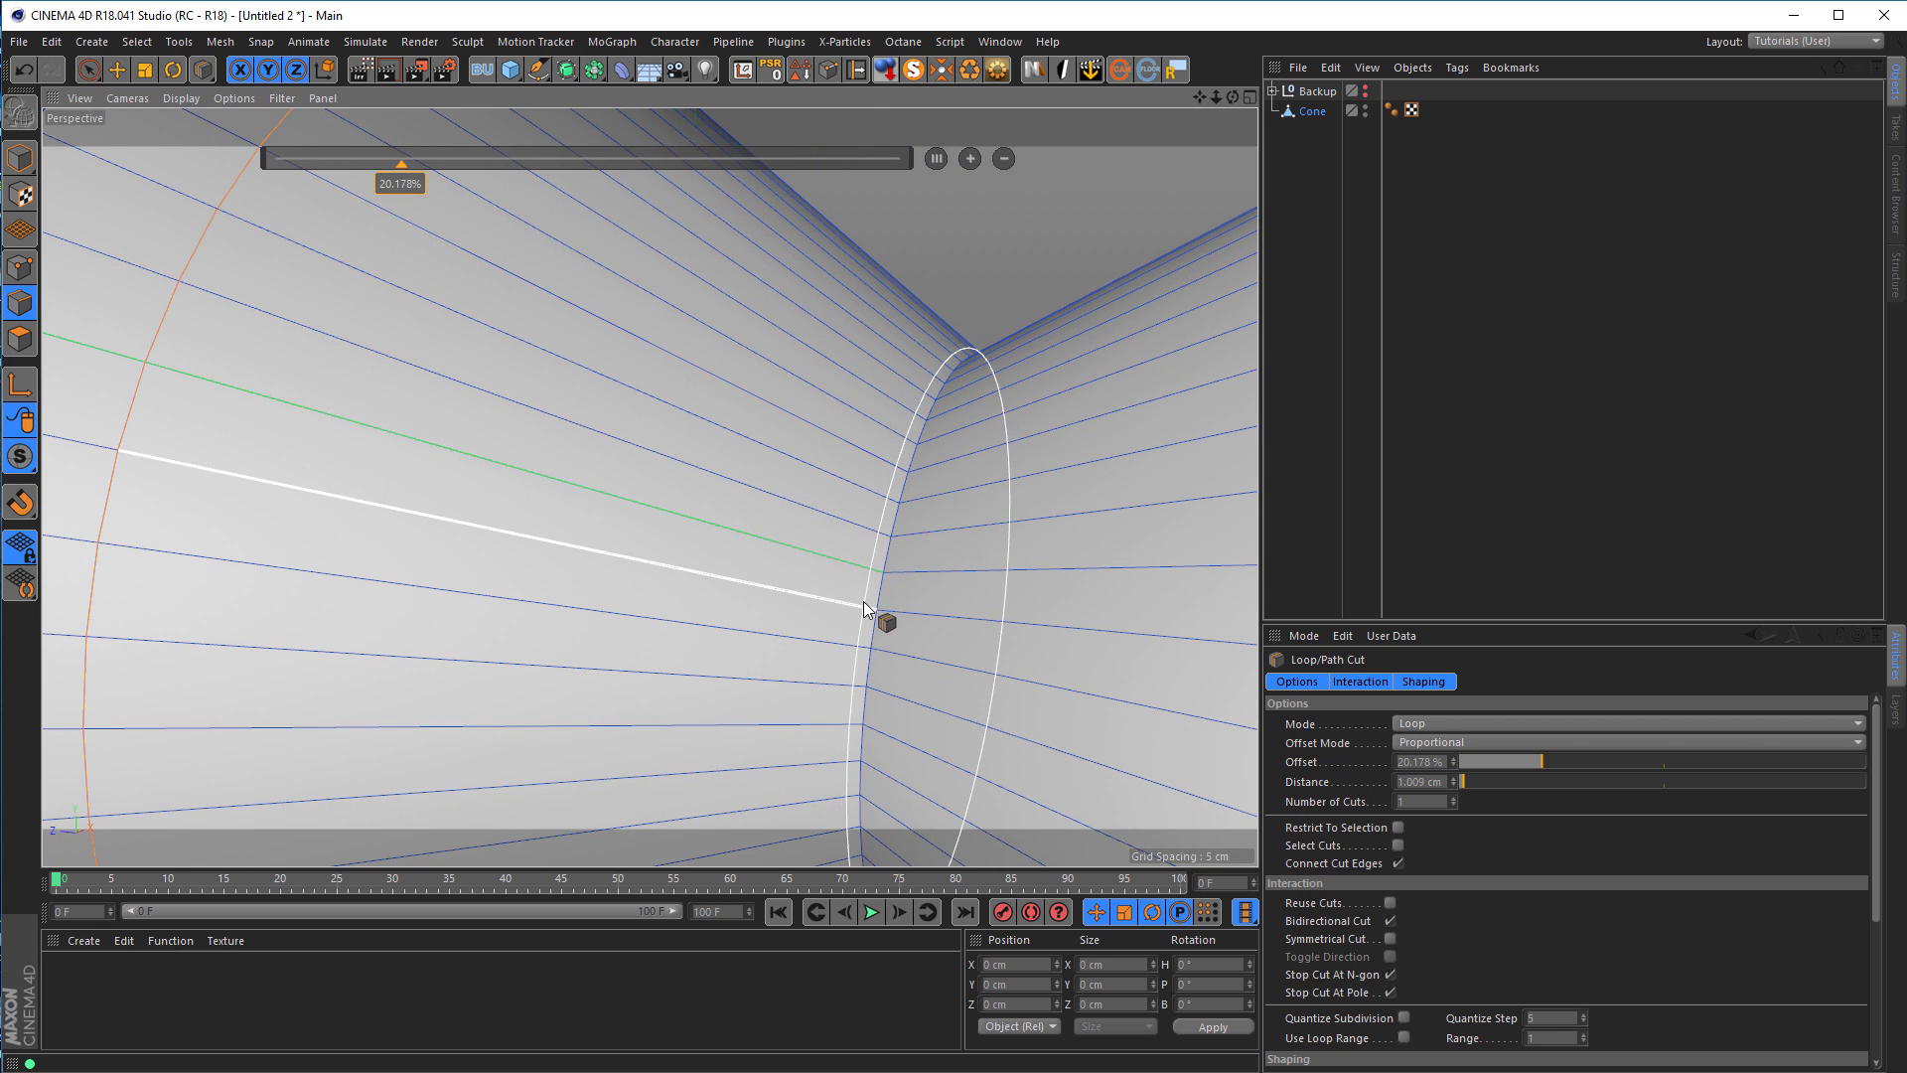
left_click(892, 608)
Step: Add loop cuts on both sides of the cup's flare-to-rim edge and another near the rim band's front edge
middle_click_drag(784, 593, 633, 585, "alt")
right_click_drag(633, 585, 625, 585, "alt")
left_click_drag(624, 584, 776, 569, "alt")
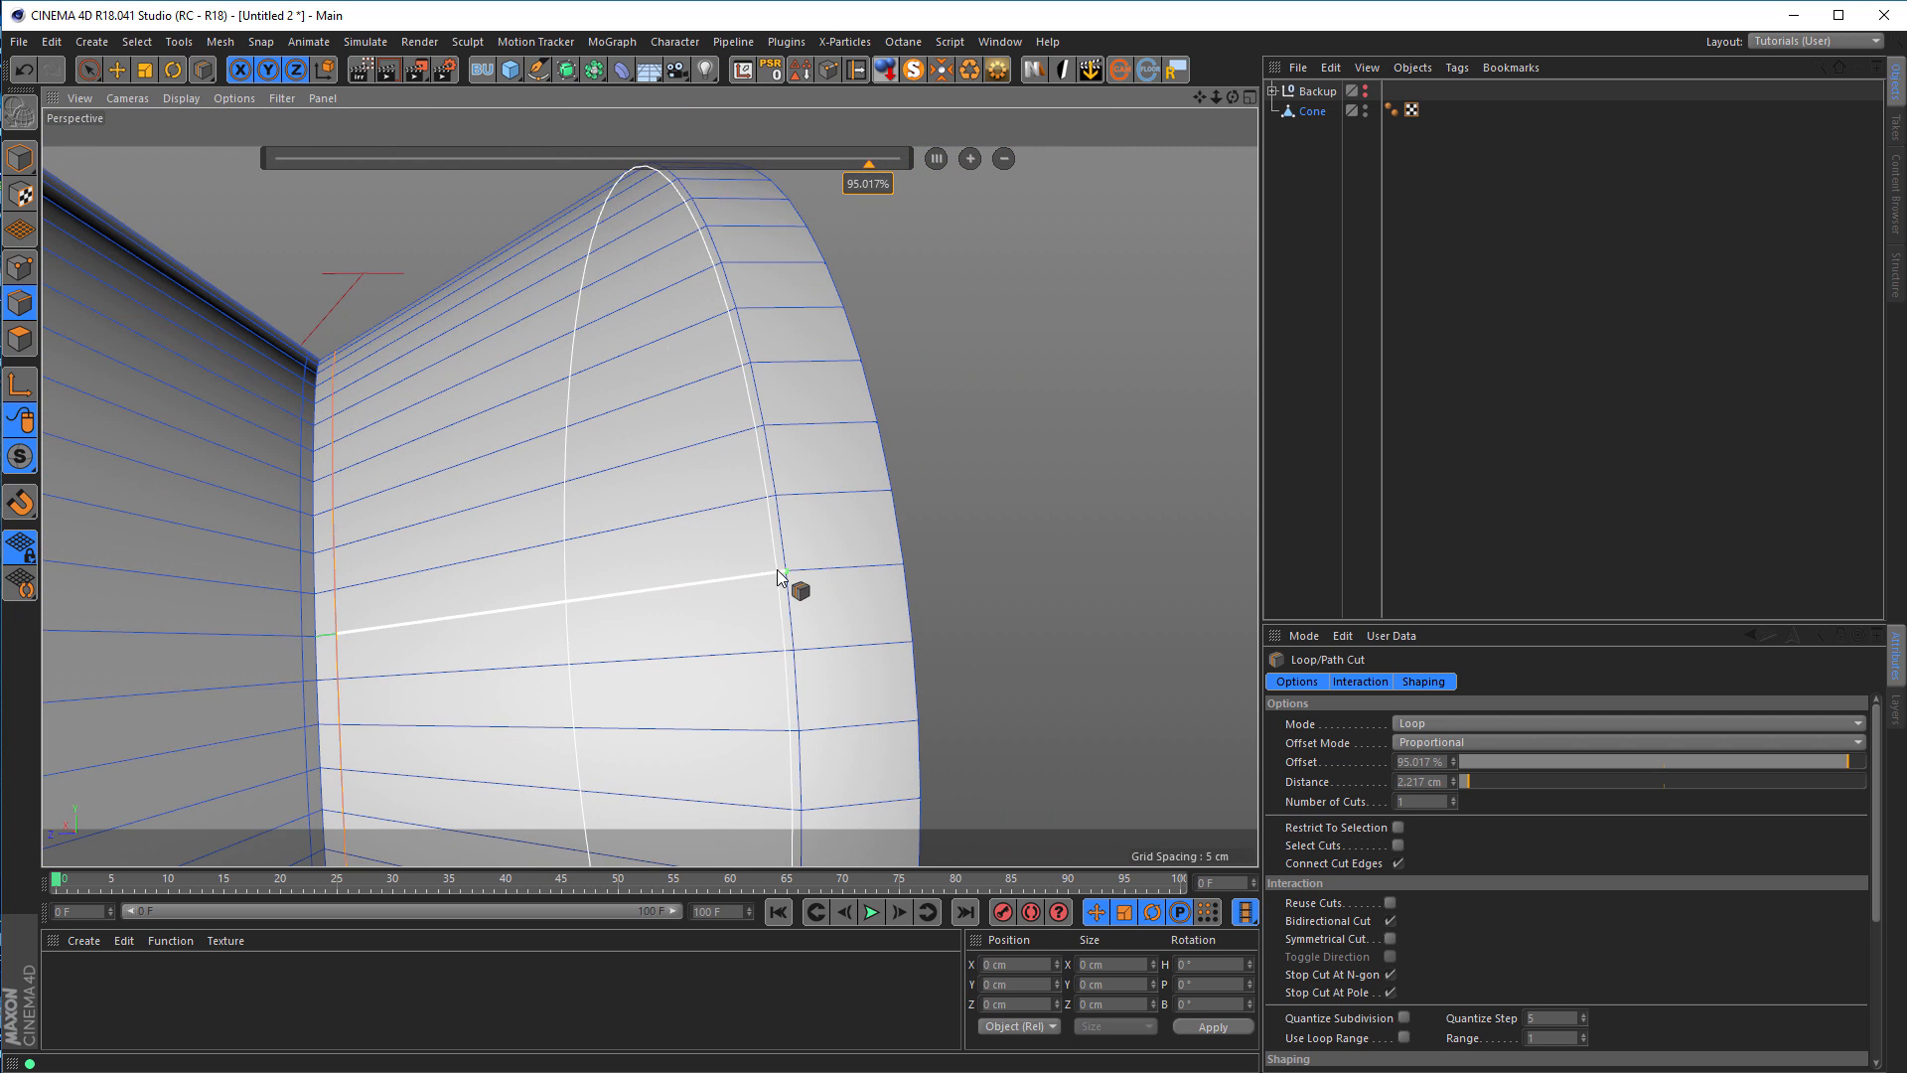
left_click(773, 572)
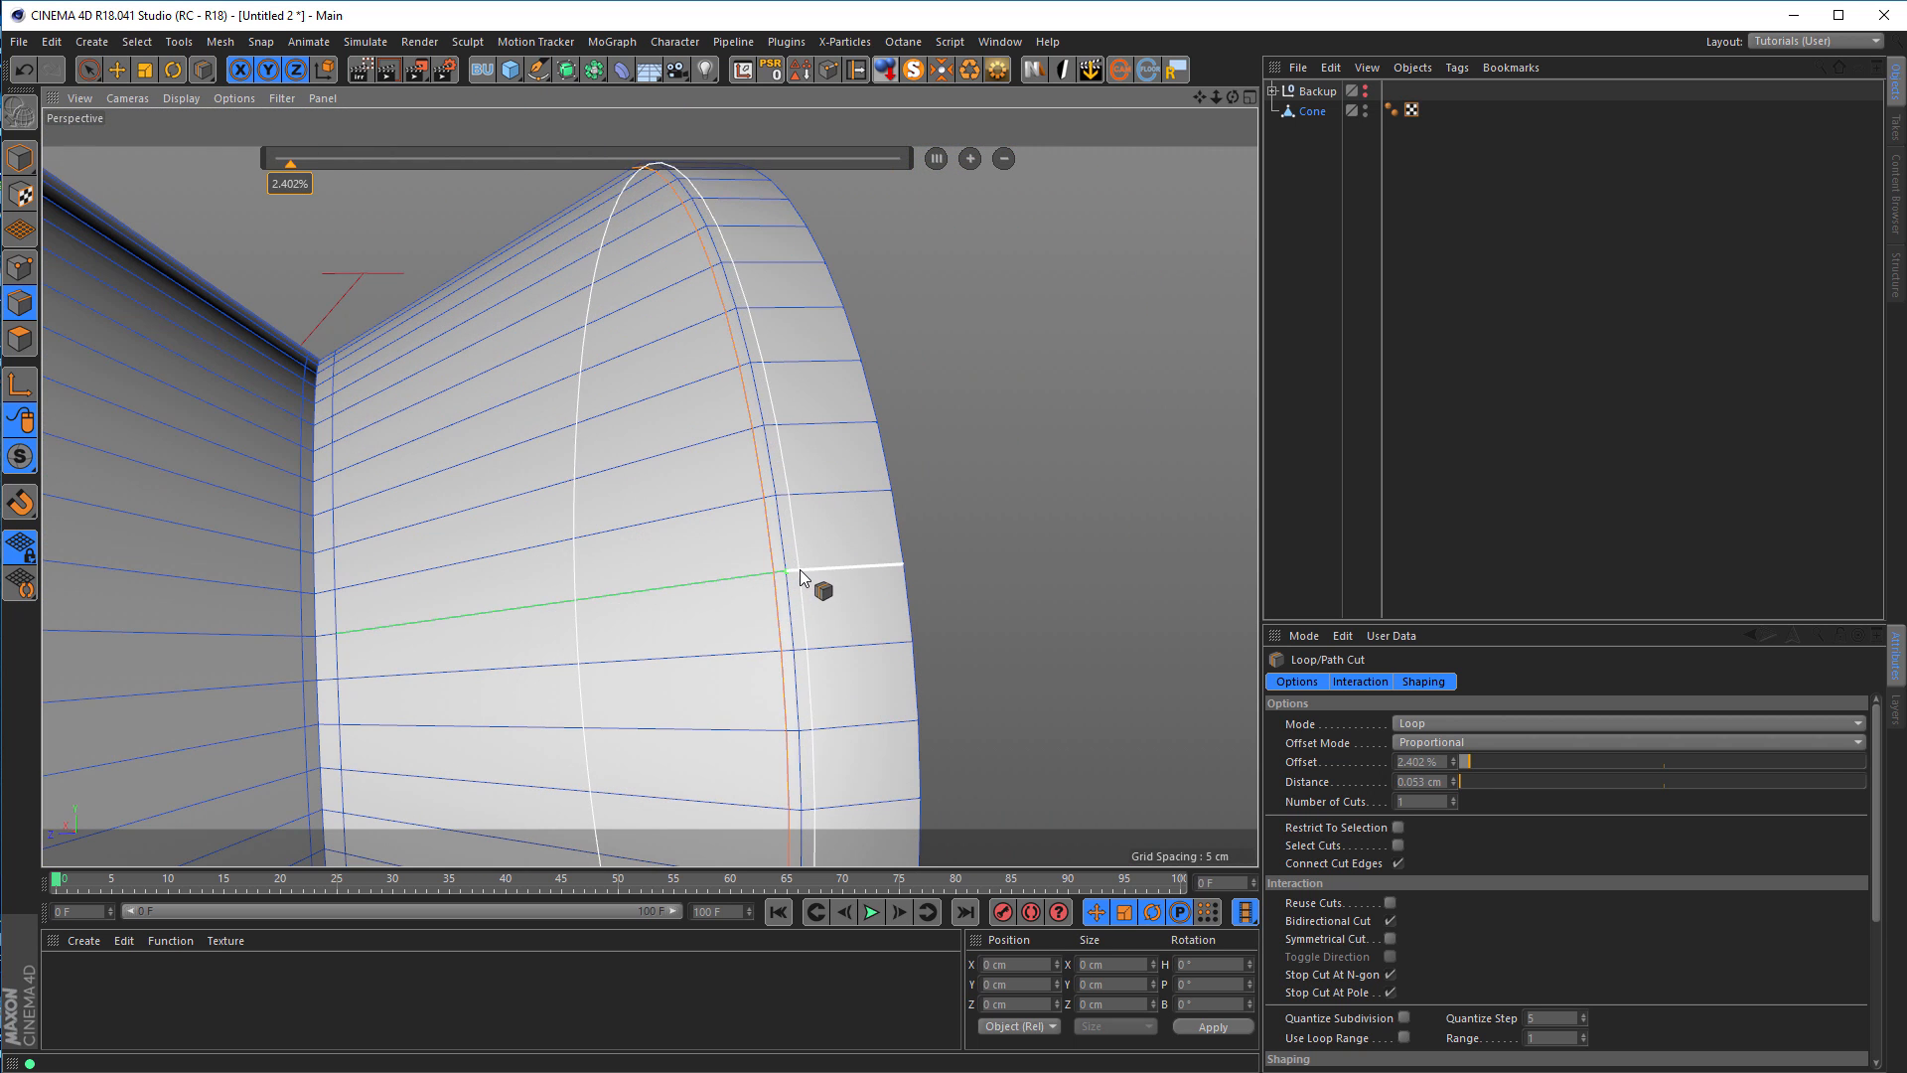
left_click(800, 569)
left_click(892, 568)
Step: Add loop cuts on the cup's front rim face near its outer and inner edges, the inner one at about 81% offset
left_click_drag(892, 568, 1133, 596, "alt")
left_click(914, 575)
left_click_drag(915, 574, 872, 645, "alt")
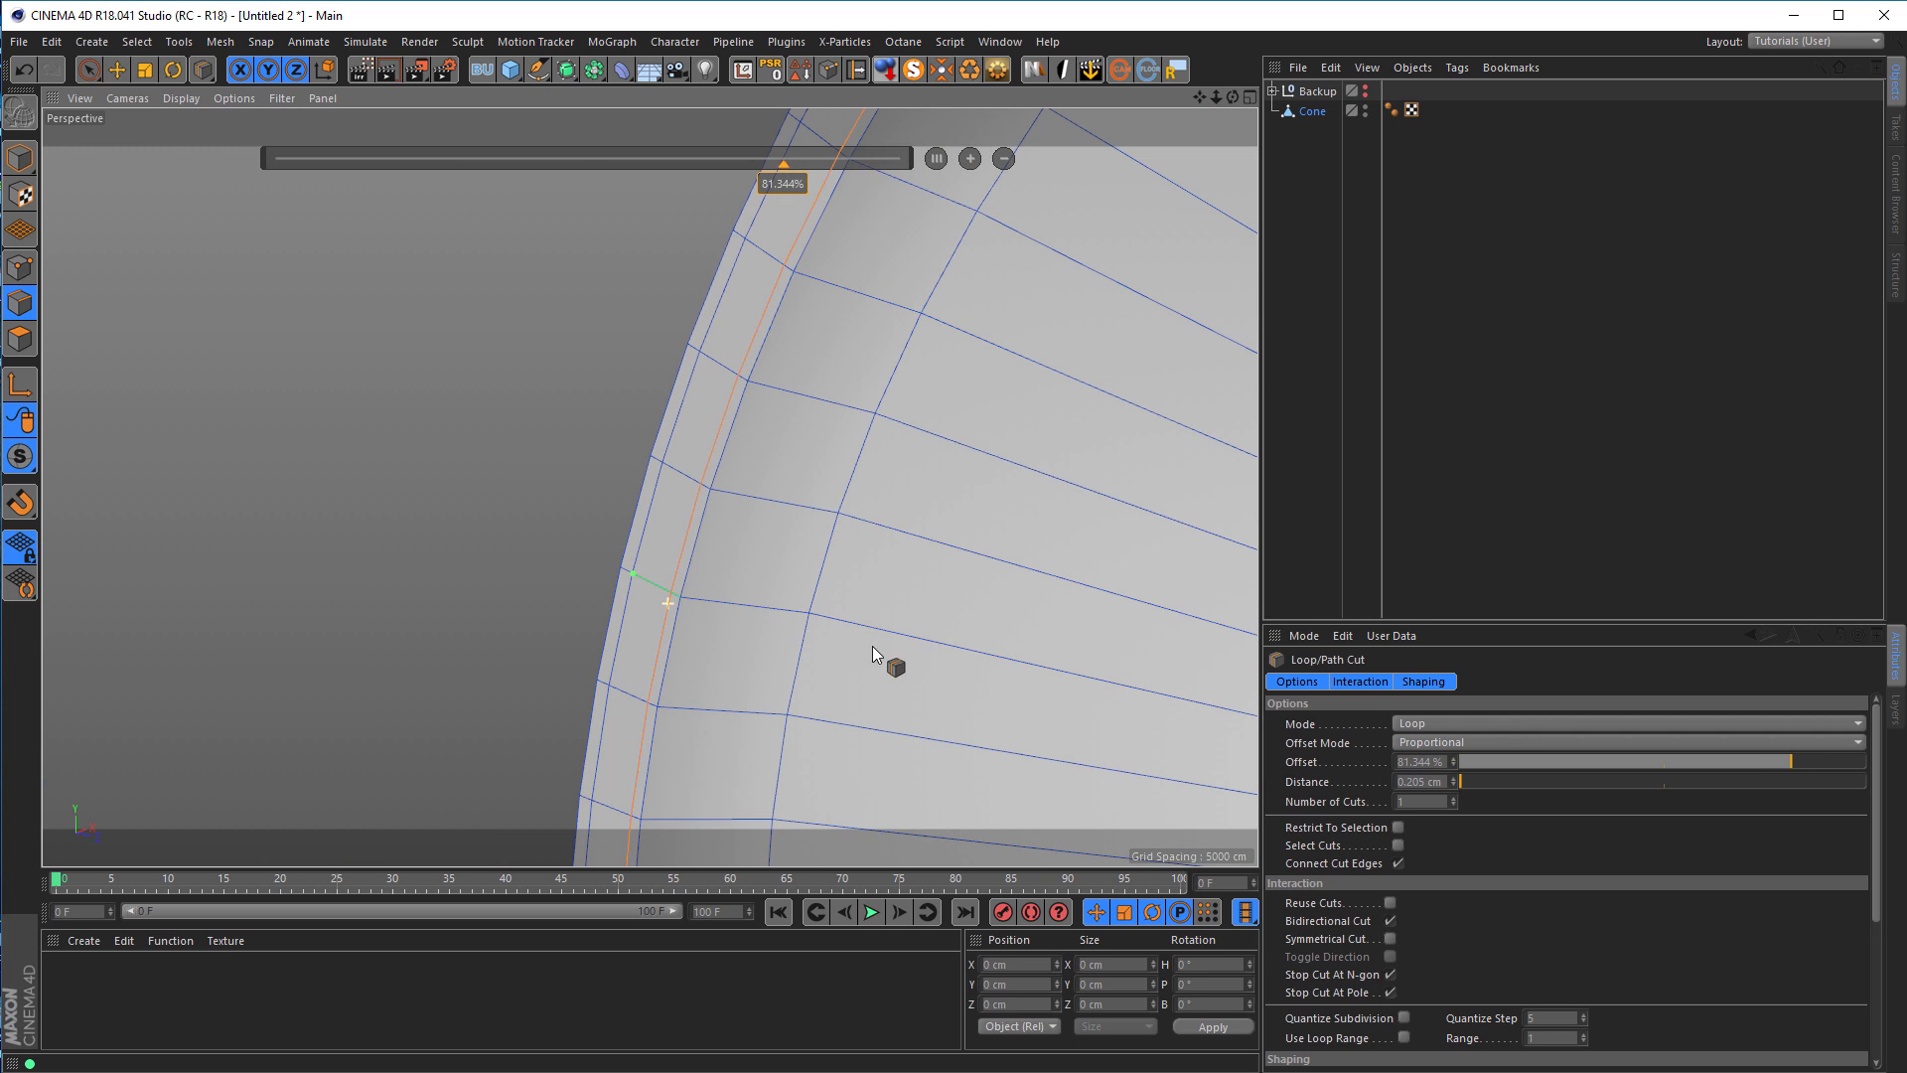
Step: Add loop cuts near both edges of the cup's inner rim wall at about 13% and 14% offset and just inside the cup at about 2.6%
left_click(699, 602)
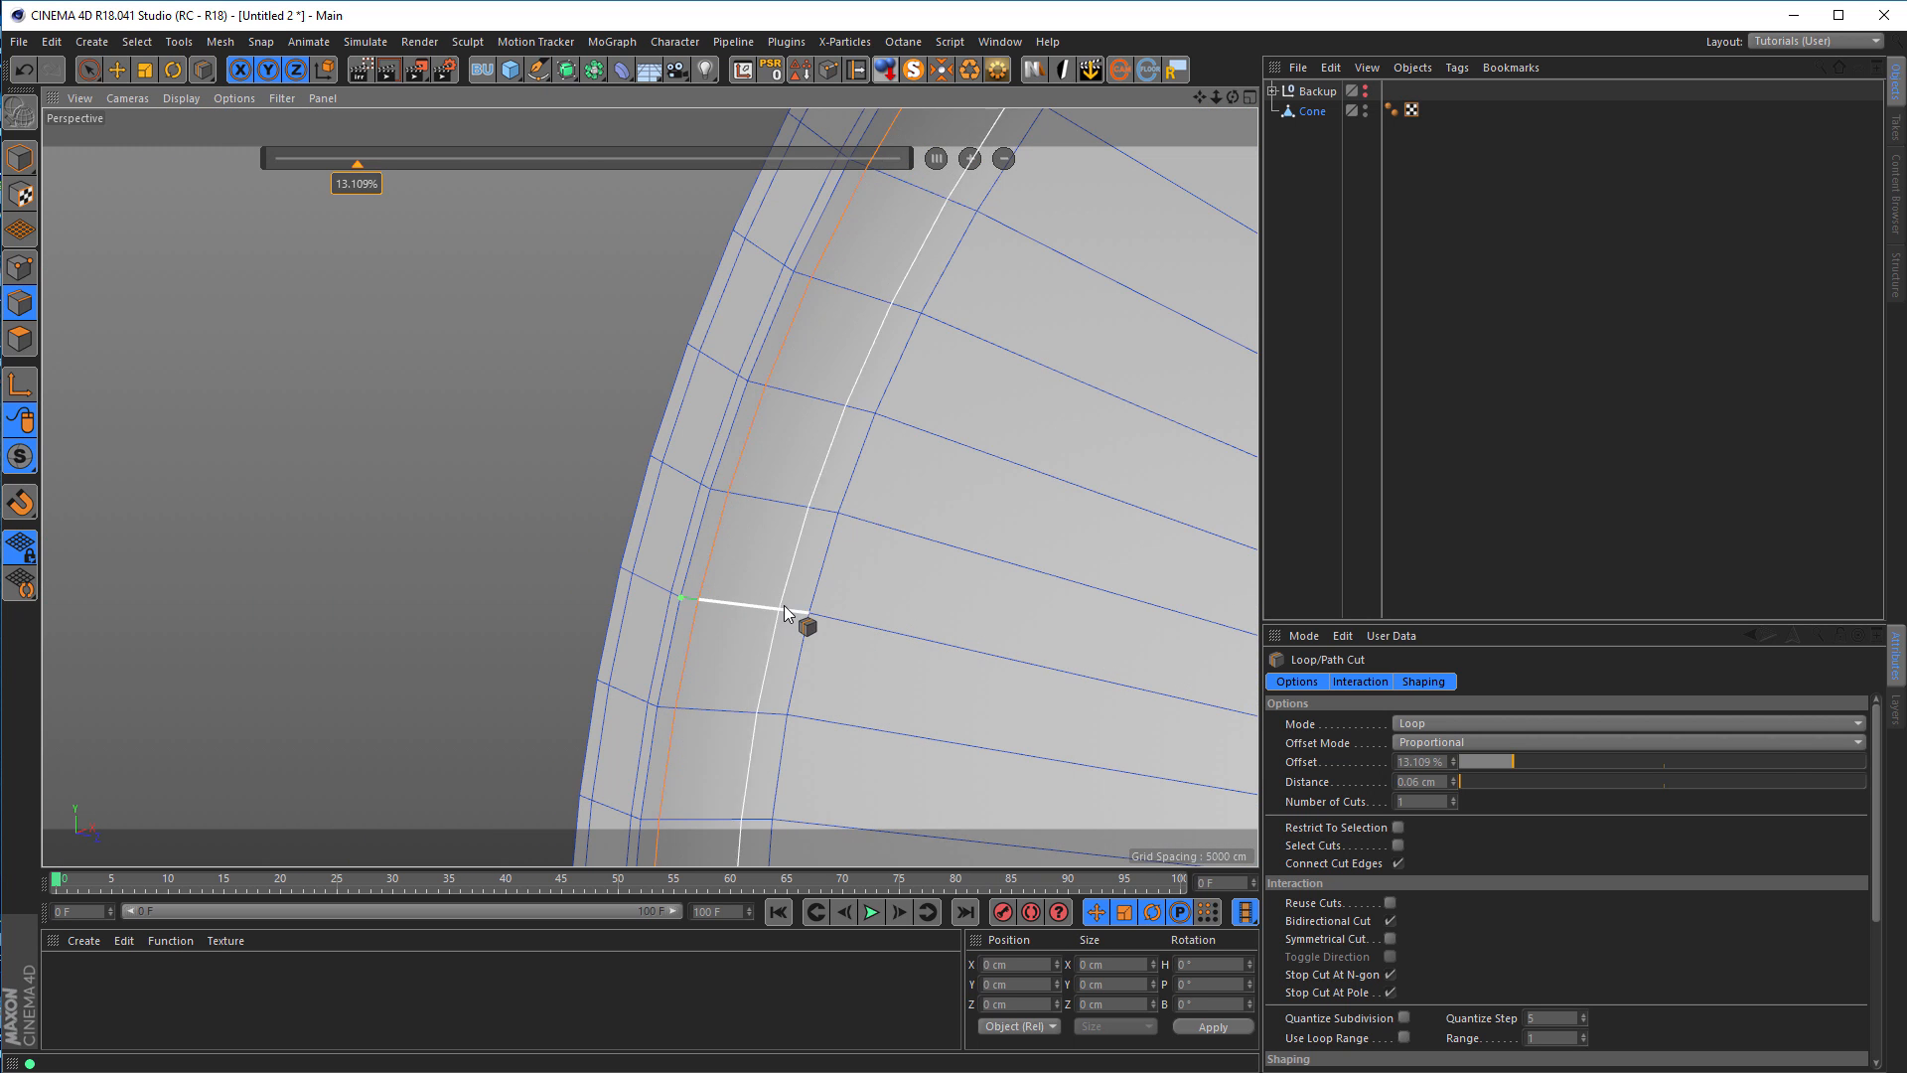
left_click_drag(795, 605, 823, 616, "alt")
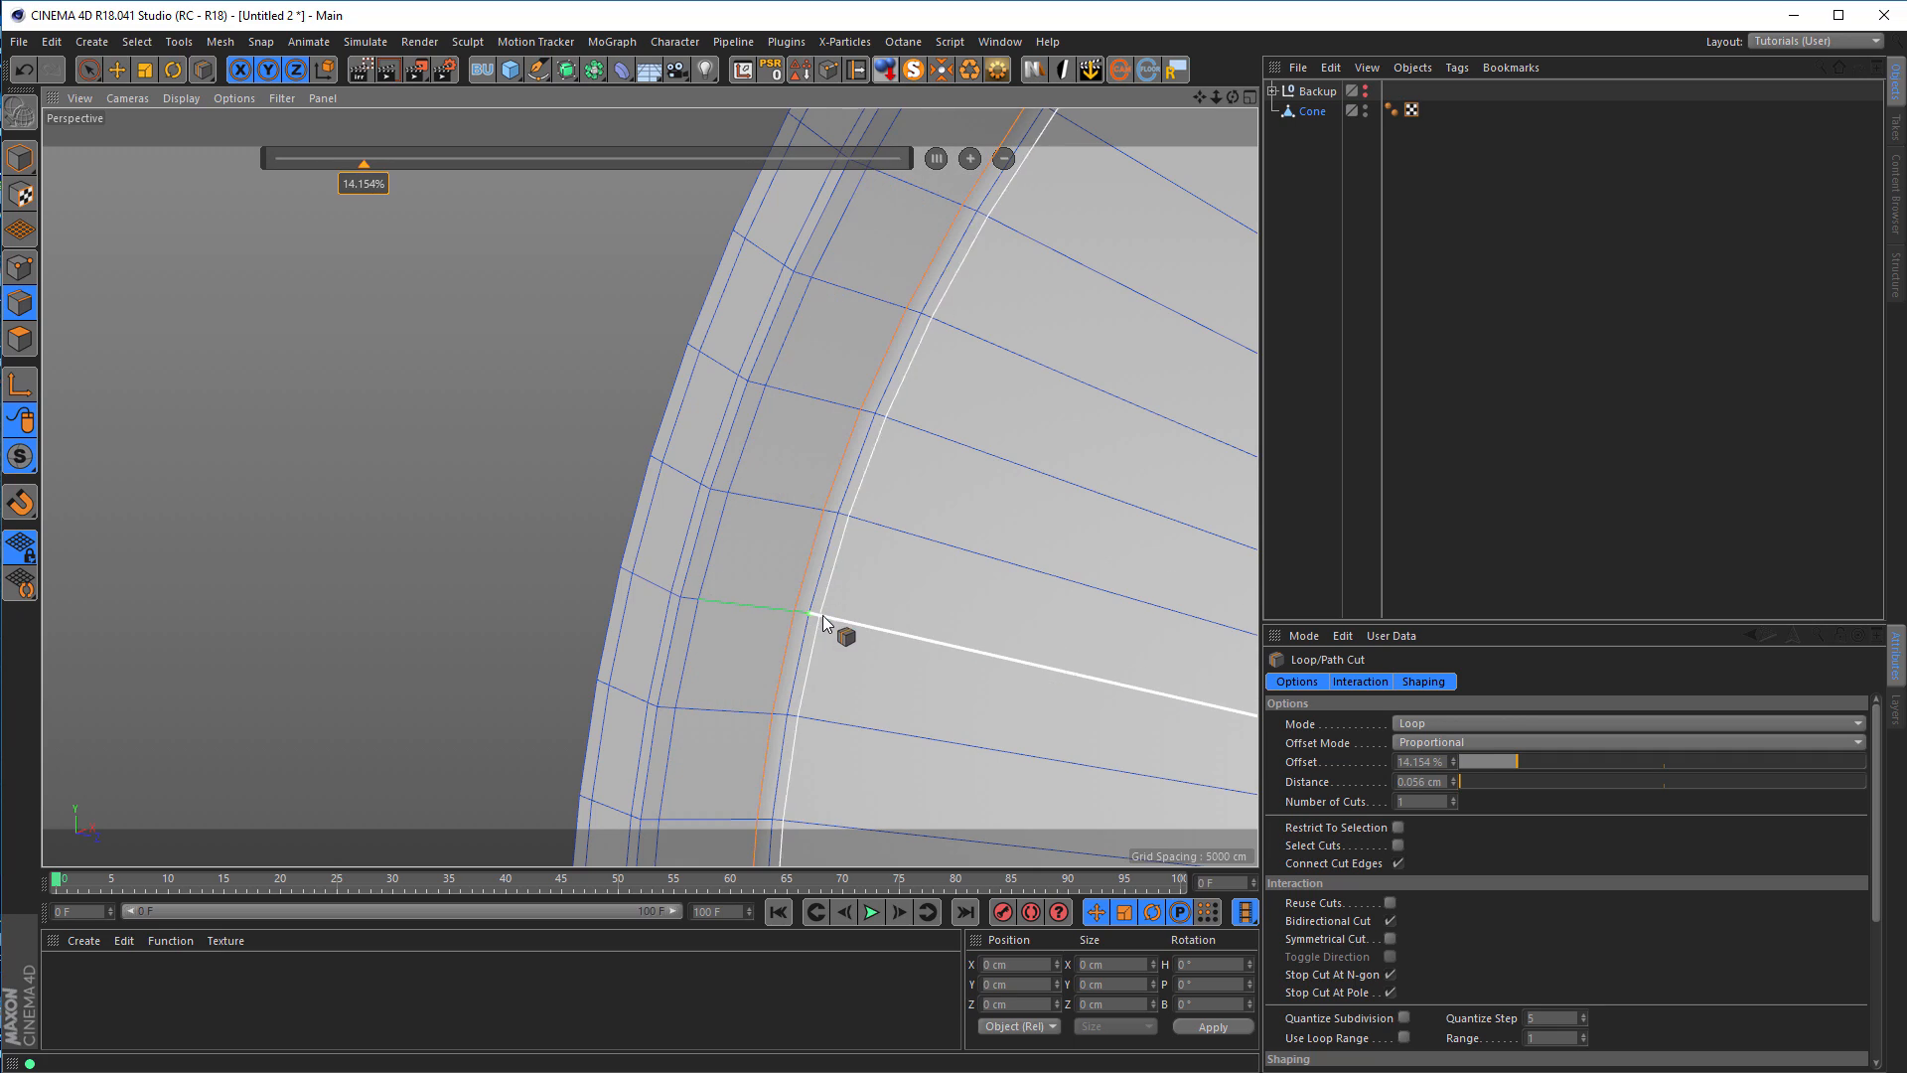
scroll(622, 633, "down", 5)
left_click_drag(575, 616, 274, 407, "alt")
Step: Smooth the cone with a Subdivision Surface as its parent and display its wireframe as isoparms
left_click(20, 157)
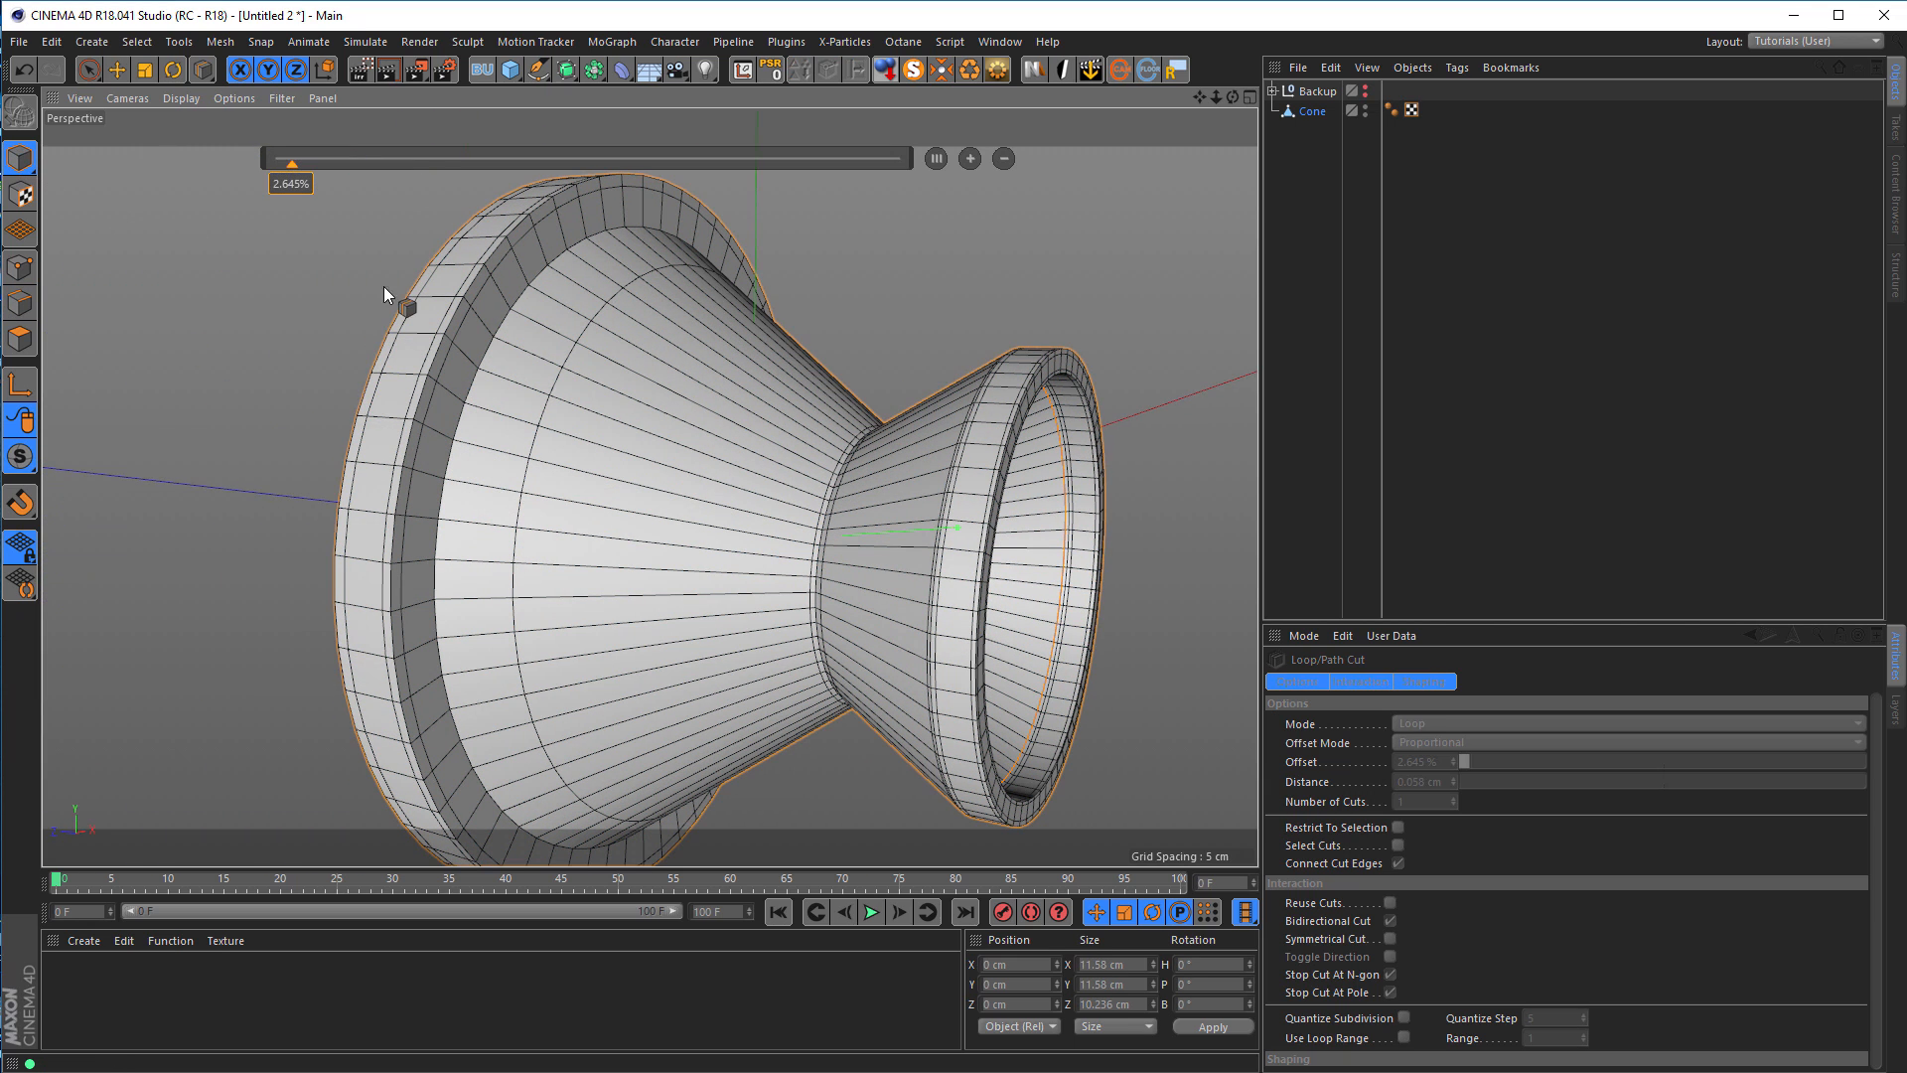
left_click(1313, 113)
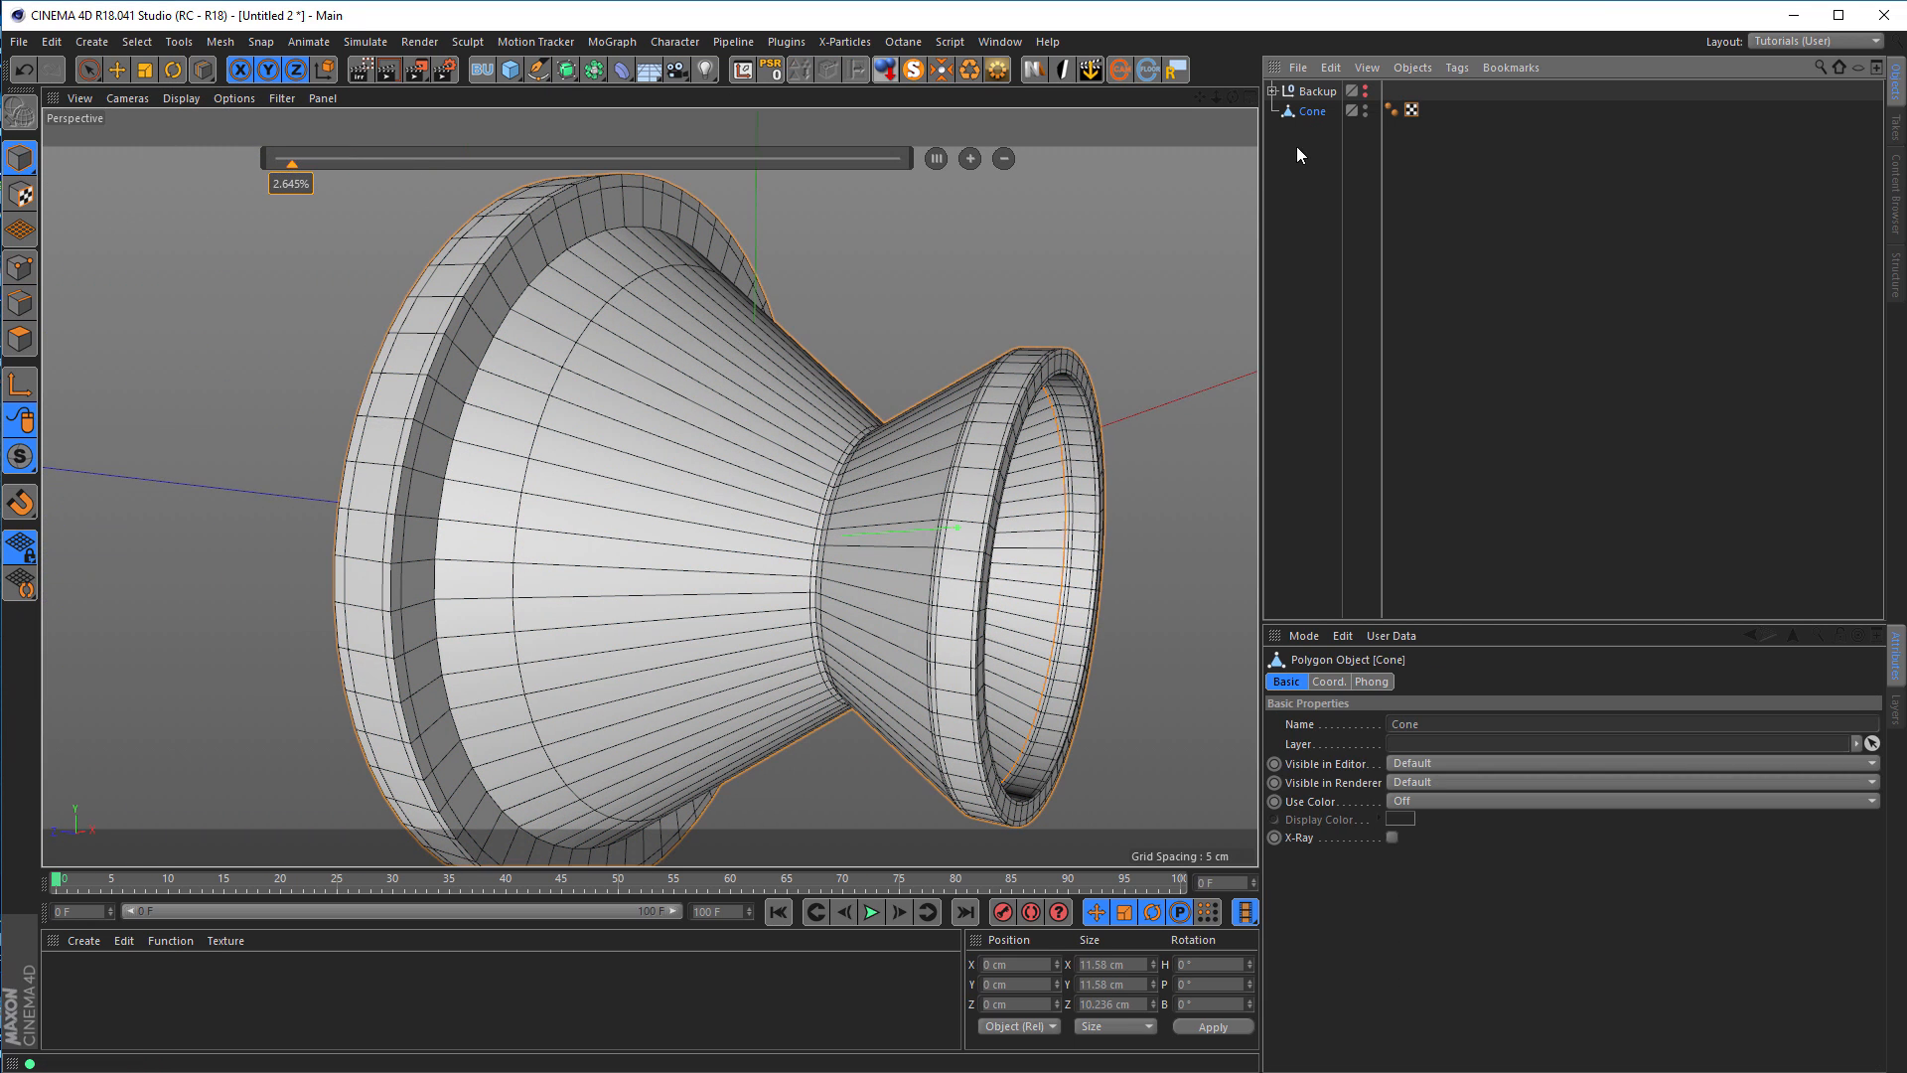
left_click(565, 72, "alt")
left_click_drag(728, 443, 362, 427, "alt")
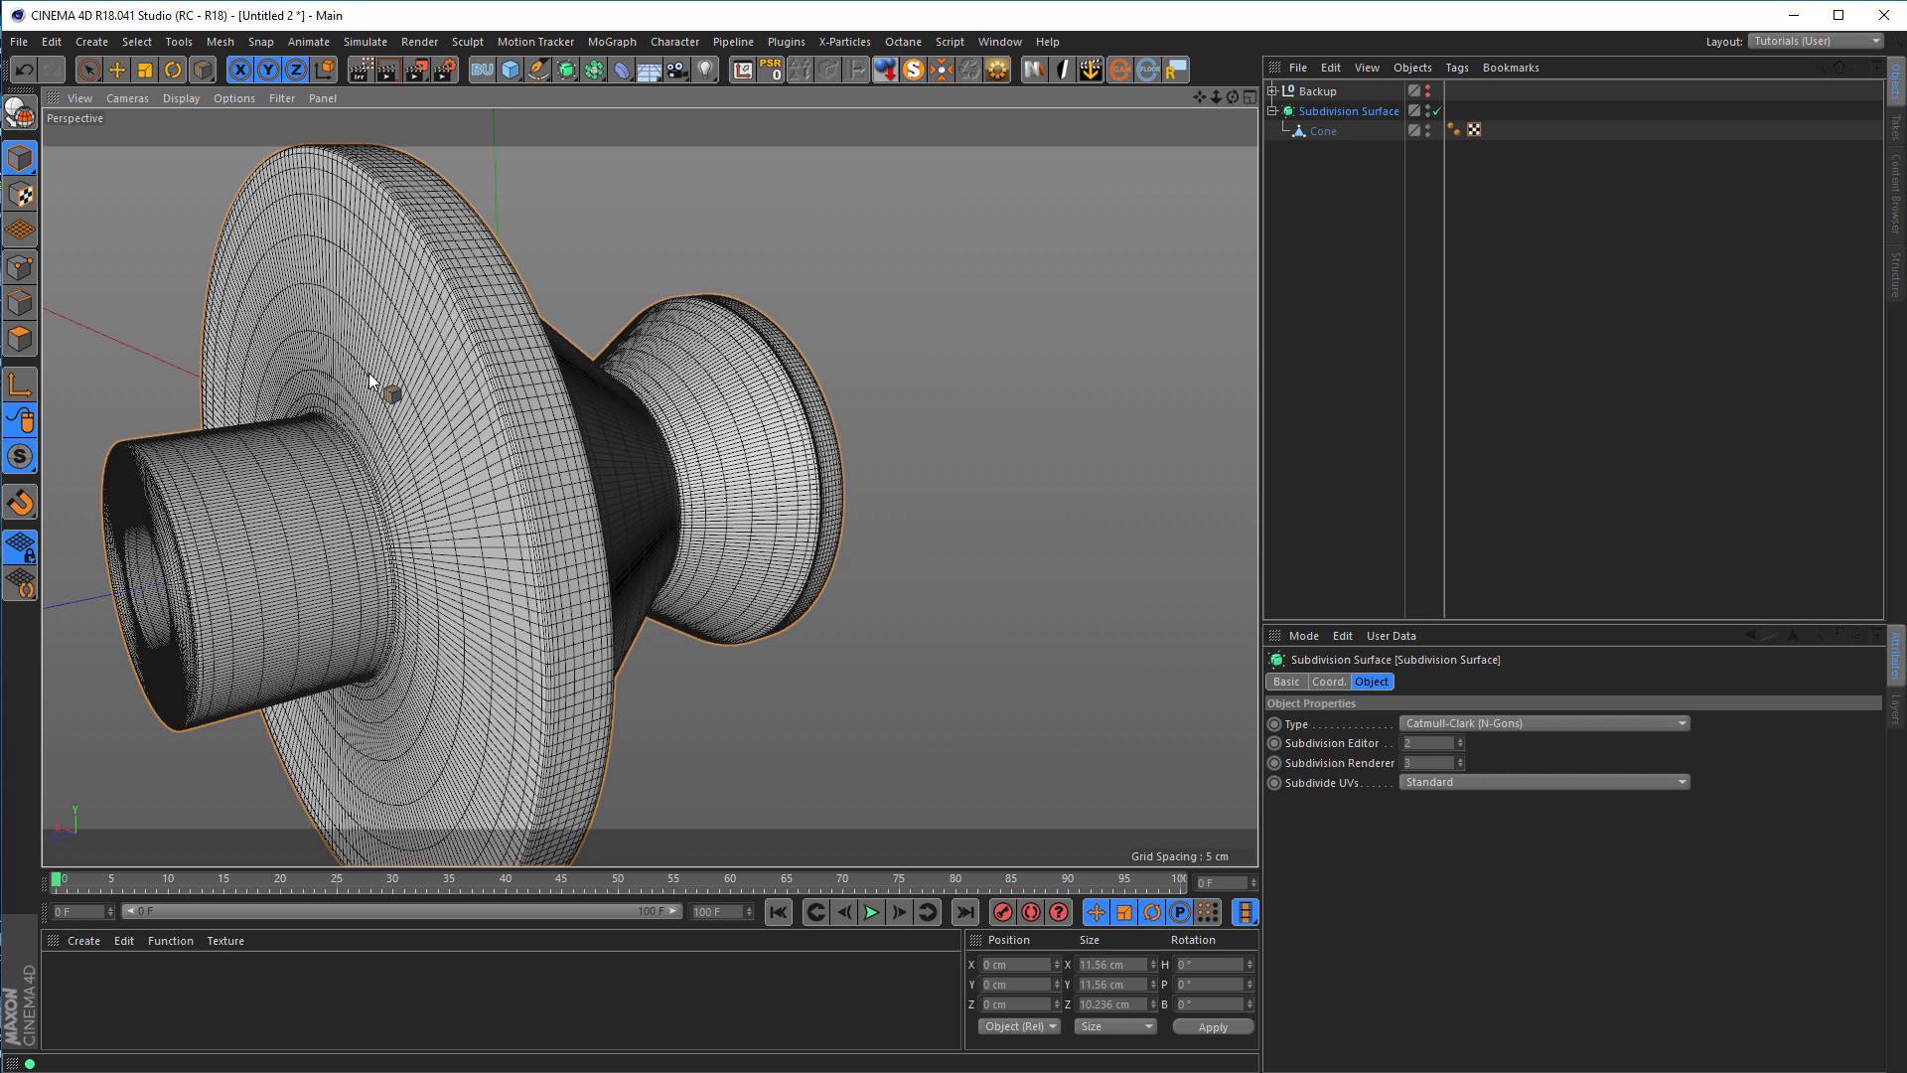
key("n")
key("i")
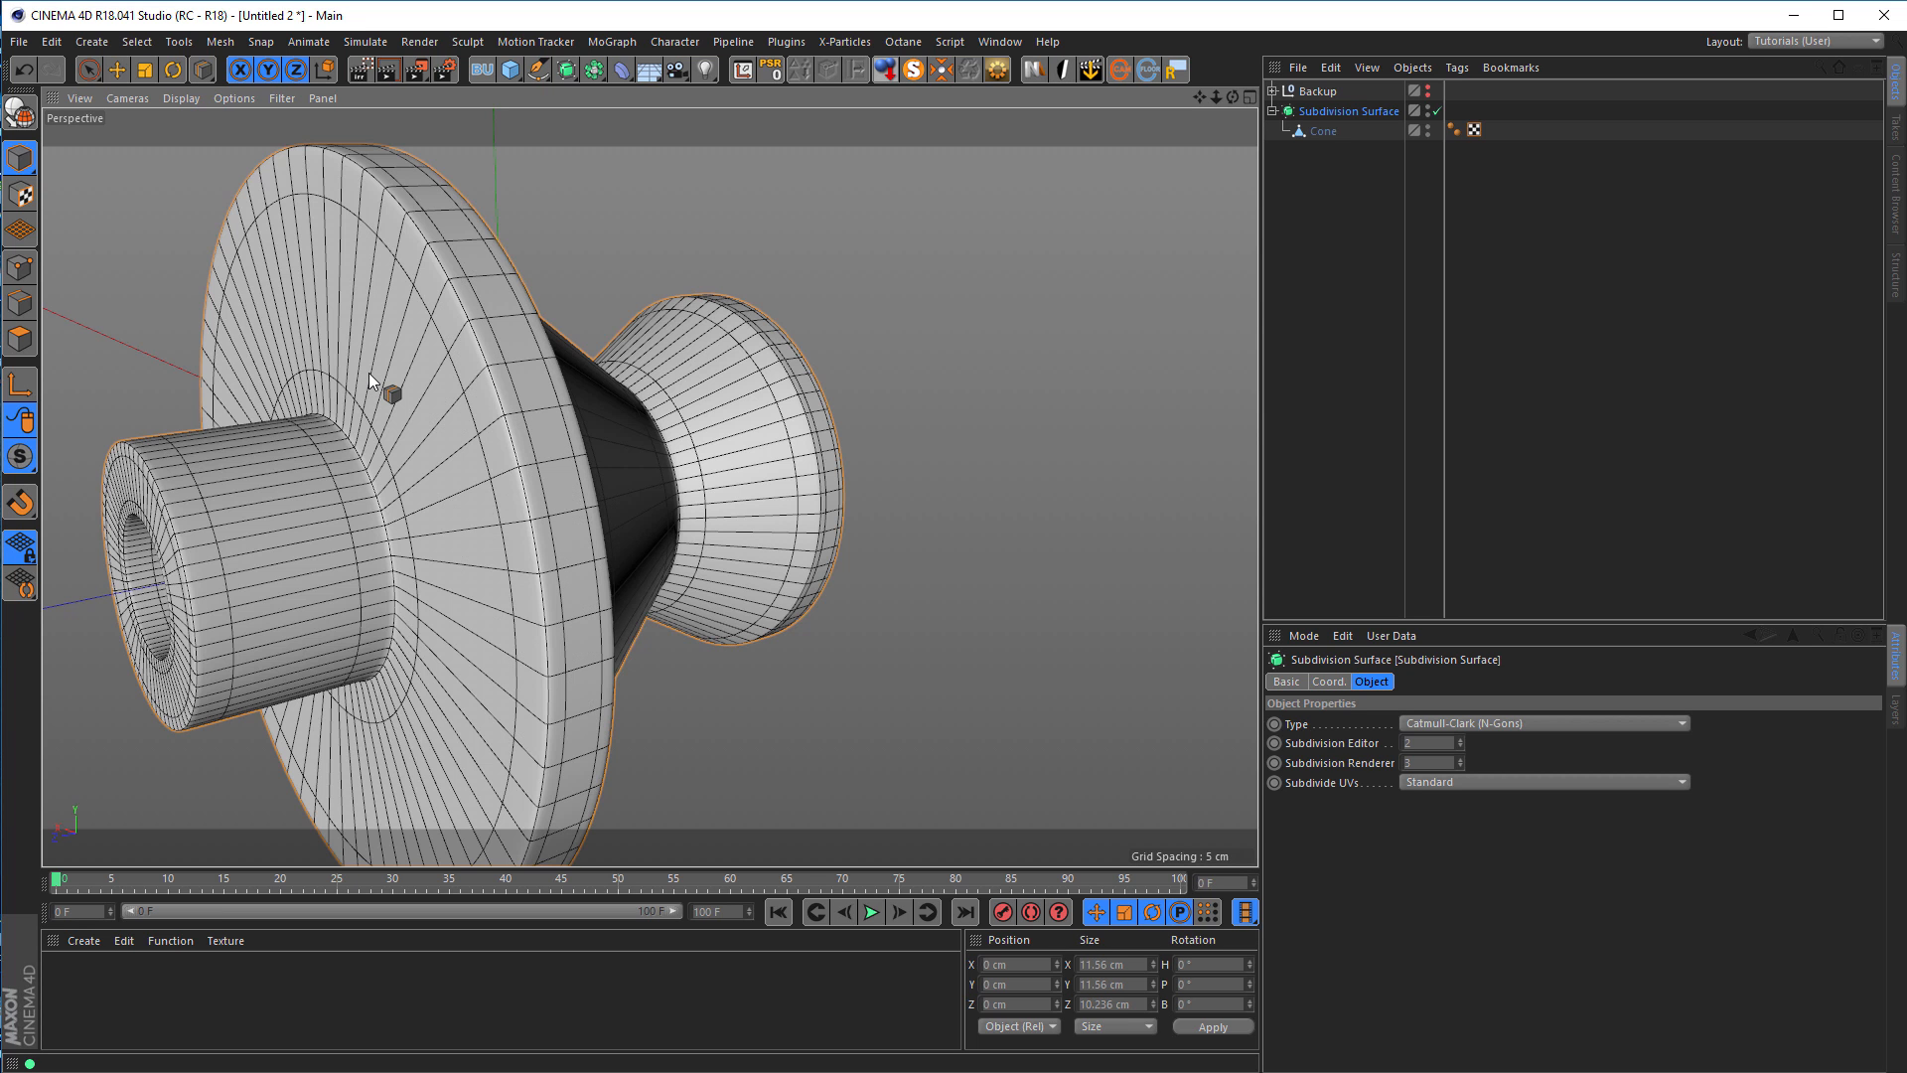
Step: Inspect the smoothed hub's flange, cone and front cup from both sides
left_click_drag(373, 372, 490, 479, "alt")
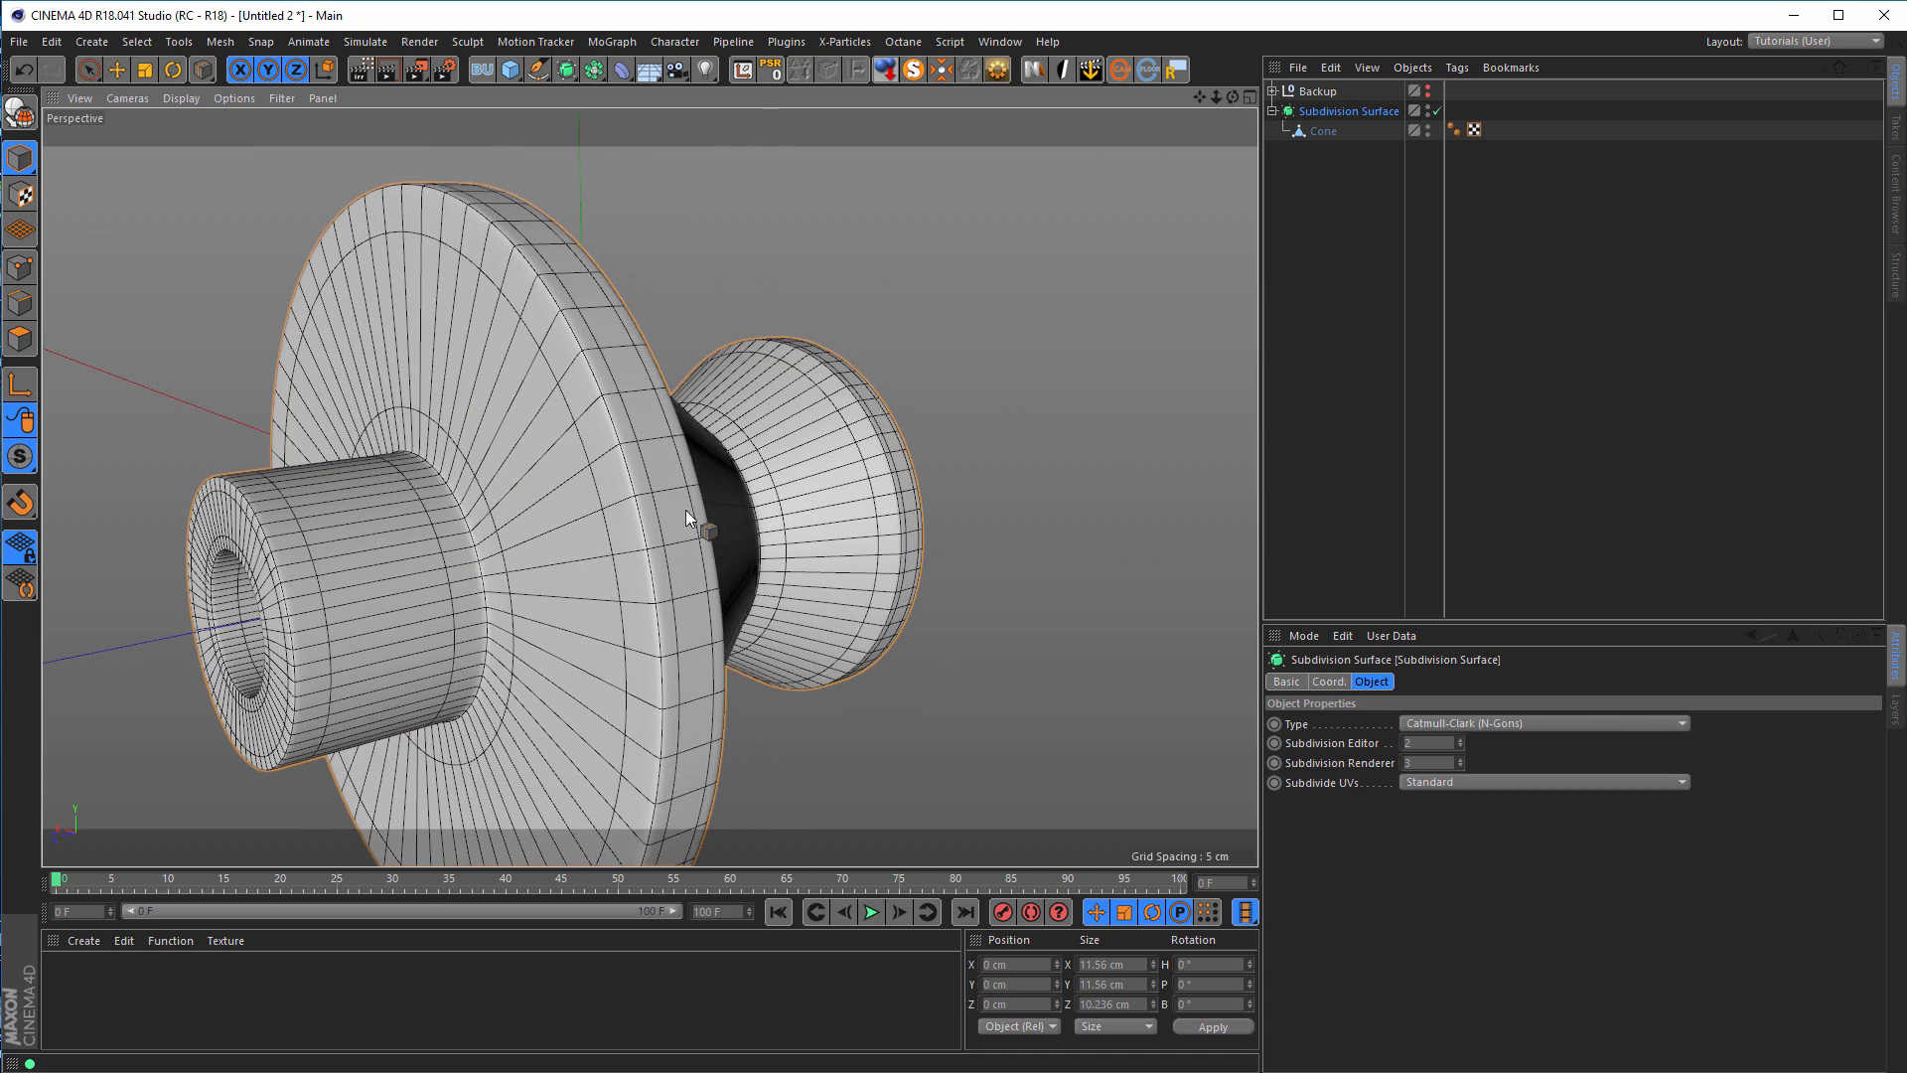
left_click_drag(625, 464, 830, 326, "alt")
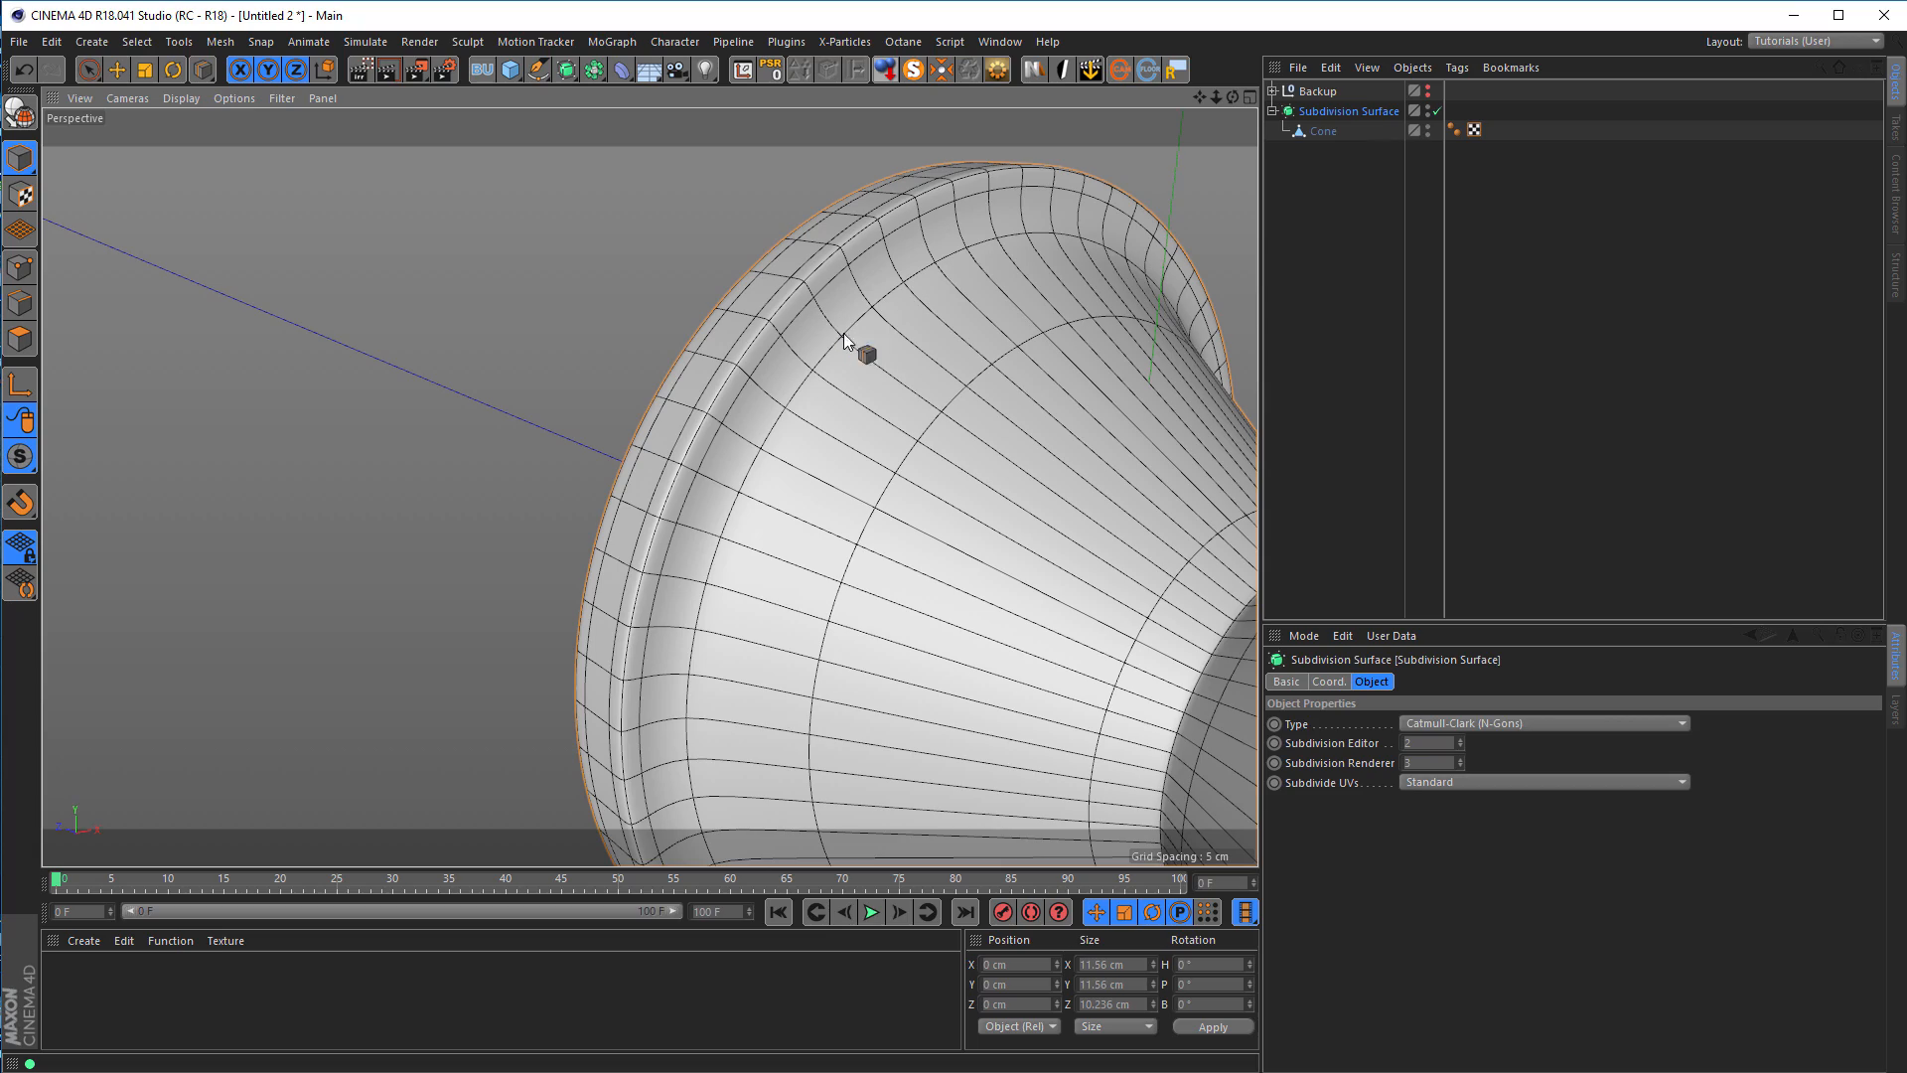
right_click_drag(854, 314, 619, 461, "alt")
left_click_drag(749, 510, 647, 524, "alt")
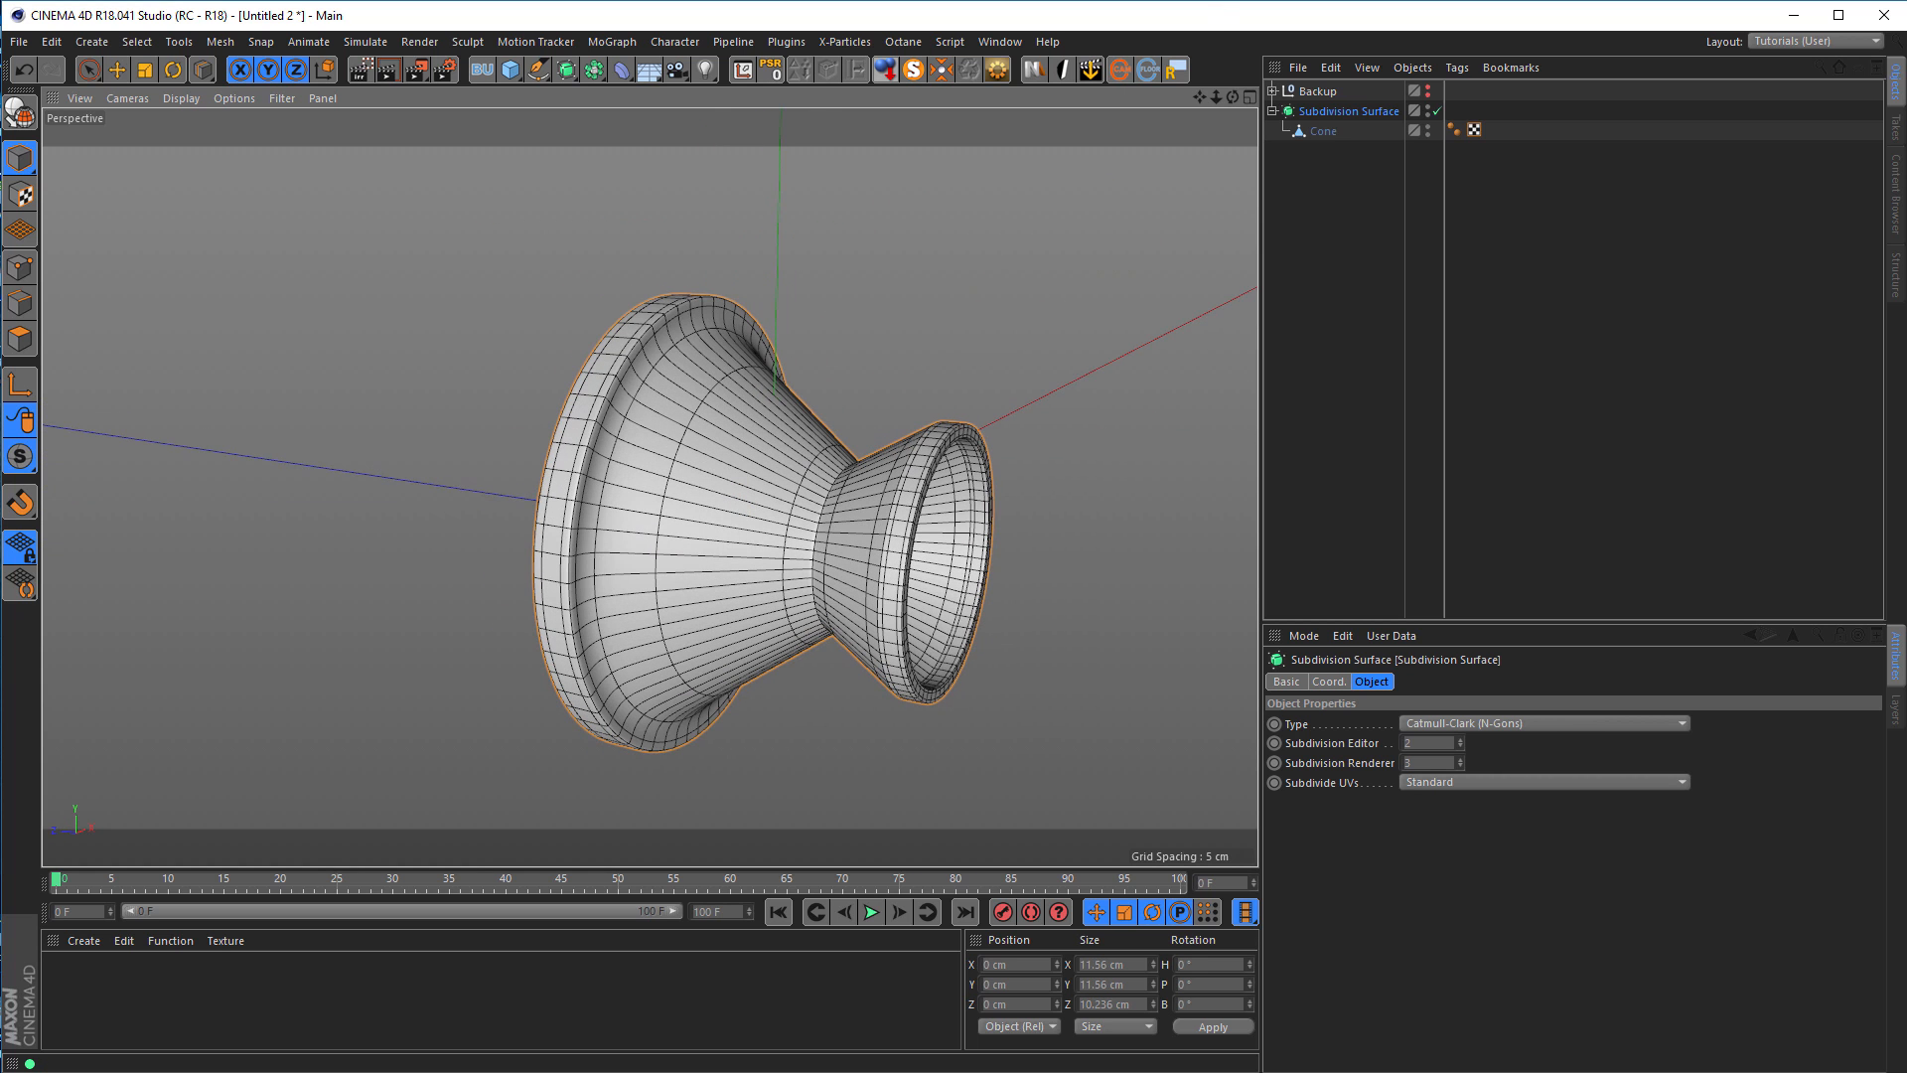
left_click_drag(686, 525, 342, 504, "alt")
left_click_drag(463, 519, 621, 502, "alt")
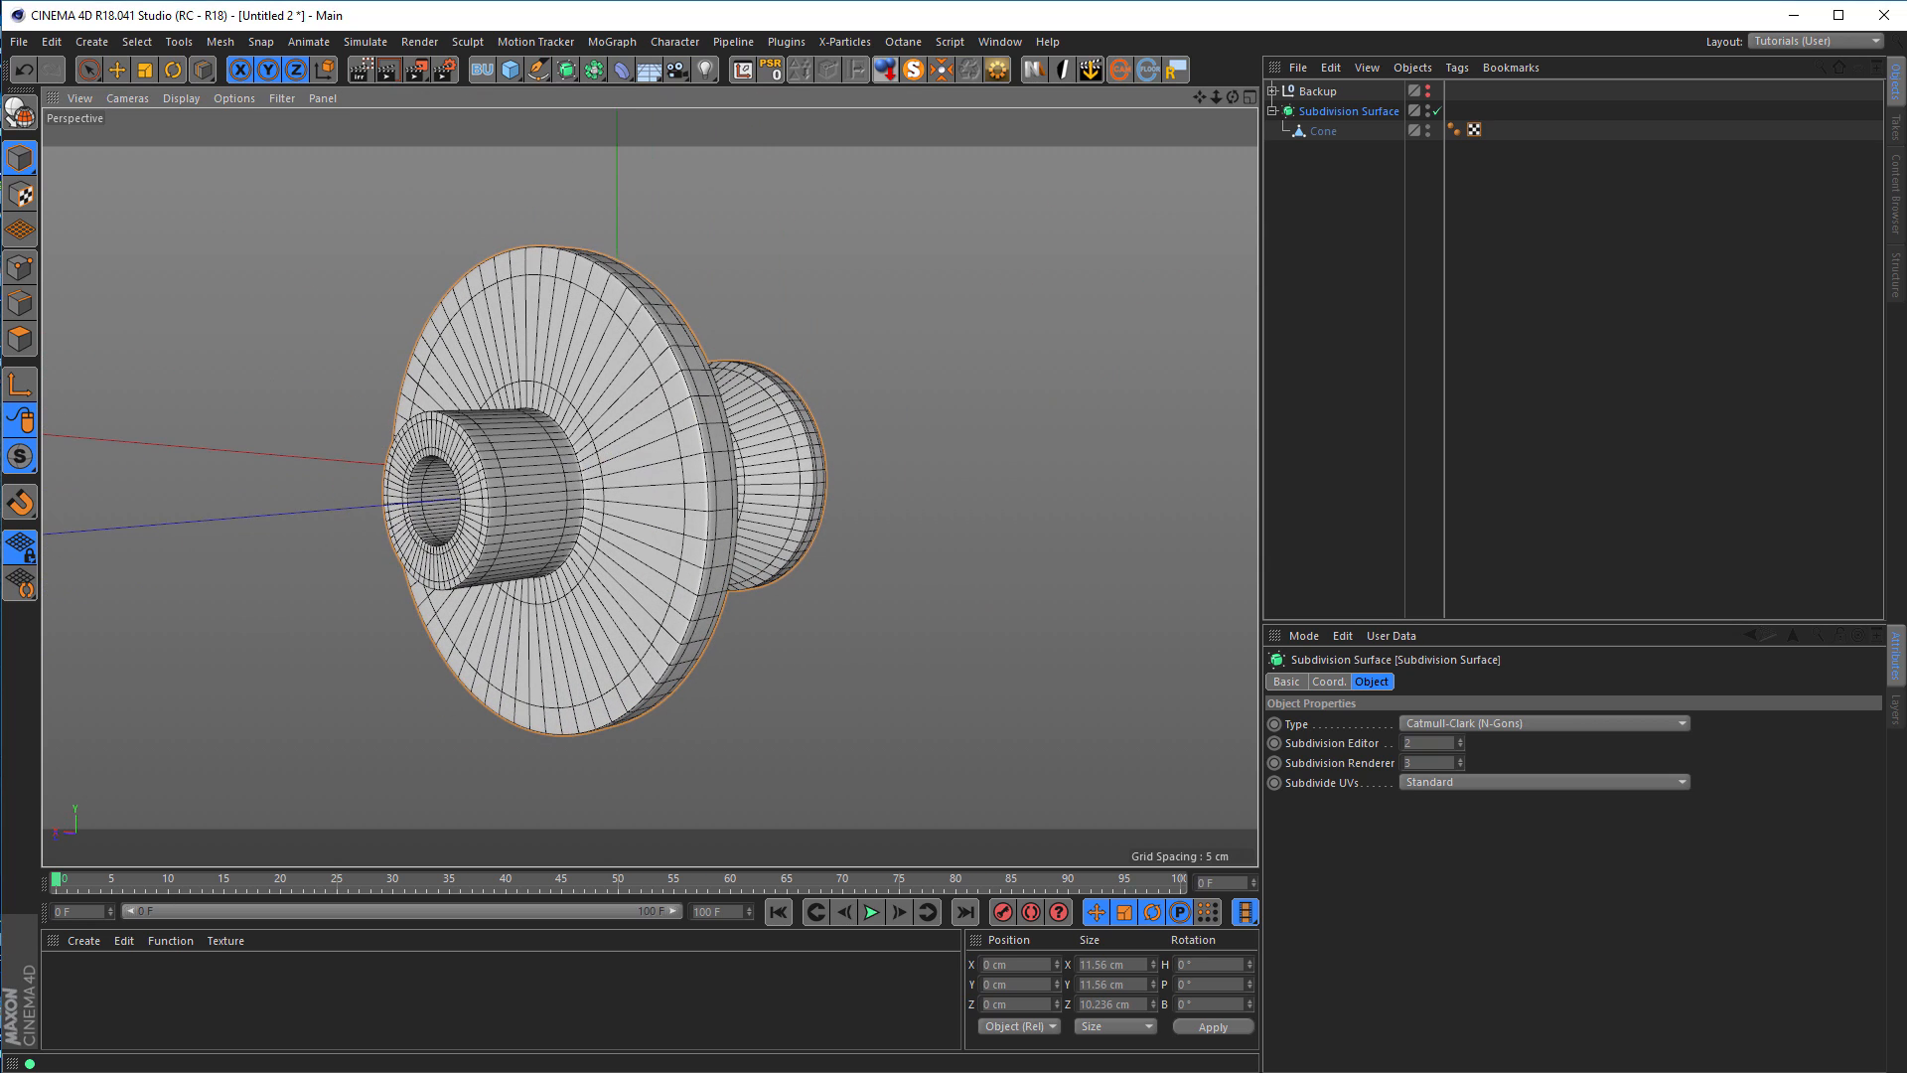
left_click(60, 1071)
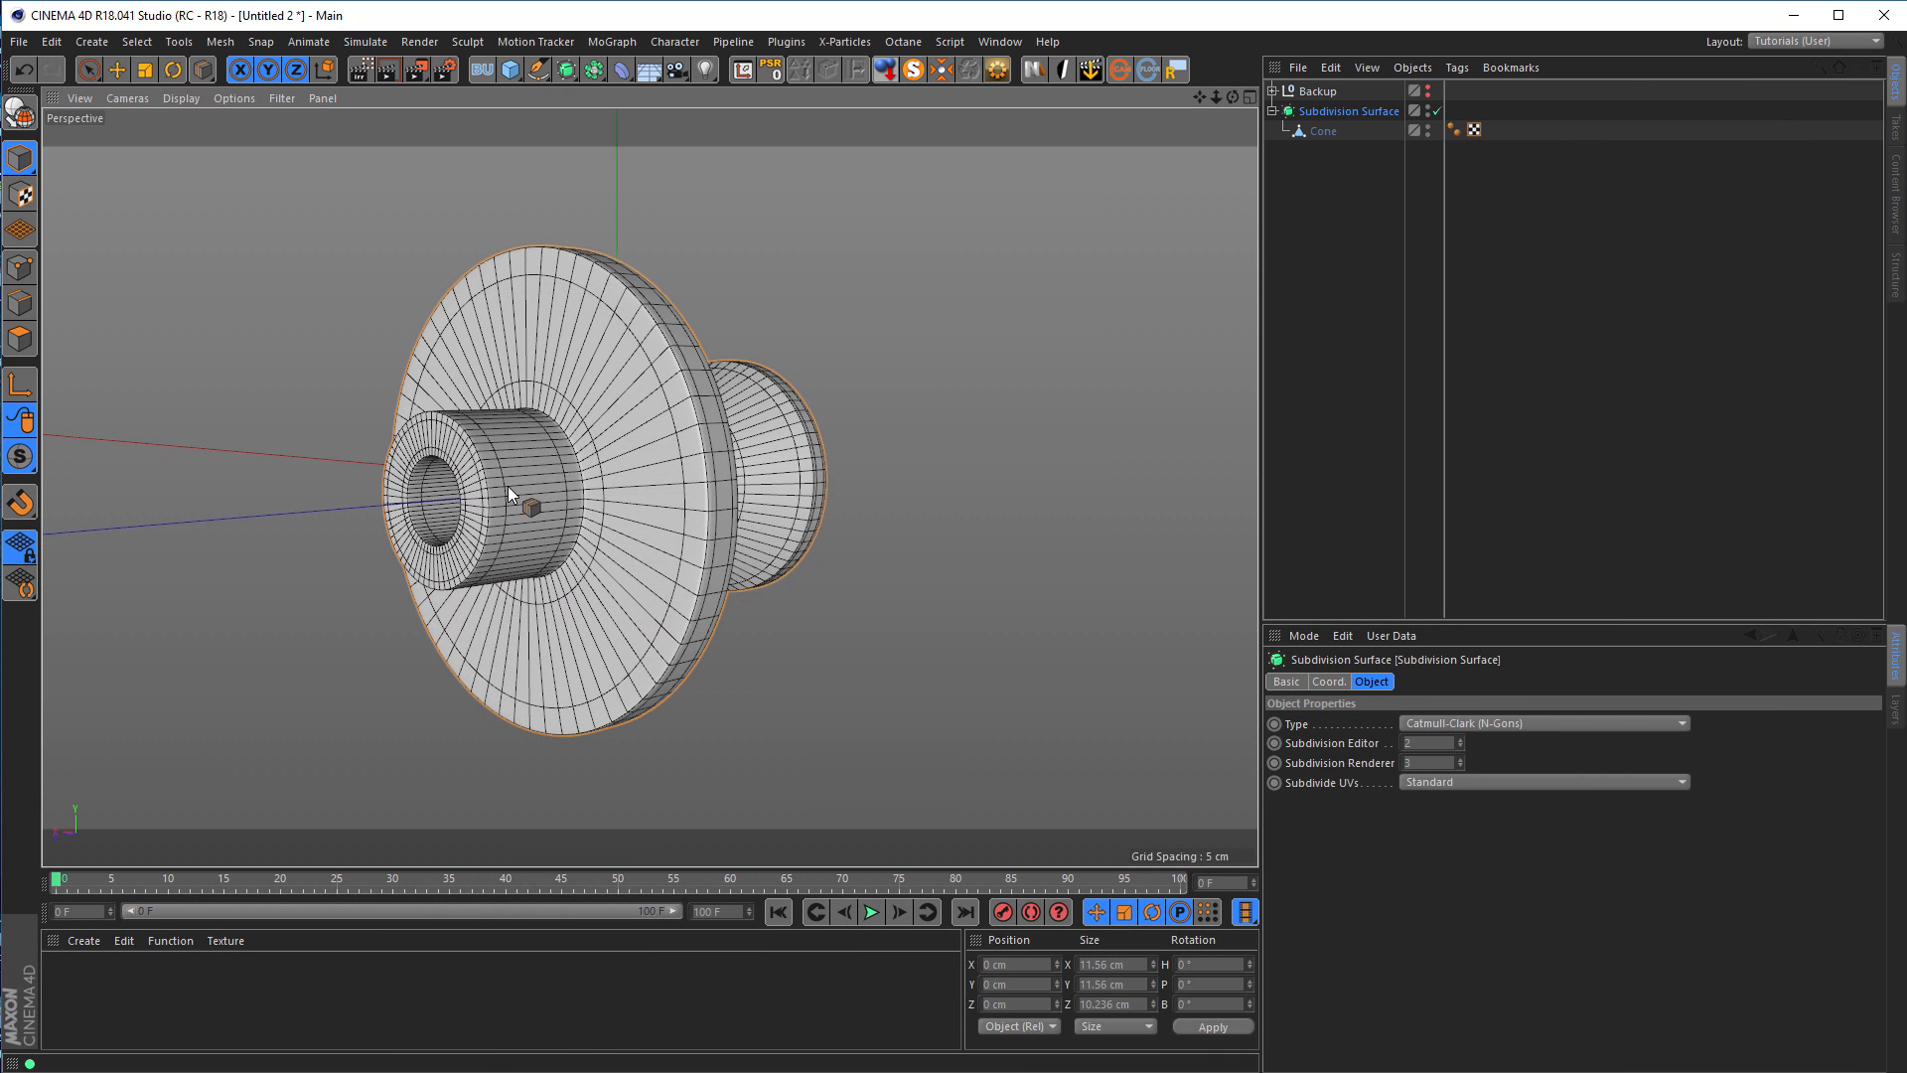
Step: Add a Tube primitive and place it below the Subdivision Surface in the object hierarchy
left_click_drag(508, 487, 744, 394, "alt")
left_click_drag(512, 73, 880, 170)
right_click_drag(767, 361, 452, 462, "alt")
right_click_drag(632, 445, 526, 470, "alt")
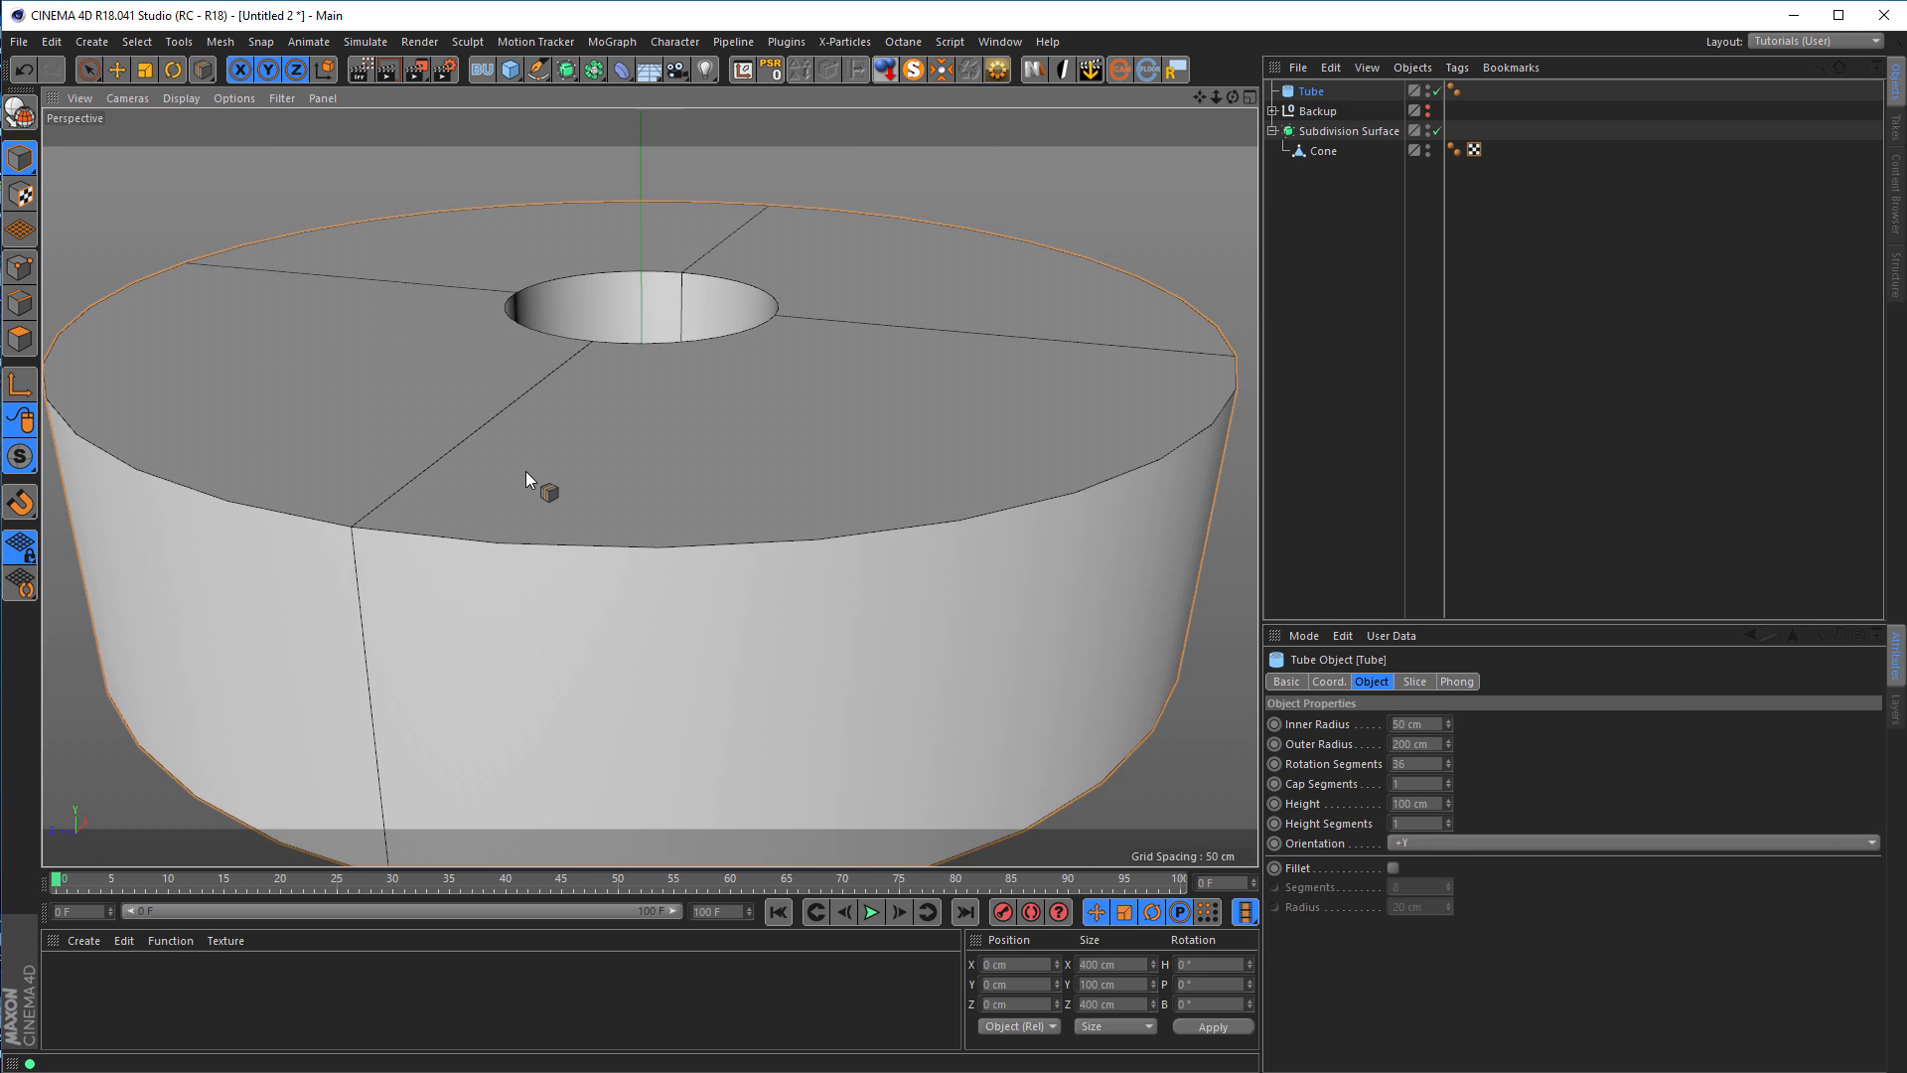
left_click_drag(527, 471, 659, 427, "alt")
middle_click_drag(663, 426, 497, 546, "alt")
middle_click_drag(634, 526, 610, 538, "alt")
right_click_drag(661, 497, 620, 520, "alt")
middle_click_drag(729, 444, 702, 453, "alt")
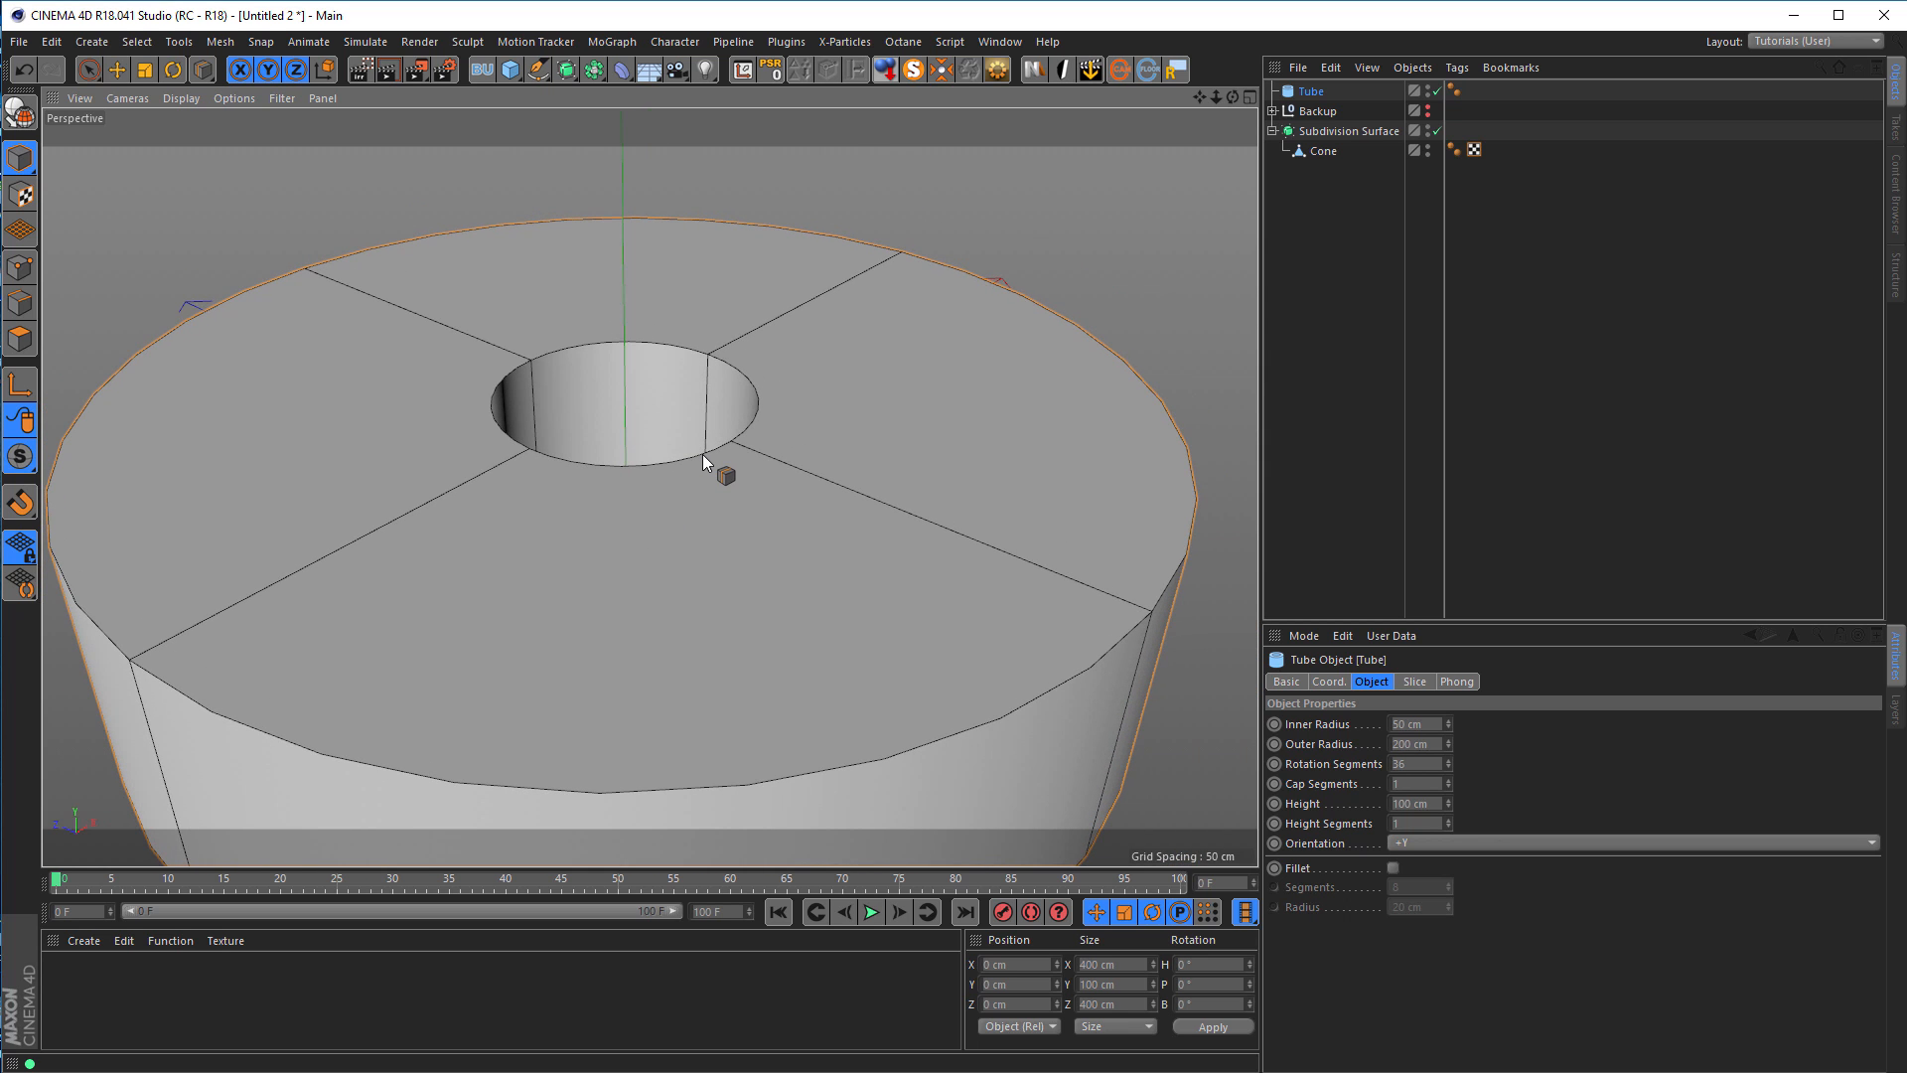
left_click_drag(1311, 90, 1313, 260)
Step: Set the tube's inner radius to 3.5 cm, outer radius to 4 cm and height to 1 cm
double_click(1422, 742)
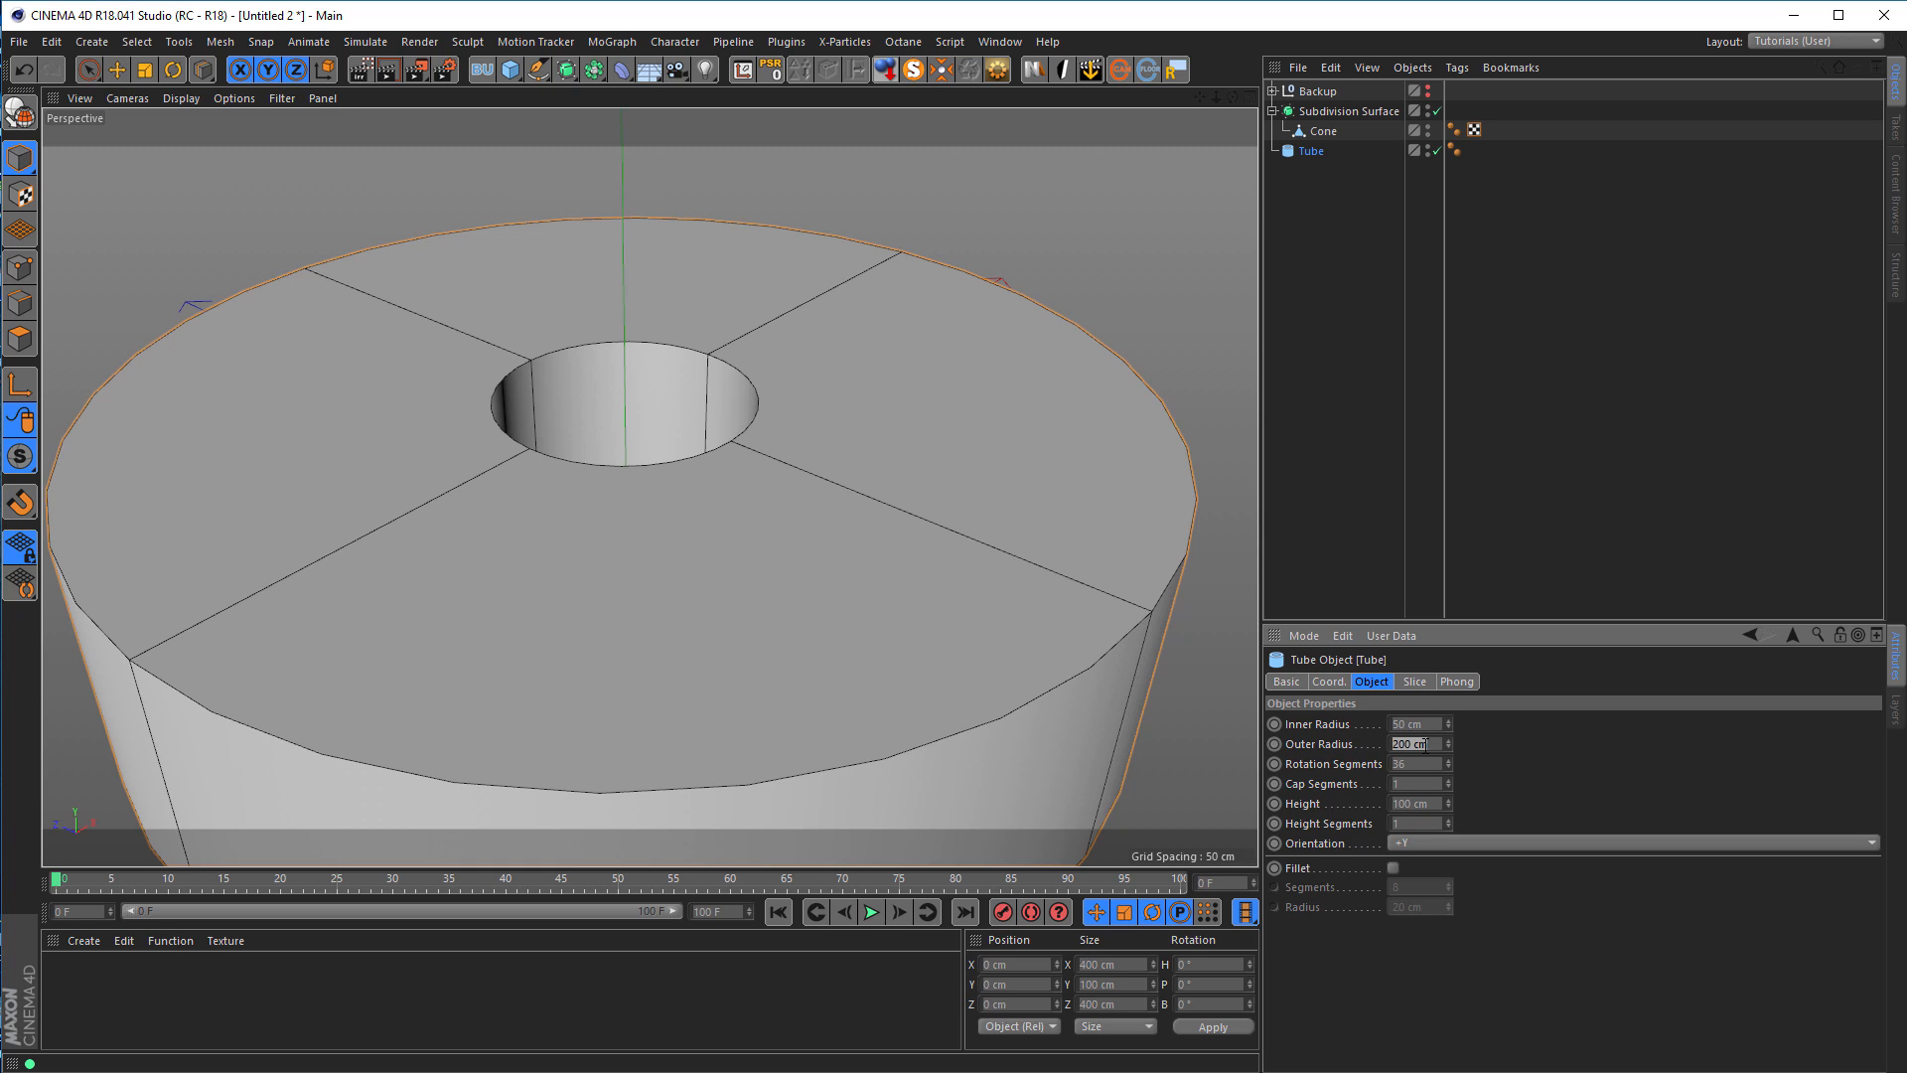
double_click(1428, 719)
type("3,5")
key("Tab")
type("4")
key("Return")
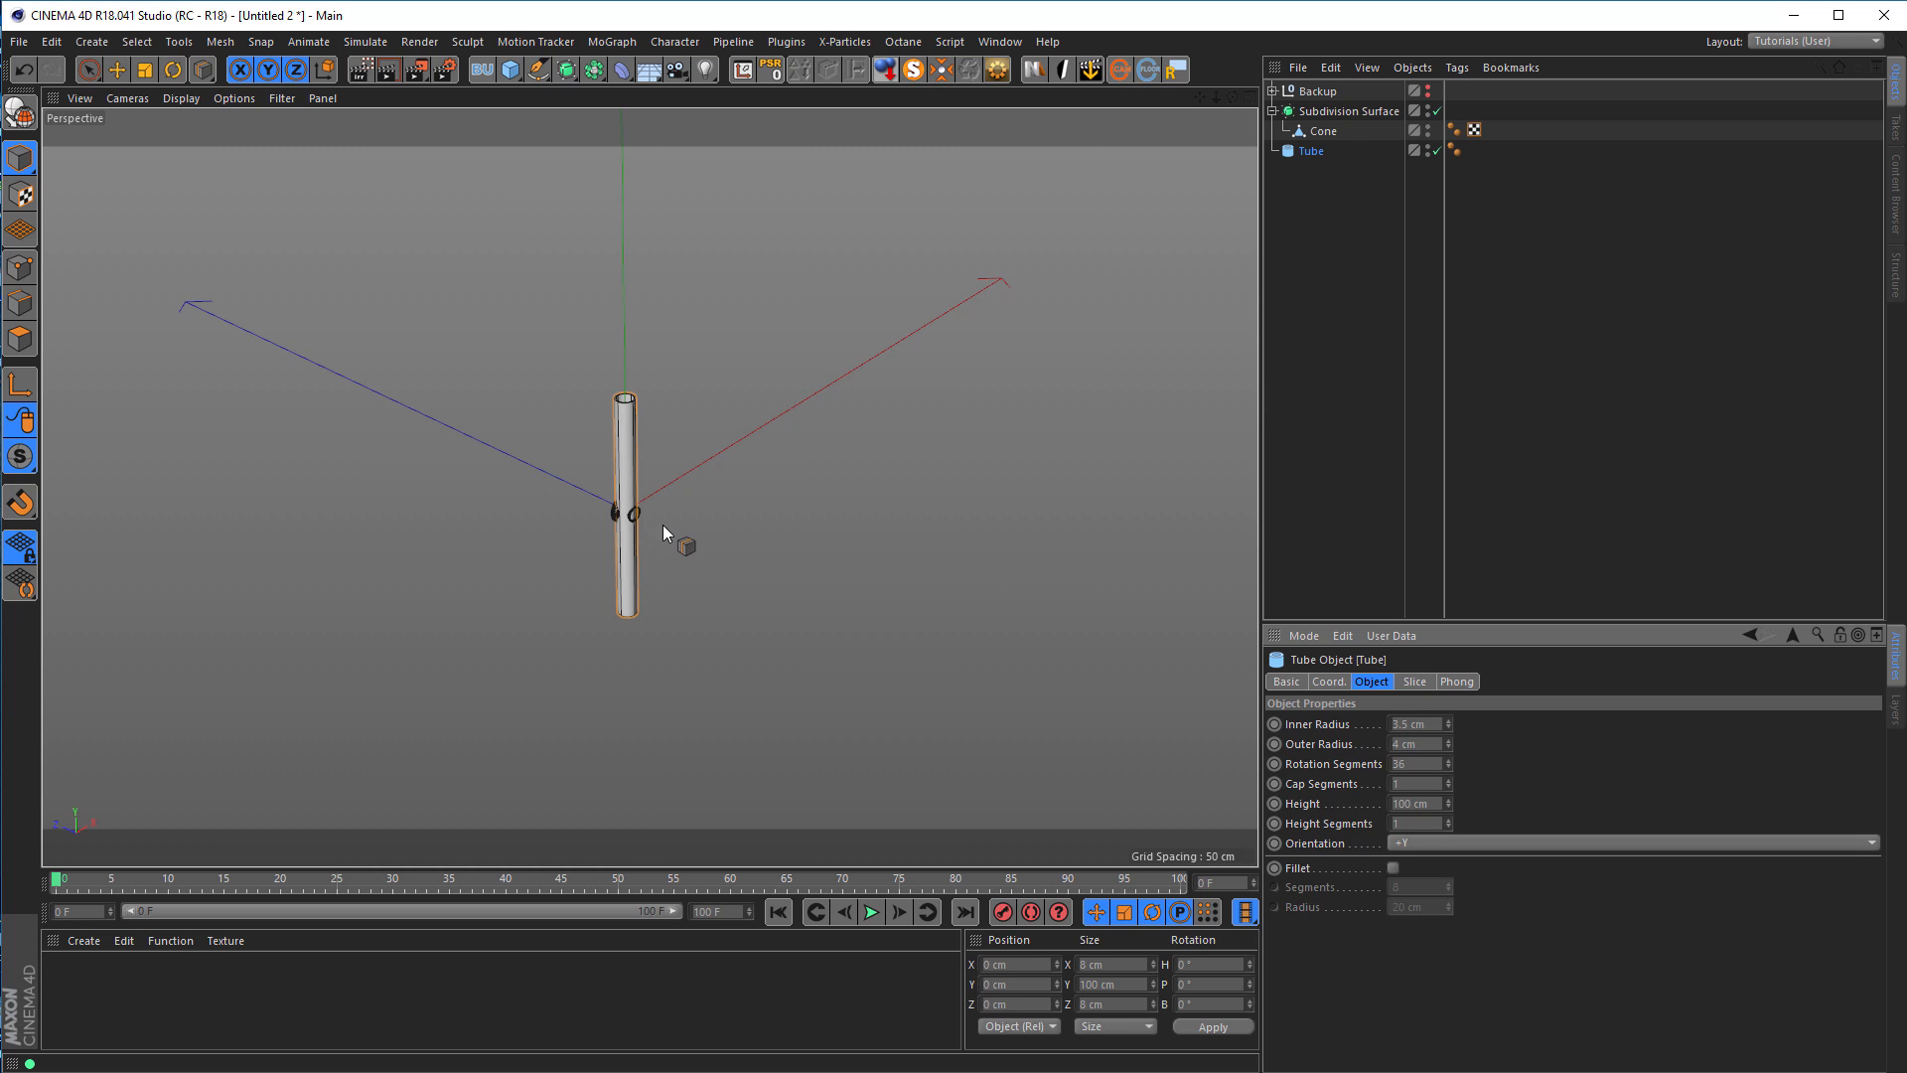
right_click_drag(611, 437, 882, 381, "alt")
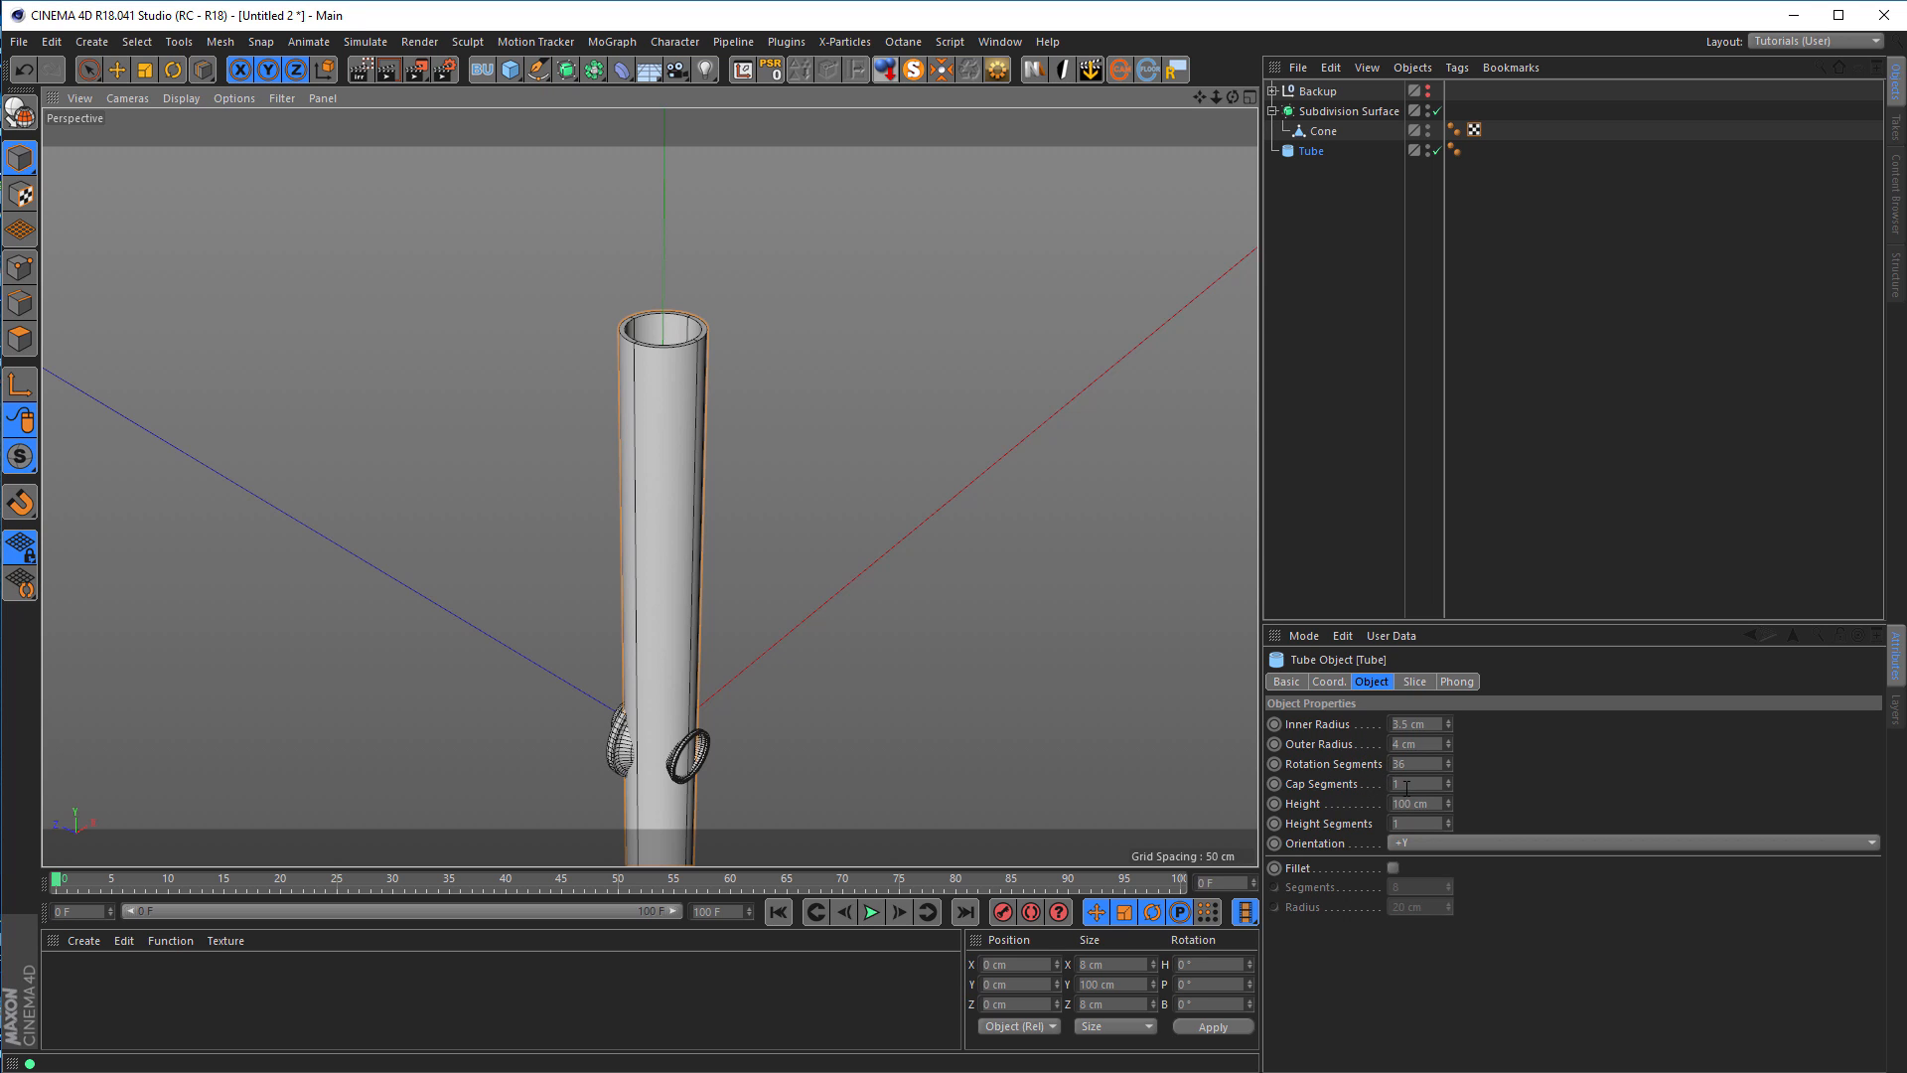
left_click(1433, 802)
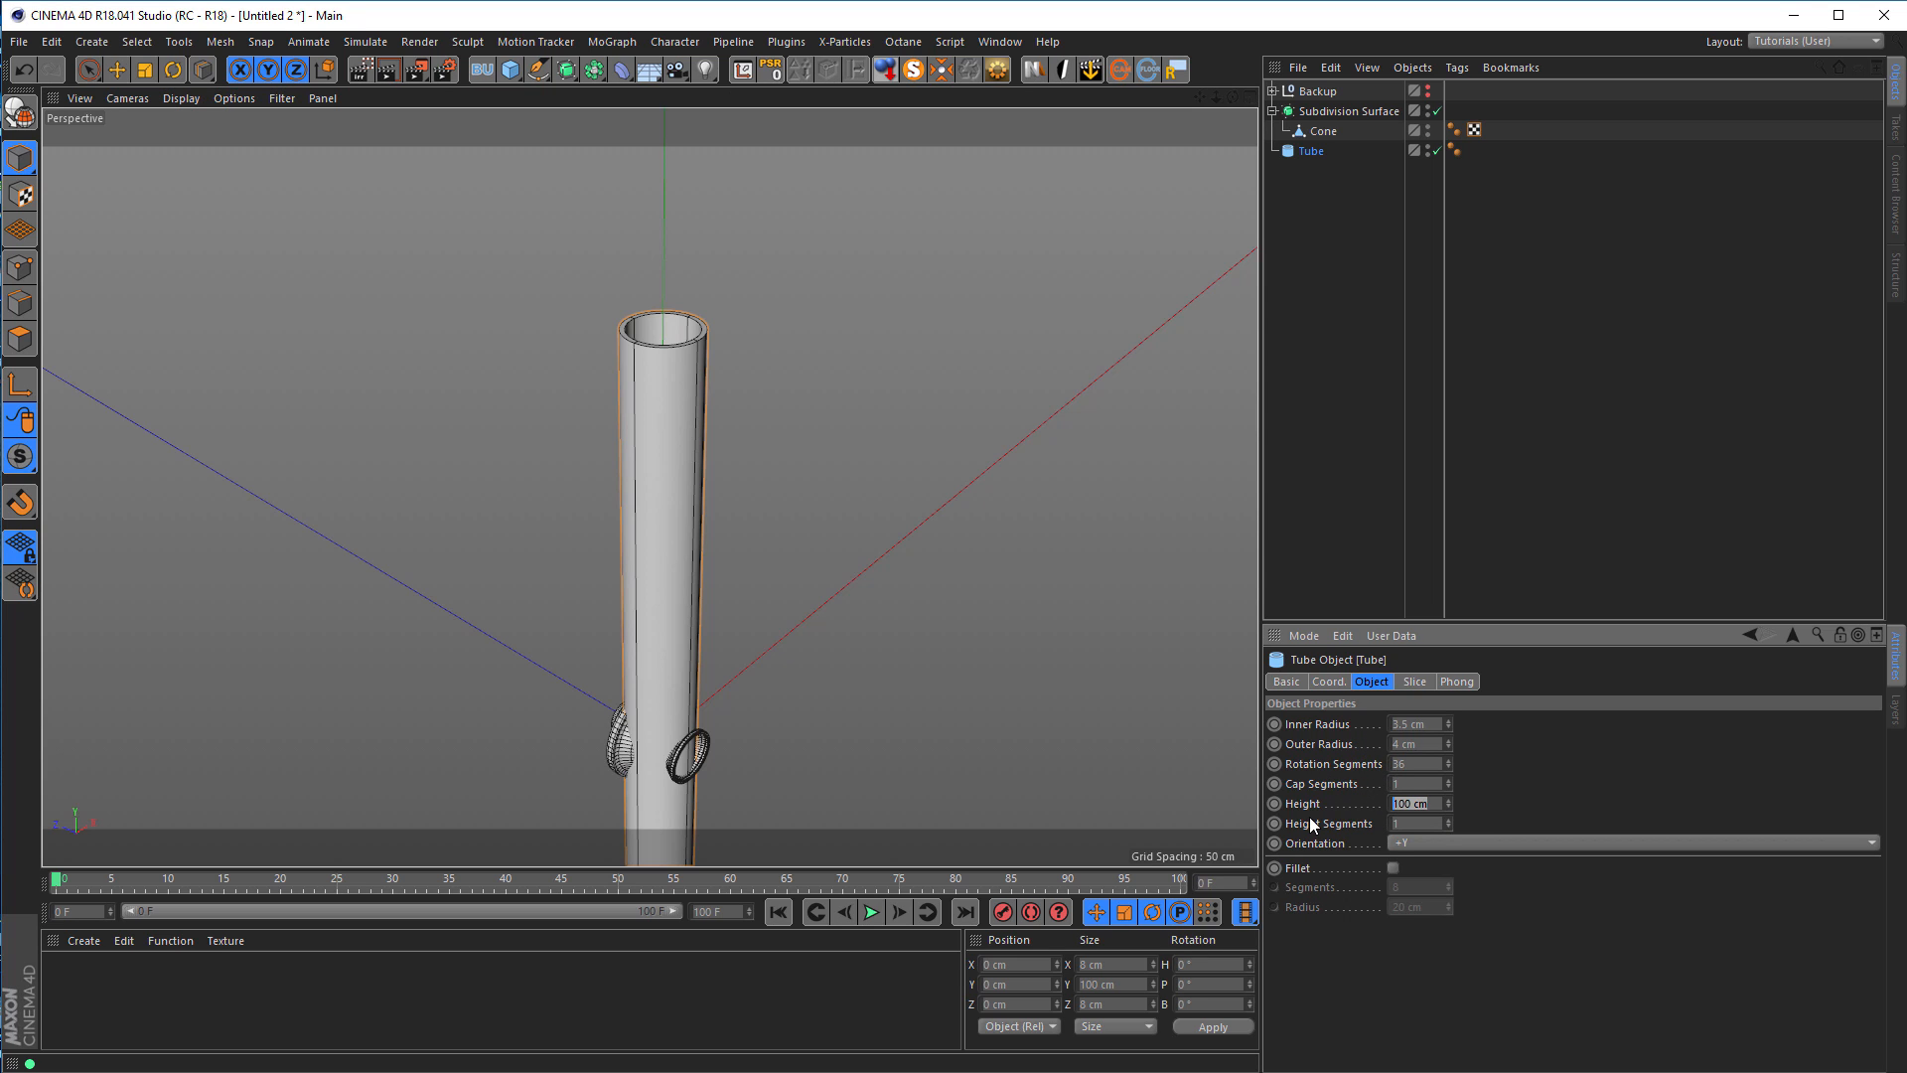
type("1")
key("Return")
Step: Move the ring in the Top view to about X -5.8 cm, Z 7.05 cm, resting on the flange's outer edge
right_click_drag(636, 767, 788, 703, "alt")
middle_click(776, 697)
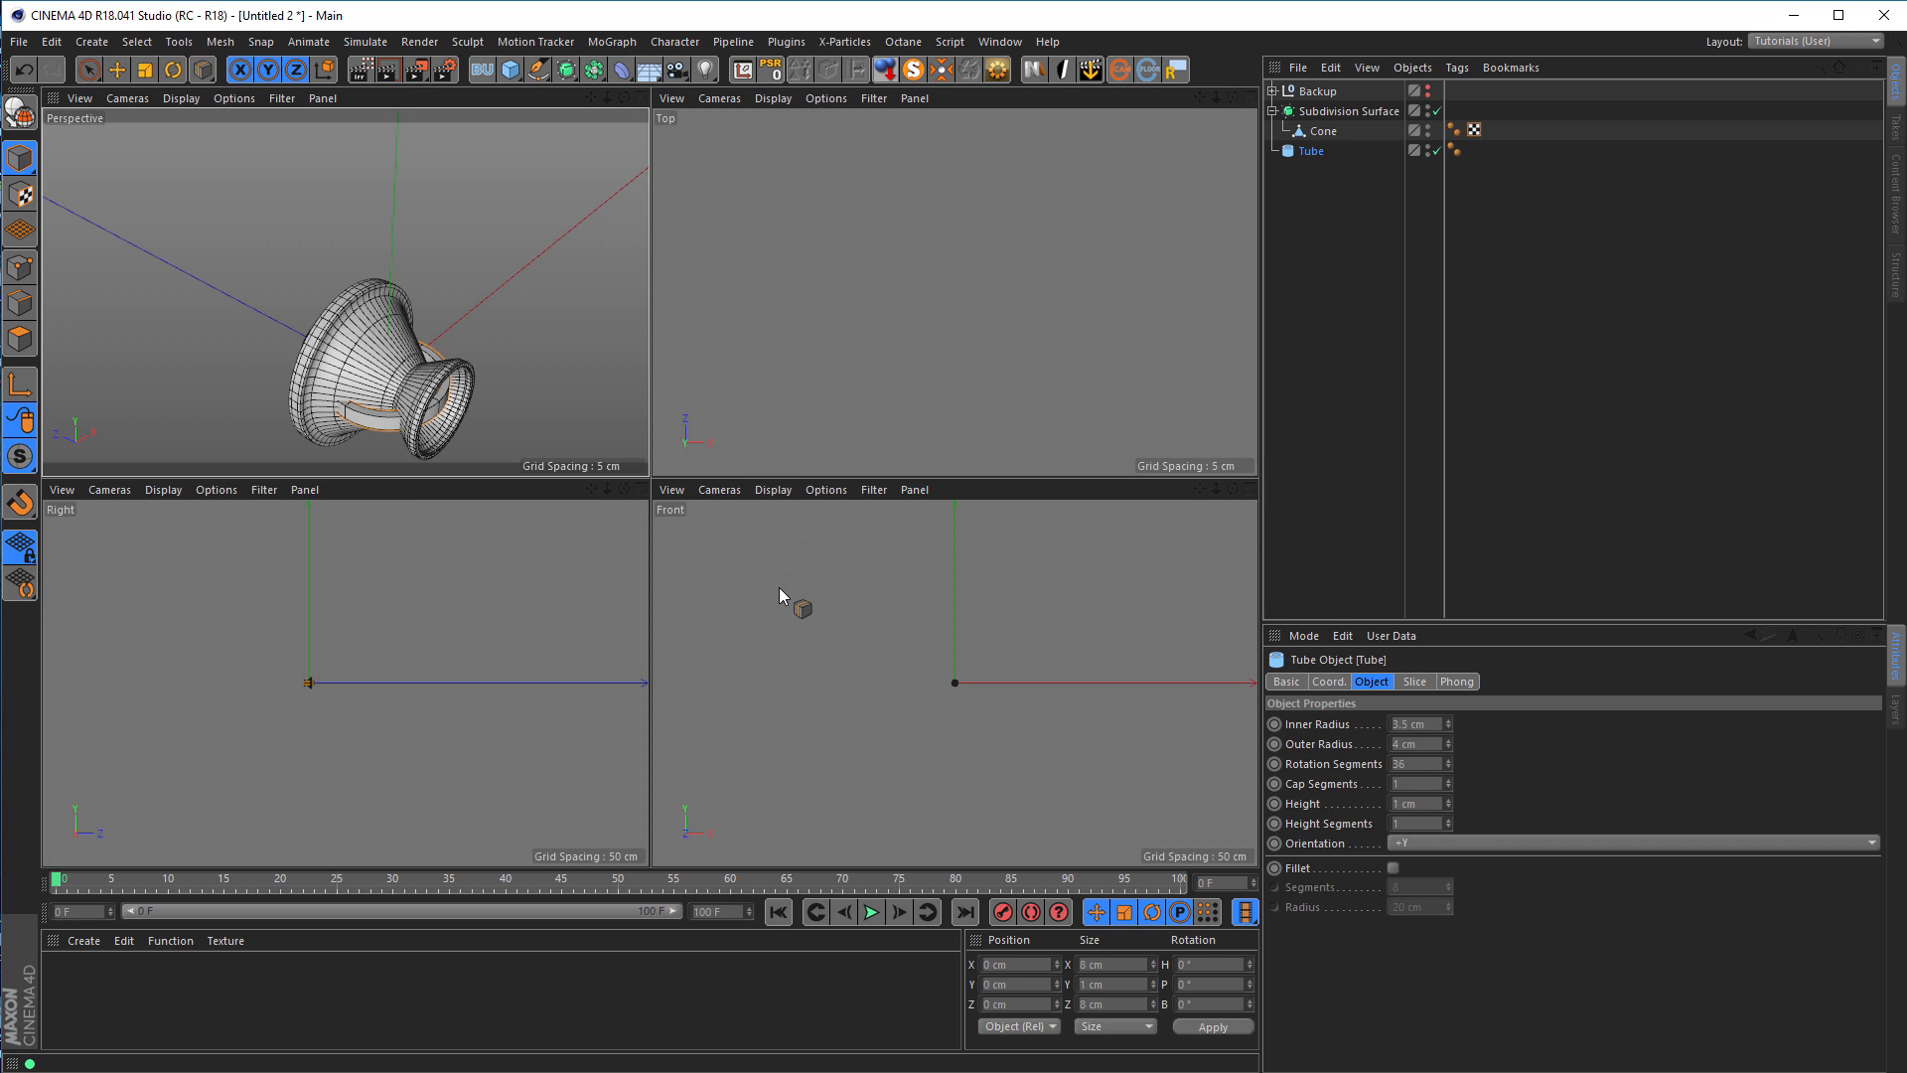
middle_click(820, 379)
right_click_drag(771, 439, 641, 520, "alt")
right_click_drag(546, 570, 800, 555, "alt")
middle_click_drag(512, 584, 689, 577, "alt")
right_click_drag(689, 577, 748, 574, "alt")
middle_click_drag(748, 574, 784, 480, "alt")
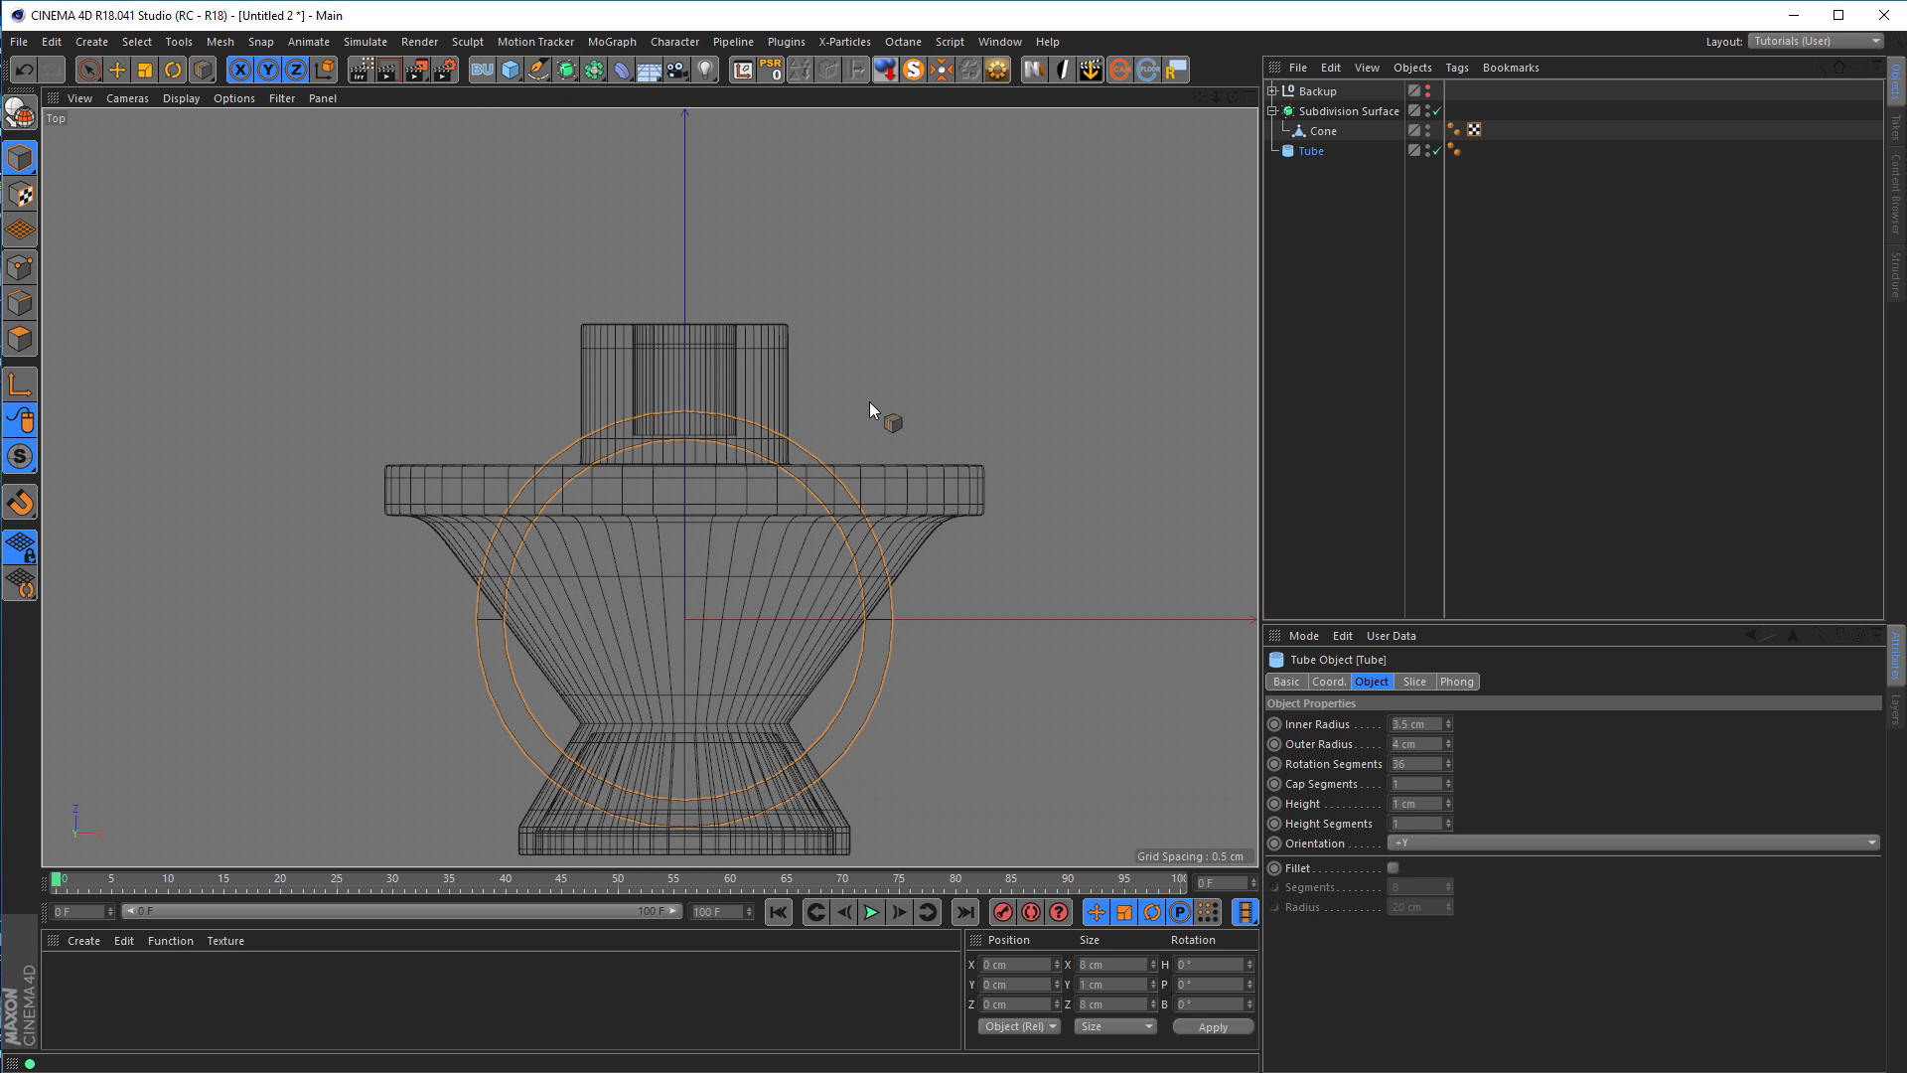
key("e")
left_click_drag(776, 521, 483, 194)
middle_click_drag(536, 364, 612, 503, "alt")
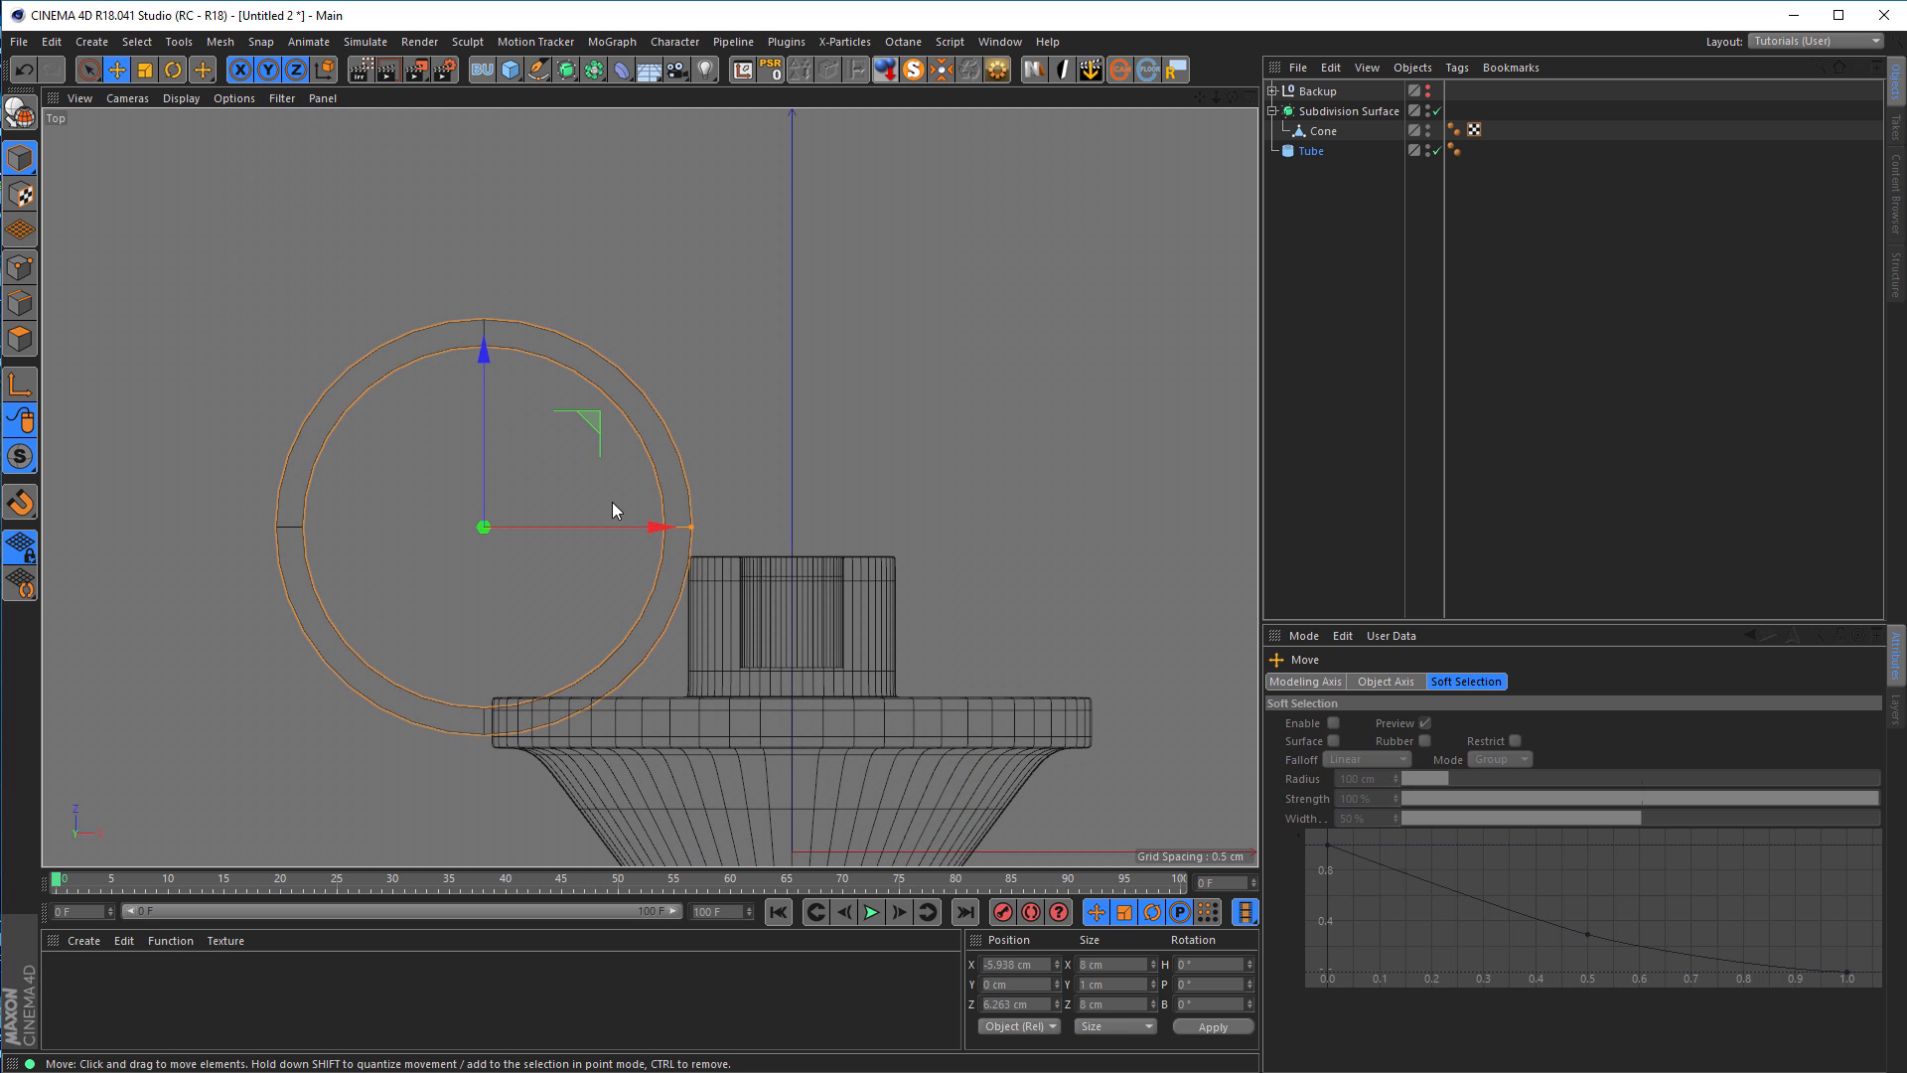
left_click_drag(598, 419, 605, 377)
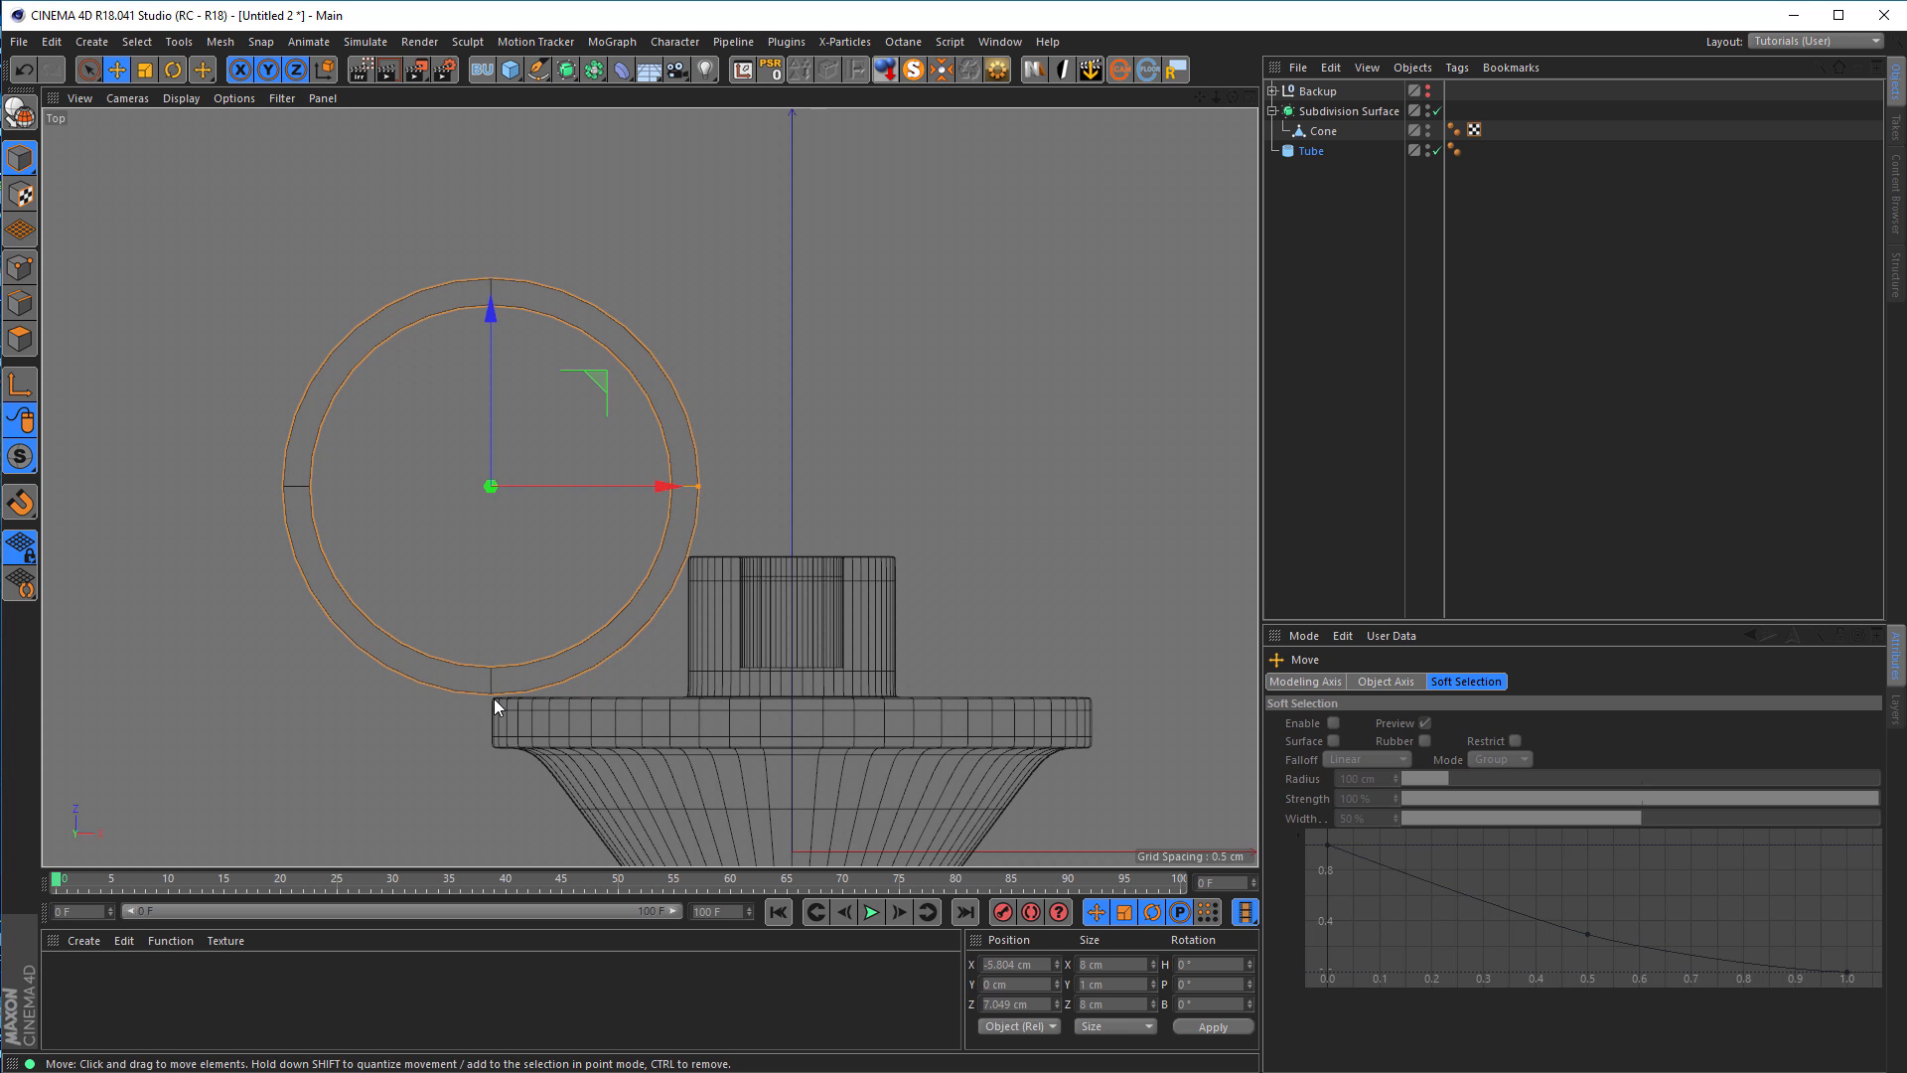
Step: Examine the ring against the hub in perspective and compare its placement with the finger rings in the reference render
middle_click(539, 688)
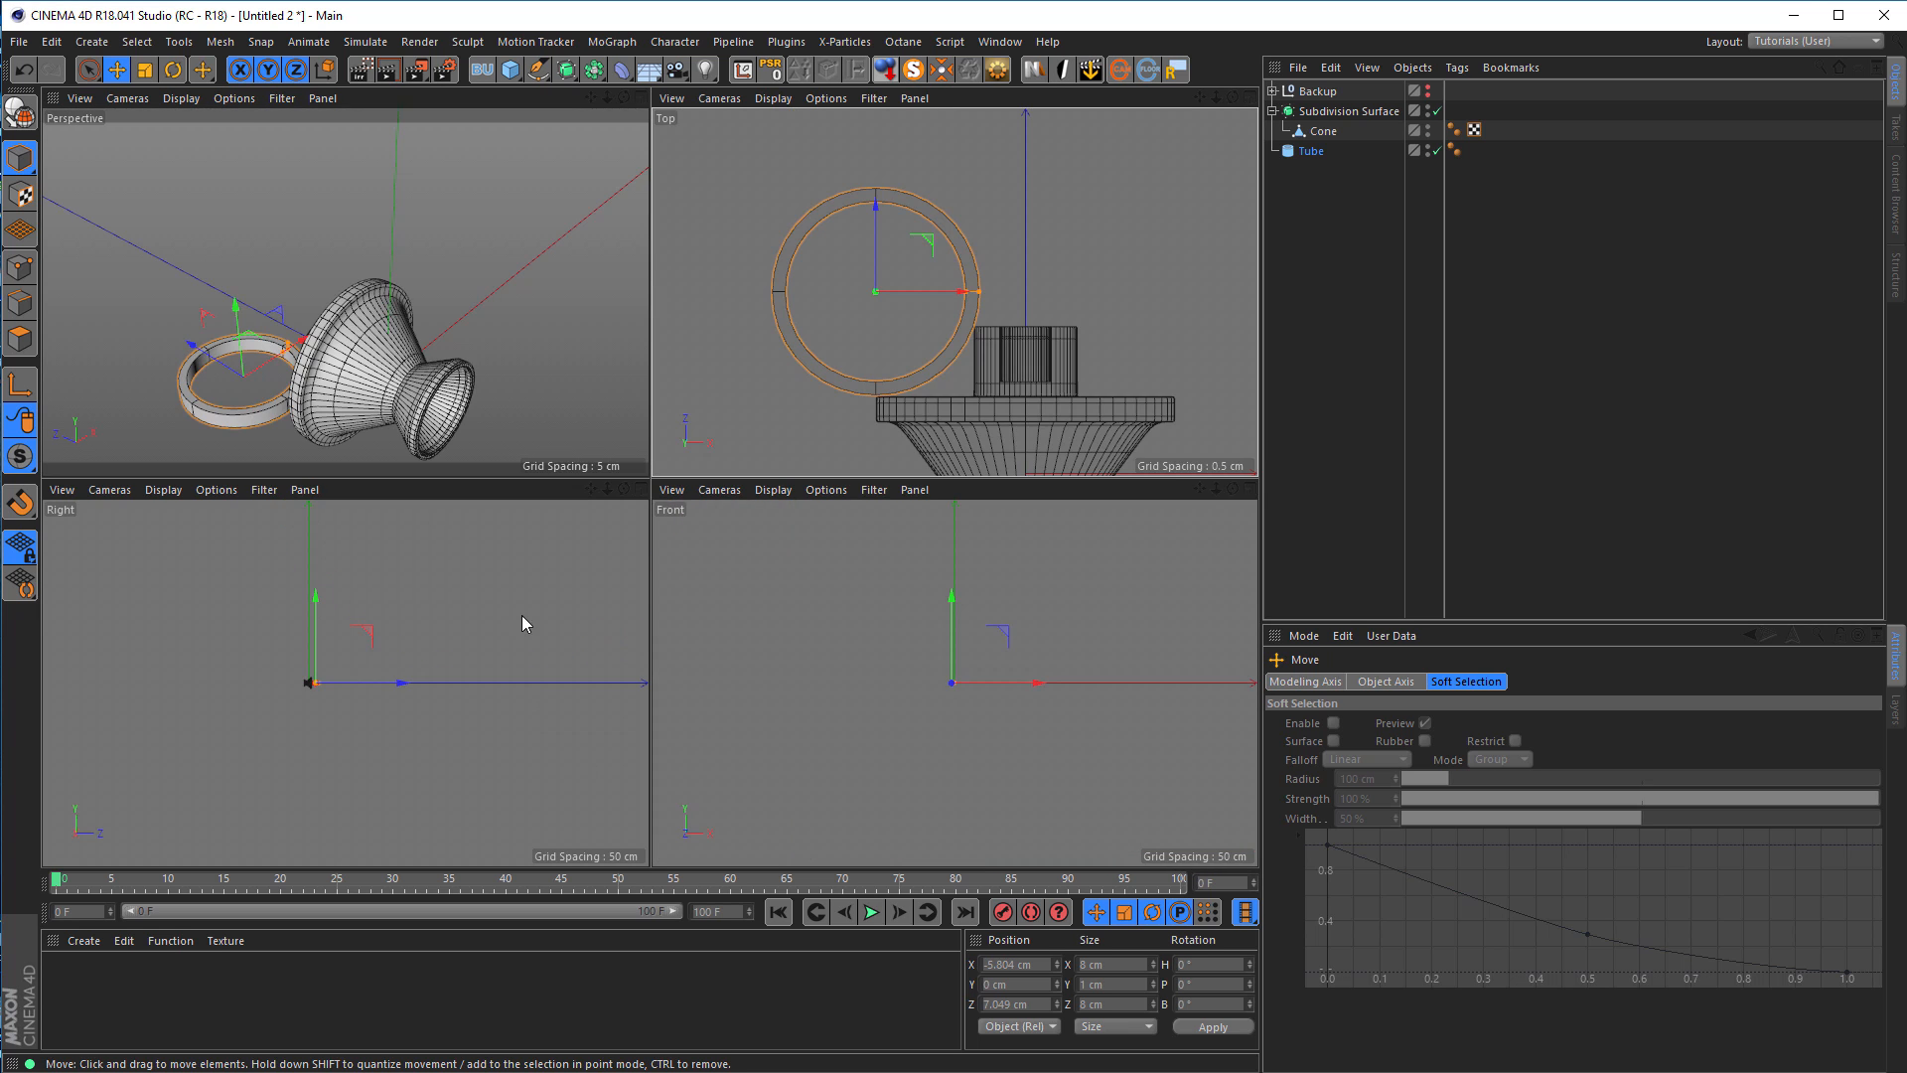
middle_click(460, 434)
left_click_drag(548, 613, 556, 545, "alt")
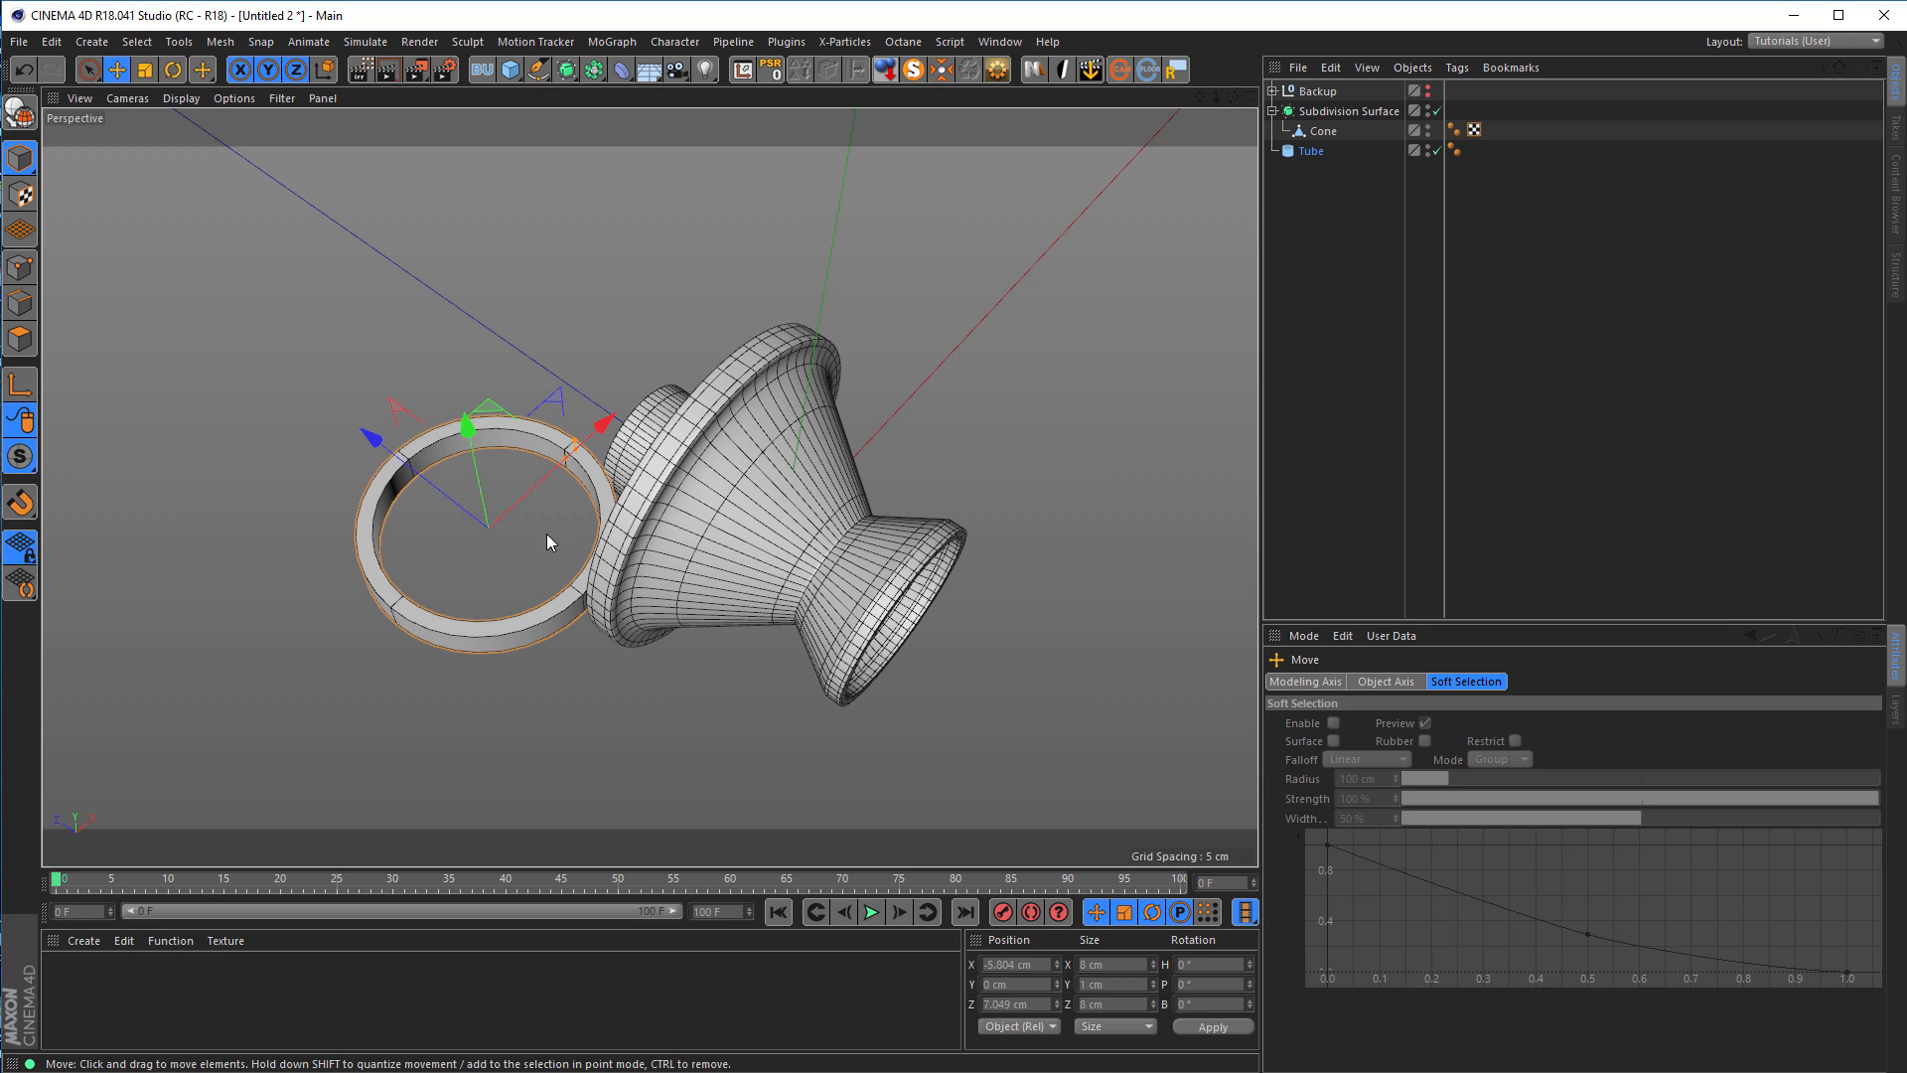
middle_click(621, 497)
middle_click(813, 383)
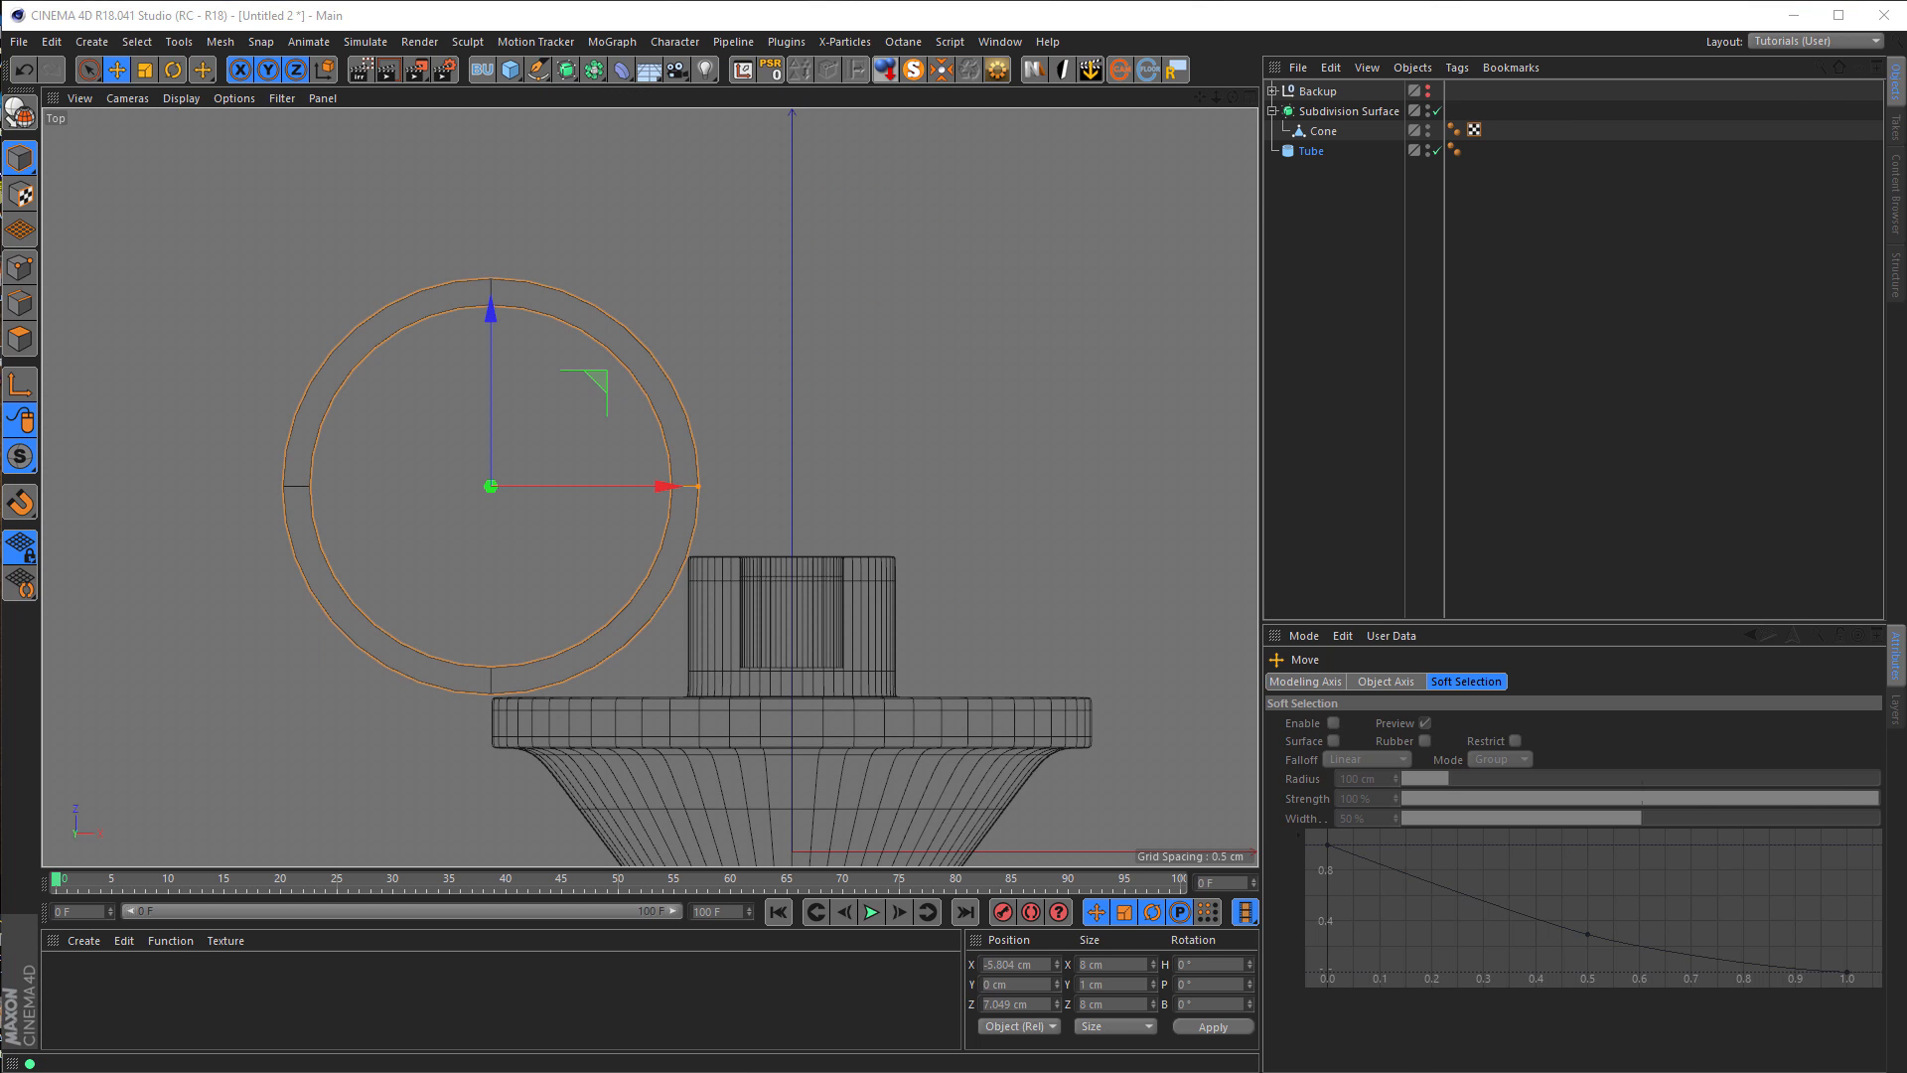
key("alt+Tab")
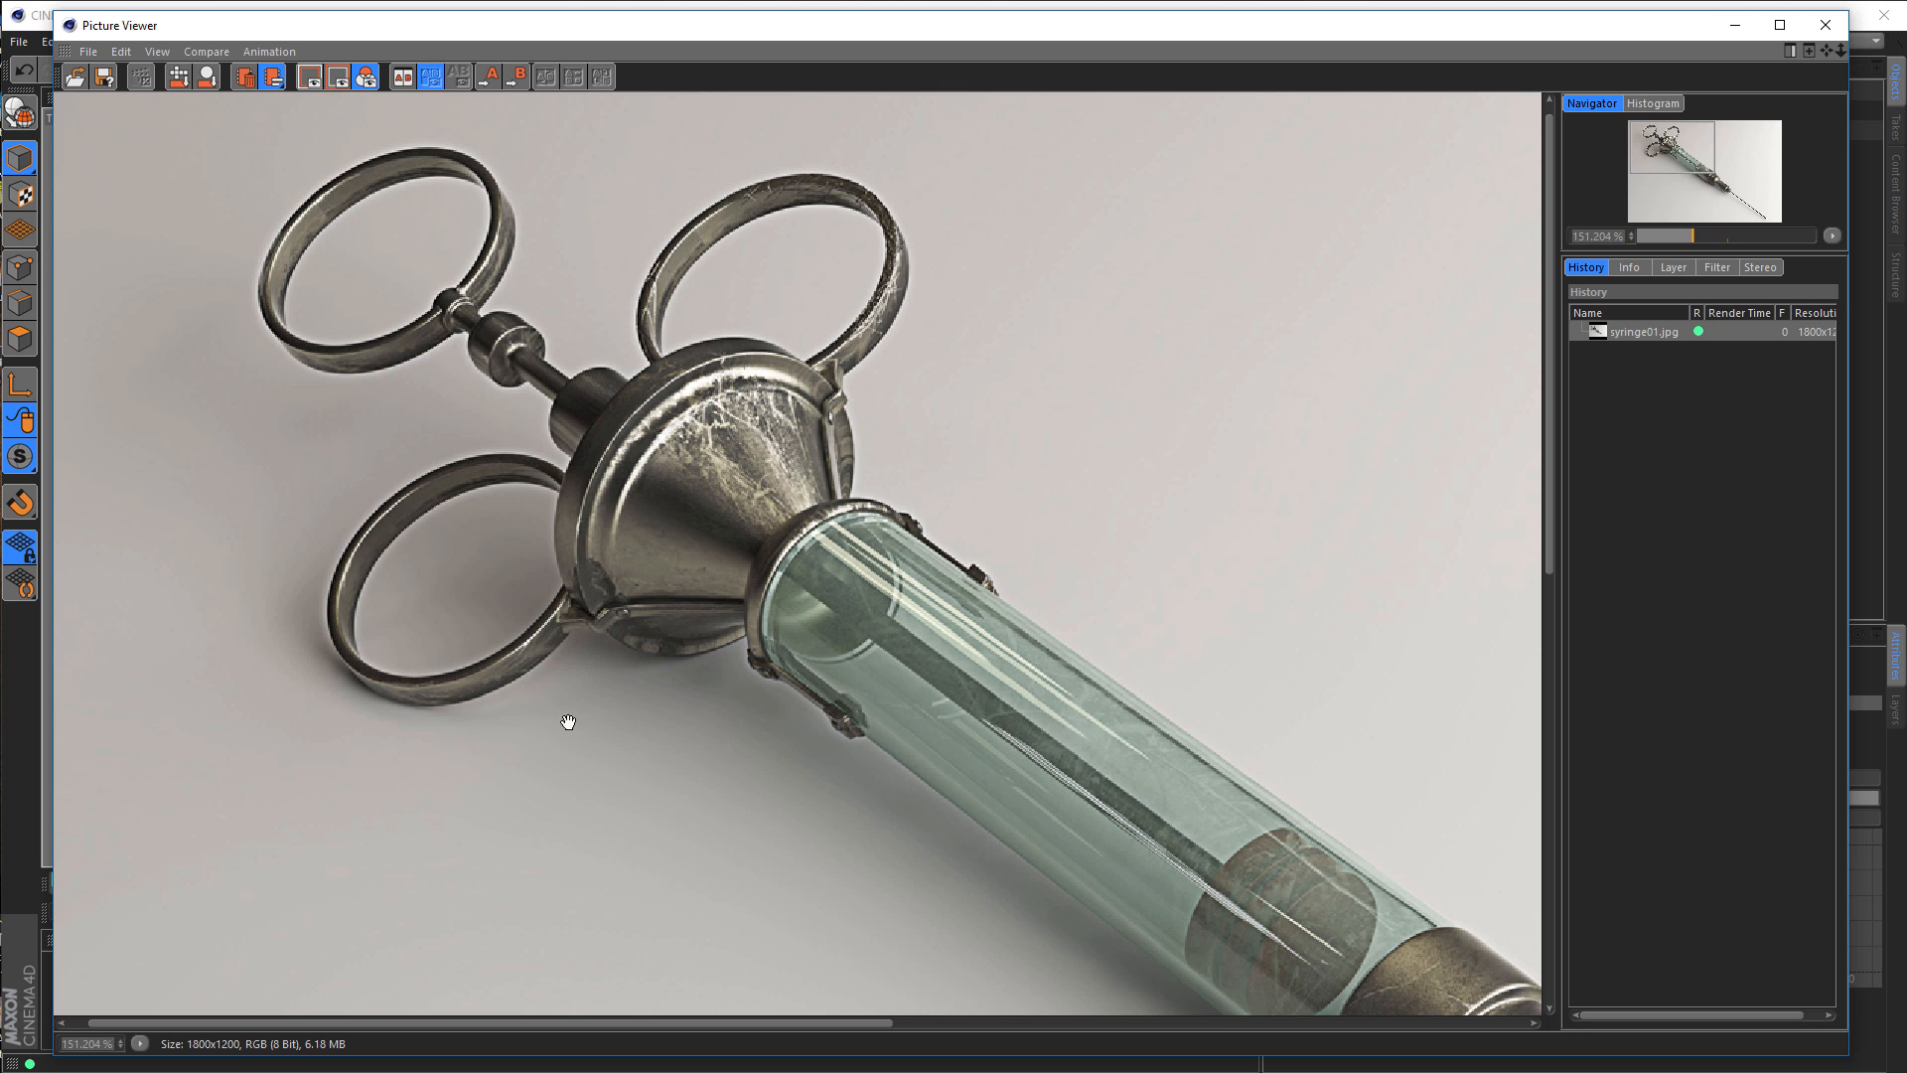
left_click(1742, 30)
Step: Move the ring outward to about X -7.53 cm, Z 6.6 cm and rotate its heading to about 25.9°
left_click_drag(590, 380, 508, 401)
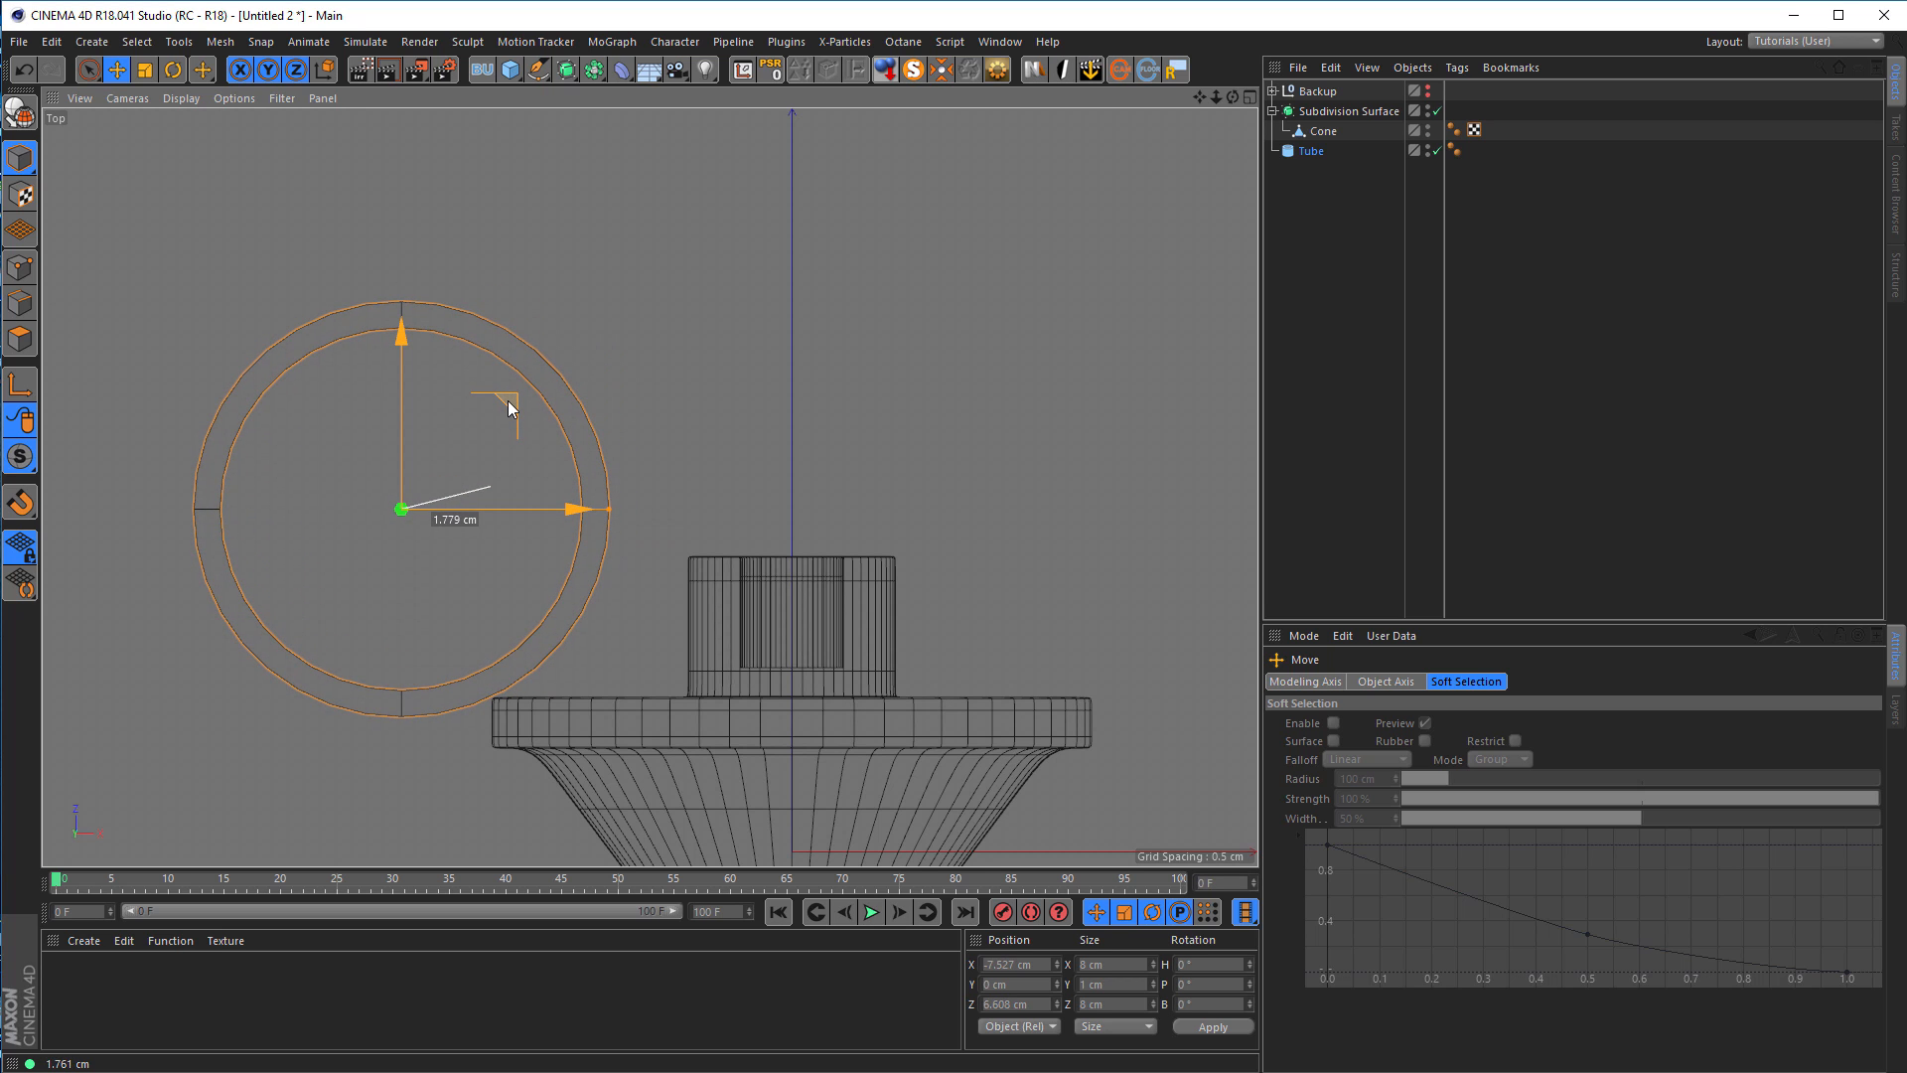
left_click_drag(509, 401, 508, 401)
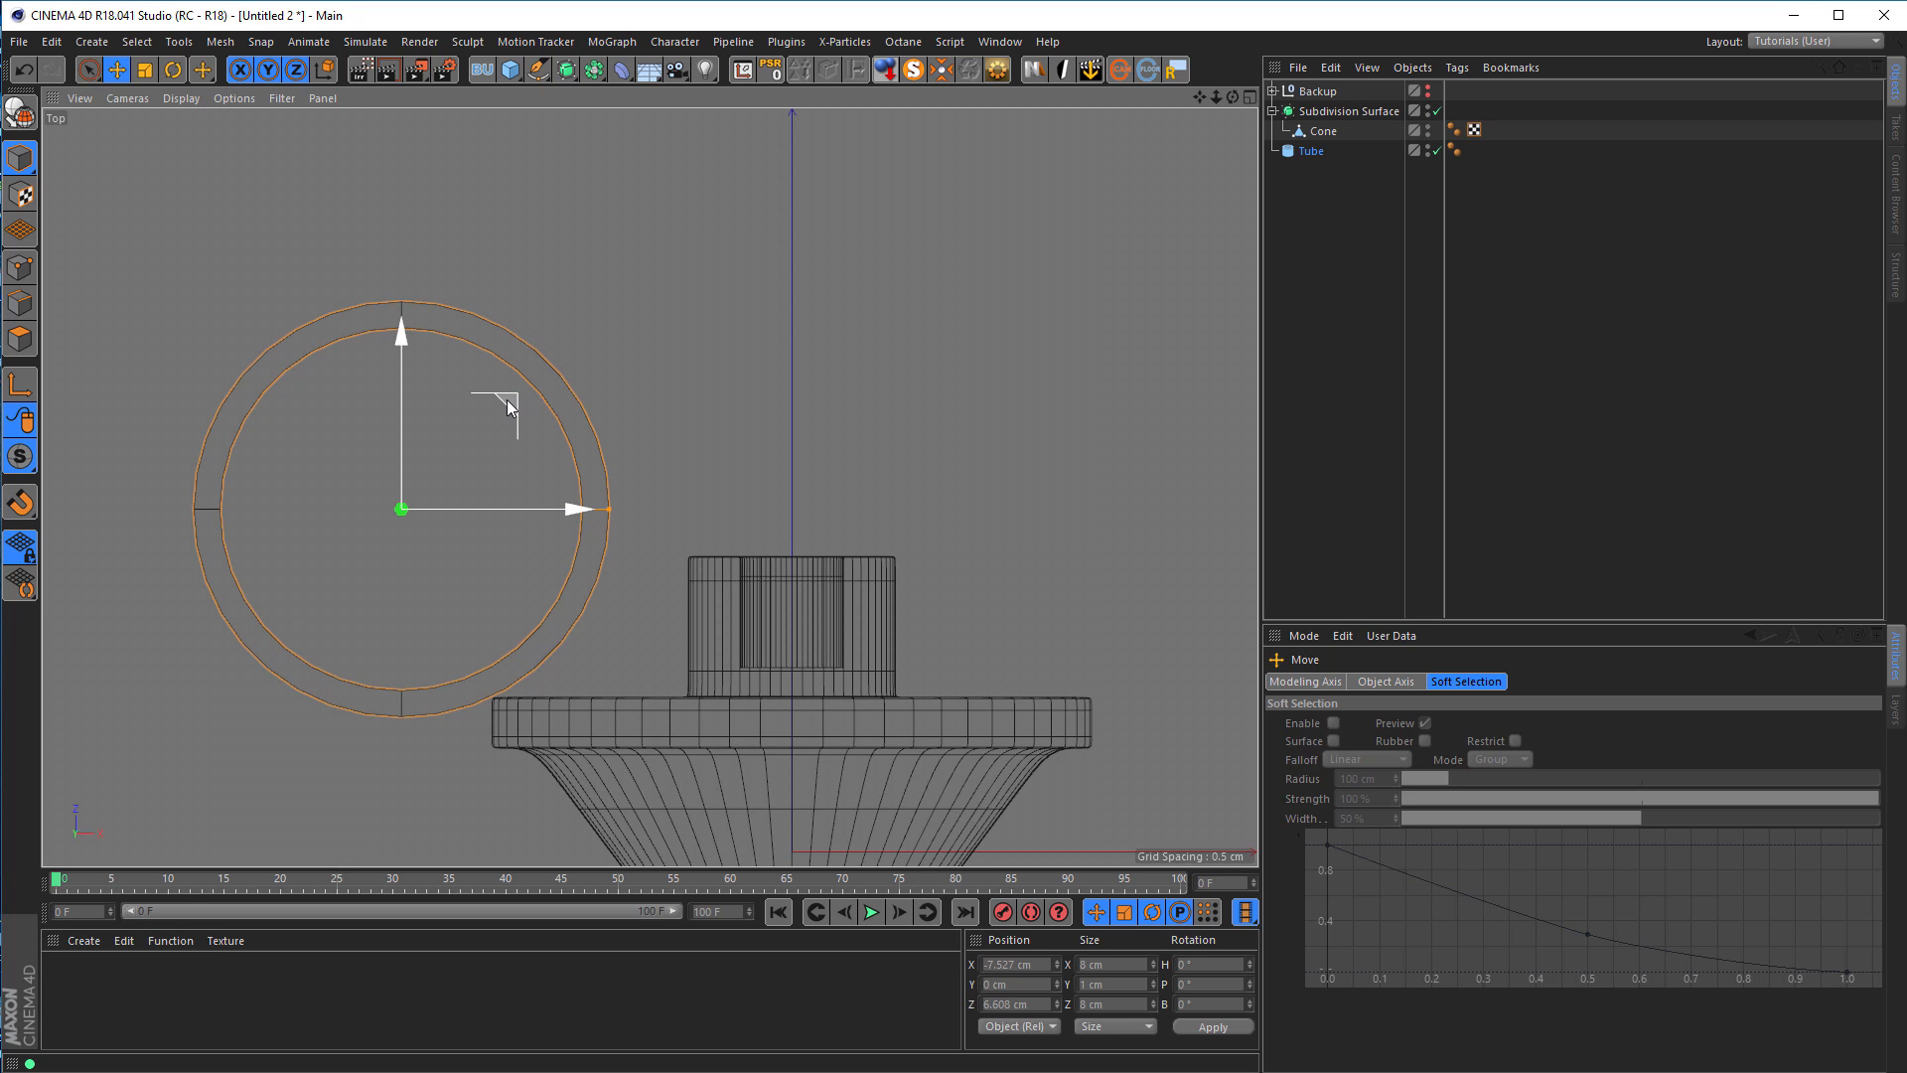
key("r")
left_click_drag(492, 457, 486, 396)
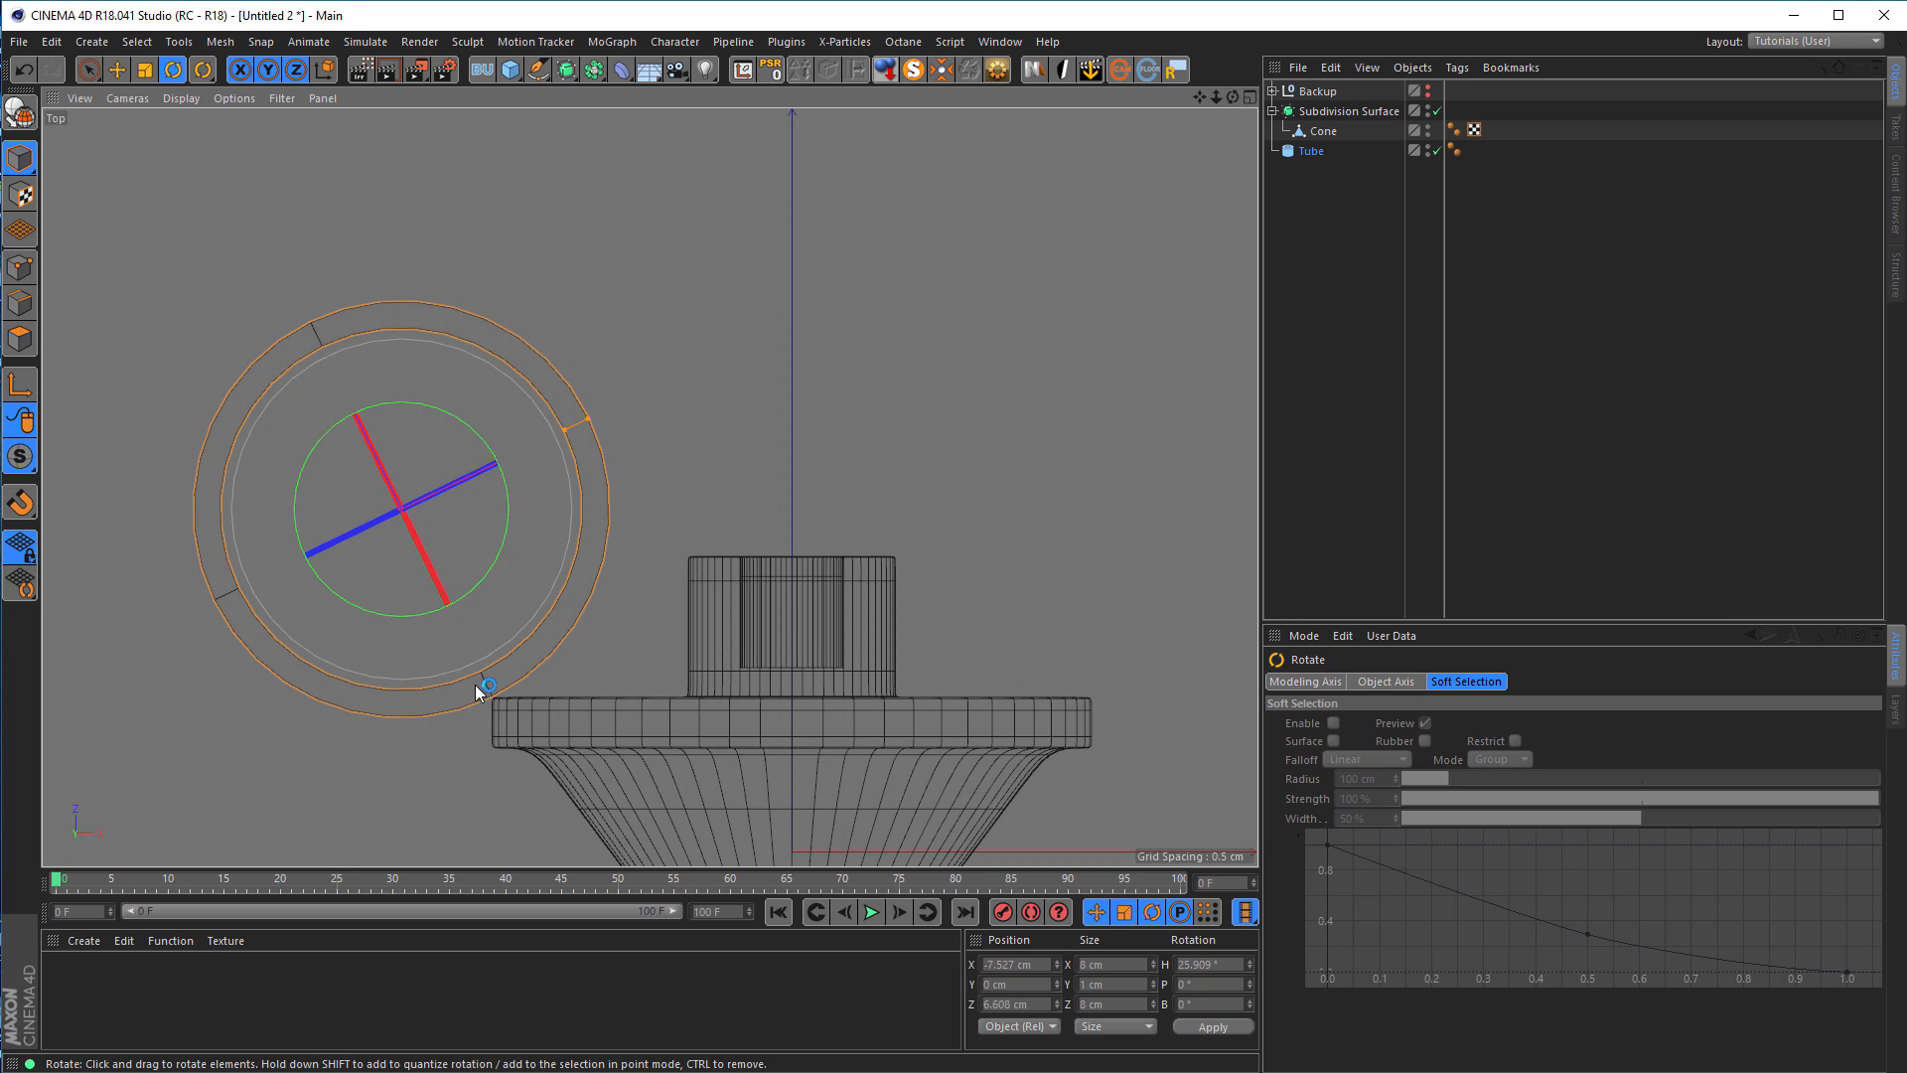
Step: Examine in perspective where the rotated ring meets the flange
middle_click(849, 646)
middle_click(532, 397)
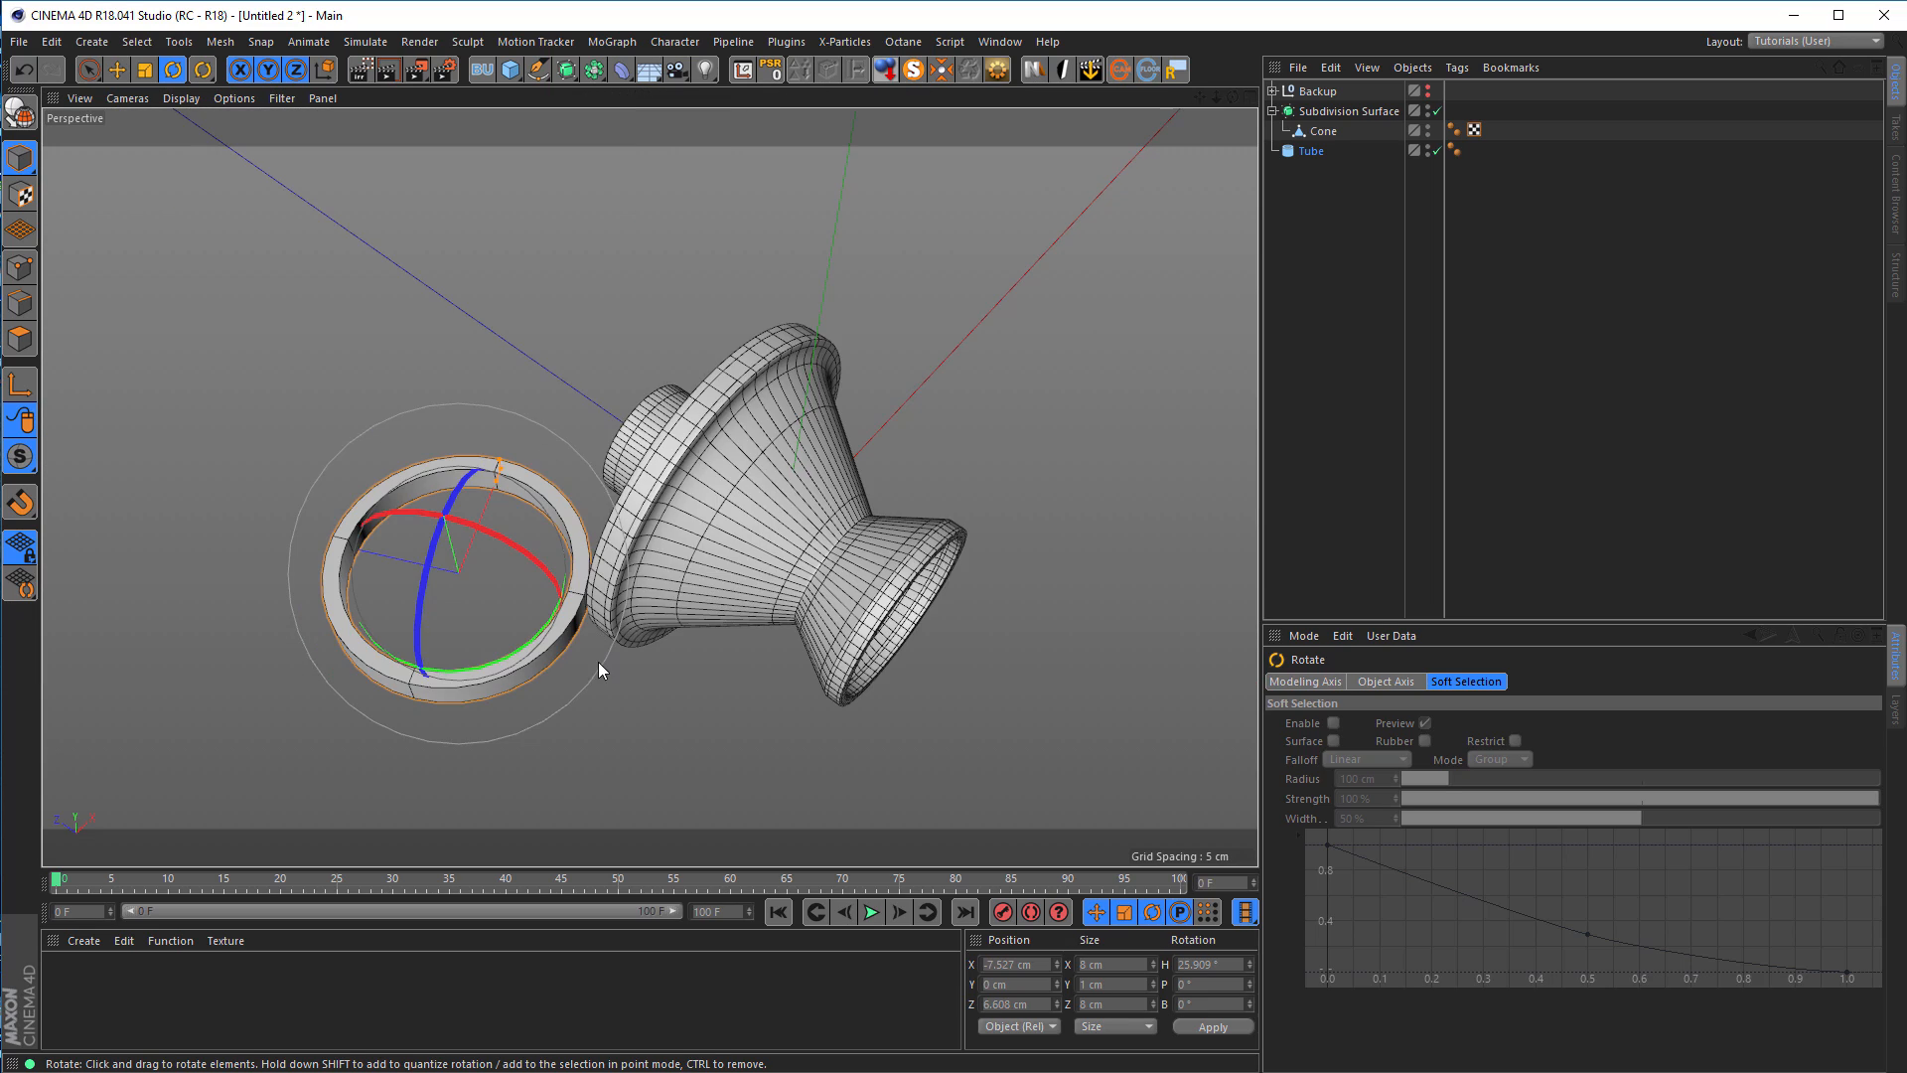
scroll(646, 626, "up", 5)
left_click_drag(687, 600, 633, 737, "alt")
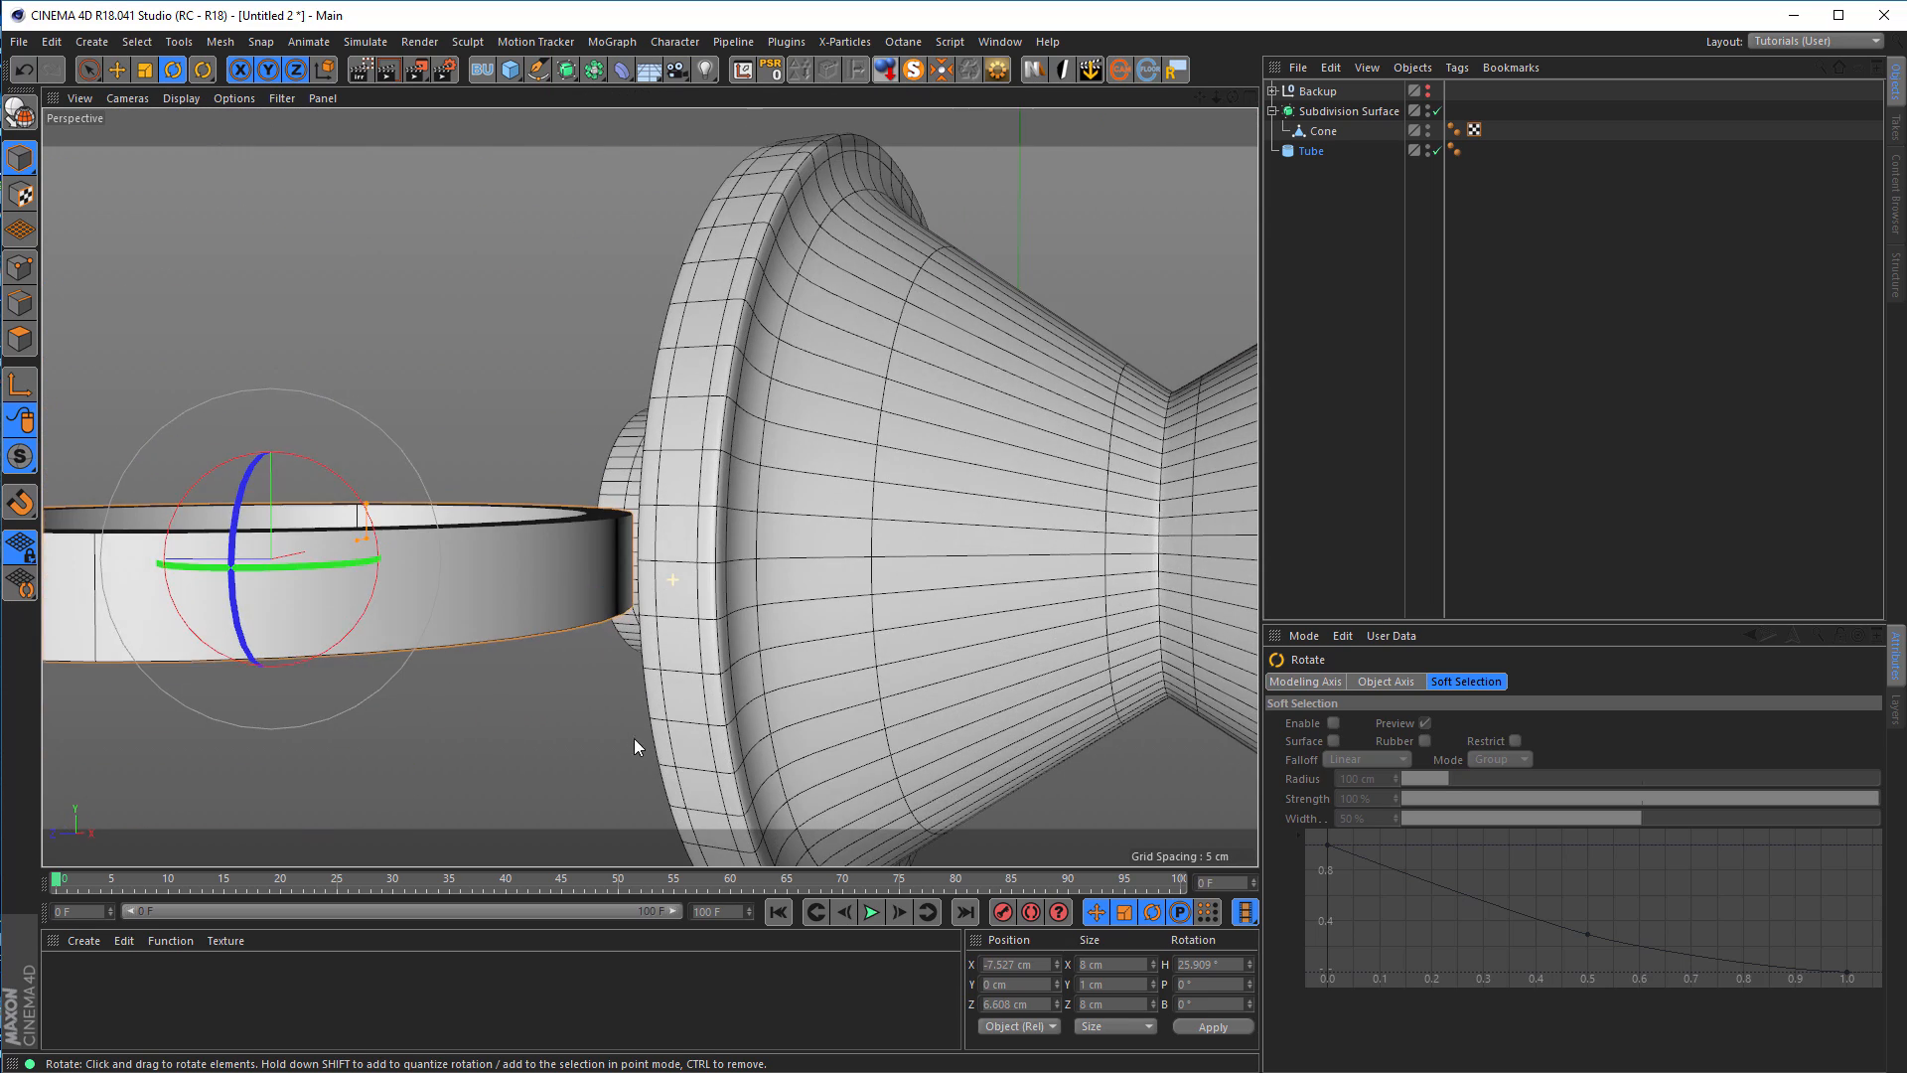
scroll(665, 576, "up", 2)
left_click_drag(664, 584, 665, 511, "alt")
middle_click(644, 545)
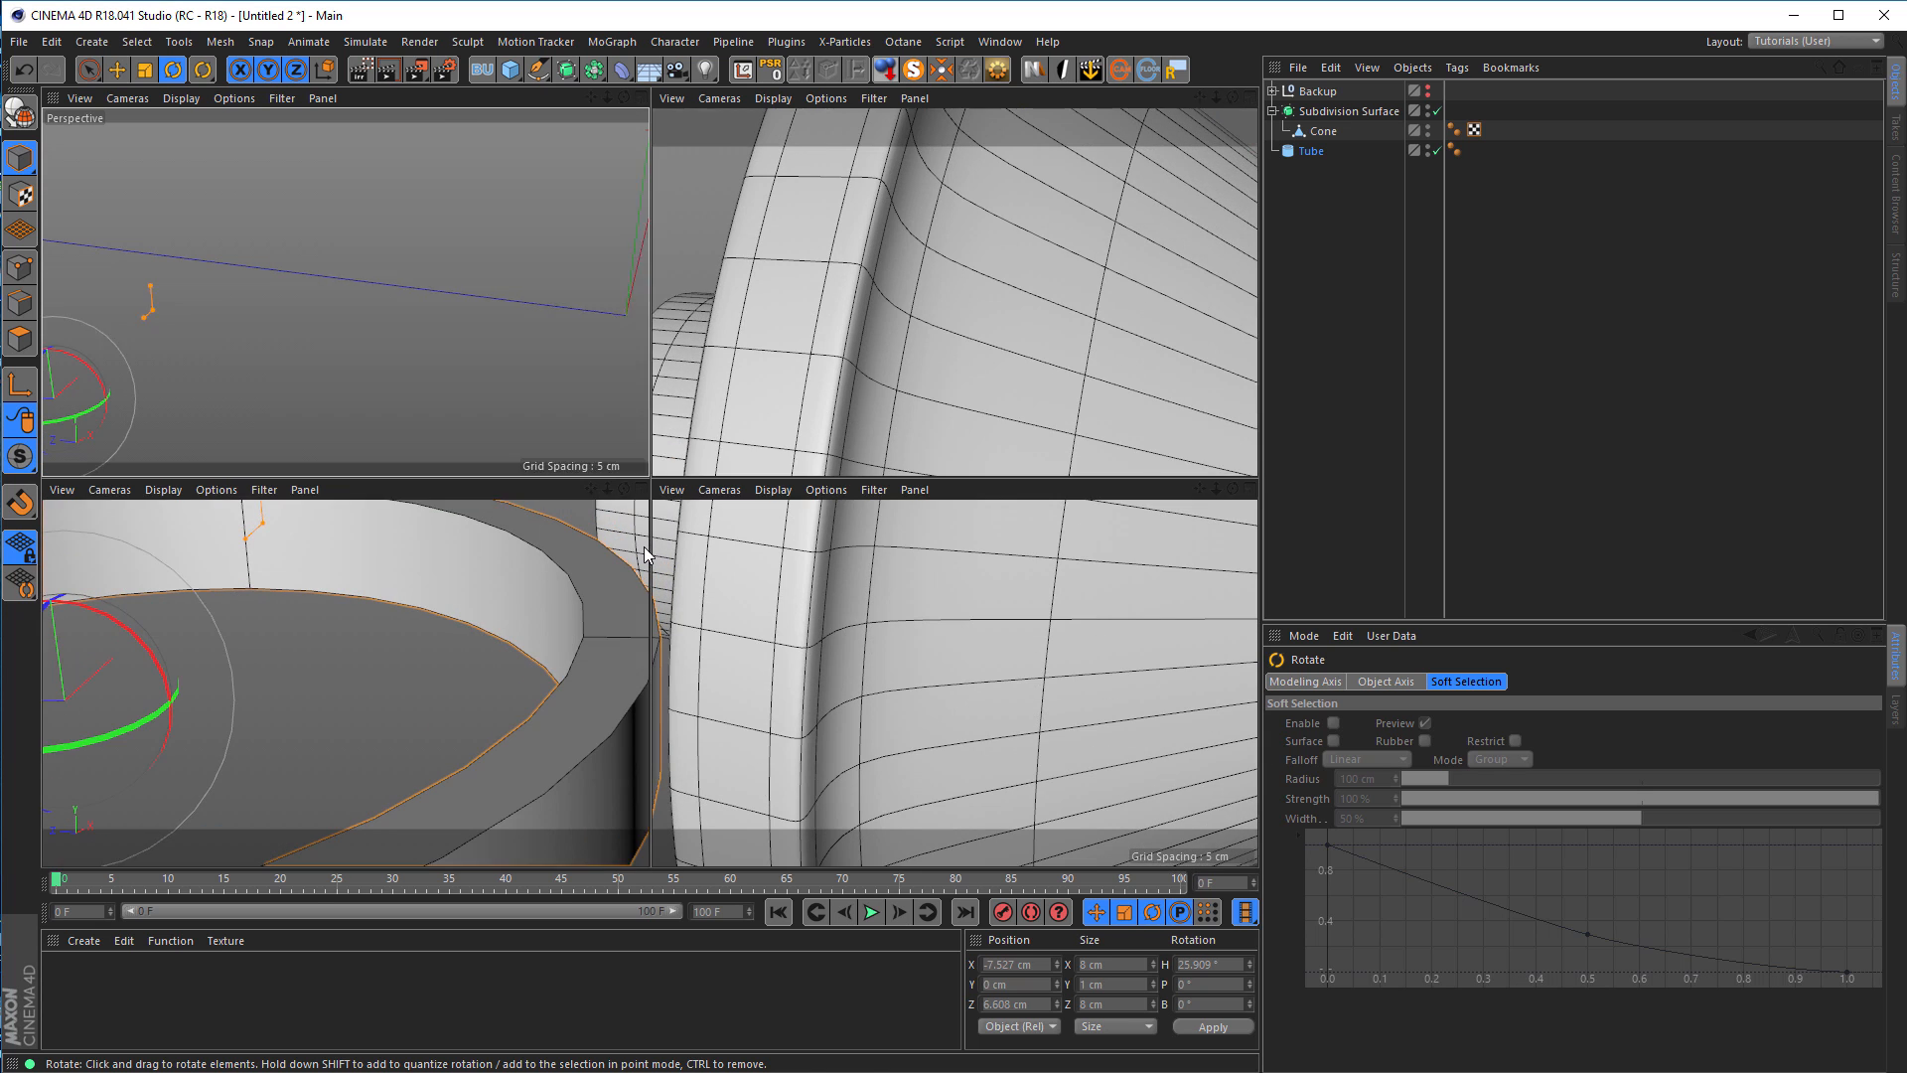
Step: Turn off the Subdivision Surface and nudge the ring against the flange's corner at about X -7.53 cm, Z 6.61 cm
middle_click(796, 374)
key("e")
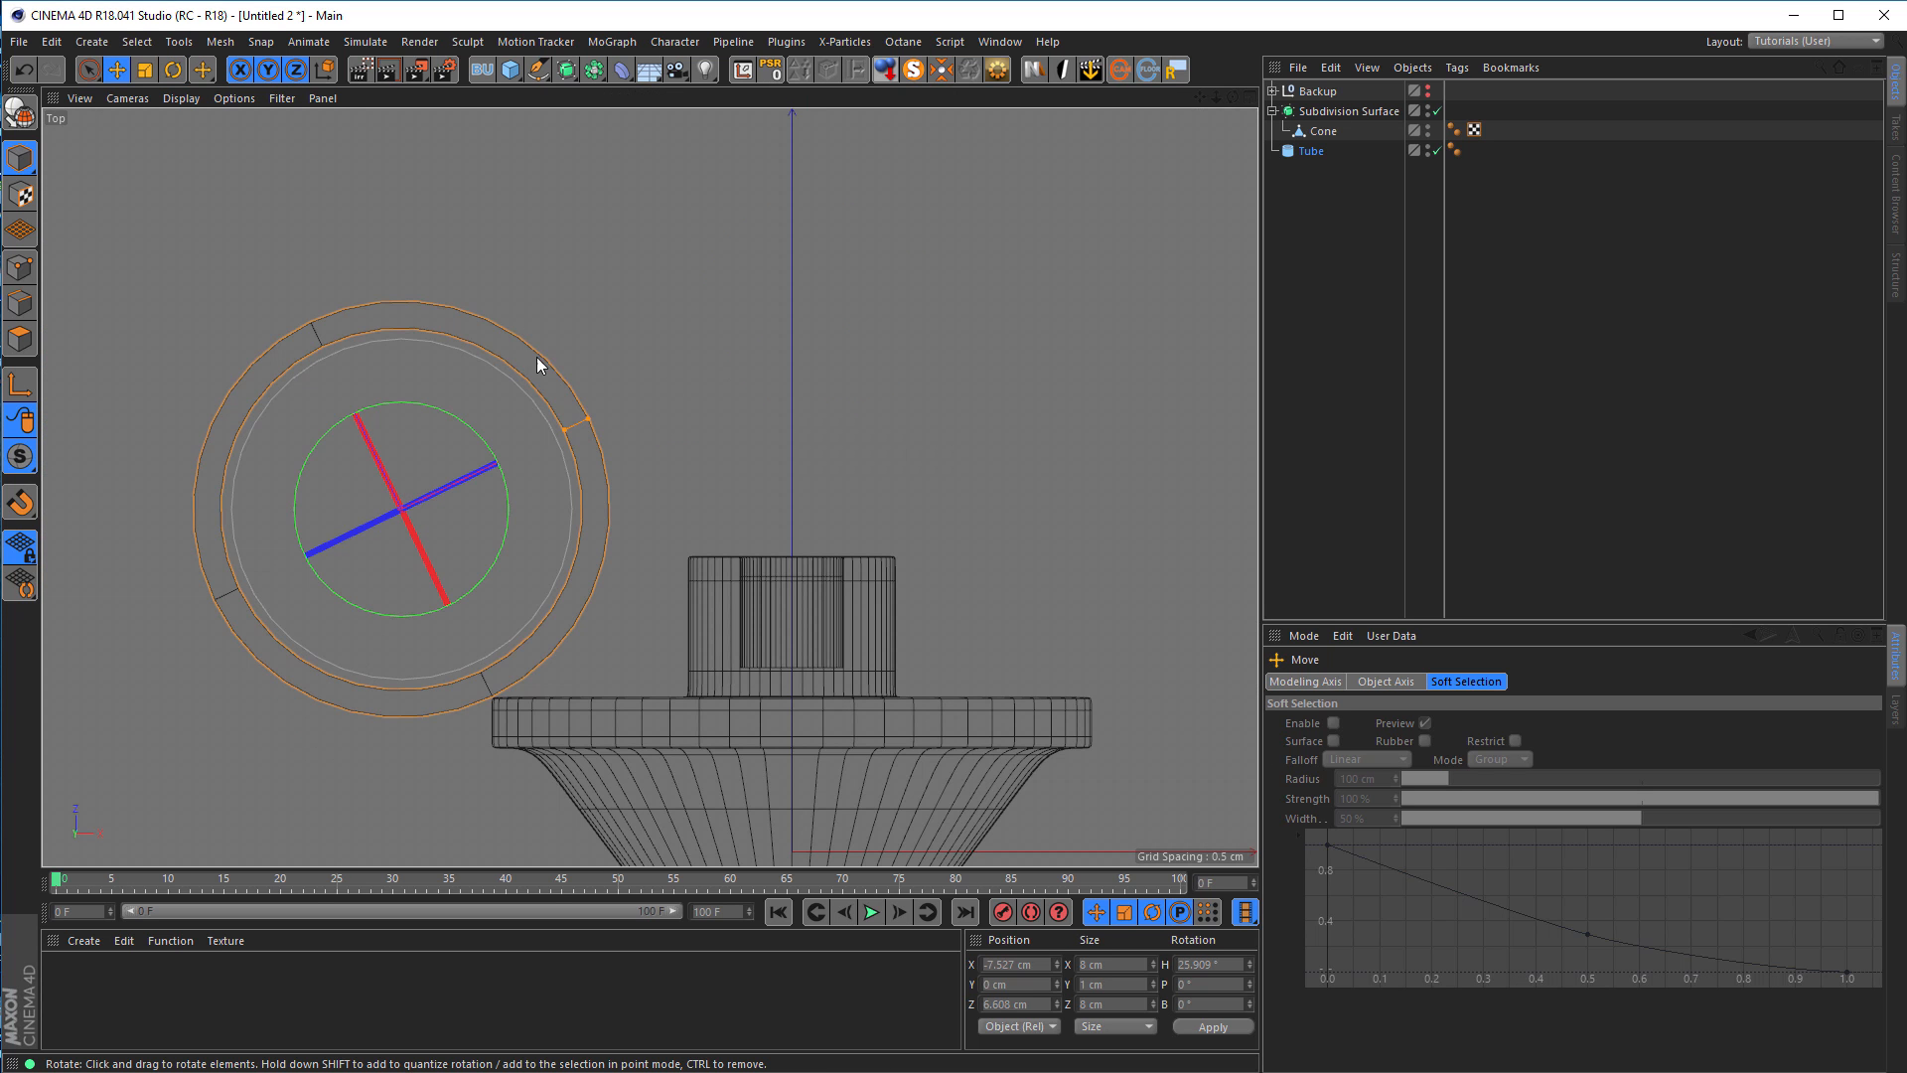
scroll(452, 644, "up", 5)
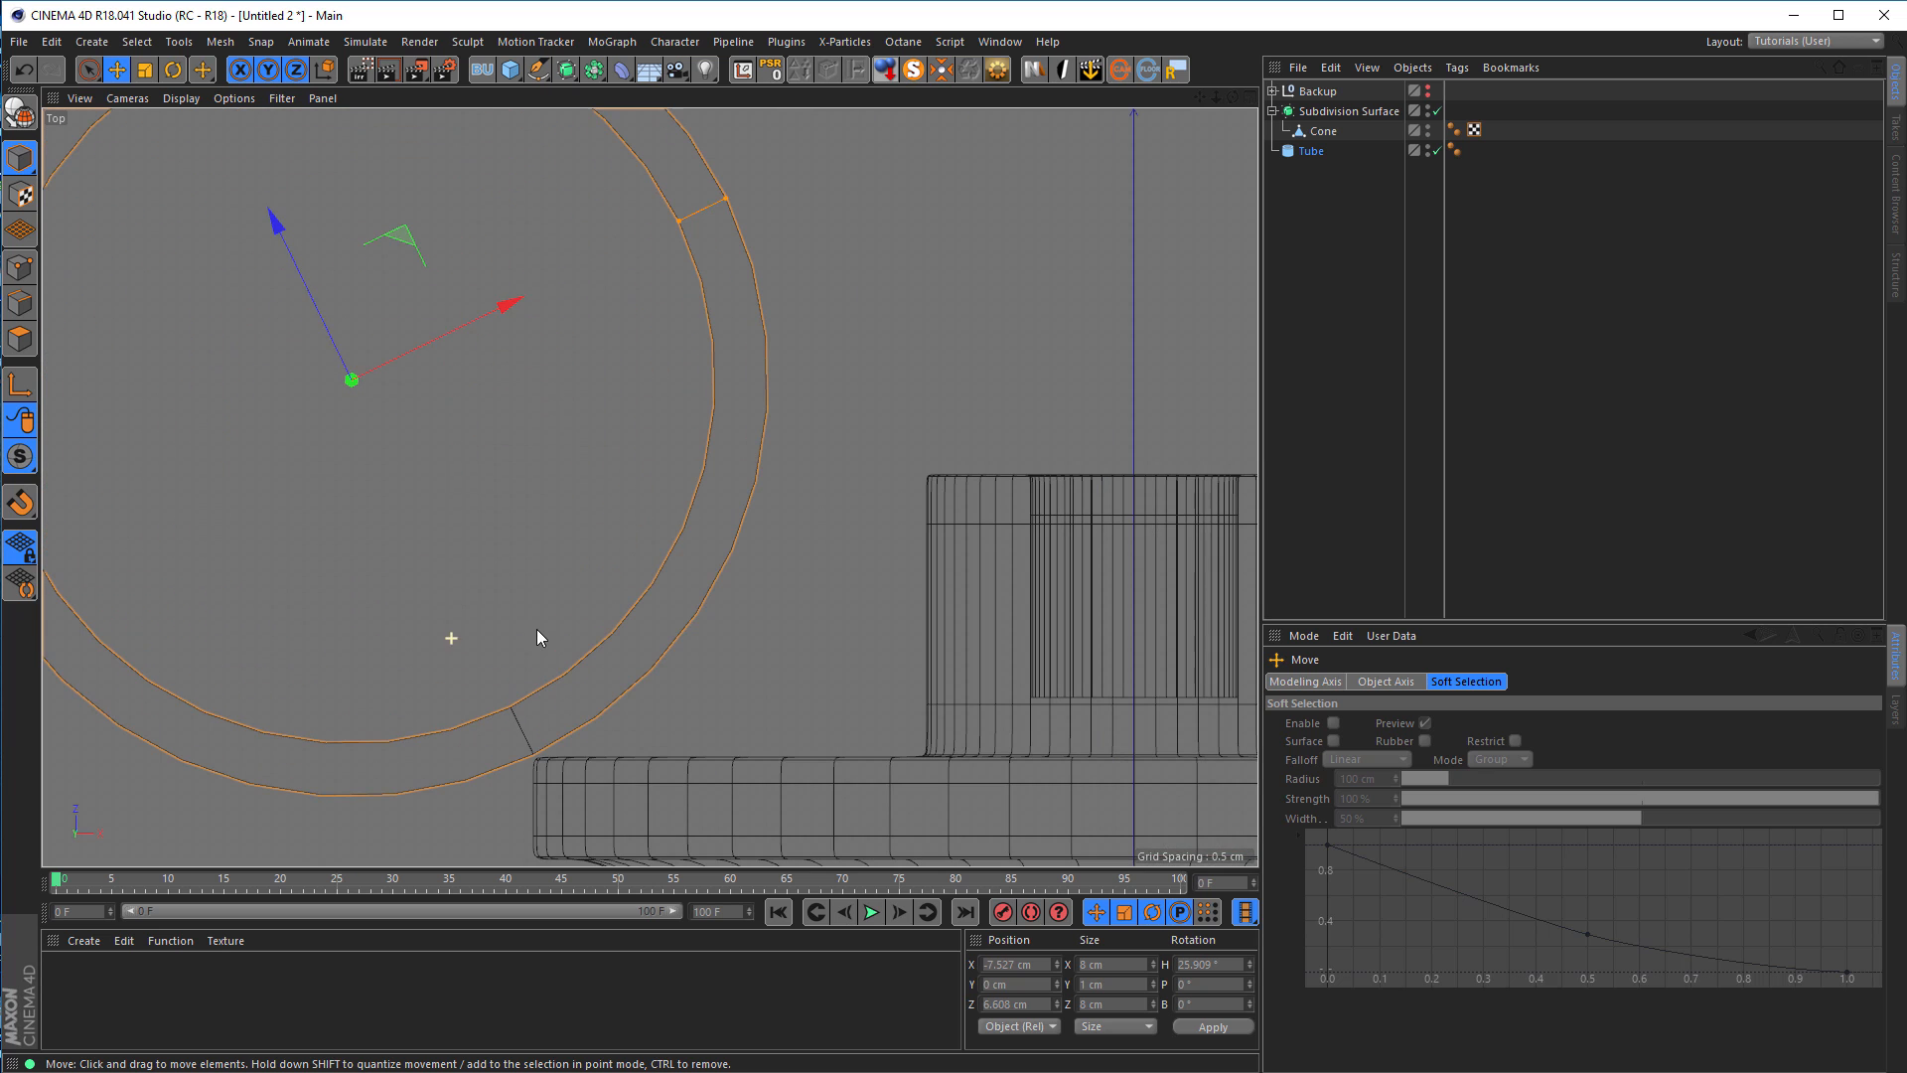
left_click_drag(282, 225, 289, 226)
left_click(1436, 110)
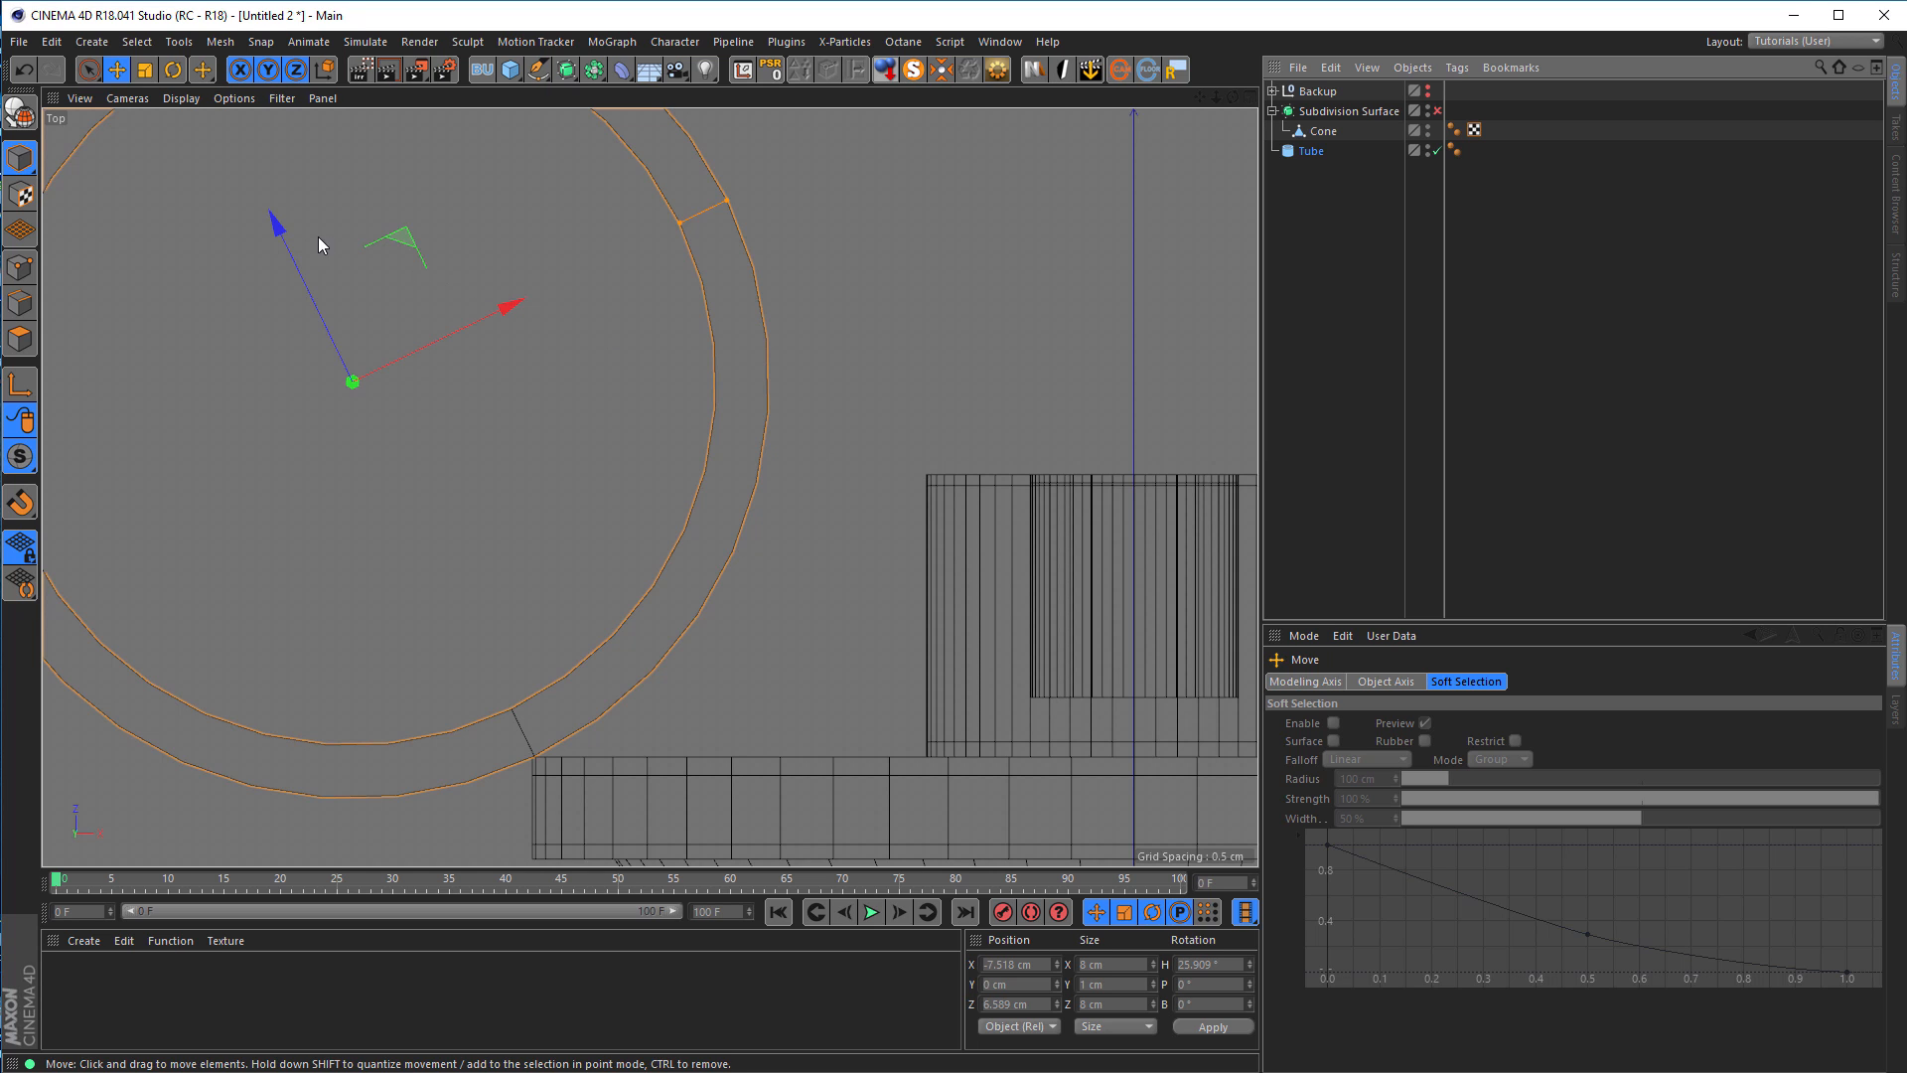
left_click_drag(272, 222, 266, 229)
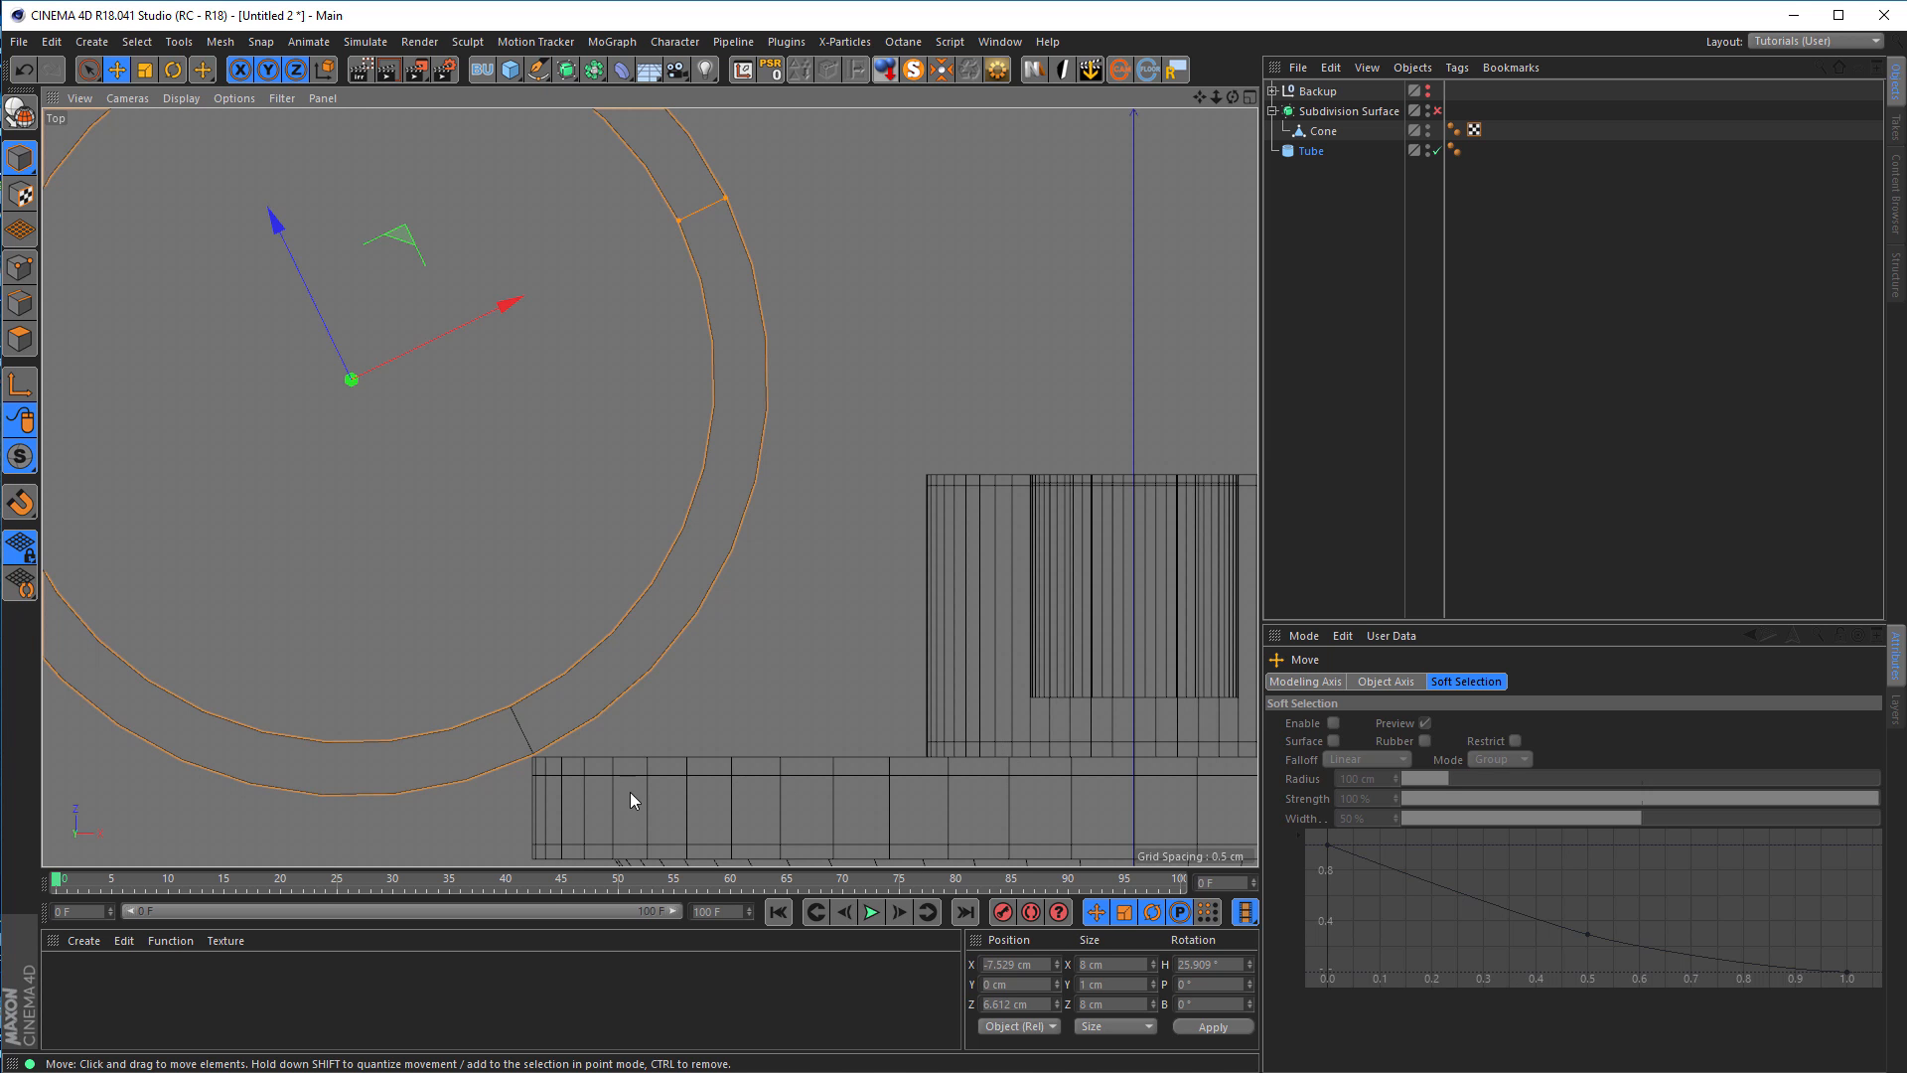
Step: Display the ring's segments as wireframe lines in the perspective view and examine where the ring meets the flange
middle_click(716, 750)
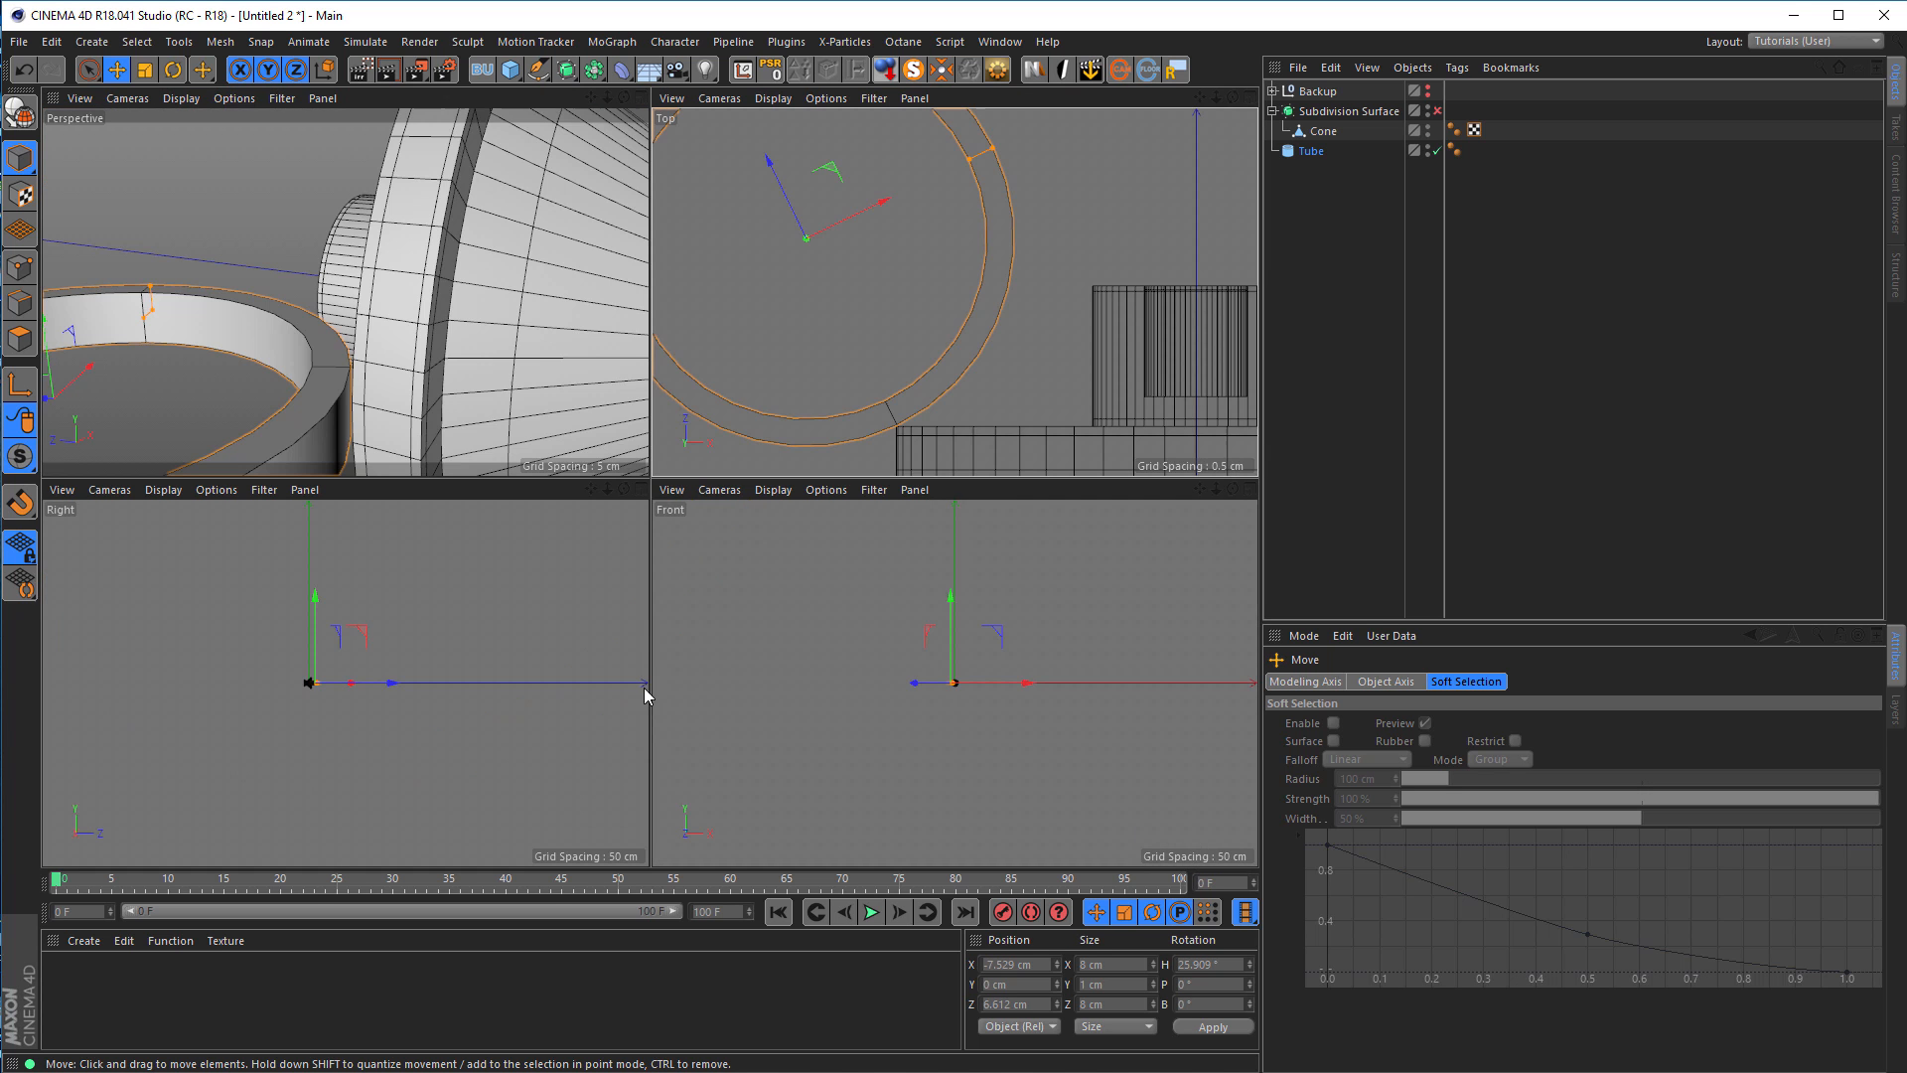
middle_click(455, 400)
middle_click_drag(668, 717, 709, 504, "alt")
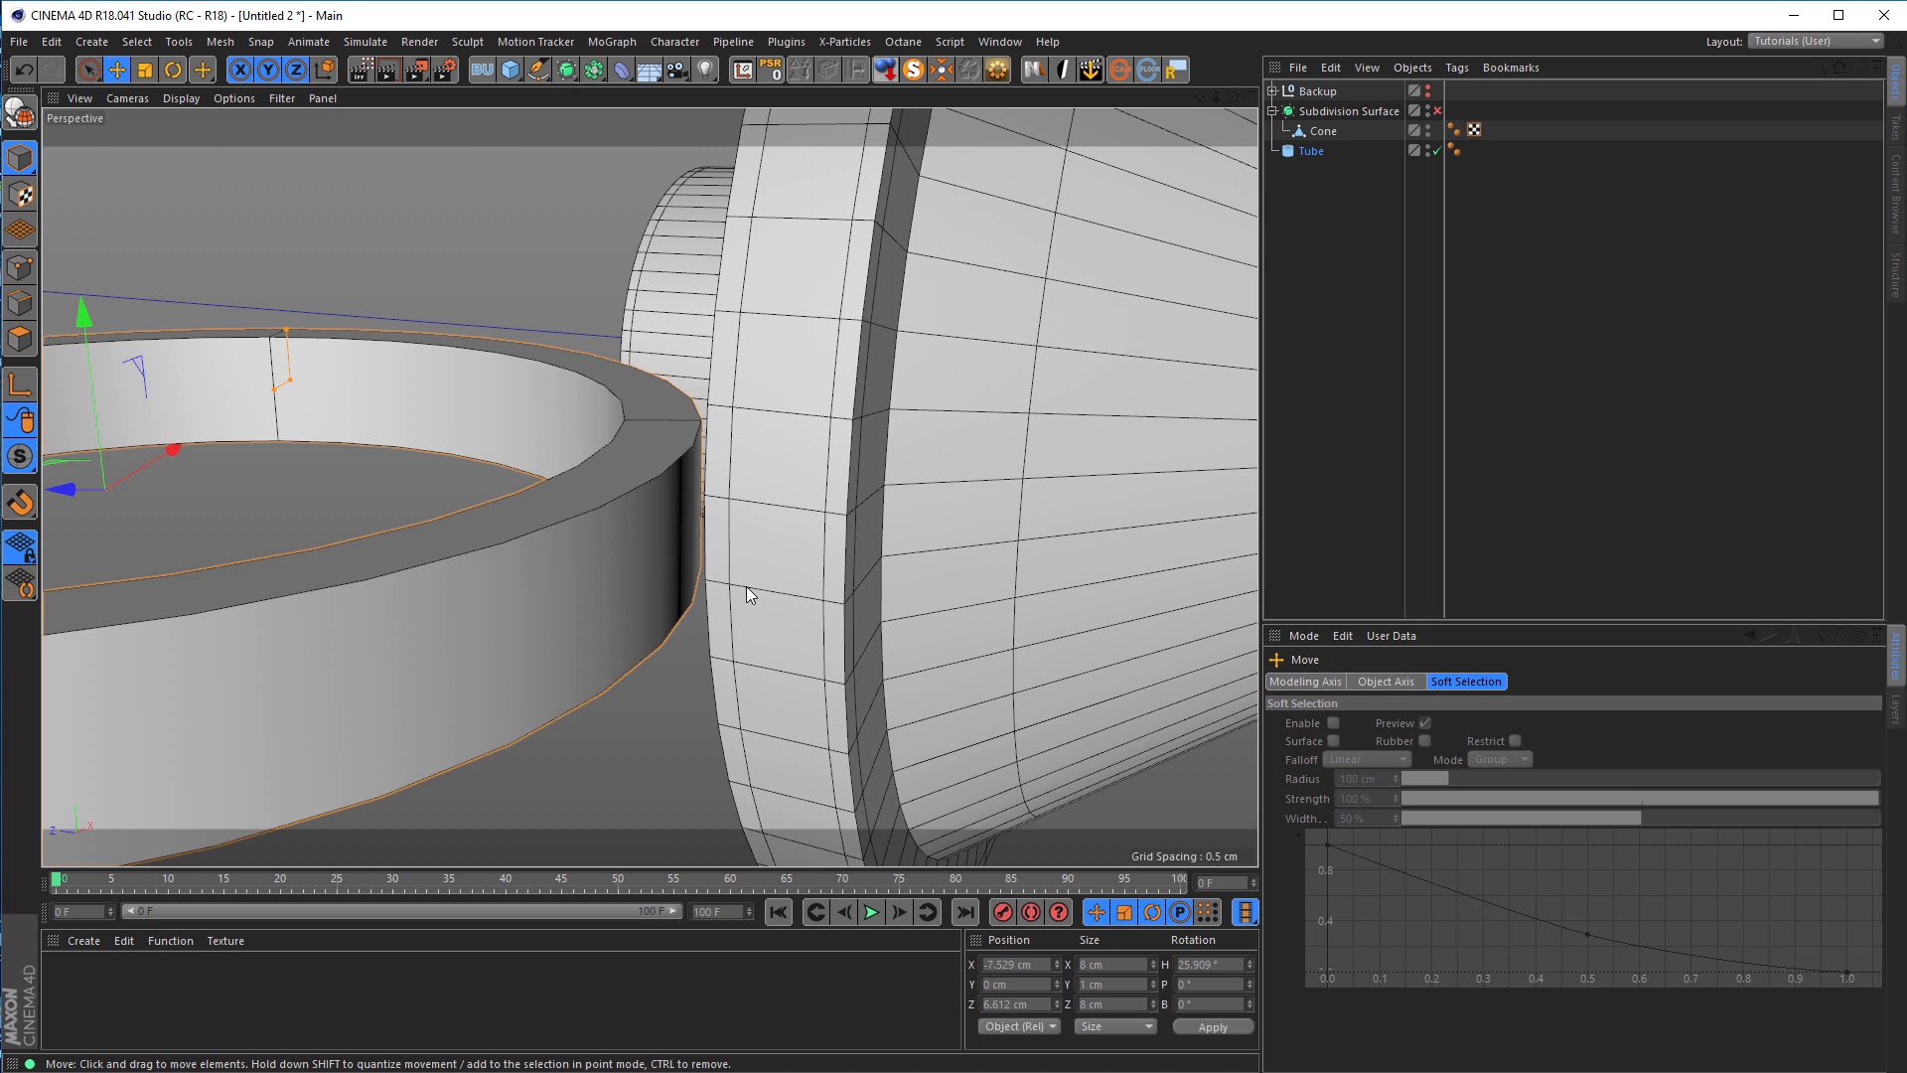
key("n")
key("h")
left_click_drag(643, 480, 739, 449, "alt")
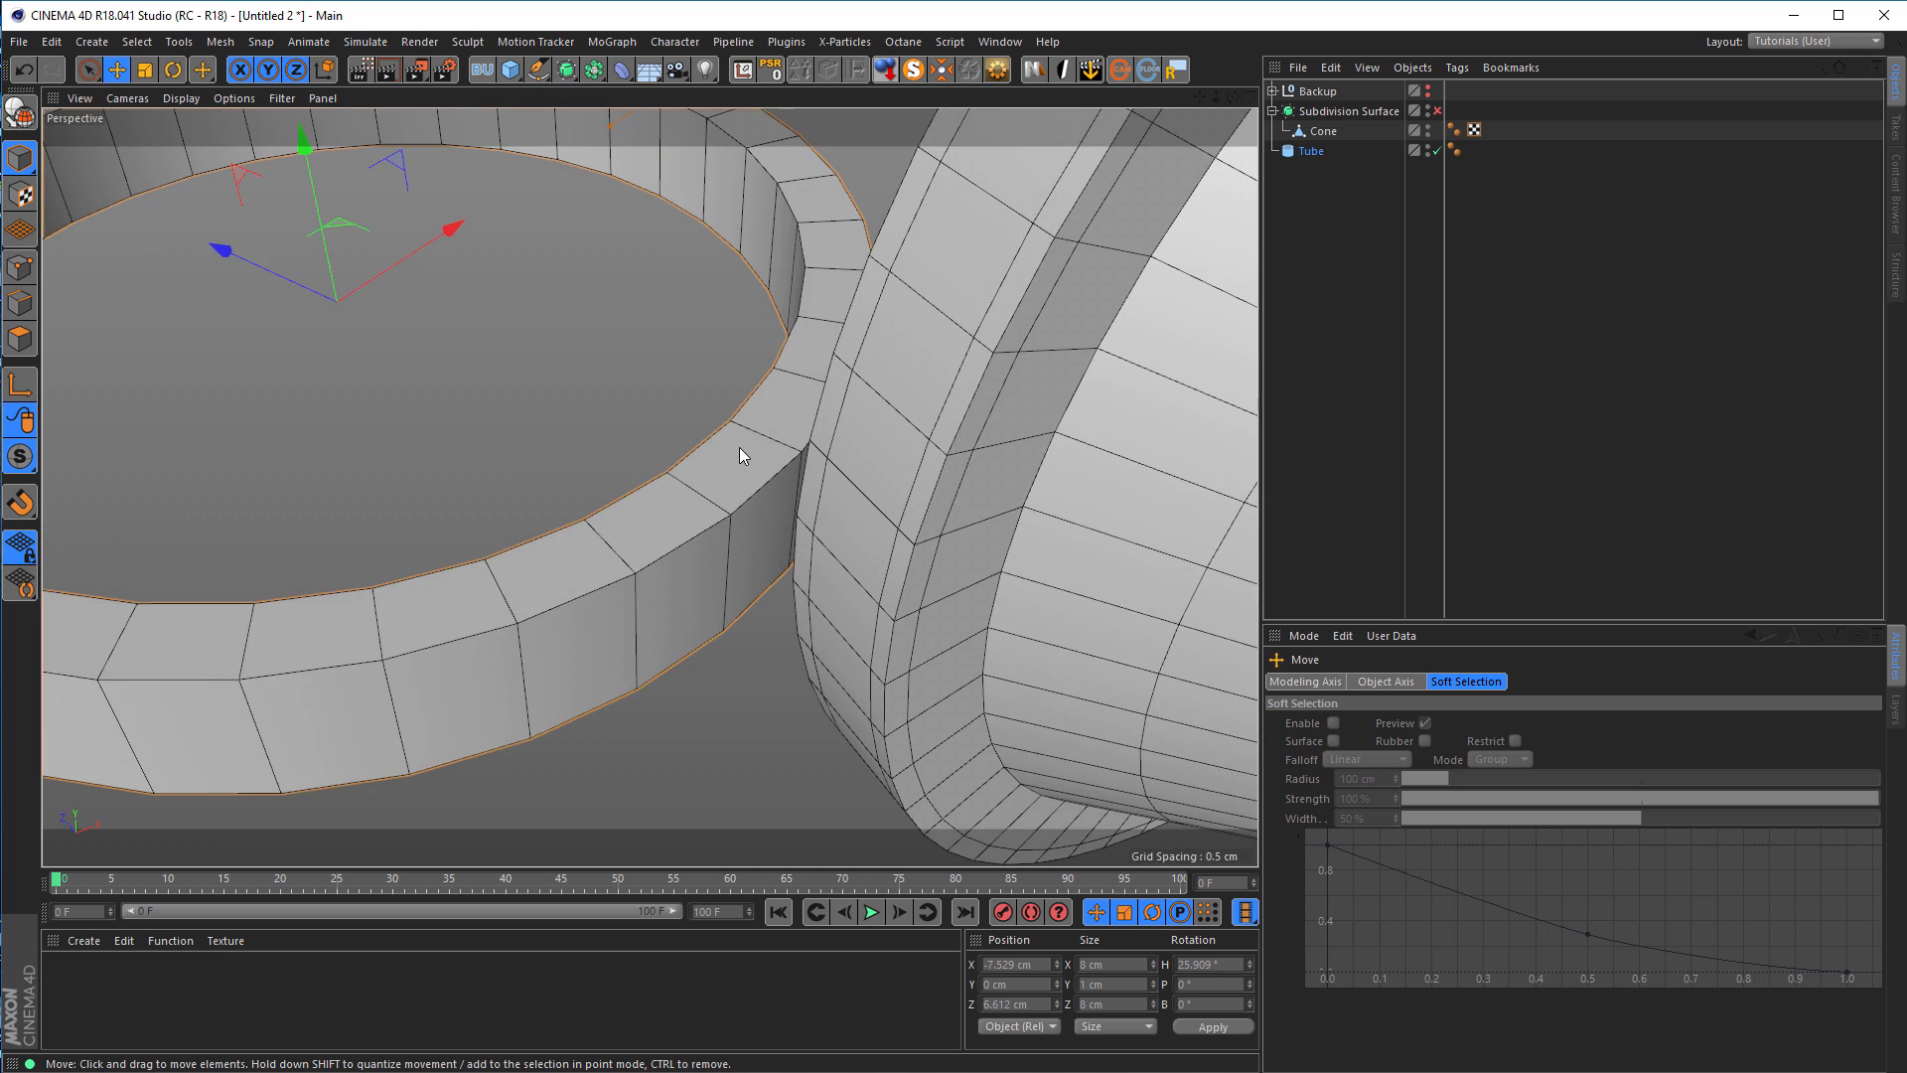
right_click_drag(739, 449, 892, 446, "alt")
left_click_drag(860, 457, 867, 521, "alt")
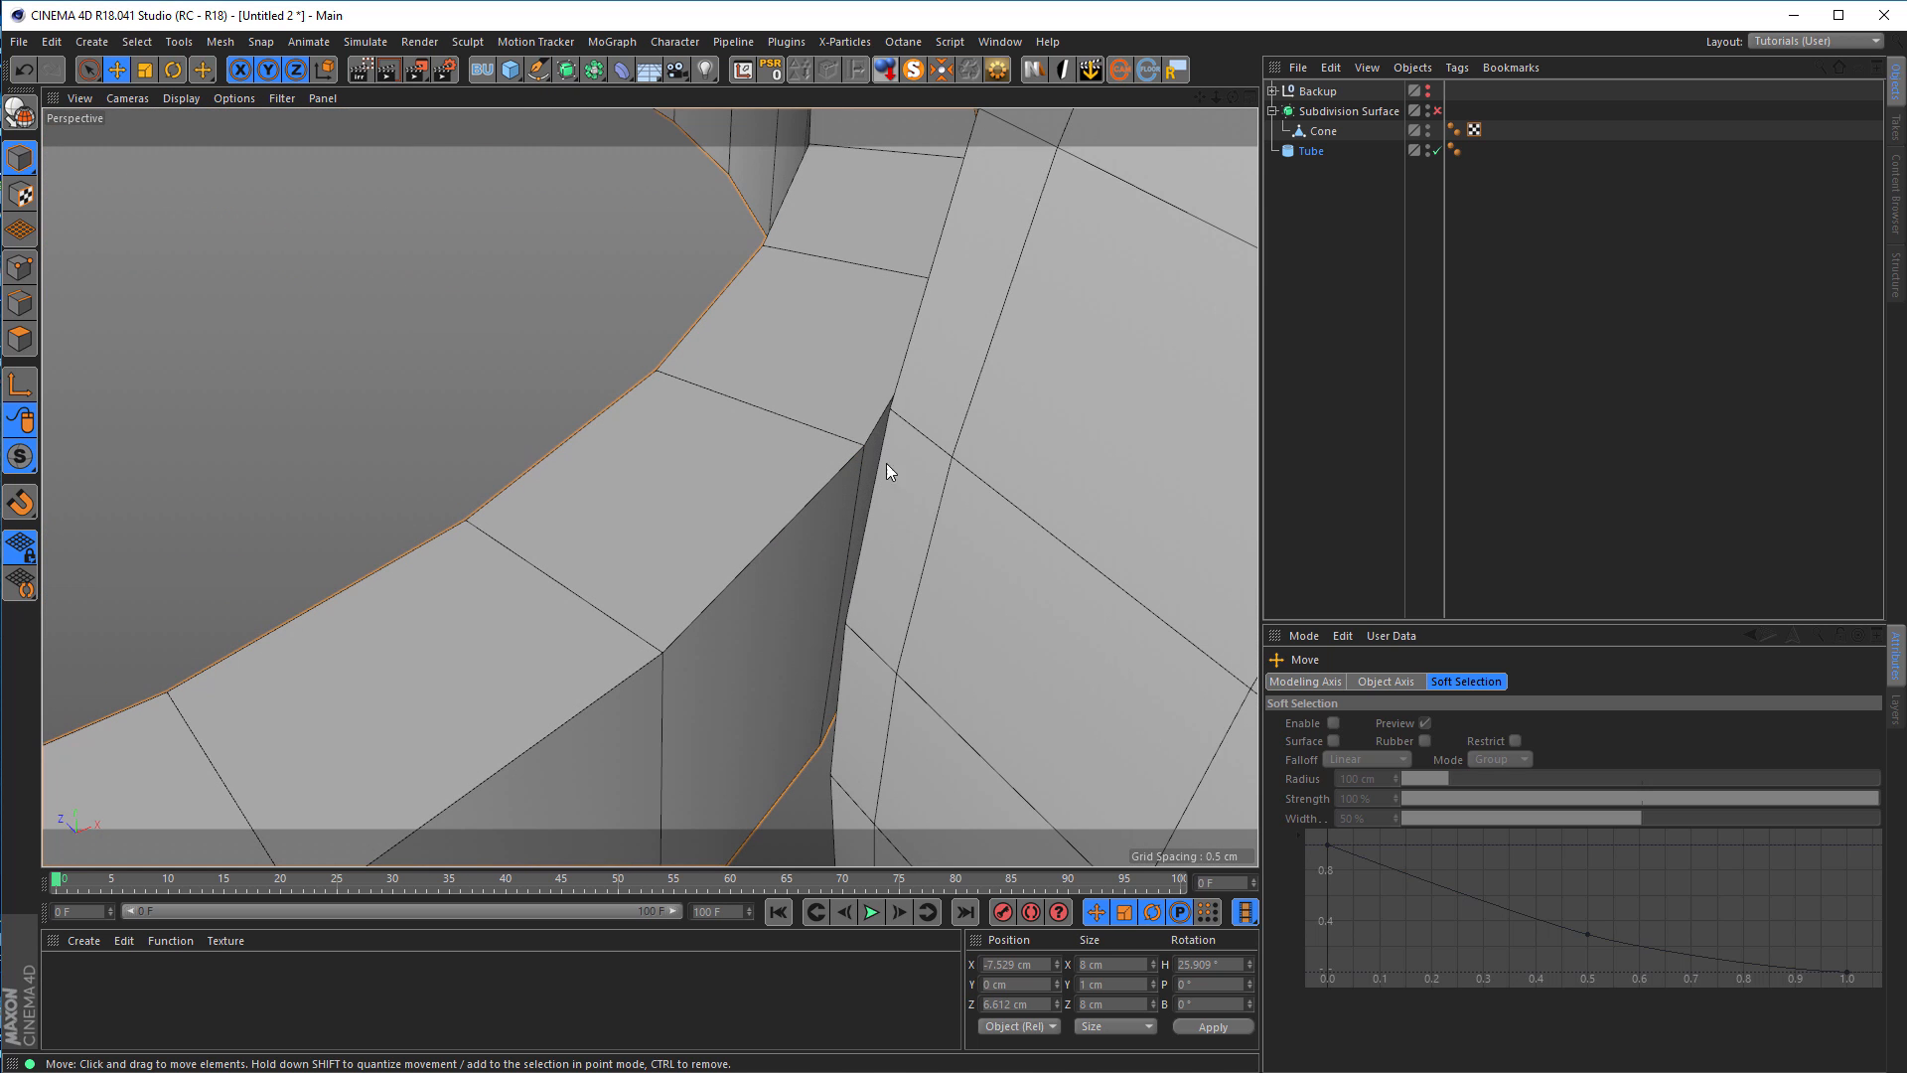
left_click_drag(828, 554, 1159, 356, "alt")
Step: Select two points on the Cone's flange rim beside the ring, skipping the one between them, and copy their Y size
left_click(1329, 132)
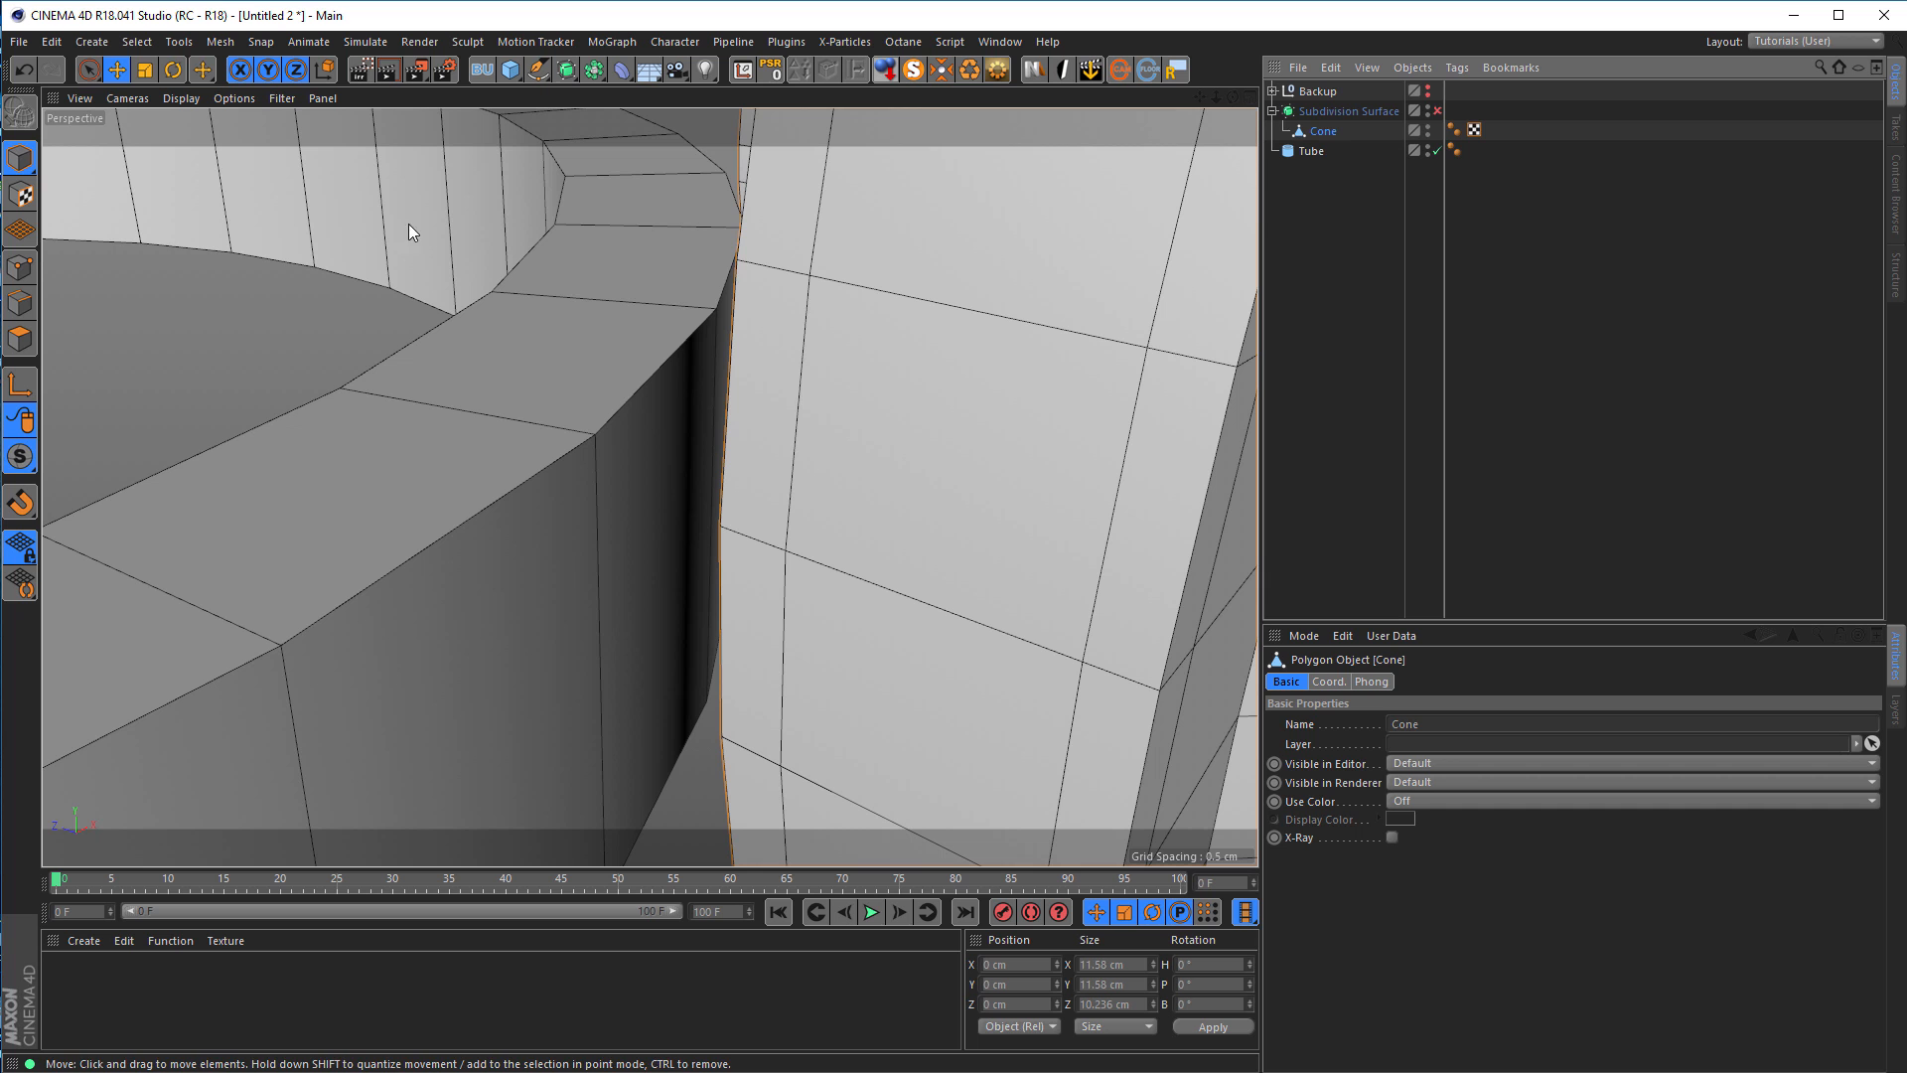
left_click(20, 267)
key("9")
left_click_drag(745, 533, 545, 485, "alt")
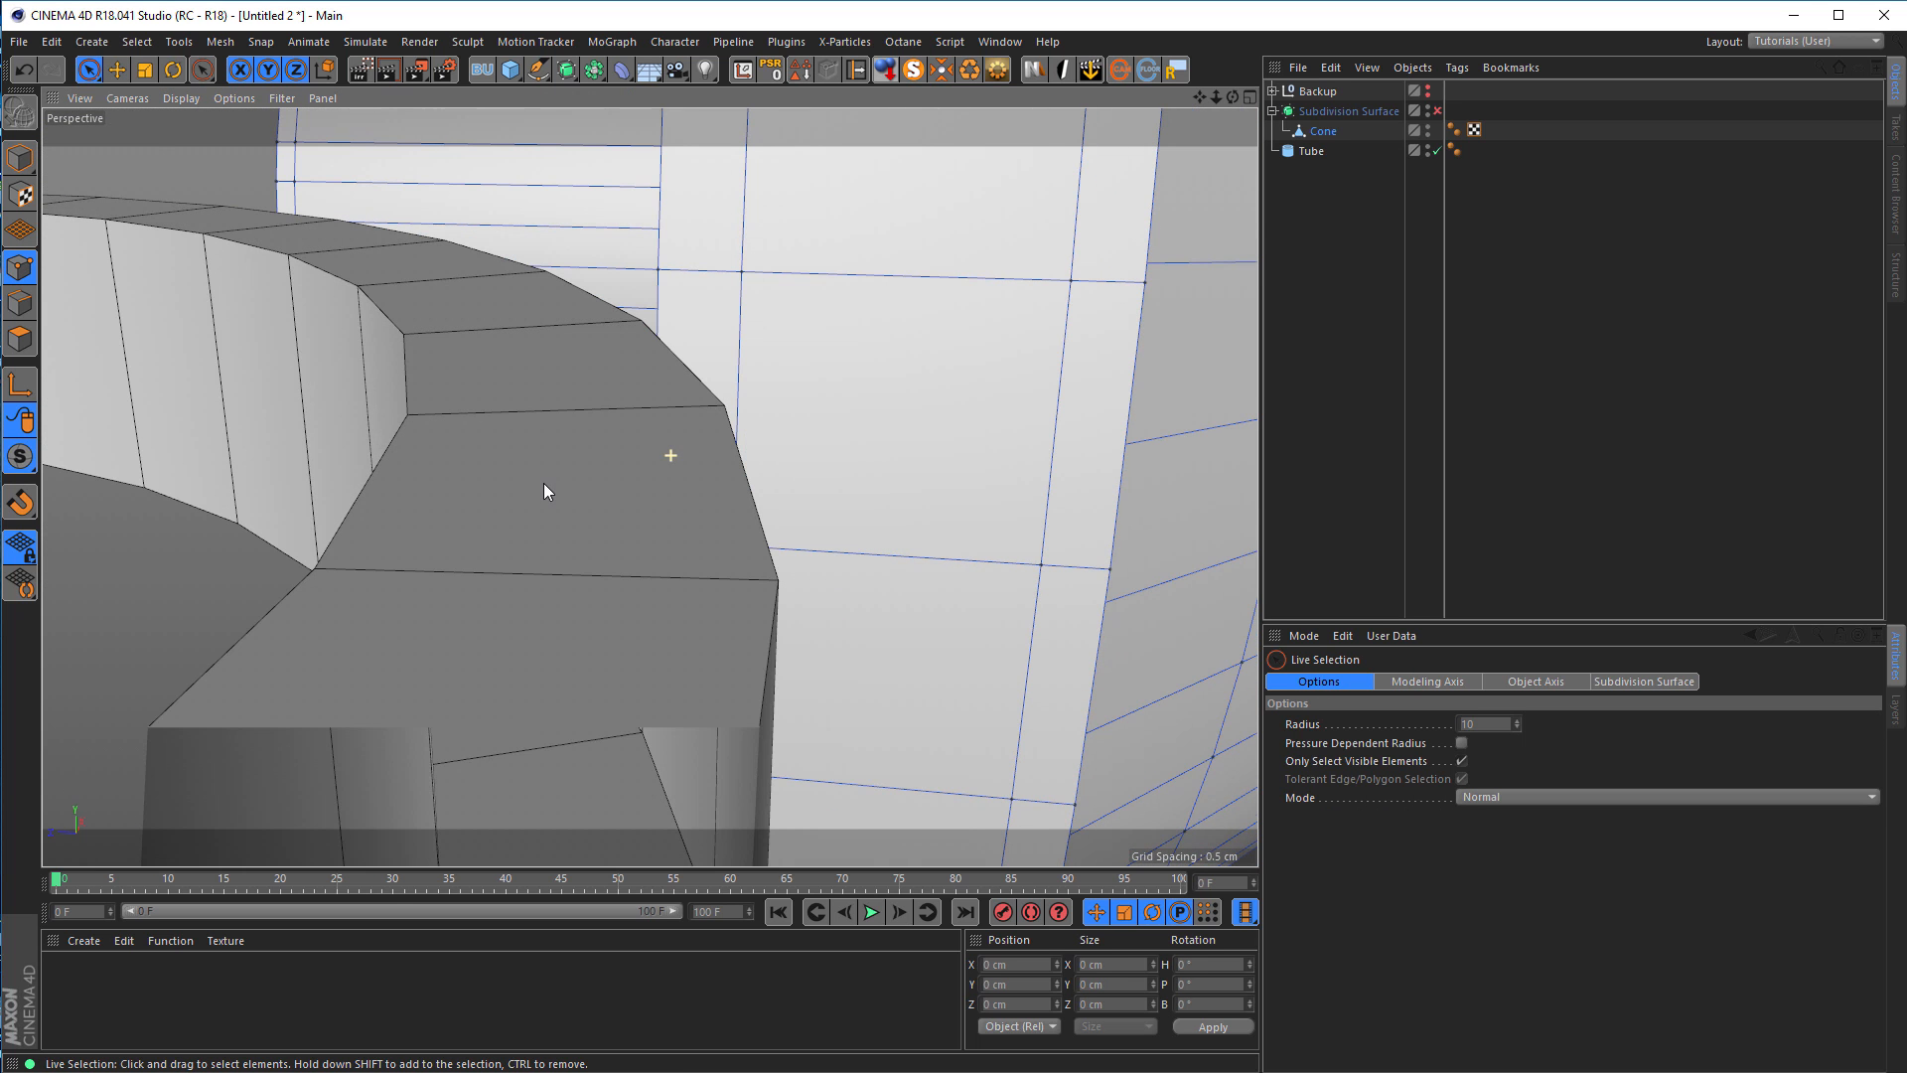
left_click(660, 268)
left_click_drag(741, 455, 686, 758, "alt")
left_click(673, 772, "shift")
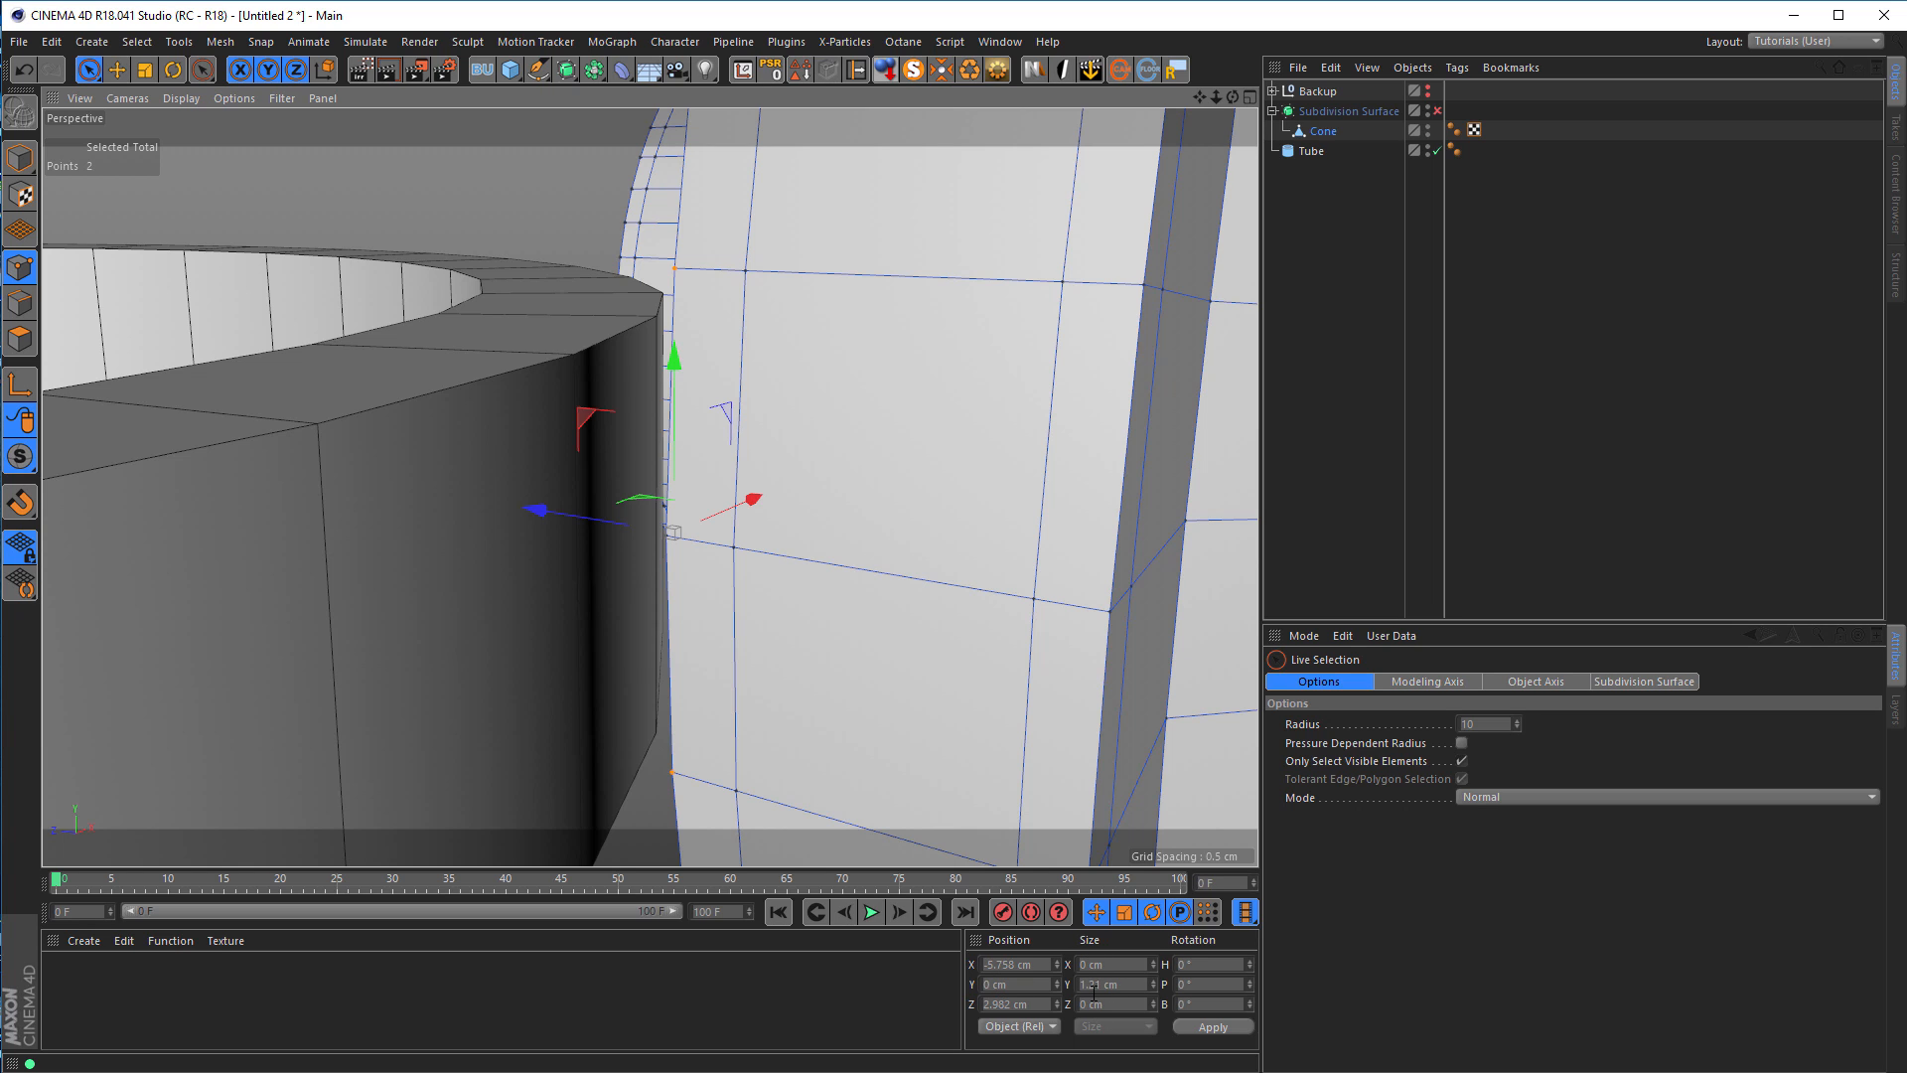
left_click_drag(1132, 989, 1079, 986)
key("ctrl+c")
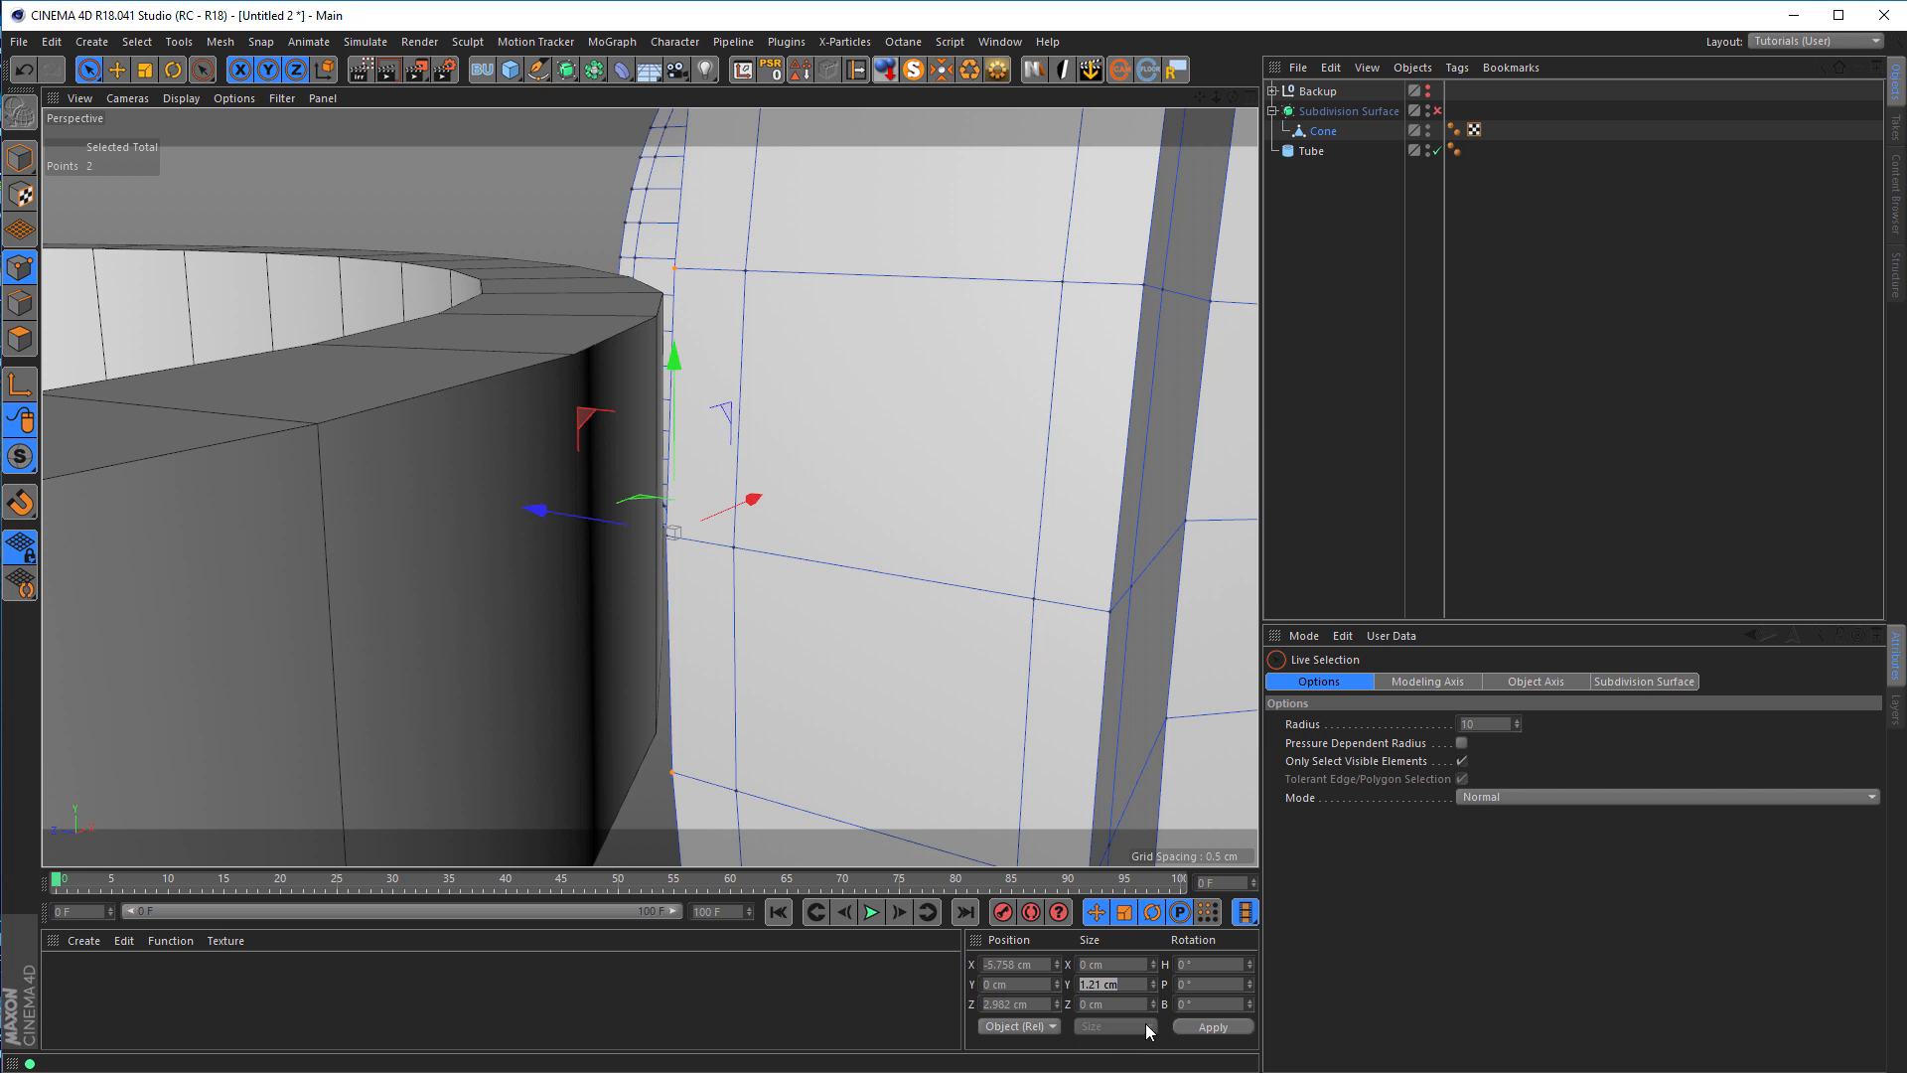
Step: Set the Tube's height to the copied 1.21 cm and check the ring's fit against the flange
left_click(1301, 152)
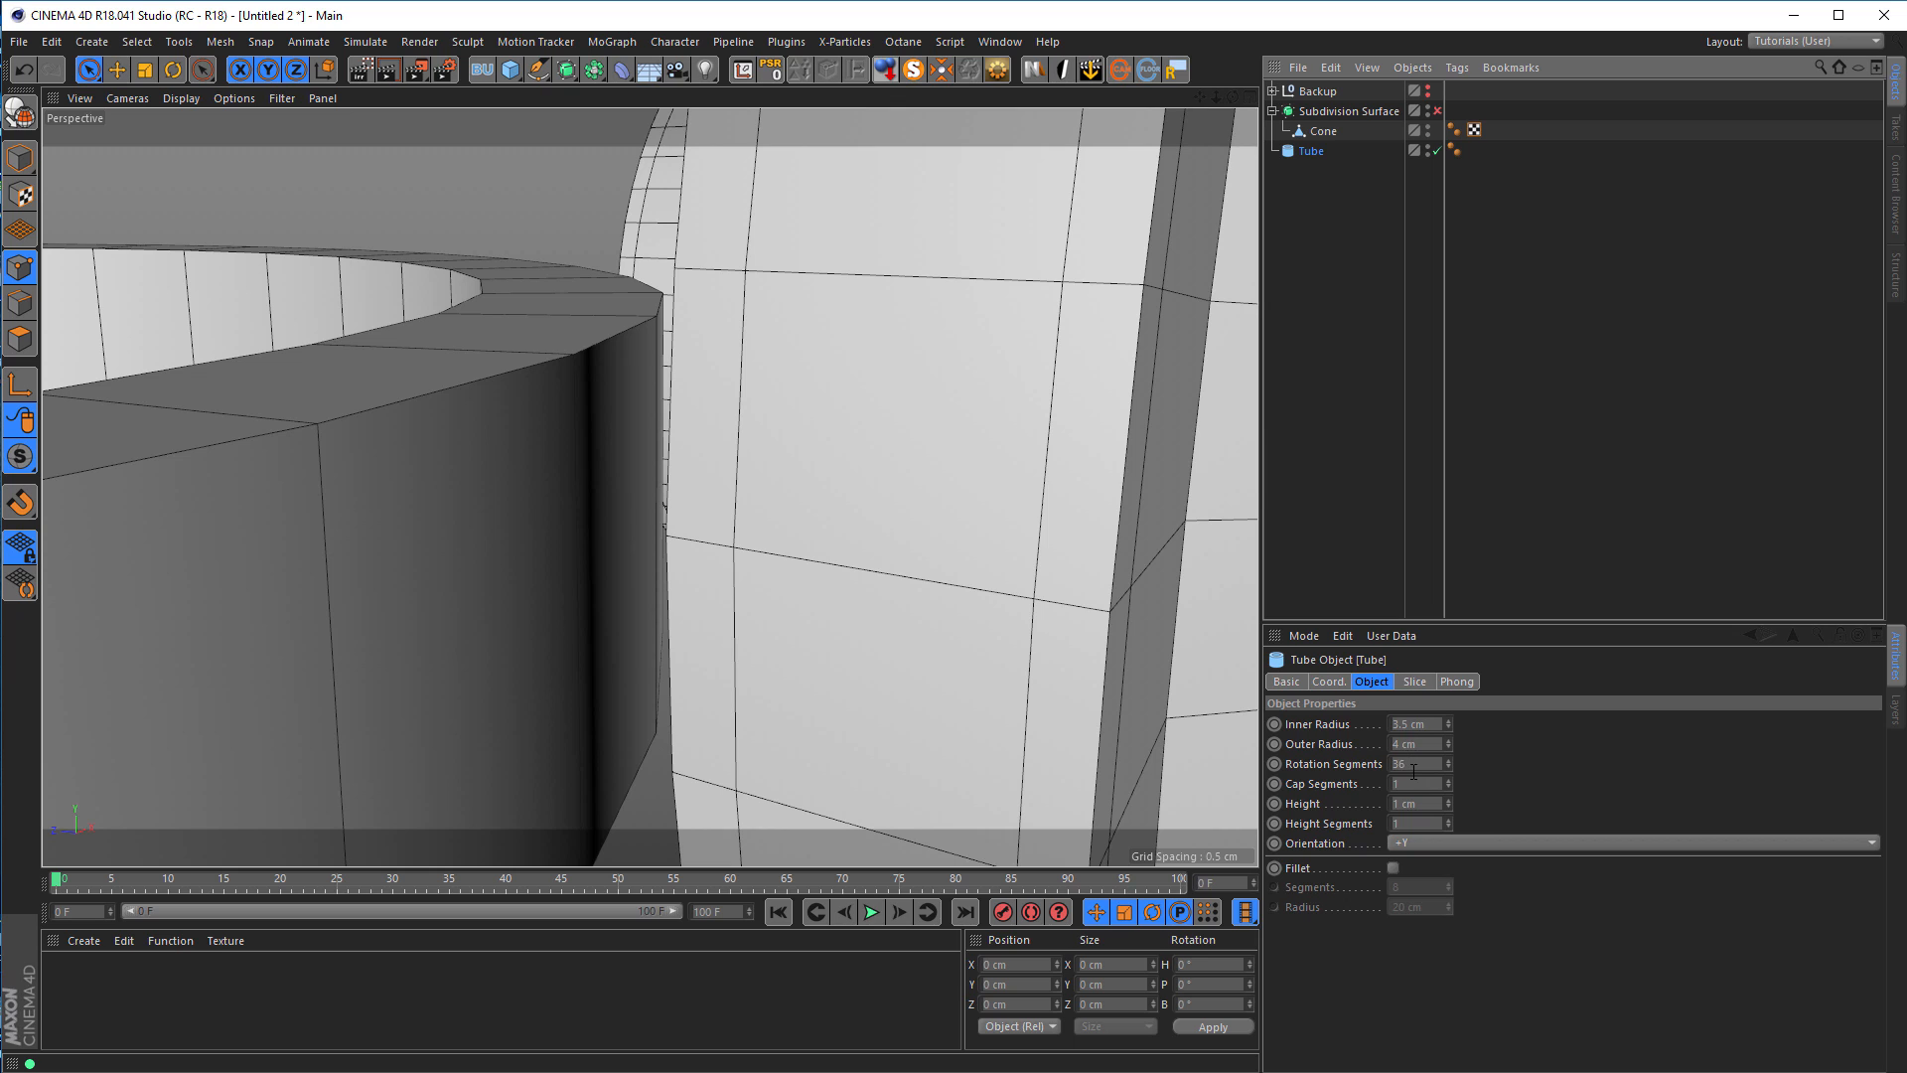
double_click(1419, 807)
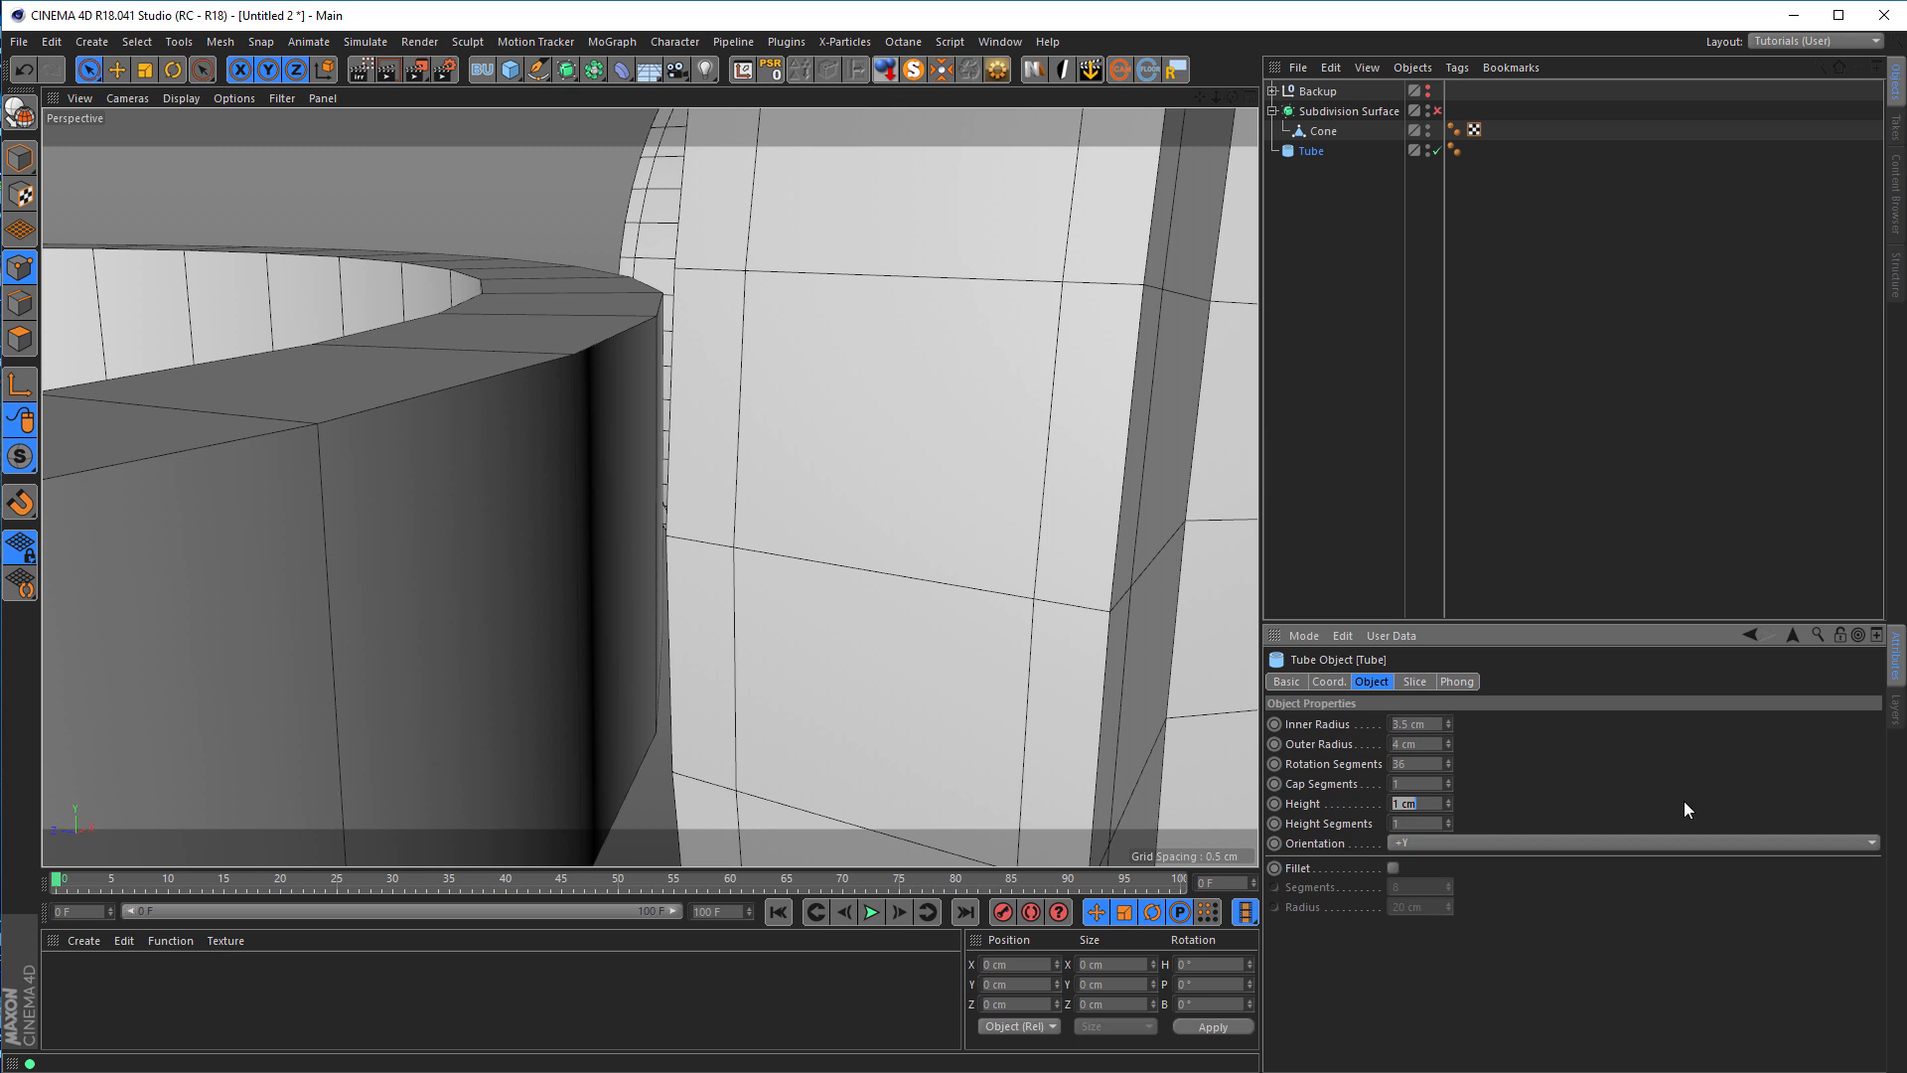
key("ctrl+v")
key("Return")
left_click_drag(838, 541, 692, 321, "alt")
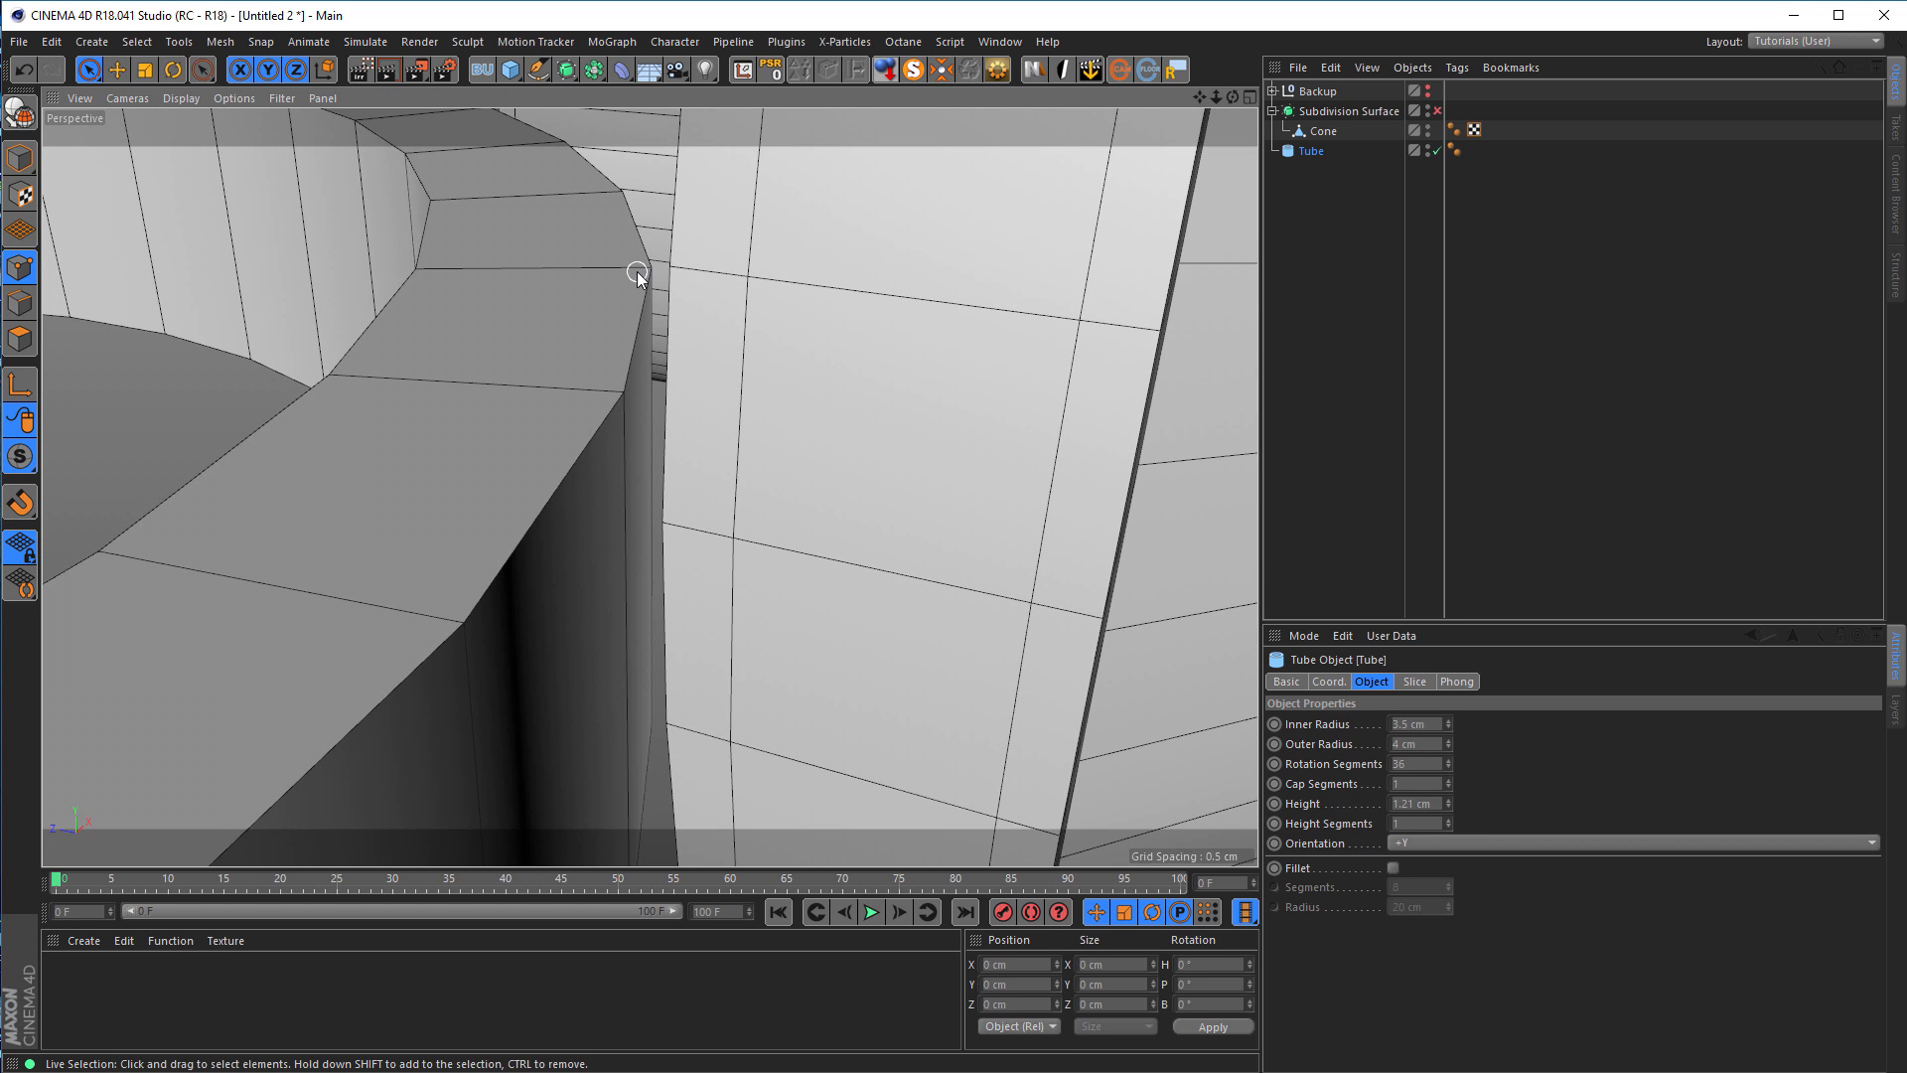
left_click_drag(637, 608, 599, 537, "alt")
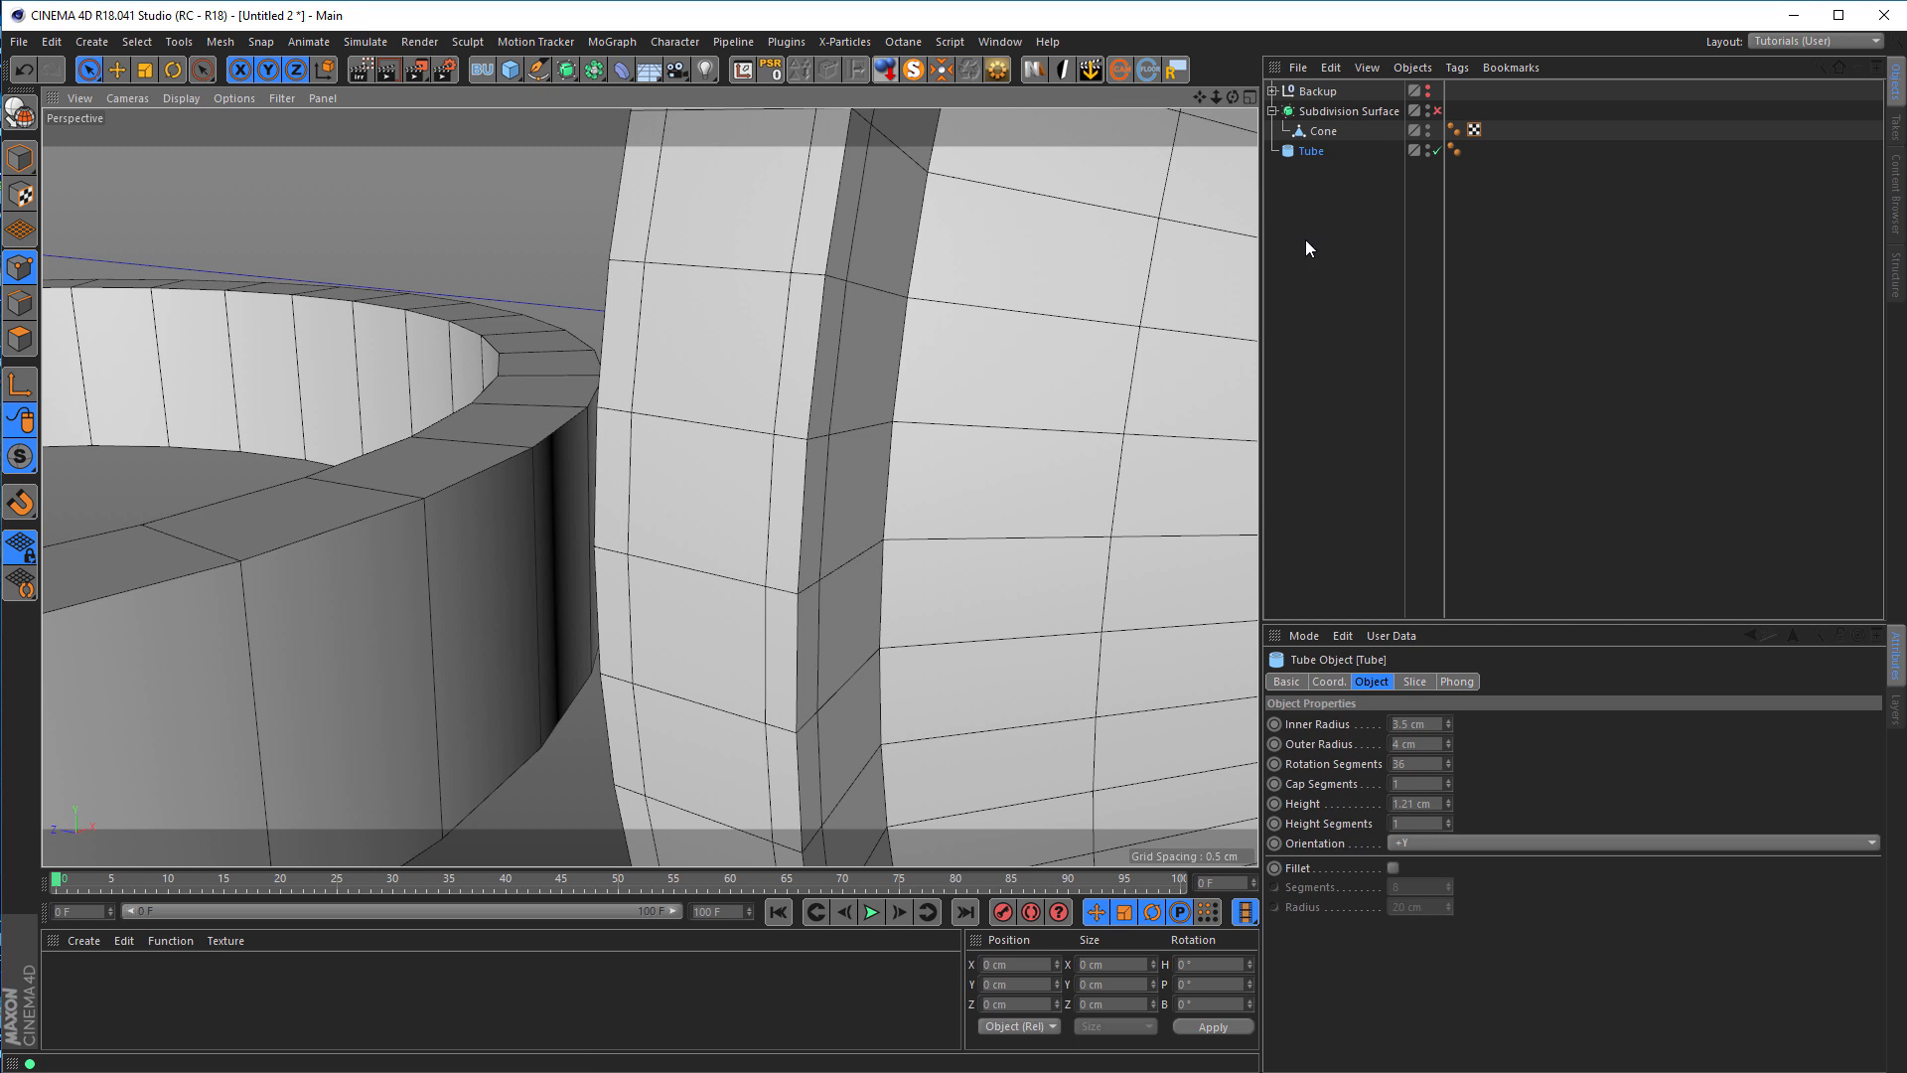
Step: Delete the Cone's flange rim point midway along the edge where the ring touches
left_click(1325, 132)
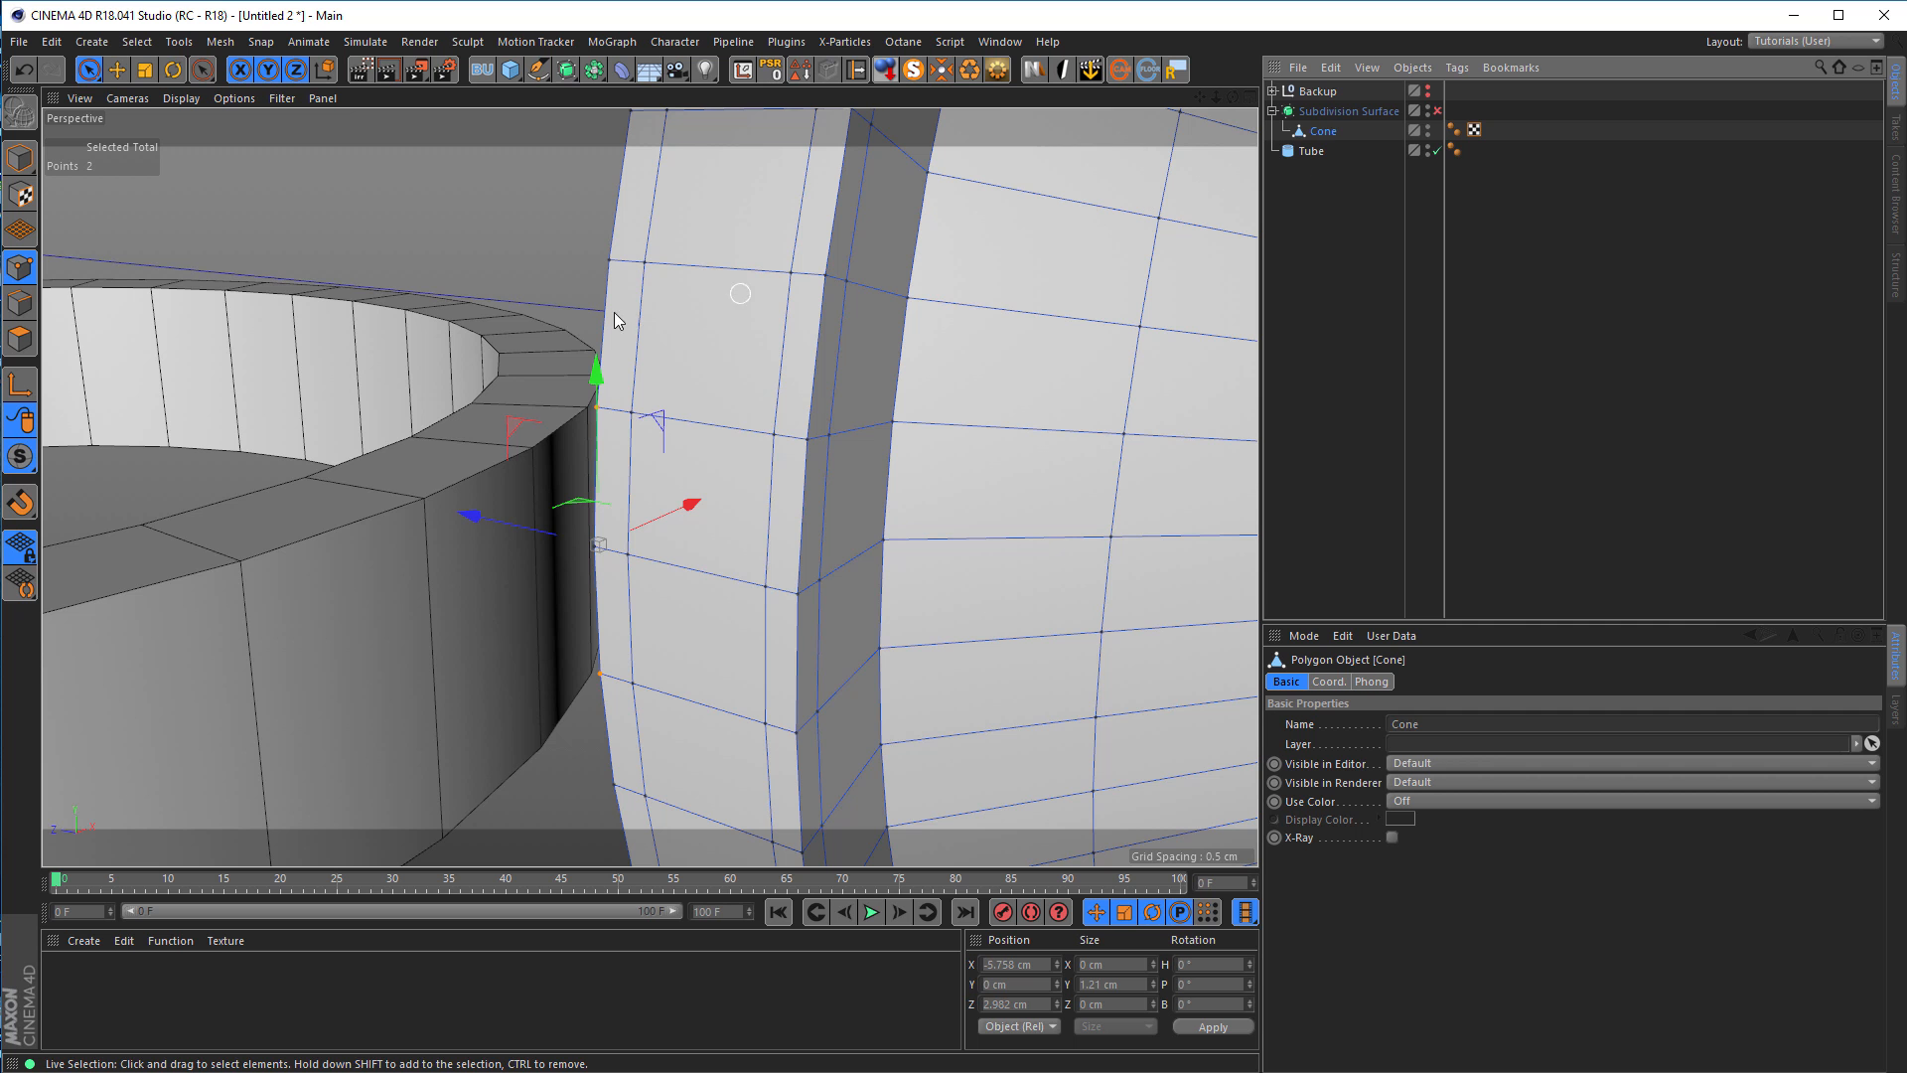
left_click_drag(604, 587, 713, 550, "alt")
scroll(622, 562, "up", 4)
left_click(587, 532)
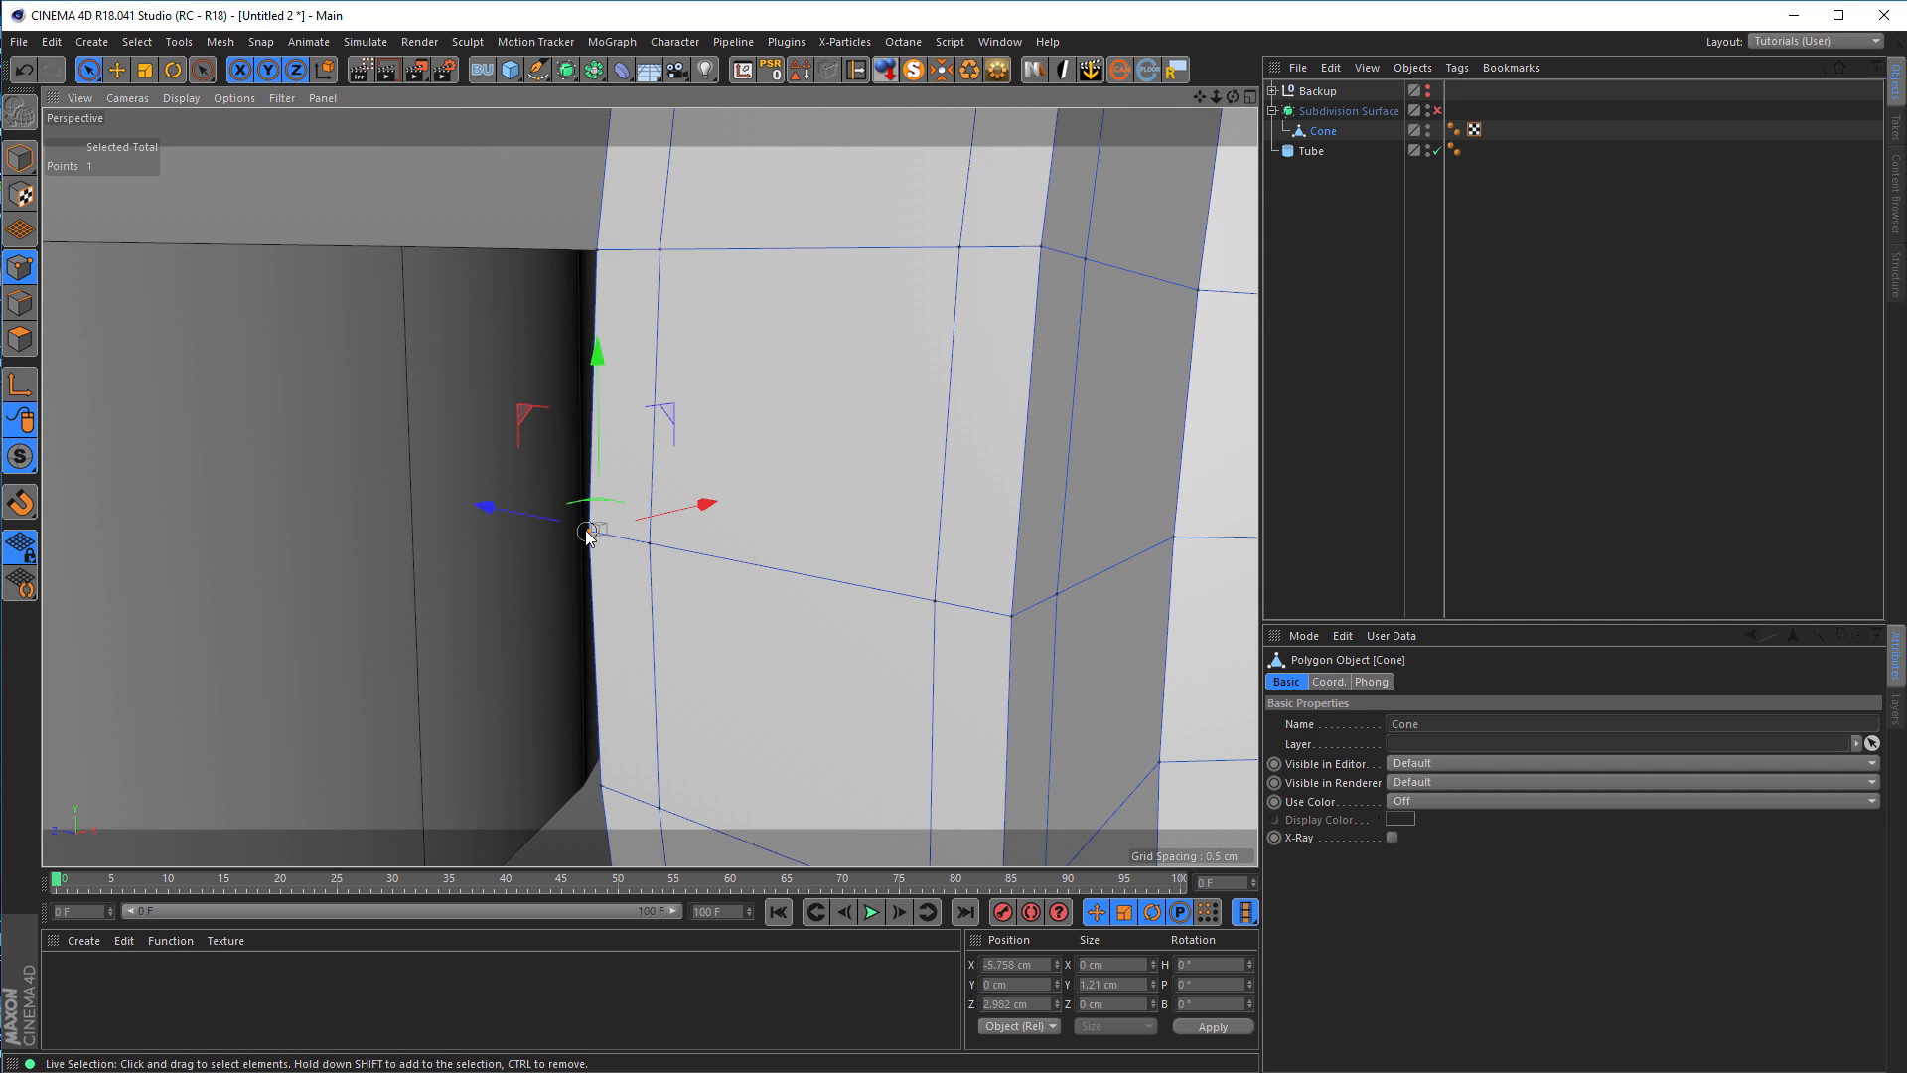
key("Delete")
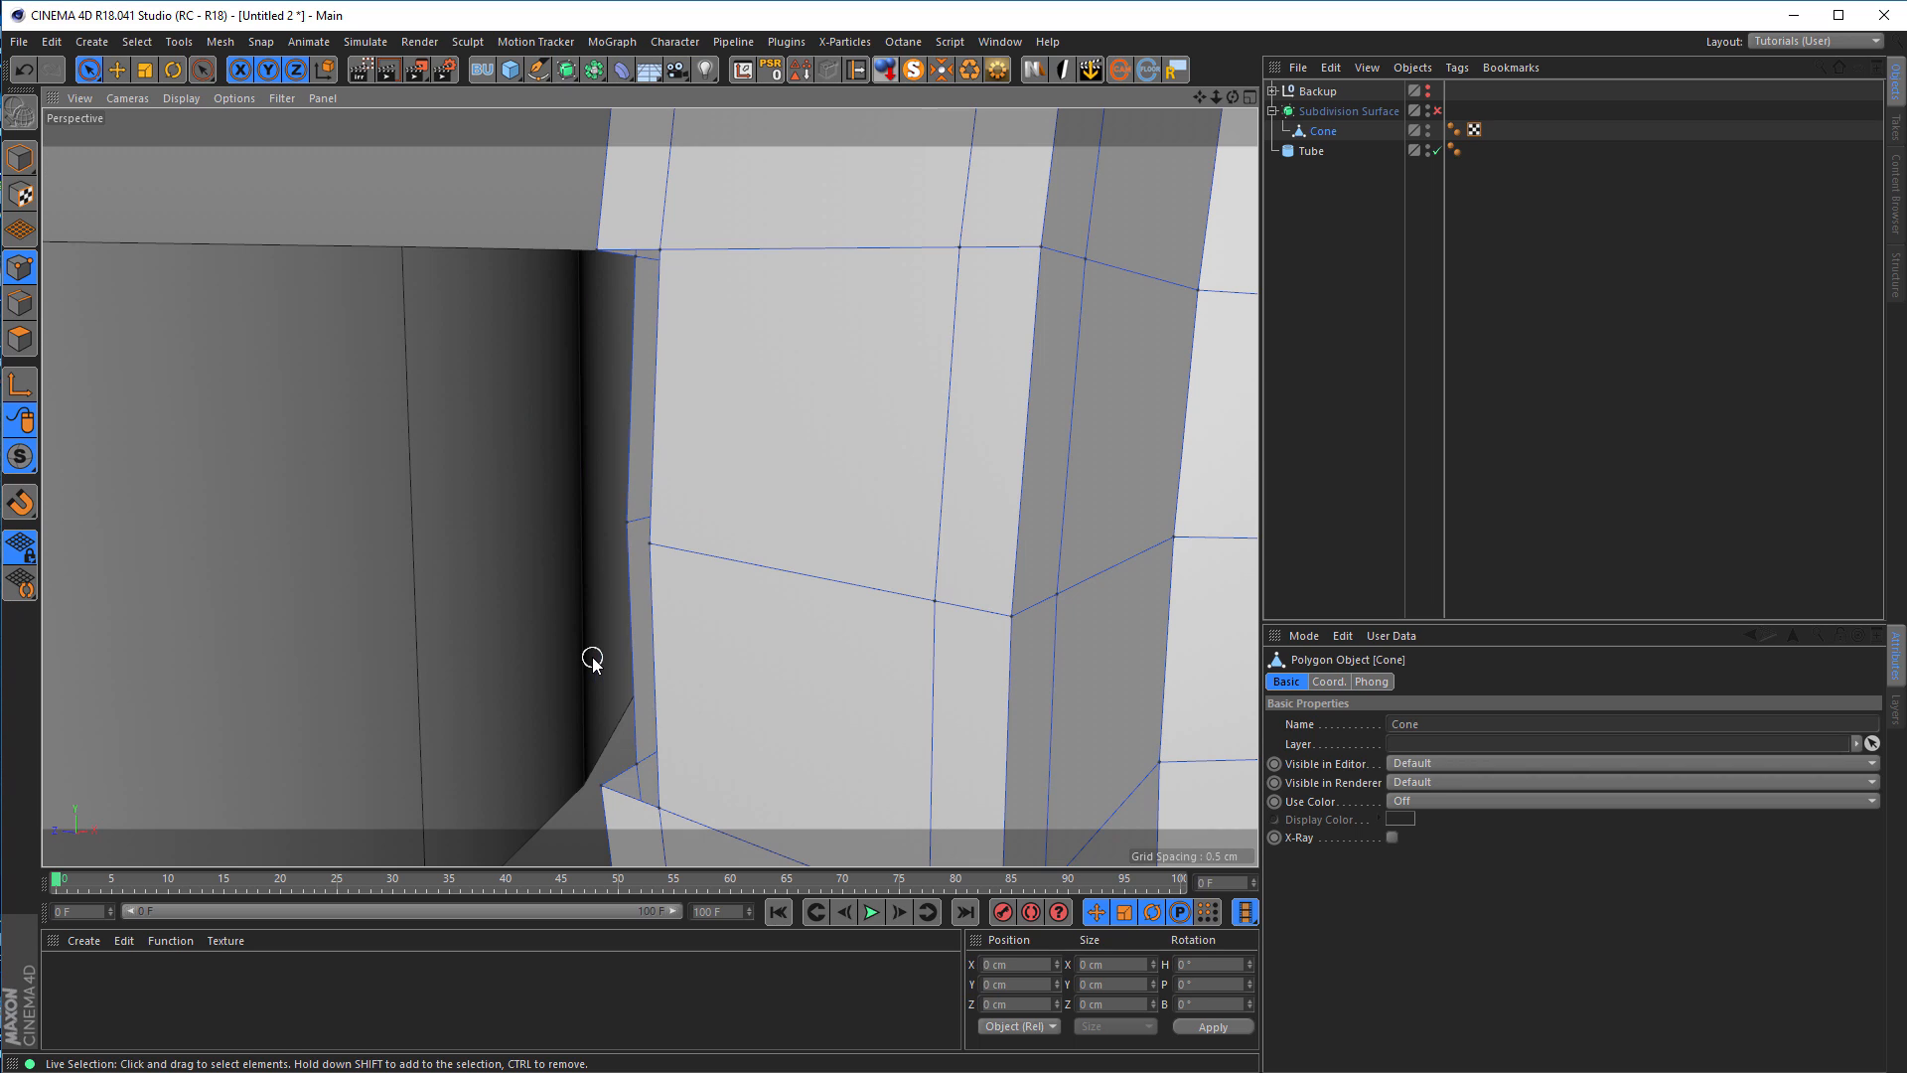
Step: Copy the Tube into the Backup group and collapse the original ring into a single polygonal object
scroll(635, 653, "down", 4)
left_click_drag(567, 641, 253, 533, "alt")
scroll(302, 528, "up", 3)
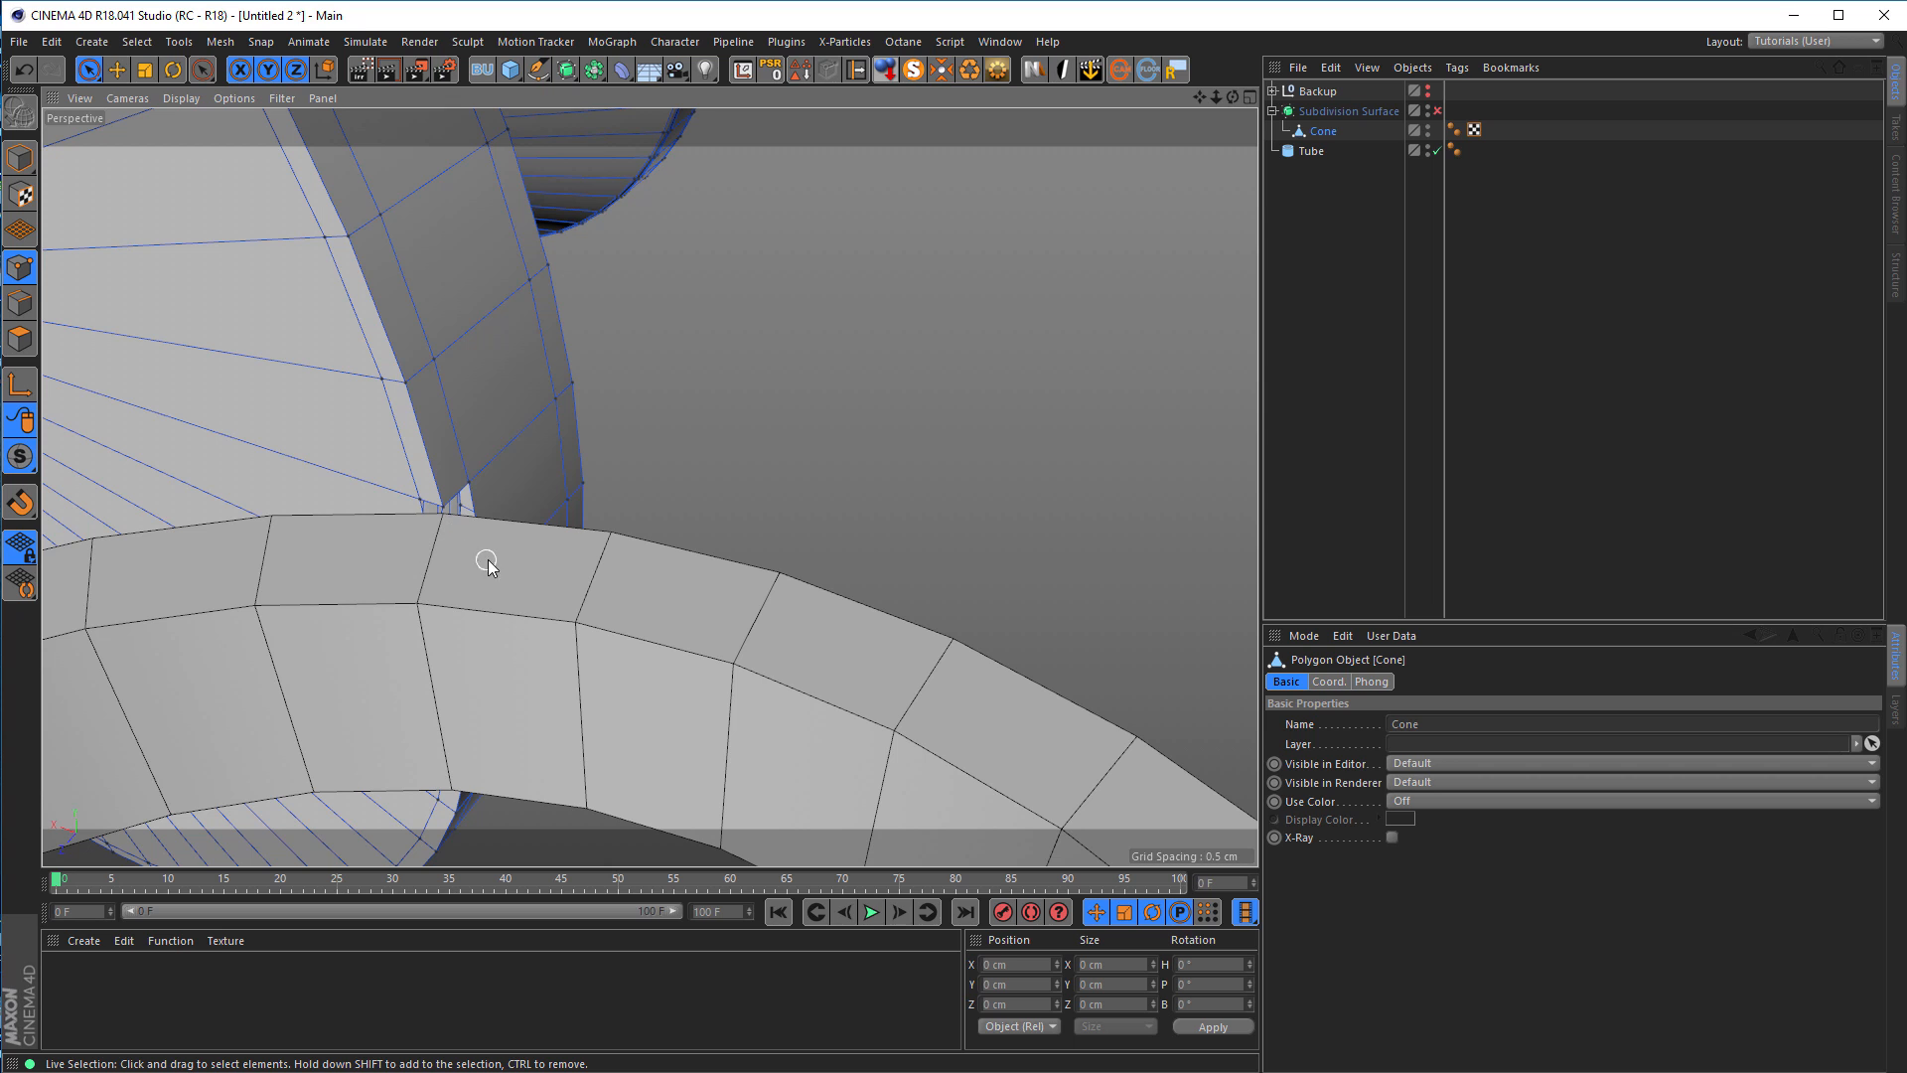
left_click(1307, 152)
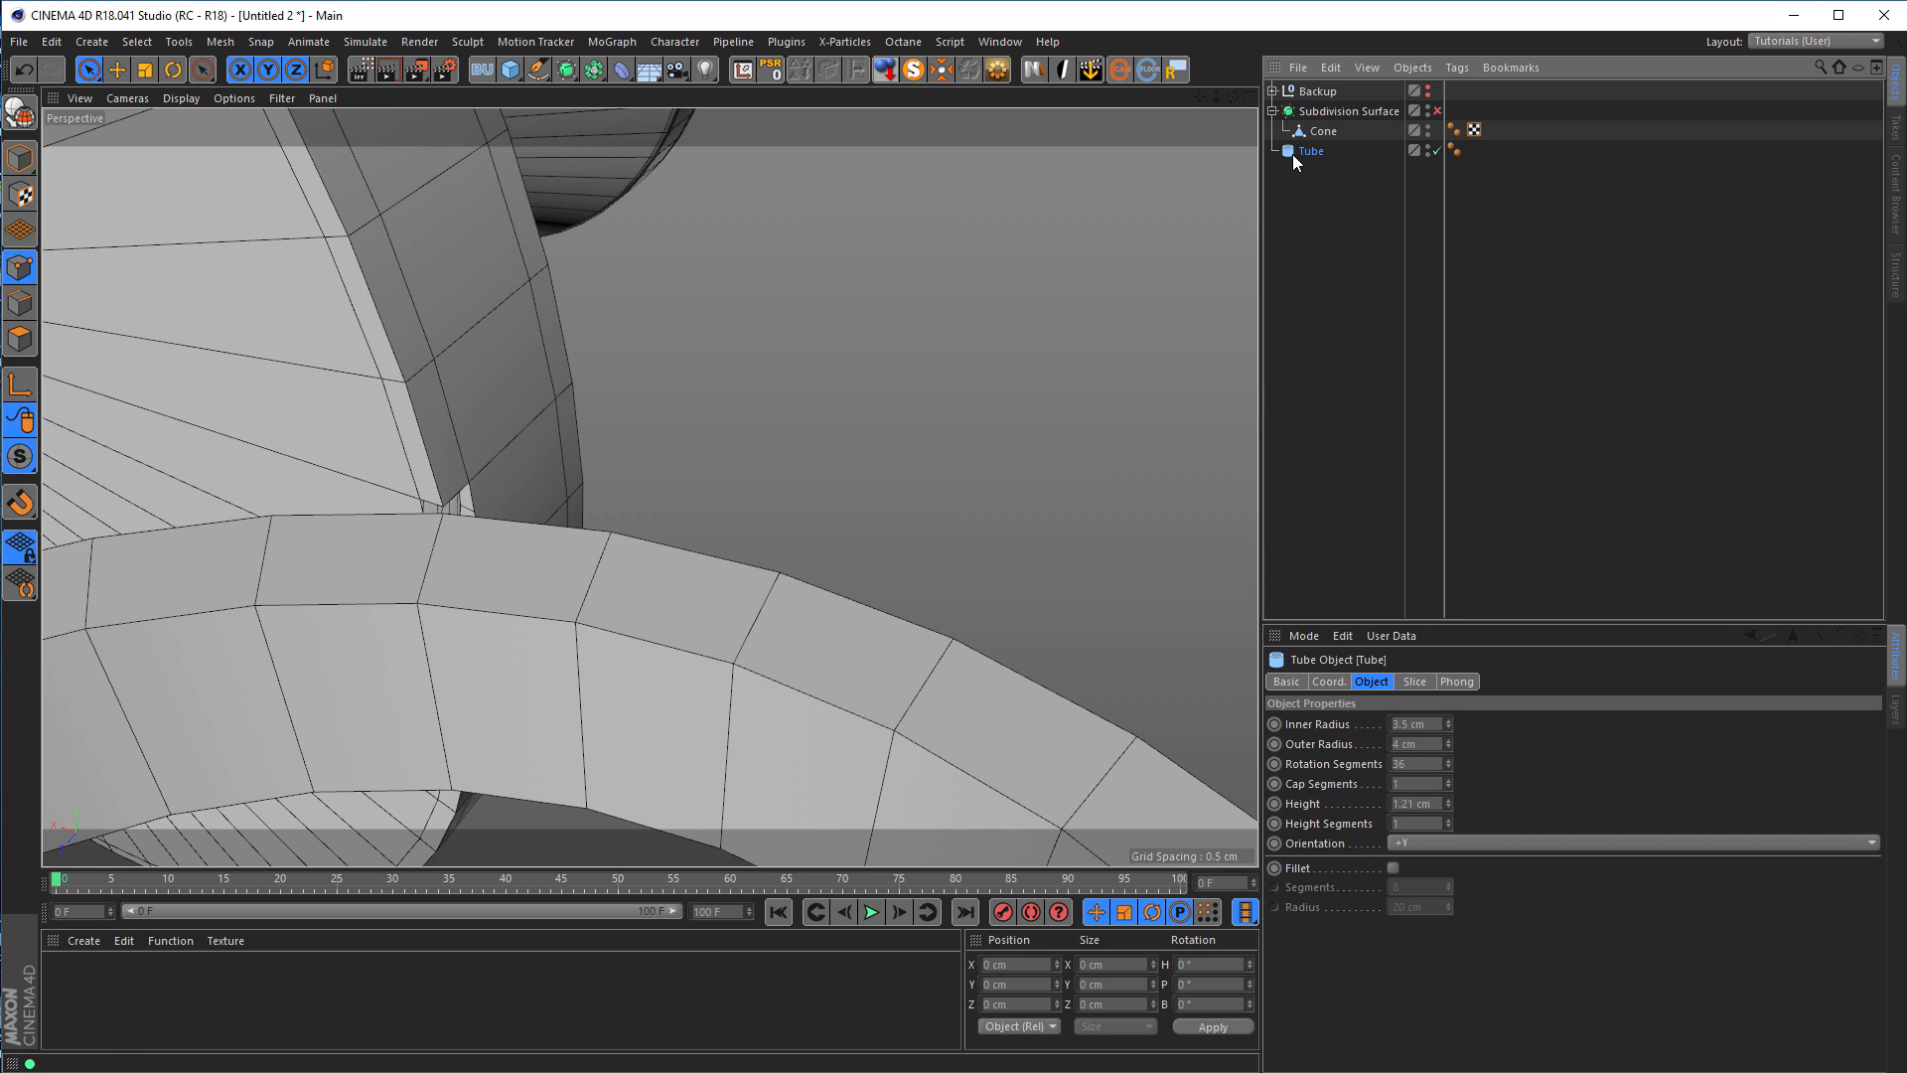
left_click_drag(1327, 86, 1323, 91, "ctrl")
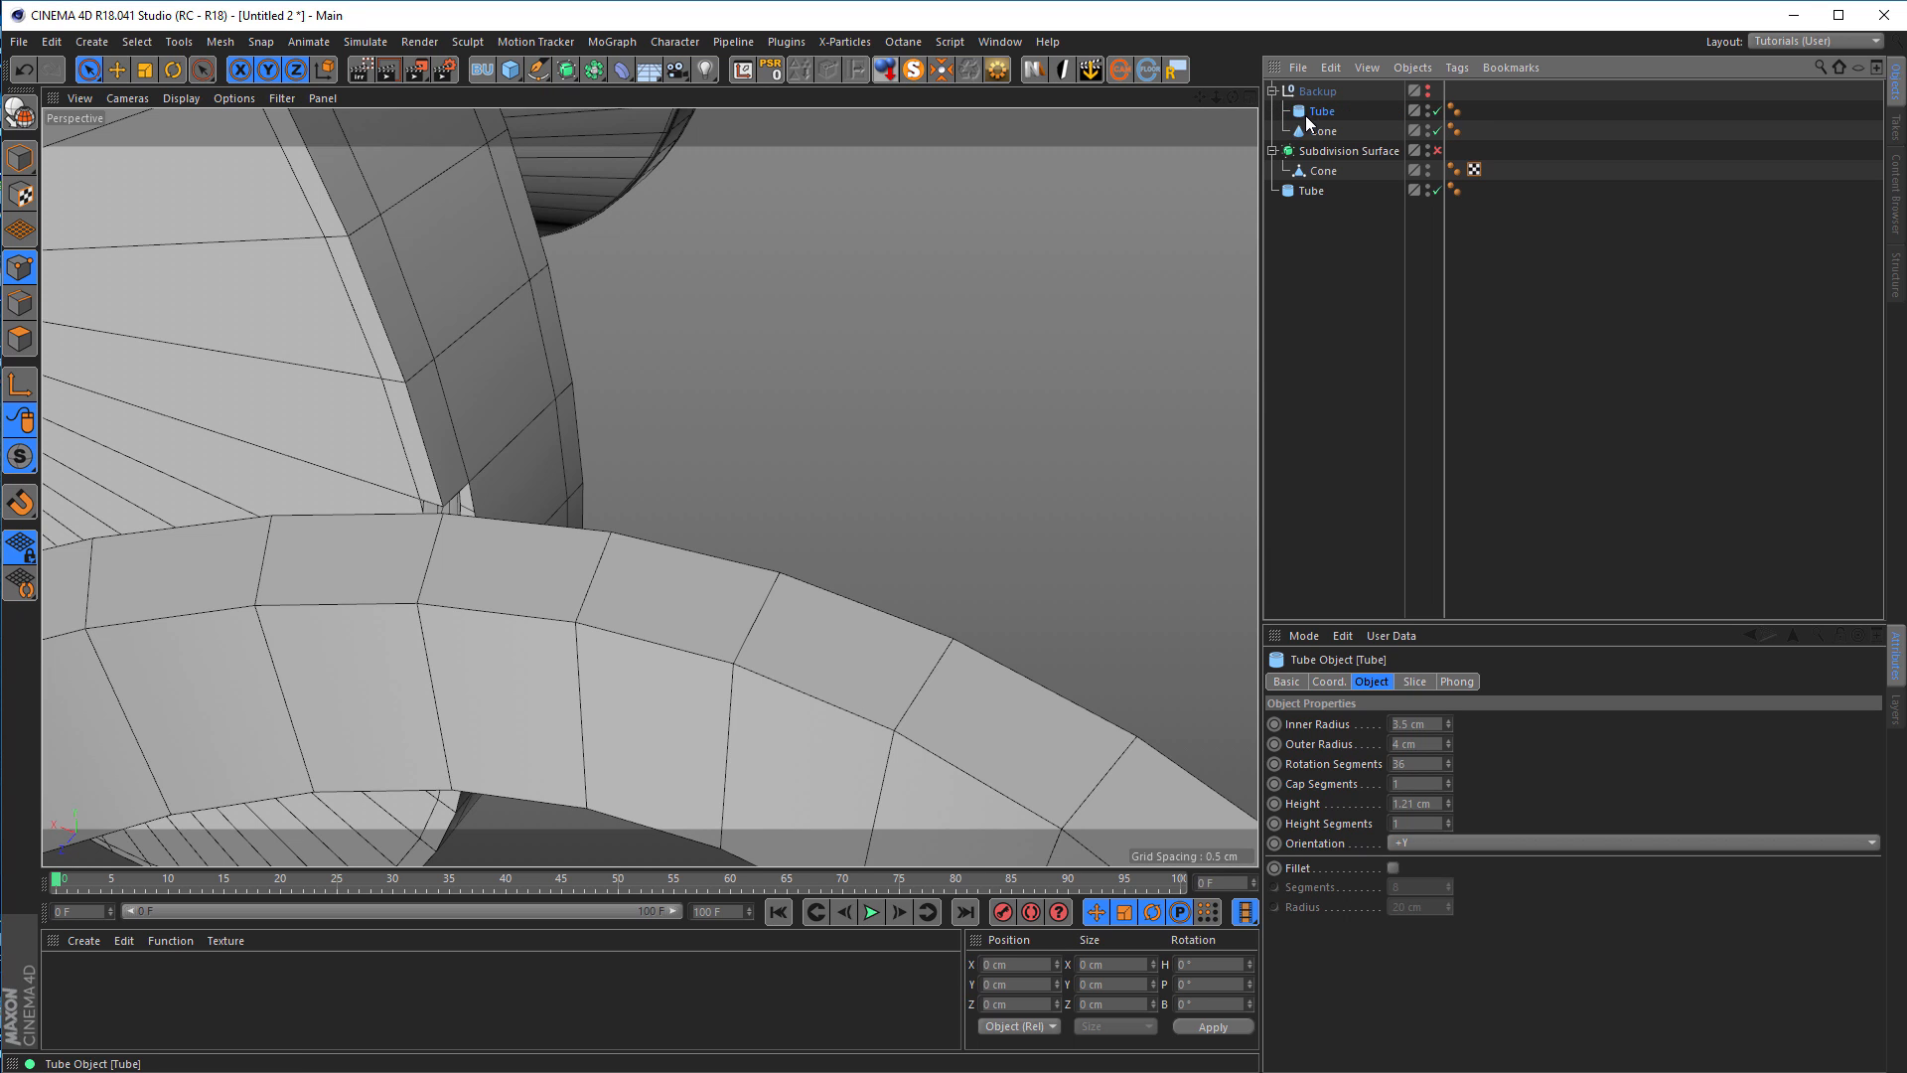
left_click(1272, 91)
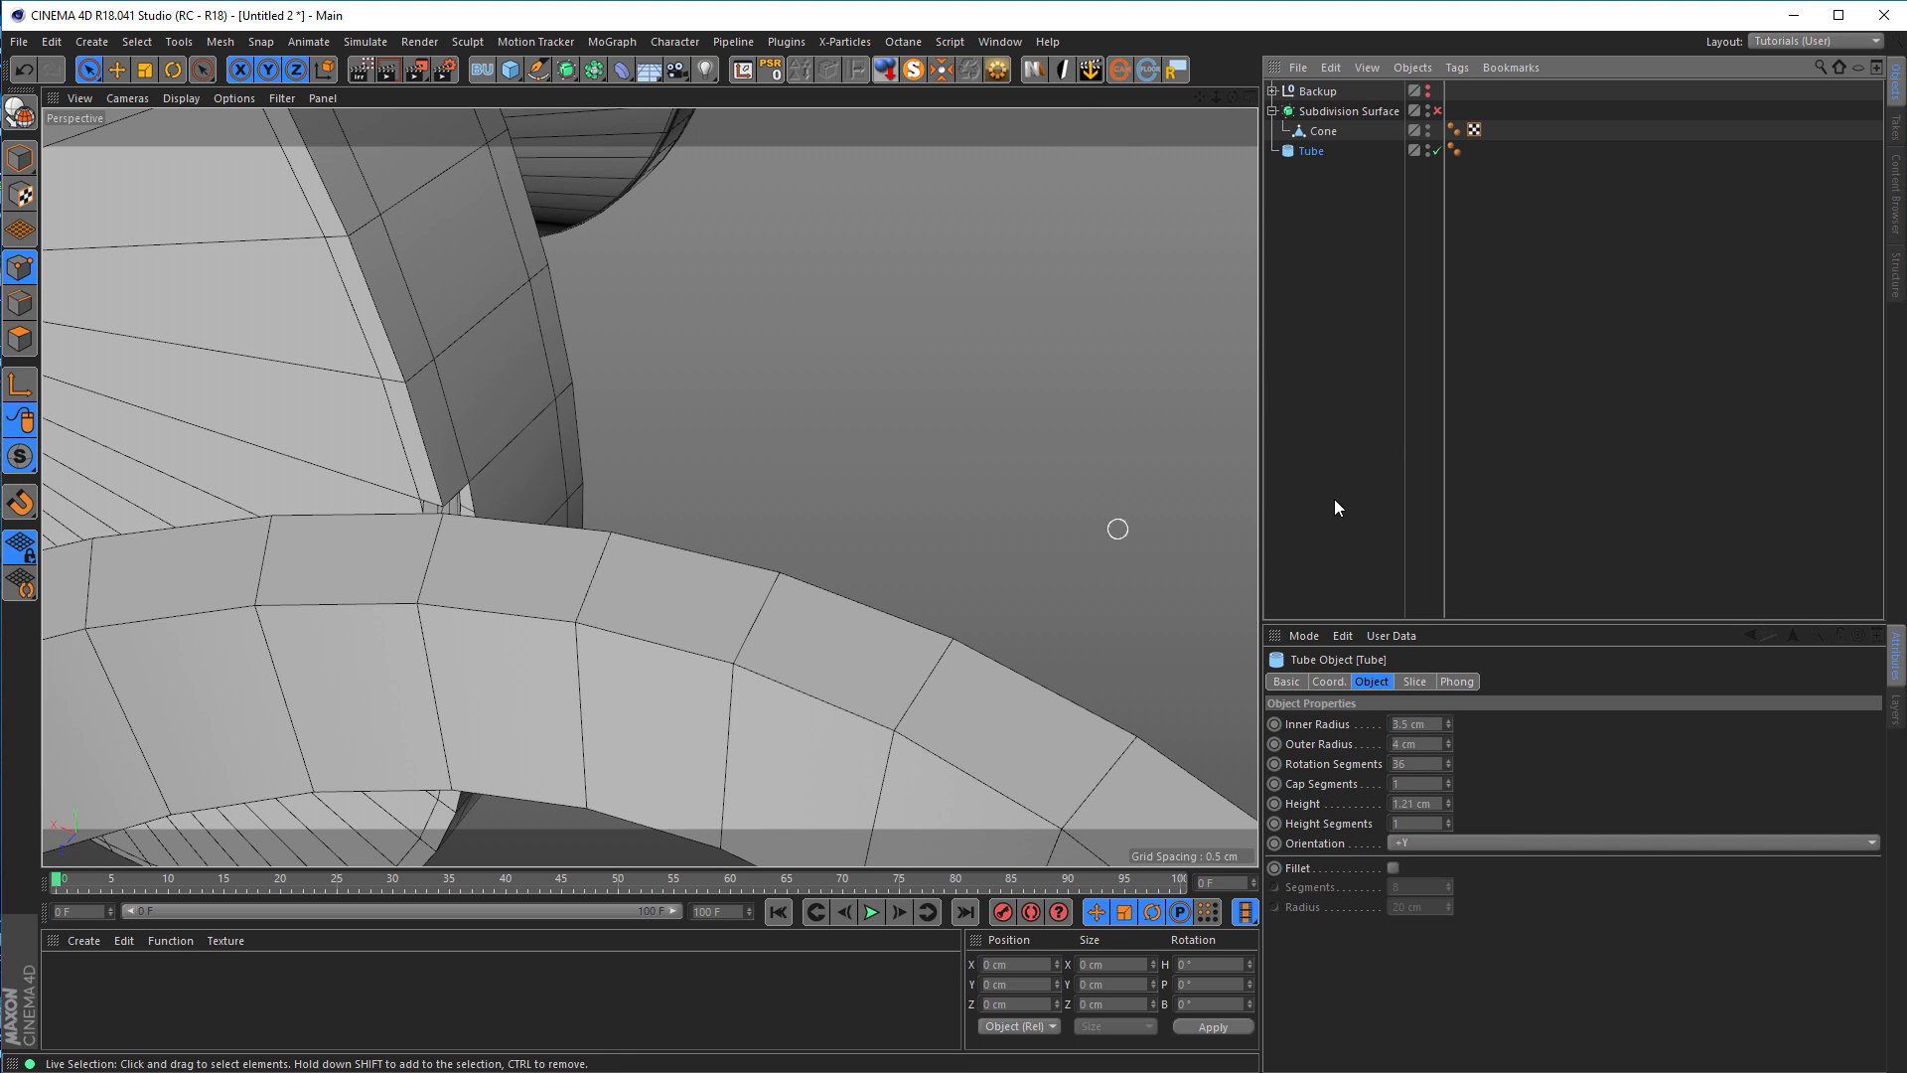
left_click(997, 71)
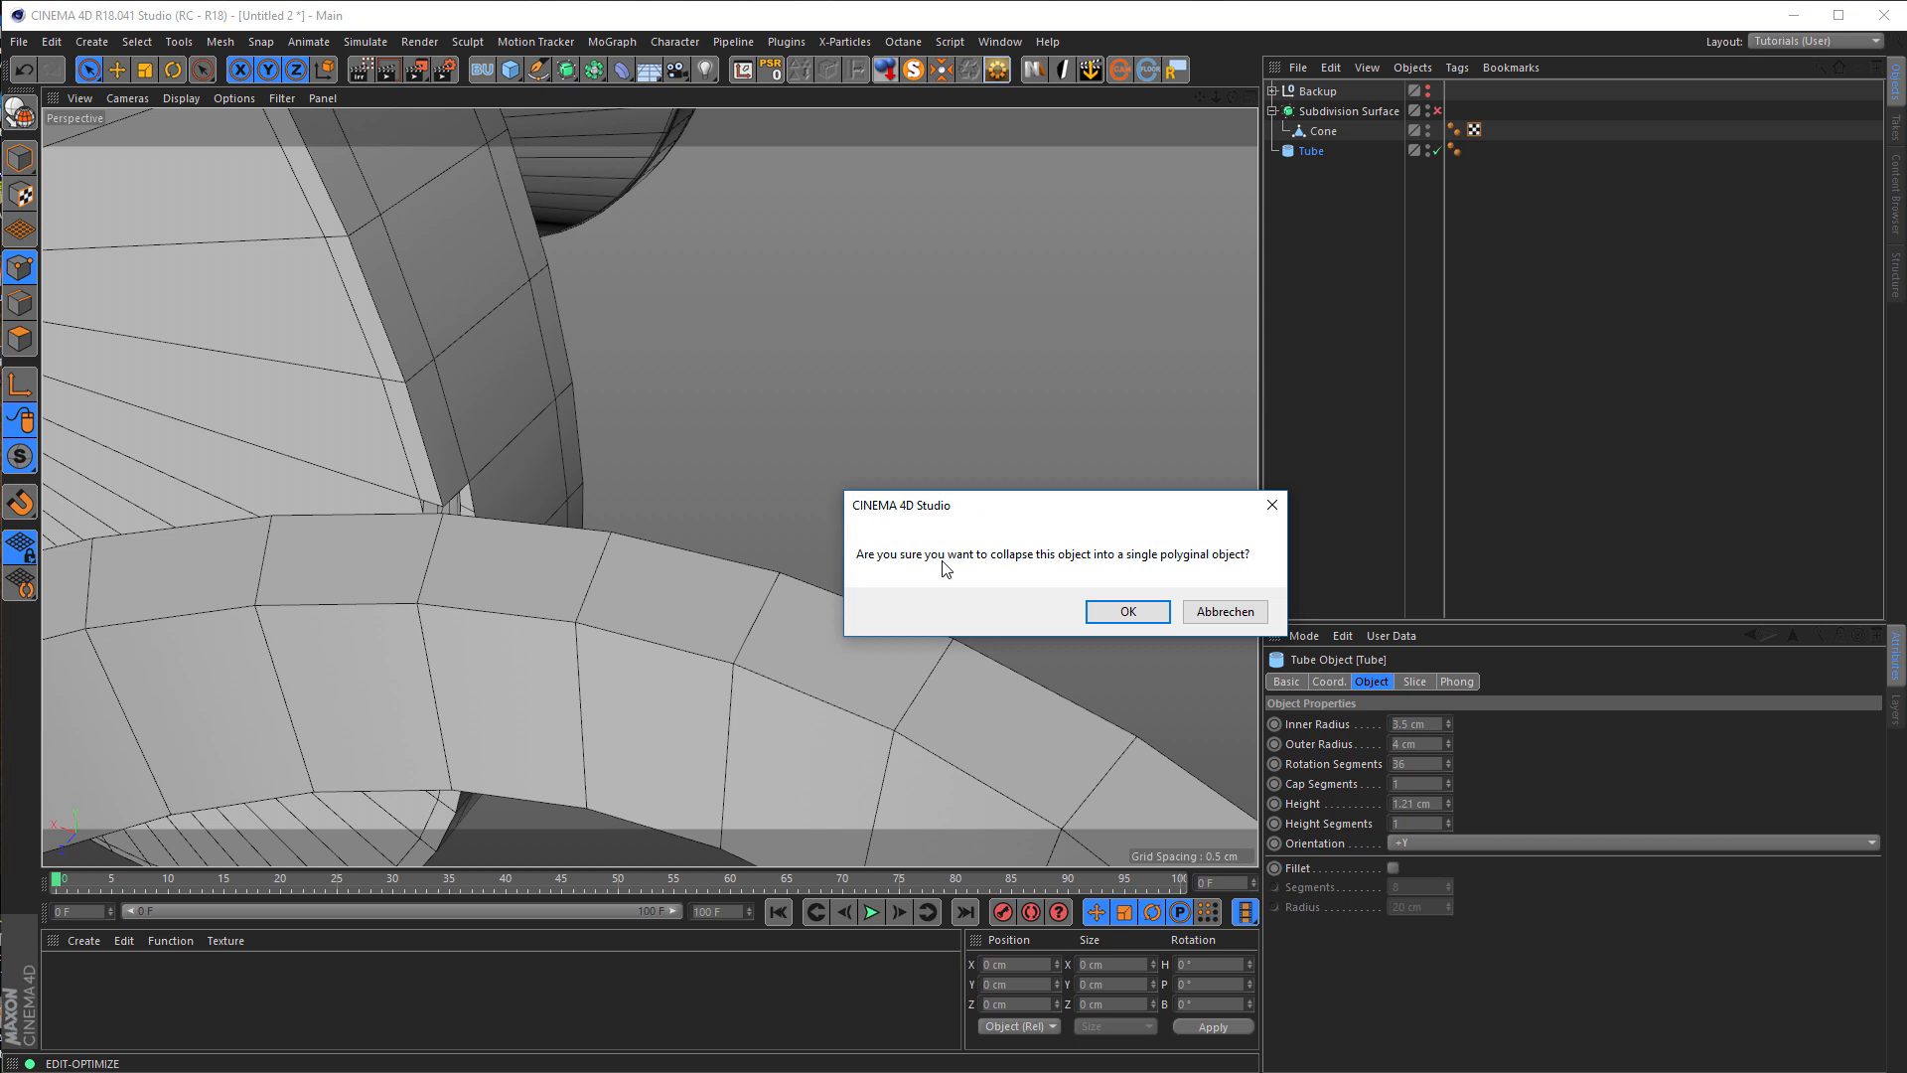
left_click(1117, 612)
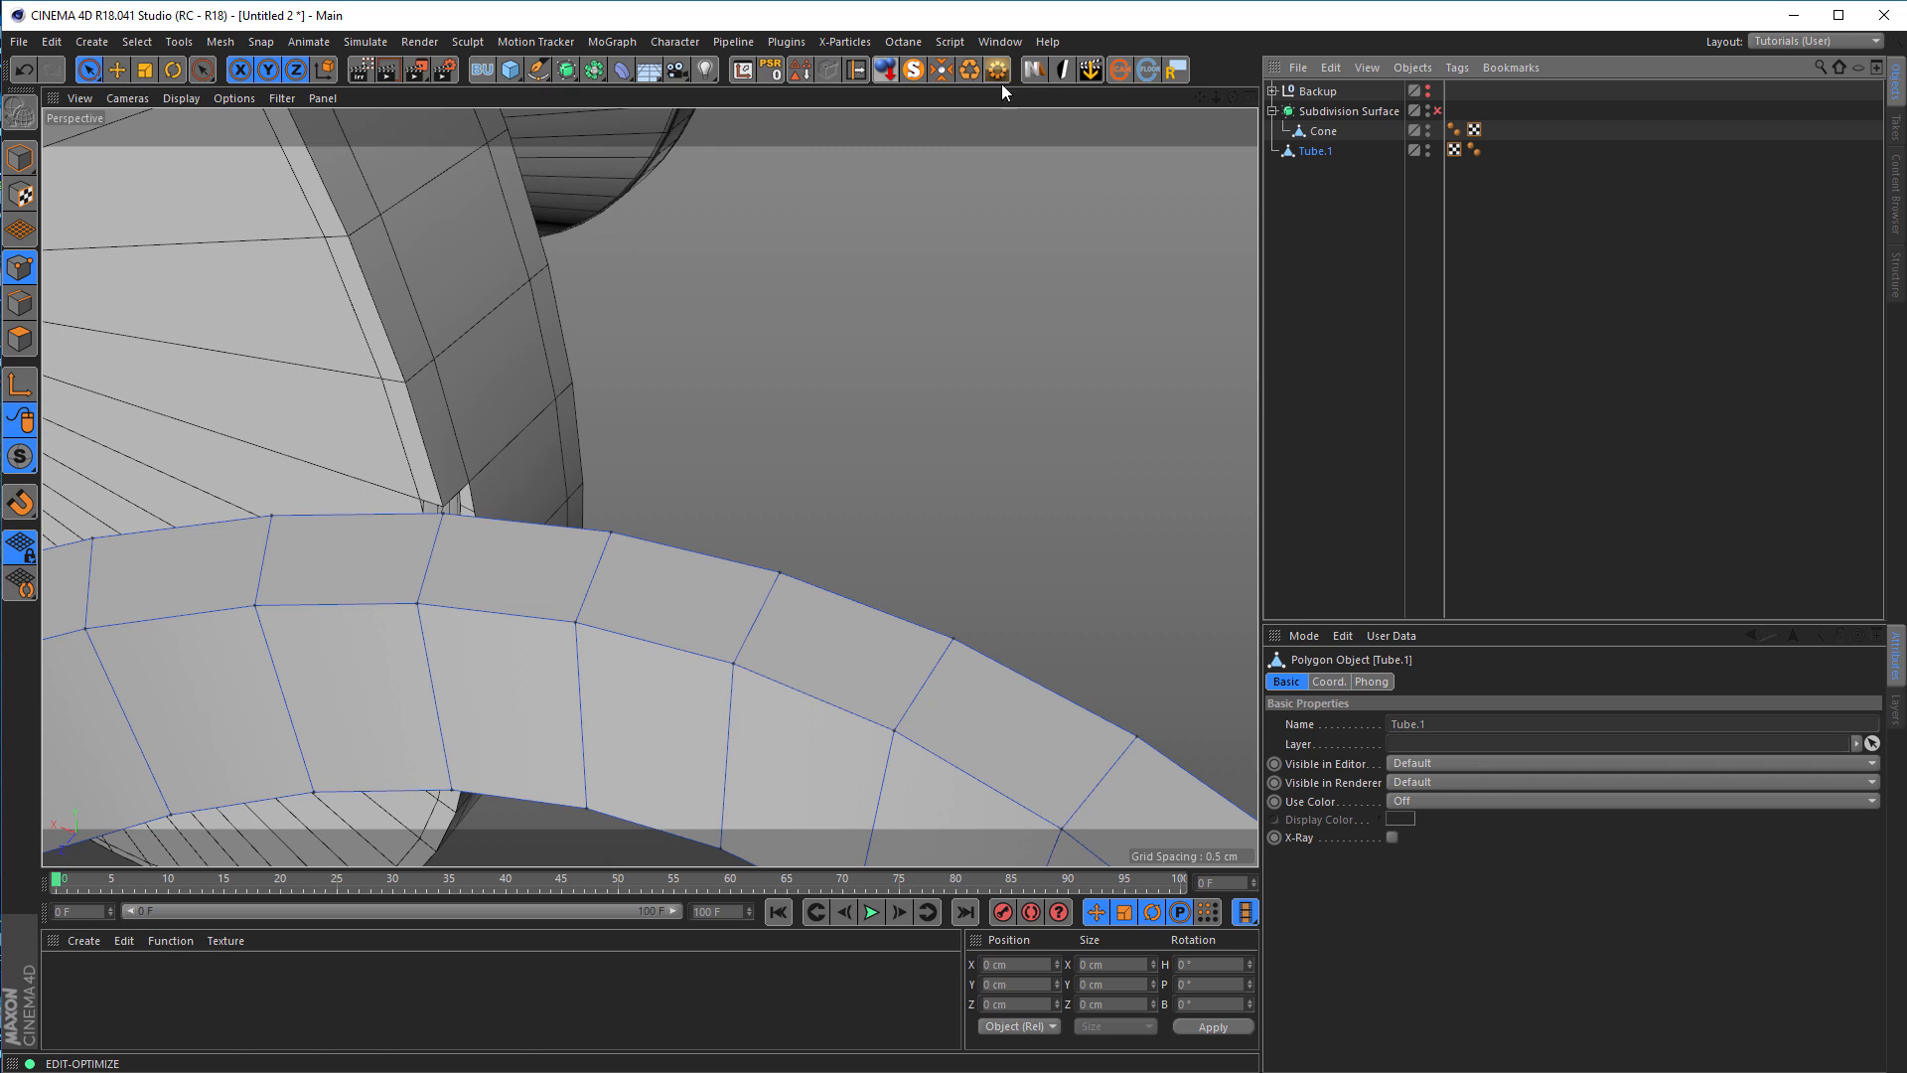
Step: Add loop cuts across the ring on both sides of the segment edge facing the flange, at about 13.5% and 84.8% offset
mouse_move(391, 503)
left_mouse_down("alt")
mouse_move(609, 528)
mouse_move(659, 579)
mouse_move(426, 527)
mouse_move(477, 467)
mouse_move(375, 424)
mouse_move(289, 440)
mouse_move(411, 486)
left_mouse_up("alt")
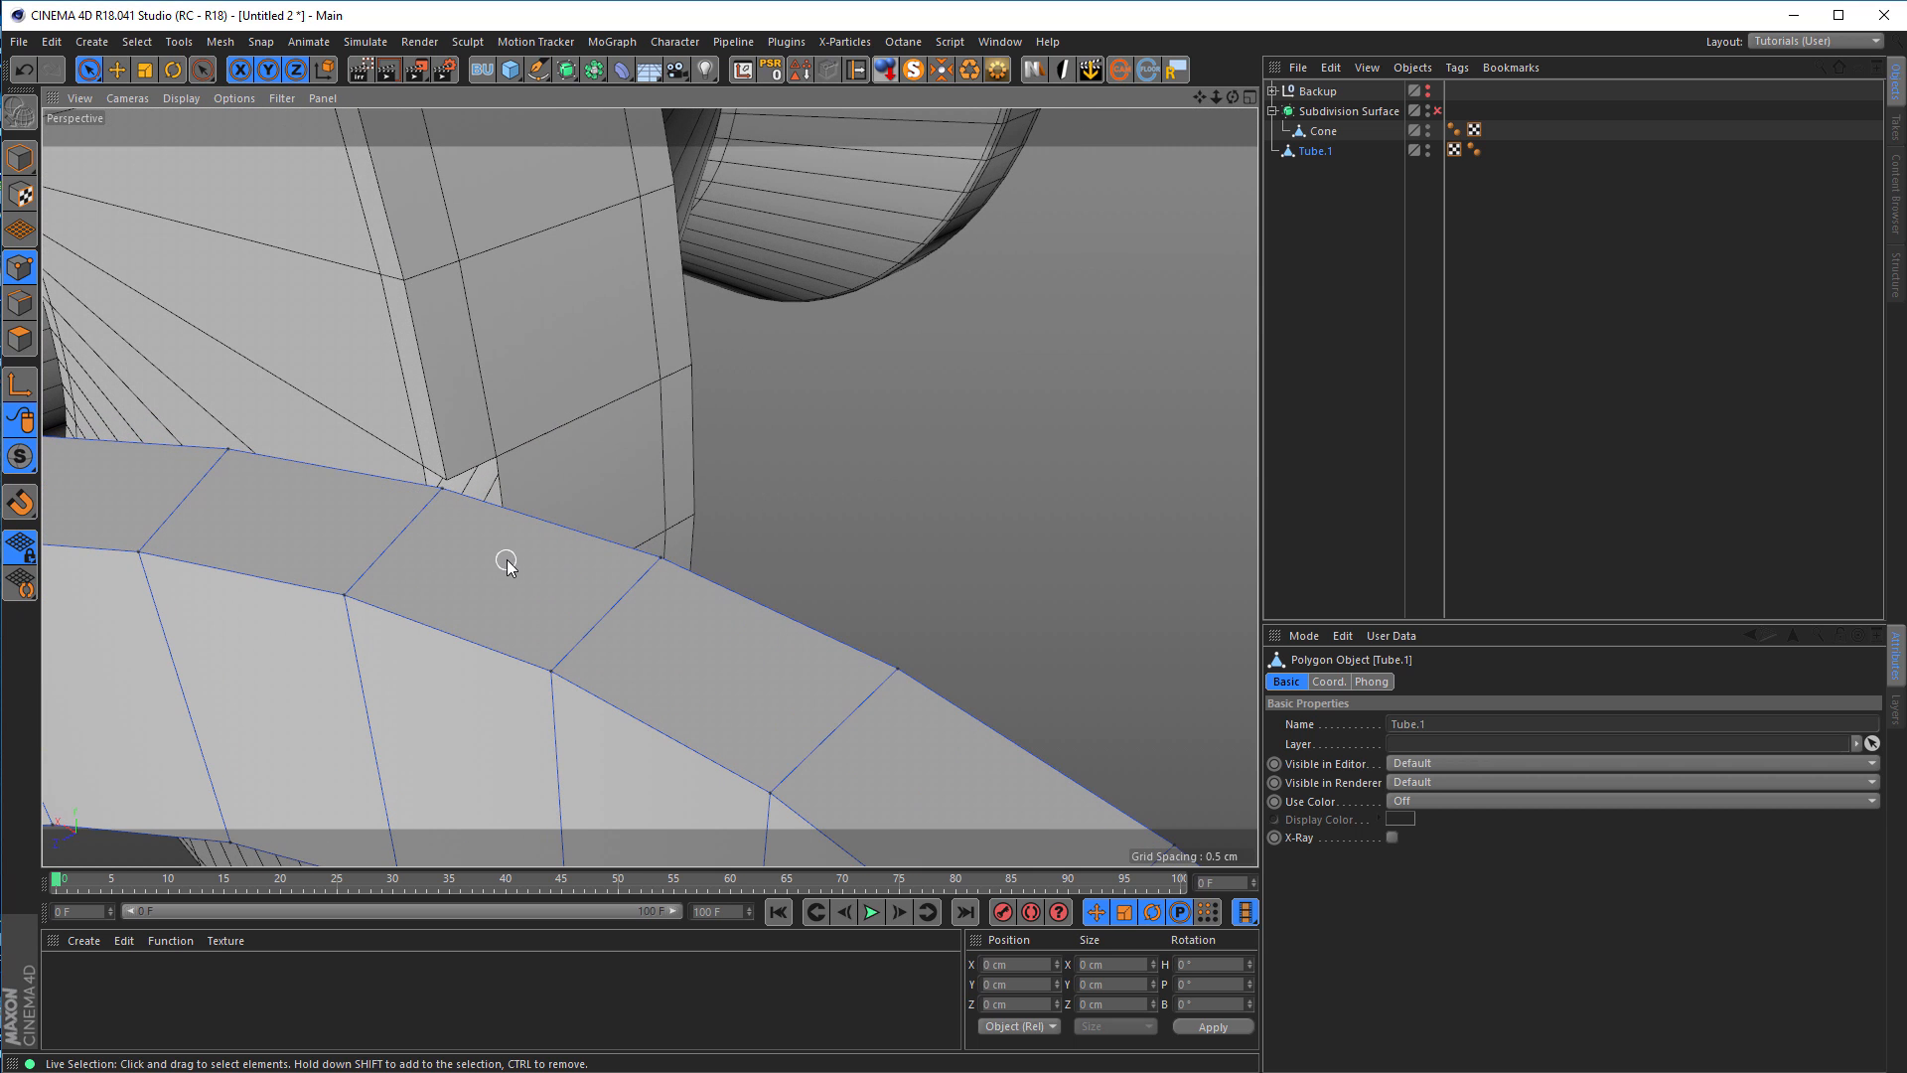
key("k")
key("l")
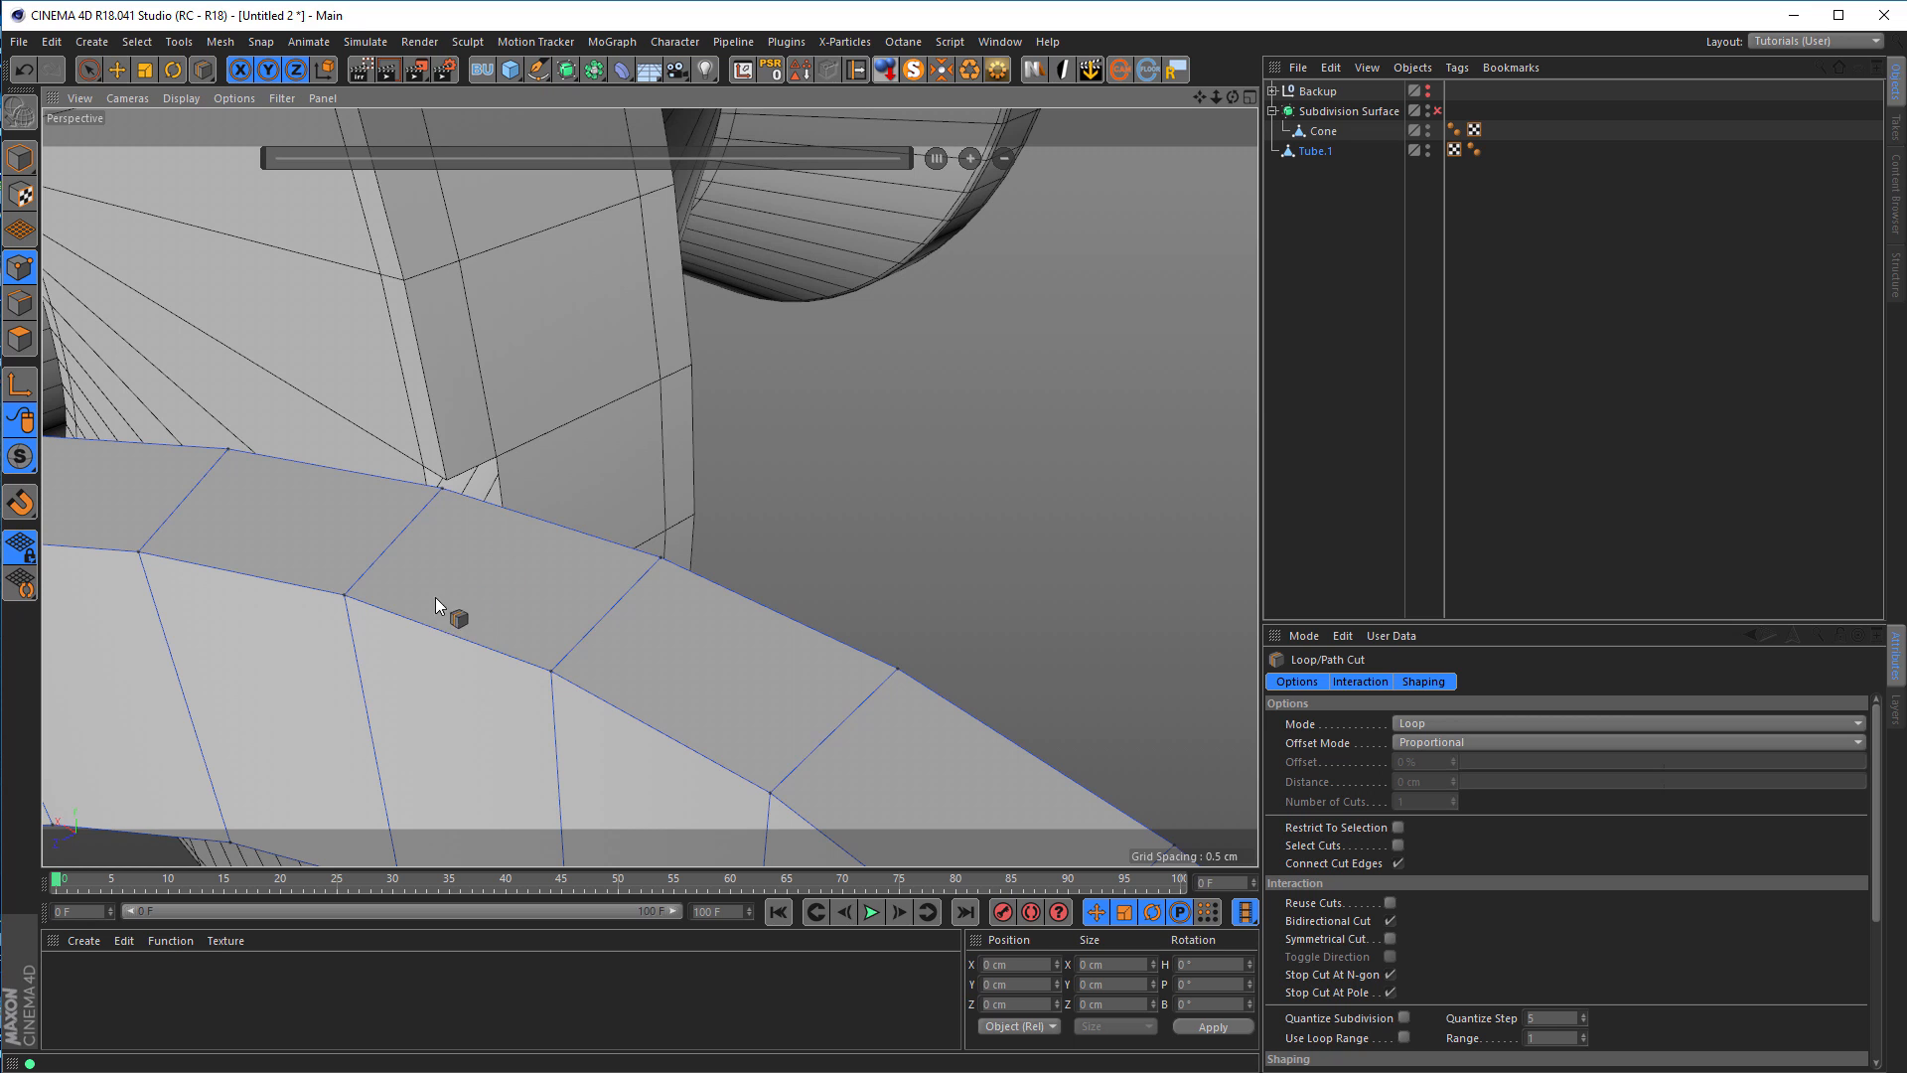
left_click(369, 610)
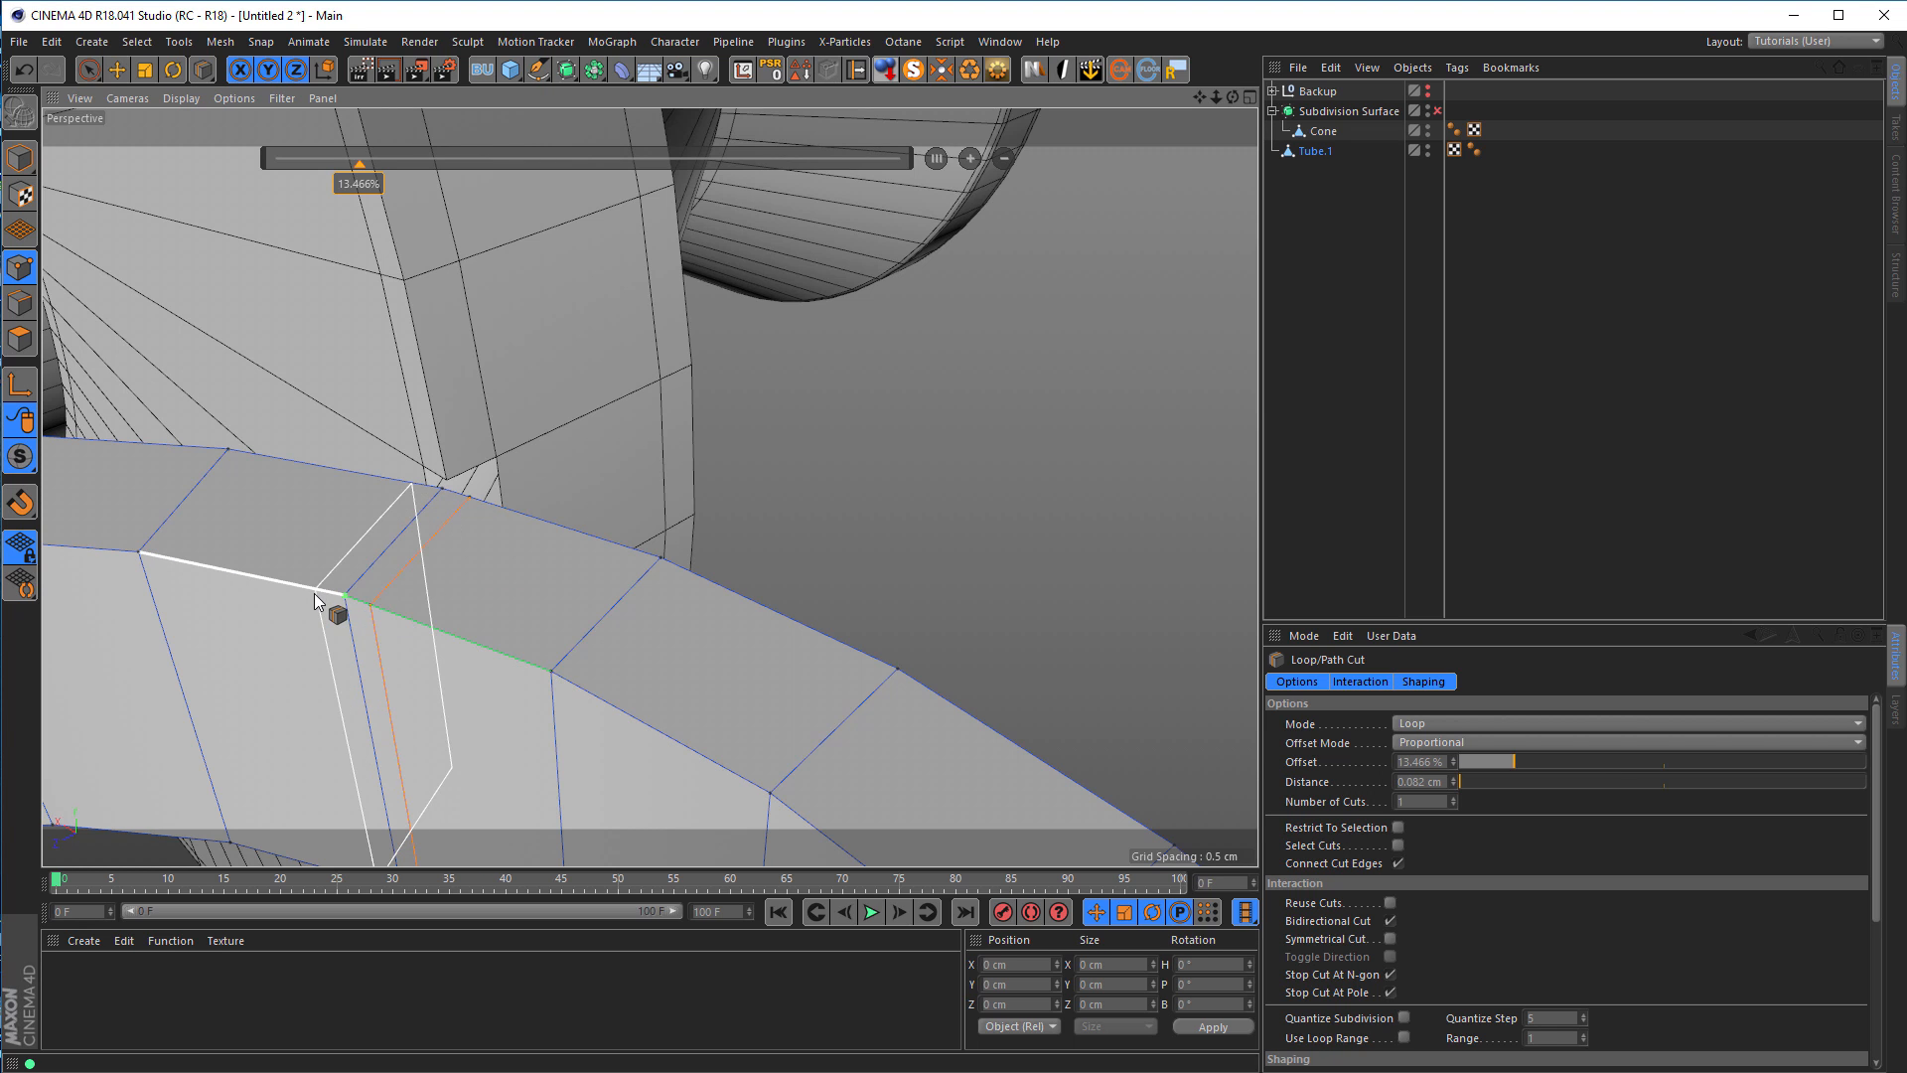
left_click(312, 592)
left_click_drag(322, 587, 479, 588, "alt")
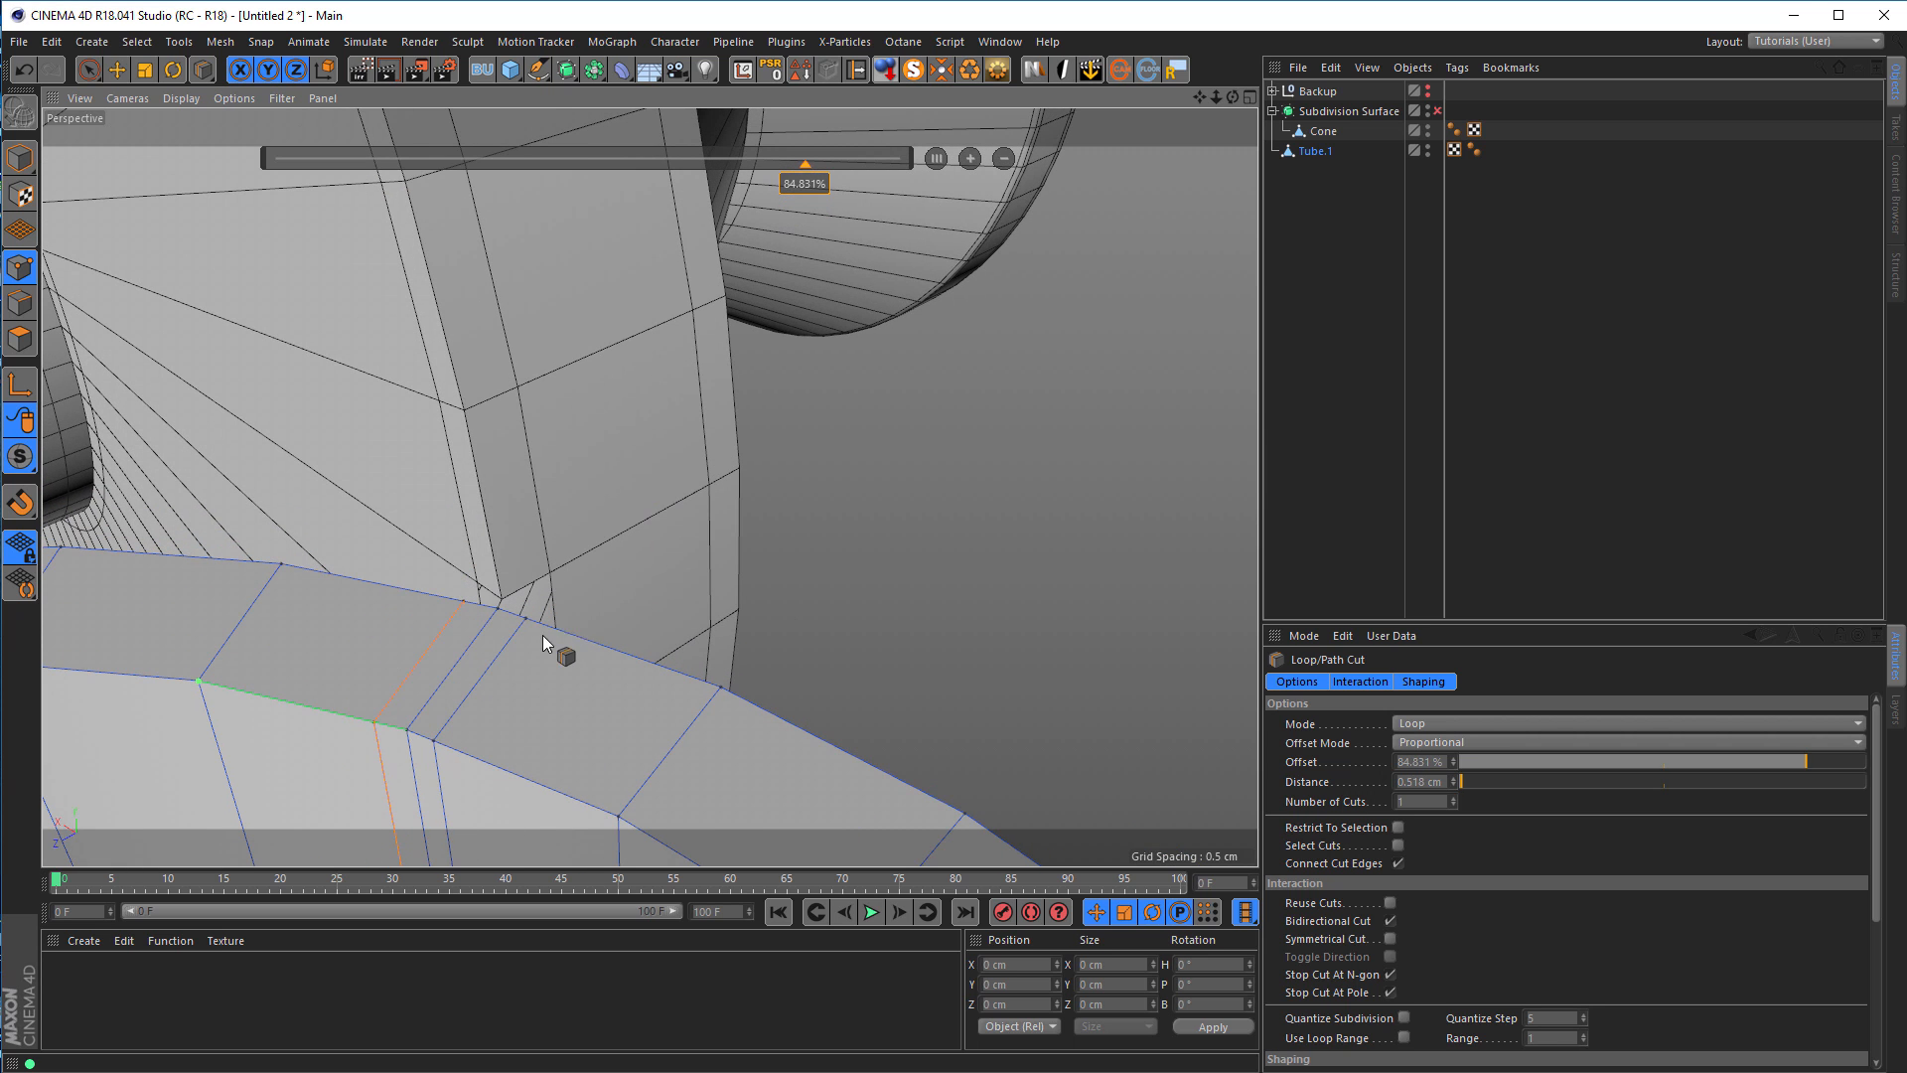
Step: Ring-select the vertical edges on the ring's outer and inner walls and split them at mid-height with Edge Cut
left_click_drag(536, 652, 713, 335, "alt")
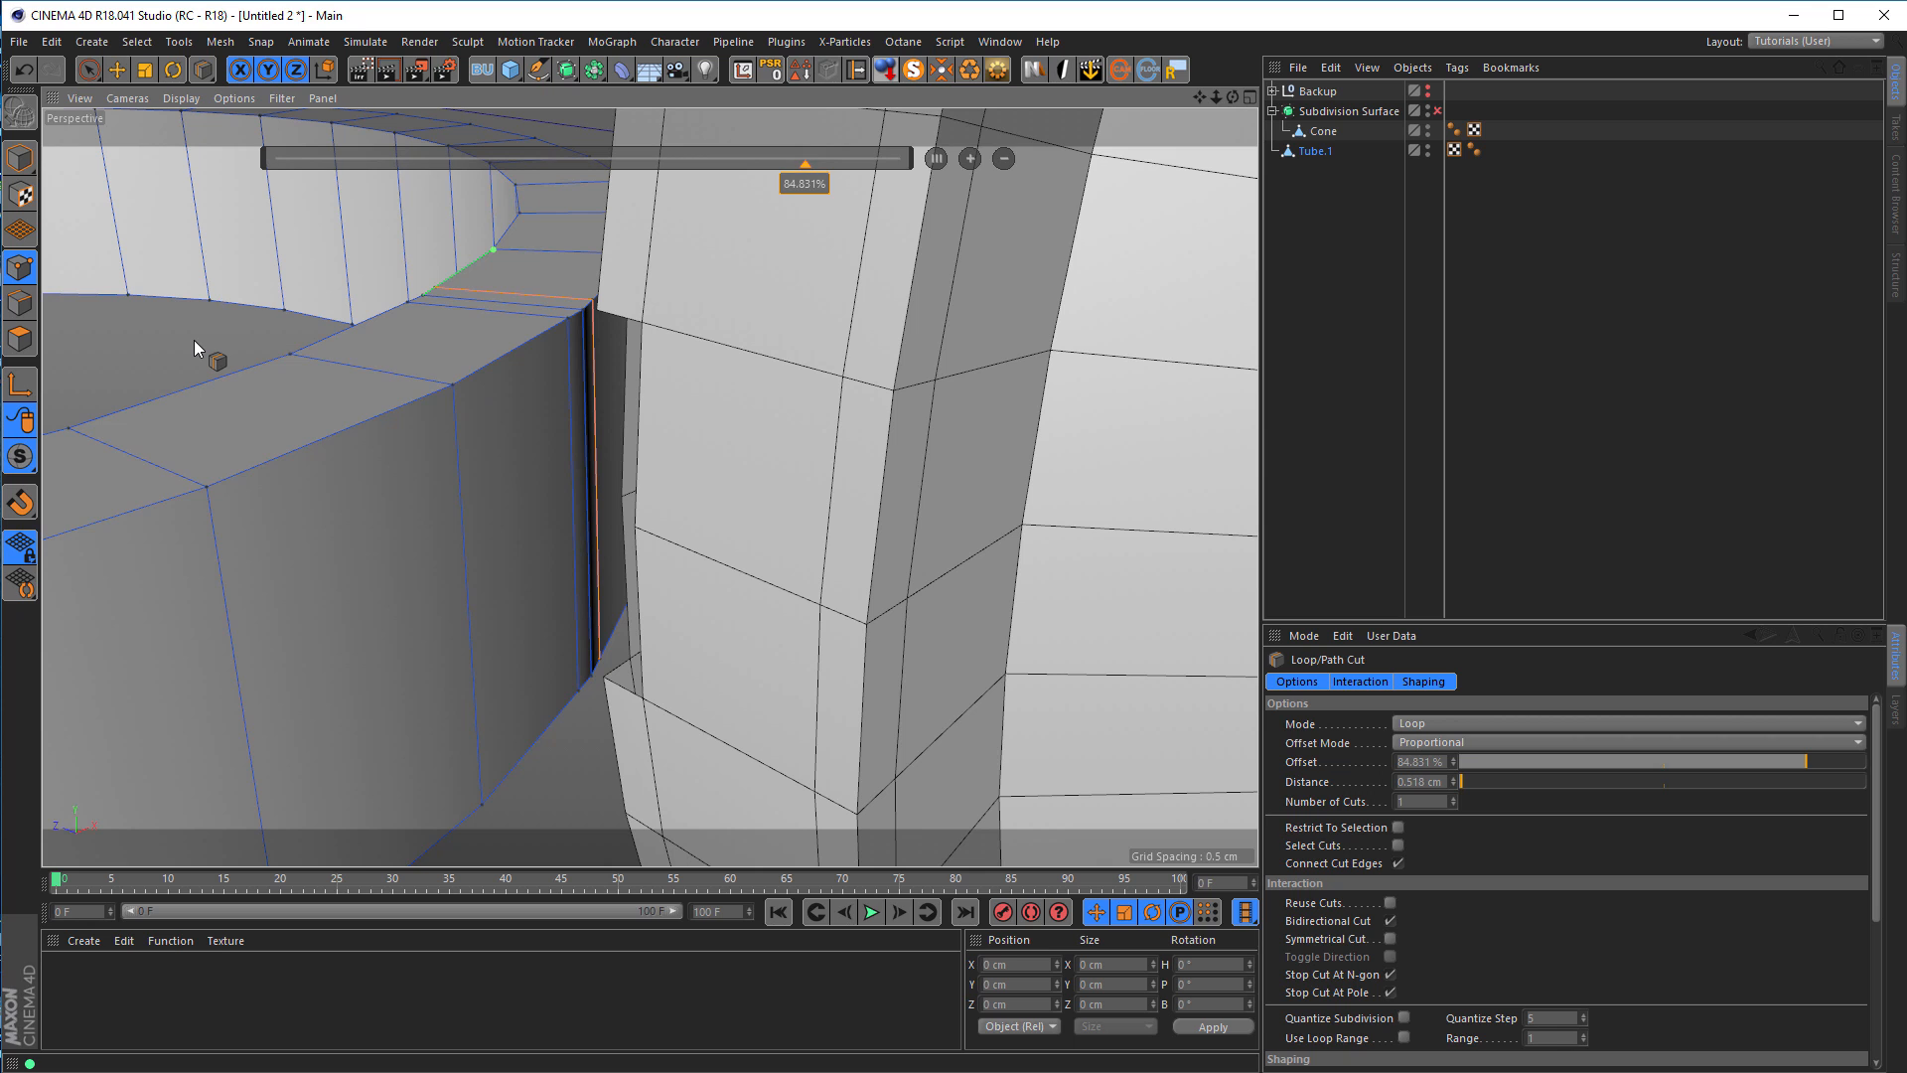
key("u")
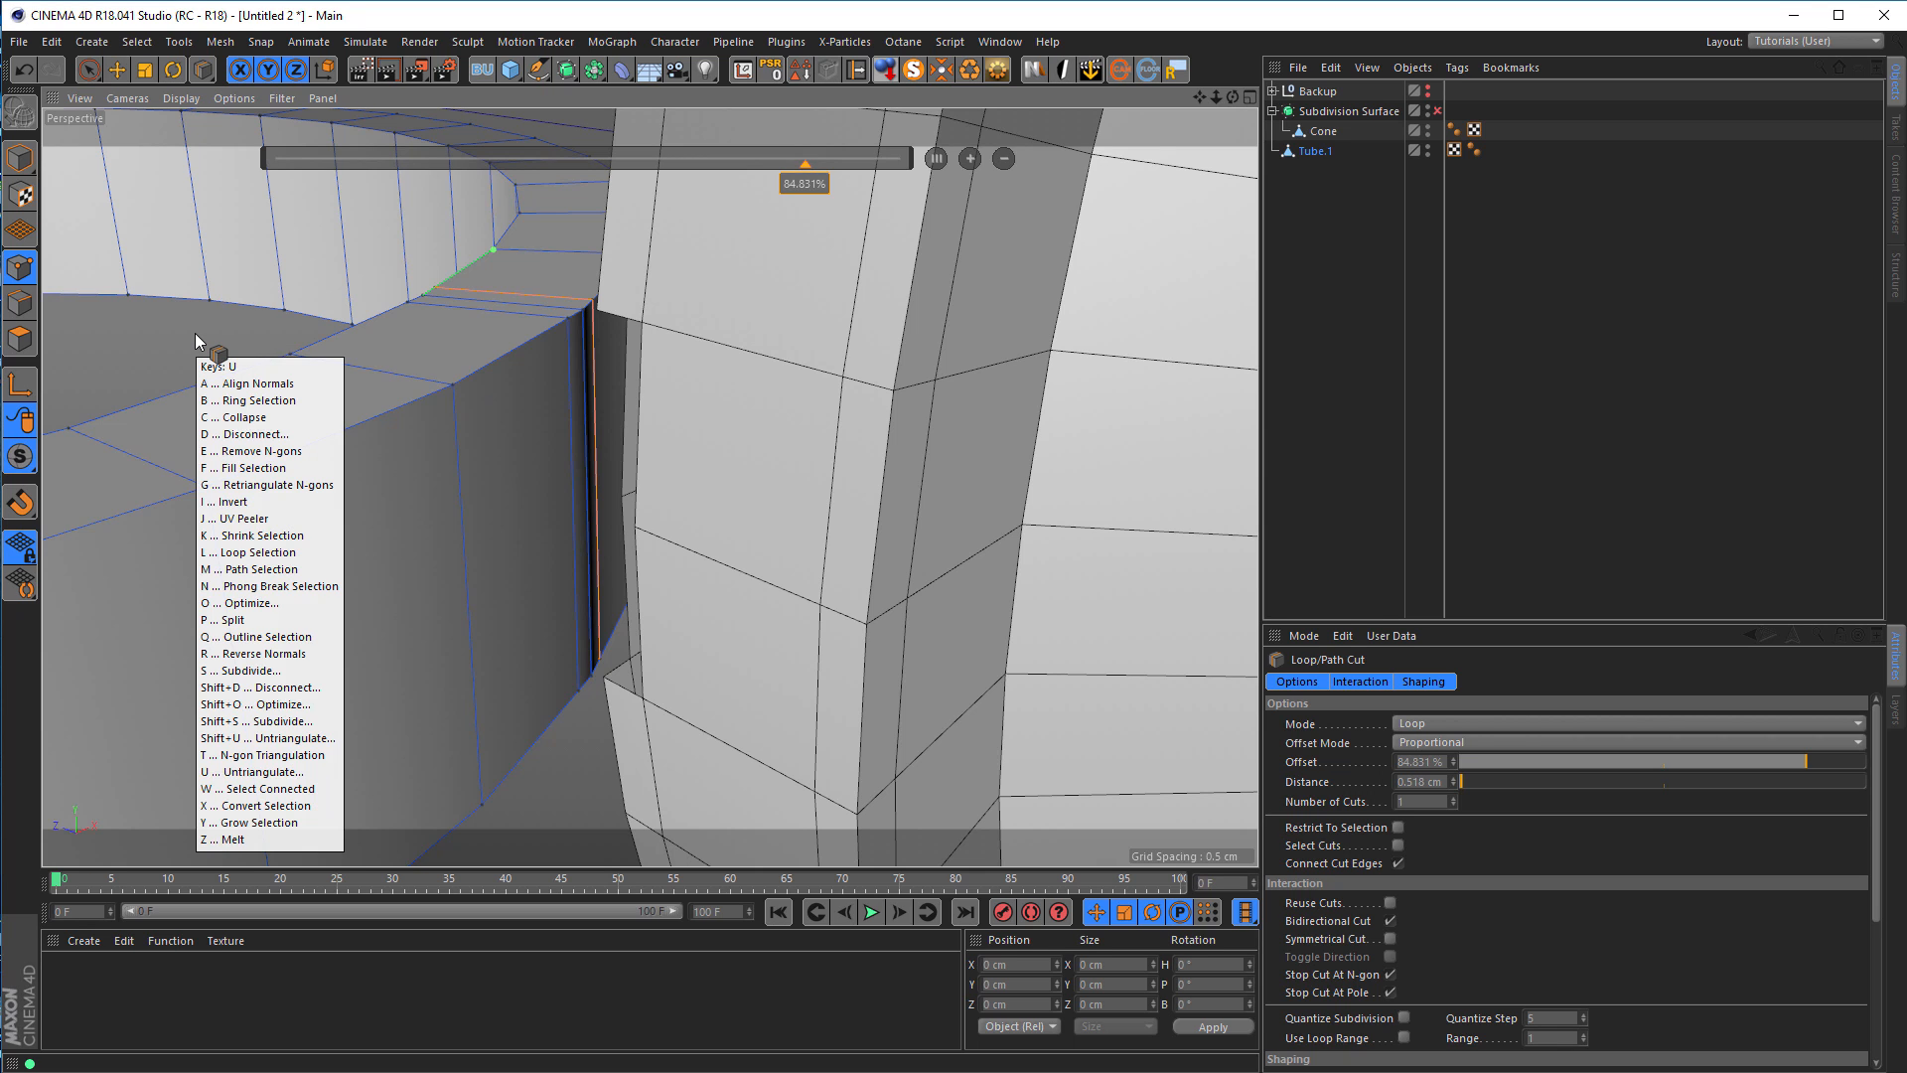
key("b")
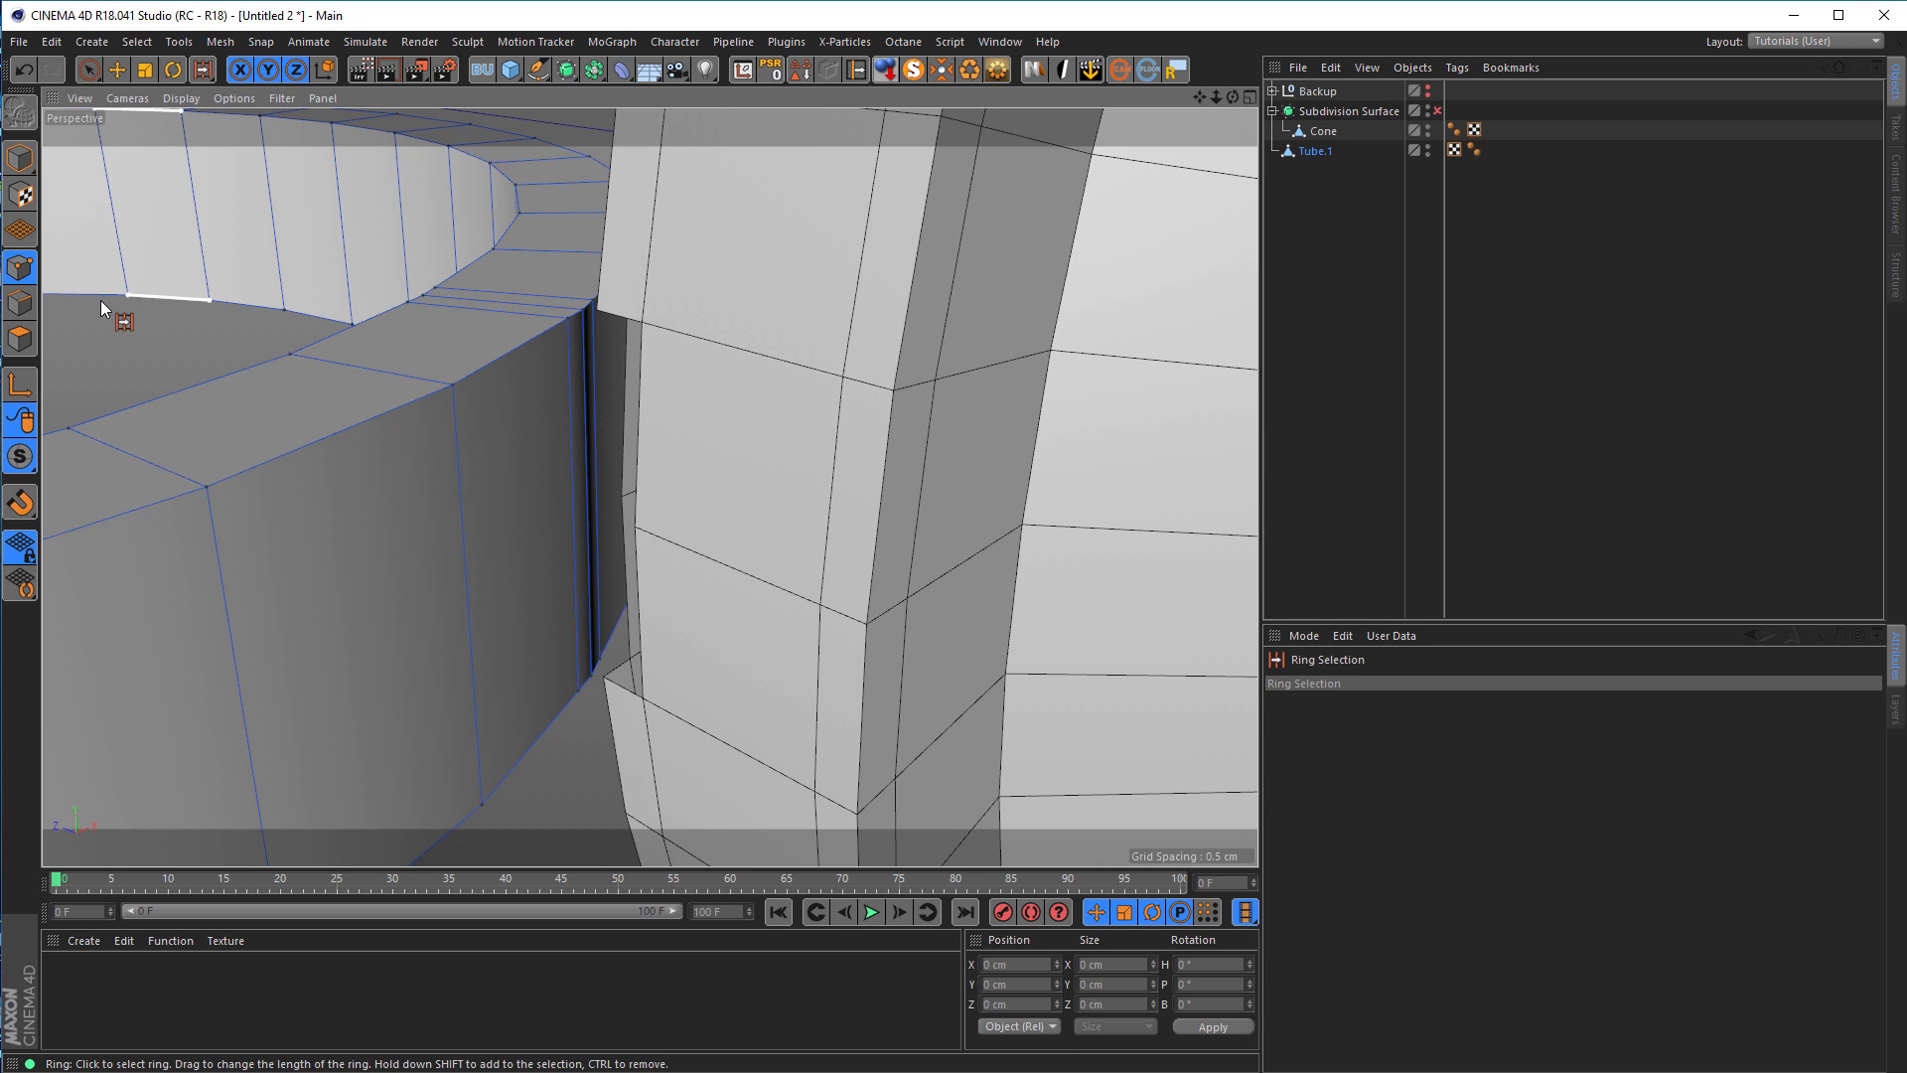
left_click(19, 302)
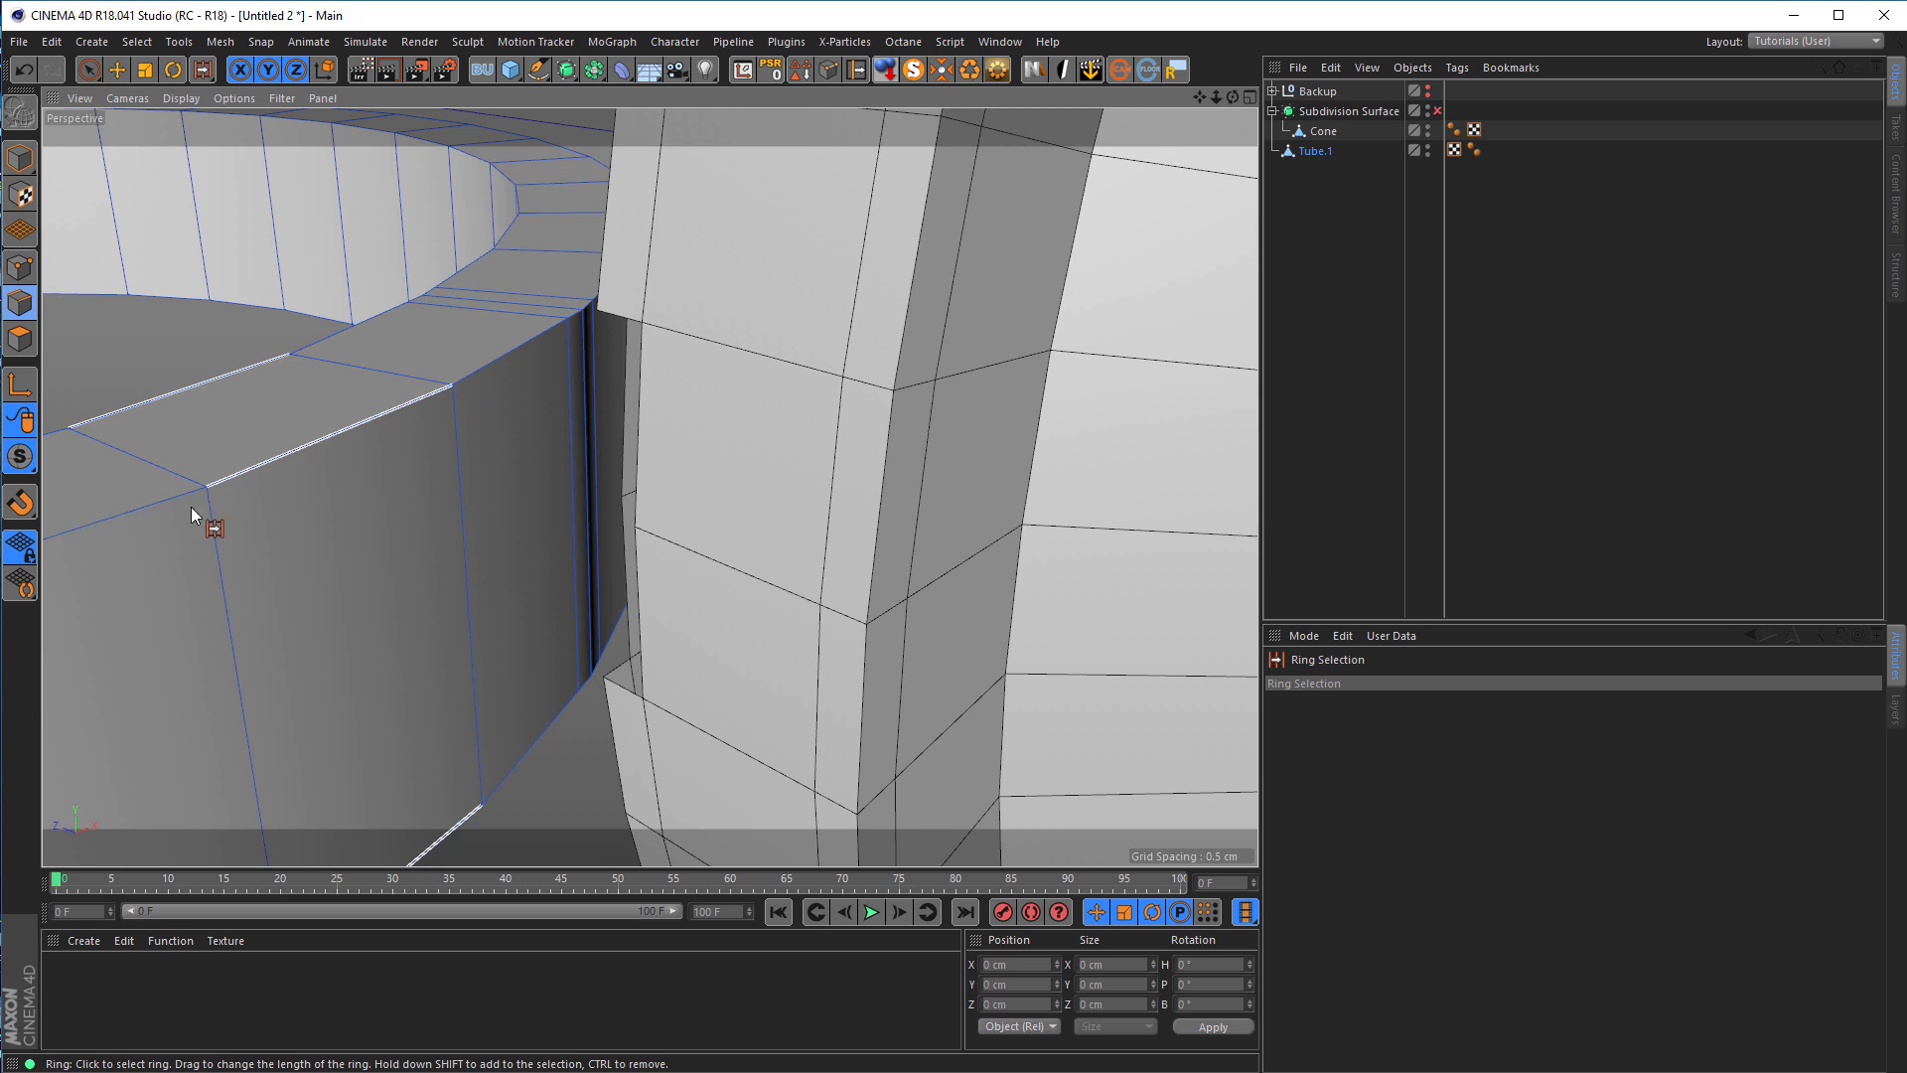
left_click(458, 586)
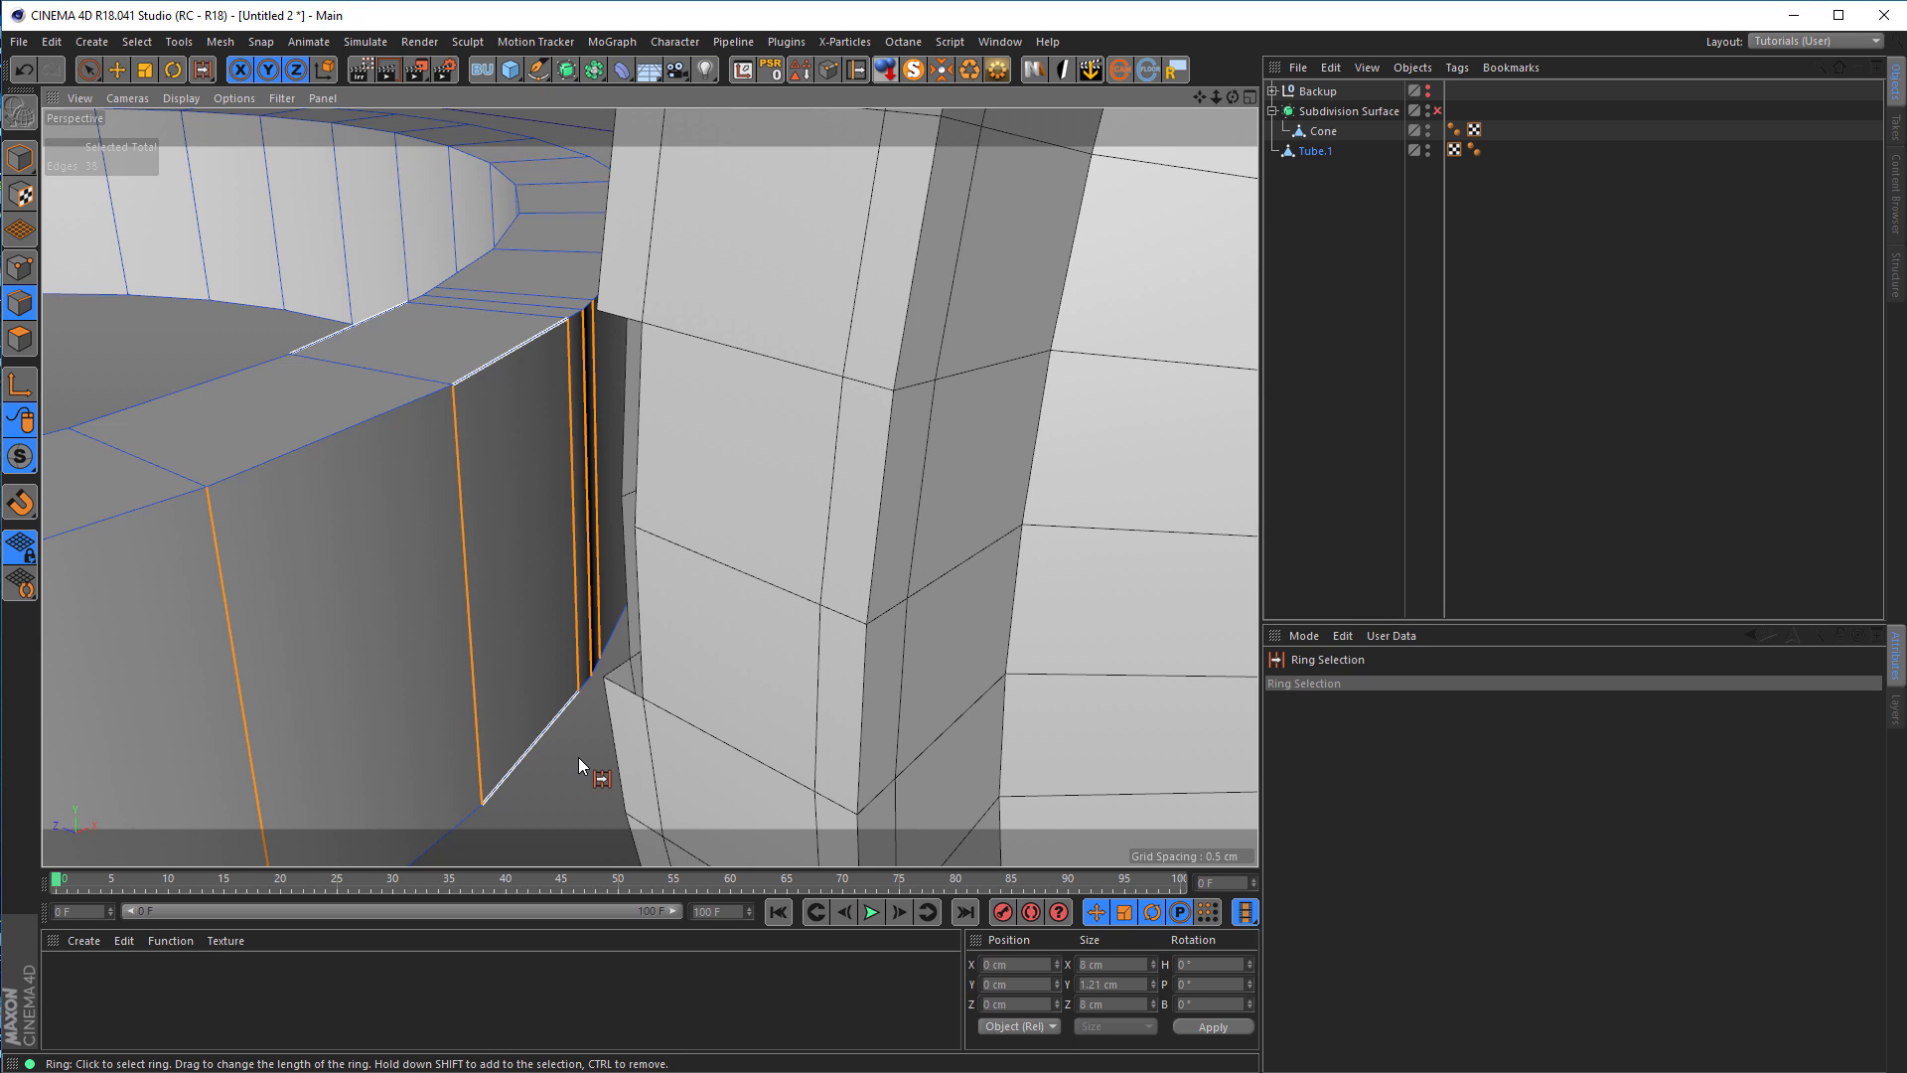
left_click(344, 208, "shift")
key("m")
key("f")
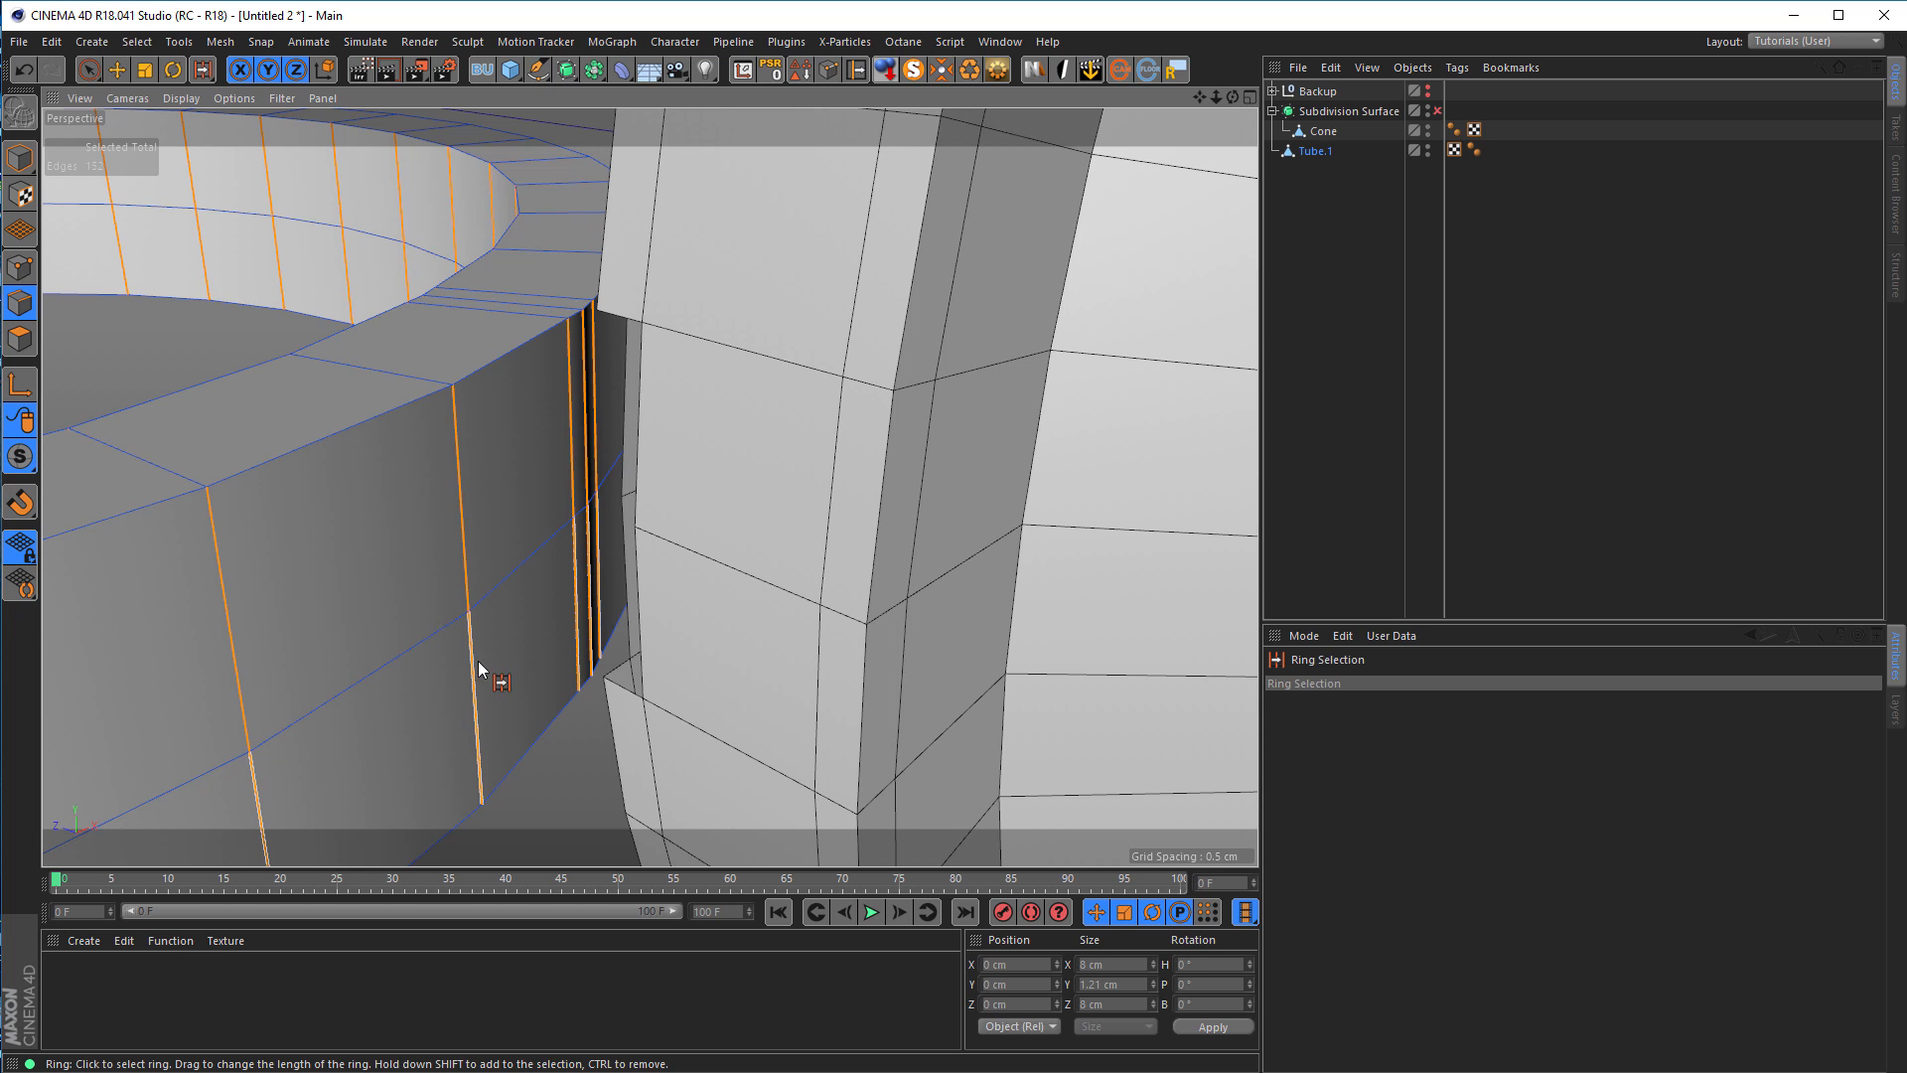
Step: Delete the mid-height point on the ring's outer wall between the two added loop cuts, opening a hole facing the flange
left_click_drag(644, 626, 699, 609, "alt")
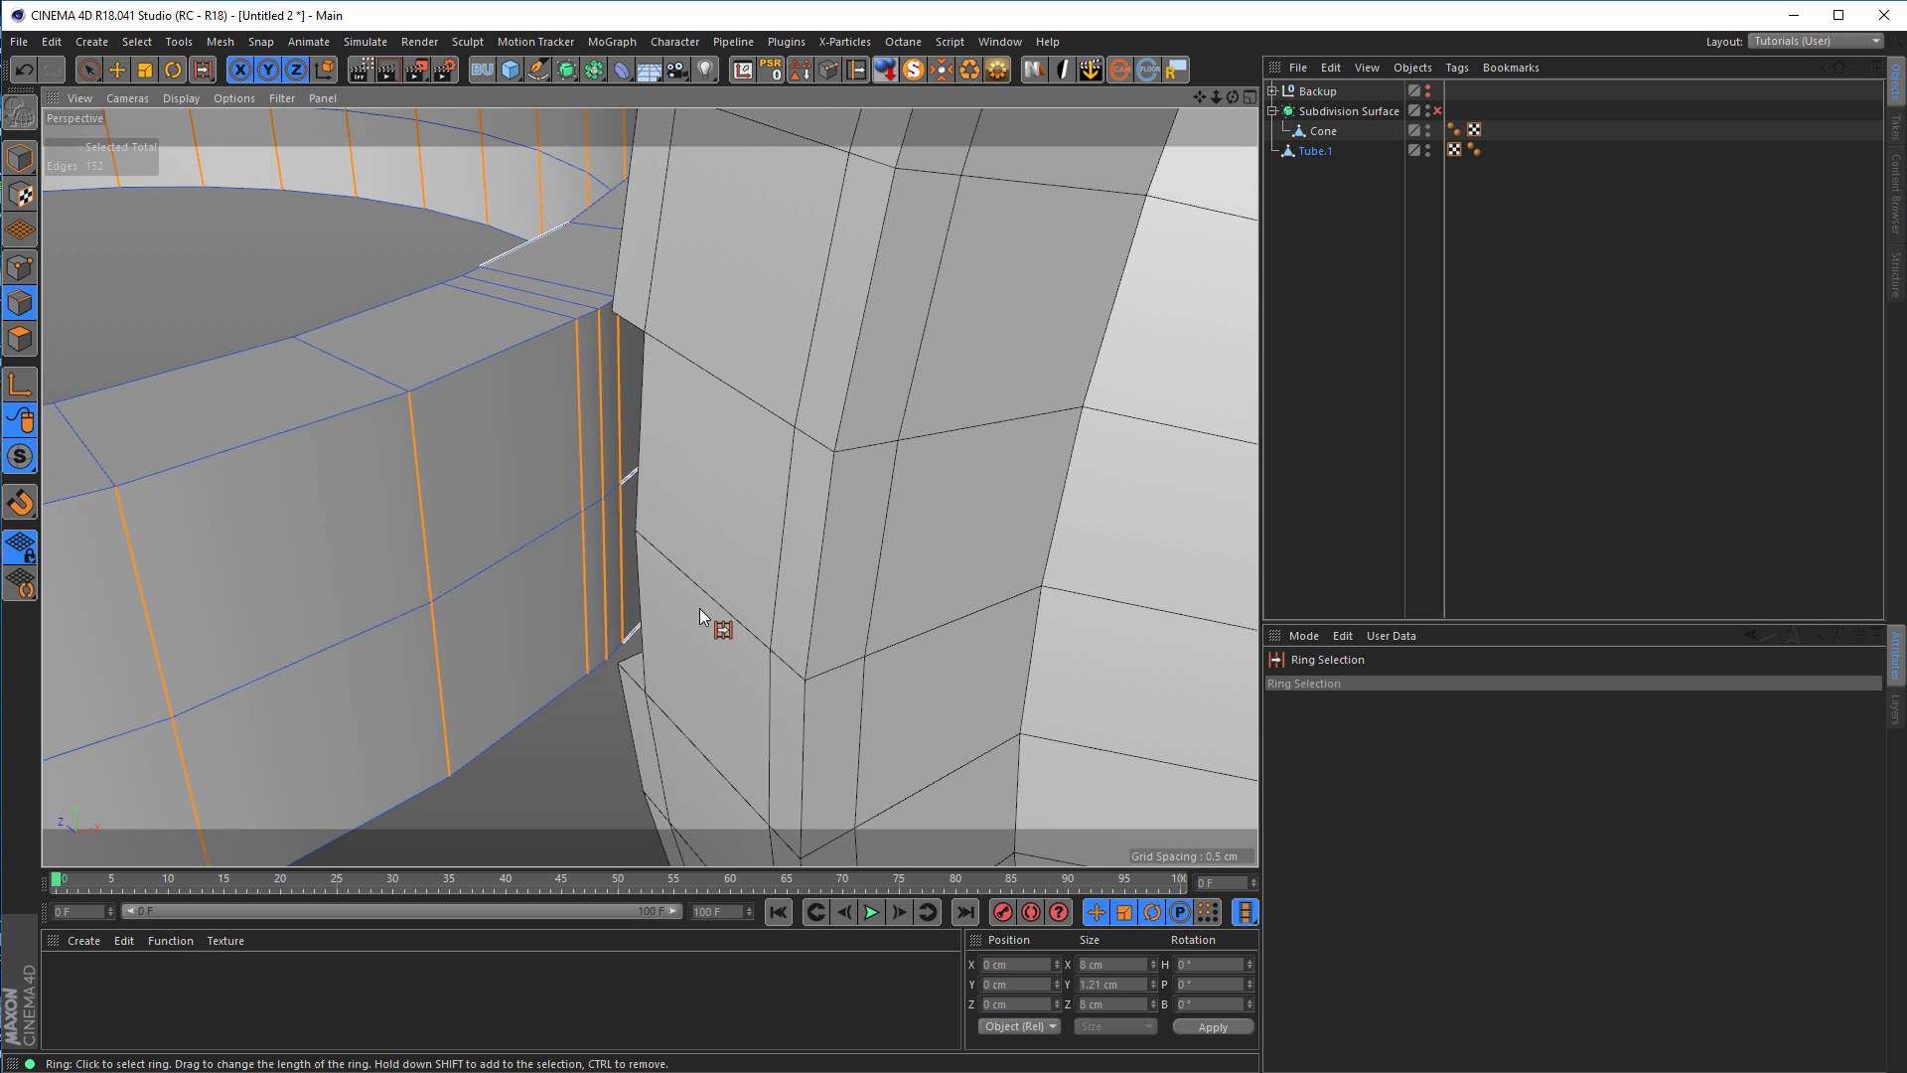
right_click_drag(670, 550, 723, 546, "alt")
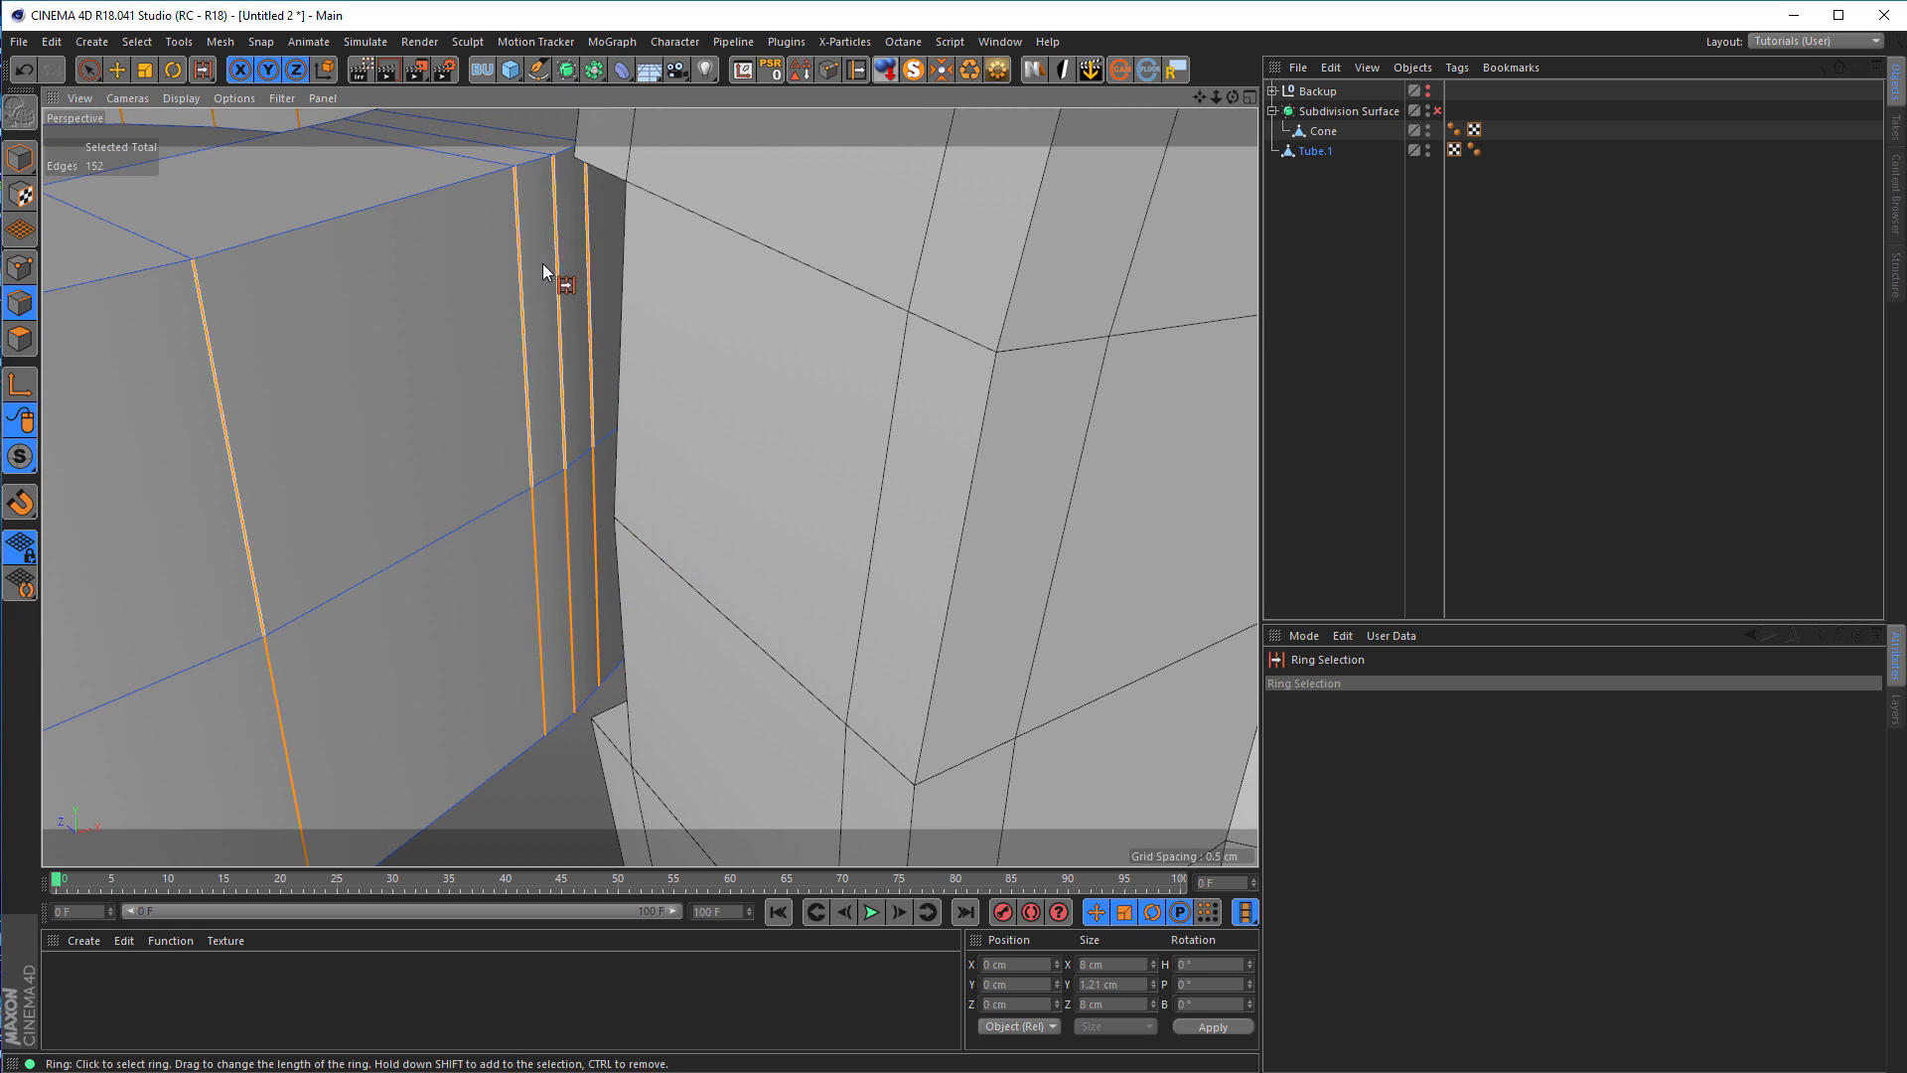
left_click(18, 340)
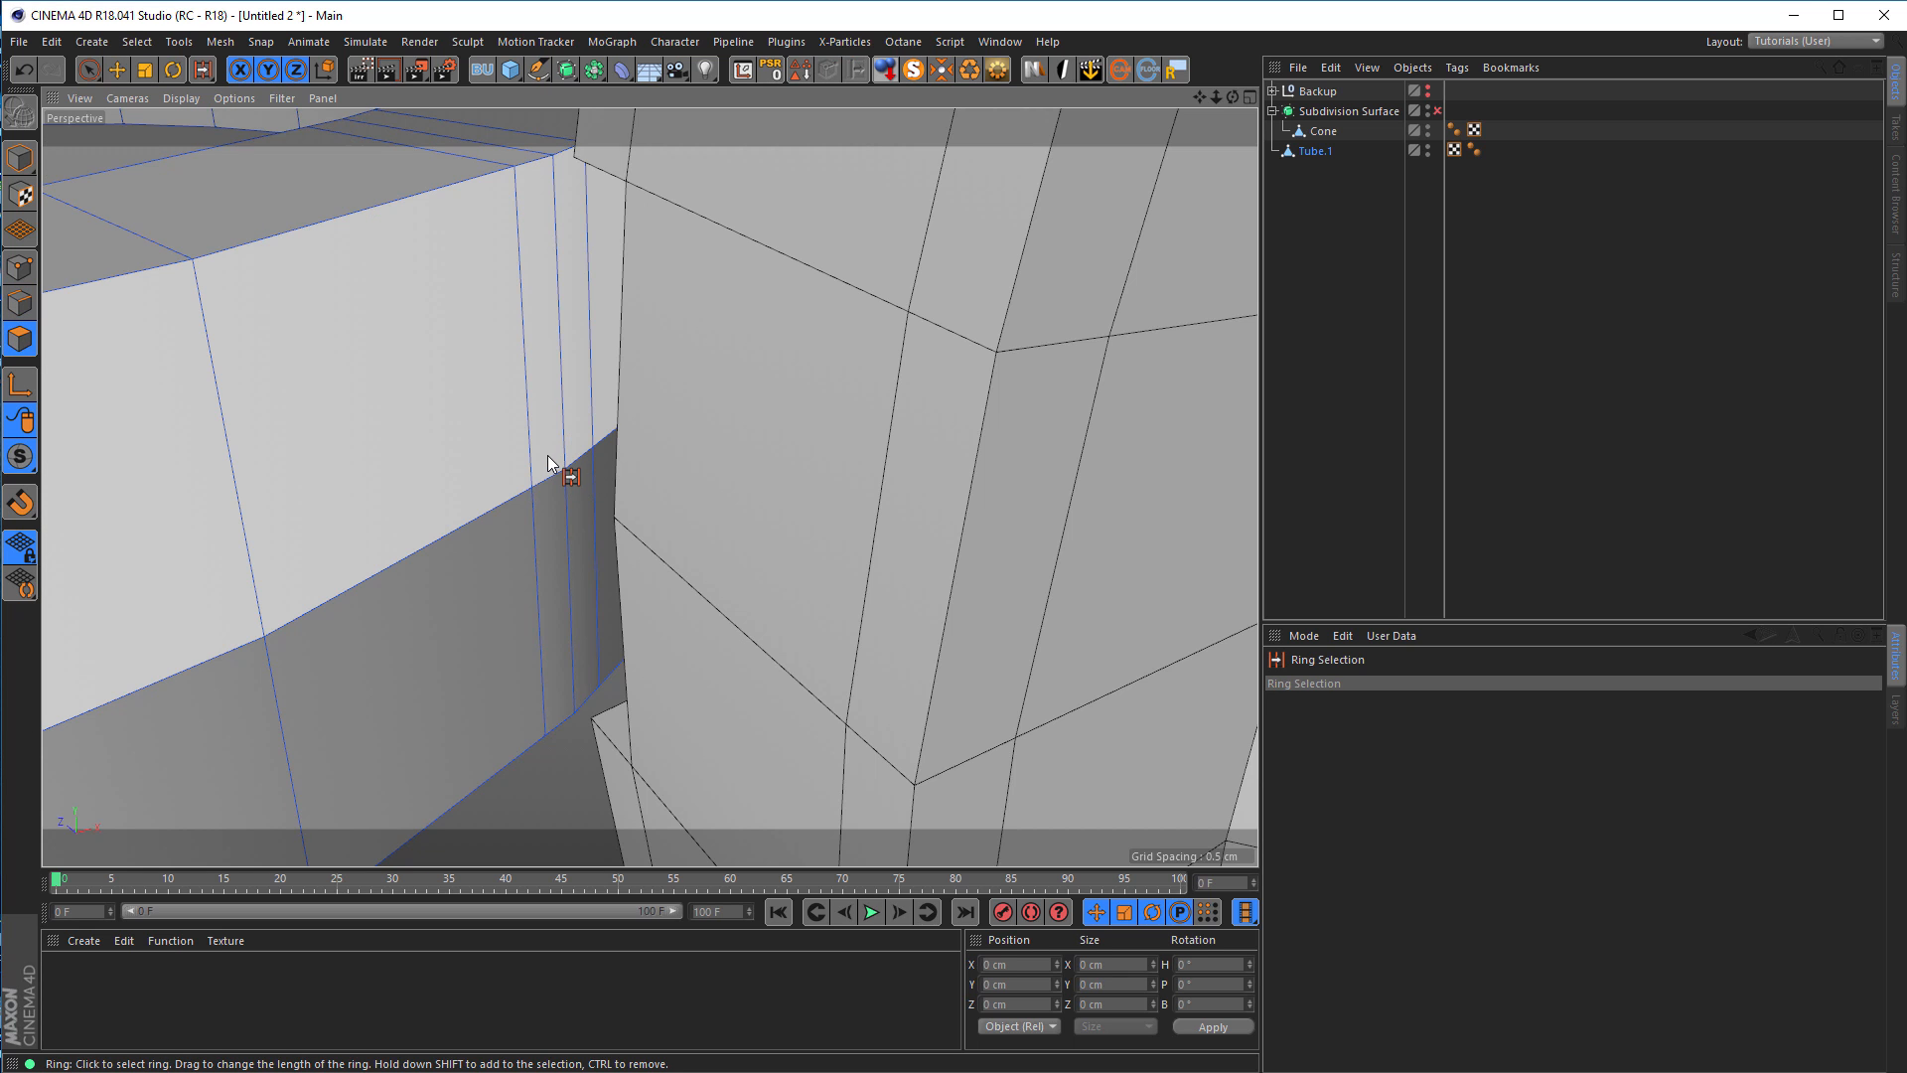
key("space")
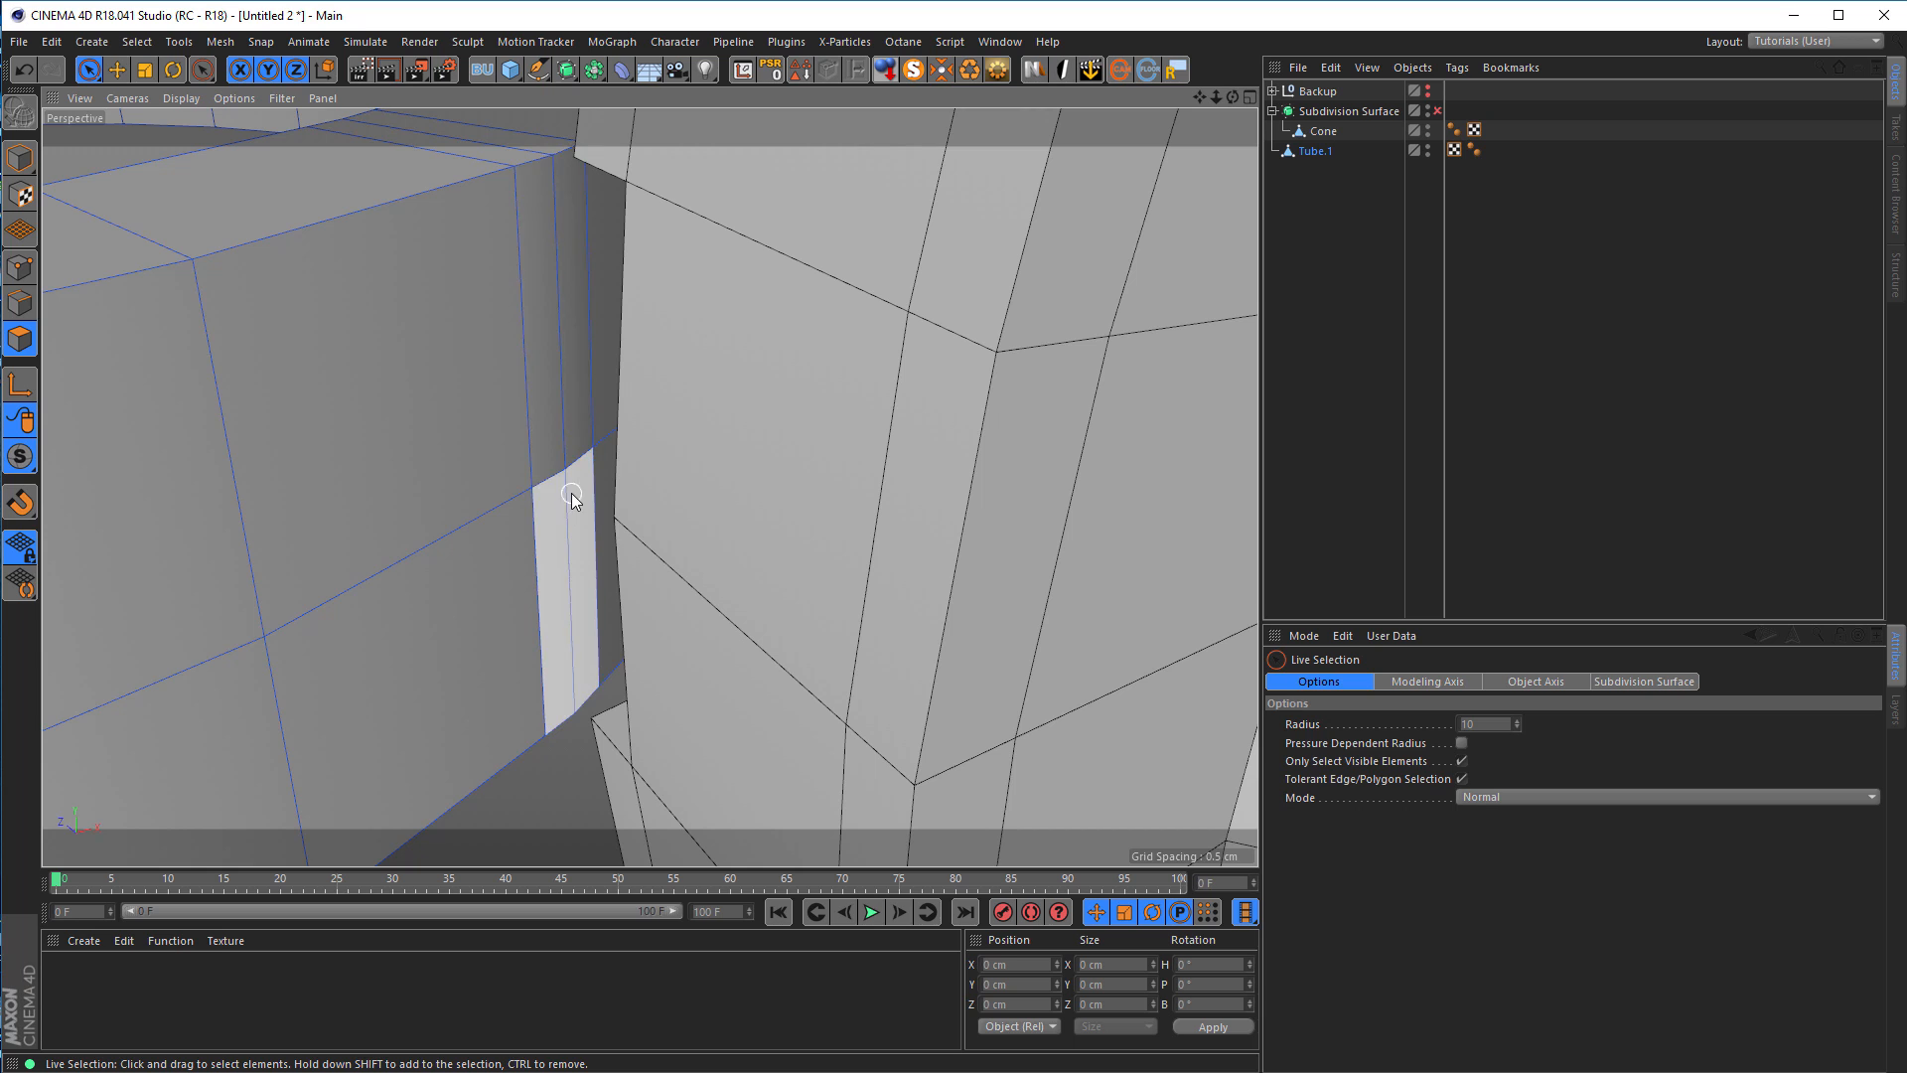
left_click(19, 267)
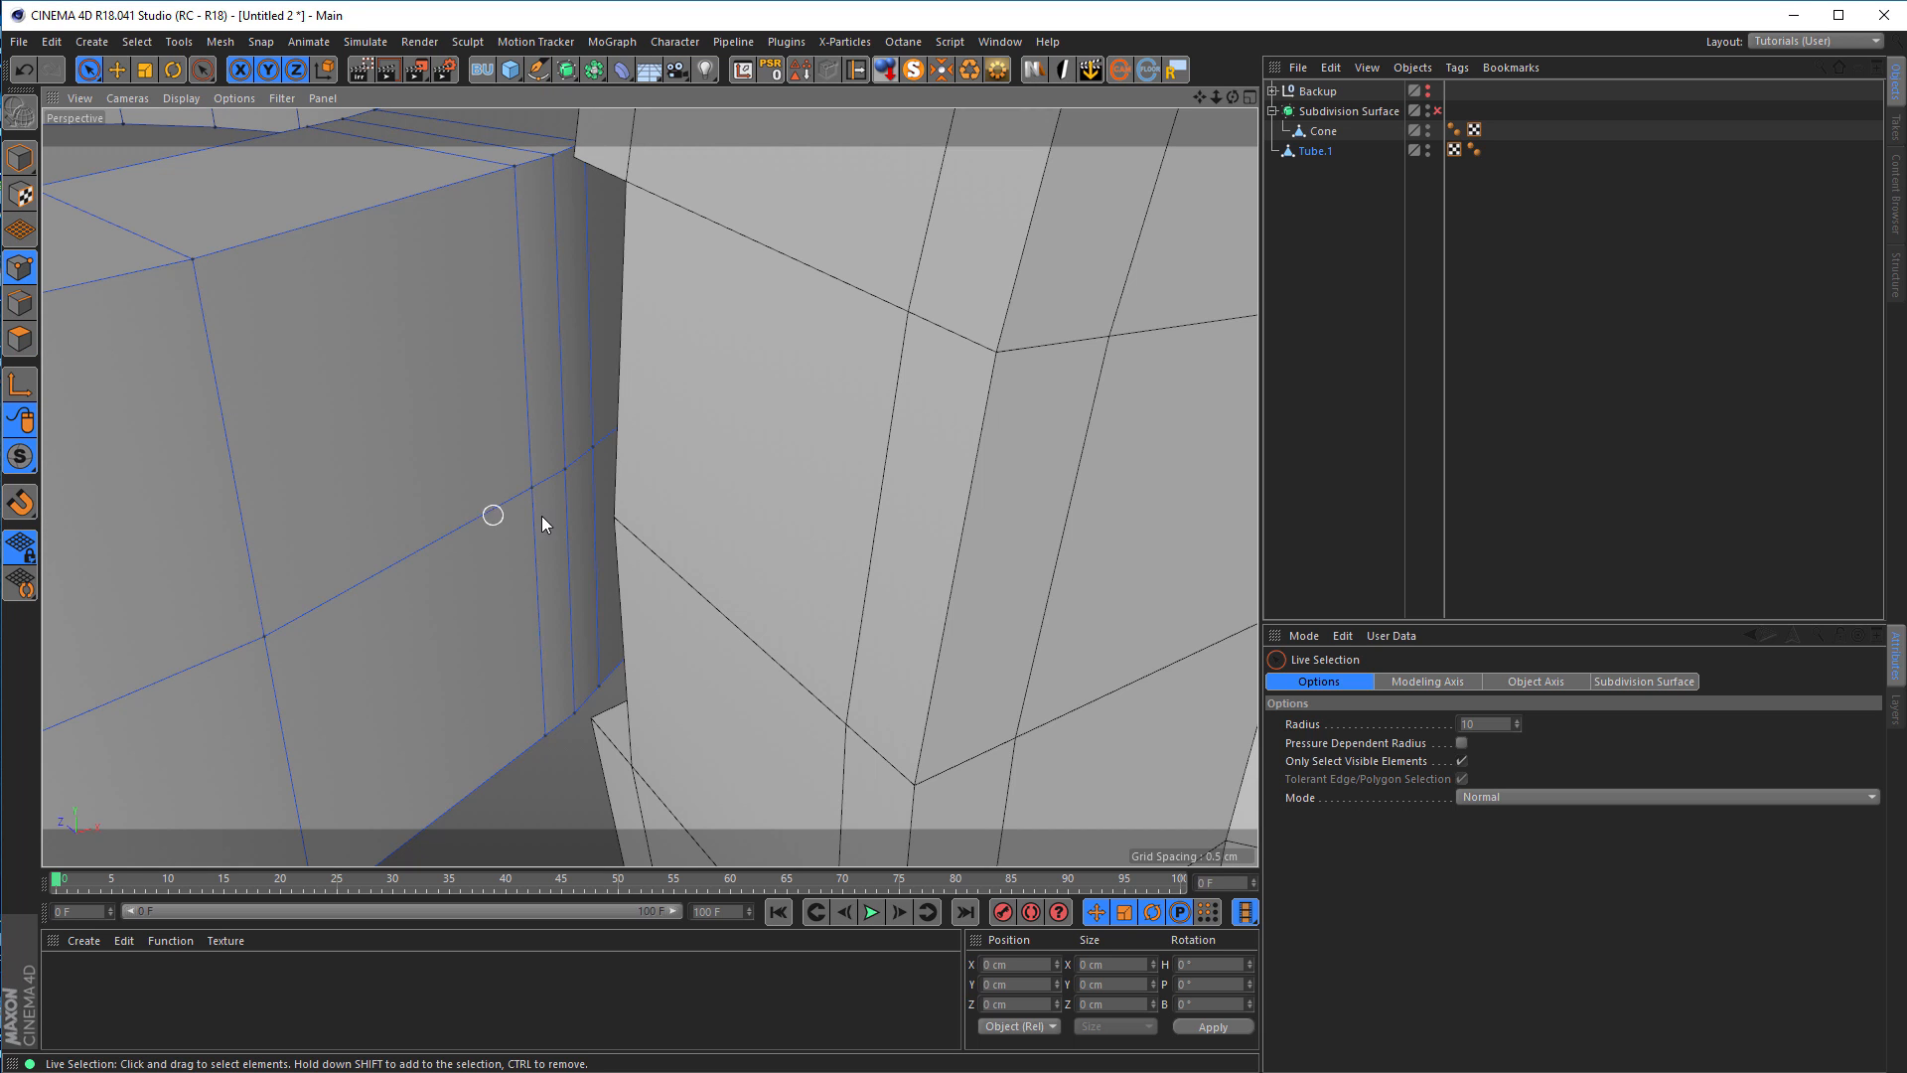
left_click(566, 474)
key("Delete")
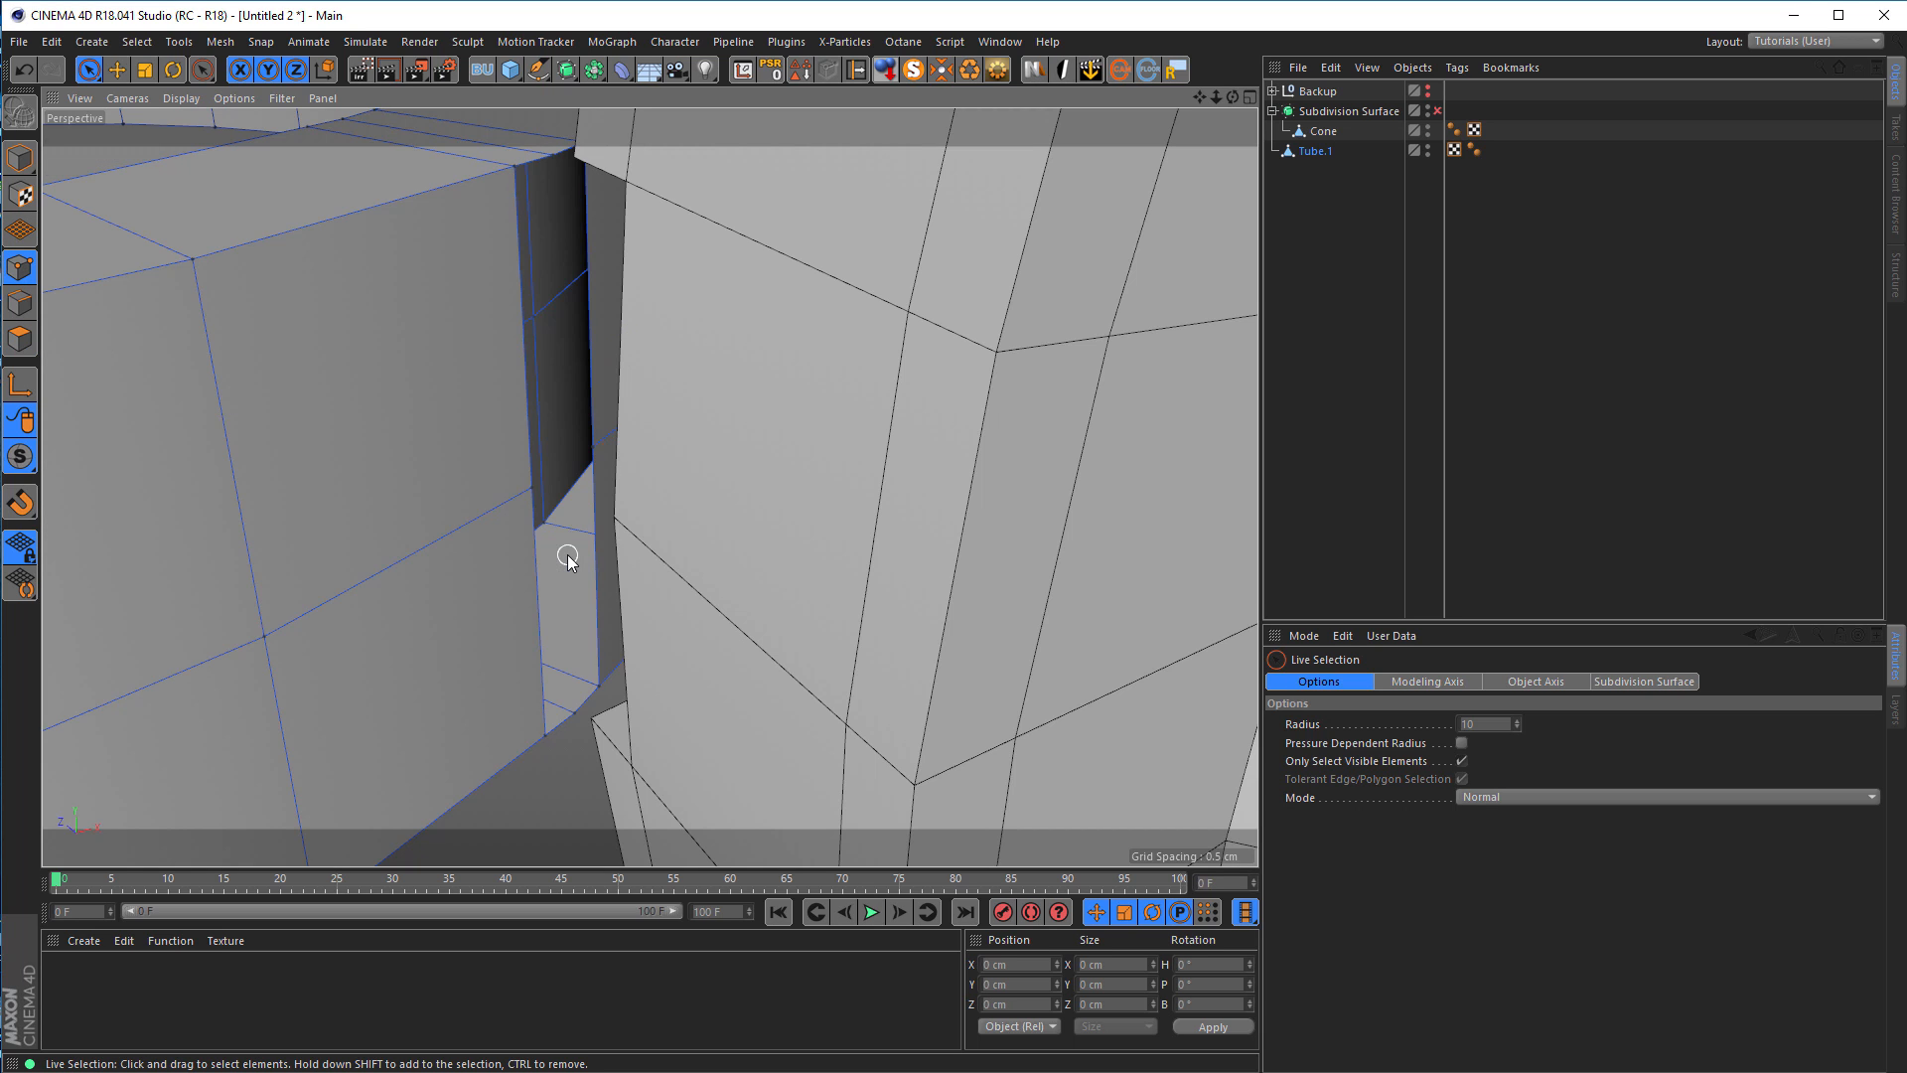
Step: Place the ring under the Subdivision Surface and merge it with the Cone into one object using Connect Objects + Delete
left_click_drag(509, 459, 278, 521, "alt")
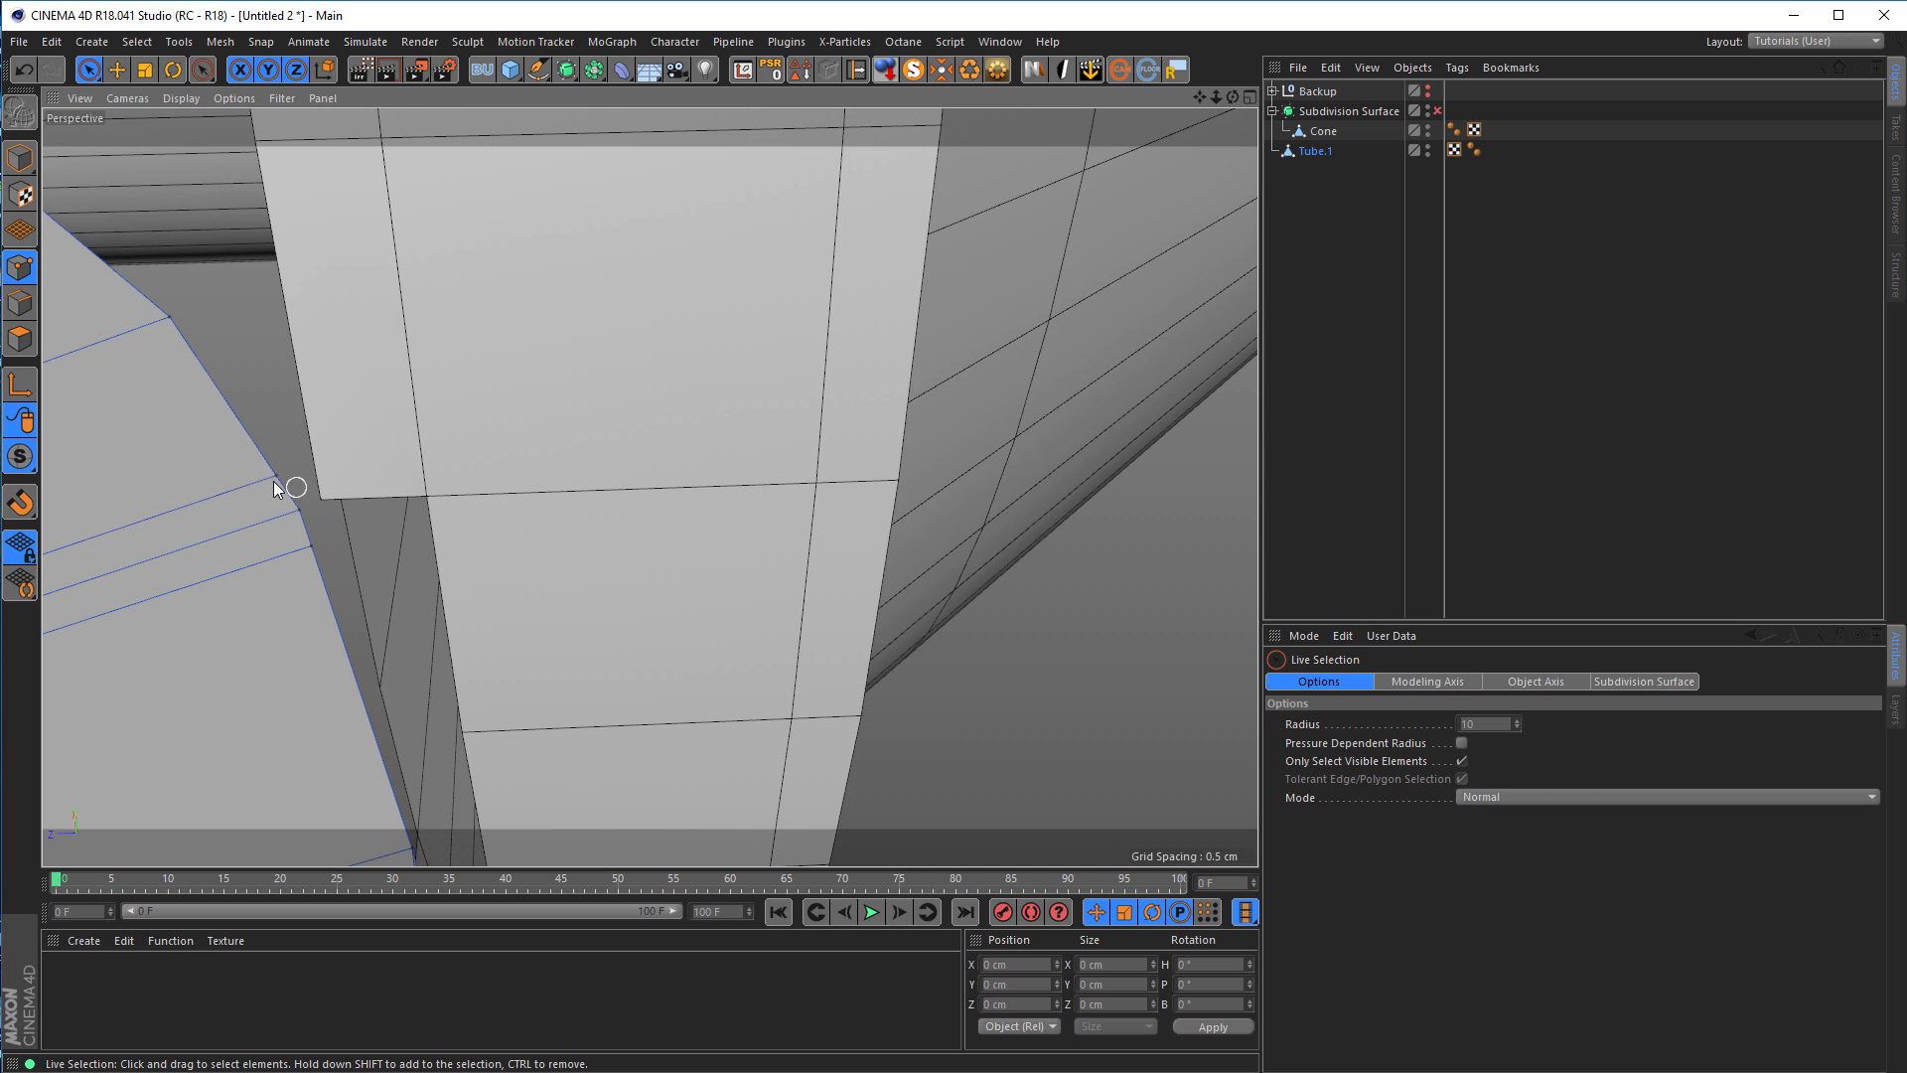
left_click_drag(441, 502, 467, 385, "alt")
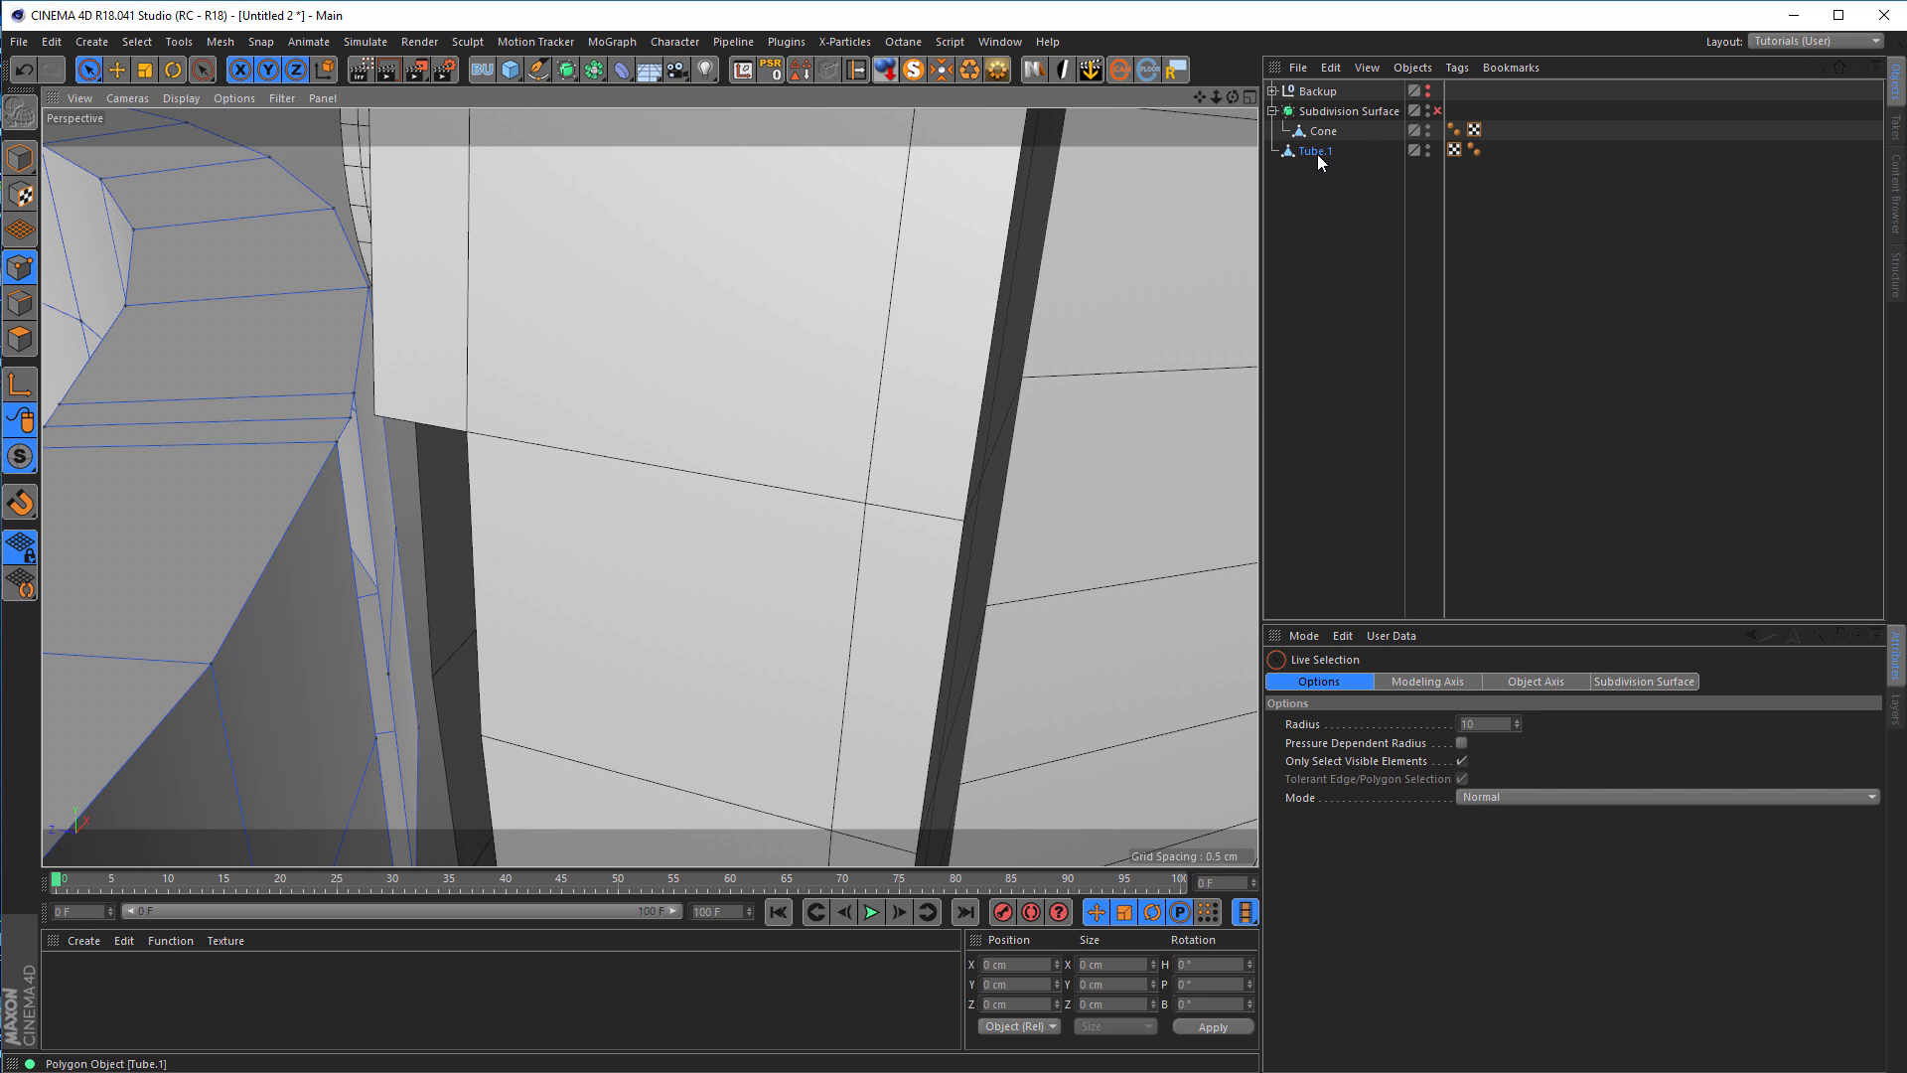
left_click_drag(1317, 150, 1331, 141)
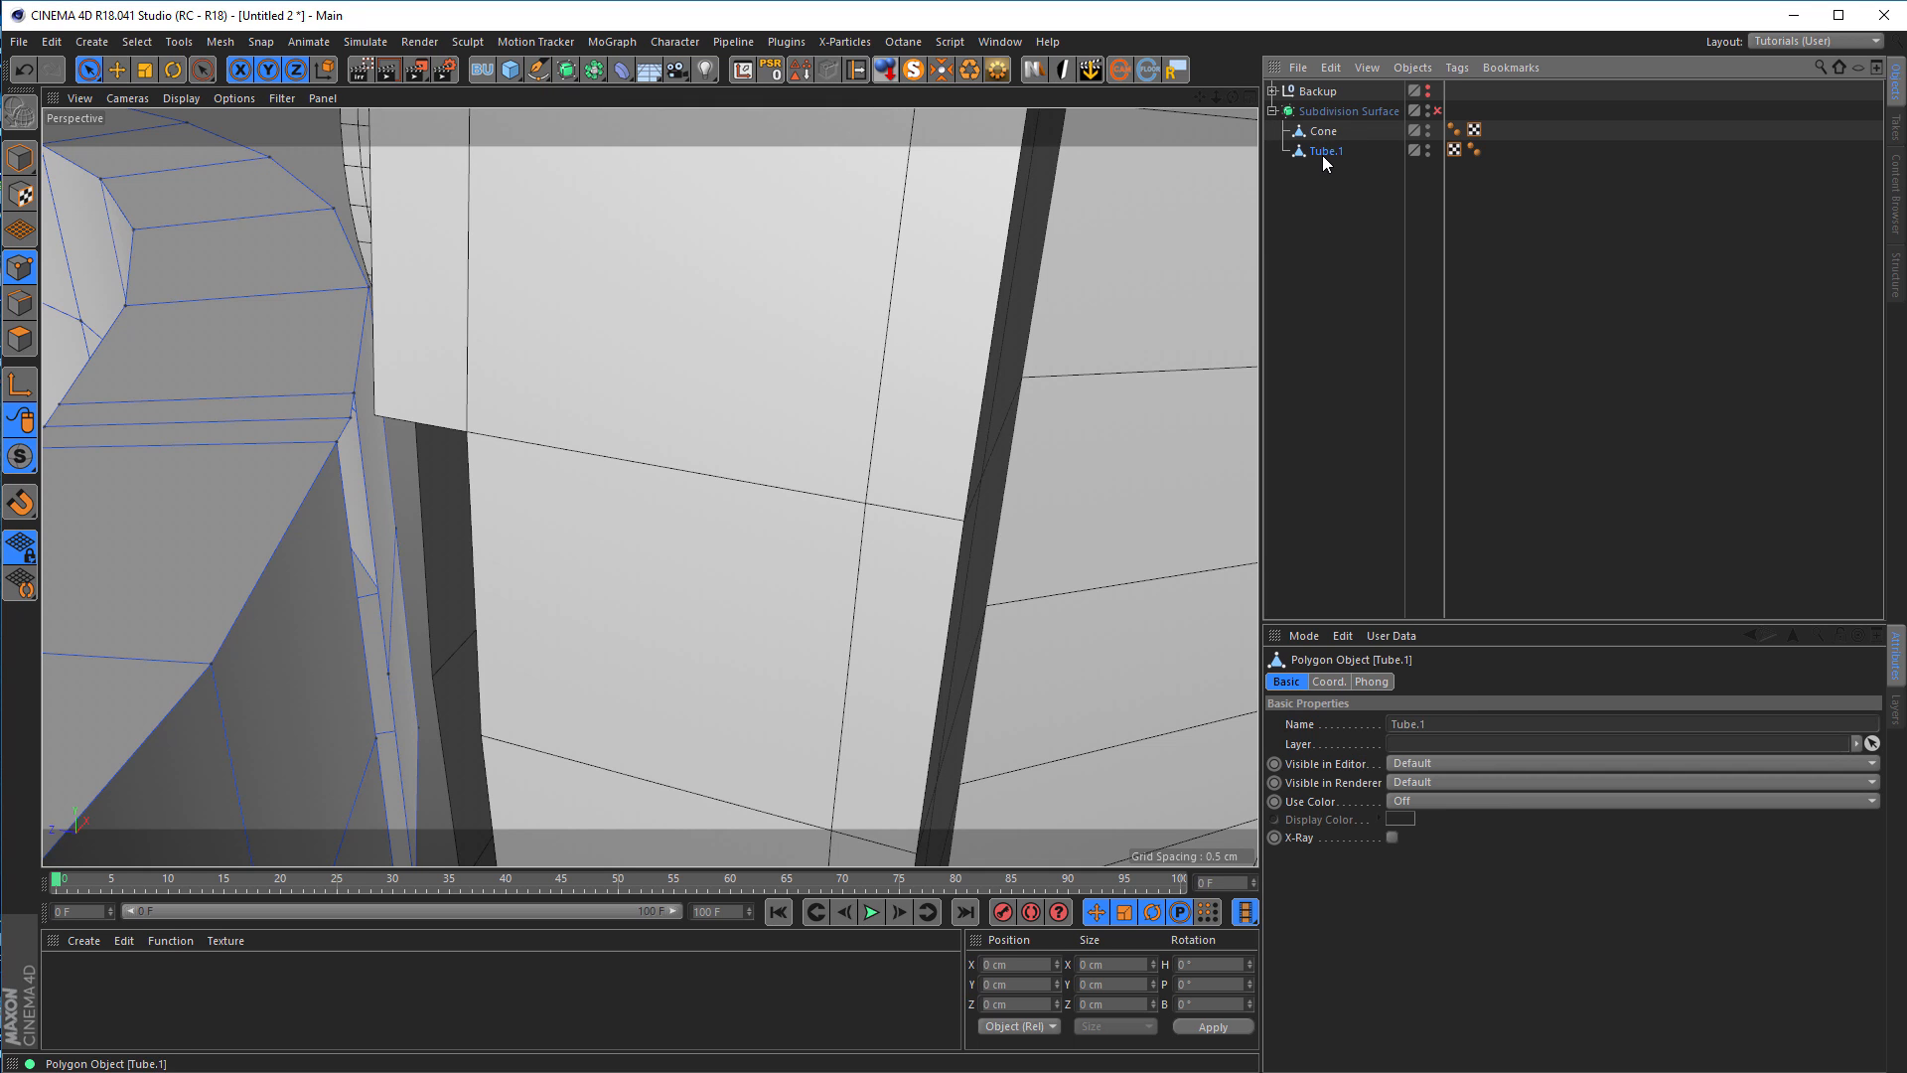
left_click(1321, 130, "ctrl")
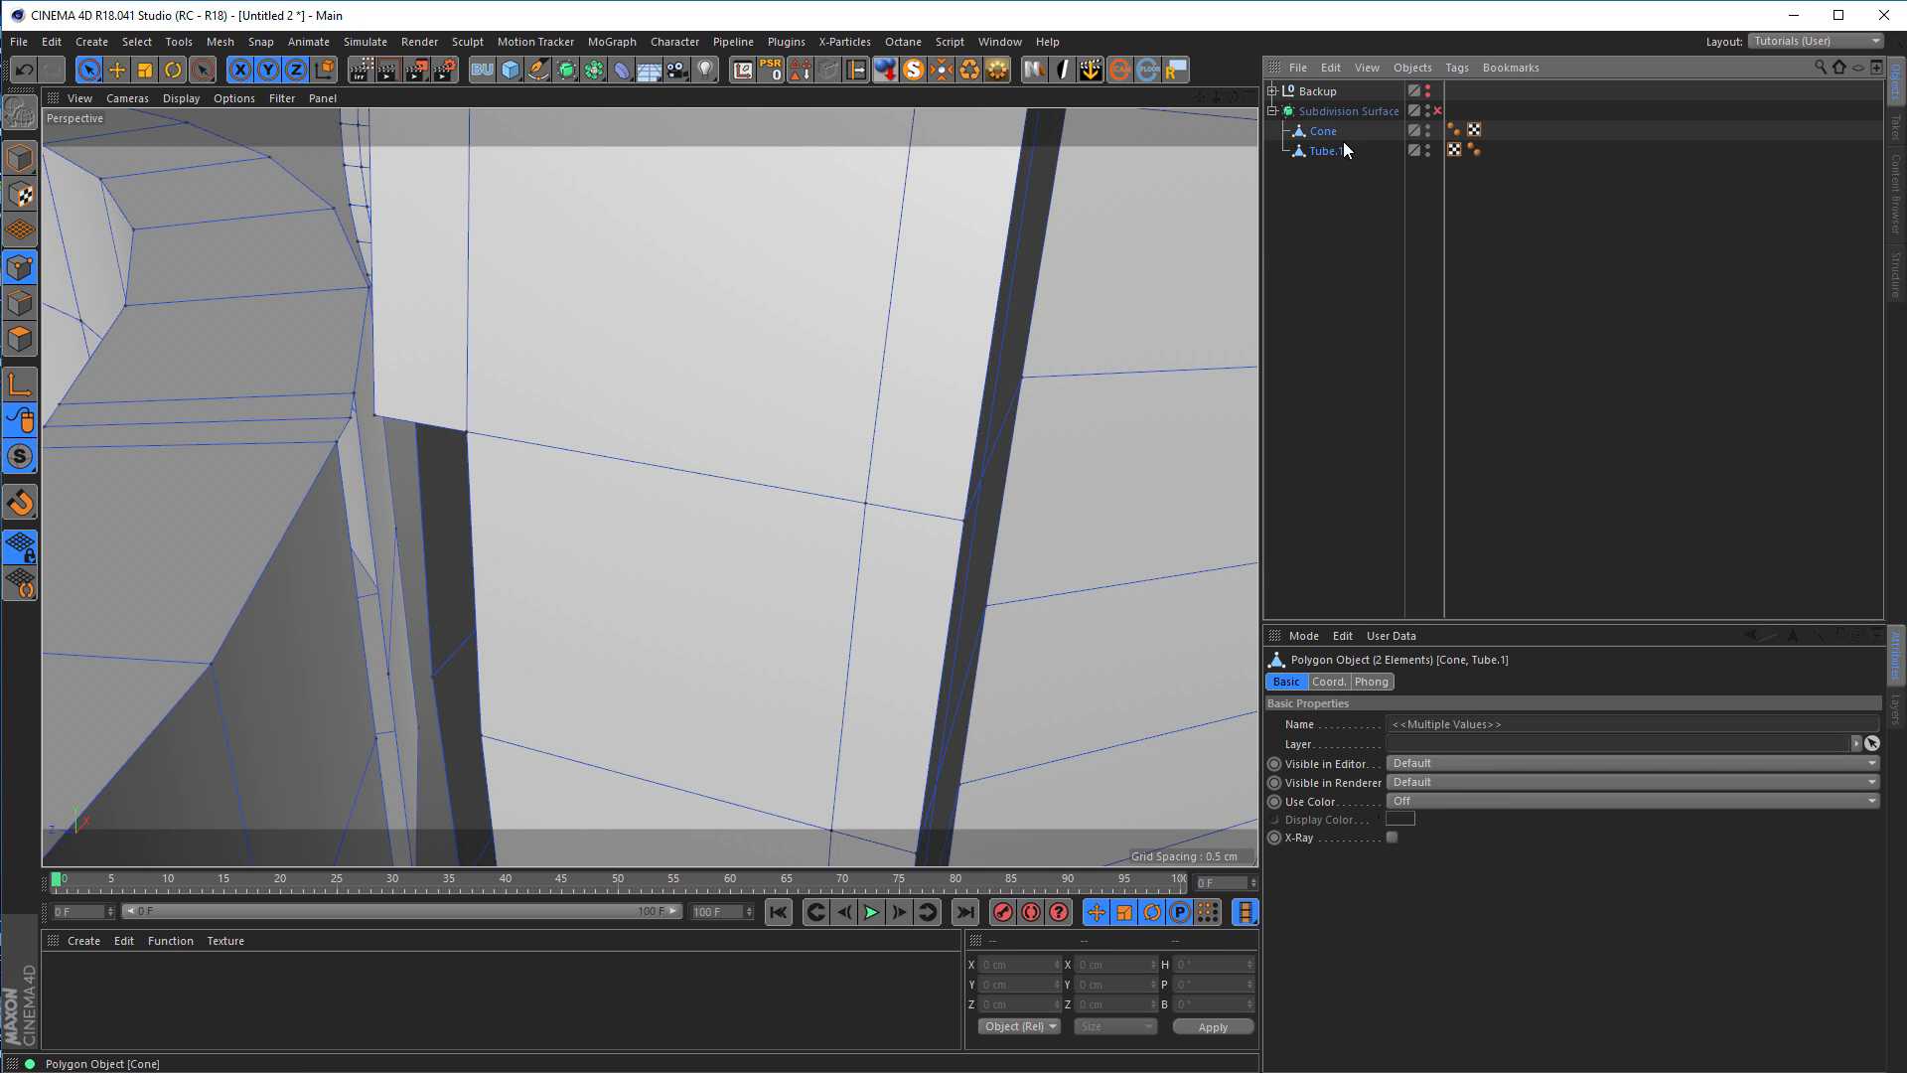
right_click(1316, 151)
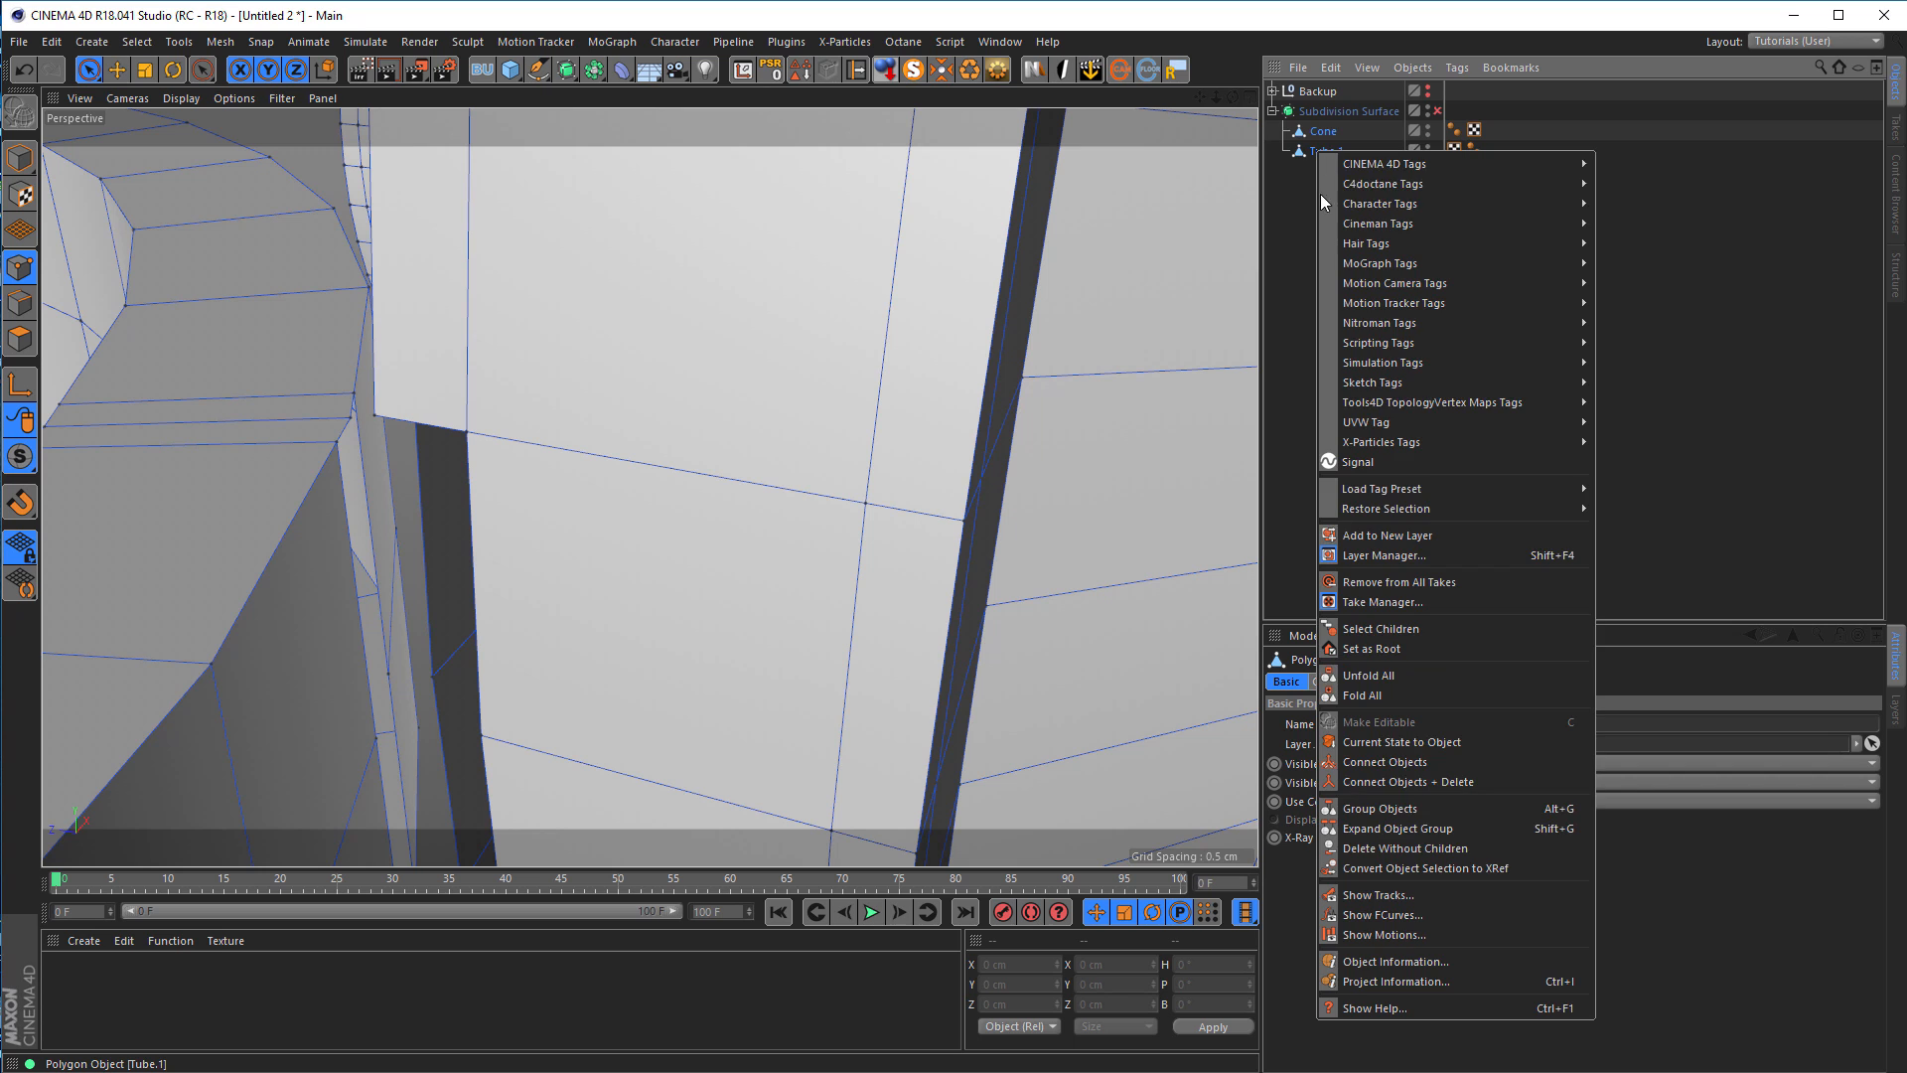
left_click(1426, 781)
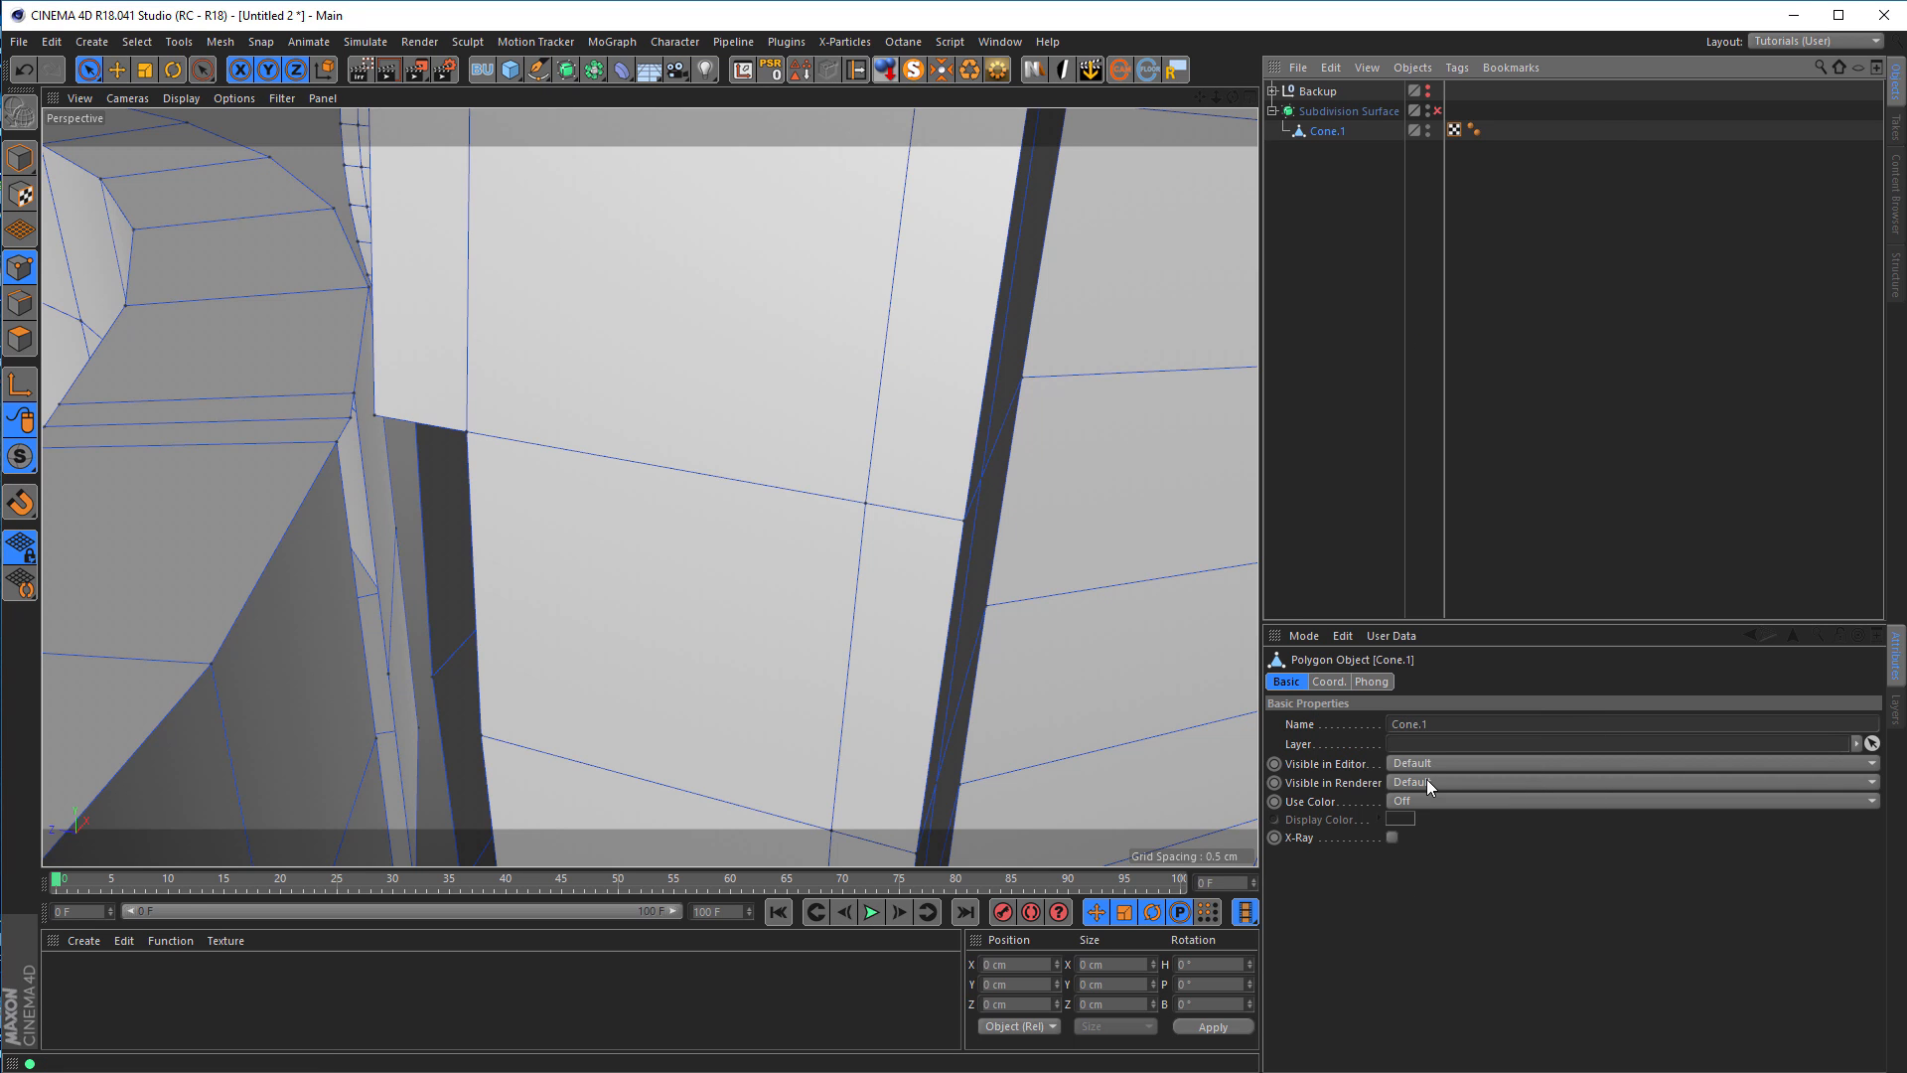
Step: Rename the merged polygon object as Middle
double_click(1325, 132)
type("Middle")
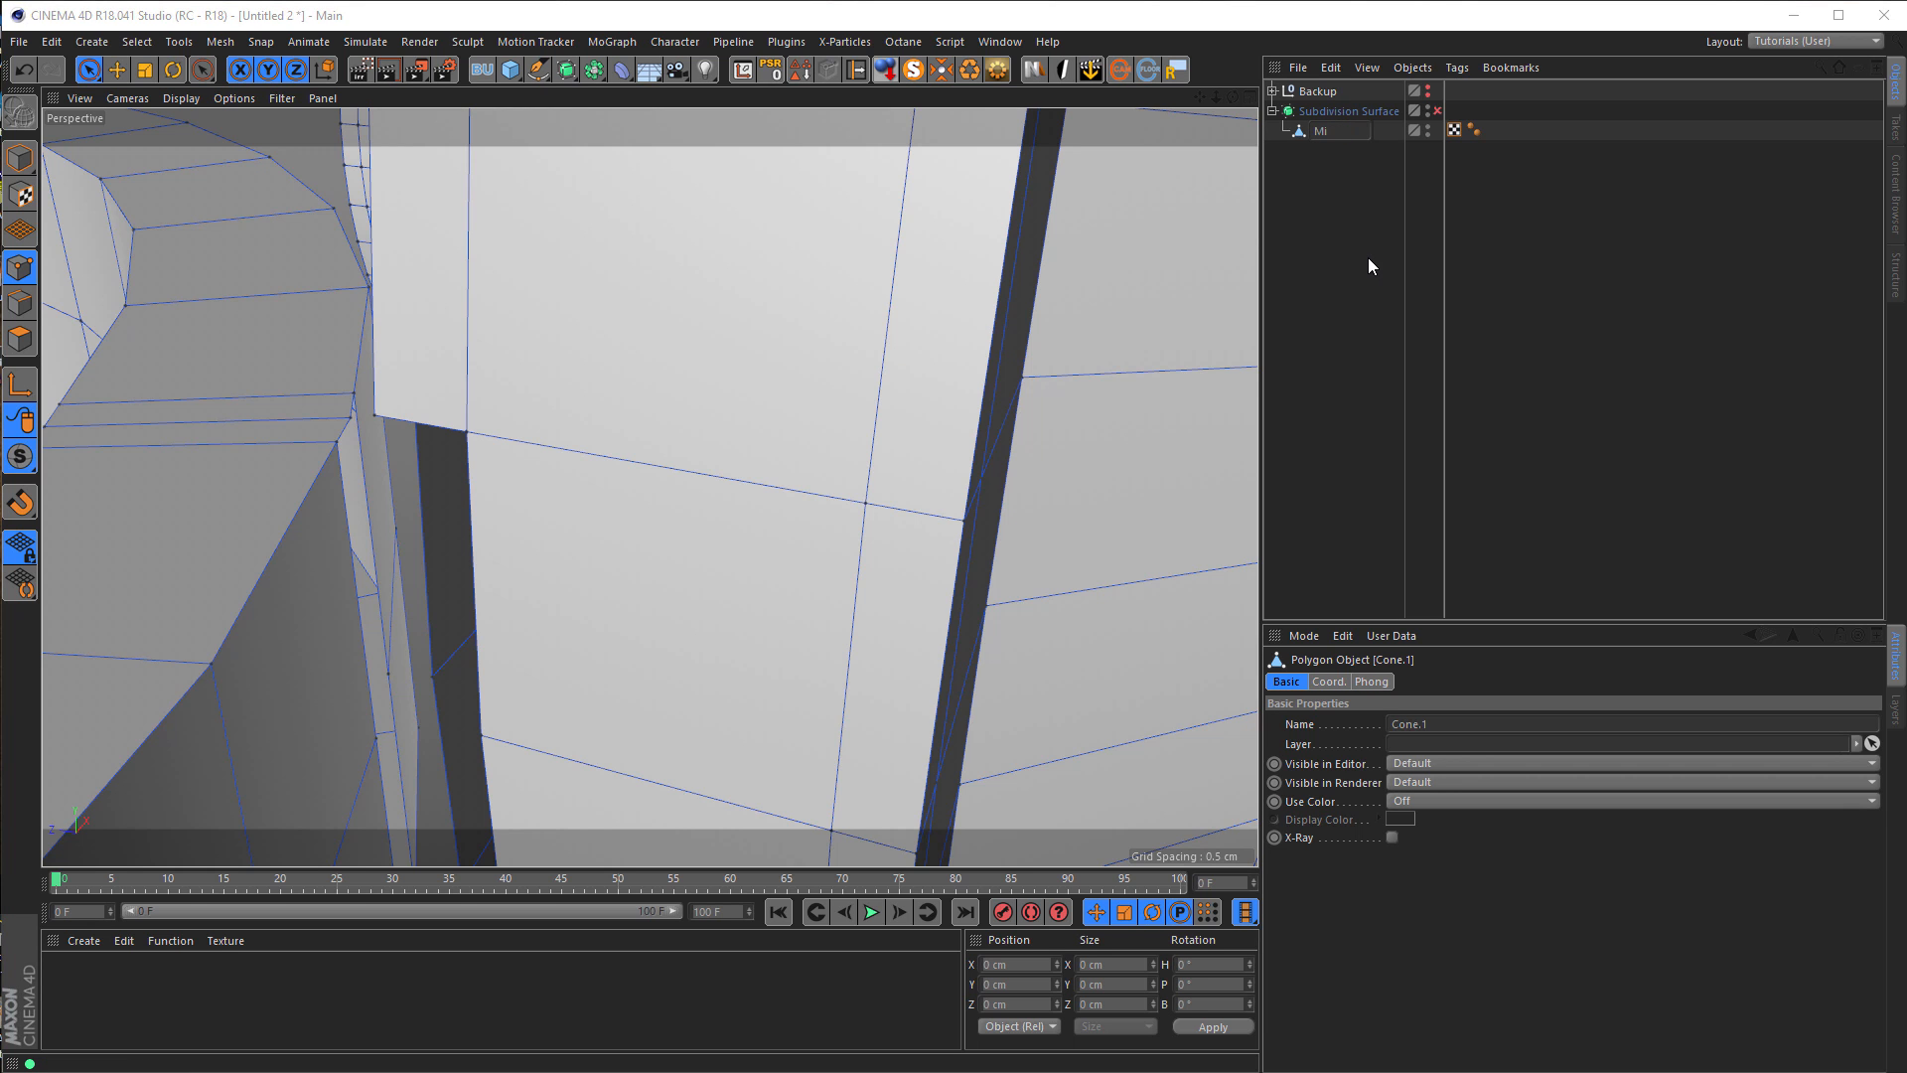
key("Return")
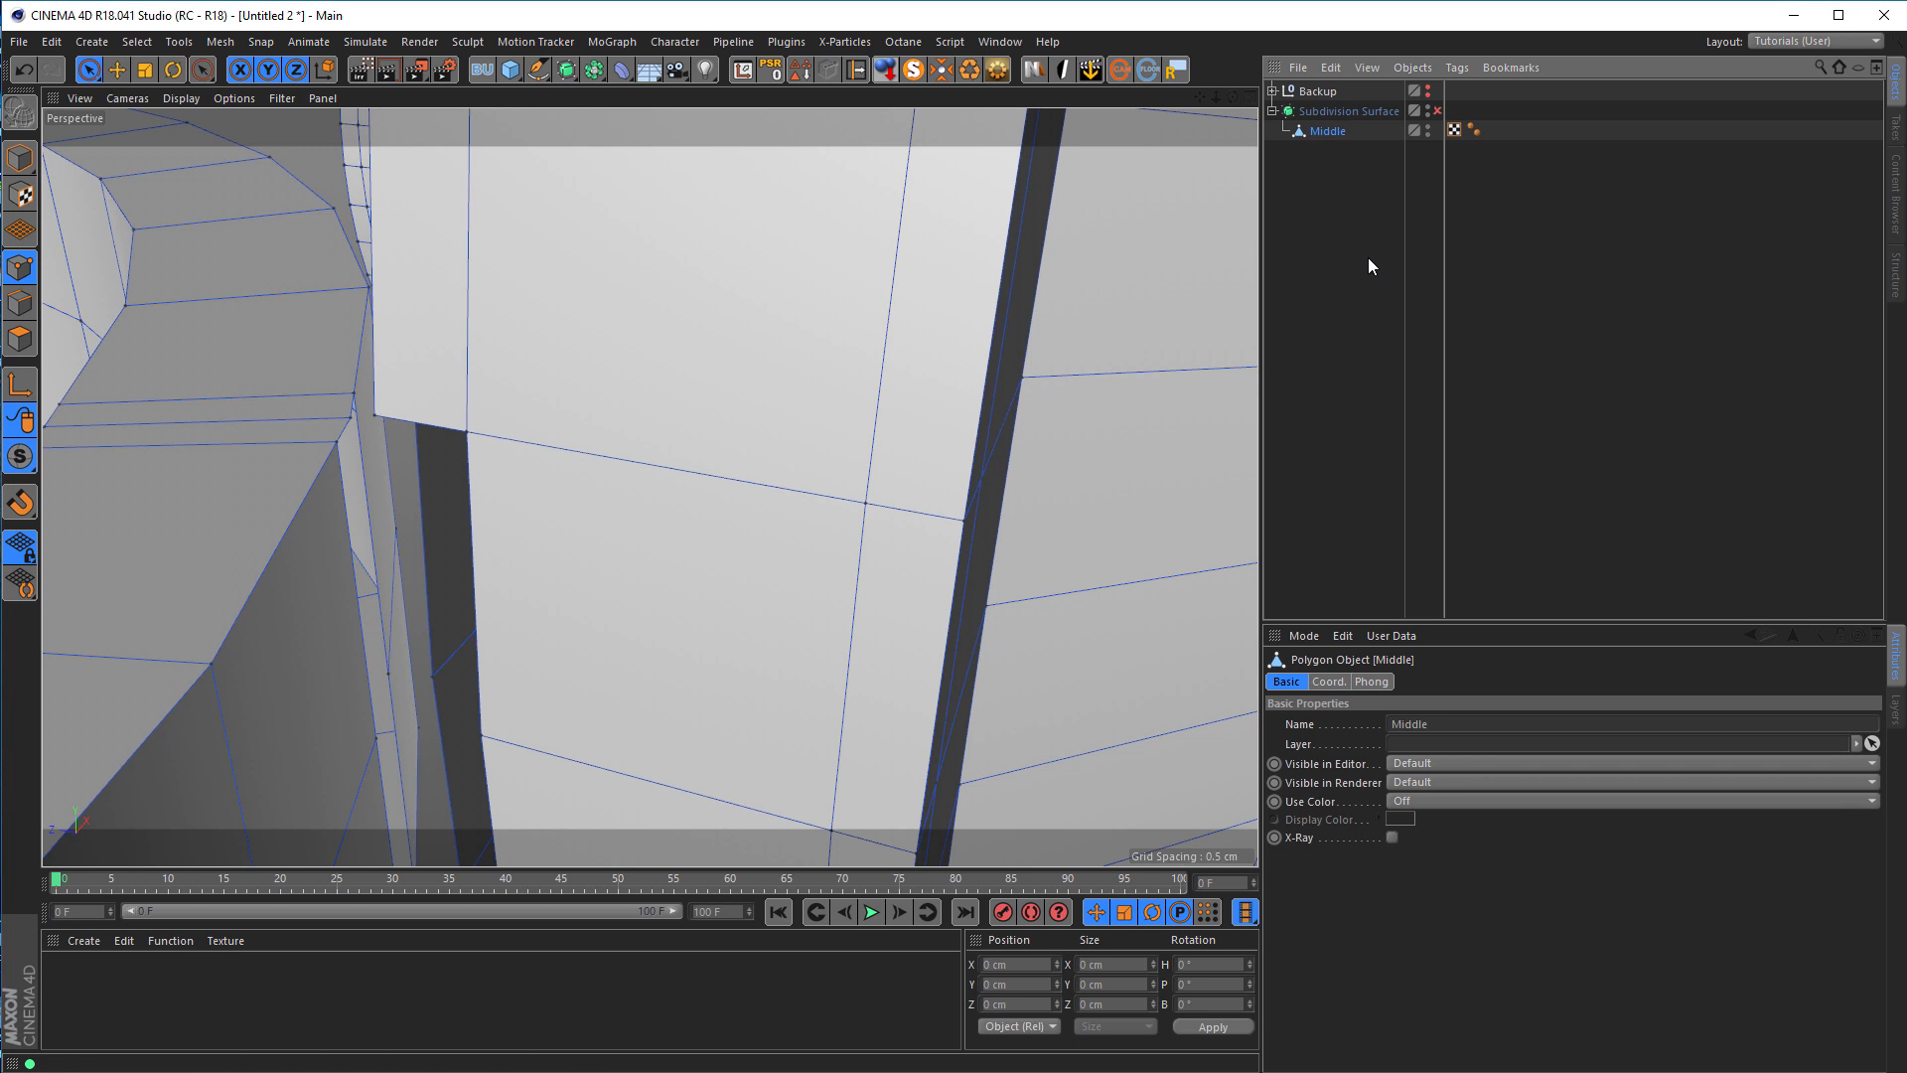
Step: Select the complete boundary edge loop of the hole in the flange rim with Path Selection
left_click_drag(796, 350, 699, 384, "alt")
left_click_drag(541, 286, 471, 257, "alt")
right_click_drag(469, 256, 574, 261, "alt")
left_click_drag(560, 259, 516, 278, "alt")
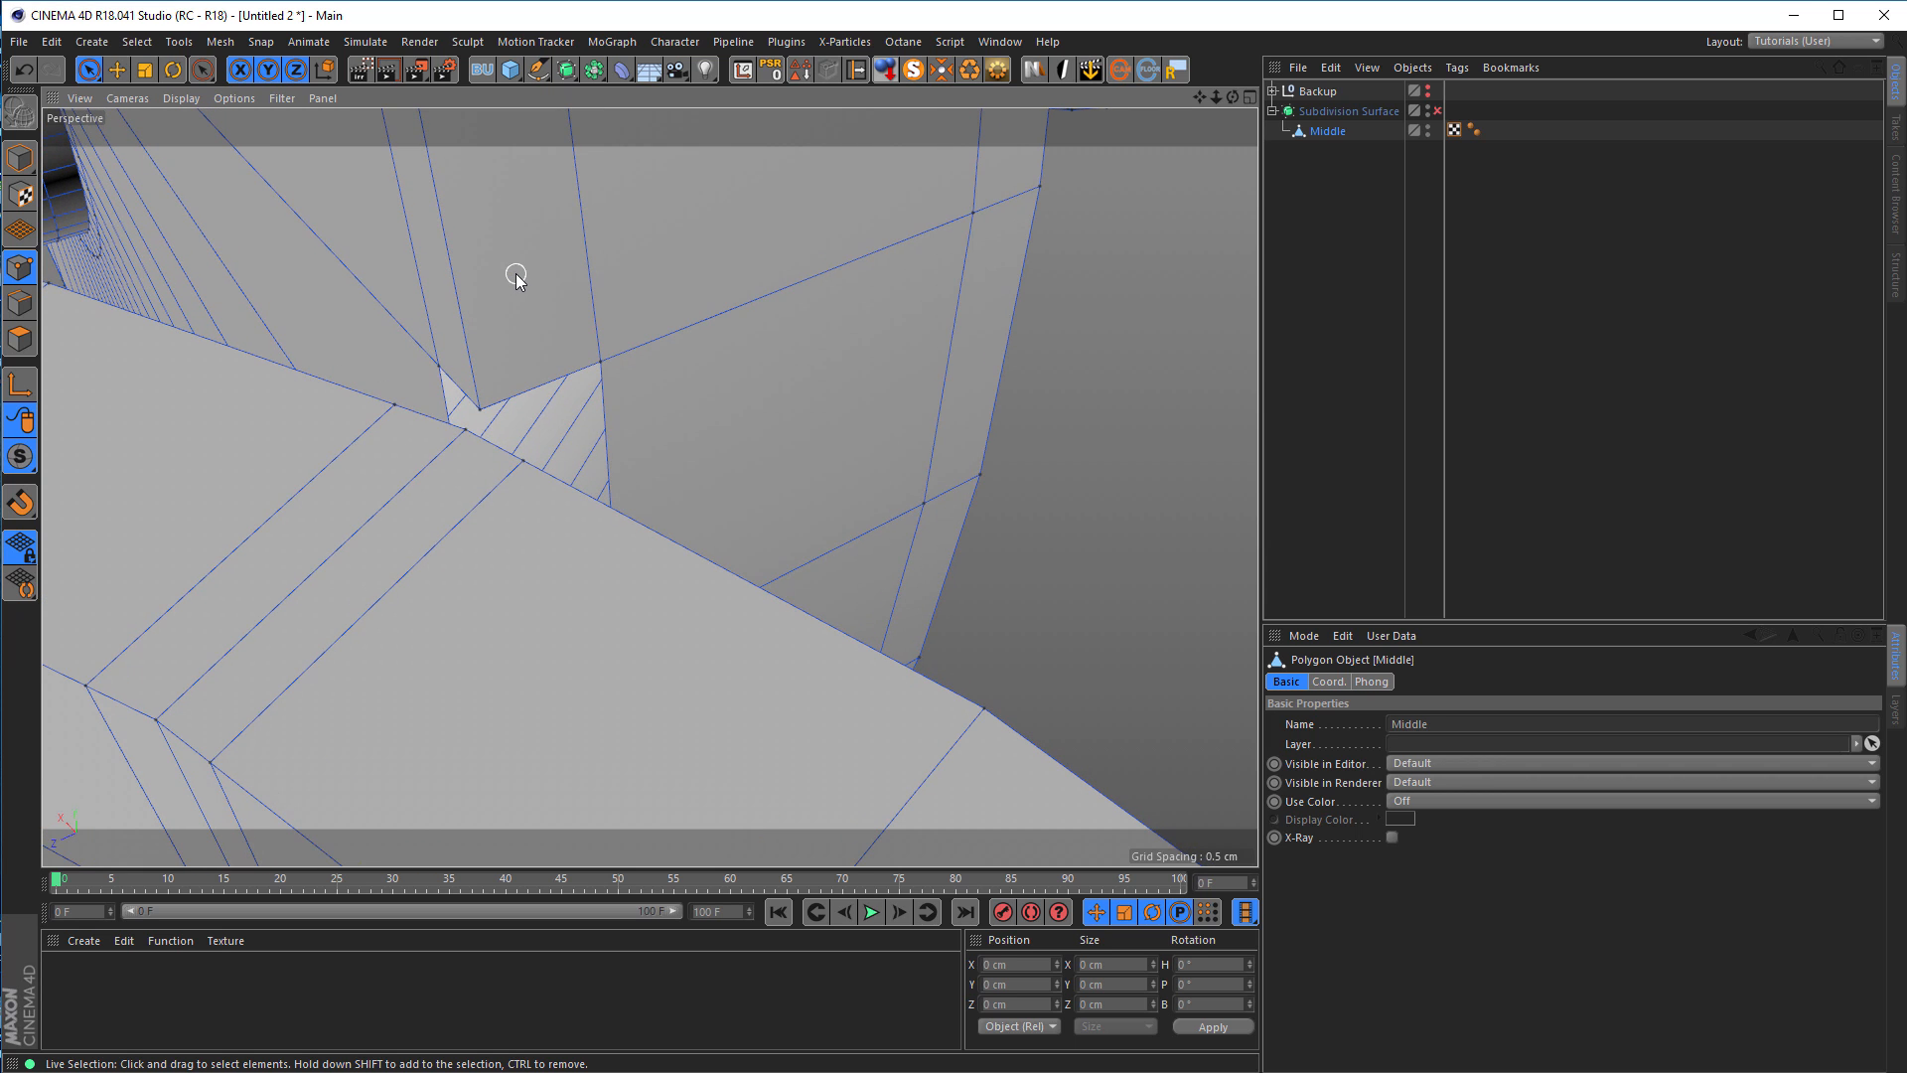
key("u")
key("m")
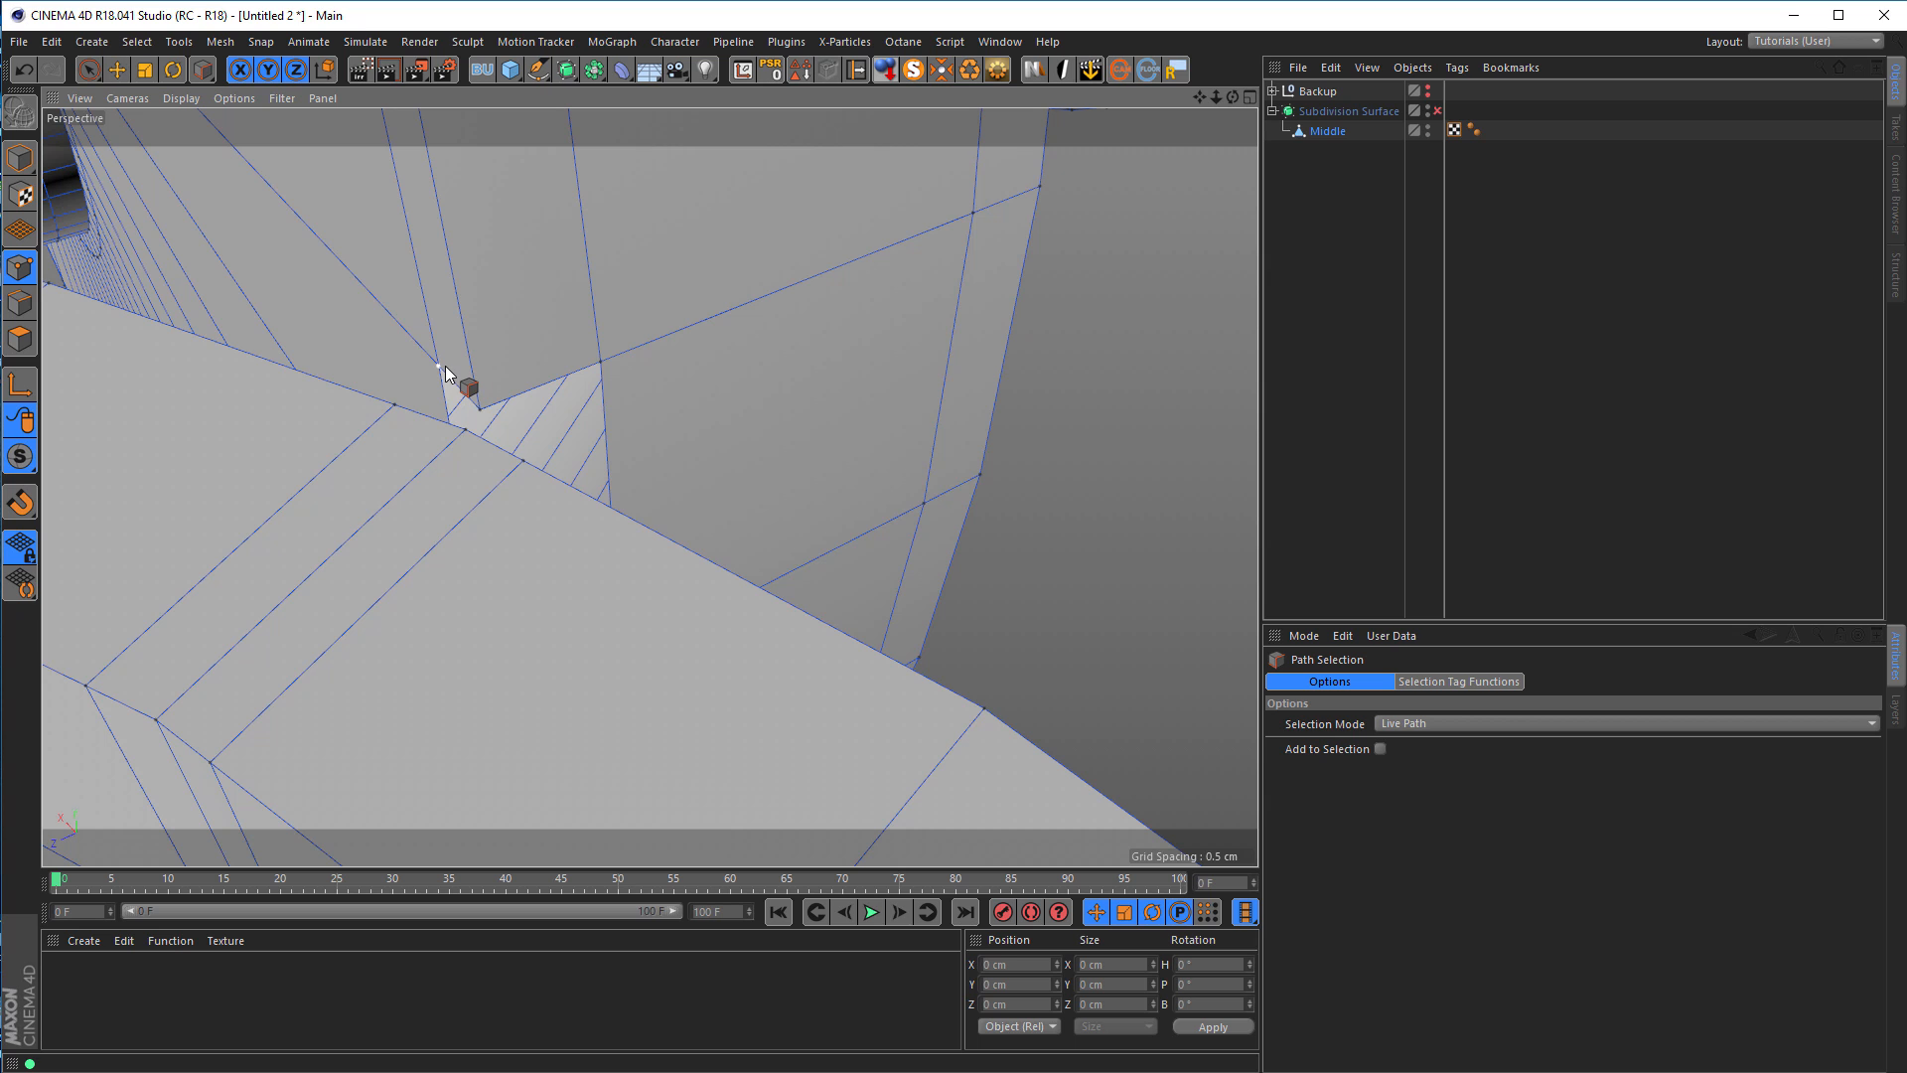
left_click(20, 303)
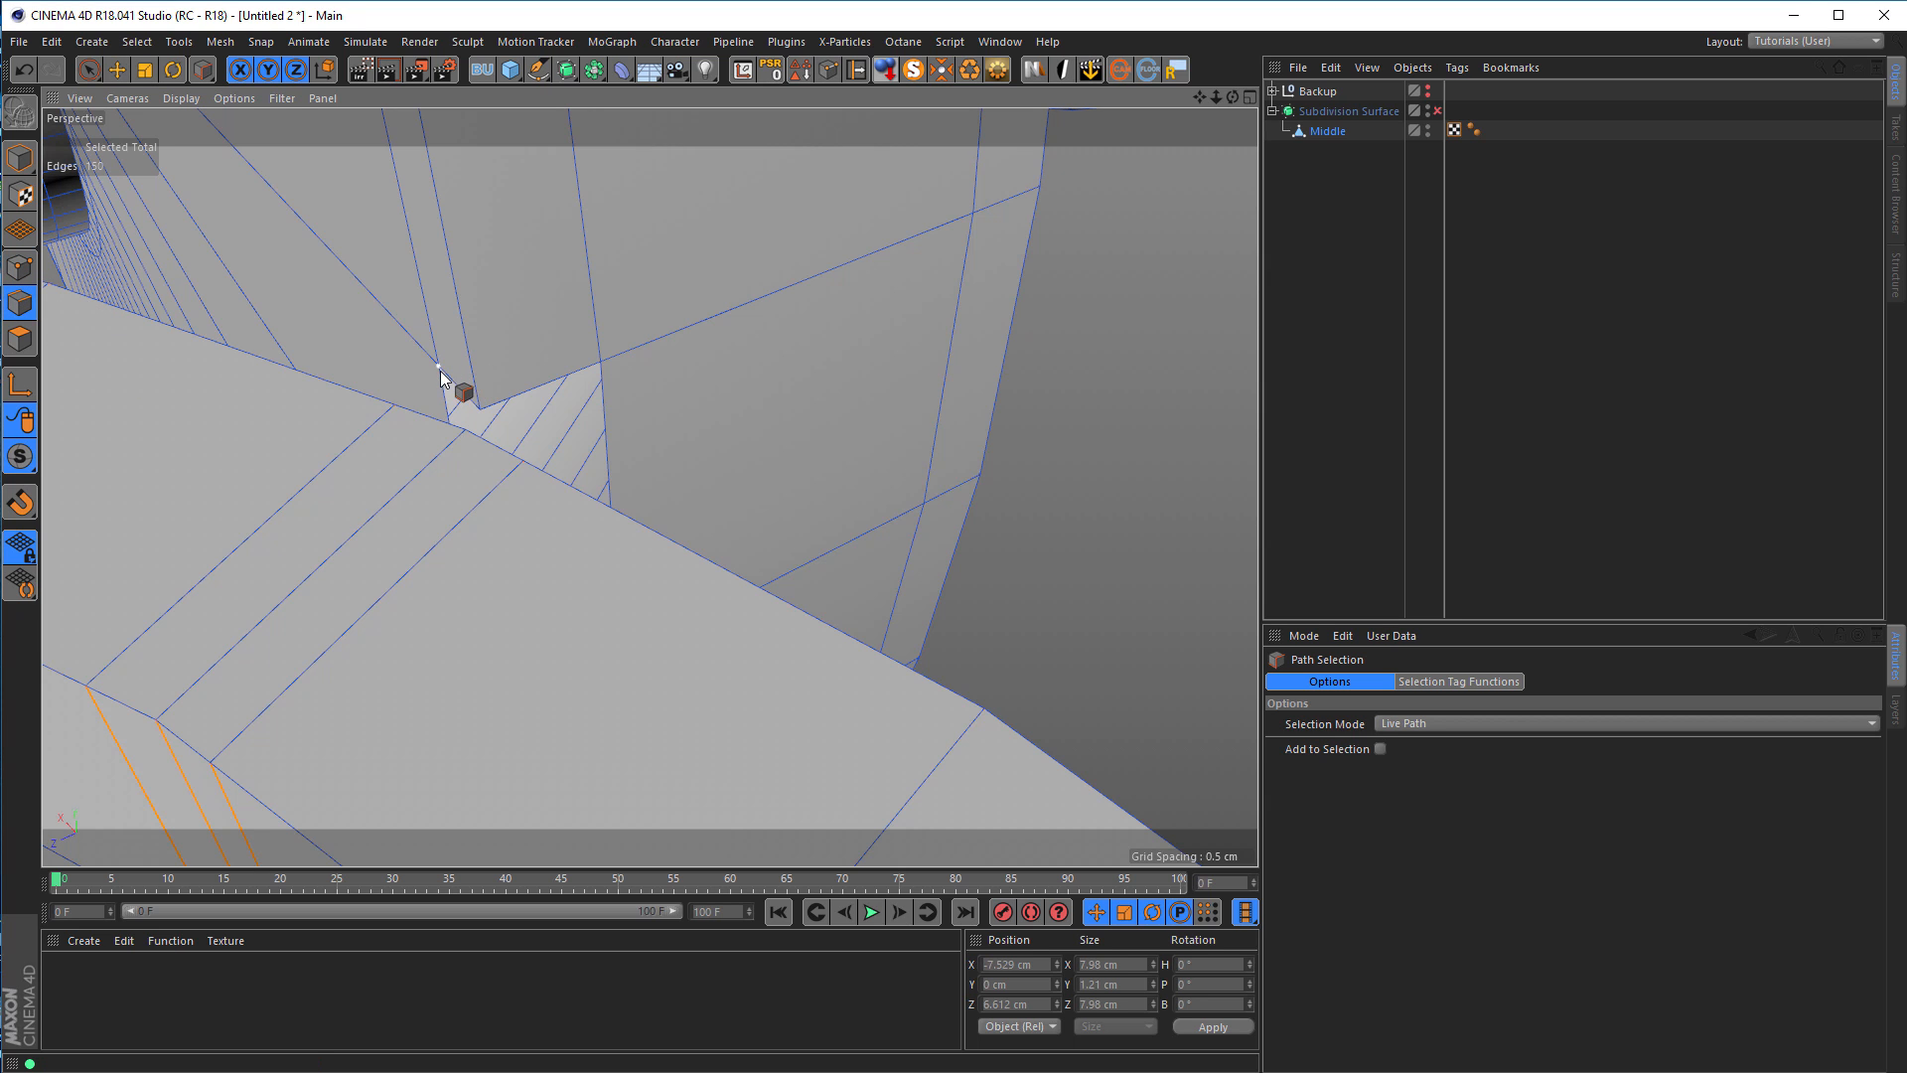
left_click_drag(504, 399, 602, 366)
middle_click_drag(648, 423, 507, 281, "alt")
left_click_drag(506, 282, 676, 344, "alt")
middle_click_drag(675, 344, 590, 152, "alt")
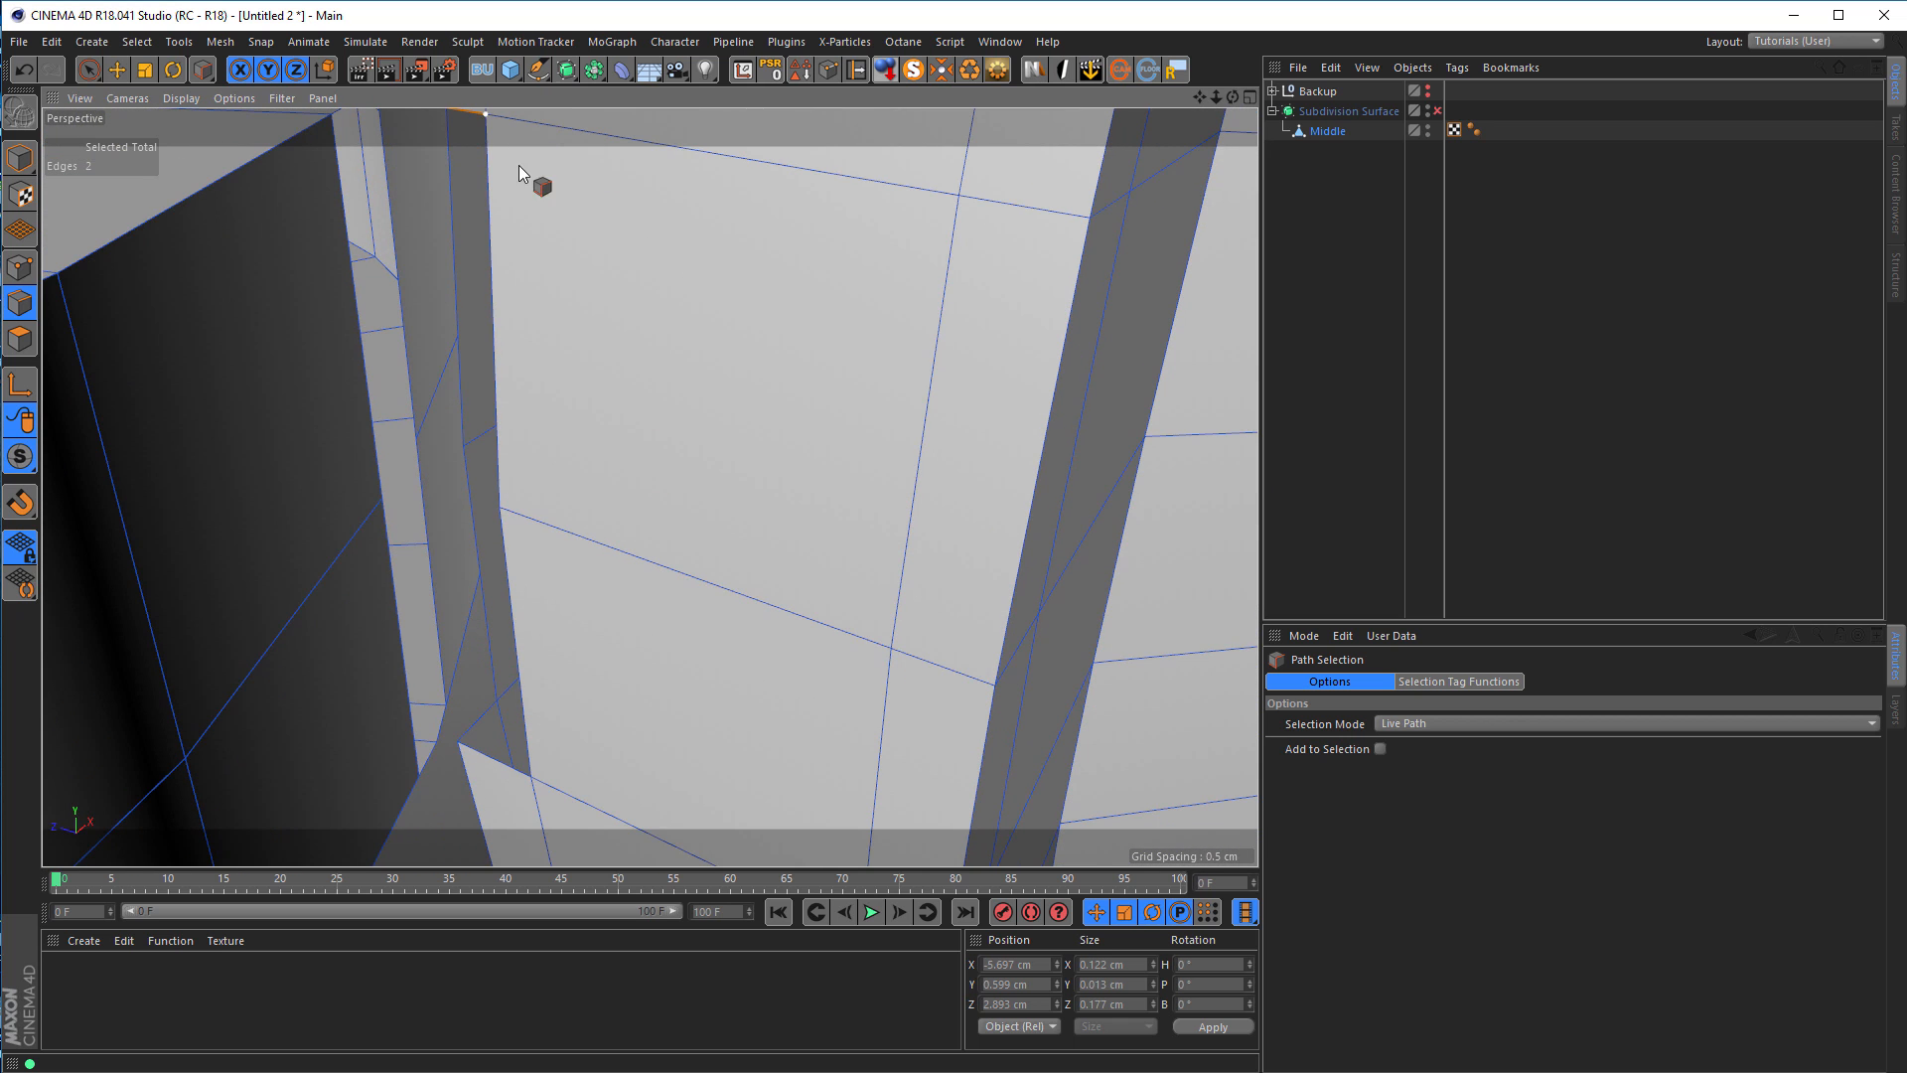
middle_click_drag(560, 237, 665, 291, "alt")
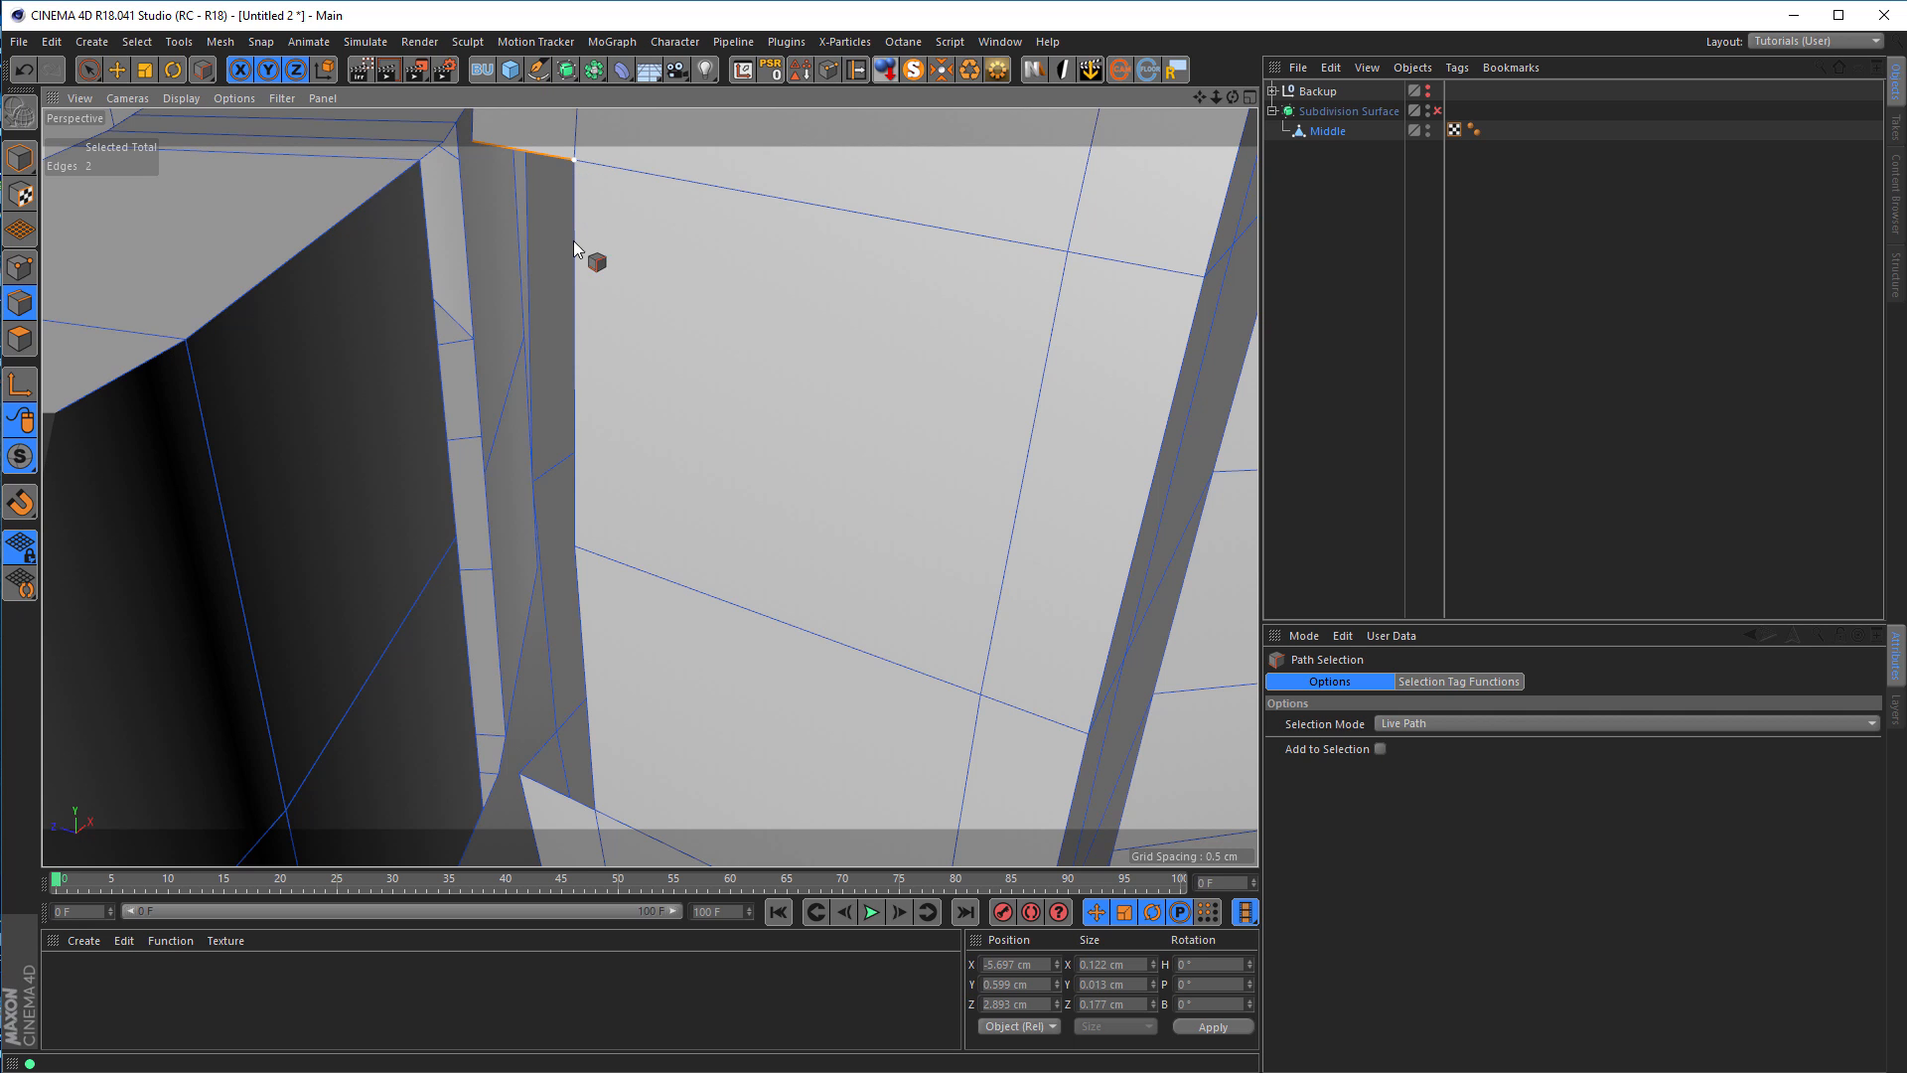
left_click(603, 800)
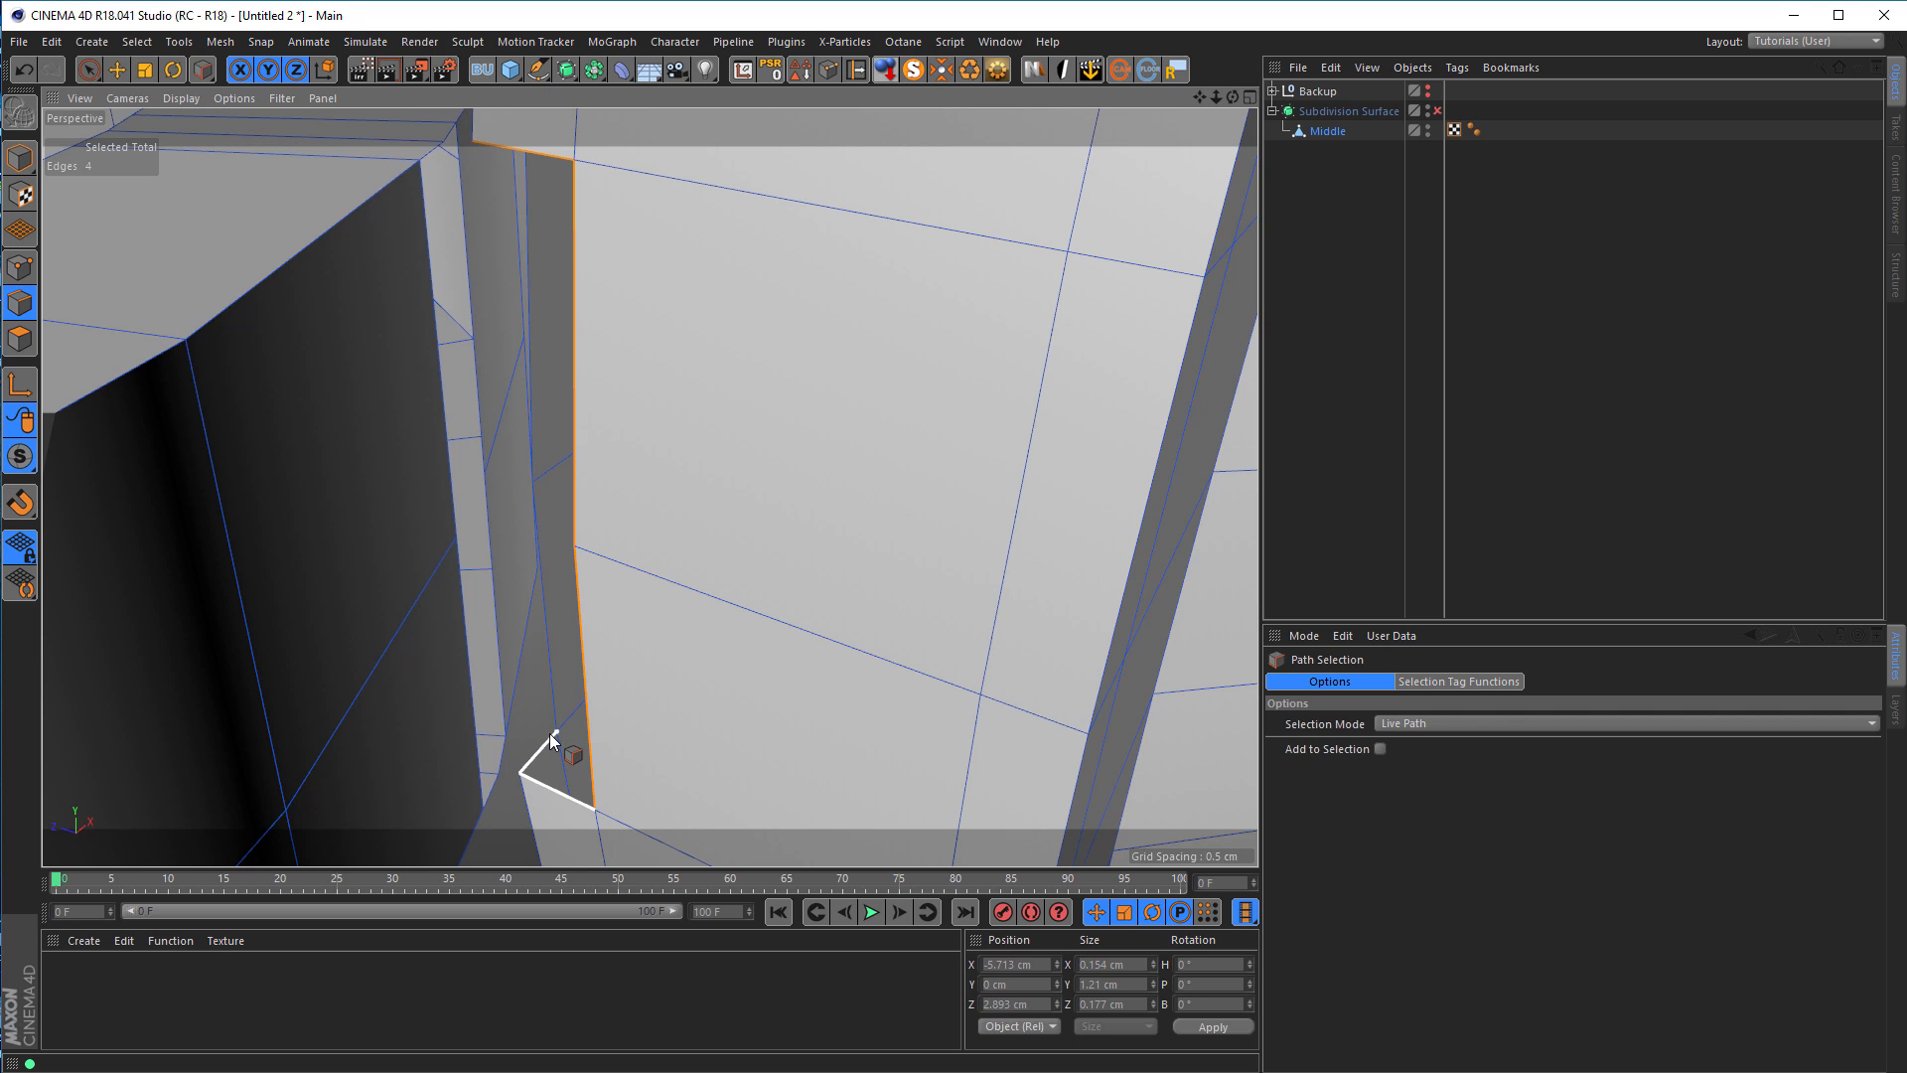
left_click(513, 195)
Step: Set the project's View Clipping to Small
left_click_drag(574, 149, 574, 148, "alt")
right_click_drag(574, 148, 164, 274, "alt")
middle_click_drag(586, 299, 580, 576, "alt")
right_click_drag(550, 593, 507, 527, "alt")
left_click_drag(691, 422, 786, 480, "alt")
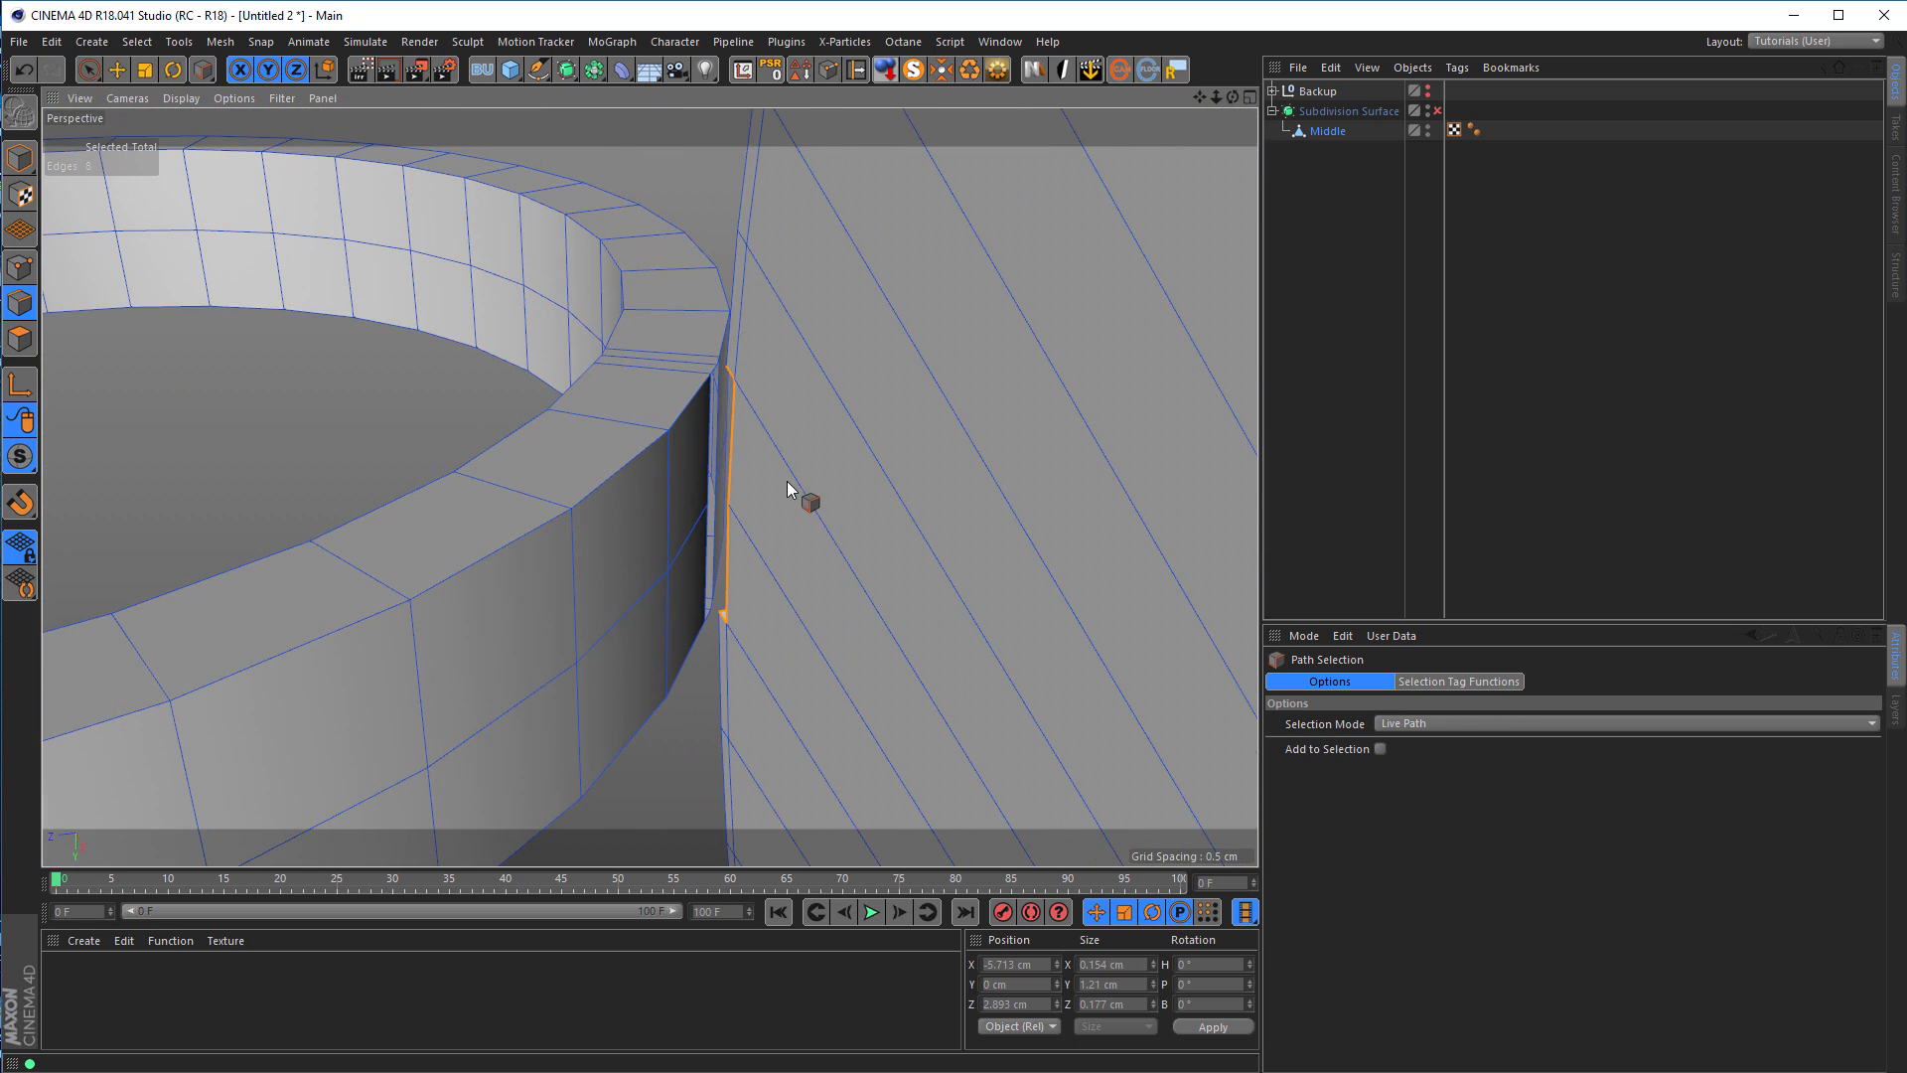
key("ctrl+d")
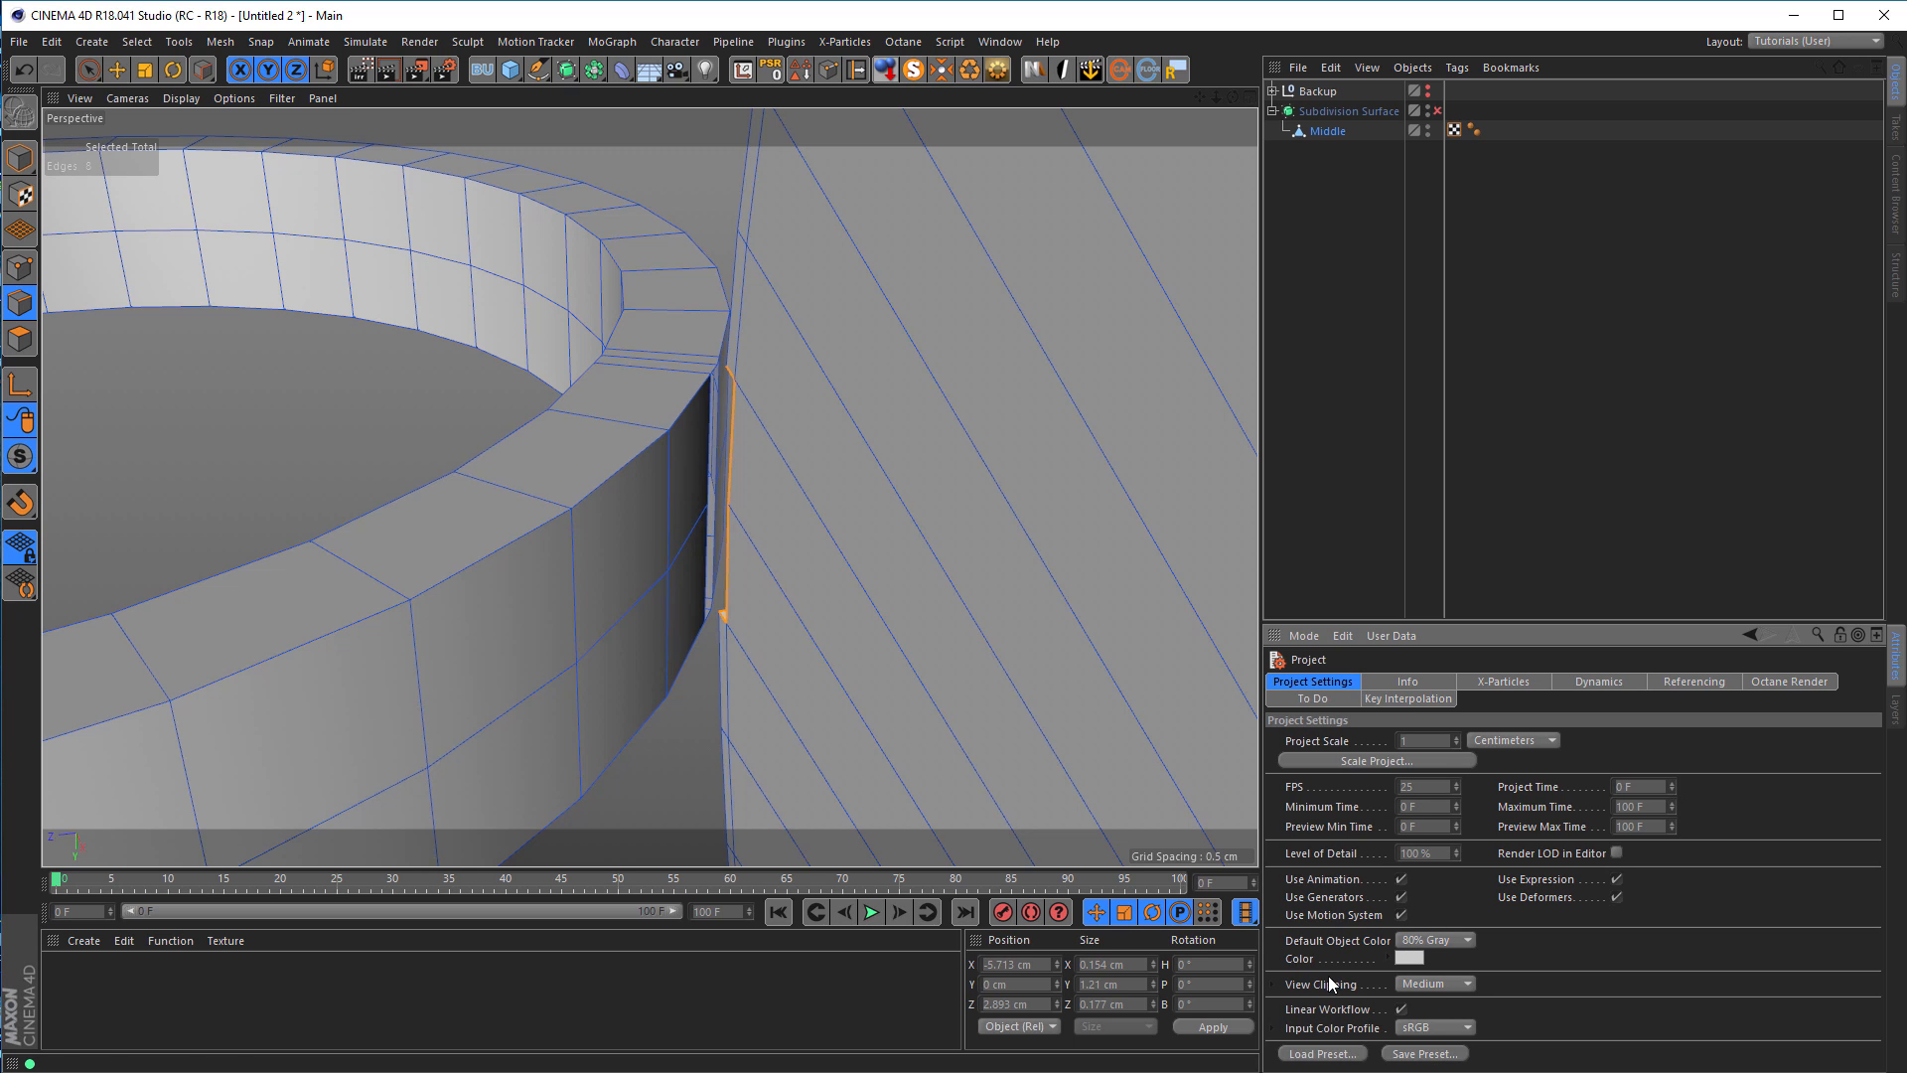
left_click(1450, 987)
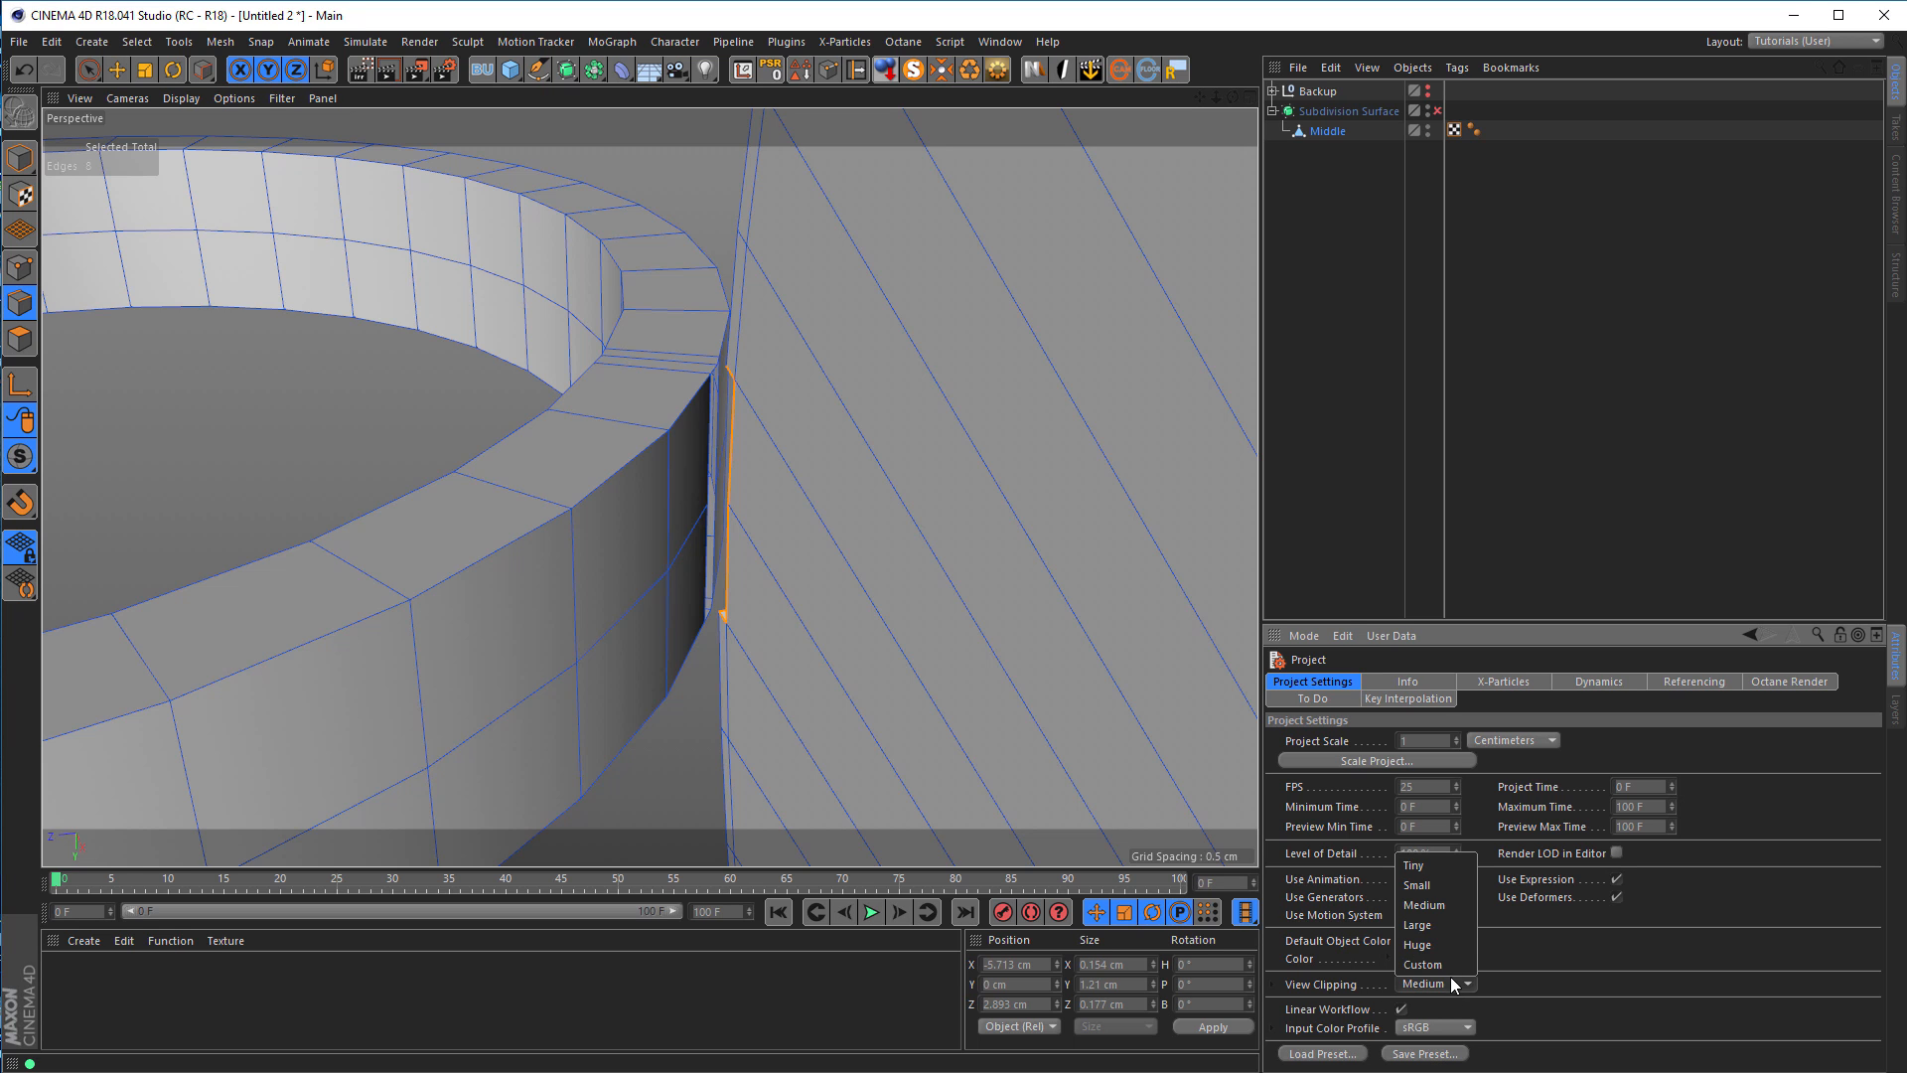
left_click(1445, 885)
Step: Add the boundary edges of the hole in the ring's outer wall to the path selection
left_click_drag(771, 461, 812, 535, "alt")
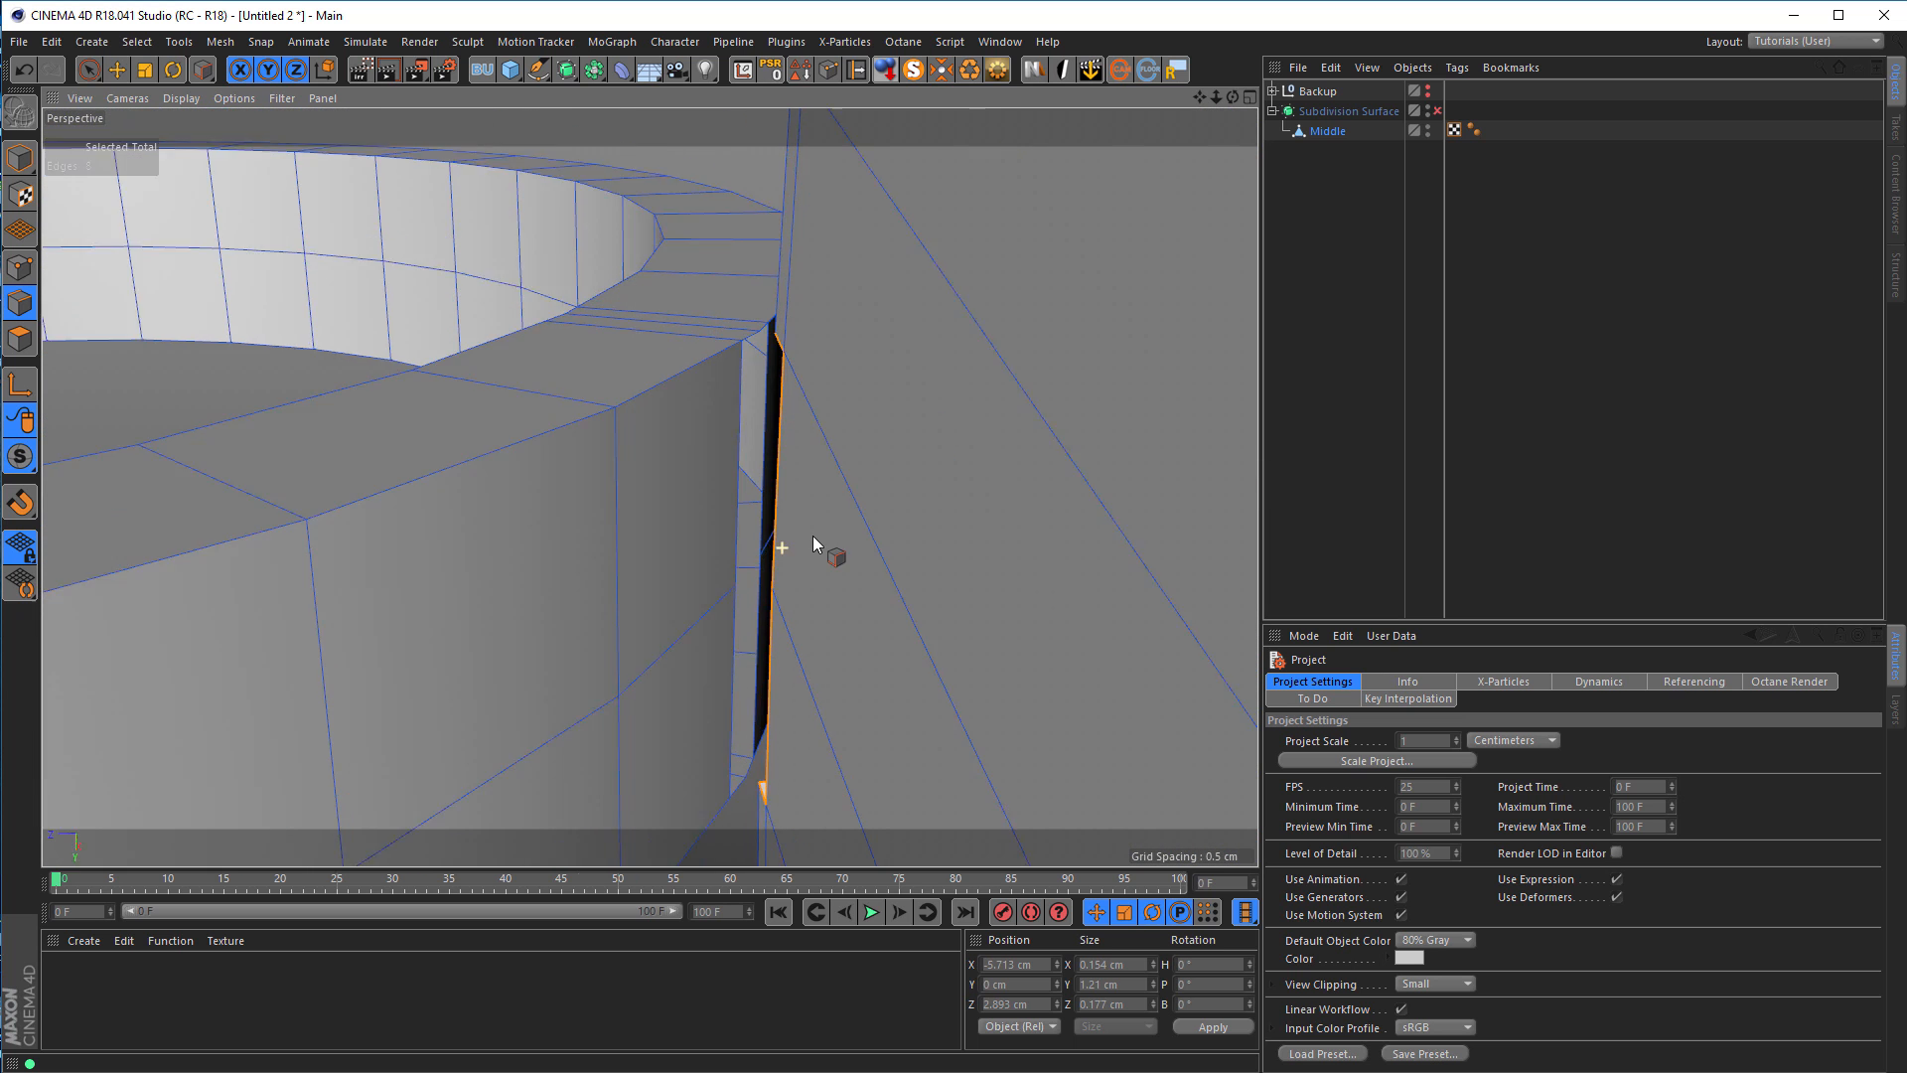
scroll(819, 507, "up", 3)
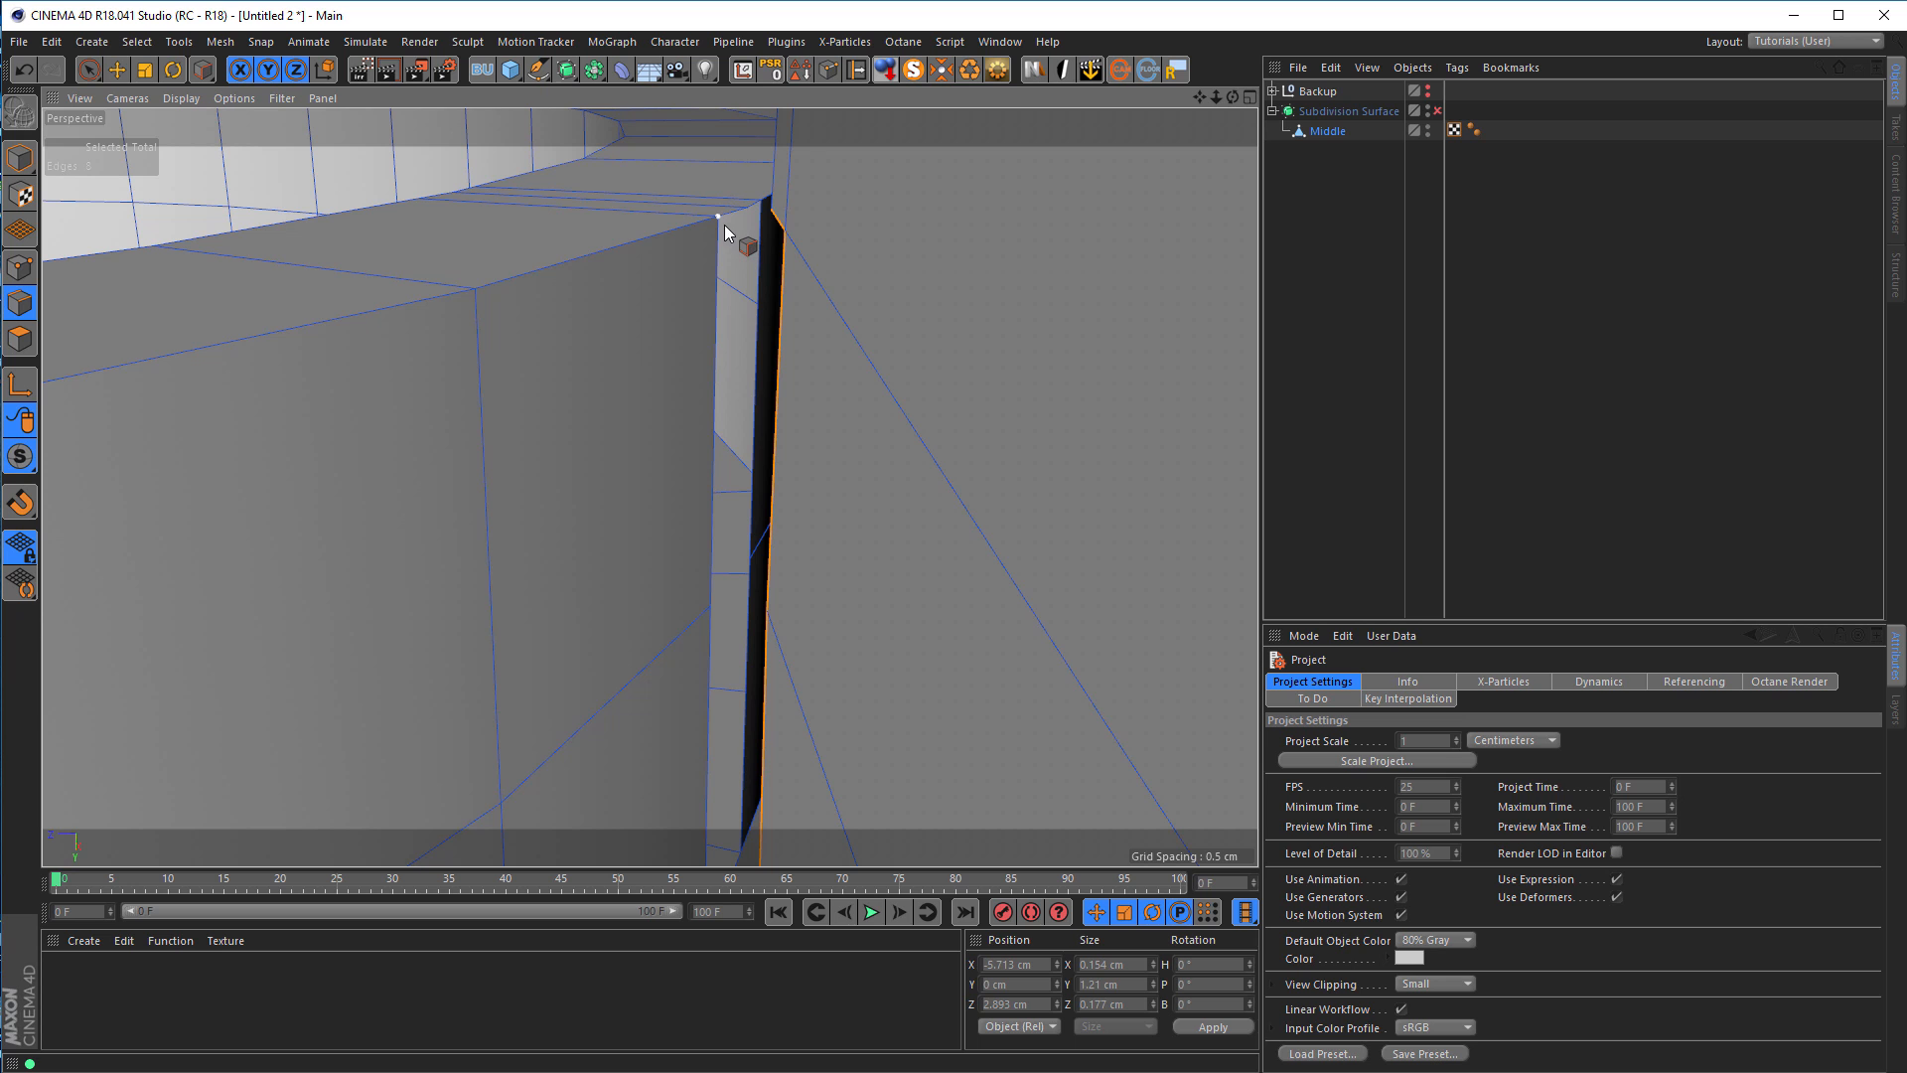
left_click_drag(720, 217, 721, 158, "alt")
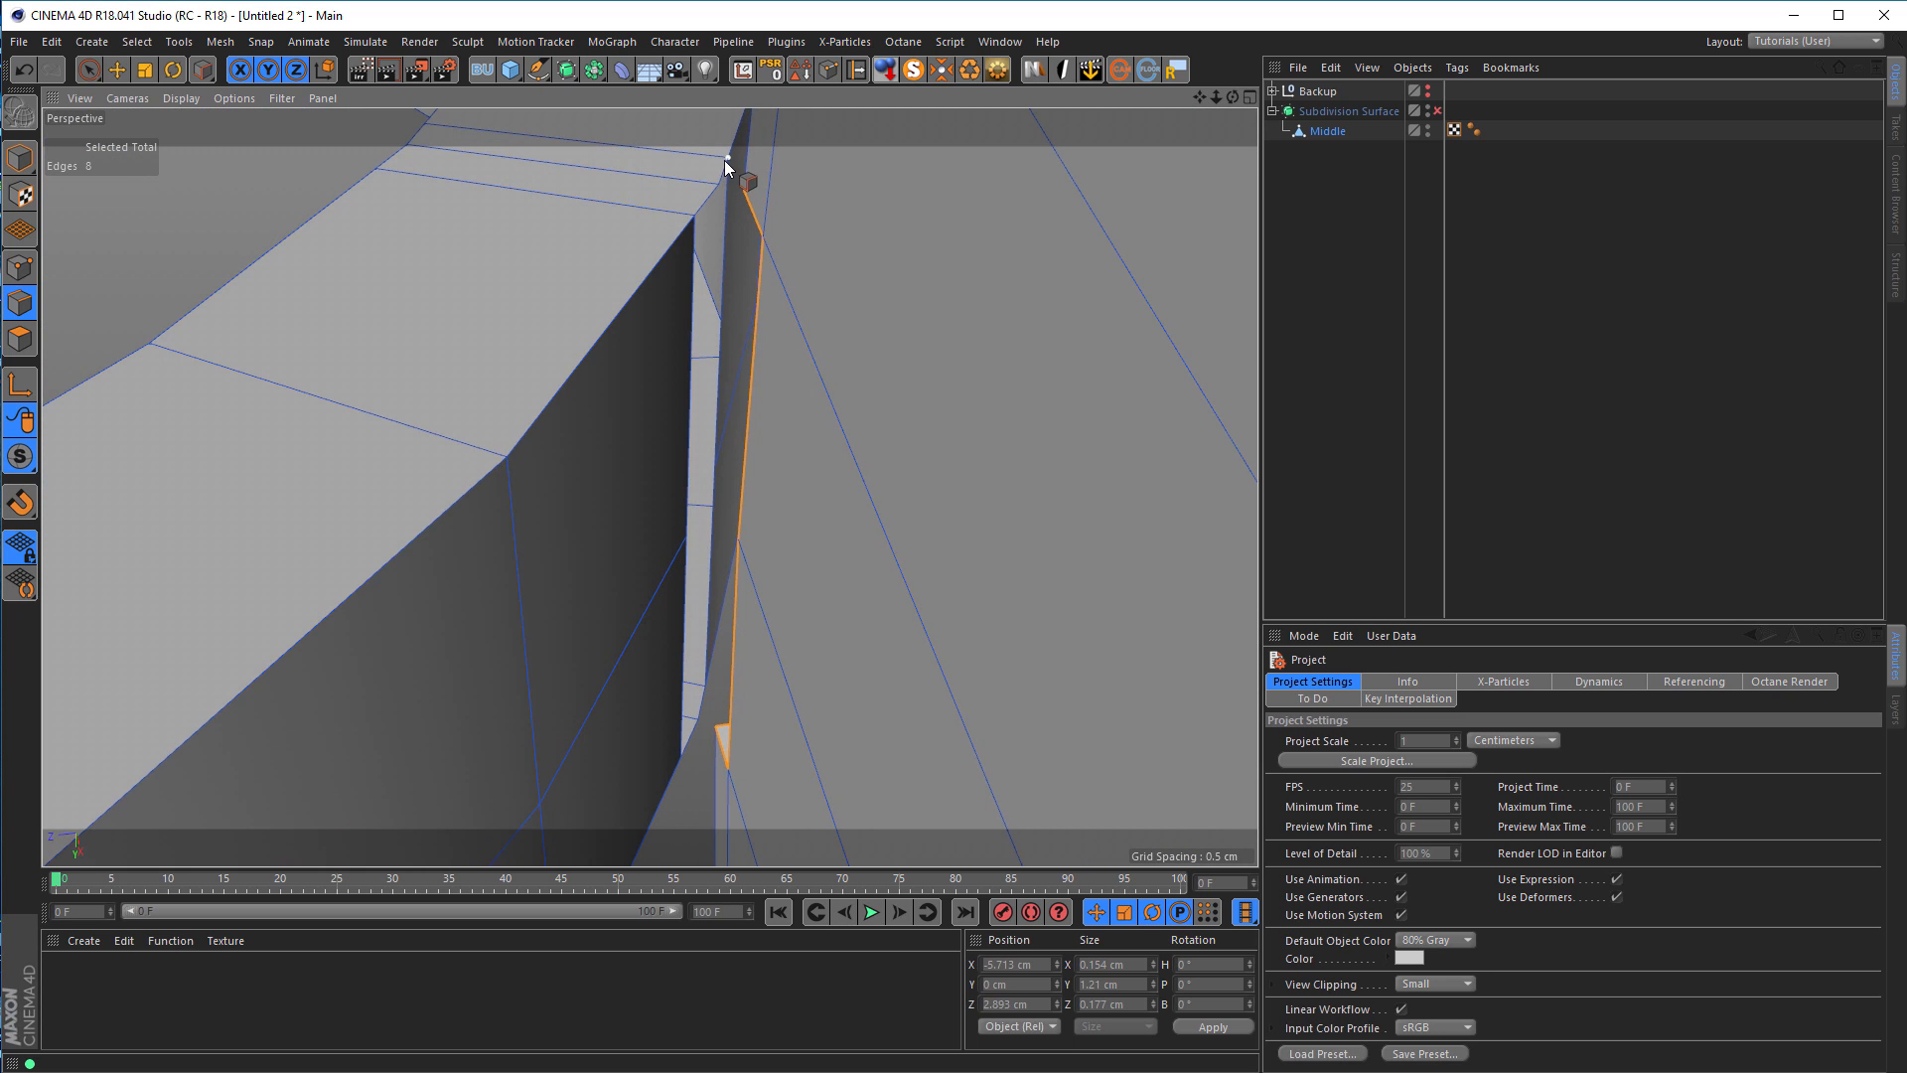
mouse_move(690, 227)
left_mouse_down()
mouse_move(687, 750)
mouse_move(713, 742)
mouse_move(719, 705)
mouse_move(703, 516)
left_mouse_up()
mouse_move(717, 404)
left_mouse_down()
mouse_move(721, 221)
mouse_move(594, 187)
mouse_move(841, 283)
mouse_move(740, 640)
mouse_move(799, 630)
mouse_move(715, 601)
mouse_move(745, 562)
mouse_move(733, 574)
left_mouse_up()
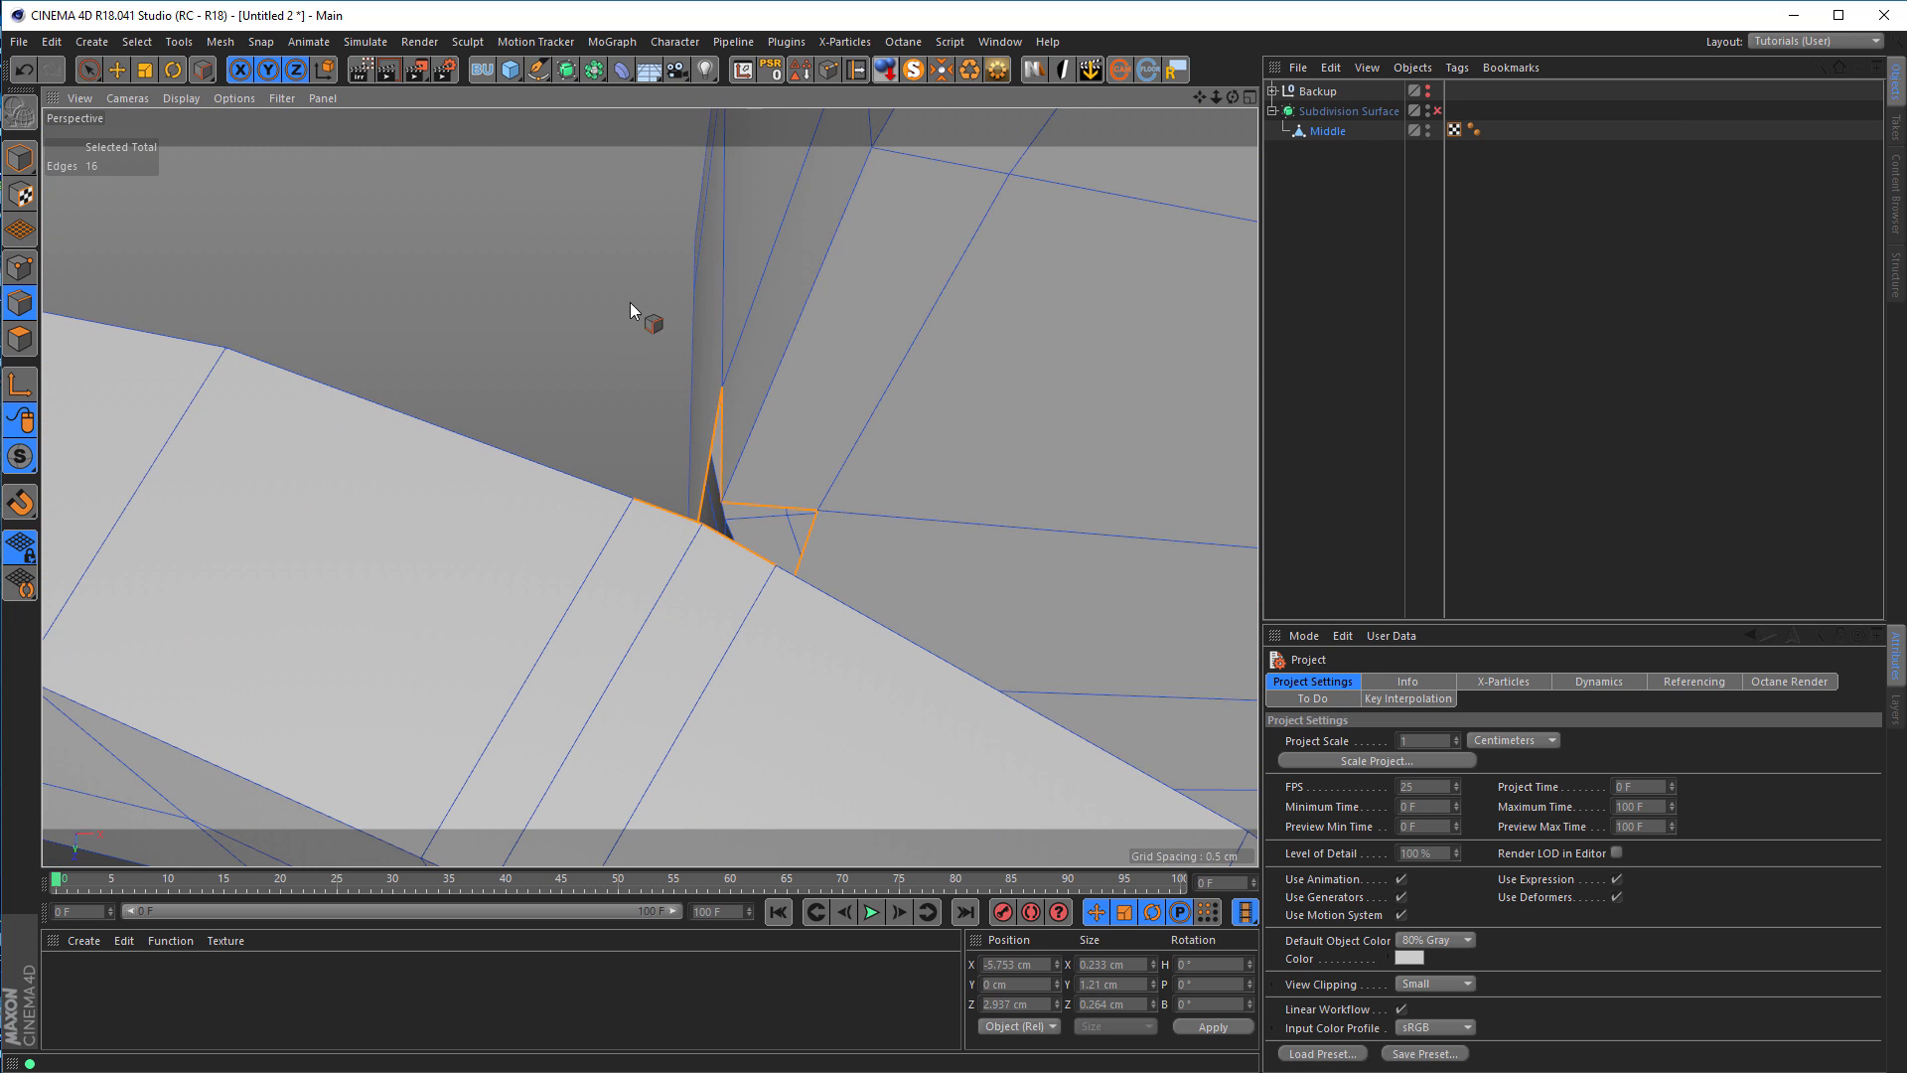
Step: Try to join the boundary edges of the ring and flange holes with Stitch and Sew, undoing each attempt
left_click_drag(607, 579, 563, 421, "alt")
right_click(562, 368)
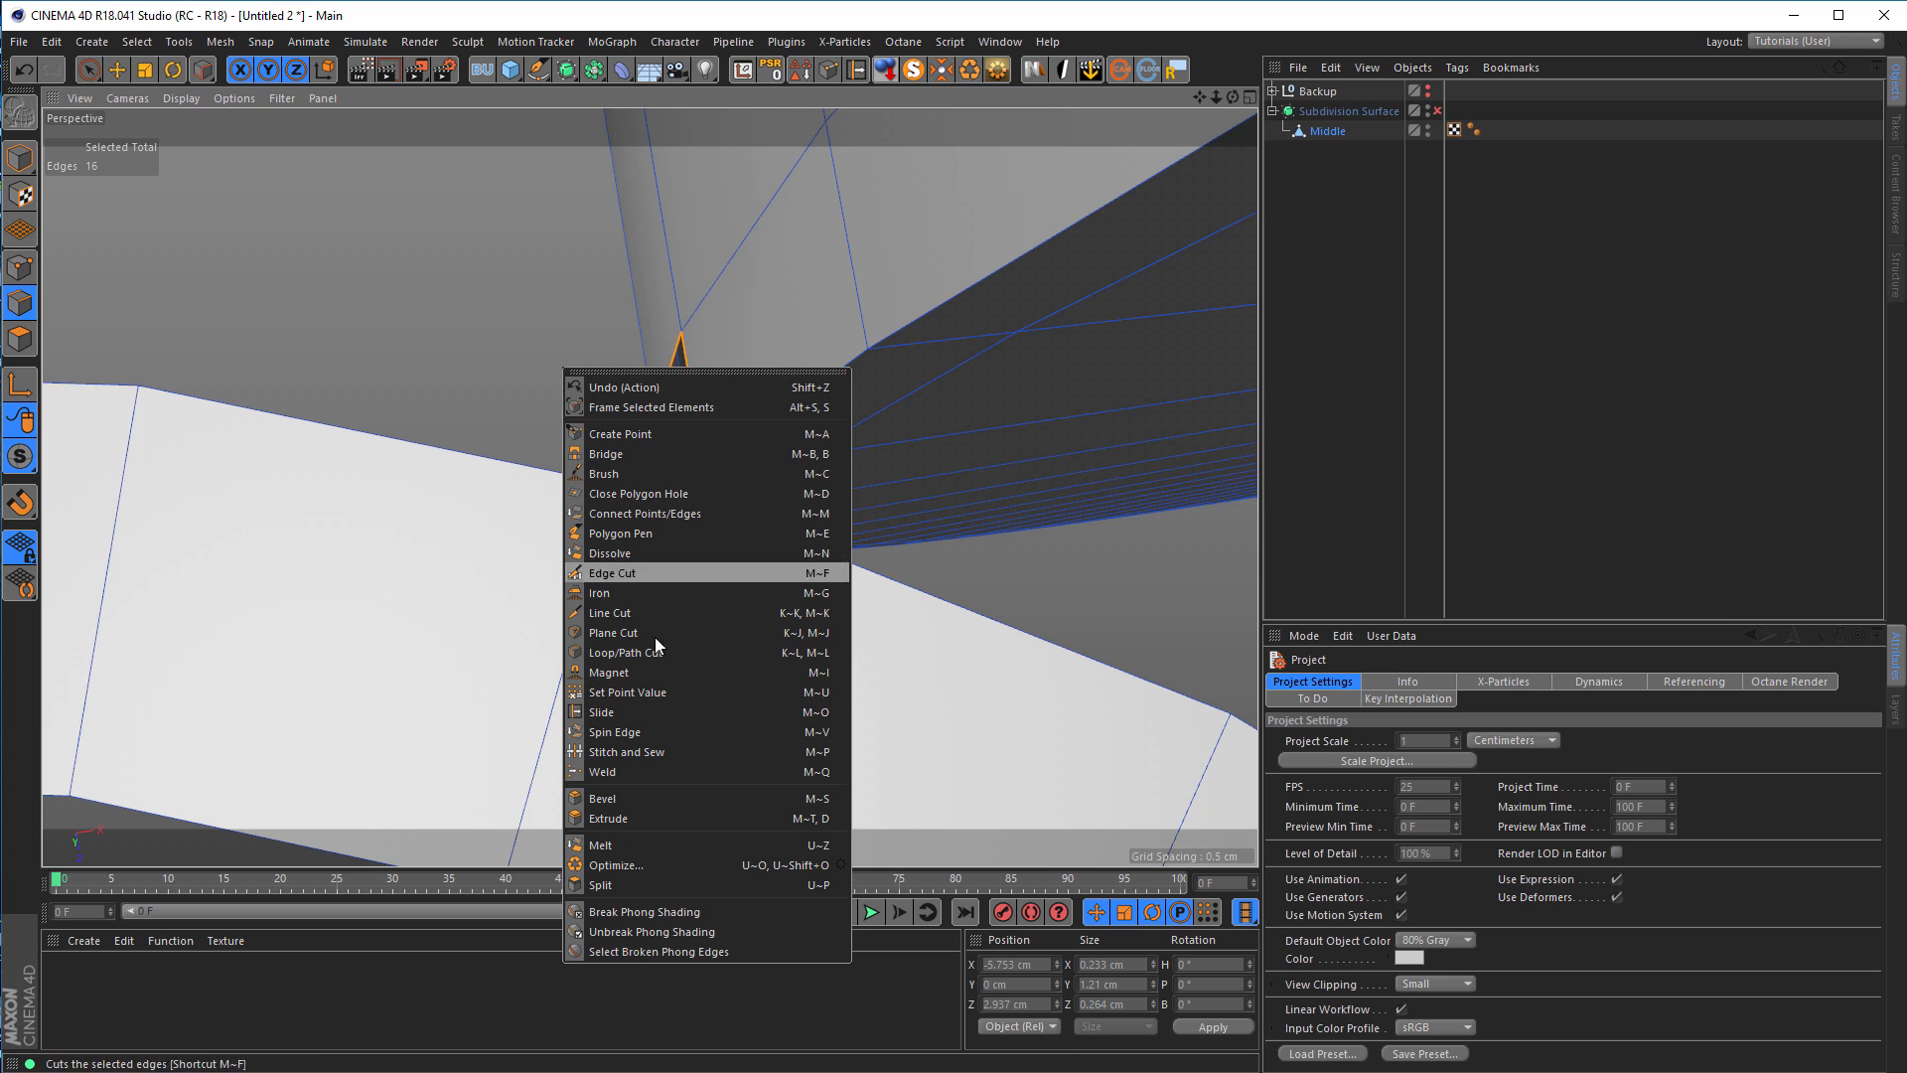
left_click(653, 752)
left_click_drag(795, 678, 781, 766, "alt")
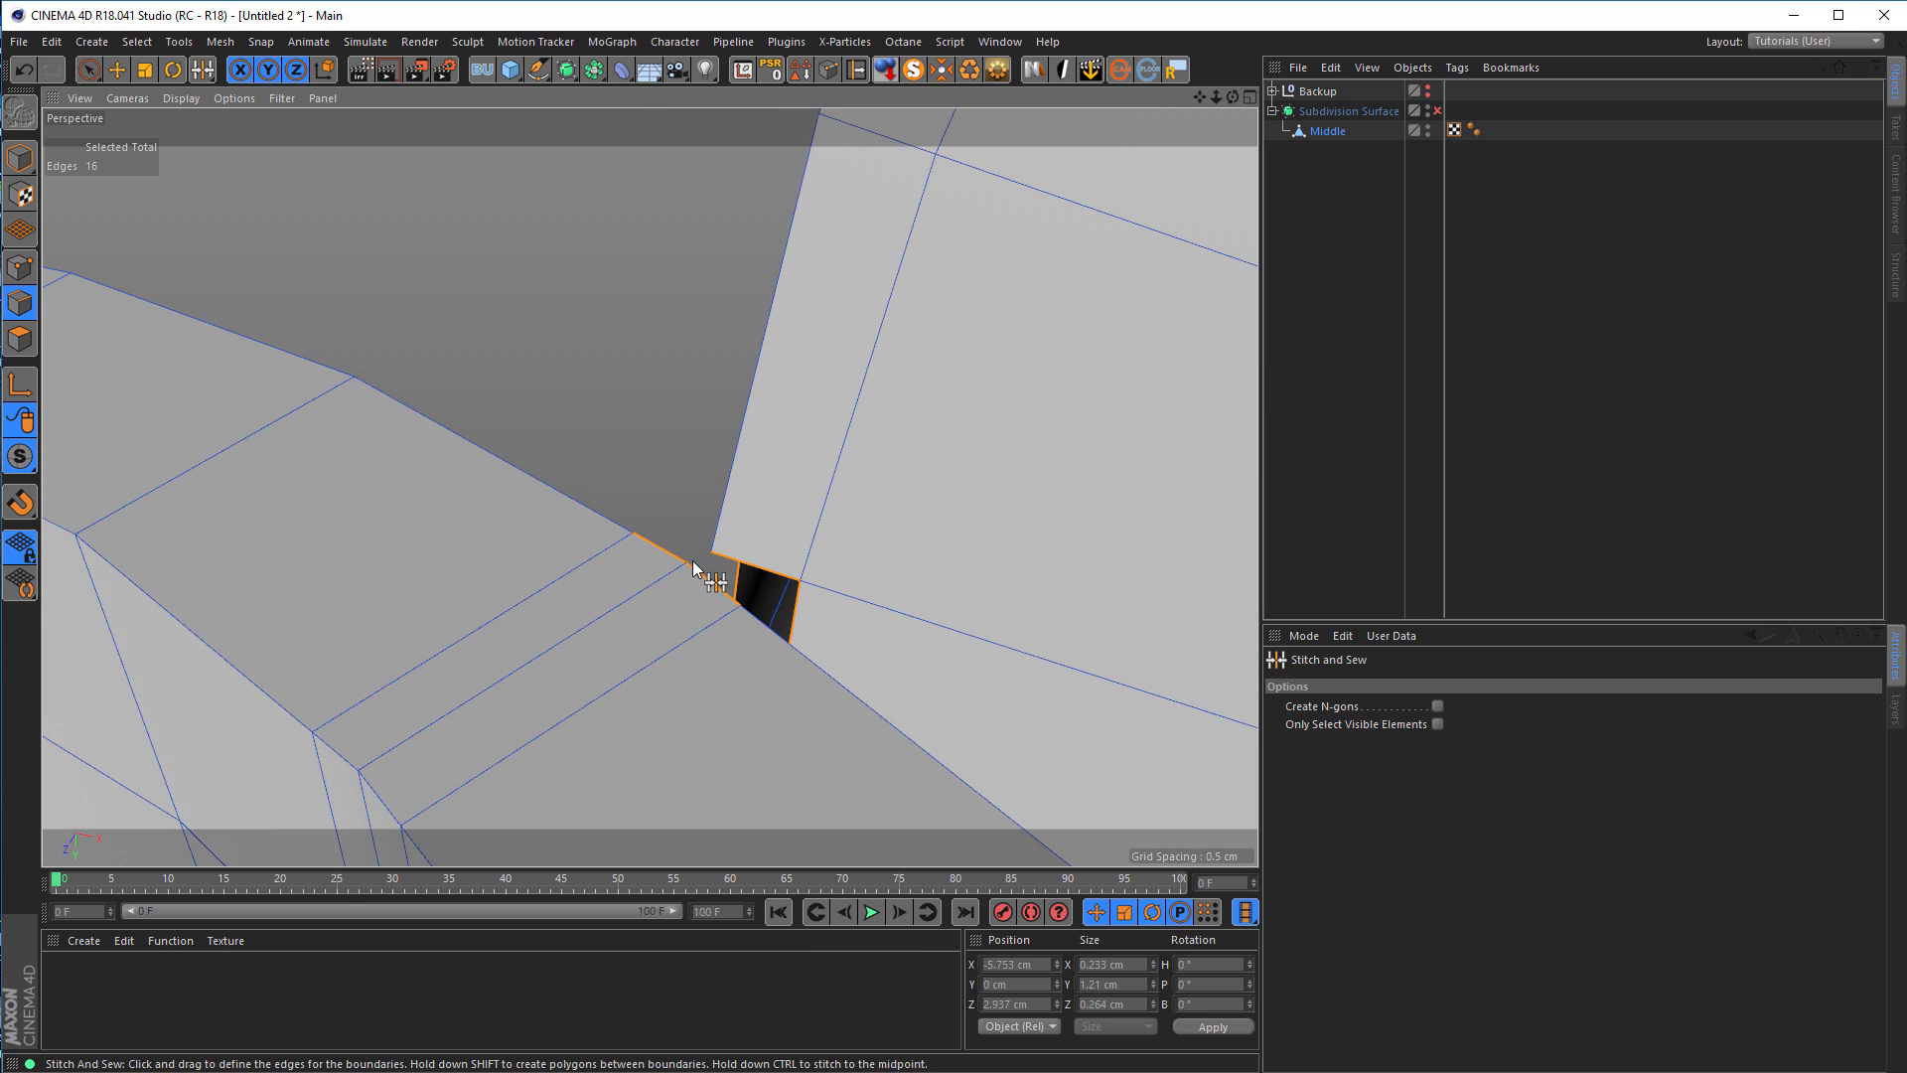
left_click_drag(686, 563, 703, 553)
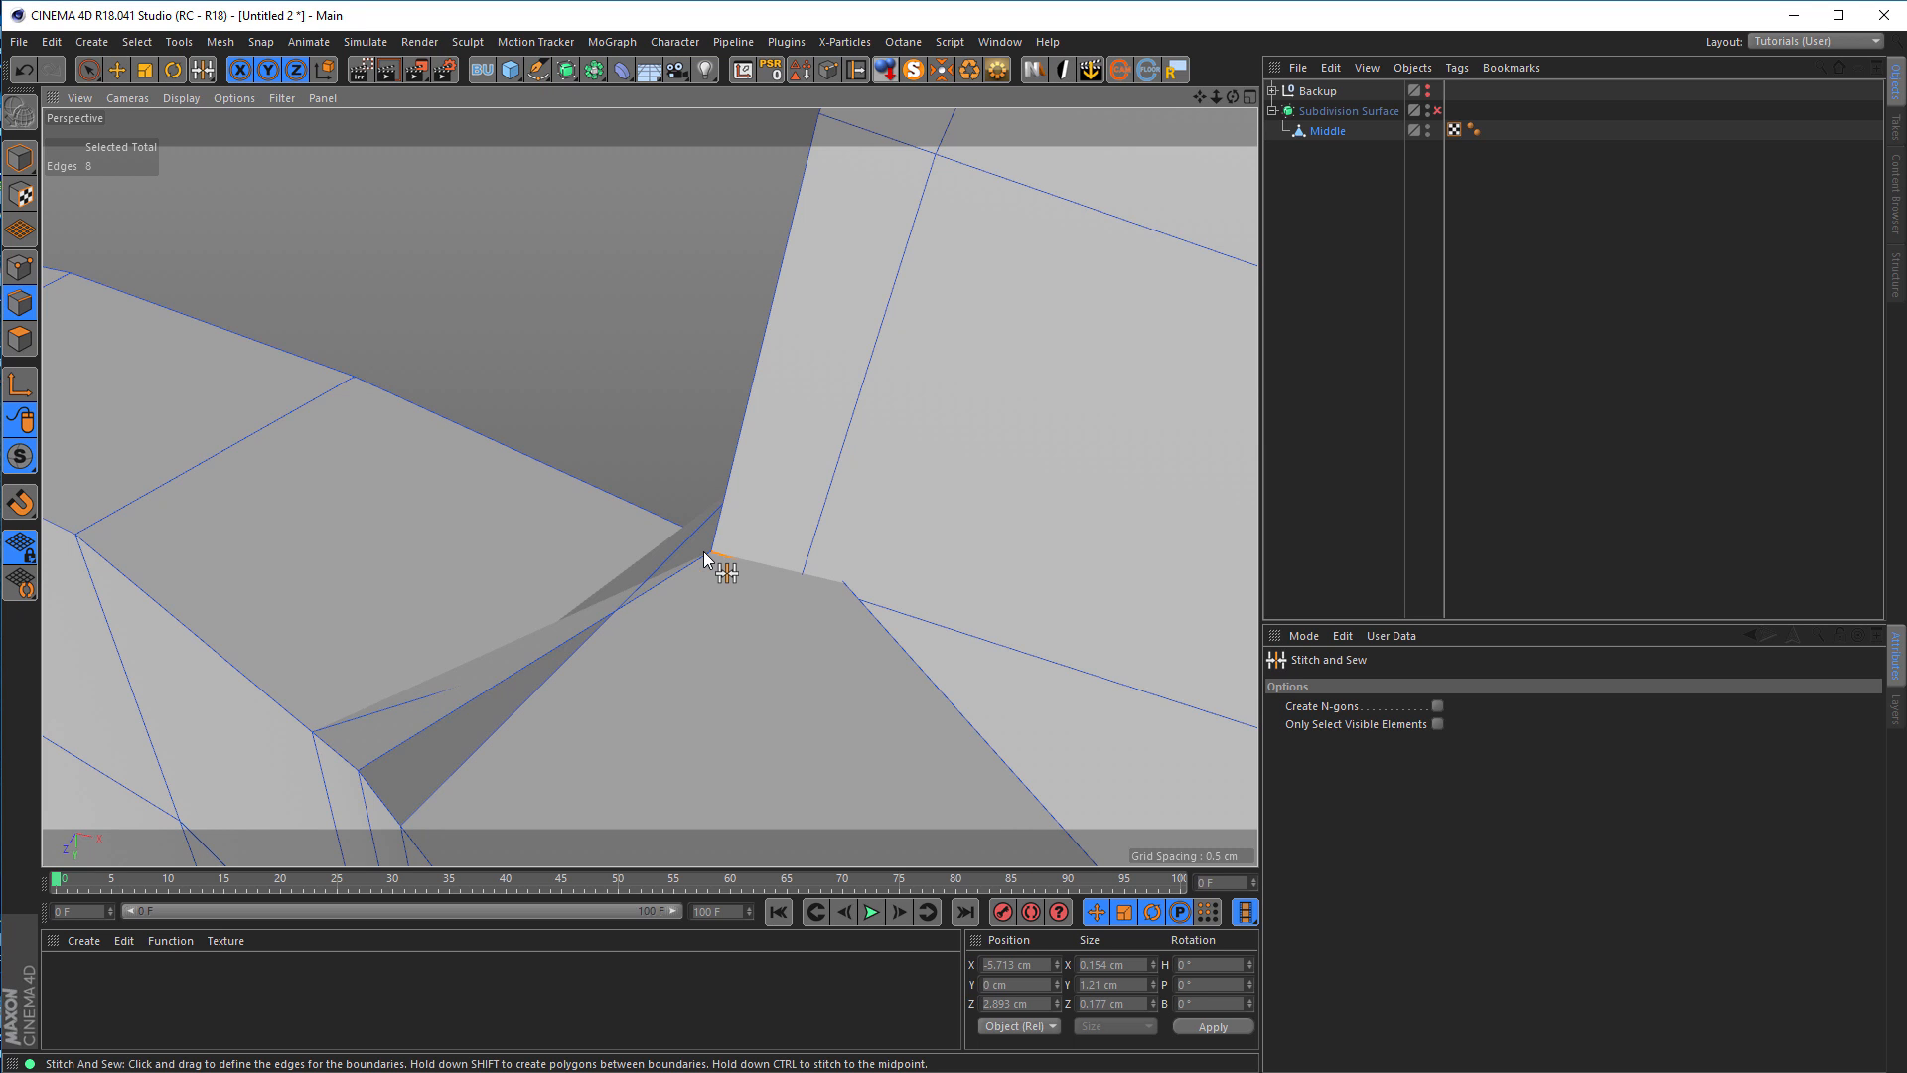
key("ctrl+z")
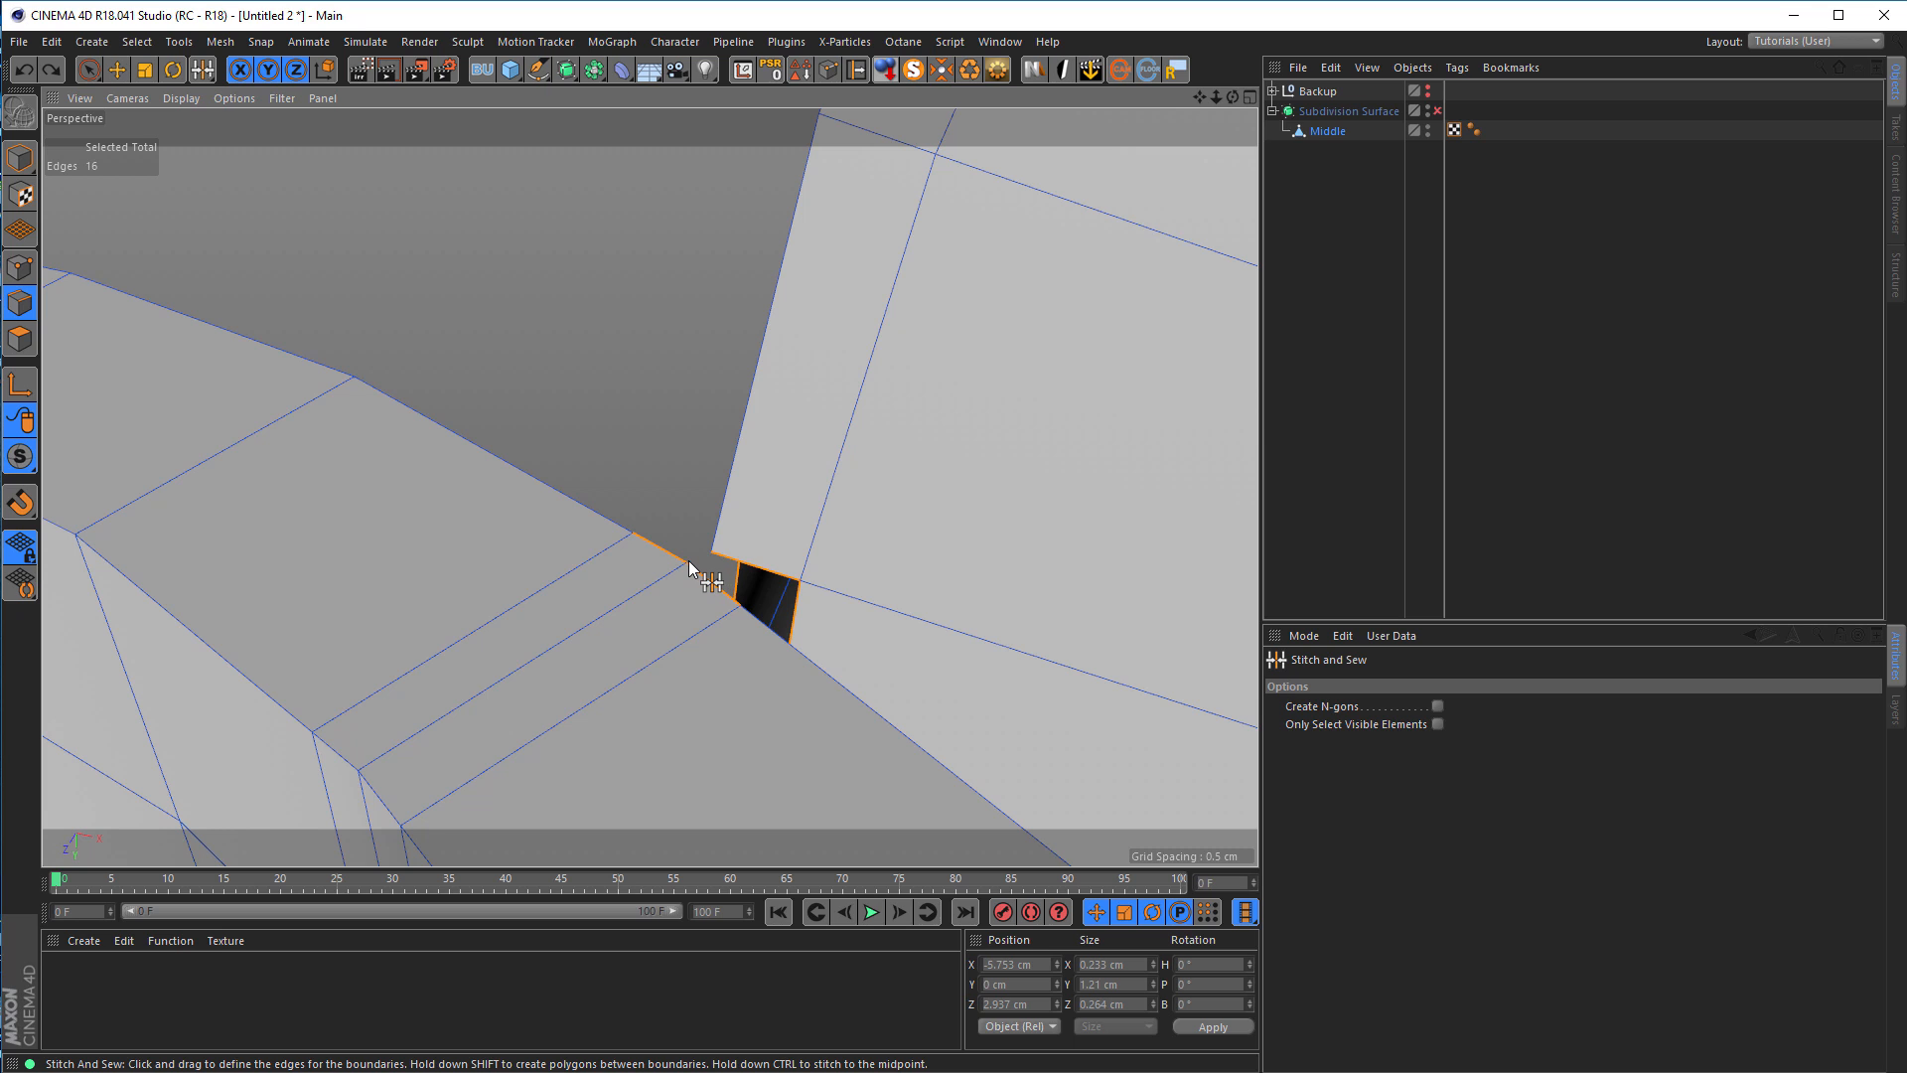
left_click_drag(702, 557, 707, 559)
key("ctrl+z")
left_click_drag(686, 570, 504, 365)
key("ctrl+z")
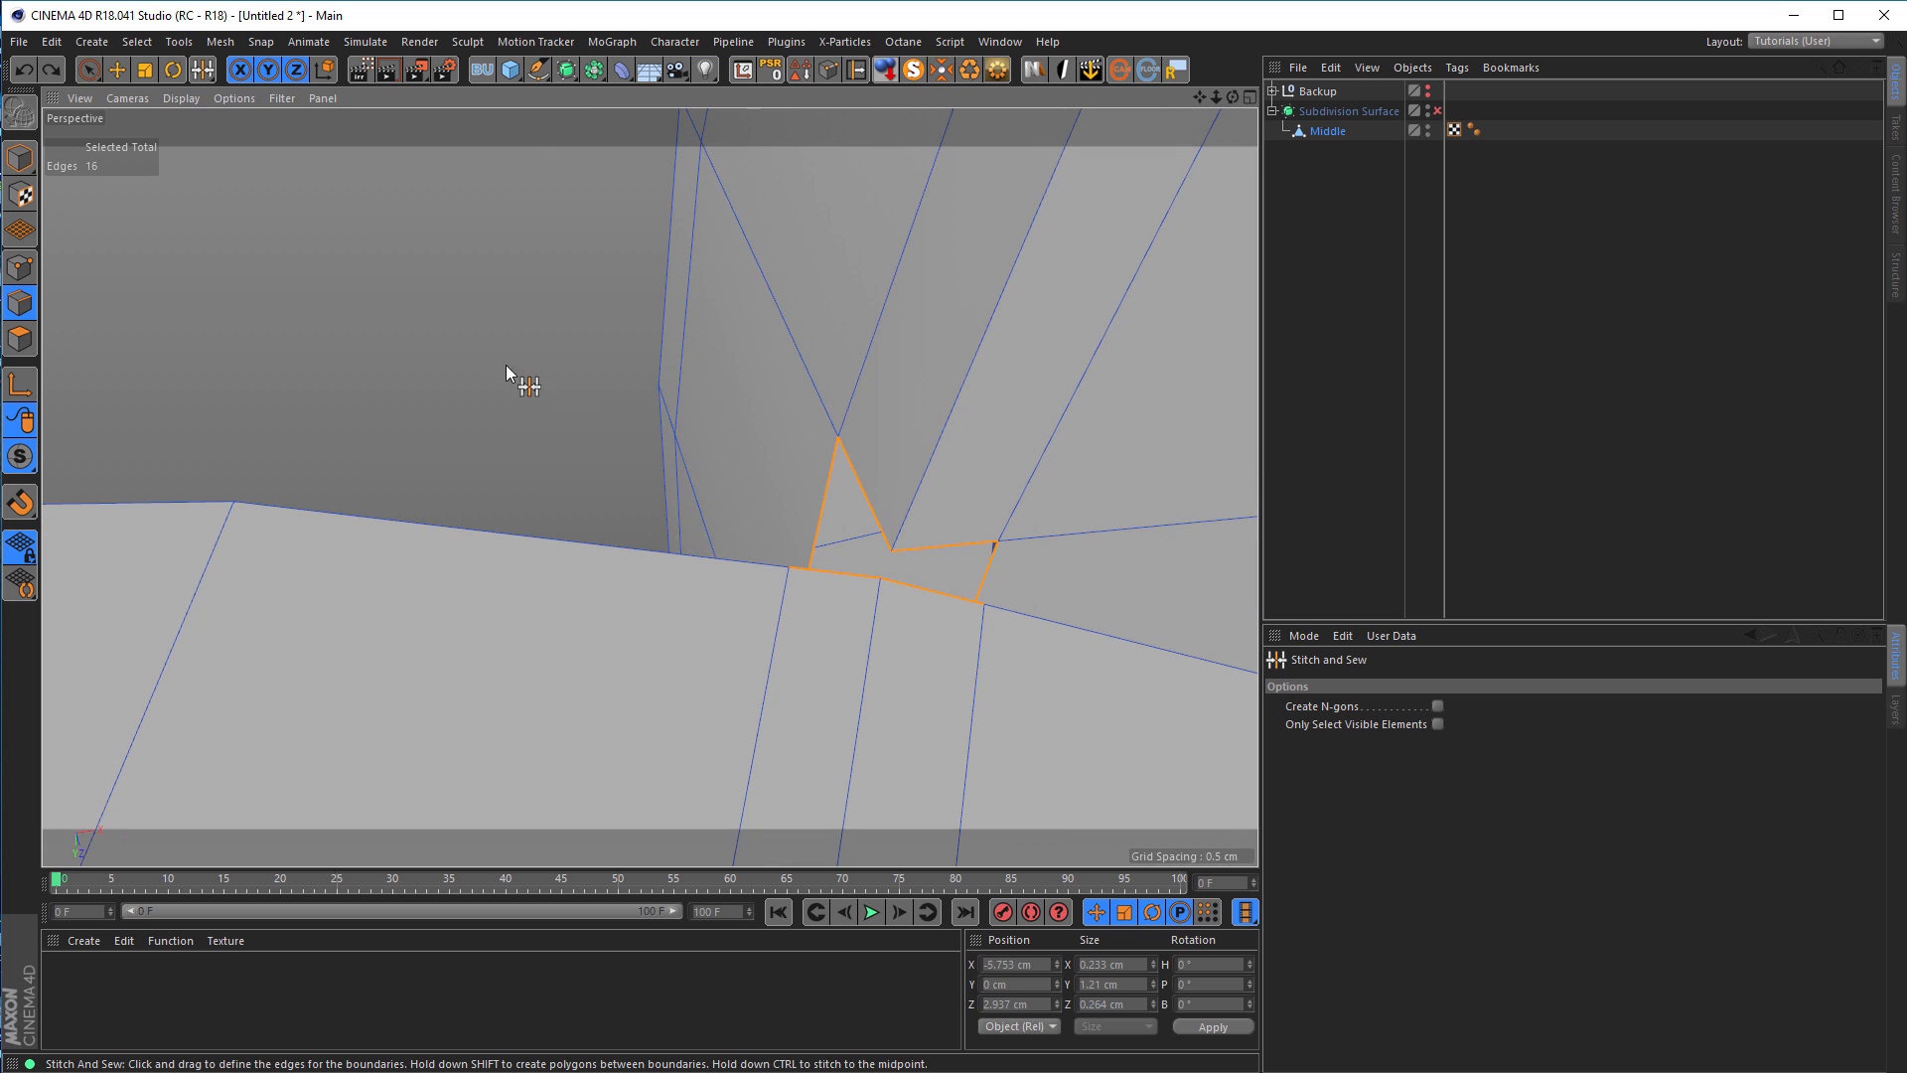
Step: Clear the edge selection and weld the ring and flange points at one corner of the gap, keeping the flange point's position
left_click(91, 71)
left_click(320, 324)
left_click(21, 268)
left_click_drag(230, 608, 373, 652, "alt")
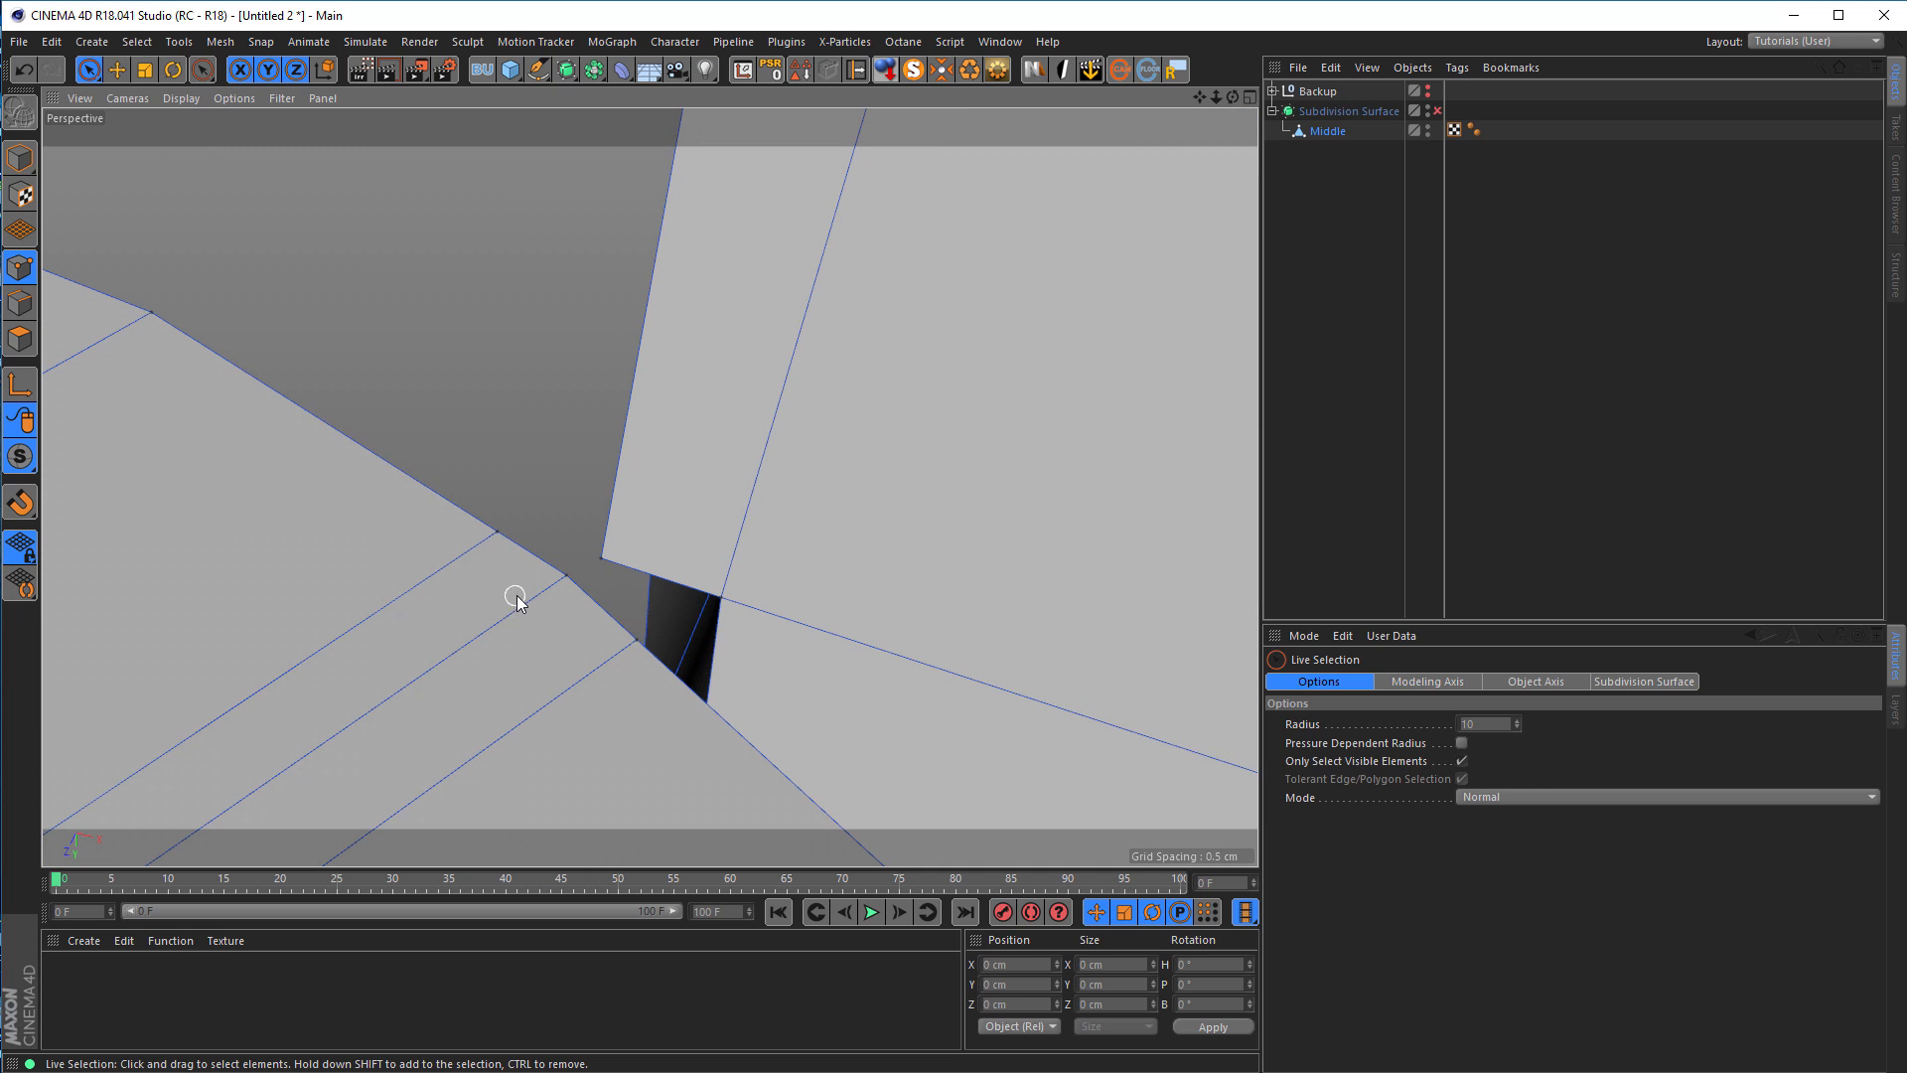
left_click_drag(557, 583, 627, 553)
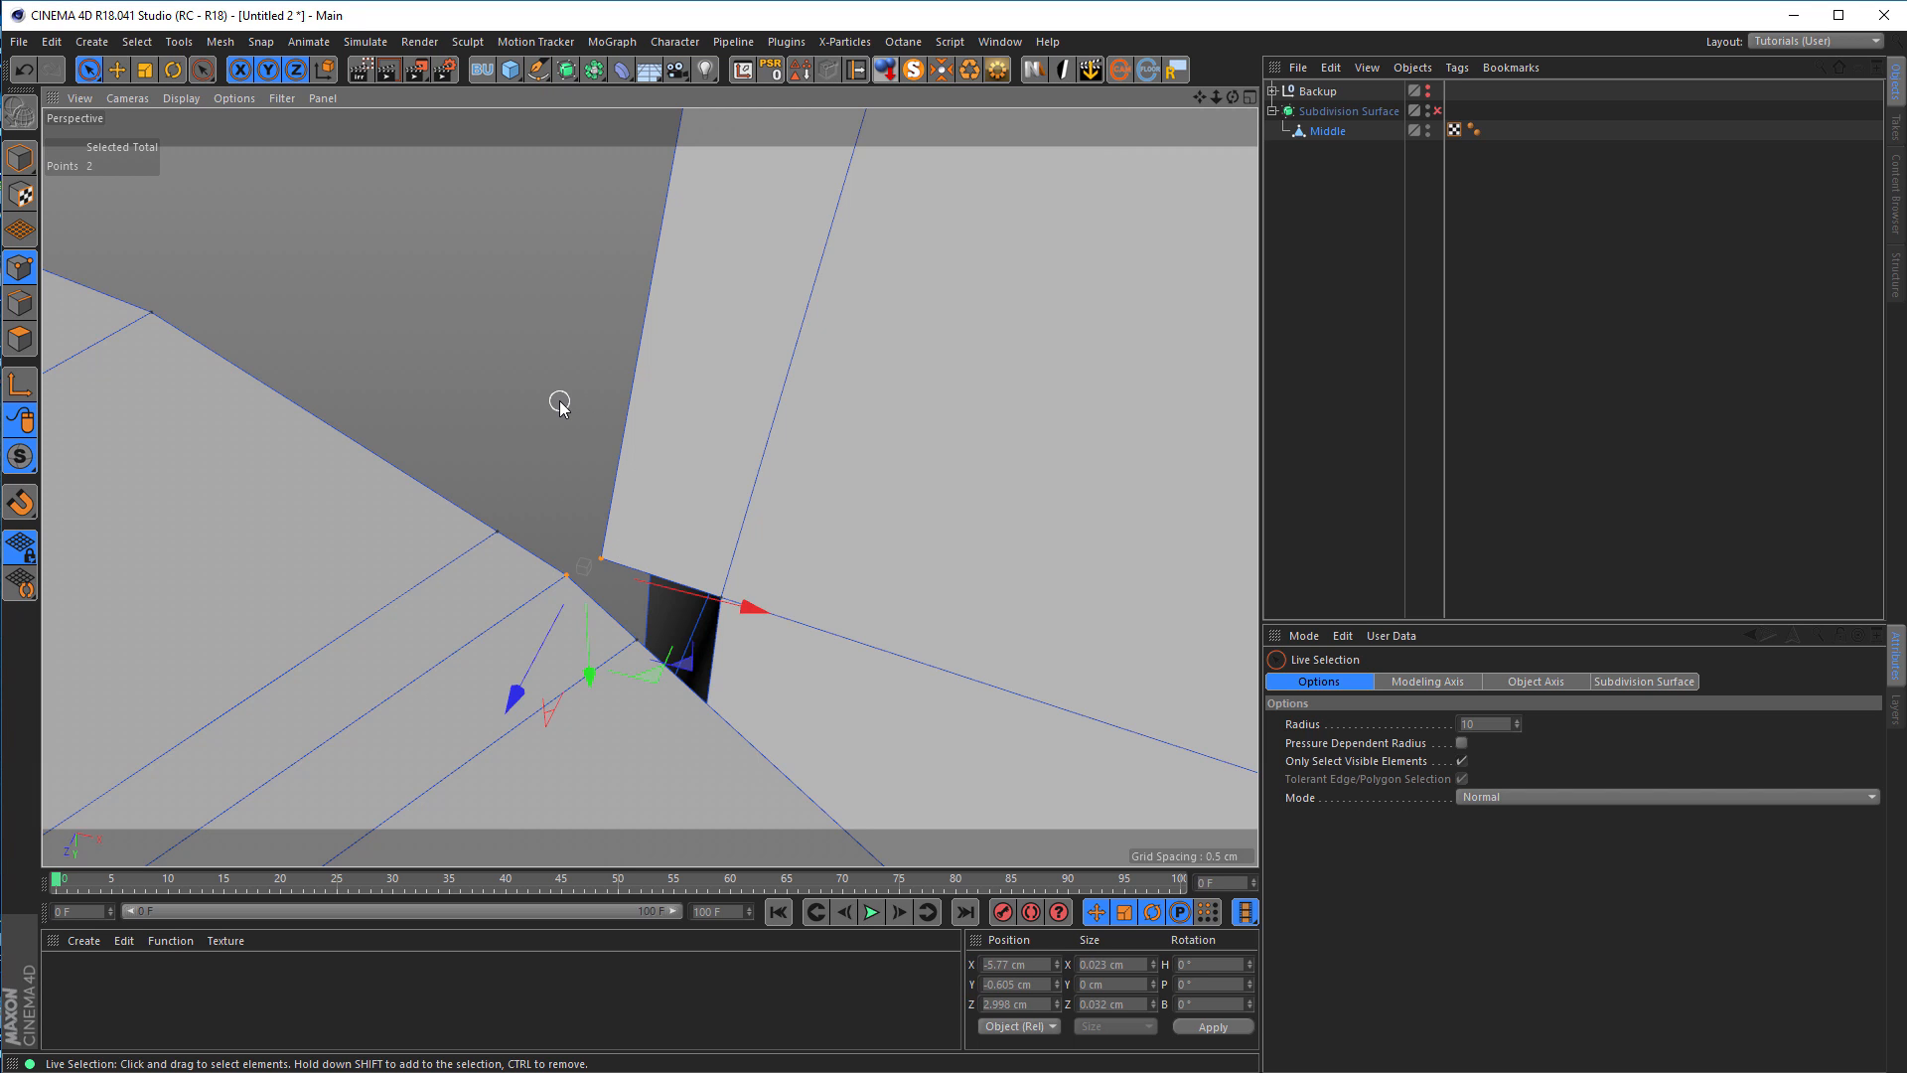
key("m")
key("q")
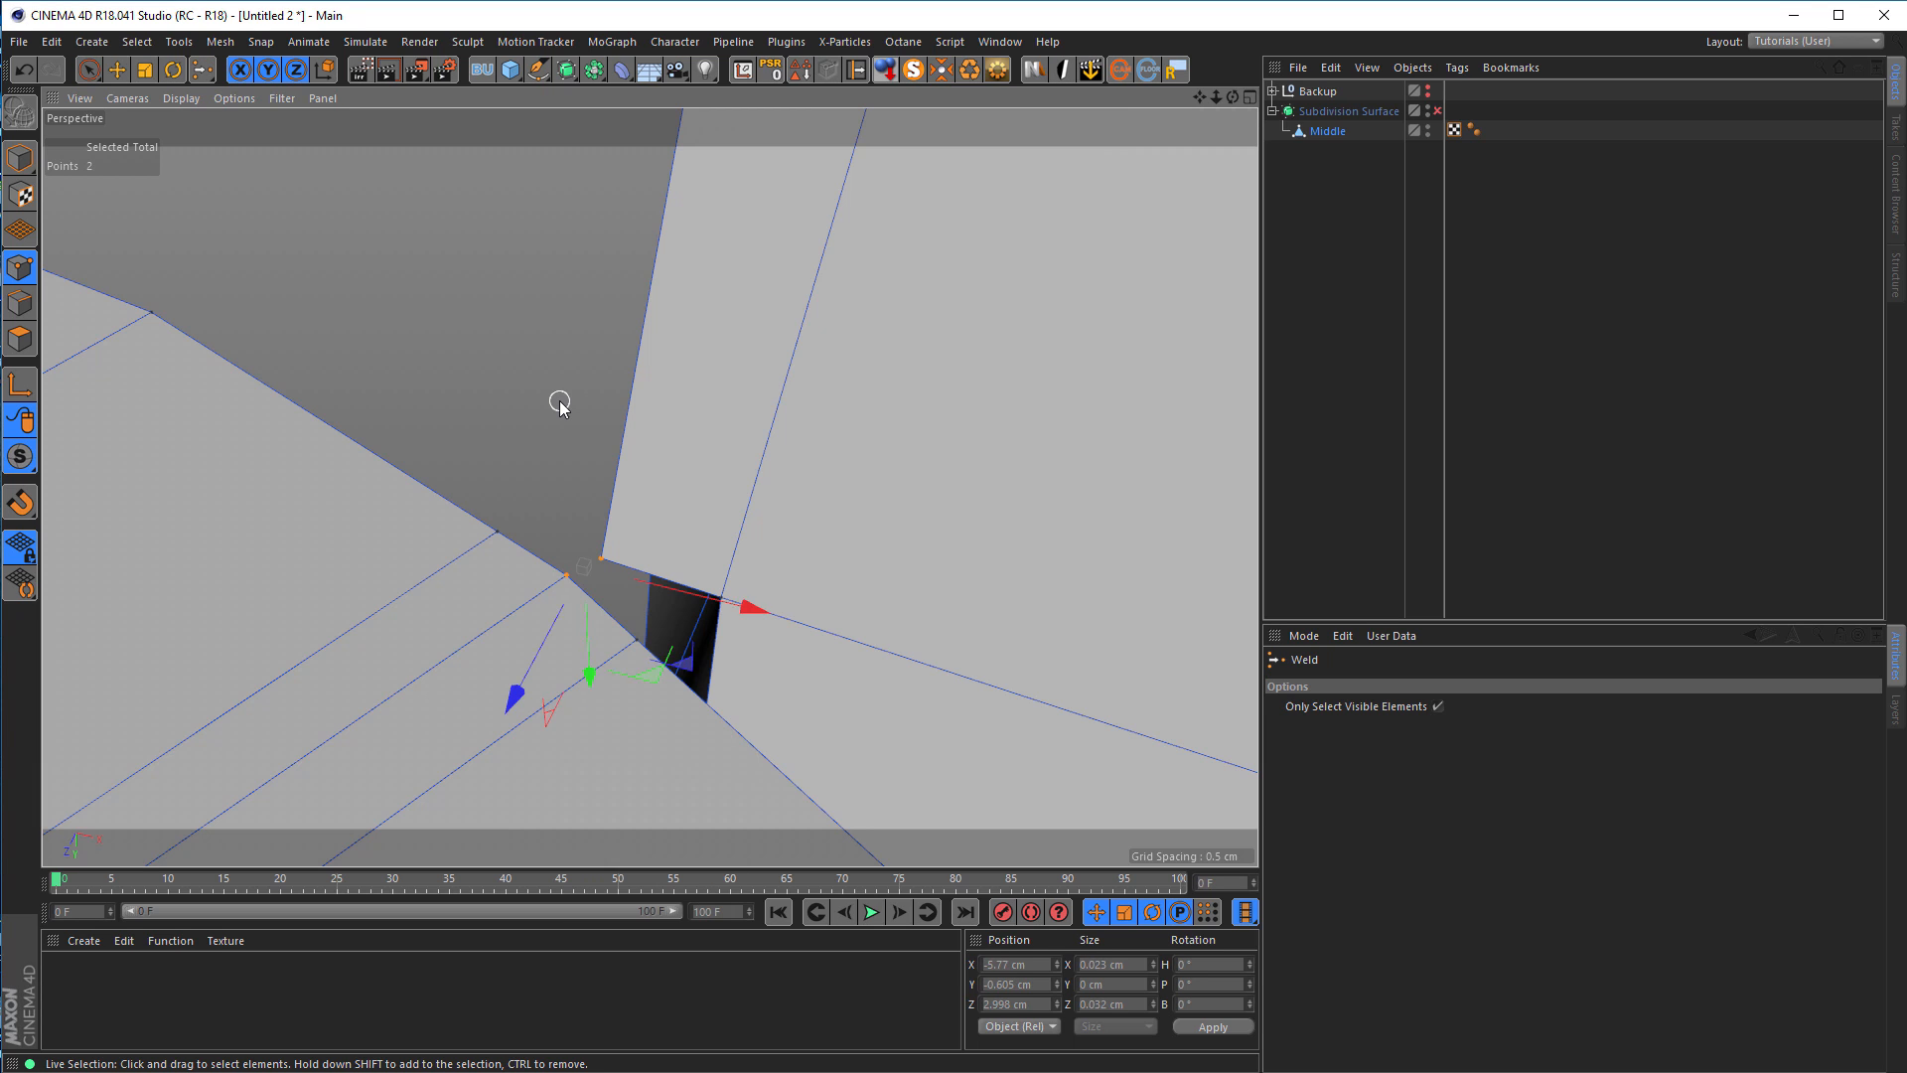
left_click(608, 567)
Step: Weld the neighbouring pair of ring and flange points beside that corner to close its open gap at the flange vertex
middle_click_drag(508, 620, 289, 483, "alt")
mouse_move(581, 575)
left_mouse_down("alt")
mouse_move(599, 603)
mouse_move(577, 577)
left_mouse_up("alt")
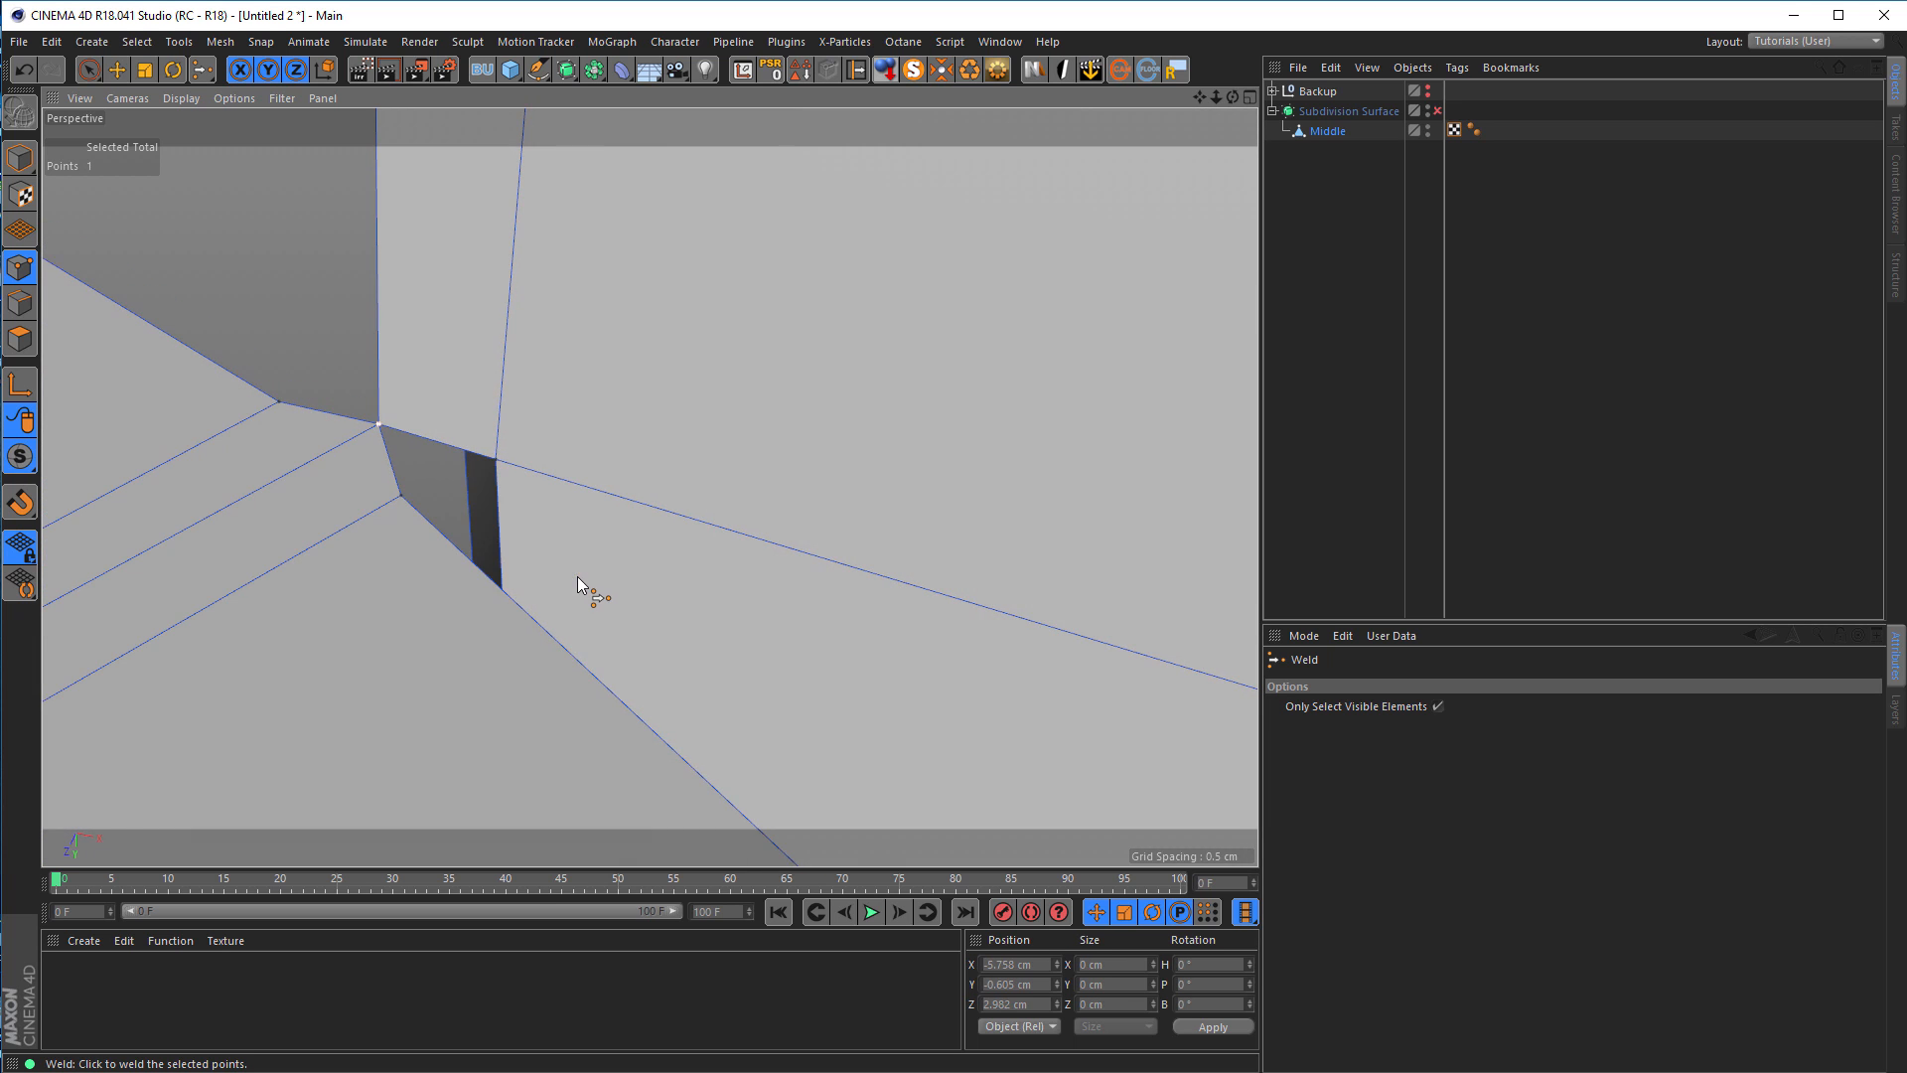
key("space")
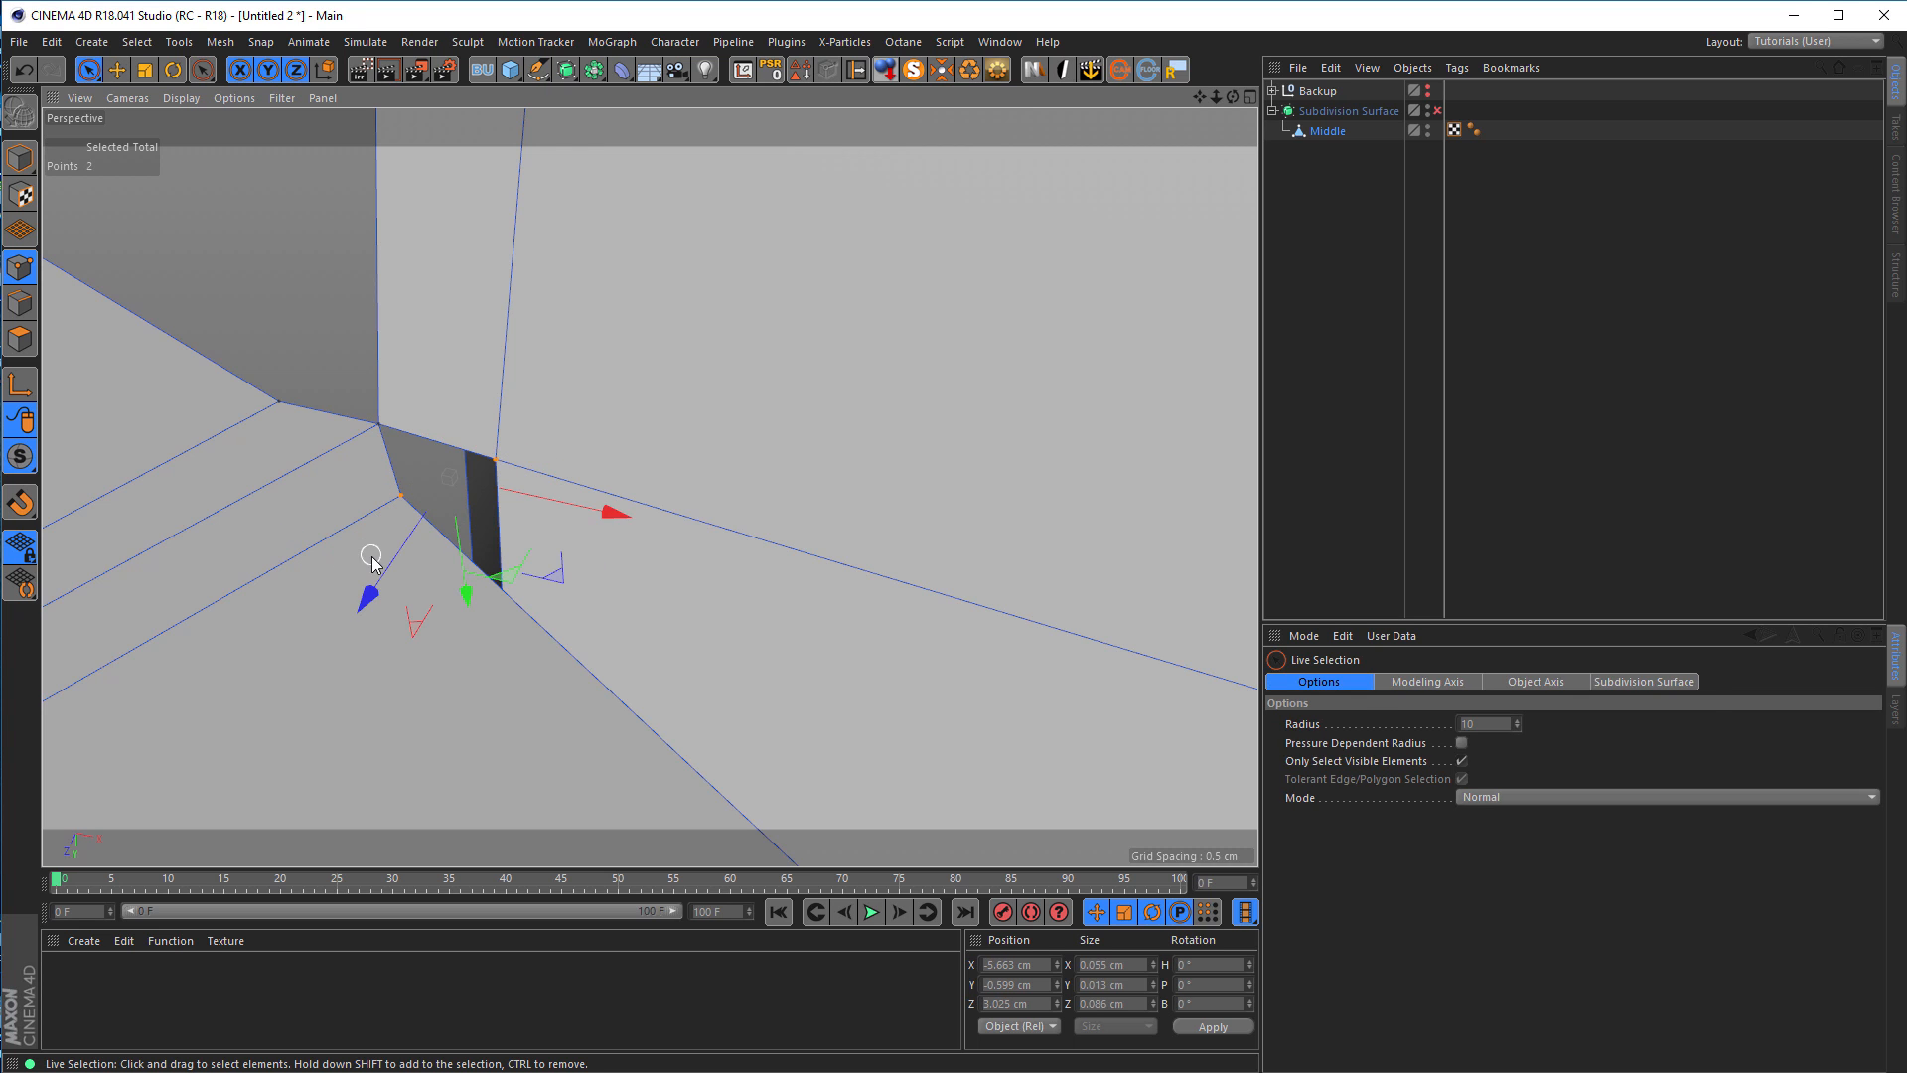
key("space")
left_click(499, 462)
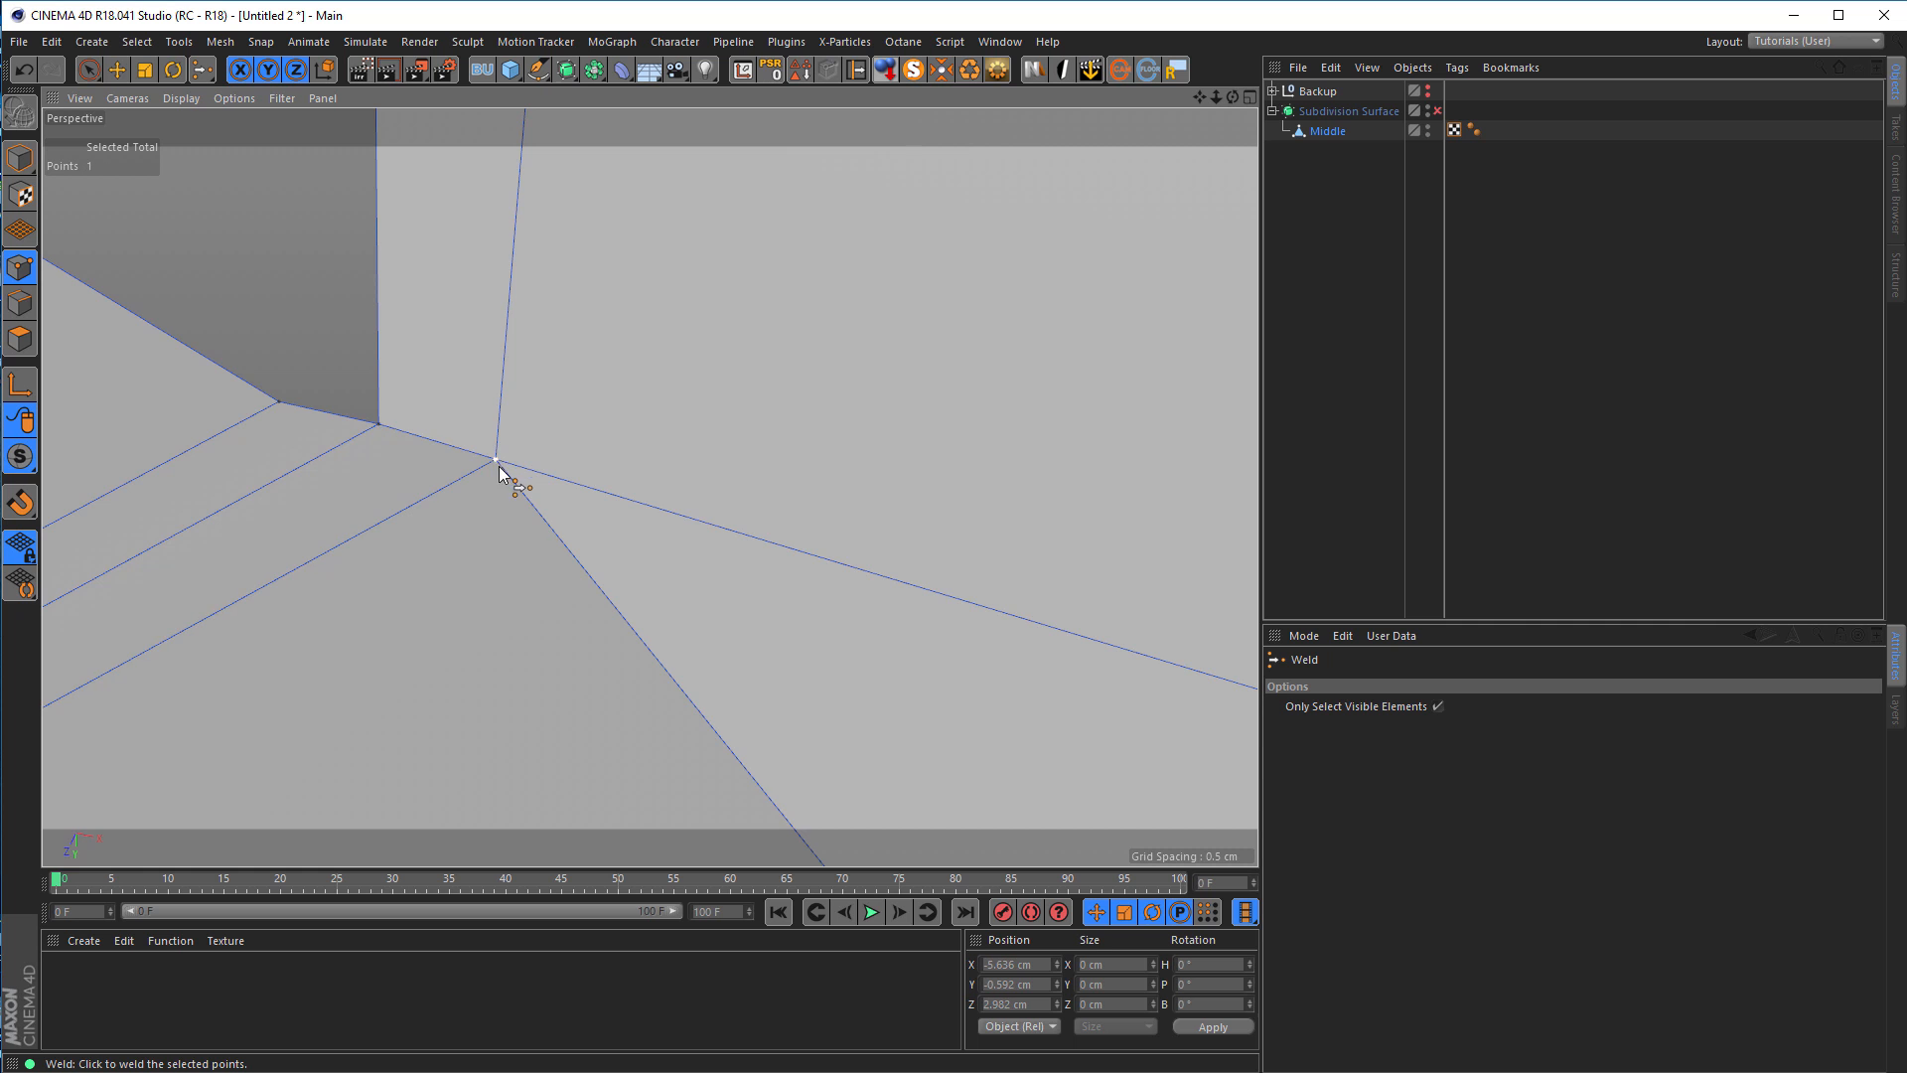
Step: Weld the ring's corner point to the matching flange point on the opposite side of the flange rim
left_click_drag(417, 502, 603, 534, "alt")
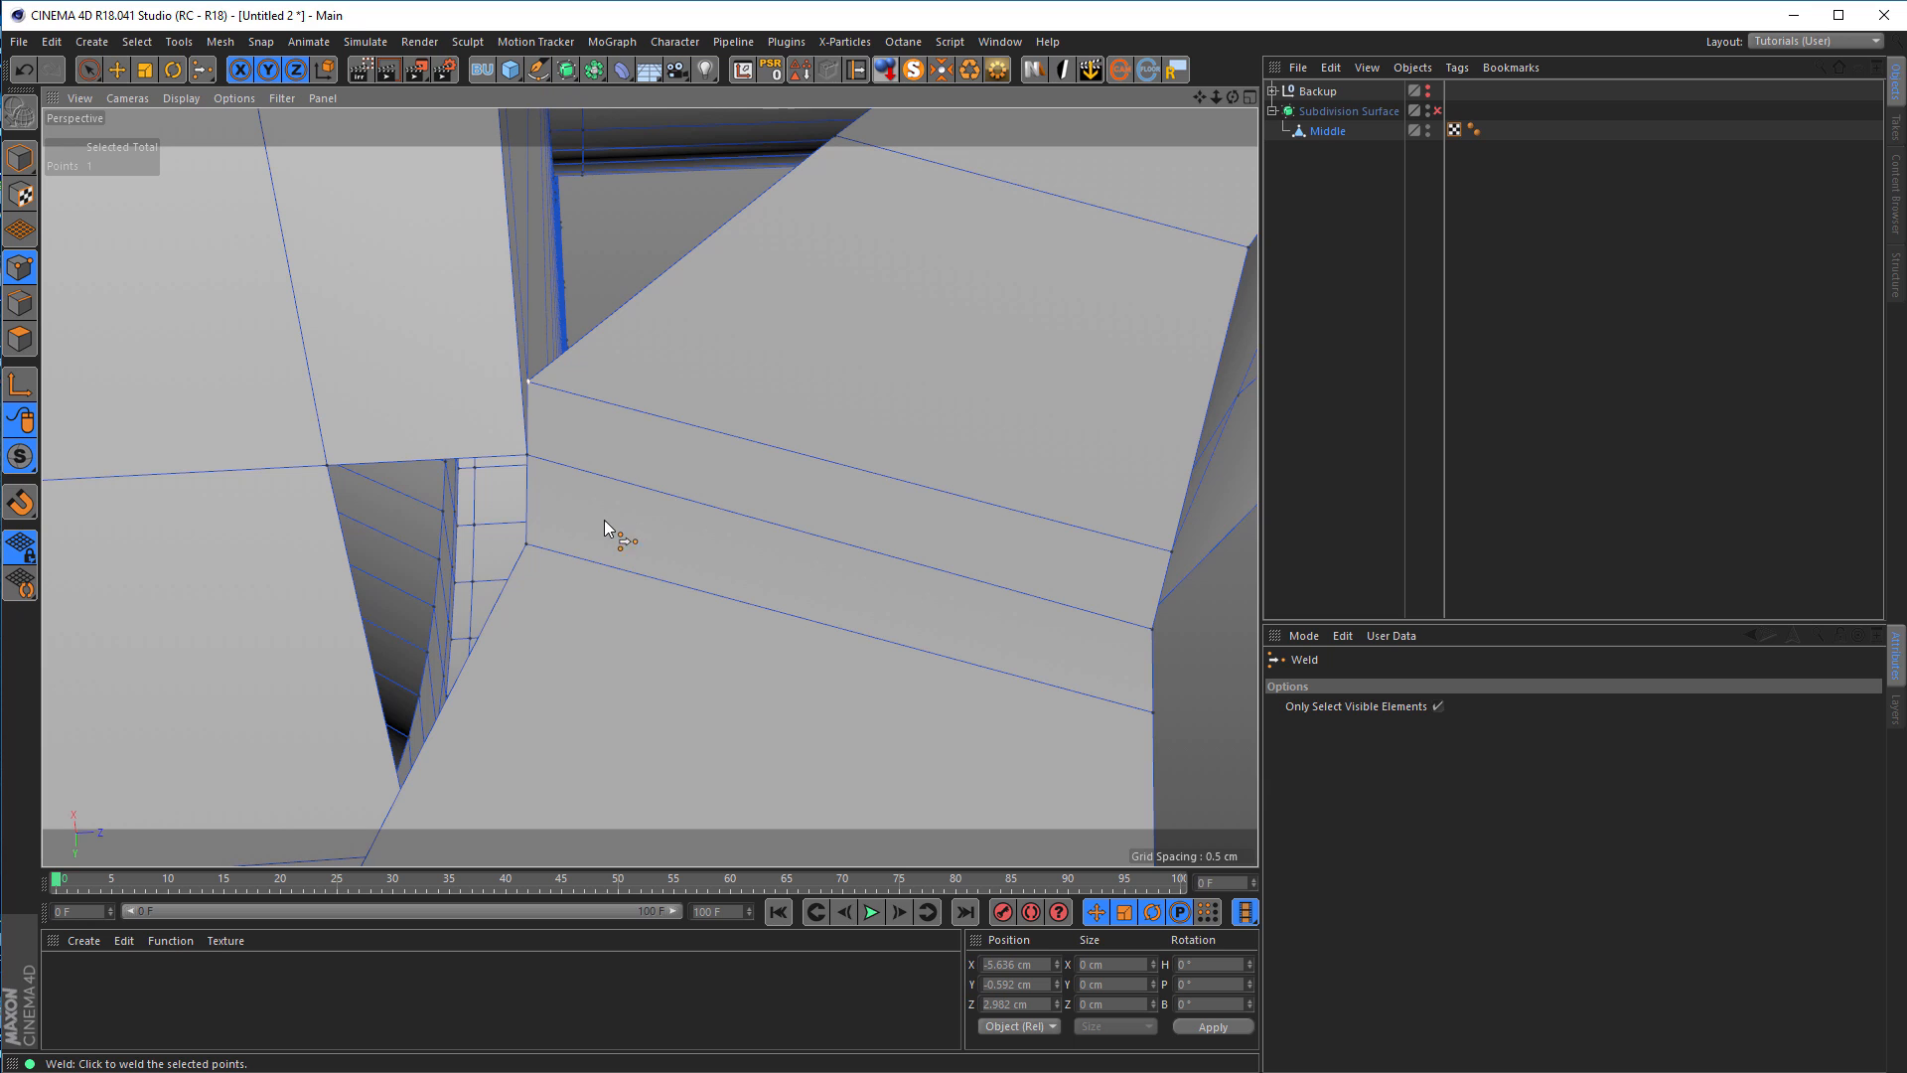
key("space")
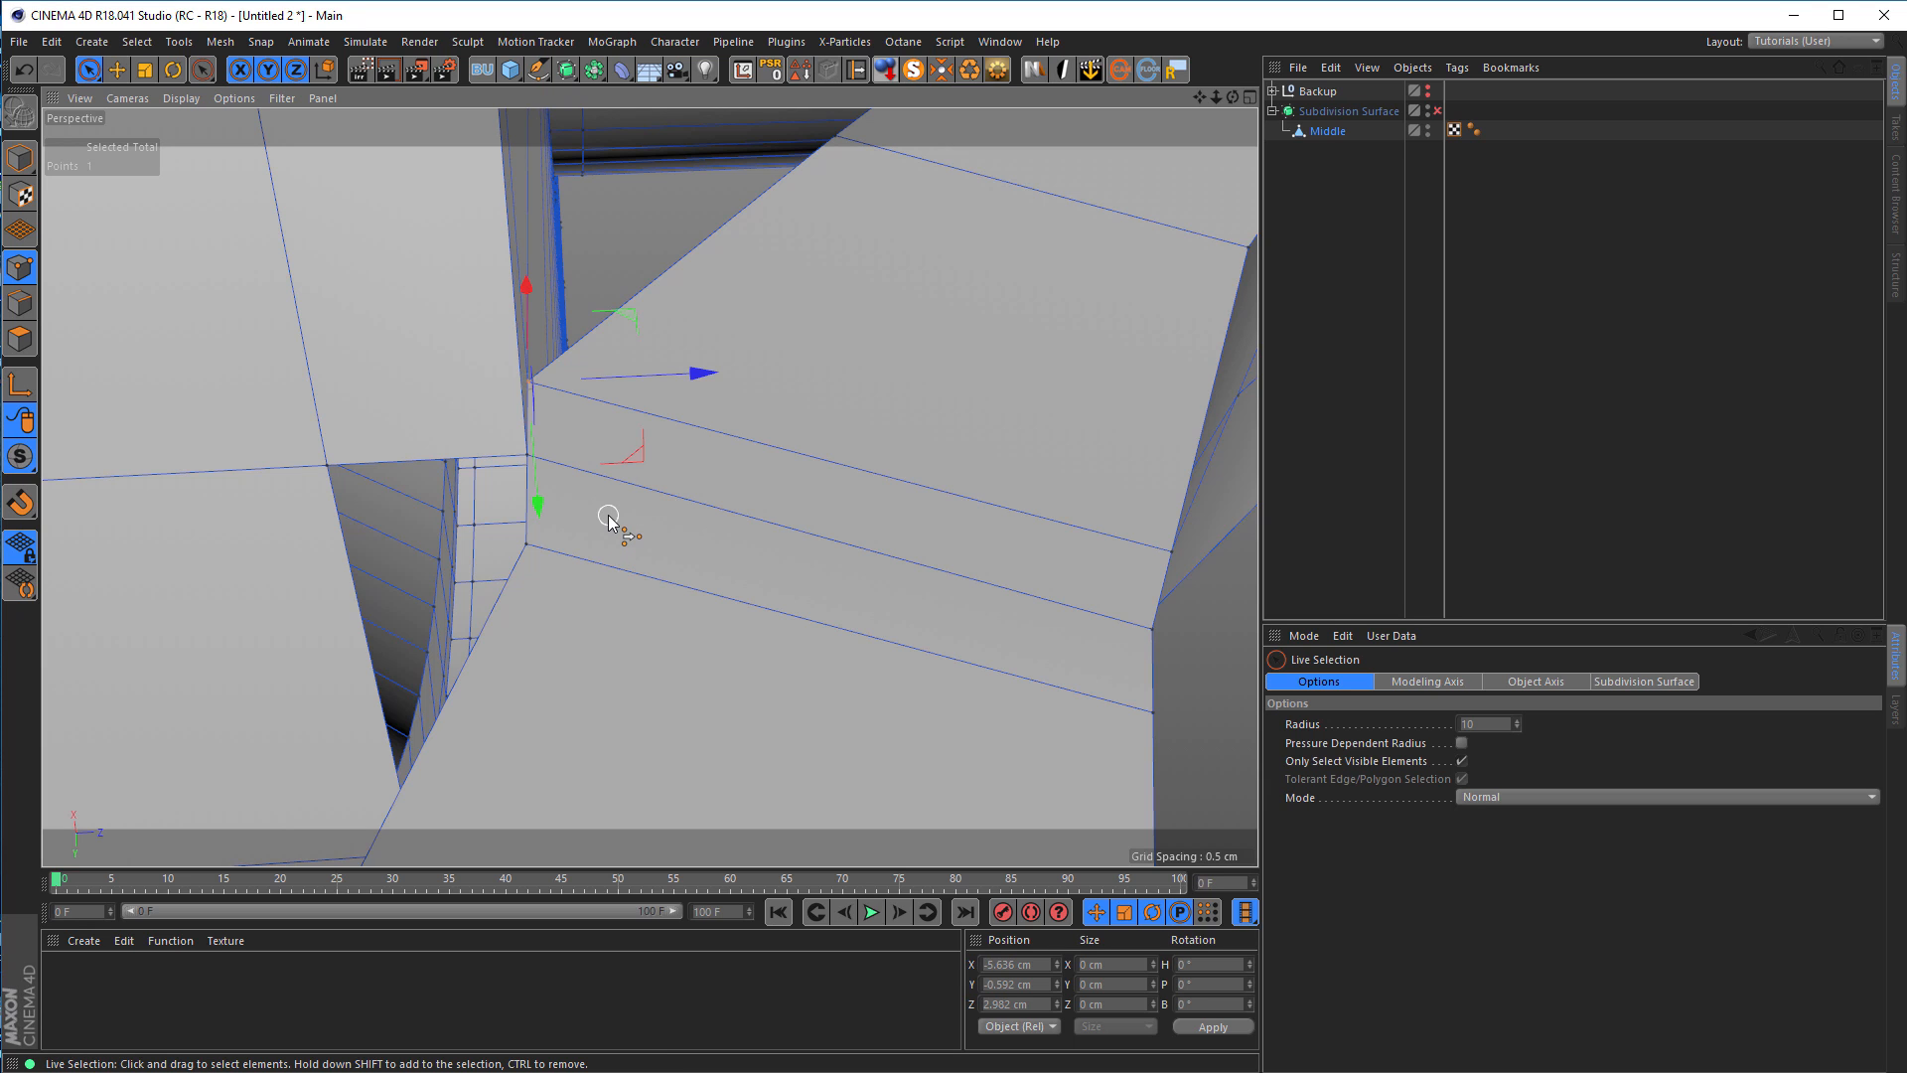
key("space")
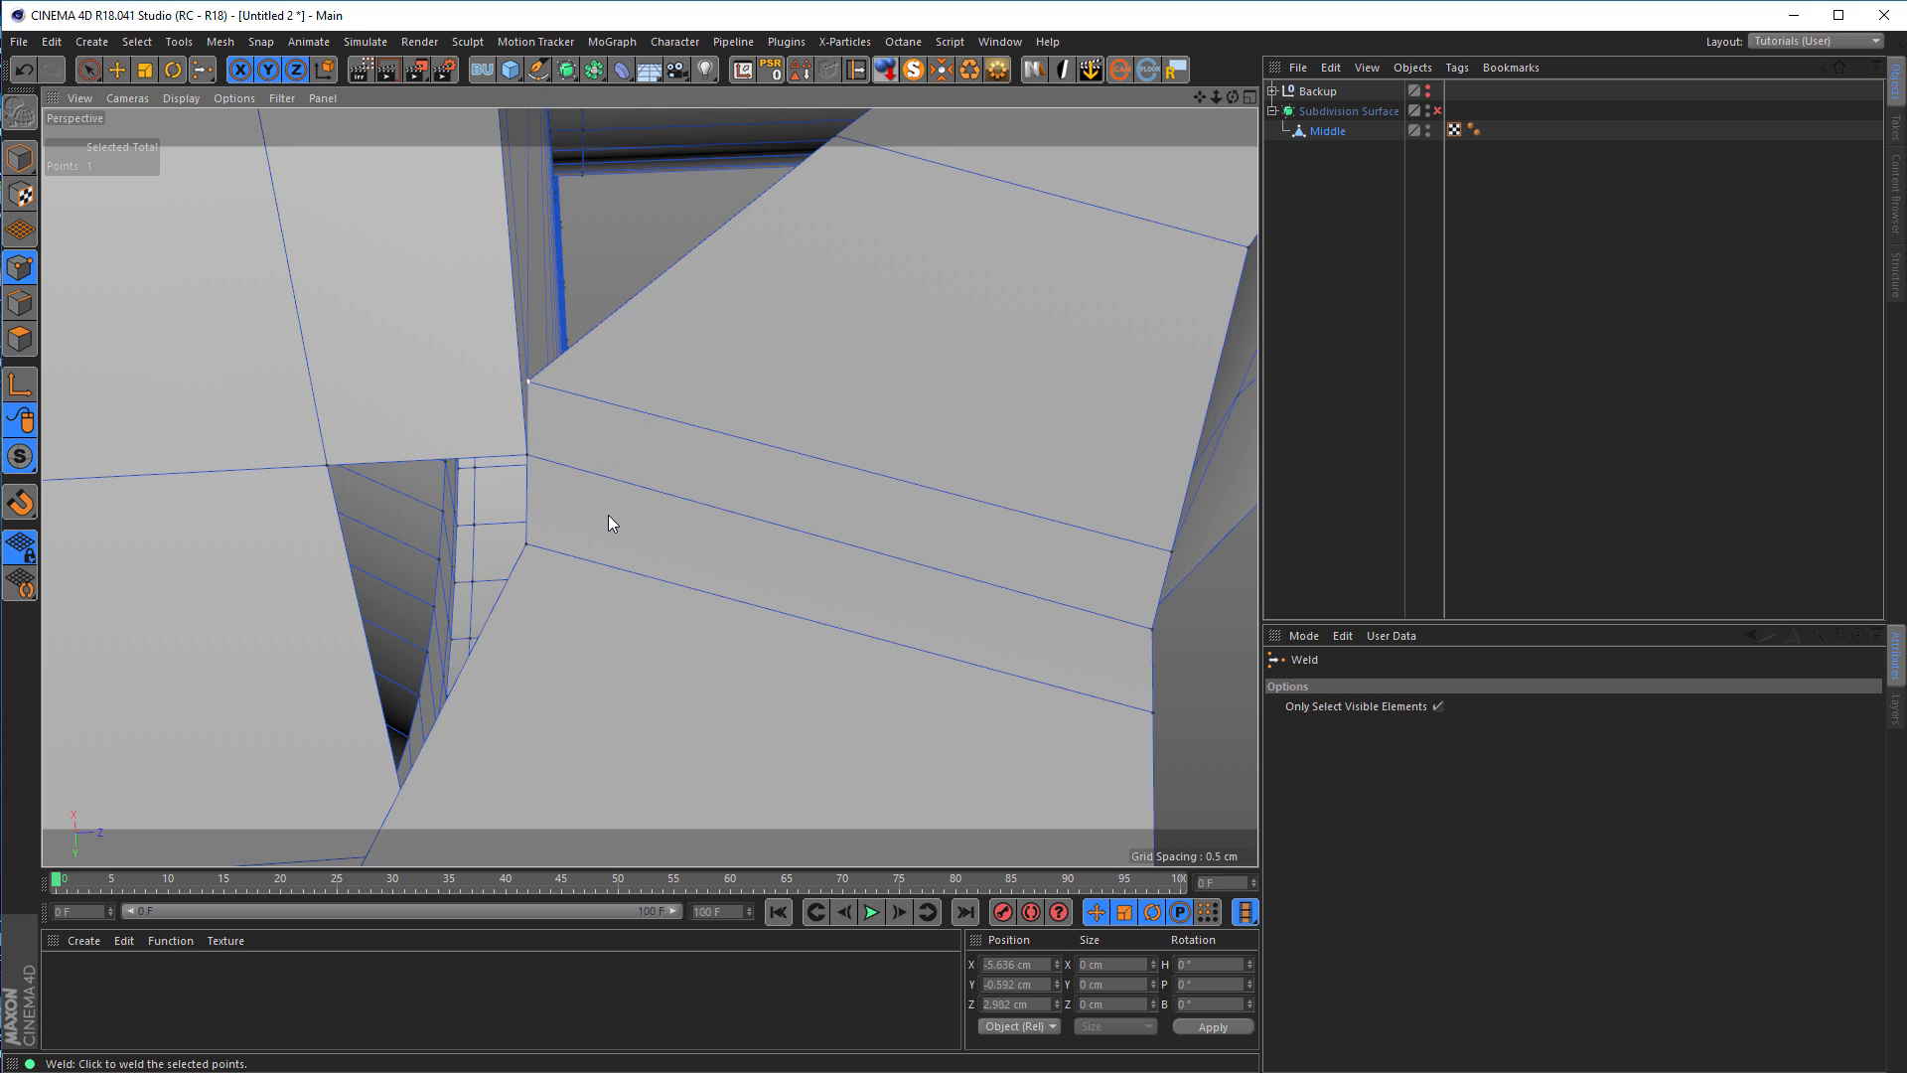
key("space")
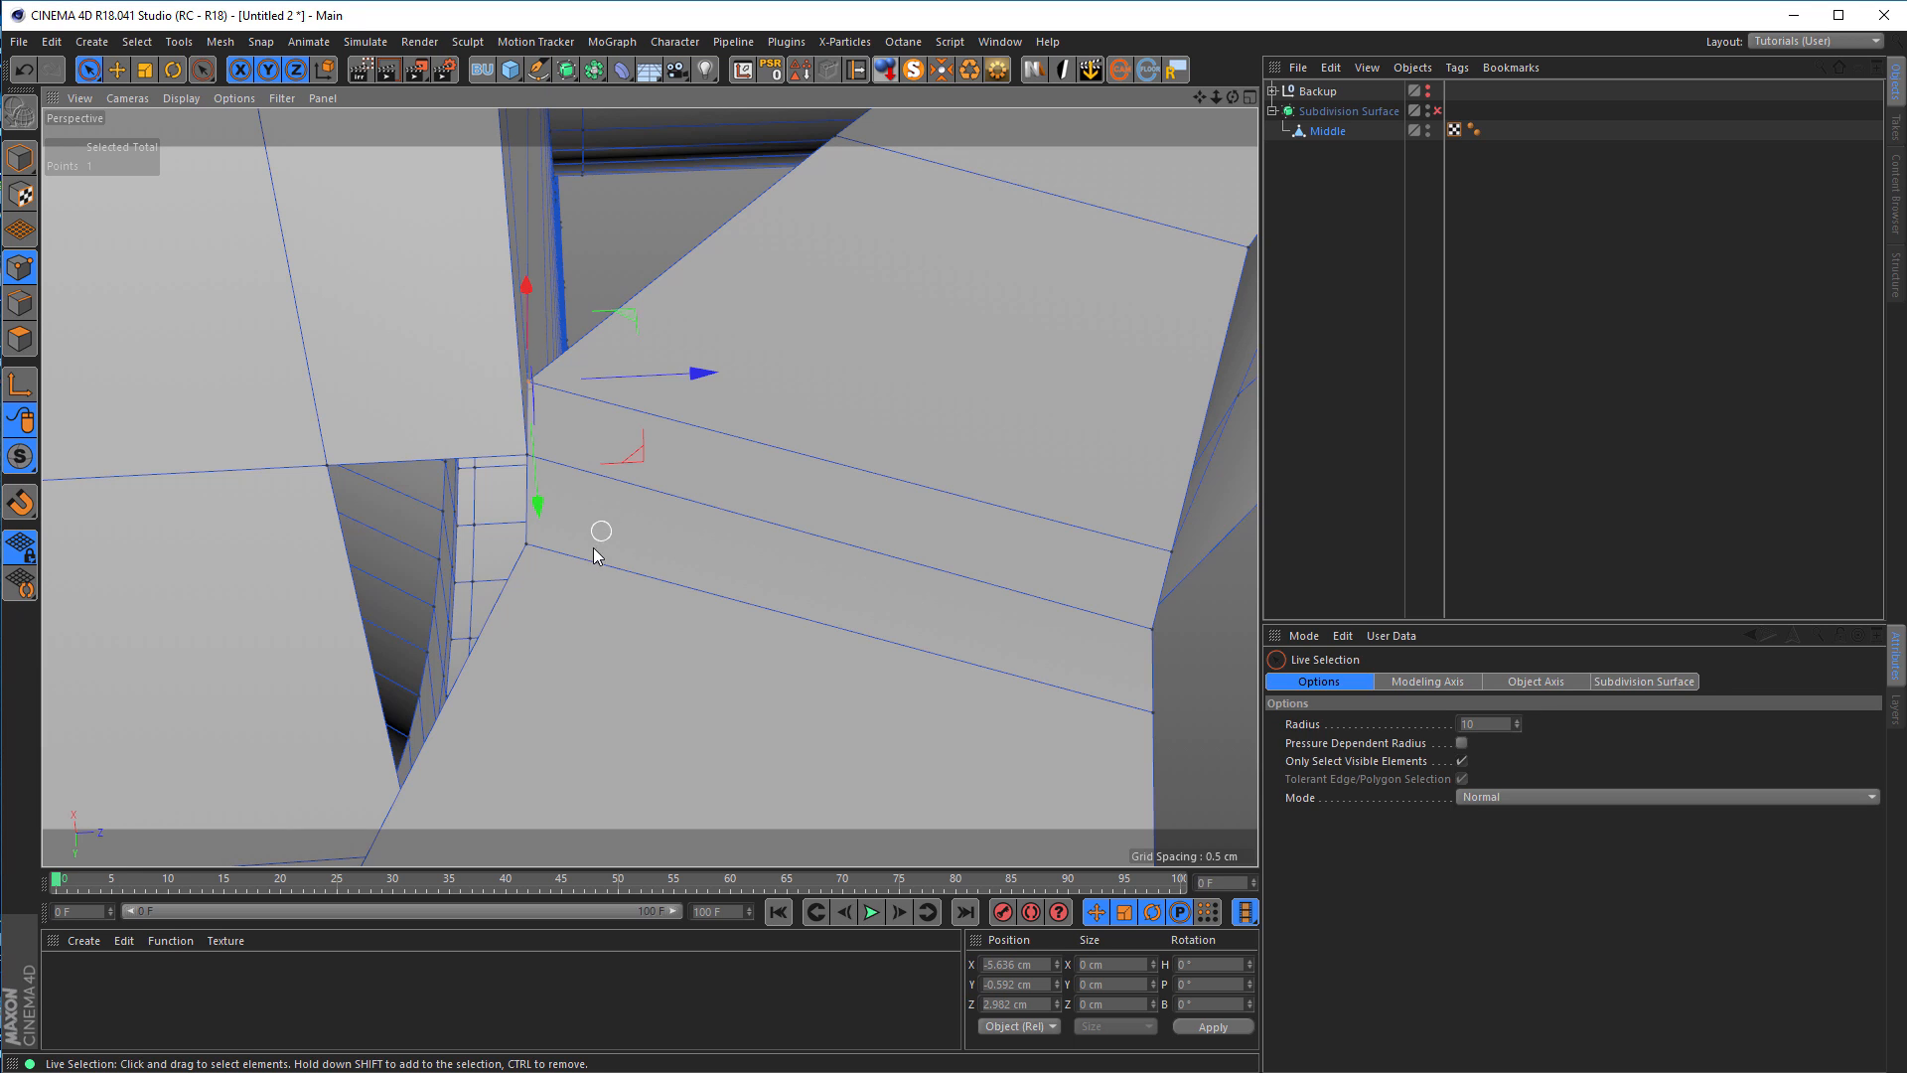
left_click(324, 464)
left_click(532, 548, "shift")
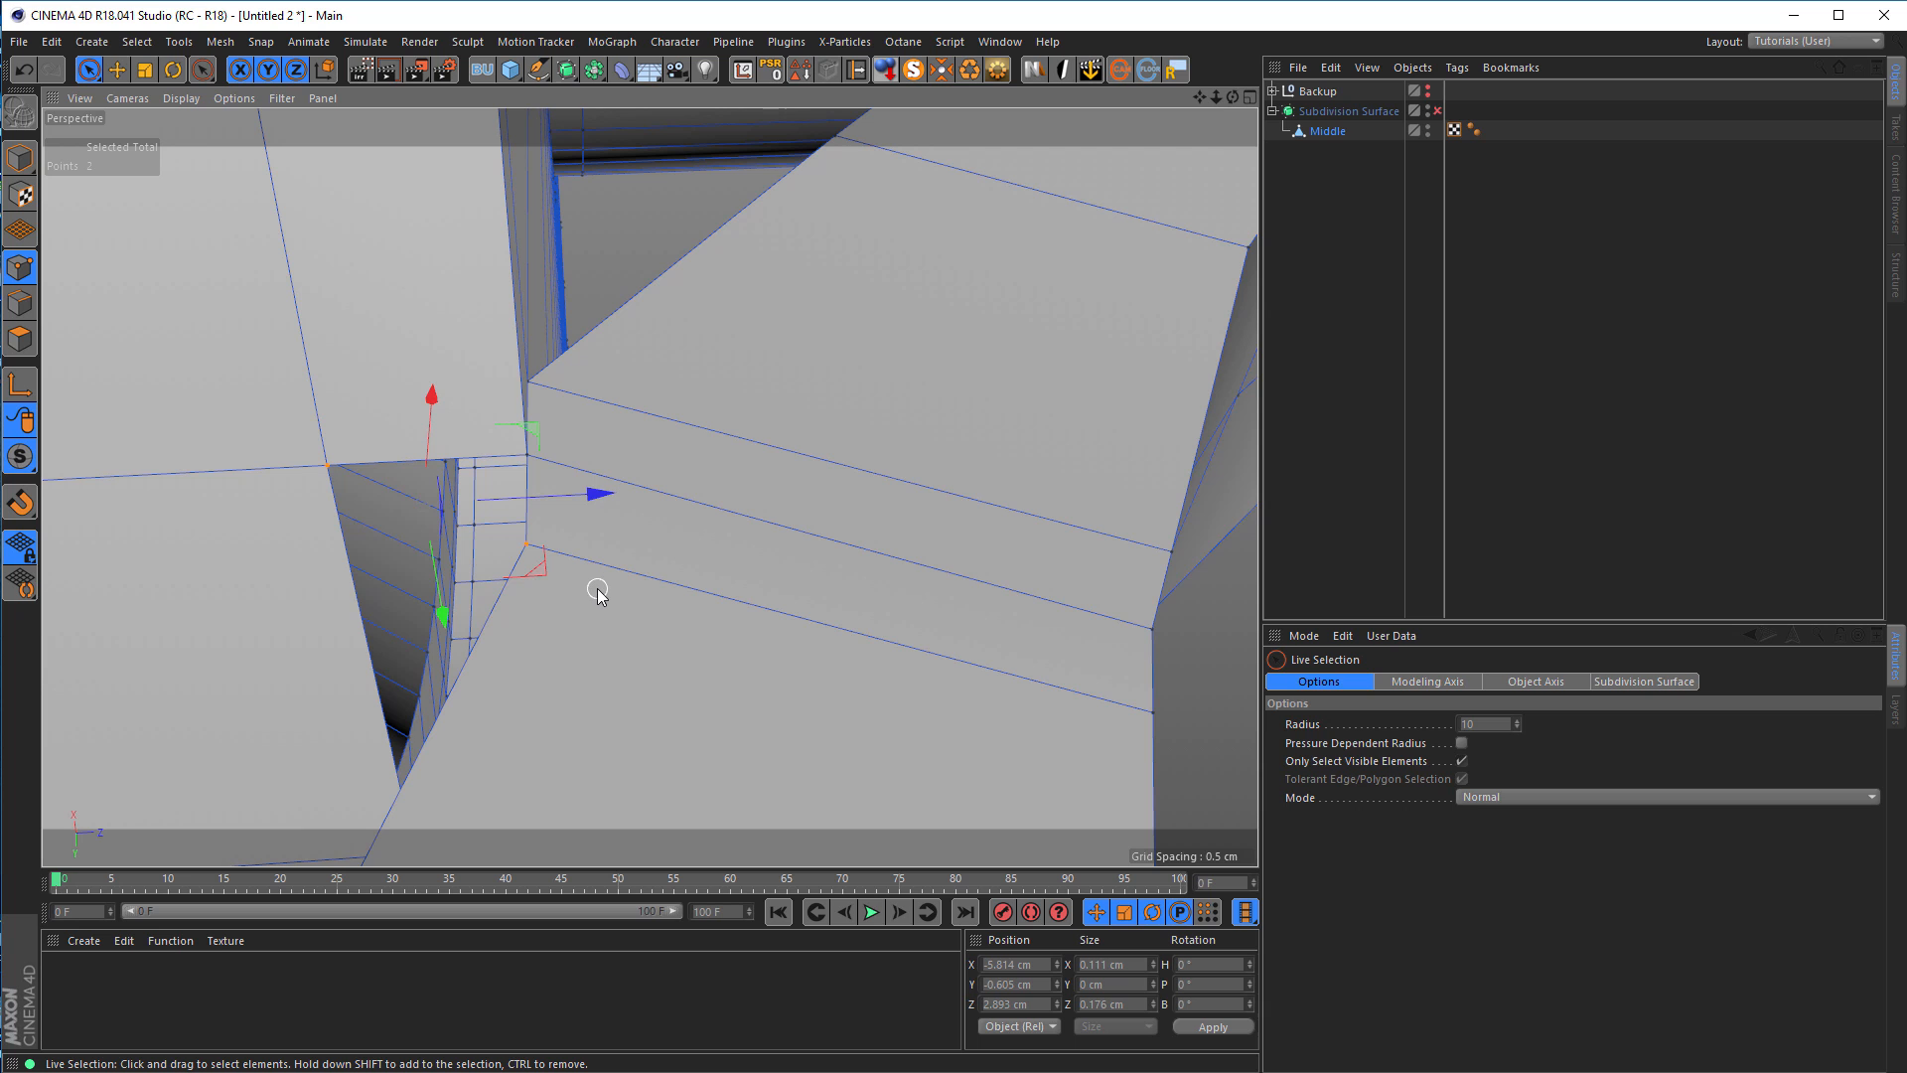
key("m")
key("q")
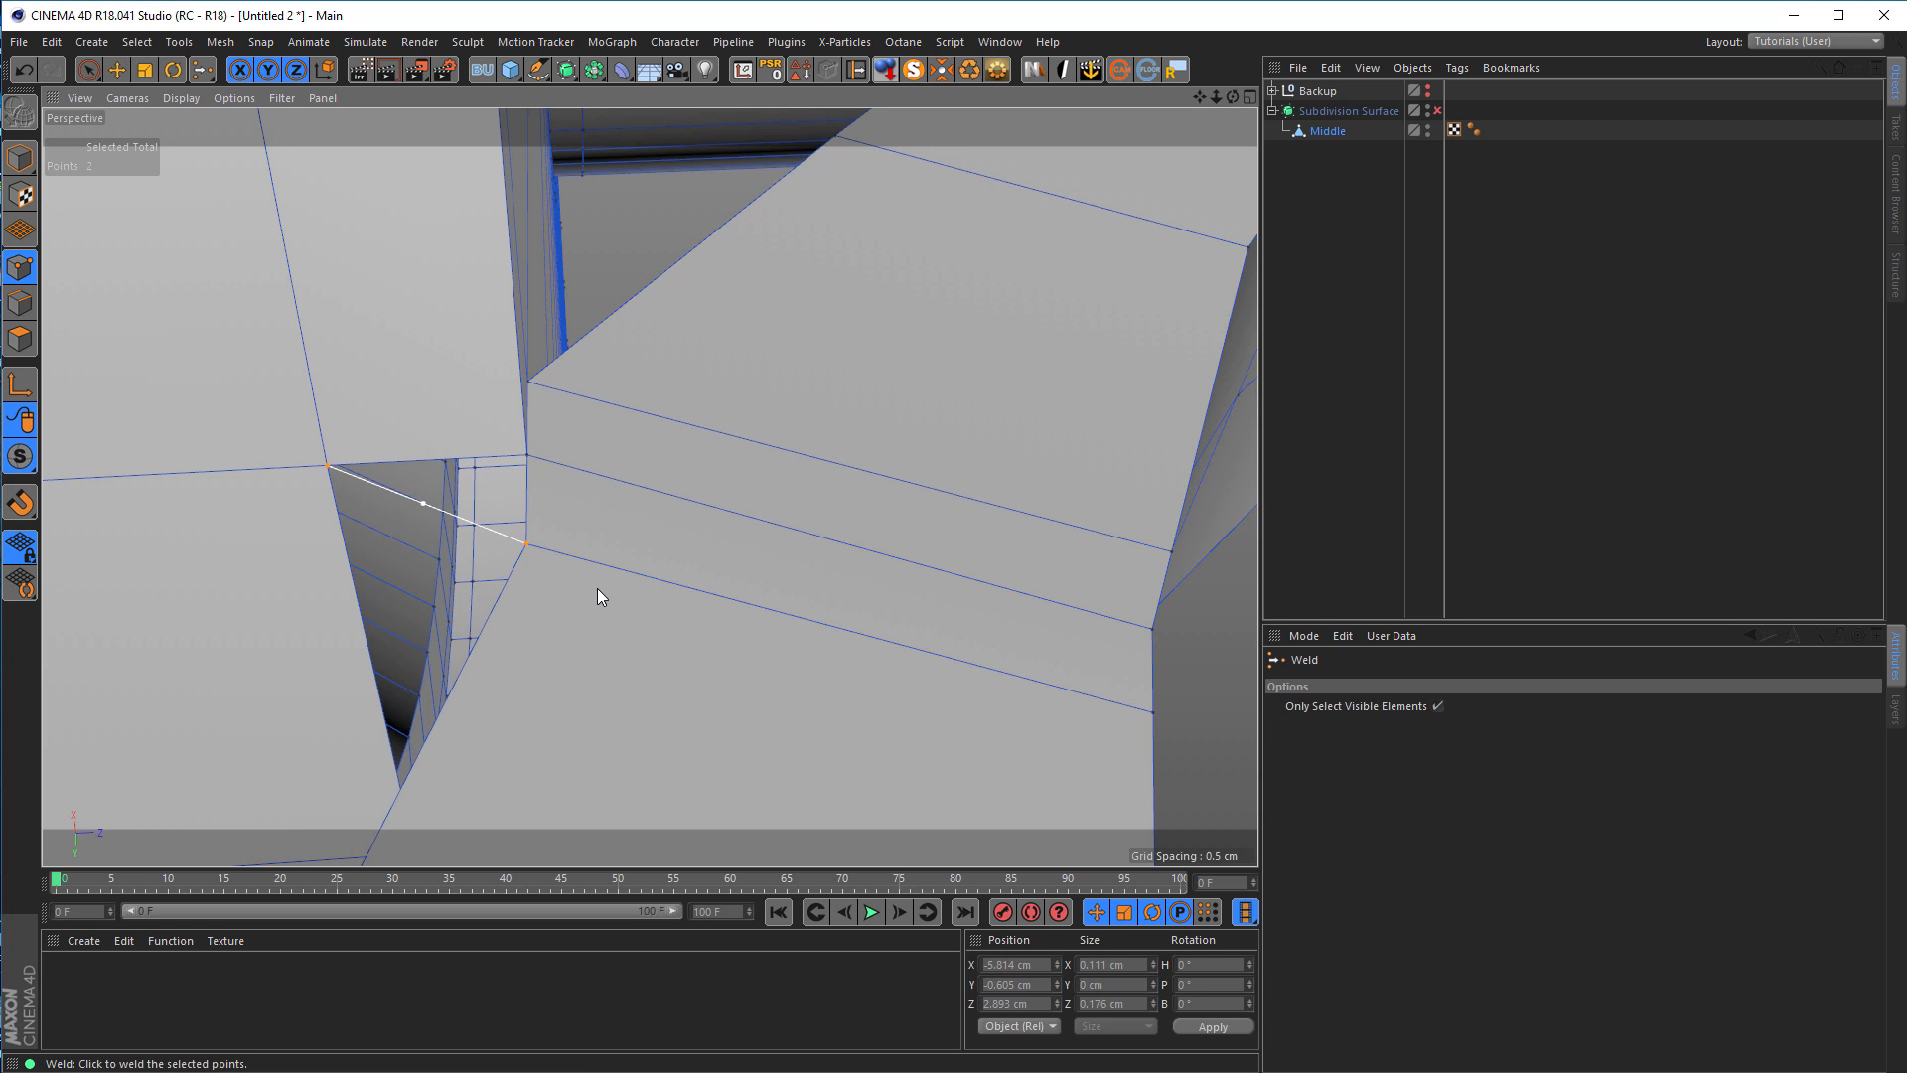
left_click(326, 466)
Step: Weld the ring's middle point to the middle flange point along the same side of the rim
left_click_drag(453, 576, 612, 227, "alt")
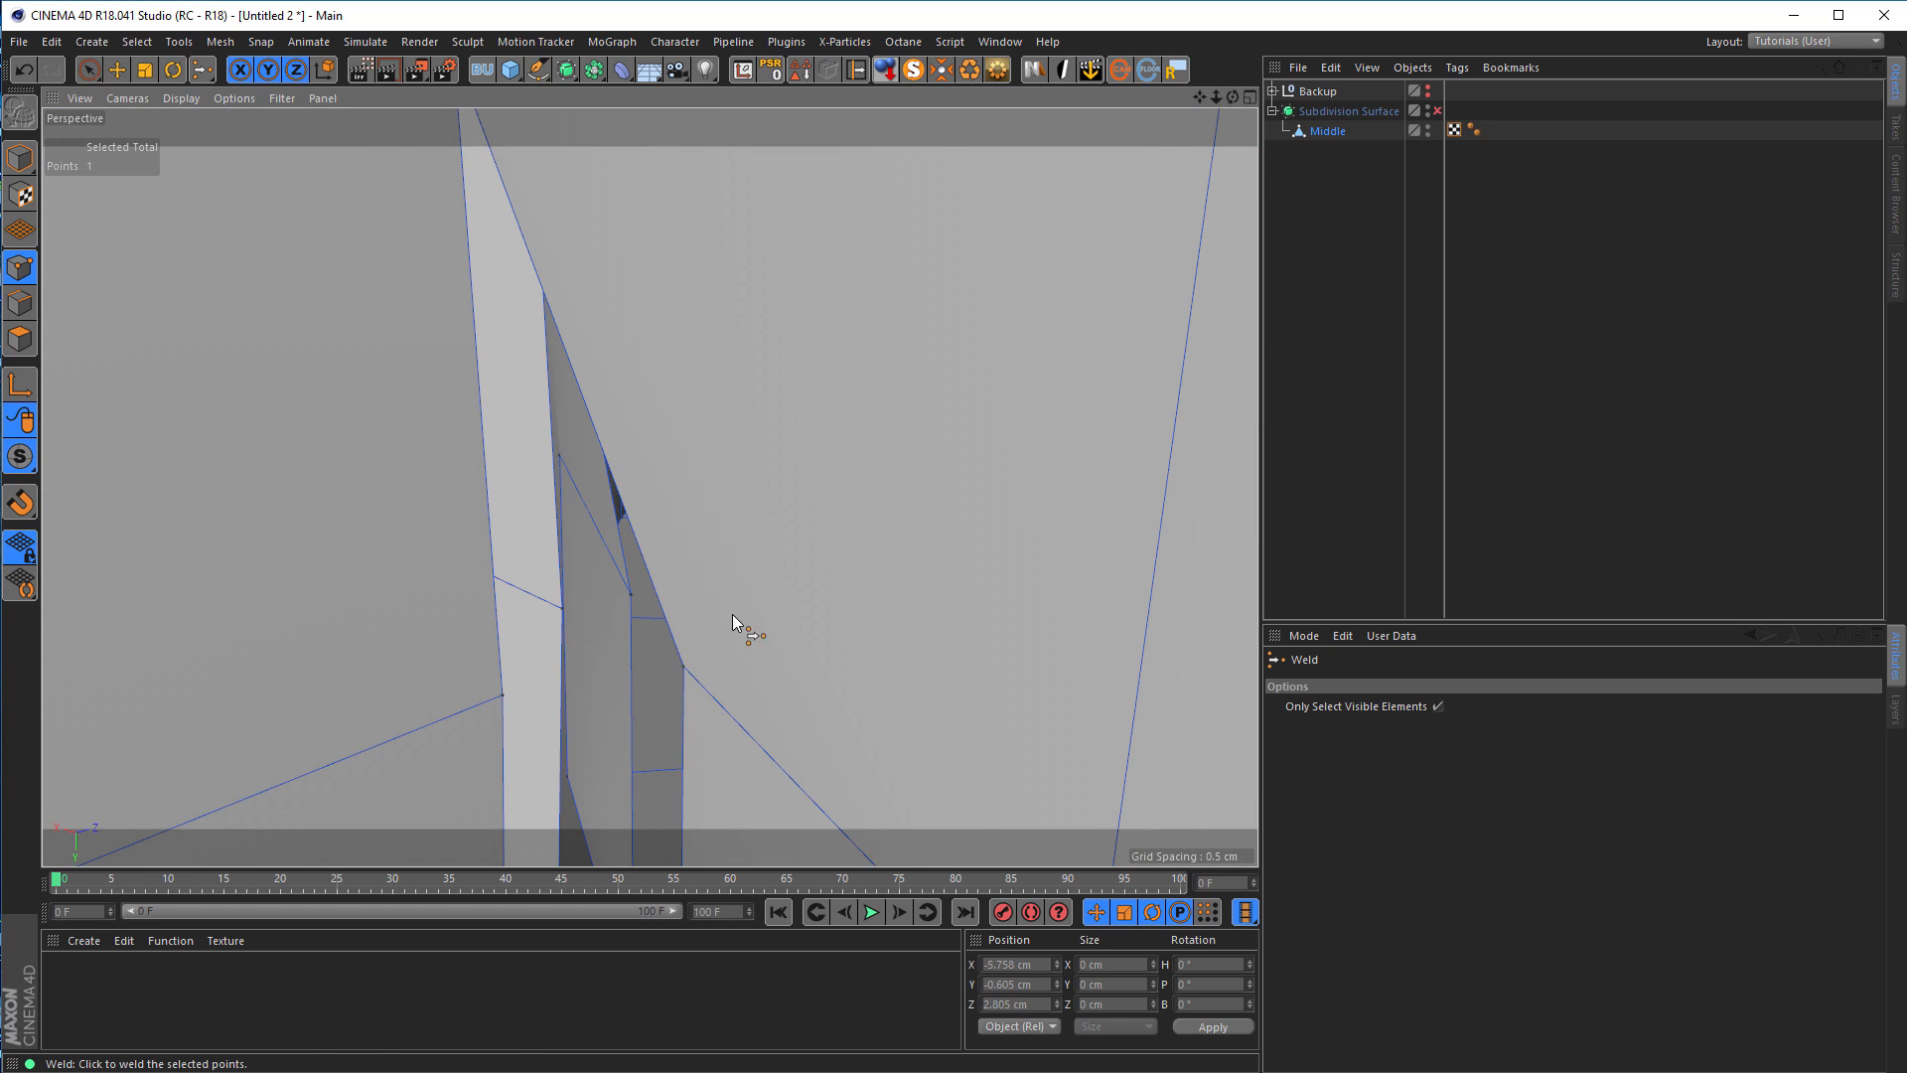
key("space")
mouse_move(709, 661)
left_mouse_down("alt")
mouse_move(672, 664)
mouse_move(735, 664)
mouse_move(681, 651)
left_mouse_up("alt")
left_click(676, 656)
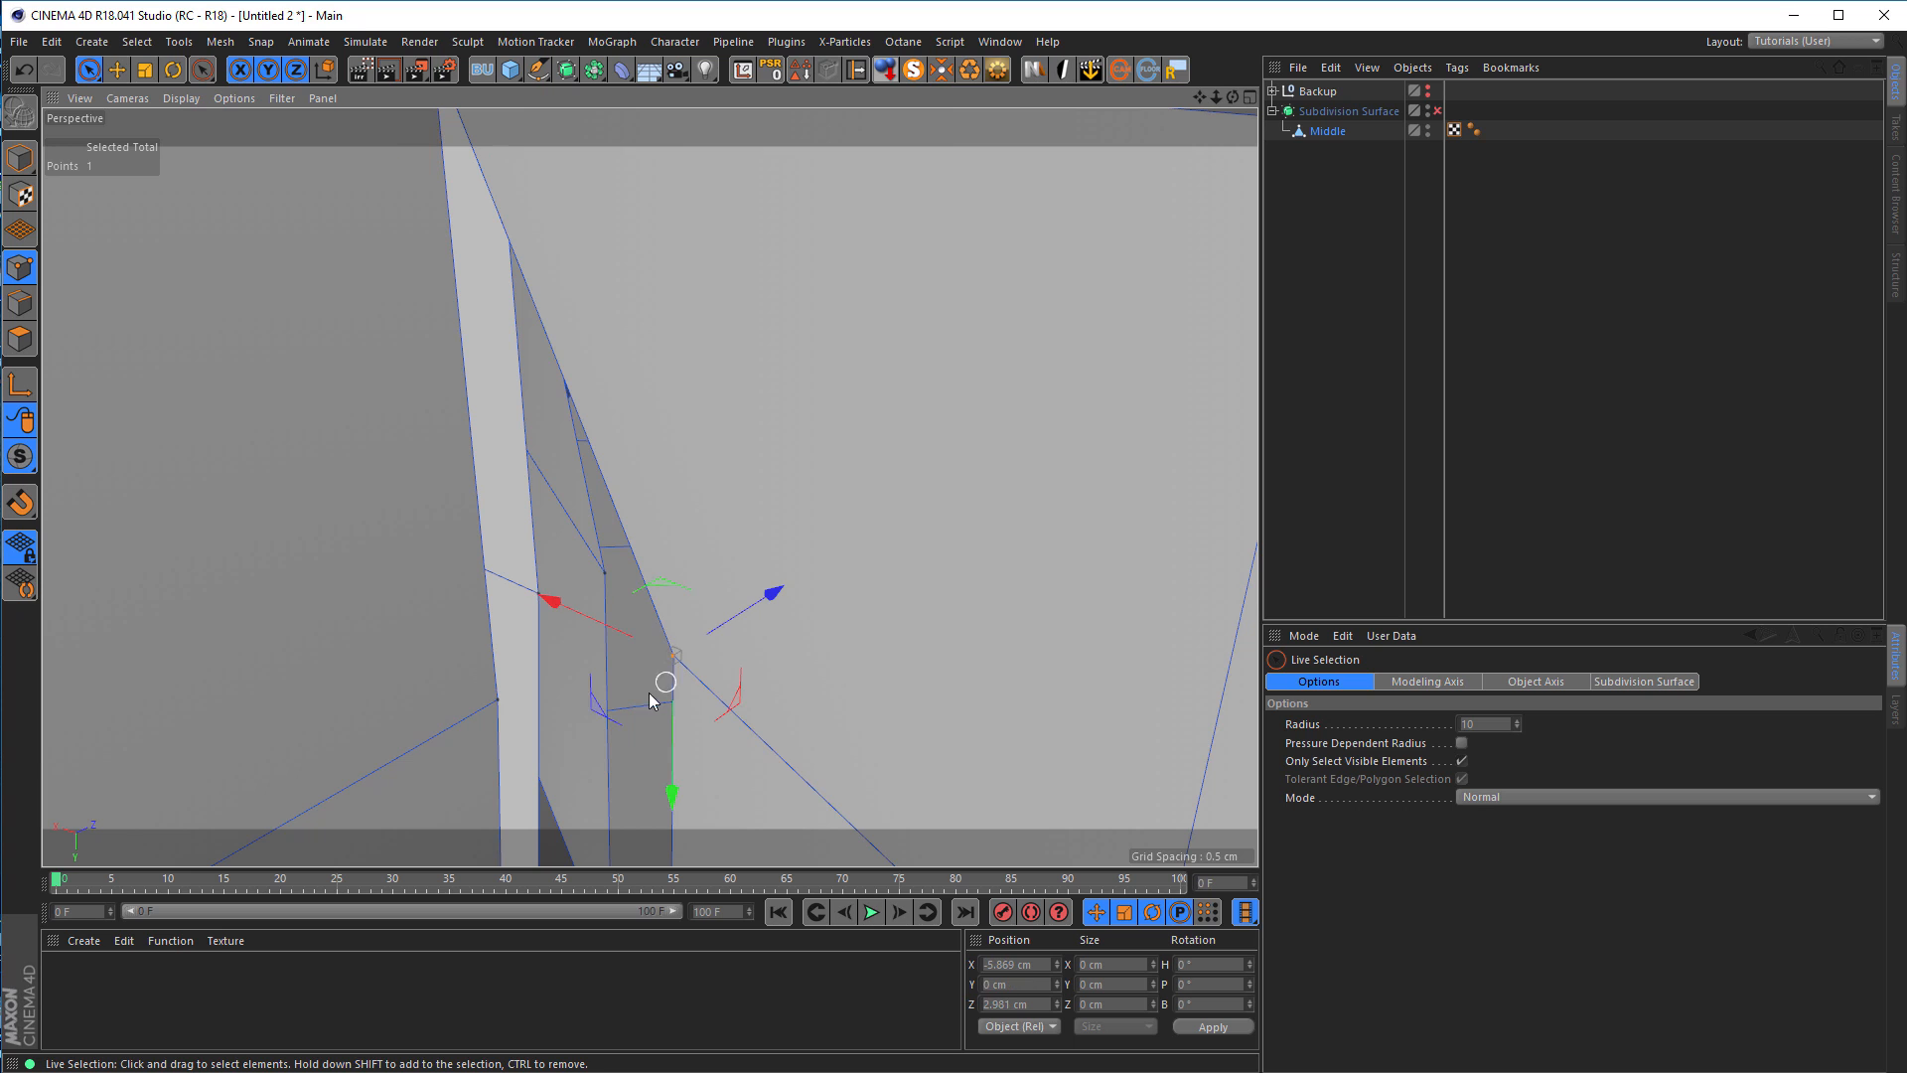
left_click(495, 705, "shift")
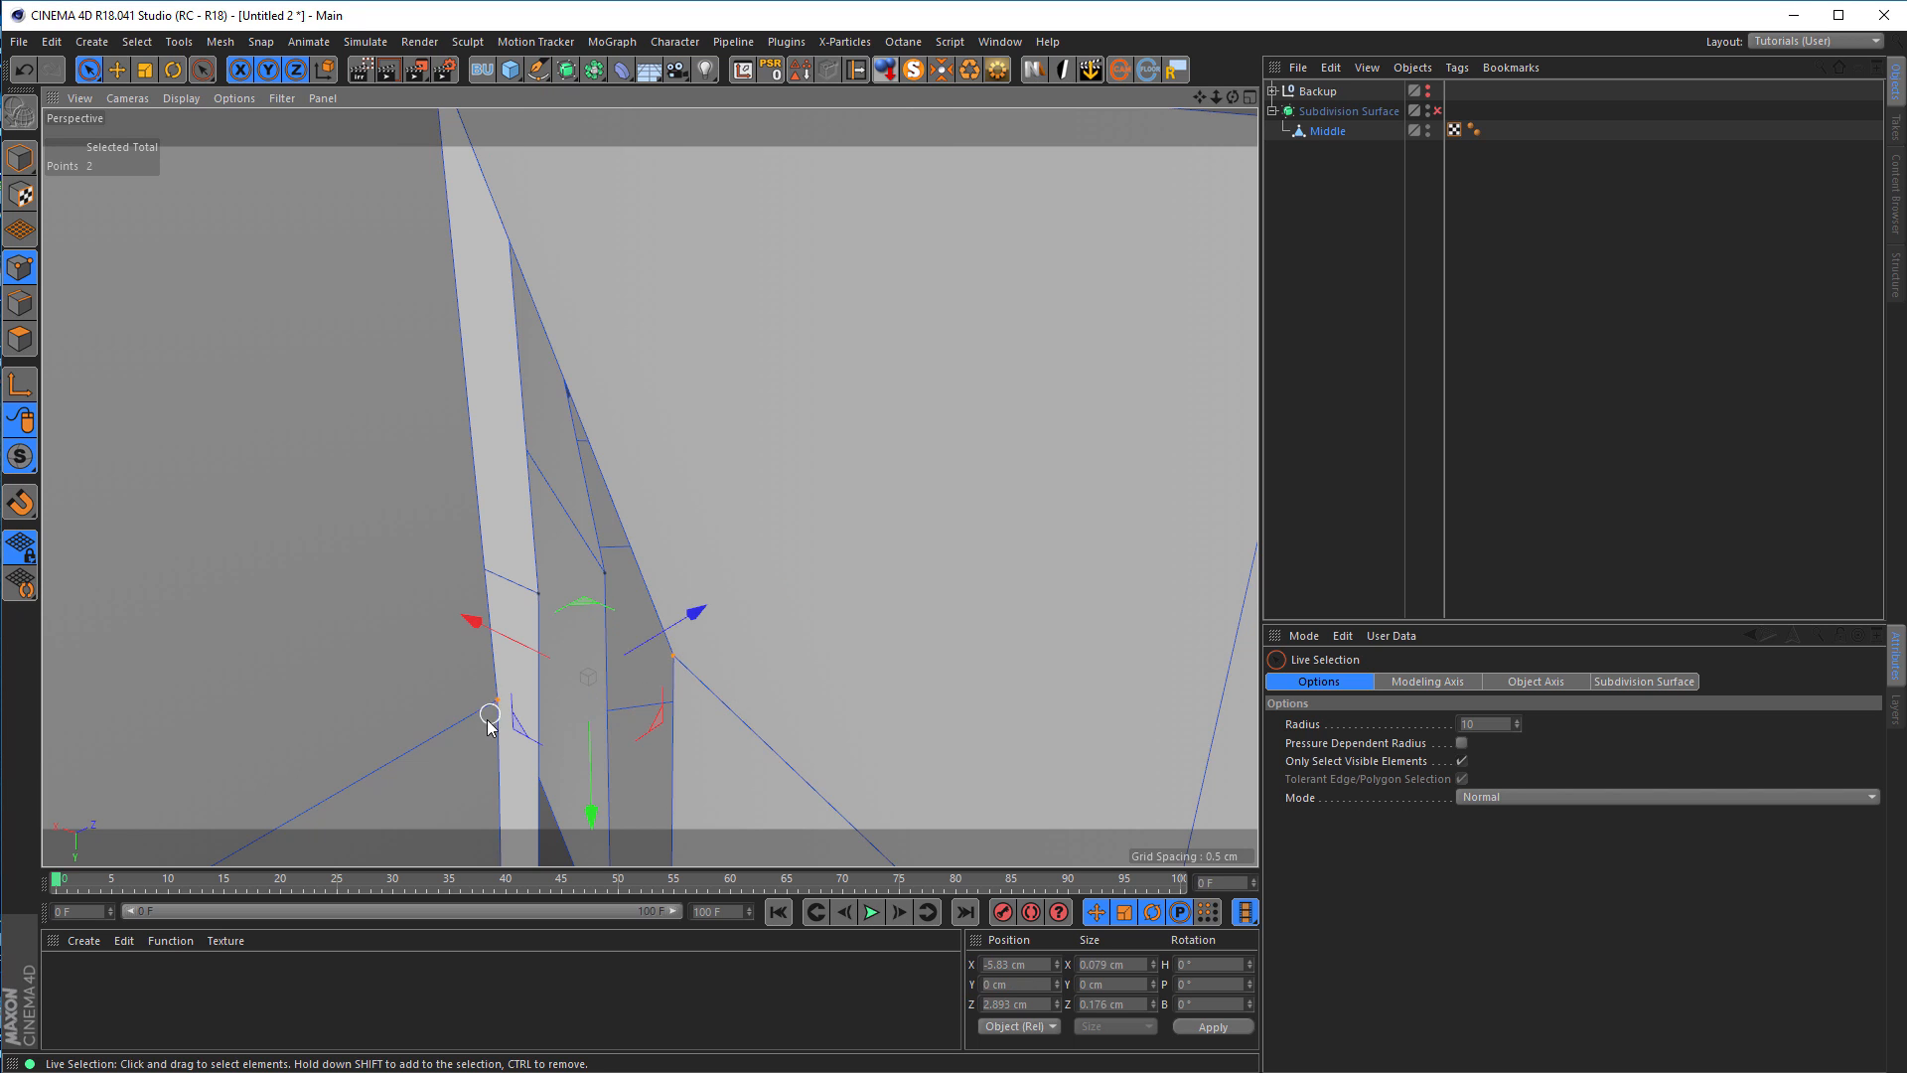
key("space")
left_click(492, 699)
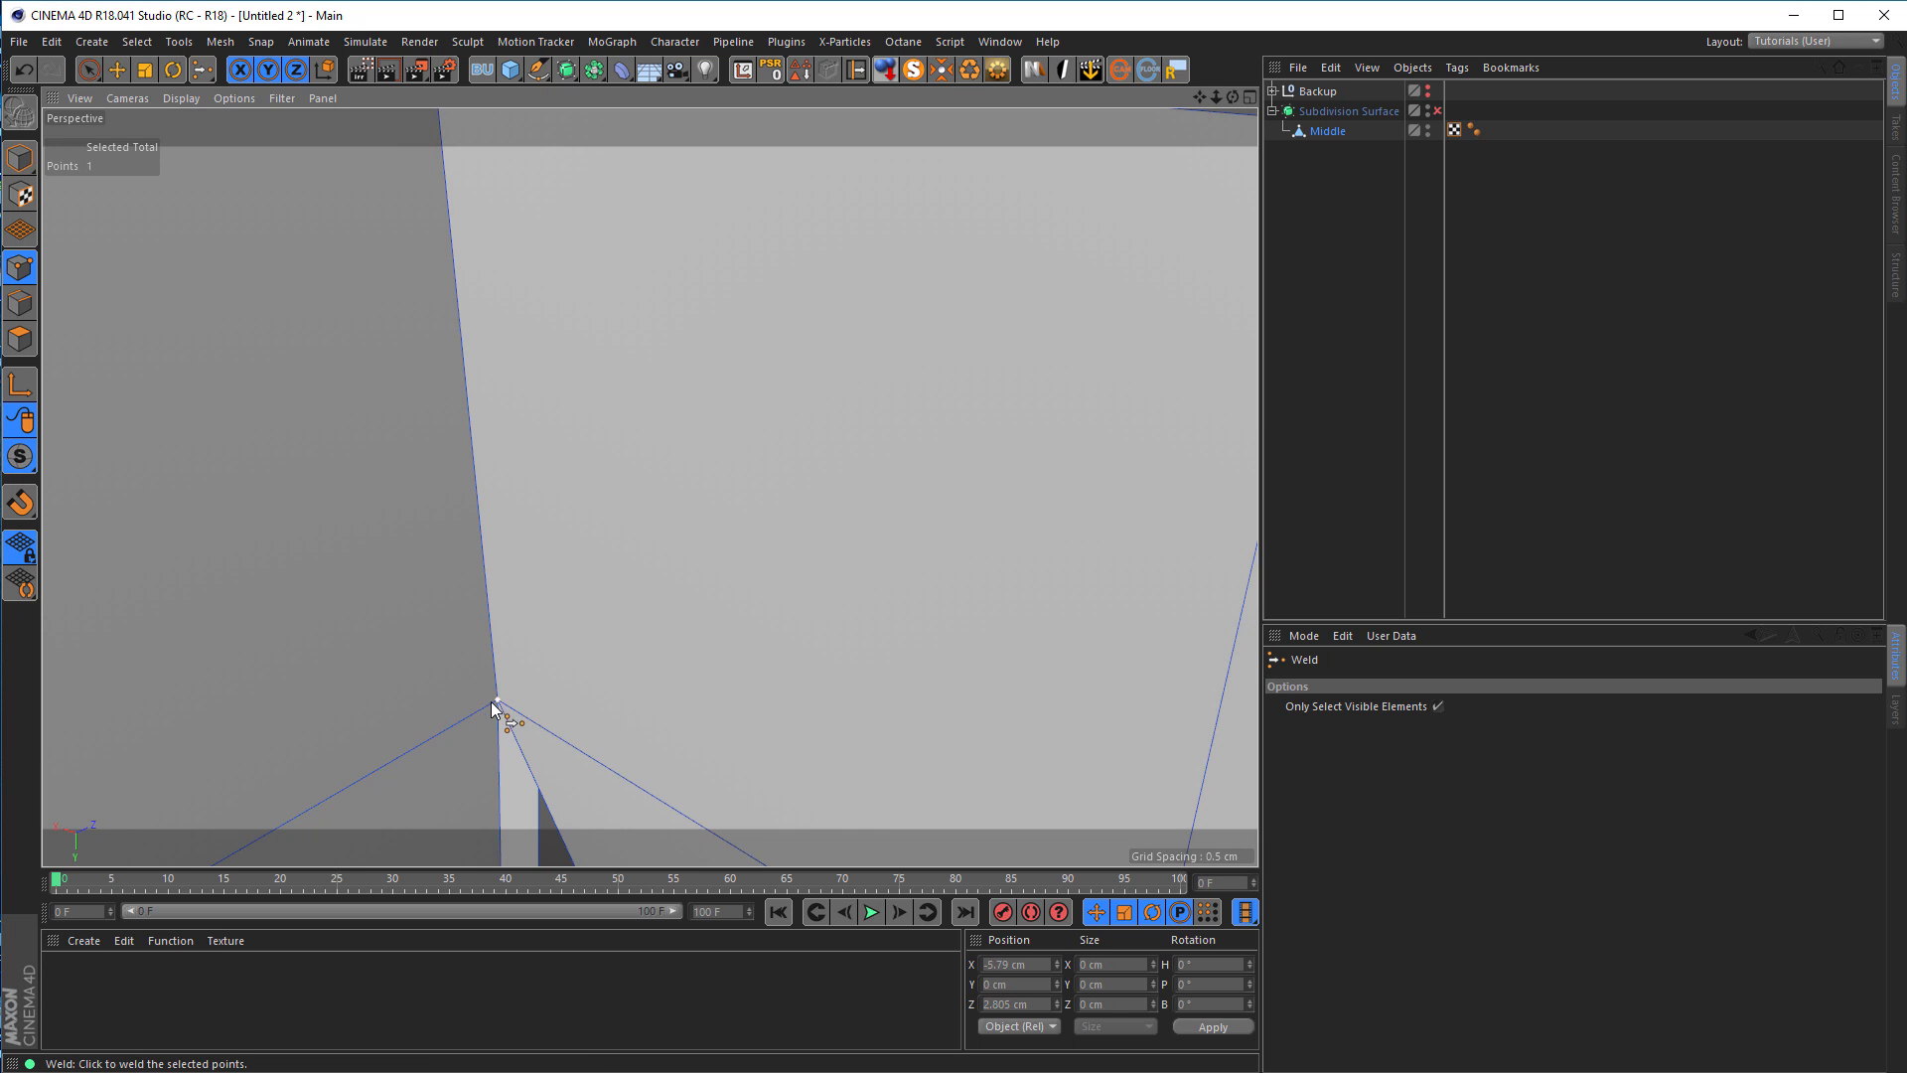
Step: Weld the ring and flange points at the far corner of that side, at the flange point's position
left_click_drag(676, 638, 646, 379, "alt")
scroll(714, 509, "up", 5)
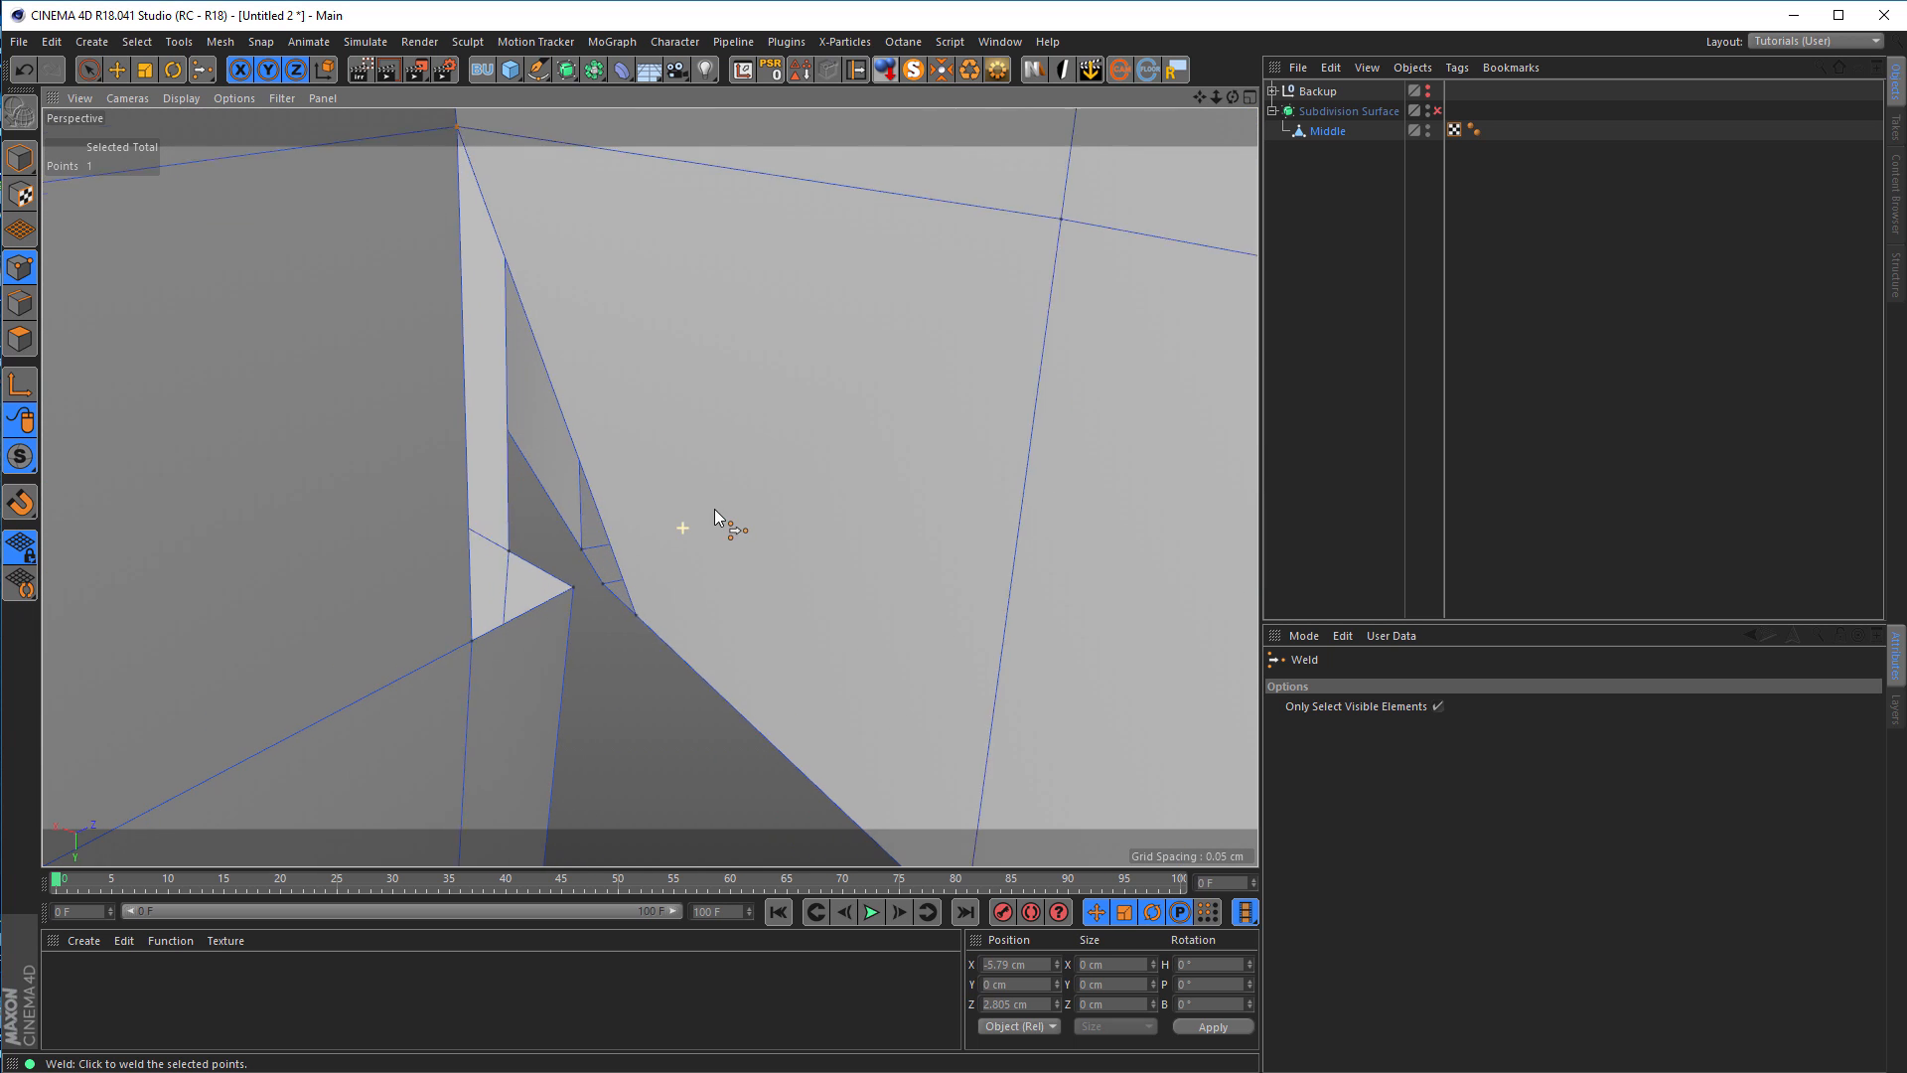
key("space")
left_click(635, 644)
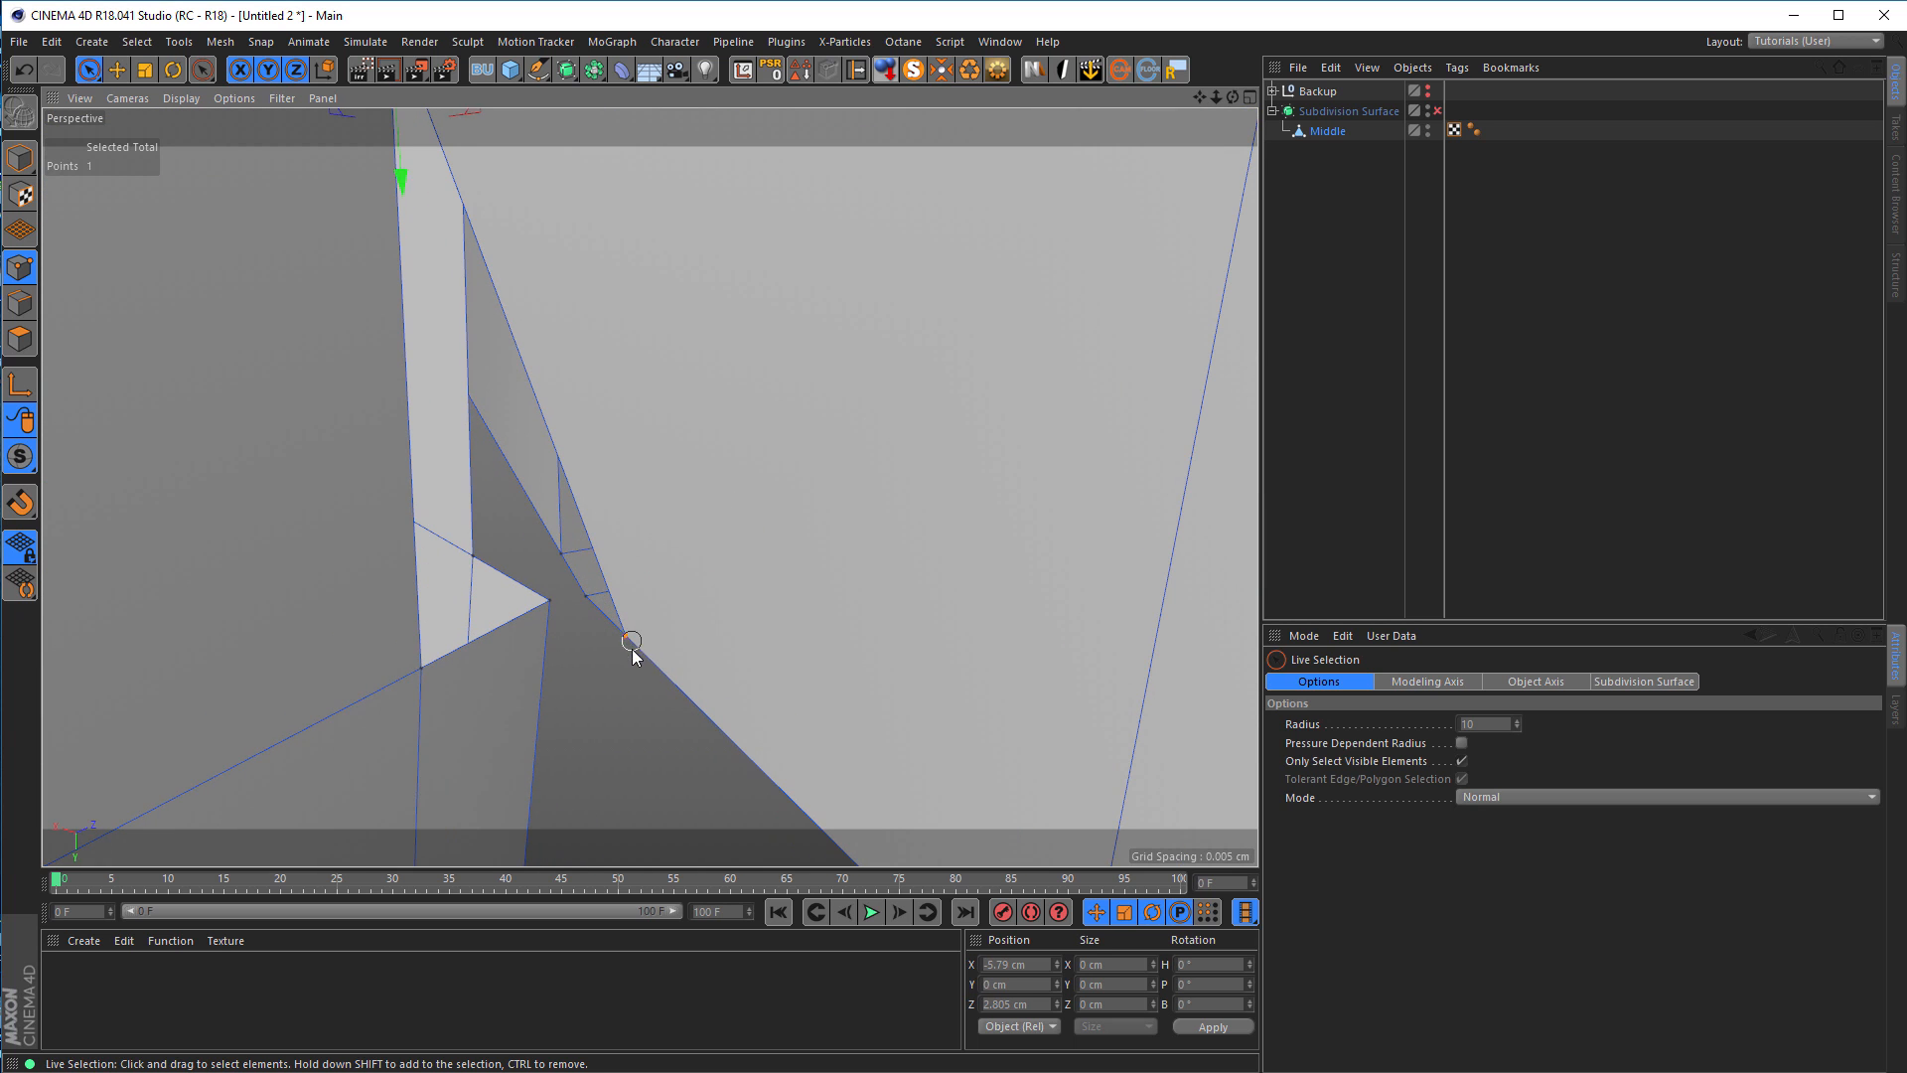
key("space")
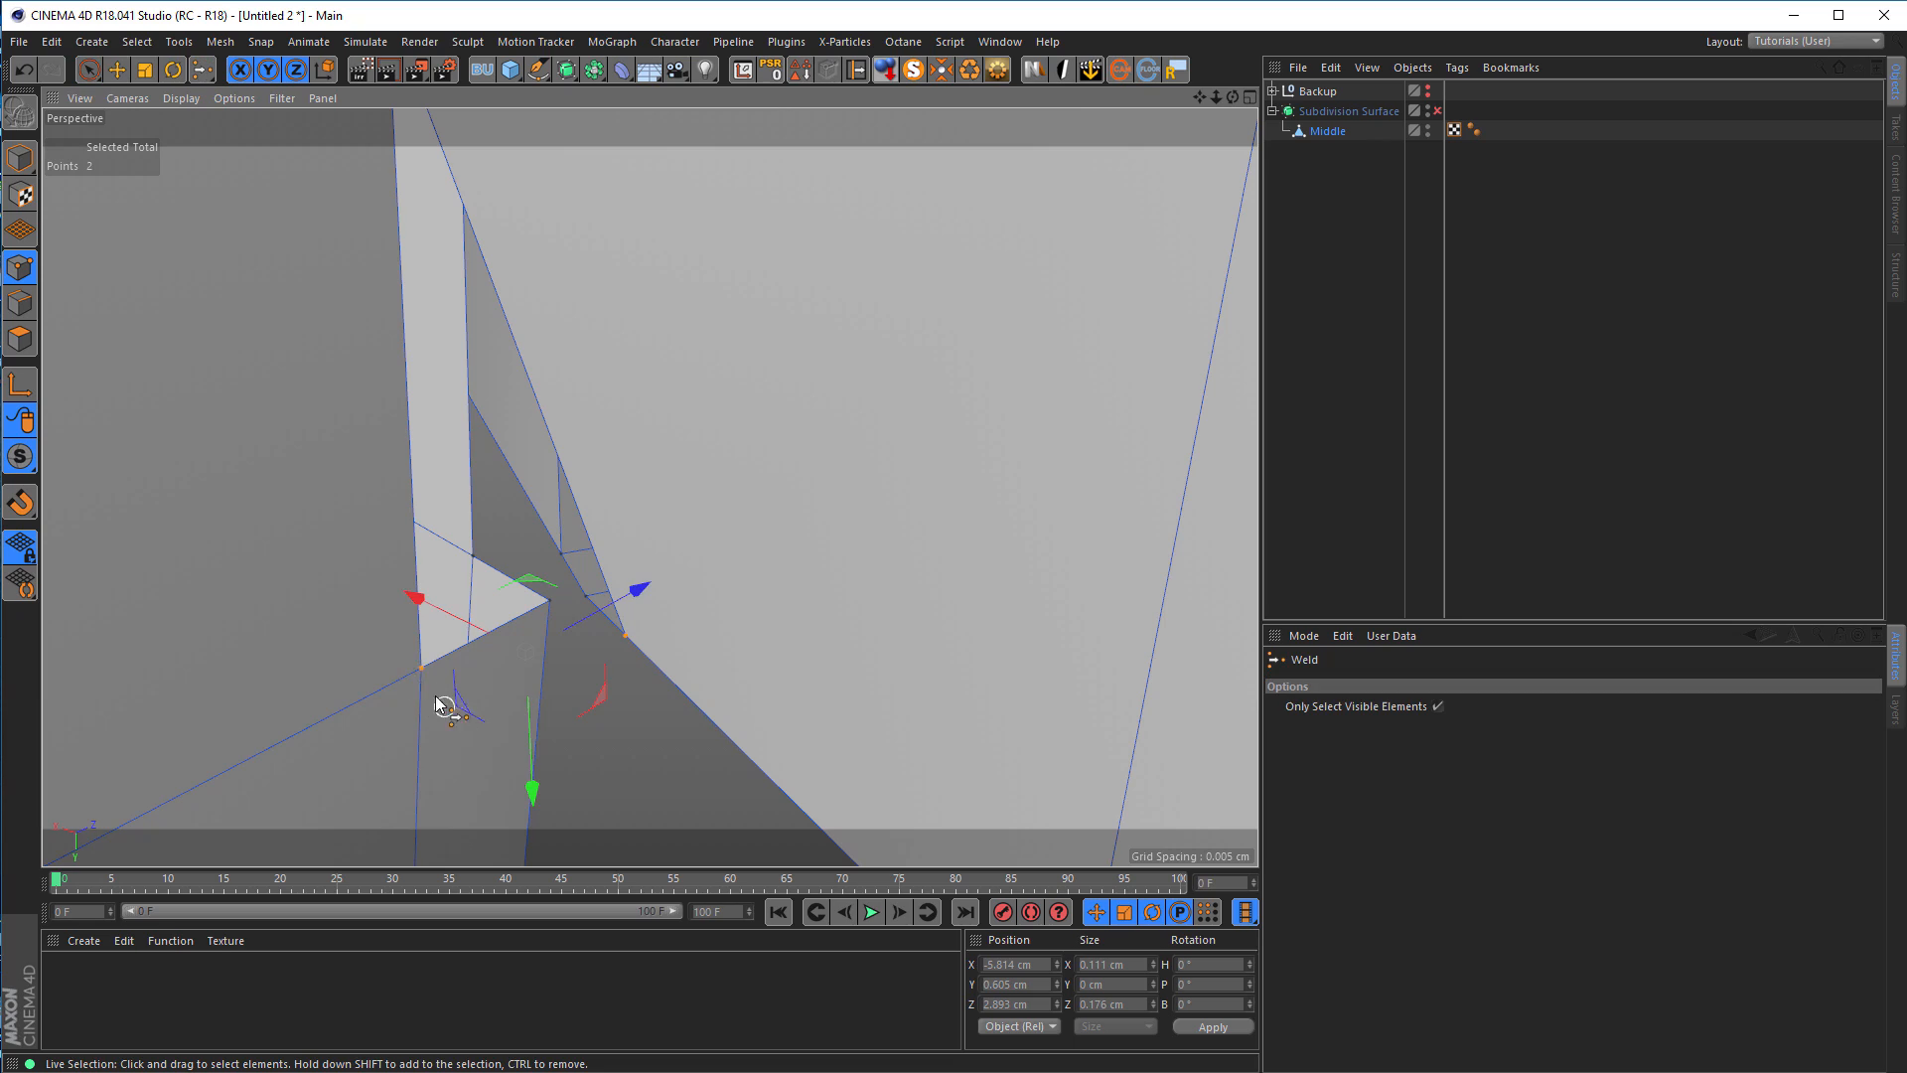
left_click(421, 691)
Step: Return to the flange's first side and weld the middle ring point to the middle flange point there
scroll(508, 664, "down", 10)
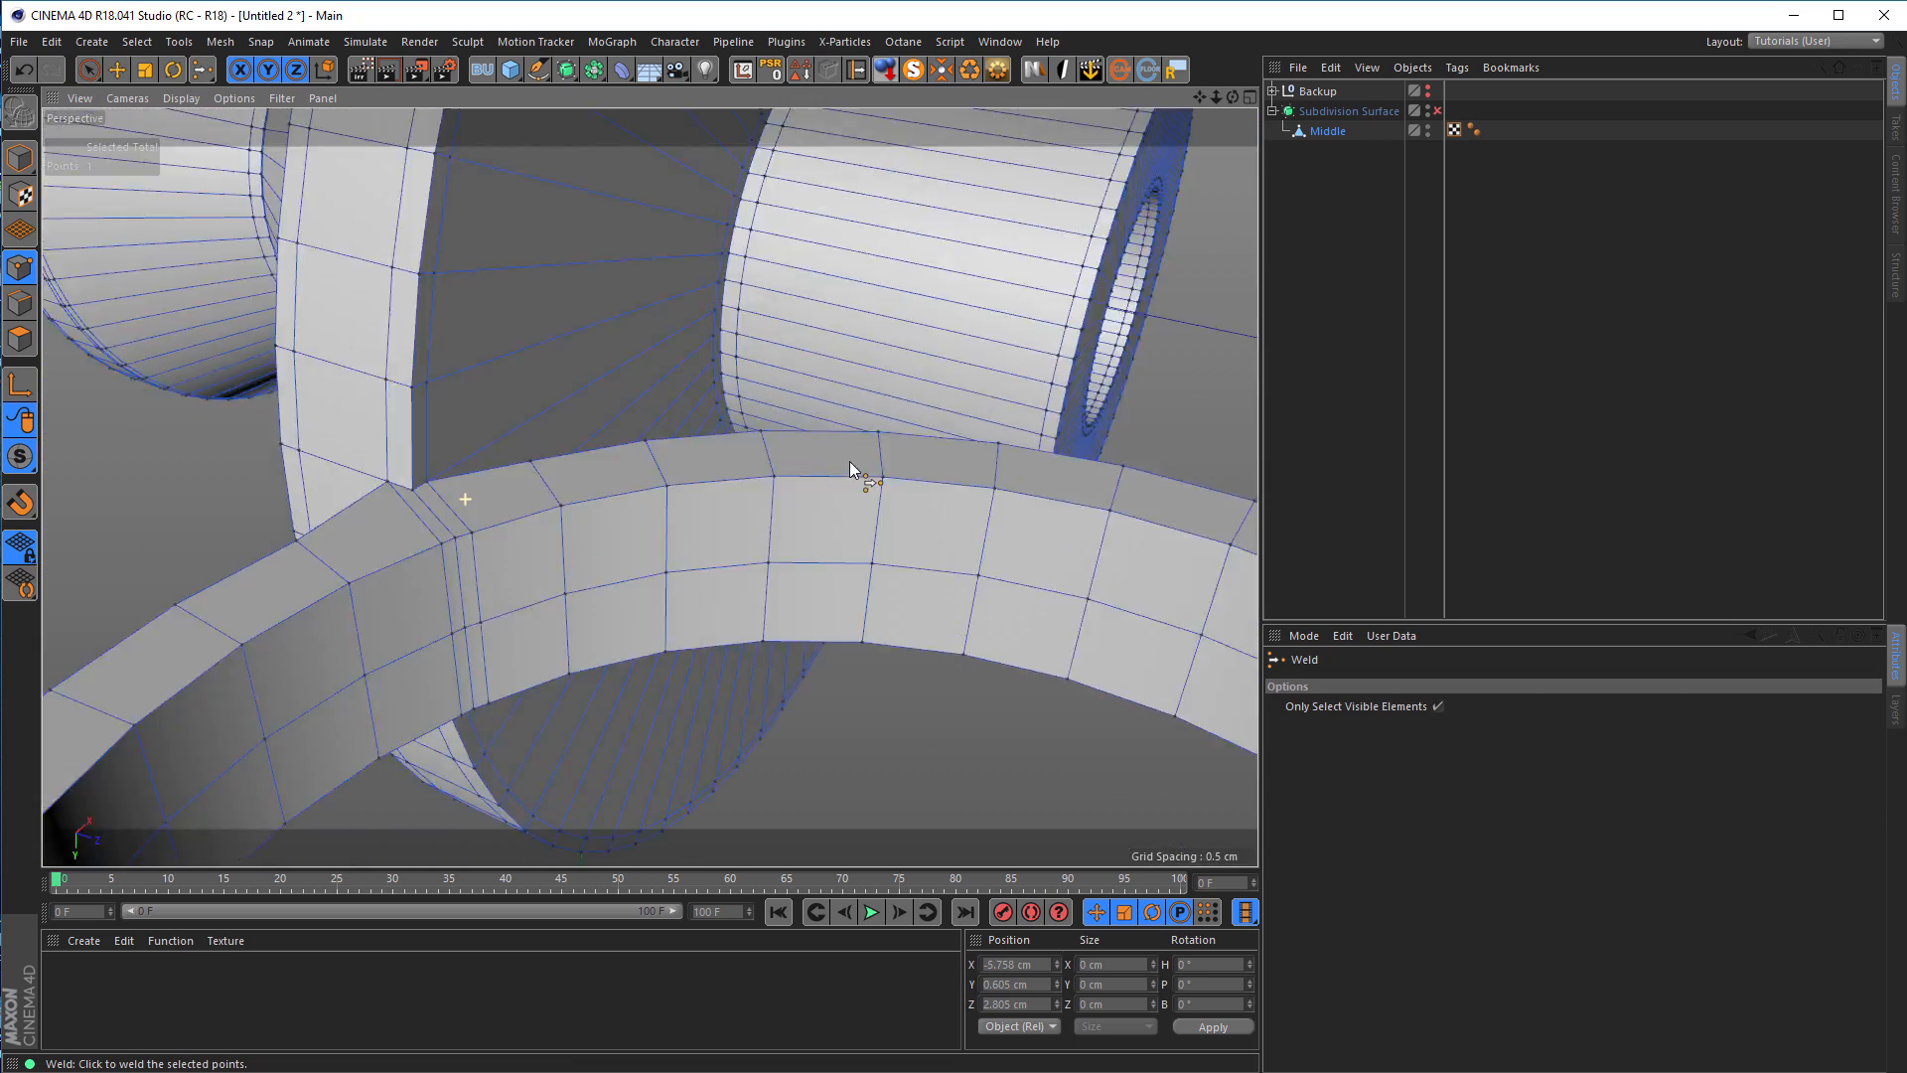
left_click_drag(849, 461, 1157, 492, "alt")
right_click_drag(540, 527, 695, 502, "alt")
left_click_drag(525, 535, 554, 493, "alt")
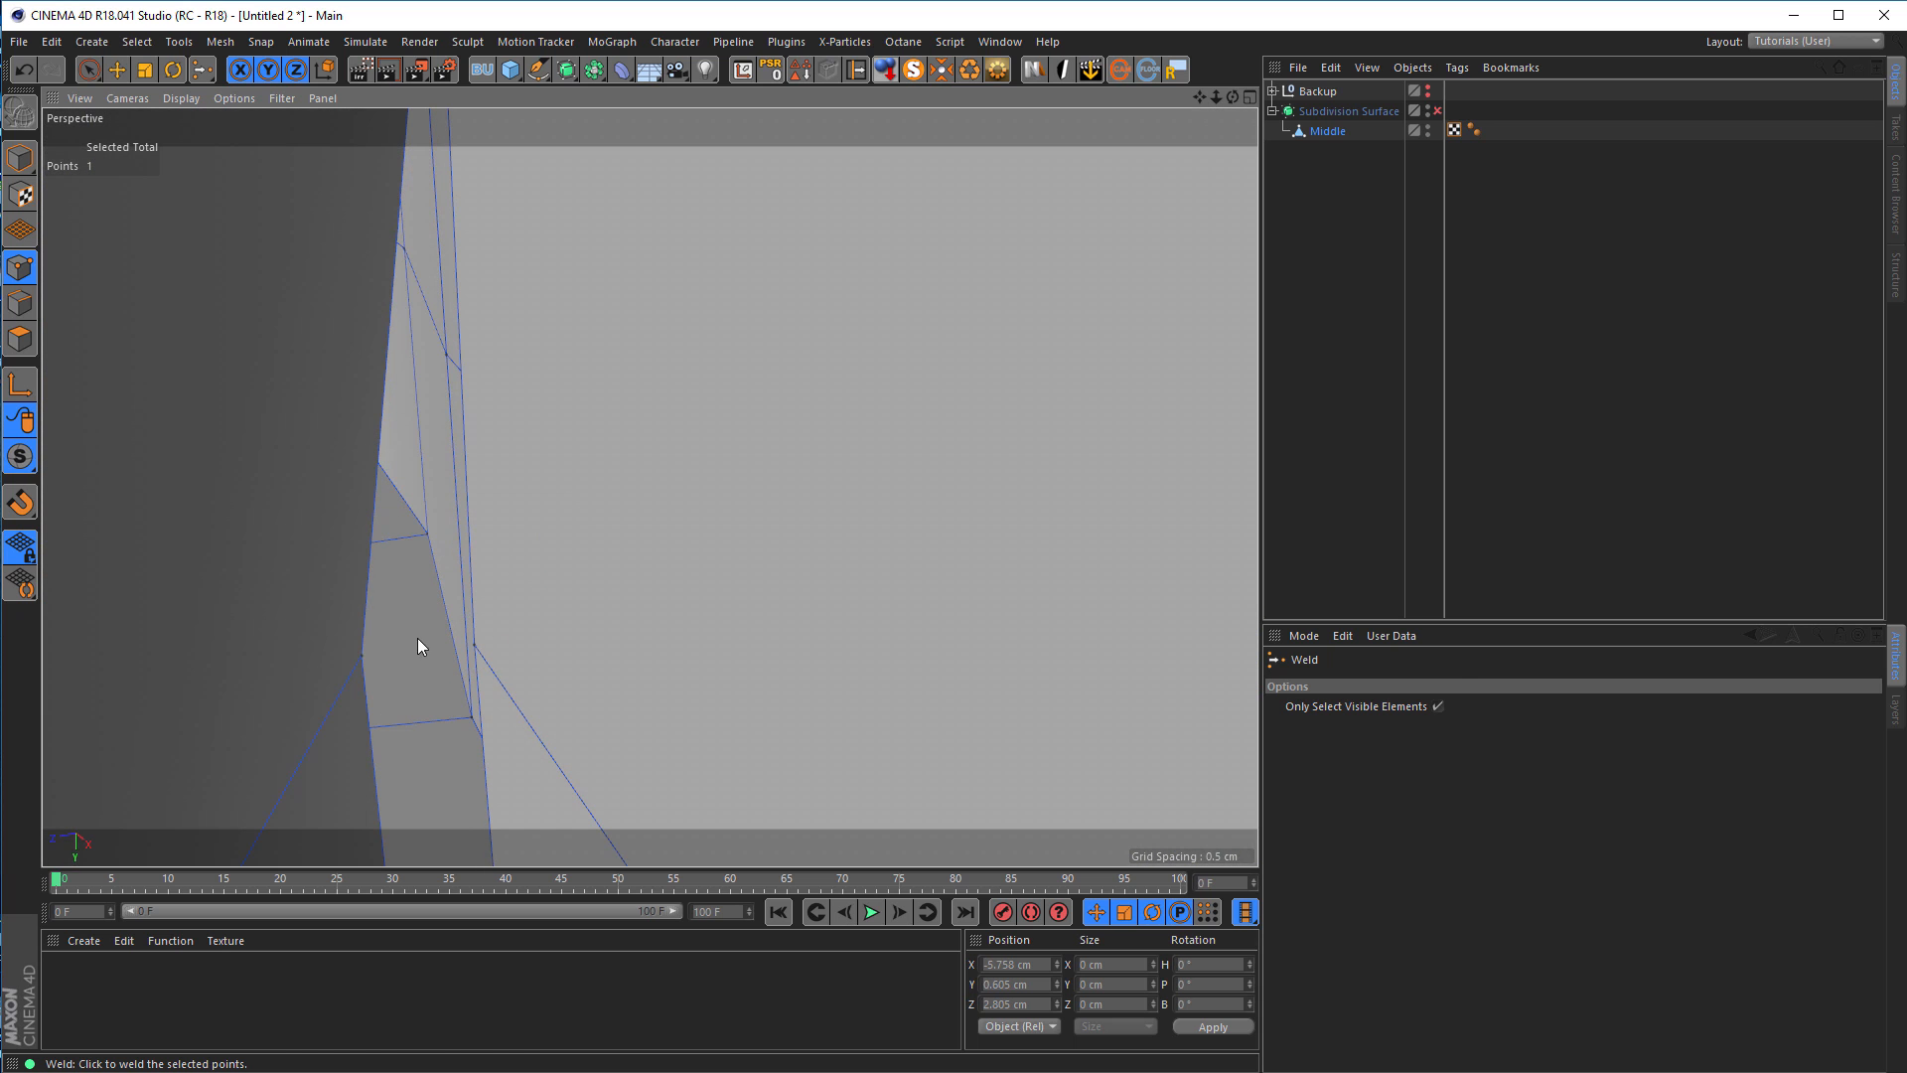
key("space")
left_click(355, 659)
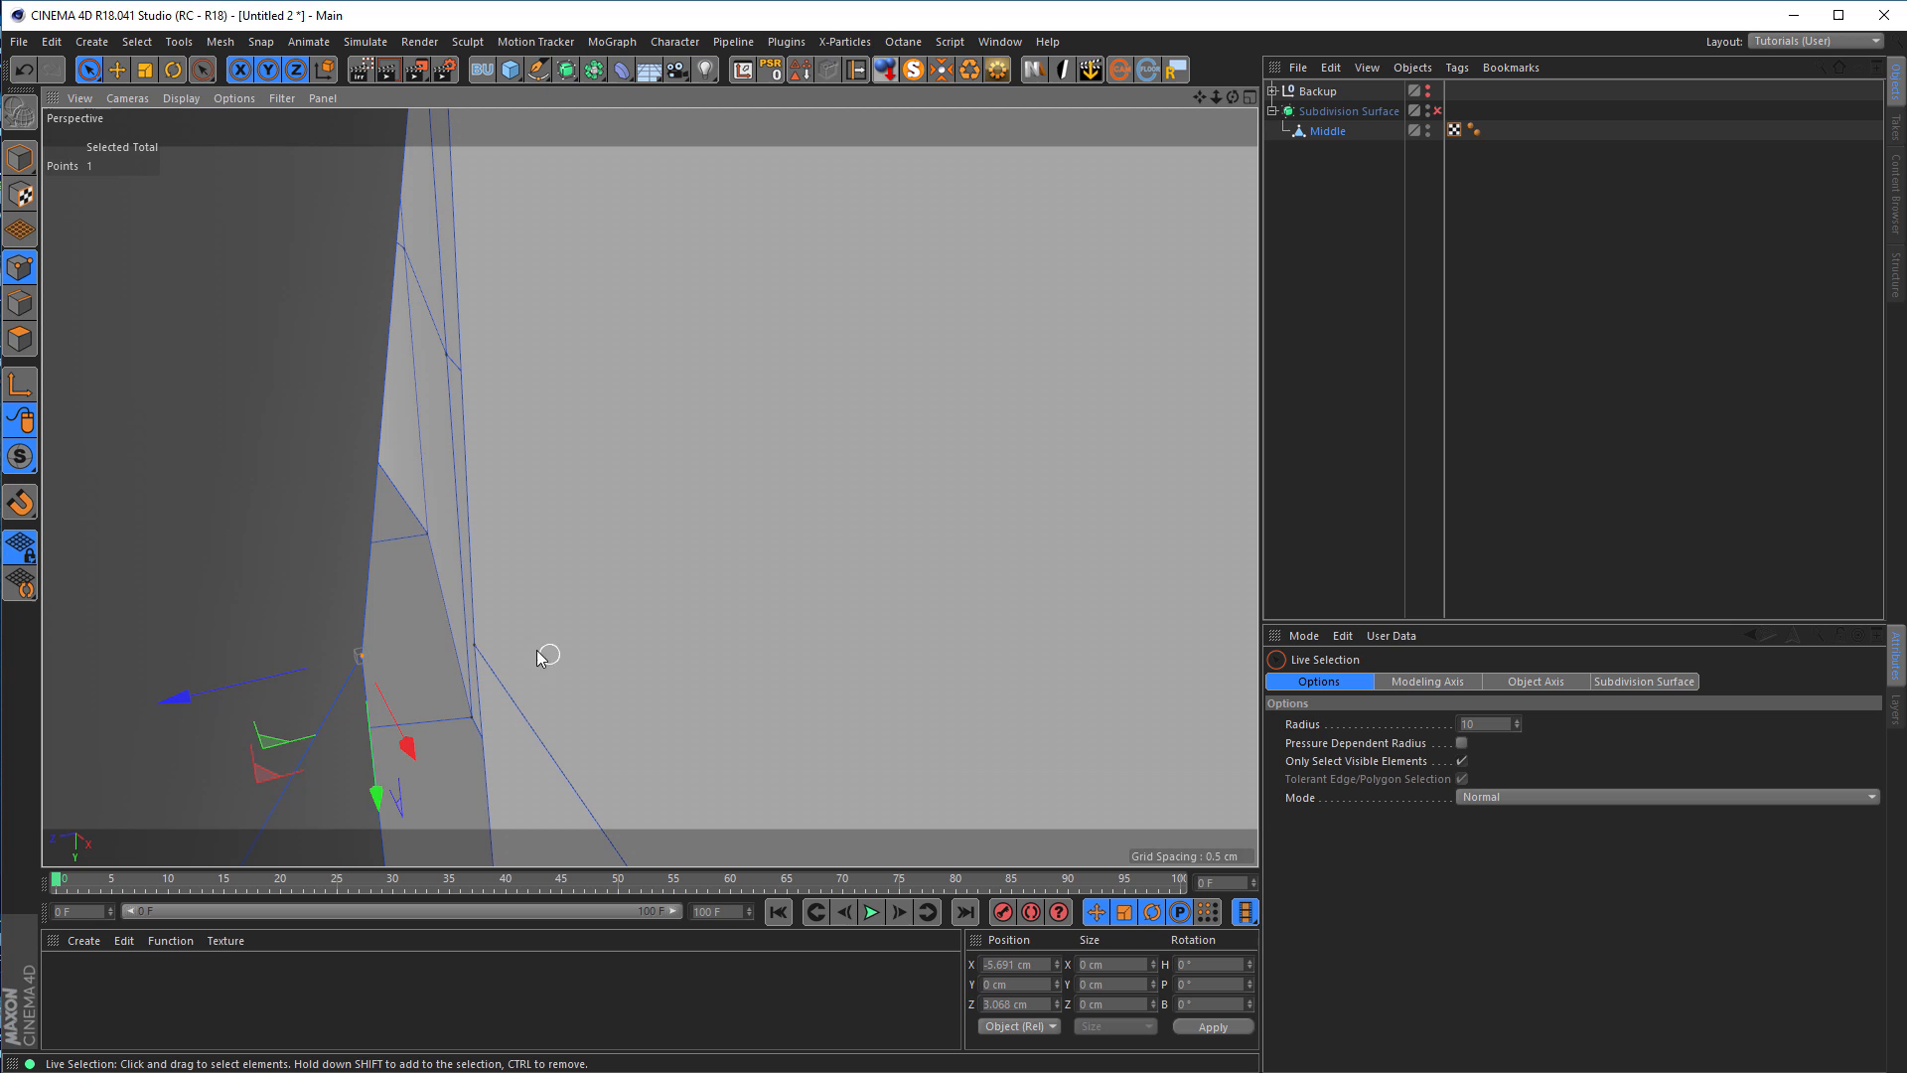
key("space")
left_click(477, 648)
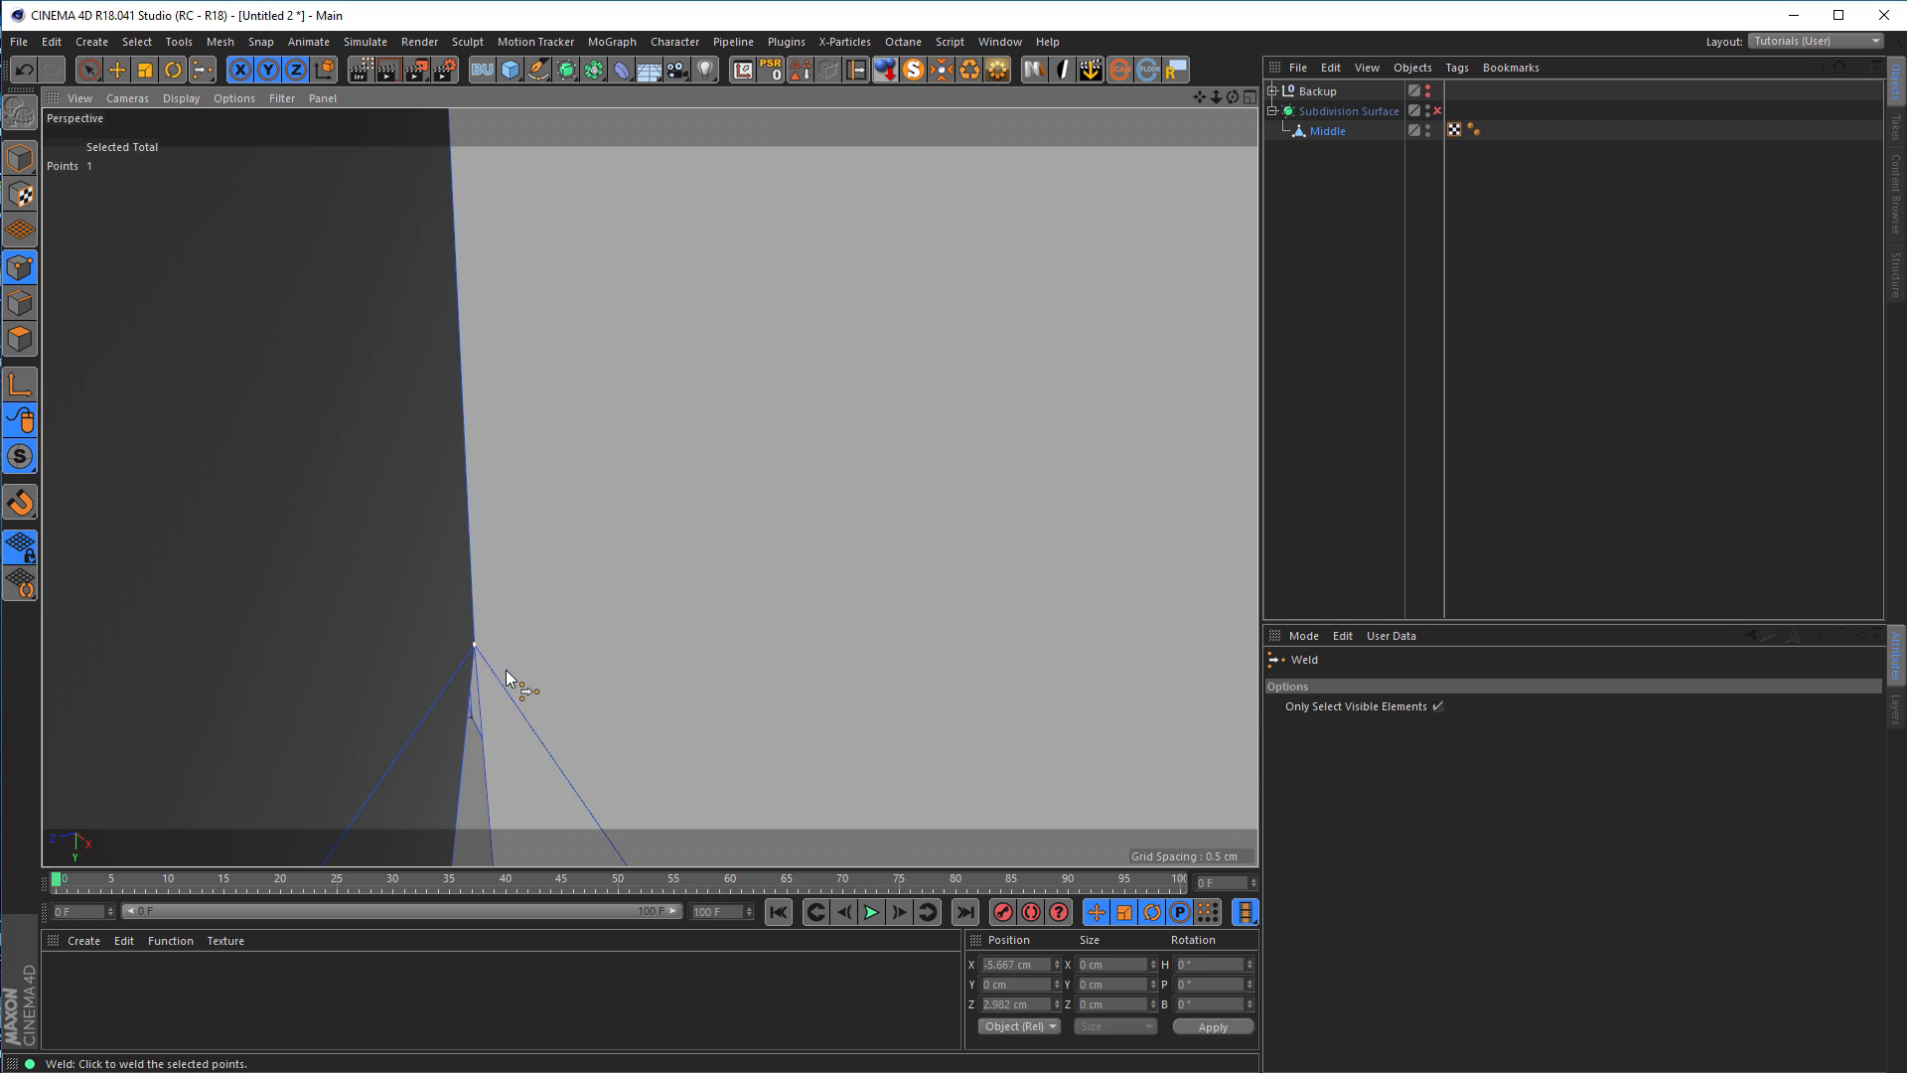
Step: Weld the ring and flange points at the remaining open corner on the flange's first side
middle_click_drag(507, 667, 625, 496, "alt")
right_click_drag(626, 496, 623, 308, "alt")
left_click_drag(592, 387, 568, 437, "alt")
middle_click_drag(624, 518, 628, 359, "alt")
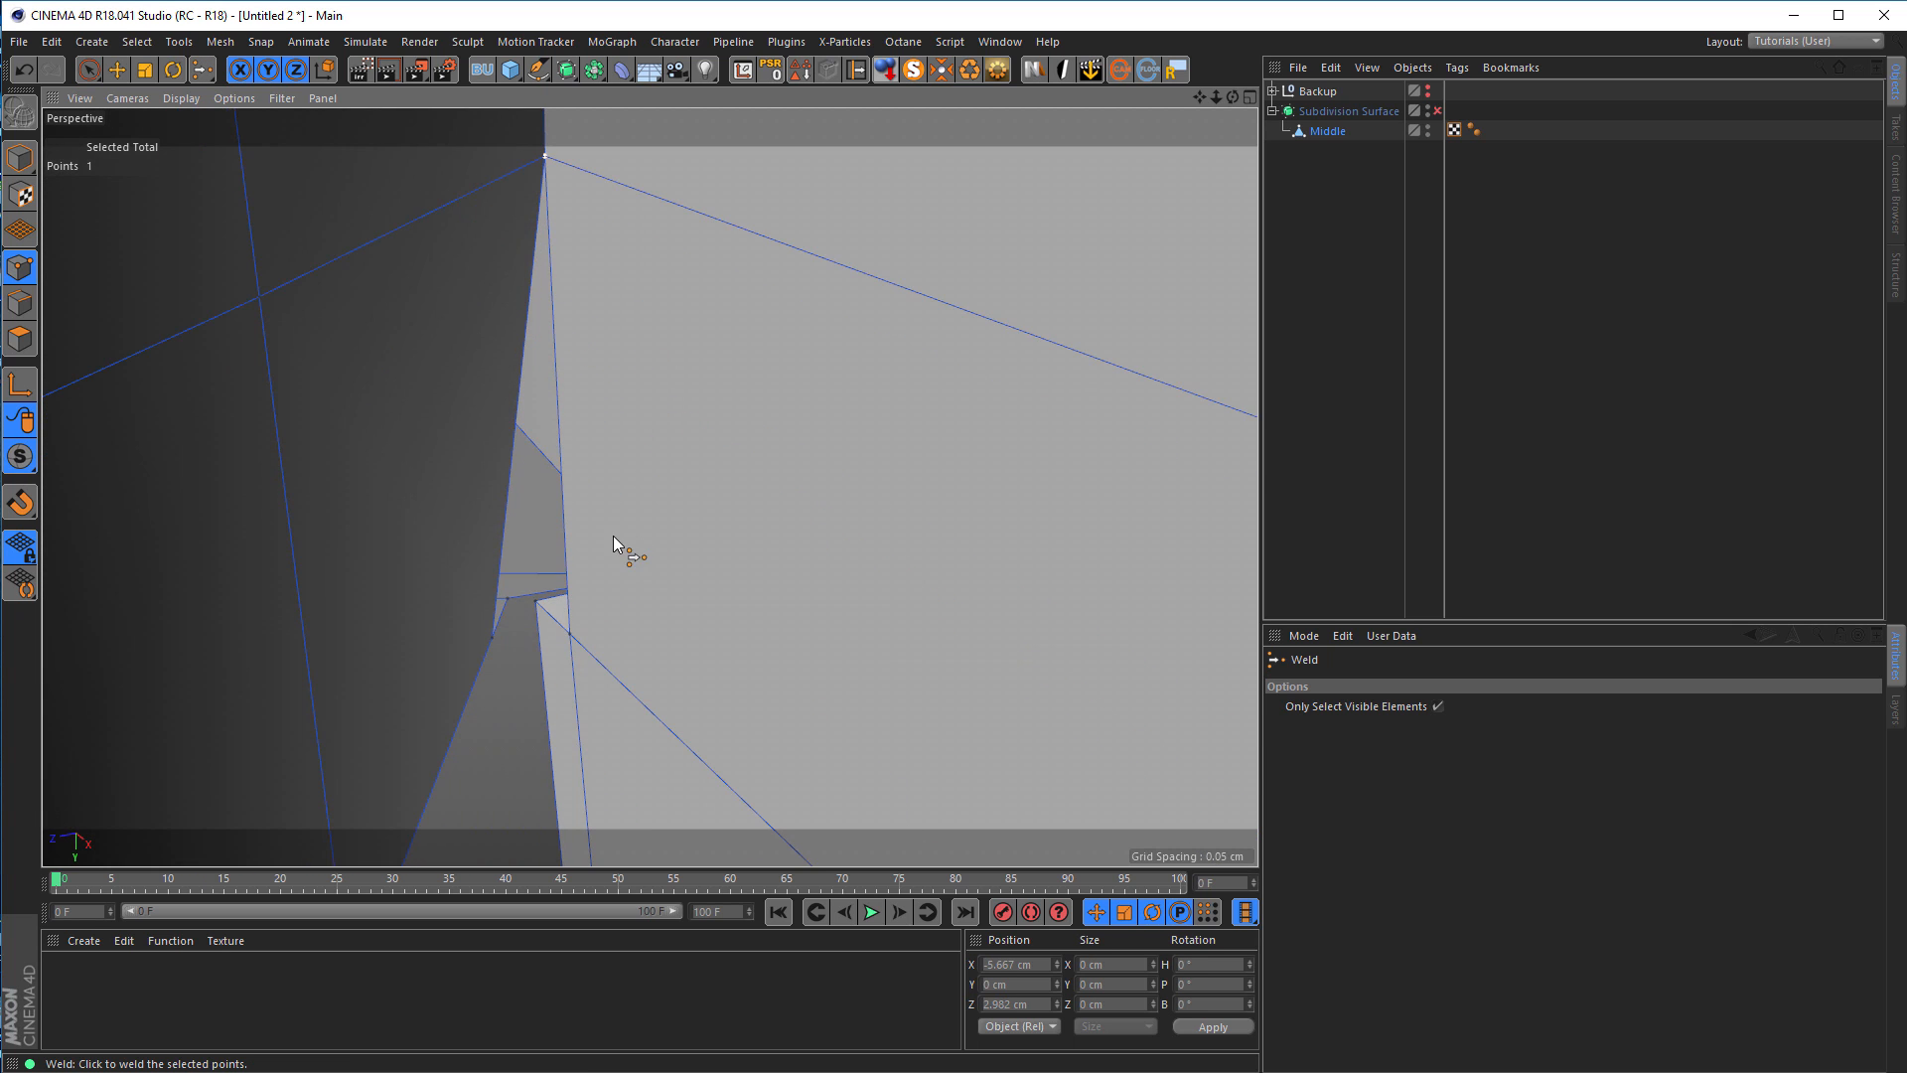
left_click_drag(612, 534, 598, 522, "alt")
key("space")
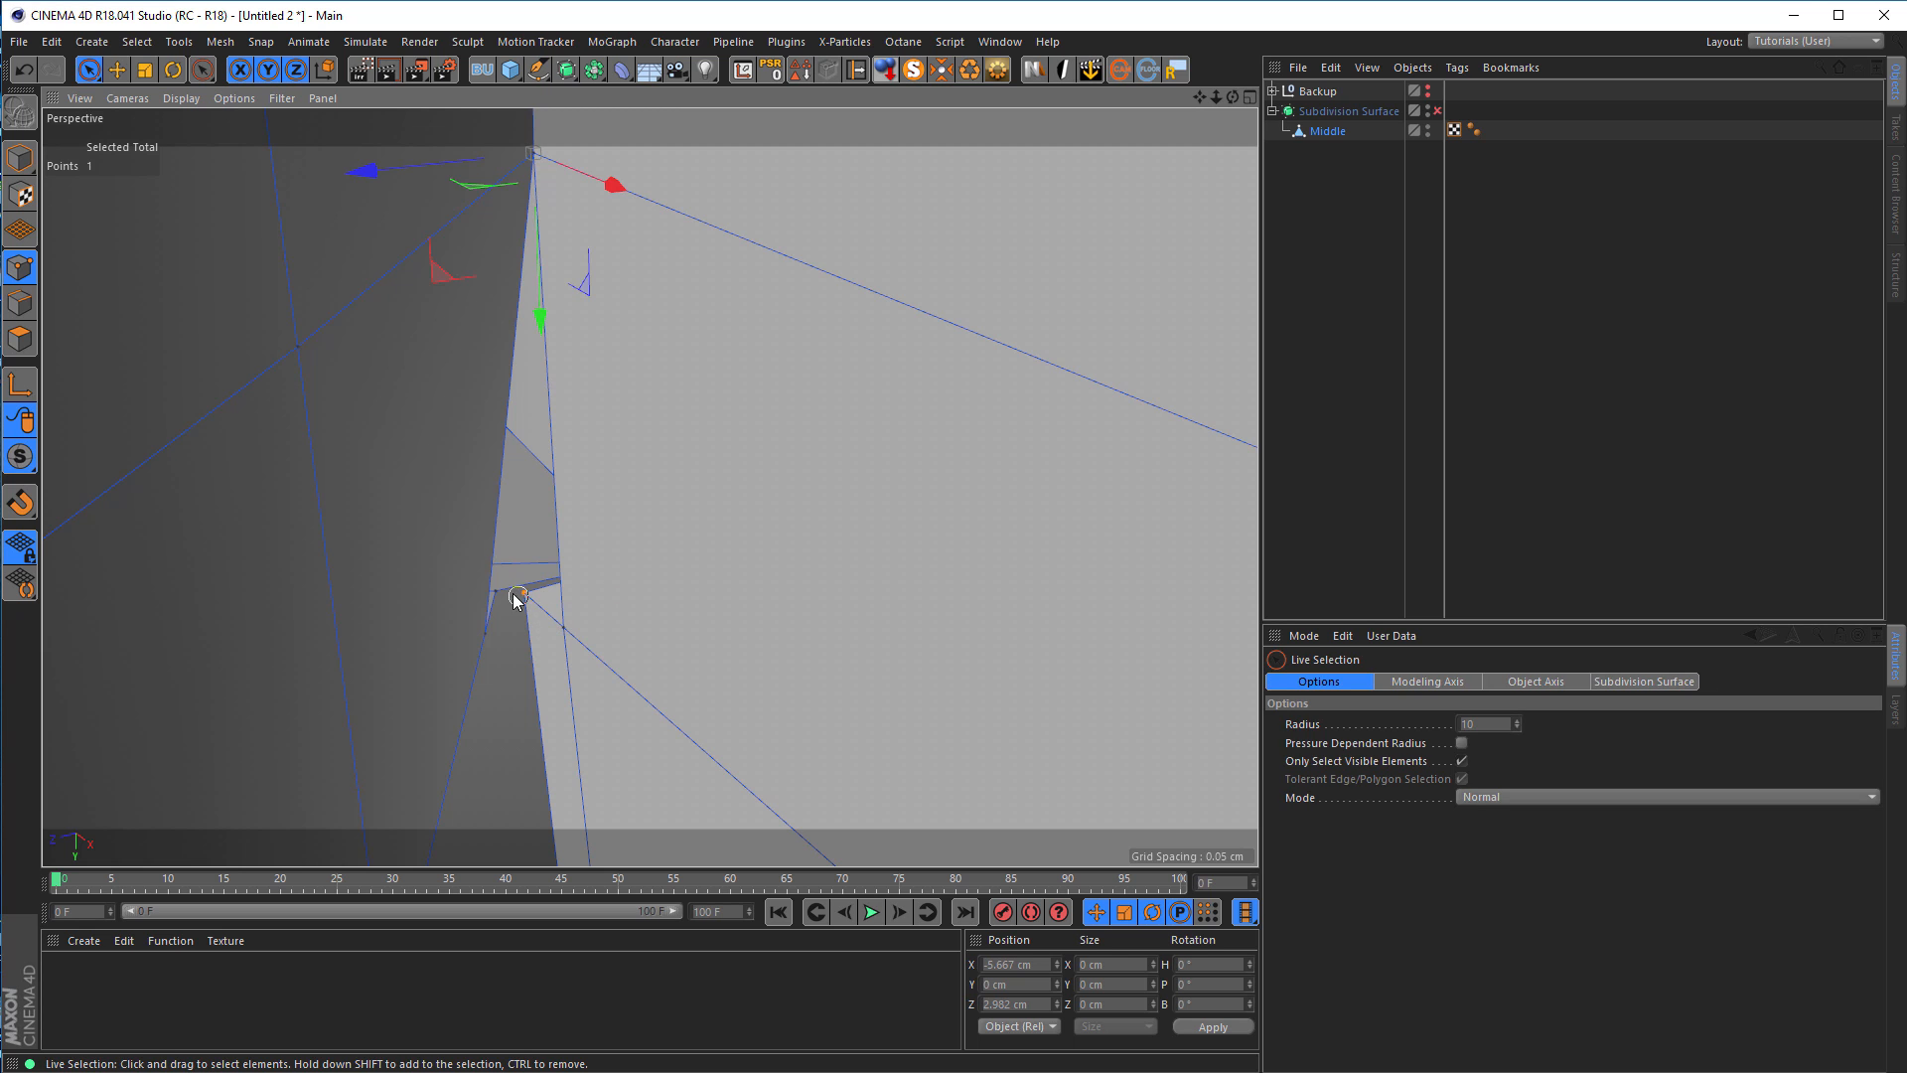
key("space")
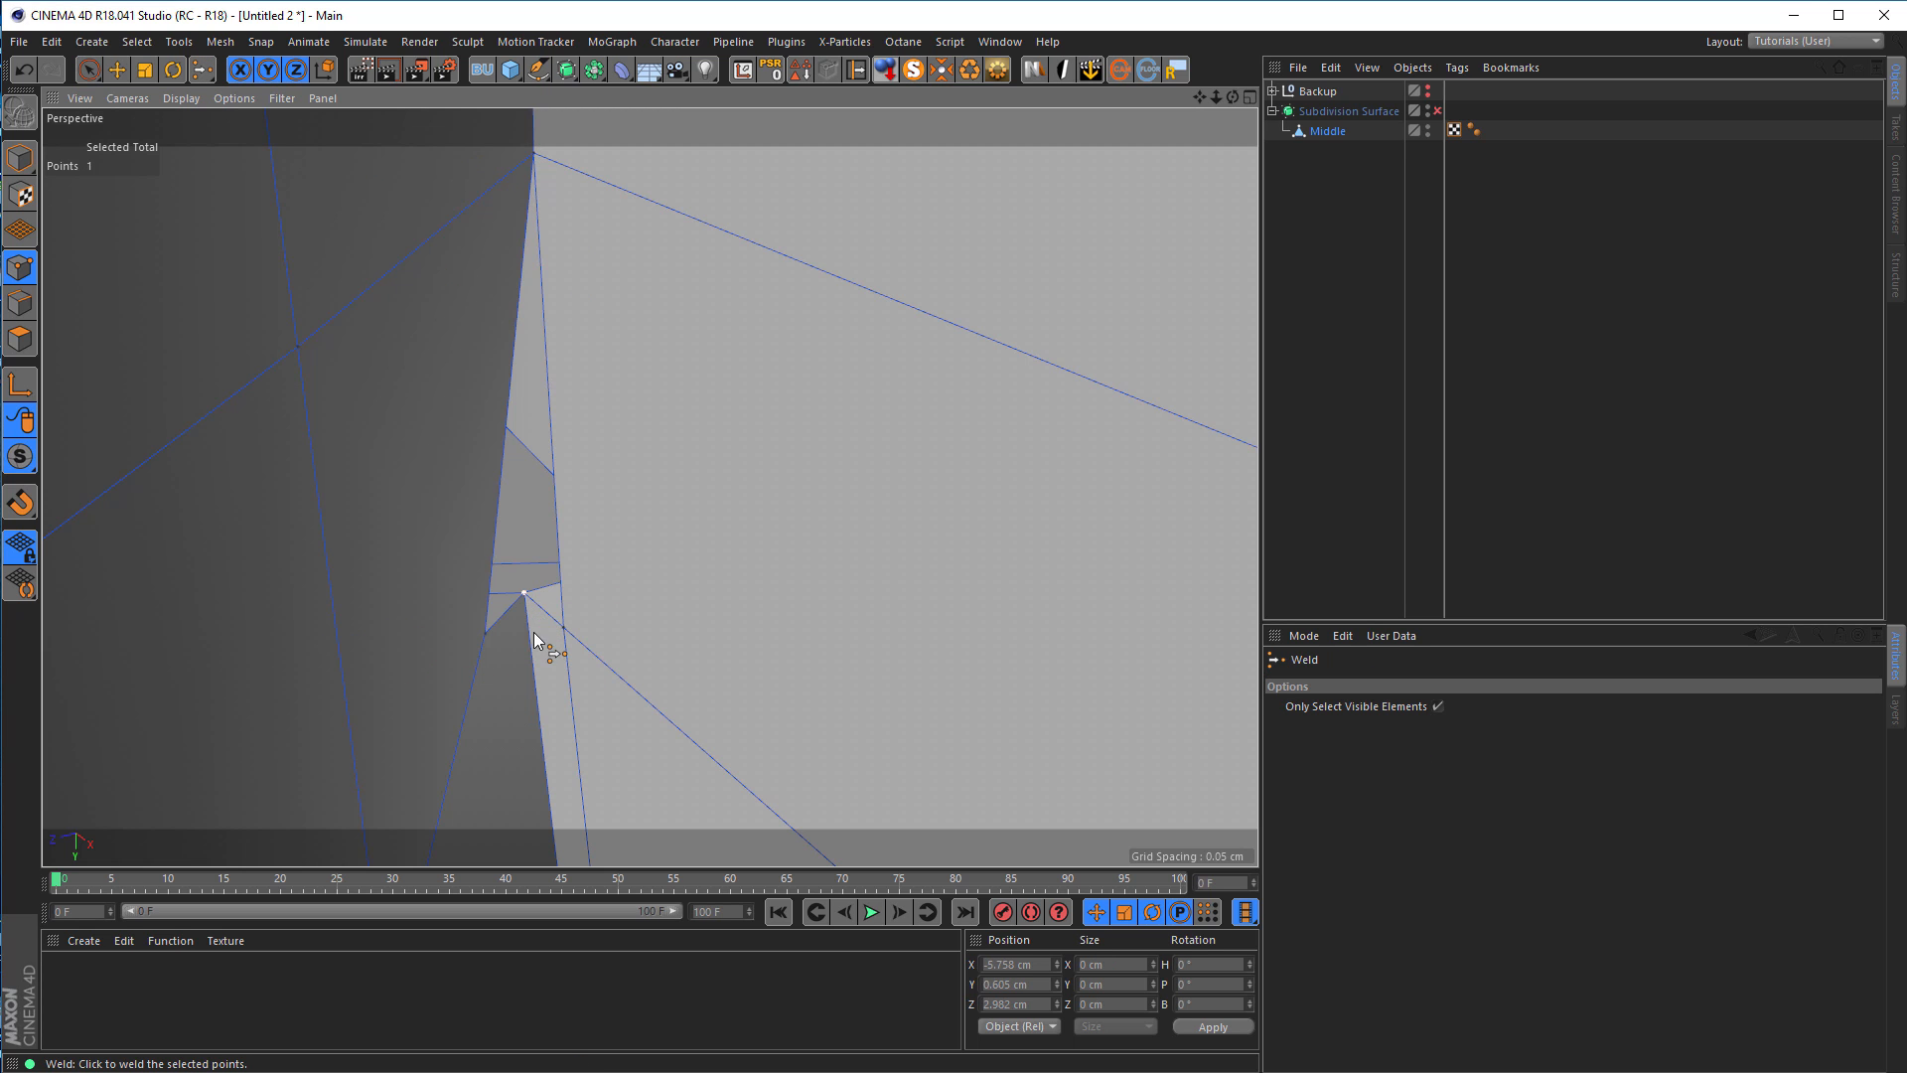
Step: Weld the last pair of open points beside that corner to finish closing the ring-to-flange gap
key("space")
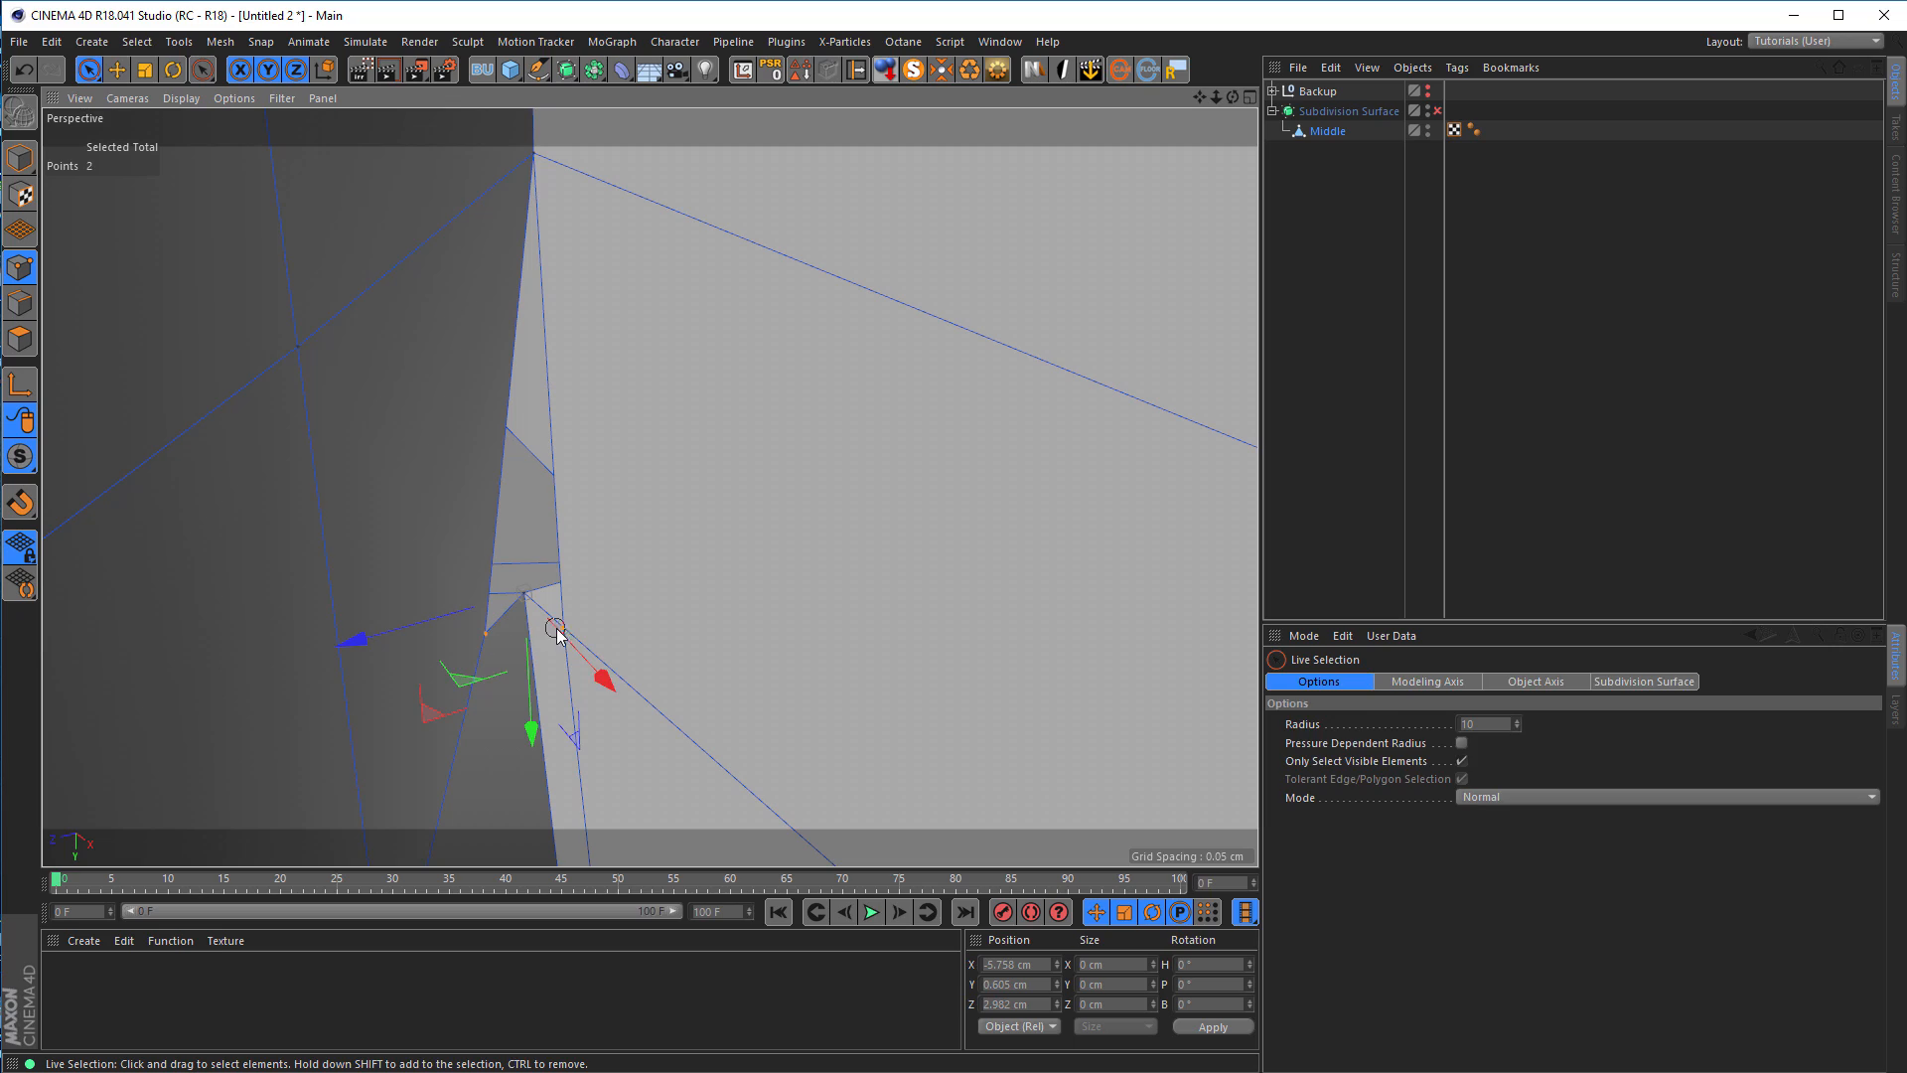
key("space")
left_click(560, 634)
Step: Temporarily enable the Subdivision Surface to inspect the smoothed junction between ring and flange, and disable it again
right_click_drag(473, 636, 397, 621, "alt")
left_click_drag(503, 596, 128, 596, "alt")
middle_click_drag(443, 584, 566, 471, "alt")
left_click_drag(546, 477, 449, 648, "alt")
middle_click_drag(449, 647, 492, 464, "alt")
left_click_drag(493, 465, 268, 364, "alt")
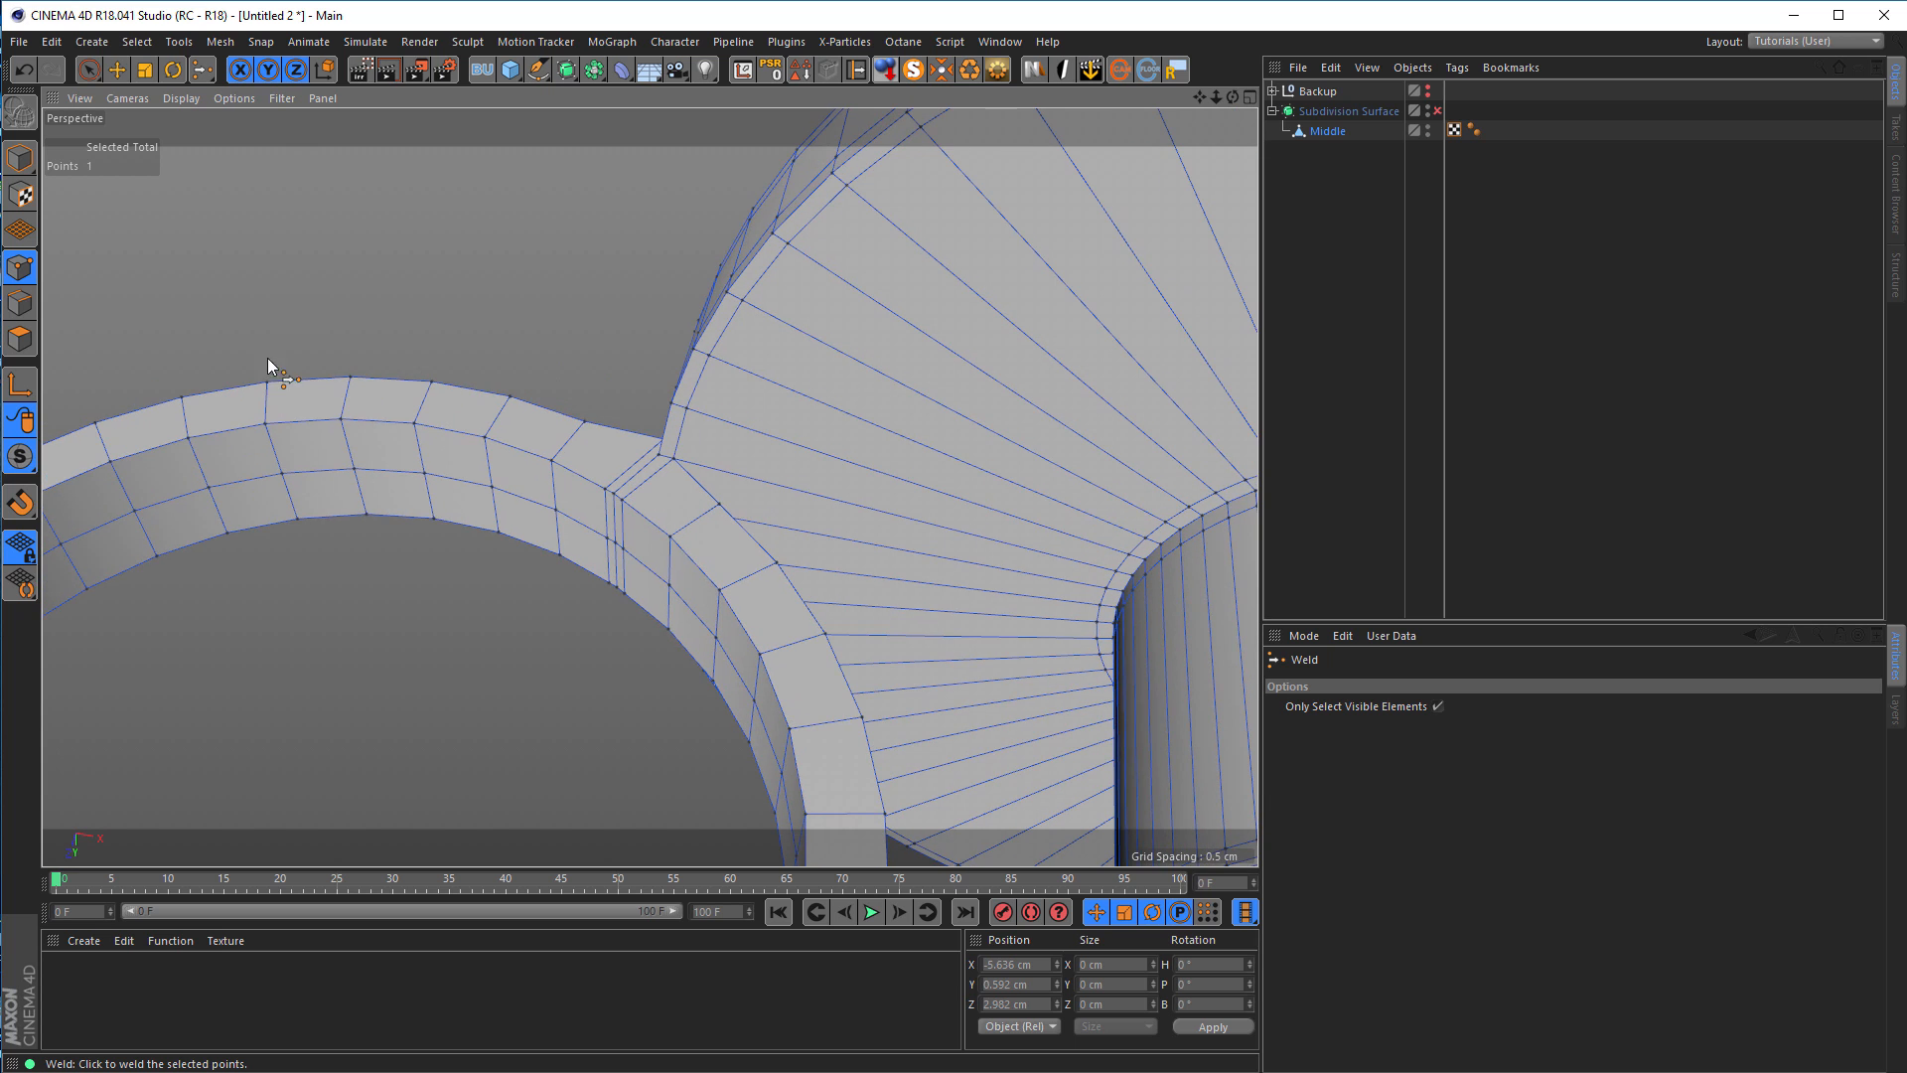
left_click(19, 157)
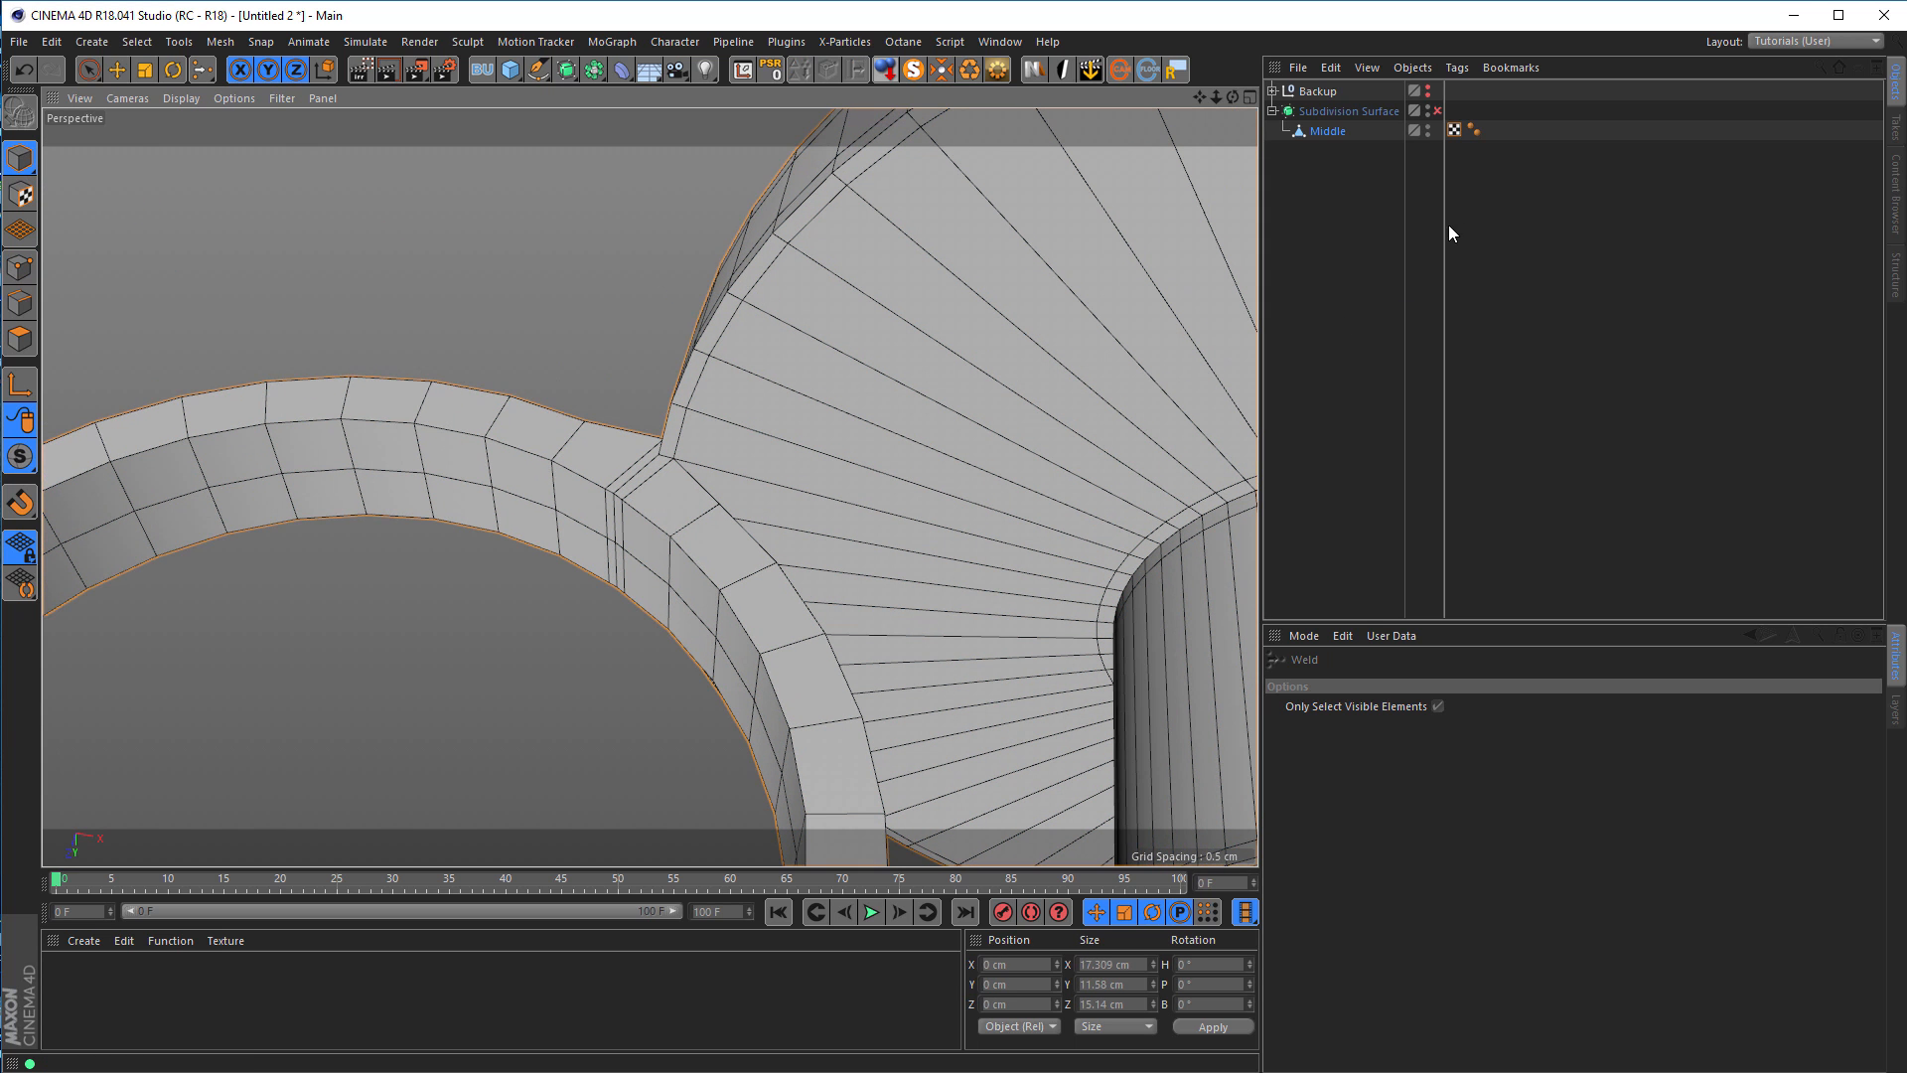
left_click(1437, 110)
scroll(771, 445, "up", 5)
left_click_drag(866, 529, 1213, 503, "alt")
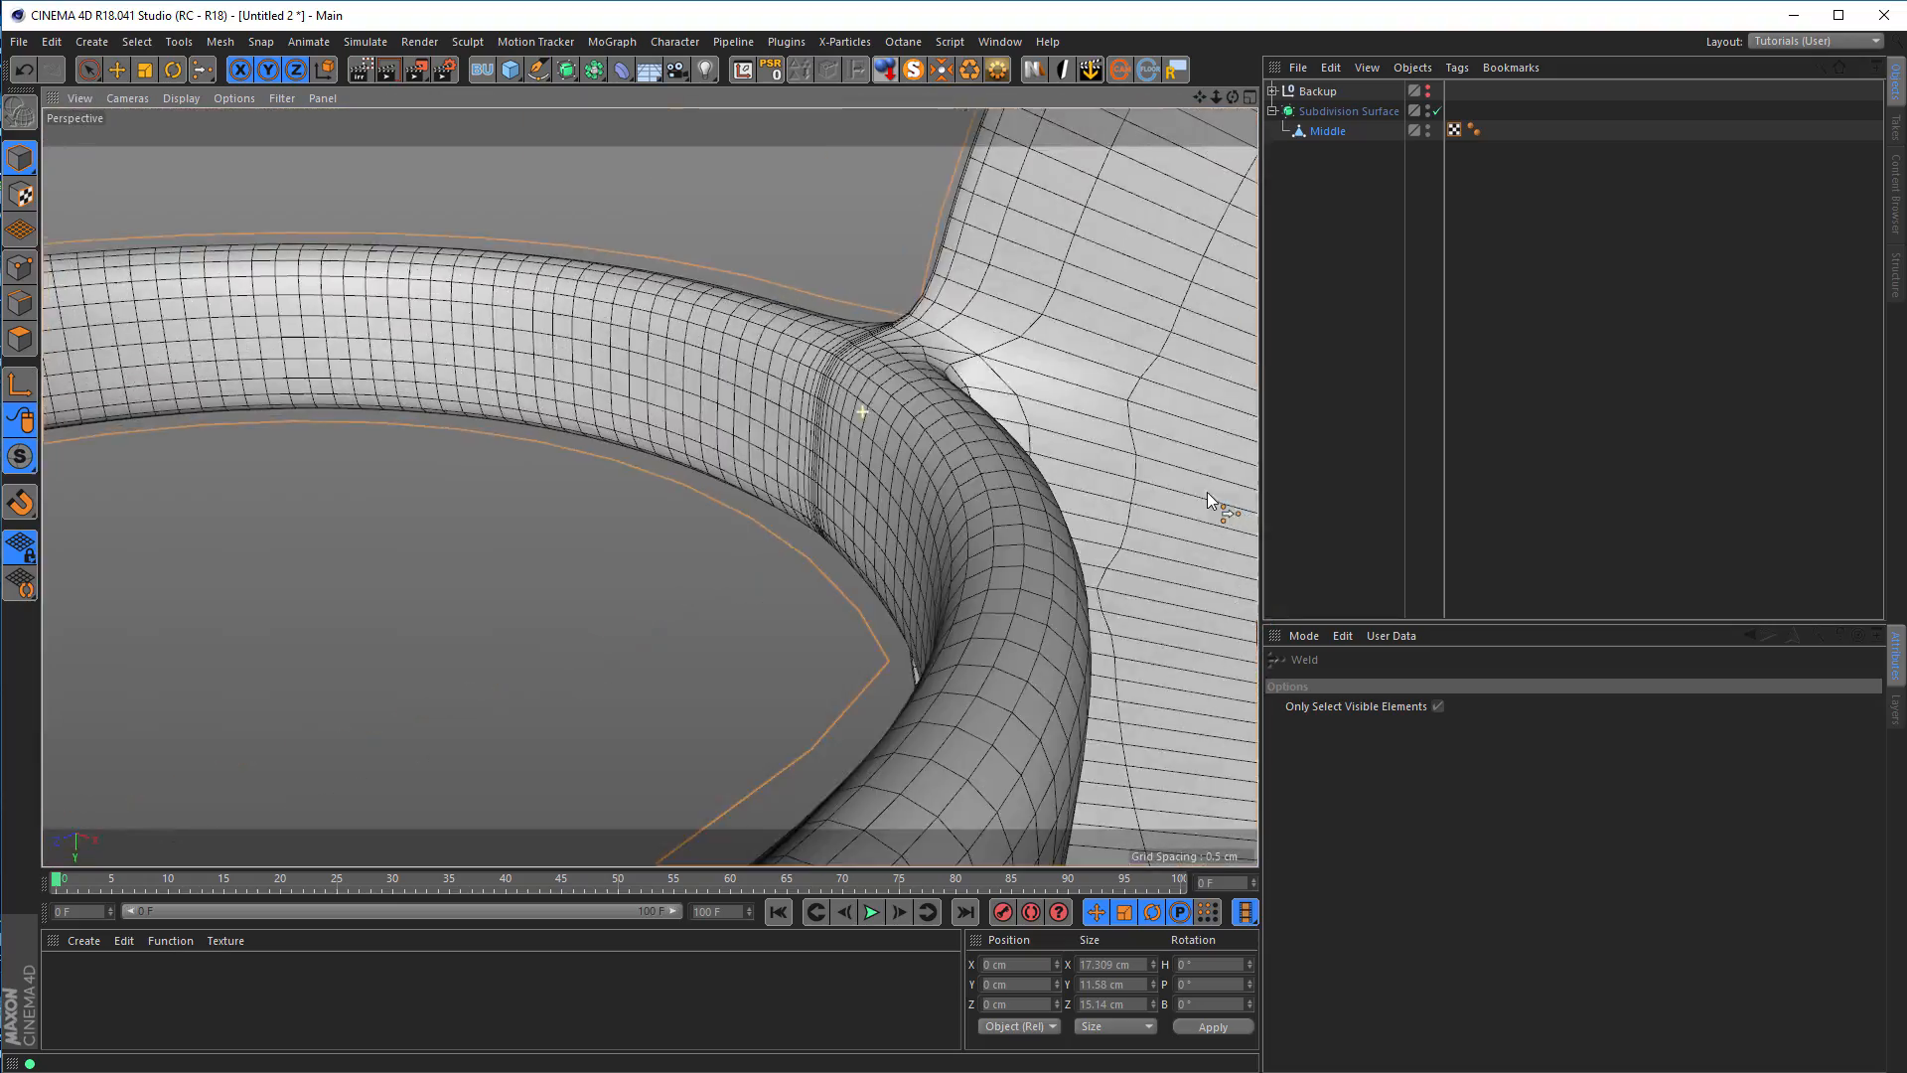
left_click_drag(950, 396, 939, 323, "alt")
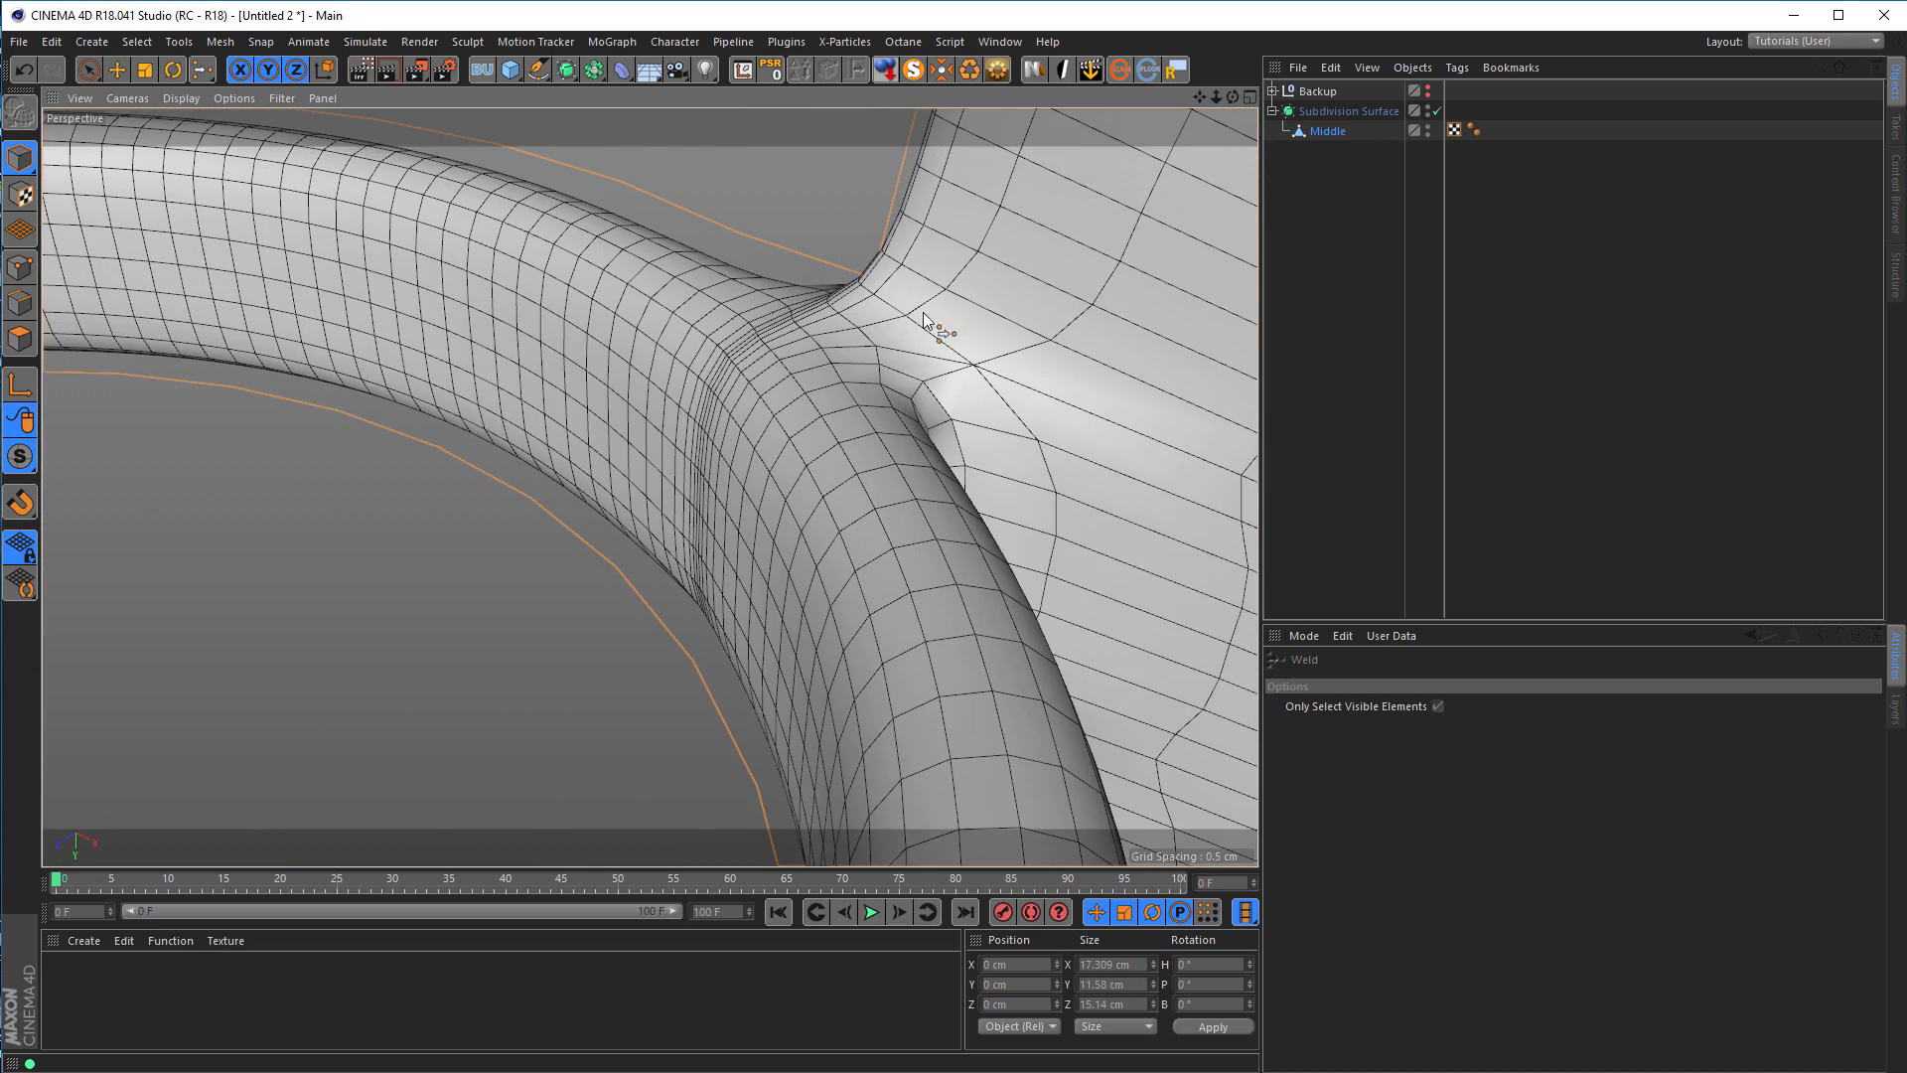
left_click(1438, 111)
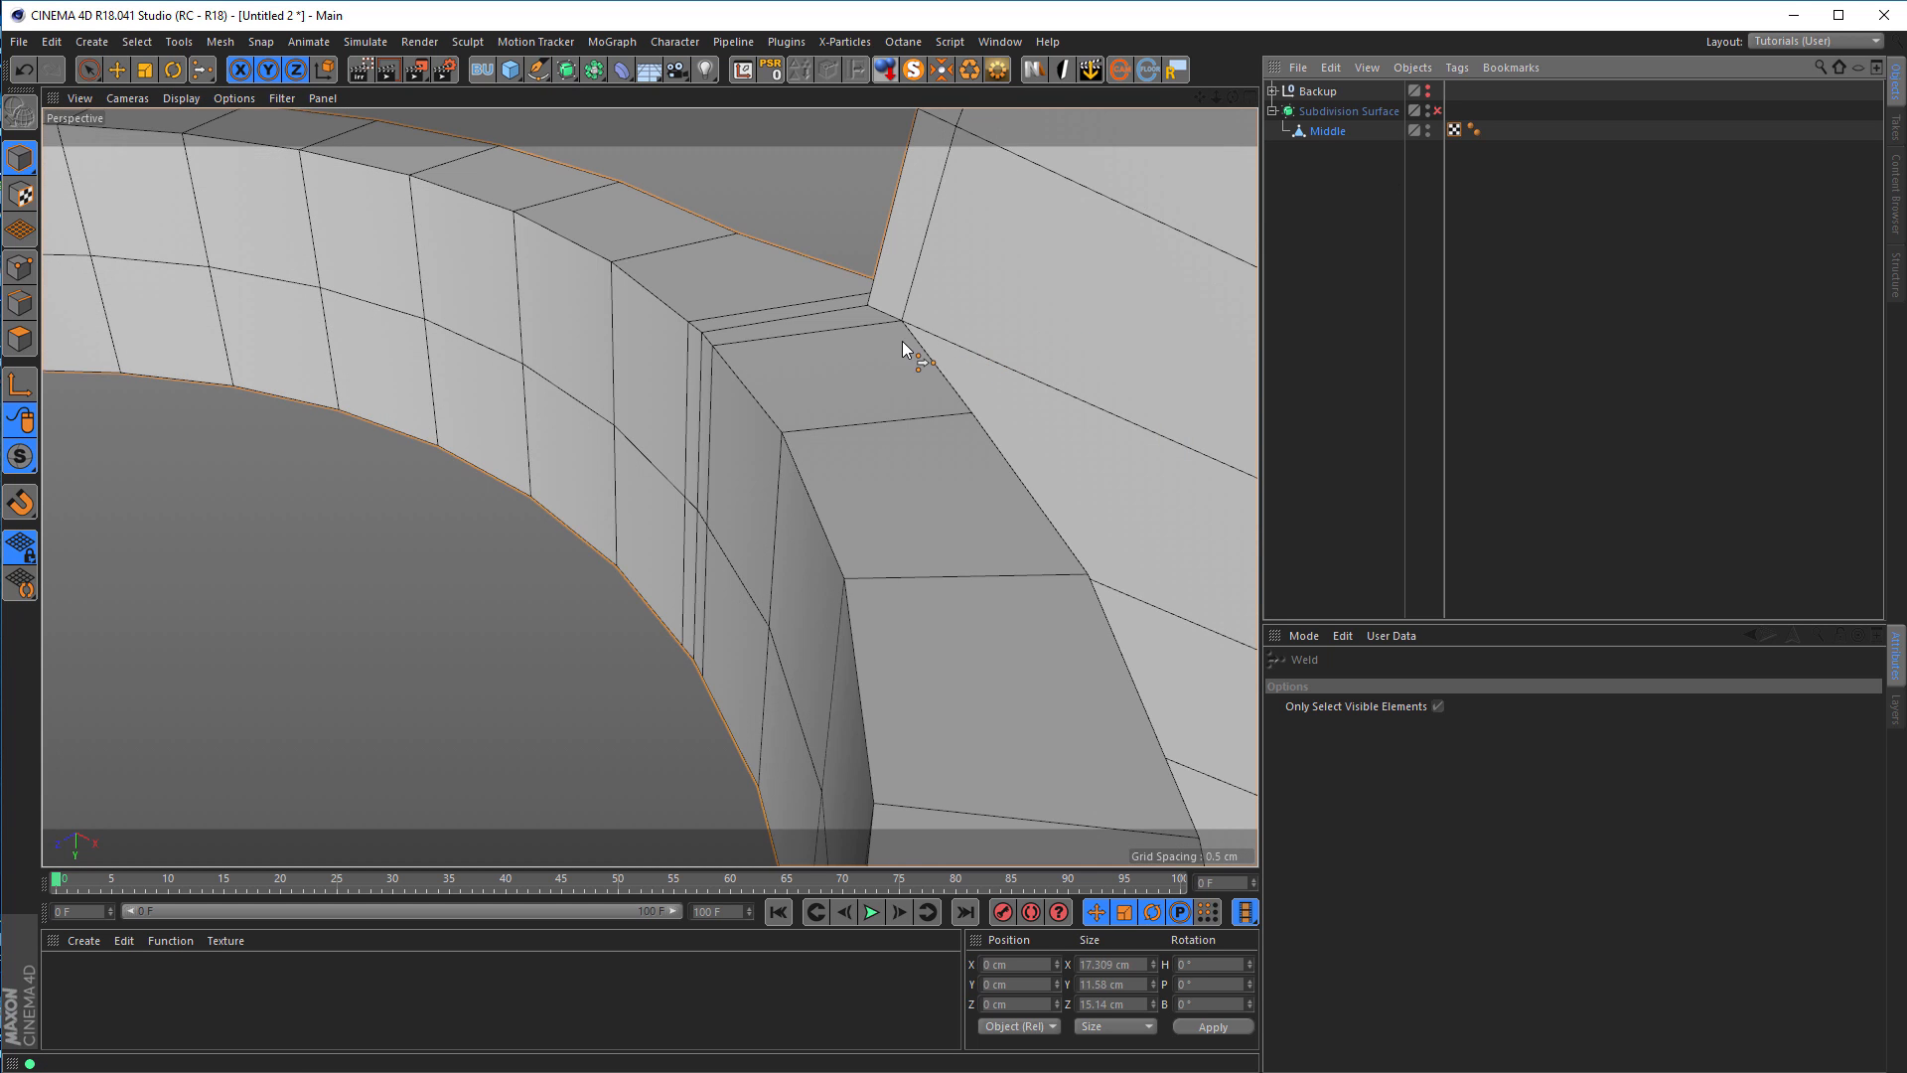
Step: Ring-select the crosswise edges on both flat faces of the finger ring in Middle and subdivide them to add center loops
left_click_drag(902, 342, 726, 377, "alt")
mouse_move(725, 456)
left_mouse_down("alt")
mouse_move(440, 341)
mouse_move(711, 475)
left_mouse_up("alt")
left_click_drag(657, 582, 895, 433, "alt")
right_click_drag(846, 439, 770, 474, "alt")
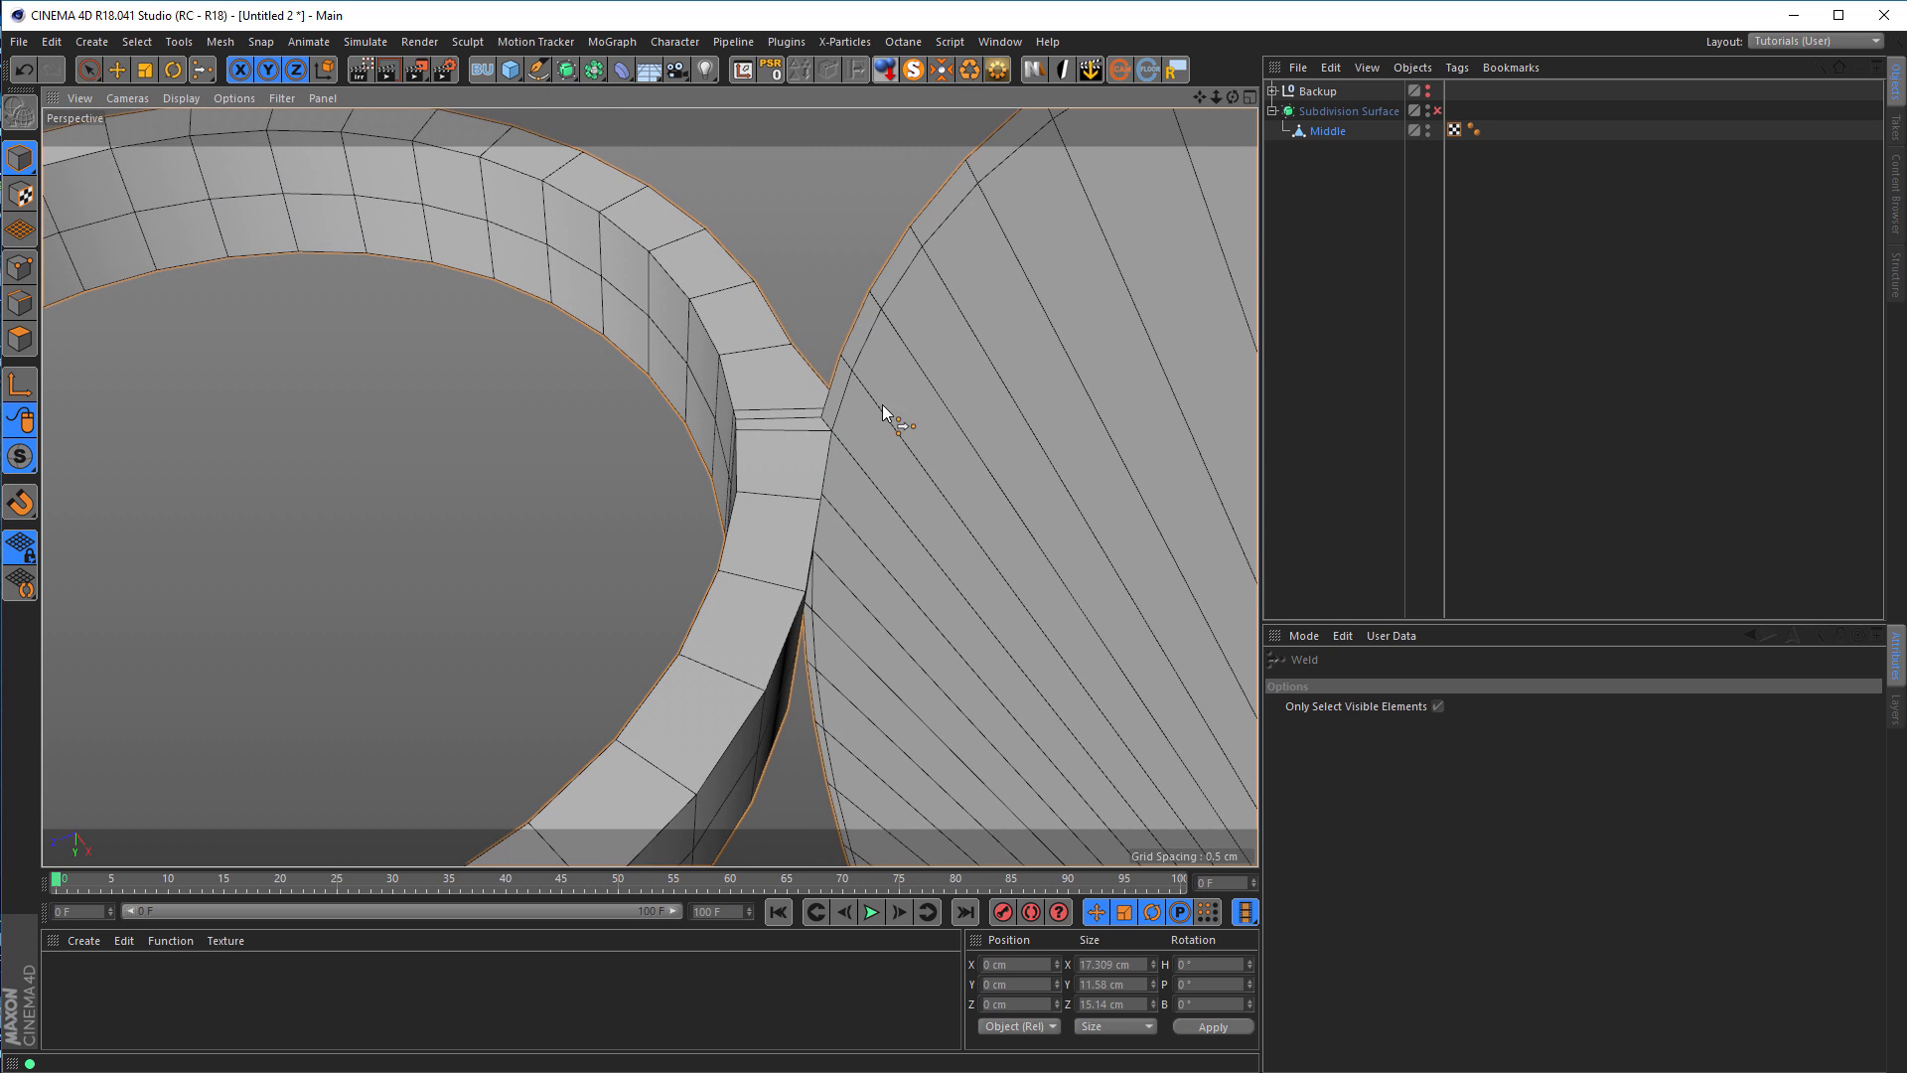
left_click(1326, 132)
left_click(19, 303)
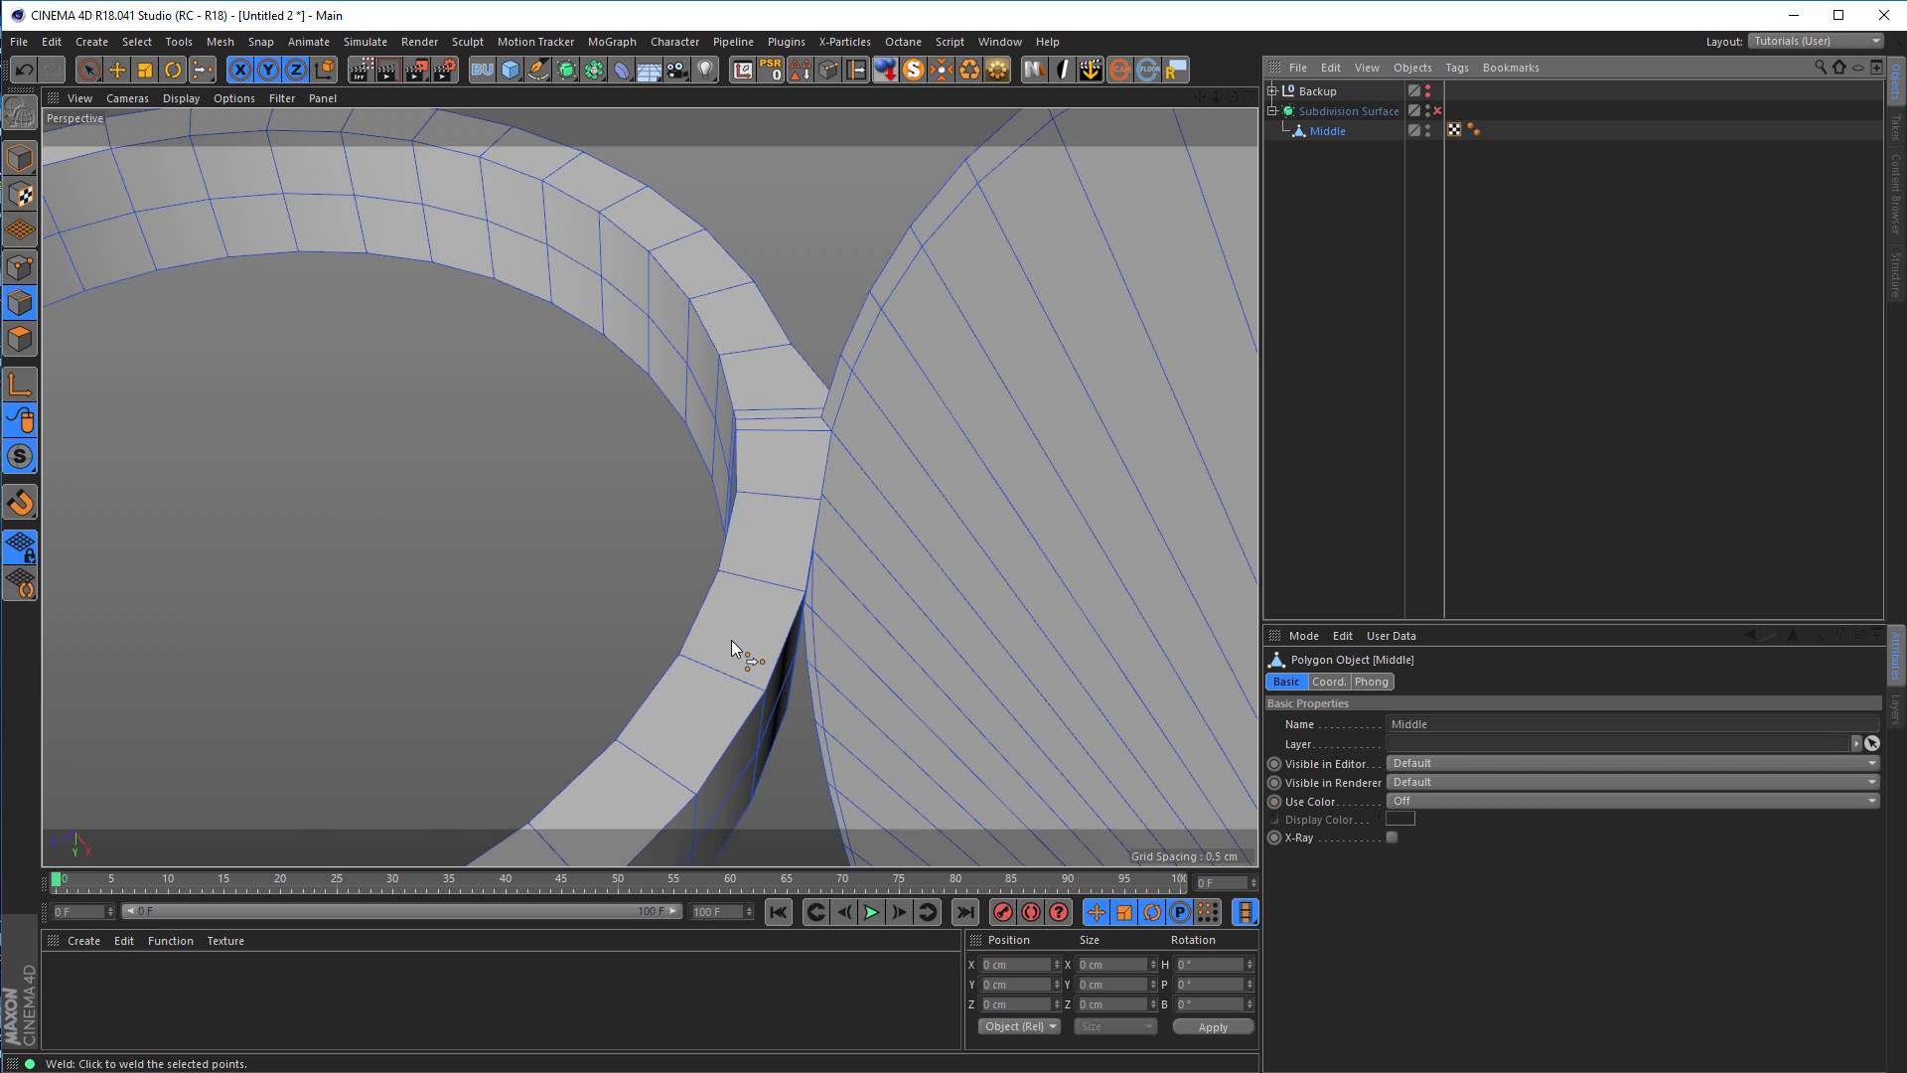
key("u")
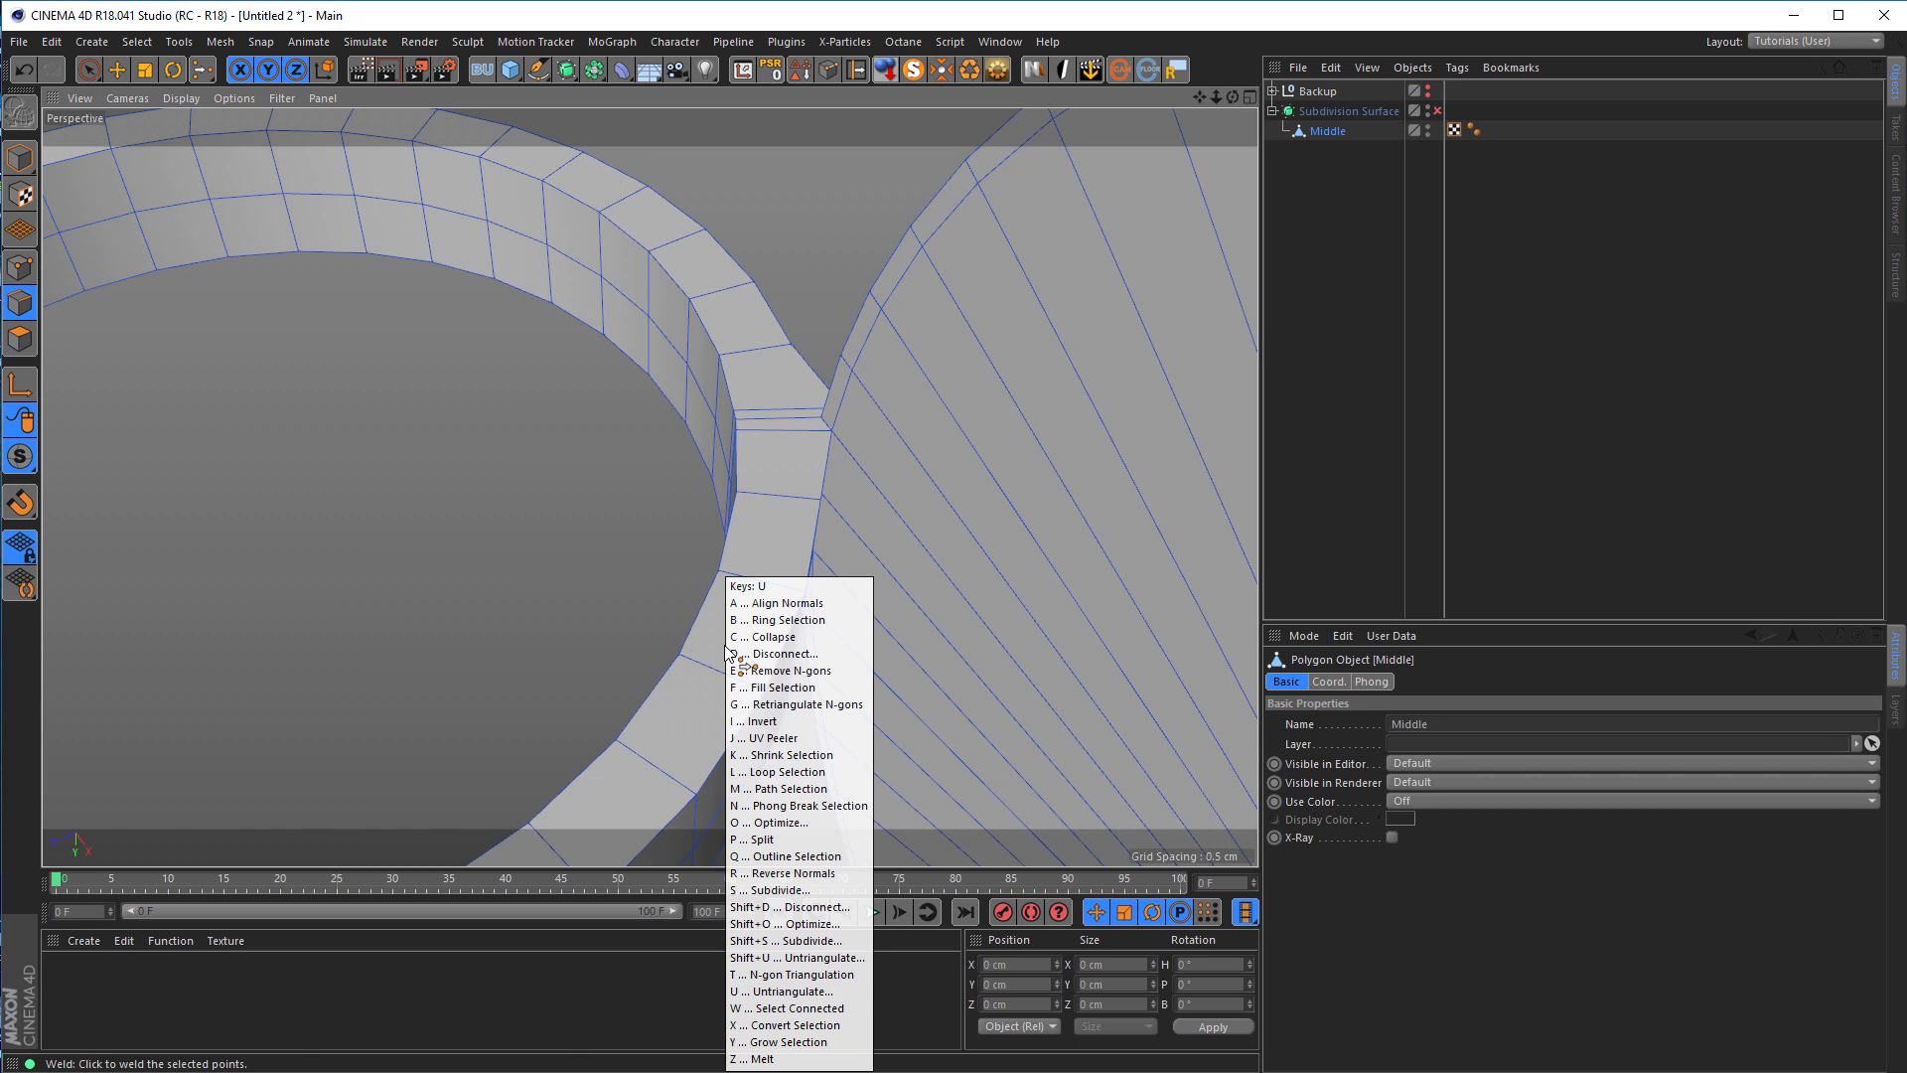
key("b")
left_click(779, 426)
middle_click_drag(763, 659, 739, 330, "alt")
left_click_drag(739, 330, 730, 540, "alt")
left_click(743, 548, "shift")
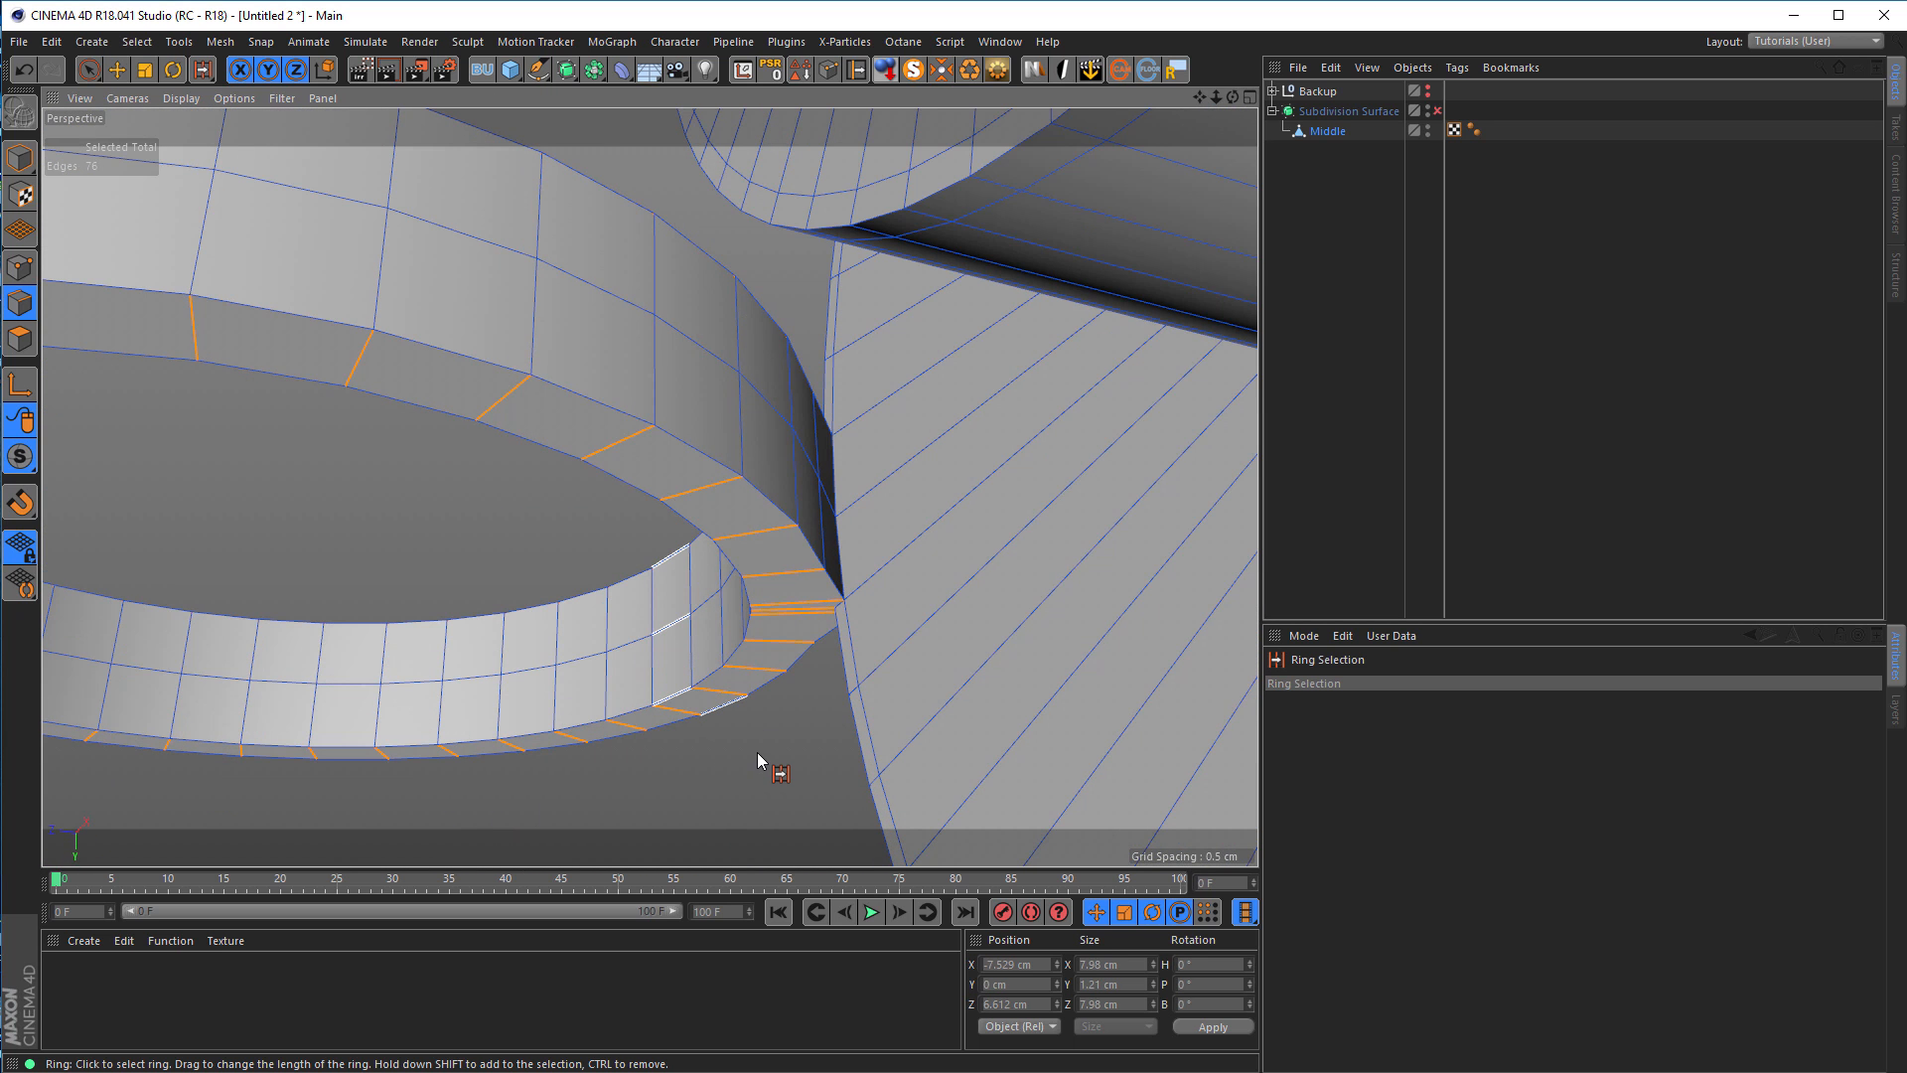
key("u")
key("s")
Step: Slide the new center points at the ring-to-flange junction so the center loop runs evenly through the narrow strips
left_click_drag(758, 681, 681, 425, "alt")
right_click_drag(759, 477, 834, 473, "alt")
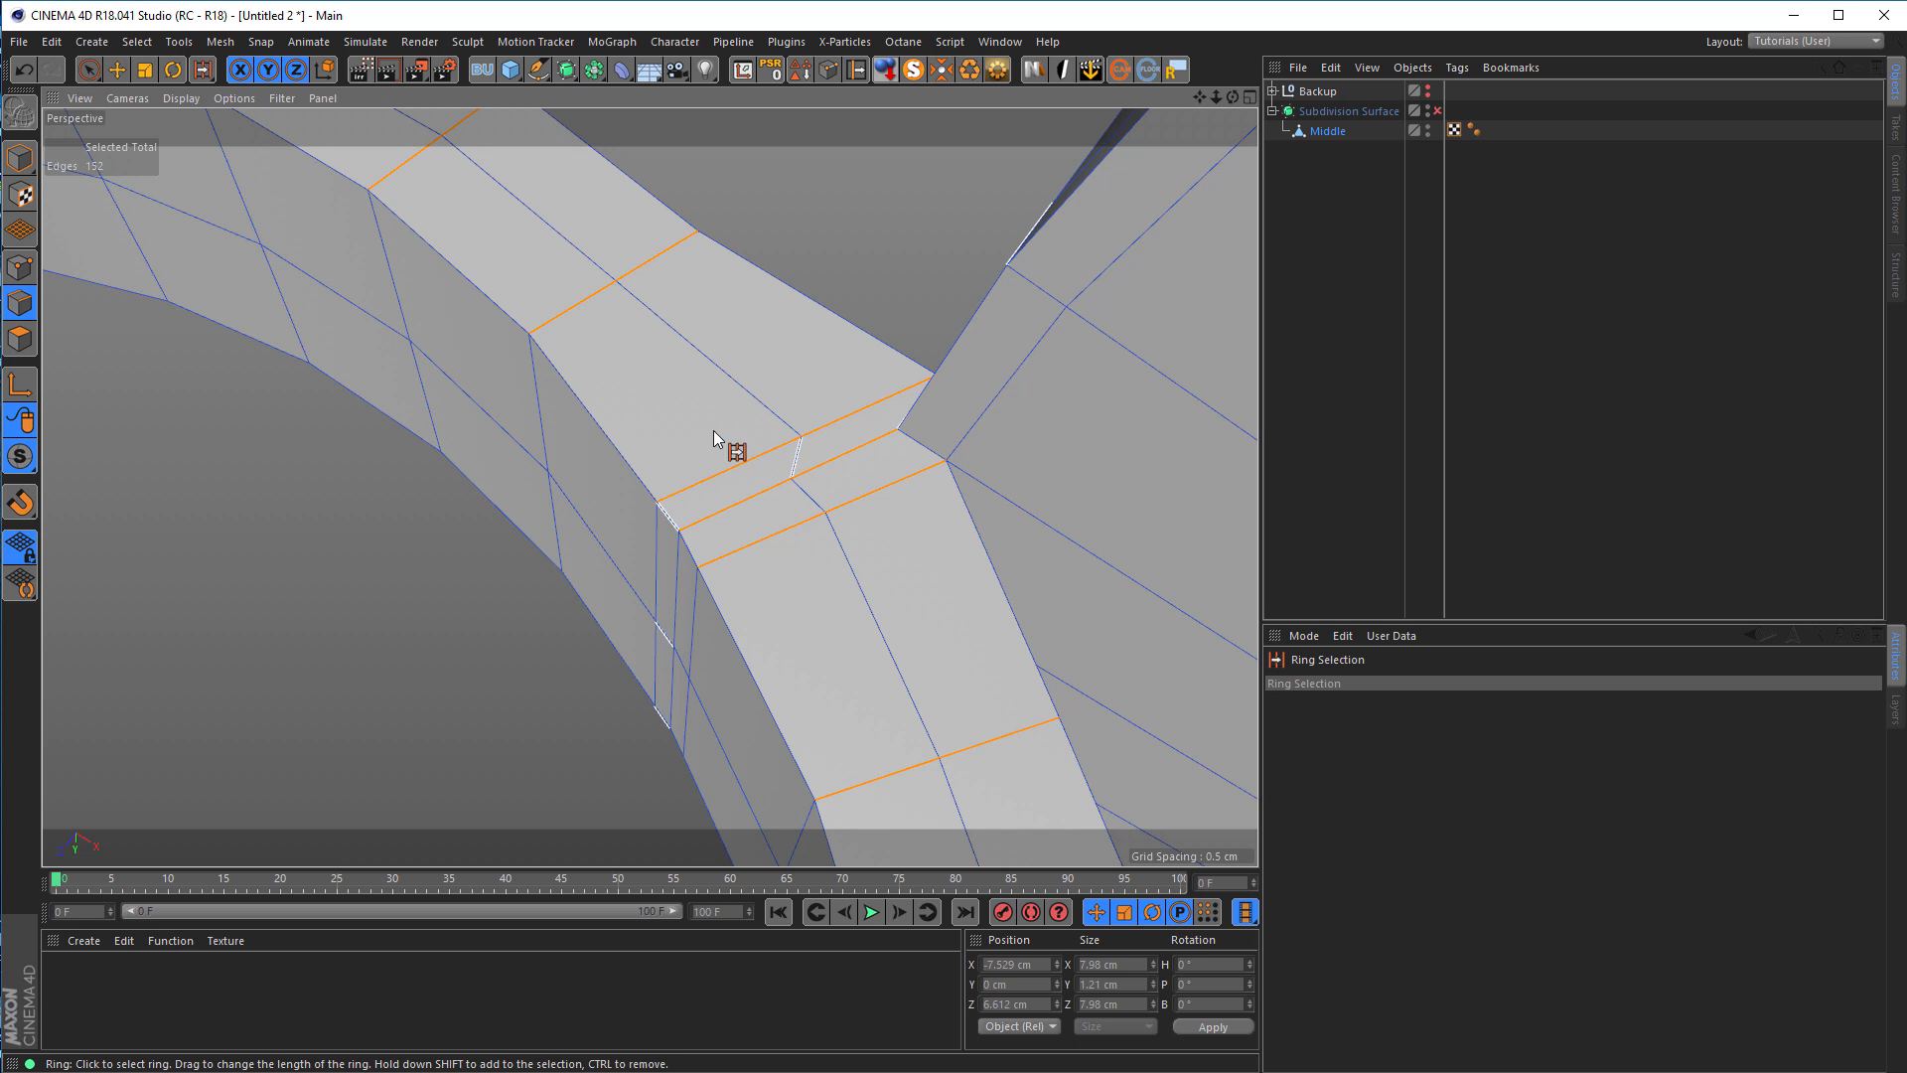
left_click(24, 267)
key("9")
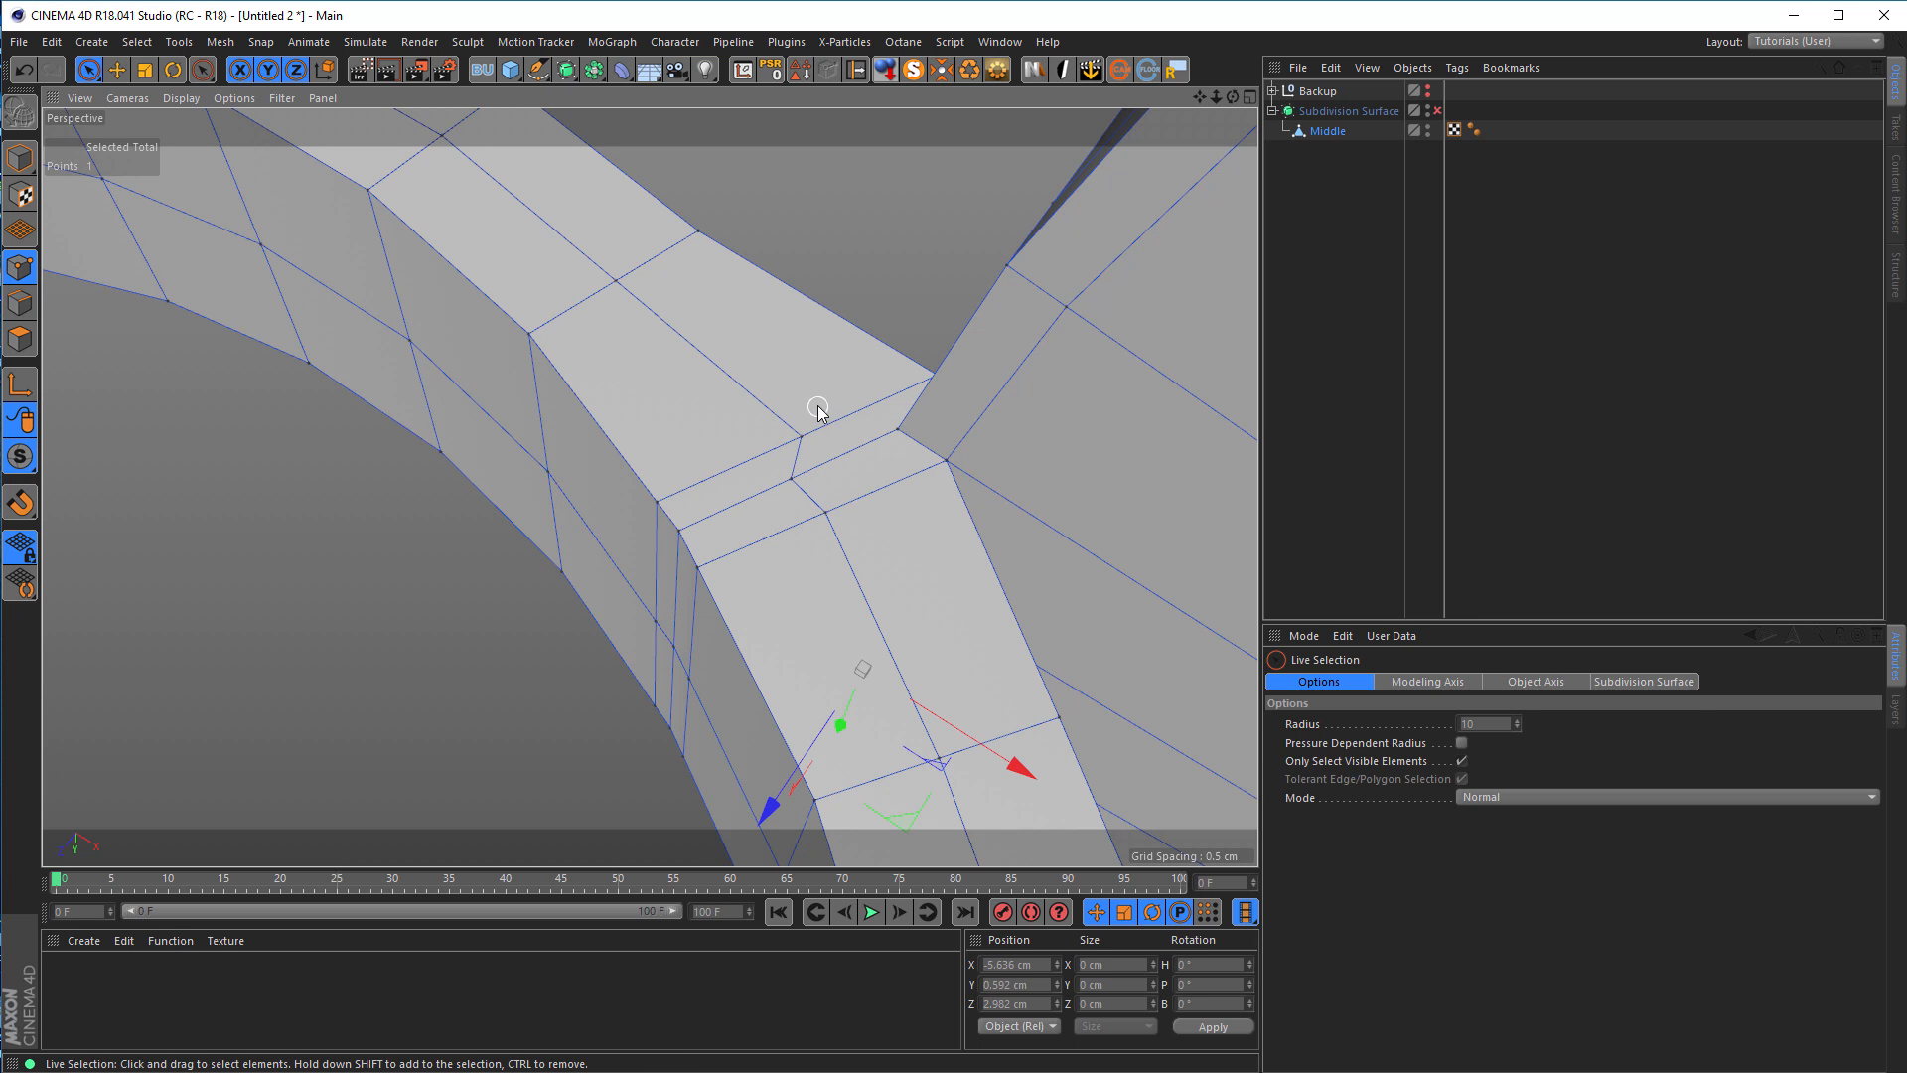
key("u")
key("b")
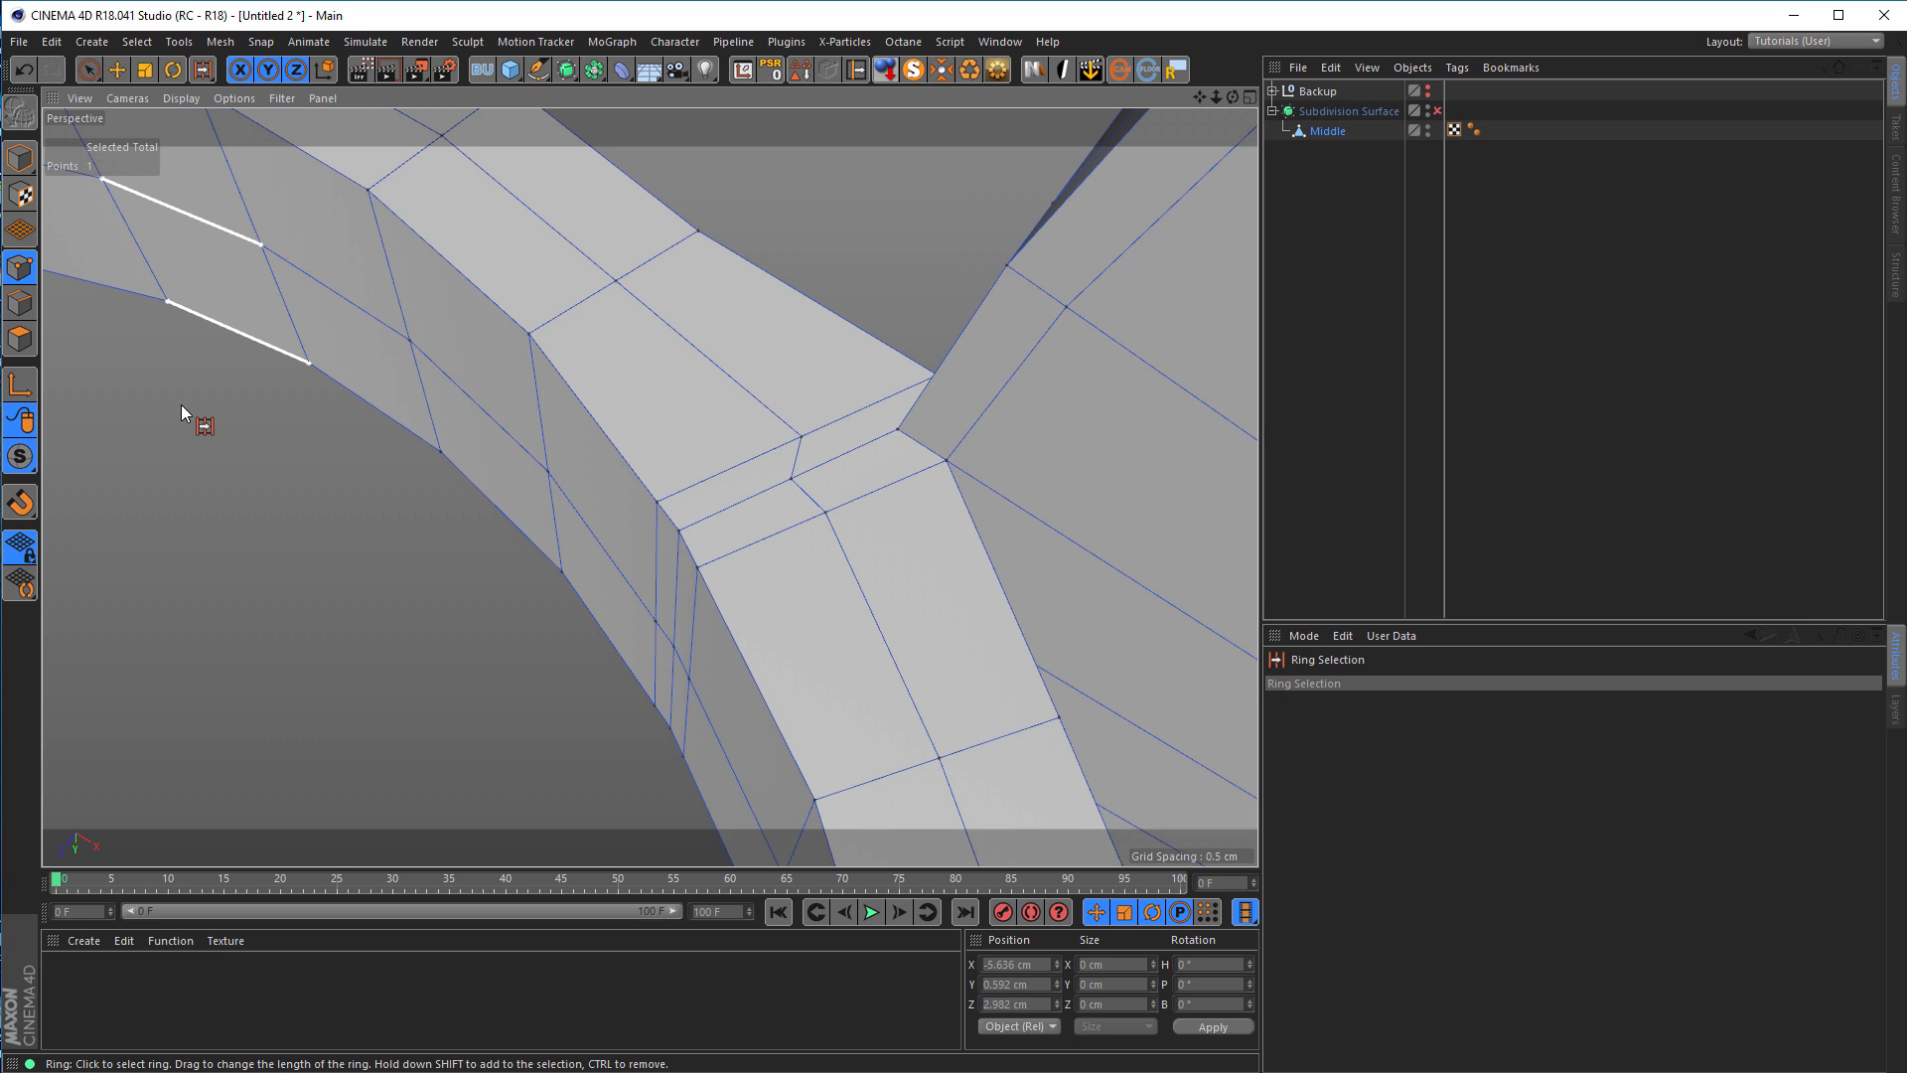
key("m")
key("o")
left_click_drag(800, 443, 824, 545)
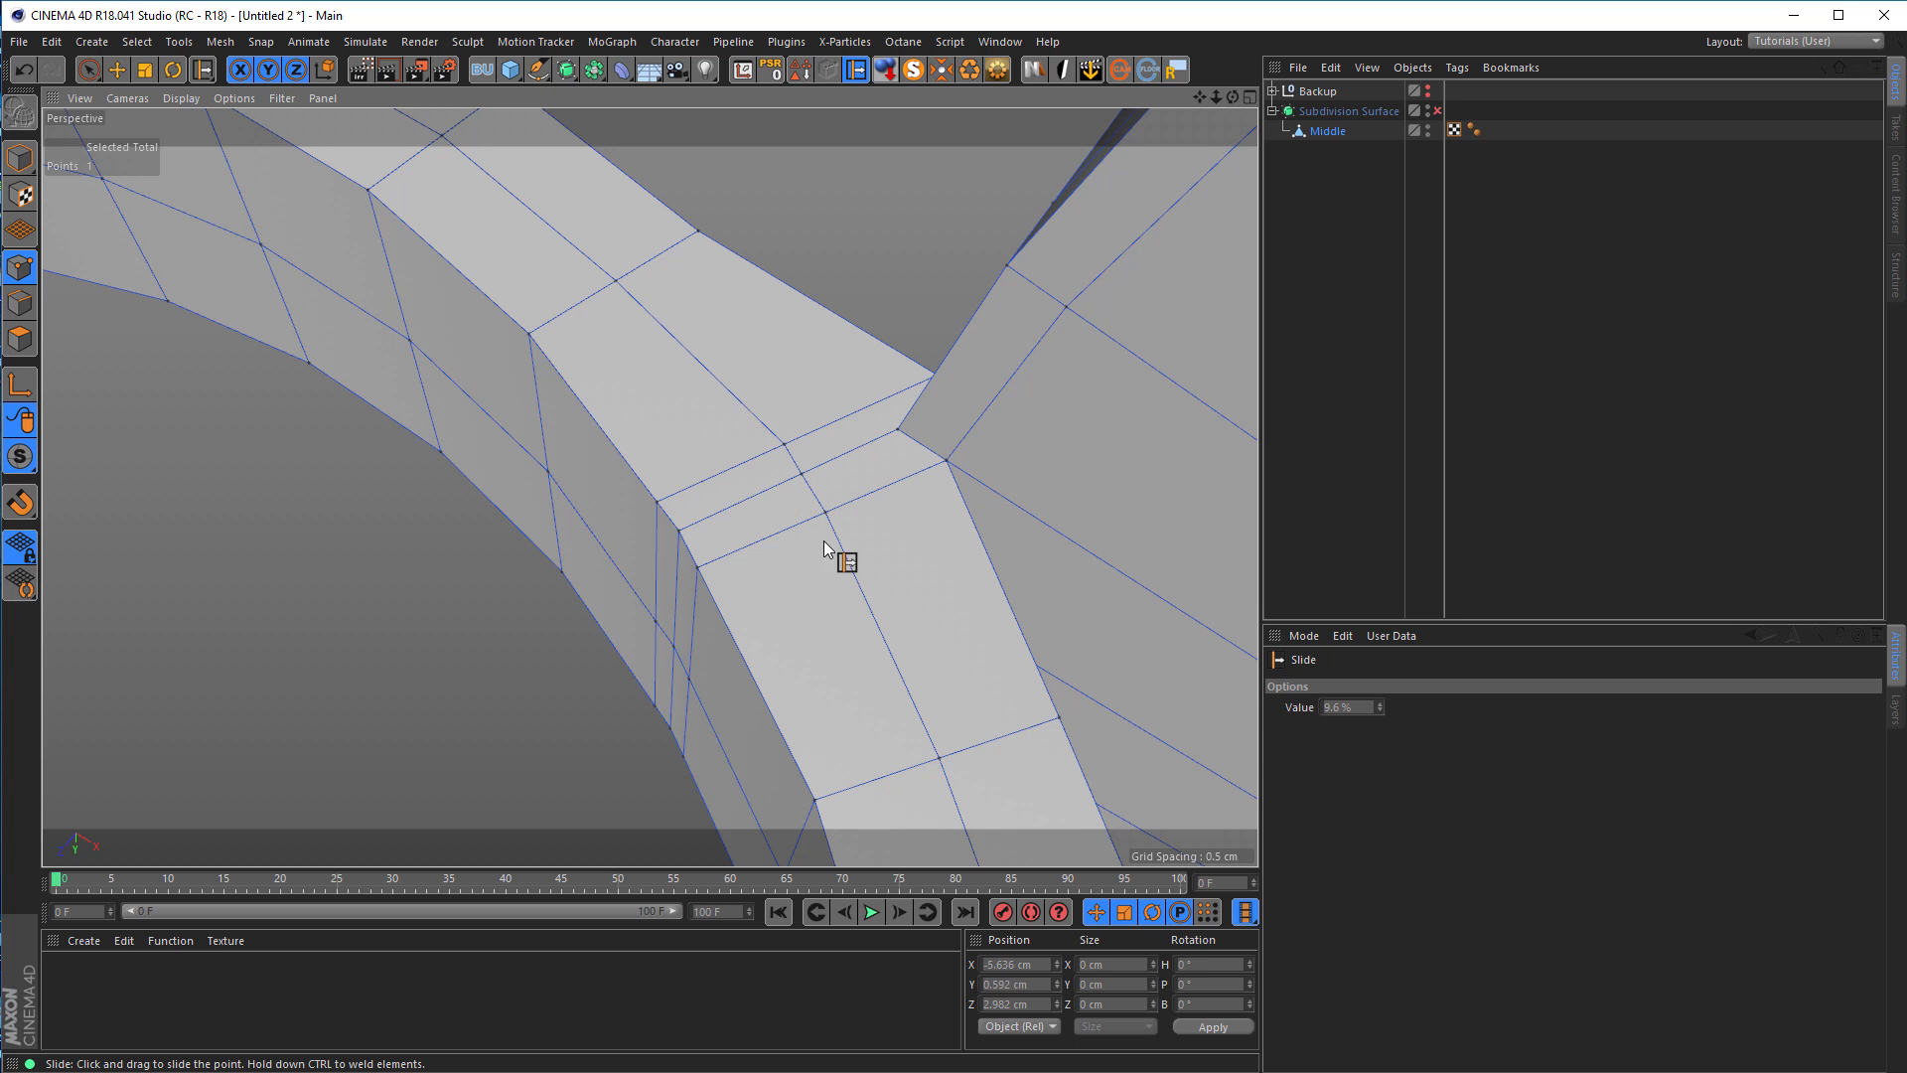
Step: Slide the misaligned center points at the junction on the ring's opposite flat face to straighten that loop
middle_click_drag(837, 635, 836, 386, "alt")
left_click_drag(878, 486, 1009, 766, "alt")
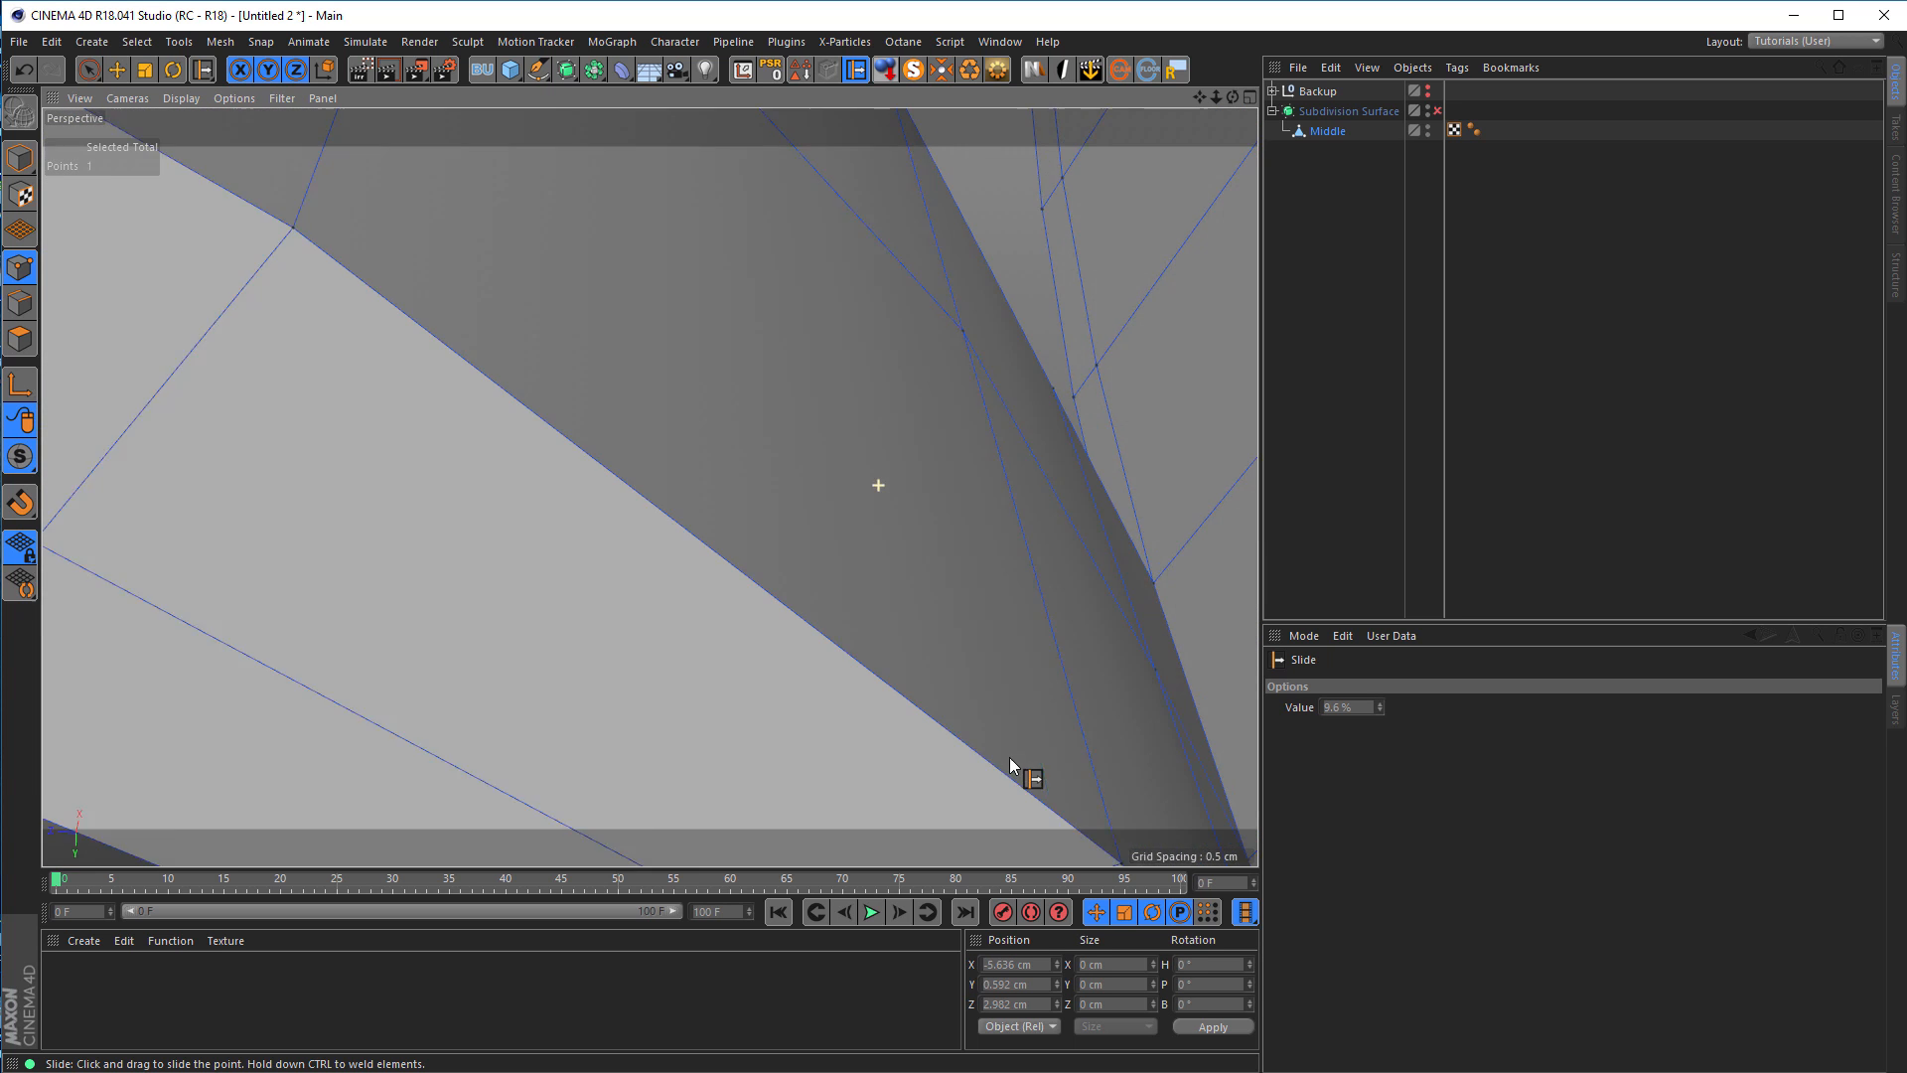
middle_click_drag(1009, 765, 855, 419, "alt")
right_click_drag(856, 419, 821, 532, "alt")
middle_click_drag(962, 783, 851, 541, "alt")
right_click_drag(906, 611, 967, 596, "alt")
left_click_drag(891, 610, 917, 651)
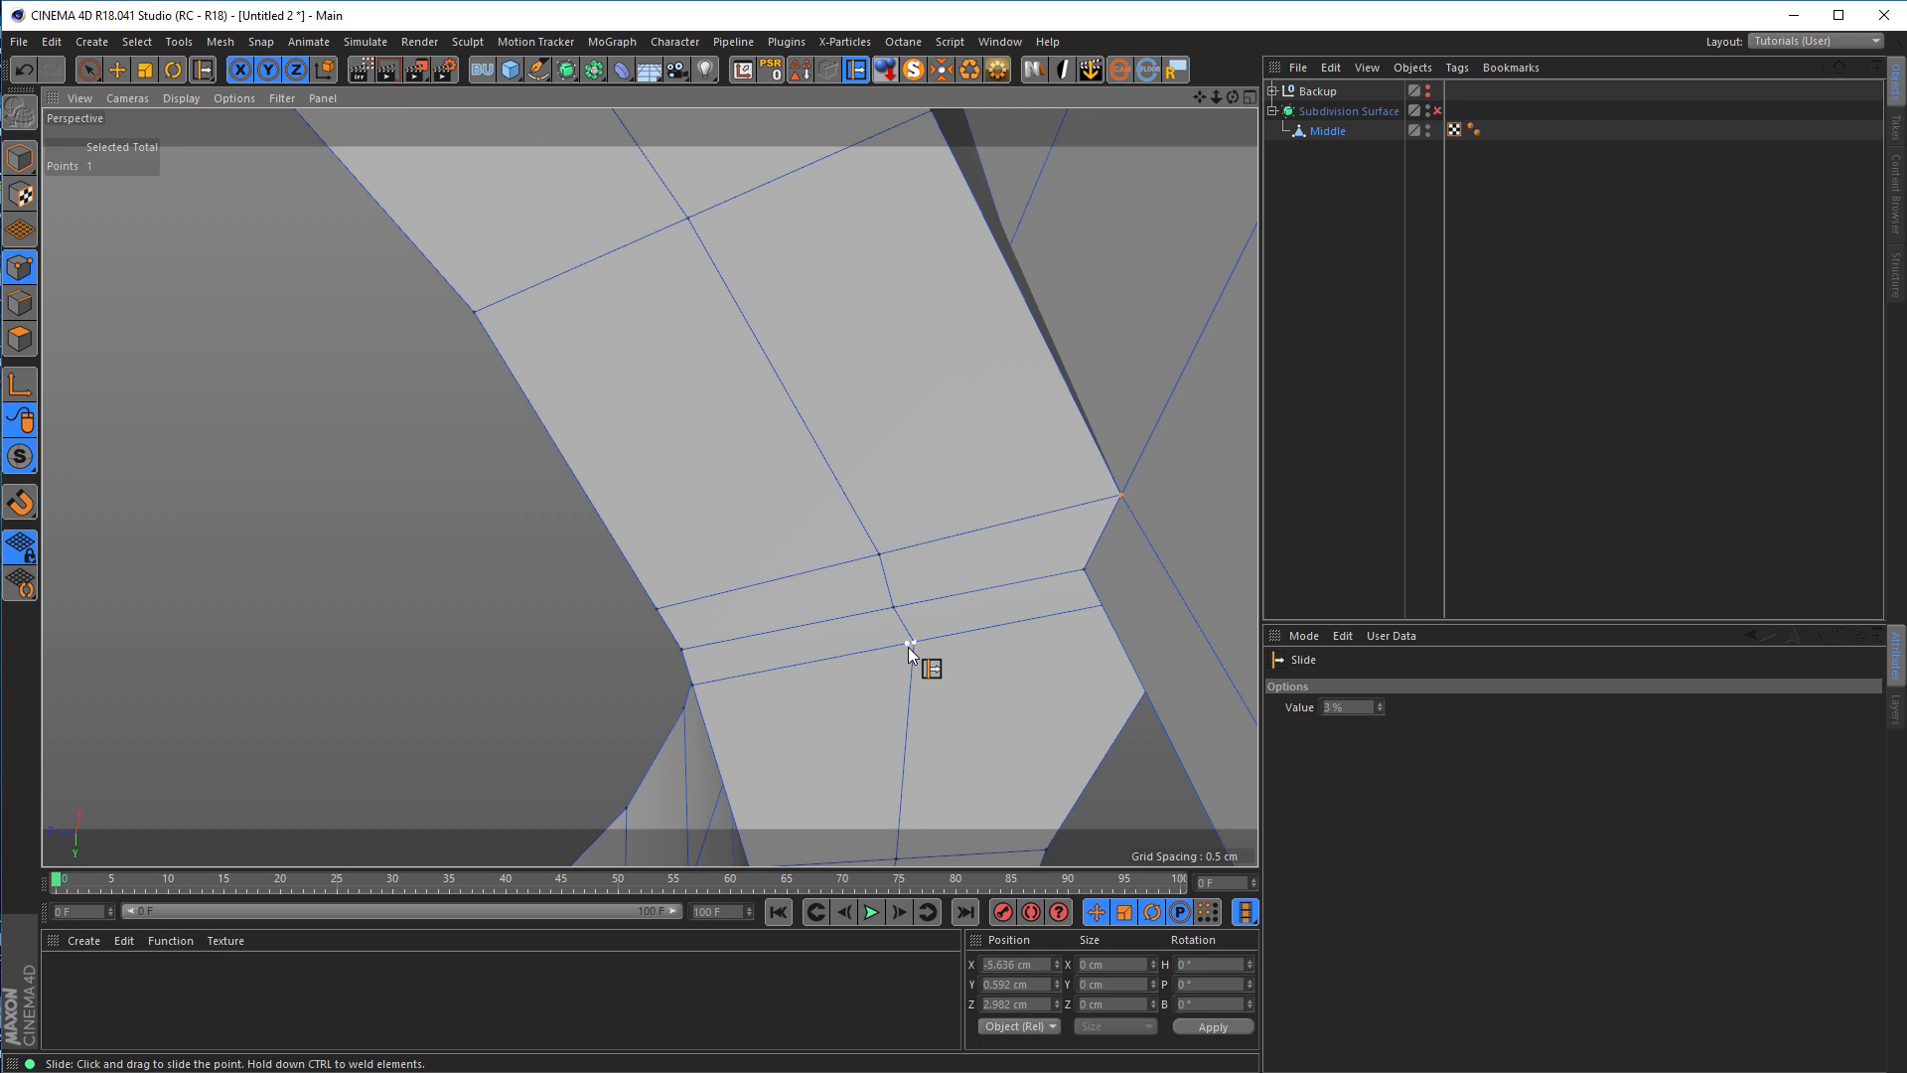
Step: Check the ring's new center loop and examine the corner where the ring meets the flange
left_click_drag(911, 673, 874, 437, "alt")
right_click_drag(860, 421, 737, 546, "alt")
left_click_drag(744, 559, 723, 623, "alt")
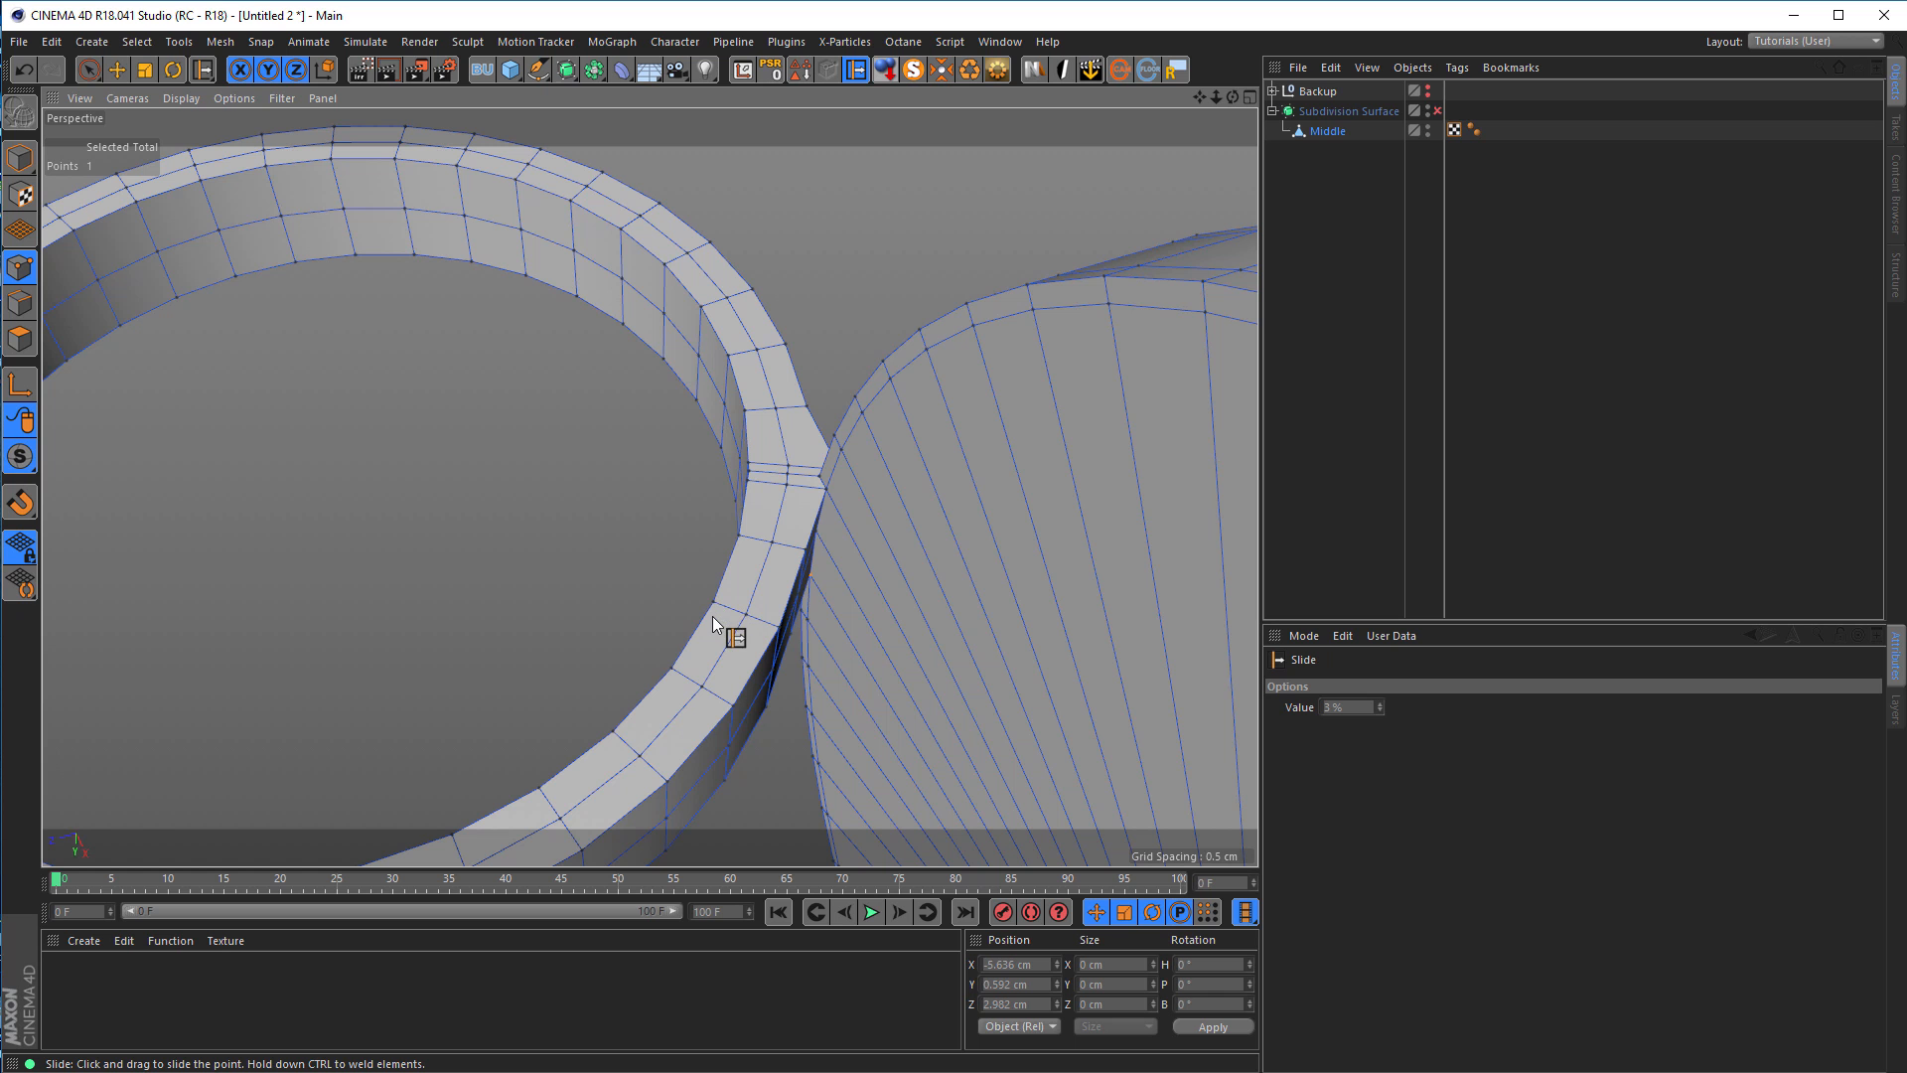
left_click_drag(818, 475, 685, 531, "alt")
right_click_drag(817, 503, 1062, 442, "alt")
left_click_drag(801, 442, 719, 544, "alt")
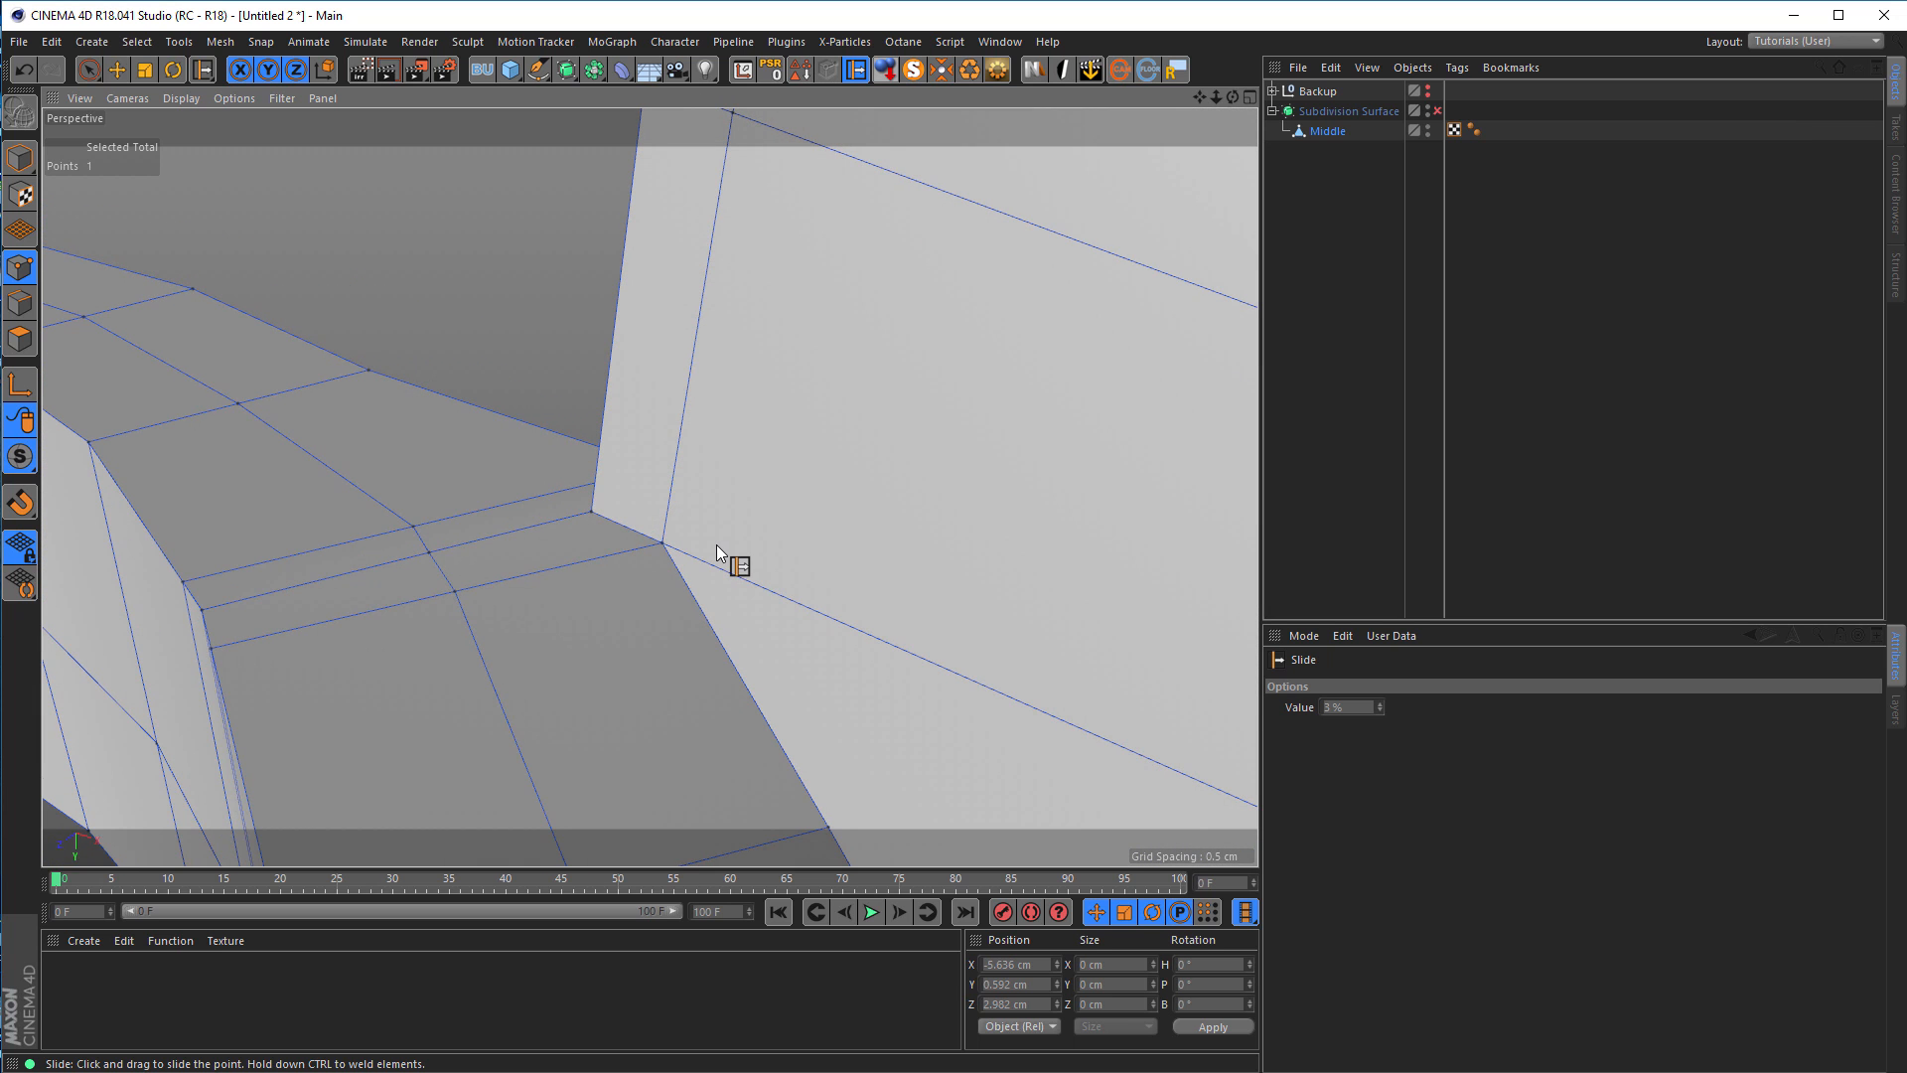
Step: Try a Line Cut across the narrow flange faces just beside the ring junction
key("k")
key("k")
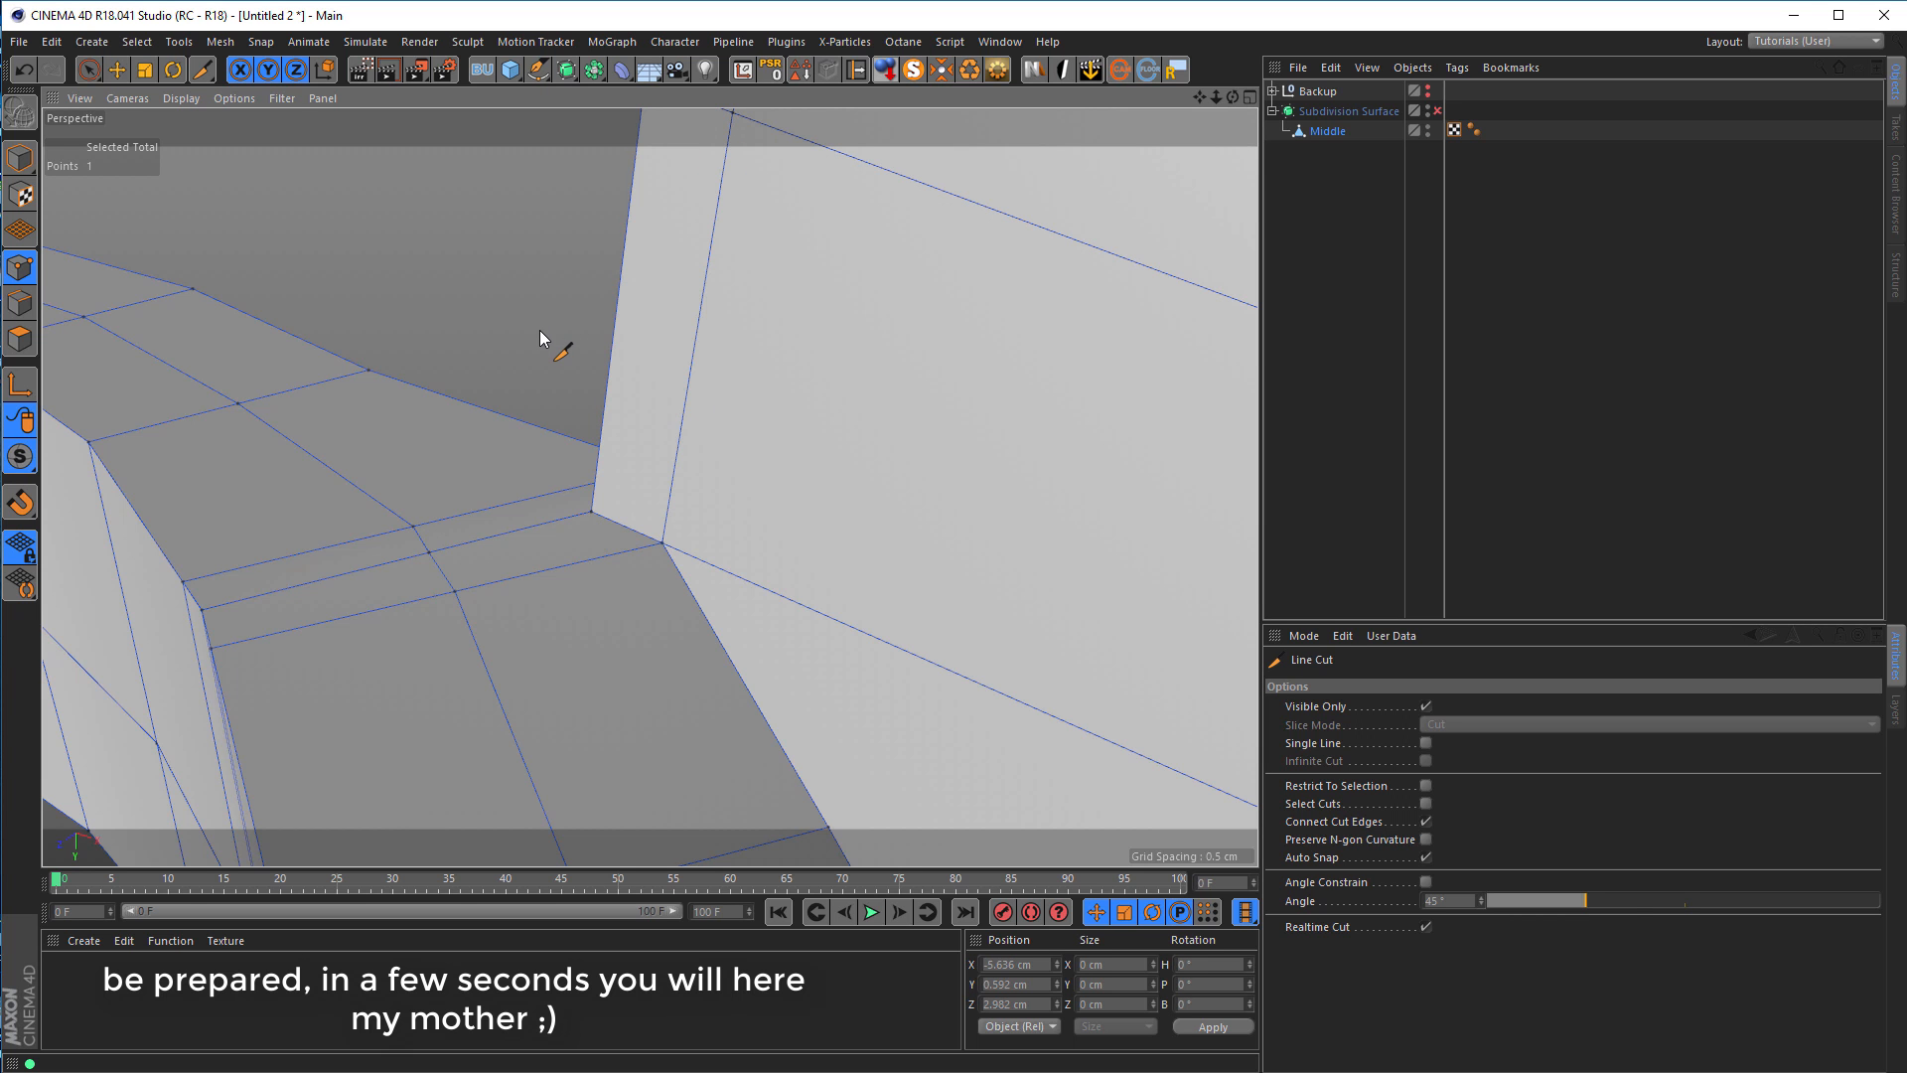
left_click_drag(669, 490, 308, 457, "alt")
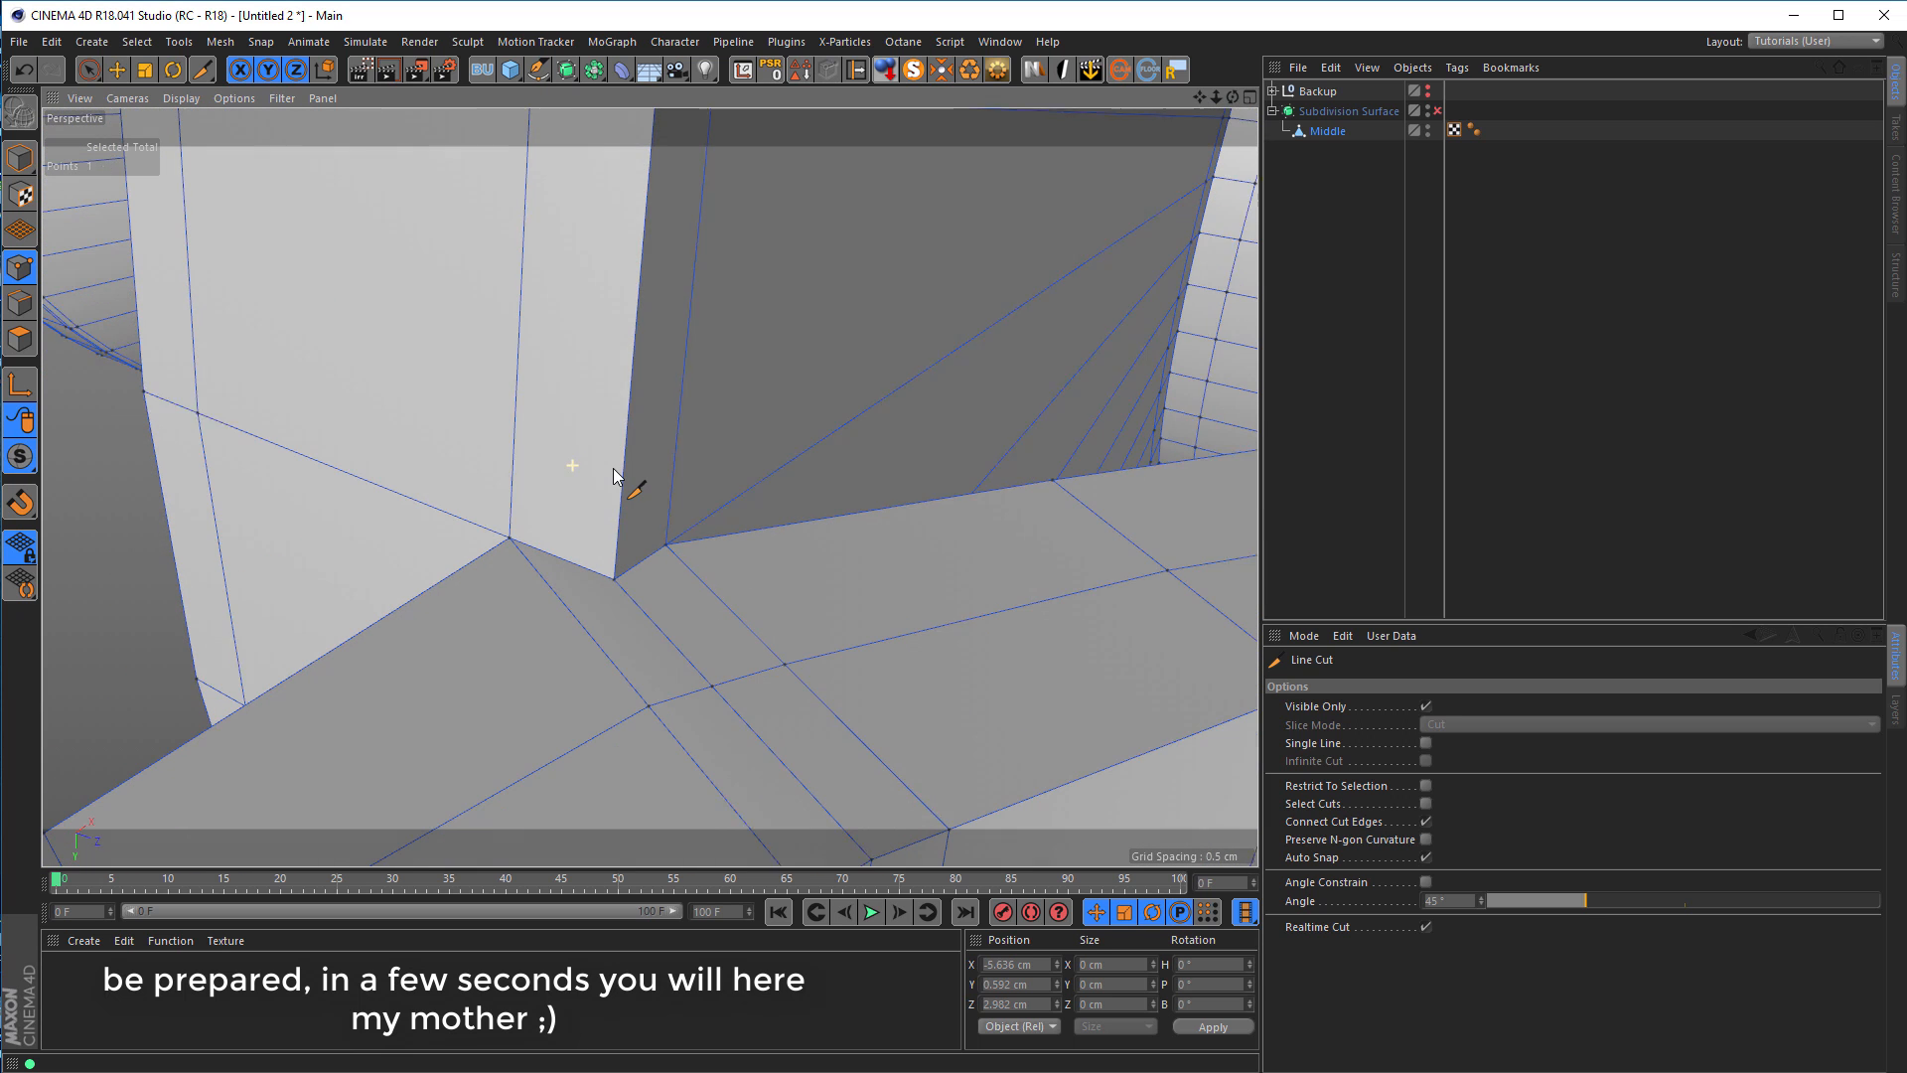
left_click_drag(617, 477, 623, 475, "alt")
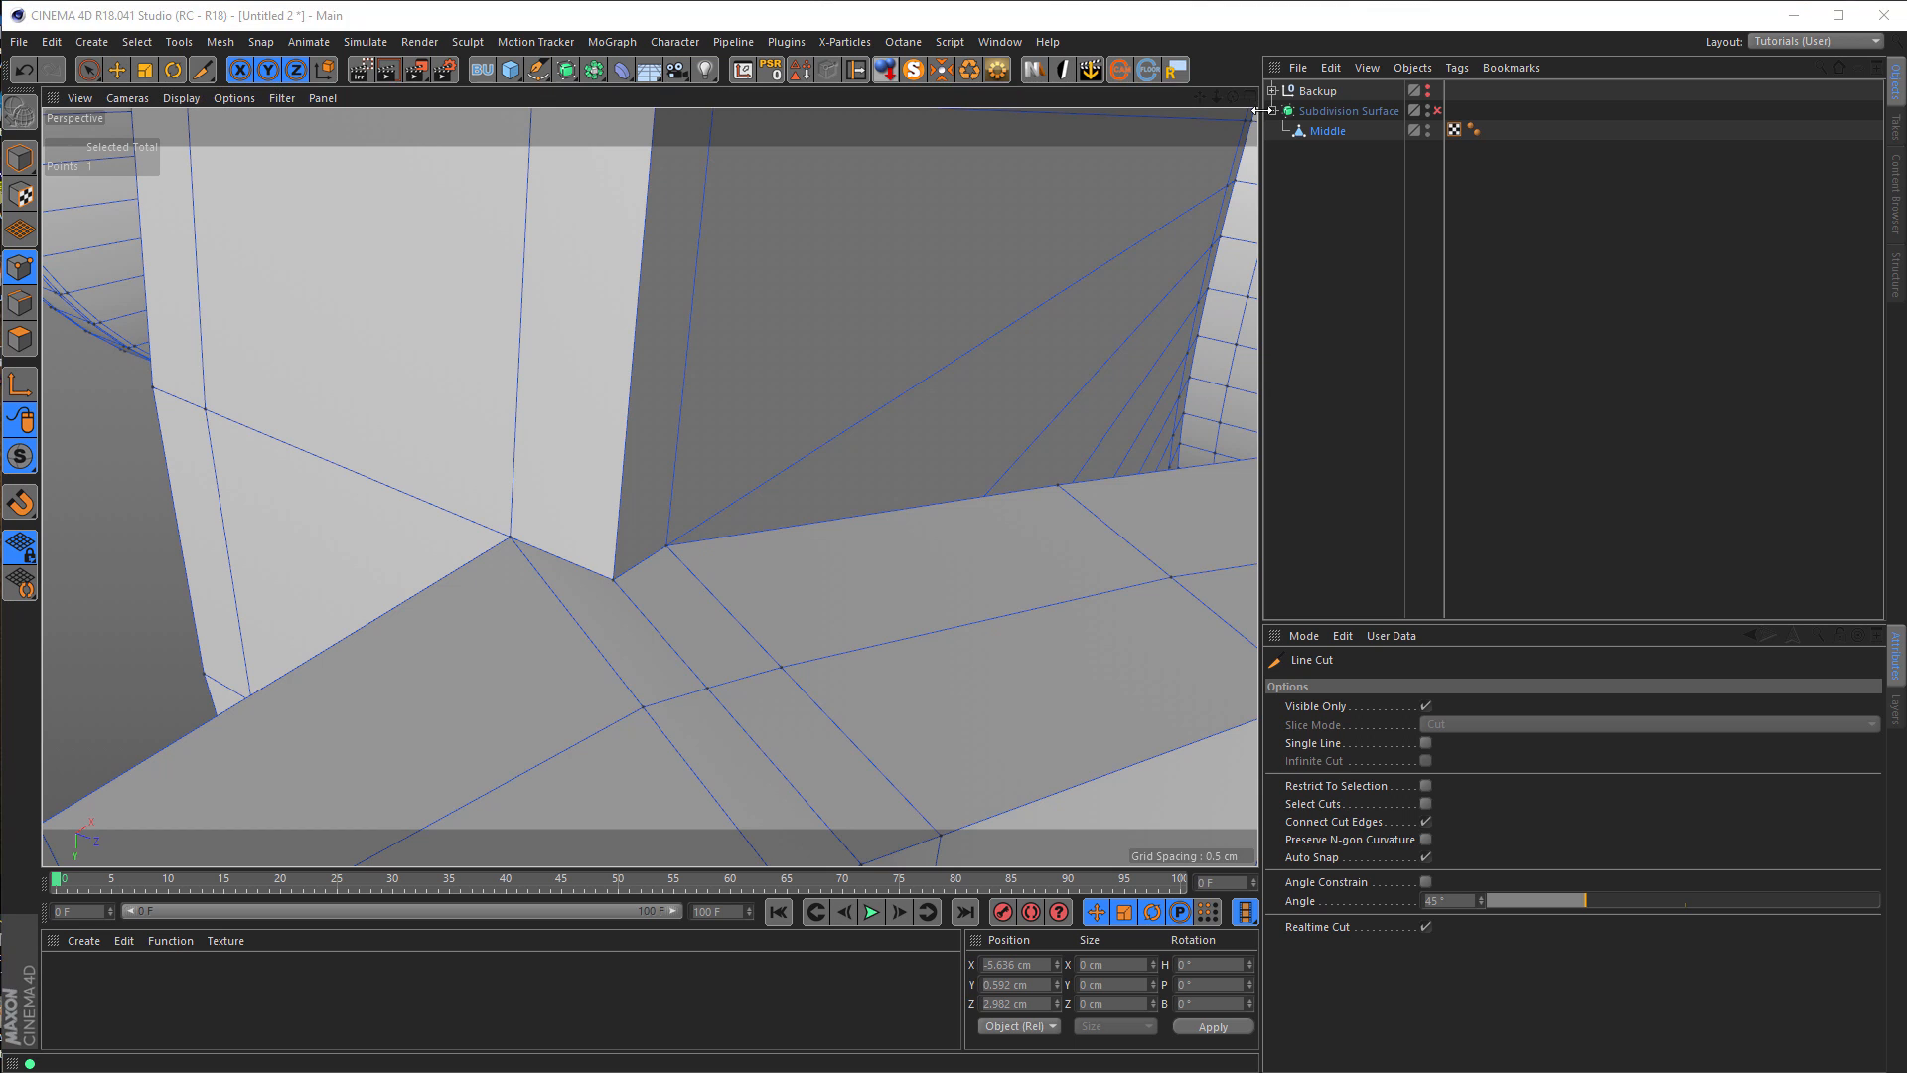
mouse_move(553, 553)
left_mouse_down("alt")
mouse_move(372, 581)
mouse_move(647, 477)
mouse_move(758, 477)
mouse_move(861, 398)
left_mouse_up("alt")
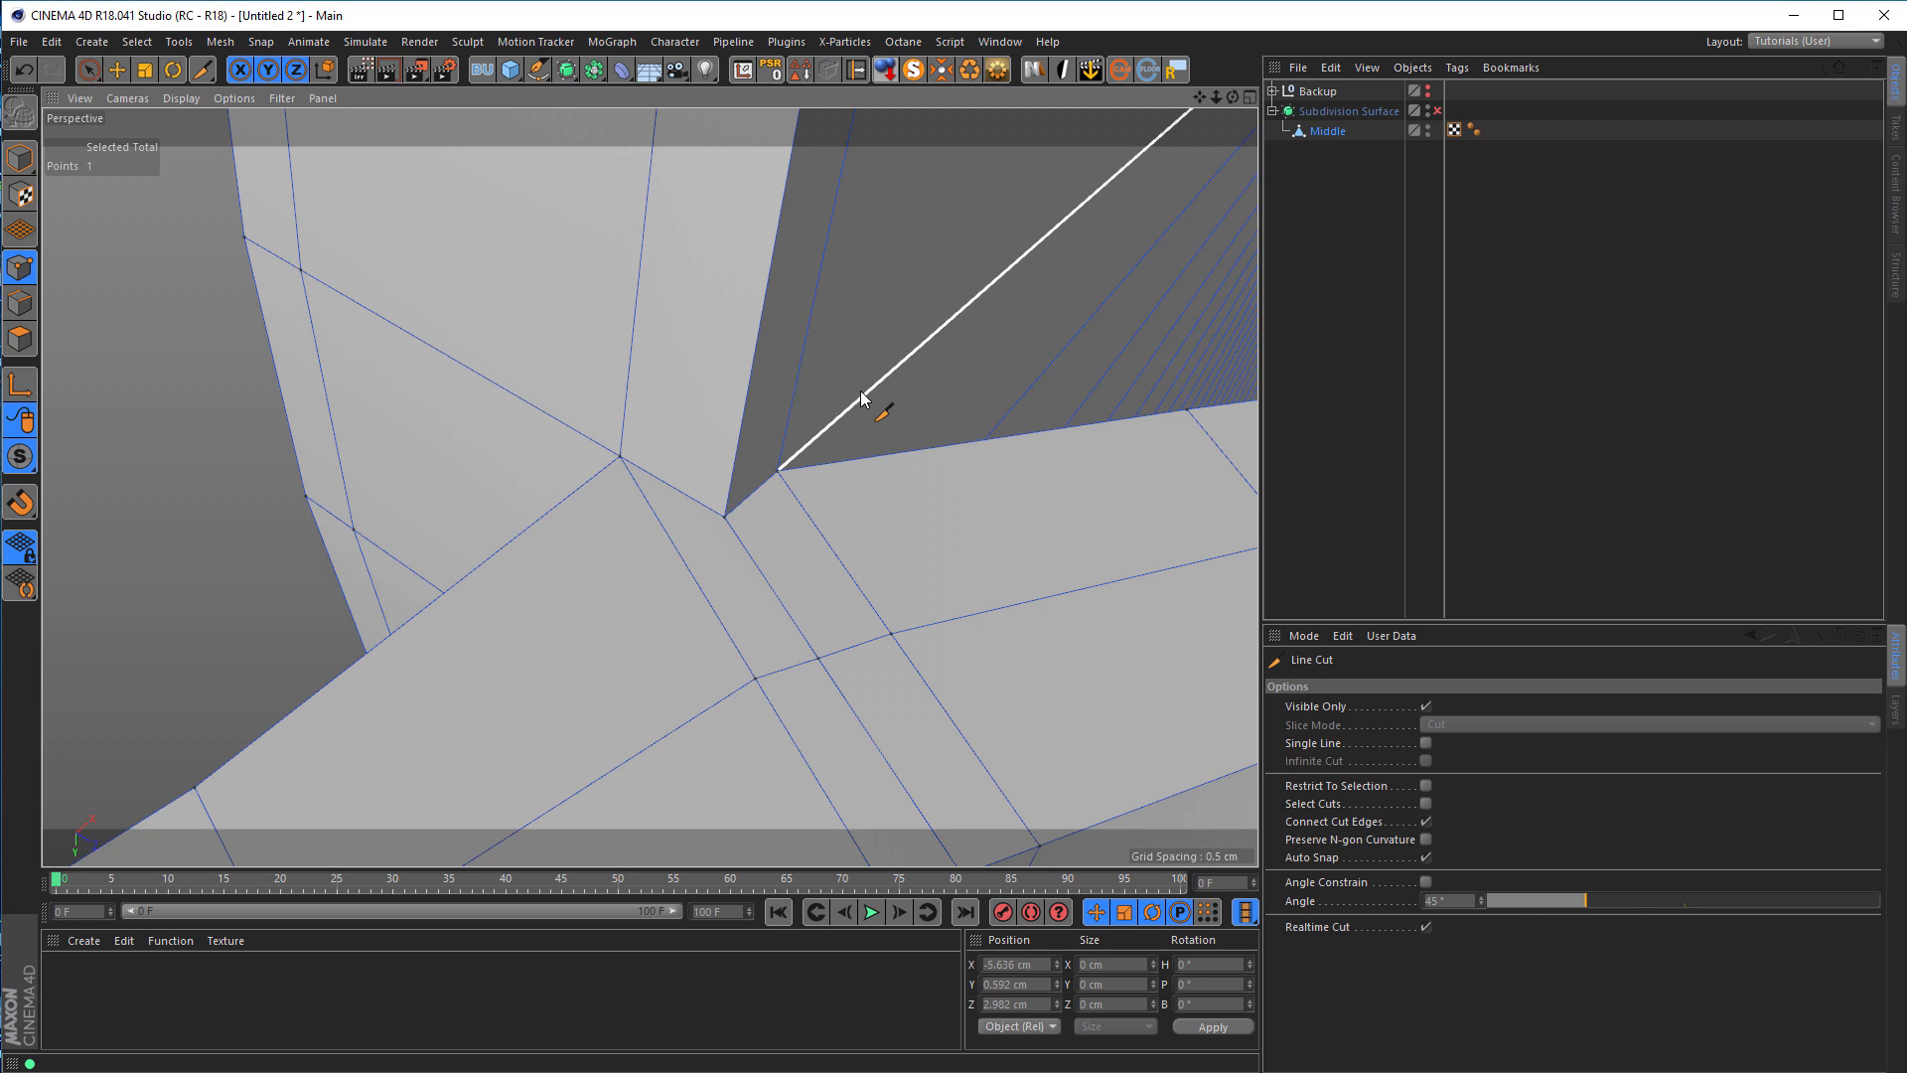
mouse_move(861, 398)
left_mouse_down("alt")
mouse_move(758, 414)
mouse_move(456, 527)
mouse_move(454, 590)
left_mouse_up("alt")
right_click_drag(579, 596, 545, 609, "alt")
mouse_move(558, 626)
left_mouse_down("alt")
mouse_move(597, 568)
mouse_move(826, 496)
left_mouse_up("alt")
middle_click_drag(745, 554, 595, 386, "alt")
left_click_drag(609, 418, 807, 425, "alt")
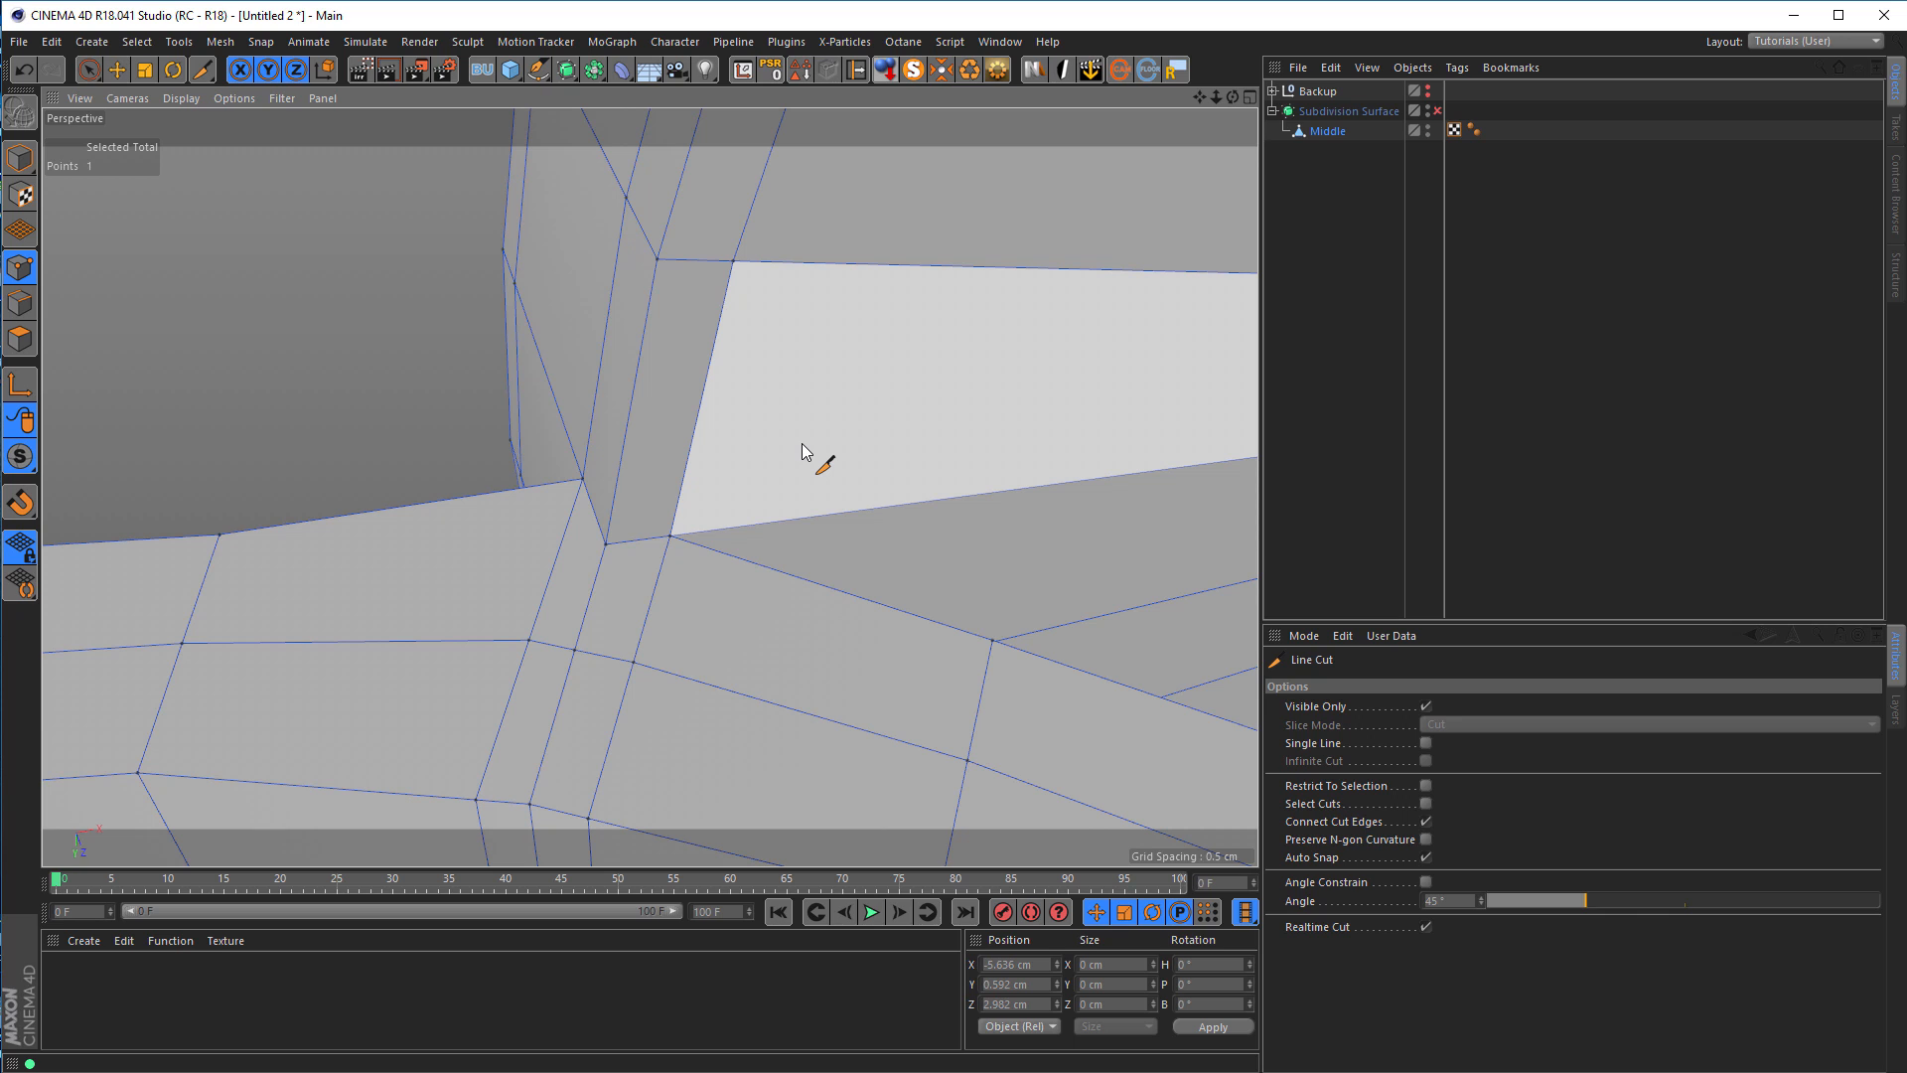
left_click_drag(681, 502, 847, 417, "alt")
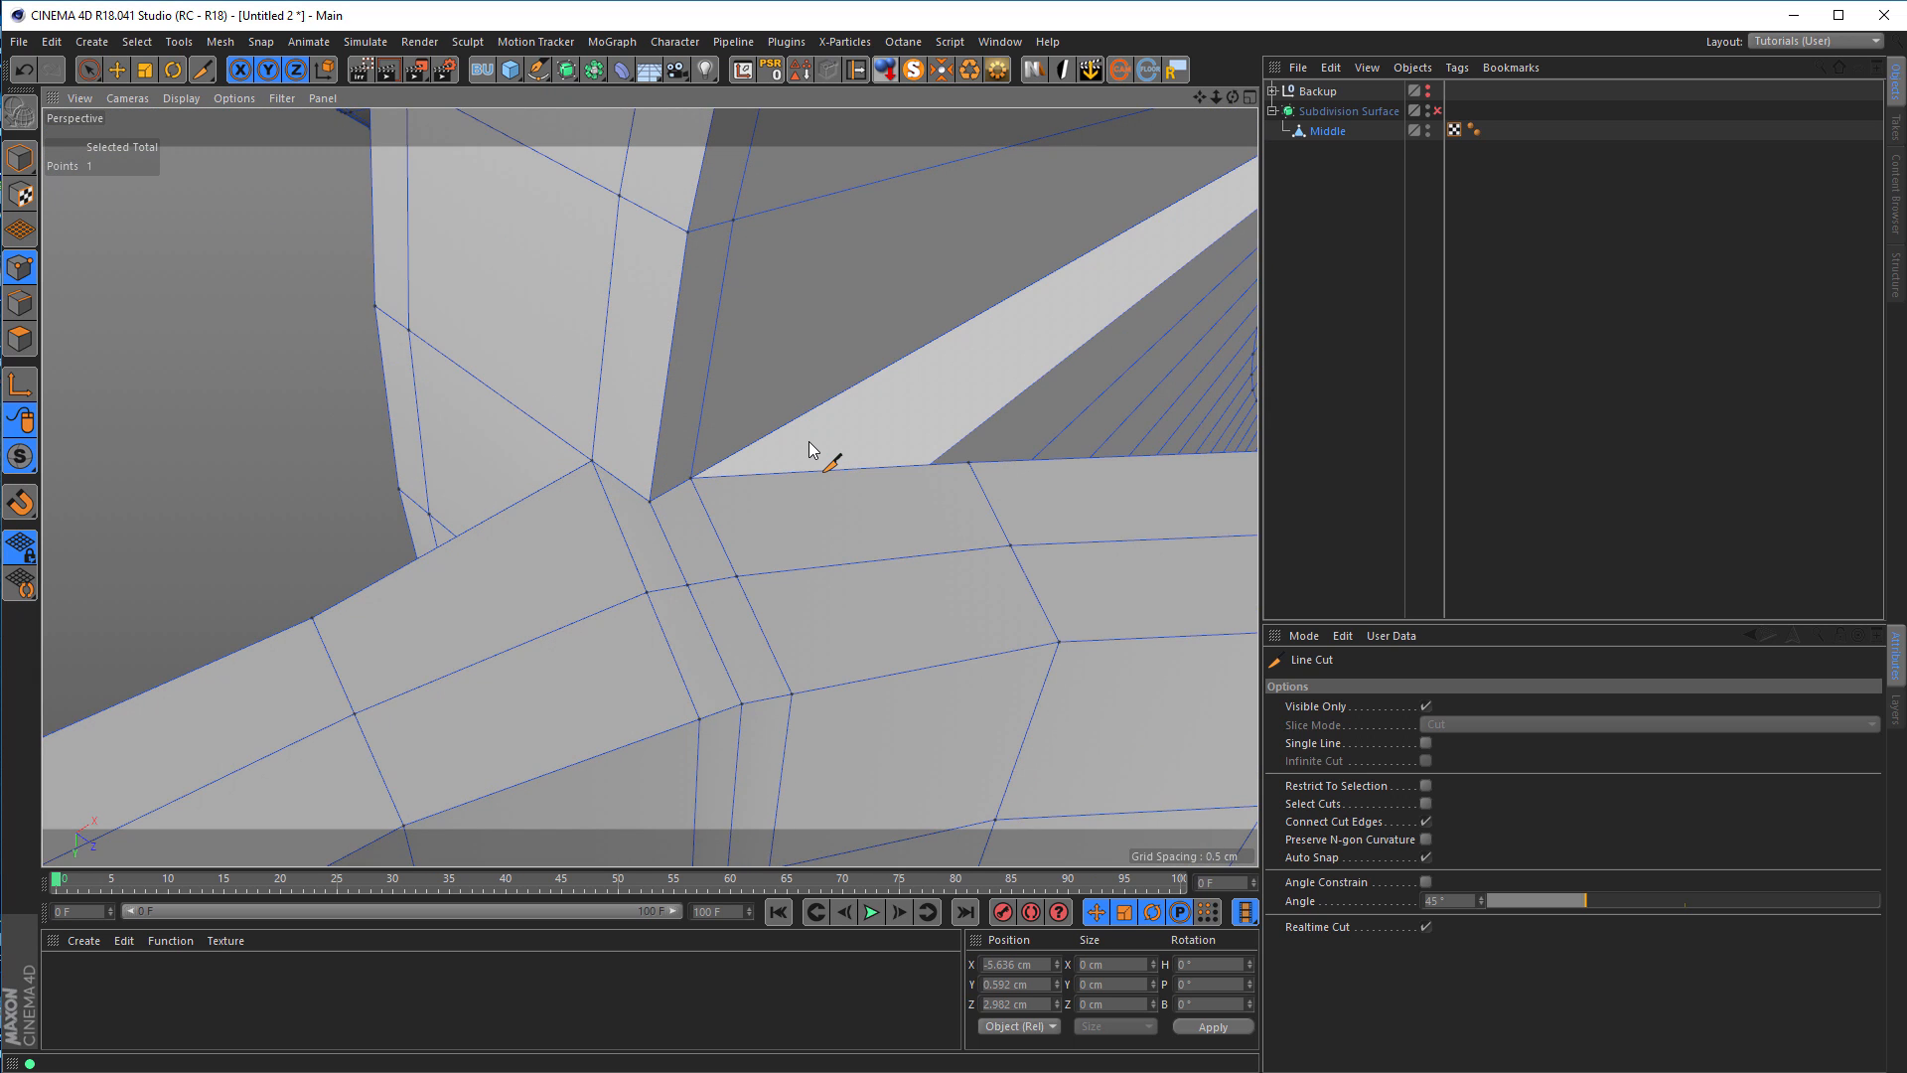
left_click_drag(761, 458, 583, 450, "alt")
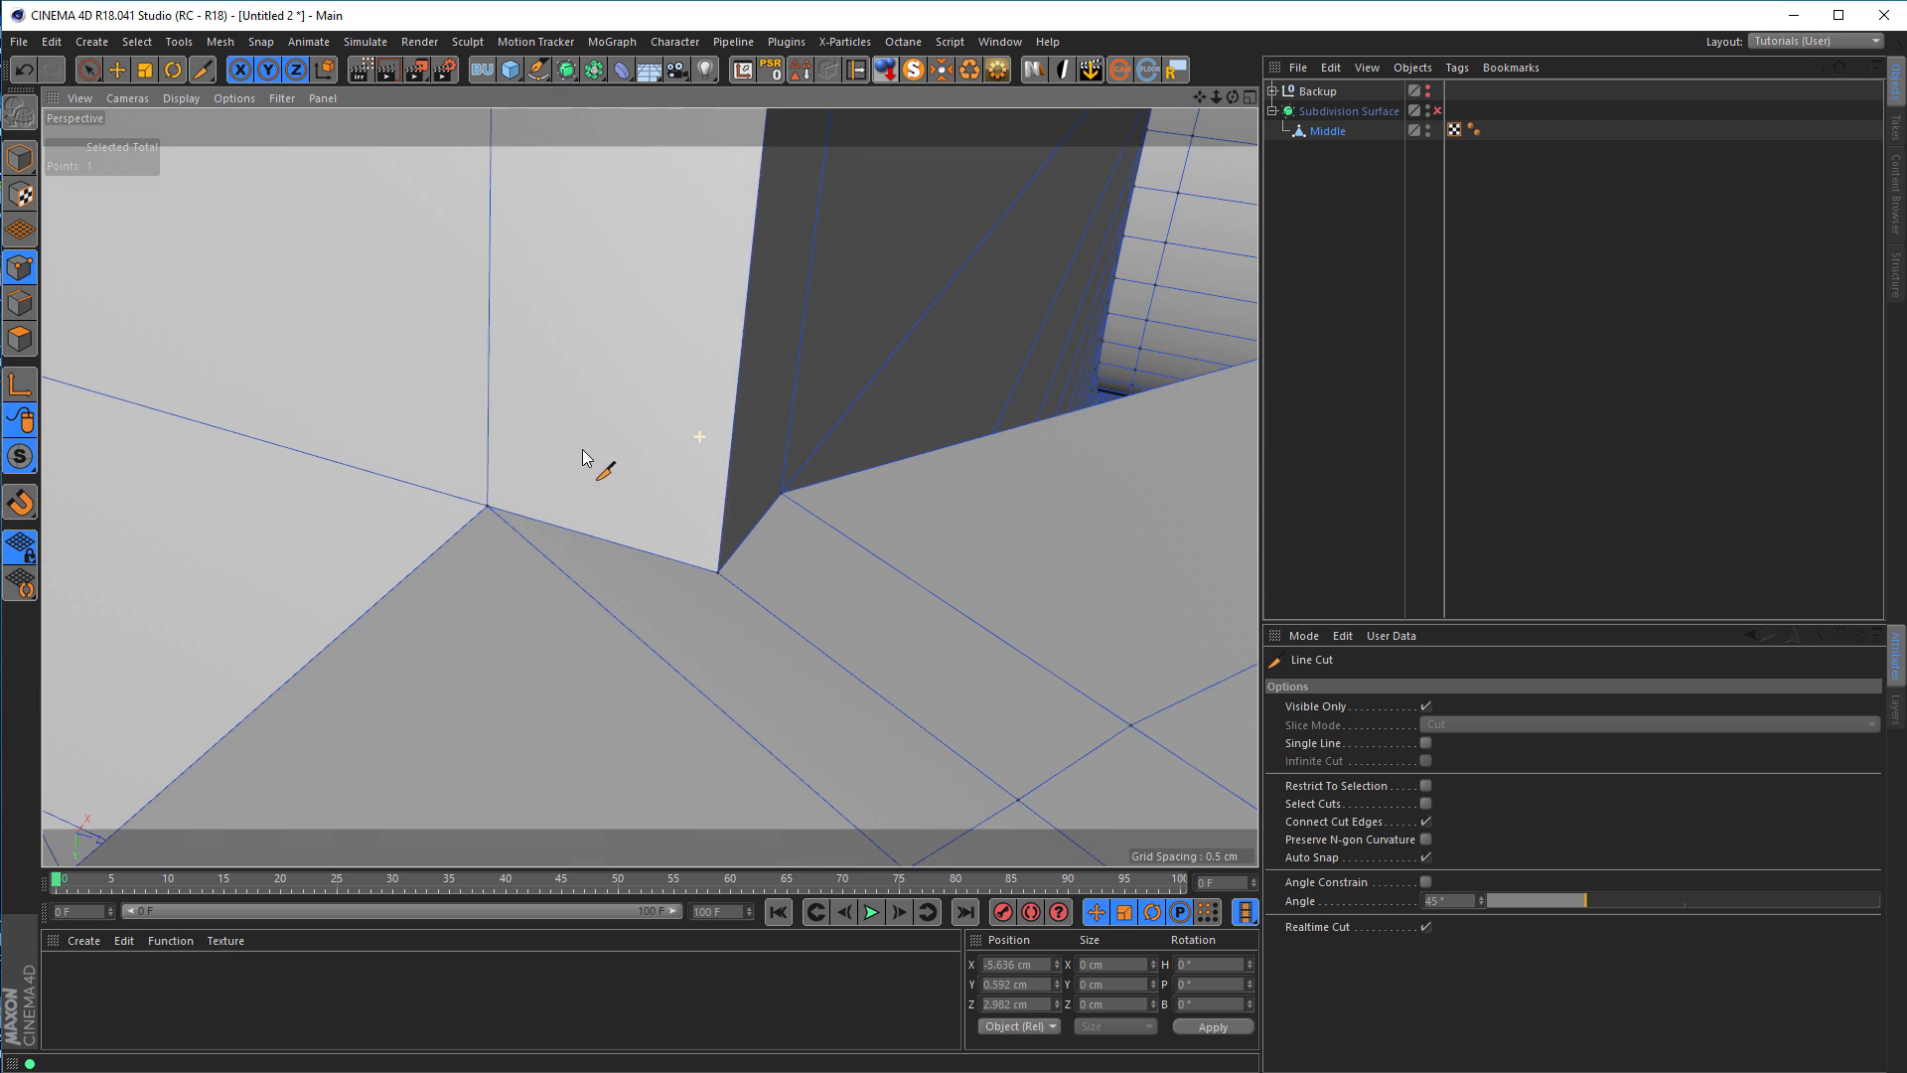
left_click(488, 377)
left_click(737, 412)
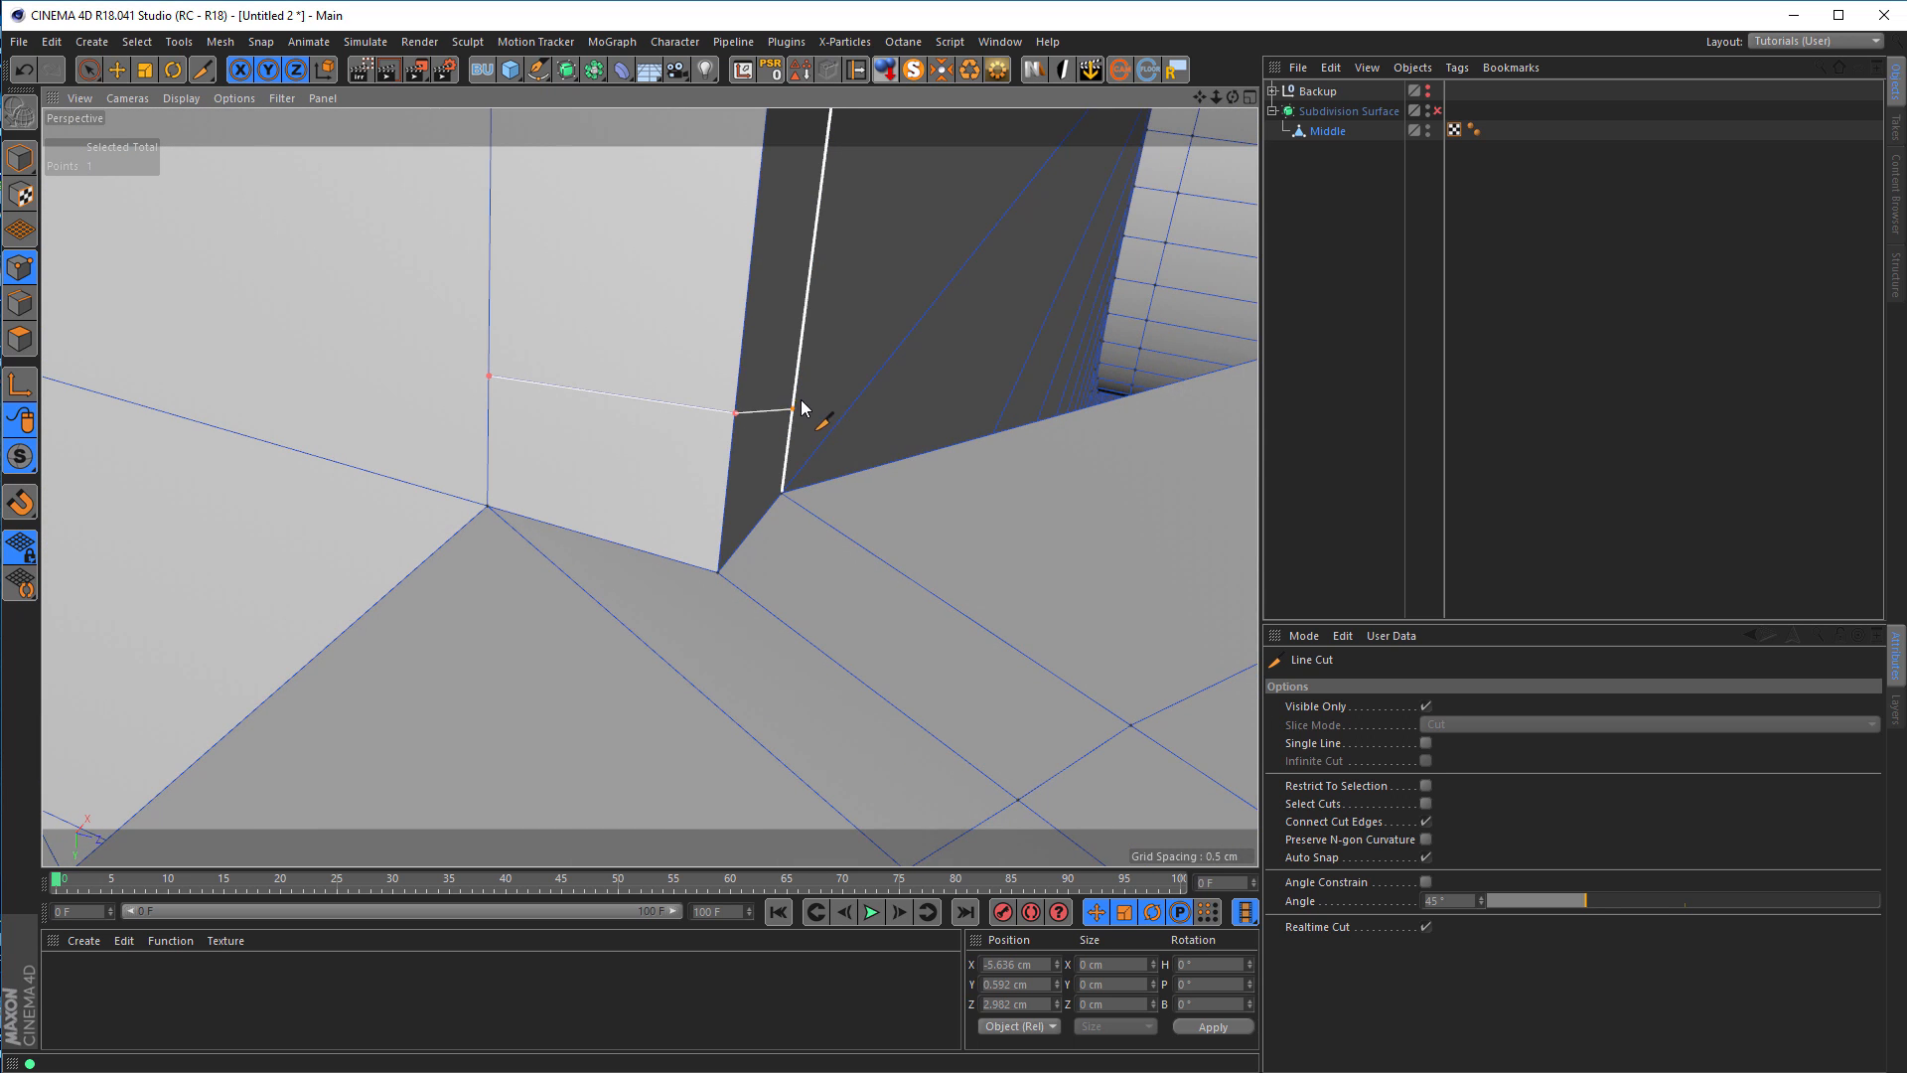
left_click(798, 350)
Step: Try to carry the Line Cut around the junction over the adjacent flange faces, and end the cut
middle_click_drag(709, 379, 495, 412, "alt")
left_click_drag(496, 412, 523, 378, "alt")
left_click(493, 357)
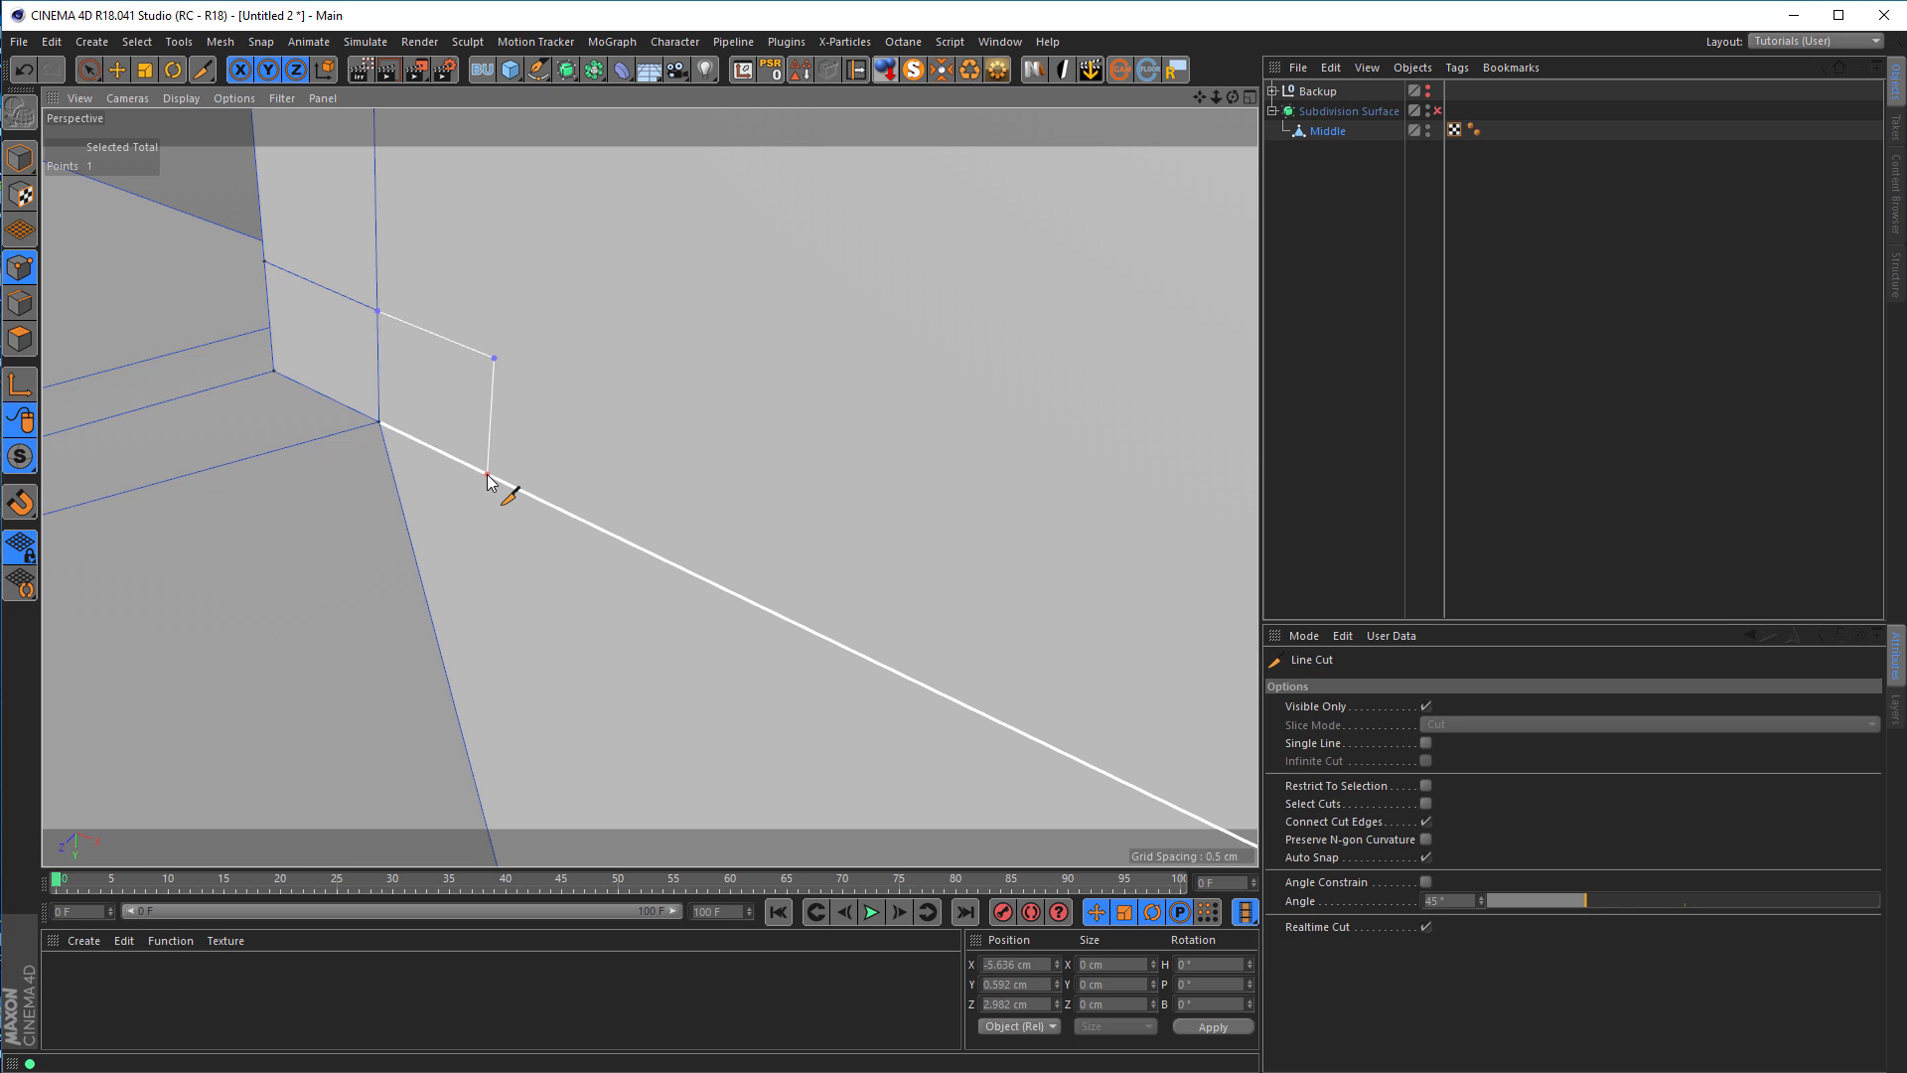
left_click(476, 502)
middle_click_drag(479, 518, 302, 342, "alt")
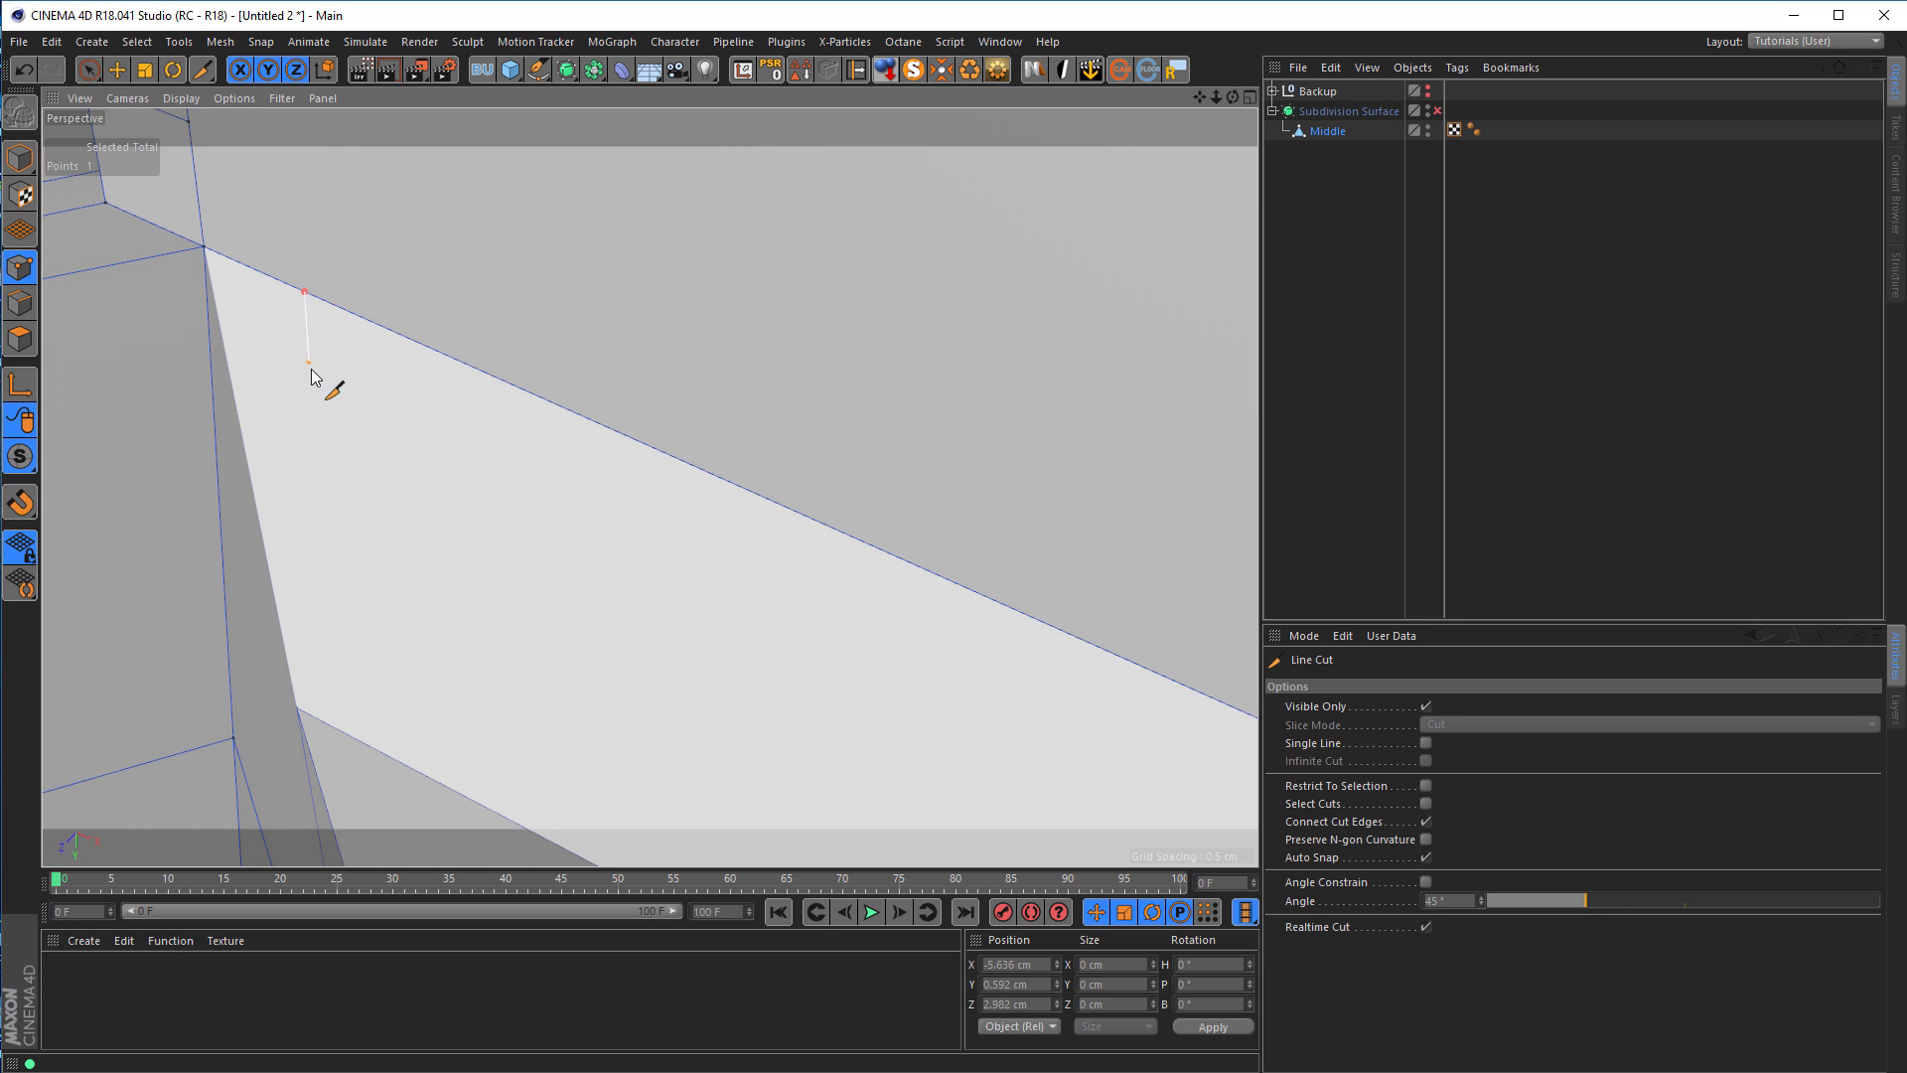
left_click_drag(375, 740, 135, 225, "alt")
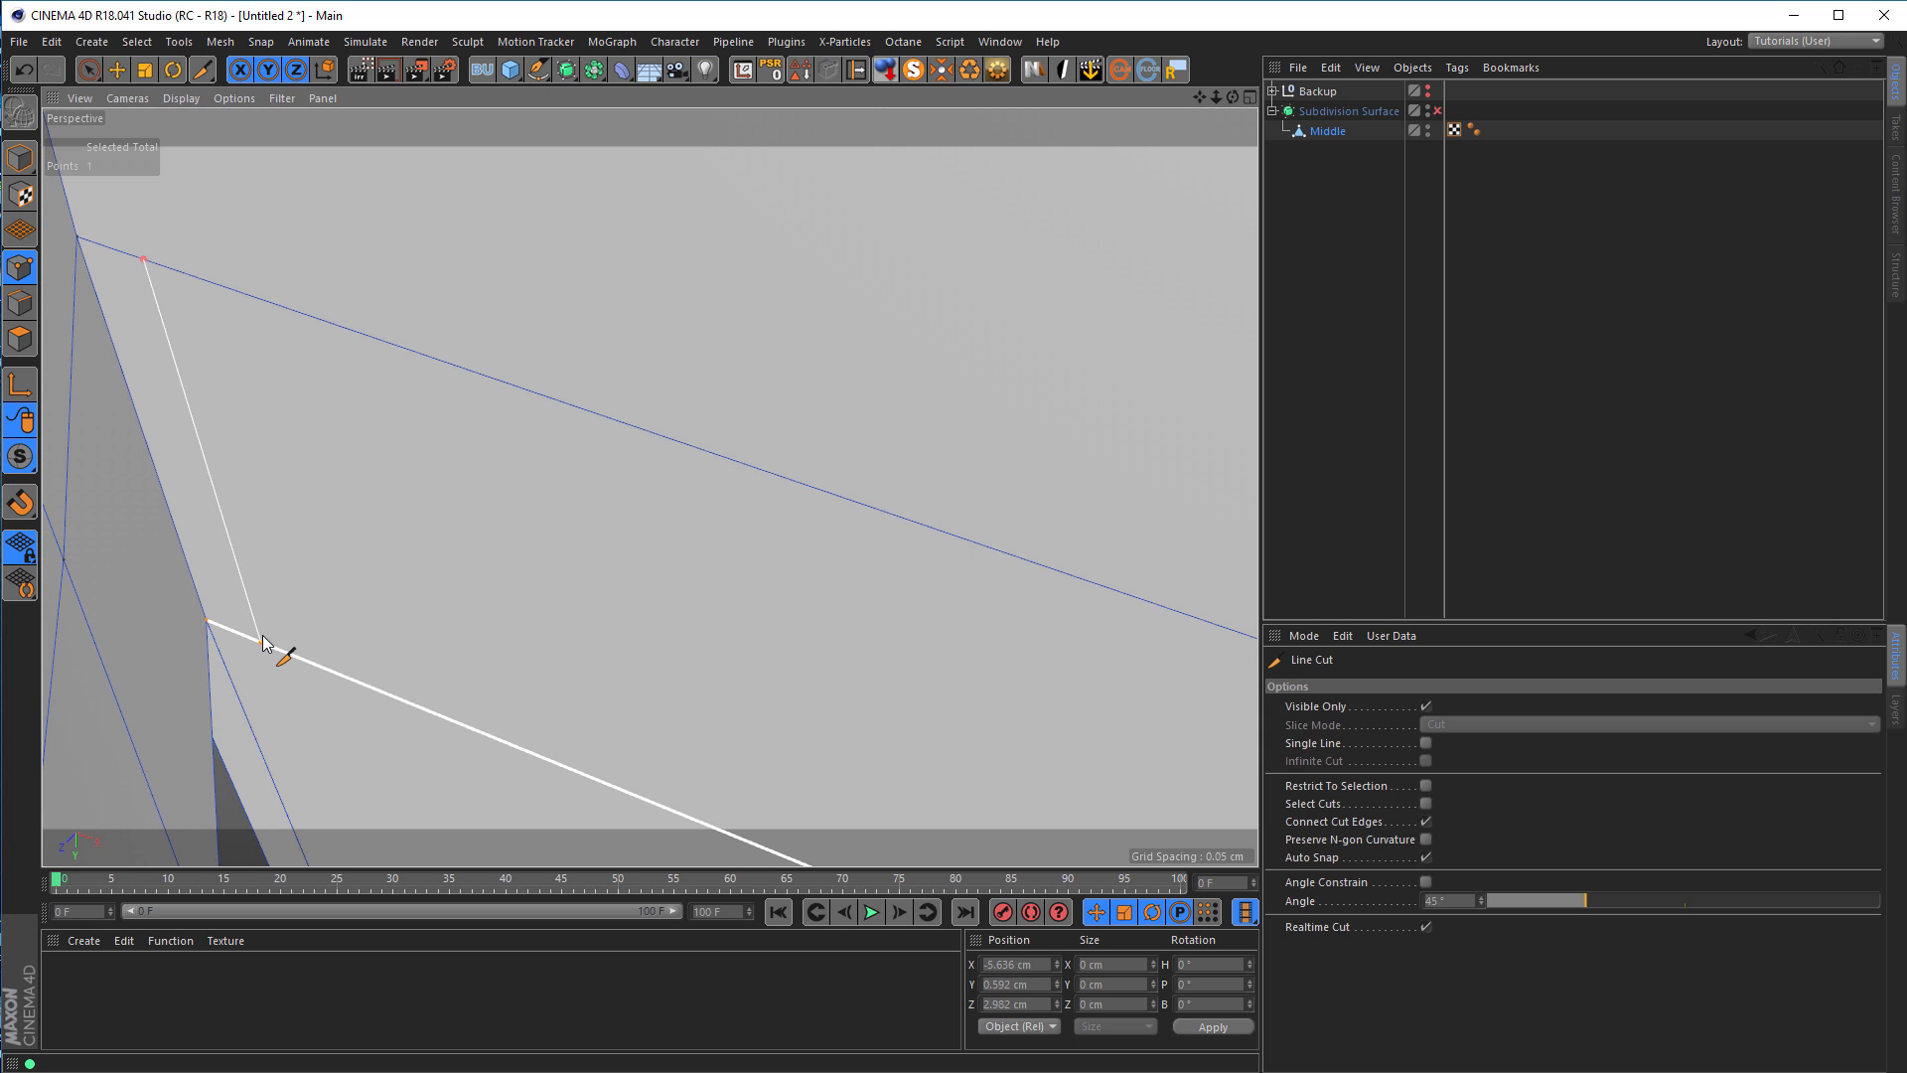
left_click(259, 634)
middle_click_drag(259, 630, 211, 343, "alt")
left_click_drag(228, 422, 236, 534, "alt")
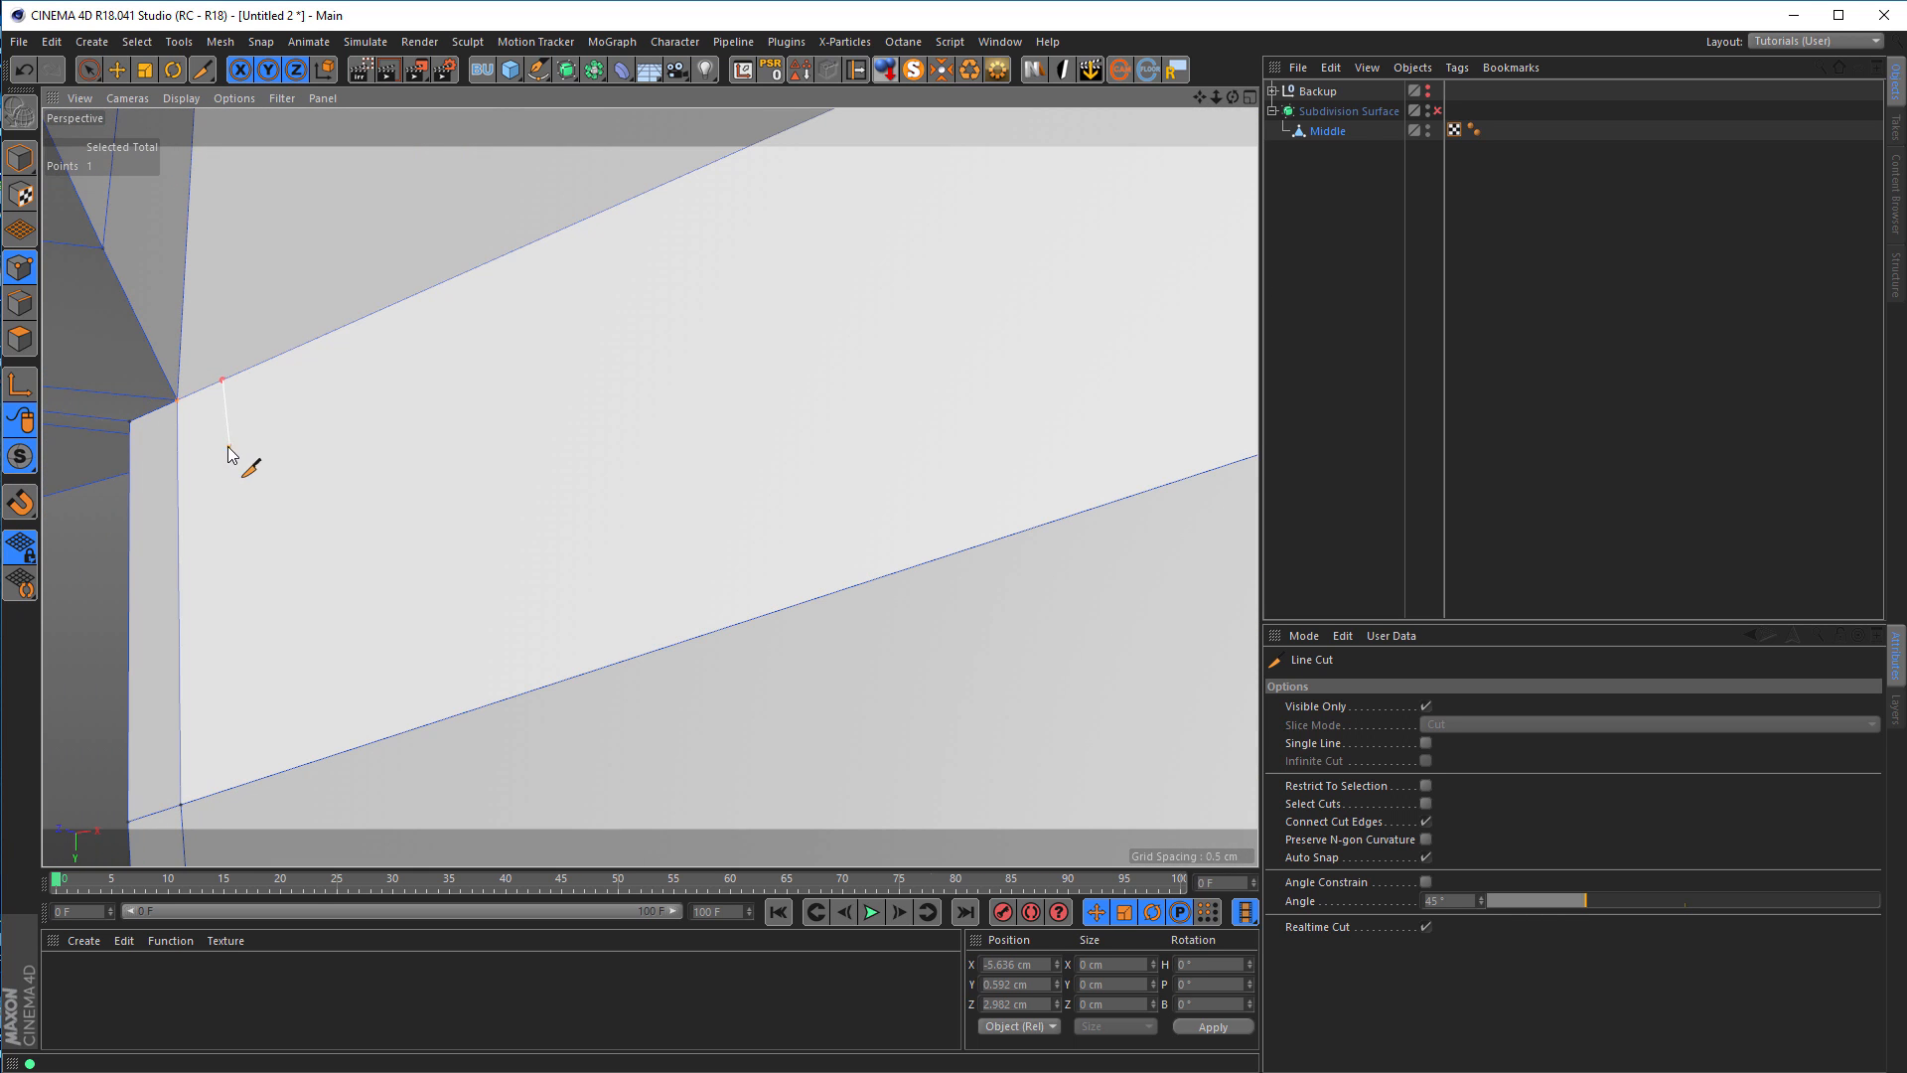
left_click(221, 463)
left_click_drag(219, 433, 204, 417, "alt")
left_click_drag(248, 562, 265, 598, "alt")
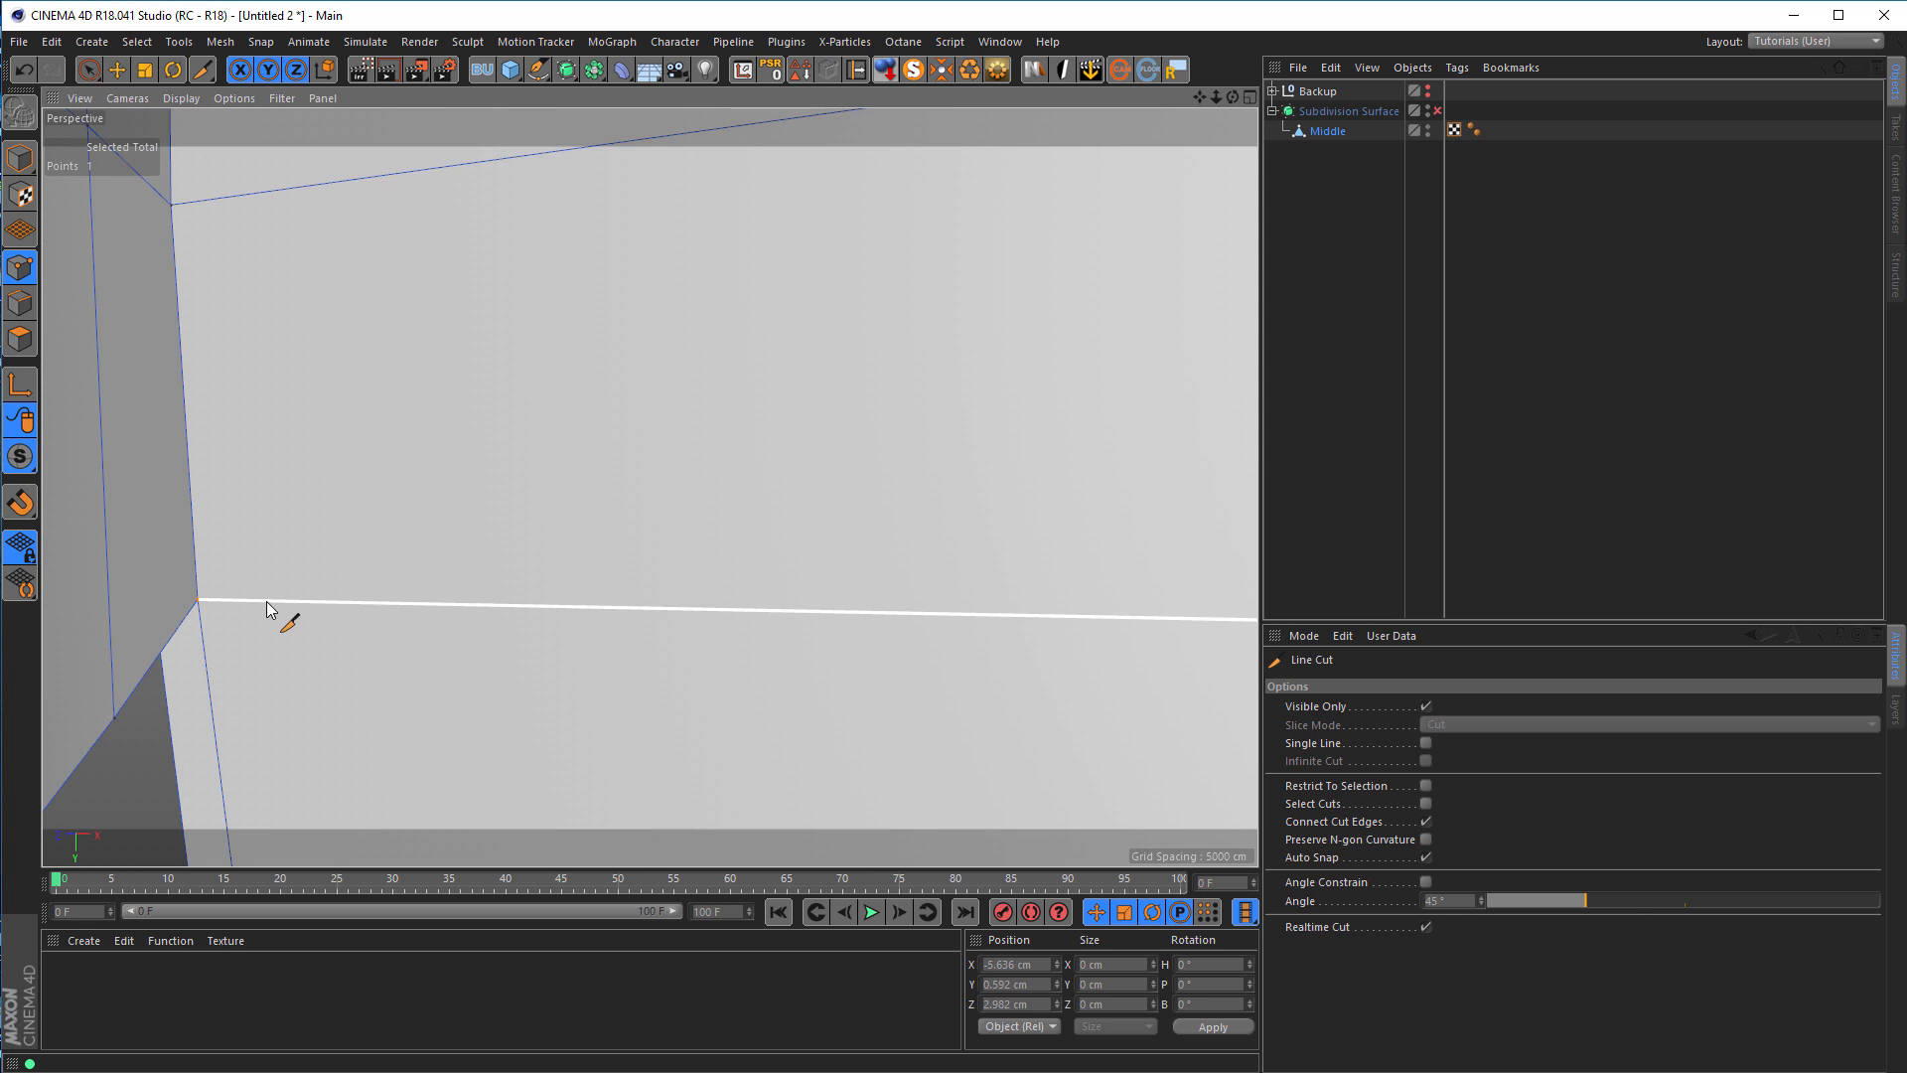
left_click_drag(284, 479, 281, 605, "alt")
left_click_drag(243, 465, 430, 529, "alt")
key("space")
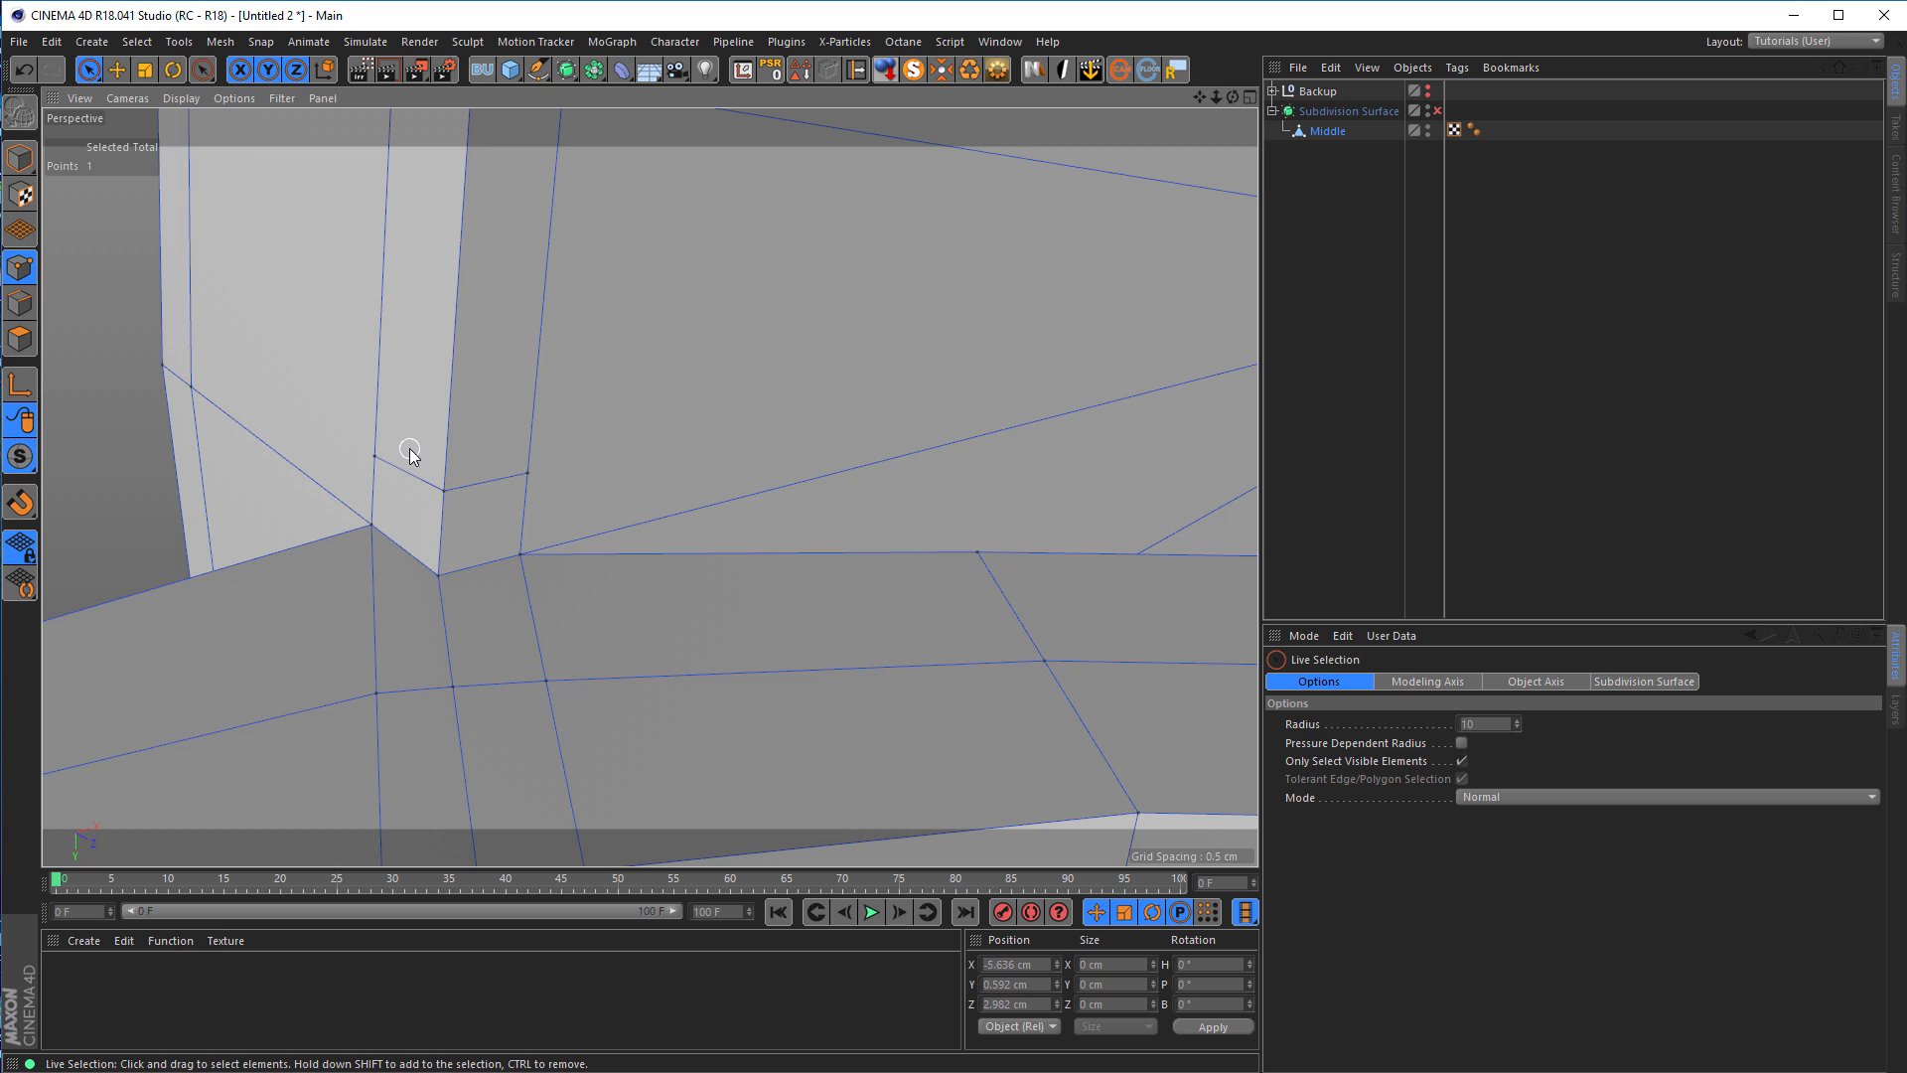
Step: Select the two newly cut edges beside the junction and dissolve them
left_click(20, 303)
left_click(412, 475)
left_click(482, 482, "shift")
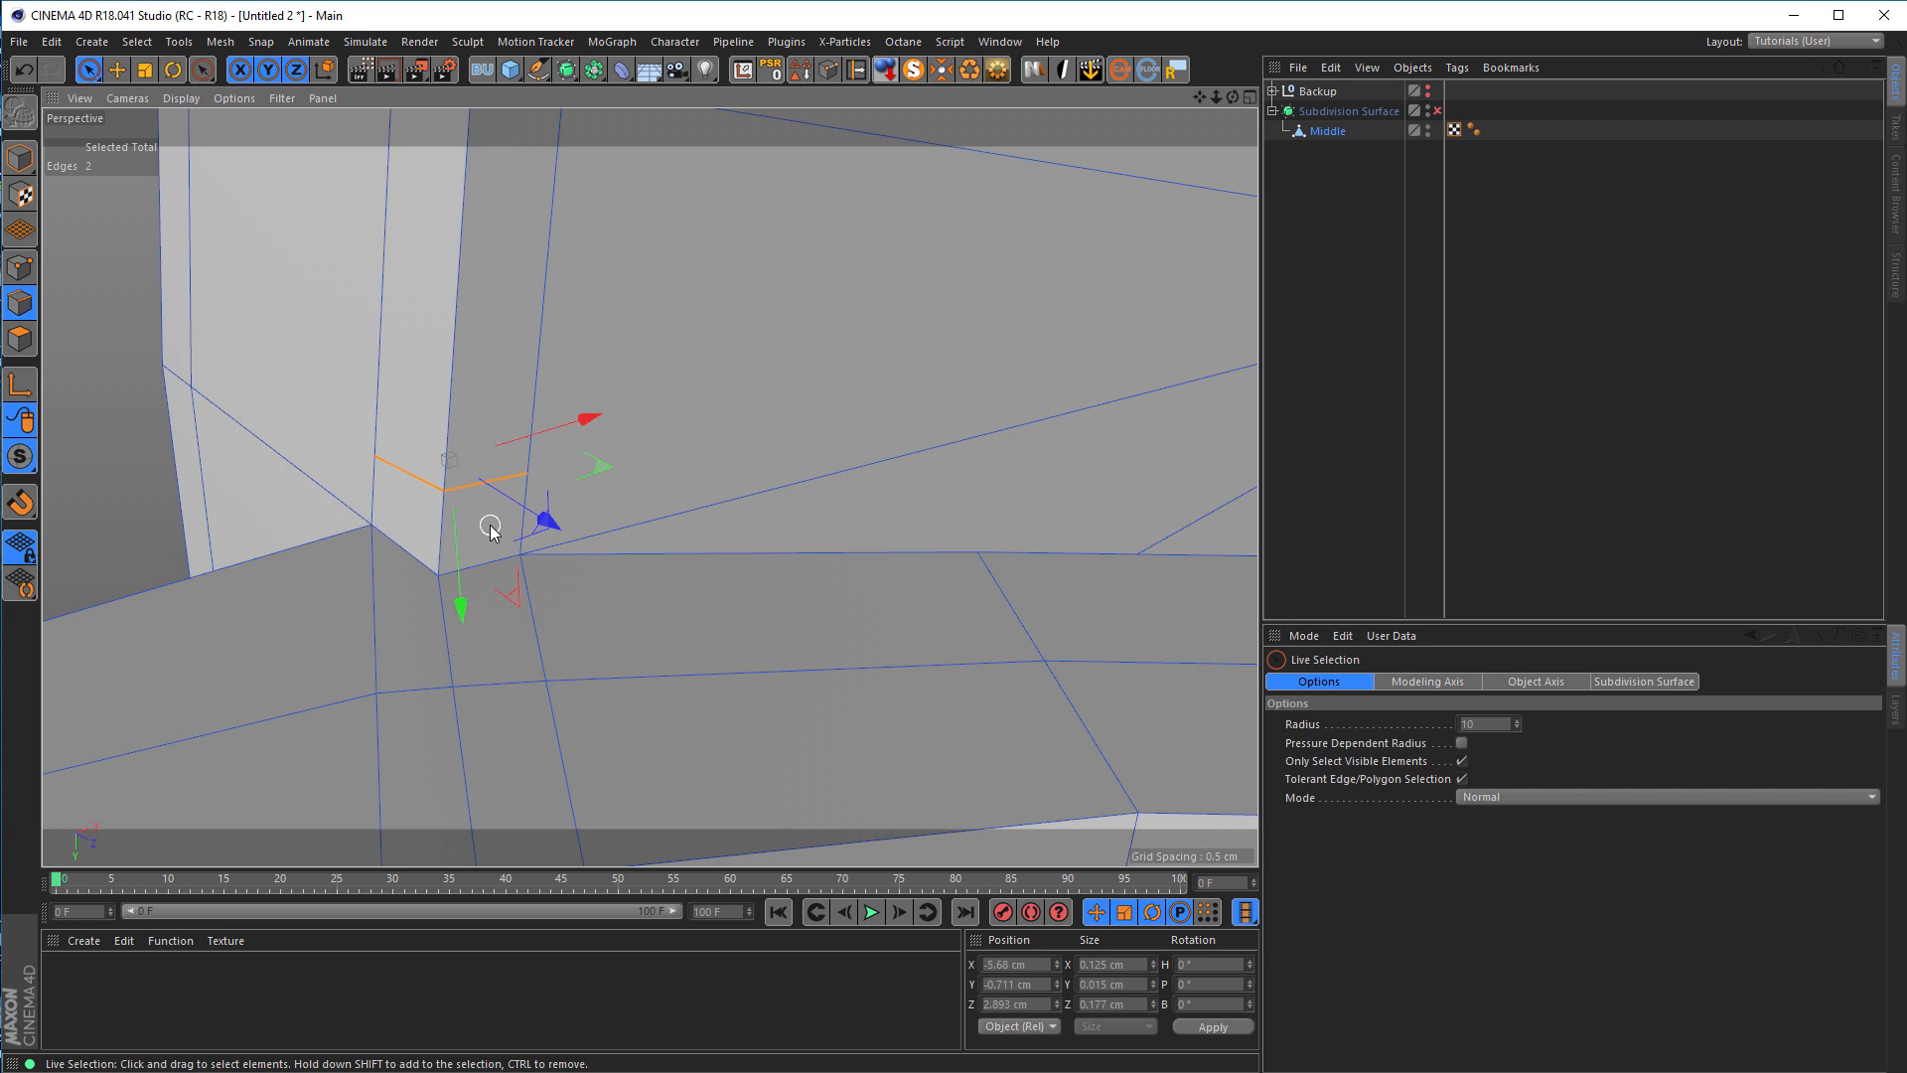
key("m")
key("n")
mouse_move(421, 463)
left_mouse_down("alt")
mouse_move(301, 457)
mouse_move(180, 561)
mouse_move(337, 505)
mouse_move(513, 315)
left_mouse_up("alt")
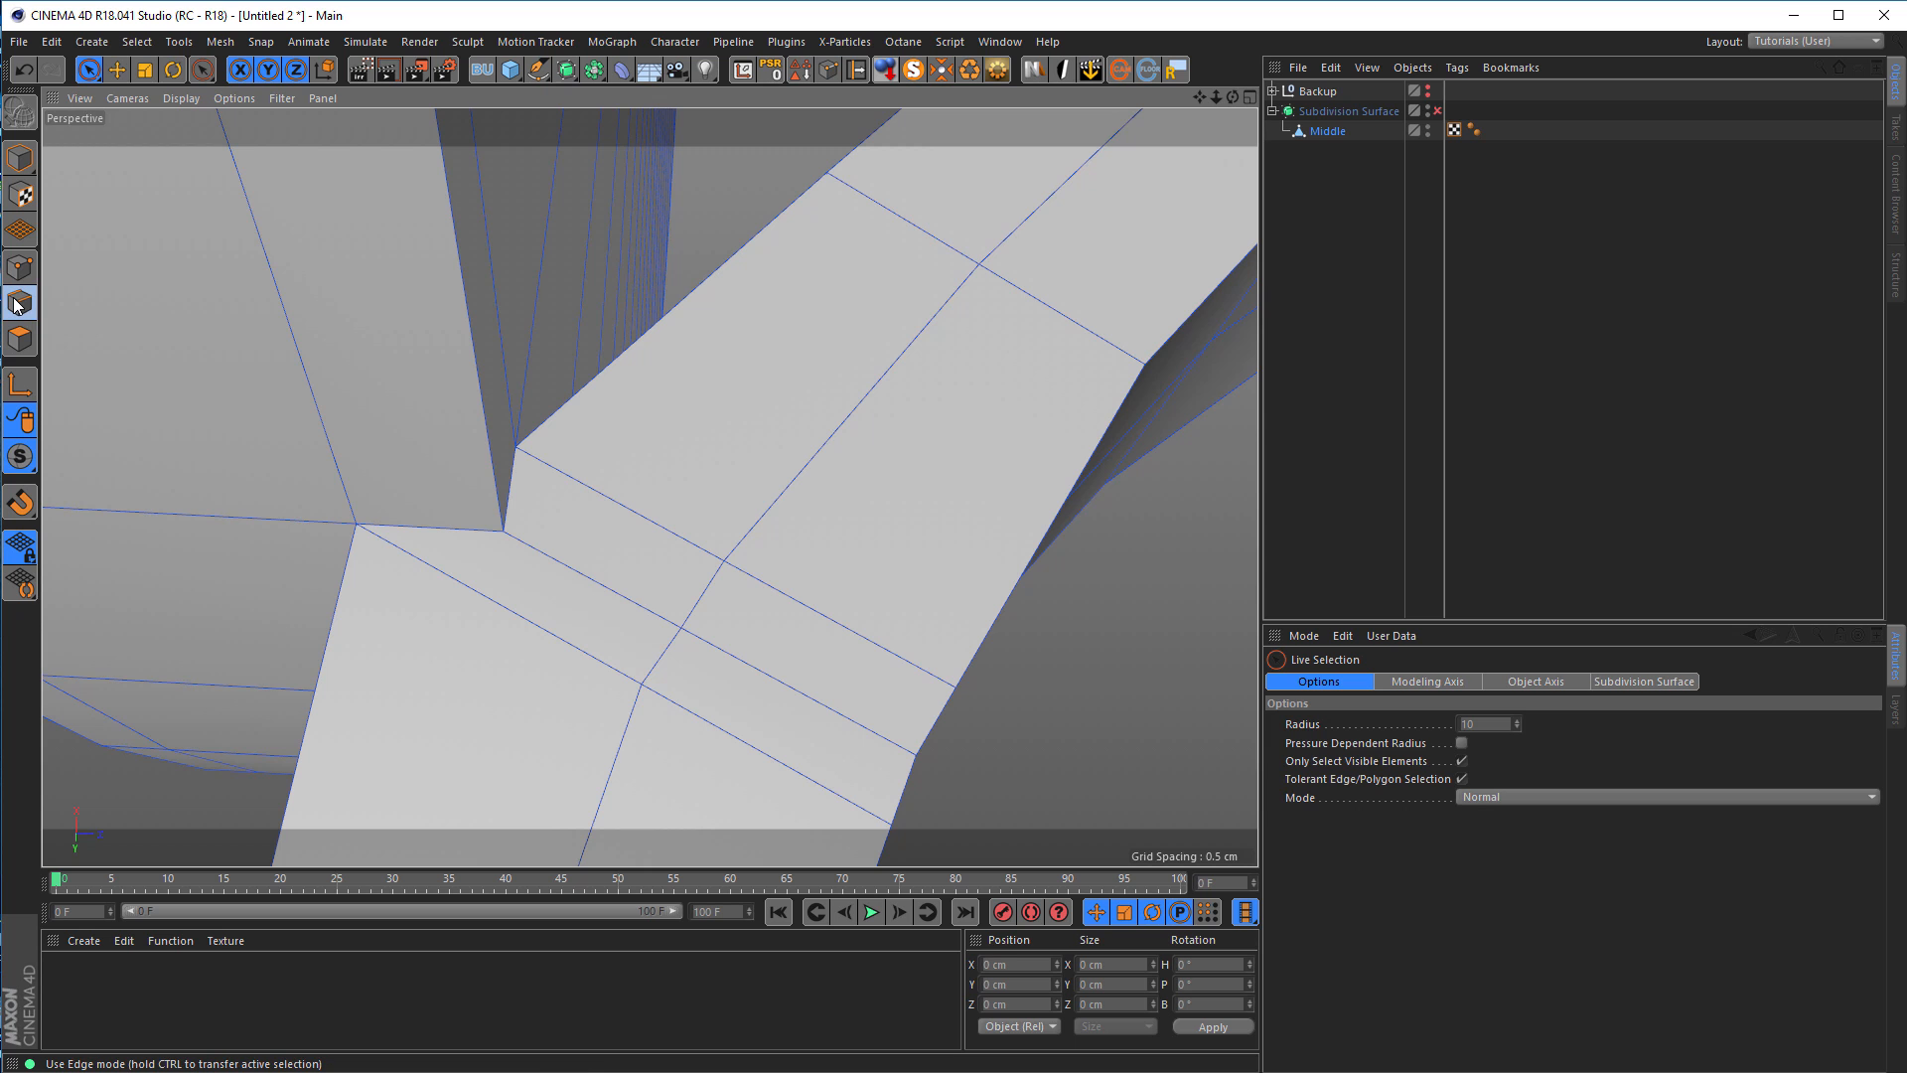
Step: Path-select the short flange edge at the junction and the edges running along the first ring-to-flange seam
key("u")
key("m")
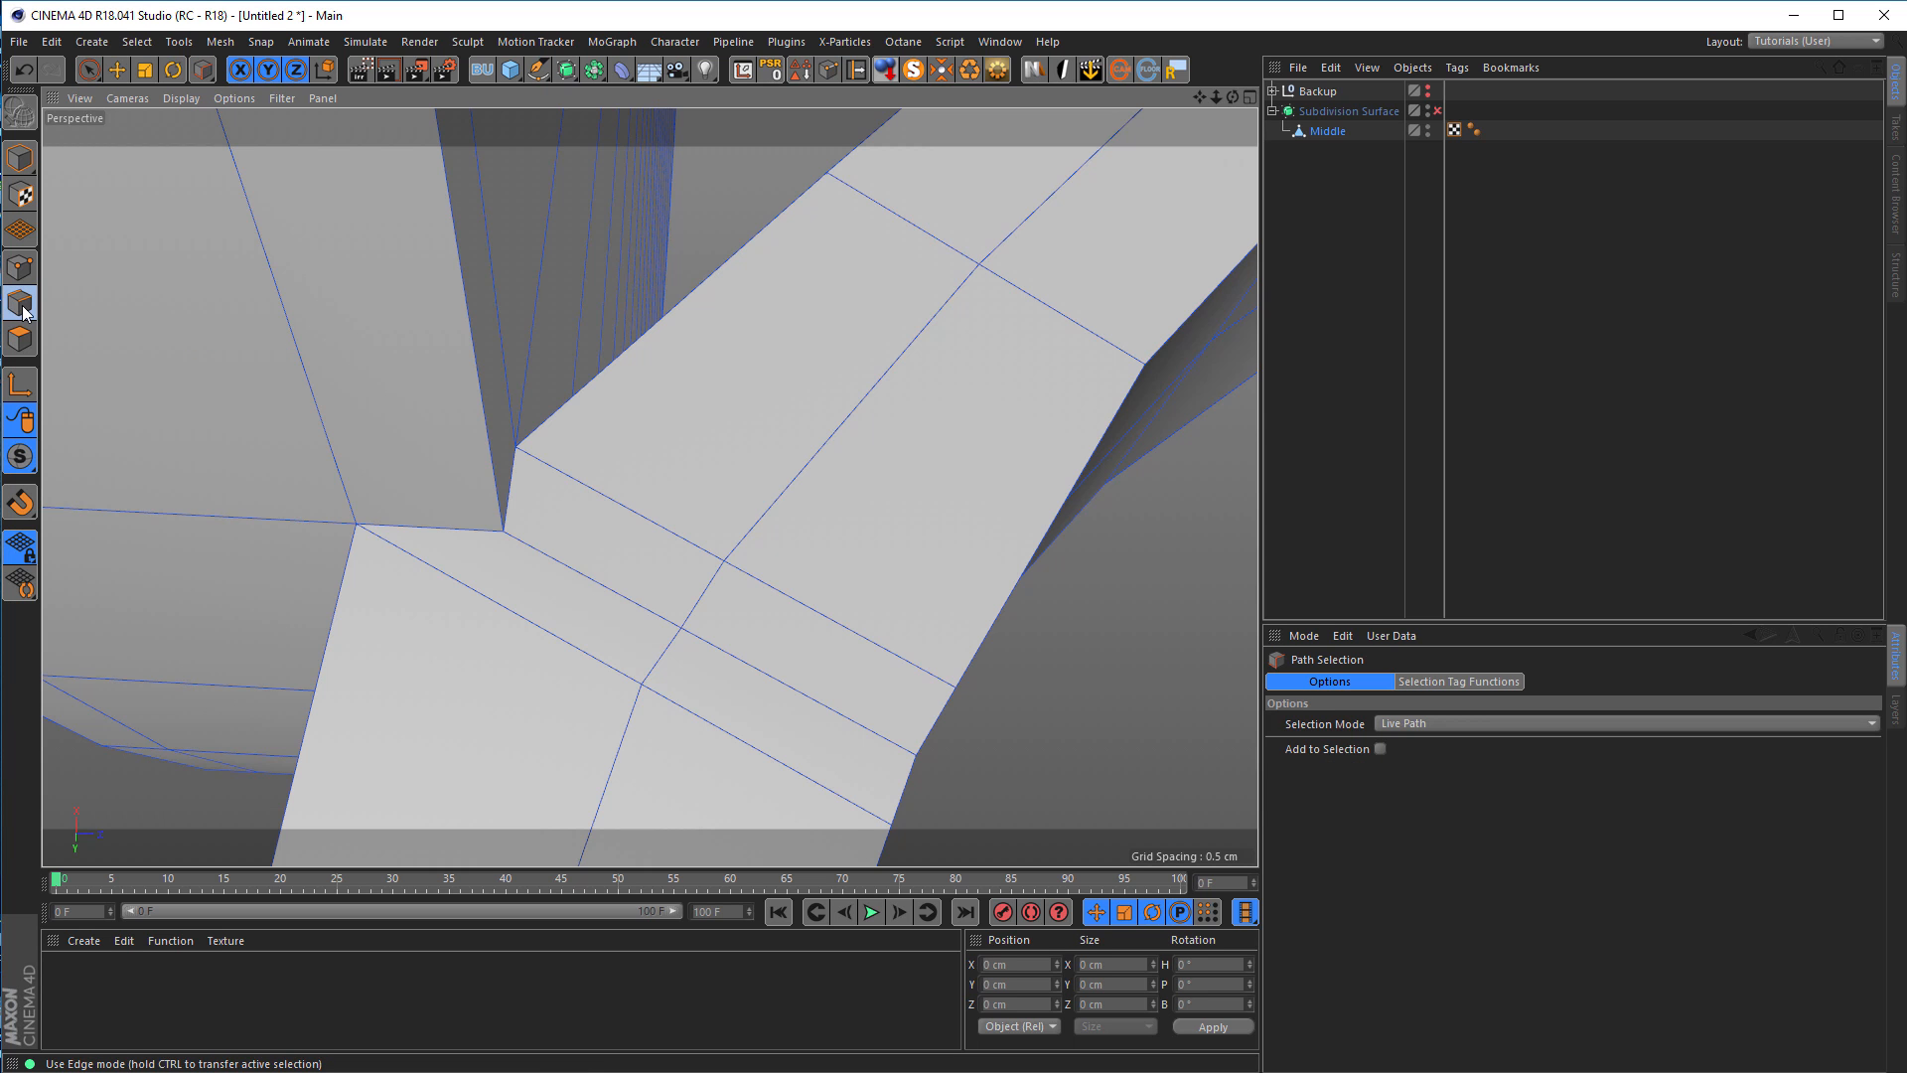
left_click(377, 526)
left_click_drag(387, 544, 516, 342, "alt")
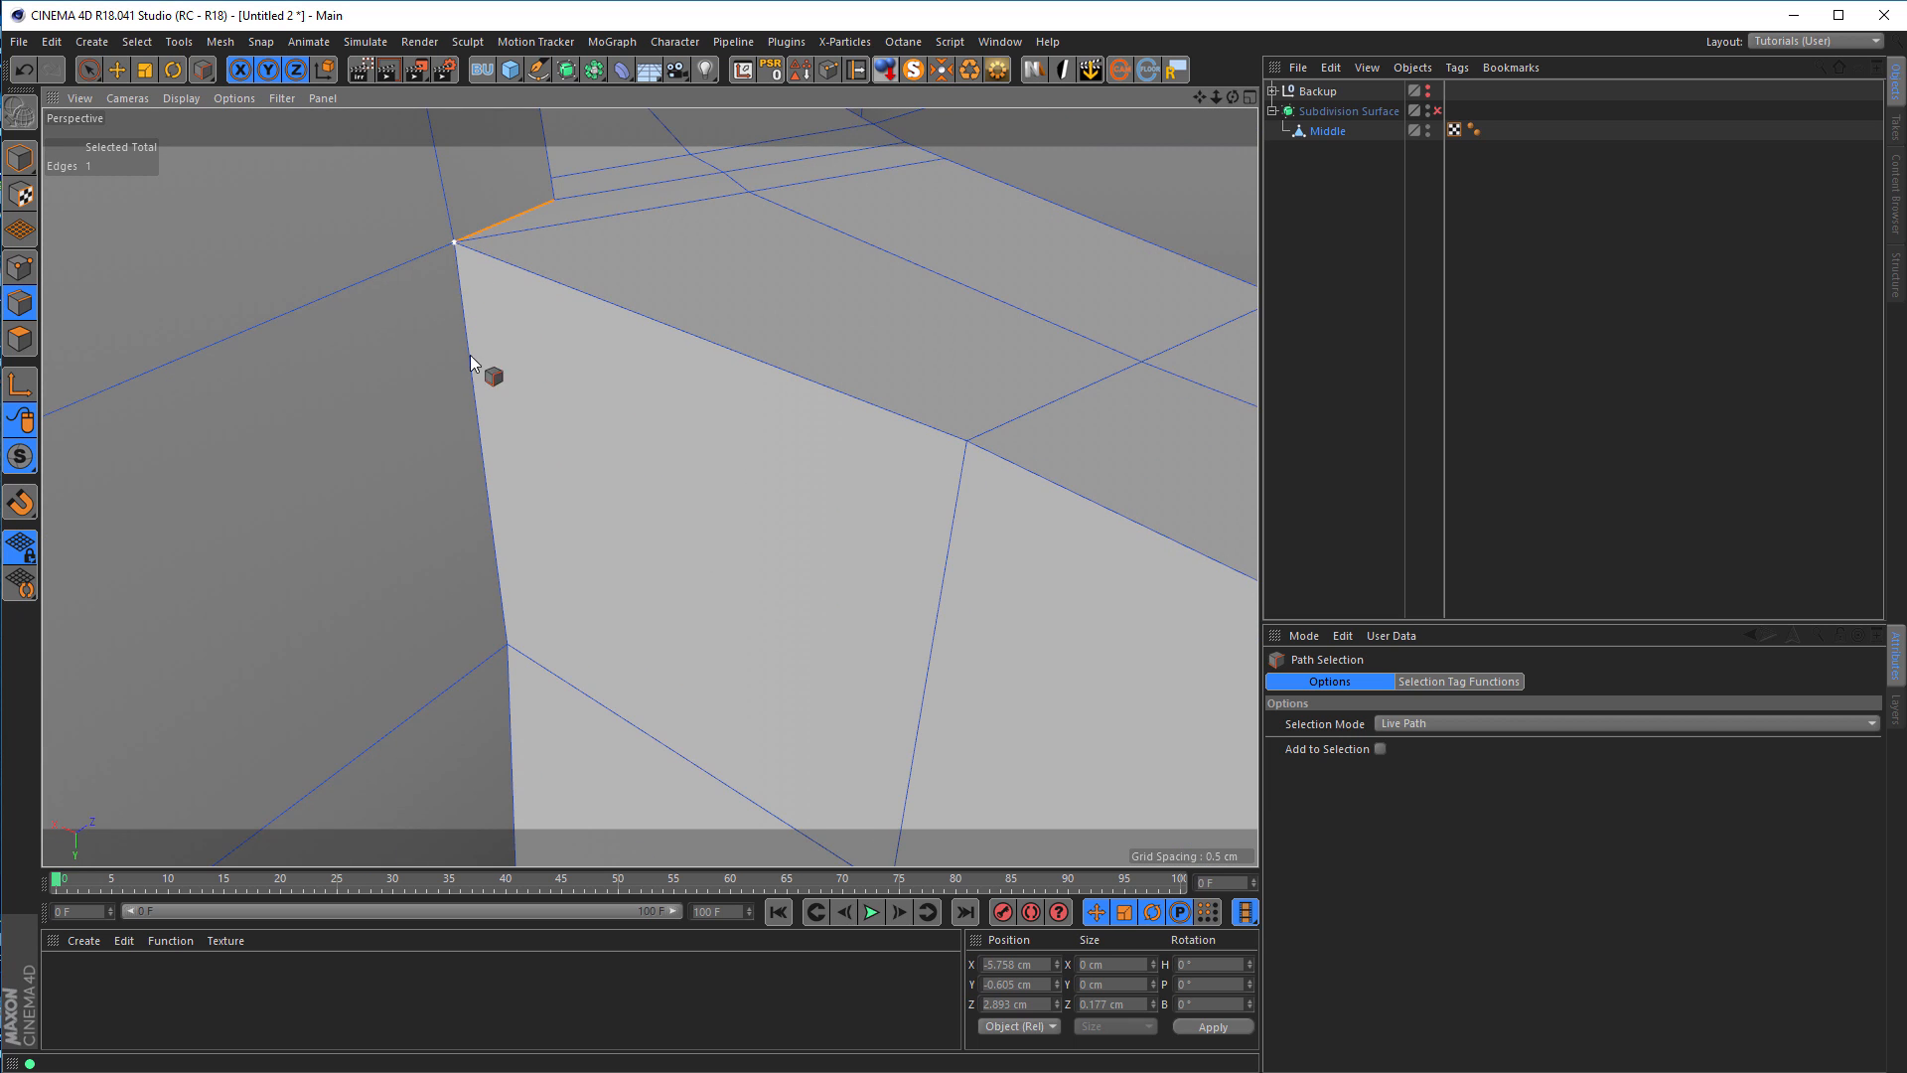
left_click_drag(515, 699, 520, 867, "shift")
middle_click_drag(527, 729, 541, 253, "alt")
left_click_drag(544, 392, 649, 584, "alt")
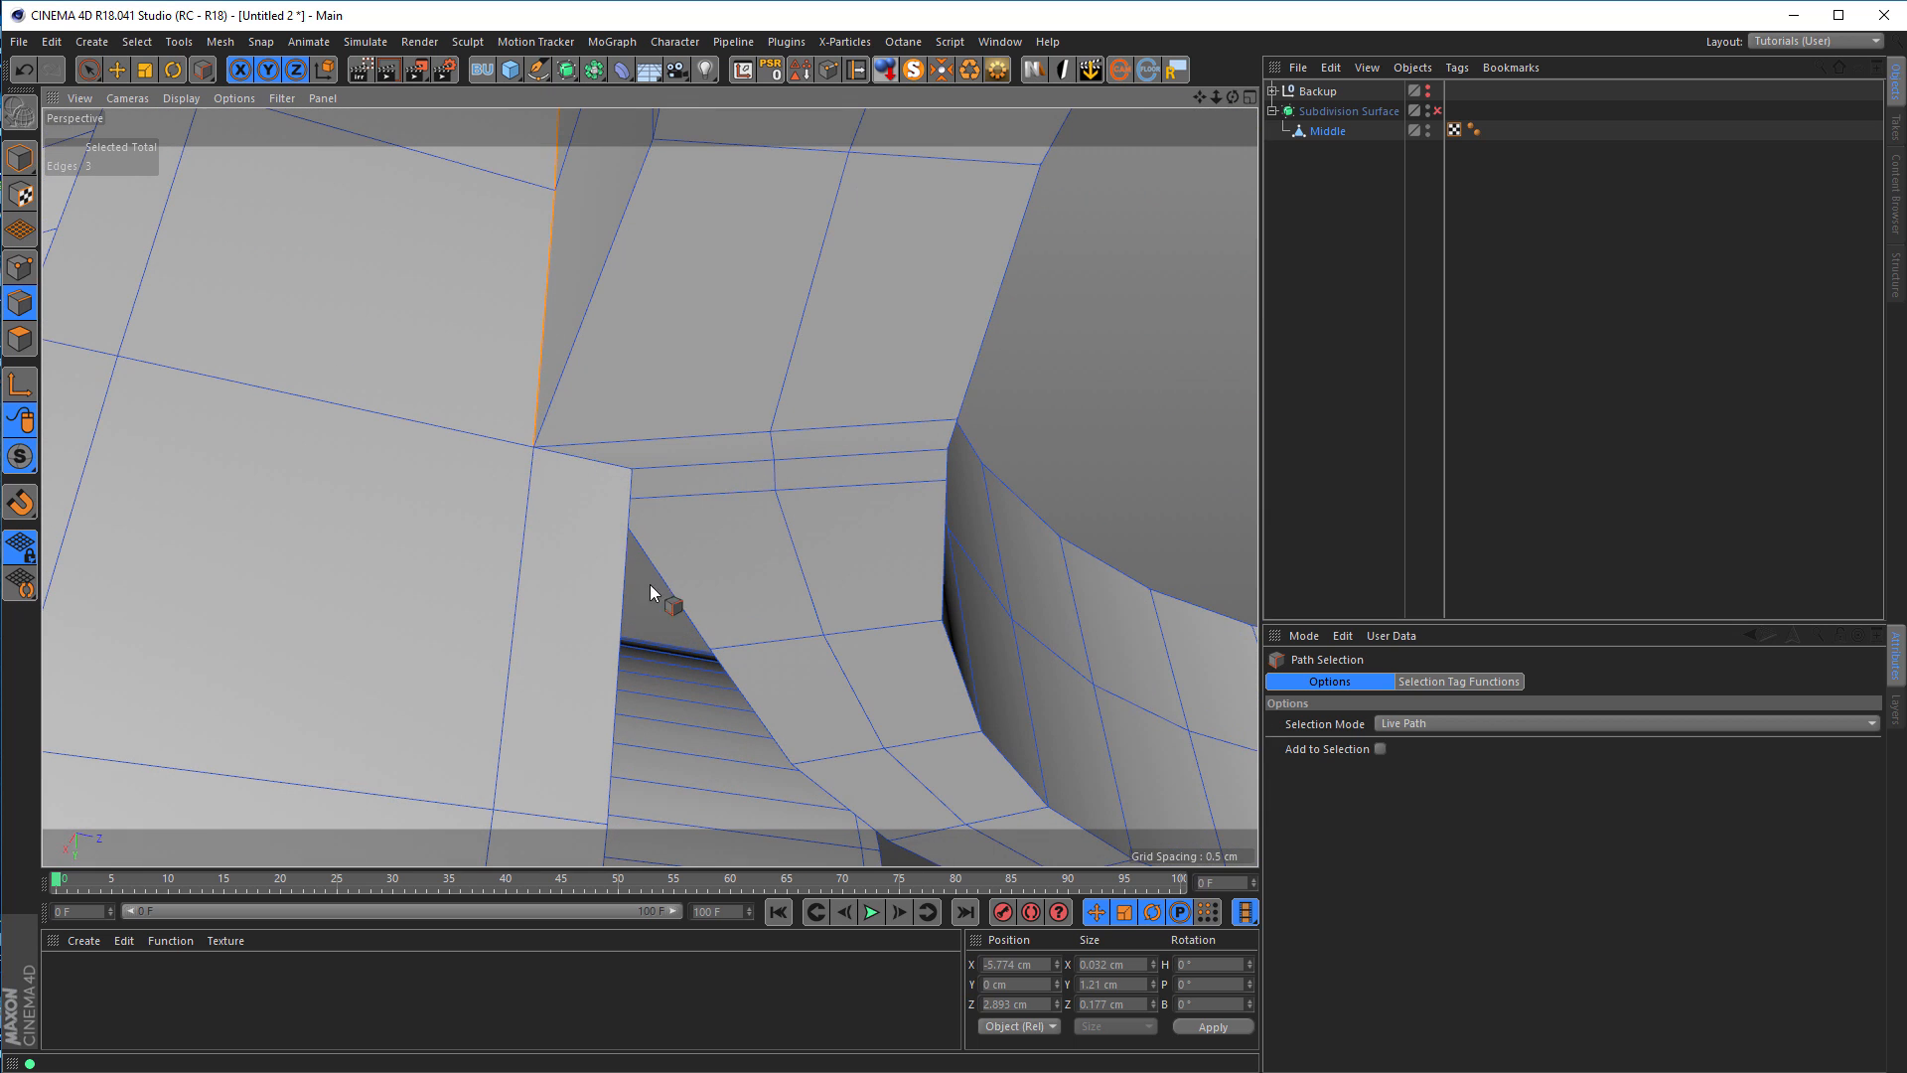
Step: Extend the path selection over the short edge at the seam's far end and back along the second seam to close the outline
left_click(600, 461, "shift")
left_click_drag(669, 488, 746, 364, "alt")
mouse_move(444, 506)
left_mouse_down("shift")
mouse_move(463, 244)
mouse_move(447, 748)
left_mouse_up("shift")
left_click_drag(438, 672, 457, 429, "shift")
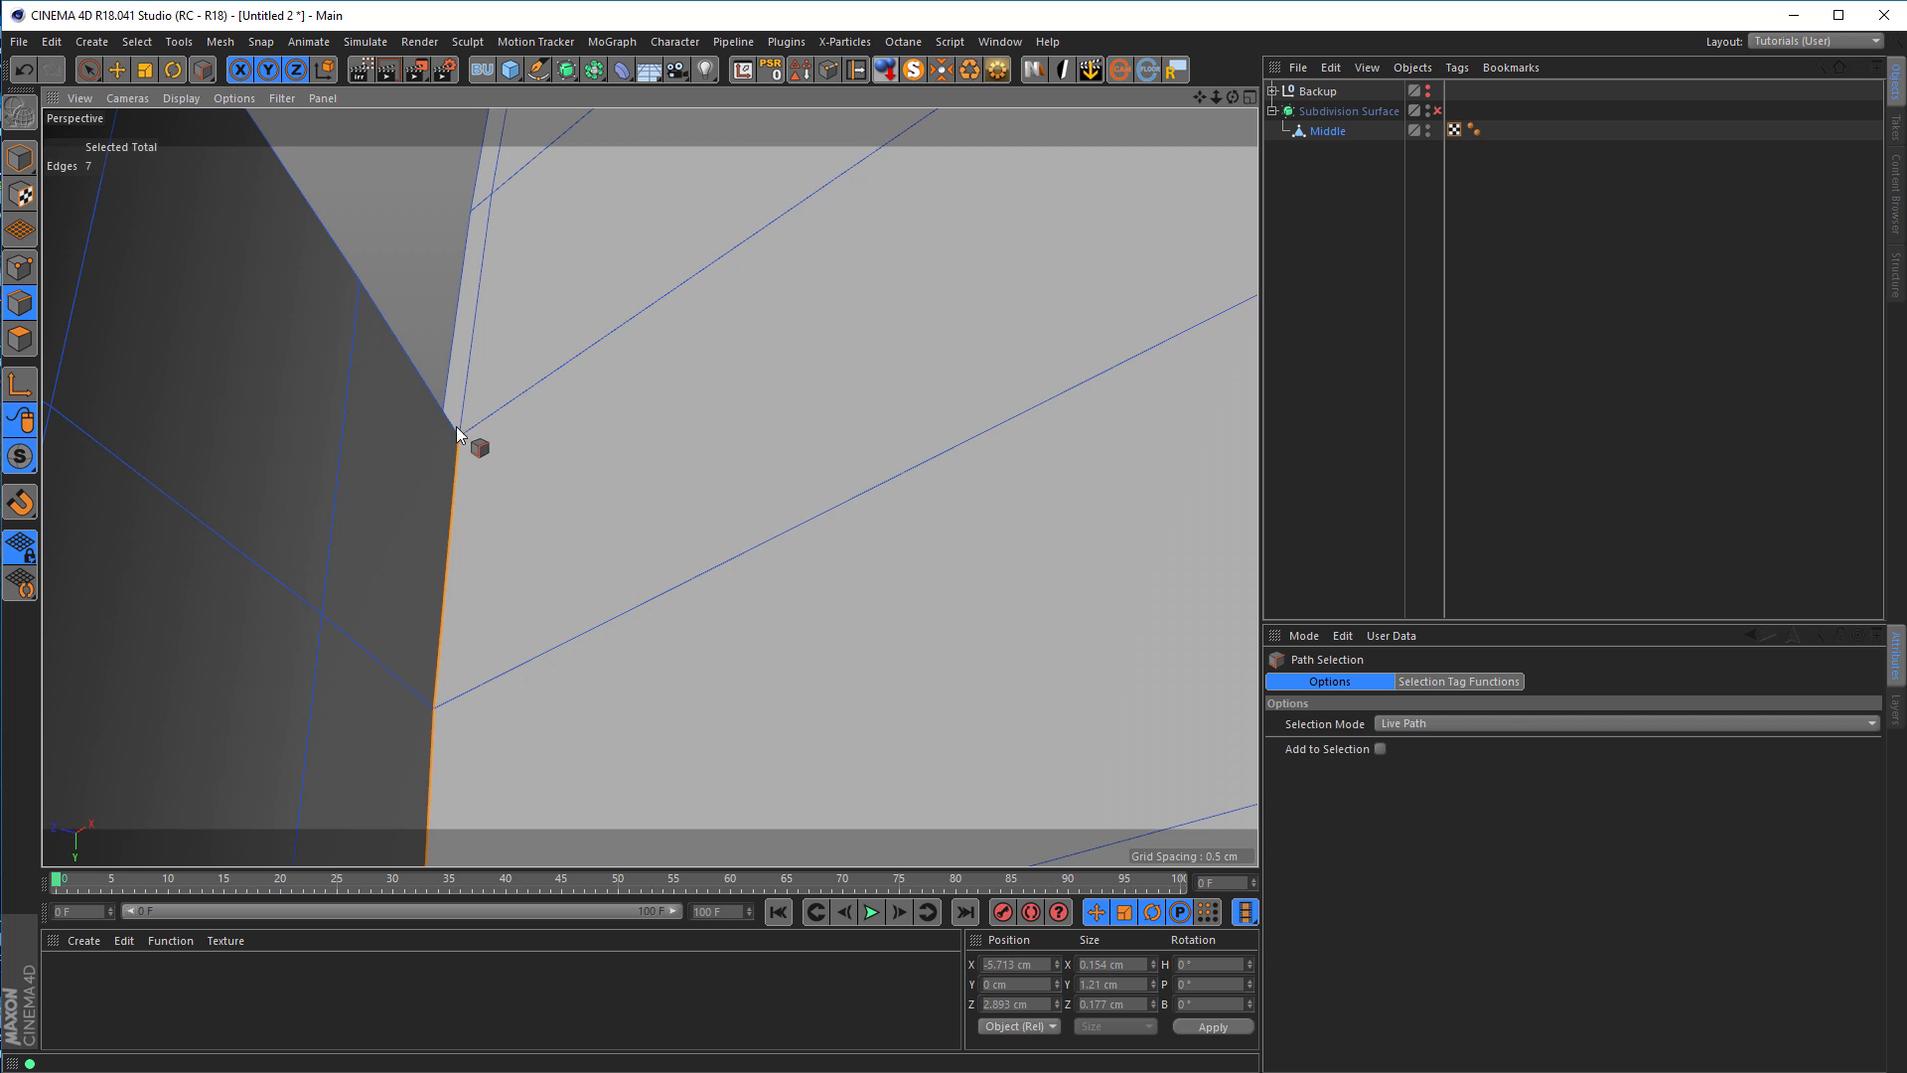
left_click_drag(469, 510, 254, 275, "alt")
left_click_drag(350, 504, 235, 519, "alt")
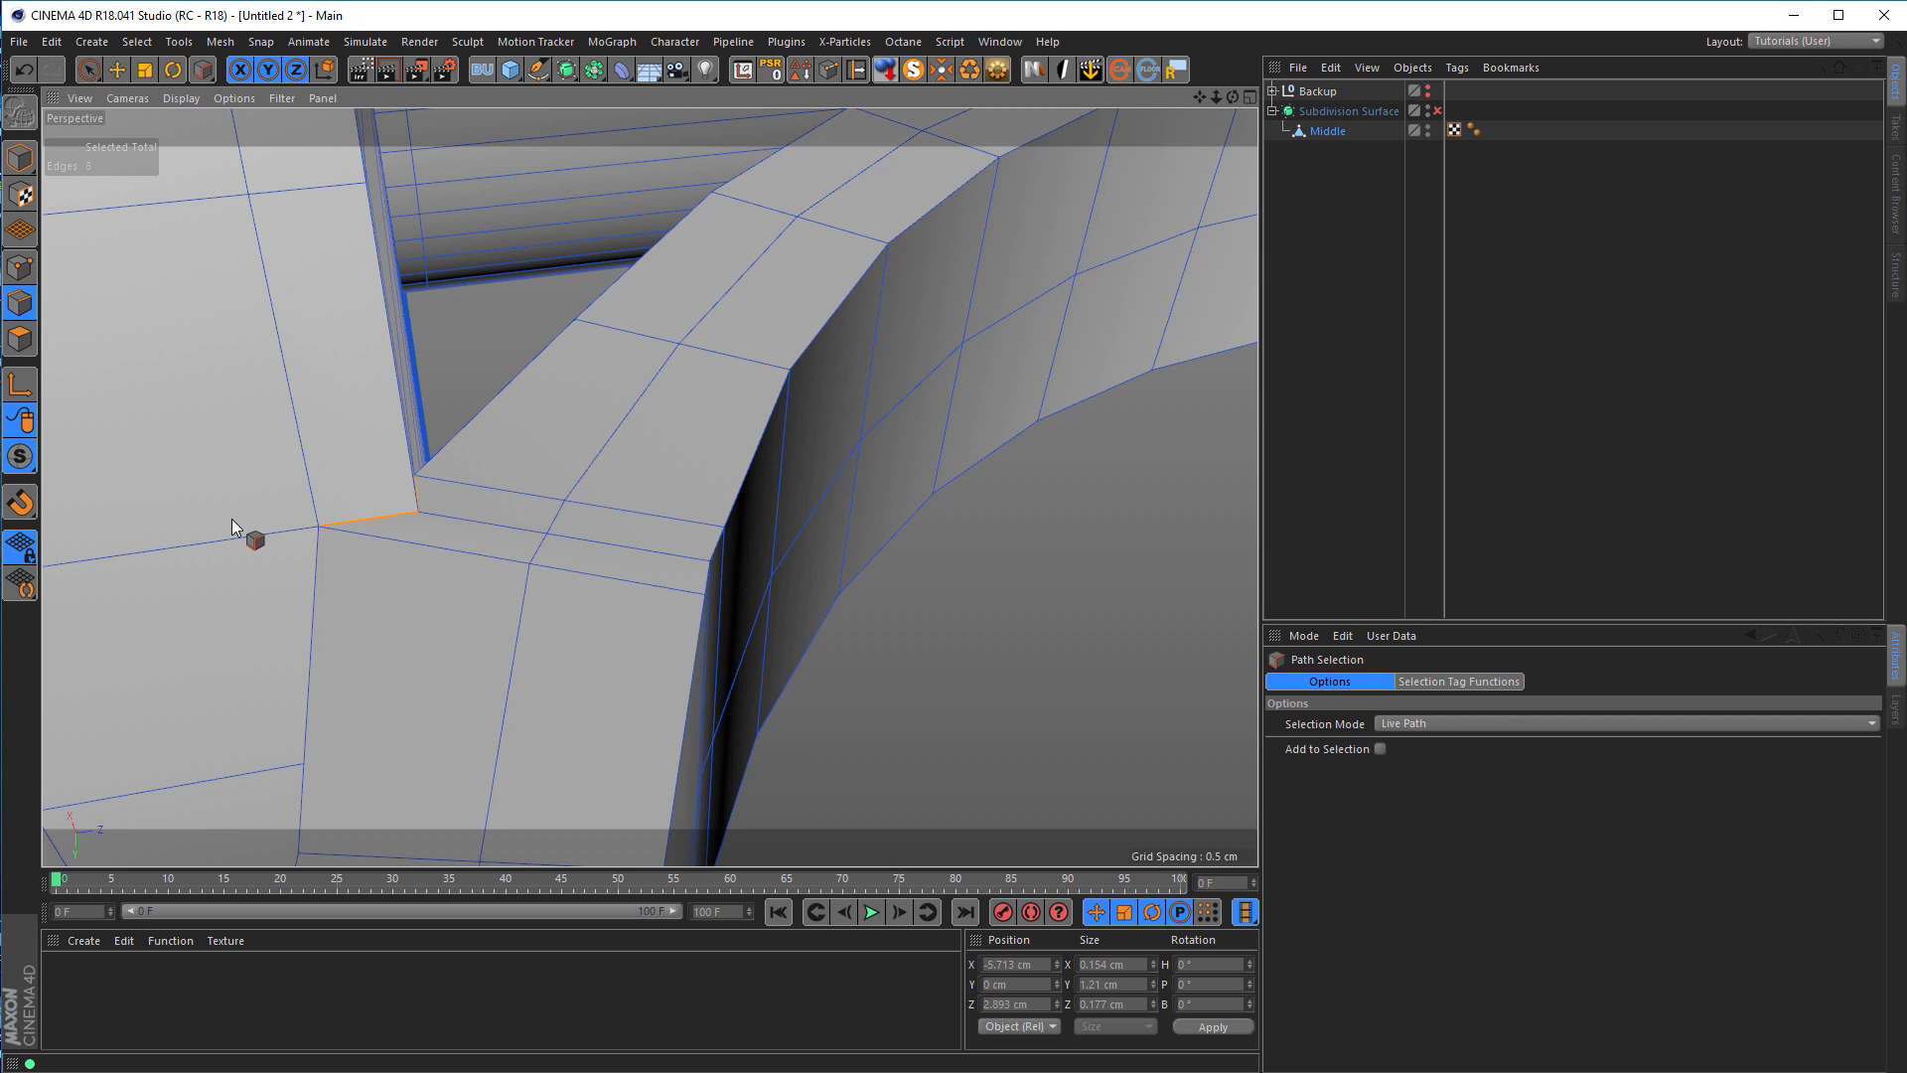
Step: Clone the selected junction outline a short distance onto the flange with Edge Slide, and return to Model mode
key("m")
key("o")
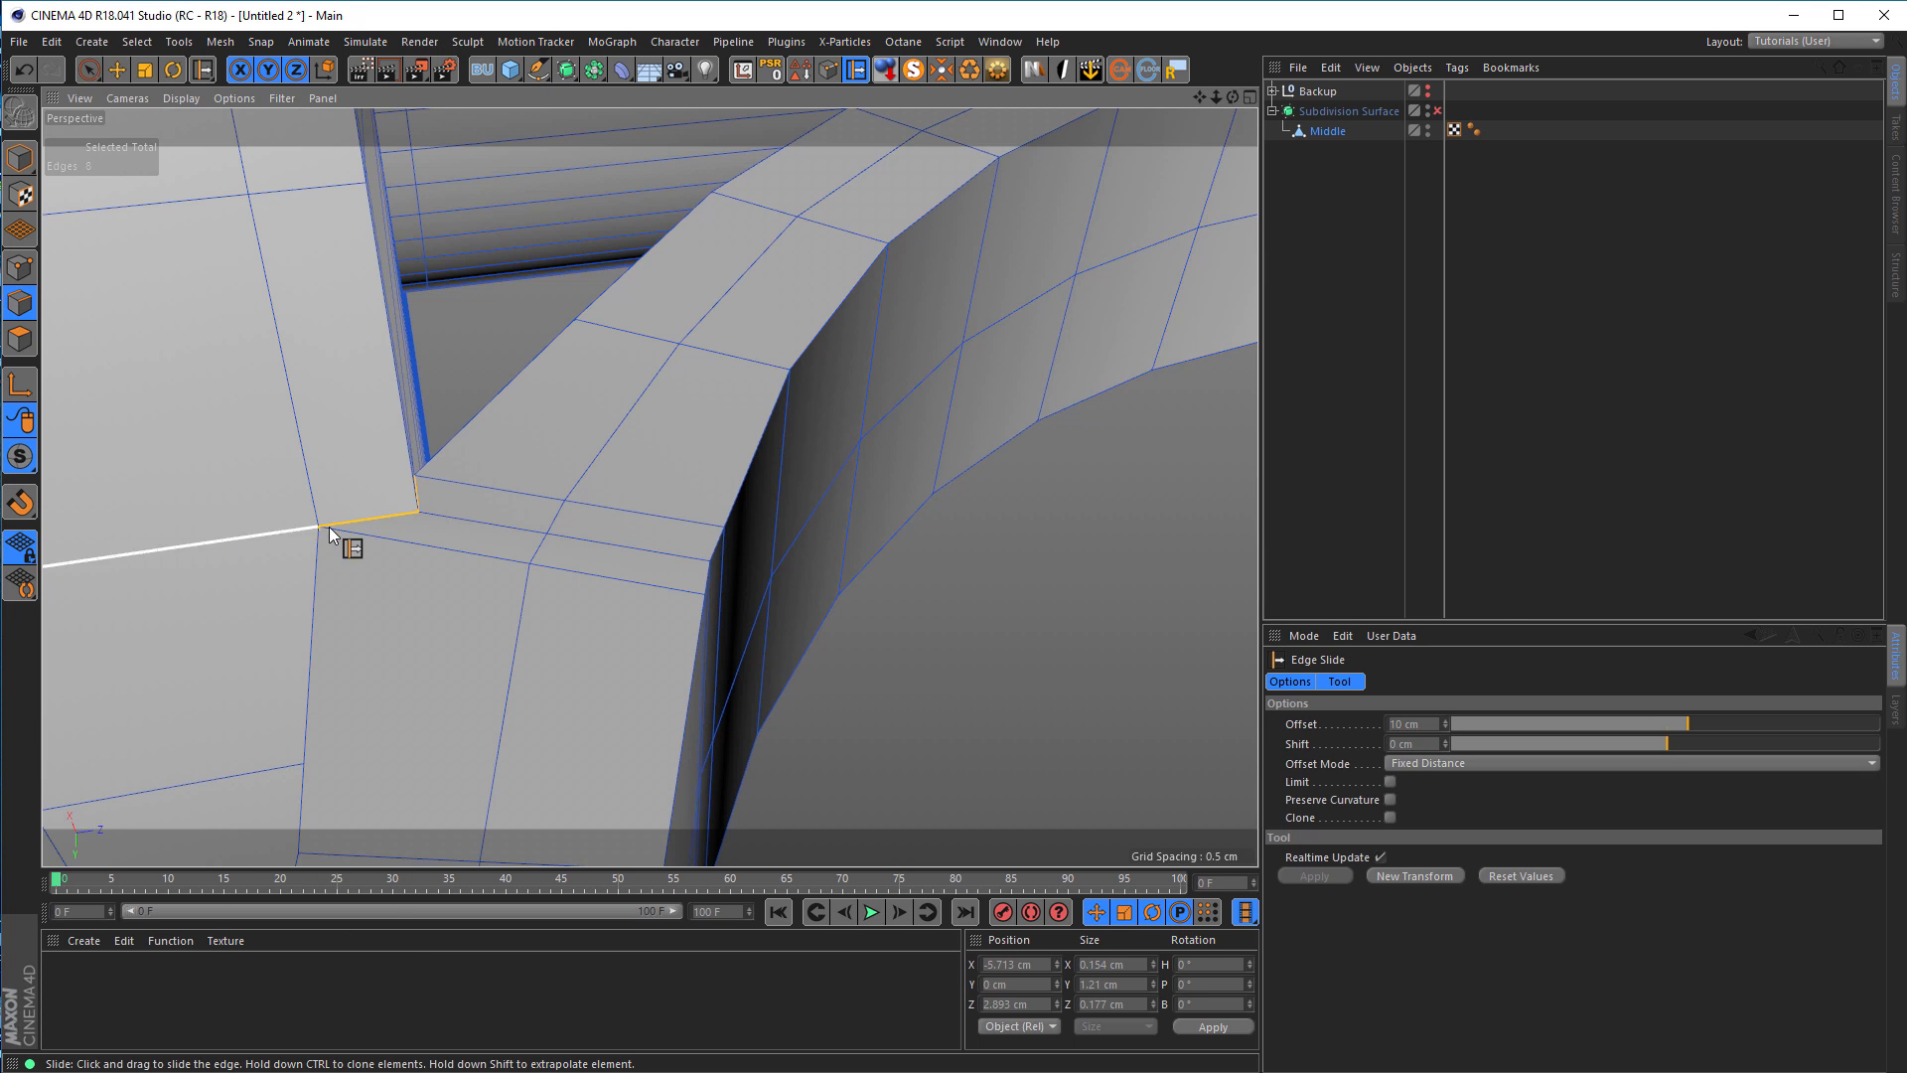
left_click_drag(375, 524, 858, 664)
left_click_drag(646, 486, 471, 532, "alt")
scroll(465, 526, "down", 6)
left_click_drag(370, 481, 81, 480, "alt")
left_click(24, 167)
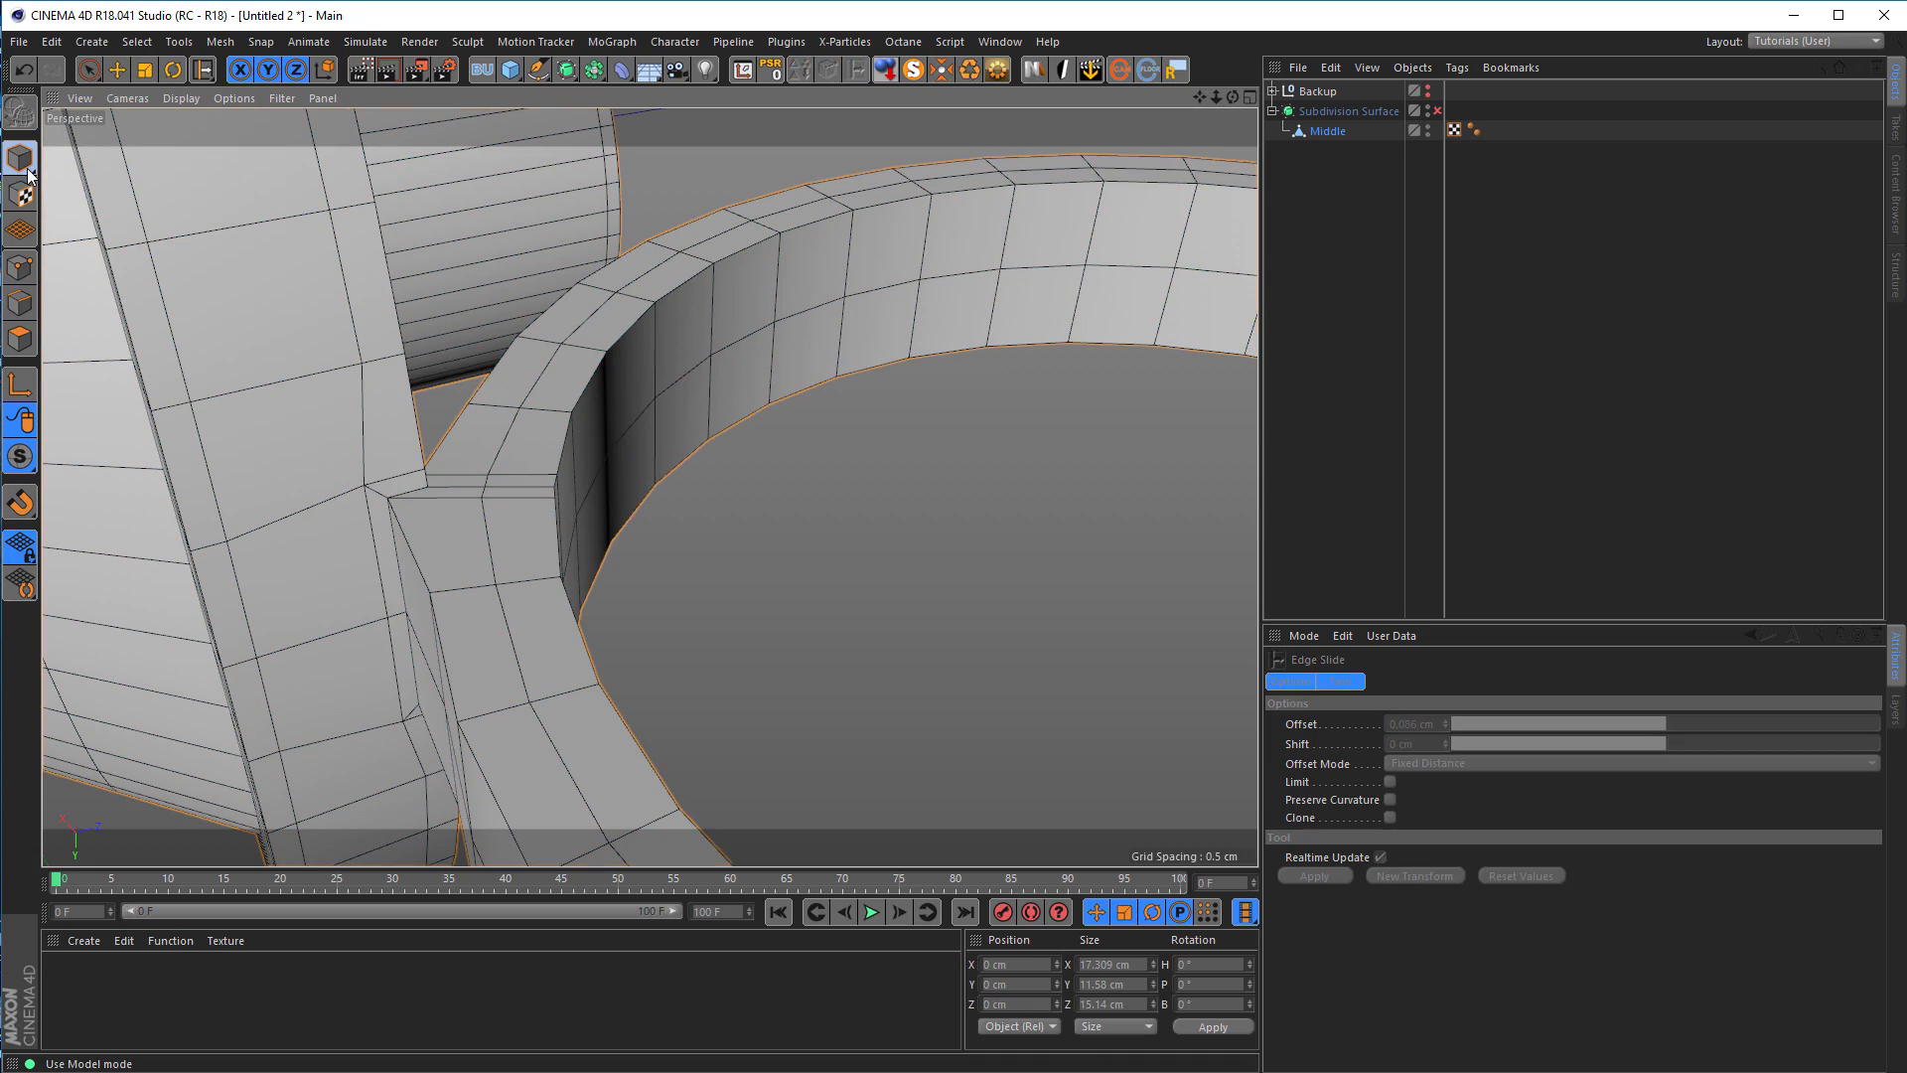
Step: Preview the ring-to-flange junction of the Middle object with the Subdivision Surface enabled, and disable the smoothing again
left_click(1438, 112)
left_click_drag(394, 569, 820, 700, "alt")
left_click_drag(647, 490, 694, 626, "alt")
scroll(480, 606, "down", 8)
scroll(462, 600, "up", 8)
scroll(363, 593, "down", 8)
scroll(408, 644, "up", 6)
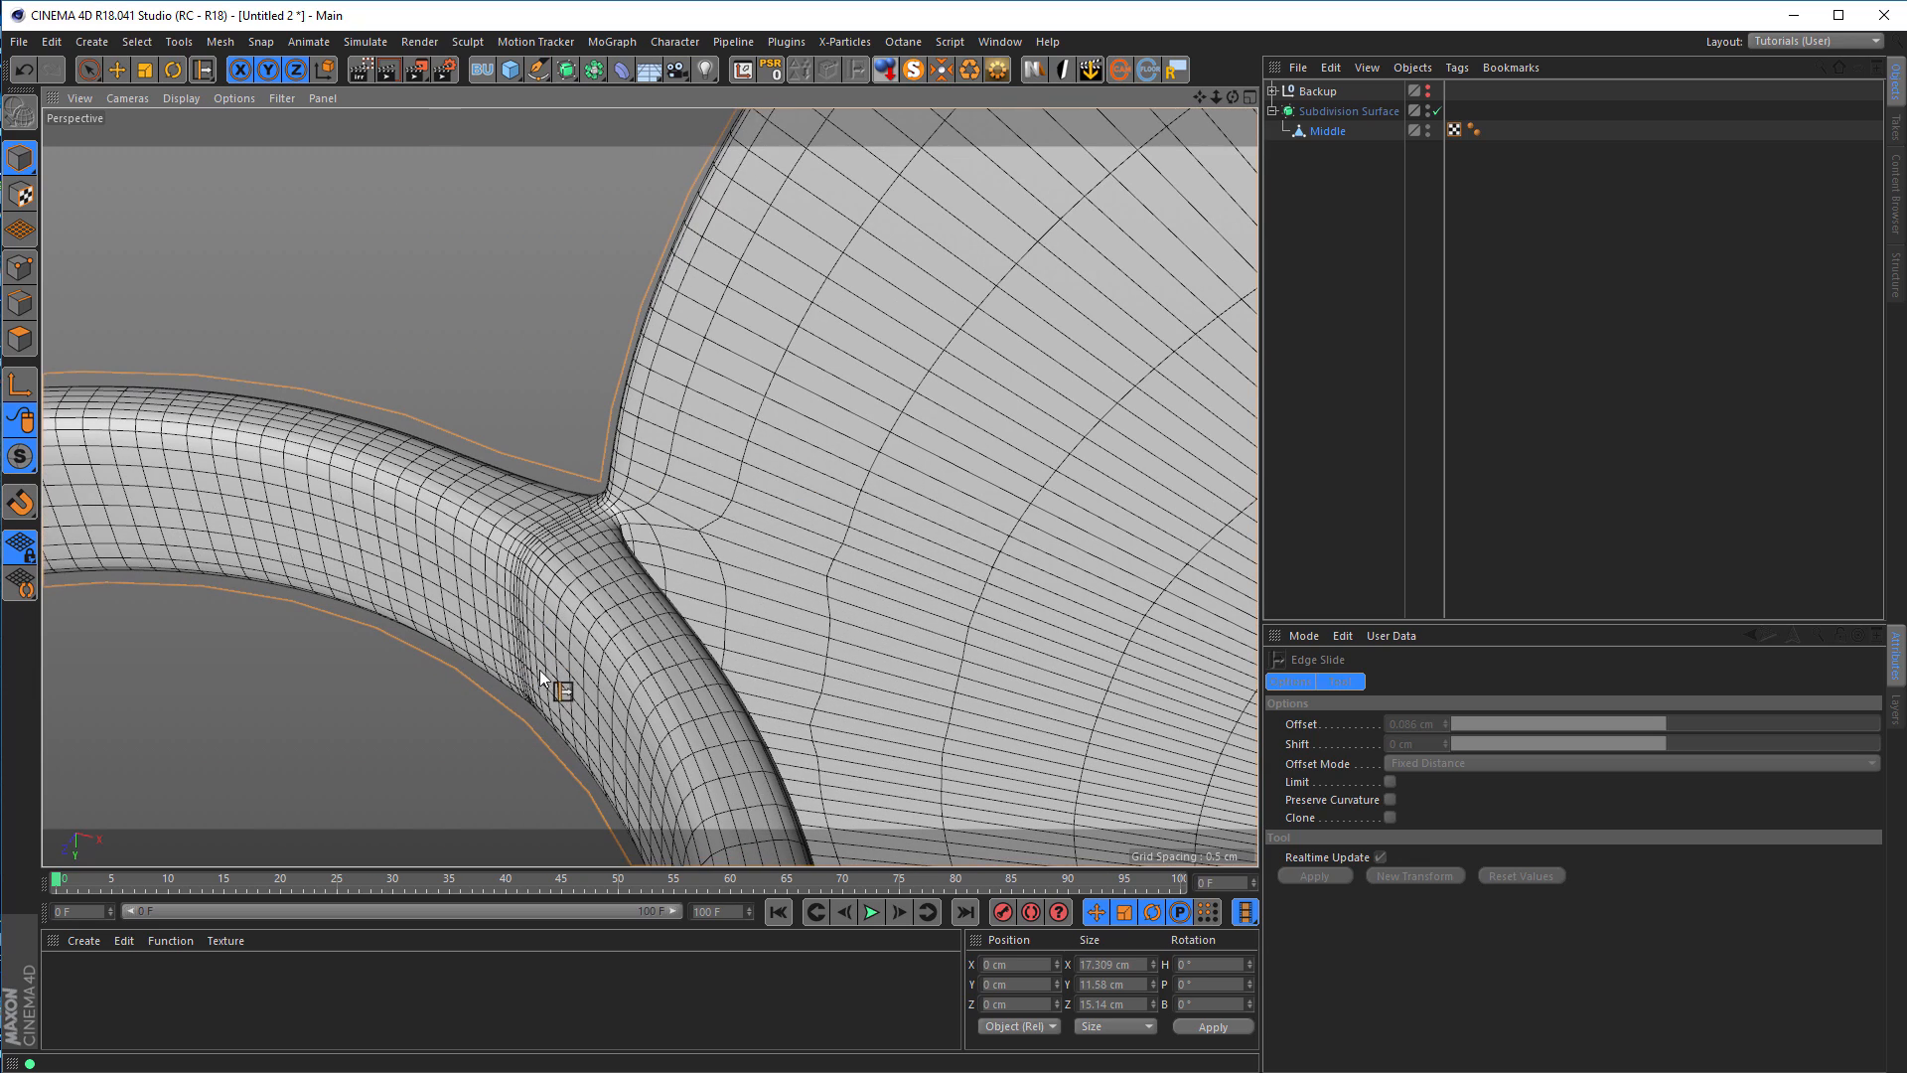
left_click(1437, 111)
Step: Path-select the four loop edges on one side of the ring's junction and slide them about 0.212 cm along the ring with Edge Slide
left_click_drag(547, 520, 451, 412, "alt")
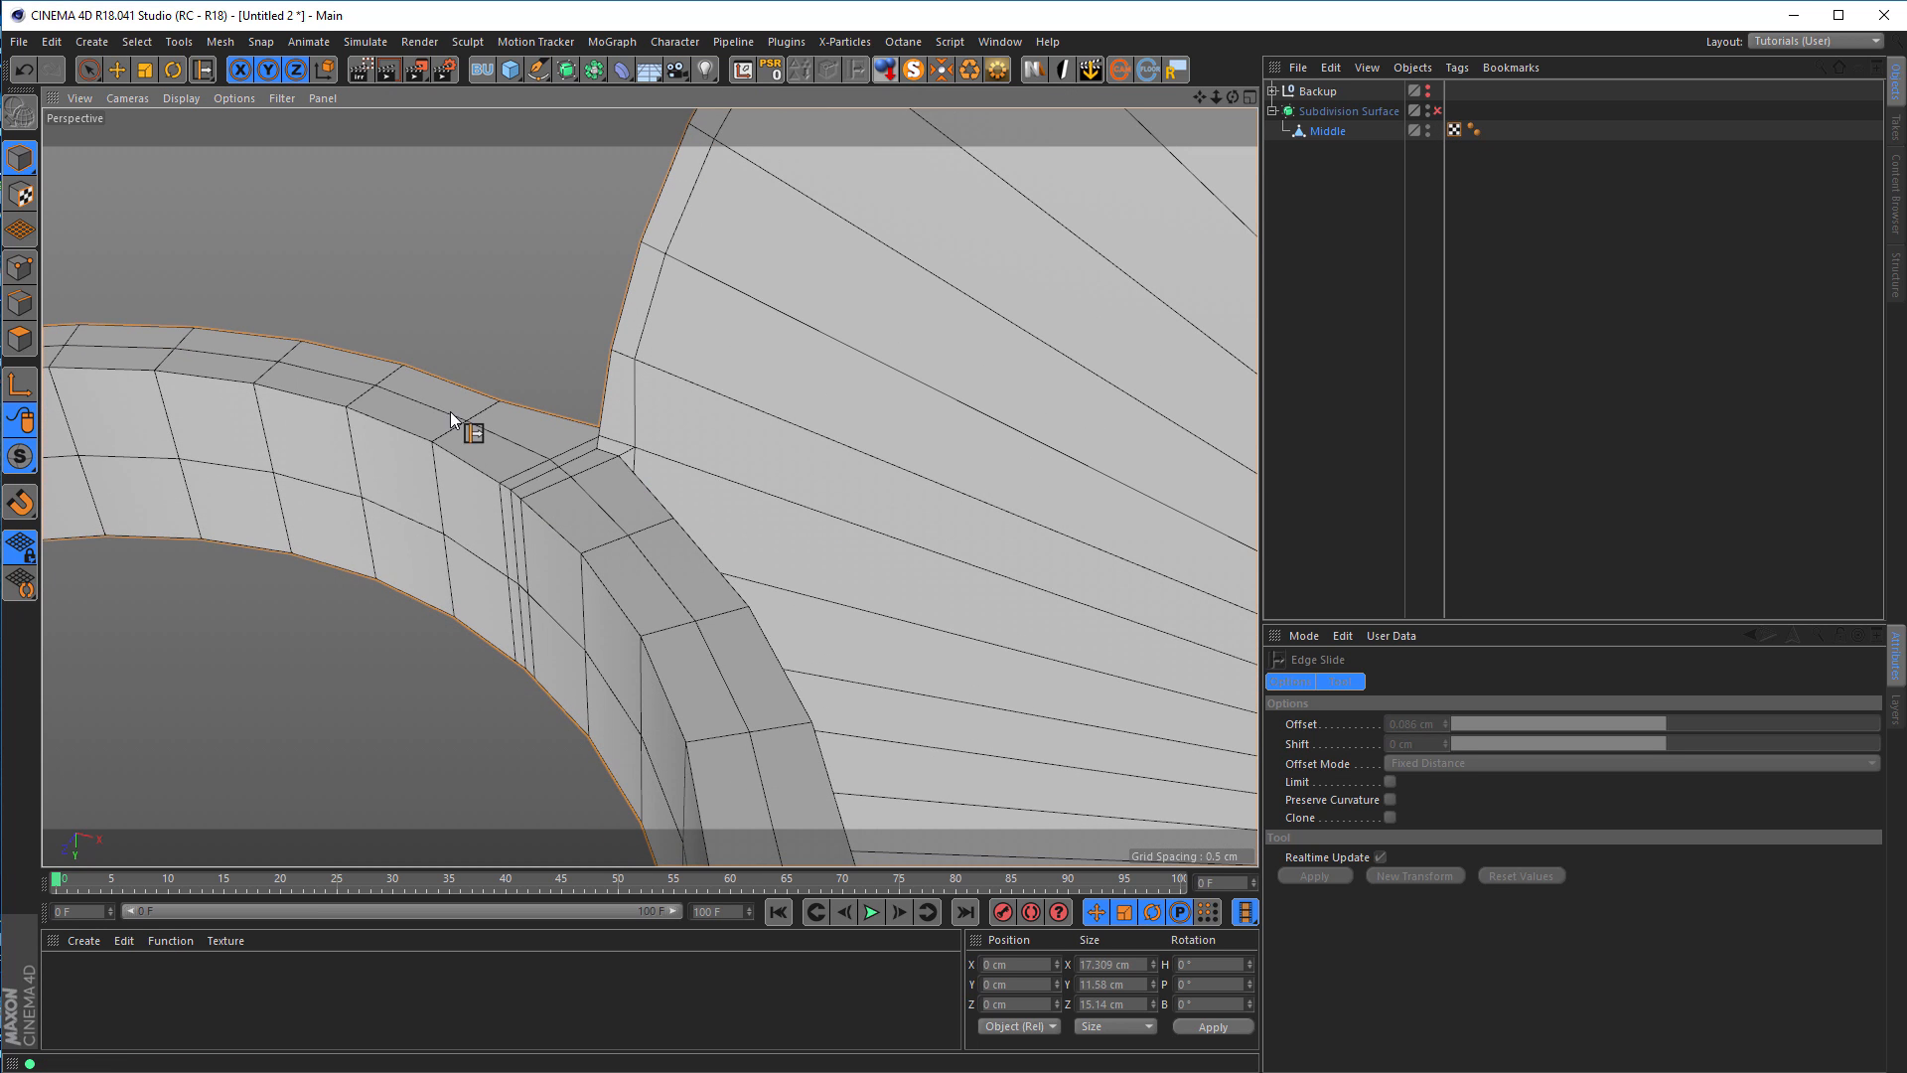
left_click(20, 302)
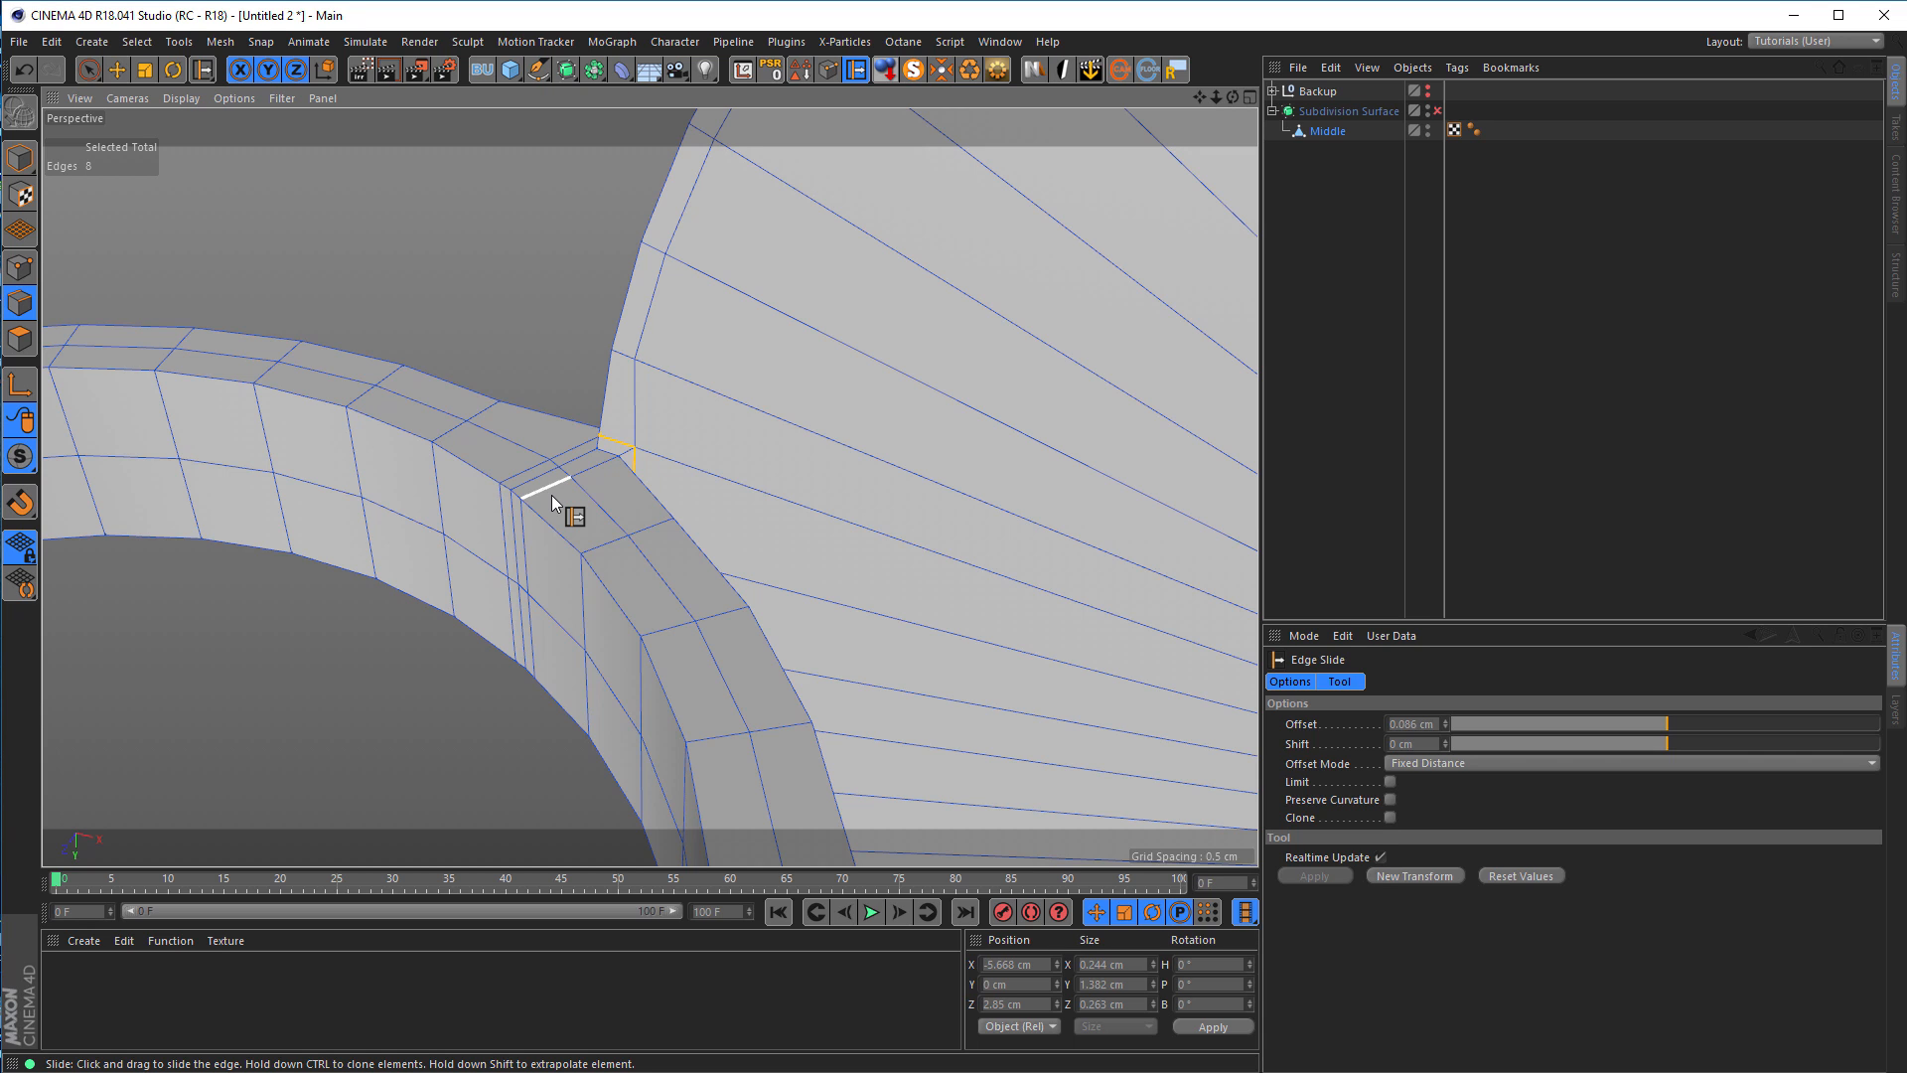
key("u")
key("m")
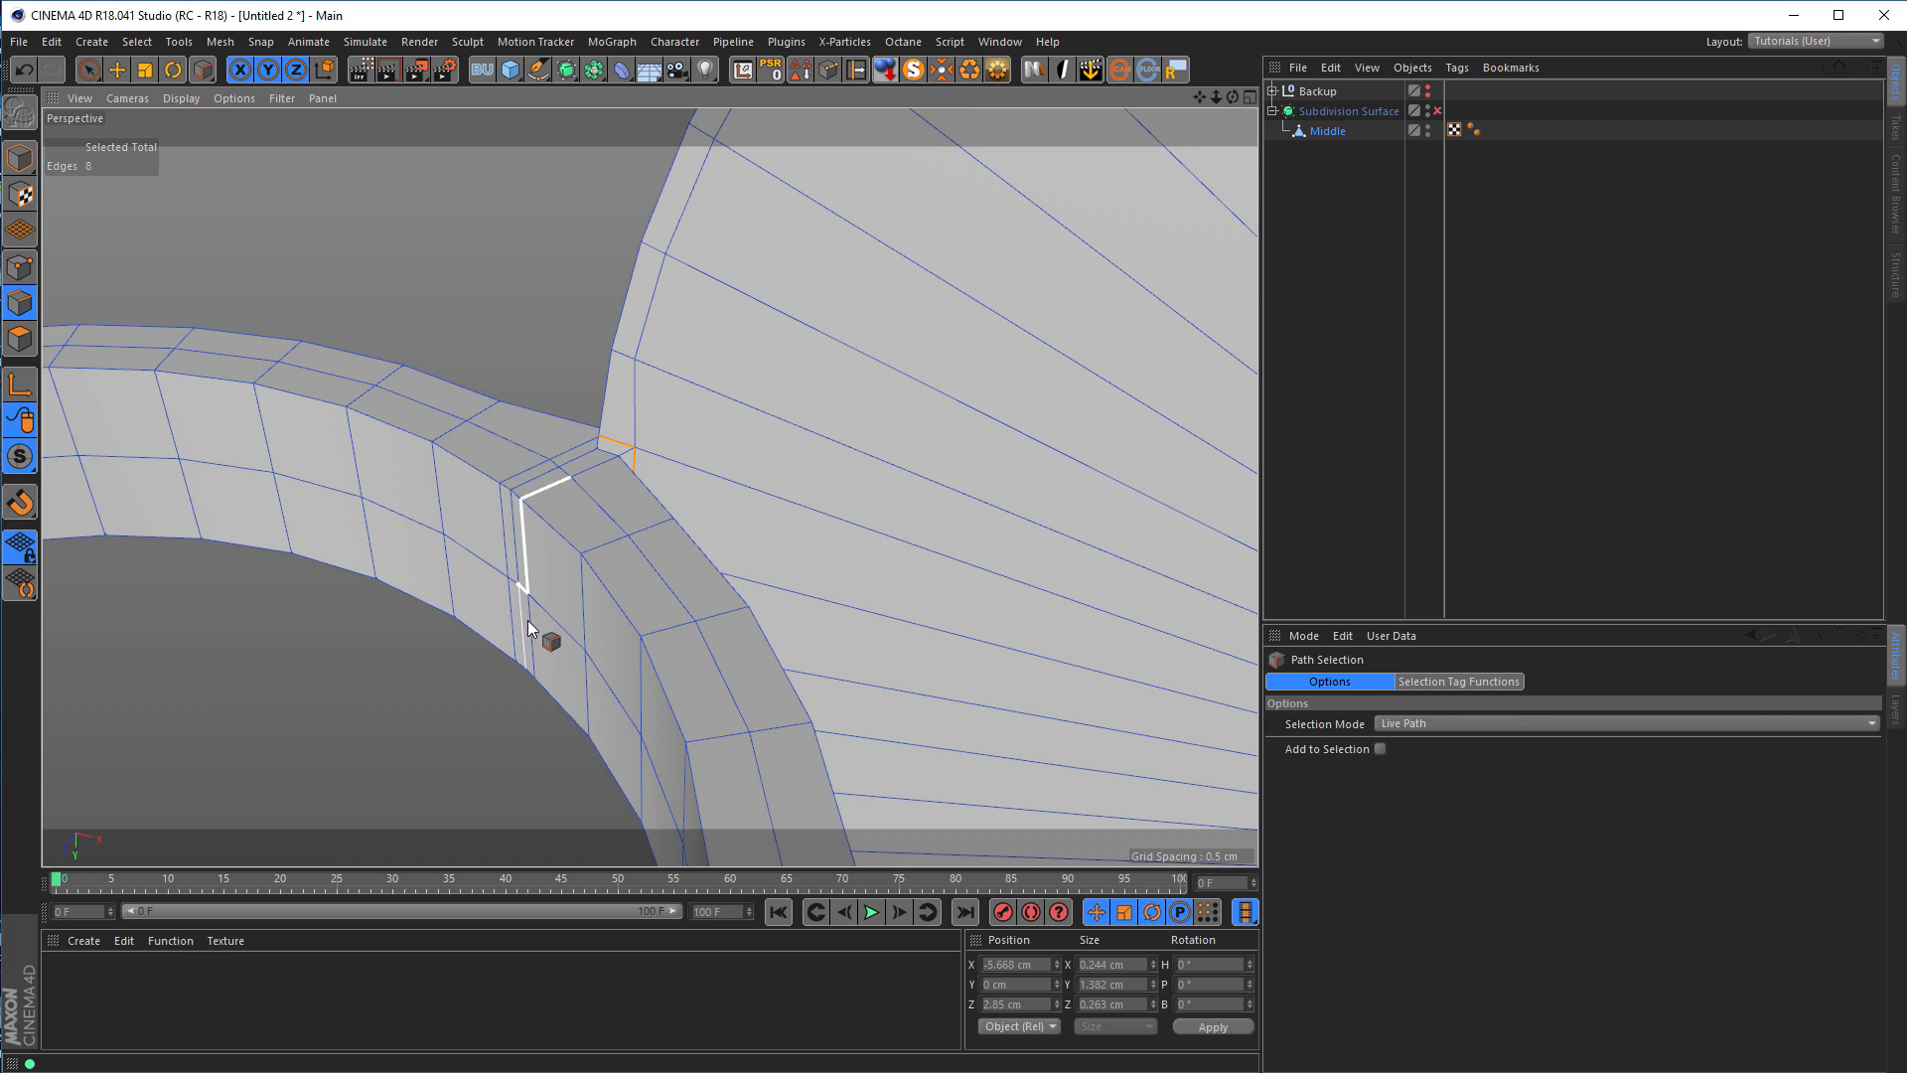
left_click(538, 647)
left_click_drag(540, 664, 505, 717, "alt")
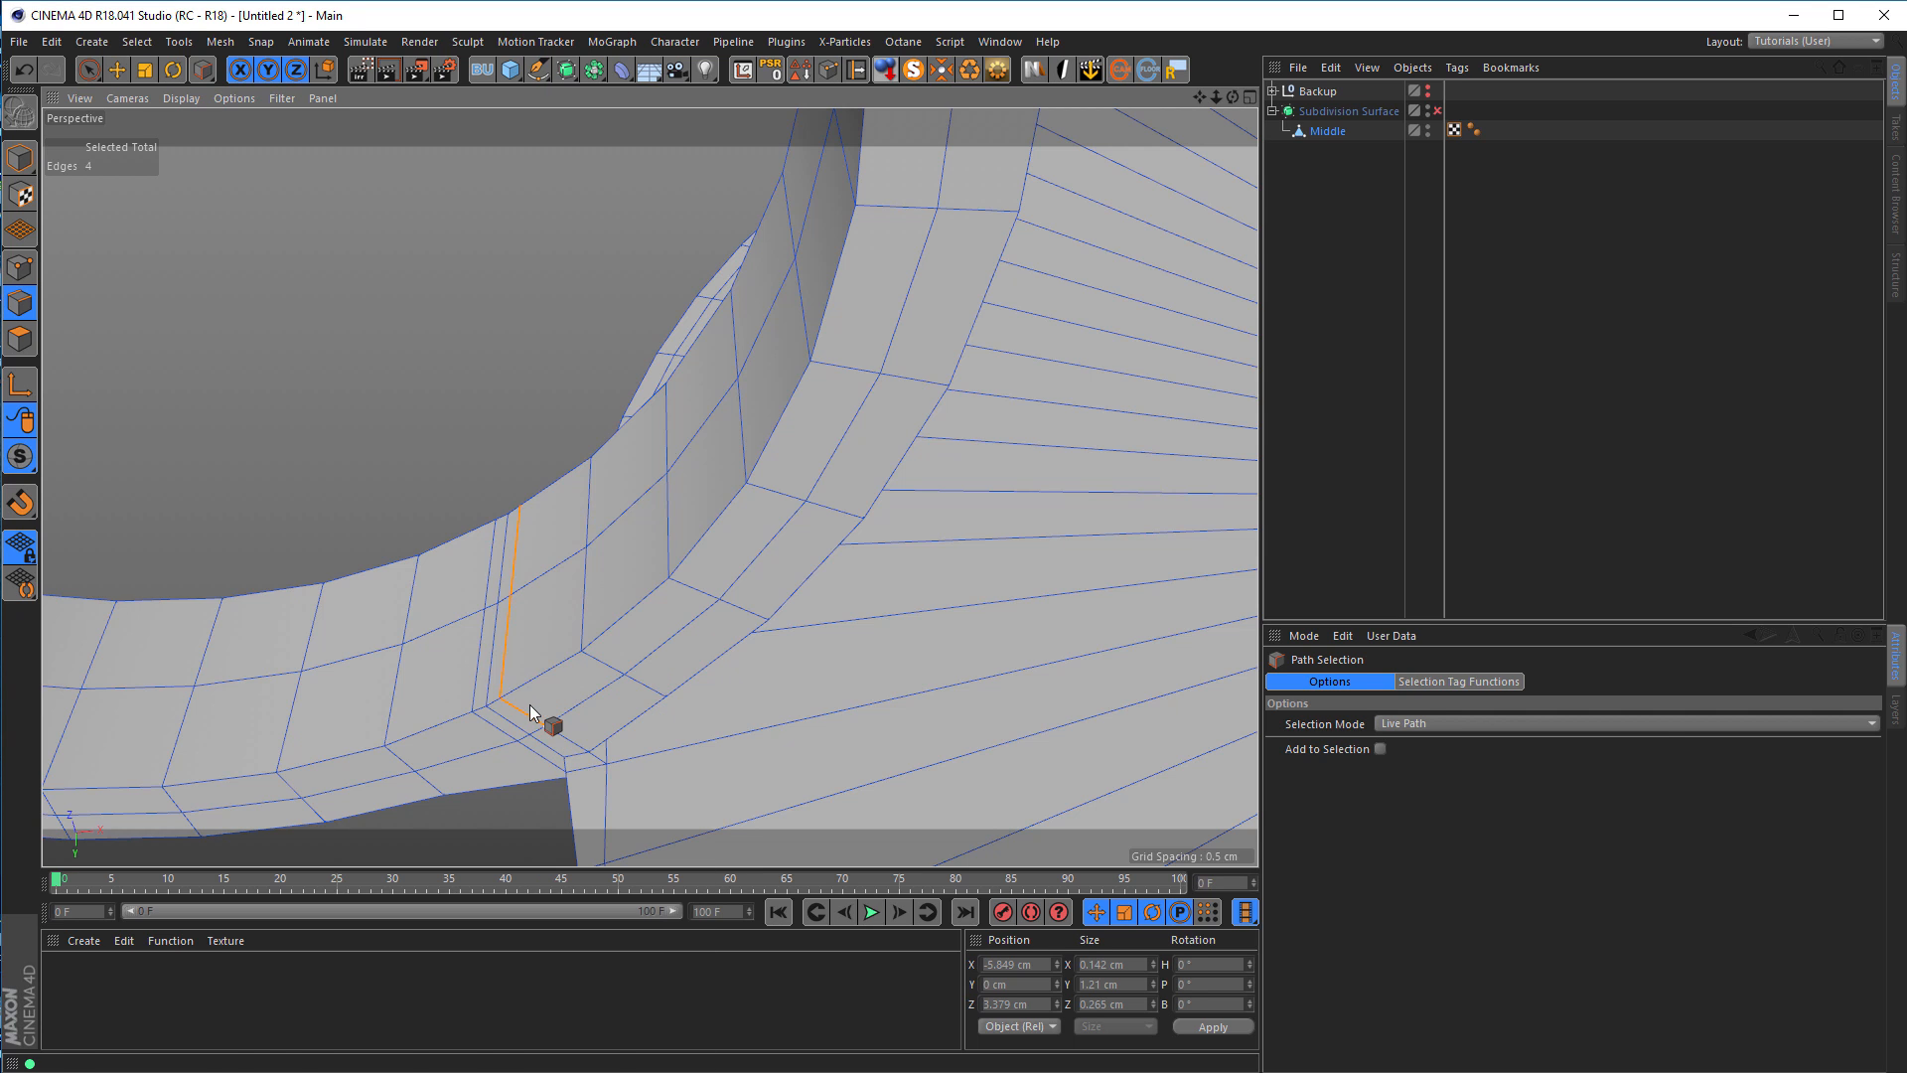
key("m")
key("o")
left_click_drag(528, 664, 530, 644)
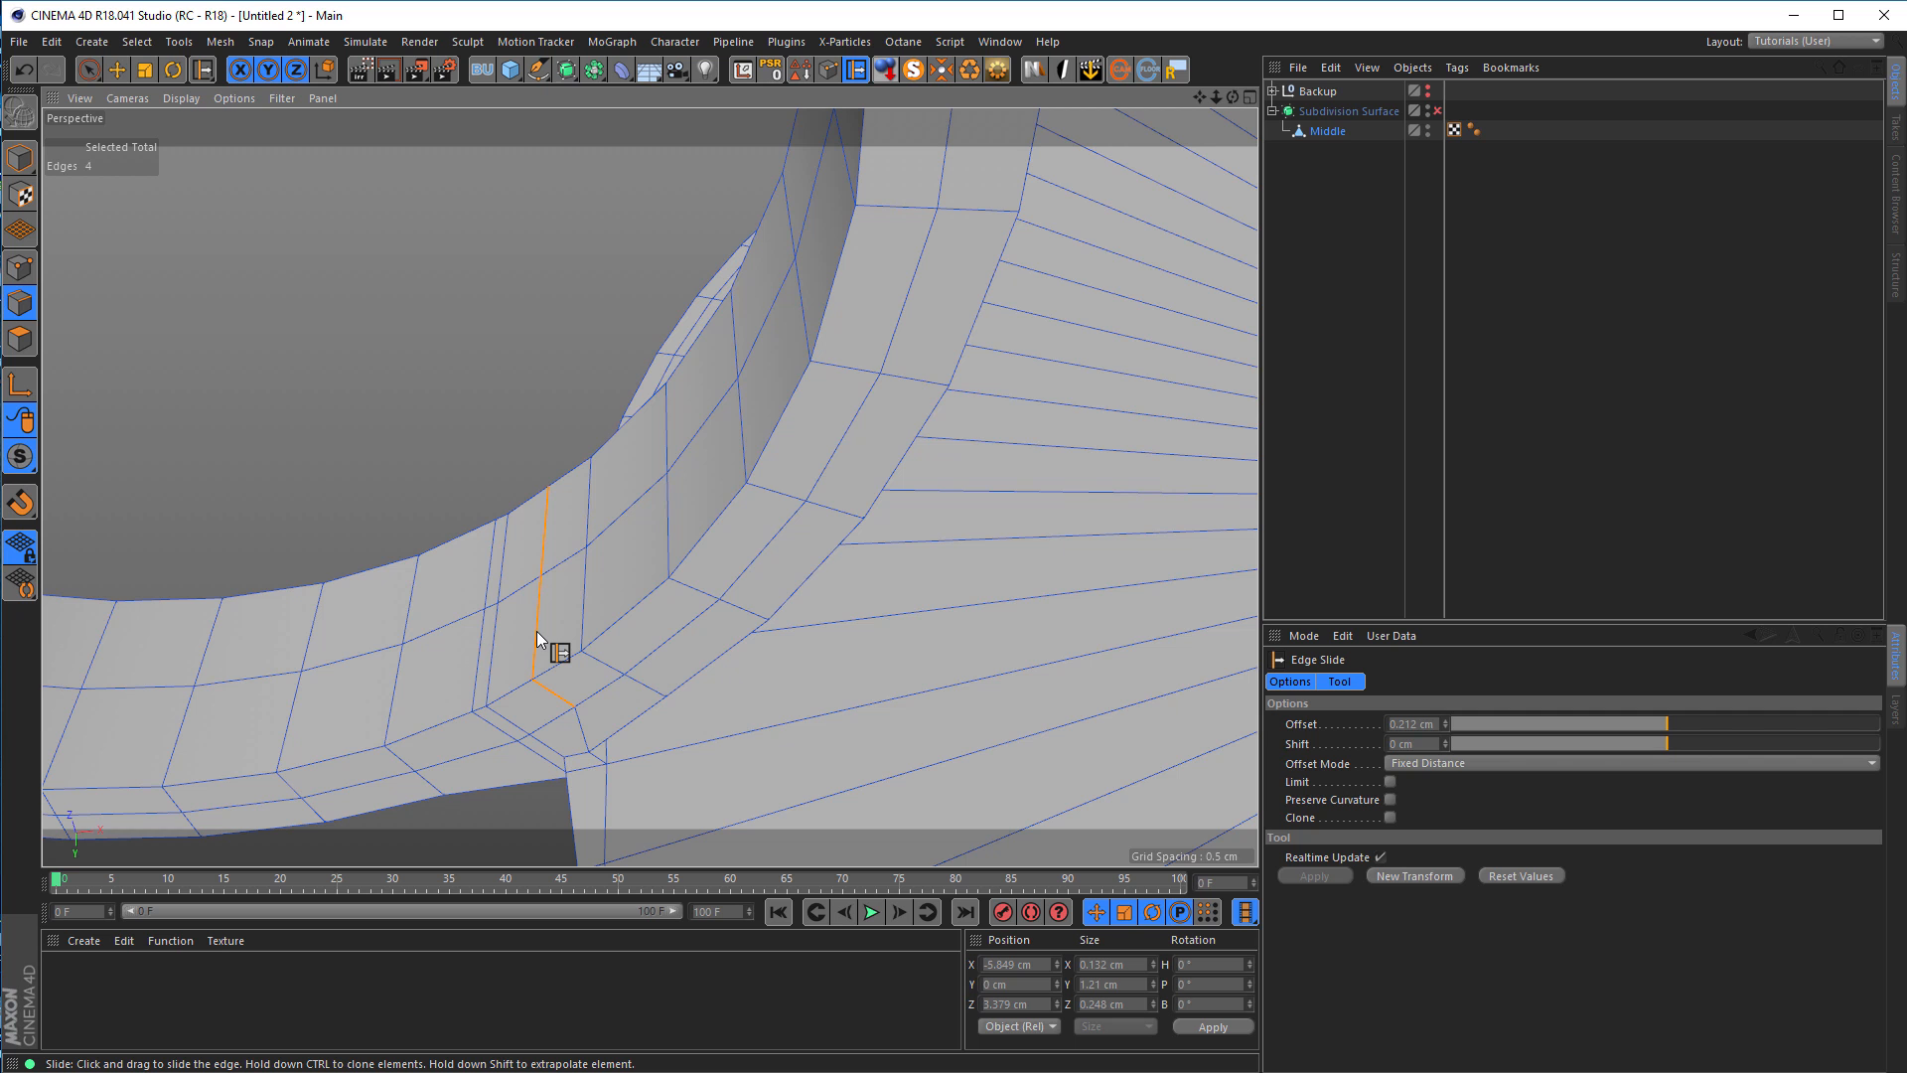
Step: Select the matching four loop edges on the junction's opposite side and slide them away with an offset of about -0.204 cm
left_click(510, 735)
left_click(477, 660, "shift")
left_click(483, 582, "shift")
left_click_drag(496, 586, 451, 313, "alt")
left_click(484, 492, "shift")
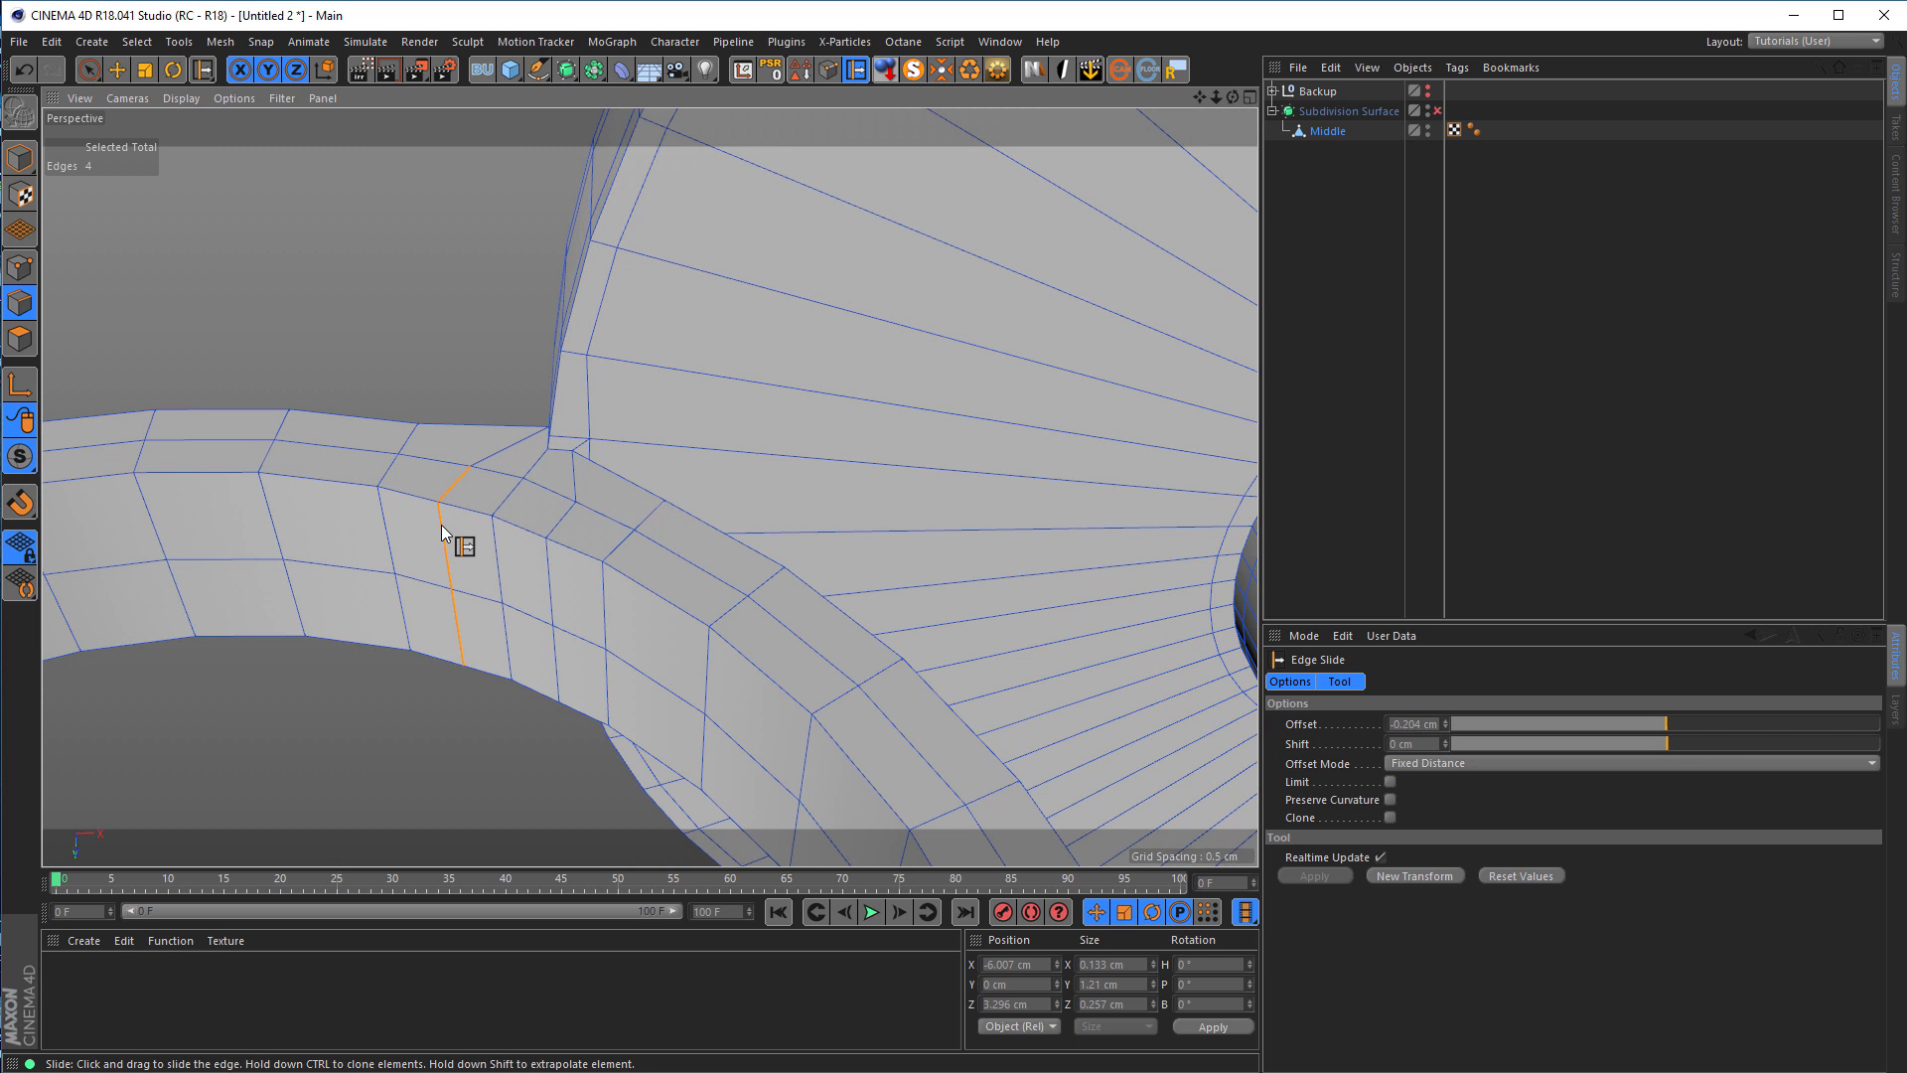
Step: Return to Model mode, examine the smoothed junction and the whole Middle body with the Subdivision Surface enabled, and disable it again
left_click(20, 157)
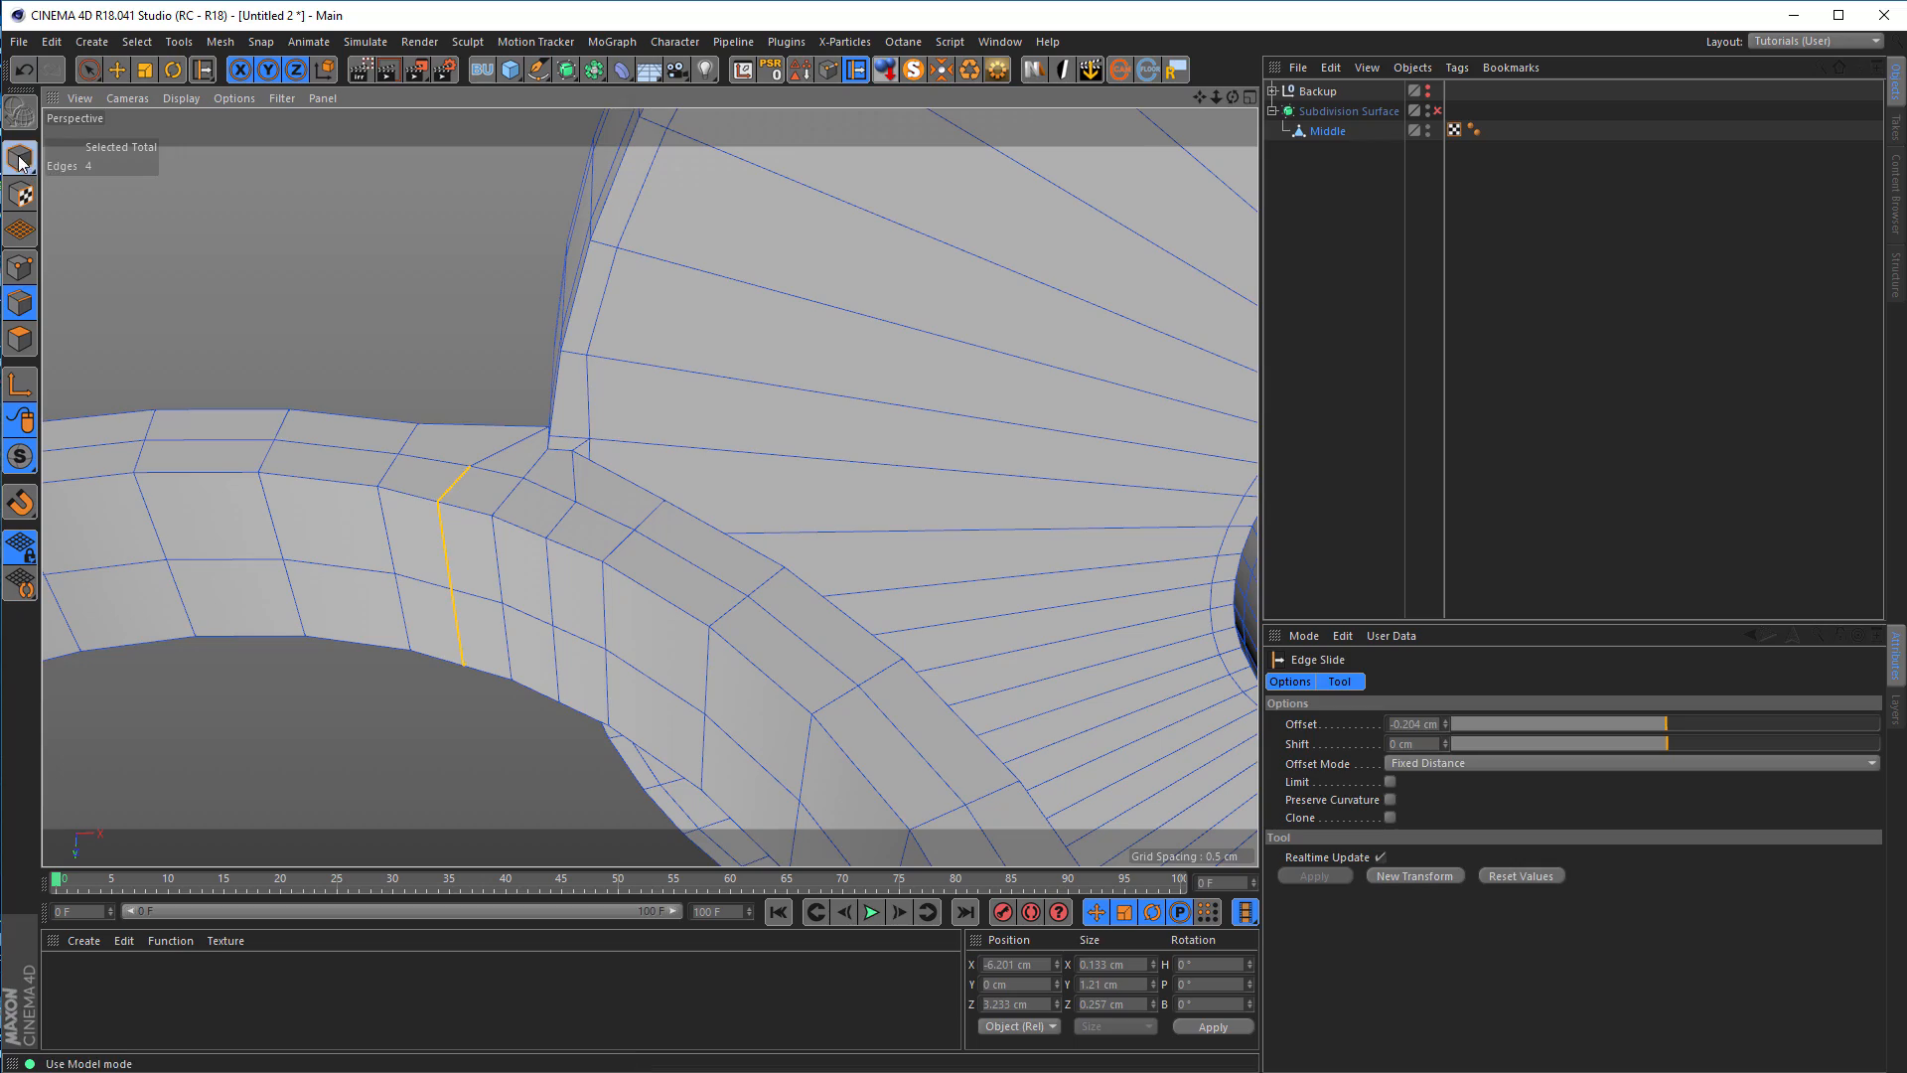
left_click(1437, 110)
left_click_drag(504, 558, 670, 552, "alt")
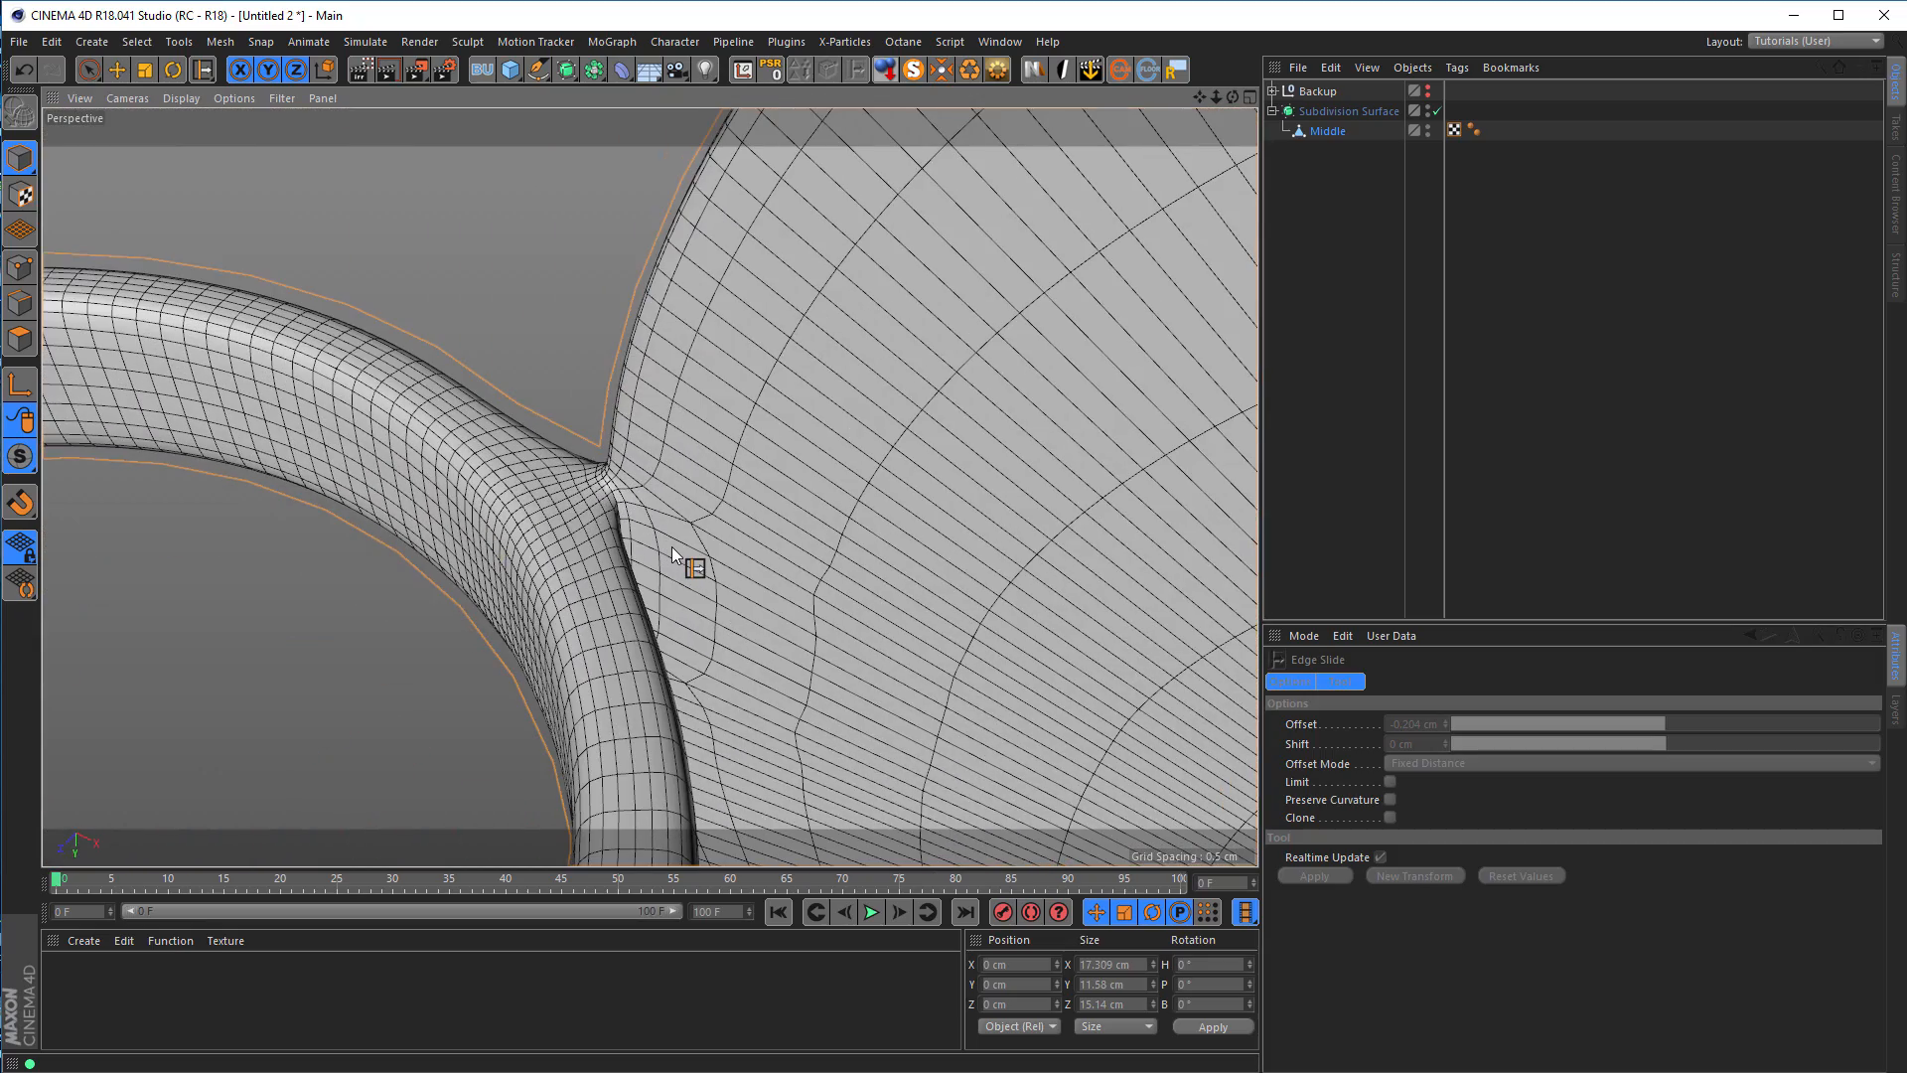
left_click_drag(671, 546, 629, 599, "alt")
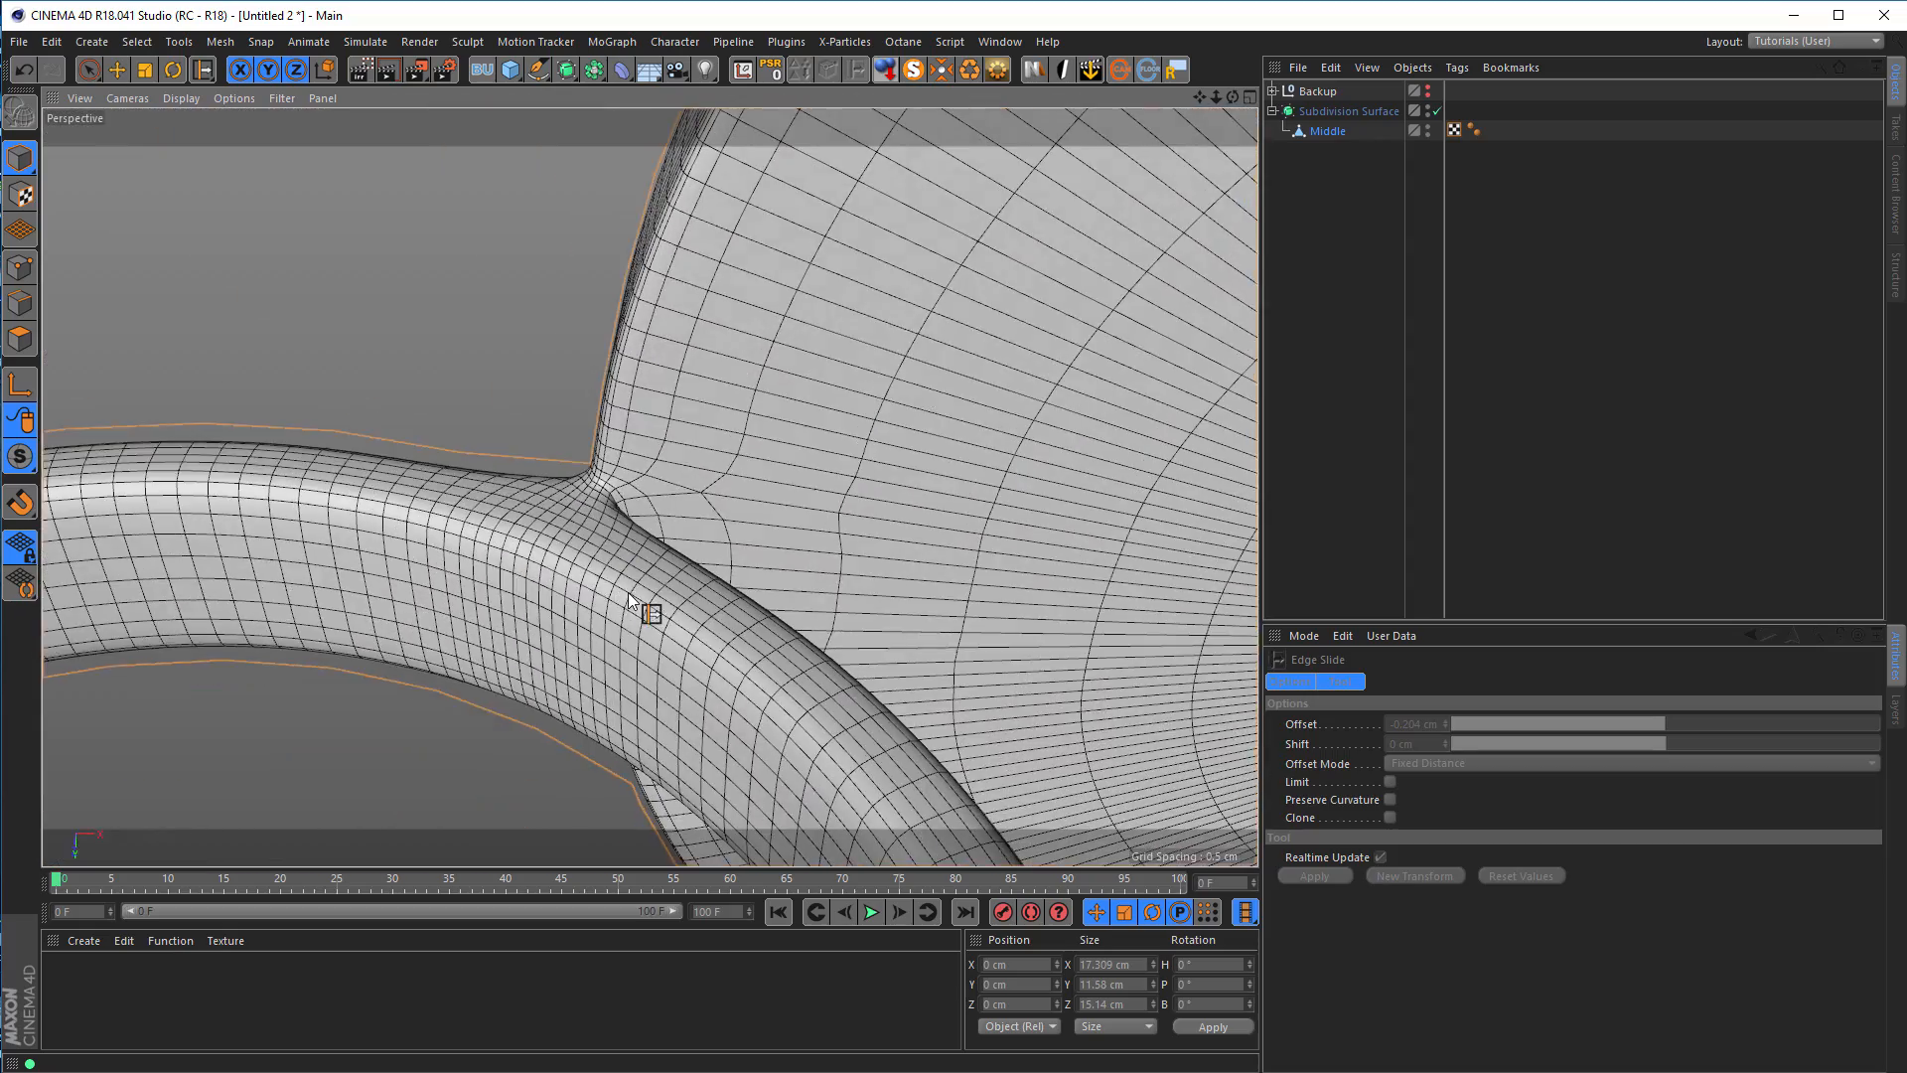
right_click_drag(794, 458, 427, 531, "alt")
left_click_drag(650, 487, 629, 404, "alt")
right_click_drag(757, 540, 914, 552, "alt")
left_click_drag(834, 558, 777, 636, "alt")
right_click_drag(778, 636, 804, 619, "alt")
middle_click_drag(722, 588, 508, 511, "alt")
left_click_drag(666, 581, 815, 641, "alt")
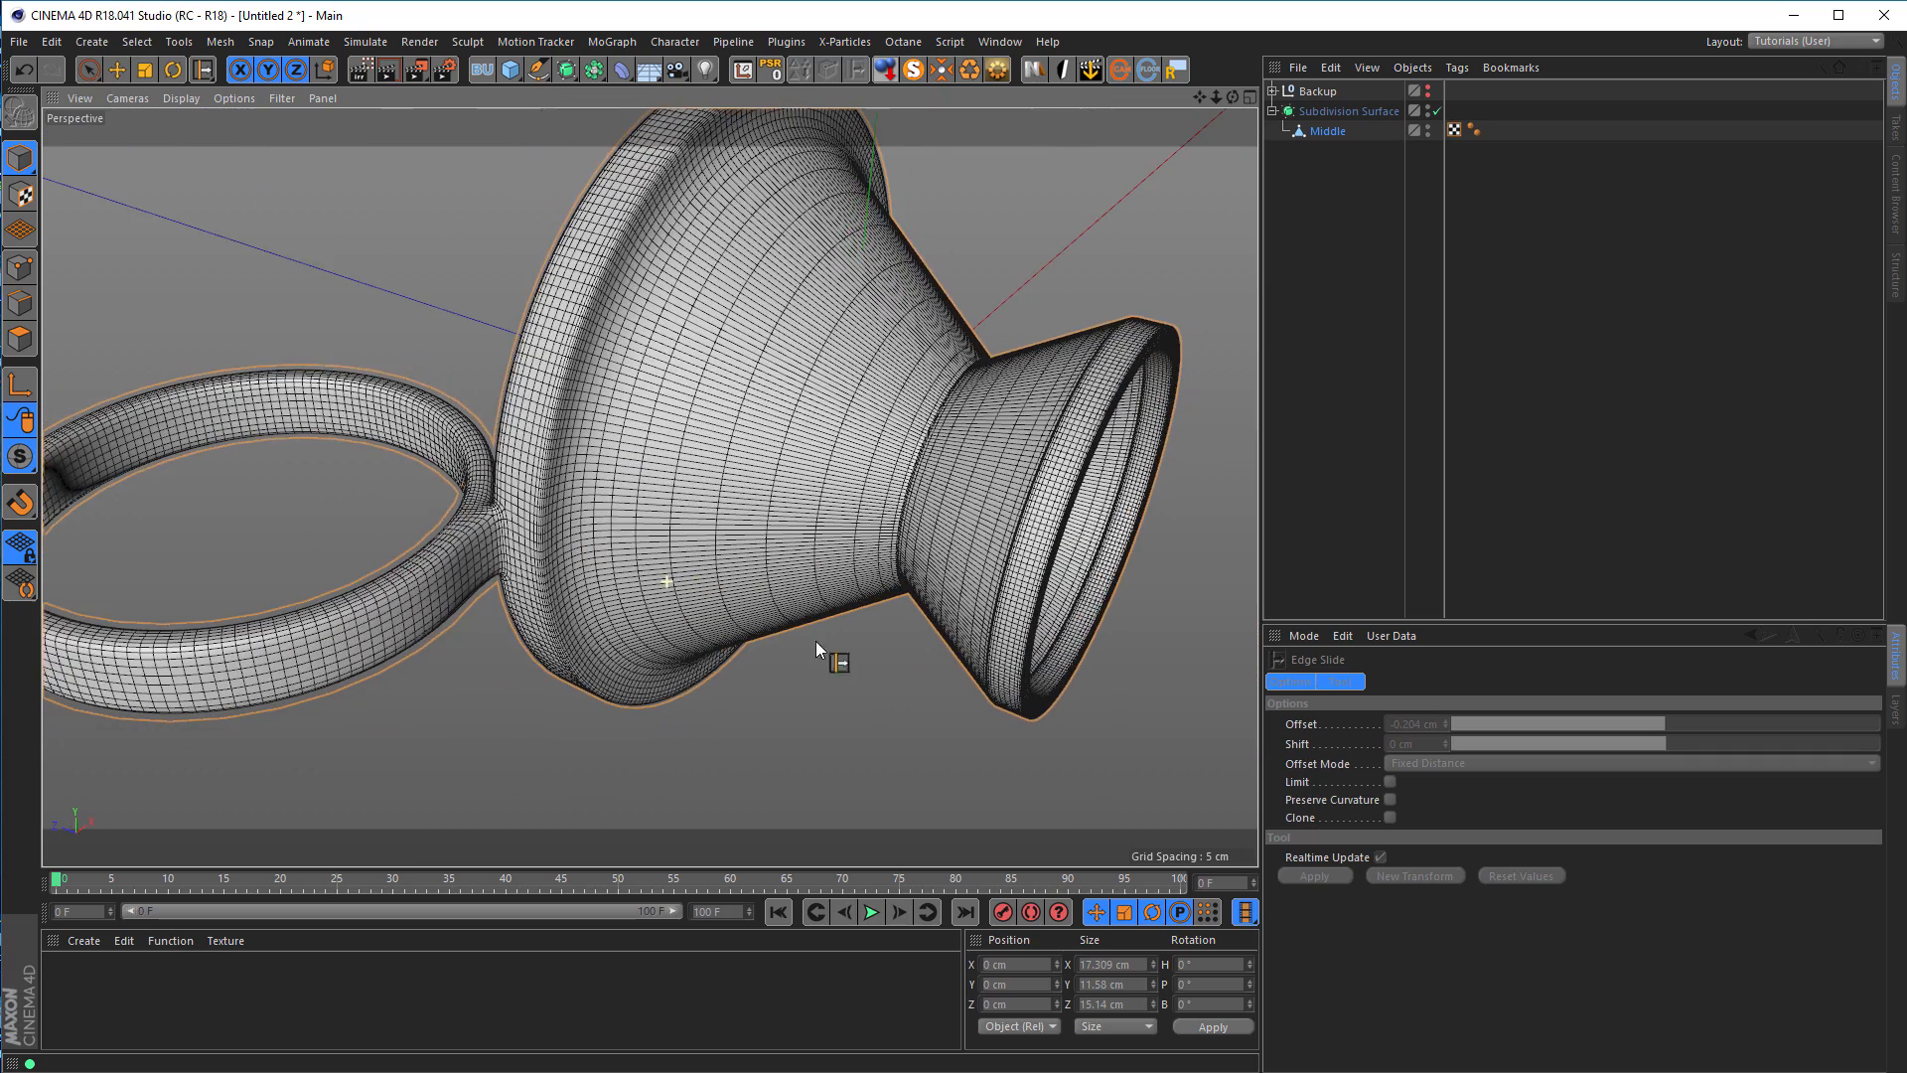
left_click(1438, 110)
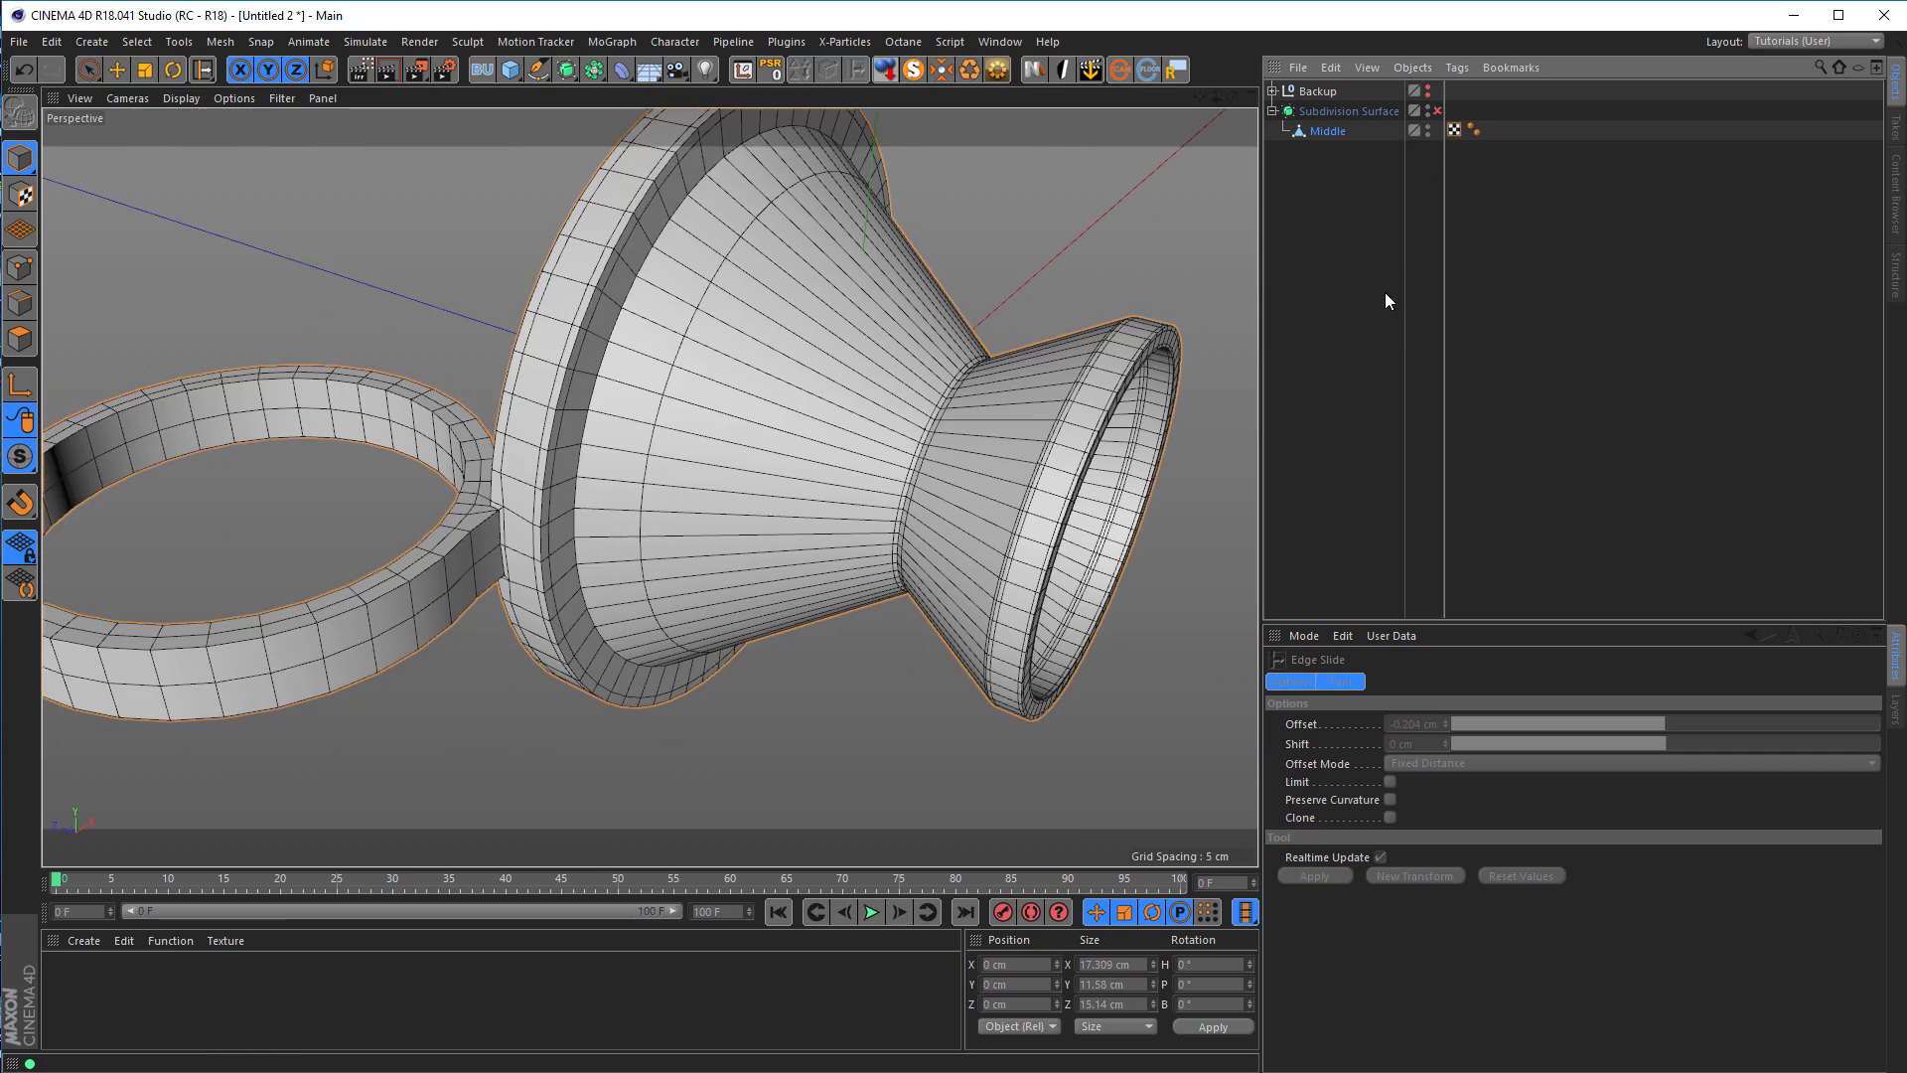
Step: Save the scene on the Desktop as syringe
key("ctrl+s")
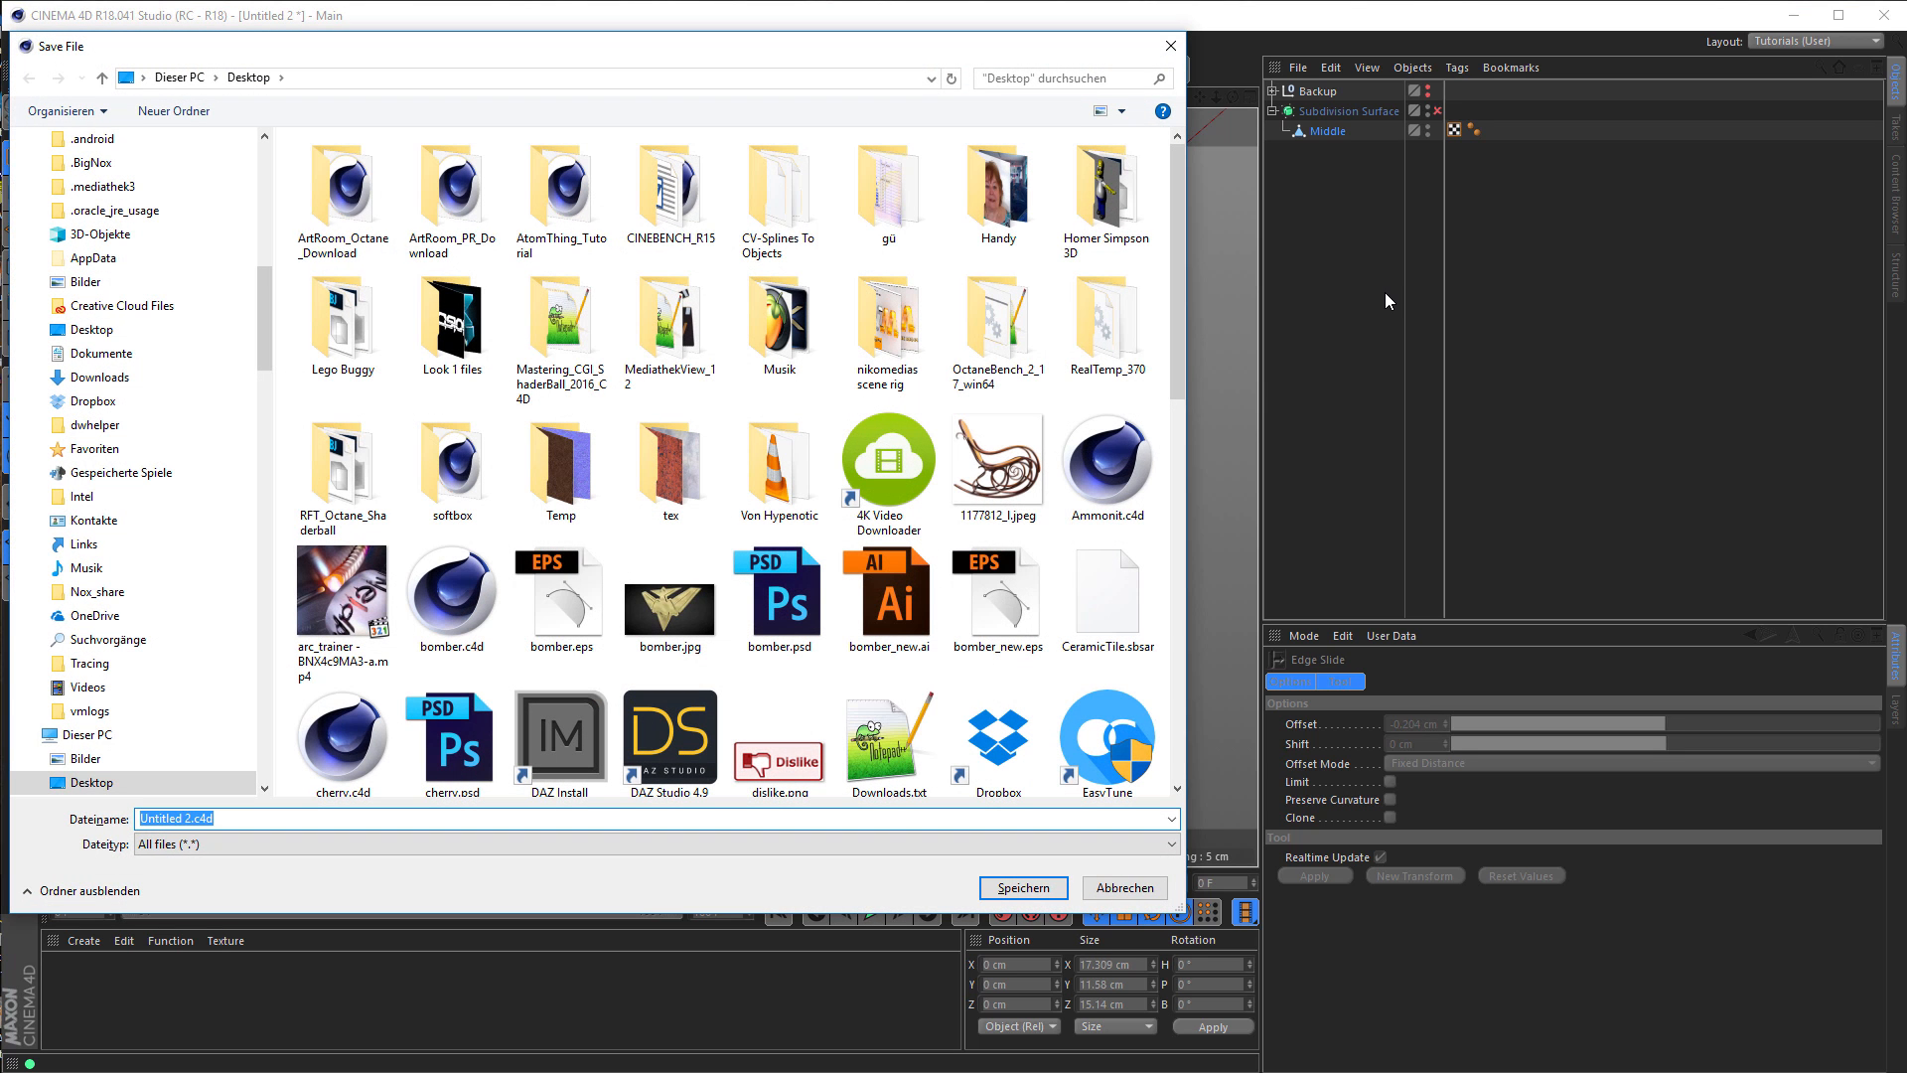
type("syringe")
key("Return")
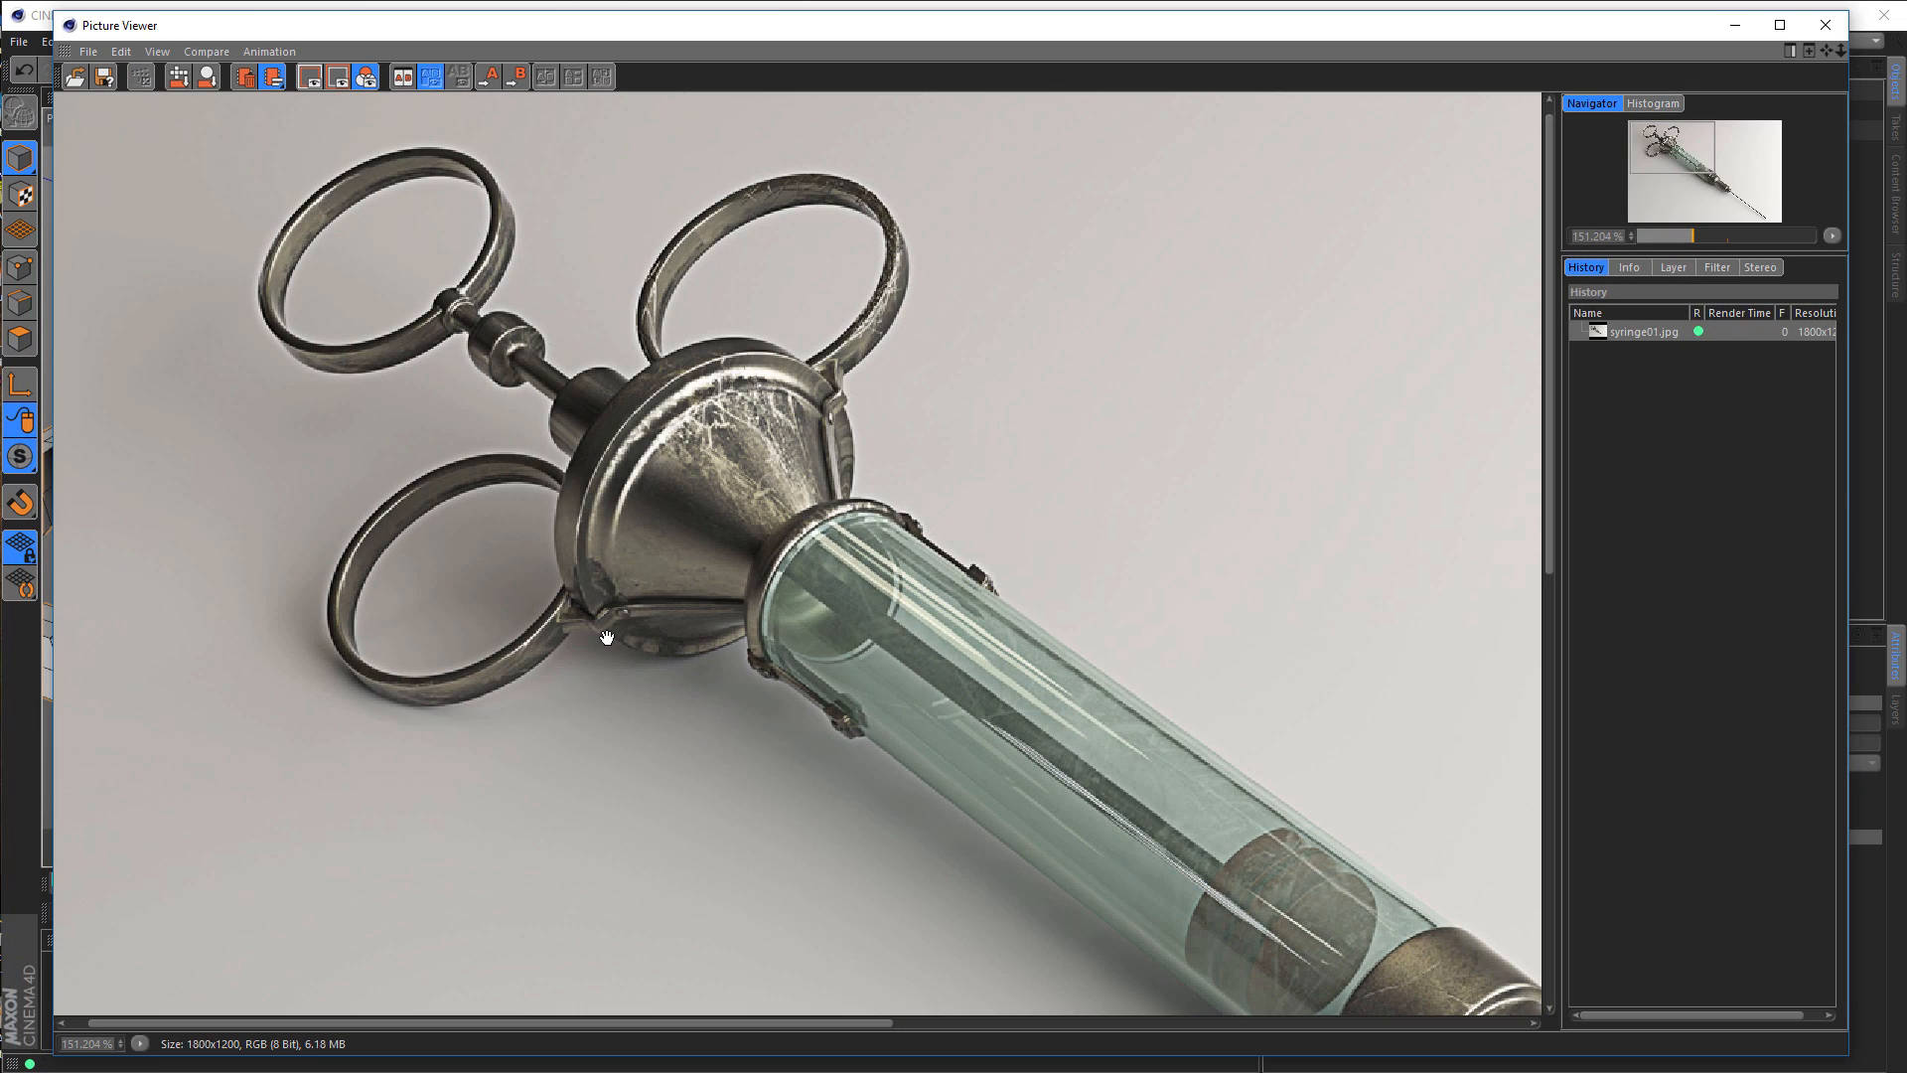
Step: Examine the bracket running from the ring along the cone in the reference render, and compare that area on the model
scroll(609, 645, "up", 3)
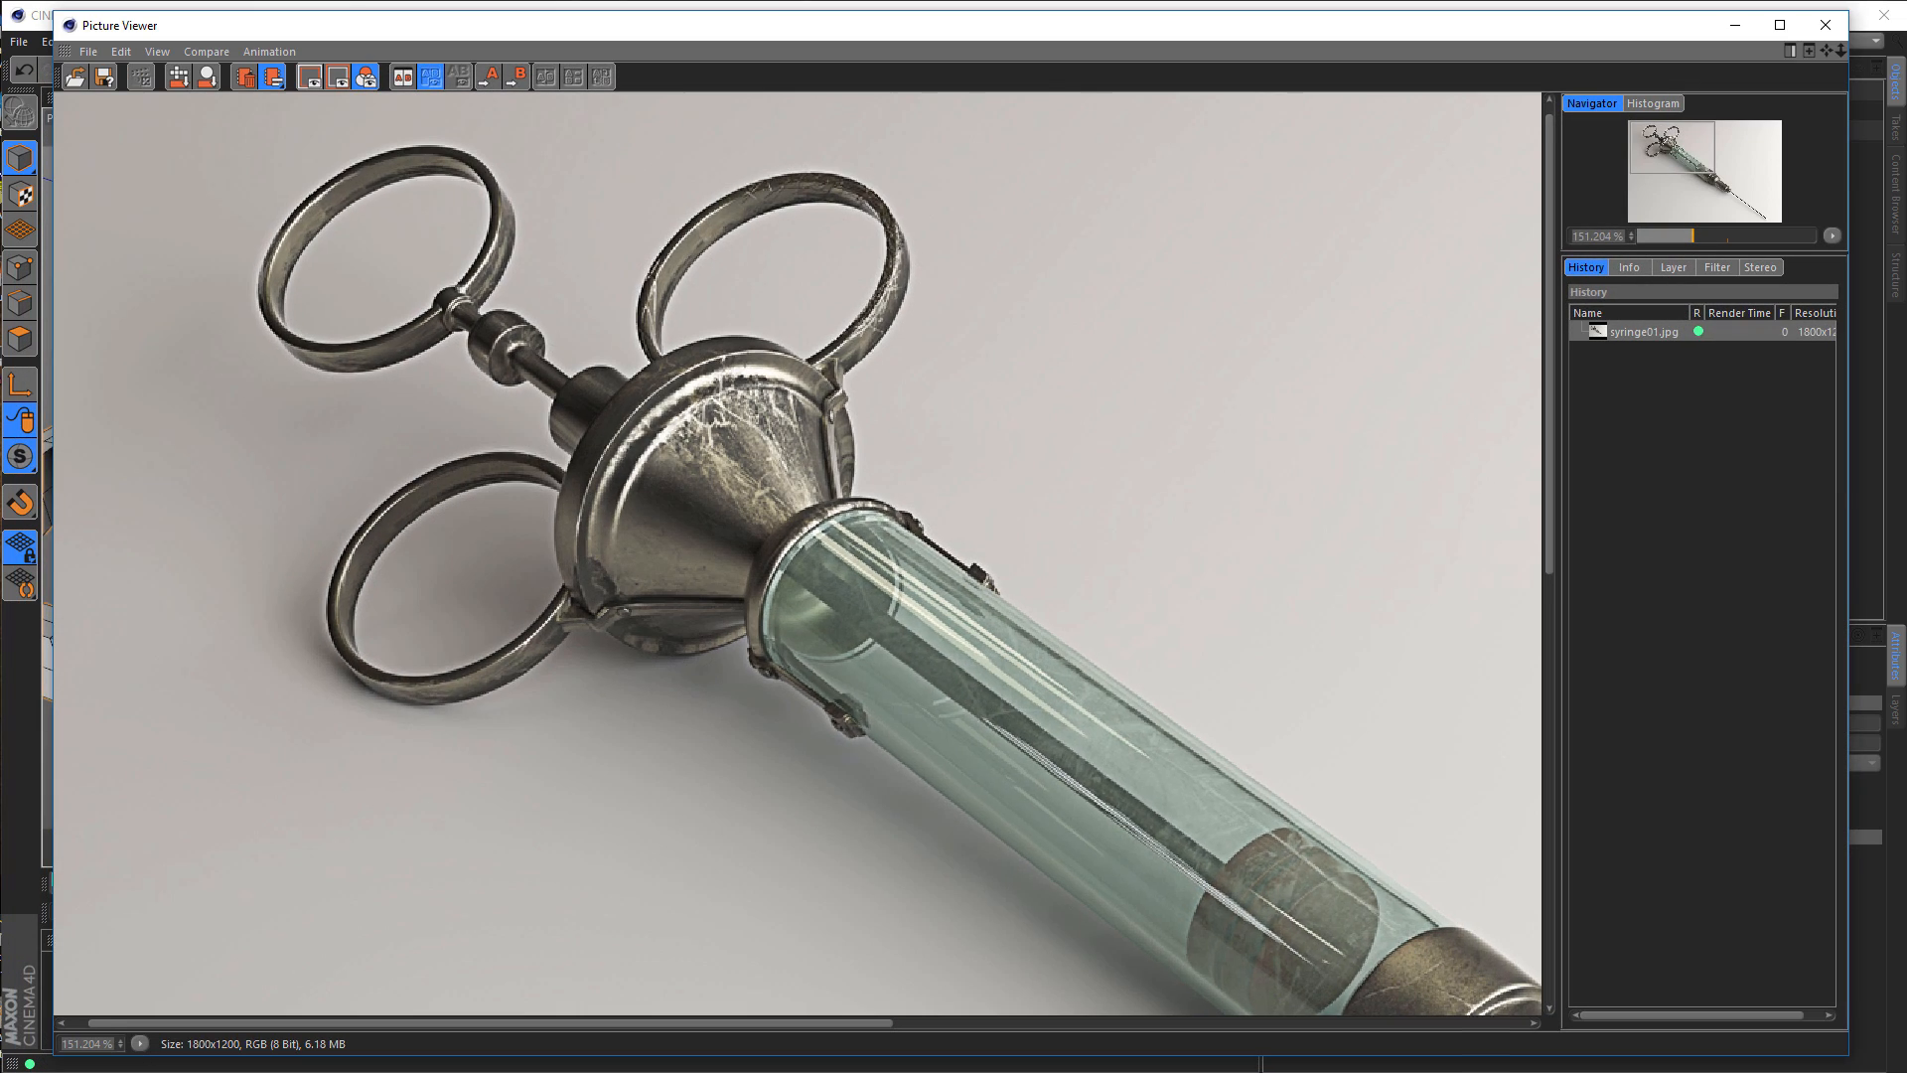
scroll(539, 667, "up", 1)
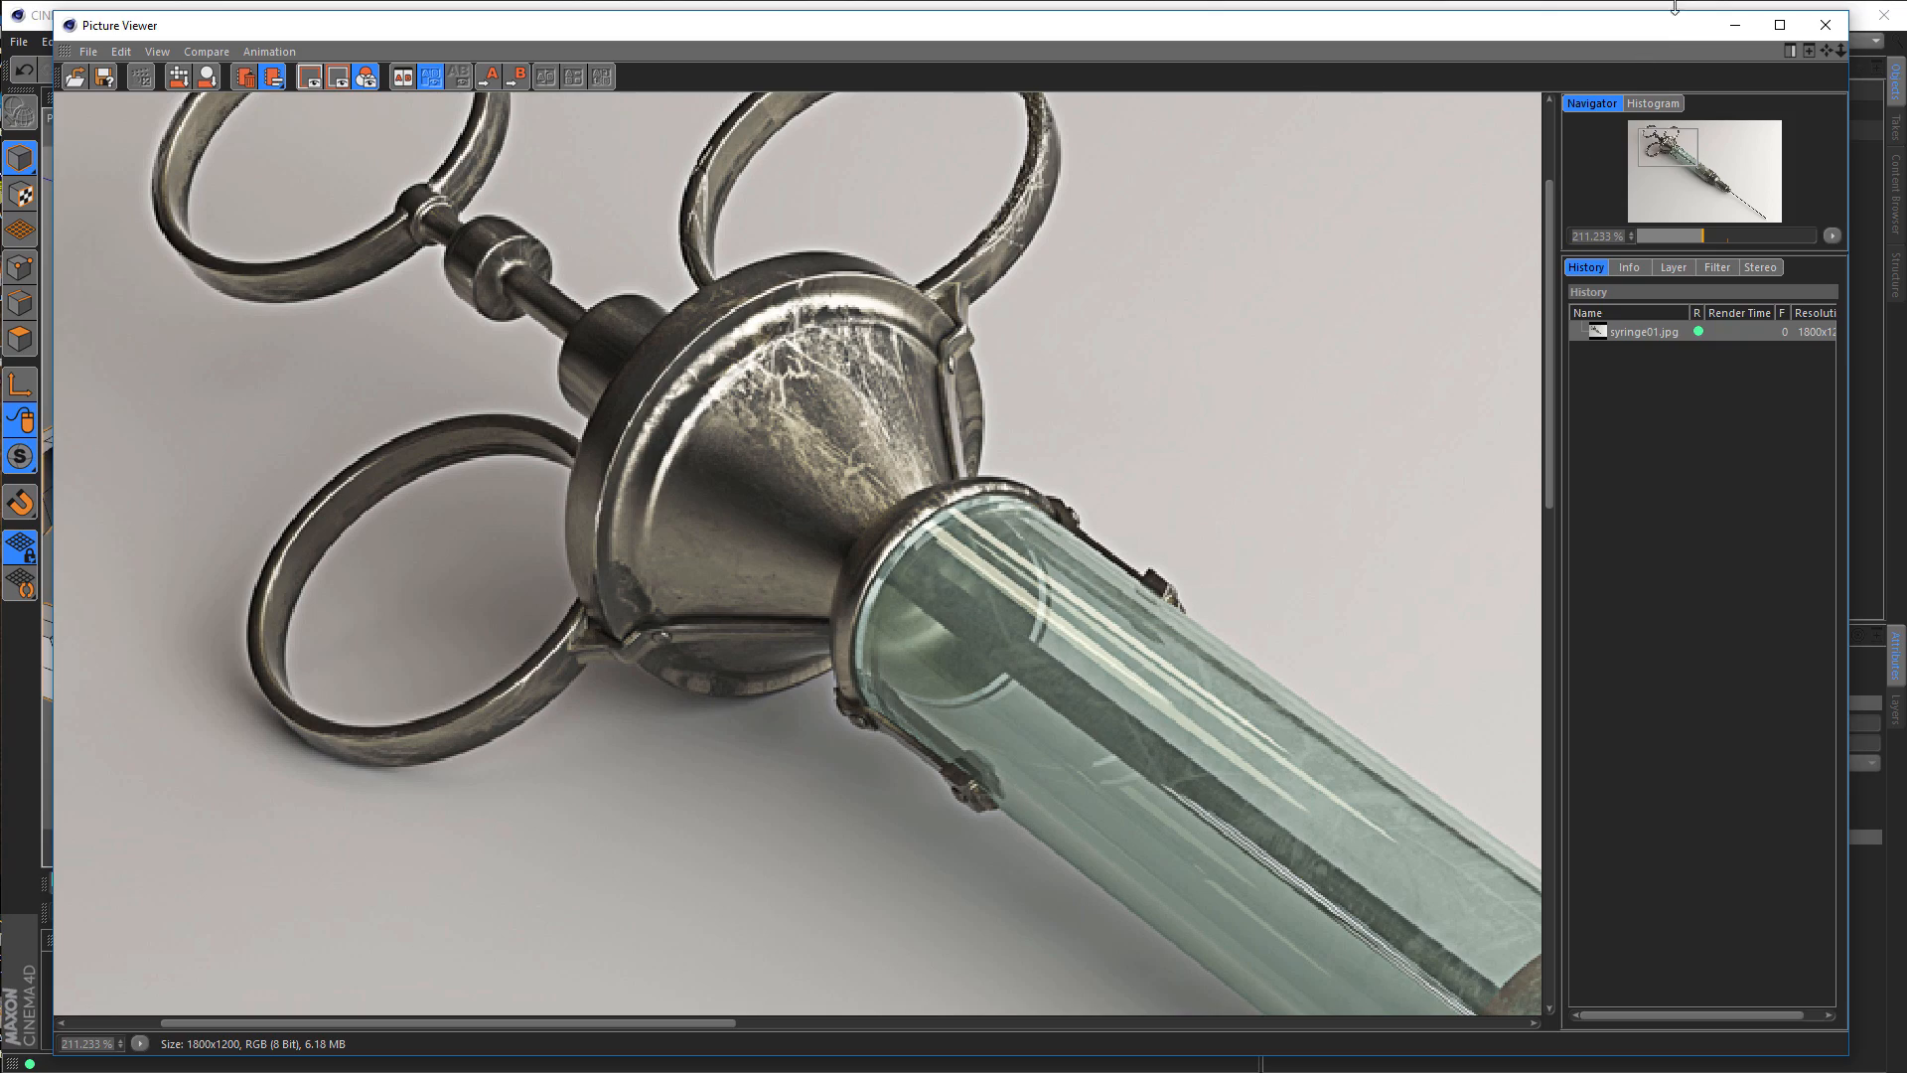
left_click(1735, 25)
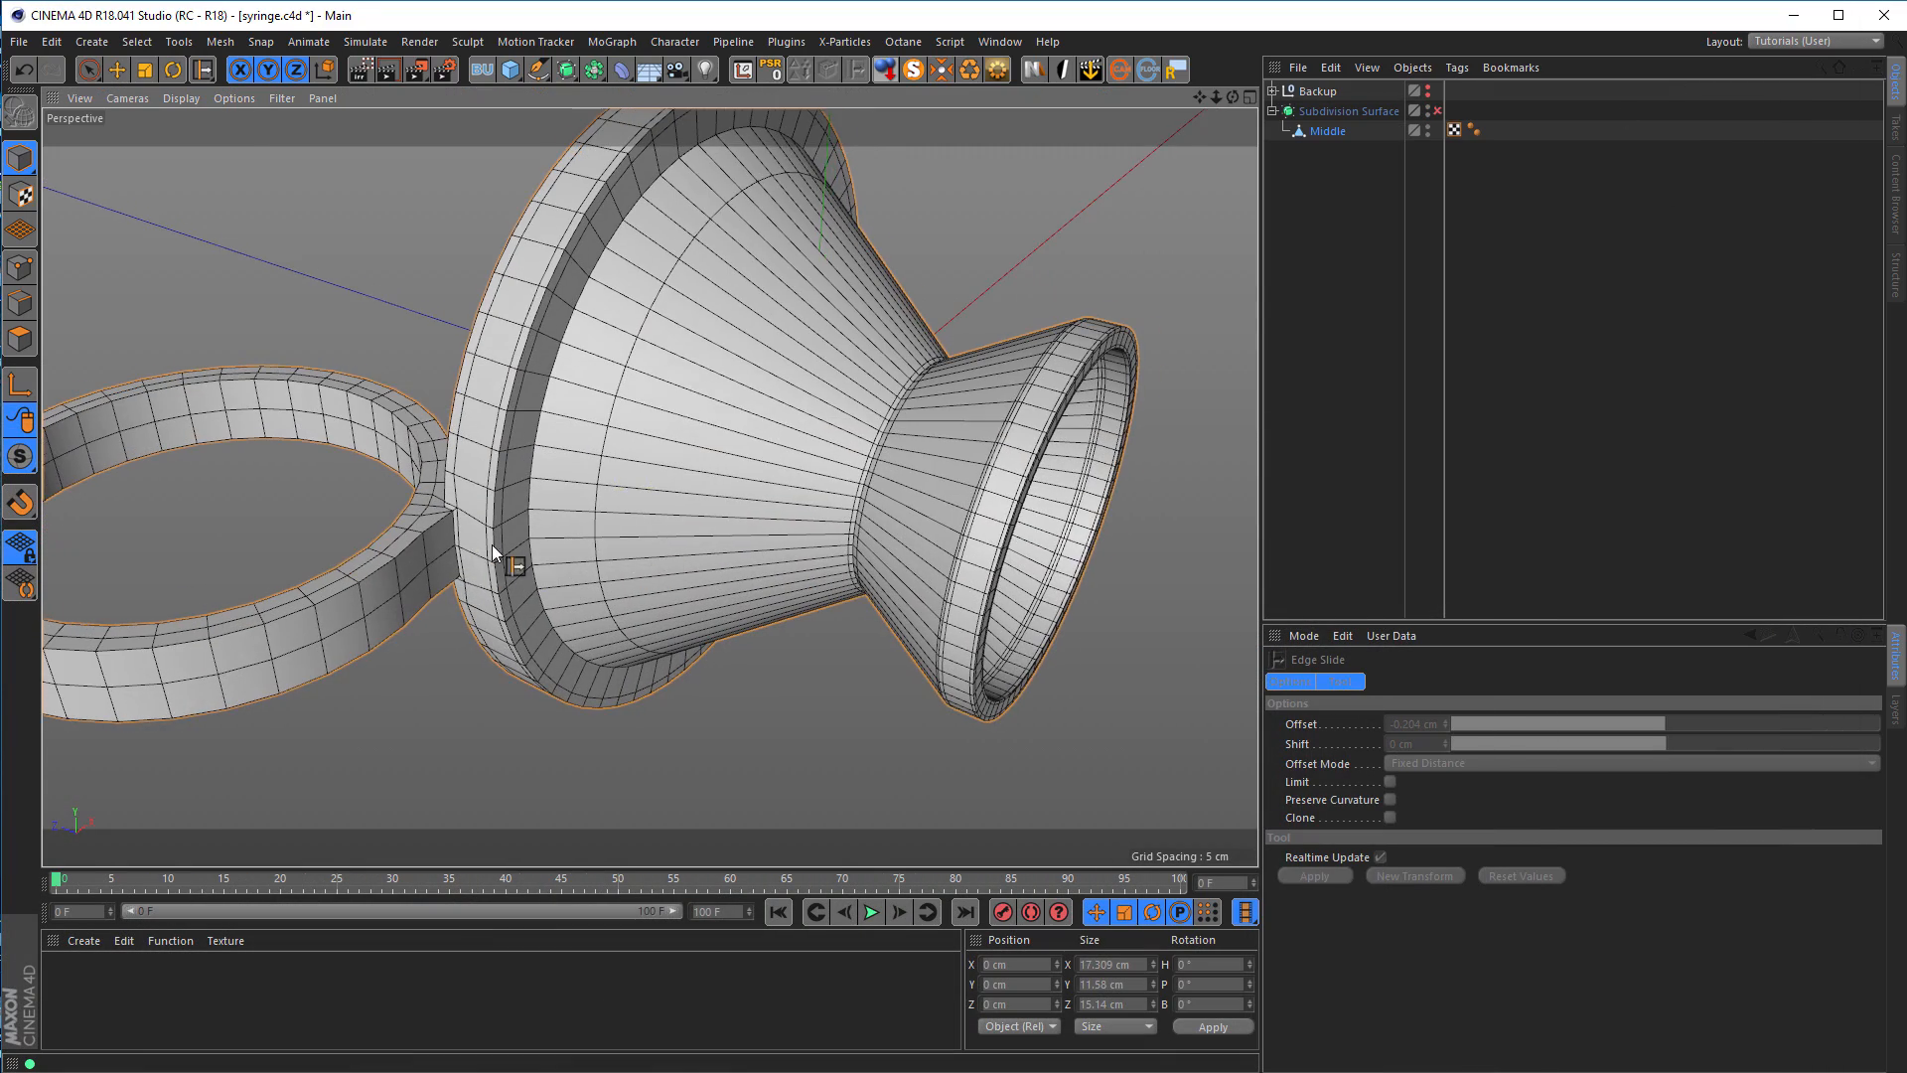
scroll(494, 554, "up", 10)
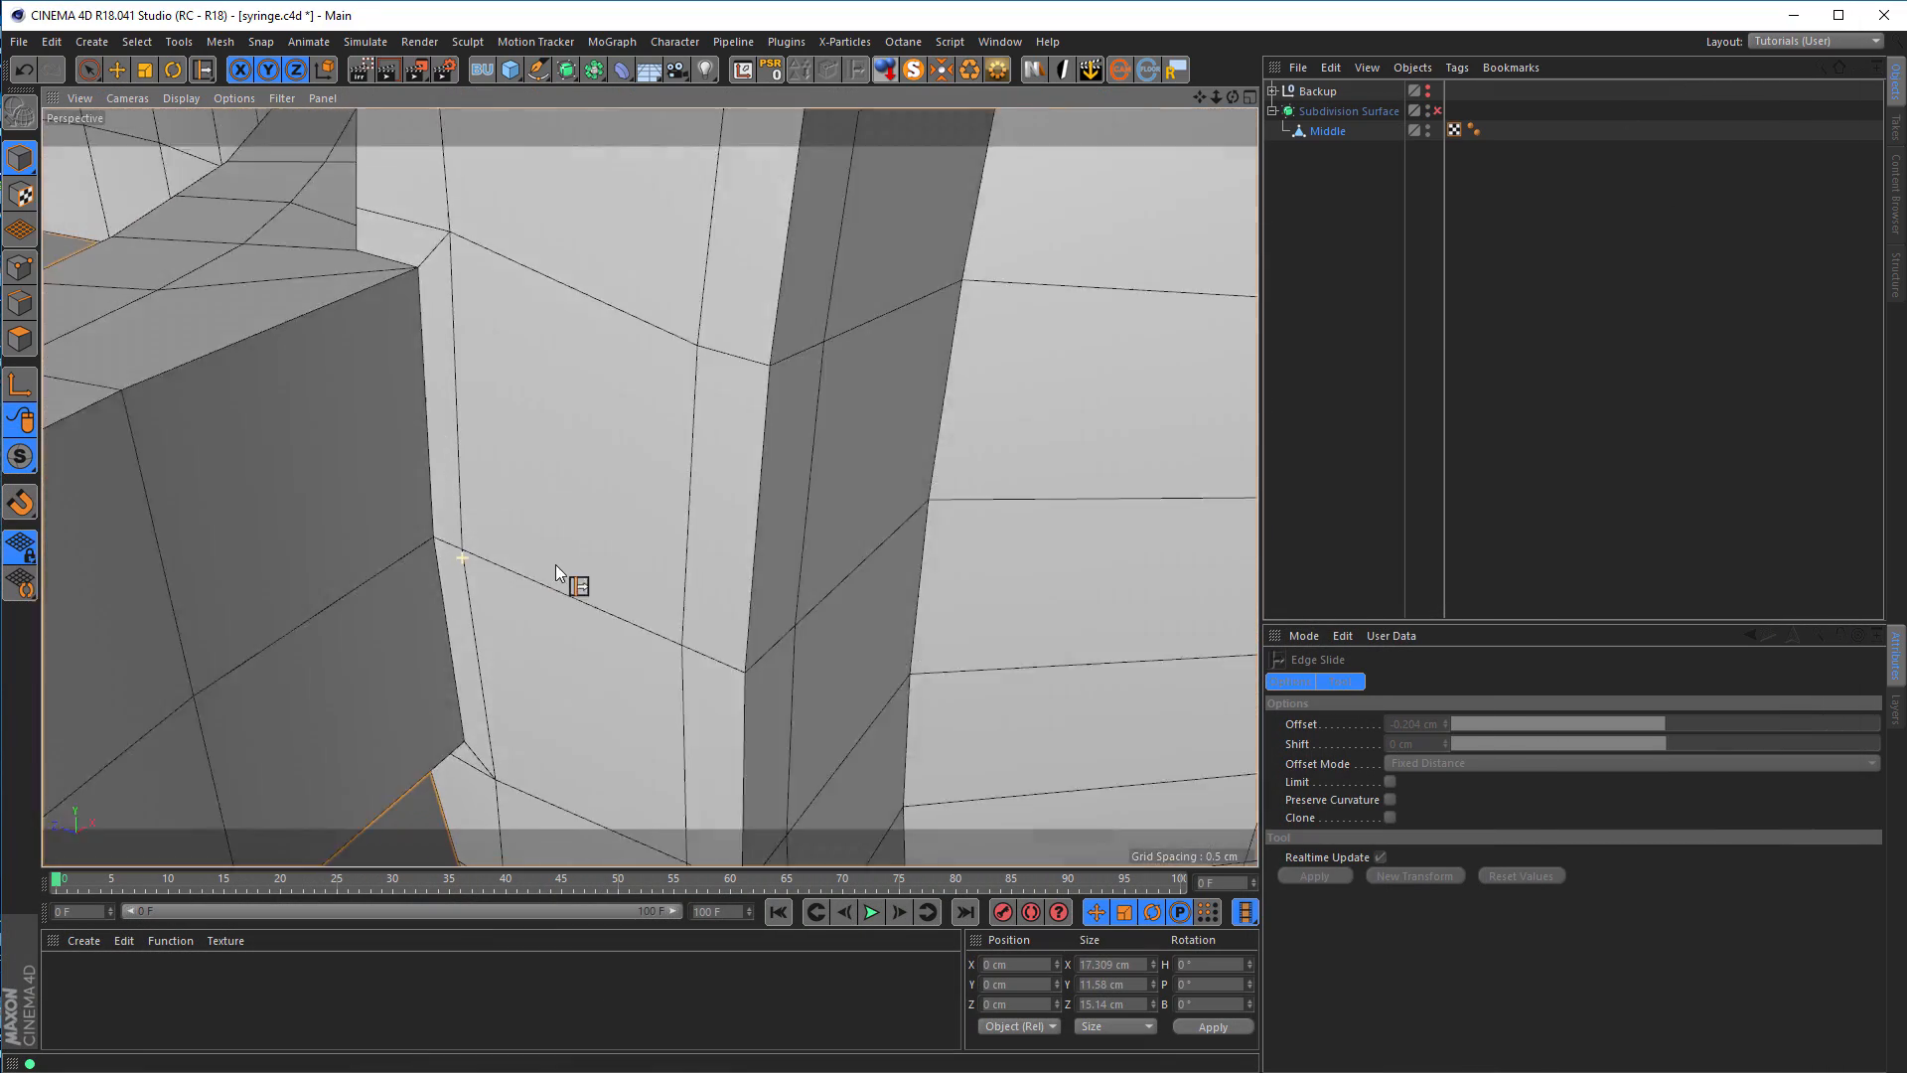
scroll(453, 552, "up", 2)
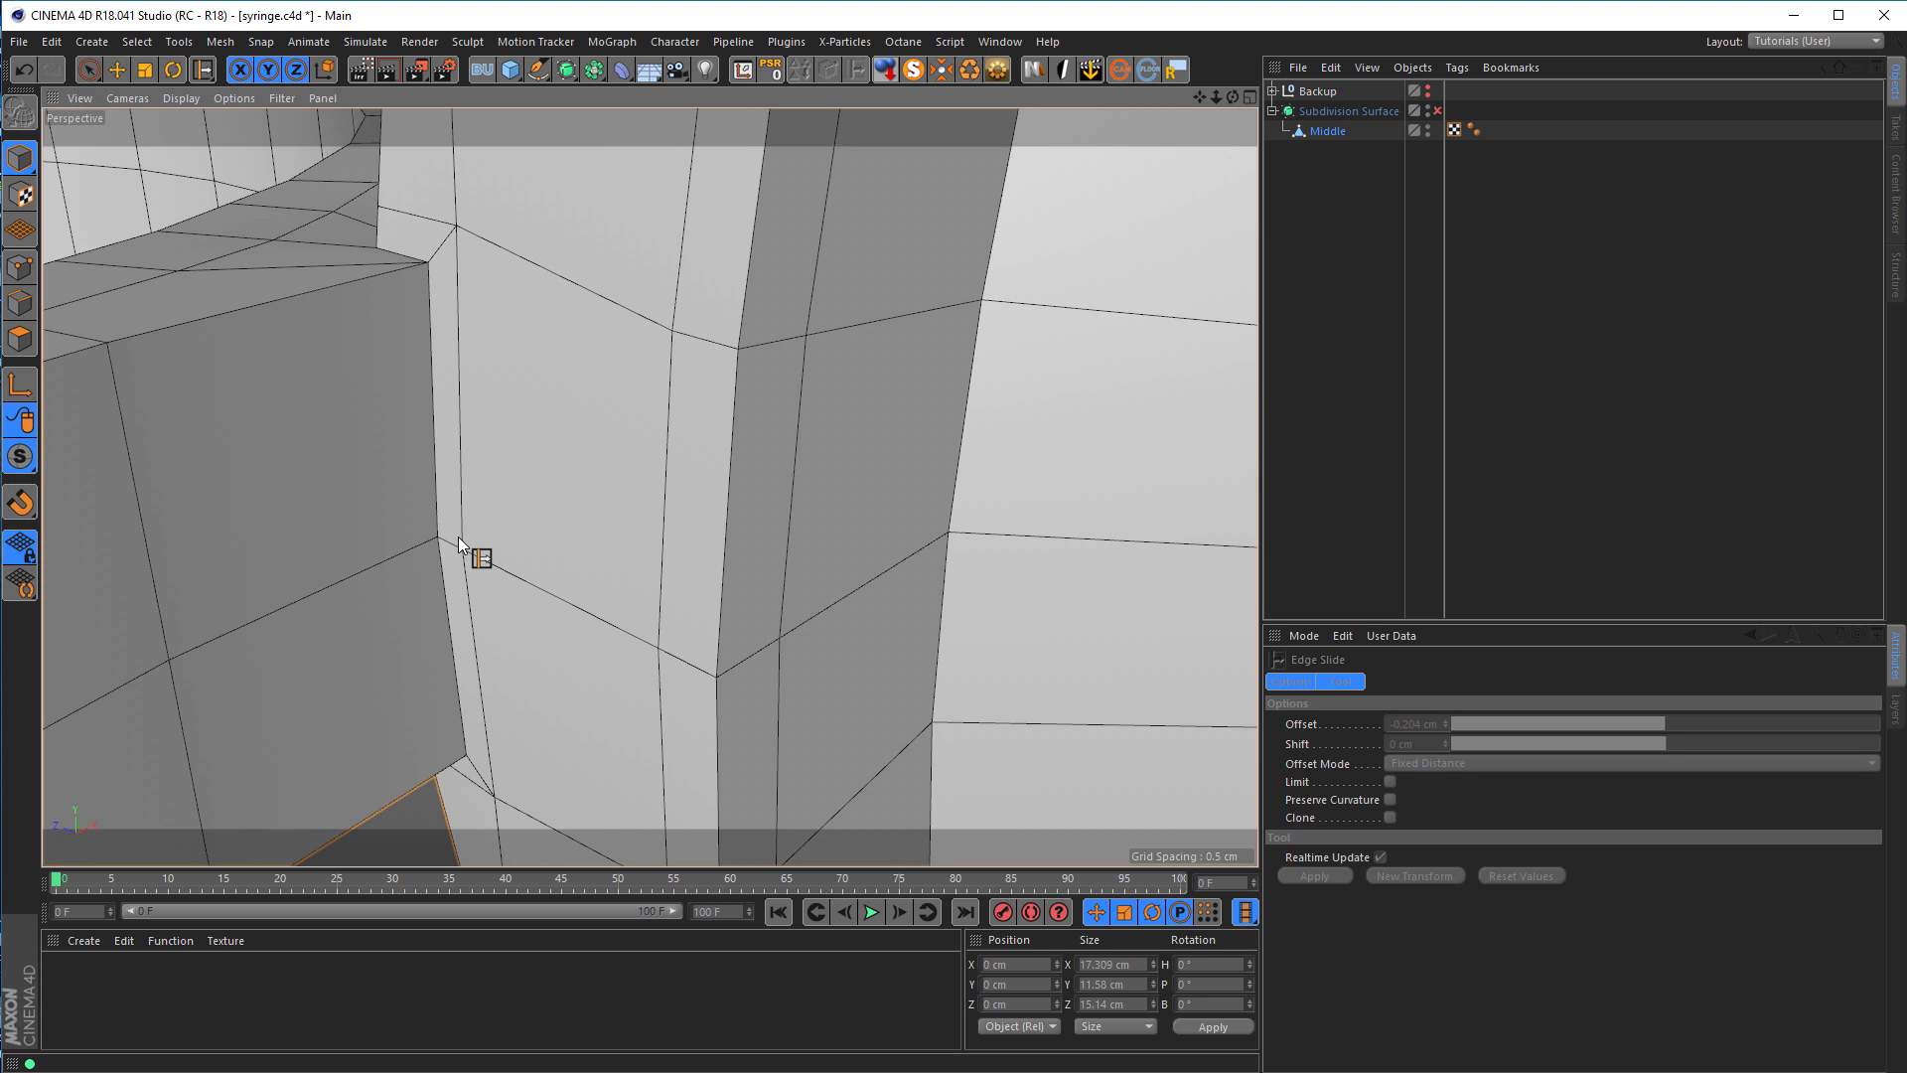
scroll(390, 558, "down", 5)
middle_click_drag(403, 547, 456, 497, "alt")
scroll(452, 500, "down", 4)
left_click_drag(415, 522, 461, 449, "alt")
middle_click_drag(461, 449, 527, 455, "alt")
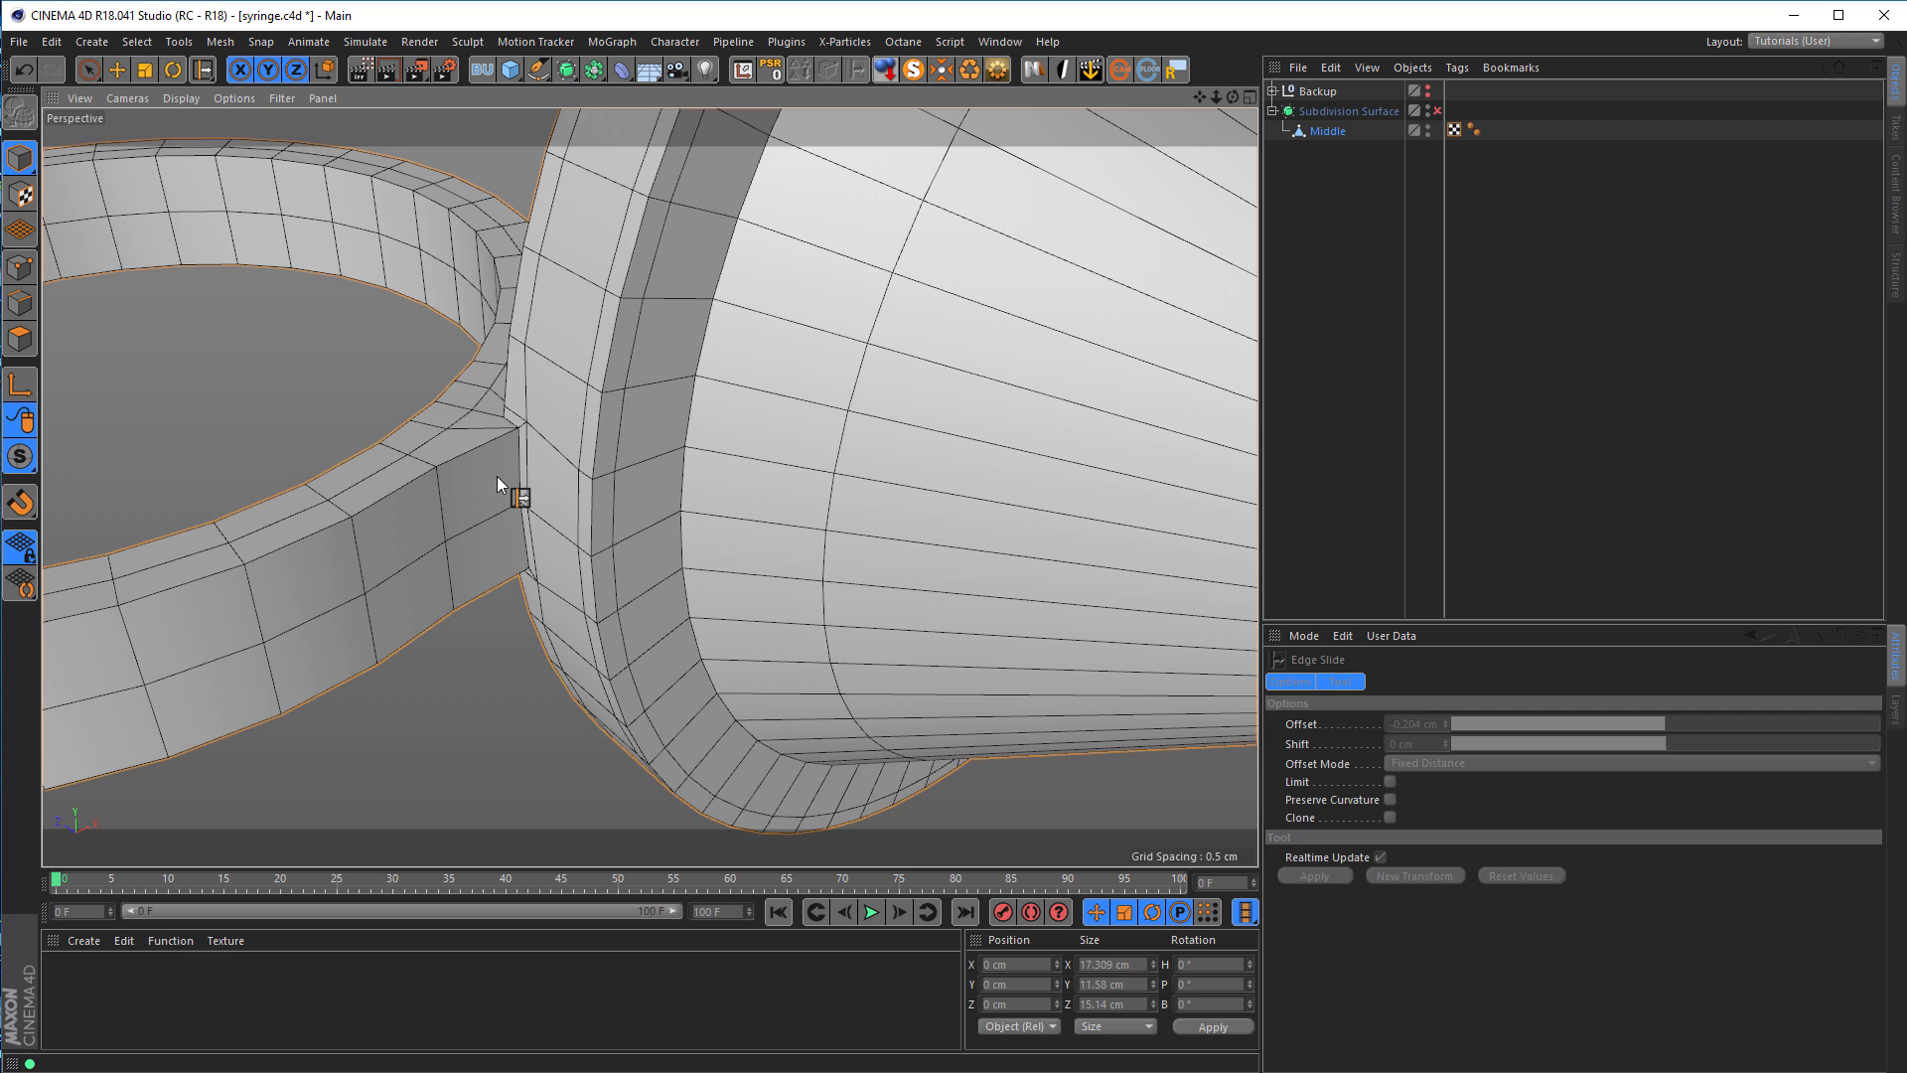
scroll(497, 478, "down", 6)
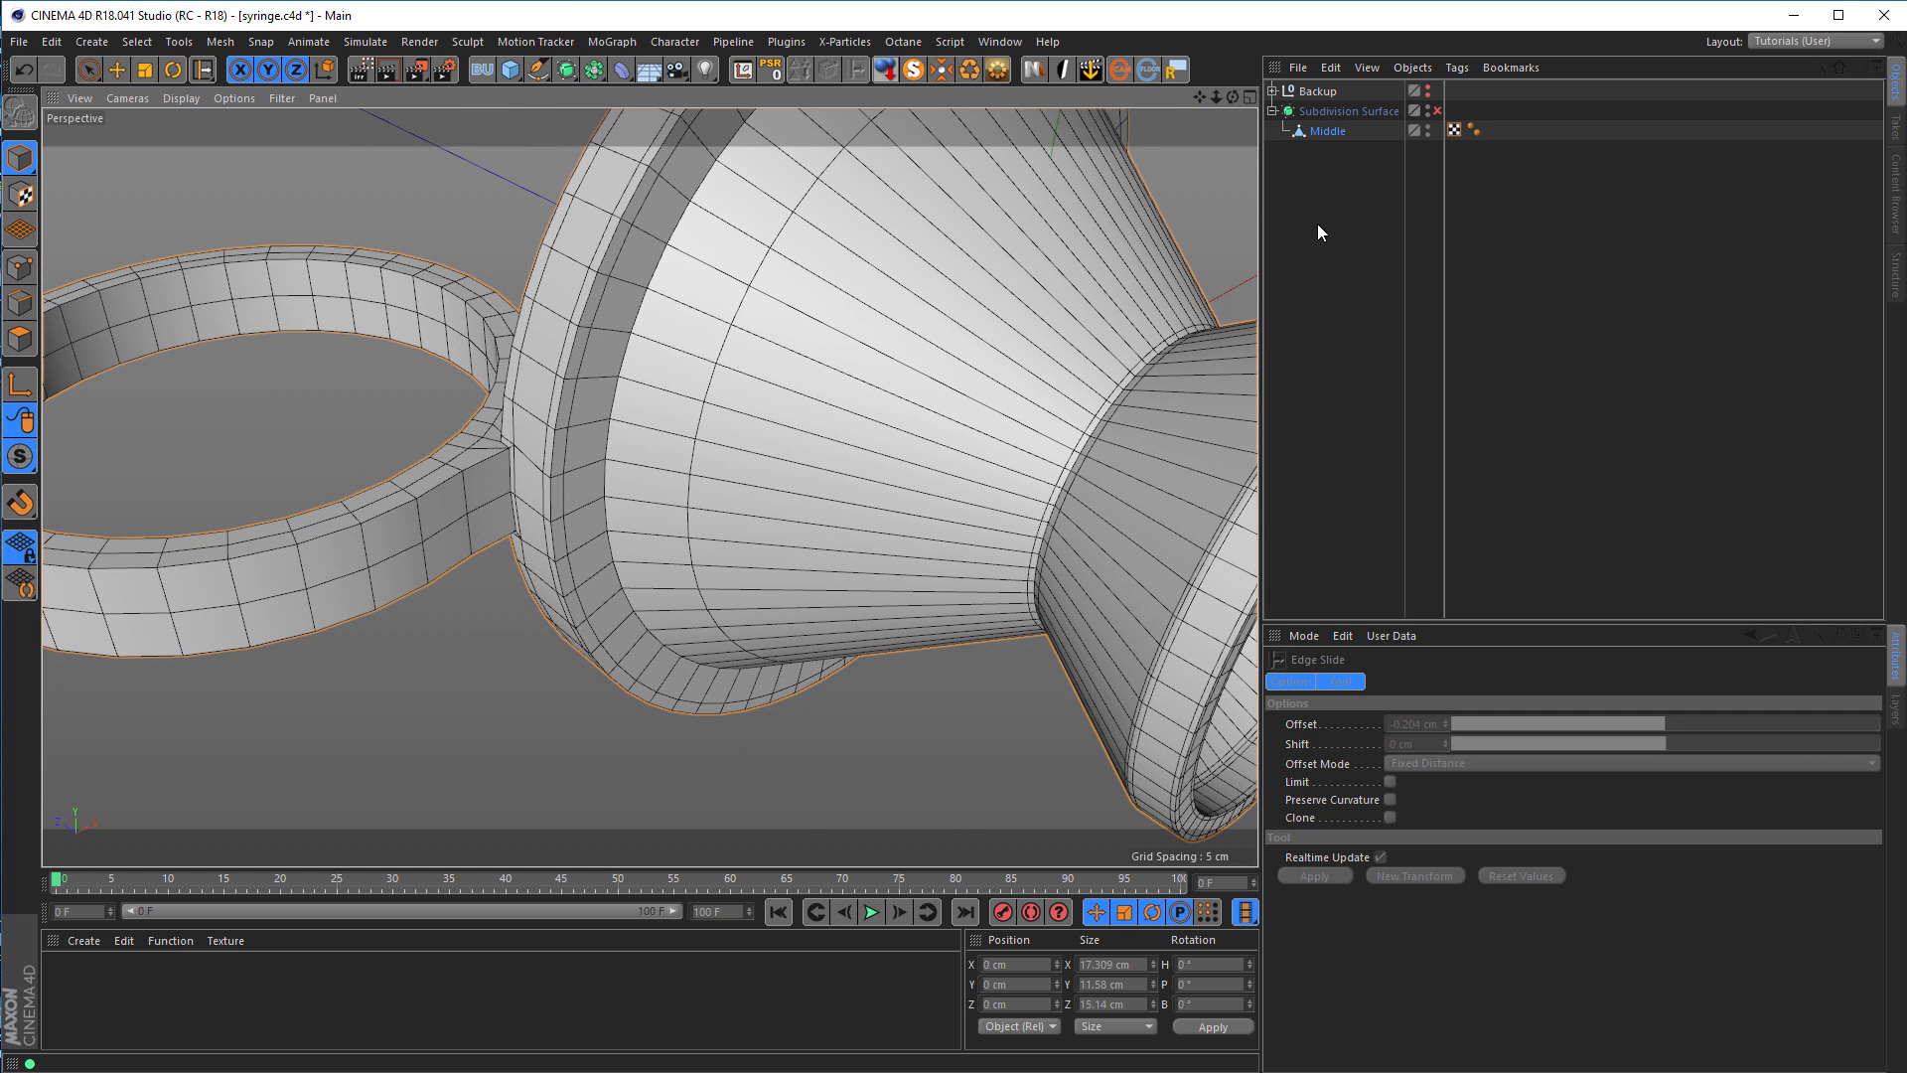
left_click(1330, 131)
left_click(20, 303)
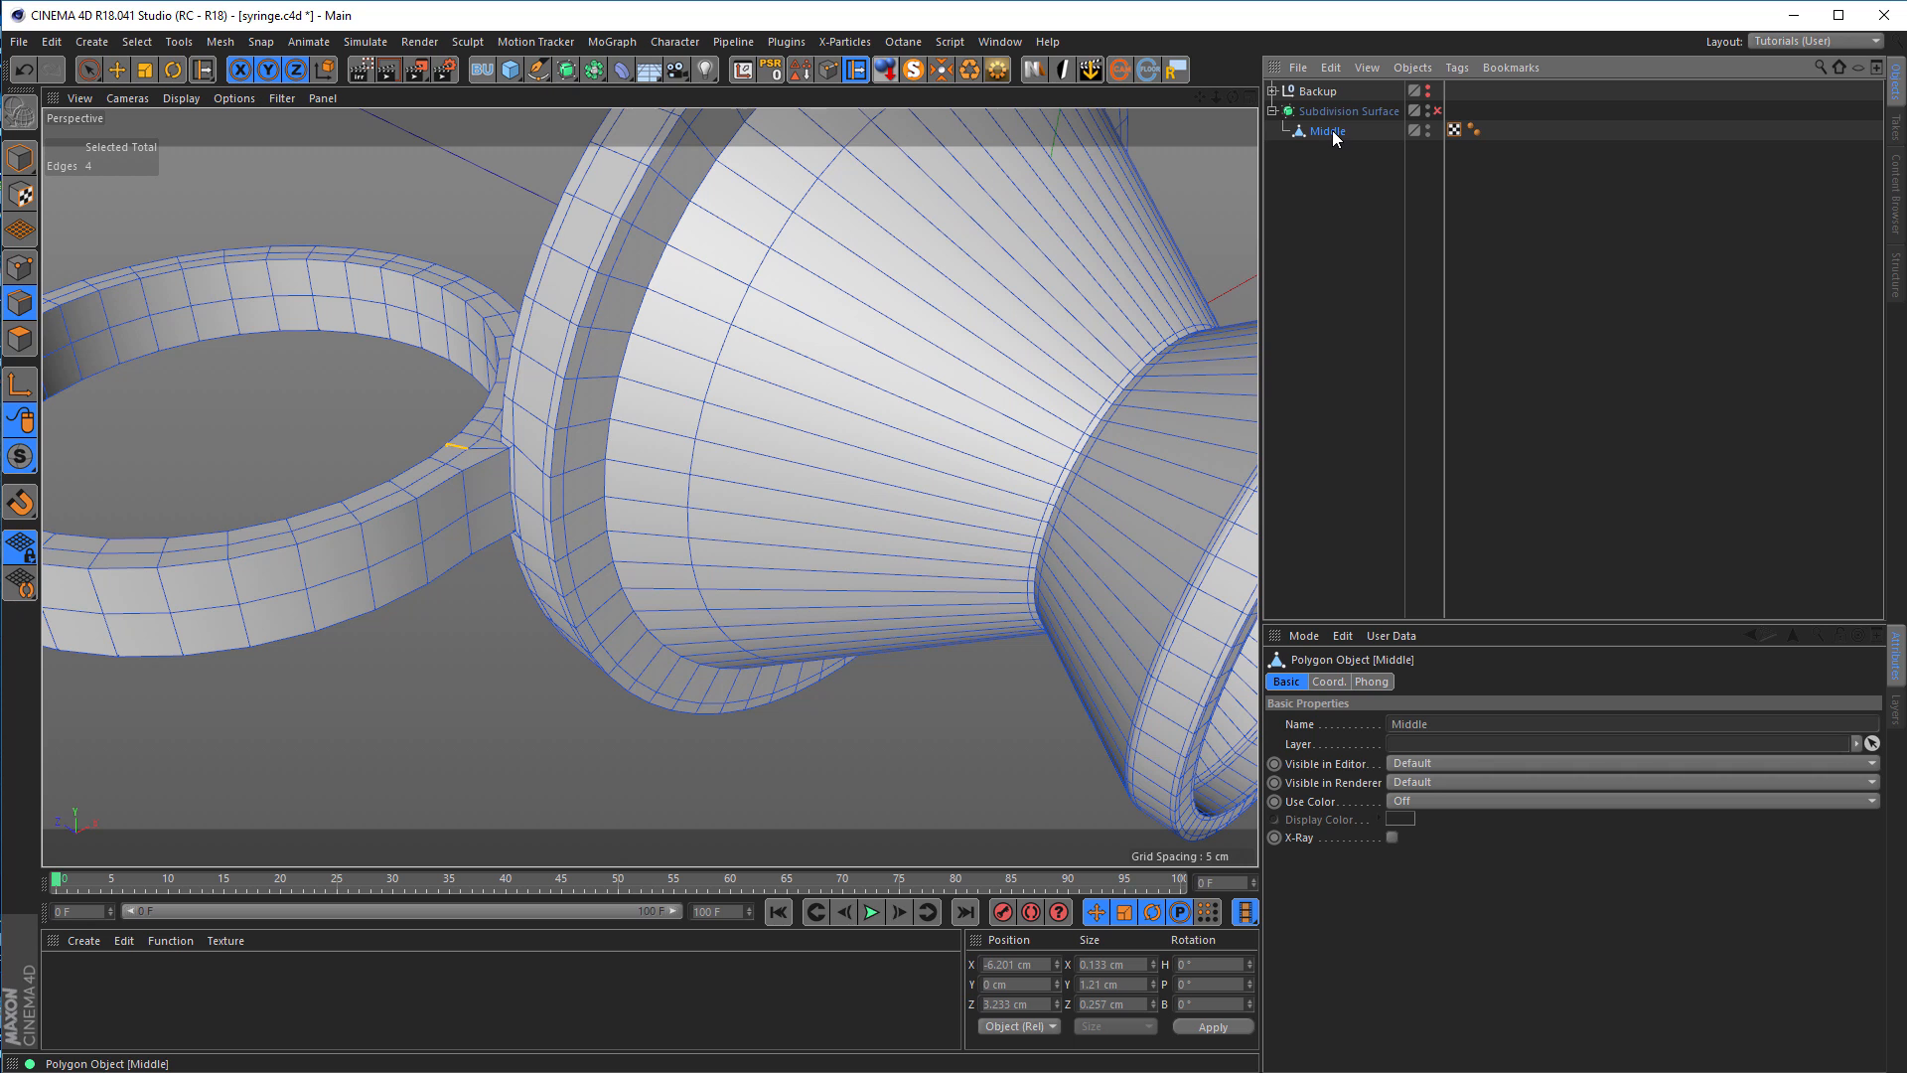
left_click_drag(1334, 137, 1329, 185, "ctrl")
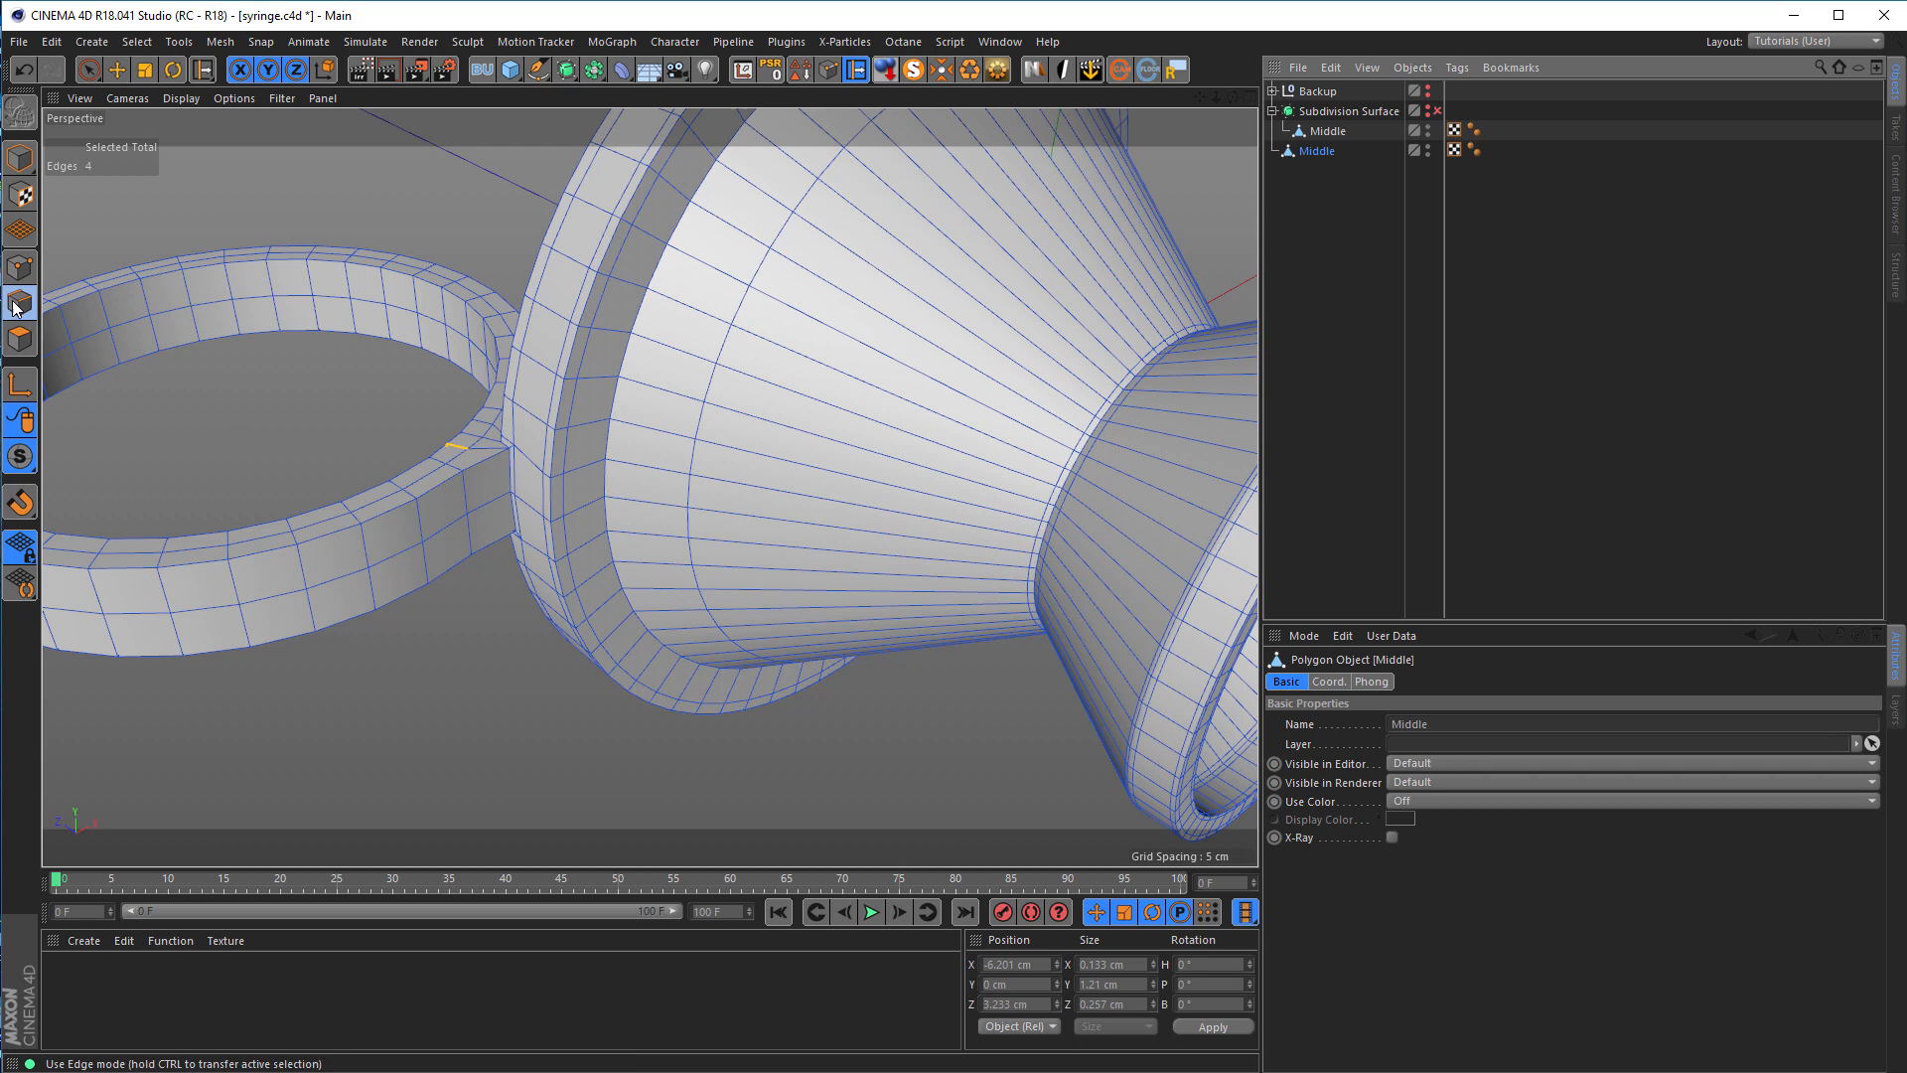
left_click(20, 339)
key("9")
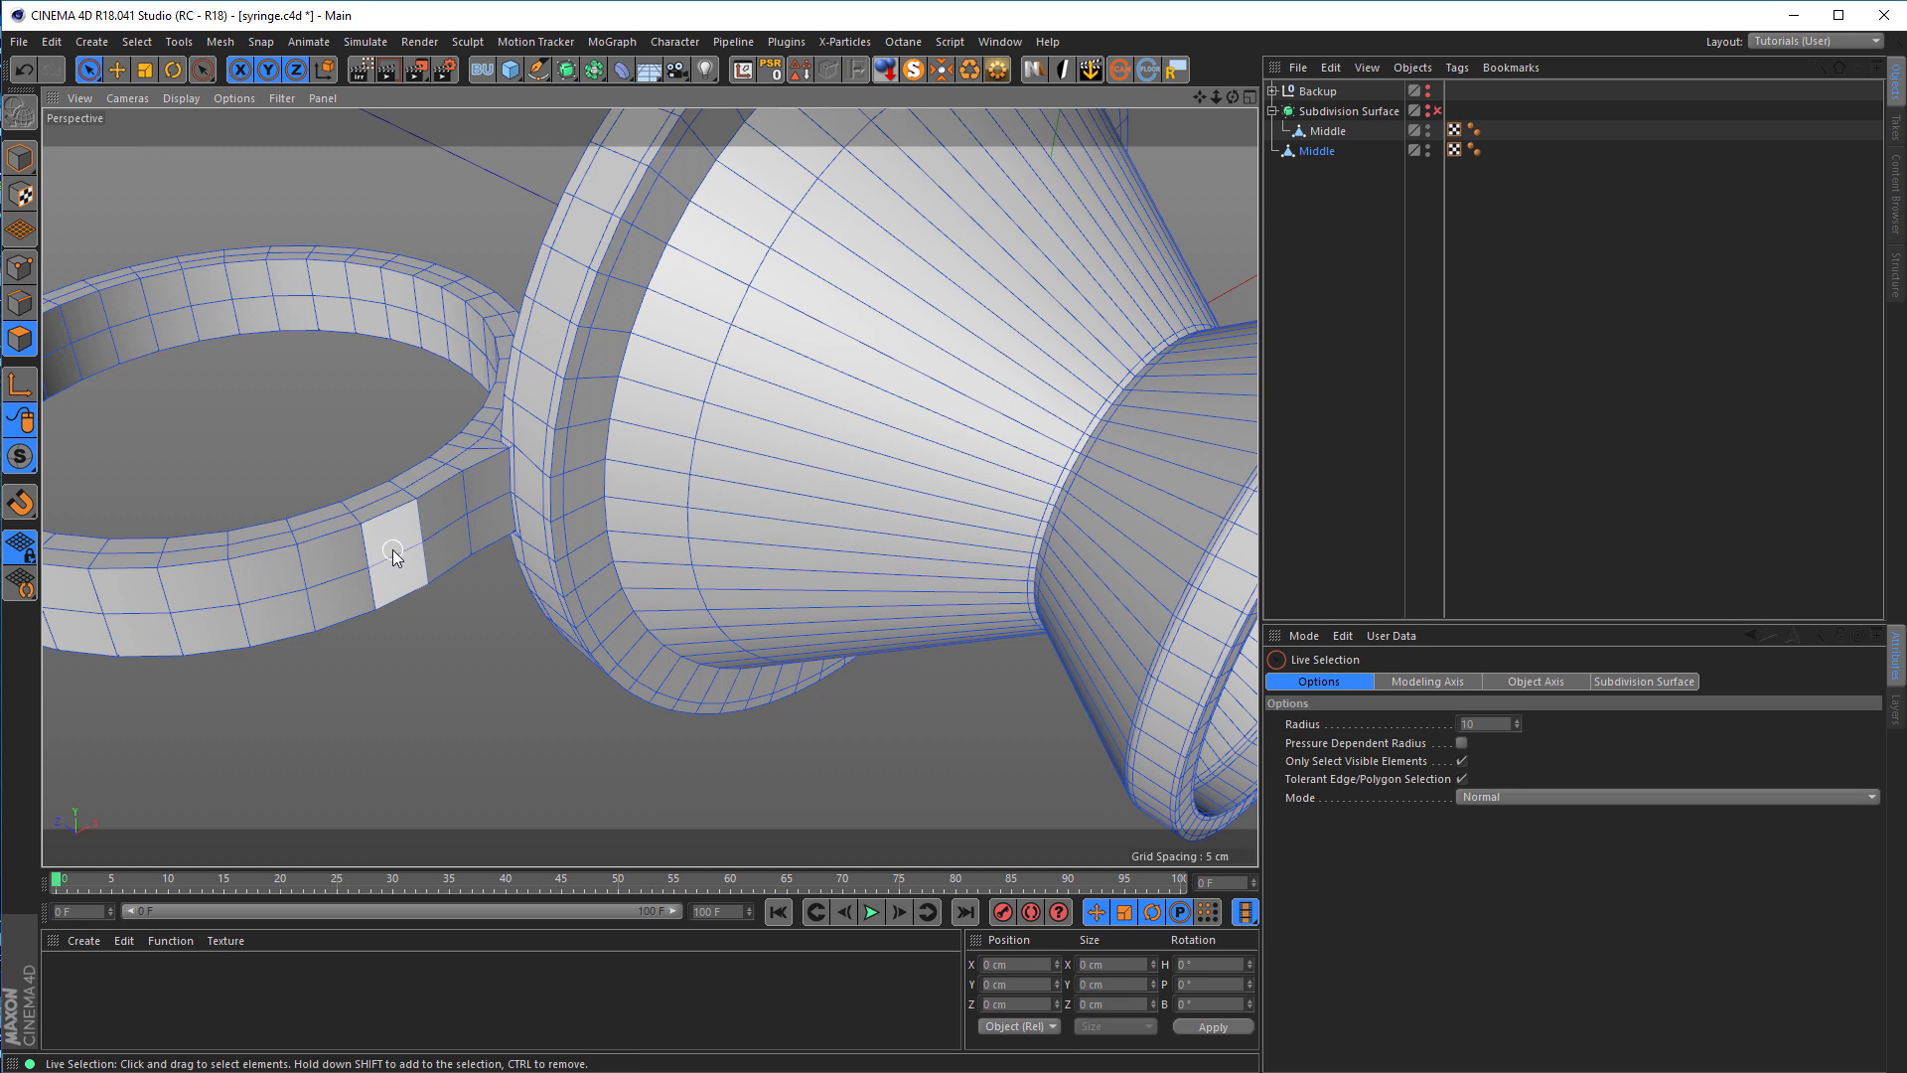
left_click_drag(396, 557, 437, 547)
mouse_move(529, 509)
left_mouse_down()
mouse_move(750, 520)
mouse_move(635, 491)
mouse_move(604, 504)
mouse_move(795, 486)
left_mouse_up()
scroll(794, 487, "up", 5)
mouse_move(770, 412)
left_mouse_down()
mouse_move(852, 421)
mouse_move(633, 460)
mouse_move(747, 527)
mouse_move(663, 536)
mouse_move(770, 479)
mouse_move(914, 509)
mouse_move(814, 498)
left_mouse_up()
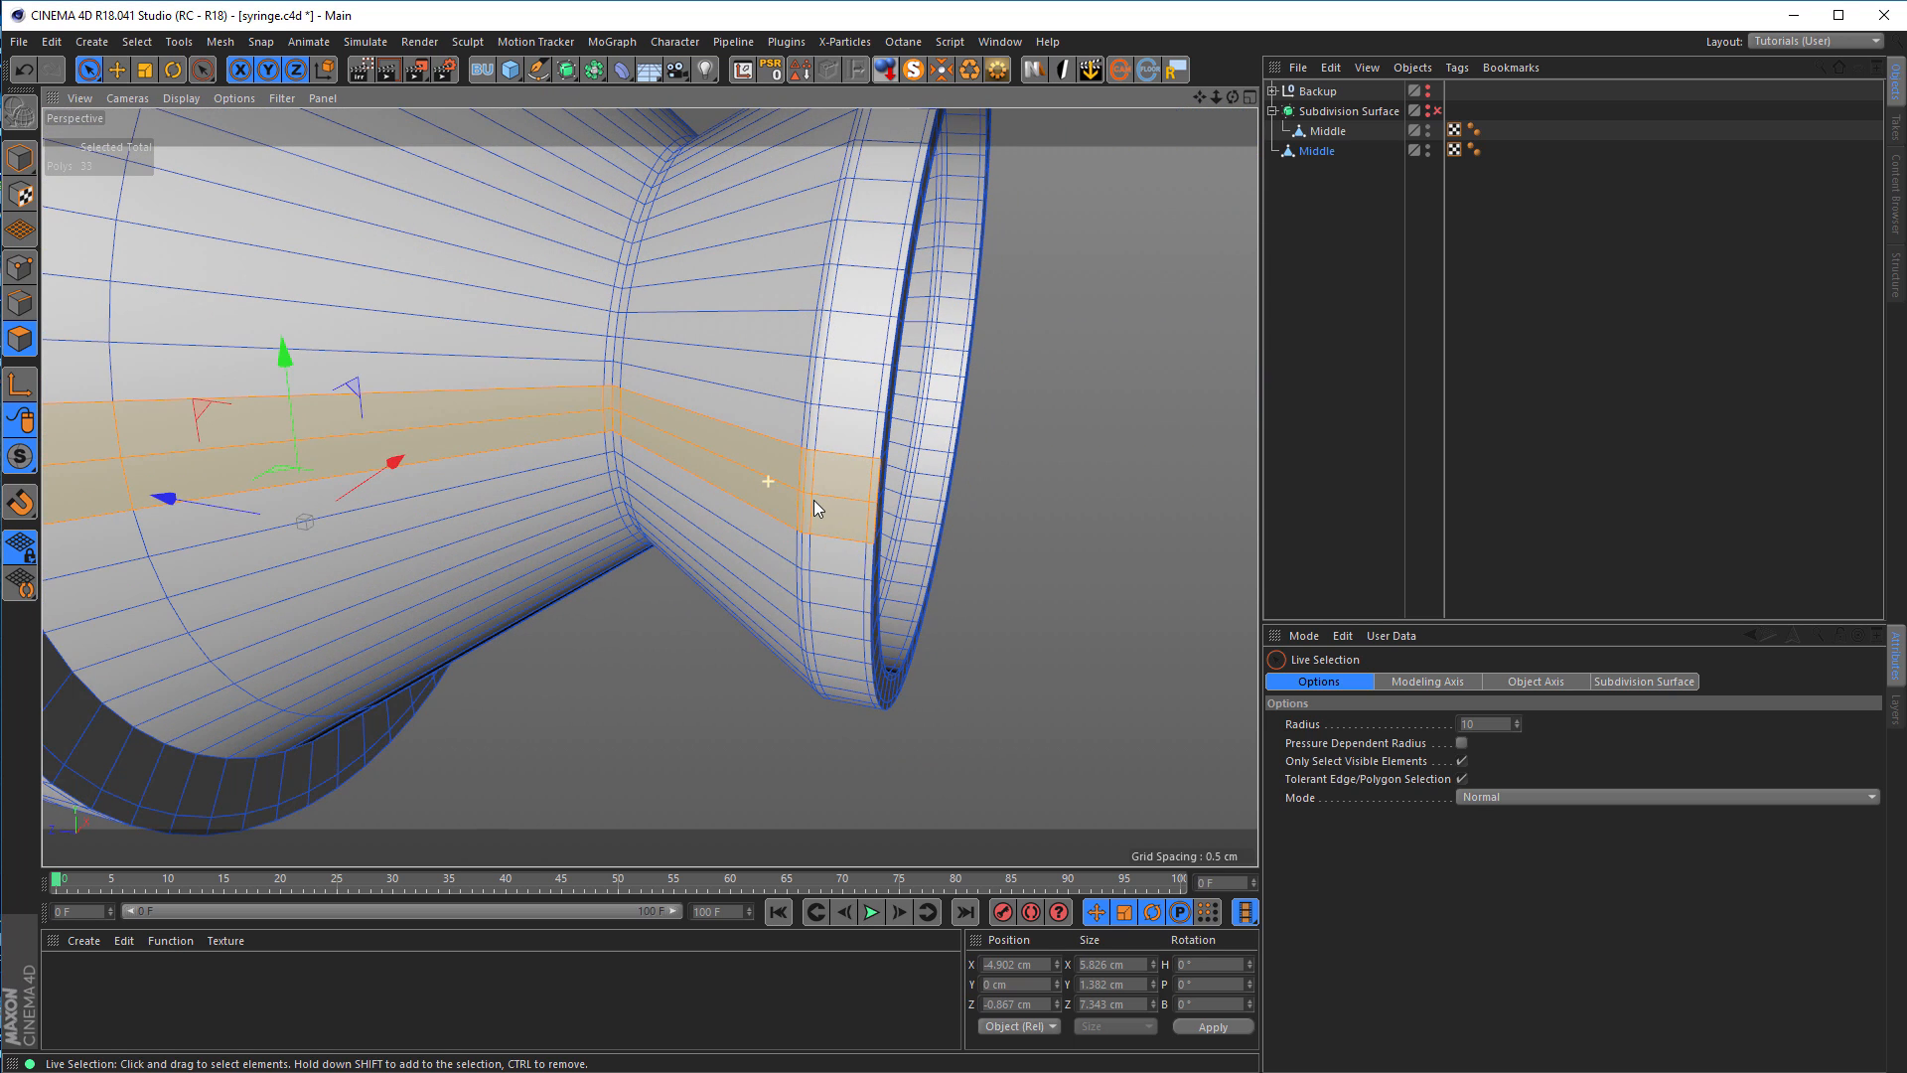
left_click(842, 606)
left_click_drag(824, 504, 785, 518, "alt")
left_click(1317, 152)
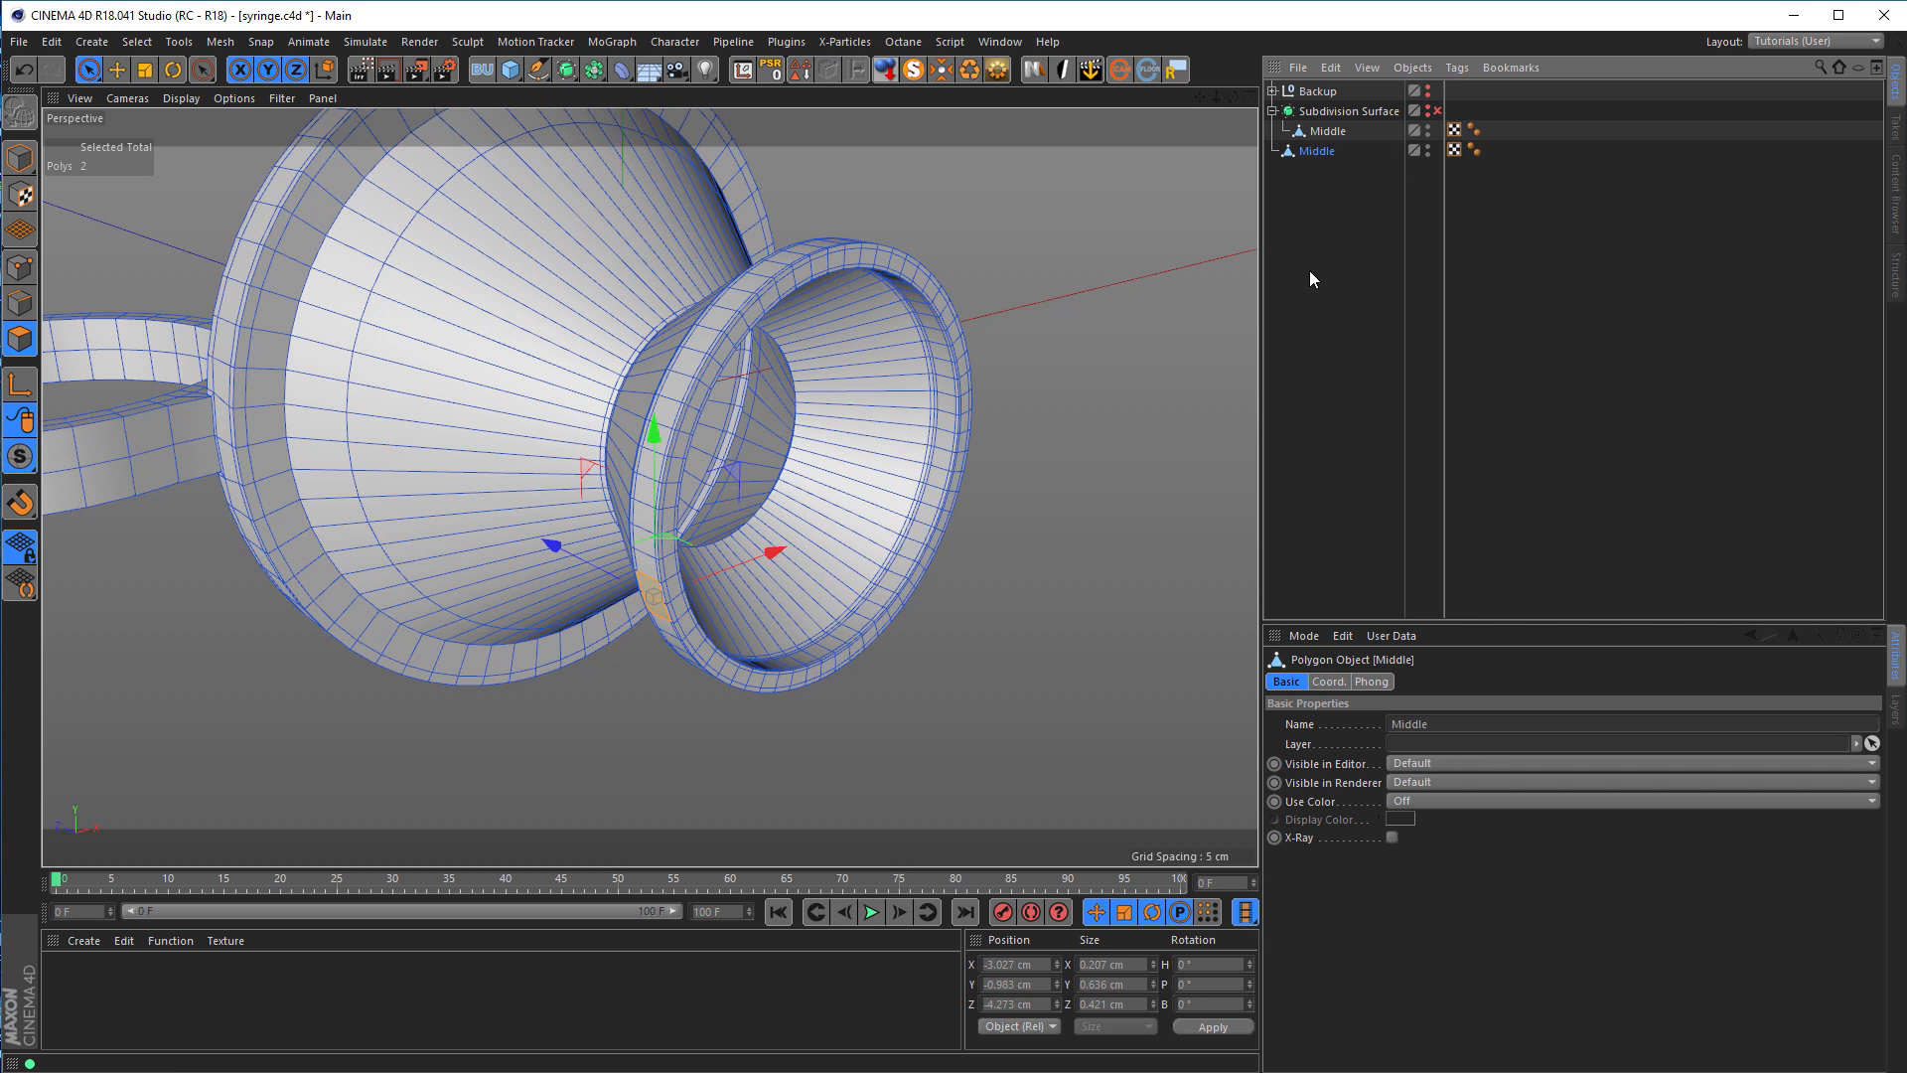
key("Delete")
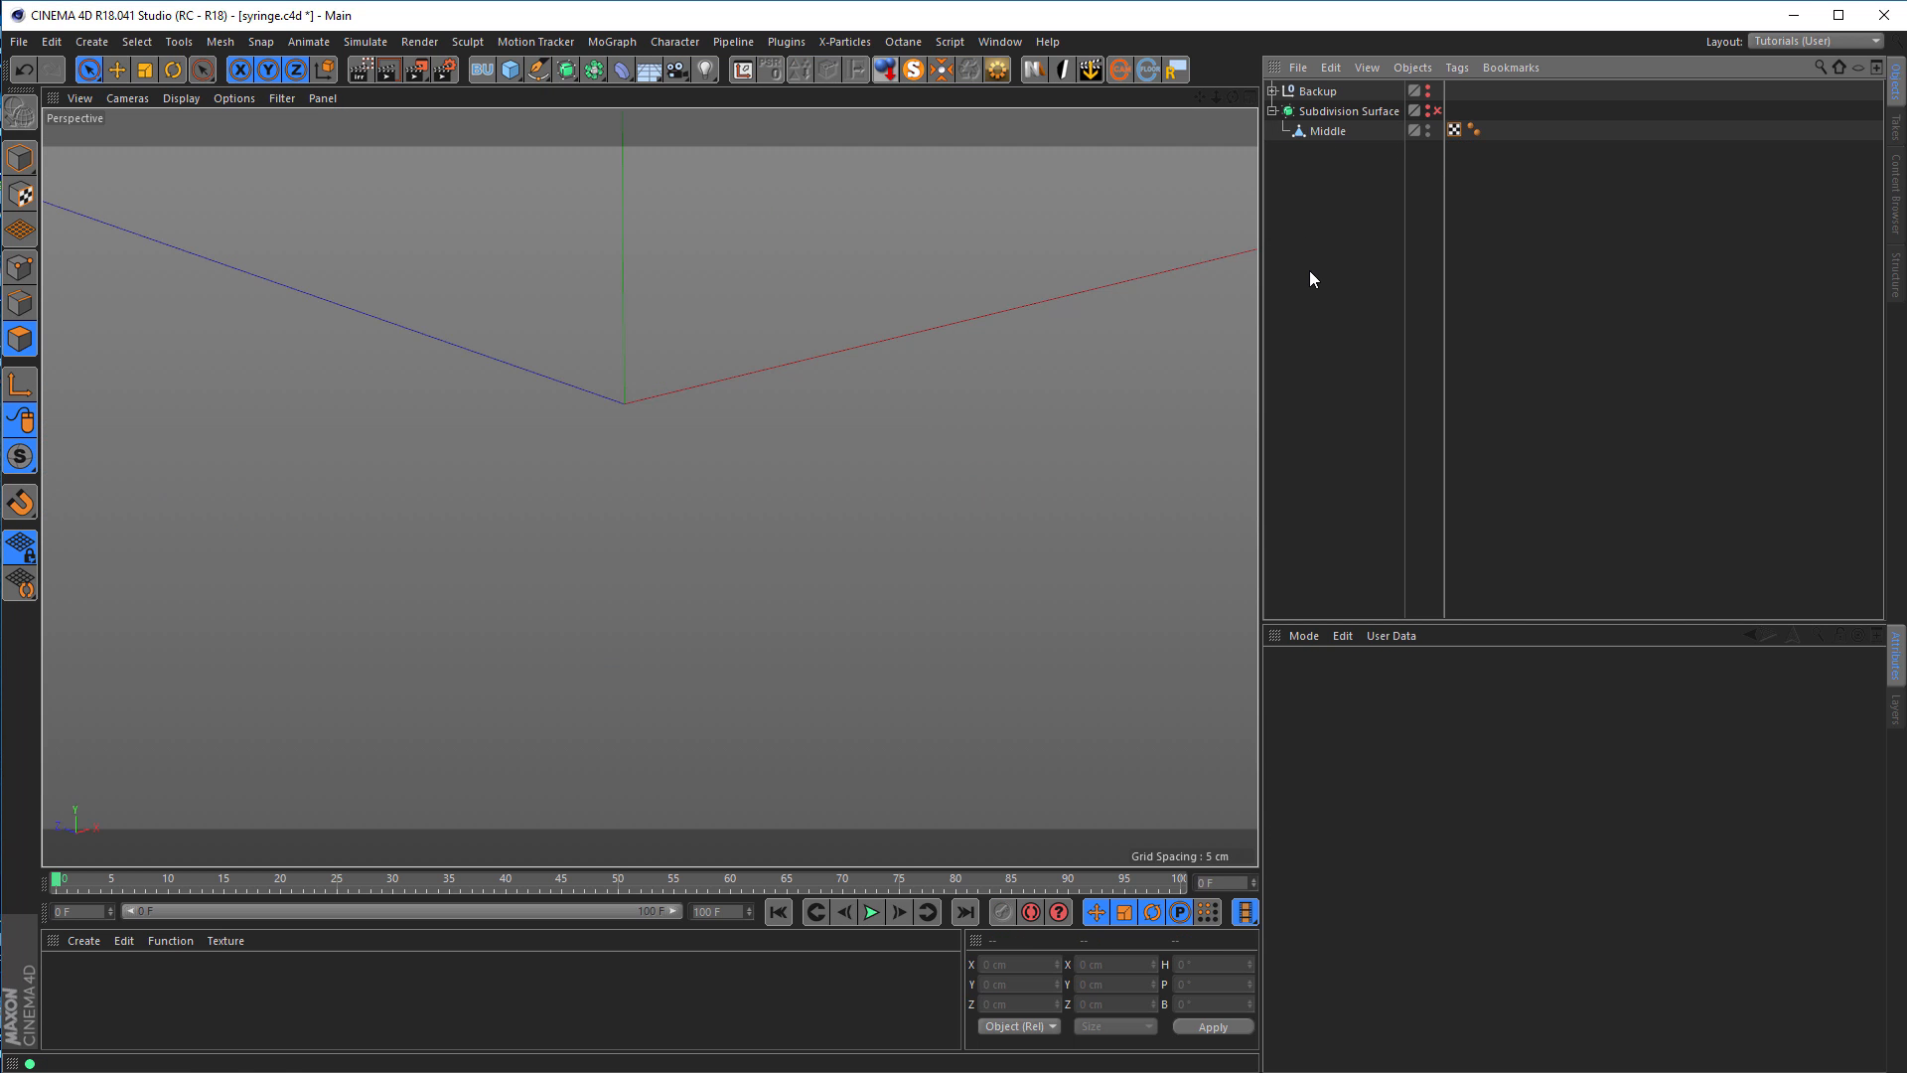
left_click(1429, 107)
left_click(1428, 114)
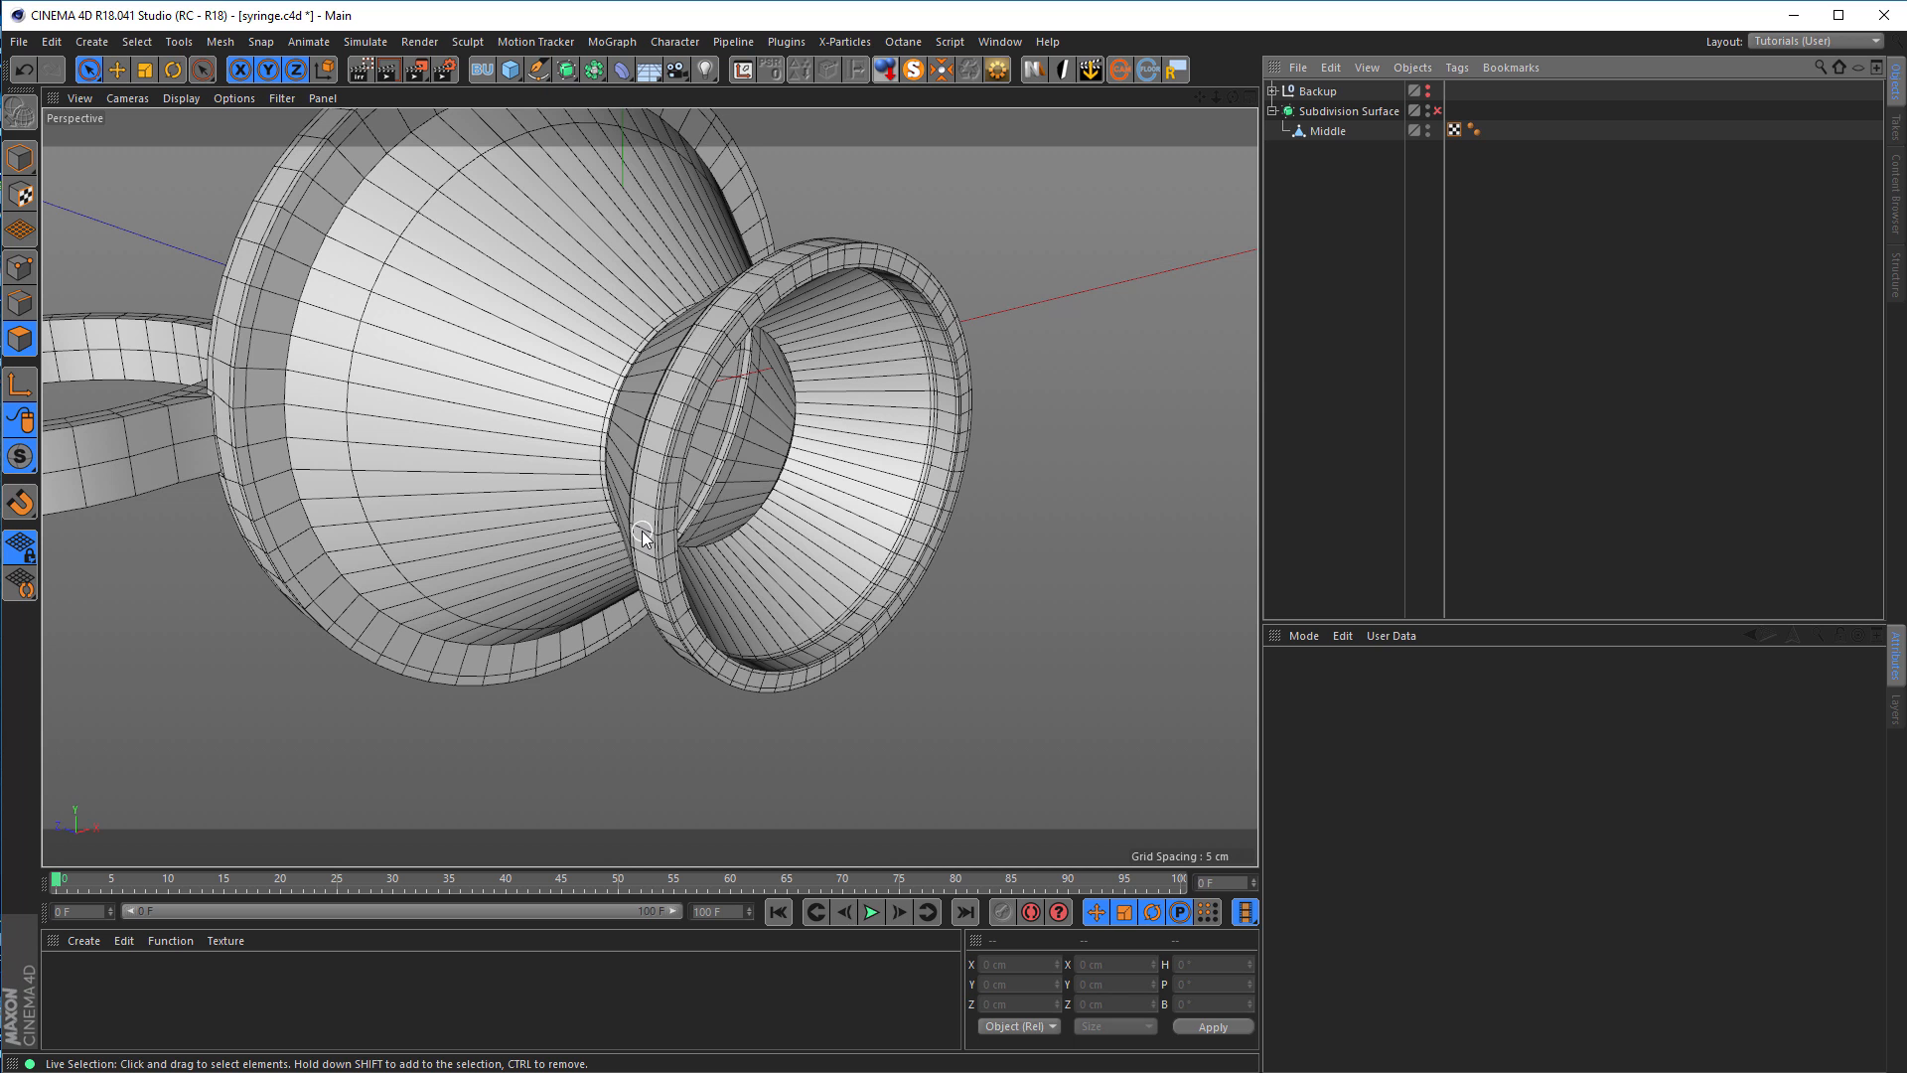
Step: Check the reference render, and select four centre polygons on the narrow-end rim of the Middle object in the Right view, returning to the perspective view
key("alt+Tab")
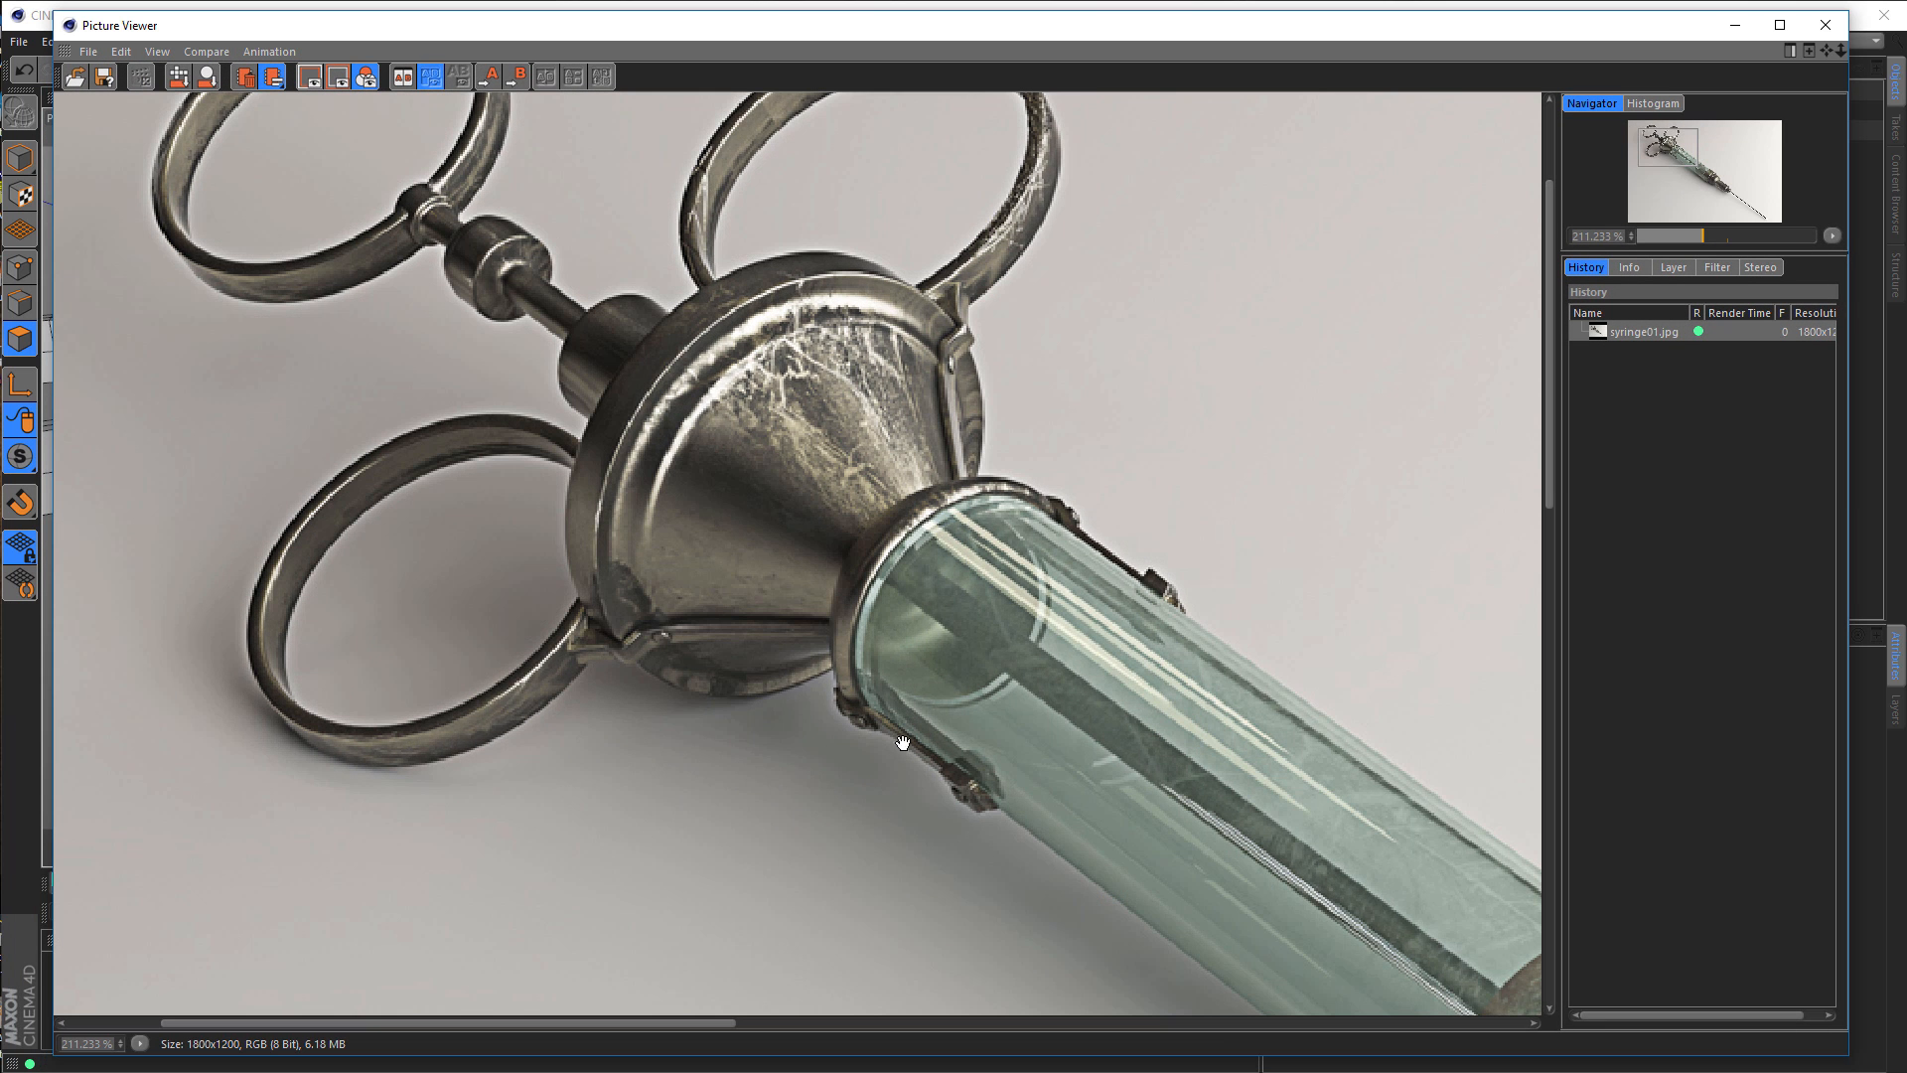
left_click(1738, 26)
left_click(1338, 133)
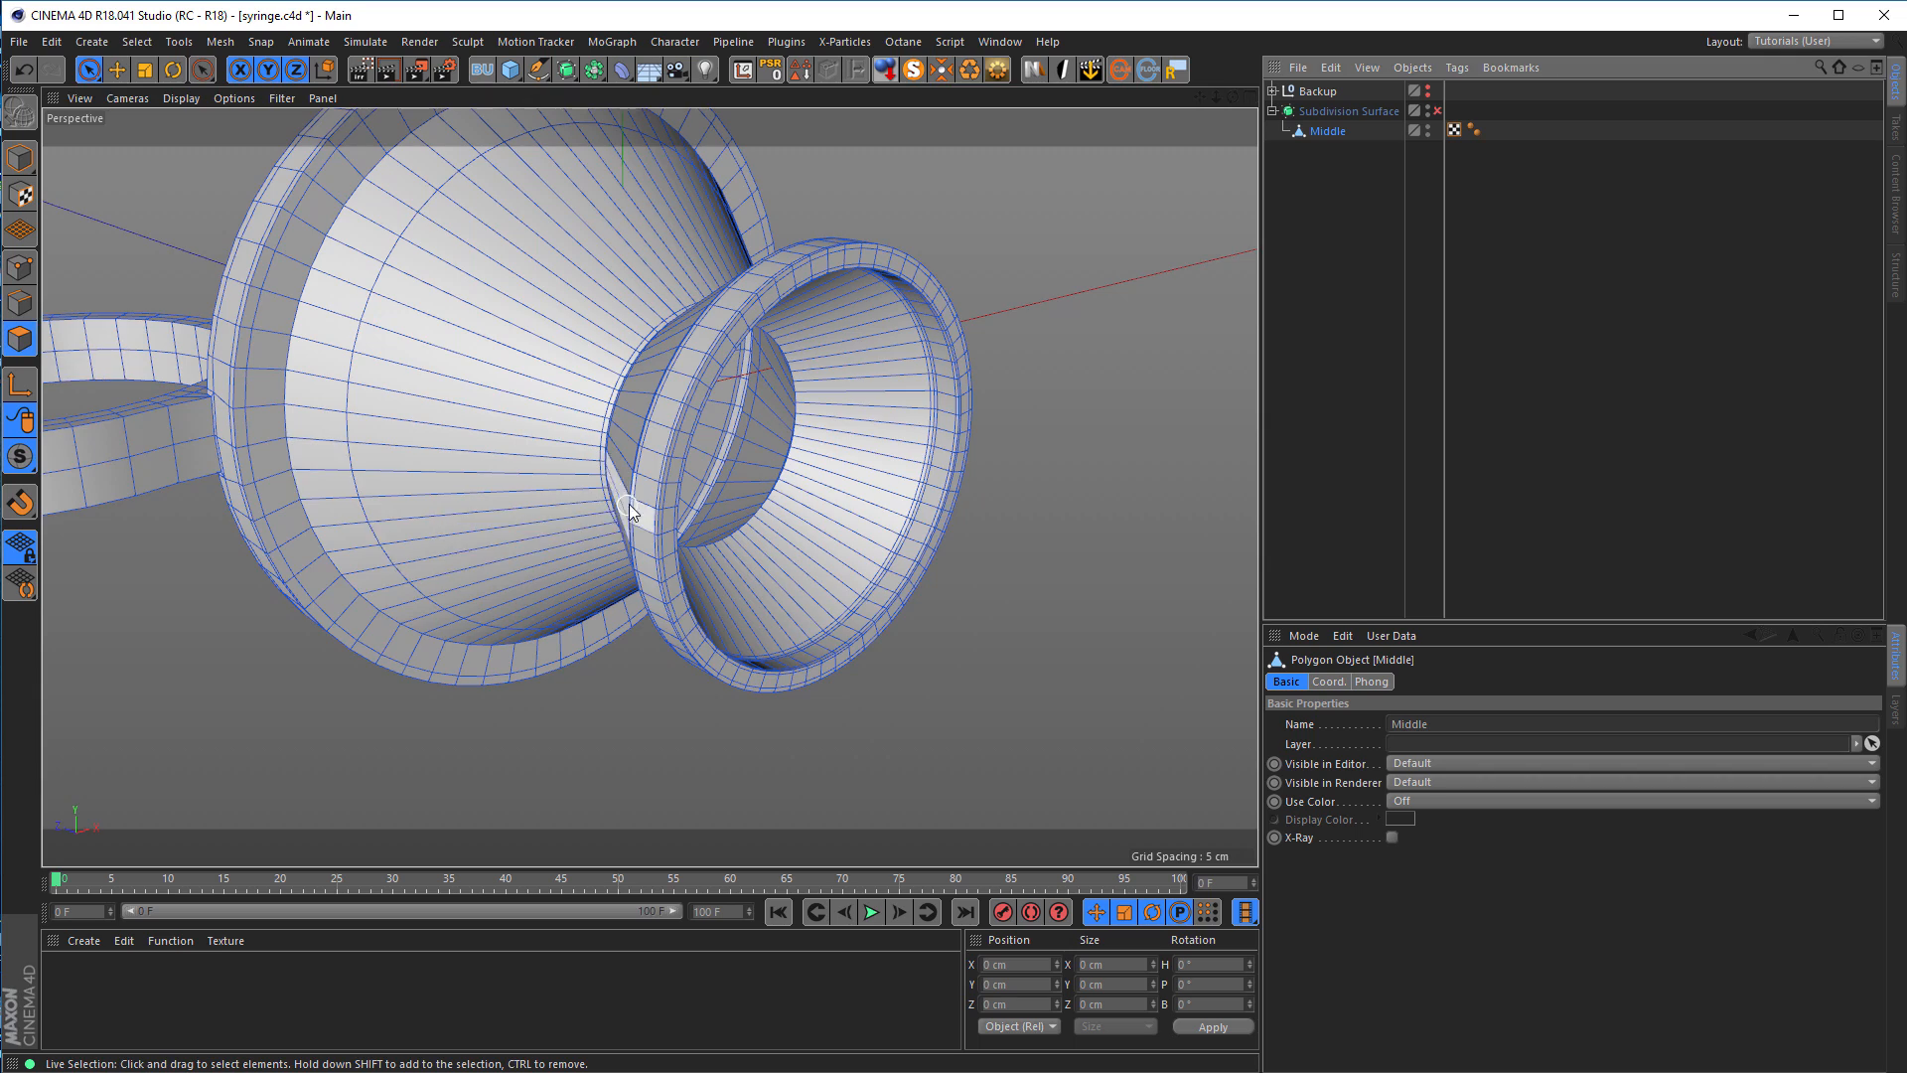
scroll(729, 493, "up", 3)
mouse_move(729, 495)
left_mouse_down("alt")
mouse_move(772, 522)
mouse_move(756, 519)
left_mouse_up("alt")
middle_click(740, 558)
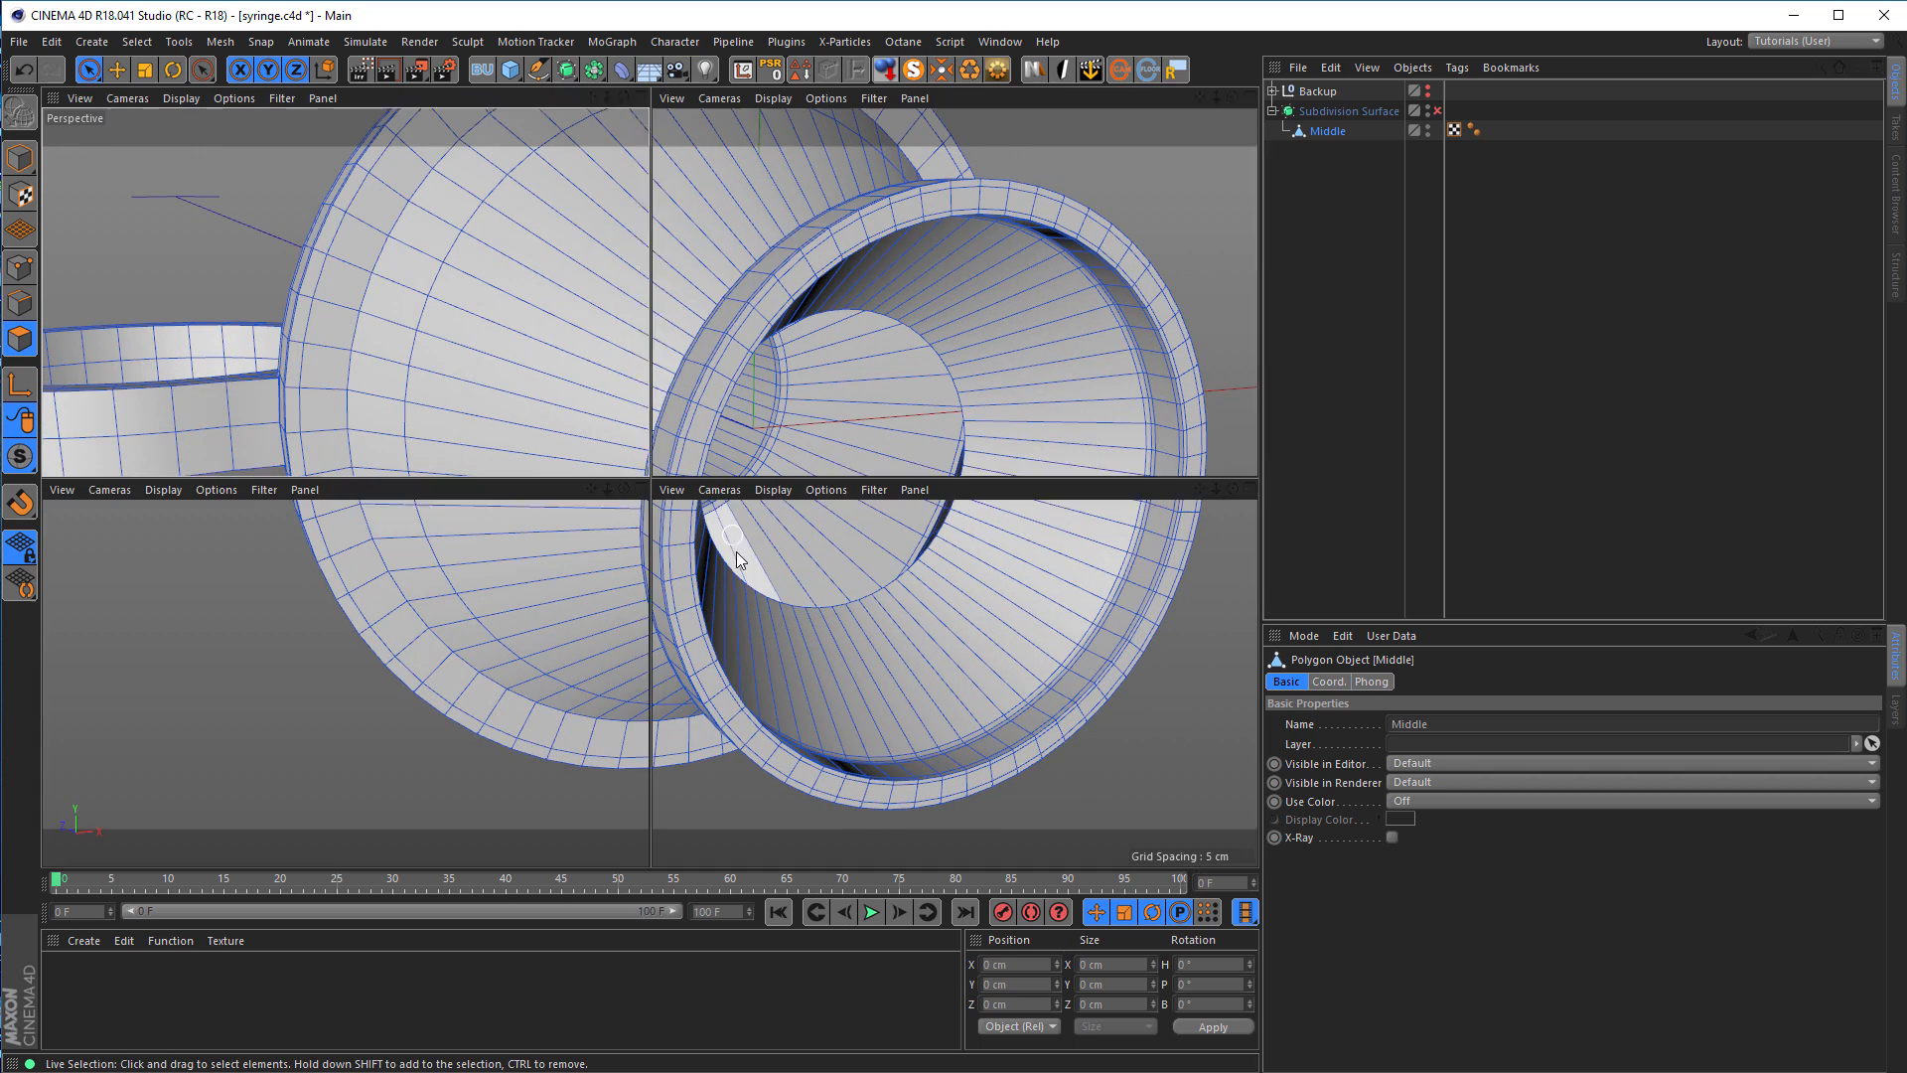
middle_click(473, 740)
scroll(759, 449, "up", 2)
scroll(551, 639, "up", 4)
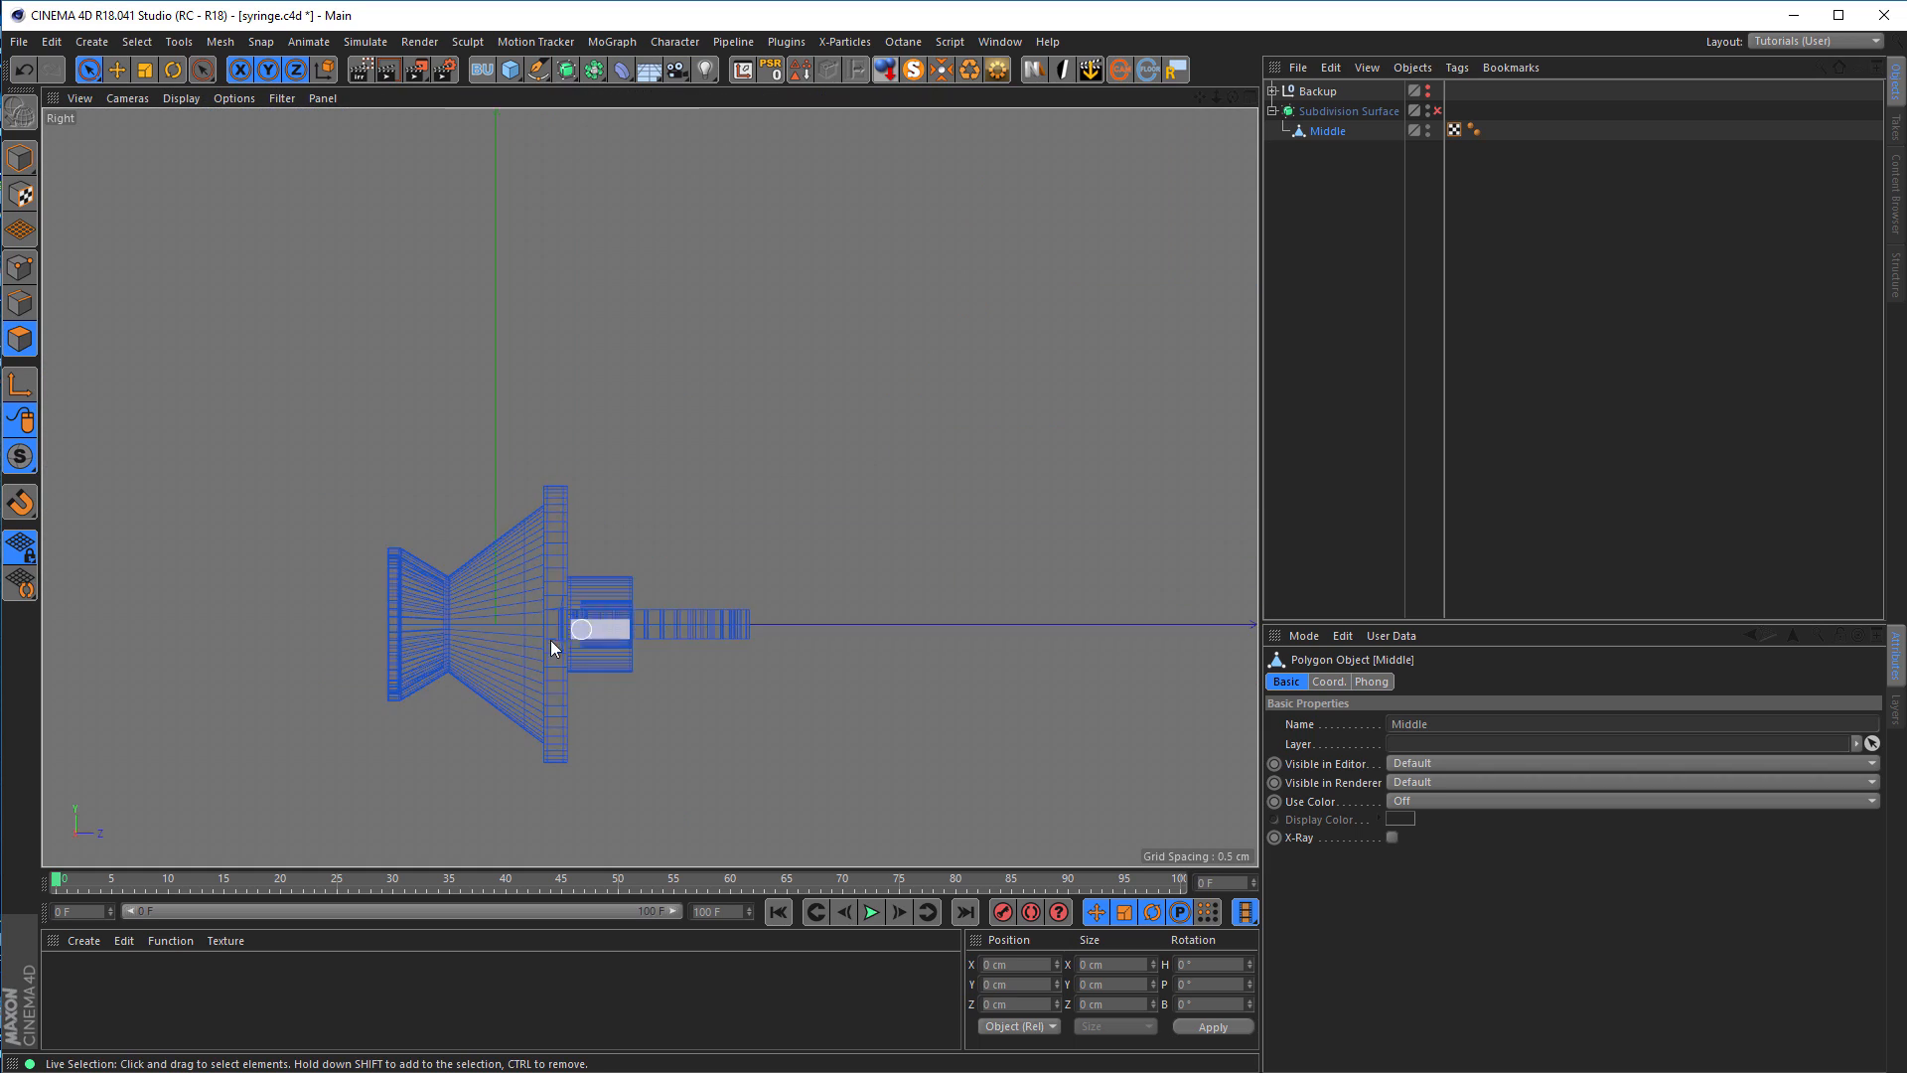
middle_click_drag(545, 640, 790, 604, "alt")
scroll(556, 556, "up", 2)
left_click(586, 548)
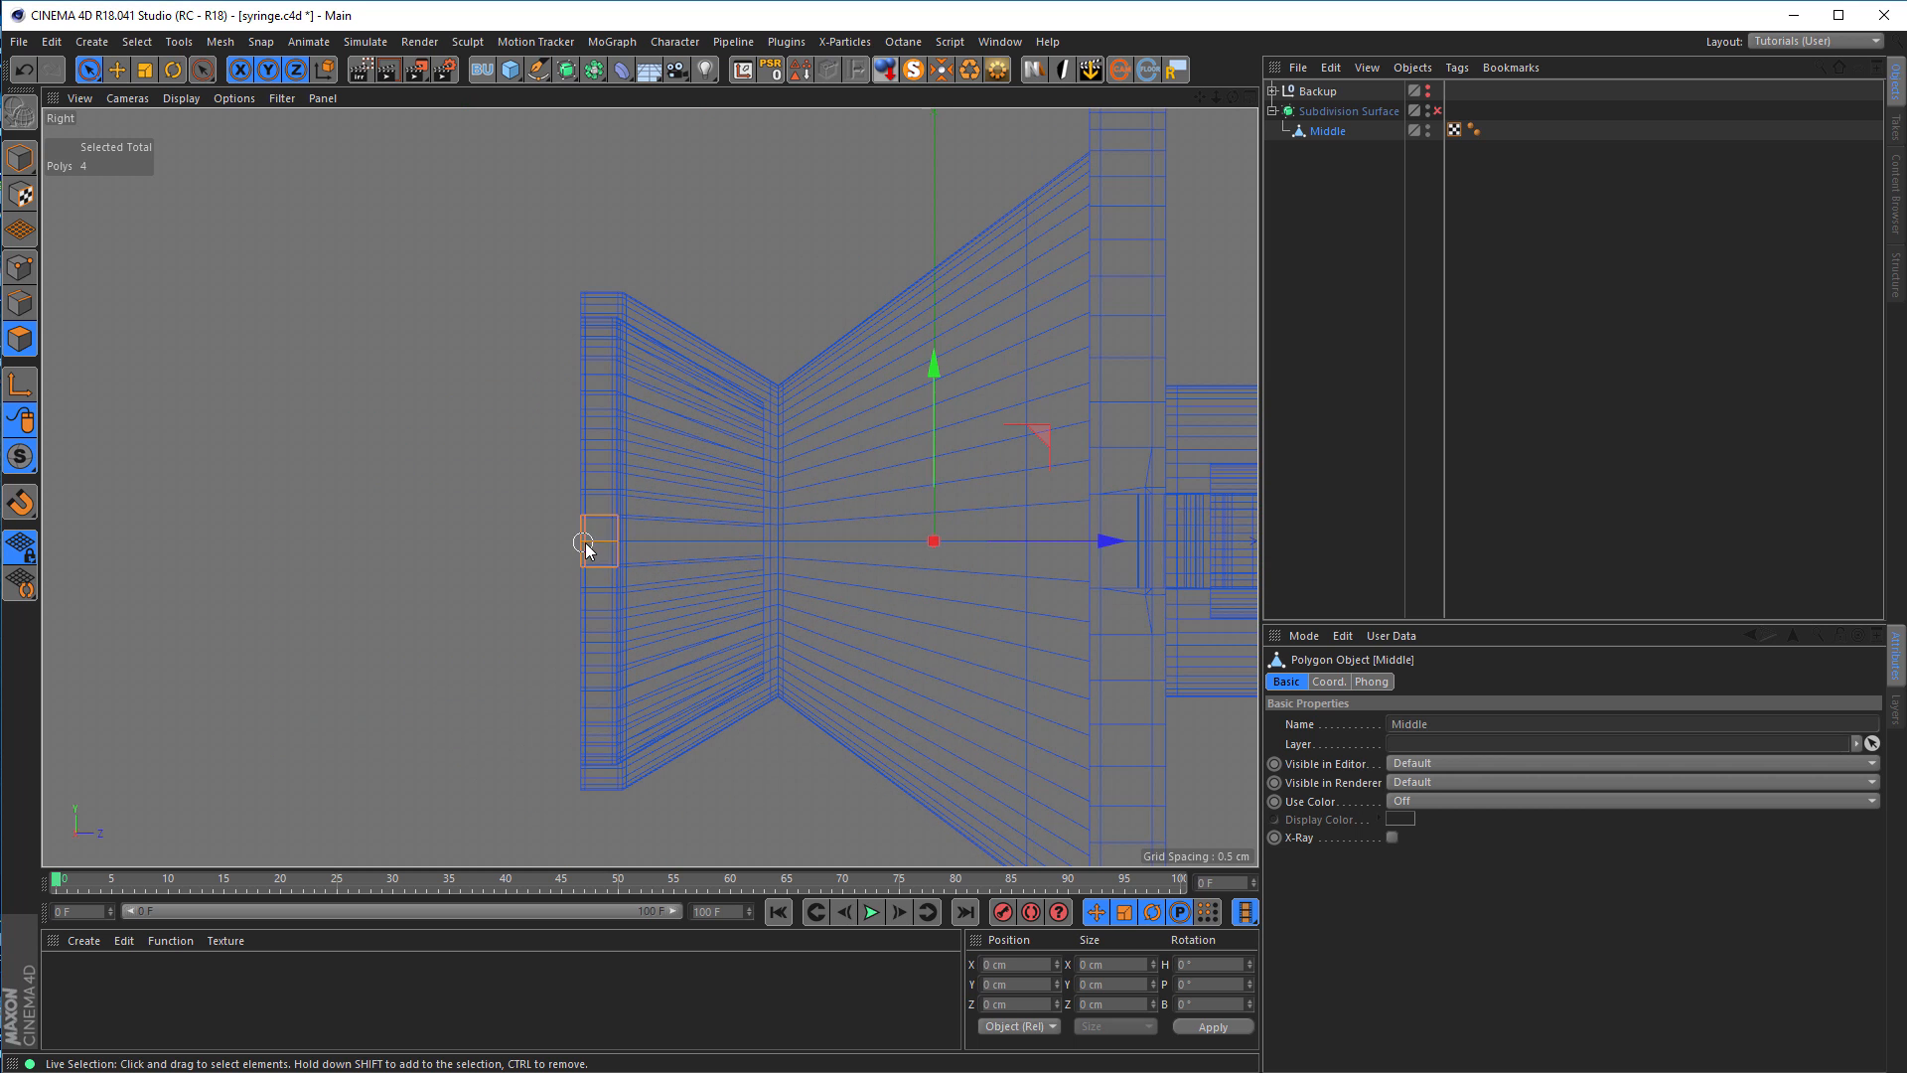
middle_click(586, 548)
middle_click(510, 429)
left_click_drag(672, 481, 497, 443, "alt")
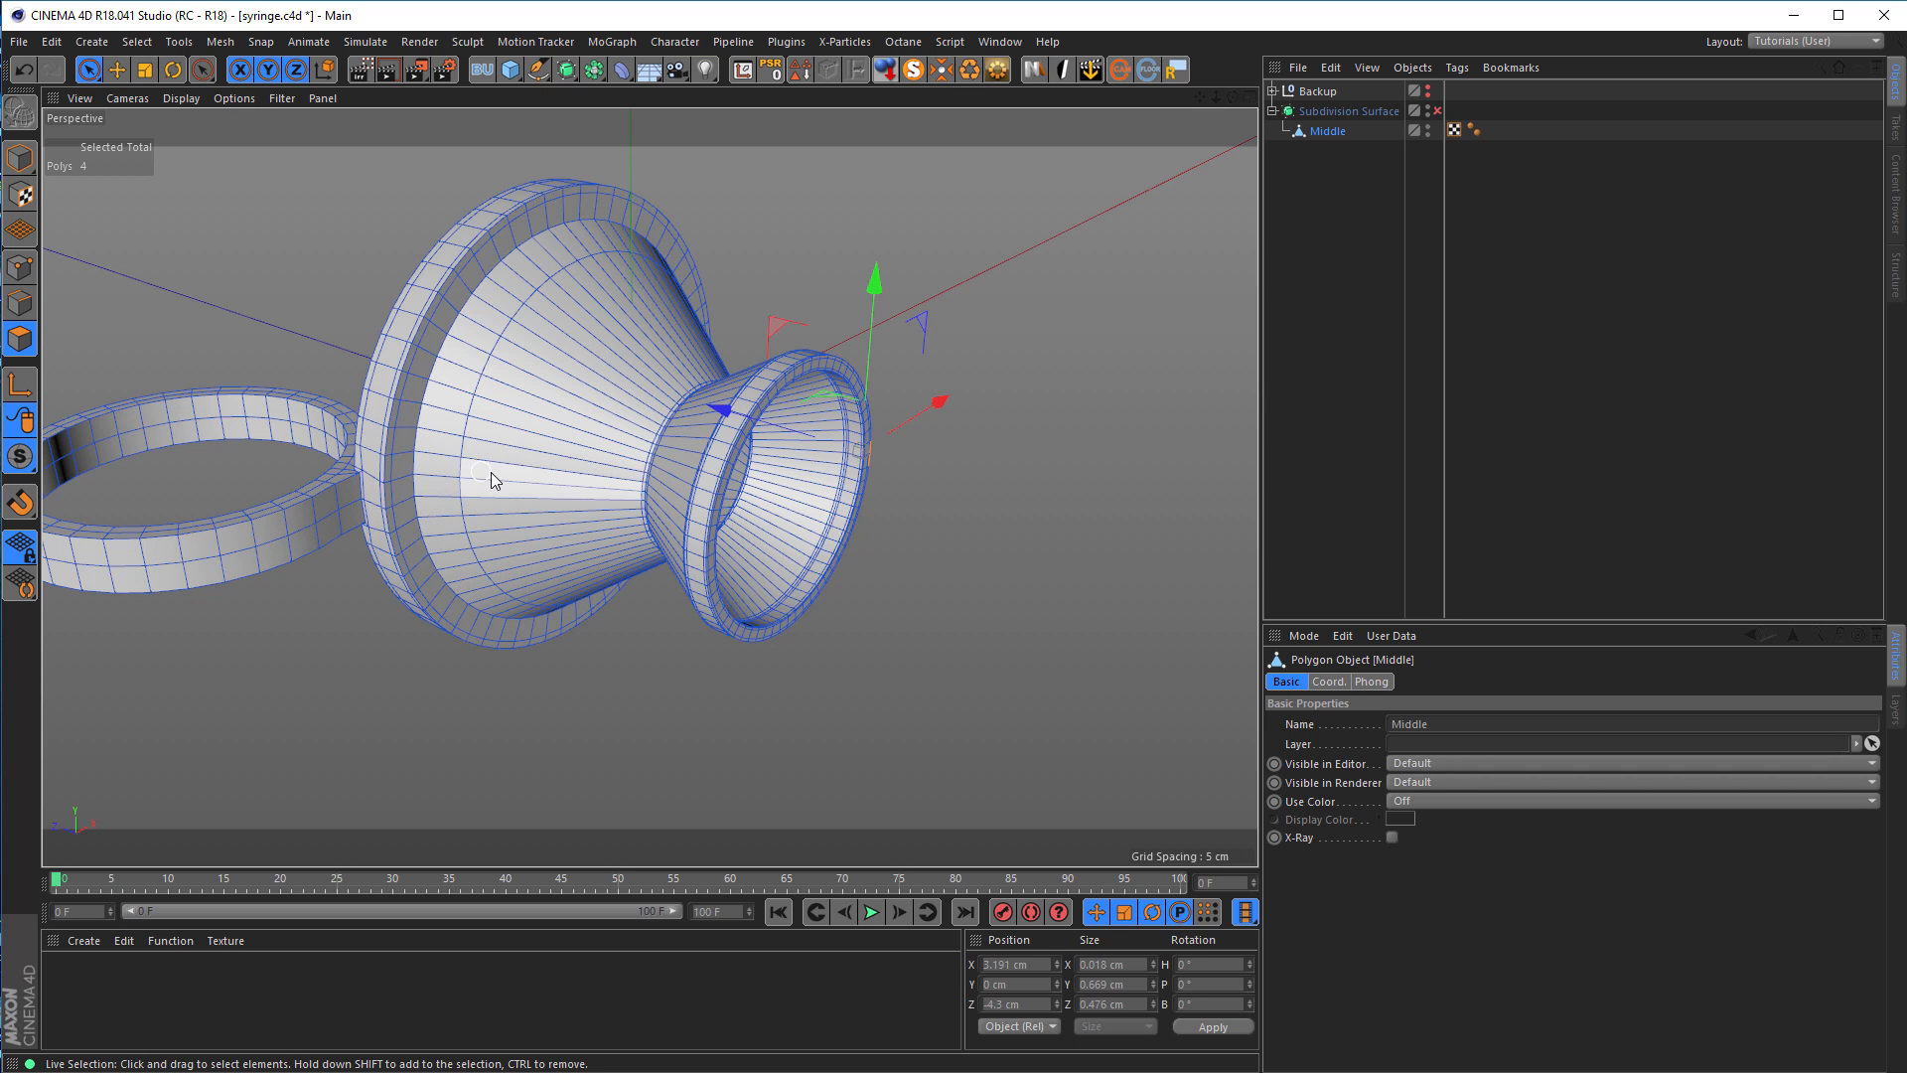
left_click_drag(527, 473, 658, 471, "alt")
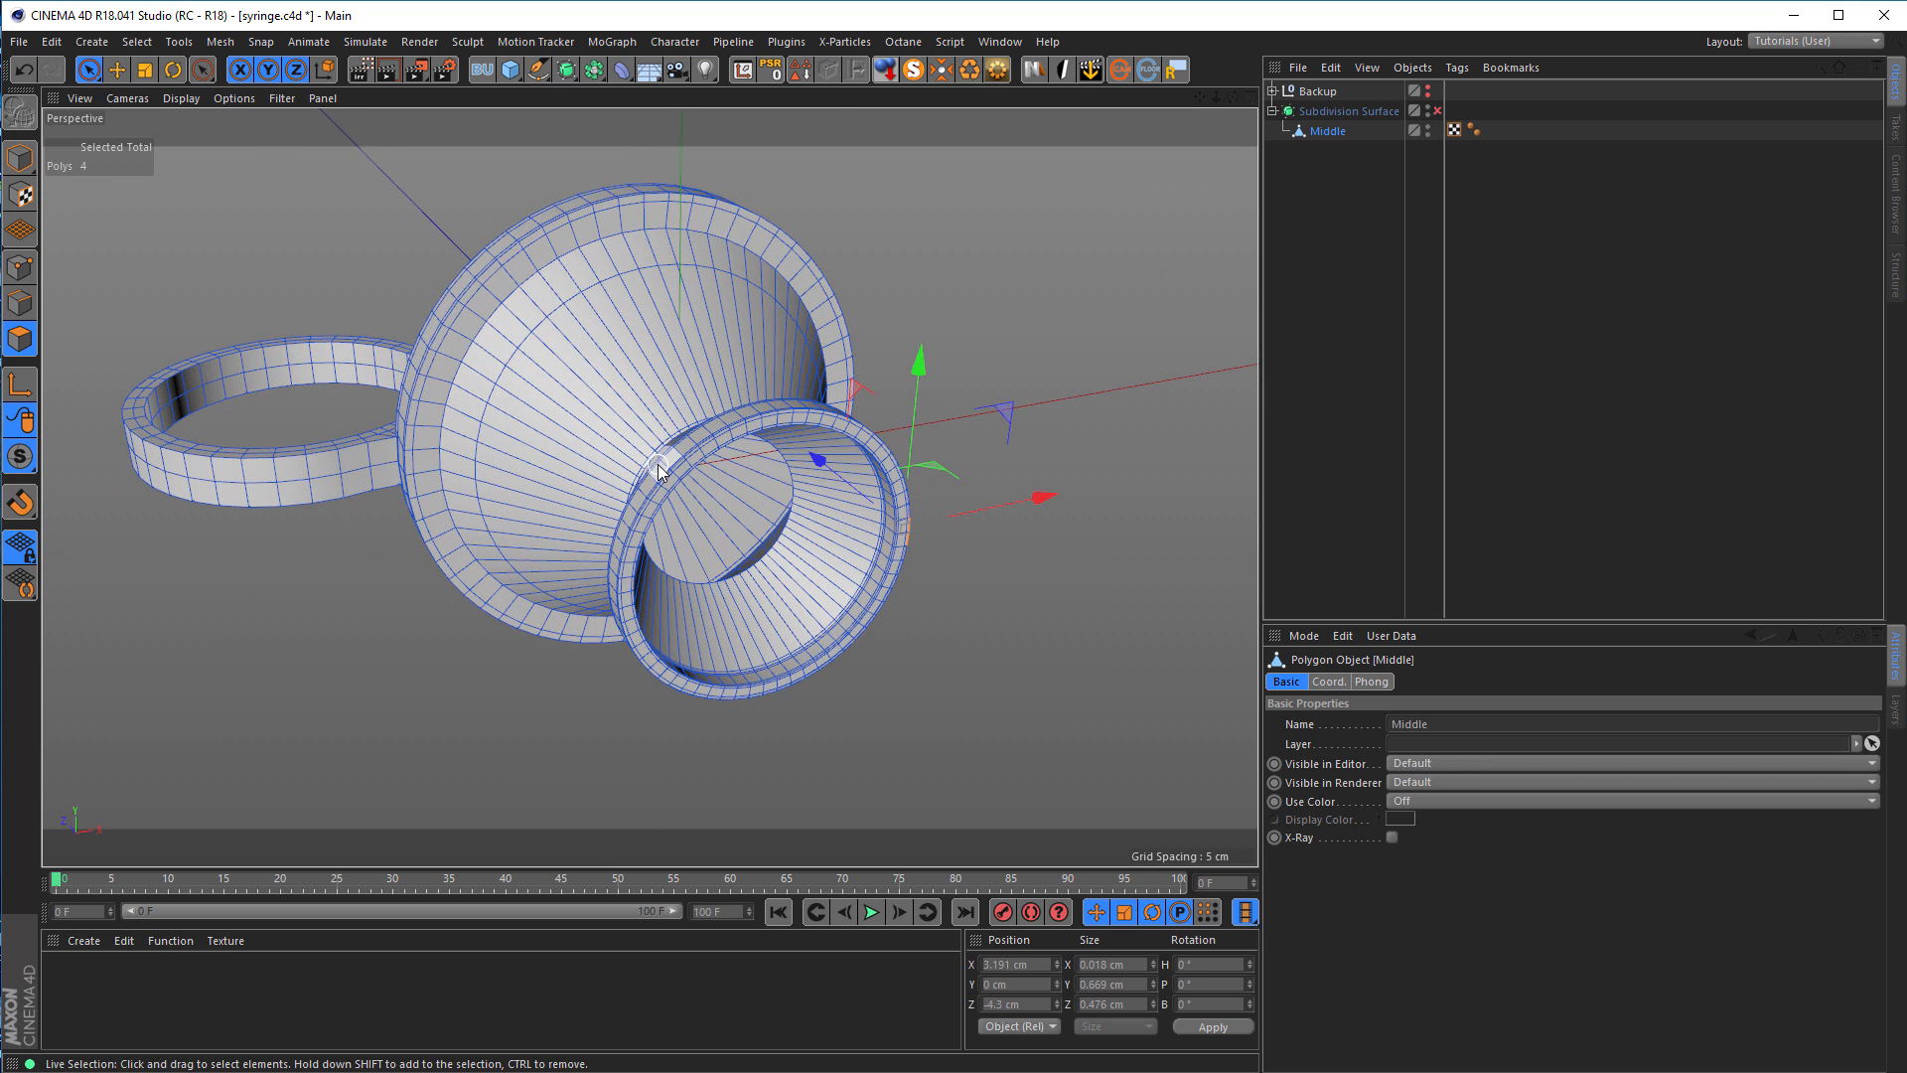
Step: In the Top view, delete all points of the Middle object on the positive X side of the centre line, keeping the half with the ring
middle_click(659, 466)
middle_click(852, 401)
scroll(775, 442, "down", 5)
middle_click_drag(698, 463, 532, 360, "alt")
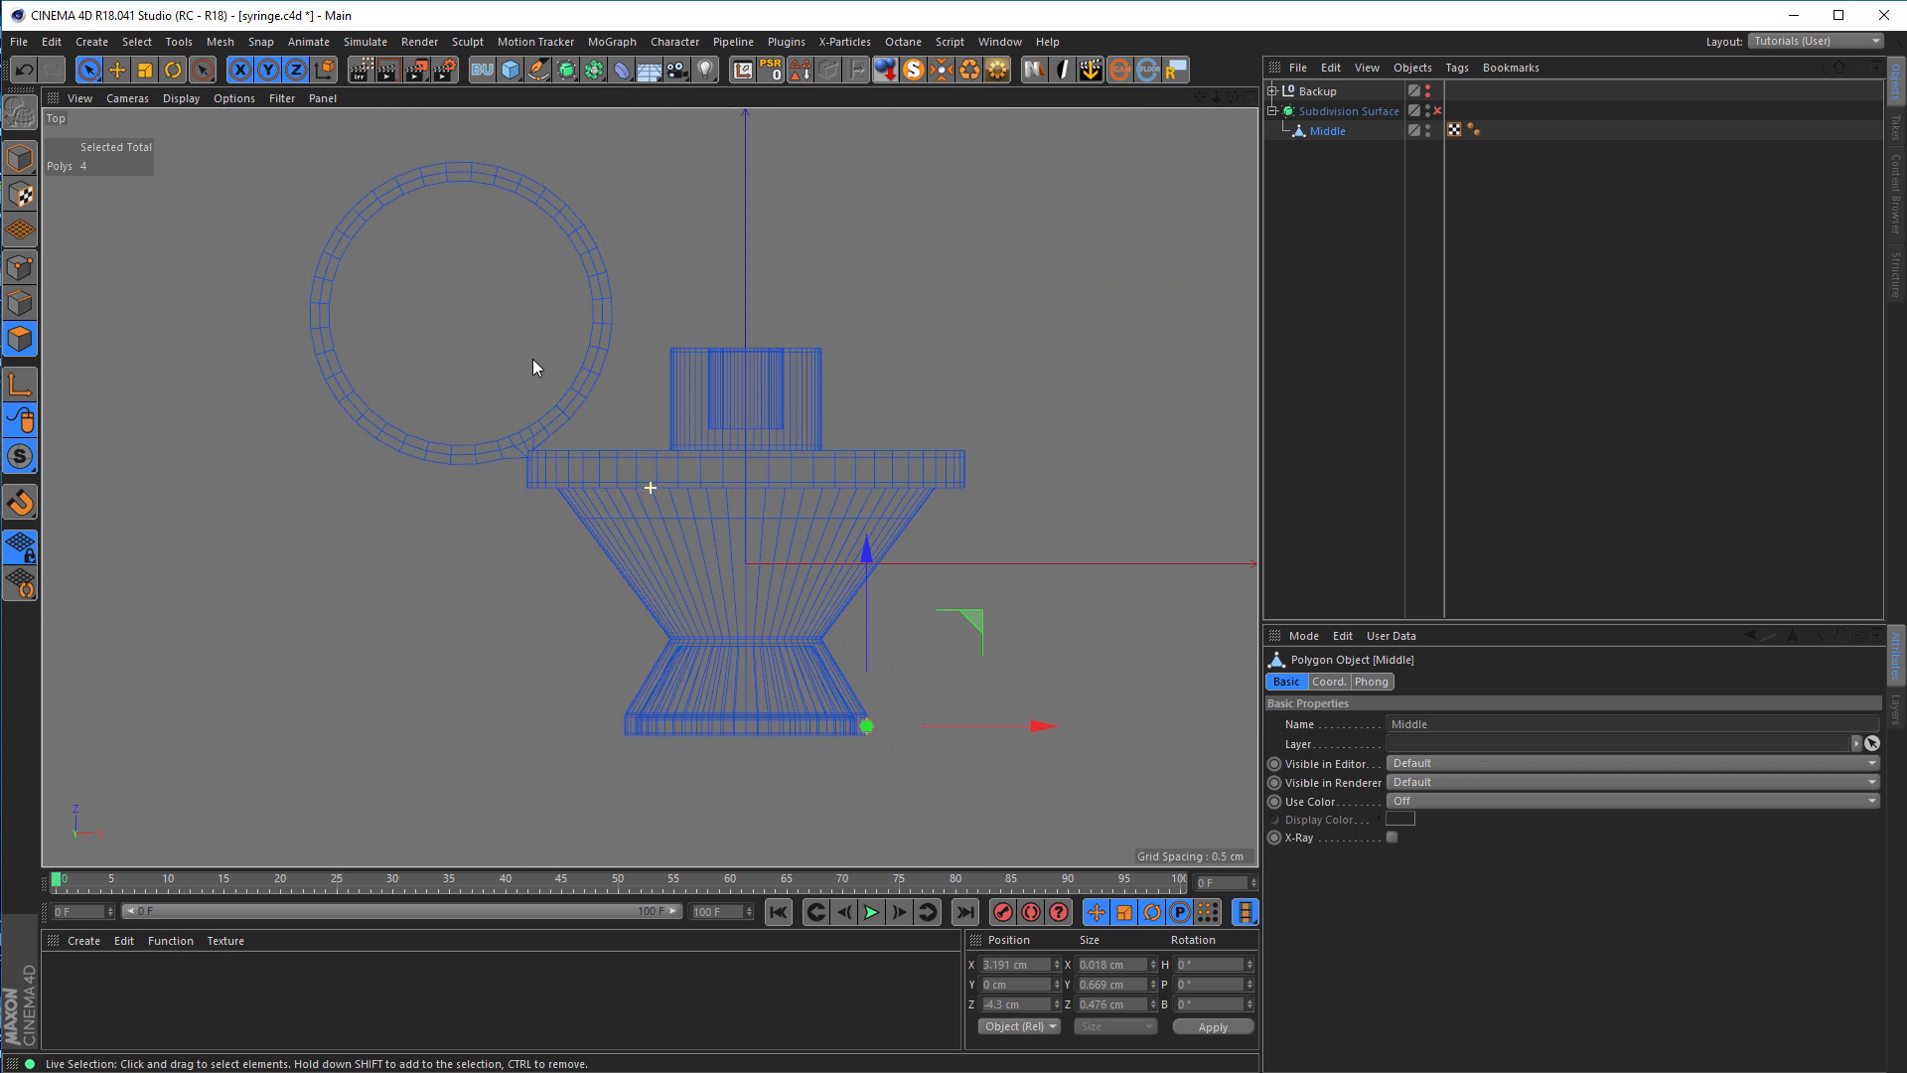
left_click(20, 266)
scroll(700, 449, "up", 6)
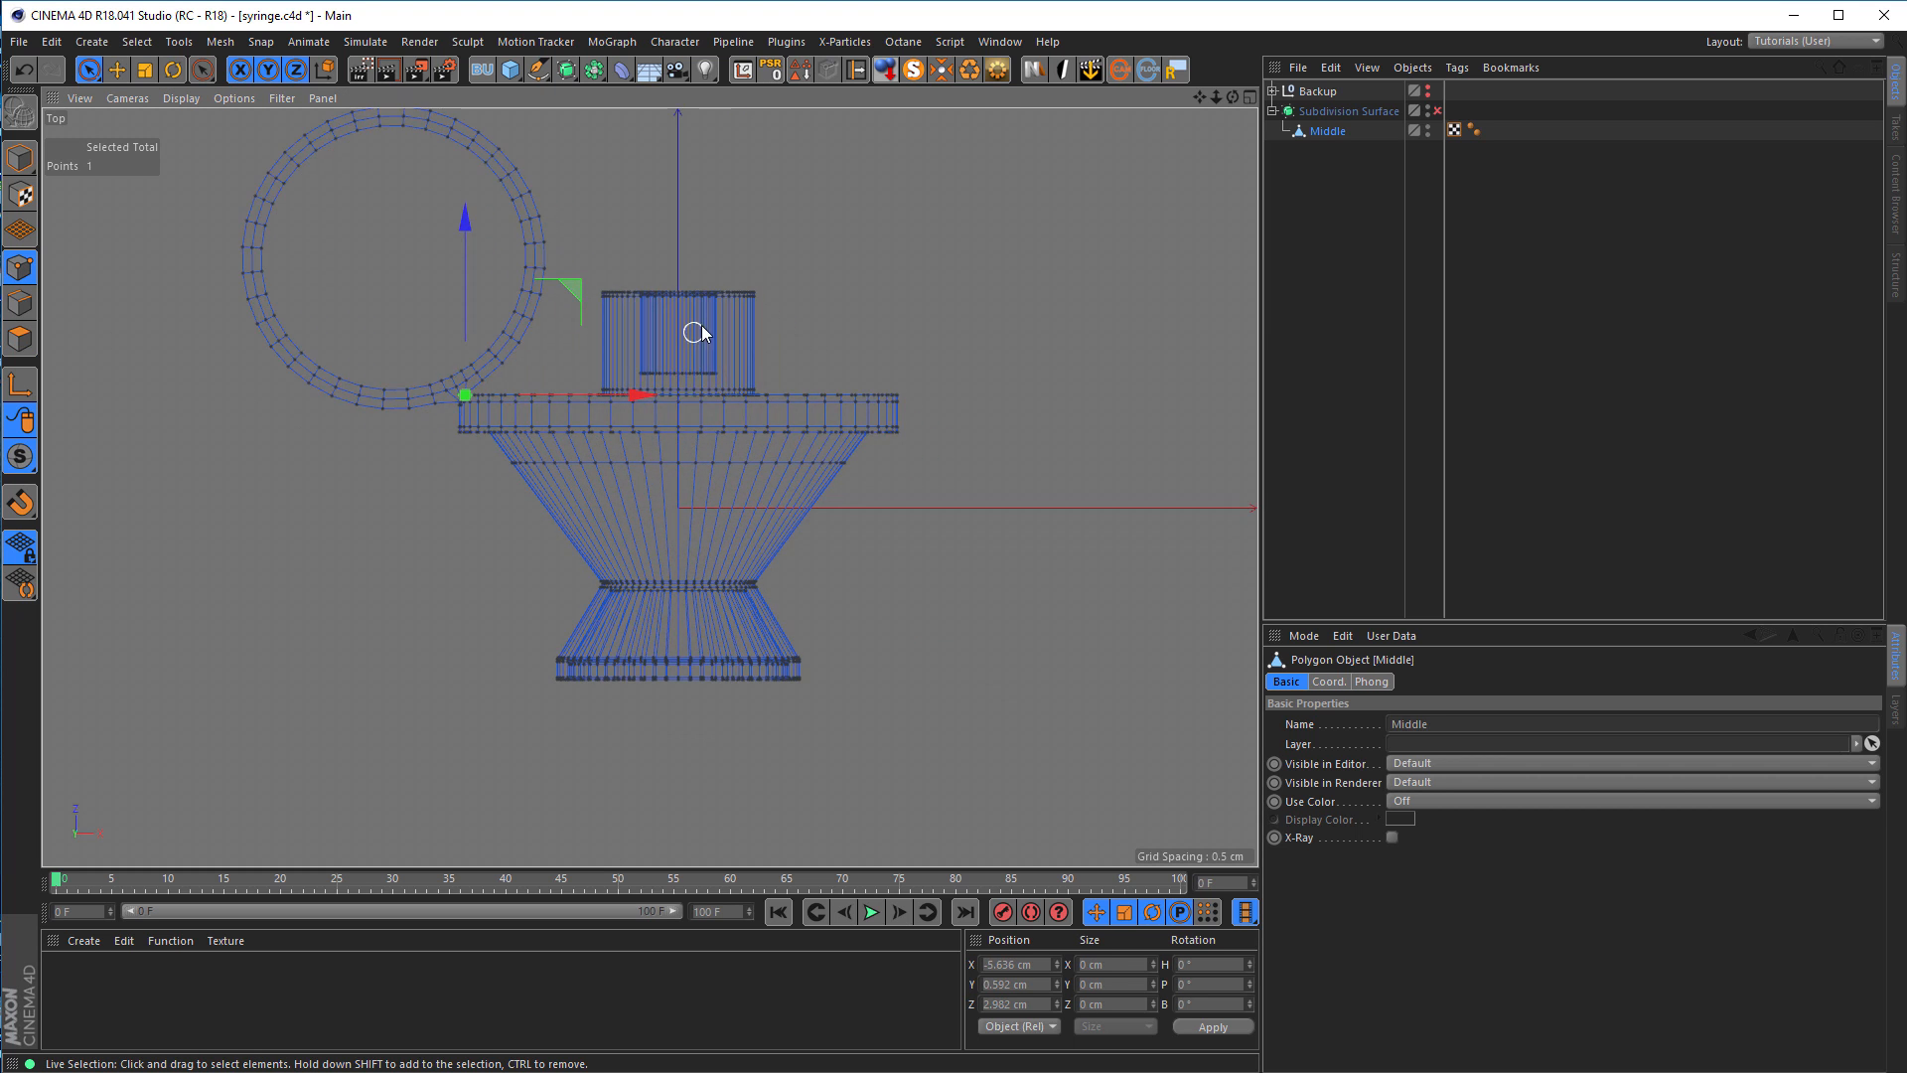
scroll(736, 320, "up", 1)
middle_click_drag(738, 288, 728, 200, "alt")
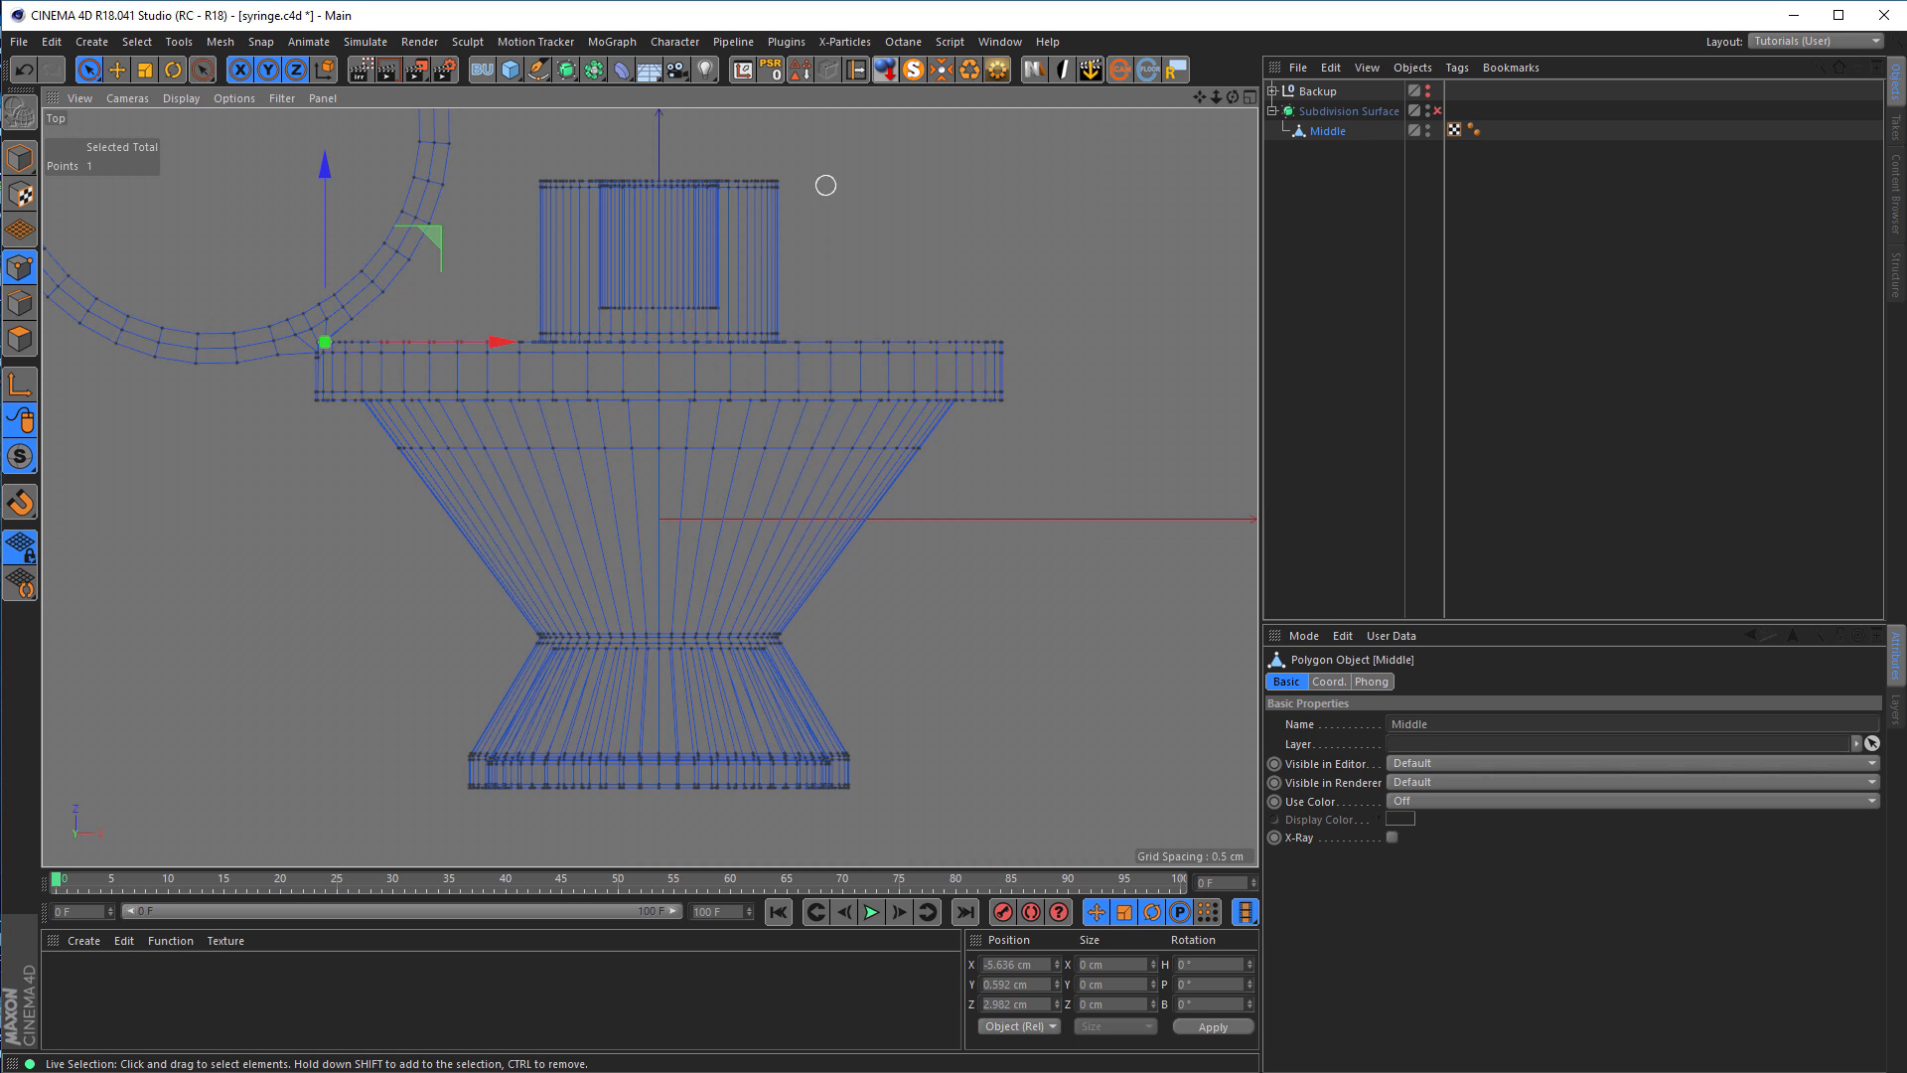
left_click_drag(81, 75, 194, 141)
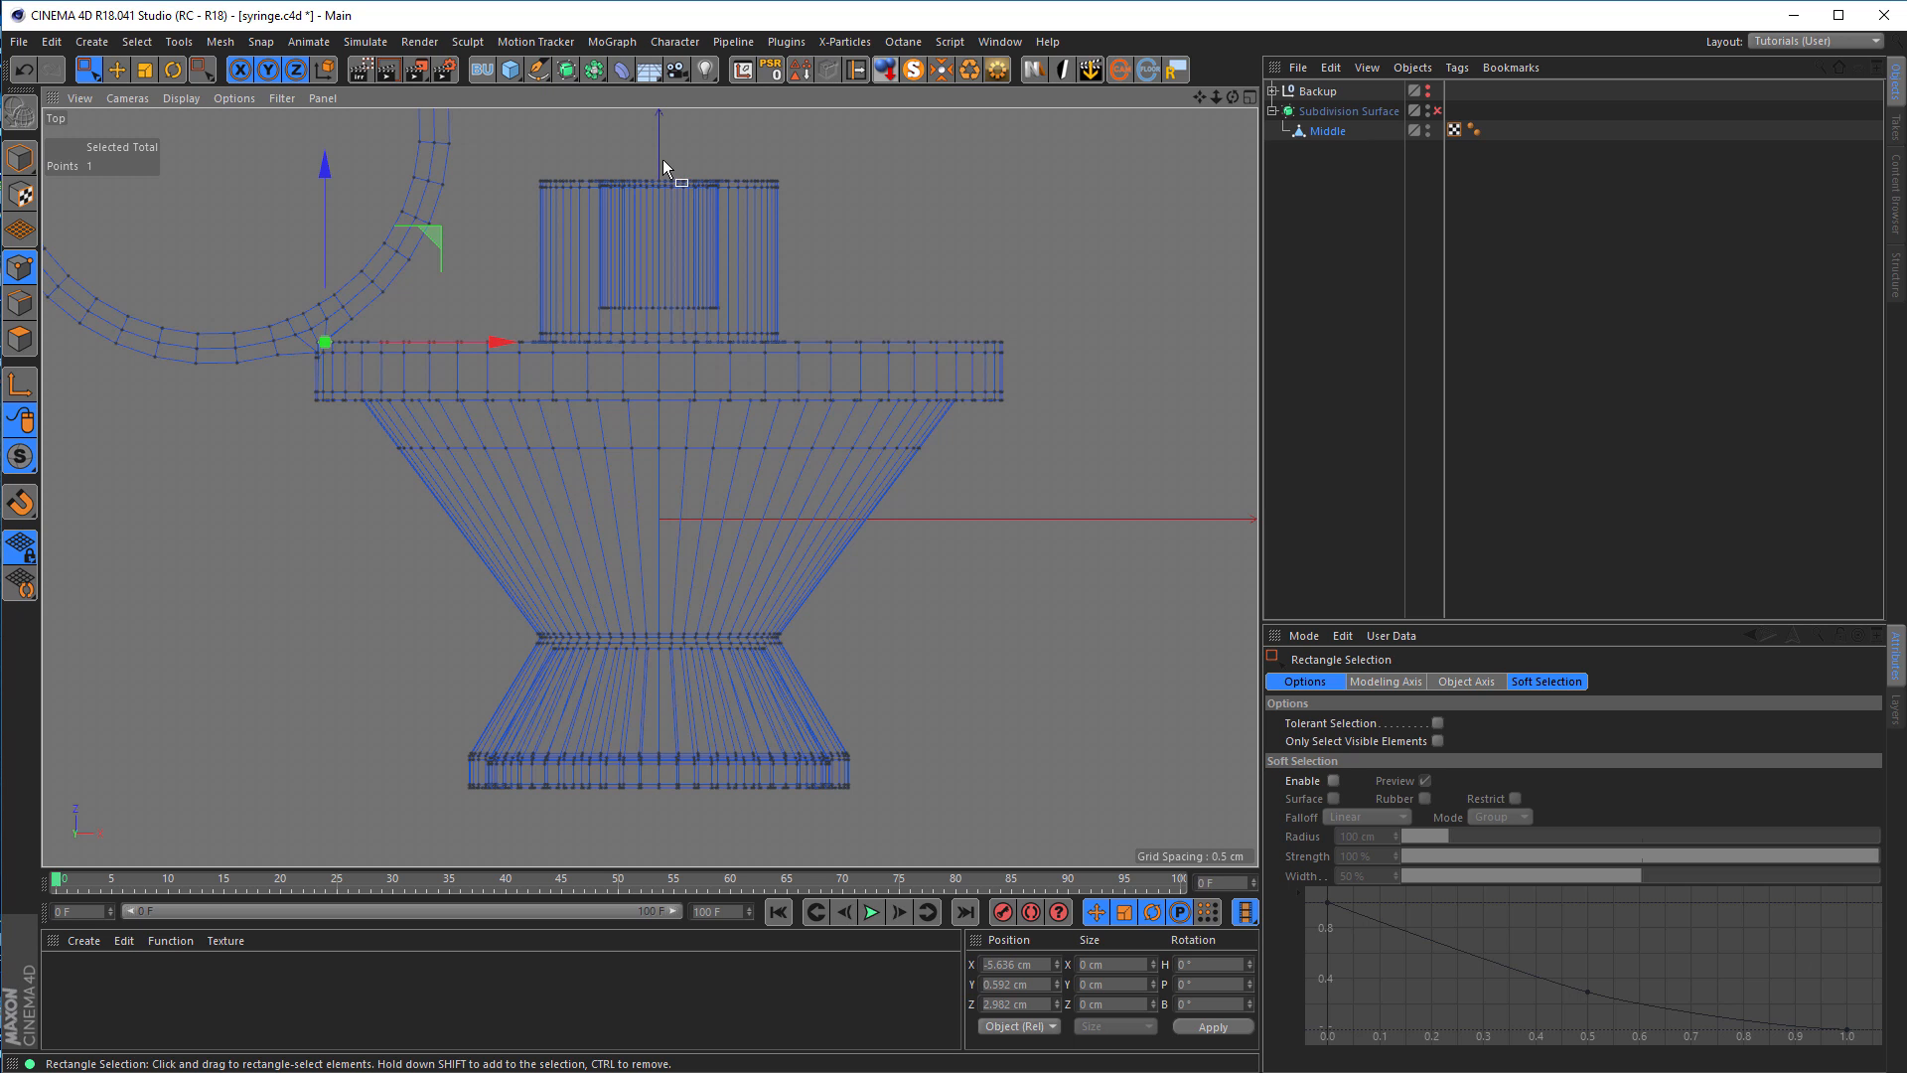
left_click_drag(662, 160, 1120, 825)
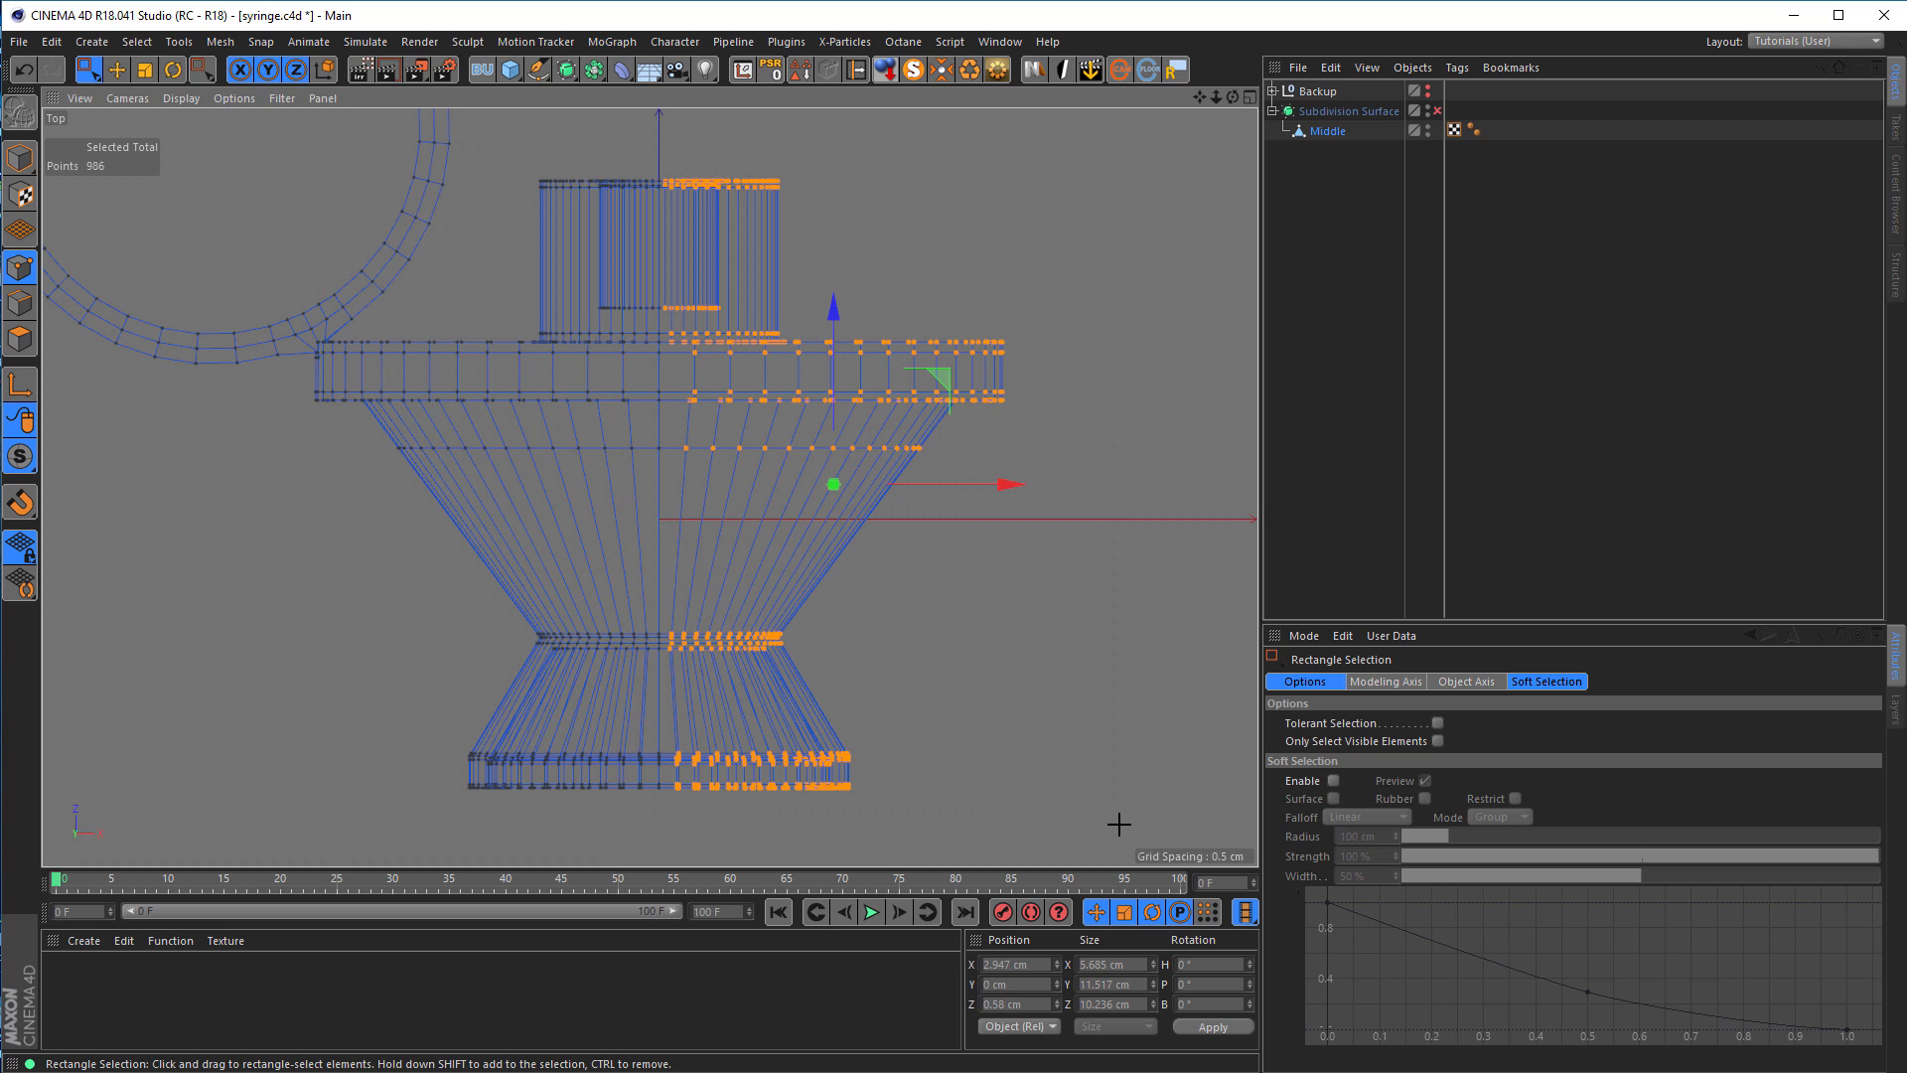
key("Delete")
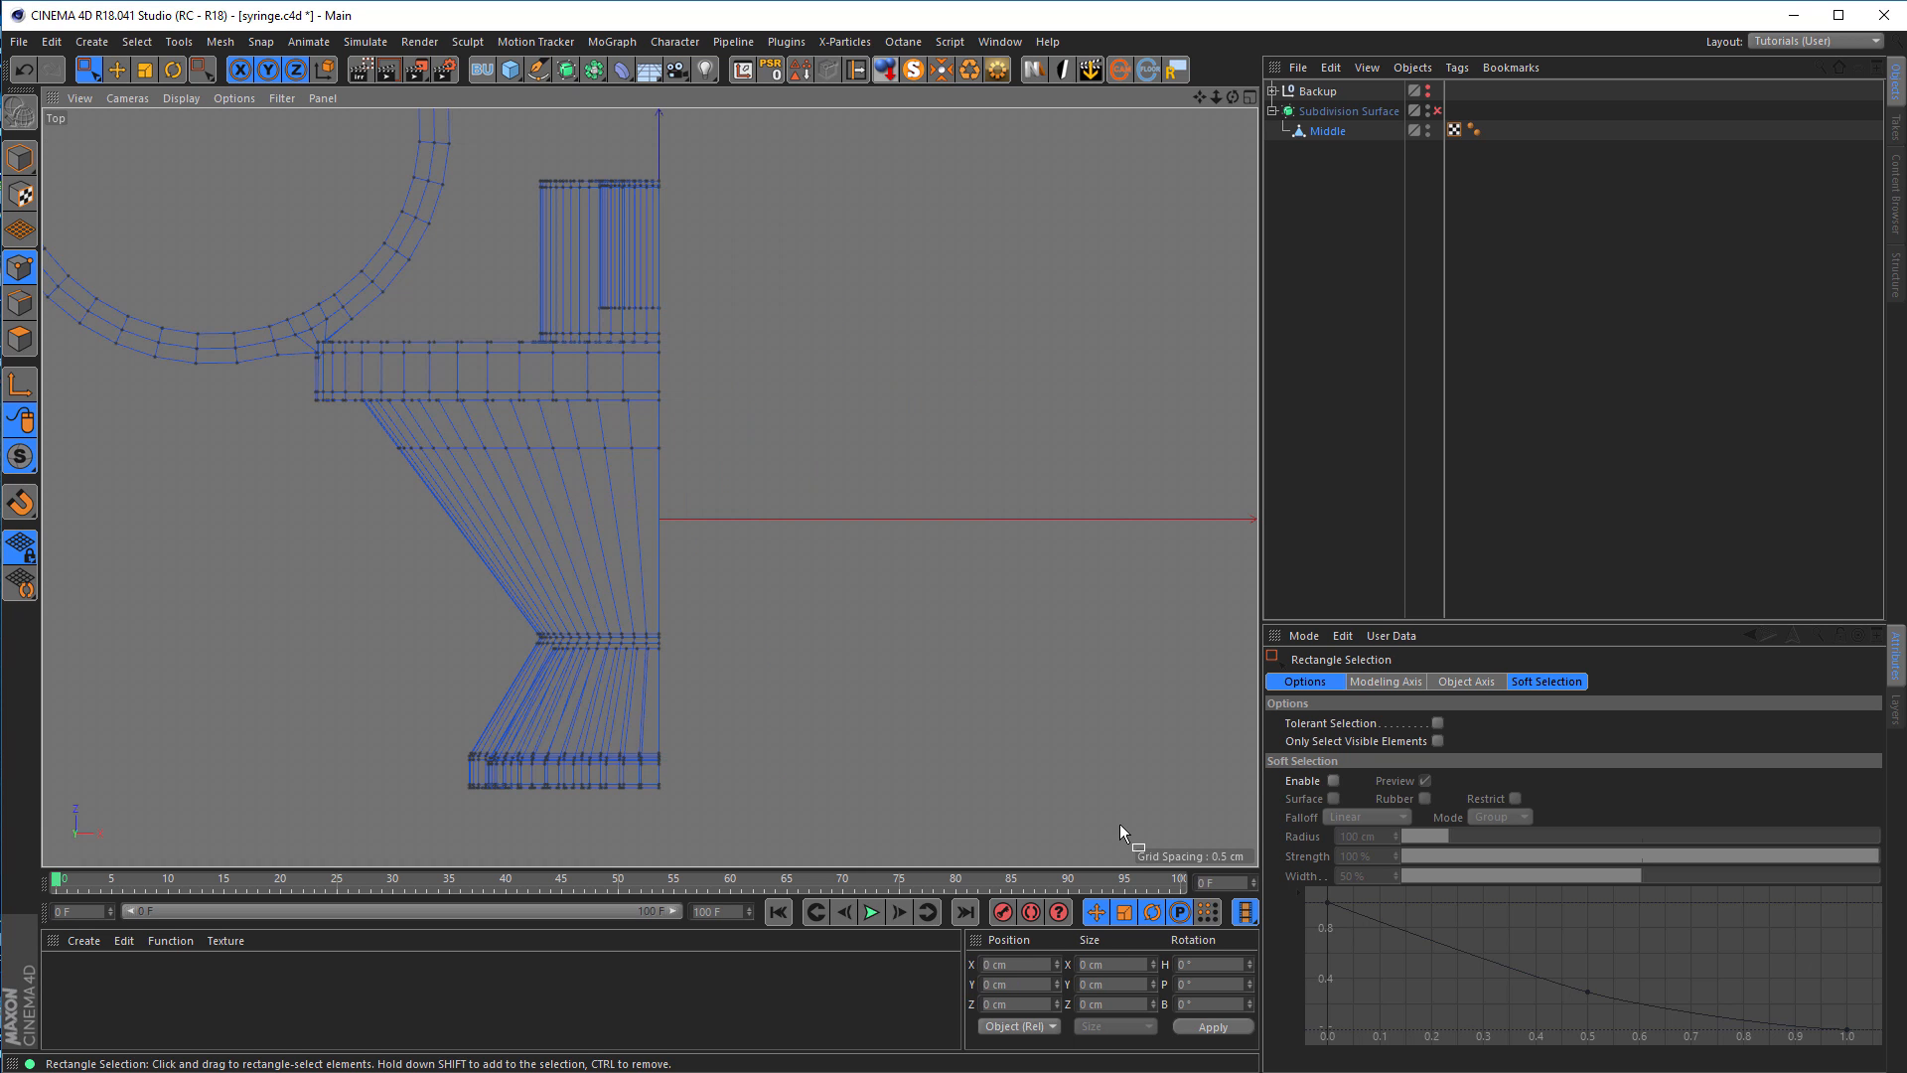
Step: Examine the remaining half in perspective, and place the Middle object under a Symmetry object that mirrors it across the ZY plane
middle_click(1073, 760)
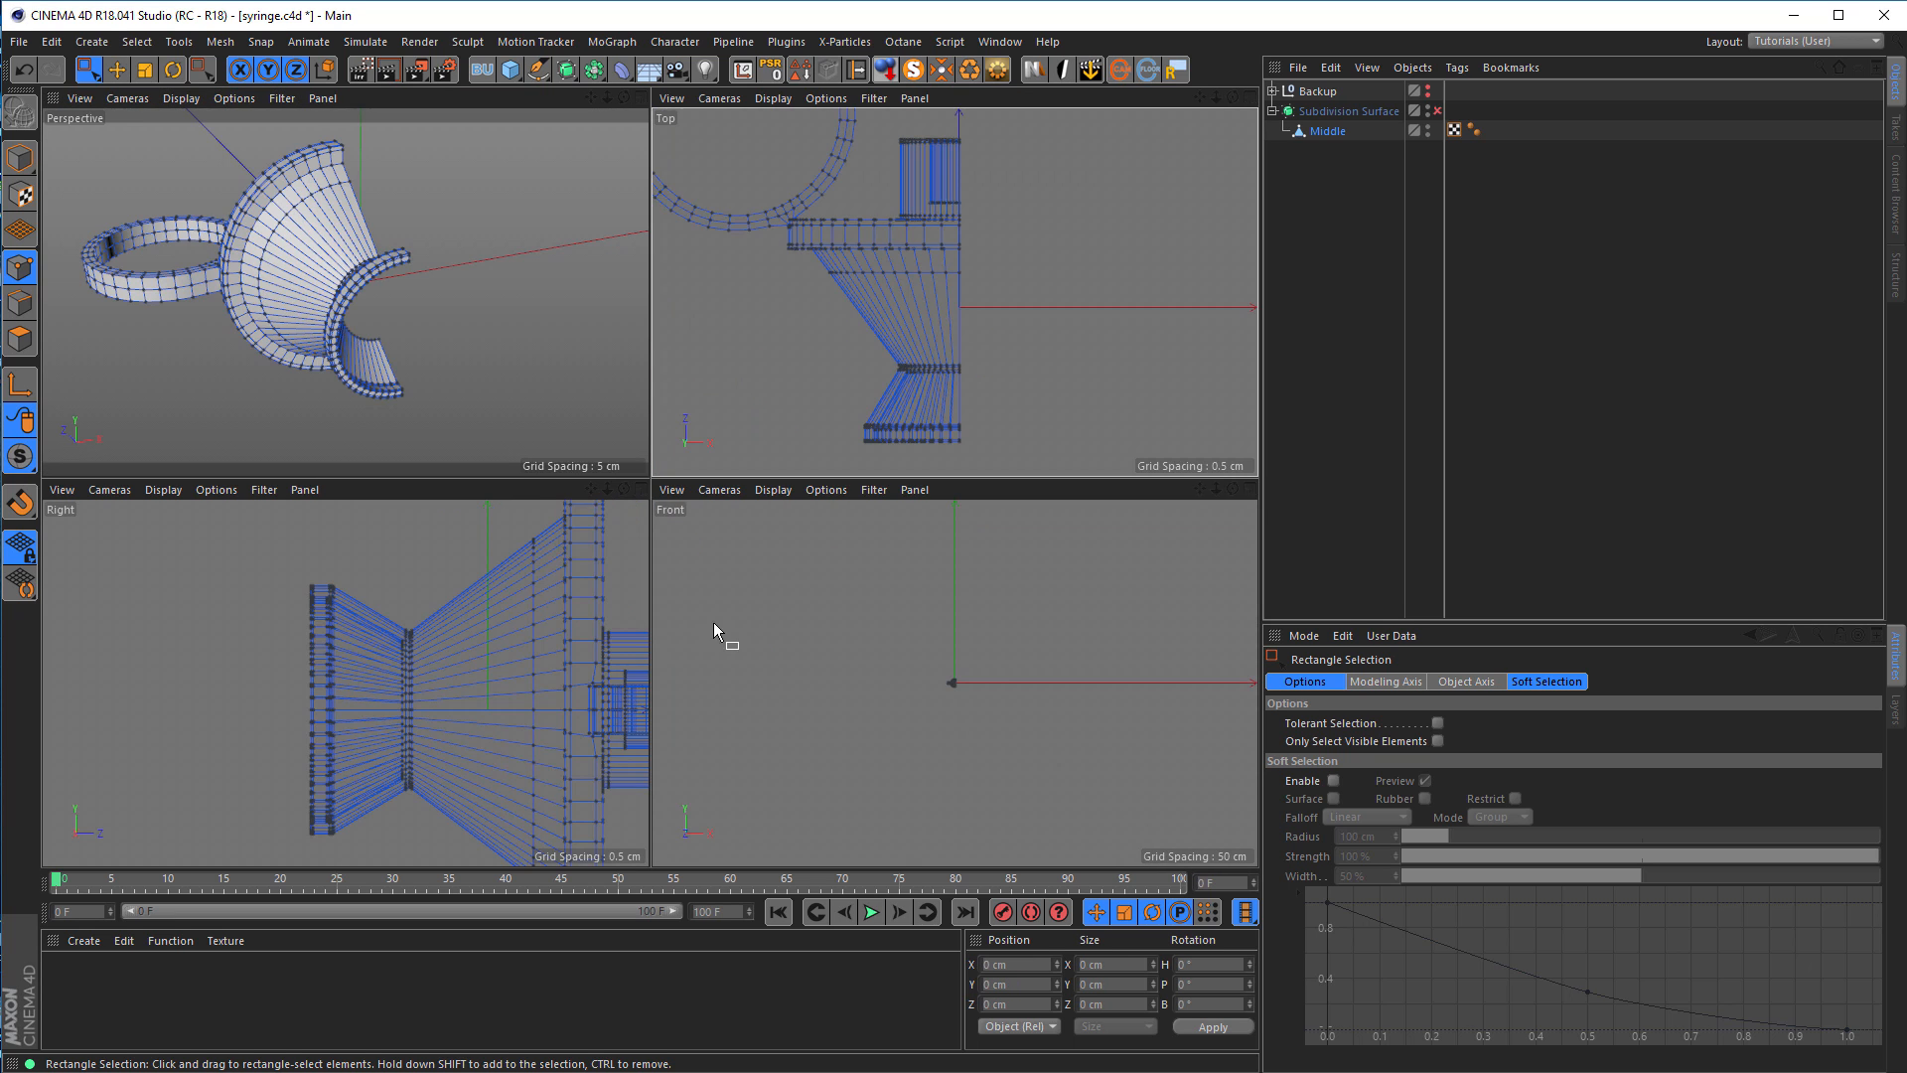
middle_click(521, 466)
left_click_drag(517, 491, 968, 481, "alt")
right_click_drag(814, 617, 979, 590, "alt")
left_click_drag(809, 605, 621, 622, "alt")
right_click_drag(621, 622, 521, 644, "alt")
left_click_drag(521, 644, 709, 481, "alt")
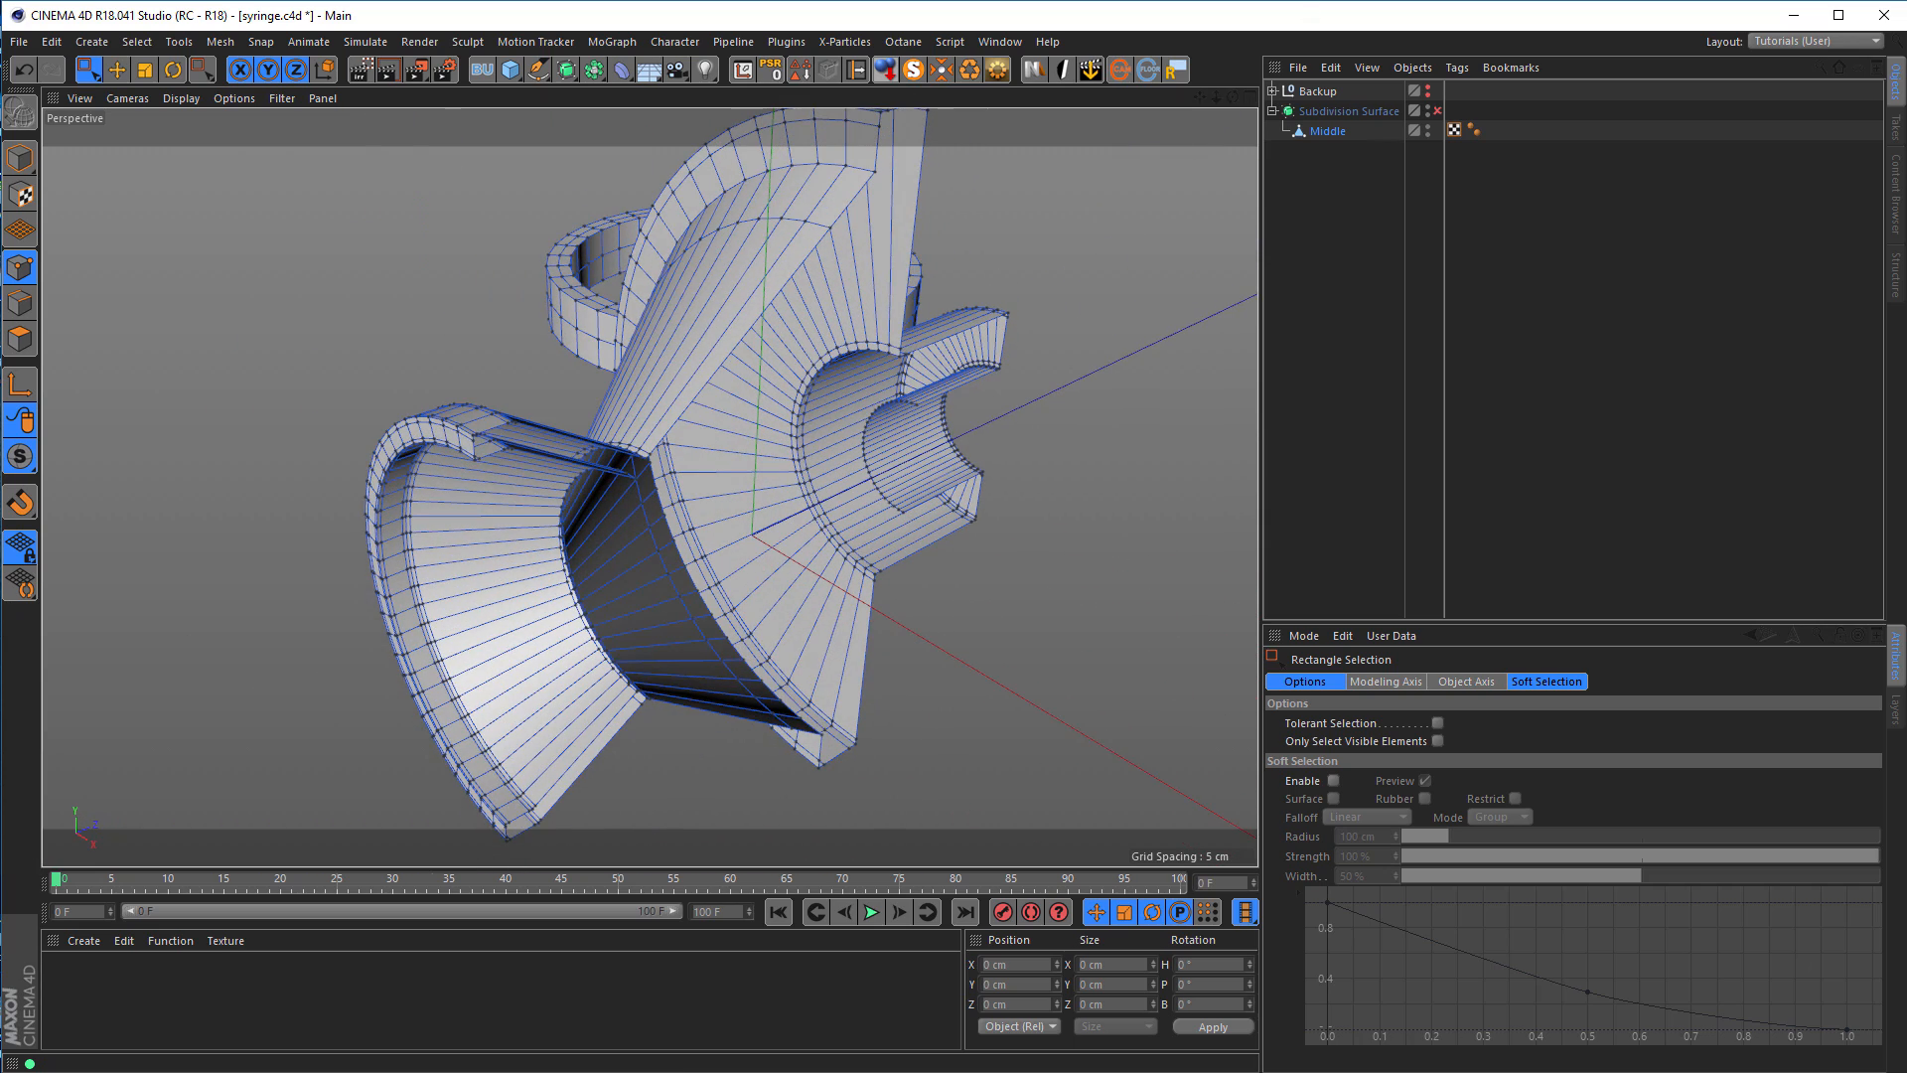
left_click_drag(856, 443, 596, 553, "alt")
left_click(1326, 139)
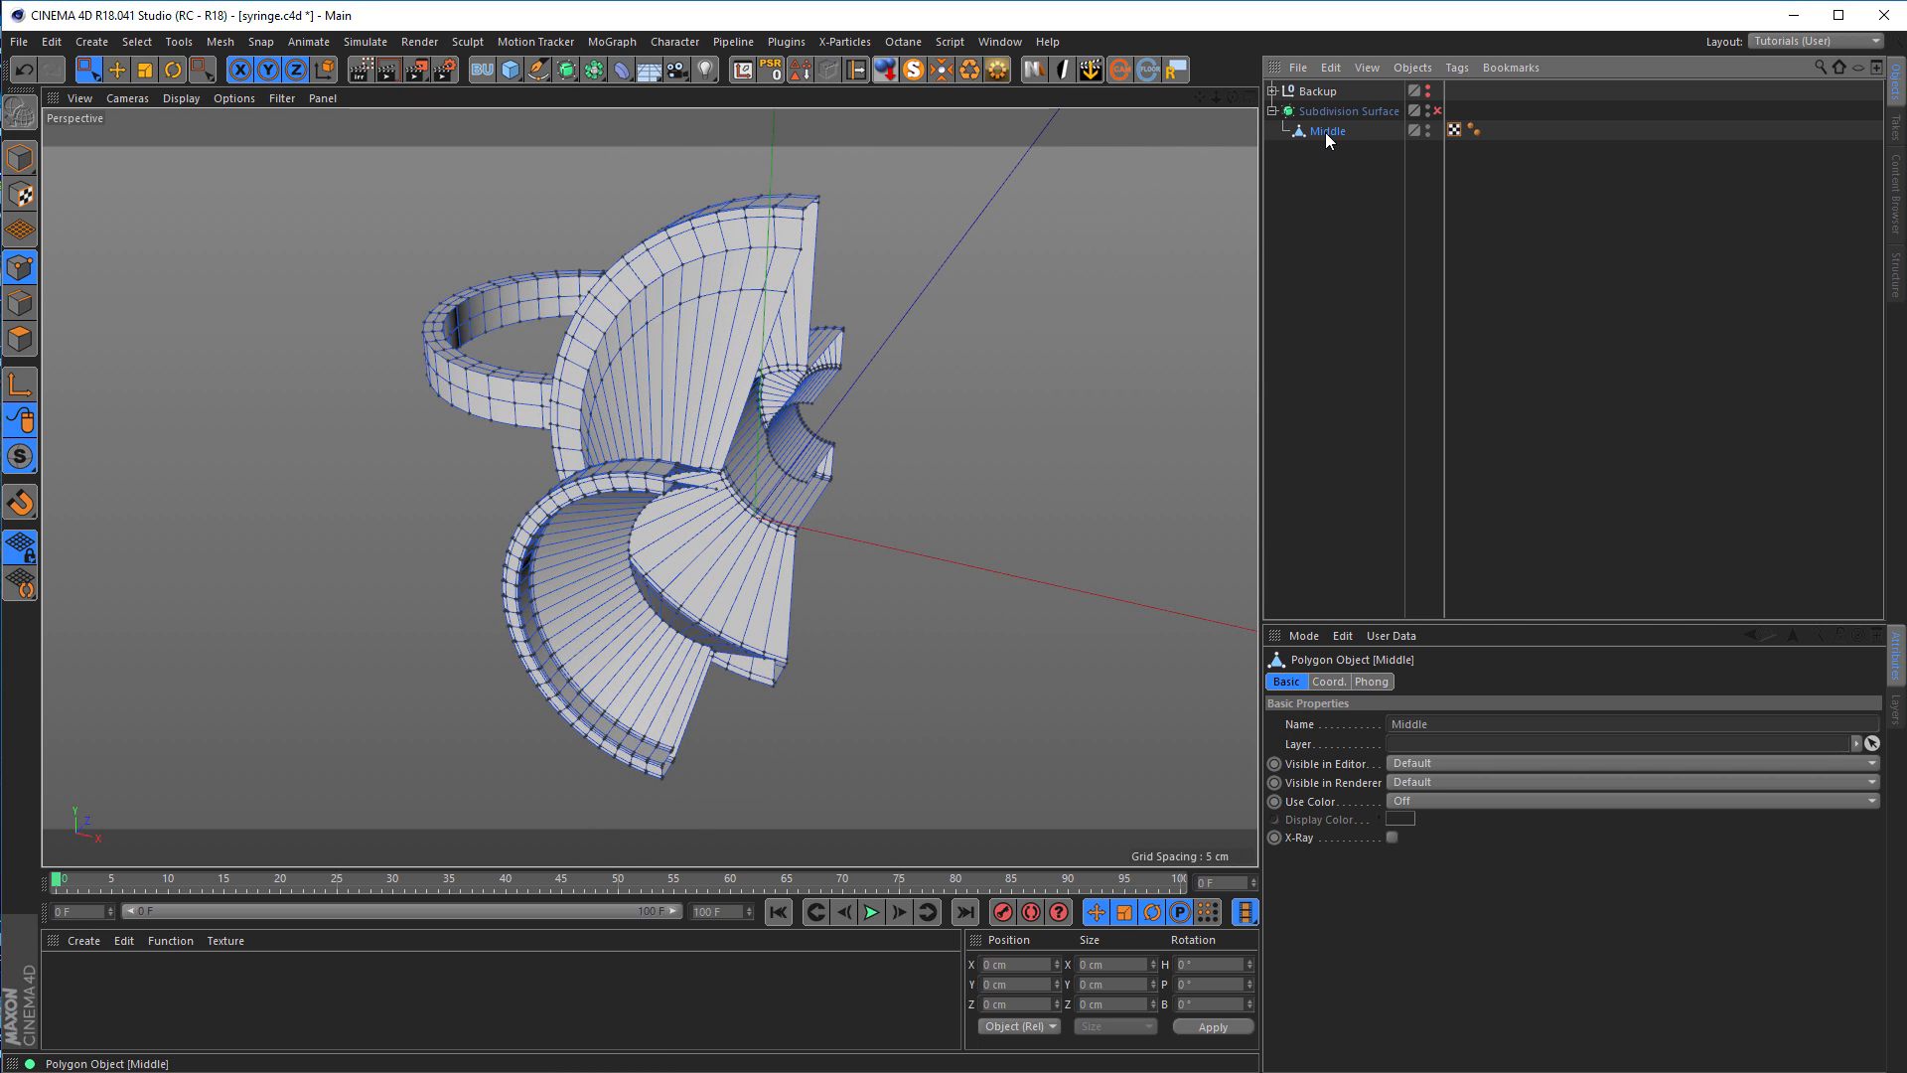
left_click(595, 74)
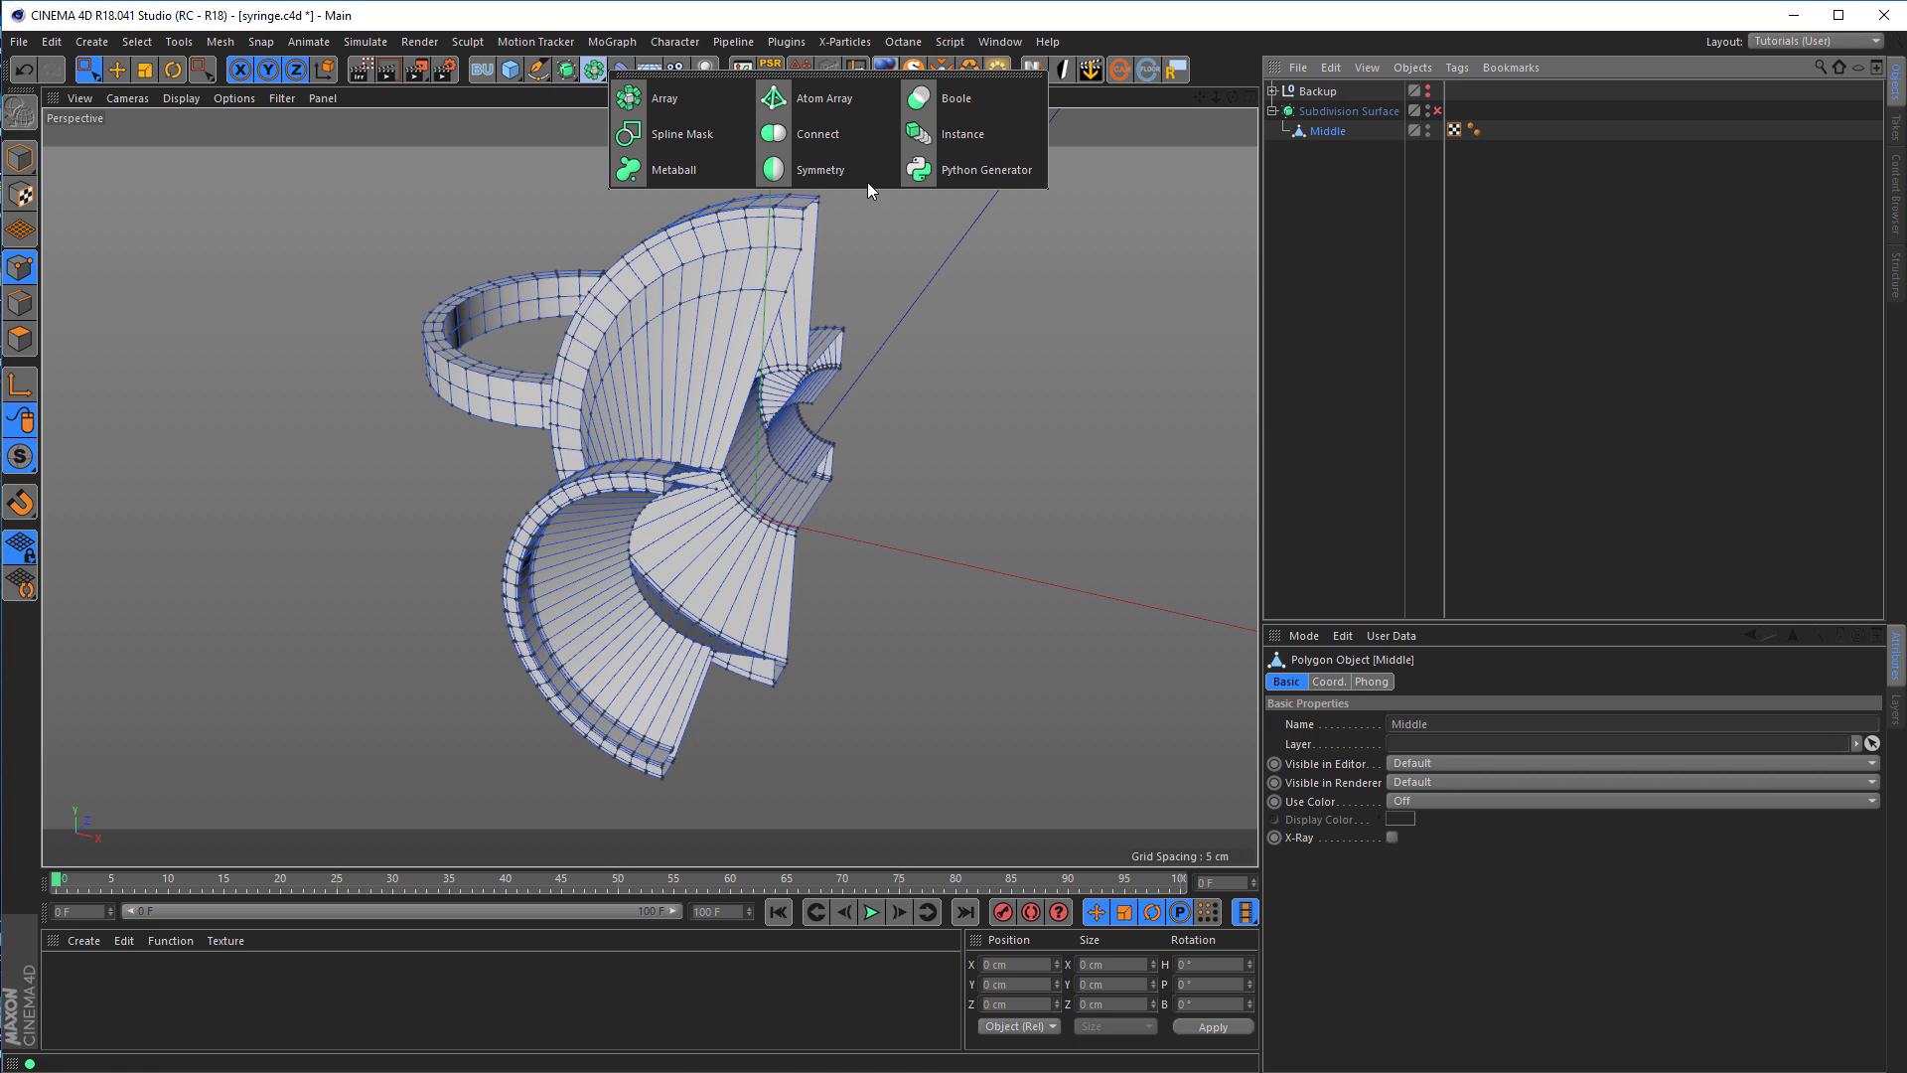
left_click(815, 171, "alt")
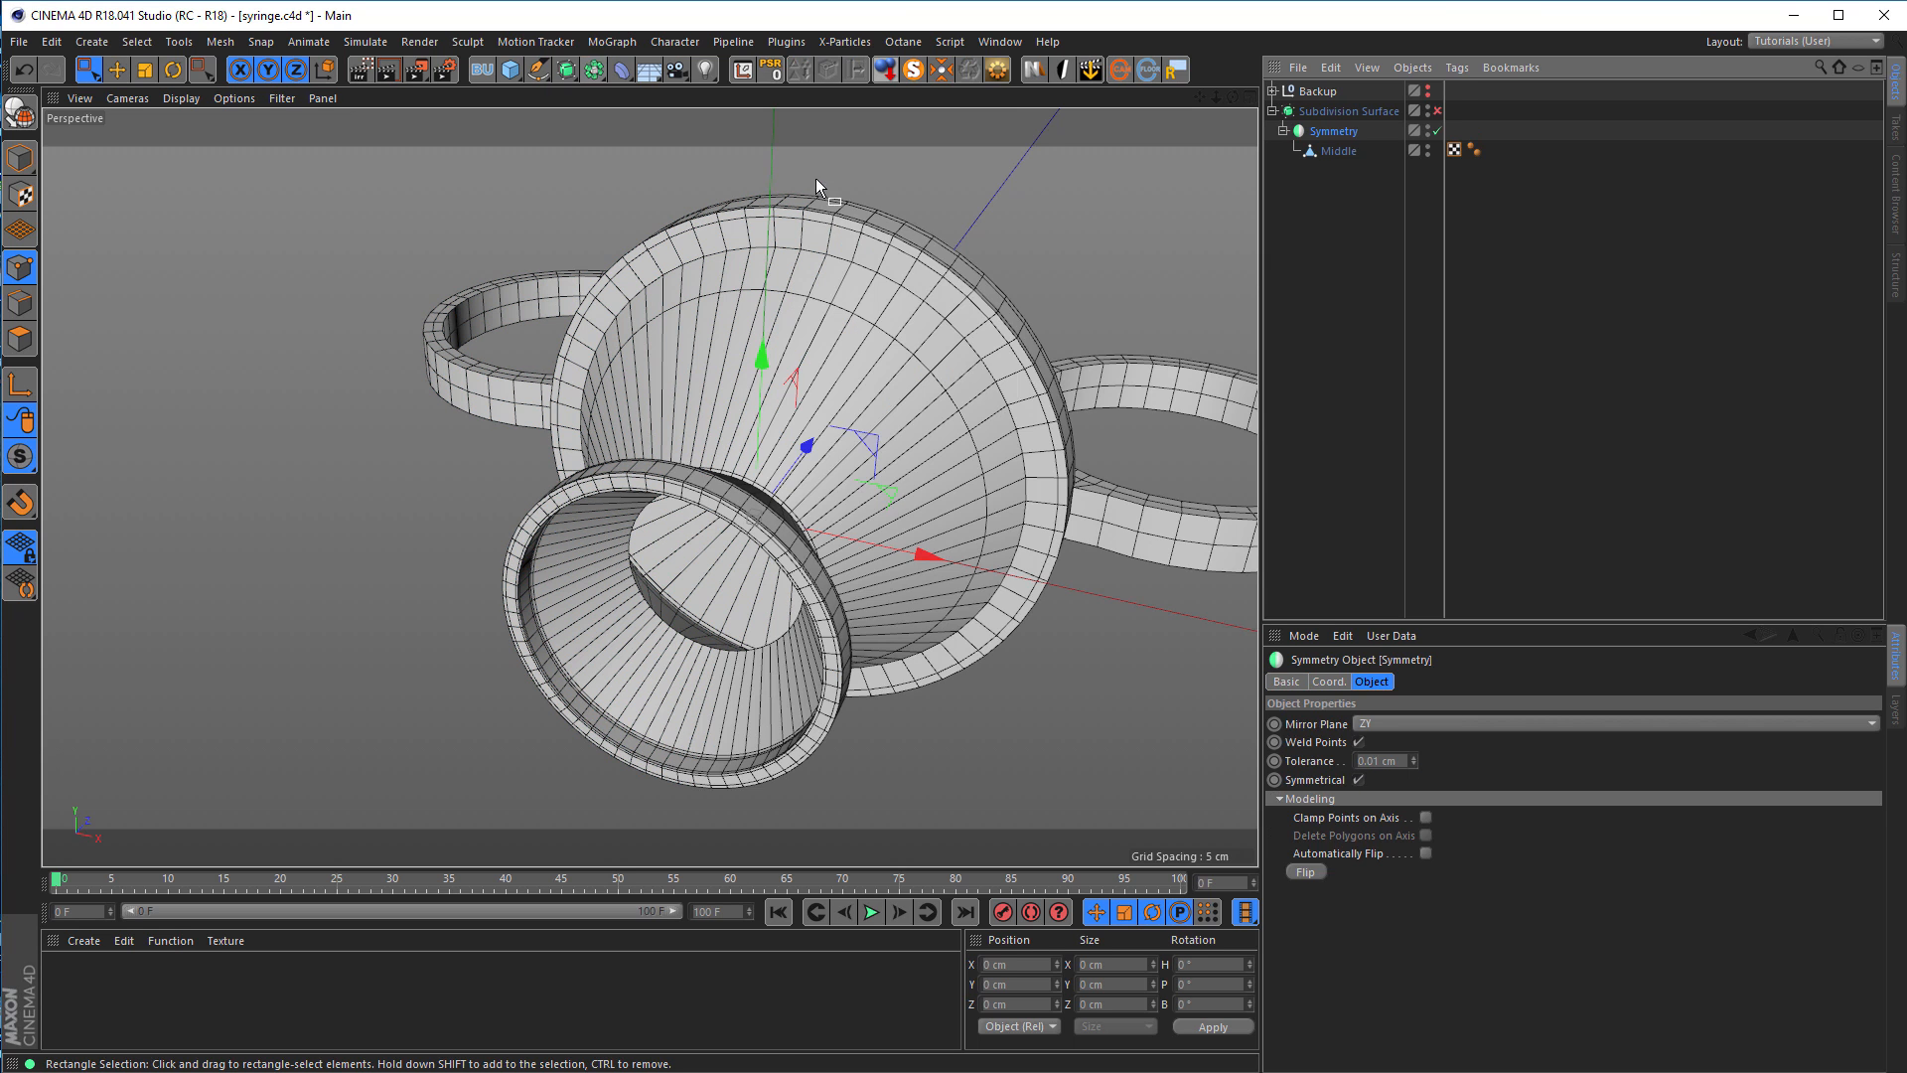
left_click_drag(819, 496, 932, 578, "alt")
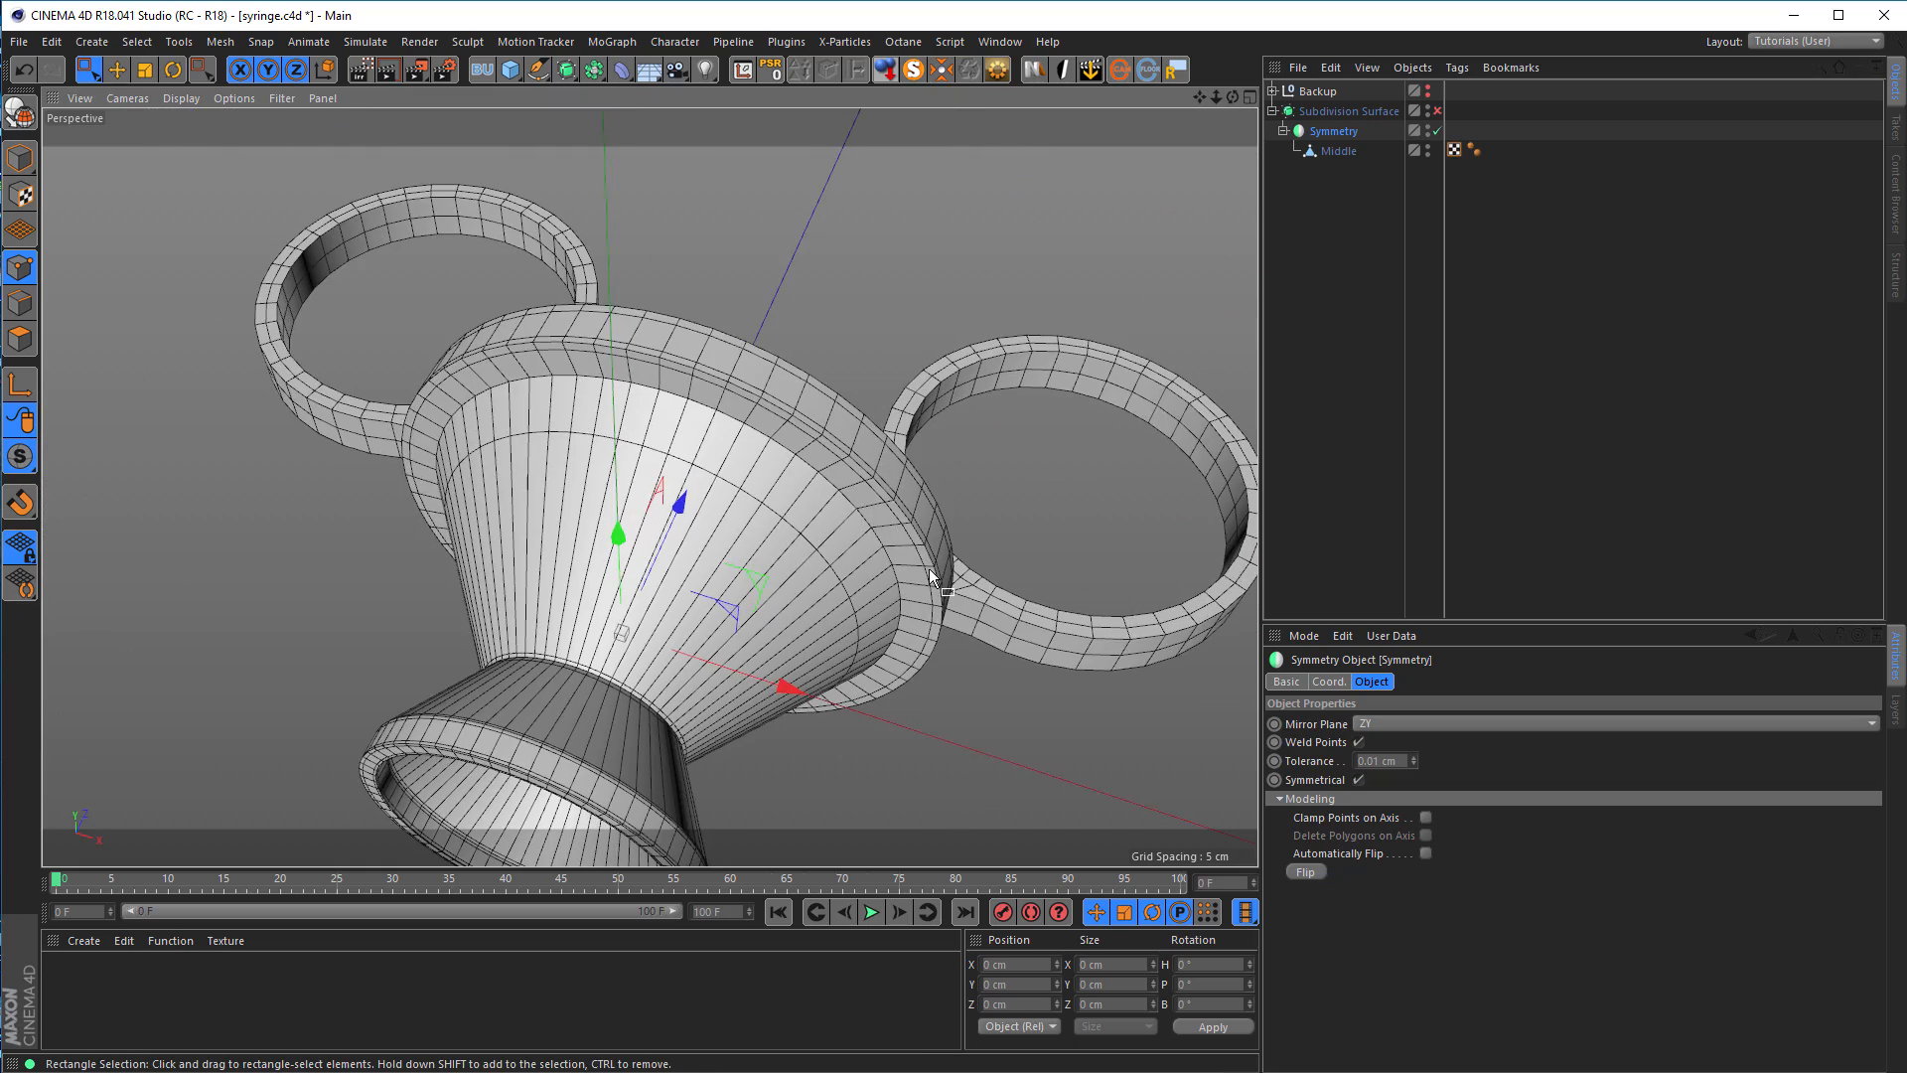
left_click_drag(588, 516, 492, 522, "alt")
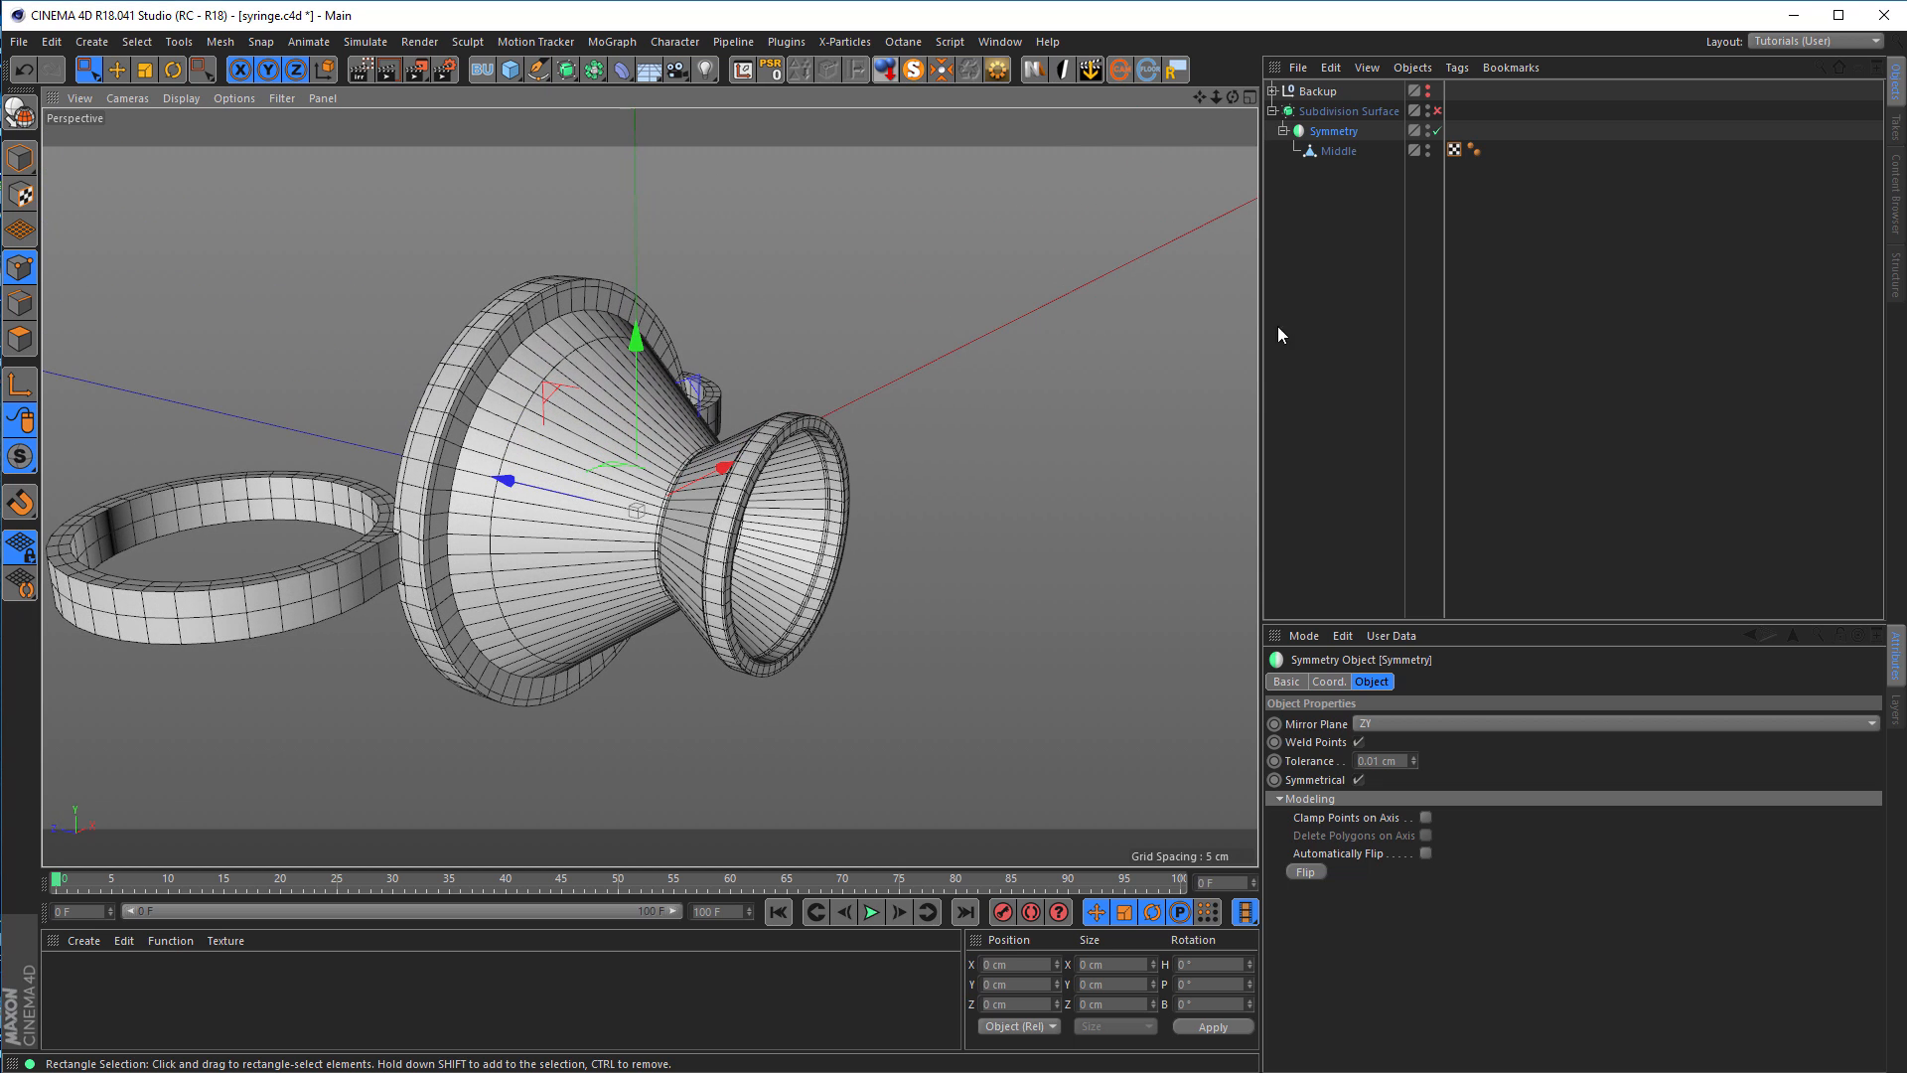
Step: Select the Middle object inside the Symmetry and prepare it for Live Selection in polygon mode
left_click(1338, 150)
scroll(586, 571, "up", 3)
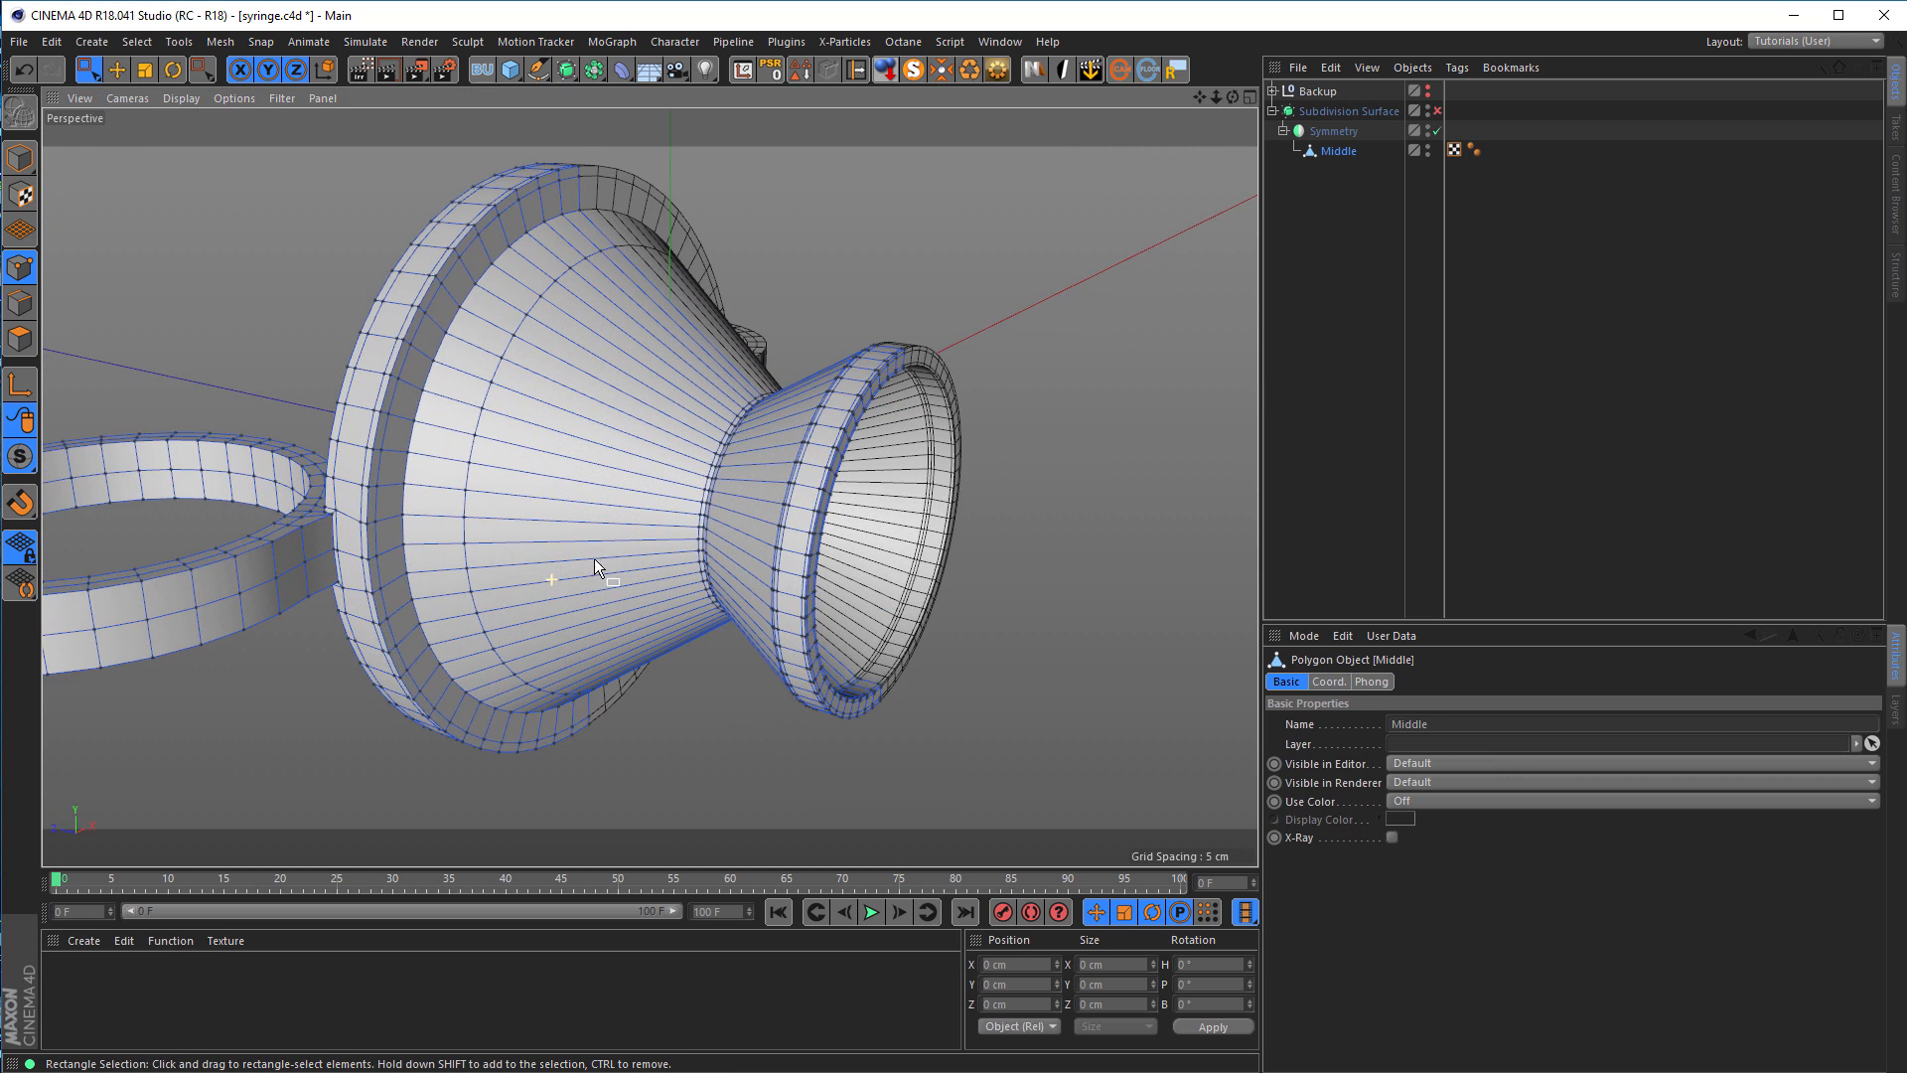
left_click_drag(640, 544, 813, 551, "alt")
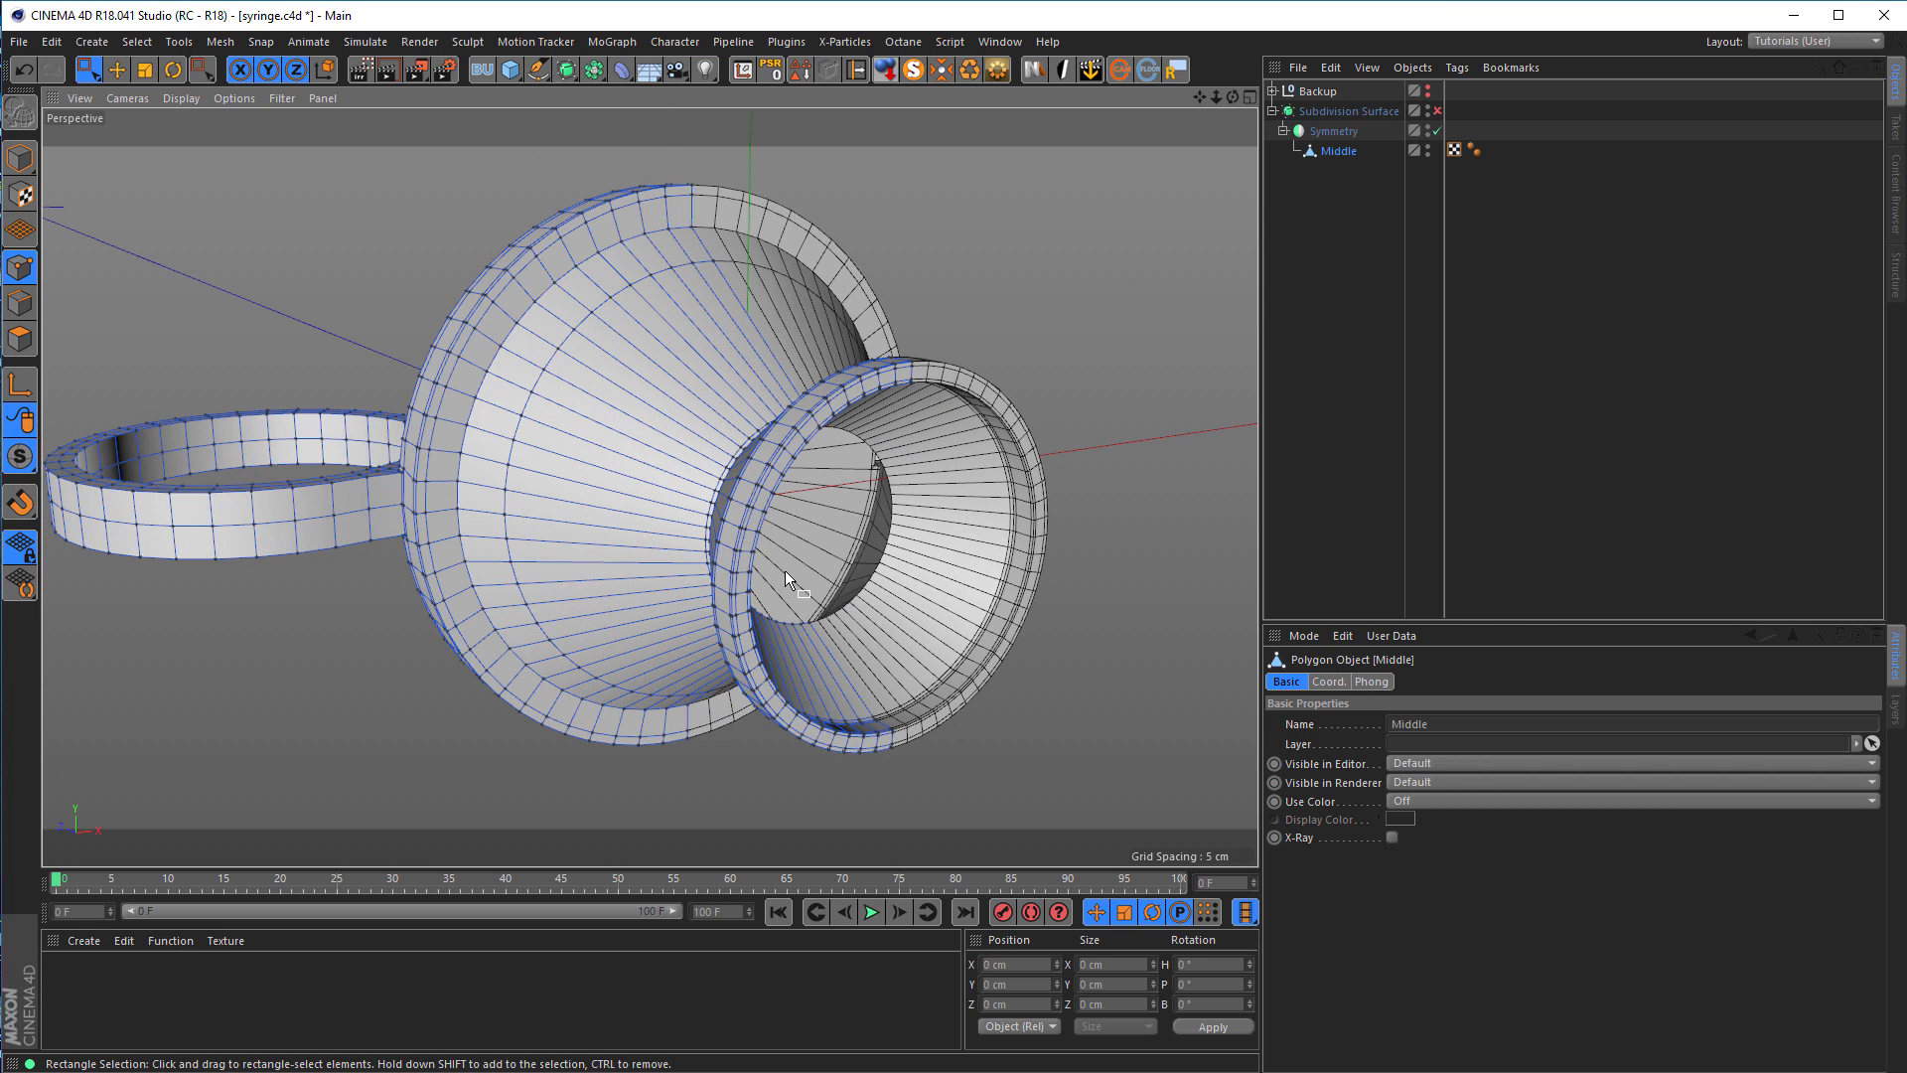
key("Return")
key("Return")
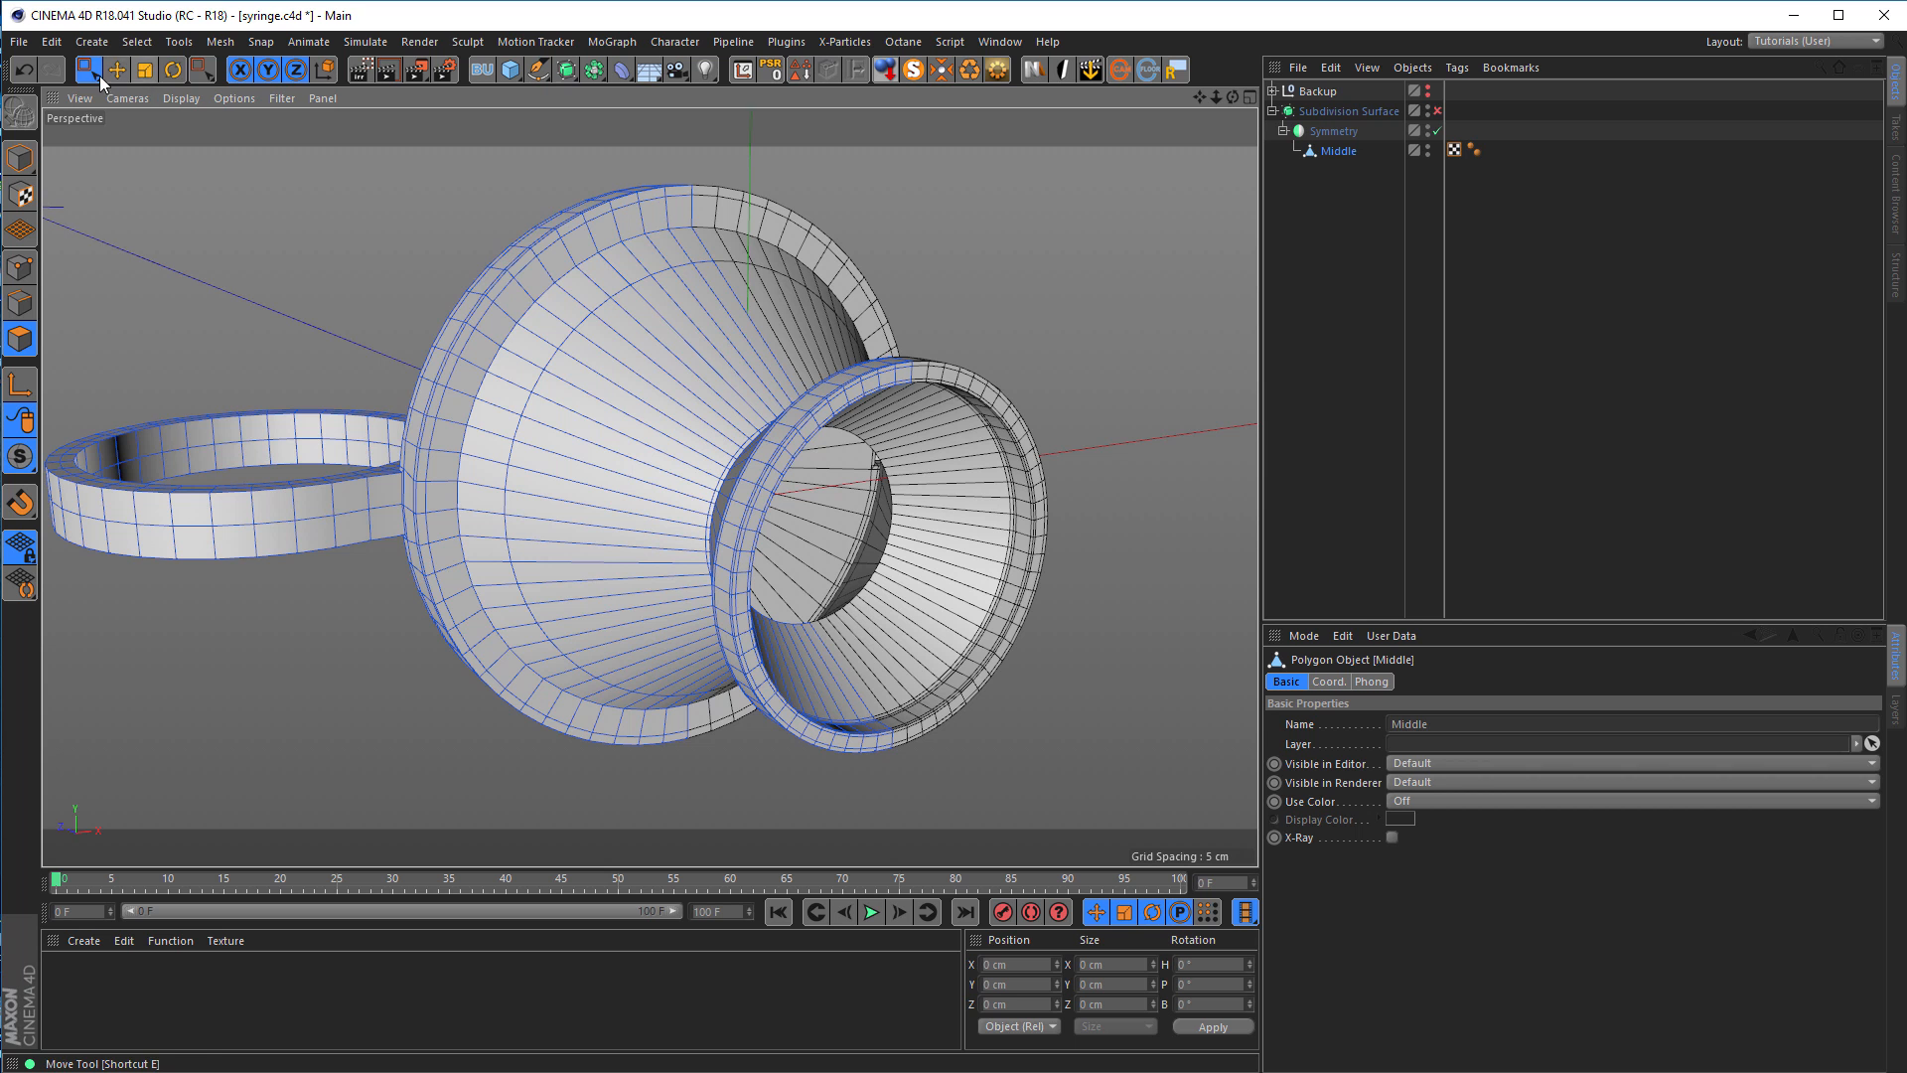
left_click_drag(92, 75, 189, 105)
Step: Try to select the polygons in line with the ring across the flange and cone in the Front view
middle_click(319, 405)
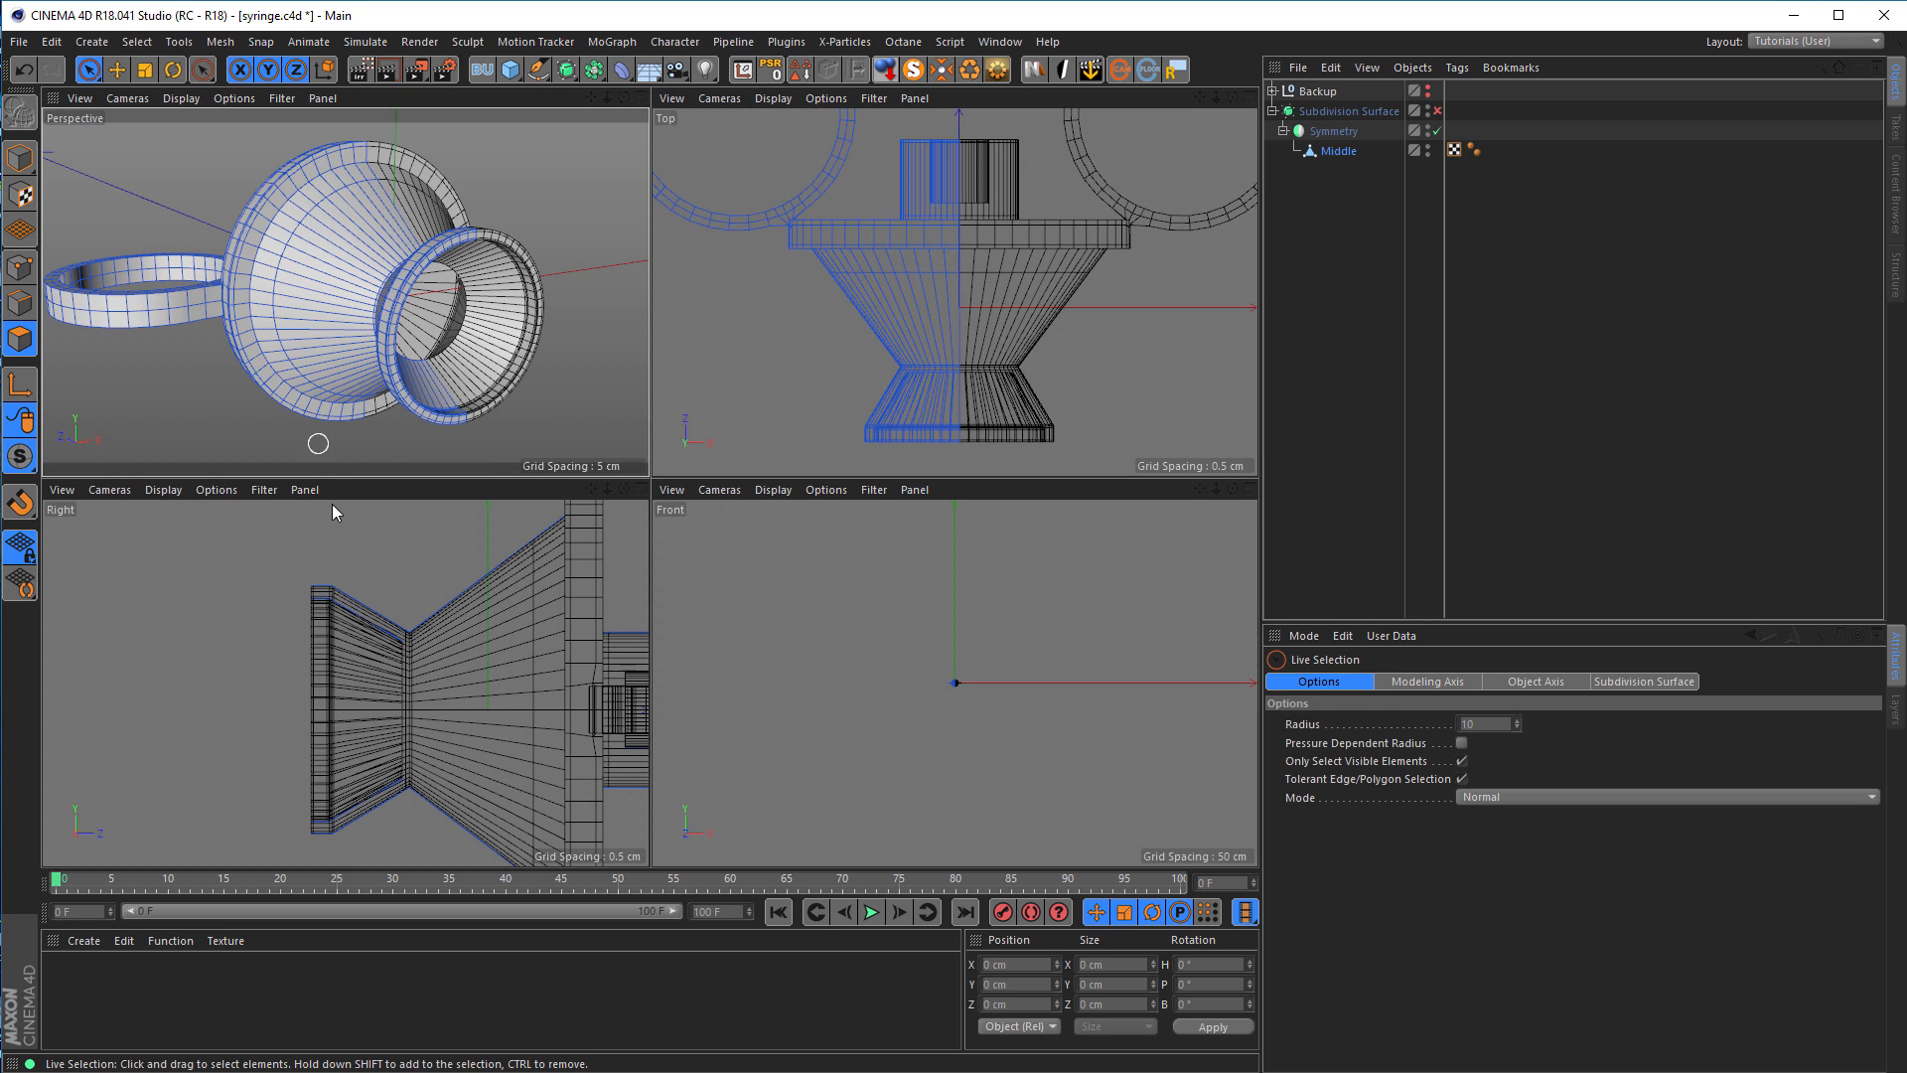
middle_click(360, 586)
middle_click(397, 554)
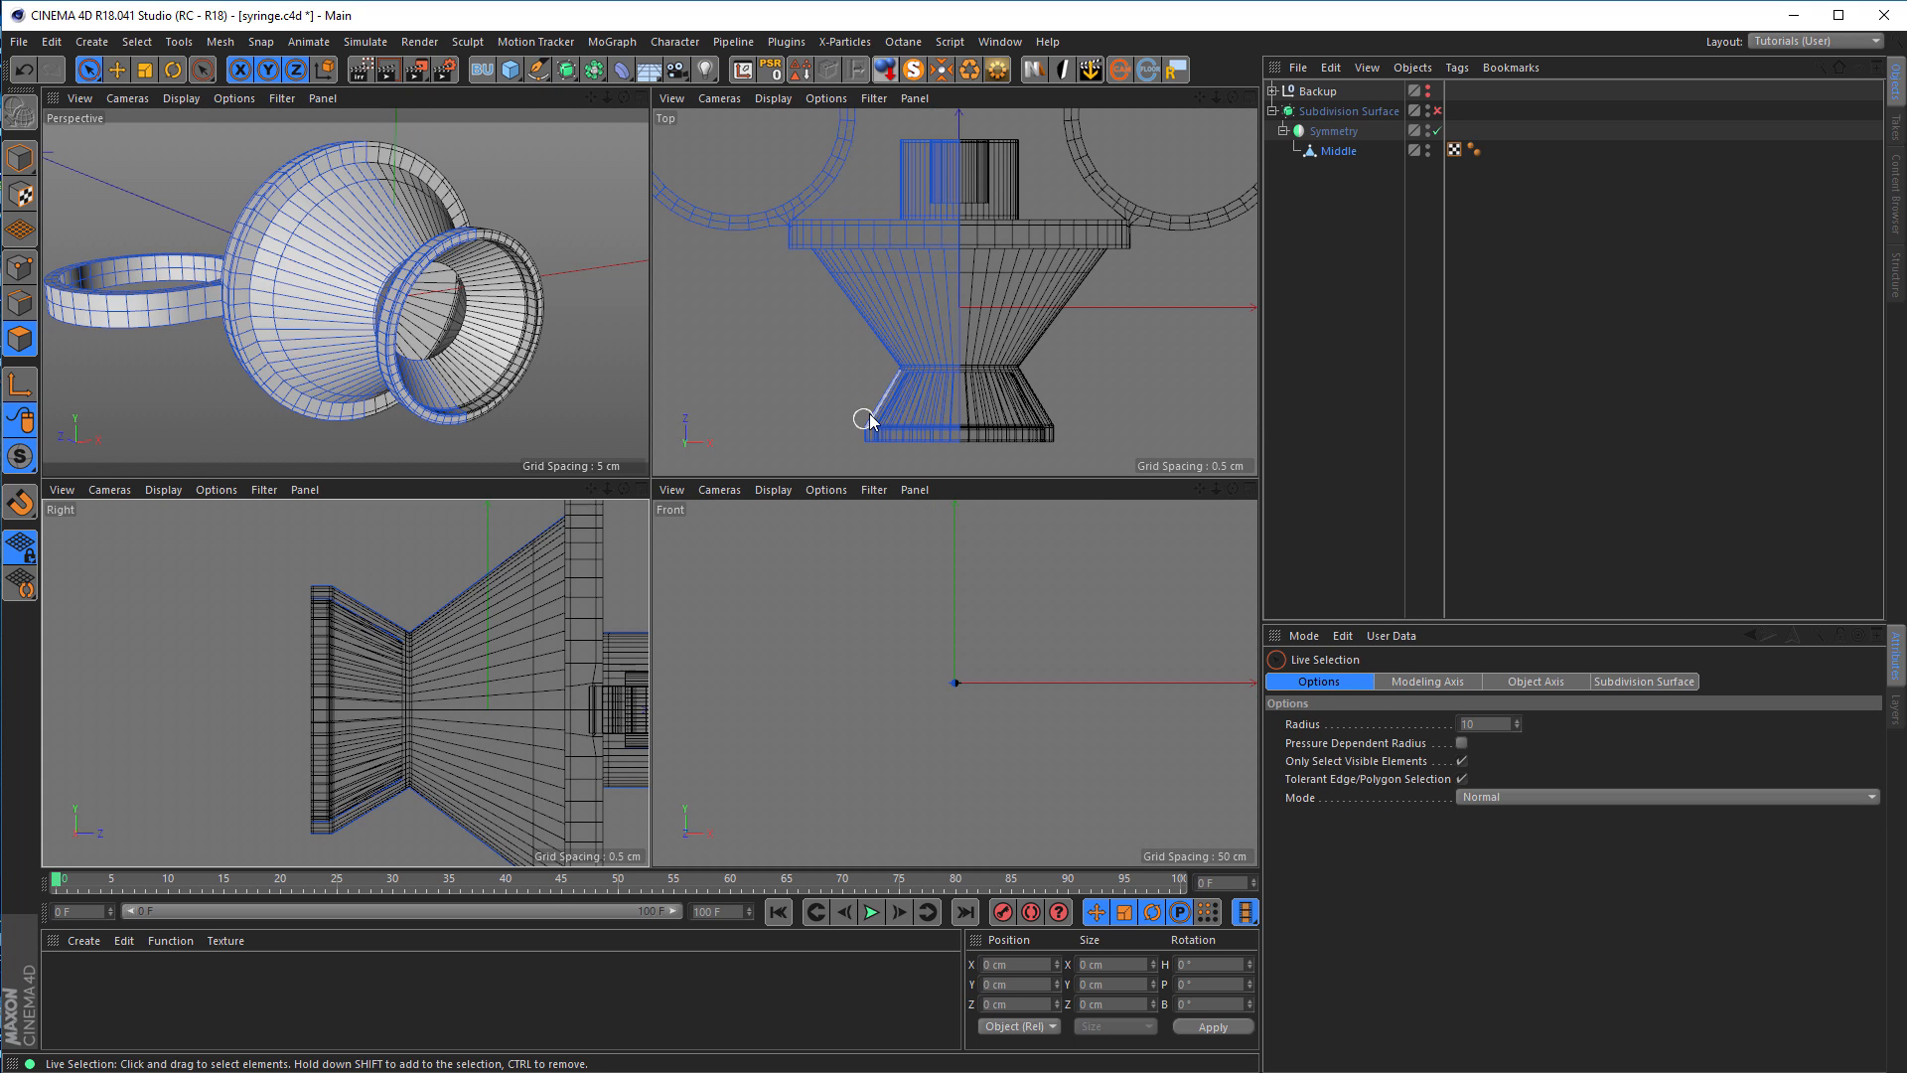
middle_click(866, 417)
middle_click(712, 576)
middle_click(771, 711)
scroll(719, 469, "up", 5)
scroll(708, 538, "up", 8)
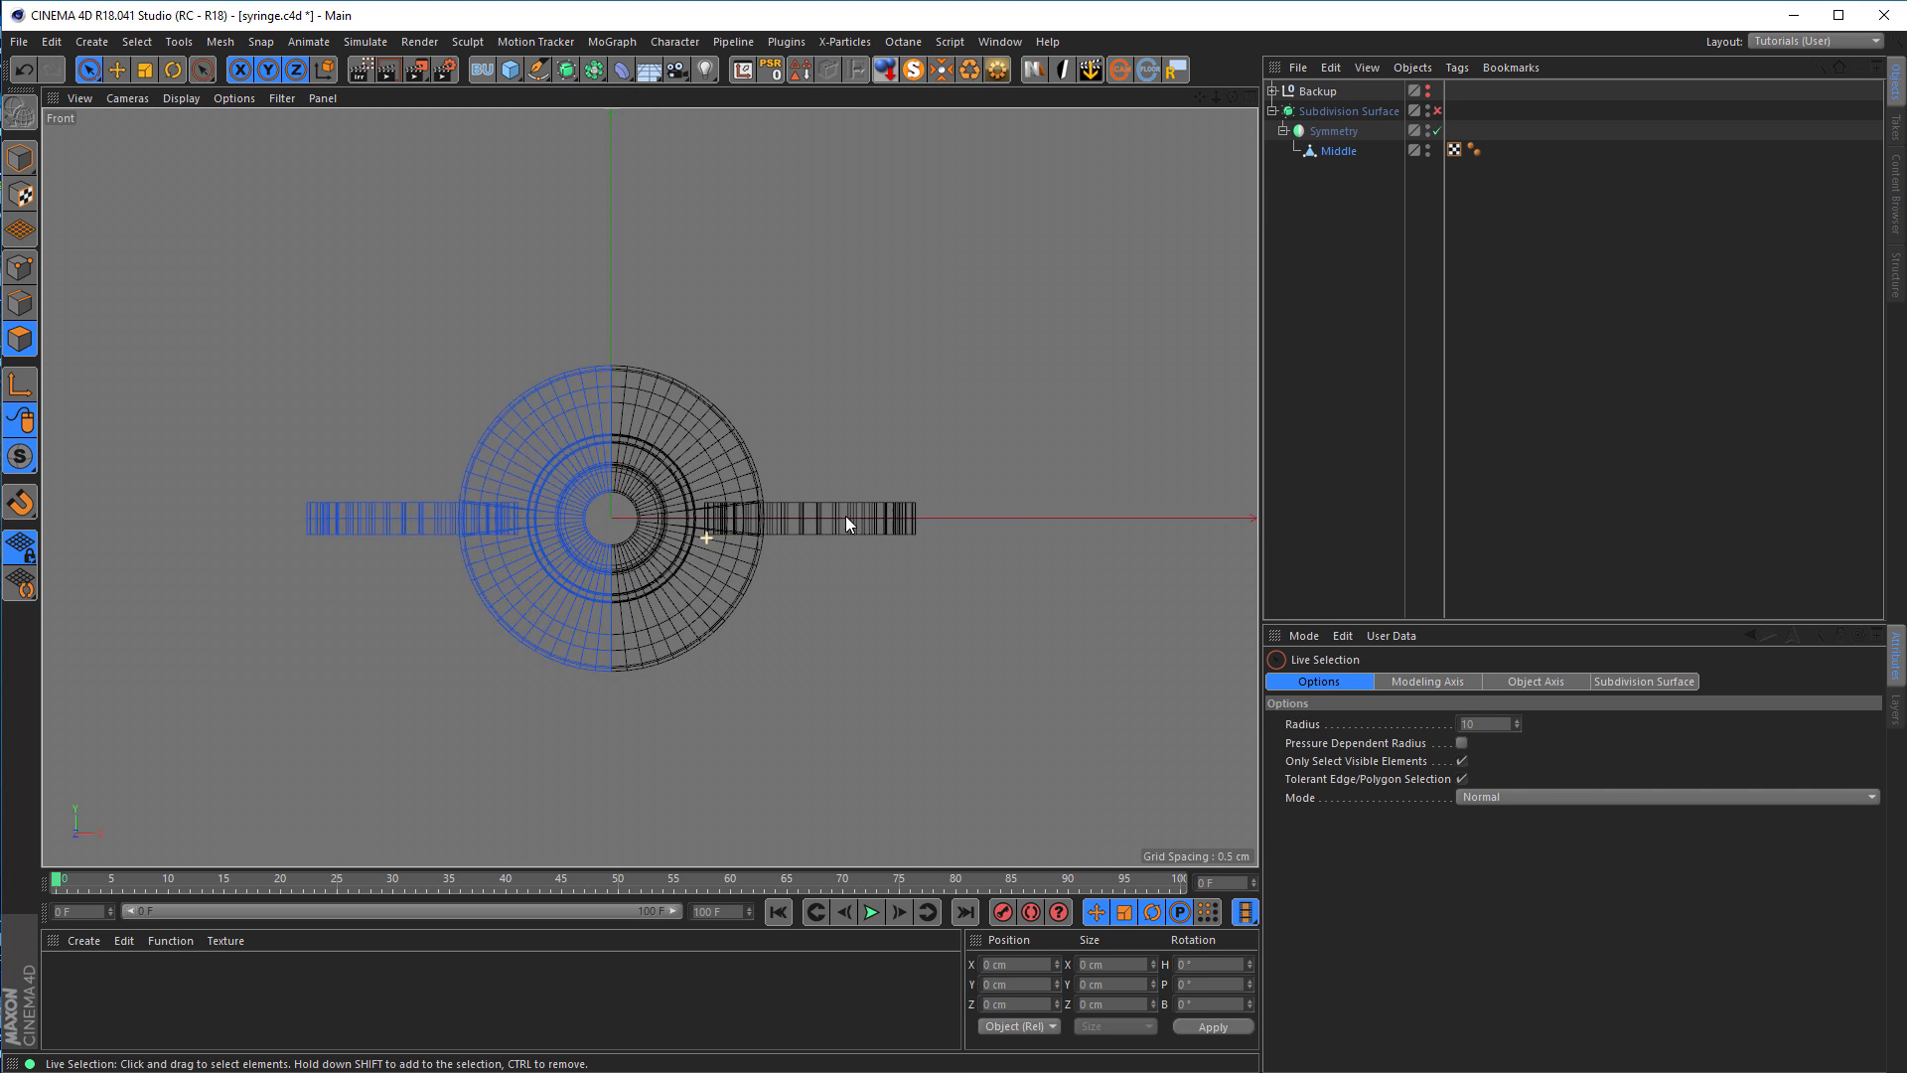
scroll(703, 494, "up", 2)
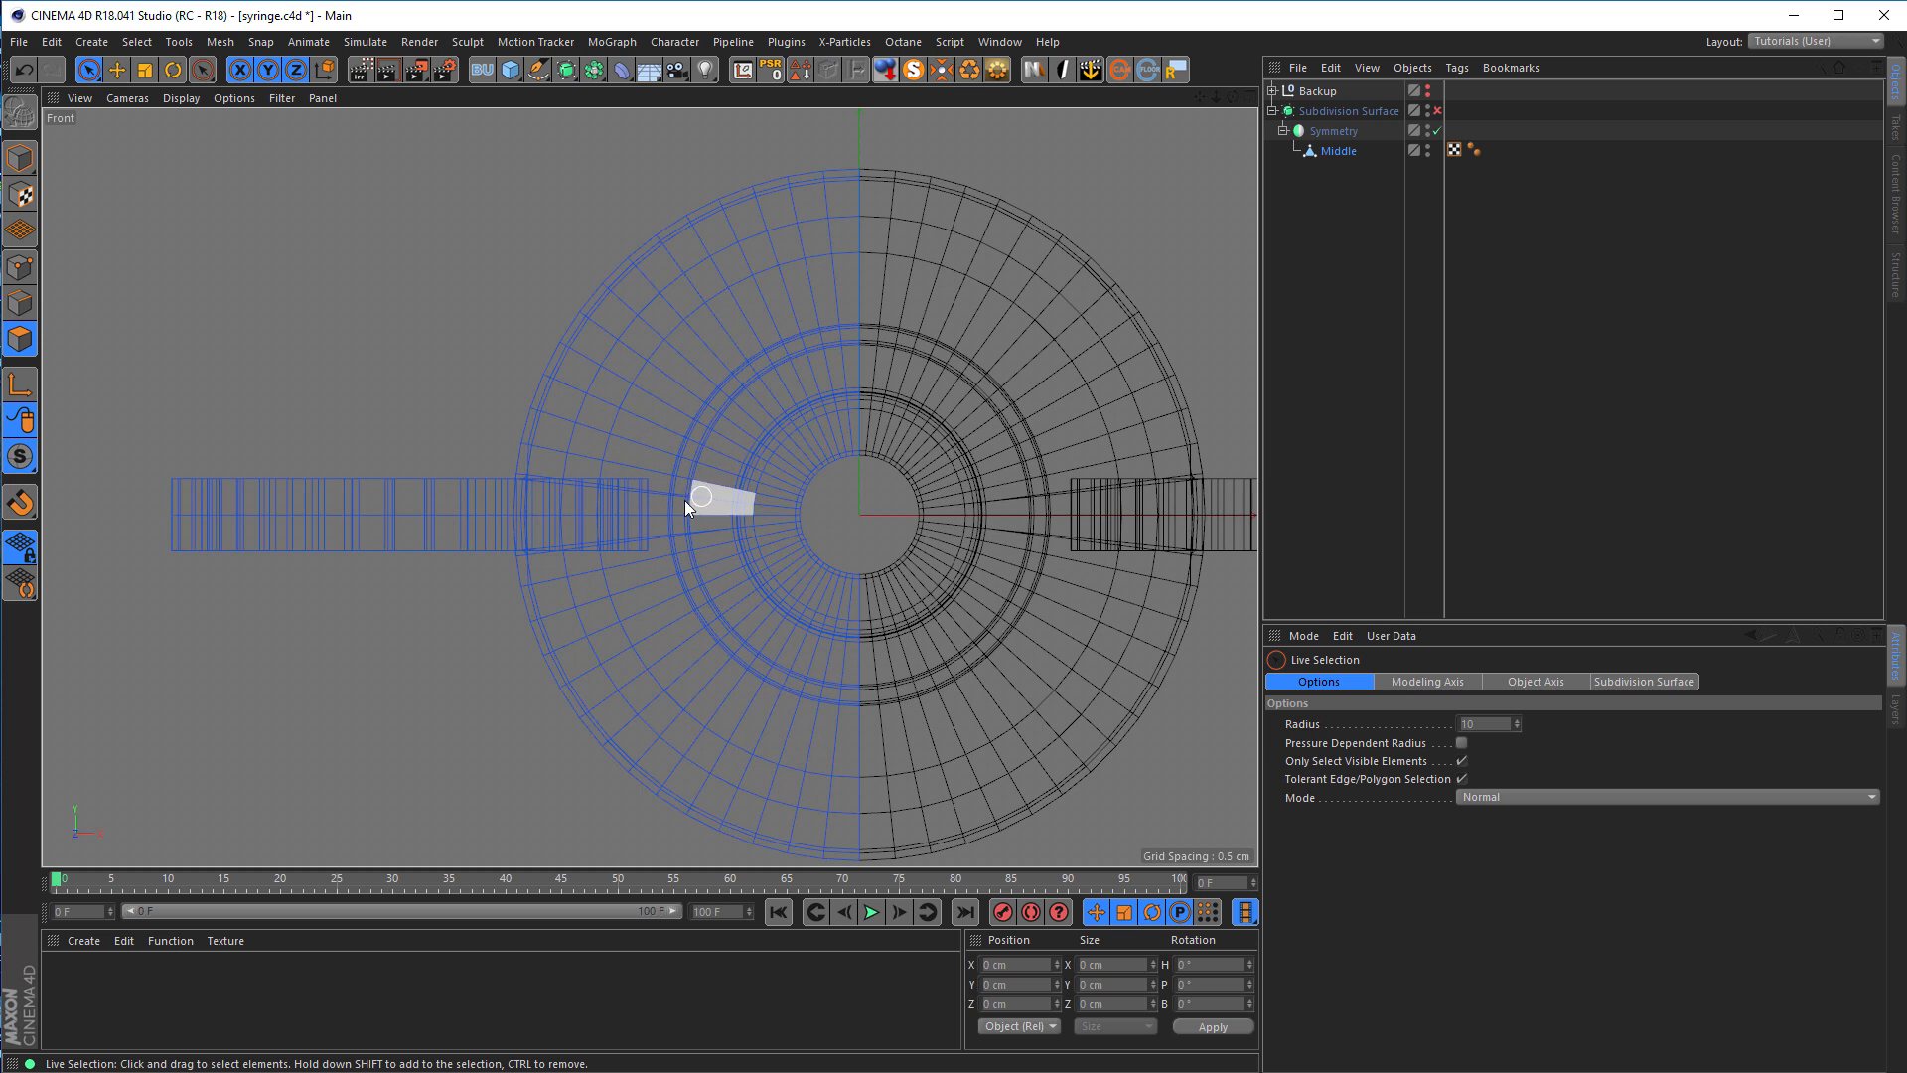
left_click_drag(509, 516, 594, 518)
middle_click(652, 521)
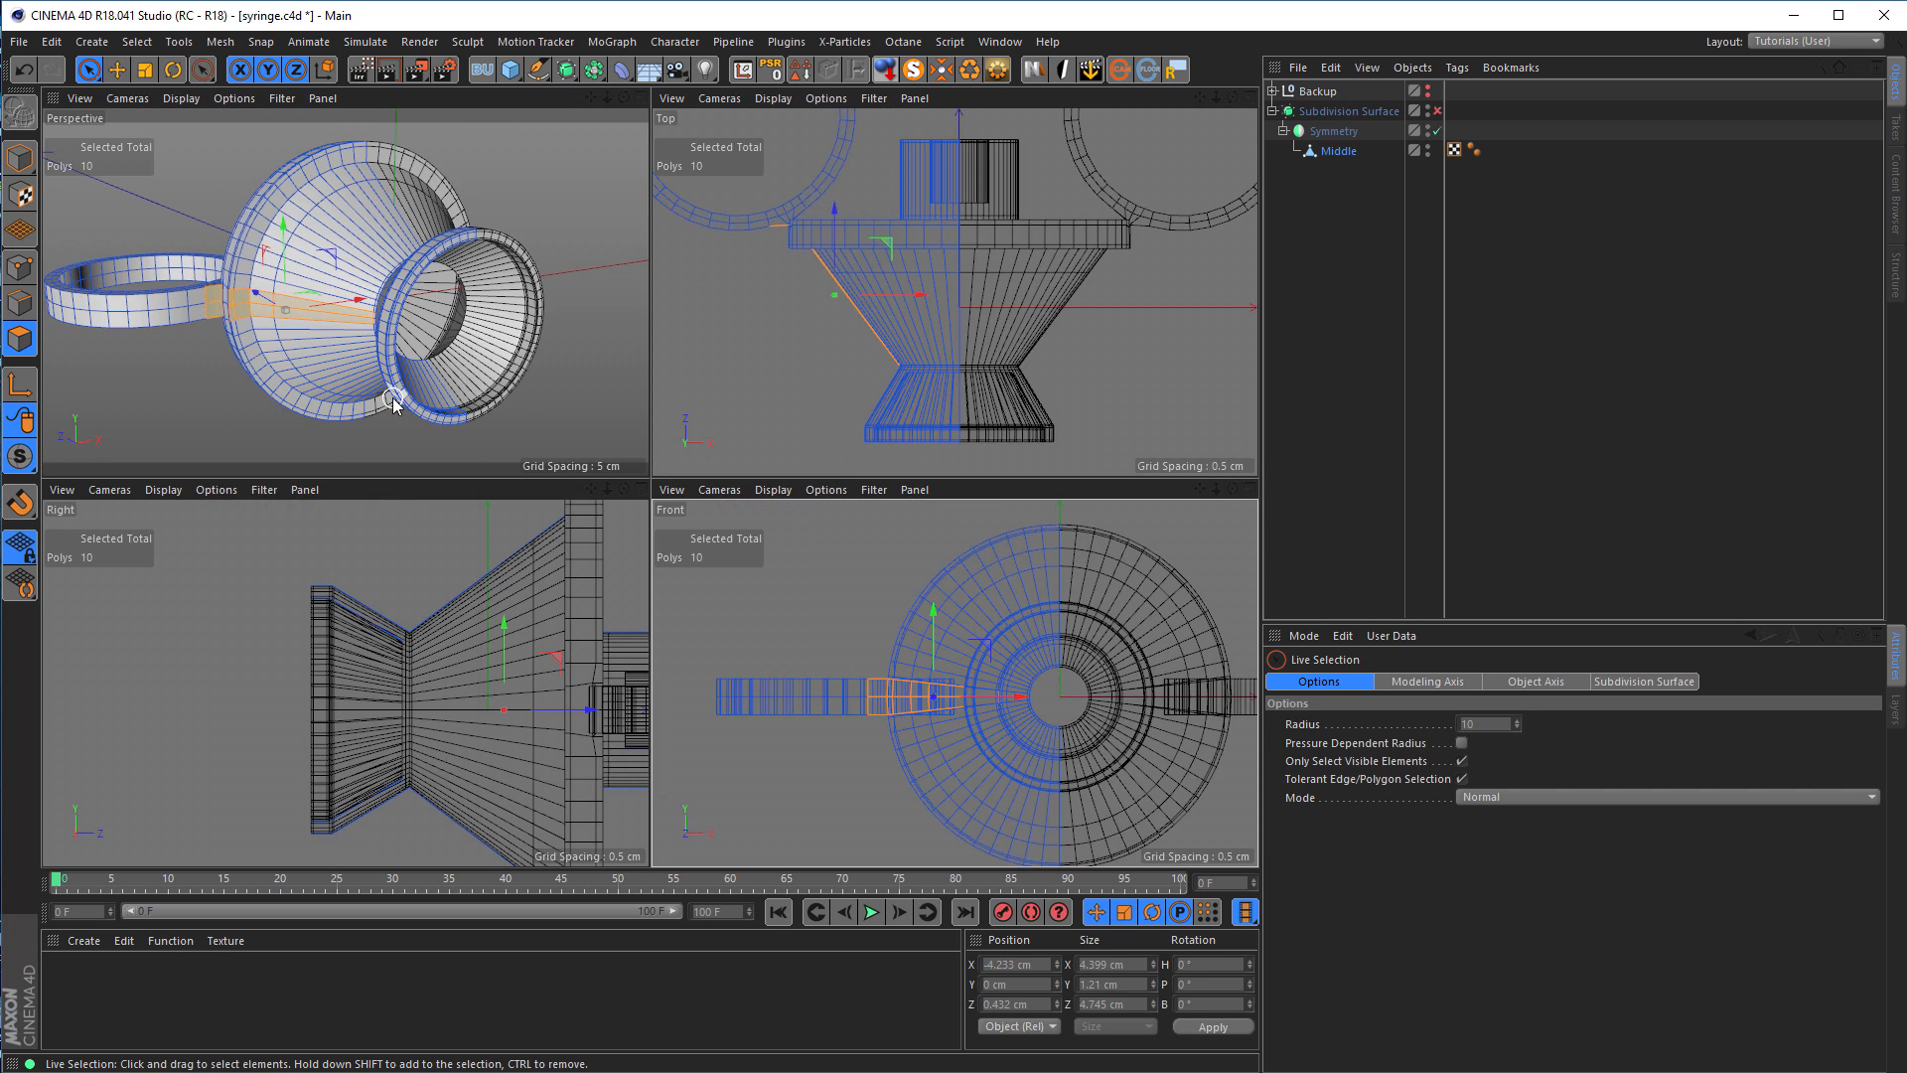
Step: Select a block of 12 polygons on the front face of the narrow-end rim, on the ring side of the Middle object
middle_click(395, 399)
scroll(705, 551, "up", 5)
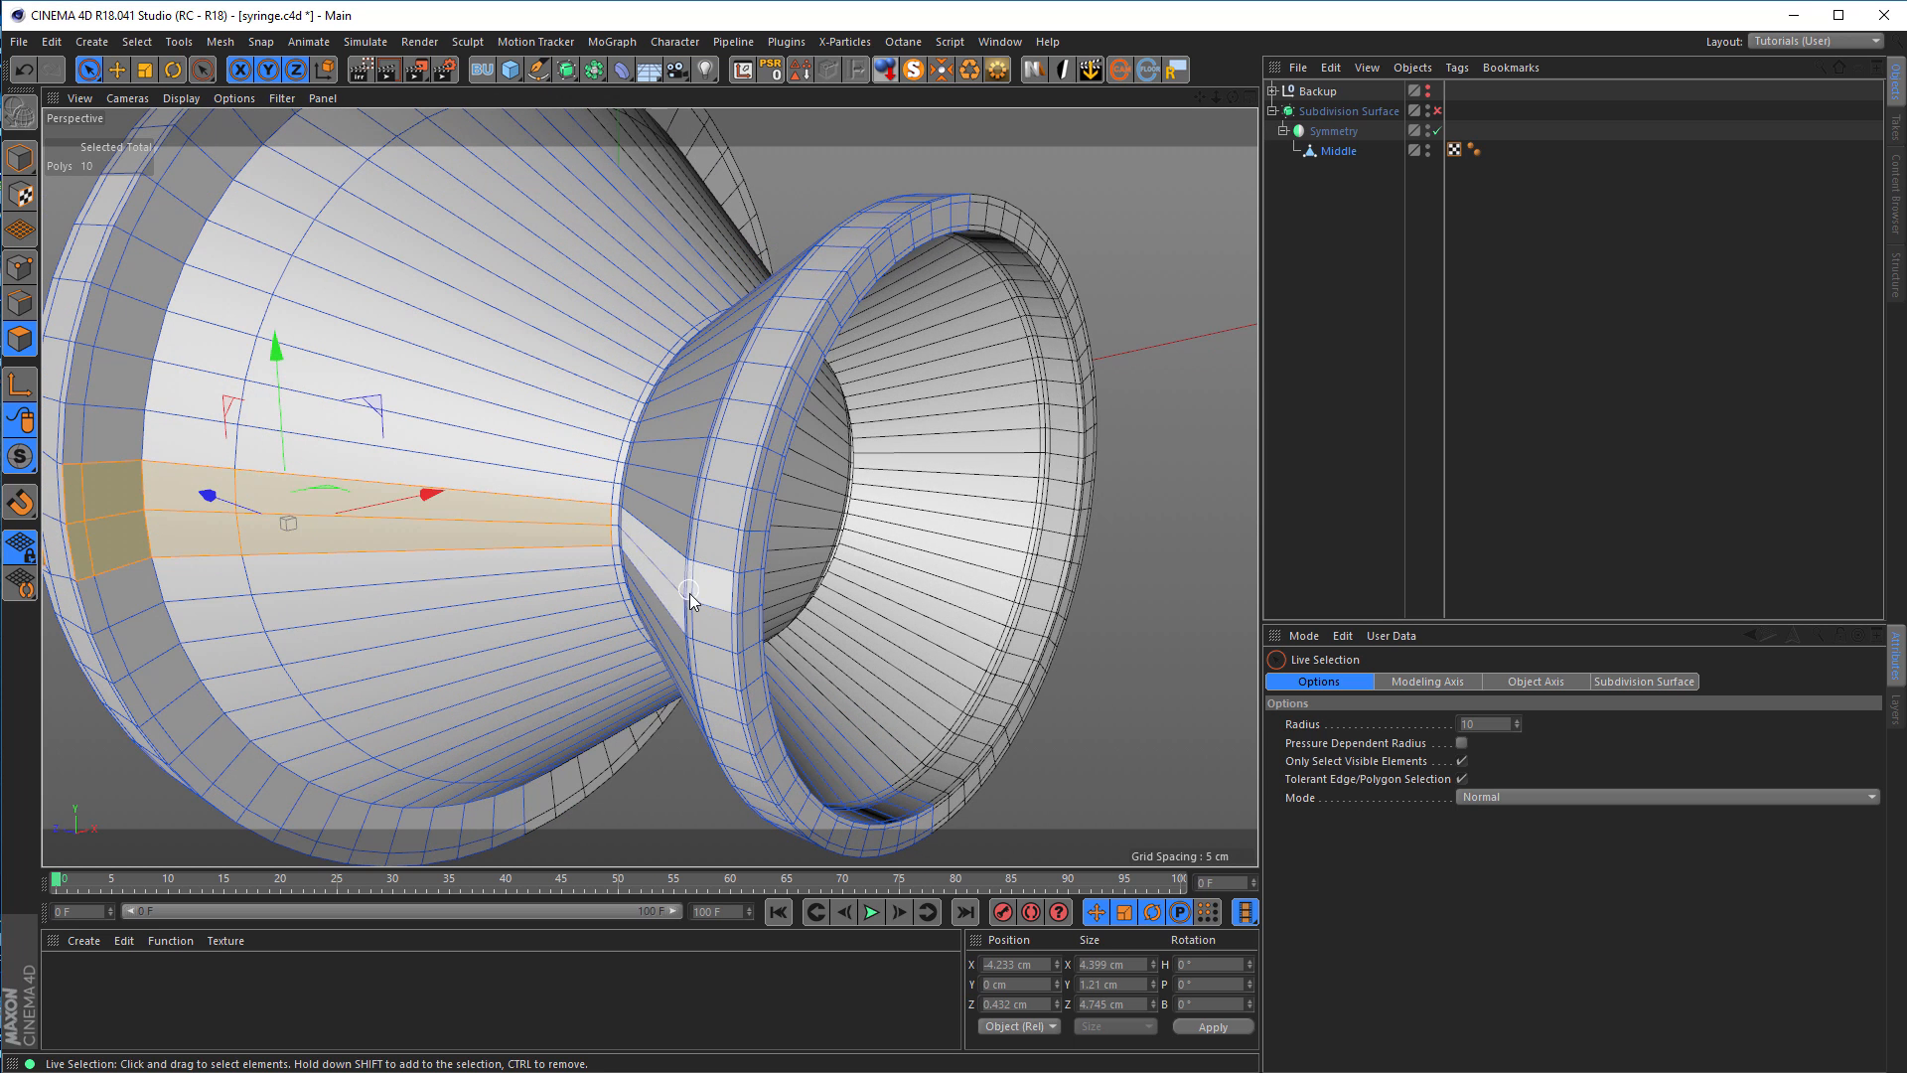
left_click_drag(740, 610, 770, 643, "alt")
scroll(751, 641, "up", 4)
left_click(770, 636)
mouse_move(749, 627)
left_mouse_down()
mouse_move(741, 588)
mouse_move(788, 495)
mouse_move(747, 475)
mouse_move(821, 444)
left_mouse_up()
left_click_drag(755, 674, 748, 725, "shift")
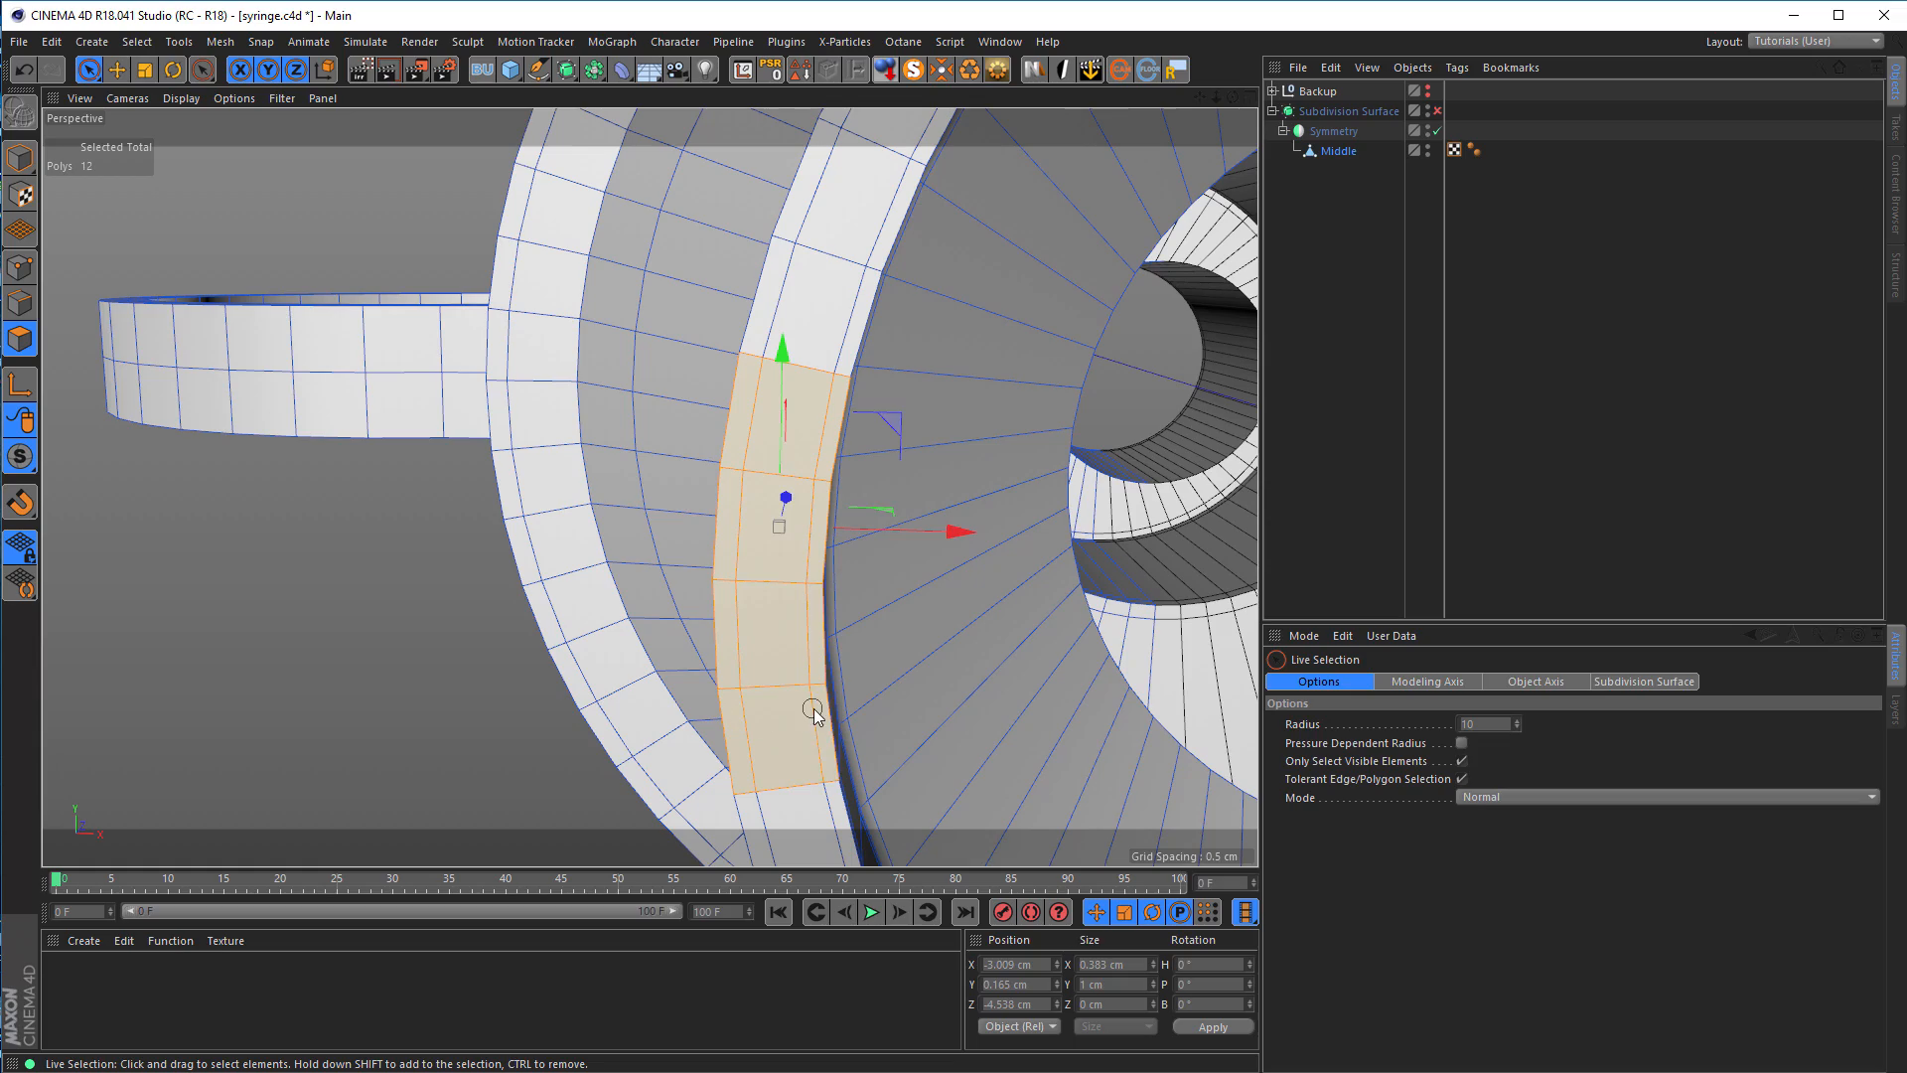
Step: Extrude the selected rim polygons outward along the Z axis to about Z -7.94 cm to form a straight bracket
left_click_drag(701, 641, 471, 559, "alt")
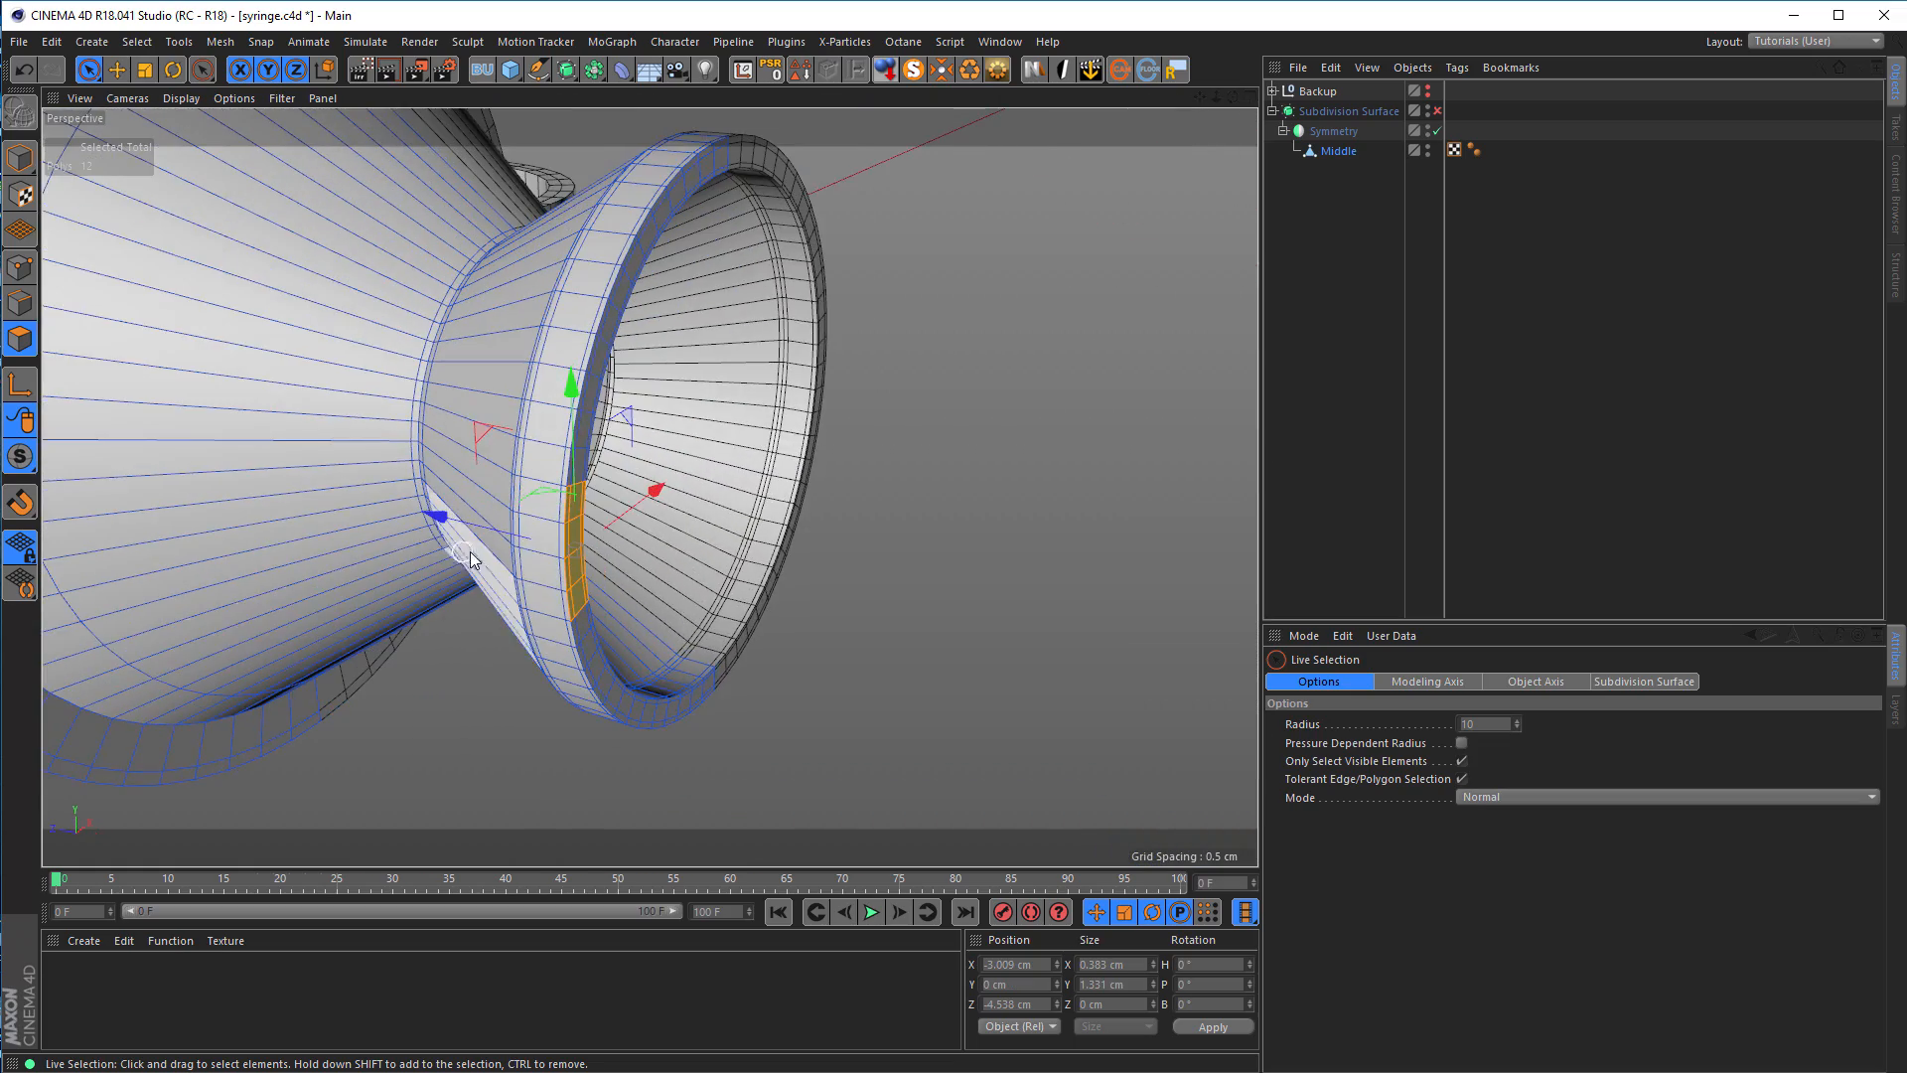
right_click_drag(531, 579, 587, 574, "alt")
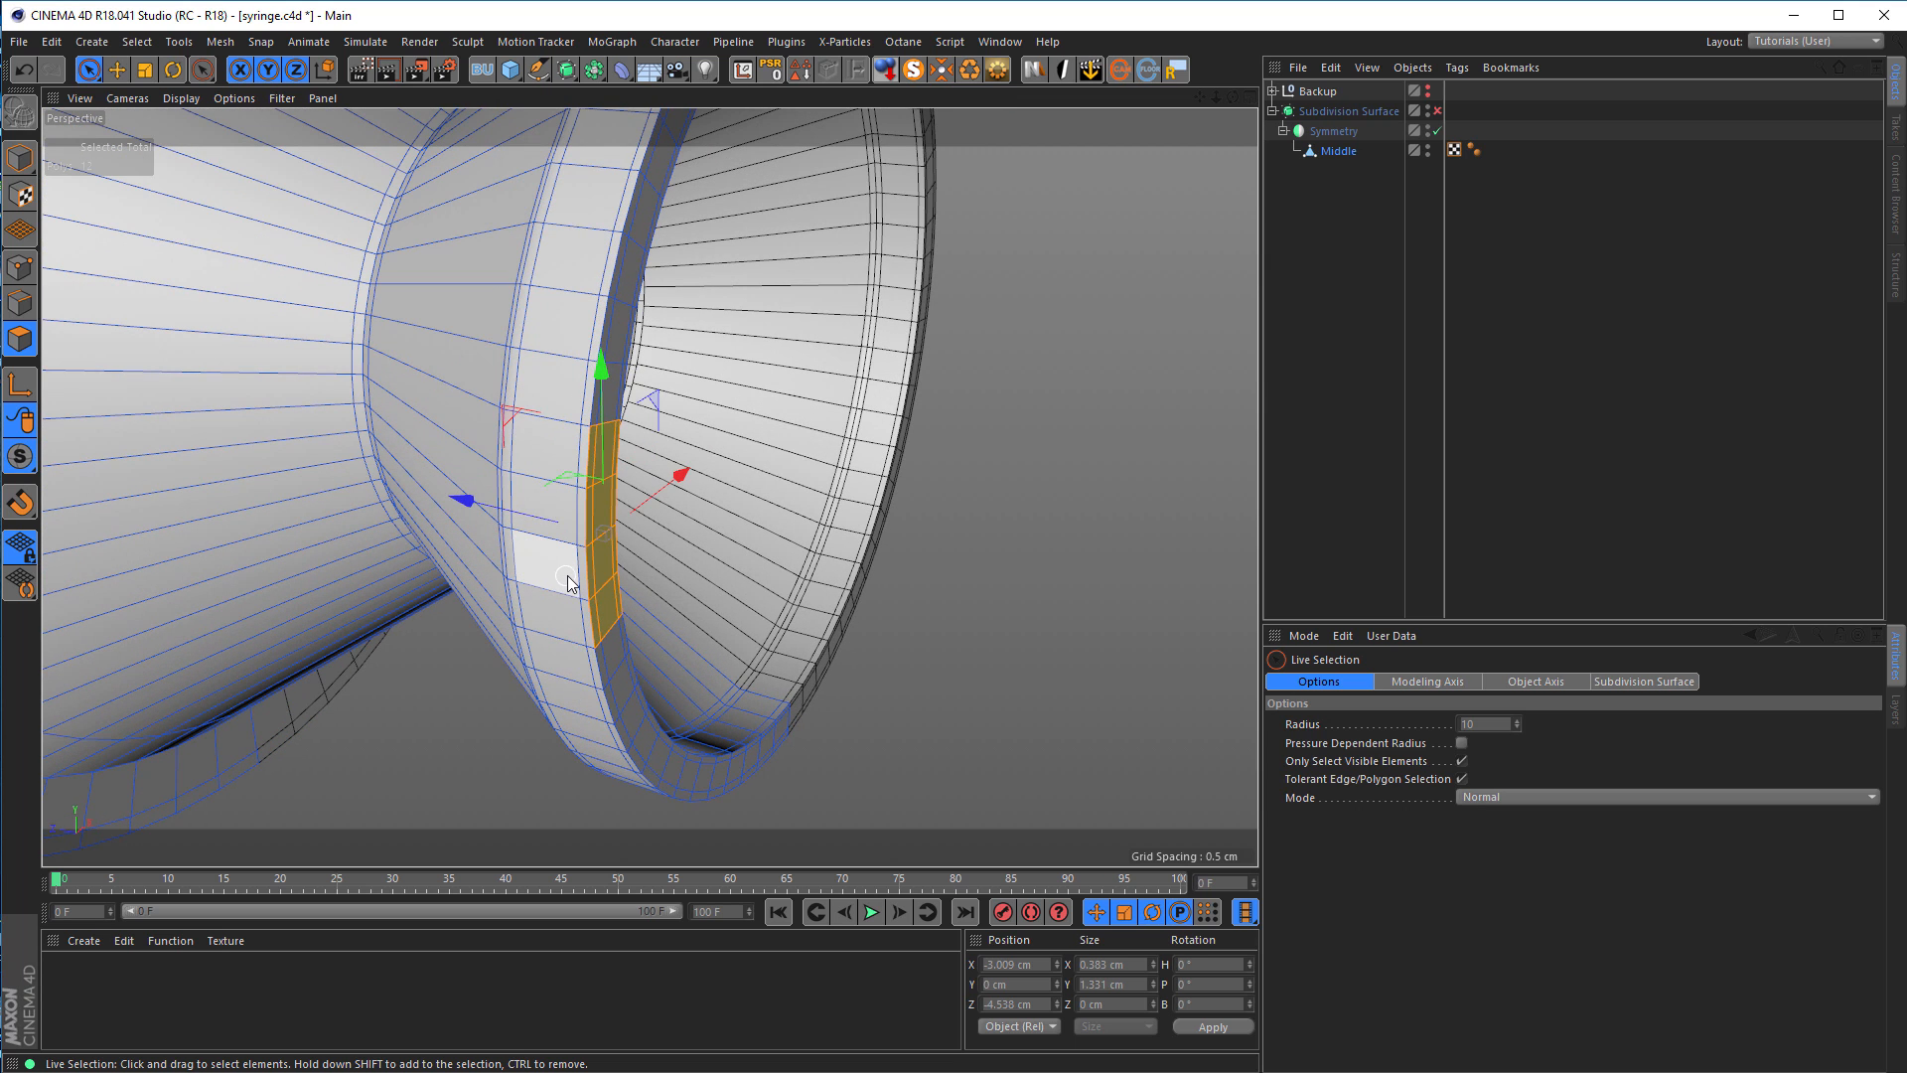
left_click_drag(467, 499, 1112, 631)
right_click_drag(1086, 621, 666, 536, "alt")
middle_click(708, 578)
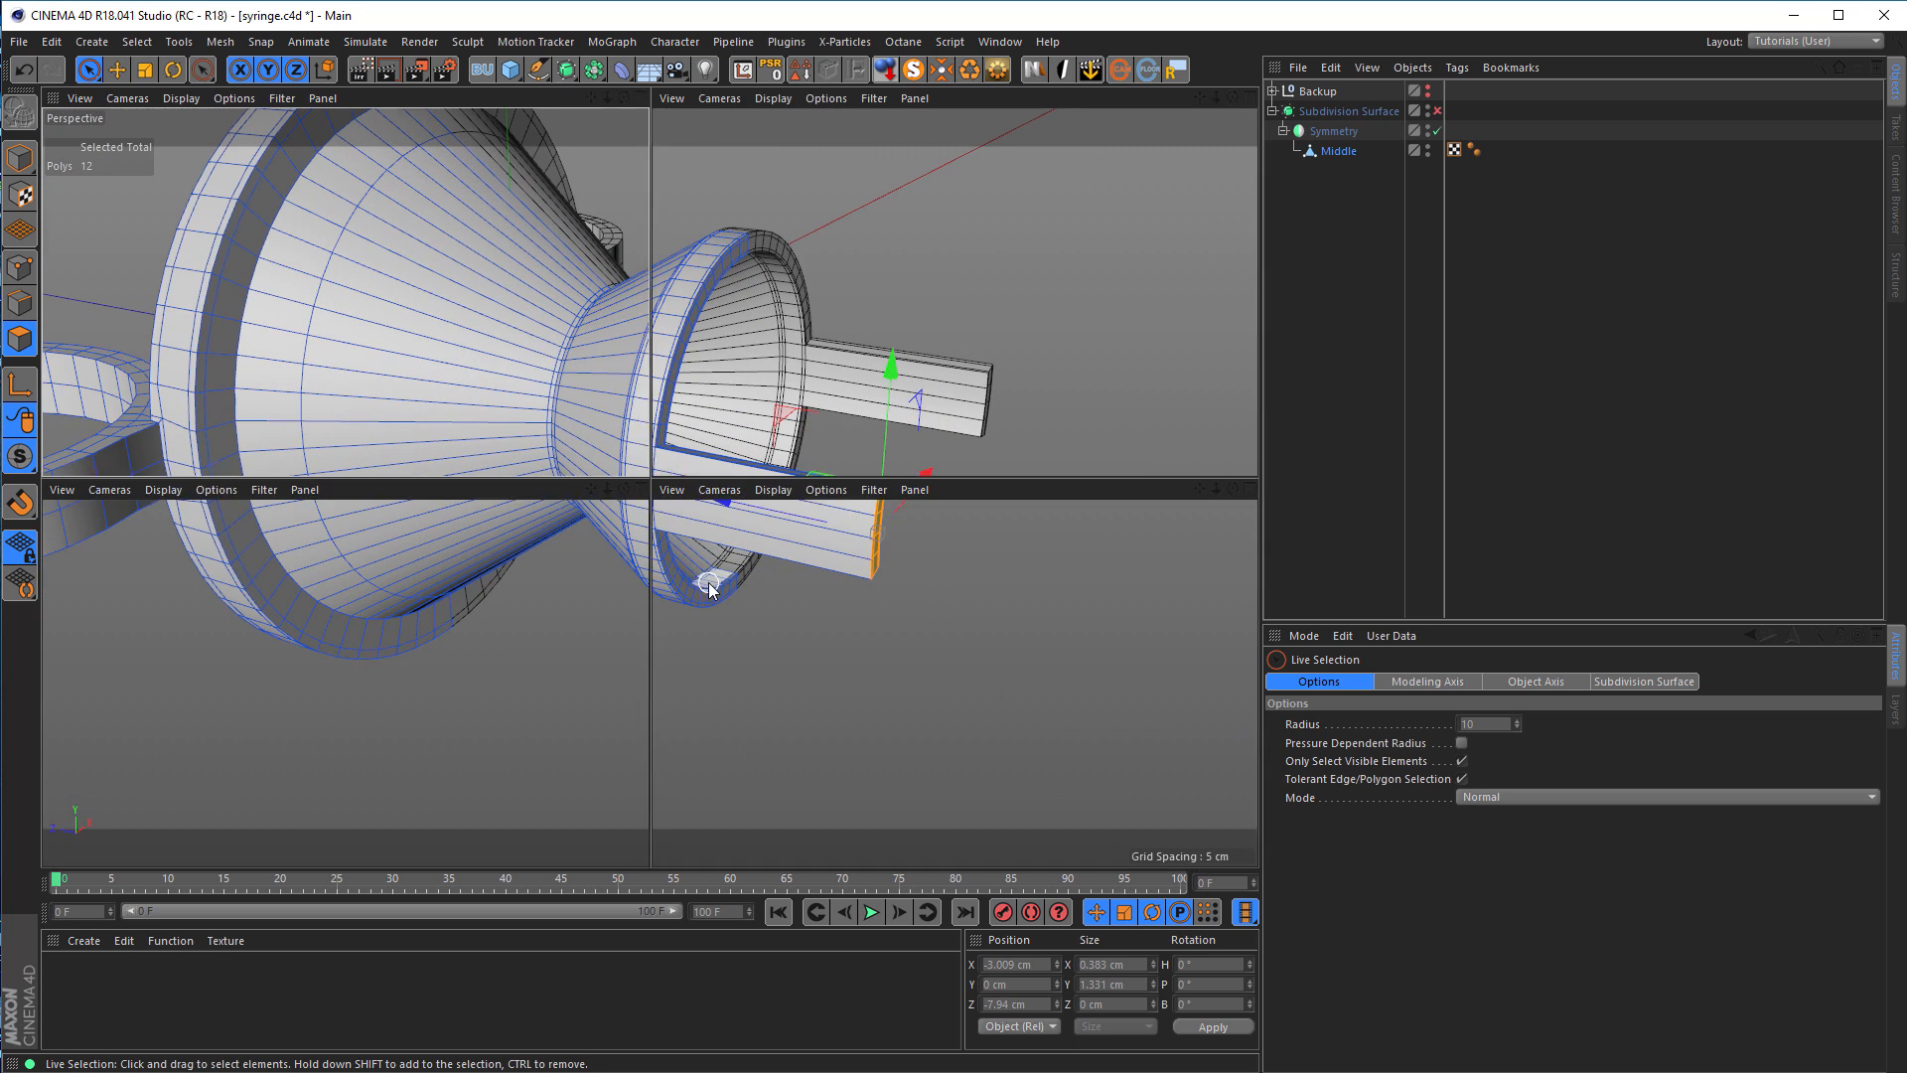
middle_click(441, 389)
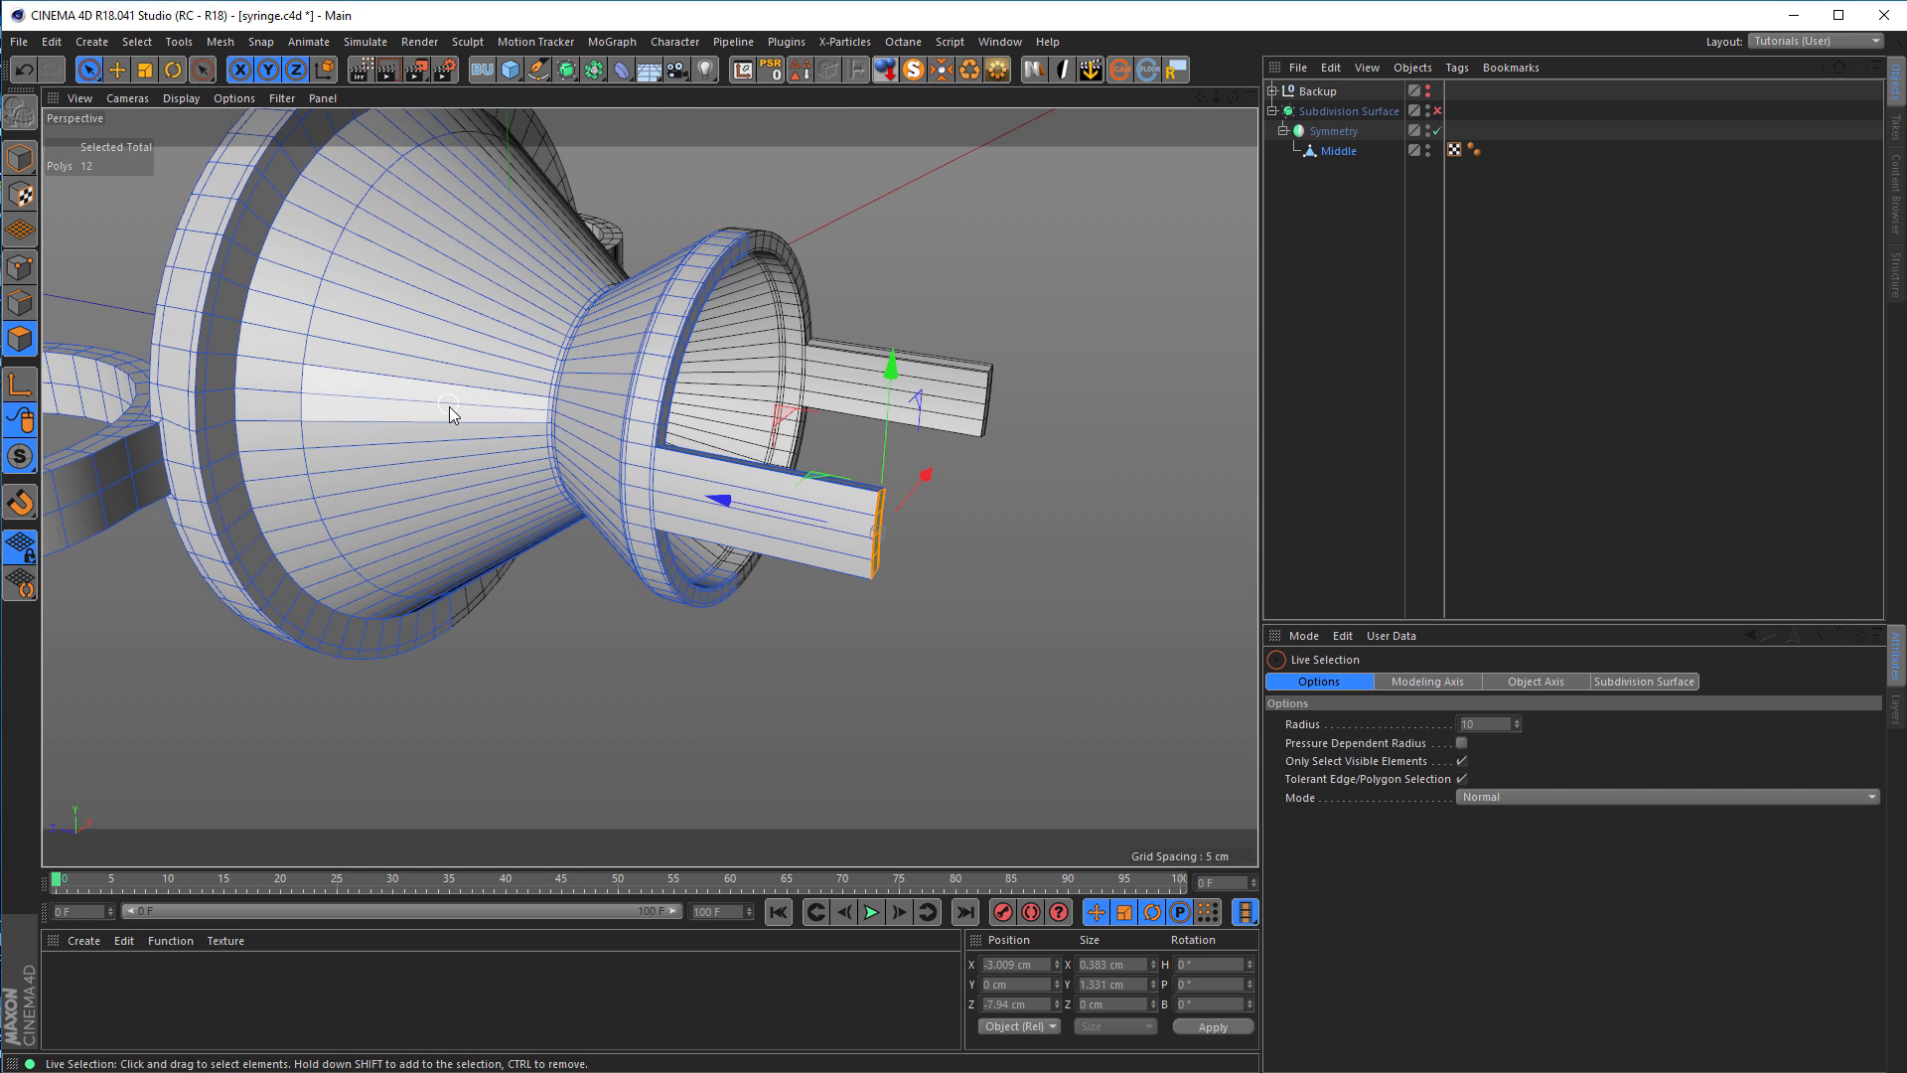
Step: In a side view, move the bracket's end polygons further out along the Z axis to about Z -8.86 cm, returning to the perspective view
middle_click(478, 544)
middle_click(478, 544)
scroll(652, 570, "down", 5)
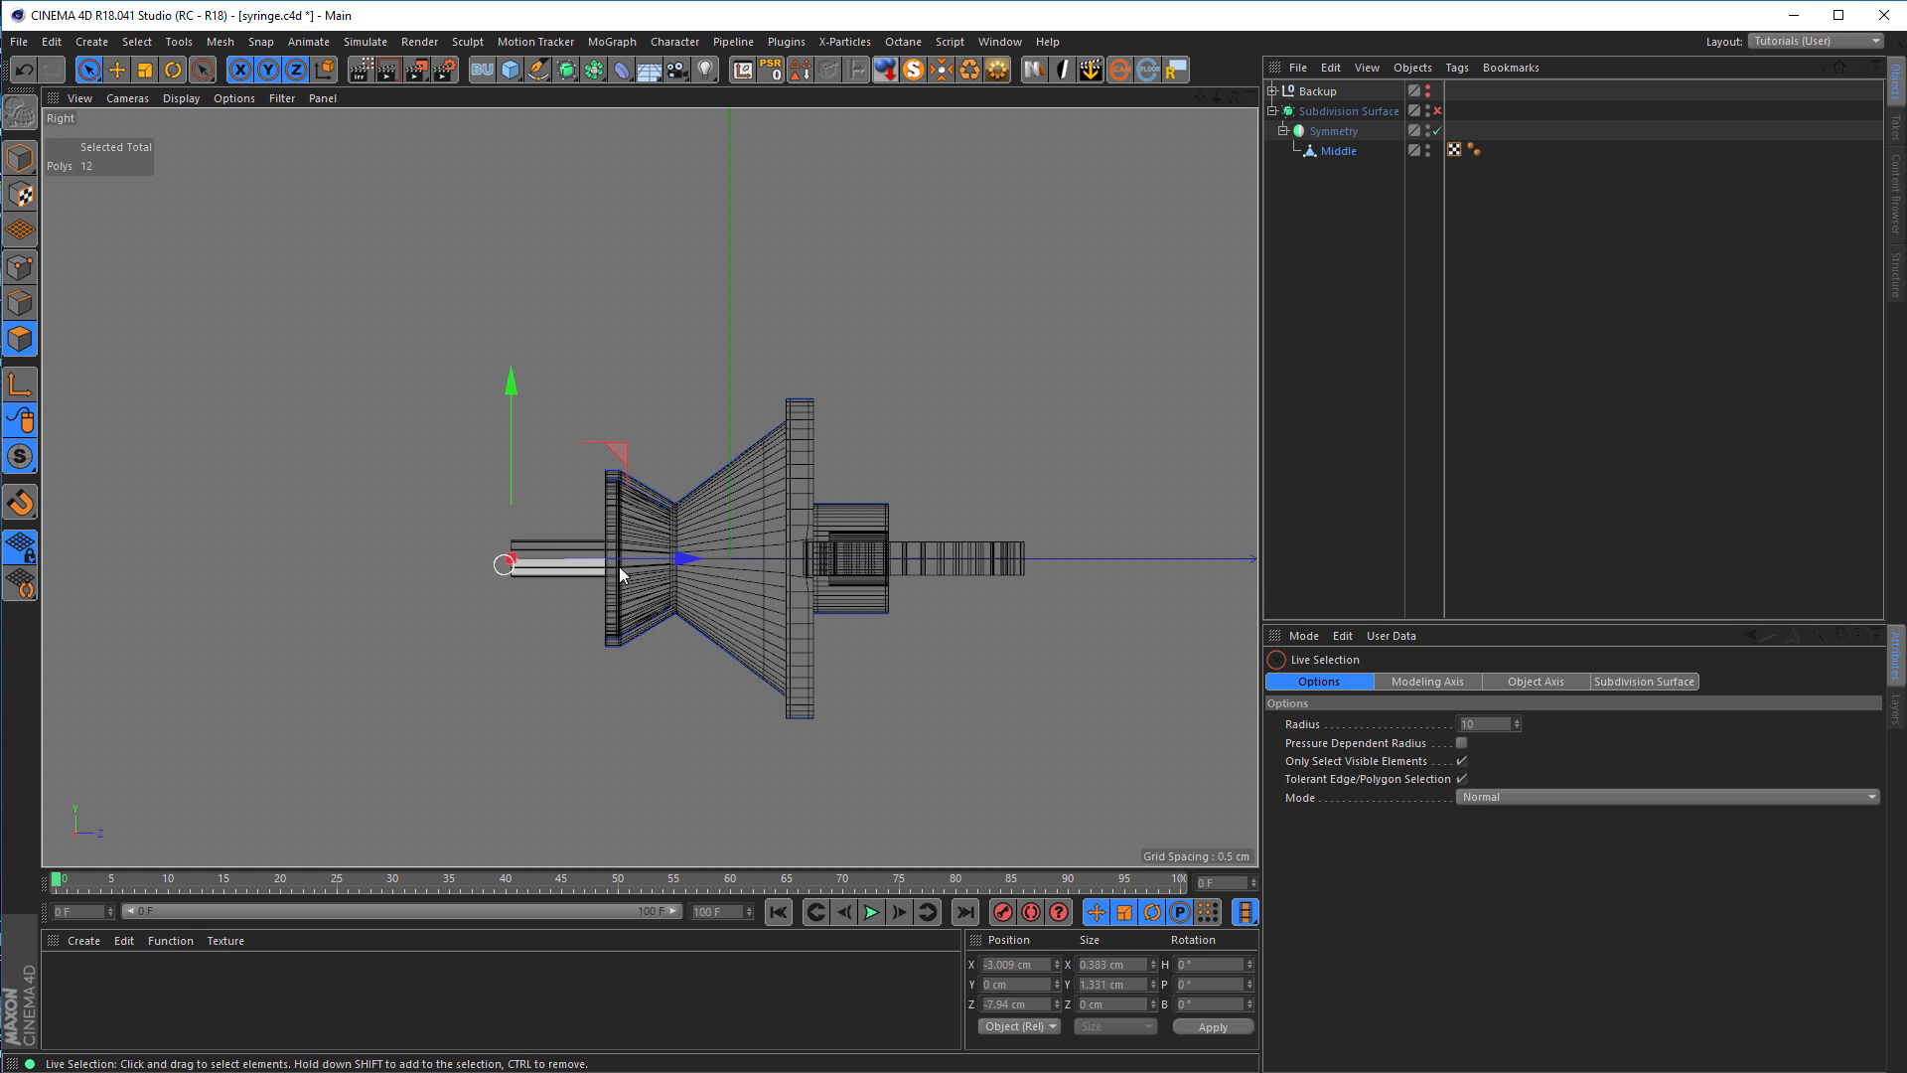
left_click(125, 99)
left_click(211, 241)
right_click_drag(618, 496, 1058, 449, "alt")
middle_click_drag(770, 481, 542, 359, "alt")
left_click_drag(604, 479, 649, 486)
middle_click(647, 625)
middle_click(539, 467)
Step: Add a loop cut around the bracket near its free end, at an offset of about 80.68%
left_click_drag(539, 467, 800, 475, "alt")
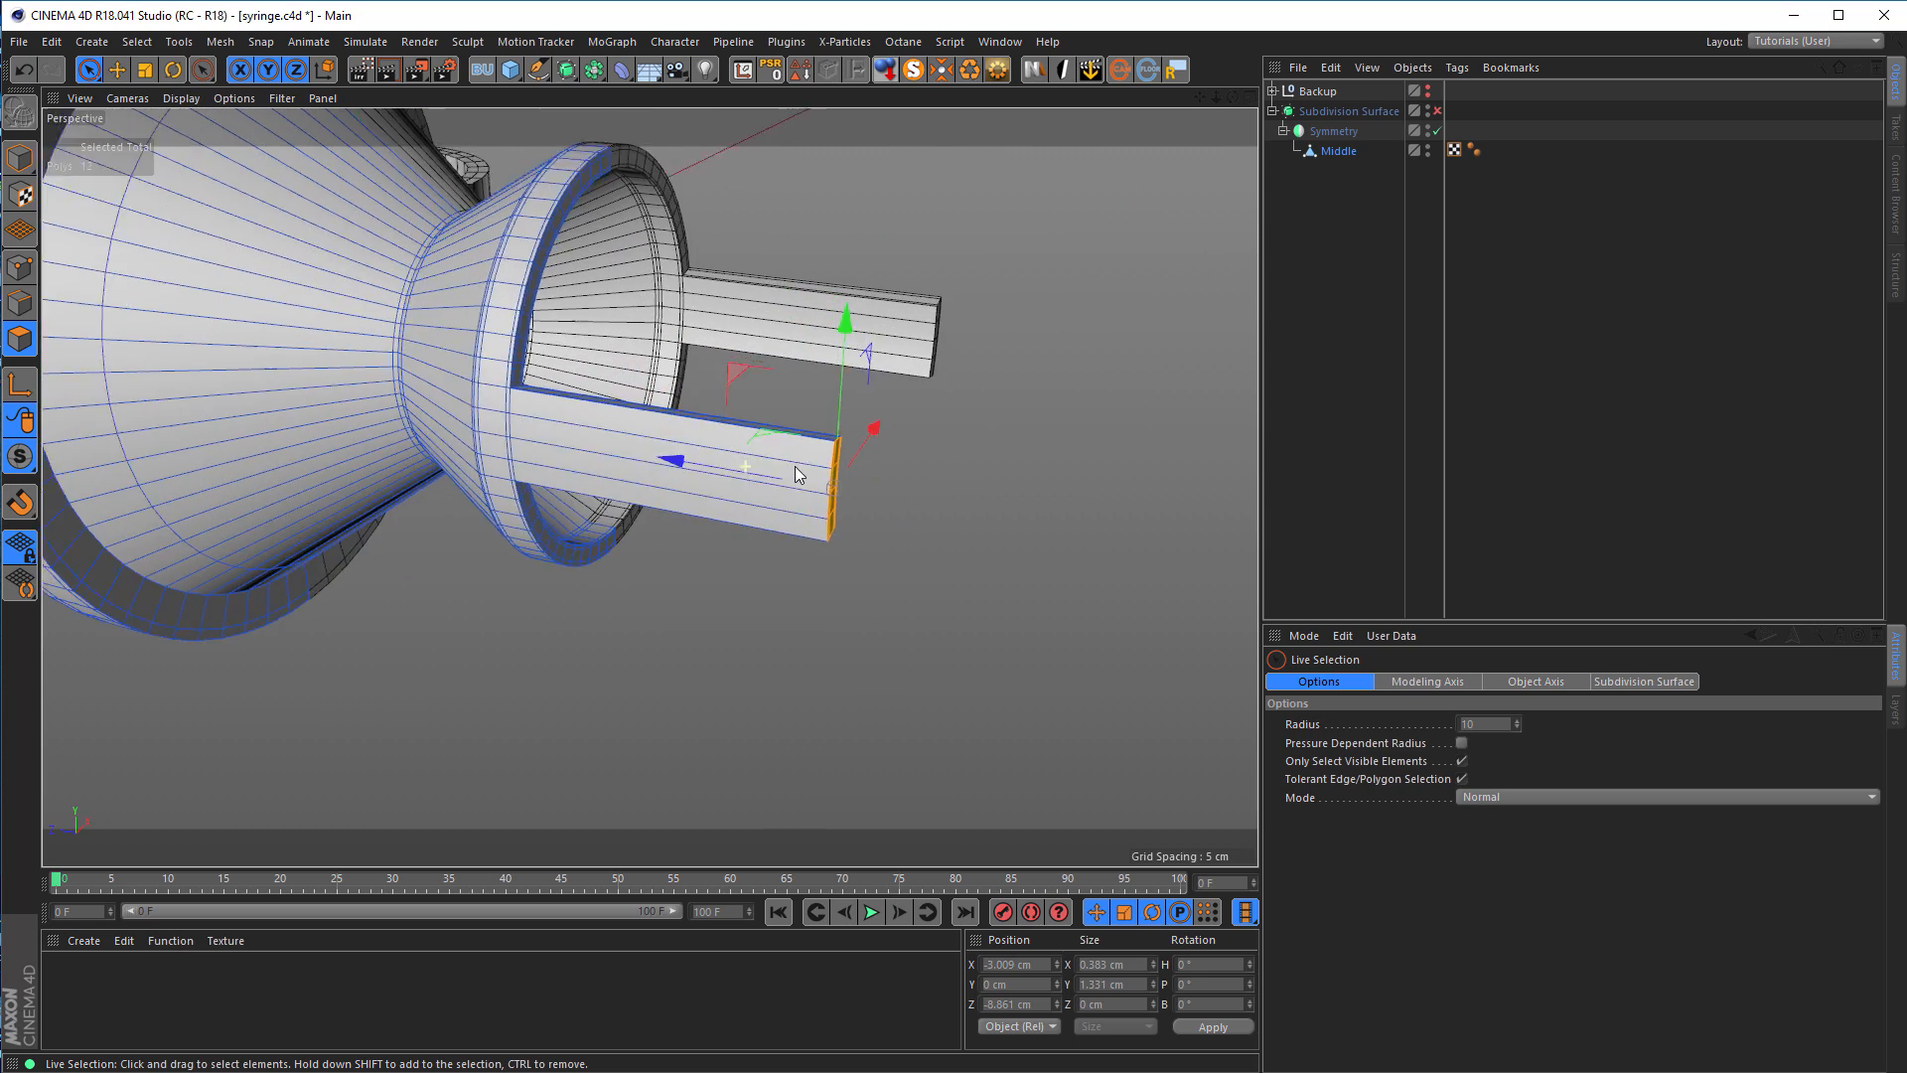
right_click_drag(796, 466, 866, 460, "alt")
middle_click_drag(866, 460, 636, 460, "alt")
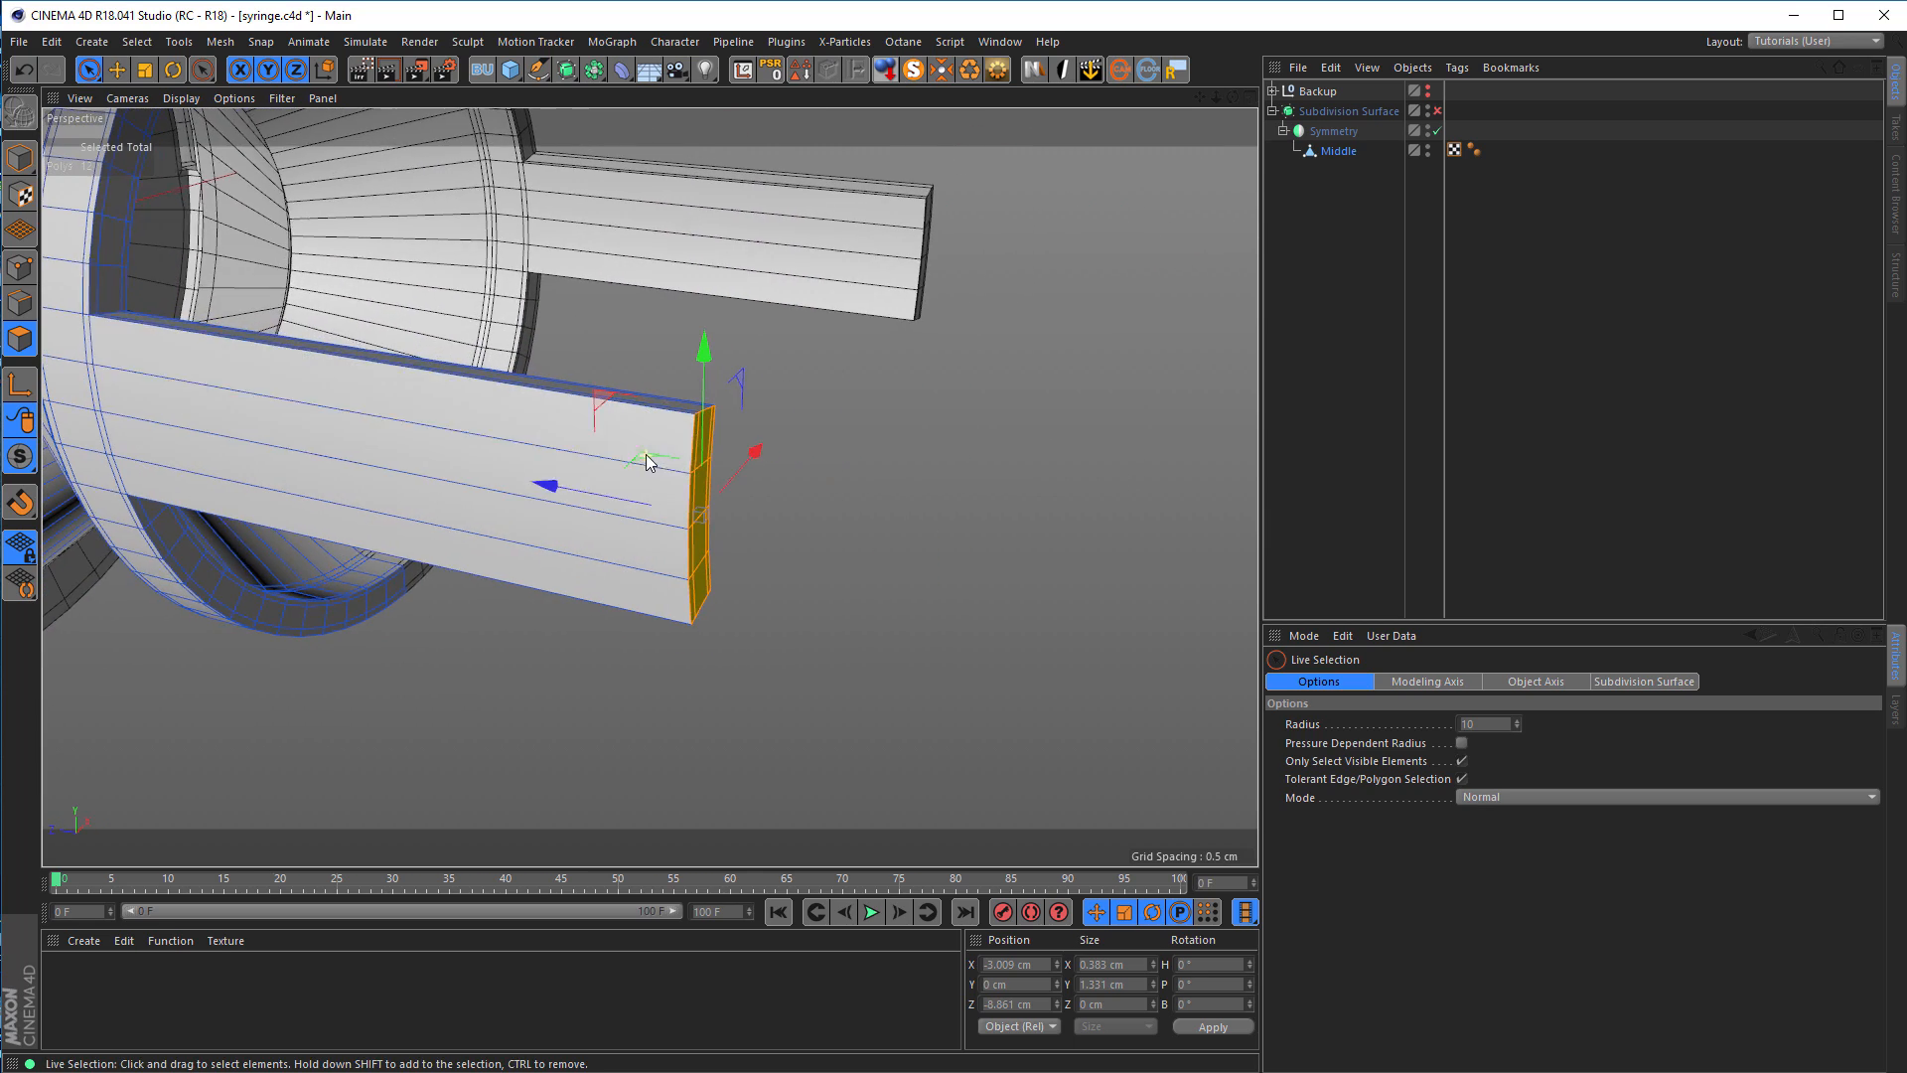
left_click_drag(645, 454, 682, 447, "alt")
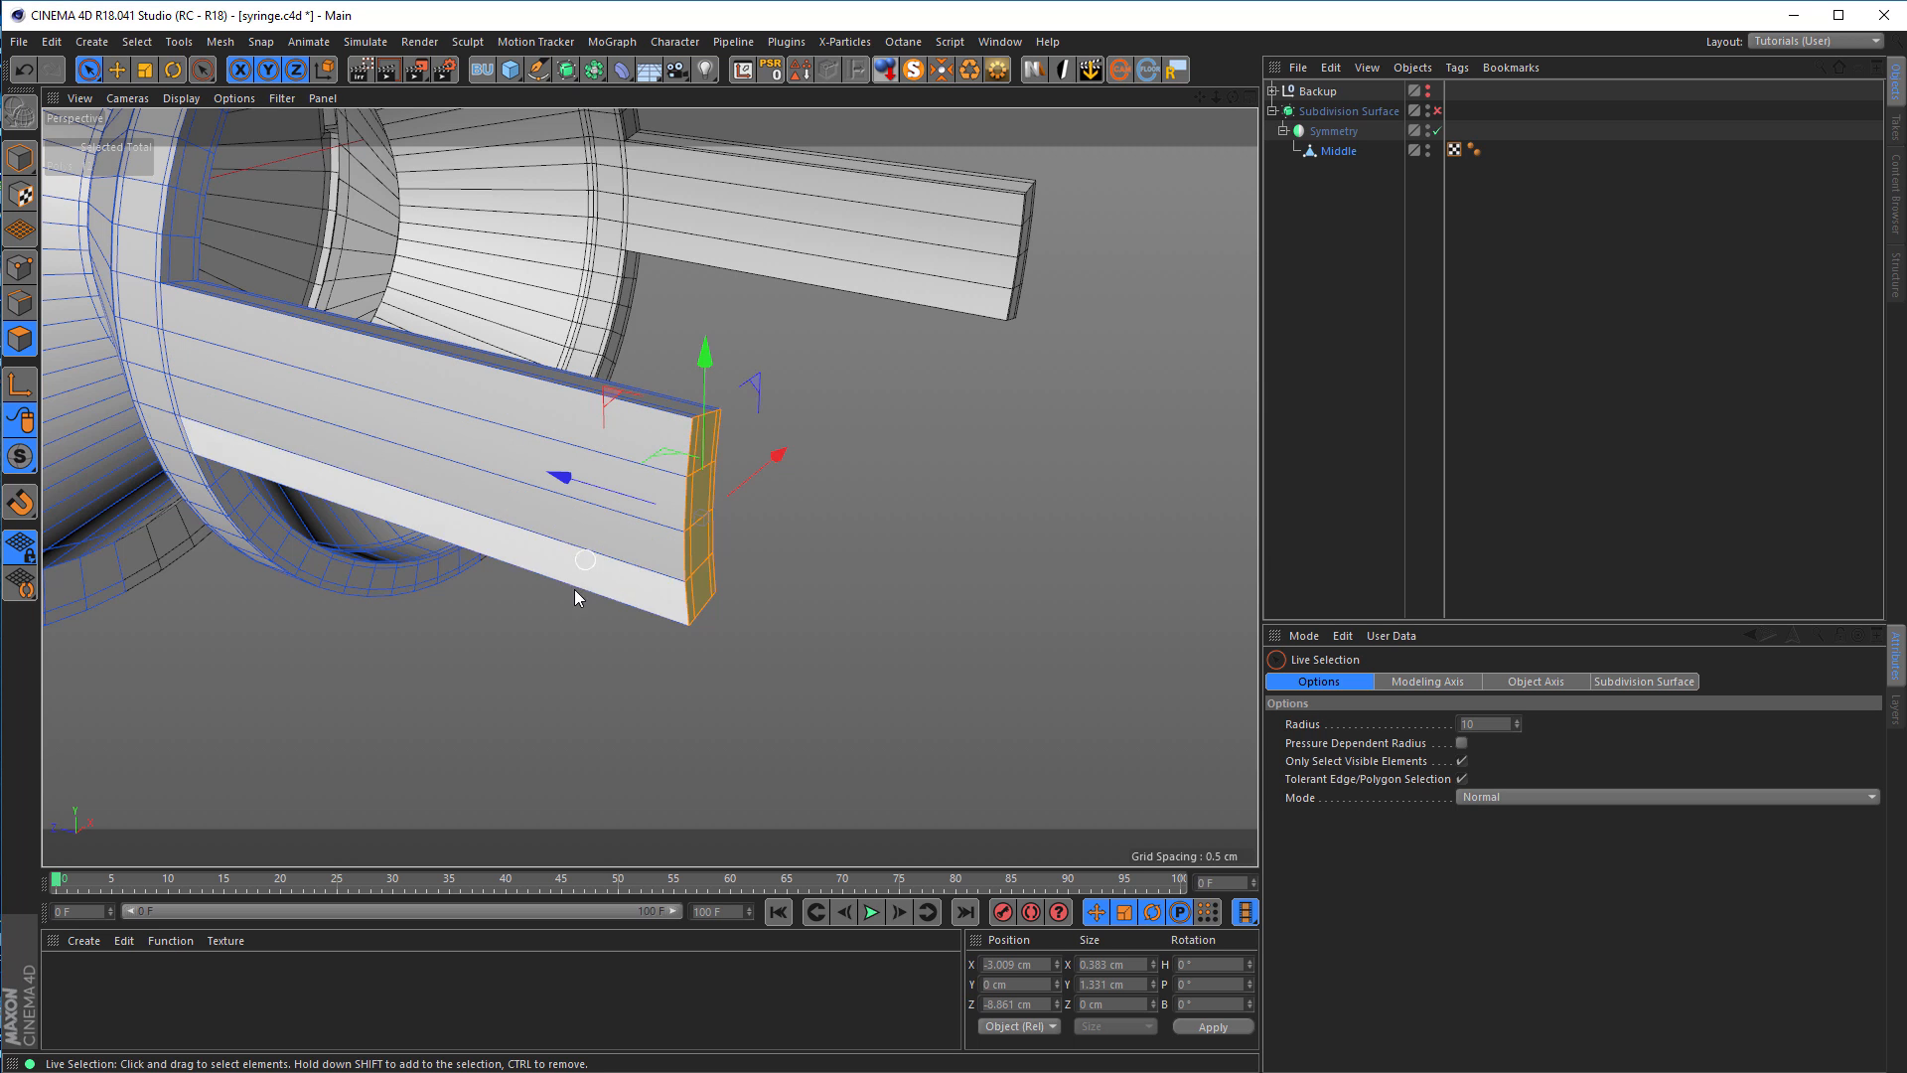
key("k")
key("l")
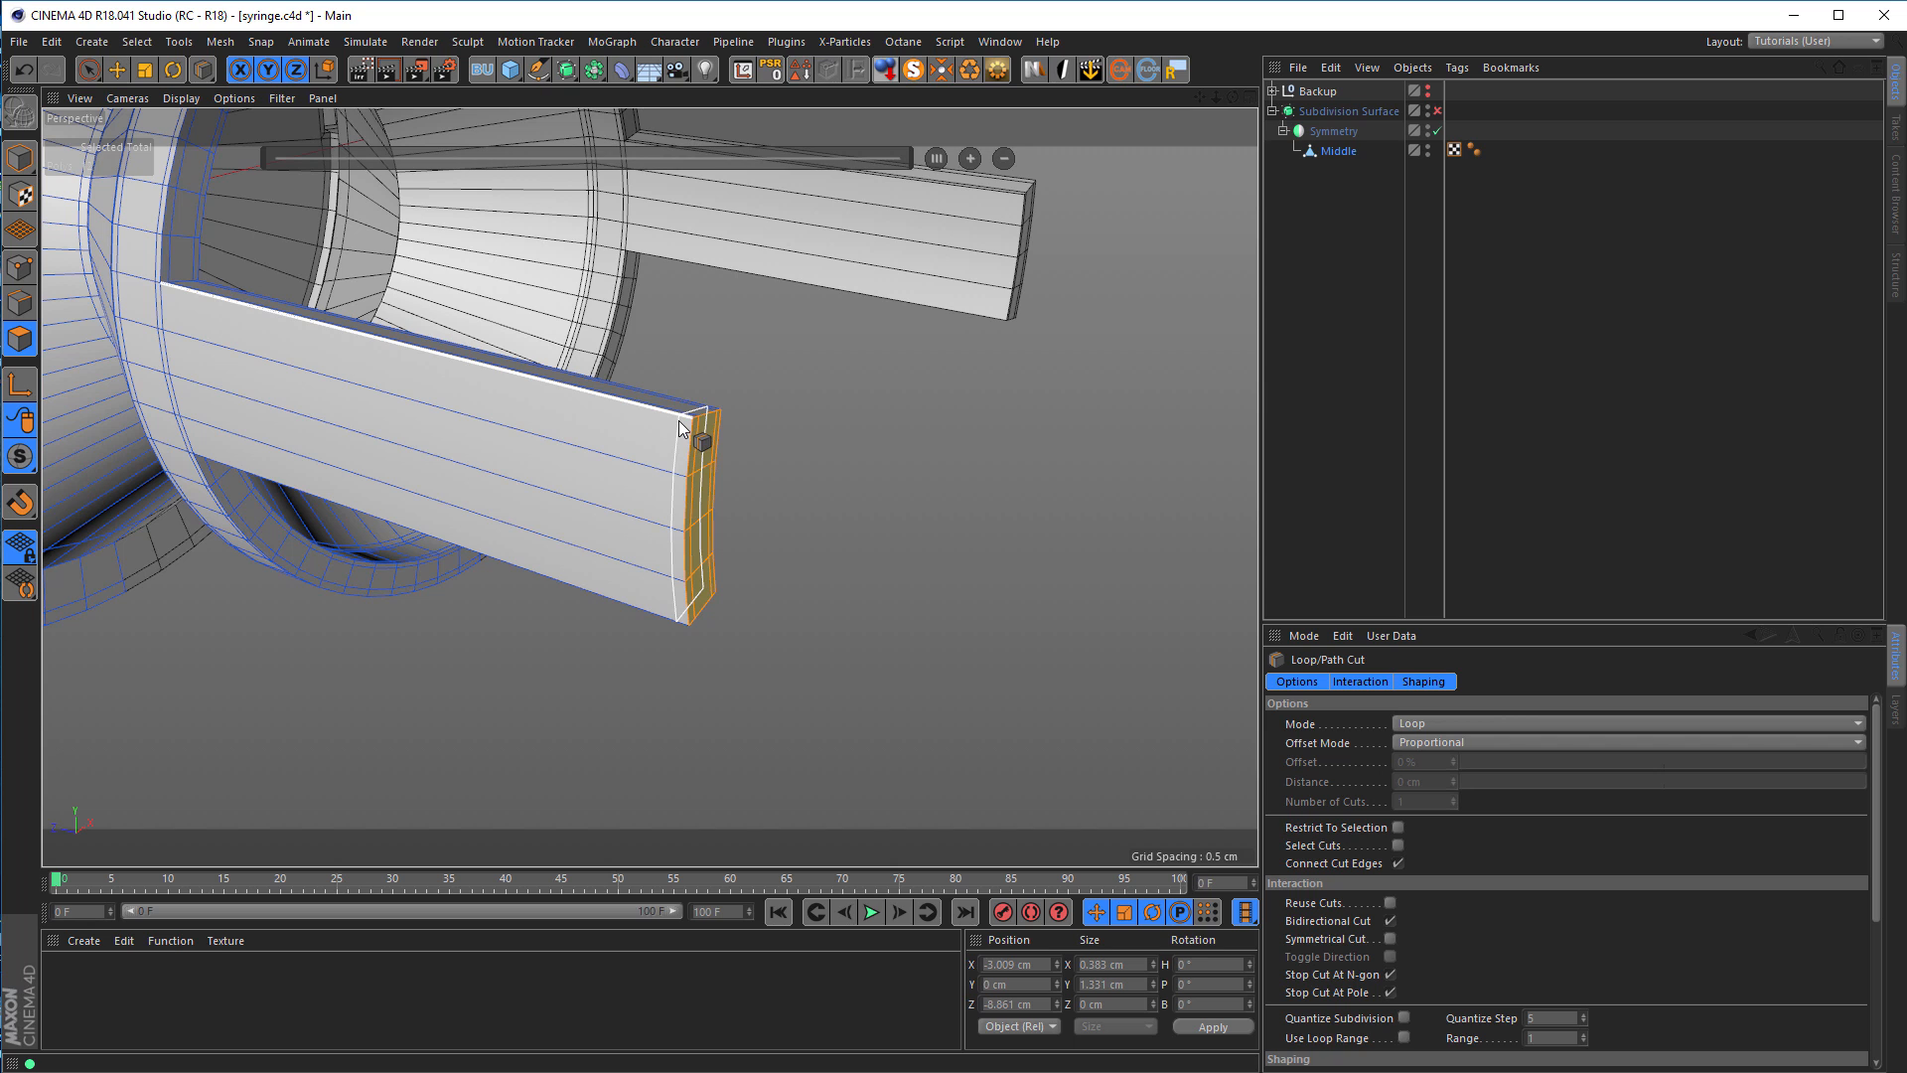
left_click(566, 391)
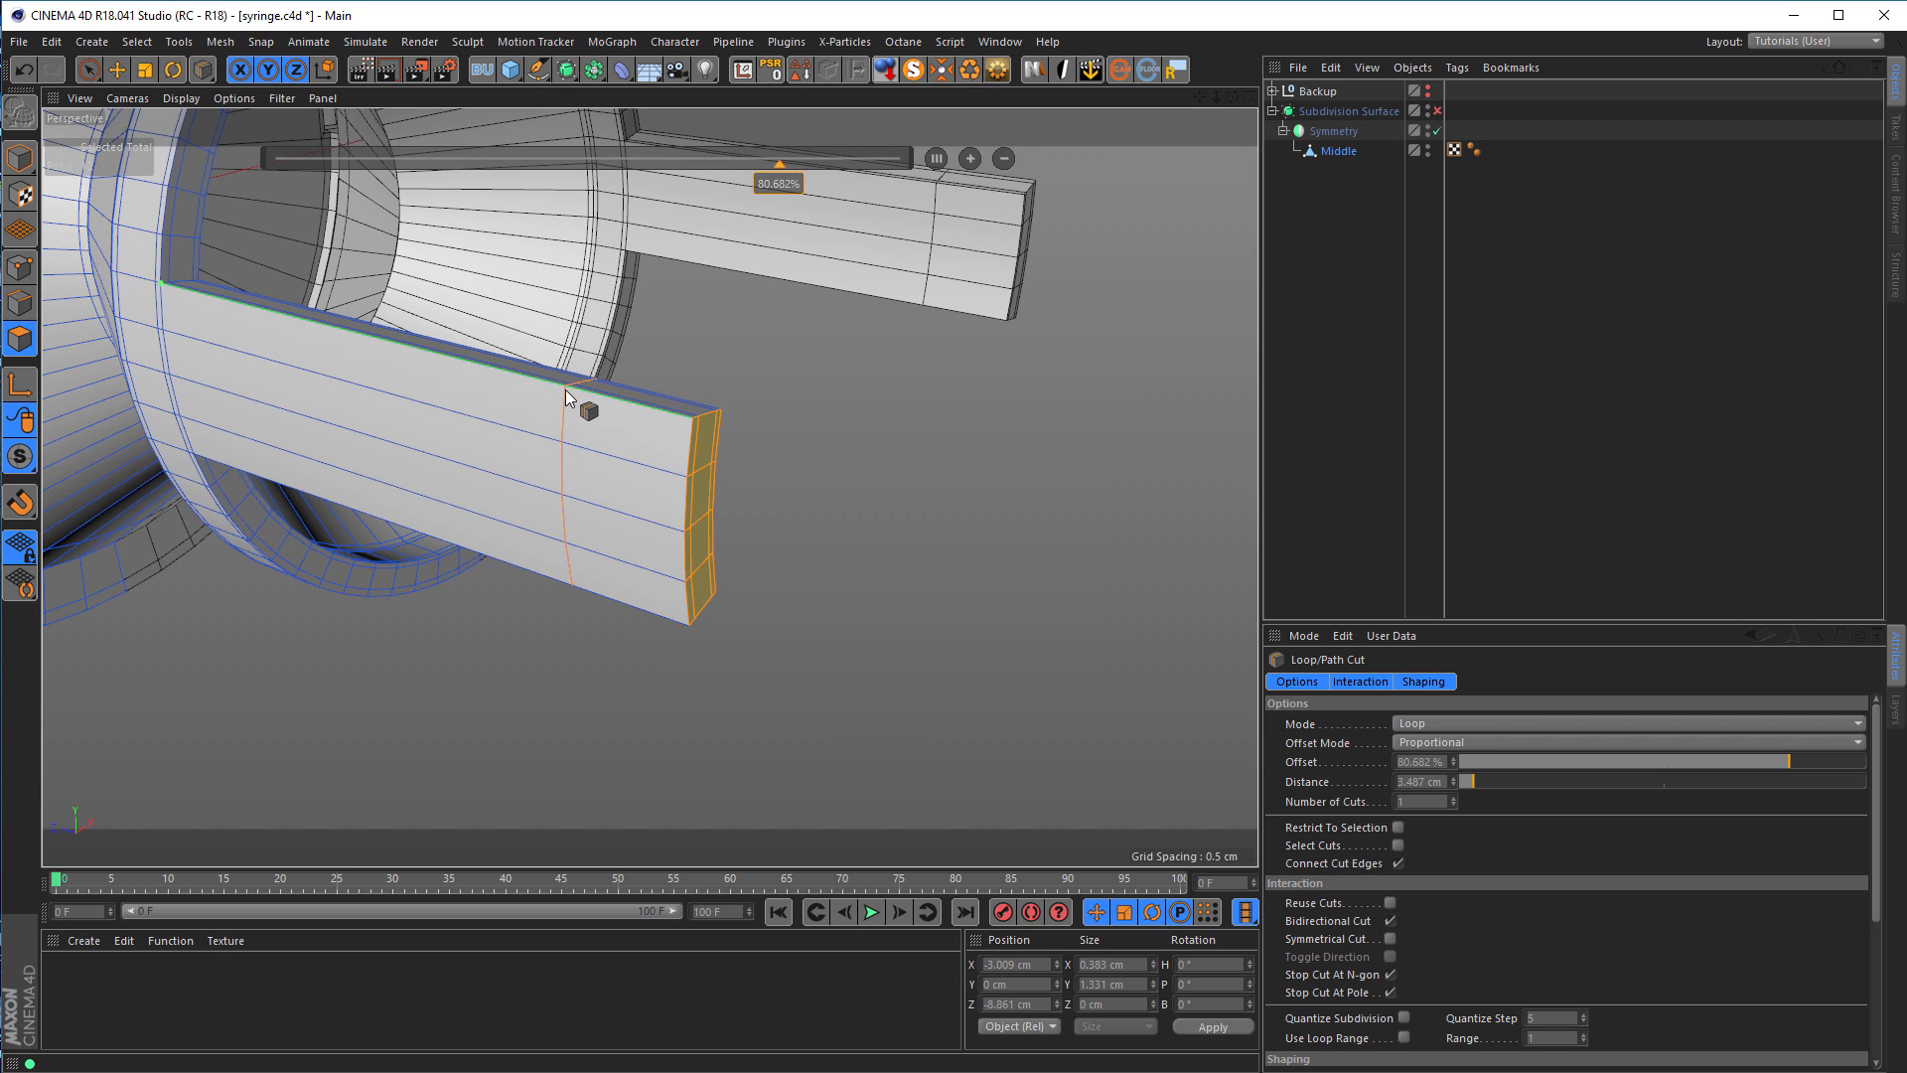
Step: Enable the Subdivision Surface to examine the smoothed brackets, and disable both it and the Symmetry object
left_click(1438, 111)
left_click_drag(599, 443, 934, 452, "alt")
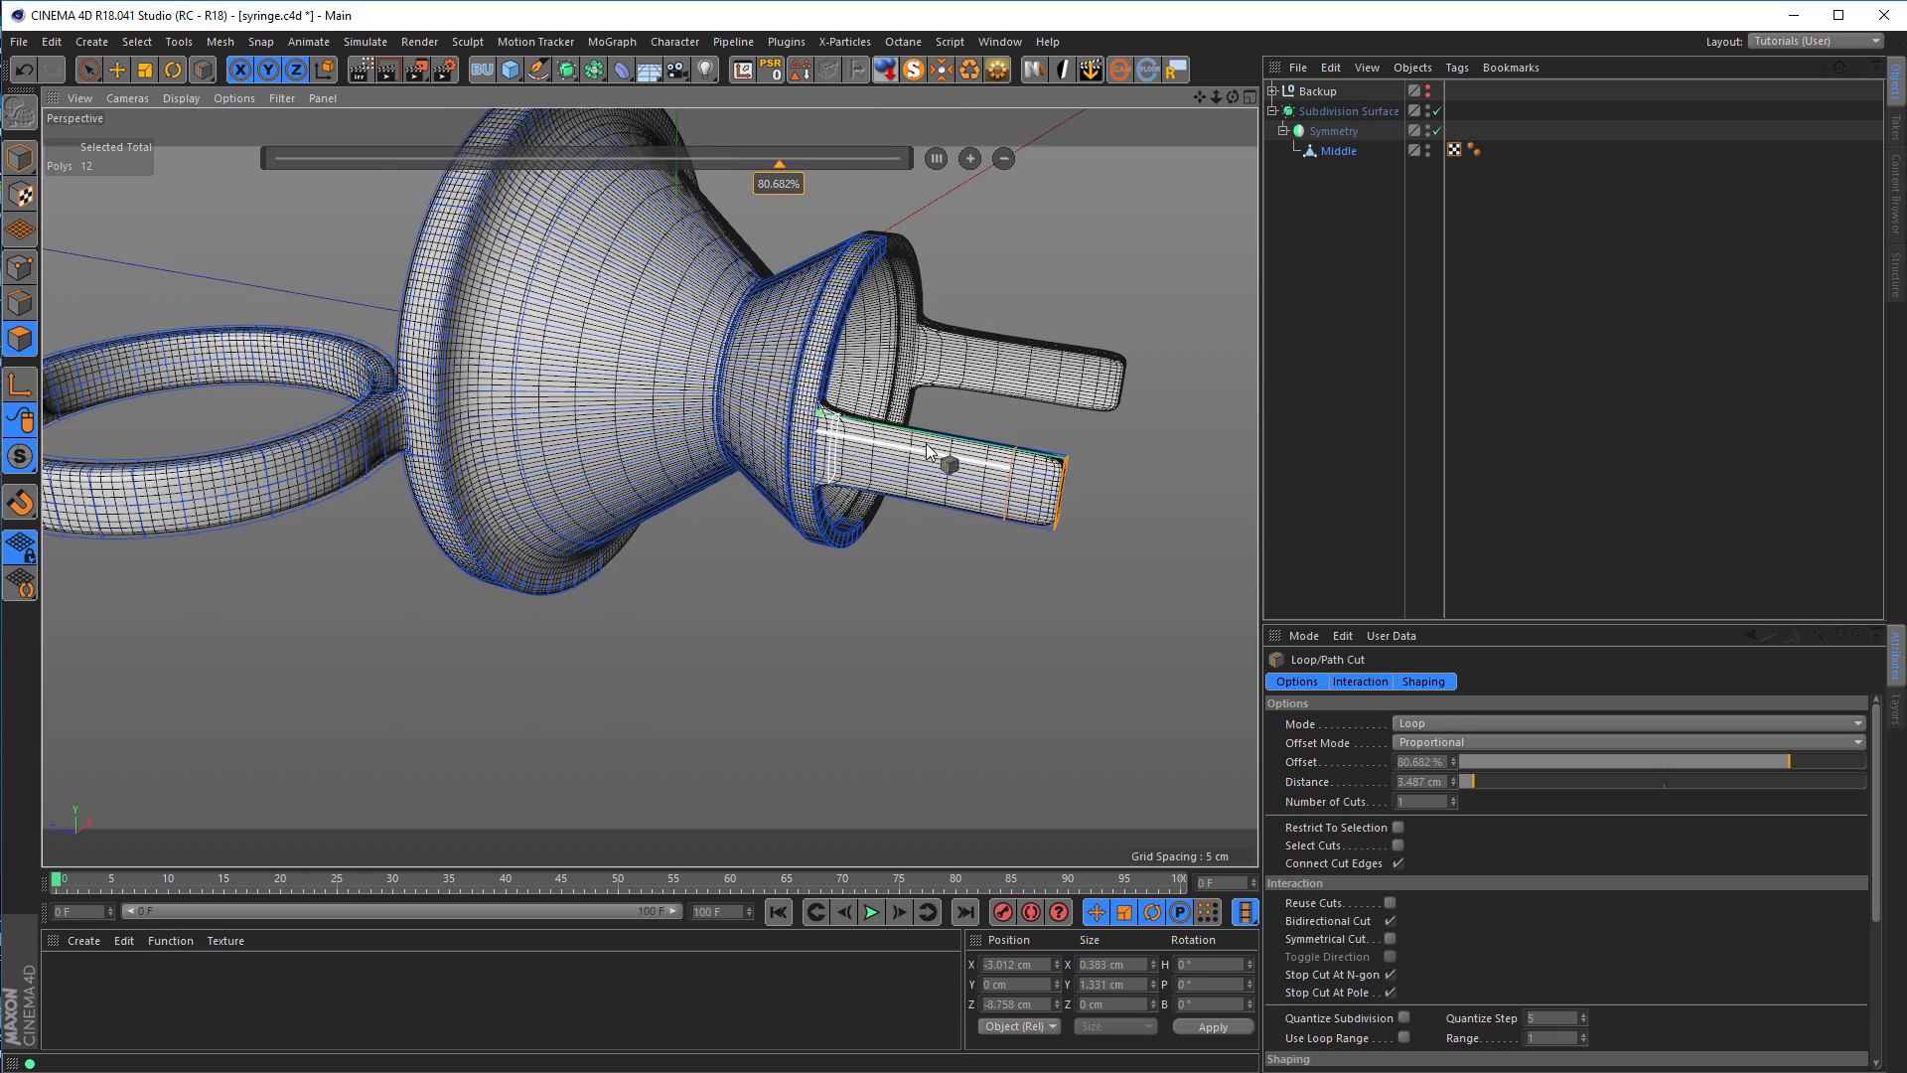
left_click(1437, 130)
left_click(1437, 110)
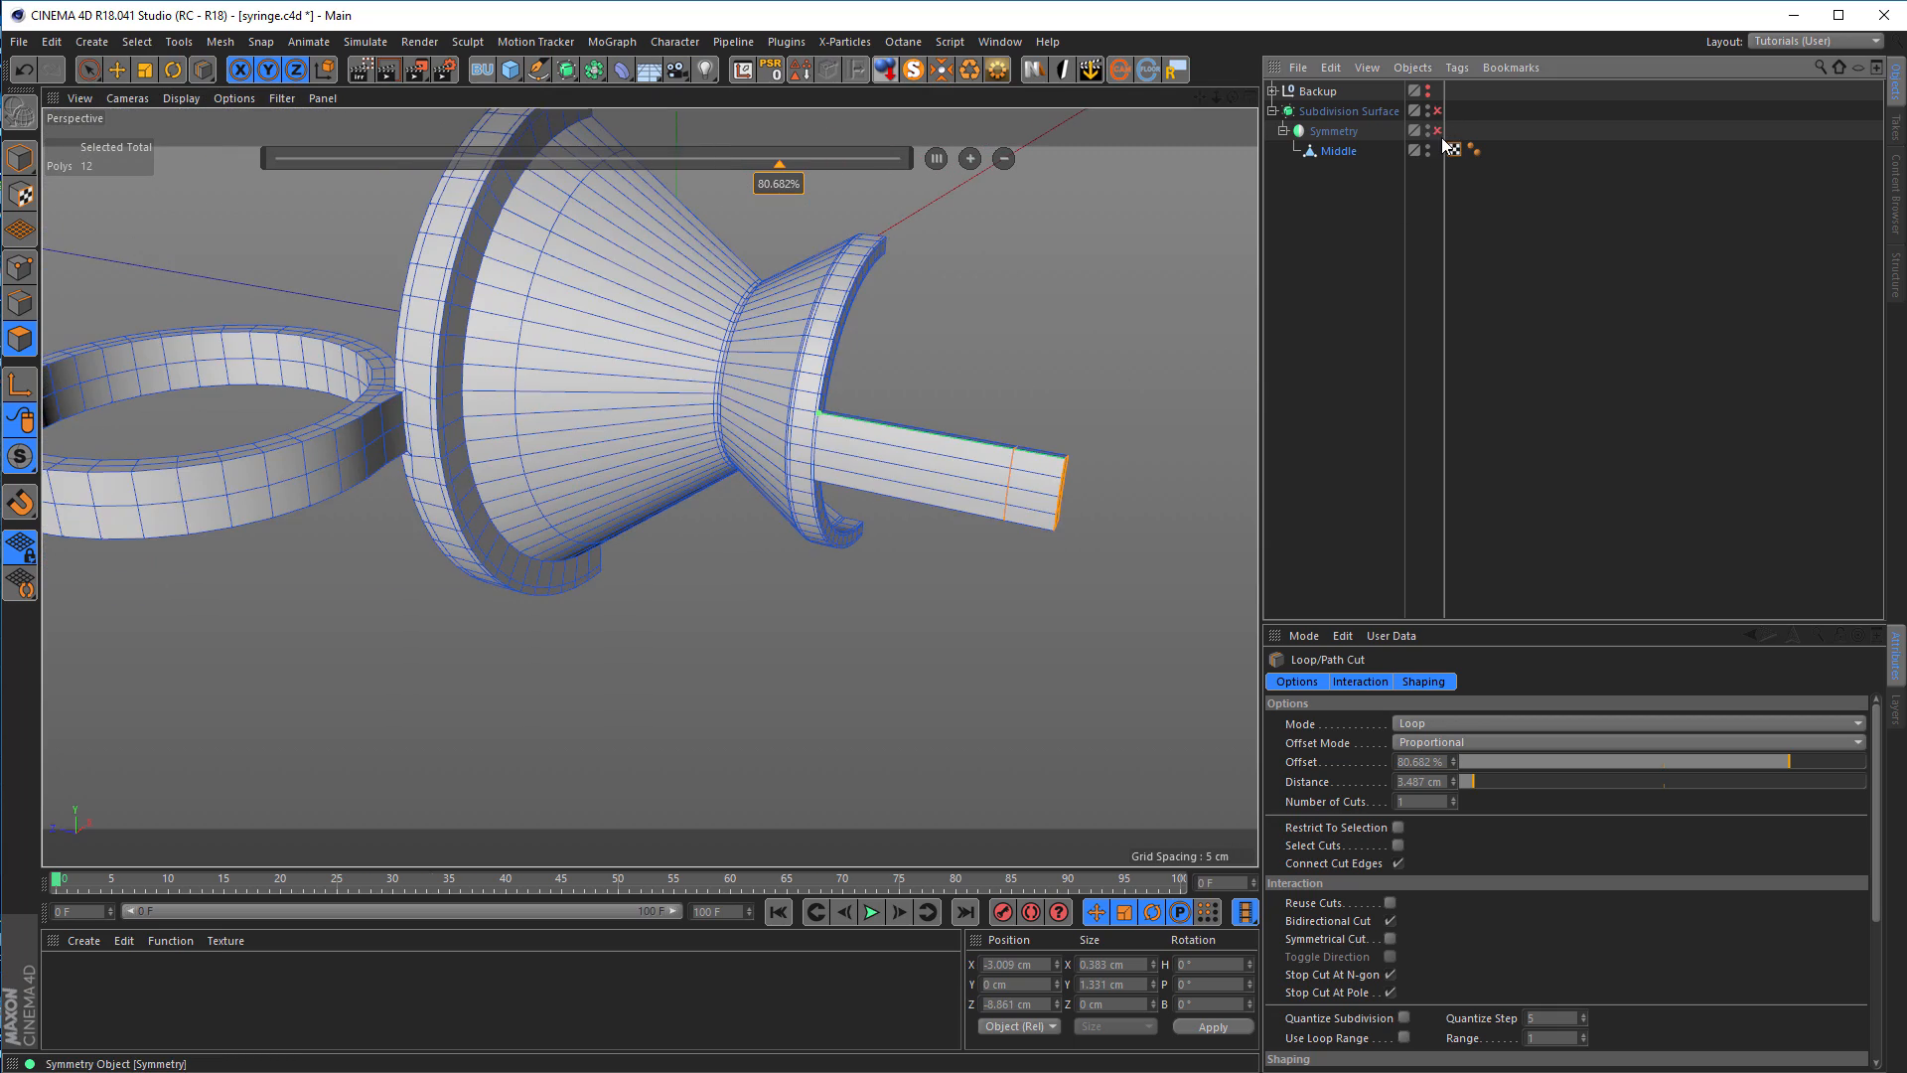
Step: With Symmetry enabled, copy the Middle mesh to the top level of the hierarchy and hide the Subdivision Surface group
left_click(1440, 133)
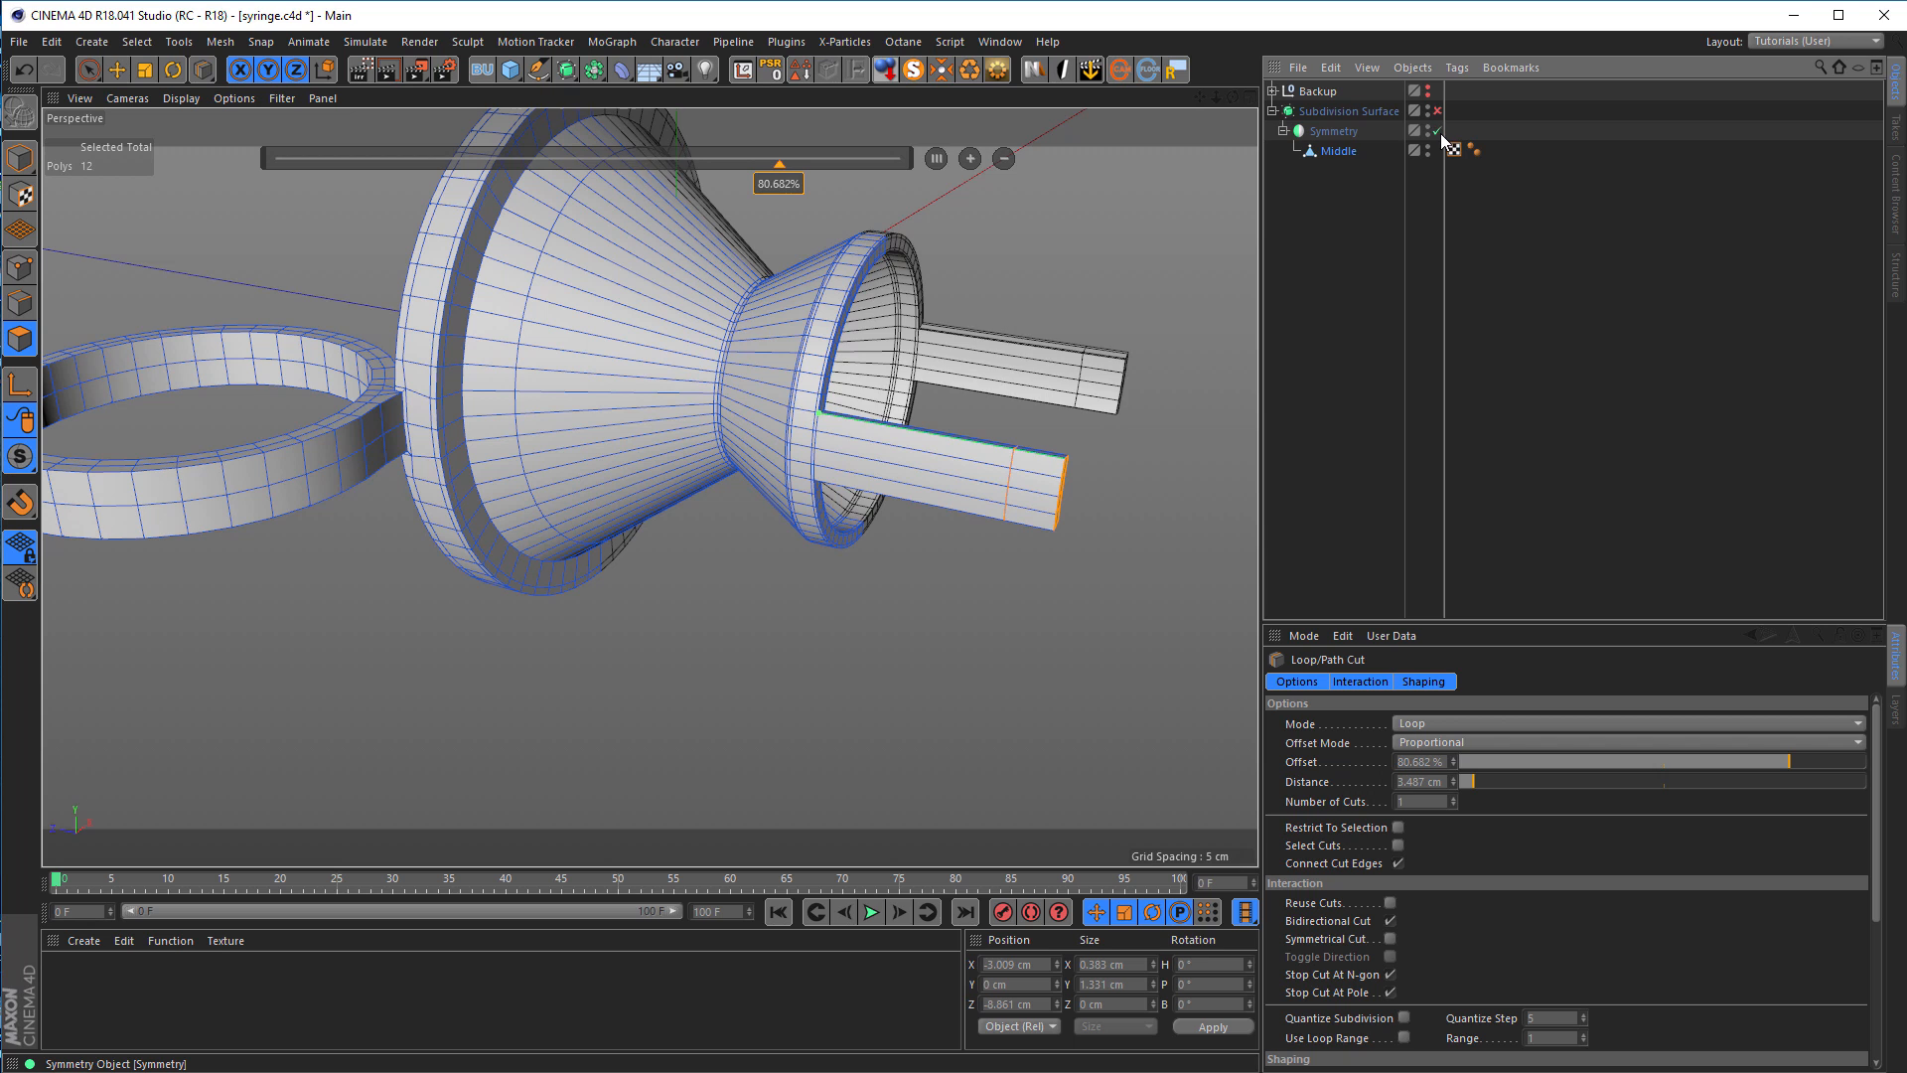
left_click(1367, 151)
left_click_drag(1337, 147, 1309, 289, "ctrl")
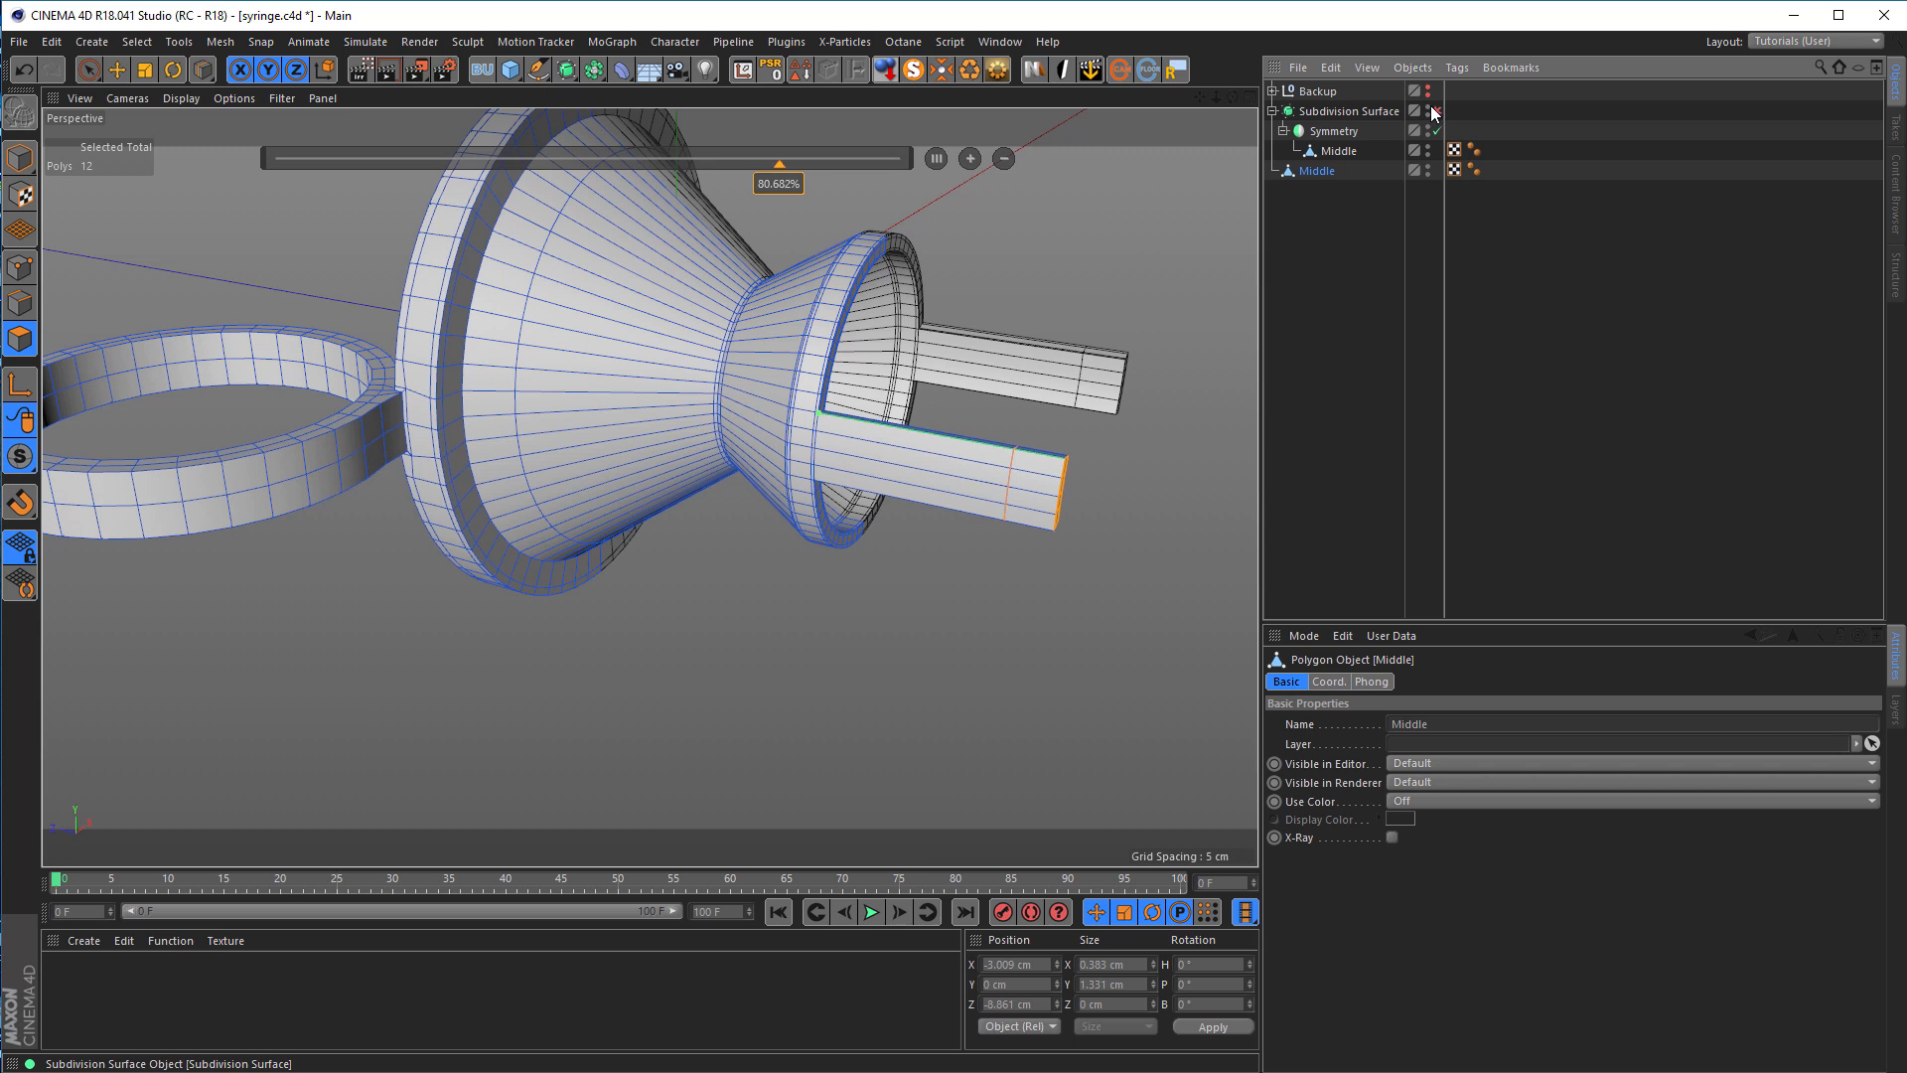
double_click(1428, 111, "alt")
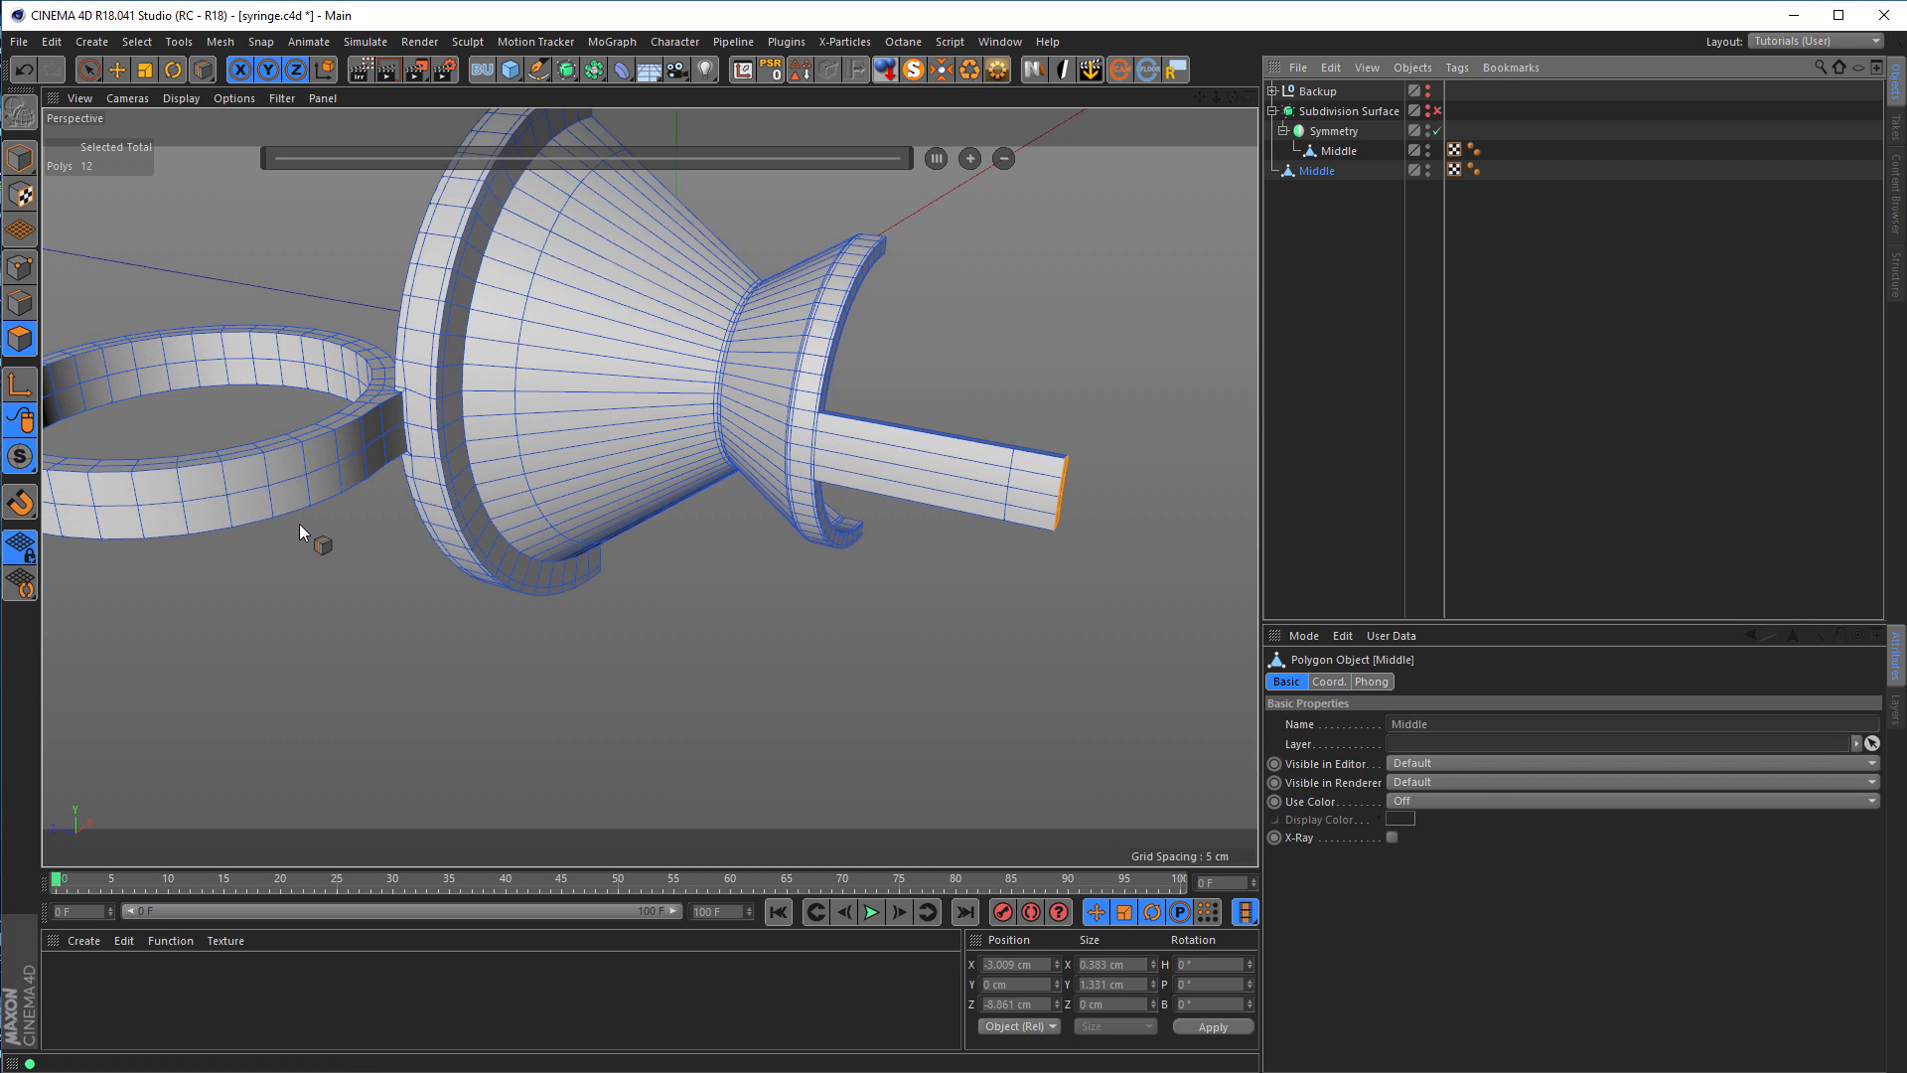
Step: Select a two-row polygon strip on the Middle copy from the ring's side across the flange and cone onto the neck
key("9")
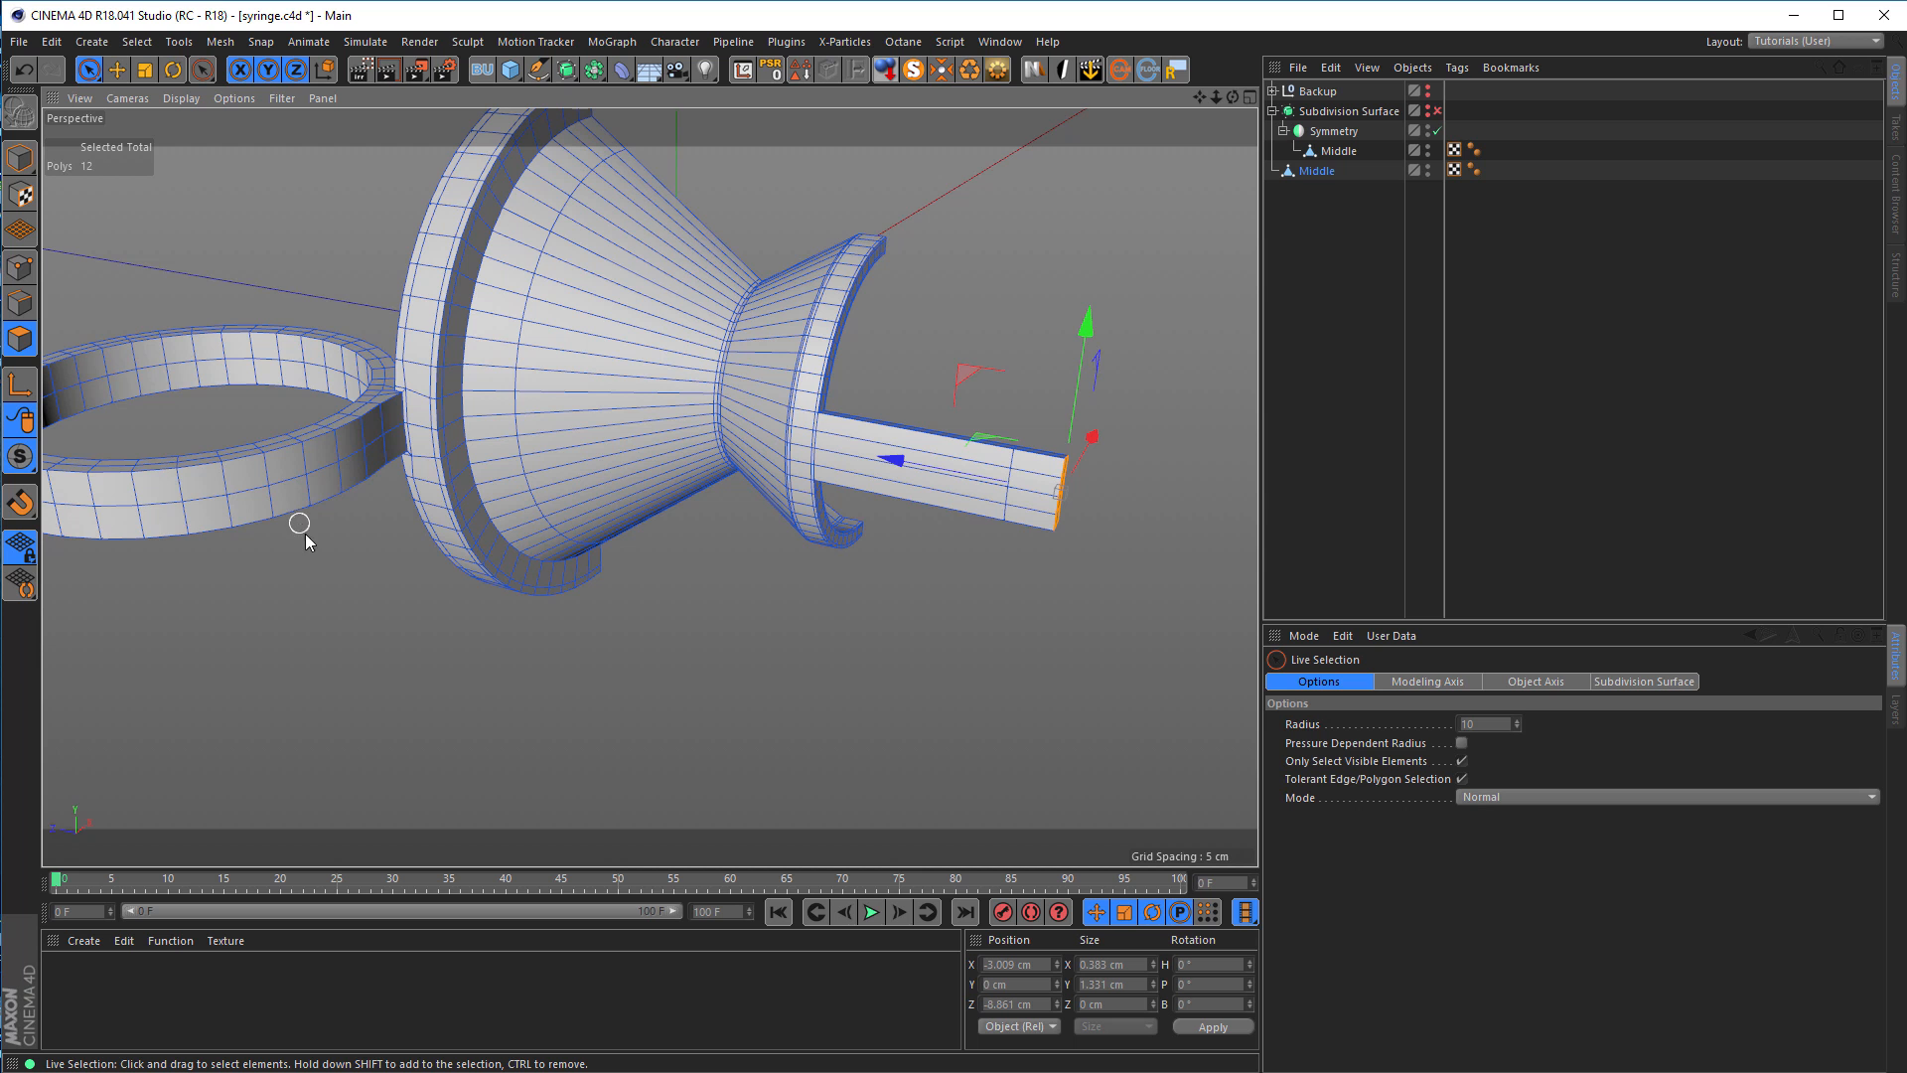
scroll(347, 506, "up", 10)
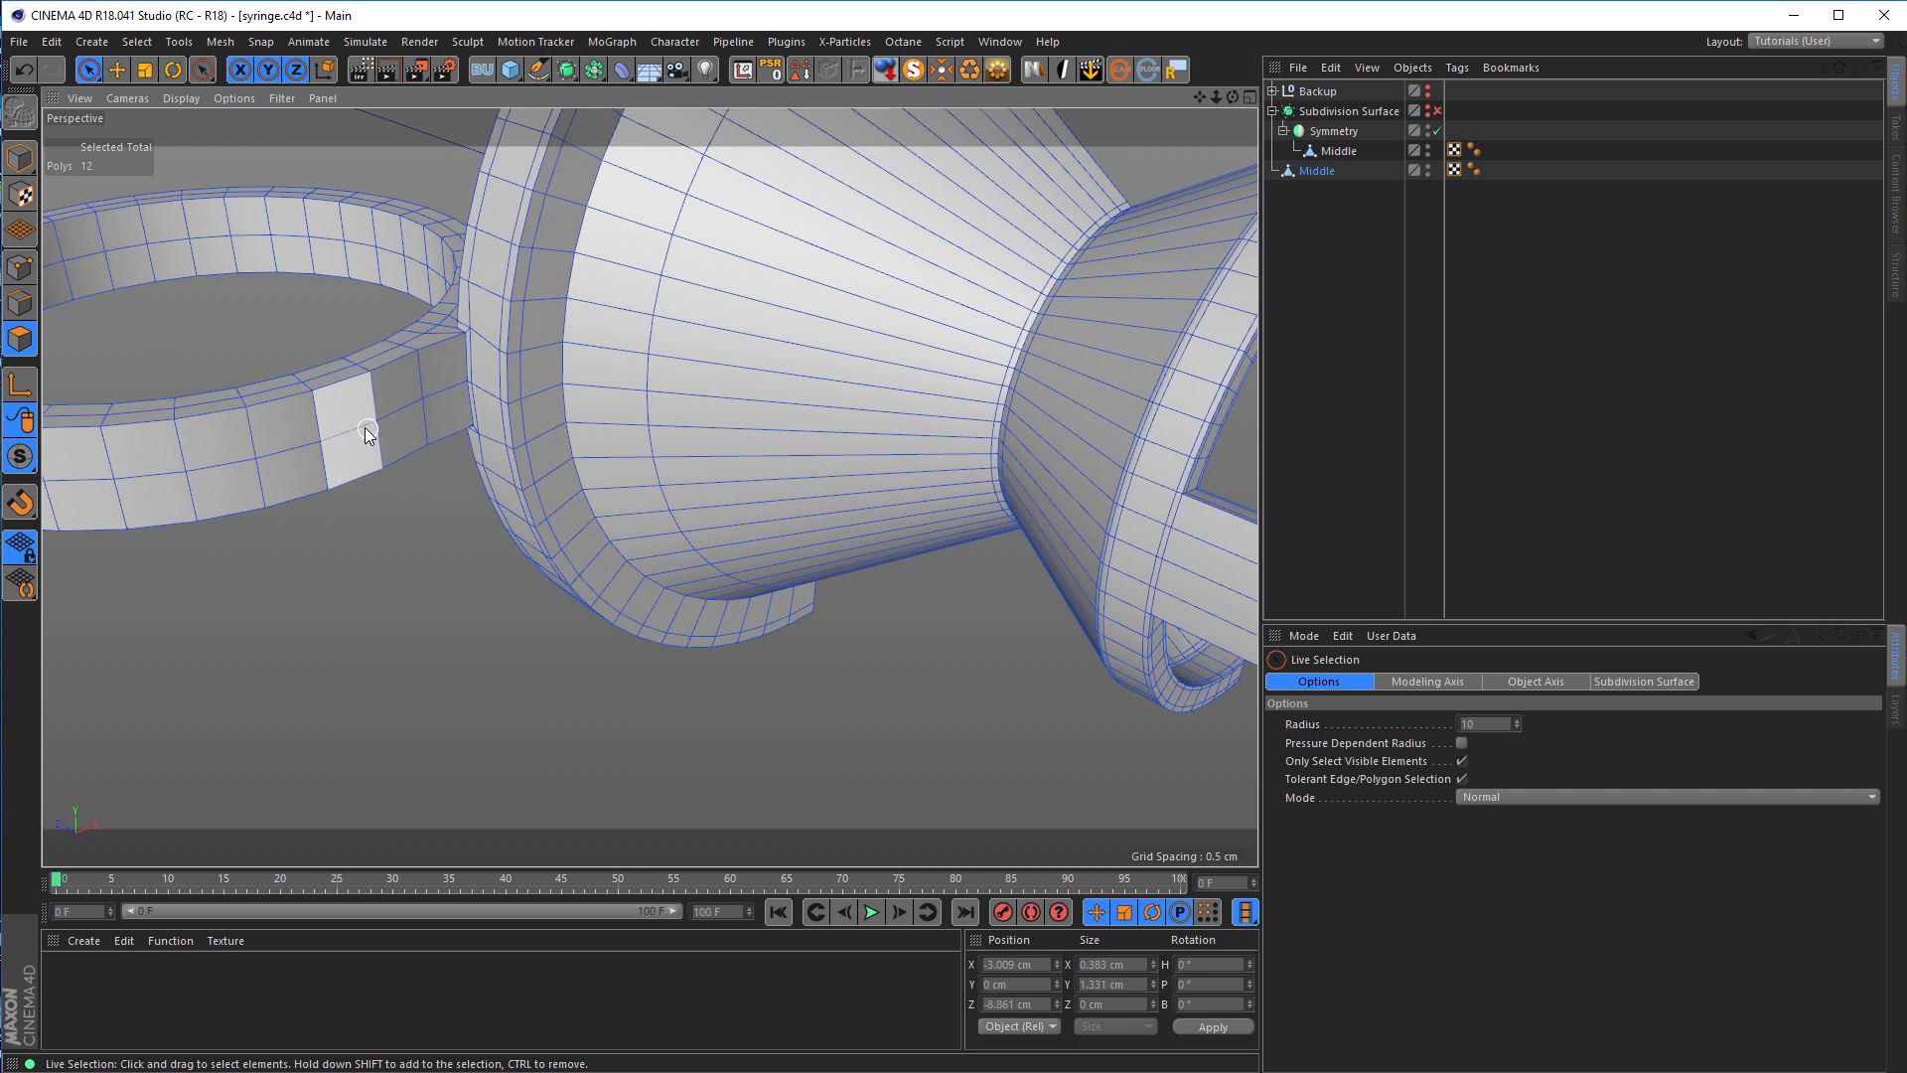
left_click_drag(465, 401, 479, 400)
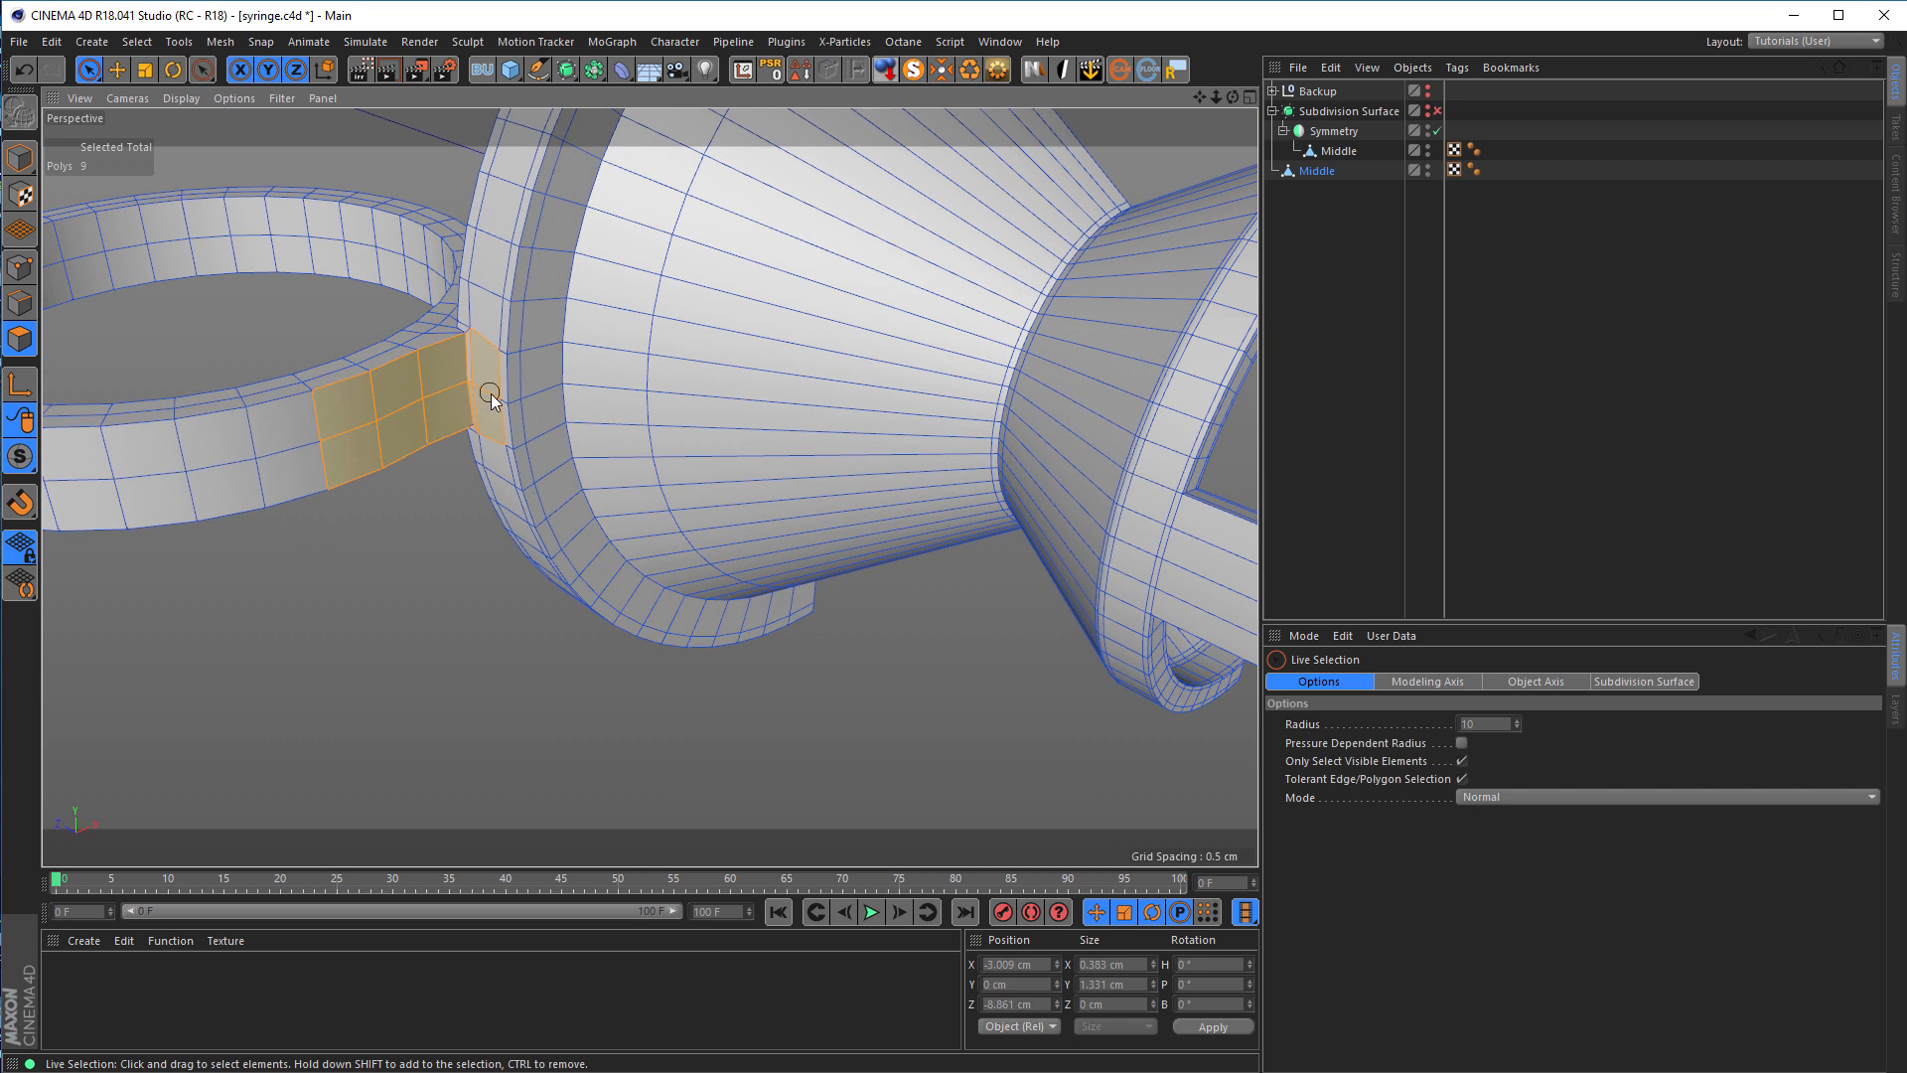
mouse_move(629, 395)
left_mouse_down()
mouse_move(694, 396)
mouse_move(680, 418)
mouse_move(720, 421)
left_mouse_up()
right_click_drag(984, 440, 1166, 416, "alt")
left_click_drag(988, 270, 1037, 273, "shift")
Step: Extend the polygon selection across the small flange and along the side of the rod to its end
right_click_drag(1091, 313, 953, 326, "alt")
middle_click_drag(954, 326, 646, 348, "alt")
mouse_move(777, 390)
left_mouse_down("alt")
mouse_move(760, 391)
mouse_move(836, 404)
mouse_move(841, 437)
left_mouse_up("alt")
right_click_drag(913, 444, 808, 435, "alt")
middle_click_drag(808, 435, 512, 358, "alt")
right_click_drag(513, 358, 447, 376, "alt")
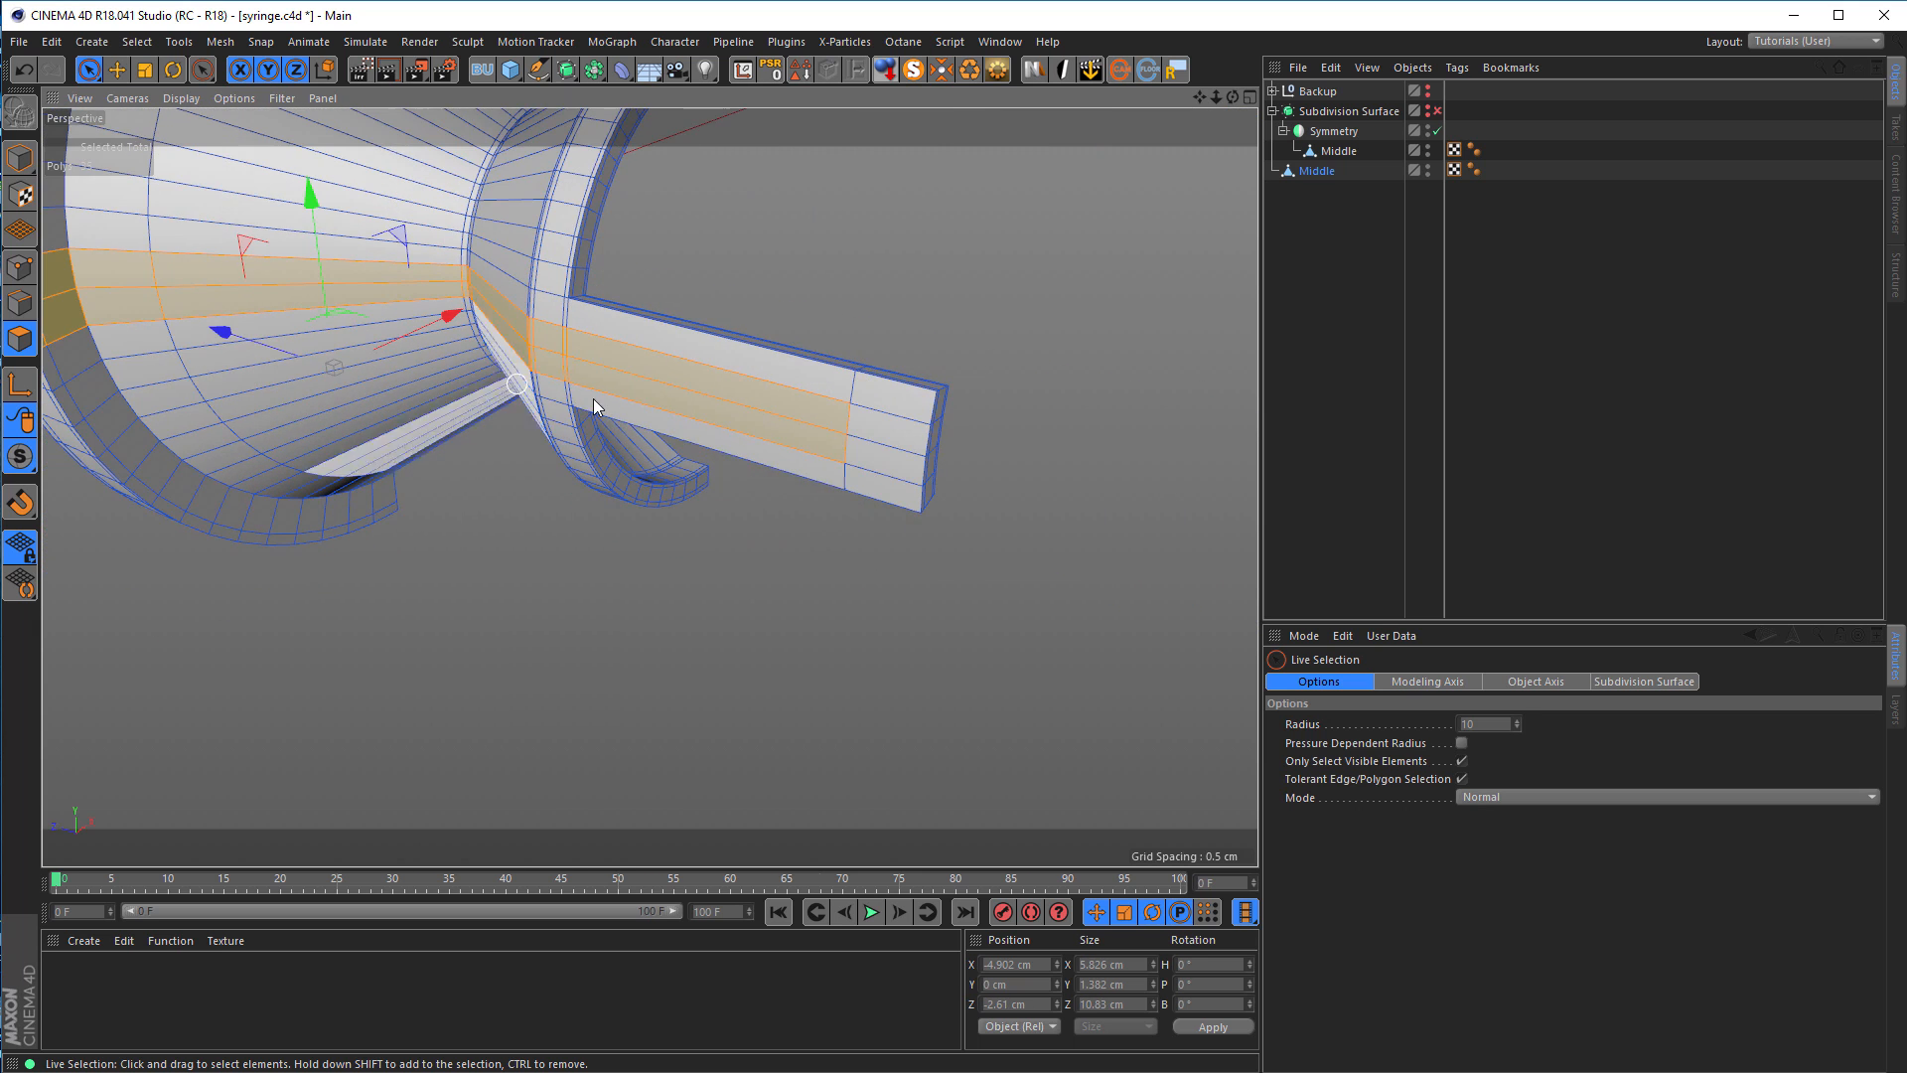
left_click_drag(795, 425, 846, 427, "shift")
Step: Add the missed polygon on the large flange's rim beside the ring to the strip selection
middle_click_drag(528, 369, 868, 395, "alt")
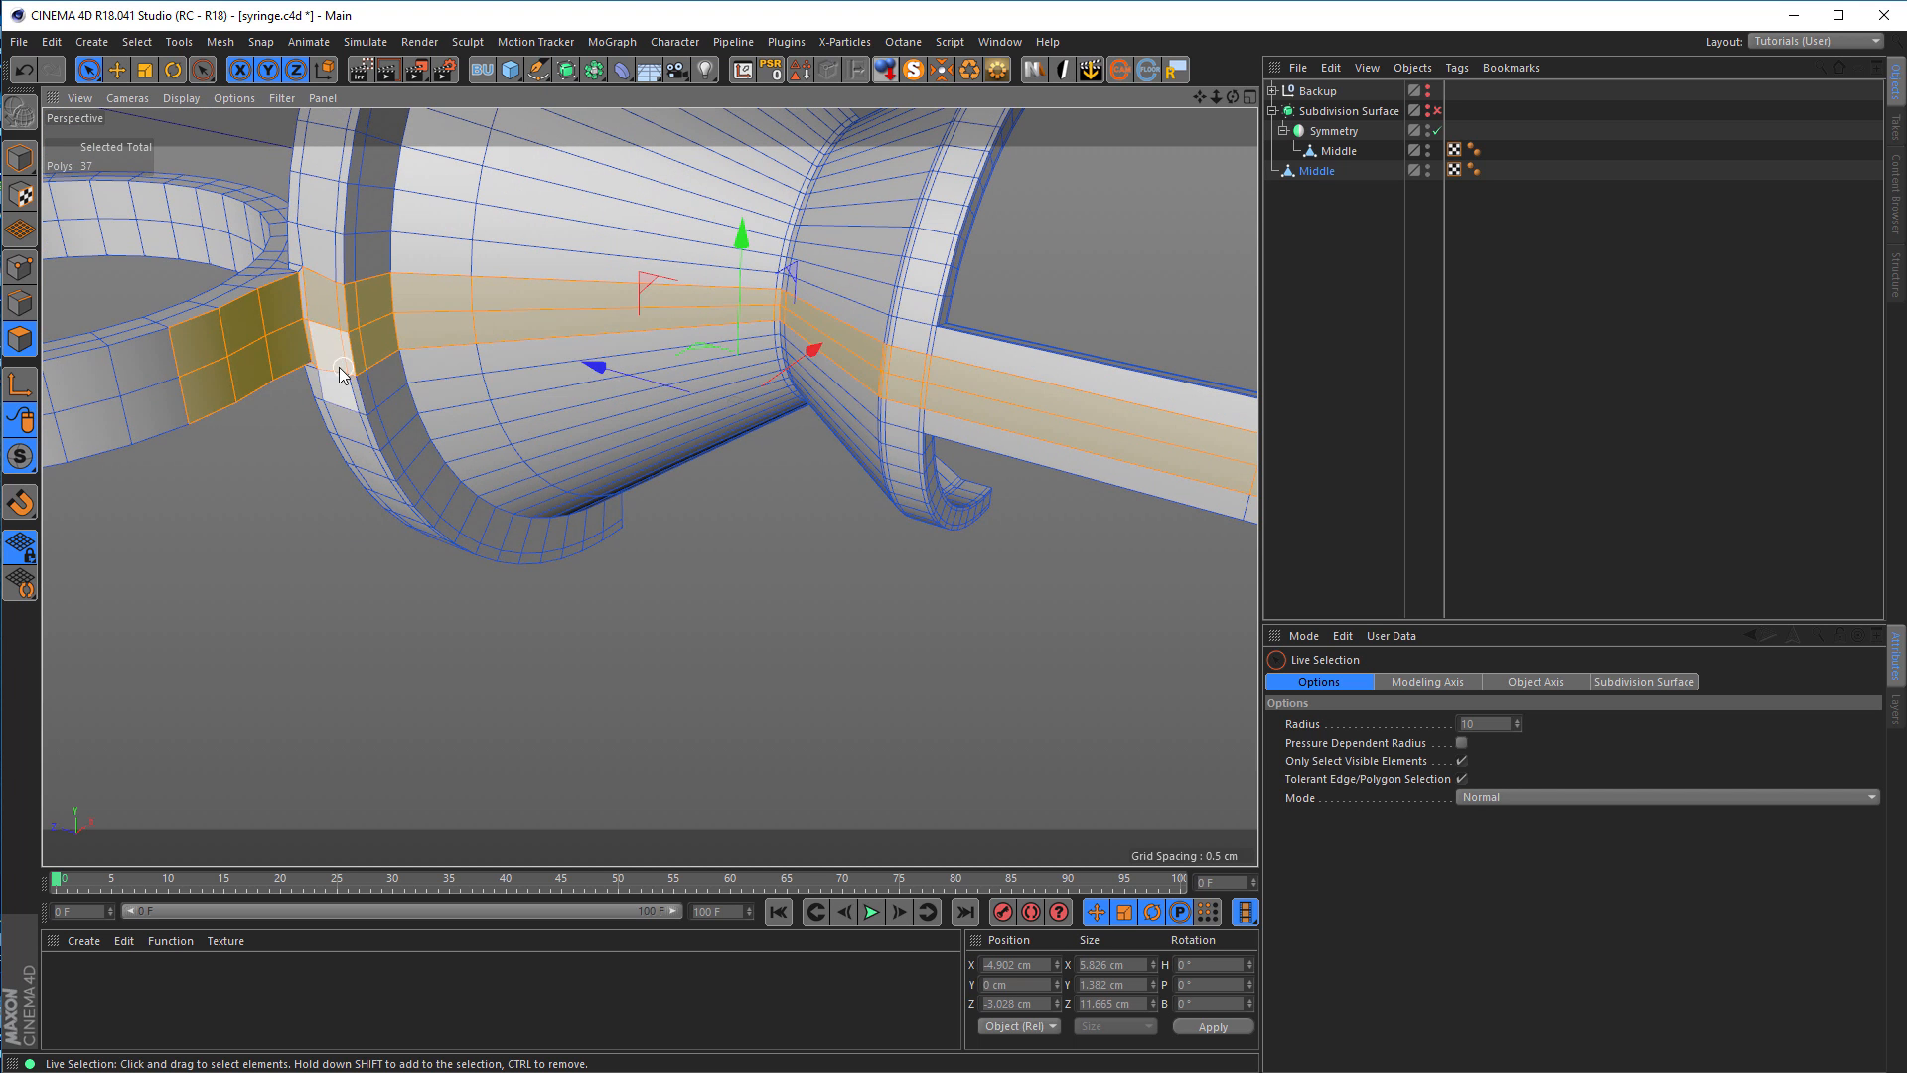
left_click_drag(338, 363, 337, 308, "alt")
right_click_drag(338, 308, 400, 301, "alt")
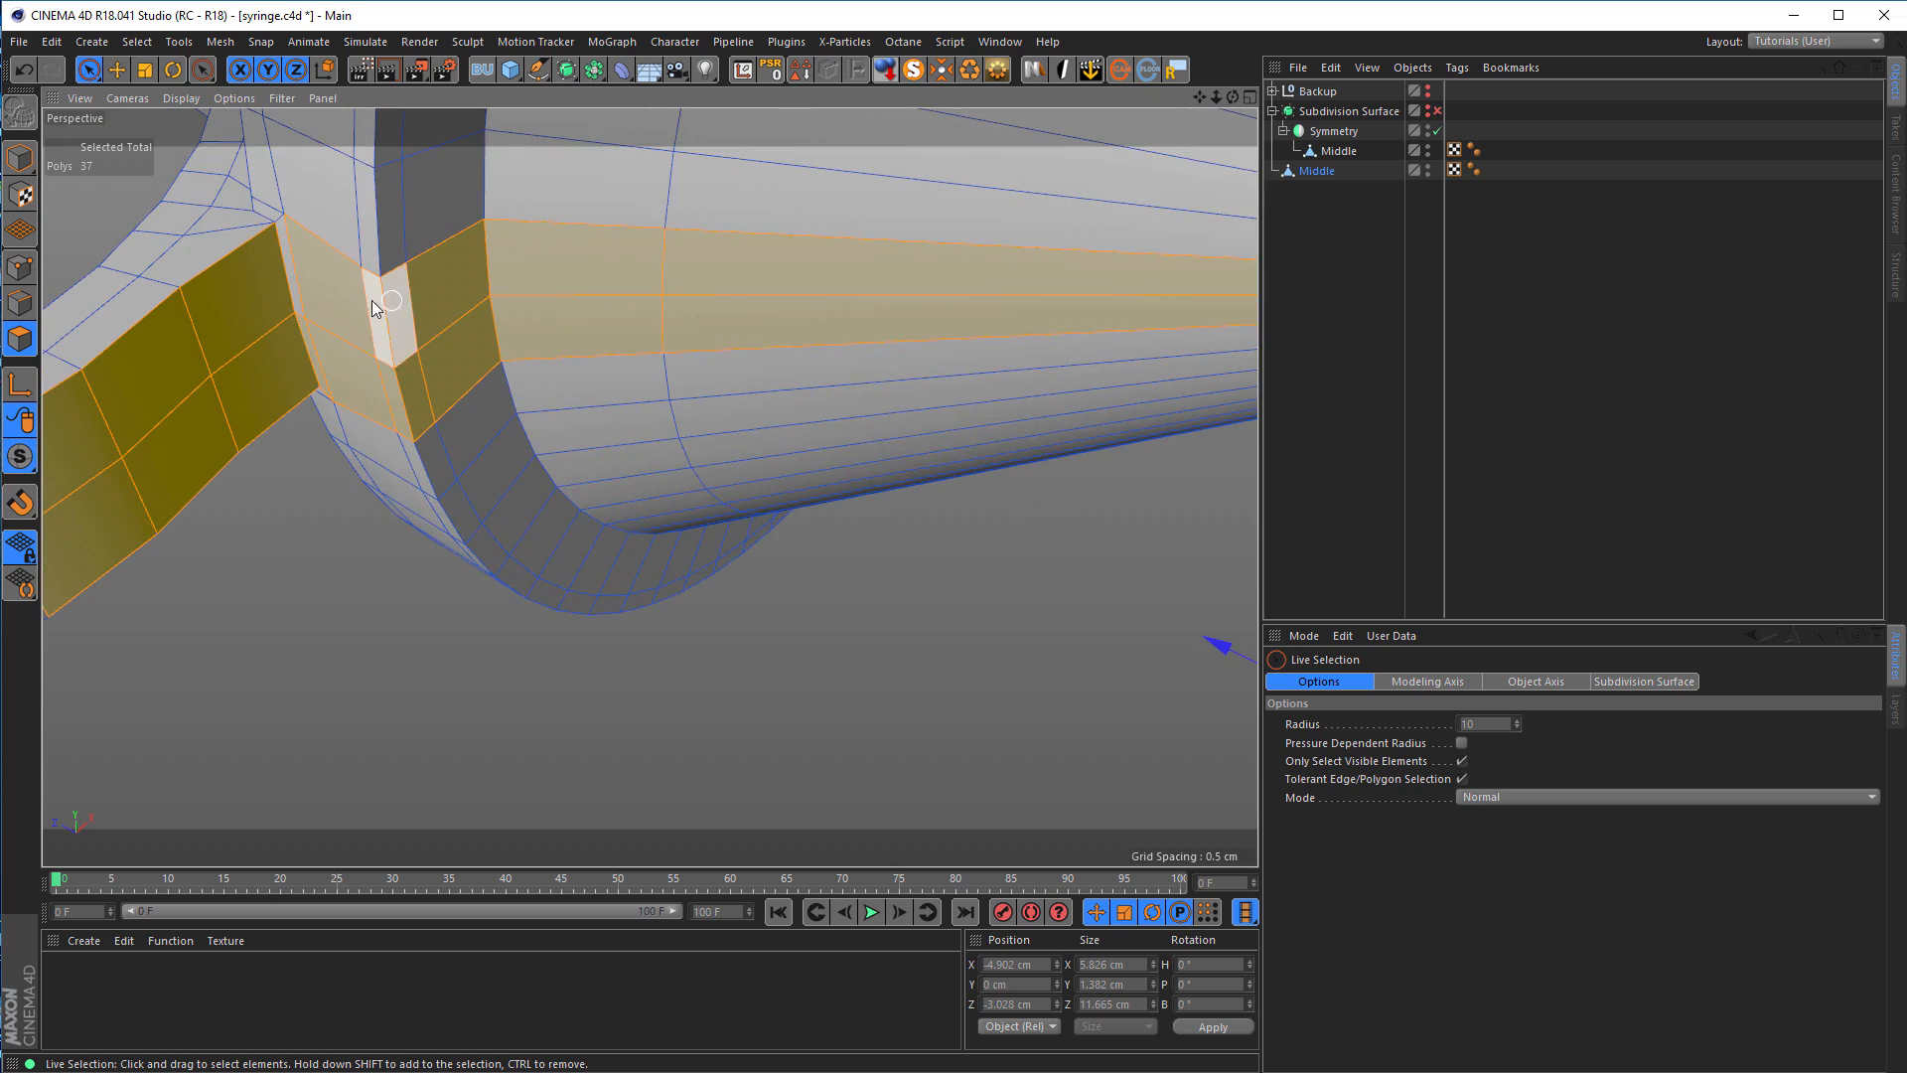
left_click_drag(372, 300, 286, 319, "alt")
right_click_drag(284, 316, 405, 284, "alt")
left_click(289, 322, "shift")
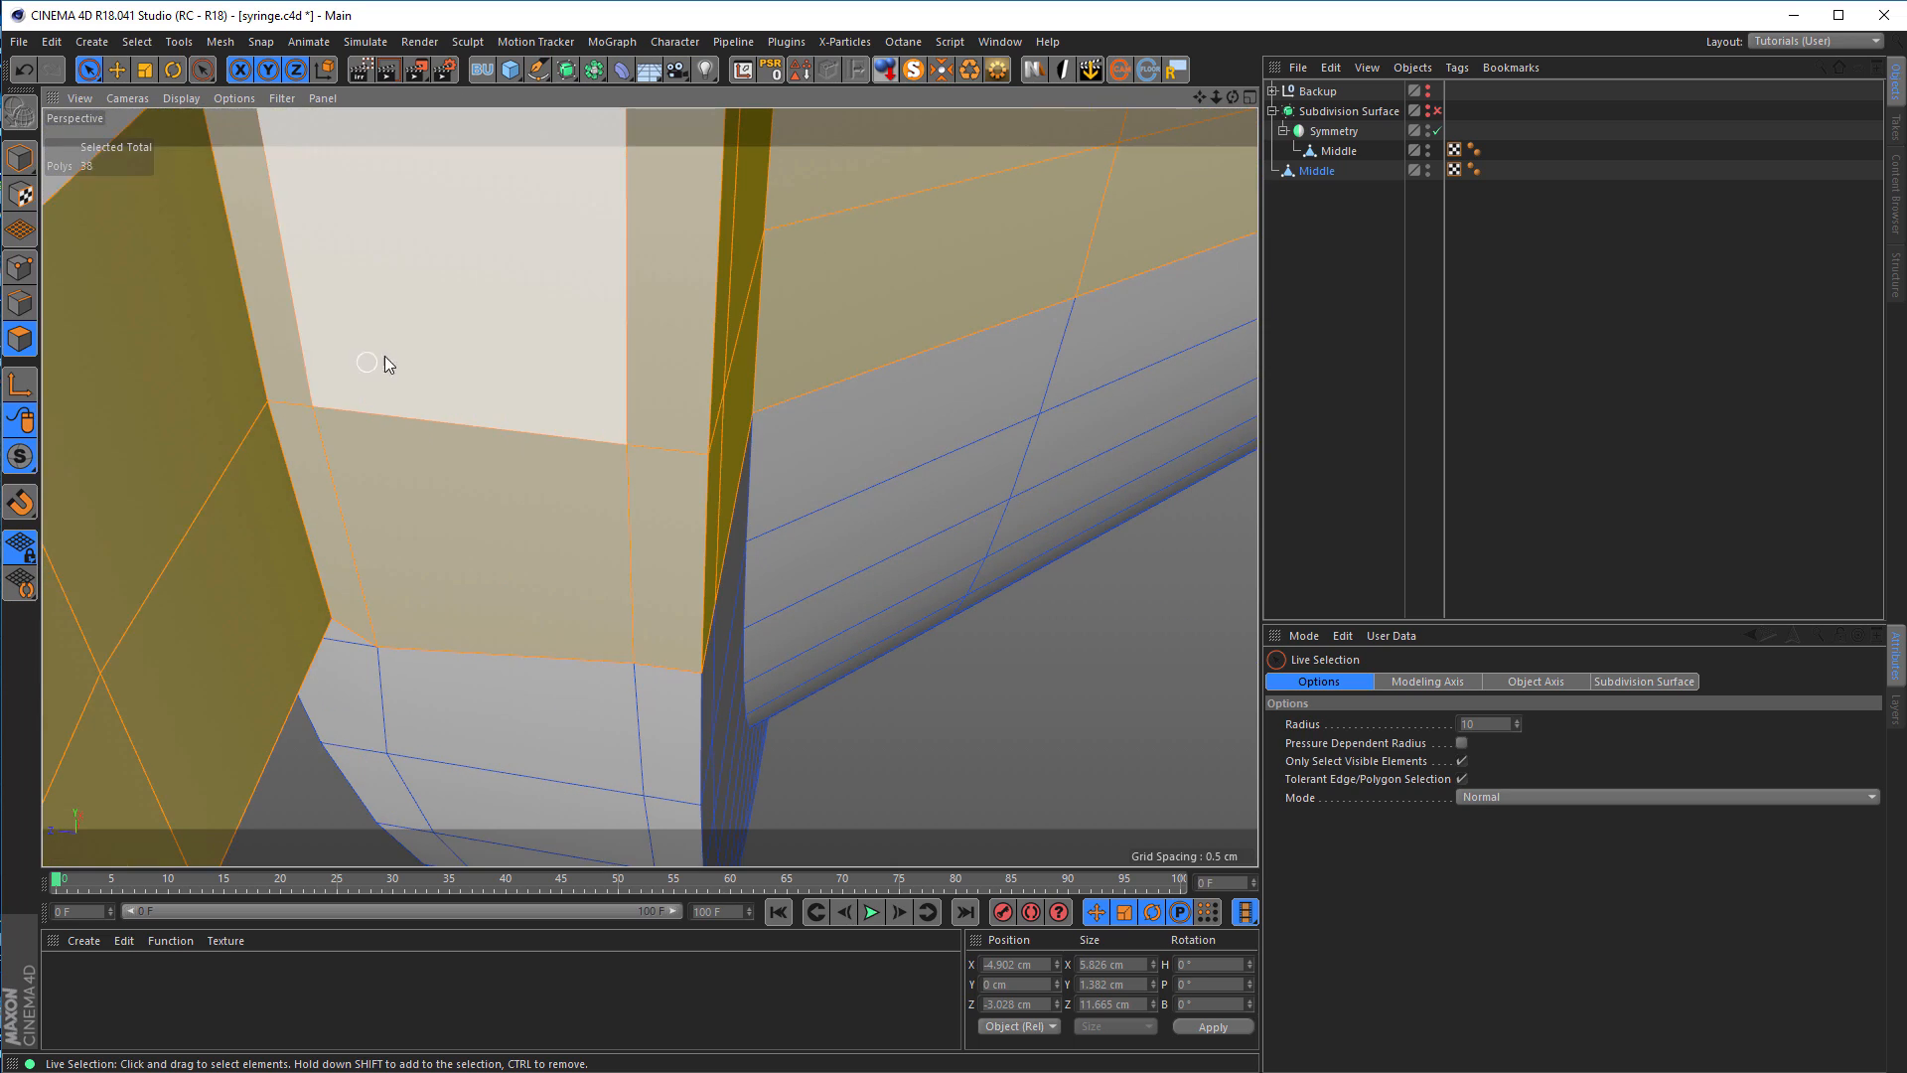
right_click_drag(362, 360, 278, 370, "alt")
left_click_drag(452, 376, 509, 391, "alt")
left_click_drag(636, 371, 404, 374, "alt")
left_click_drag(854, 370, 761, 386, "alt")
right_click_drag(761, 384, 654, 397, "alt")
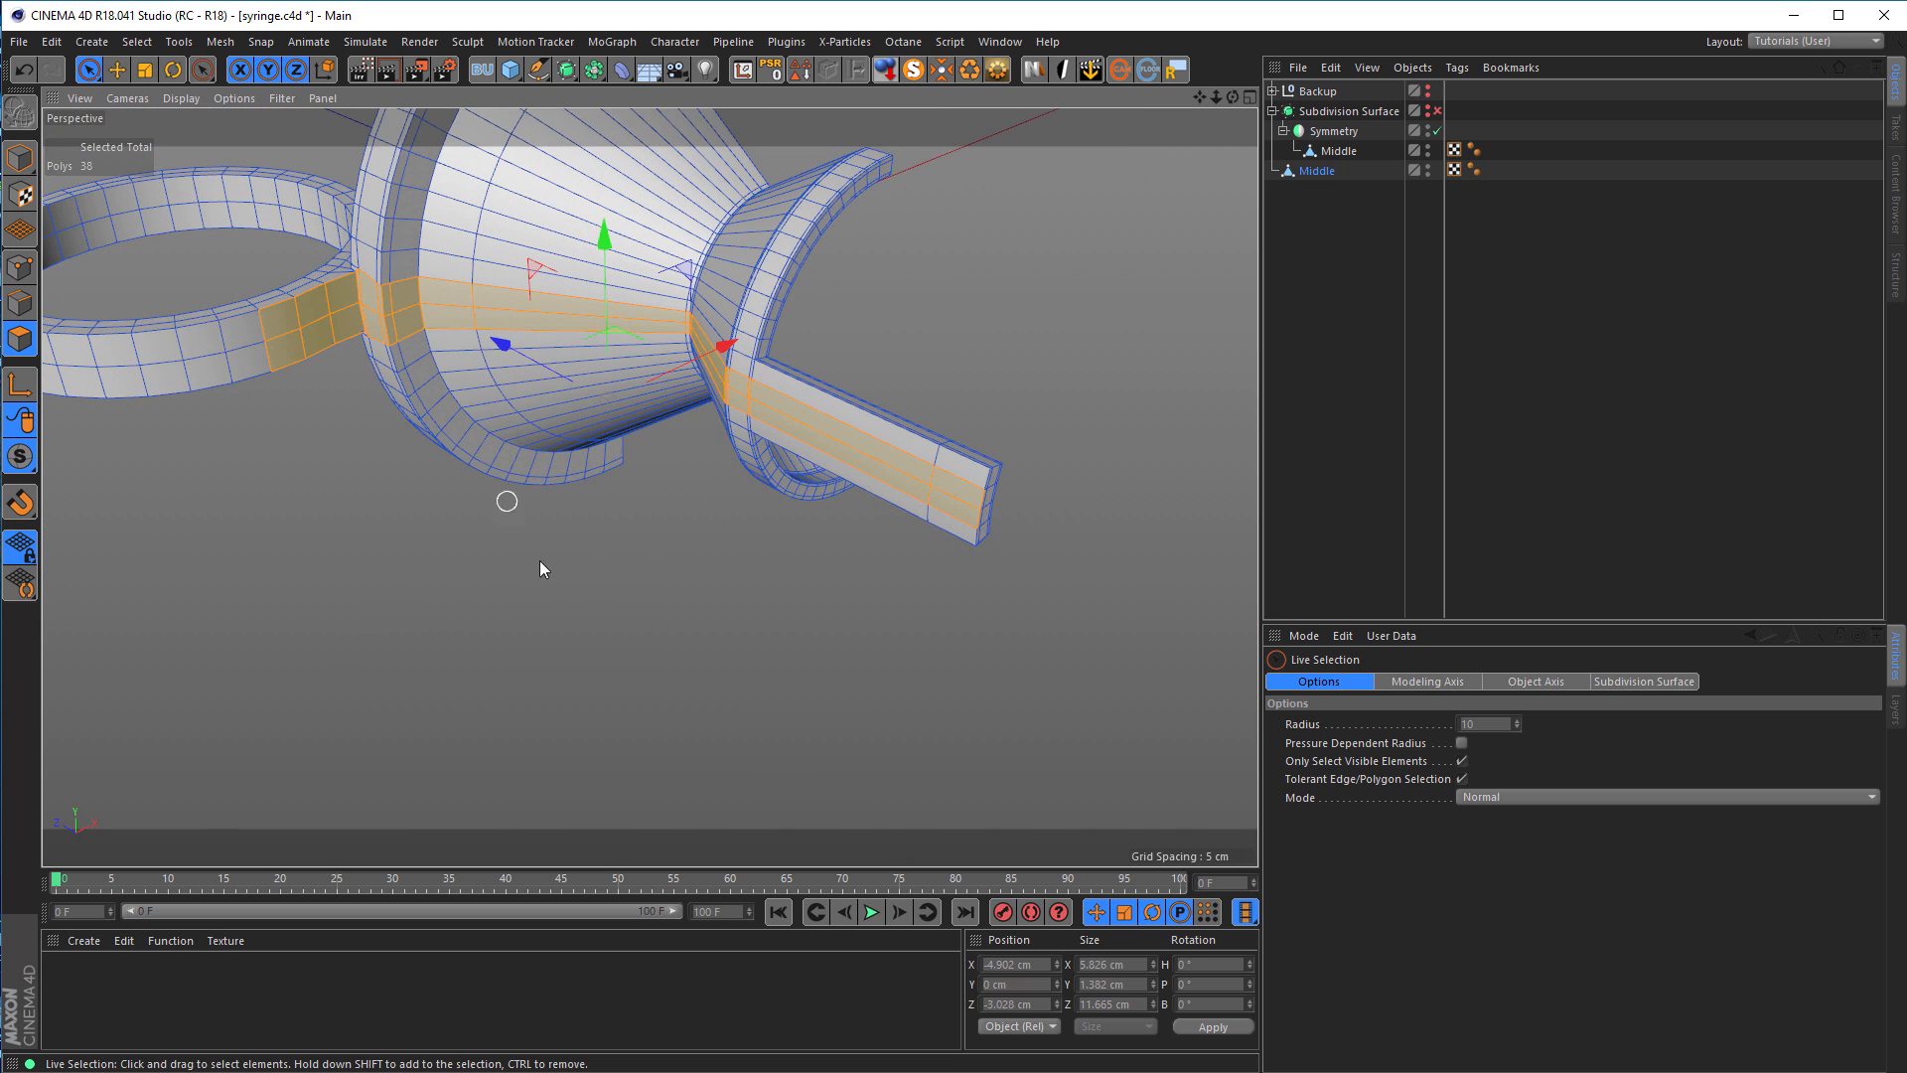
Step: Split the selected strip into its own object and delete the top-level Middle copy
right_click(636, 569)
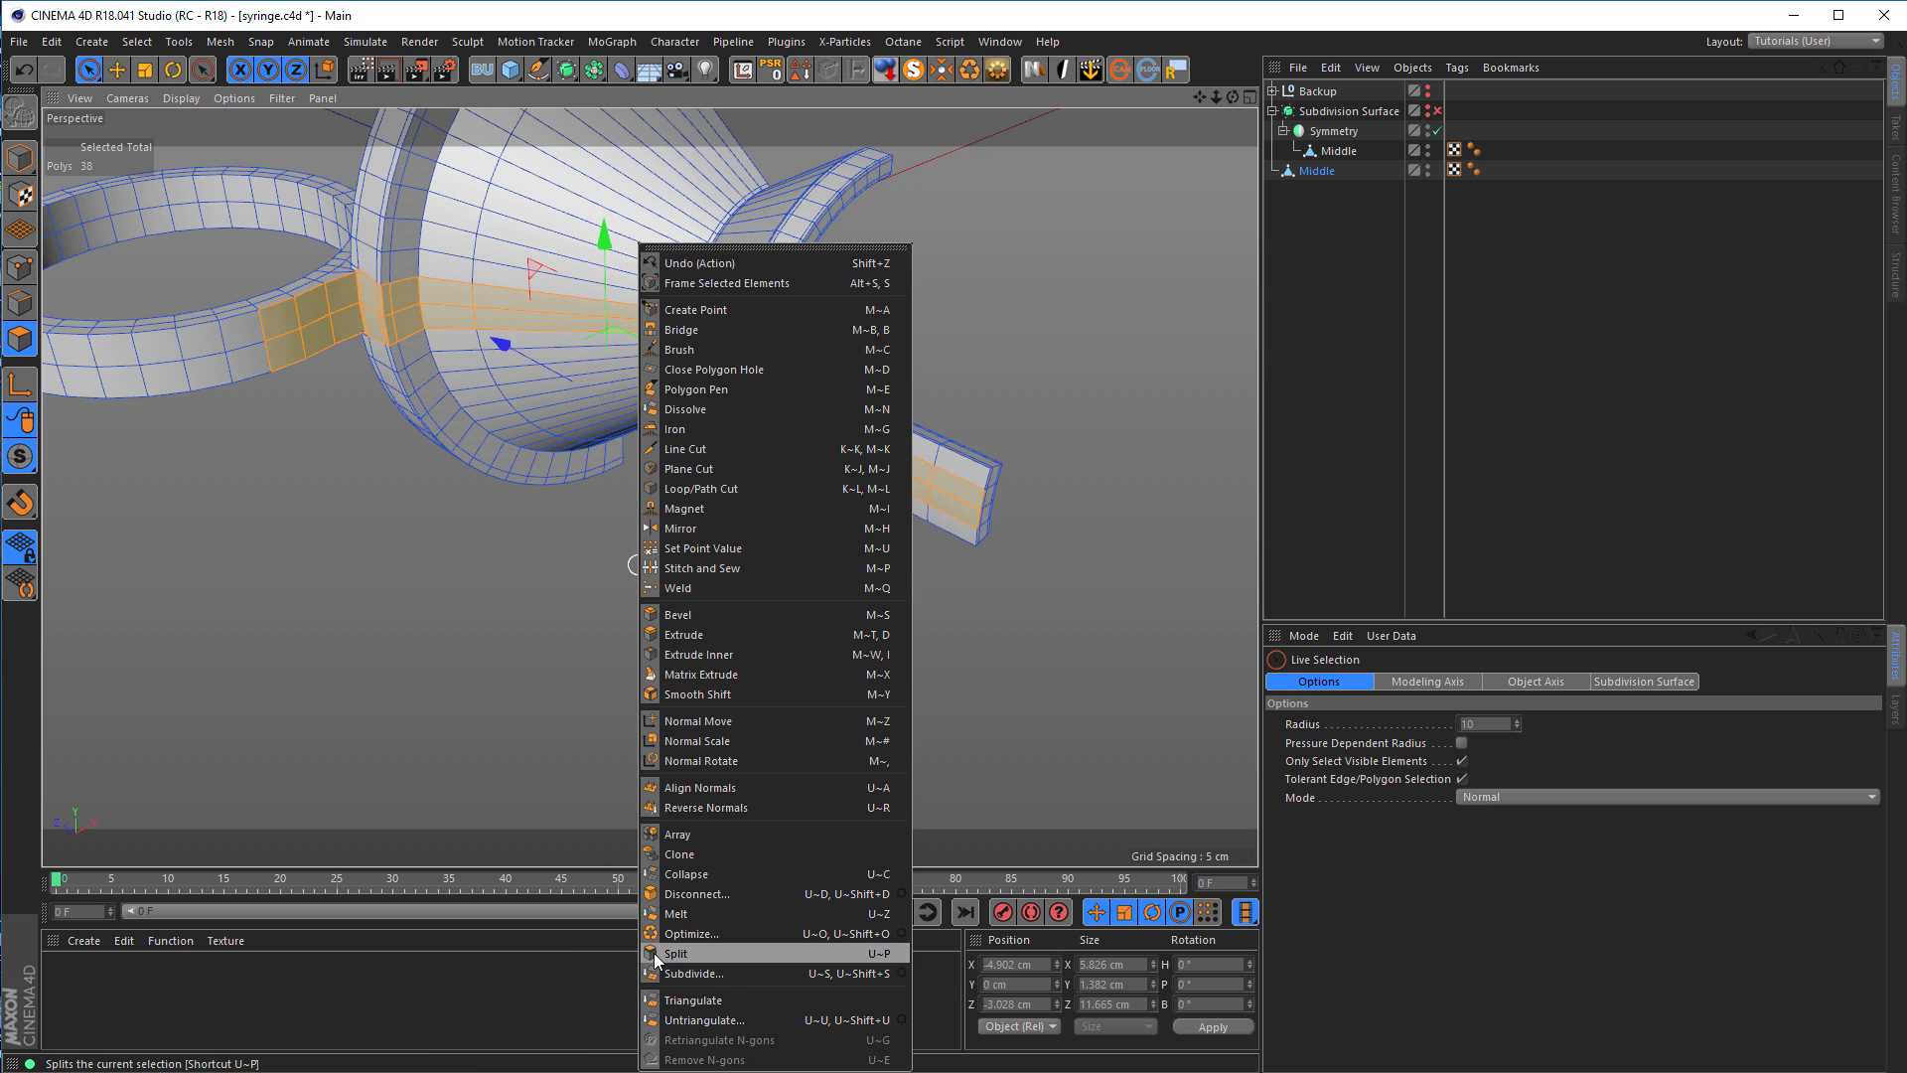
left_click(698, 956)
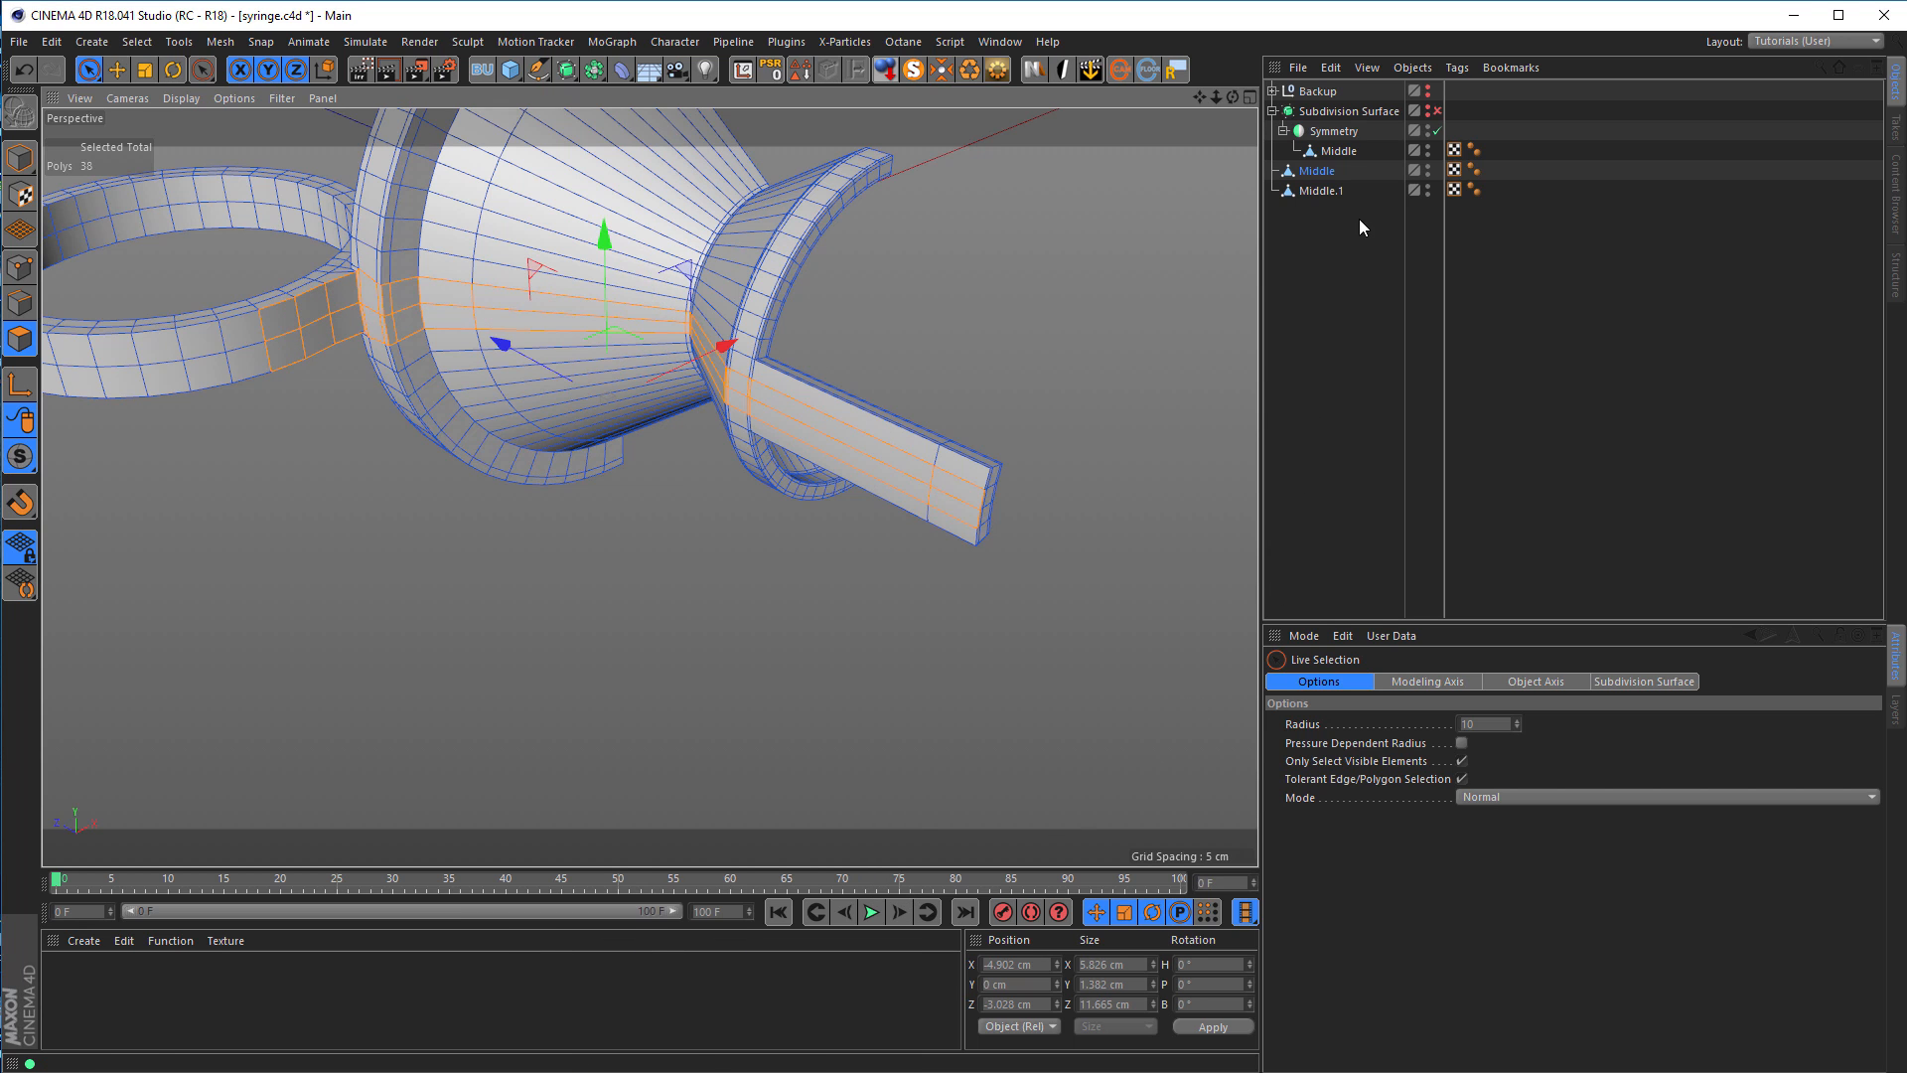
left_click(1319, 173)
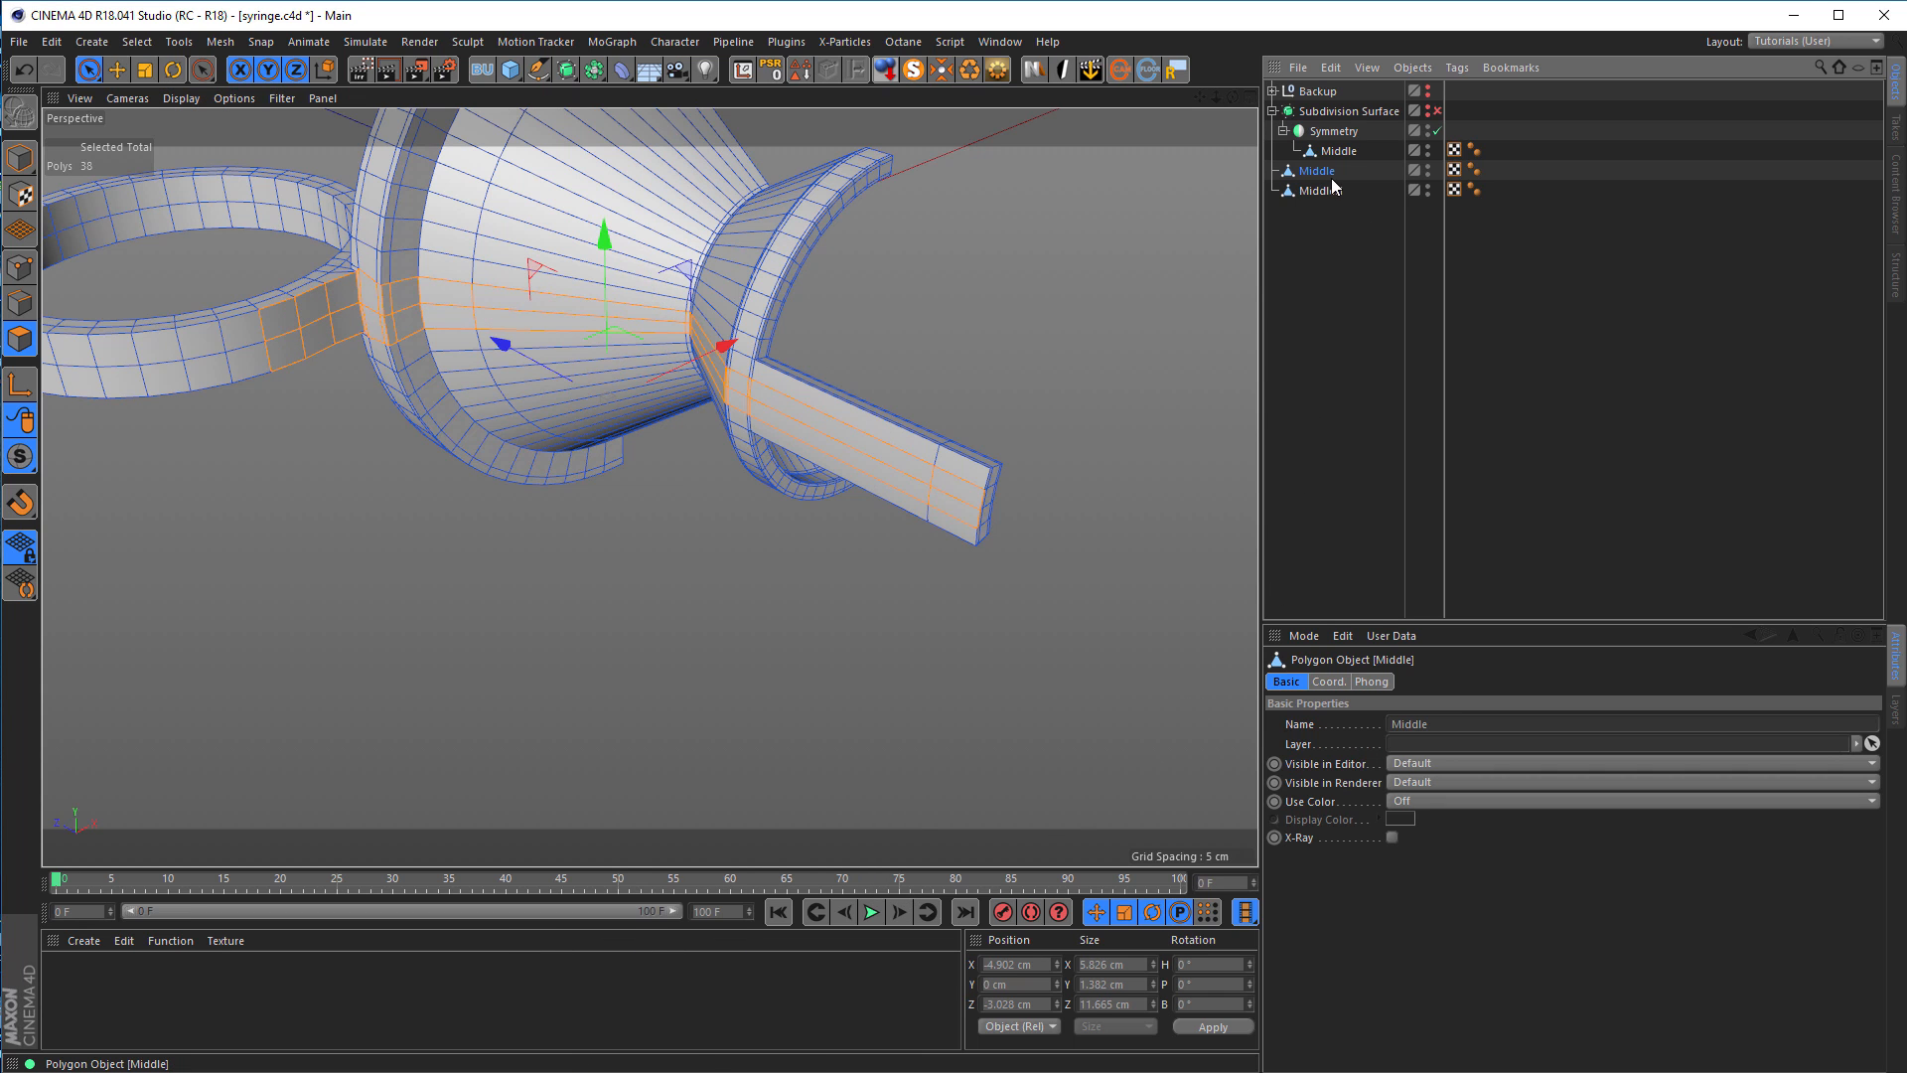
key("Delete")
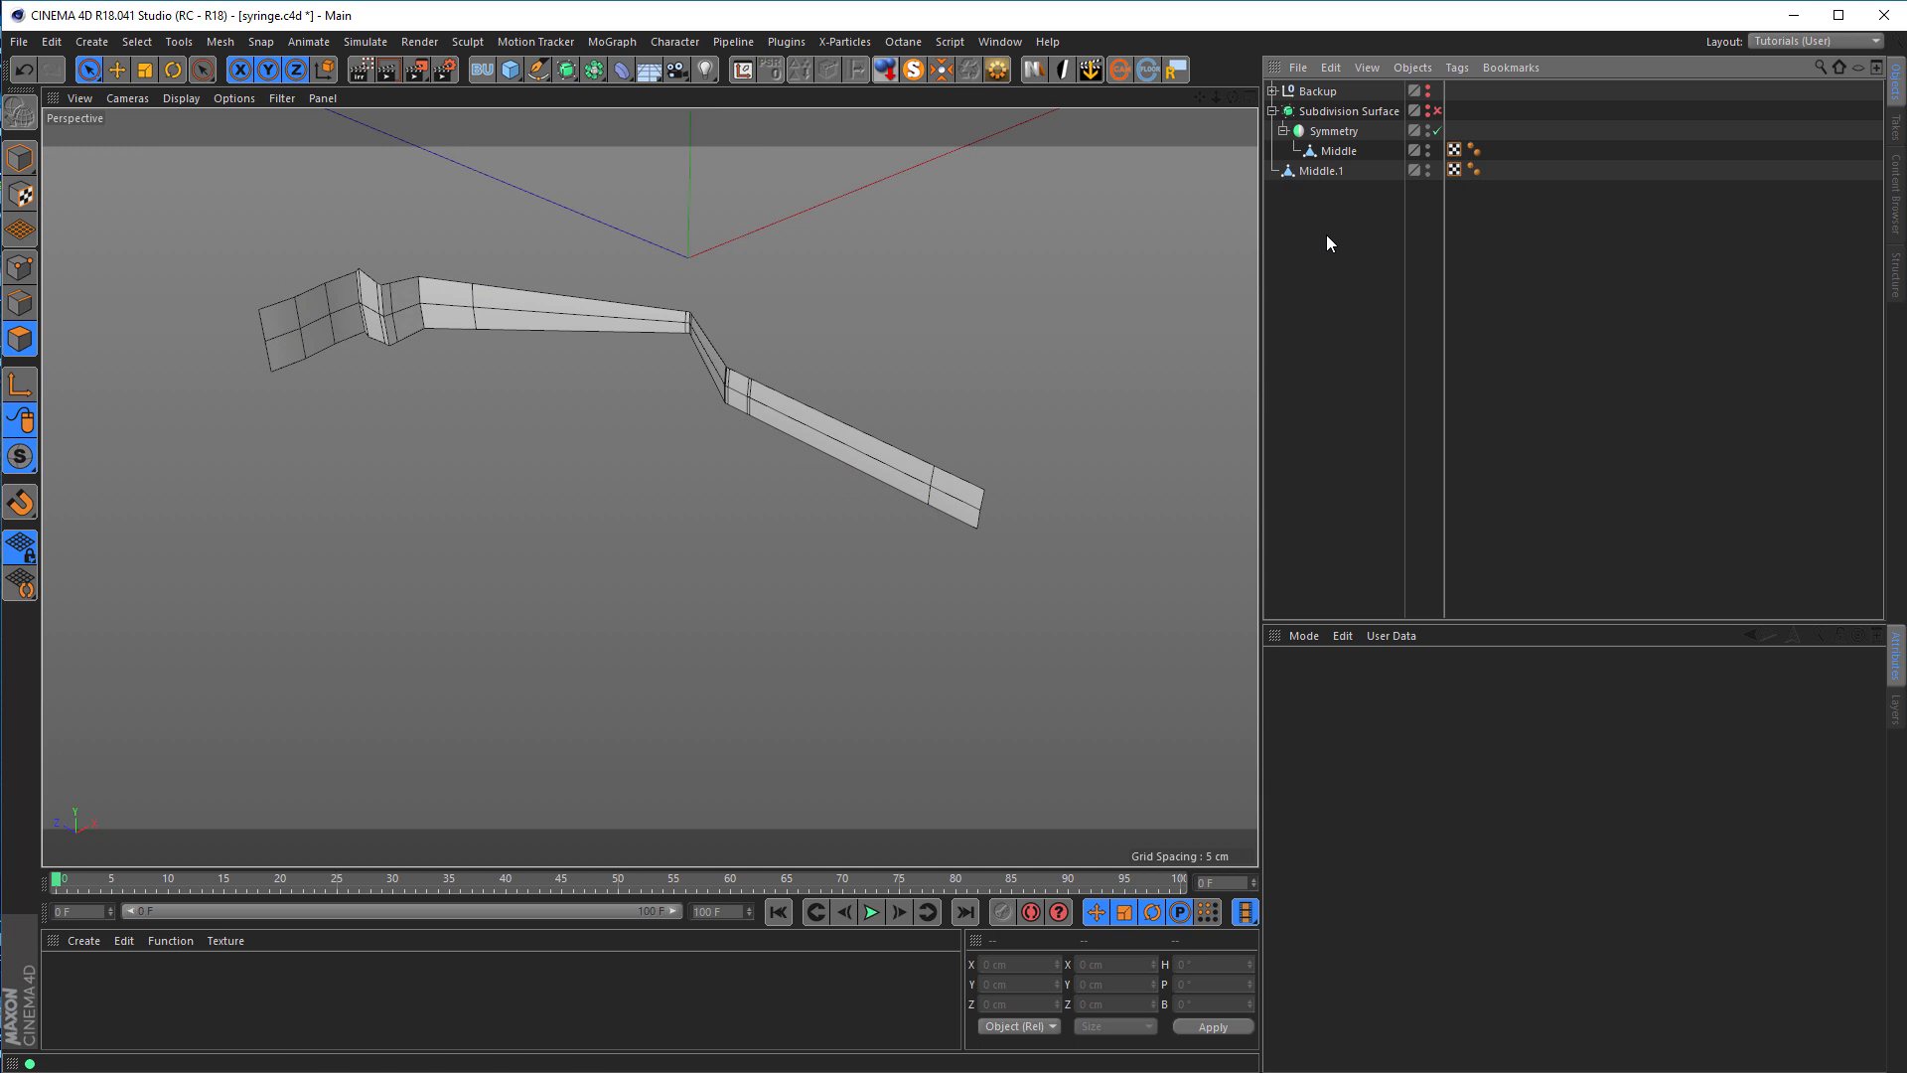
Step: Loop-select the outer boundary edges of Middle.1 with Stop at Boundary Edges and Select Boundary Loop enabled
left_click_drag(248, 343, 348, 298, "alt")
right_click_drag(322, 285, 502, 289, "alt")
left_click_drag(502, 289, 463, 332, "alt")
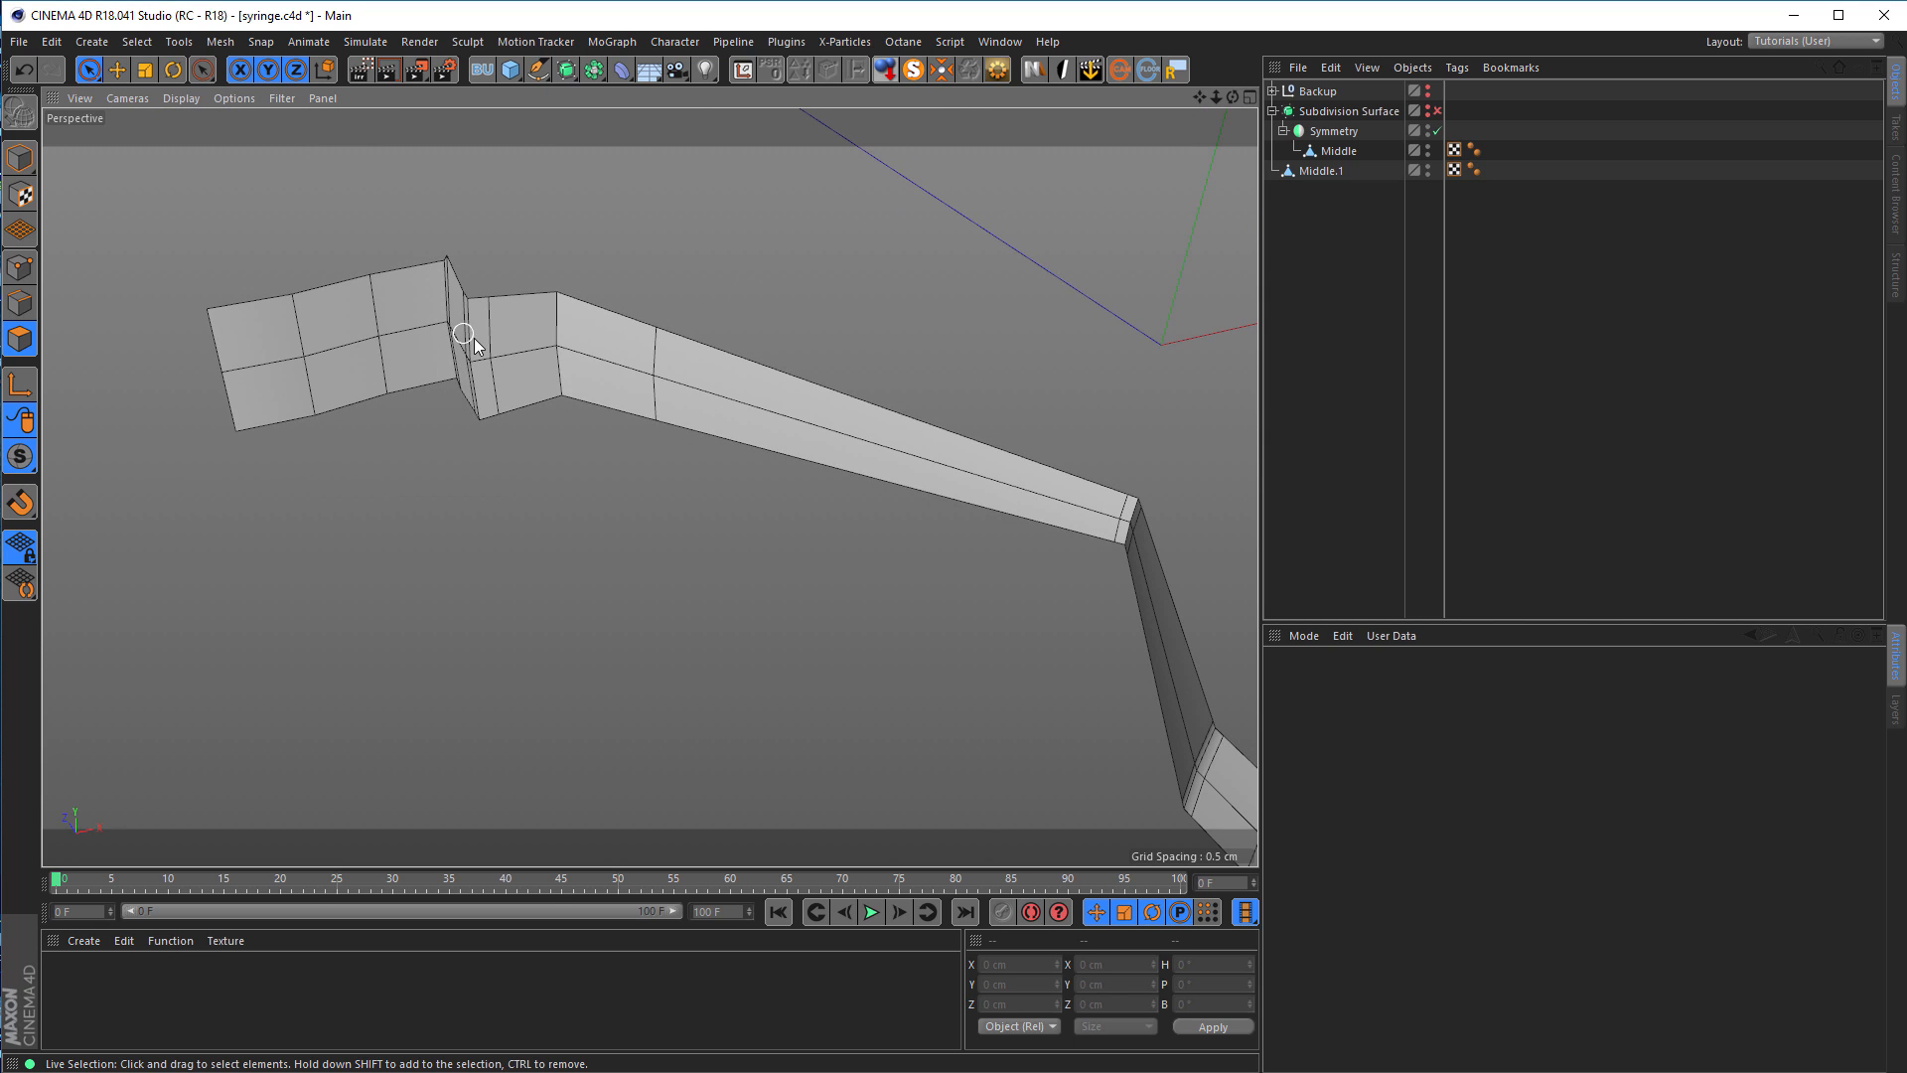
left_click(1325, 173)
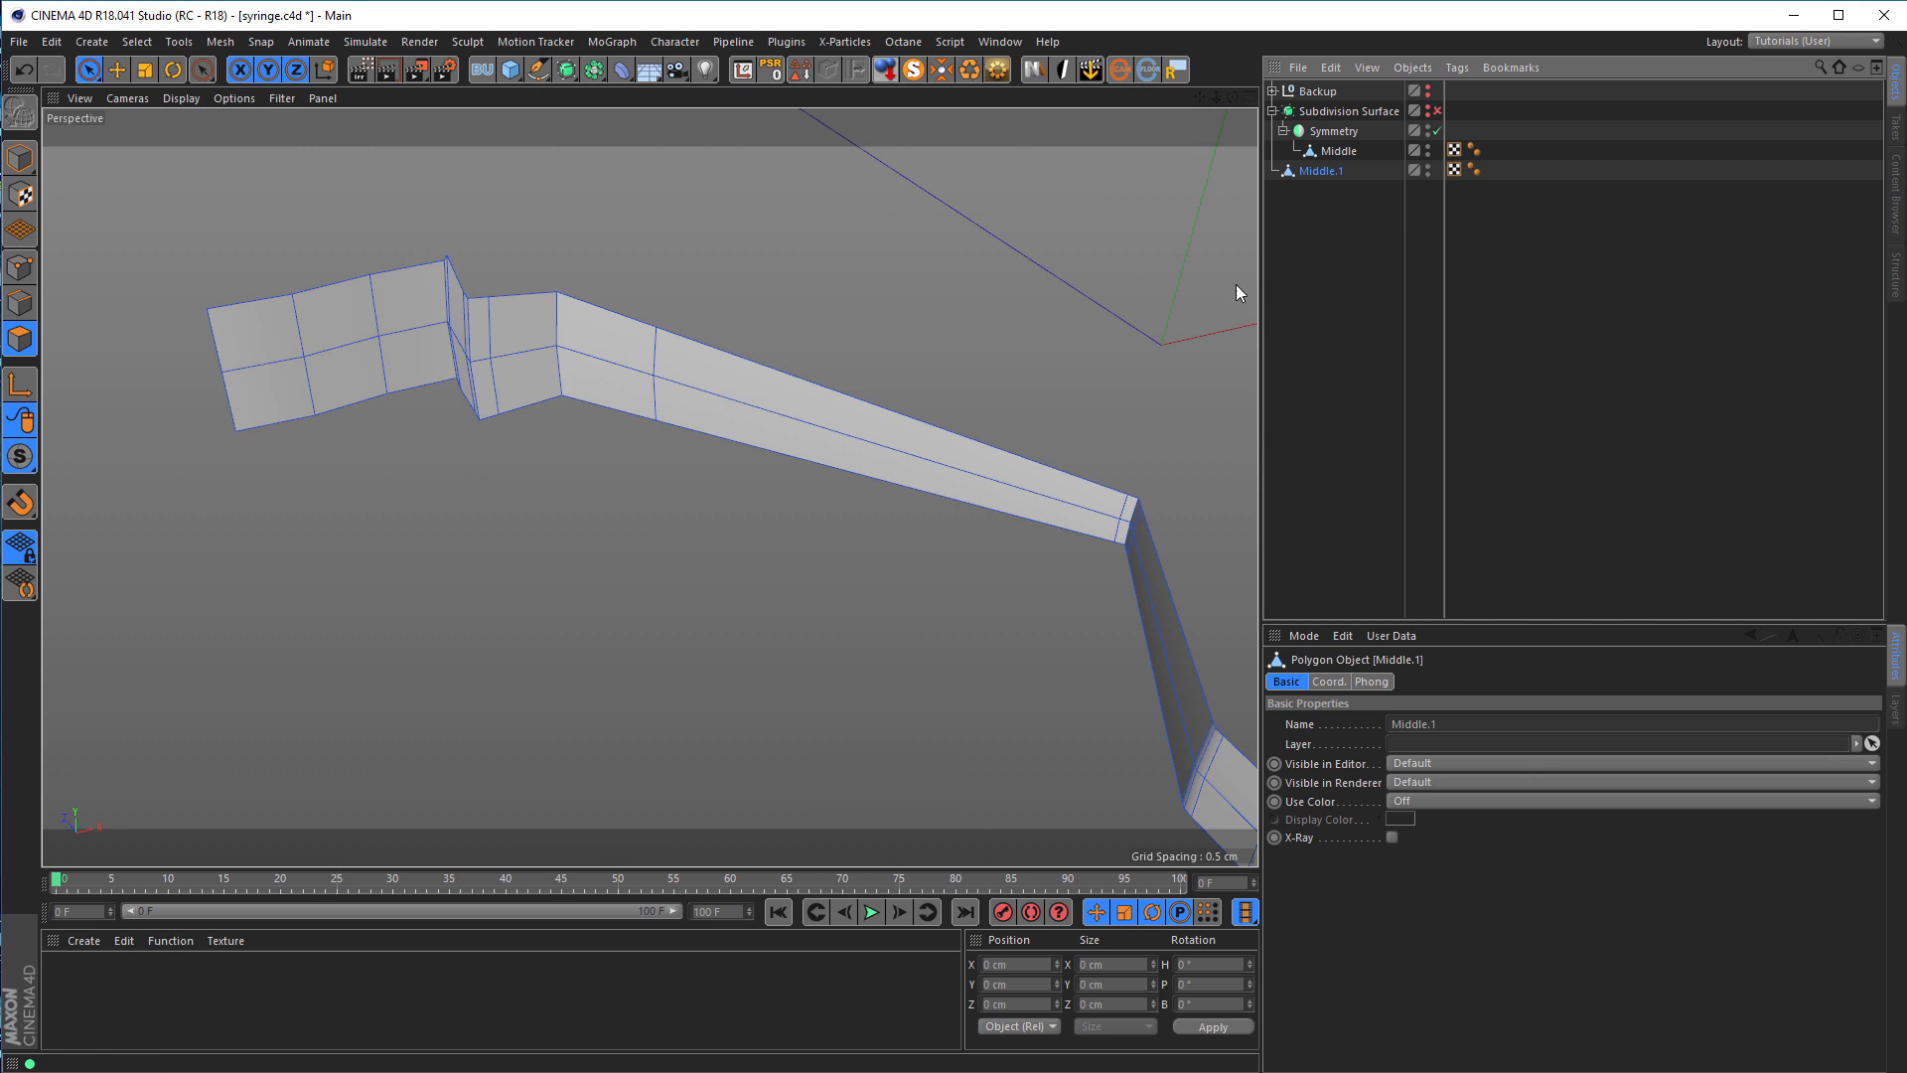
left_click(20, 303)
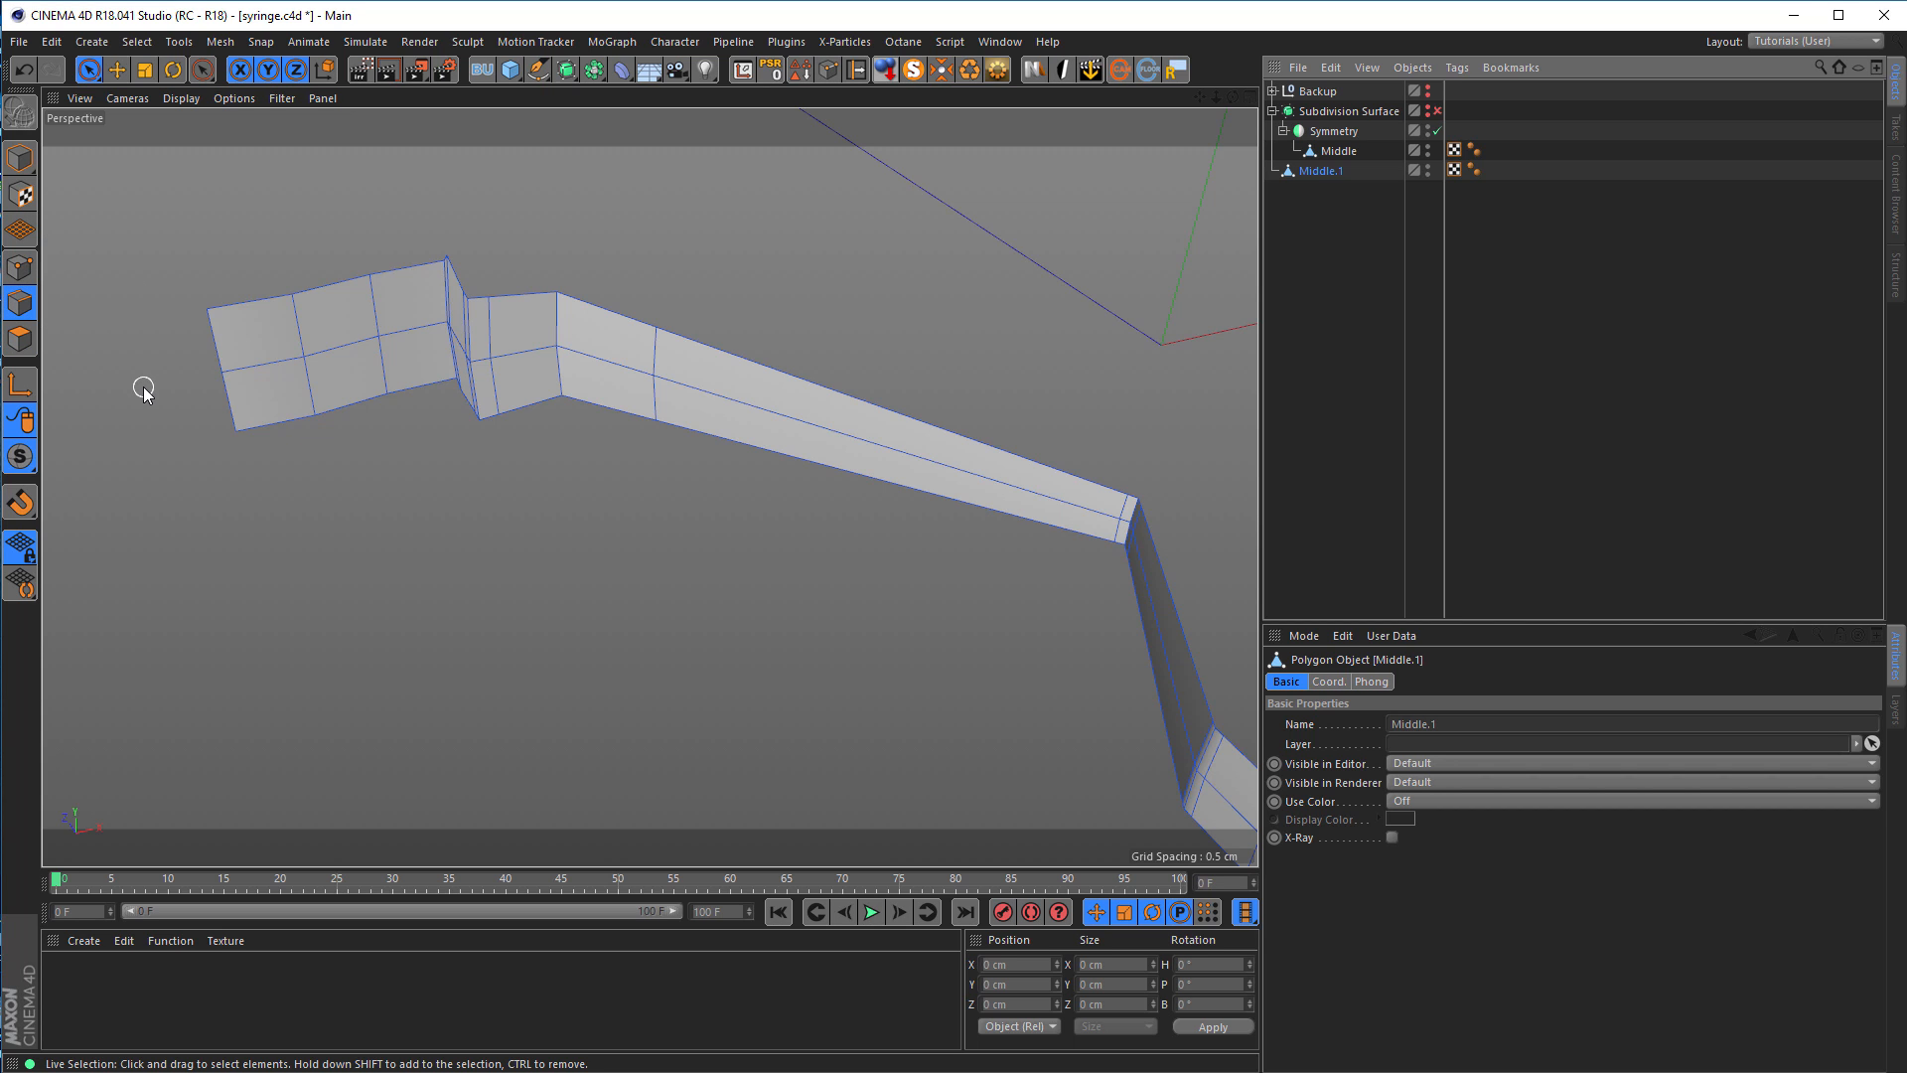
key("u")
key("l")
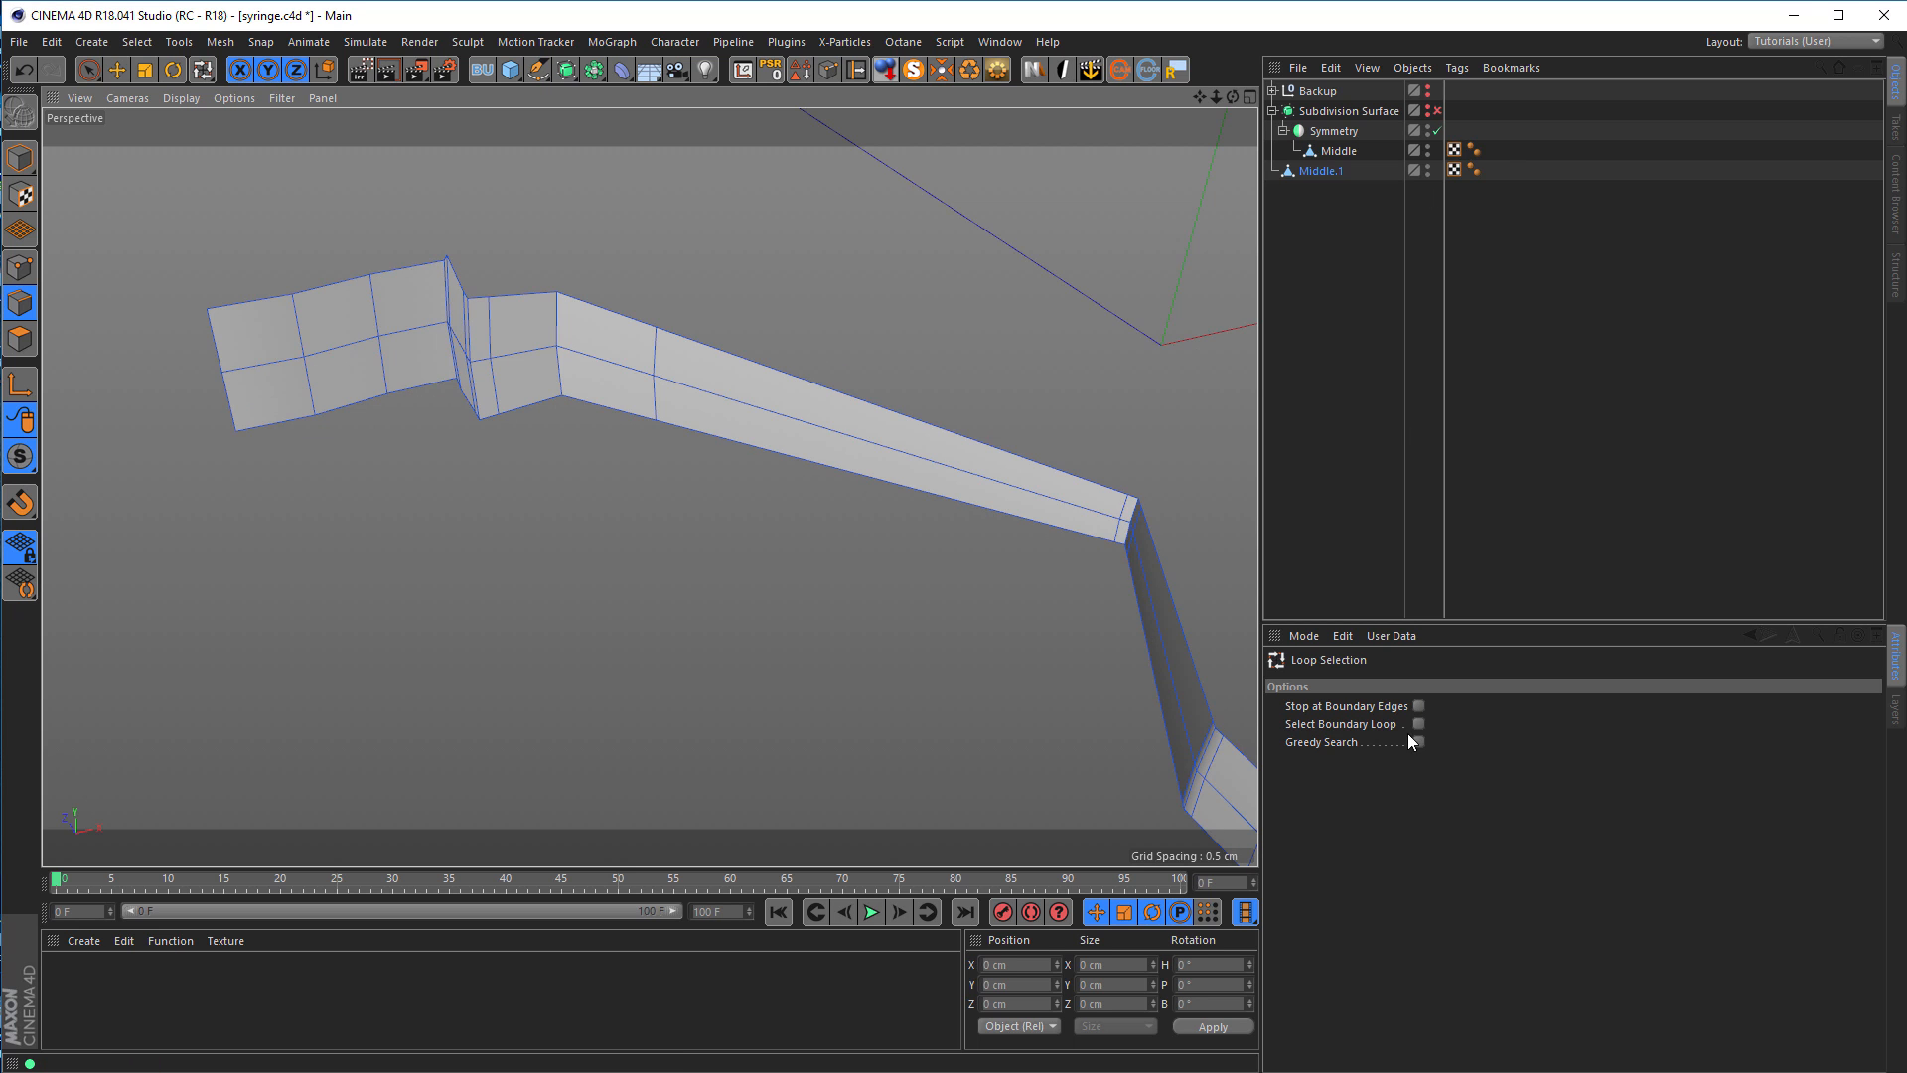
left_click(1420, 706)
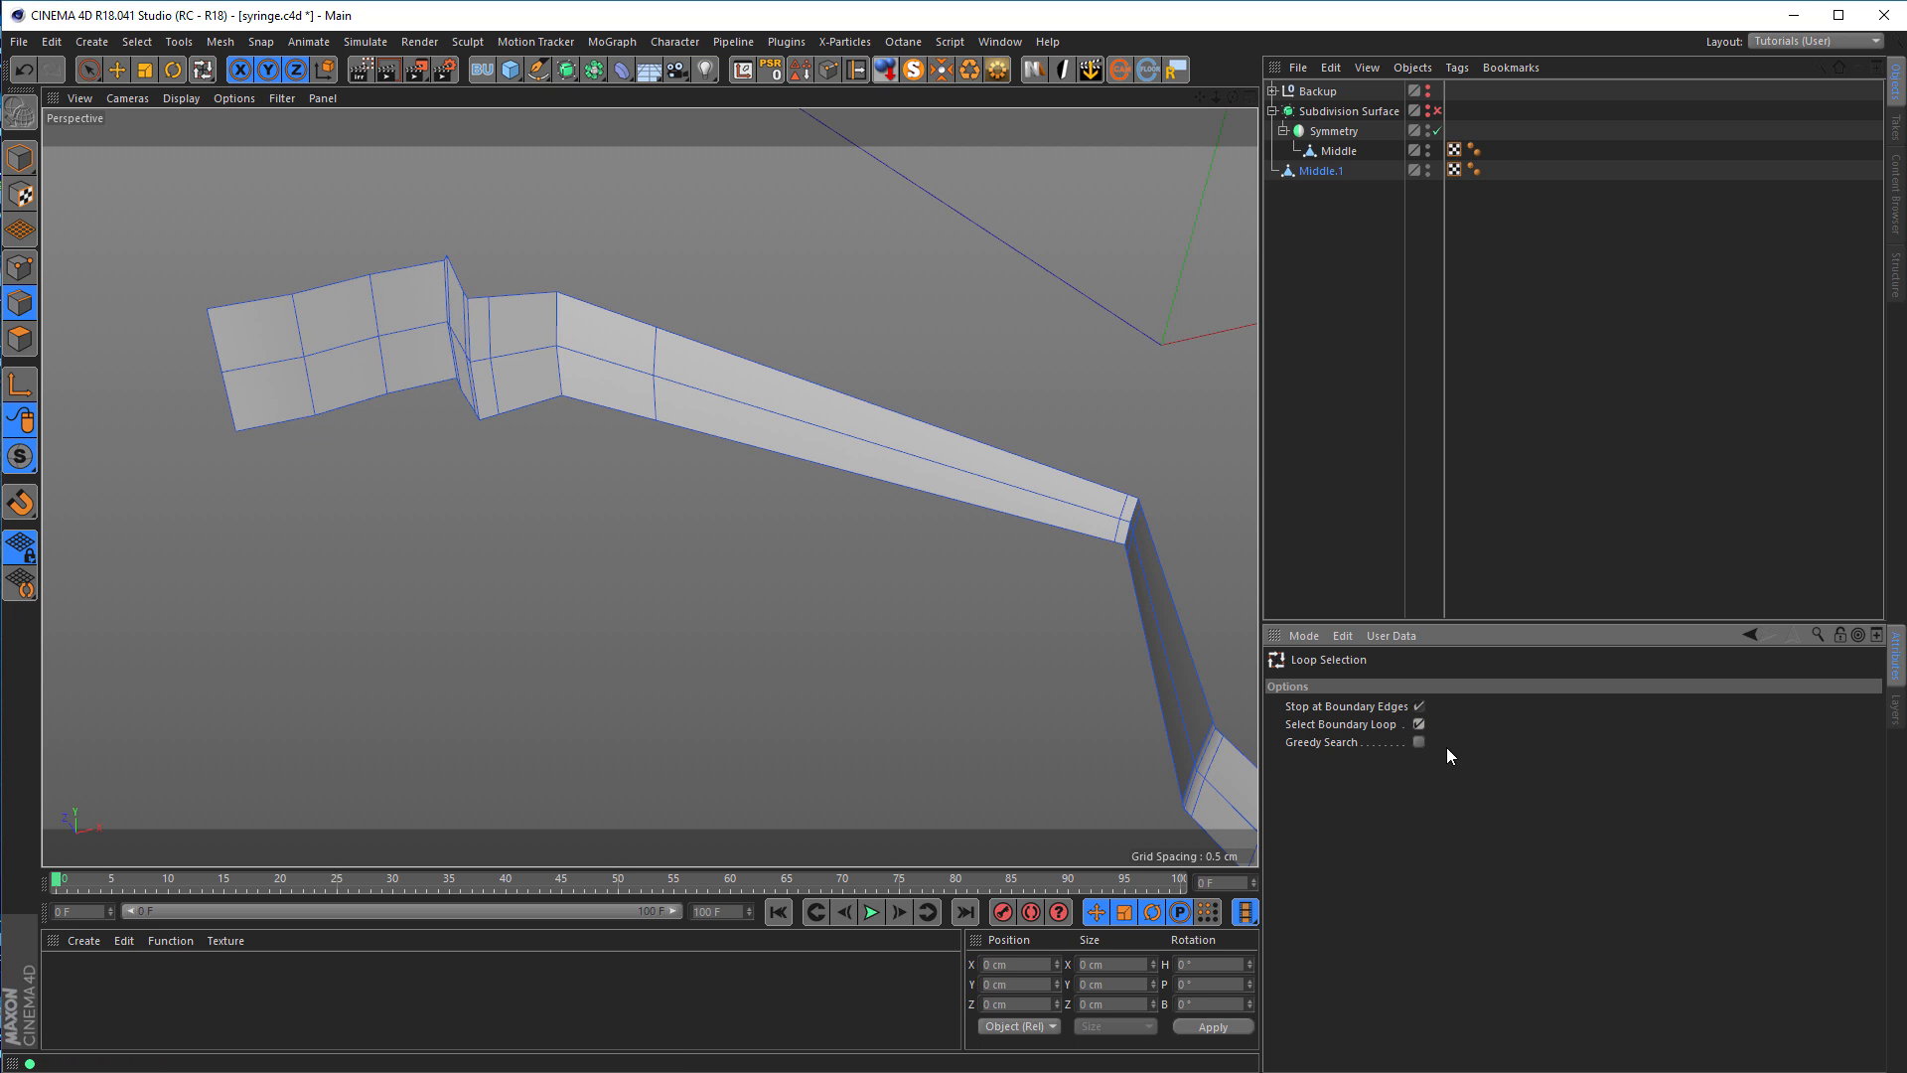
left_click(259, 301)
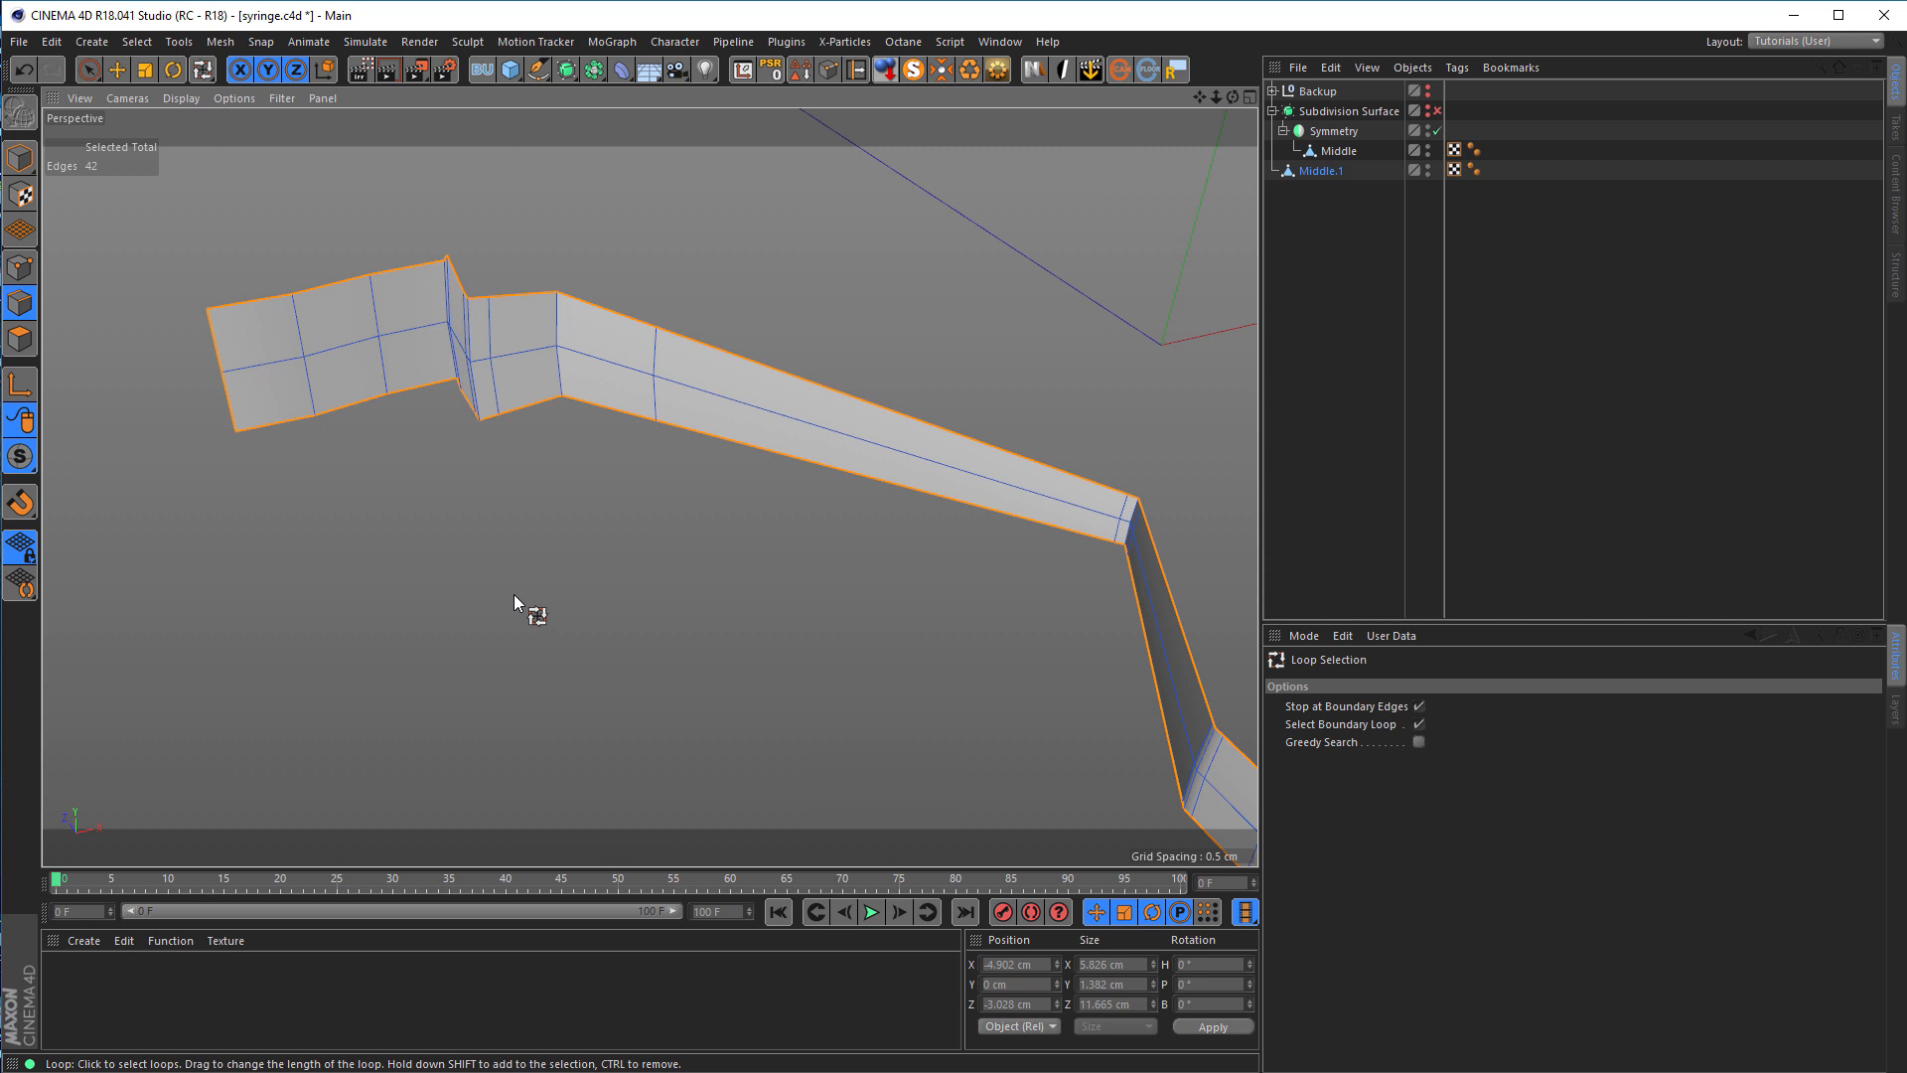
key("t")
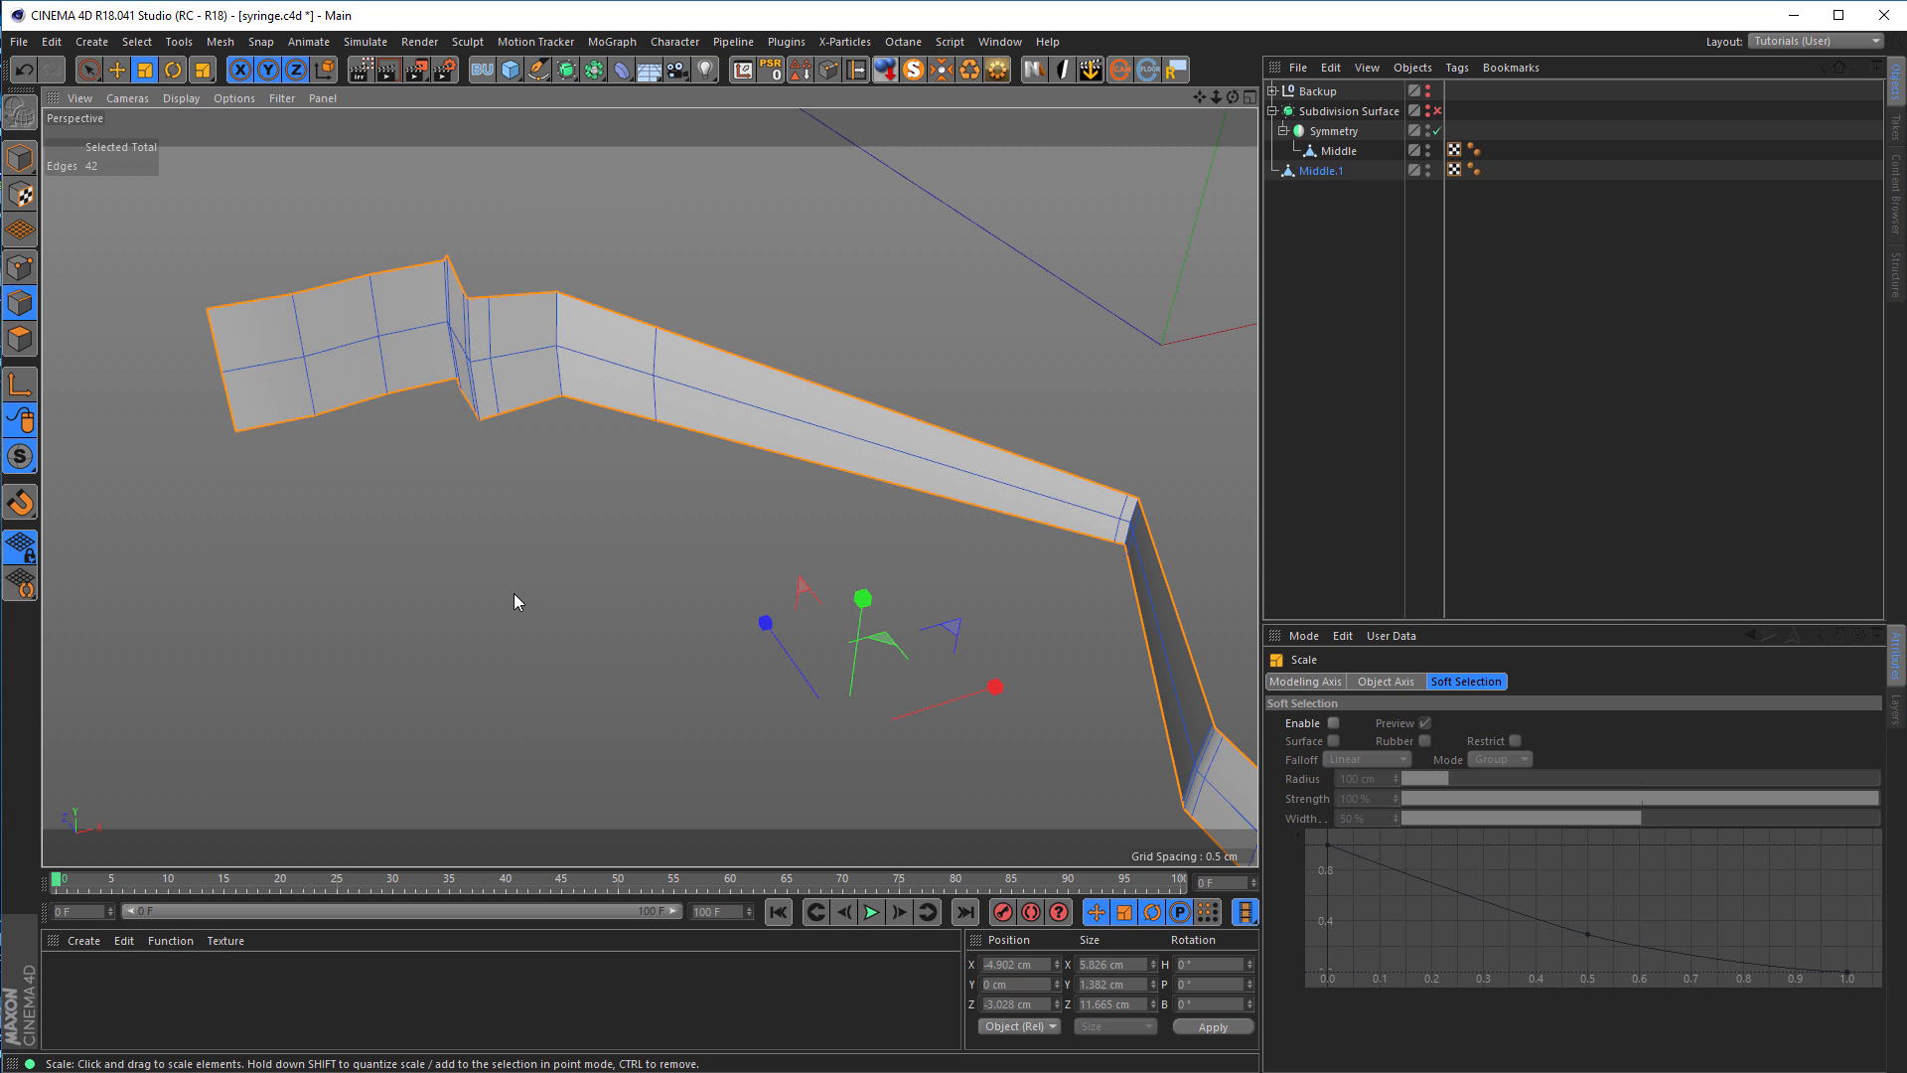
left_click_drag(441, 562, 381, 576)
key("ctrl+z")
Step: Try extruding the strip's boundary edges by about 0.29 cm with an edge angle of 90°
key("d")
mouse_move(443, 544)
left_mouse_down()
mouse_move(541, 544)
mouse_move(407, 545)
mouse_move(541, 545)
mouse_move(449, 548)
left_mouse_up()
left_click_drag(1415, 821, 1319, 842)
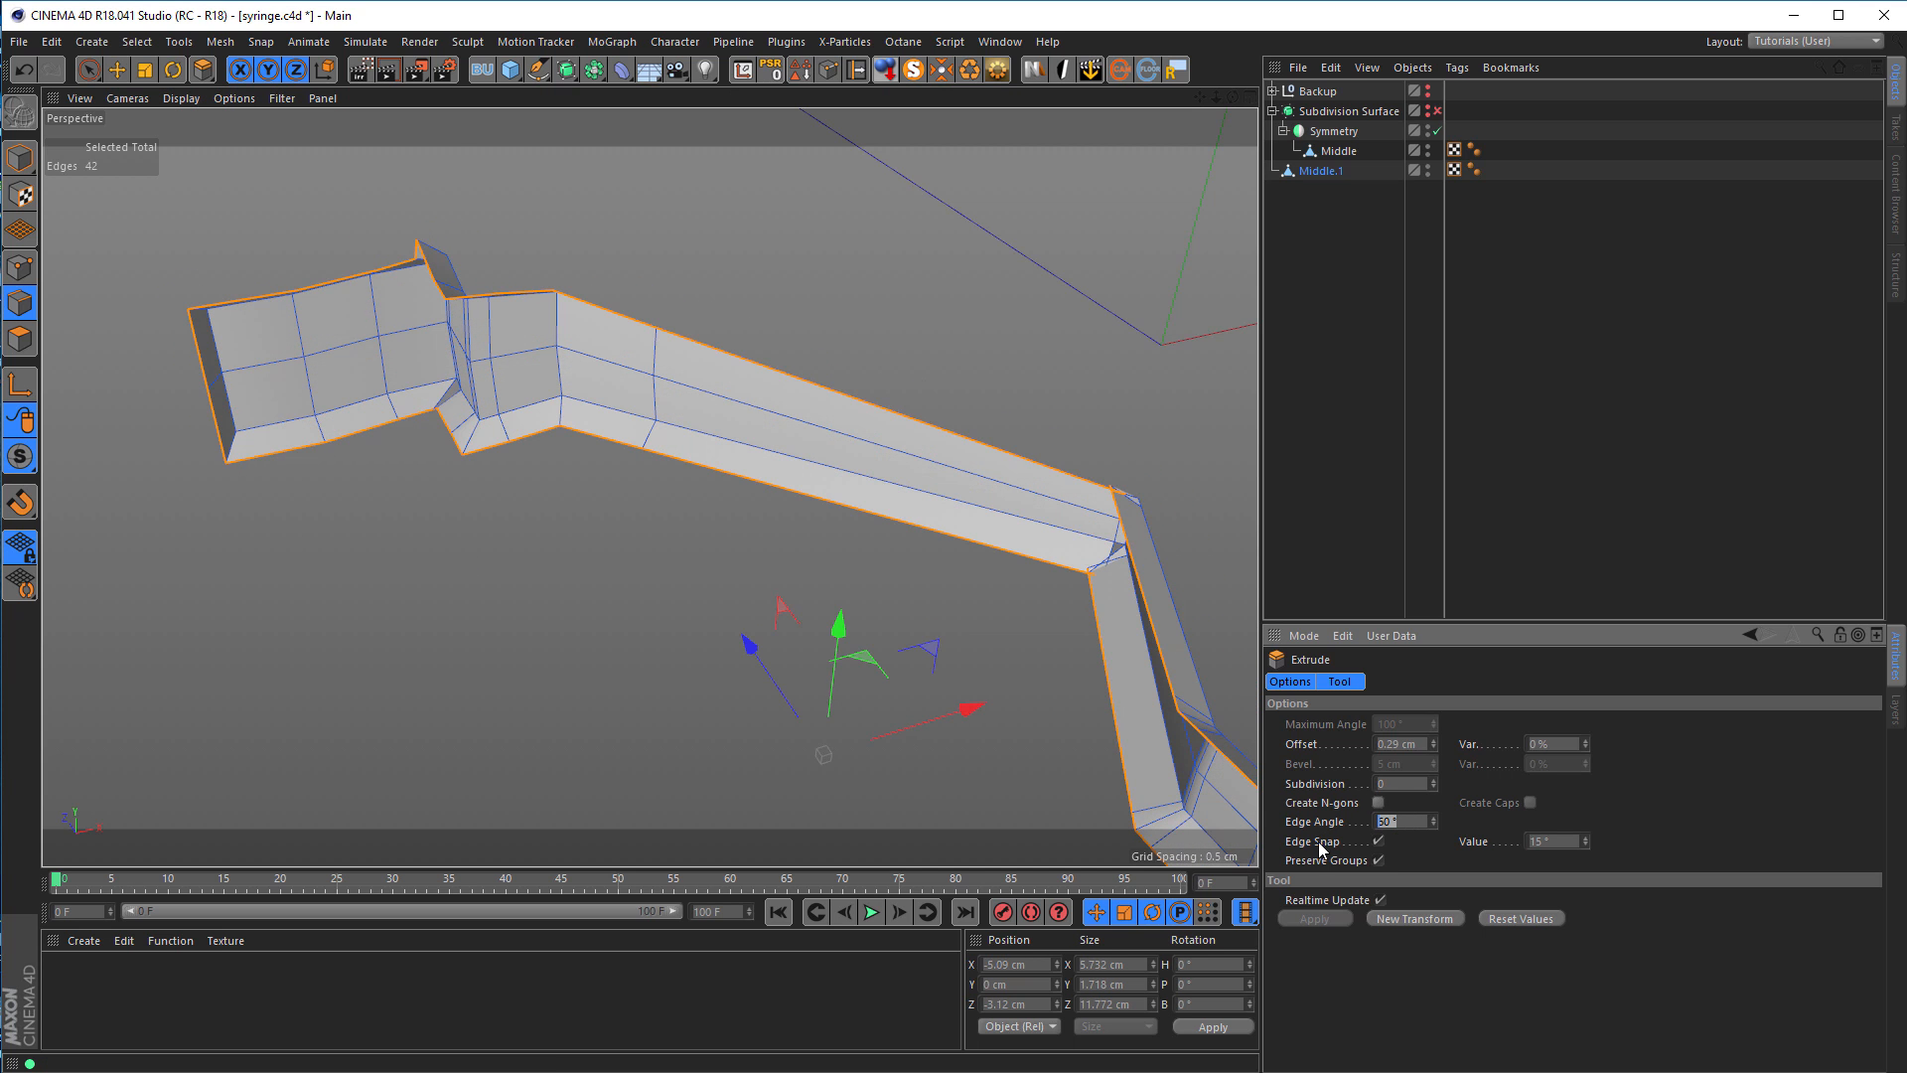
type("90")
key("Return")
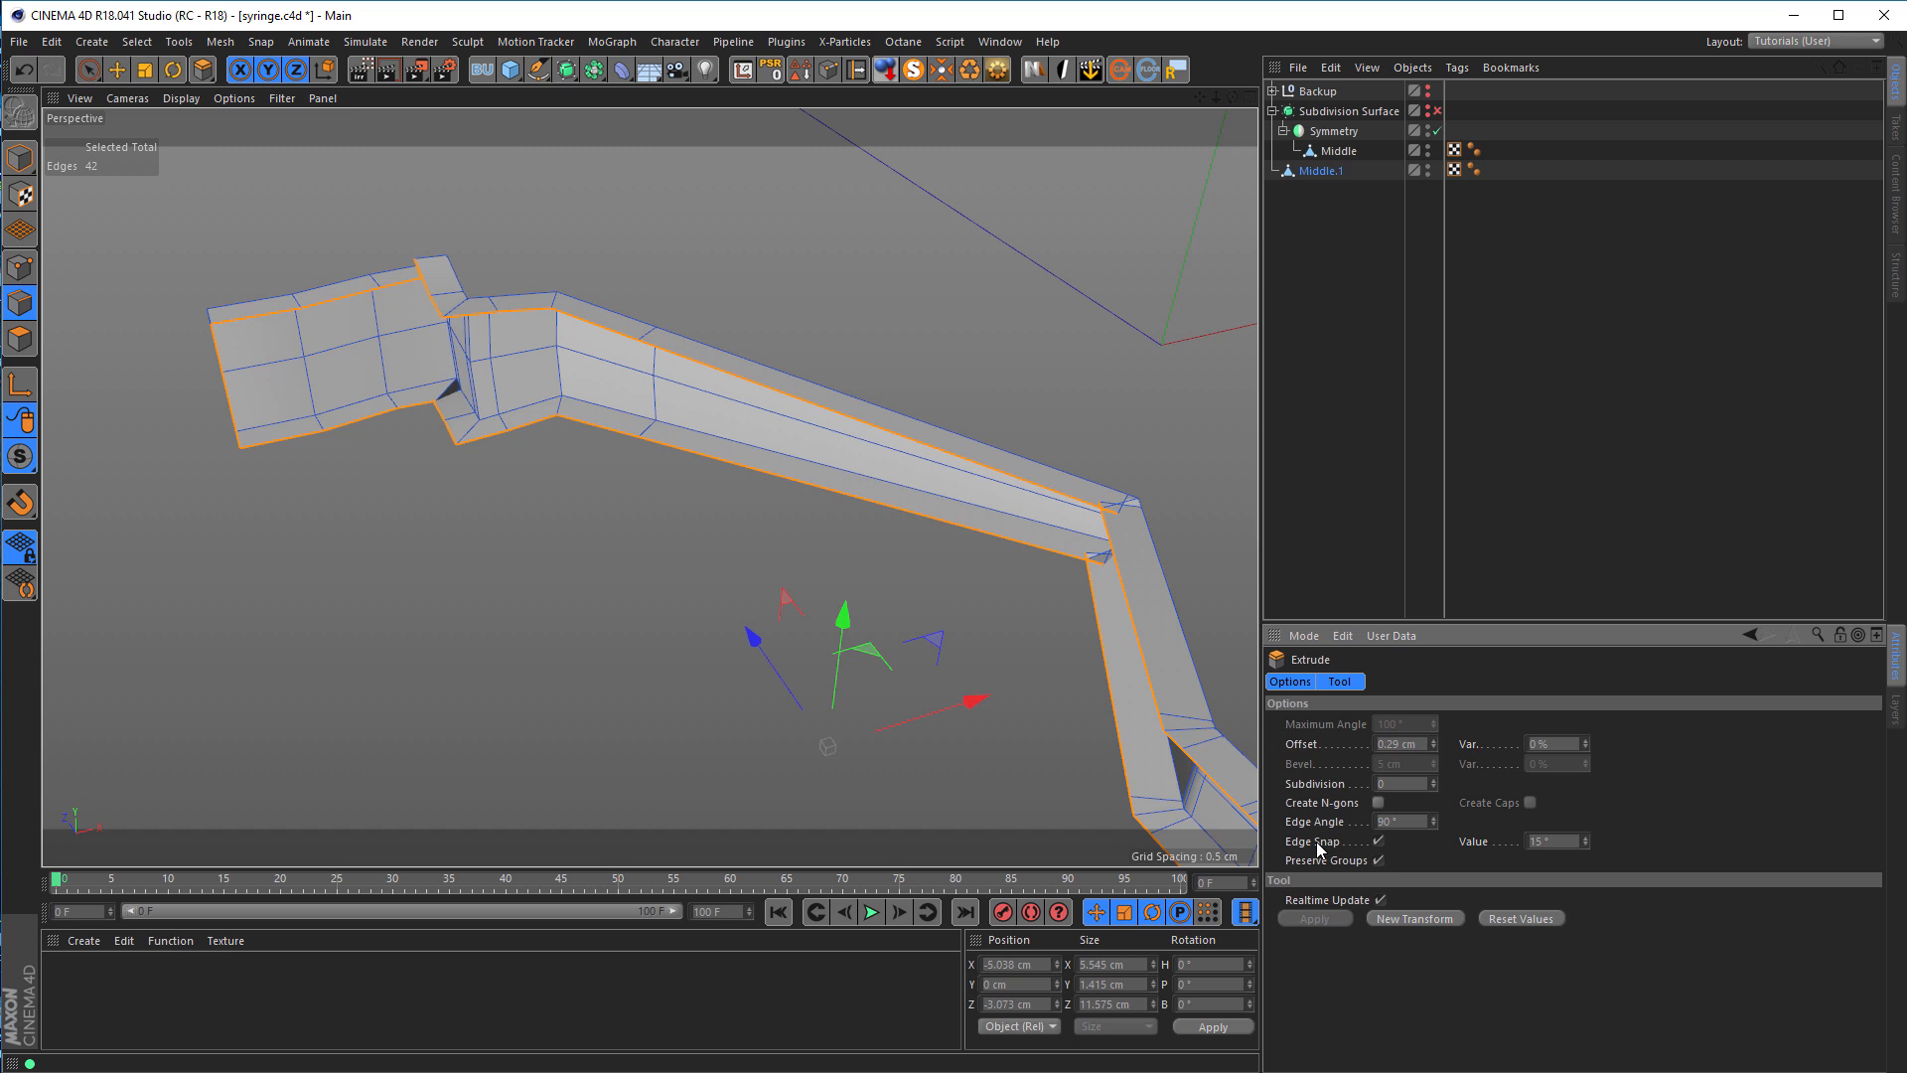
Step: Examine the corners of the extruded strip from several sides and undo the edge extrusion
left_click_drag(669, 460, 249, 344, "alt")
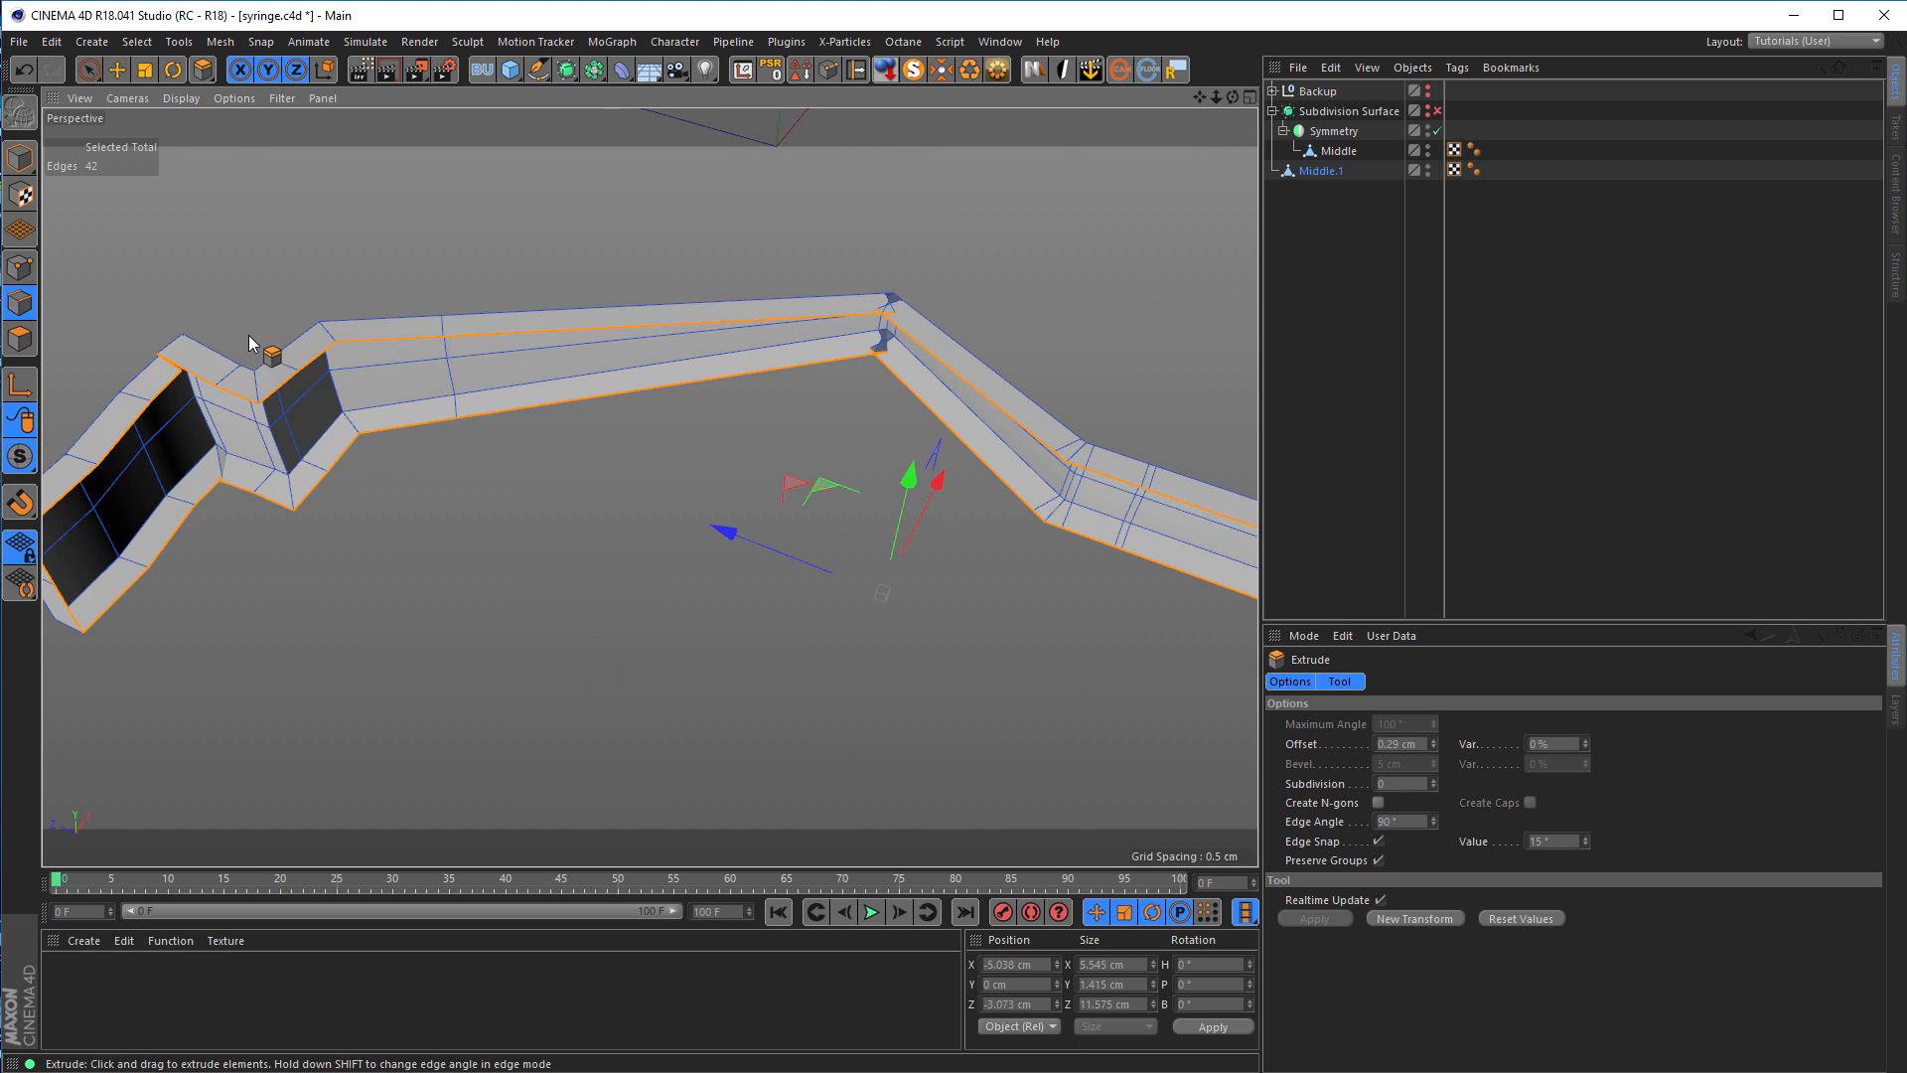
middle_click_drag(249, 344, 383, 391, "alt")
middle_click_drag(868, 361, 643, 368, "alt")
right_click_drag(652, 359, 574, 448, "alt")
middle_click_drag(504, 421, 572, 431, "alt")
right_click_drag(572, 431, 647, 399, "alt")
mouse_move(649, 399)
left_mouse_down("alt")
mouse_move(421, 418)
mouse_move(332, 498)
mouse_move(391, 454)
mouse_move(536, 427)
mouse_move(730, 452)
left_mouse_up("alt")
scroll(730, 454, "down", 4)
middle_click_drag(570, 455, 204, 452, "alt")
scroll(636, 465, "down", 4)
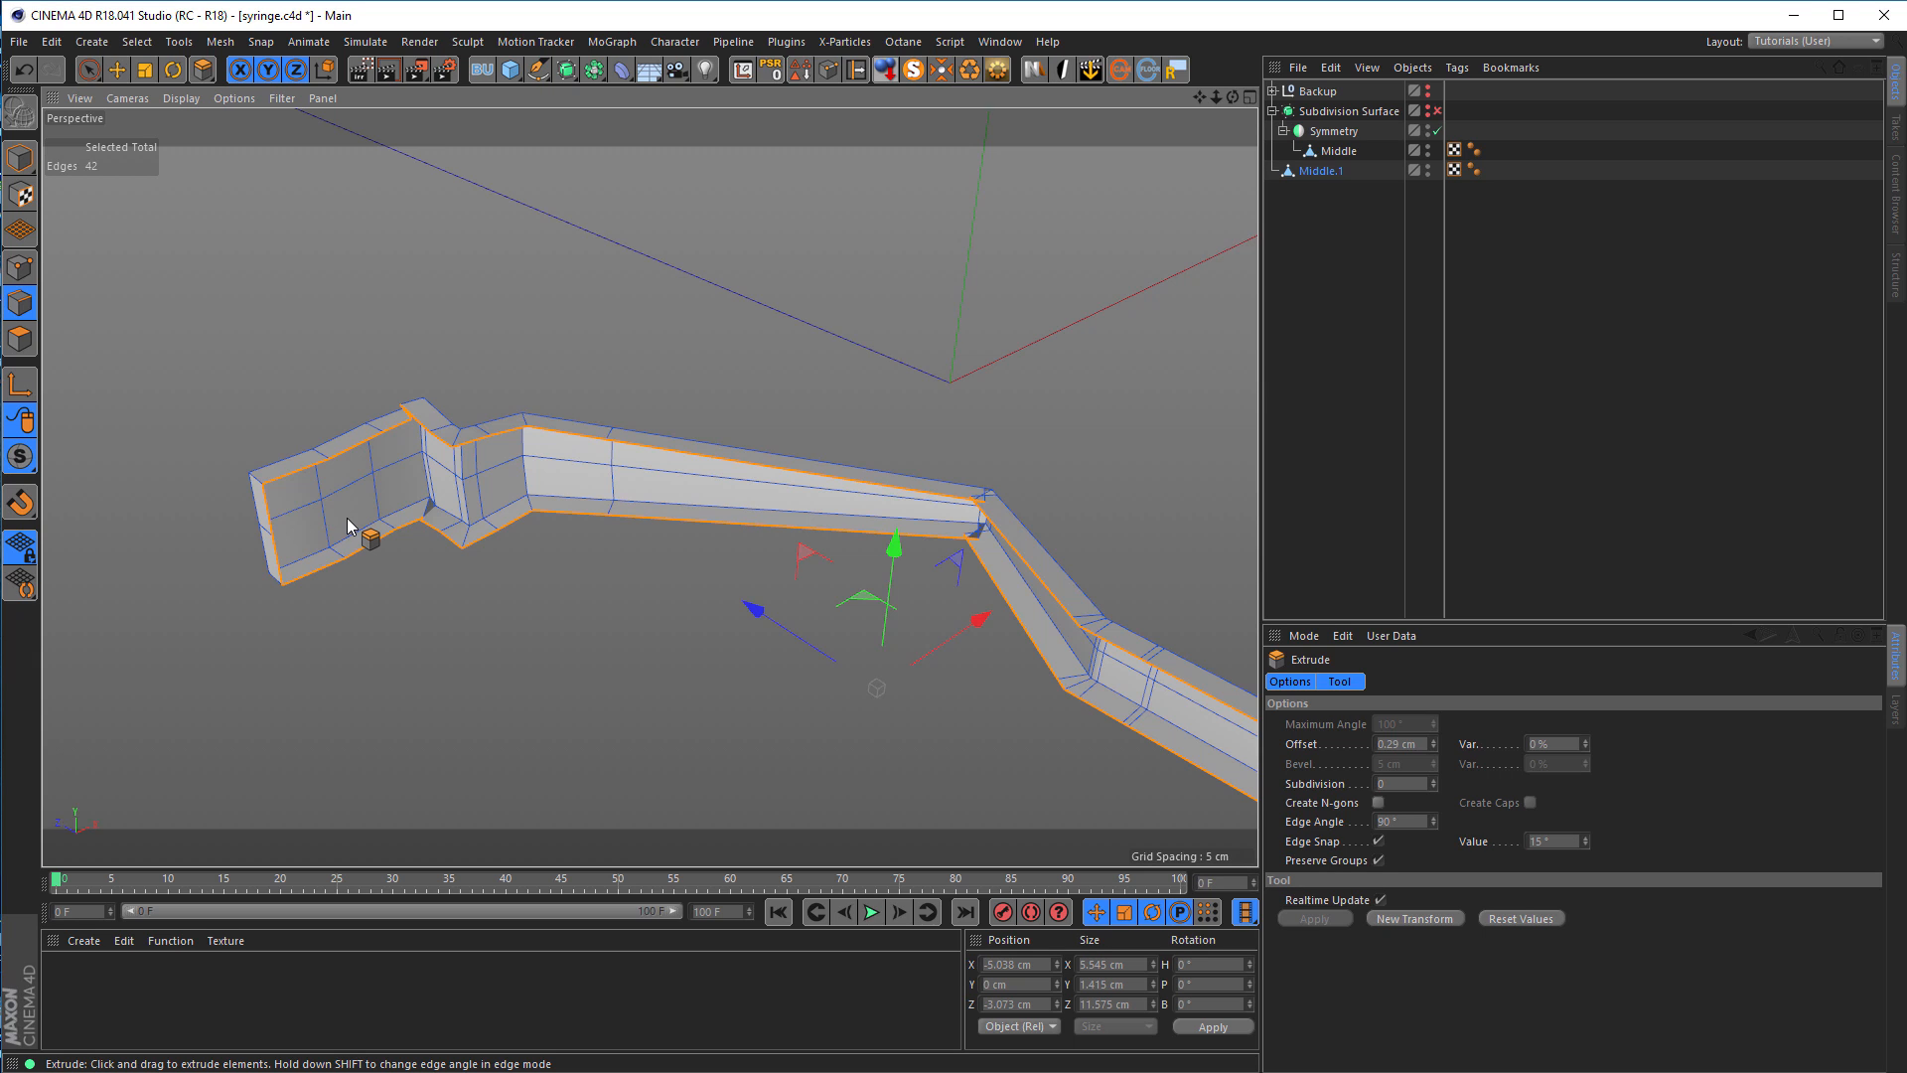
key("ctrl+z")
Step: Try extruding all polygons of the strip by about 0.33 cm
left_click(20, 338)
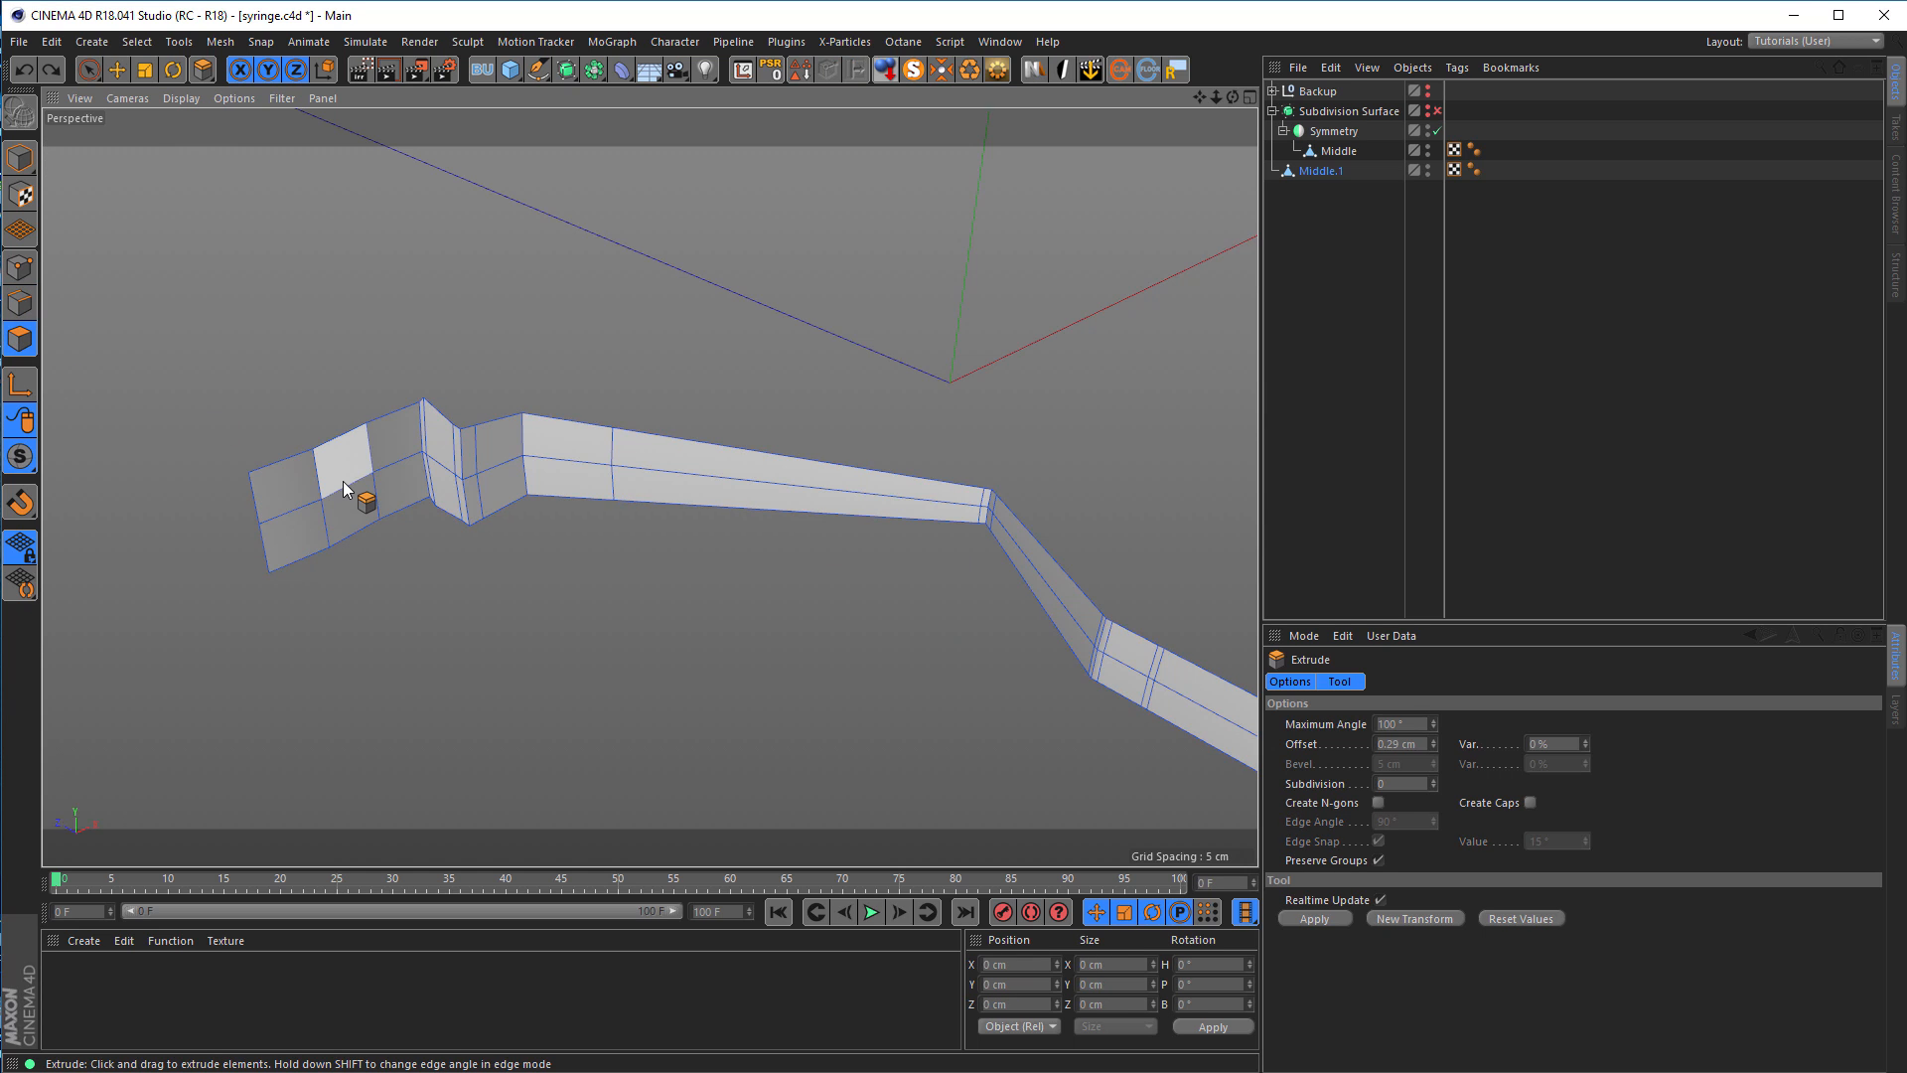
key("ctrl+a")
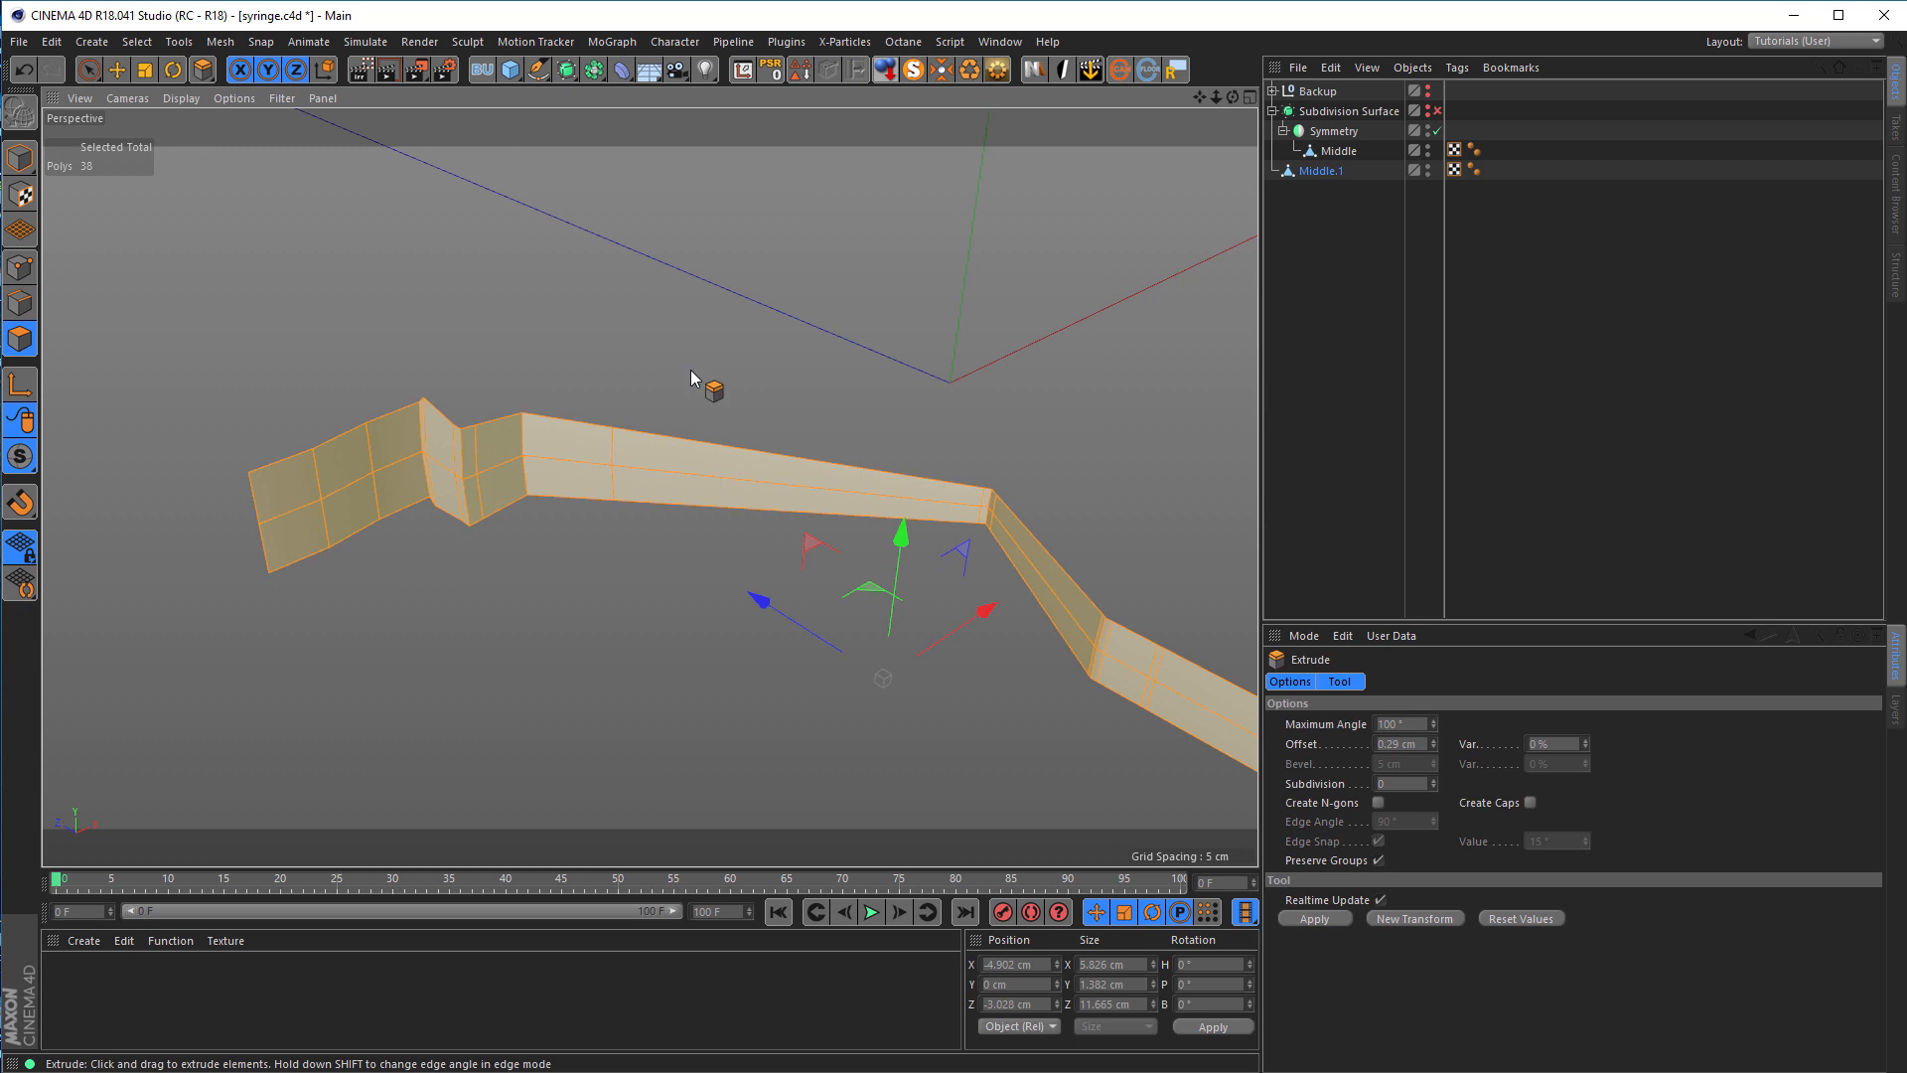
left_click_drag(761, 343, 782, 343)
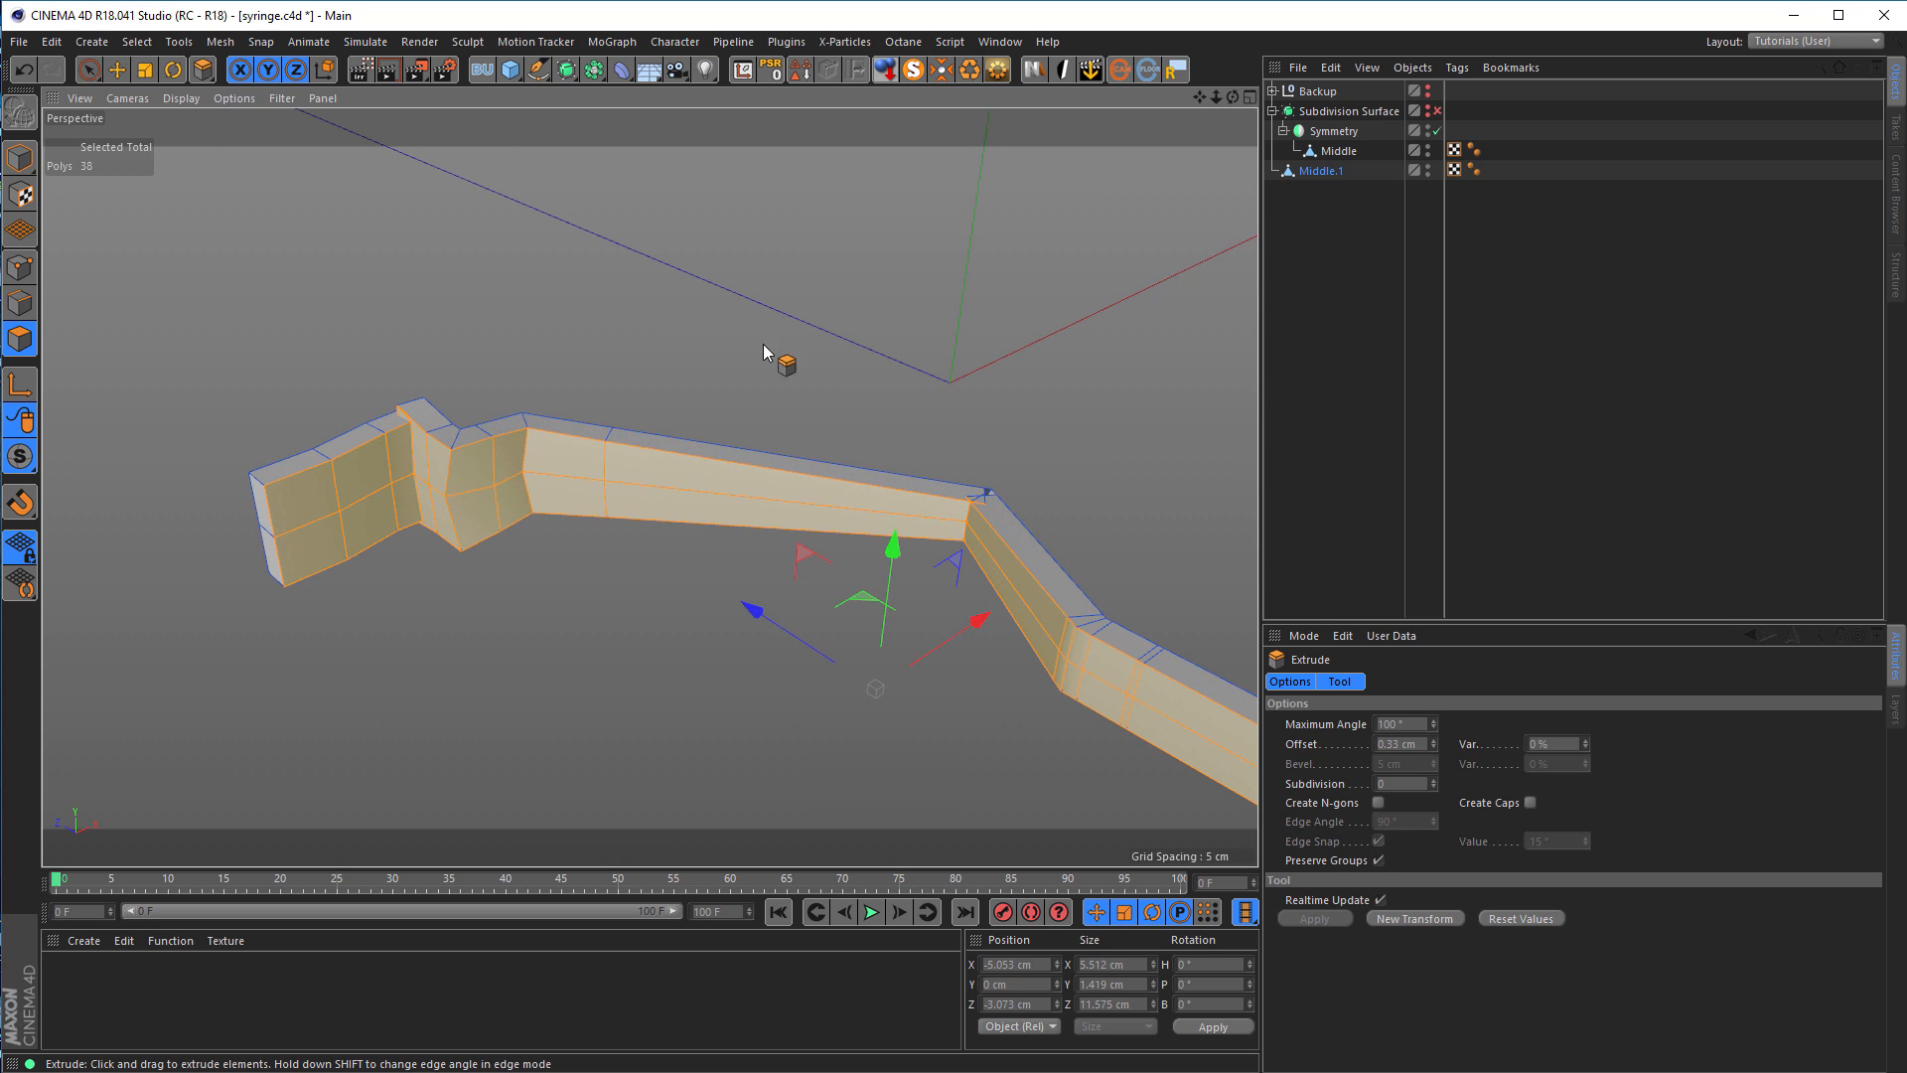
Step: Examine the bends and the ring end of the thickened strip and undo the polygon extrusion
scroll(1034, 558, "up", 5)
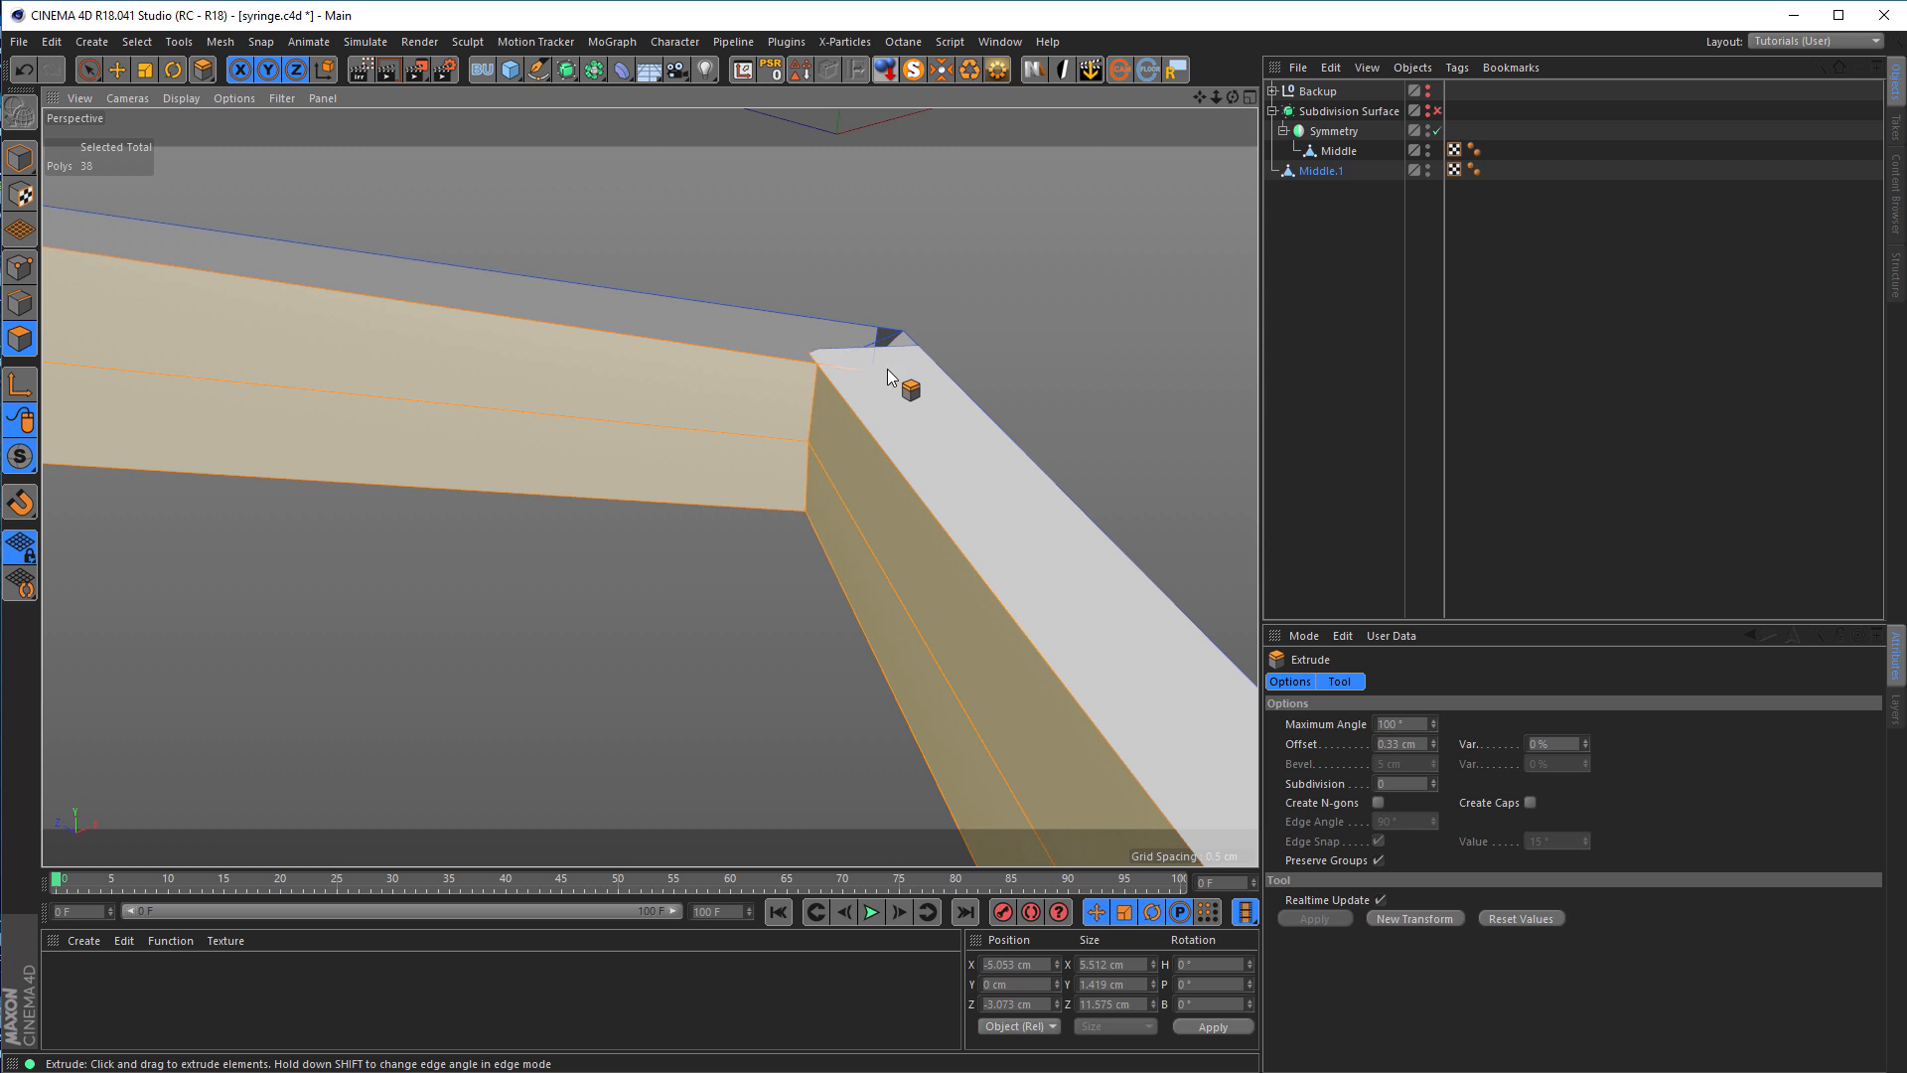
scroll(870, 397, "down", 5)
middle_click_drag(271, 344, 574, 408, "alt")
left_click_drag(516, 384, 473, 350, "alt")
right_click_drag(473, 350, 651, 488, "alt")
left_click_drag(650, 487, 735, 449, "alt")
right_click_drag(735, 450, 606, 487, "alt")
left_click_drag(703, 503, 689, 515, "alt")
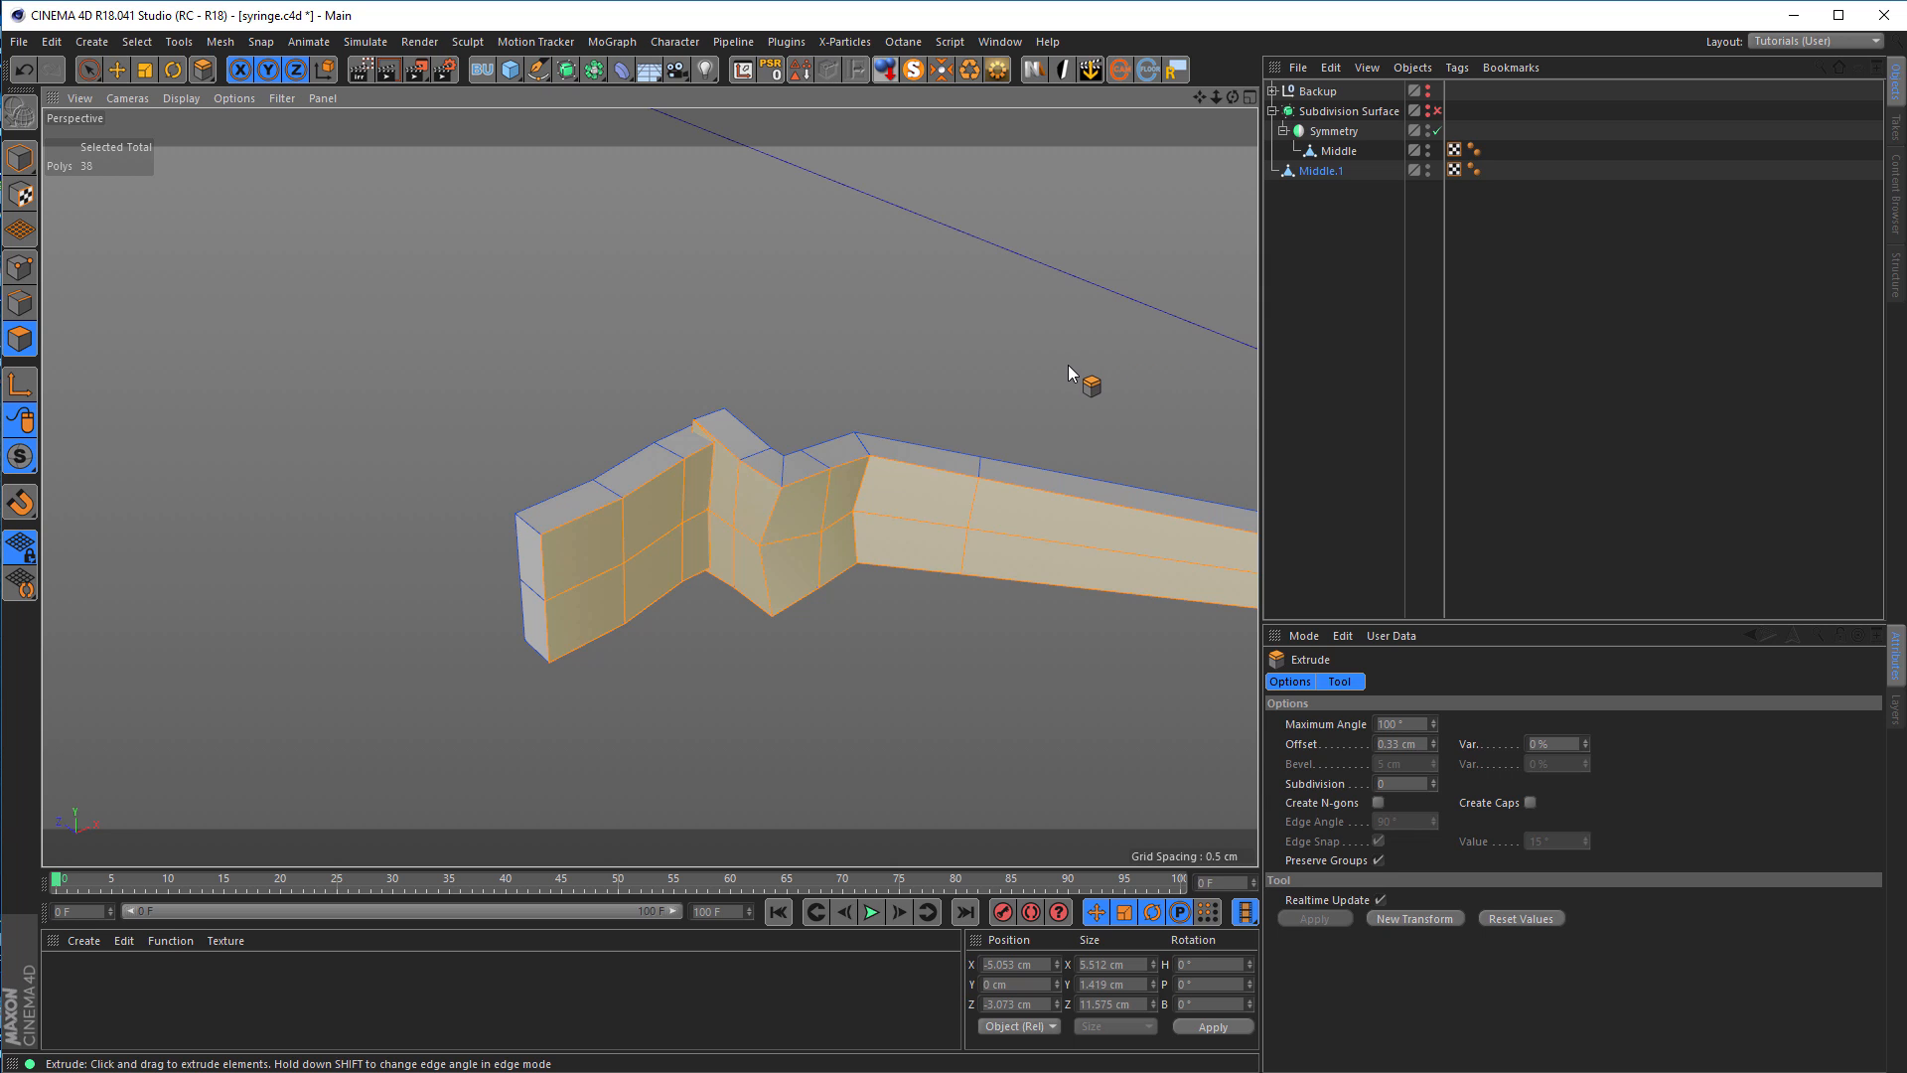
key("ctrl+z")
Step: Extrude the strip's selected boundary edges by 0.33 cm at a 90° edge angle and check the bend's corner
left_click_drag(686, 491, 496, 477, "alt")
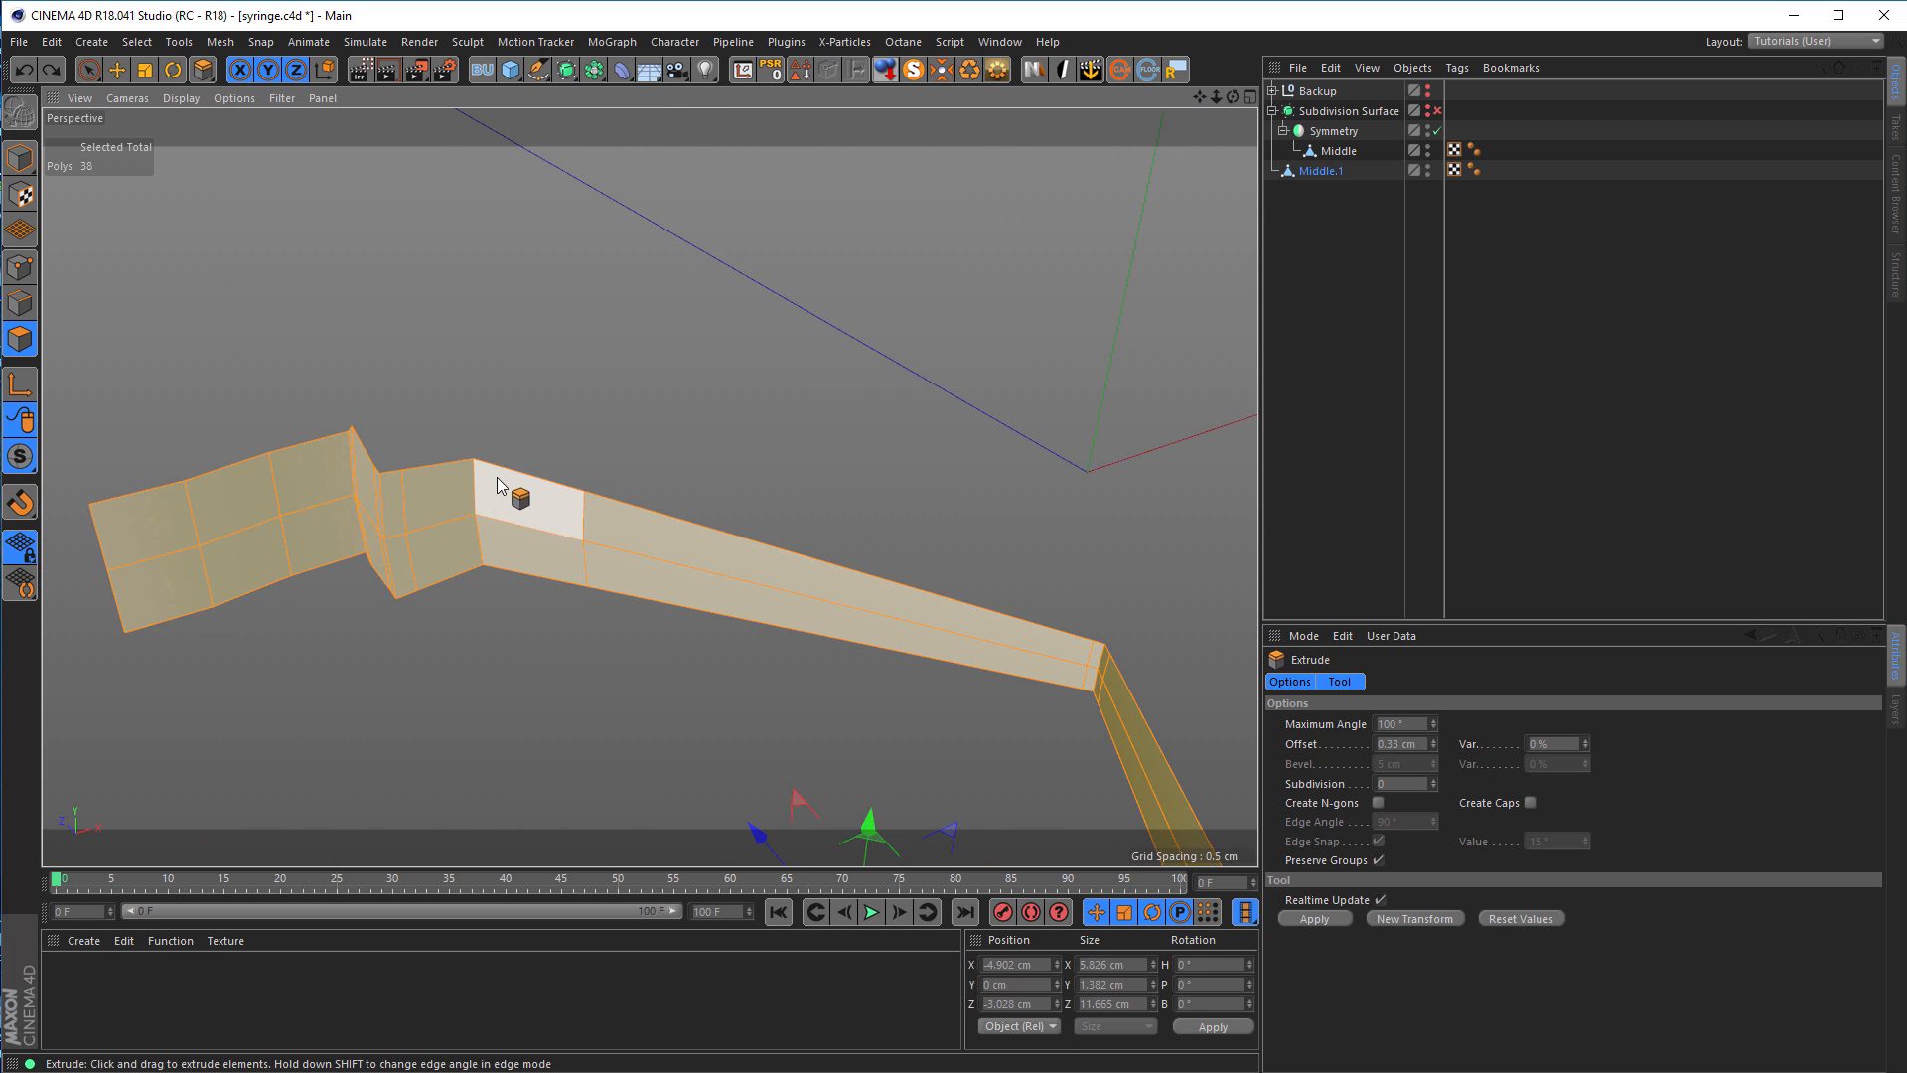
left_click(20, 303)
left_click_drag(697, 772, 868, 589, "alt")
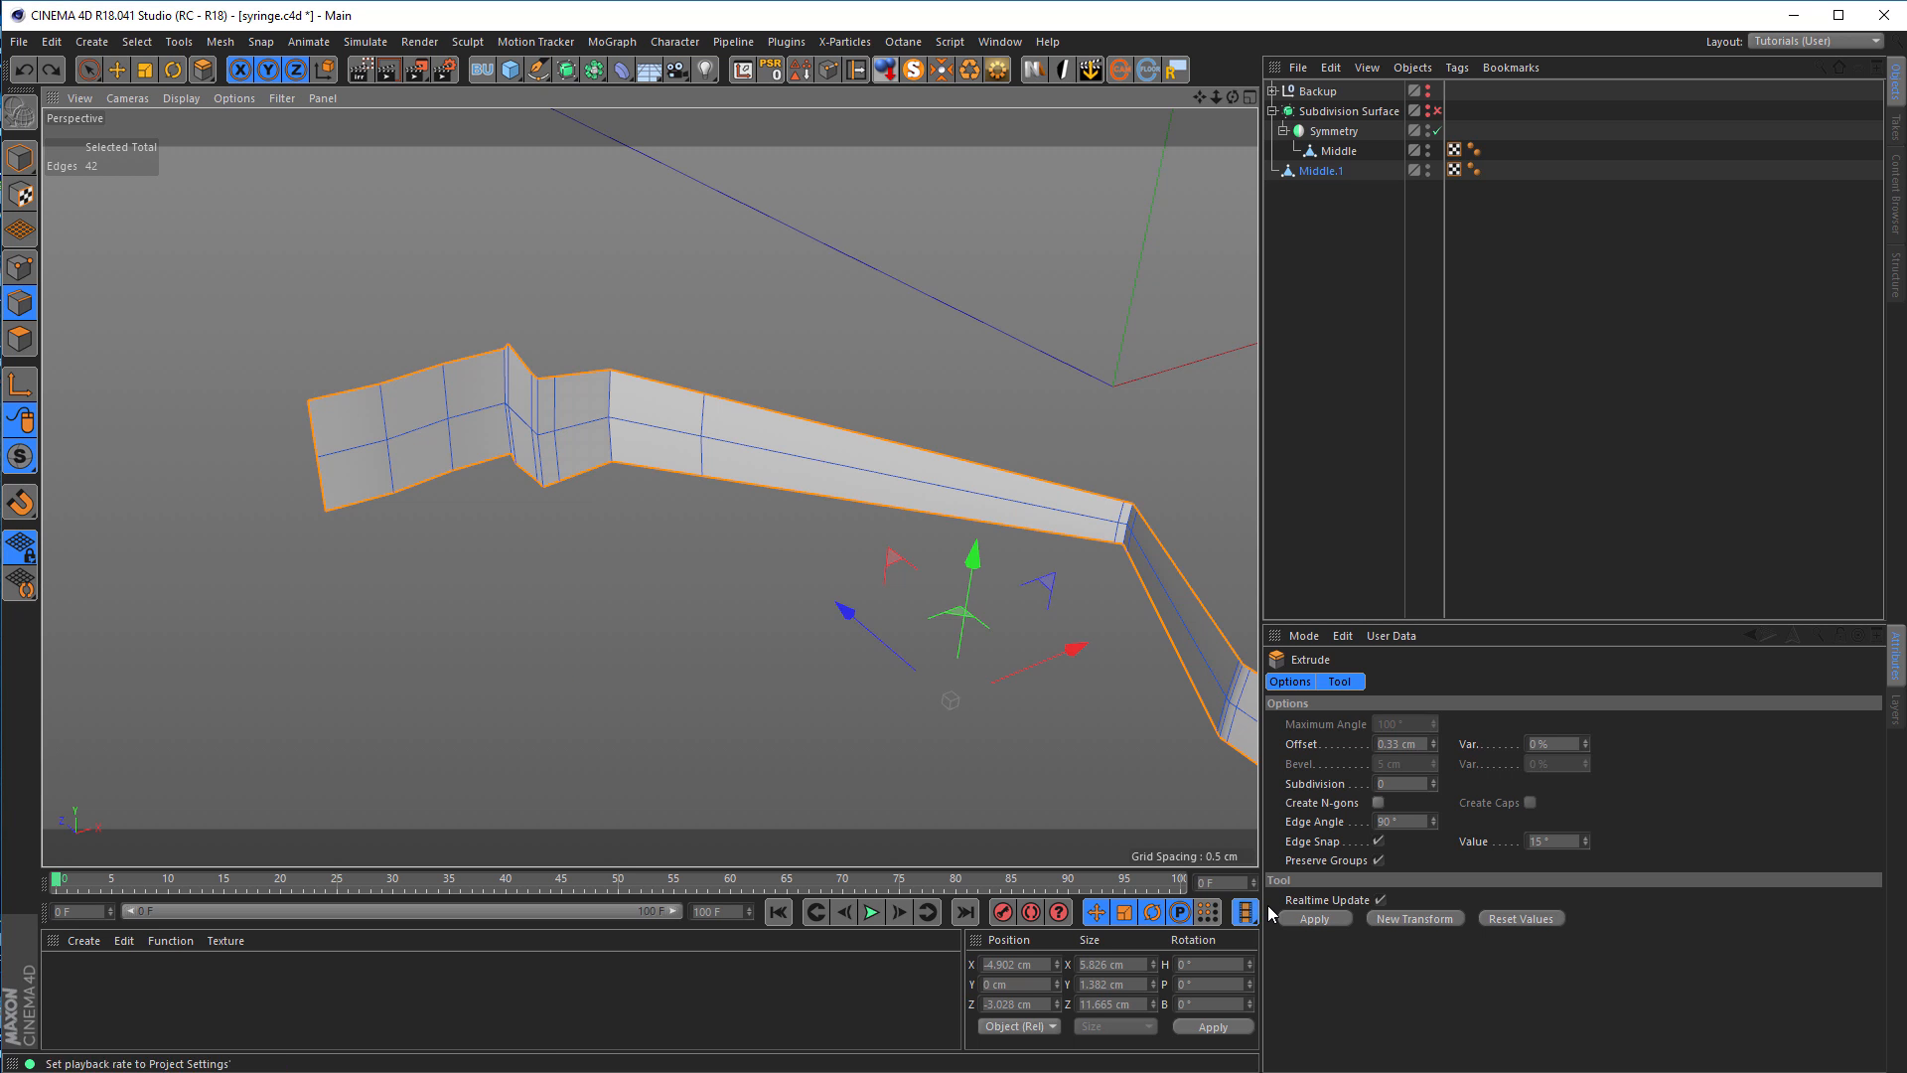
left_click(1325, 915)
mouse_move(907, 559)
left_mouse_down("alt")
mouse_move(735, 570)
mouse_move(754, 540)
mouse_move(906, 536)
left_mouse_up("alt")
scroll(899, 529, "up", 6)
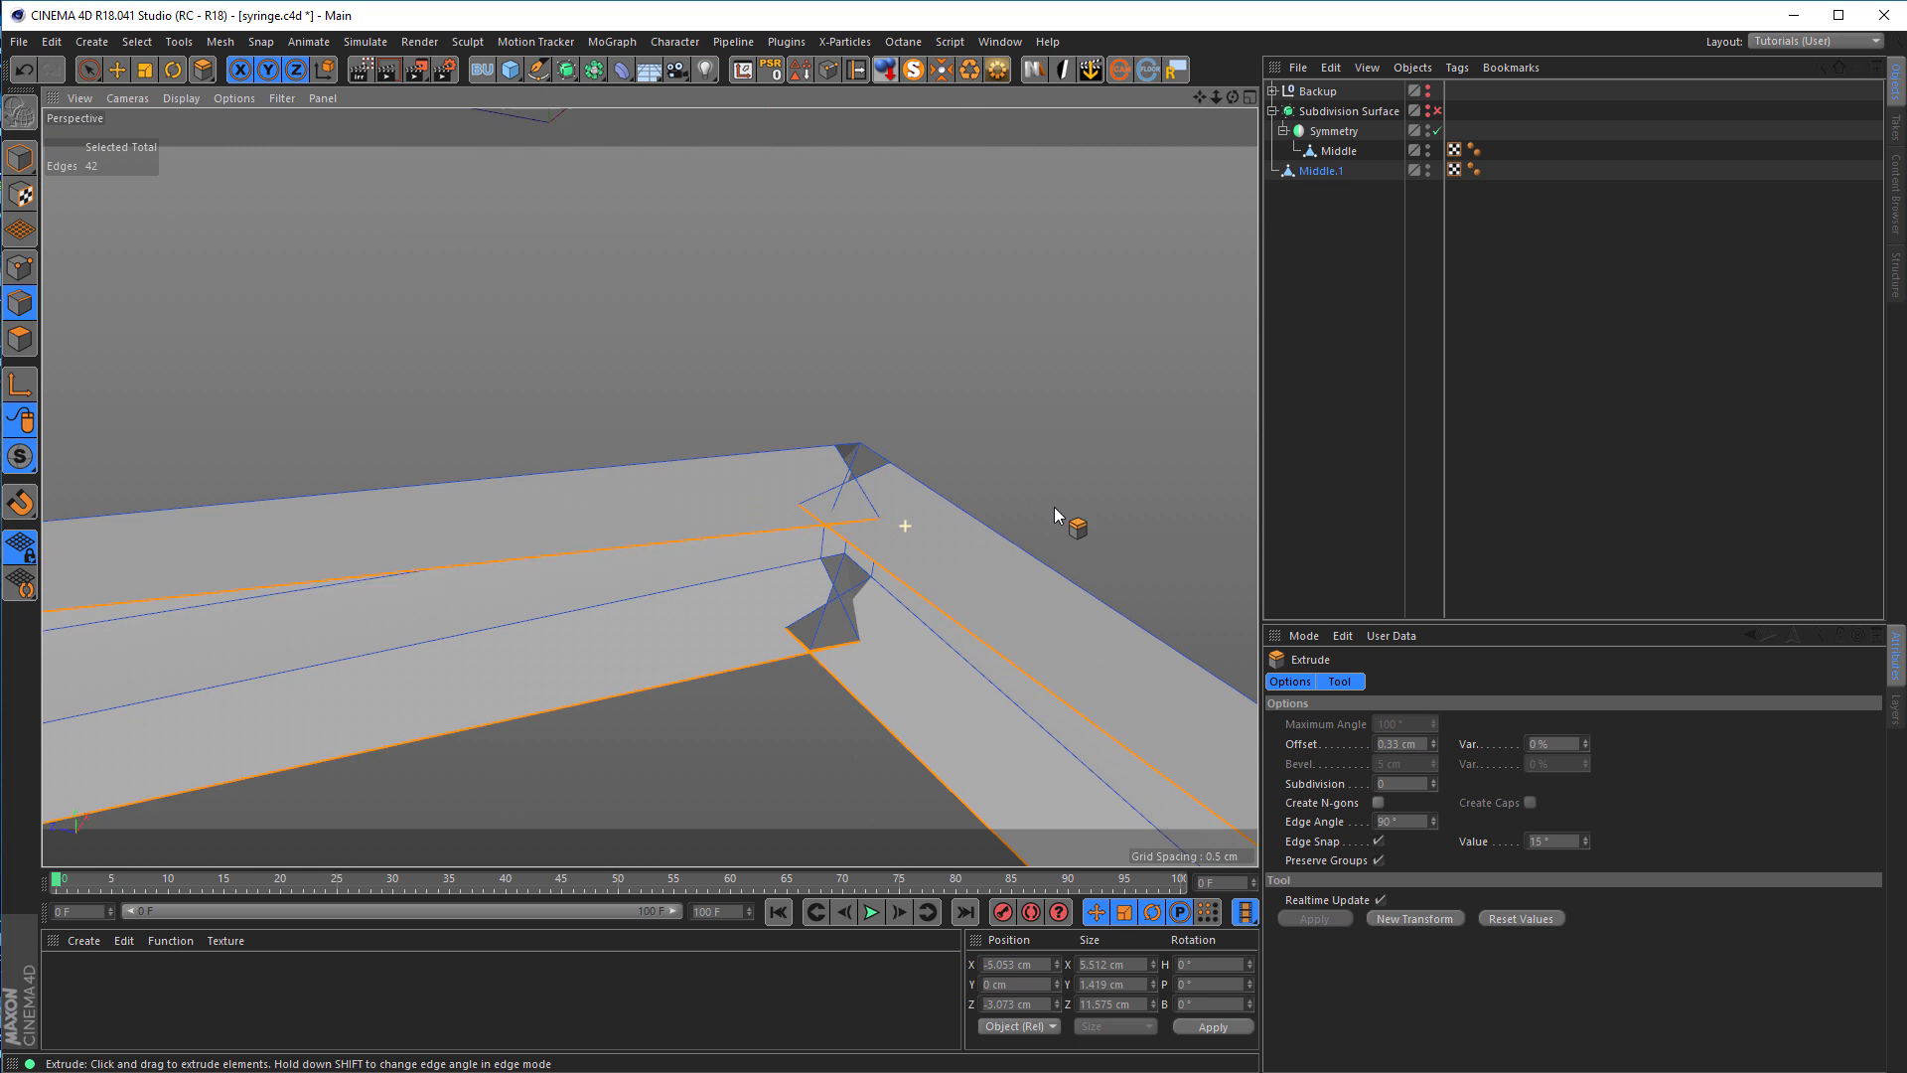
scroll(803, 530, "down", 1)
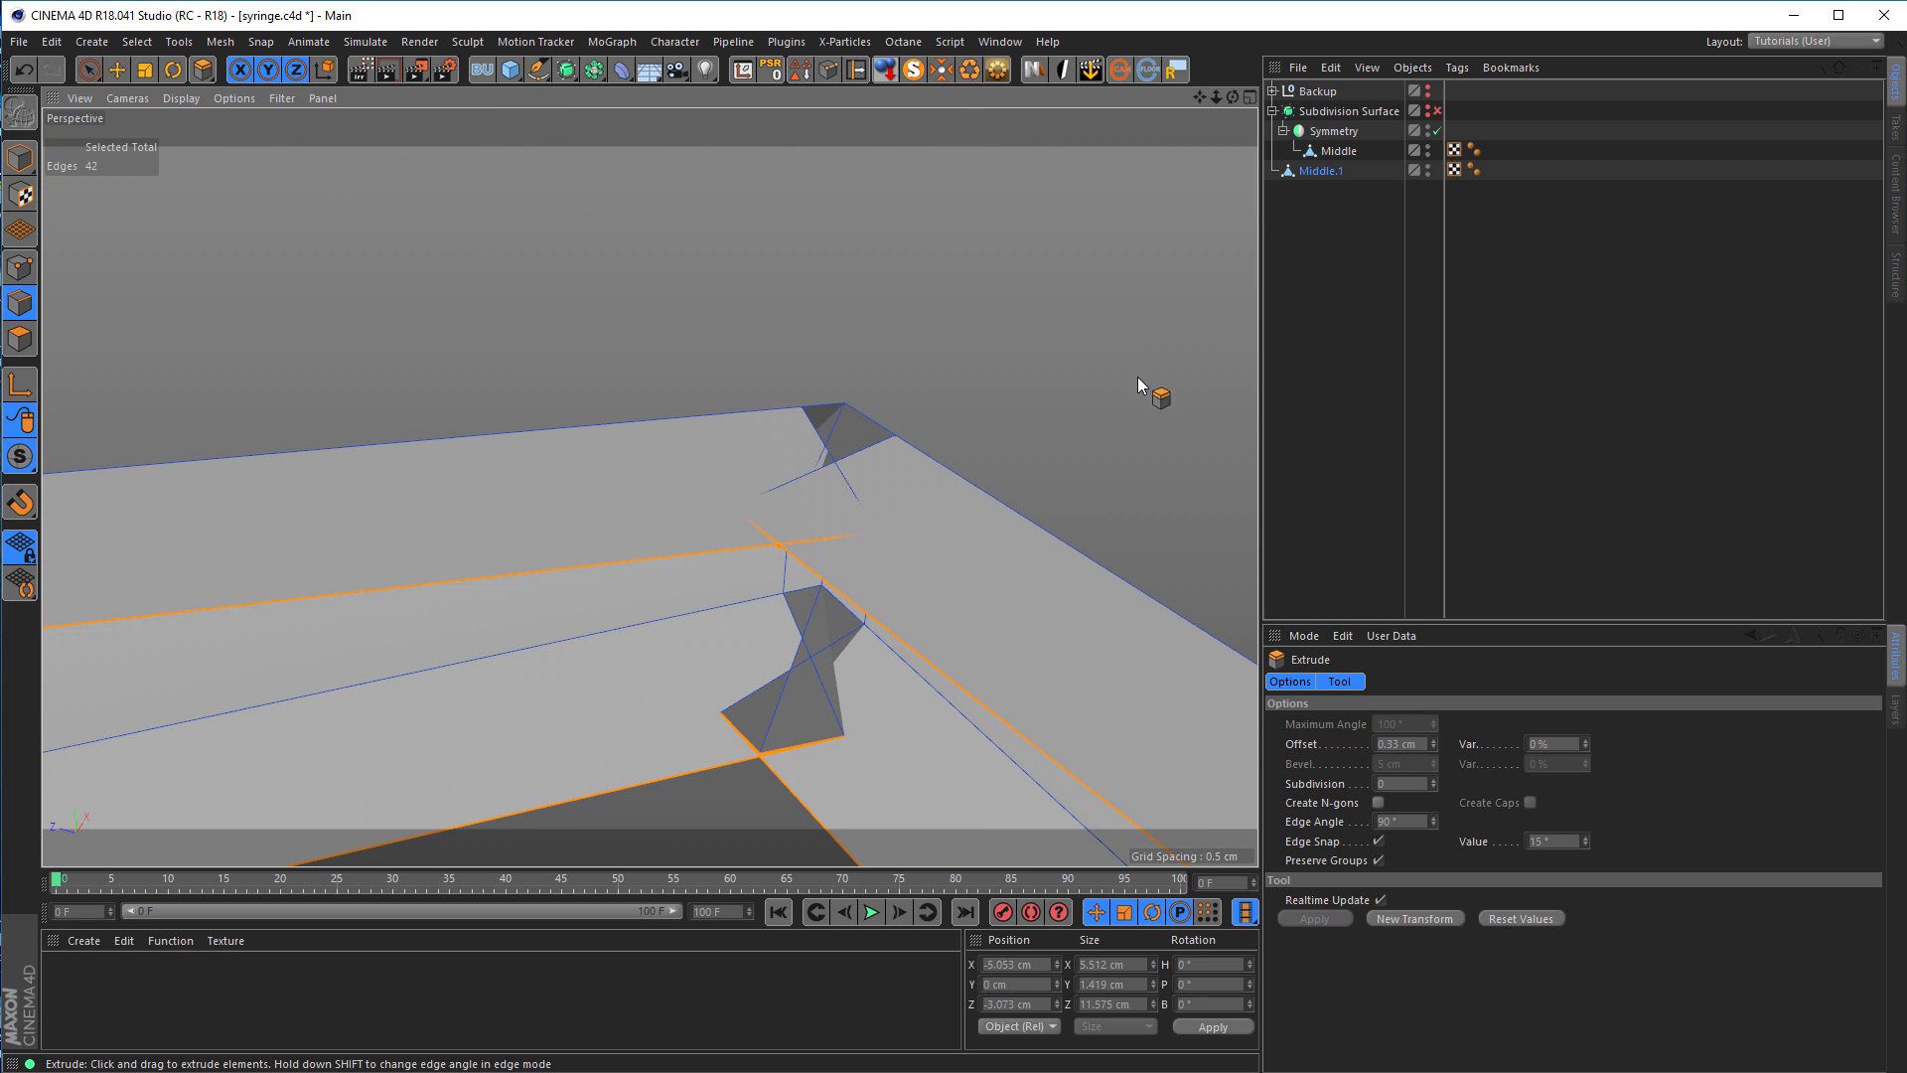
Step: Weld the three split points on the upper side of the bend's corner into the middle point
left_click(20, 267)
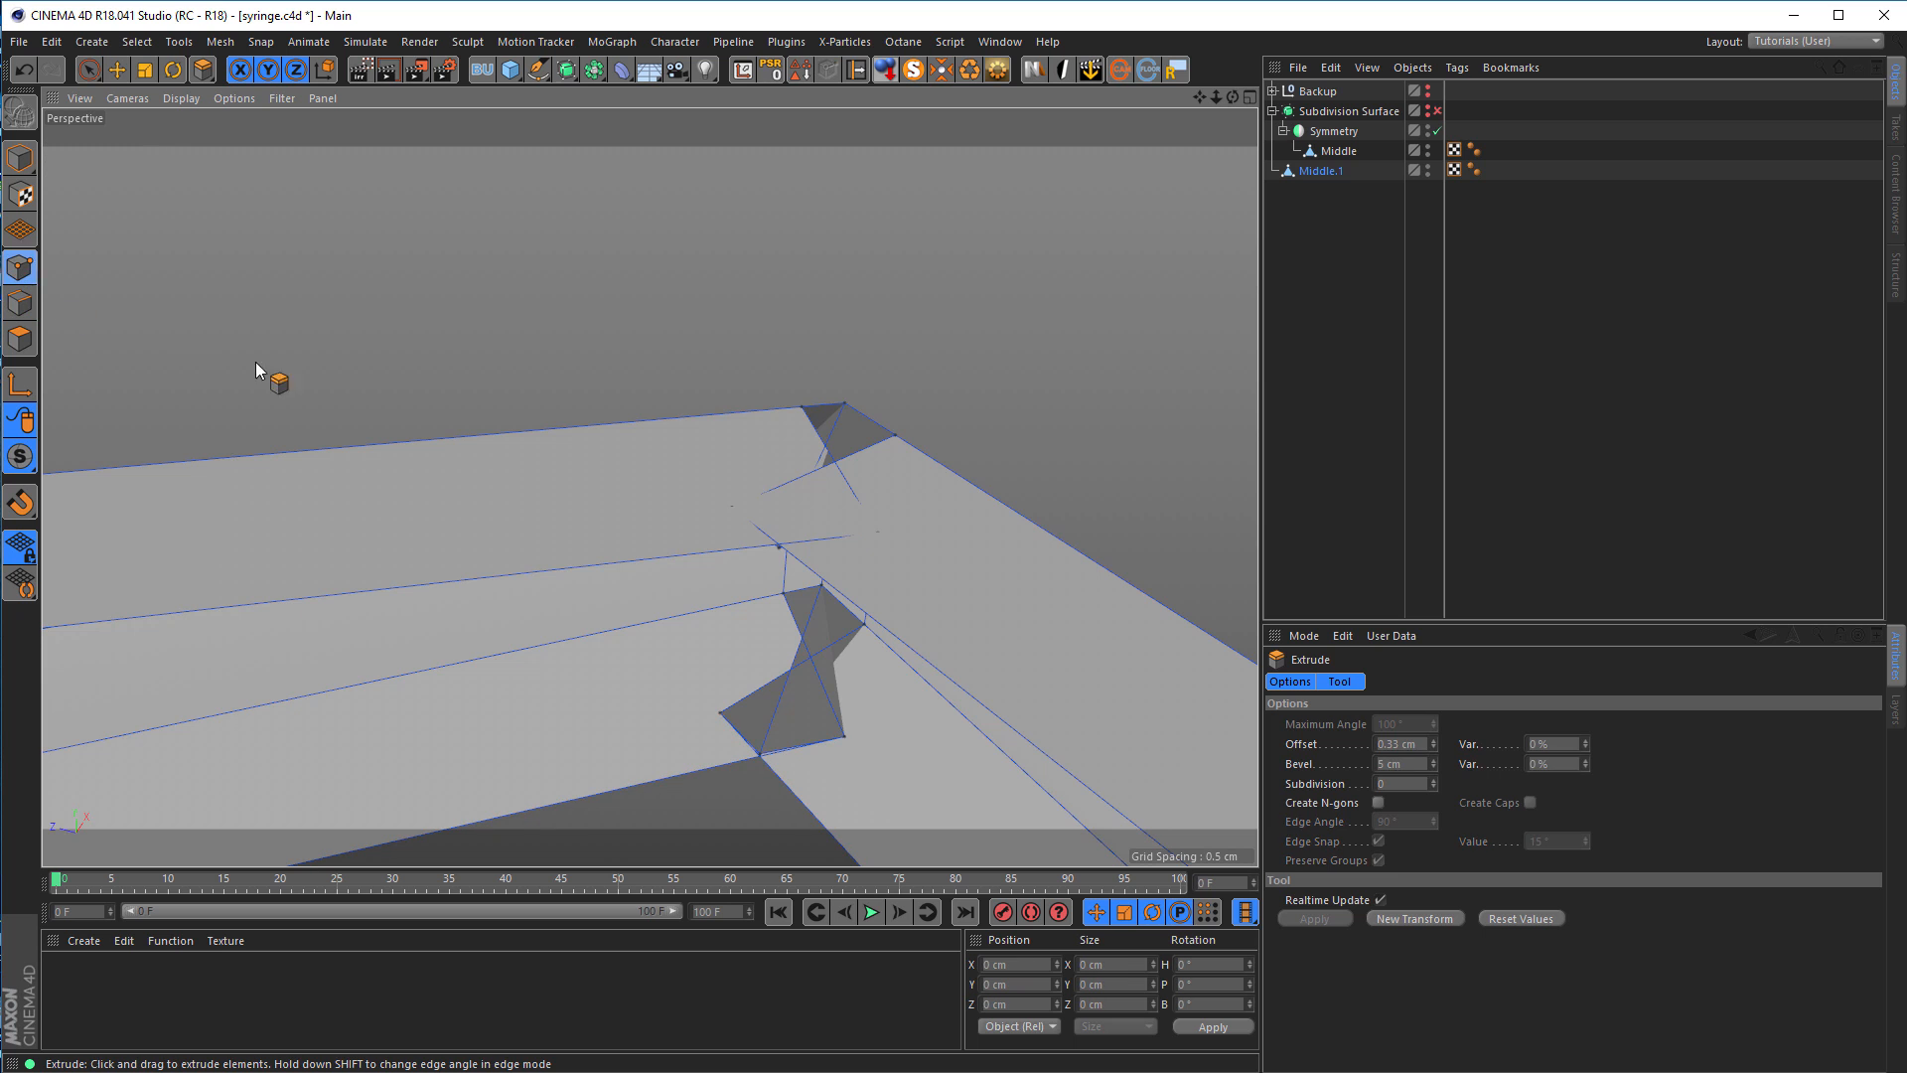
key("space")
left_click_drag(926, 540, 849, 722, "alt")
scroll(874, 569, "up", 6)
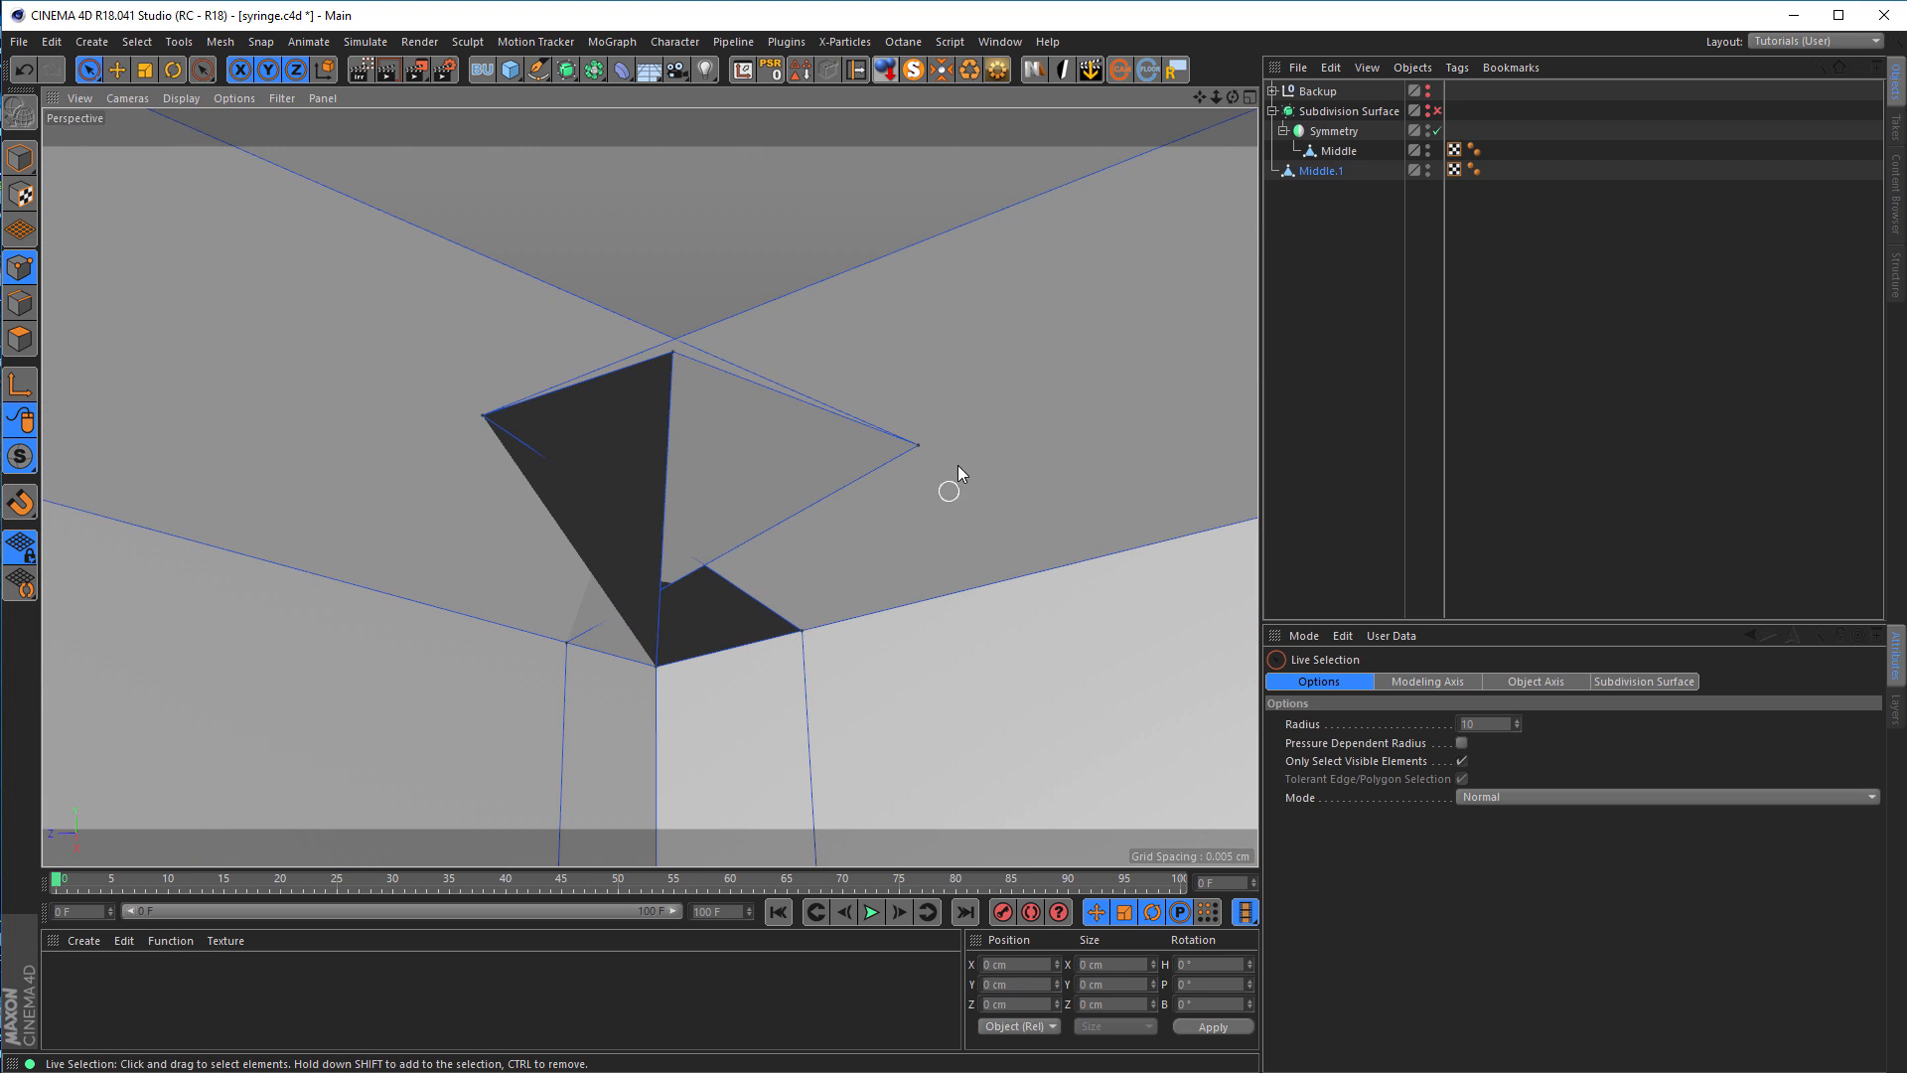
left_click(919, 446)
left_click(484, 416, "shift")
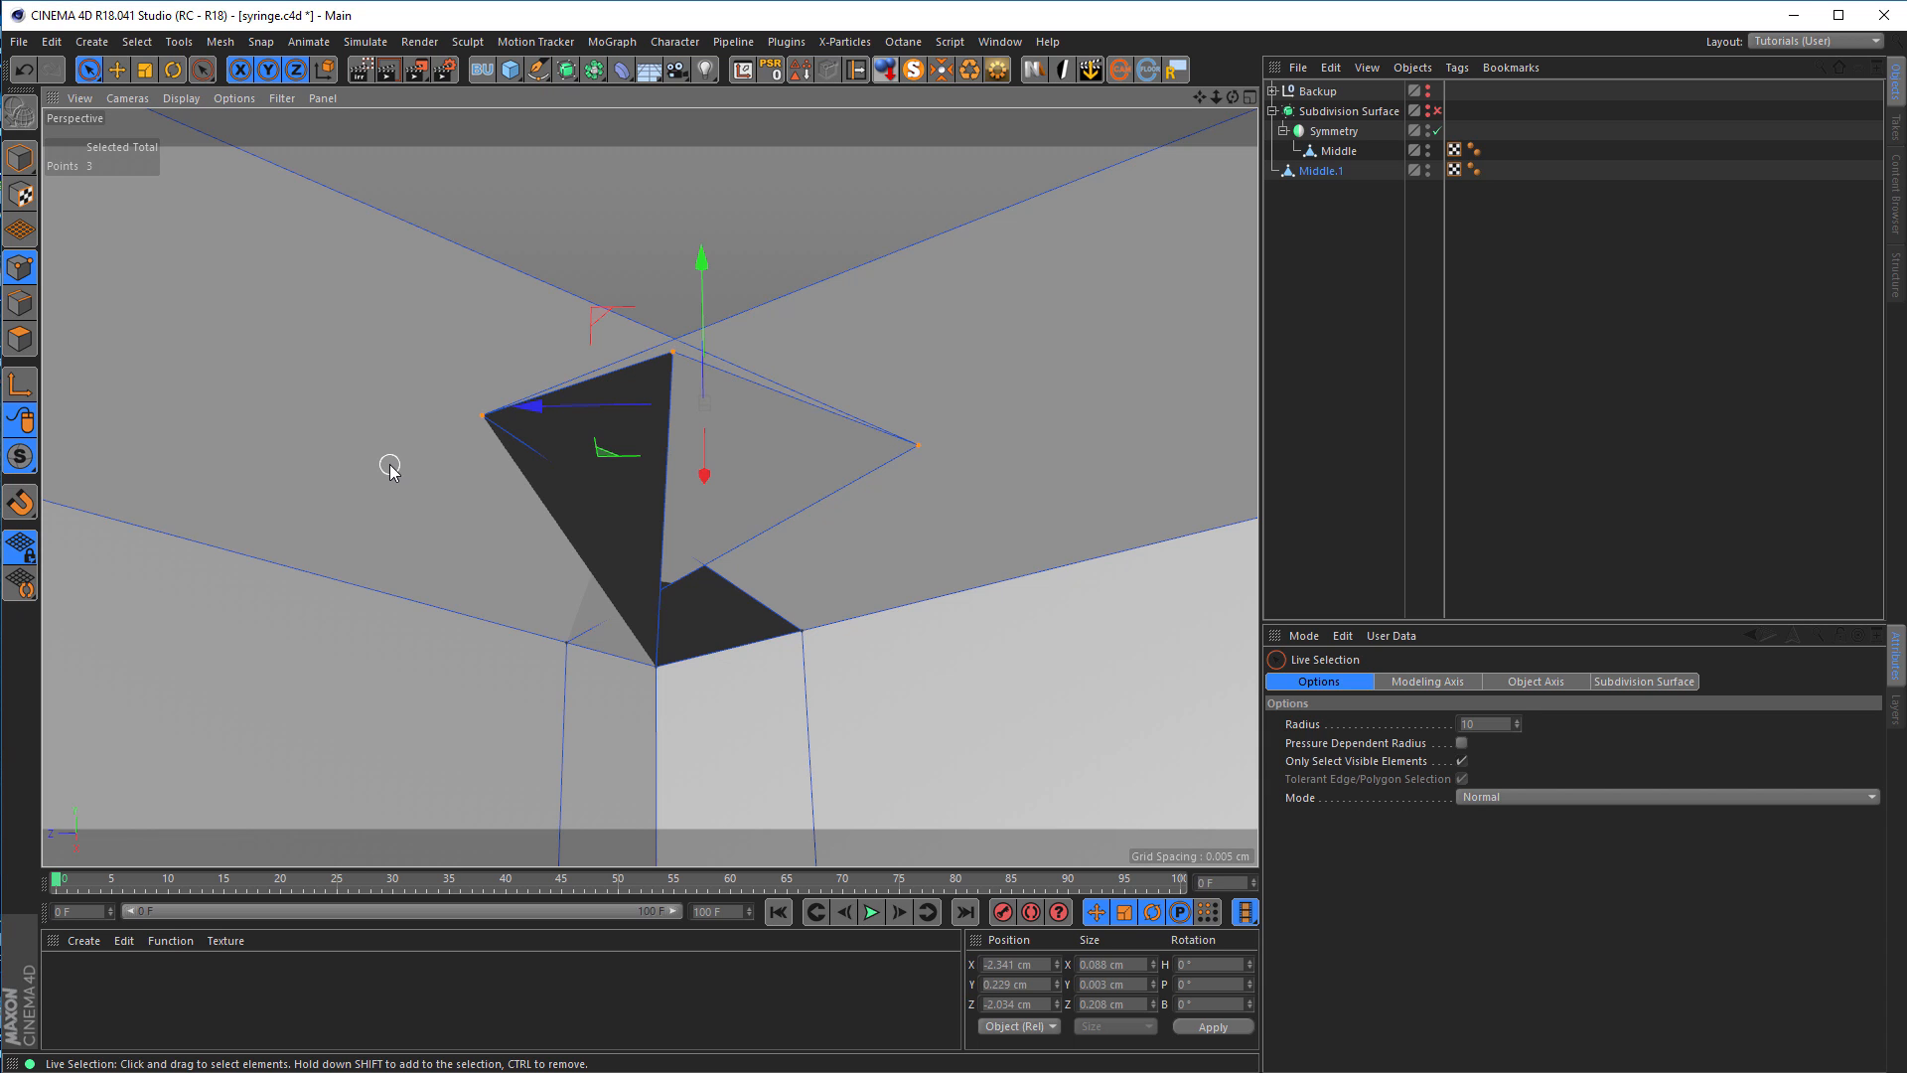
key("m")
key("q")
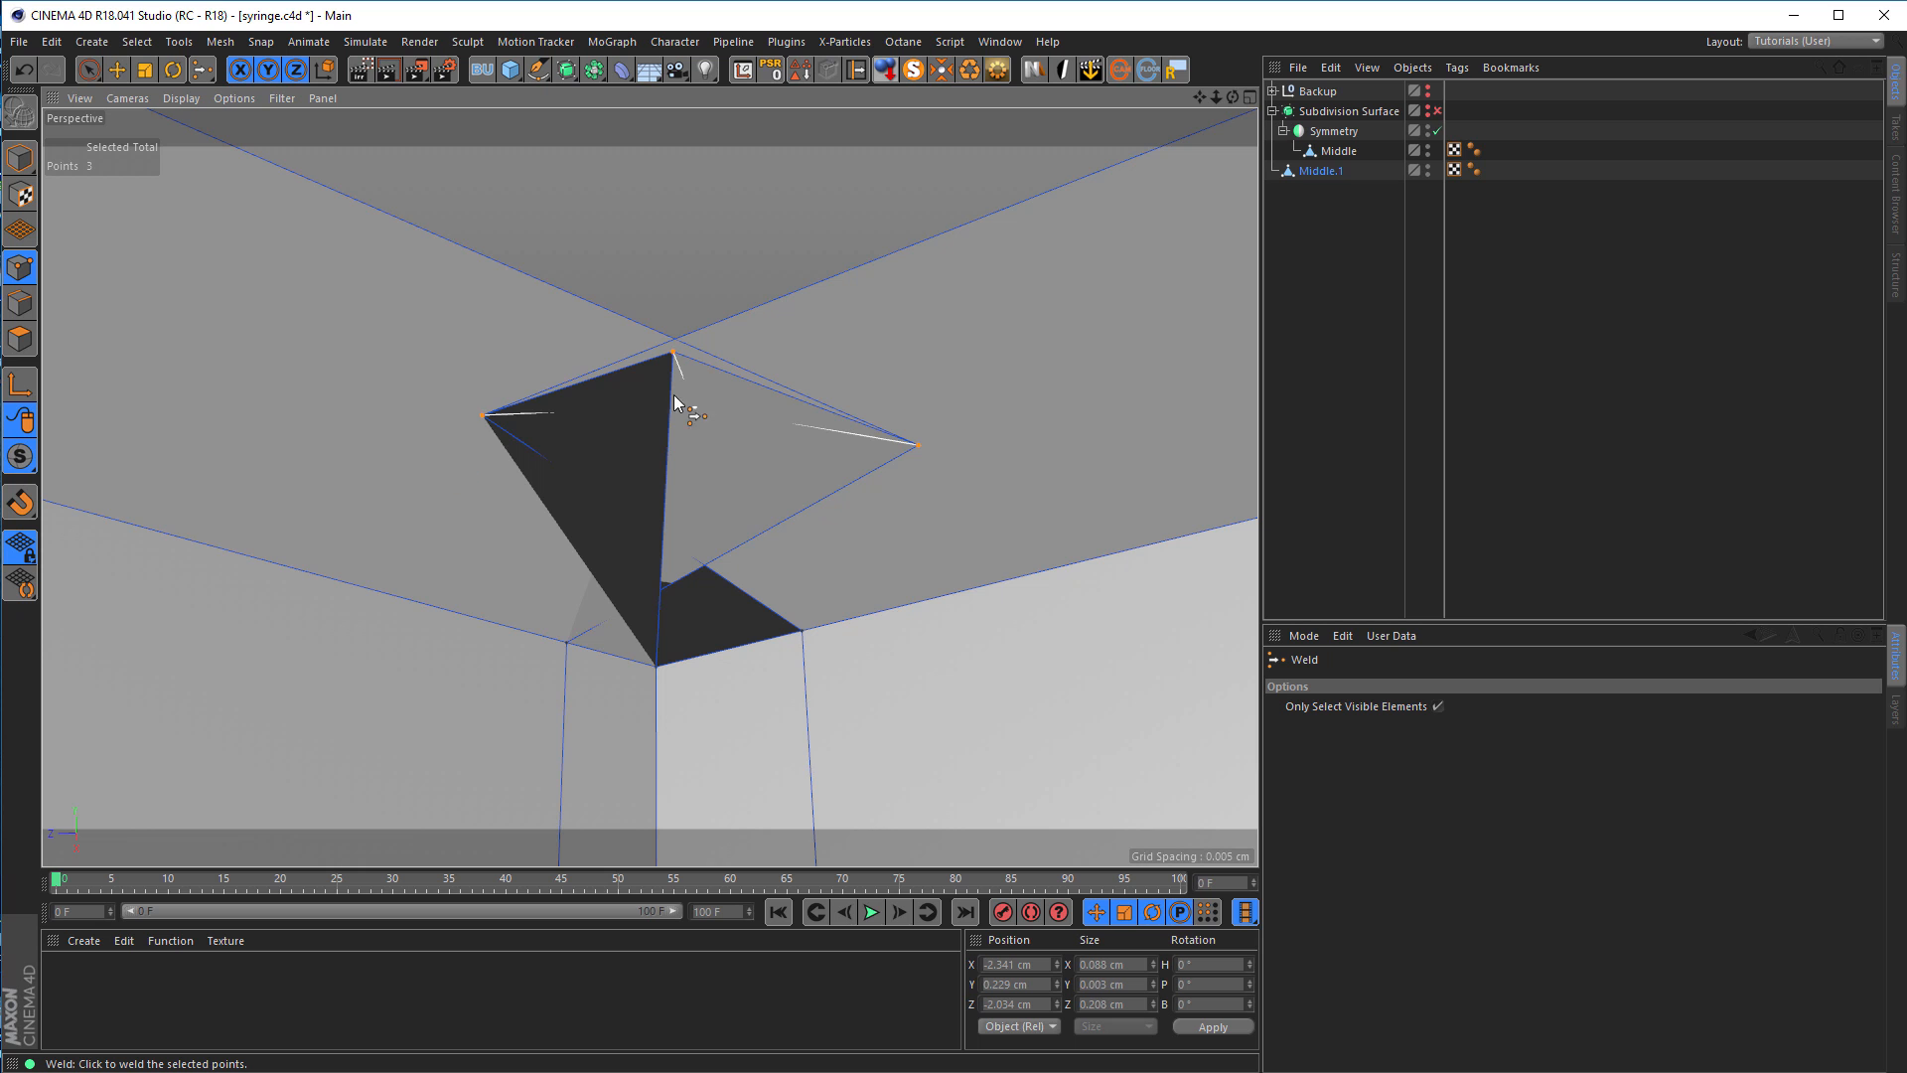
left_click(674, 351)
Step: Weld the three matching split points on the lower side of the bend's corner and check the closed corner
left_click_drag(695, 690, 702, 533, "alt")
left_click_drag(689, 685, 703, 540, "alt")
left_click_drag(703, 727, 724, 629, "alt")
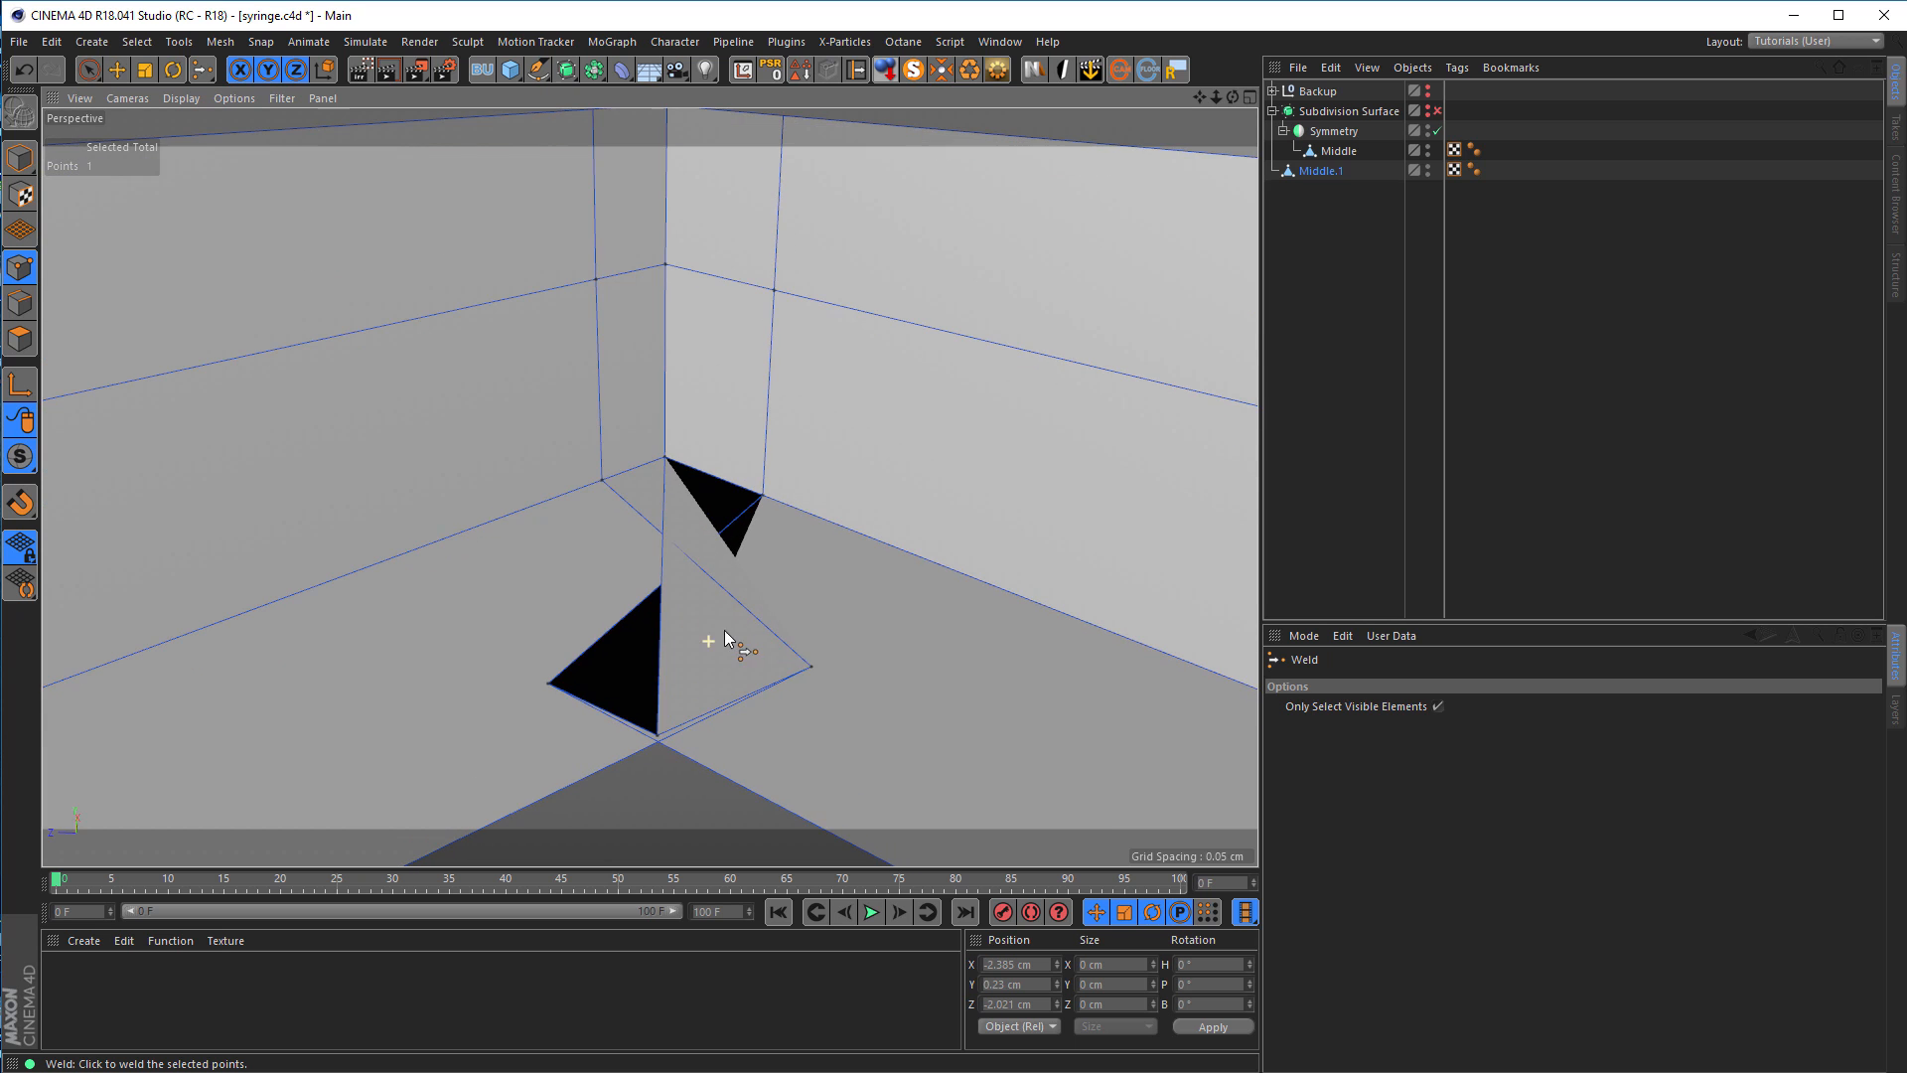
key("space")
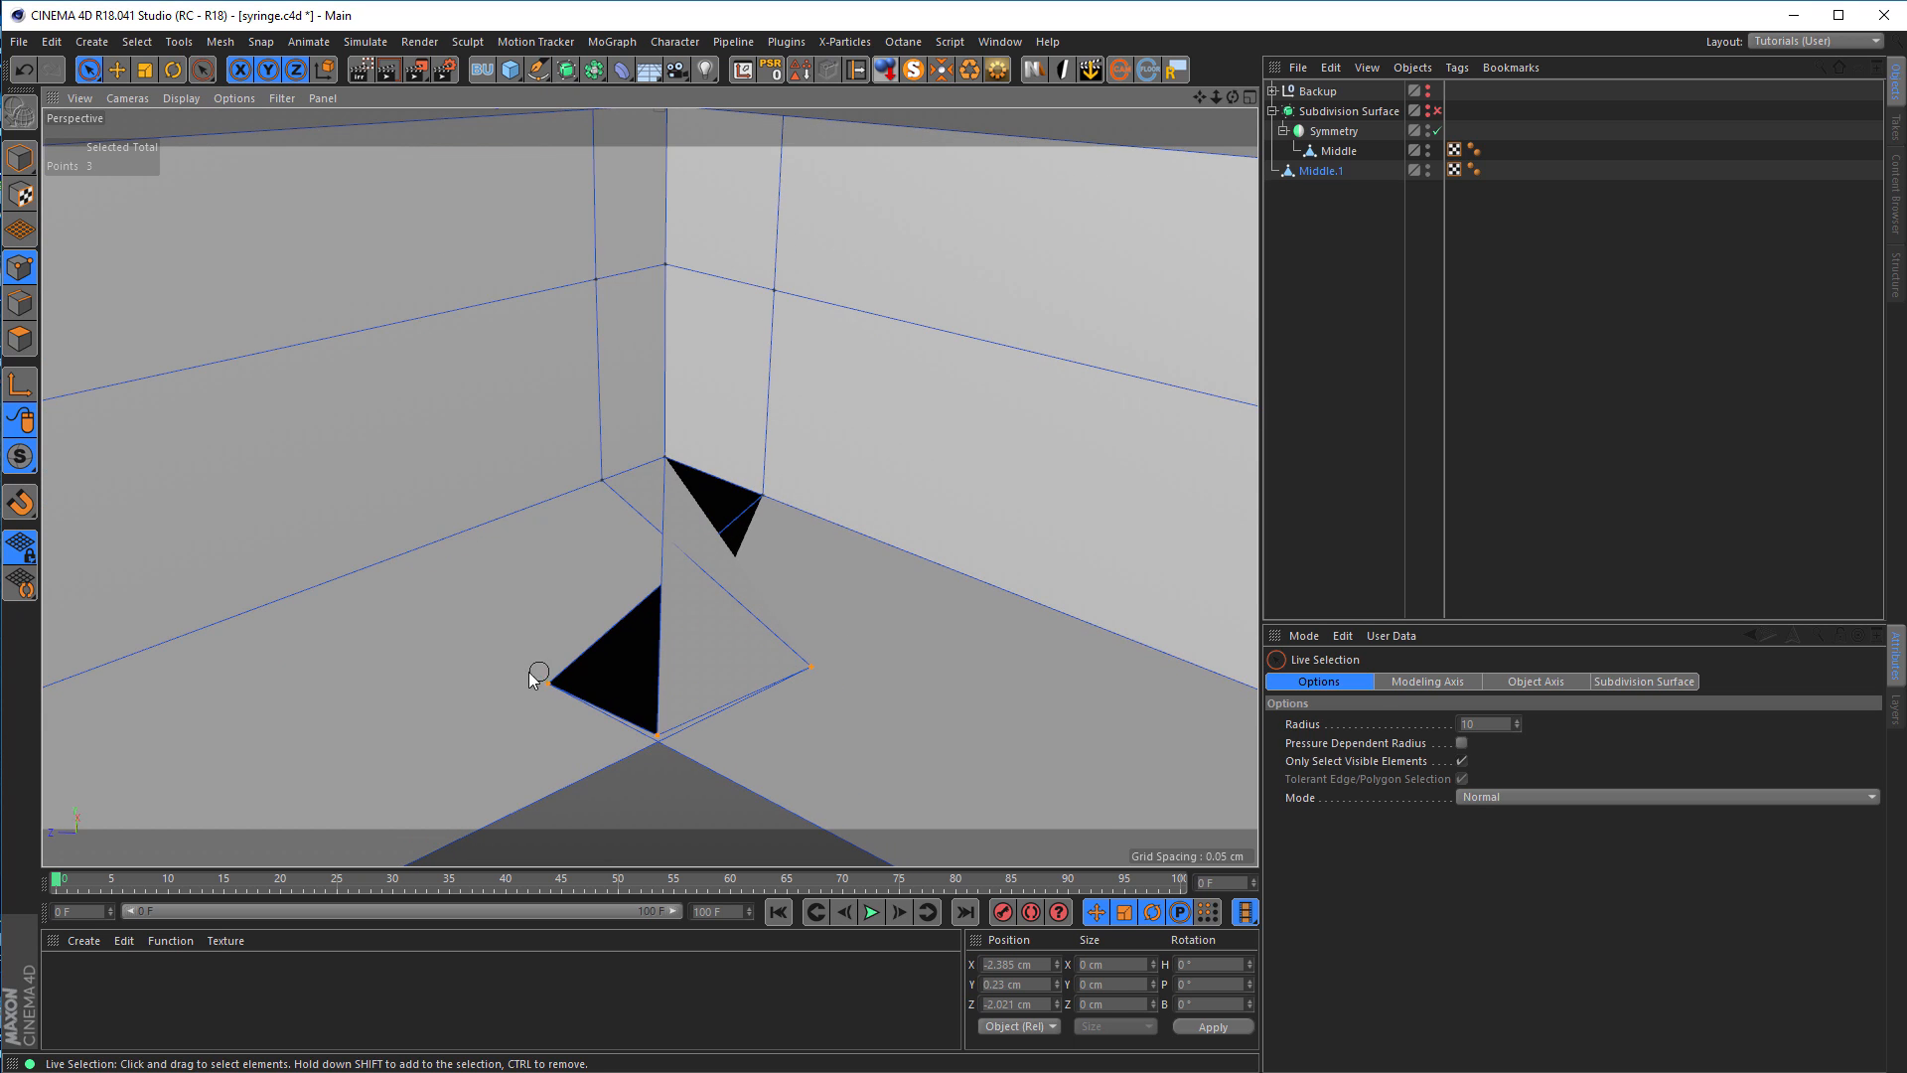
key("space")
left_click(660, 745)
right_click_drag(662, 791, 564, 766, "alt")
left_click_drag(646, 711, 785, 463, "alt")
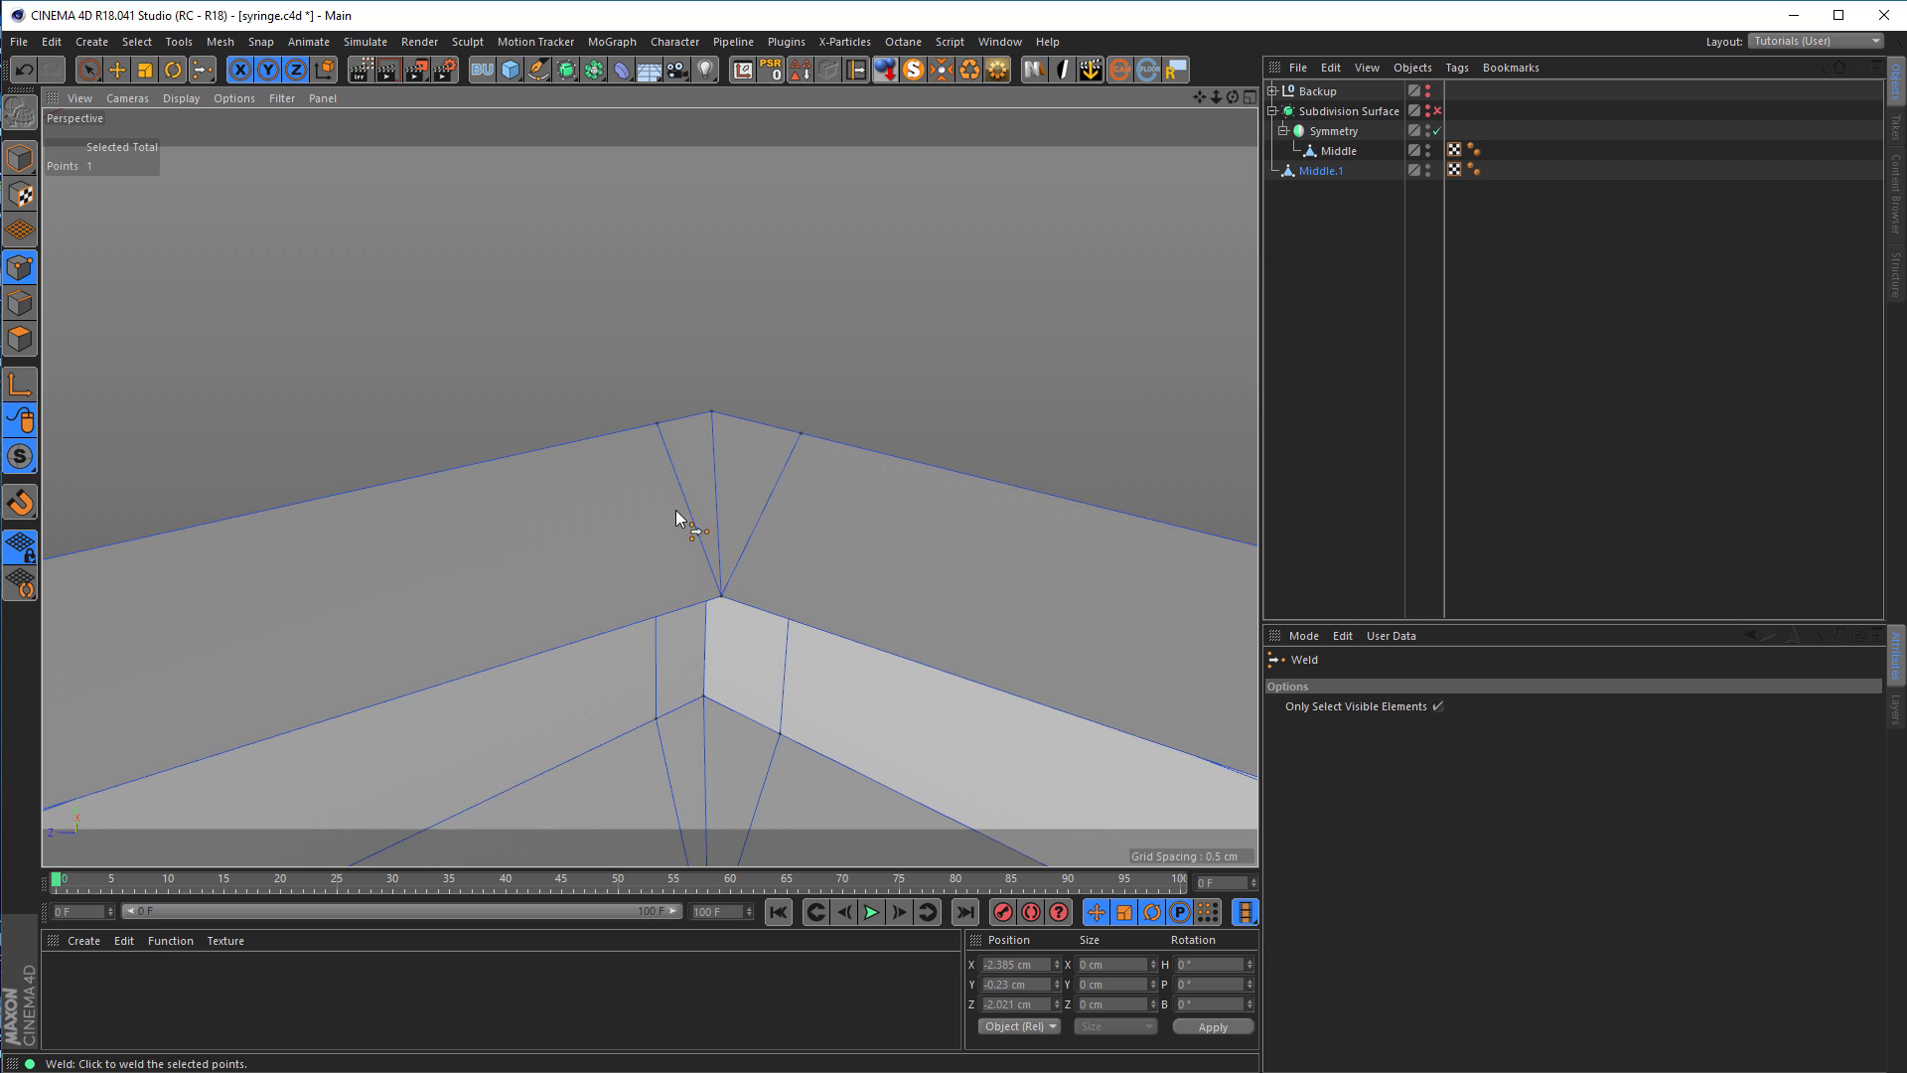
left_click_drag(676, 474, 673, 474, "alt")
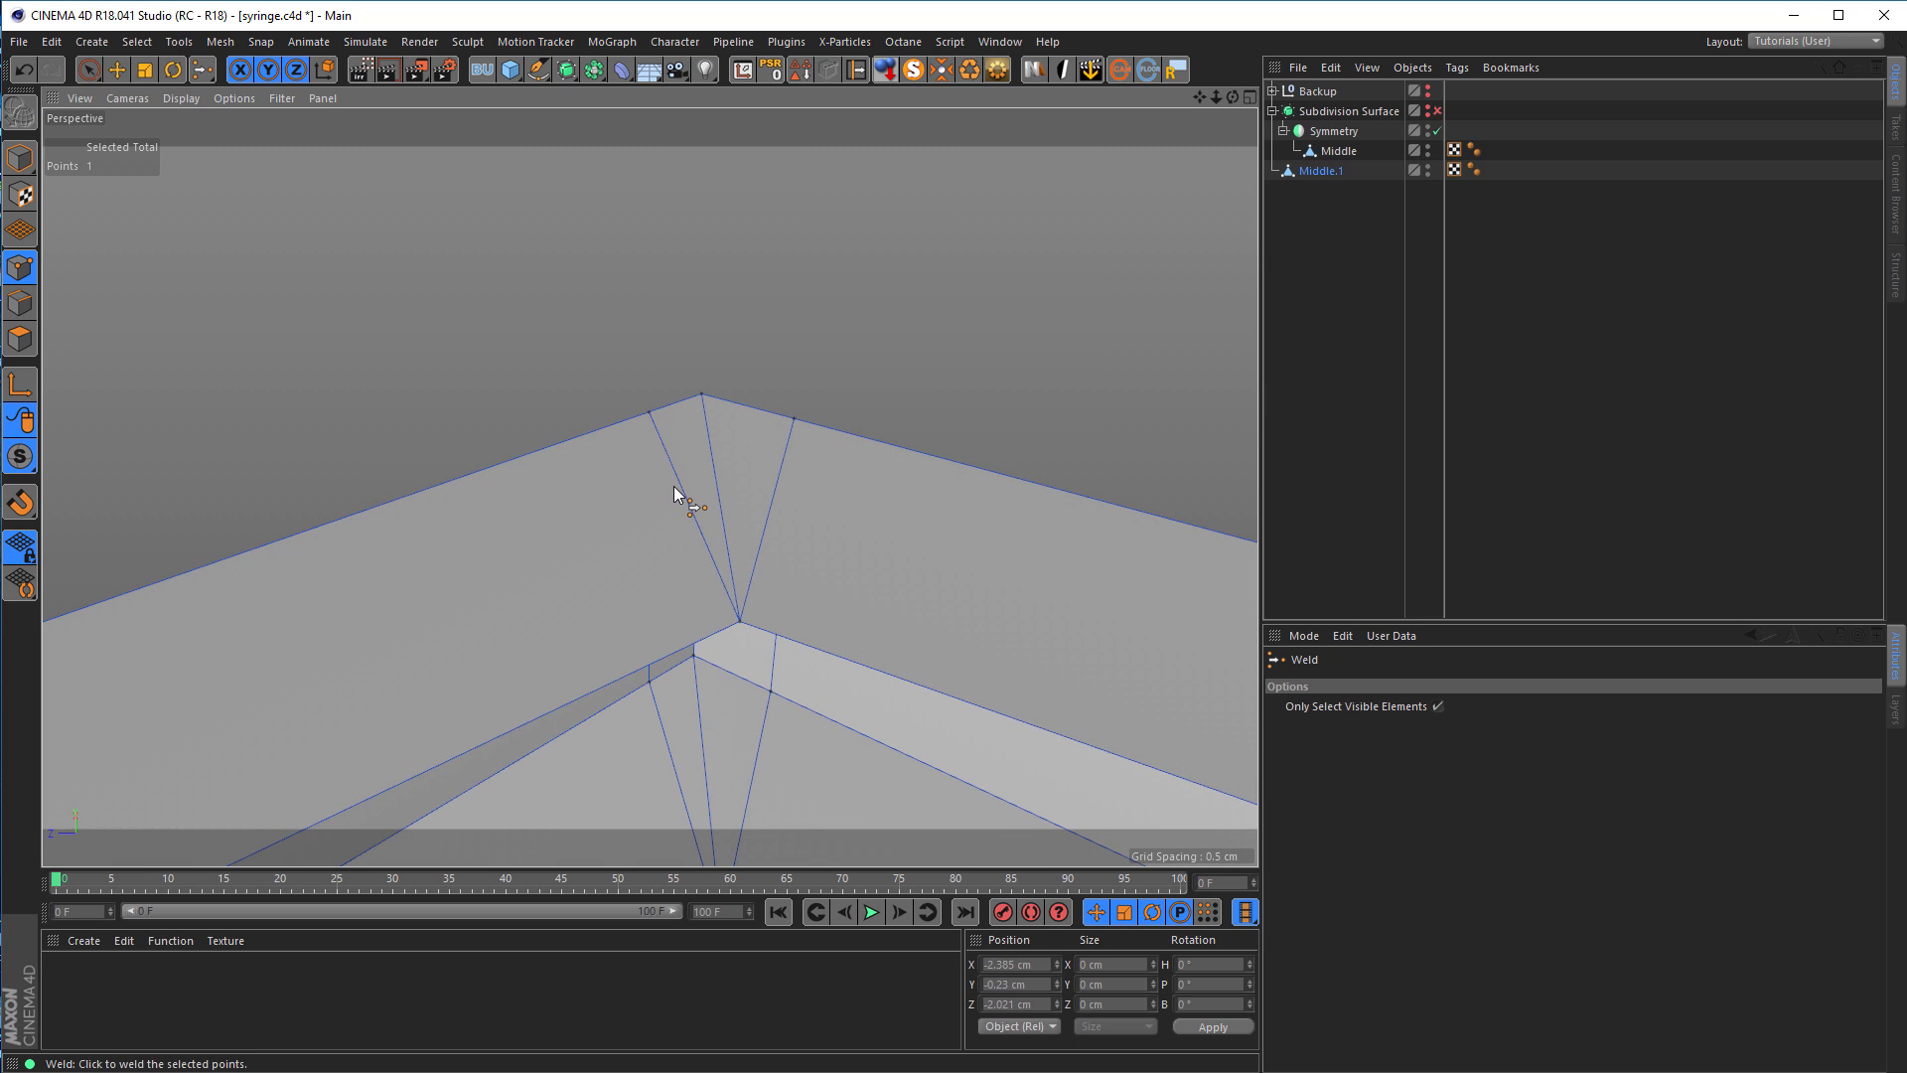
Step: Try selecting the support edges on both sides of the bend's corner in edge mode, and clear the selection
left_click(19, 303)
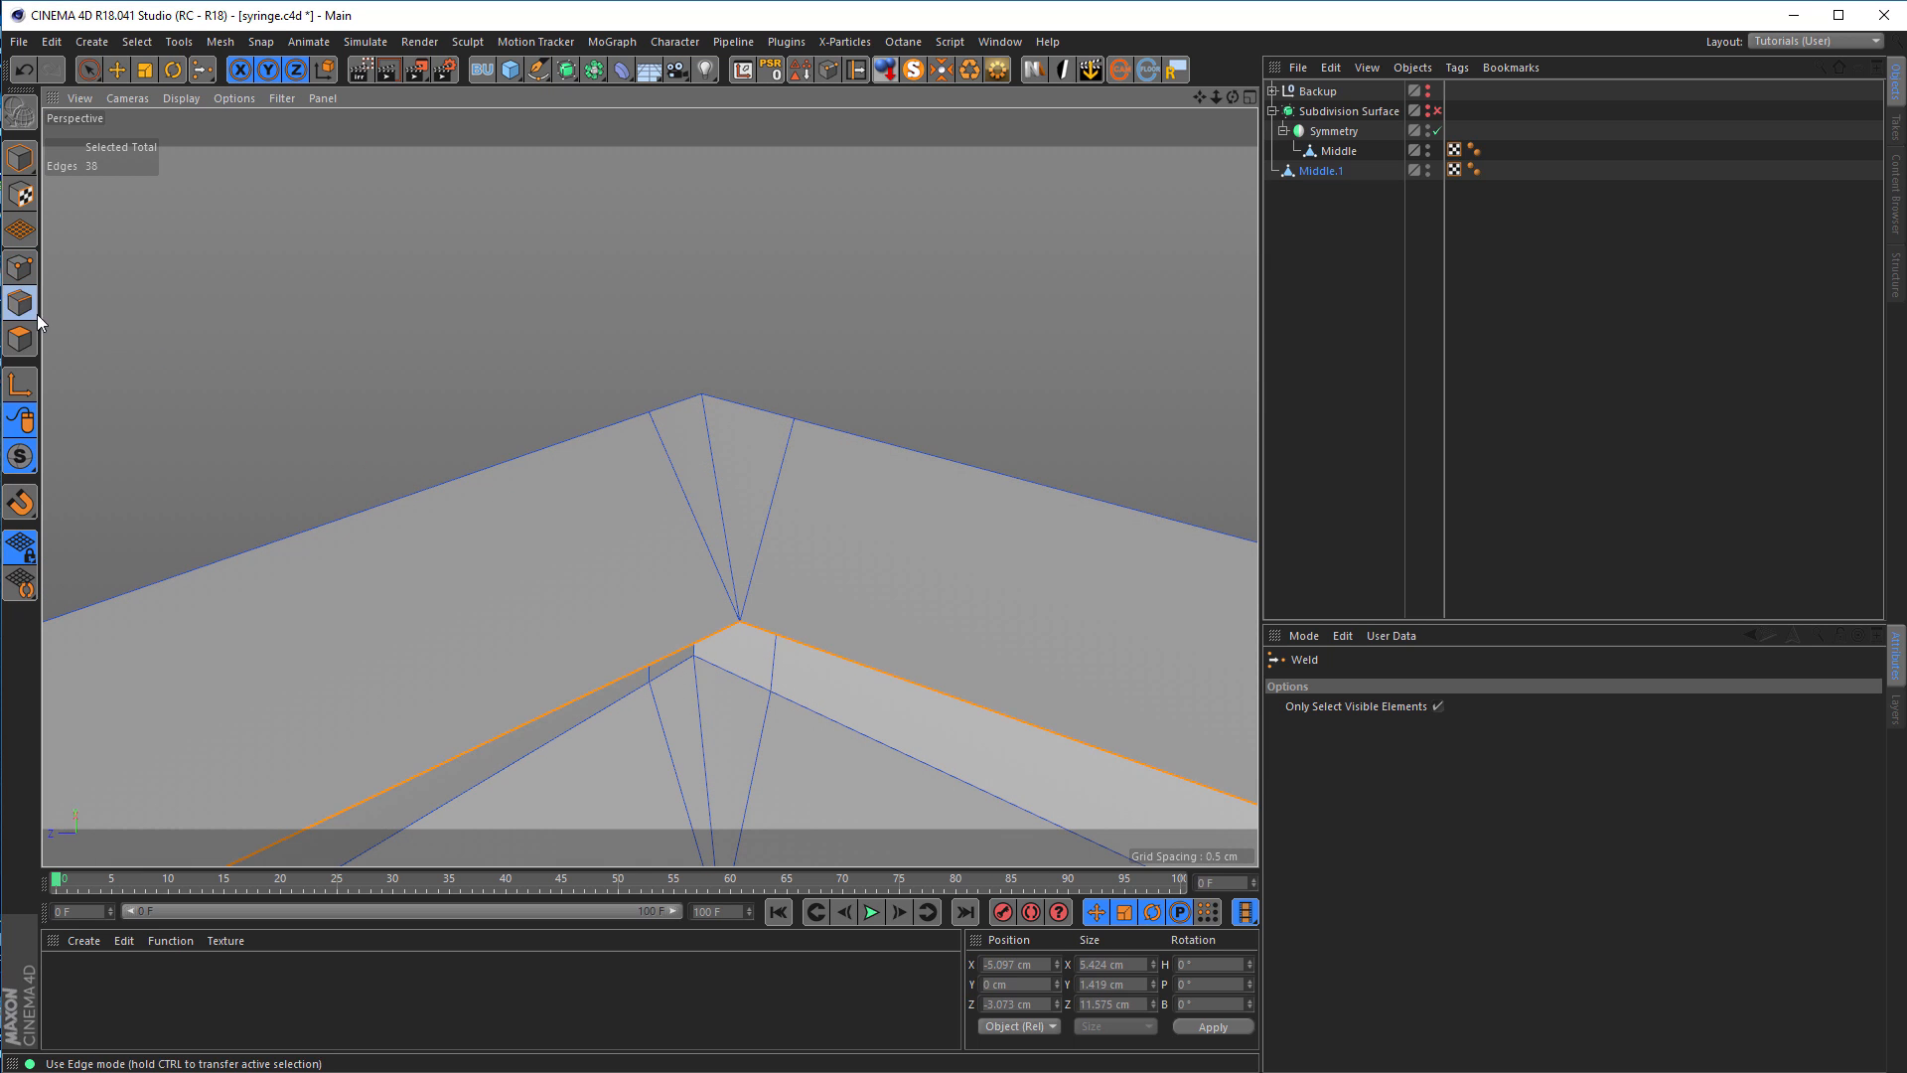
key("space")
mouse_move(653, 495)
left_mouse_down()
mouse_move(675, 483)
mouse_move(625, 447)
mouse_move(290, 484)
mouse_move(389, 599)
left_mouse_up()
left_click(772, 523, "shift")
left_click(640, 601, "shift")
left_click(647, 737, "shift")
left_click_drag(626, 680, 437, 650, "alt")
left_click(489, 559, "shift")
left_click(502, 752, "shift")
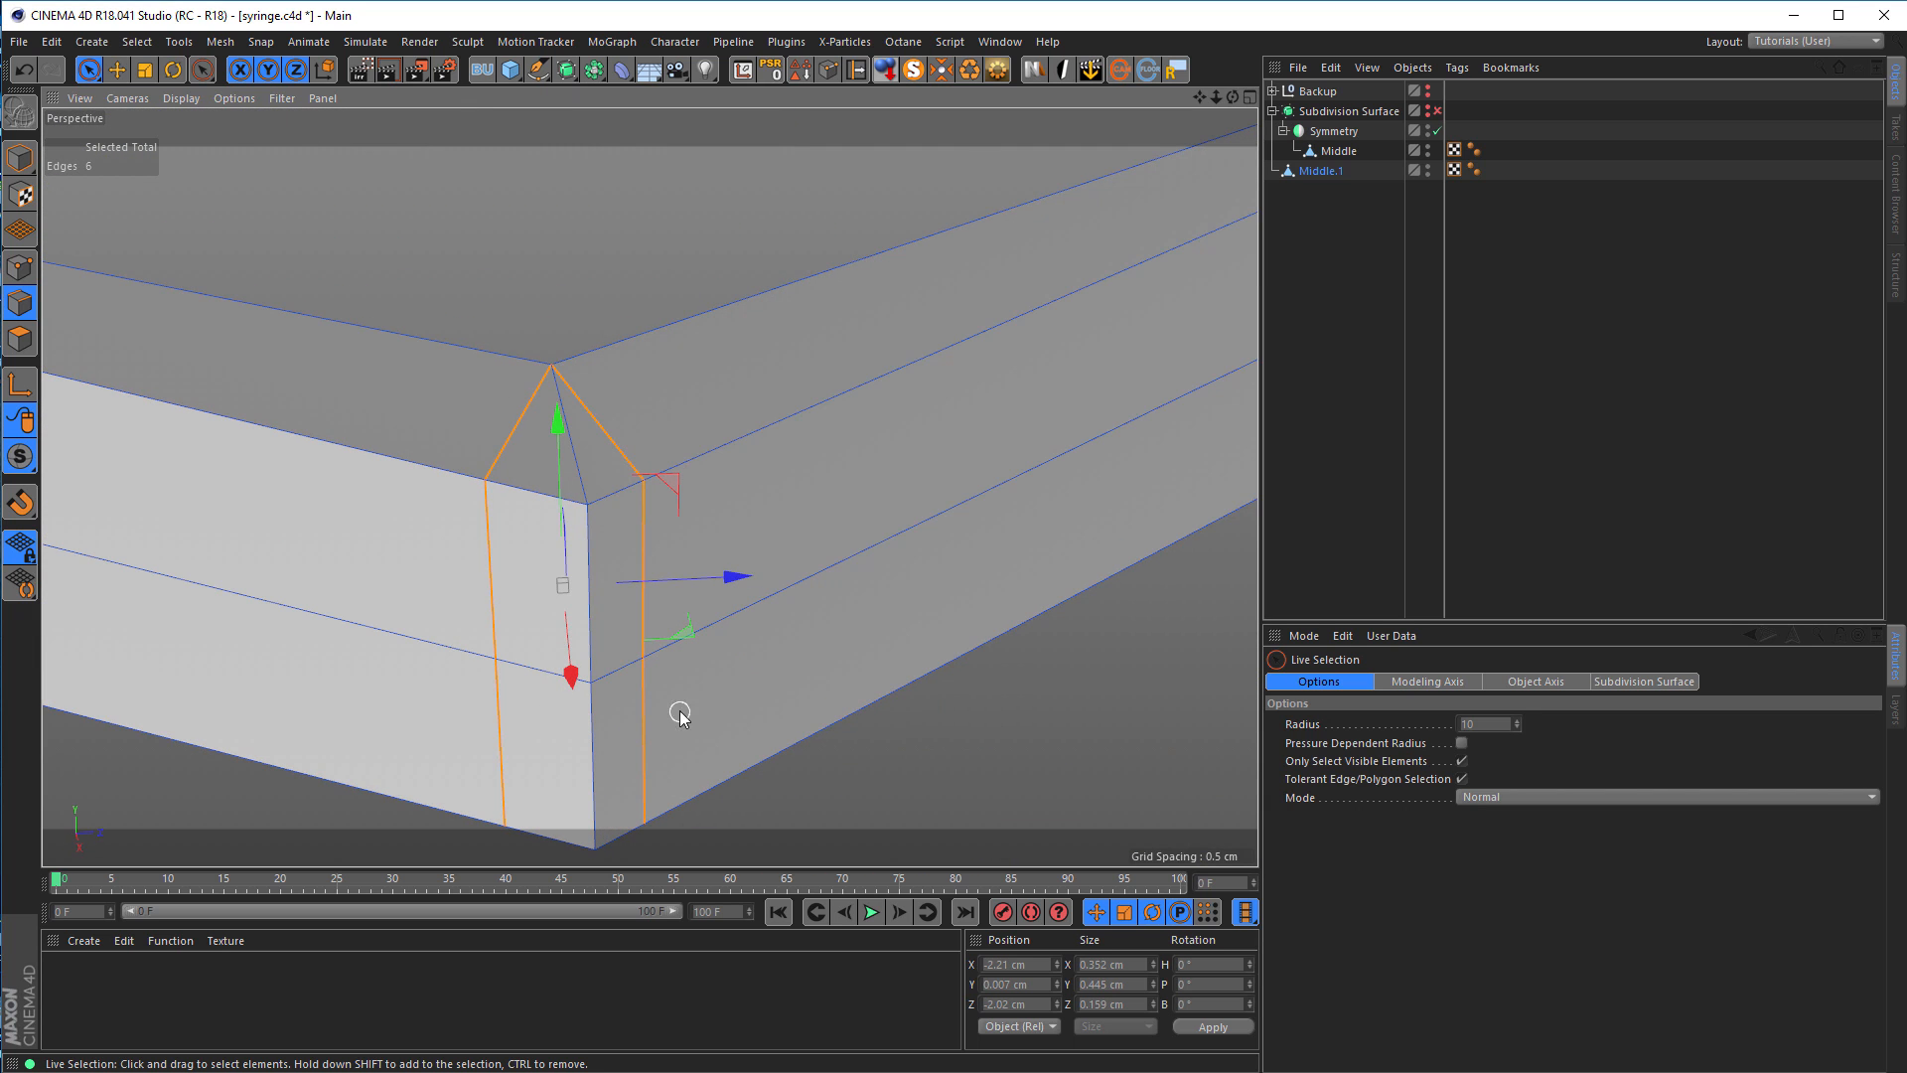
left_click(736, 494)
Step: Dissolve the two slanted edges flanking the mitre edge on the bend's upper face
left_click_drag(638, 404, 979, 293, "alt")
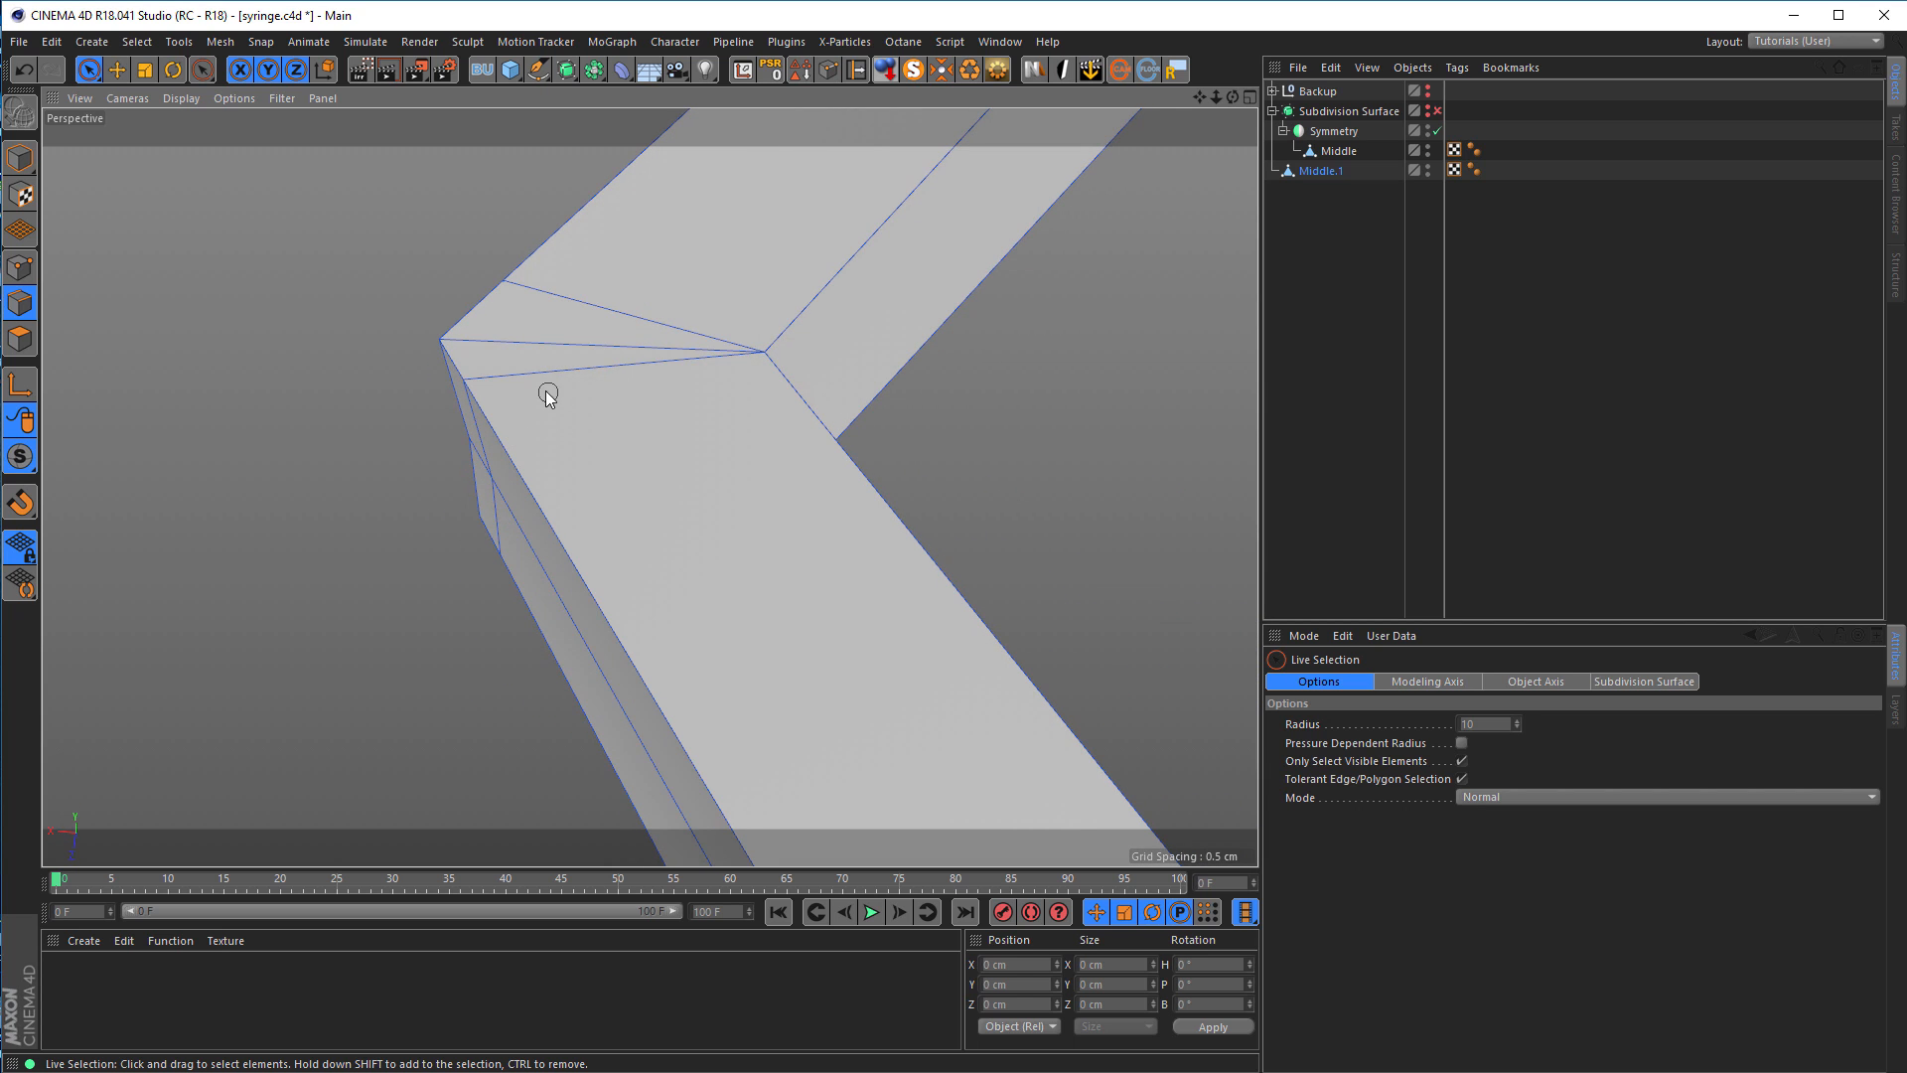
left_click(586, 304)
left_click(735, 354, "shift")
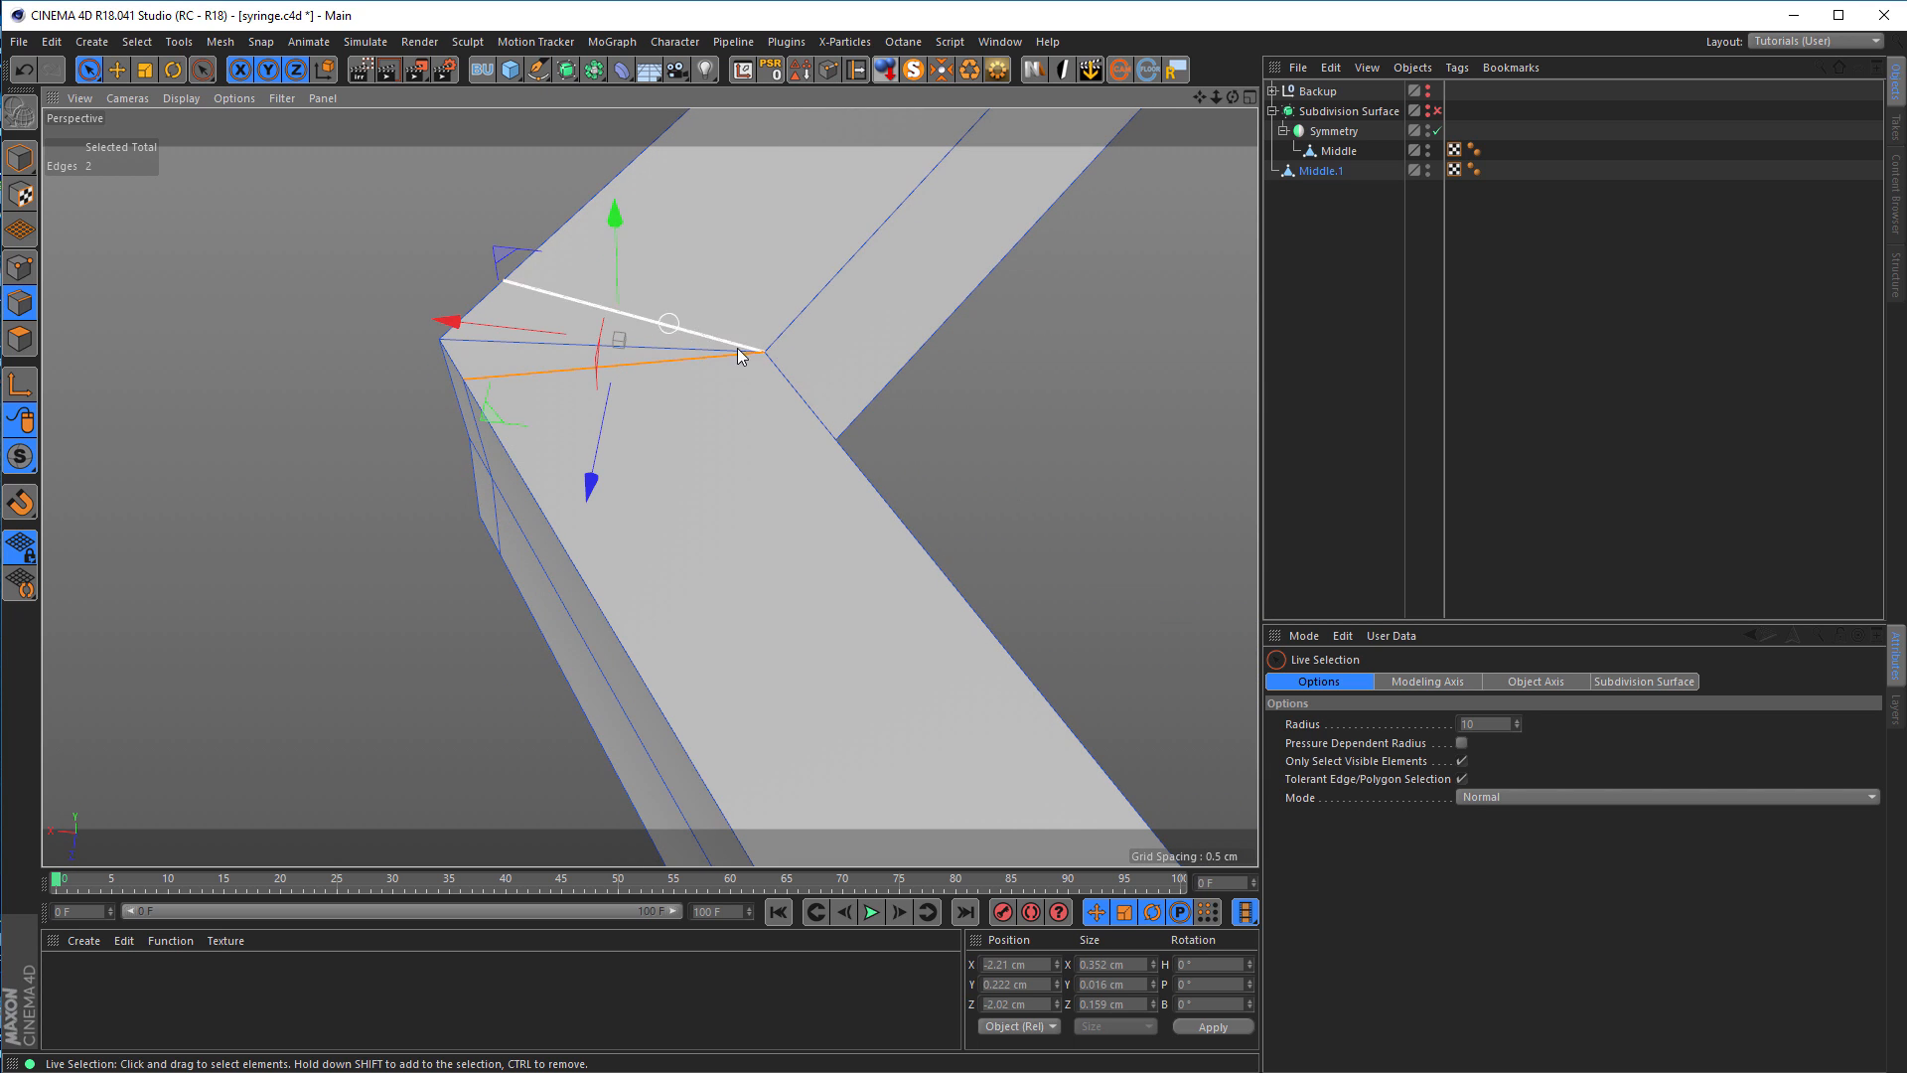
left_click(740, 586)
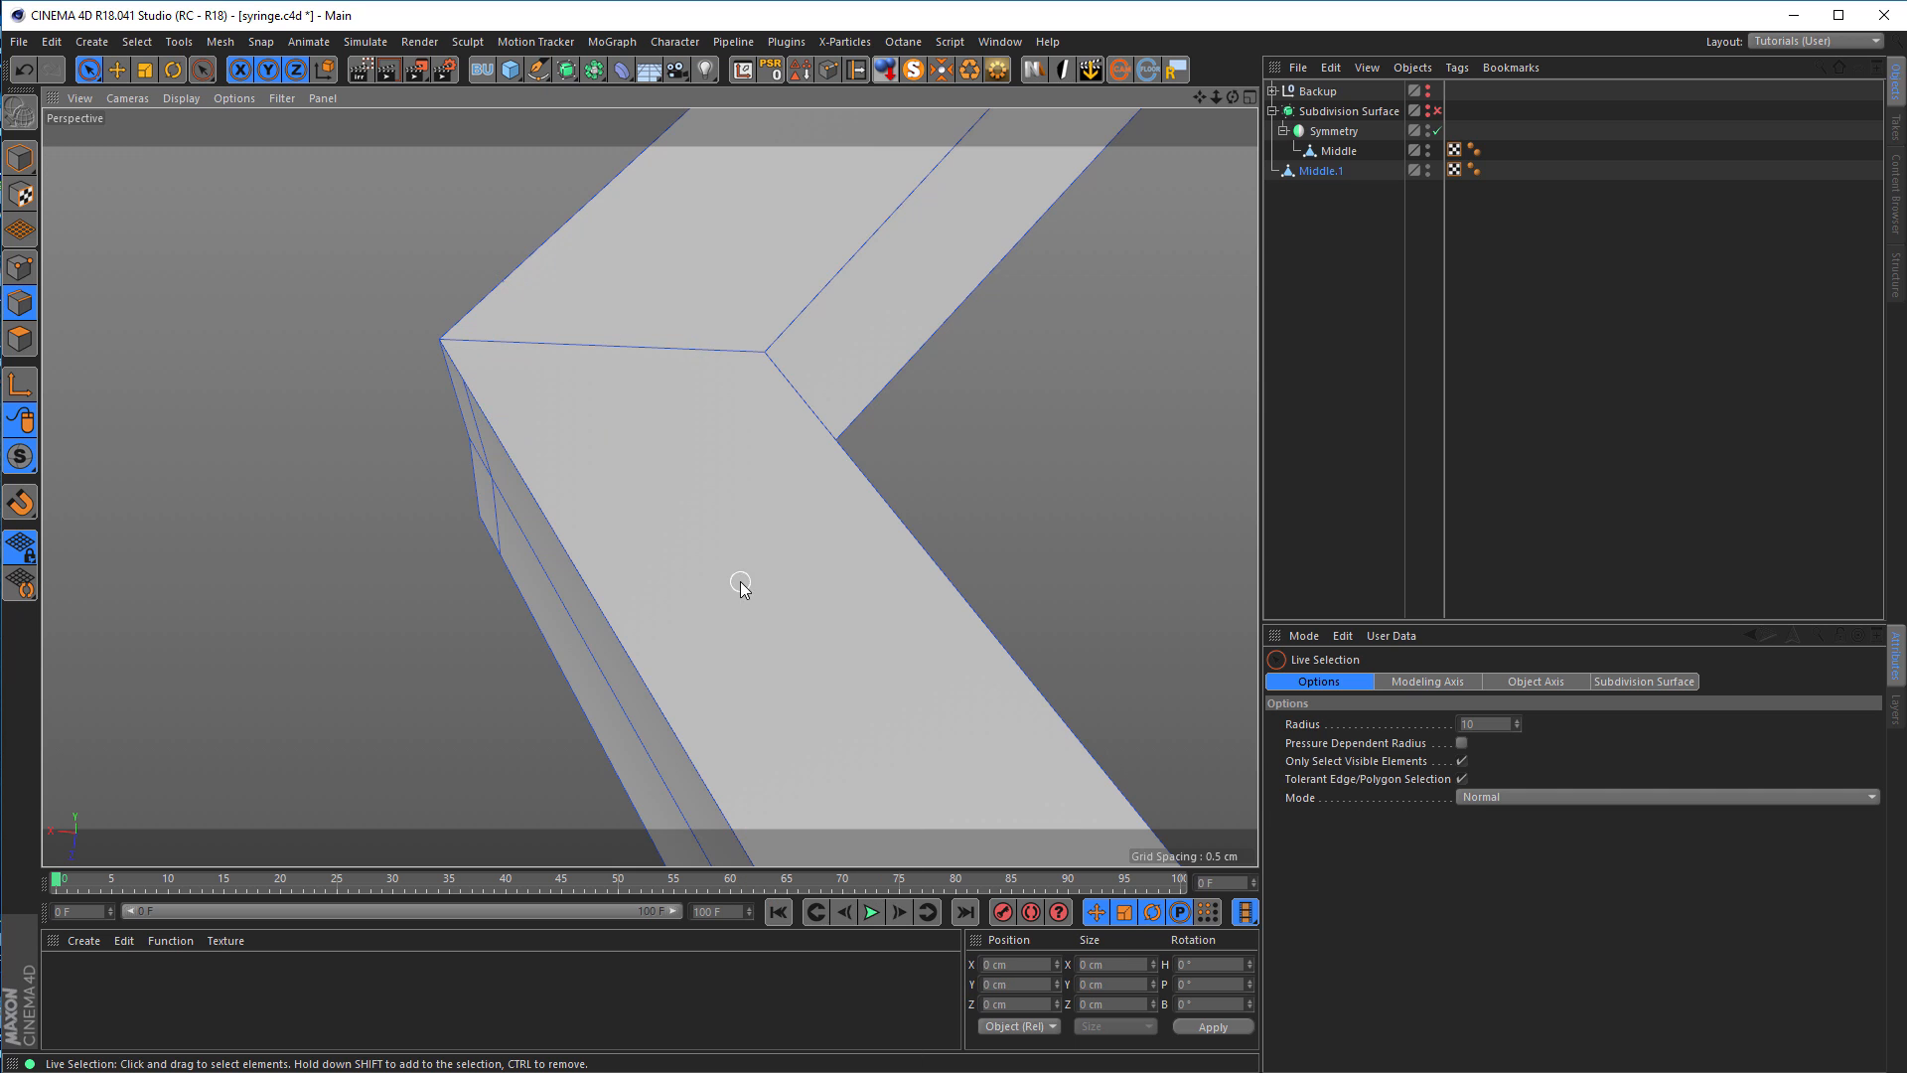
Step: Line-cut a support edge on each side of the upper face's mitre edge, roughly parallel to it
left_click_drag(625, 394, 462, 402, "alt")
key("k")
key("k")
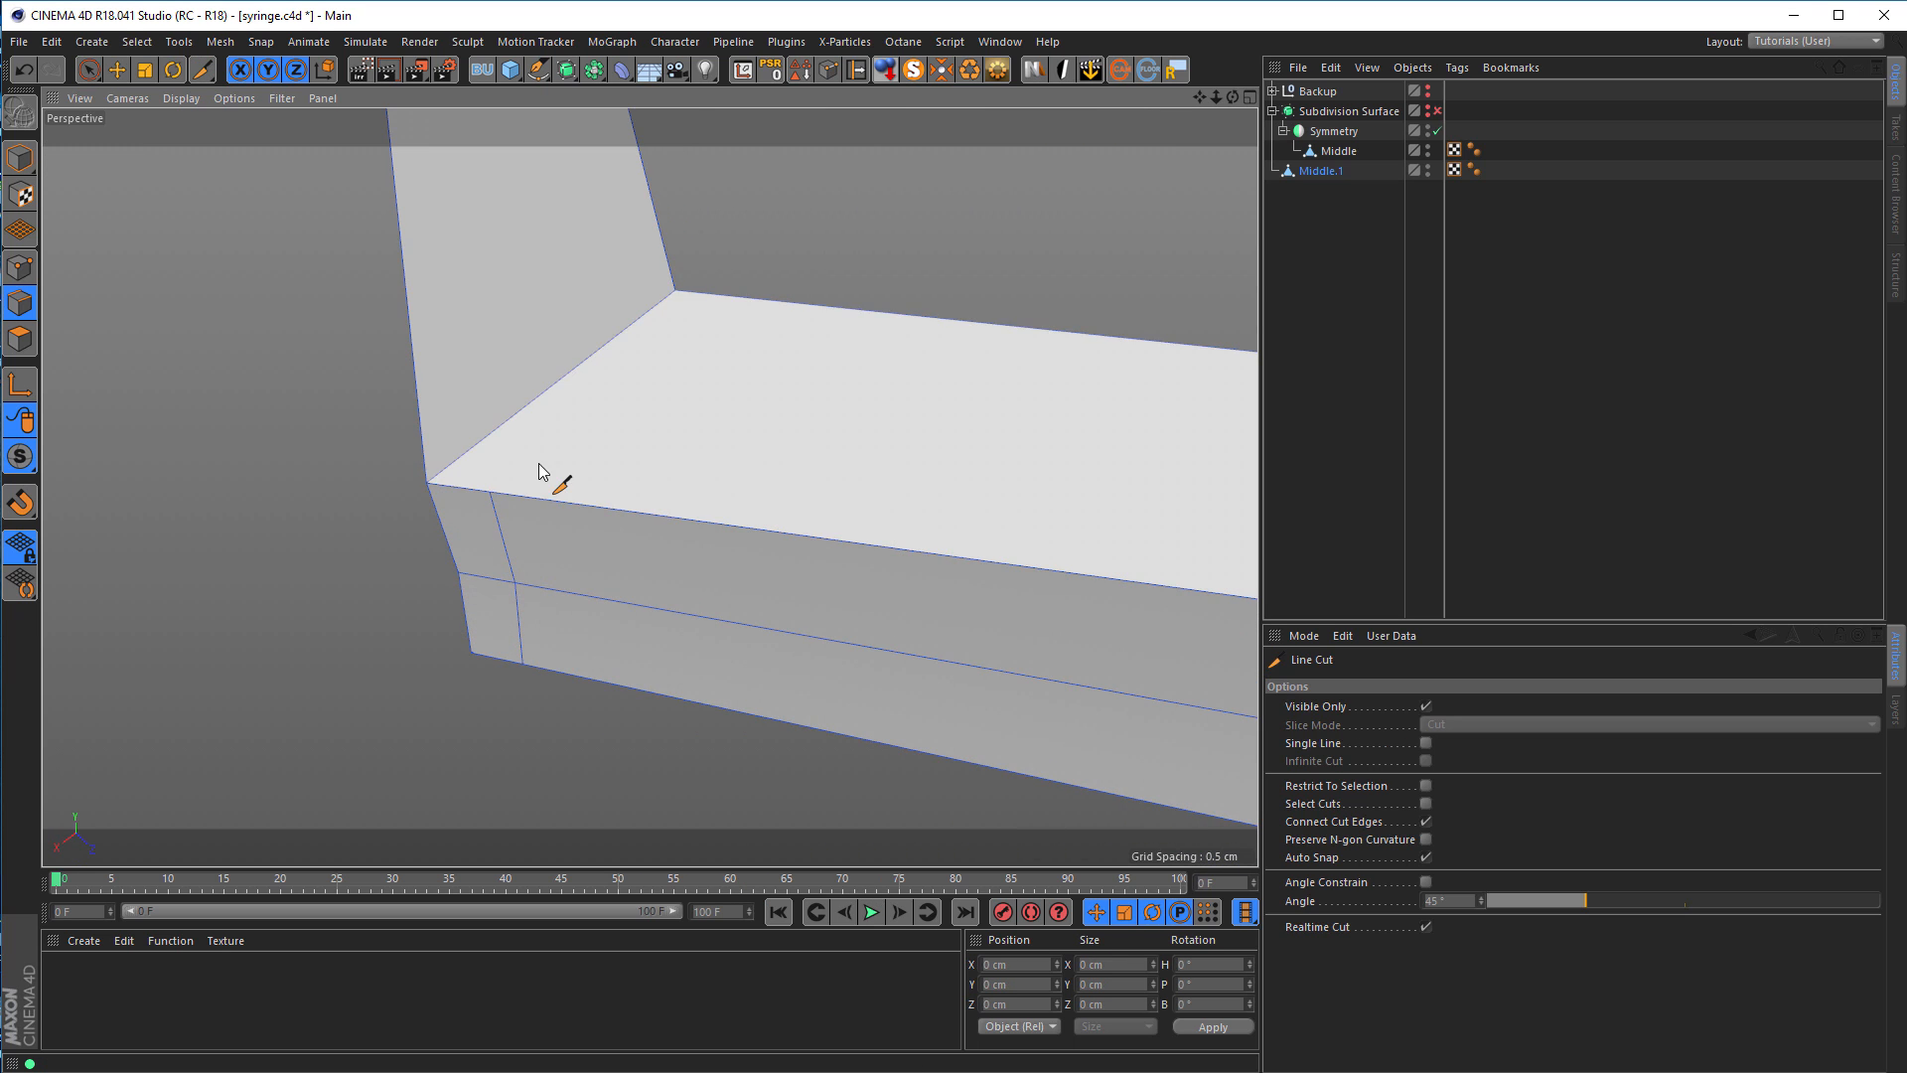
left_click(491, 491)
left_click(730, 303)
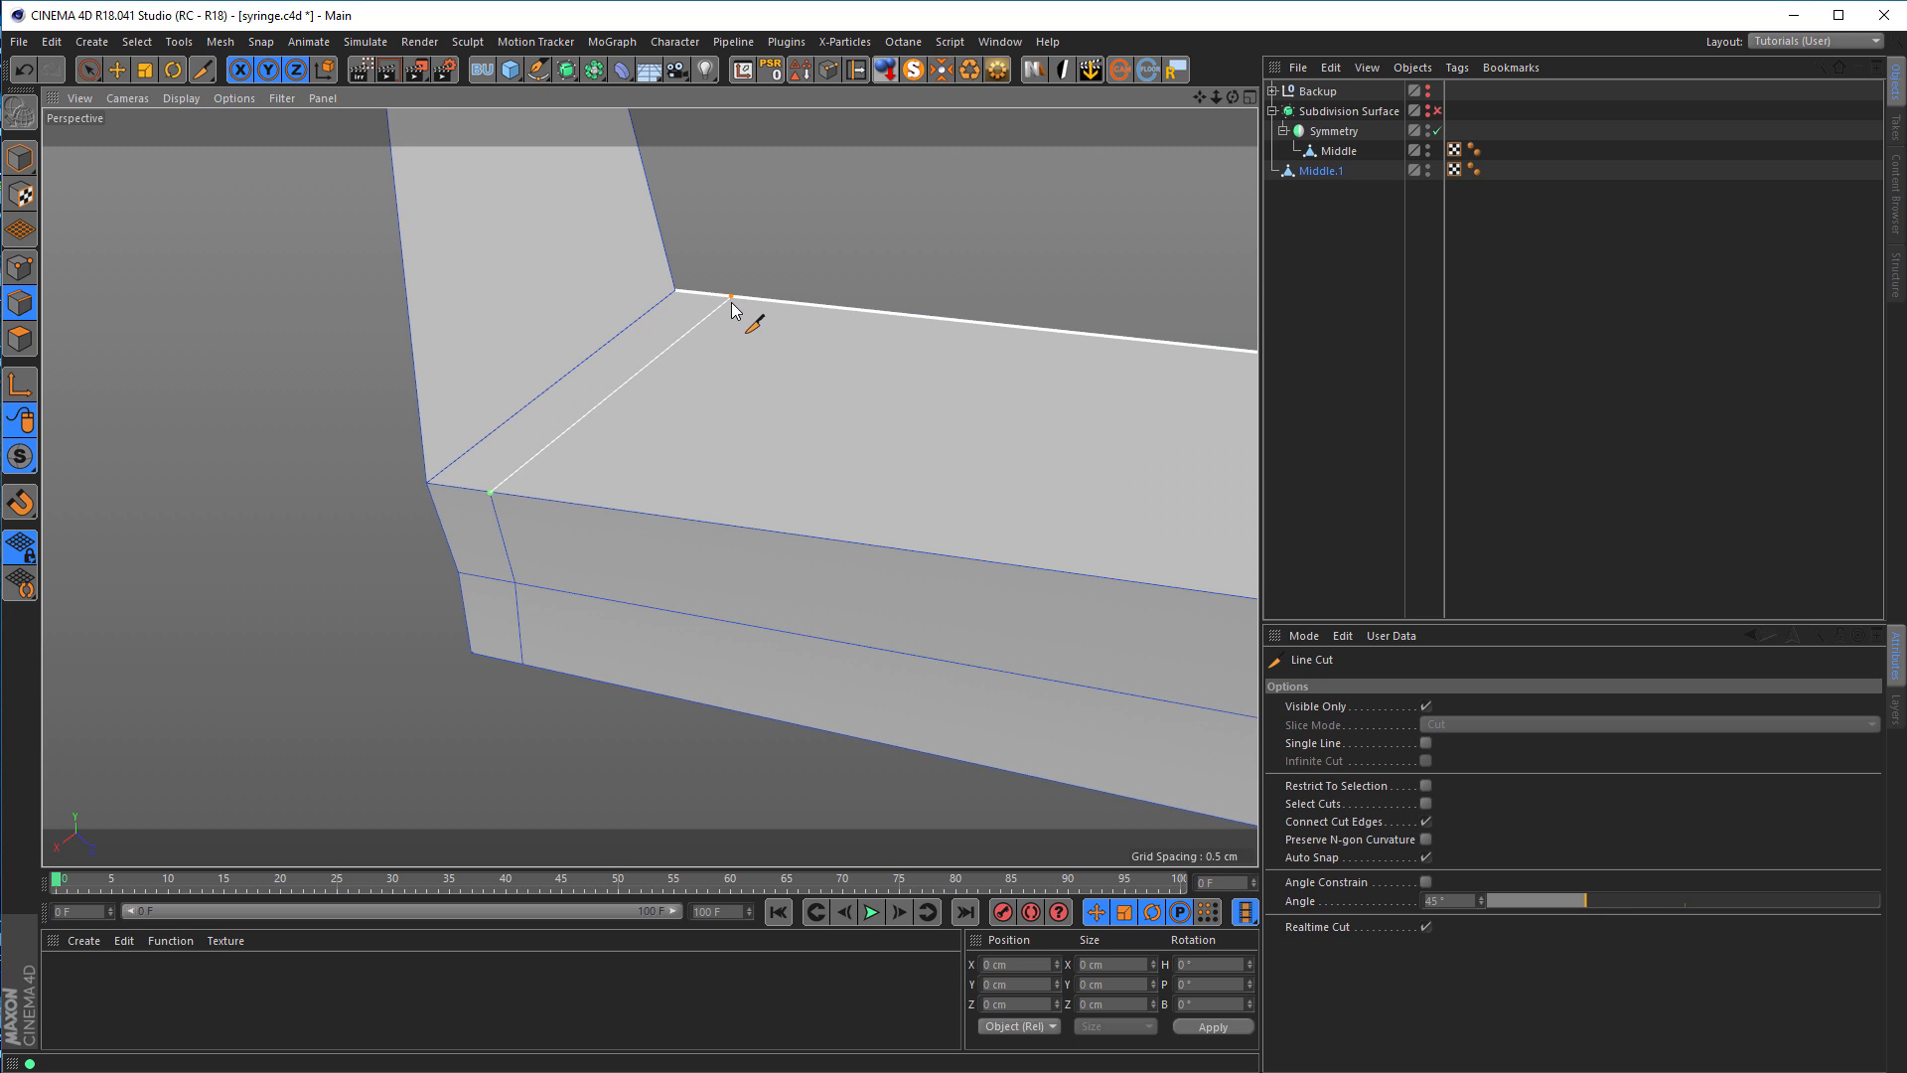
key("Escape")
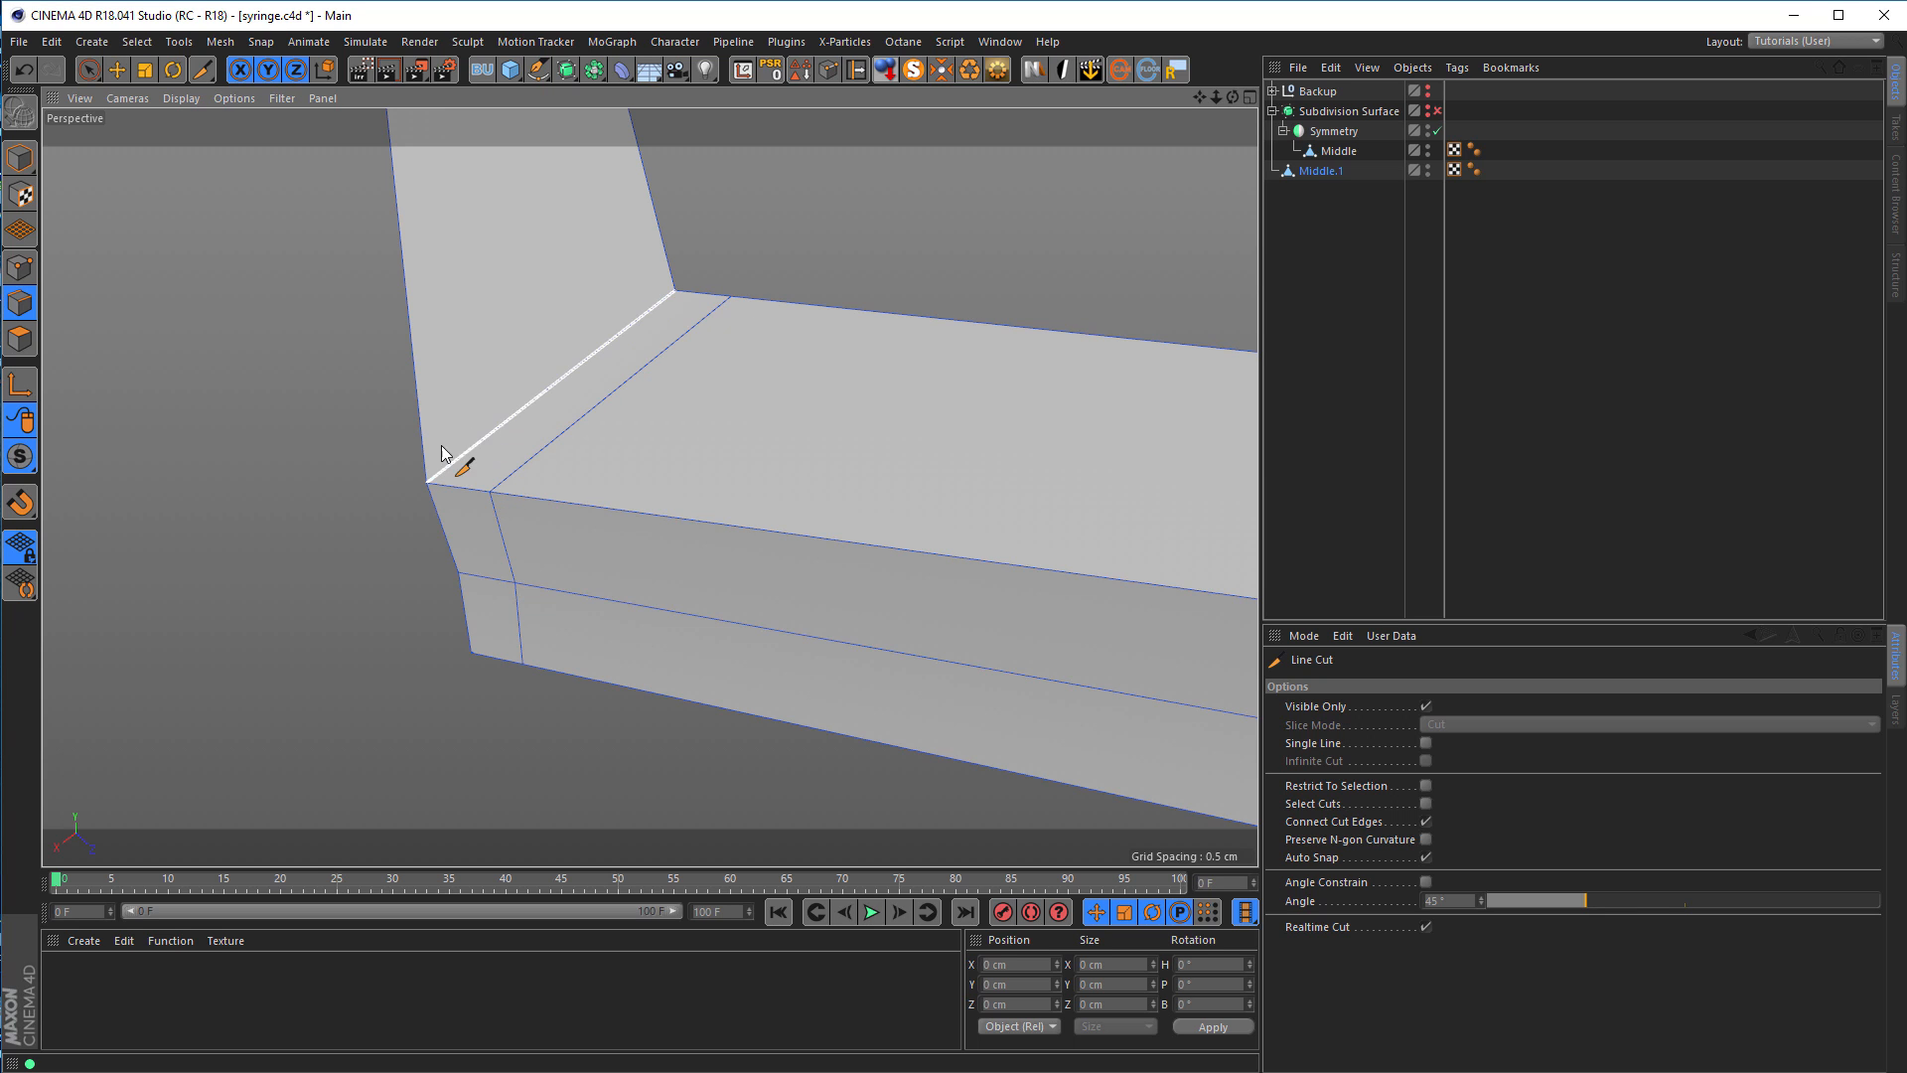
left_click(419, 402)
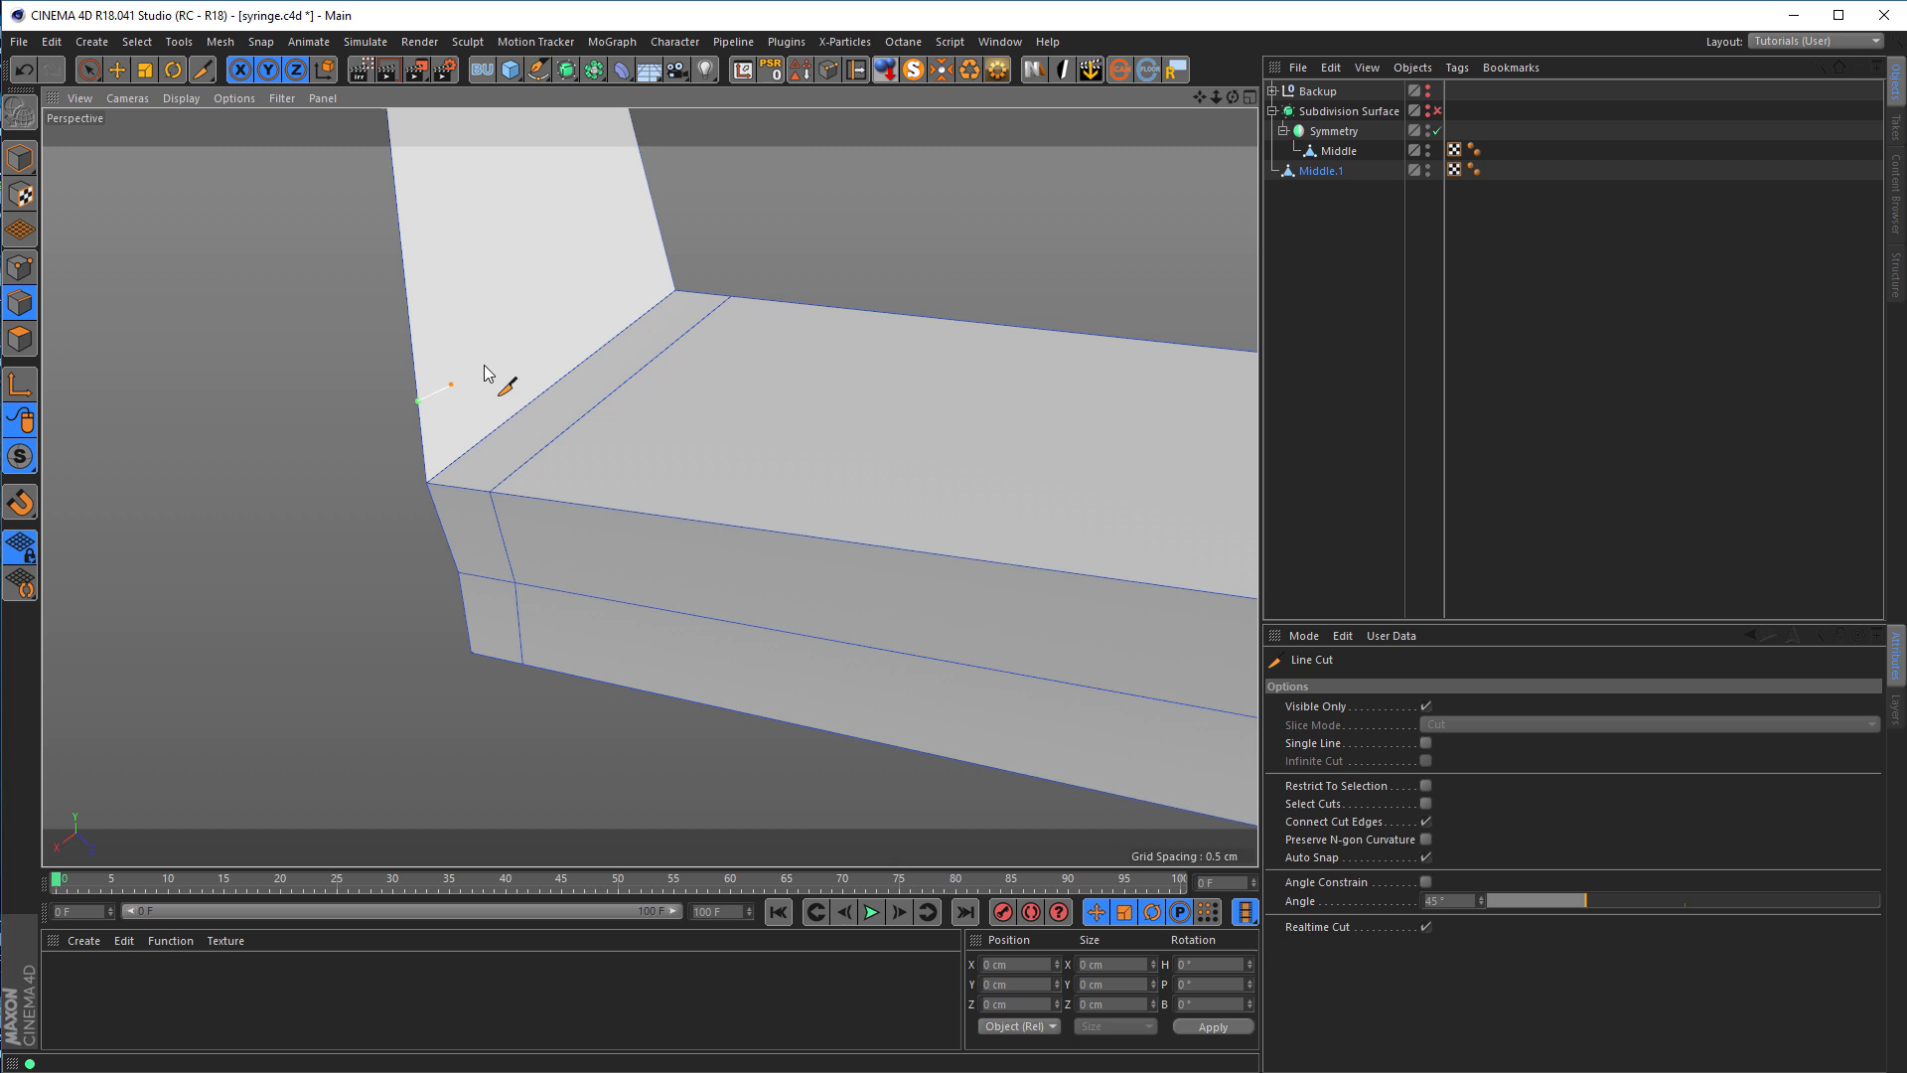
left_click(658, 223)
key("Escape")
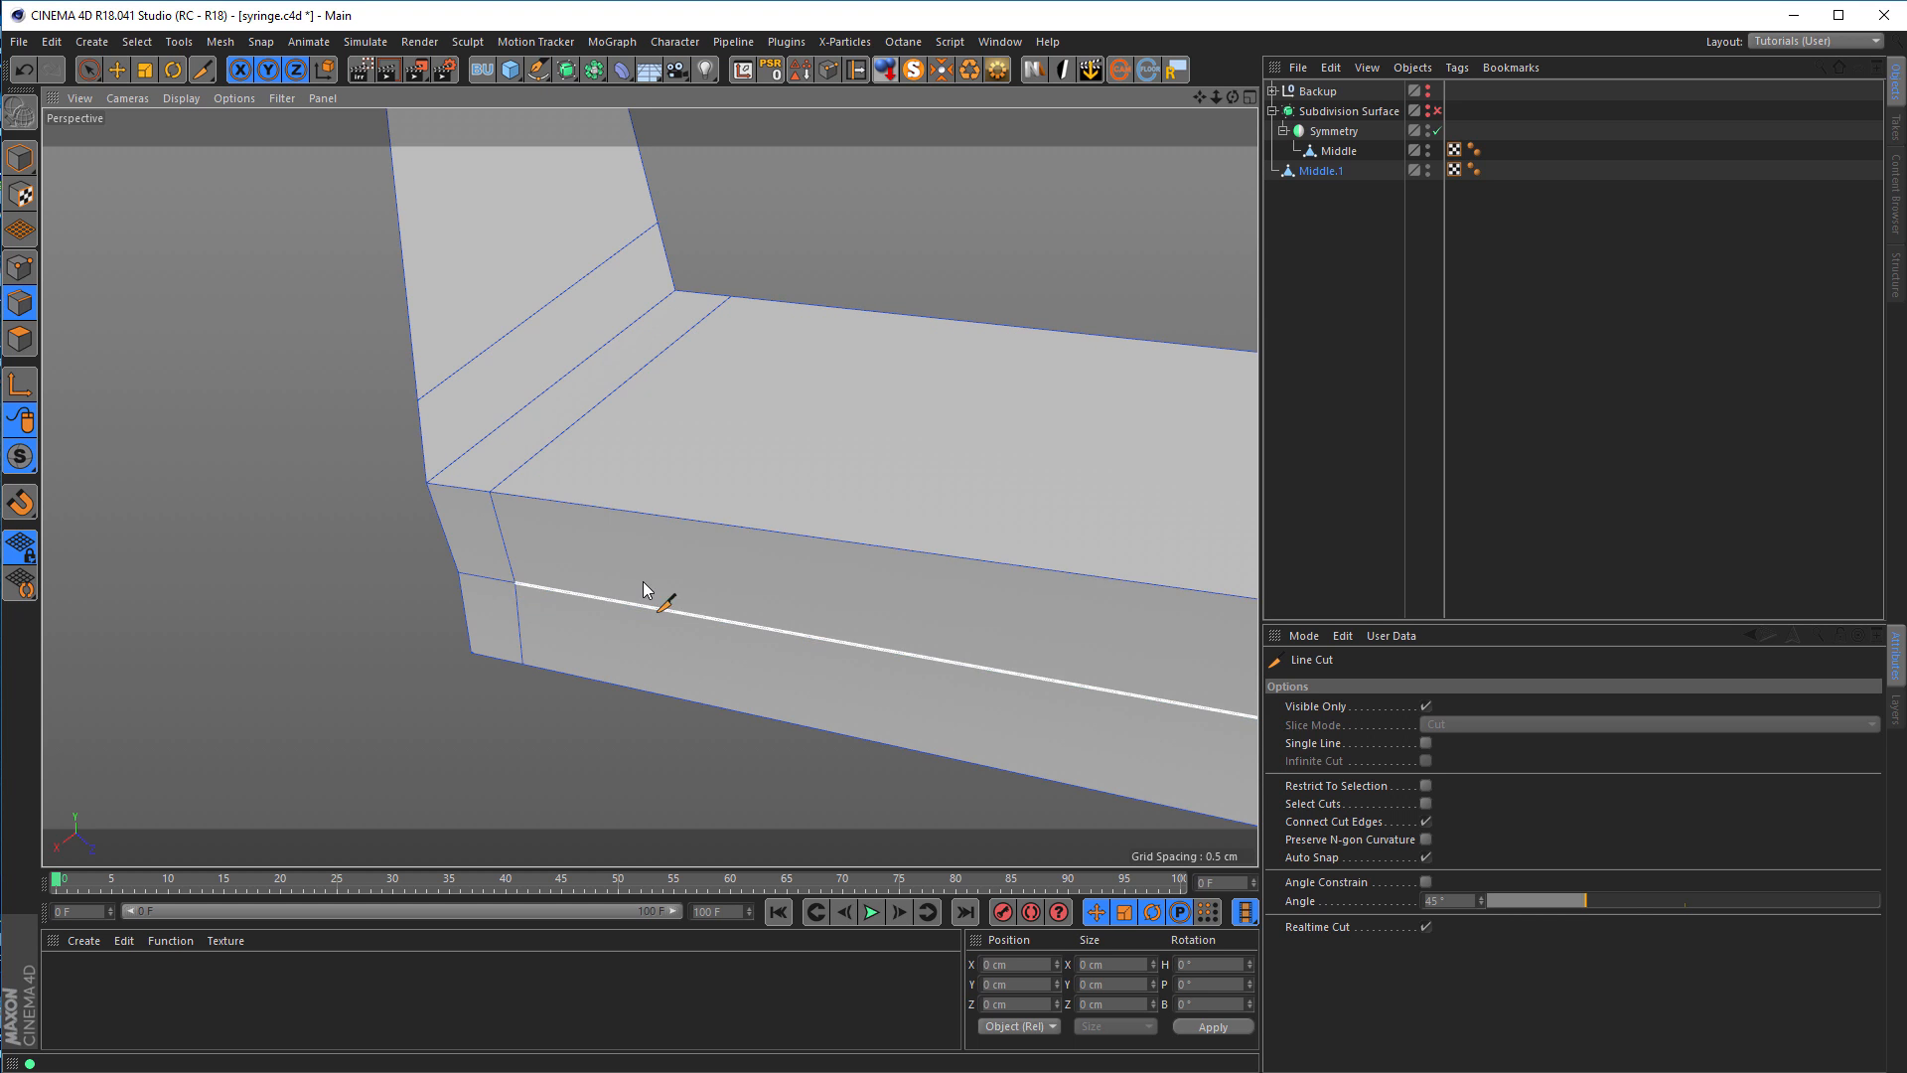
Step: Dissolve the two slanted edges flanking the mitre edge on the bend's lower face
mouse_move(688, 502)
left_mouse_down("alt")
mouse_move(973, 572)
mouse_move(877, 557)
mouse_move(609, 438)
mouse_move(694, 490)
left_mouse_up("alt")
key("space")
left_click(641, 556)
left_click(552, 559, "shift")
right_click(747, 789)
left_click(764, 713)
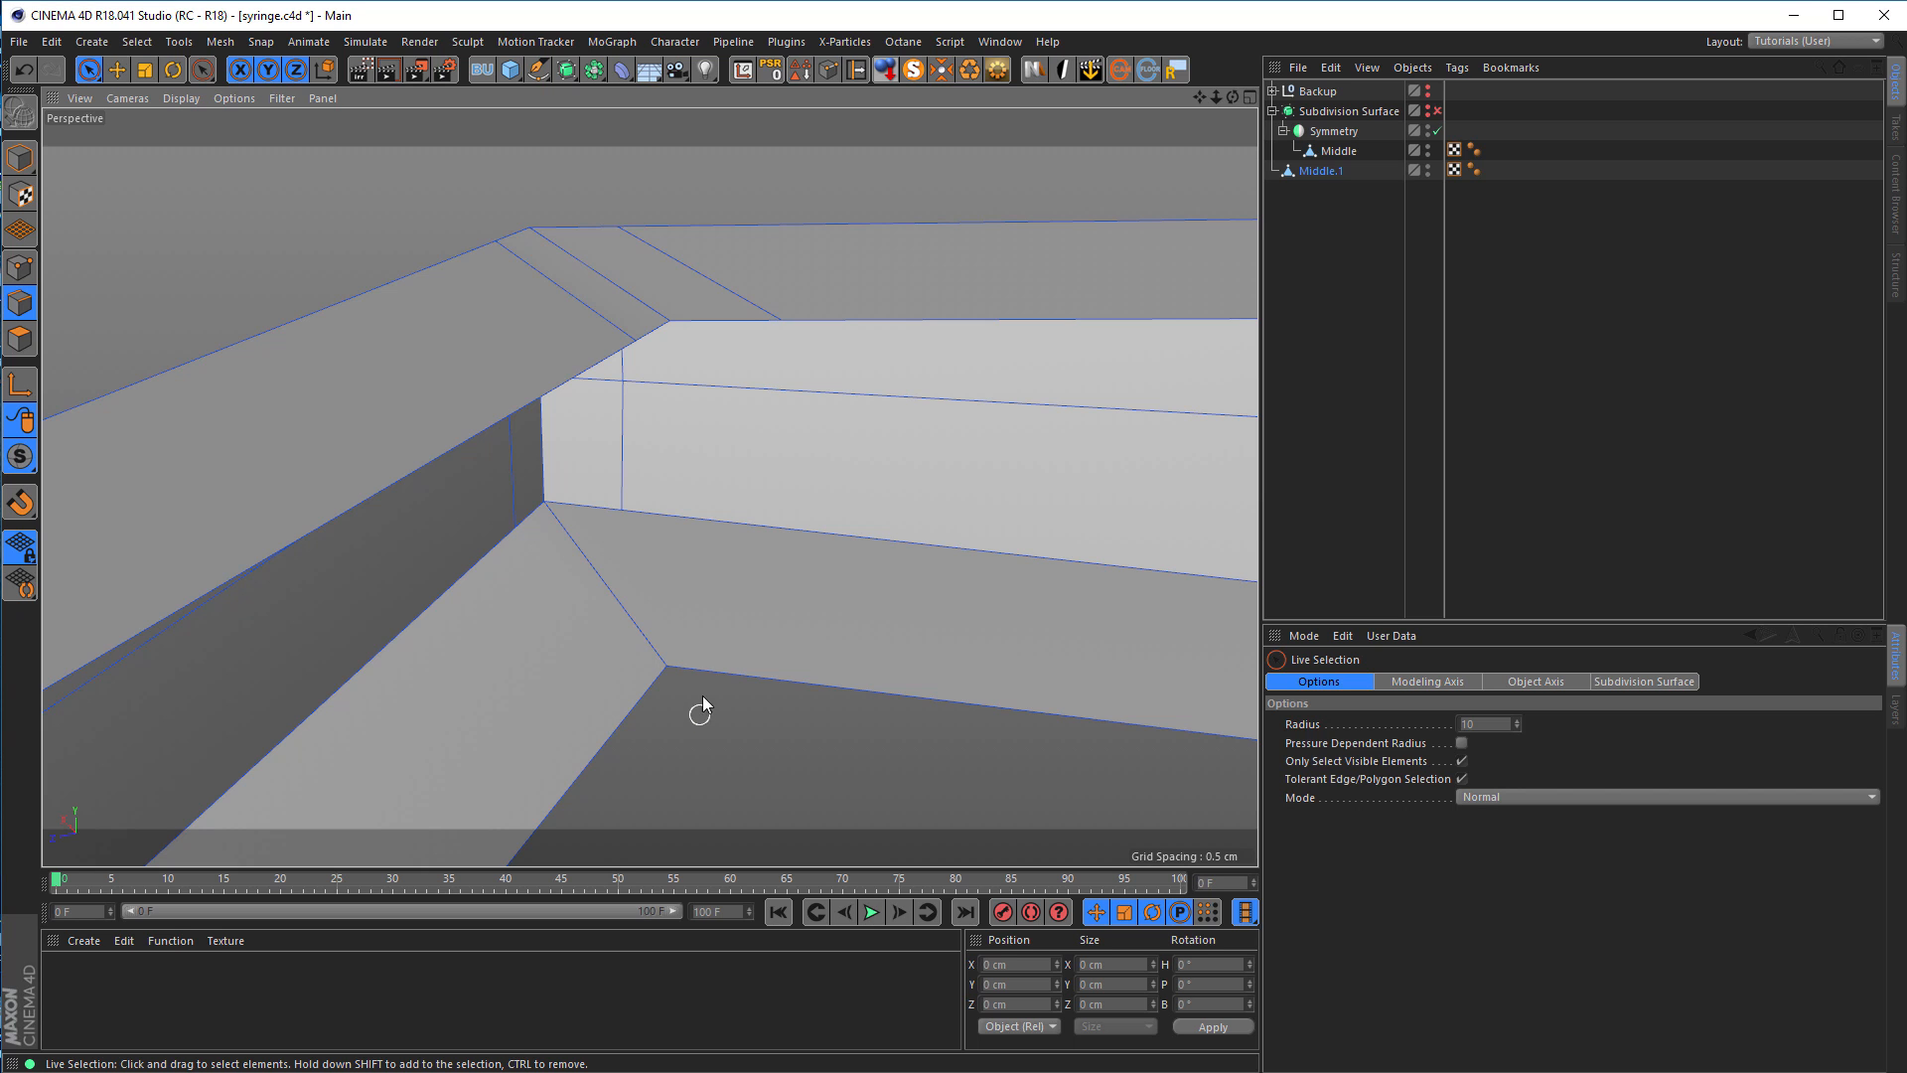
right_click(806, 743)
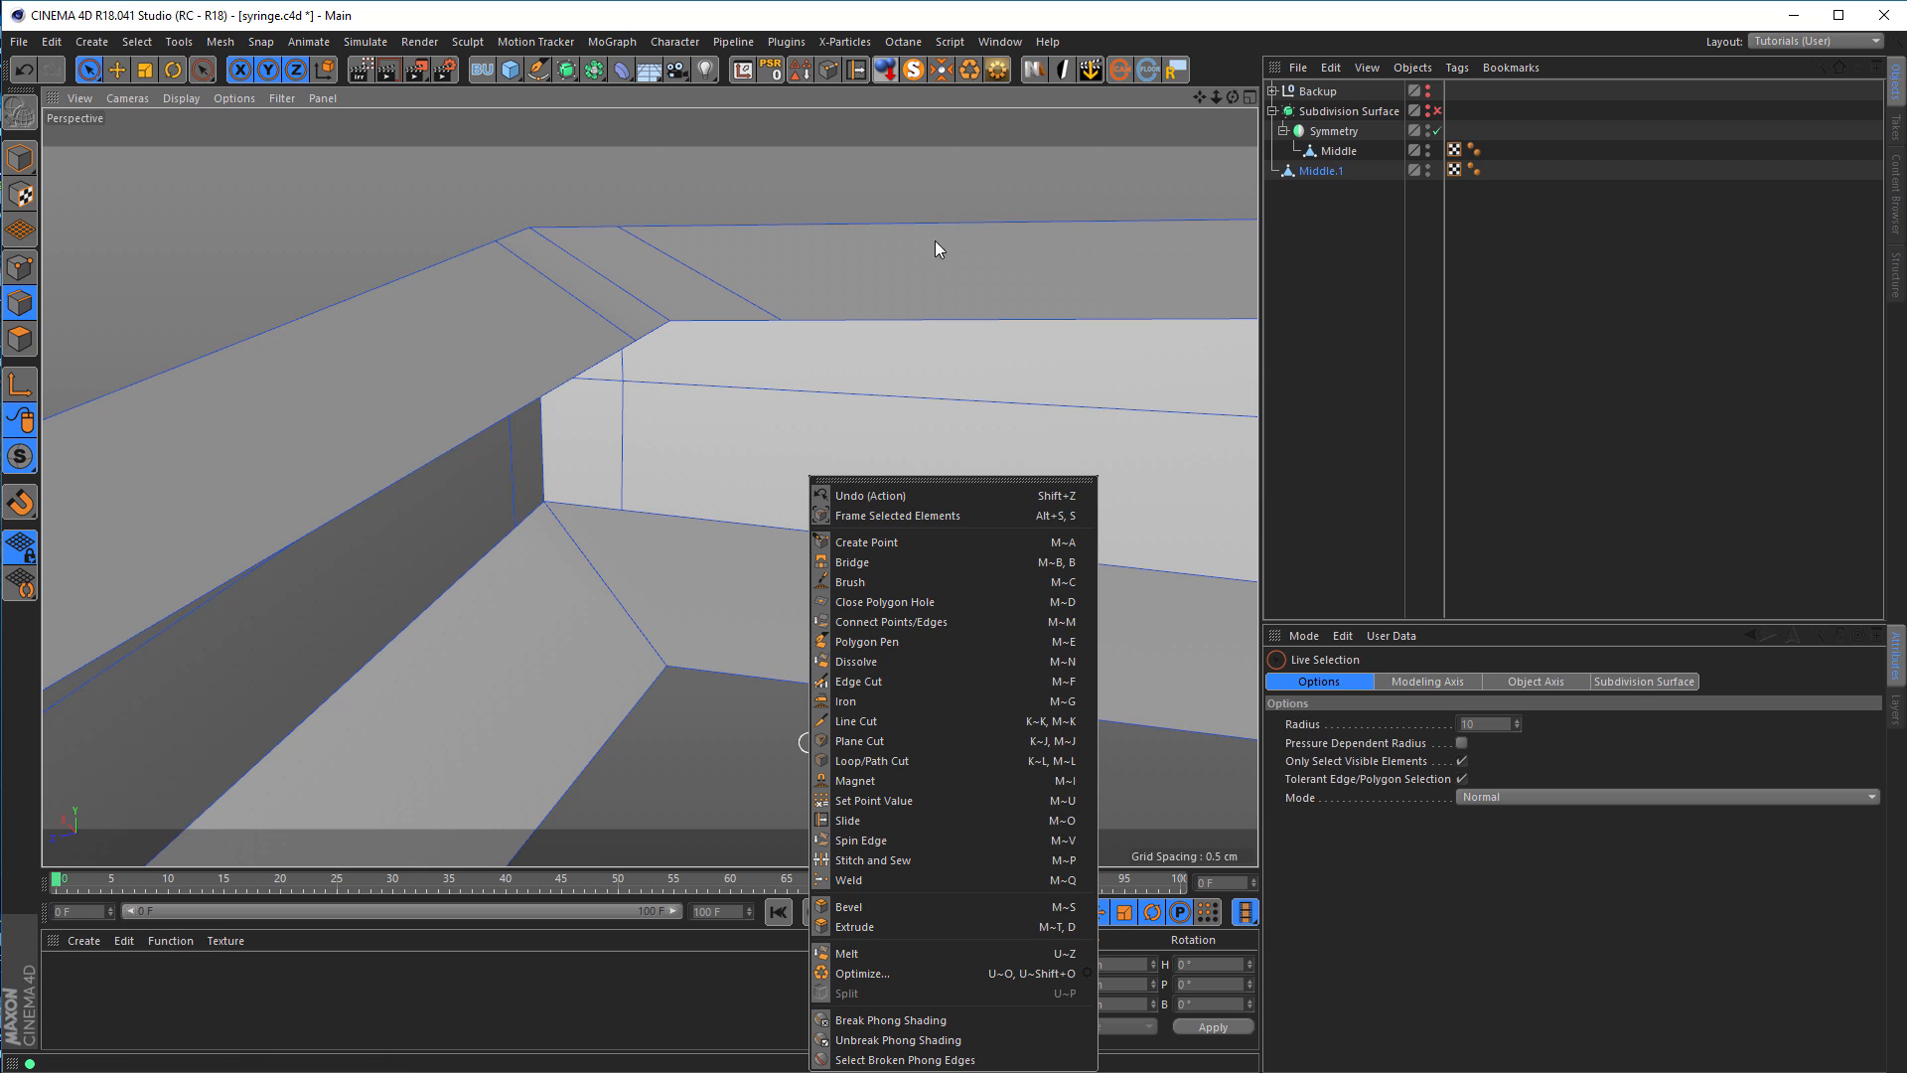
left_click(924, 148)
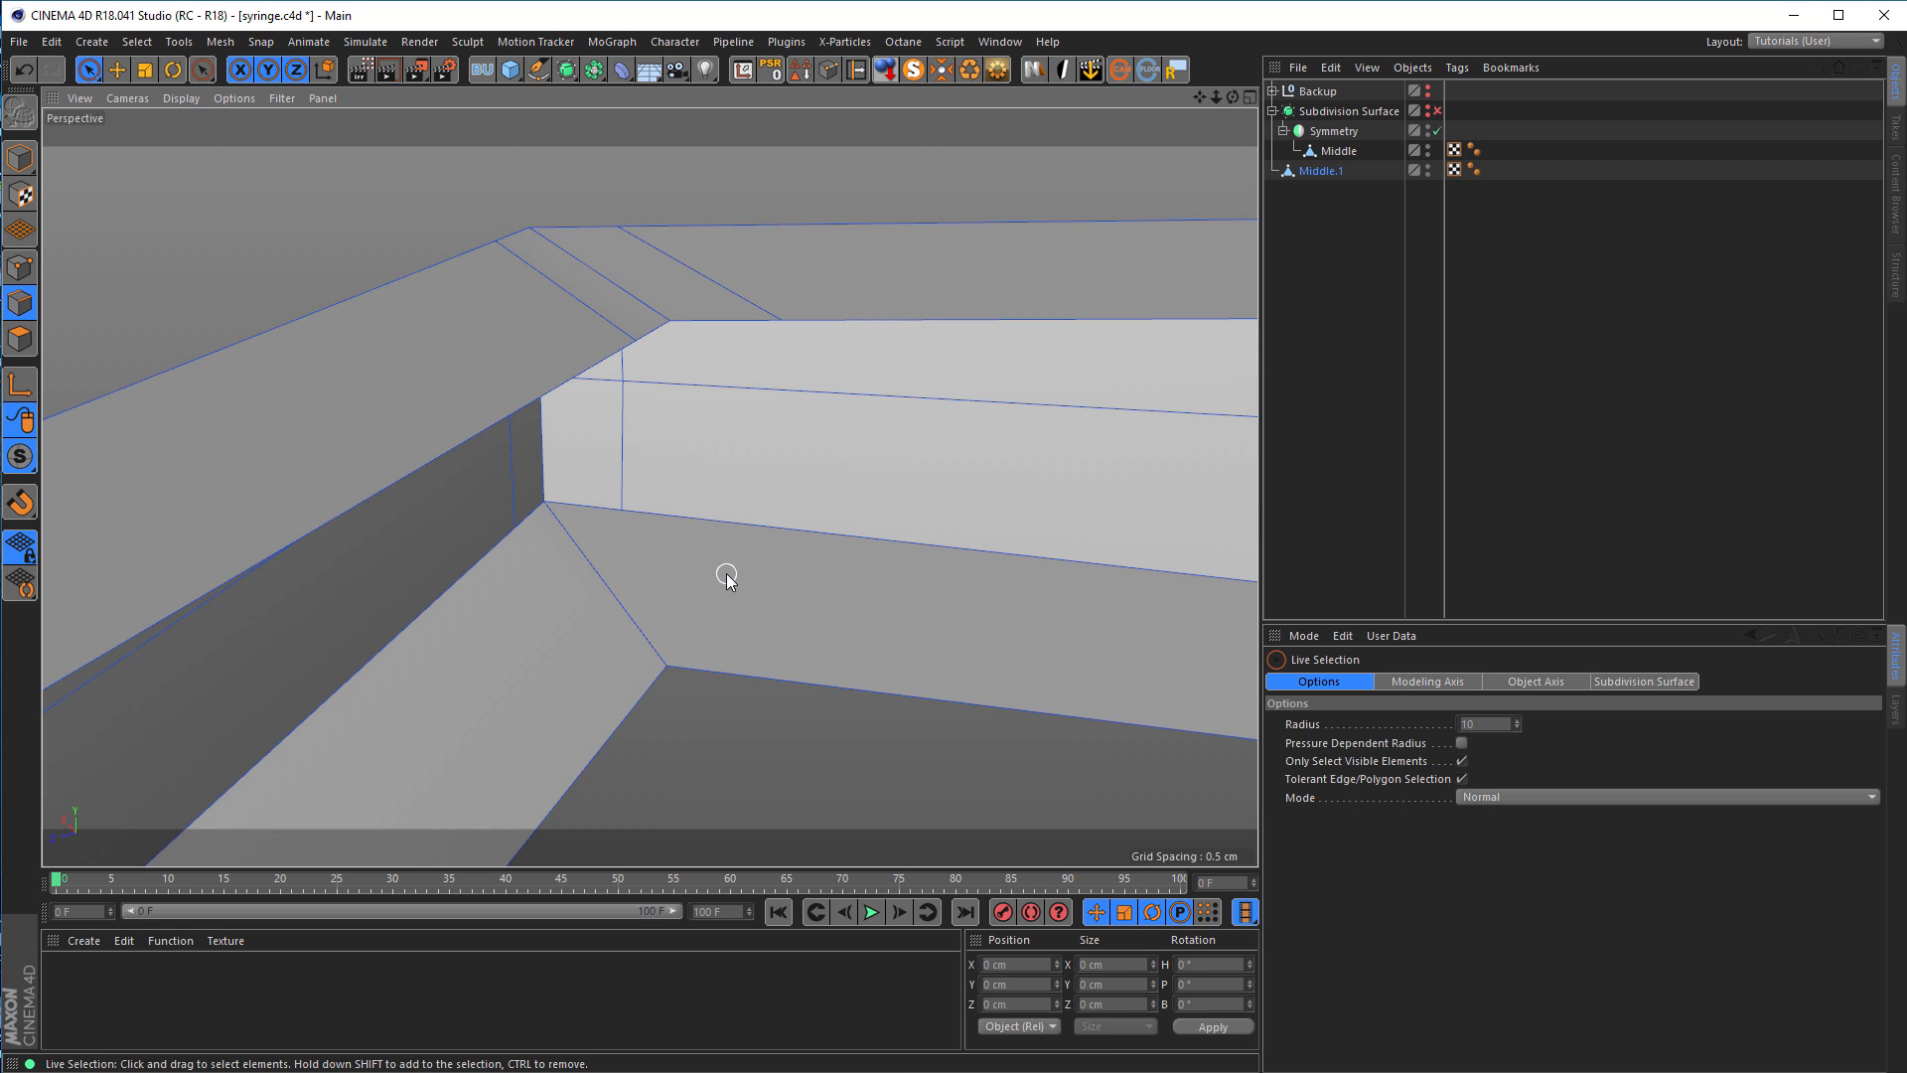
Step: Line-cut a support edge on one leg of the lower face, starting at the wall's support edge and running parallel to the mitre
key("k")
key("k")
left_click(622, 512)
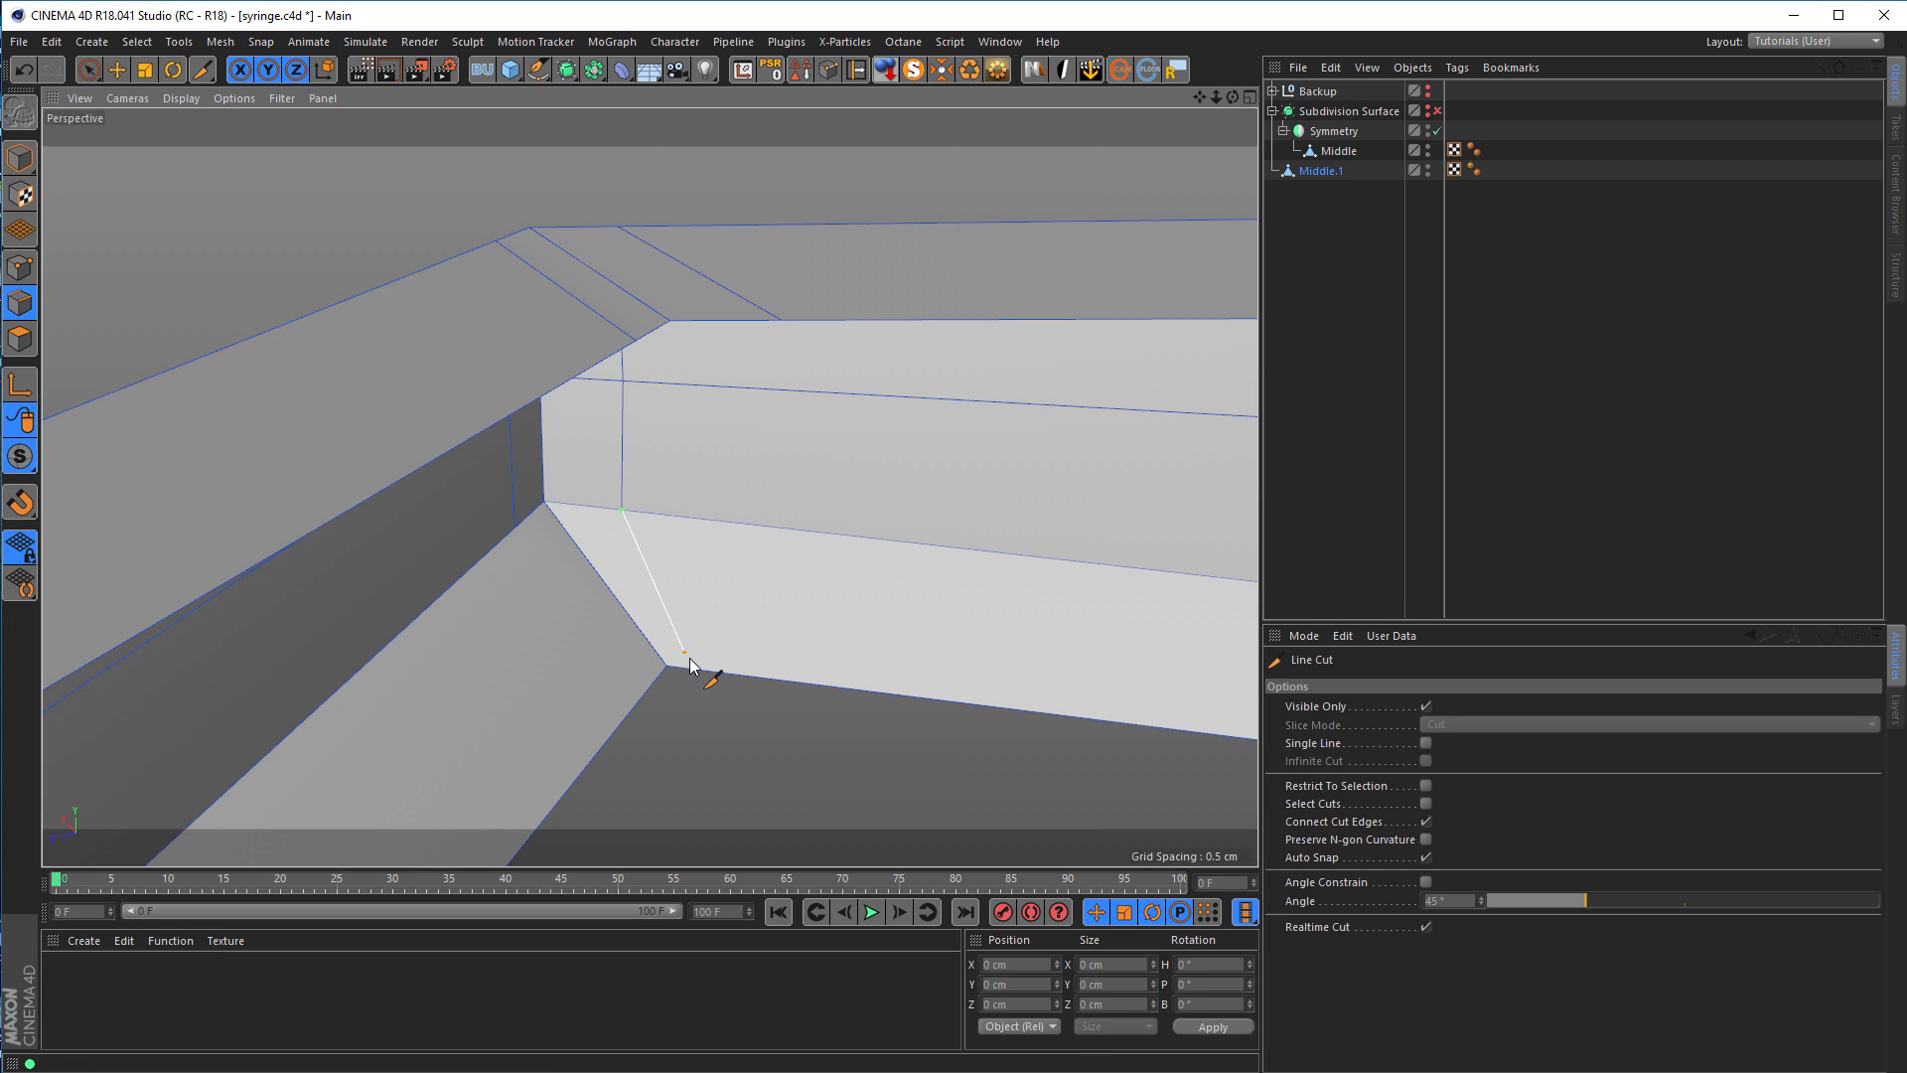
left_click(750, 678)
key("Escape")
Step: Try line-cutting the matching support edge on the lower face's other leg from different viewing angles
left_click(516, 531)
key("Escape")
left_click(516, 530)
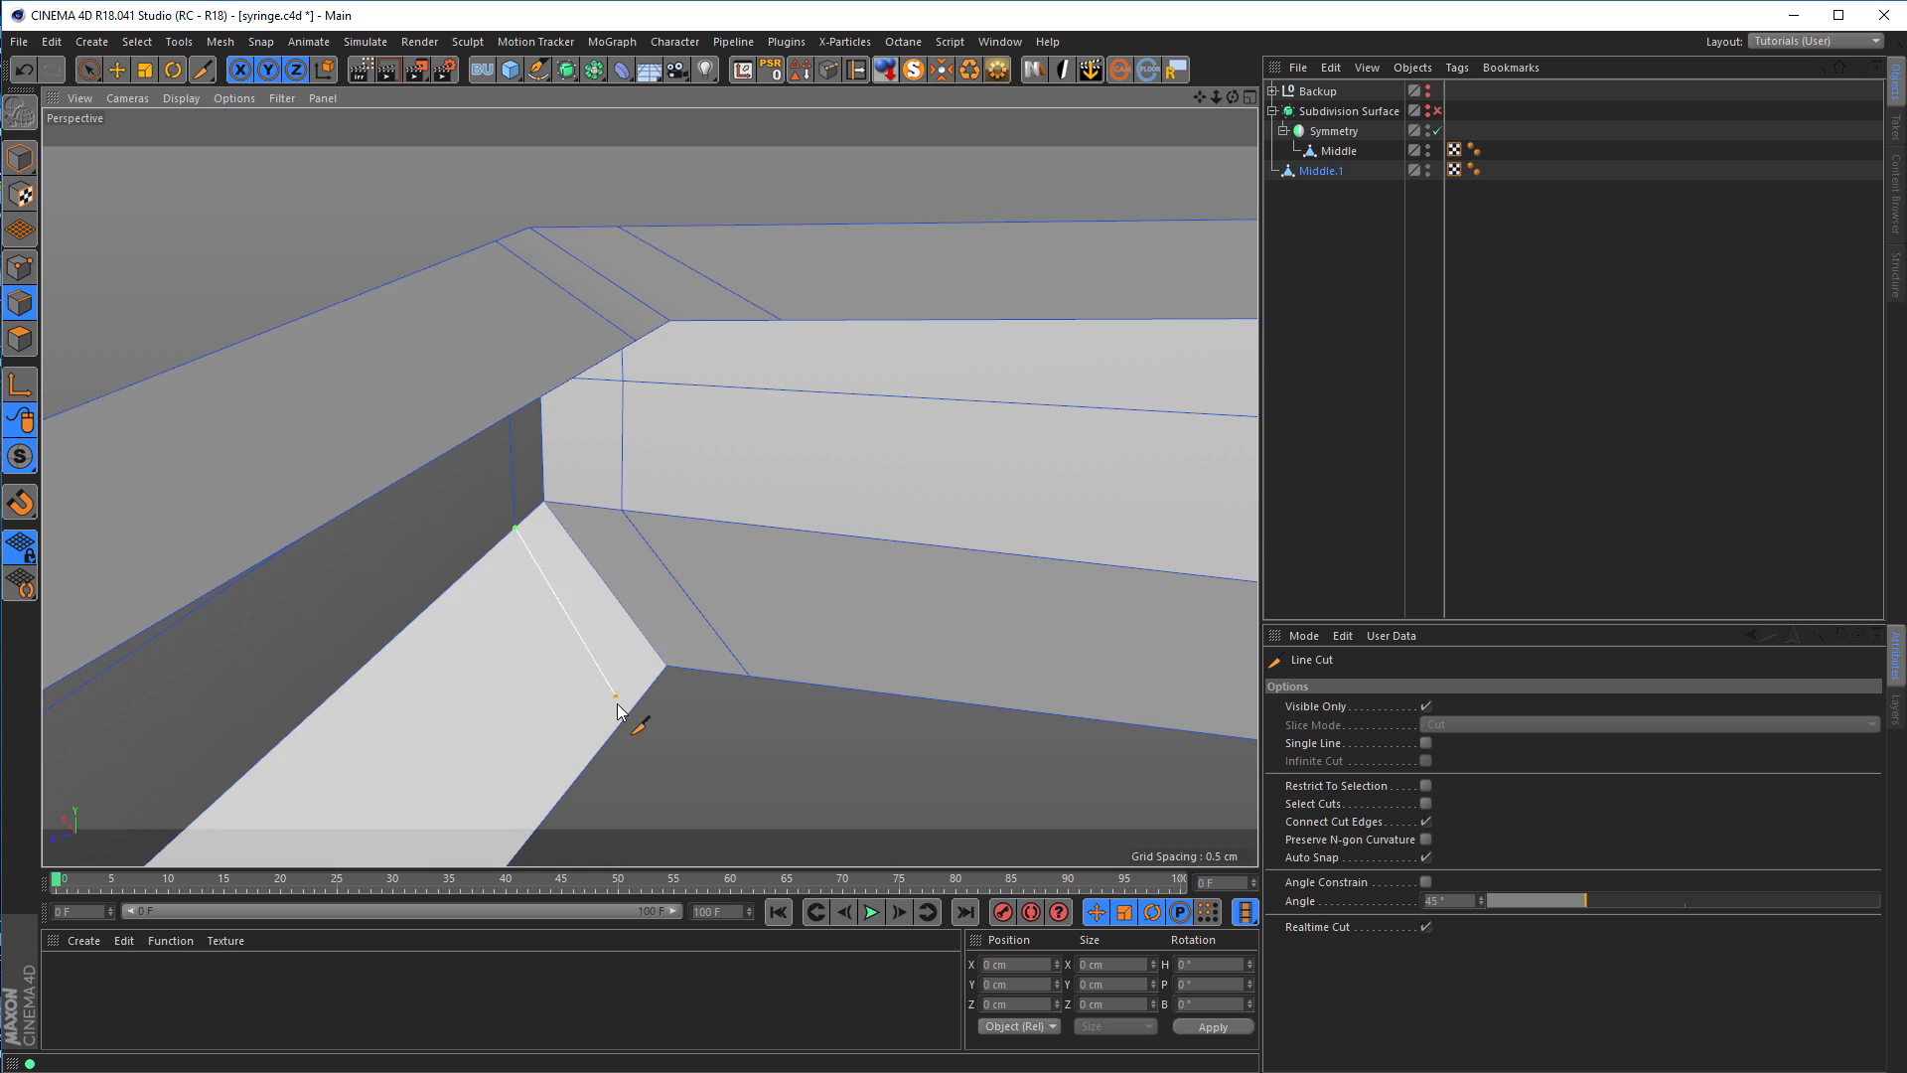
left_click(632, 716)
key("Escape")
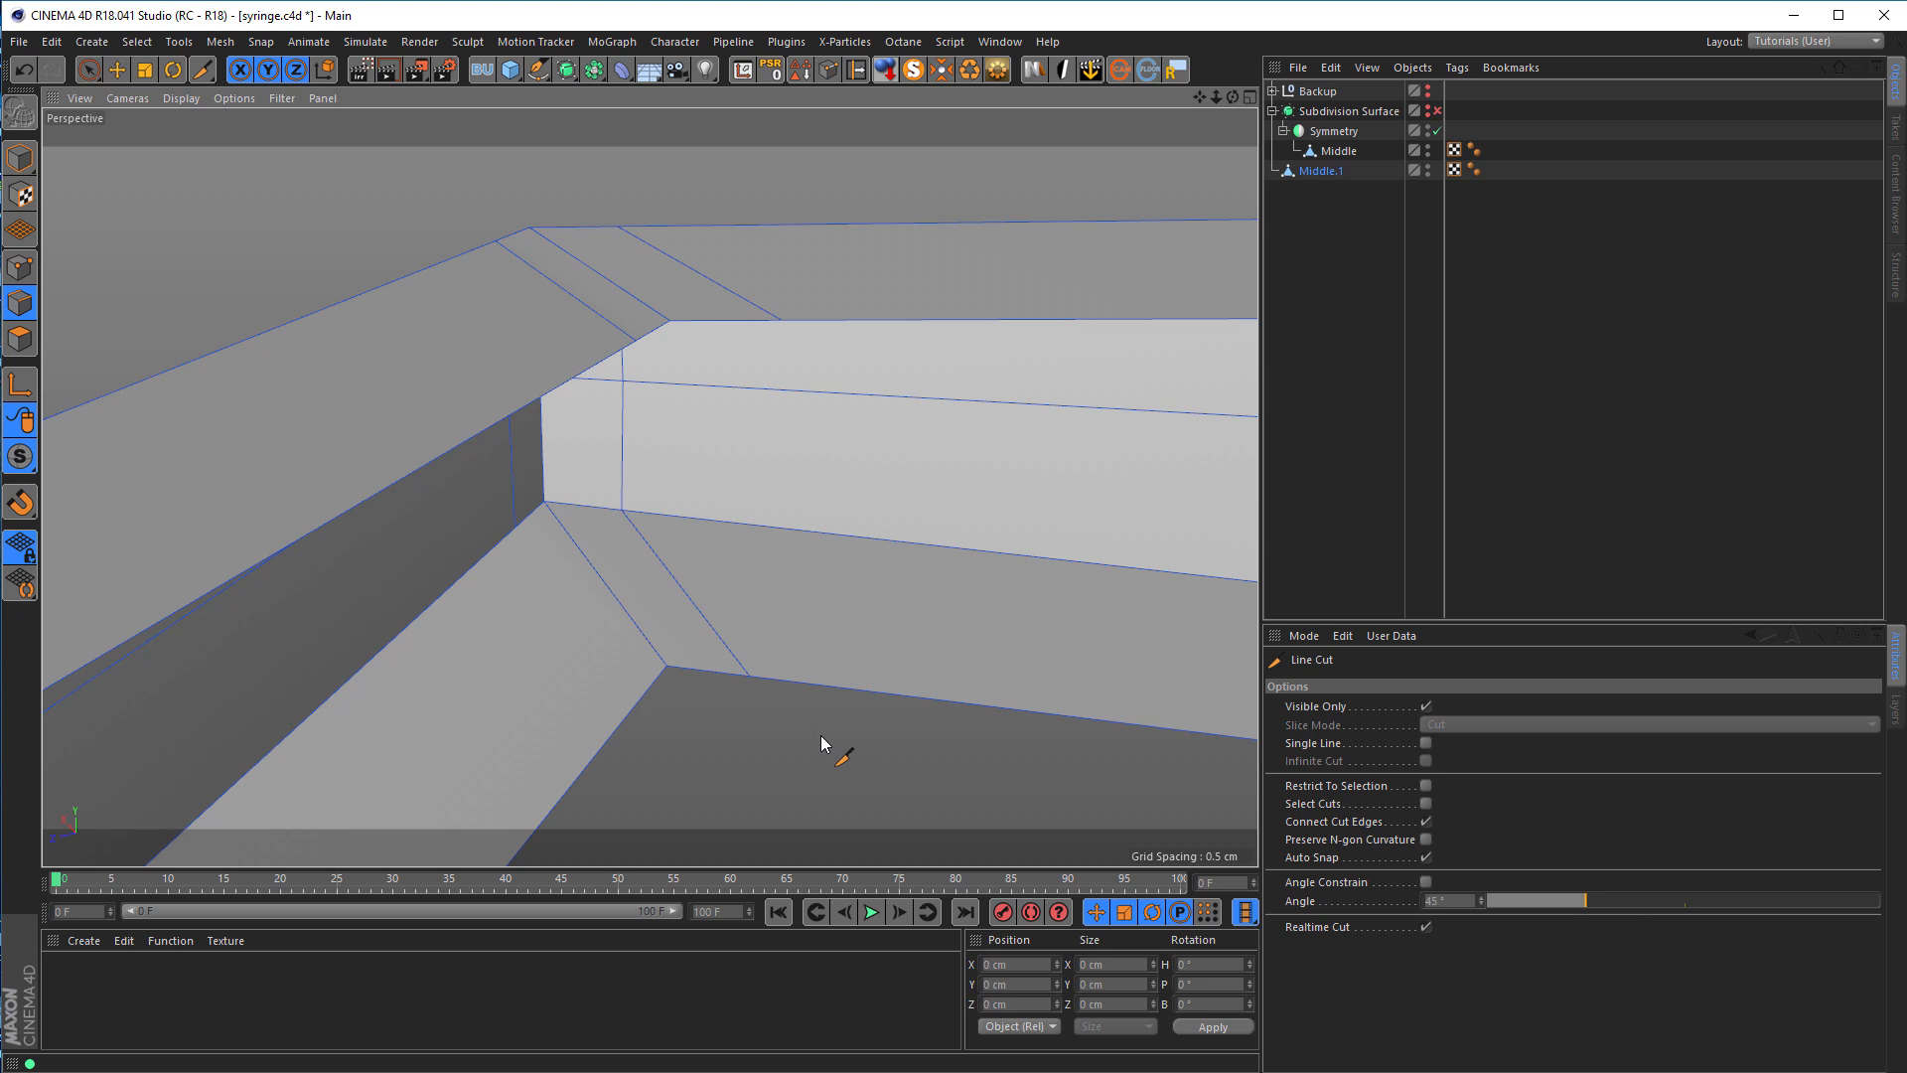
left_click_drag(624, 645, 660, 882, "alt")
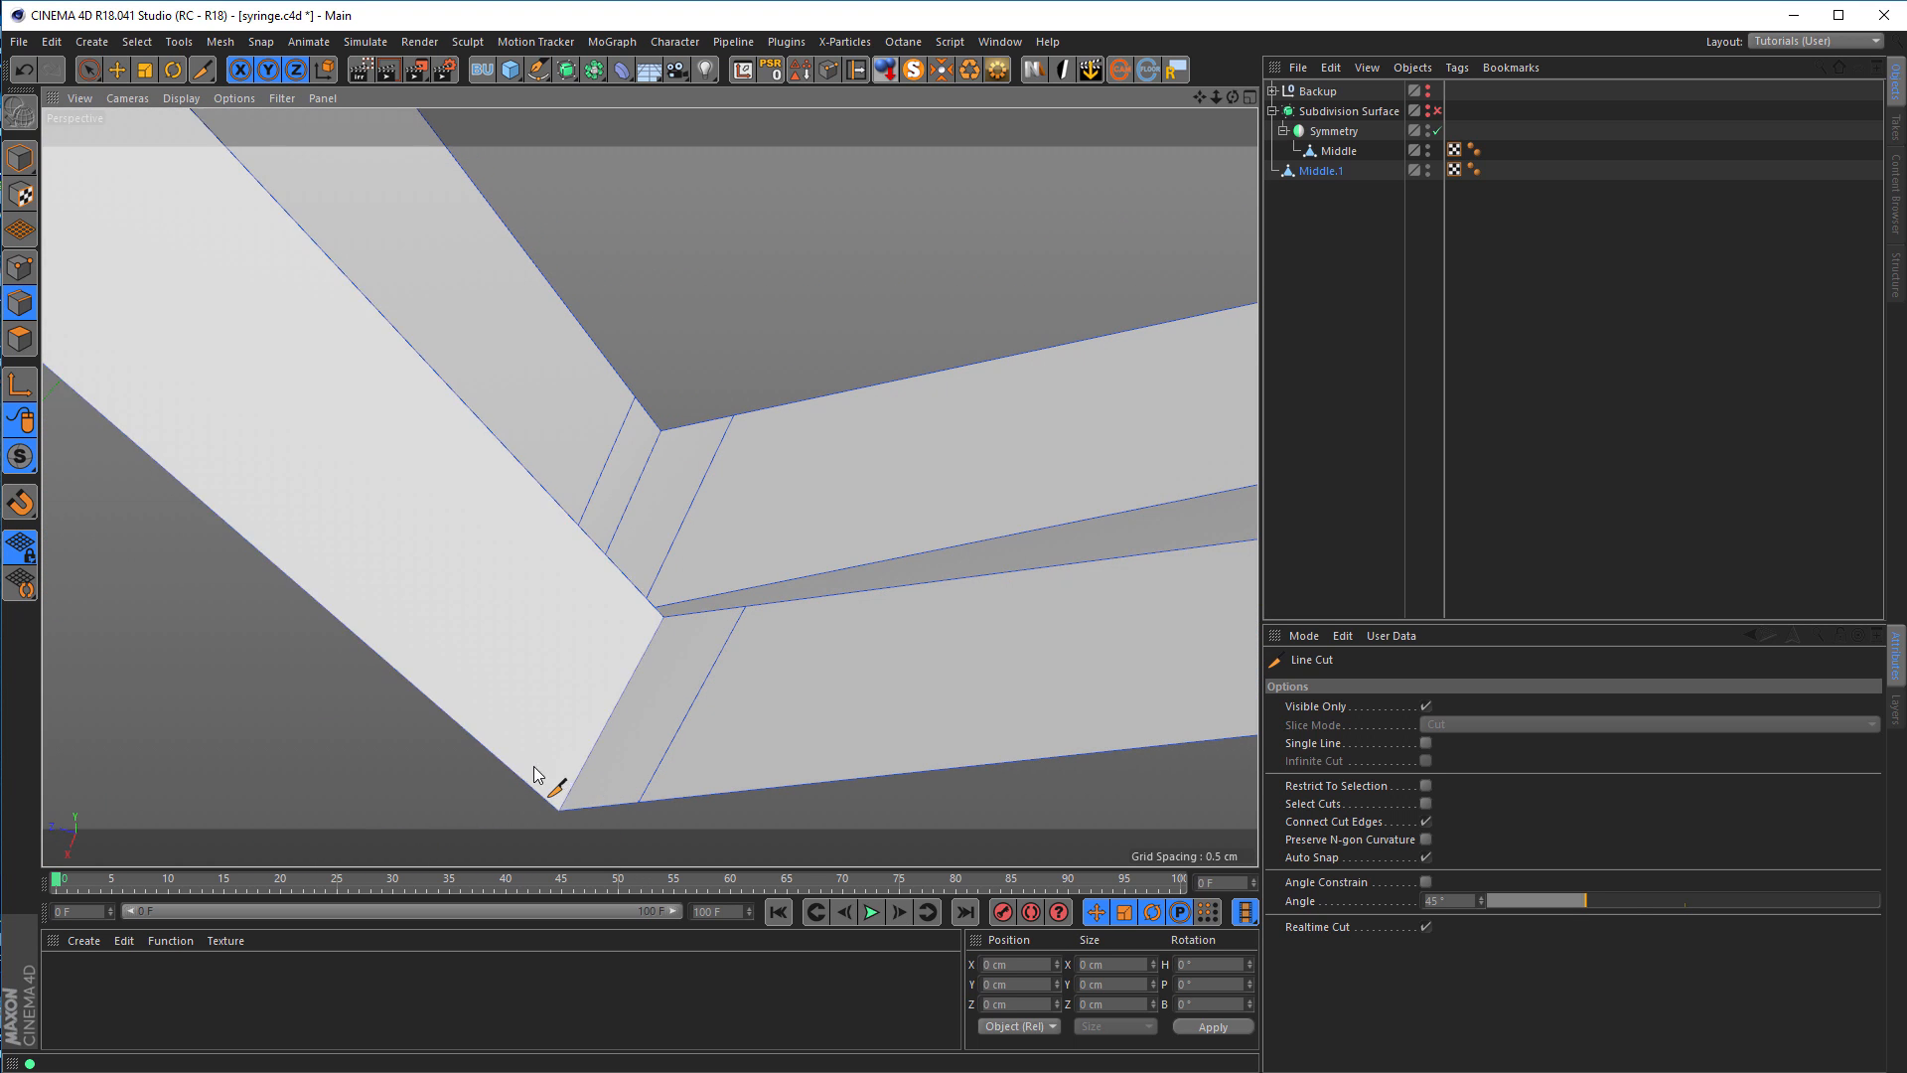
left_click(529, 783)
key("Escape")
left_click_drag(607, 688, 586, 590, "alt")
left_click(539, 621)
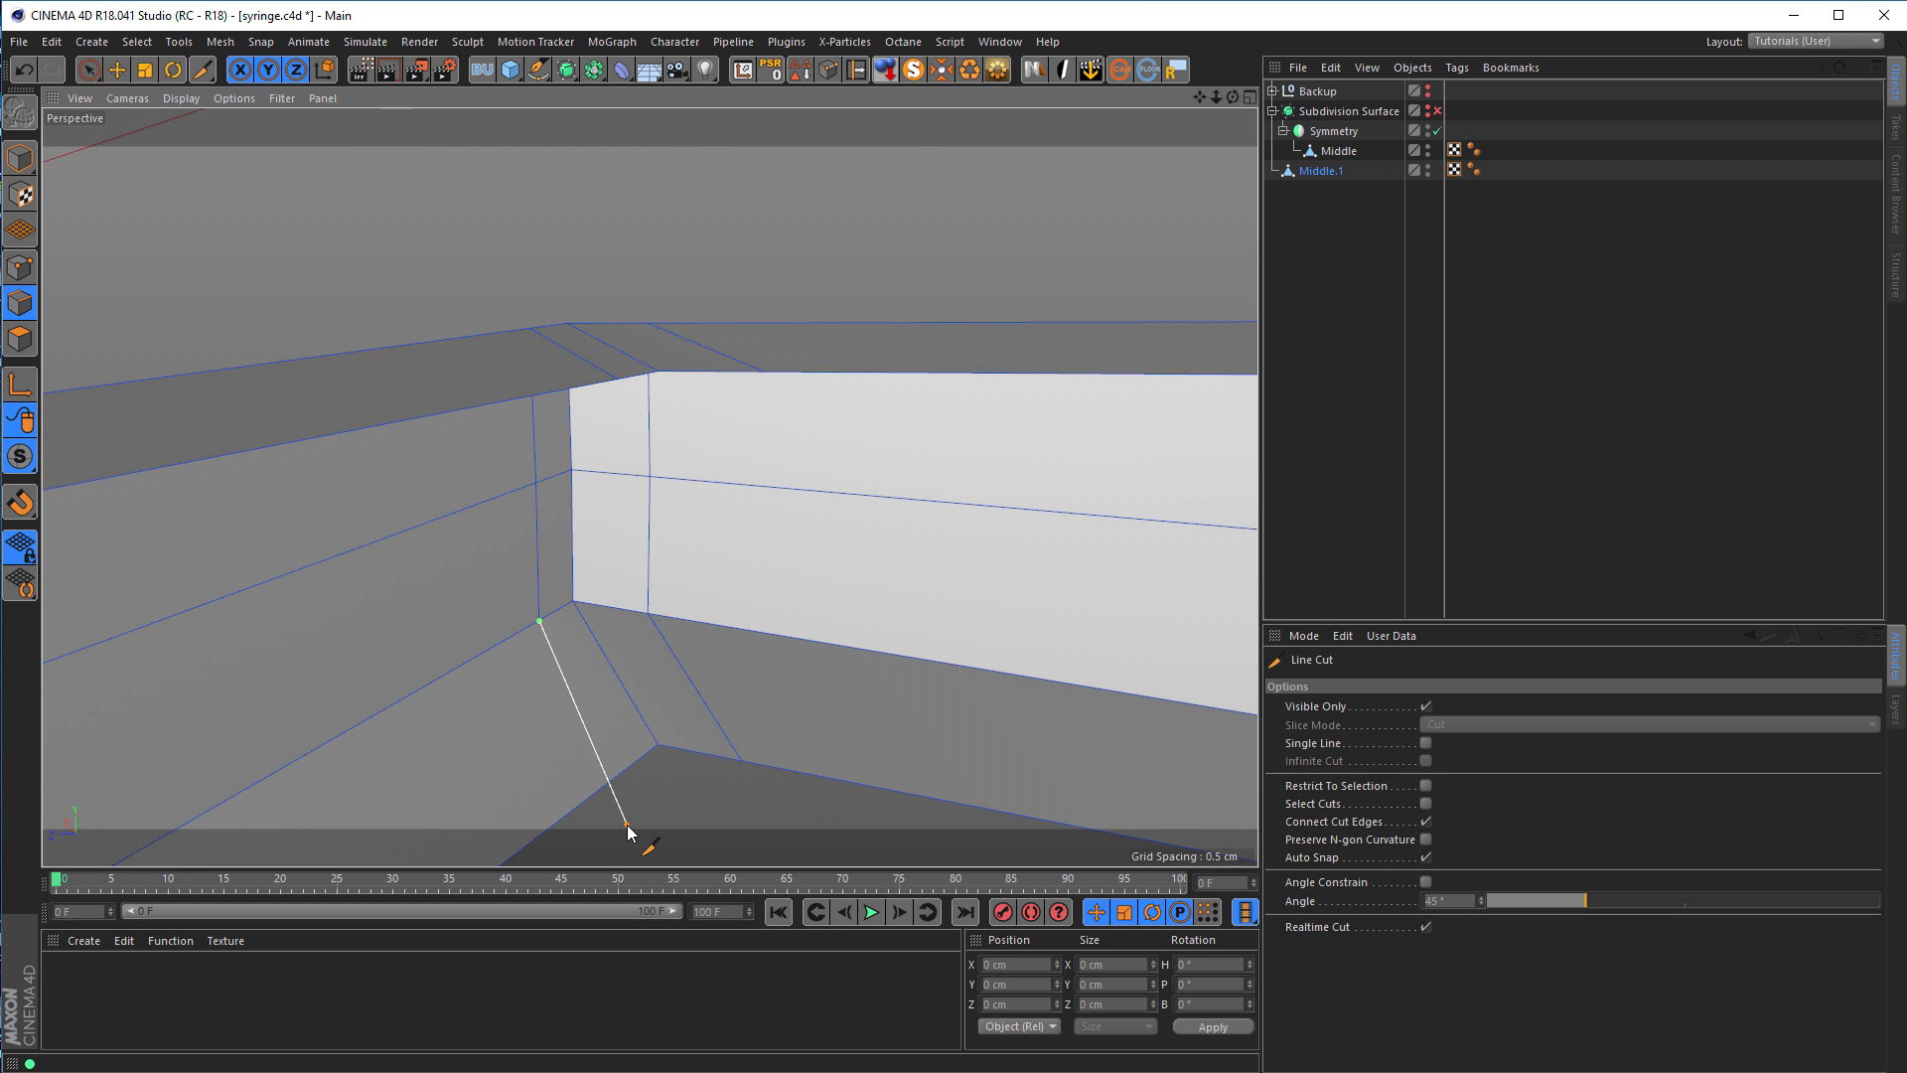
key("Escape")
Step: Try deleting the uncut polygon on the lower face's other leg and undo the deletion
key("space")
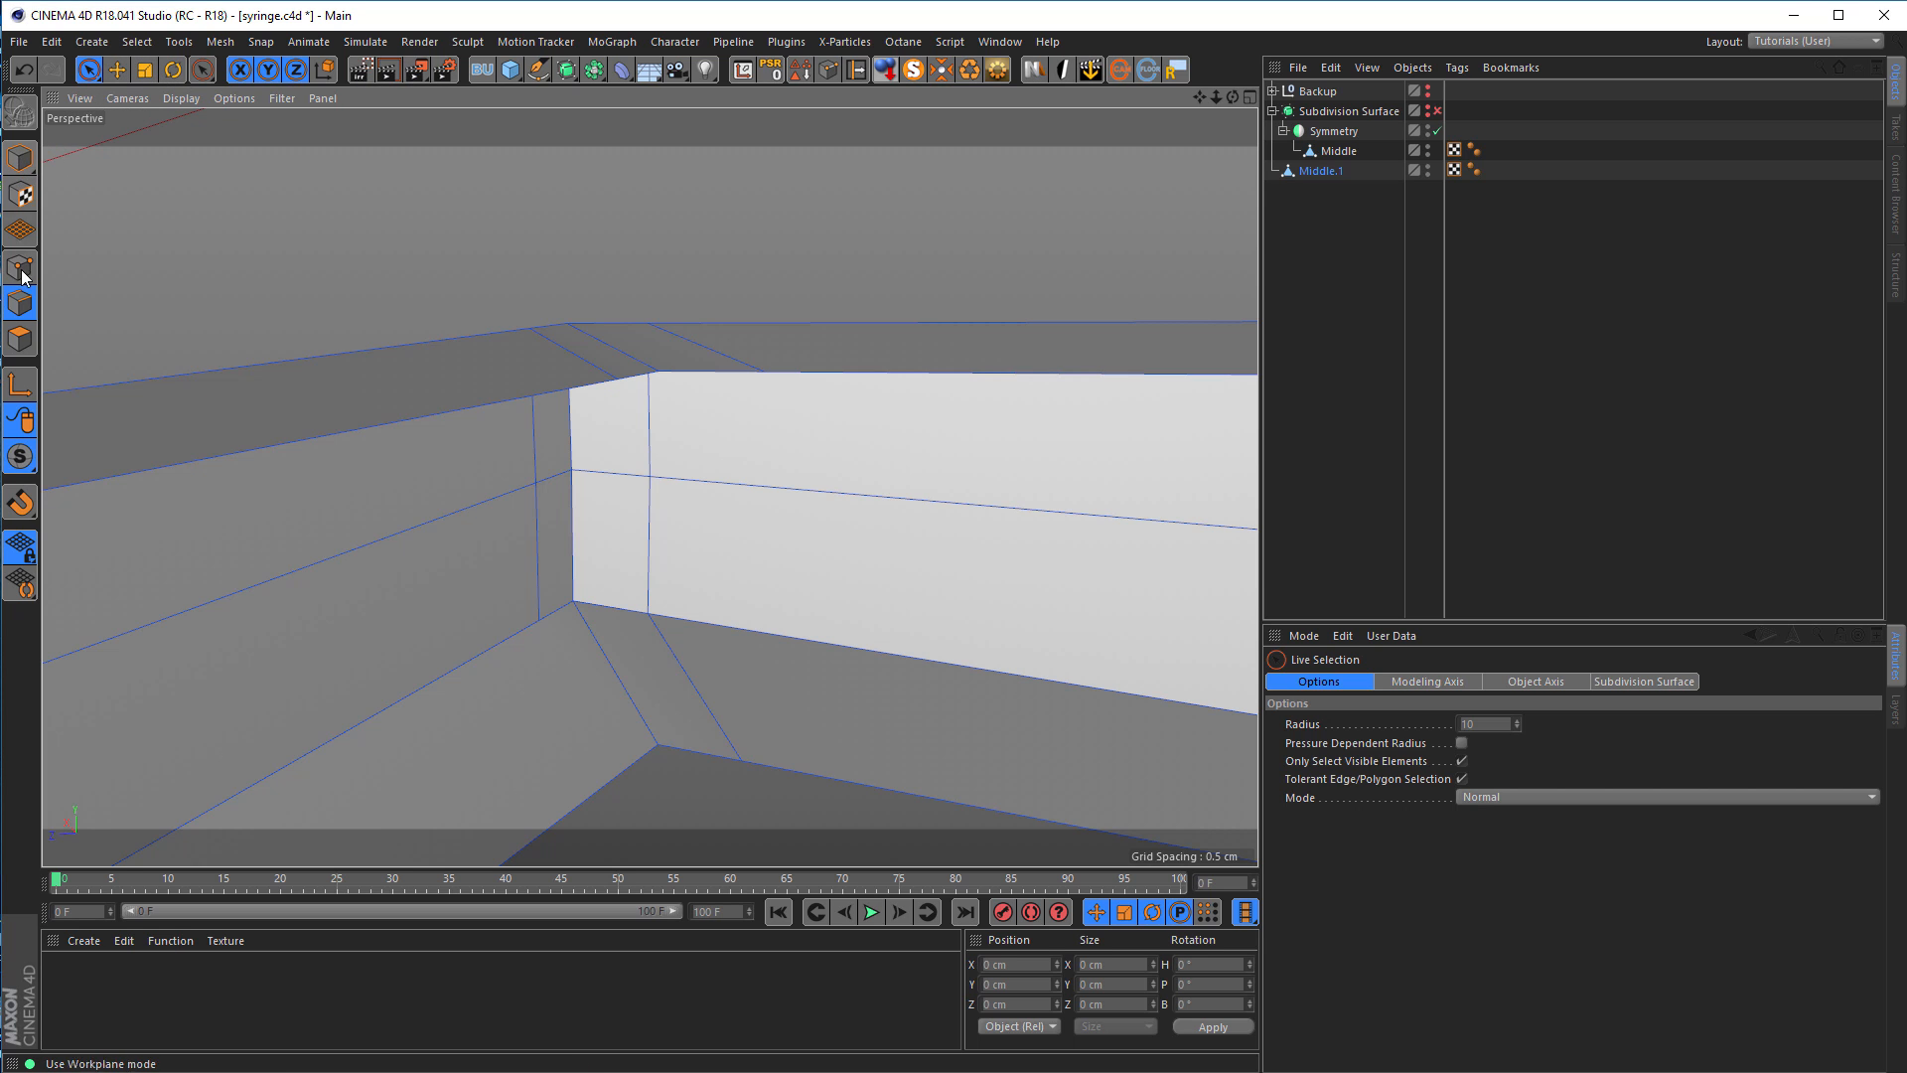
left_click(90, 68)
left_click(19, 339)
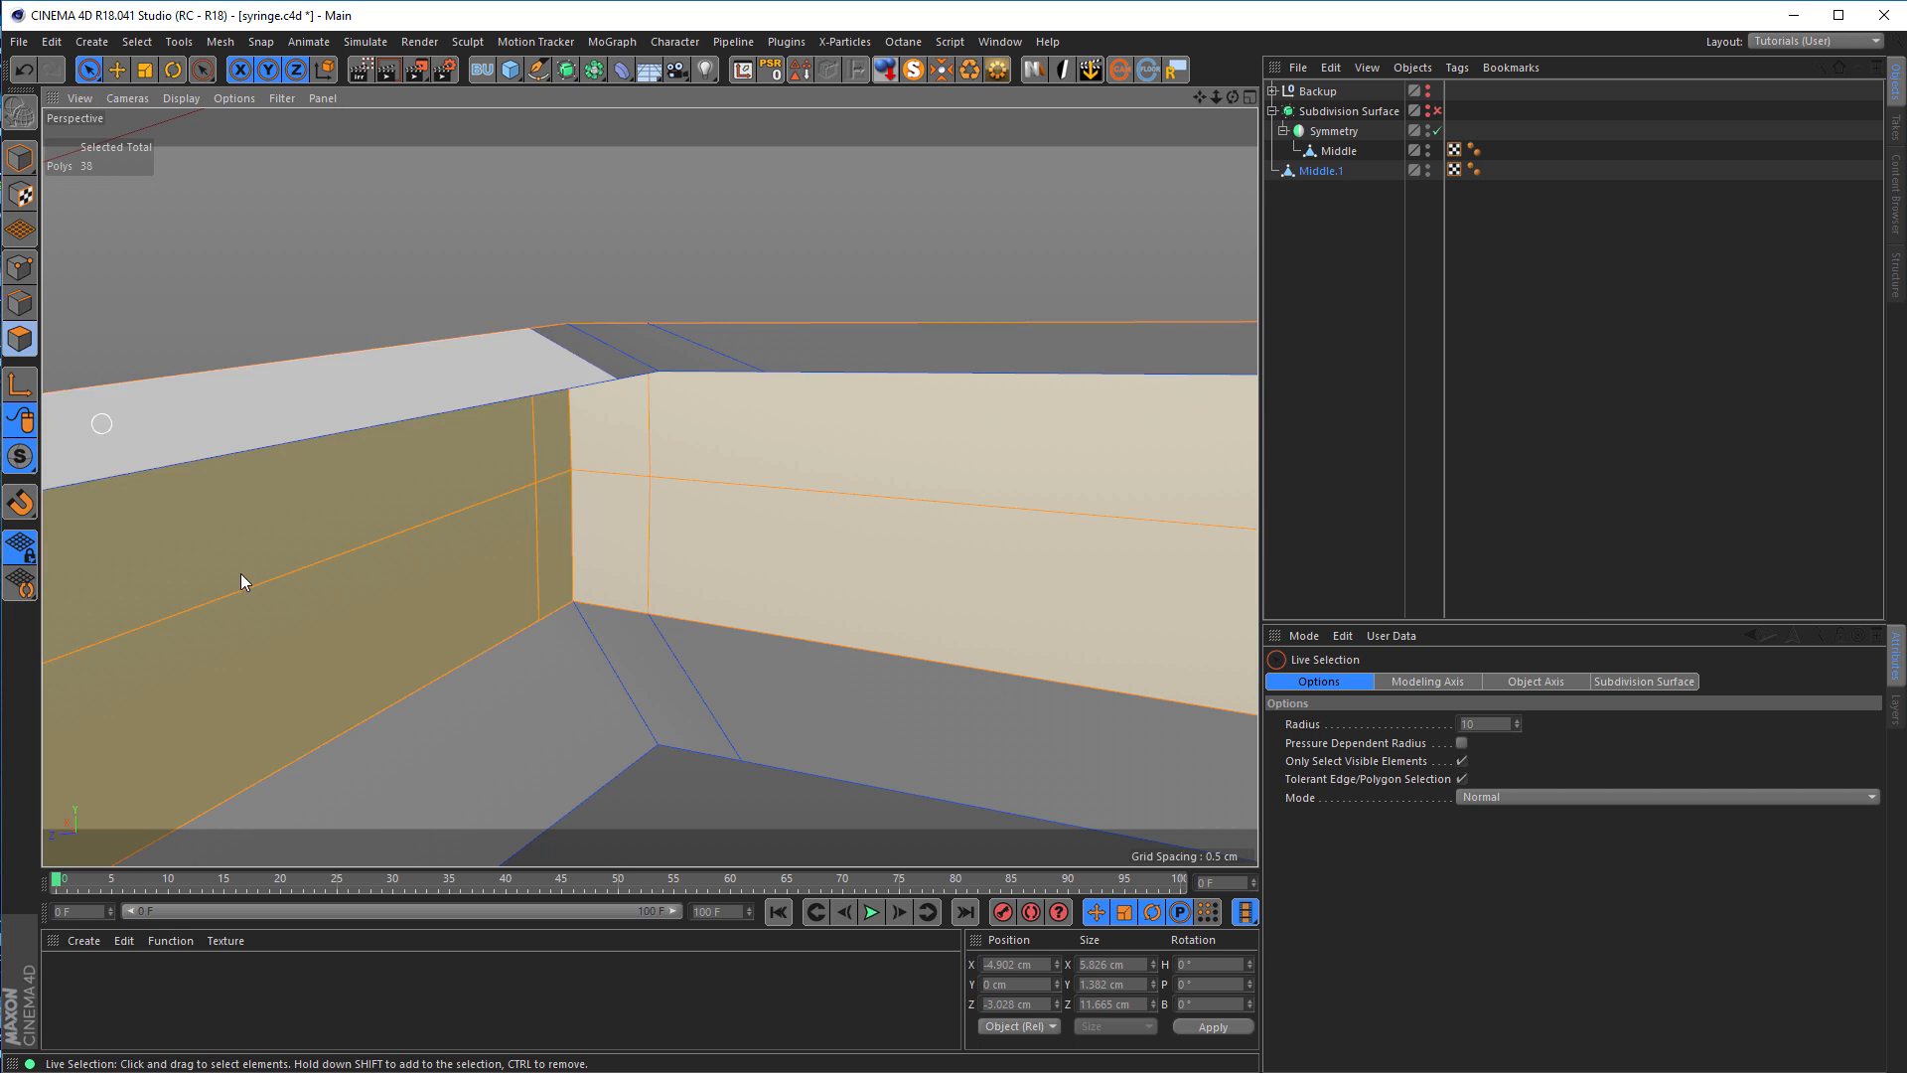
left_click(508, 735)
left_click(701, 803)
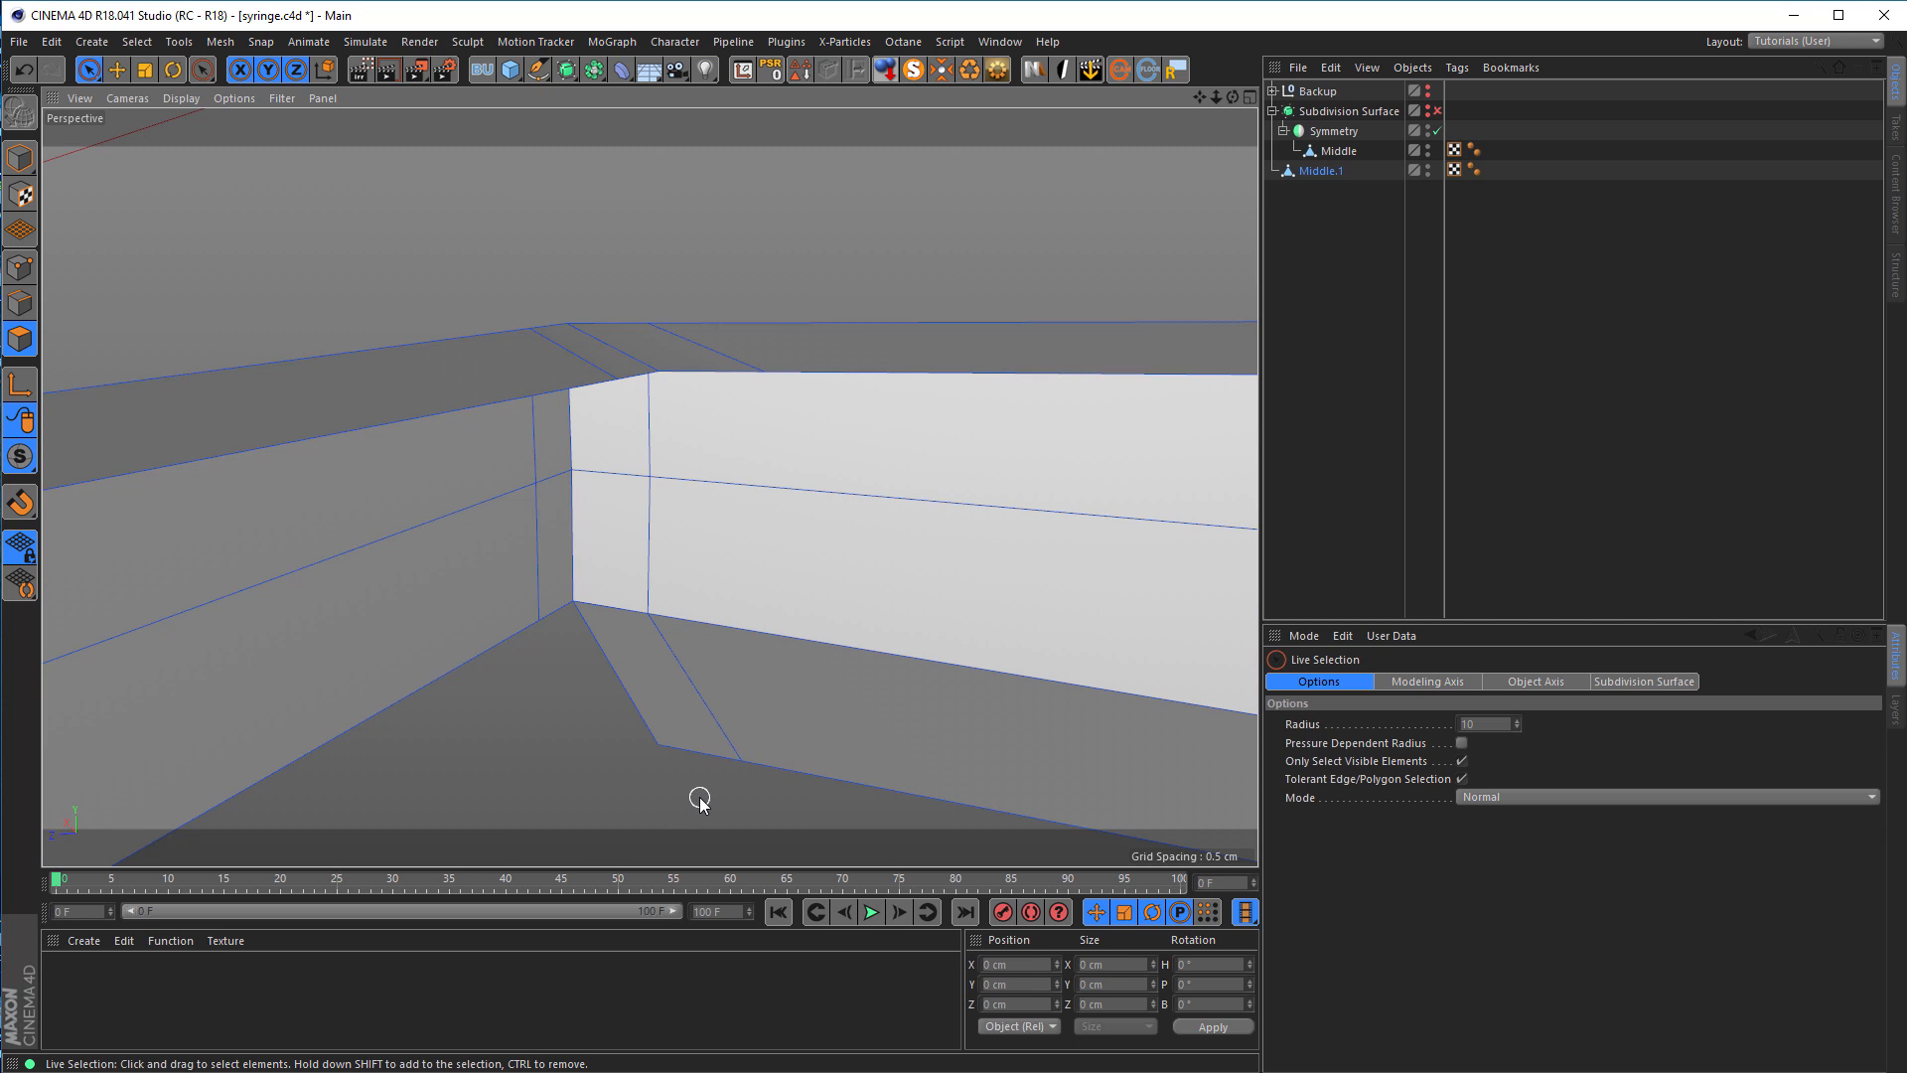
key("ctrl+z")
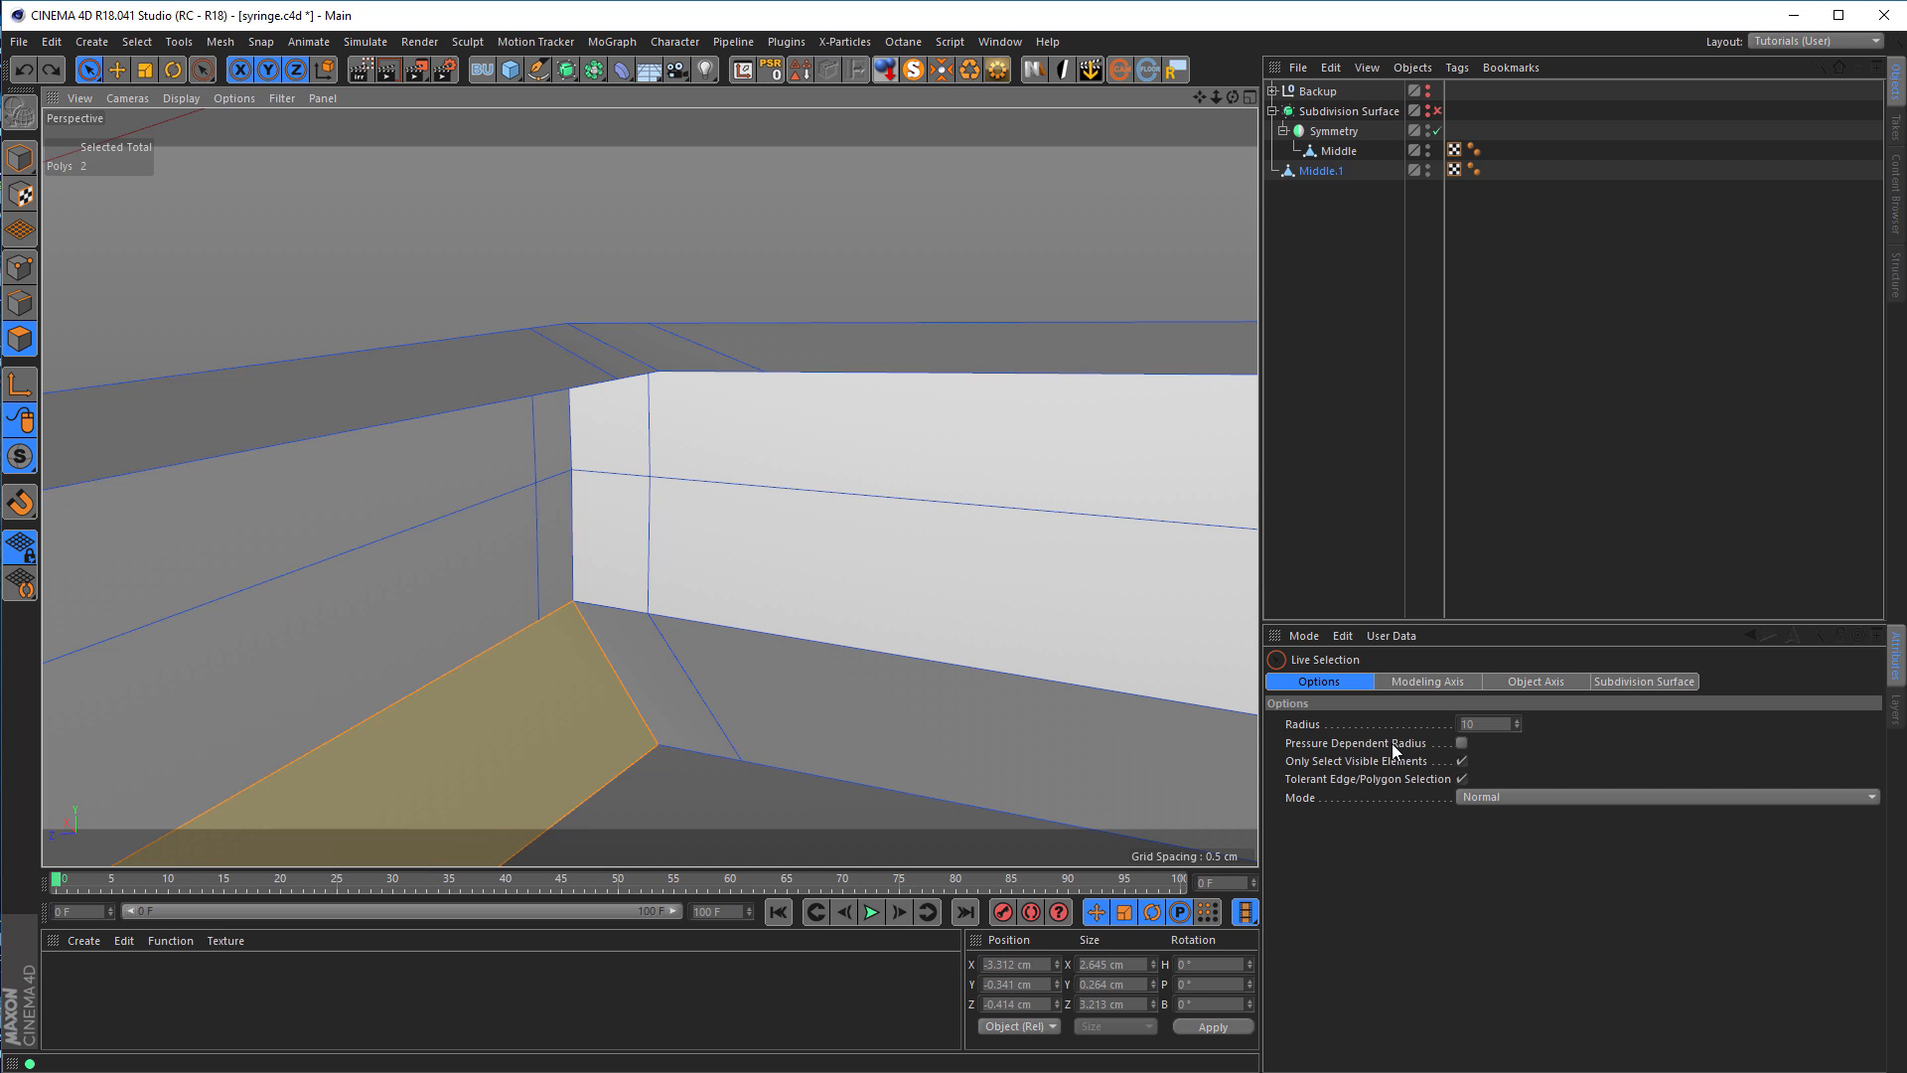
Step: Try a line cut across the selected lower polygon with Restrict To Selection enabled
key("k")
key("k")
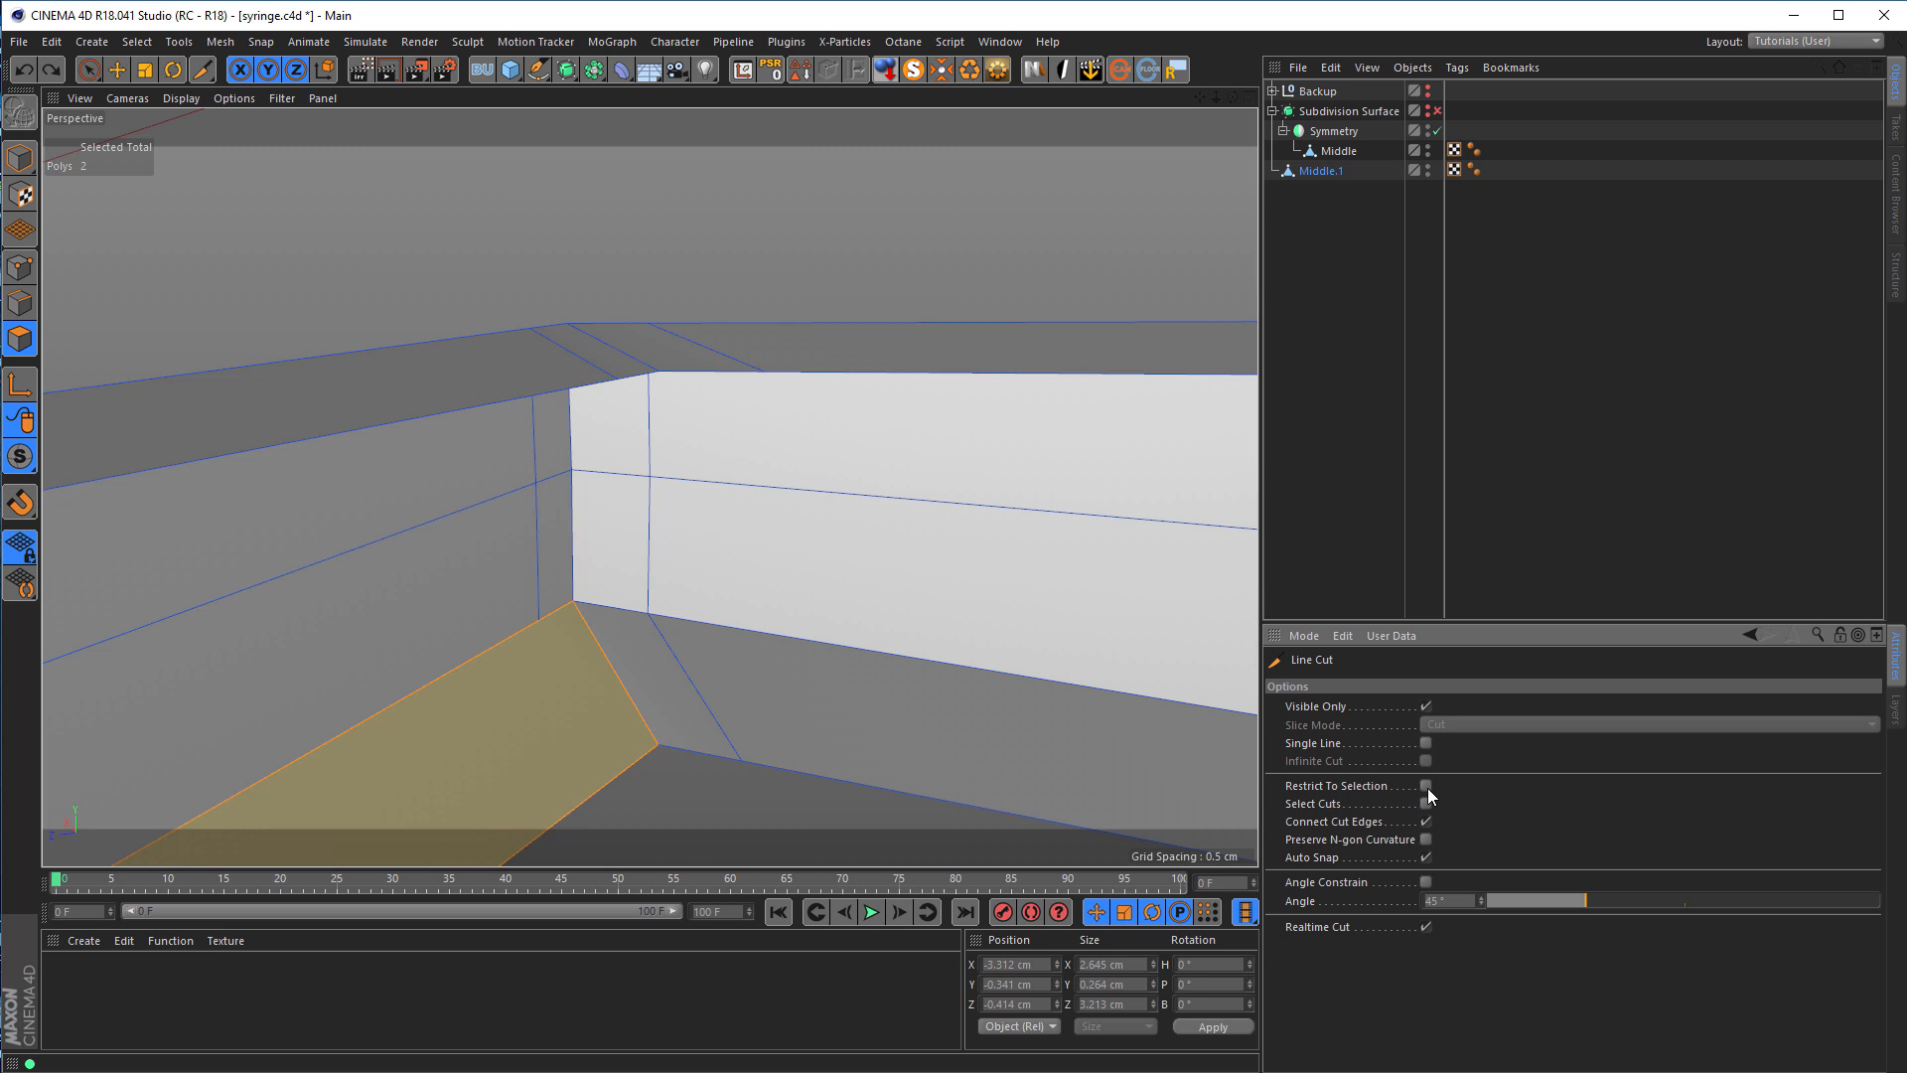
left_click(540, 621)
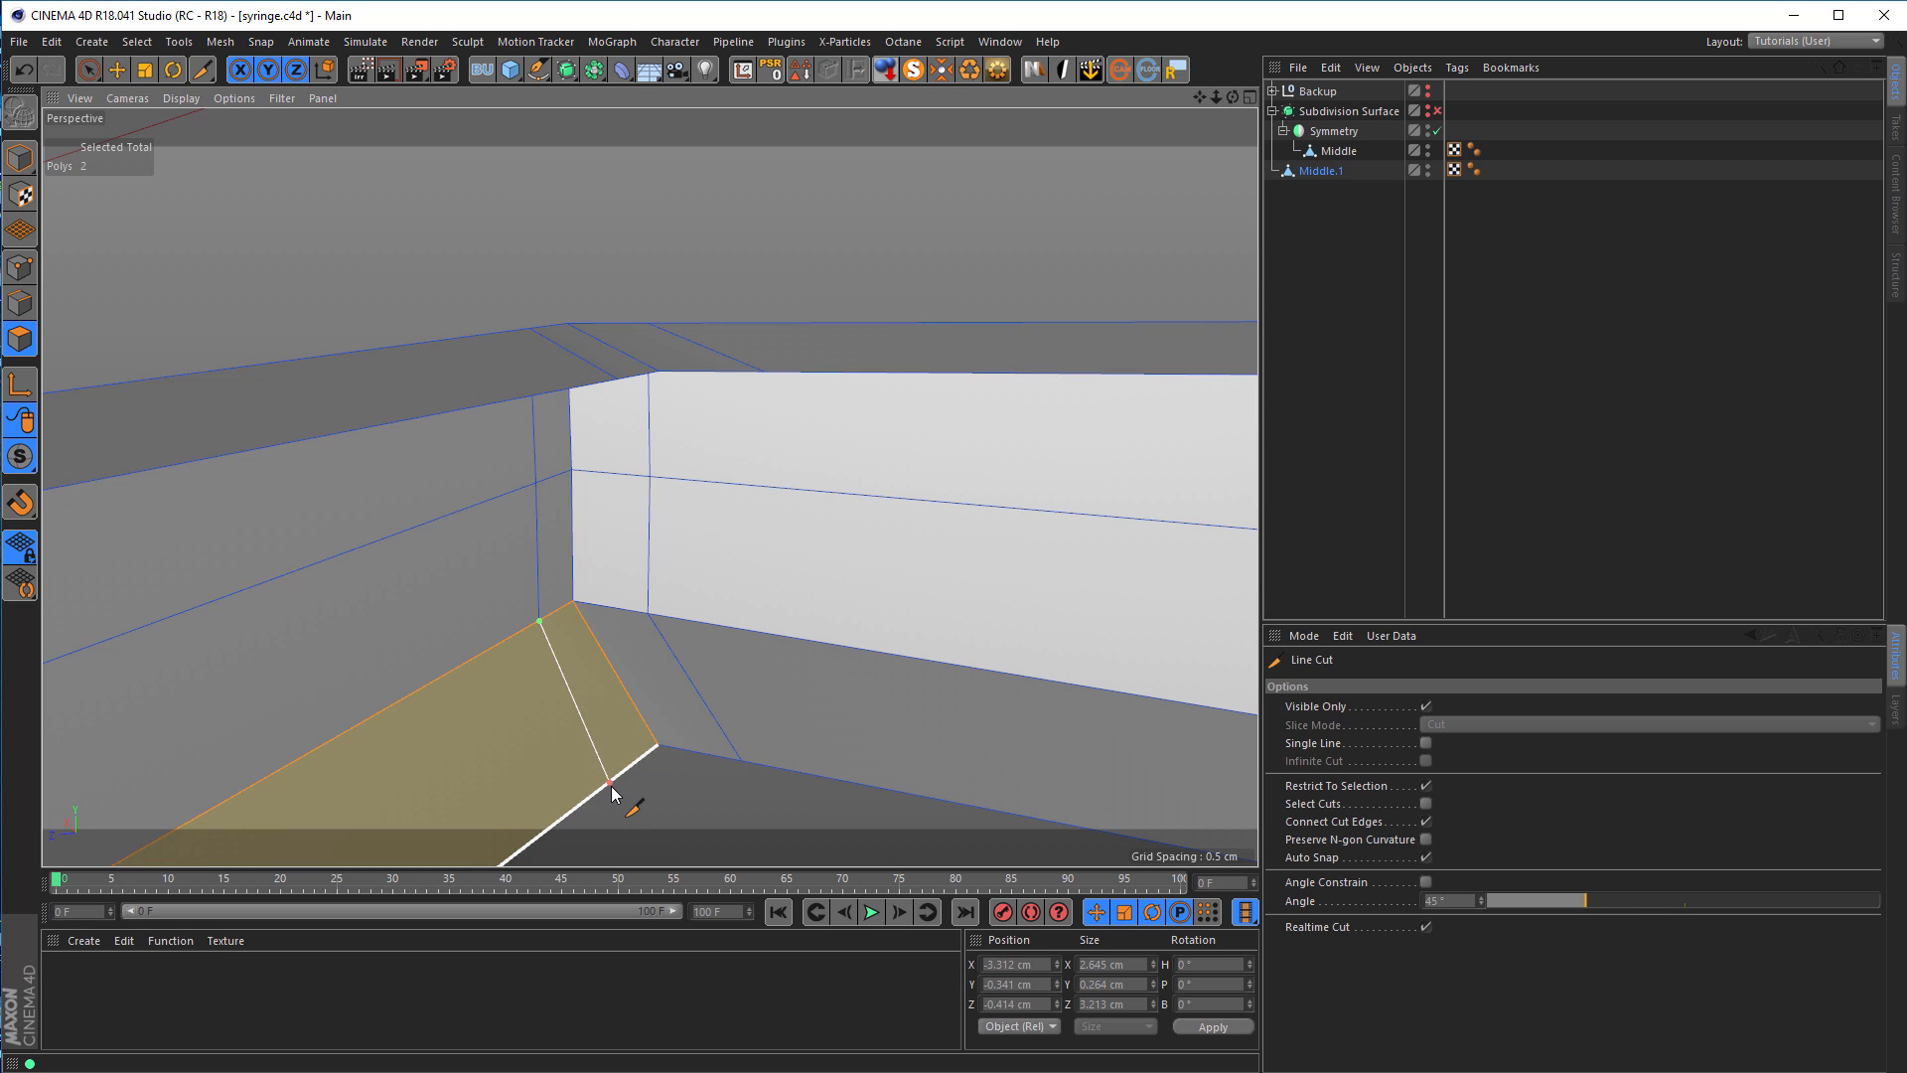
key("Escape")
Step: Turn off Restrict To Selection, try the line cut across the lower polygon again, and clear the polygon selection
left_click(1425, 785)
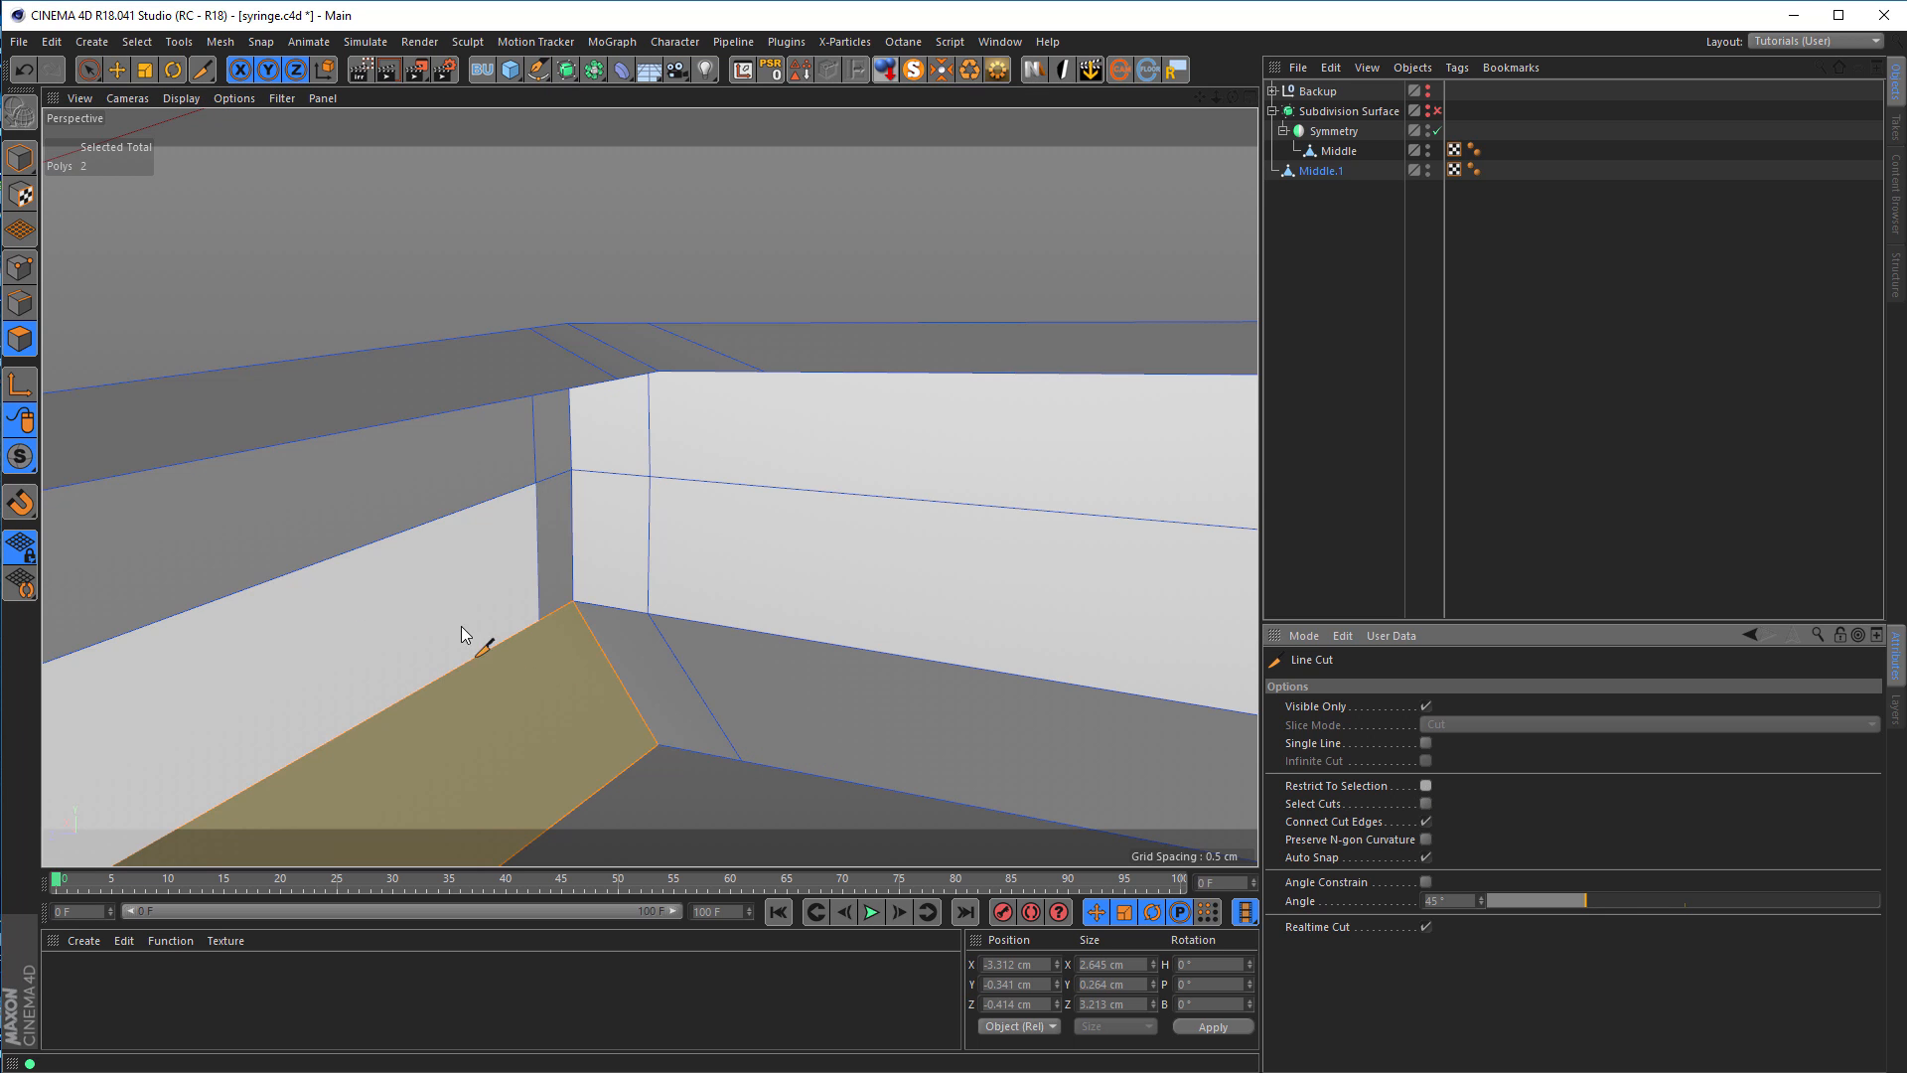
left_click(539, 621)
left_click(612, 782)
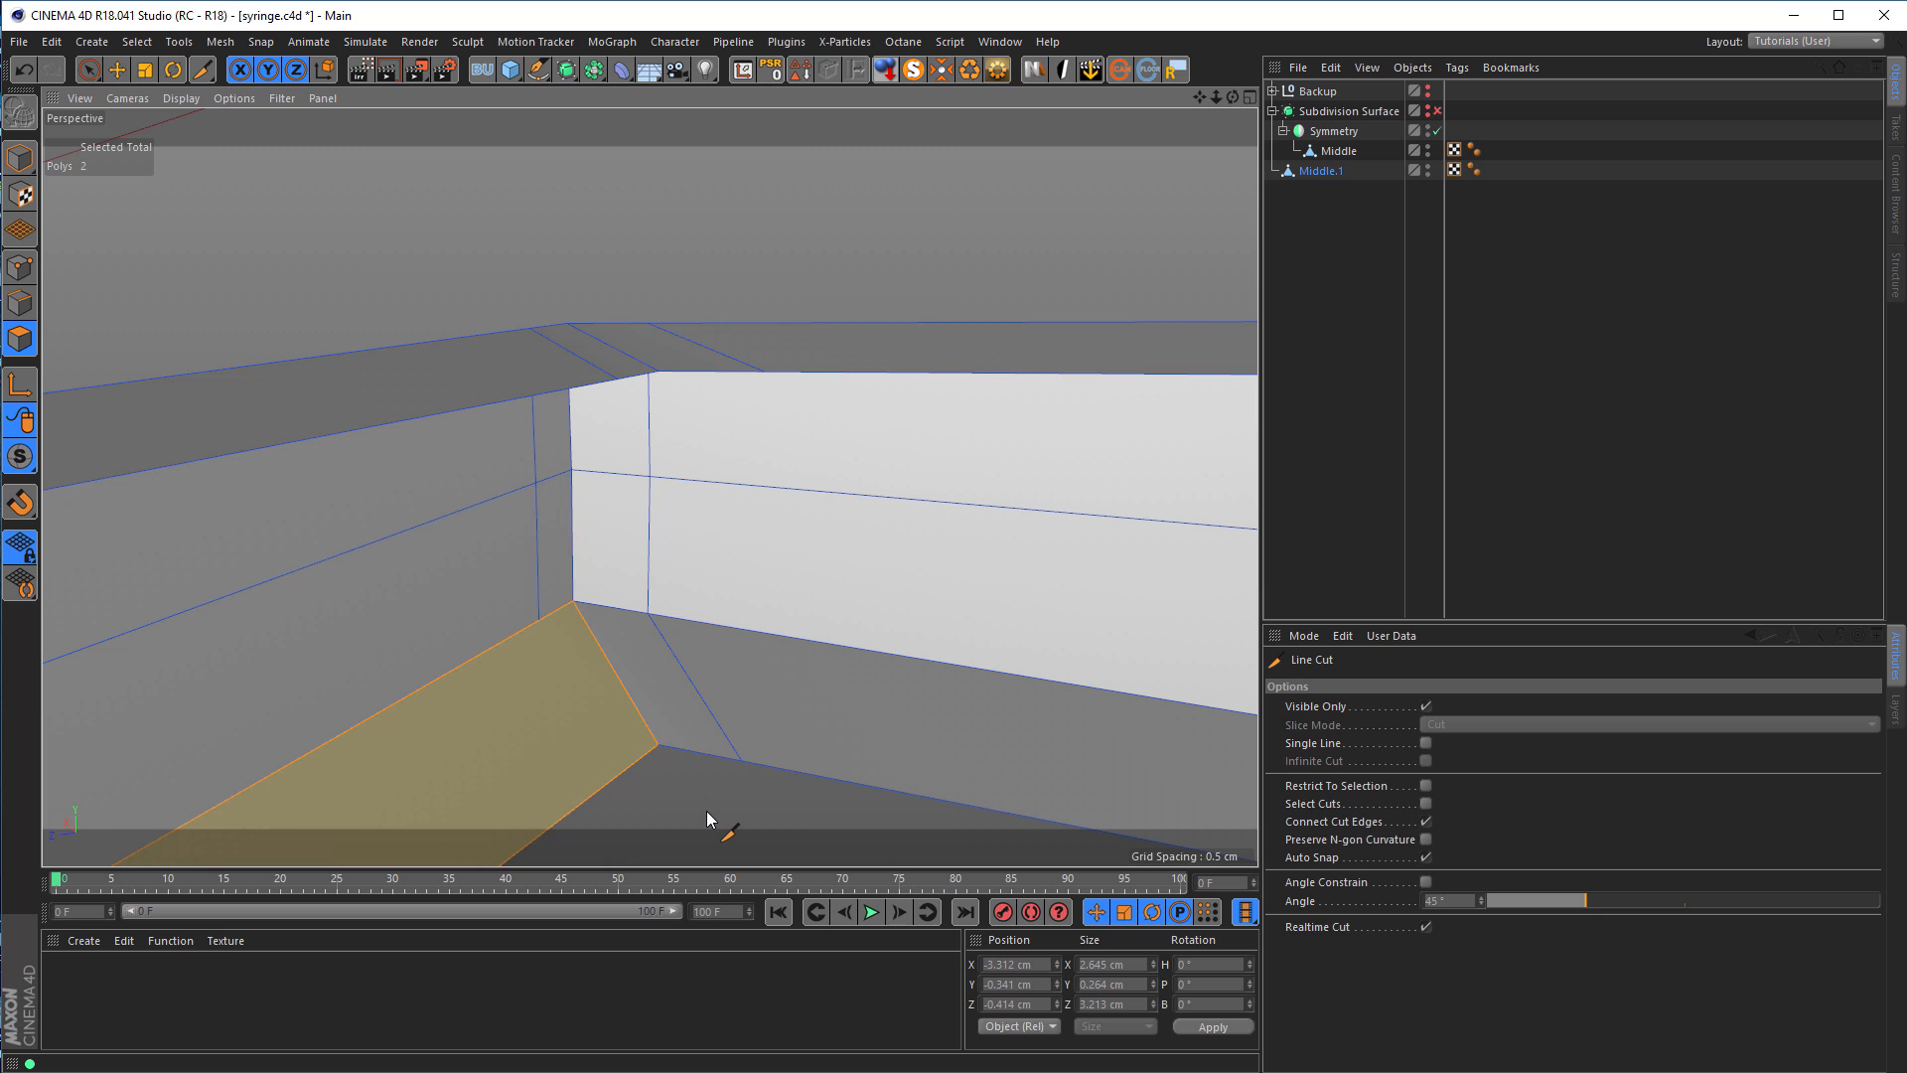
key("space")
left_click(684, 781)
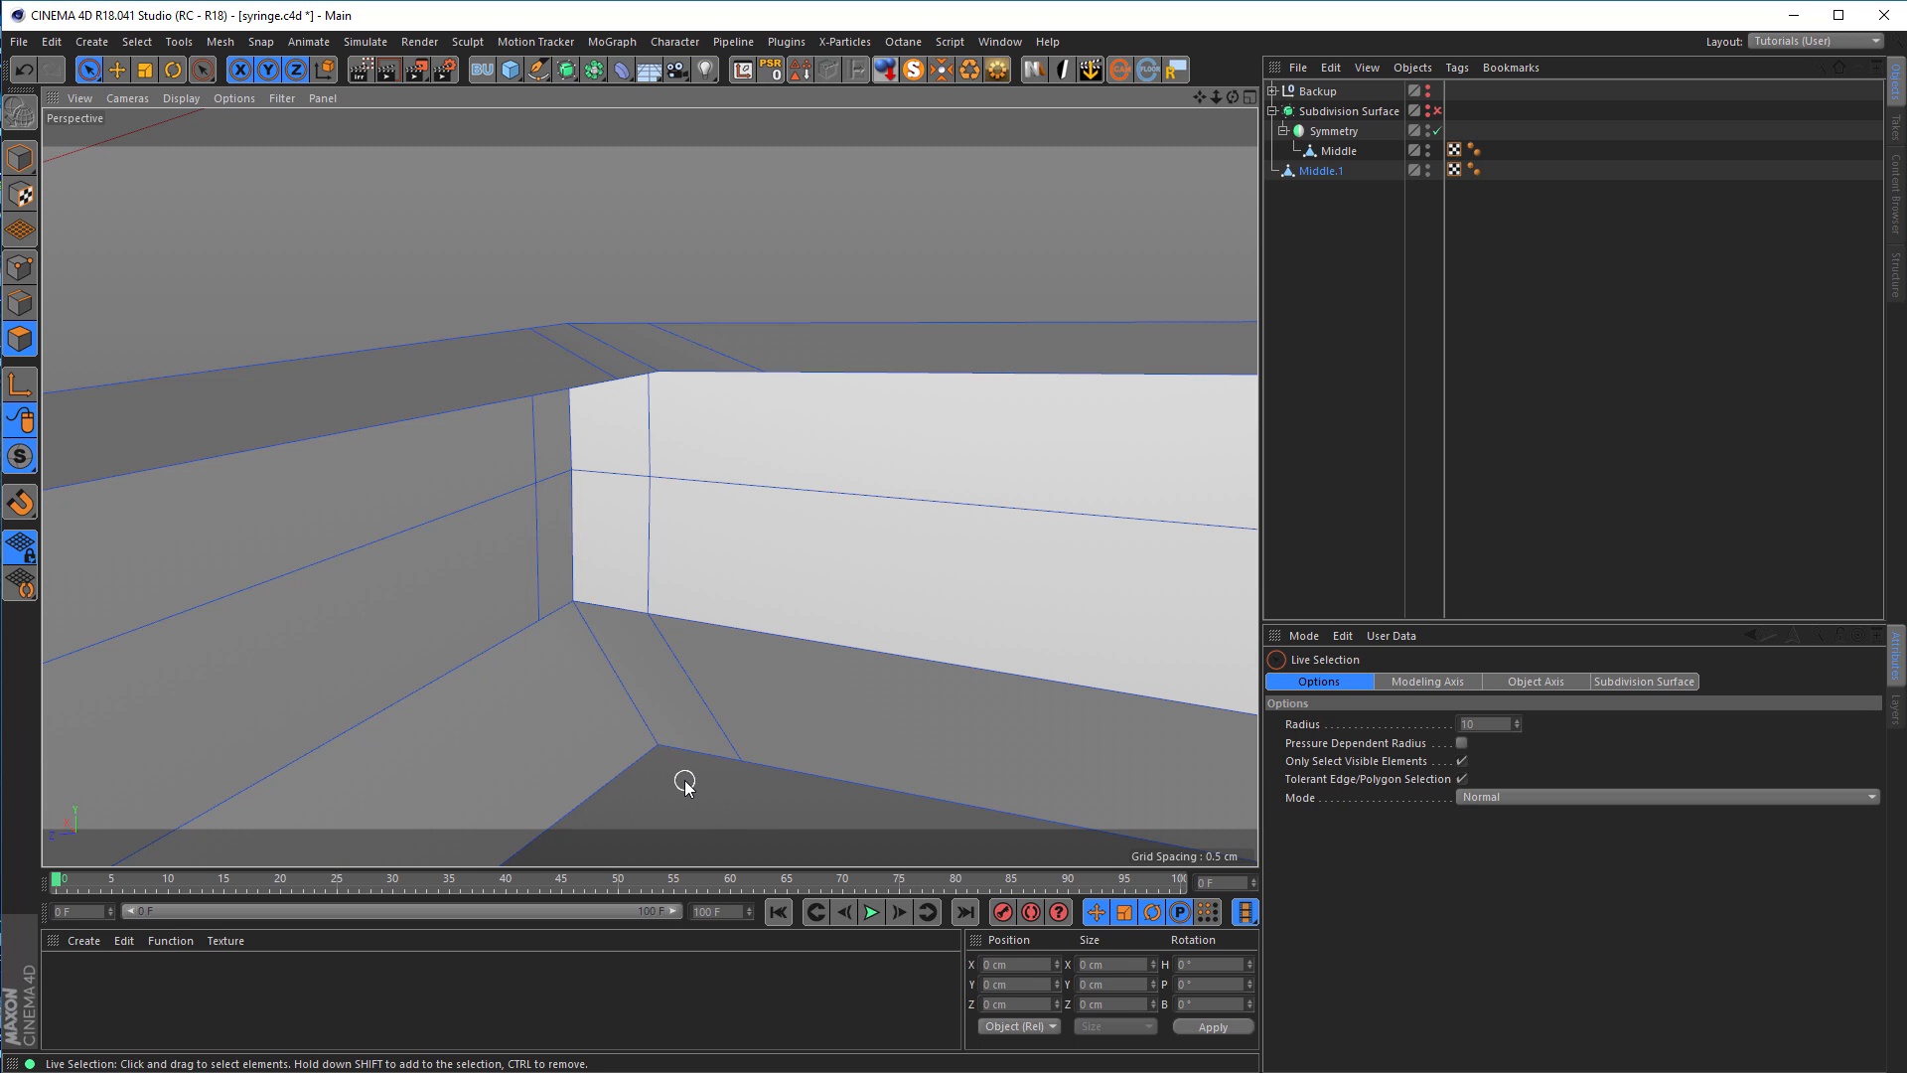
Step: Try line-cutting in point mode from the corner support point across the lower face to its far edge
left_click(20, 267)
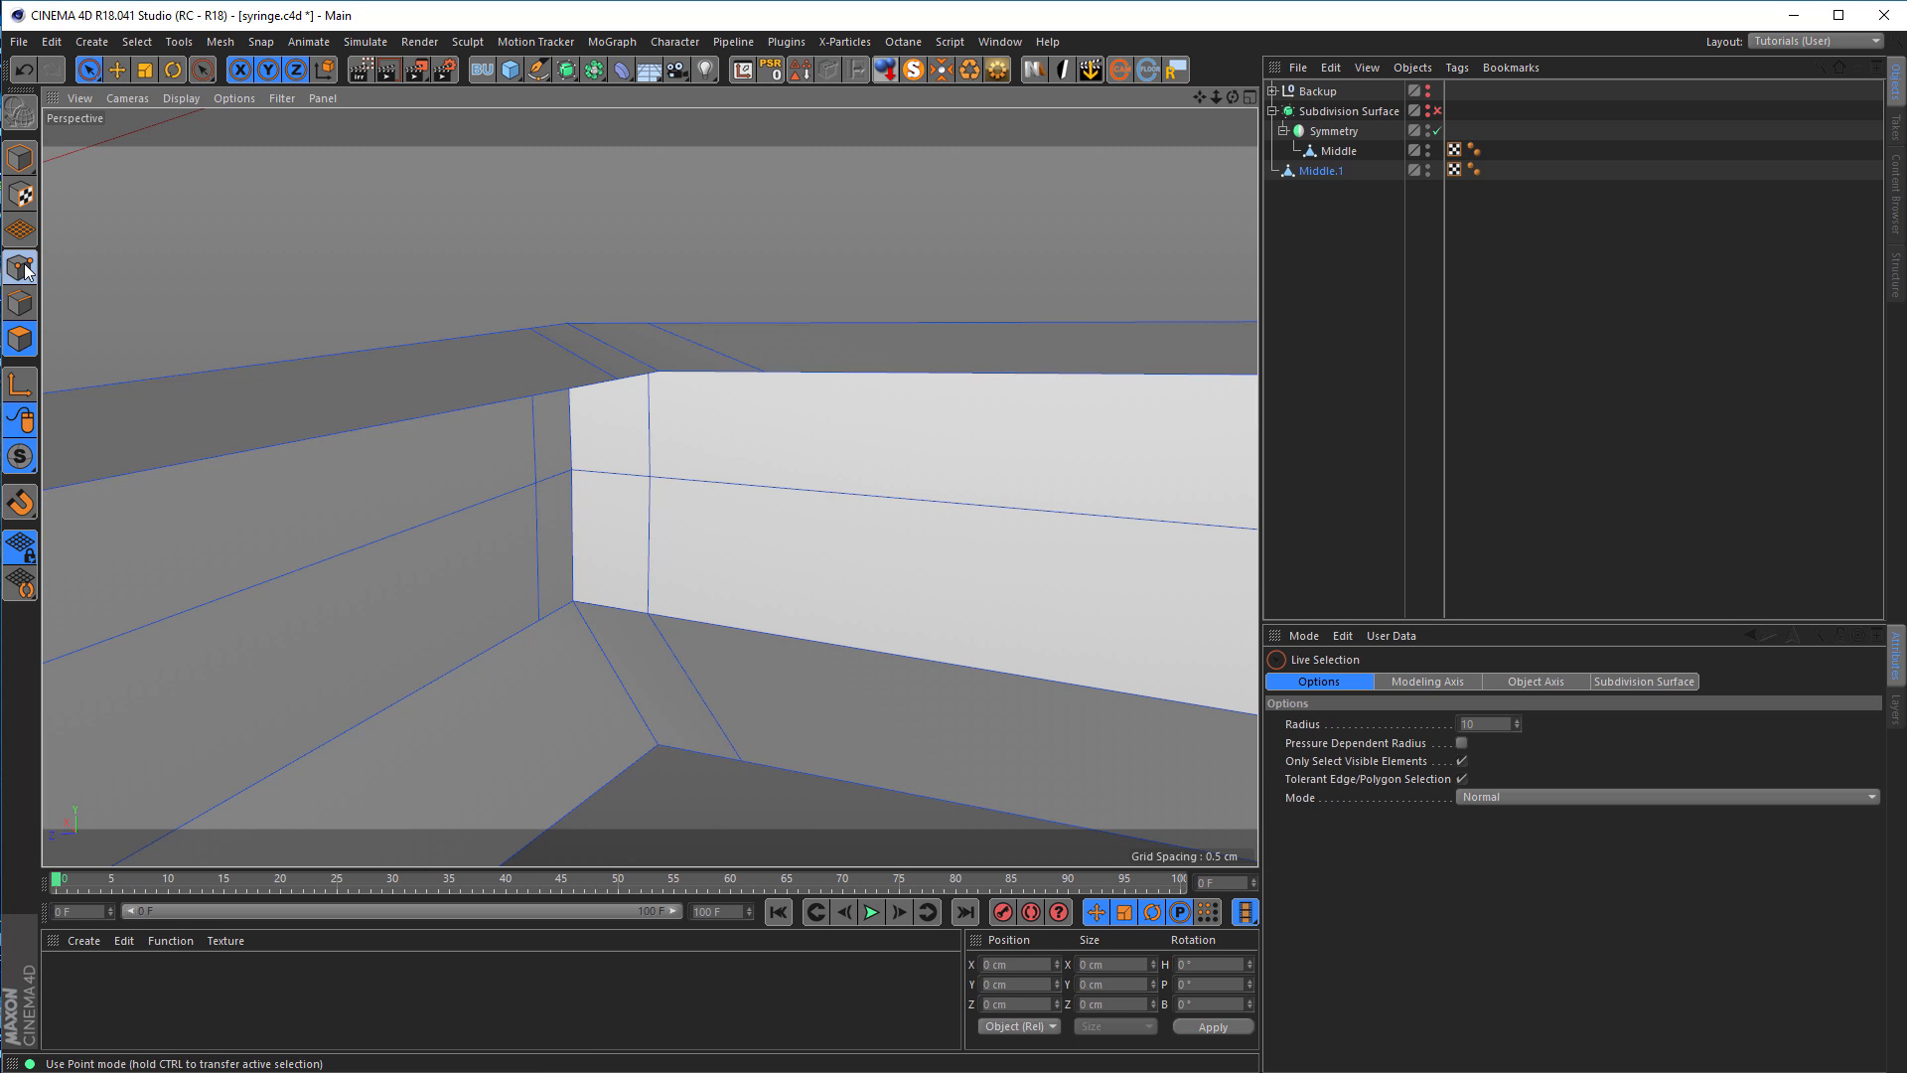
right_click(390, 224)
left_click(469, 762)
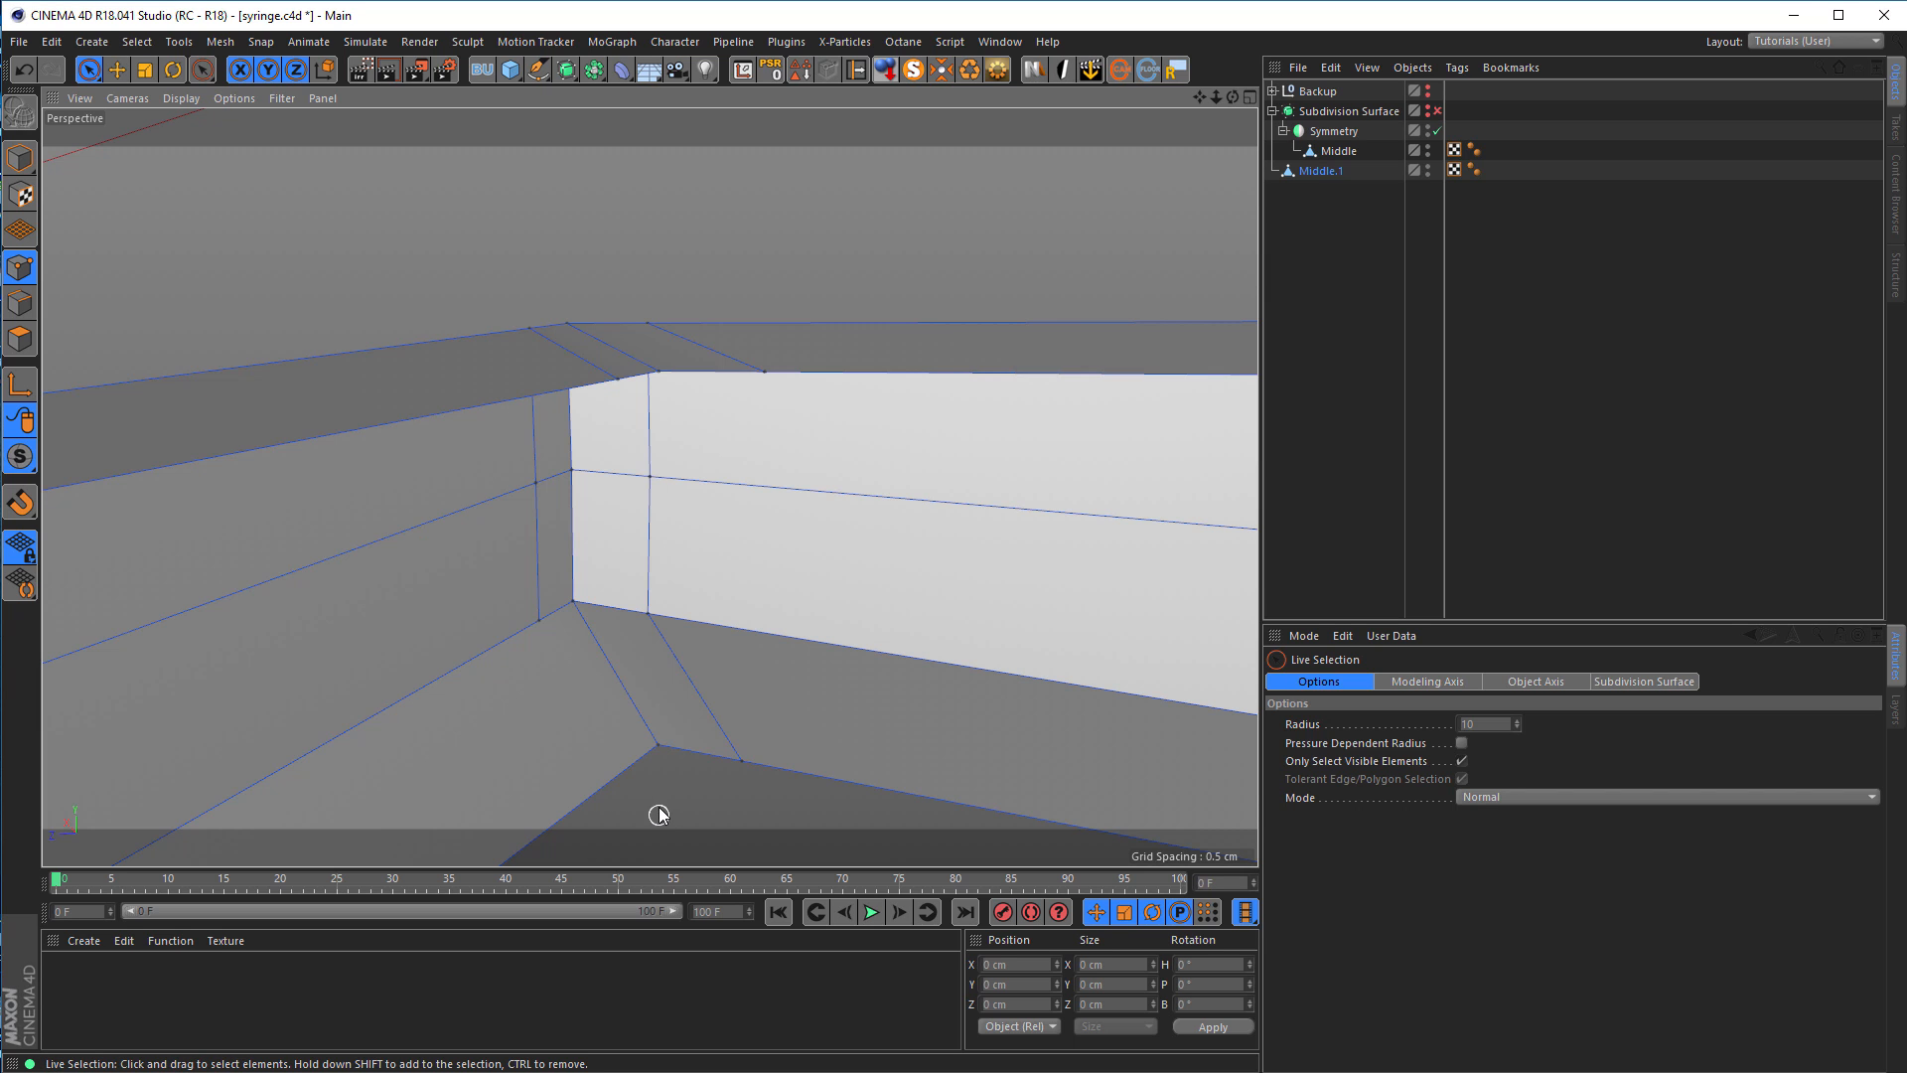
key("space")
left_click(538, 621)
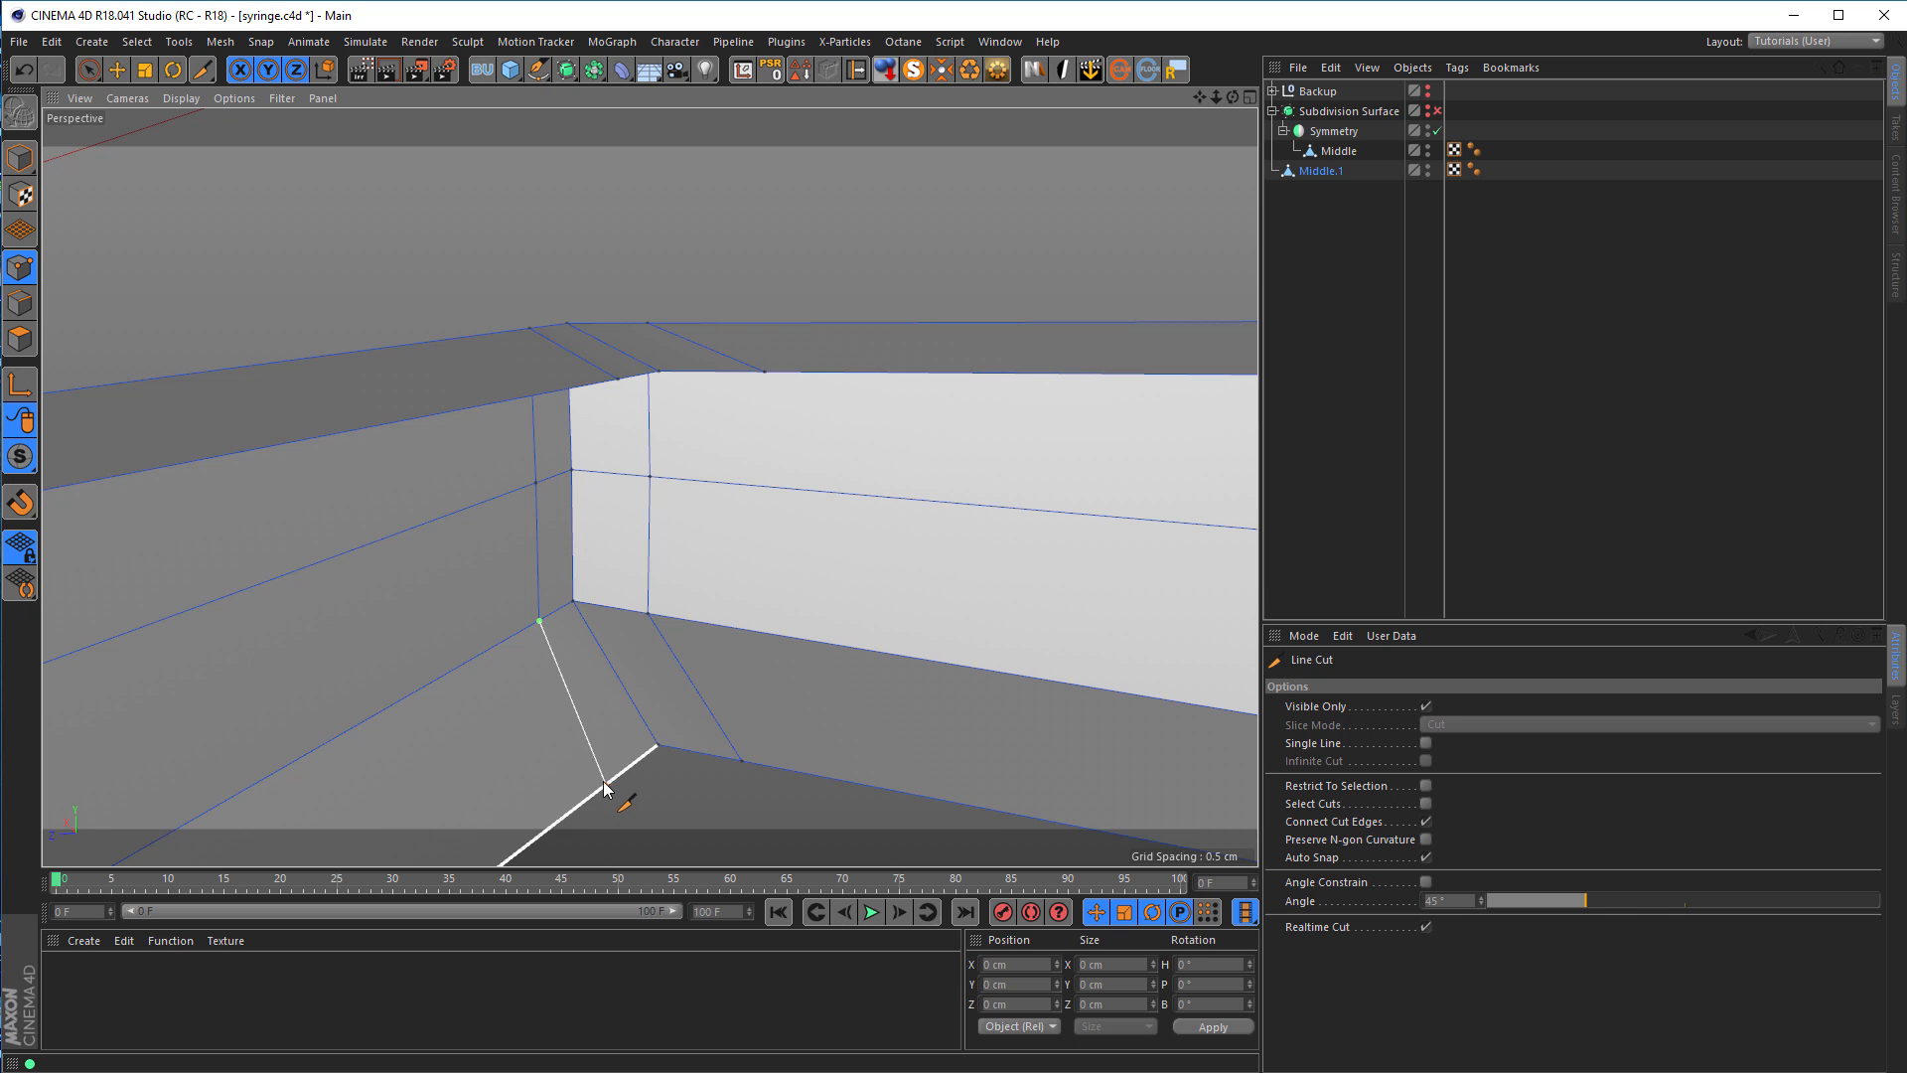
left_click(623, 795)
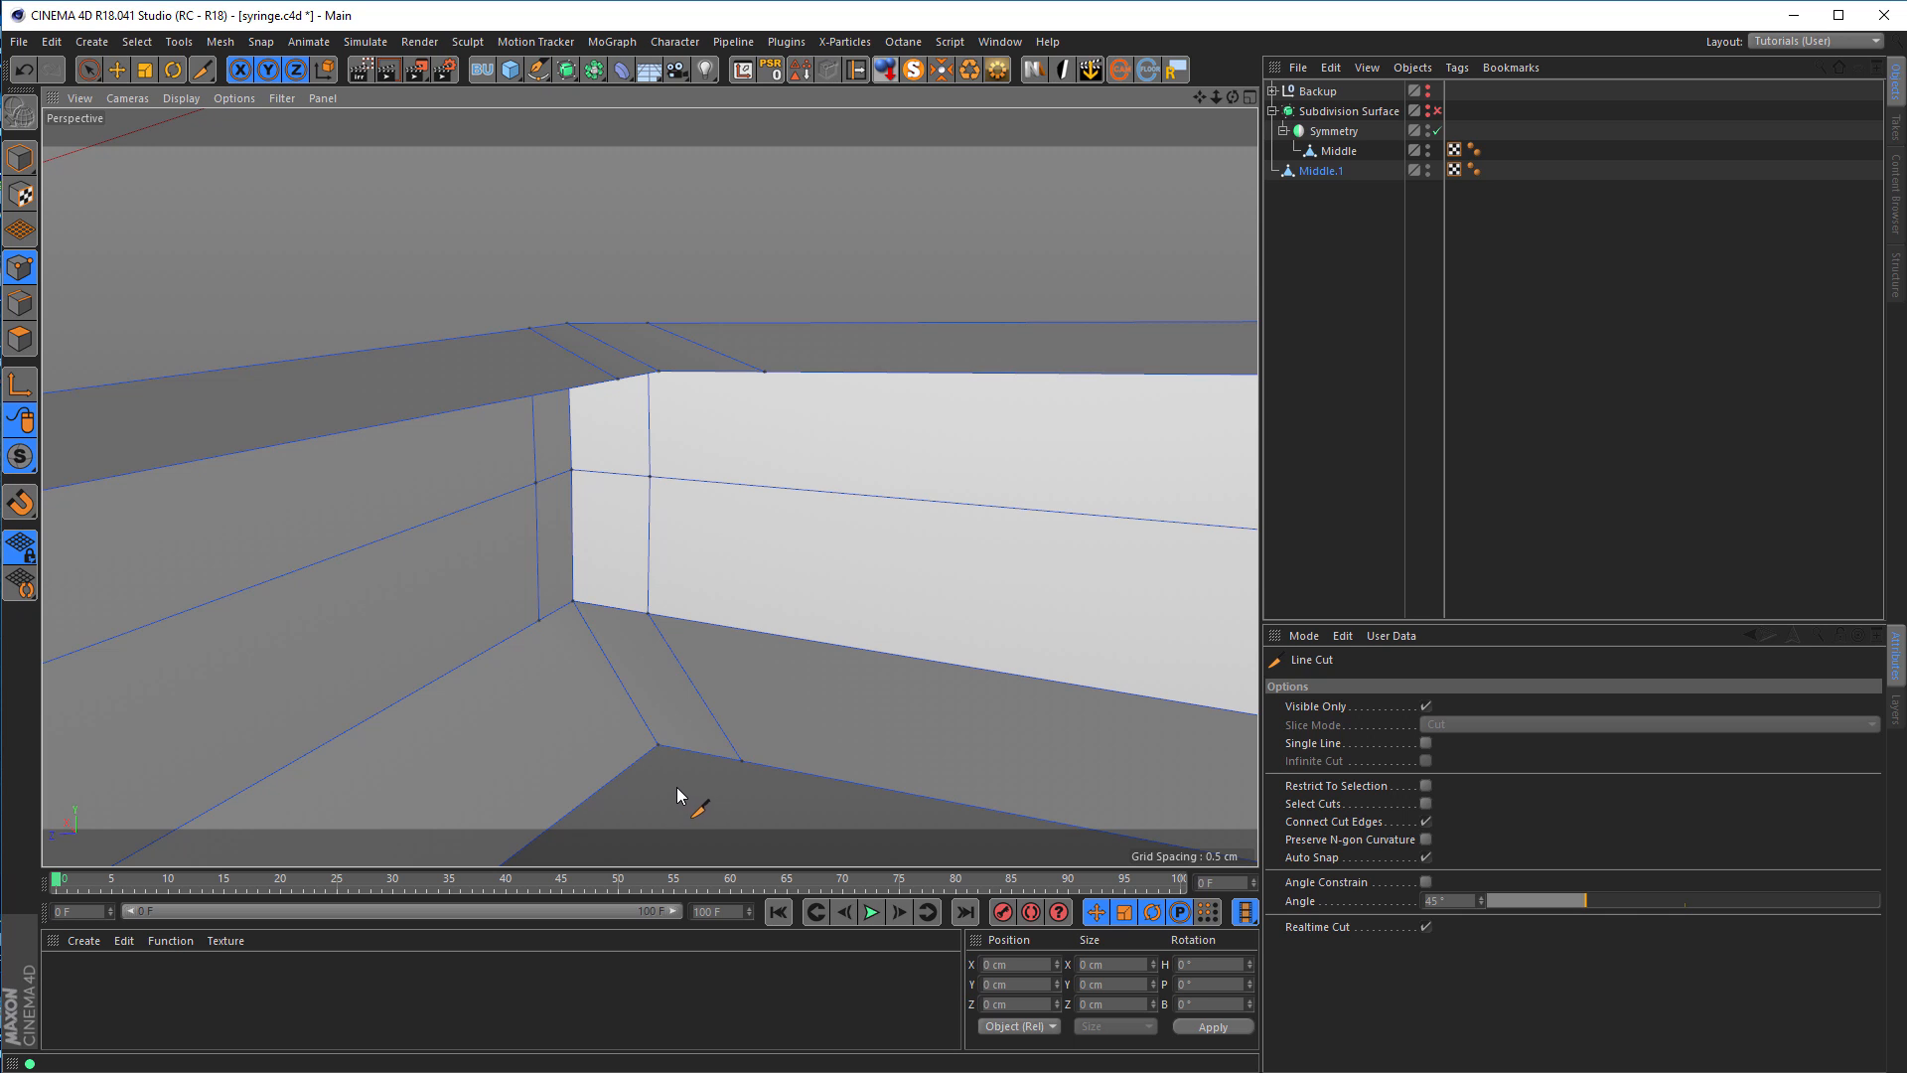
mouse_move(560, 629)
left_mouse_down("alt")
mouse_move(600, 658)
mouse_move(580, 619)
left_mouse_up("alt")
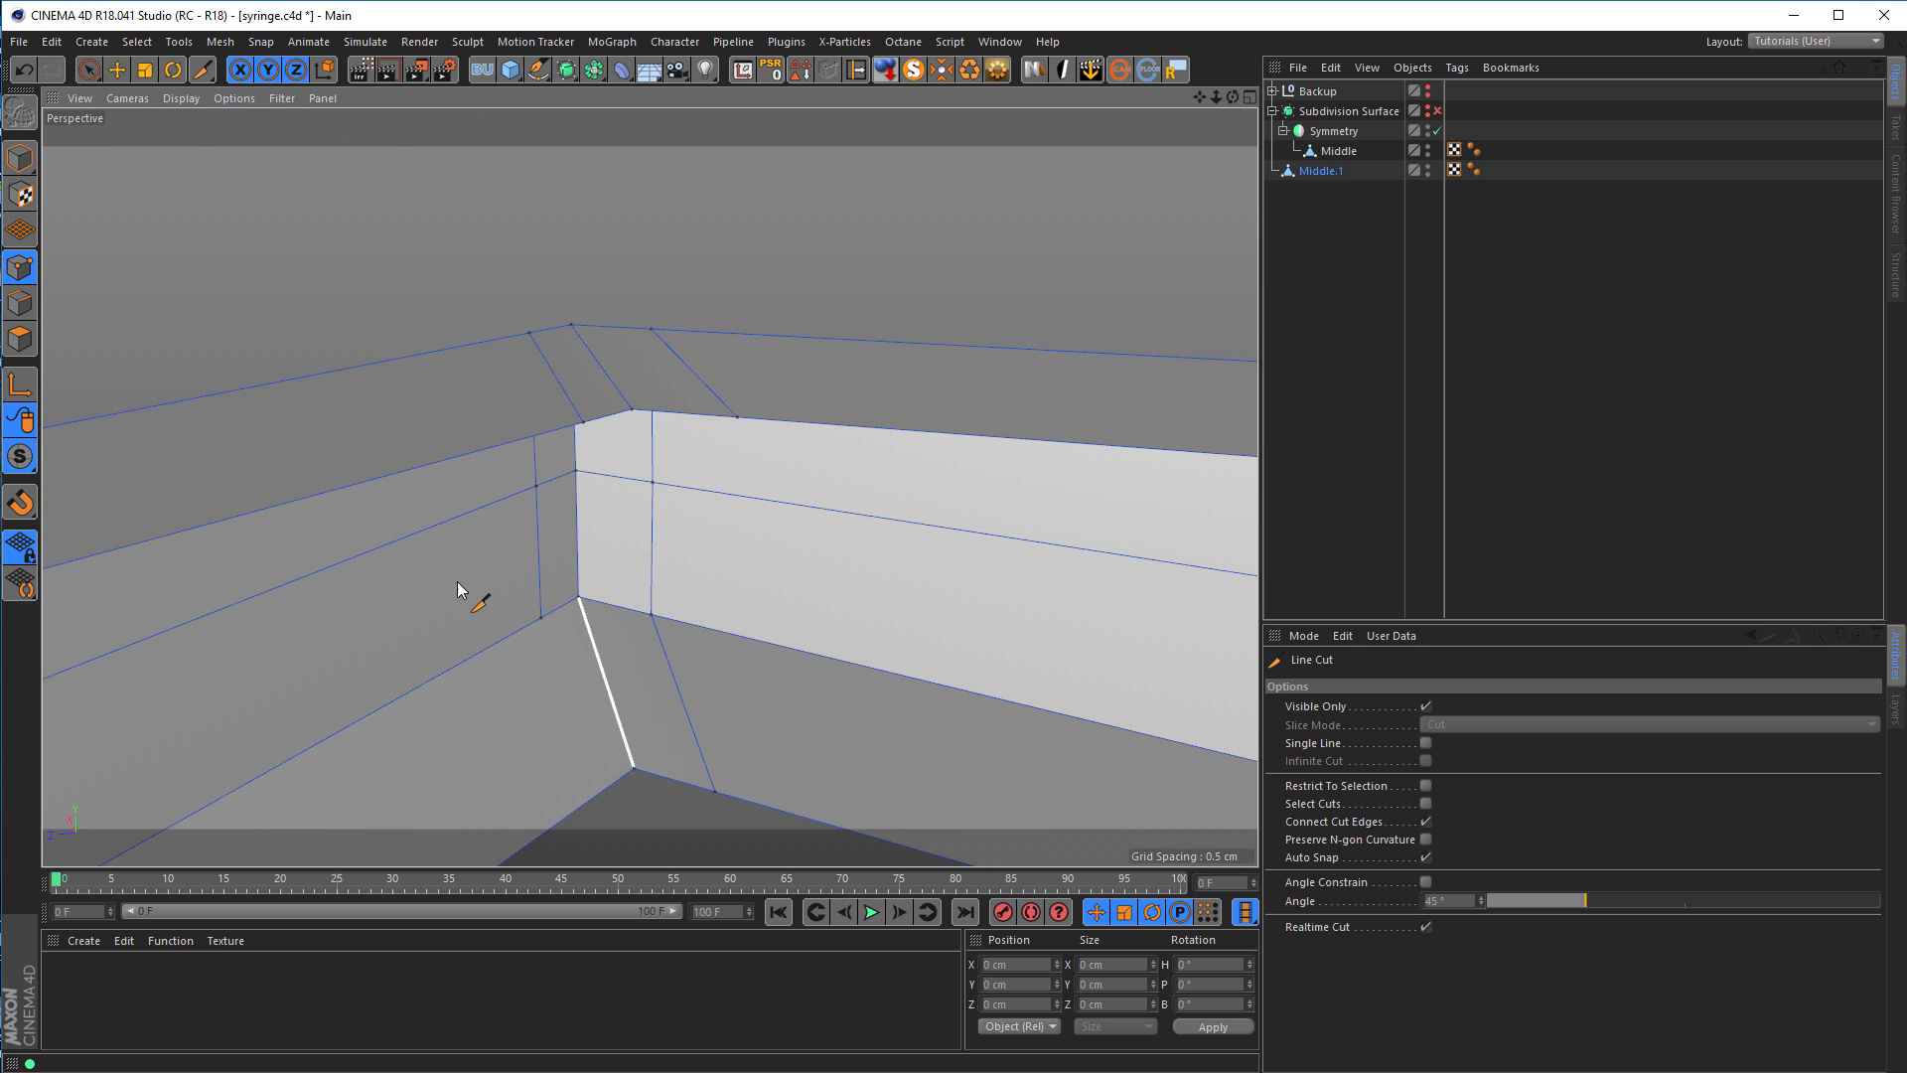
left_click(34, 299)
key("space")
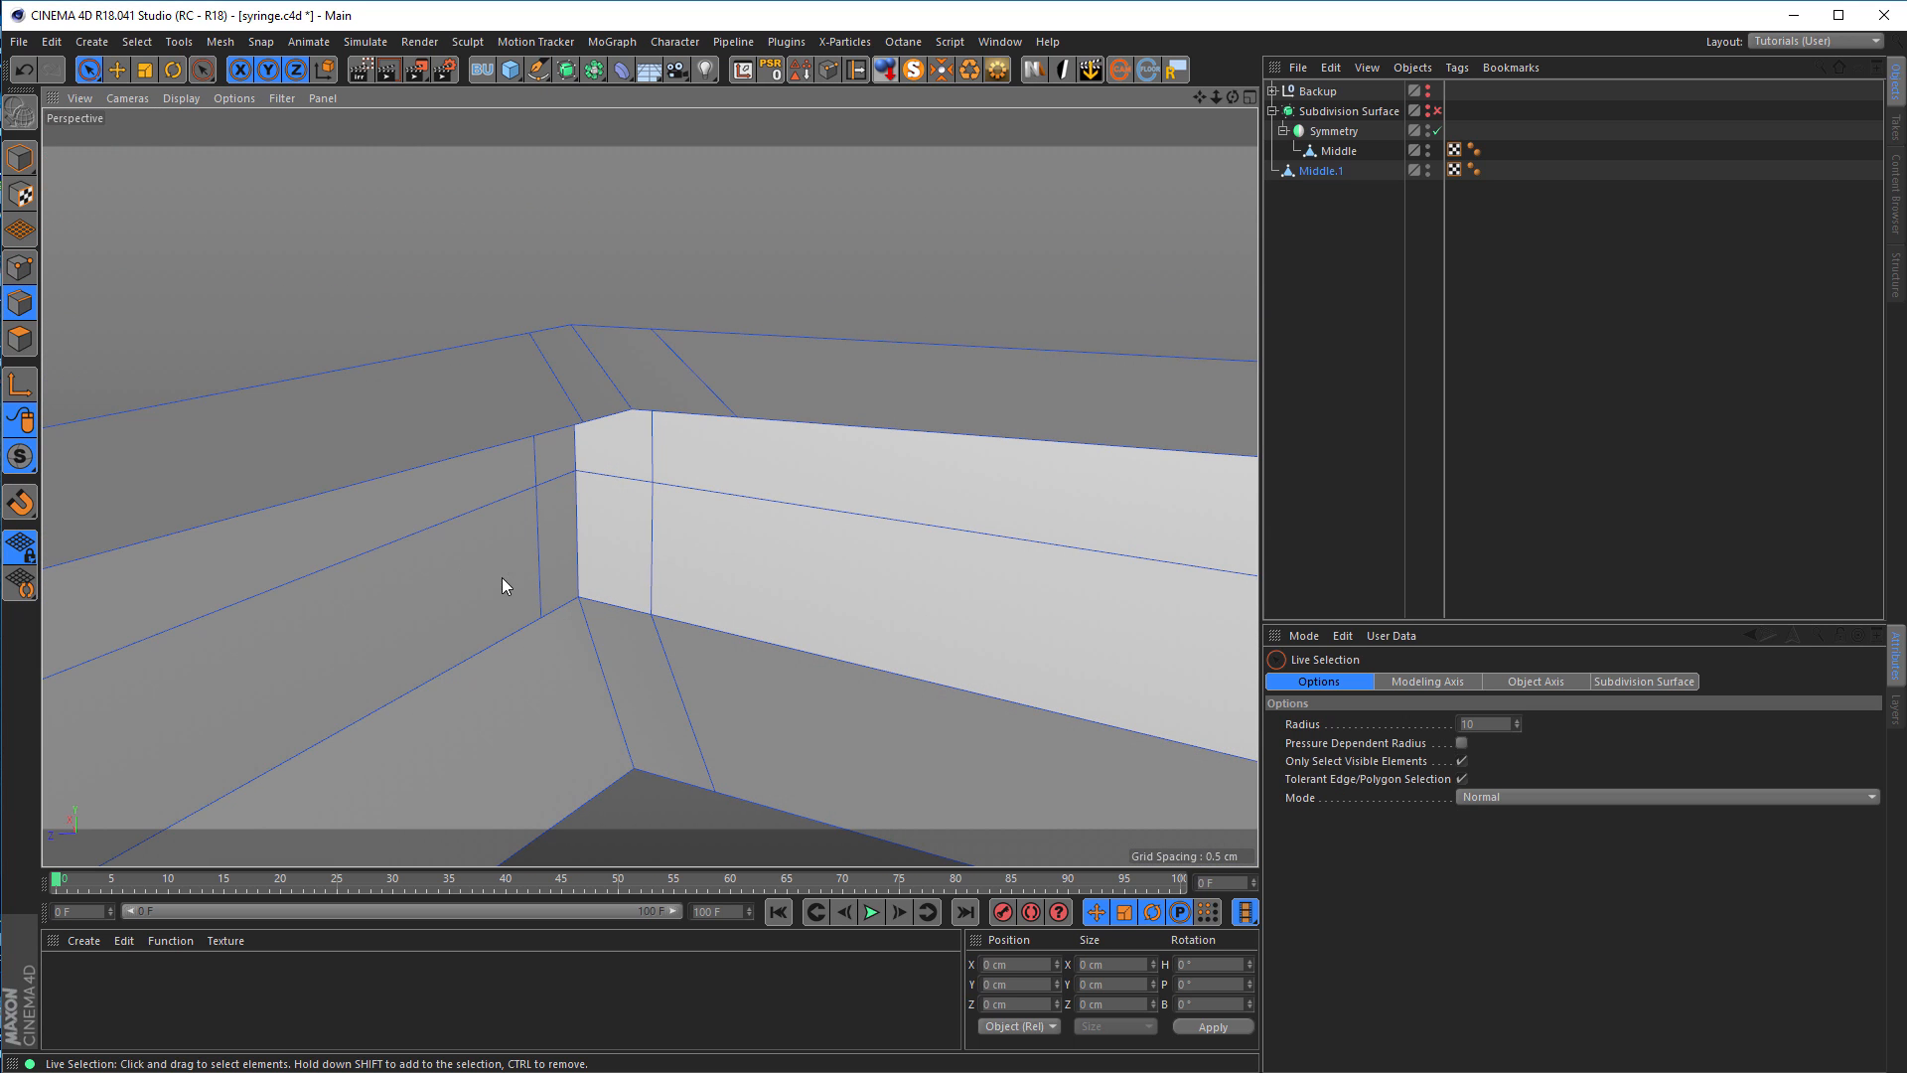
left_click(534, 558)
left_click(537, 458, "shift")
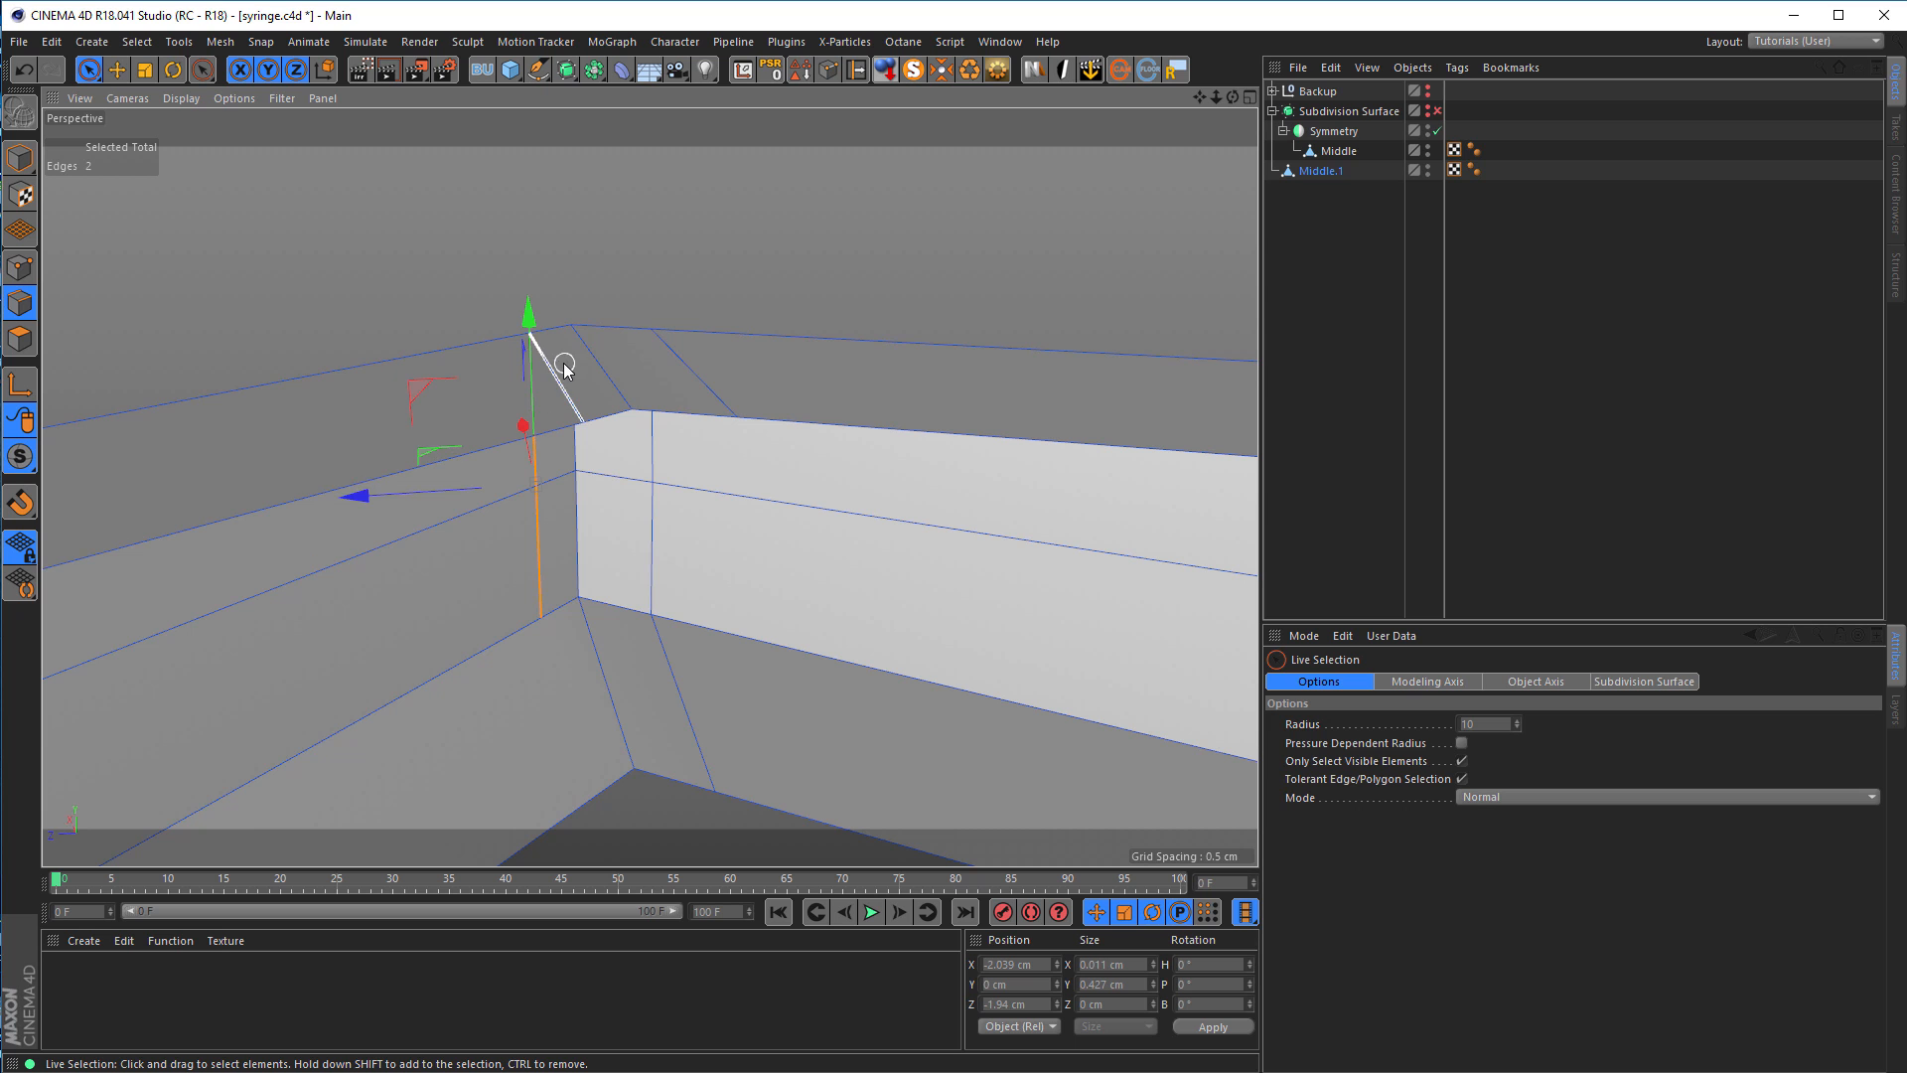
left_click(658, 735)
Step: In the top view, make a free plane cut across the long leg just before the bend to add a support edge
left_click_drag(587, 681, 286, 388, "alt")
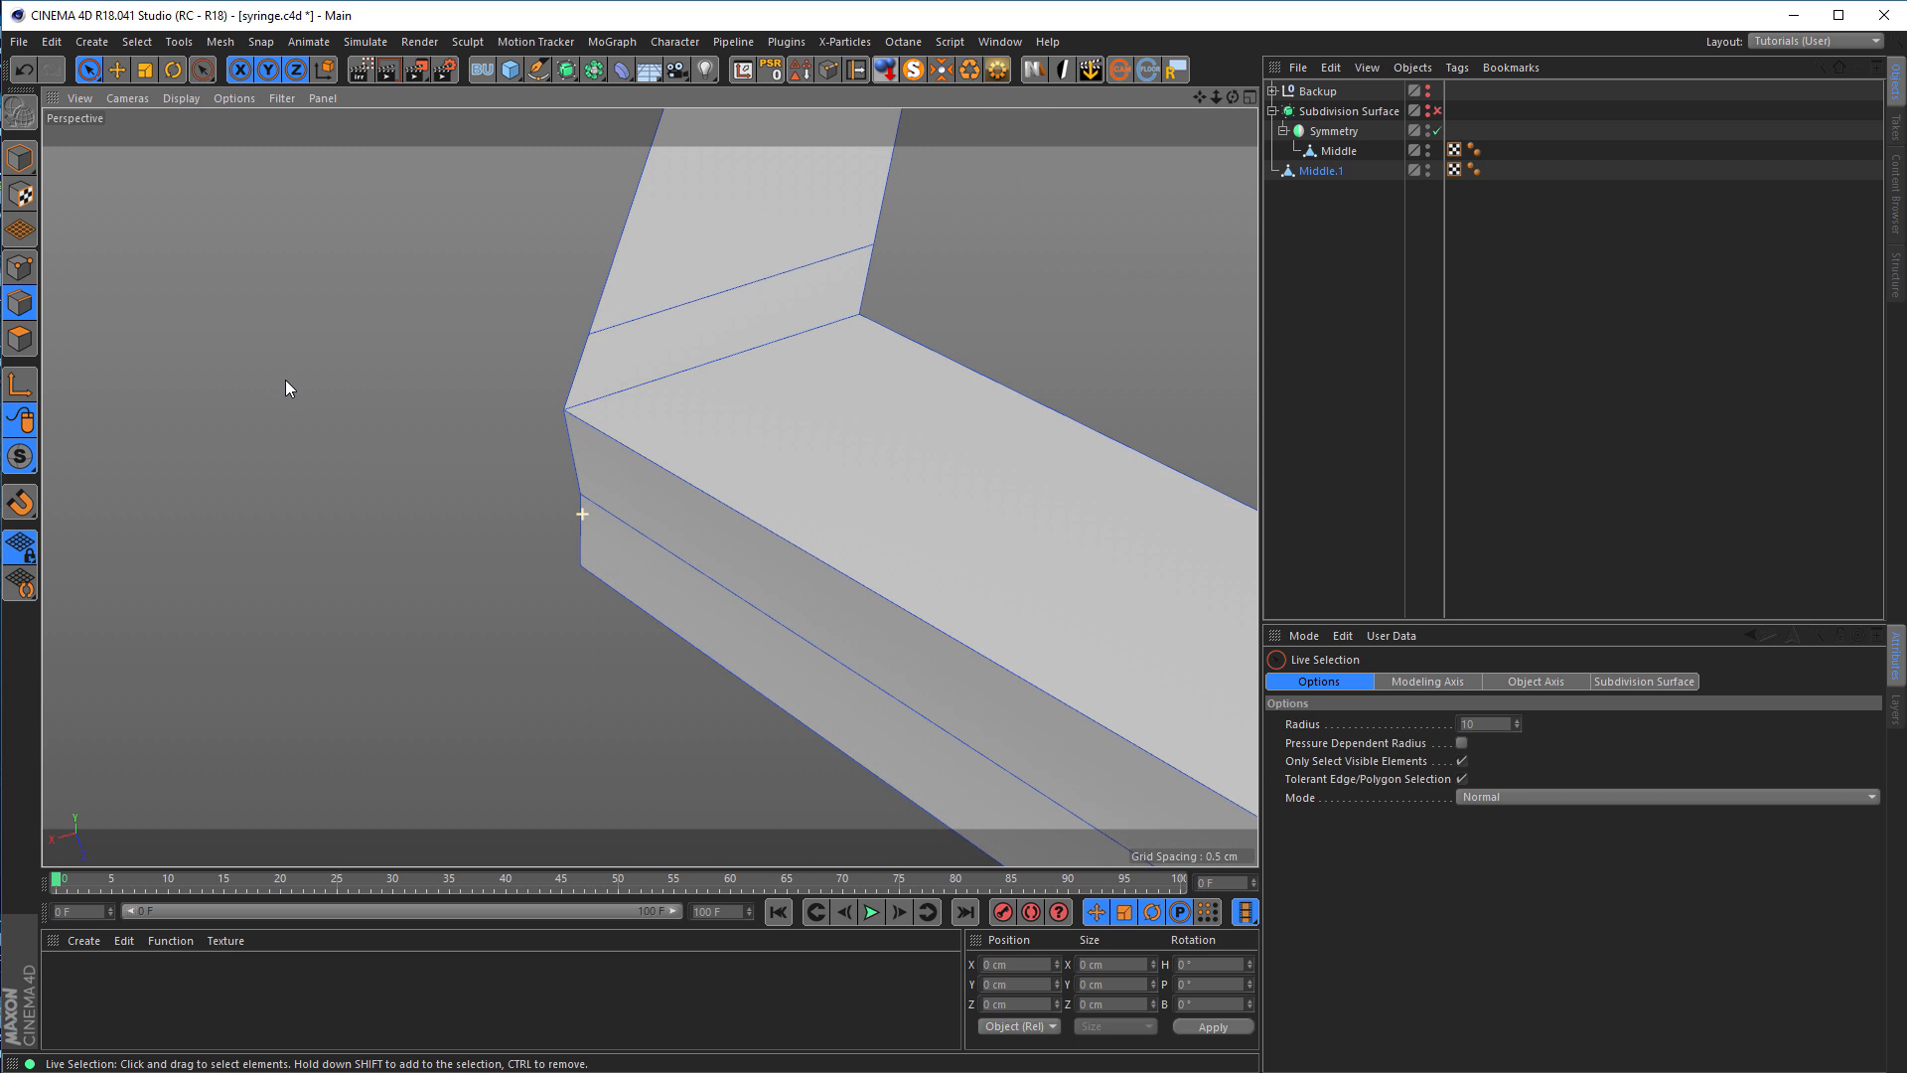
middle_click(498, 457)
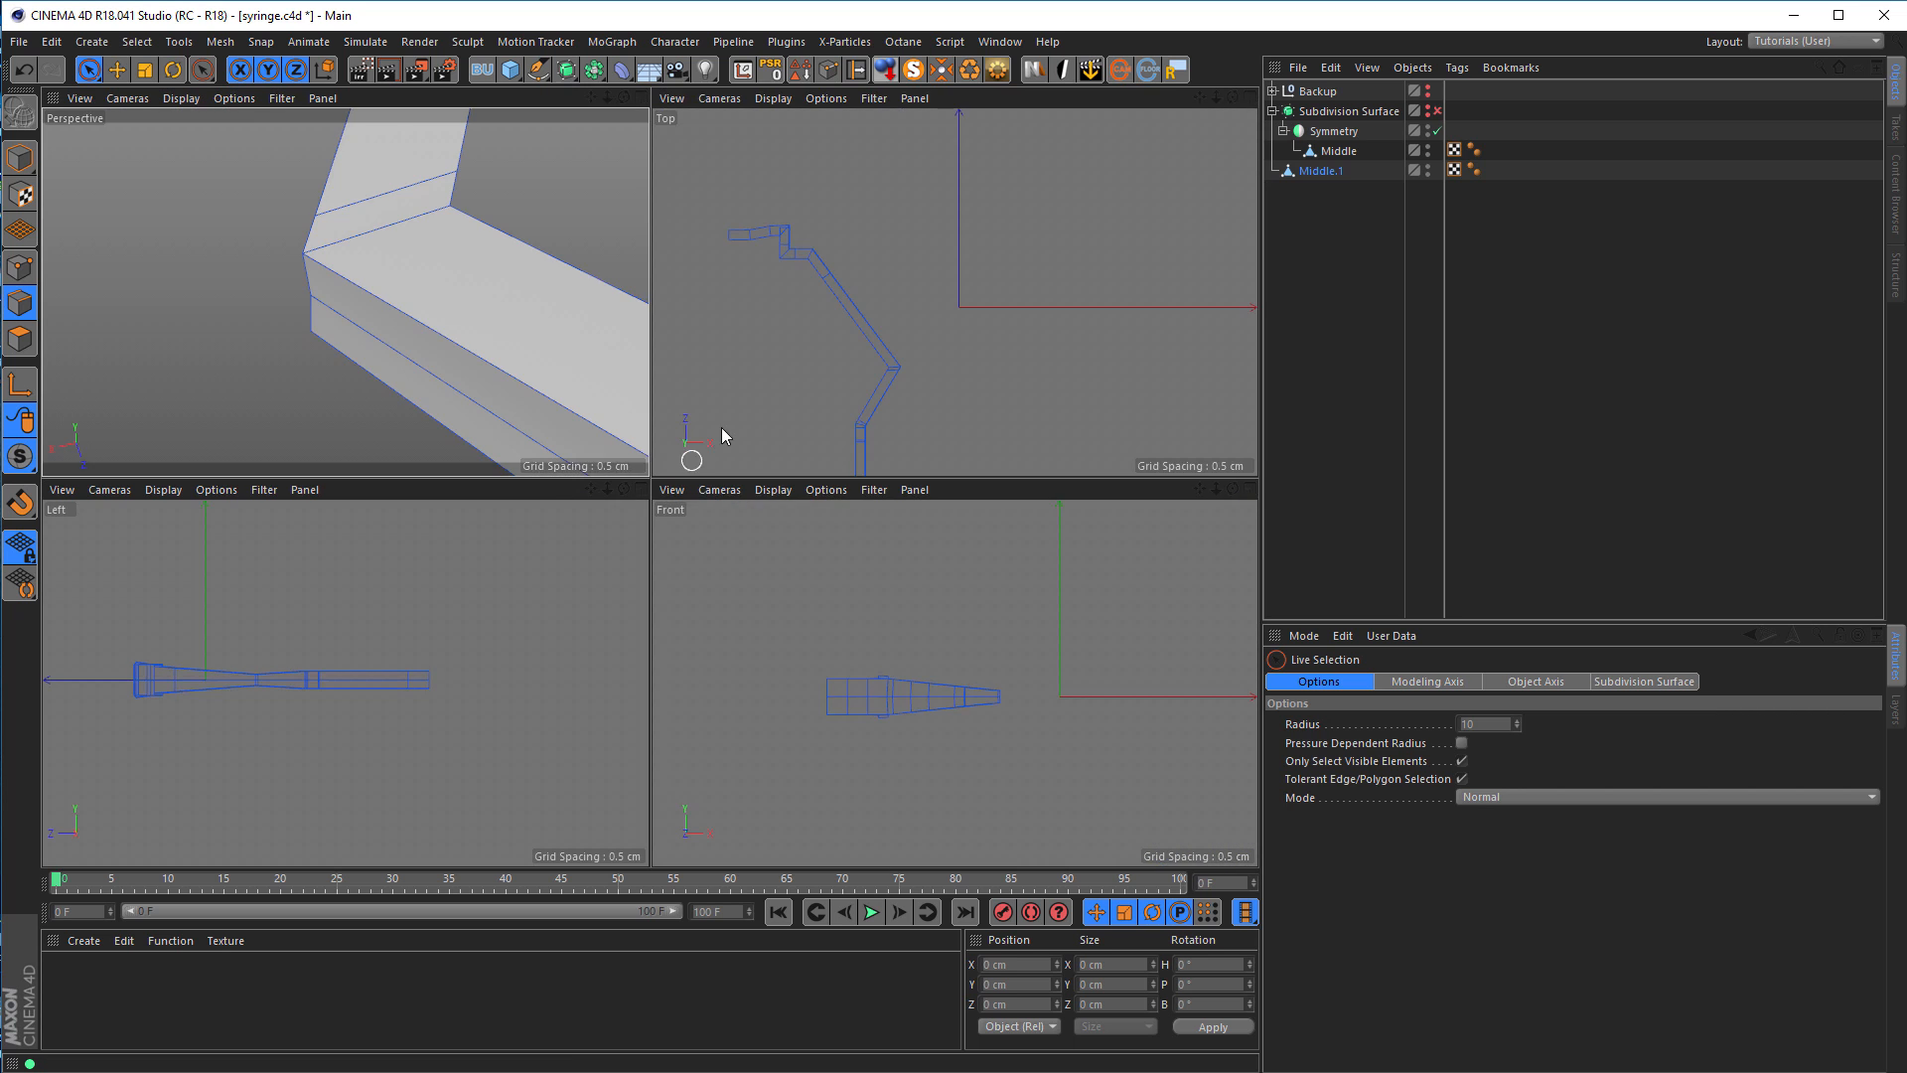
middle_click(722, 431)
right_click_drag(464, 743, 516, 722, "alt")
right_click_drag(546, 604, 741, 554, "alt")
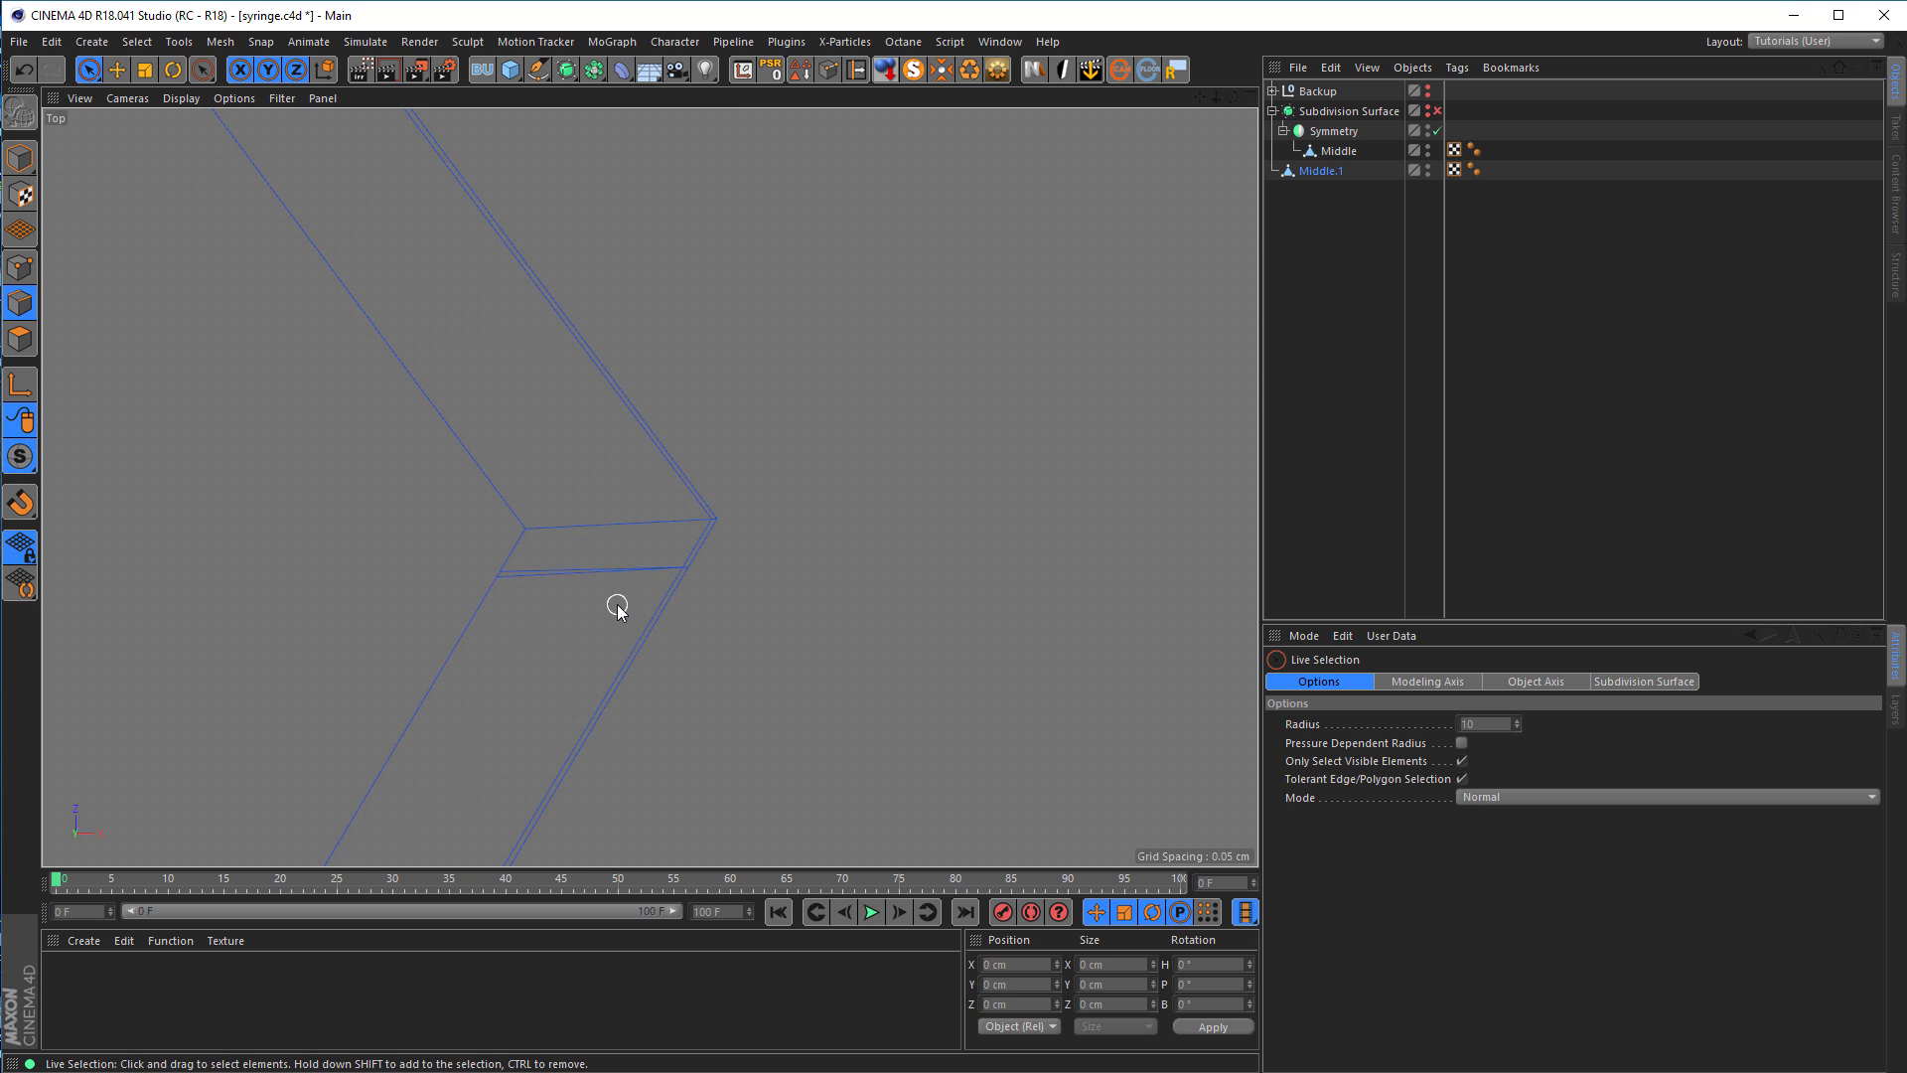
right_click_drag(576, 485, 611, 462, "alt")
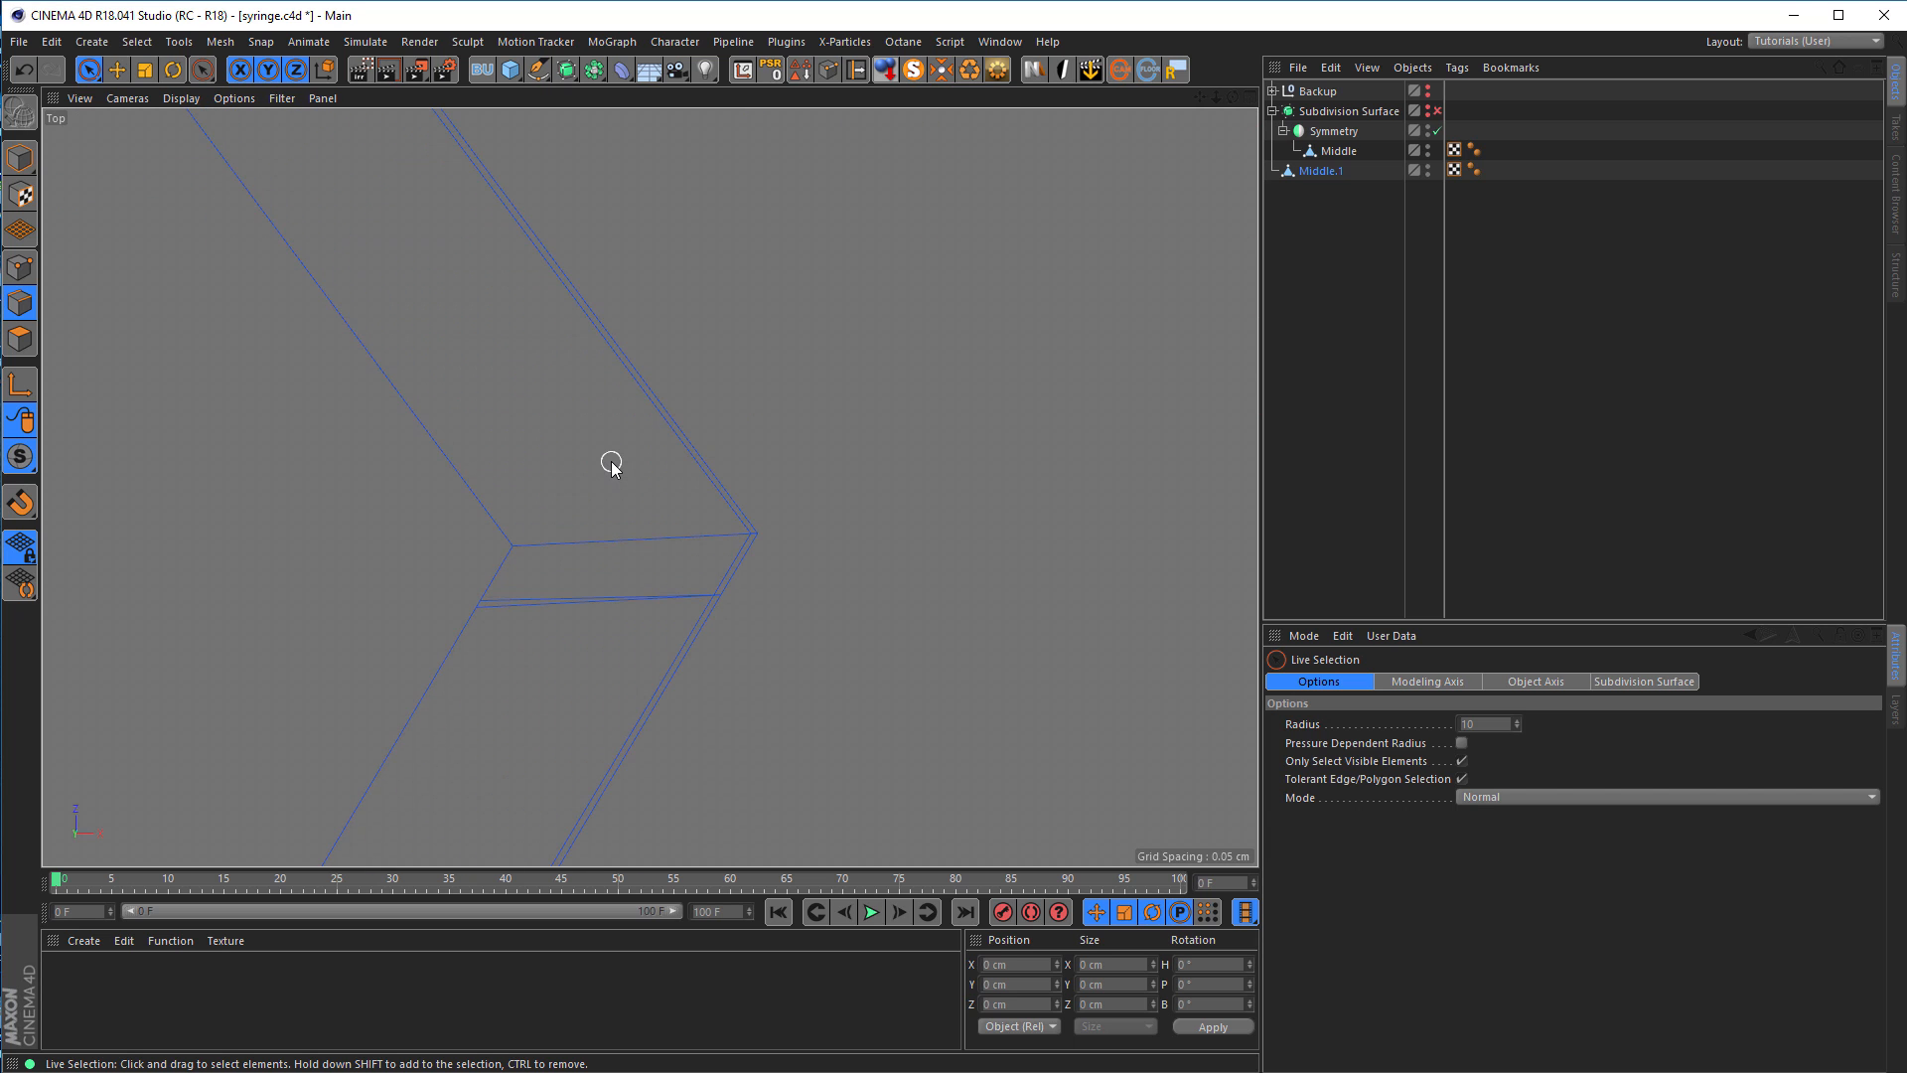
key("k")
key("j")
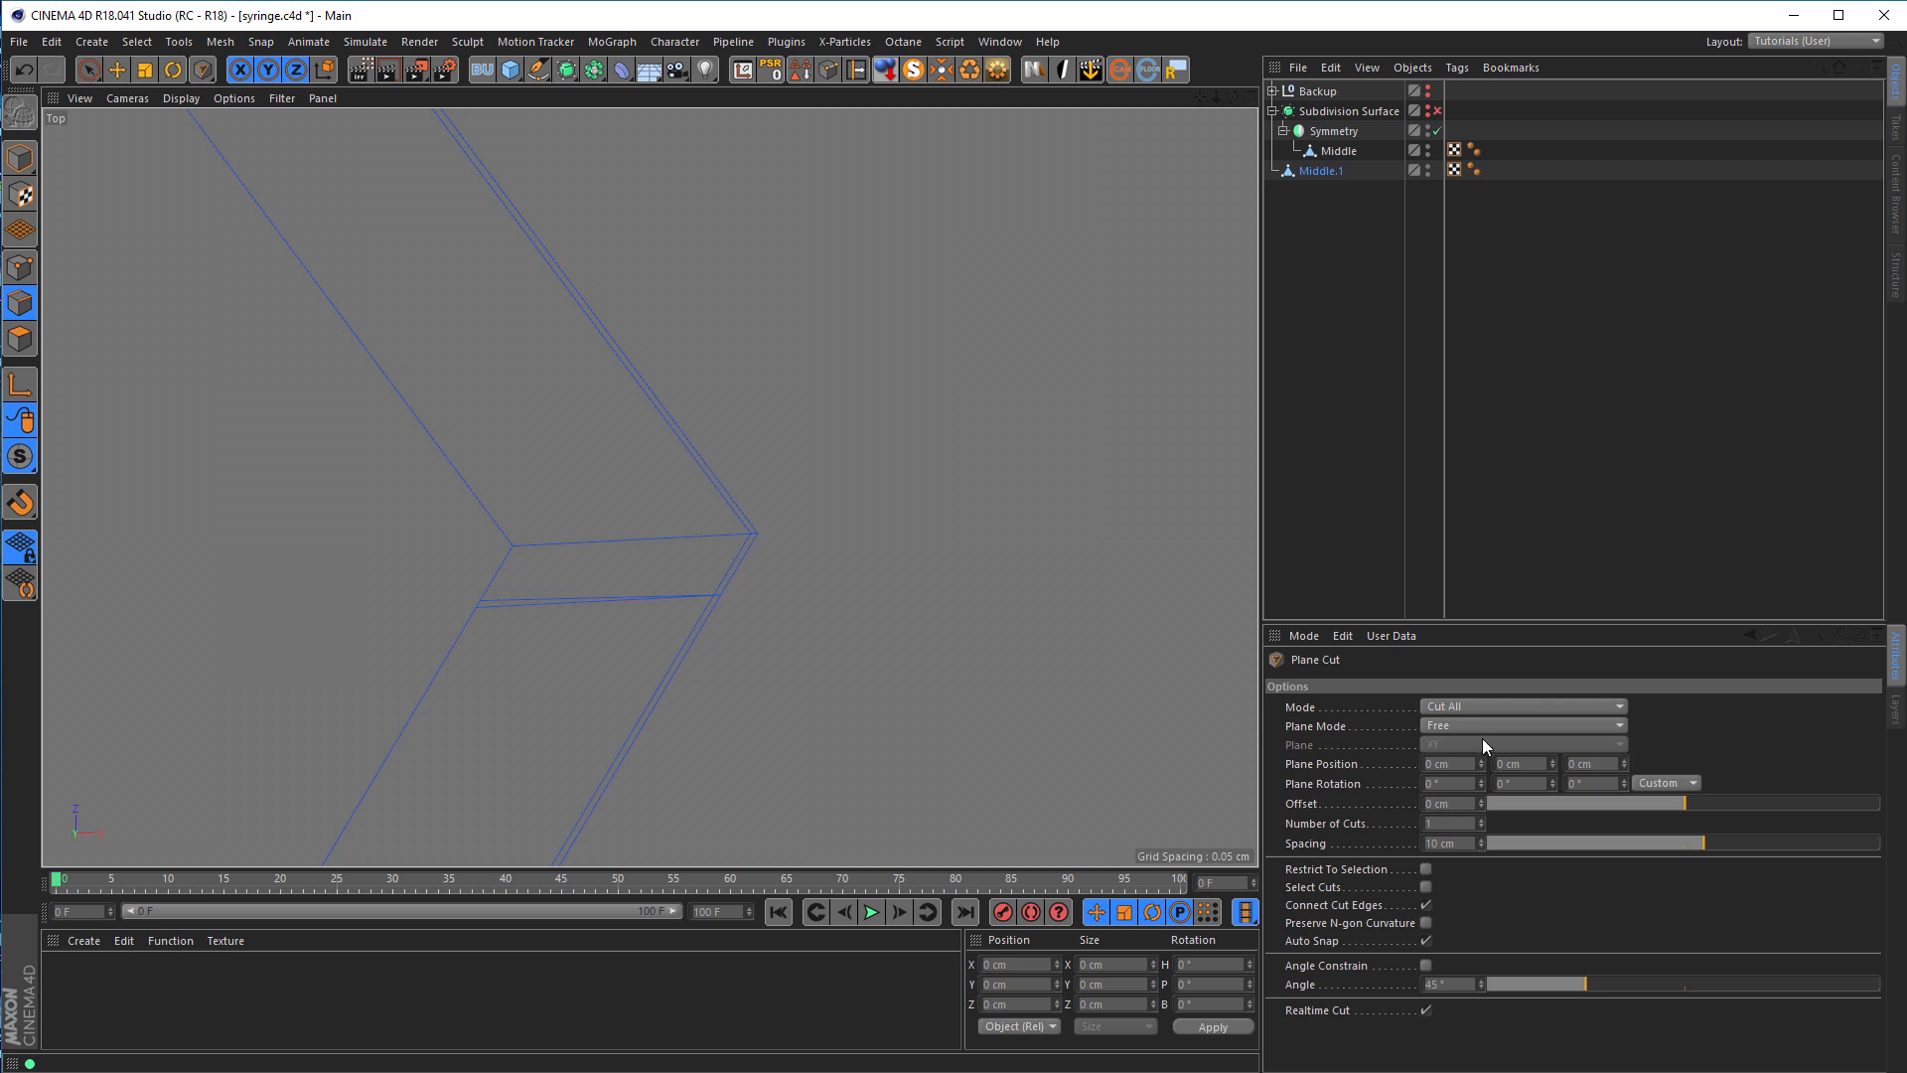
left_click_drag(474, 491, 794, 480)
Step: Inspect the support edges on the upper and lower faces around the bend in the perspective view
middle_click(795, 510)
middle_click(481, 402)
left_click_drag(779, 490, 1064, 616, "alt")
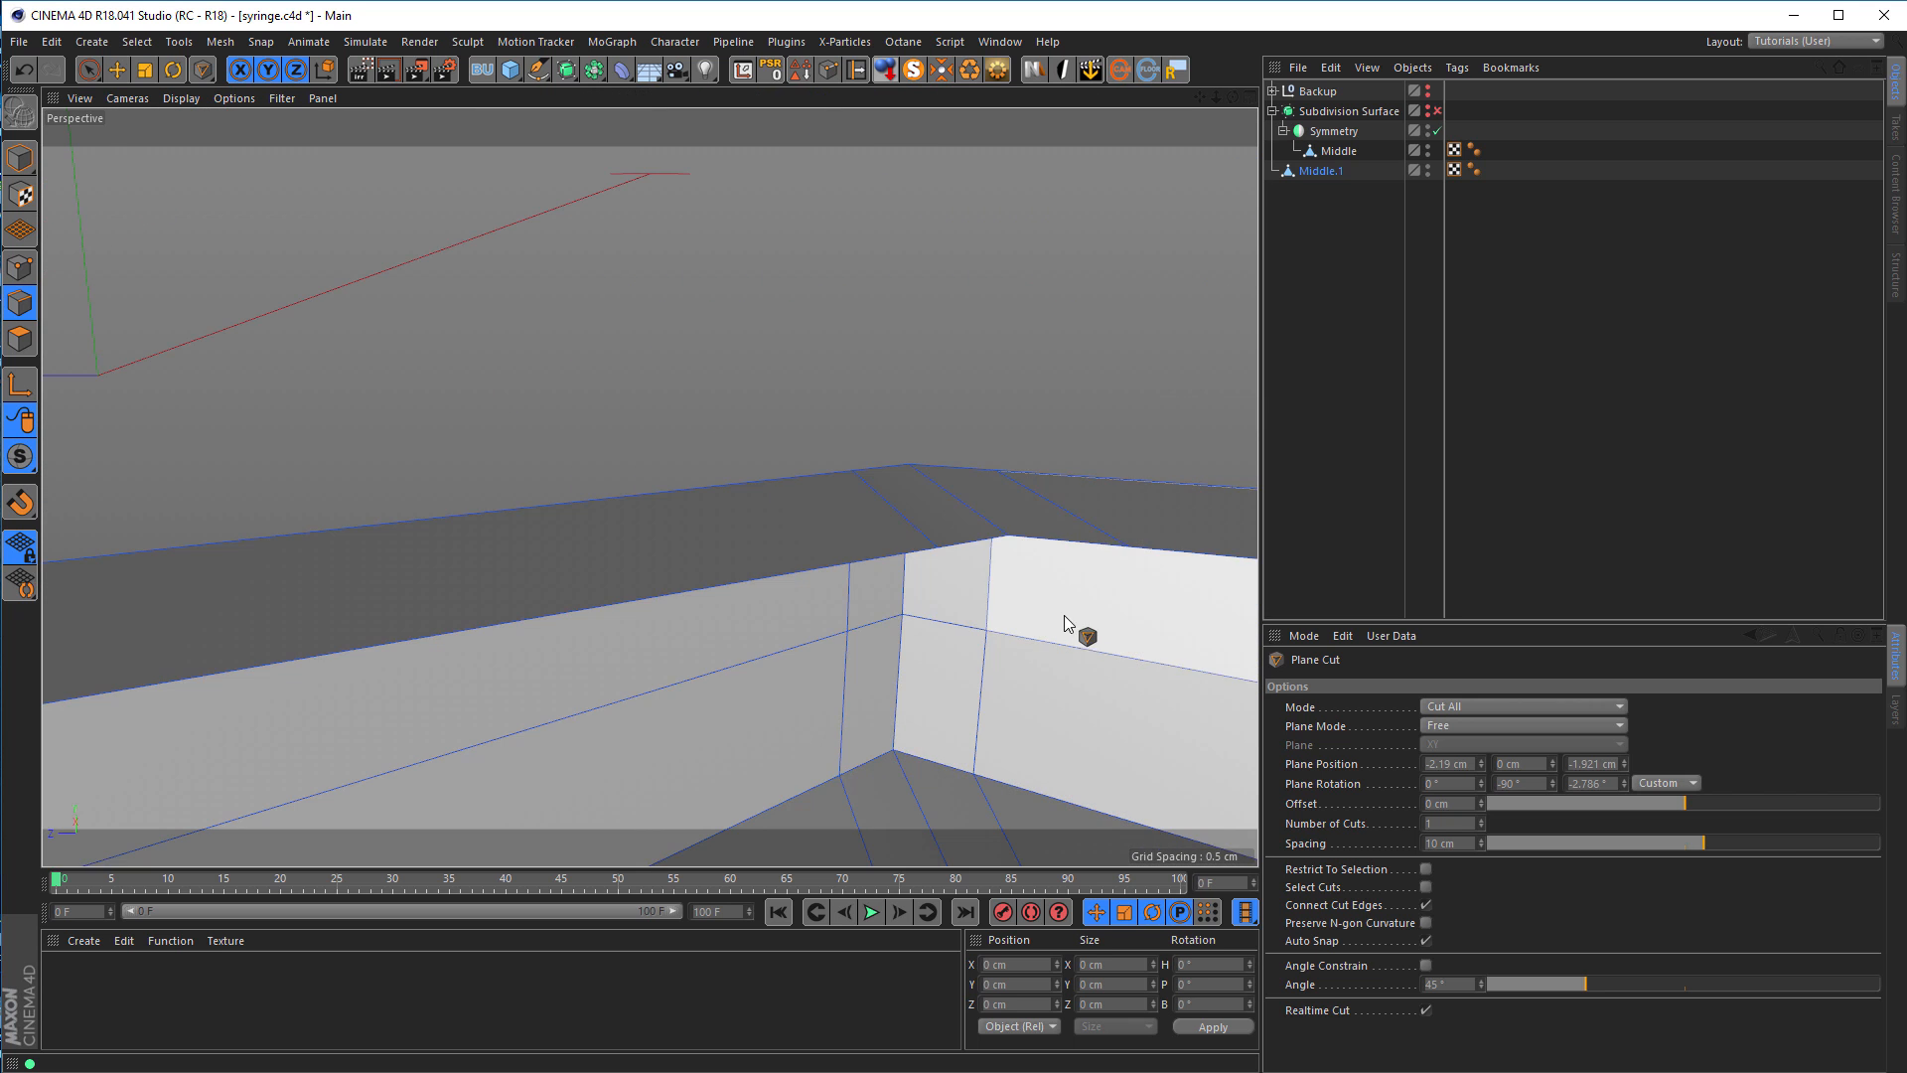
middle_click_drag(1064, 615, 730, 342, "alt")
left_click_drag(728, 361, 695, 378, "alt")
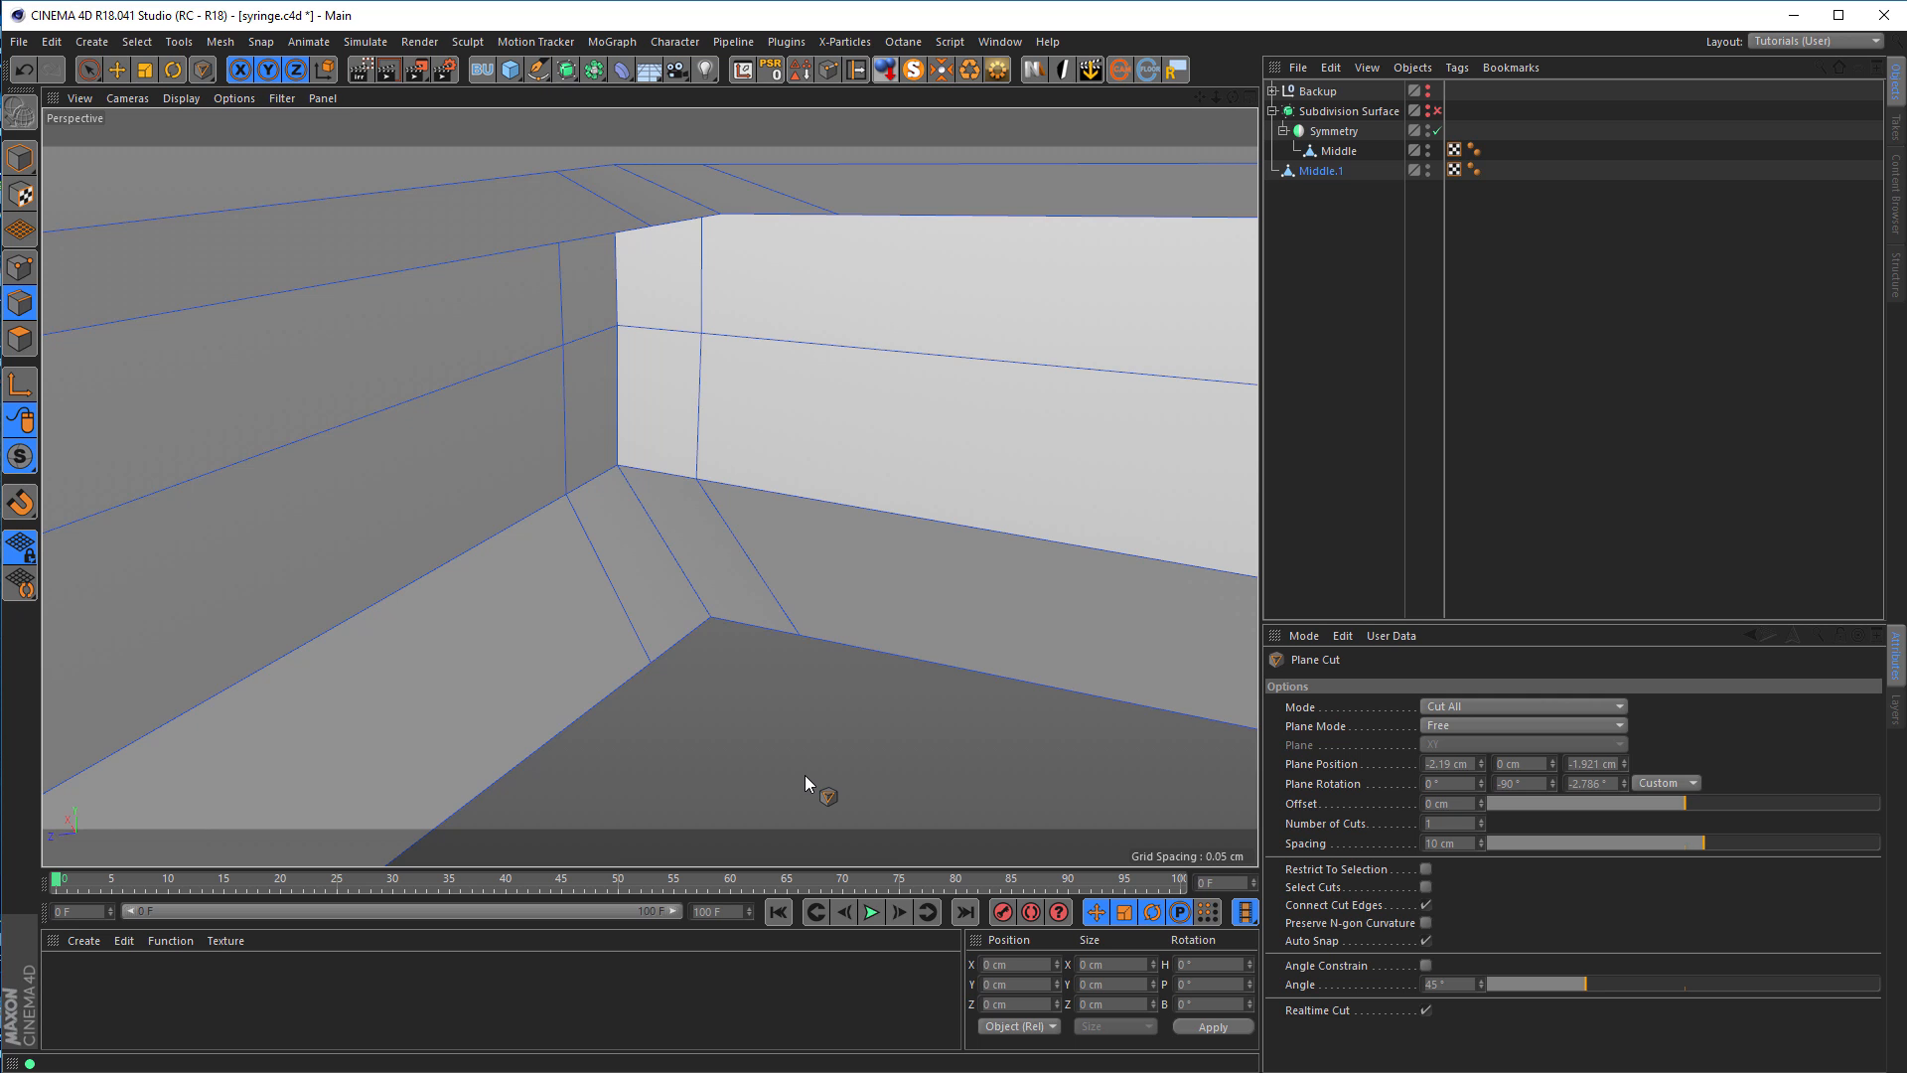
left_click_drag(642, 350, 612, 238, "alt")
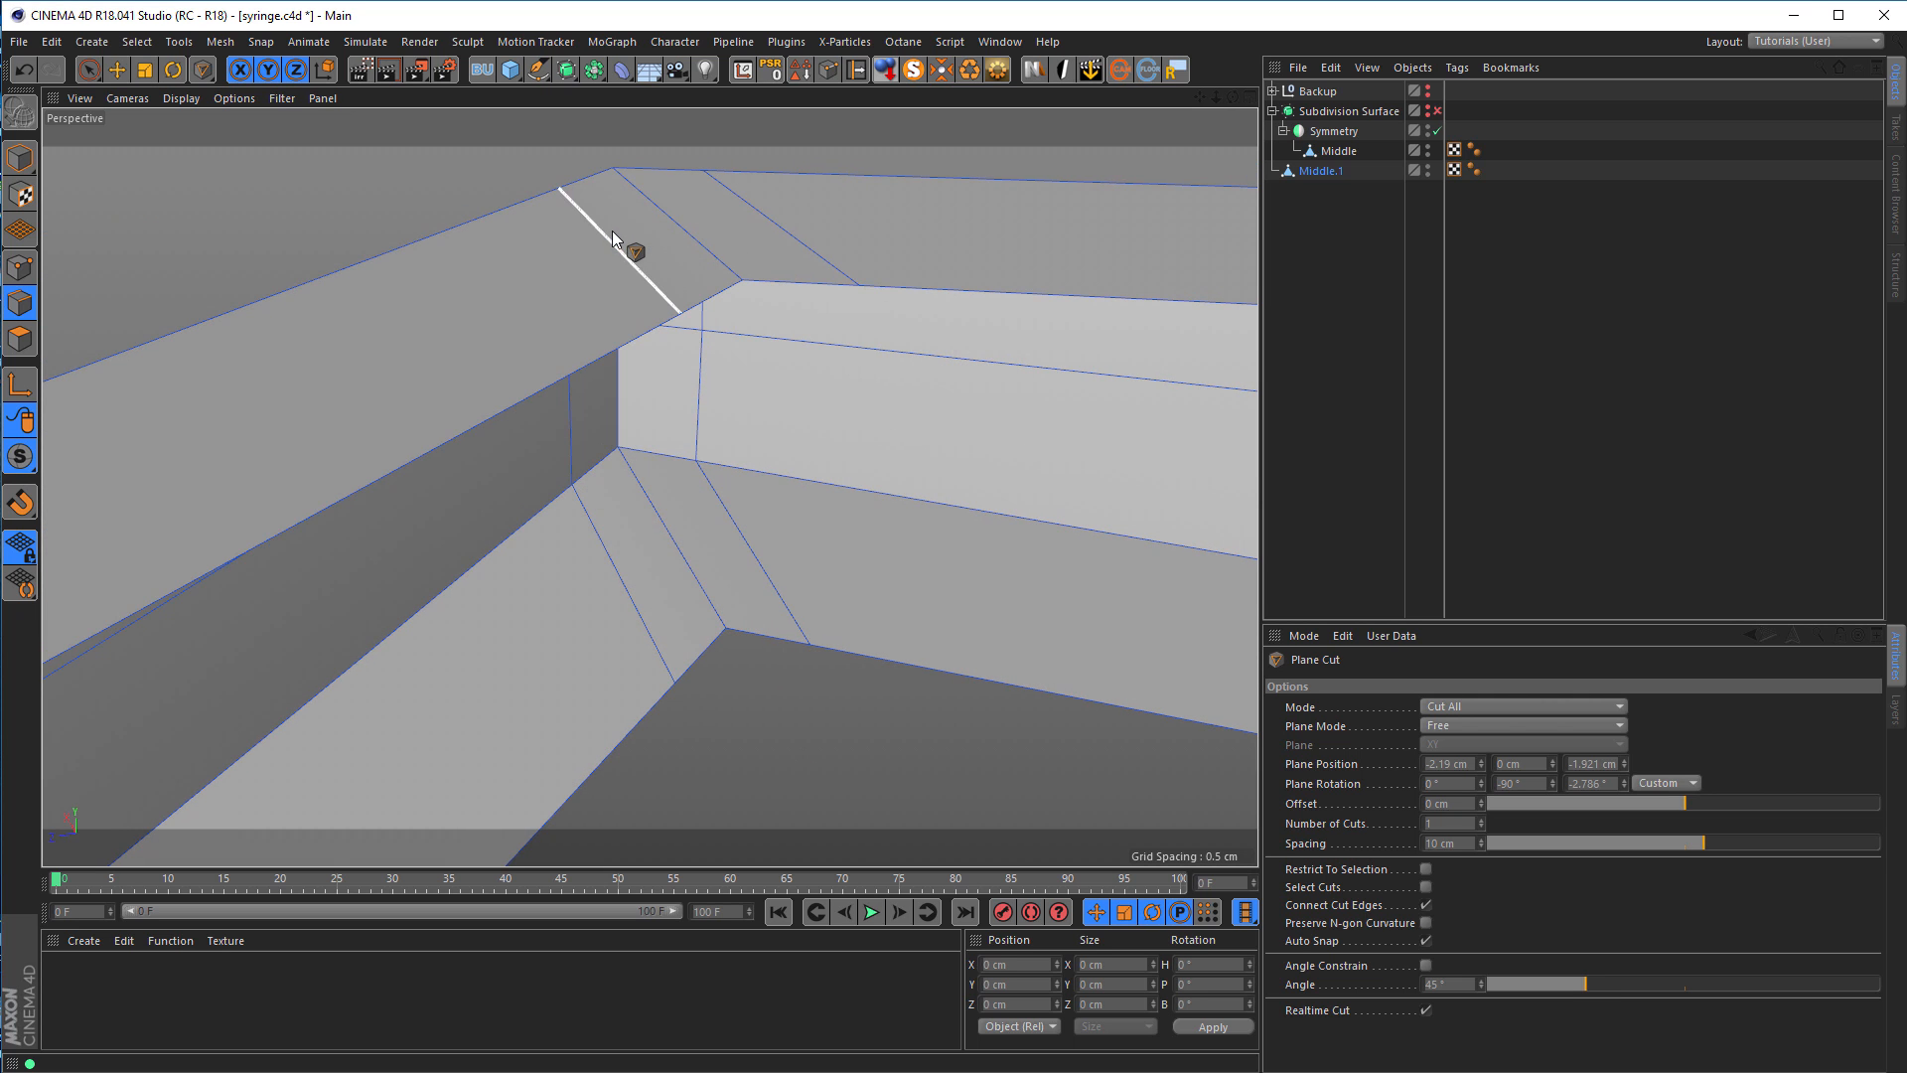
left_click(652, 657)
left_click_drag(609, 406, 373, 486, "alt")
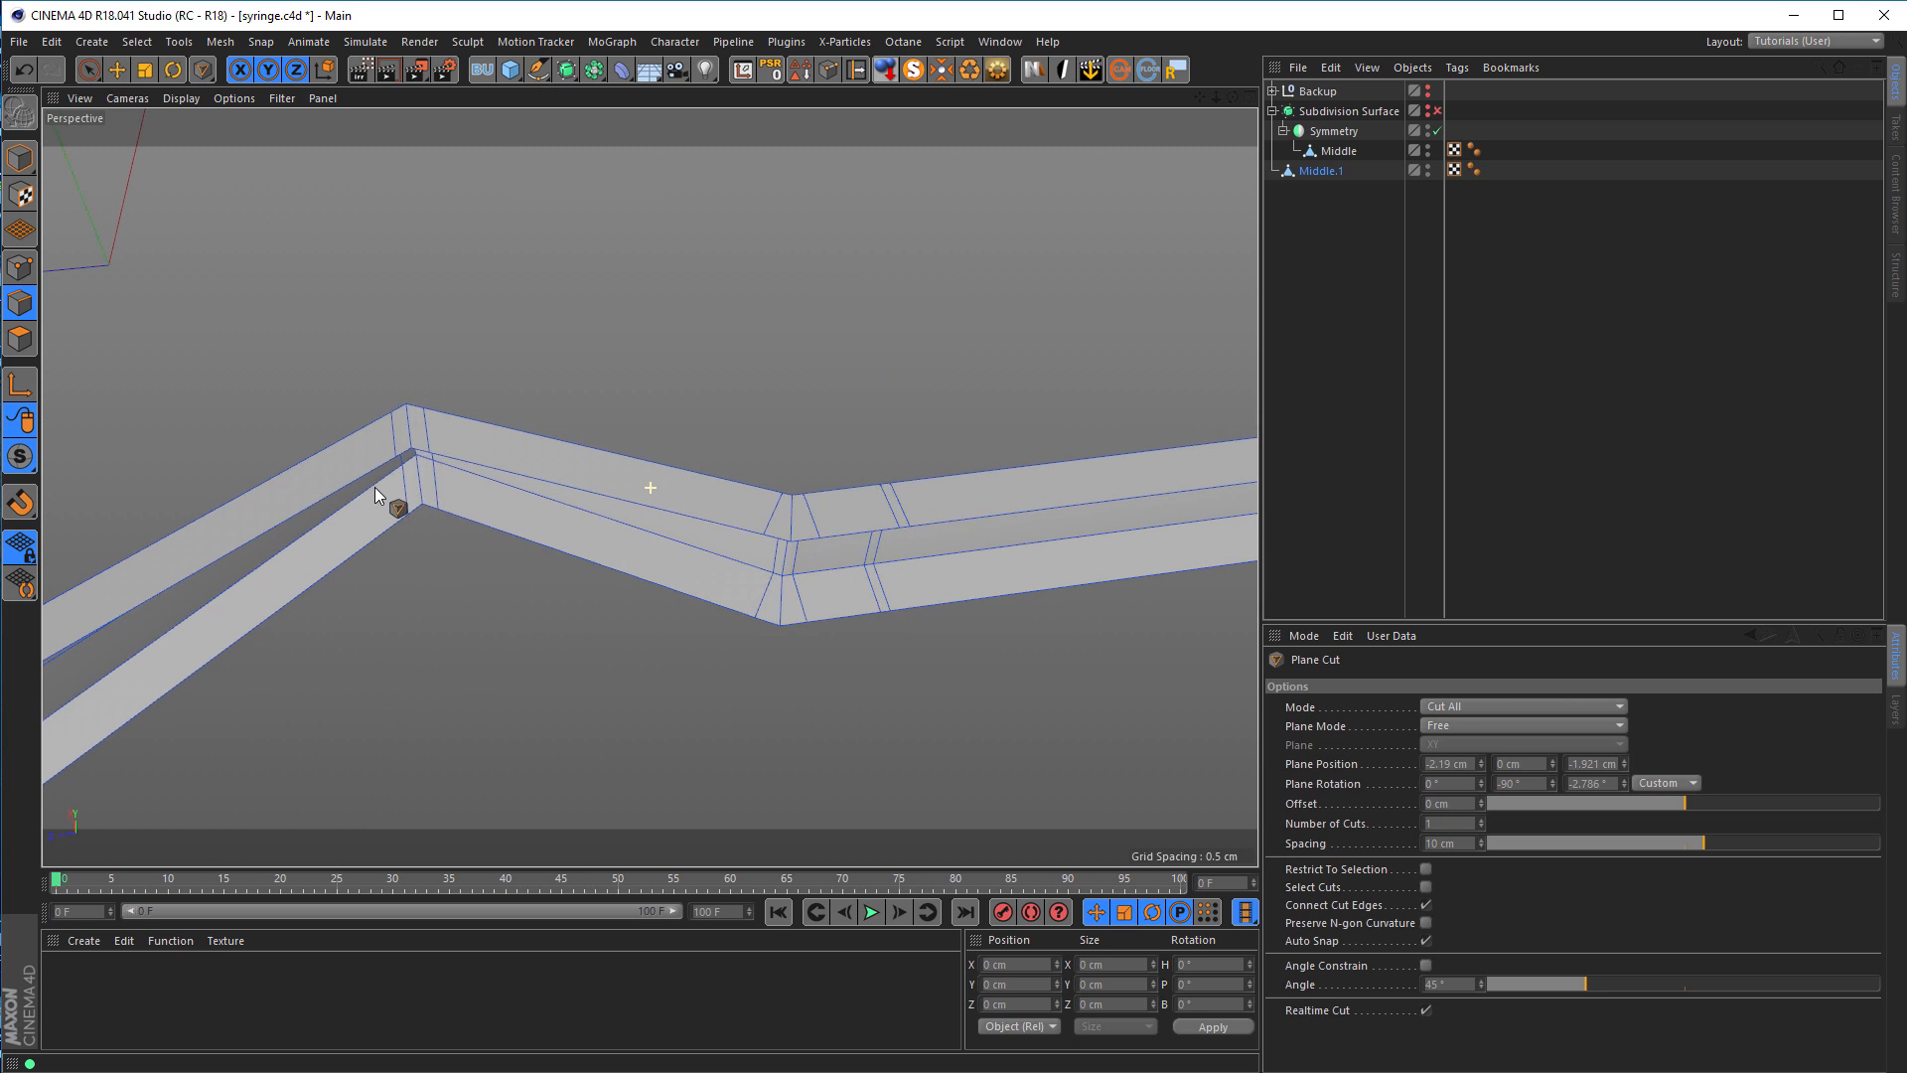
Step: Weld the protruding point at the upper side of the strip's stepped corner onto its neighbouring corner point
scroll(537, 484, "down", 5)
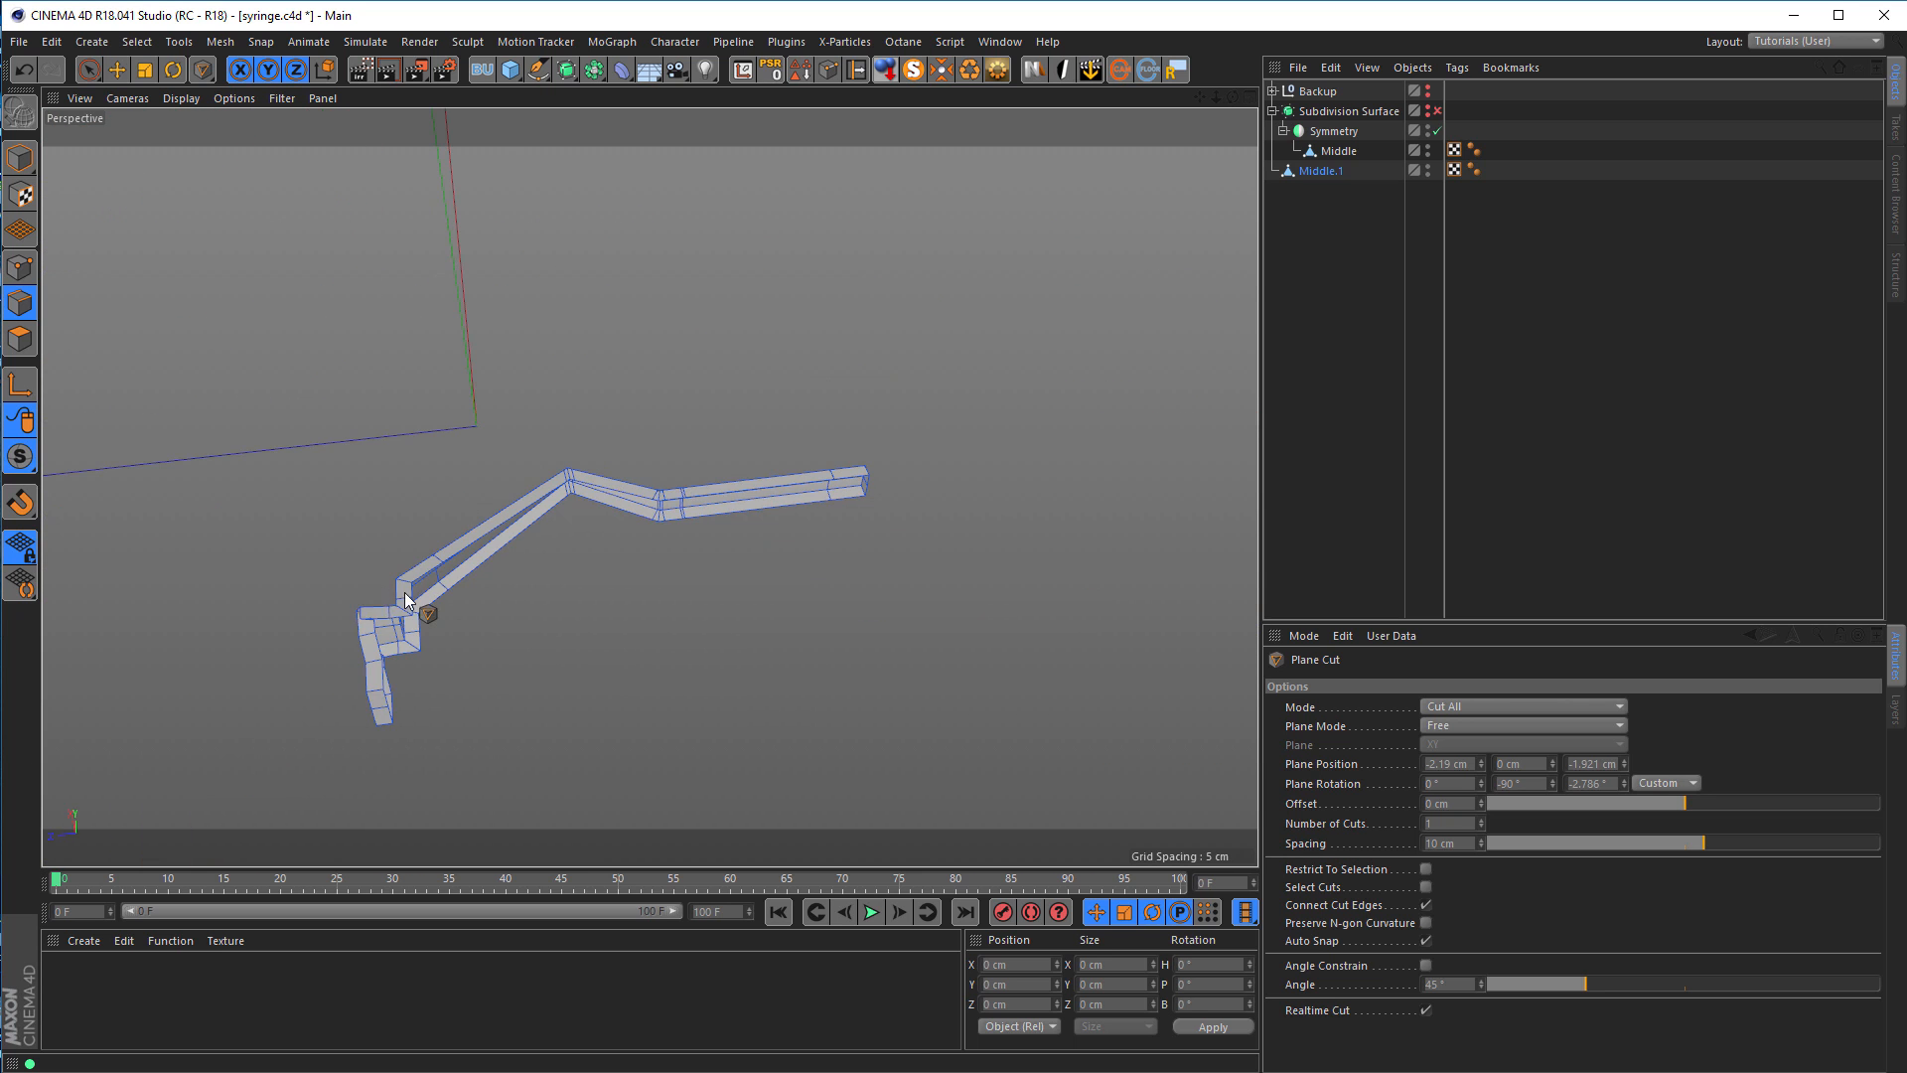
left_click_drag(404, 592, 352, 648, "alt")
scroll(480, 580, "up", 6)
middle_click_drag(350, 596, 487, 516, "alt")
right_click_drag(399, 518, 546, 515, "alt")
right_click_drag(419, 457, 571, 447, "alt")
middle_click_drag(517, 435, 511, 500, "alt")
left_click_drag(511, 500, 300, 265, "alt")
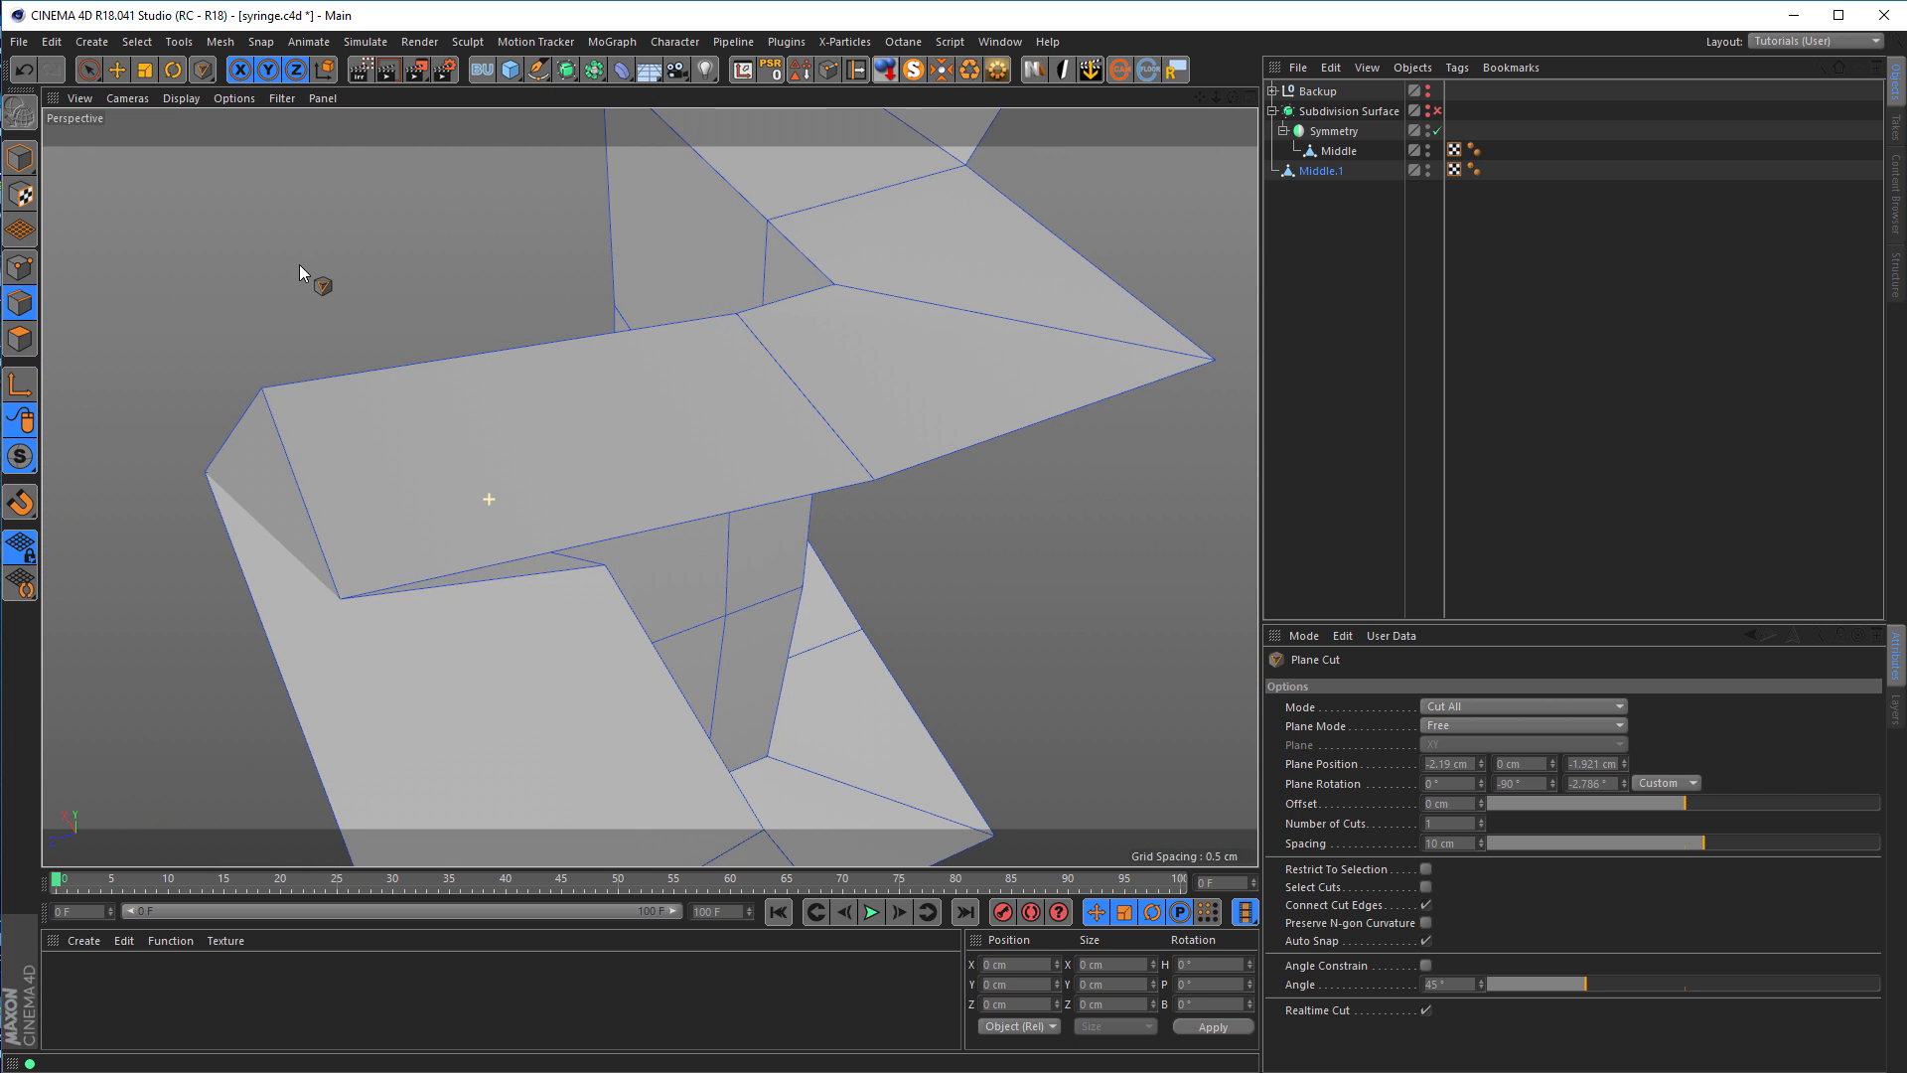
left_click(29, 280)
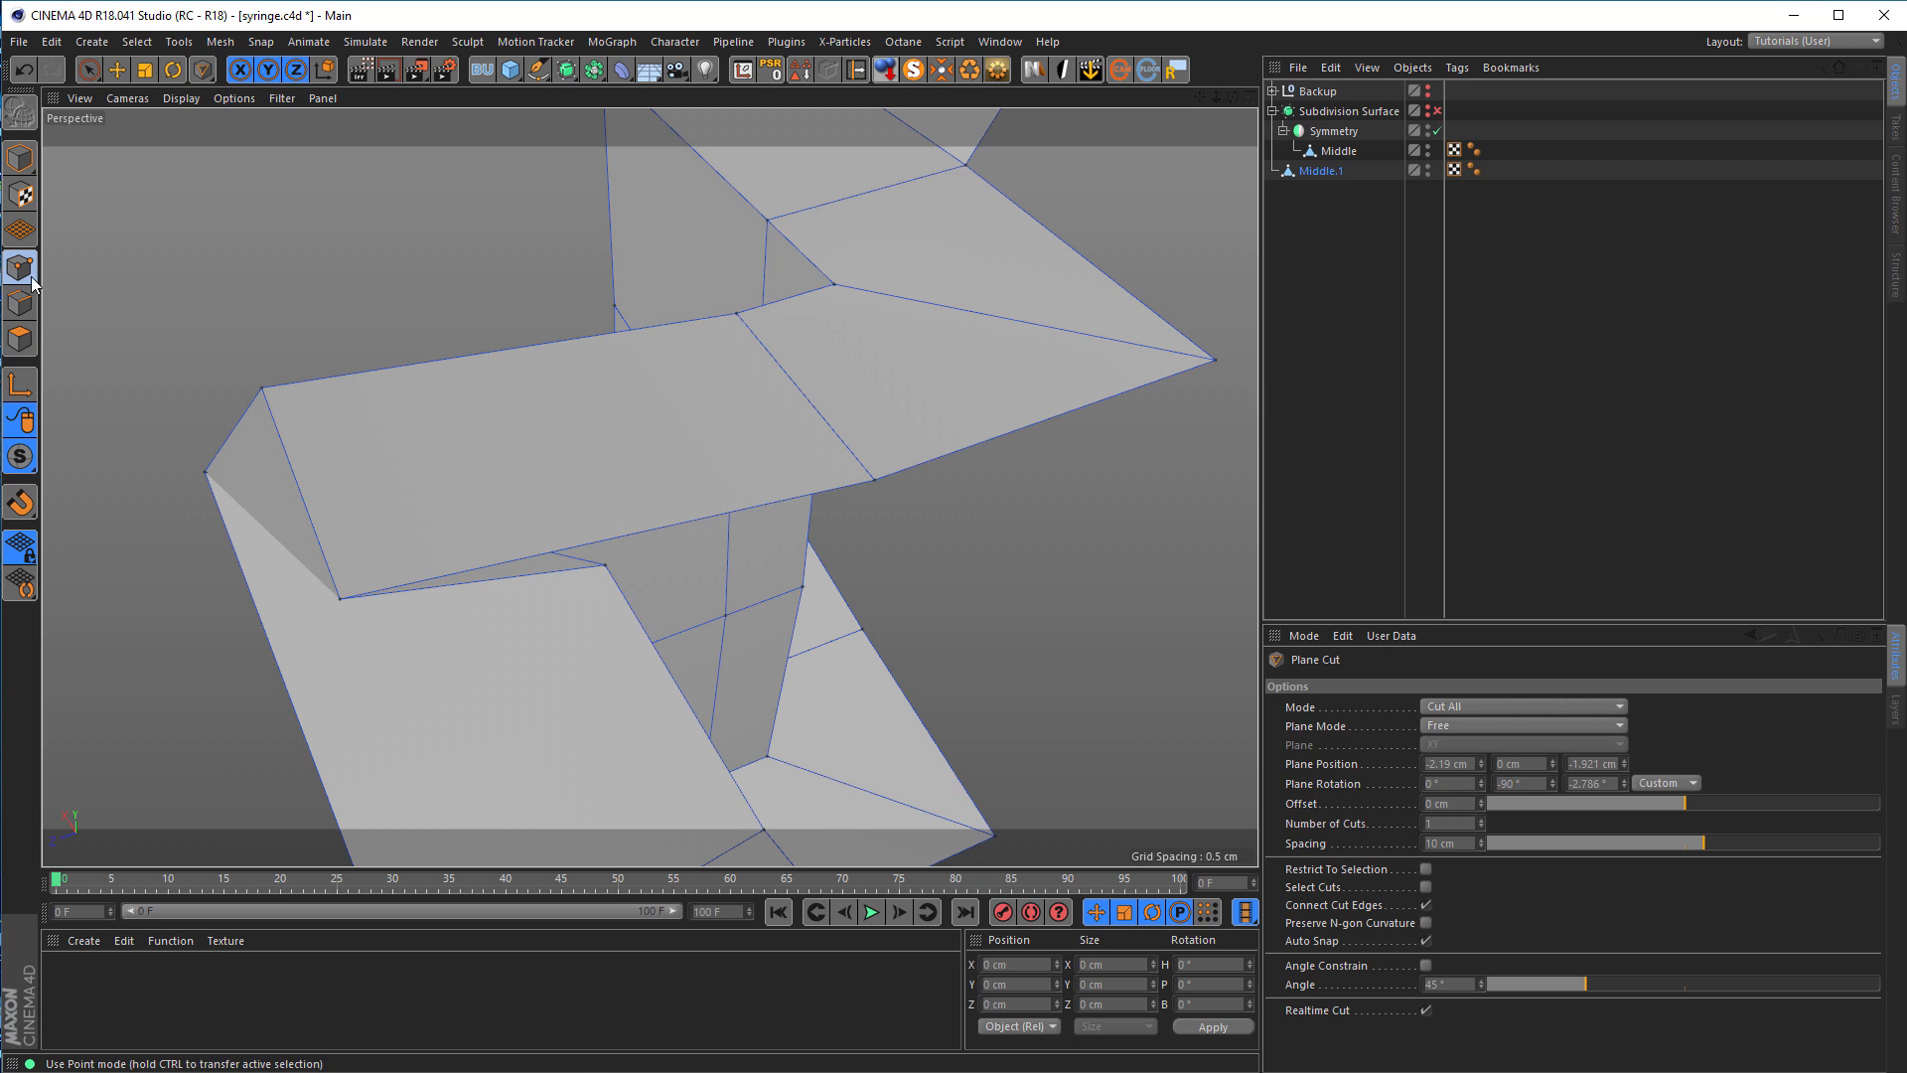
key("space")
left_click(339, 598)
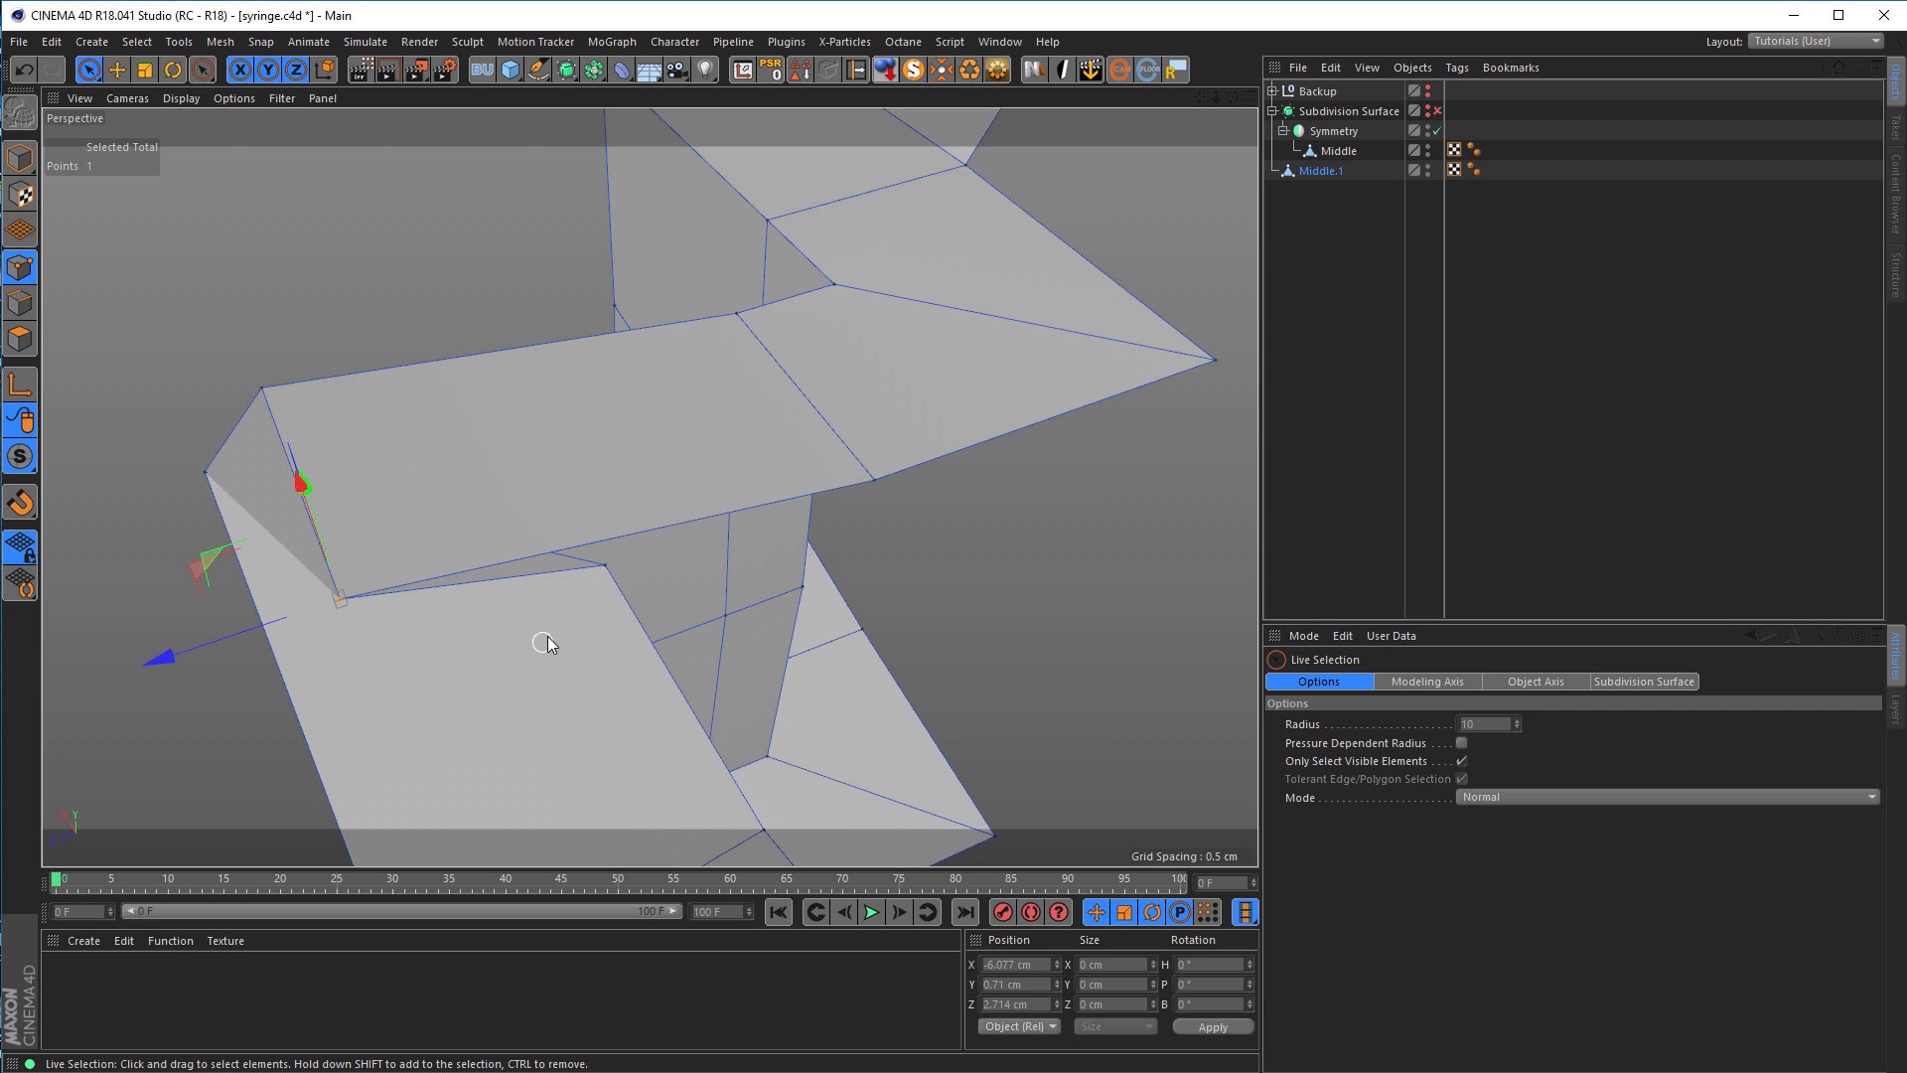
left_click(606, 568, "shift")
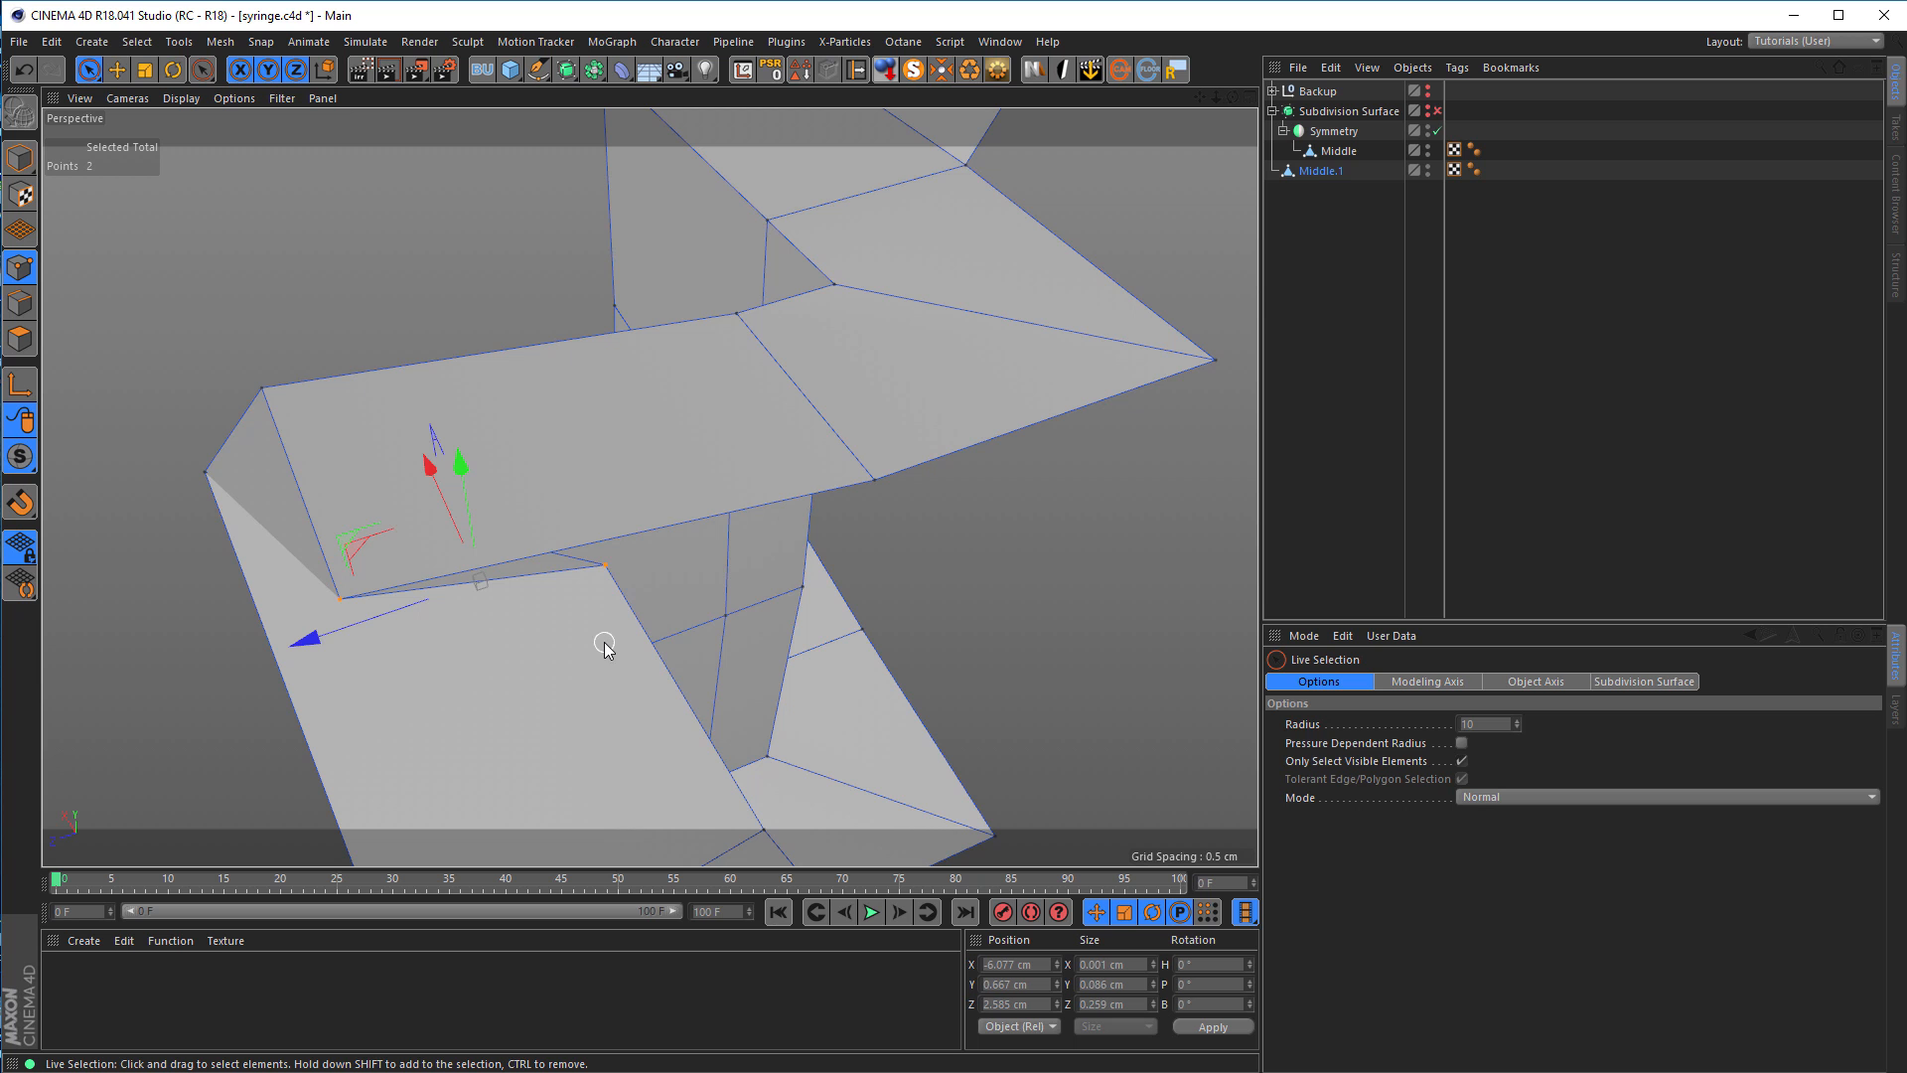
key("m")
key("q")
left_click(611, 566)
Step: Weld the matching protruding point on the underside of the stepped corner onto its neighbouring corner point
mouse_move(568, 527)
left_mouse_down("alt")
mouse_move(643, 547)
mouse_move(748, 640)
mouse_move(732, 751)
mouse_move(741, 792)
mouse_move(778, 790)
mouse_move(815, 723)
mouse_move(791, 661)
mouse_move(702, 609)
mouse_move(468, 580)
mouse_move(336, 589)
mouse_move(223, 627)
left_mouse_up("alt")
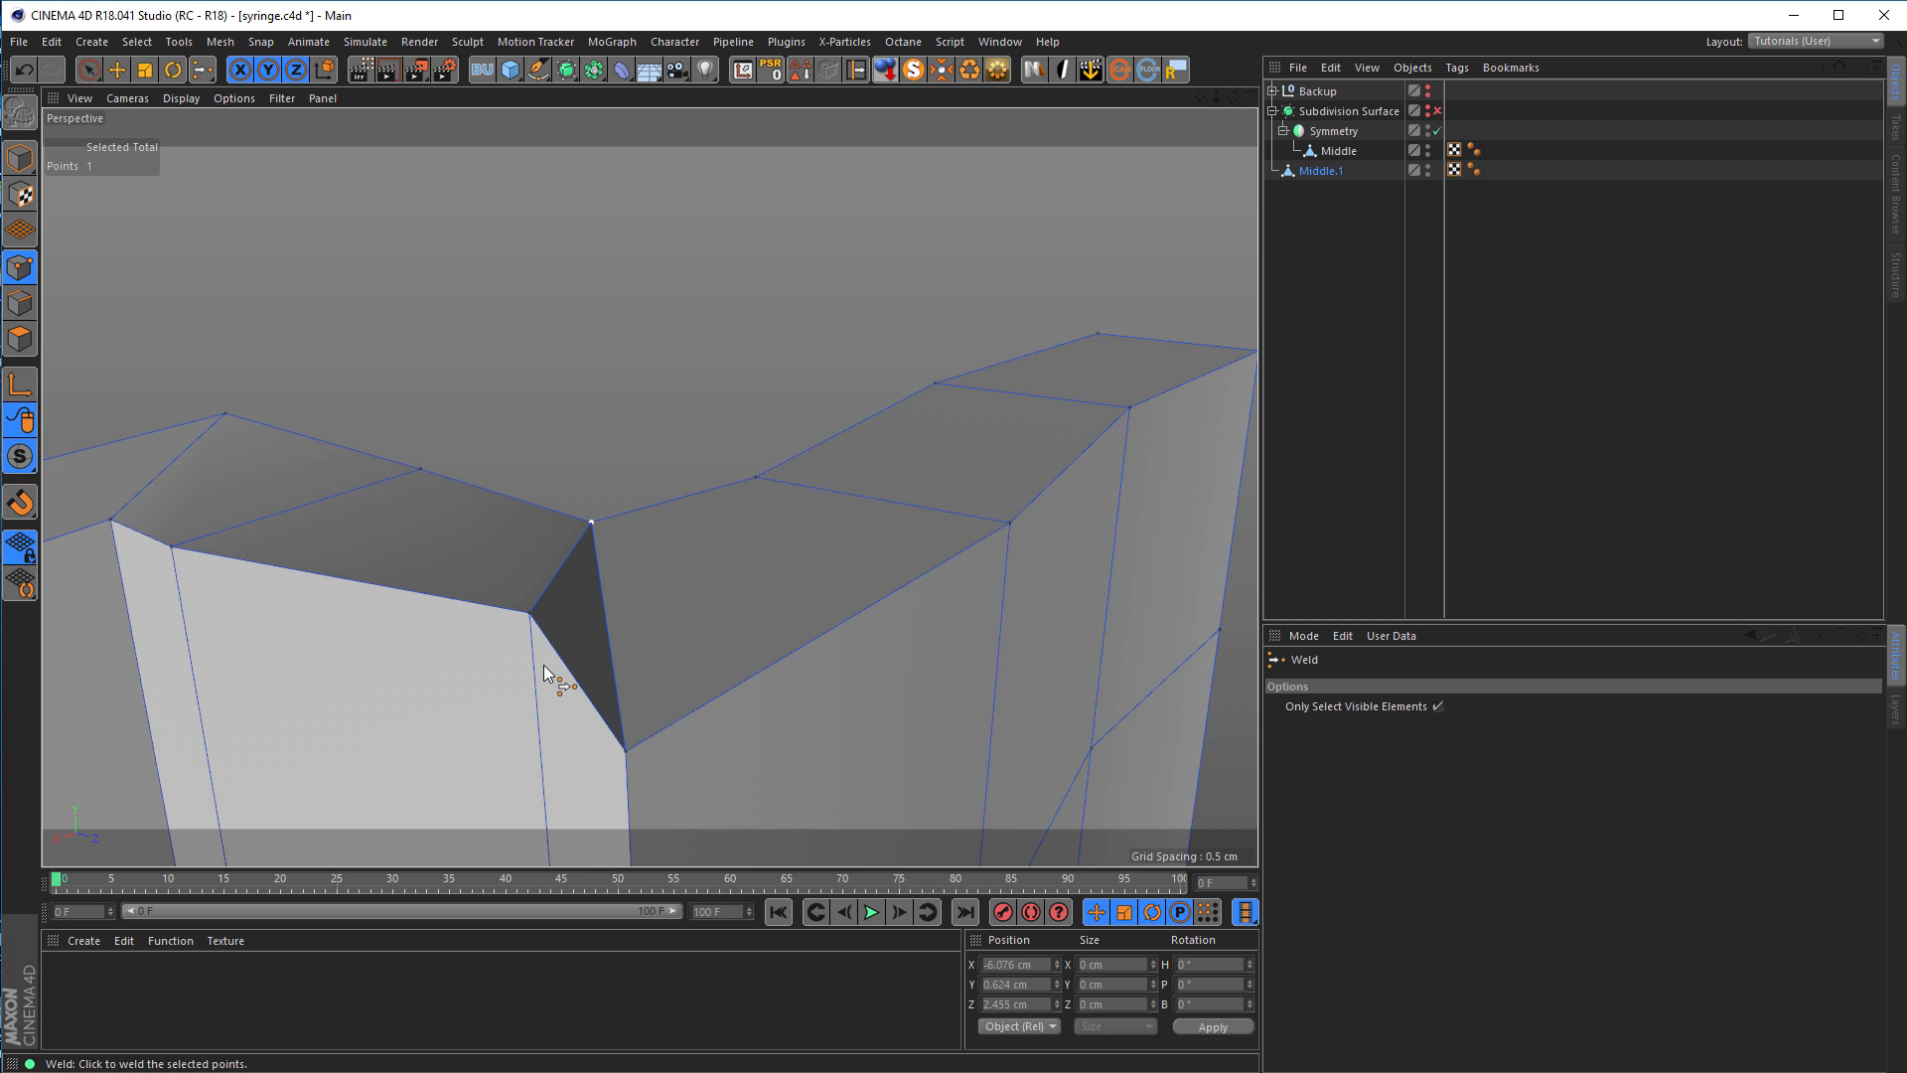
mouse_move(563, 630)
left_mouse_down("alt")
mouse_move(413, 592)
mouse_move(583, 596)
mouse_move(747, 513)
mouse_move(732, 660)
mouse_move(476, 537)
mouse_move(701, 554)
mouse_move(593, 493)
left_mouse_up("alt")
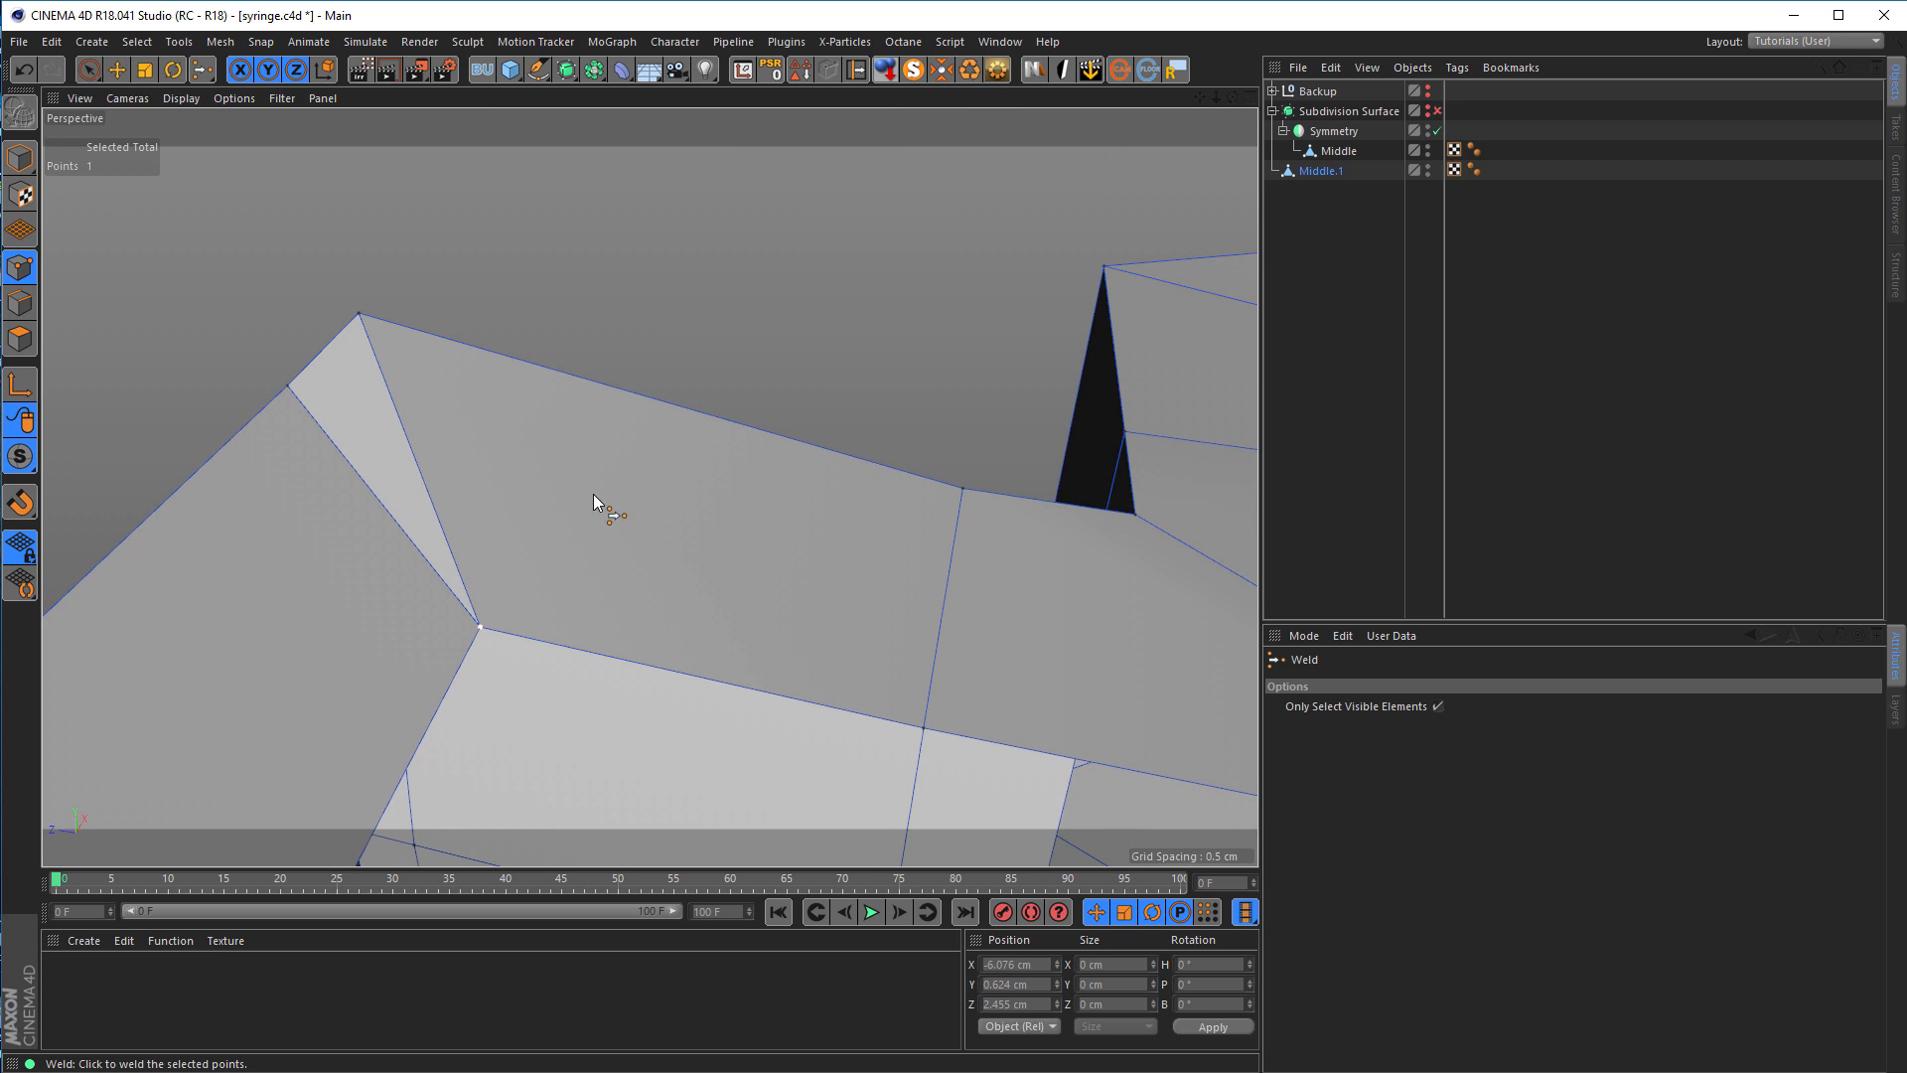
mouse_move(503, 437)
left_mouse_down("alt")
mouse_move(324, 400)
mouse_move(391, 417)
mouse_move(209, 465)
left_mouse_up("alt")
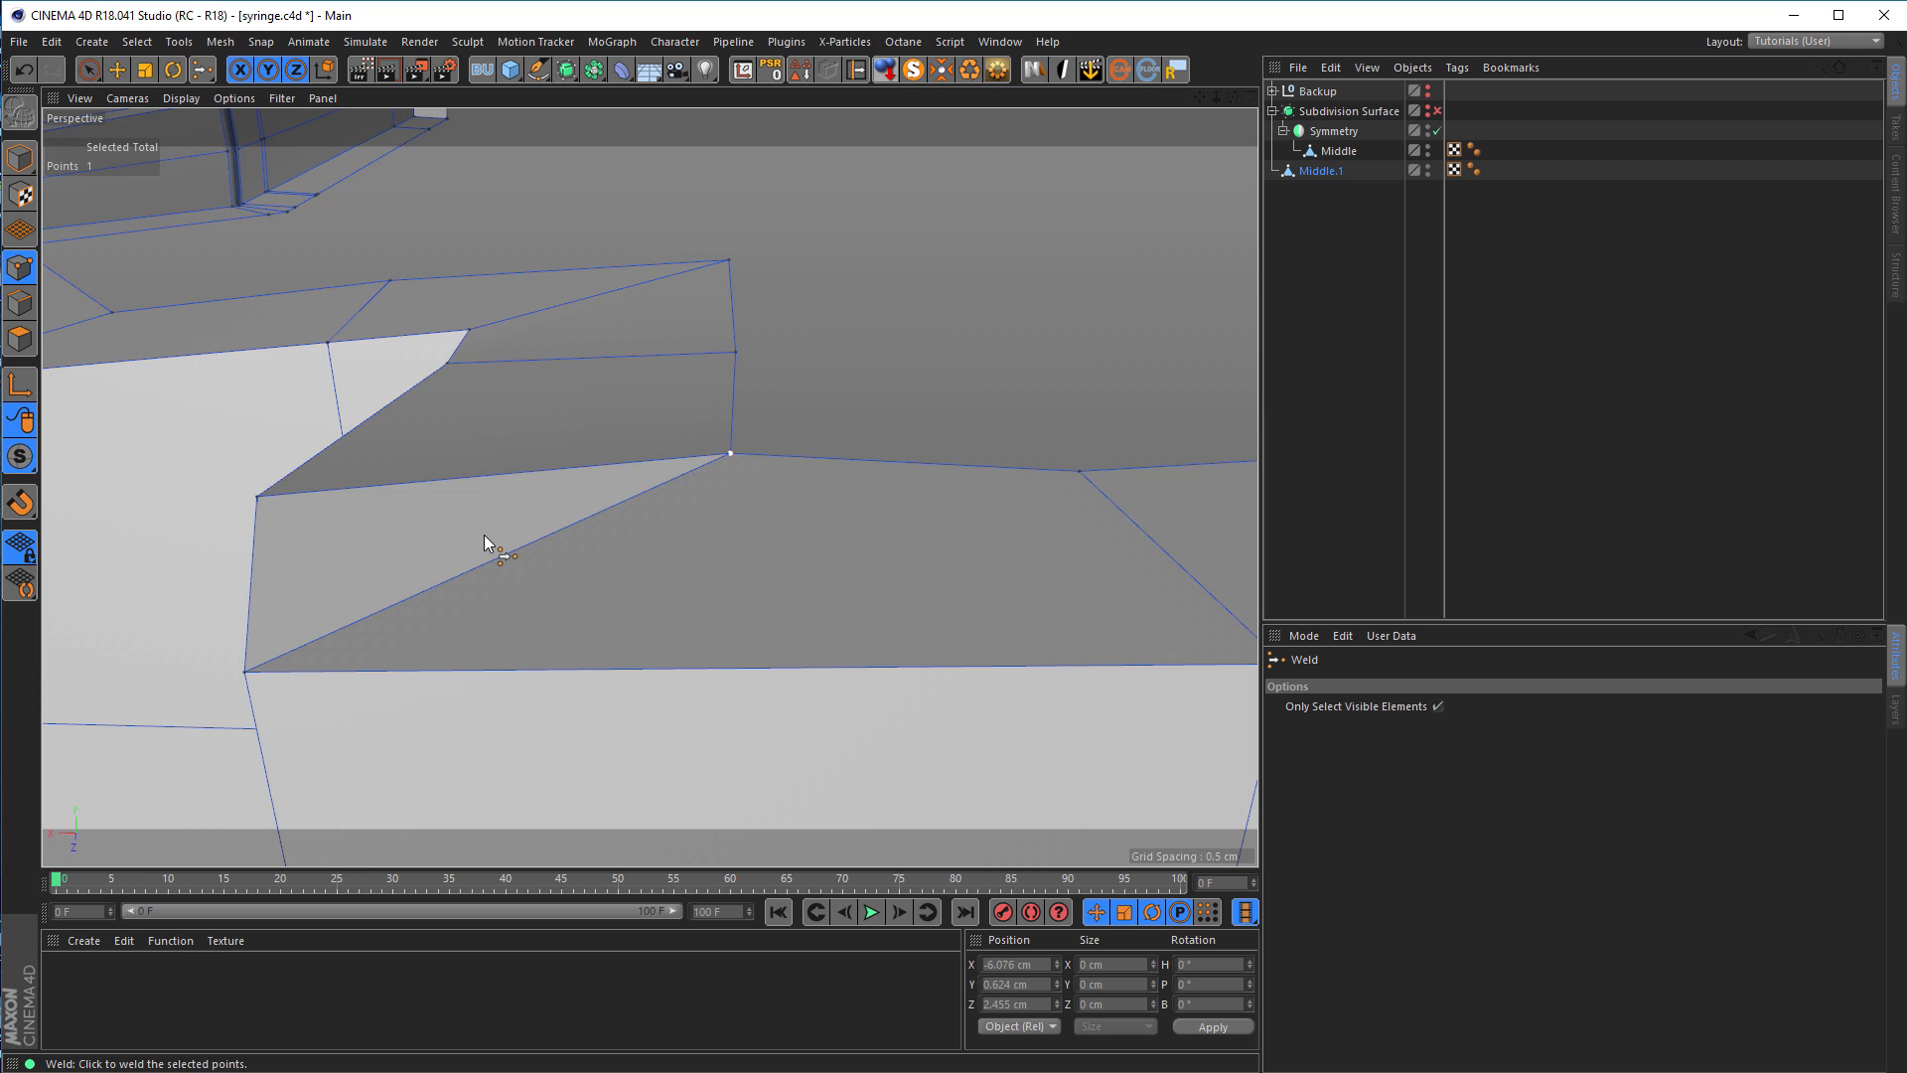
mouse_move(502, 504)
left_mouse_down("alt")
mouse_move(725, 435)
mouse_move(880, 432)
mouse_move(566, 463)
mouse_move(596, 408)
mouse_move(562, 428)
mouse_move(392, 404)
mouse_move(272, 418)
mouse_move(91, 497)
mouse_move(119, 498)
mouse_move(116, 479)
left_mouse_up("alt")
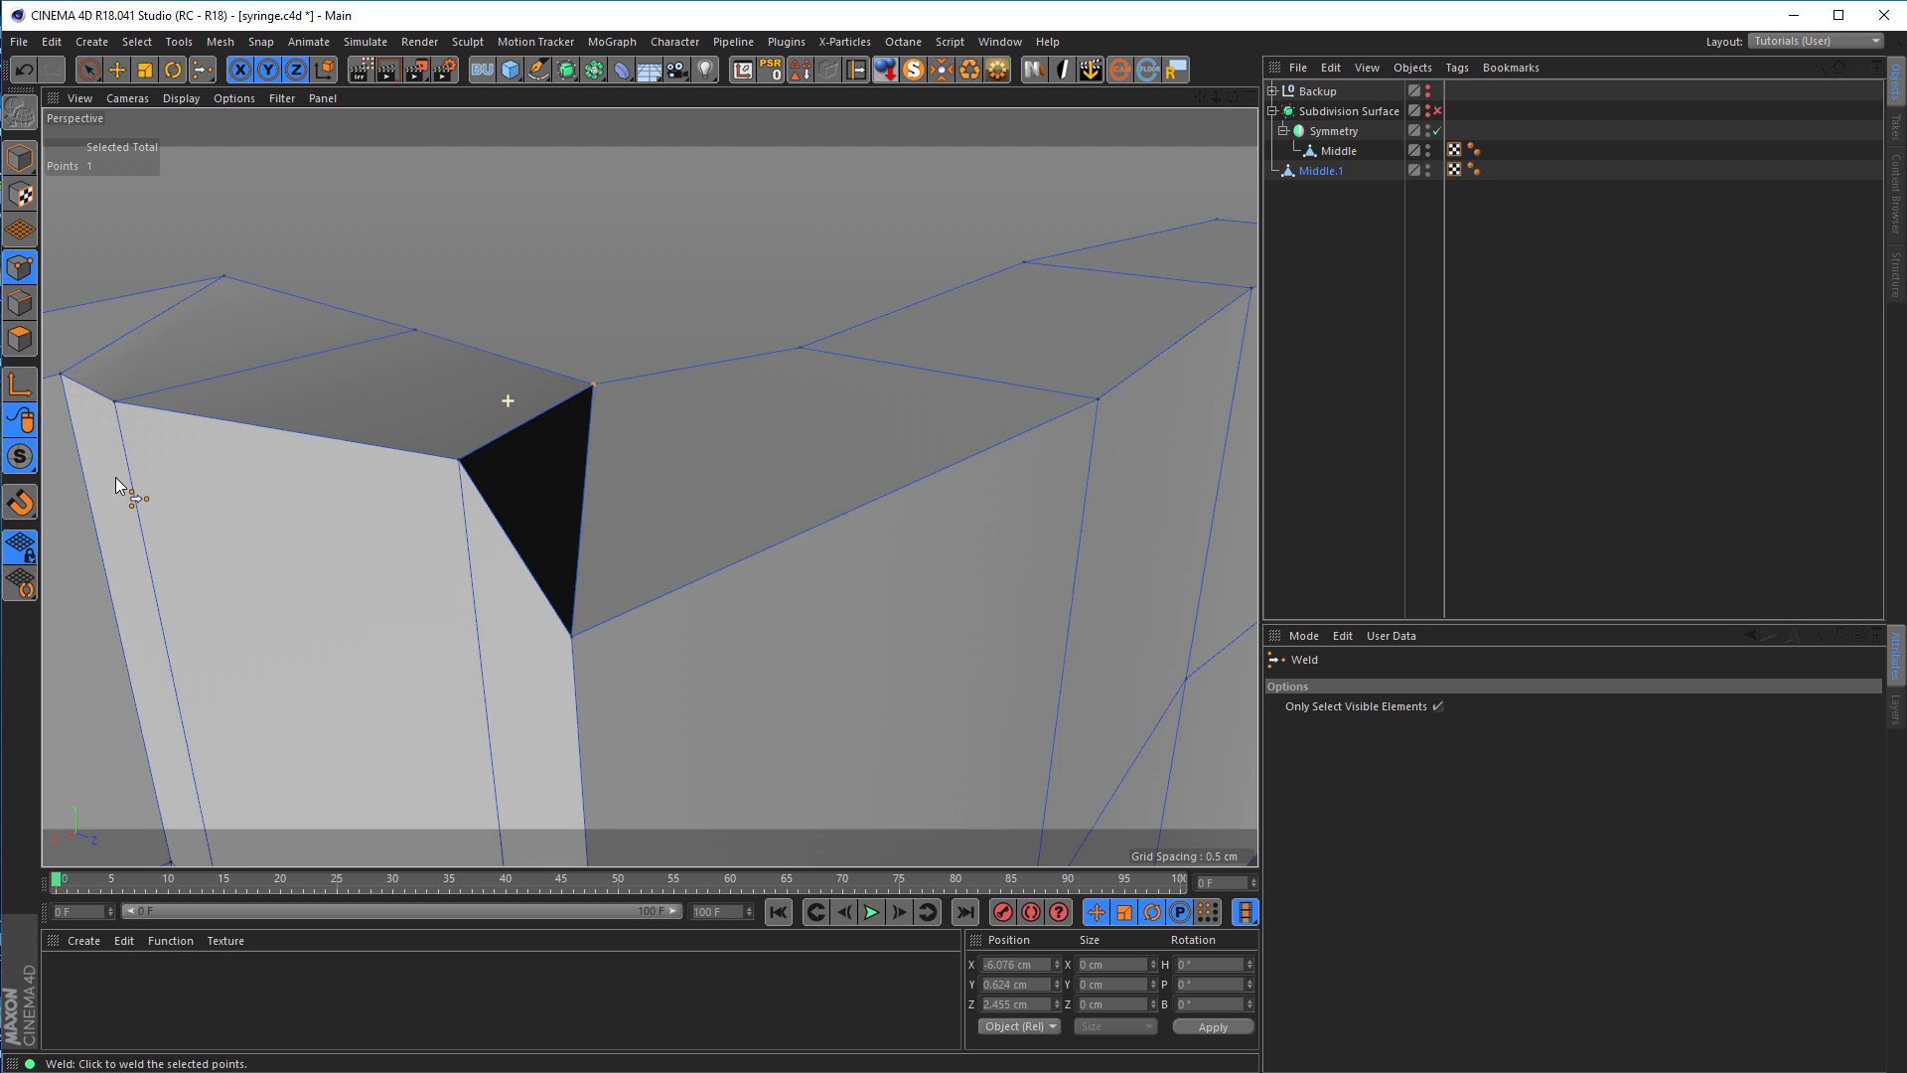
right_click_drag(503, 542, 303, 546, "alt")
middle_click_drag(536, 471, 527, 268, "alt")
mouse_move(523, 402)
left_mouse_down("alt")
mouse_move(541, 613)
mouse_move(748, 681)
mouse_move(961, 615)
left_mouse_up("alt")
right_click_drag(604, 682, 648, 664, "alt")
left_click_drag(645, 658, 638, 630, "alt")
key("space")
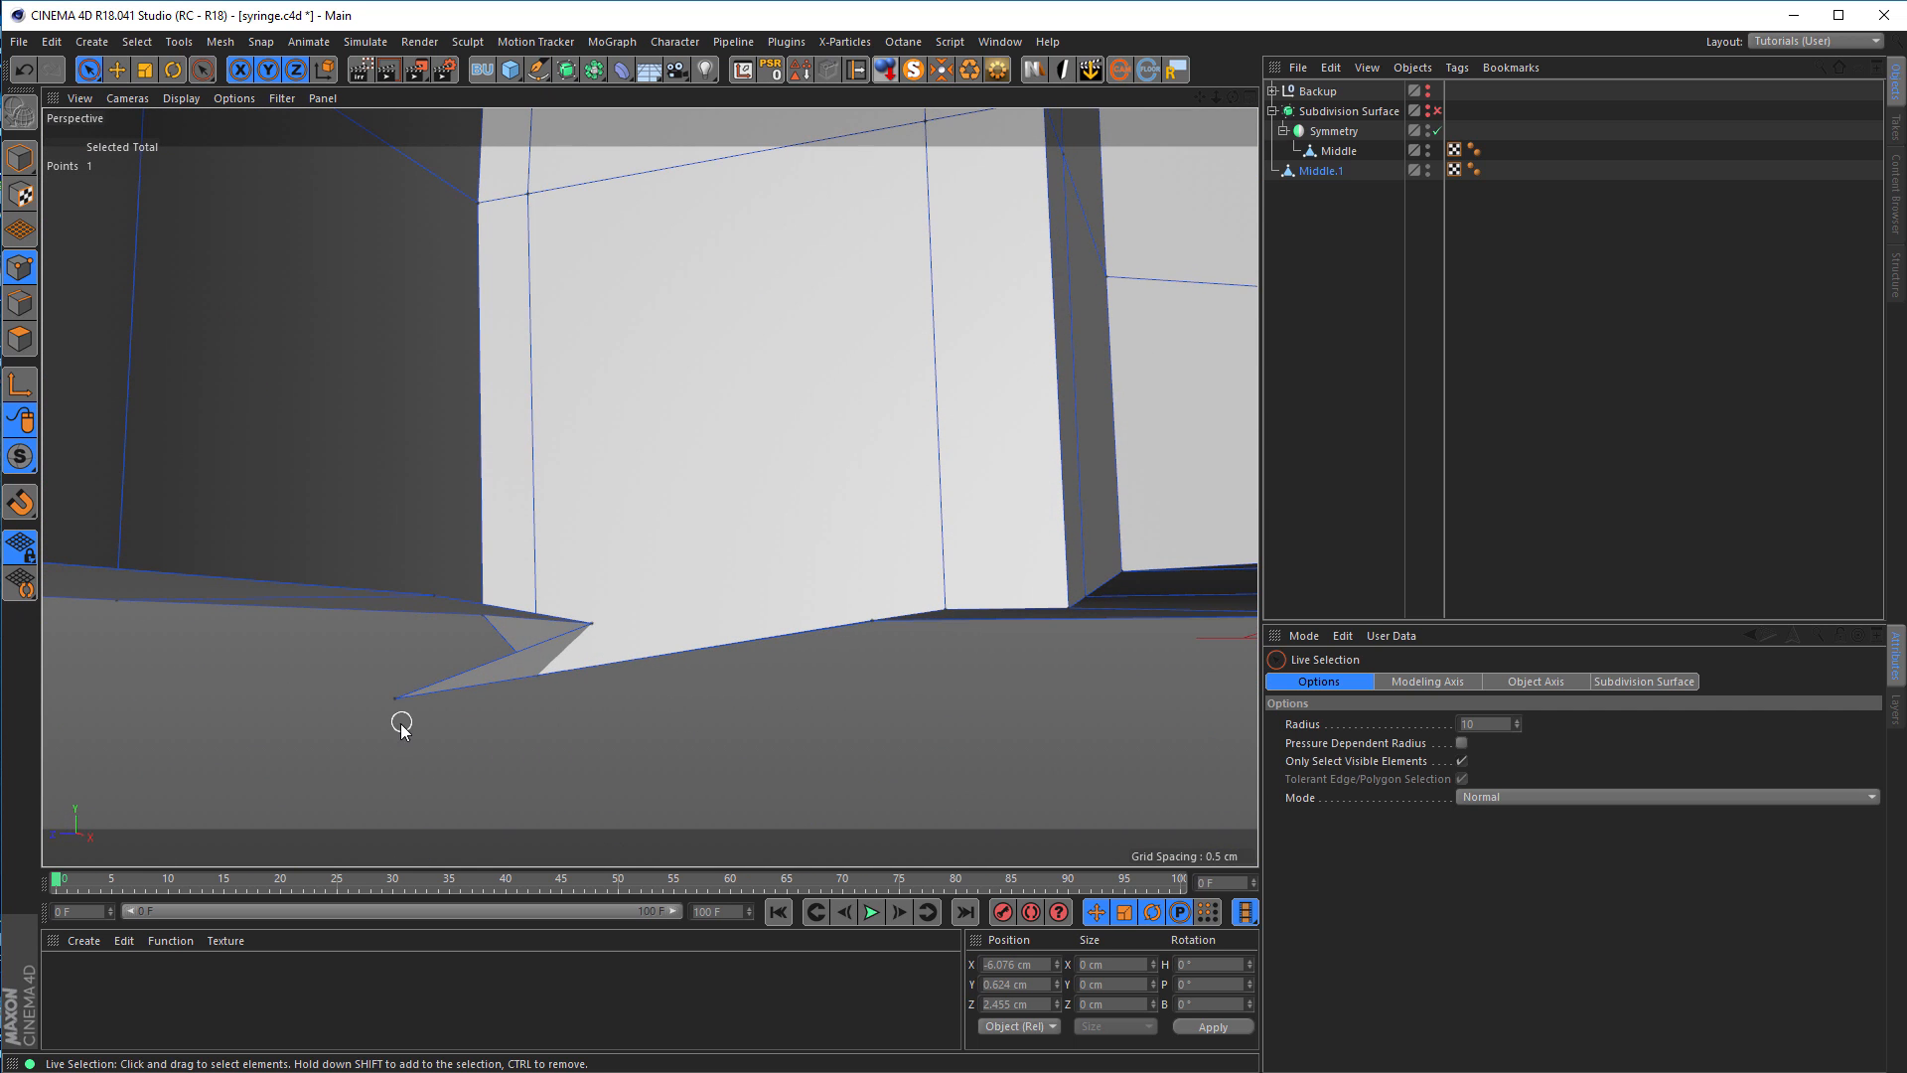
left_click(393, 698)
left_click(596, 623, "shift")
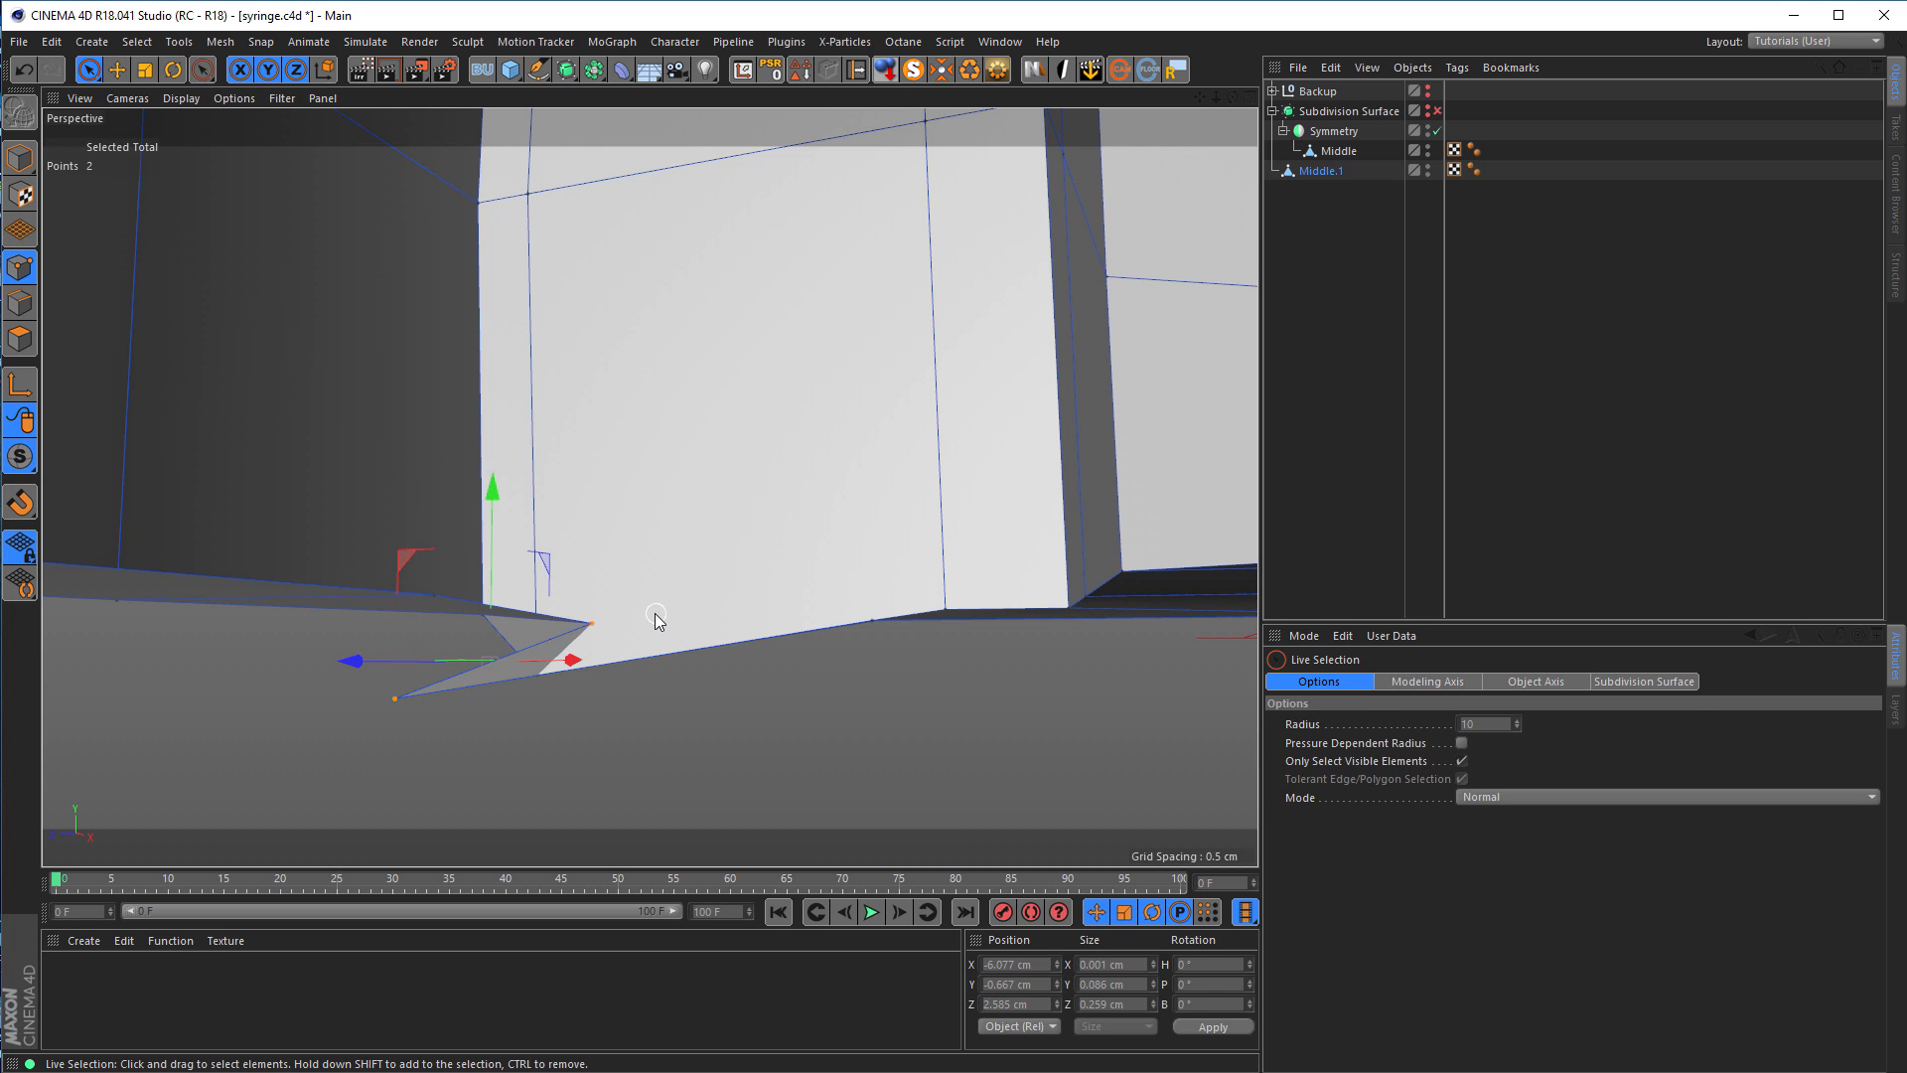
key("space")
left_click(595, 624)
Step: Remove the corner edges on the upper face and underside of the stepped corner, at the welded points
left_click_drag(585, 658, 548, 580, "alt")
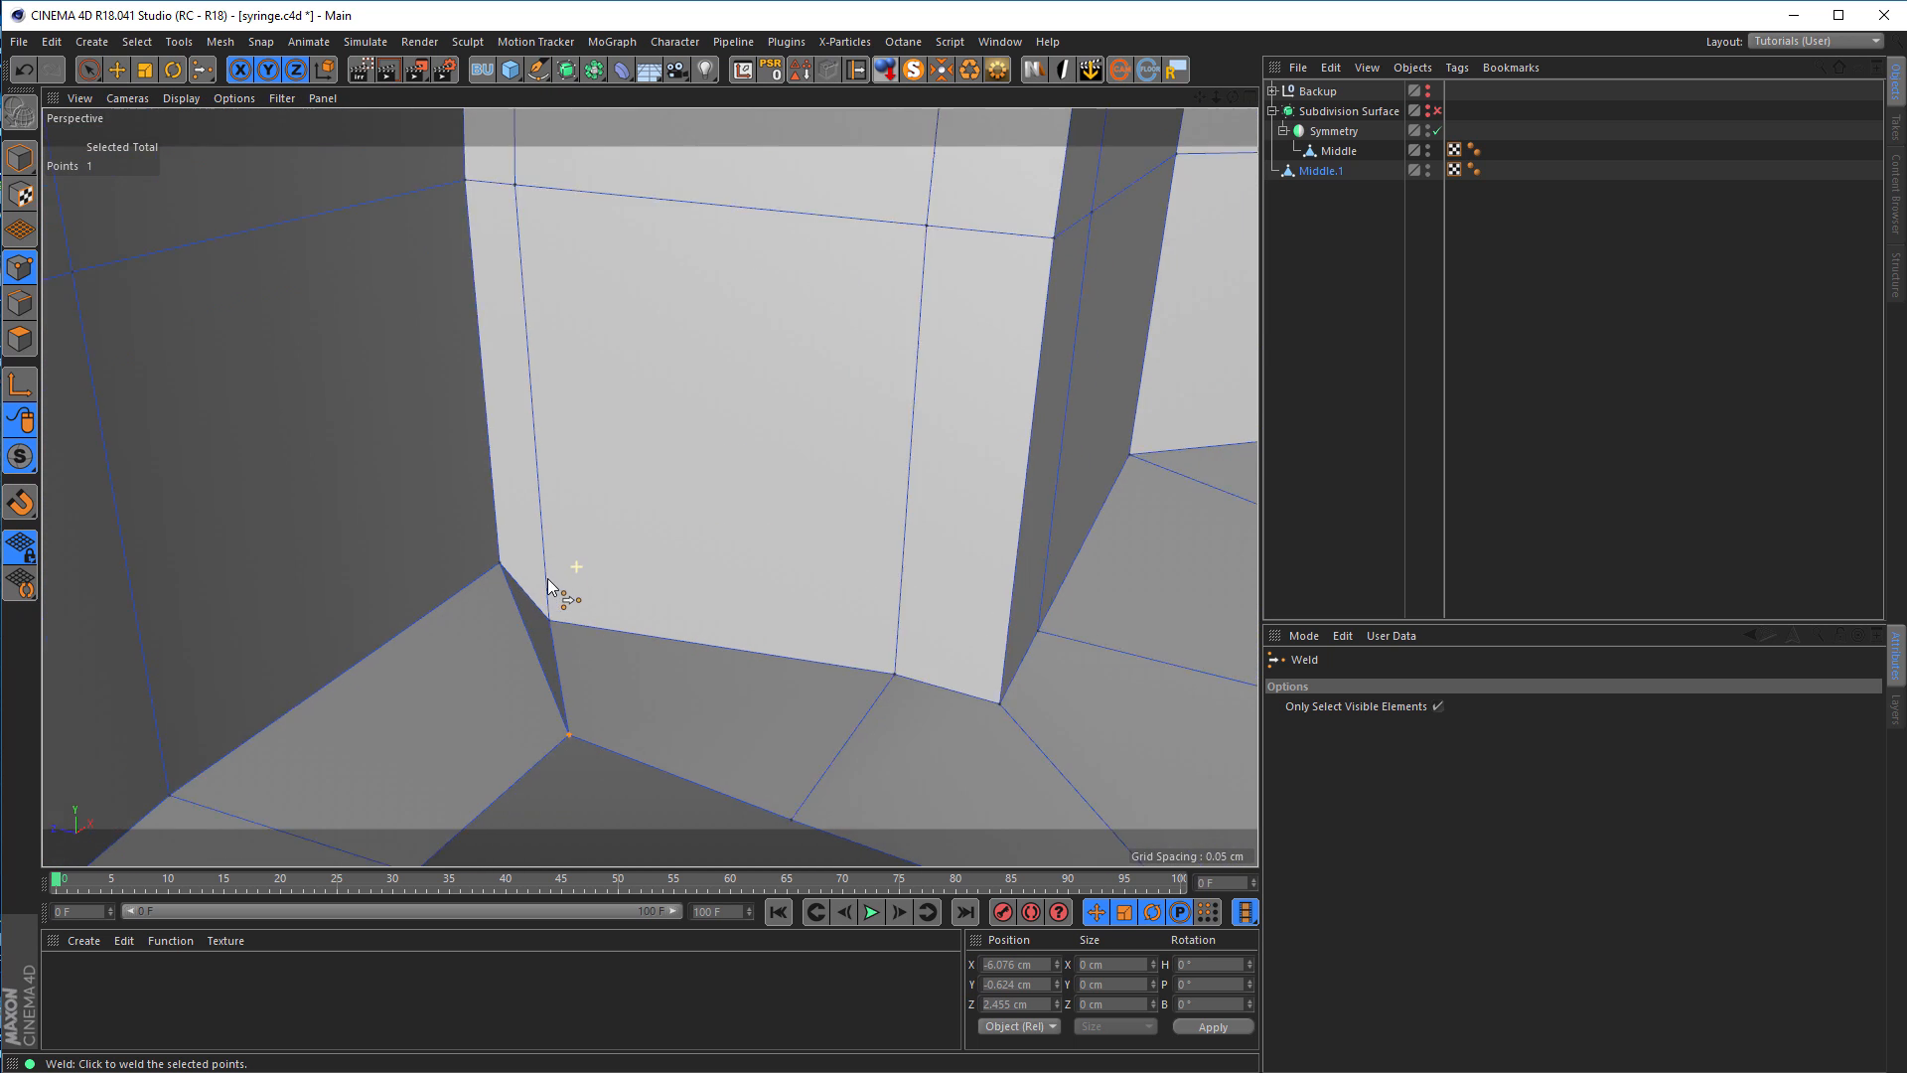
scroll(544, 591, "down", 3)
scroll(591, 571, "up", 6)
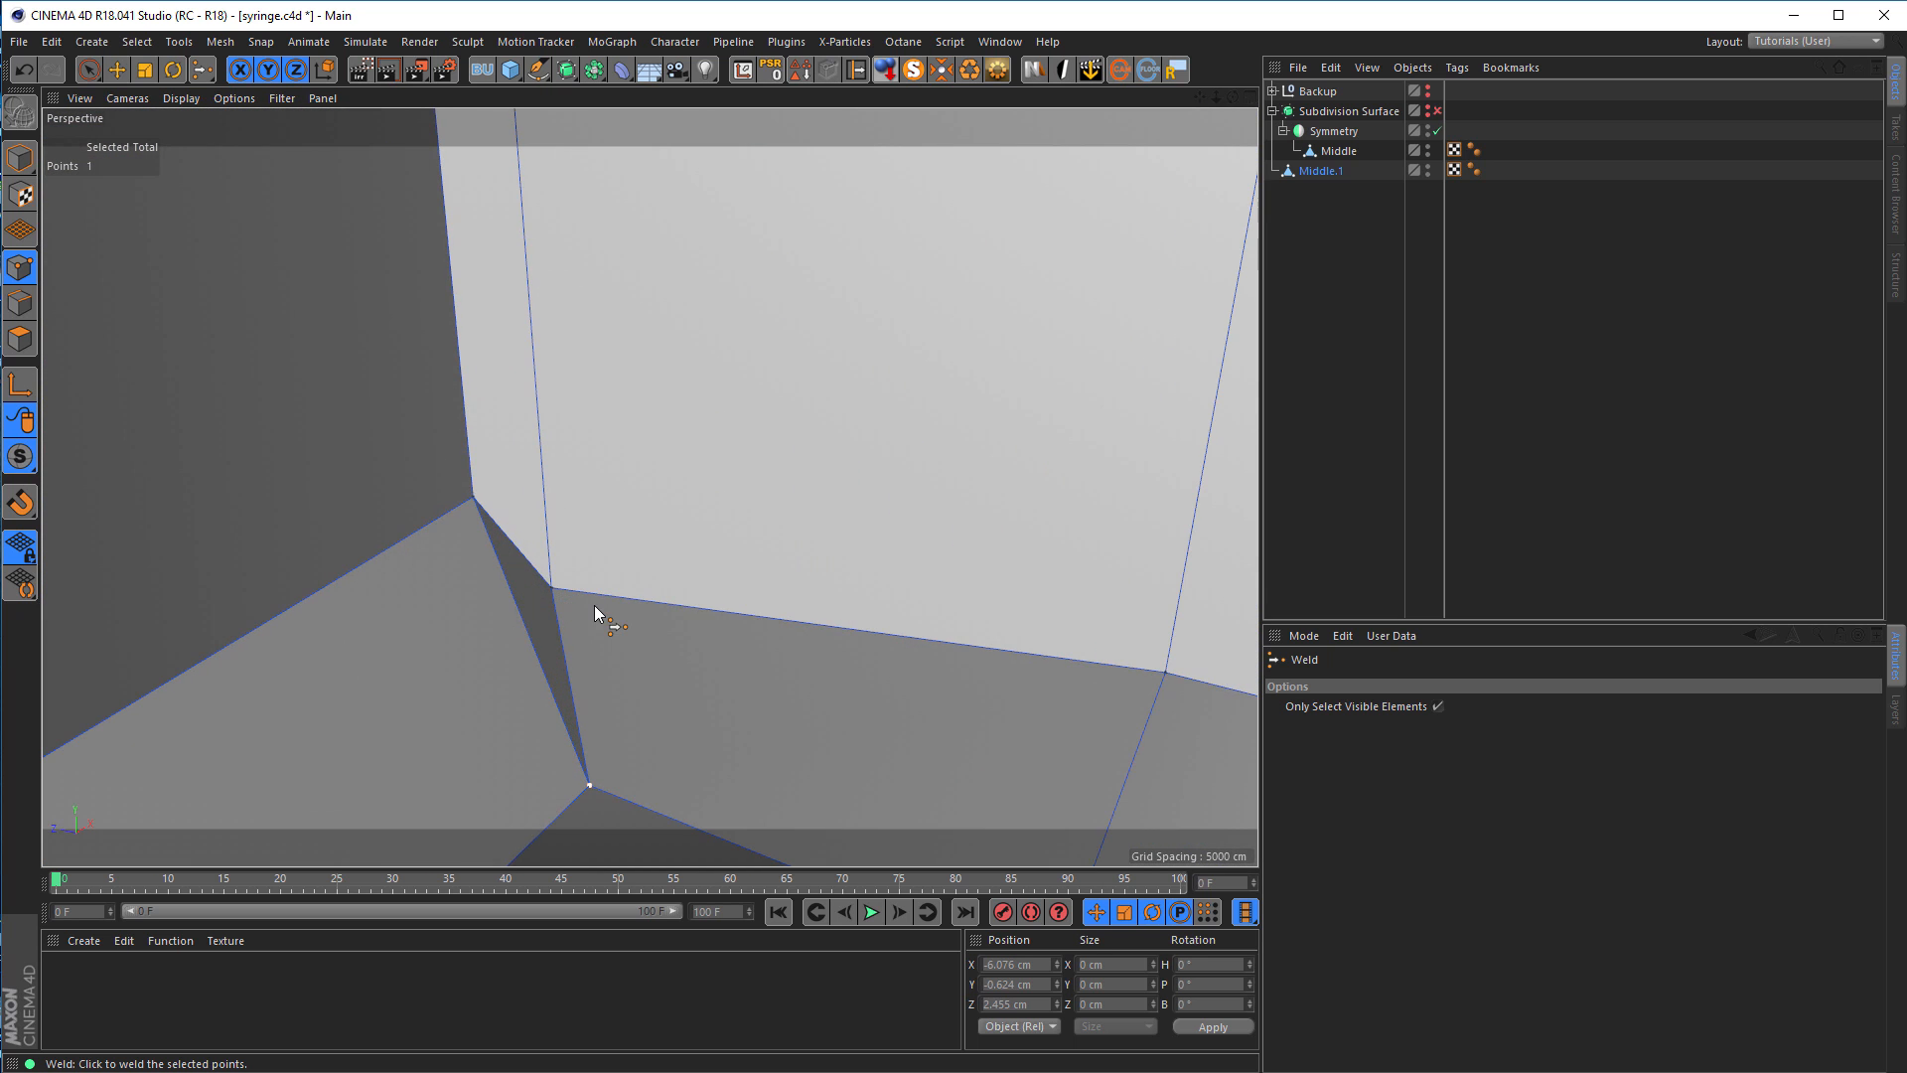
scroll(599, 528, "down", 6)
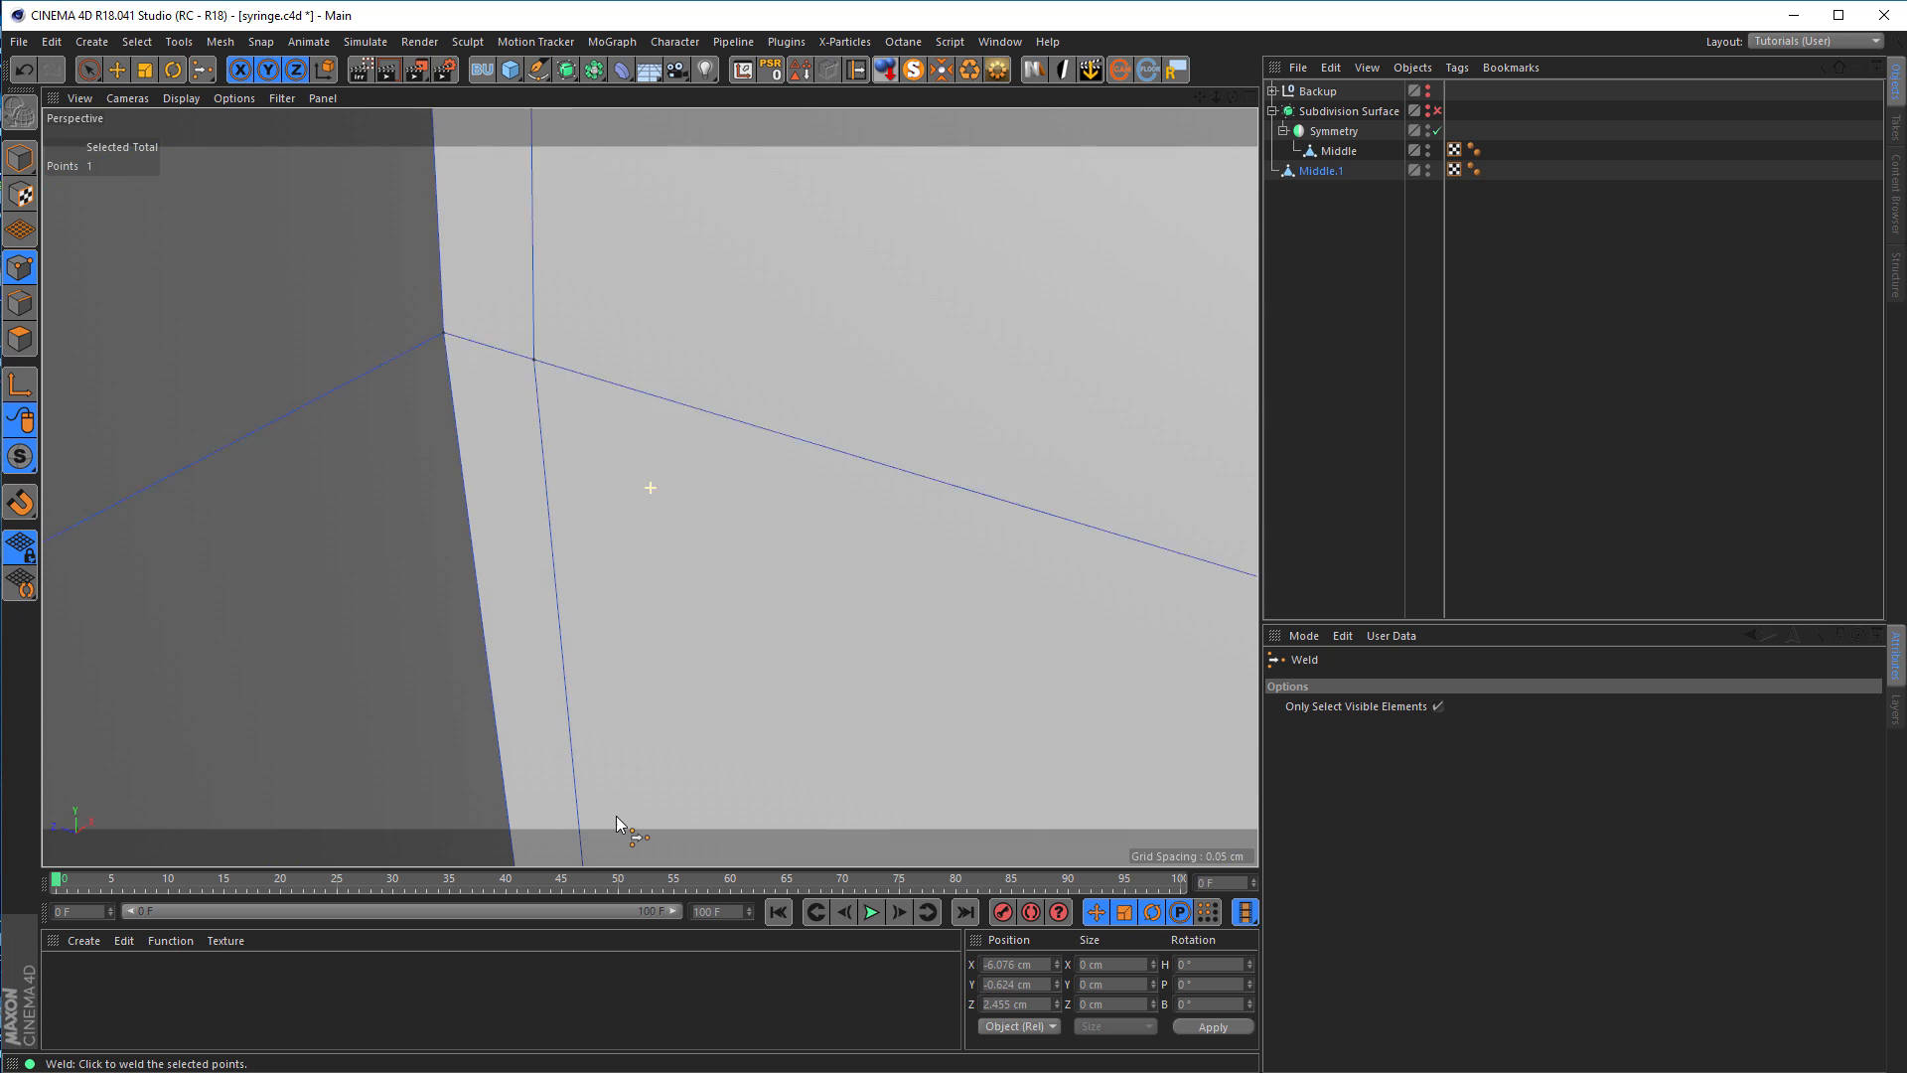
scroll(587, 497, "up", 6)
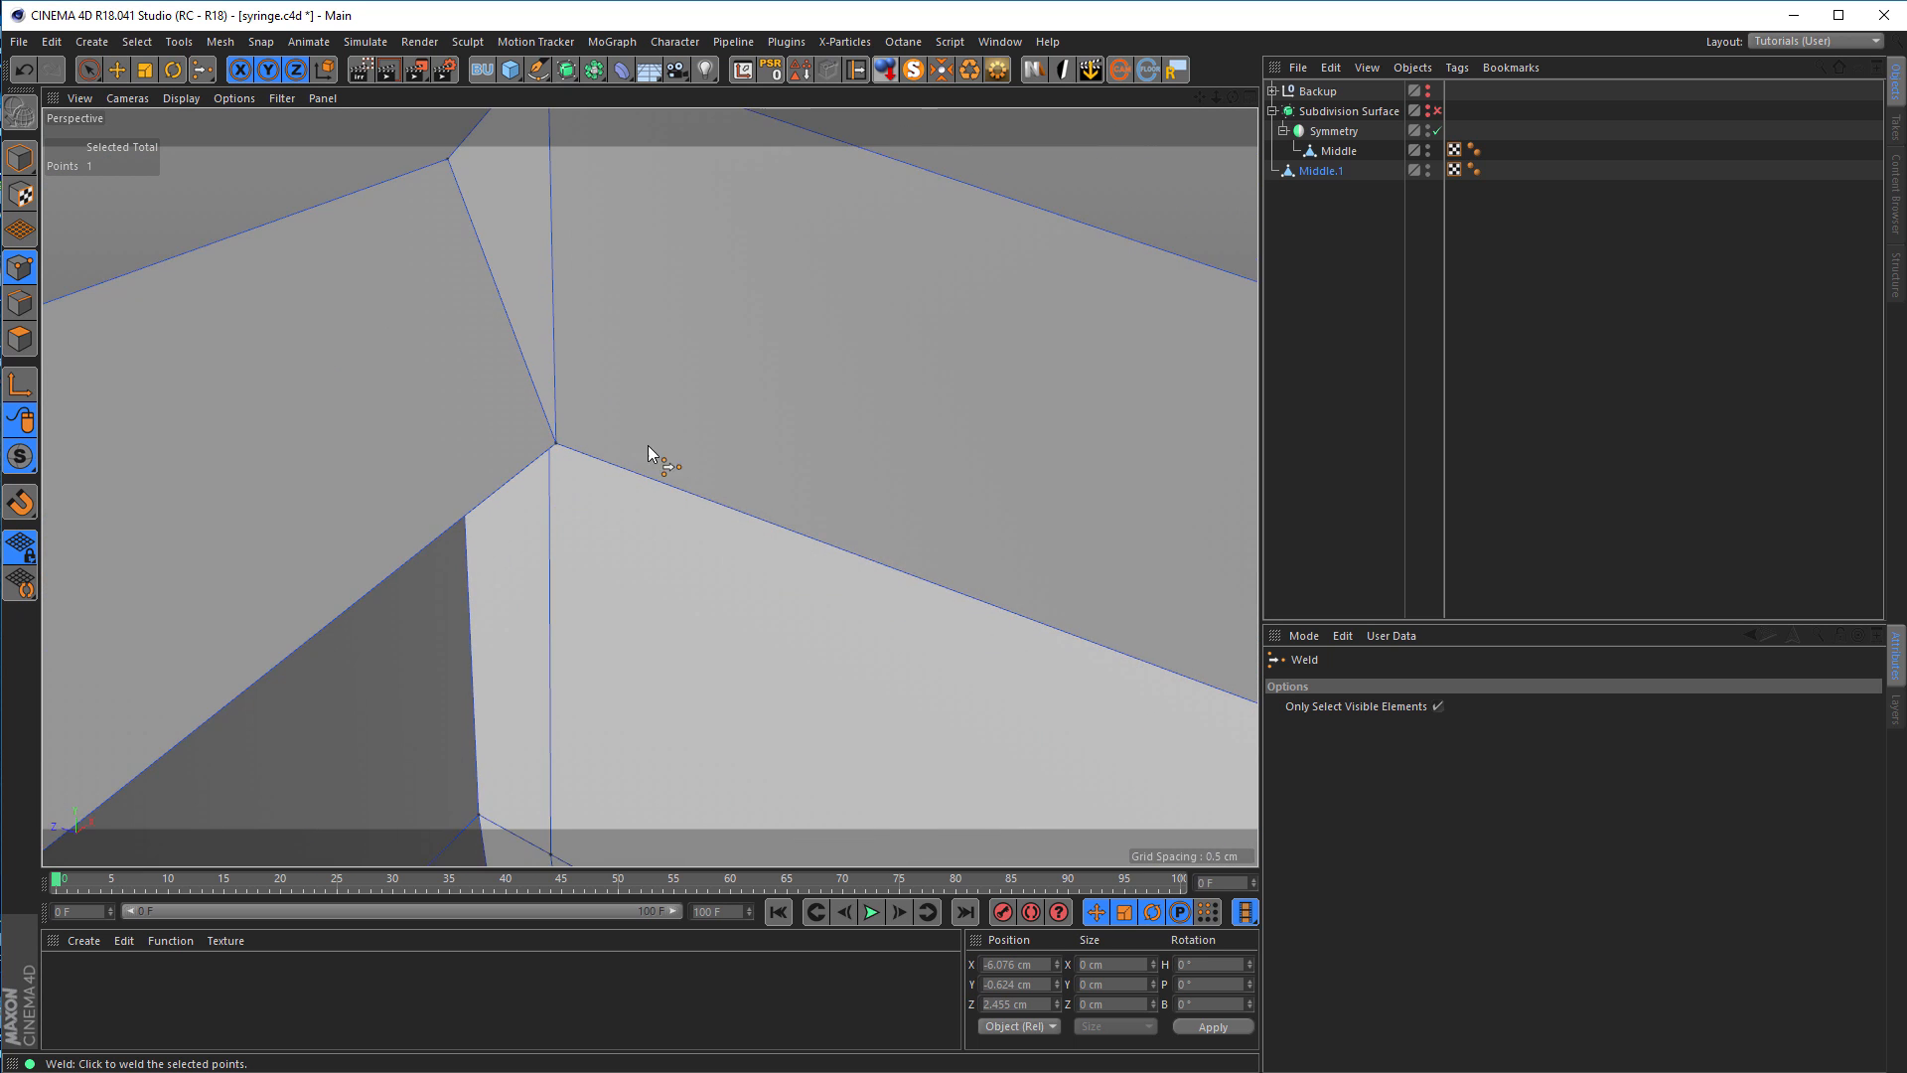
scroll(610, 398, "down", 3)
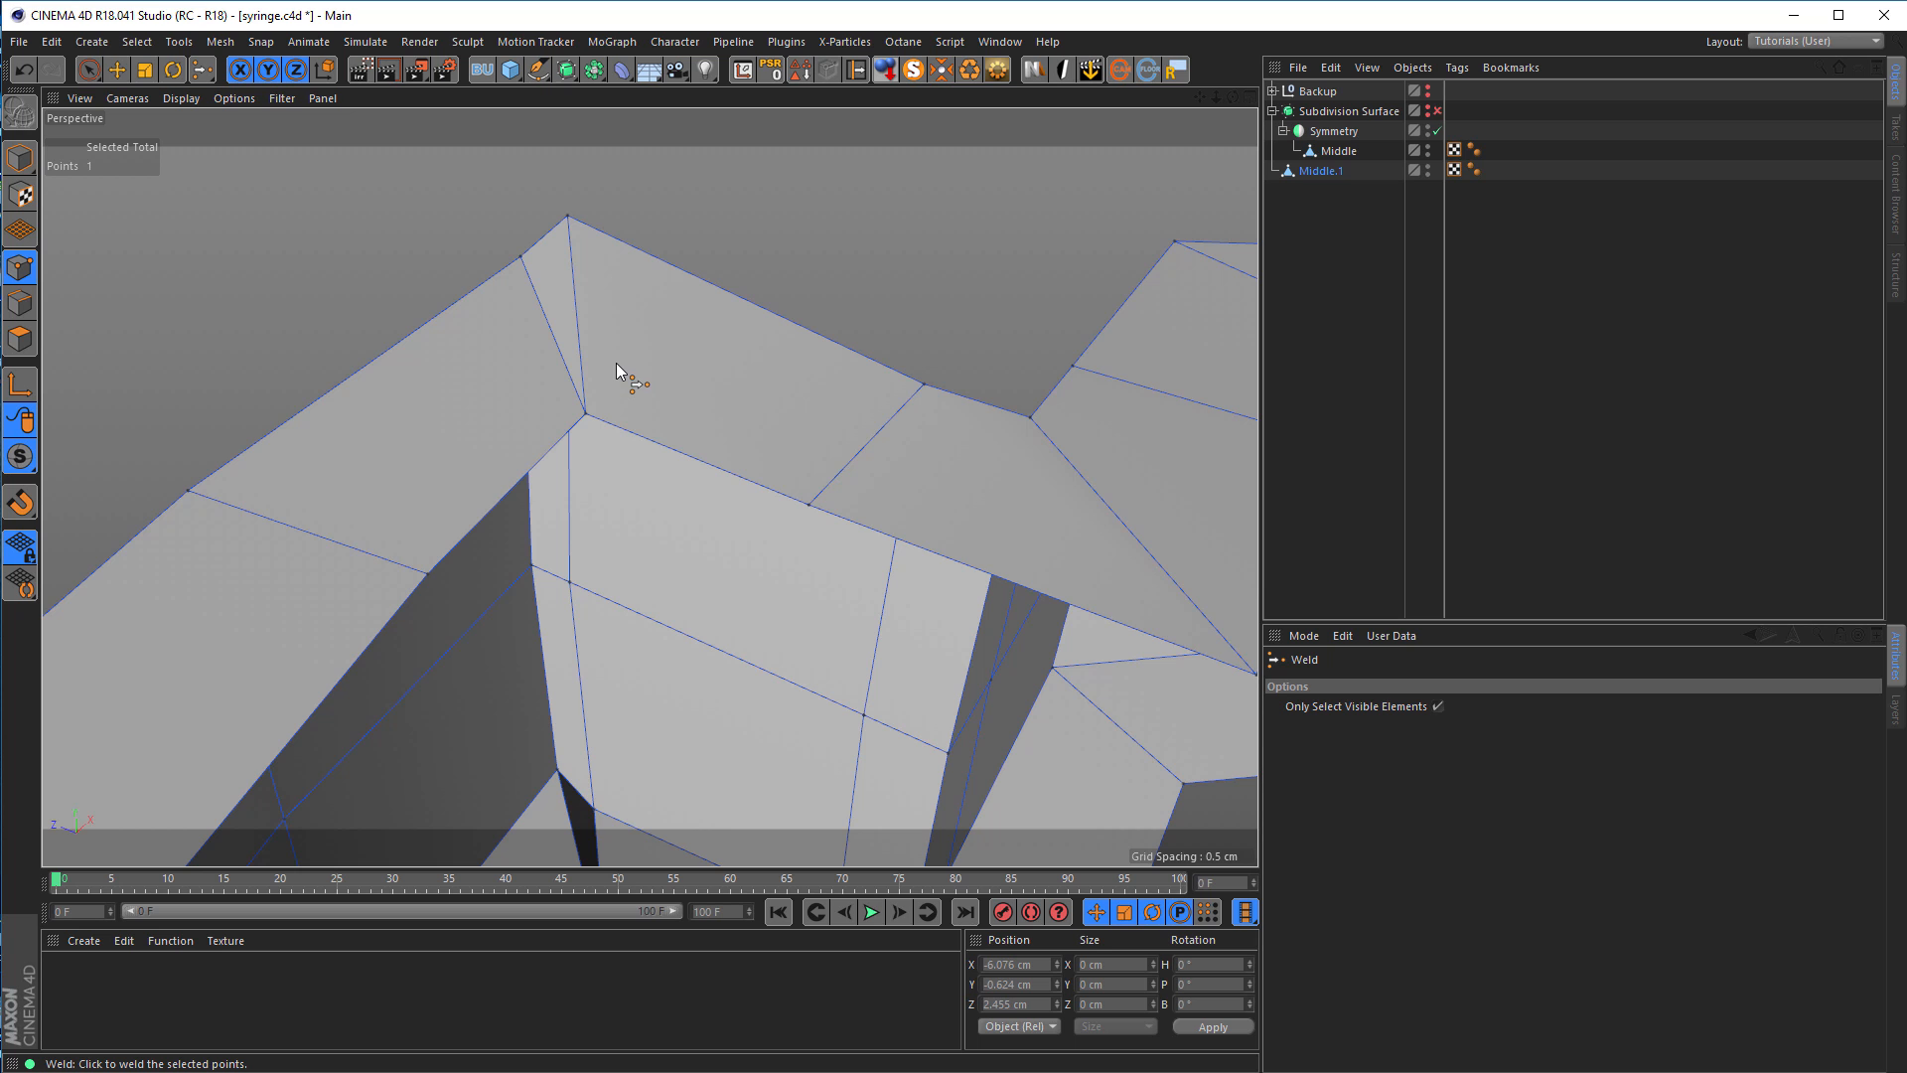
left_click(20, 302)
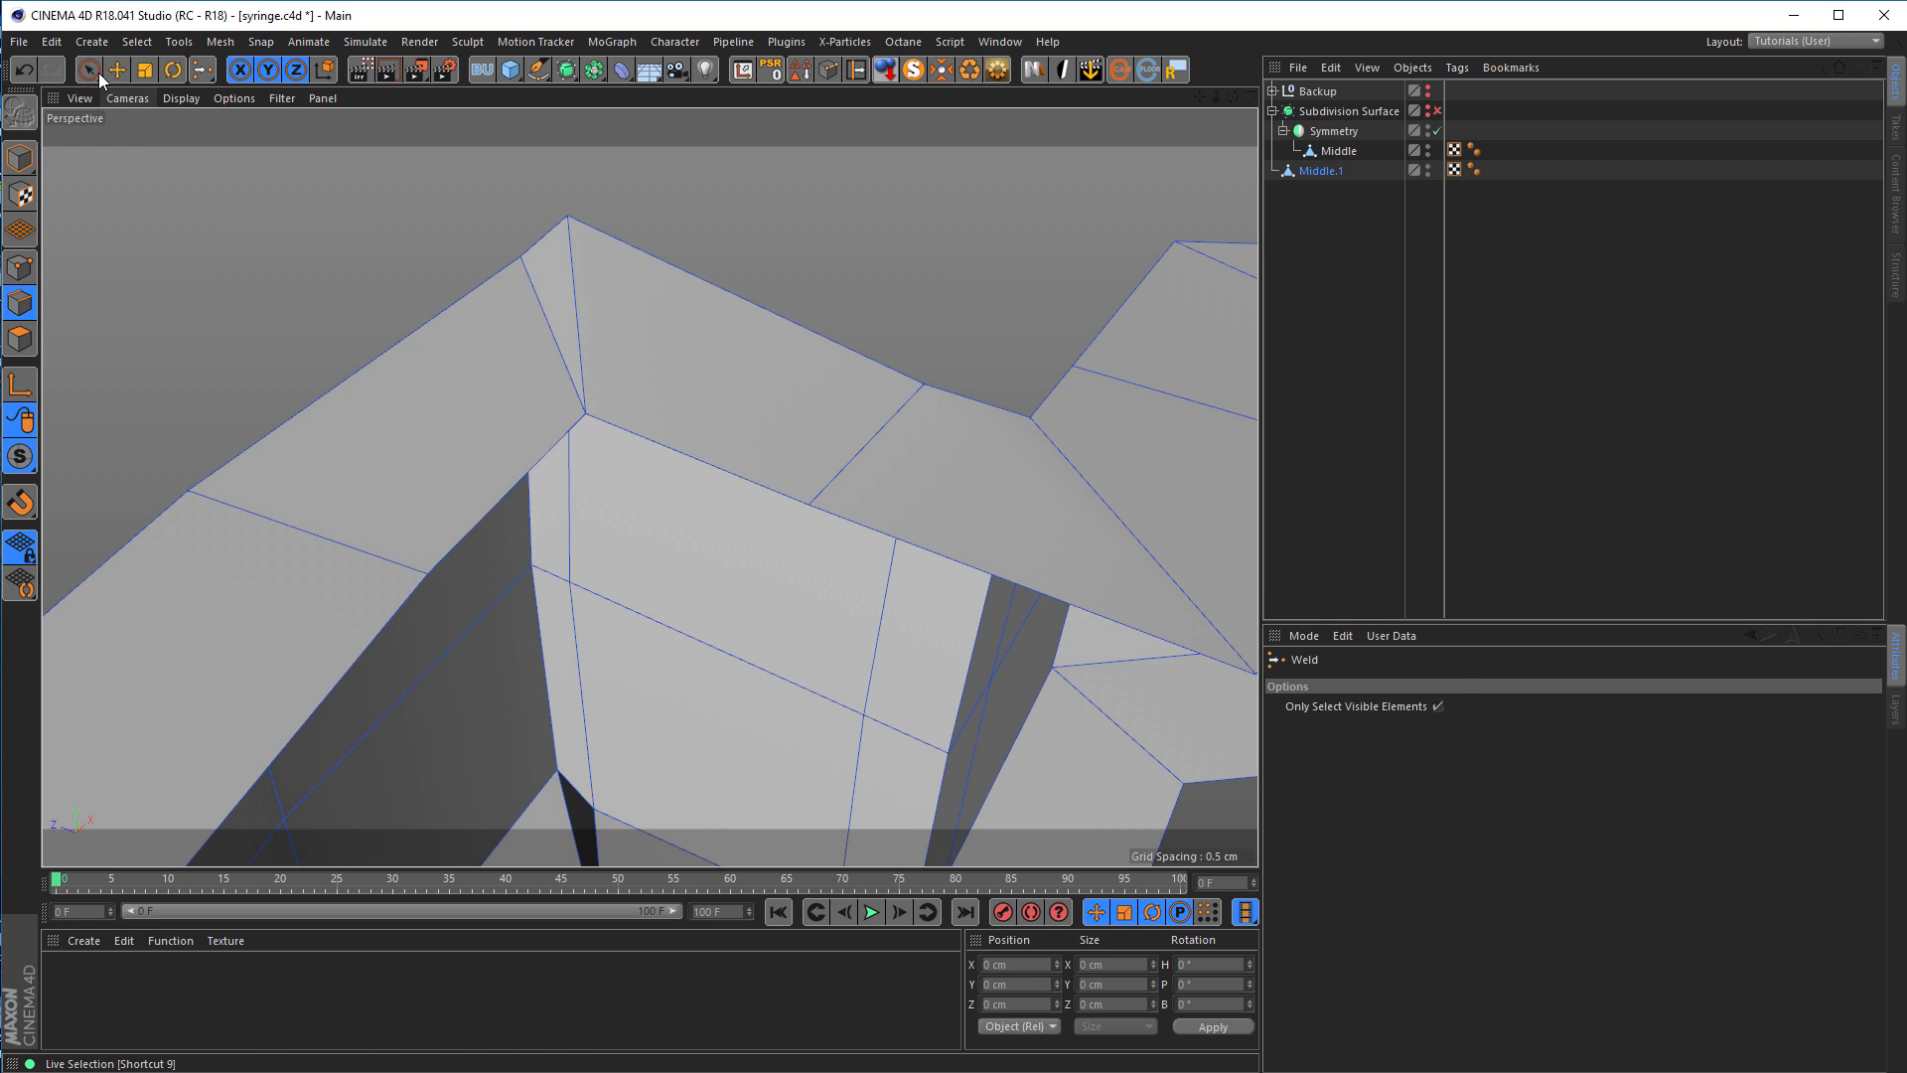
left_click(91, 70)
left_click_drag(594, 318, 157, 332, "alt")
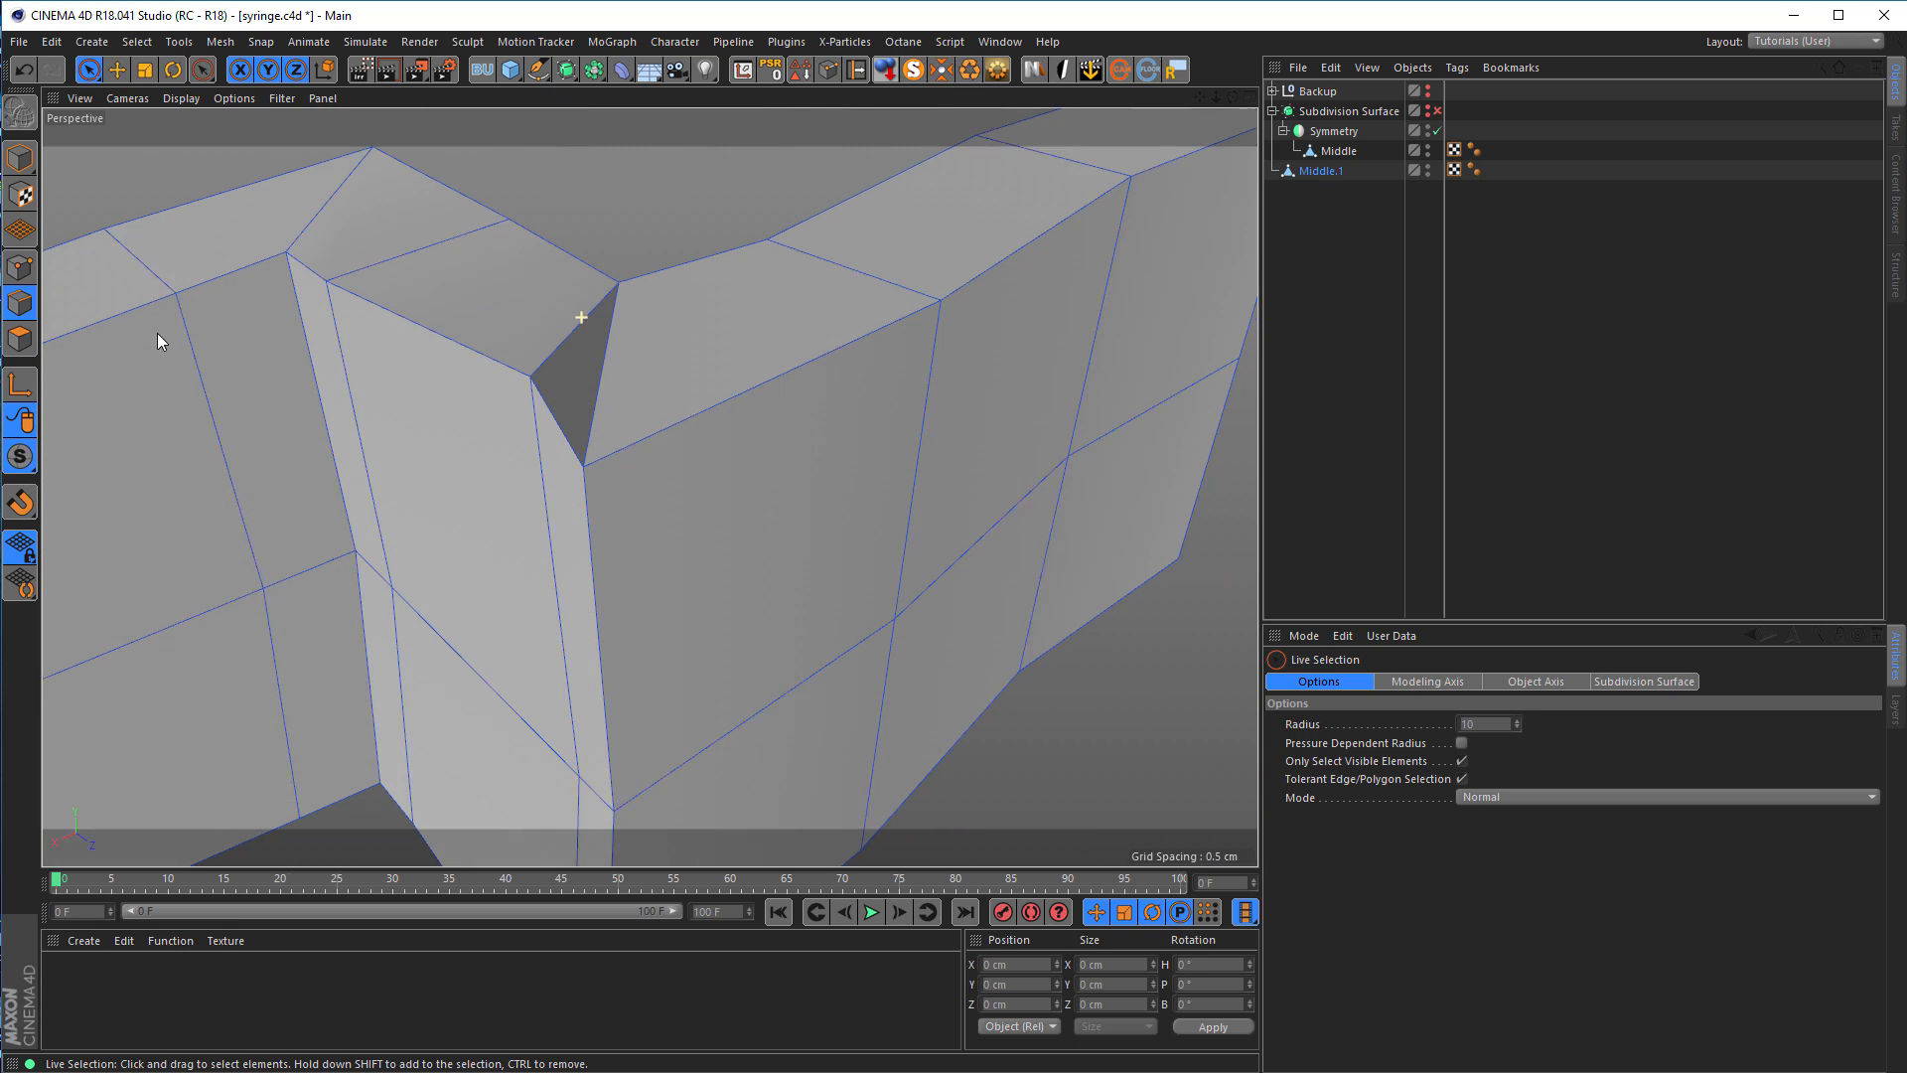
left_click(556, 350)
left_click_drag(556, 351, 696, 189, "alt")
right_click_drag(601, 333, 505, 361, "alt")
left_click_drag(588, 513, 588, 584, "alt")
right_click_drag(579, 579, 632, 567, "alt")
left_click(545, 574, "shift")
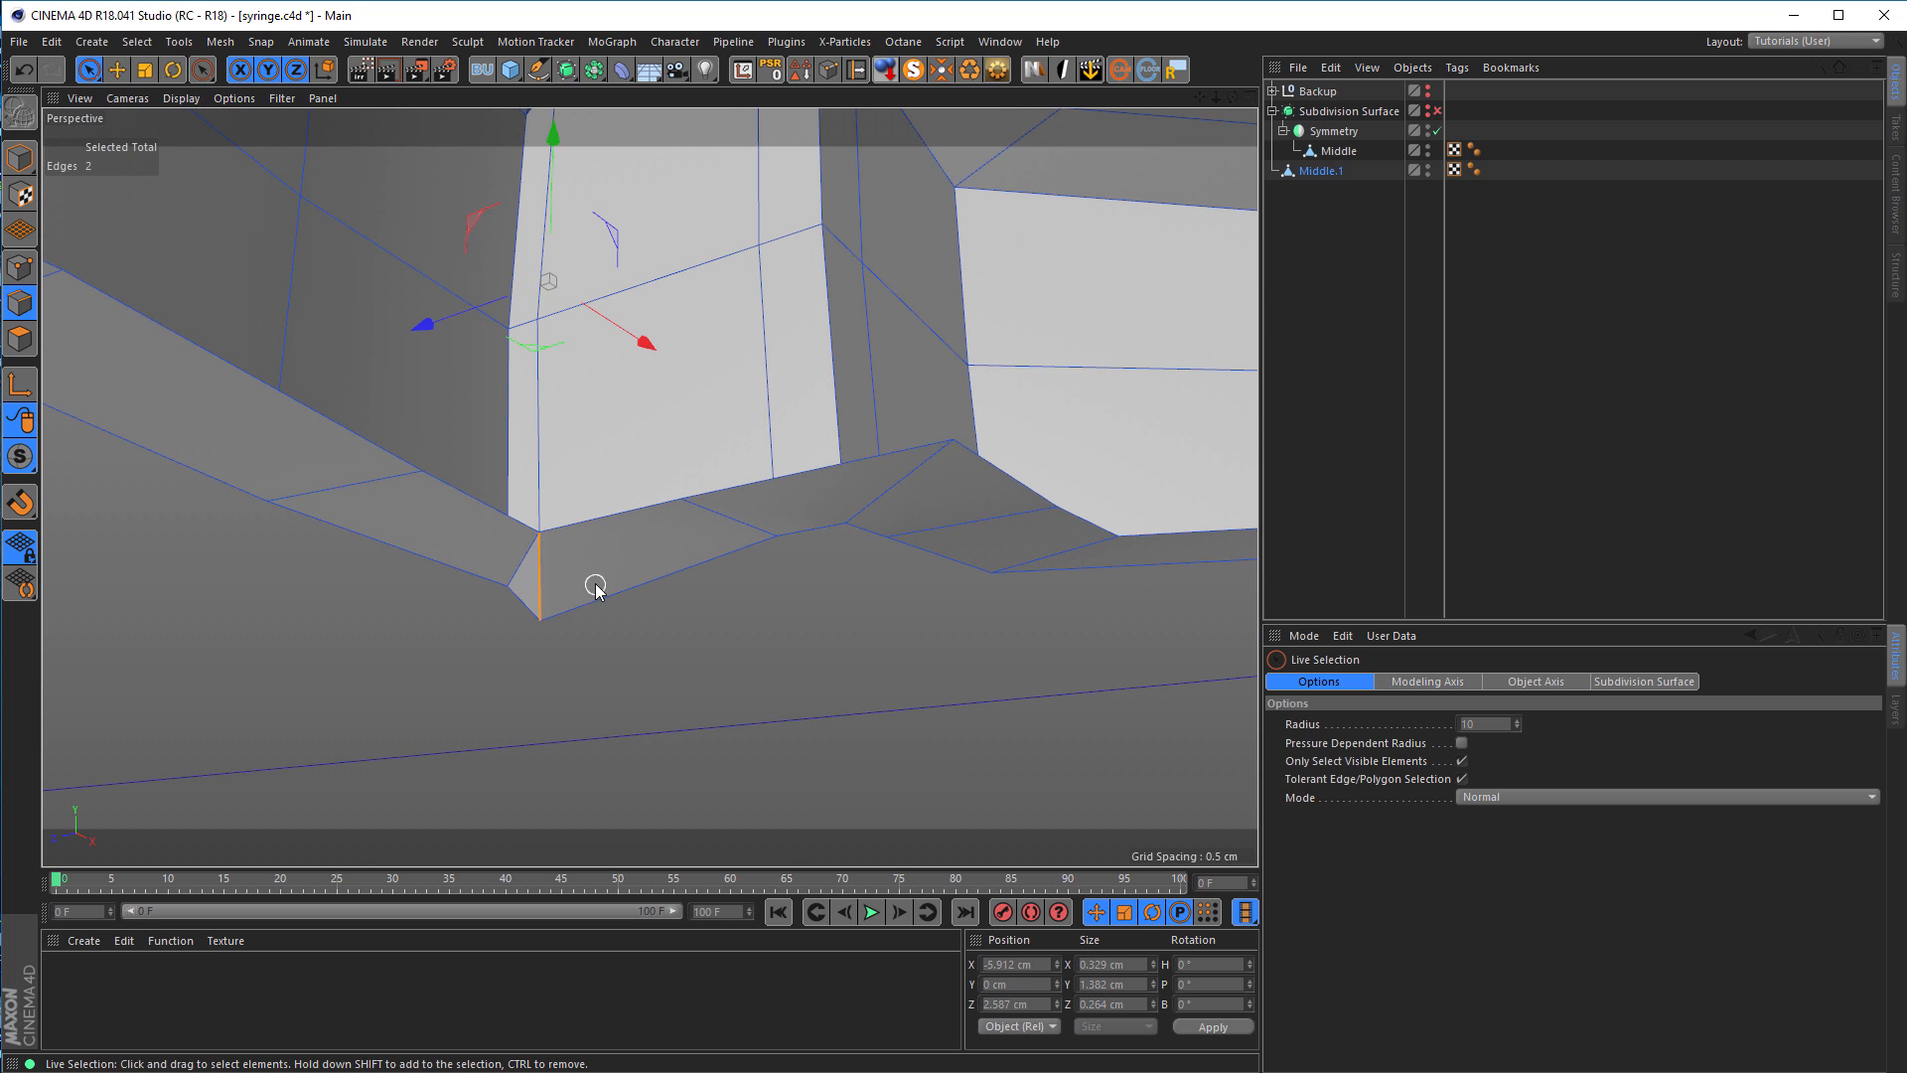
left_click(641, 651)
right_click_drag(592, 505, 638, 611, "alt")
left_click_drag(638, 611, 606, 328, "alt")
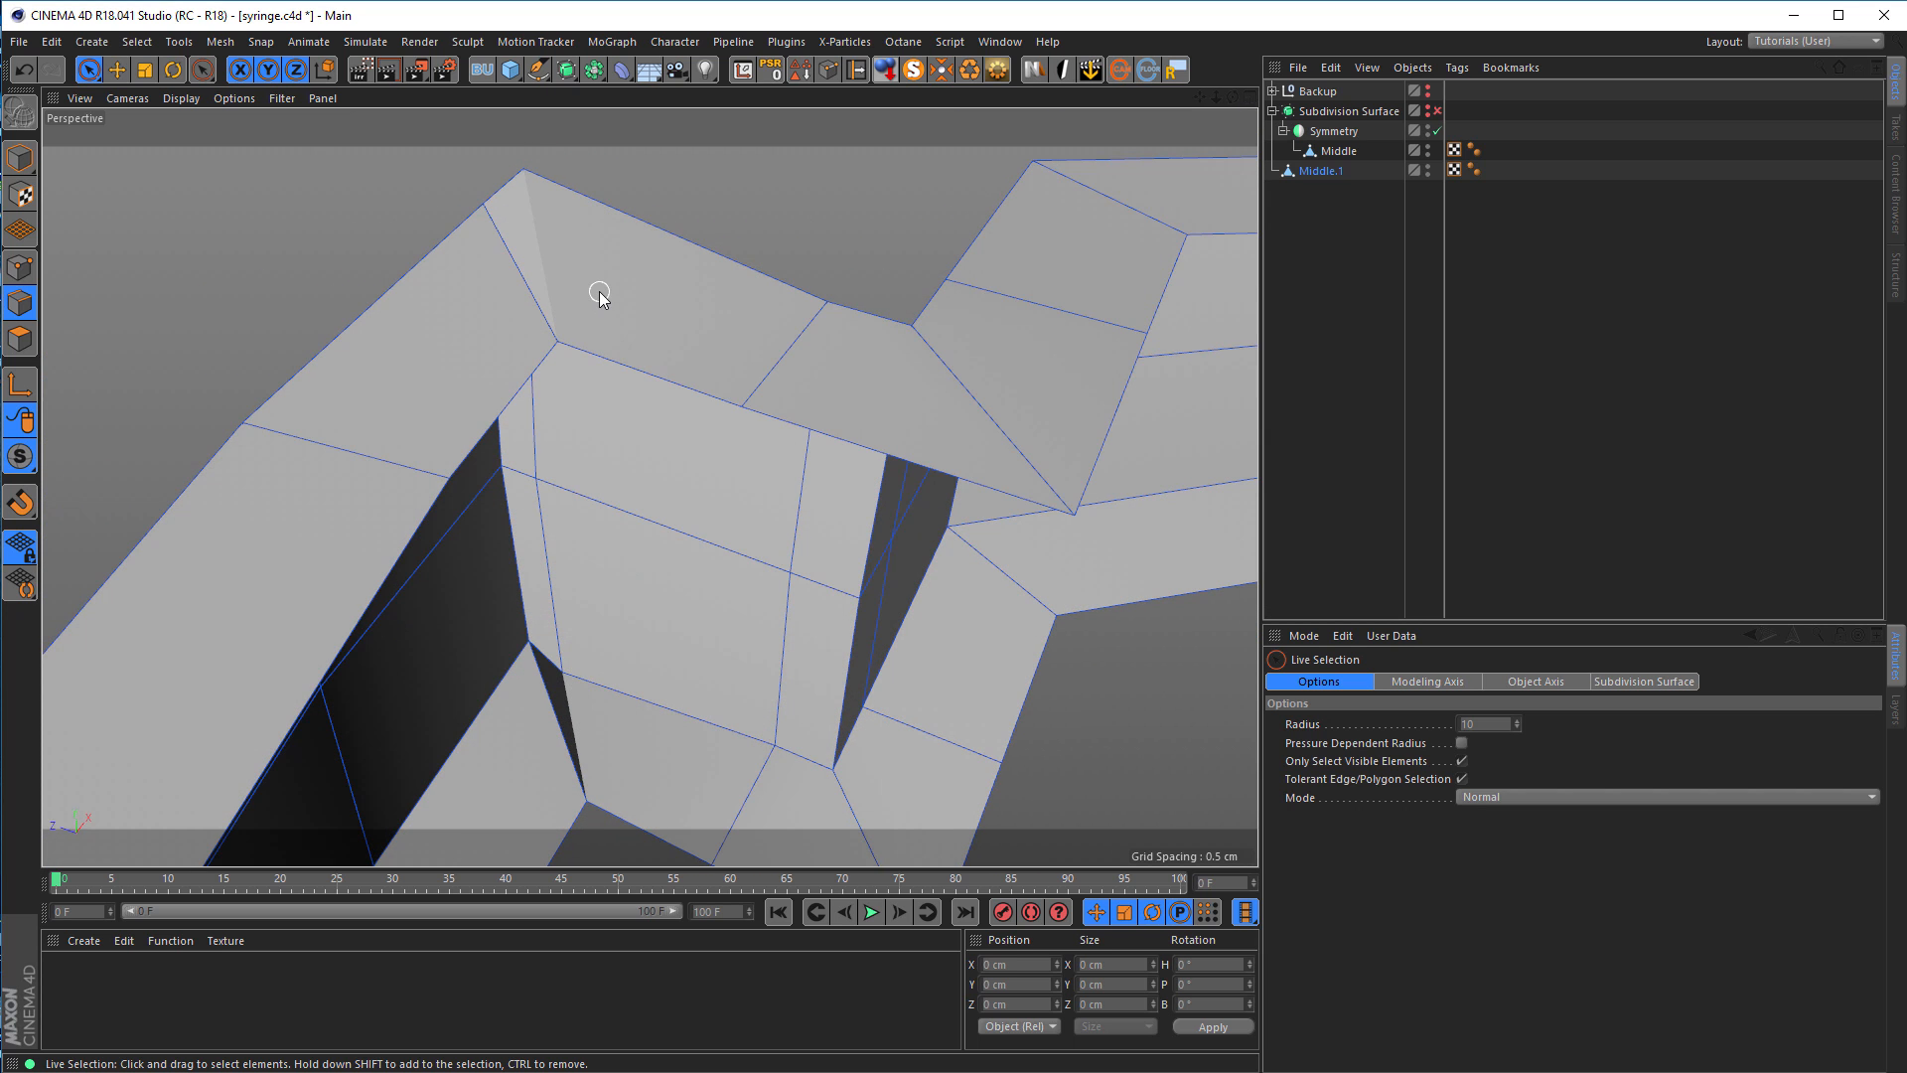
Step: Make a line cut across the upper face from the outer corner point to the inner edge just past the corner
key("k")
key("k")
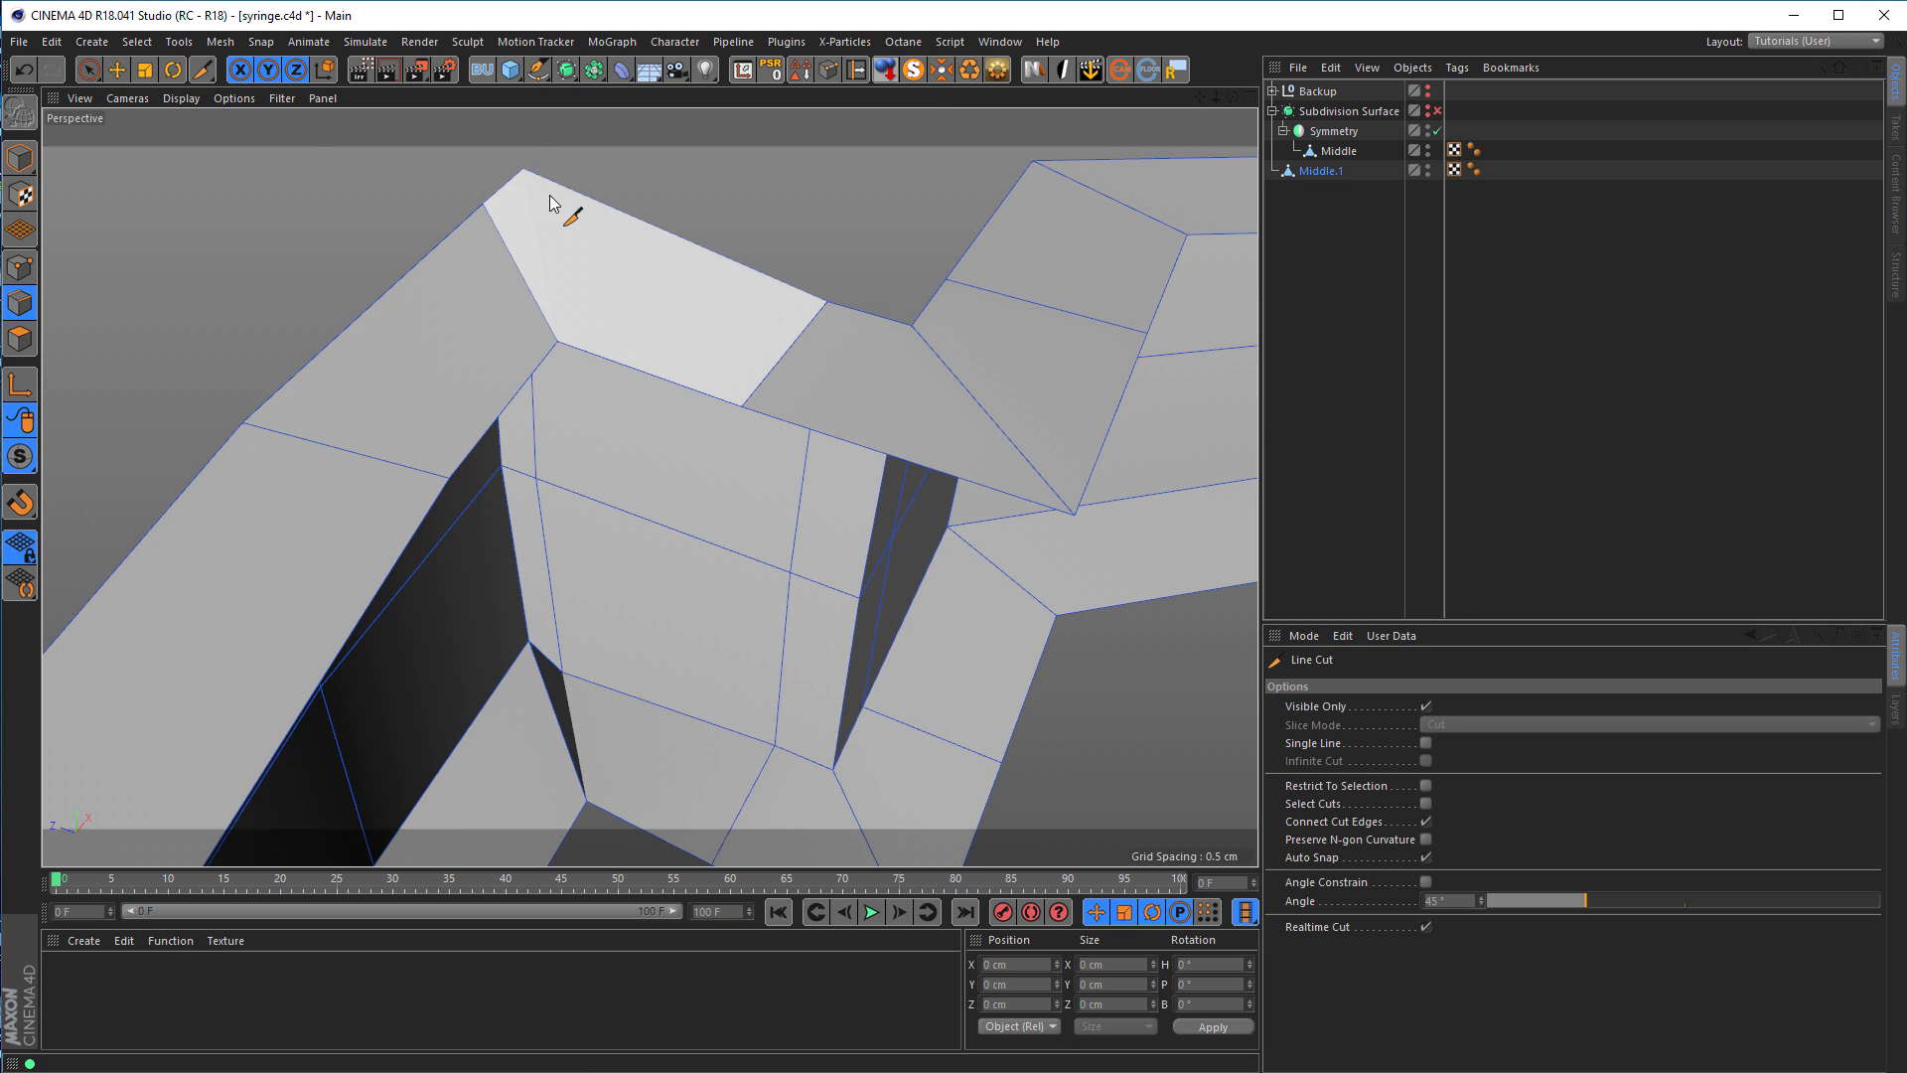
left_click(523, 169)
left_click(586, 353)
key("Escape")
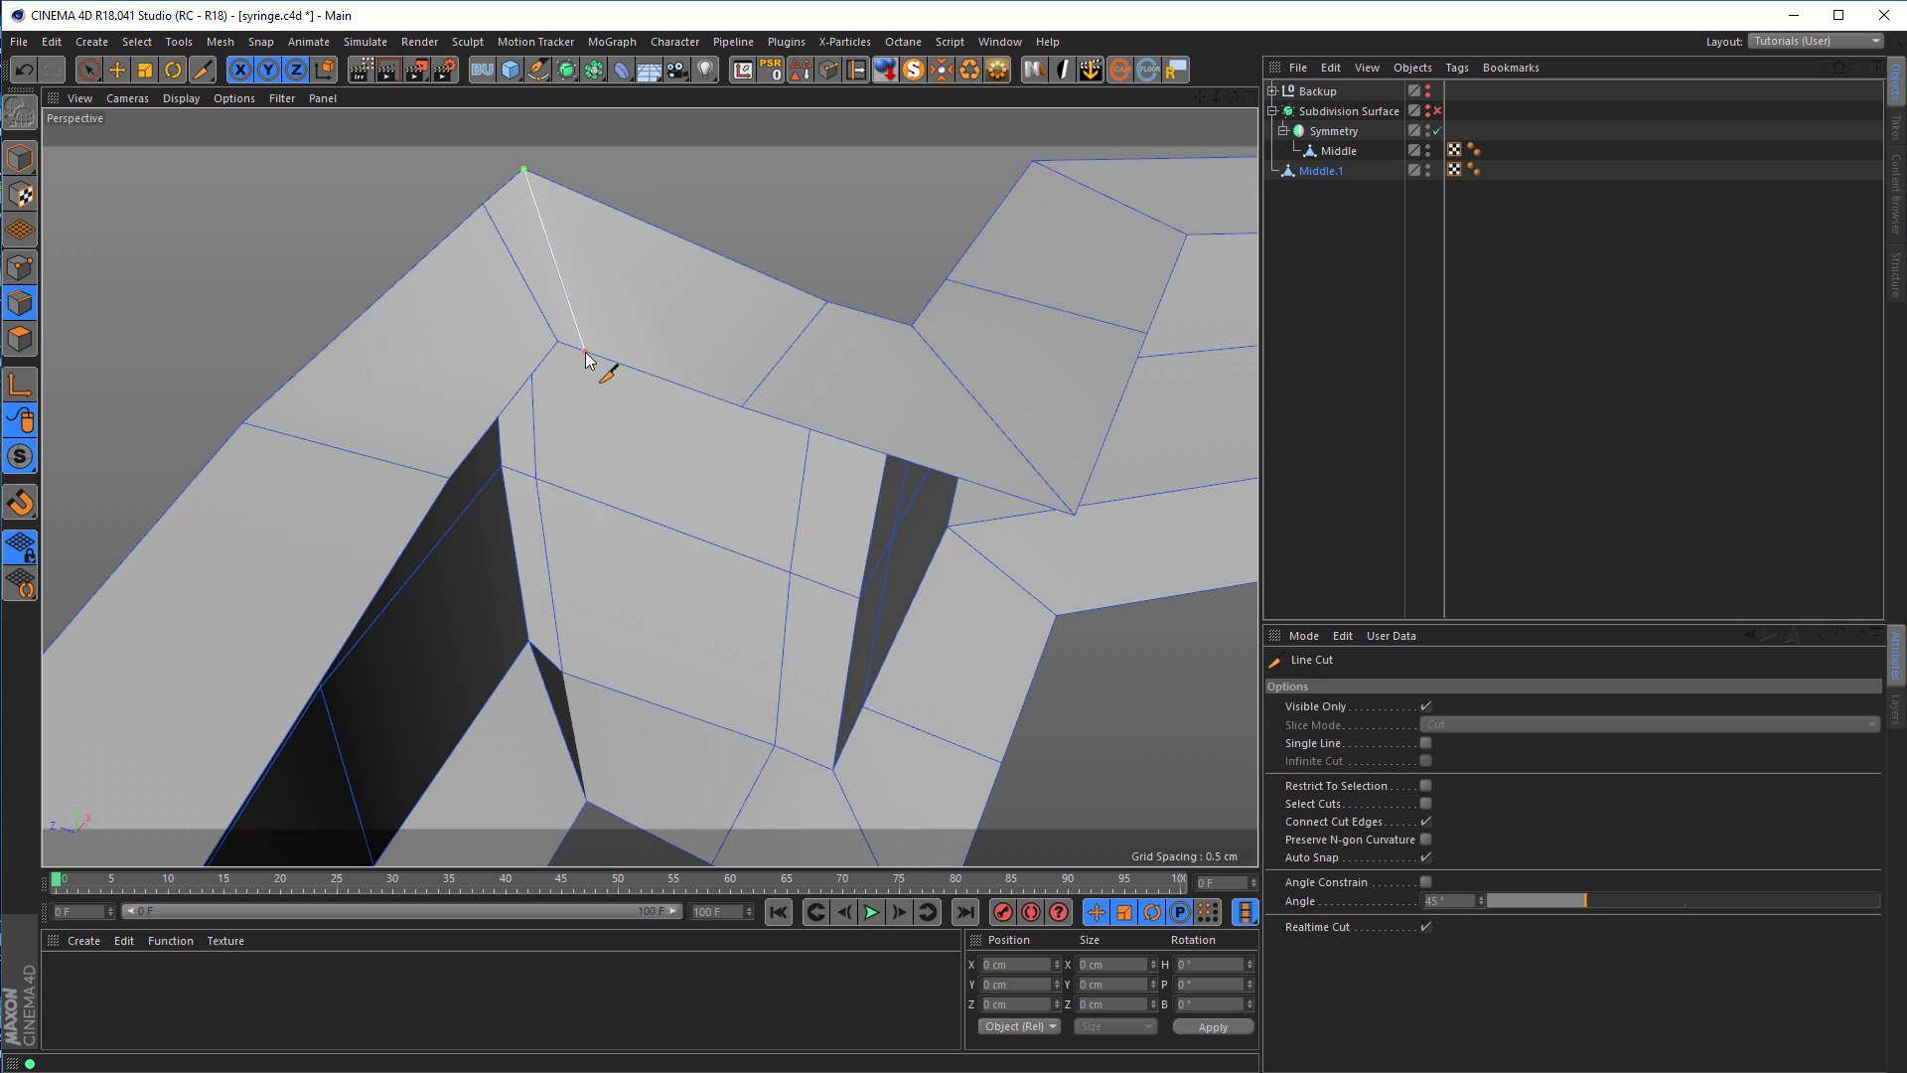
Step: Cut a support line beside the corner across the neighbouring leg's upper face, down its wall and across the underside
left_click(448, 238)
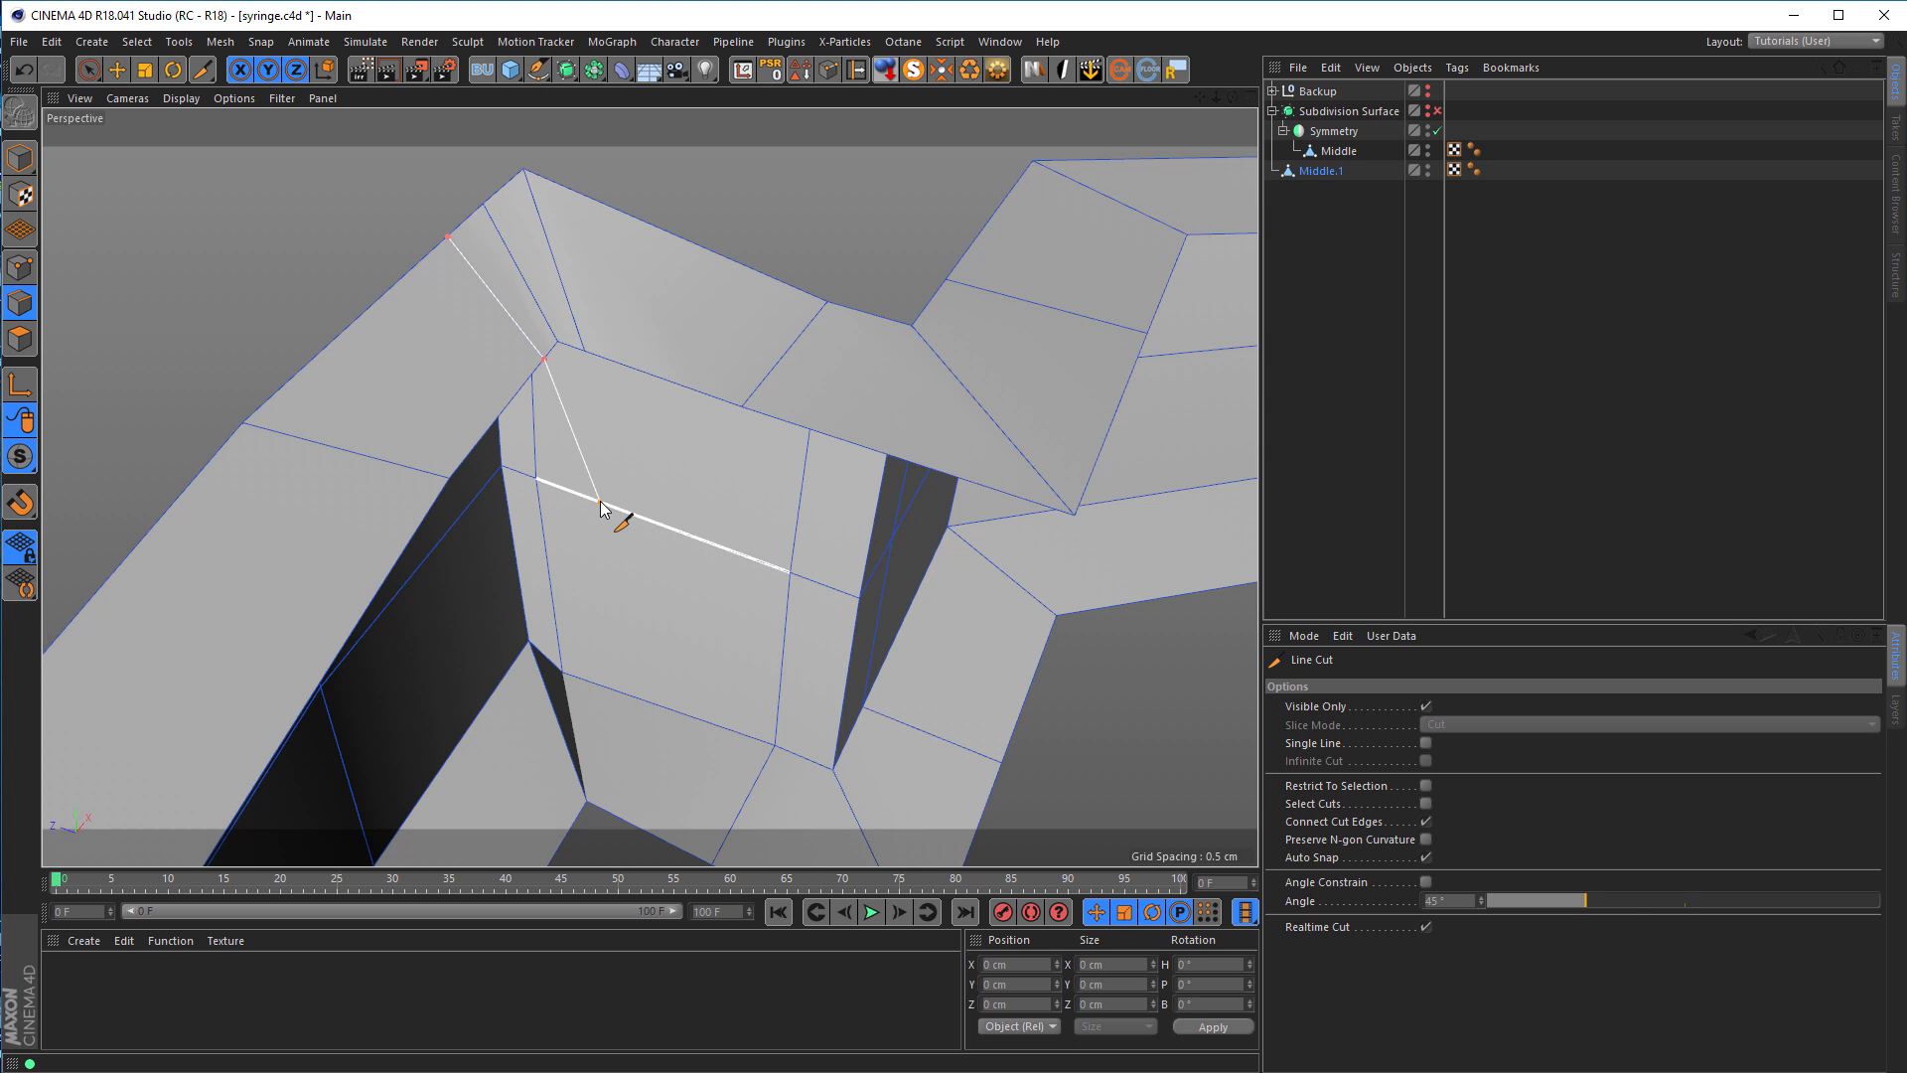
left_click_drag(500, 403, 320, 431, "alt")
middle_click_drag(320, 431, 589, 246, "alt")
left_click_drag(589, 248, 456, 287, "alt")
left_click(375, 256)
left_click(409, 648)
middle_click_drag(409, 646, 480, 301, "alt")
left_click(480, 638)
left_click_drag(481, 637, 725, 760, "alt")
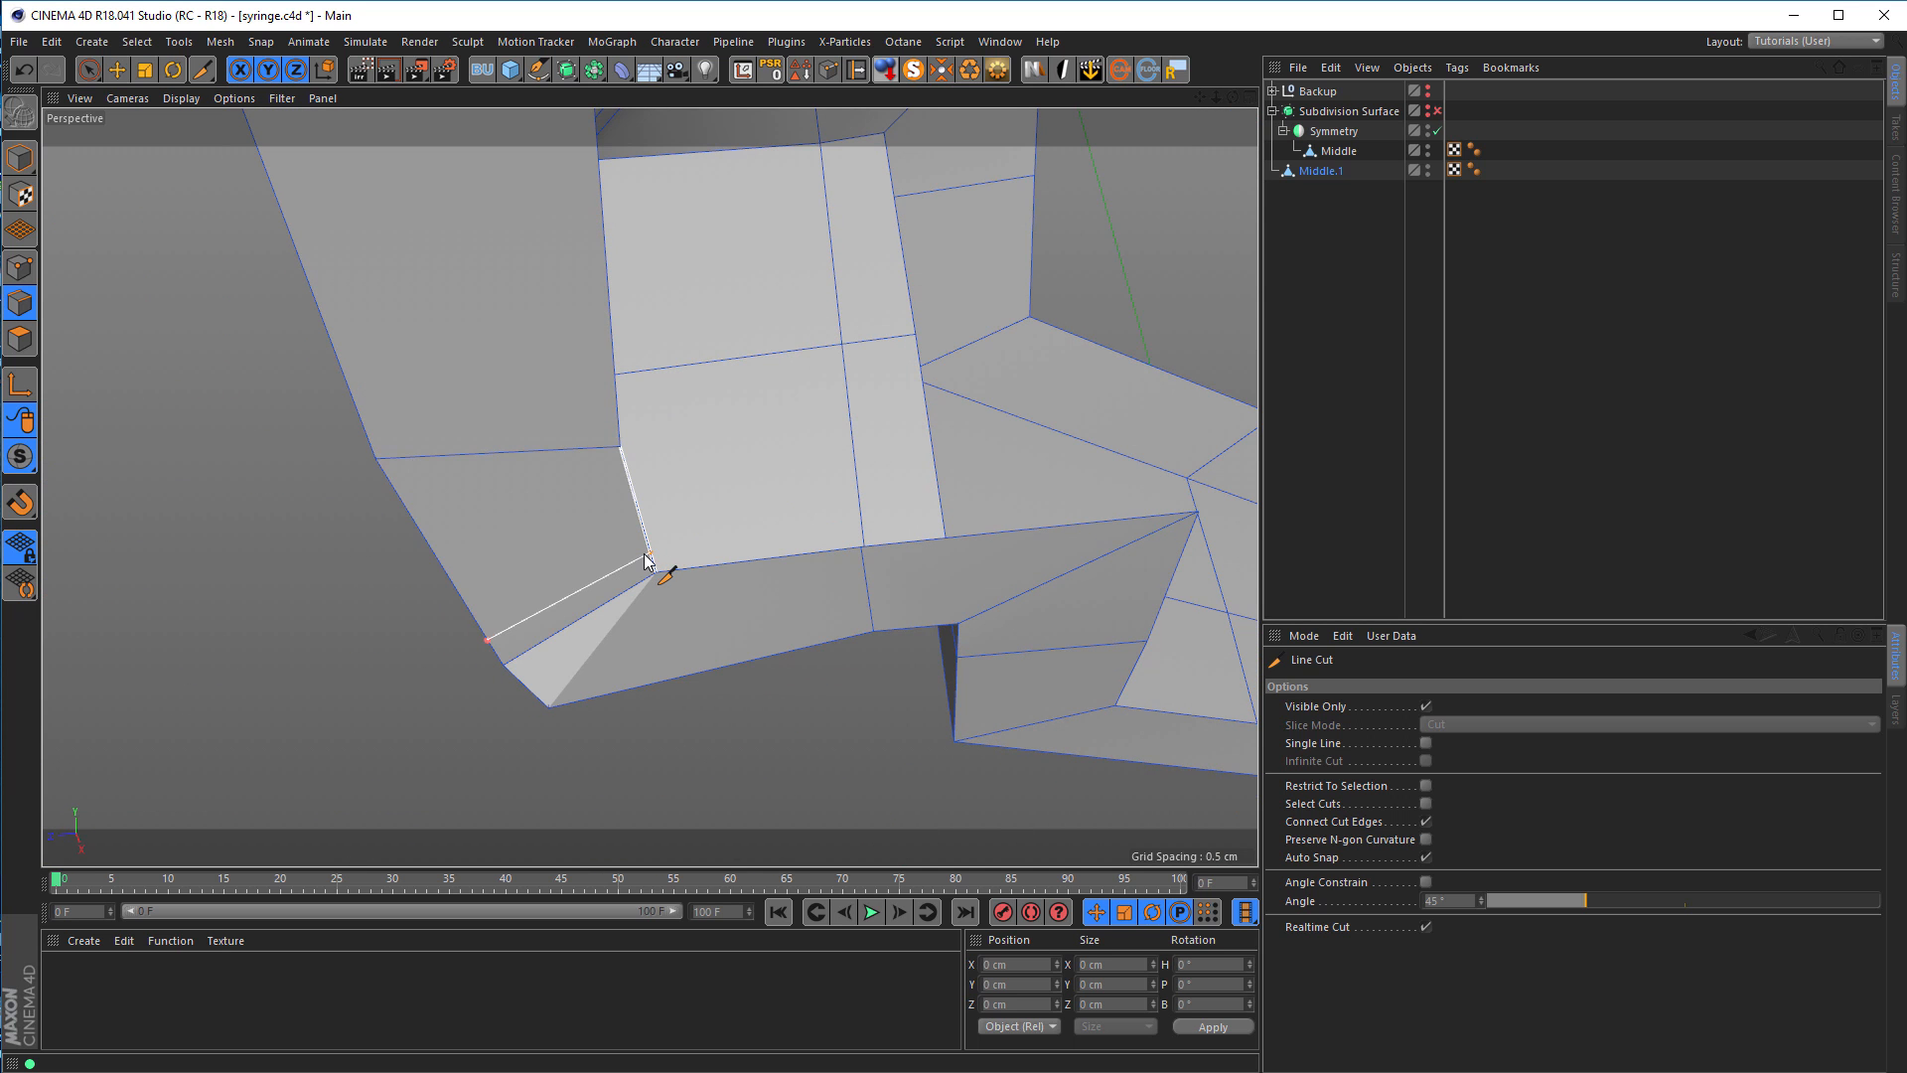
key("Escape")
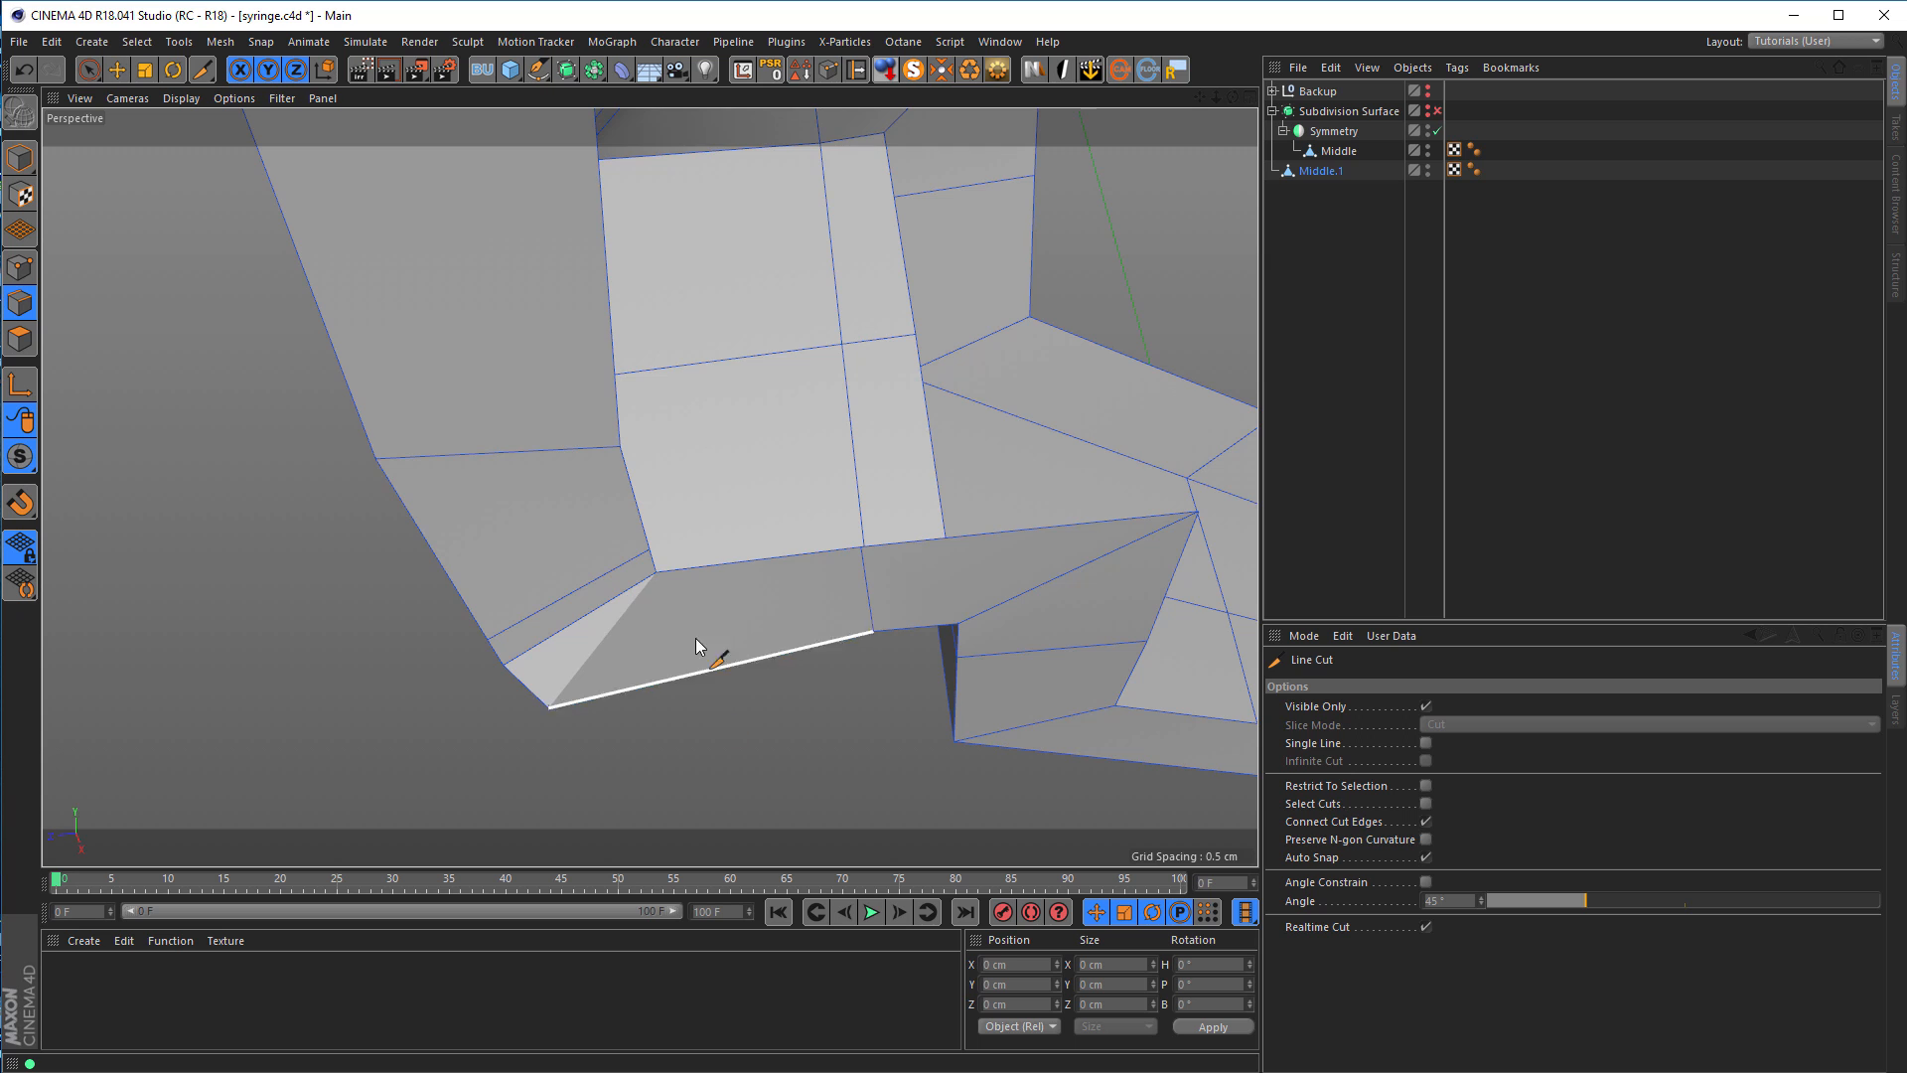
Step: Try to cut a support line on the other side of the corner, across the underside and up the wall
middle_click_drag(695, 638, 700, 564, "alt")
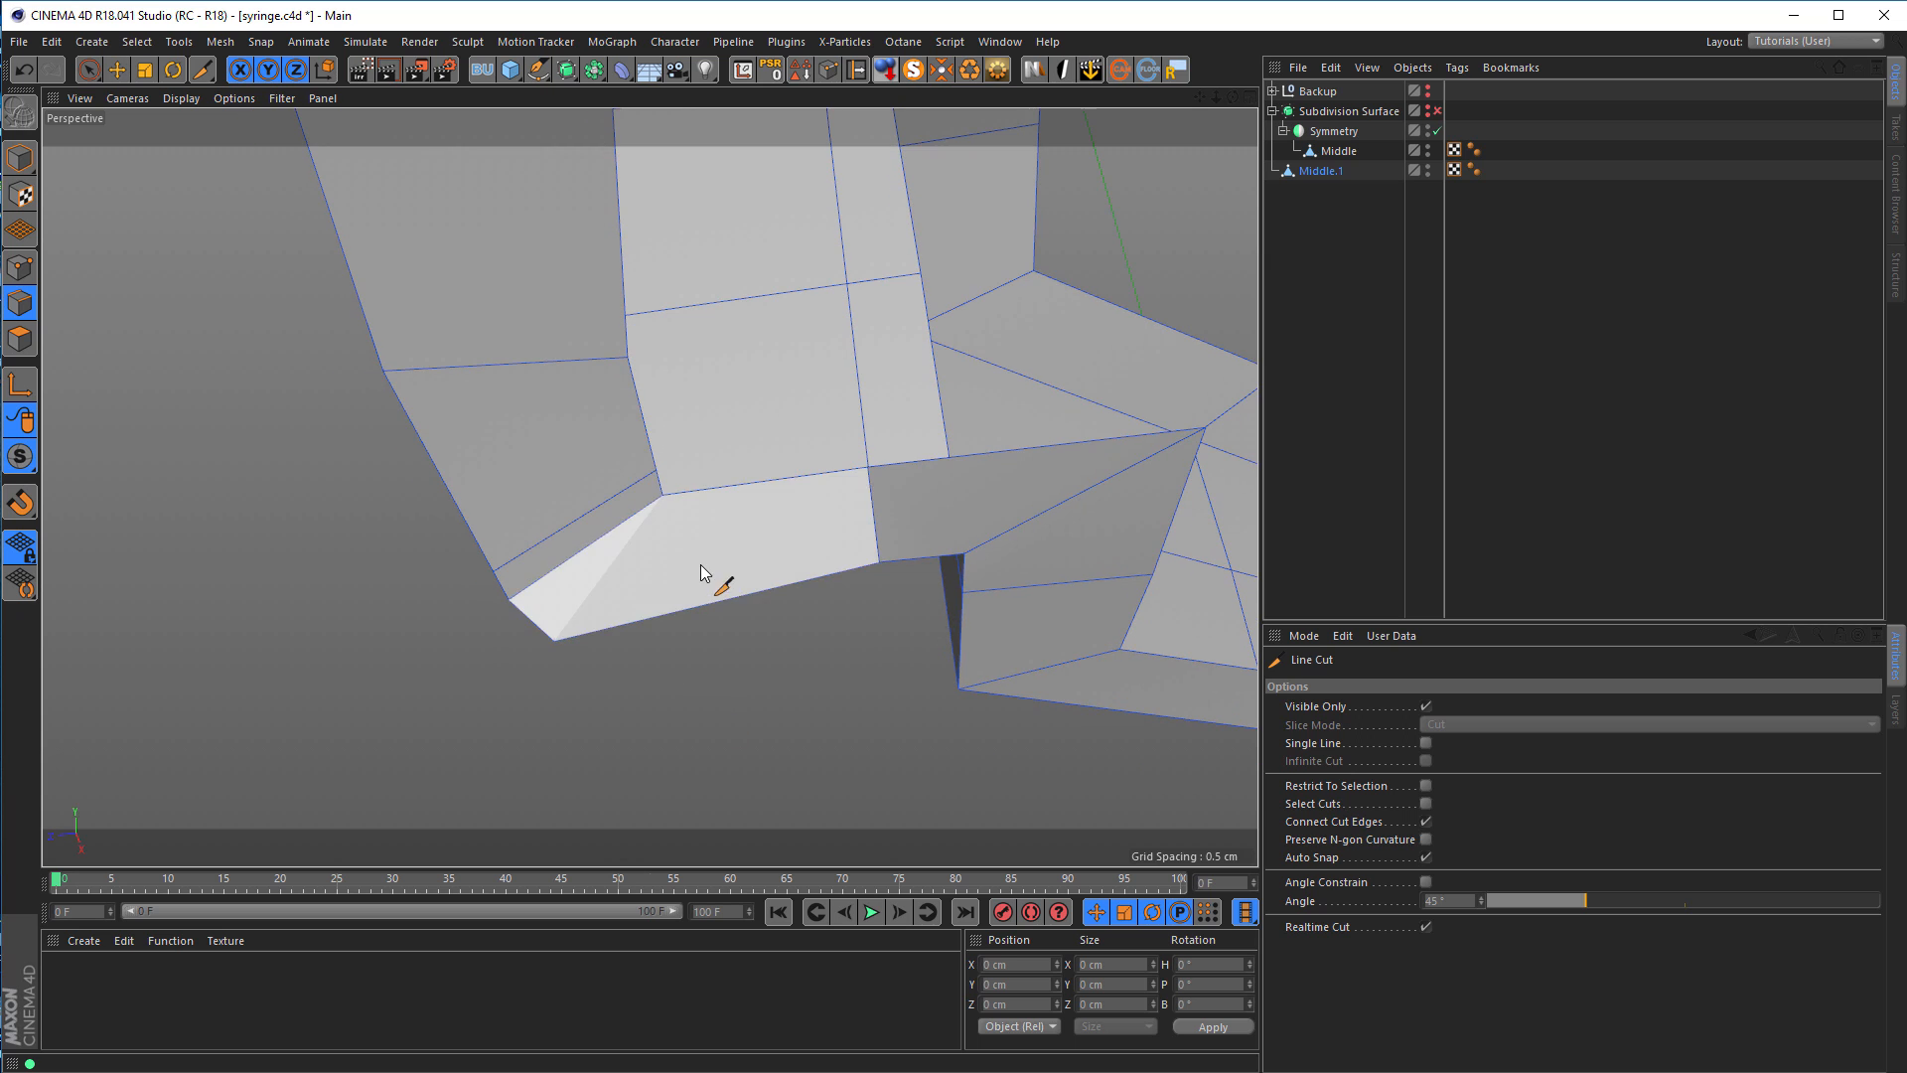
left_click(683, 495)
left_click(609, 630)
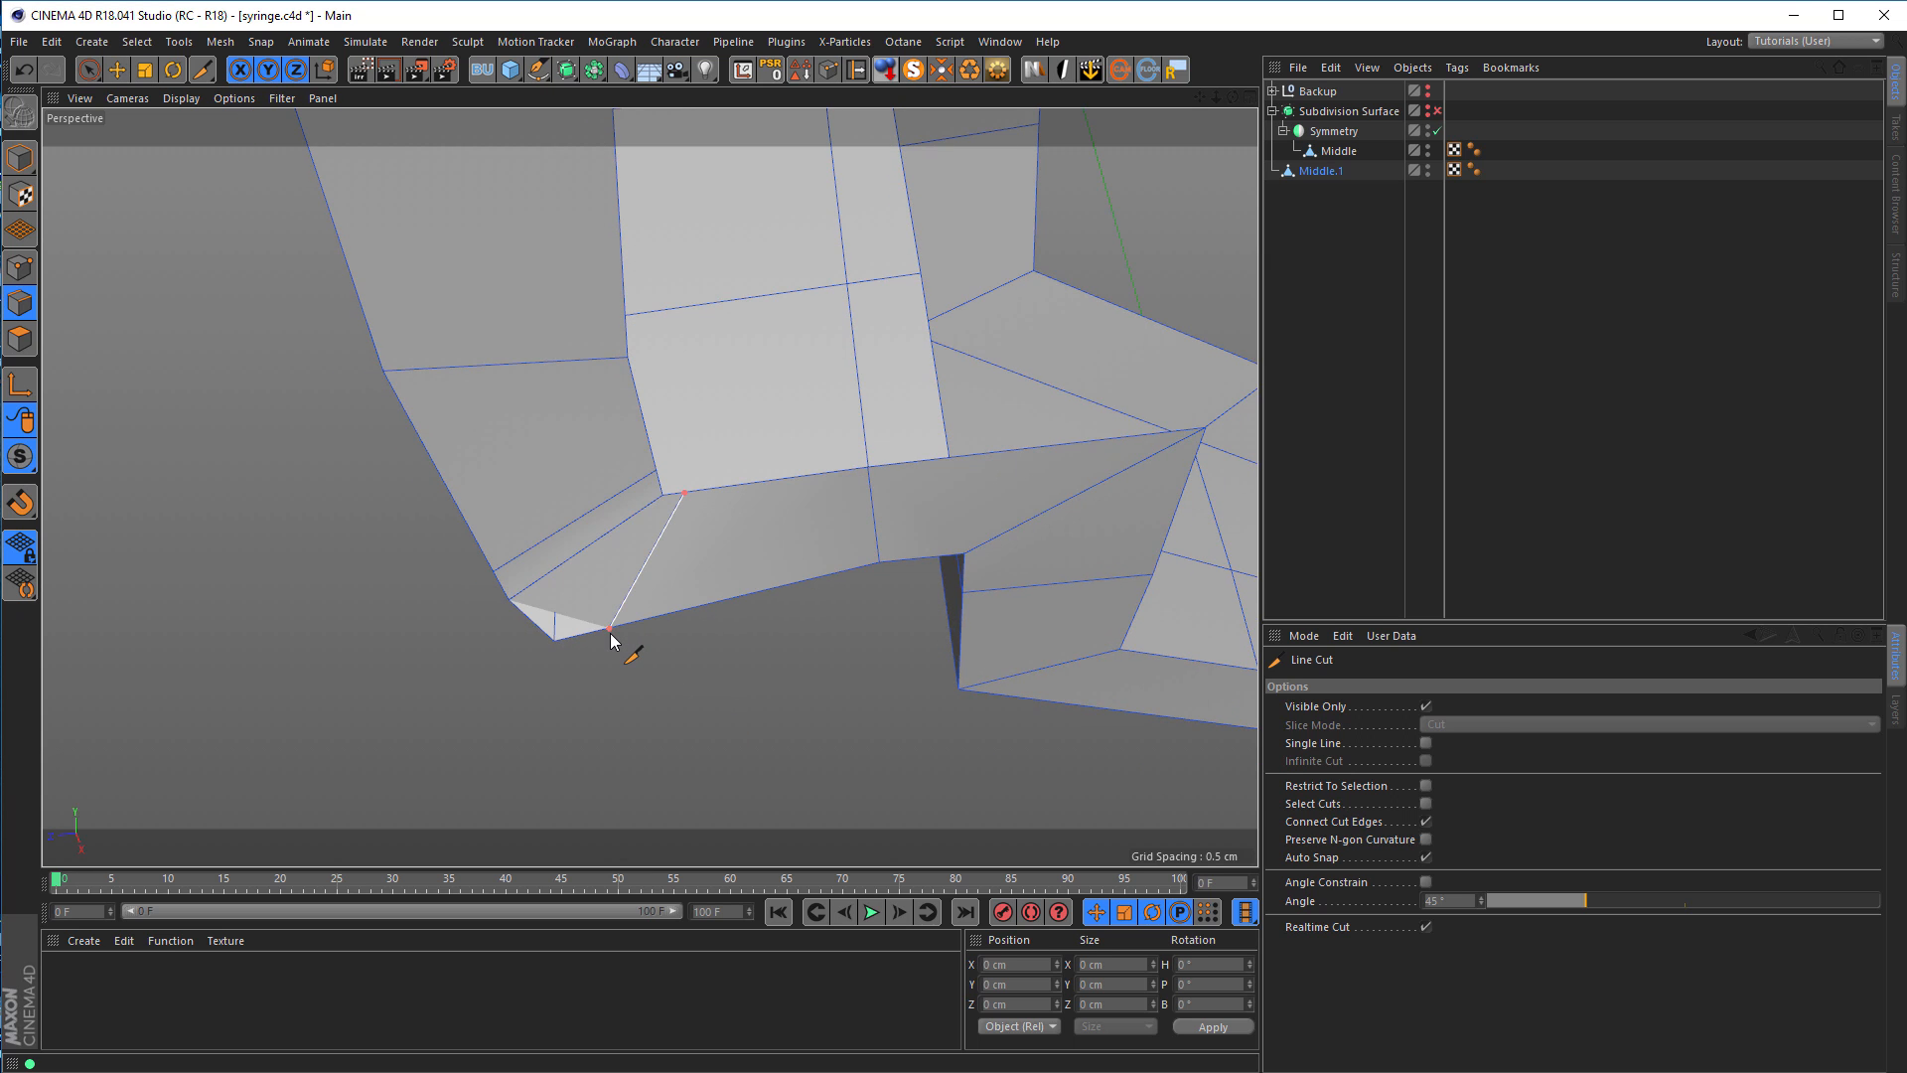
left_click_drag(611, 640, 537, 451, "alt")
left_click_drag(639, 277, 587, 453, "alt")
left_click(598, 312)
left_click_drag(598, 312, 636, 203, "alt")
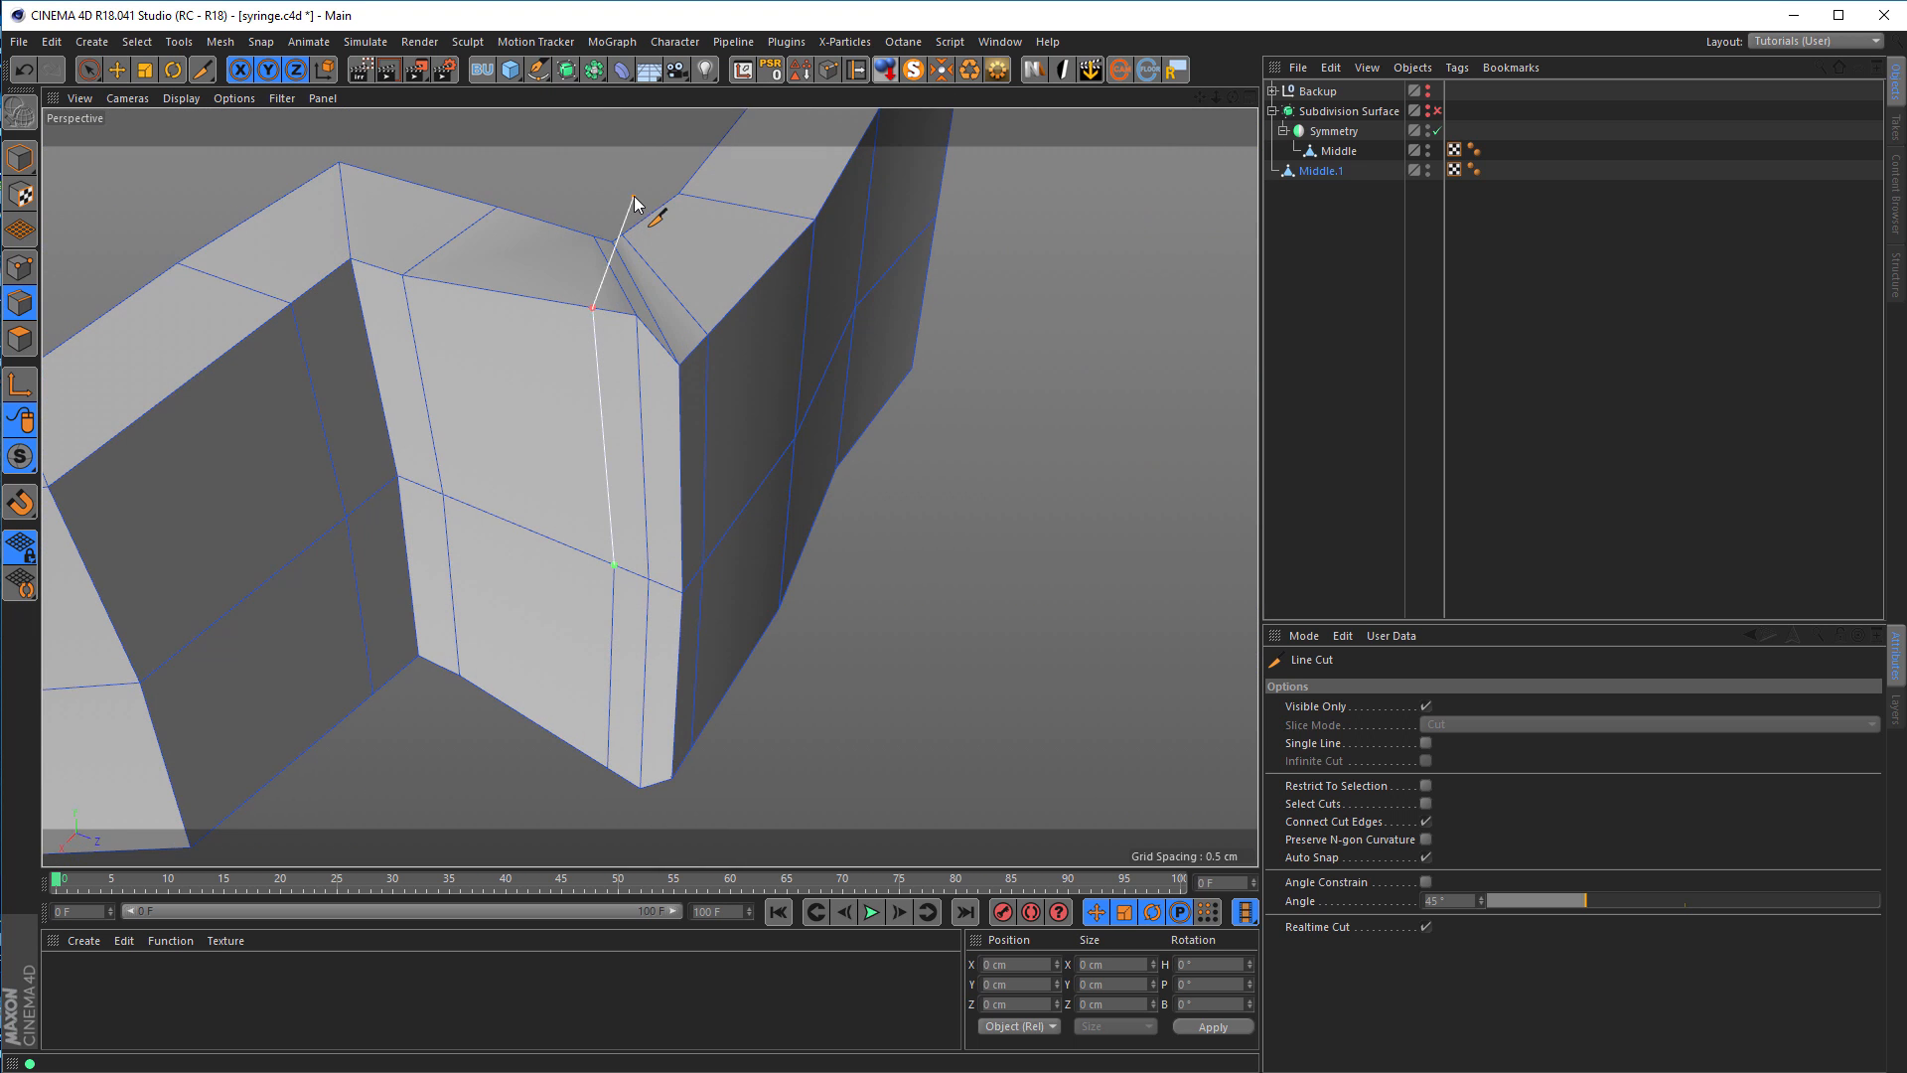
key("Escape")
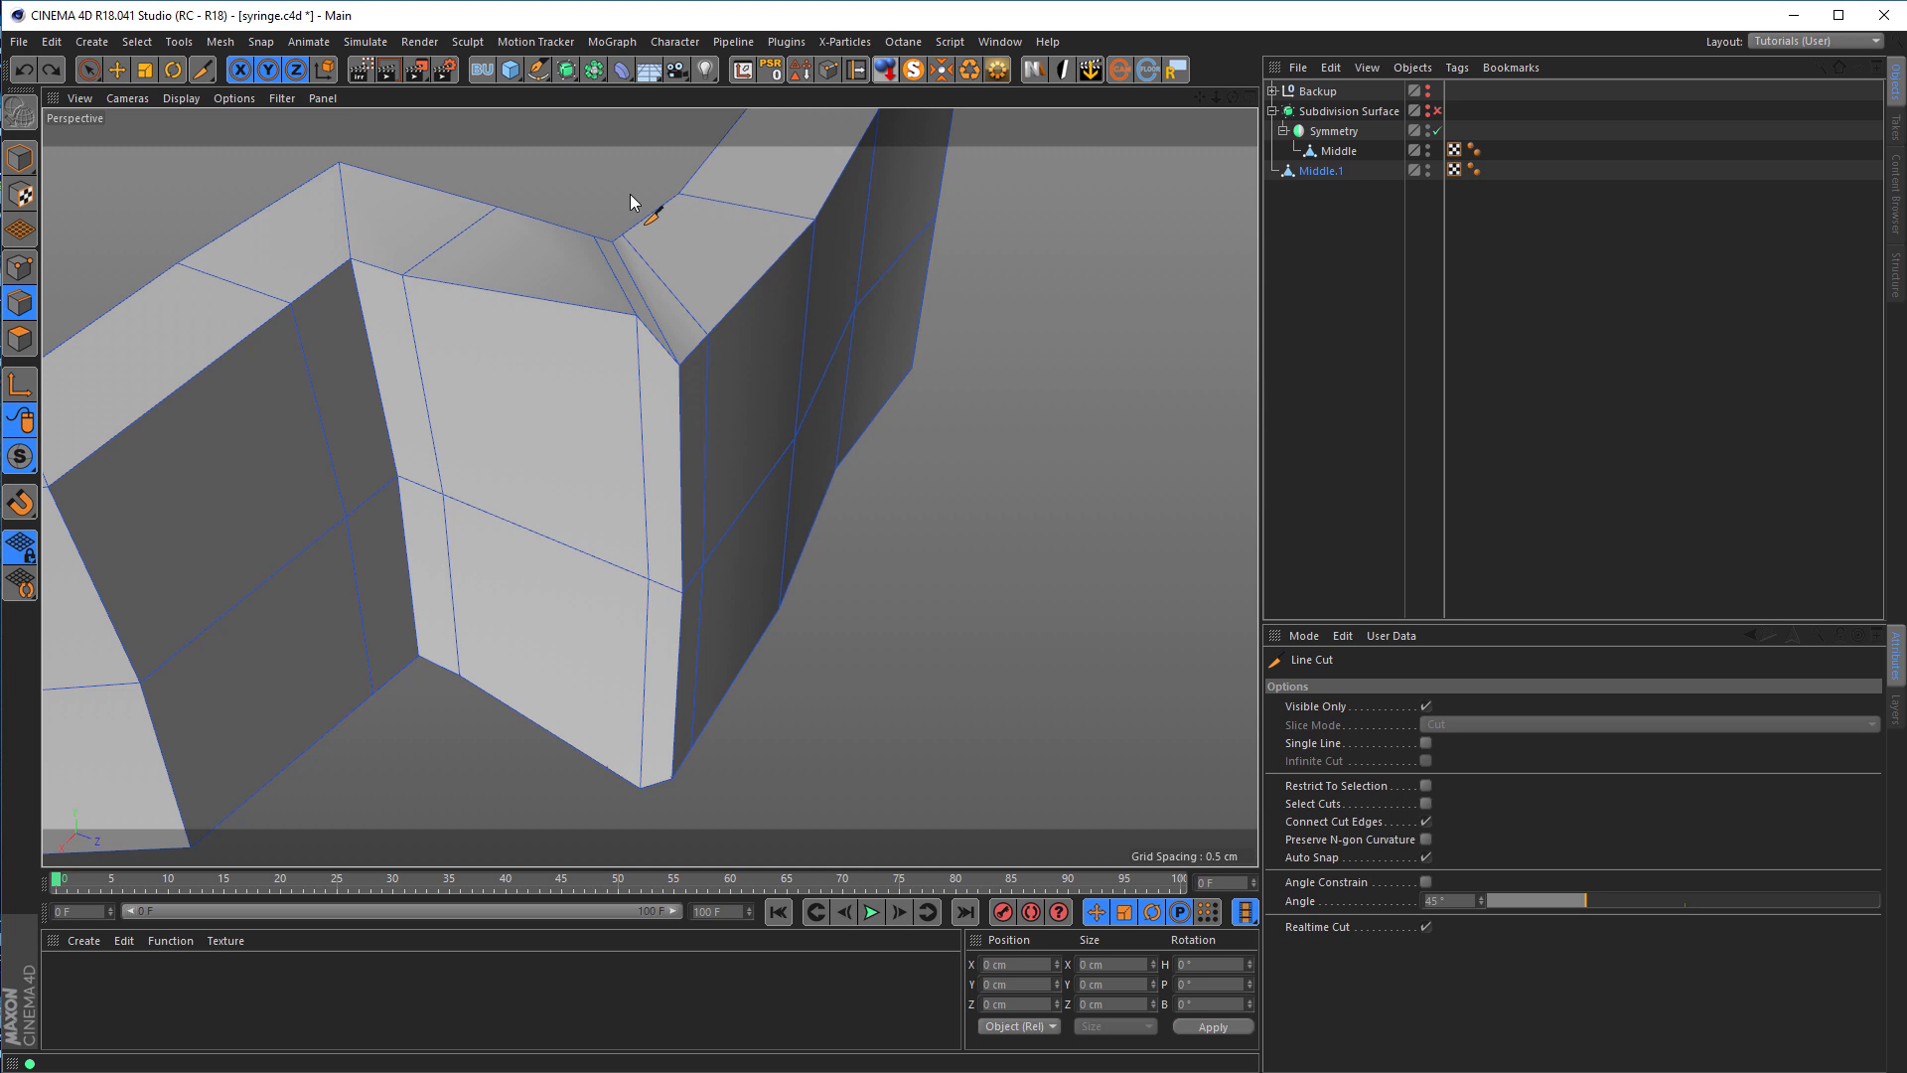
Step: Remove the newly cut edge on the underside beside the corner
left_click_drag(661, 288, 795, 315, "alt")
left_click_drag(857, 252, 784, 685, "alt")
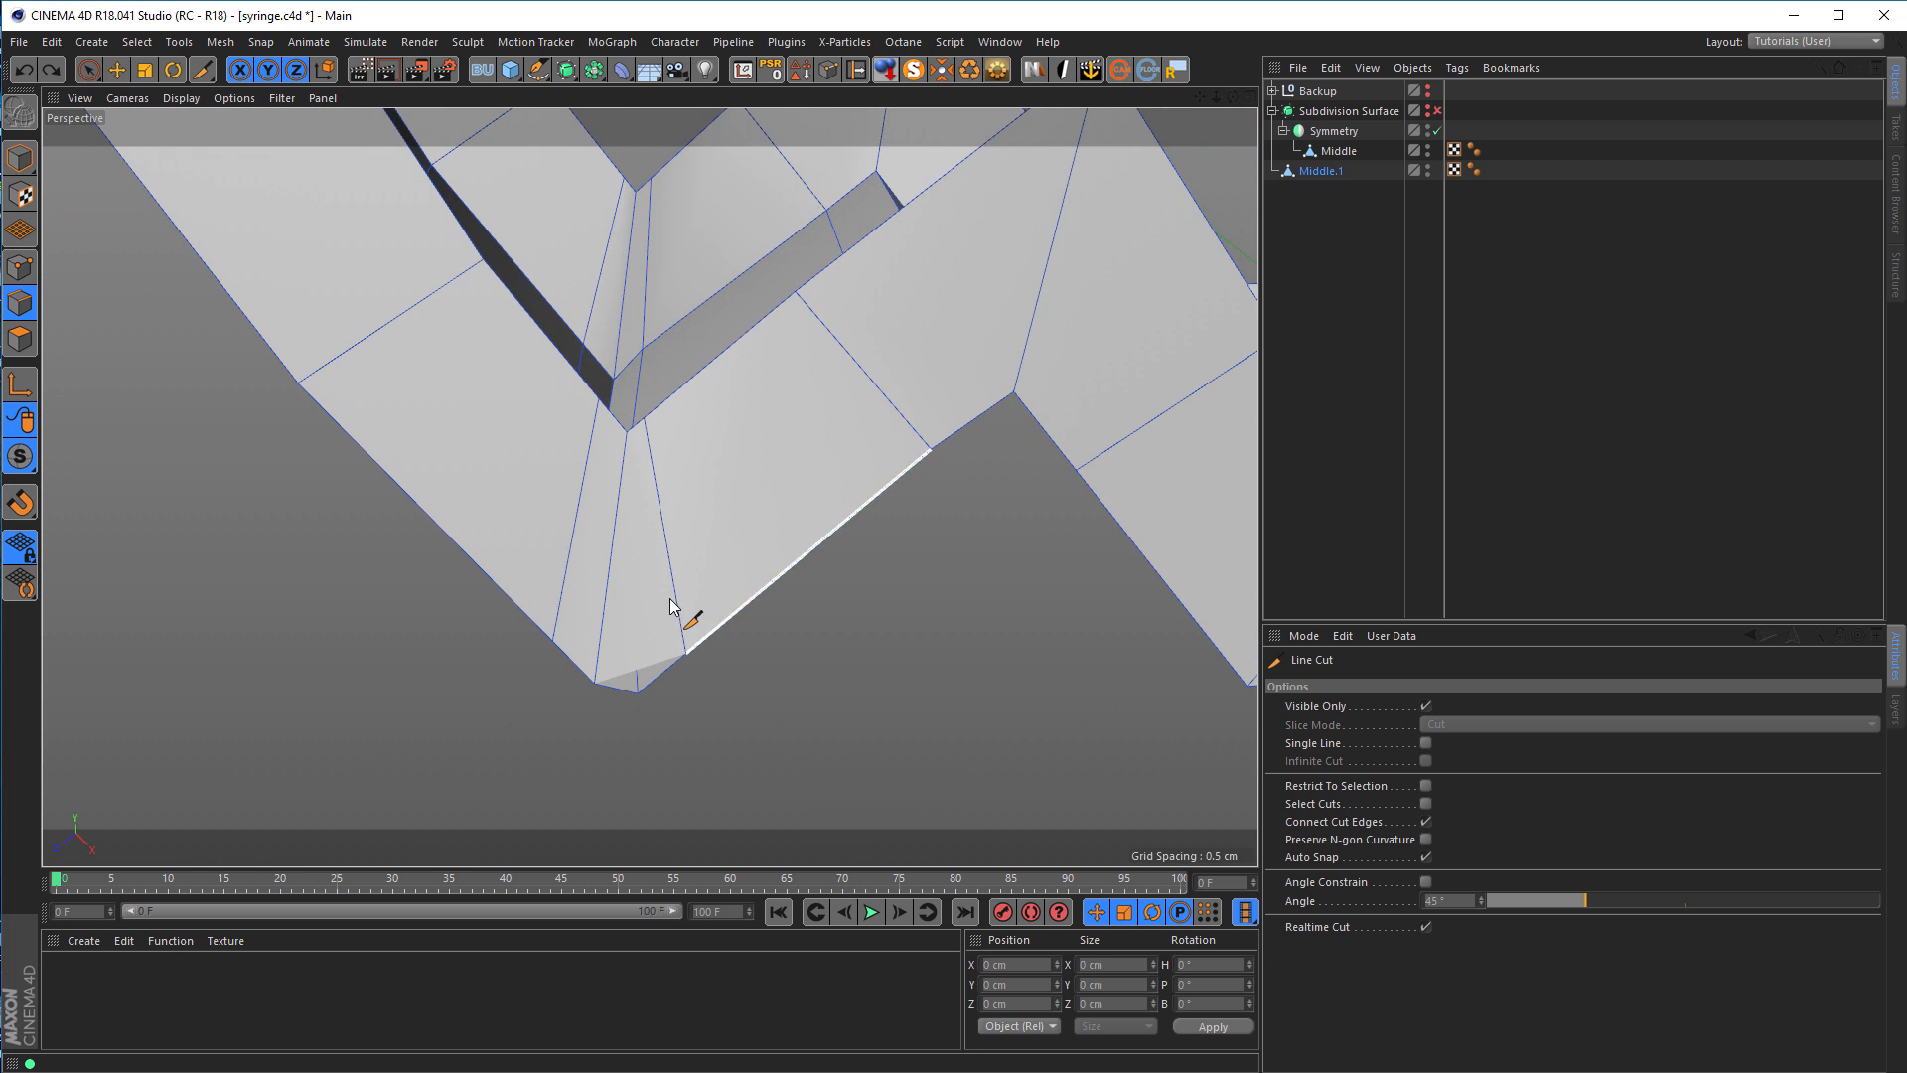
right_click_drag(672, 605, 728, 570, "alt")
key("space")
left_click(697, 606)
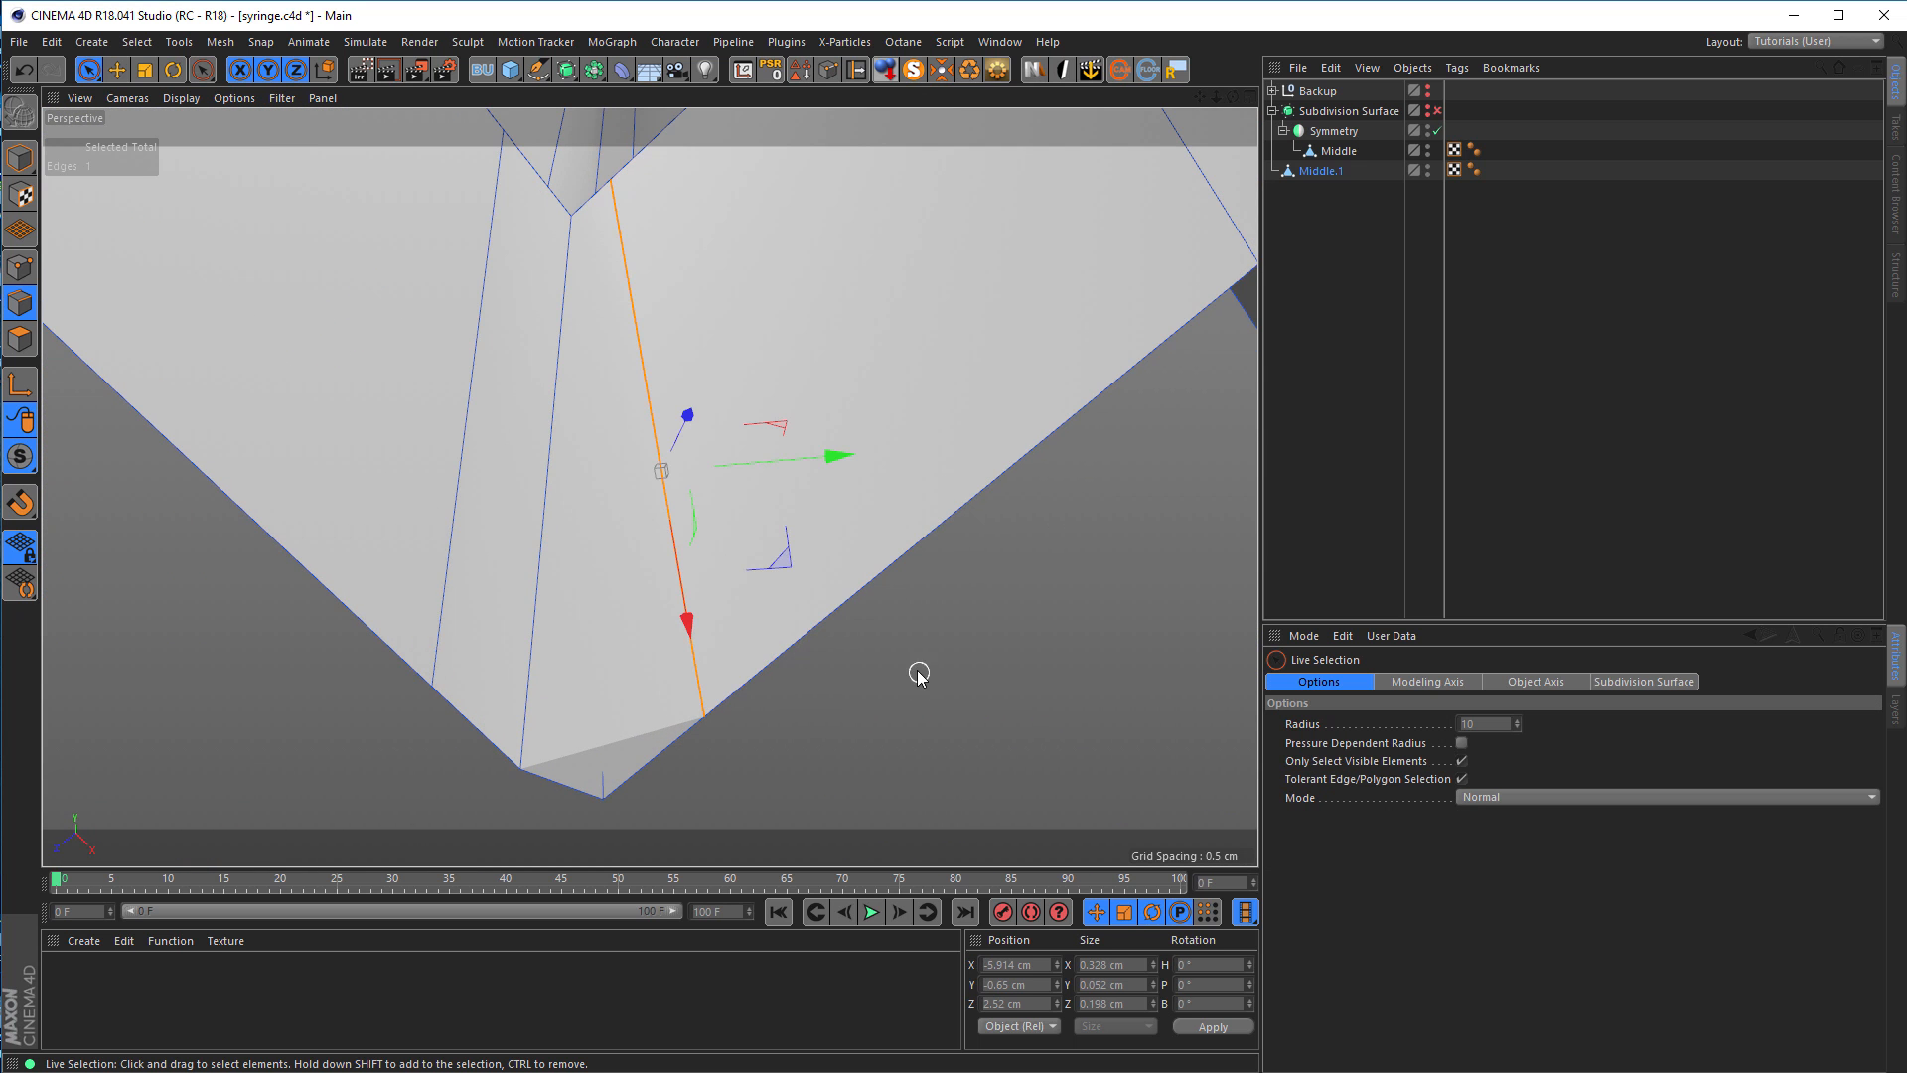
key("Delete")
Step: Make a line cut across the underside from the corner point to the opposite edge, matching the upper face
left_click_drag(623, 534, 594, 371, "alt")
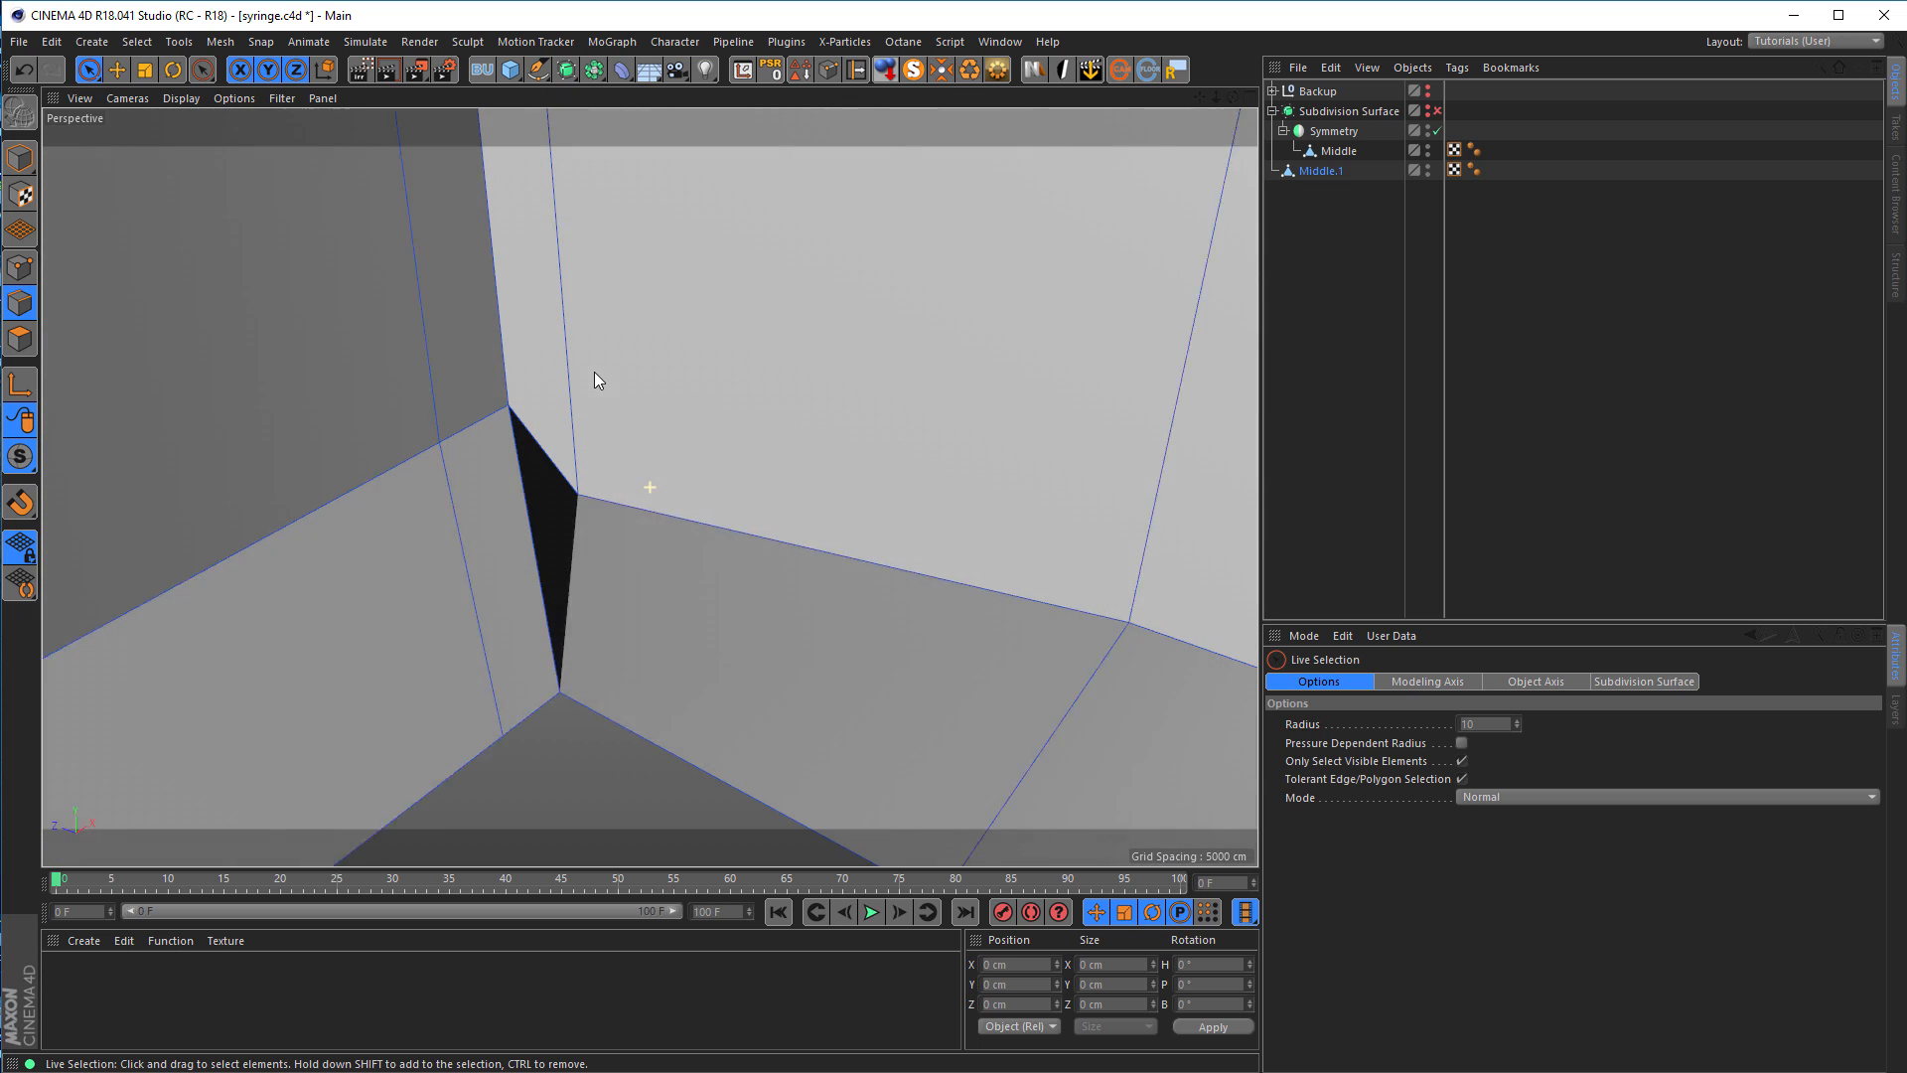
key("k")
key("k")
left_click(591, 504)
left_click(604, 733)
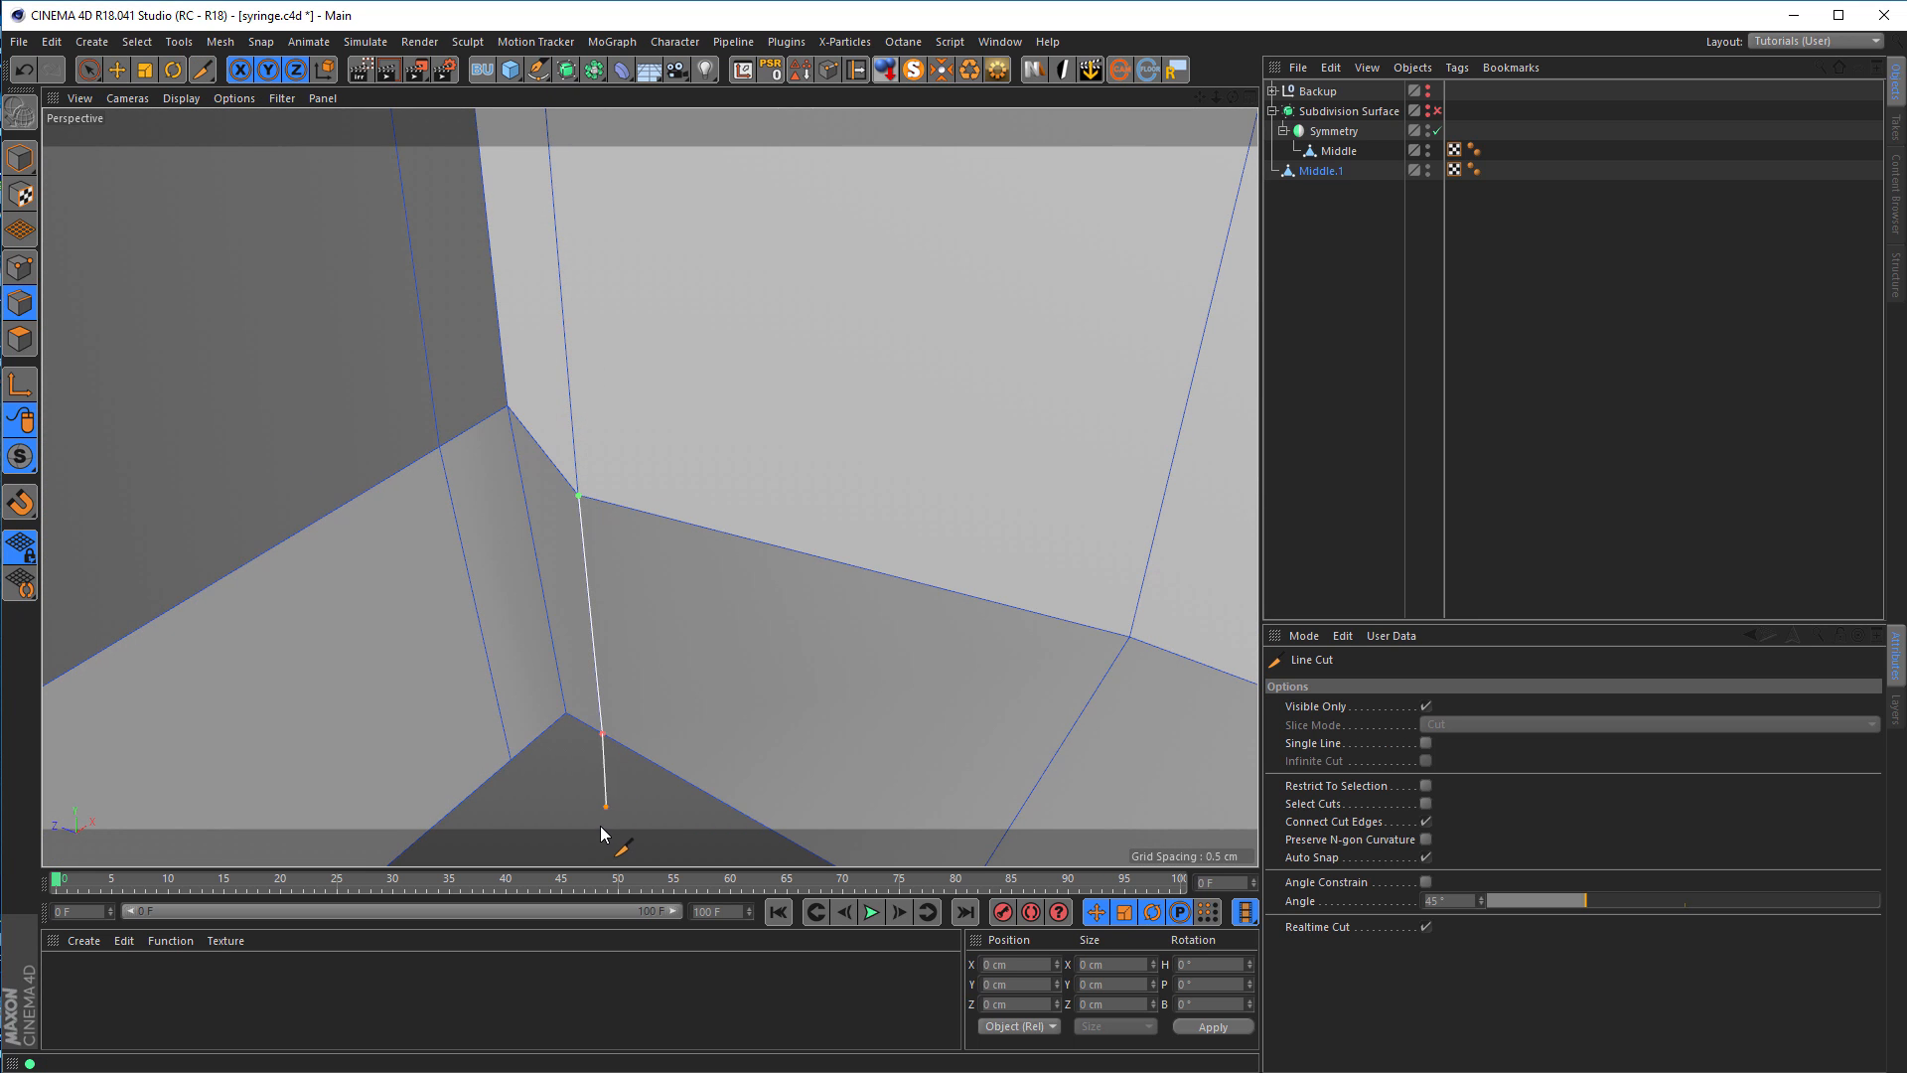
key("Escape")
Step: Inspect the whole detail strip, its bends and its open side from end to end
right_click_drag(622, 636, 402, 639, "alt")
left_click_drag(600, 624, 646, 544, "alt")
middle_click_drag(647, 541, 433, 537, "alt")
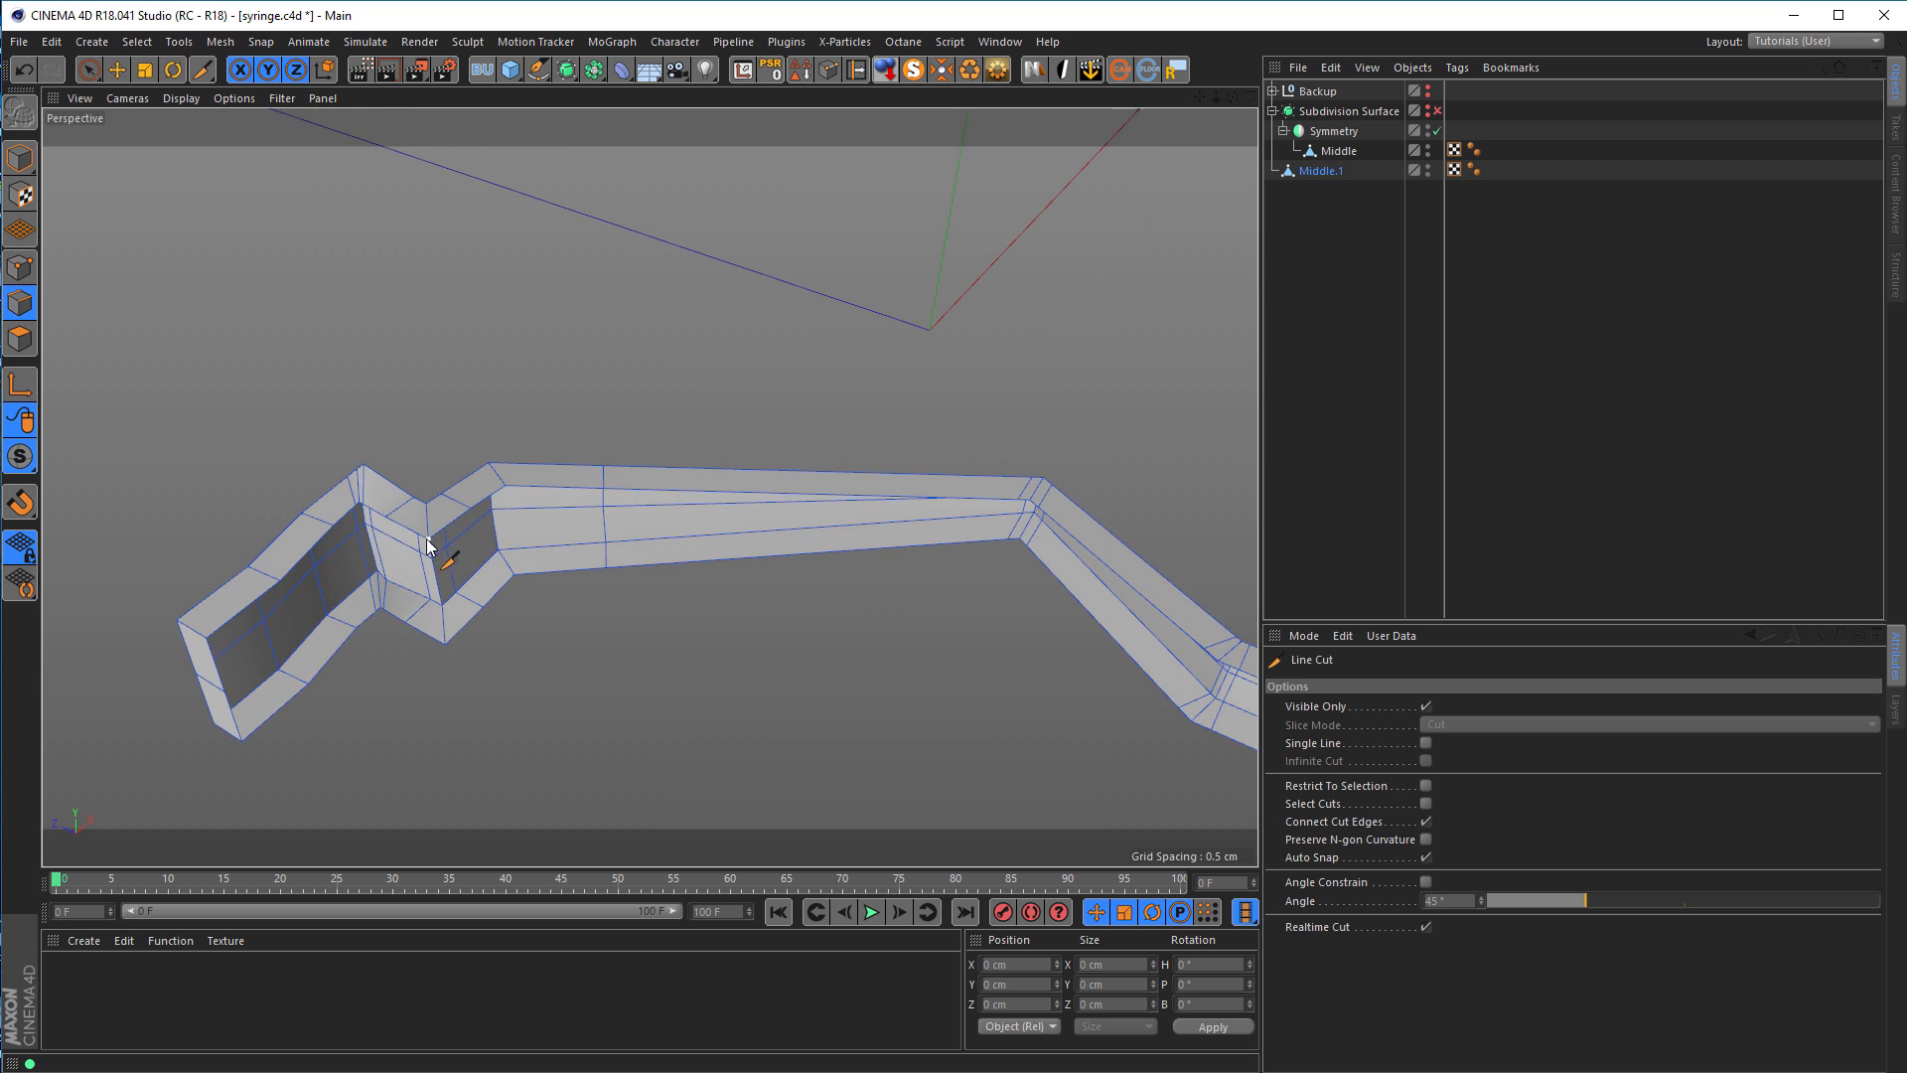
left_click_drag(444, 508, 439, 530, "alt")
middle_click_drag(934, 461, 494, 449, "alt")
middle_click_drag(702, 536, 918, 528, "alt")
middle_click_drag(274, 428, 827, 383, "alt")
left_click_drag(583, 514, 690, 573, "alt")
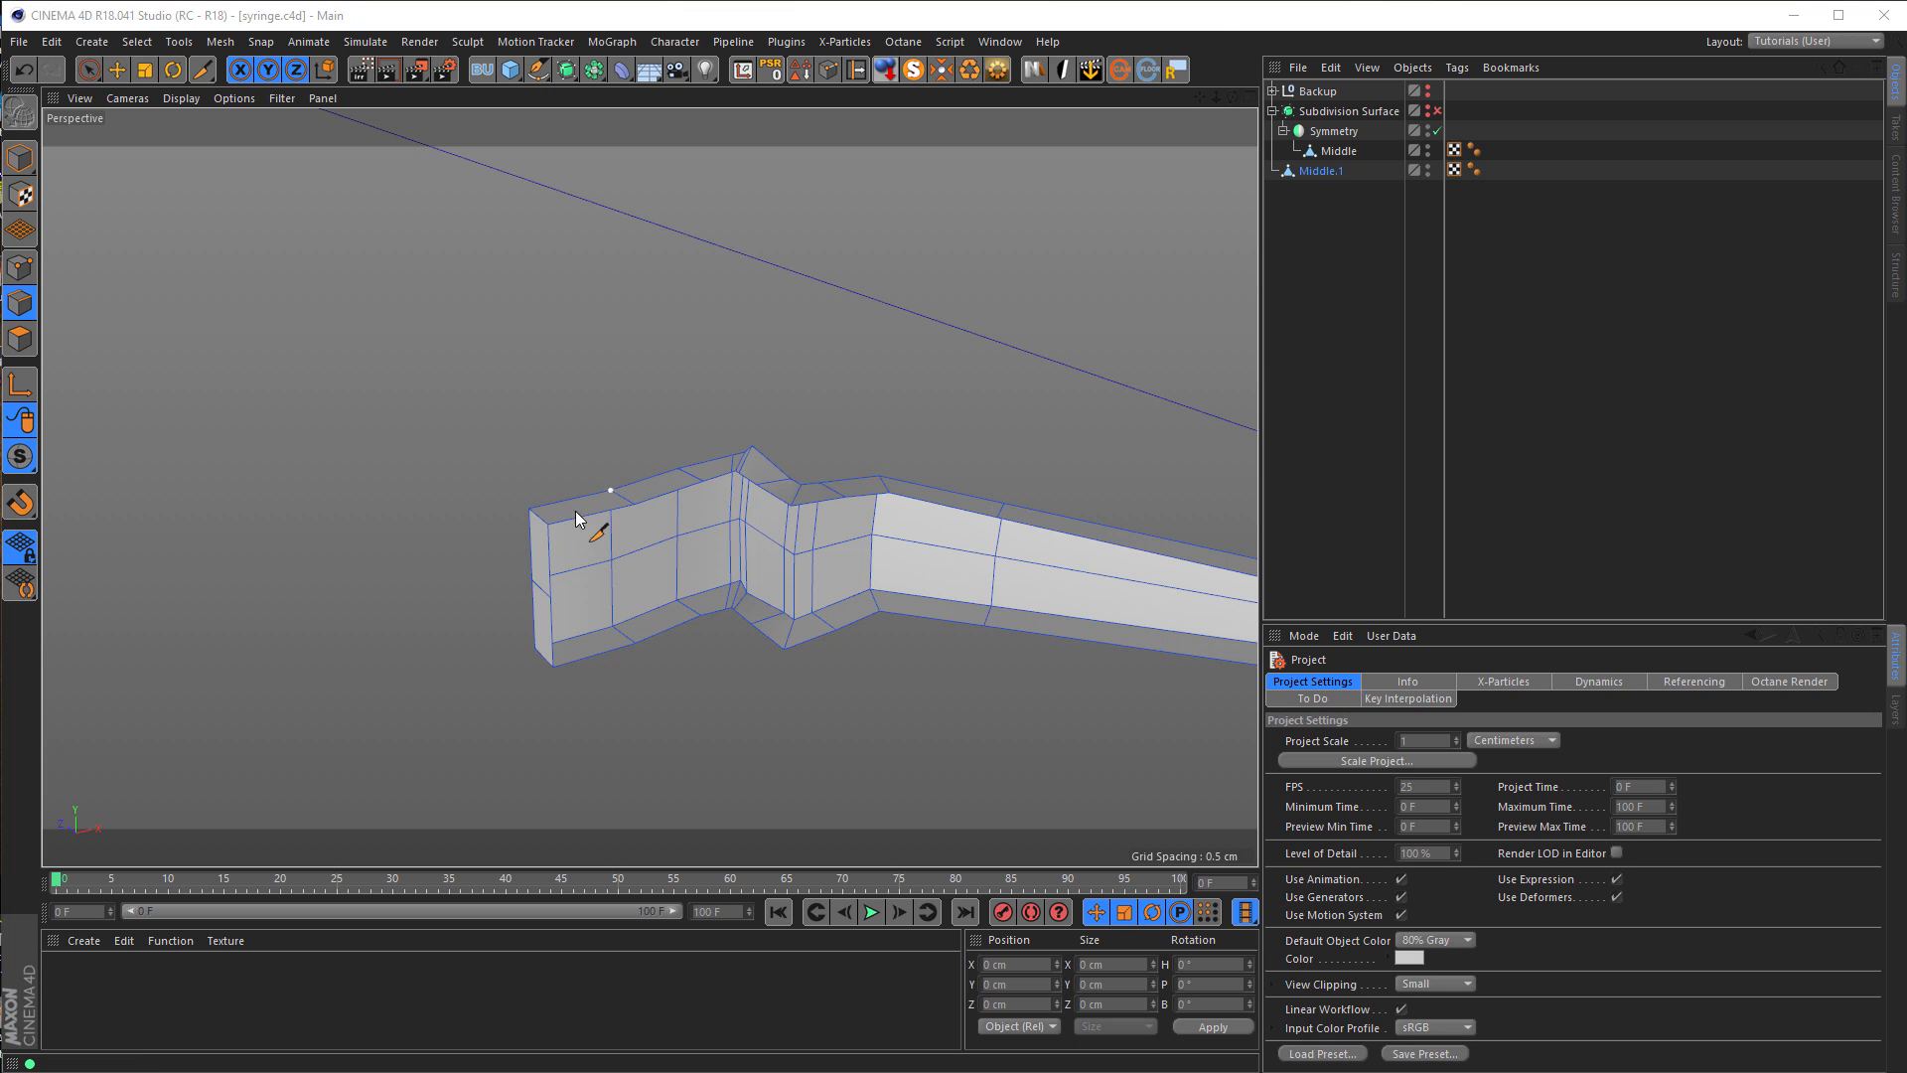
Step: Bridge the upper and lower edges of the end leg's segments up to the stepped corner to close its open side
middle_click_drag(575, 510, 439, 427, "alt")
right_click_drag(482, 471, 578, 447, "alt")
left_click_drag(481, 421, 442, 430, "alt")
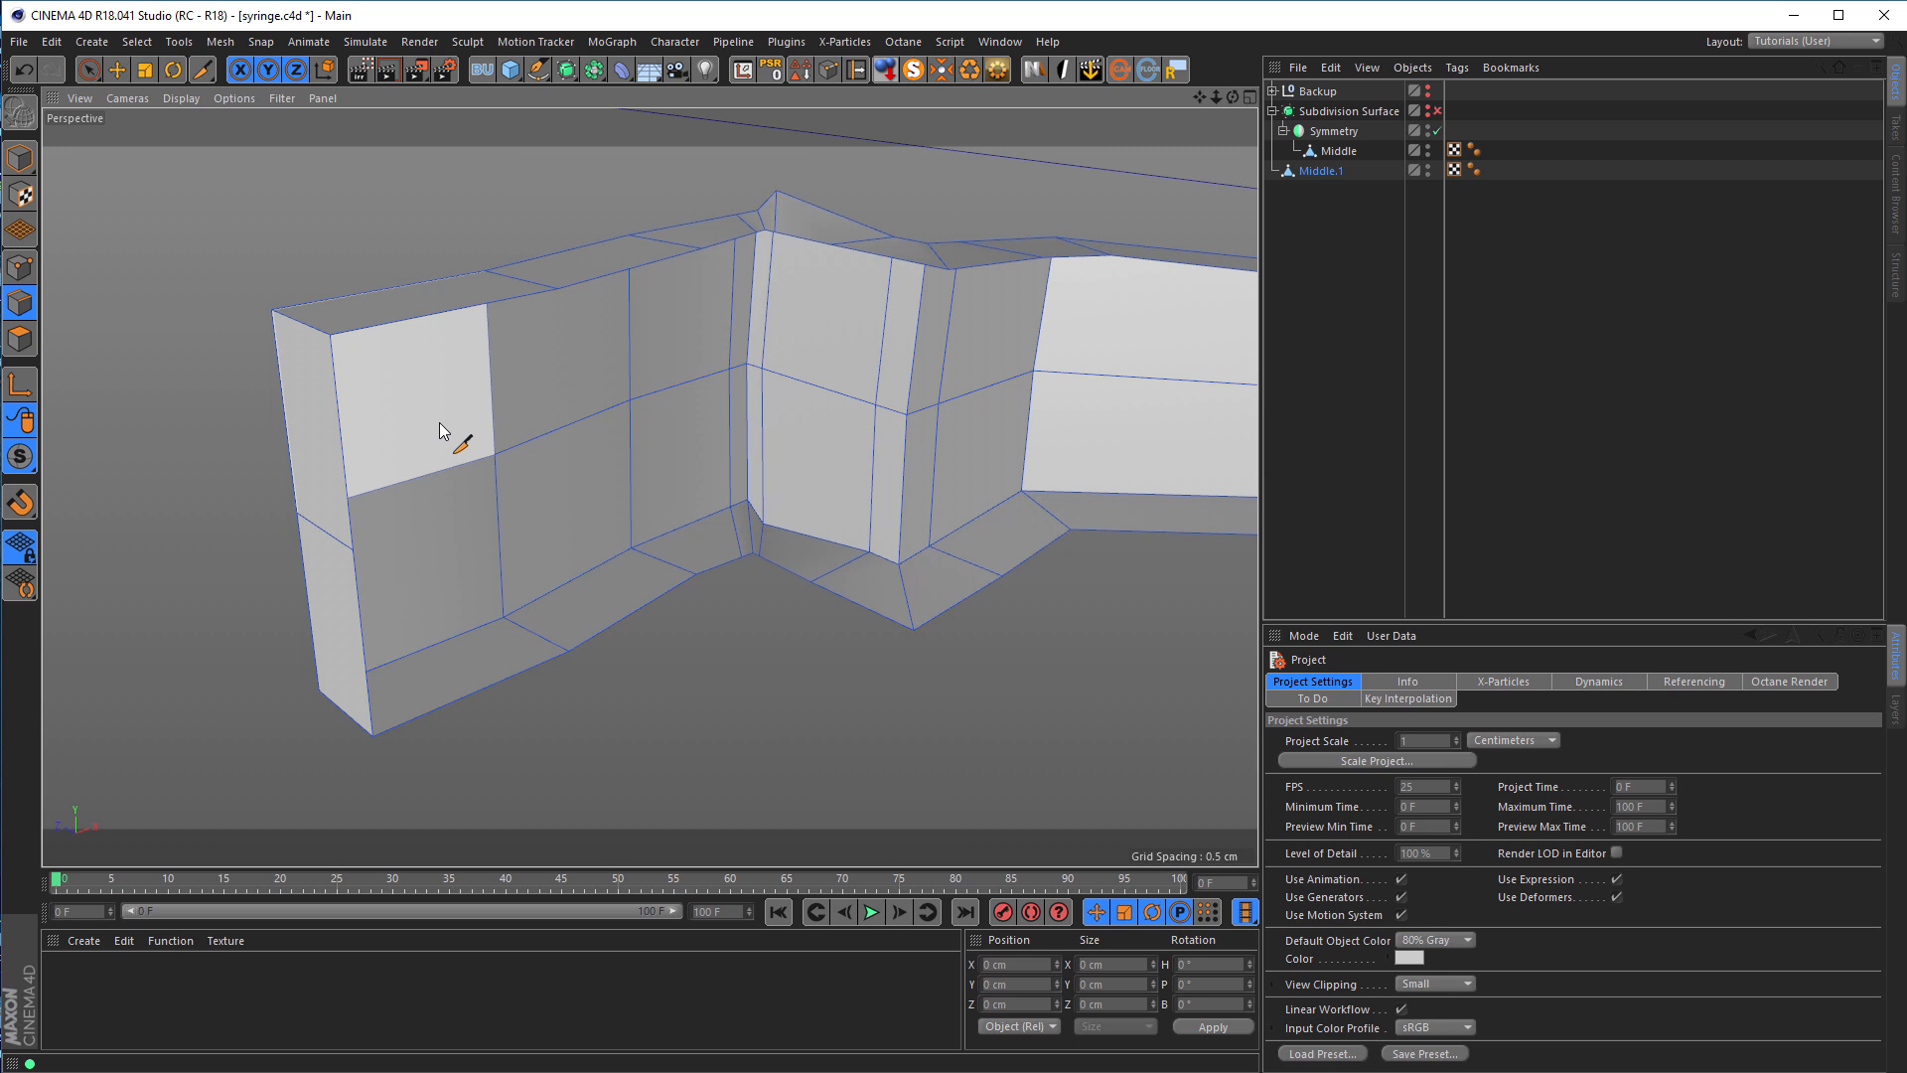
key("m")
key("b")
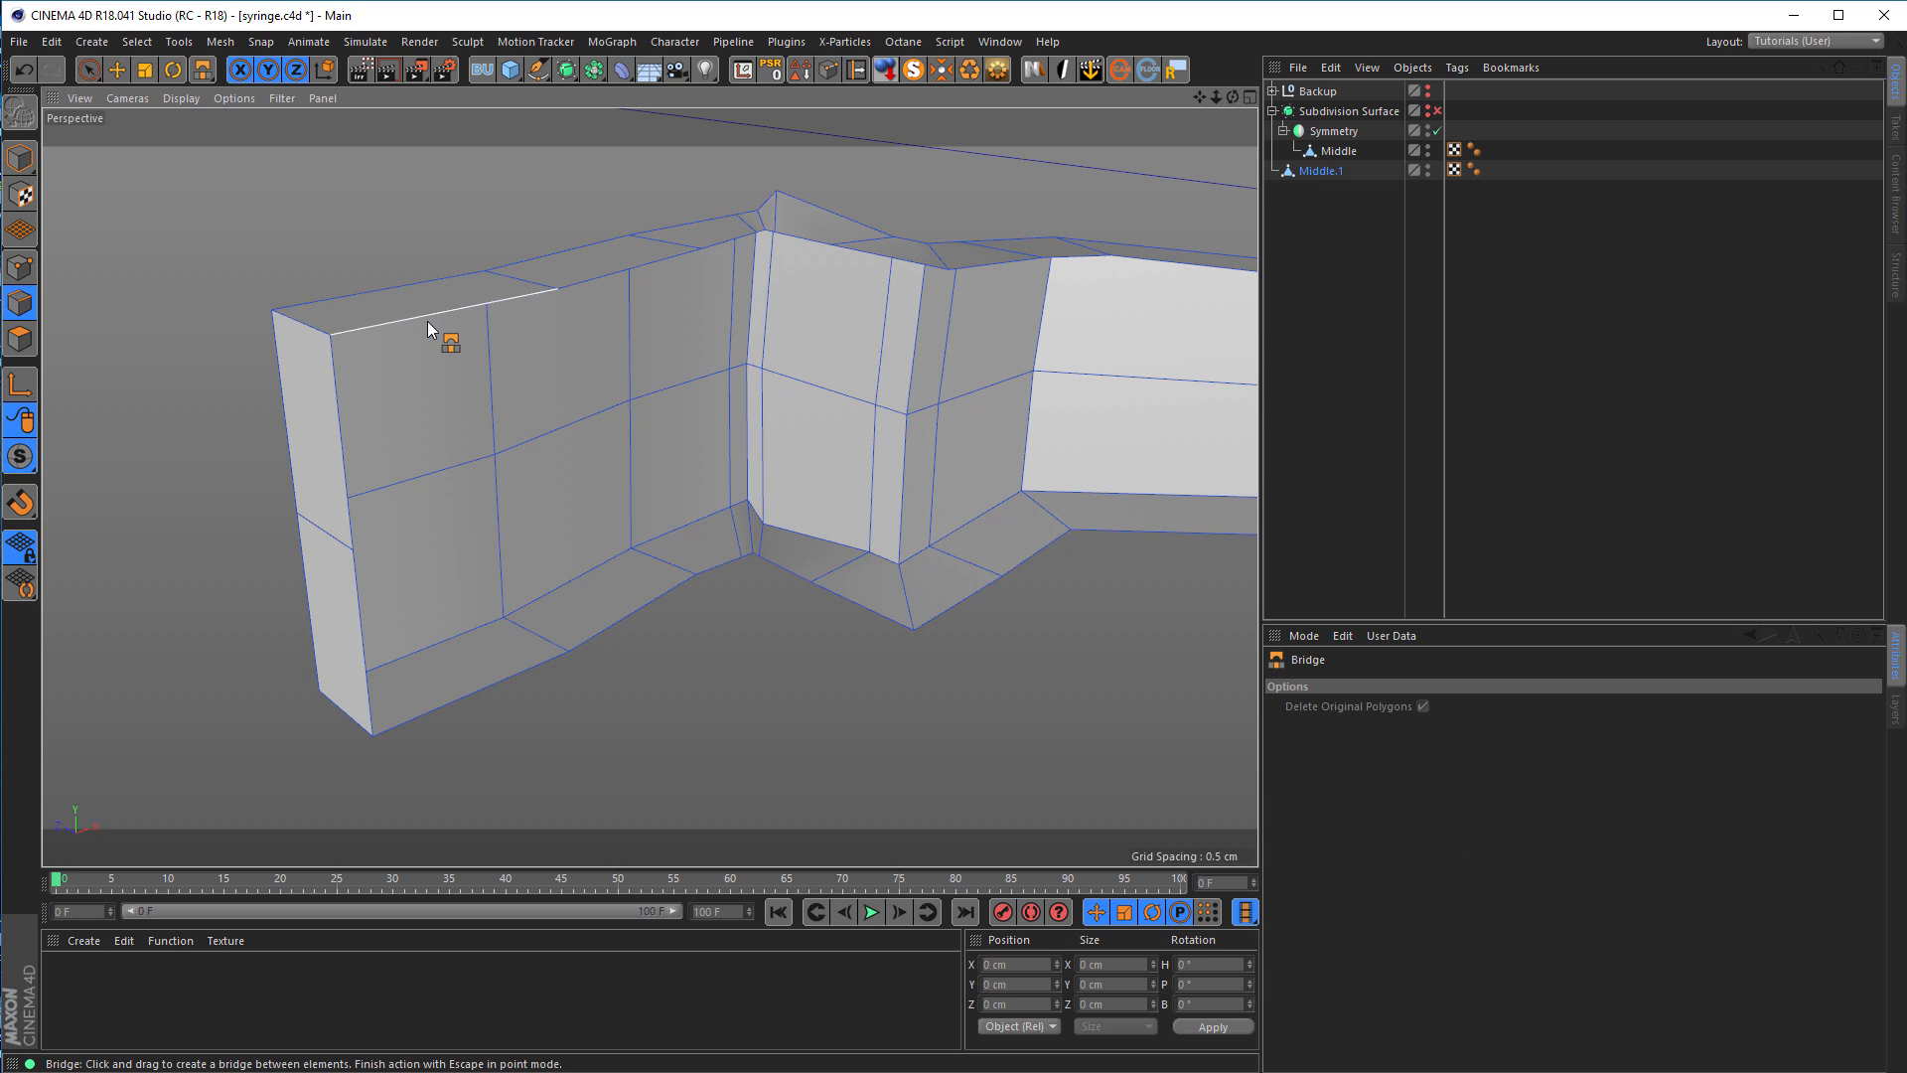
left_click_drag(419, 319, 500, 687)
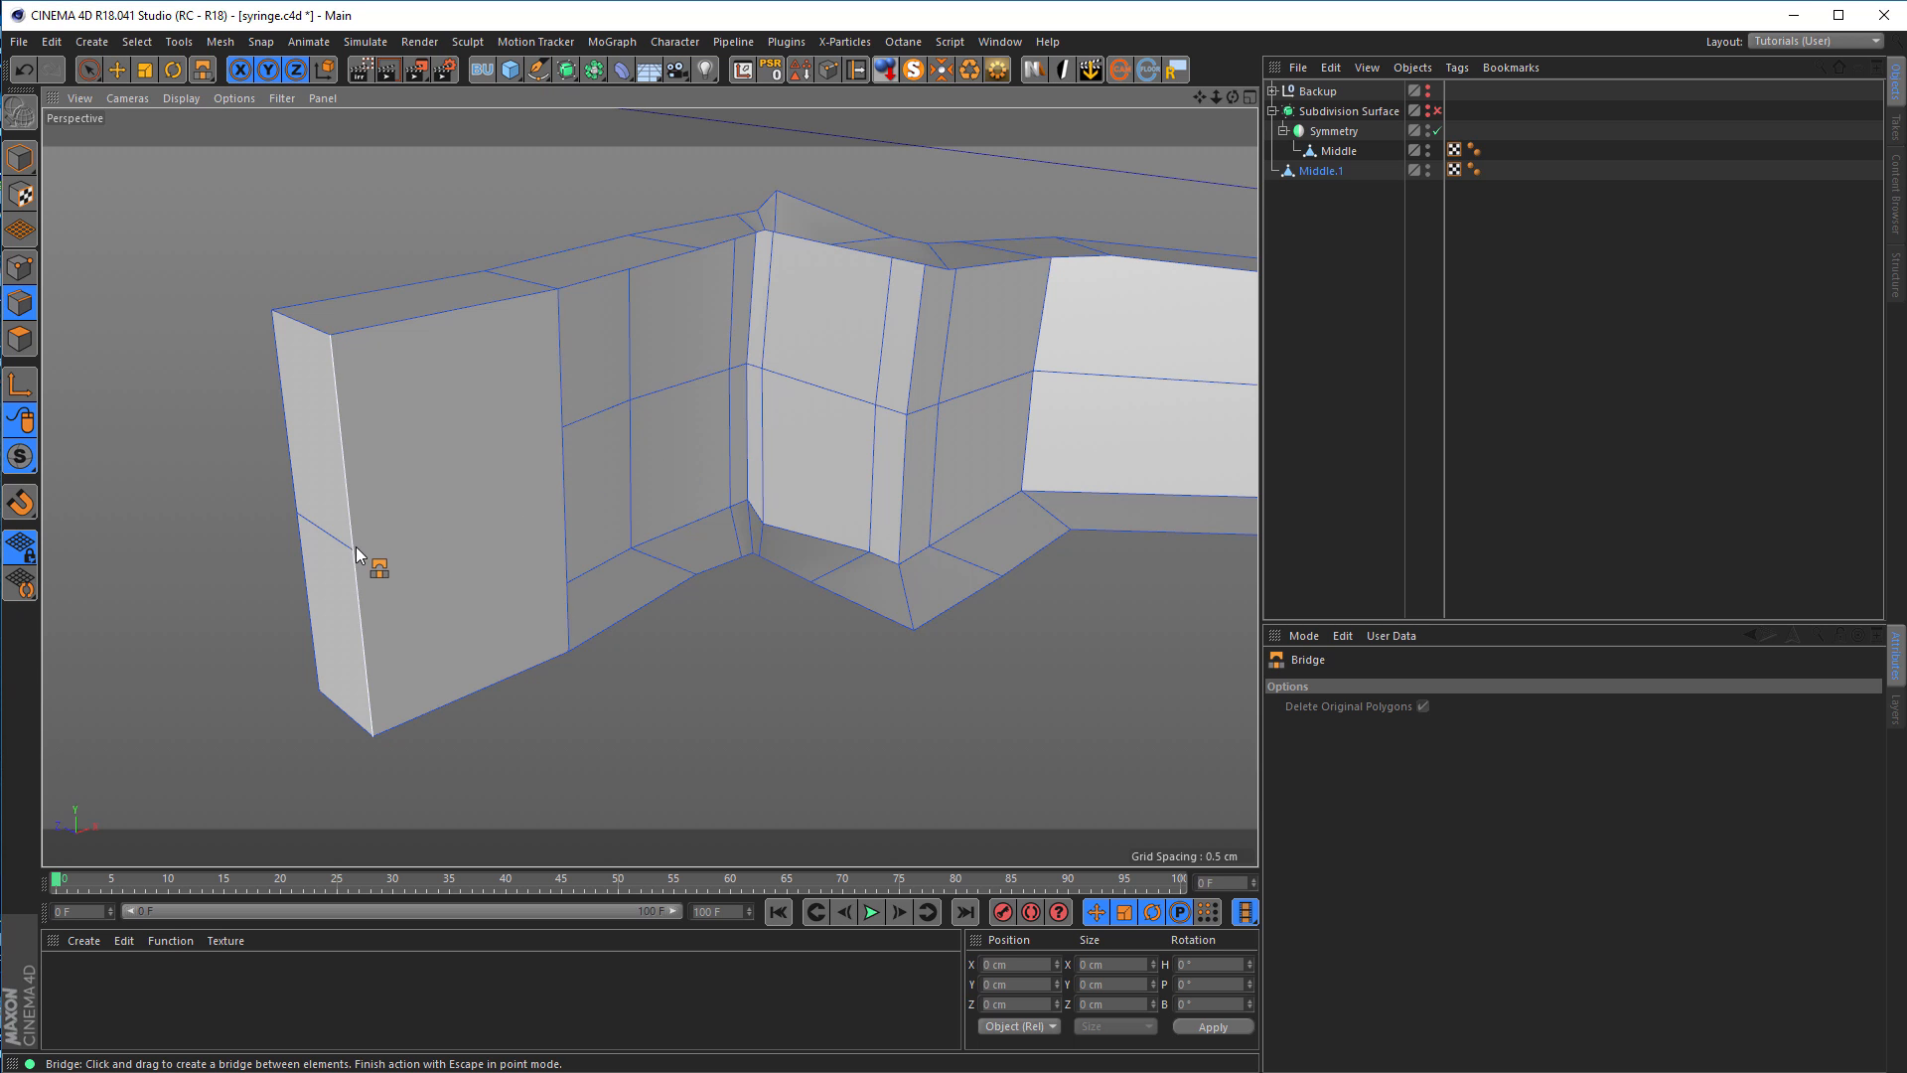
left_click_drag(619, 293, 629, 610)
left_click_drag(732, 255, 732, 566)
Step: Bridge the narrow support segments at the stepped corner and the first wide segment past it
scroll(794, 229, "up", 5)
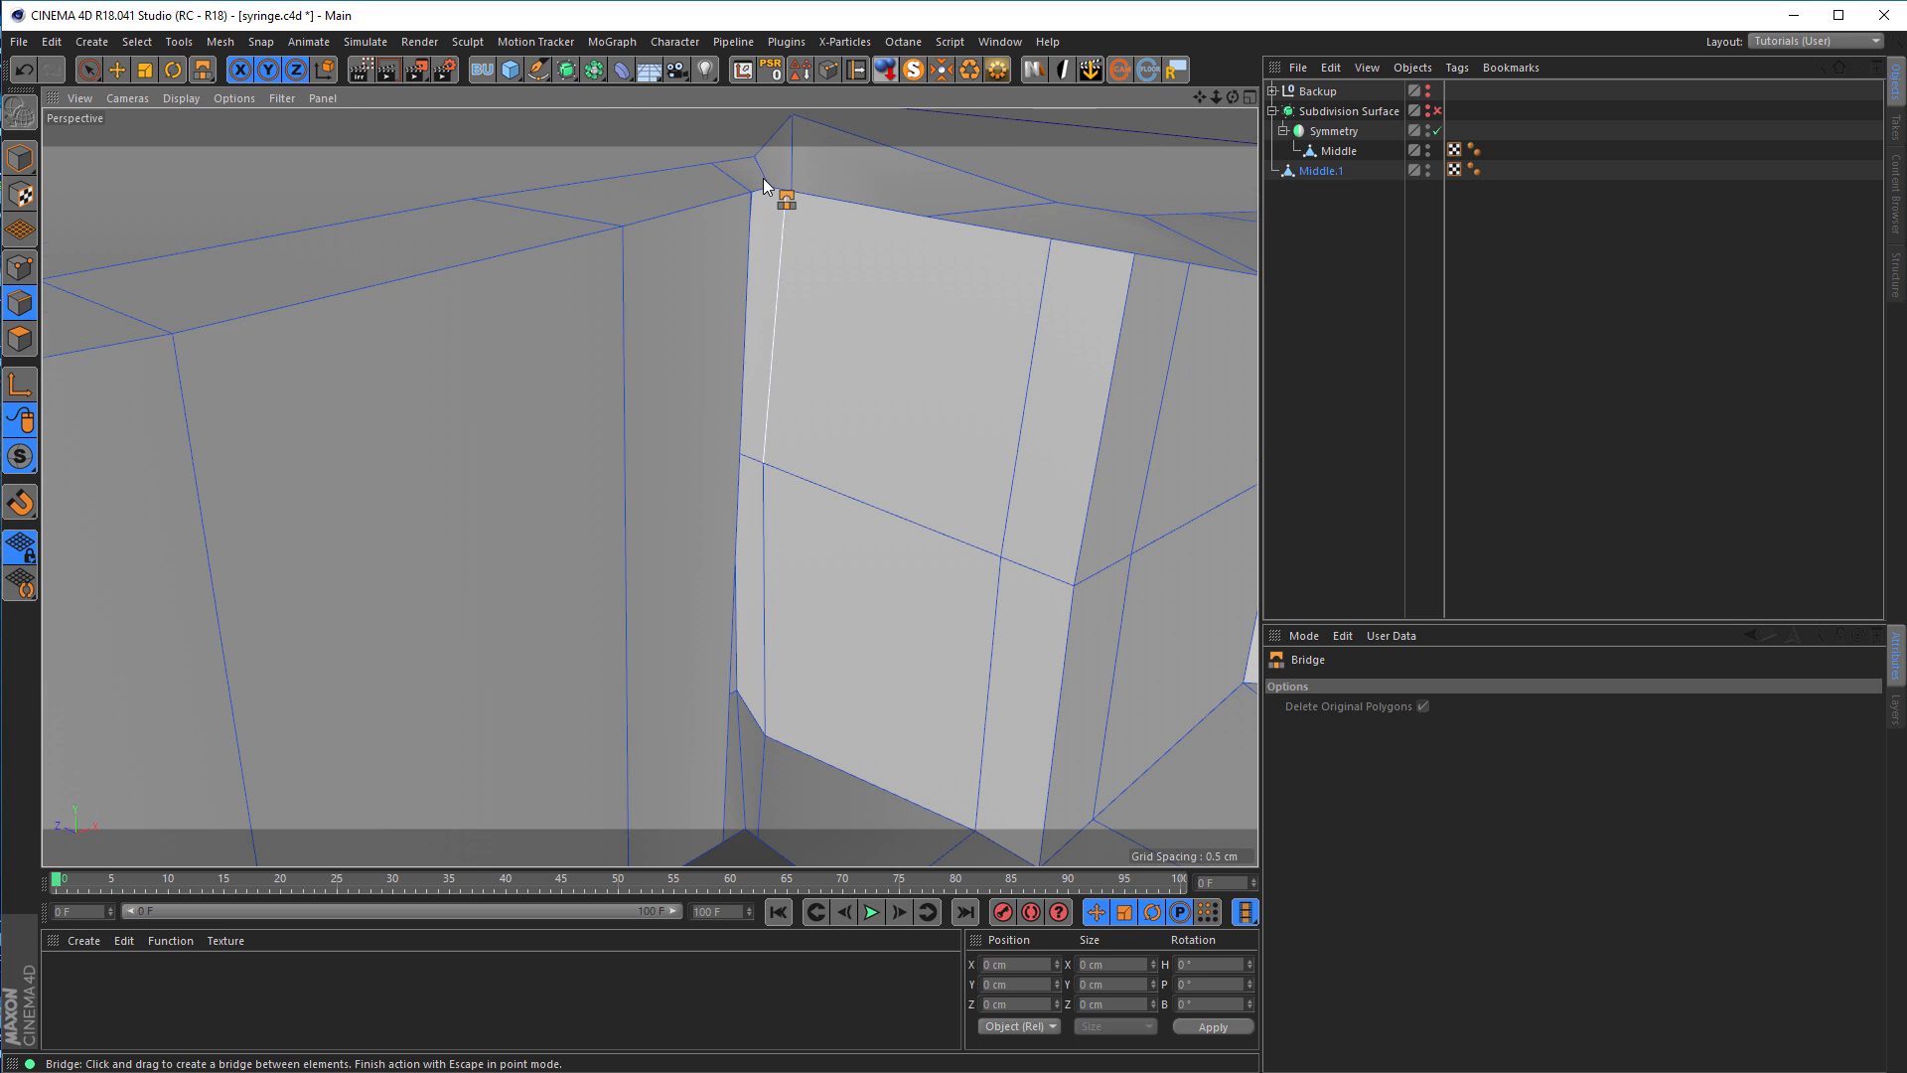
middle_click_drag(763, 179, 733, 127, "alt")
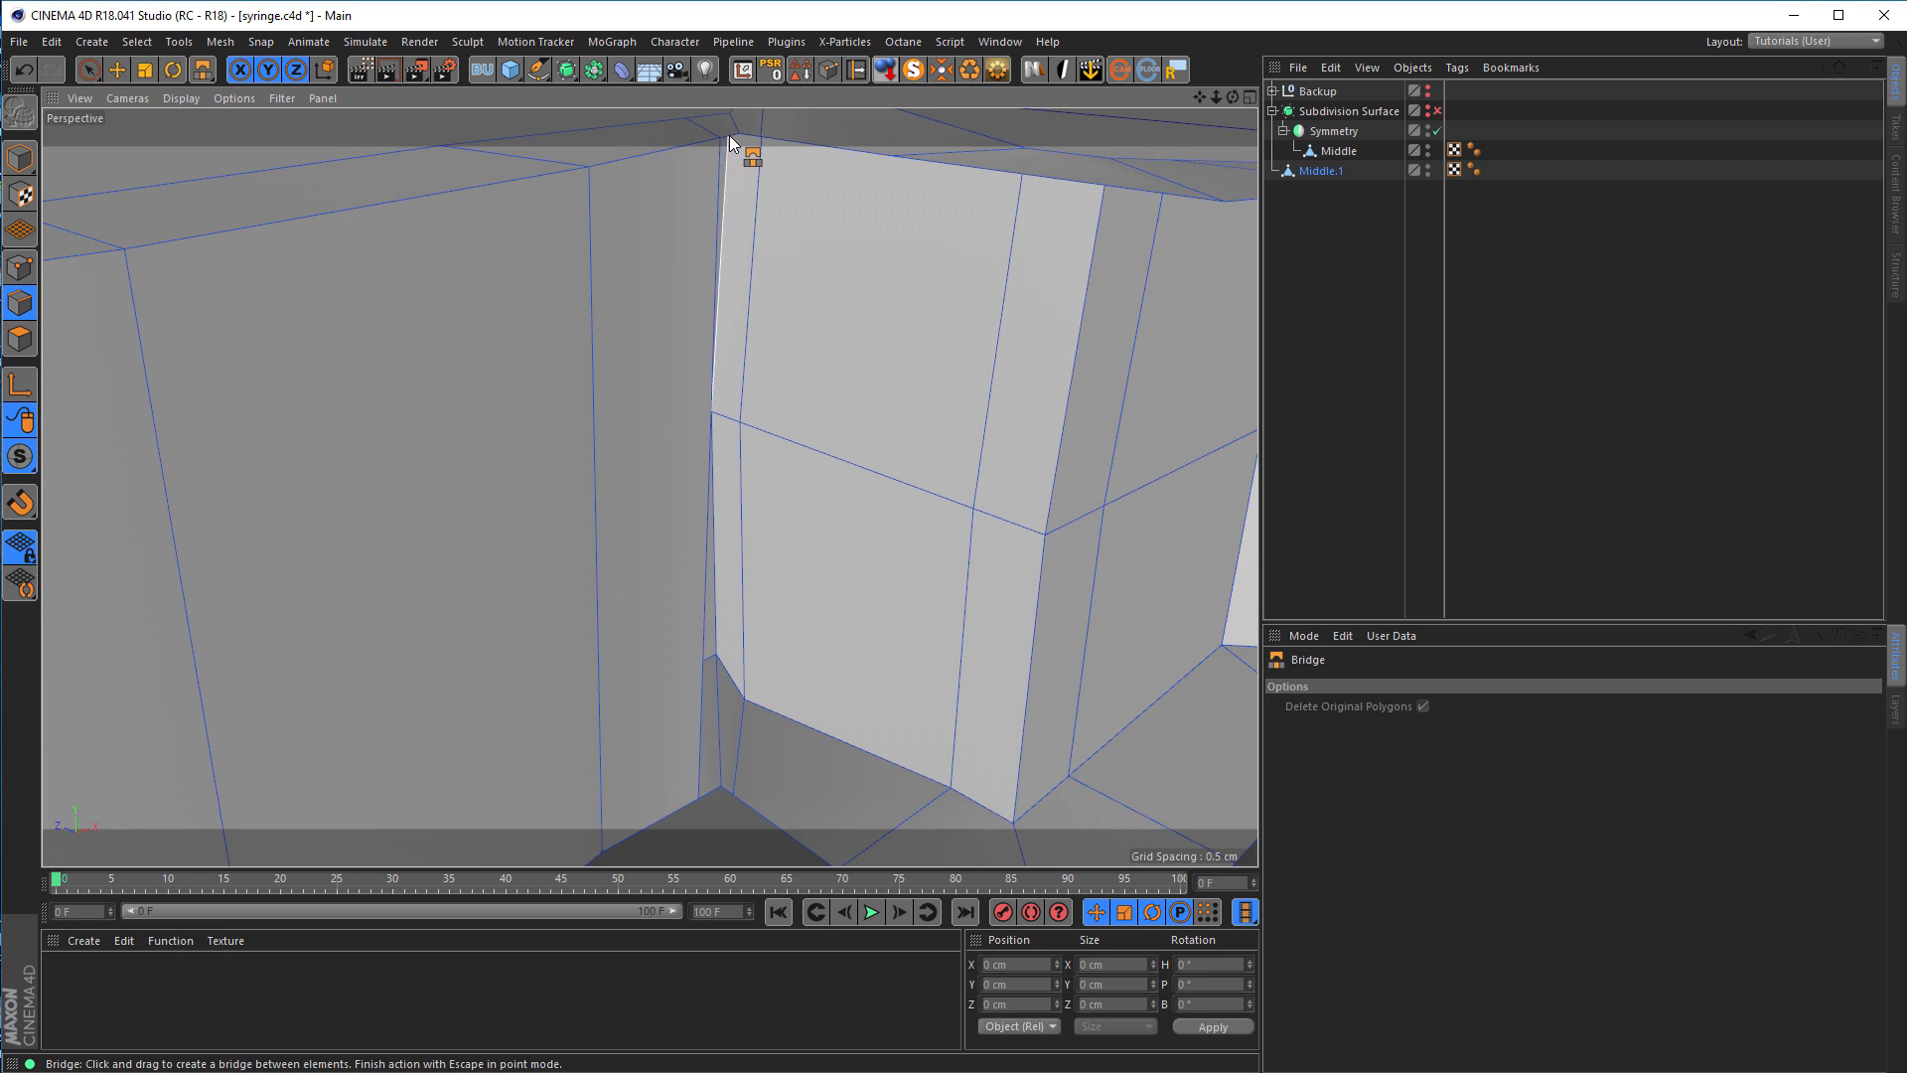
left_click_drag(730, 144, 717, 801)
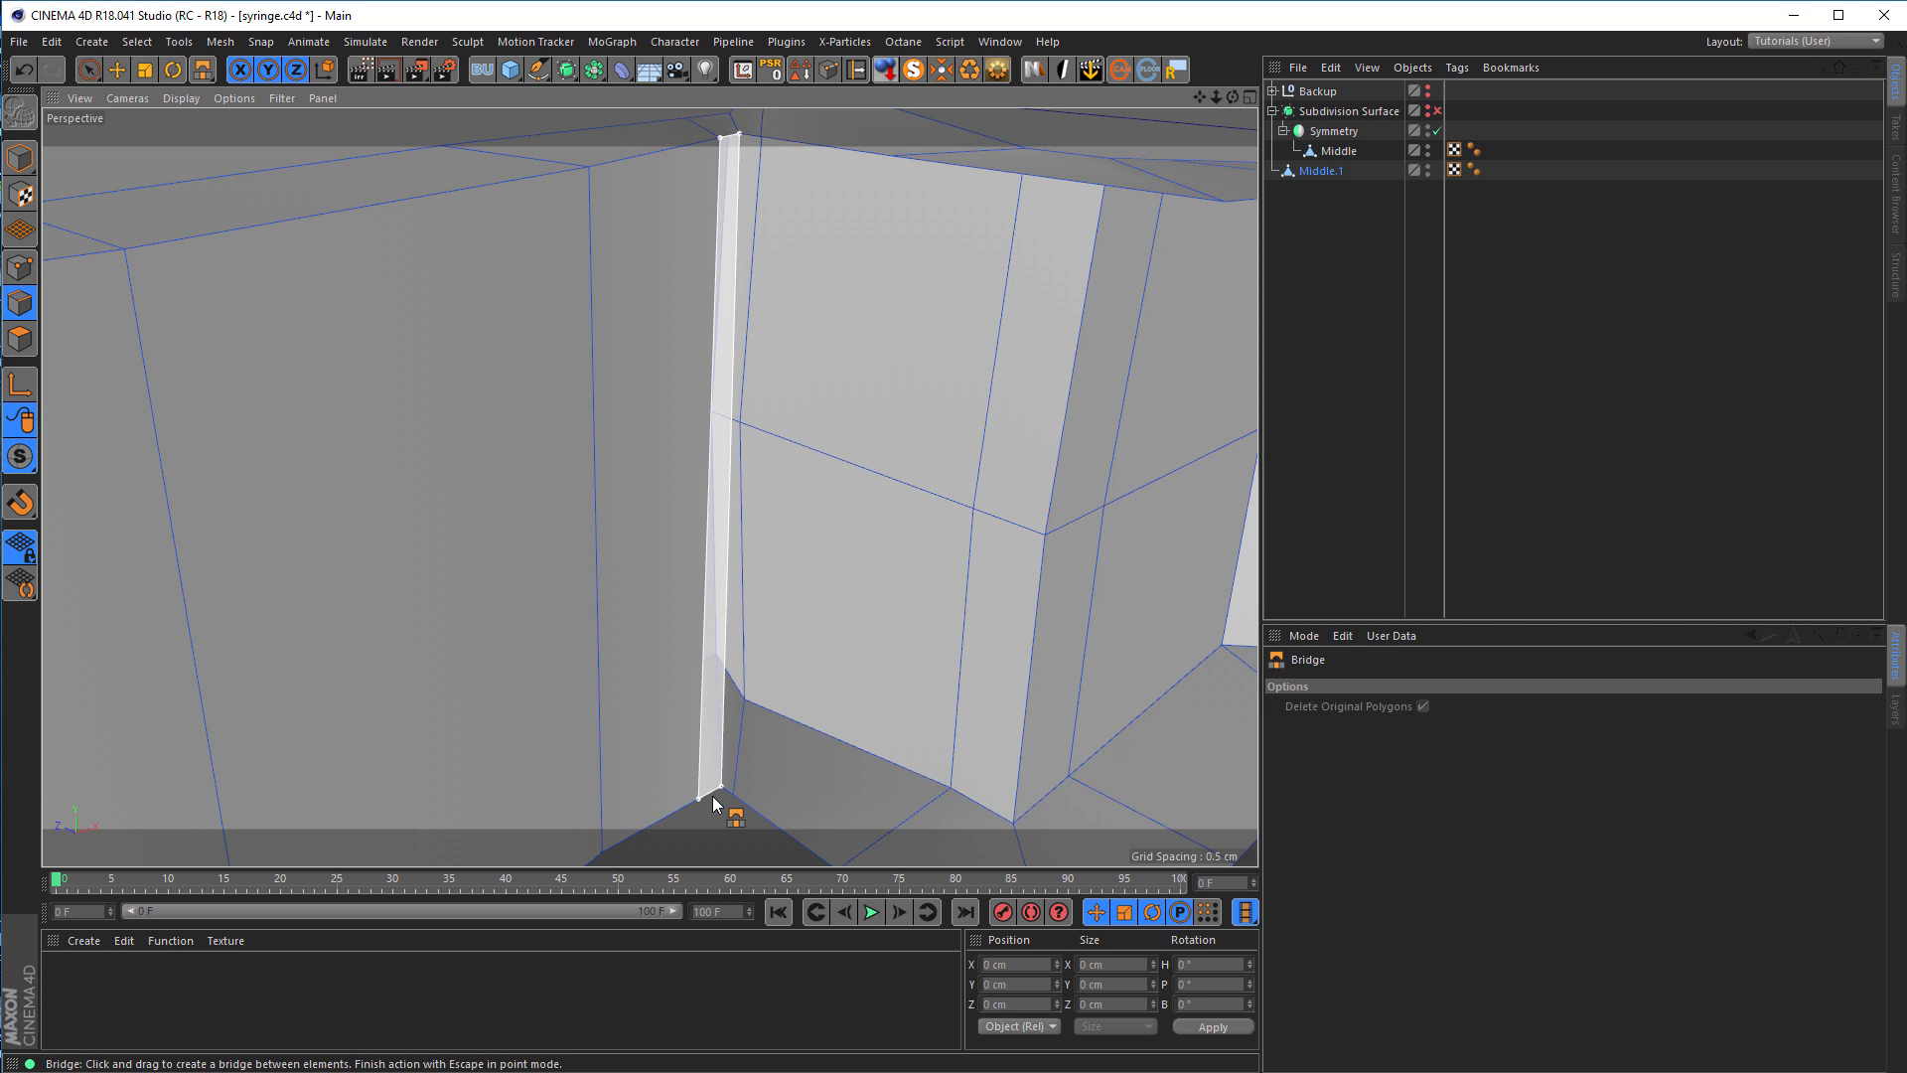
left_click_drag(781, 243, 762, 765, "alt")
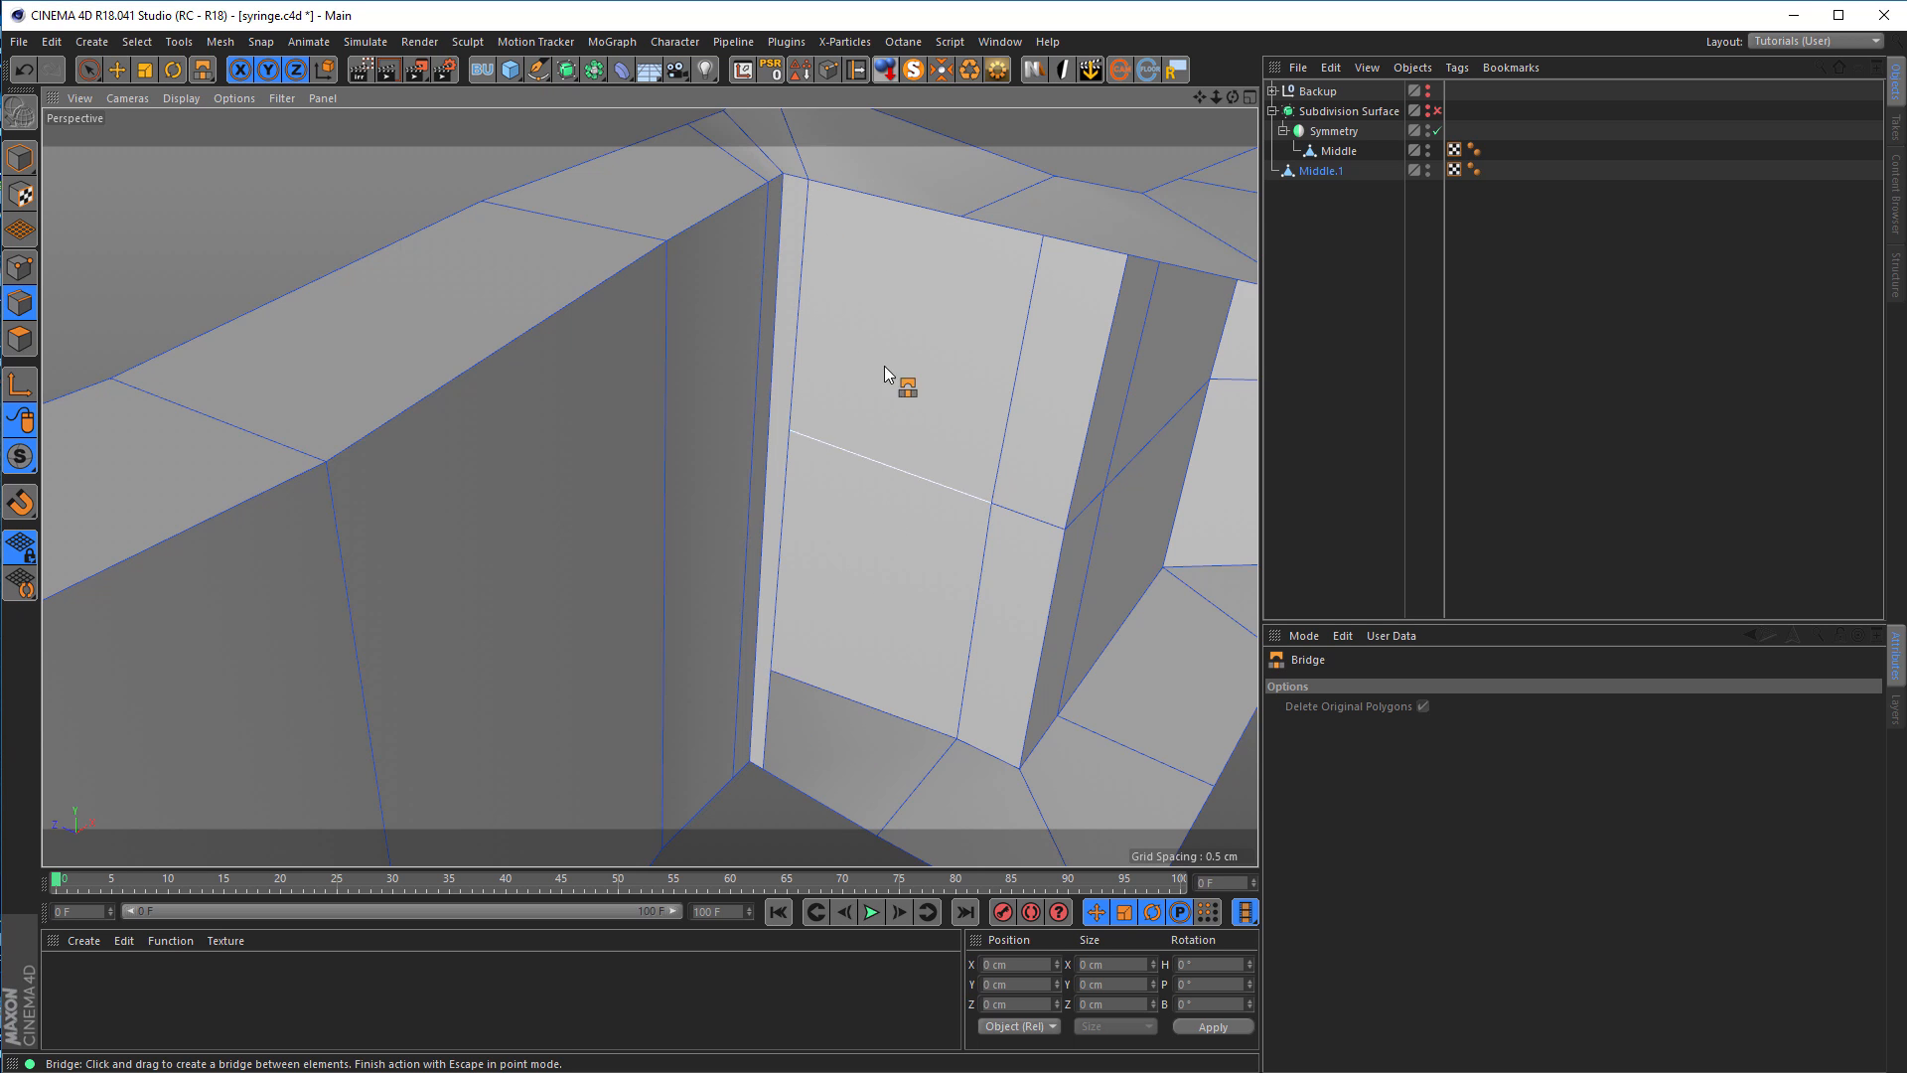
left_click_drag(883, 200, 821, 787)
left_click_drag(794, 626, 771, 490, "alt")
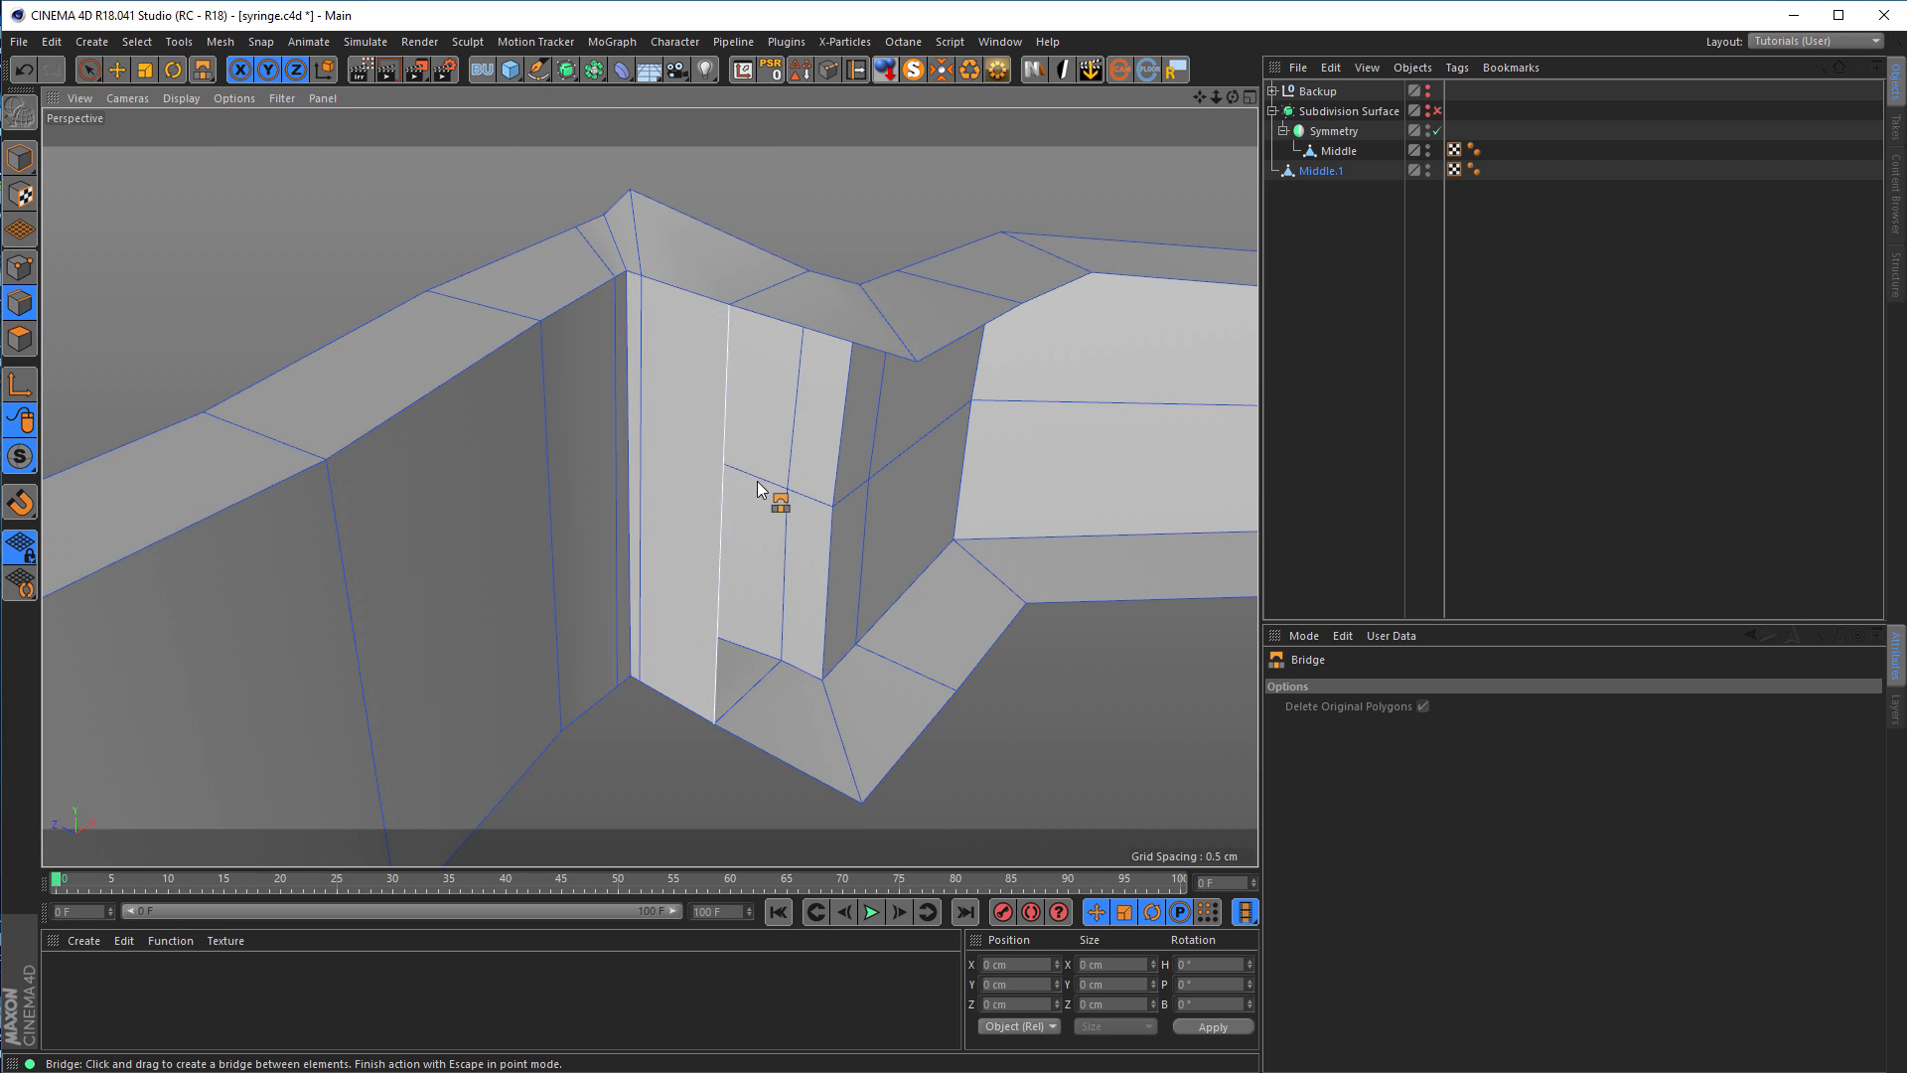
Step: Bridge the remaining open segments from the short section to the first segment of the long leg
left_click_drag(827, 345, 613, 395)
left_click_drag(562, 302, 640, 616)
left_click_drag(676, 288, 687, 617)
left_click_drag(870, 264, 395, 424)
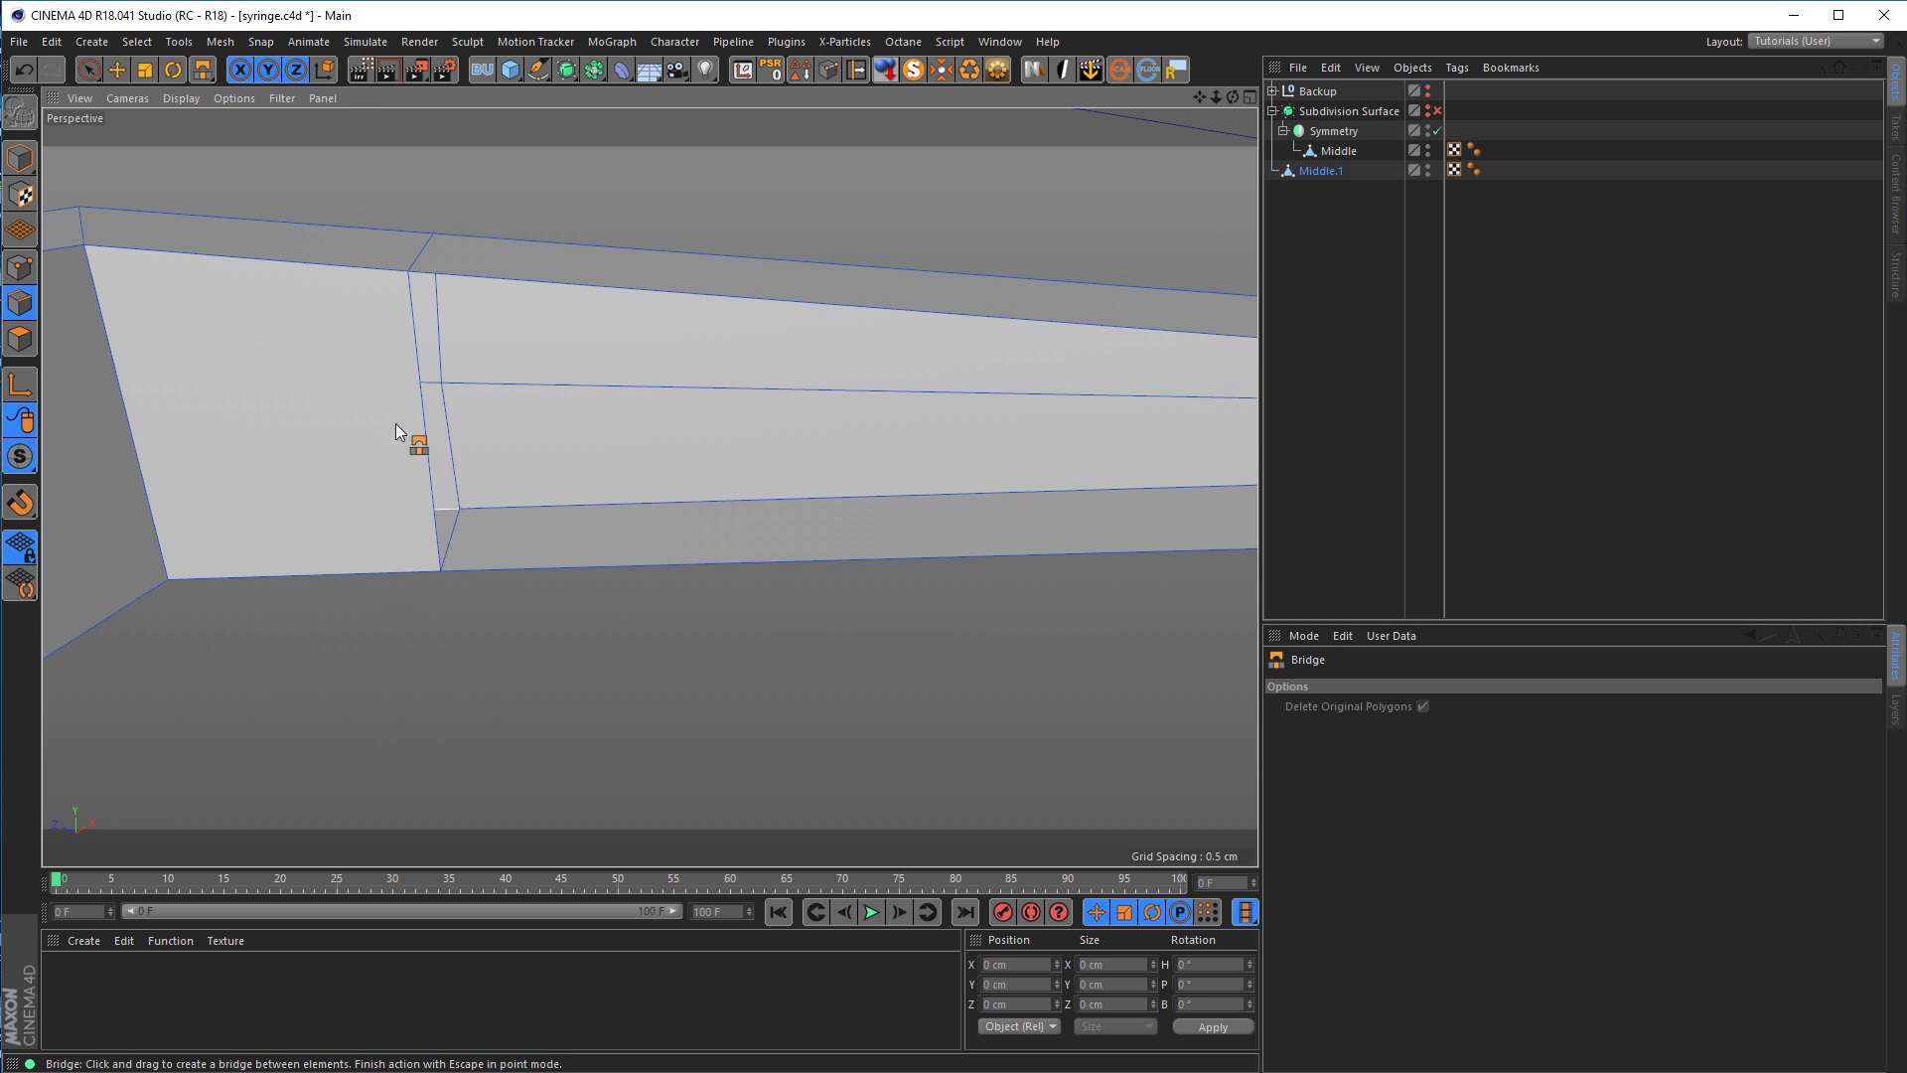
Step: Bridge the rest of the long leg's open side and the two narrow support segments at its far bend
left_click_drag(665, 294, 914, 427)
left_click_drag(676, 365, 670, 651)
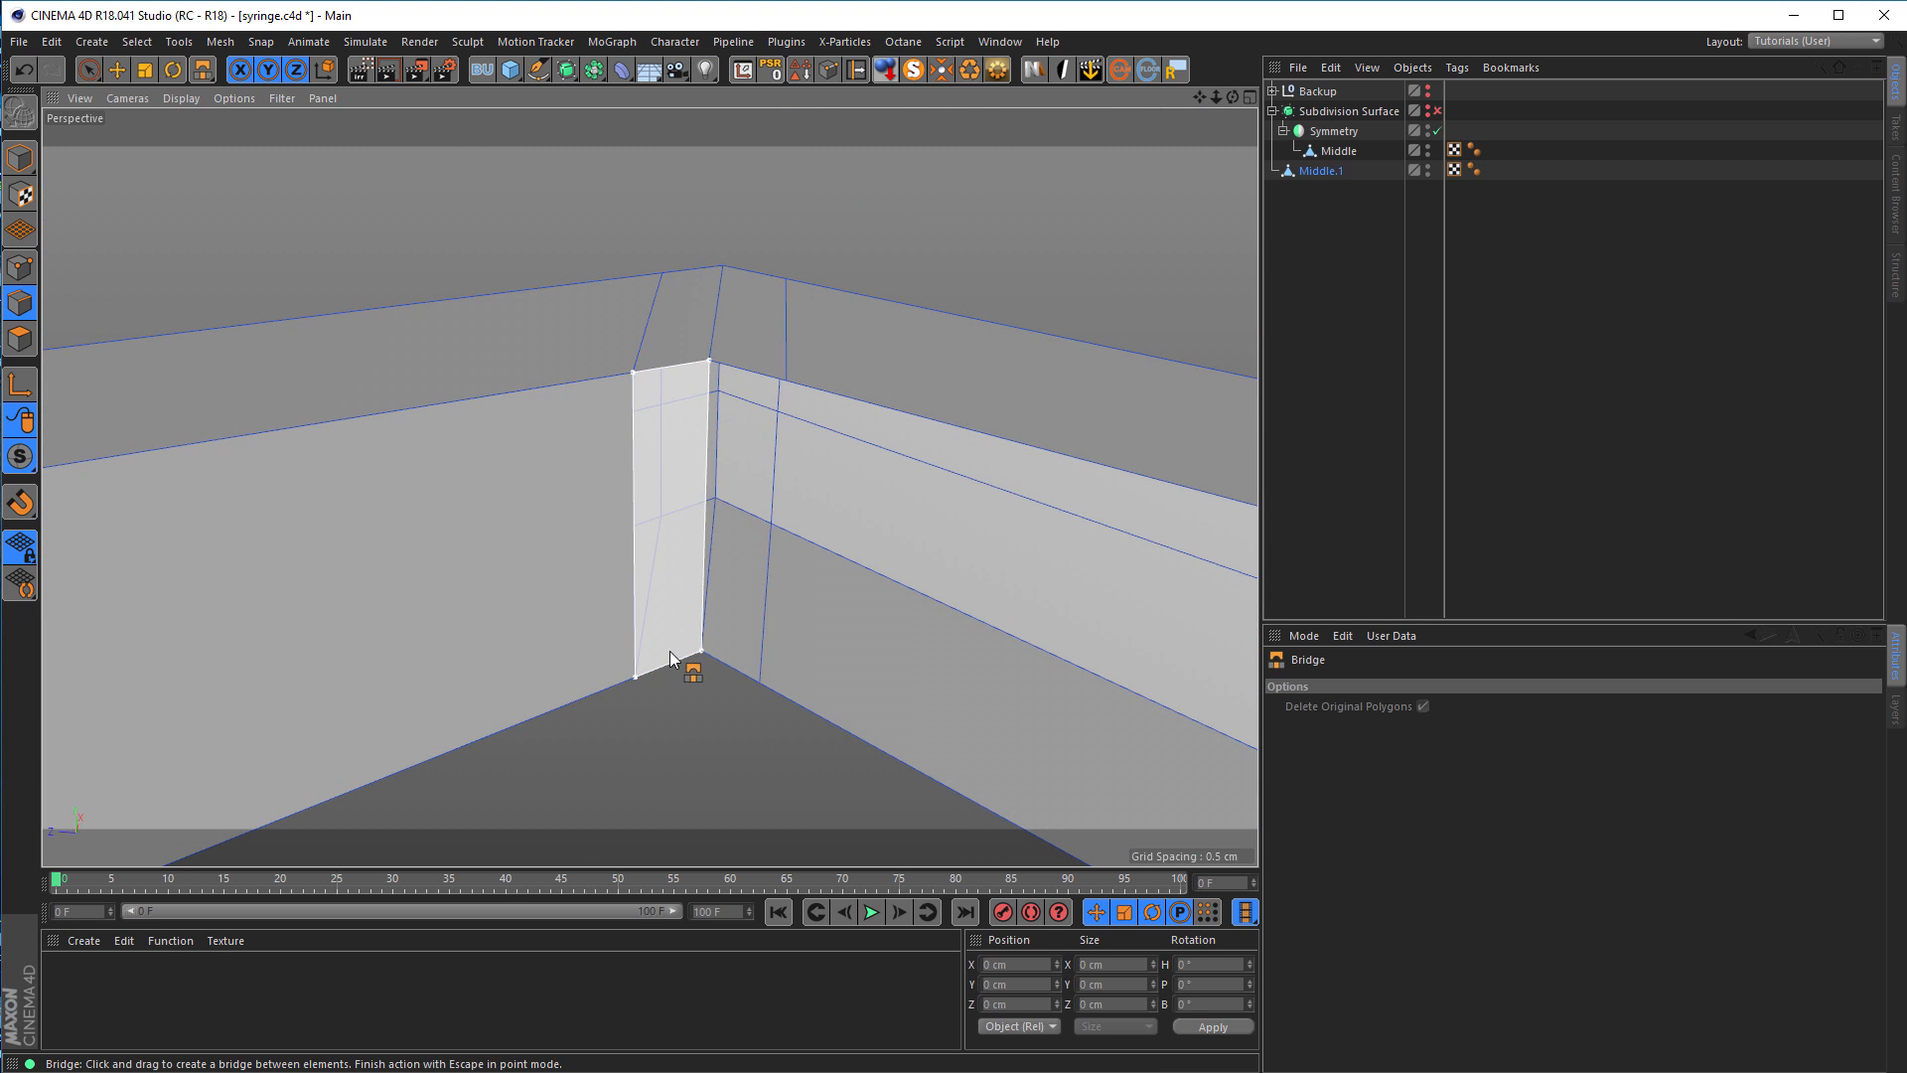
left_click_drag(771, 396, 728, 657)
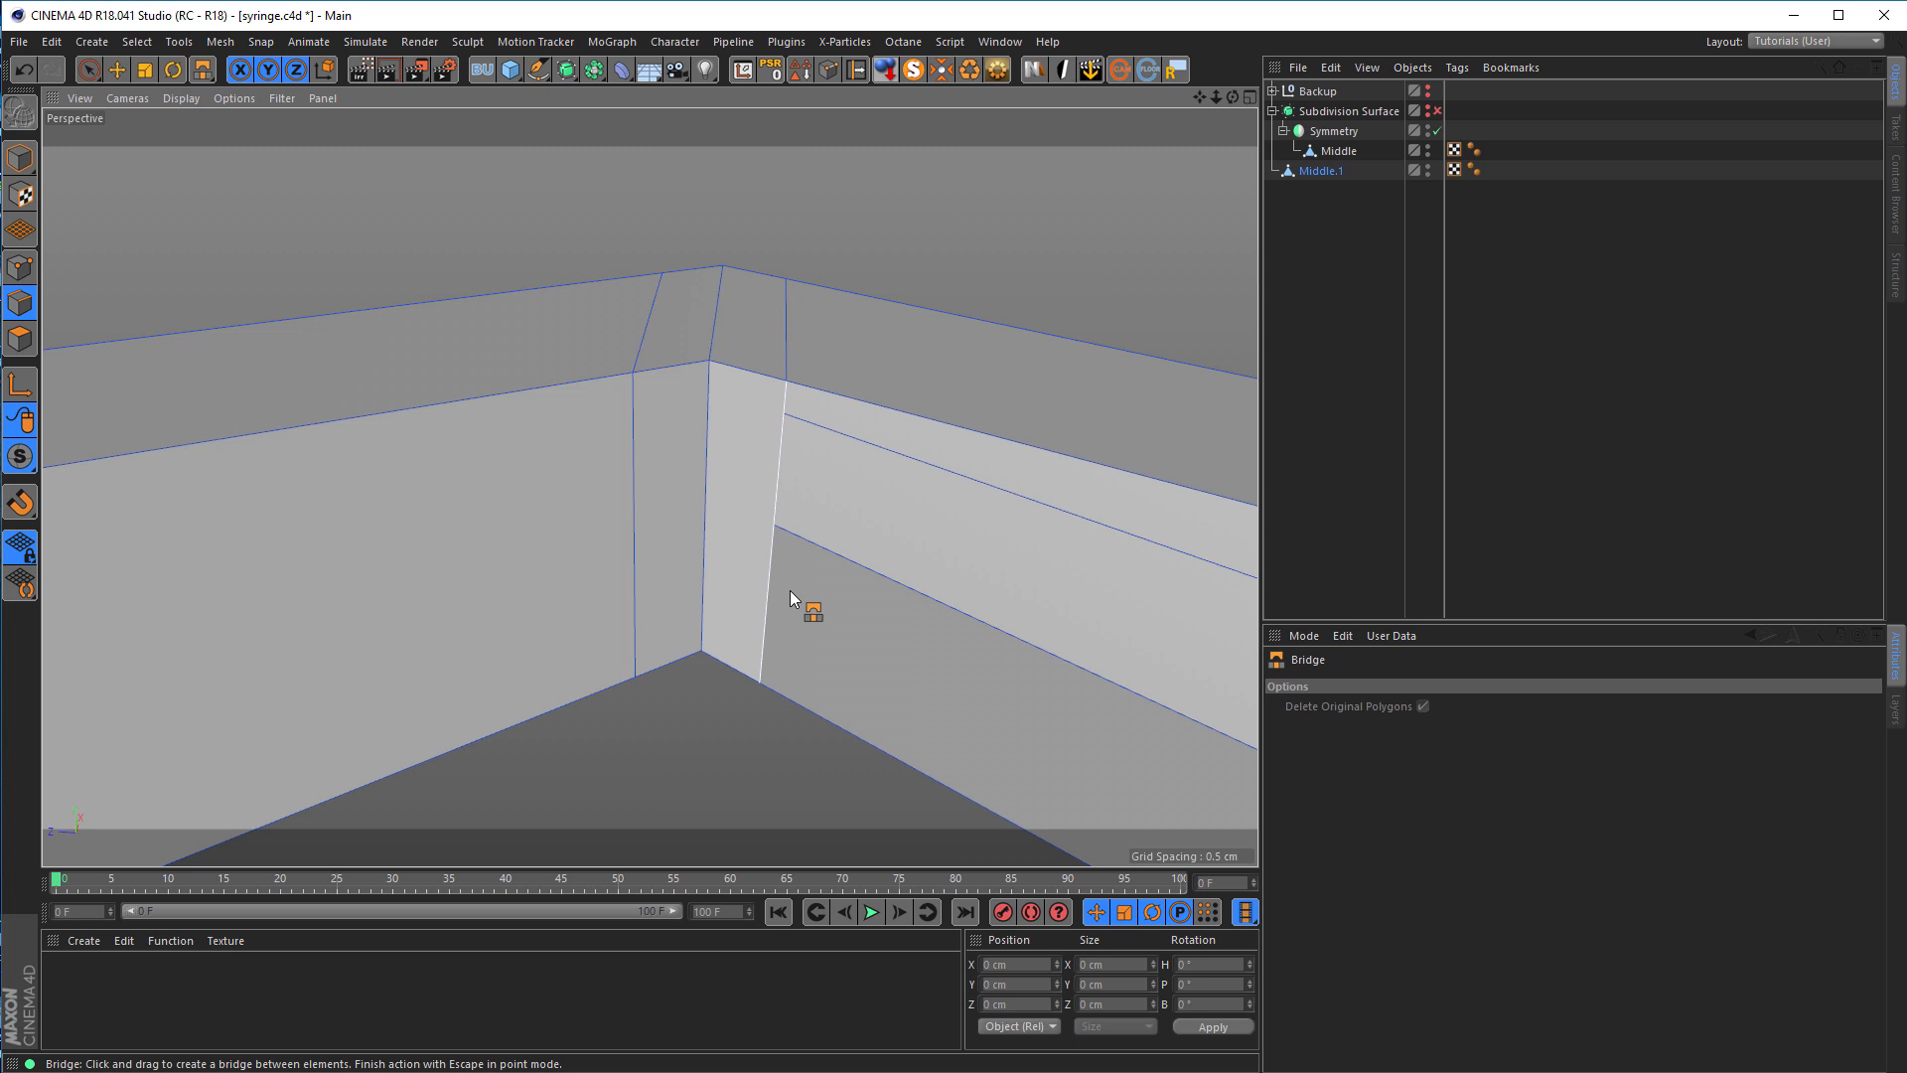
Step: Bridge the wide open segment past the far bend and the four segments around the neighbouring bend
left_click_drag(915, 433, 881, 732)
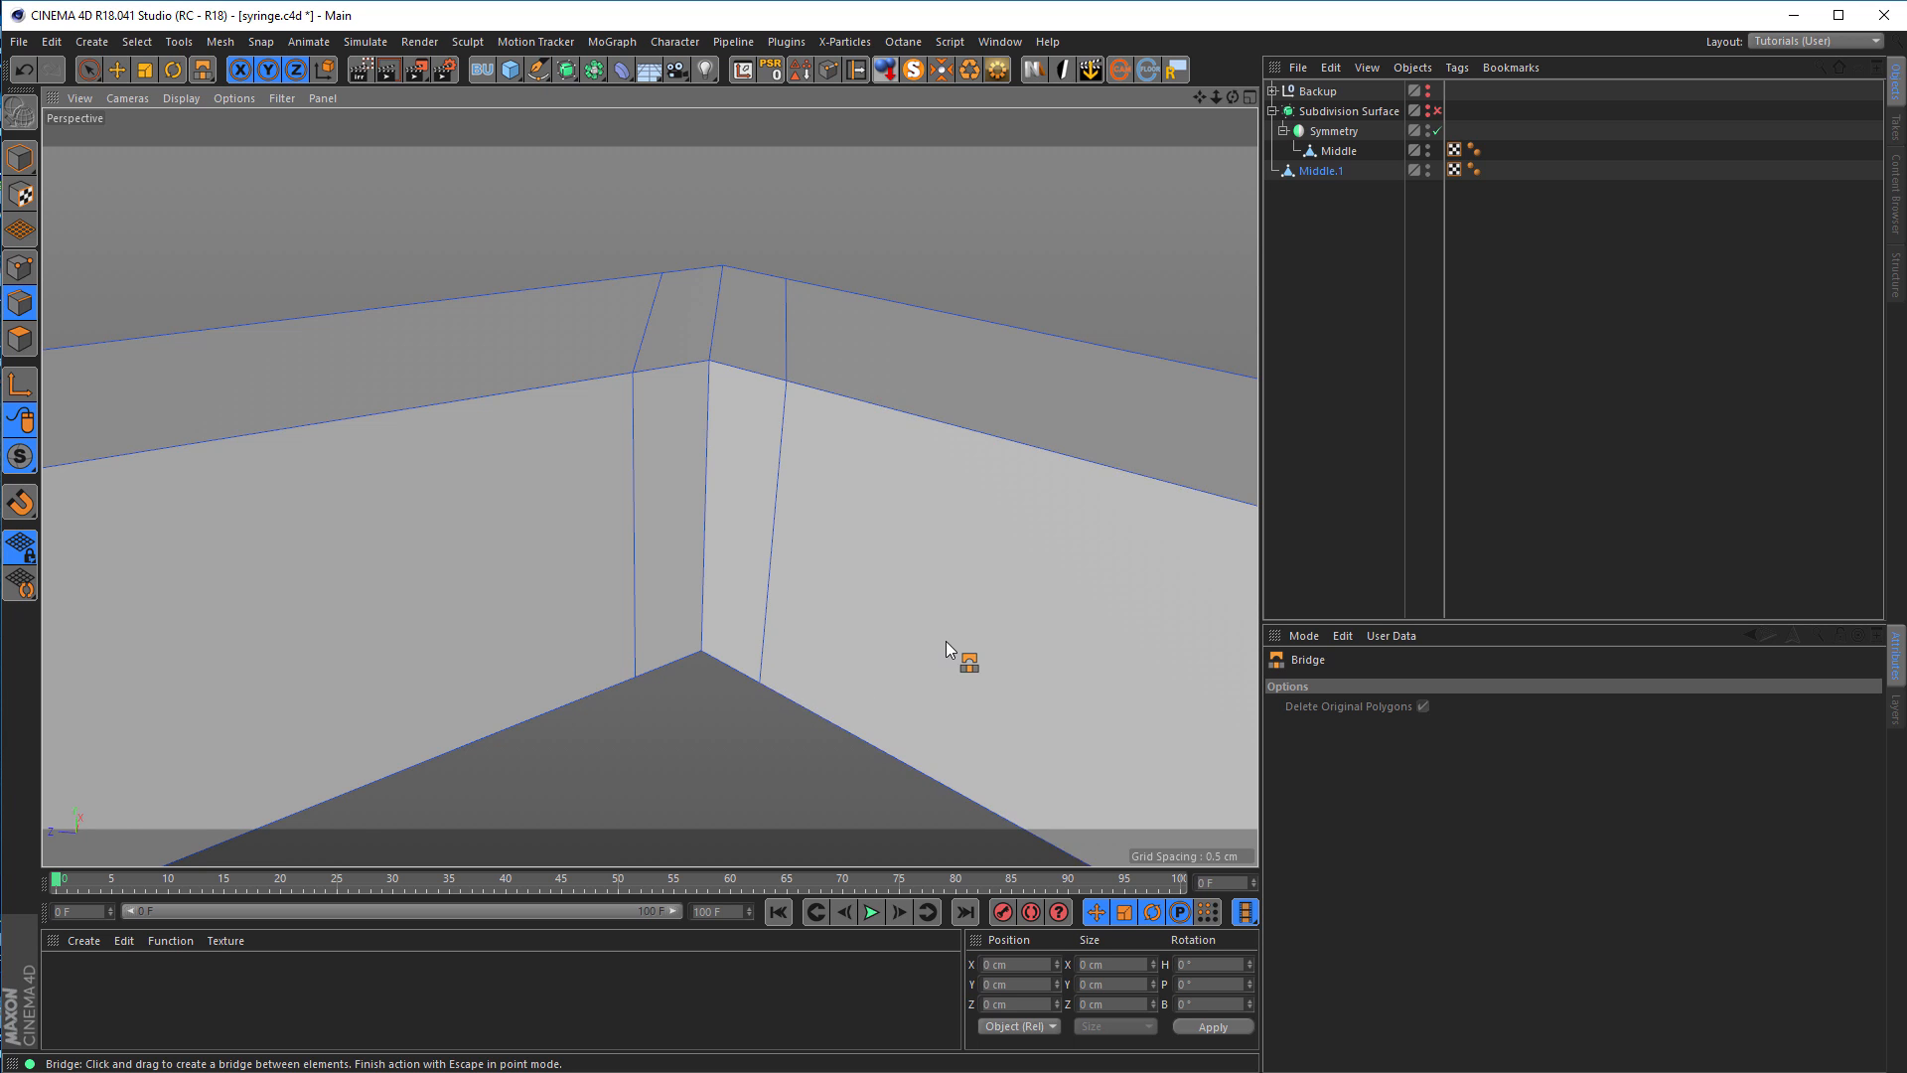
right_click_drag(945, 640, 889, 595, "alt")
middle_click_drag(889, 596, 516, 507, "alt")
left_click_drag(516, 507, 614, 539, "alt")
right_click_drag(745, 553, 864, 542, "alt")
left_click_drag(546, 529, 553, 759)
left_click_drag(610, 547, 610, 778)
left_click_drag(739, 555, 726, 780)
left_click_drag(862, 594, 836, 810)
Step: Bridge the last leg's long segment and the short end segment to finish closing the strip's open side
middle_click_drag(836, 810, 556, 419, "alt")
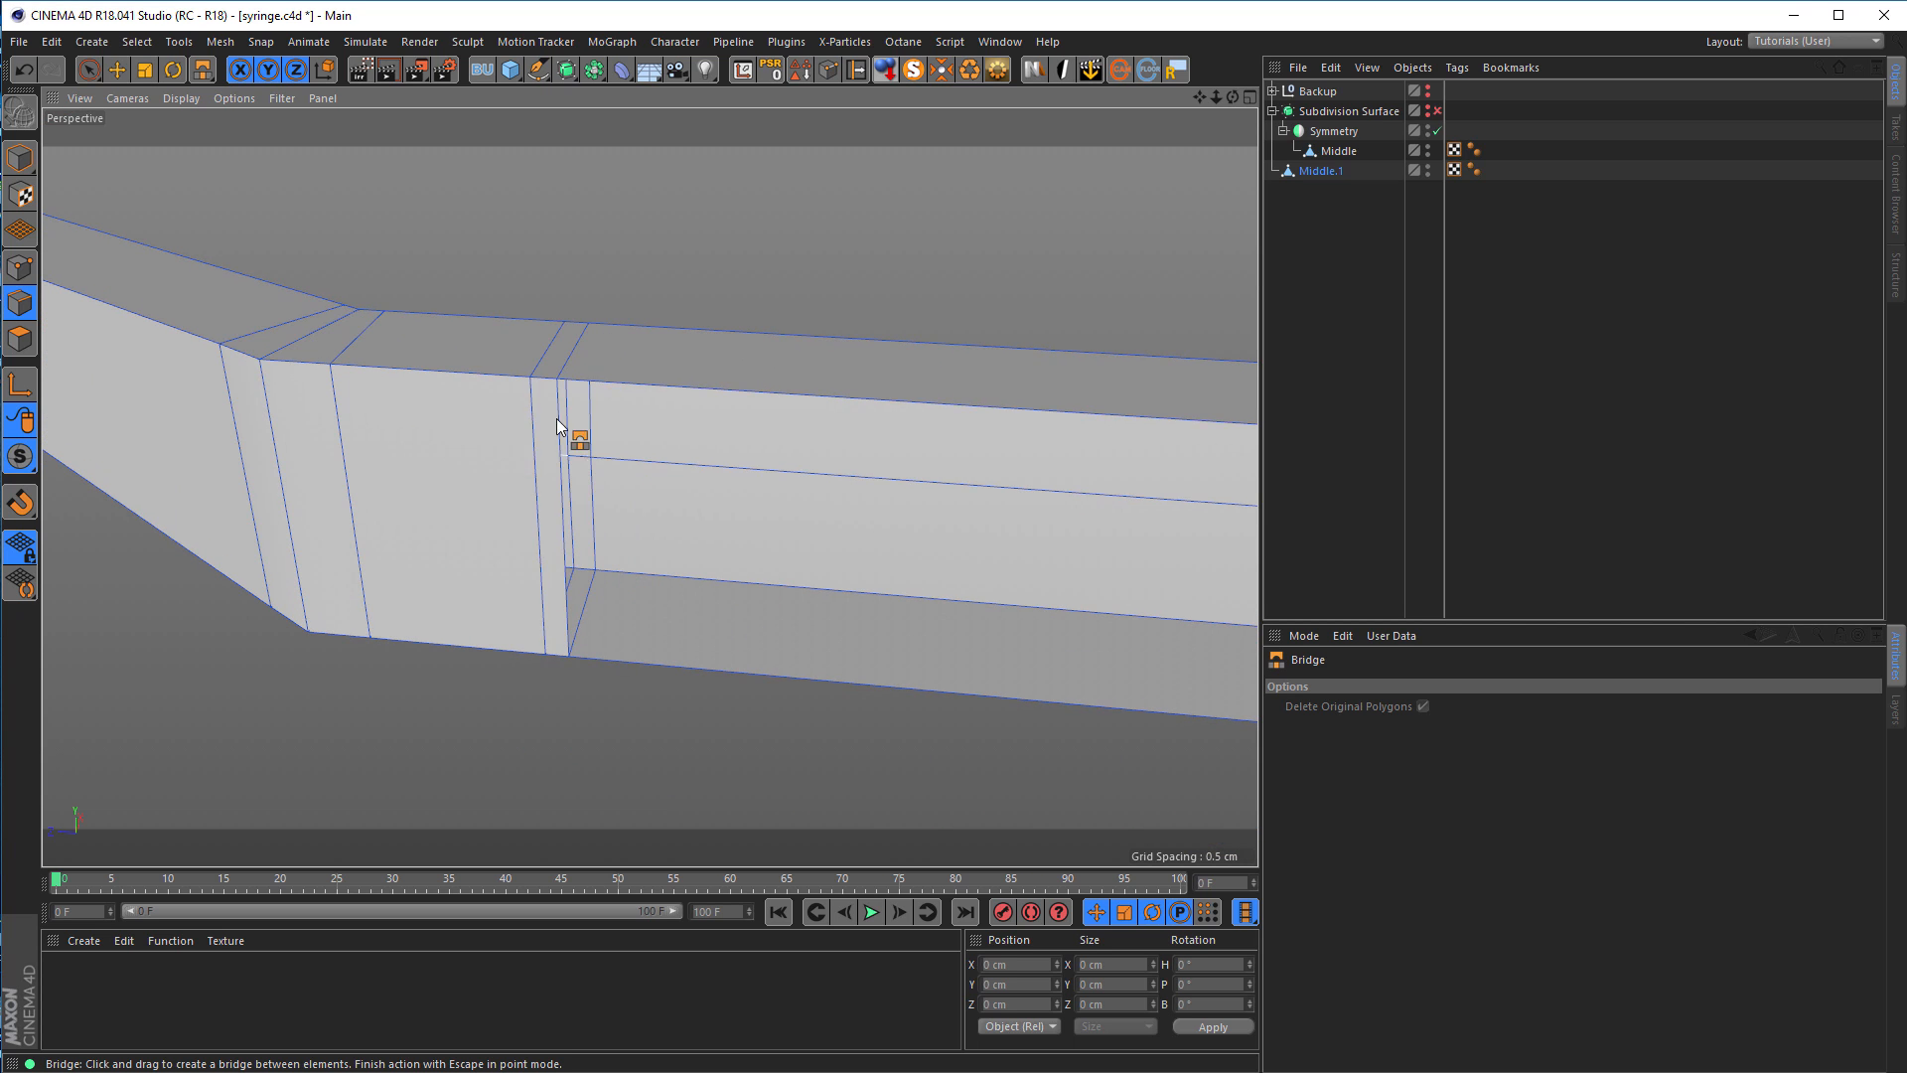
left_click_drag(702, 395, 689, 660)
left_click_drag(732, 596, 184, 481, "alt")
left_click_drag(795, 495, 784, 594)
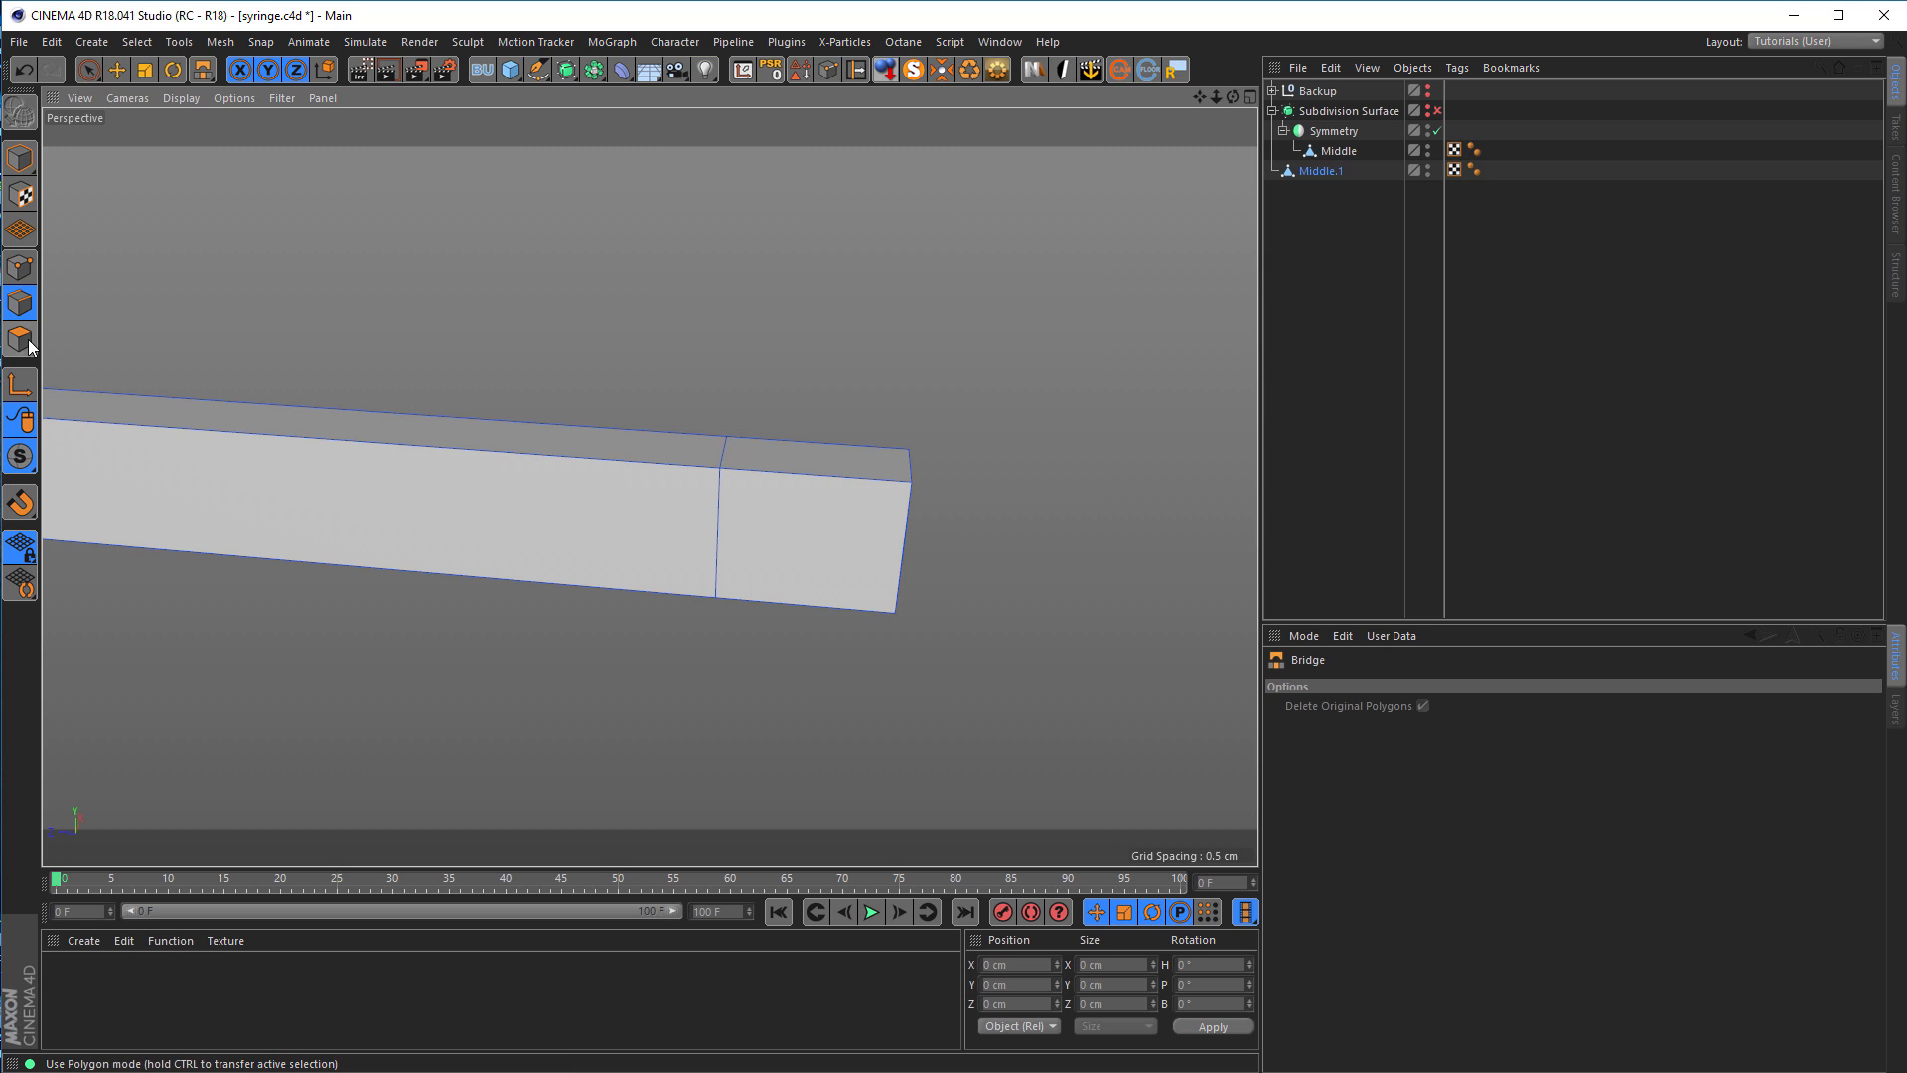
Step: Select the last vertical support edge on the new side and the vertical corner edge at the strip's end
key("space")
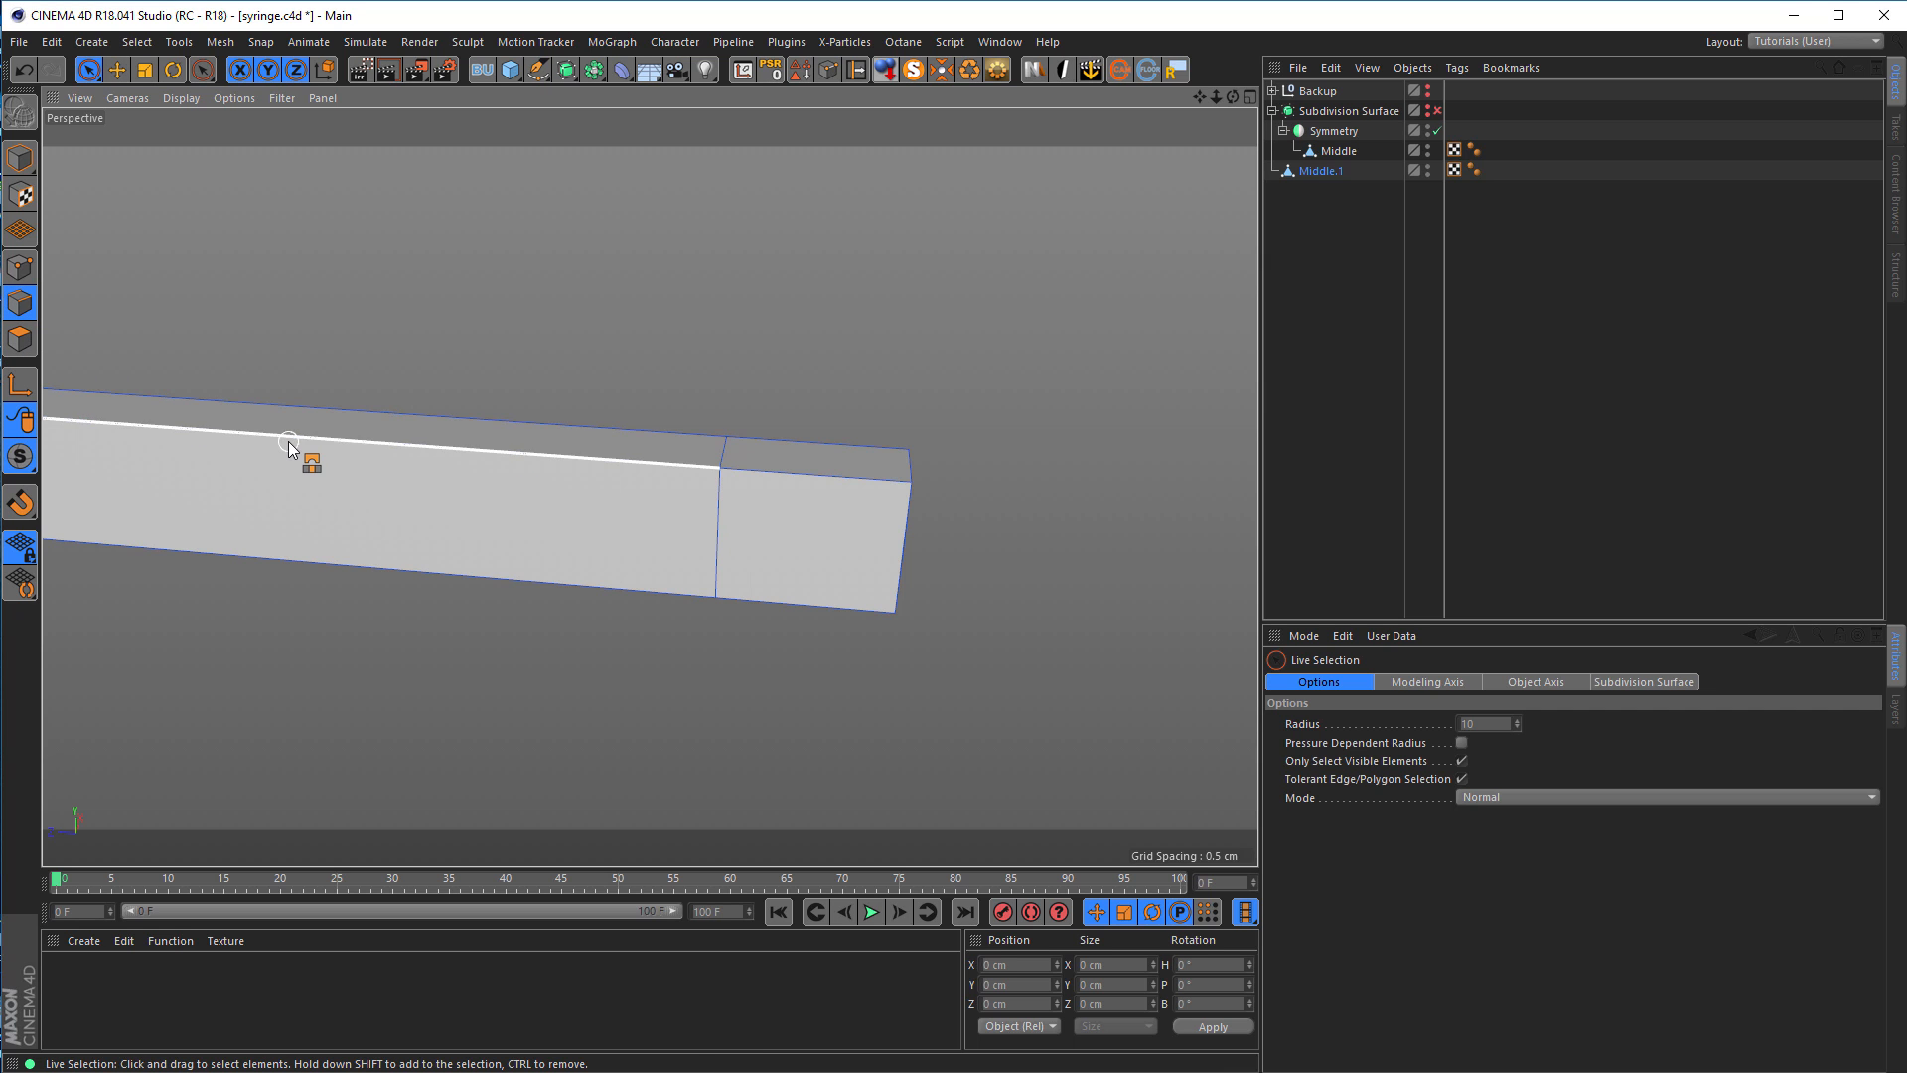
left_click(709, 547)
middle_click_drag(701, 513, 1068, 546, "alt")
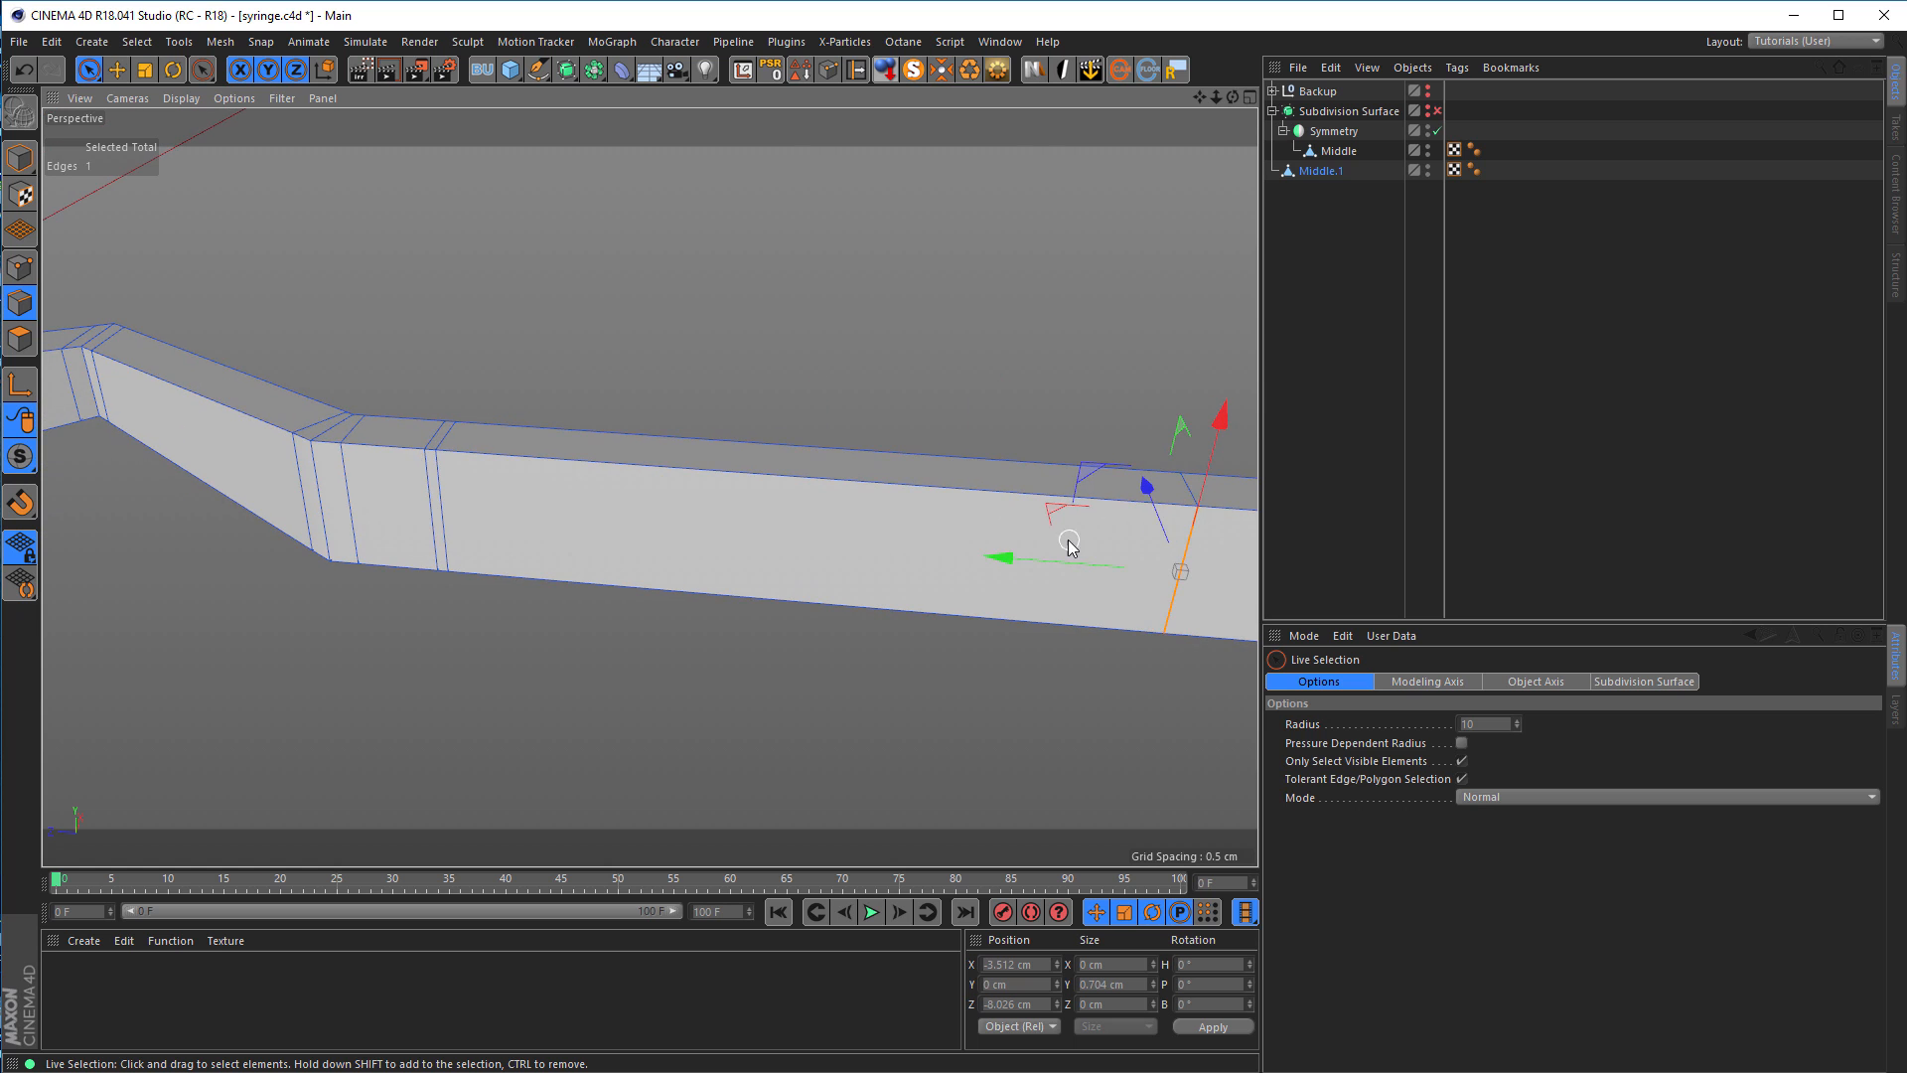
left_click_drag(735, 536, 778, 526, "alt")
right_click_drag(779, 522, 952, 536, "alt")
mouse_move(883, 550)
left_mouse_down("alt")
mouse_move(926, 592)
mouse_move(908, 568)
left_mouse_up("alt")
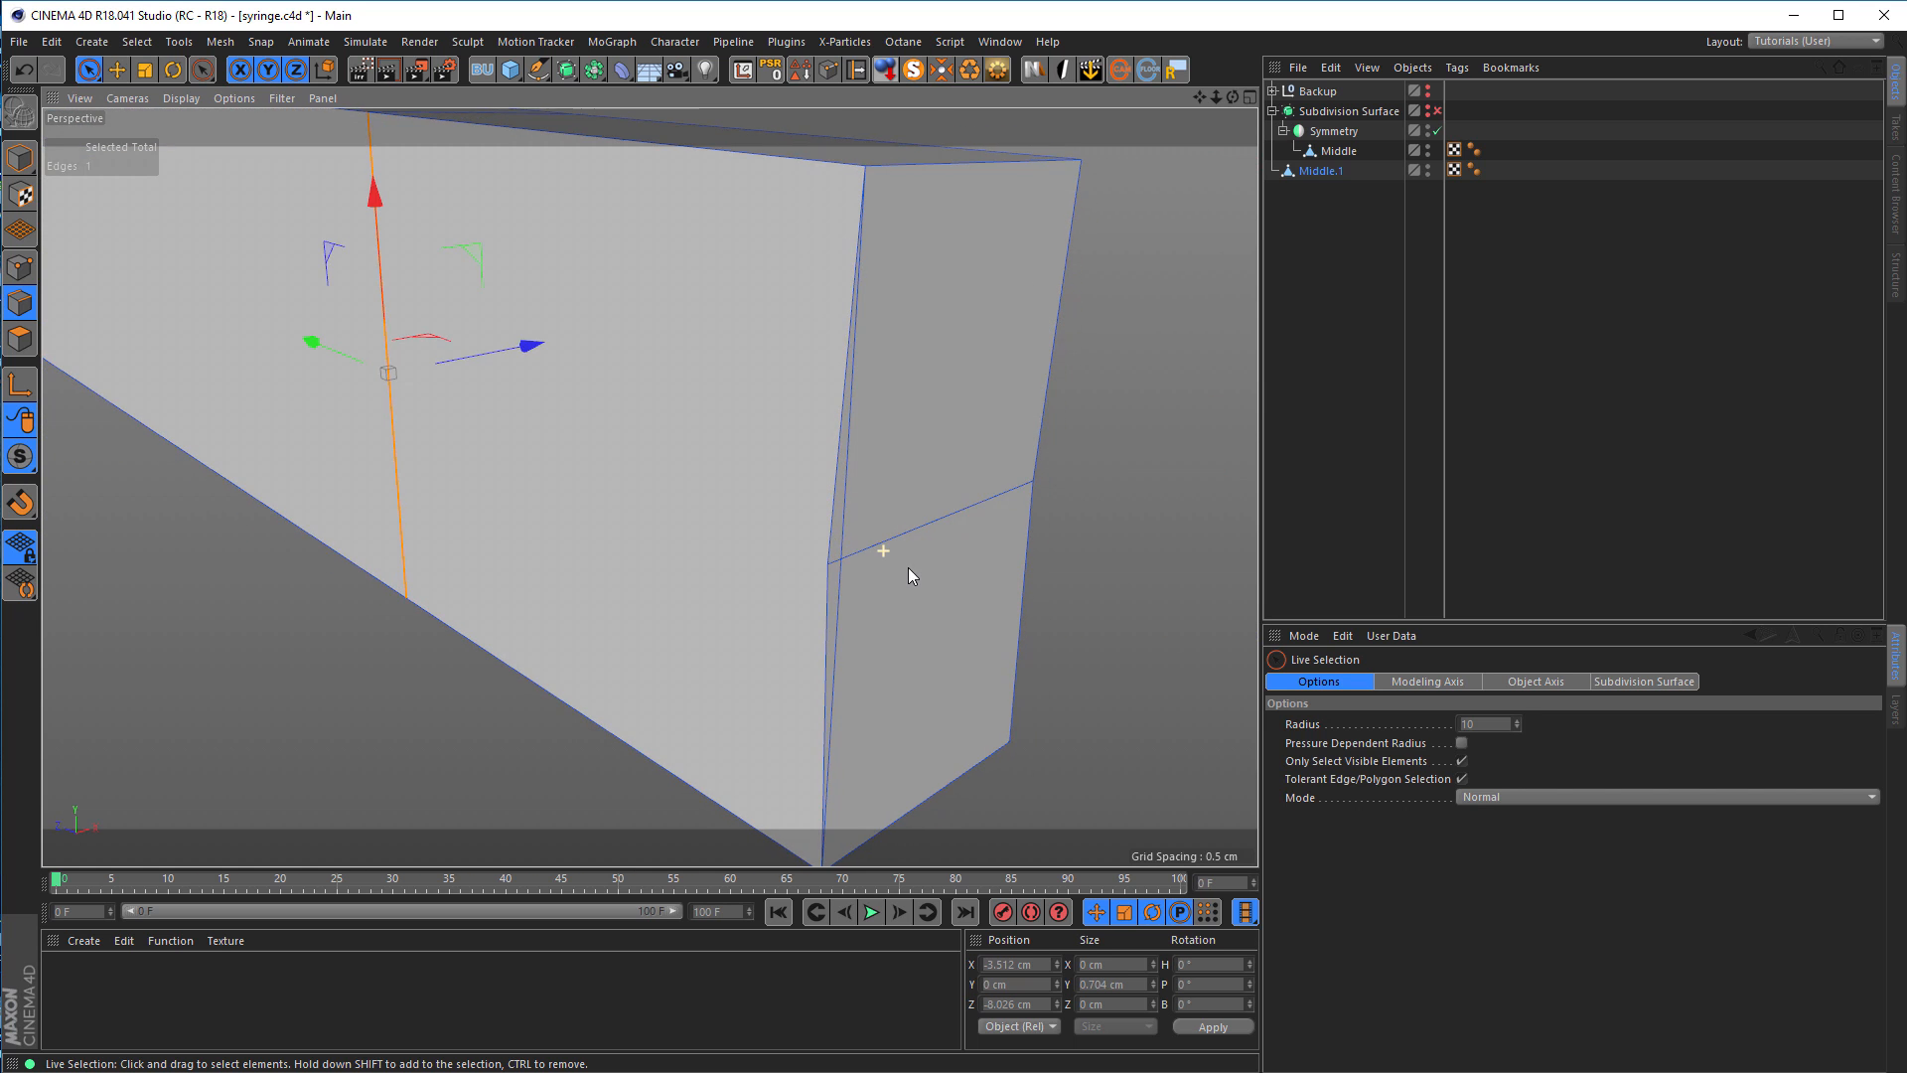
left_click(842, 487, "shift")
key("ctrl+z")
left_click_drag(795, 511, 449, 519, "alt")
left_click(827, 492, "shift")
left_click_drag(729, 530, 587, 556, "alt")
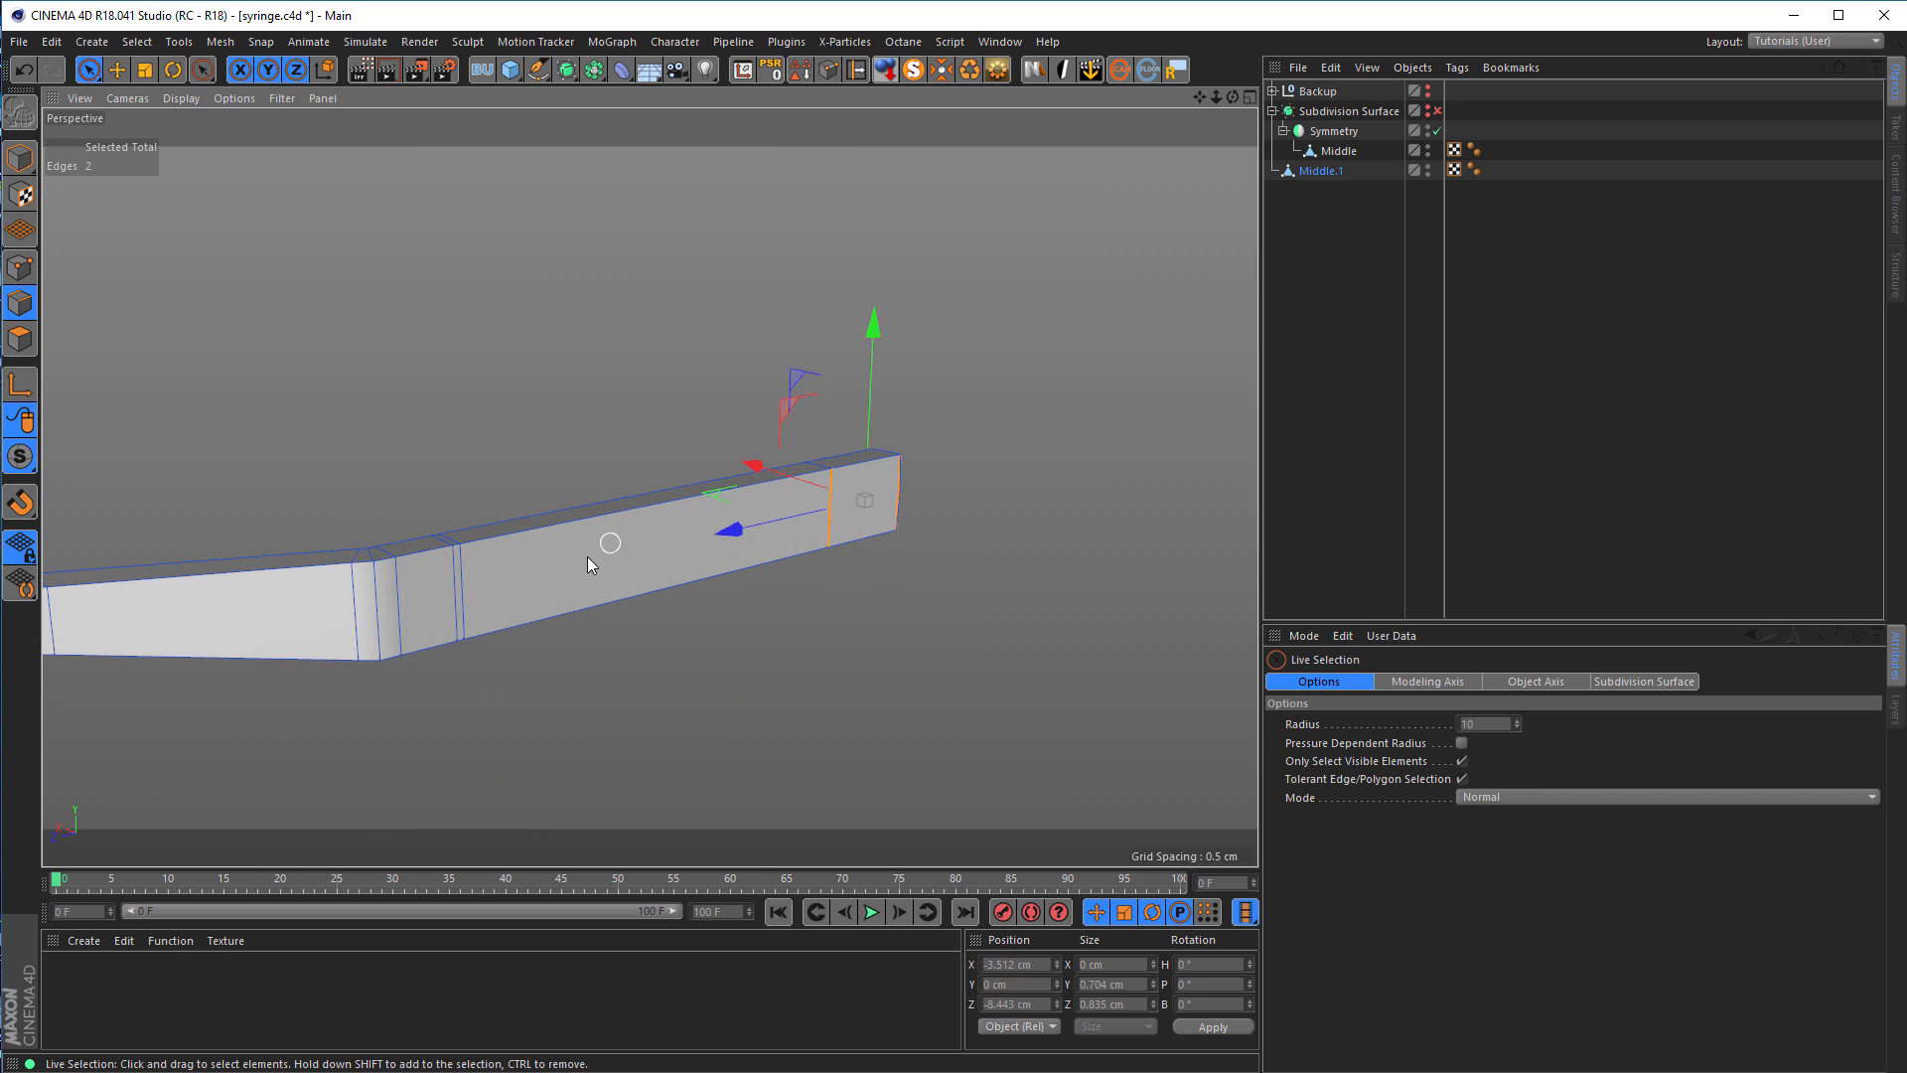
Step: Add the vertical edges at the bends and along the rest of the bridged side to the edge selection
left_click_drag(368, 616, 313, 610, "shift")
middle_click_drag(311, 609, 981, 552, "alt")
left_click_drag(700, 581, 826, 584, "alt")
left_click_drag(510, 583, 729, 586, "alt")
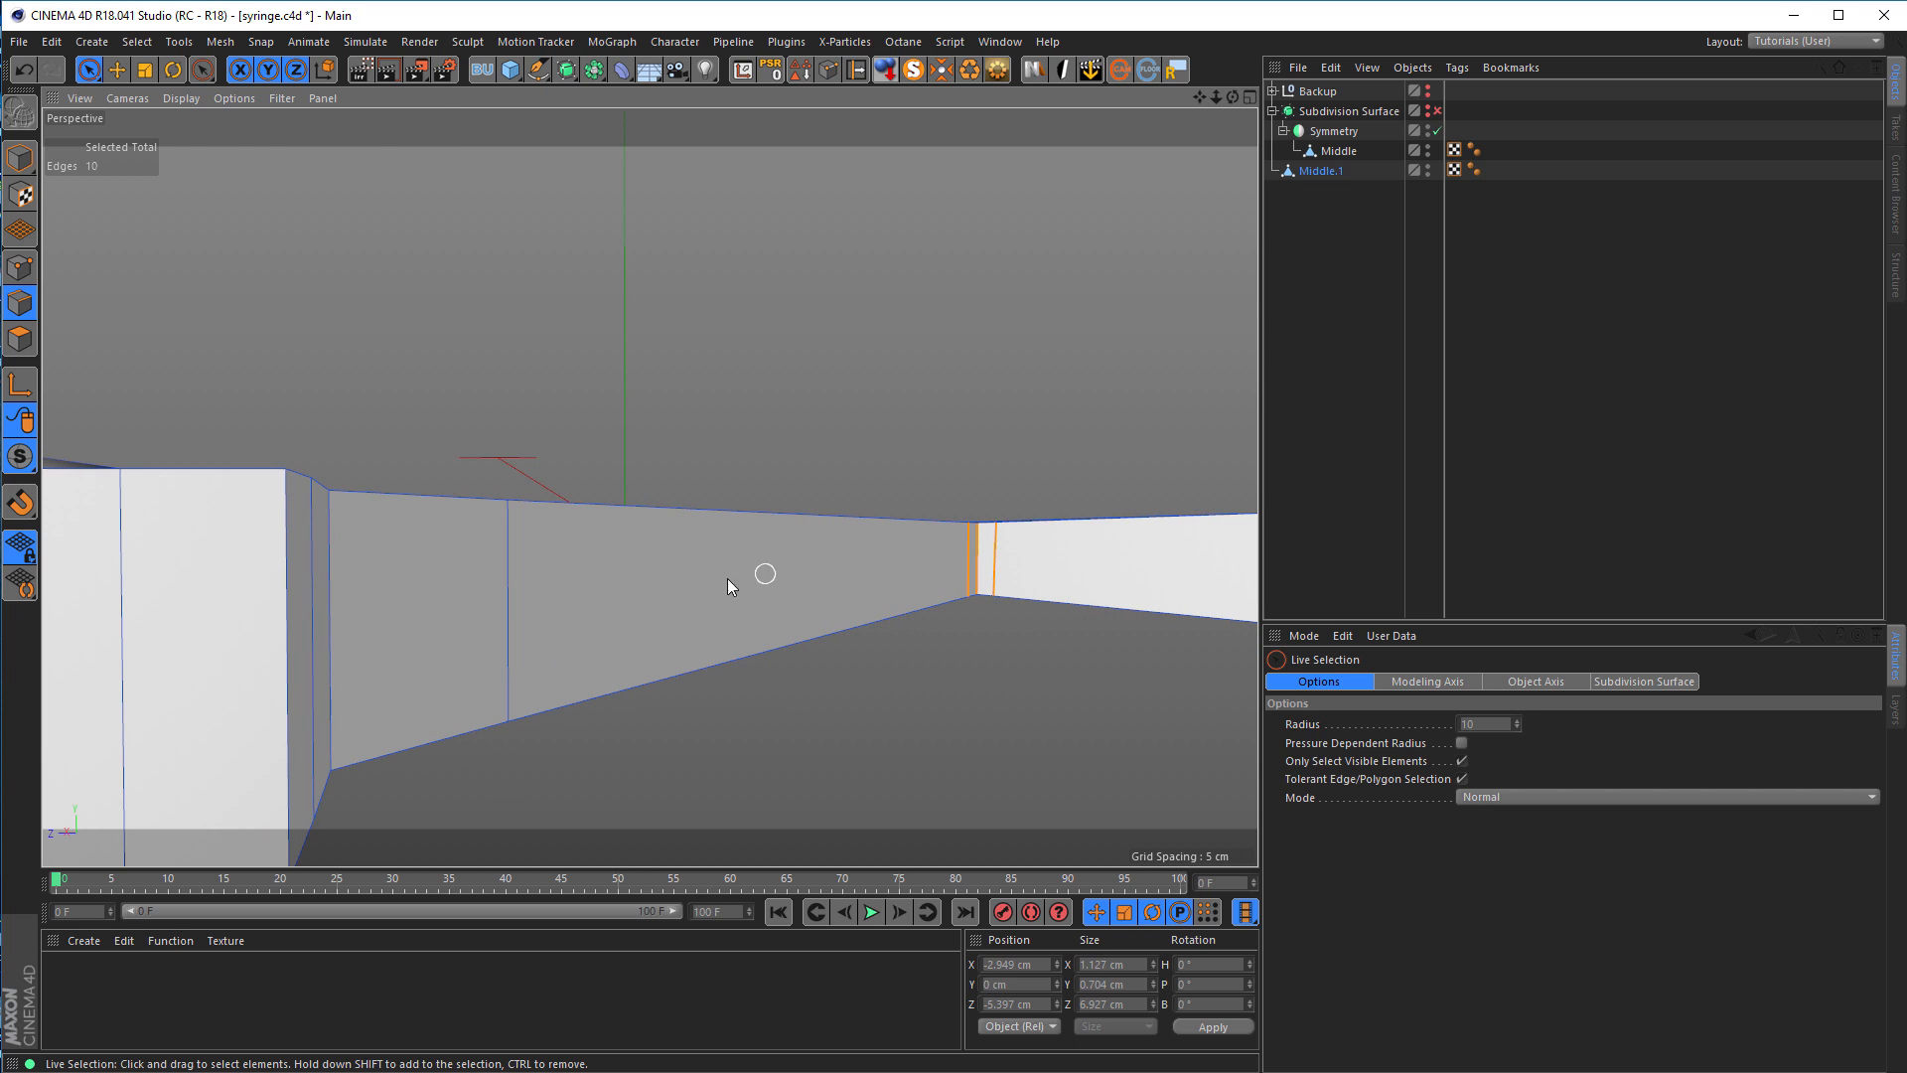
left_click_drag(230, 652, 1035, 590, "alt")
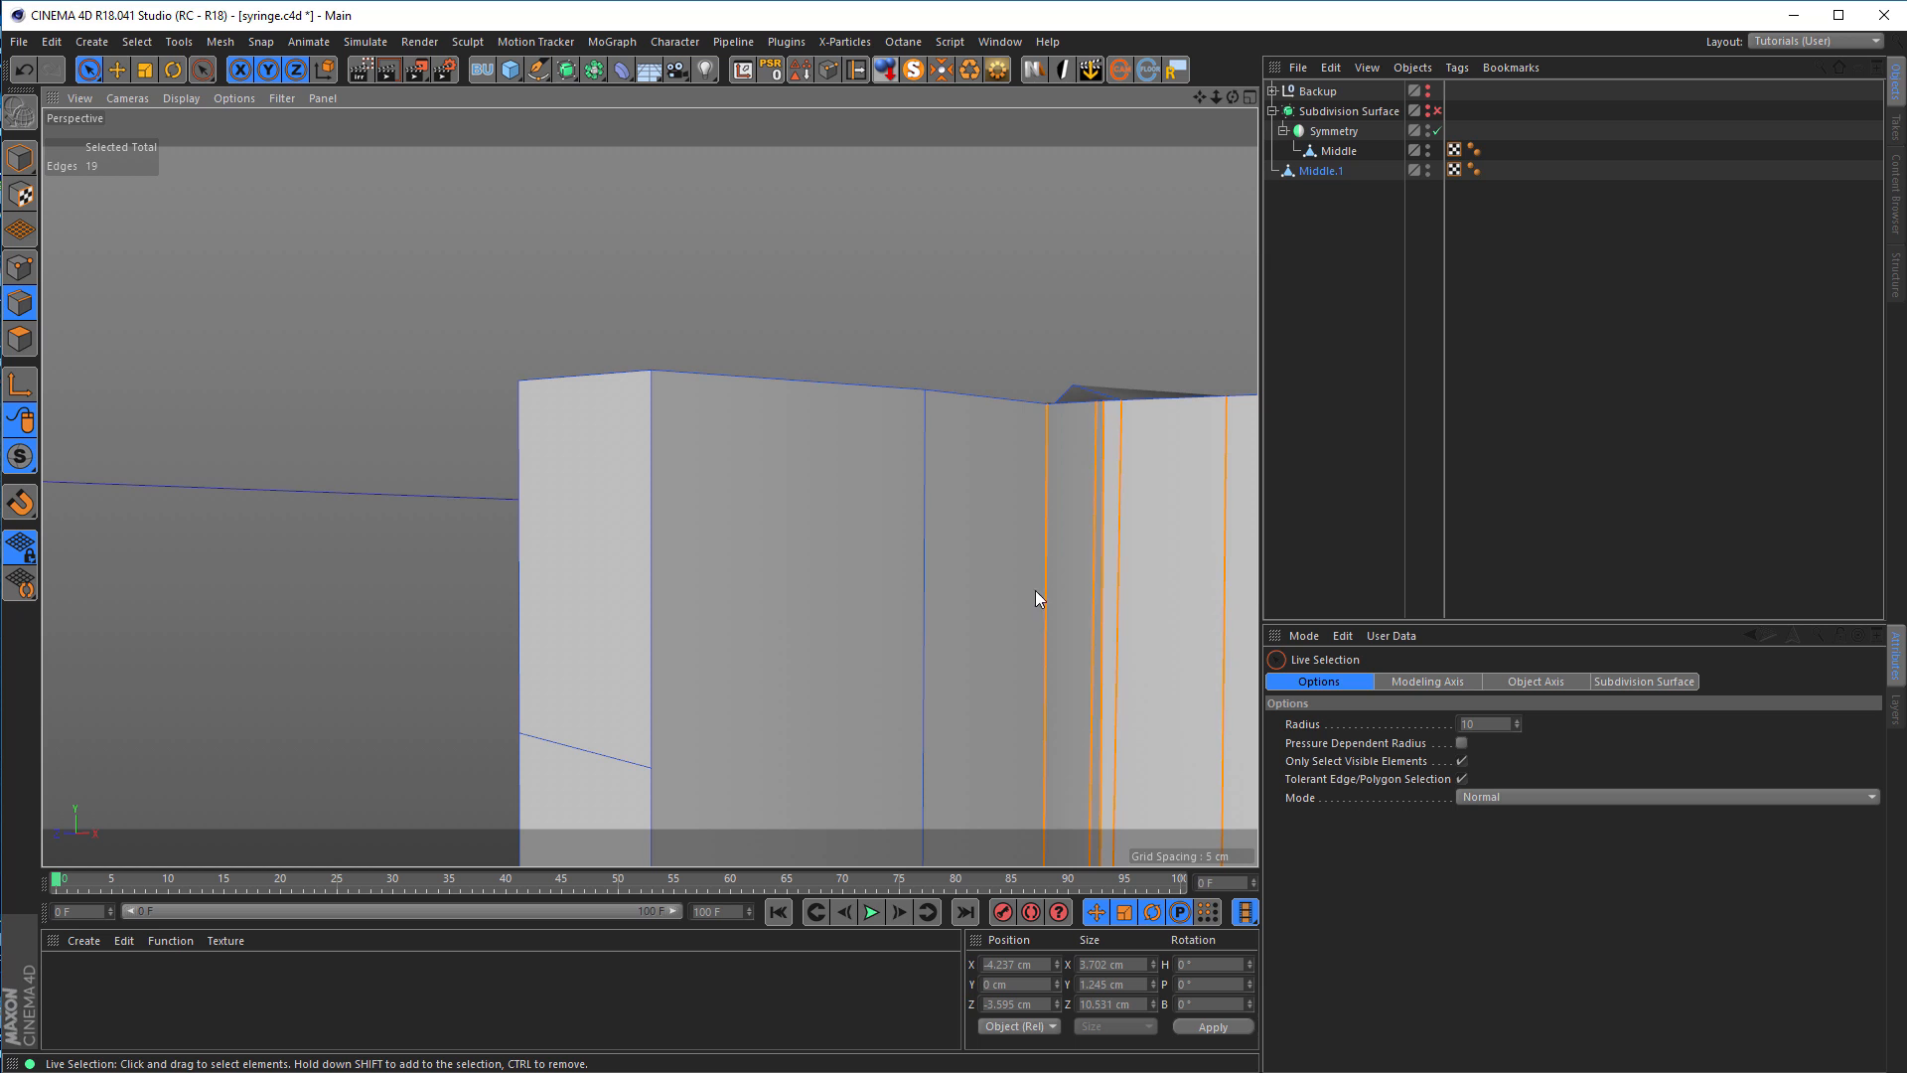
left_click_drag(702, 623, 919, 618, "alt")
right_click_drag(682, 604, 745, 588, "alt")
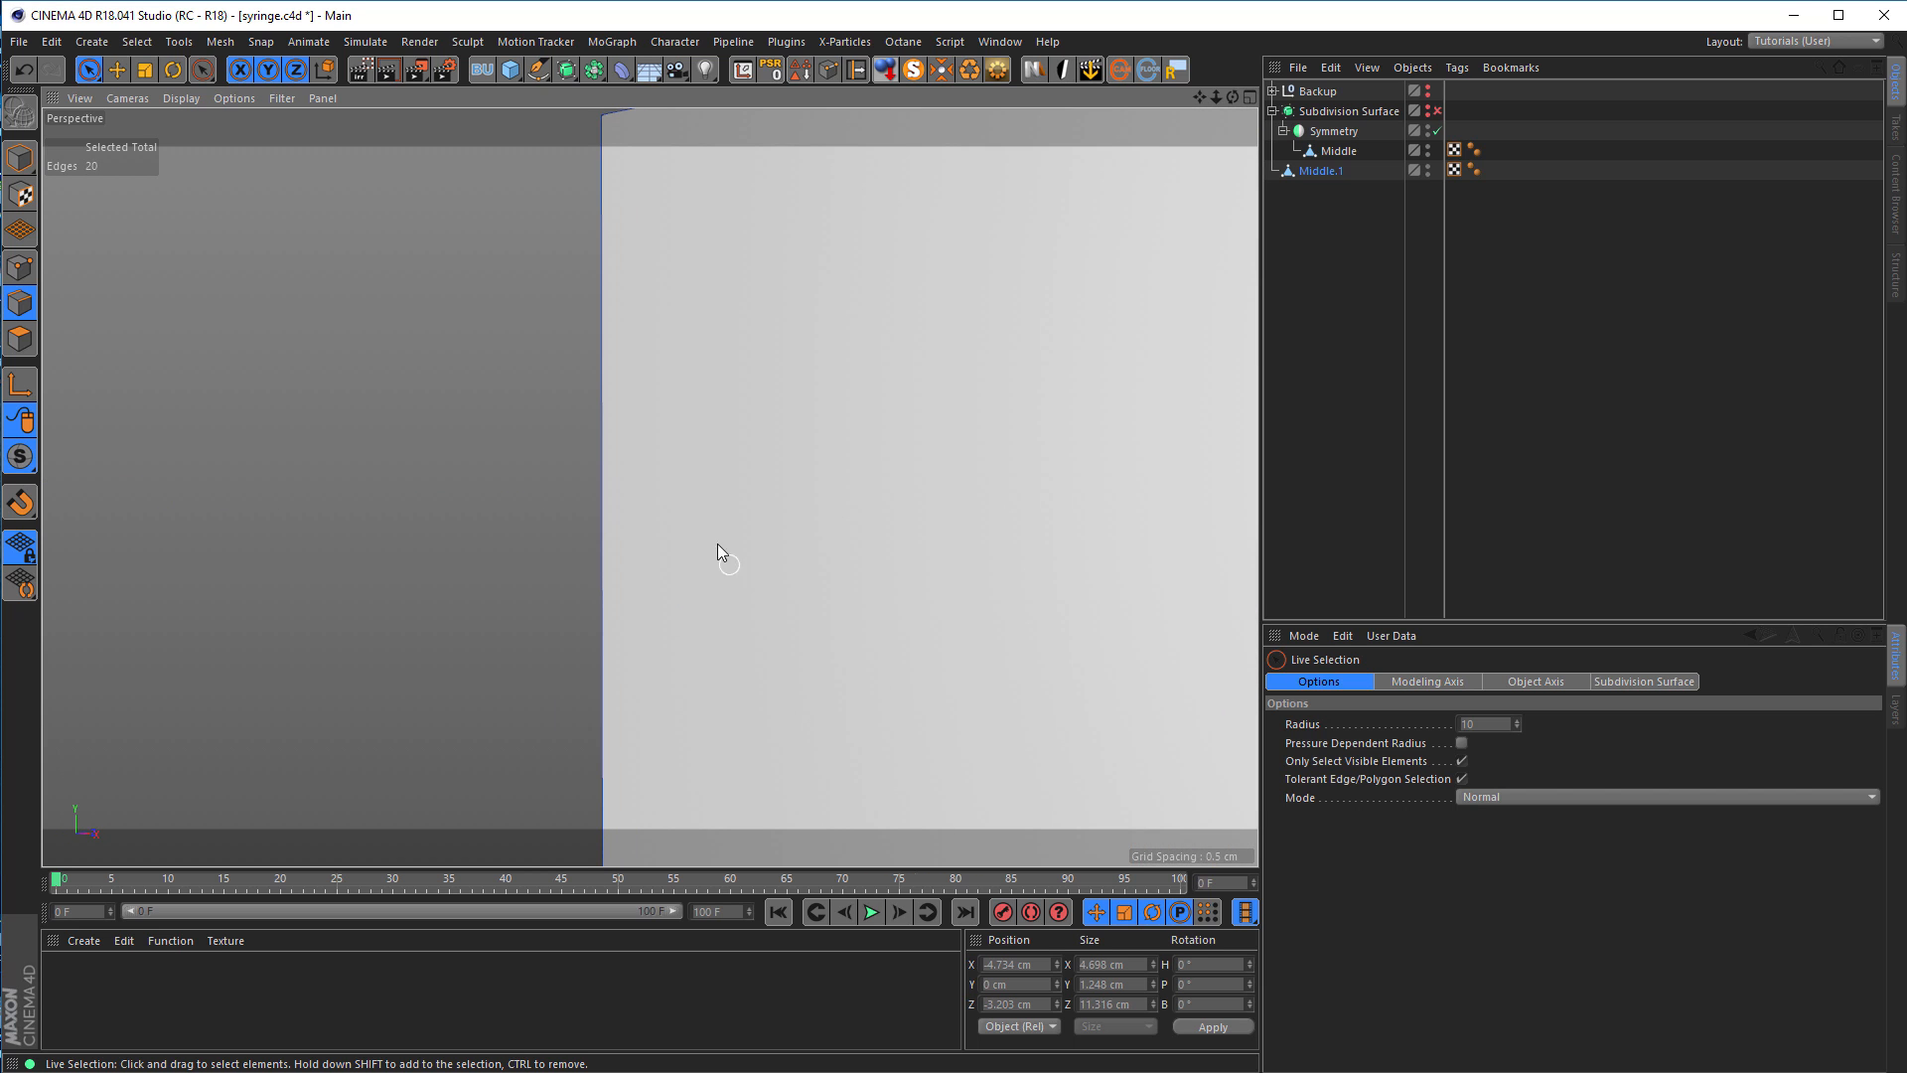
Step: Add the vertical corner edge at the opposite end and cut all the selected edges through their middle
left_click(617, 451, "shift")
right_click_drag(612, 451, 461, 467, "alt")
left_click_drag(461, 458, 762, 515, "alt")
right_click_drag(762, 515, 605, 526, "alt")
middle_click_drag(780, 537, 390, 529, "alt")
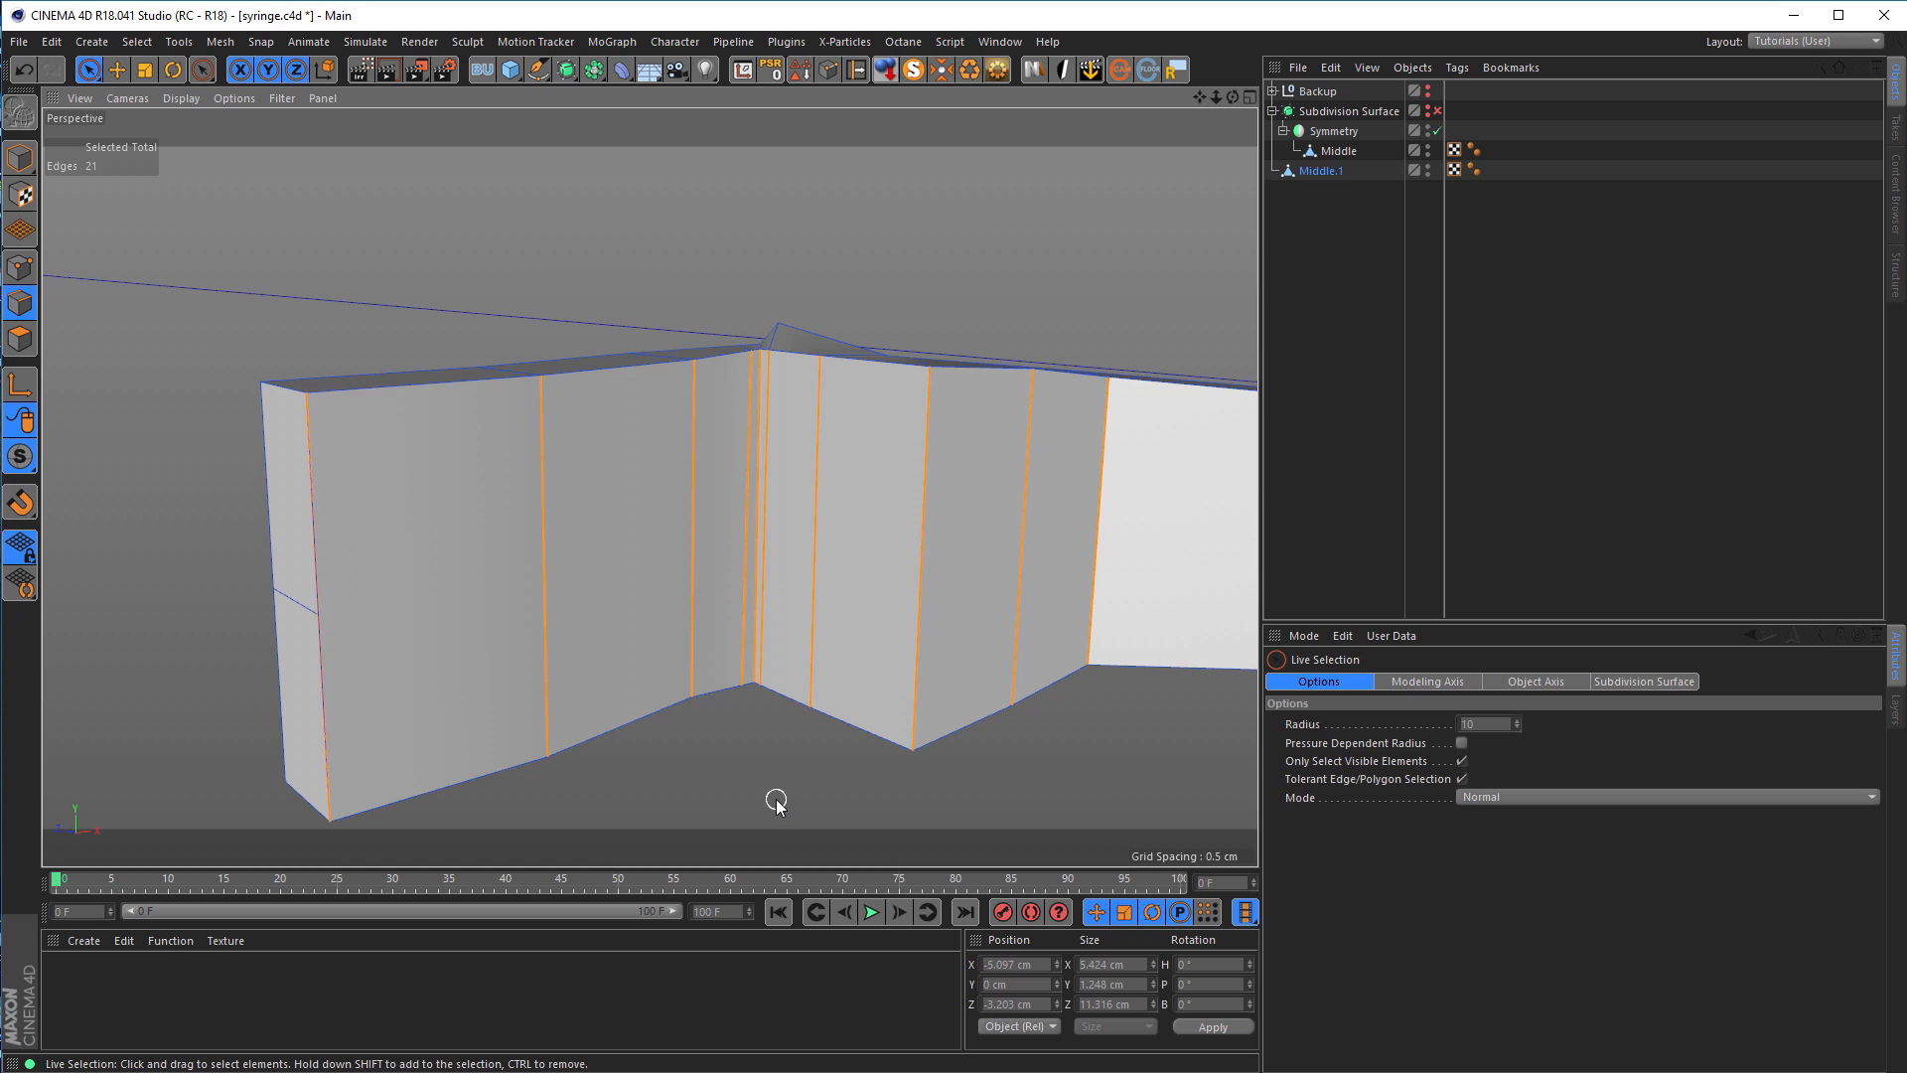
key("m")
key("m")
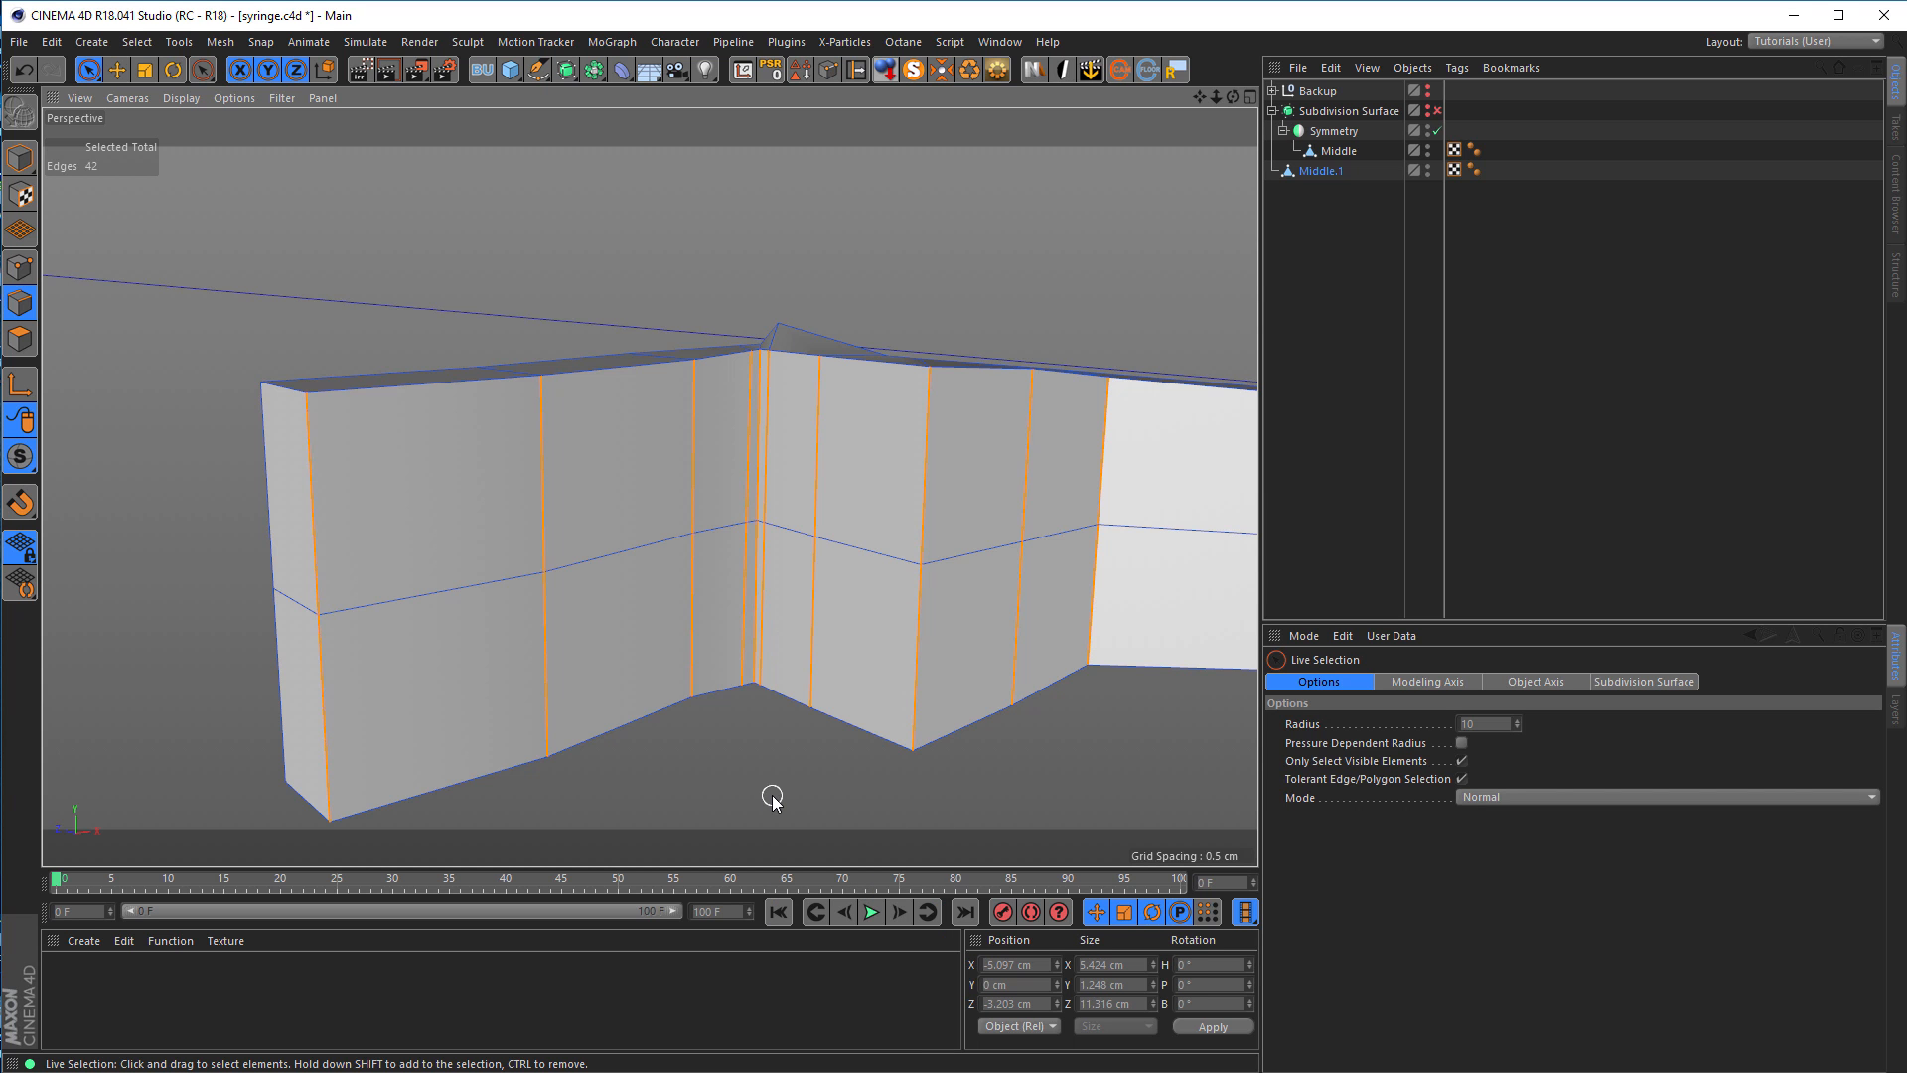
Step: Switch to point editing and select the middle point on the vertical corner edge at the strip's stepped end
right_click_drag(323, 598, 486, 593, "alt")
left_click_drag(438, 587, 373, 604, "alt")
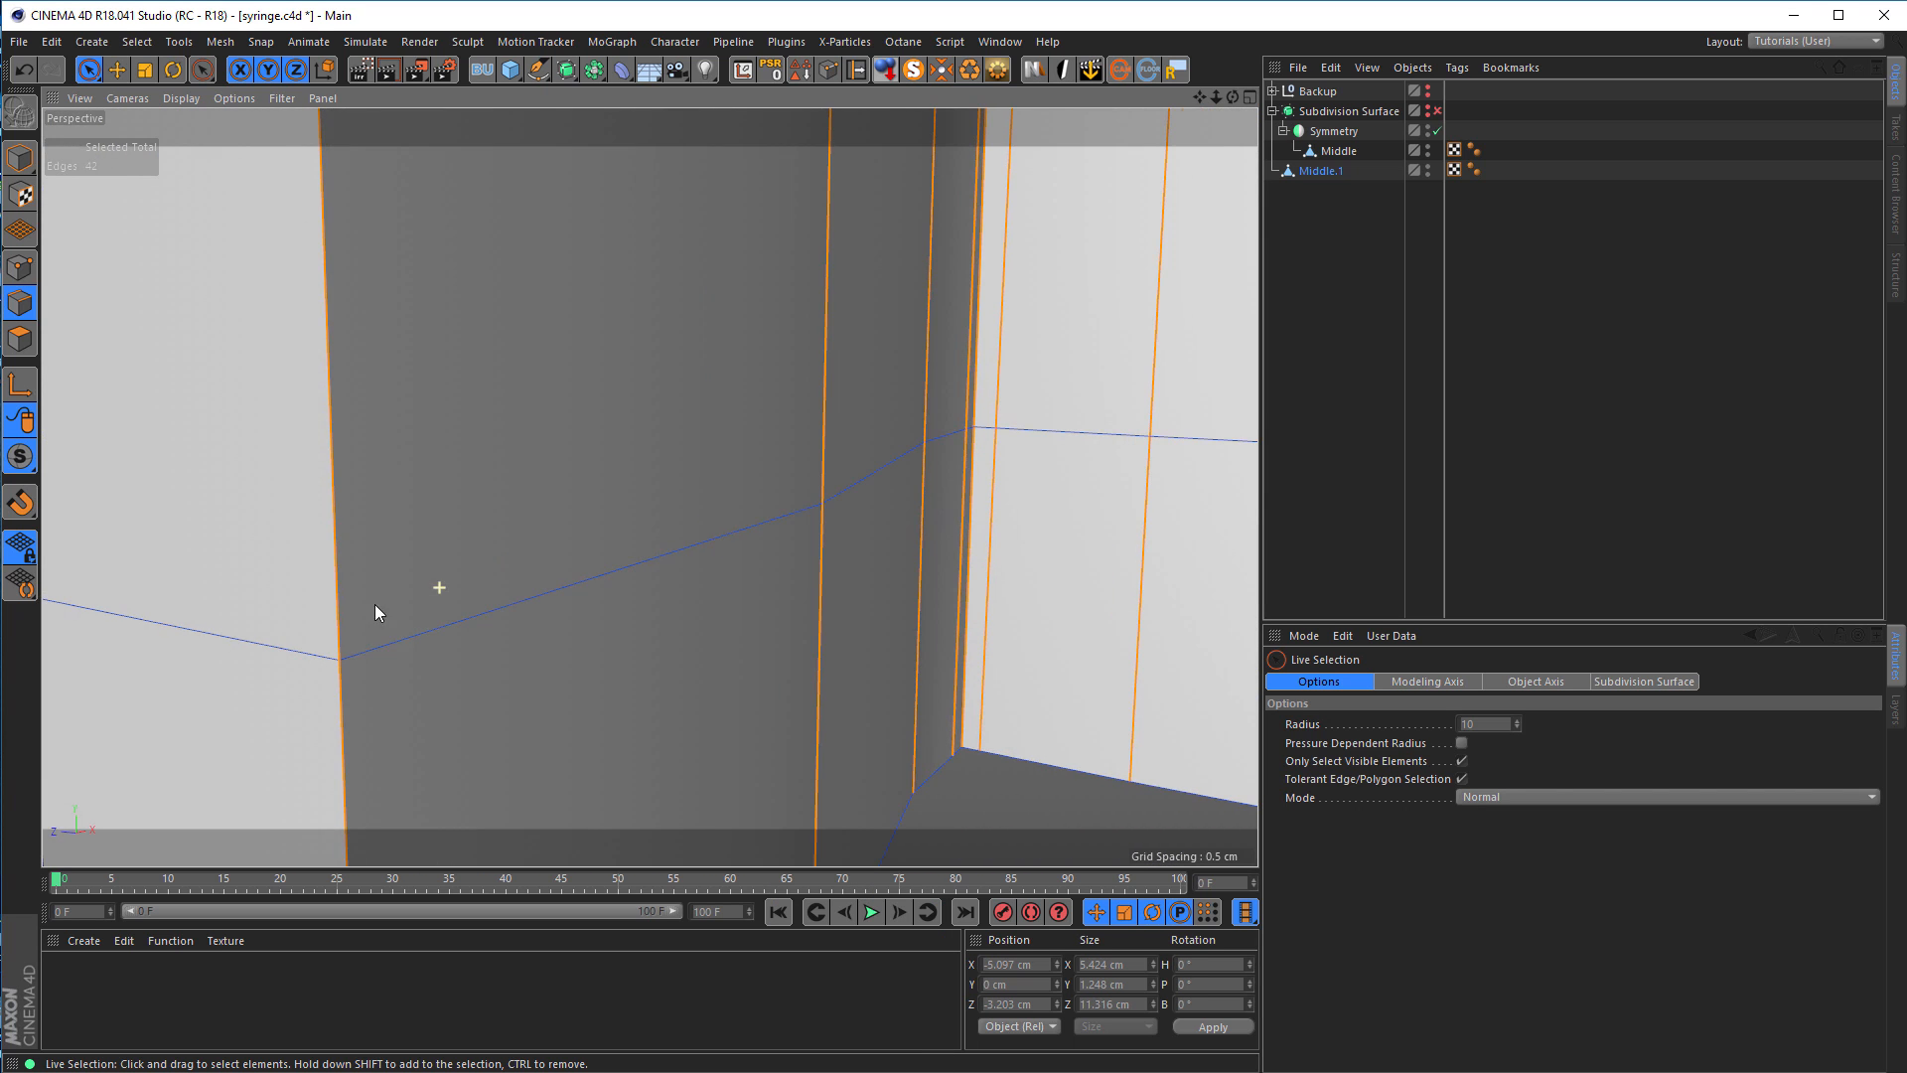
left_click(20, 267)
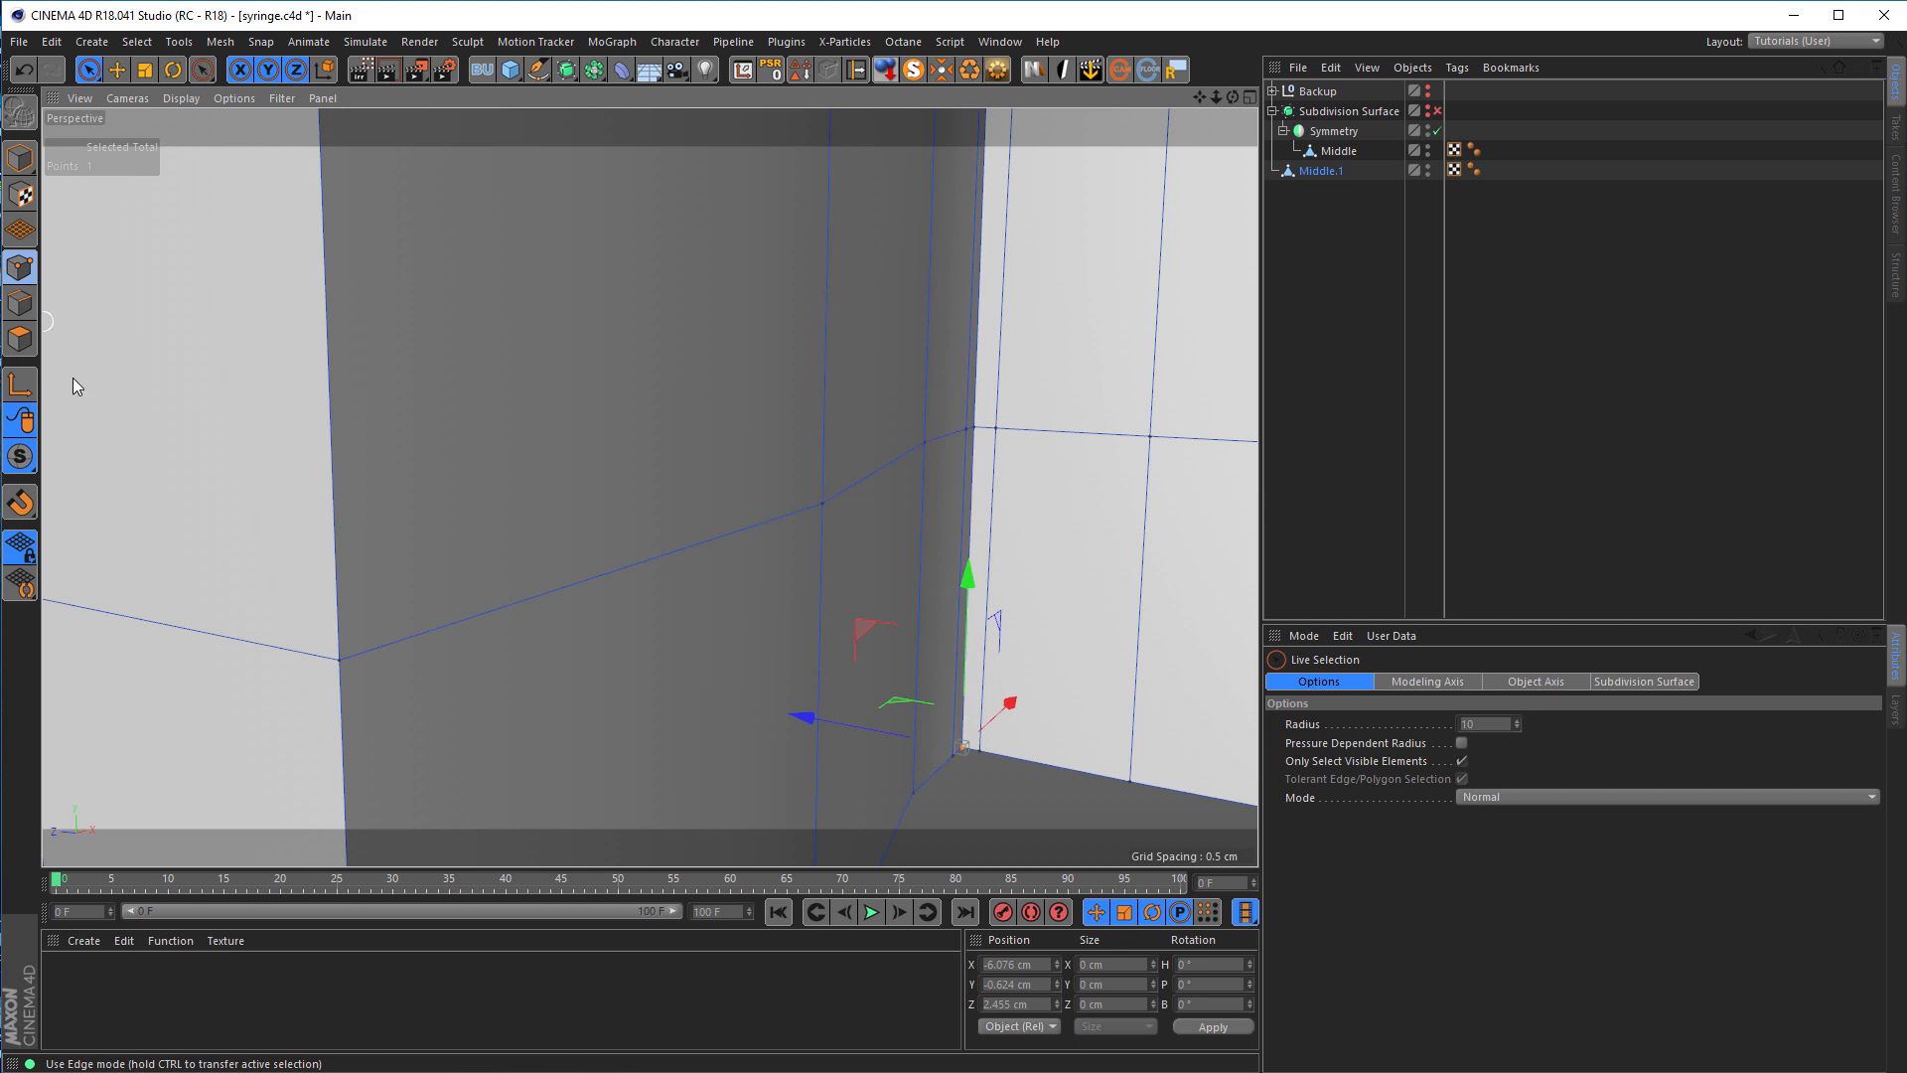
right_click_drag(330, 668, 762, 617, "alt")
mouse_move(445, 593)
left_mouse_down("alt")
mouse_move(583, 596)
mouse_move(318, 599)
mouse_move(328, 587)
left_mouse_up("alt")
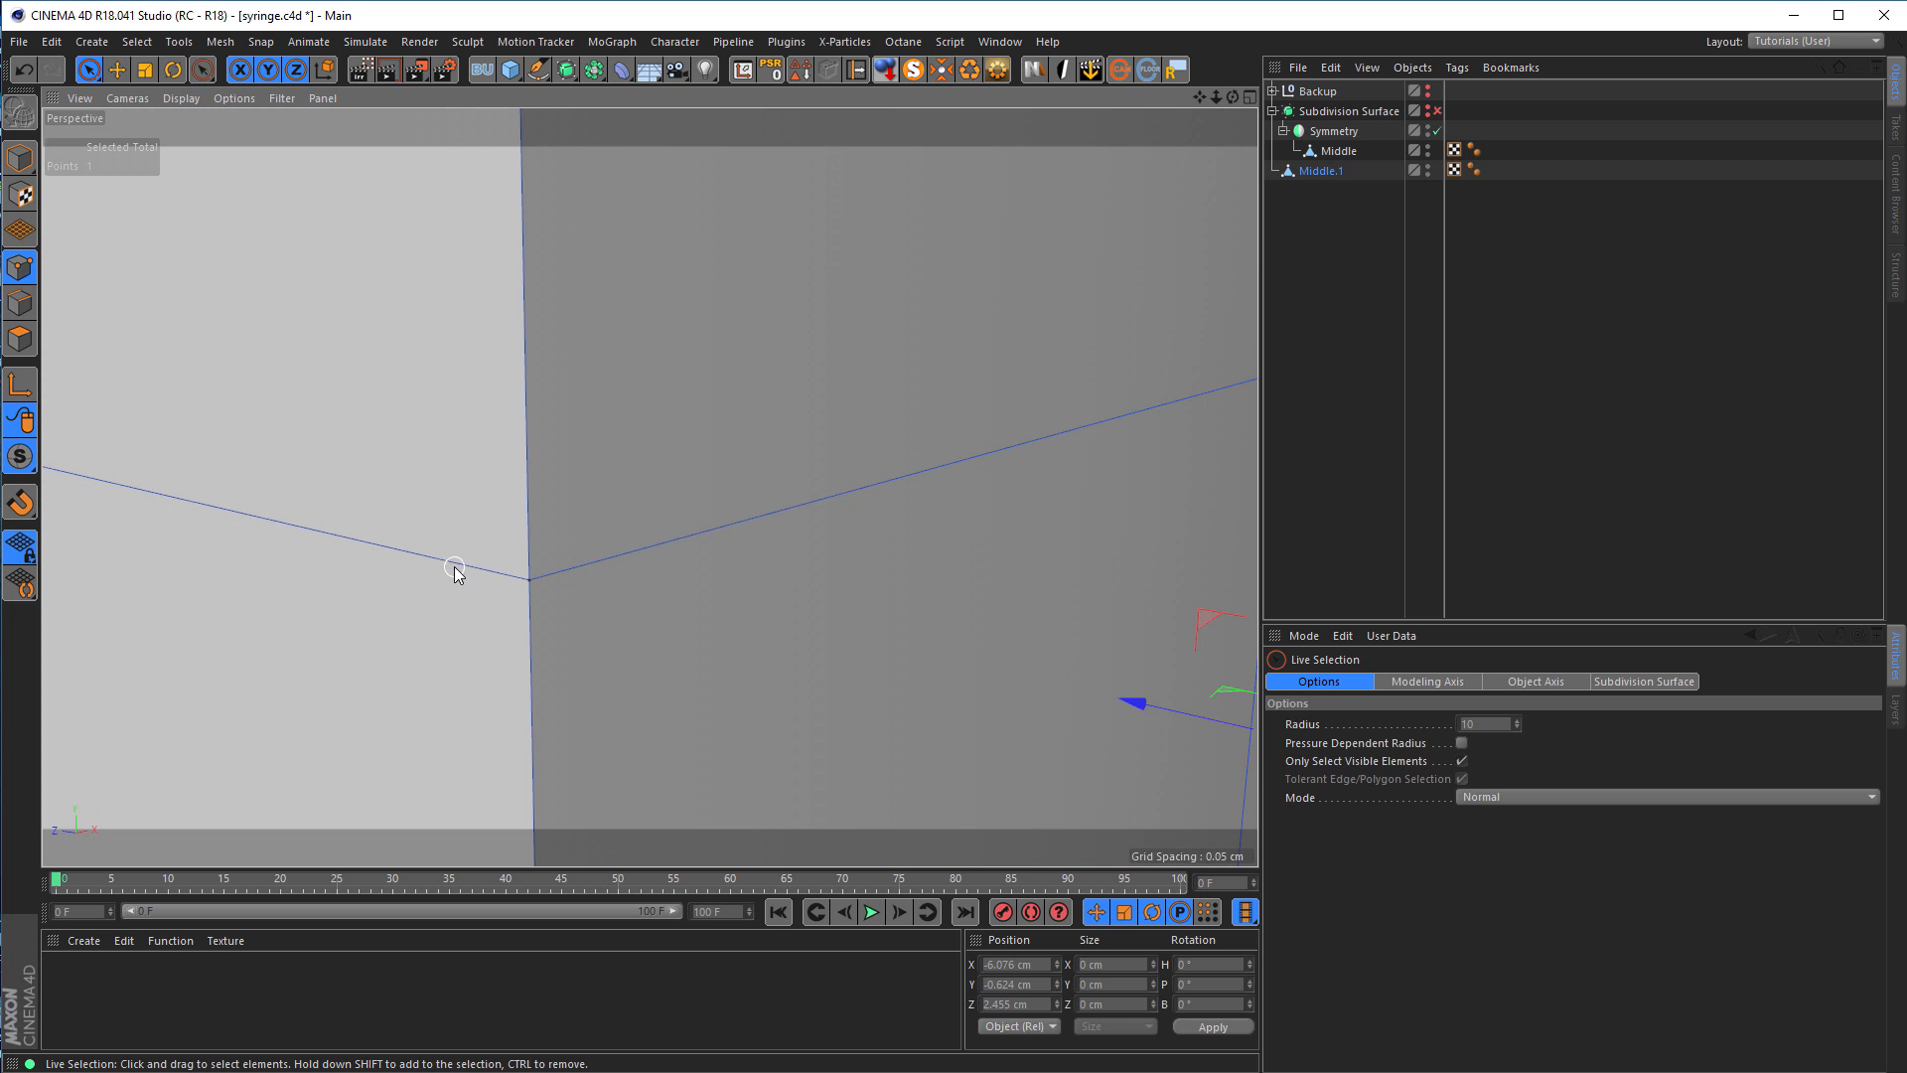
left_click_drag(496, 584, 497, 584)
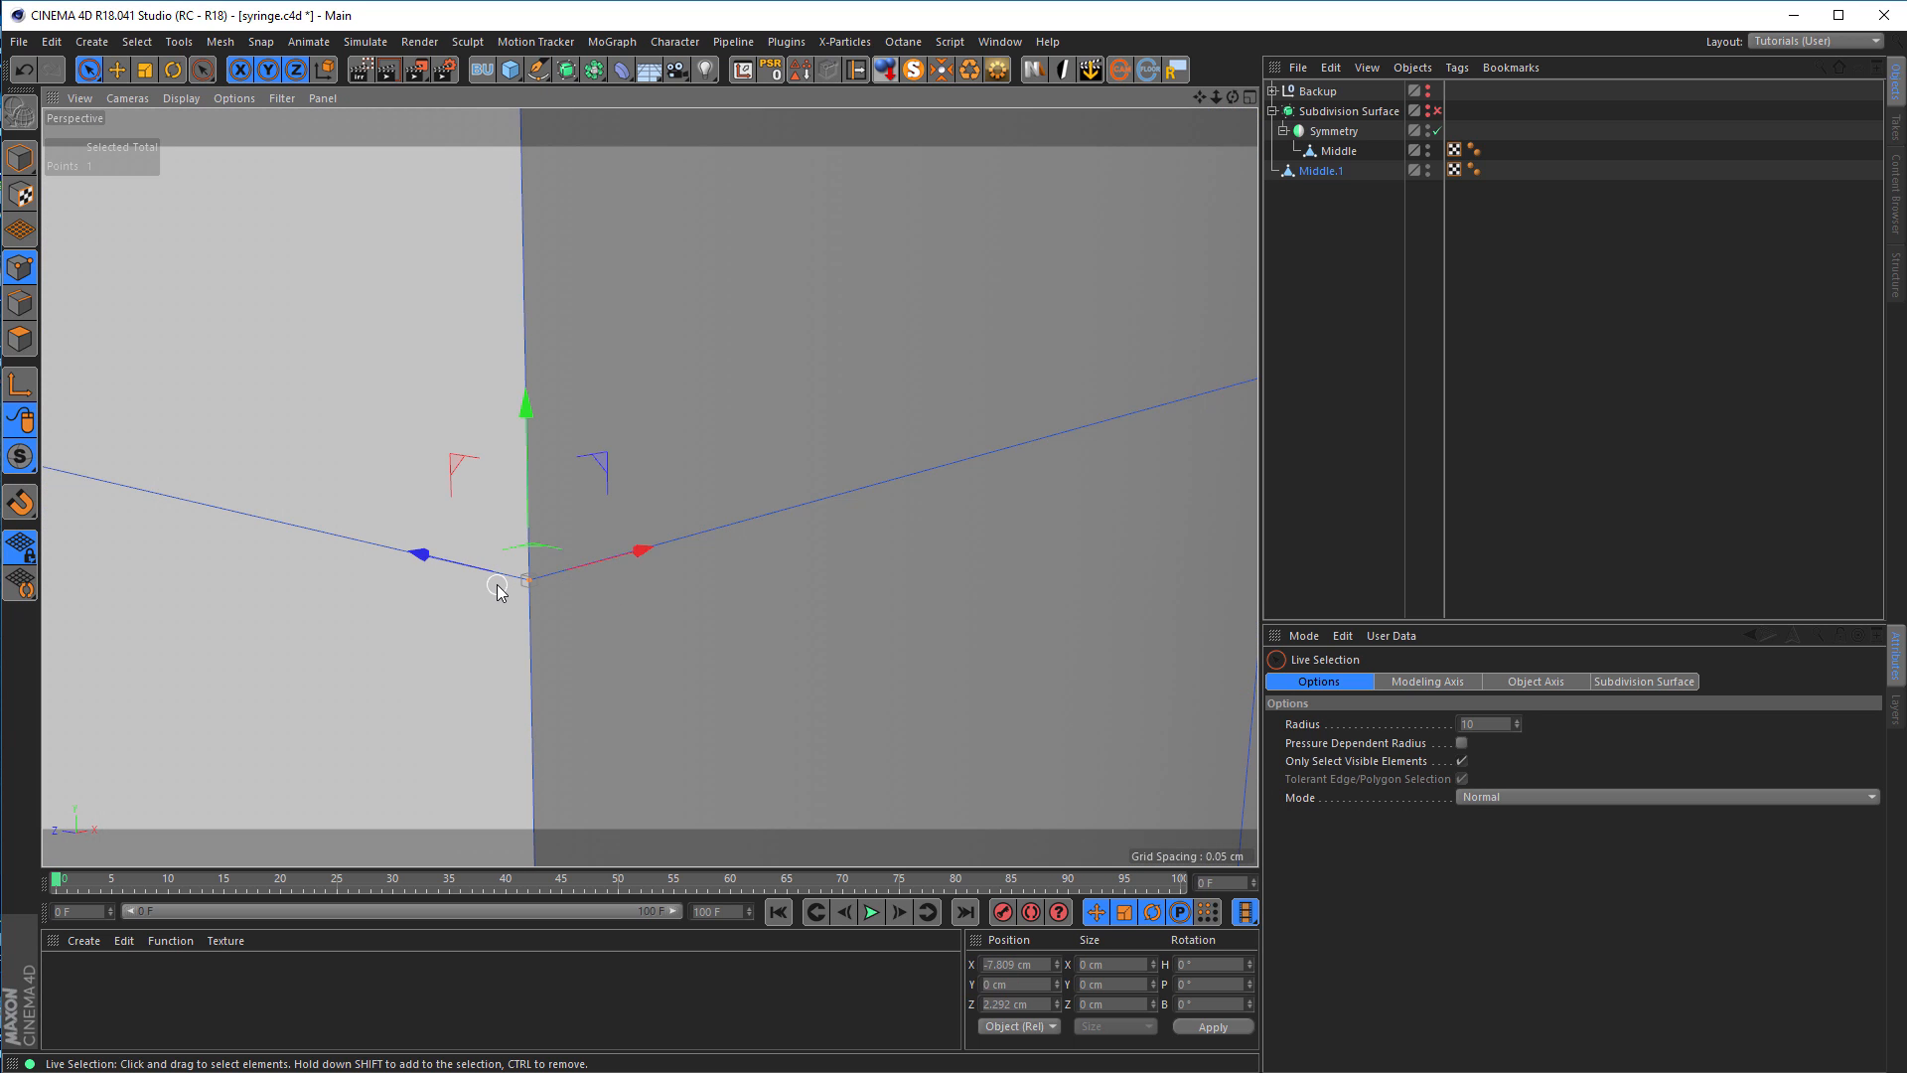
Step: Try moving the corner's middle point along the Z axis, and undo the move
left_click_drag(648, 485, 830, 455, "alt")
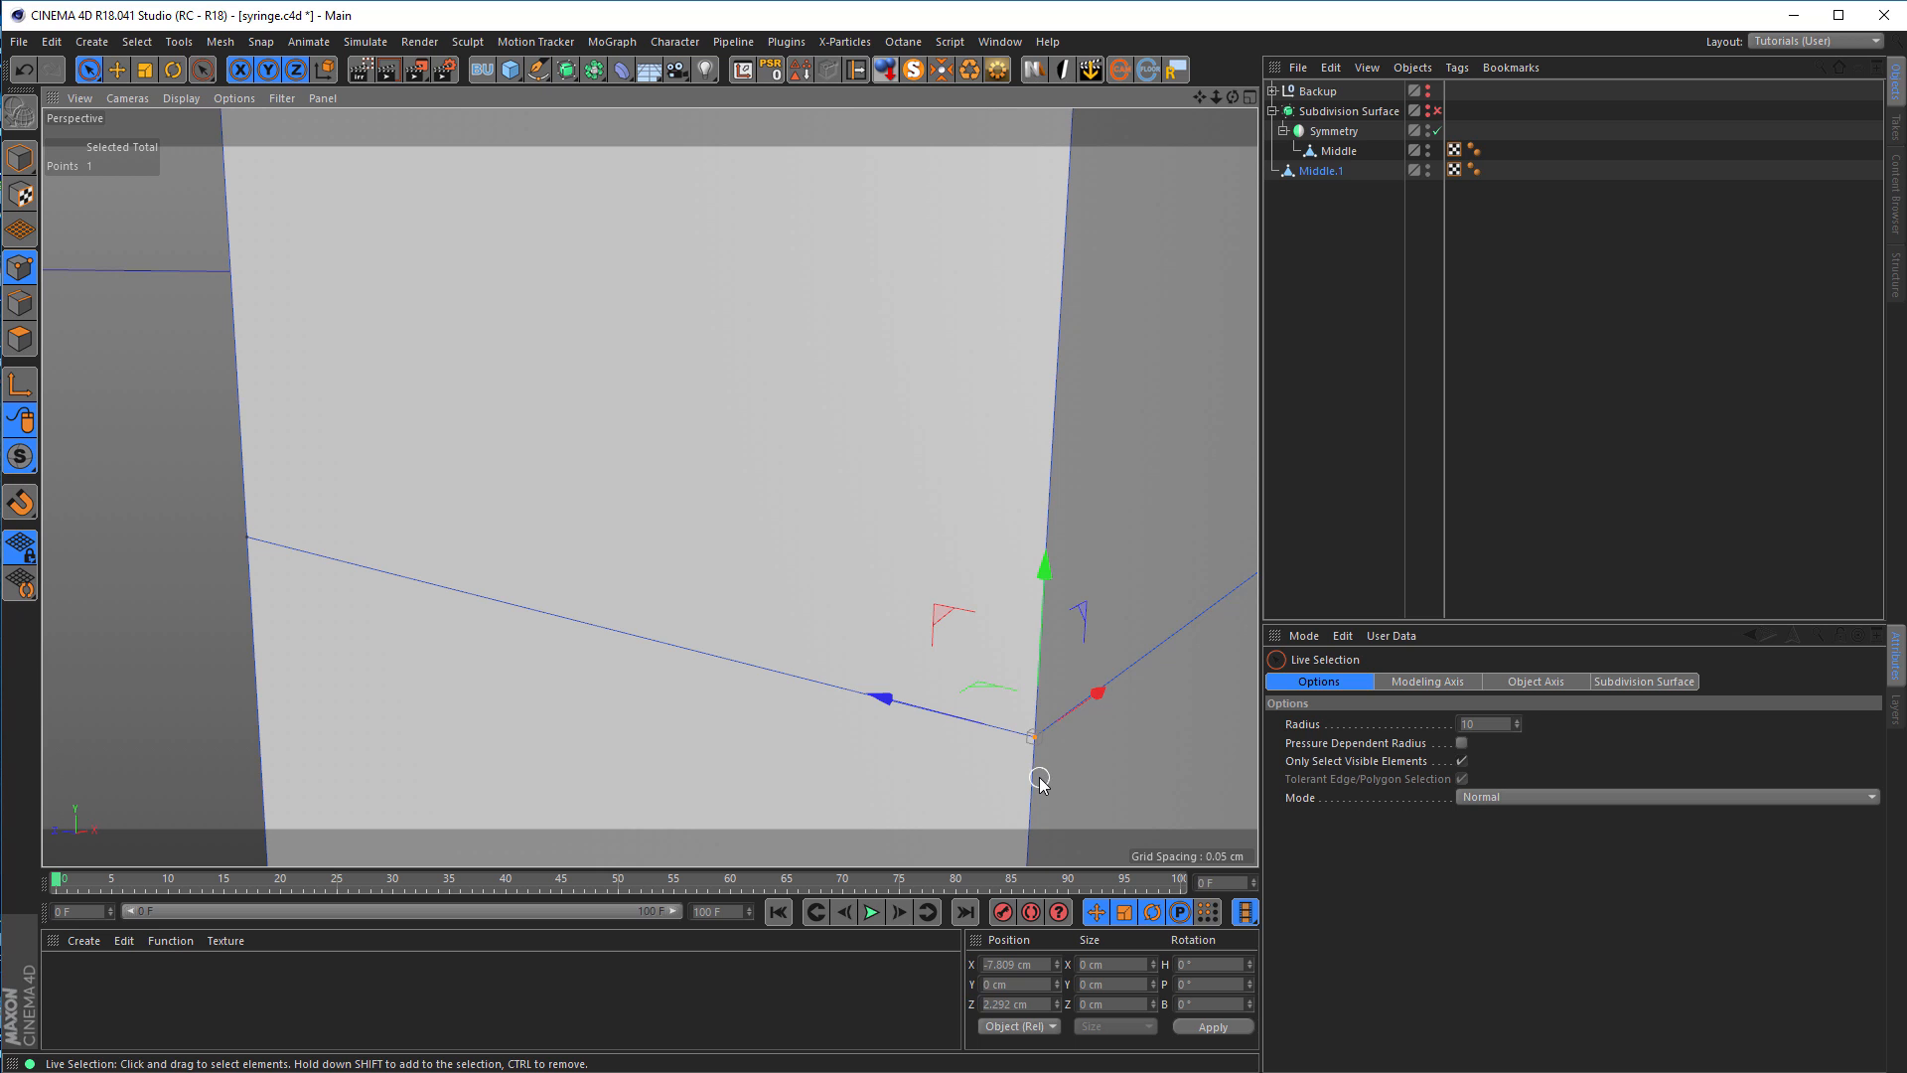
left_click_drag(879, 701, 792, 672)
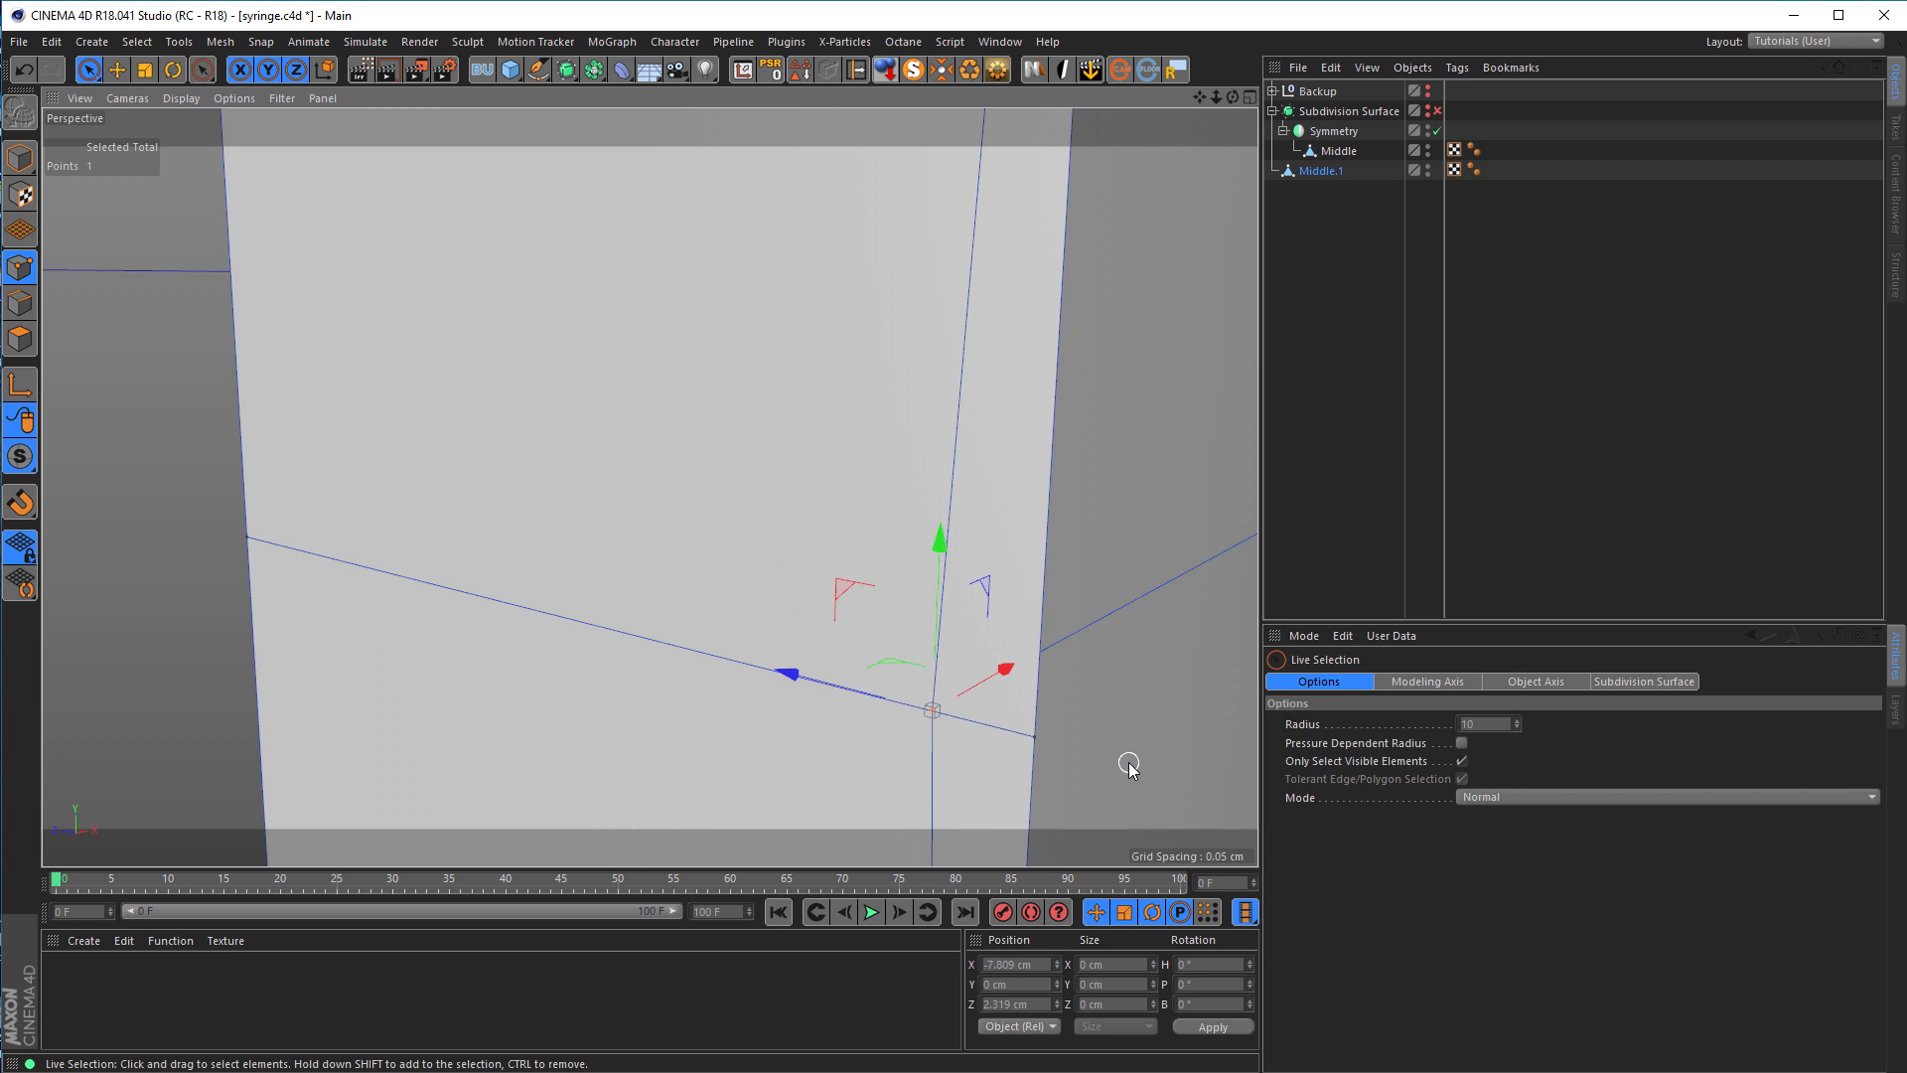
key("ctrl+z")
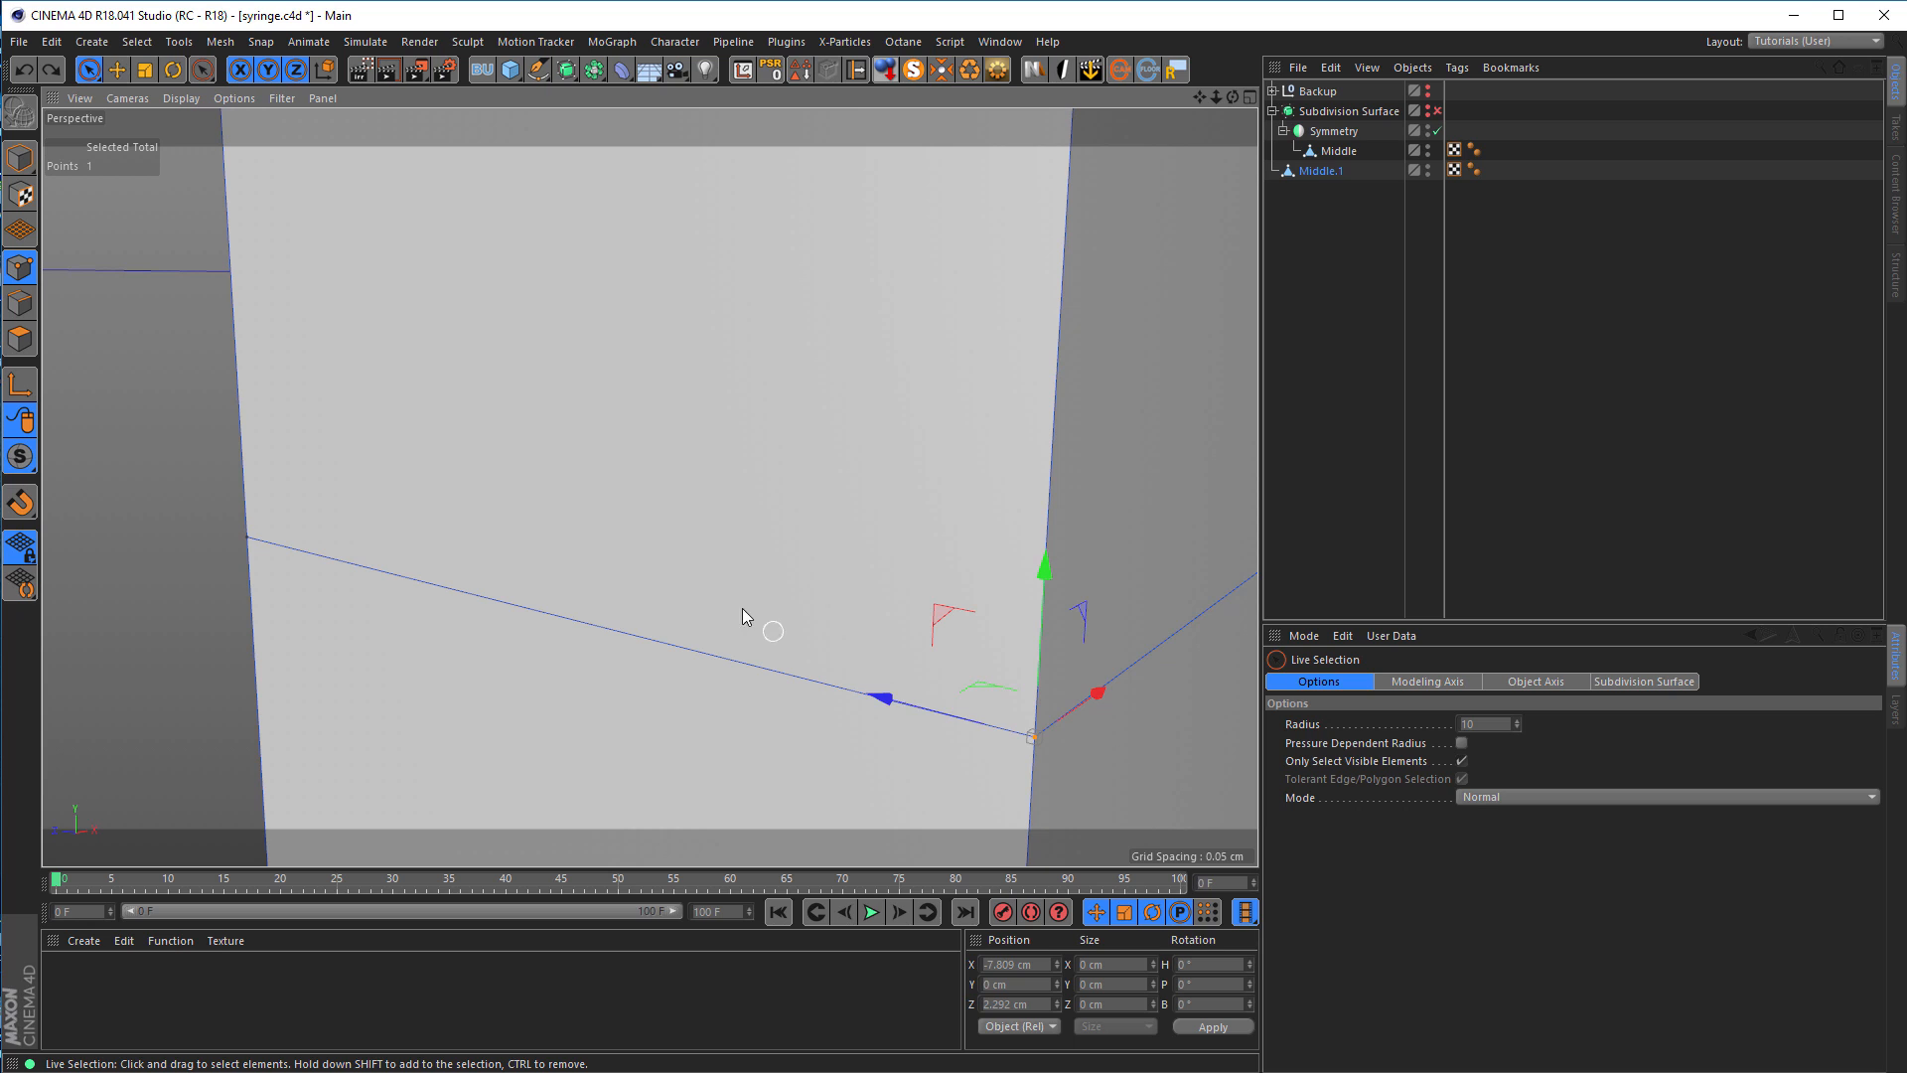
Step: Turn off Only Select Visible Elements for Live Selection and reselect the corner's middle point
left_click(518, 511)
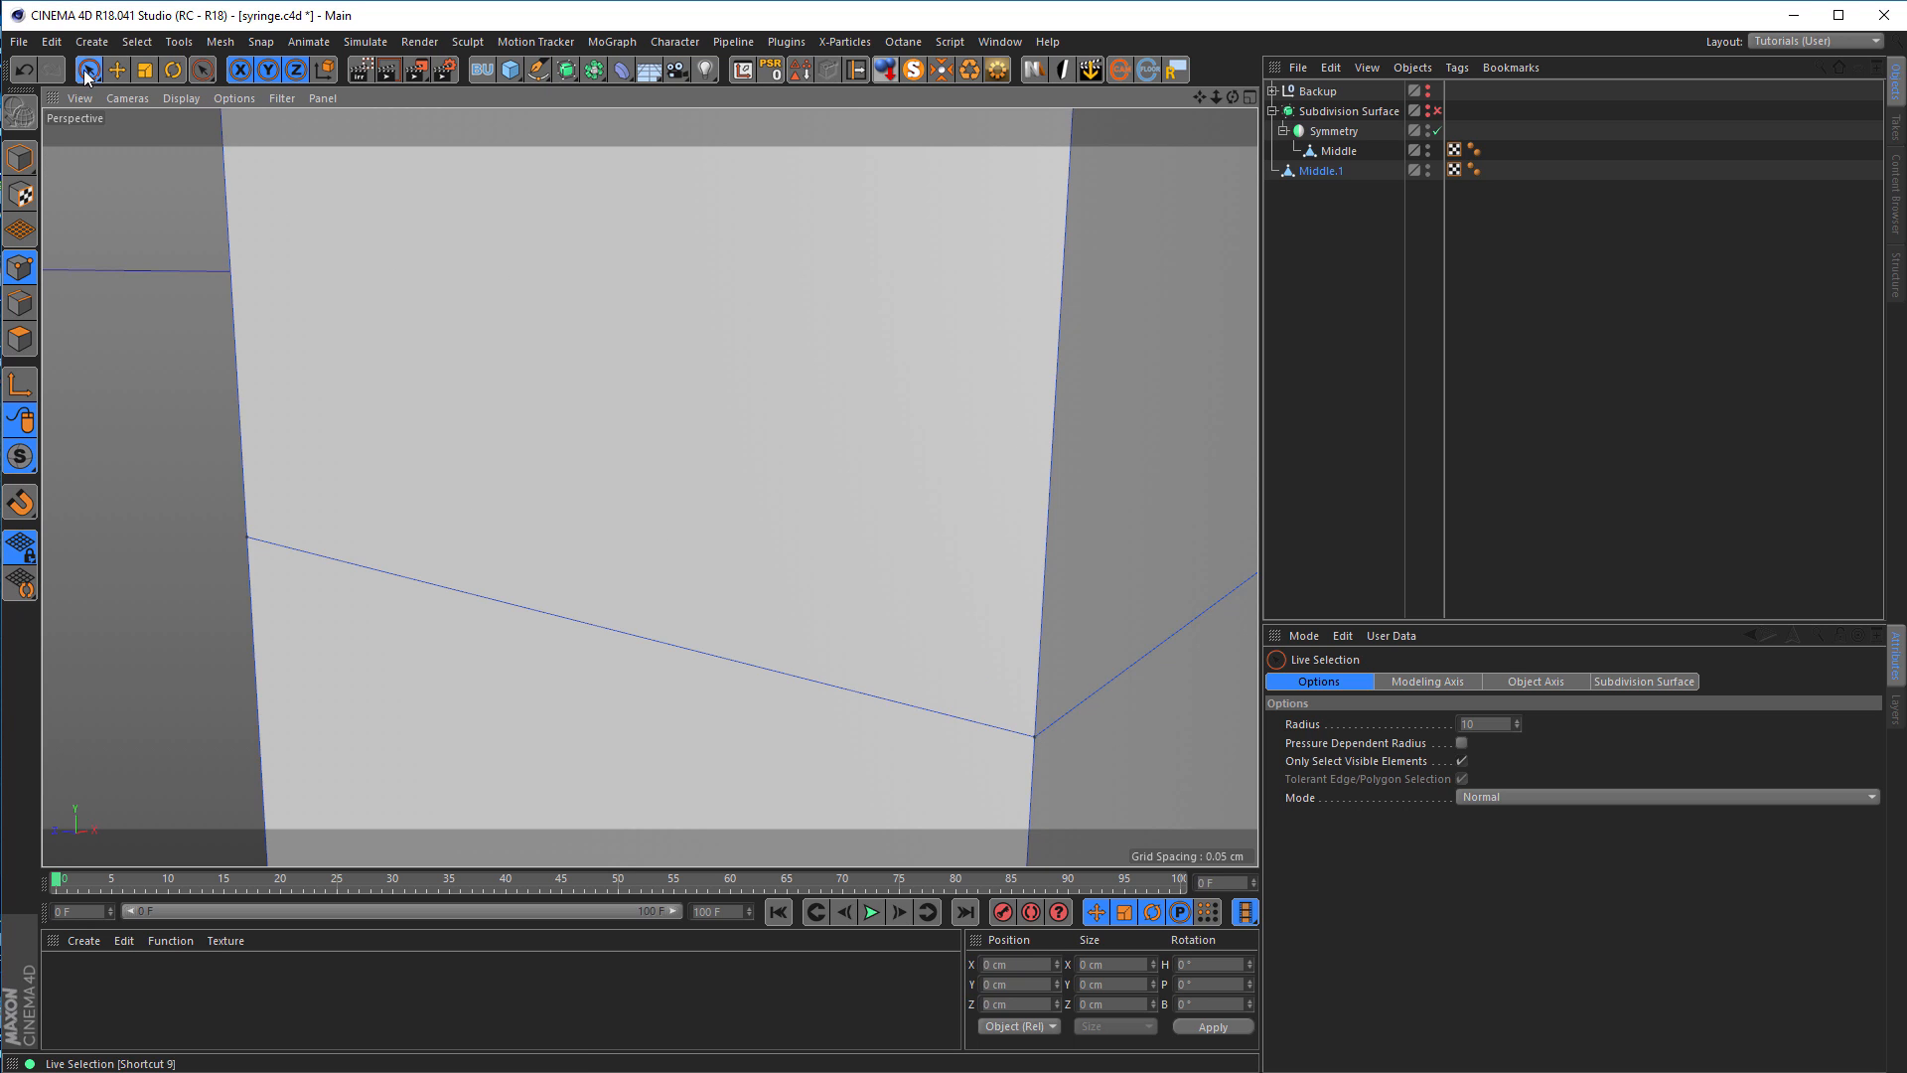
left_click(1462, 761)
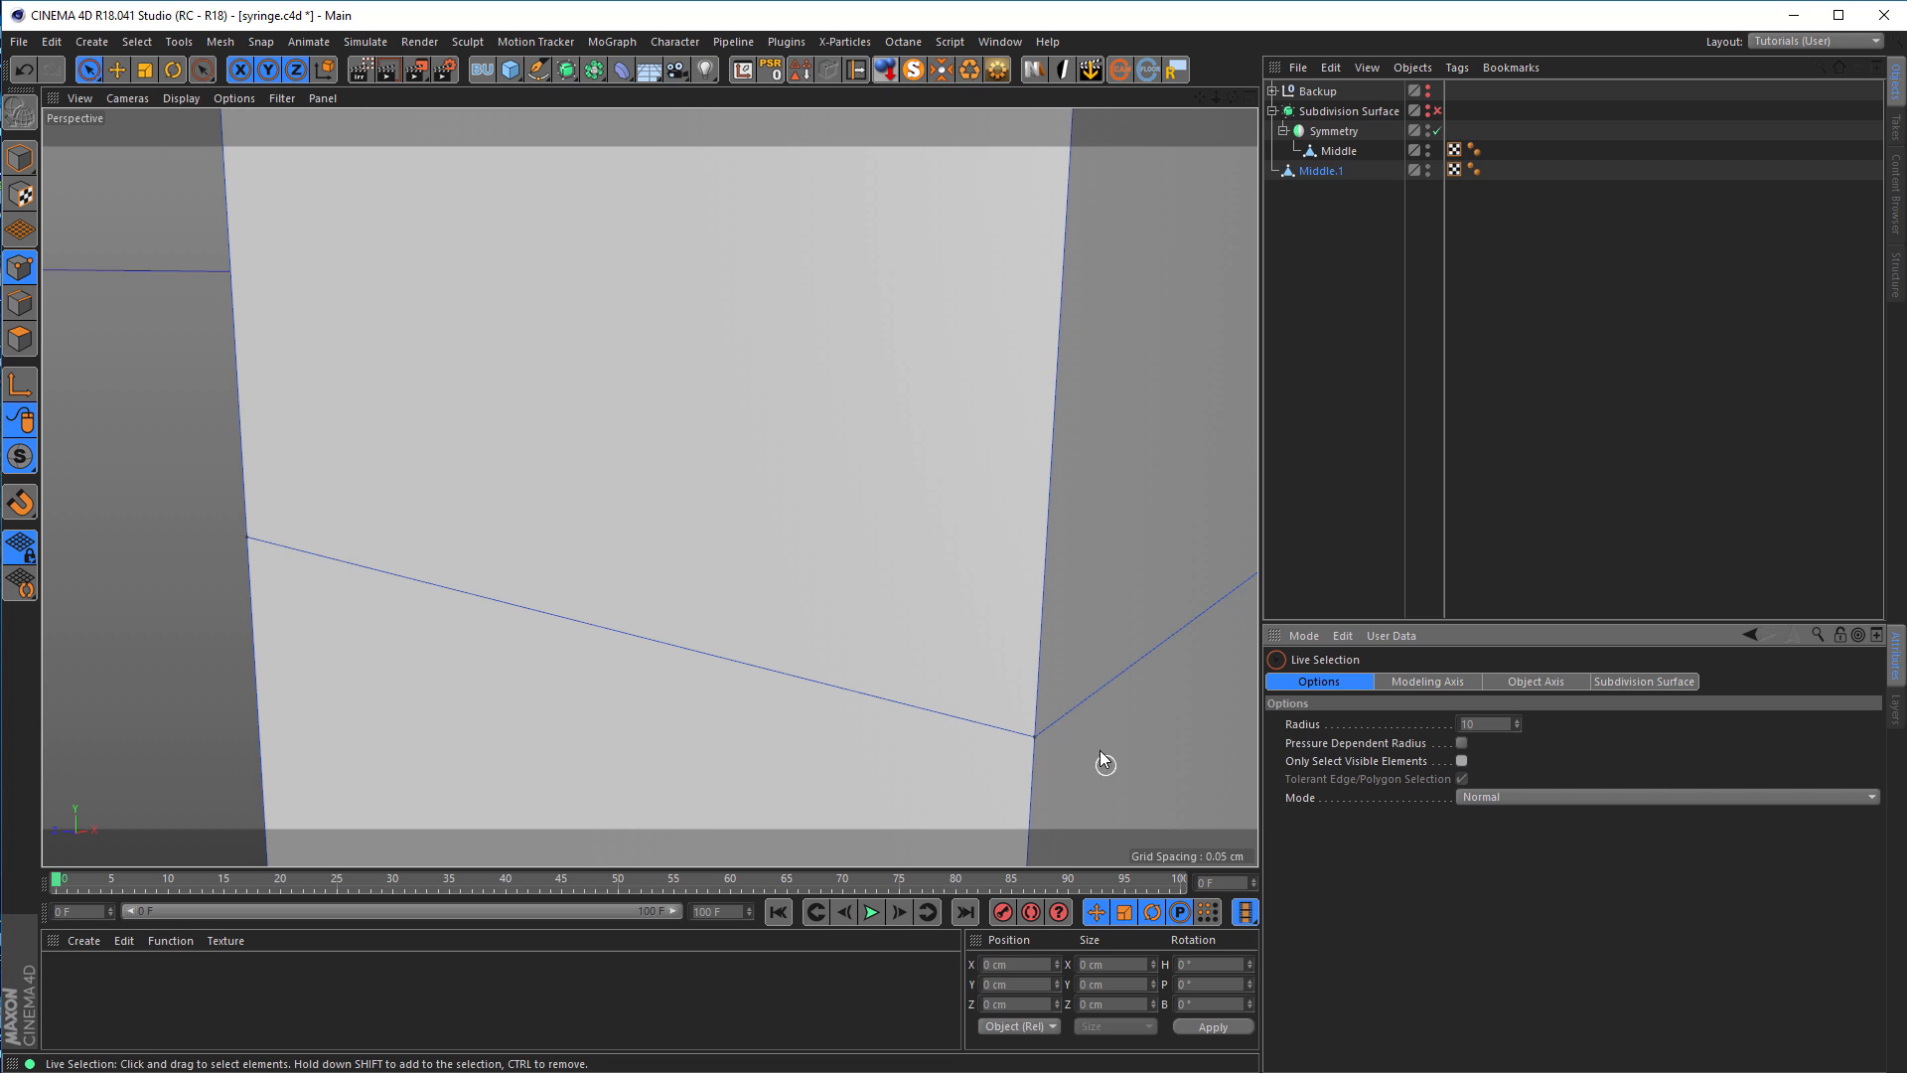
left_click(1040, 736)
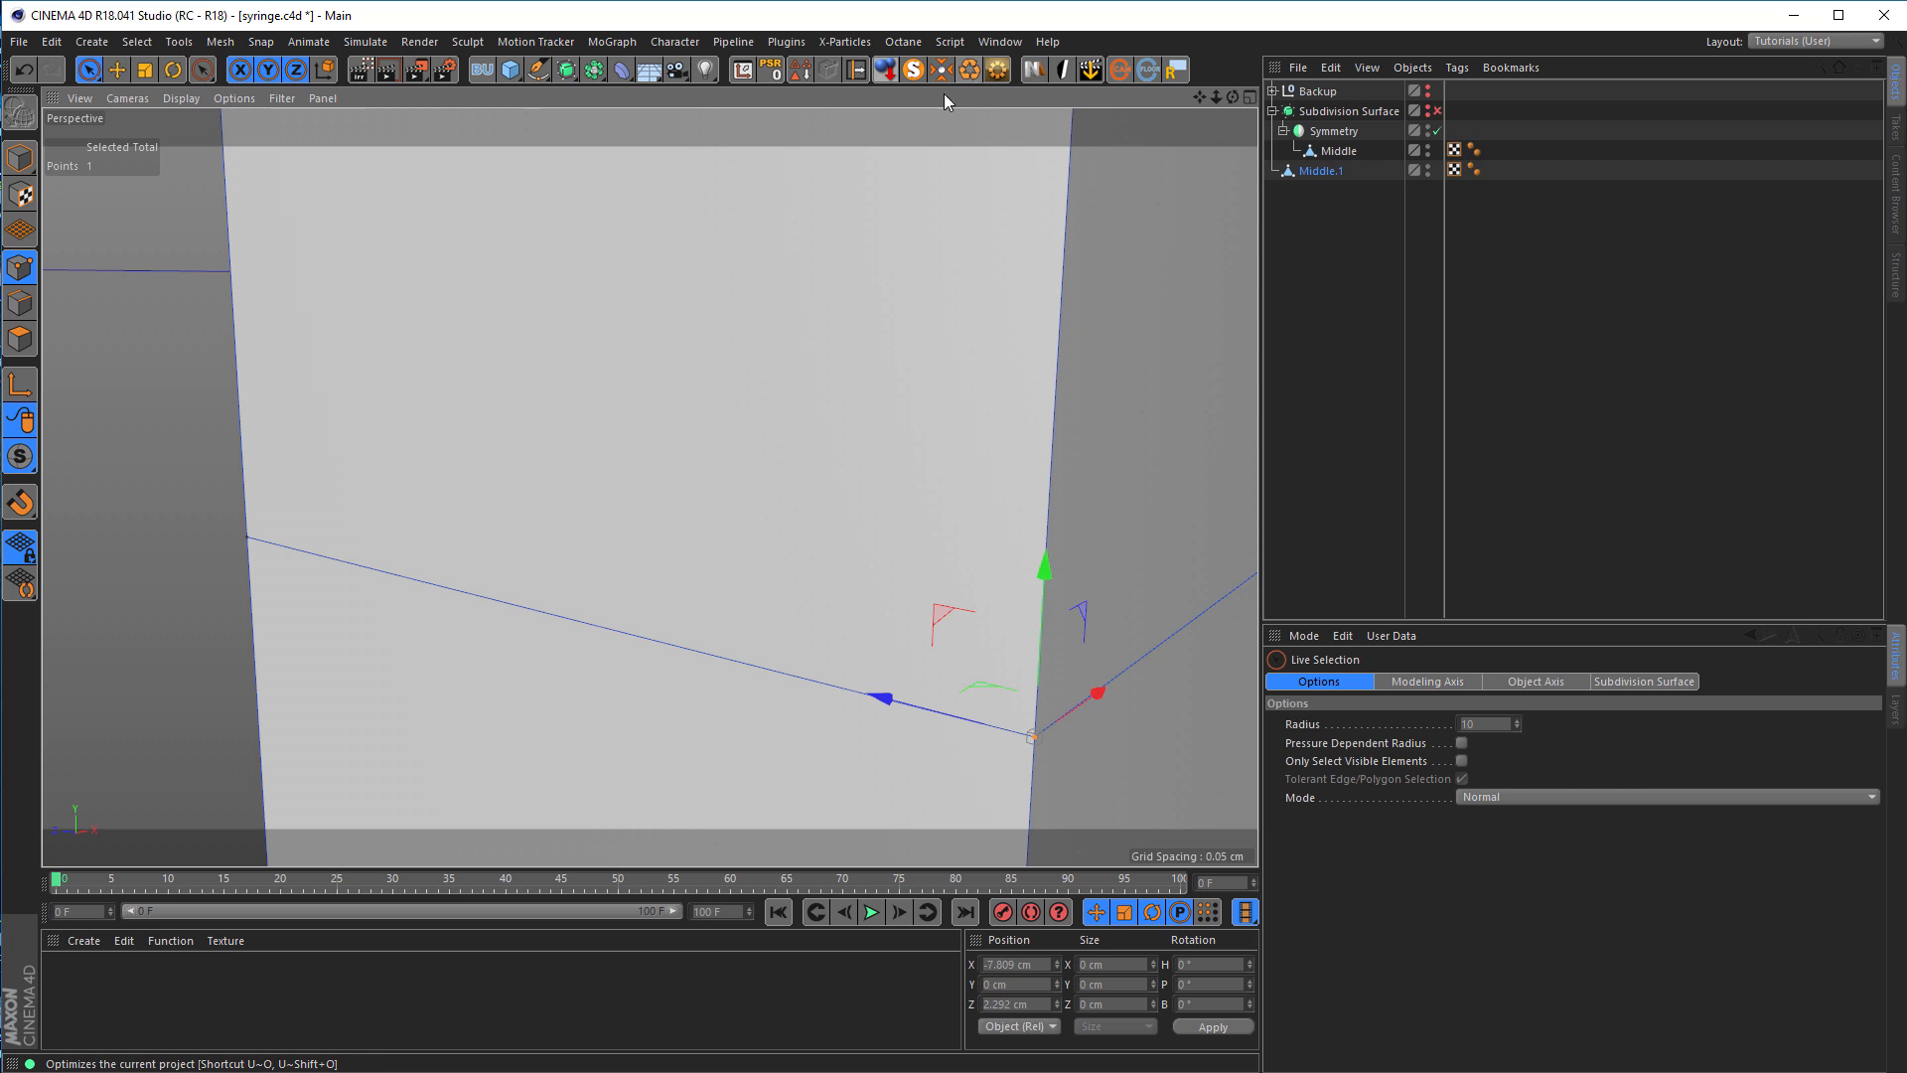
Step: Open the perspective viewport's HUD settings and examine which selection counts are enabled
right_click(180, 345)
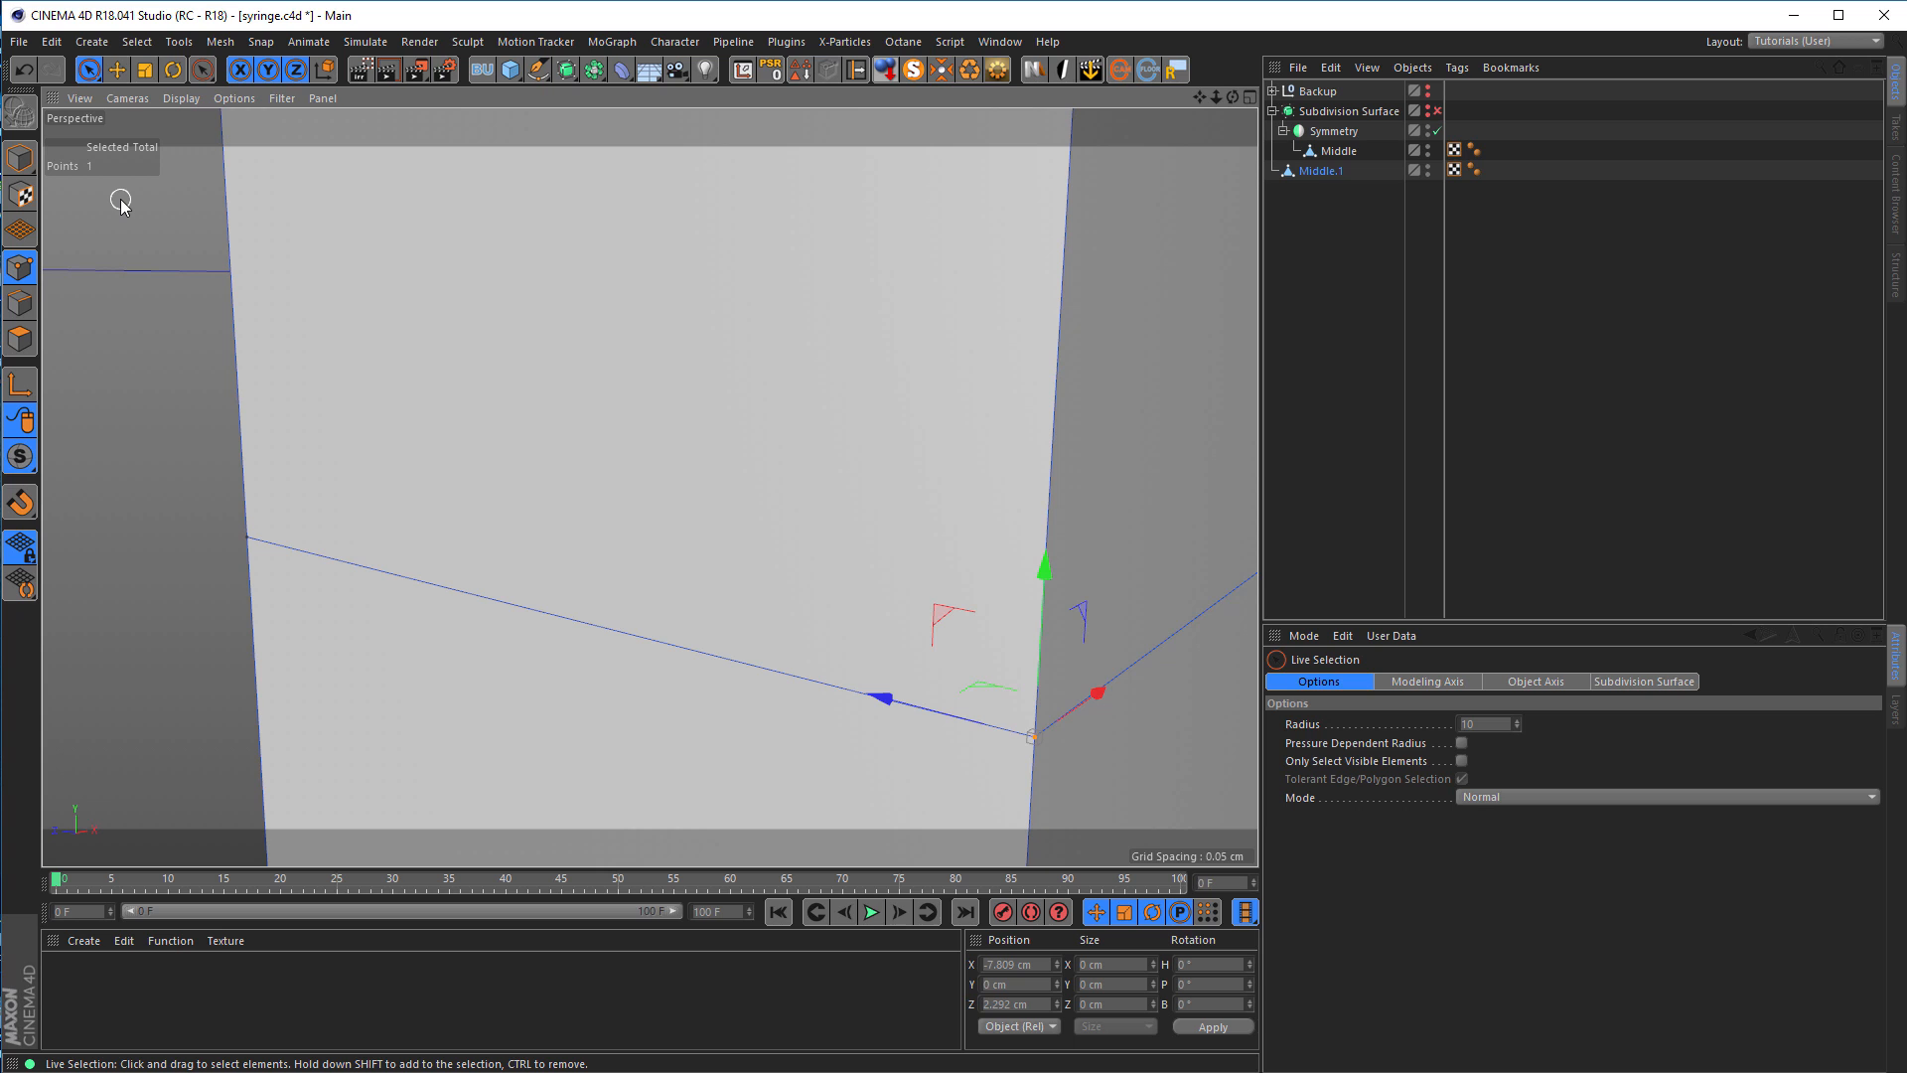
key("shift+v")
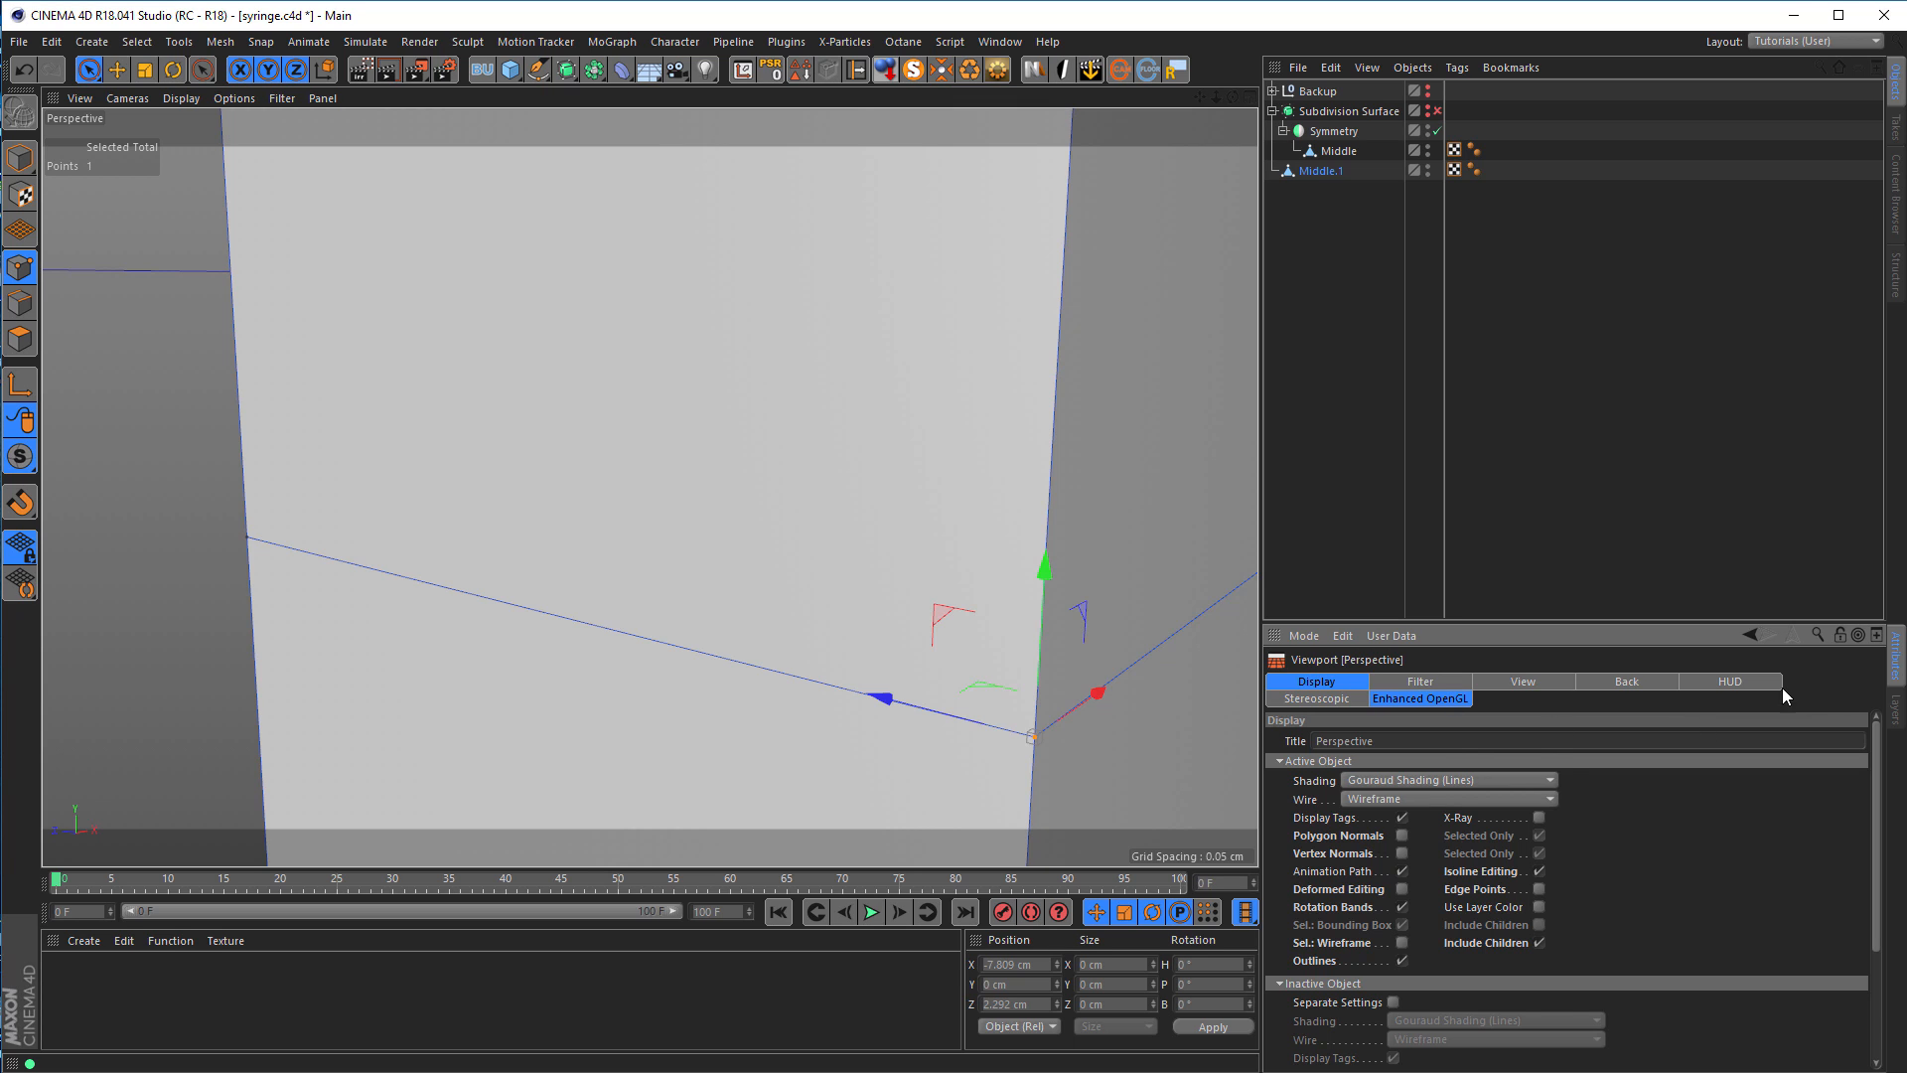
left_click(1746, 685)
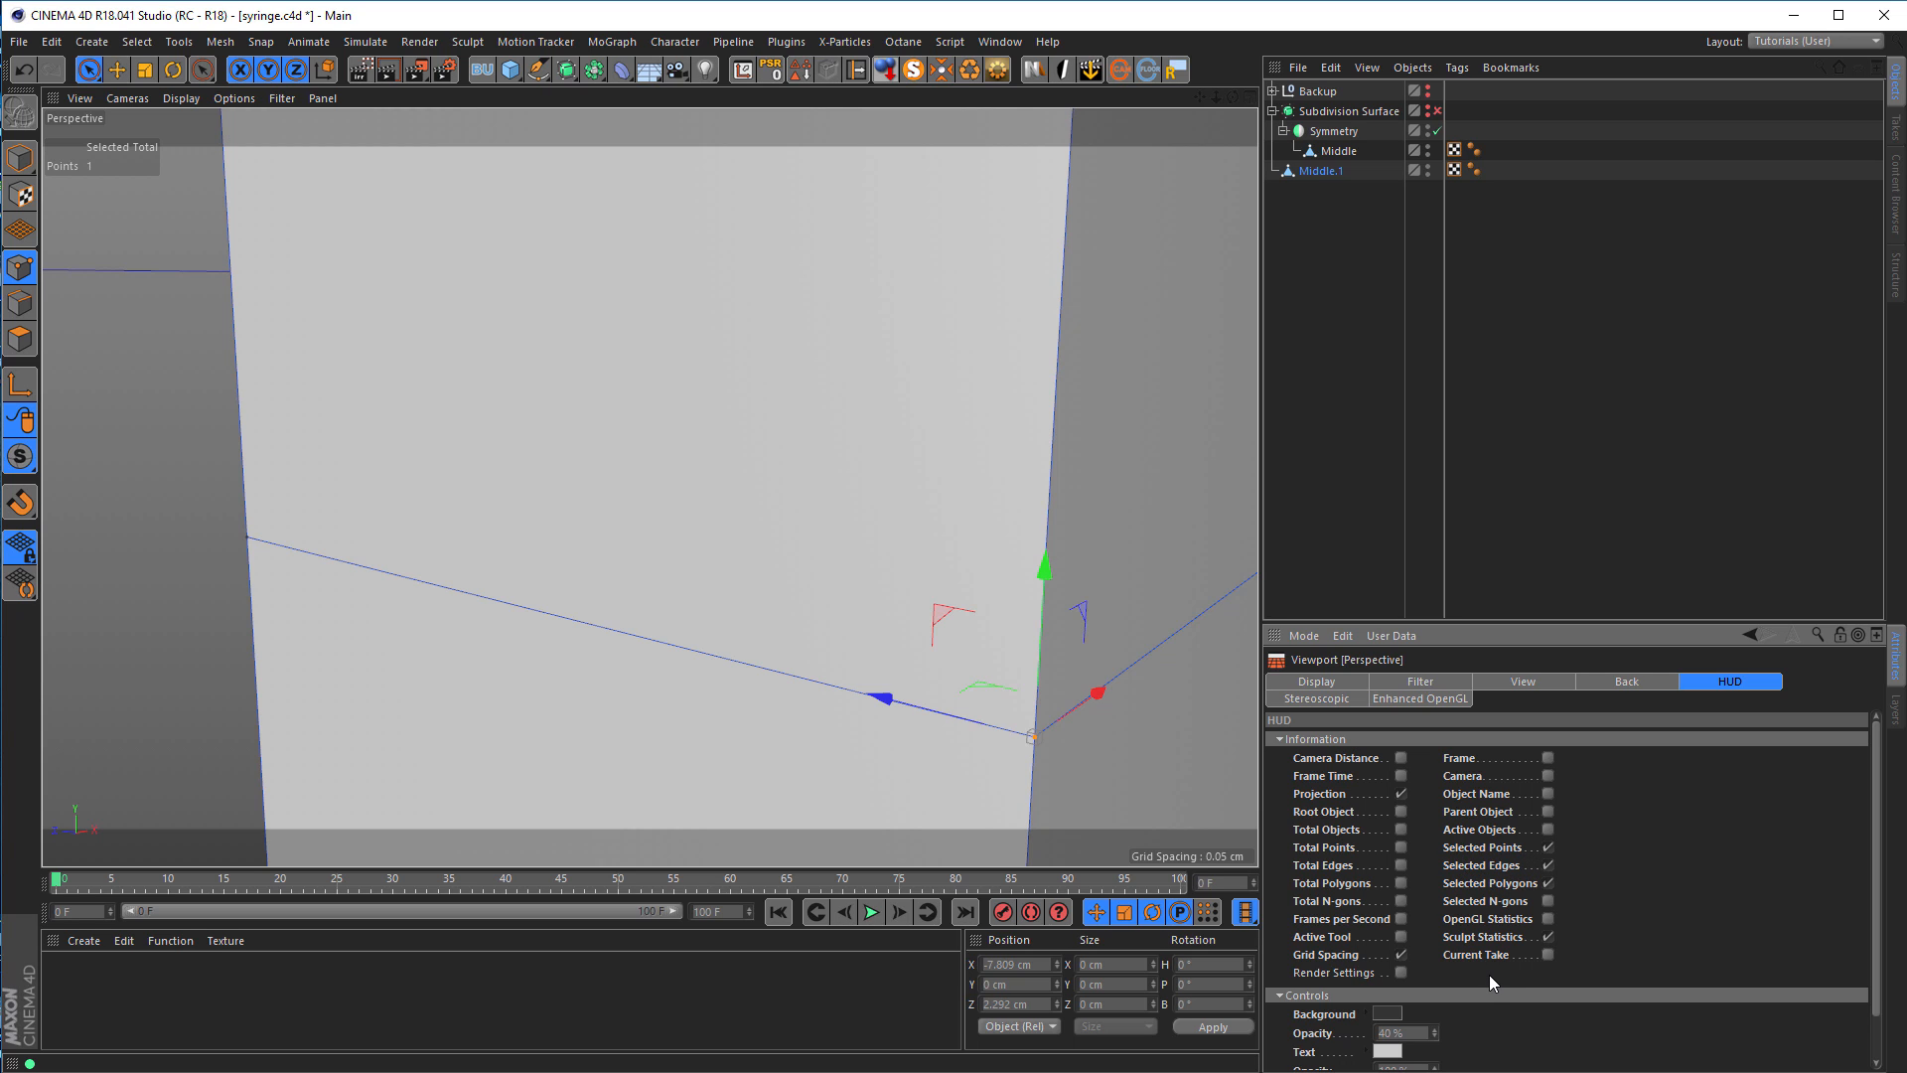
Step: Weld the two neighbouring middle points at the strip's other end into a single point on the corner, and clear the selection
scroll(737, 629, "down", 5)
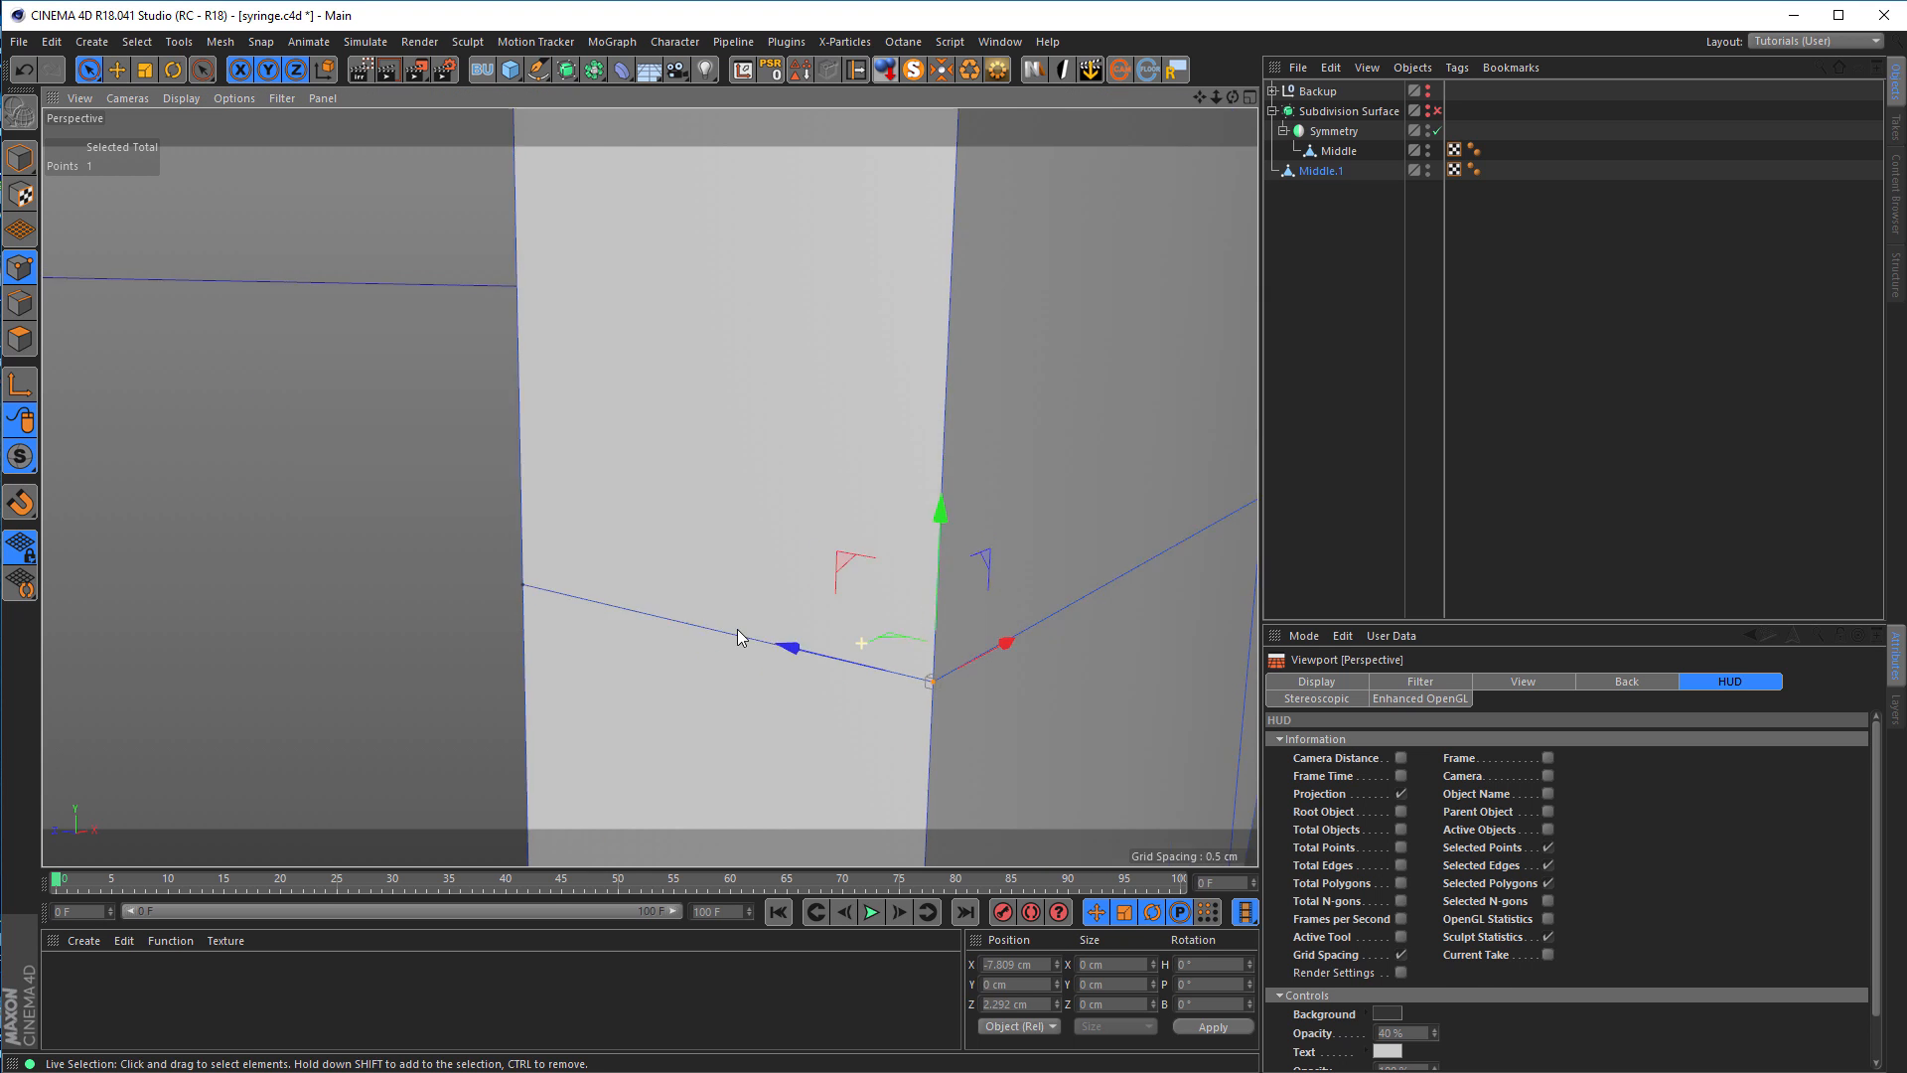
scroll(692, 588, "down", 5)
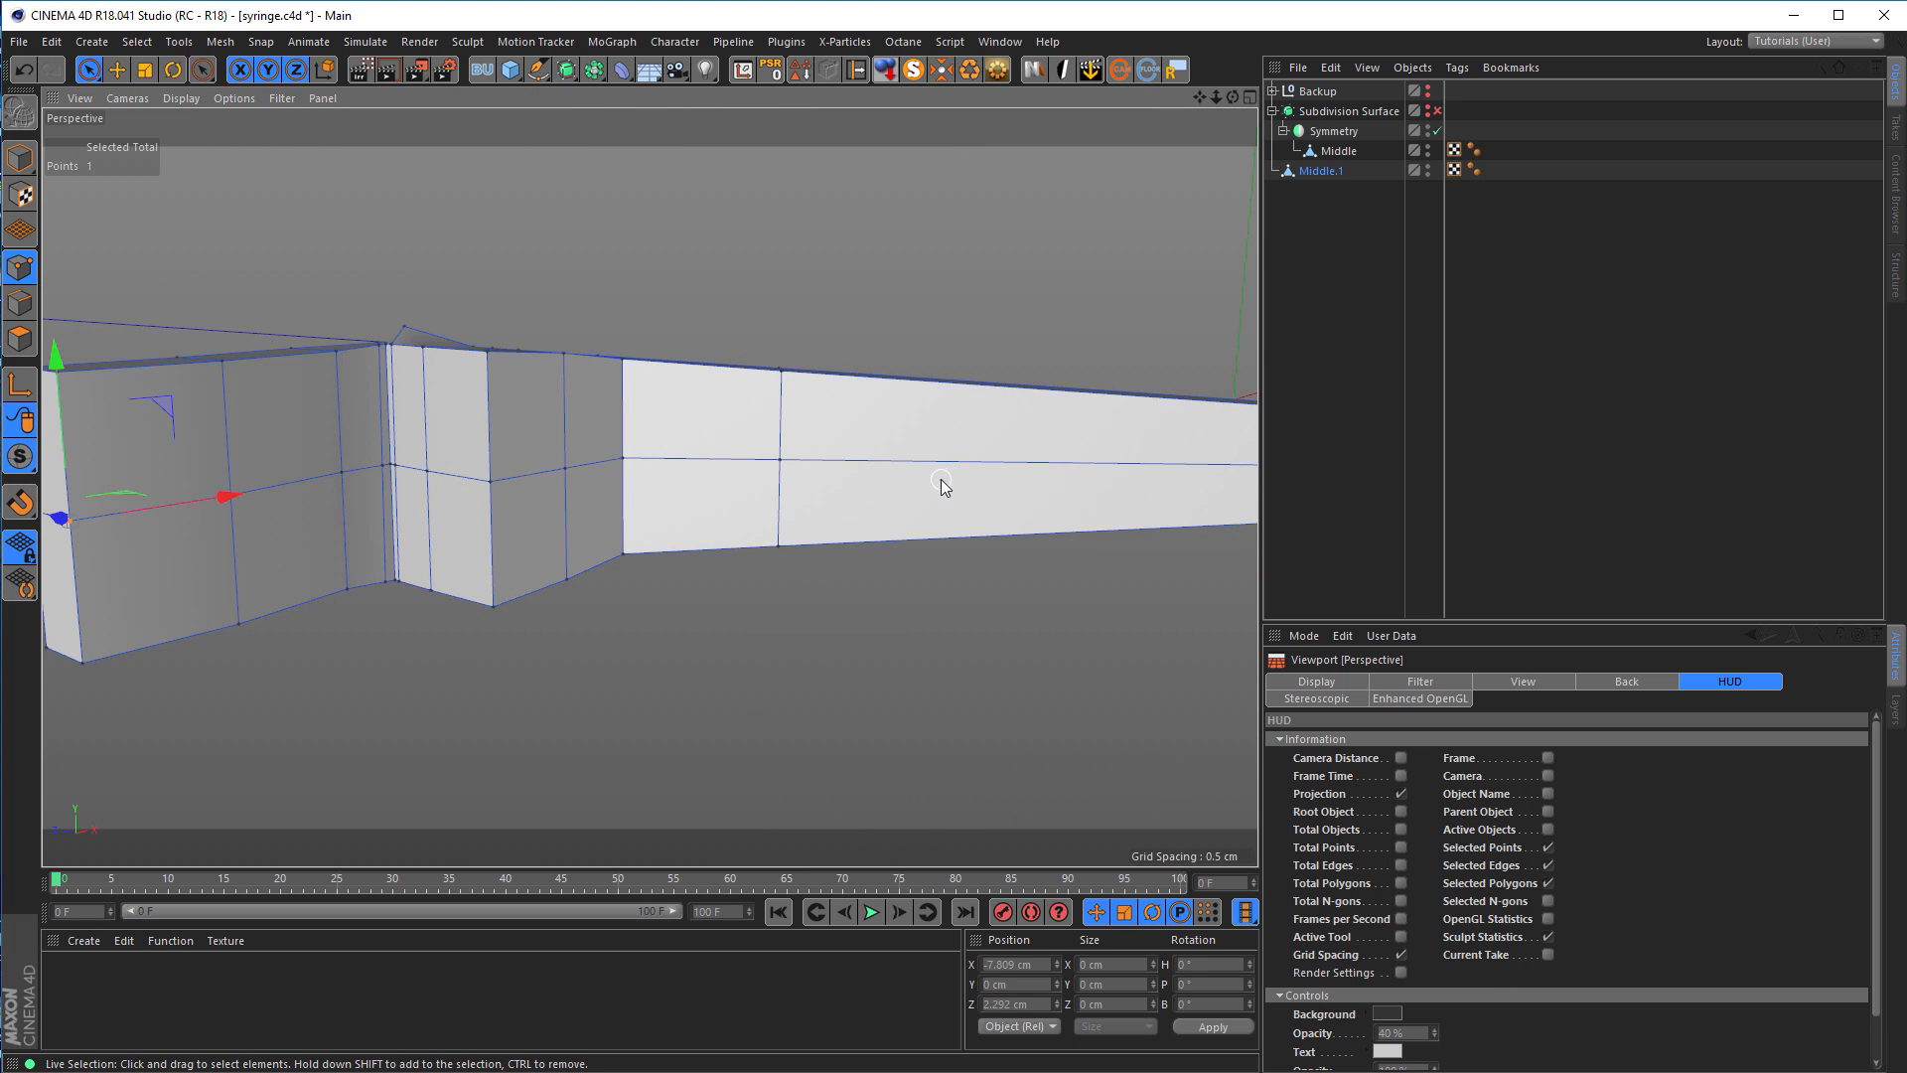
scroll(1184, 541, "down", 4)
scroll(1206, 512, "up", 6)
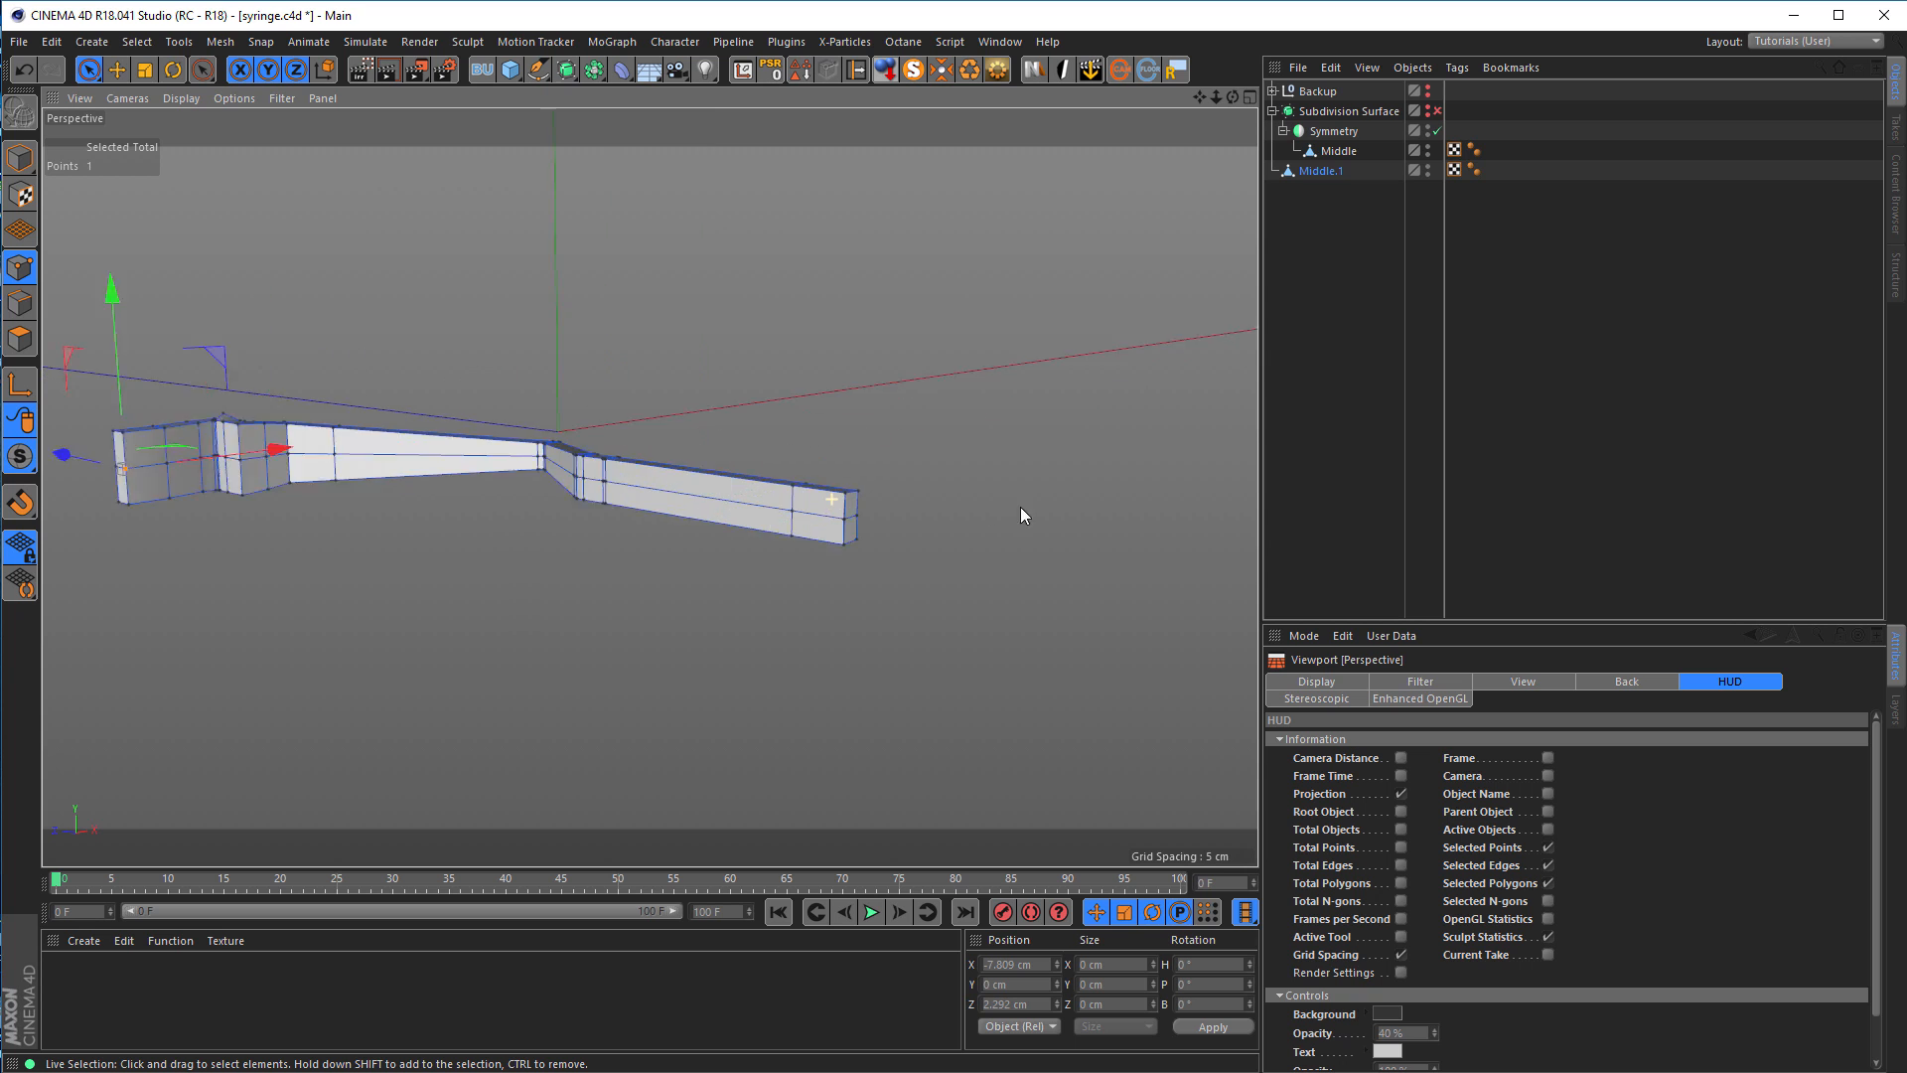
scroll(958, 611, "up", 6)
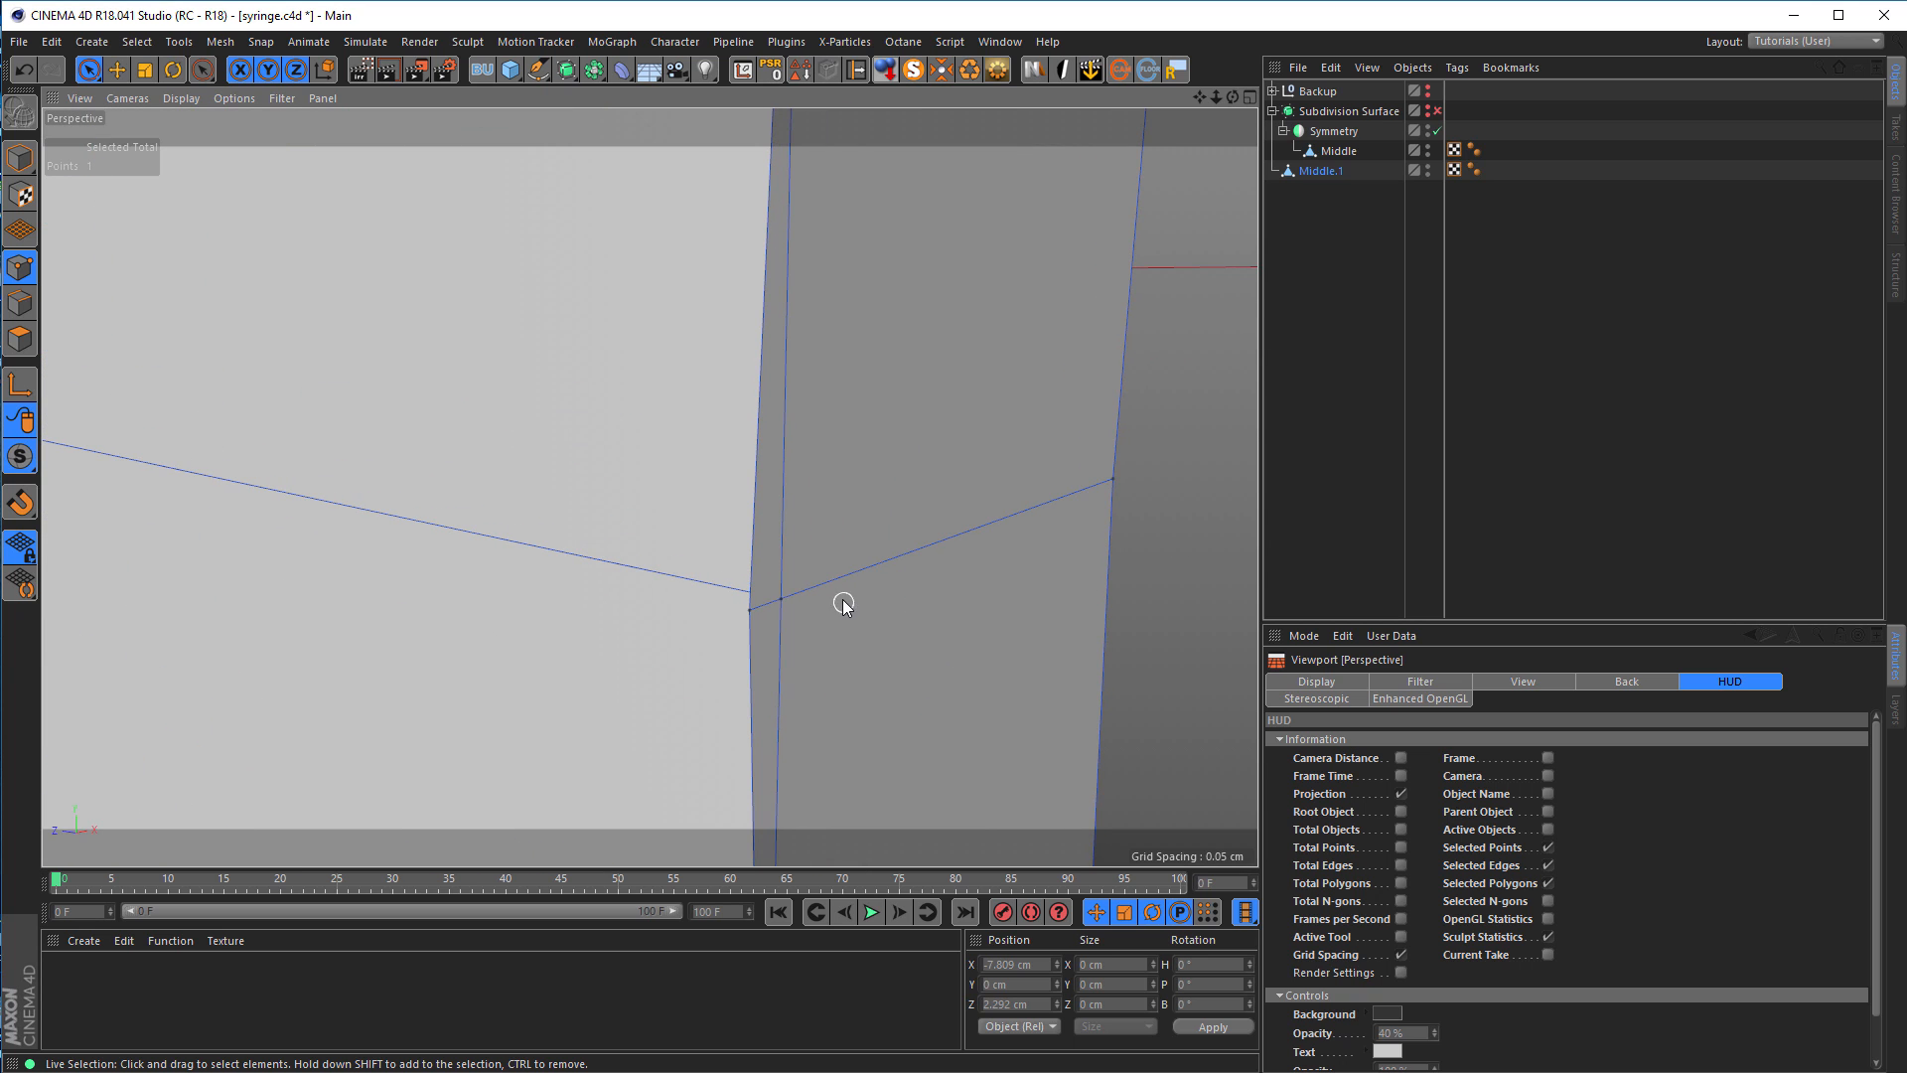
left_click(785, 597, "shift")
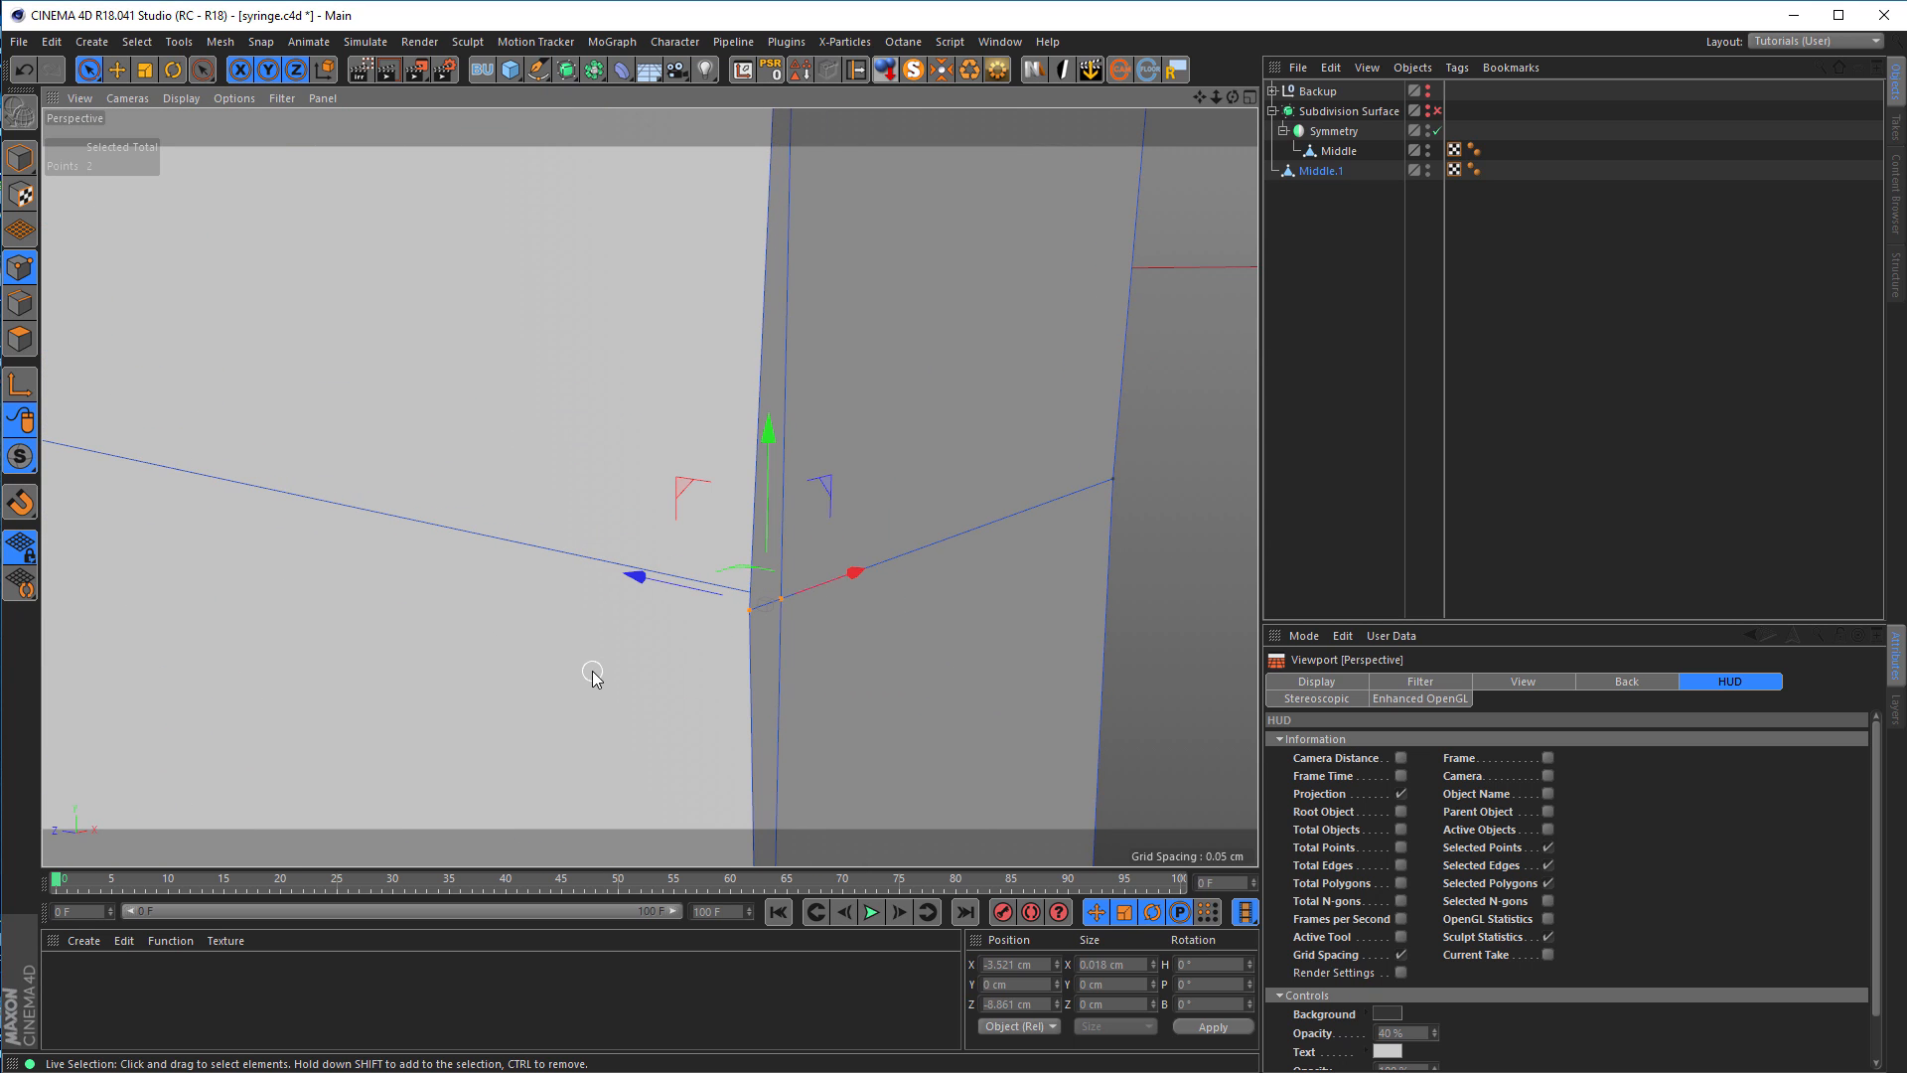
right_click(586, 671)
left_click(622, 652)
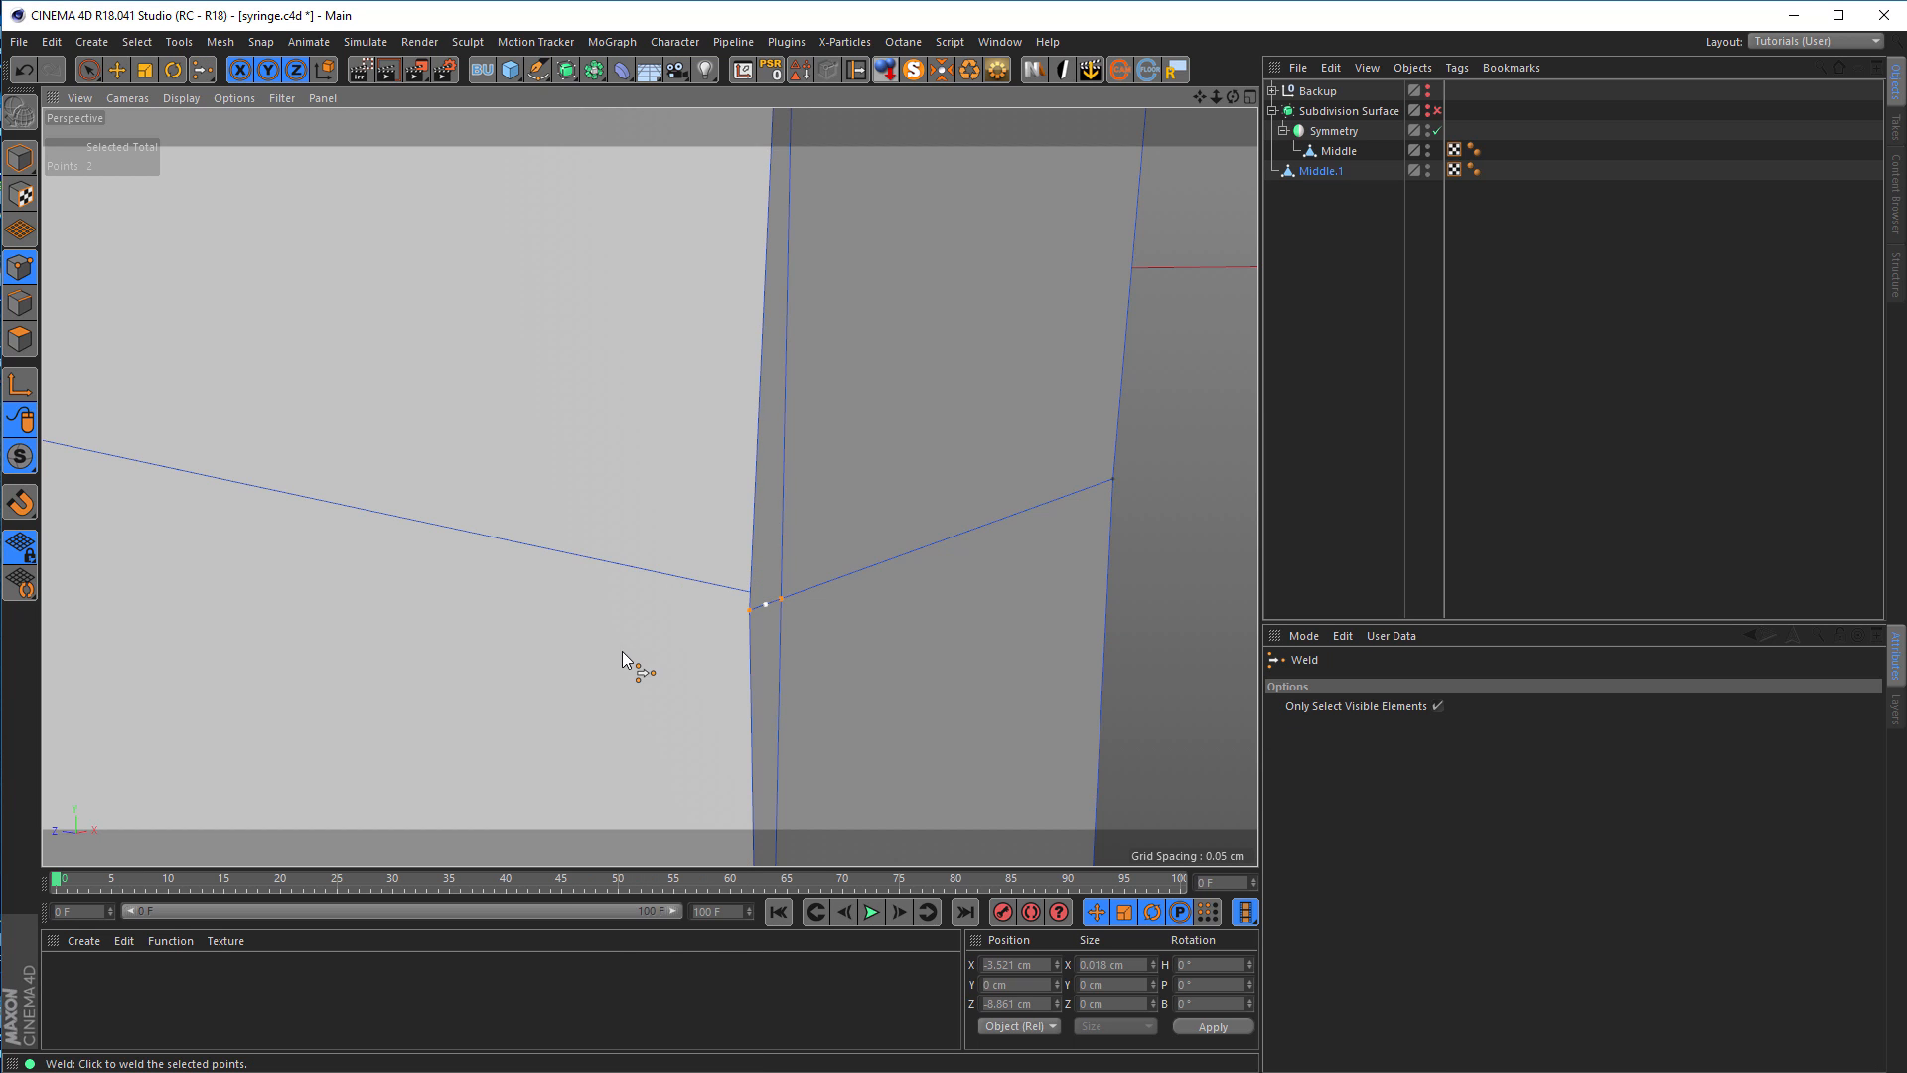
left_click(747, 616)
scroll(583, 647, "down", 6)
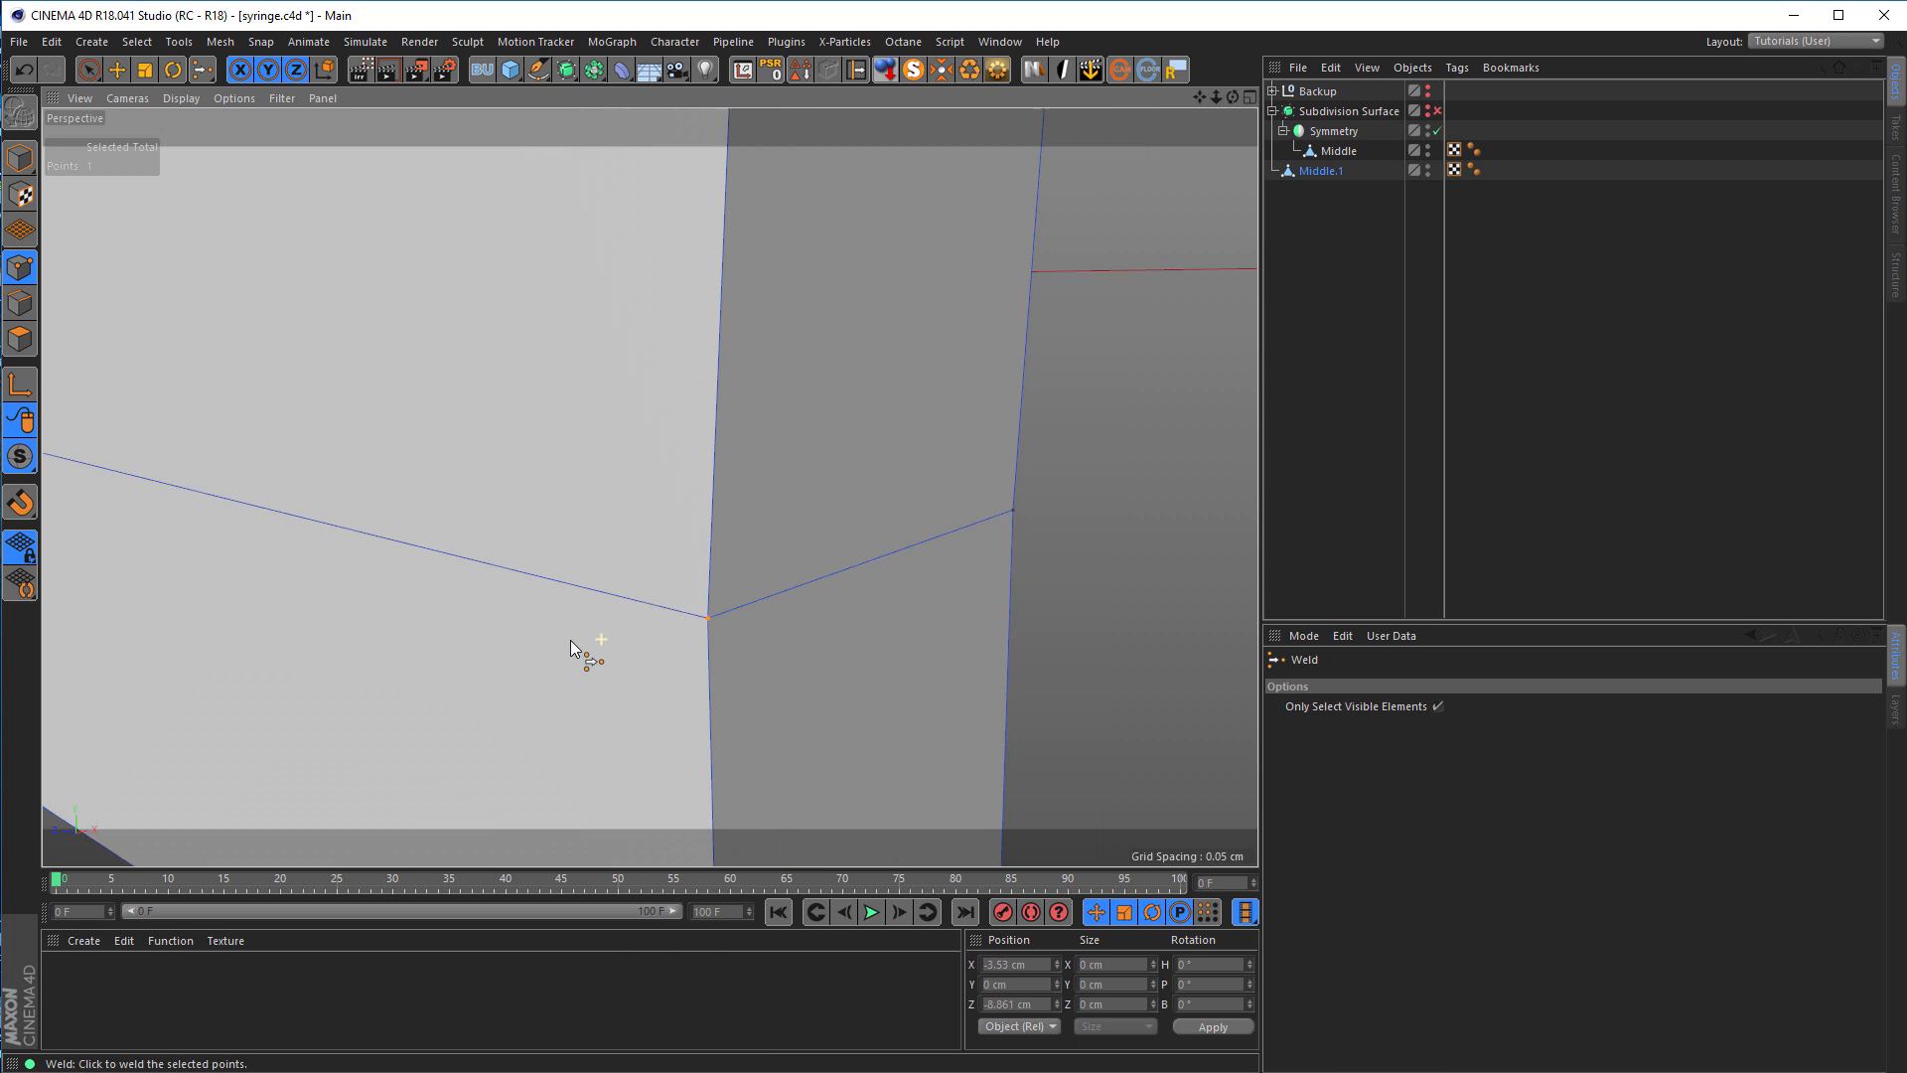
key("space")
left_click(858, 377)
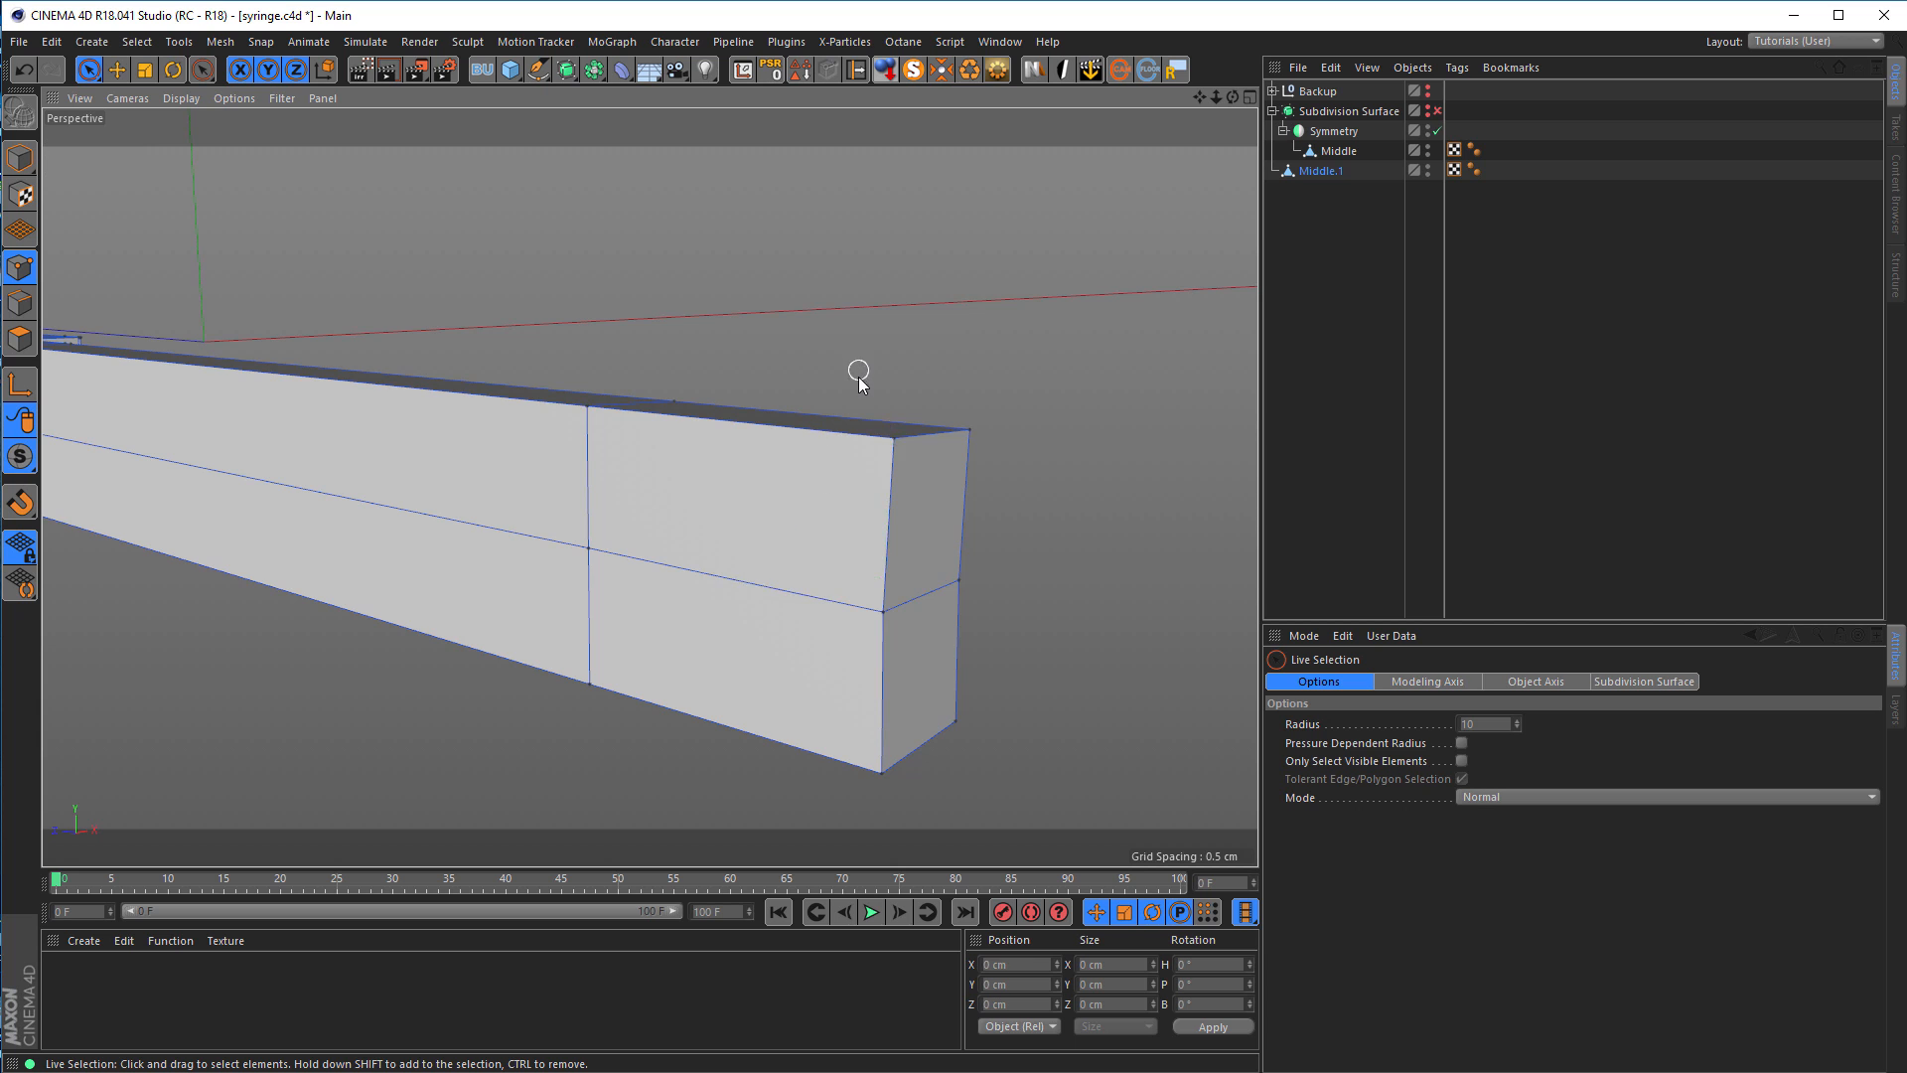
scroll(719, 557, "down", 4)
left_click_drag(719, 557, 915, 500, "alt")
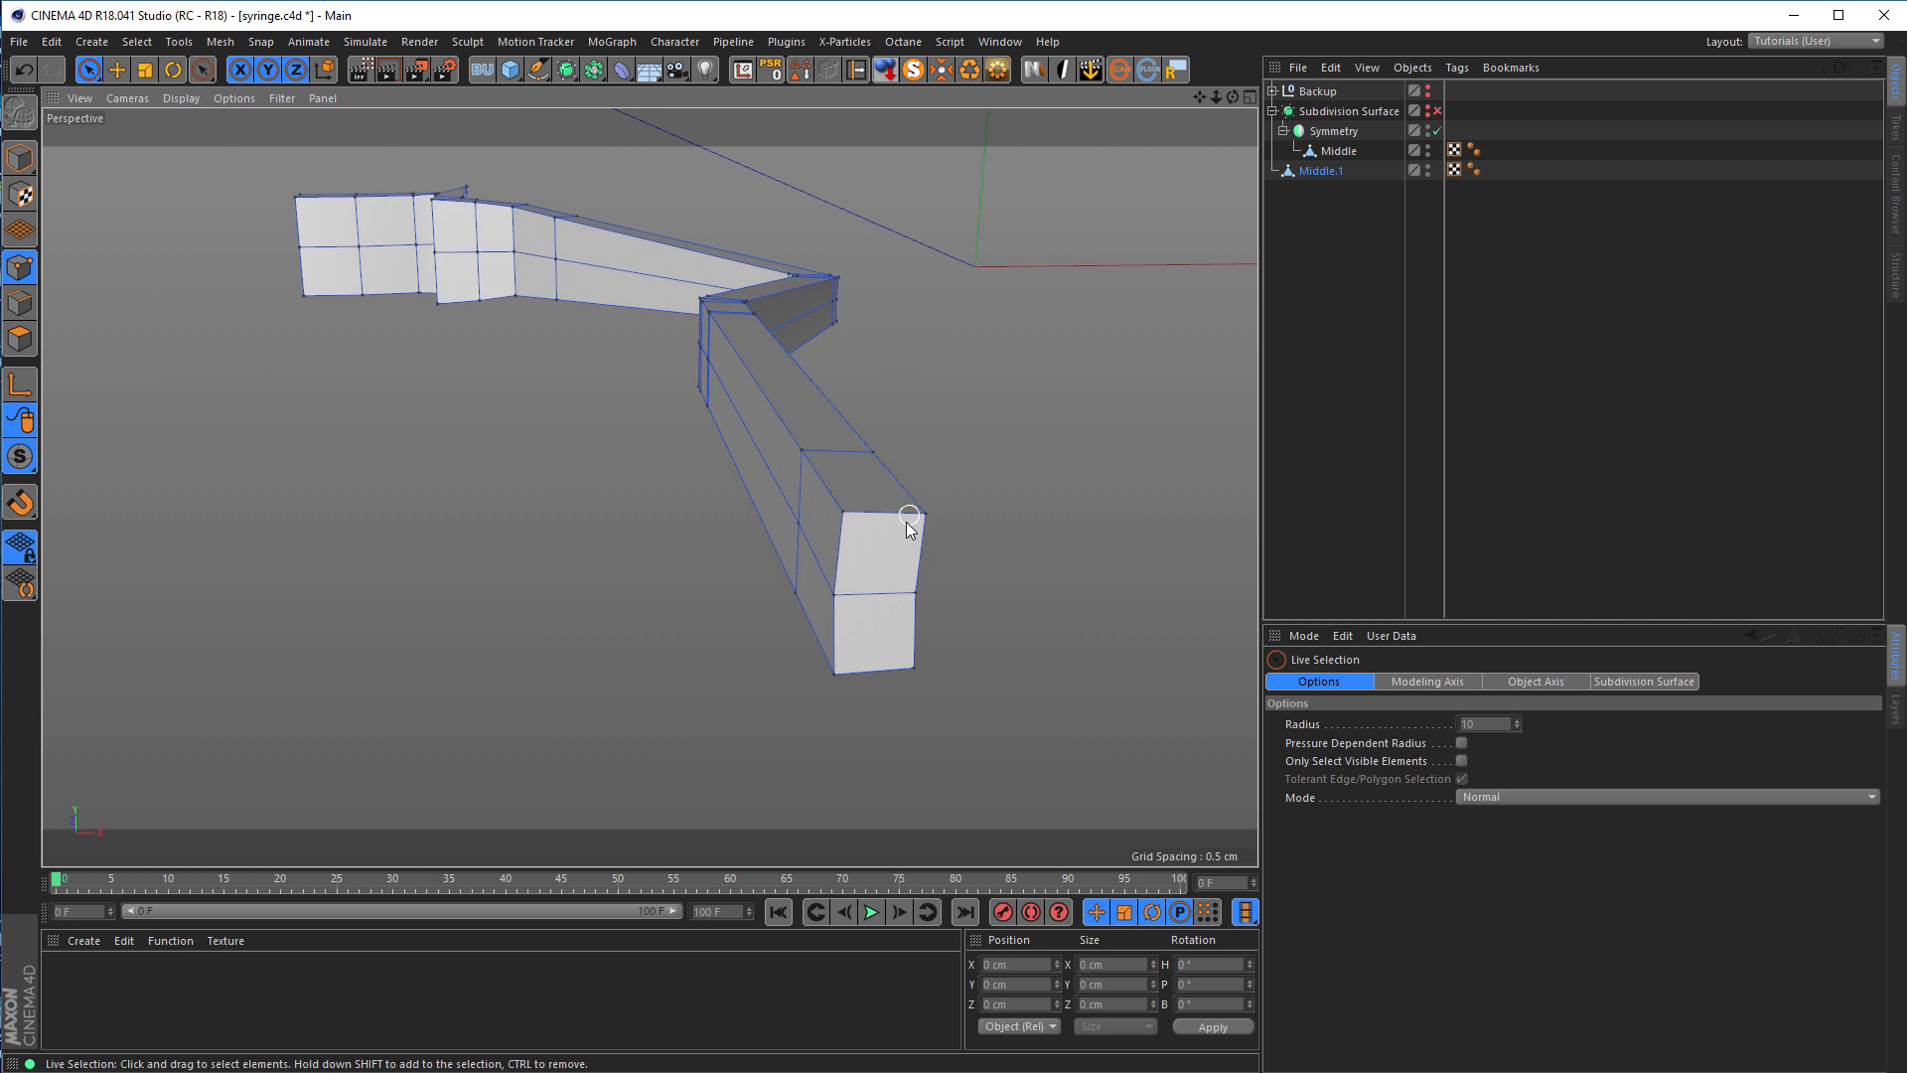
right_click_drag(904, 526, 962, 520, "alt")
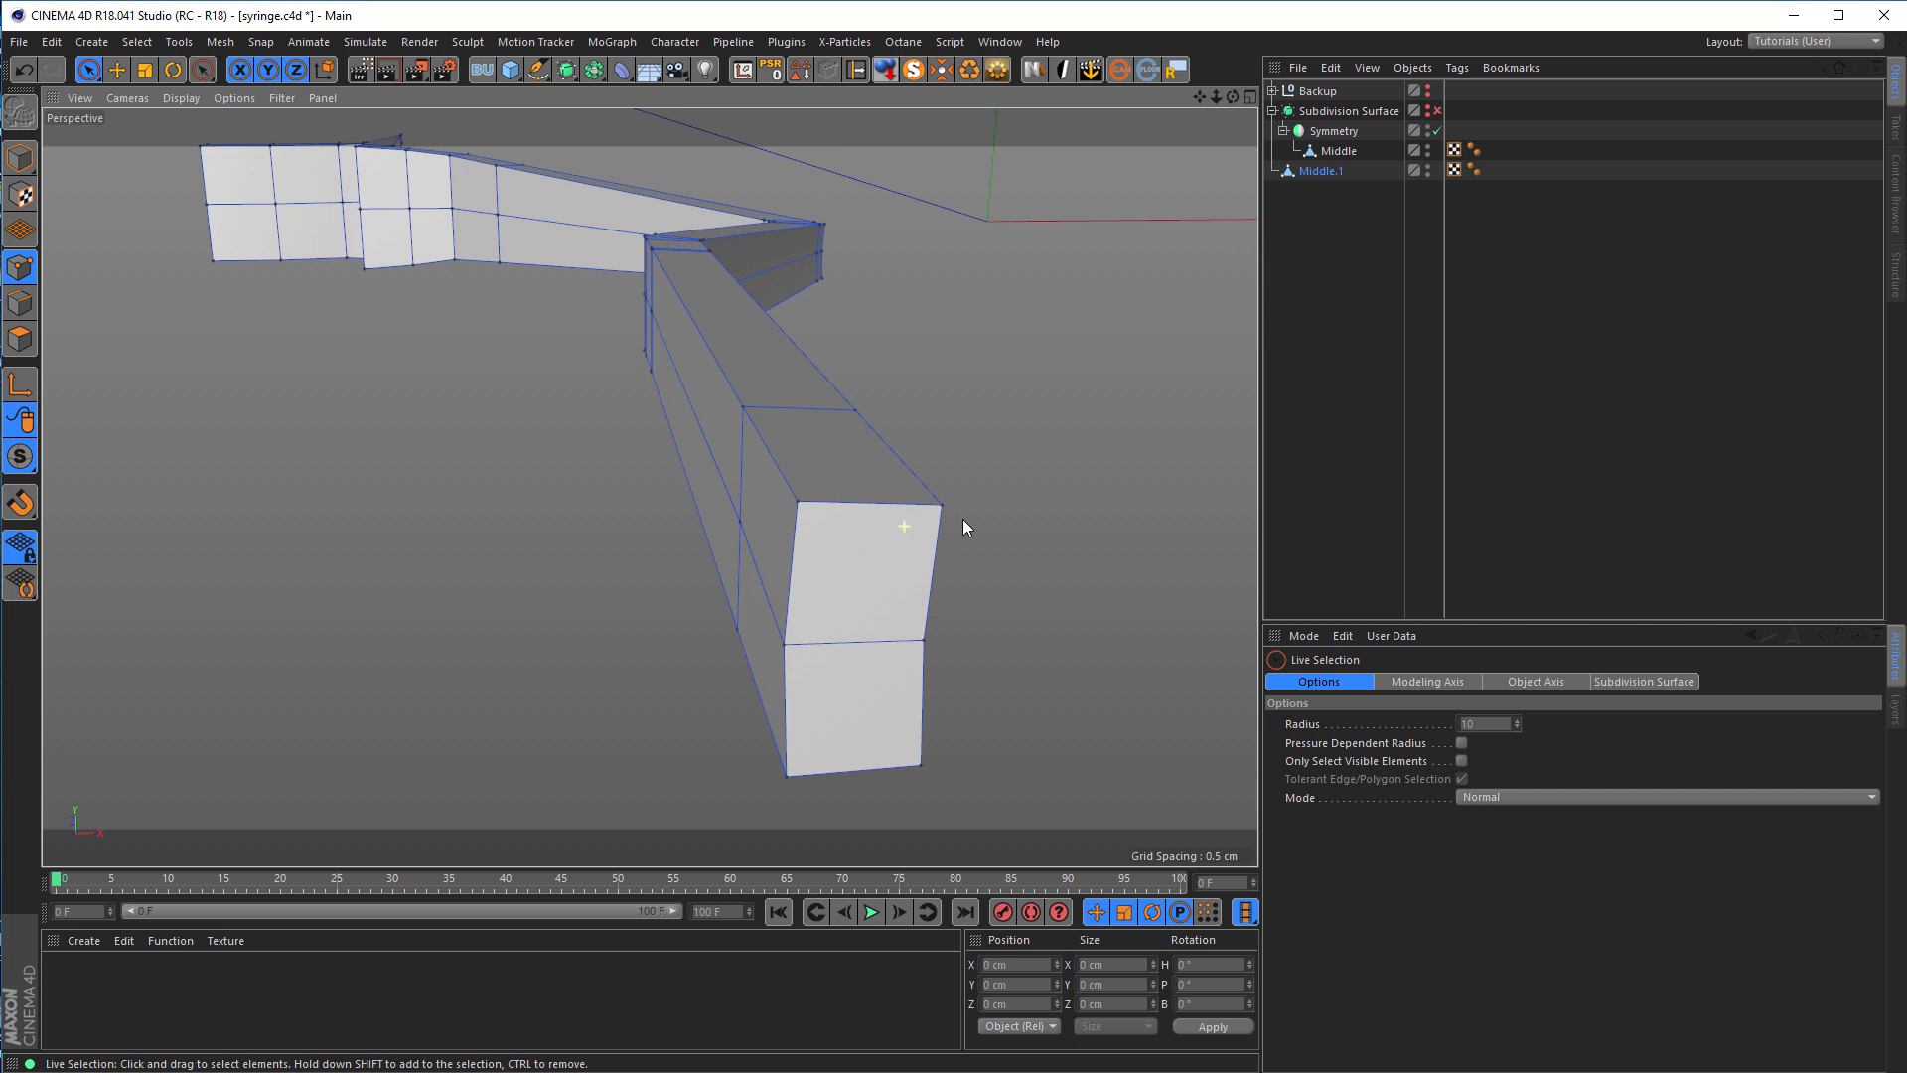
Step: Select the full ring of edges crossing the detail strip's thickness with Ring Selection in Edge mode
key("u")
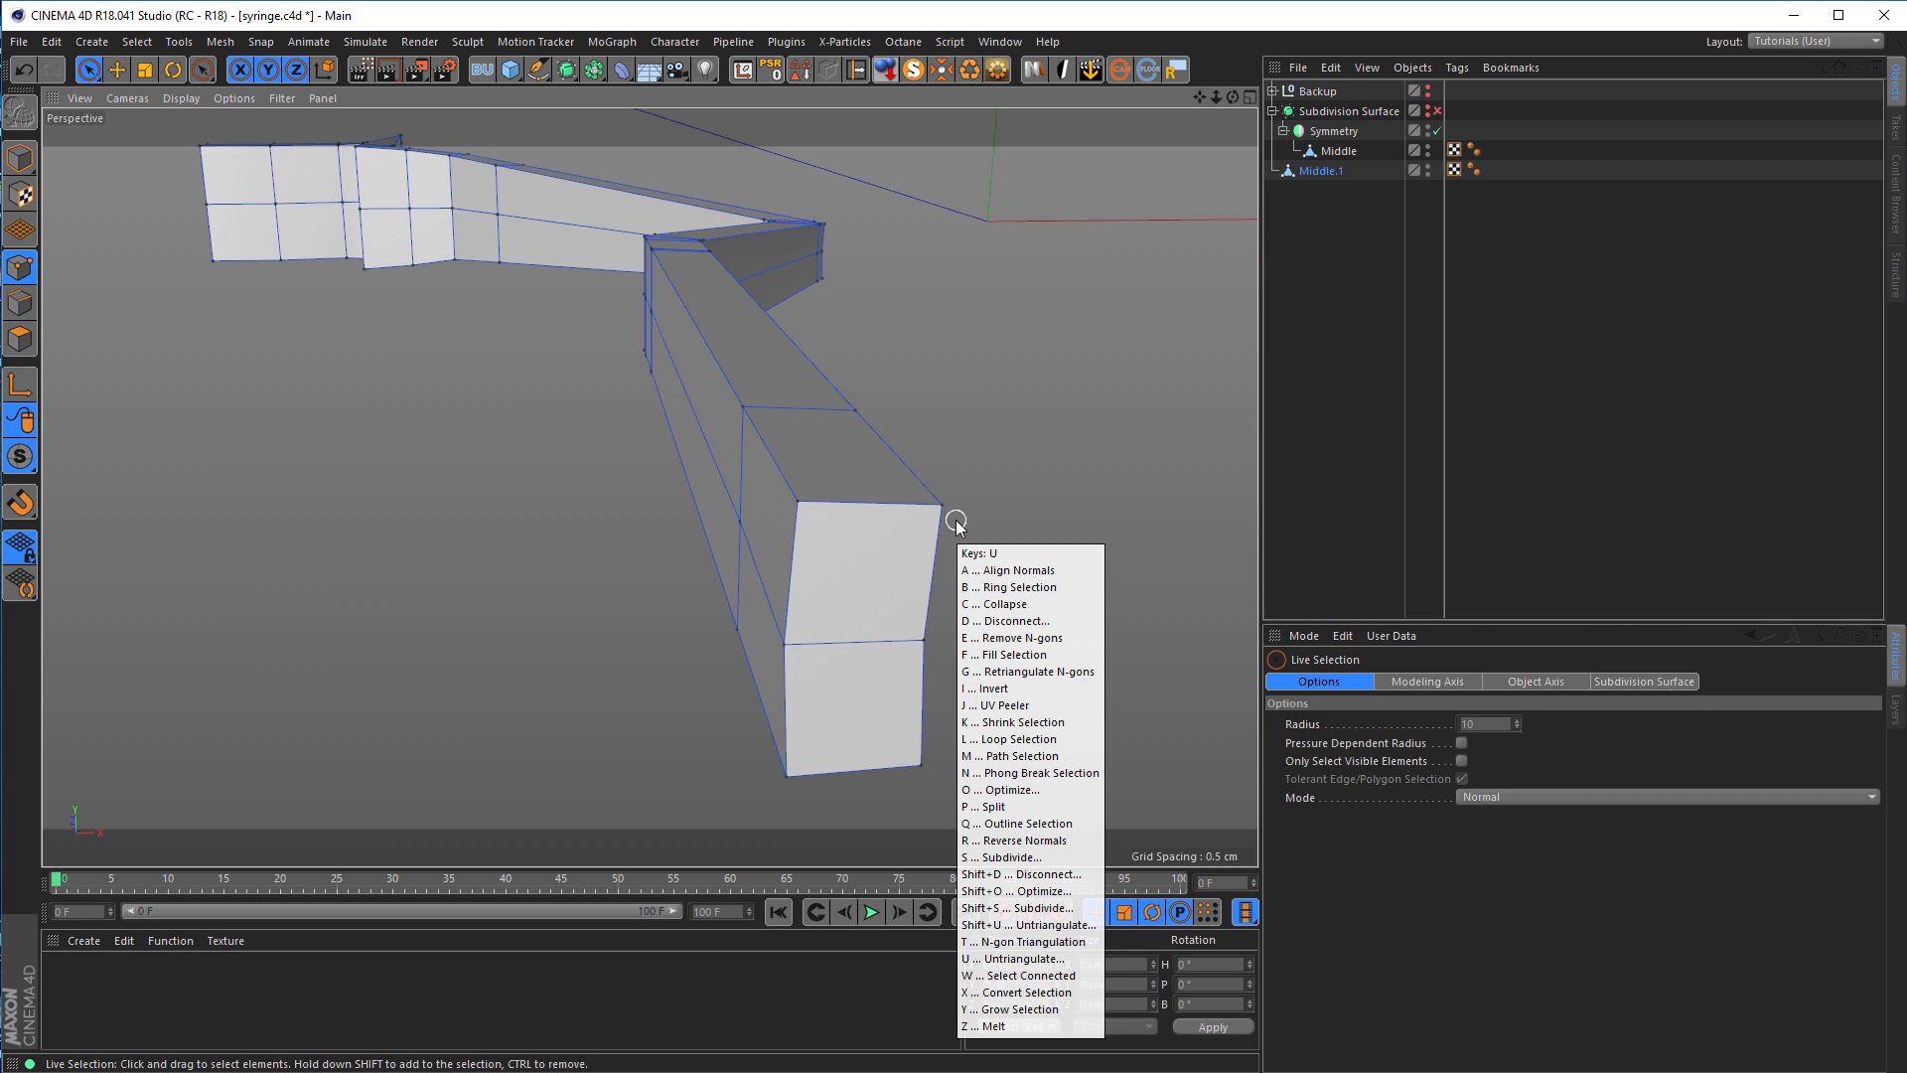
key("b")
key("ctrl+a")
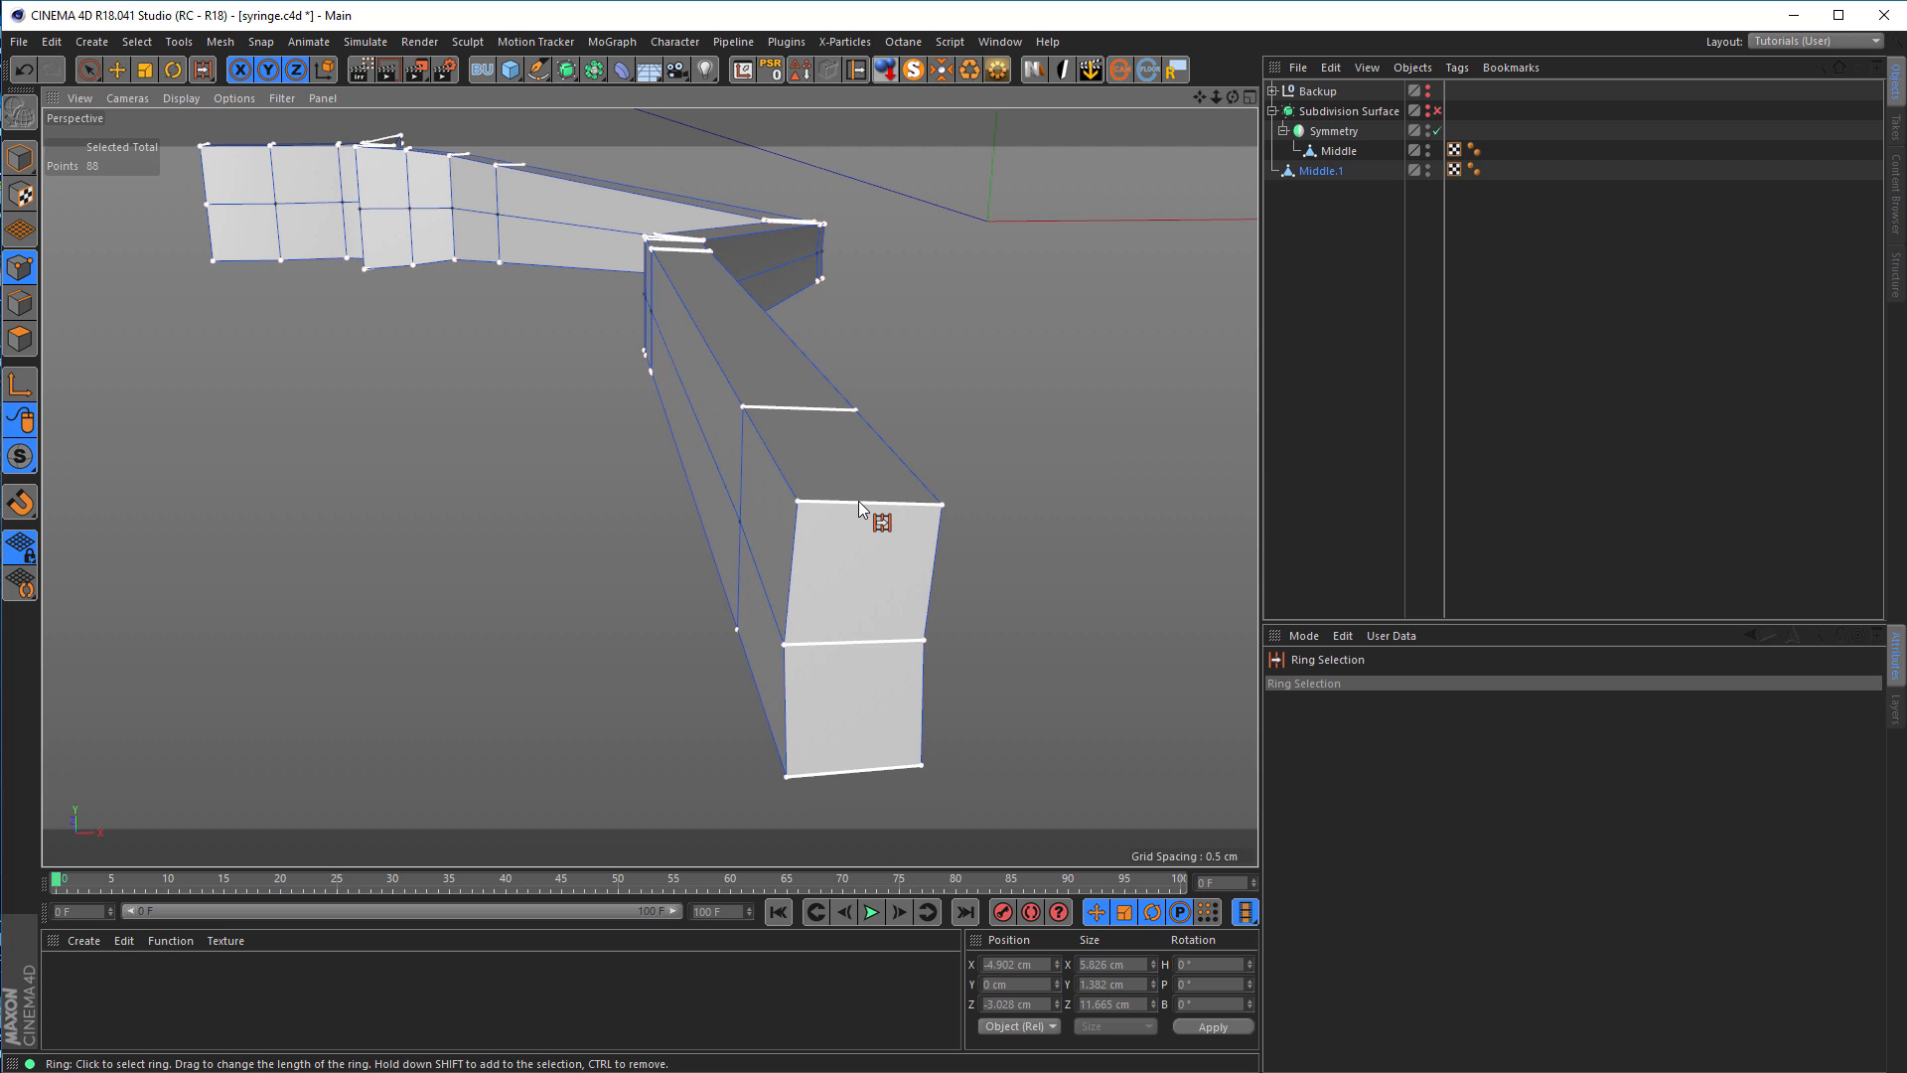
left_click(20, 303)
left_click(867, 507)
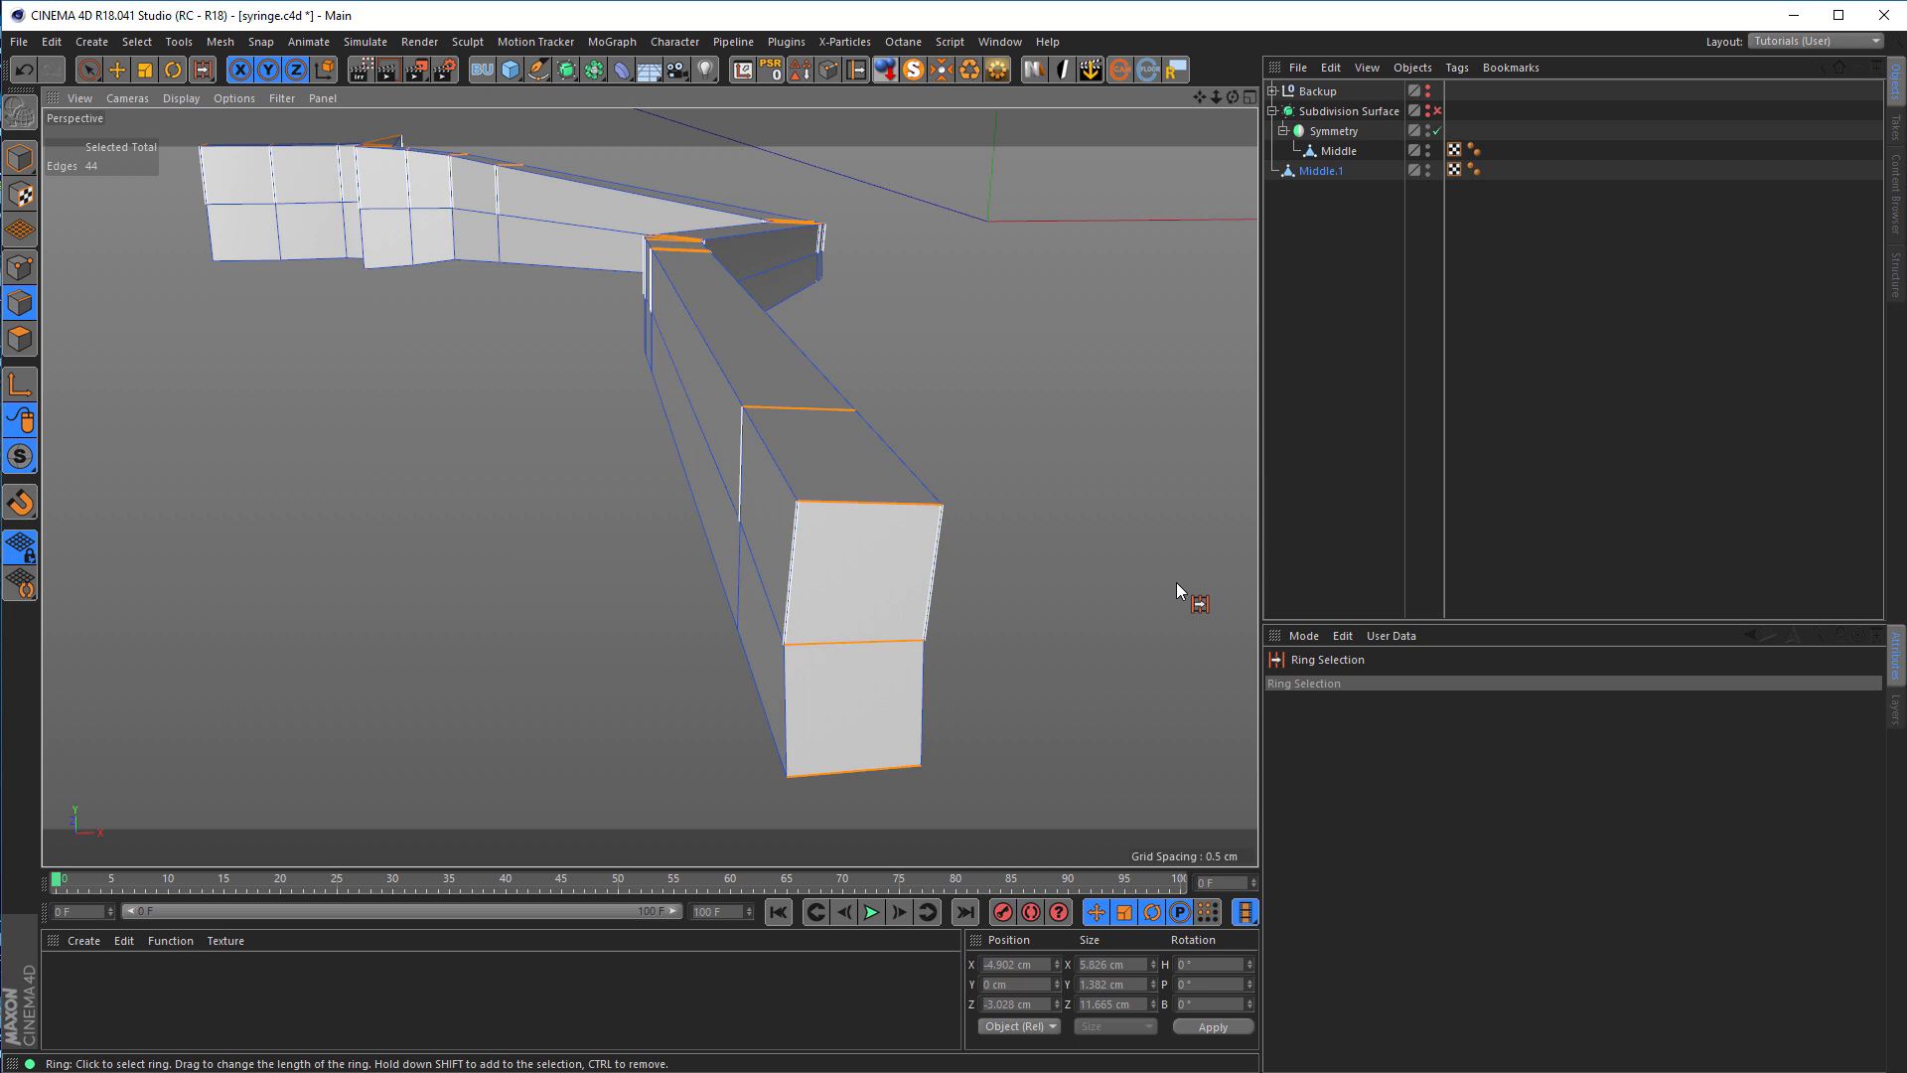
Step: Try a single lengthwise cut through the middle of the selected edge ring, and undo the cut
key("m")
key("m")
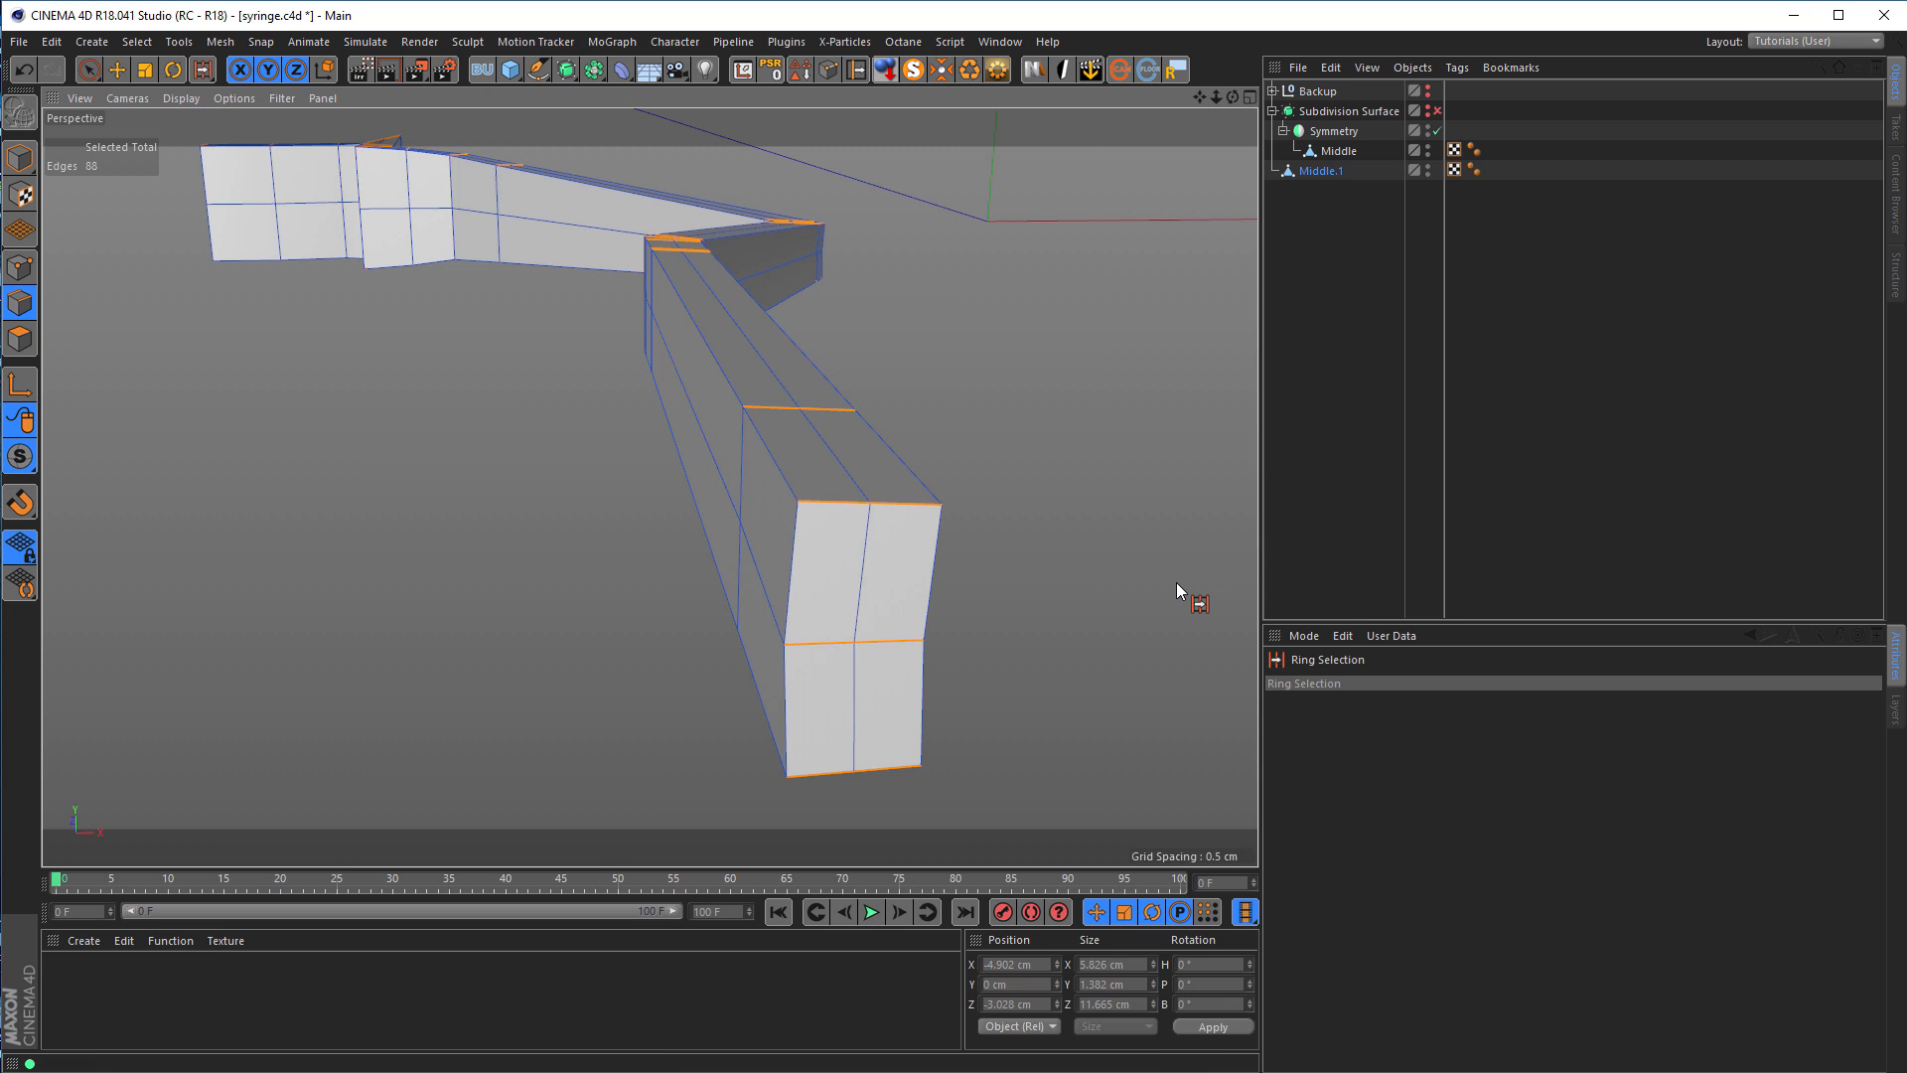
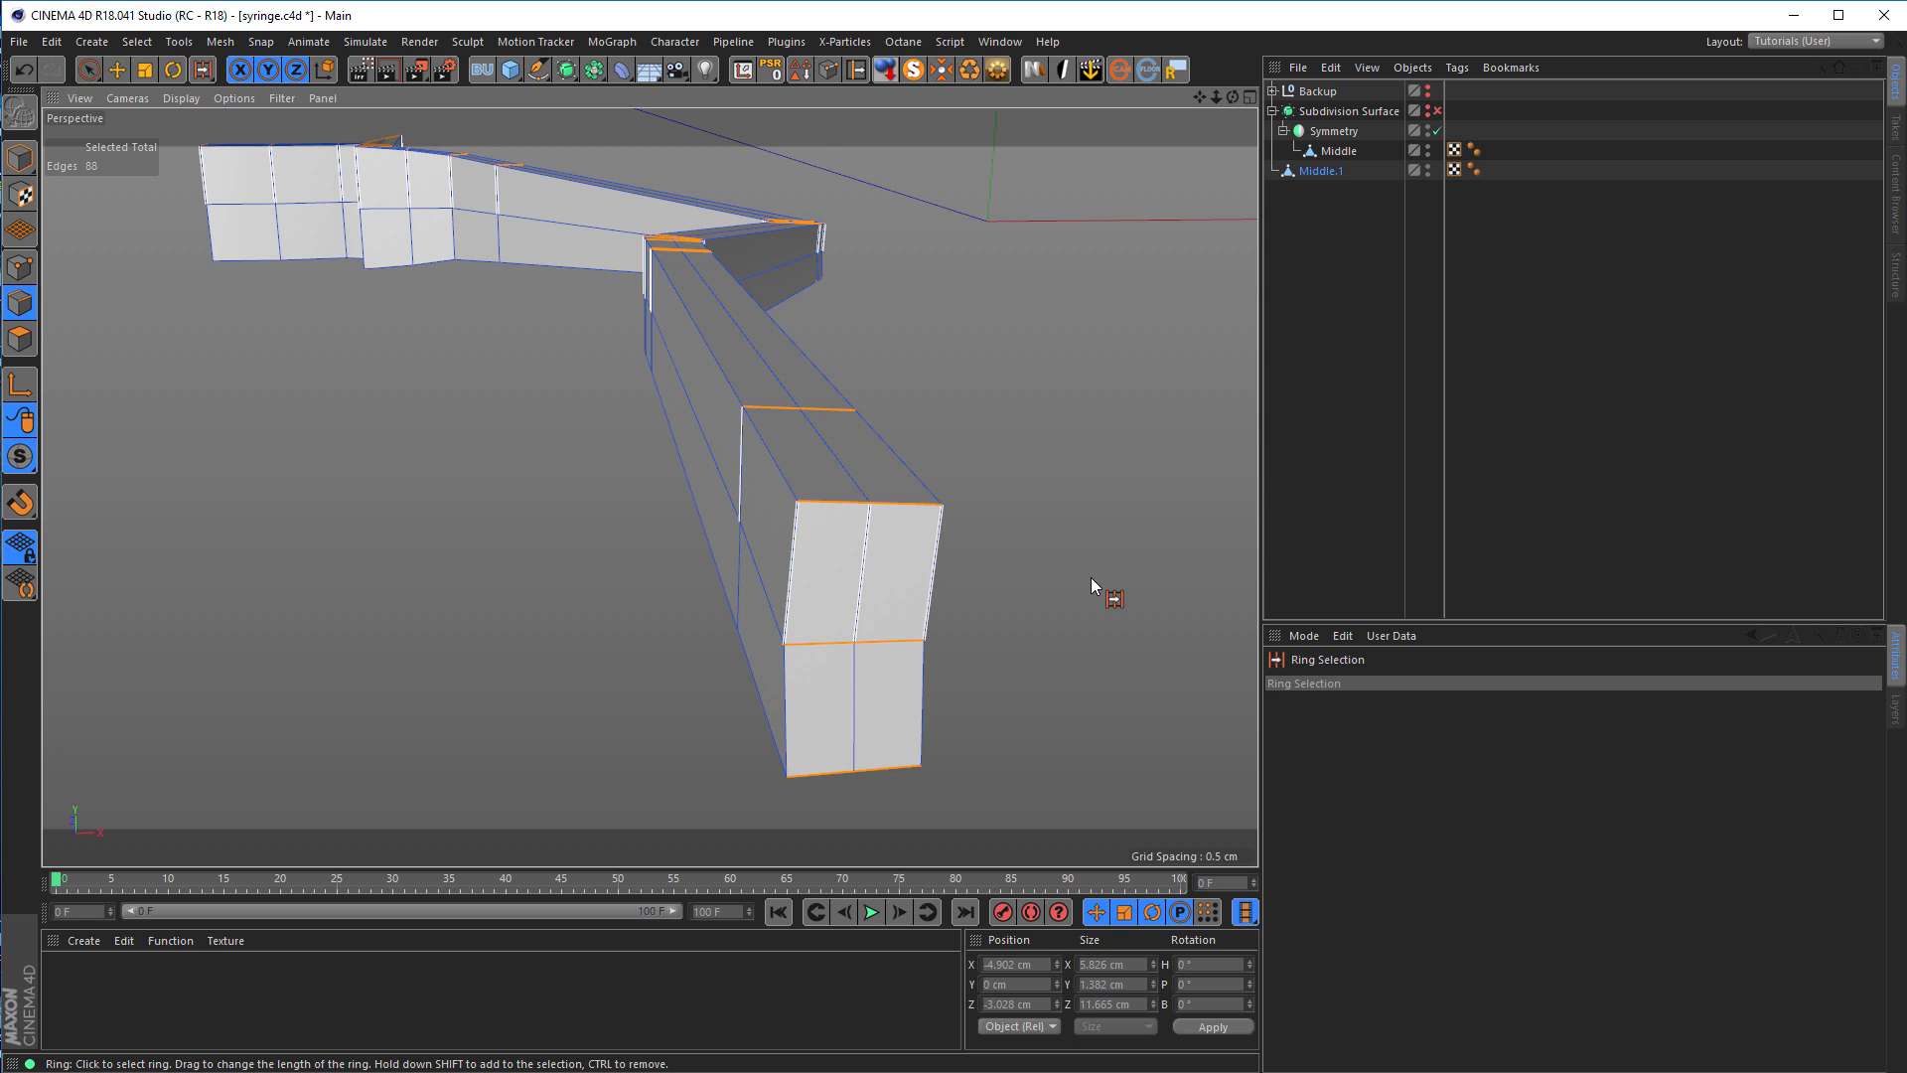
key("ctrl+z")
Step: Cut the selected edge ring using Edge Cut with Subdivision 2 and Create N-gons off
key("m")
key("f")
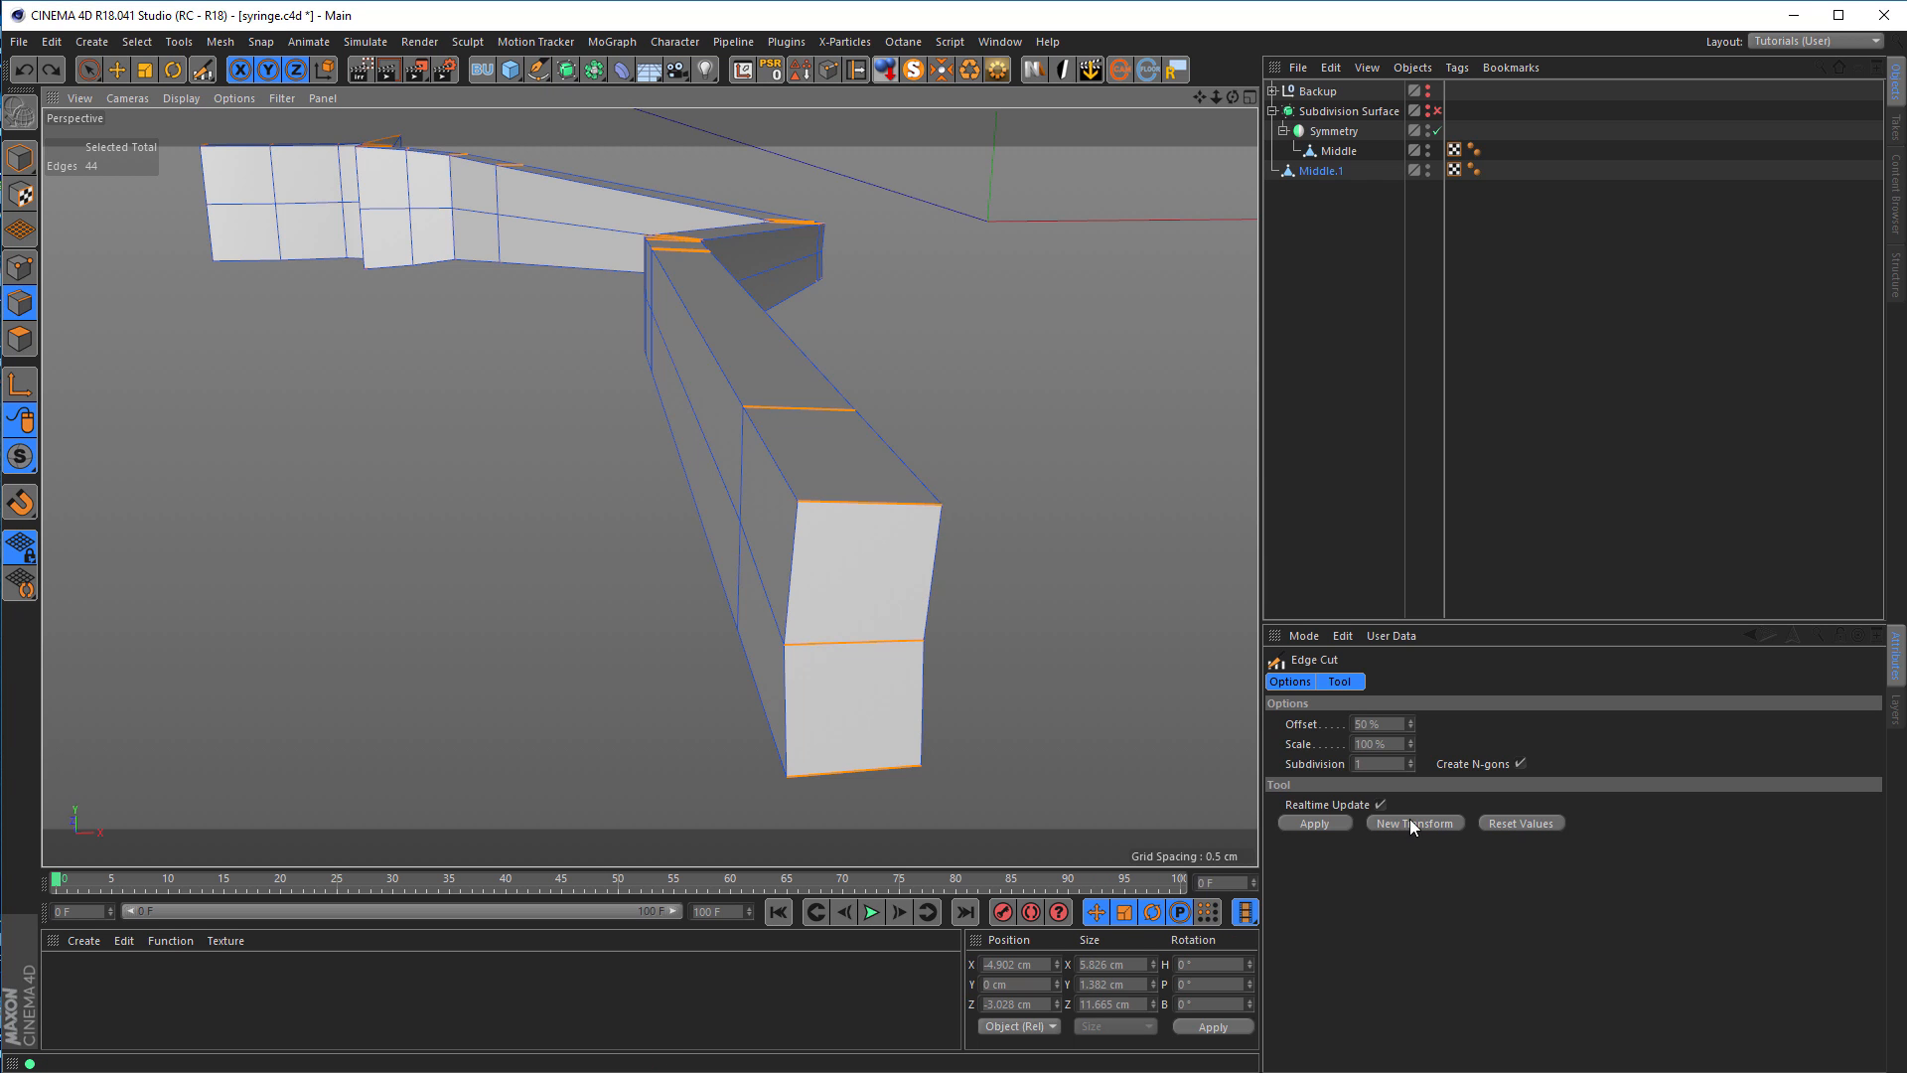
left_click(1411, 761)
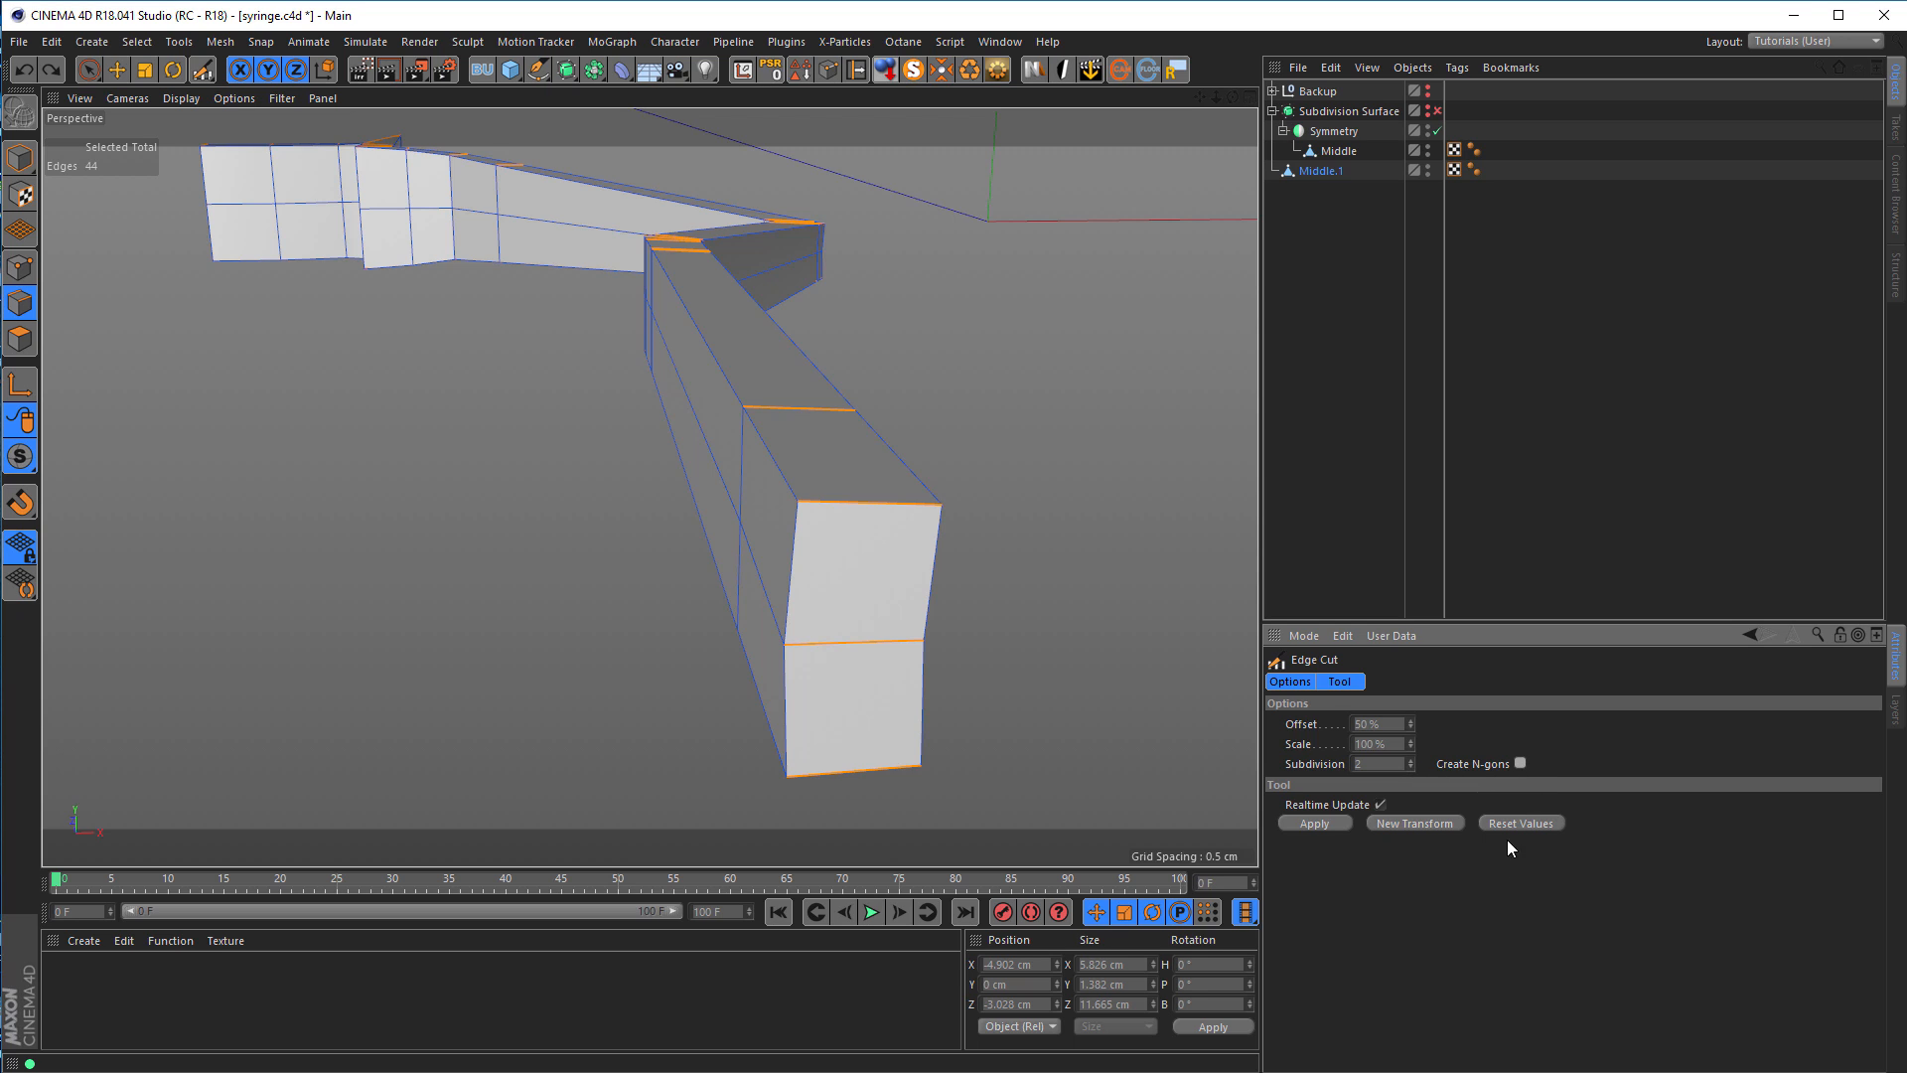
left_click(1319, 824)
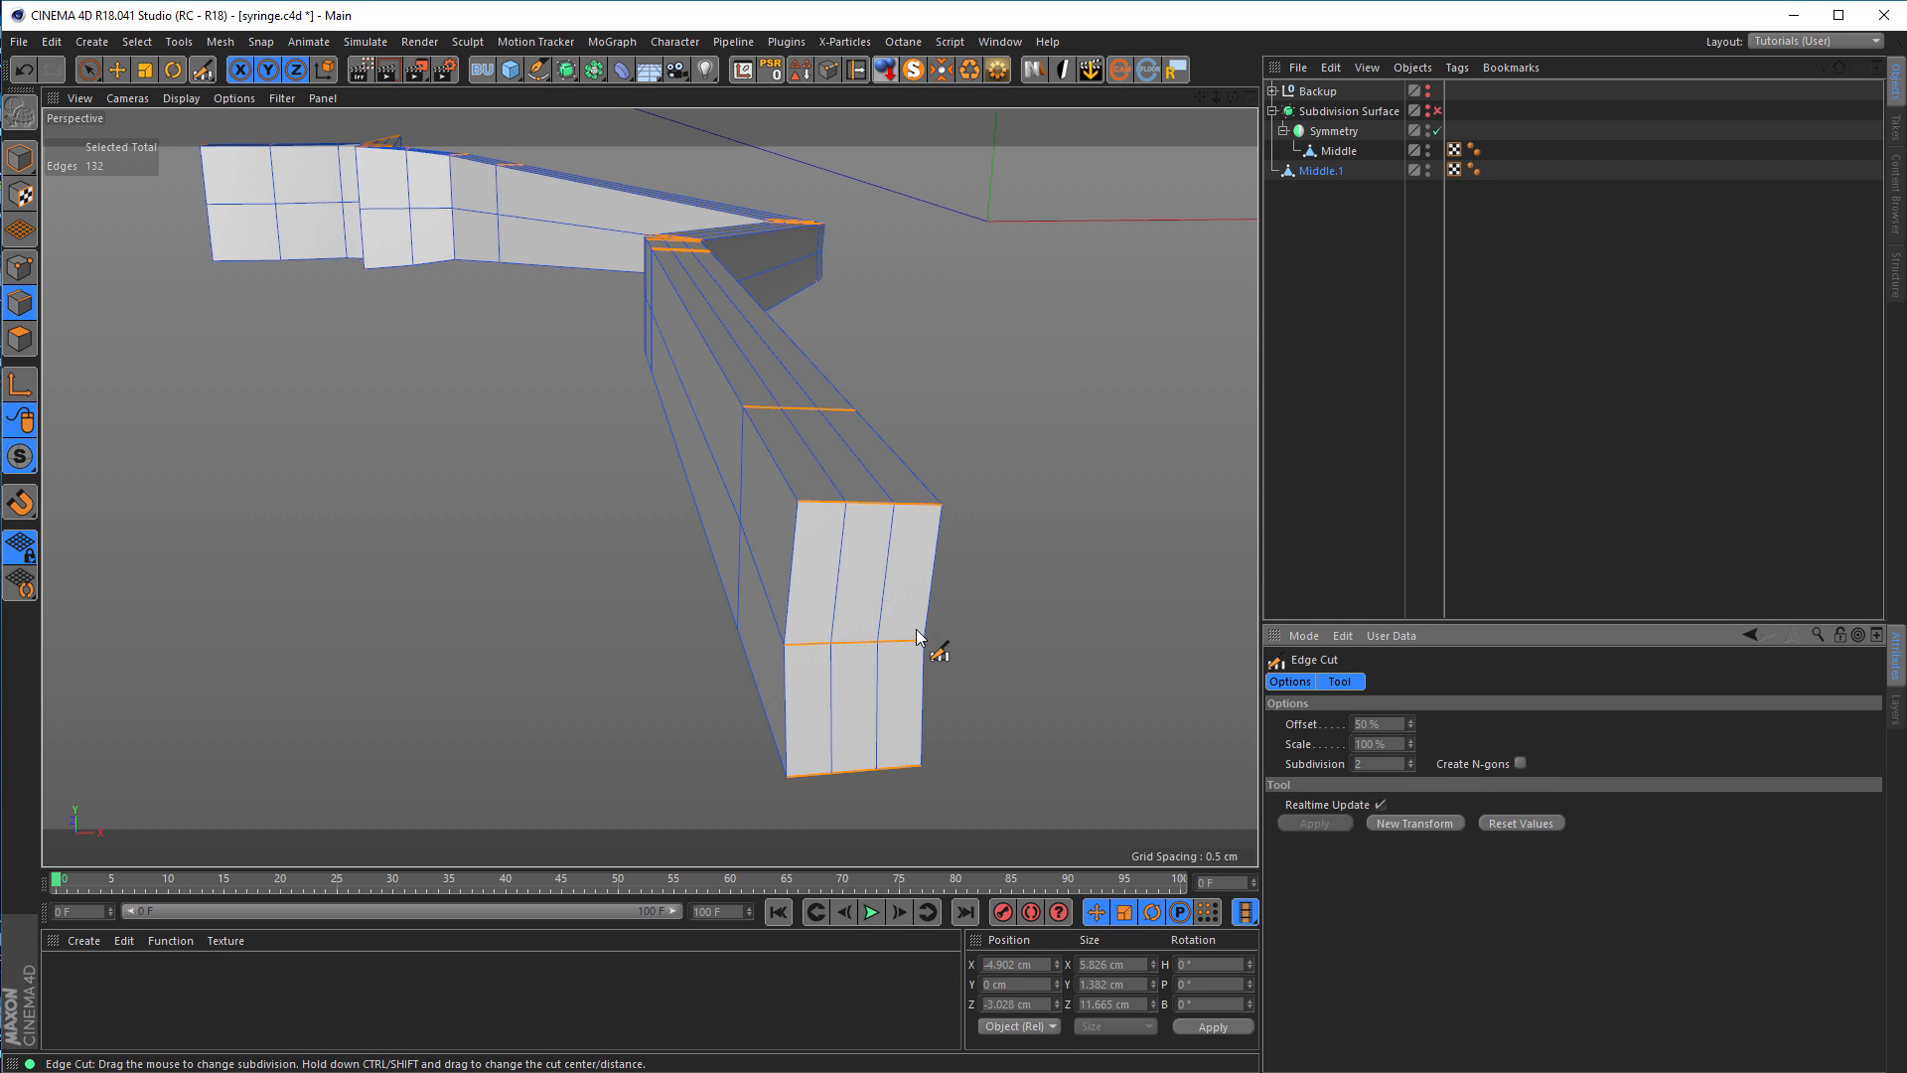
mouse_move(873, 571)
left_mouse_down("alt")
mouse_move(838, 592)
mouse_move(695, 572)
mouse_move(873, 562)
mouse_move(820, 564)
mouse_move(854, 556)
left_mouse_up("alt")
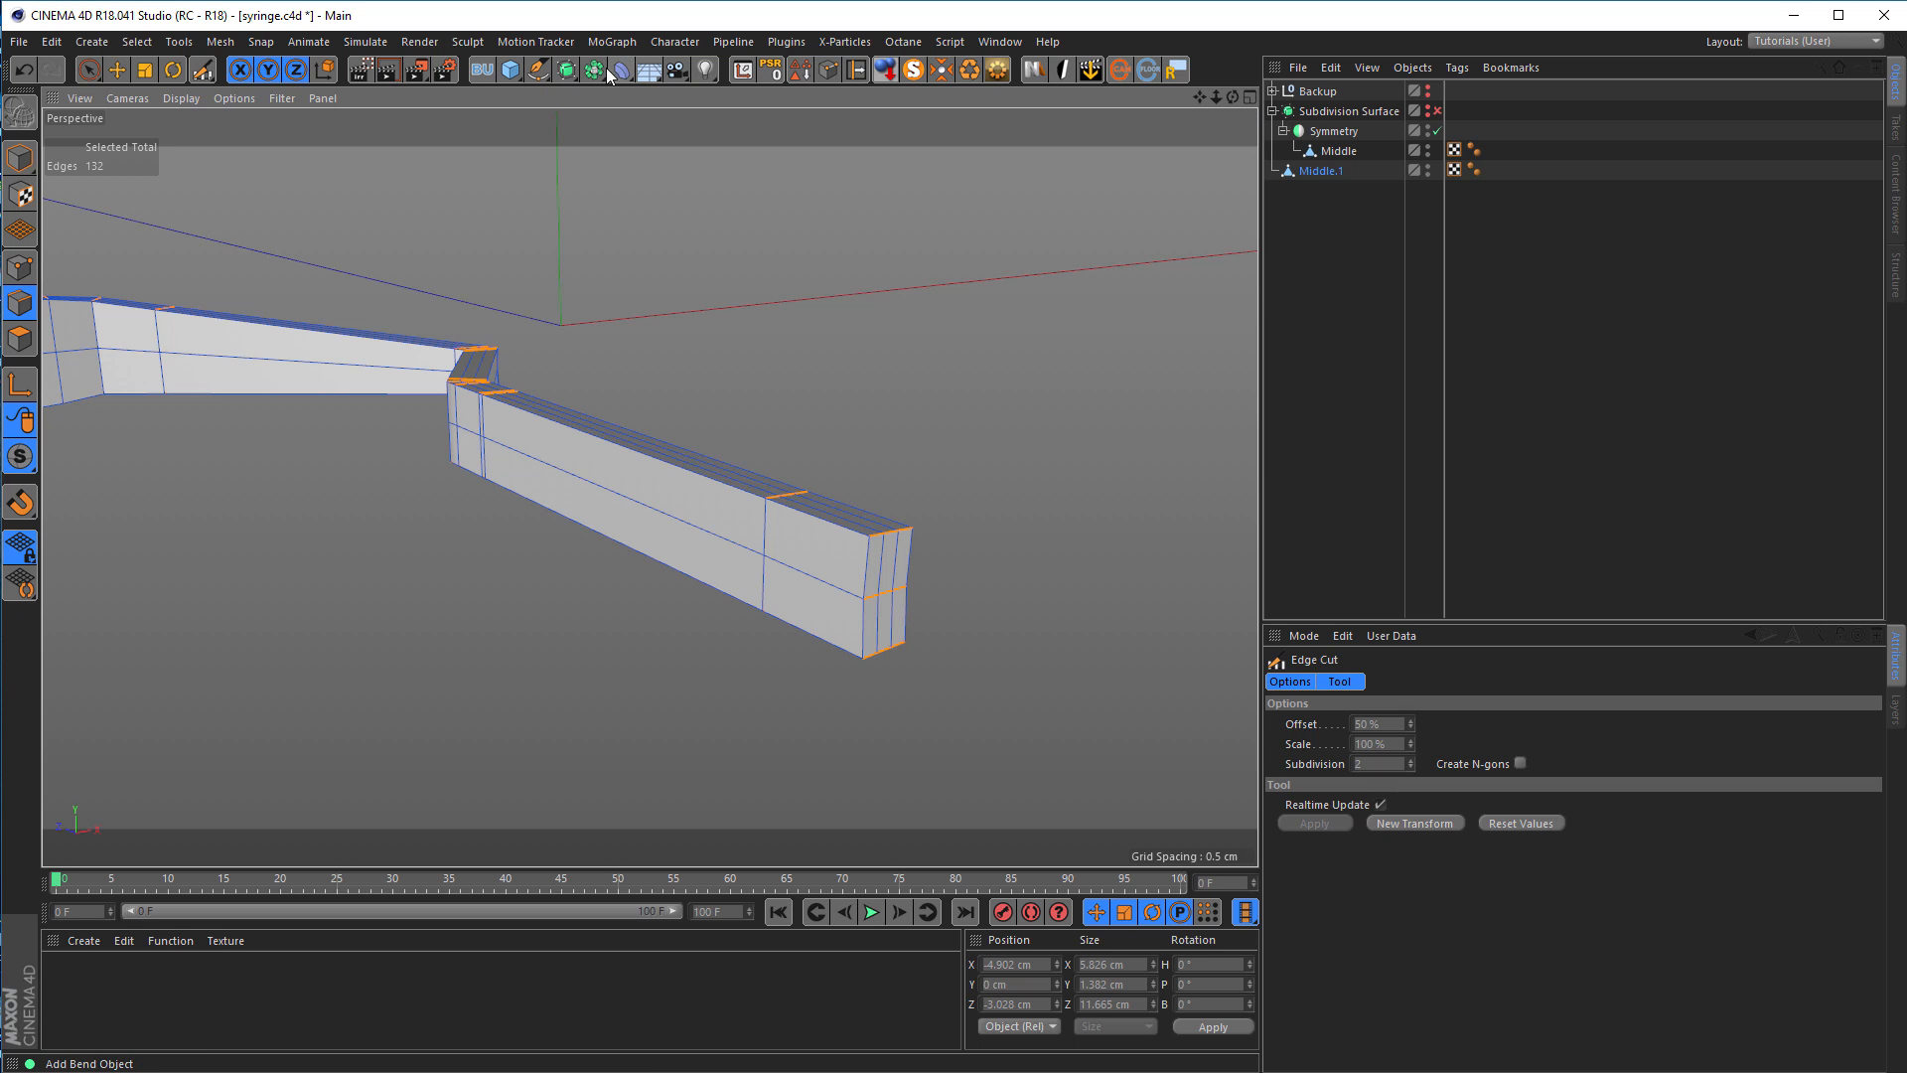
Step: Add a Null inside the Subdivision Surface, and place the Symmetry object and Middle.1 inside the Null
left_click(509, 70)
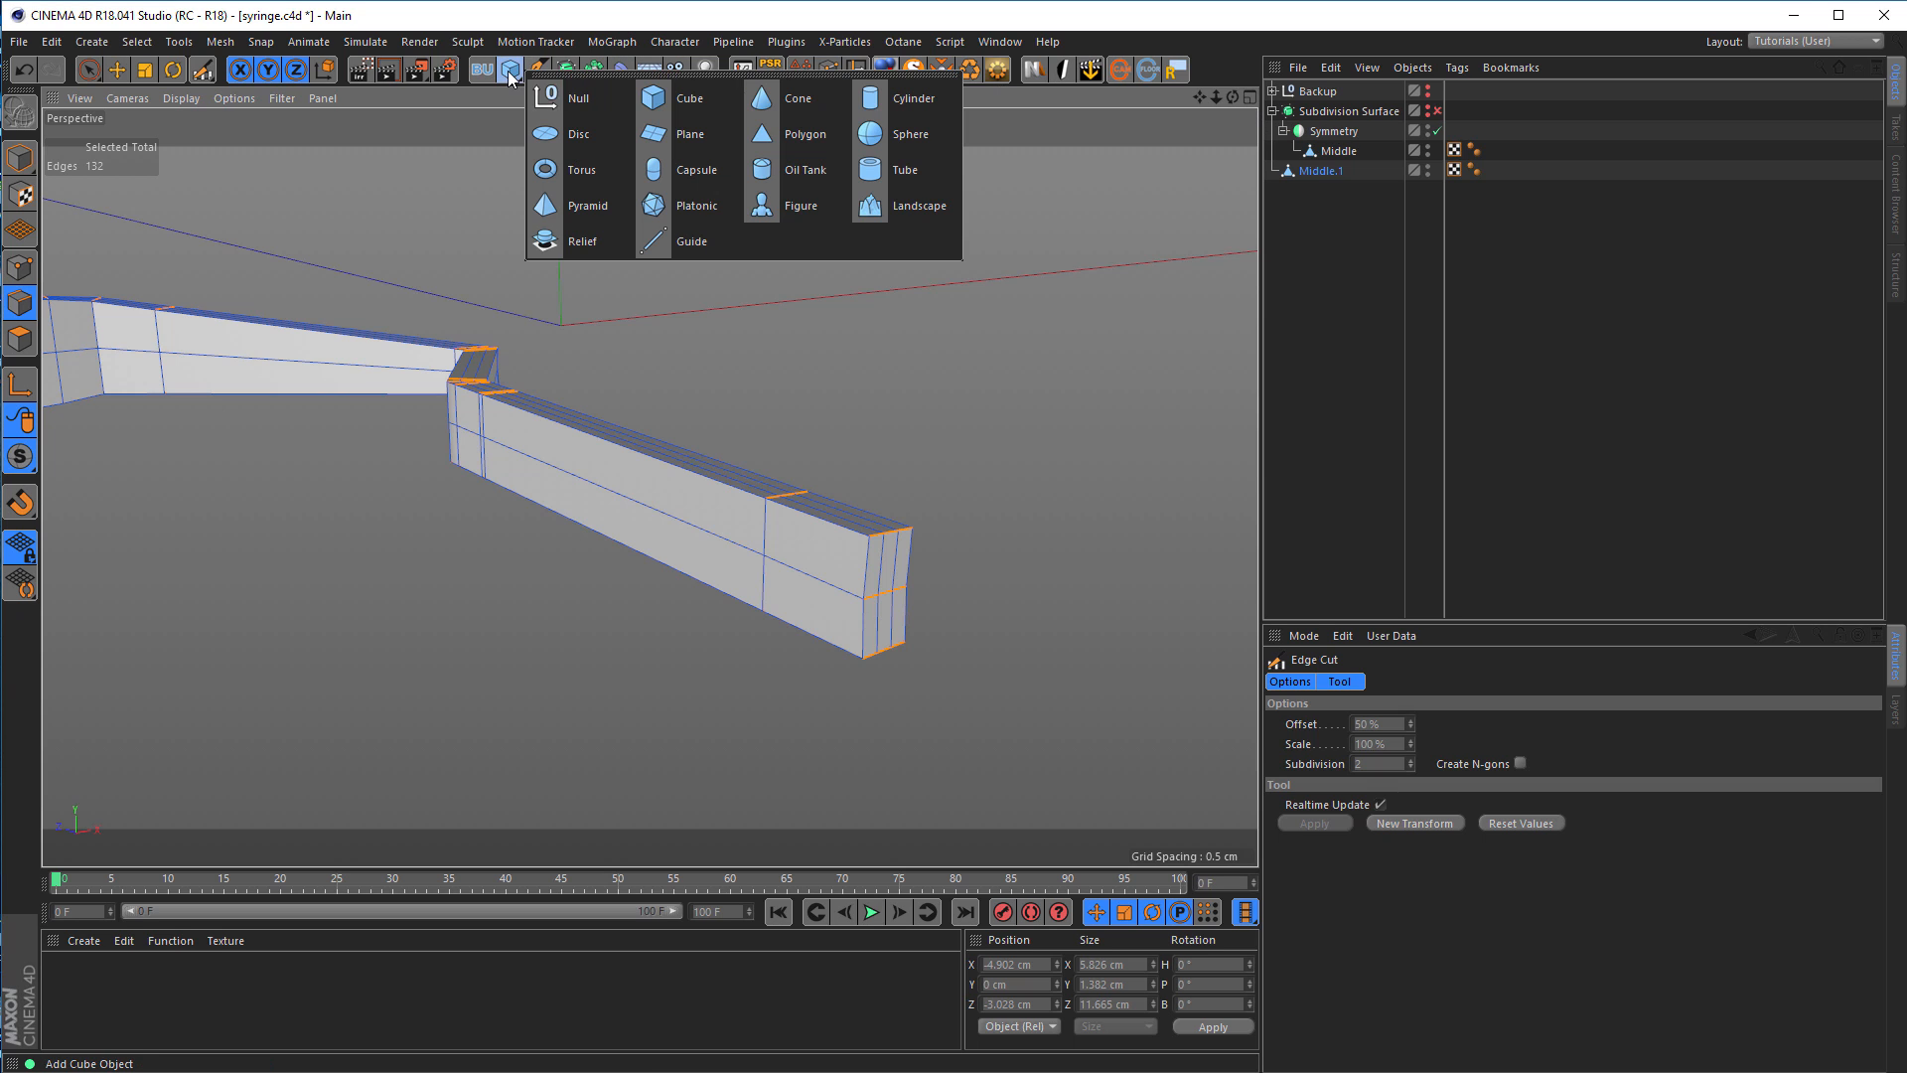
left_click(590, 95)
left_click_drag(1316, 95, 1309, 145)
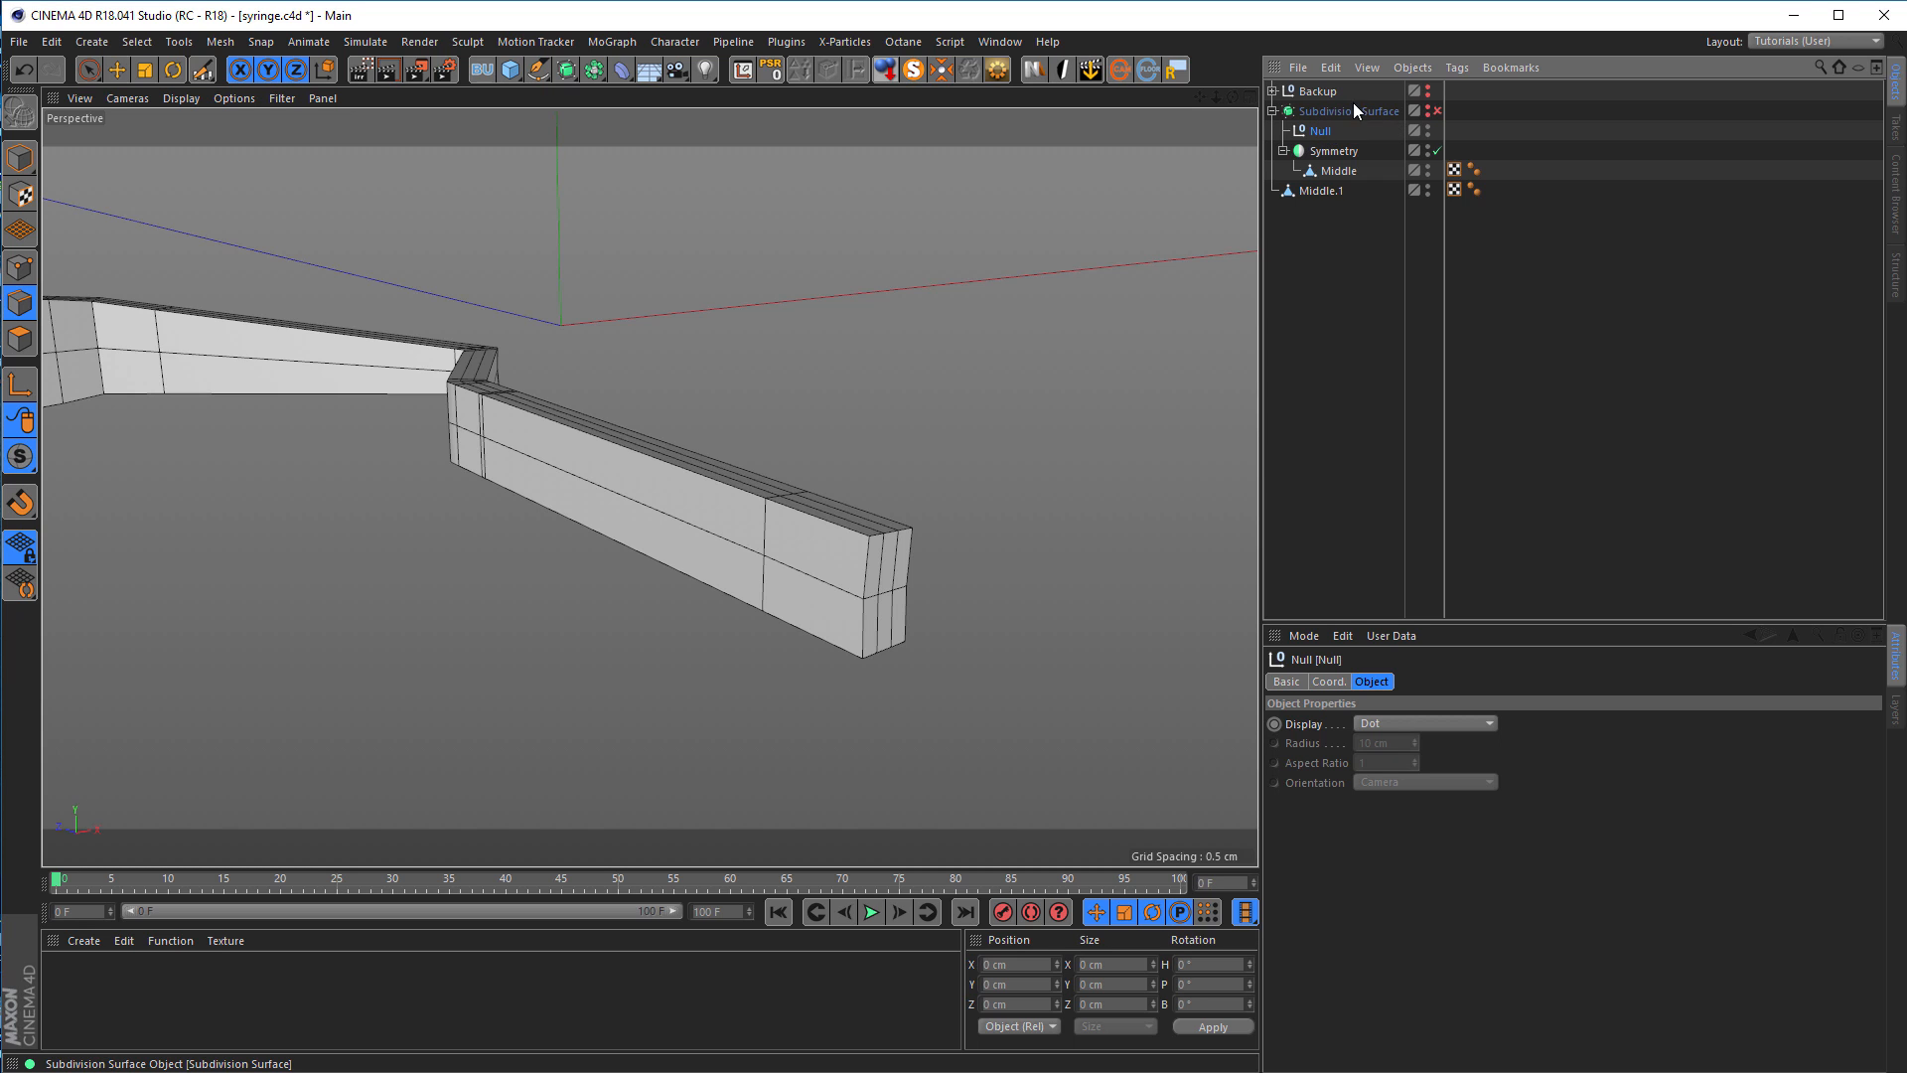
left_click_drag(1321, 155, 1321, 131)
left_click(1294, 151)
left_click_drag(1312, 172, 1342, 170)
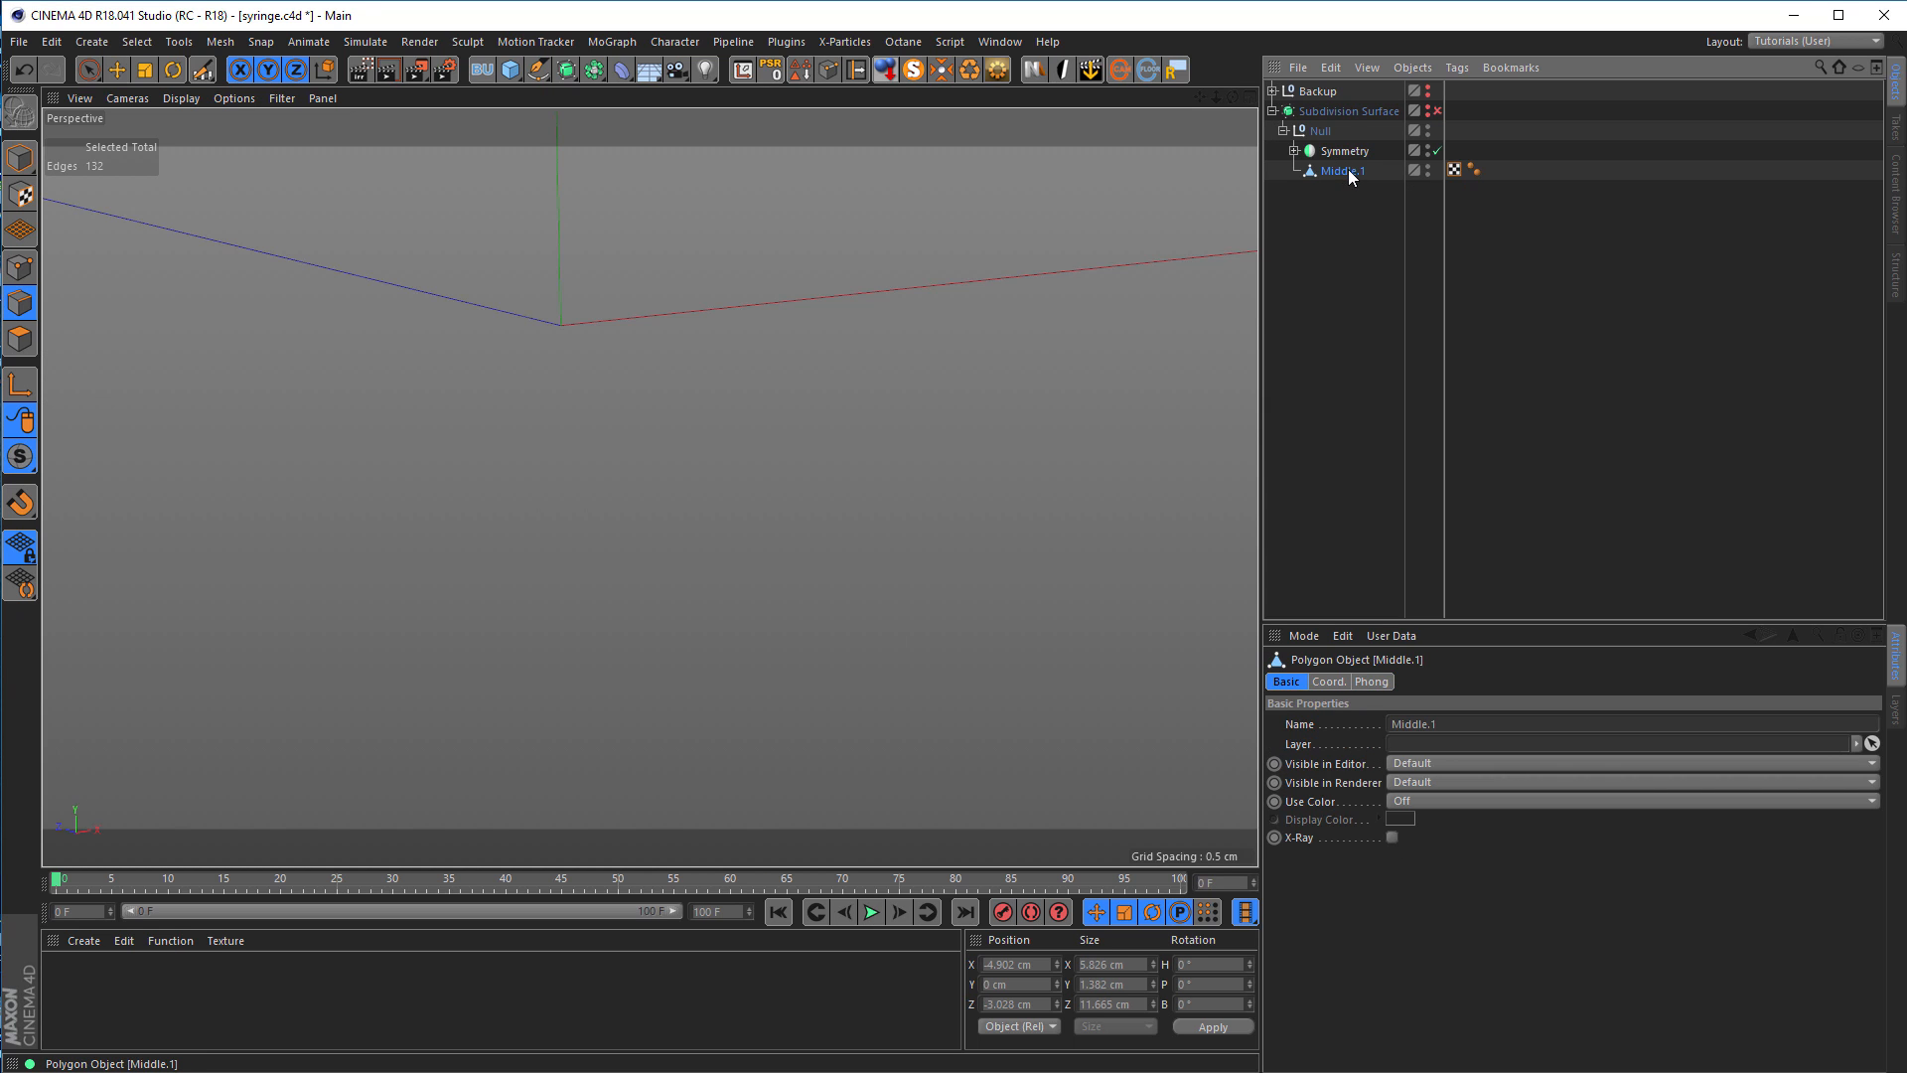
Step: Rename Middle.1 as Details, then make the Subdivision Surface visible in the viewport and enable it
double_click(1349, 171)
type("Details")
key("Return")
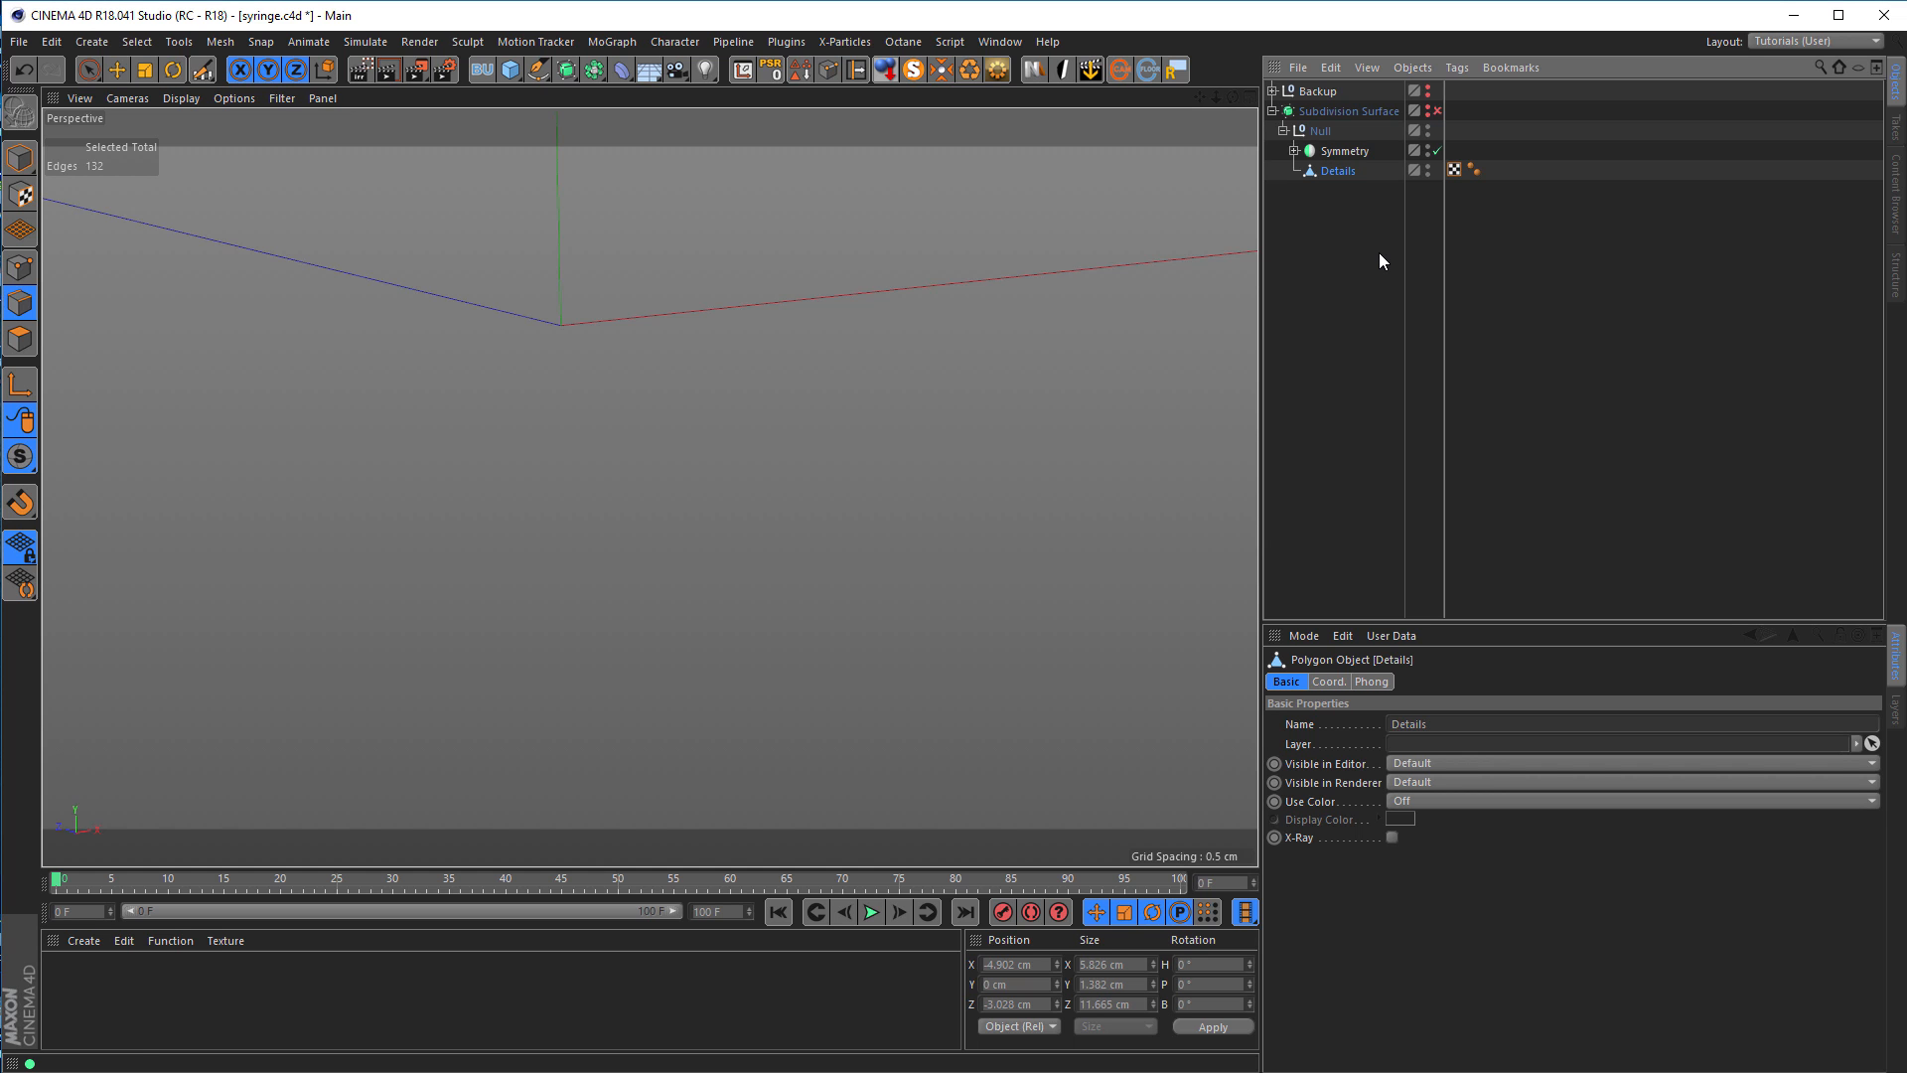
left_click(1428, 108)
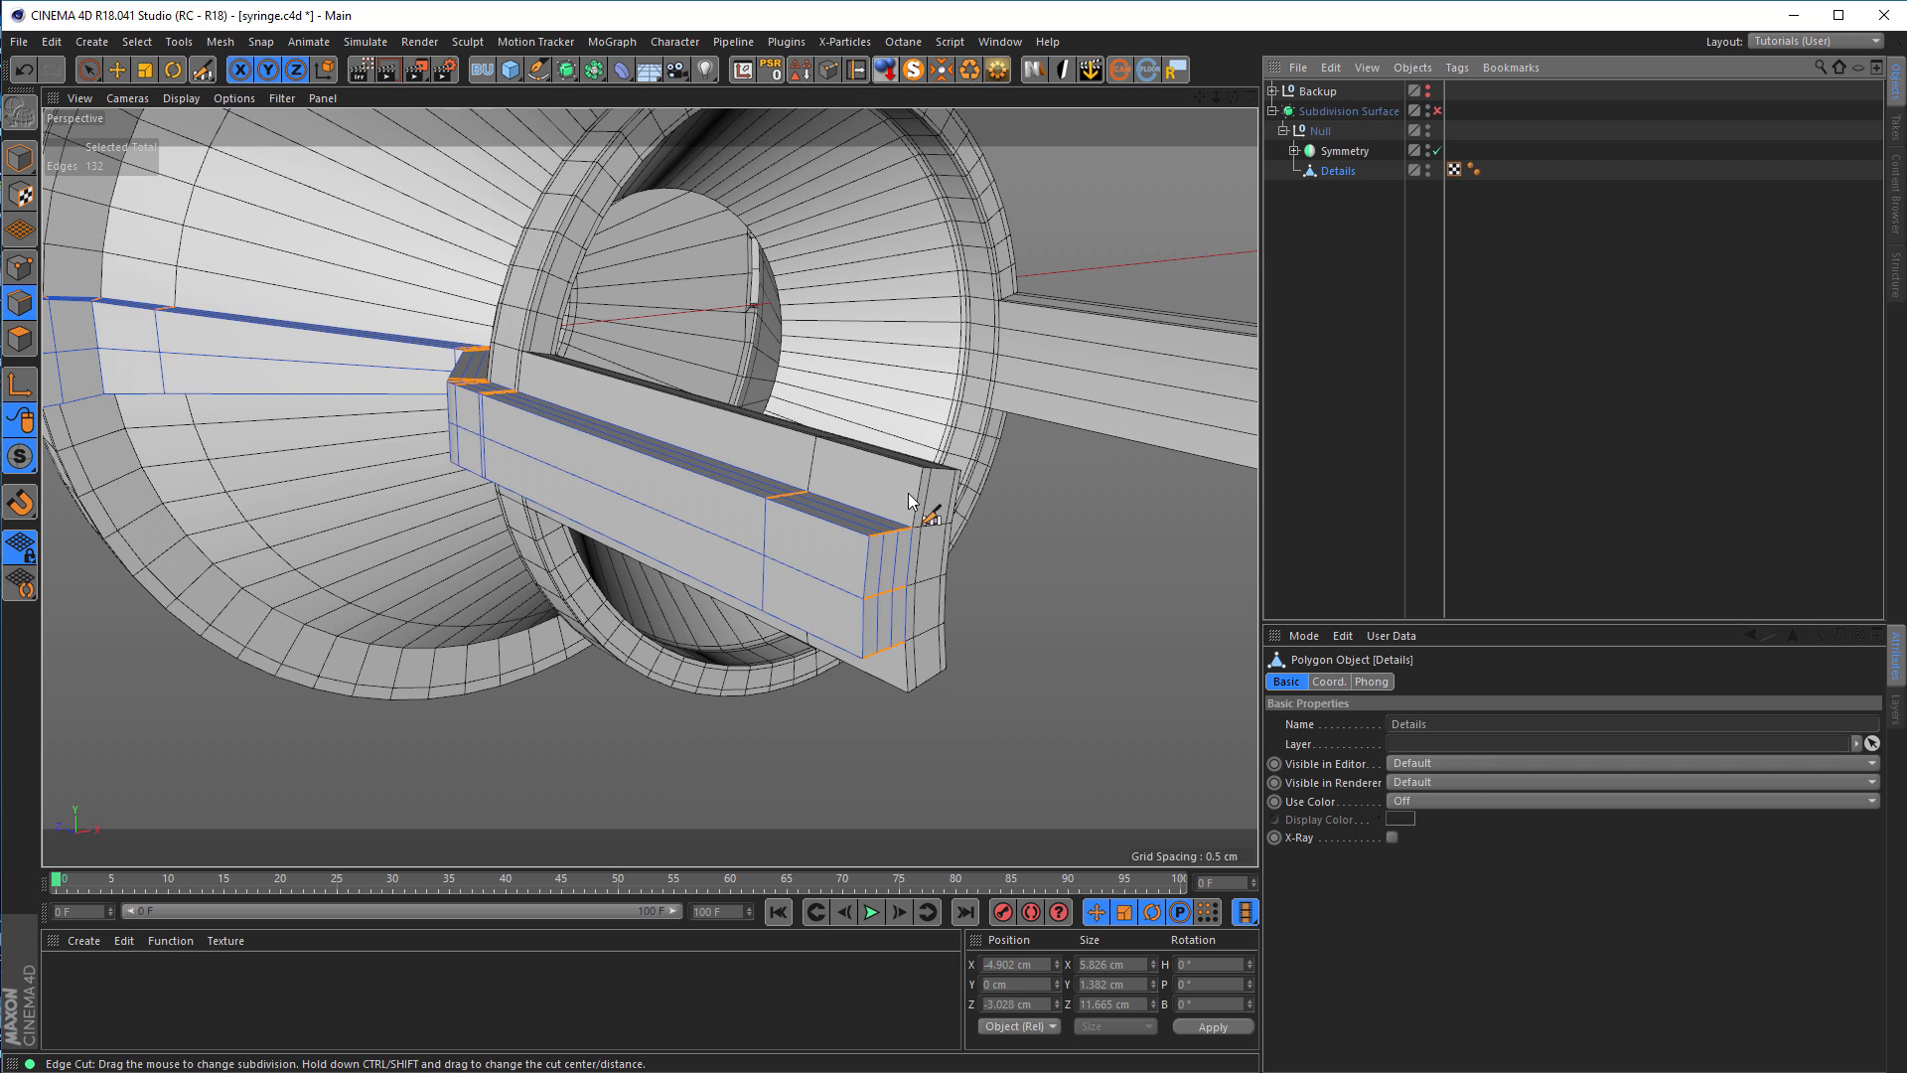
left_click(1437, 111)
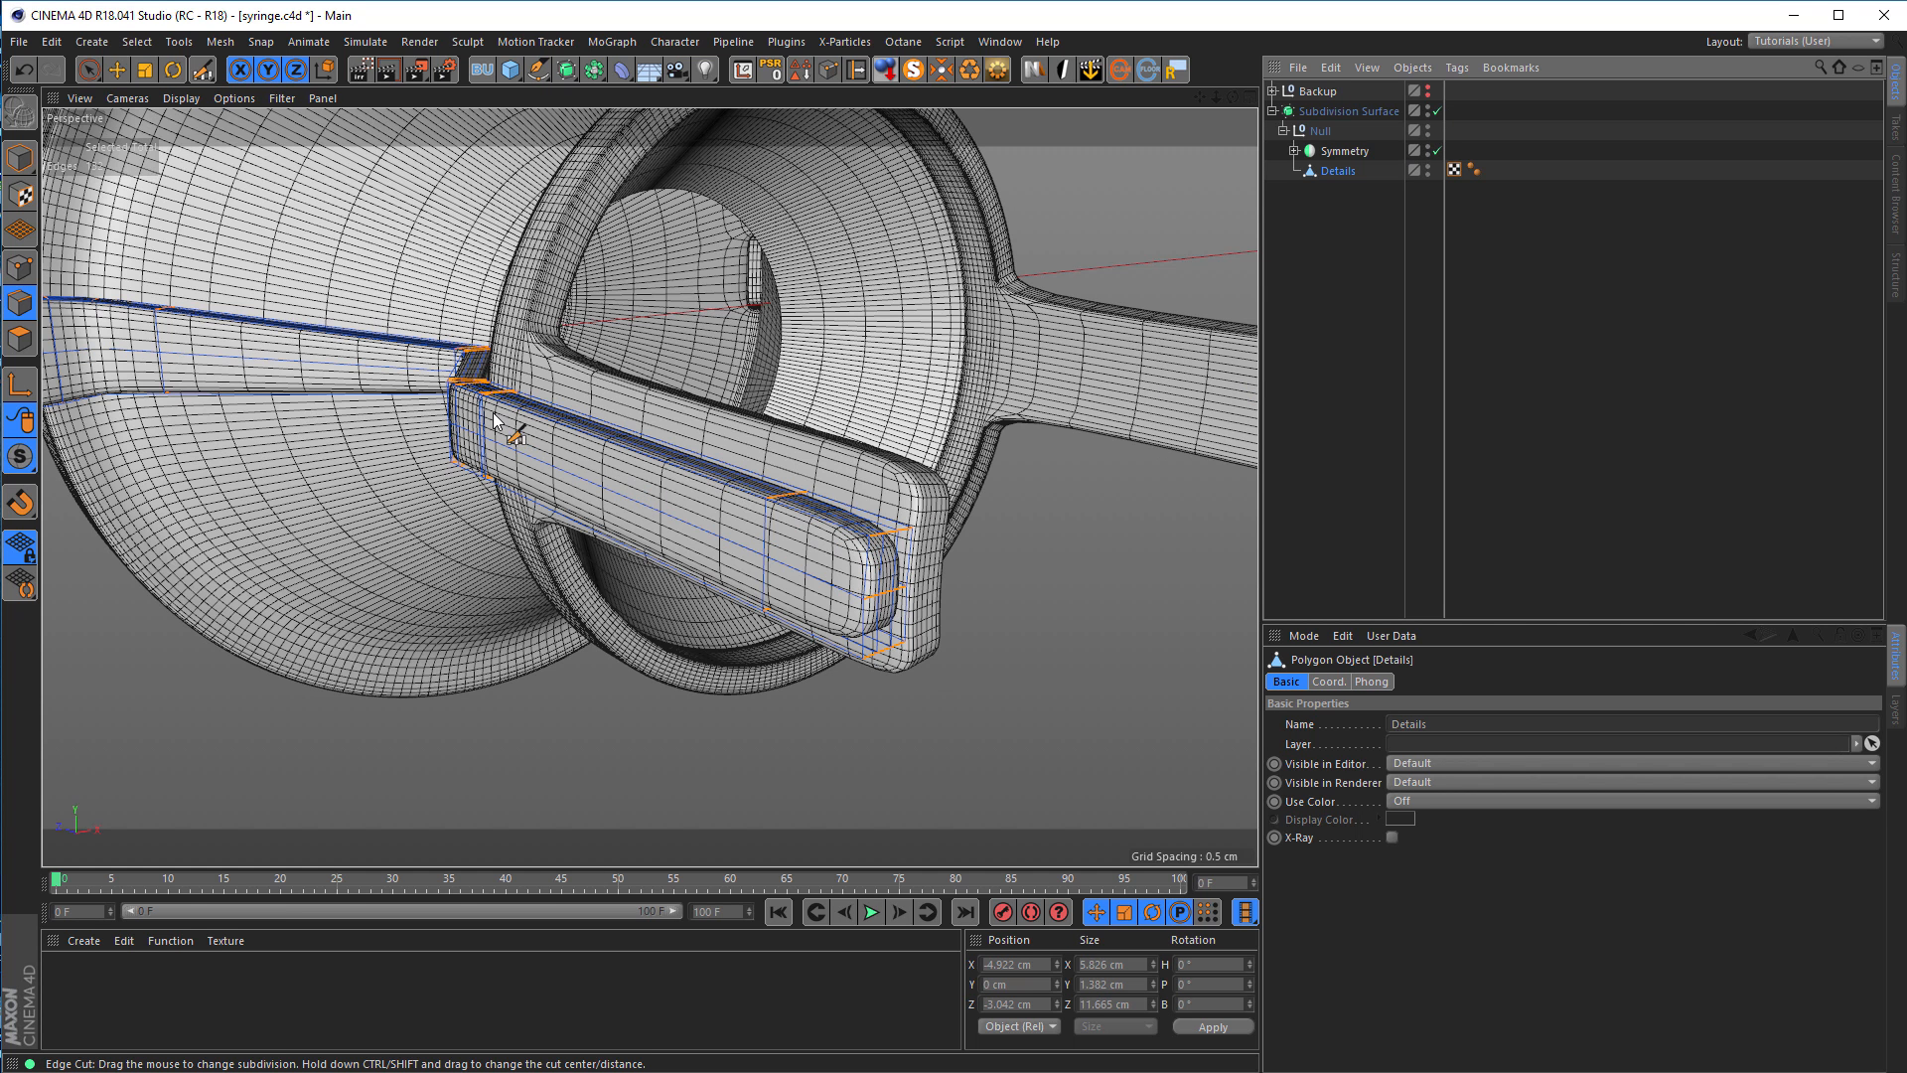
Step: Examine the smoothed detail strip along its bends, at the corner beside the finger ring and against the syringe body
middle_click_drag(518, 447, 970, 566, "alt")
left_click_drag(970, 566, 813, 521, "alt")
left_click_drag(545, 421, 533, 332, "alt")
left_click_drag(218, 369, 232, 376, "alt")
right_click_drag(233, 376, 326, 358, "alt")
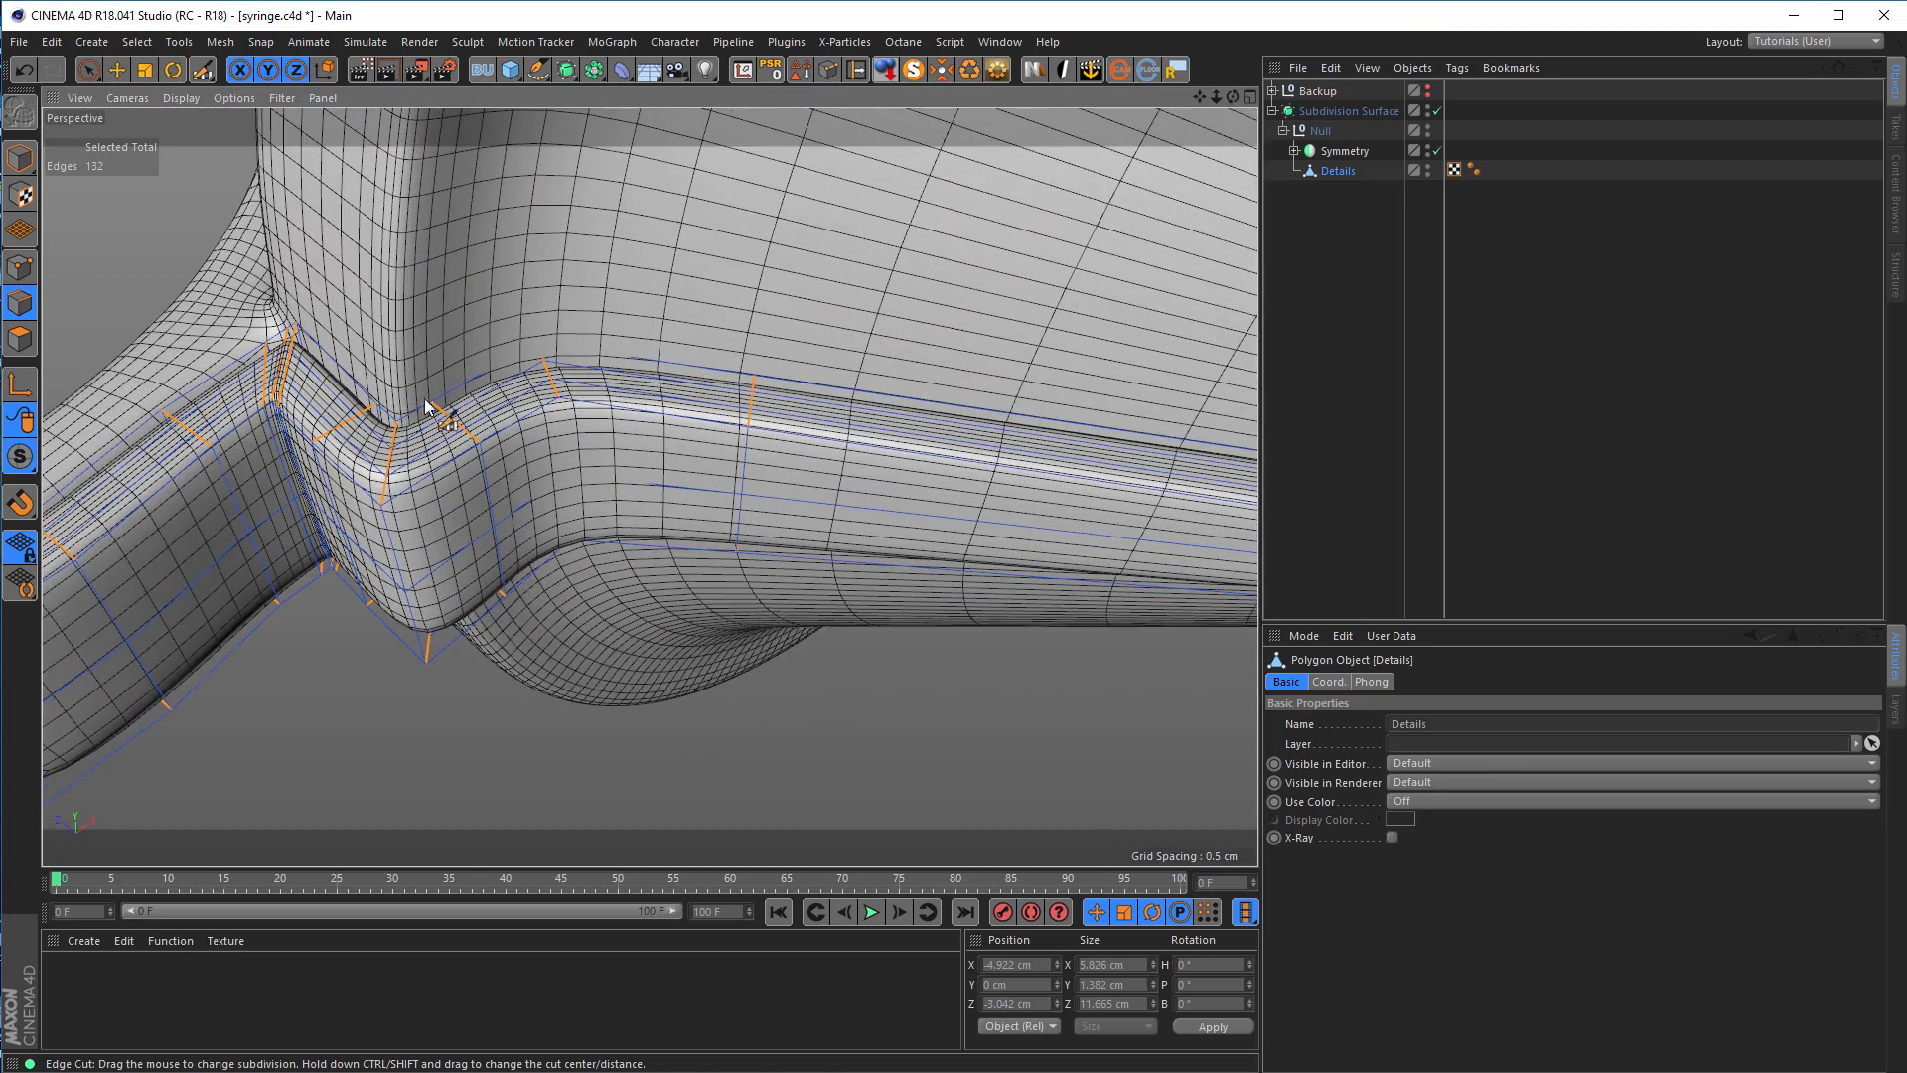
left_click_drag(296, 407, 531, 429, "alt")
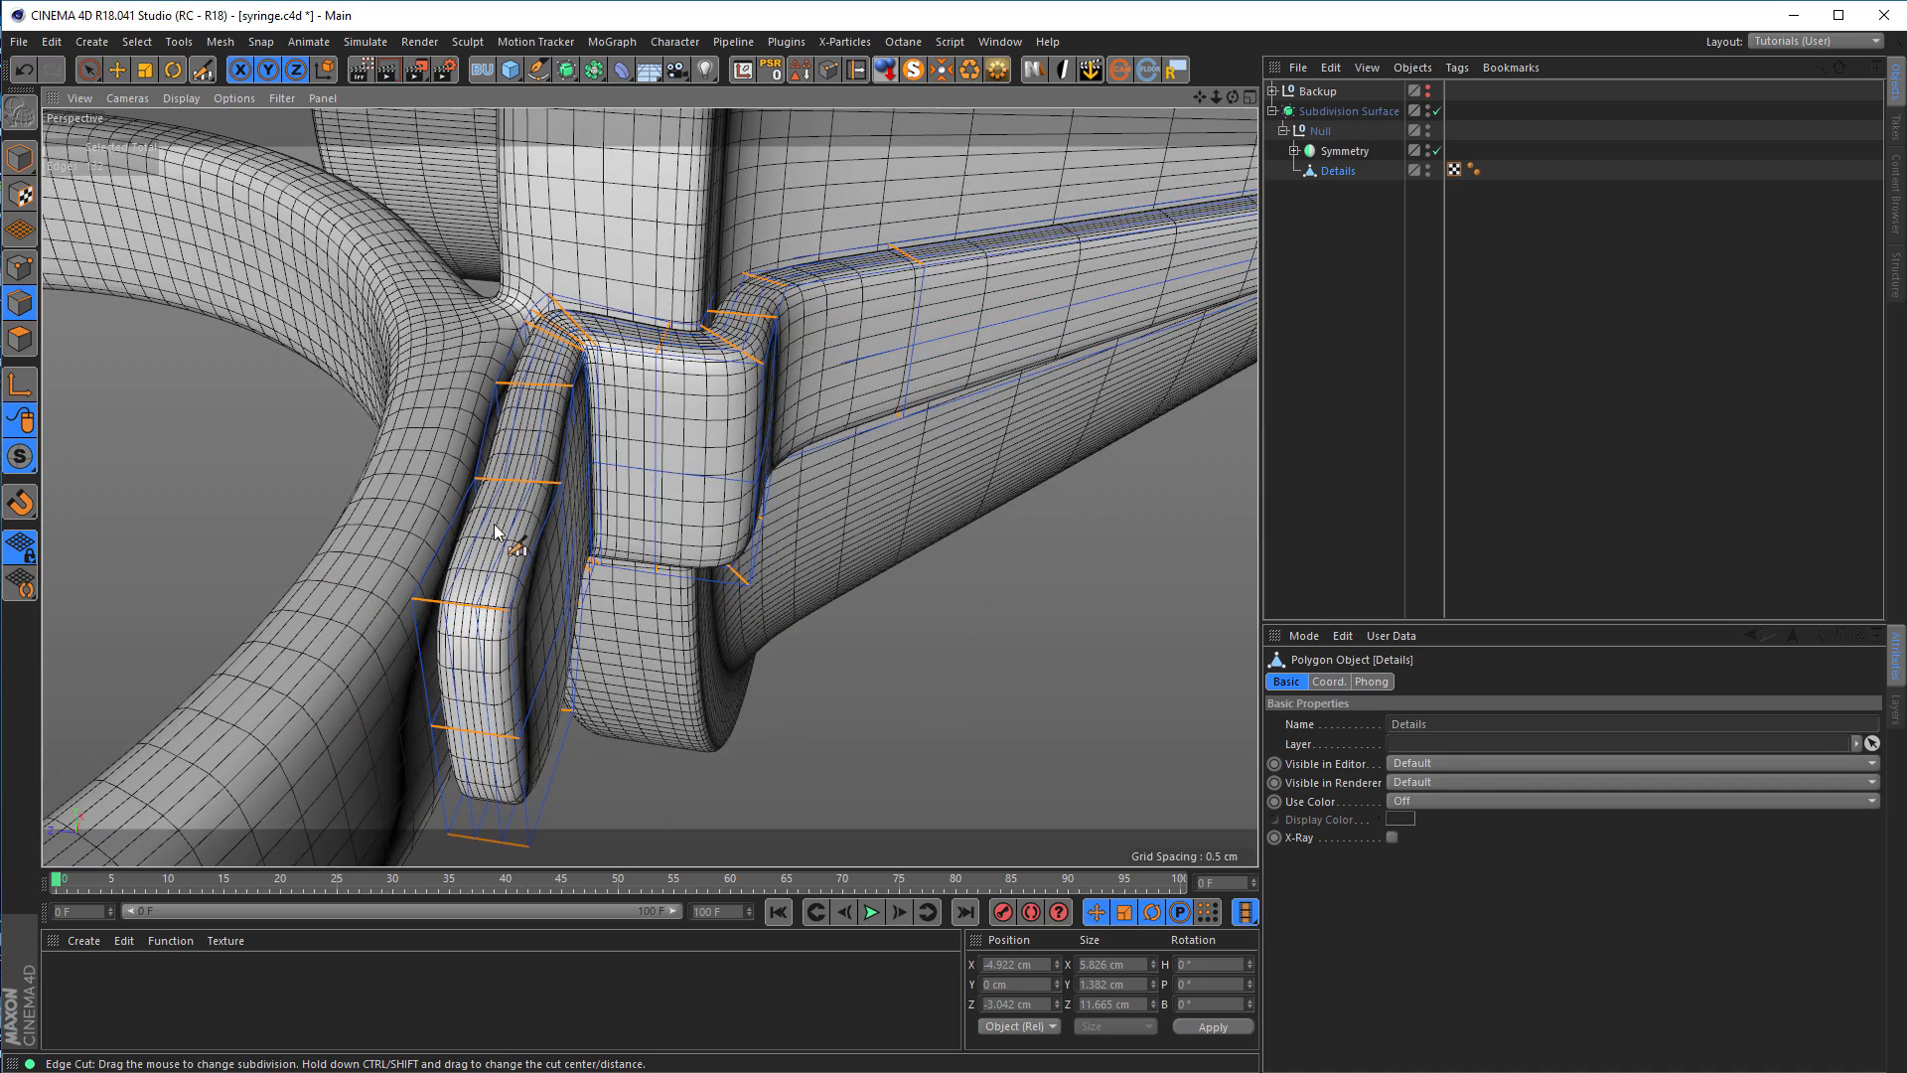
right_click_drag(553, 419, 440, 447, "alt")
middle_click_drag(920, 402, 613, 516, "alt")
left_click_drag(723, 399, 757, 406, "alt")
right_click_drag(824, 378, 851, 391, "alt")
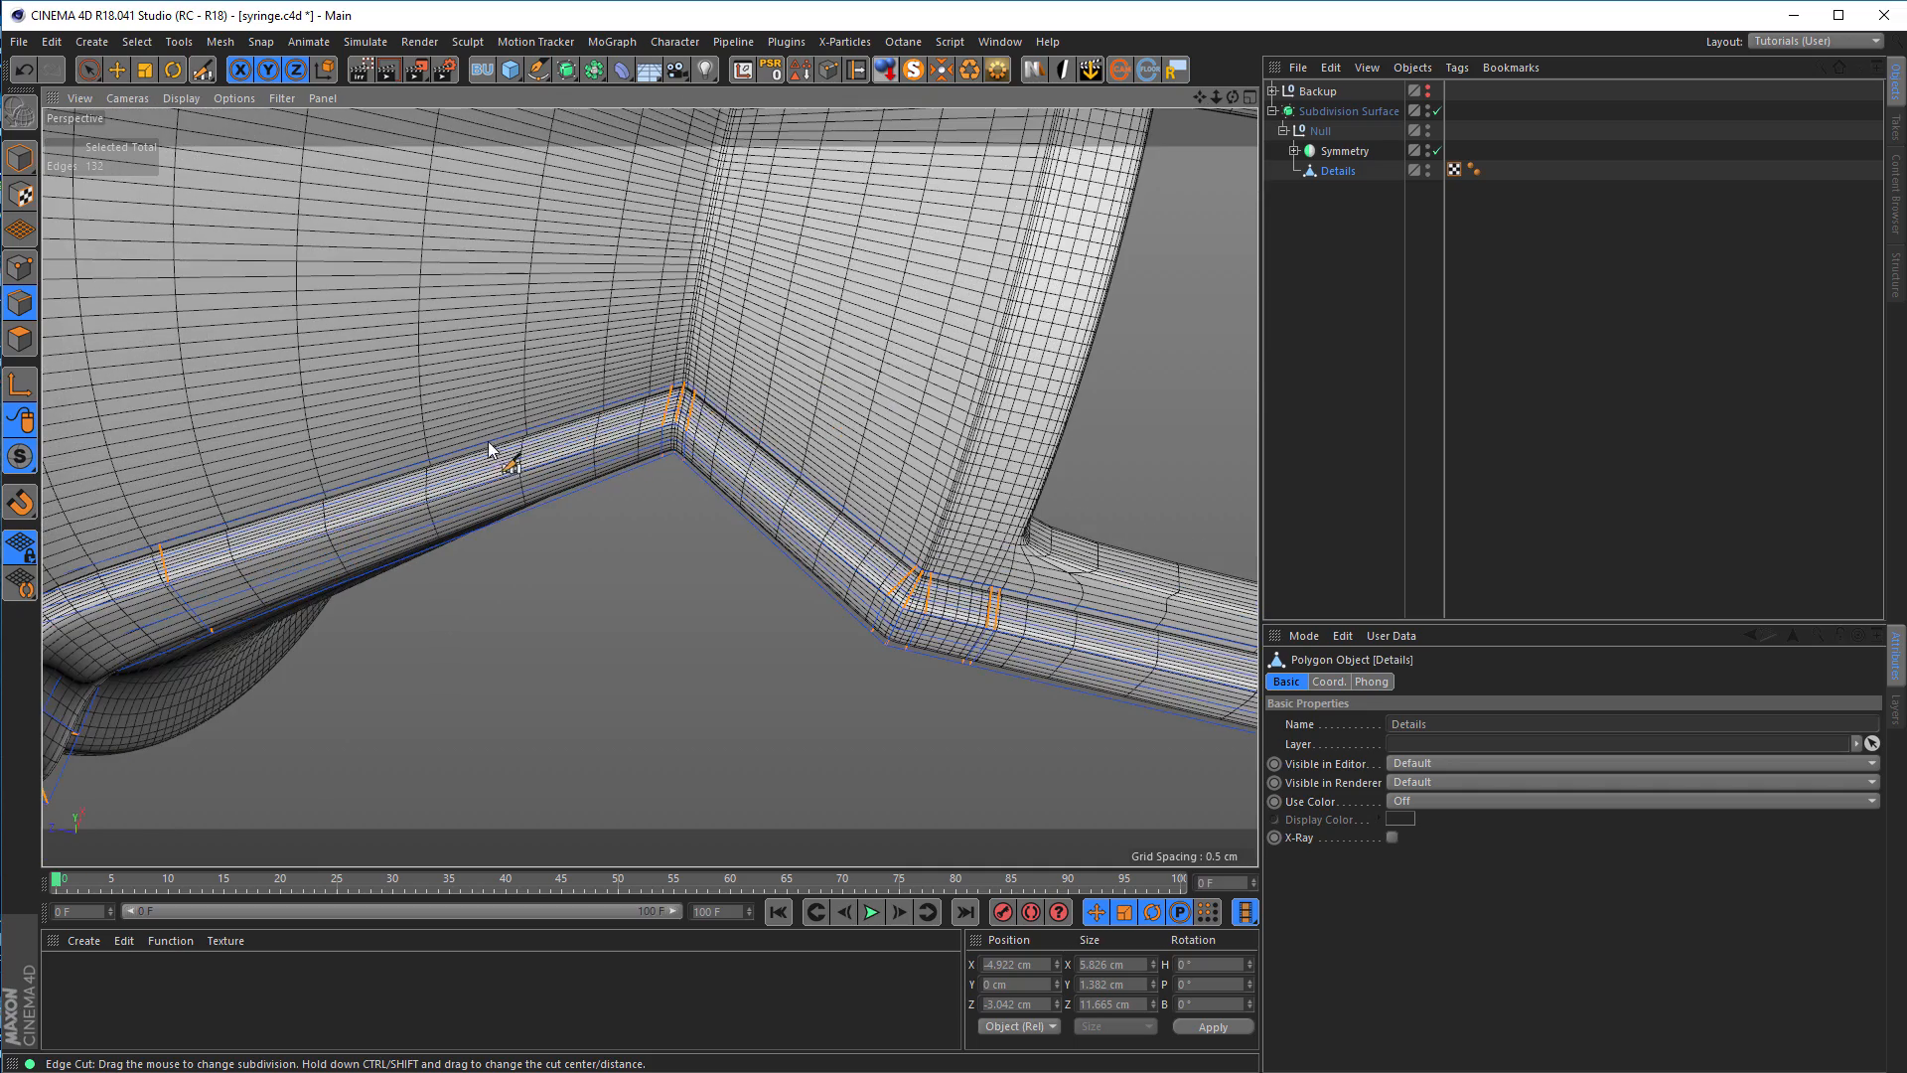
middle_click_drag(276, 535, 507, 512, "alt")
left_click_drag(508, 519, 354, 411, "alt")
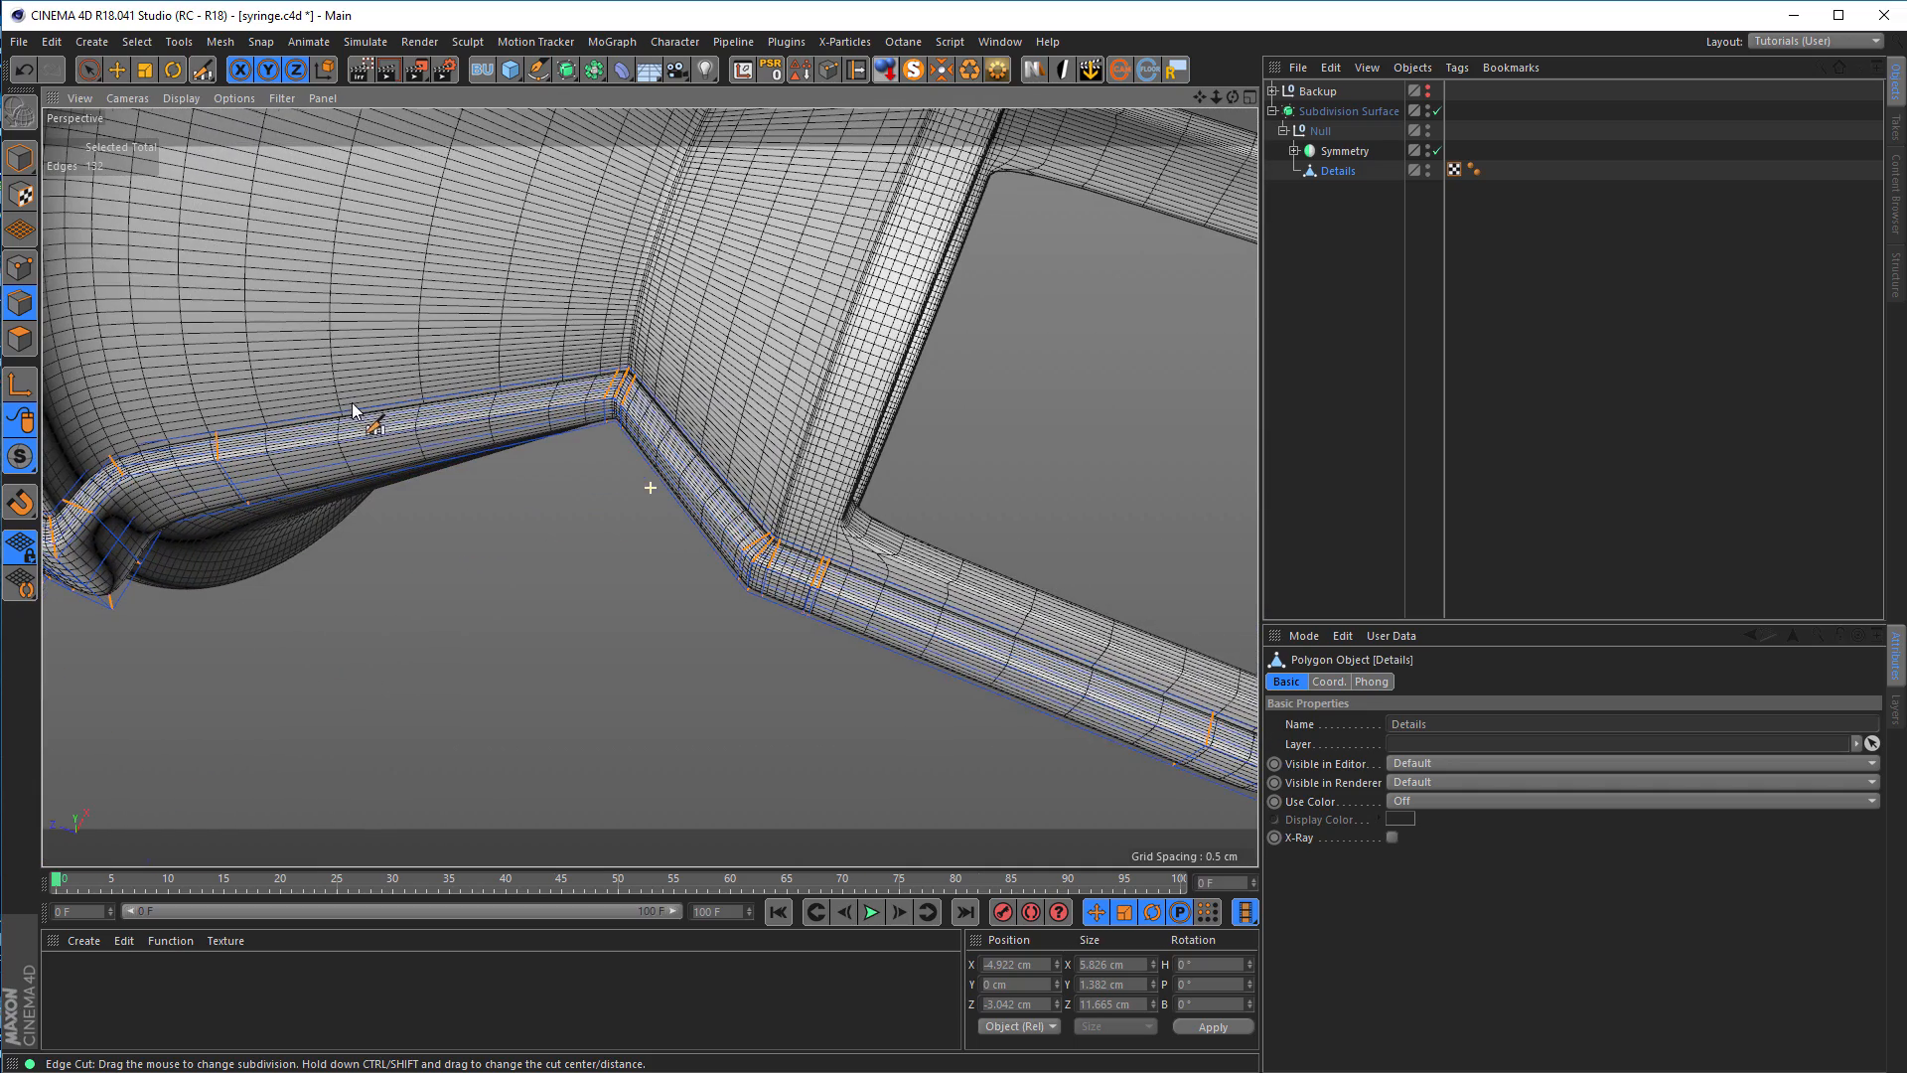
left_click_drag(640, 405, 544, 461, "alt")
right_click_drag(530, 456, 745, 425, "alt")
right_click_drag(609, 421, 568, 432, "alt")
left_click_drag(632, 415, 751, 388, "alt")
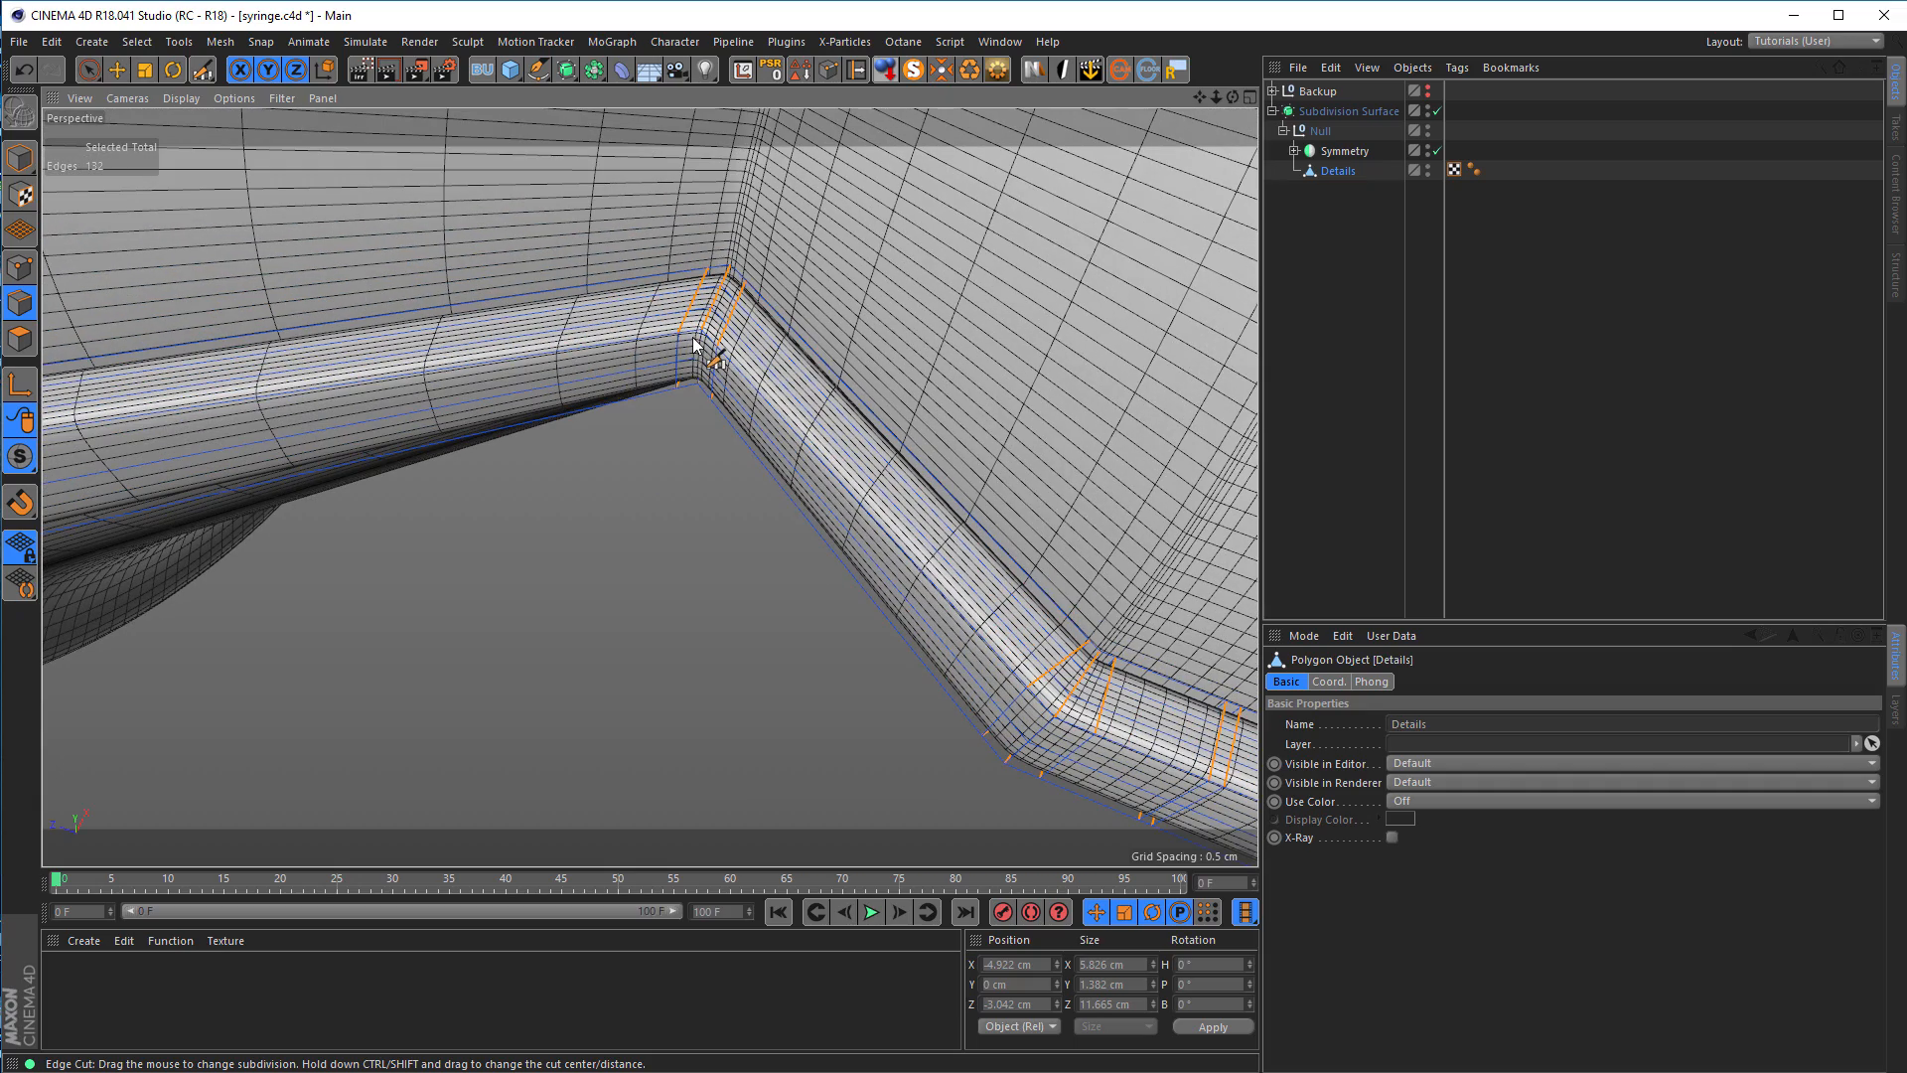
left_click_drag(489, 380, 422, 519, "alt")
right_click_drag(311, 456, 494, 487, "alt")
left_click_drag(427, 453, 603, 365, "alt")
right_click_drag(688, 452, 579, 454, "alt")
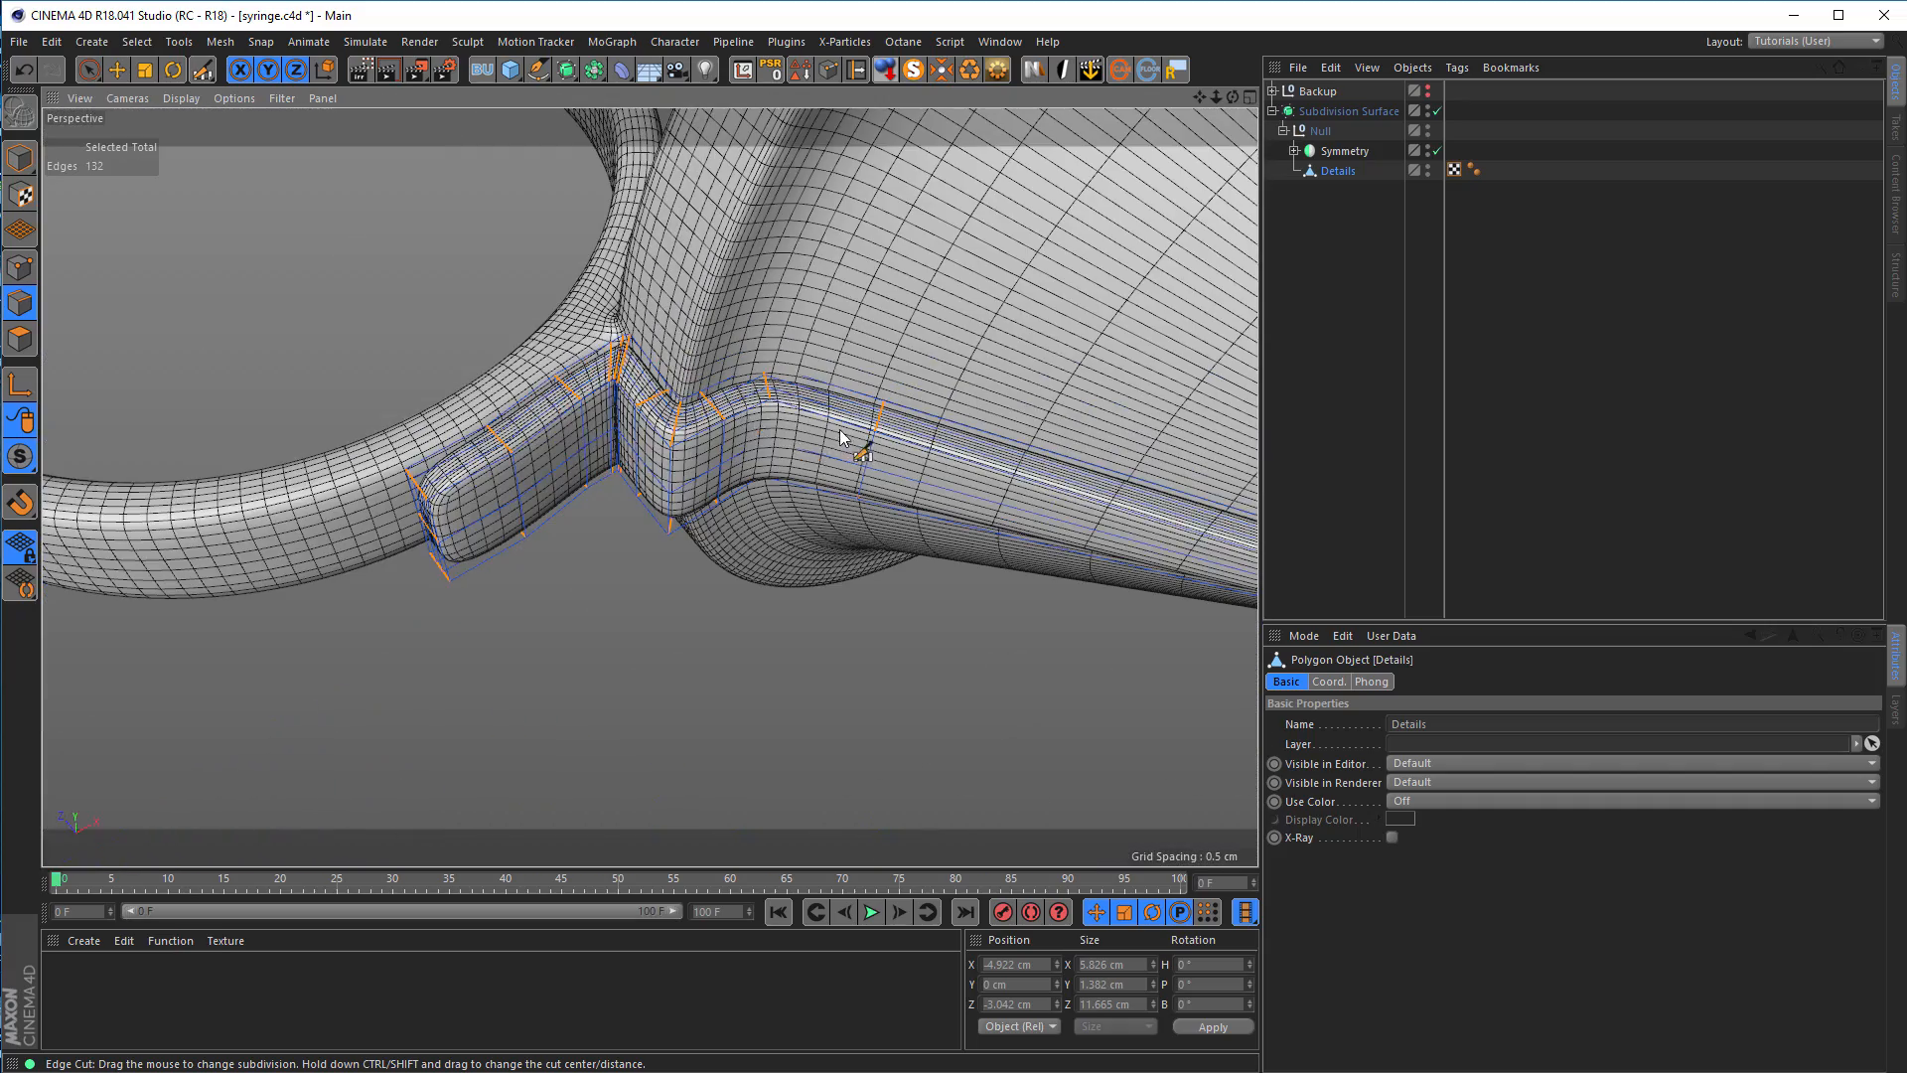
middle_click_drag(866, 433, 735, 400, "alt")
right_click_drag(735, 400, 636, 416, "alt")
middle_click_drag(1009, 450, 847, 408, "alt")
scroll(847, 415, "down", 2)
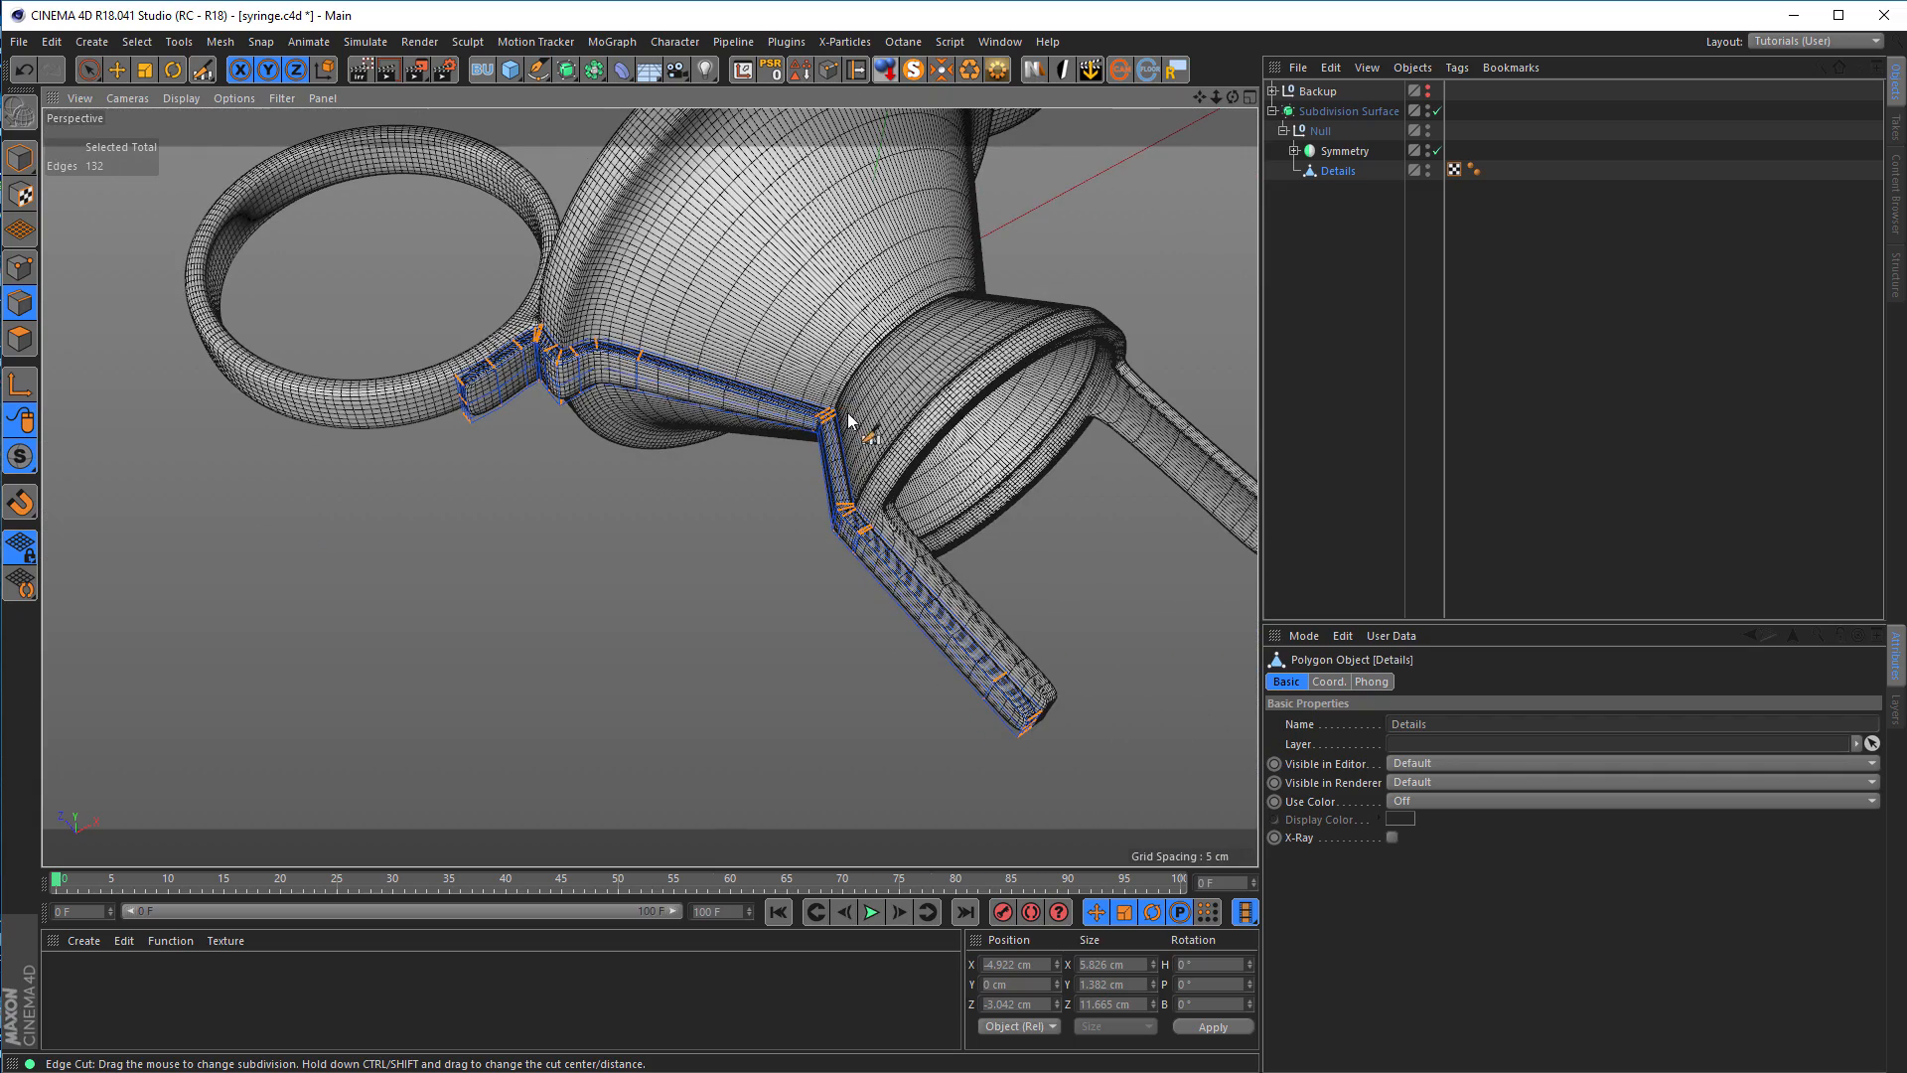
Step: Switch the perspective viewport to isoparm display and activate Model mode
key("n")
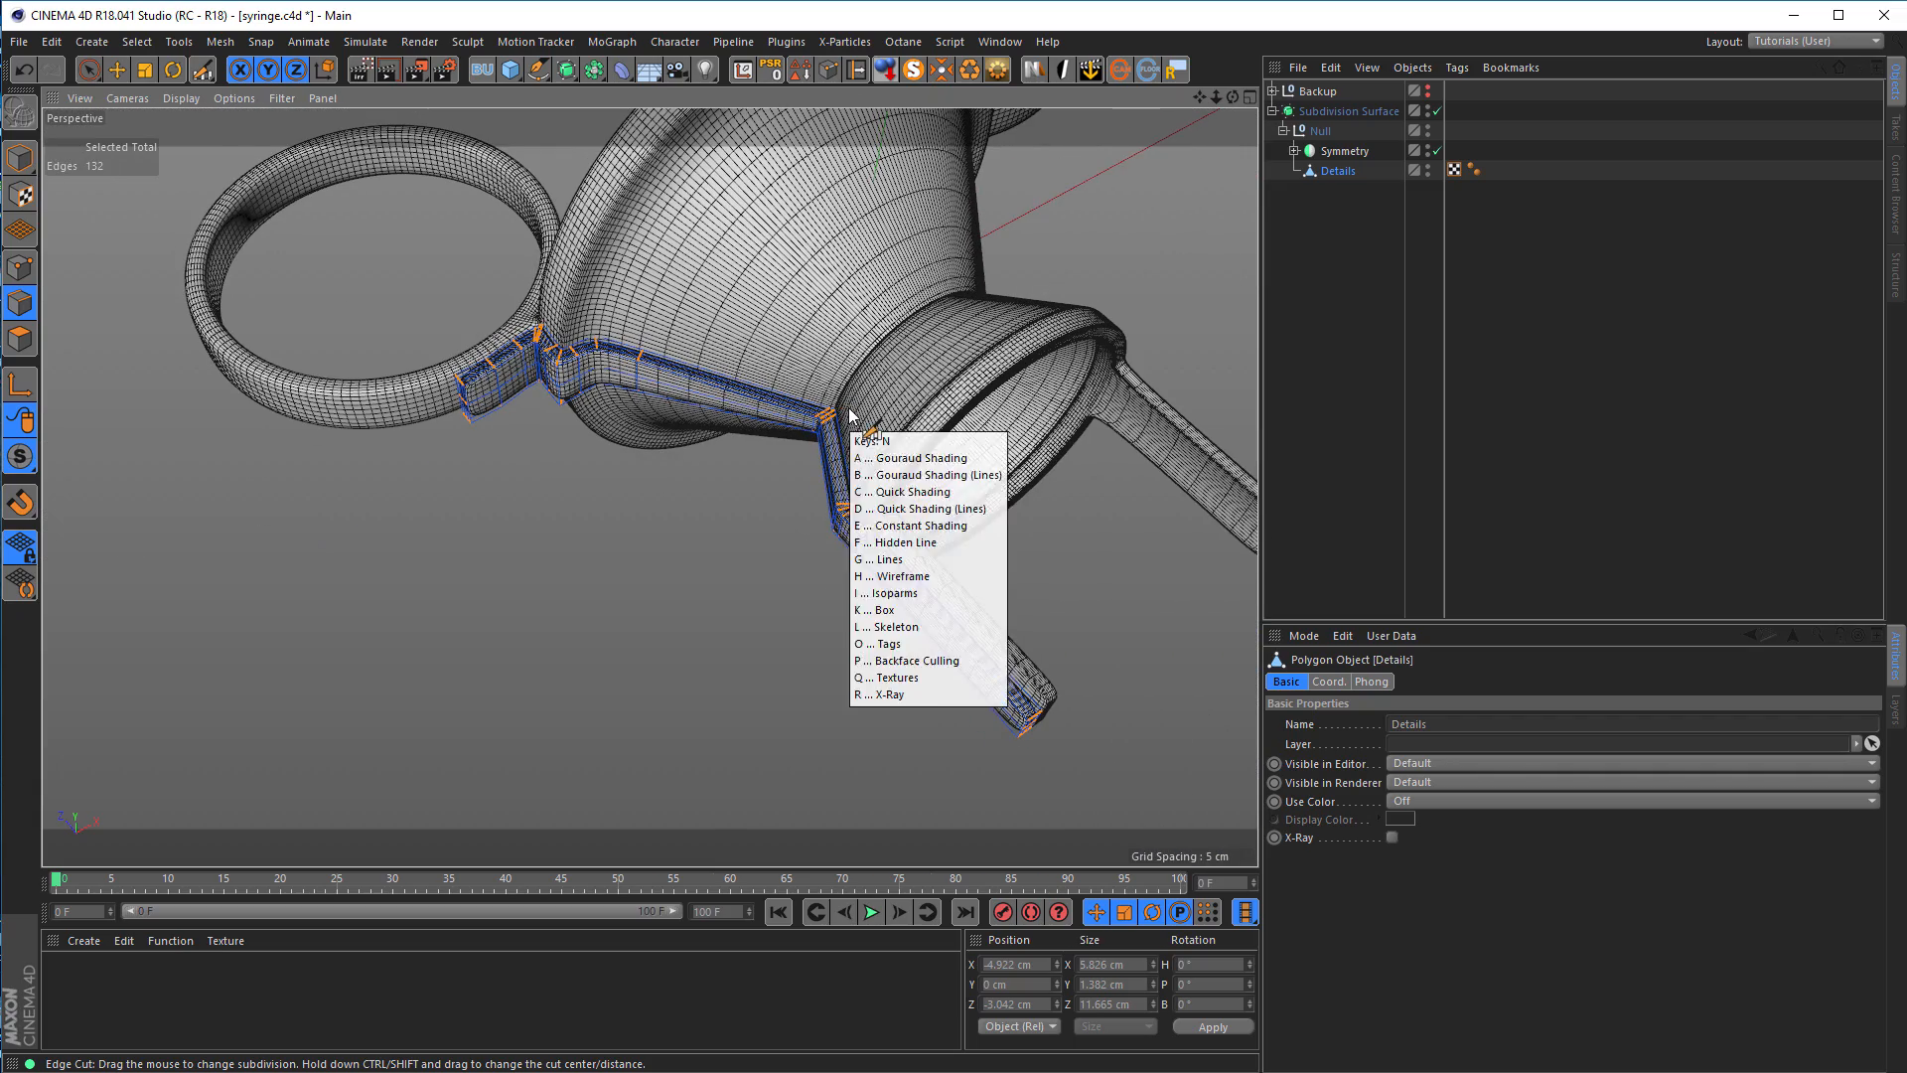
key("i")
scroll(553, 398, "up", 3)
scroll(526, 406, "up", 4)
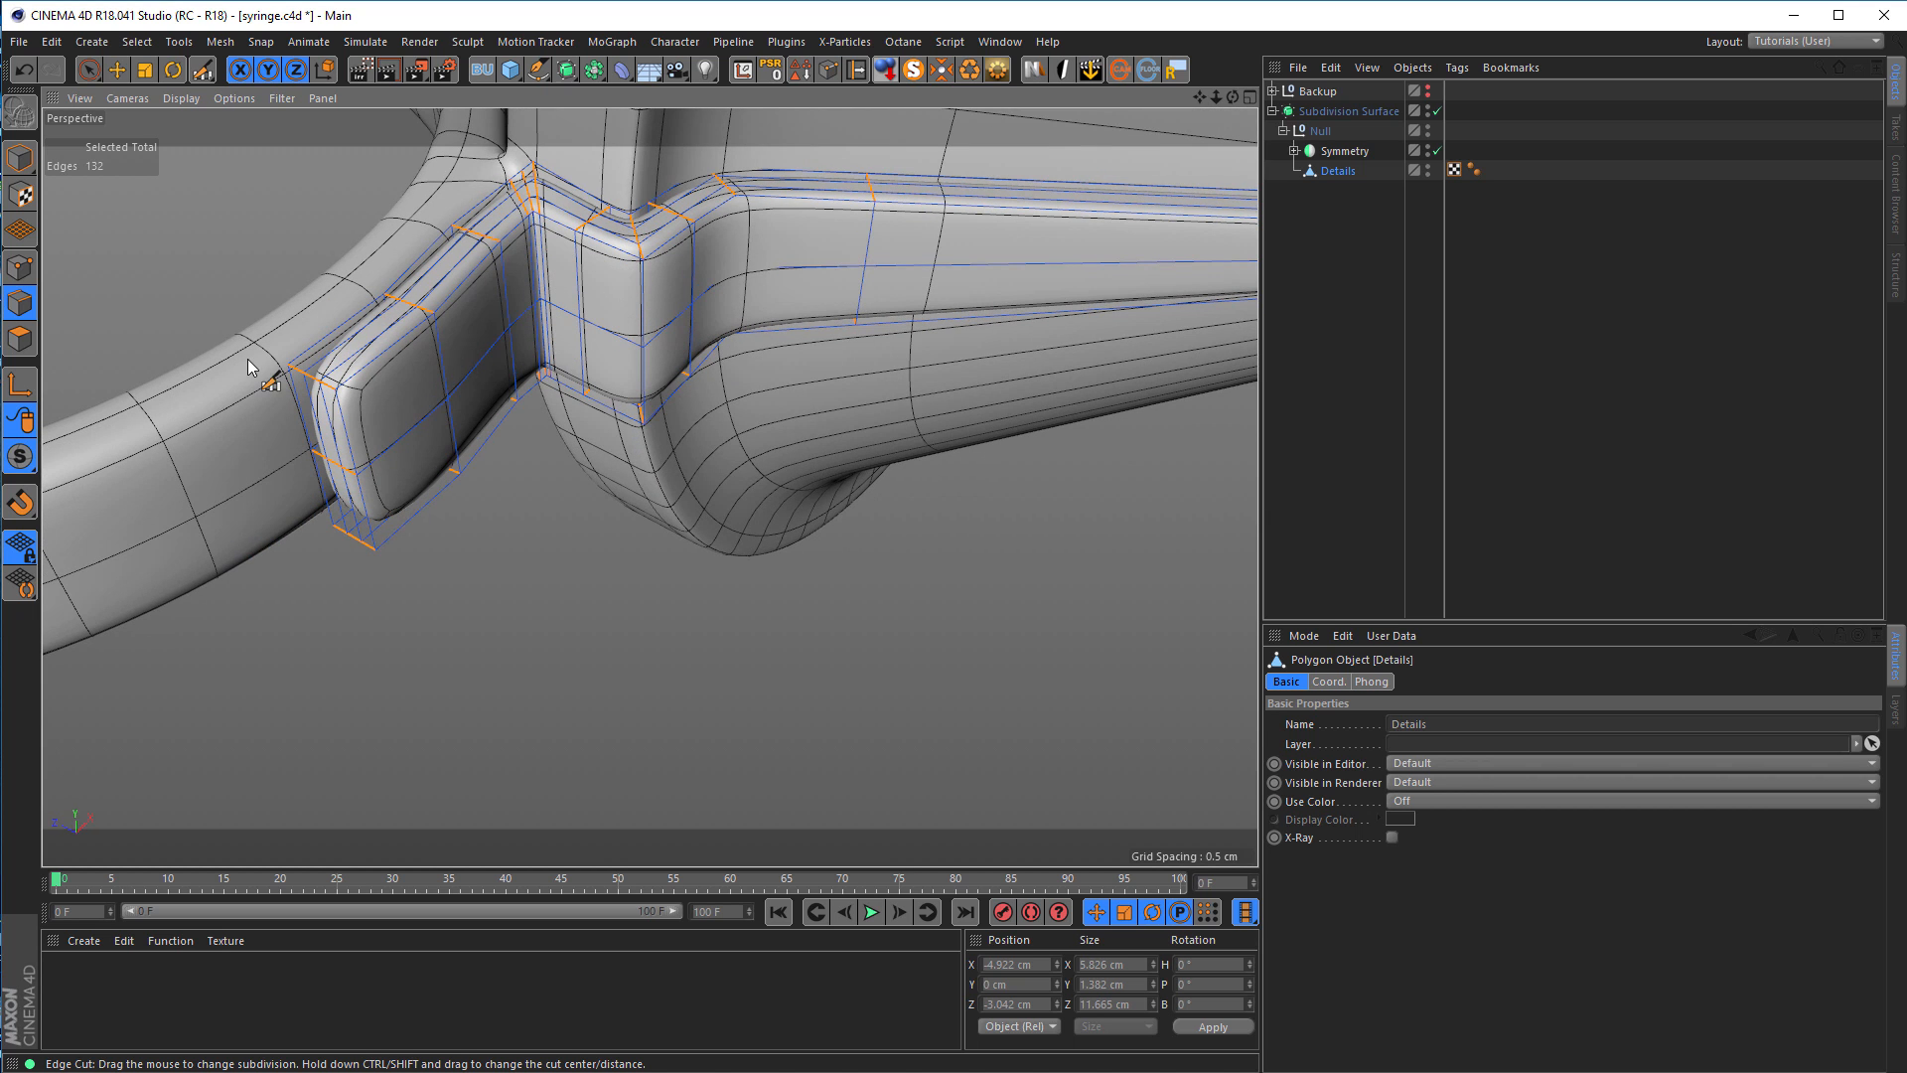
left_click(20, 159)
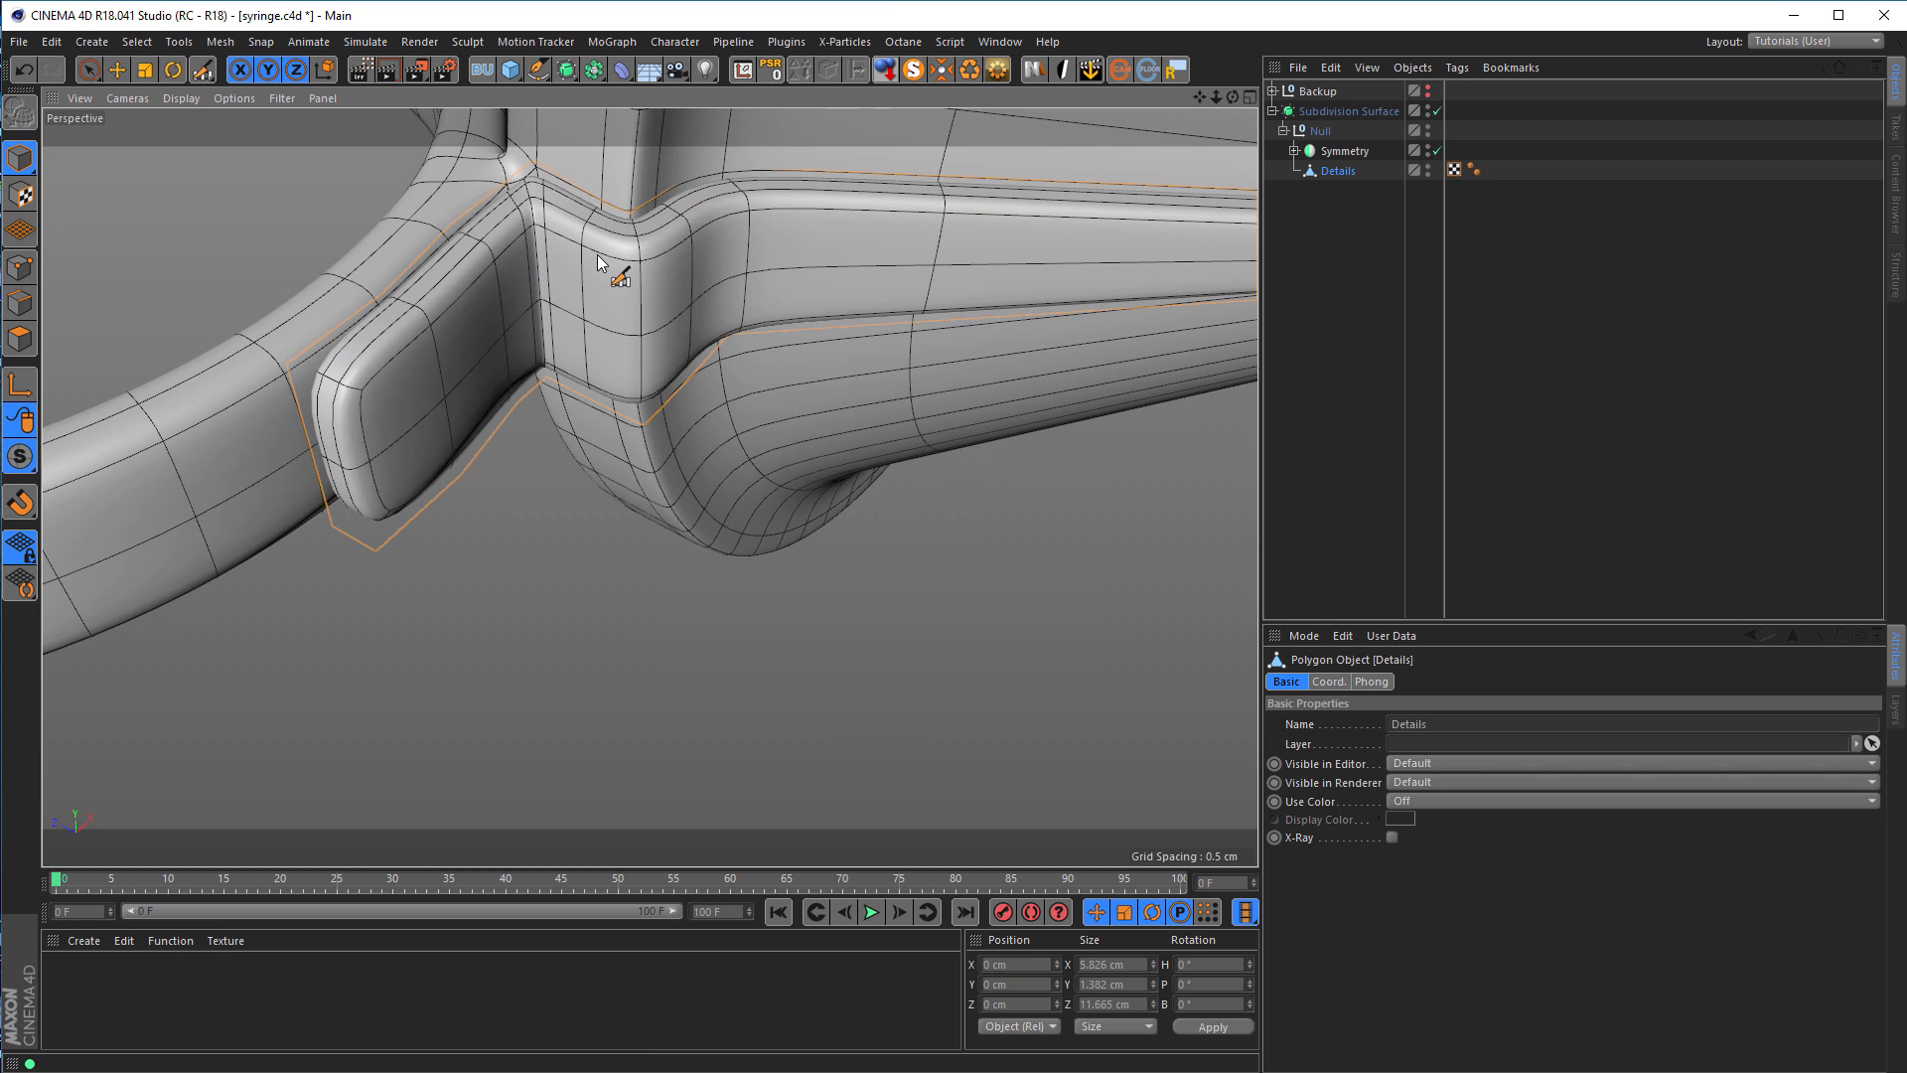
Step: Select all points at the free end of the Details strip, away from the finger ring, with Rectangle Selection in the Left view
left_click_drag(556, 363, 525, 333, "alt")
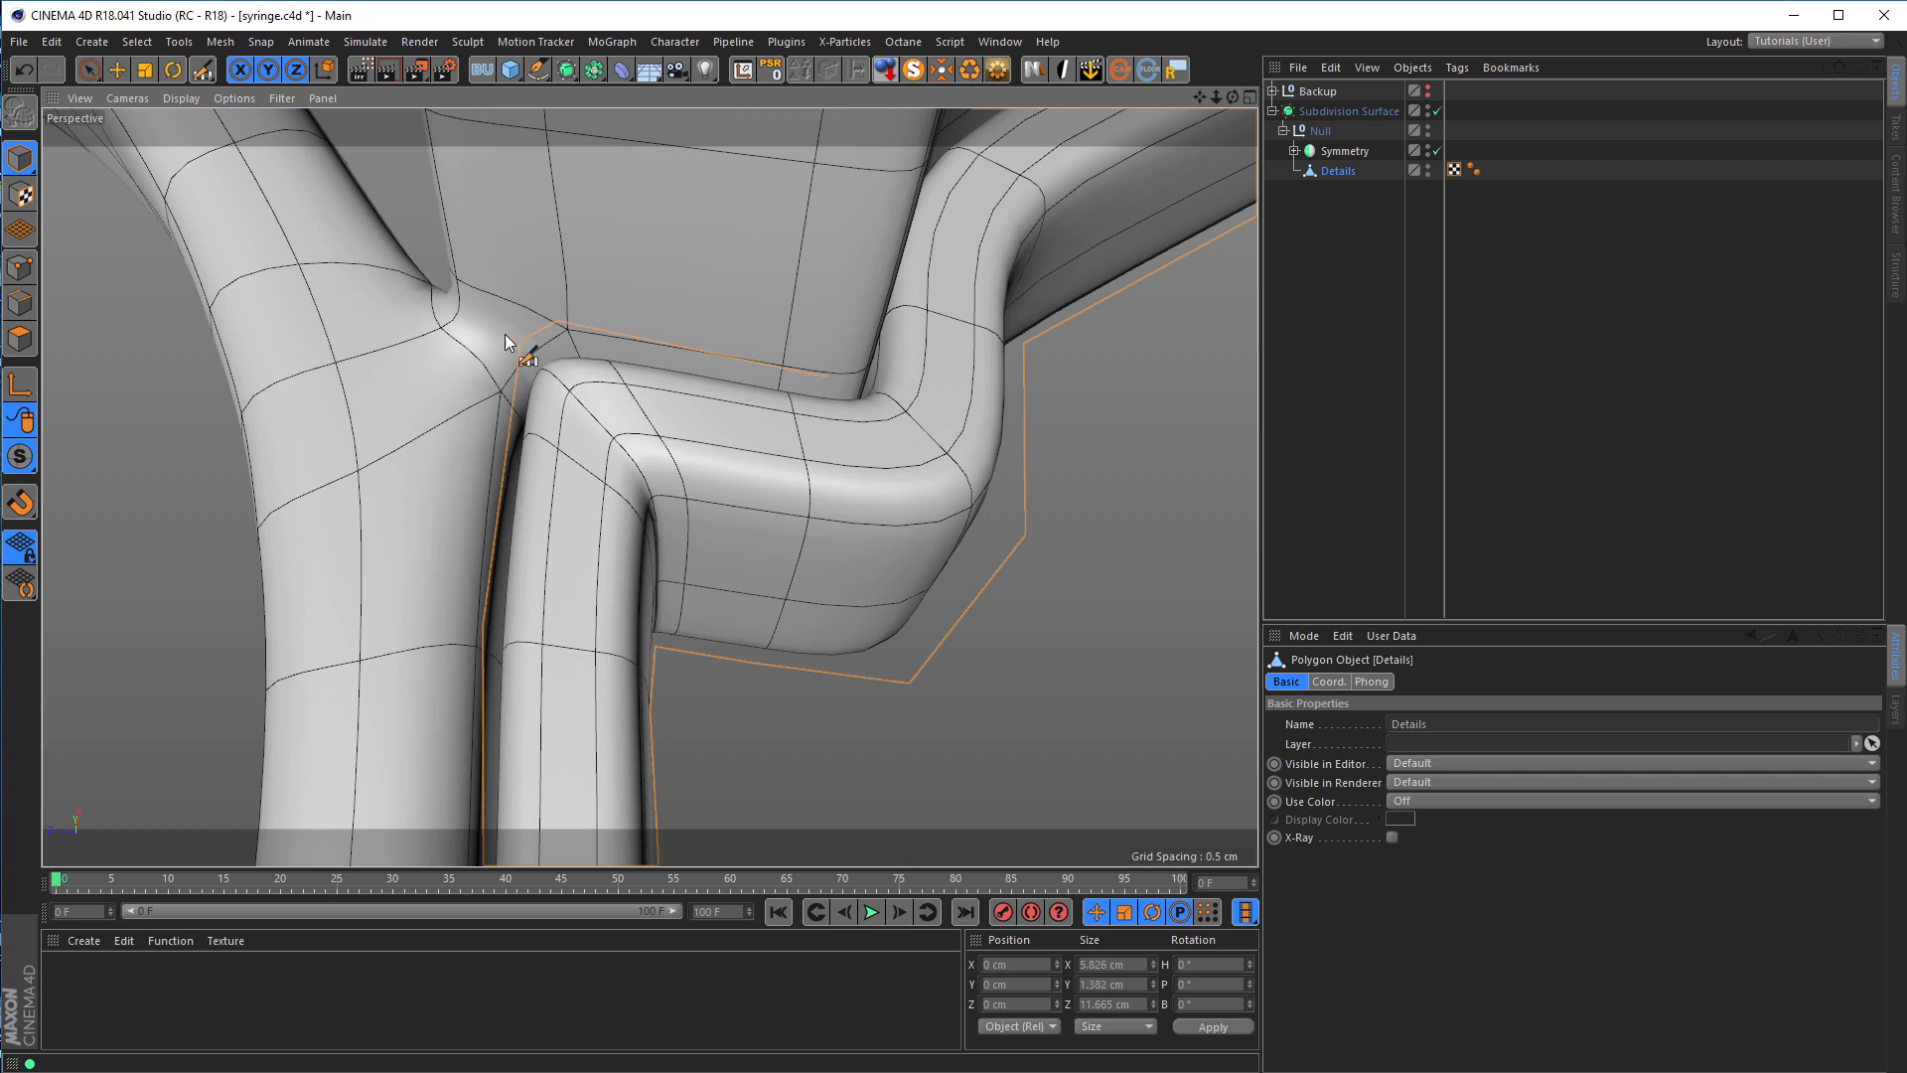
mouse_move(530, 405)
right_mouse_down("alt")
mouse_move(461, 415)
mouse_move(542, 410)
mouse_move(526, 403)
right_mouse_up("alt")
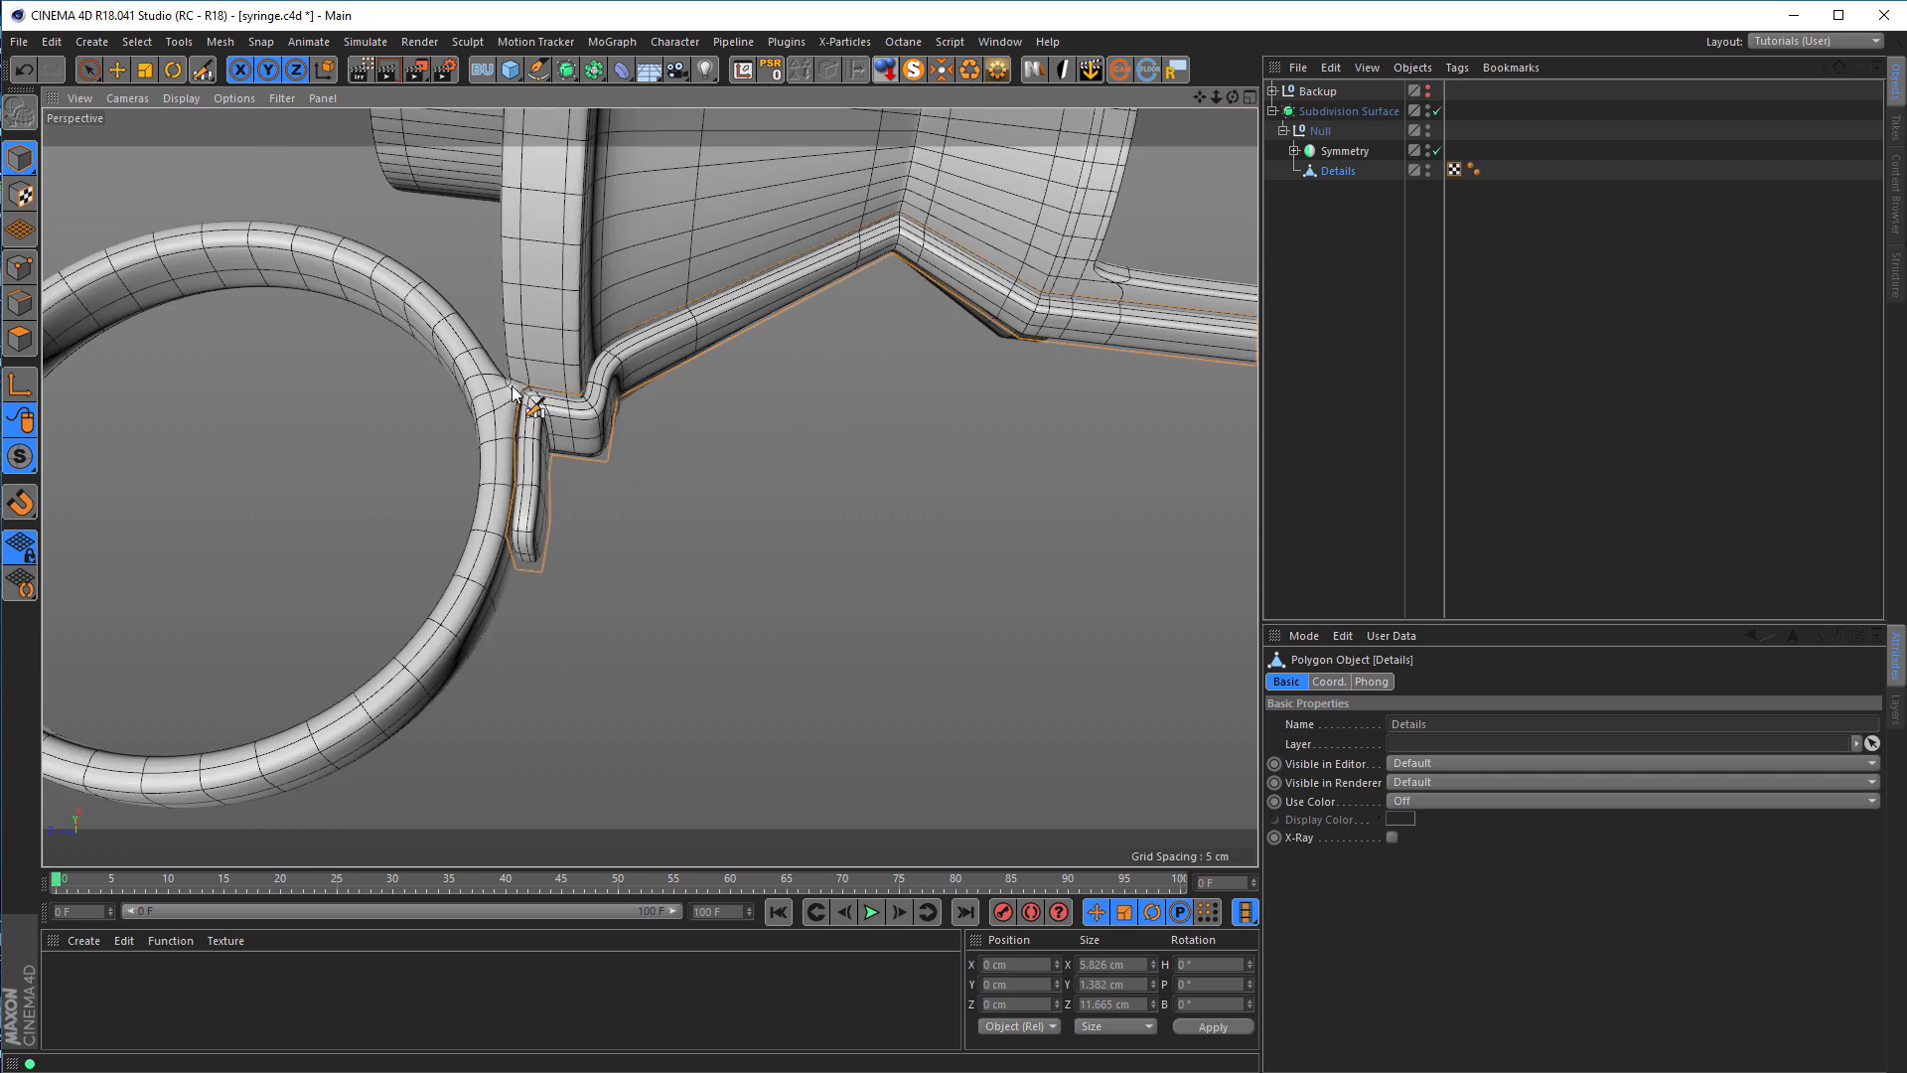
middle_click_drag(694, 358, 580, 395, "alt")
left_click_drag(580, 395, 760, 438, "alt")
right_click_drag(760, 437, 1076, 454, "alt")
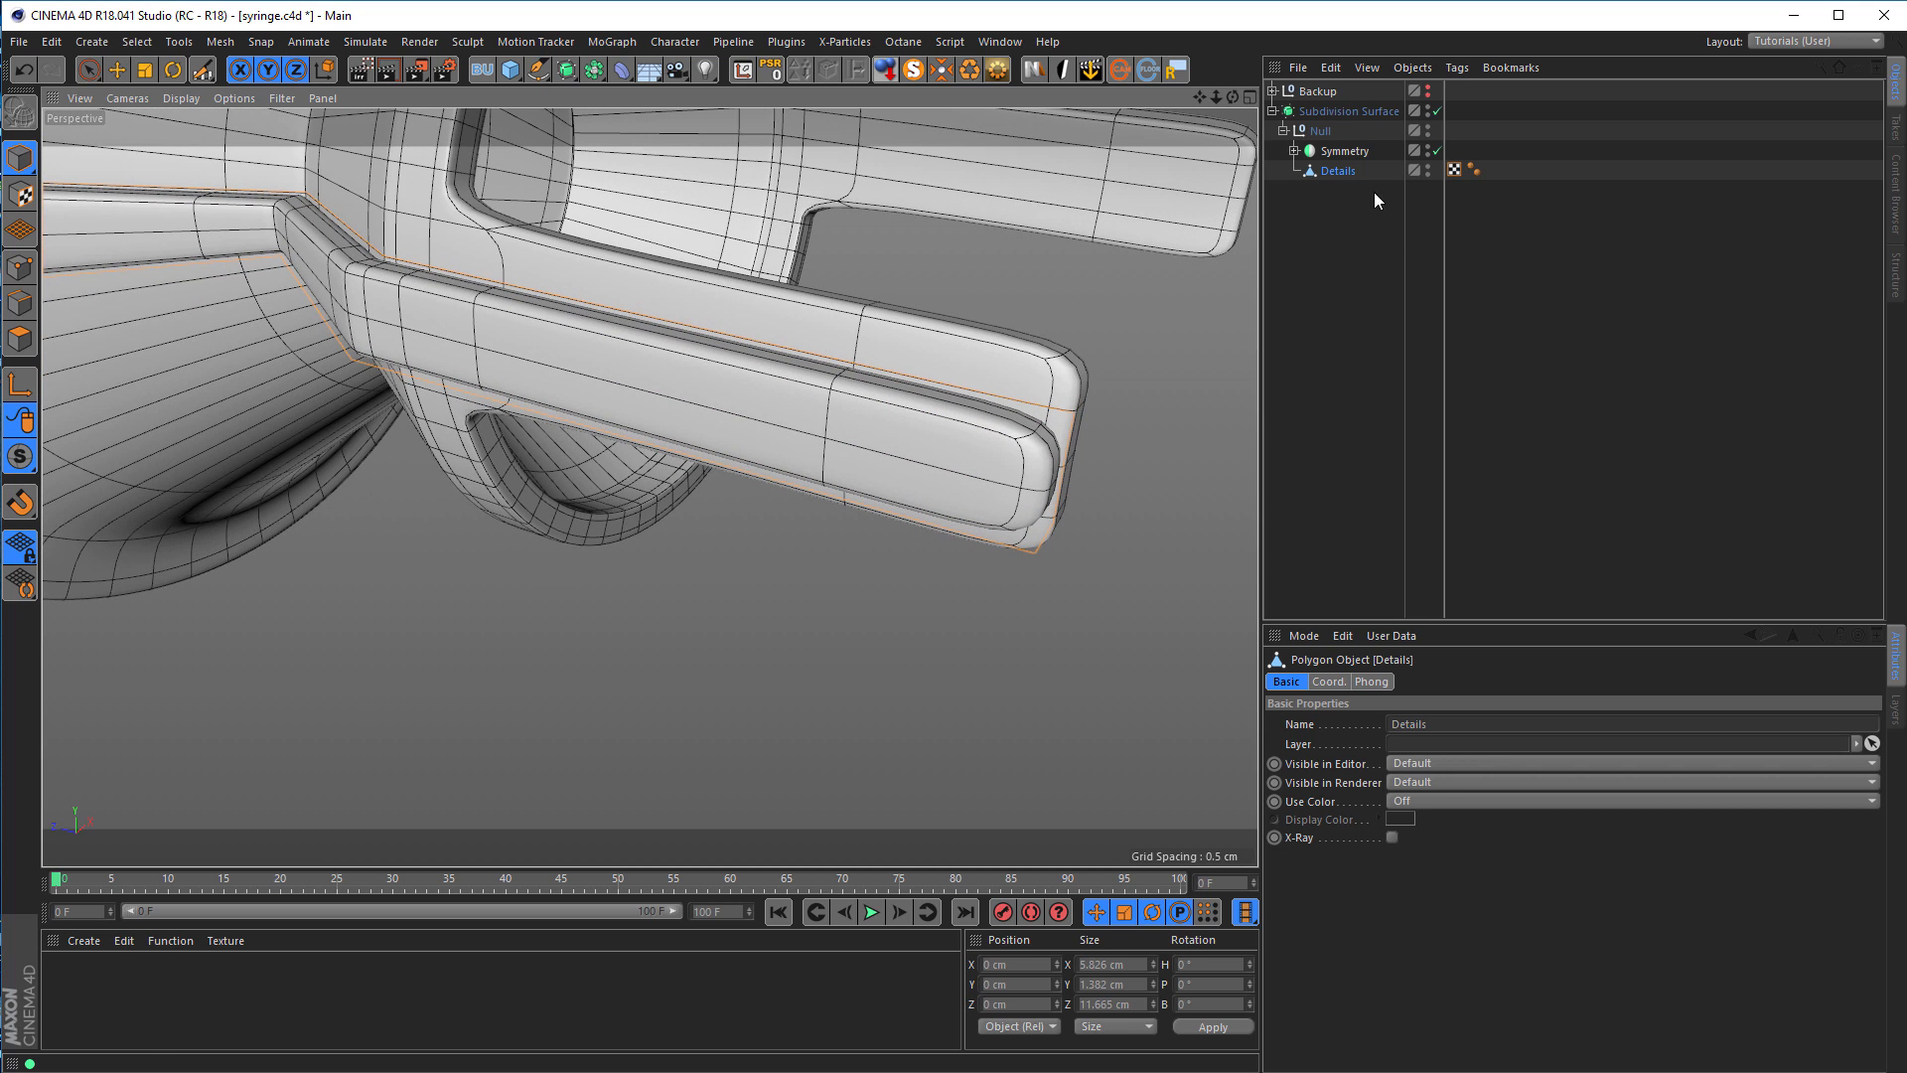
left_click(1343, 152)
left_click(1336, 171)
middle_click(915, 664)
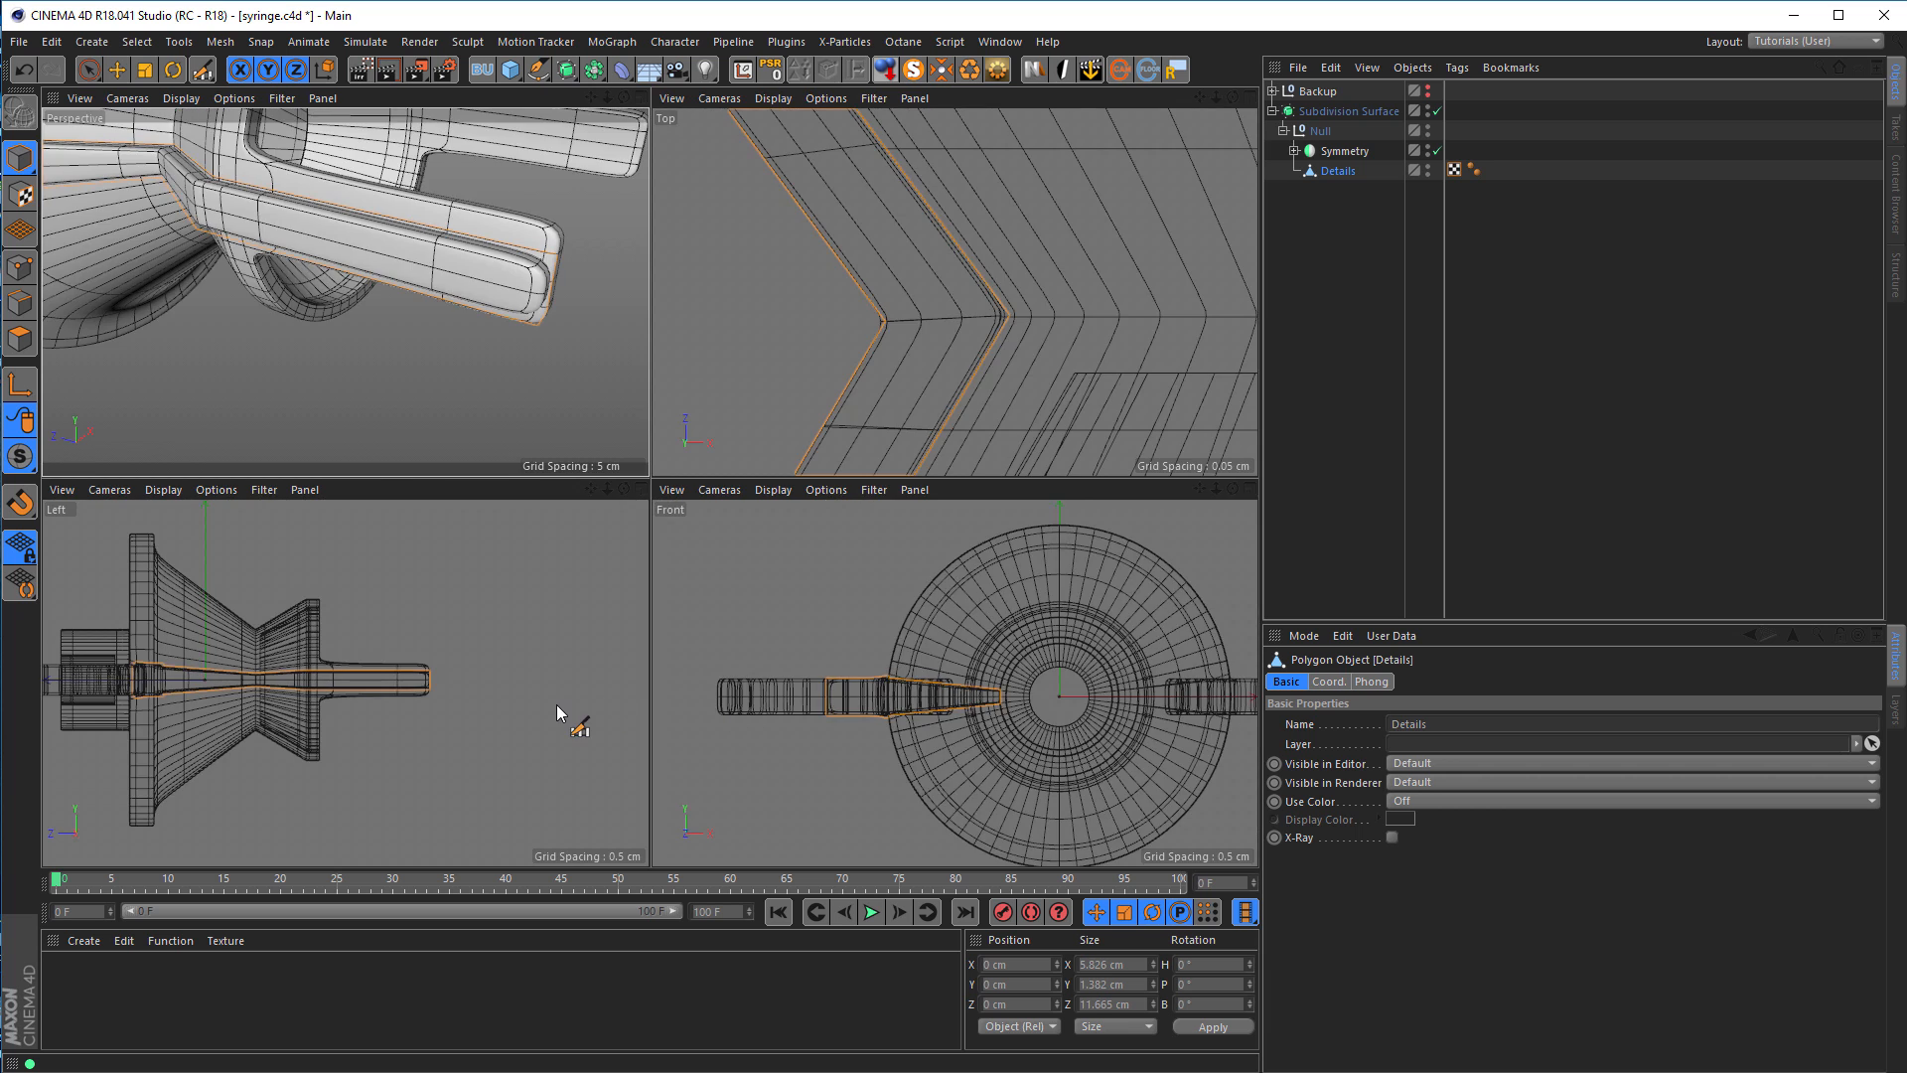
middle_click(556, 705)
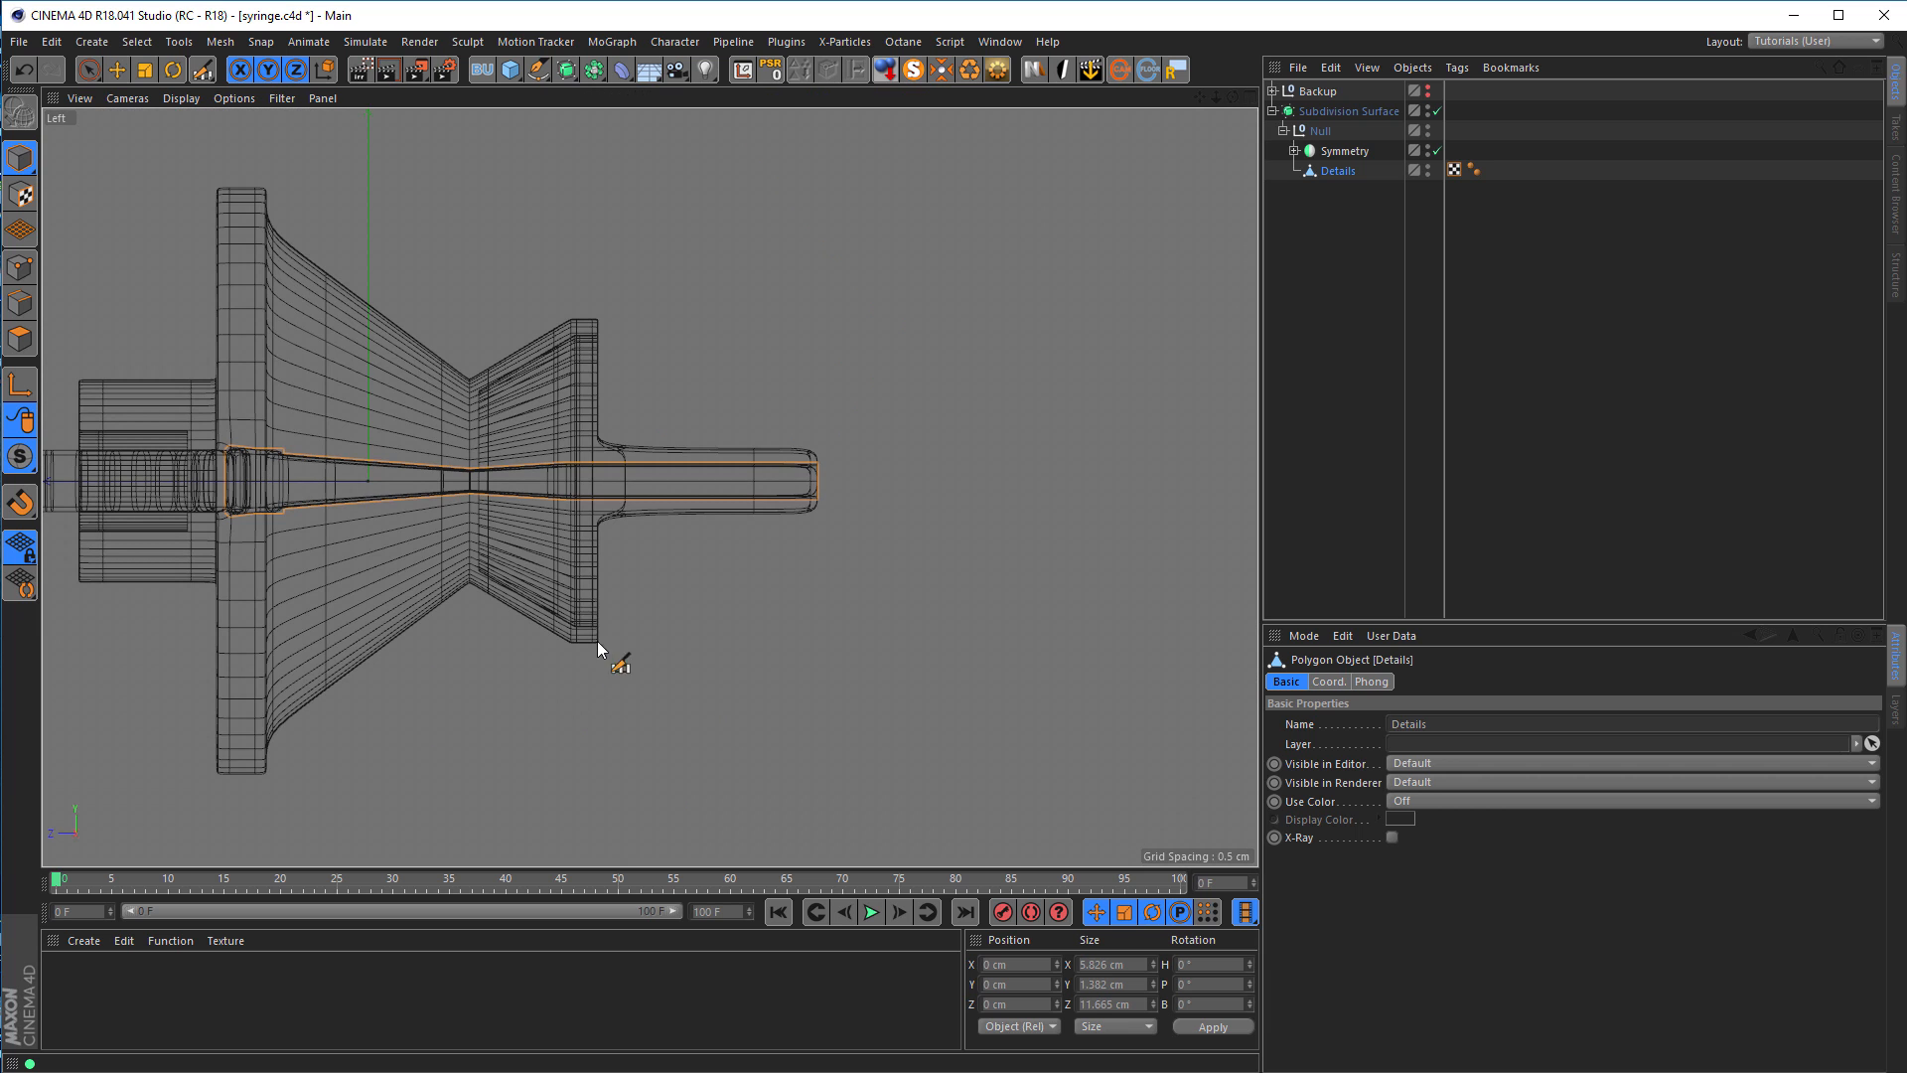
left_click(28, 272)
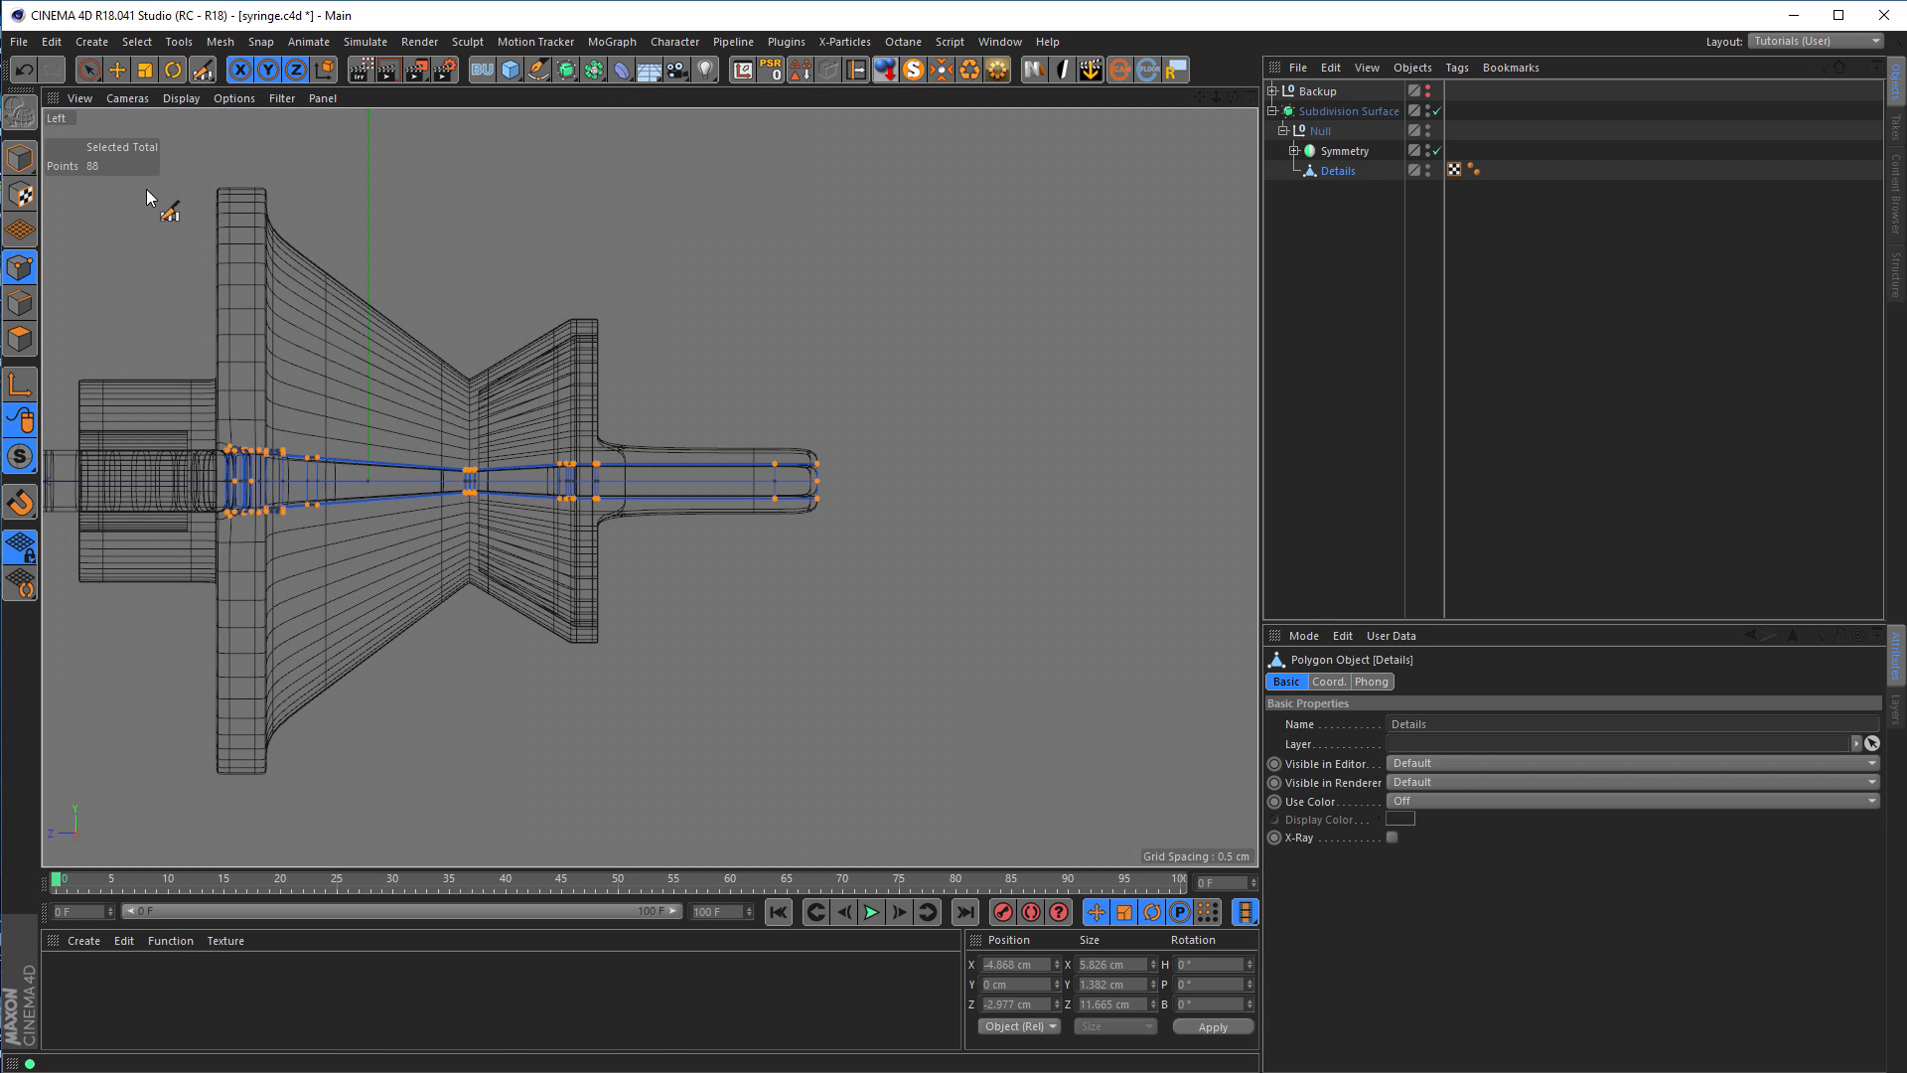
key("0")
left_click_drag(692, 348, 961, 692)
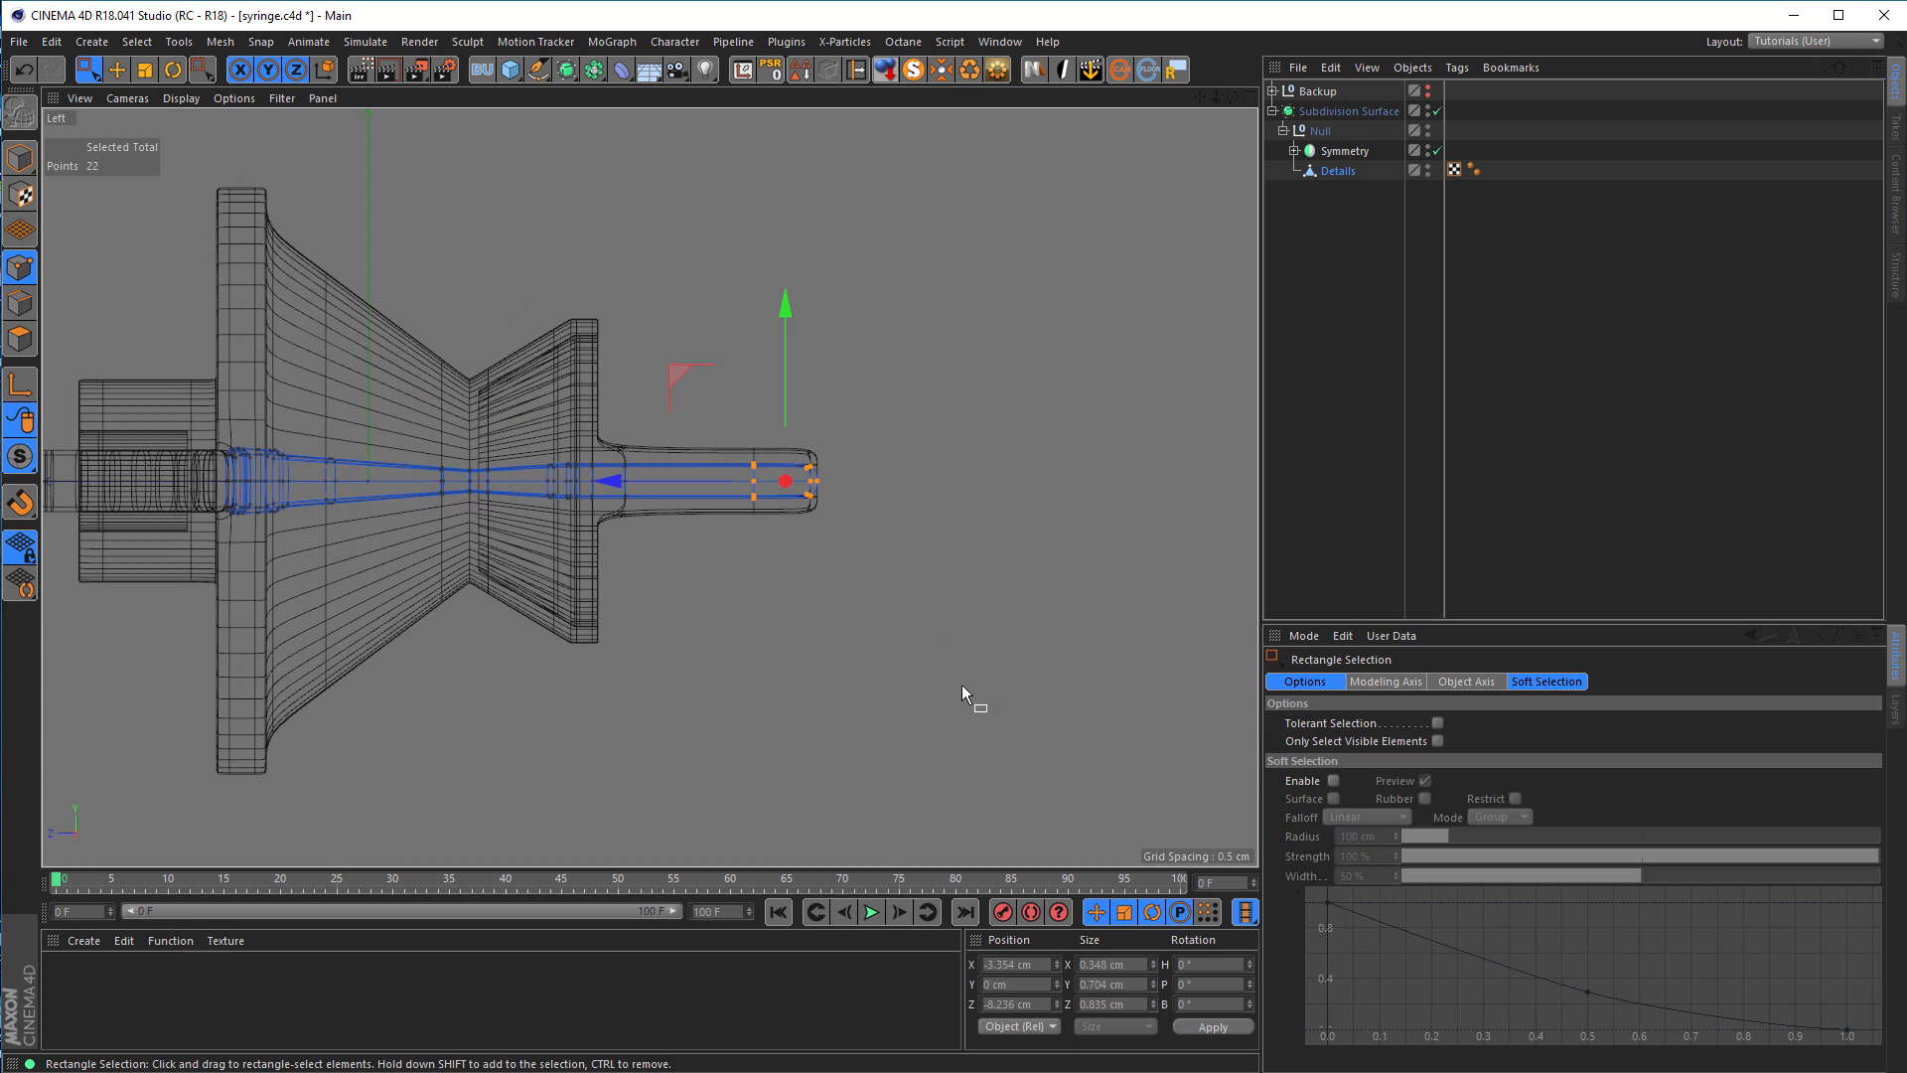
Step: Shorten the strip by moving the selected end points inward along the Z axis to about Z -7.83 cm
left_click_drag(624, 491, 600, 603)
middle_click(600, 604)
middle_click(574, 359)
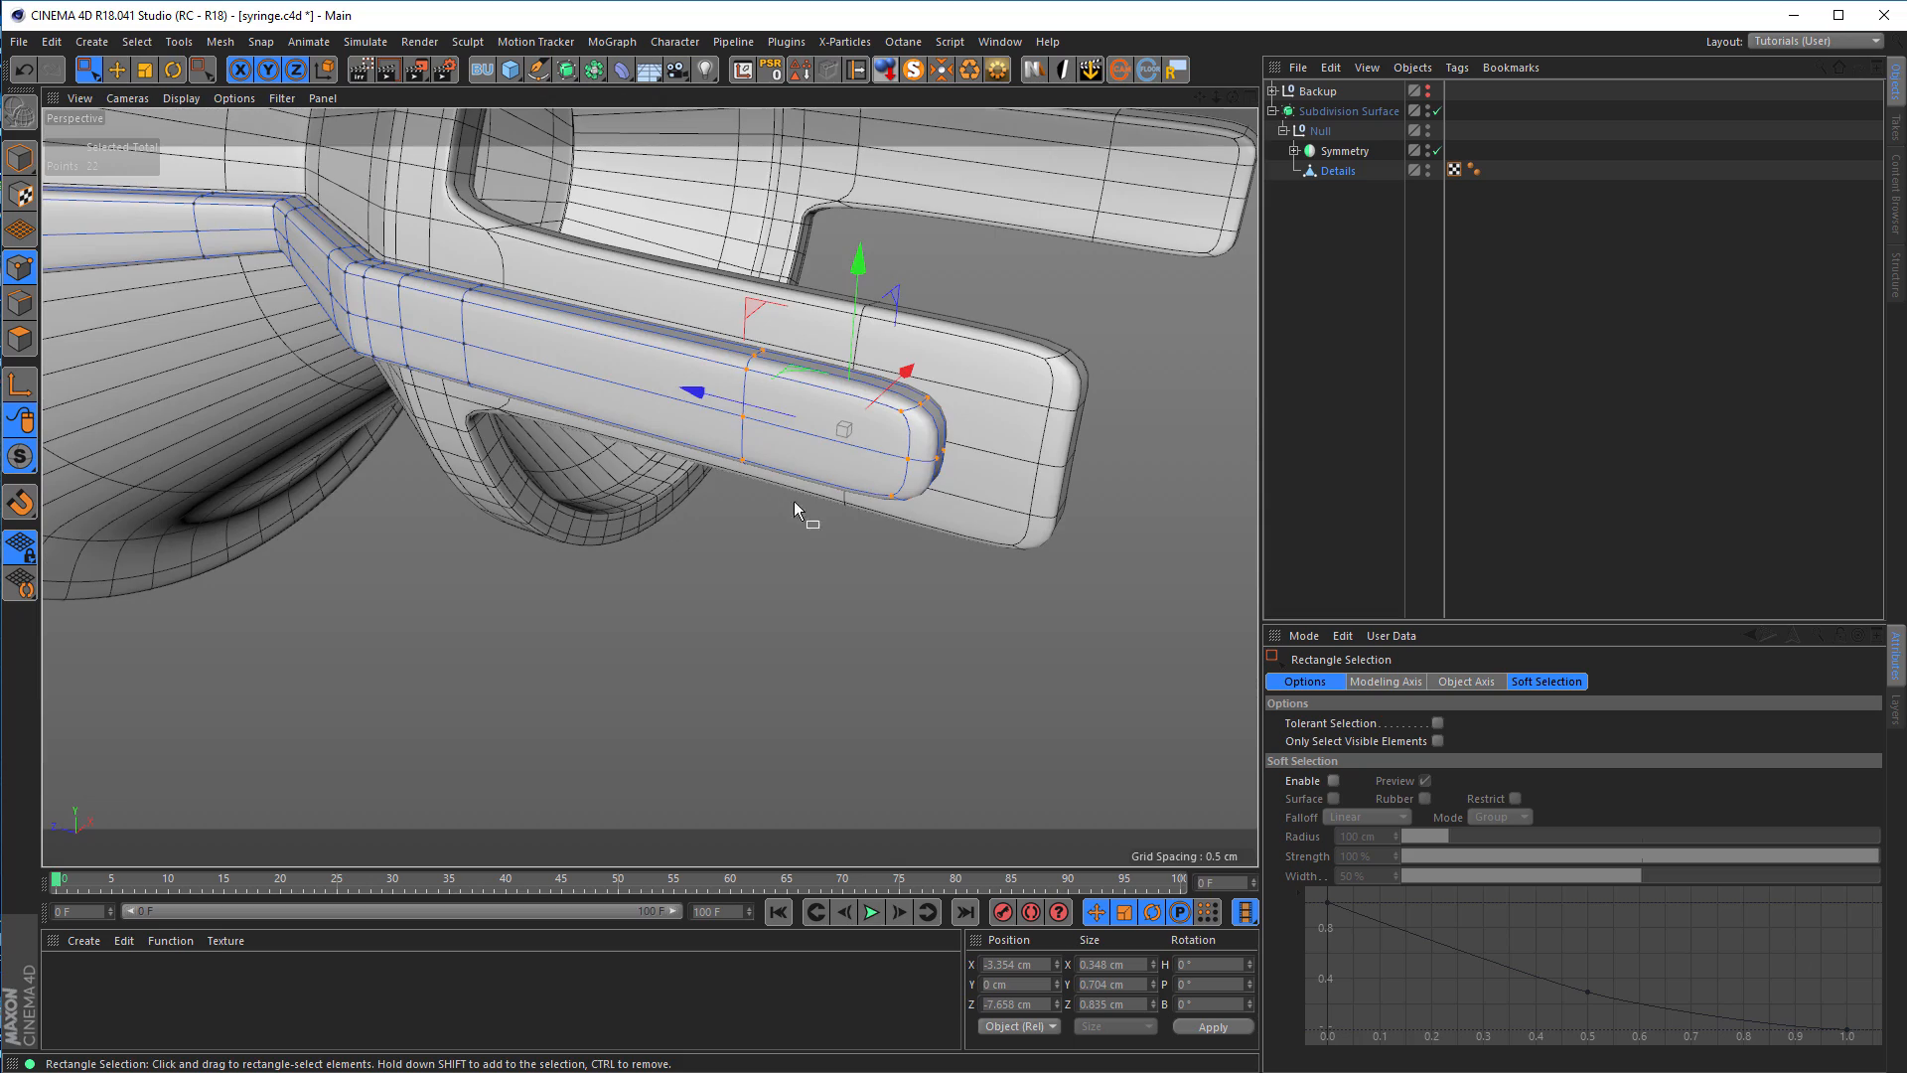
left_click_drag(691, 391, 724, 405)
scroll(741, 544, "down", 7)
left_click_drag(762, 473, 860, 508, "alt")
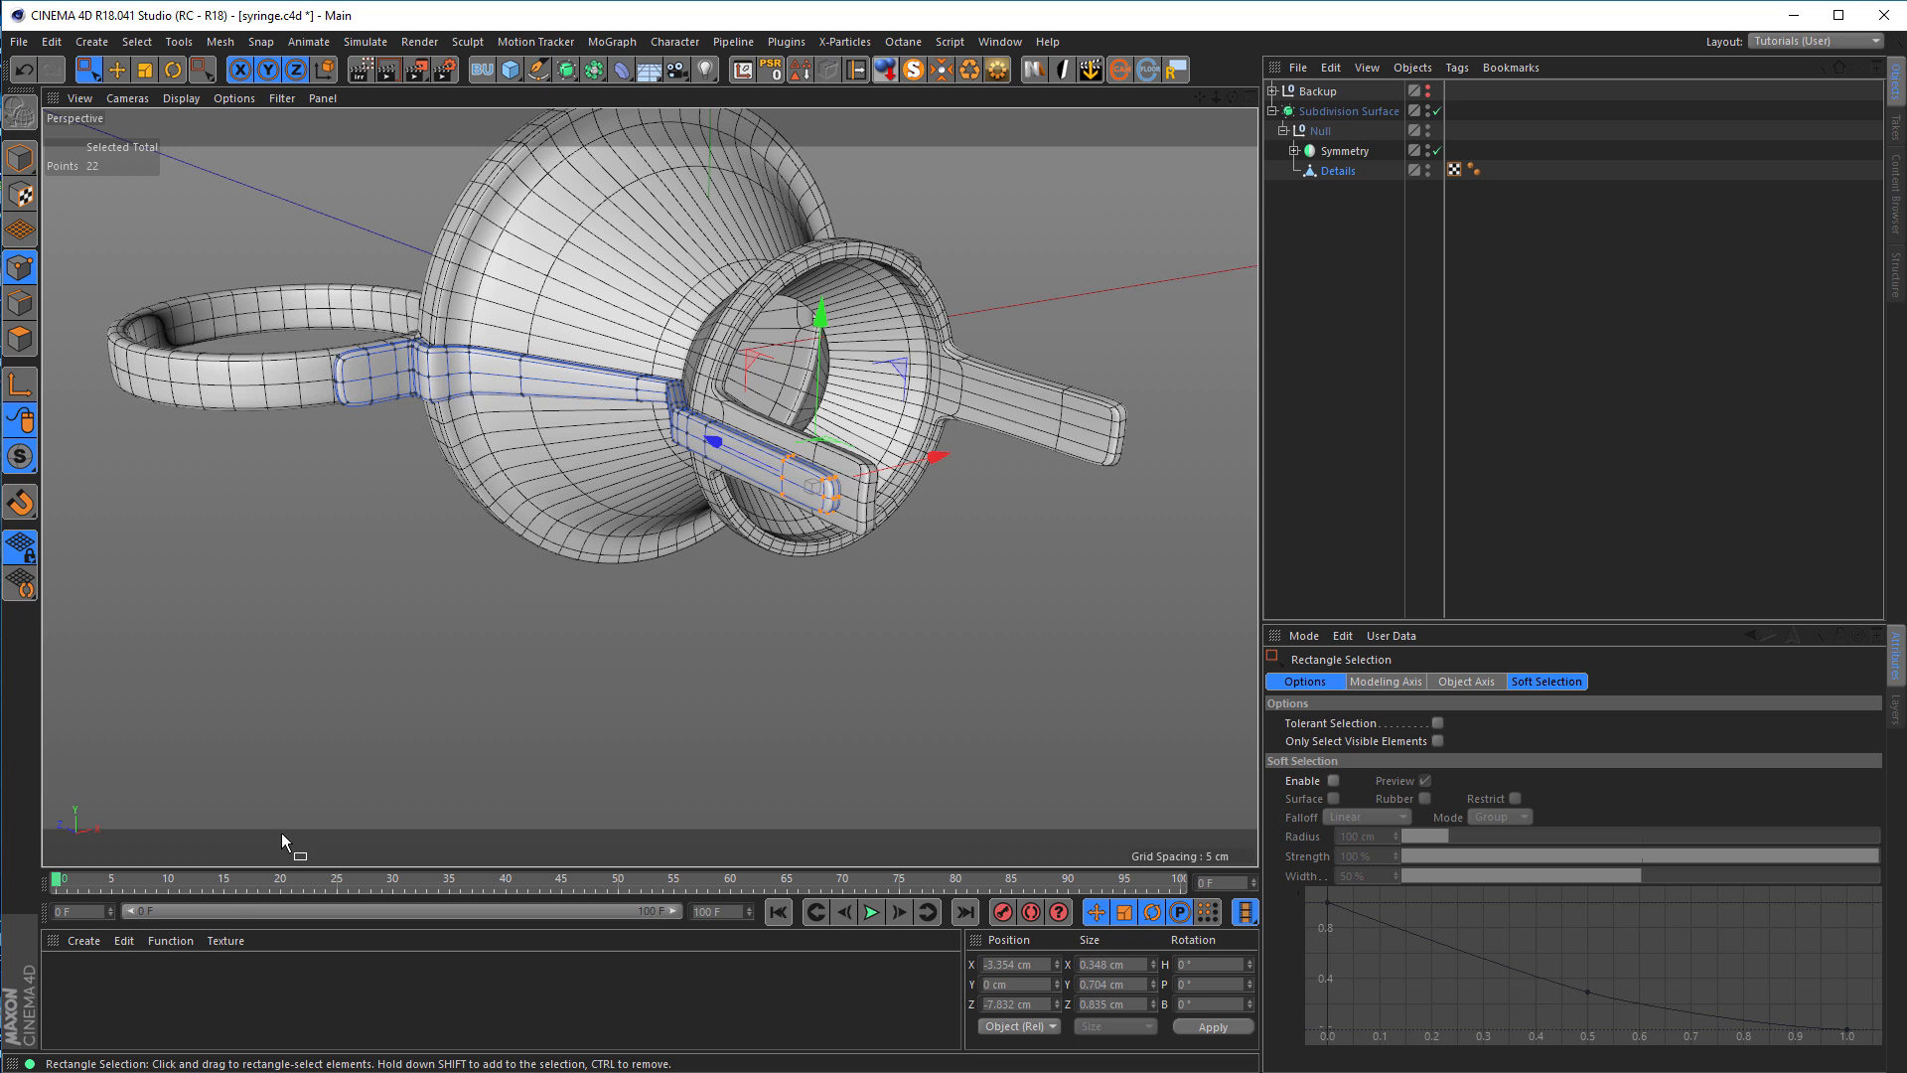
Step: Bring up the reference image syringe01.jpg in the Picture Viewer to examine the strip details
left_click(556, 1072)
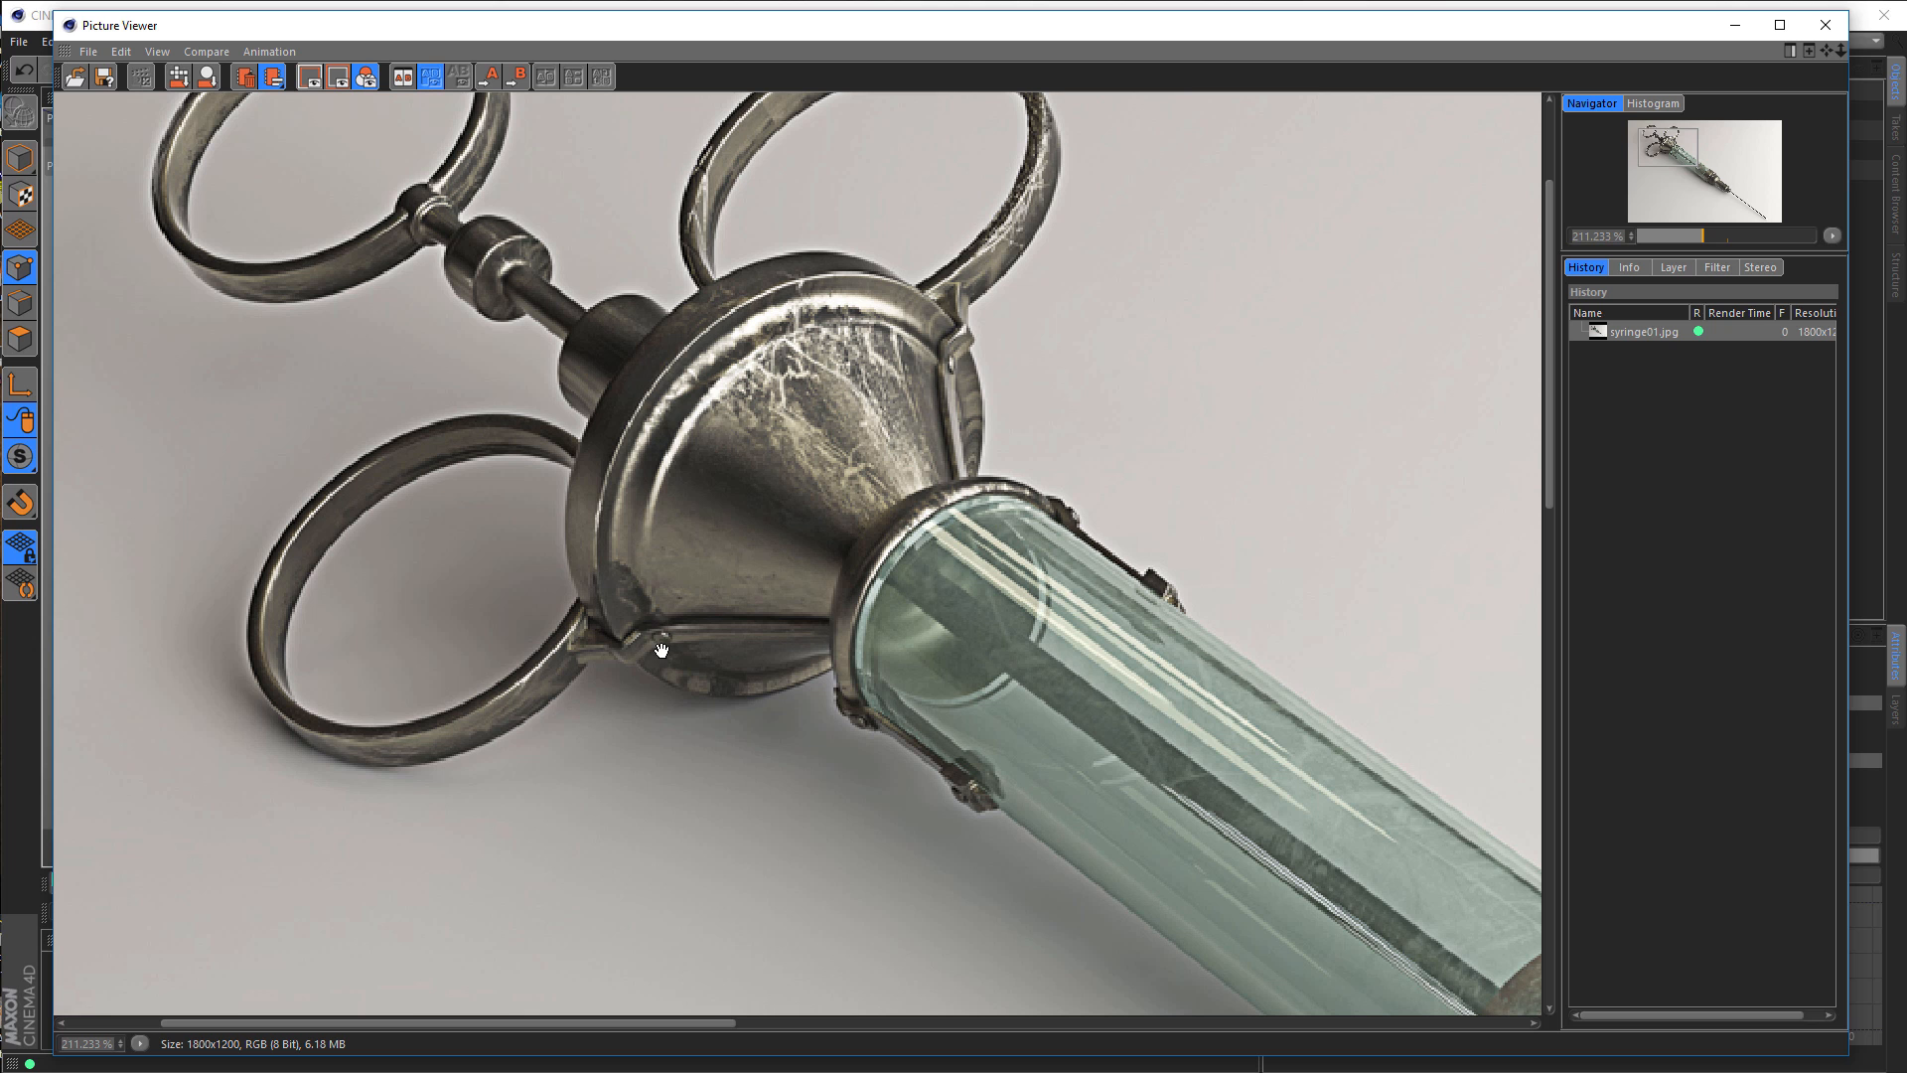
Step: Put the reference image away and turn off the Subdivision Surface to expose the Details strip's base mesh
left_click(1740, 28)
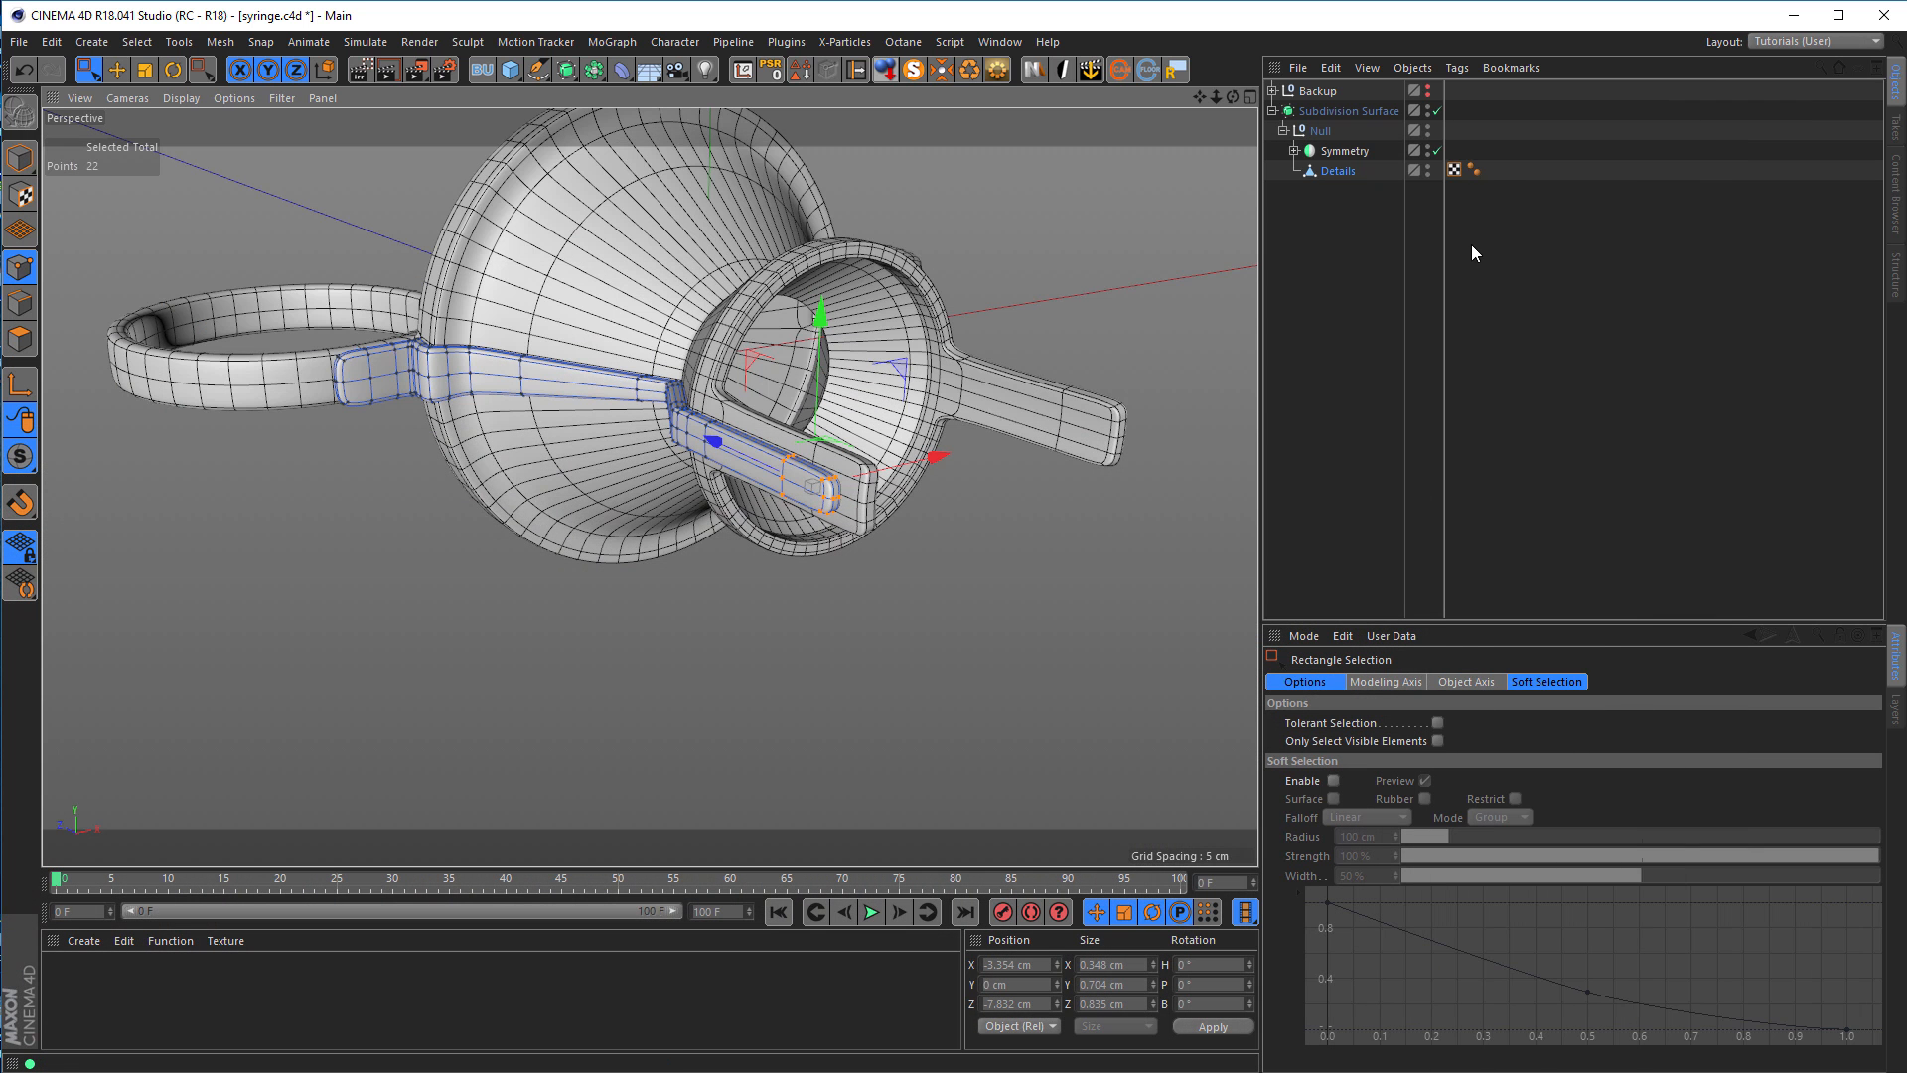
left_click(1436, 111)
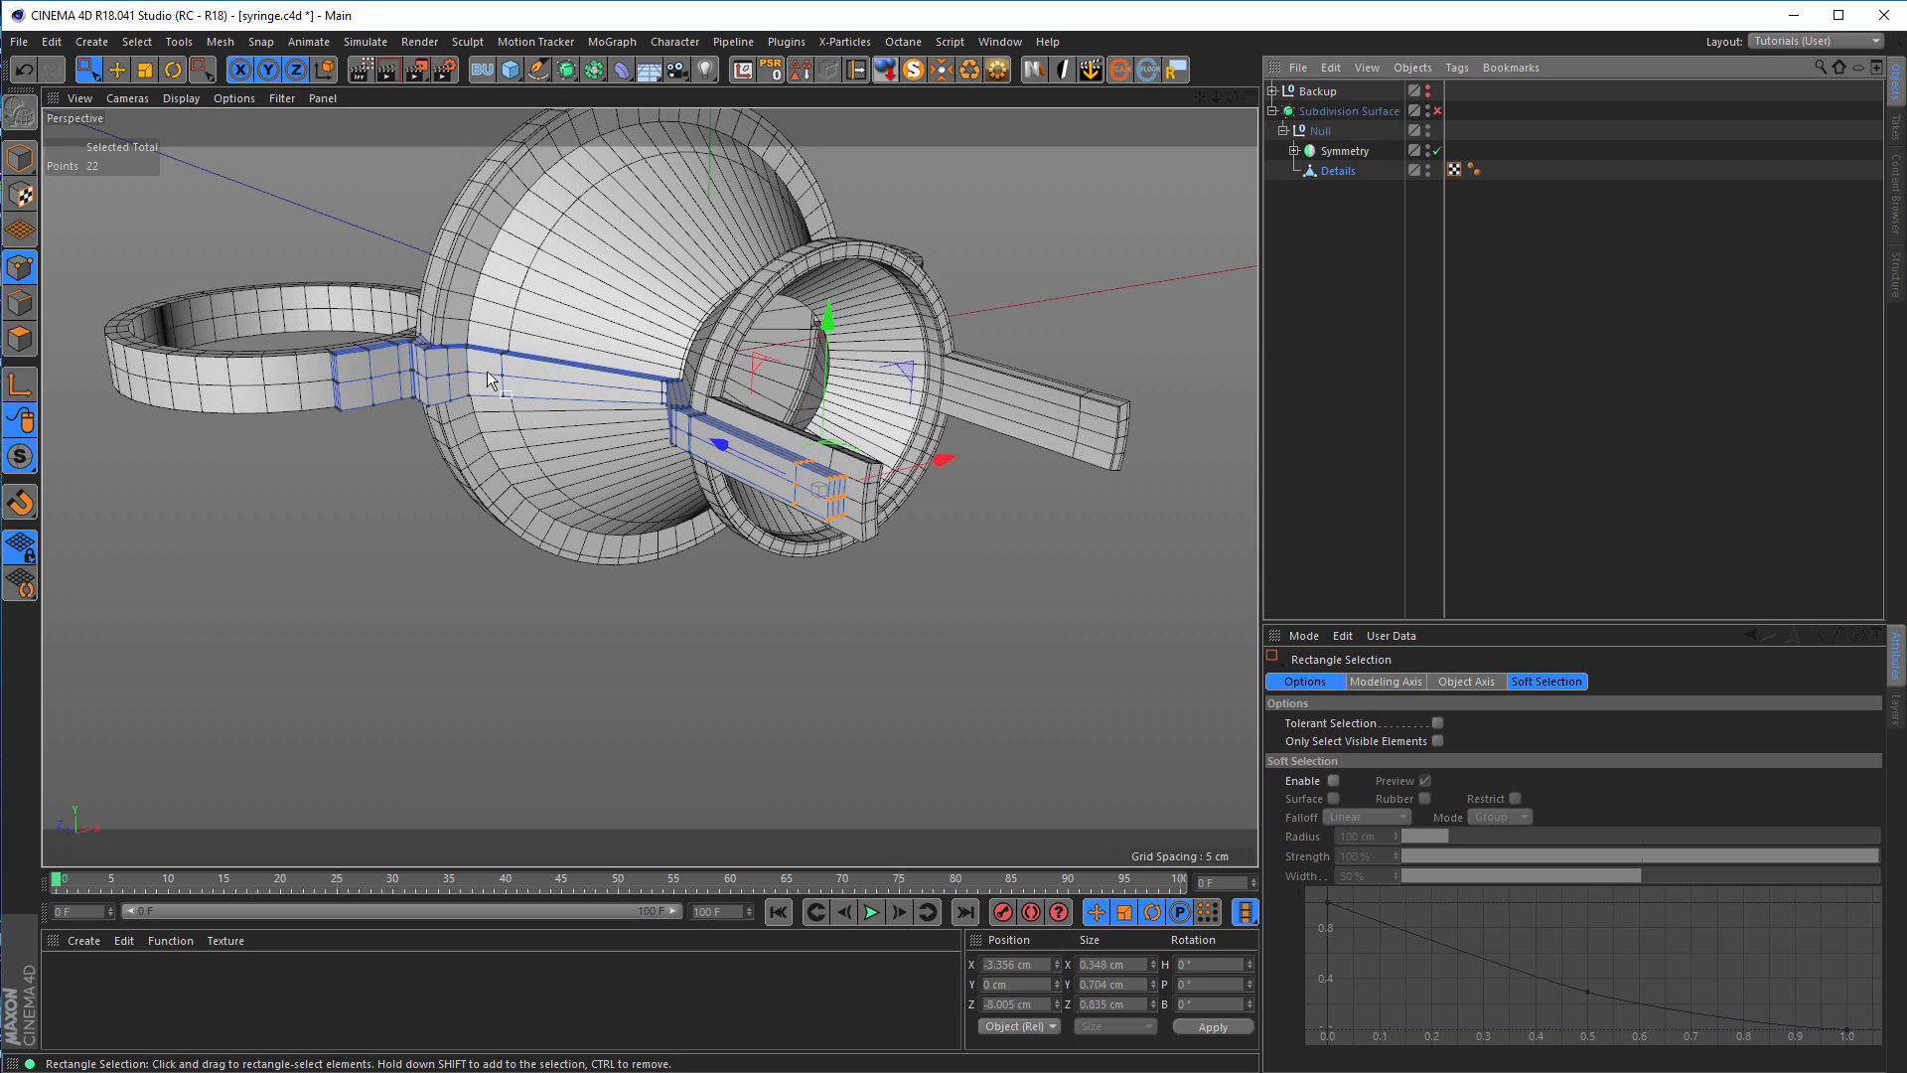
scroll(648, 381, "up", 10)
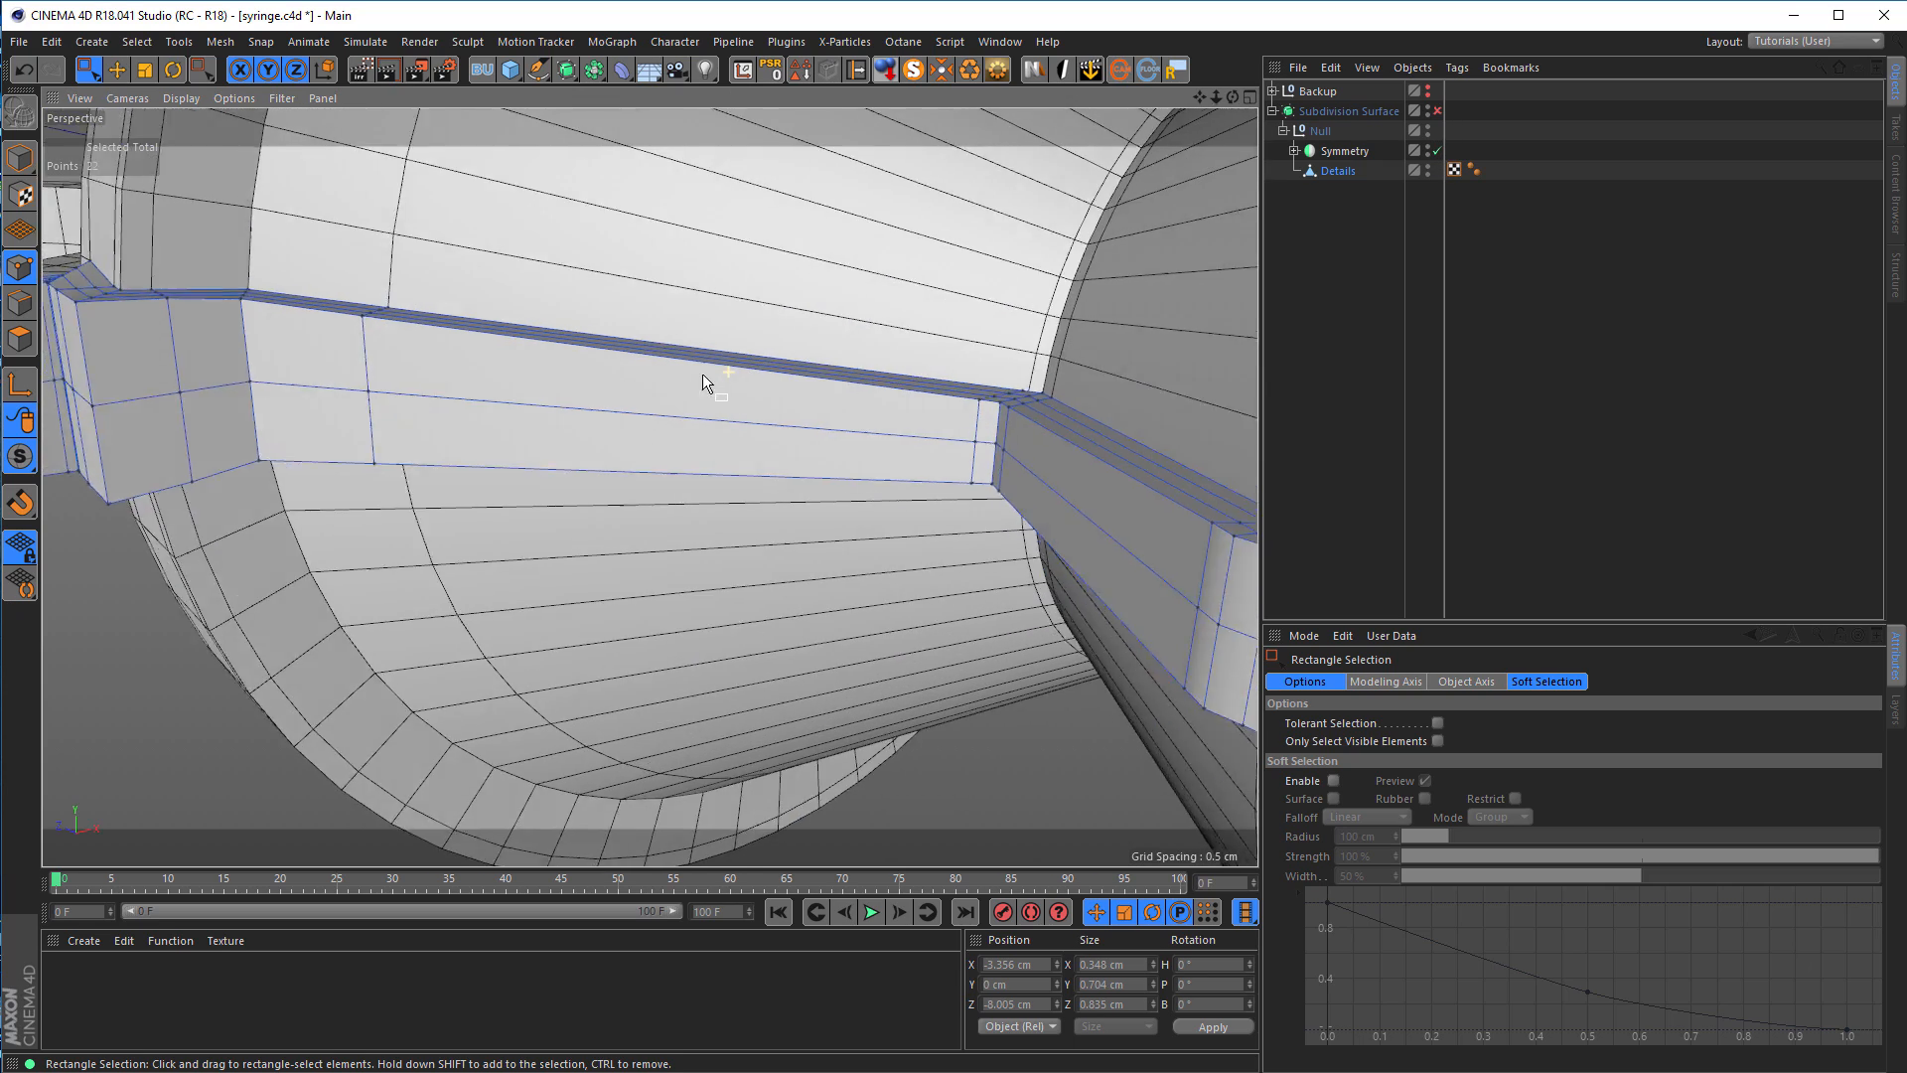
left_click_drag(682, 368, 666, 349, "alt")
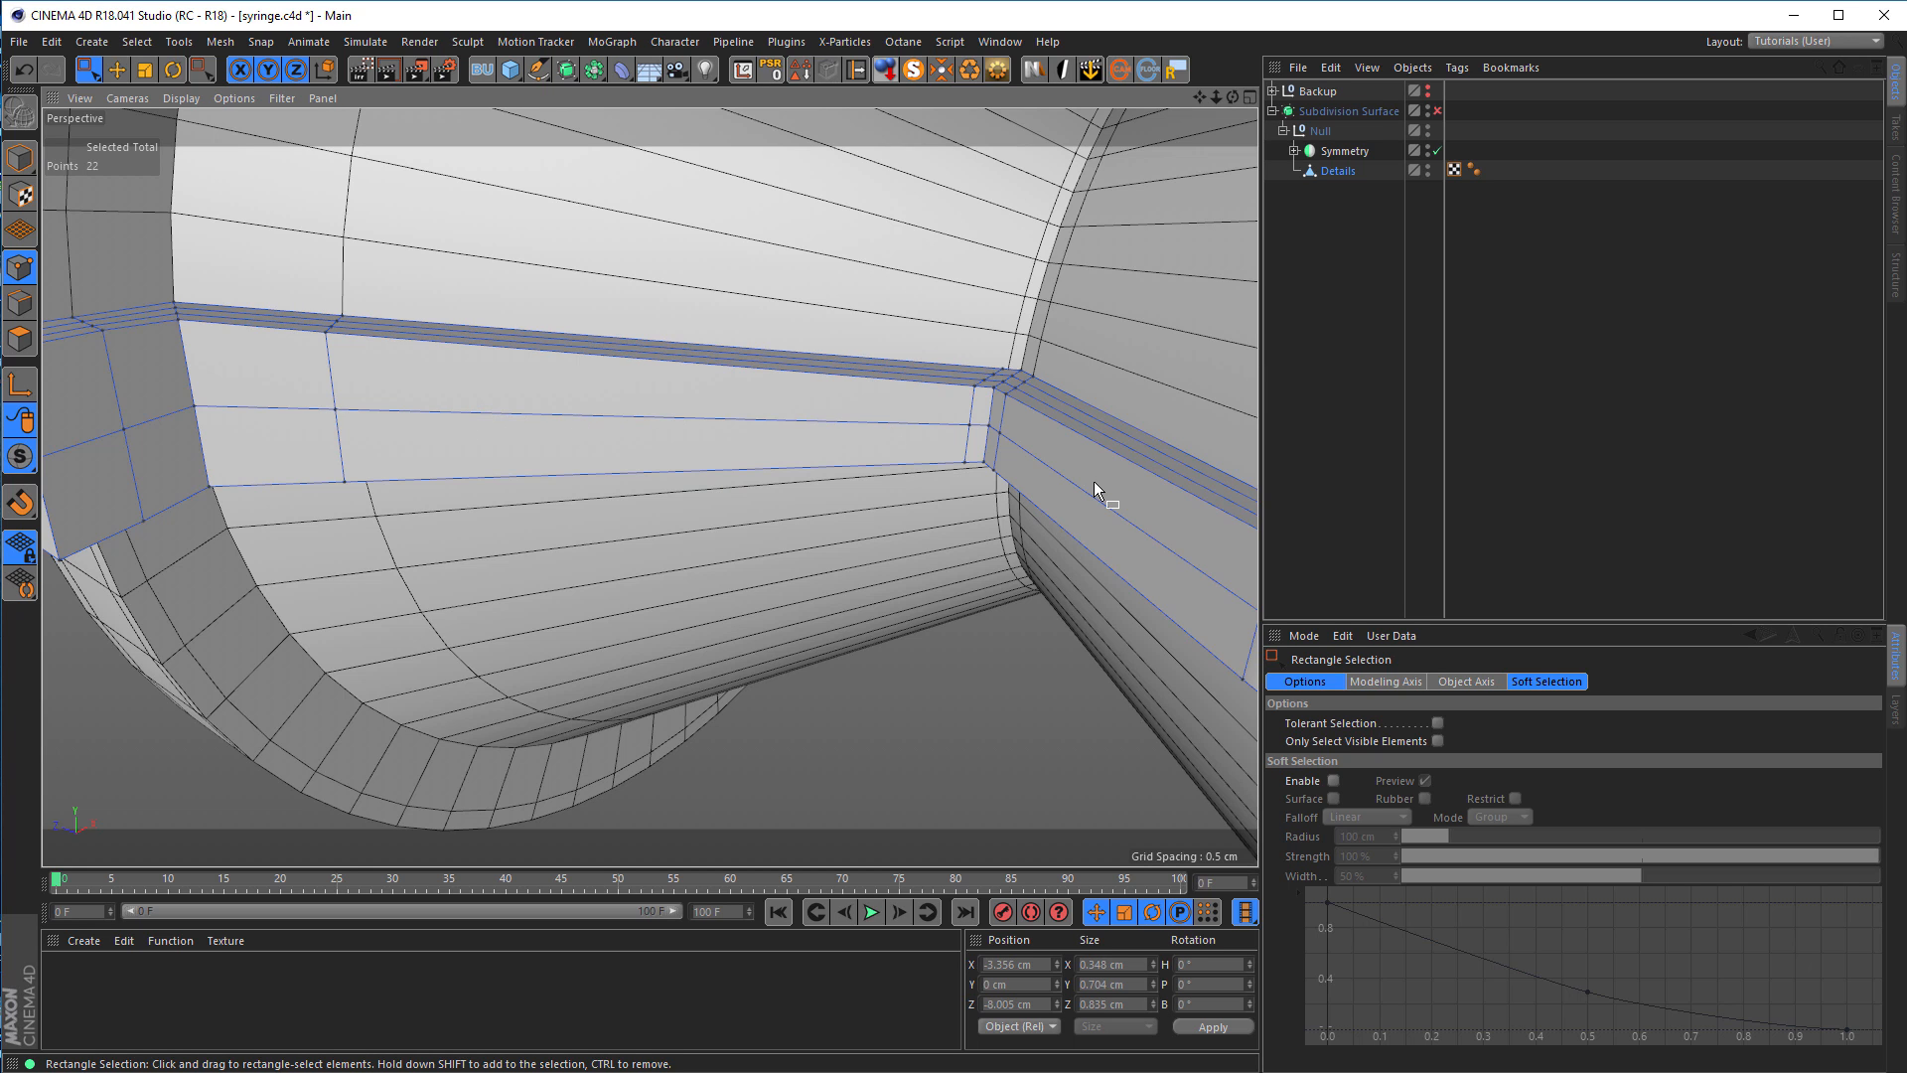
scroll(998, 480, "down", 10)
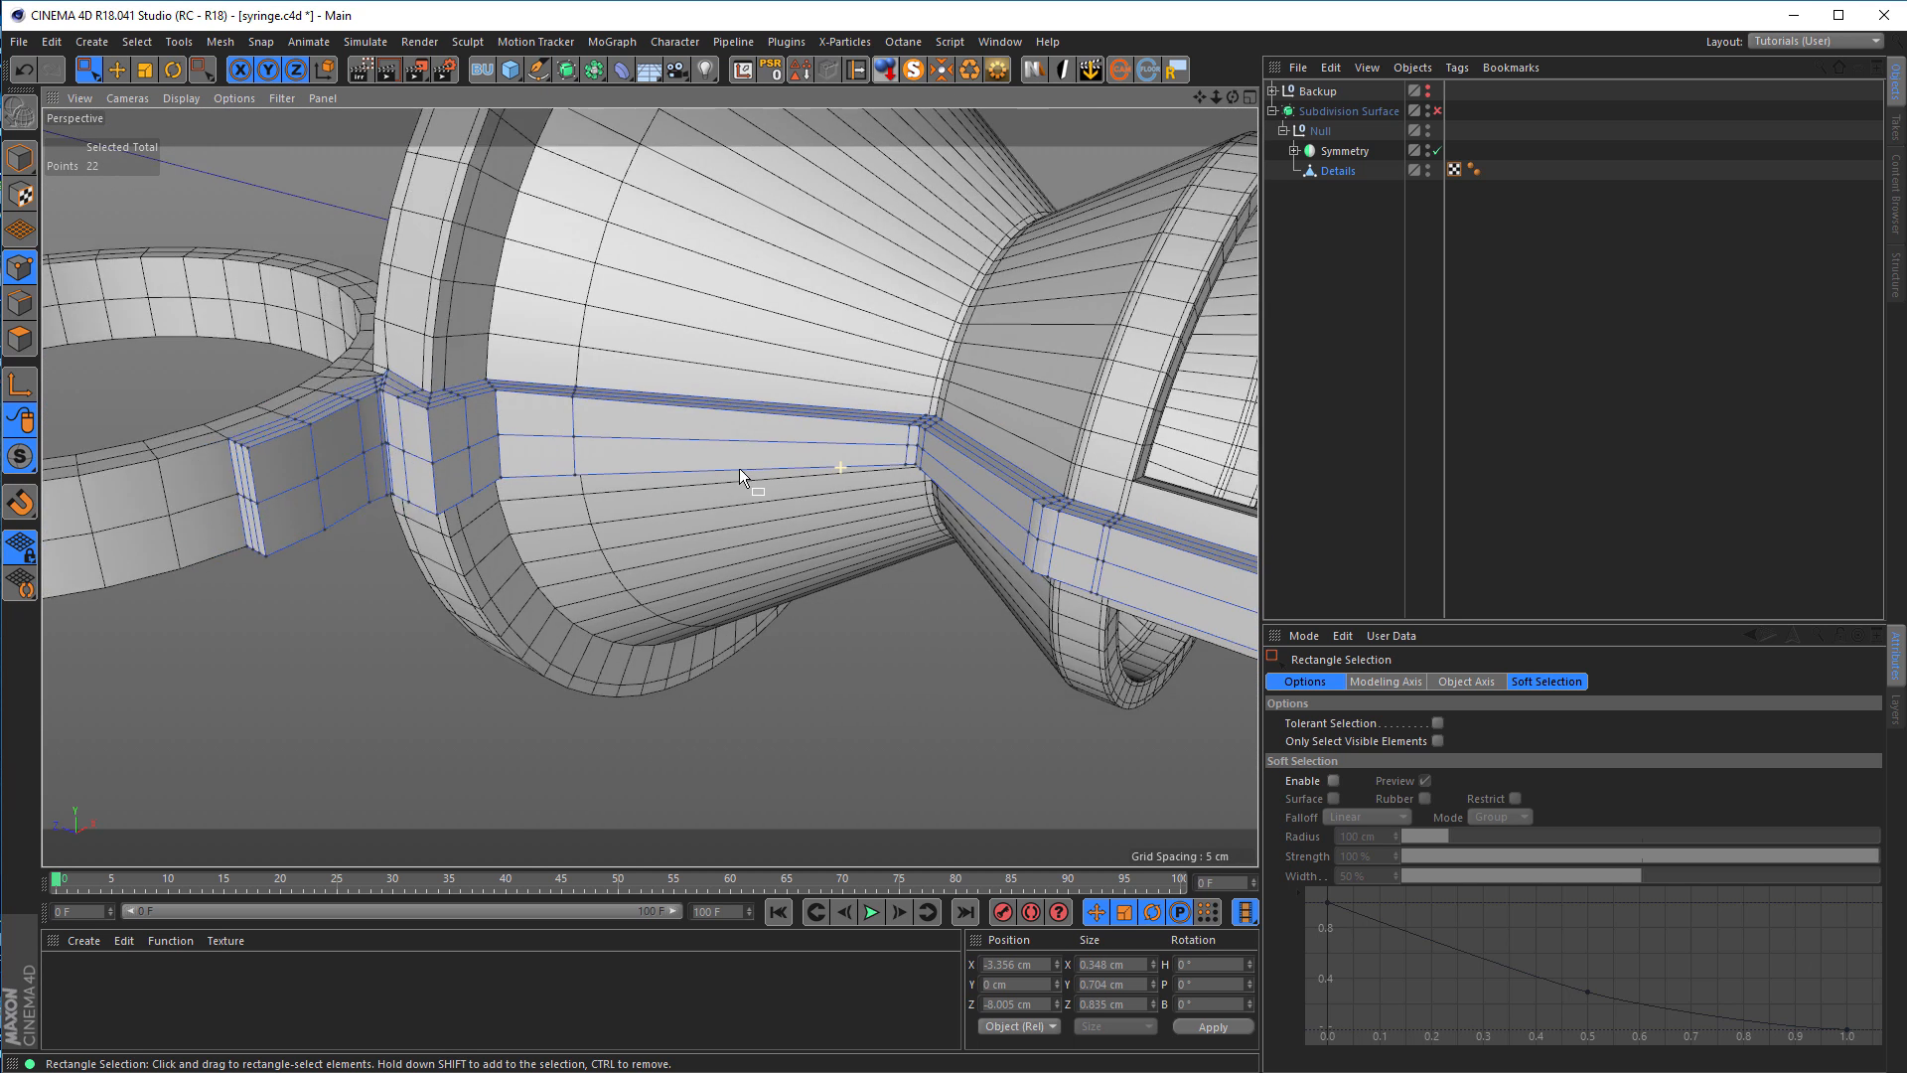
middle_click_drag(1031, 541, 962, 550, "alt")
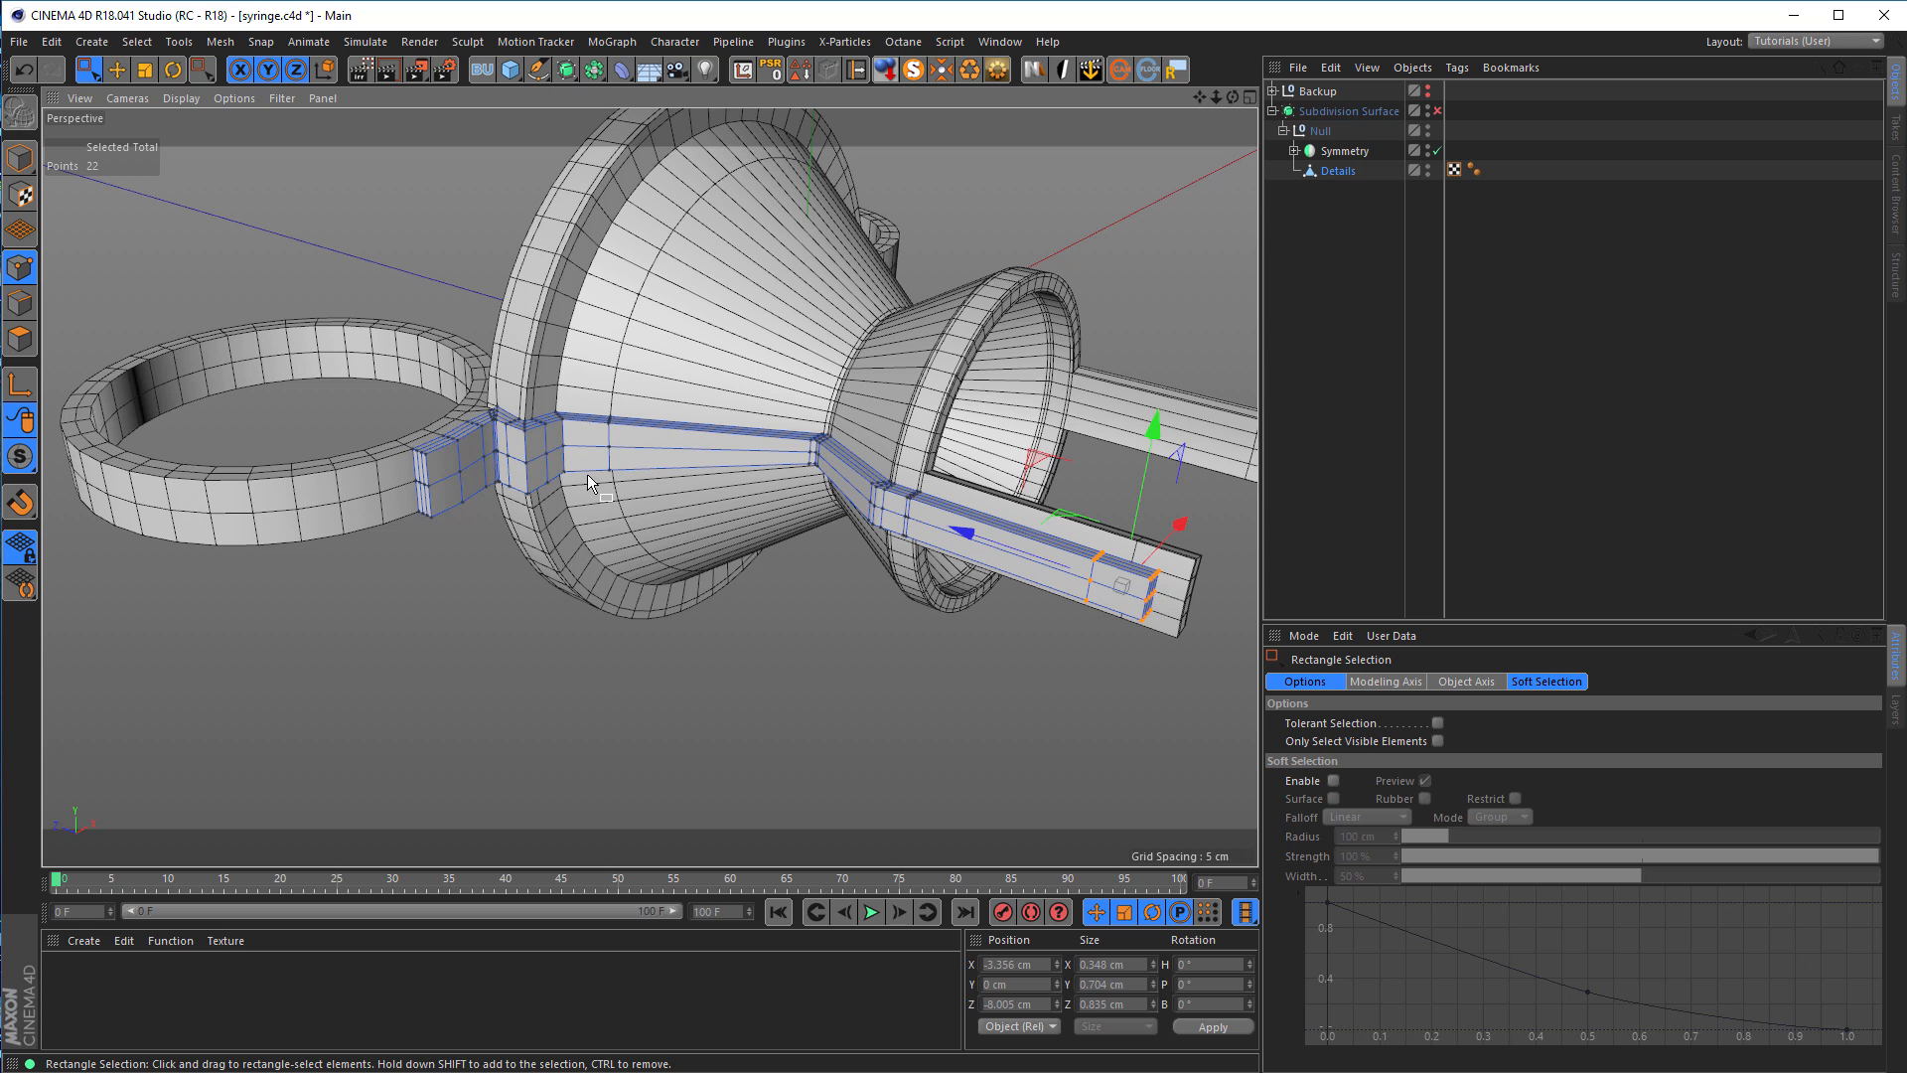
scroll(610, 429, "up", 10)
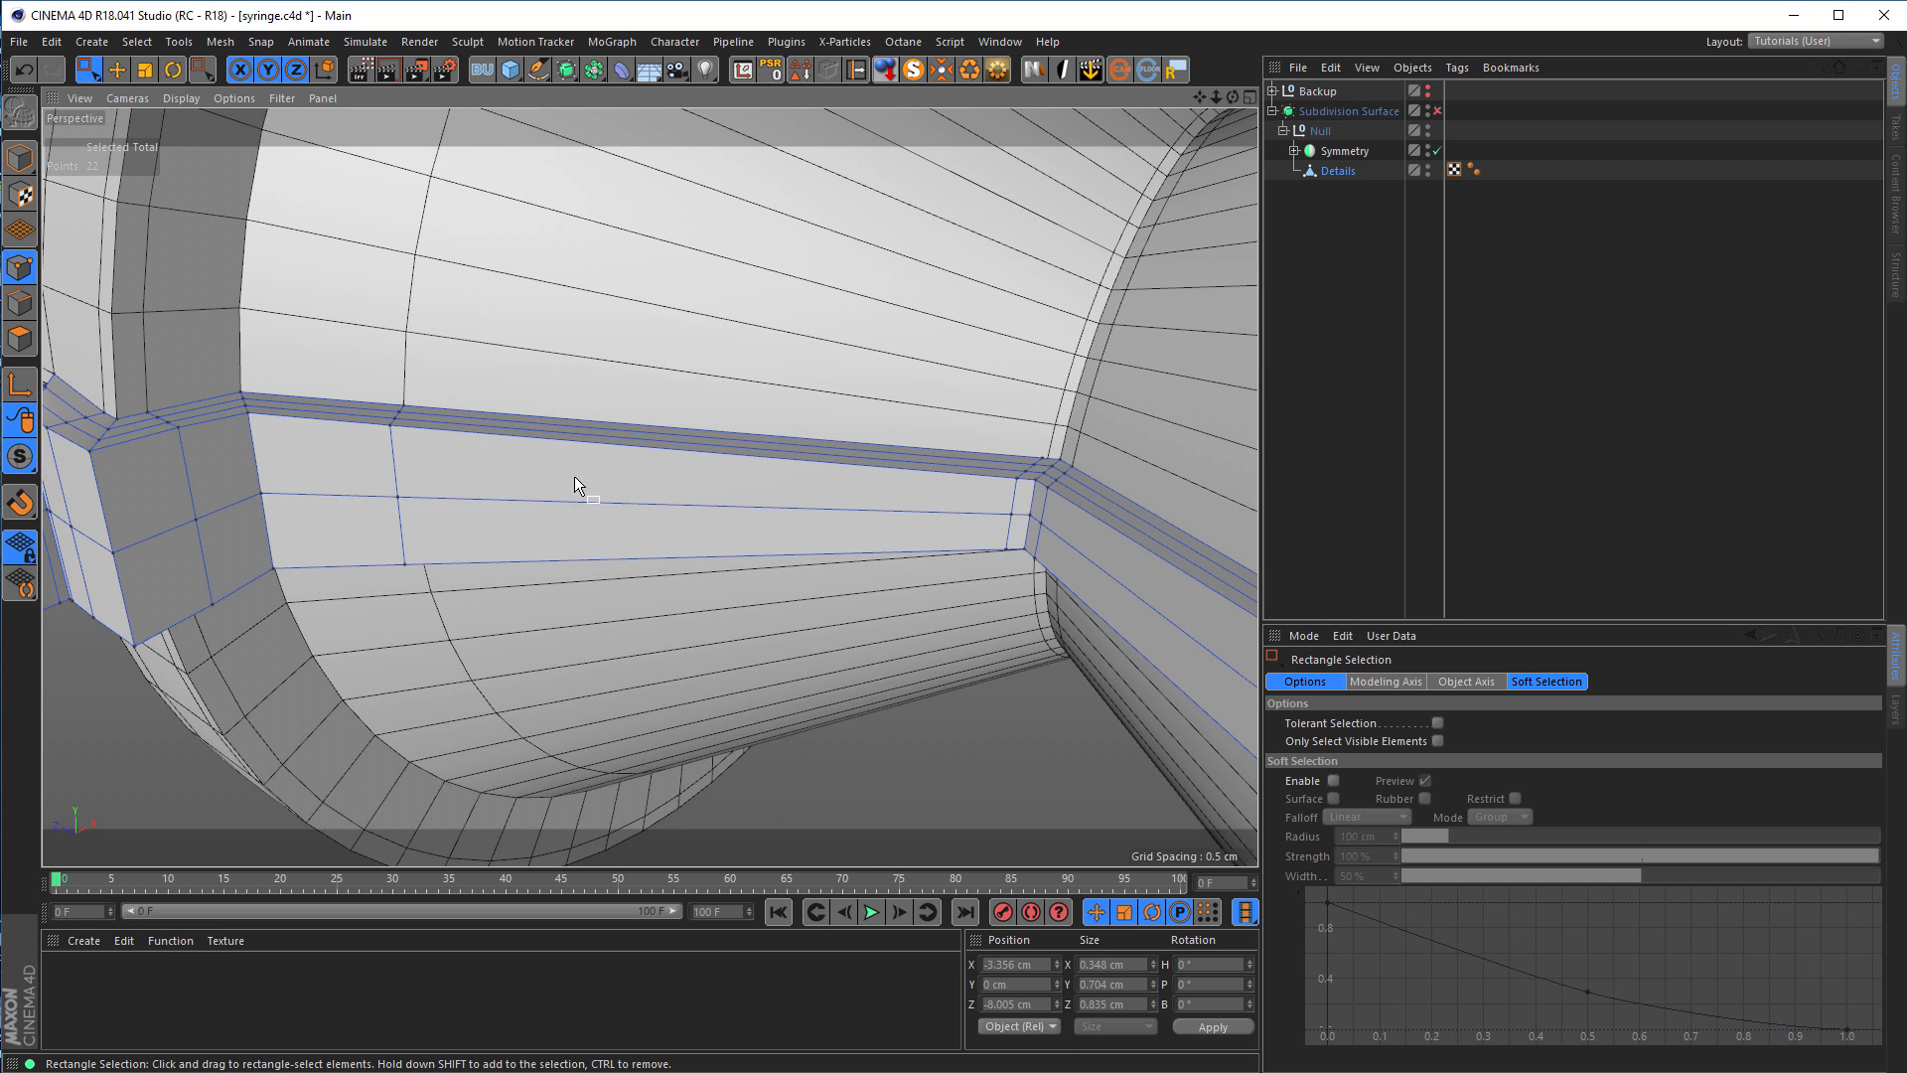
scroll(574, 474, "down", 10)
left_click_drag(1052, 516, 965, 511, "alt")
mouse_move(894, 515)
right_mouse_down("alt")
mouse_move(1051, 508)
mouse_move(920, 517)
right_mouse_up("alt")
middle_click_drag(961, 505, 858, 529, "alt")
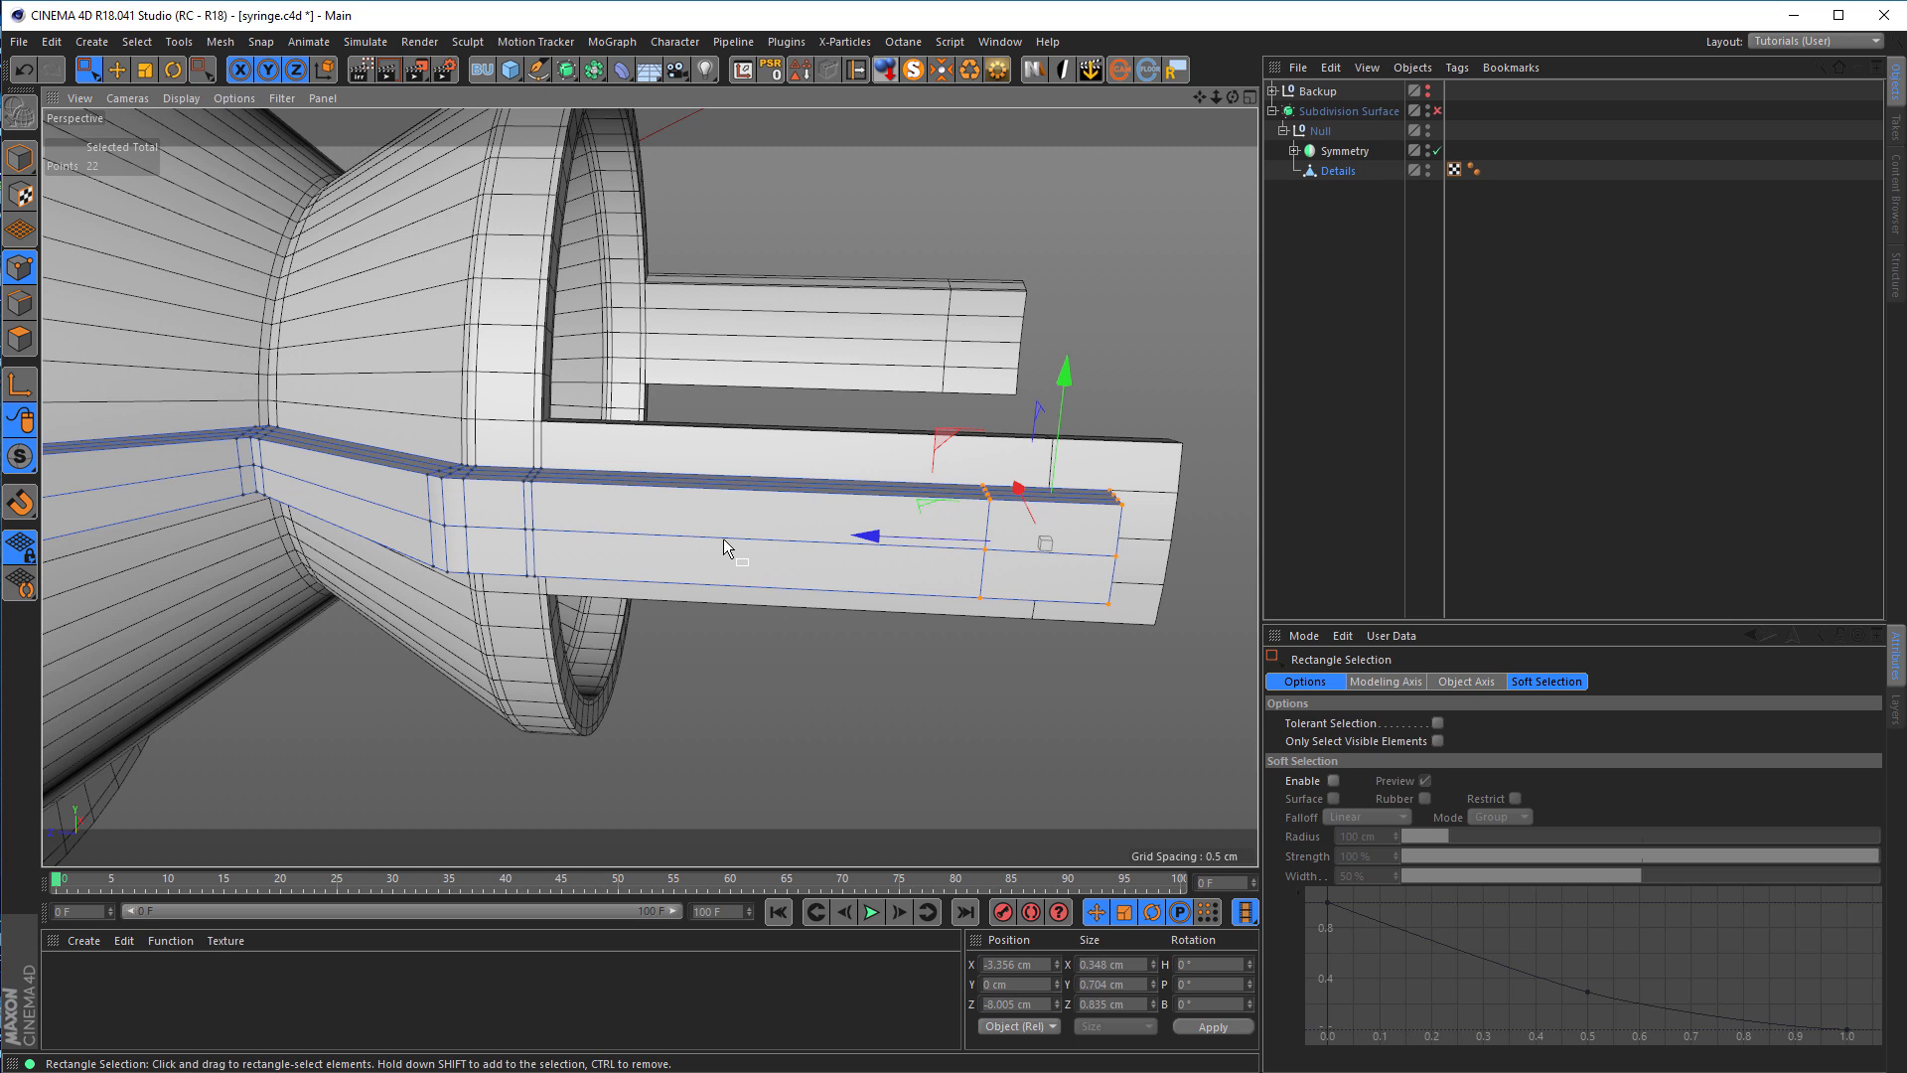
key("m")
key("f")
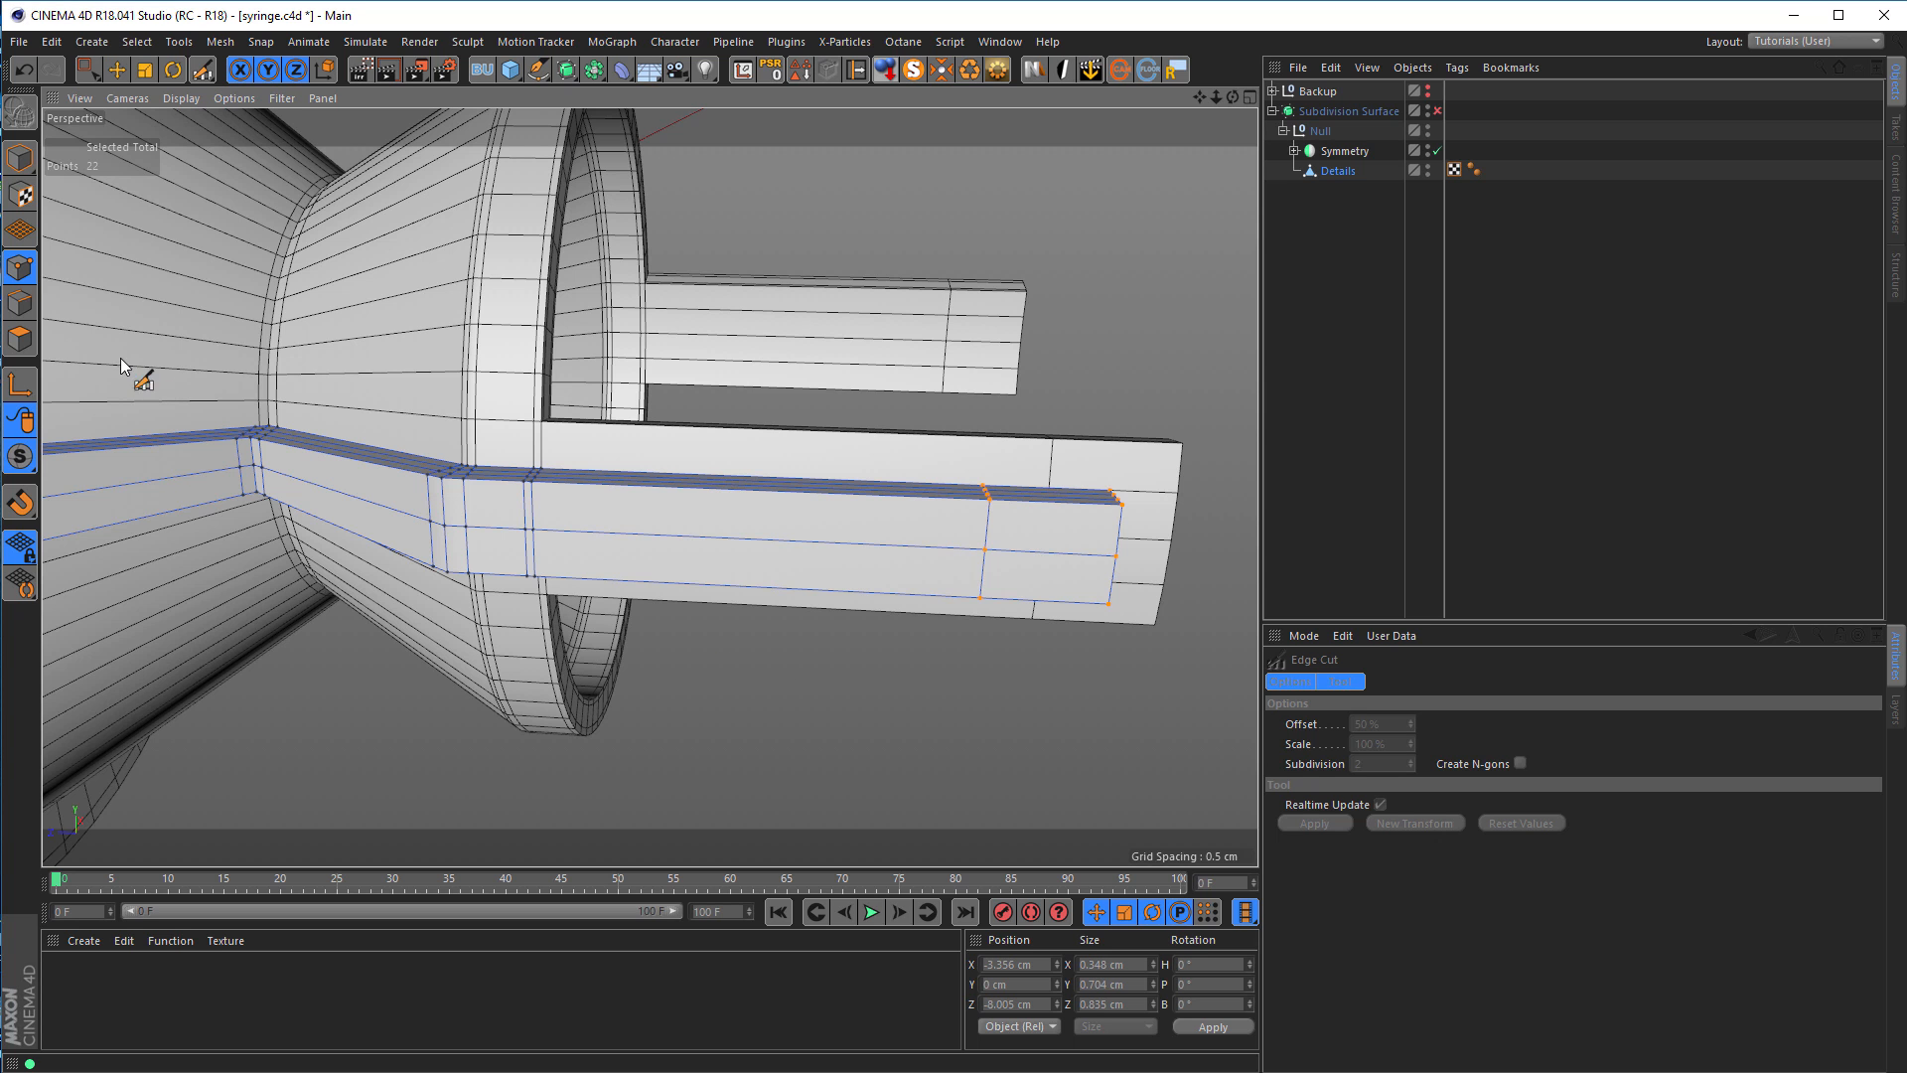
left_click_drag(97, 70, 182, 98)
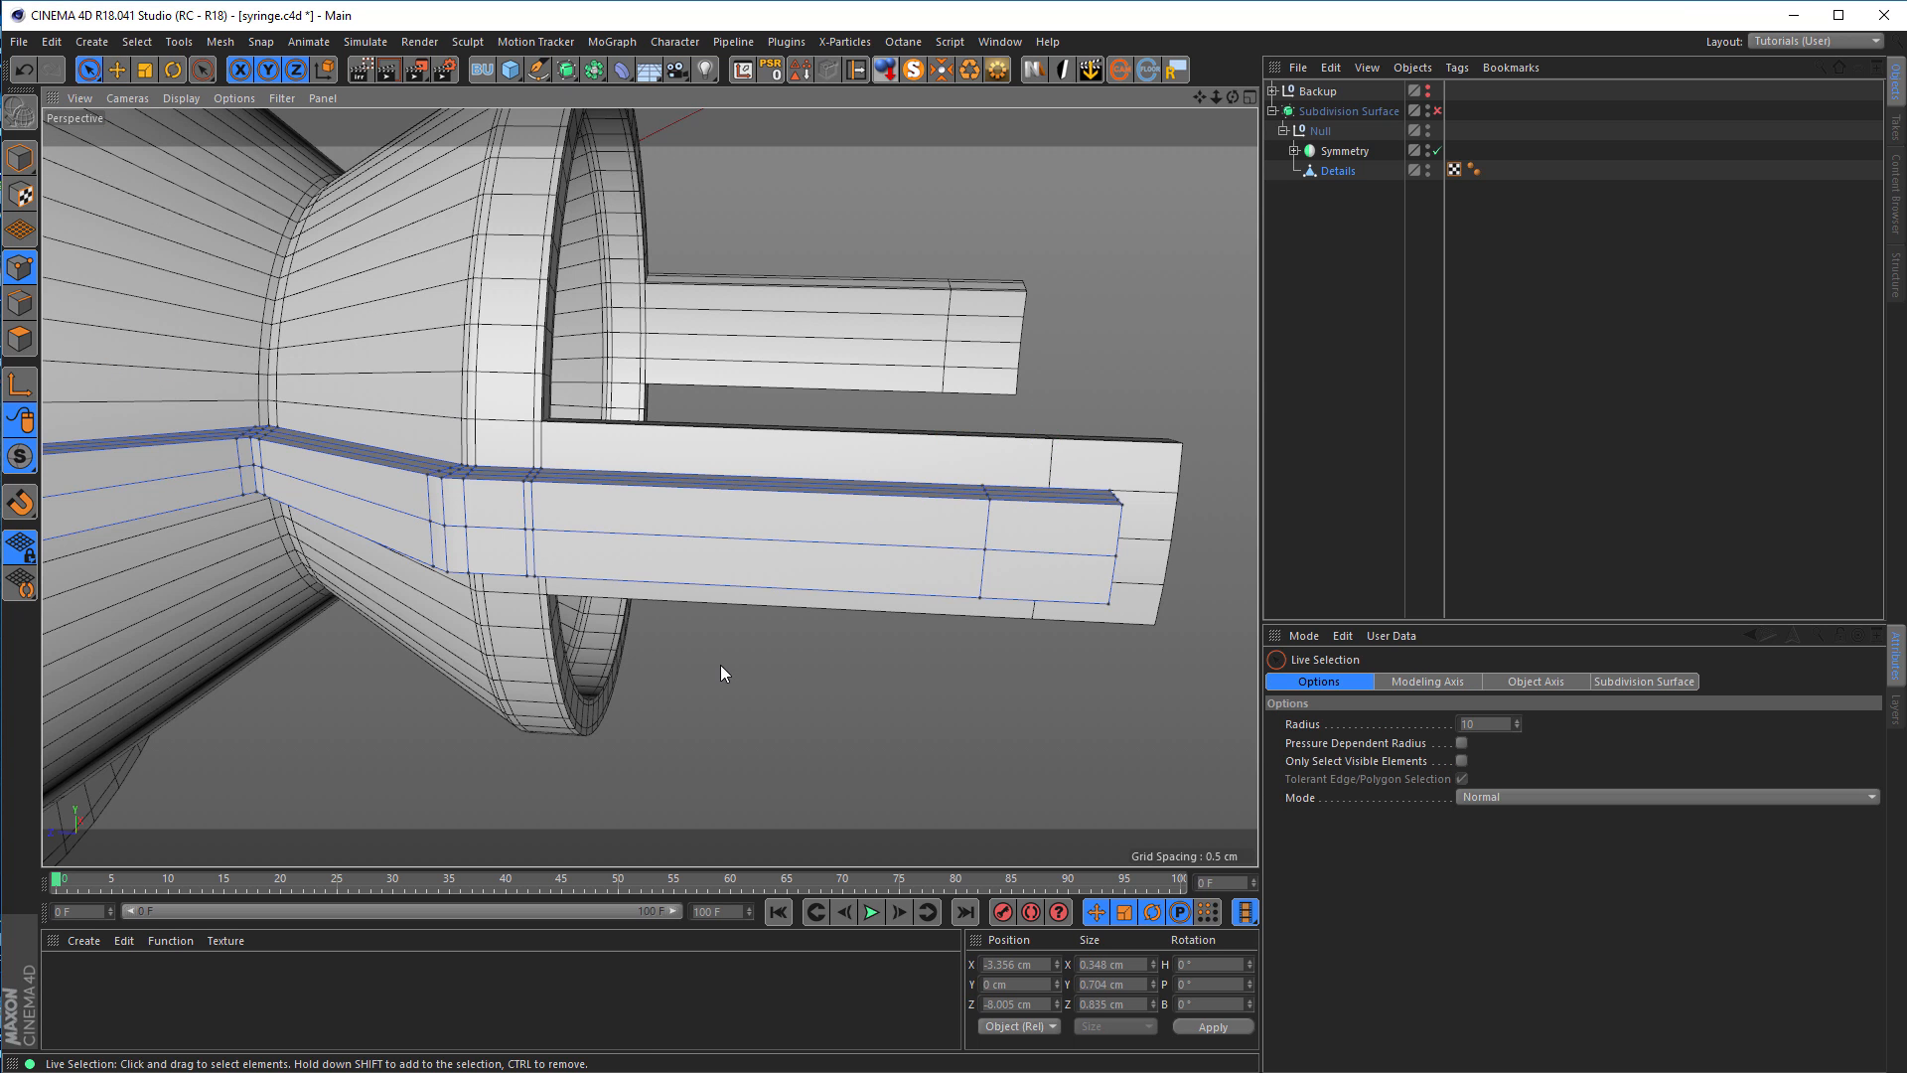
Step: Add two crosswise loop cuts to the strip's straight section between the collar and the existing cut near its free end
scroll(953, 586, "up", 3)
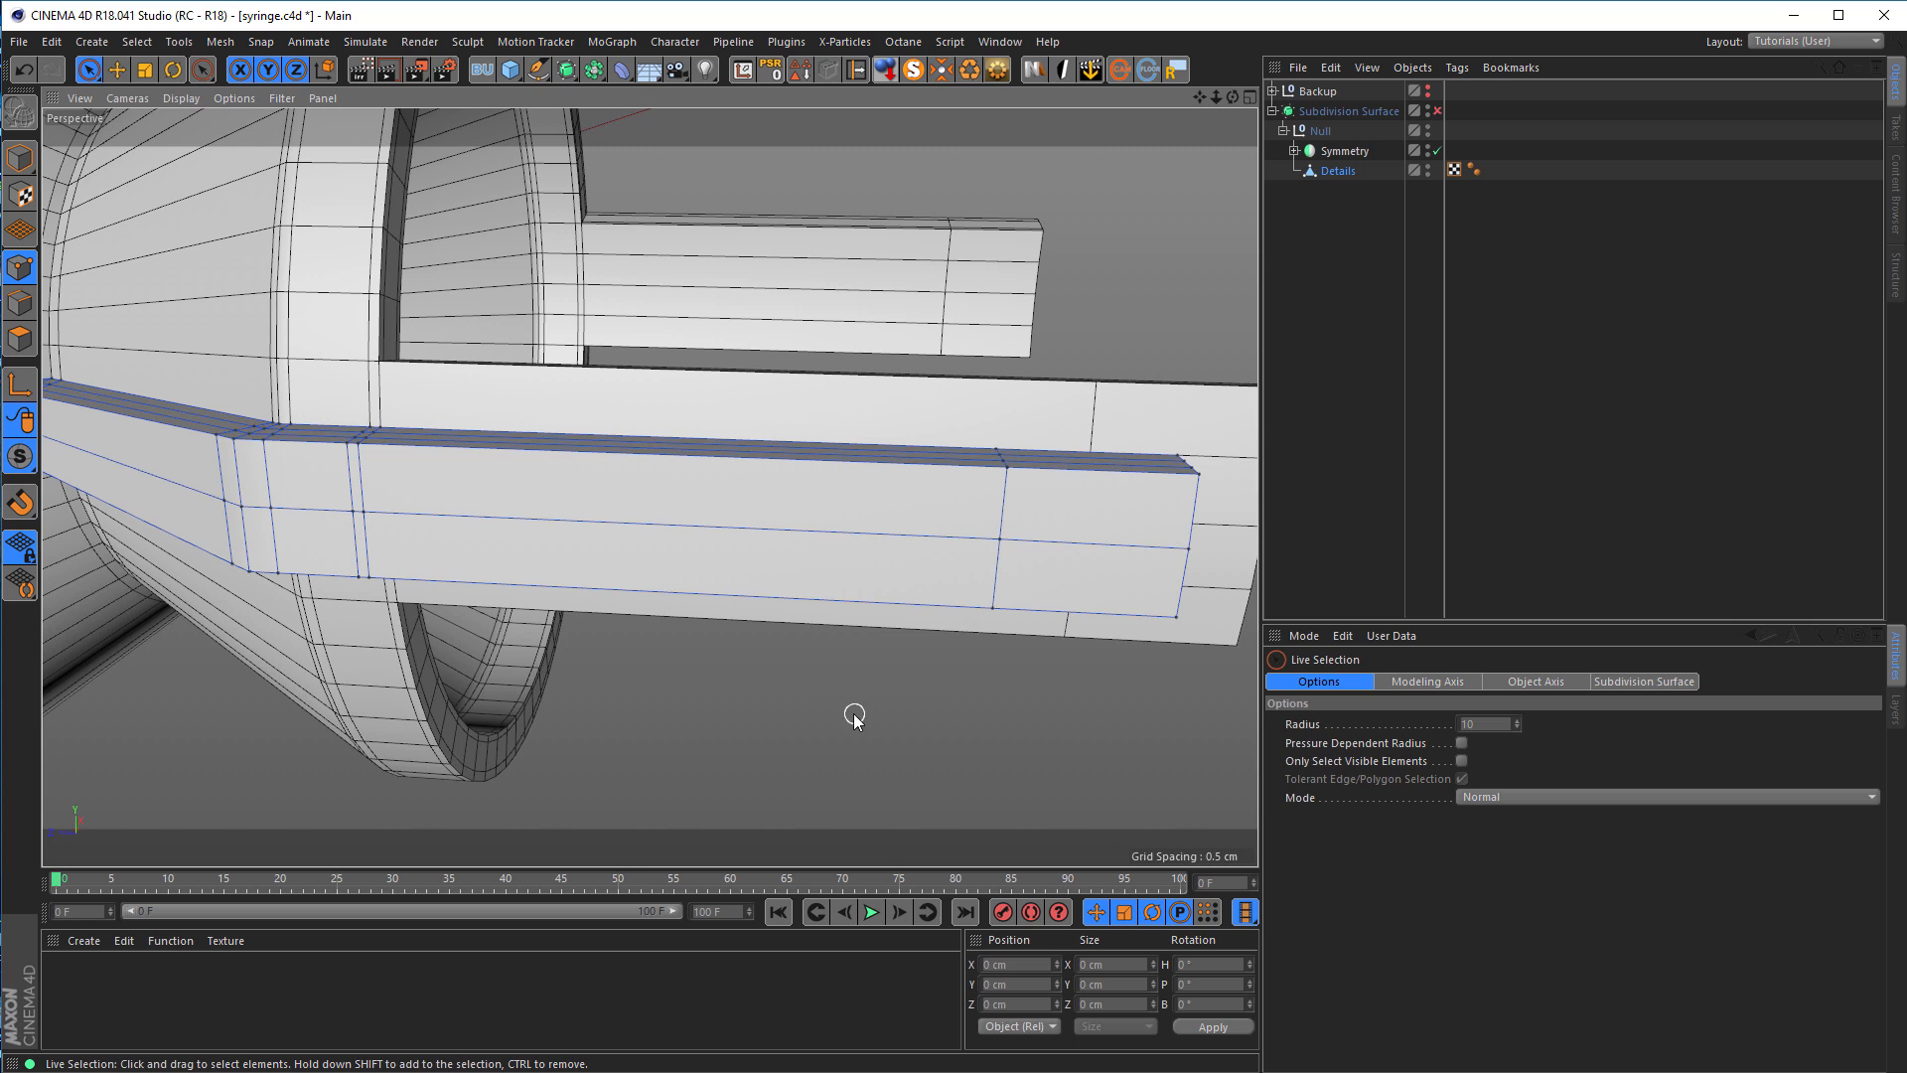
key("Return")
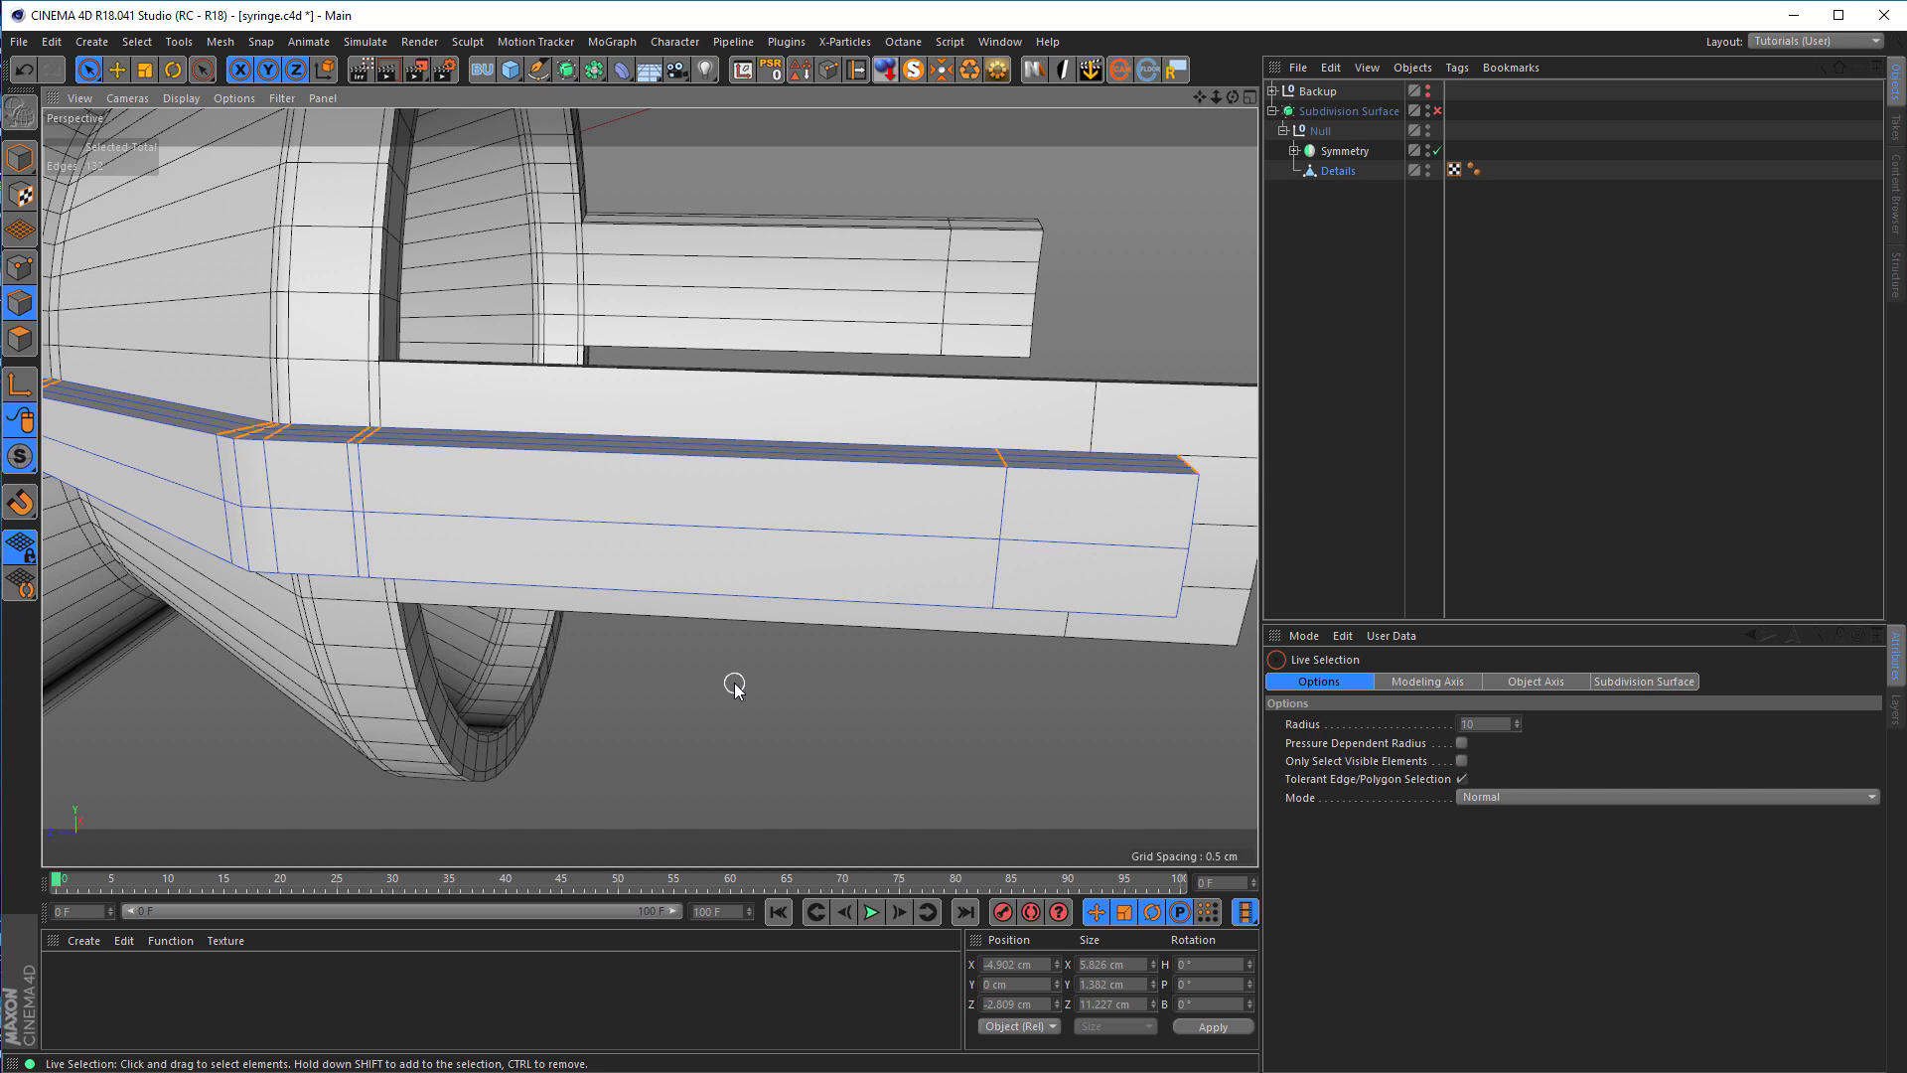
key("k")
key("l")
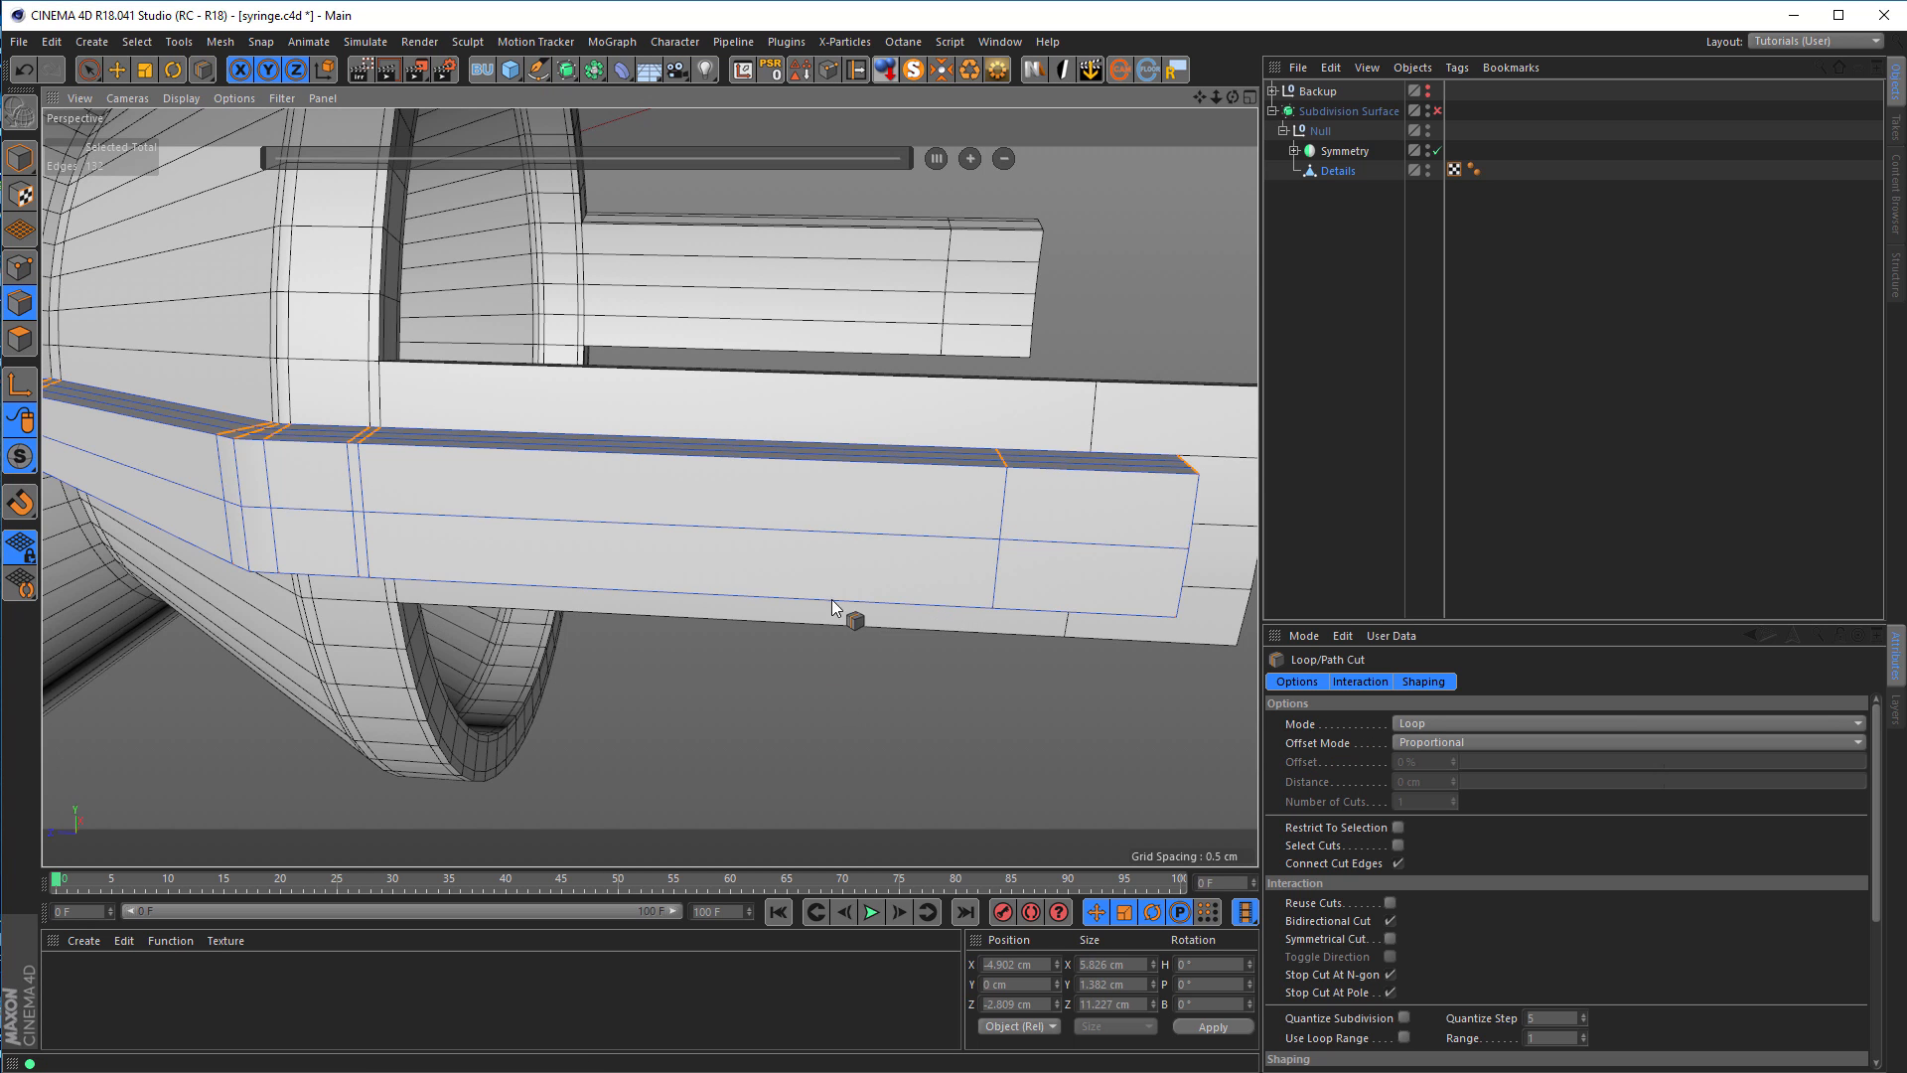
left_click(783, 463)
left_click(548, 447)
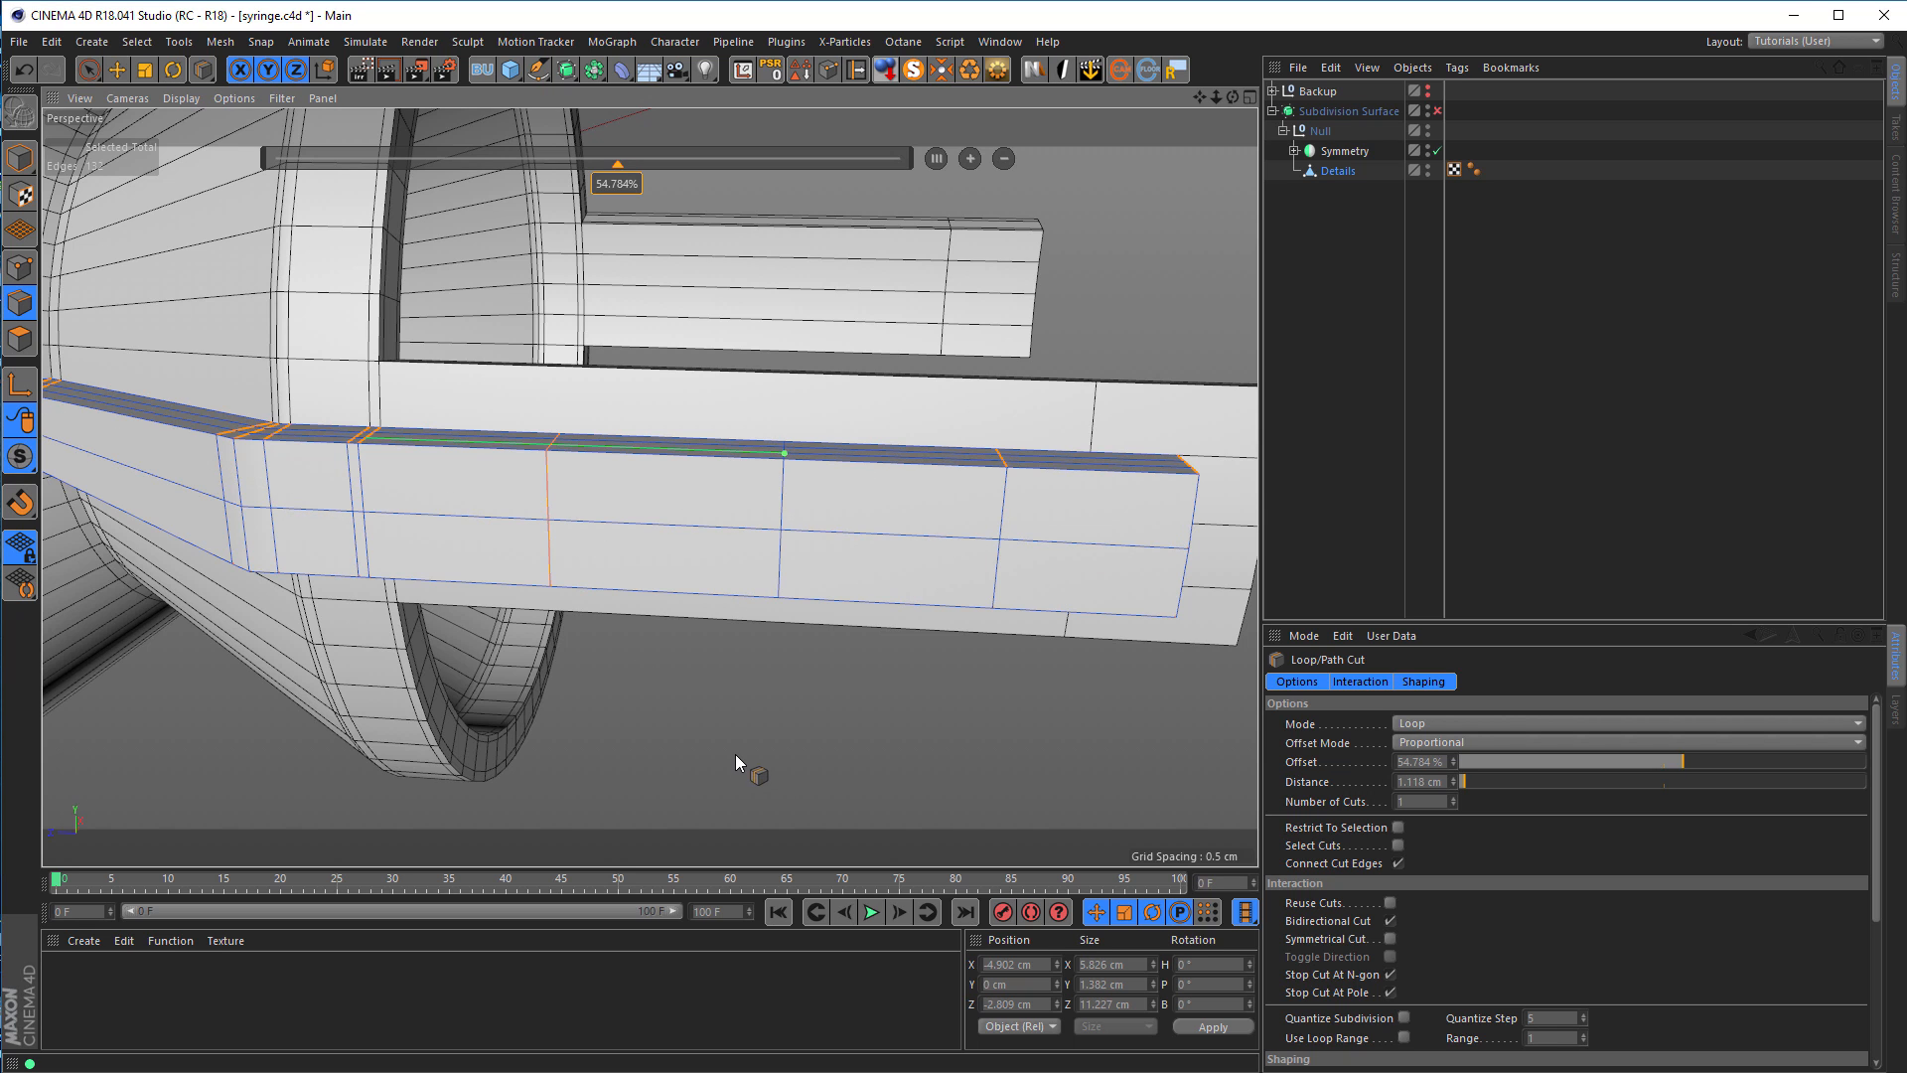
Step: Select the three centreline points on the straight section's outer face, at the two new loop cuts and the cut near the end
left_click(19, 267)
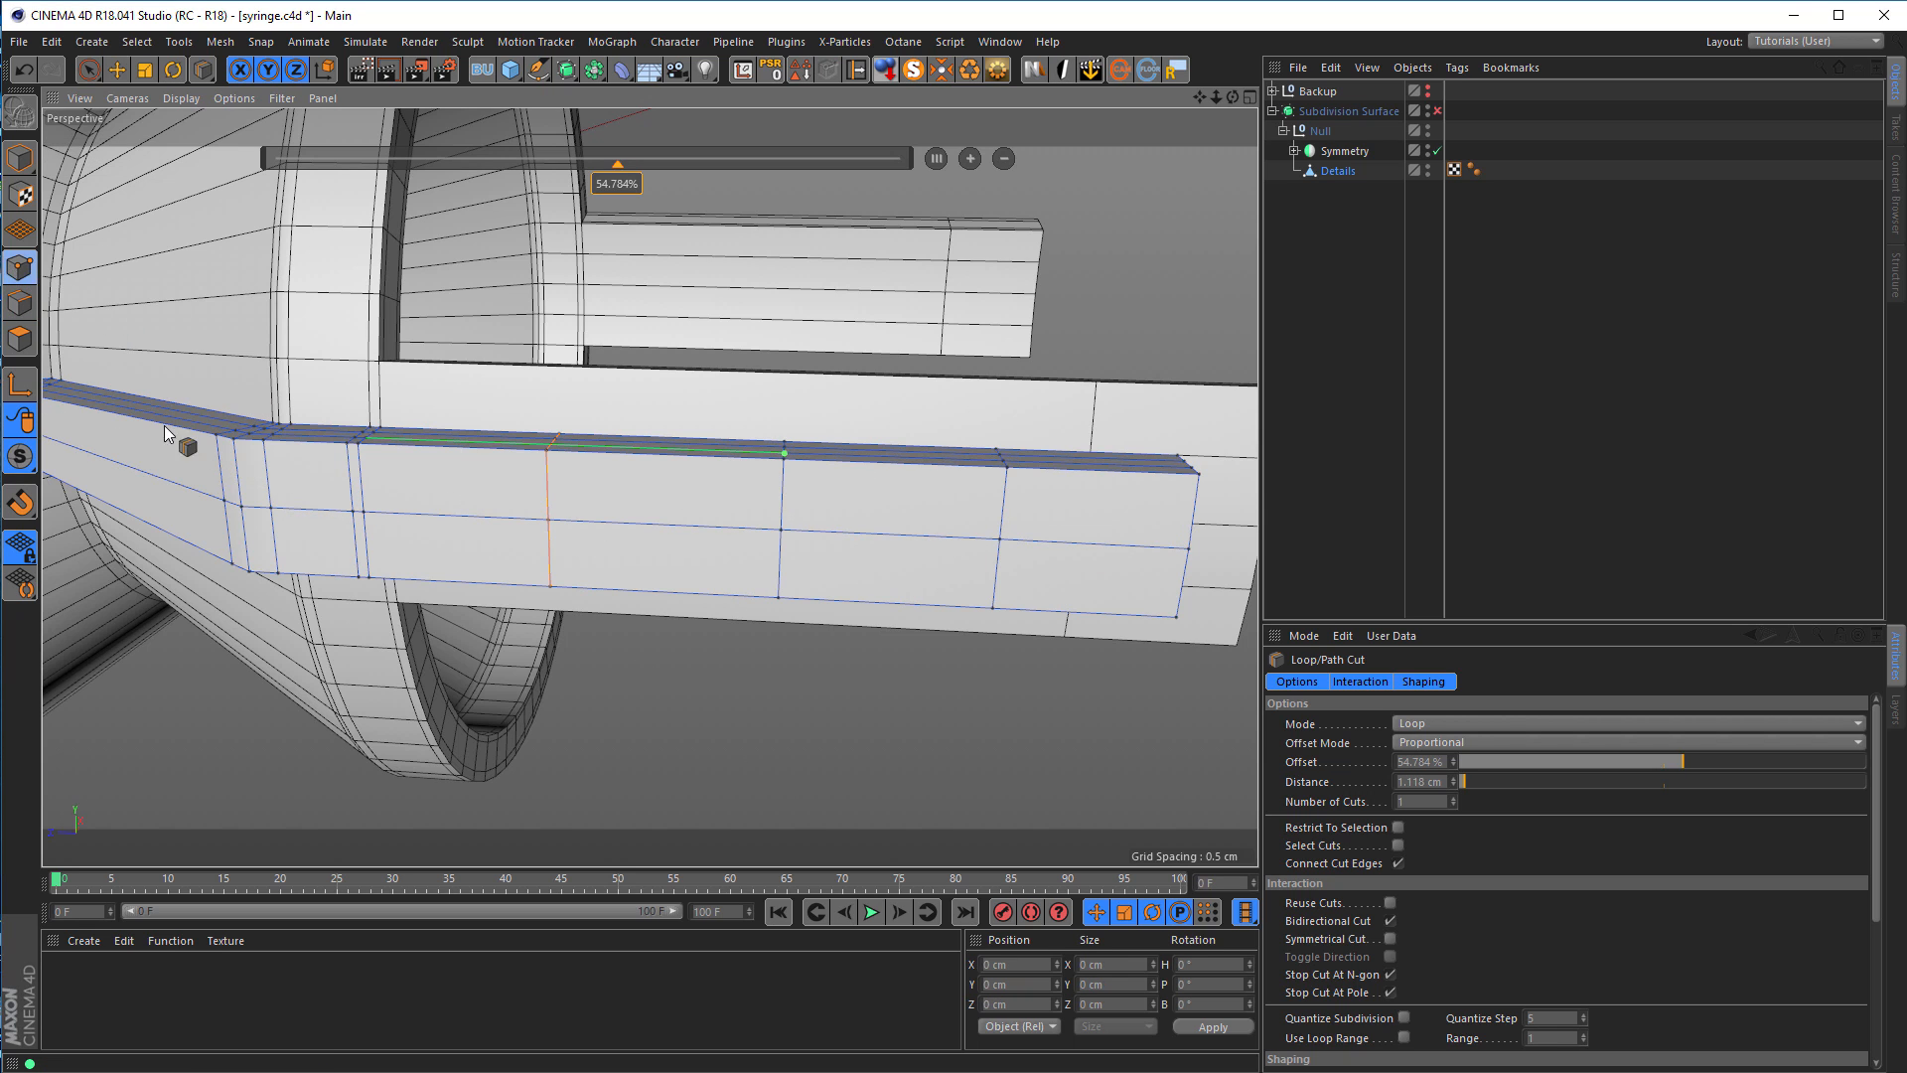
key("space")
left_click(548, 520)
left_click_drag(780, 532, 1005, 545)
middle_click_drag(899, 579, 703, 592, "alt")
right_click_drag(819, 594, 866, 591, "alt")
left_click_drag(866, 593, 899, 605, "alt")
Step: Bevel the three points into octagons with Offset 0.22 cm, Subdivision 1 and Depth -100%
key("m")
key("s")
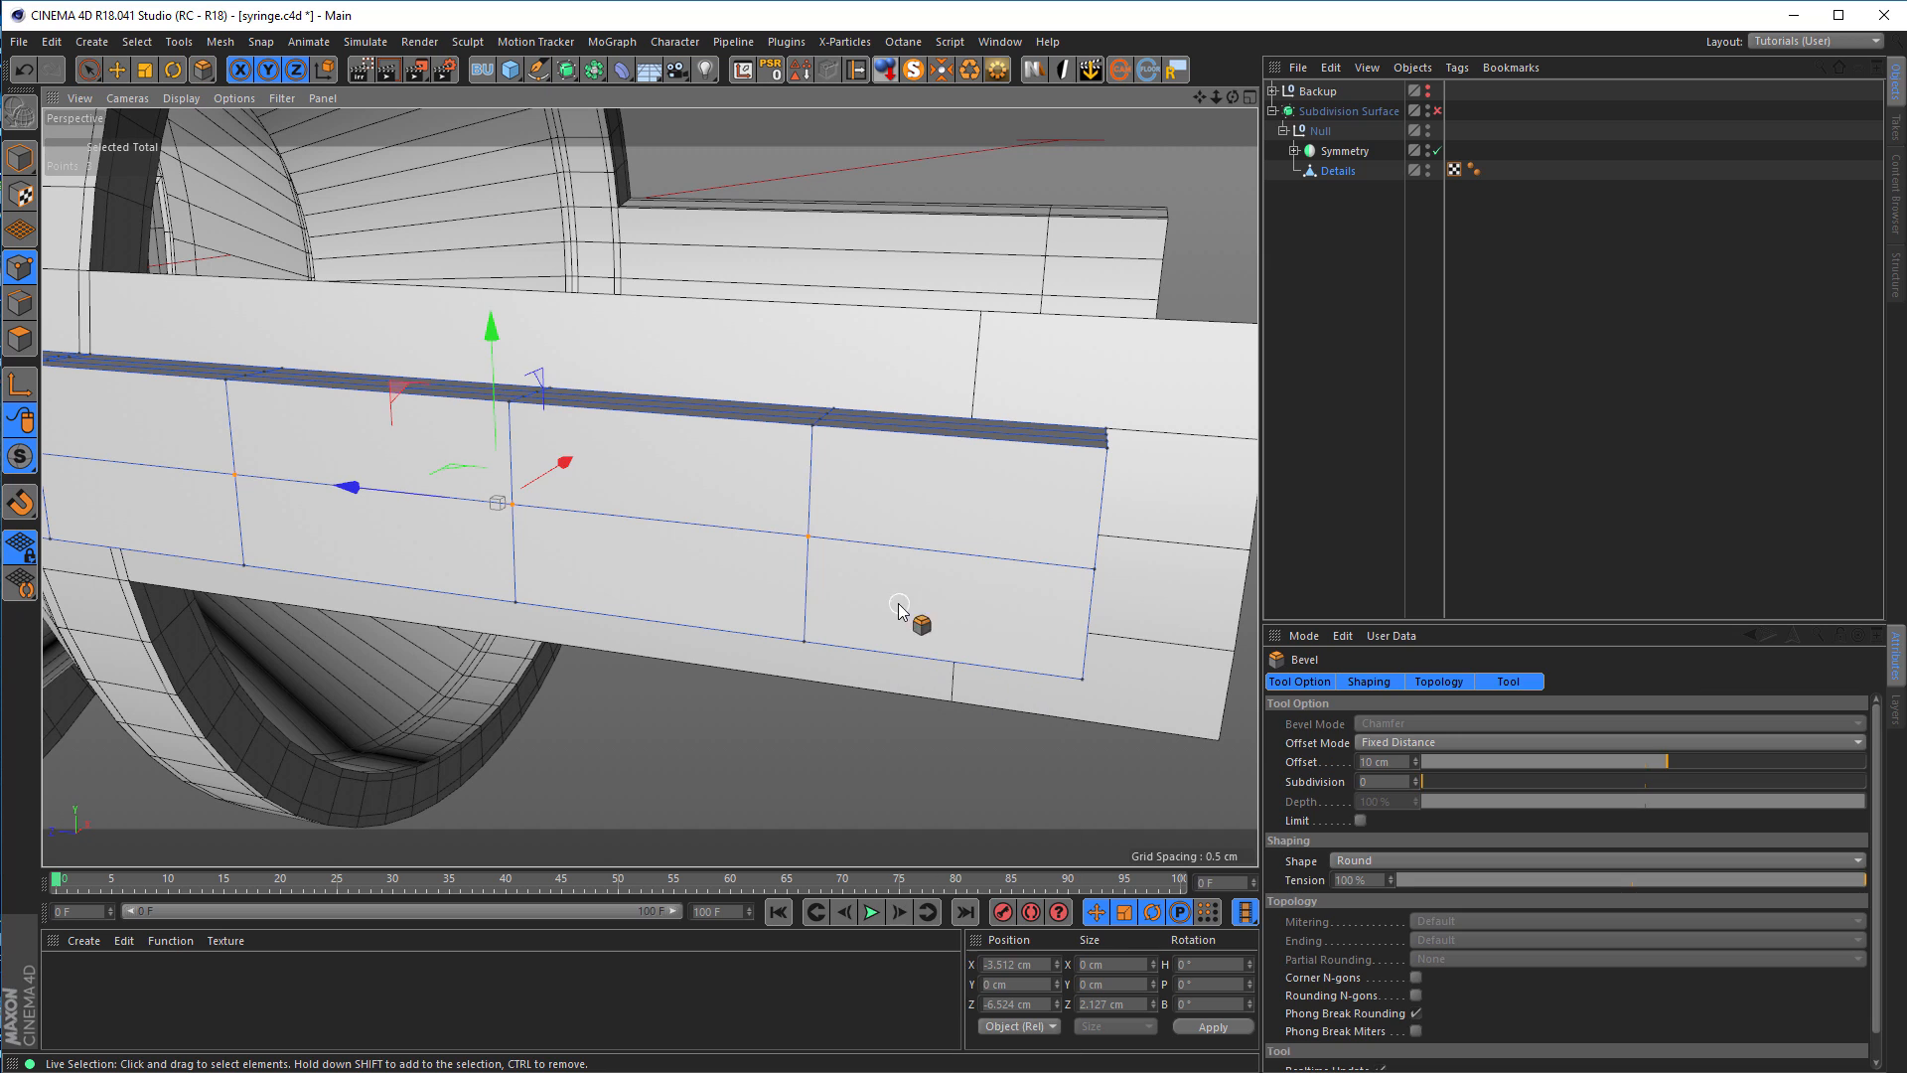
left_click_drag(616, 737, 691, 737)
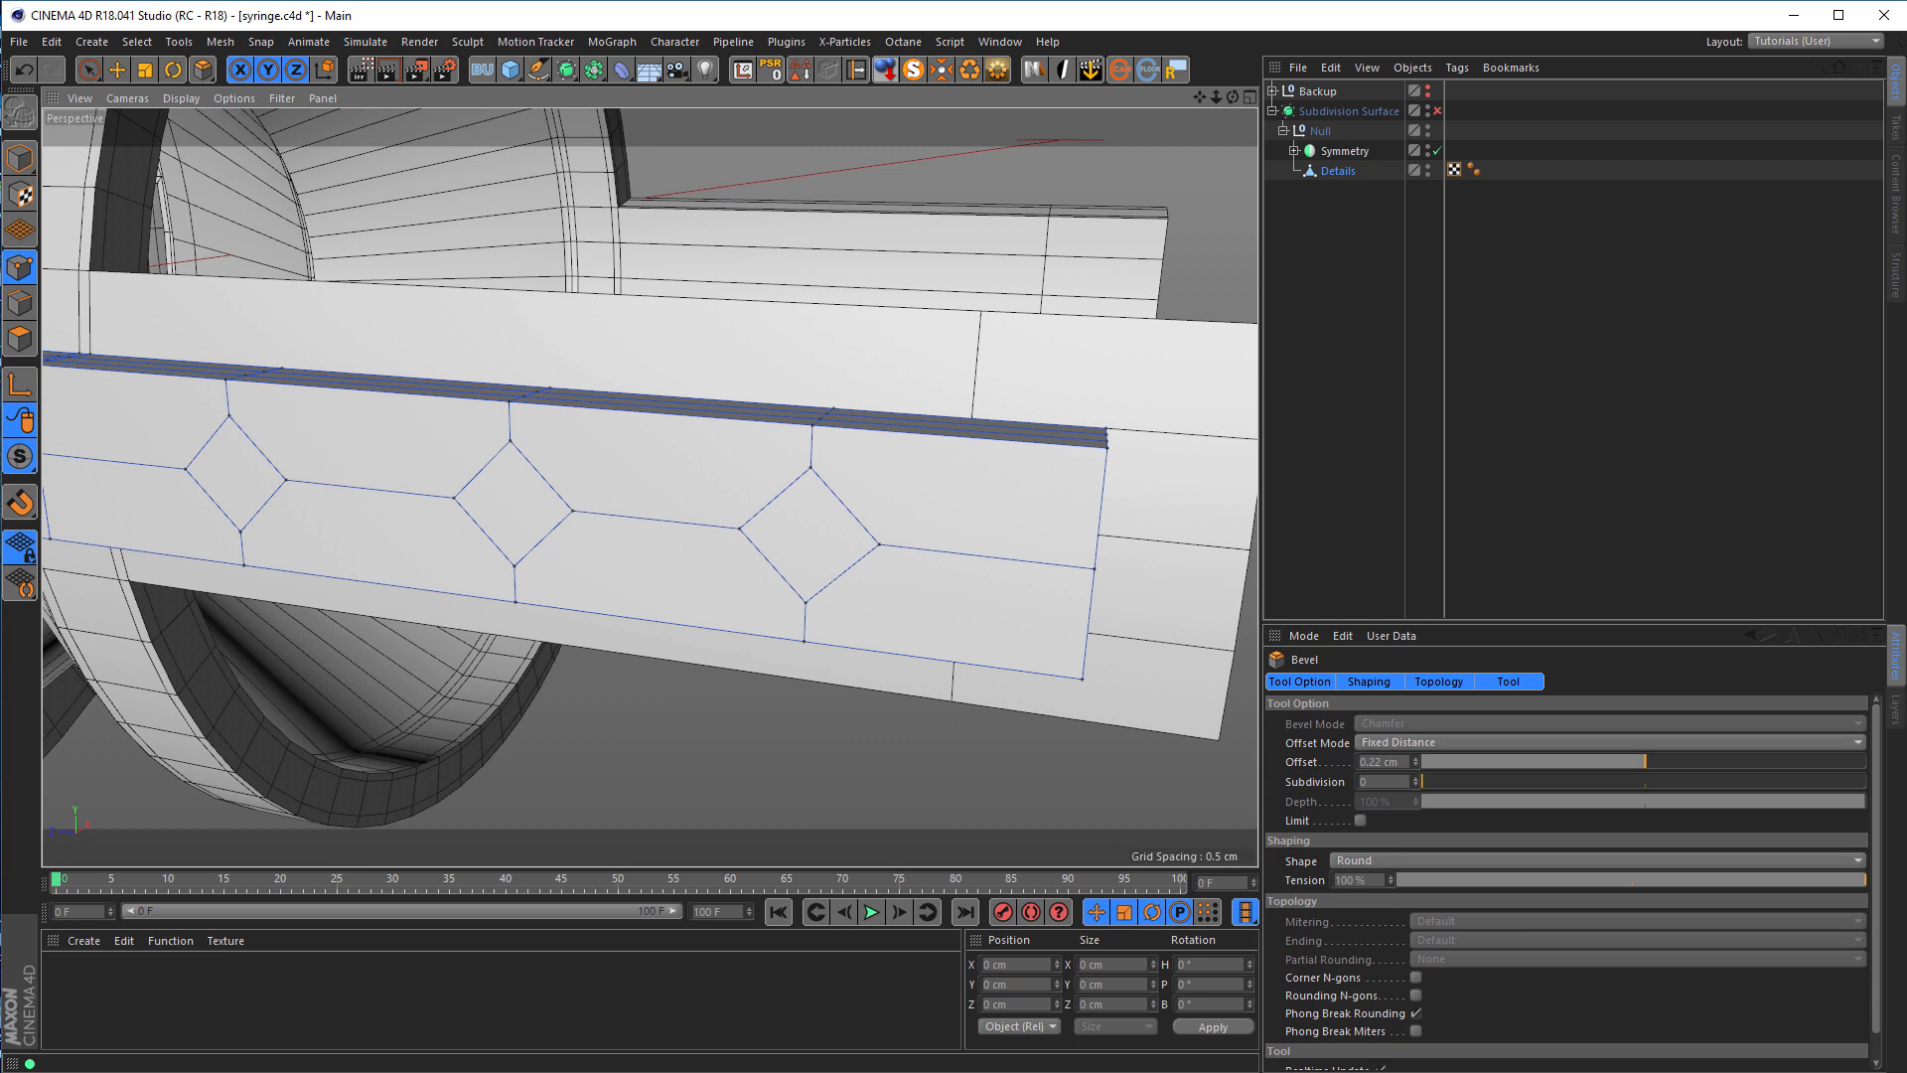
left_click(1415, 779)
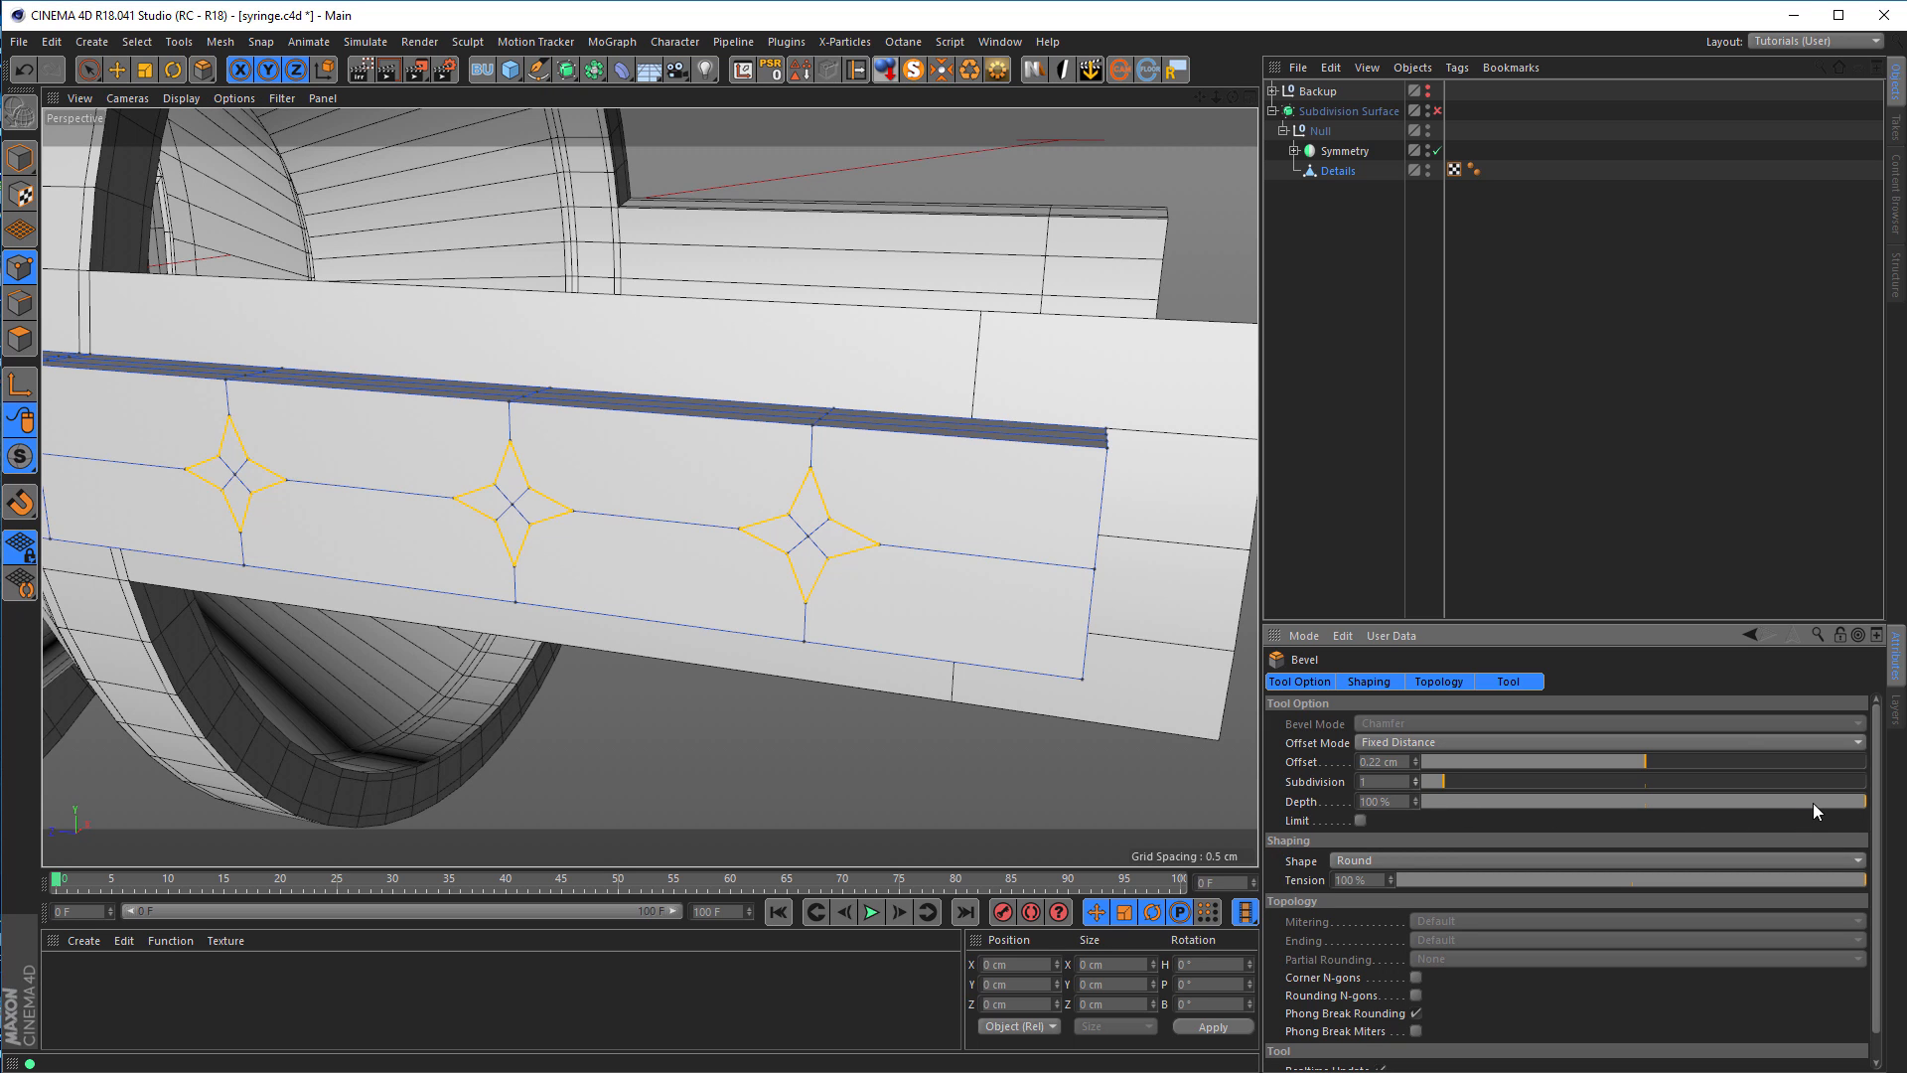
left_click_drag(1826, 803, 1434, 809)
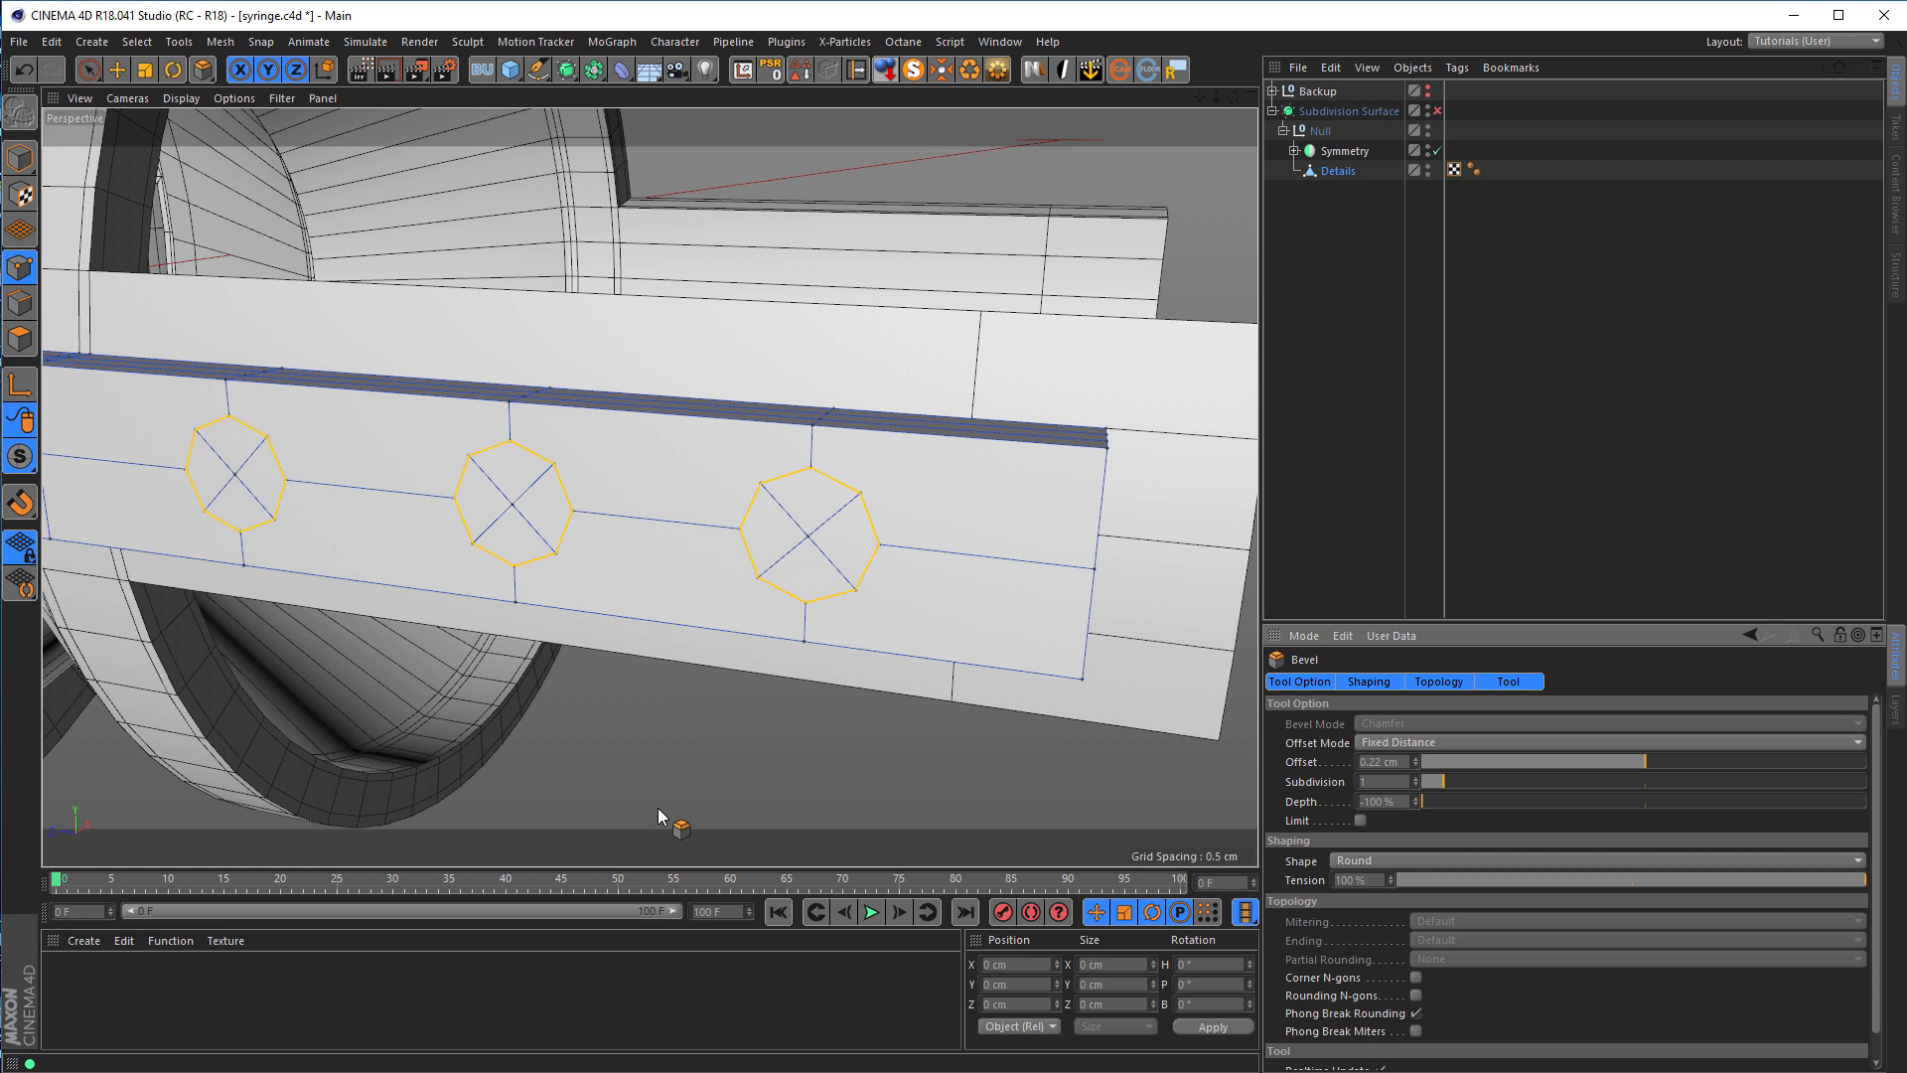
Step: Ring-select the lengthwise edges between the three octagons and add an edge cut through the middle of each of the two sections
middle_click_drag(725, 635, 918, 653, "alt")
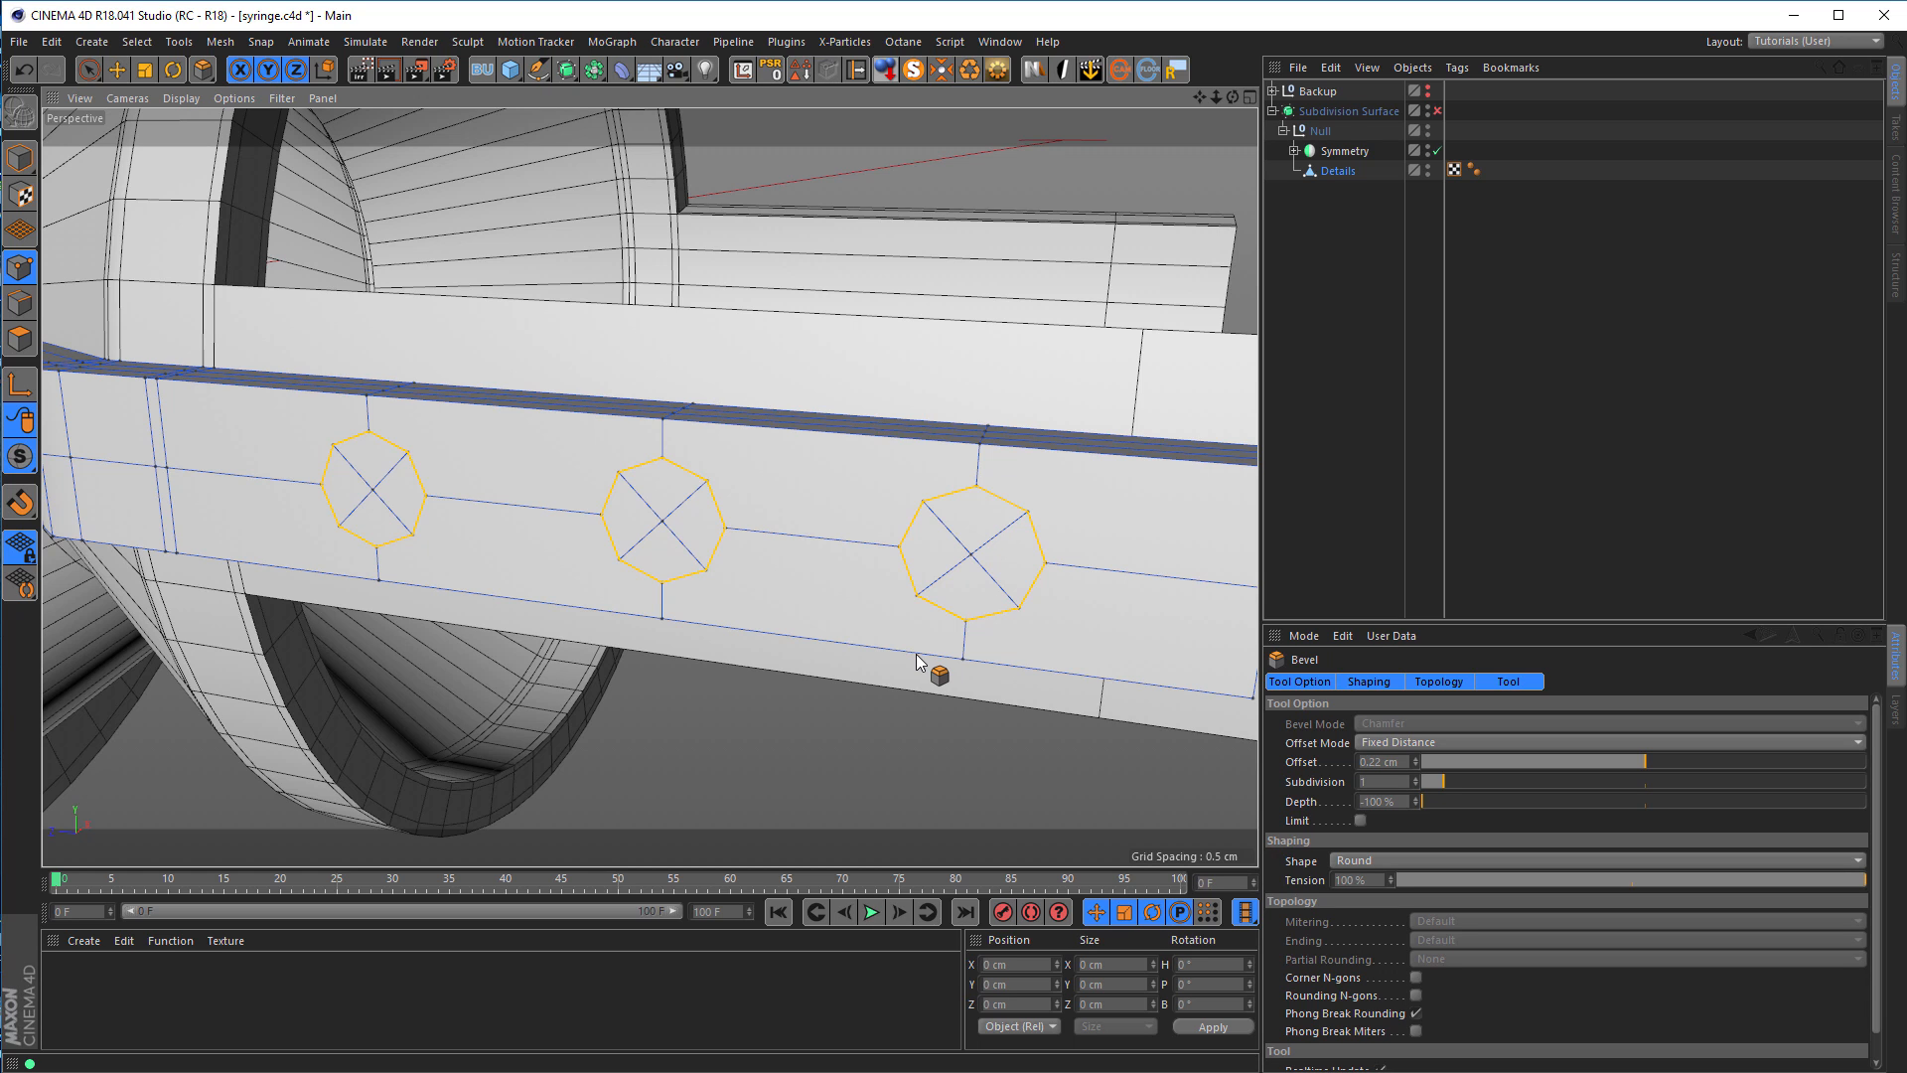
left_click(19, 303)
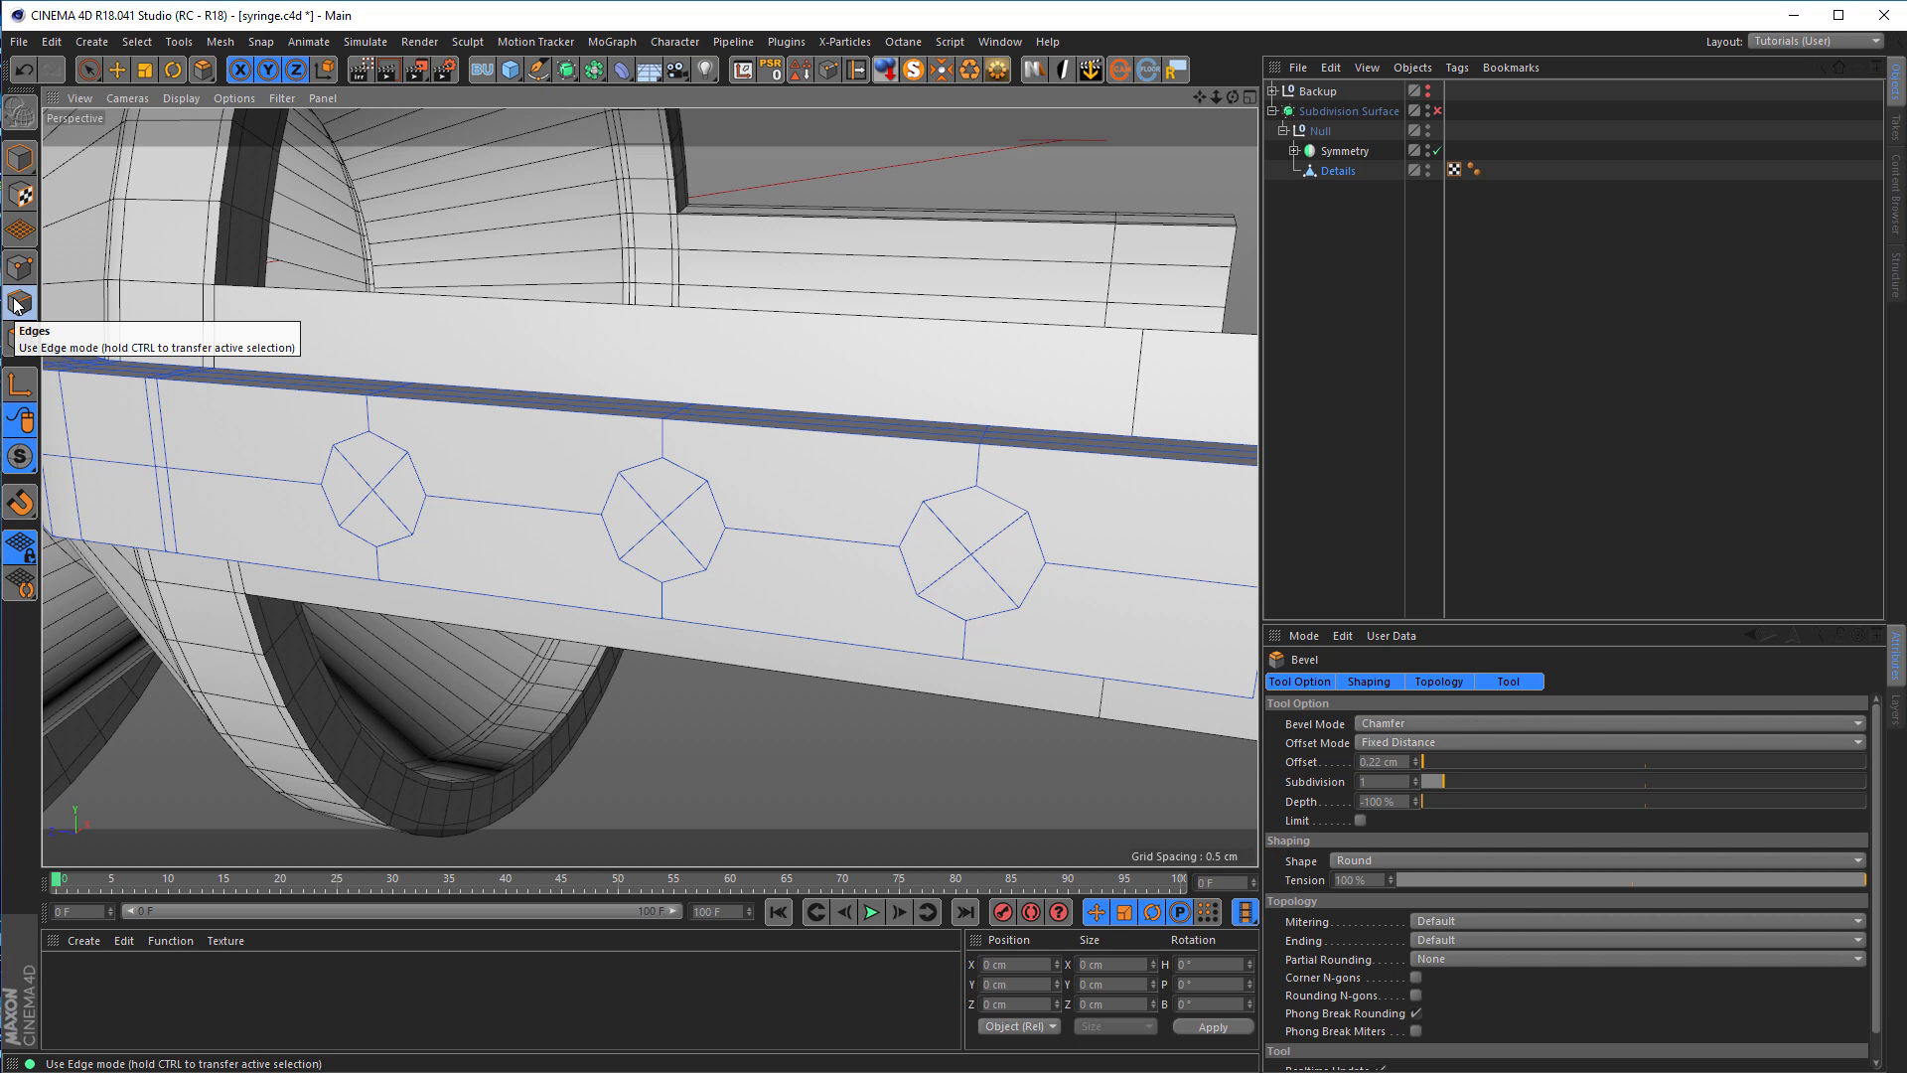
key("u")
key("b")
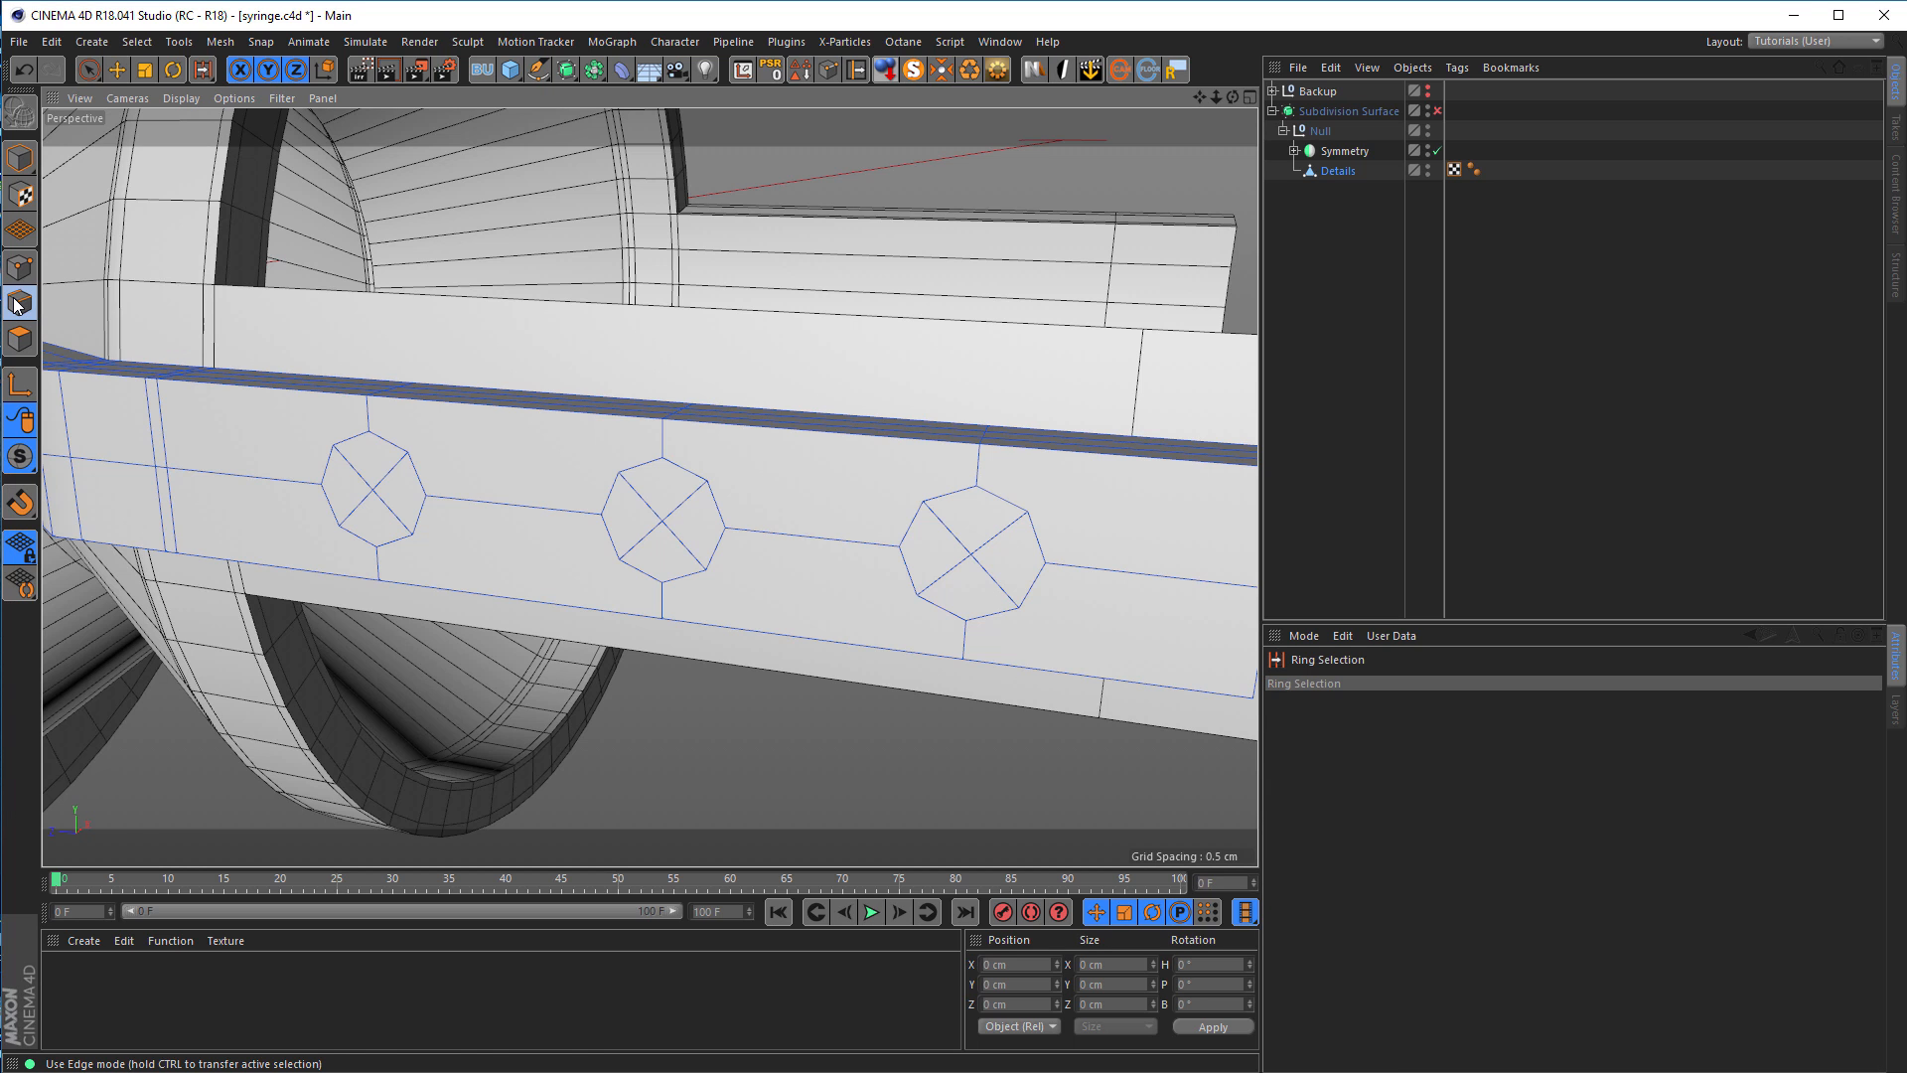
left_click(273, 392)
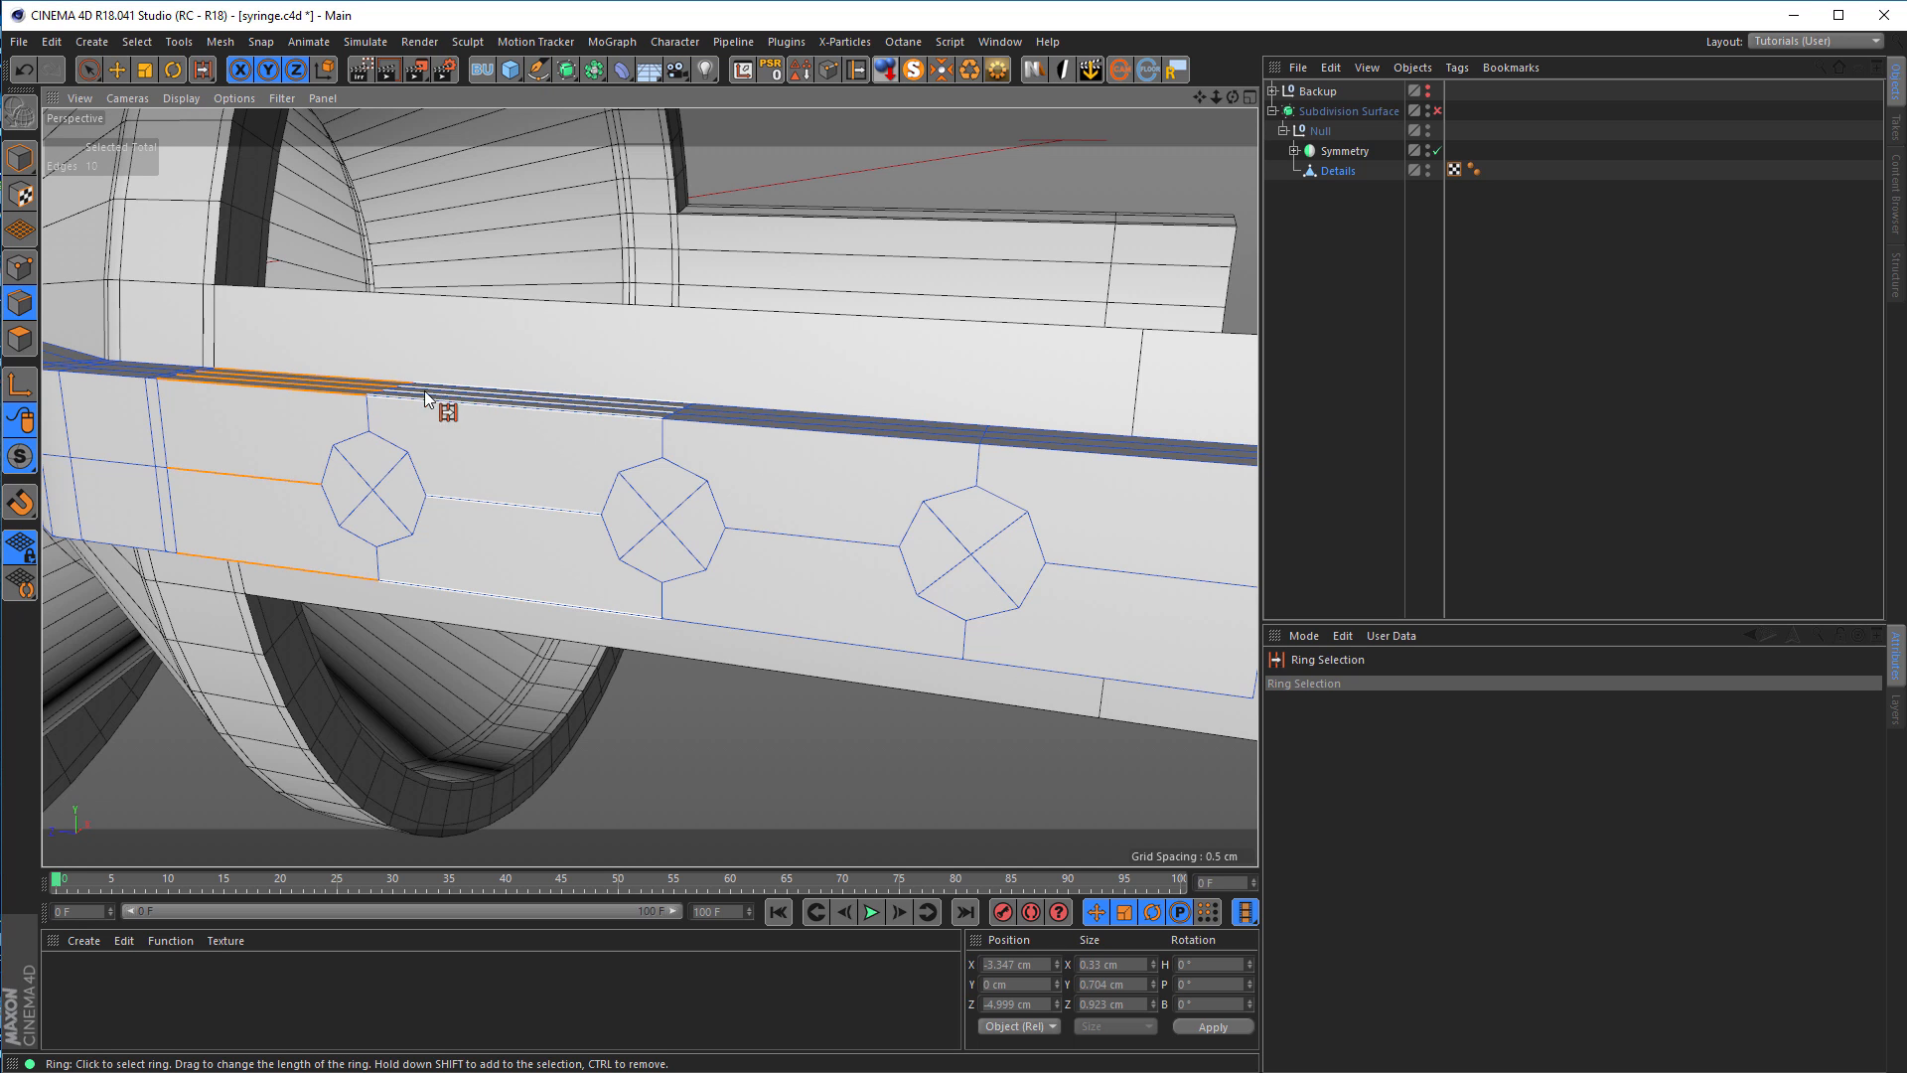
left_click(505, 408, "shift")
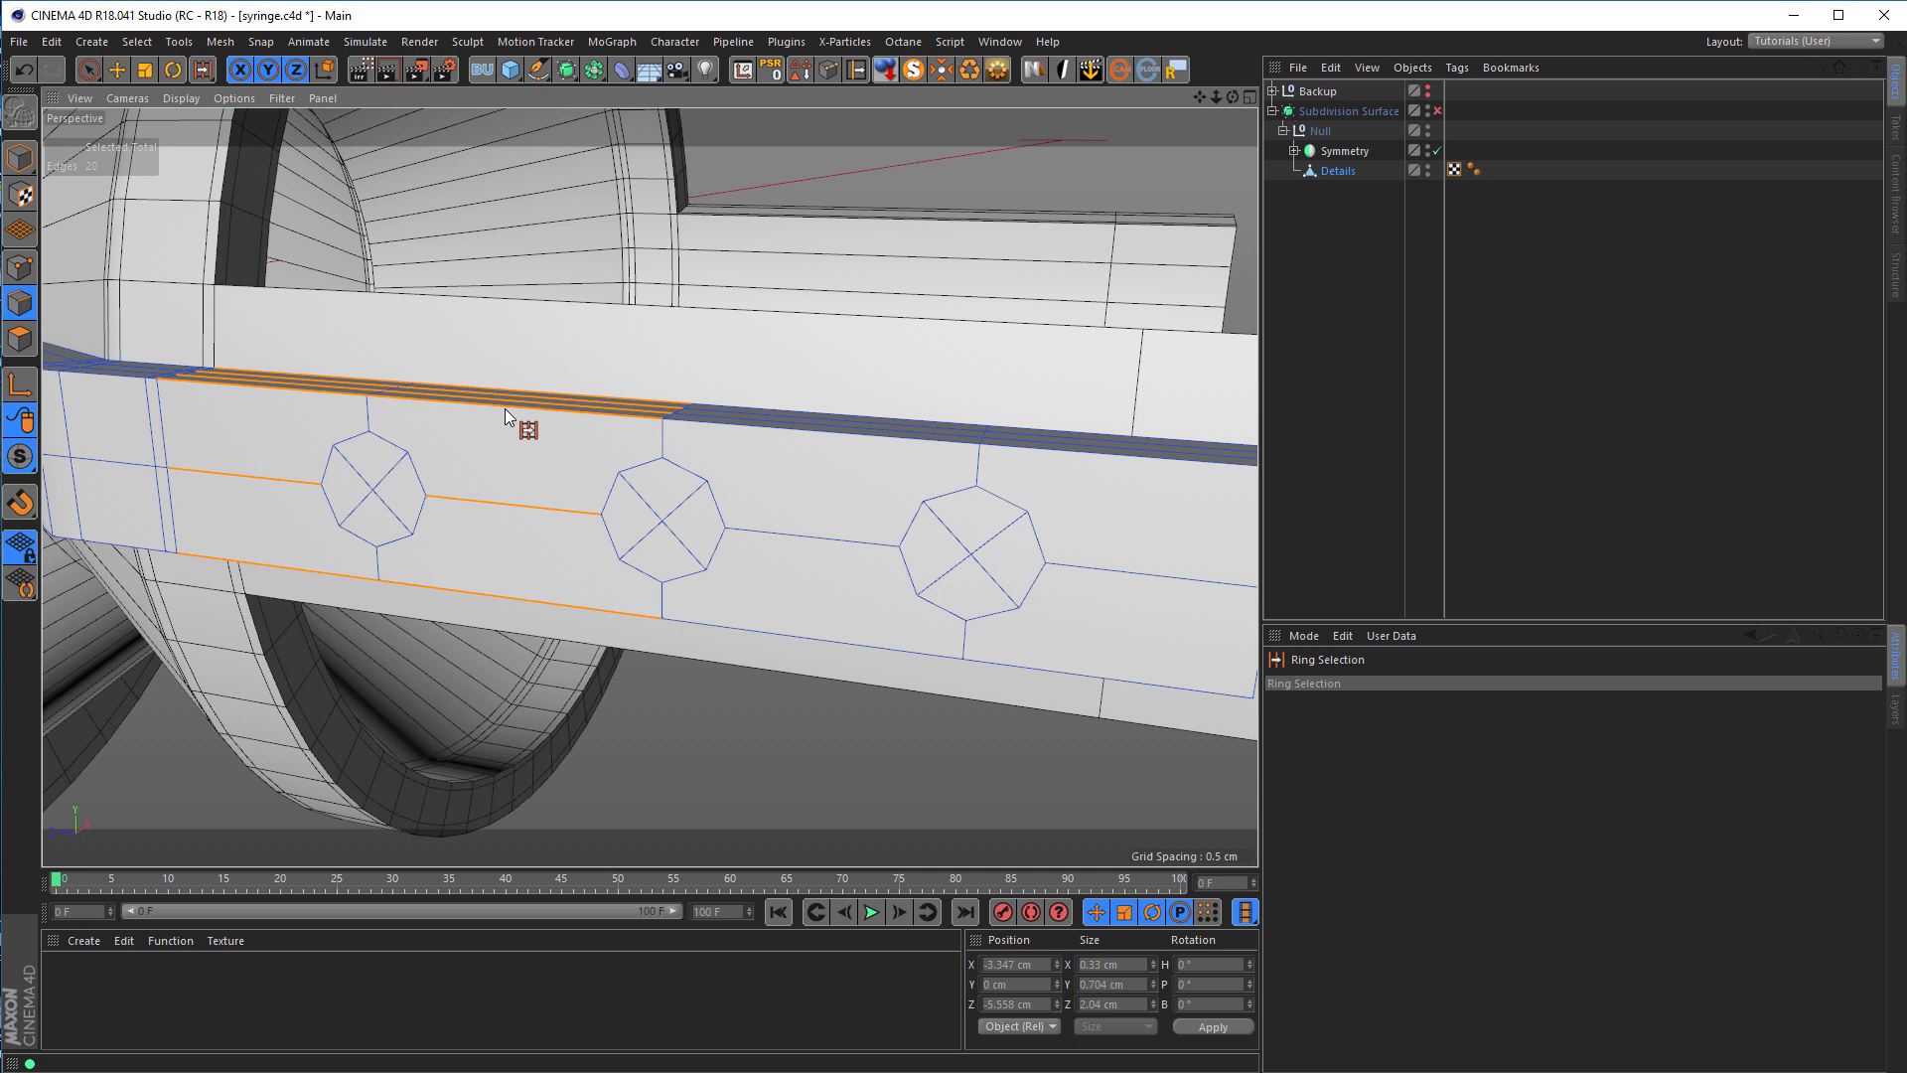
left_click(707, 416, "shift")
mouse_move(833, 469)
left_mouse_down("alt")
mouse_move(604, 425)
mouse_move(837, 459)
left_mouse_up("alt")
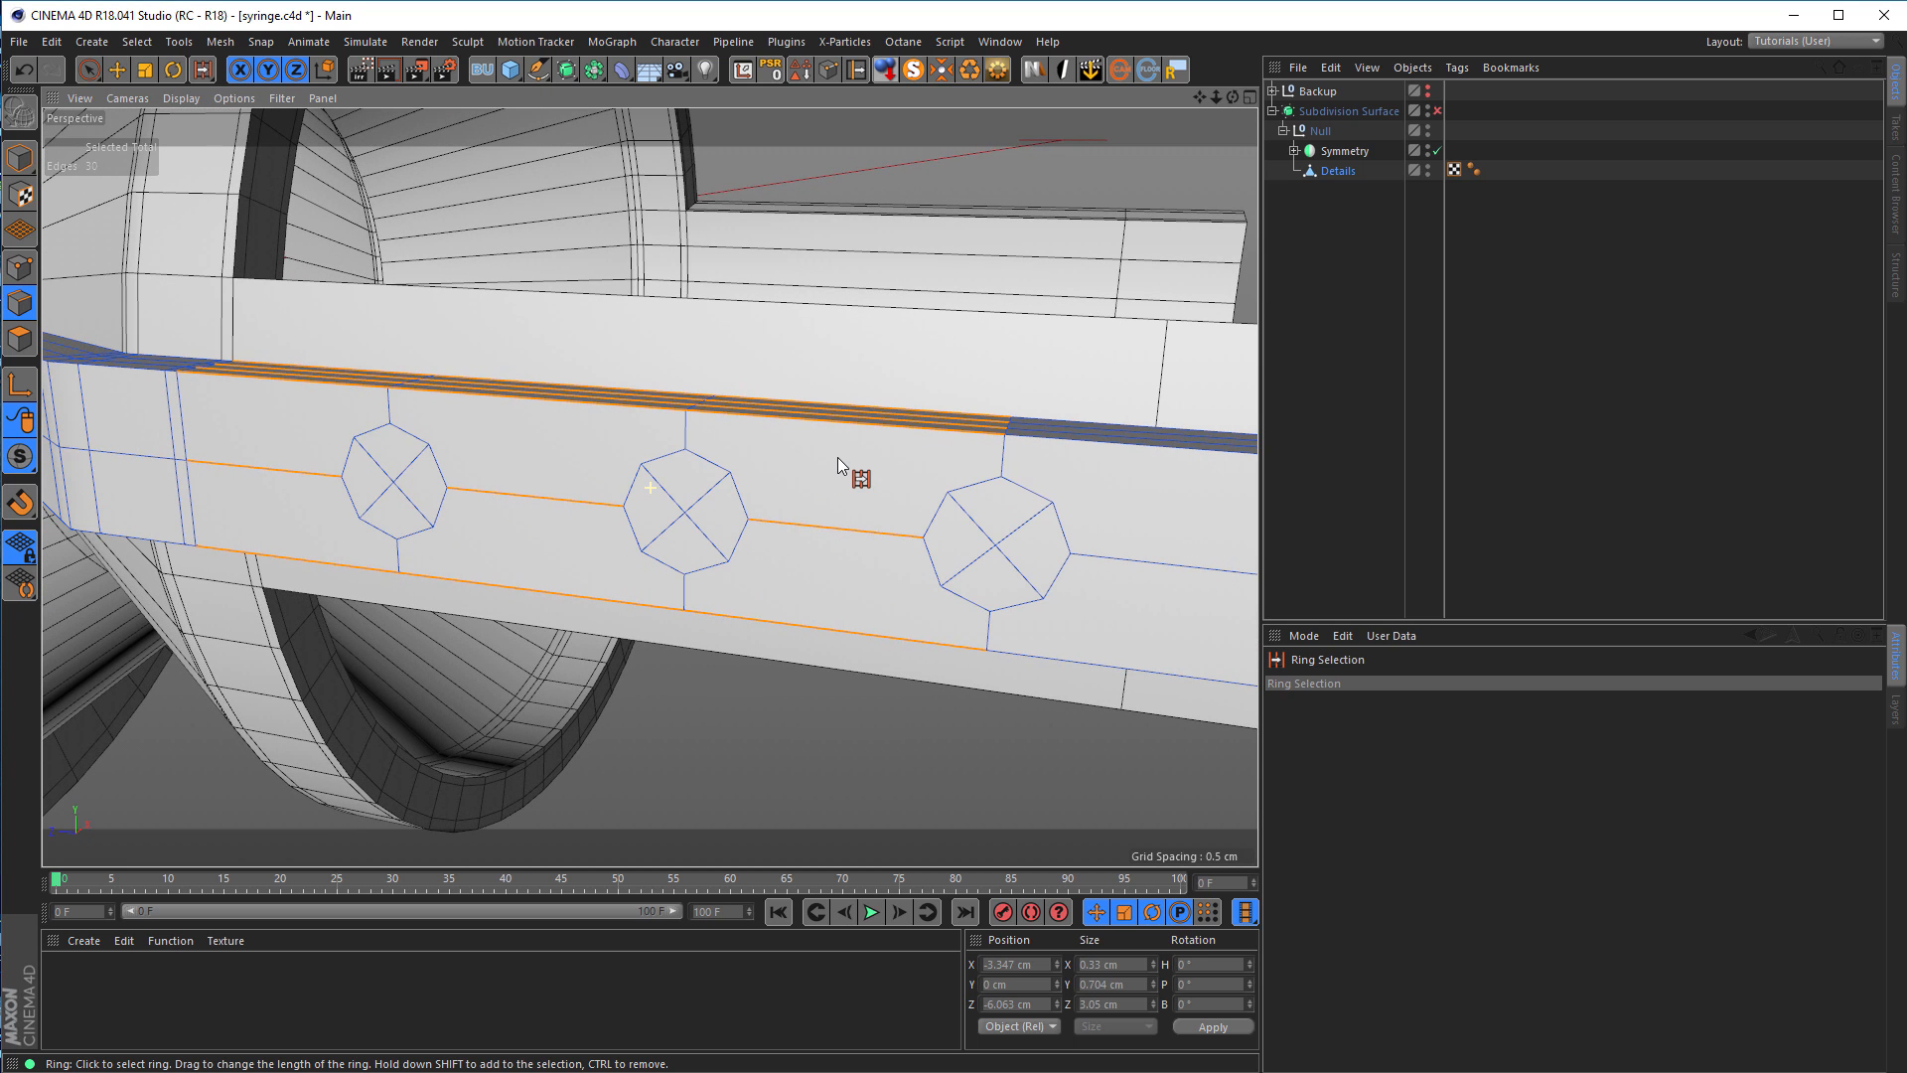
left_click(272, 384, "ctrl")
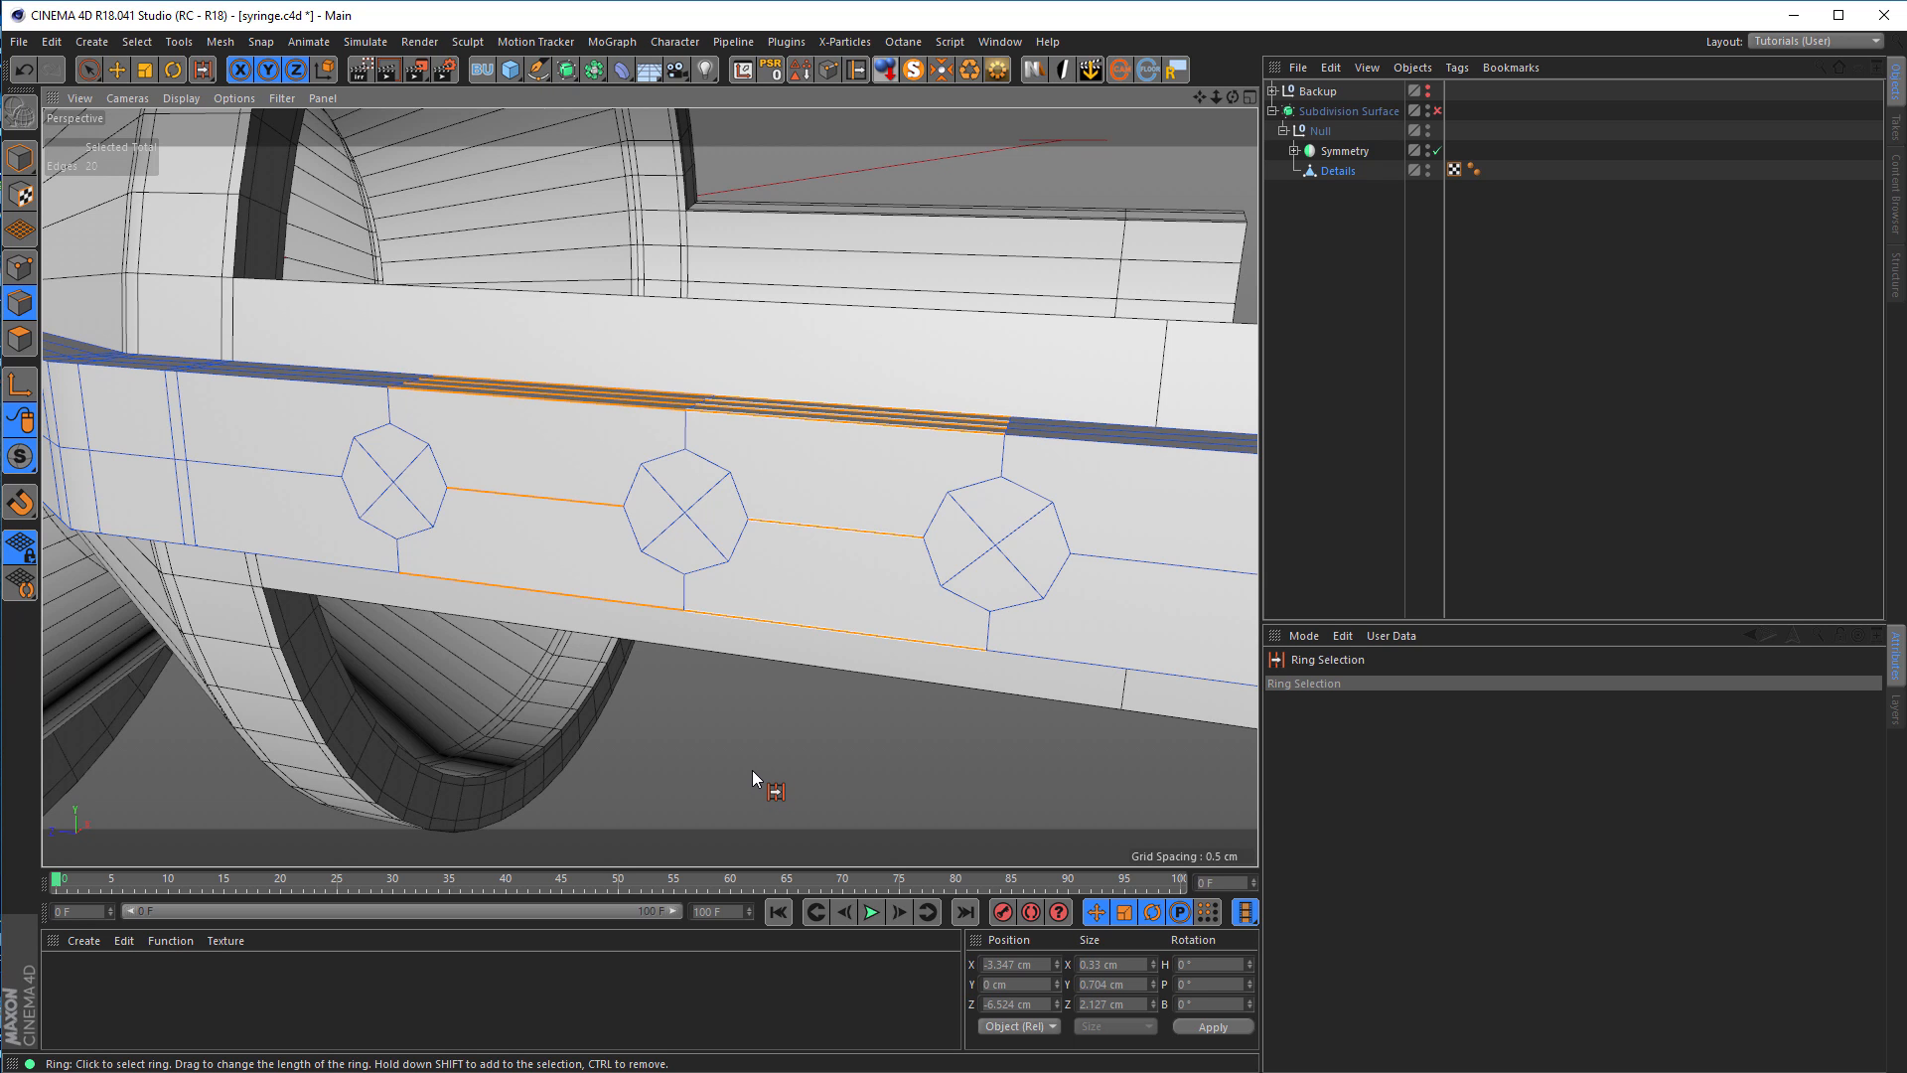
key("m")
key("m")
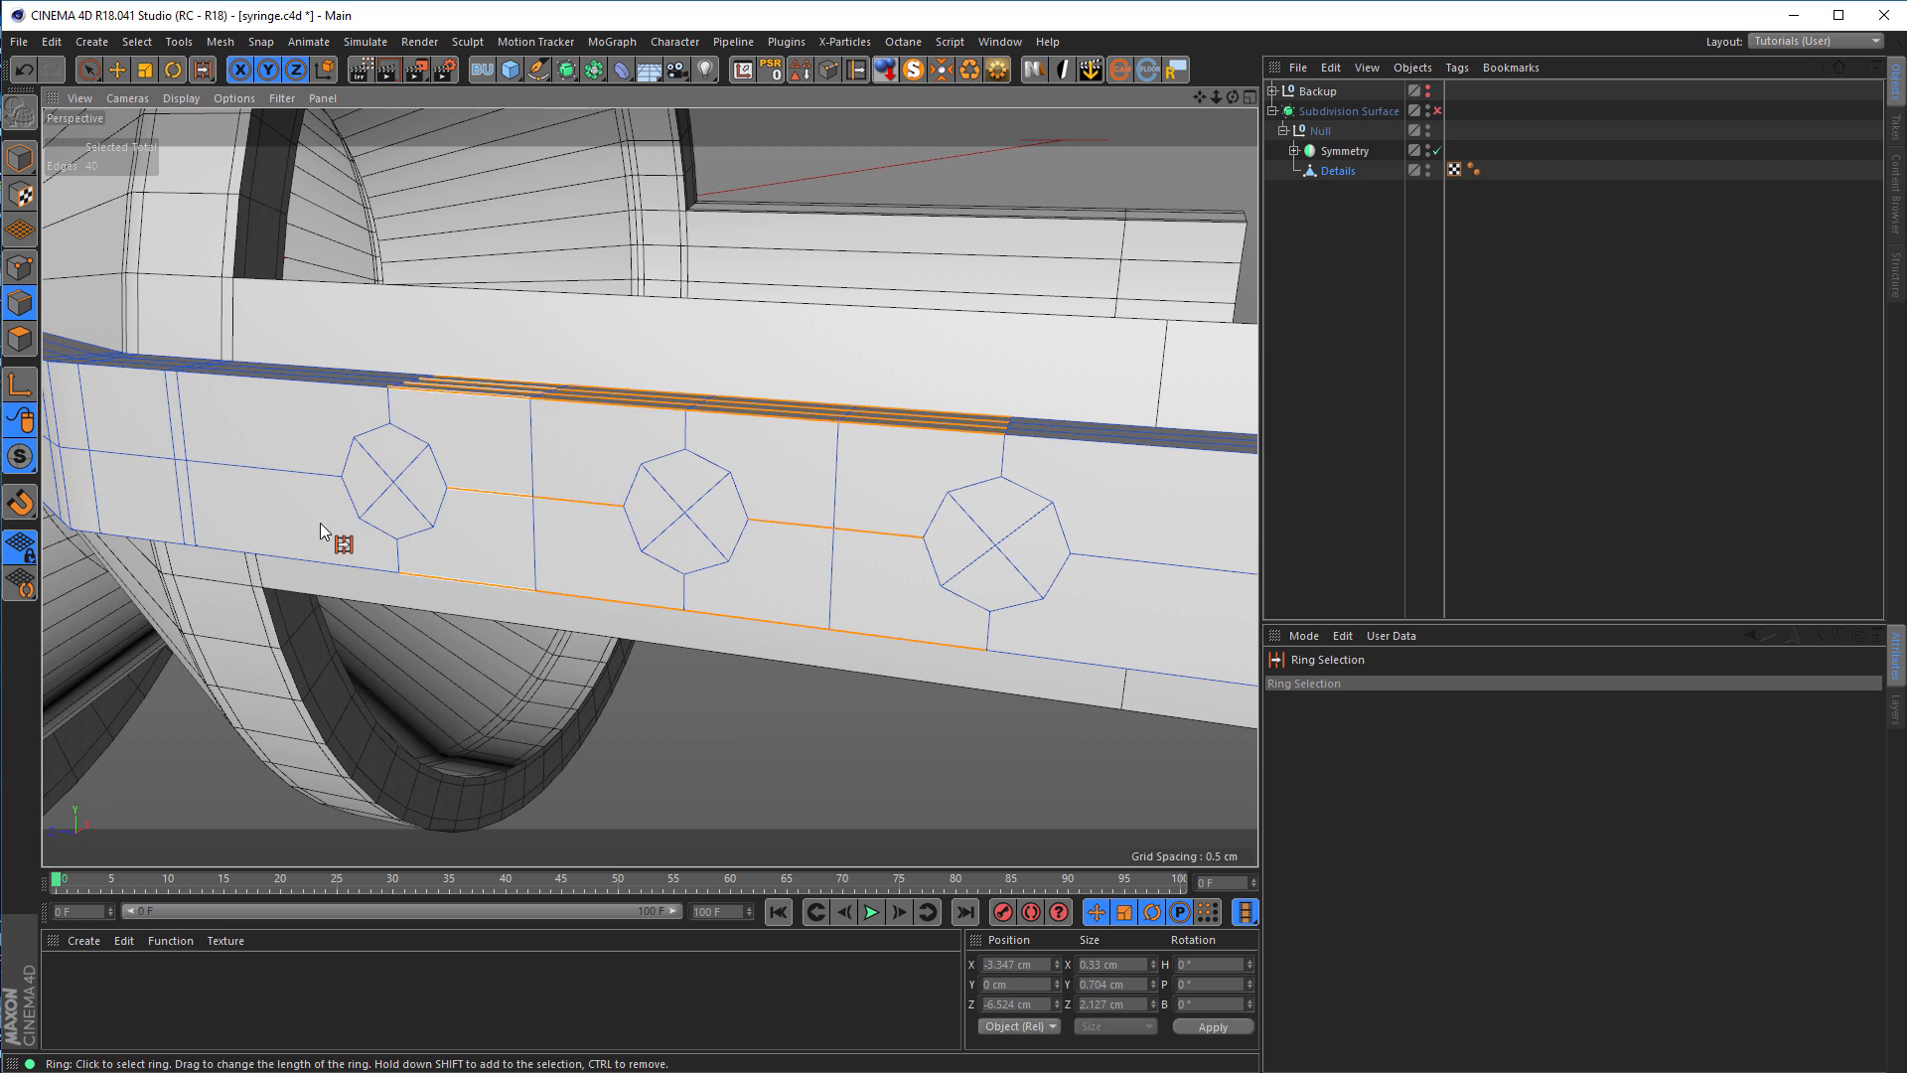
Step: Delete the centre points of all three octagons on the strip's outer face
left_click(21, 266)
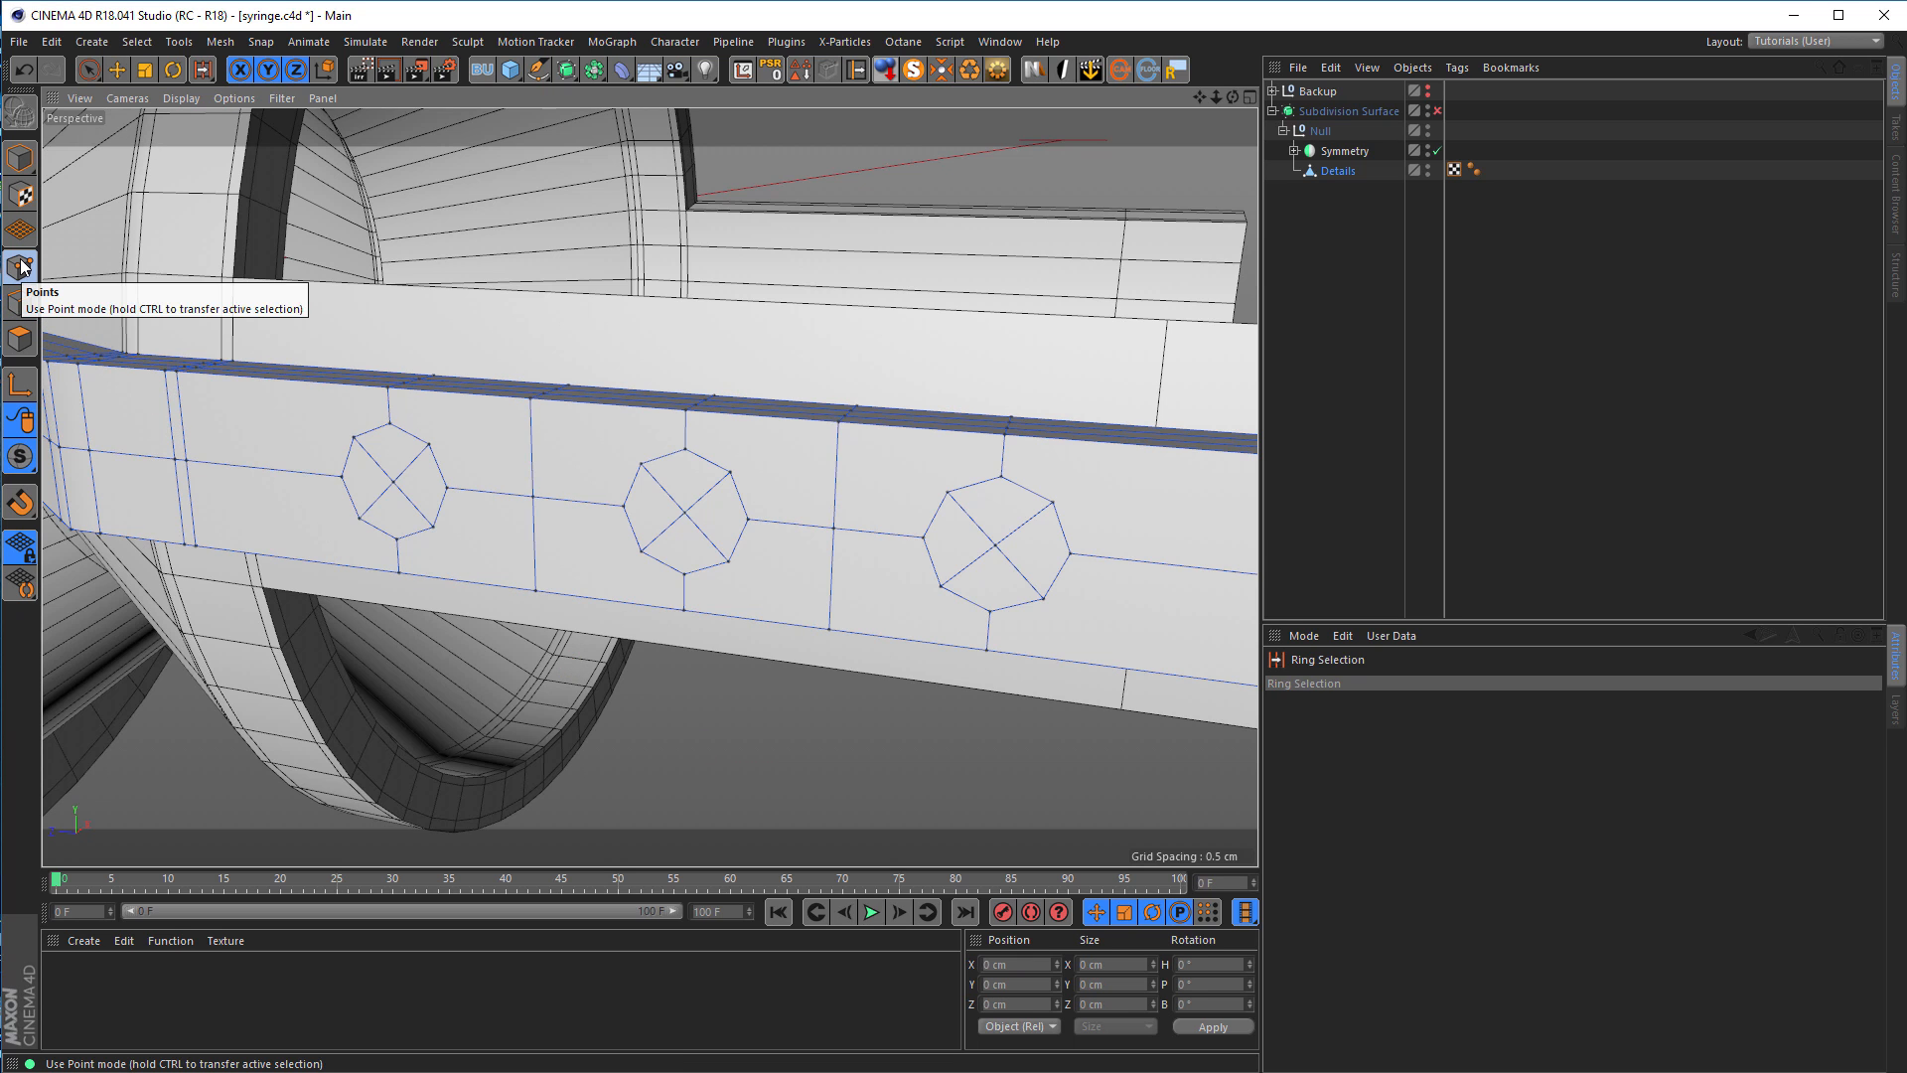
key("space")
left_click(392, 483)
left_click(685, 512, "shift")
left_click(995, 545, "shift")
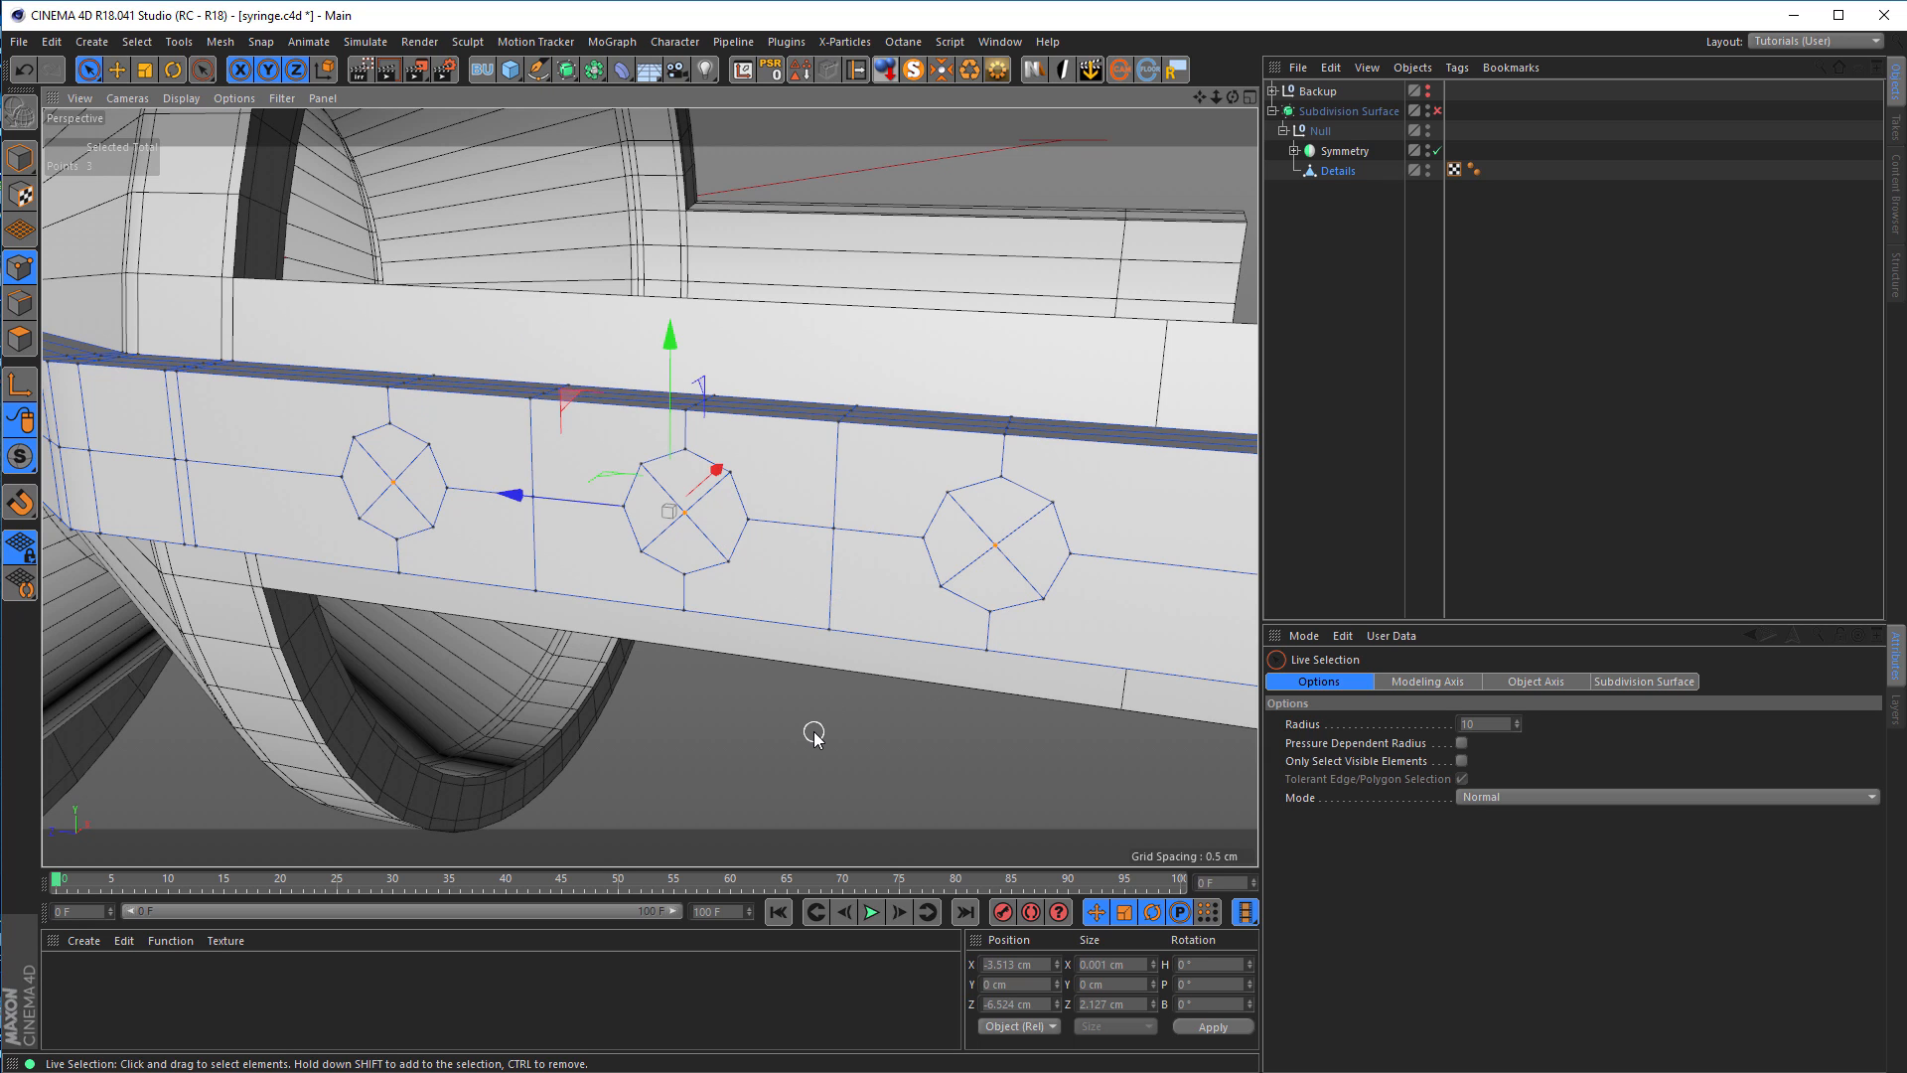
key("Delete")
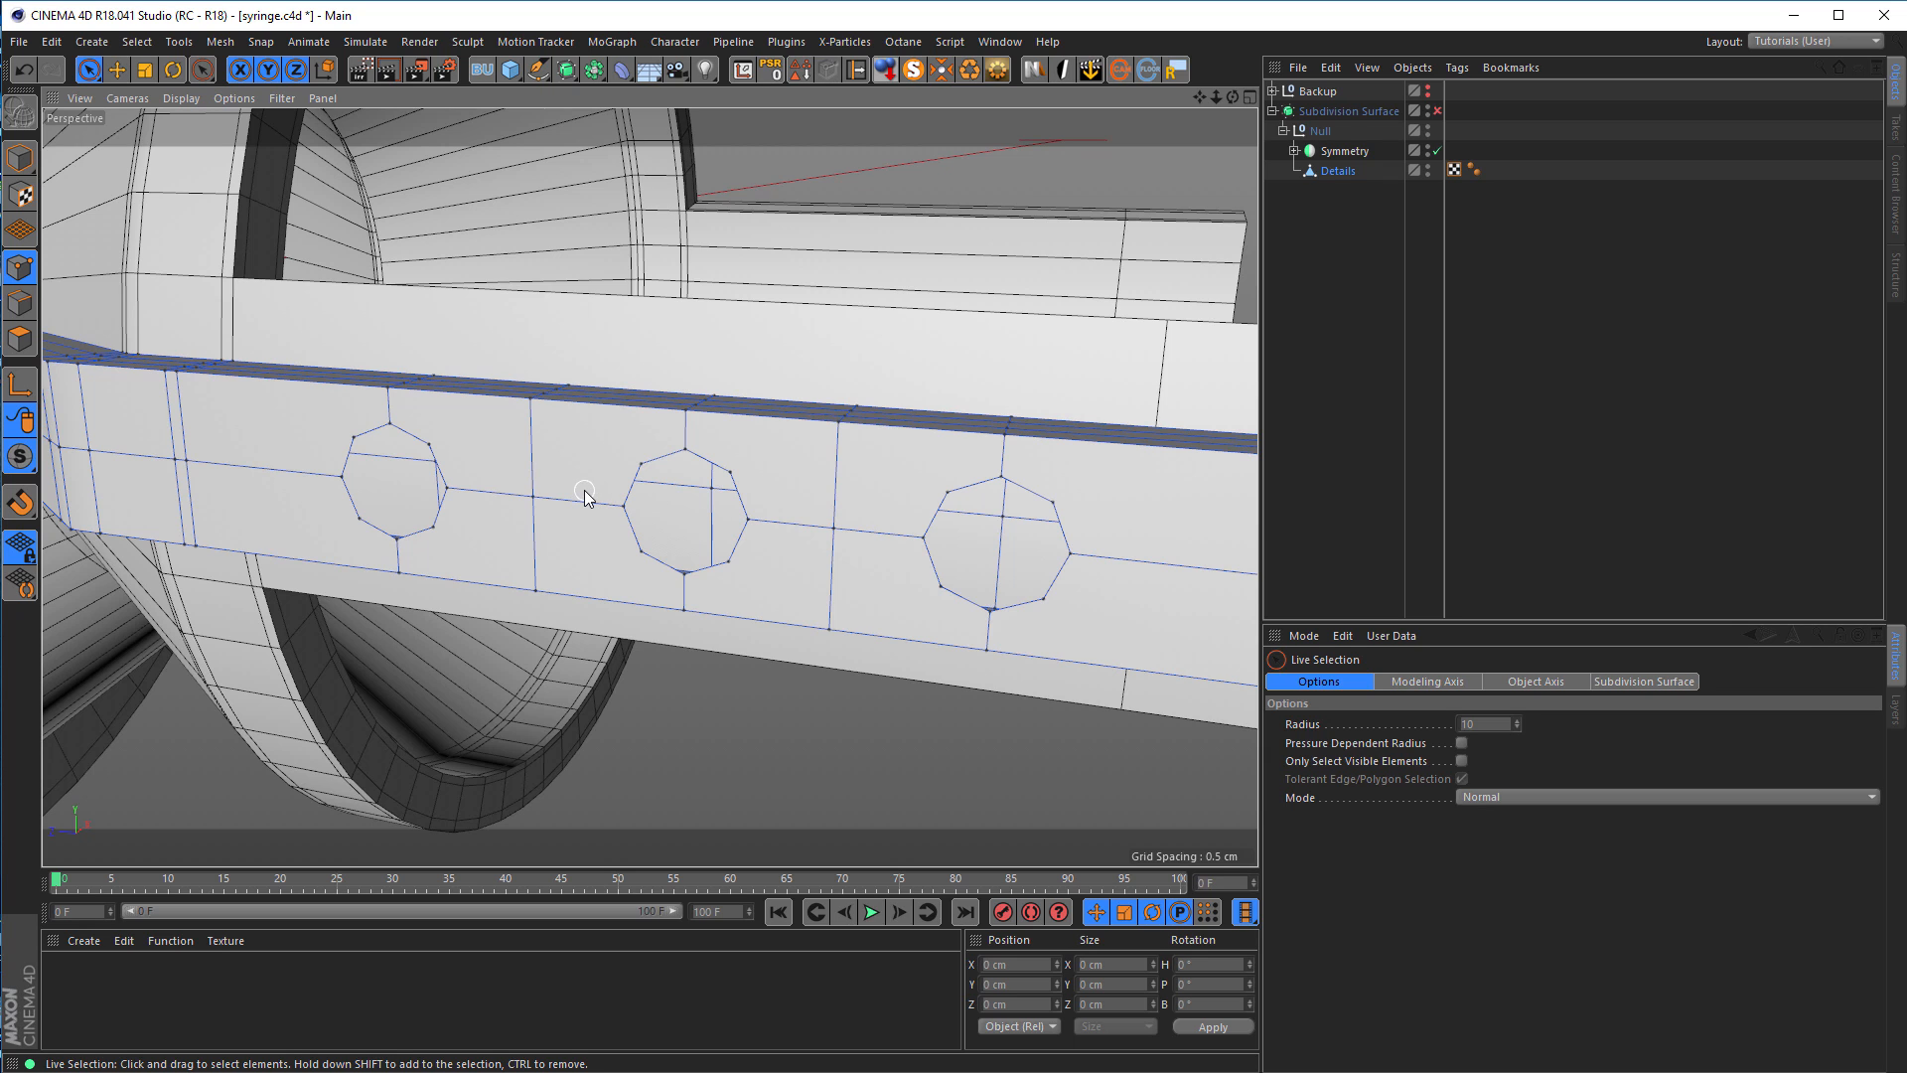
Step: With Line Cut, connect the first octagon's two corners facing the second octagon to the upper and lower ends of the dividing edge between them
key("k")
key("k")
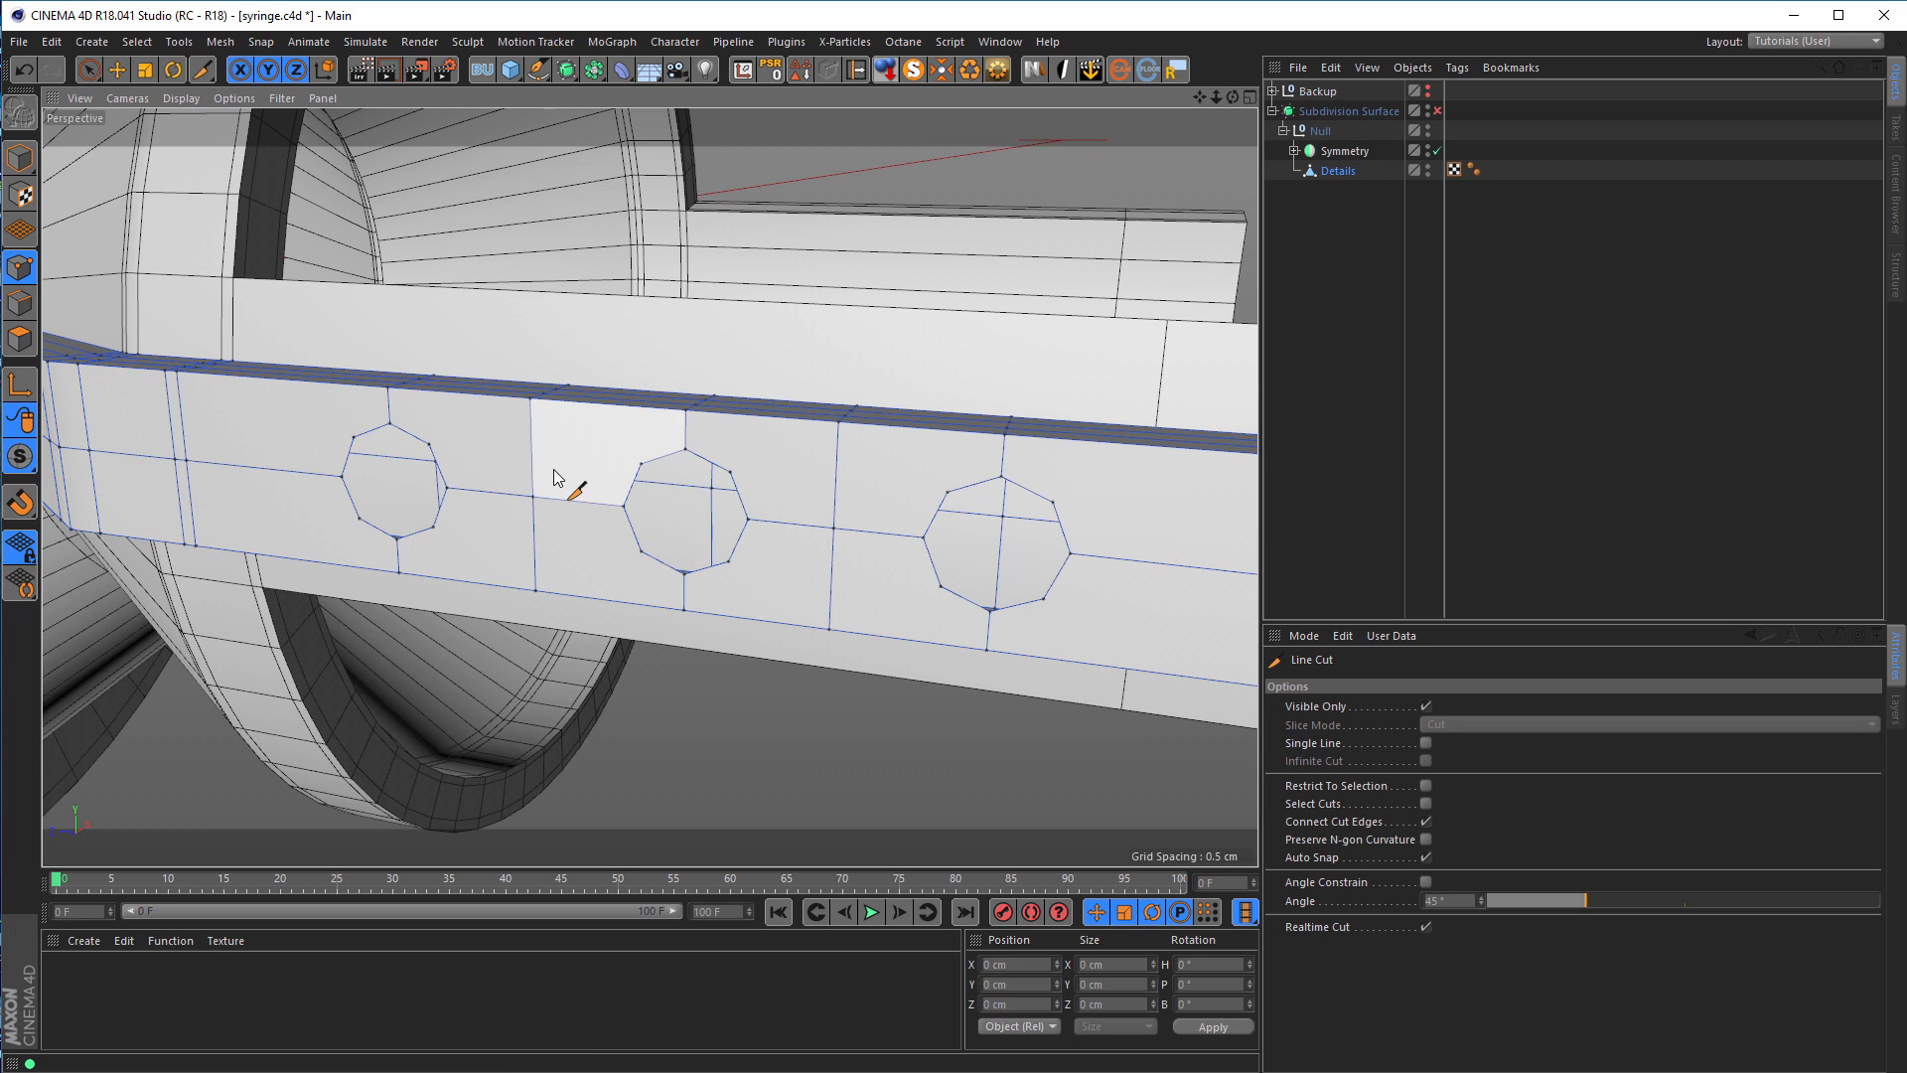
left_click_drag(489, 445, 594, 508, "alt")
middle_click_drag(594, 507, 598, 510, "alt")
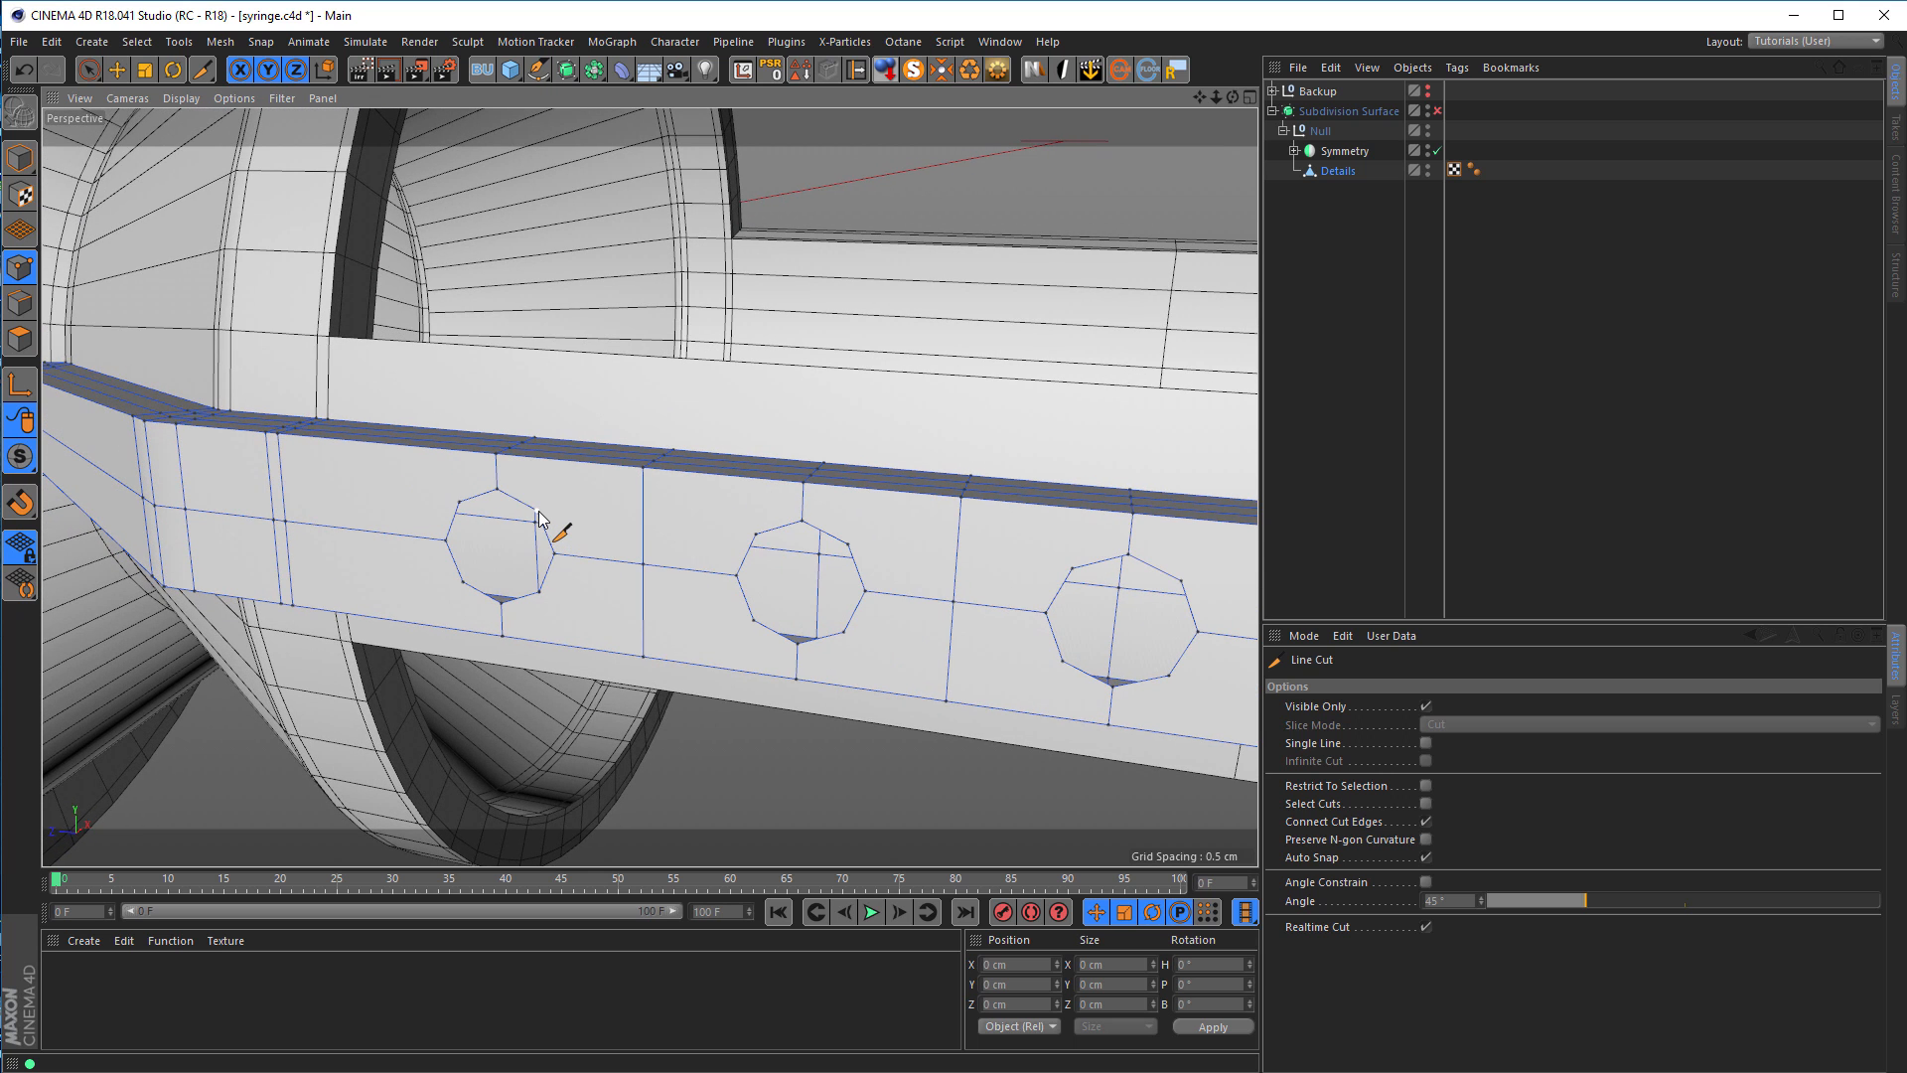
scroll(615, 493, "up", 2)
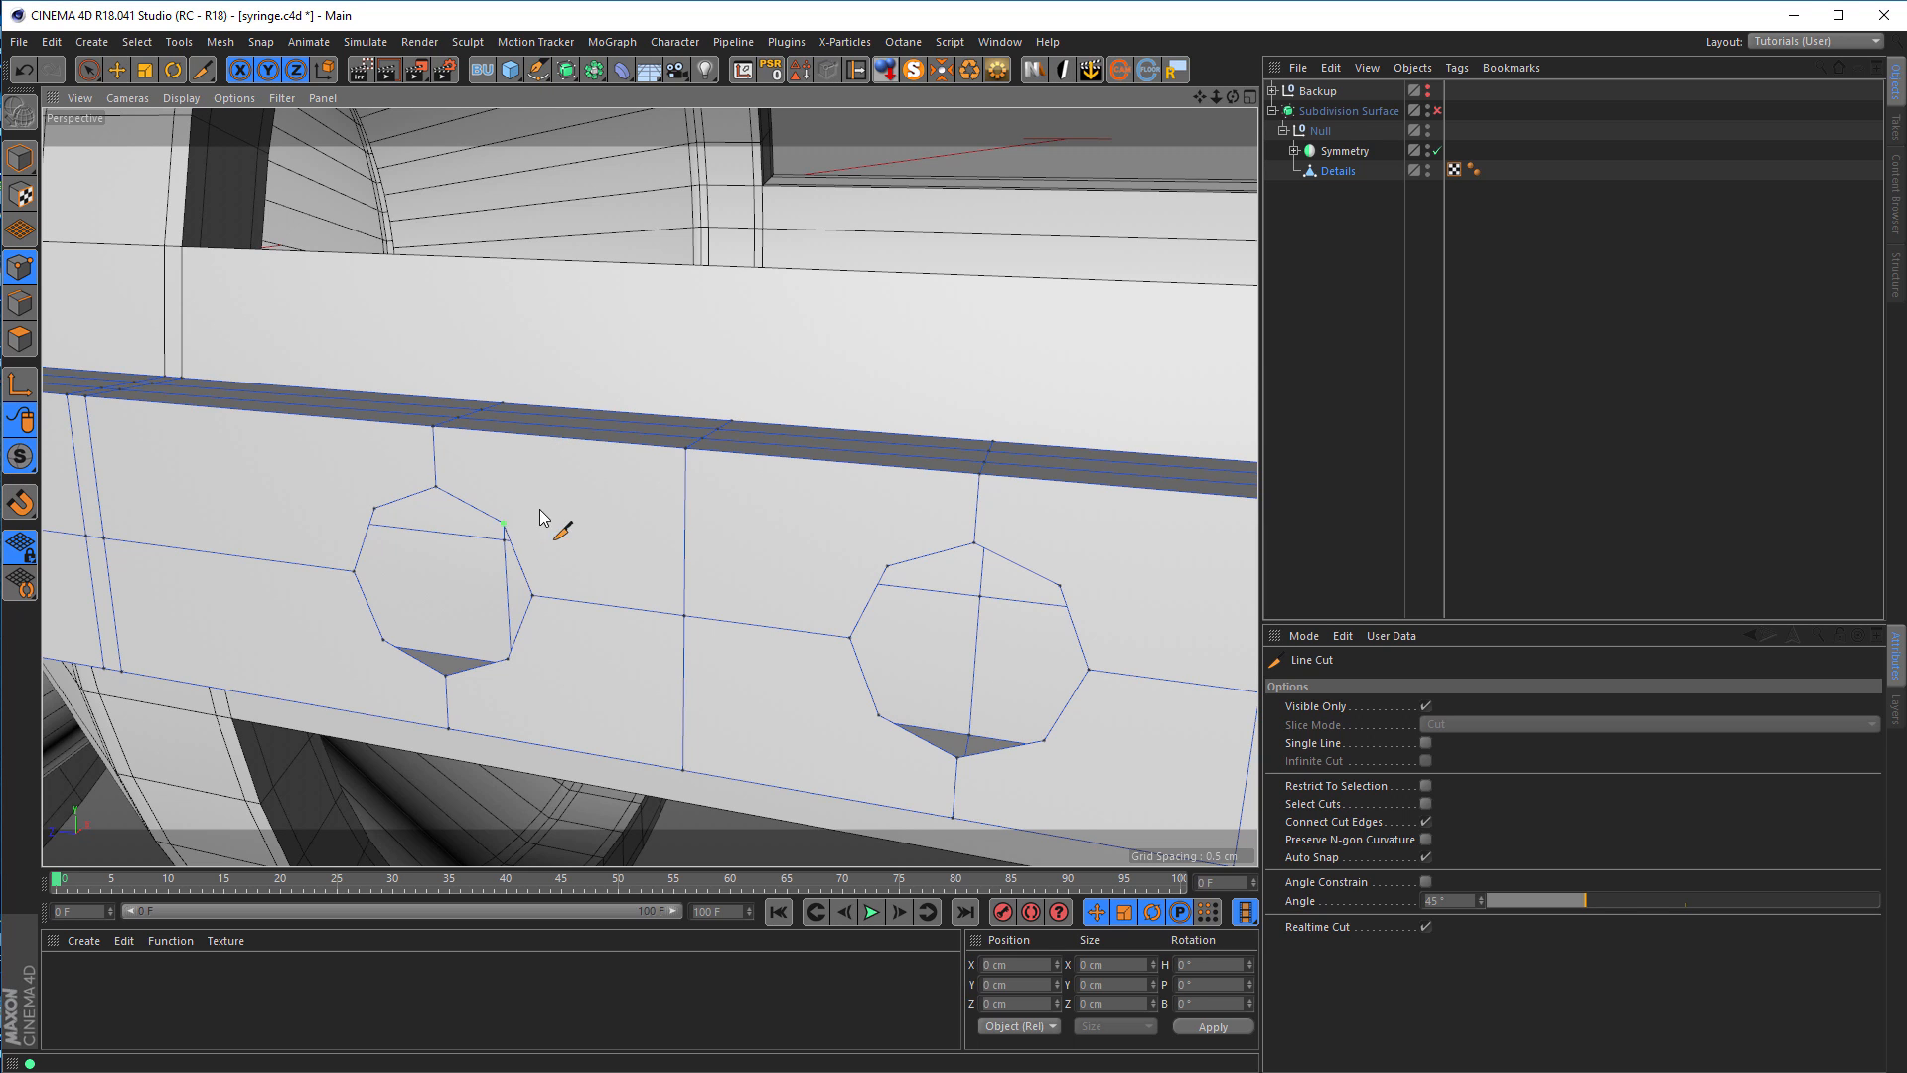
left_click(684, 454)
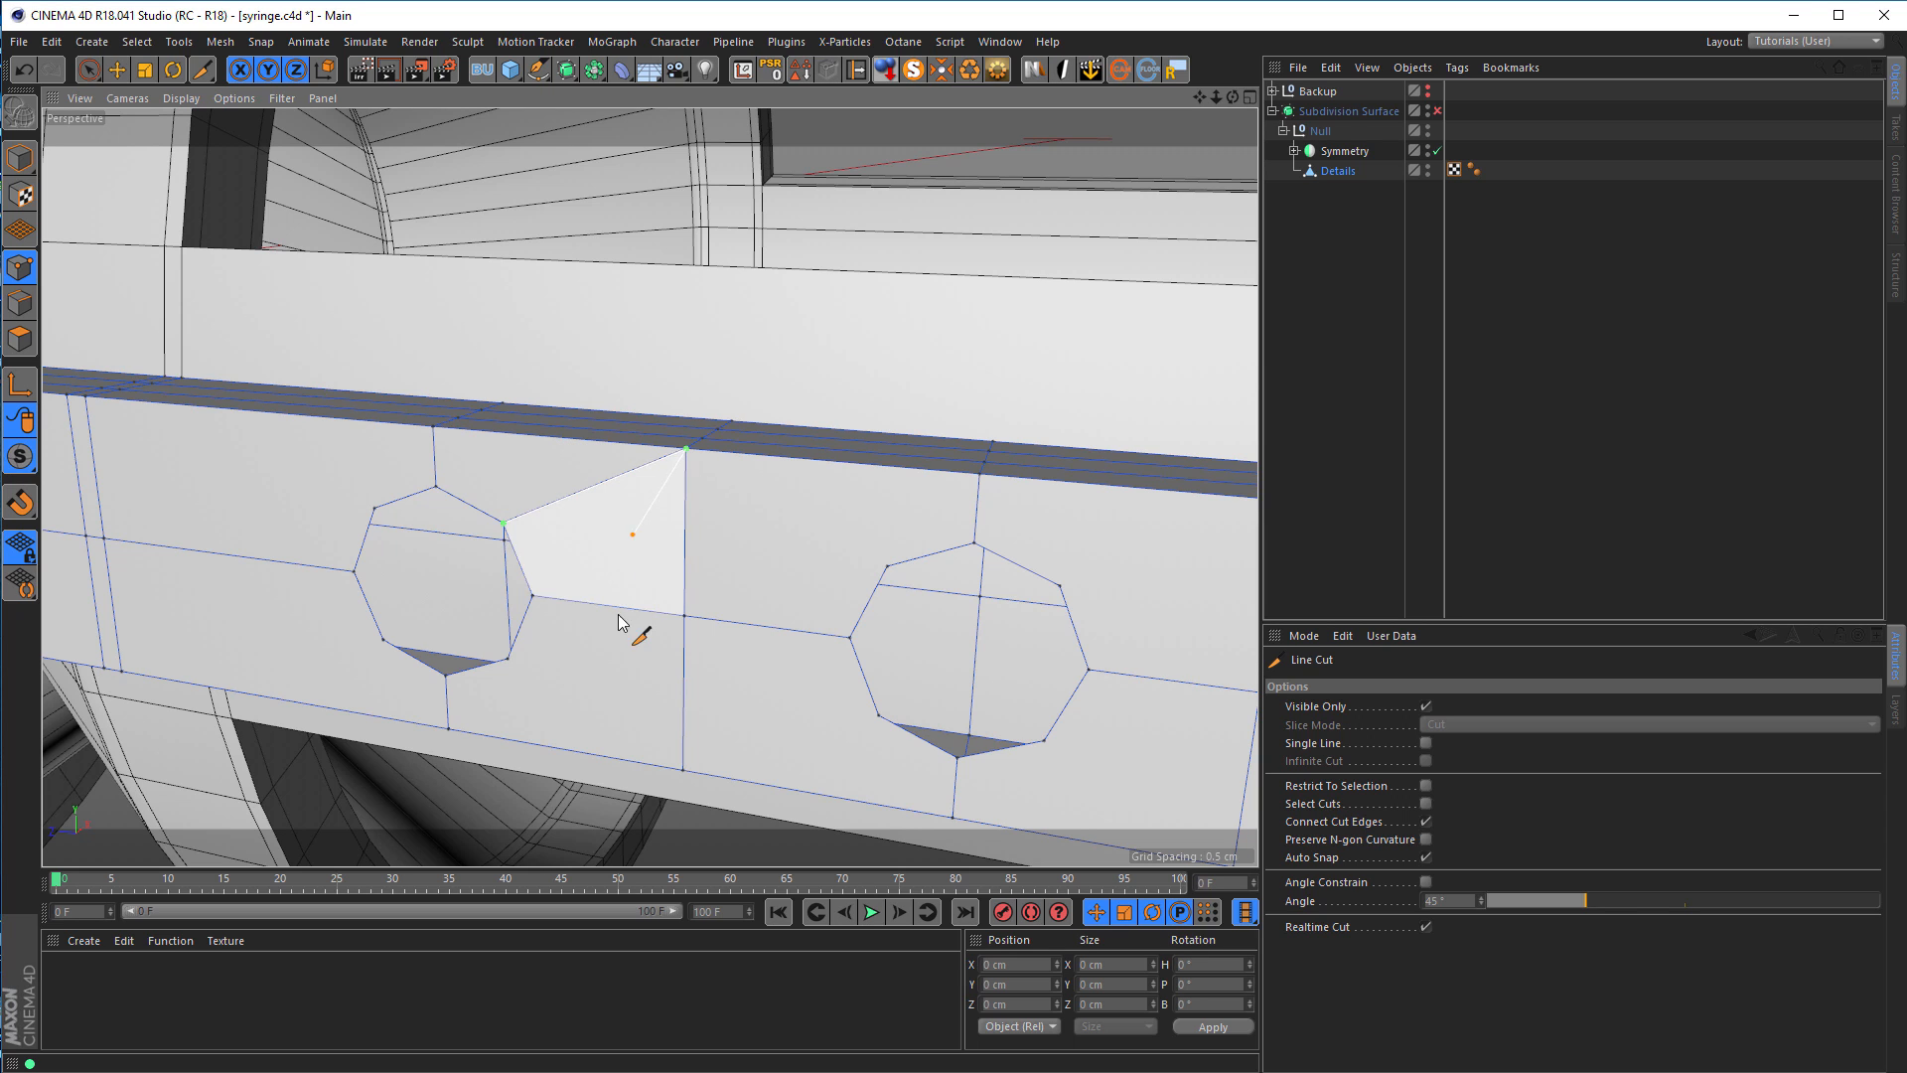
key("Escape")
left_click(510, 659)
left_click(682, 771)
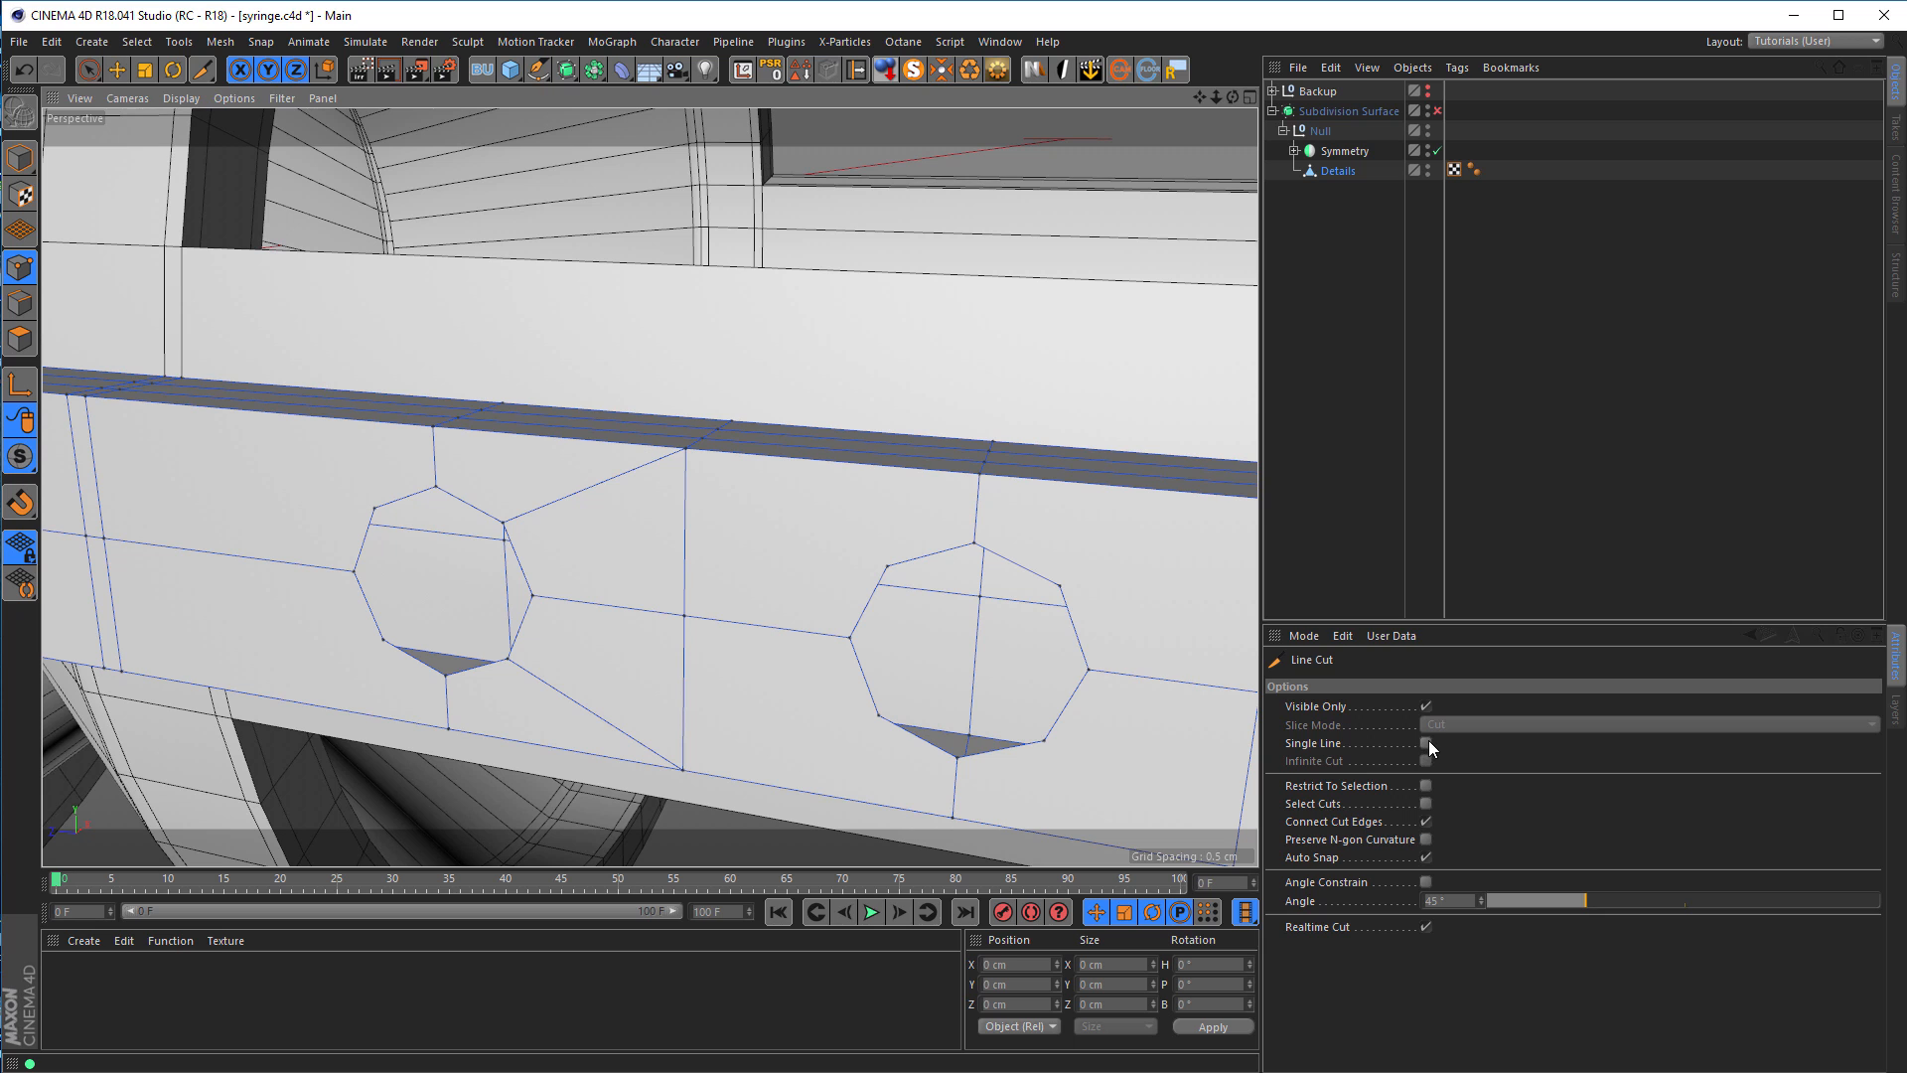
Step: Enable Single Line for Line Cut and connect the first octagon's two outer corners to the upper and lower ends of the adjacent vertical edge
left_click(1426, 743)
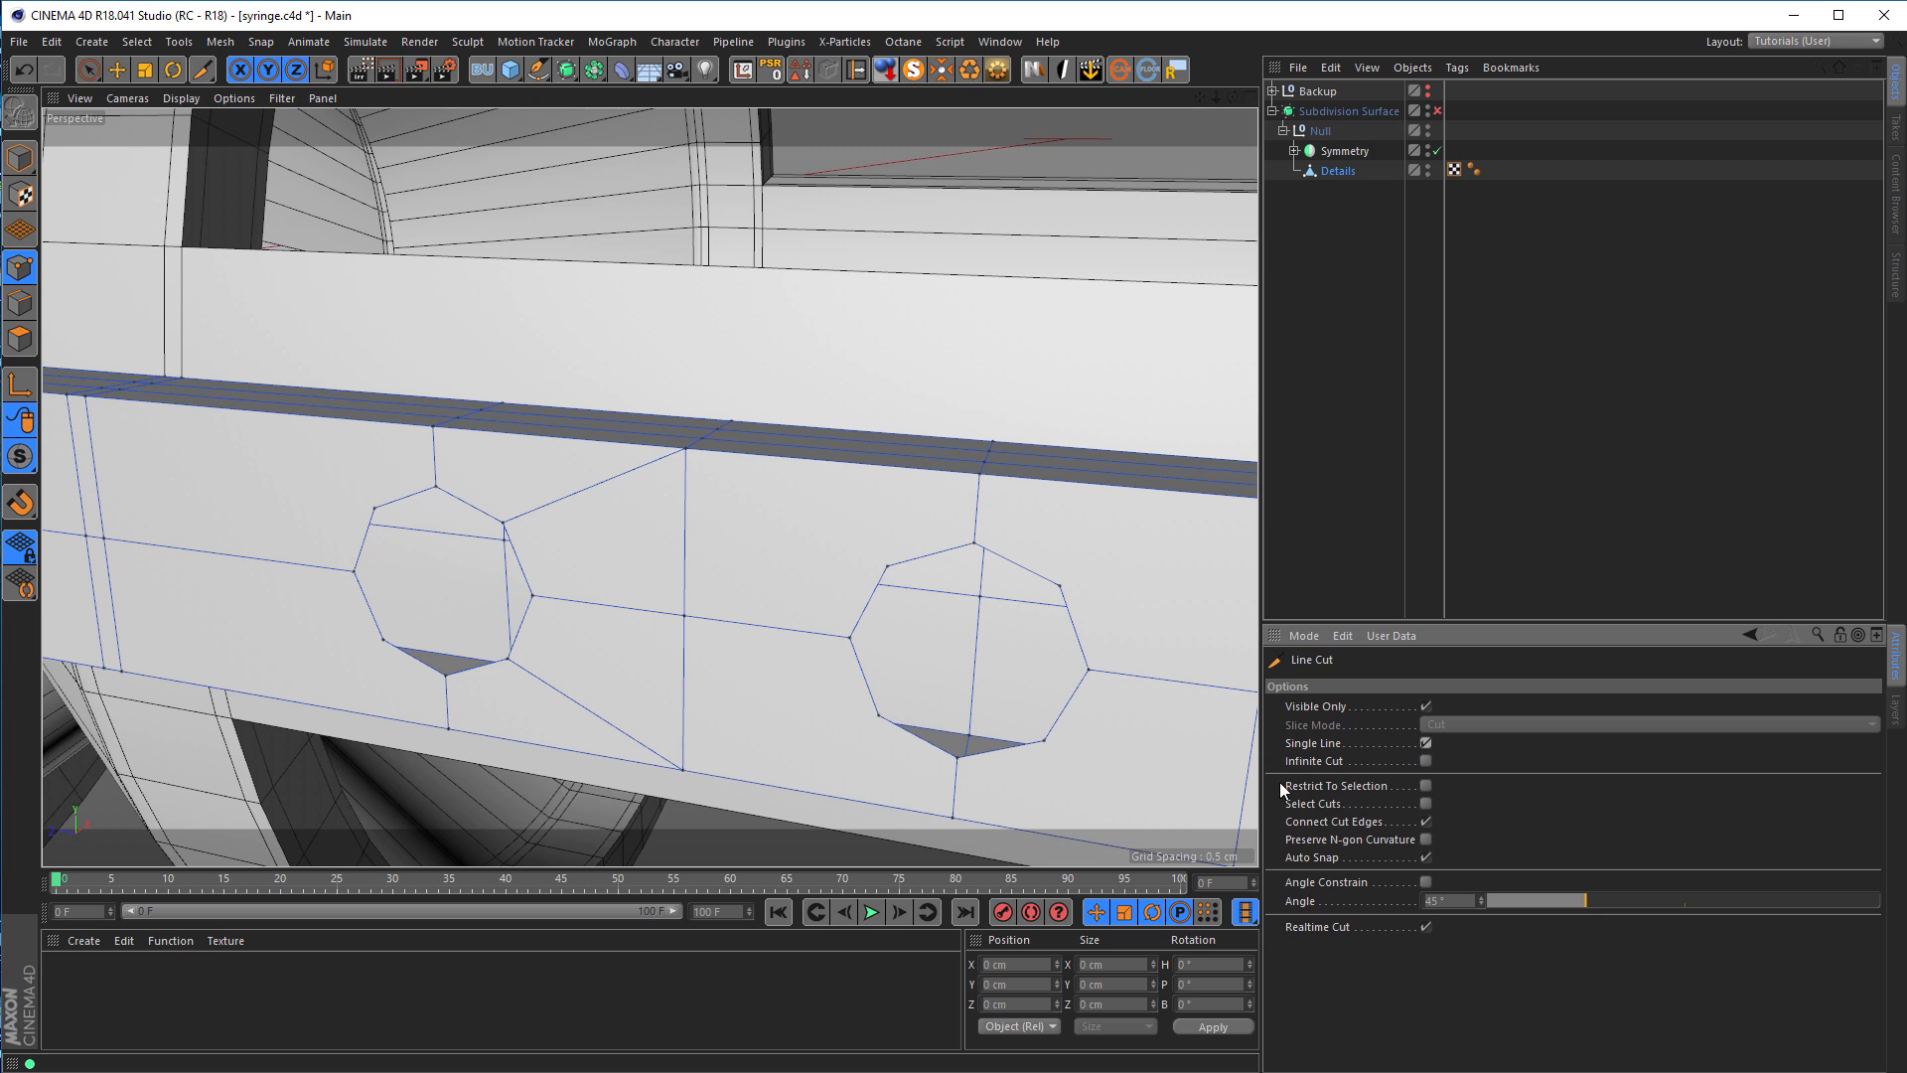
left_click(383, 640)
left_click(122, 671)
left_click(375, 509)
left_click(87, 396)
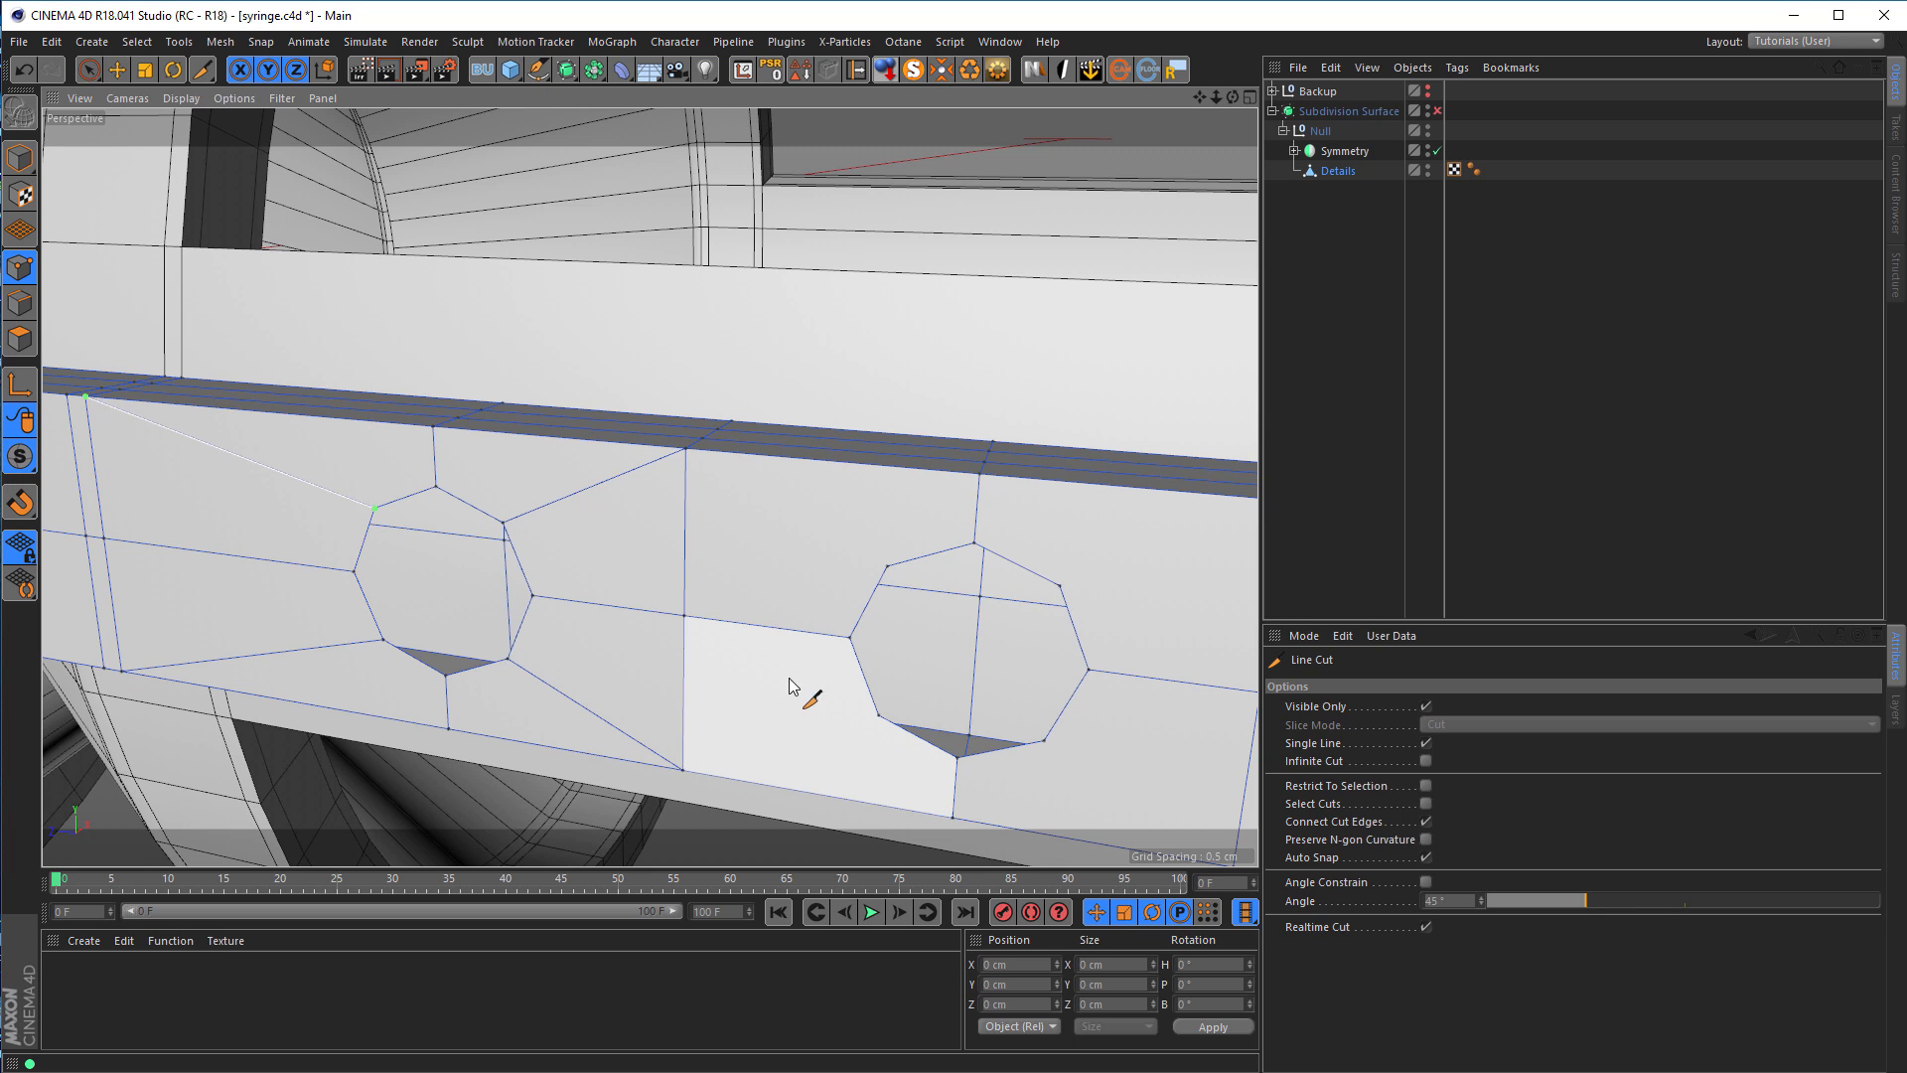
Step: Connect the middle octagon's four diagonal corners to the upper and lower ends of the dividing edges on both sides
left_click(886, 567)
left_click(685, 448)
left_click(879, 715)
left_click(690, 774)
middle_click_drag(760, 699, 344, 643, "alt")
left_click(635, 530)
left_click(829, 443)
left_click(634, 687)
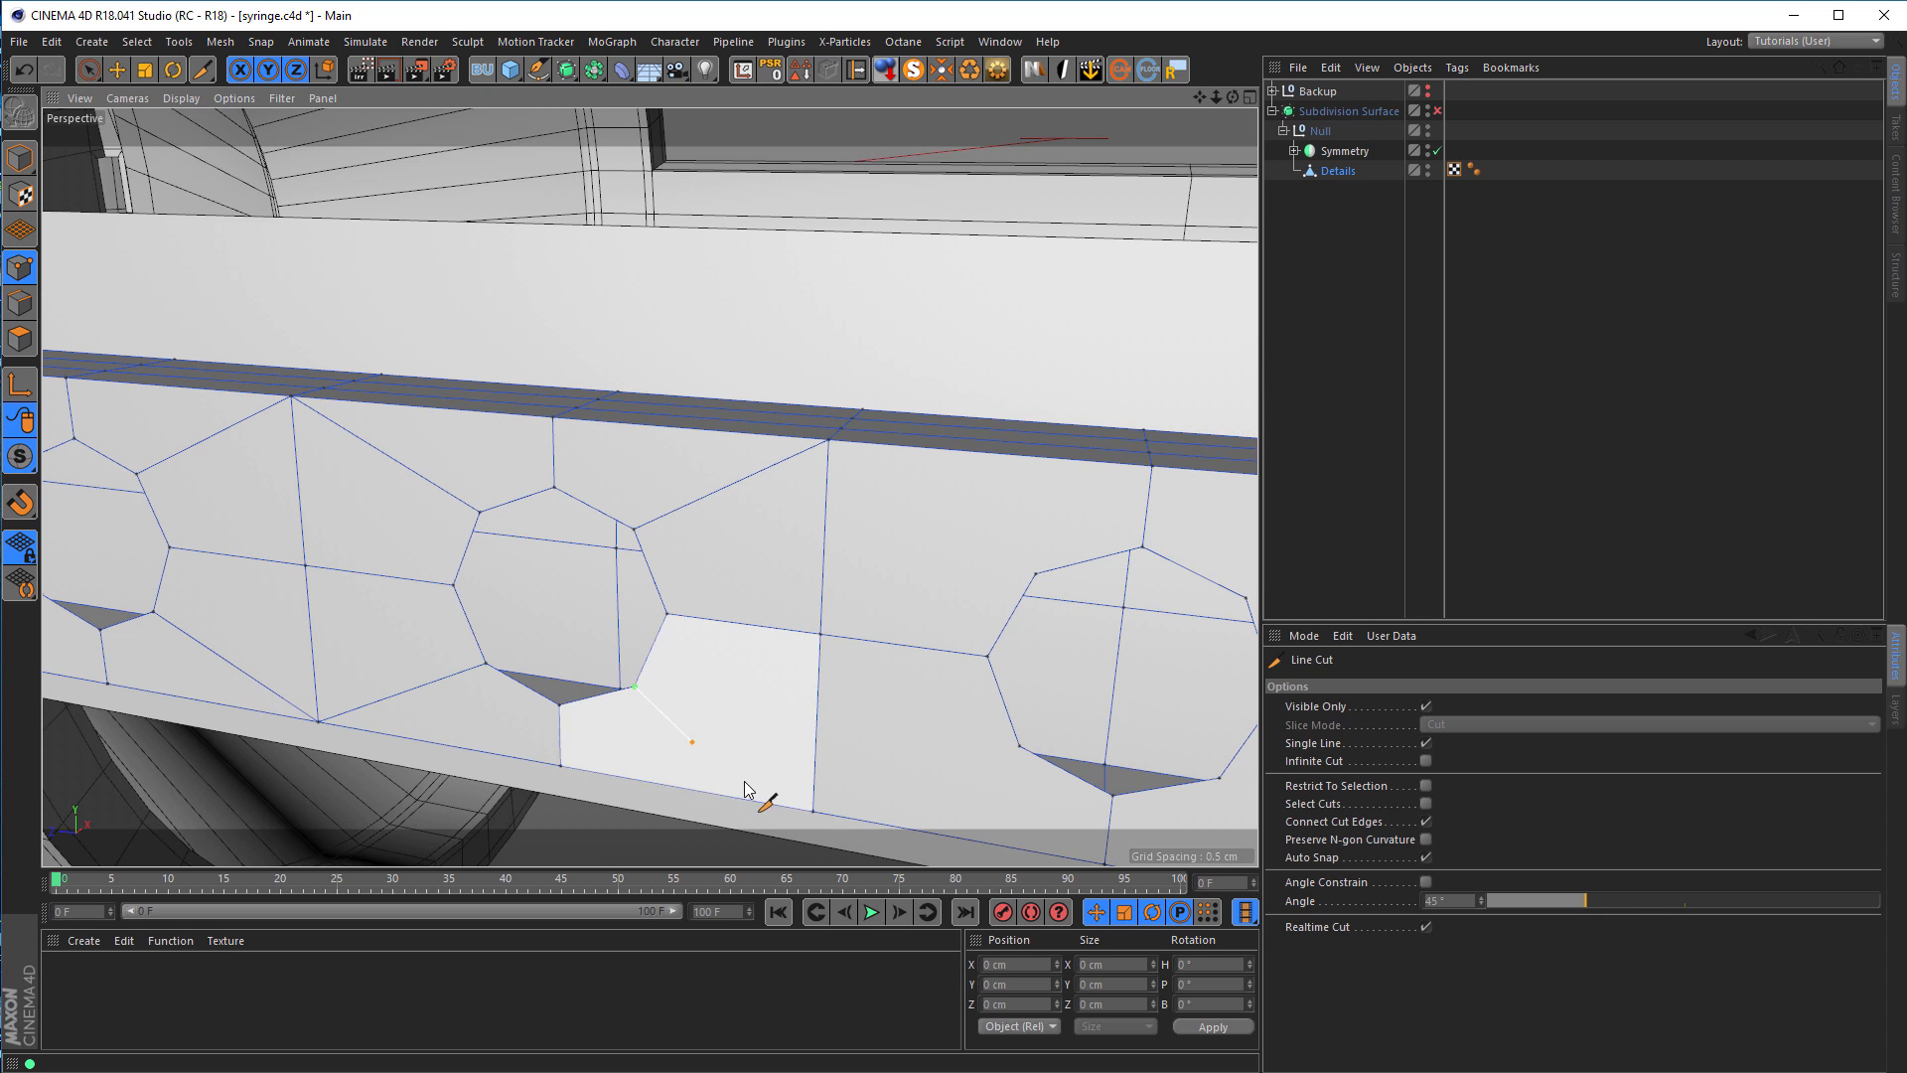
left_click(812, 810)
Step: Connect the third octagon's diagonal corners to the ends of the neighbouring dividing edge and to the two corners at the strip's end
middle_click_drag(669, 682, 412, 631, "alt")
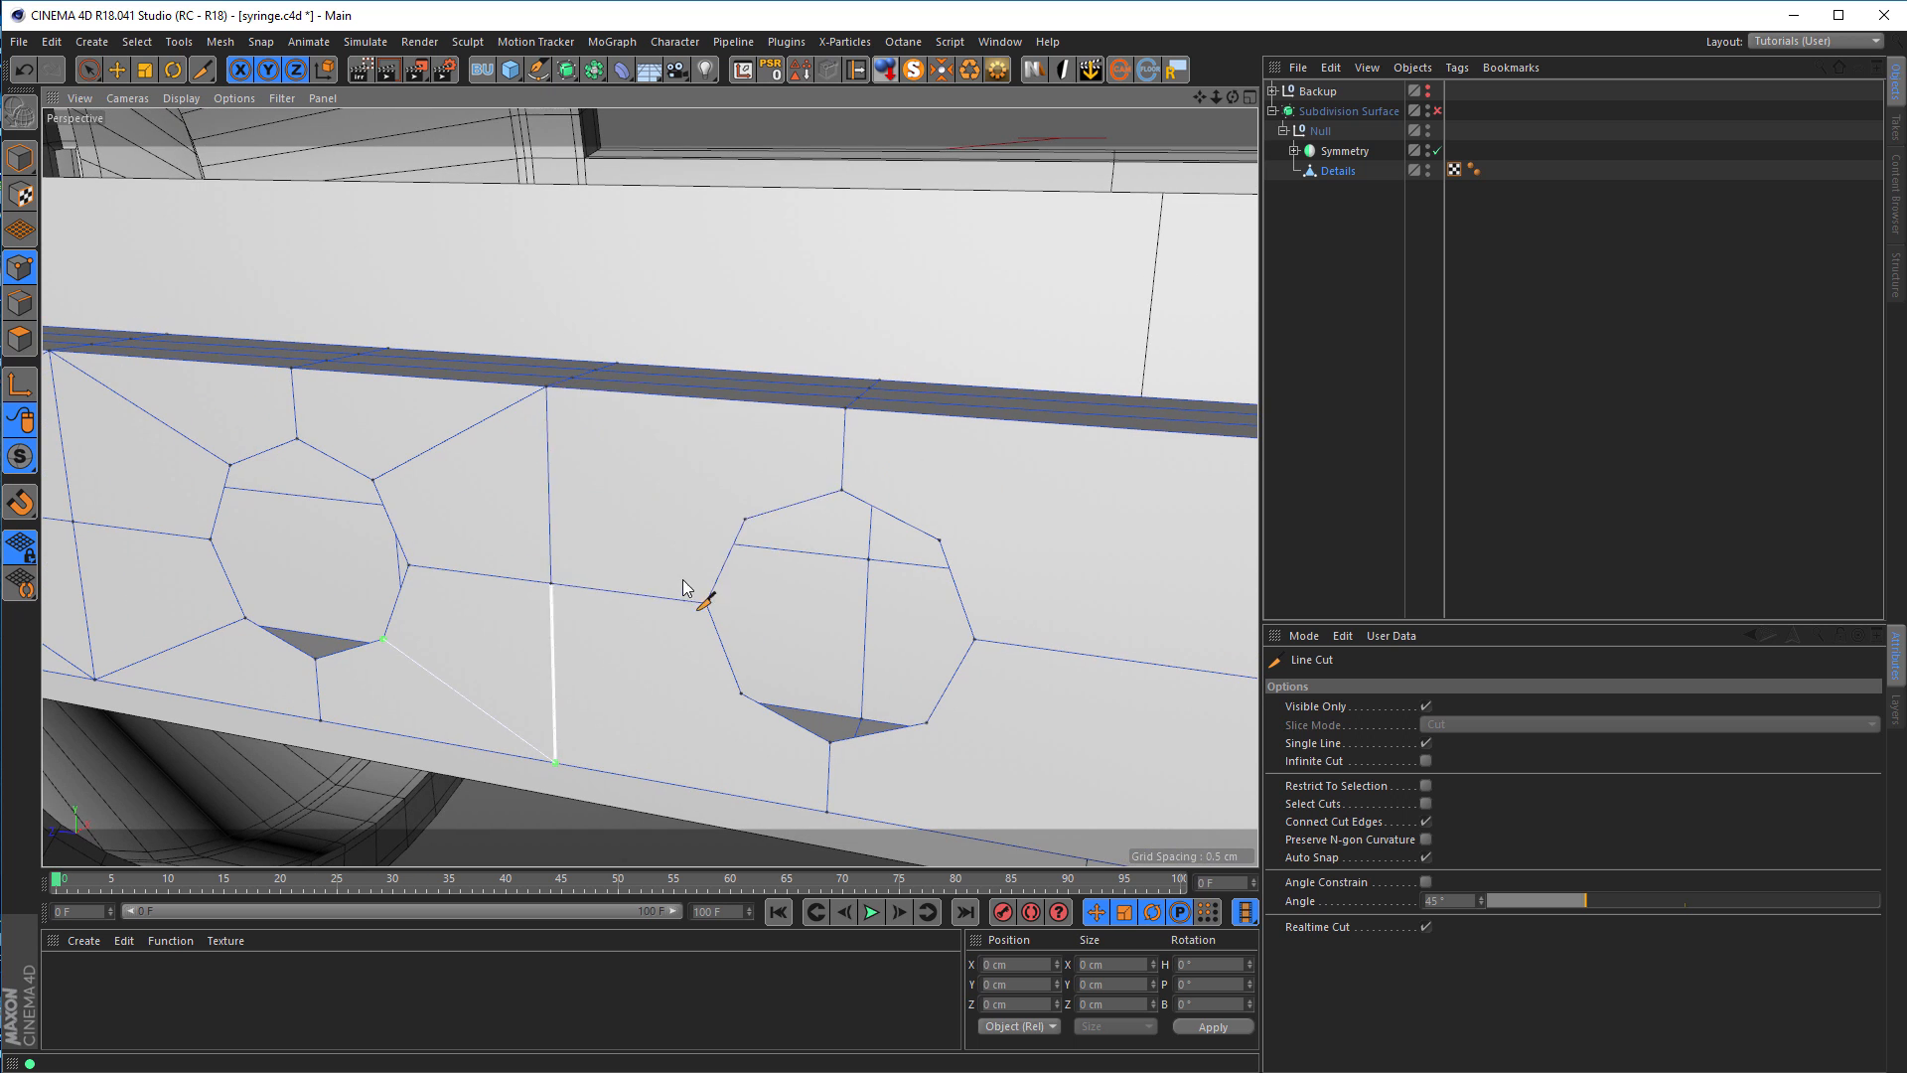
left_click(743, 520)
left_click(548, 389)
left_click_drag(869, 523, 847, 525, "alt")
right_click_drag(847, 526, 750, 532, "alt")
left_click_drag(750, 531, 552, 586, "alt")
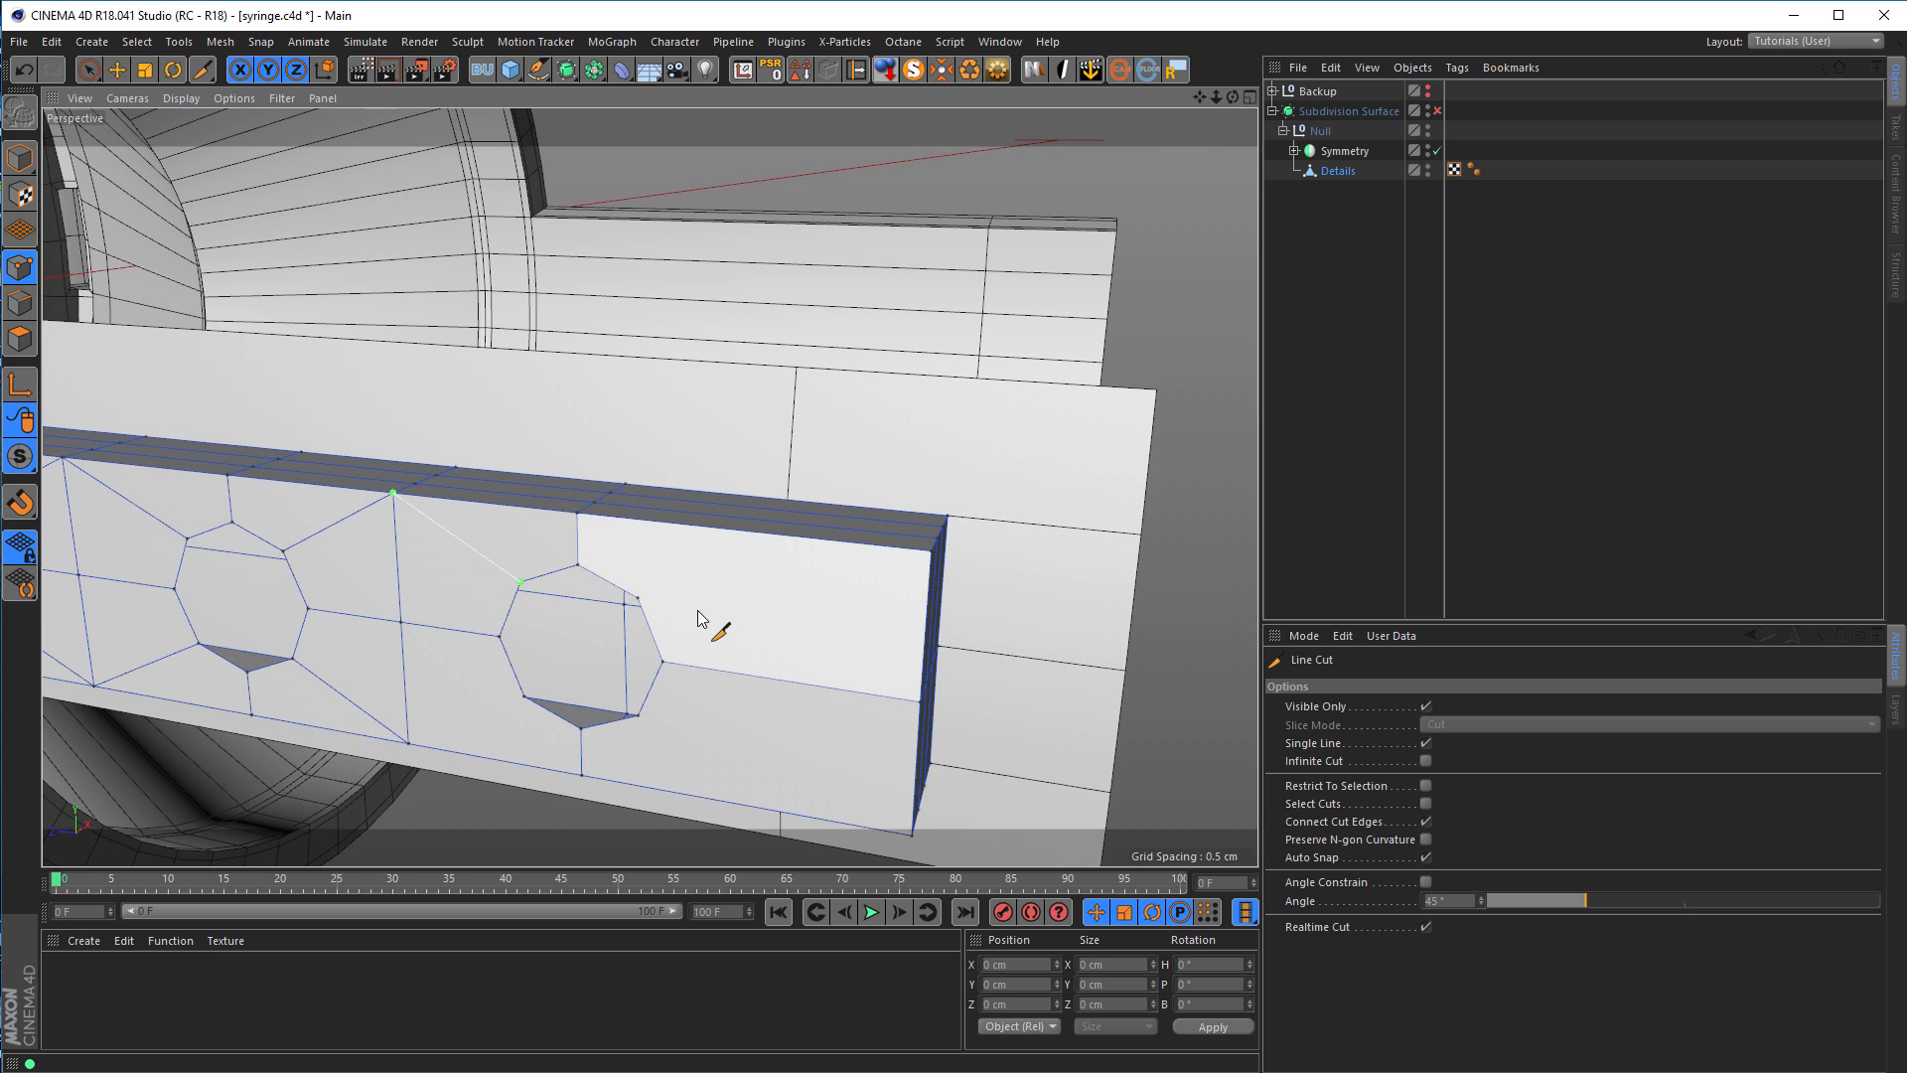
left_click(639, 601)
left_click(932, 553)
left_click(639, 716)
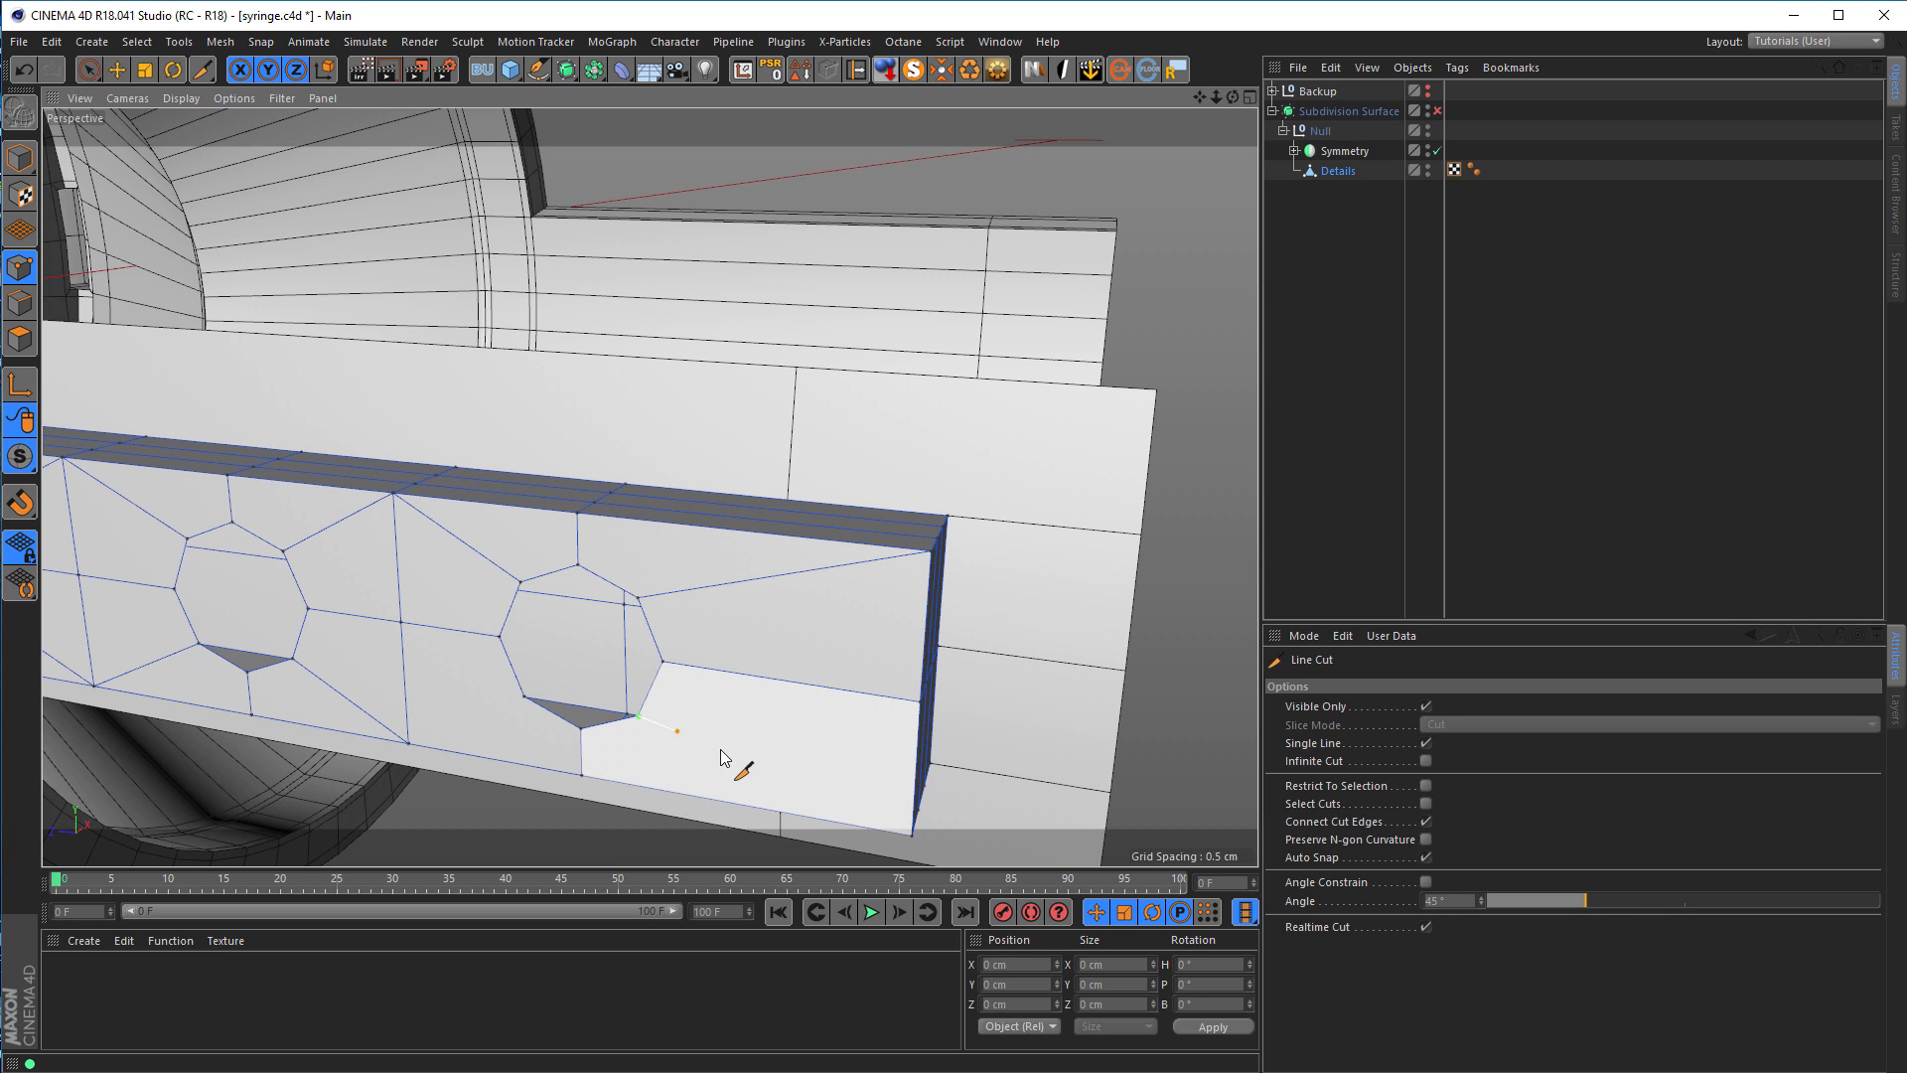
left_click(912, 833)
left_click(525, 697)
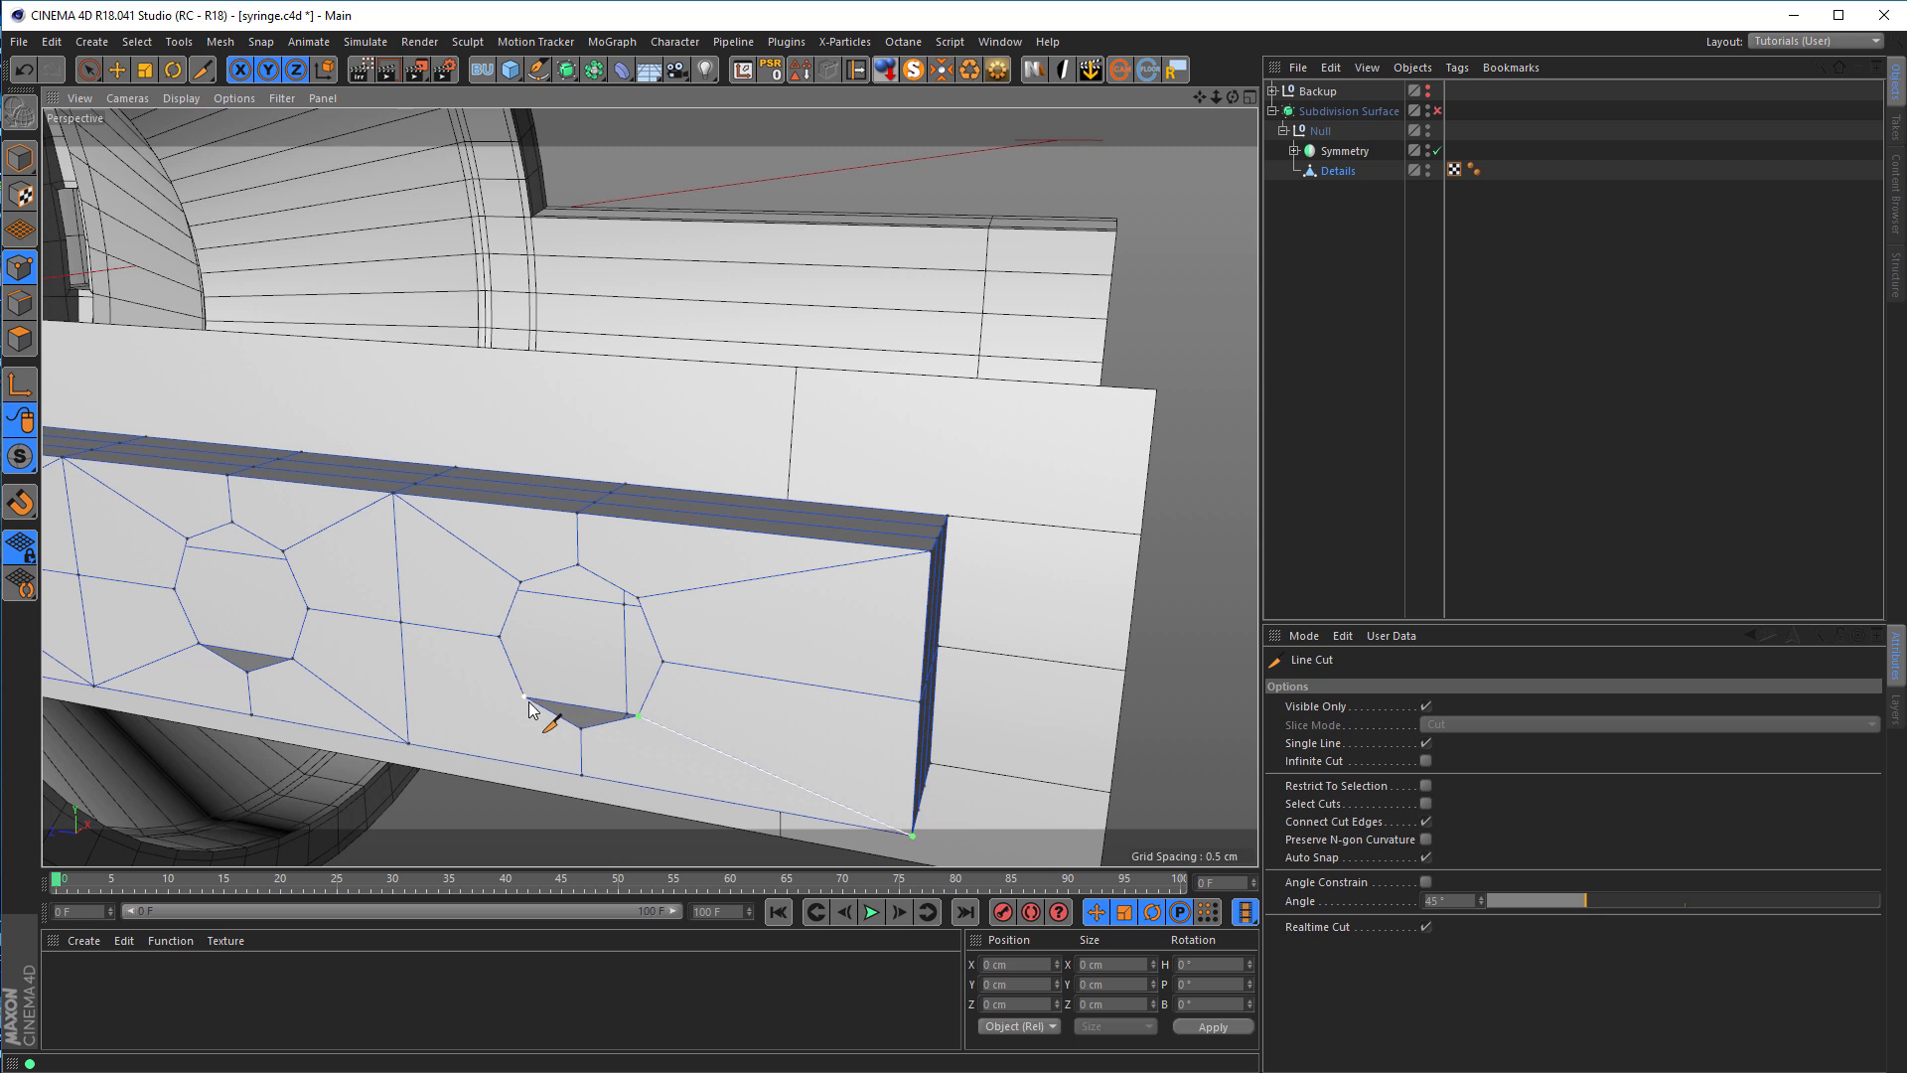
left_click(414, 741)
Step: Loop-select the boundary edges of all three octagonal openings in edge mode
left_click_drag(430, 647, 959, 541, "alt")
right_click(959, 546)
left_click(1003, 580)
left_click(872, 580)
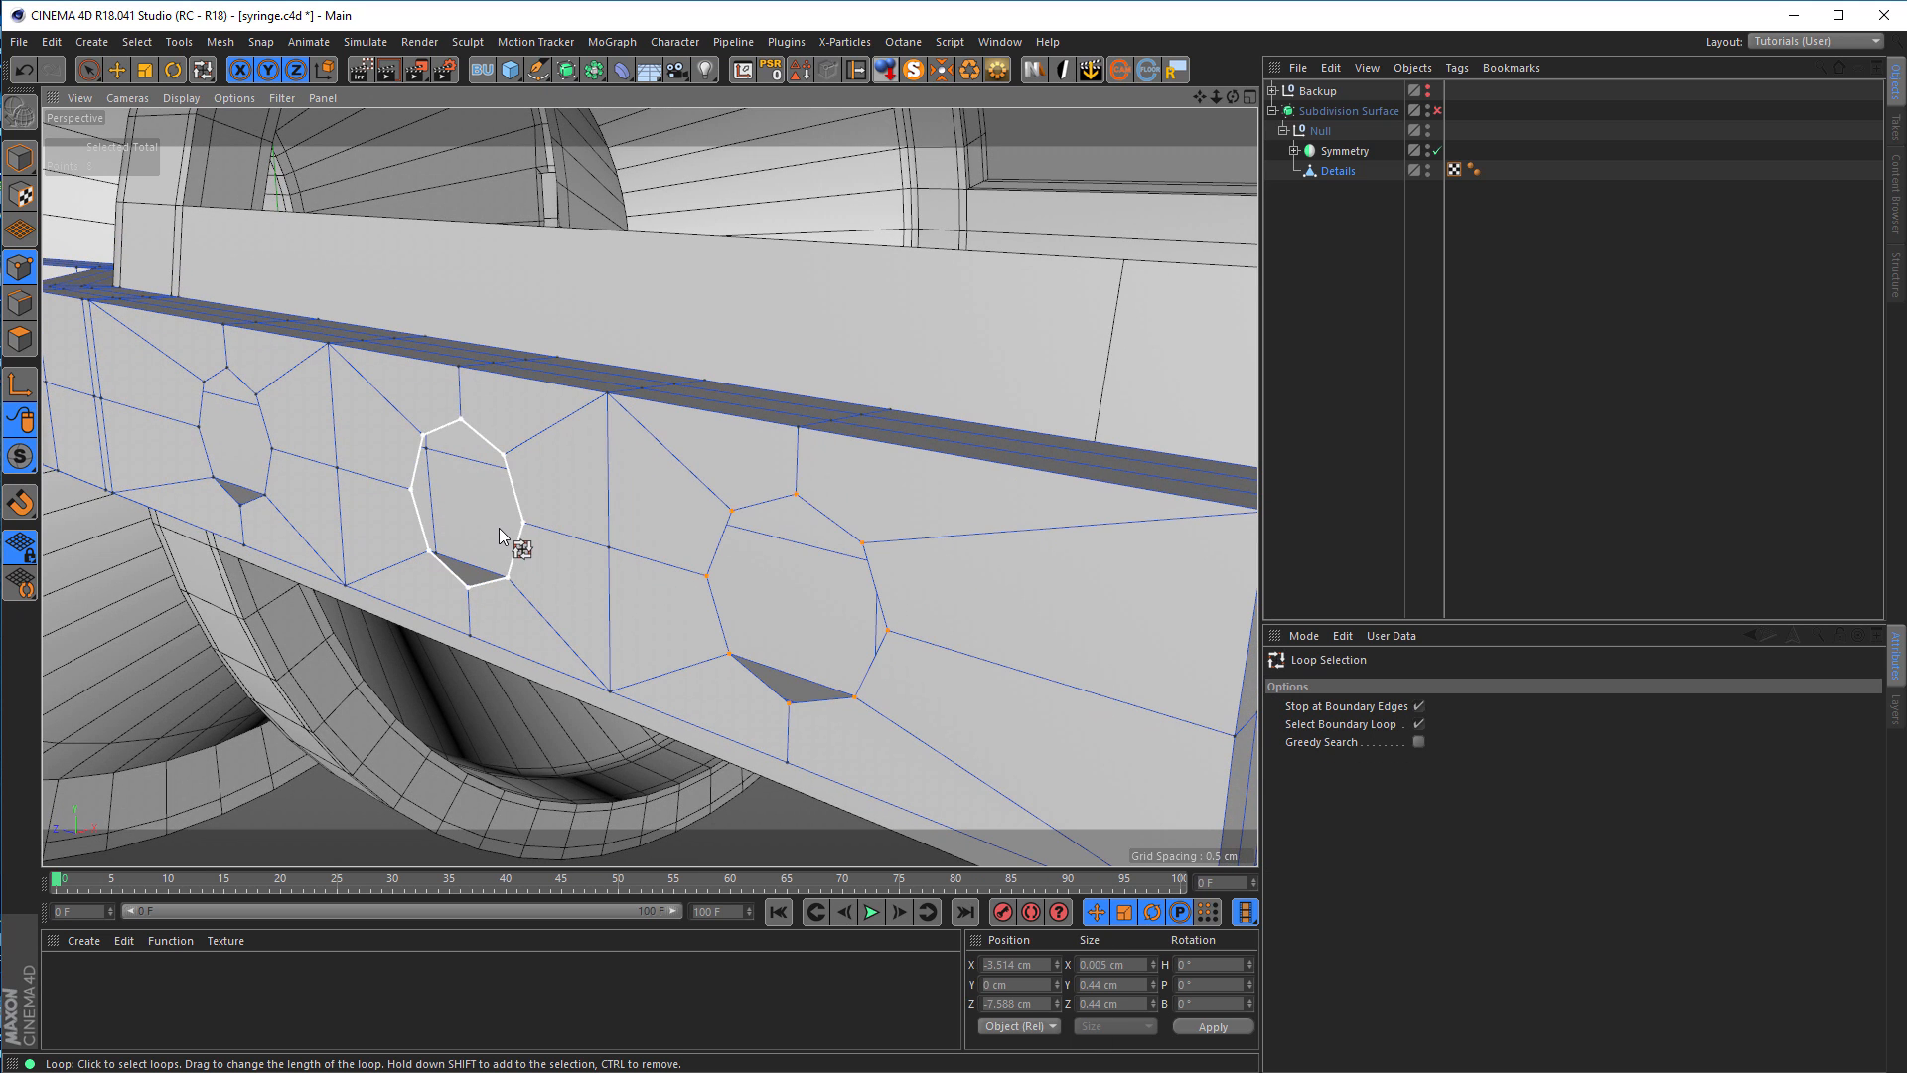
left_click(19, 303)
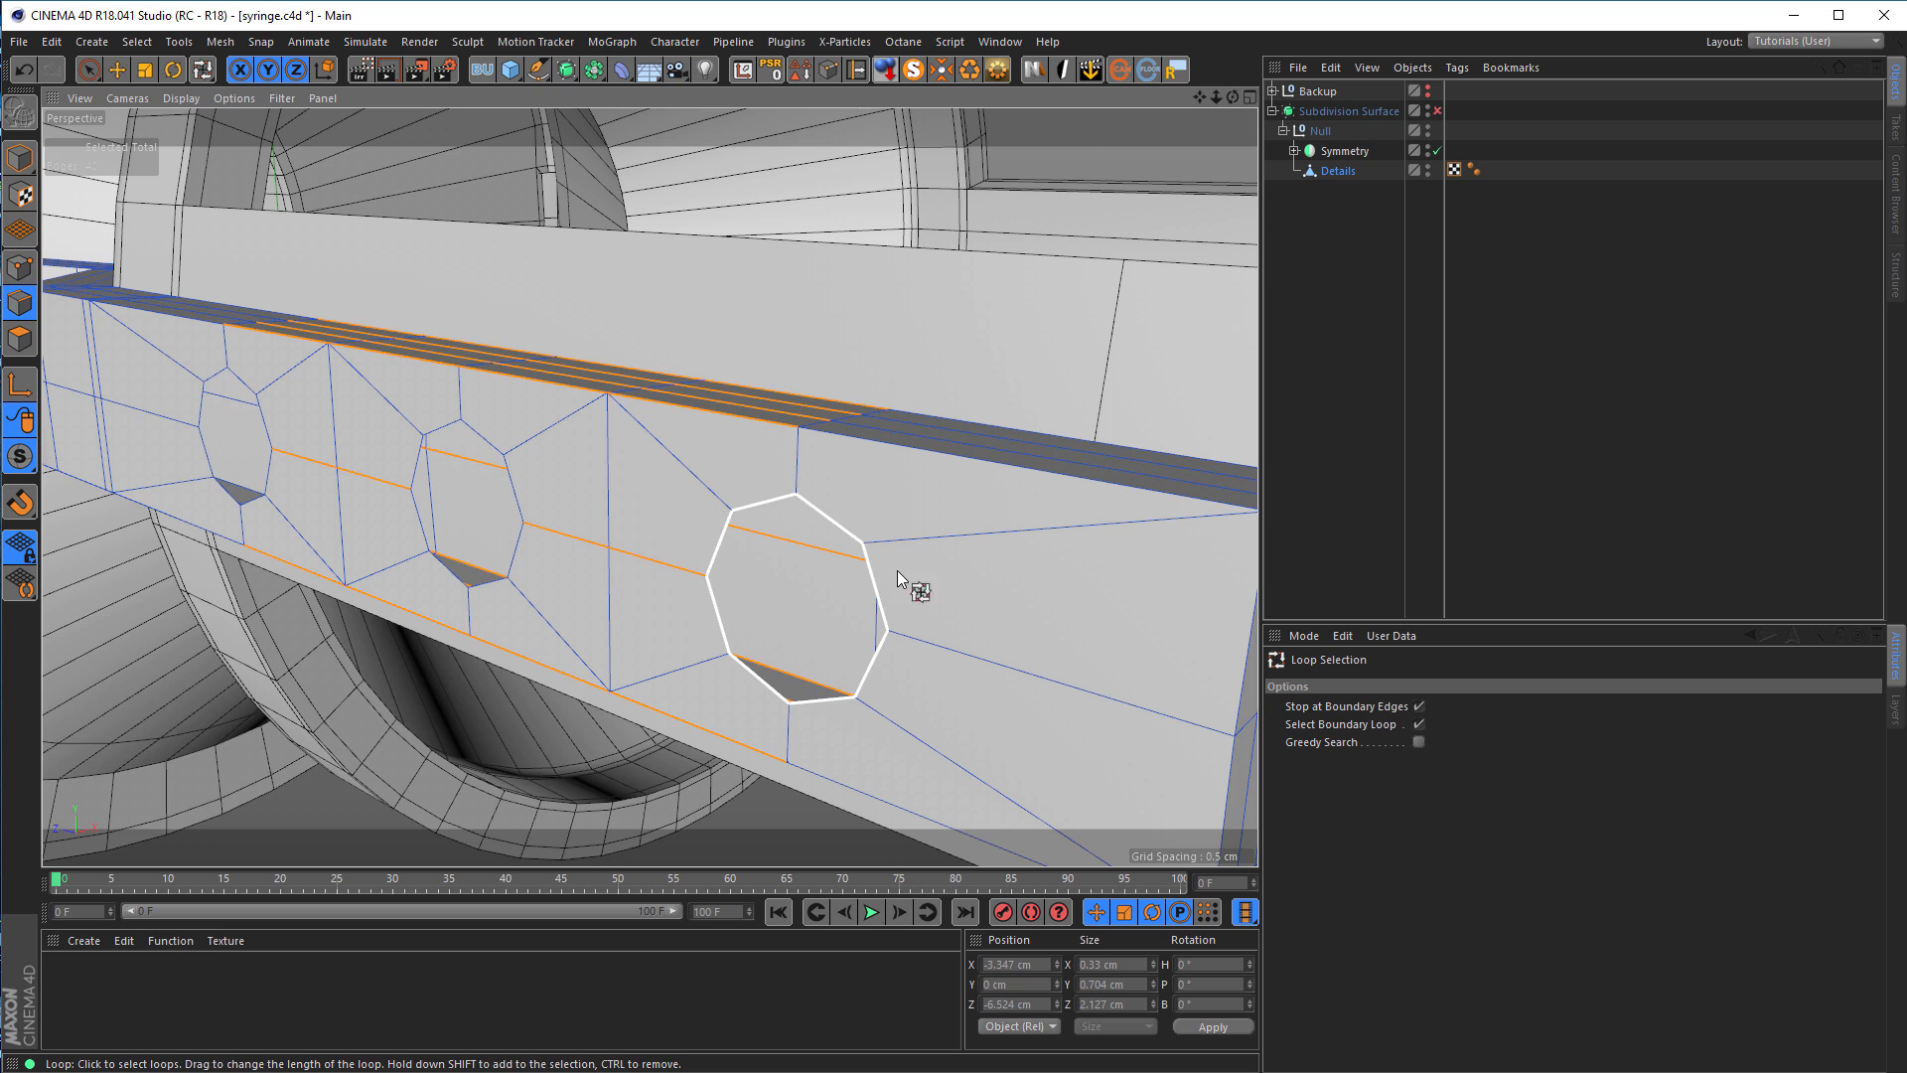
left_click(873, 572)
left_click(519, 494, "shift")
left_click(289, 437, "shift")
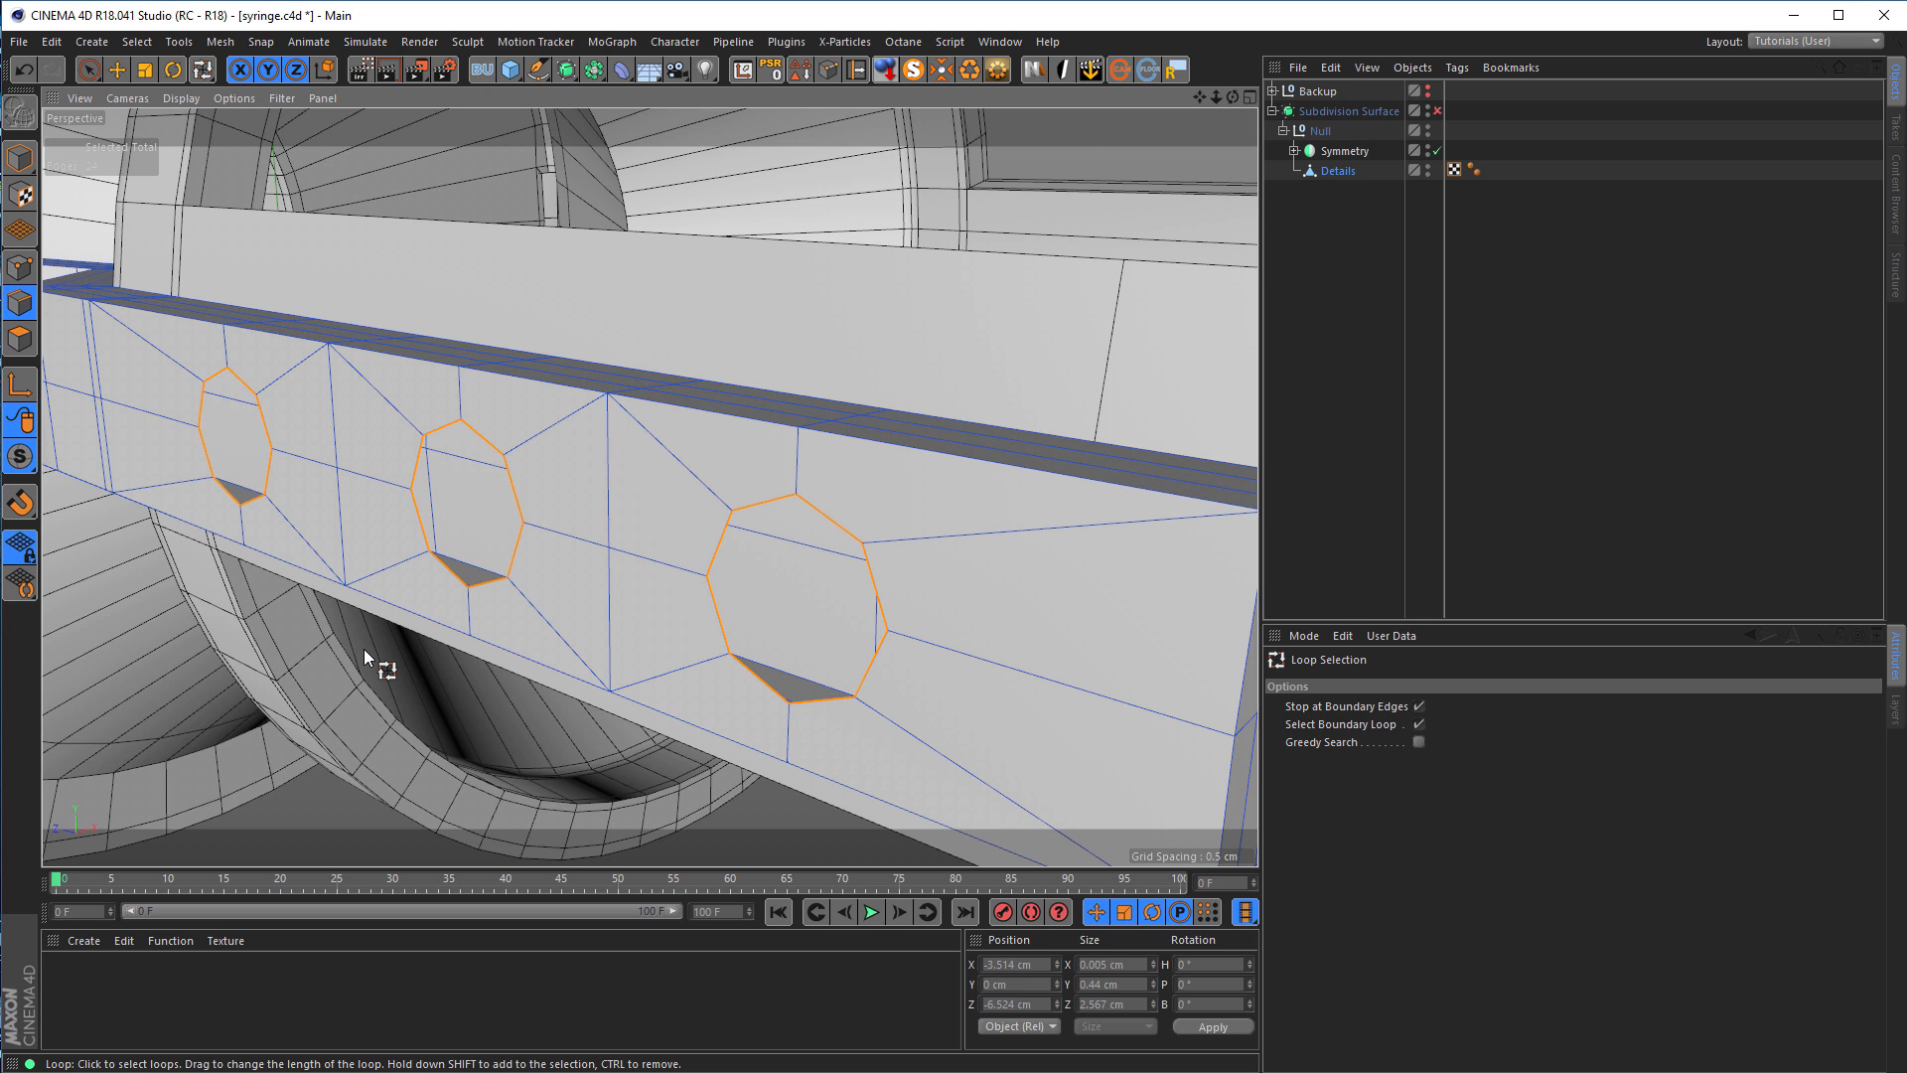
Step: Extrude the three selected octagon edge loops outward from the strip's face with an Offset of -0.17 cm
key("d")
mouse_move(284, 798)
left_mouse_down()
mouse_move(310, 799)
mouse_move(246, 798)
left_mouse_up()
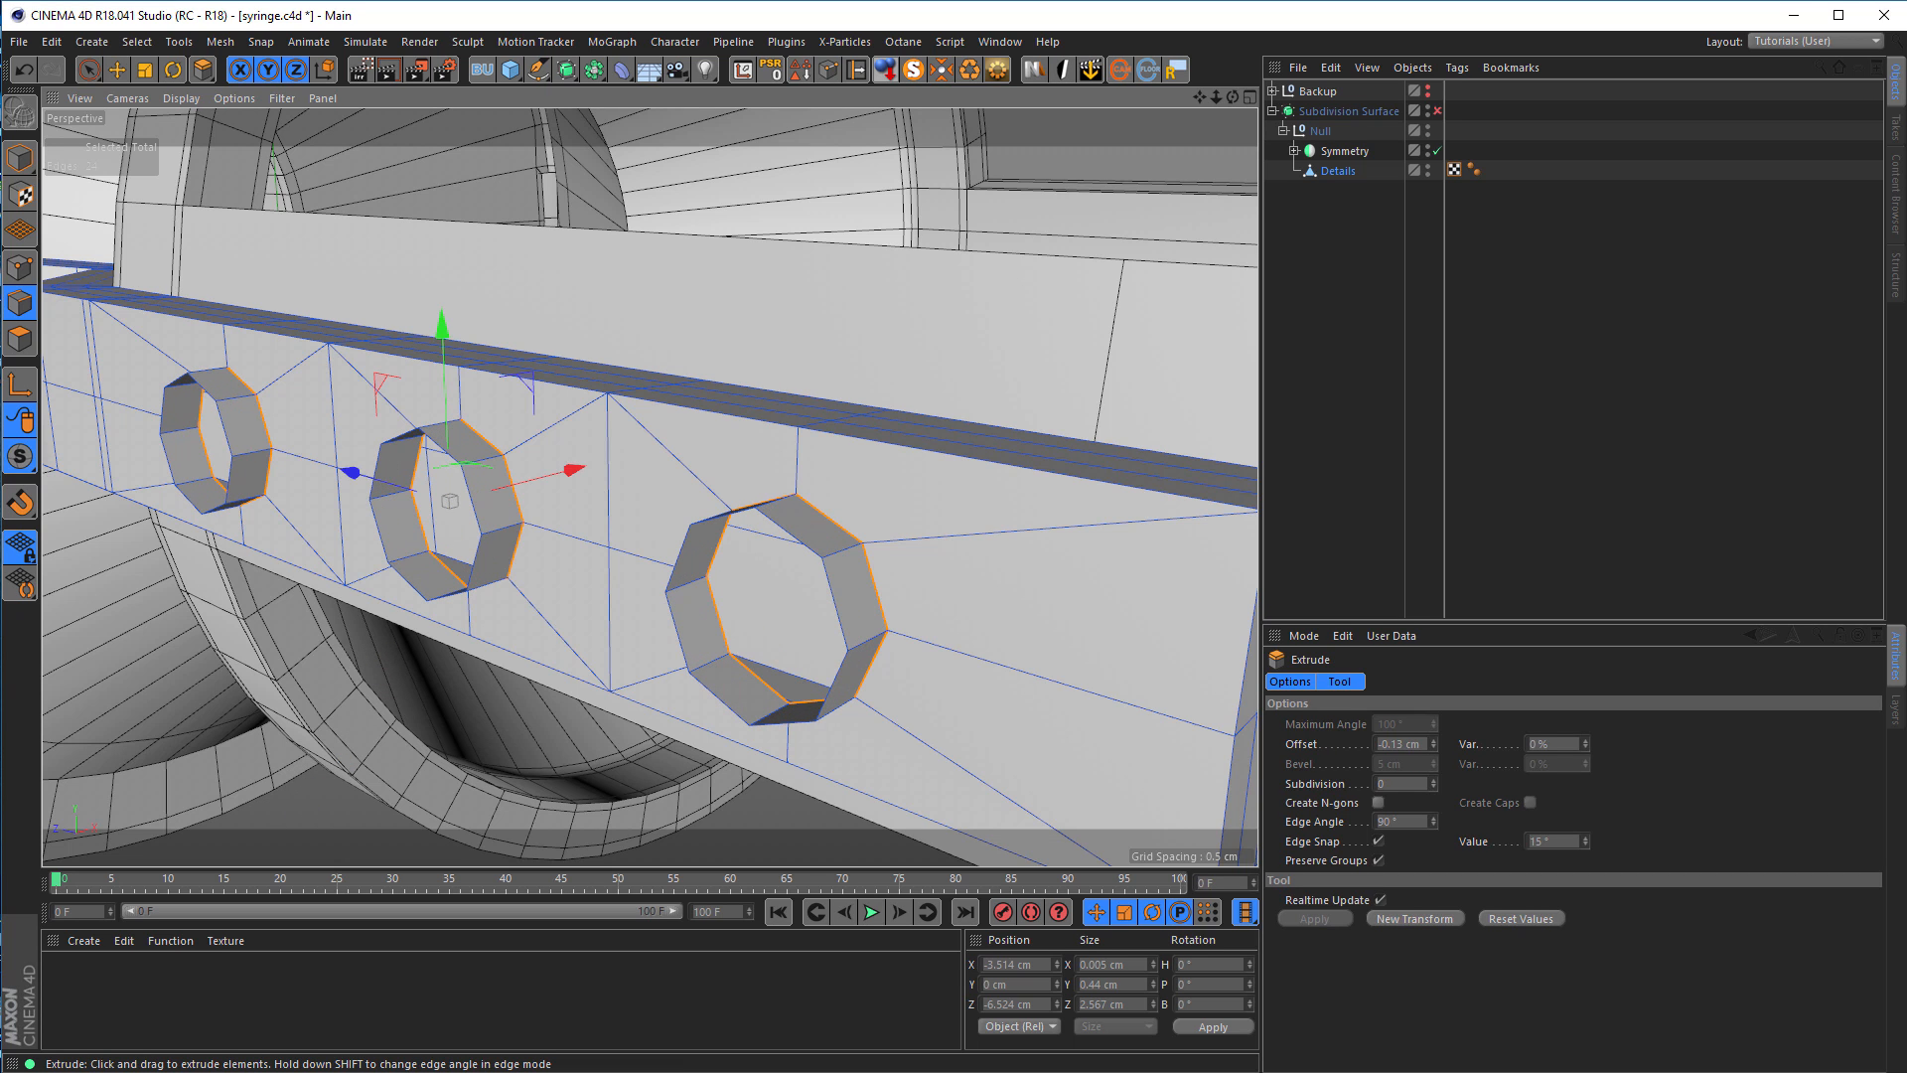
left_click_drag(636, 487, 628, 486)
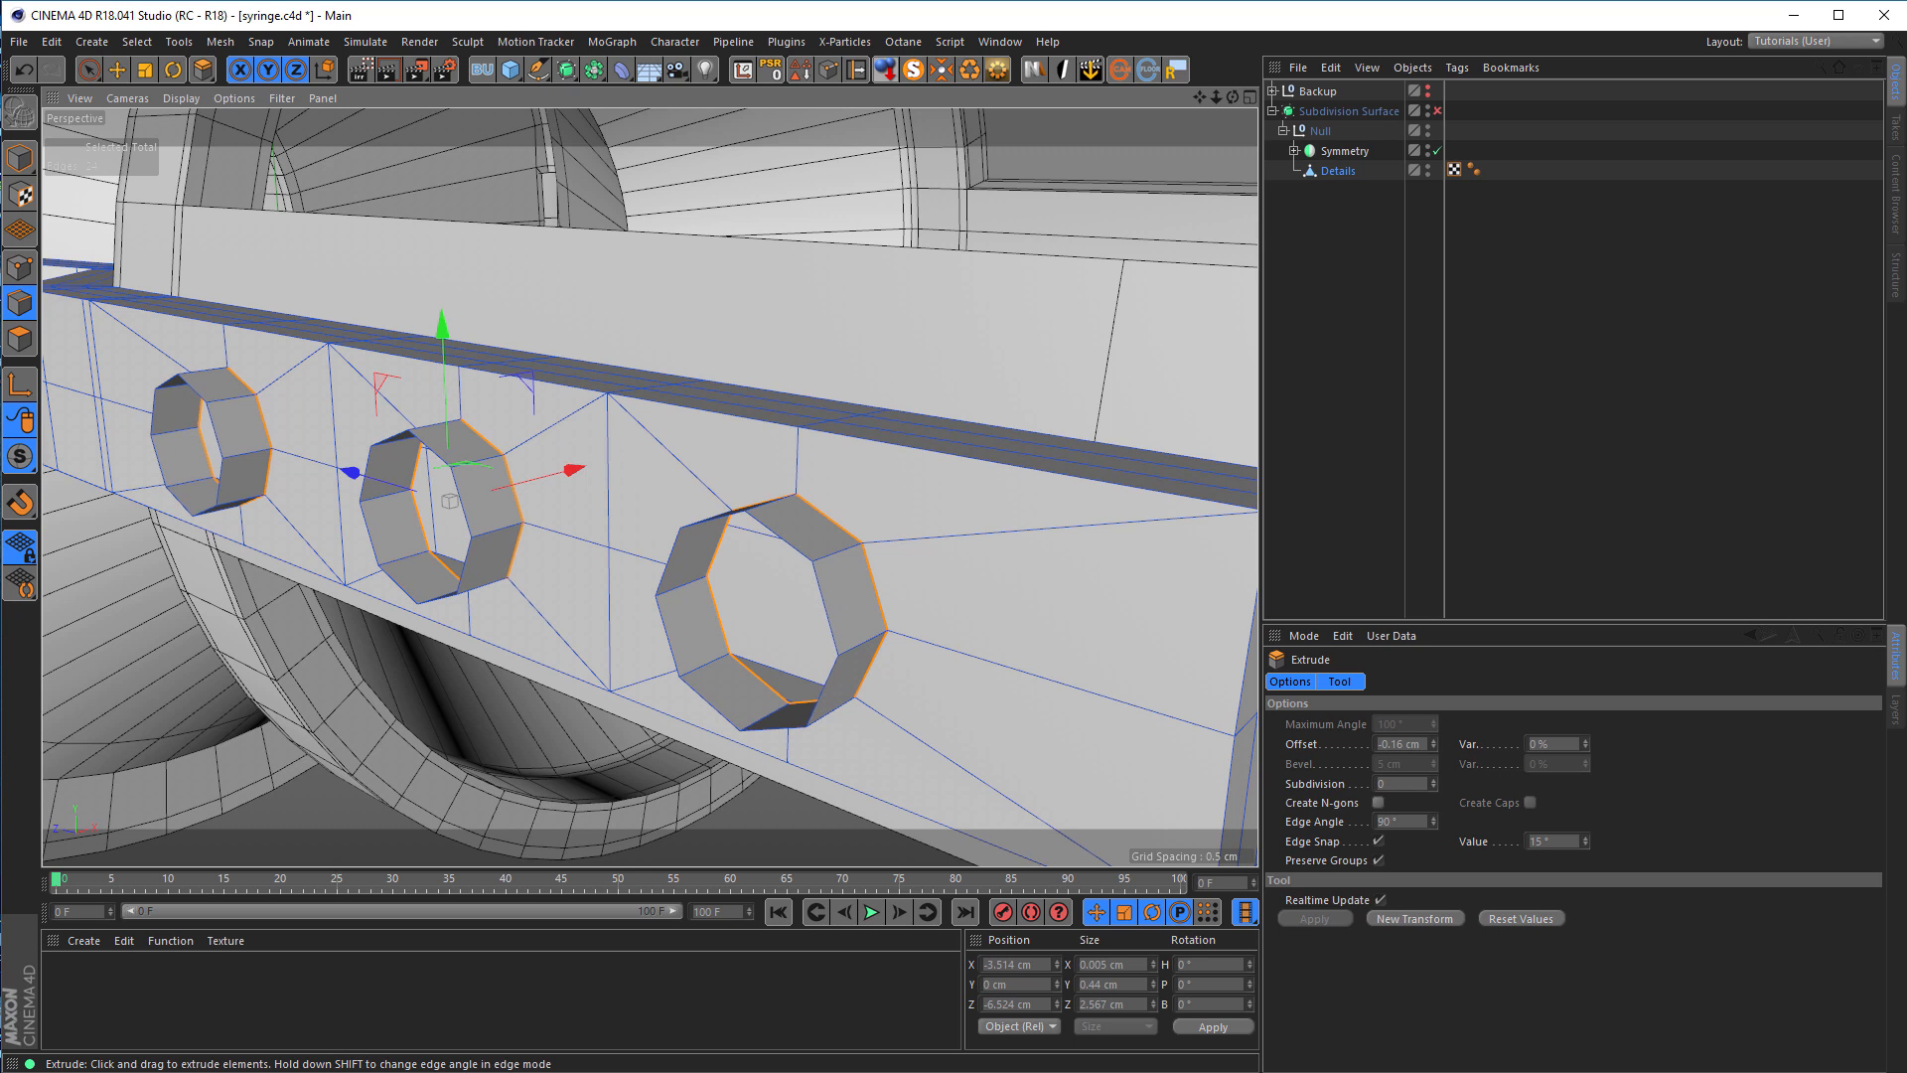
left_click_drag(627, 487, 624, 487)
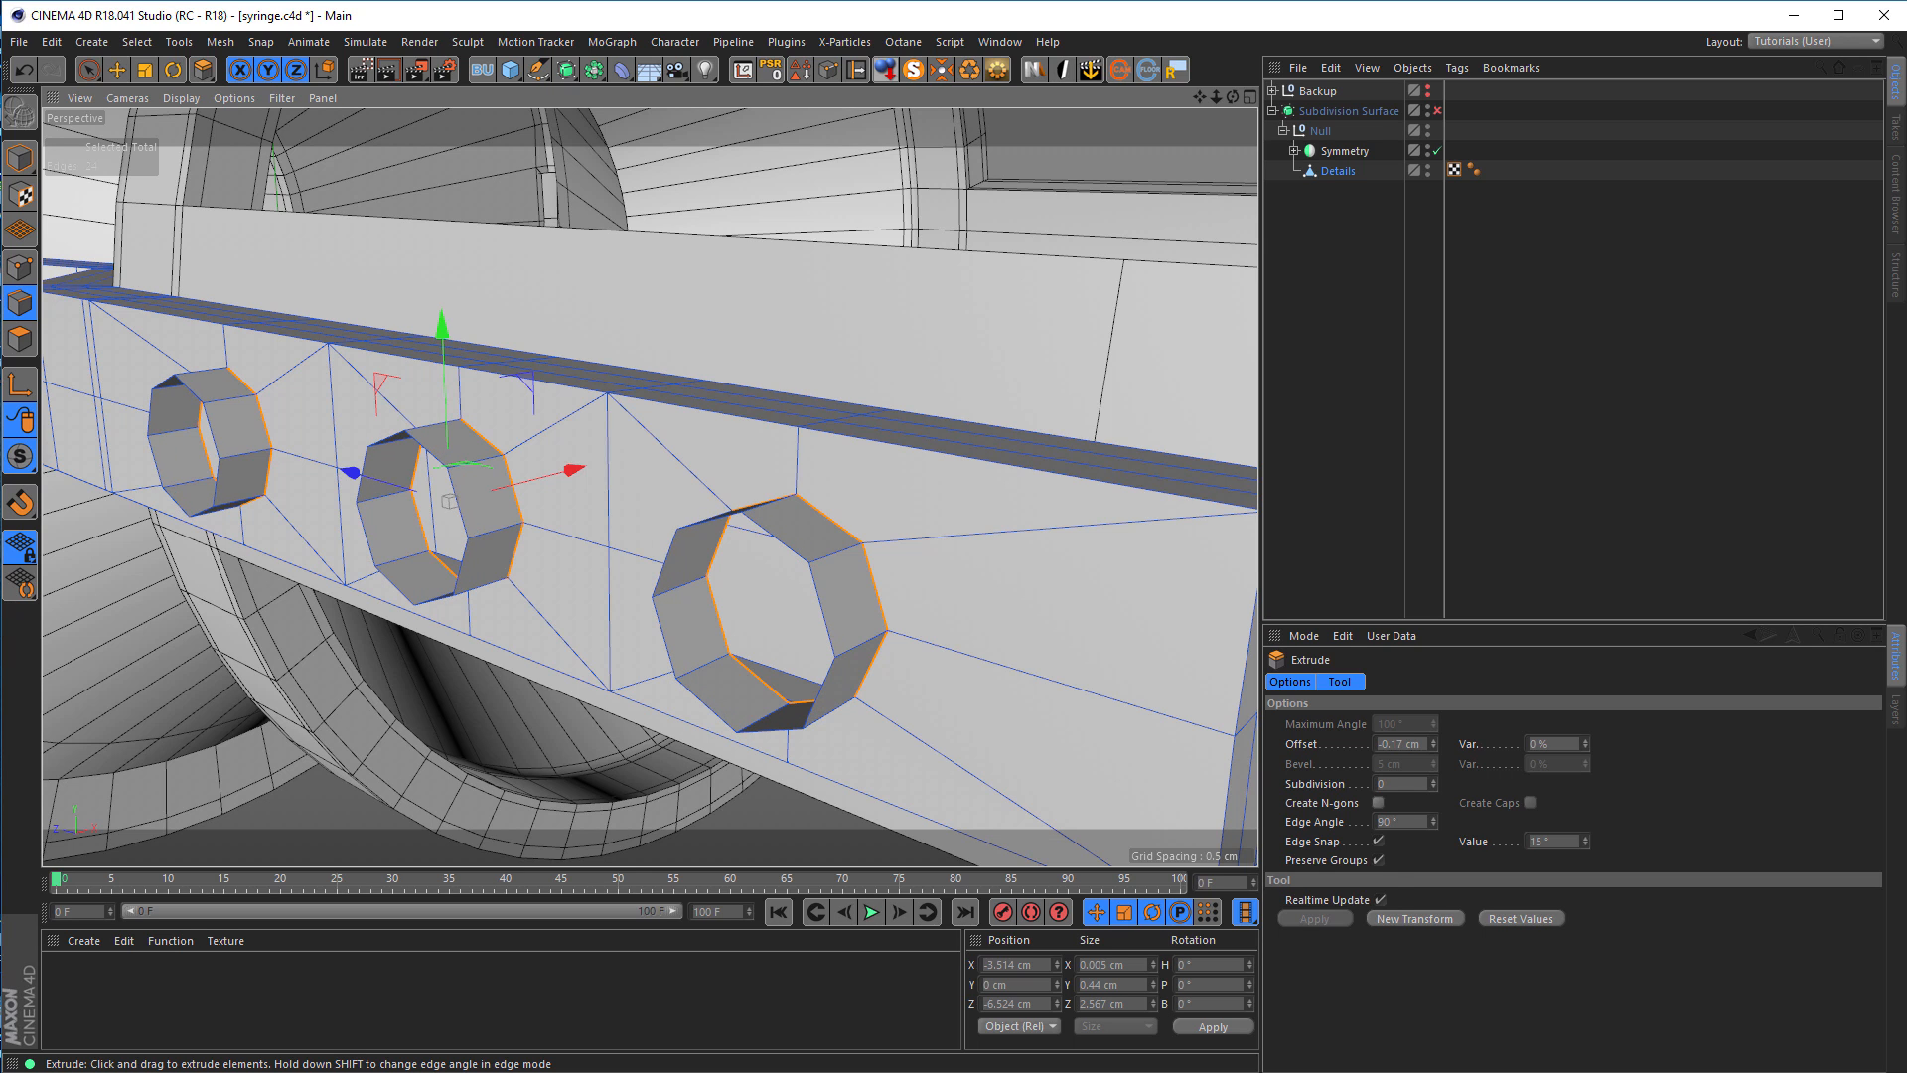
key("ctrl+z")
middle_click_drag(978, 664, 956, 634, "alt")
mouse_move(938, 628)
left_mouse_down("alt")
mouse_move(910, 622)
mouse_move(926, 621)
left_mouse_up("alt")
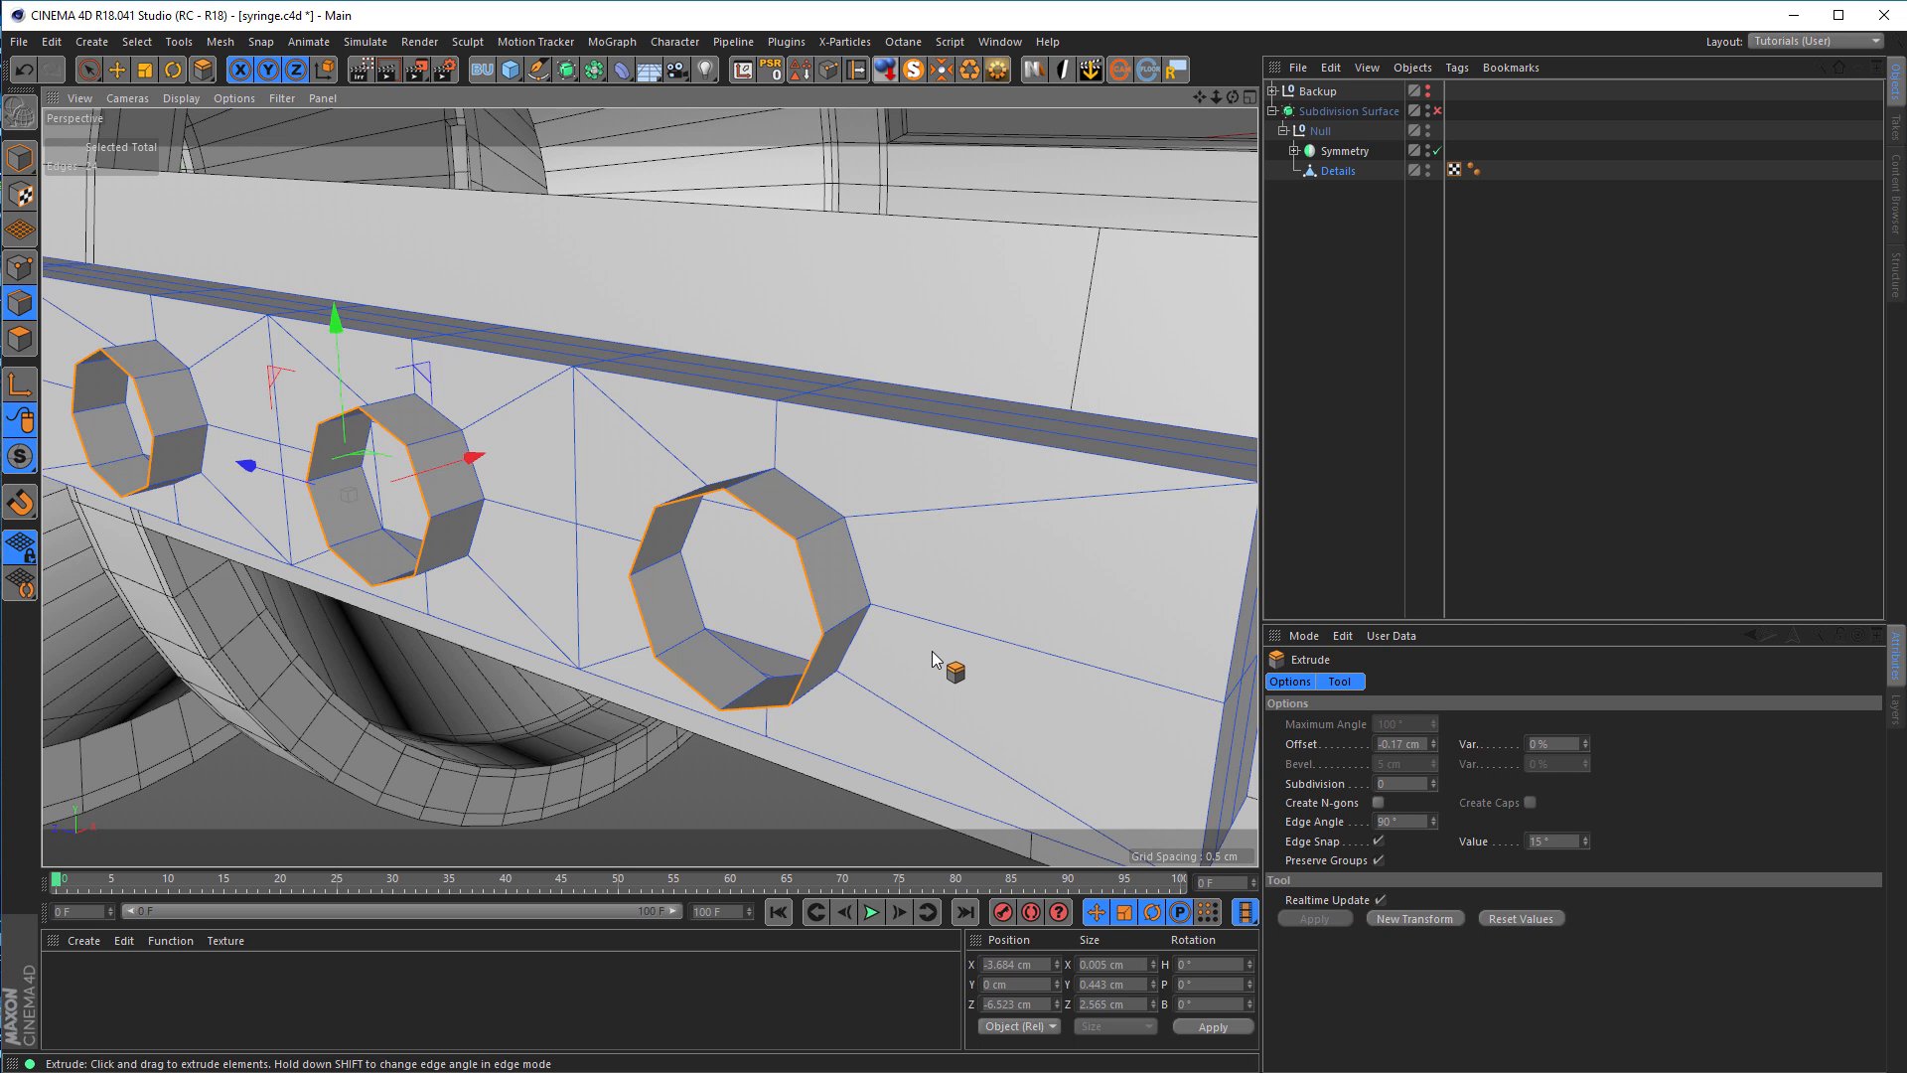
Step: Cap the open fronts of all three extruded octagons with Close Polygon Hole
key("m")
key("d")
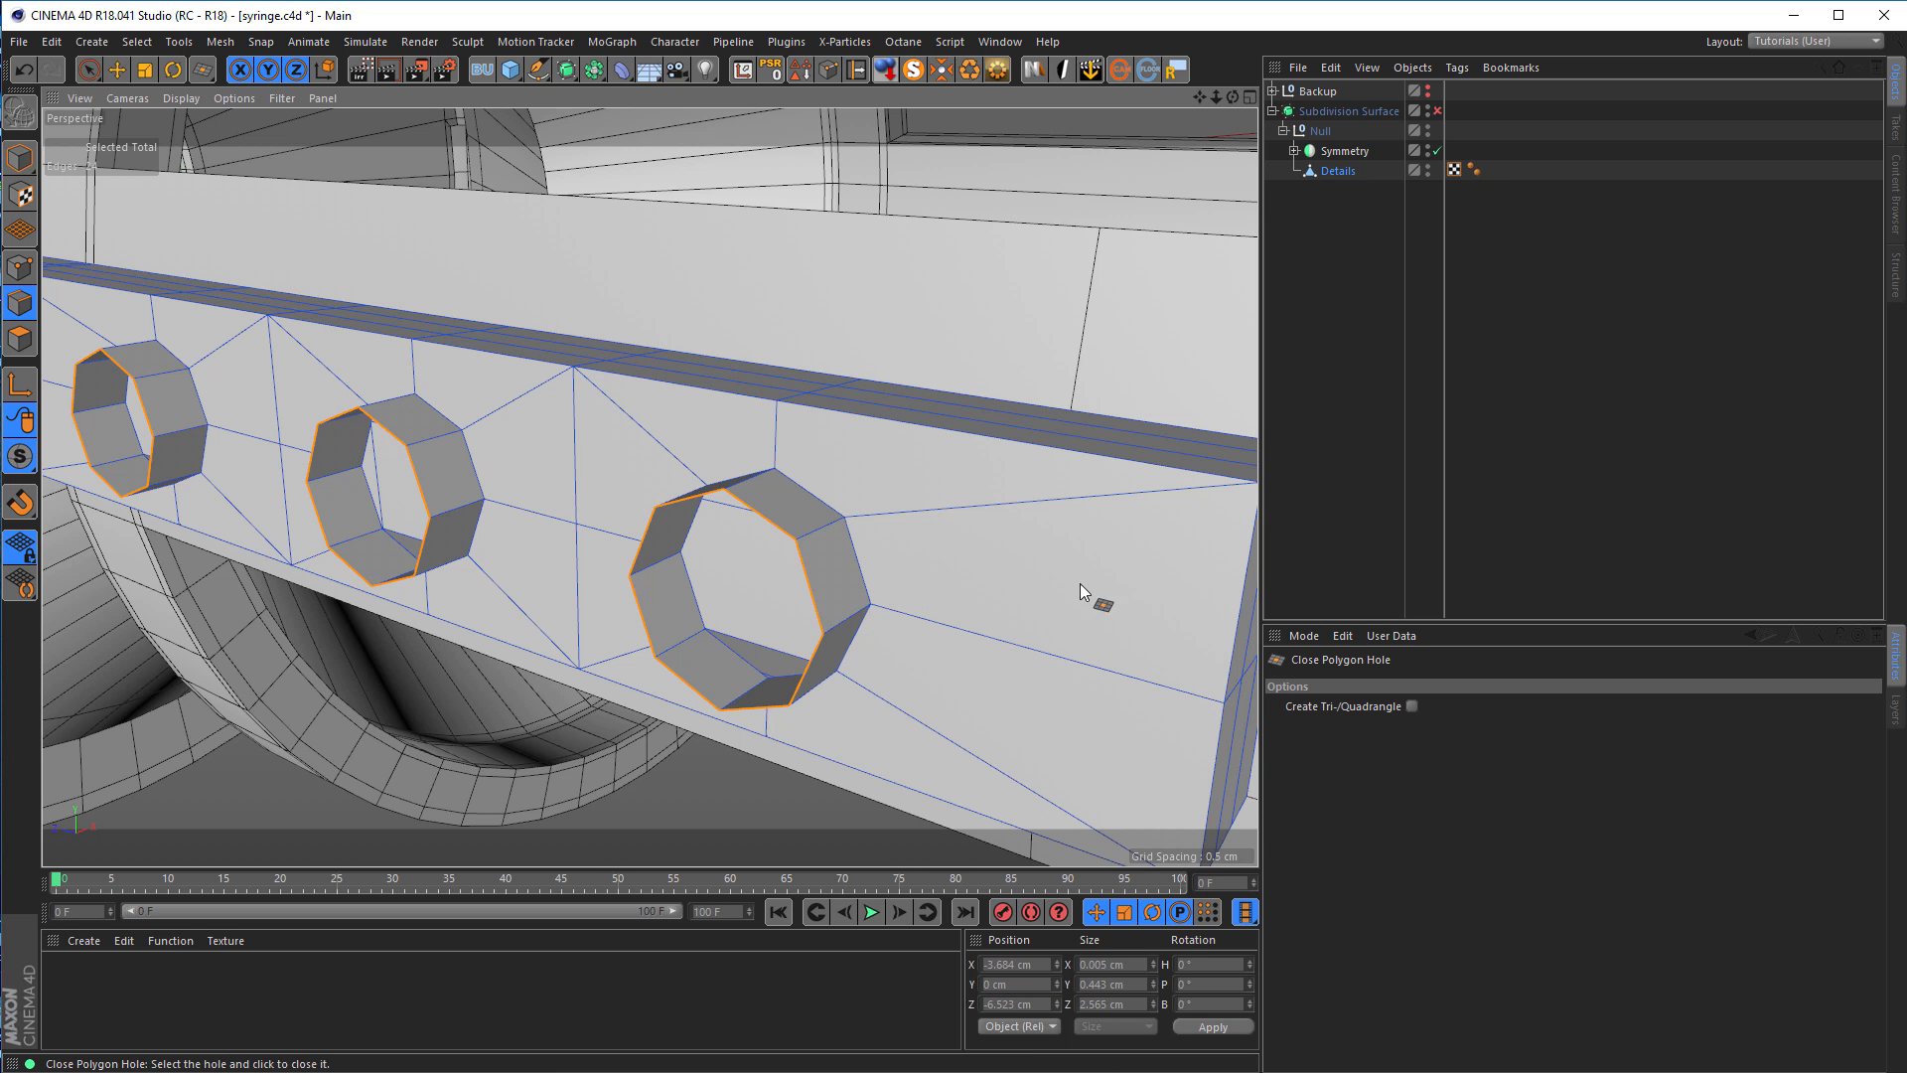
left_click(804, 586)
left_click(461, 503)
left_click(136, 407)
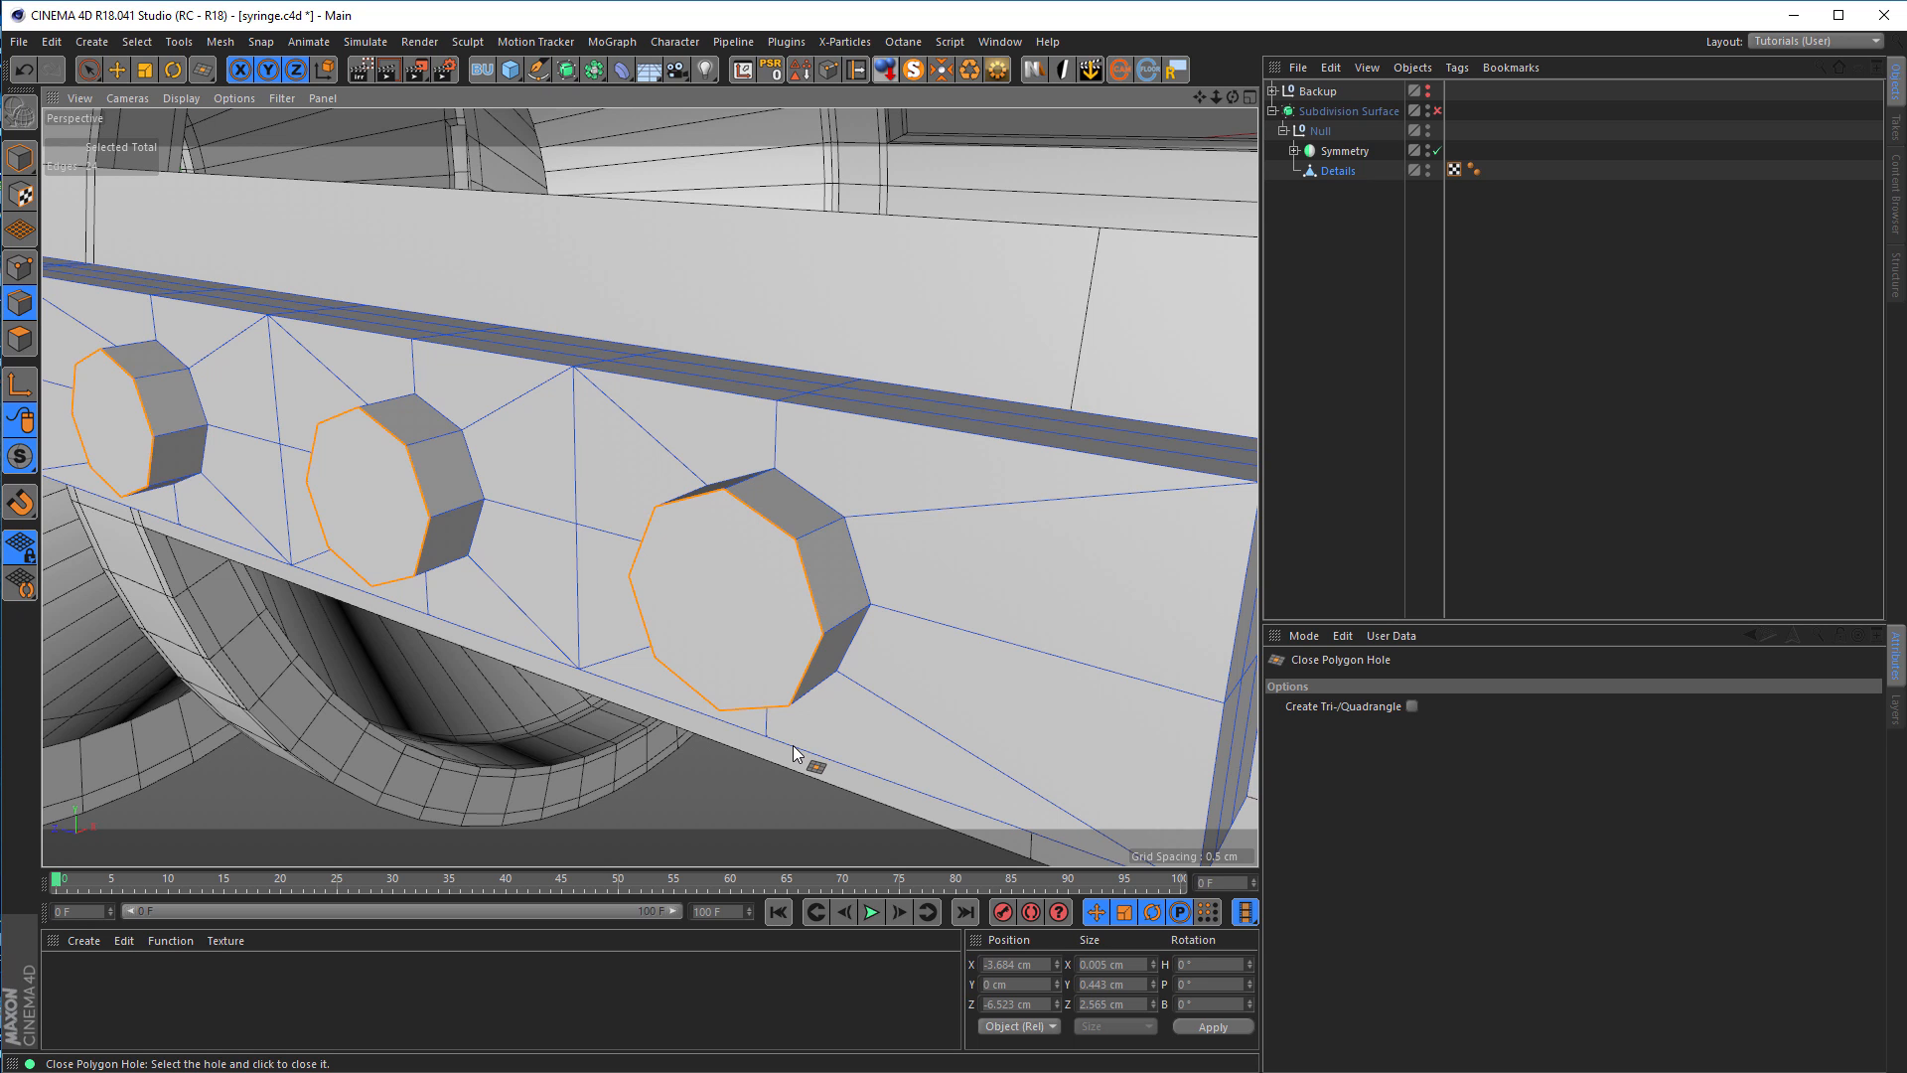
Step: With Line Cut, divide each of the three octagonal caps with one vertical and one horizontal cut through its opposite corners
key("k")
key("k")
left_click(724, 493)
left_click(721, 710)
left_click(630, 577)
left_click(822, 634)
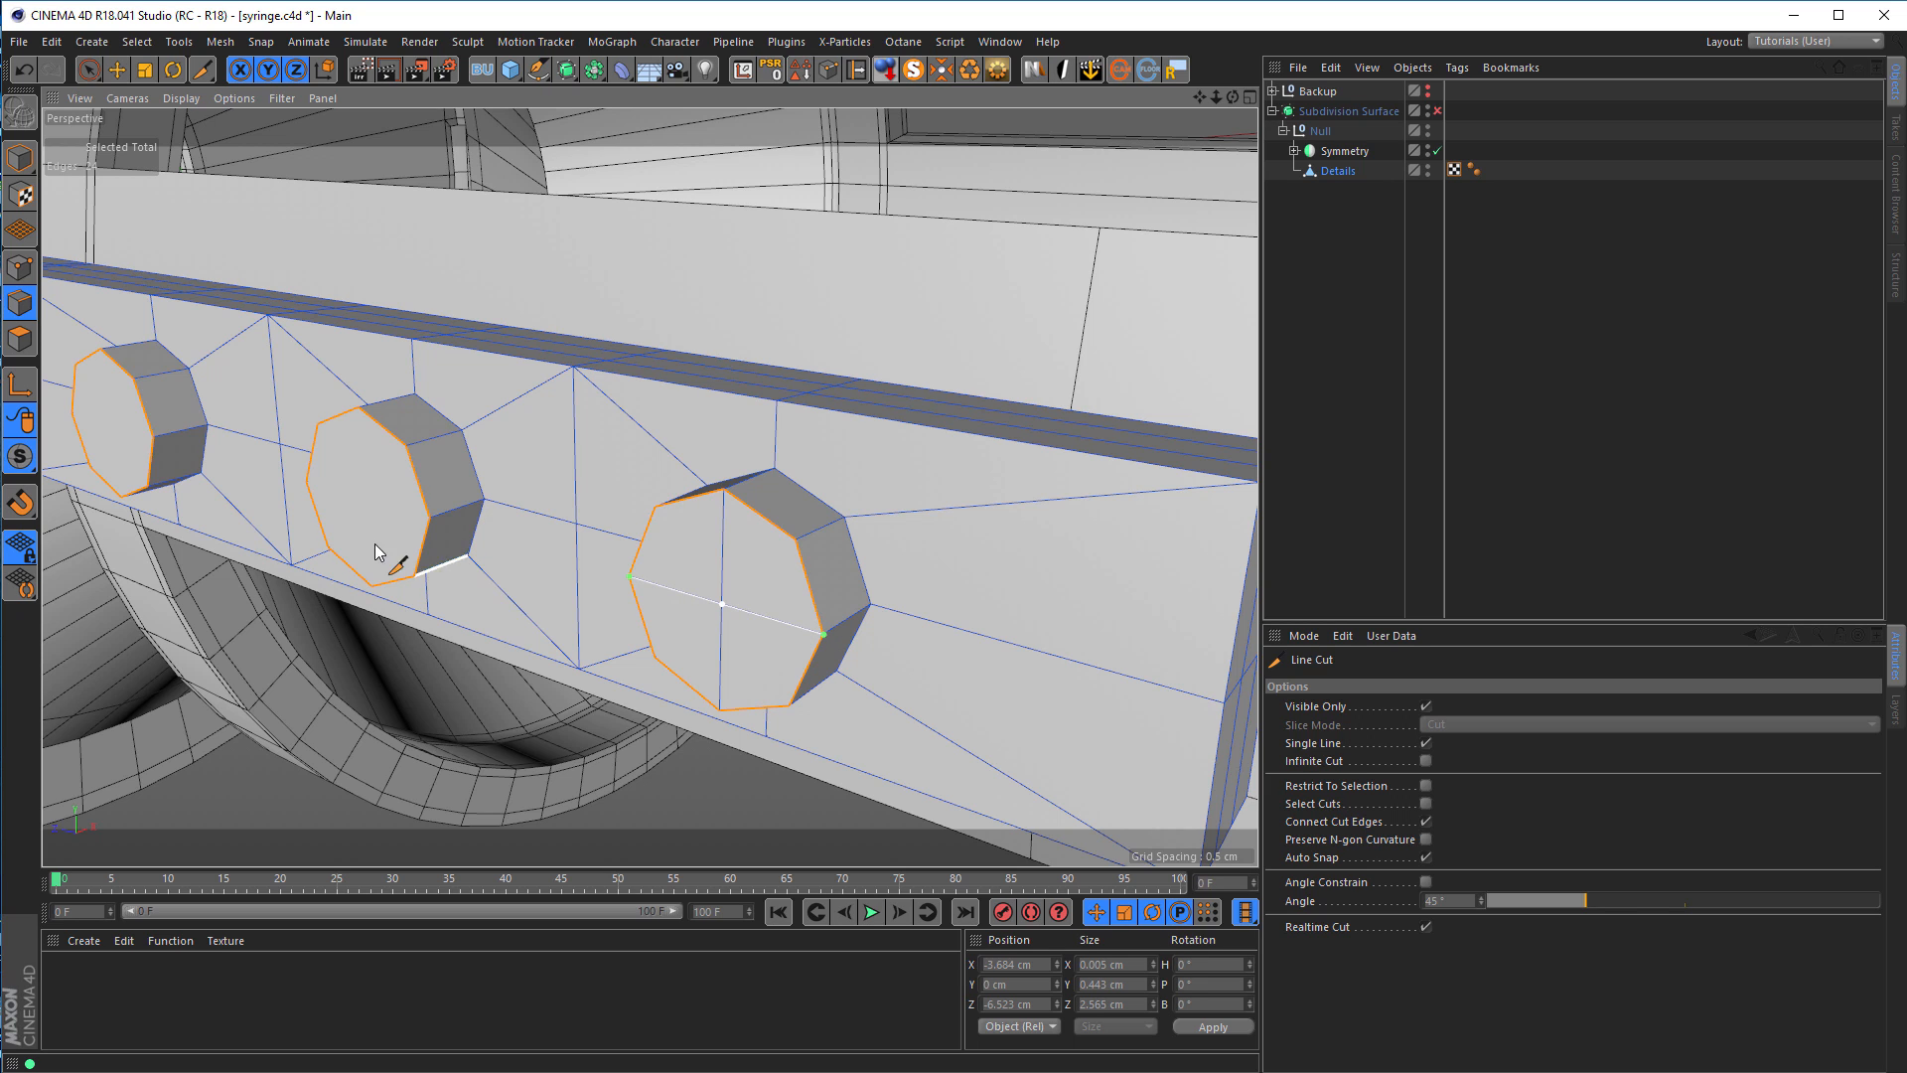
left_click(306, 485)
left_click(429, 517)
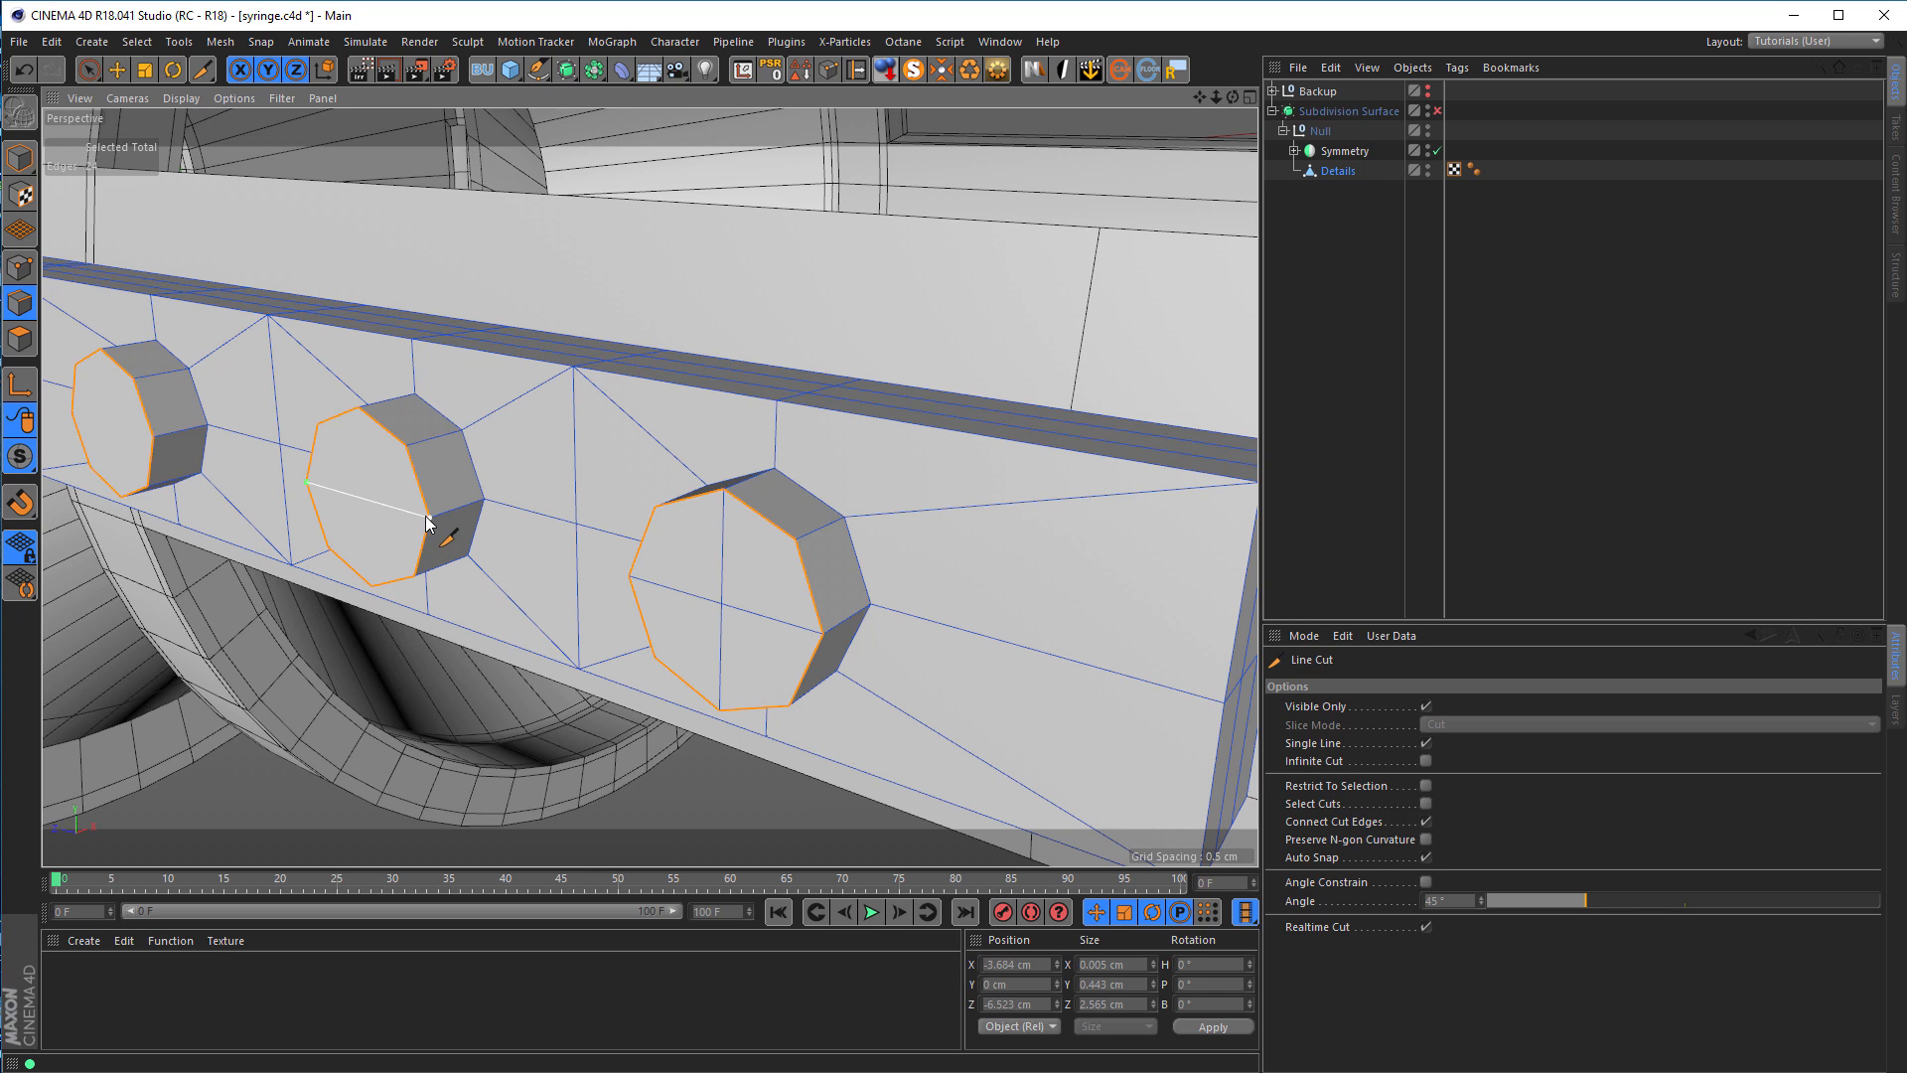
left_click(360, 408)
left_click(372, 586)
left_click(102, 350)
left_click(121, 496)
left_click(71, 413)
left_click(153, 437)
Step: Select the cap polygons of all three octagons using Live Selection with Only Select Visible Elements enabled
left_click(21, 341)
key("space")
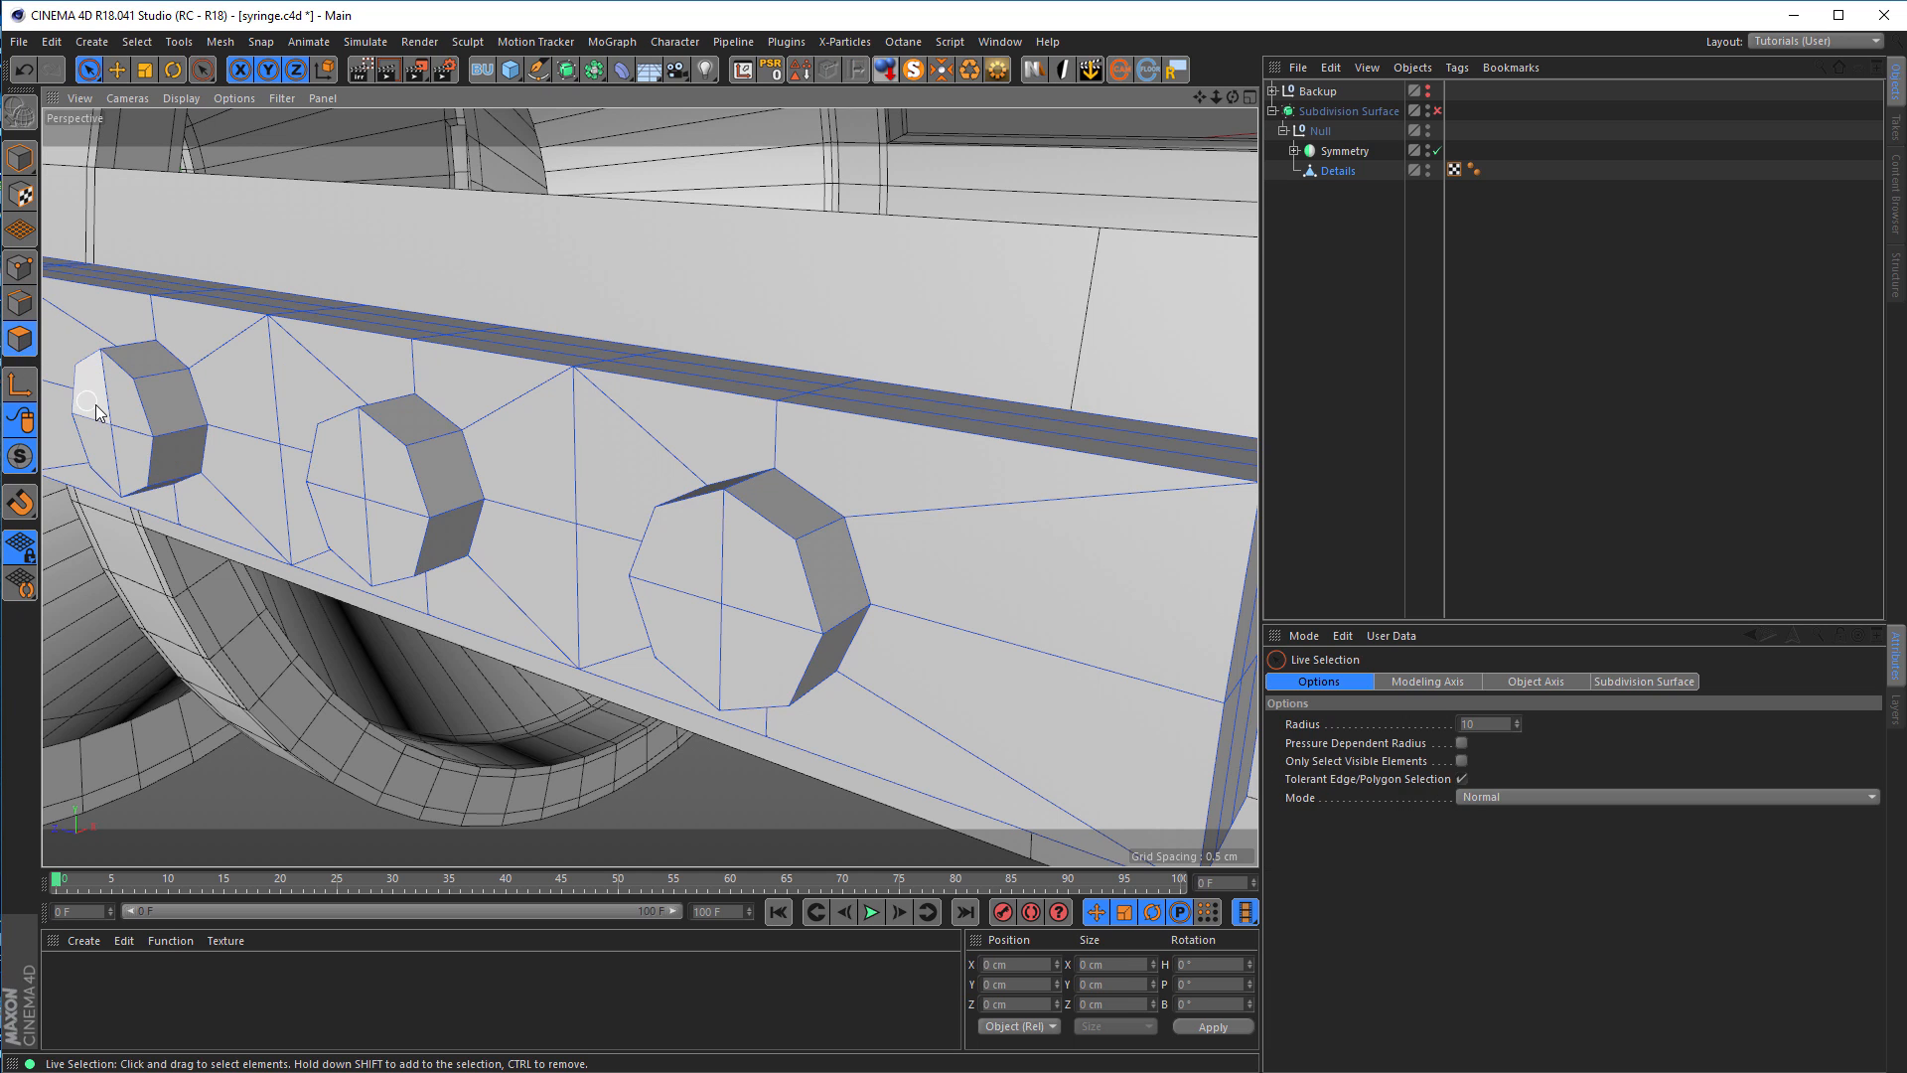
left_click(115, 440)
left_click(379, 508, "shift")
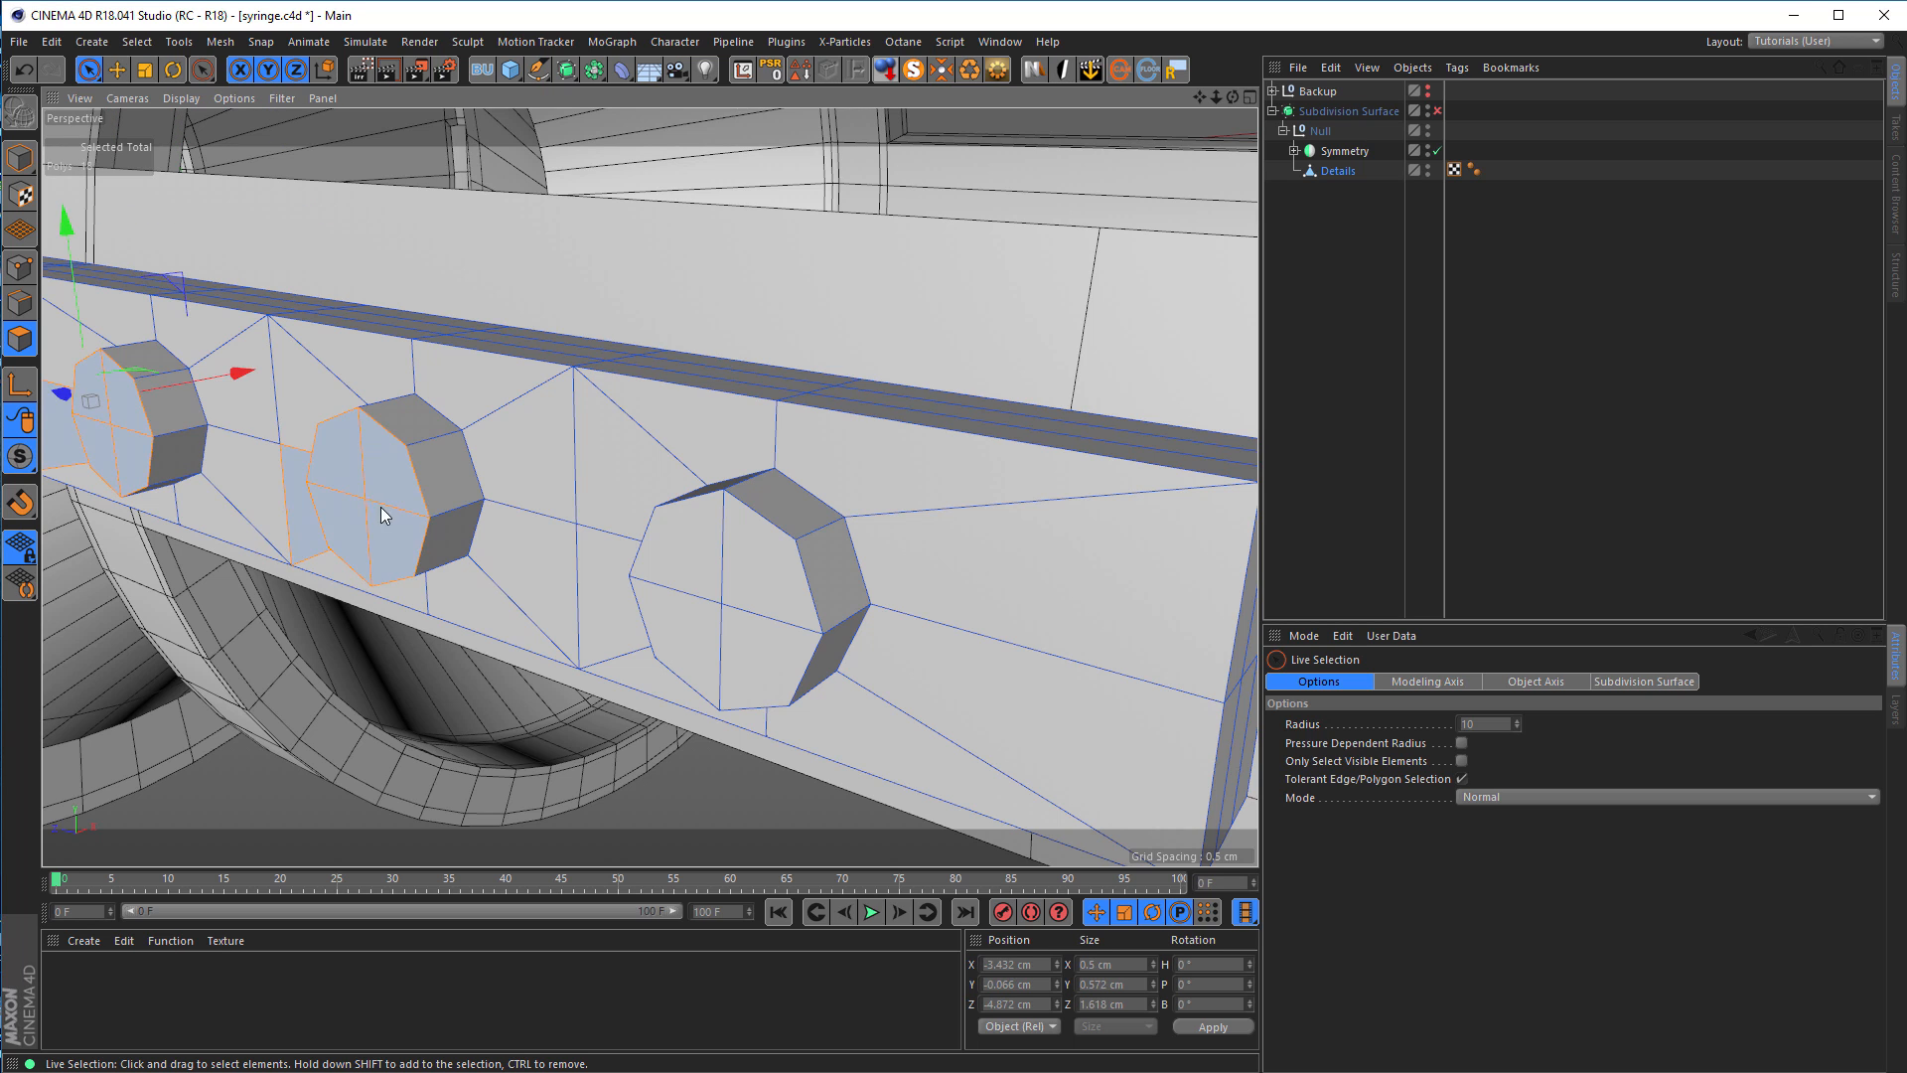
left_click(291, 533, "shift")
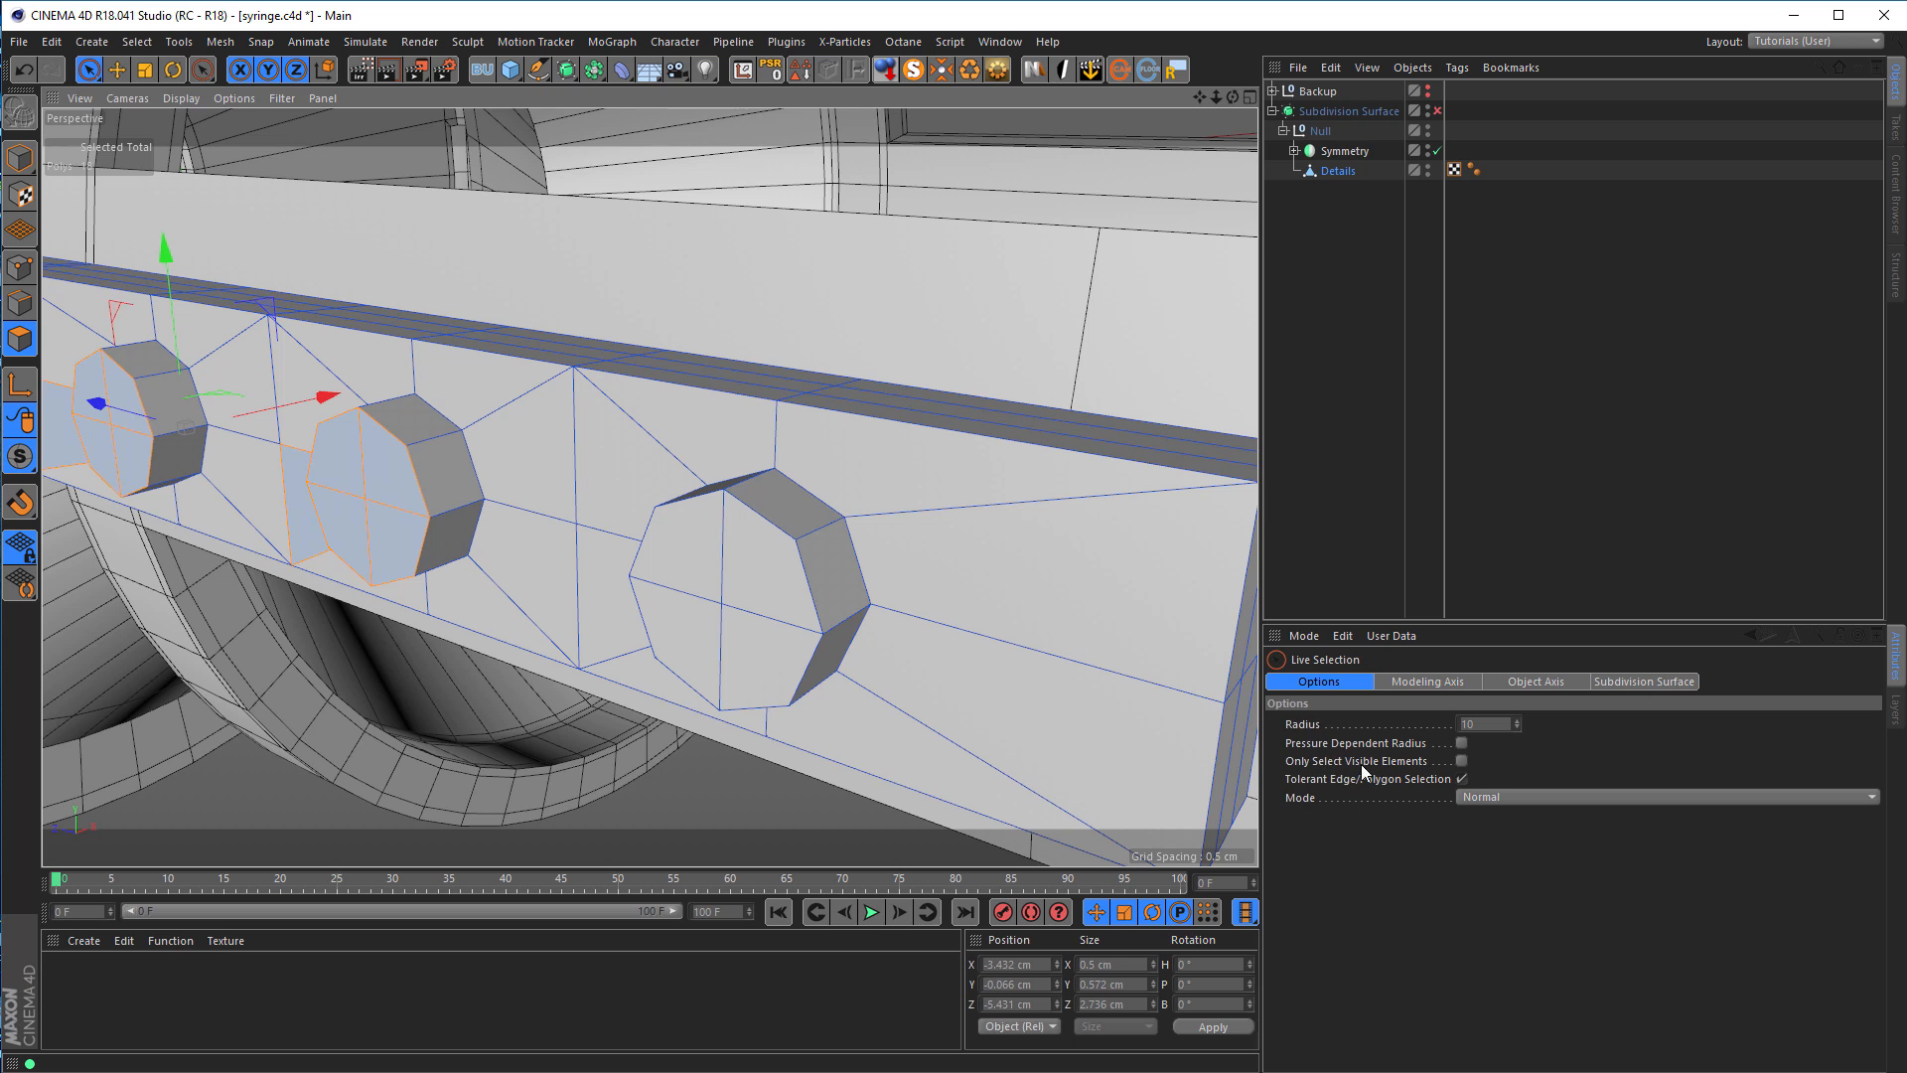
left_click(1461, 761)
key("ctrl+shift+a")
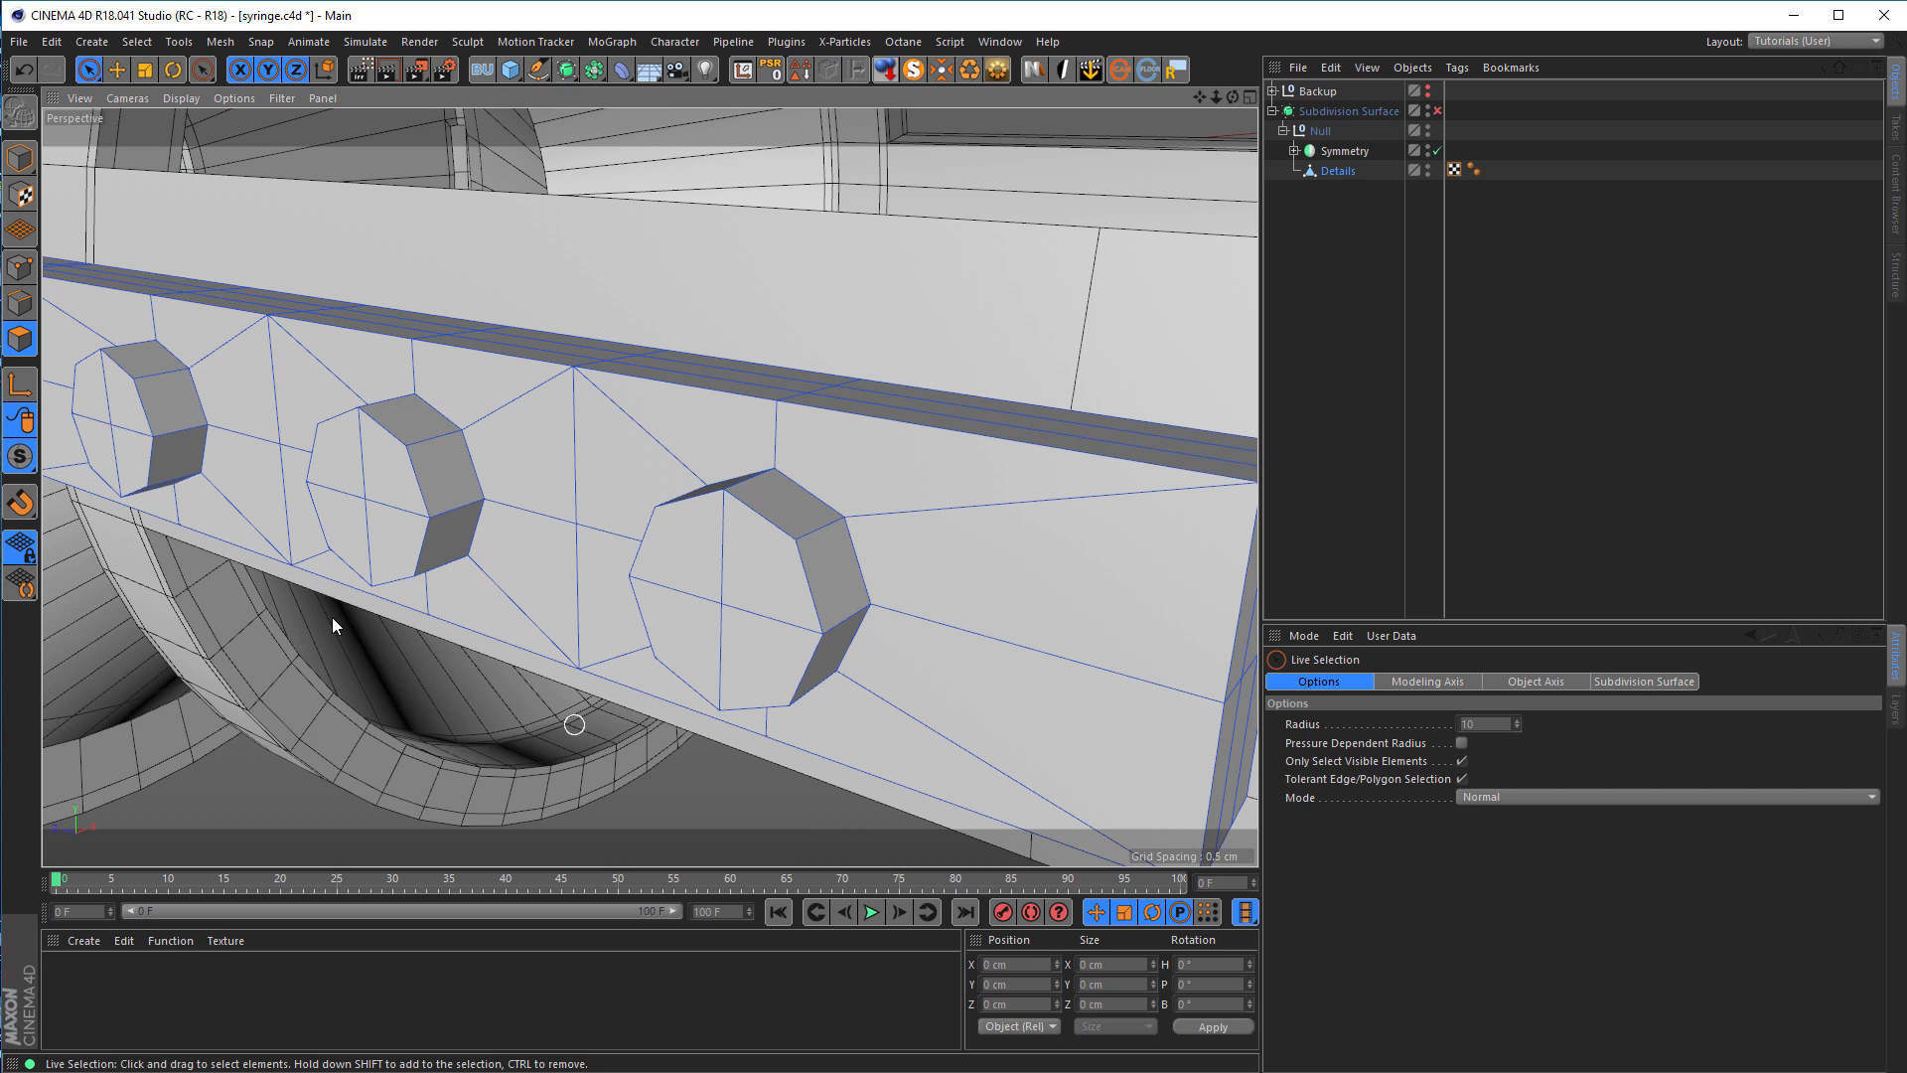
left_click(124, 457)
left_click(367, 498, "shift")
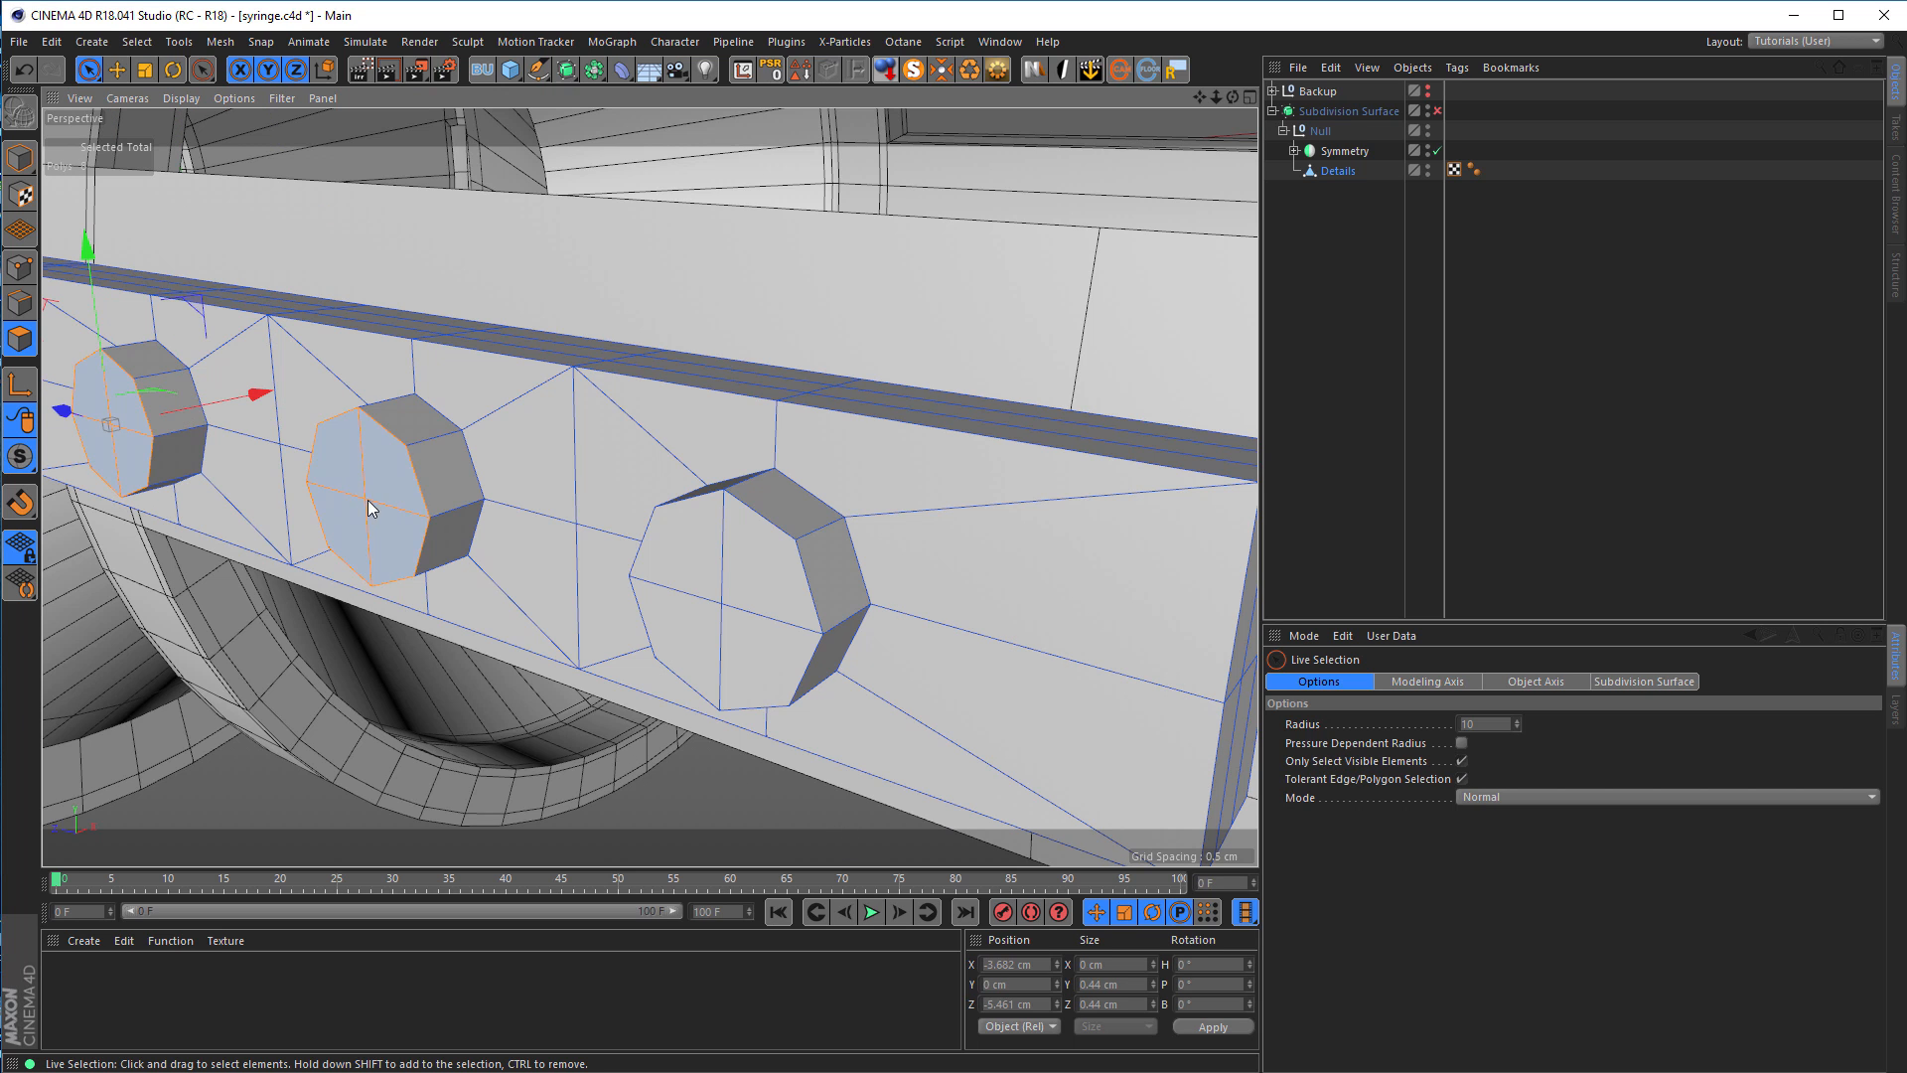
left_click(725, 626, "shift")
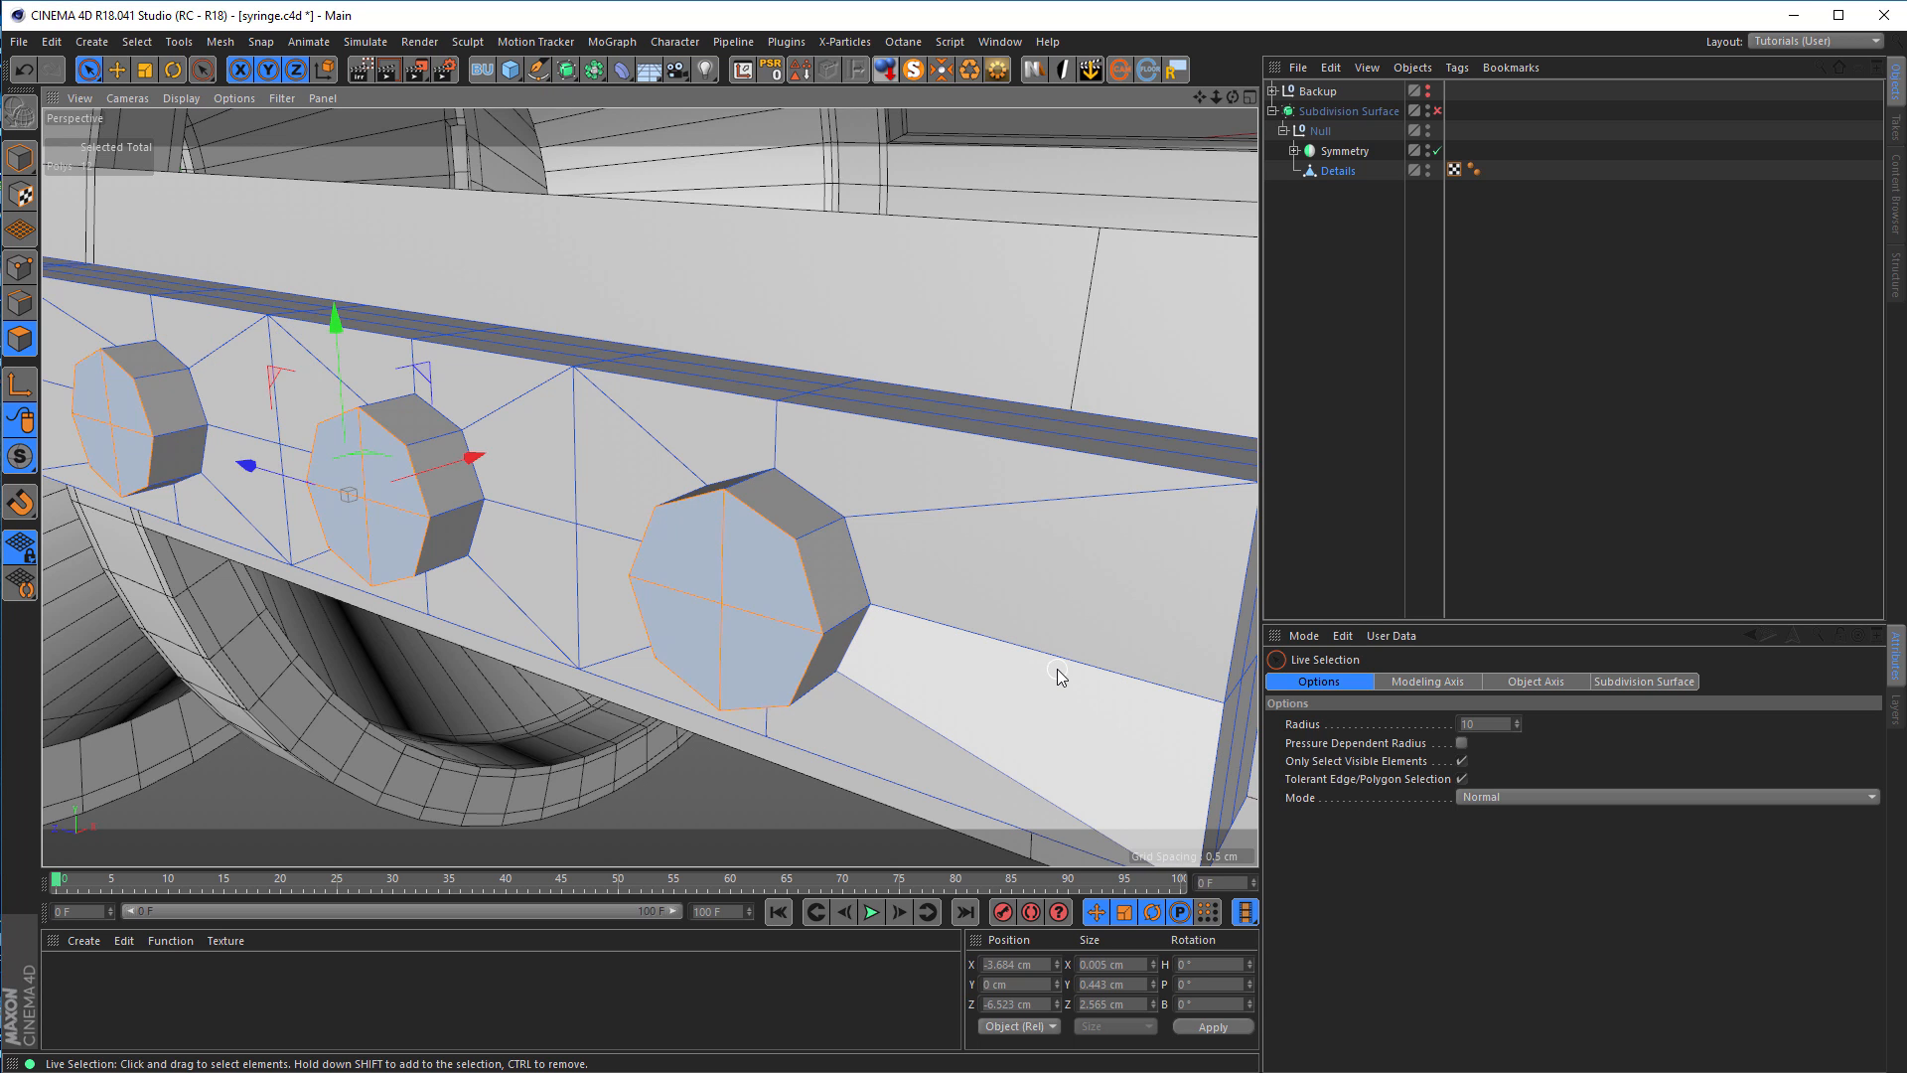
Step: Try to inset the three selected caps with Extrude Inner at an Offset of 0.02 cm
key("i")
left_click_drag(1065, 606, 1071, 606)
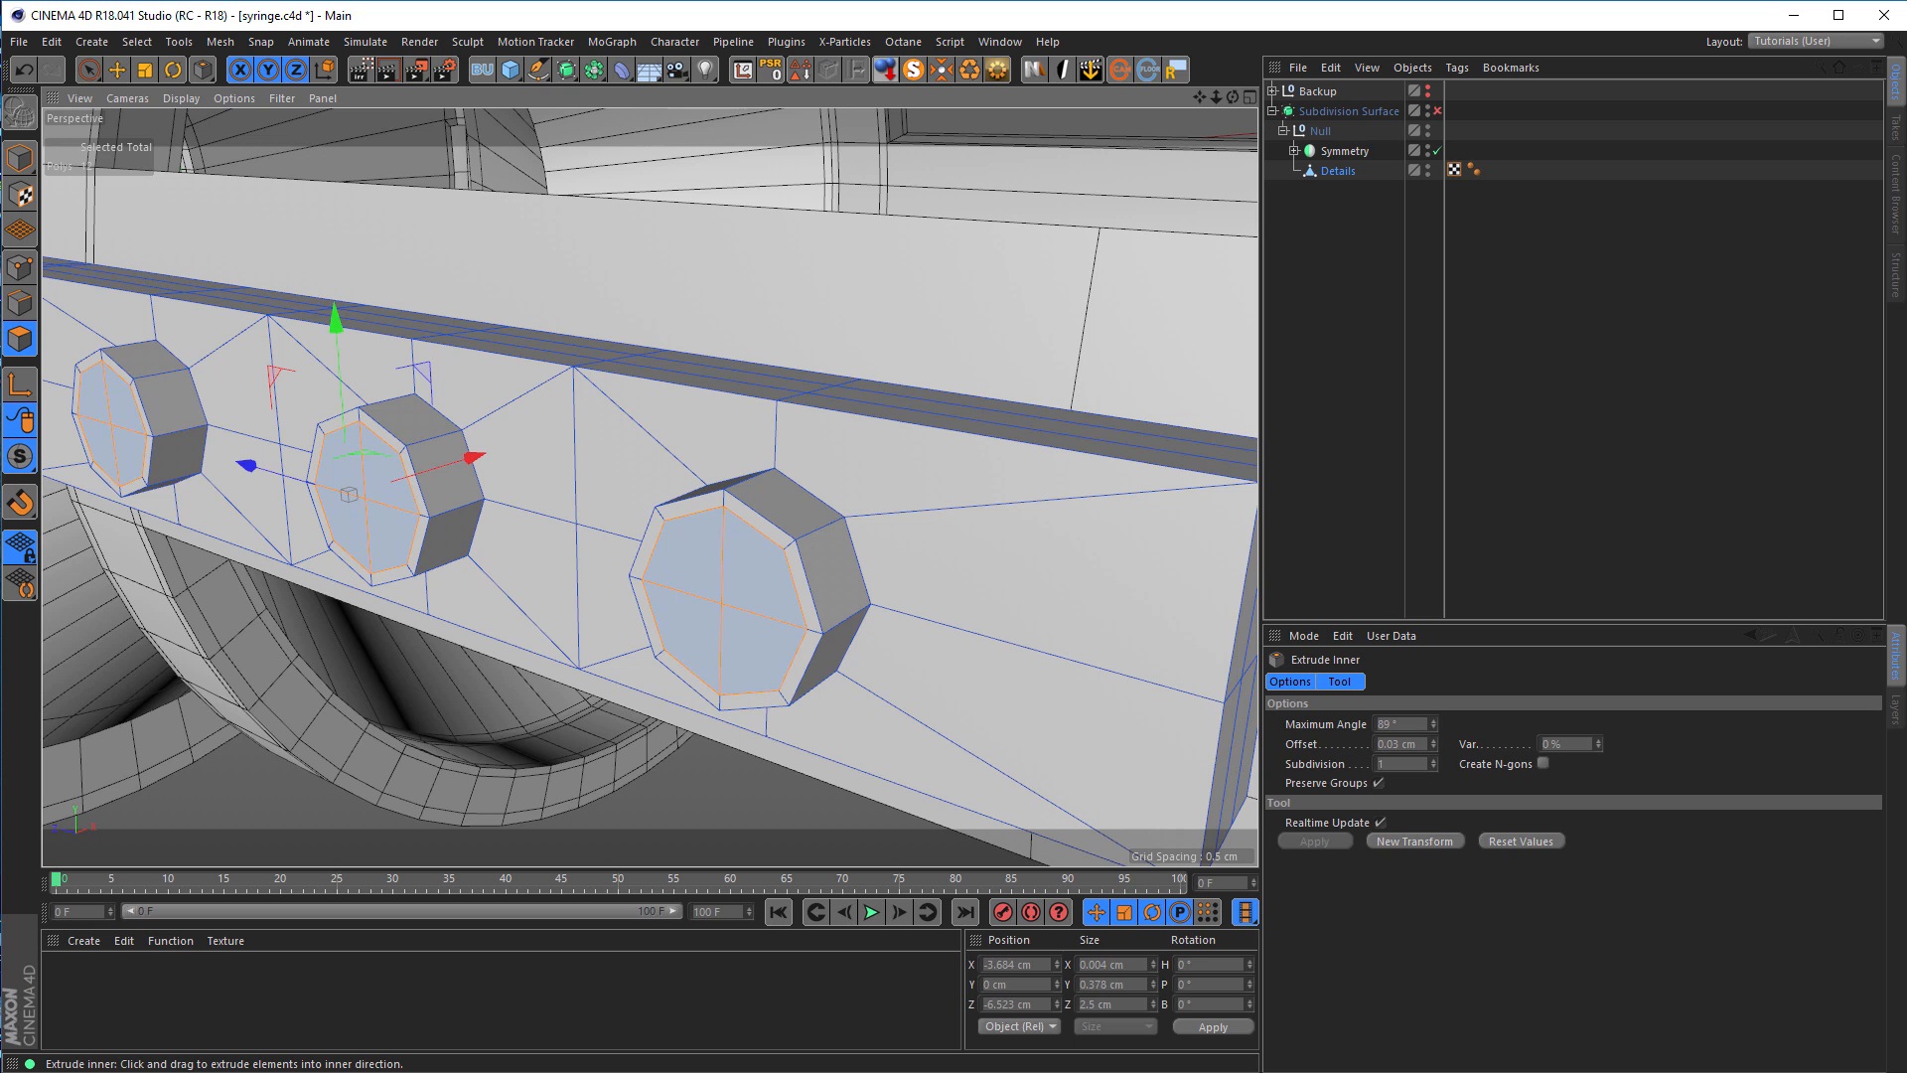
left_click_drag(1072, 606, 1058, 613)
mouse_move(872, 568)
left_mouse_down("alt")
mouse_move(891, 564)
mouse_move(872, 568)
left_mouse_up("alt")
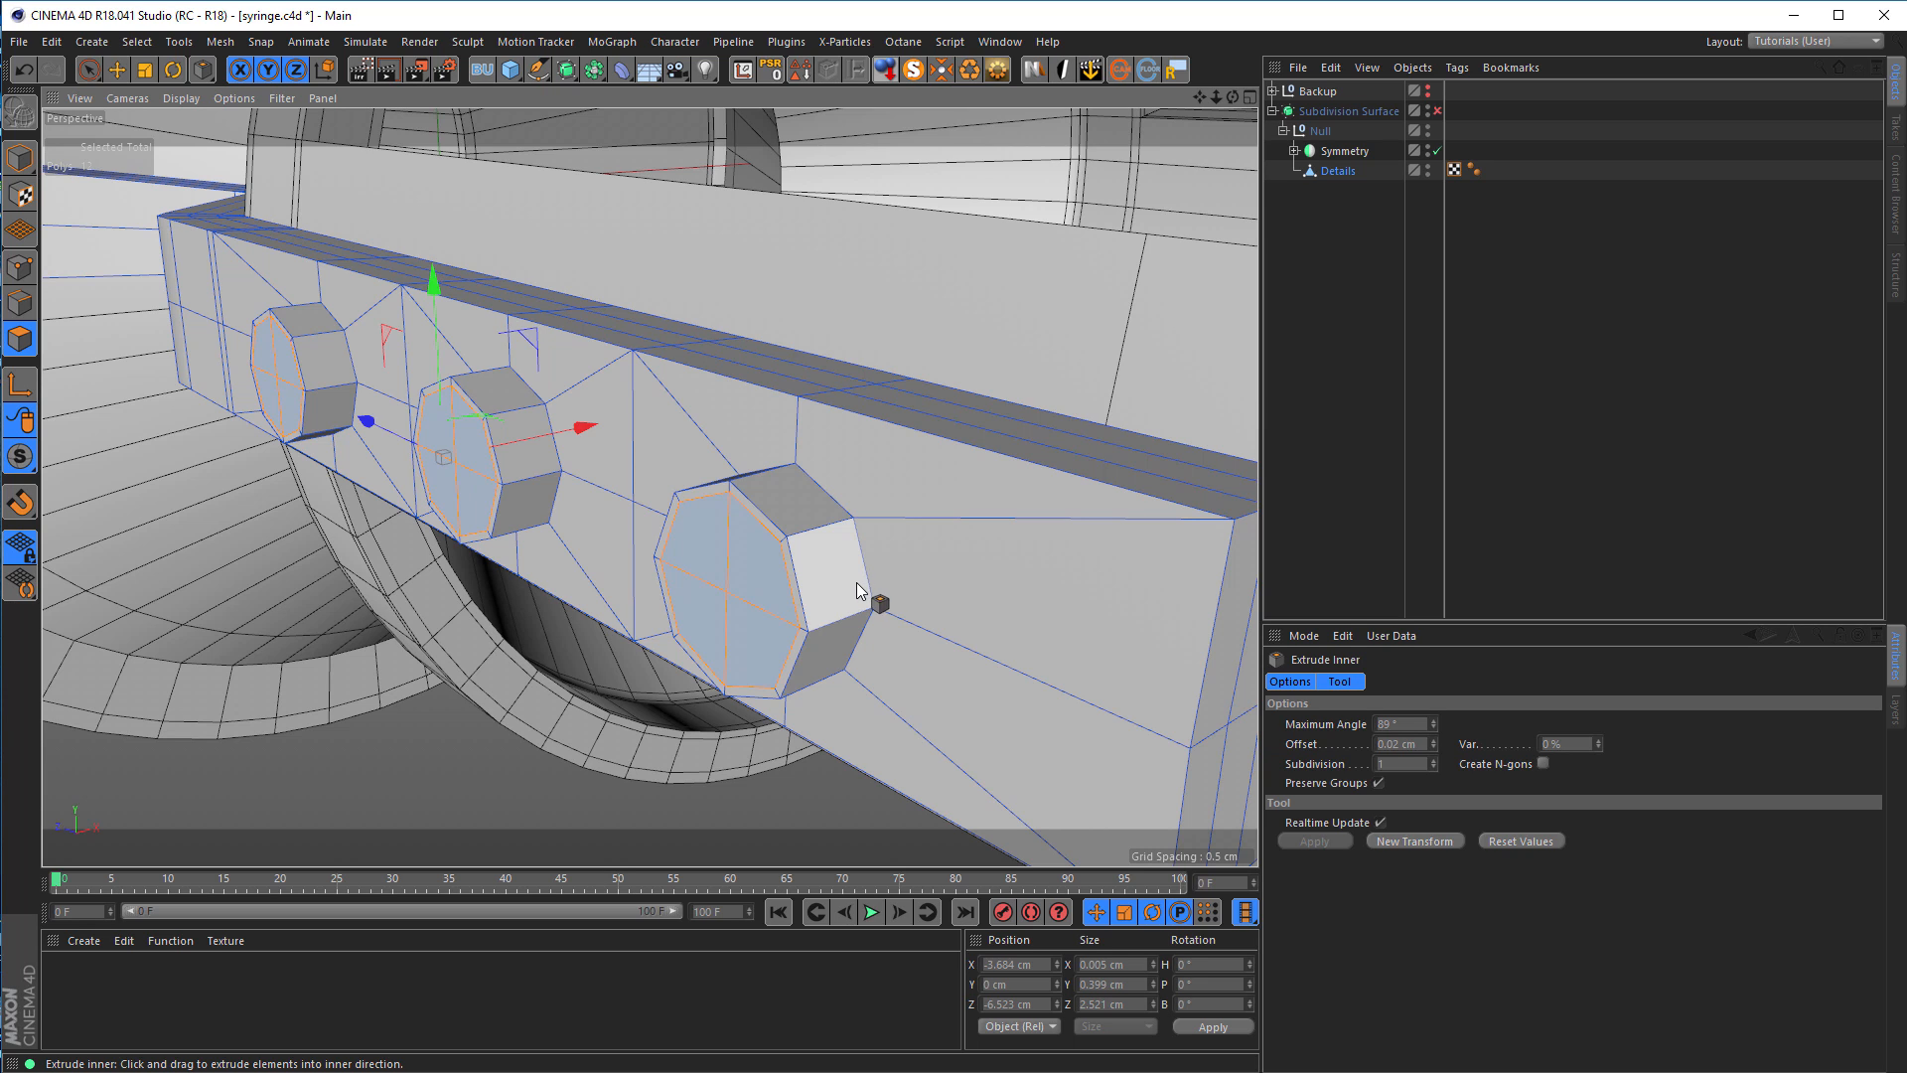
left_click(853, 588)
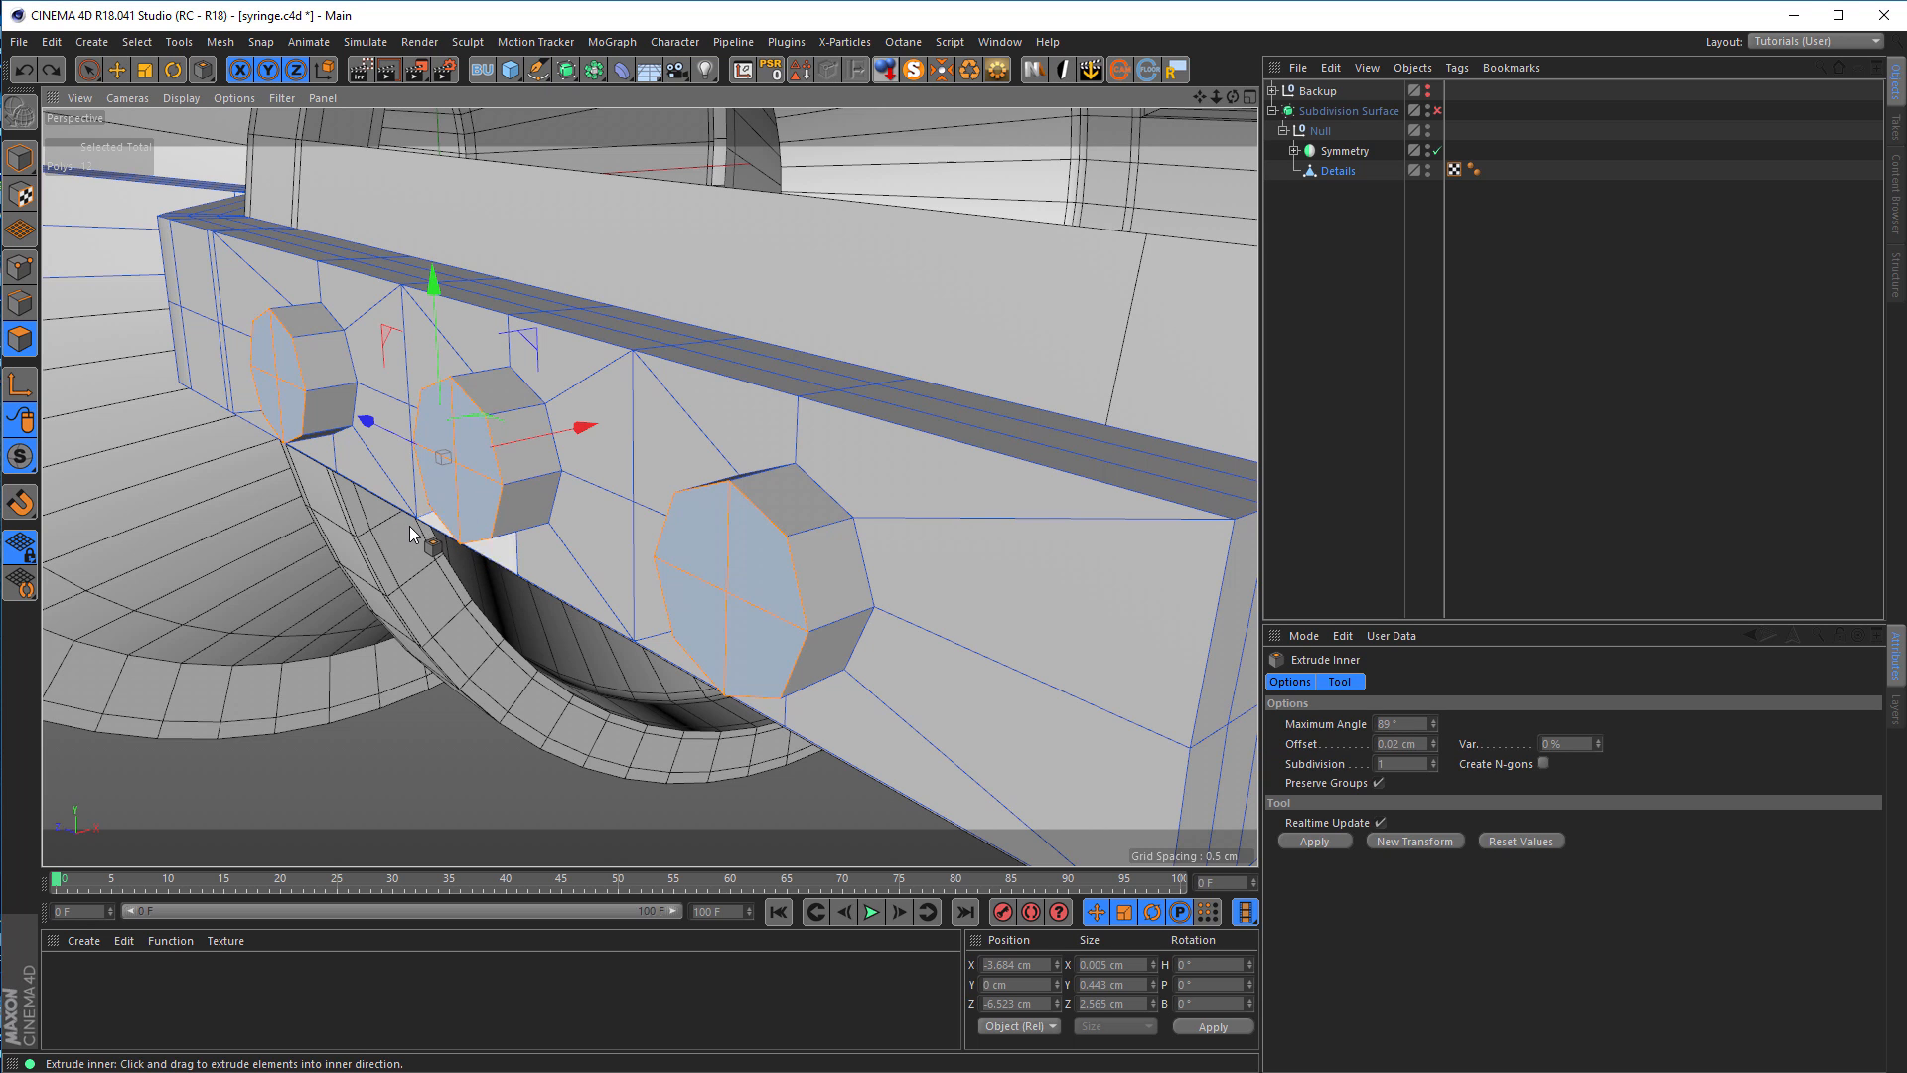
Step: Turn off Stop at Boundary Edges and Select Boundary Loop, and add the three octagons' base edge loops to the selected front loops
left_click(20, 303)
key("u")
key("l")
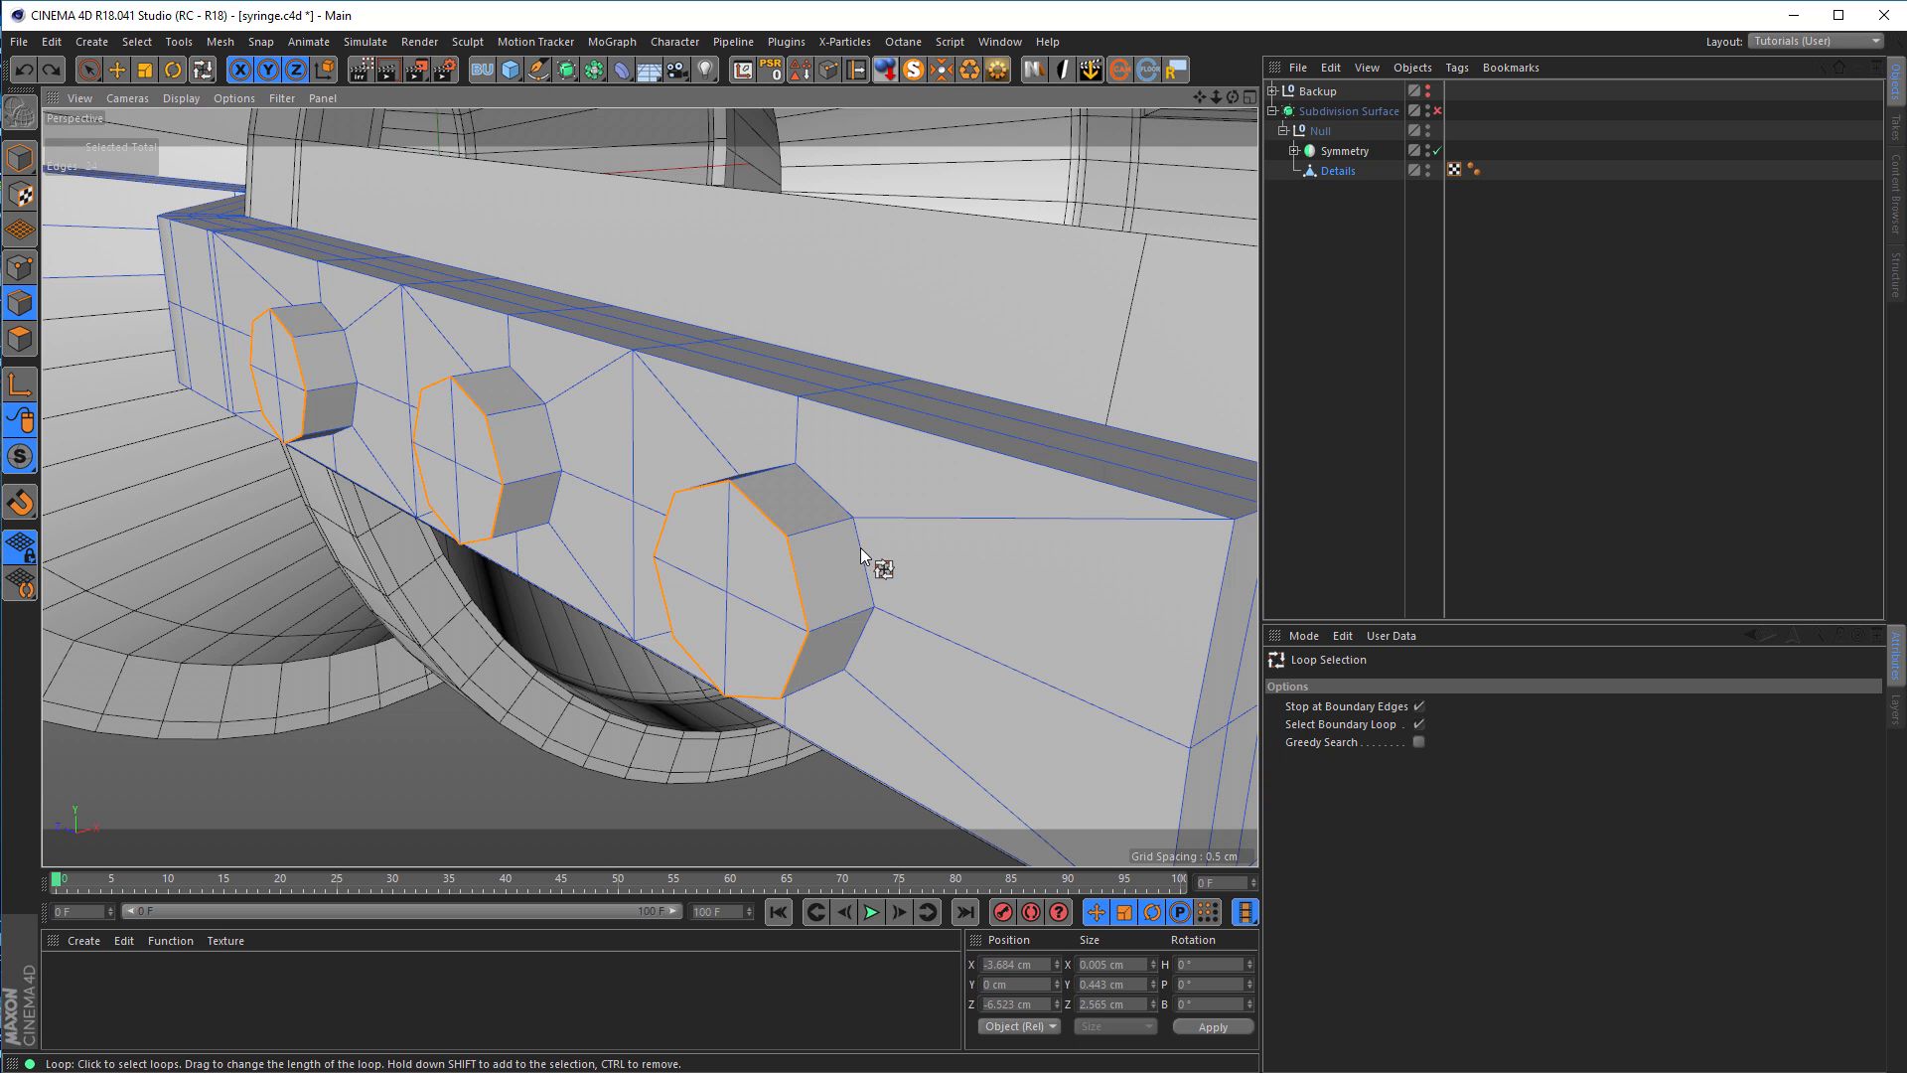
left_click(1419, 706)
left_click(1419, 724)
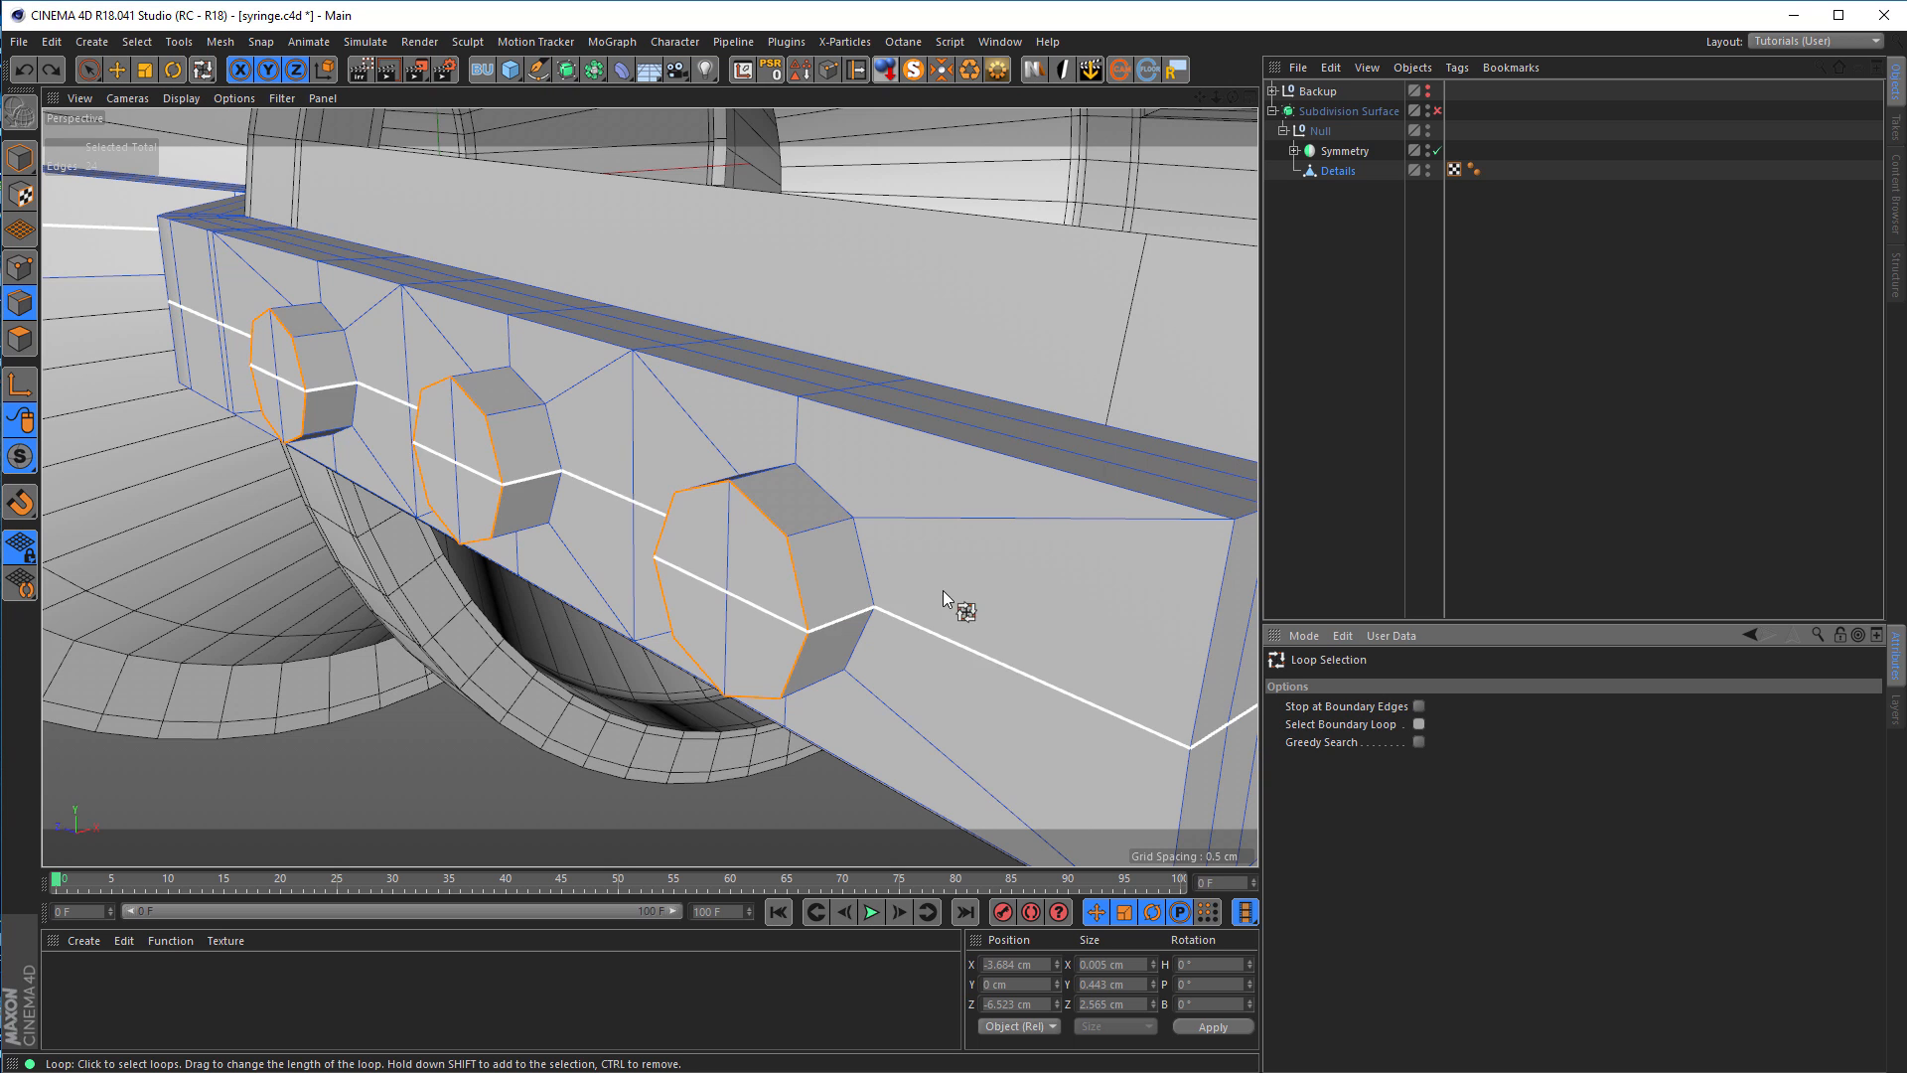
left_click(789, 520, "shift")
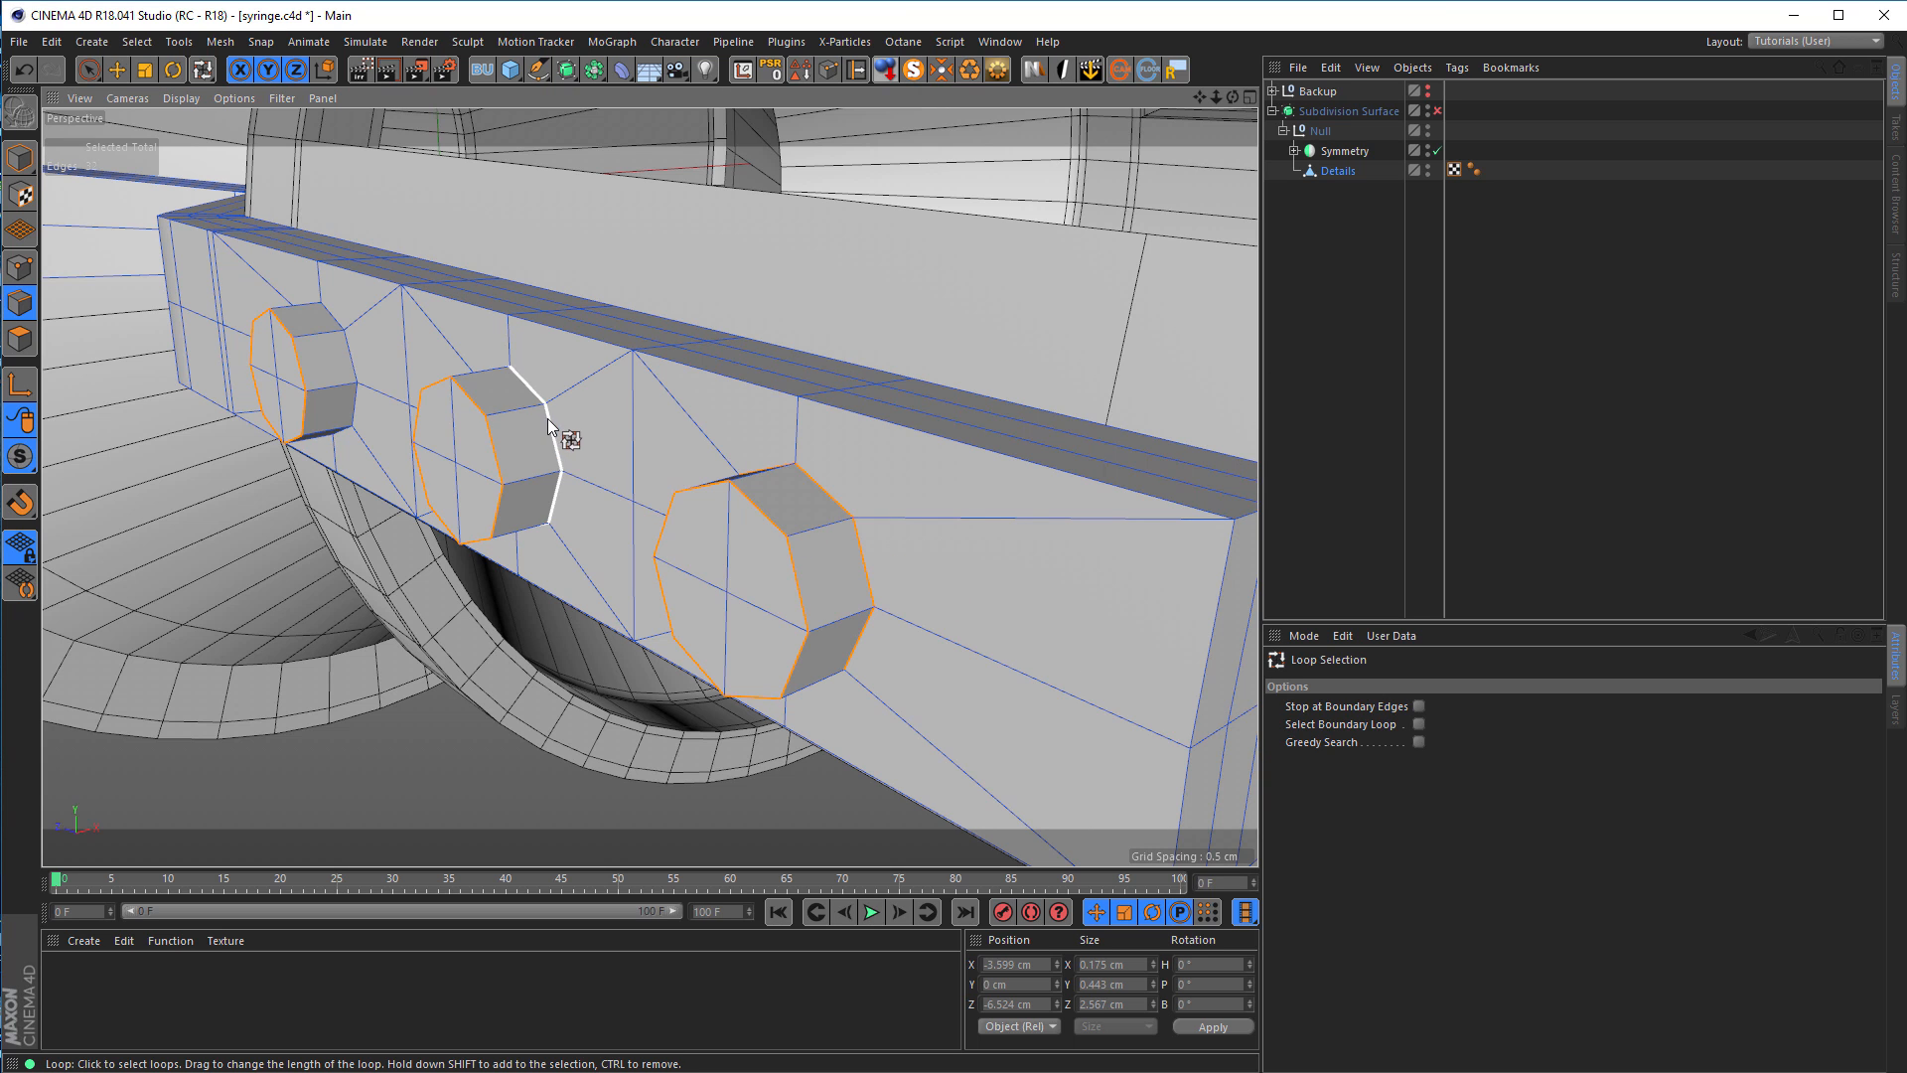
left_click(348, 343, "shift")
Step: Bevel the selected front and base edge loops of the three octagons with an Offset of 0.02 cm and a Depth of 100%
key("m")
key("s")
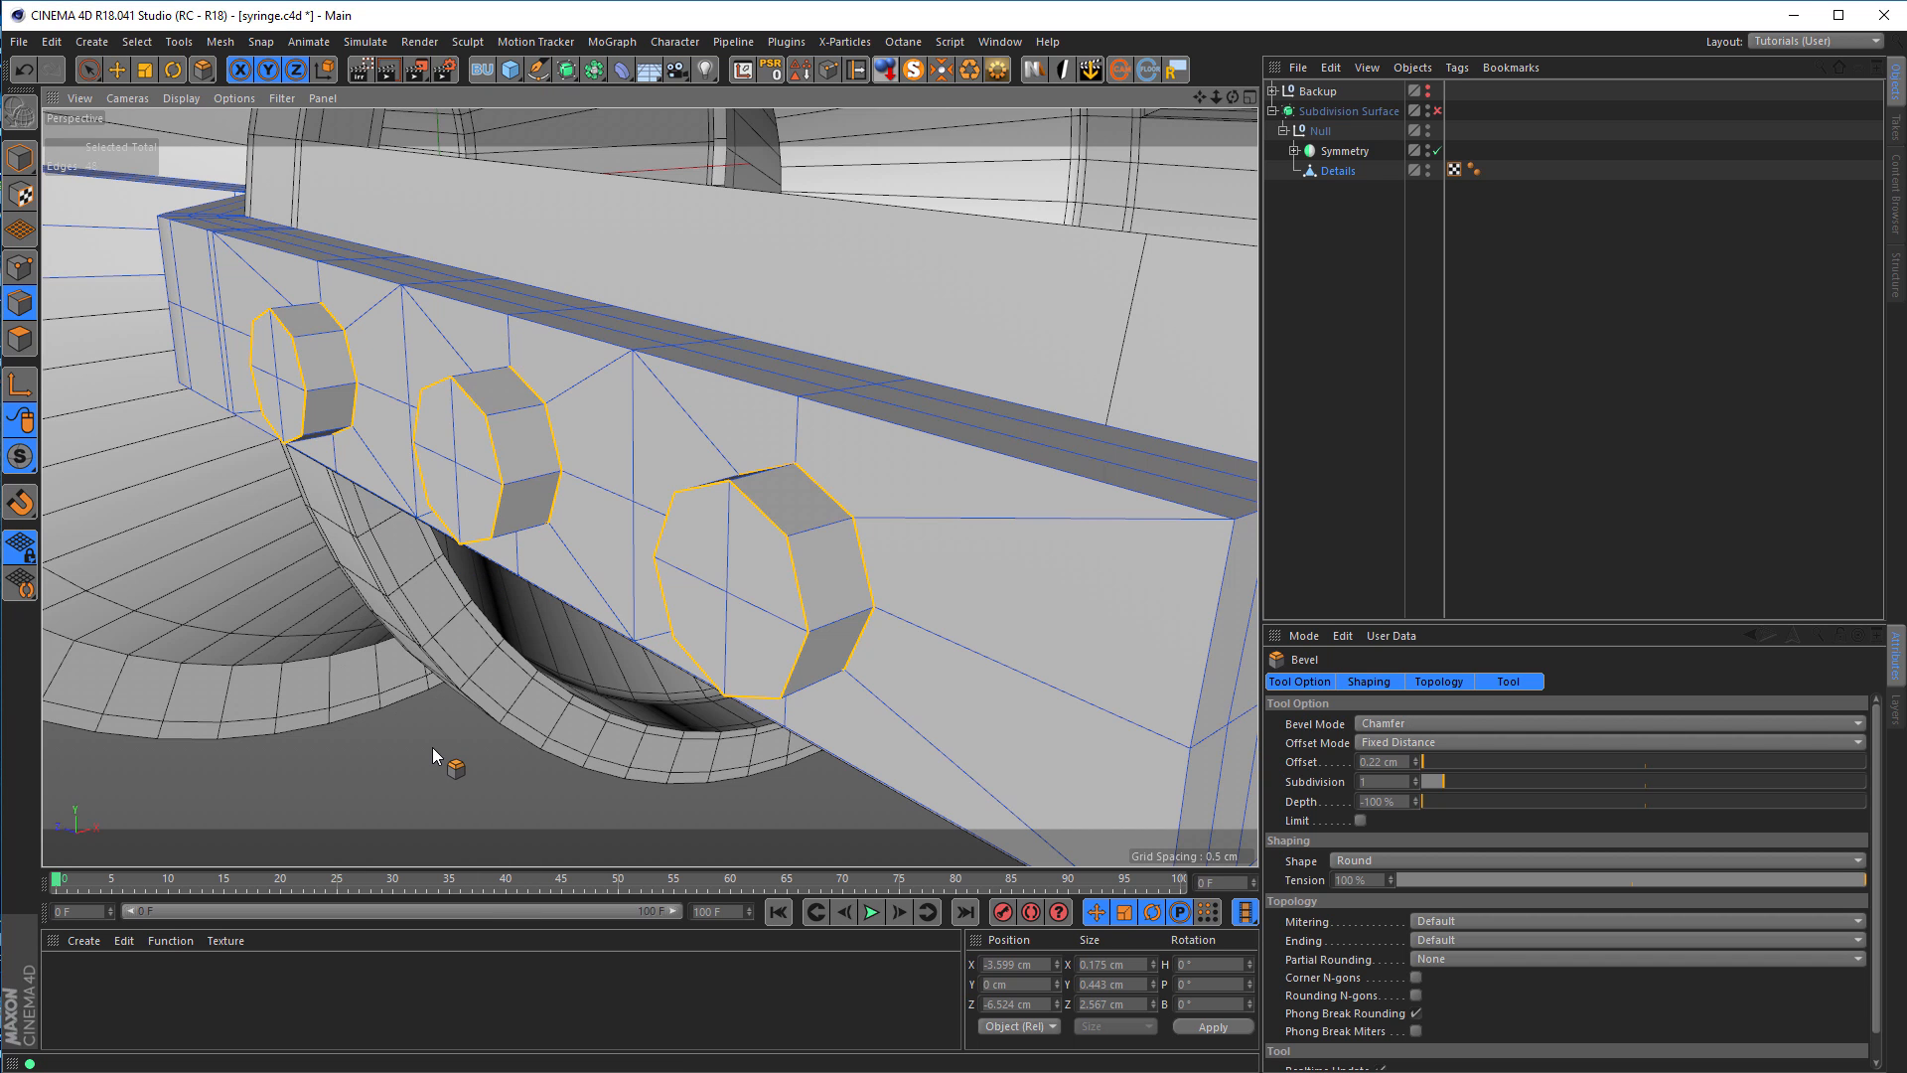
left_click_drag(431, 753, 433, 752)
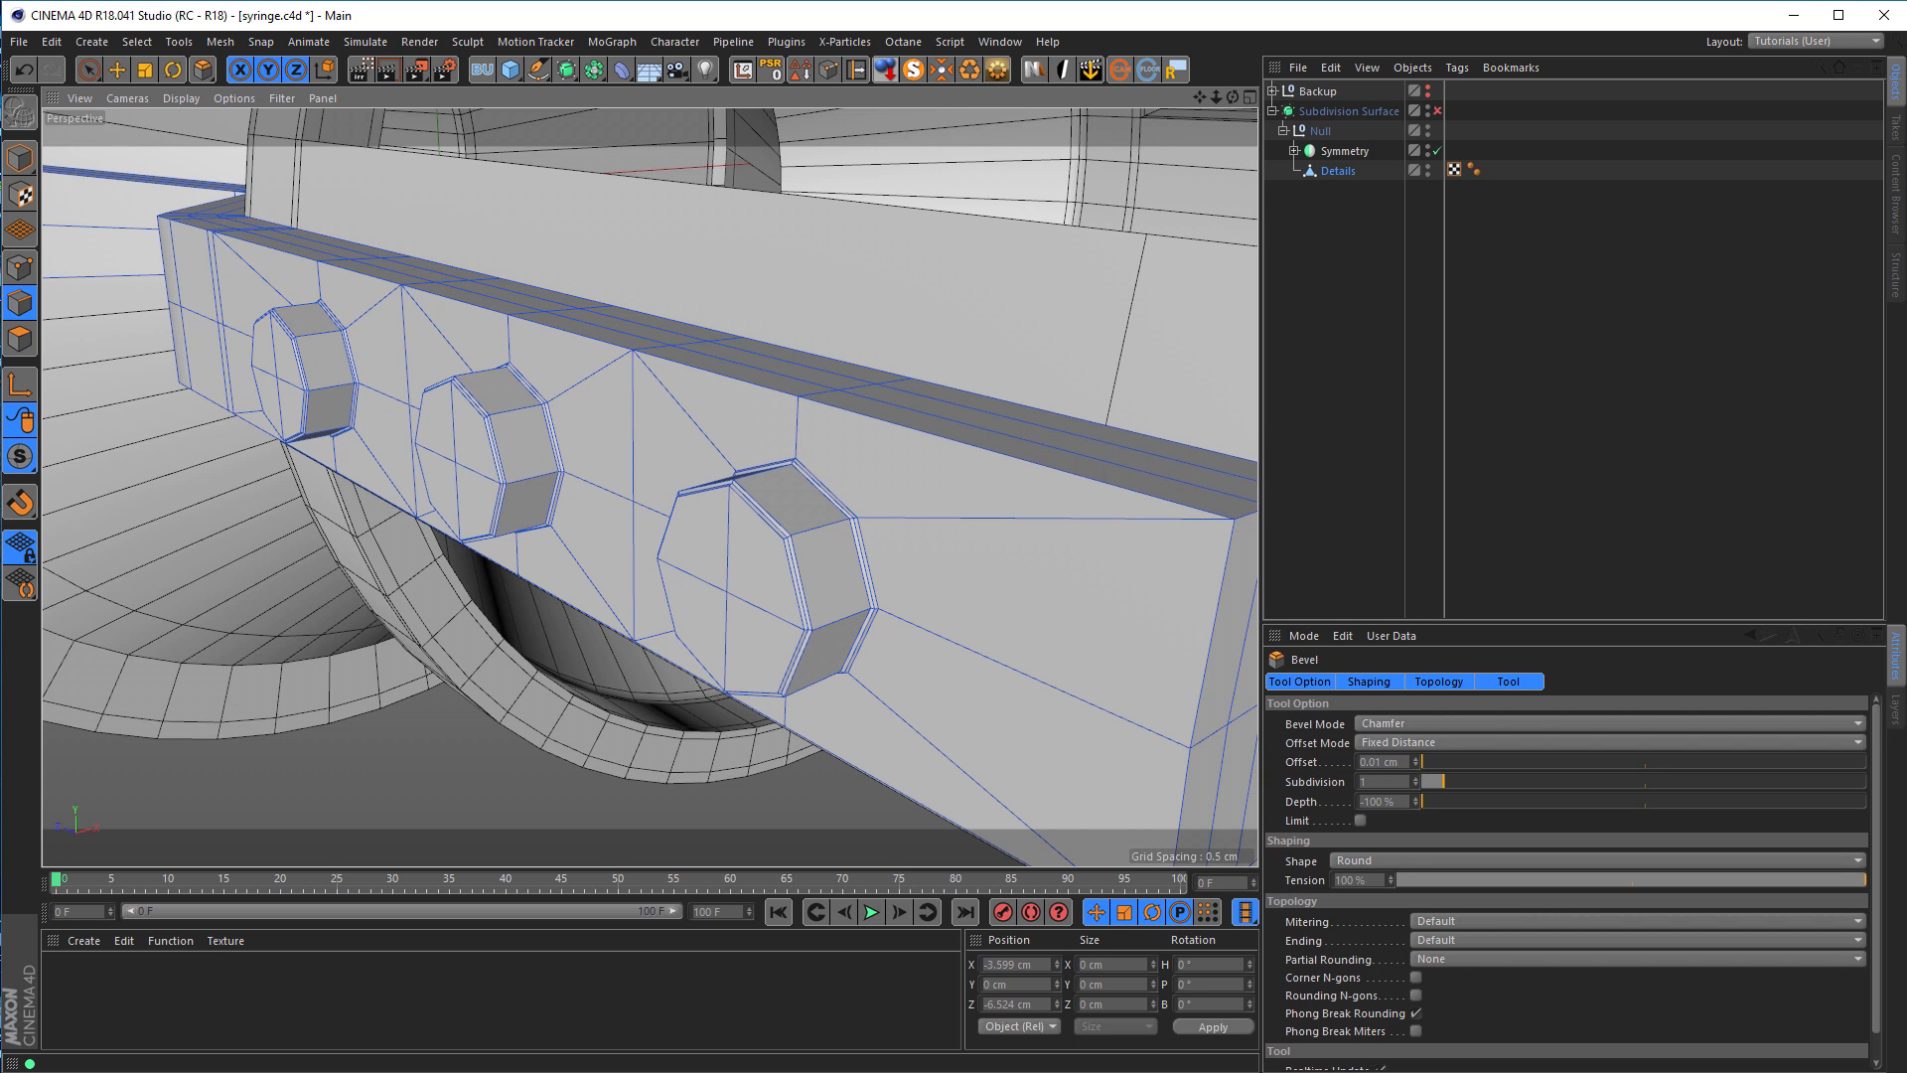
left_click_drag(433, 753, 759, 657)
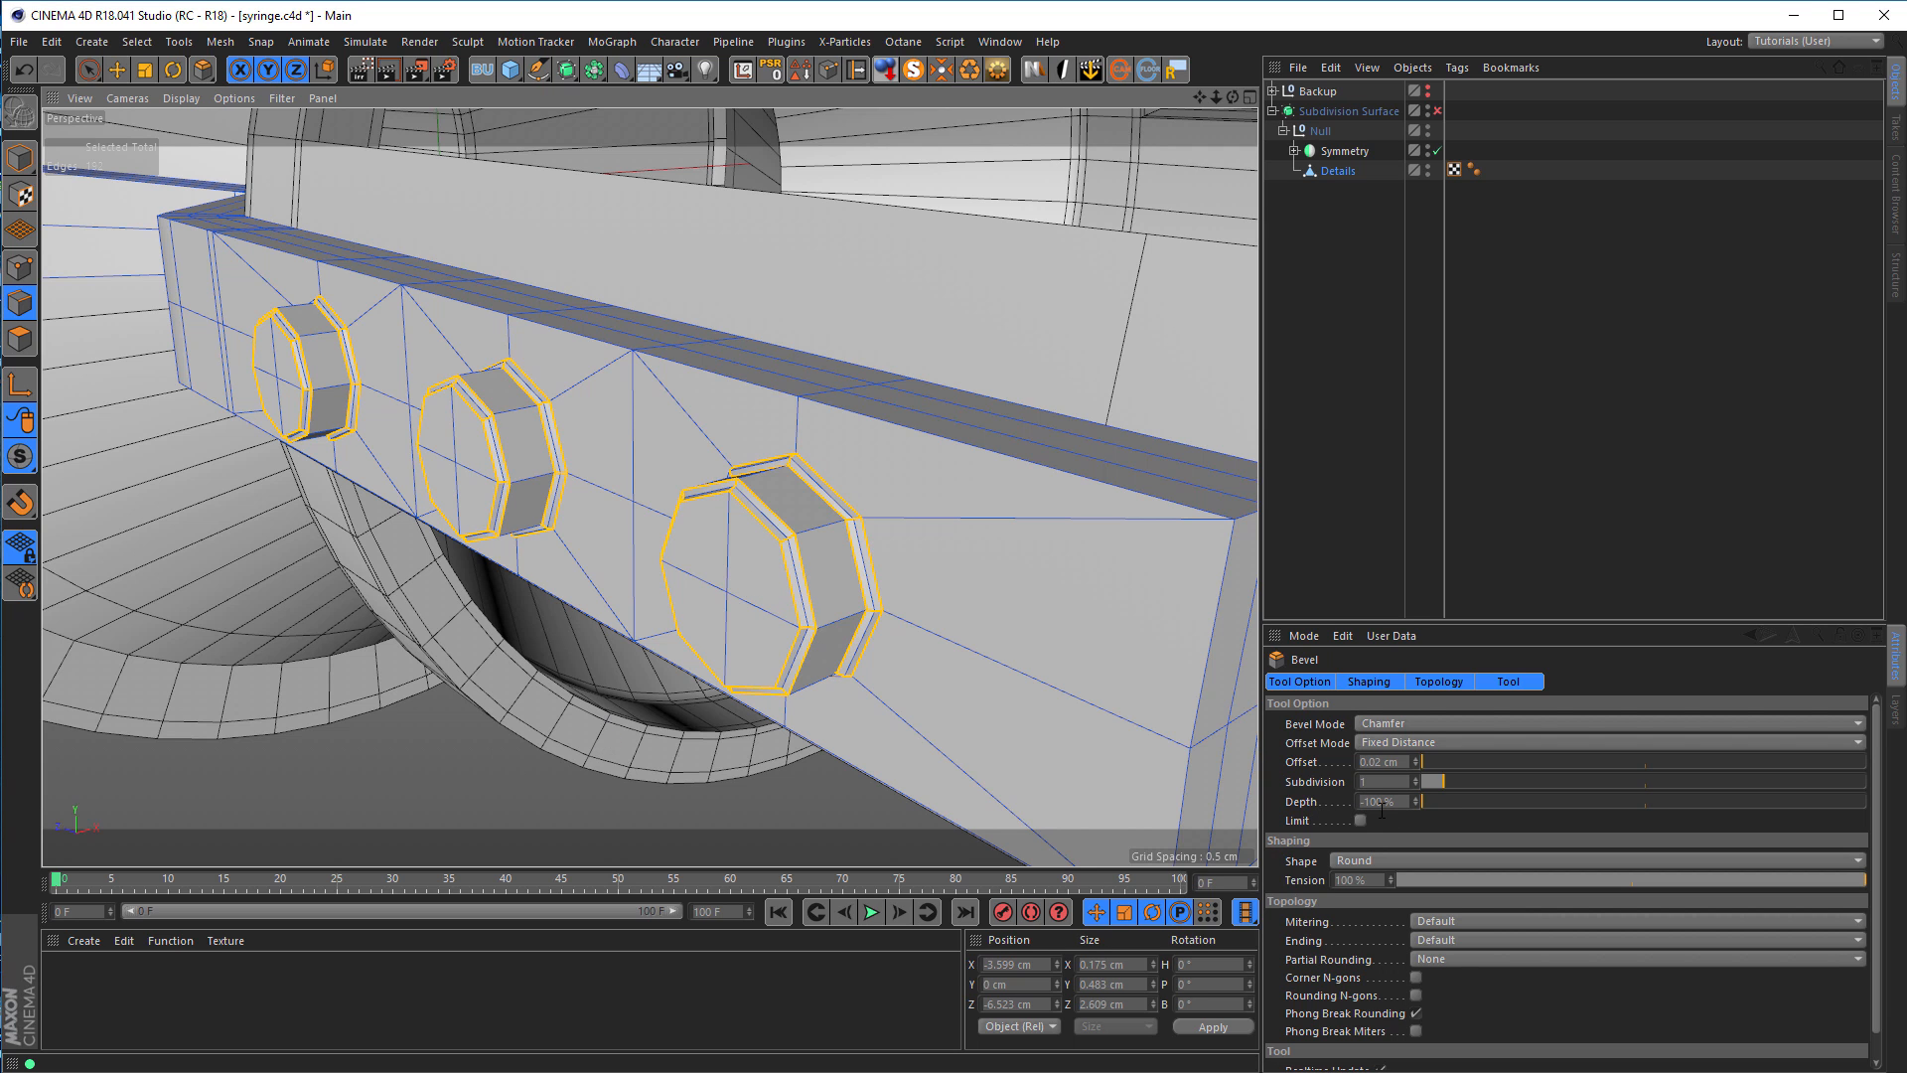
left_click_drag(1452, 802, 1826, 807)
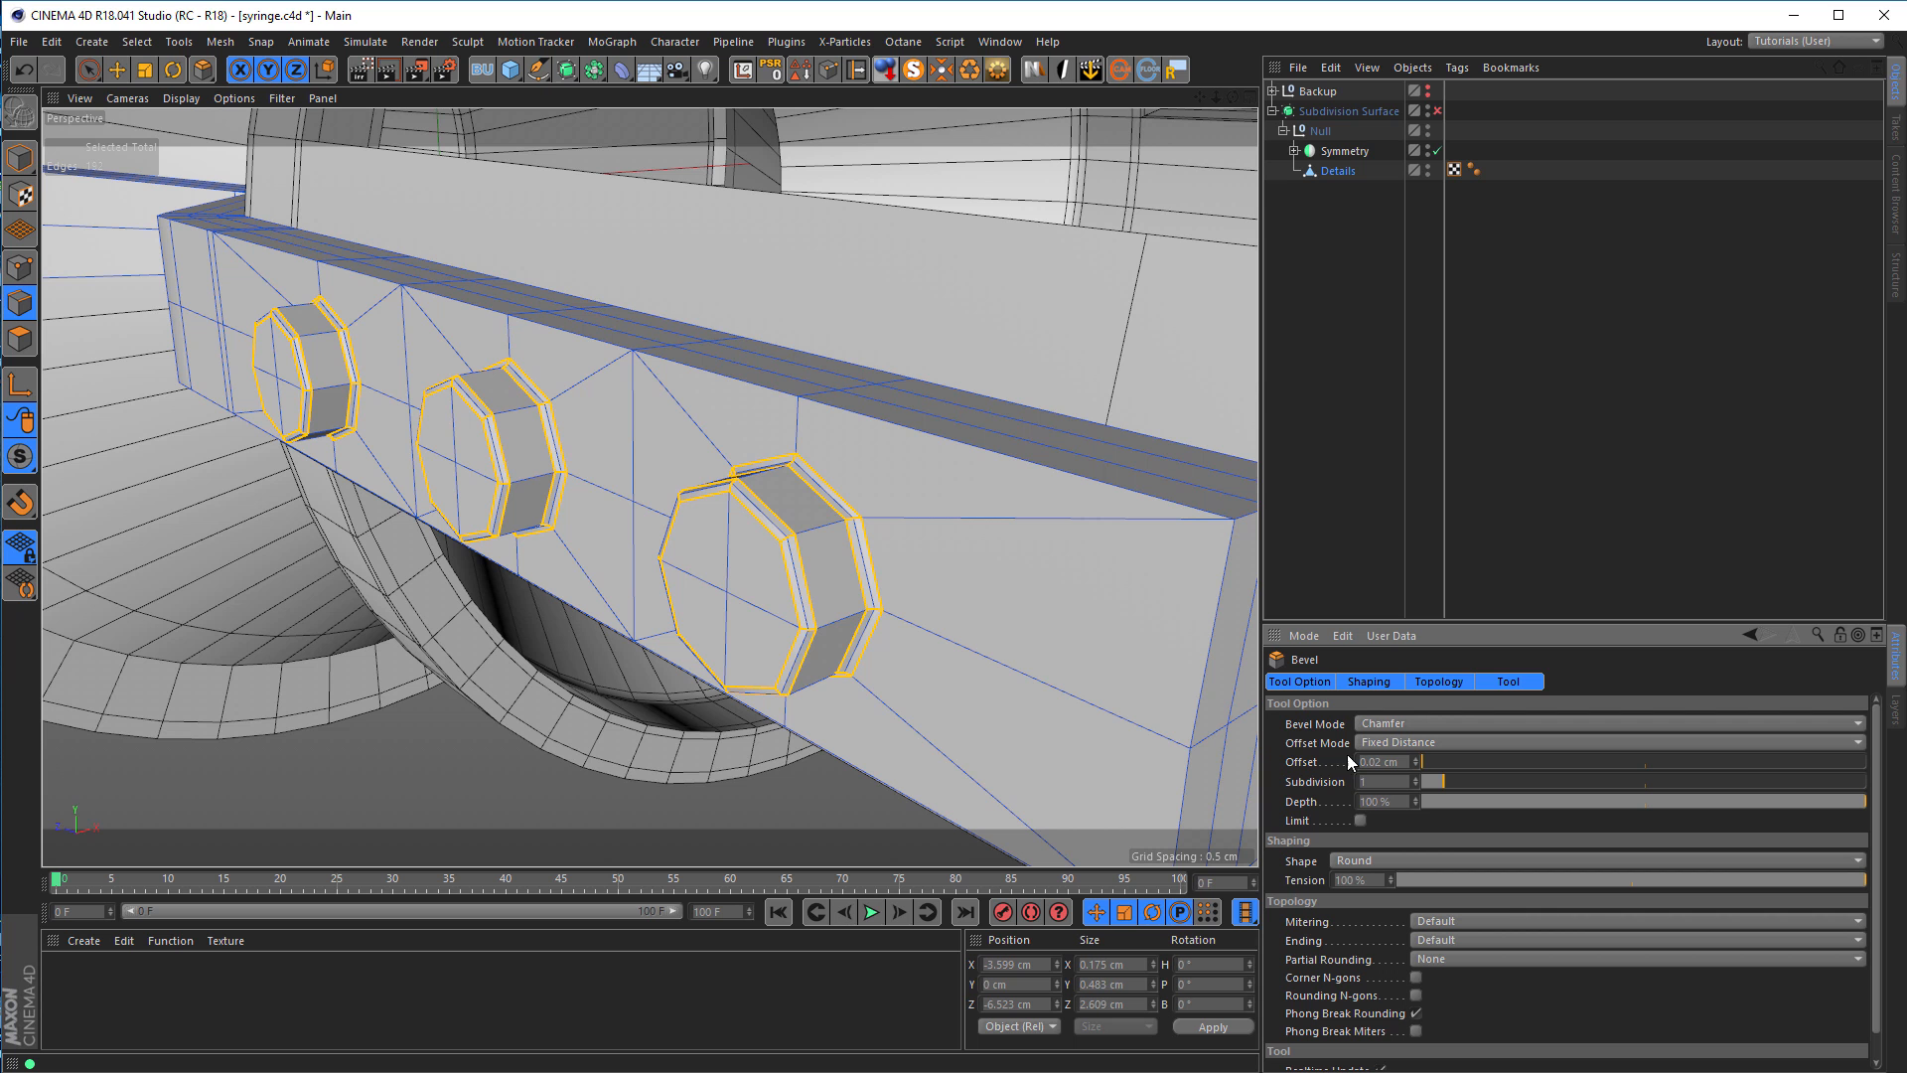
Step: Change the octagon loops' bevel to Solid mode and set its Offset to 0.01 cm
left_click(1399, 724)
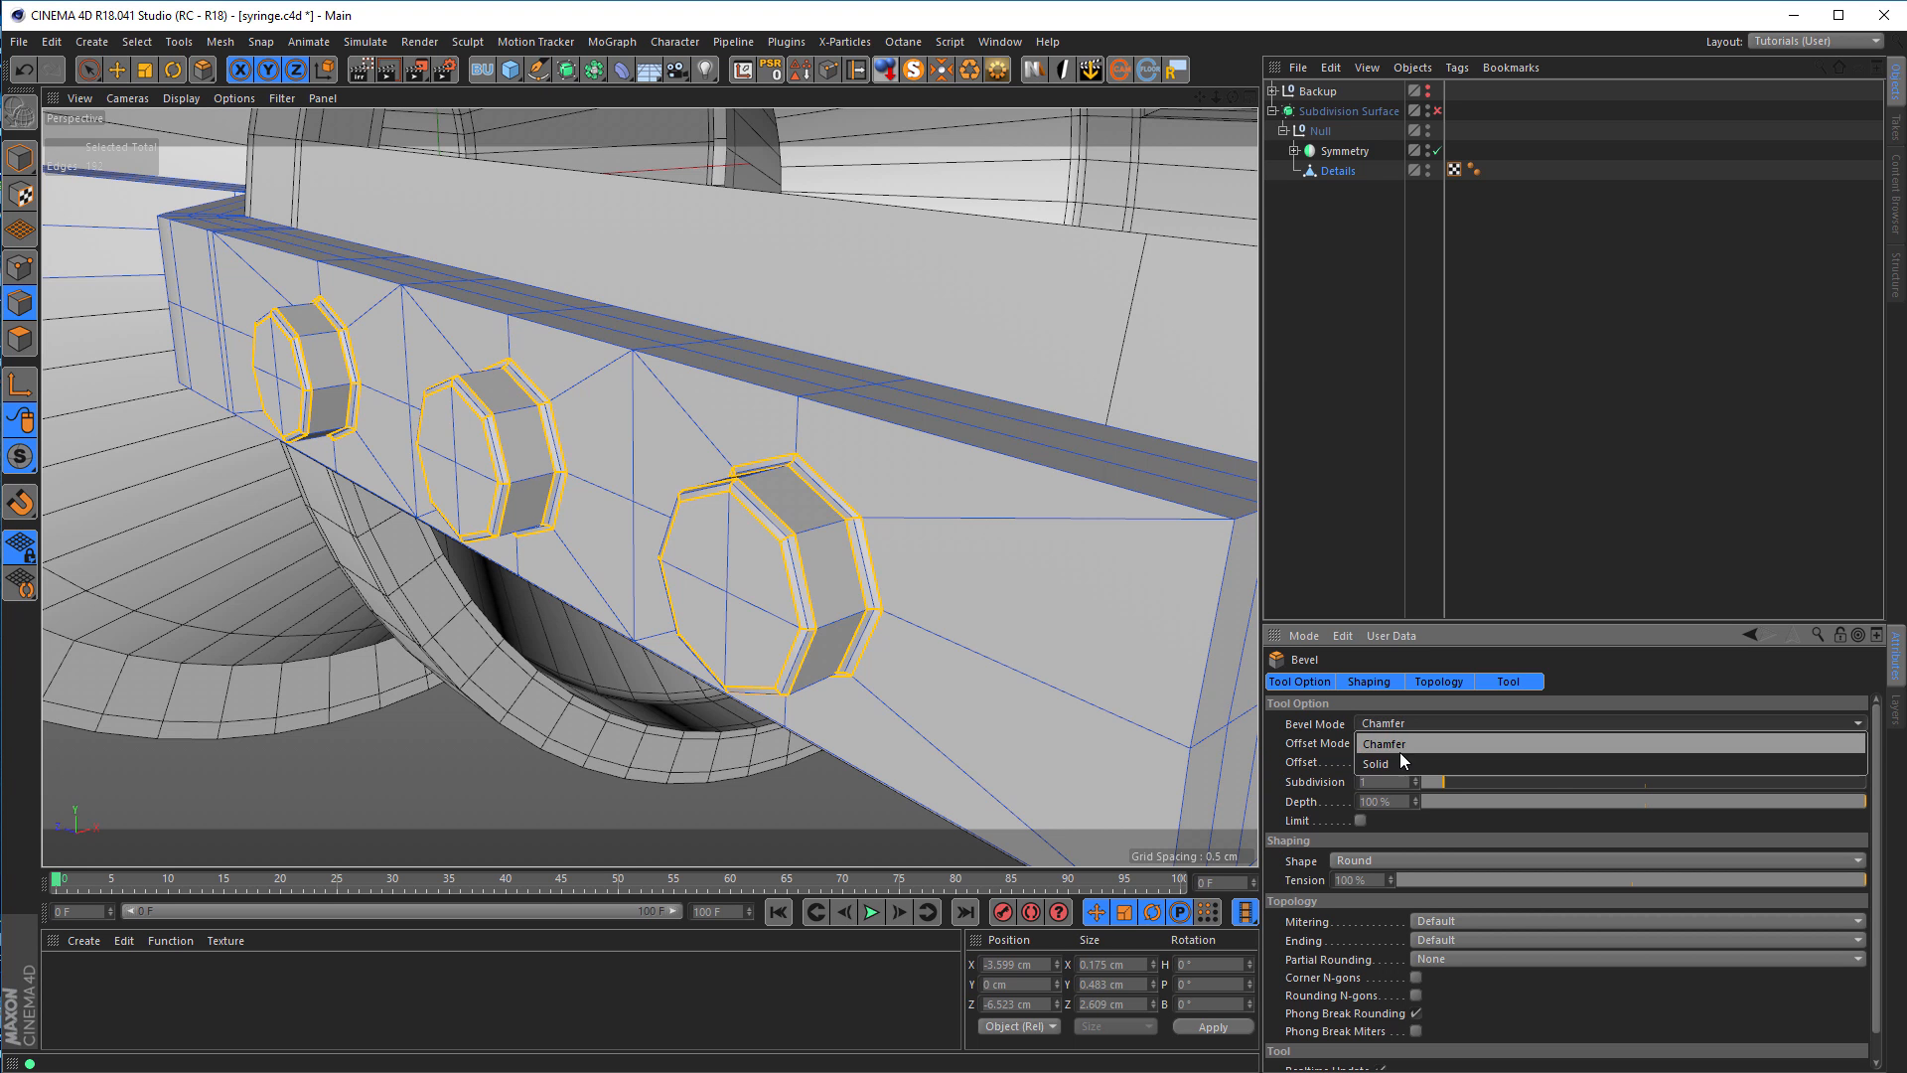
left_click(1399, 752)
right_click_drag(800, 536, 903, 537, "alt")
mouse_move(903, 537)
left_mouse_down("alt")
mouse_move(959, 553)
mouse_move(929, 544)
left_mouse_up("alt")
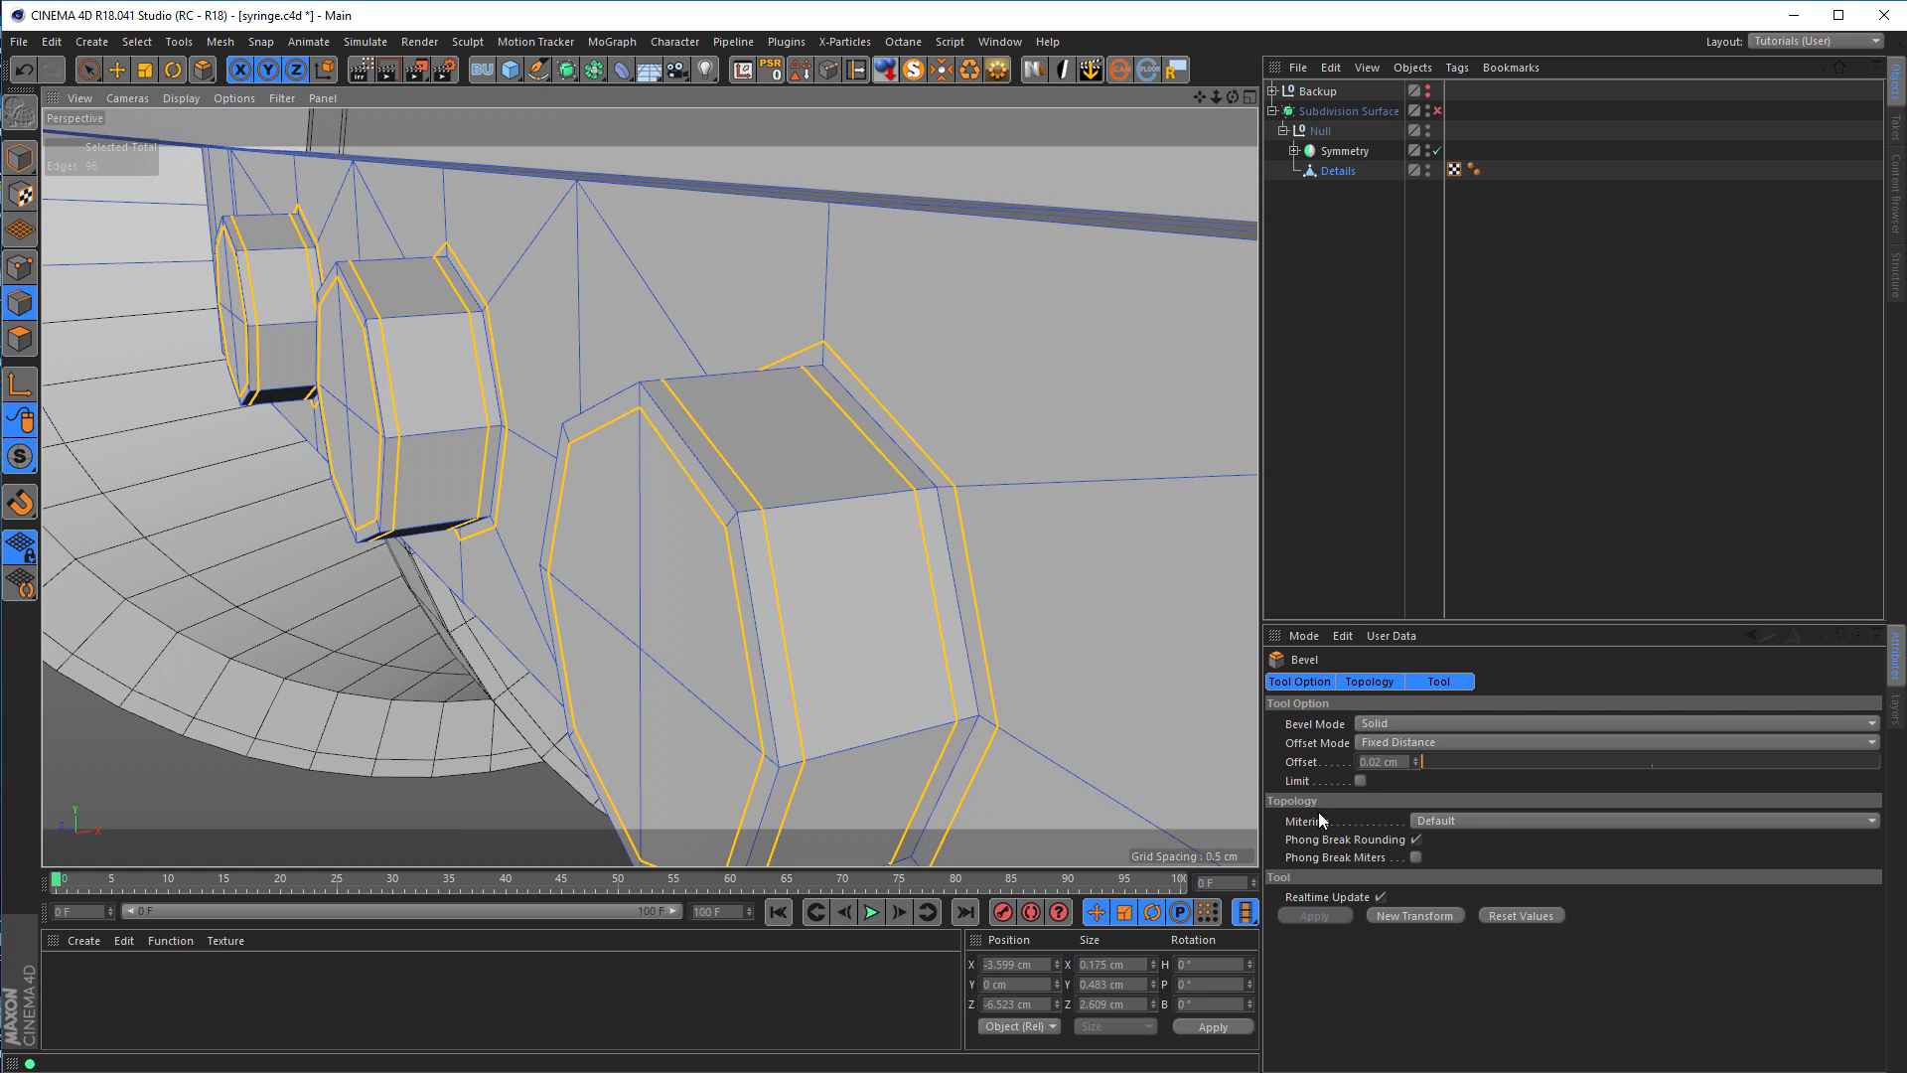
left_click_drag(1376, 763, 1443, 765)
type("1")
key("Return")
left_click_drag(1041, 640, 837, 546, "alt")
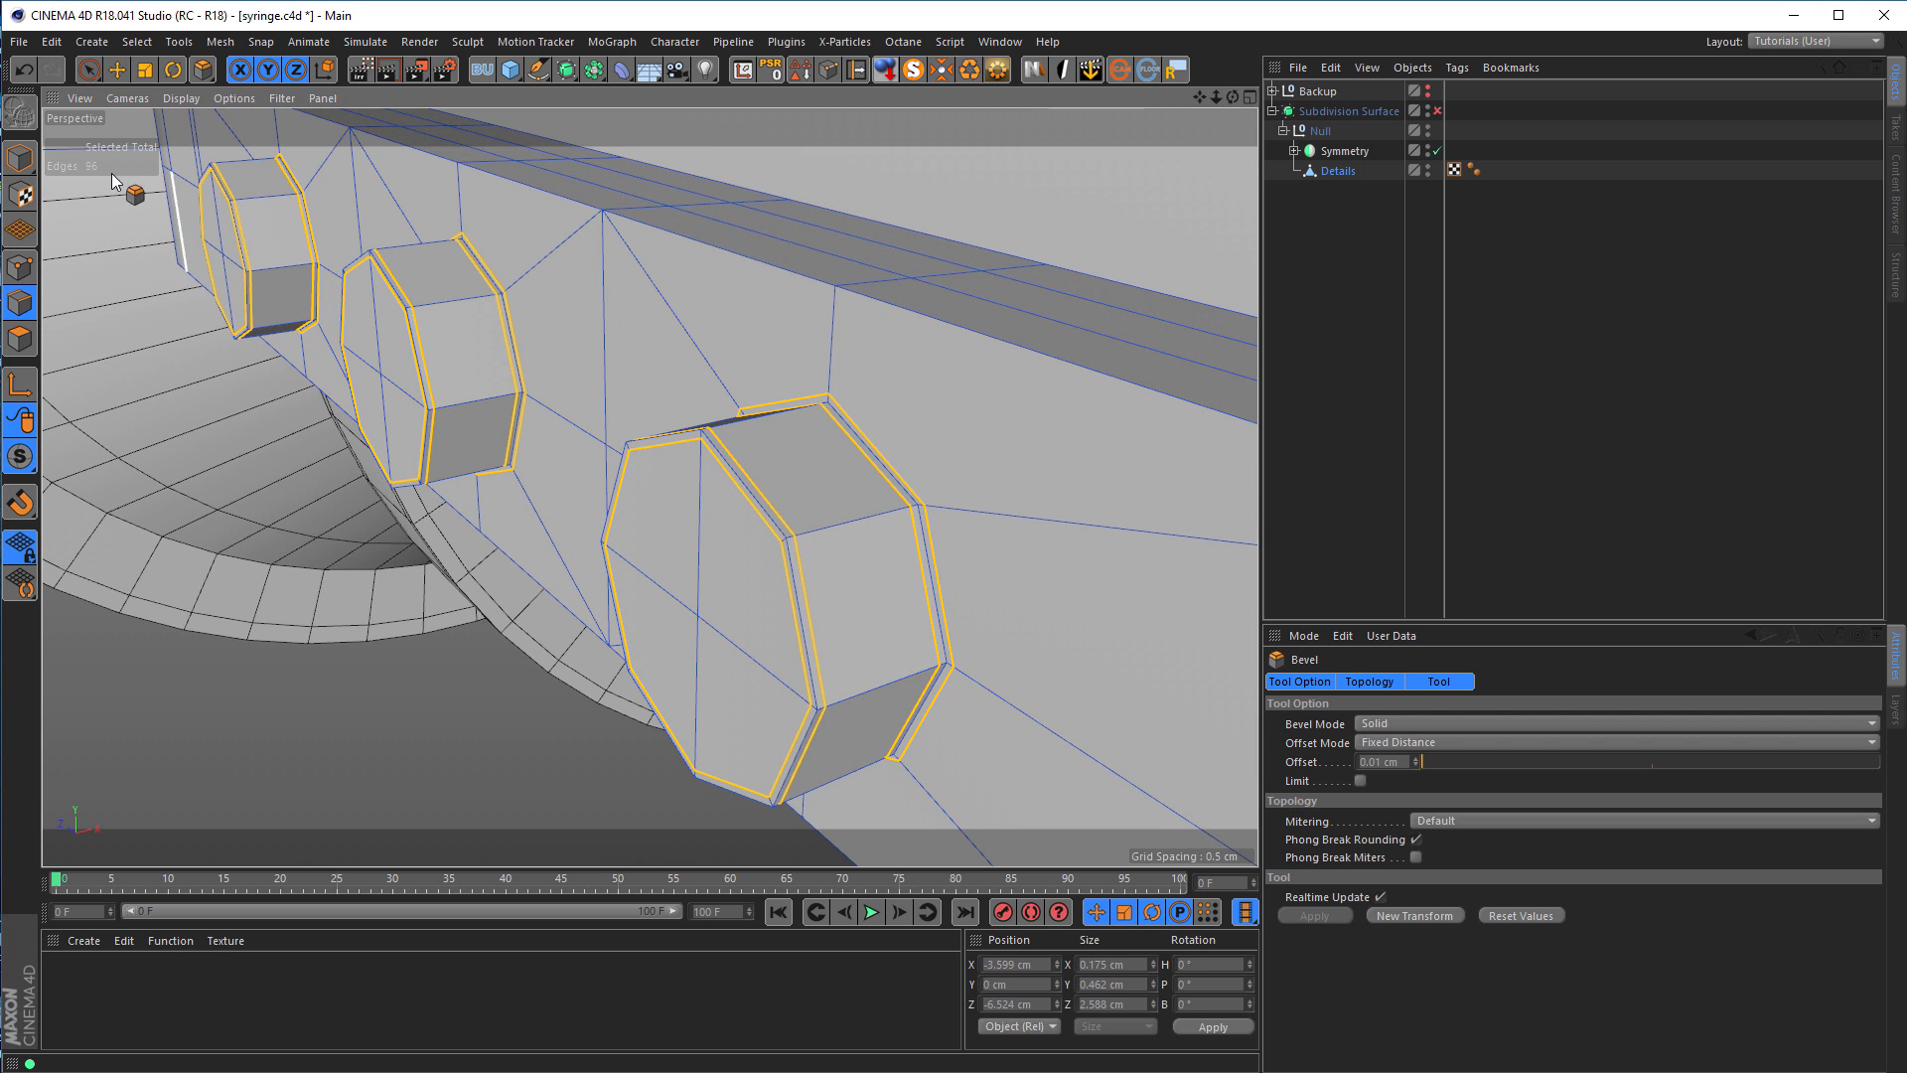
Step: Temporarily enable the Subdivision Surface to check how the beveled octagons and the surrounding strip smooth
left_click(21, 157)
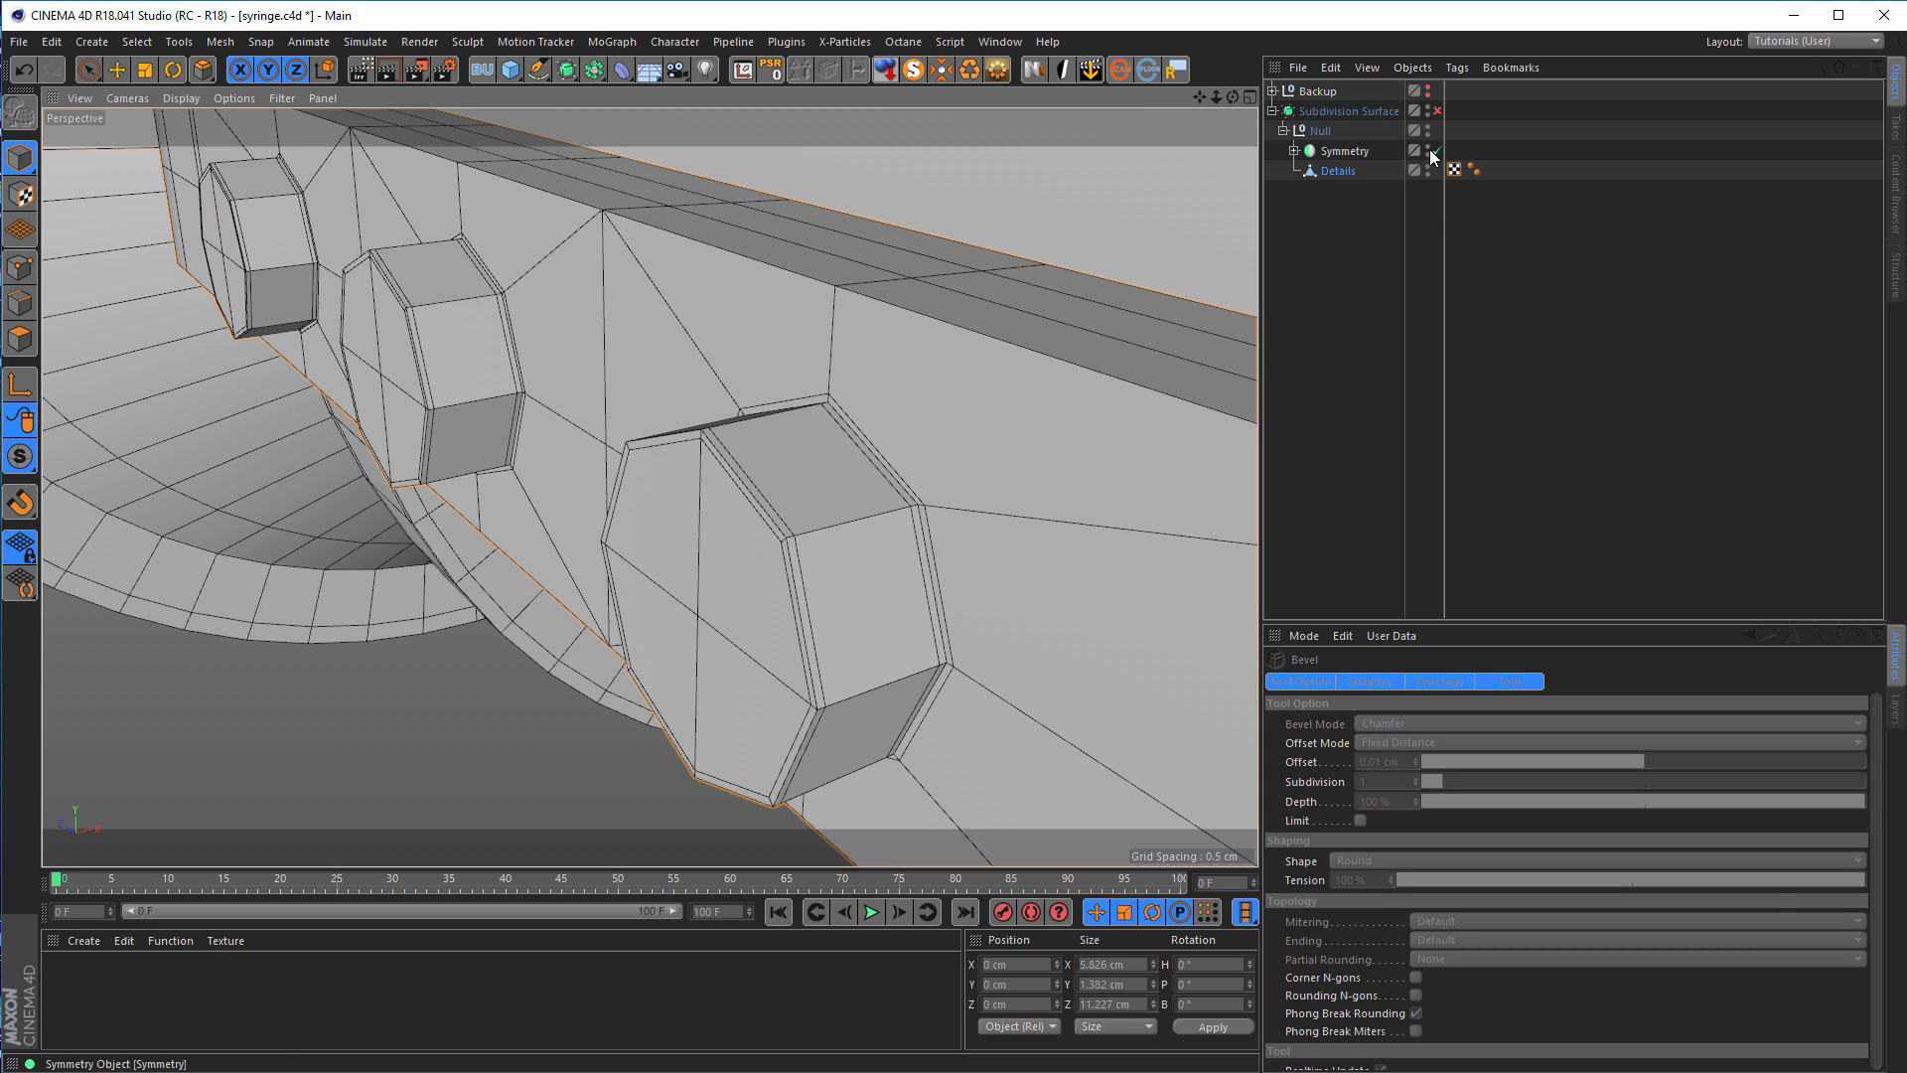
left_click(1438, 111)
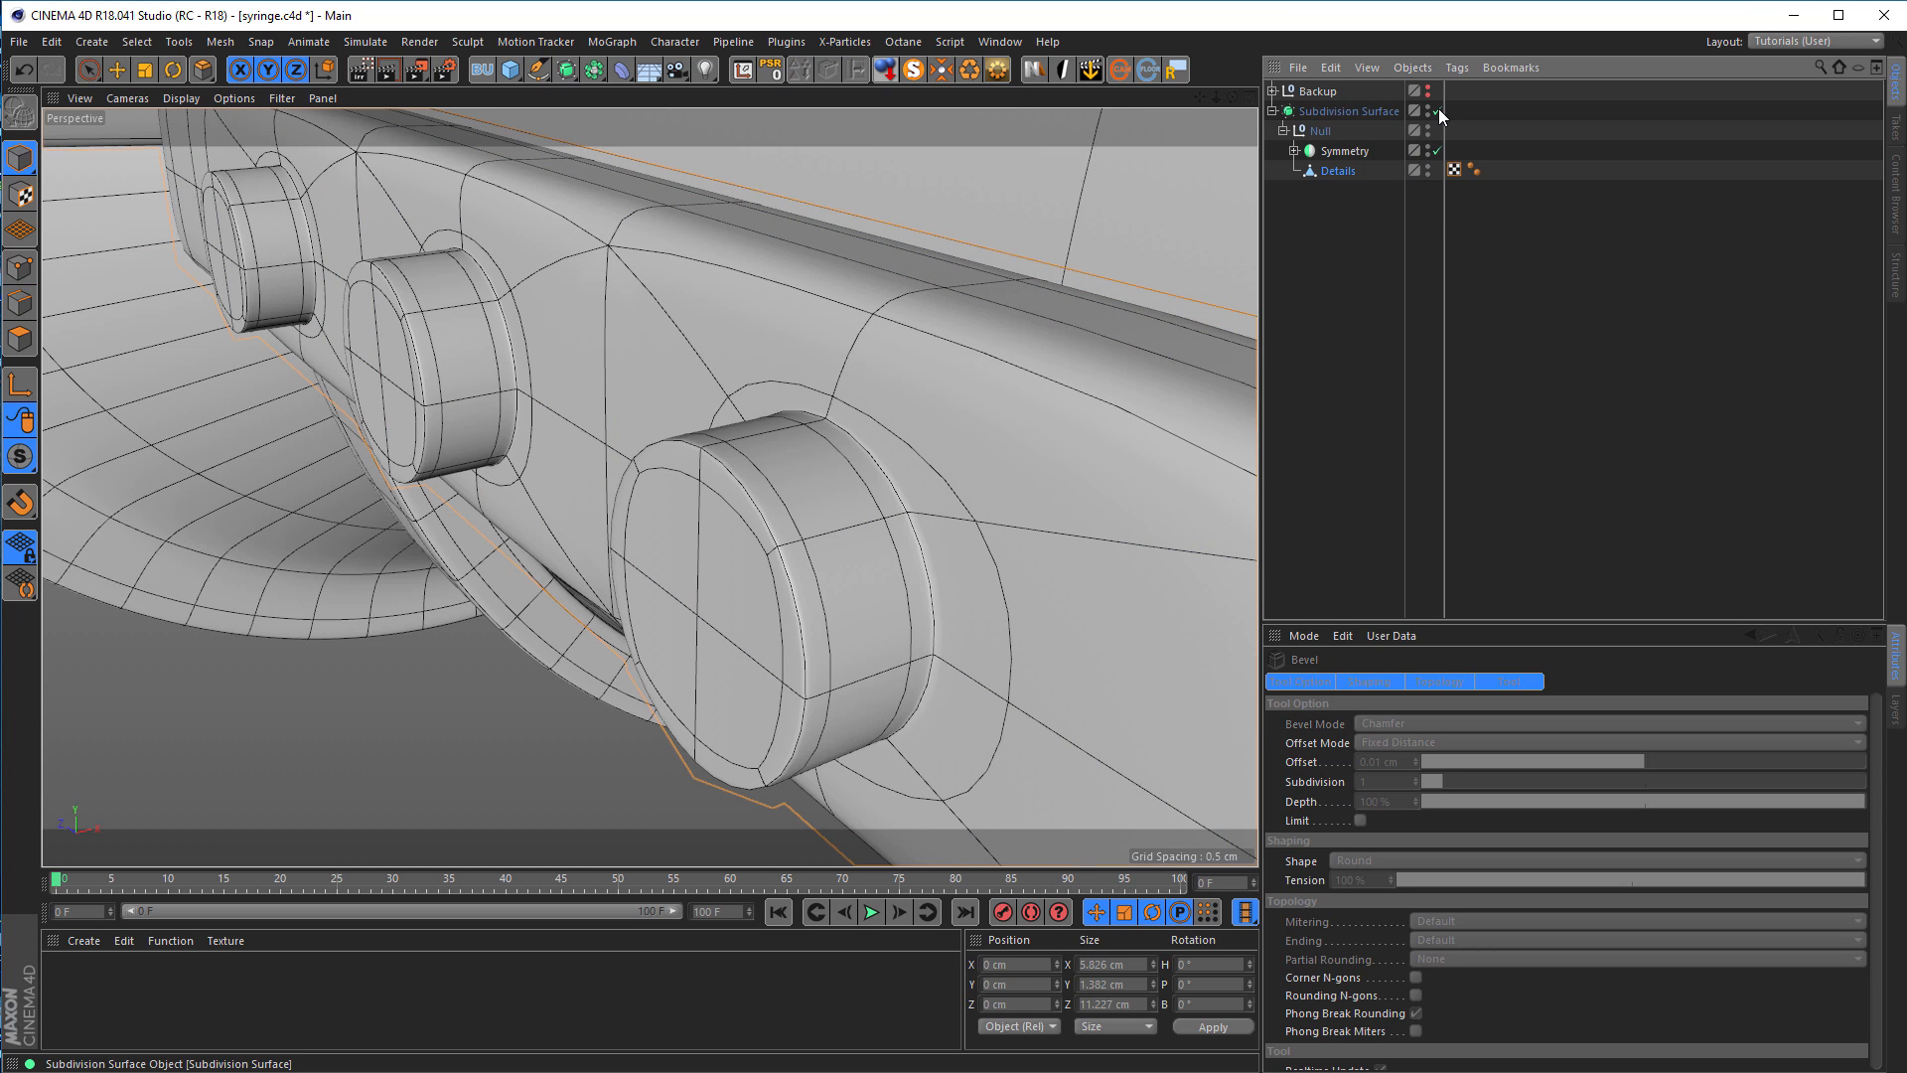
left_click_drag(821, 425, 814, 483, "alt")
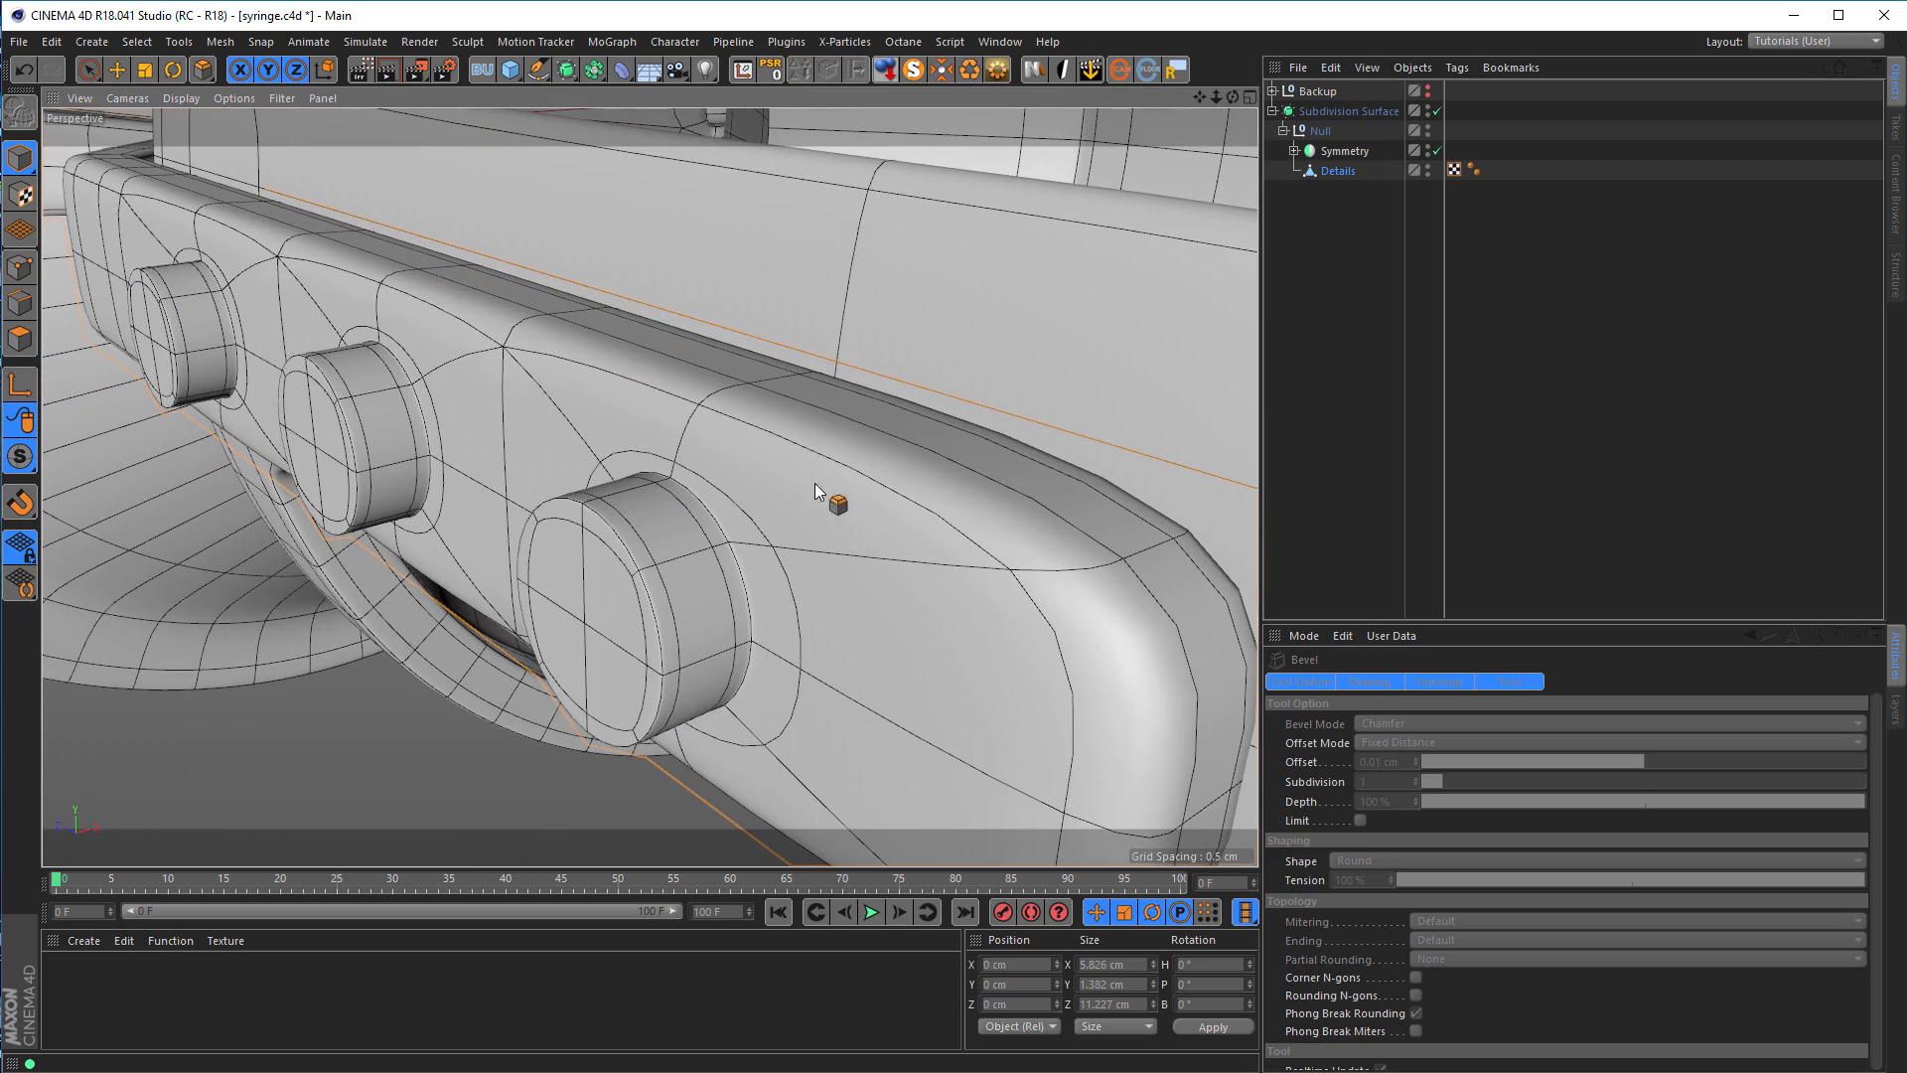
left_click(1439, 111)
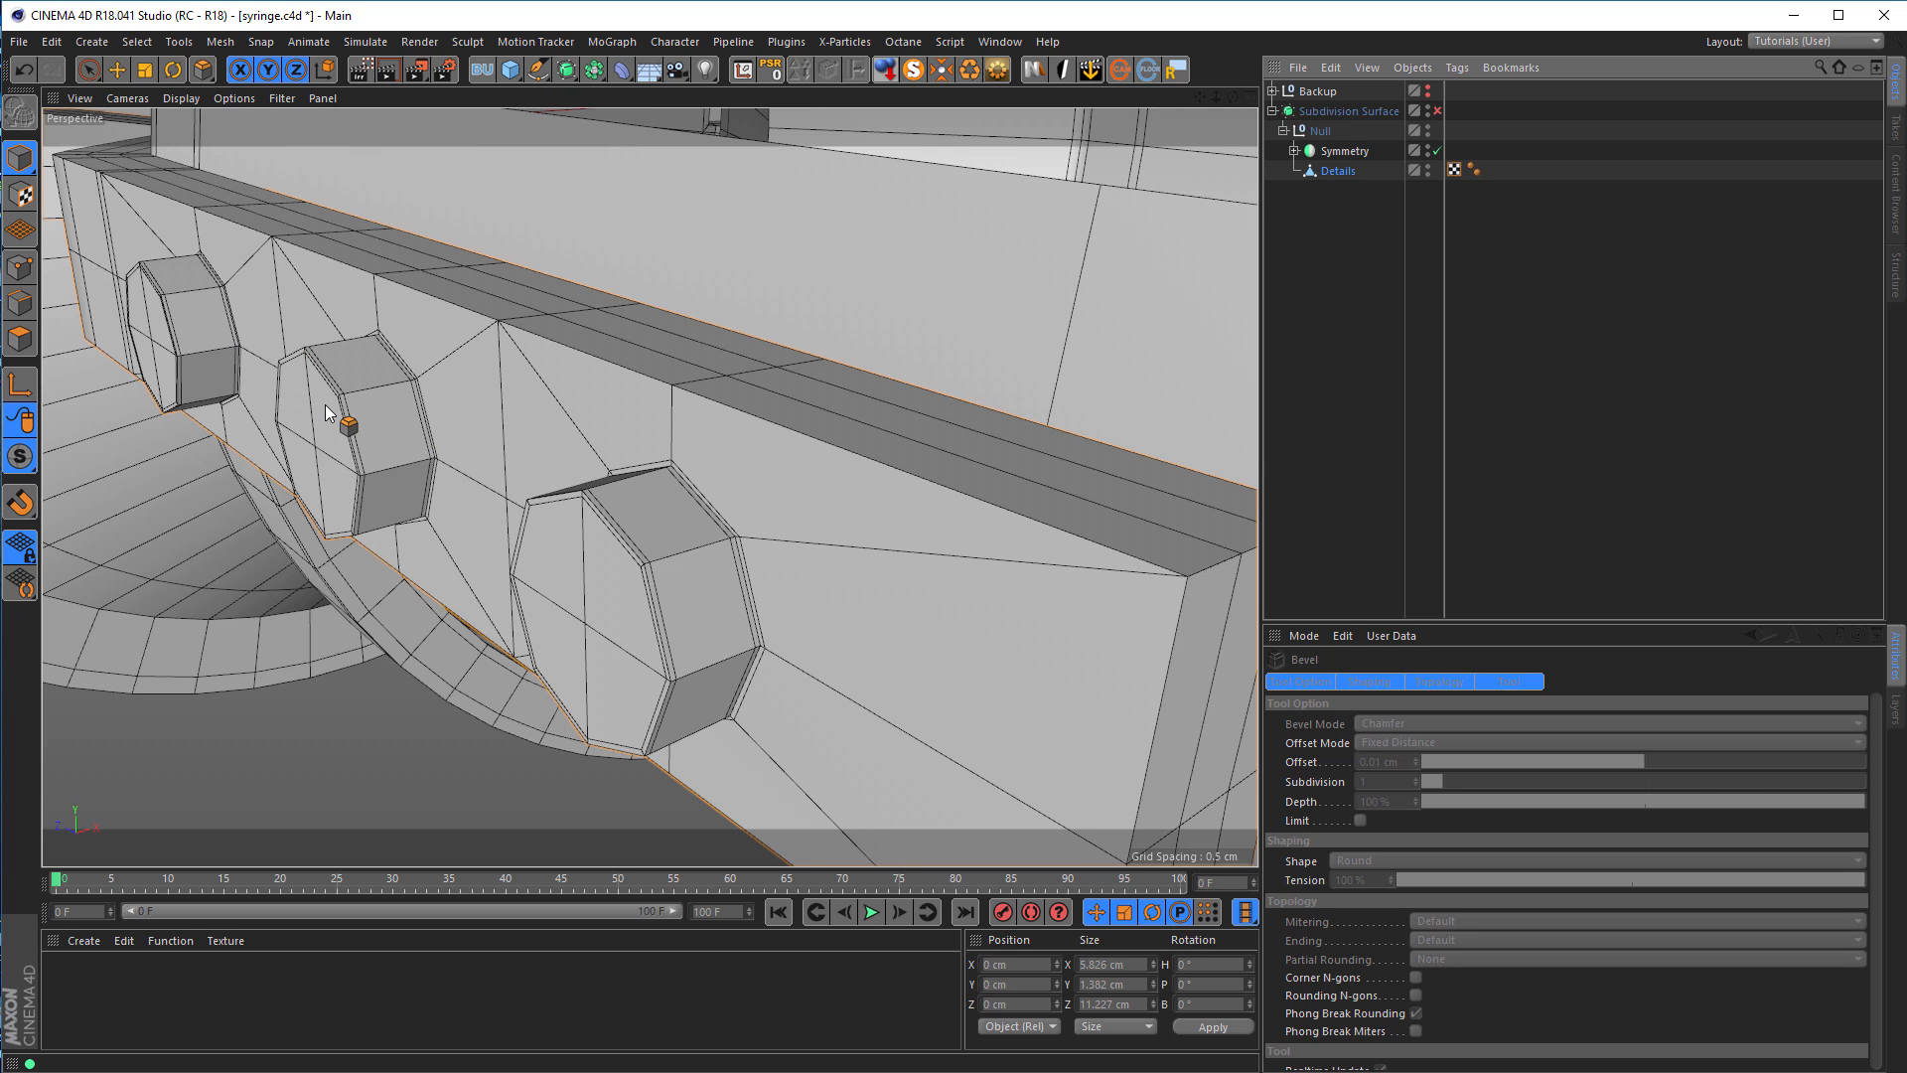
Step: Ring-select the side edges of all three octagons on the Details object and connect them into a middle edge loop around each
left_click(1339, 170)
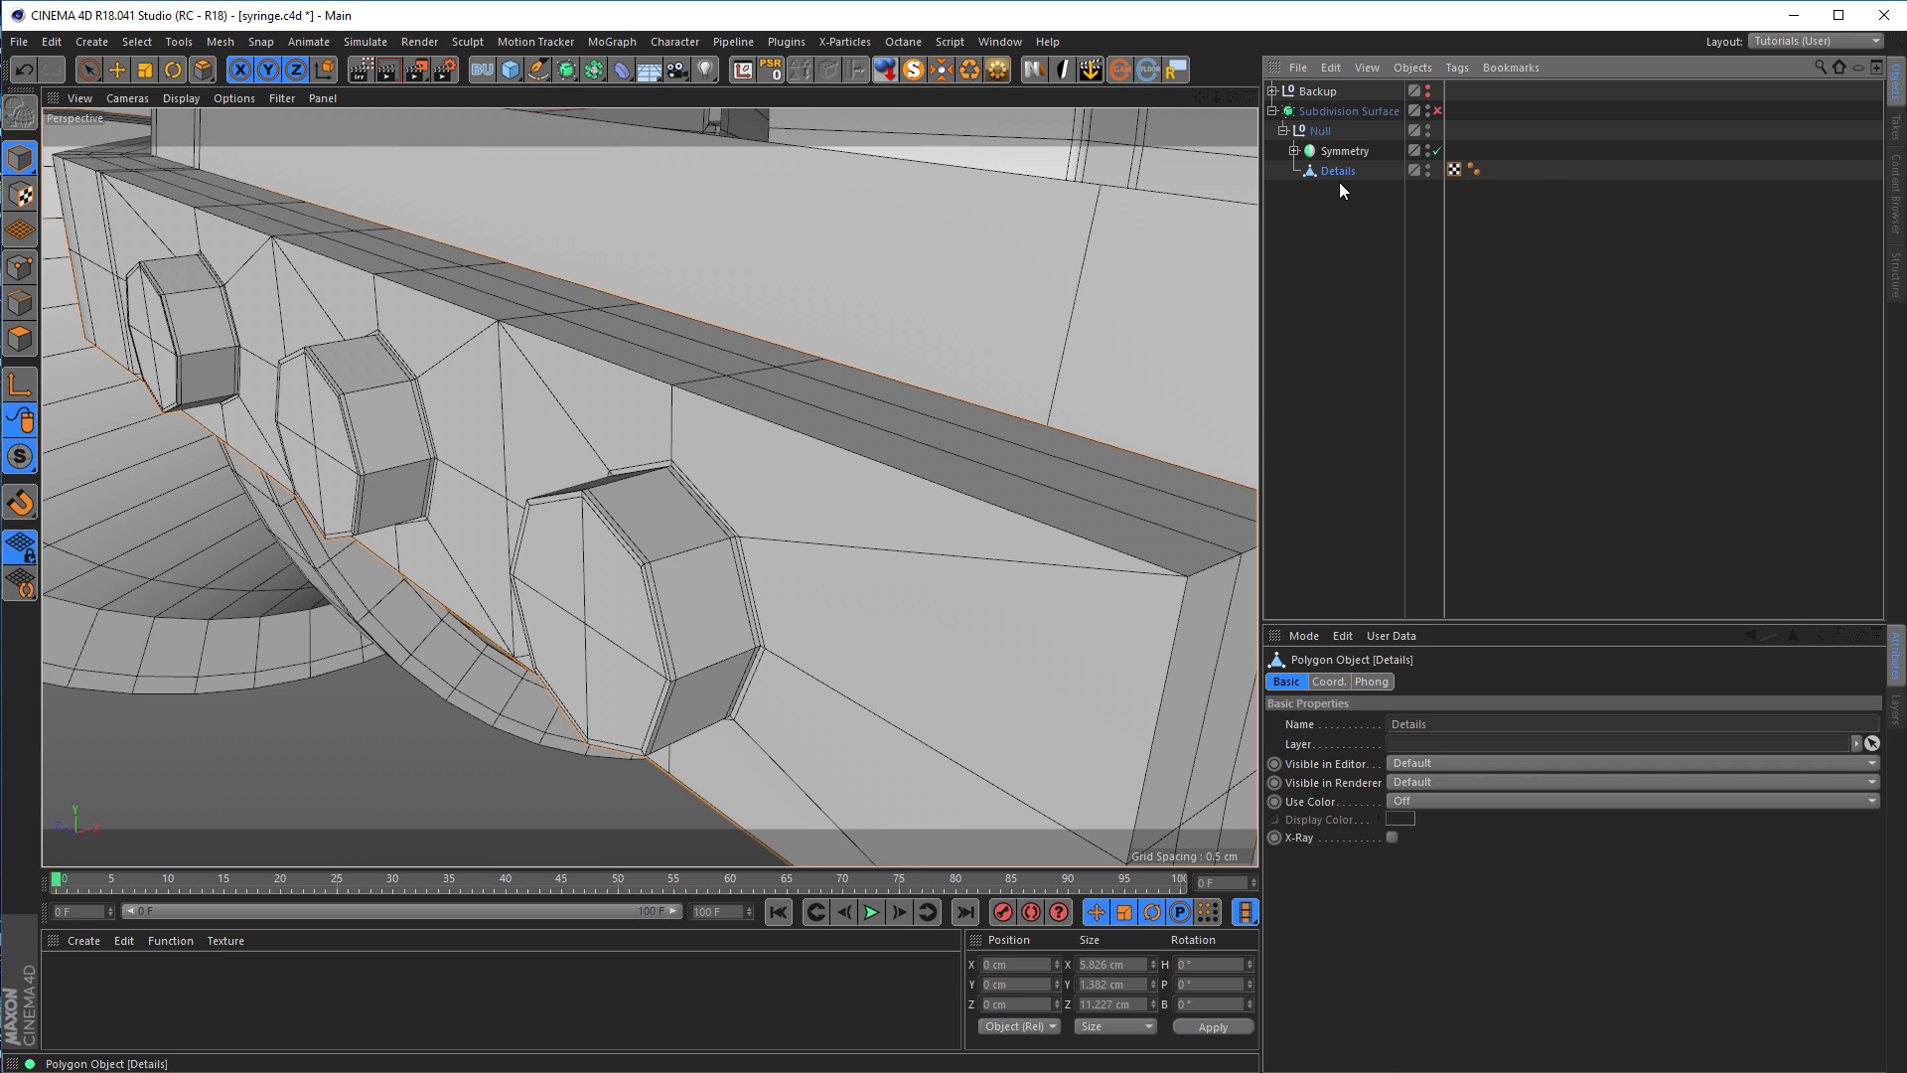
left_click(20, 303)
left_click_drag(650, 556, 689, 550, "alt")
key("u")
key("b")
left_click(671, 542)
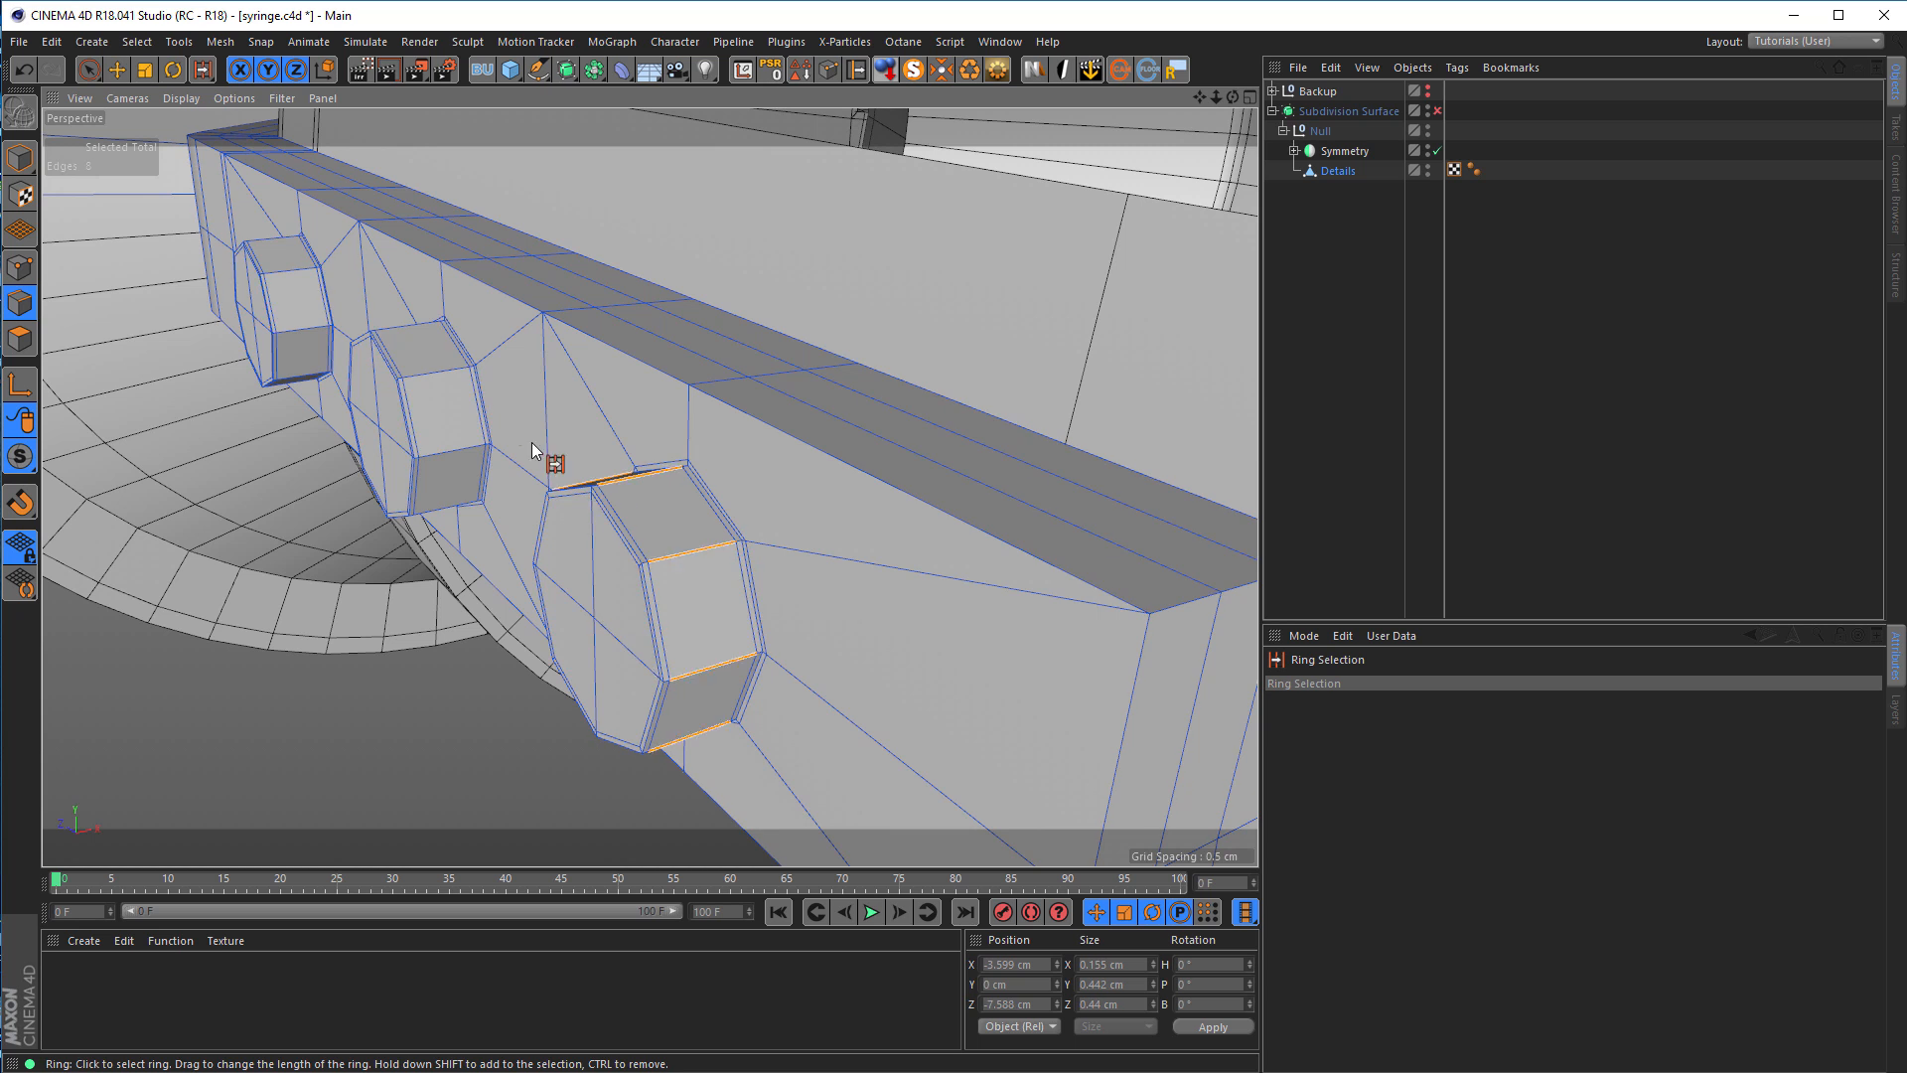
left_click(282, 298, "shift")
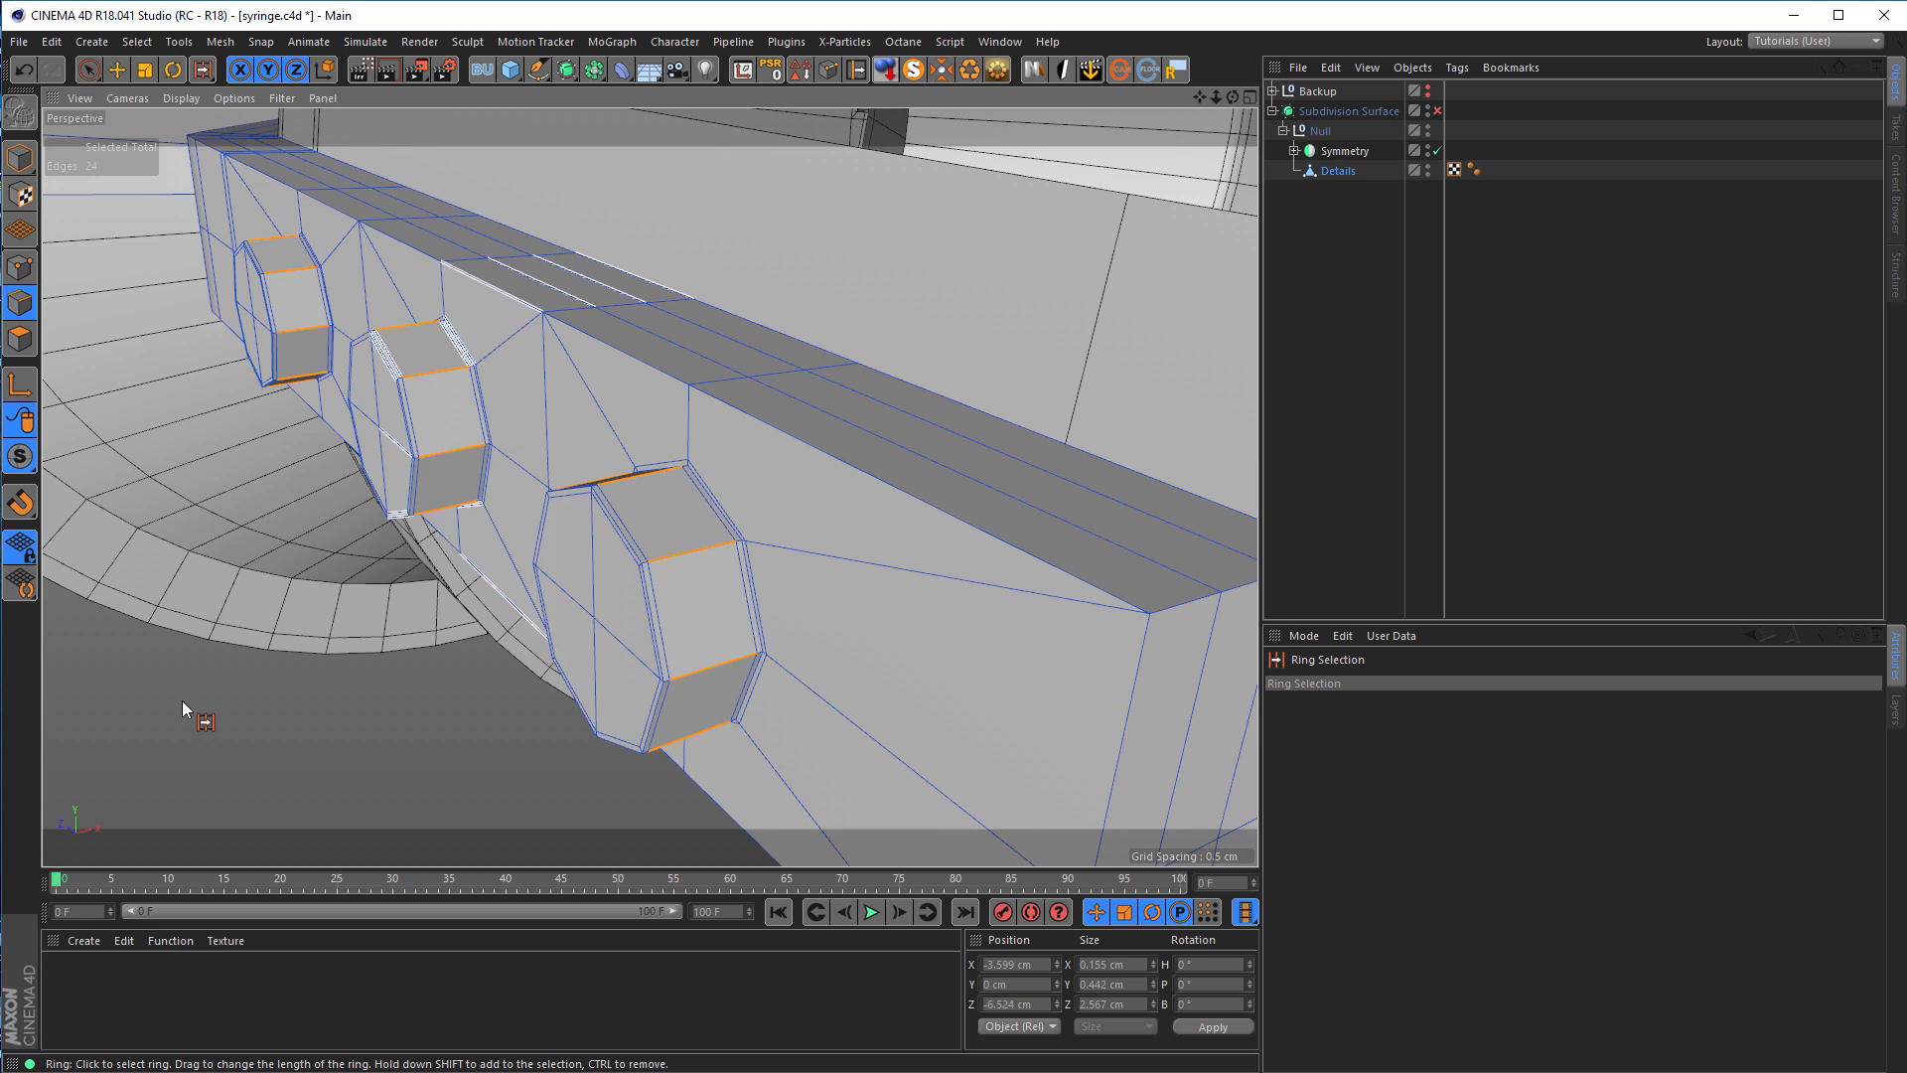
key("m")
key("m")
Step: Select the middle edge loop of the octagon nearest the strip's free end and scale it inward to about 0.4 cm
key("u")
key("l")
left_click(710, 607)
mouse_move(713, 665)
left_mouse_down("alt")
mouse_move(740, 636)
mouse_move(719, 648)
left_mouse_up("alt")
key("t")
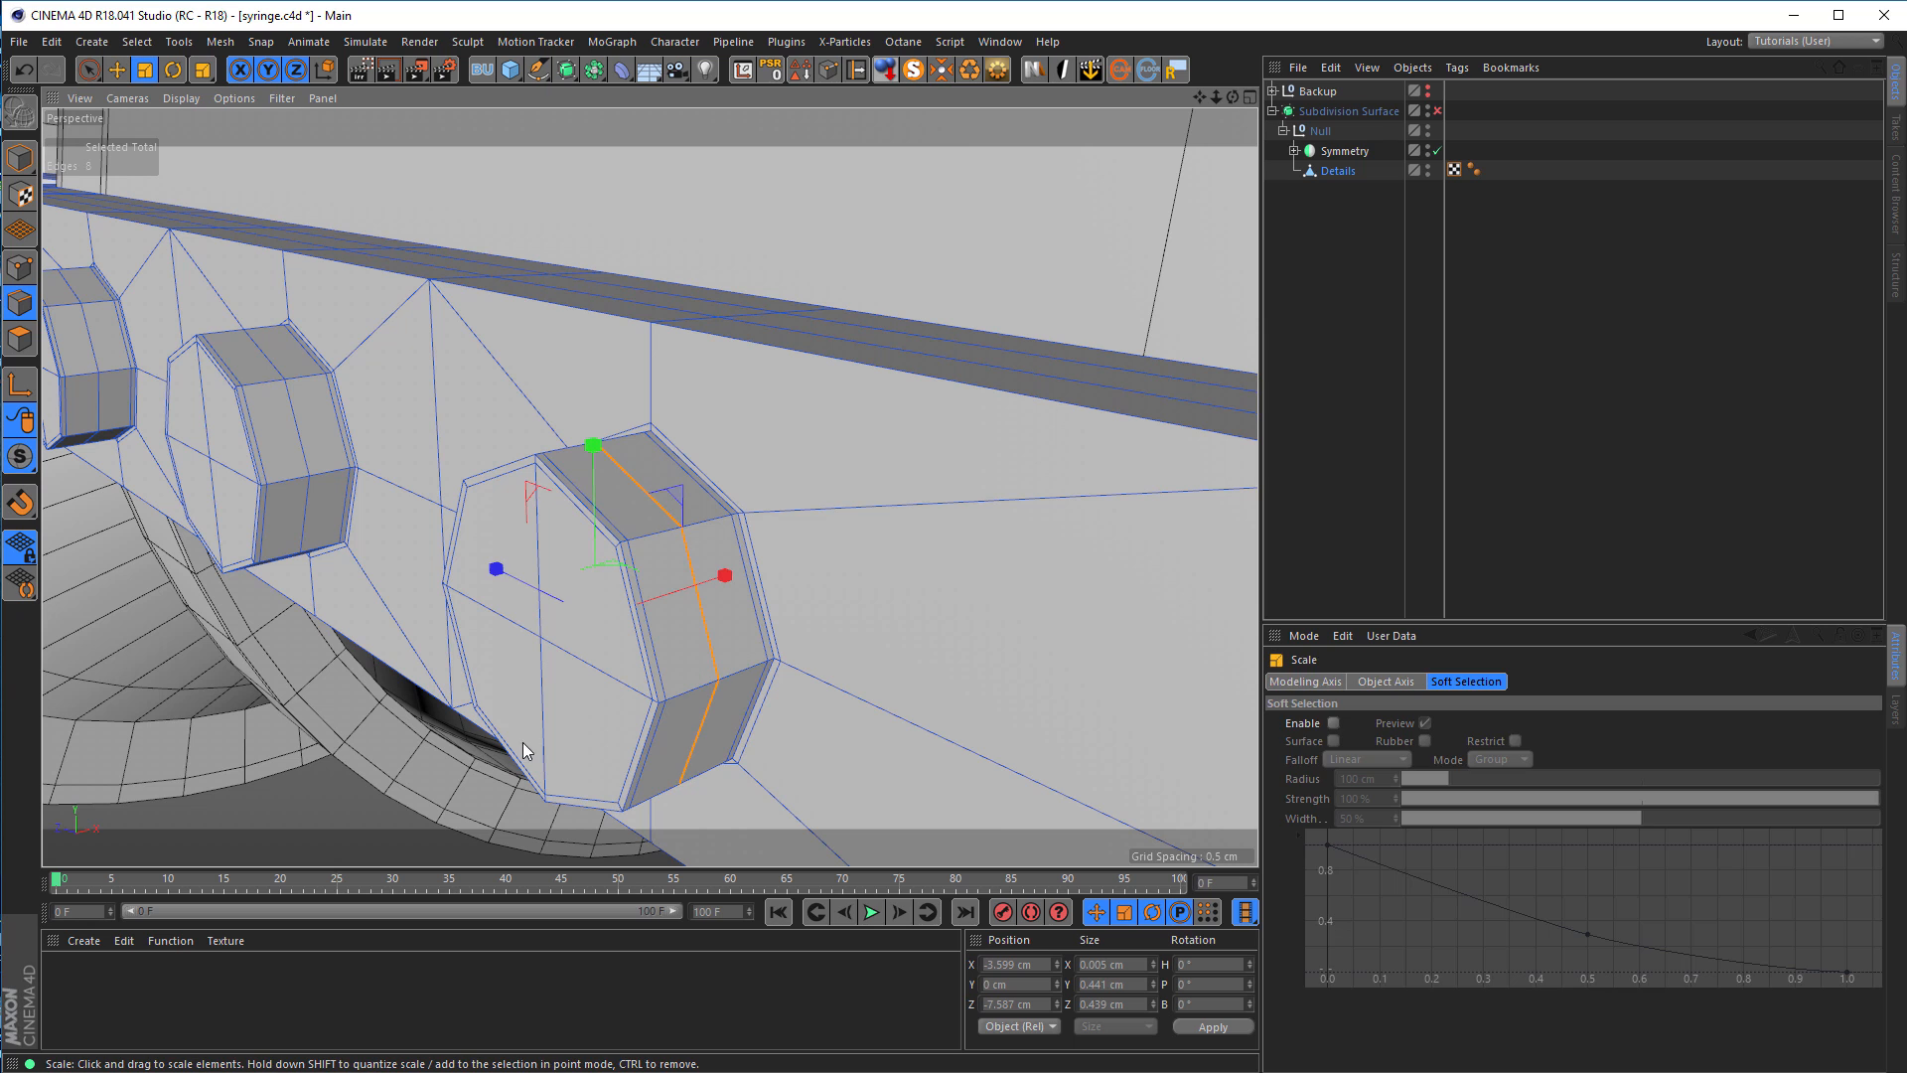
left_click_drag(318, 727, 246, 742)
Step: Scale the middle edge loops of the other two octagons inward to about 0.4 cm each to form matching grooves
left_click_drag(304, 650, 650, 611, "alt")
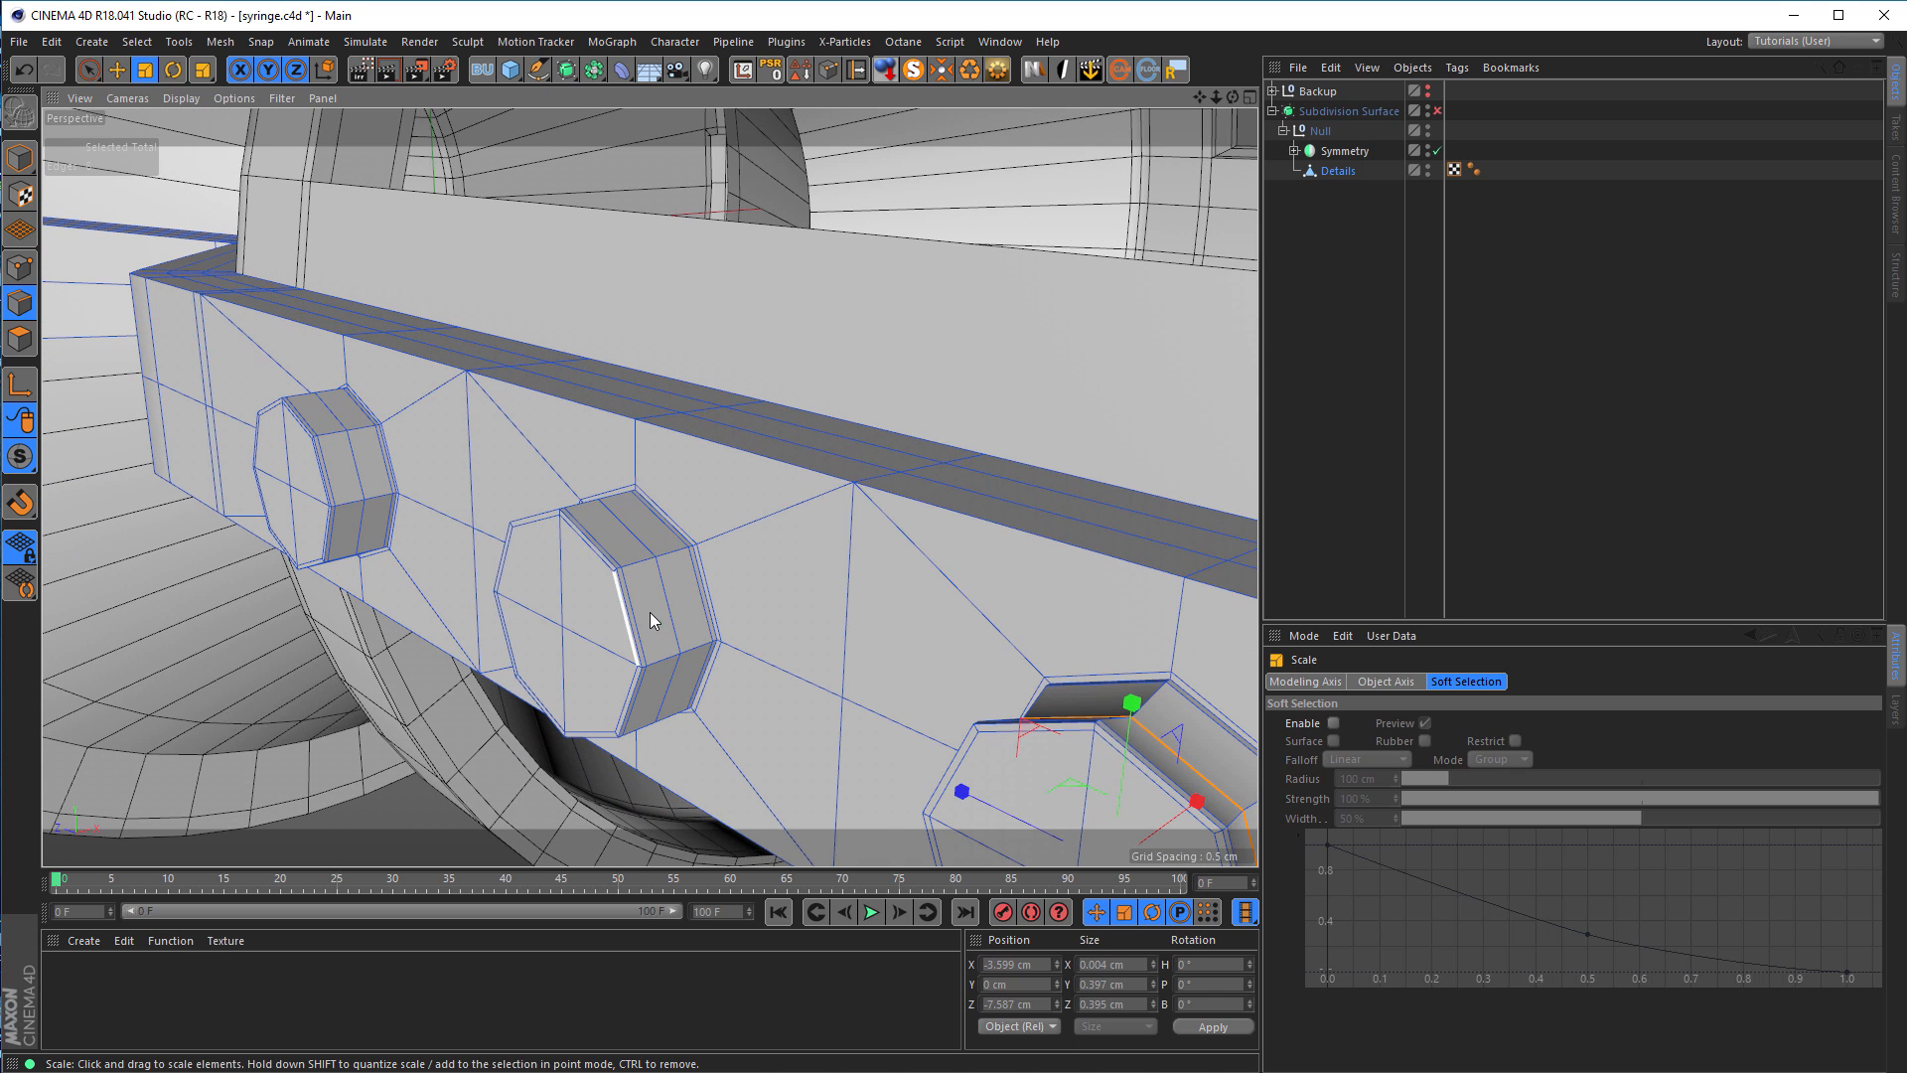
double_click(666, 606)
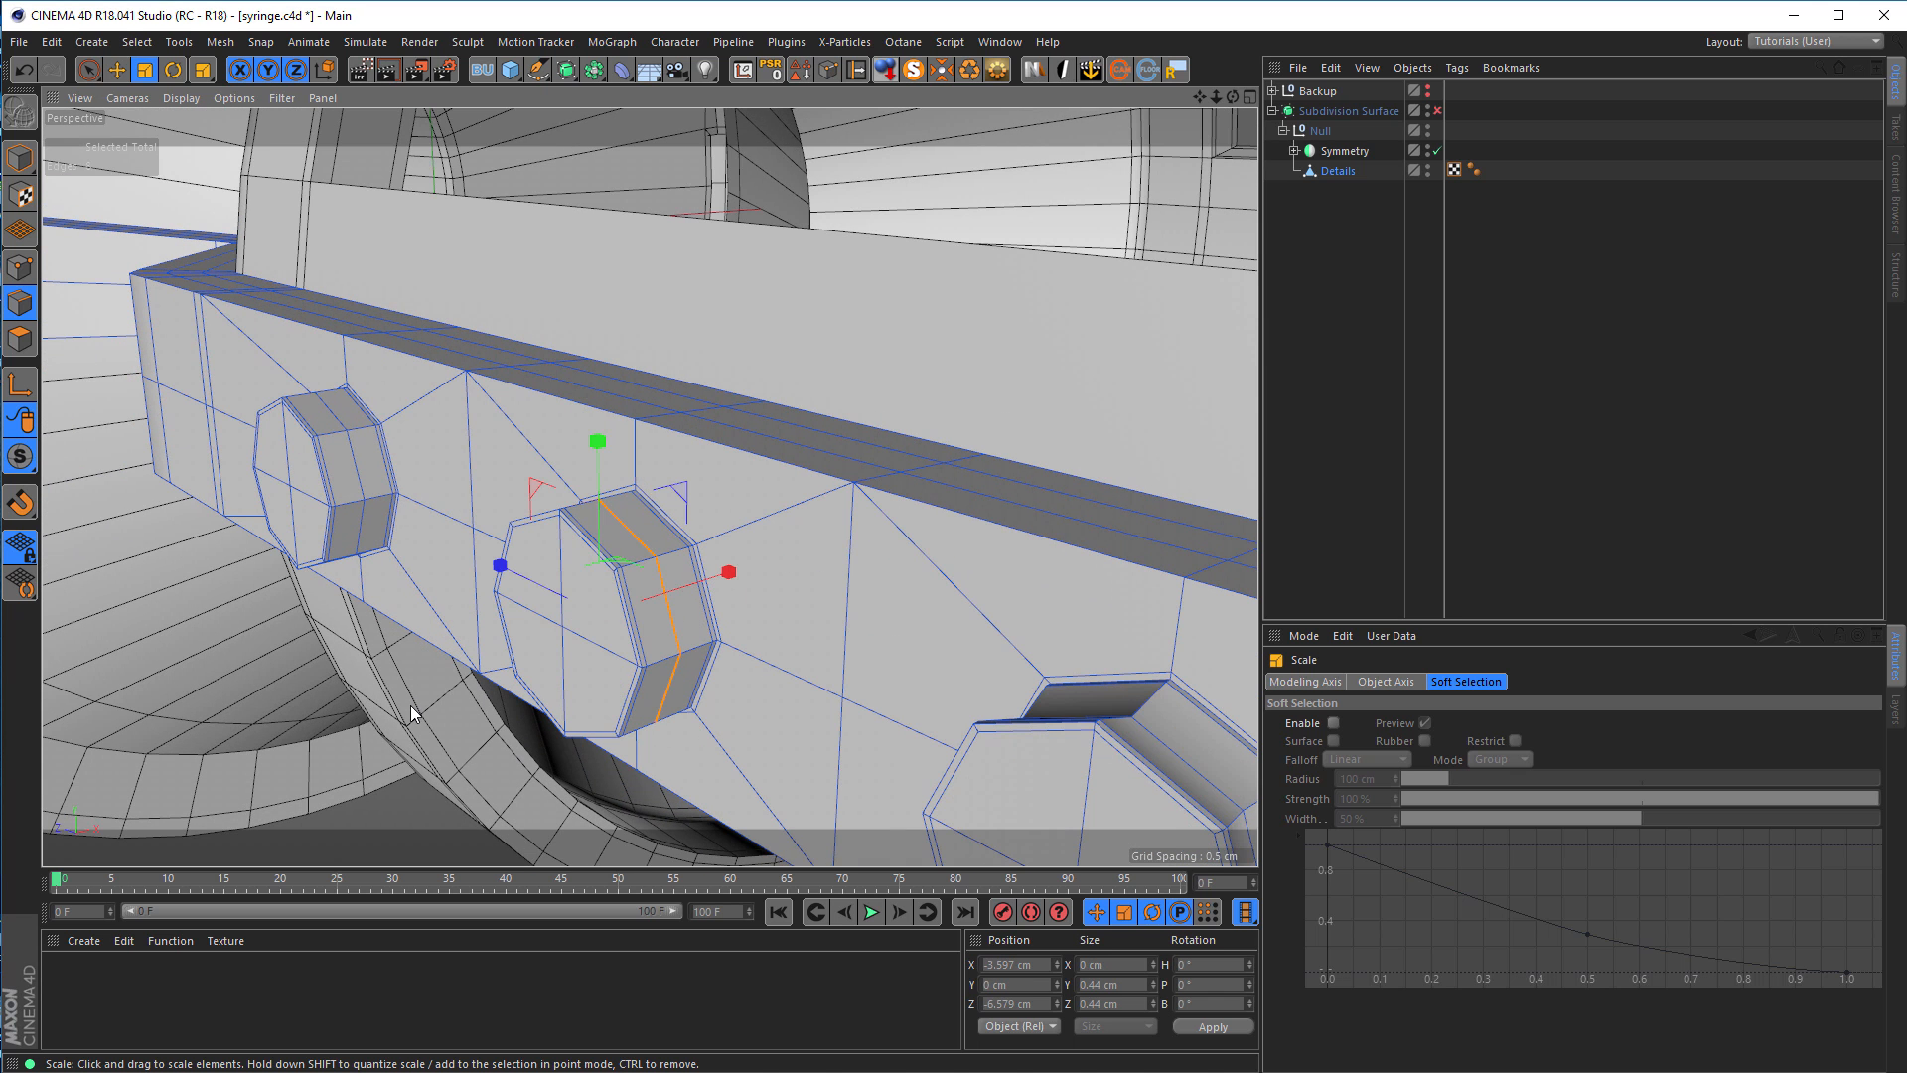
left_click_drag(405, 715, 332, 719)
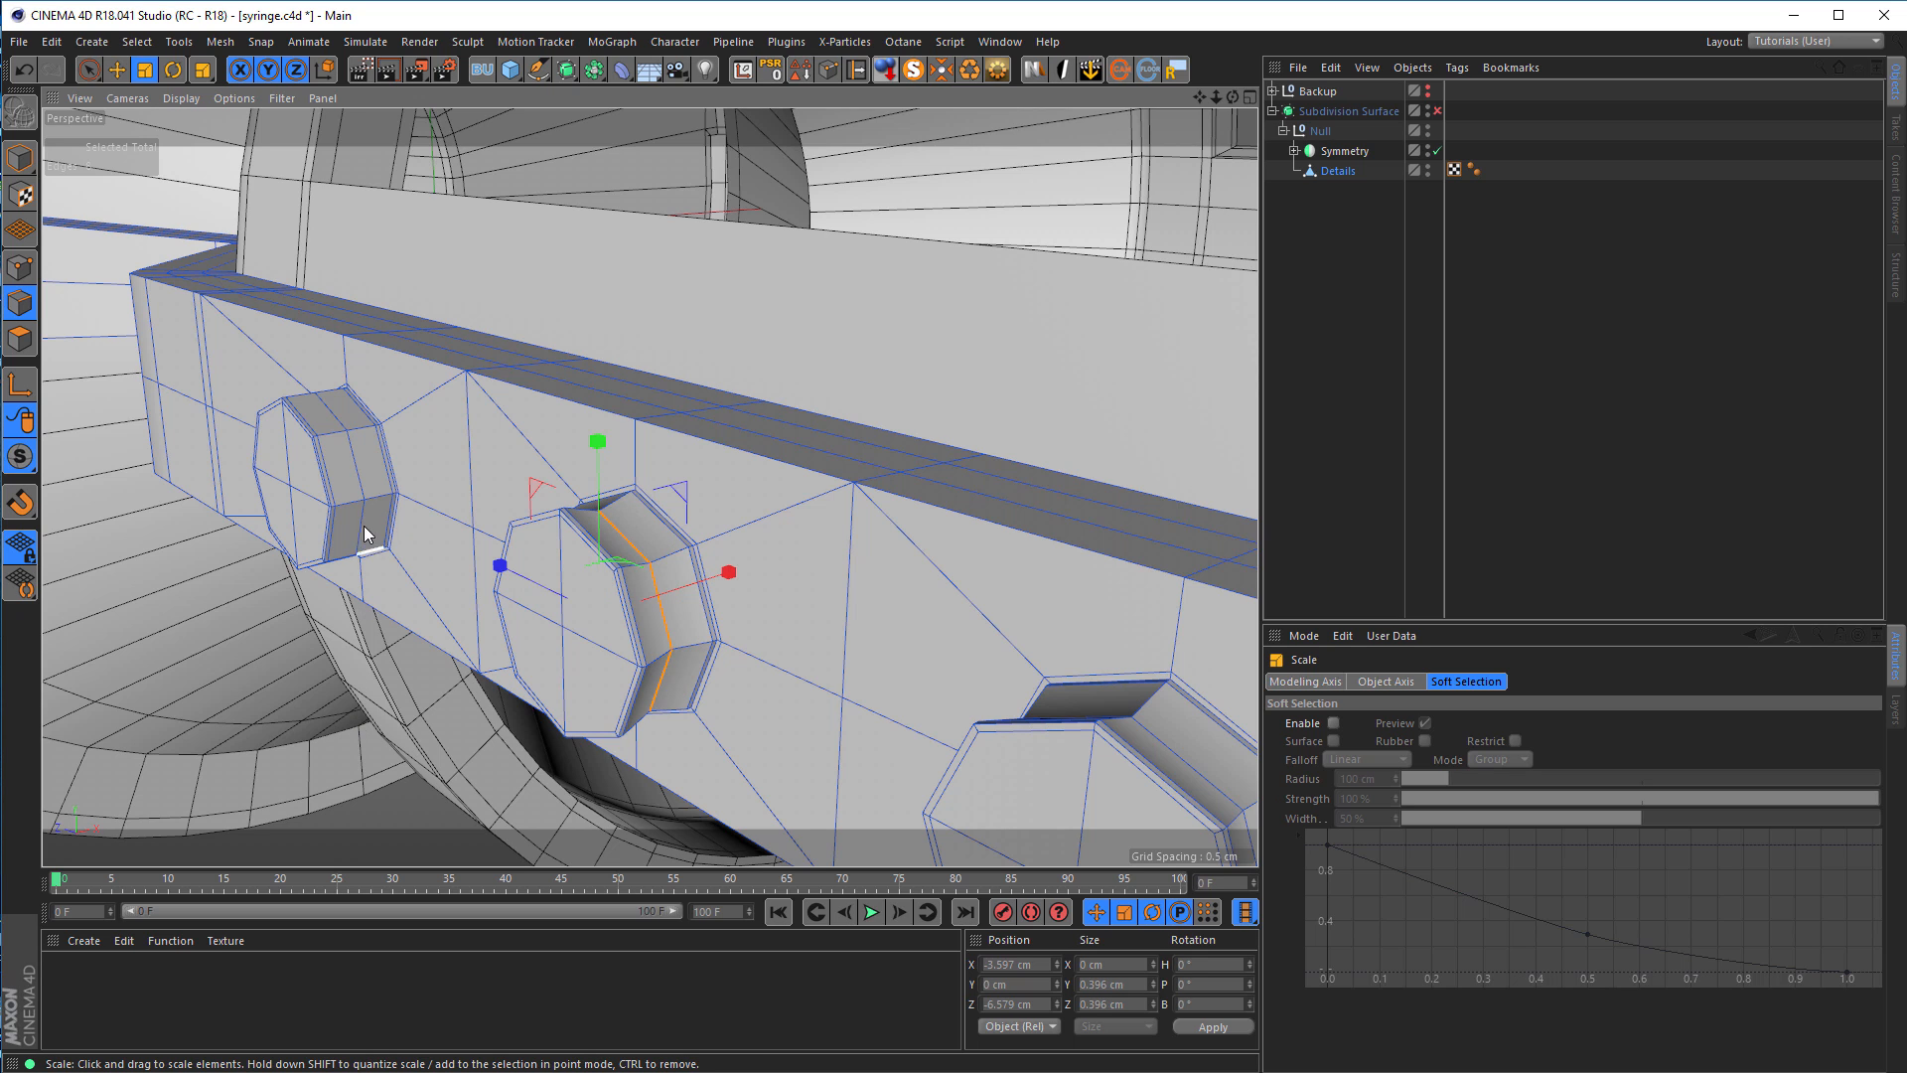
double_click(355, 463)
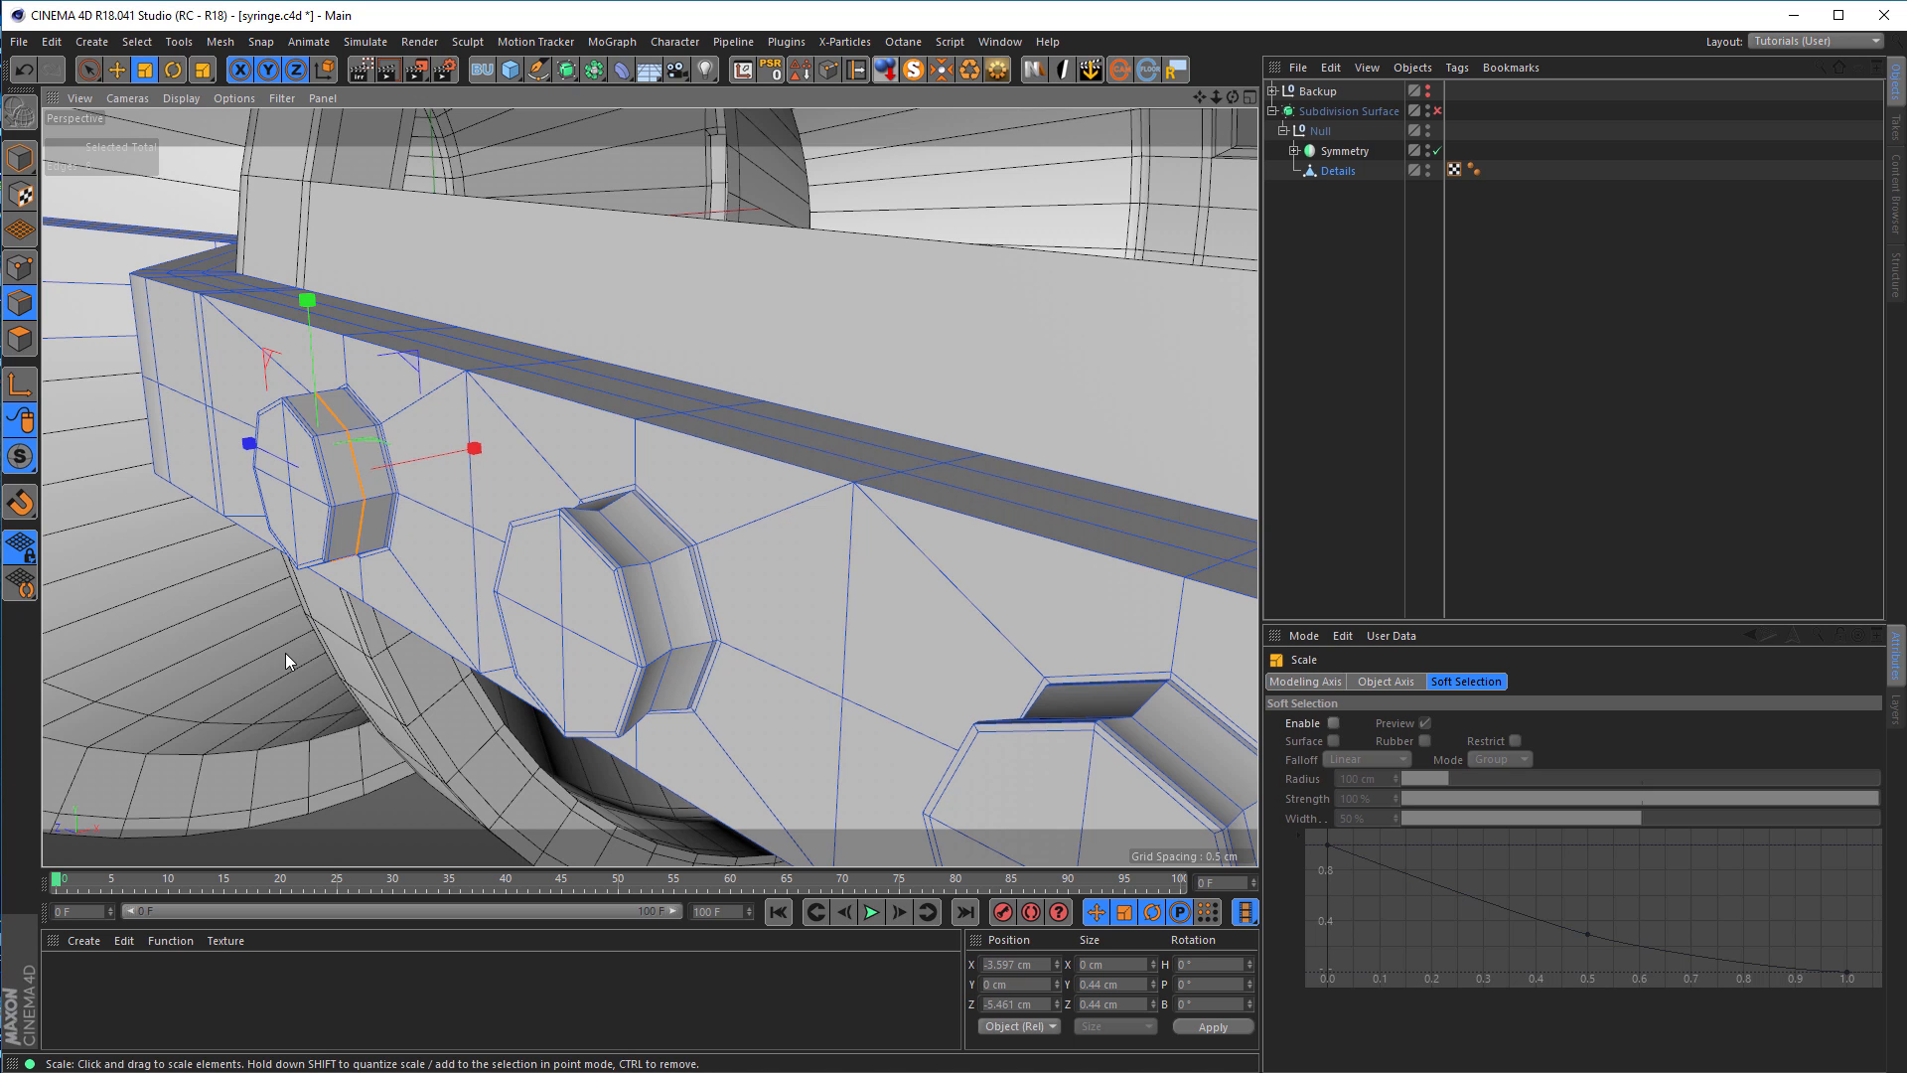
left_click_drag(273, 645, 197, 648)
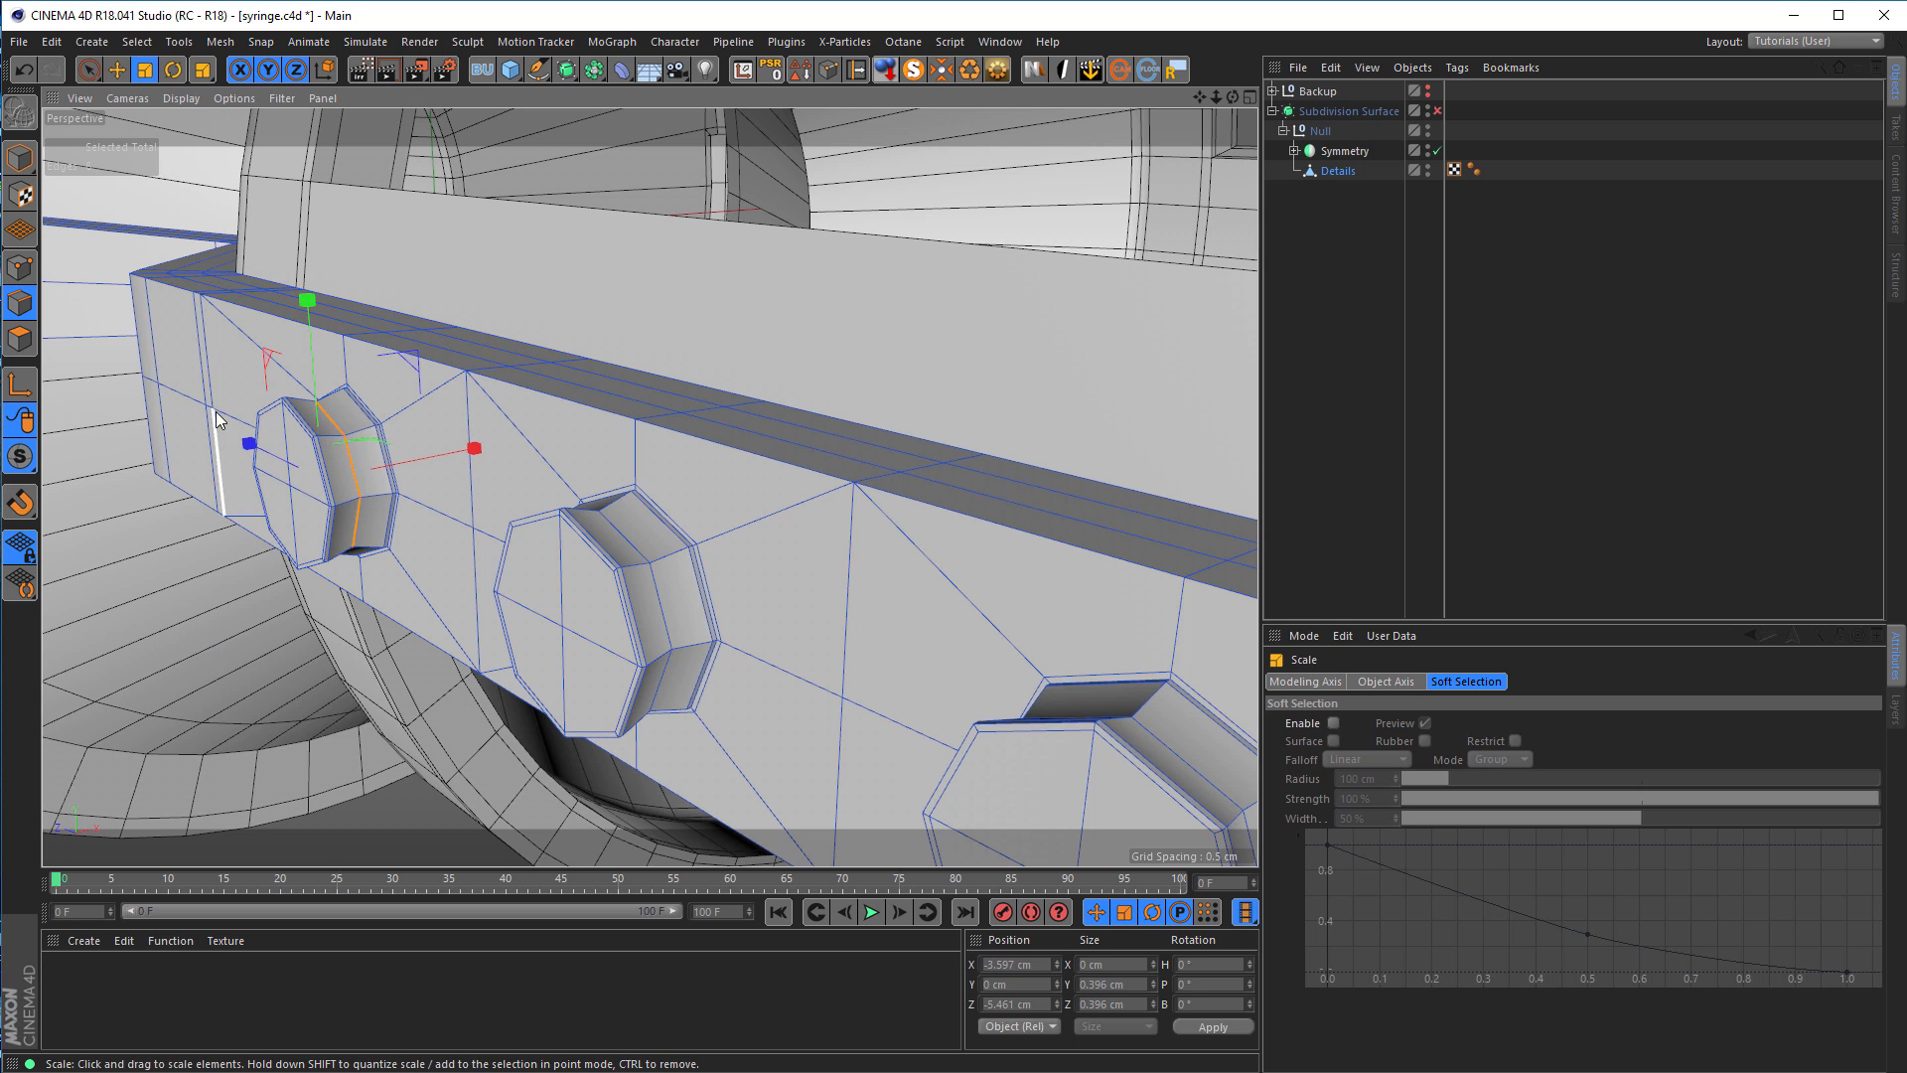
Step: Temporarily enable the Subdivision Surface to inspect the grooved round details and the strip's bend beside the cone
left_click(30, 173)
left_click(1437, 110)
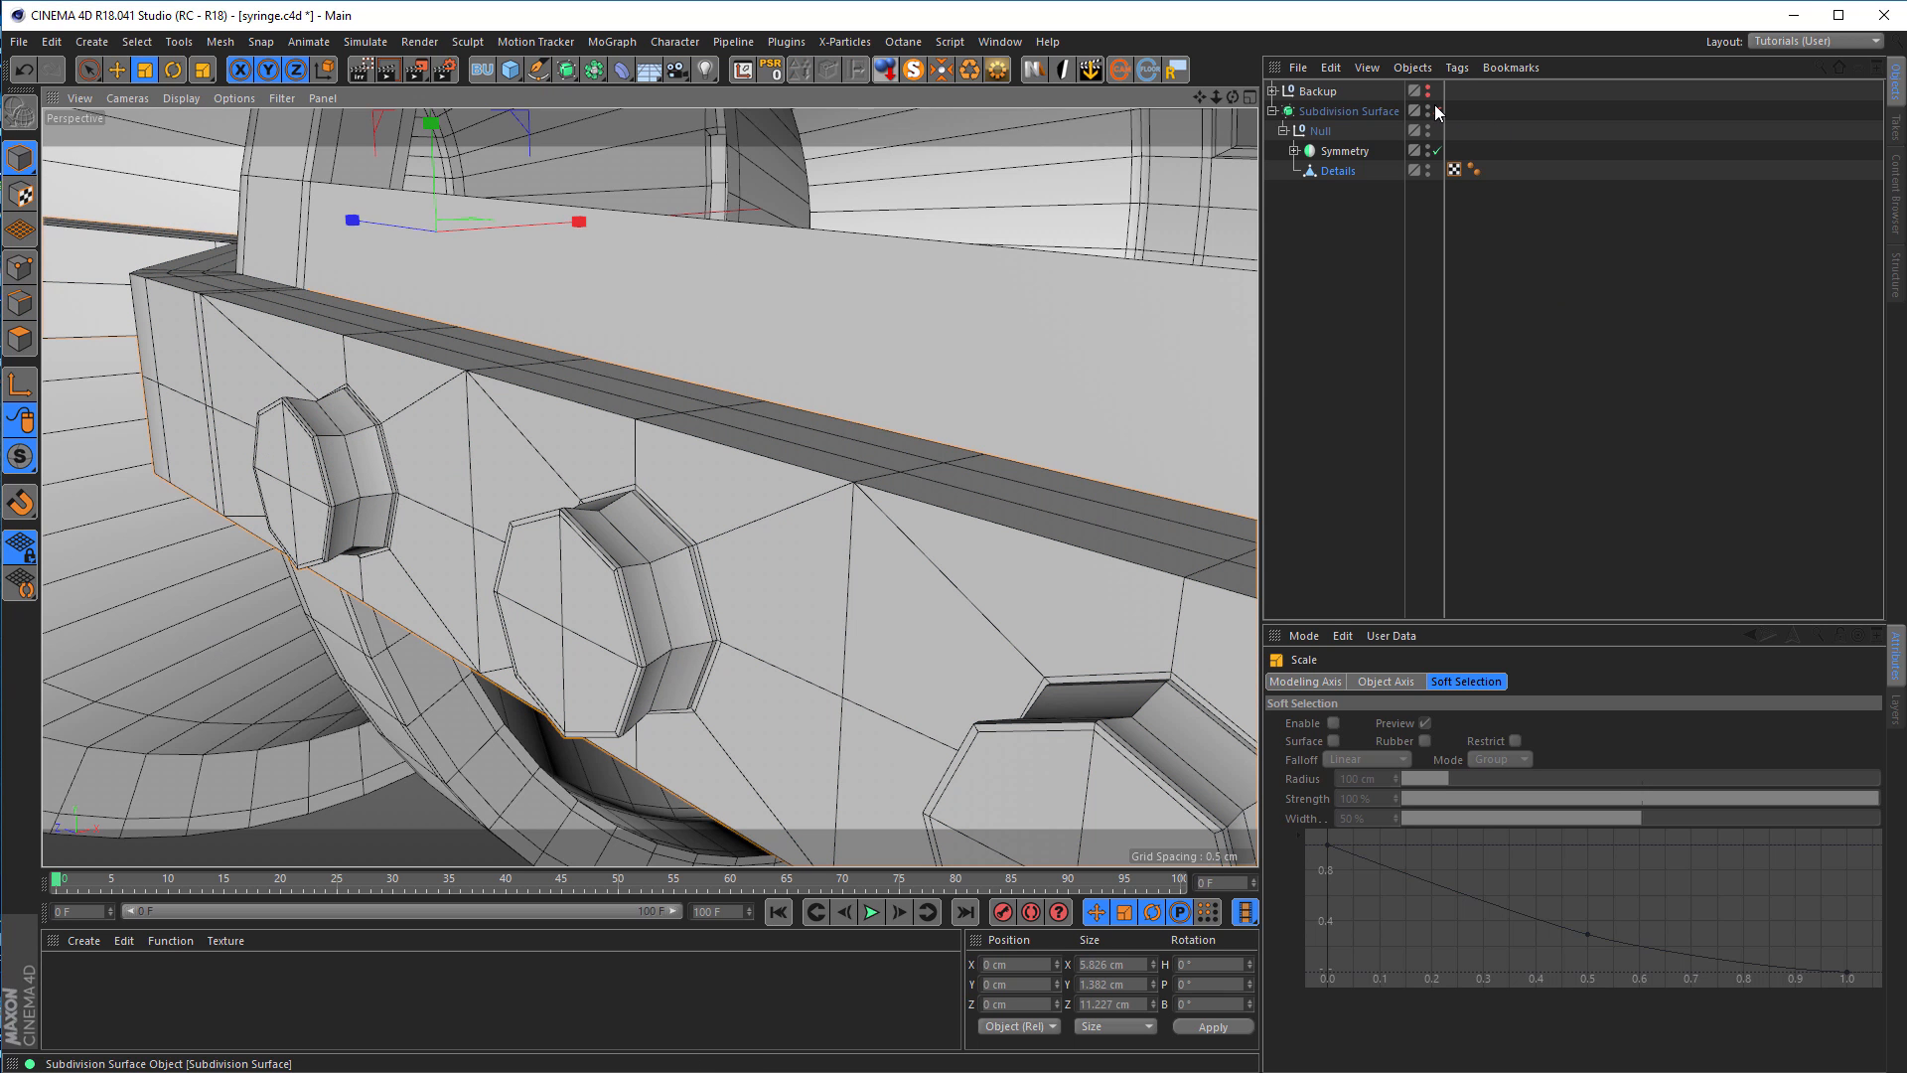
right_click_drag(683, 533, 576, 509, "alt")
left_click_drag(577, 509, 744, 520, "alt")
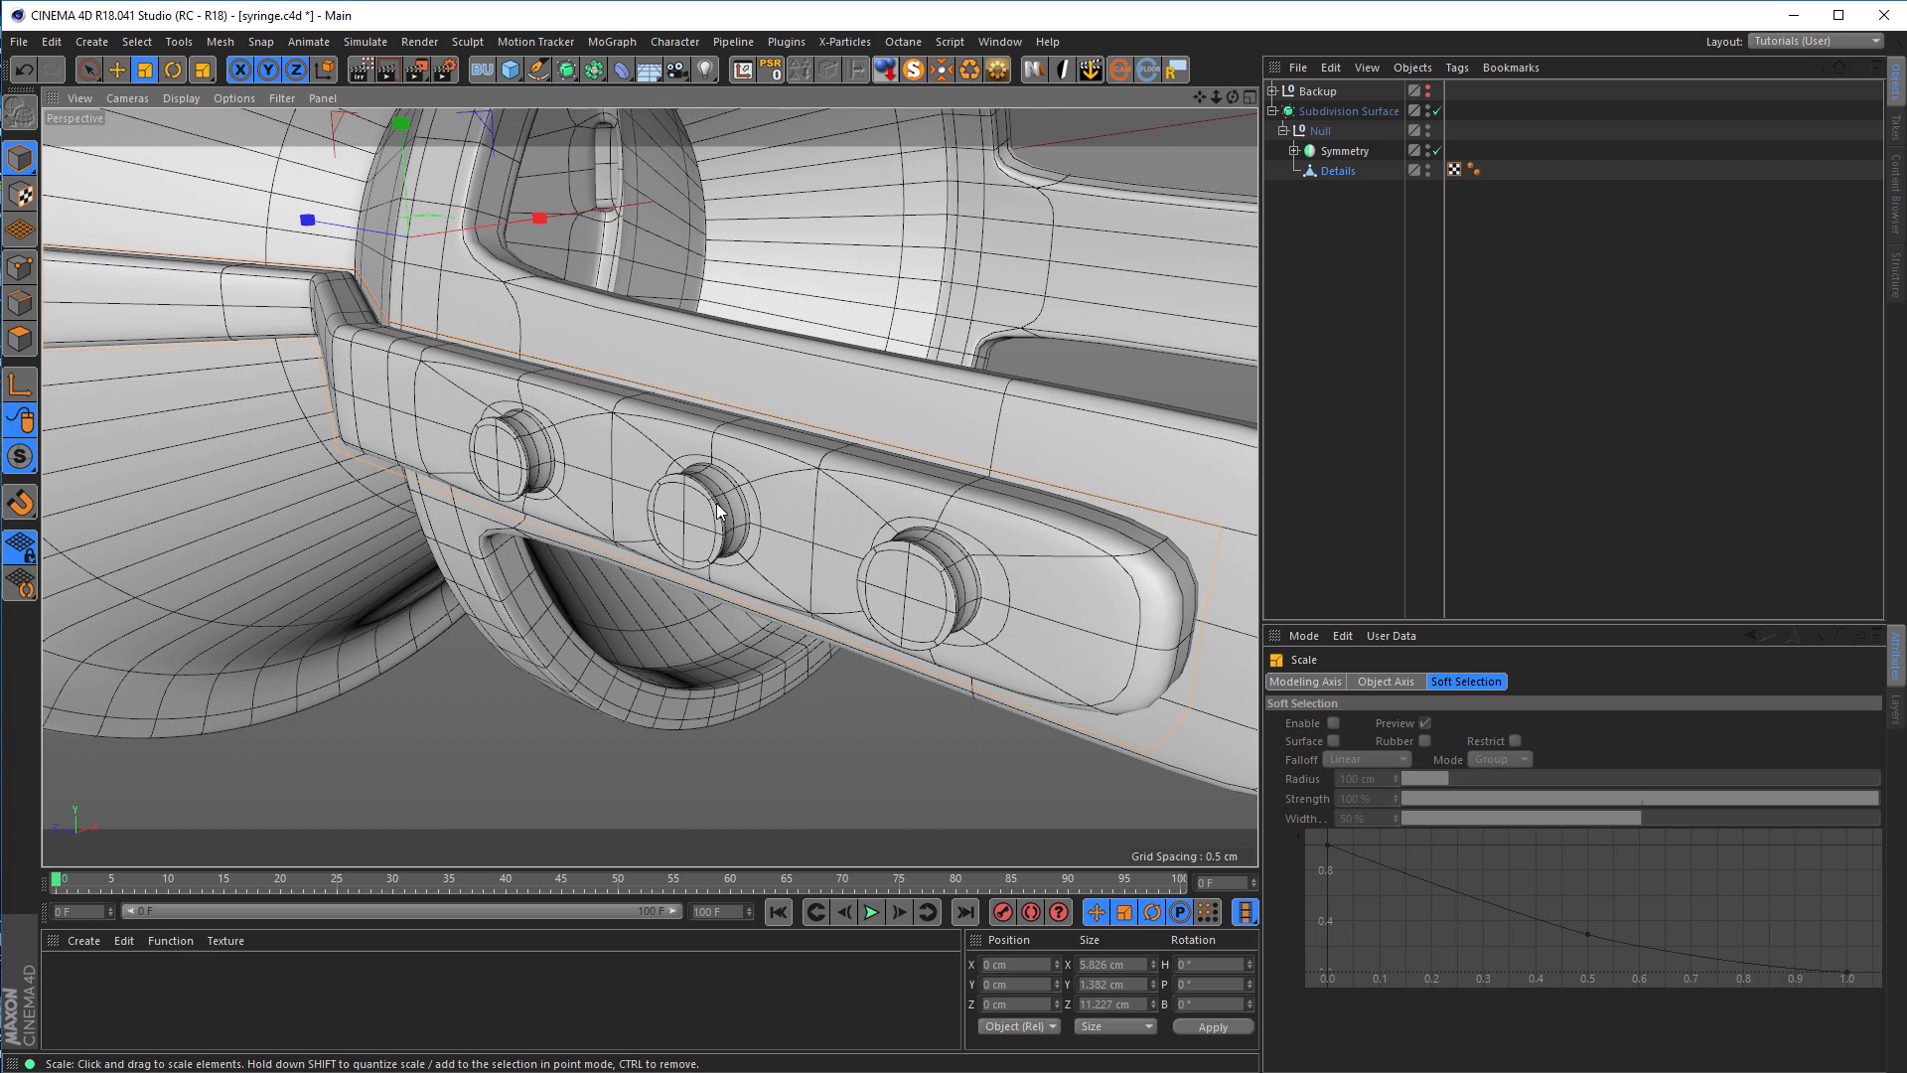
left_click_drag(639, 475, 1168, 448, "alt")
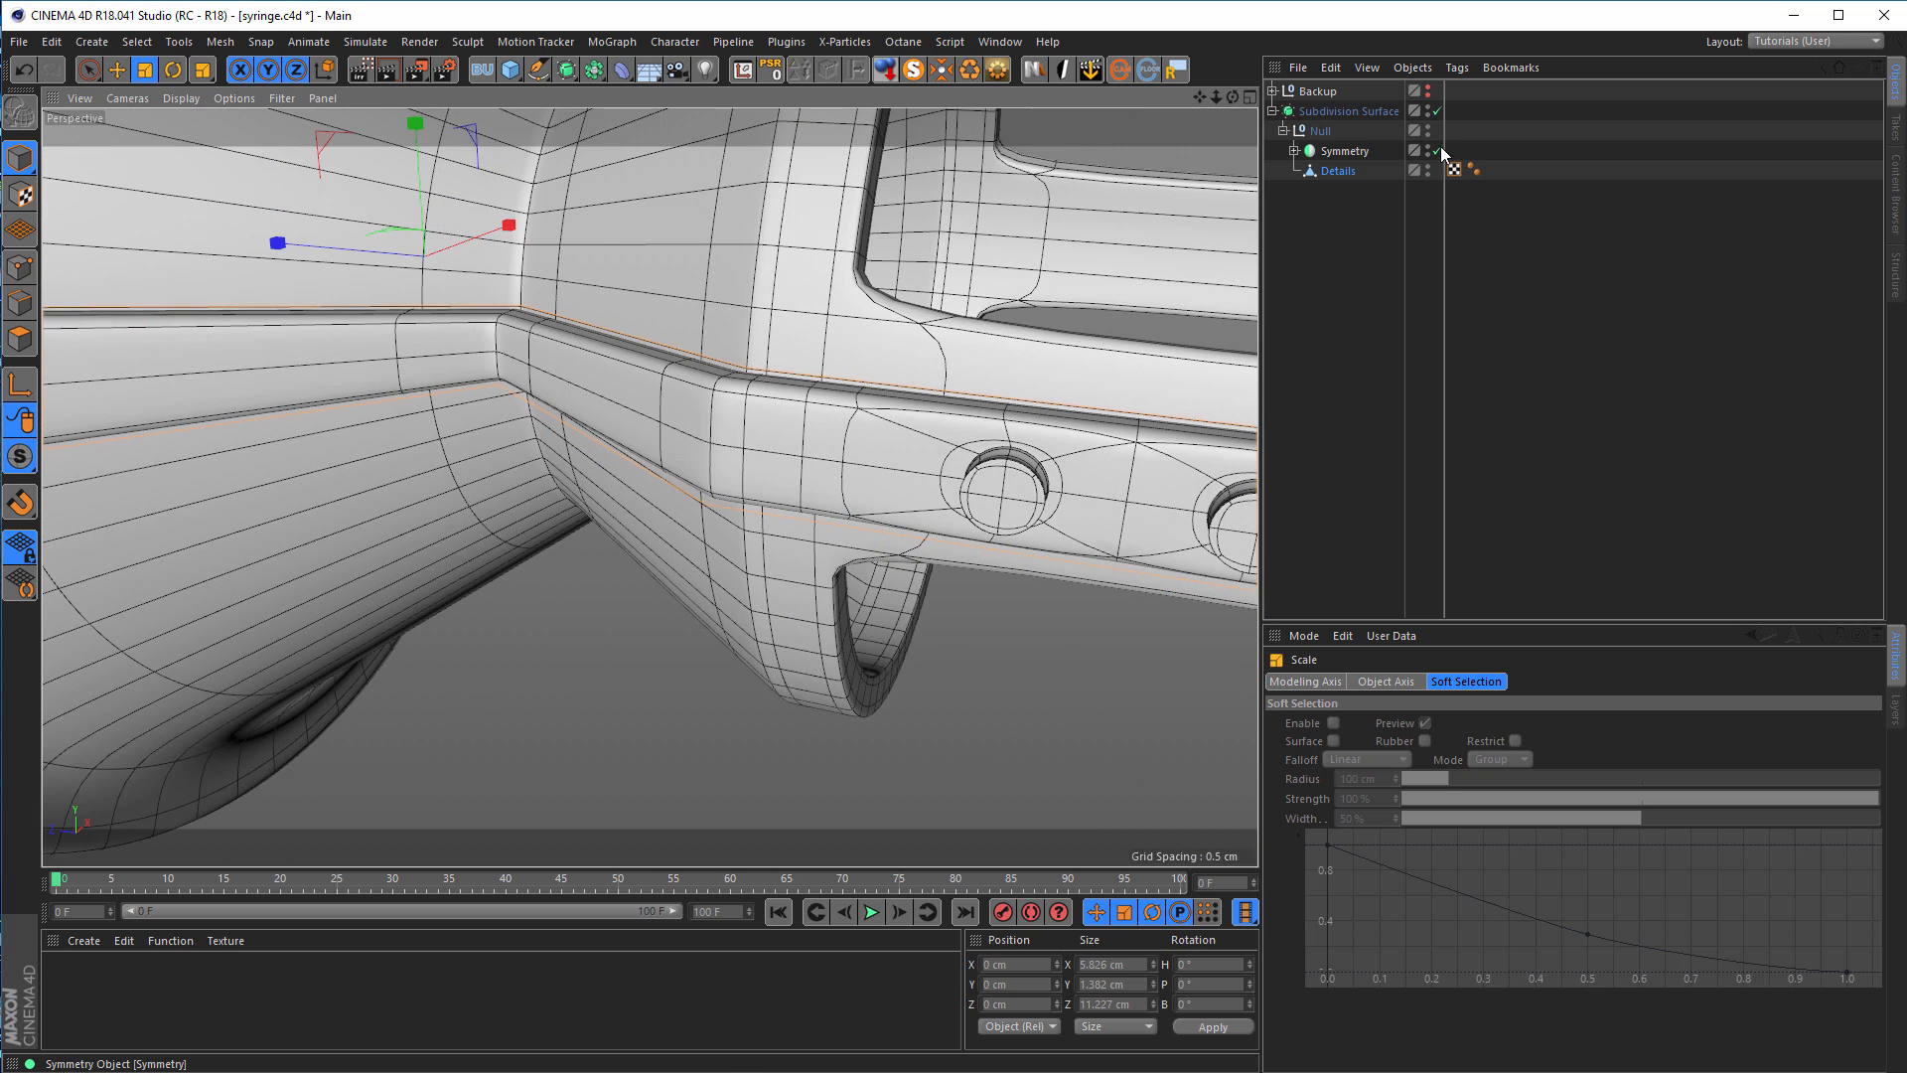
left_click(1437, 110)
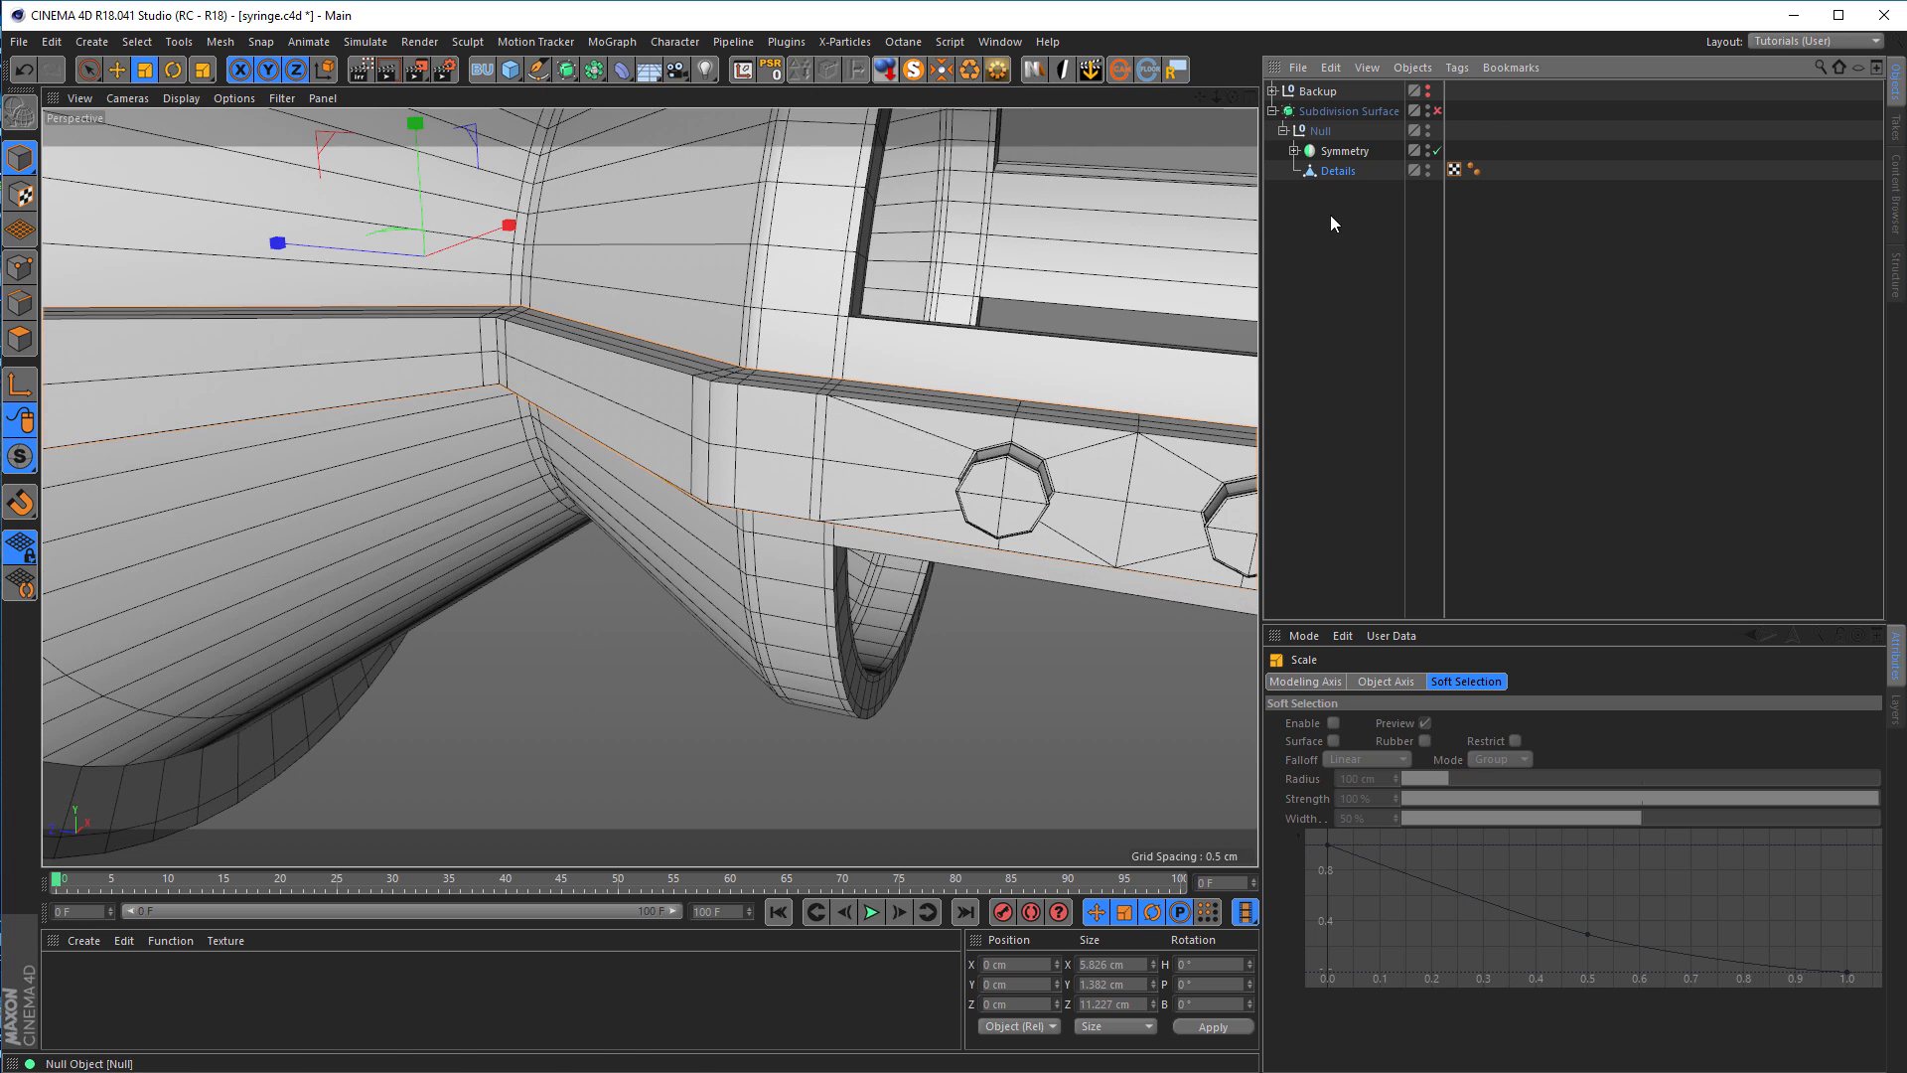
Step: Ring-select the long edges of the strip section along the cone and connect them twice to add three evenly spaced cross cuts
right_click_drag(264, 375, 170, 431, "alt")
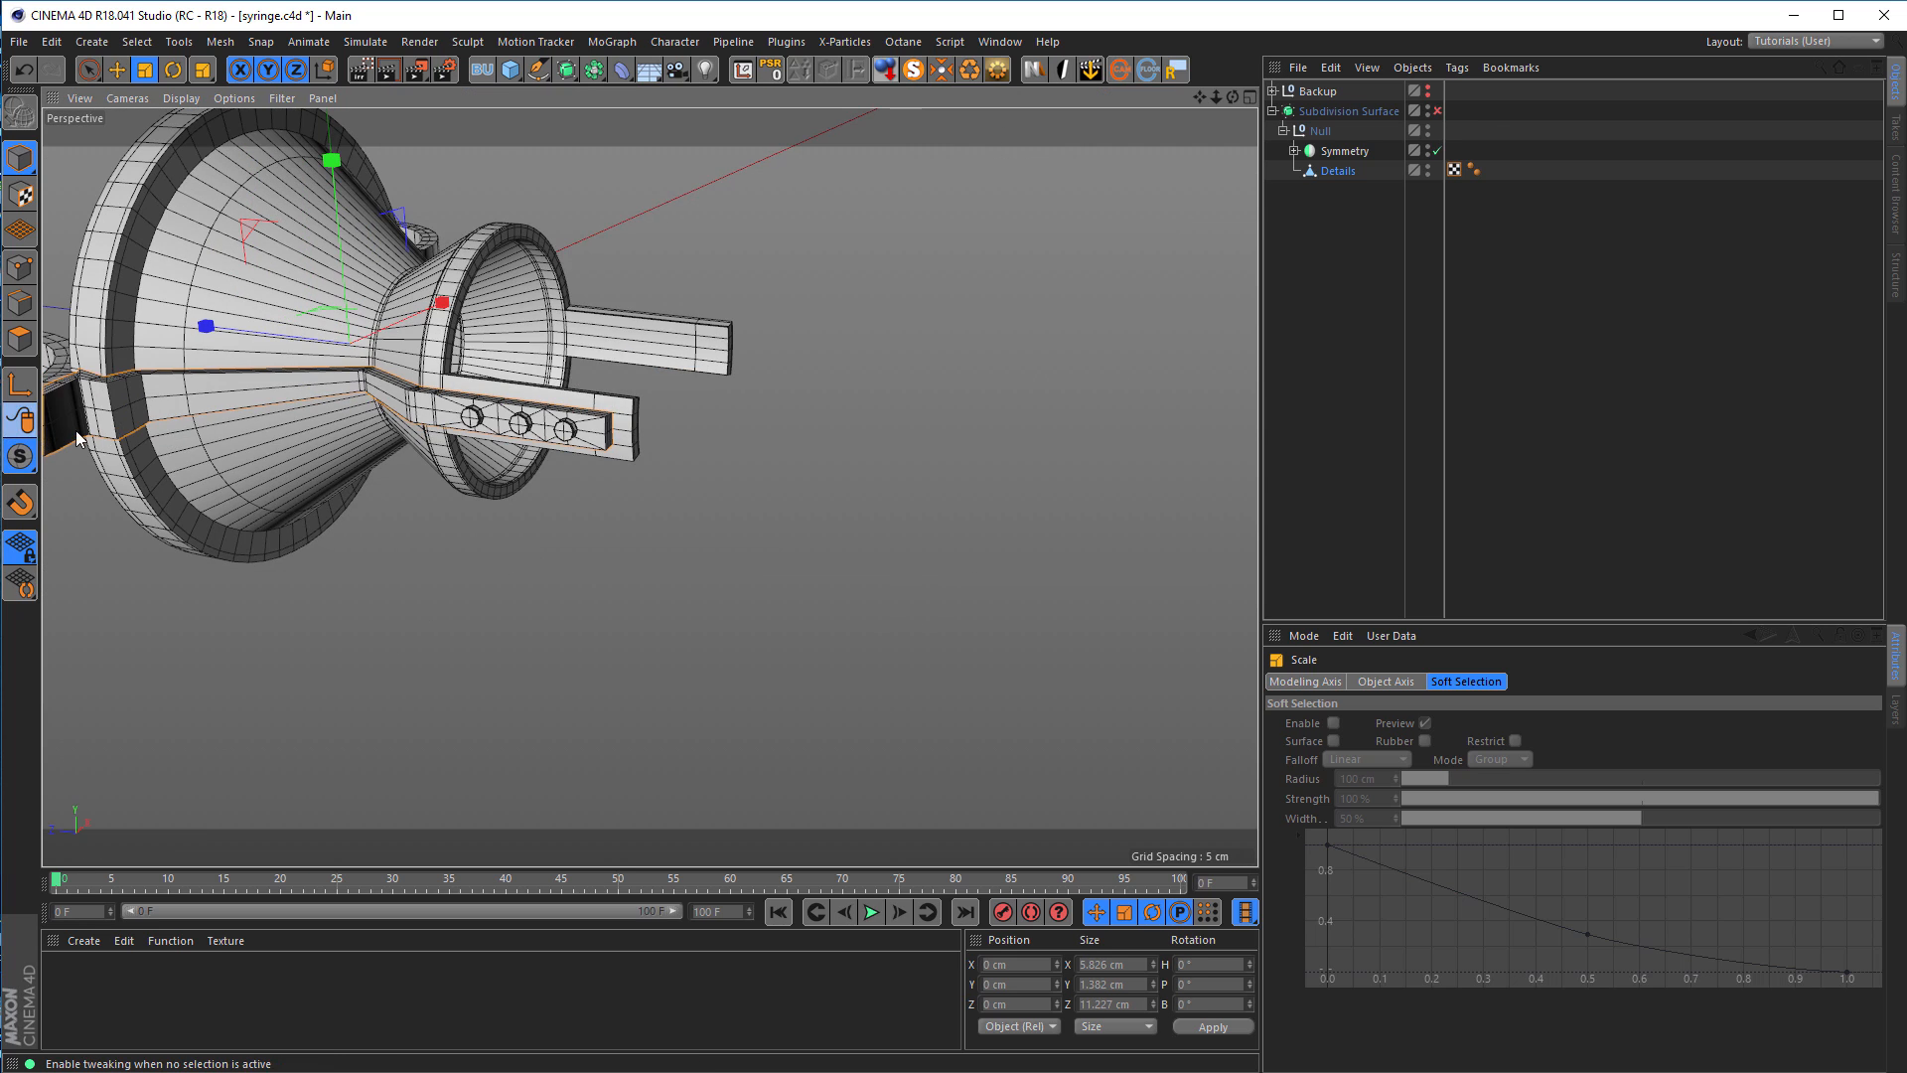
middle_click_drag(75, 431, 157, 432, "alt")
right_click_drag(348, 397, 588, 450, "alt")
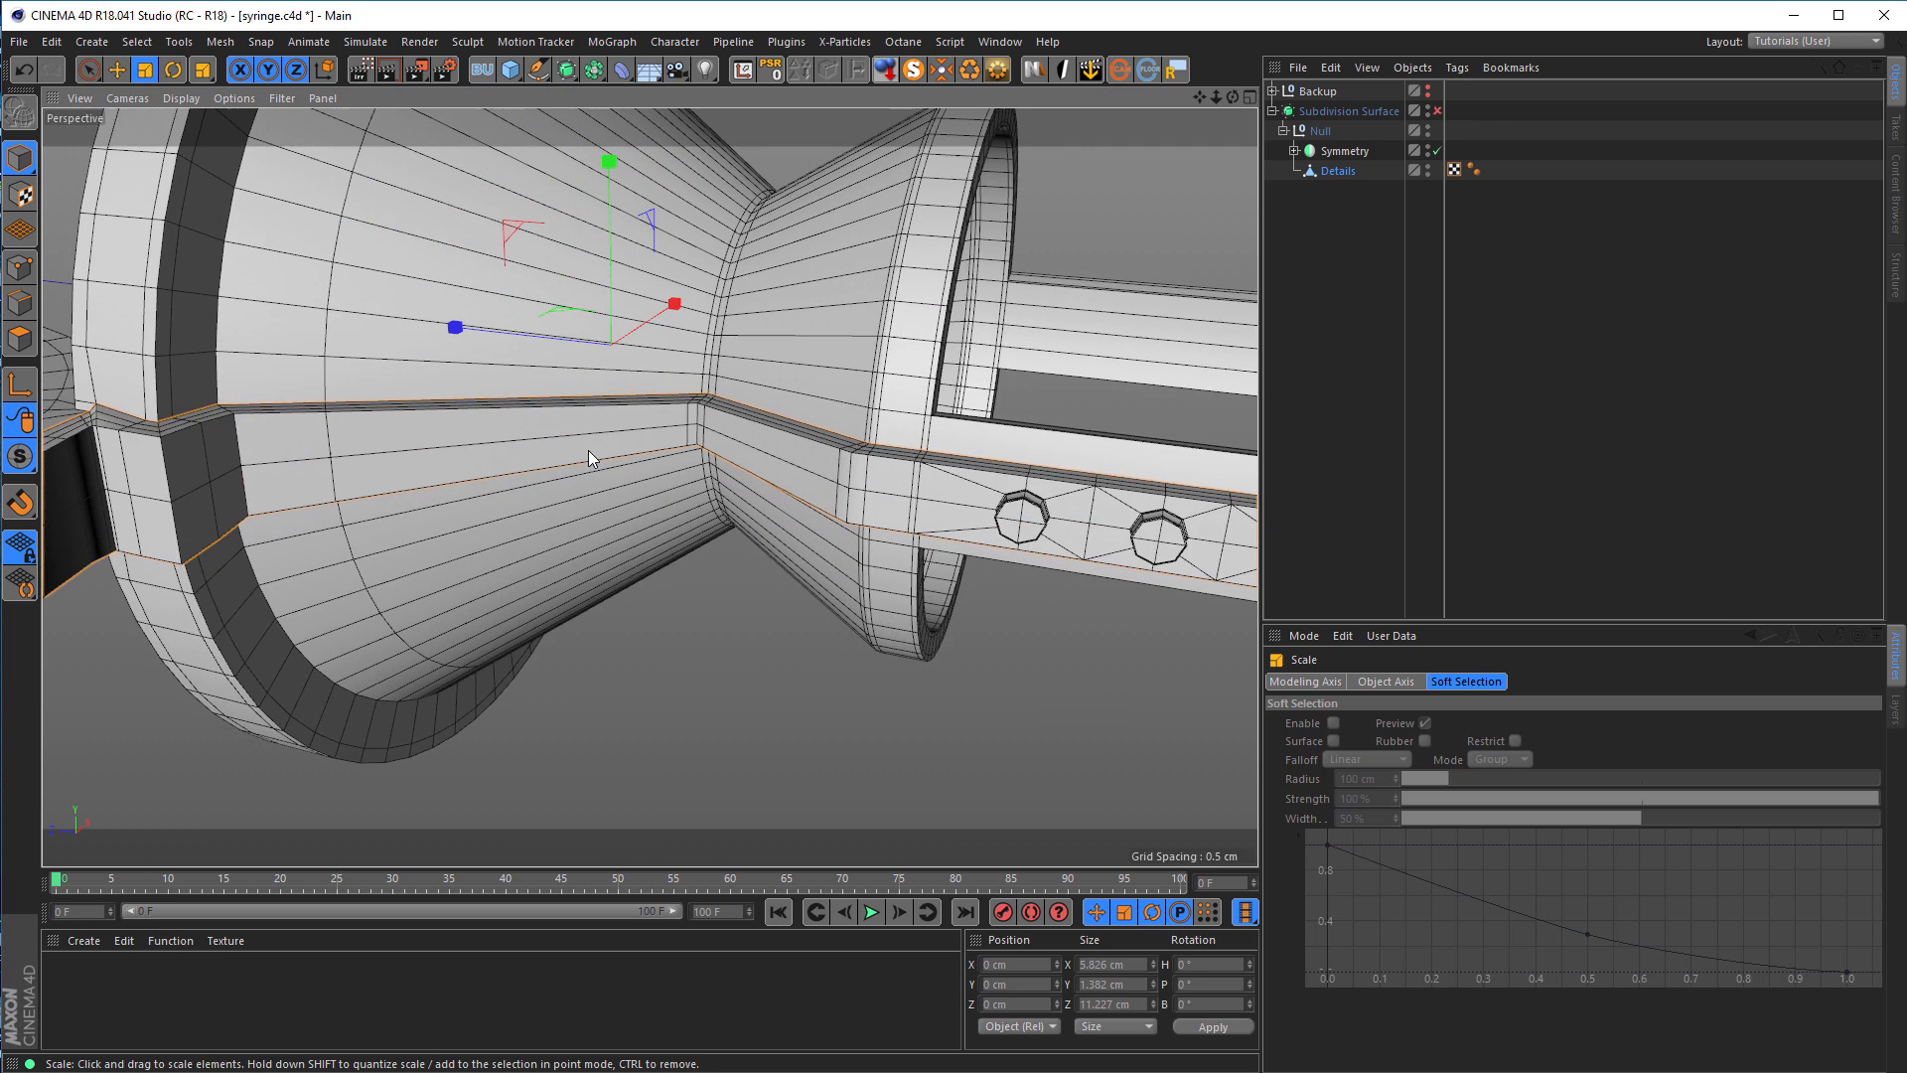
left_click_drag(584, 435, 666, 425, "alt")
right_click_drag(556, 427, 610, 427, "alt")
middle_click_drag(609, 427, 684, 468, "alt")
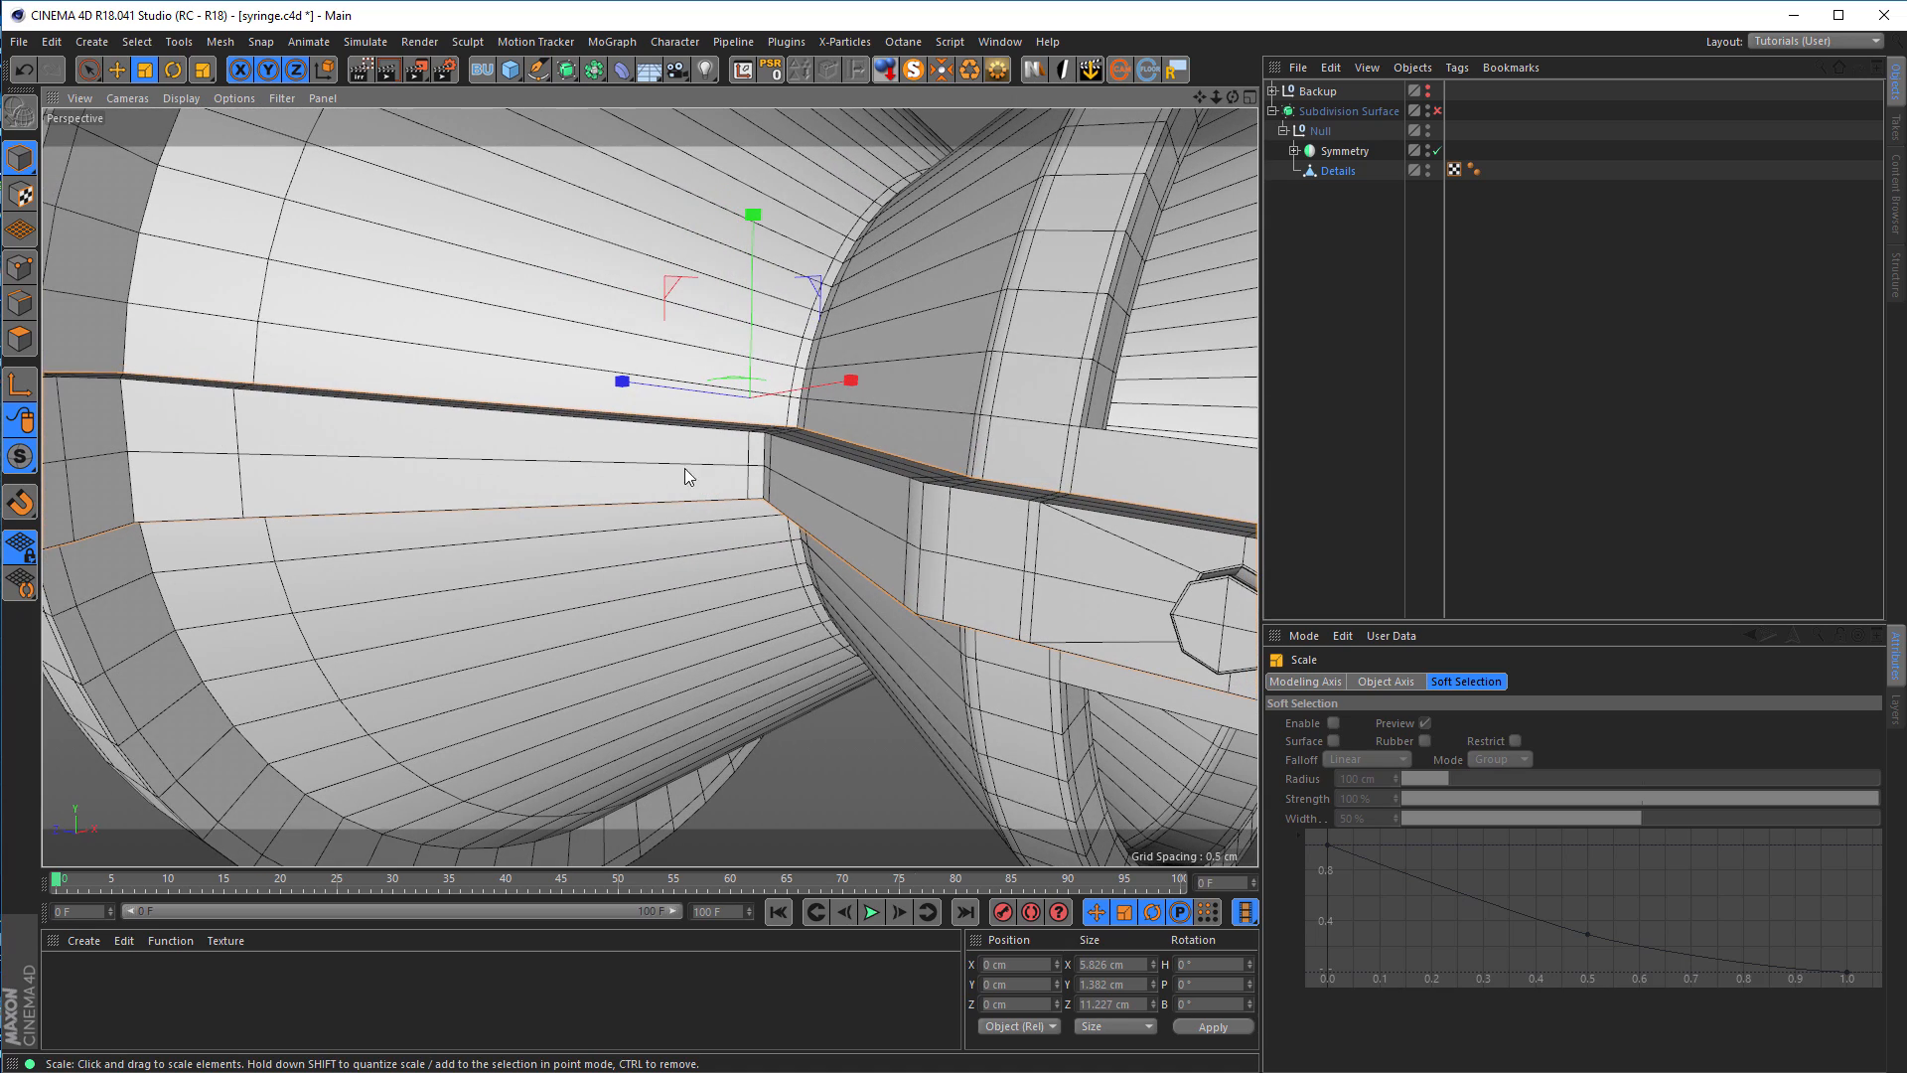
left_click(20, 303)
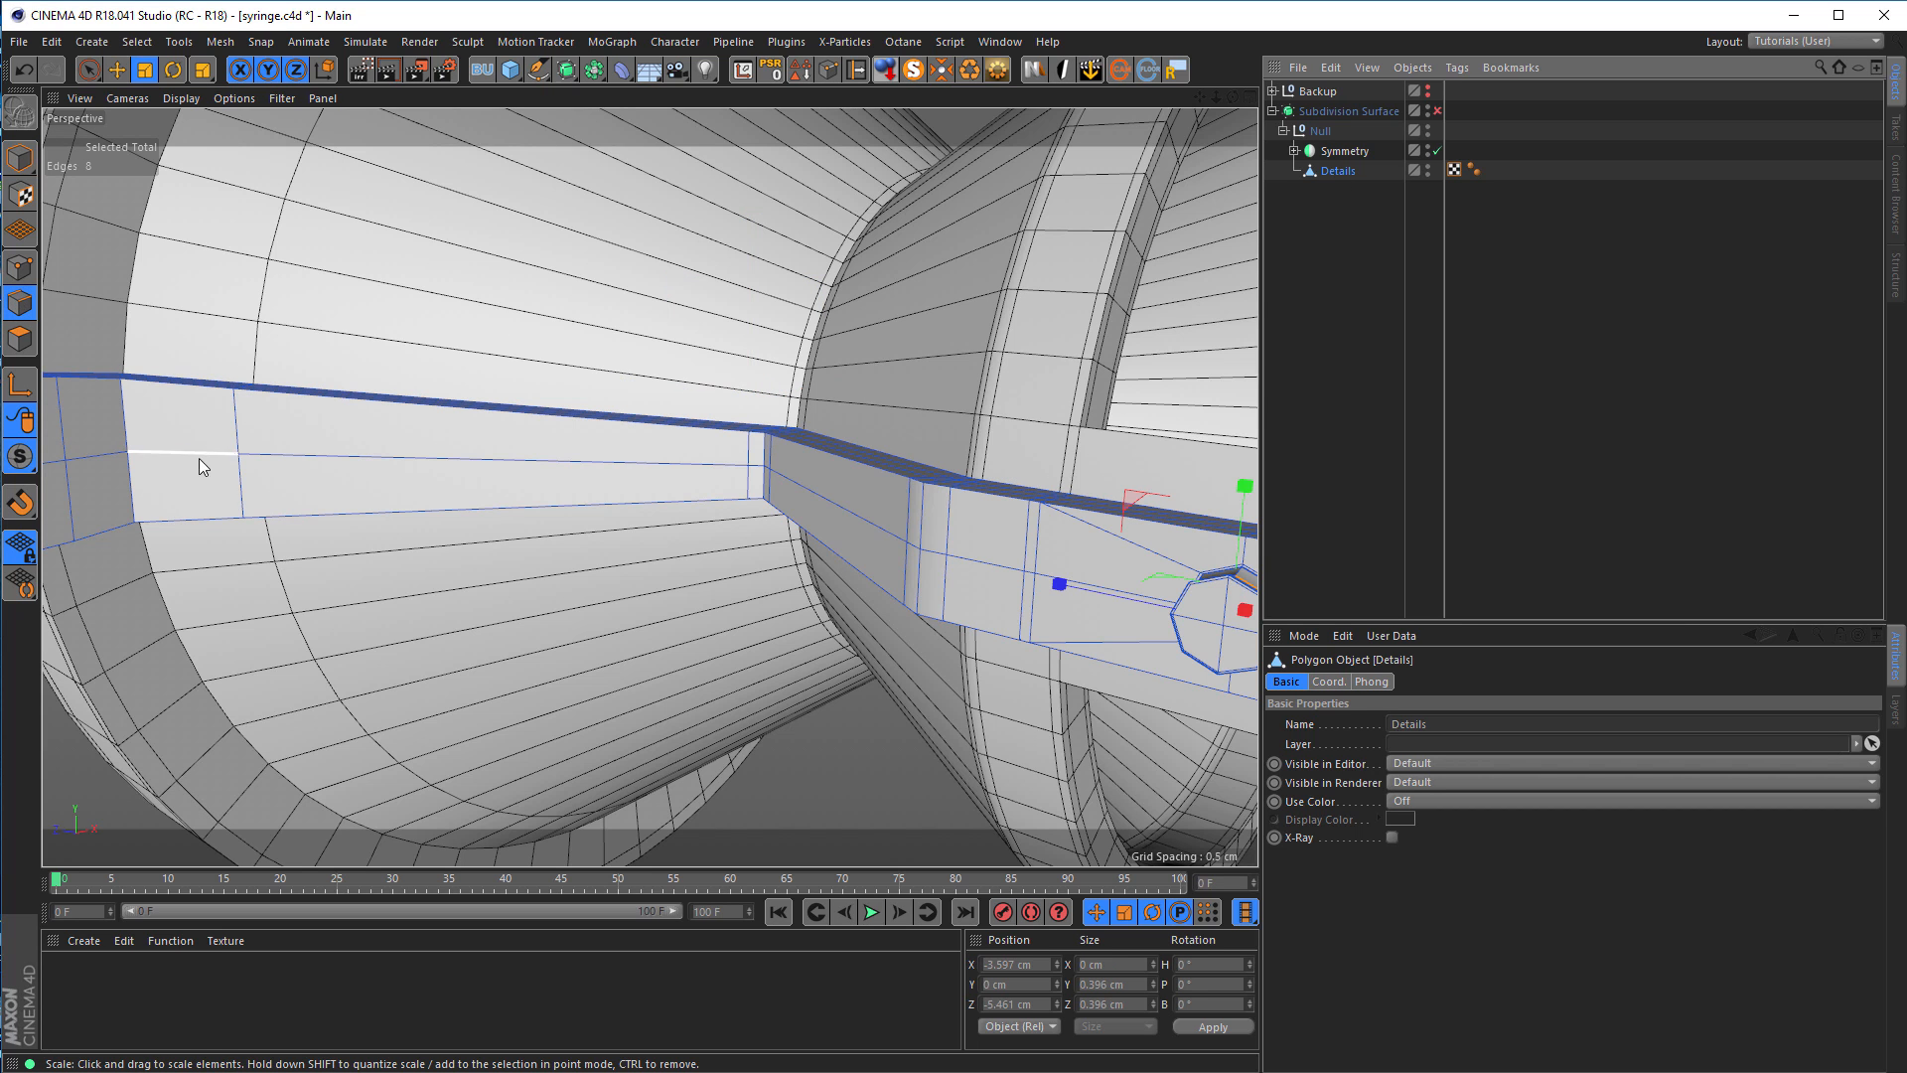
right_click(308, 546)
left_click(338, 581)
left_click(372, 505)
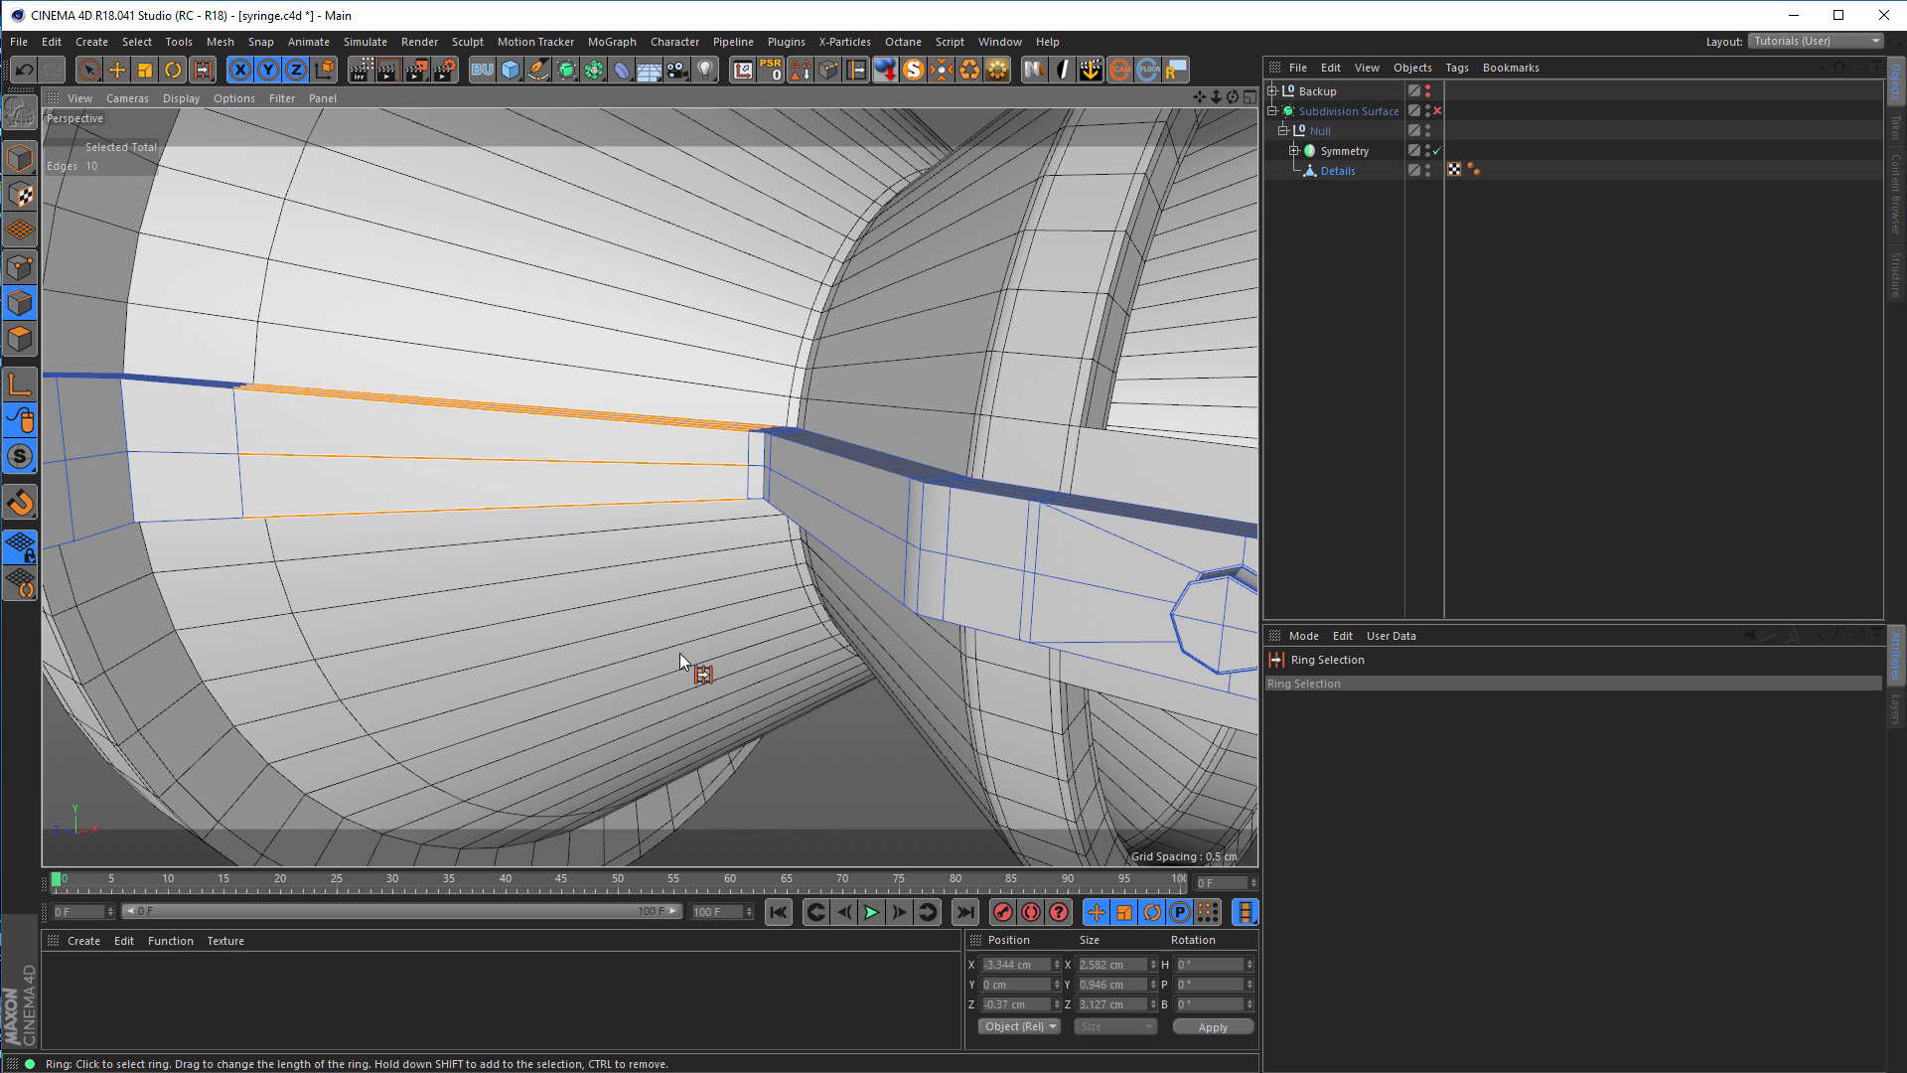
right_click(791, 795)
left_click(791, 795)
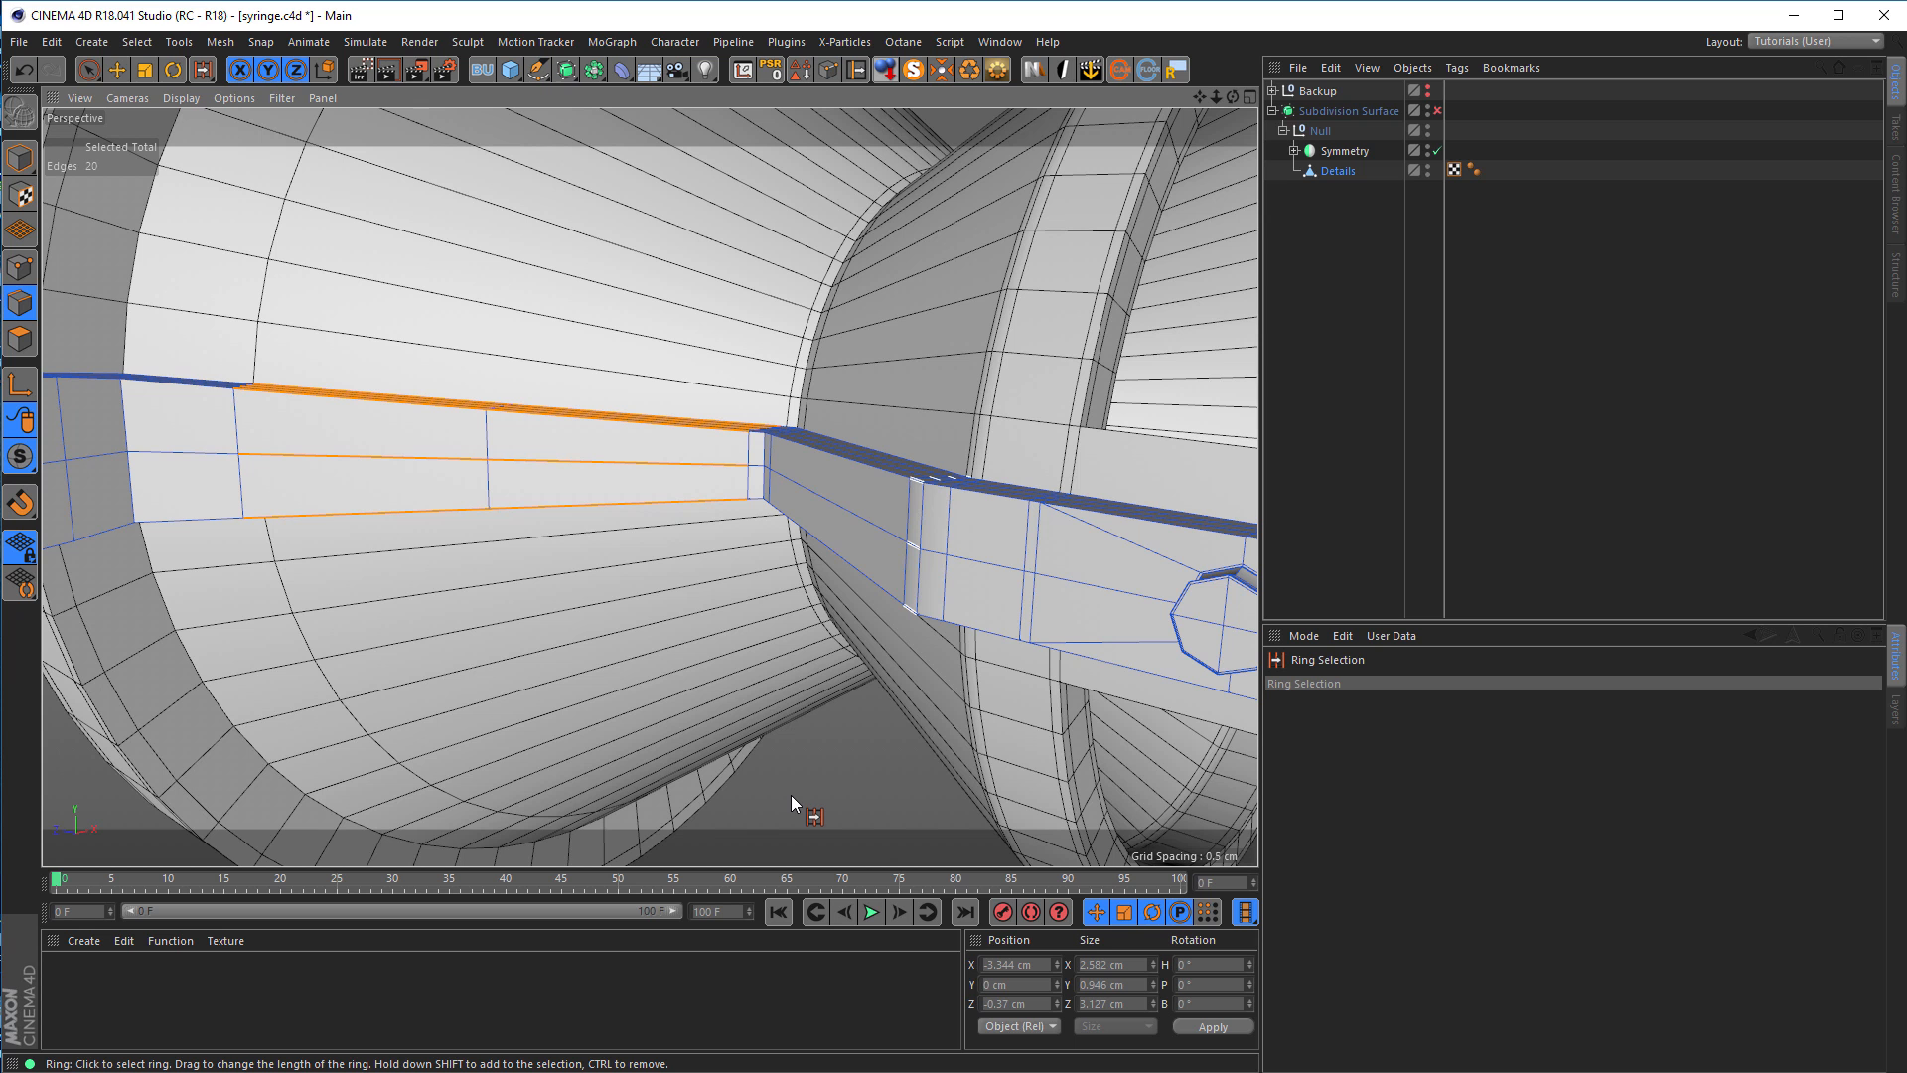
right_click(790, 795)
left_click(790, 794)
Step: Select the three center points on the new cross cuts and bevel them into octagons with Offset 0.21 cm and Depth -100%
scroll(596, 476, "up", 2)
middle_click_drag(602, 473, 676, 520, "alt")
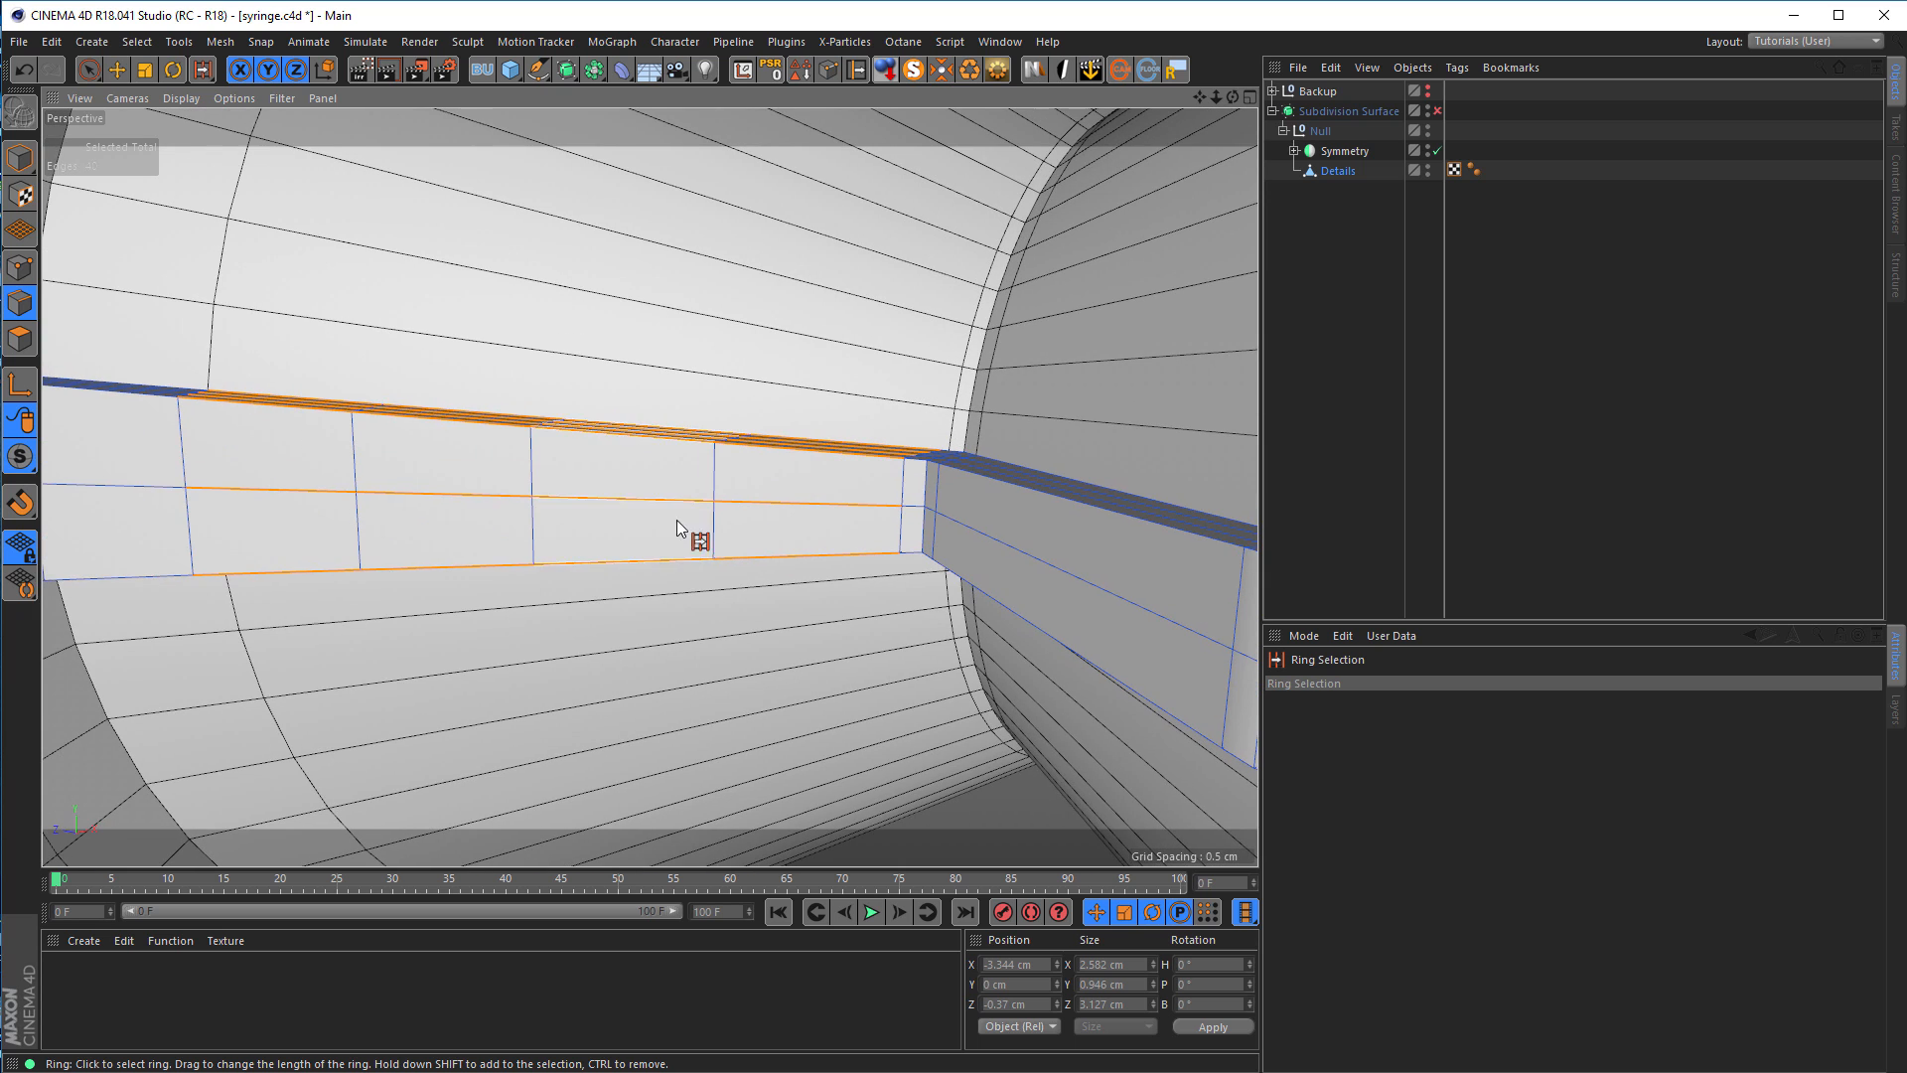
left_click(20, 268)
key("space")
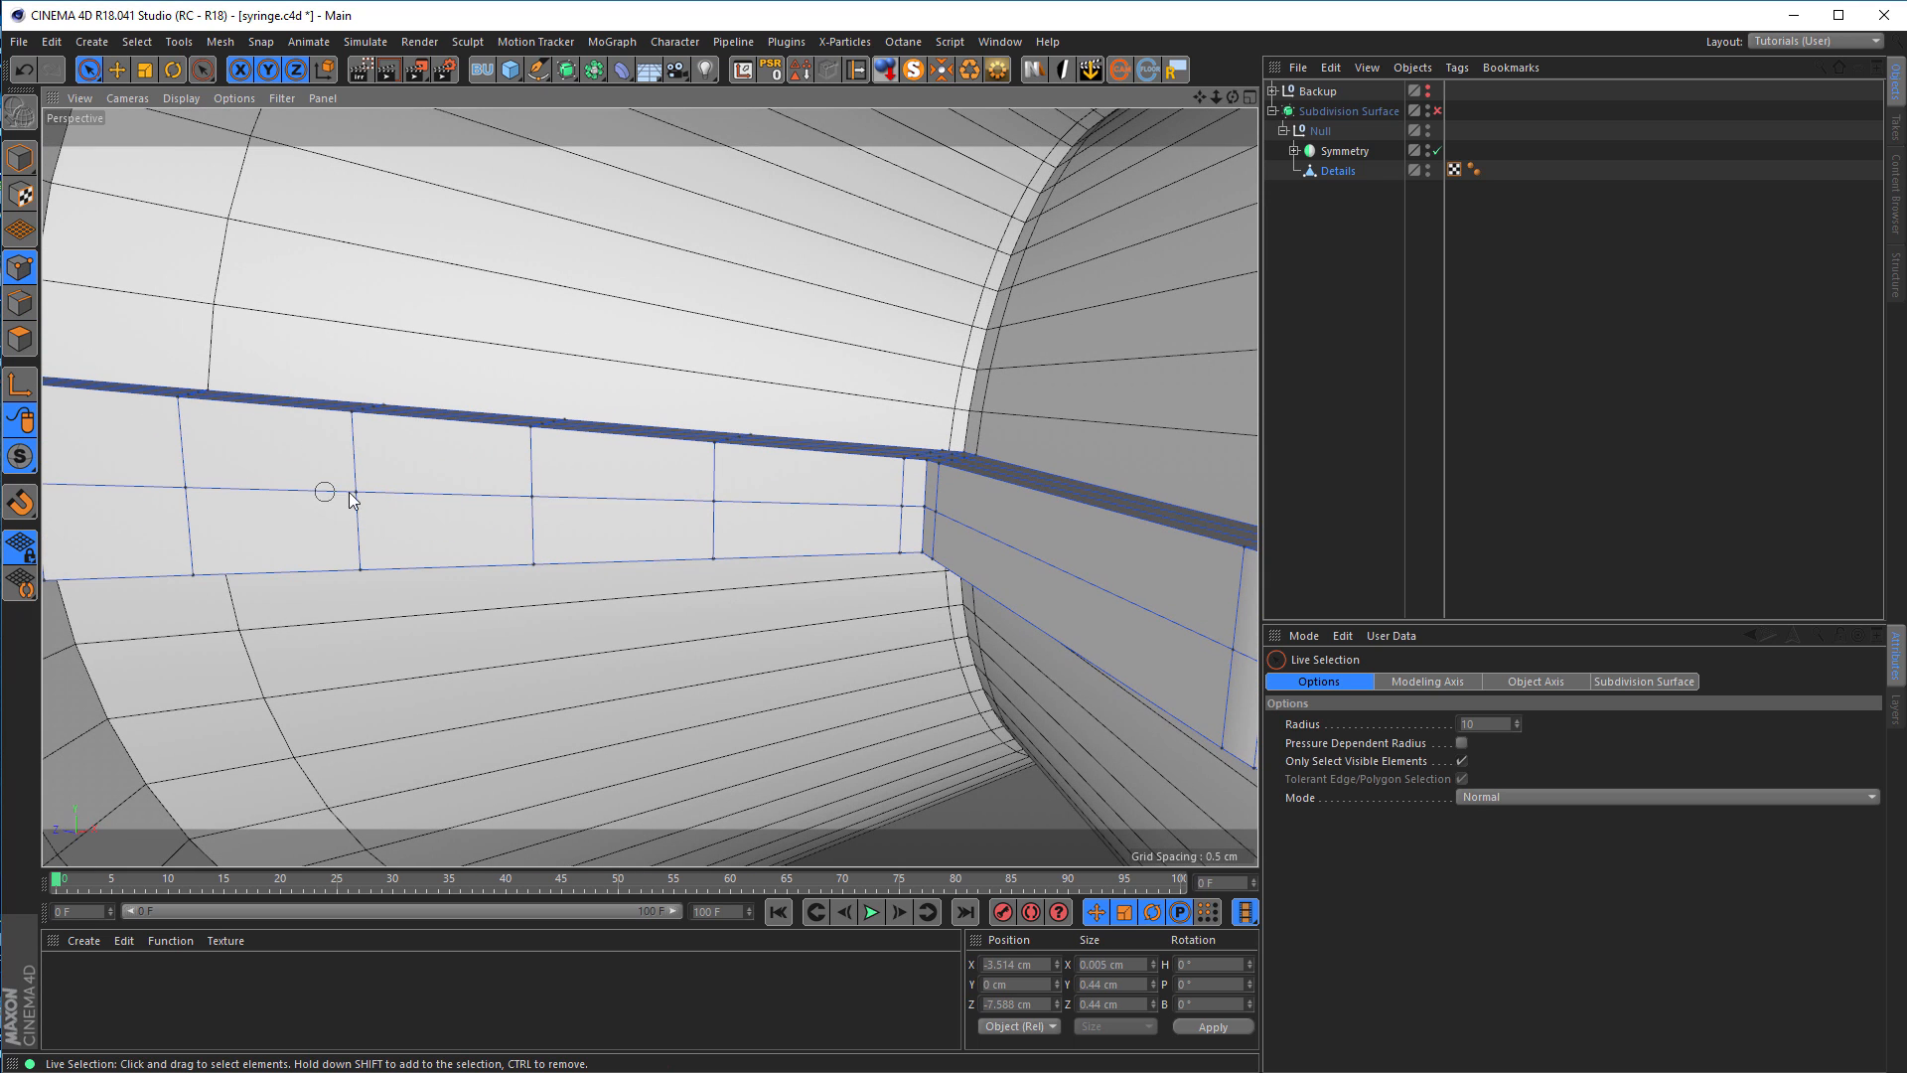
left_click(713, 501, "shift")
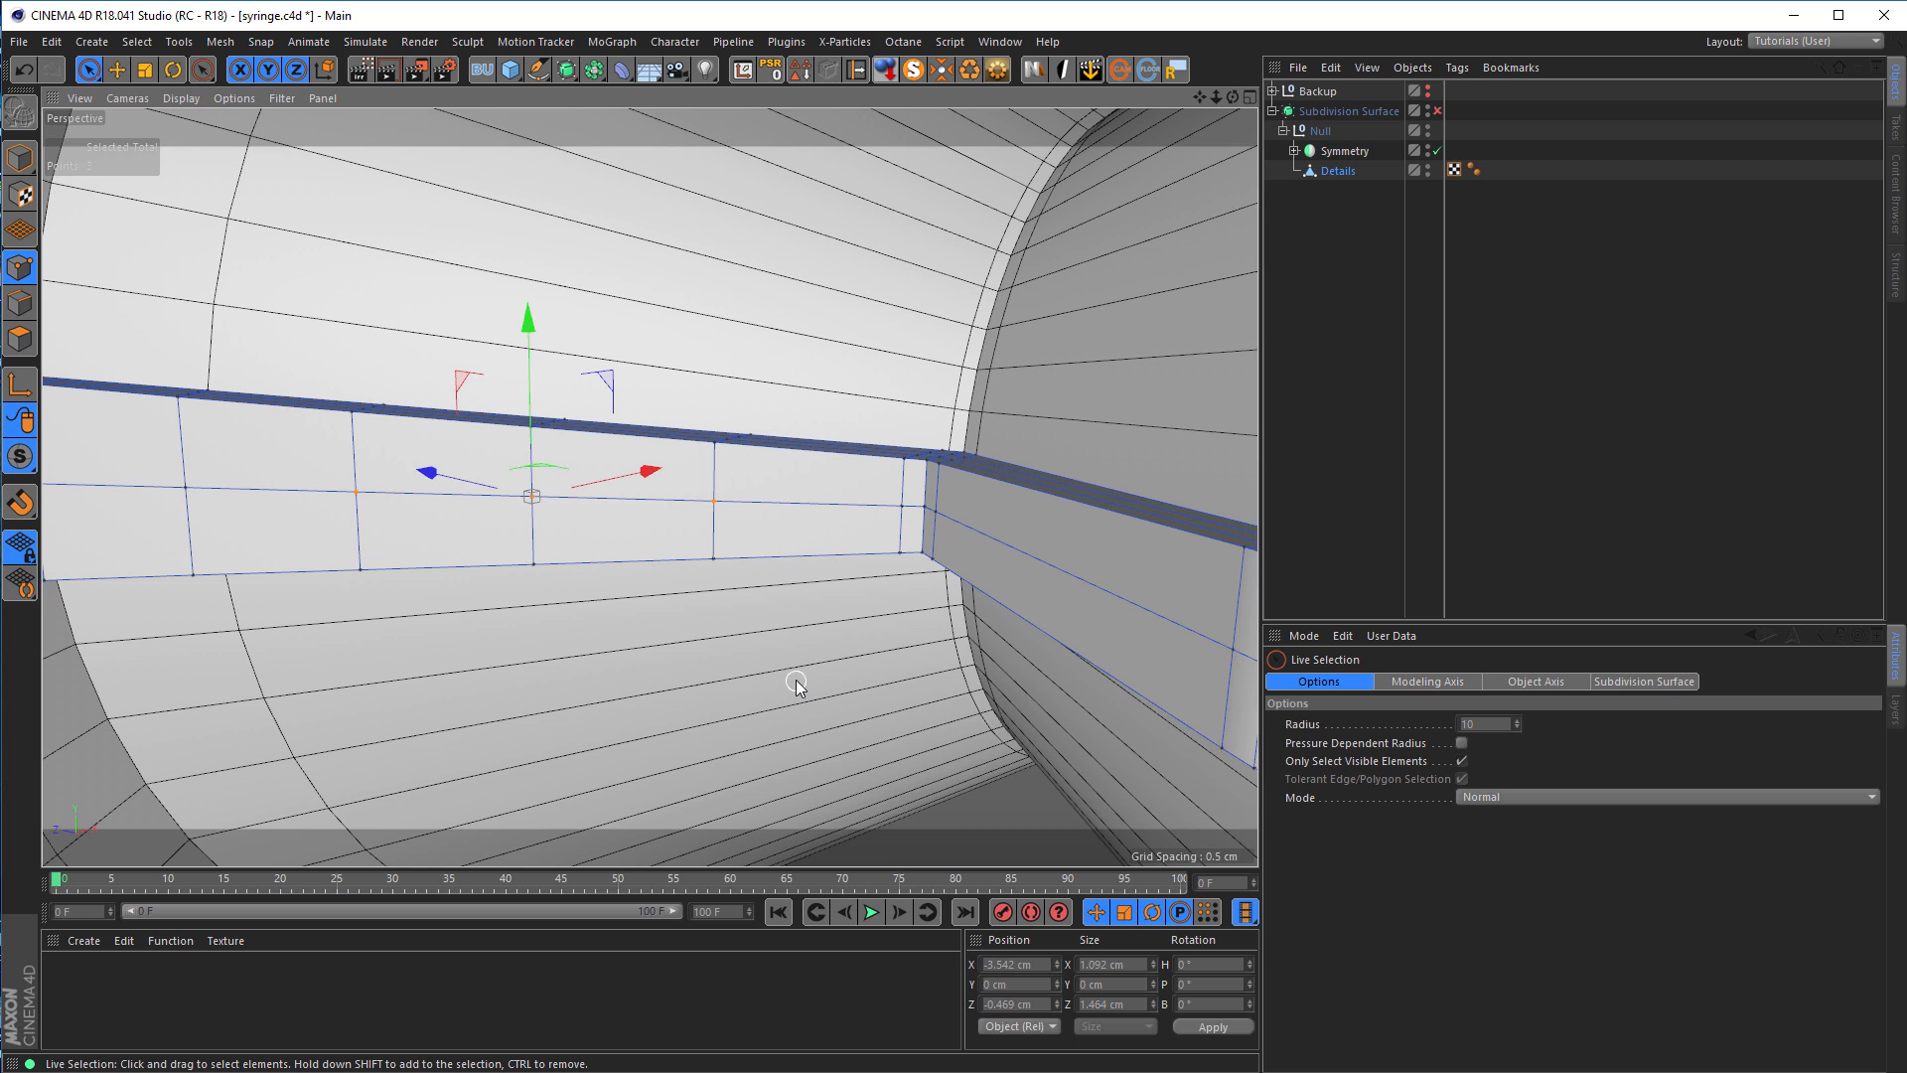
key("m")
key("s")
left_click_drag(760, 679, 835, 678)
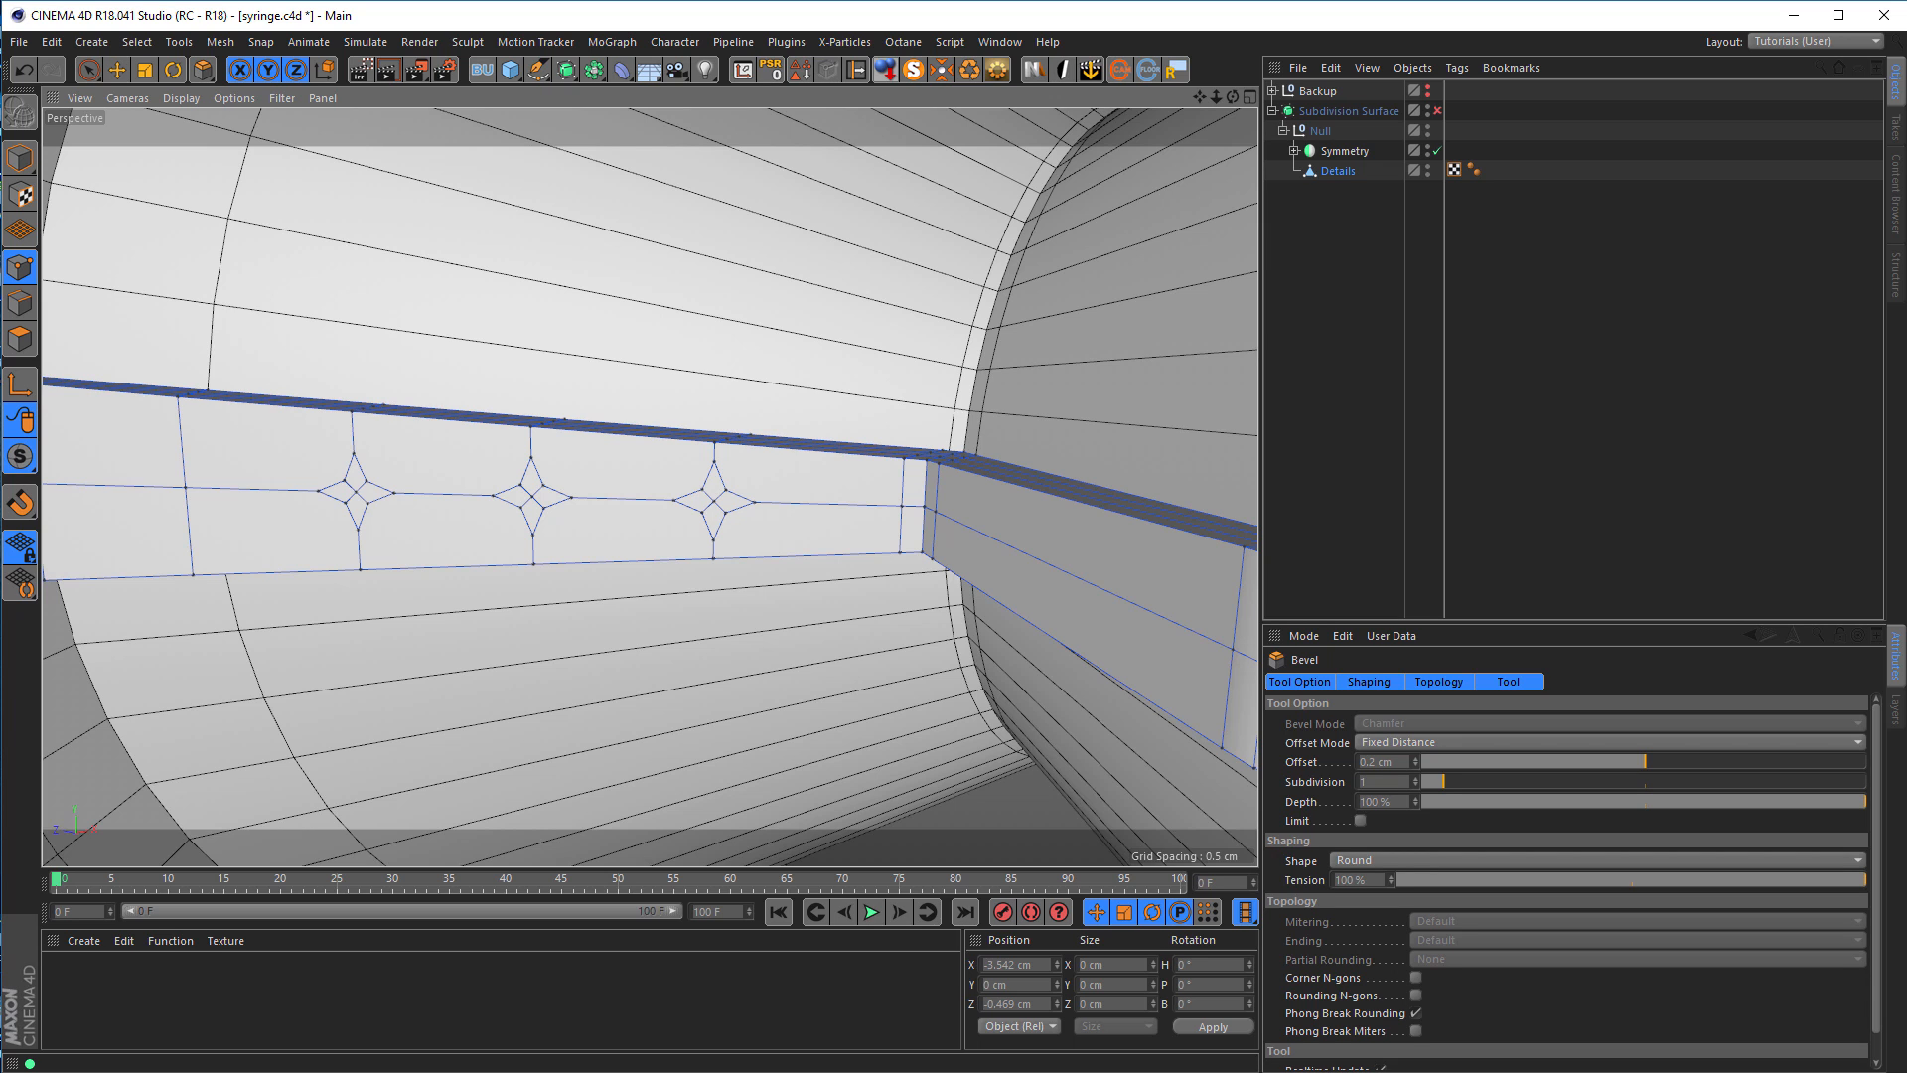
left_click_drag(835, 679, 839, 678)
left_click_drag(1510, 801, 1348, 806)
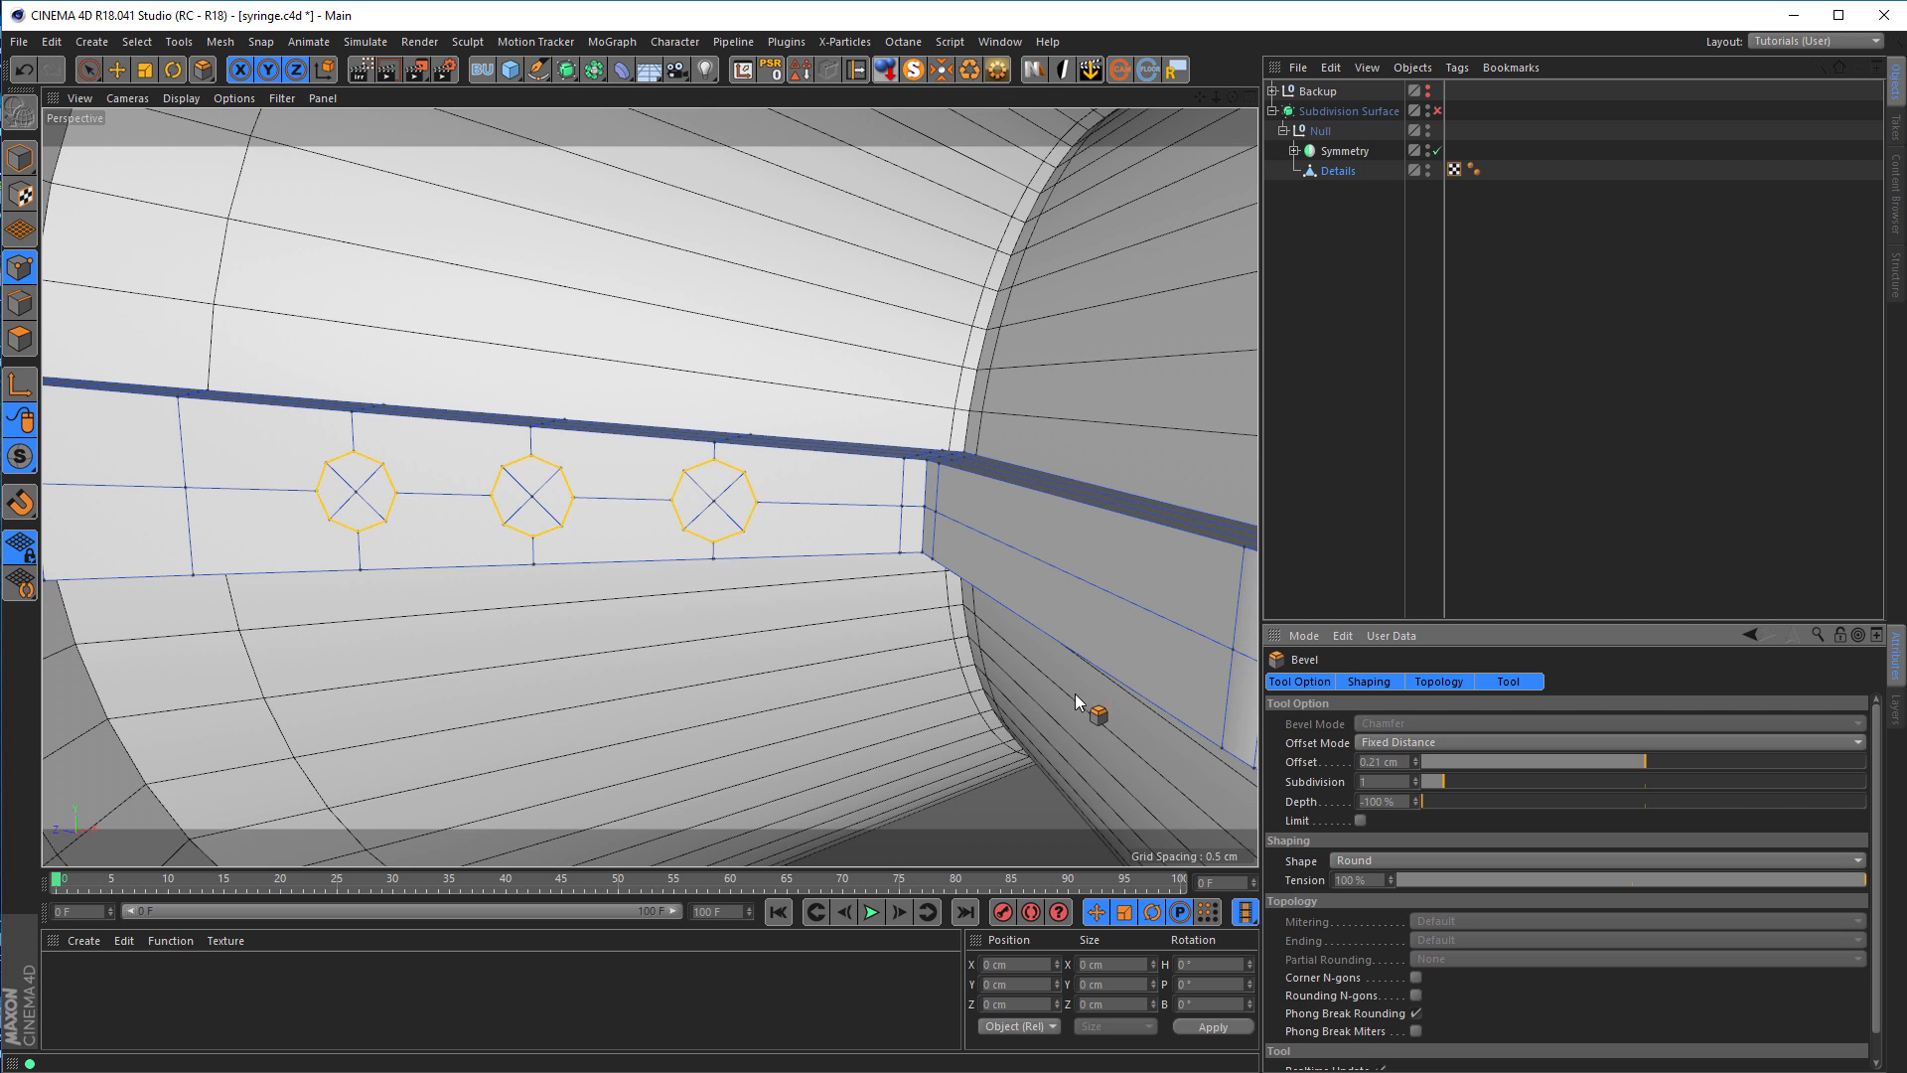
Step: Select the center points of the three octagons on the strip's cone section with Live Selection and delete them
scroll(561, 492, "up", 3)
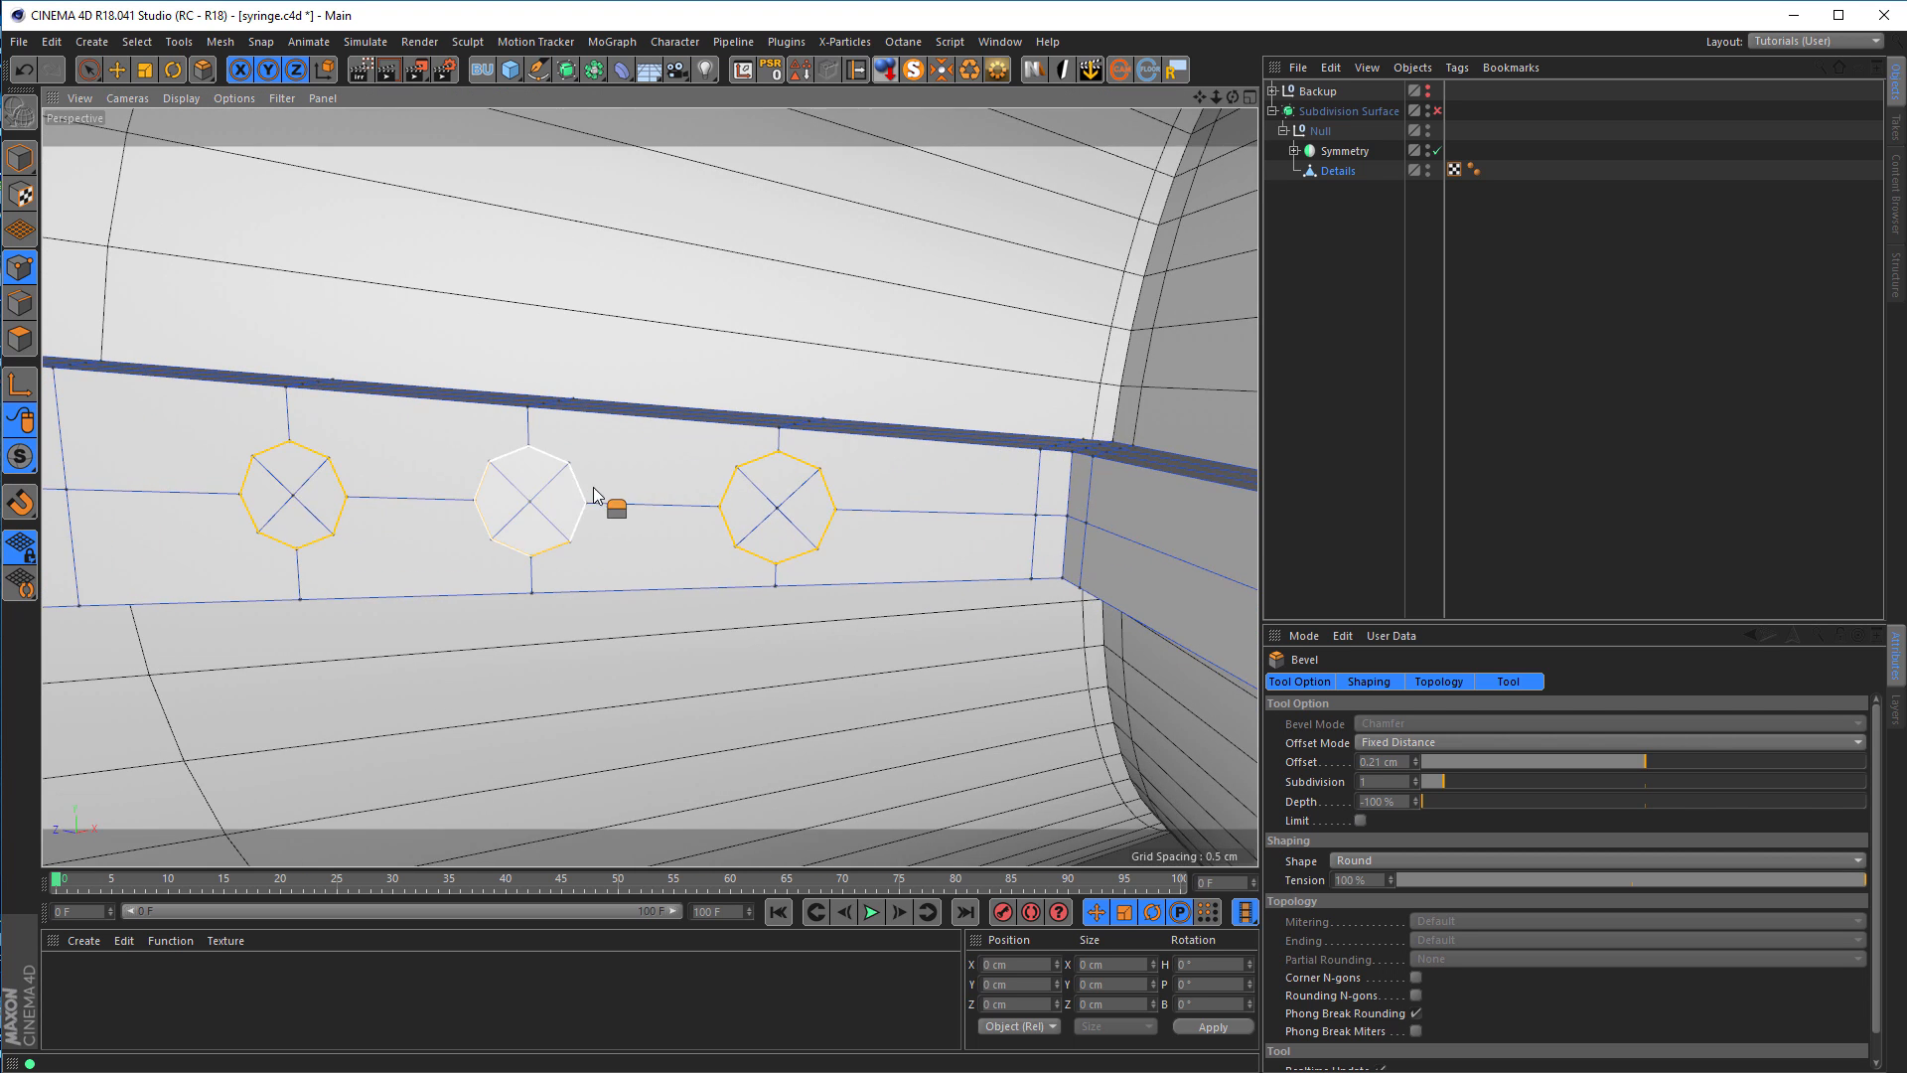
middle_click_drag(592, 488, 632, 520, "alt")
scroll(631, 519, "up", 2)
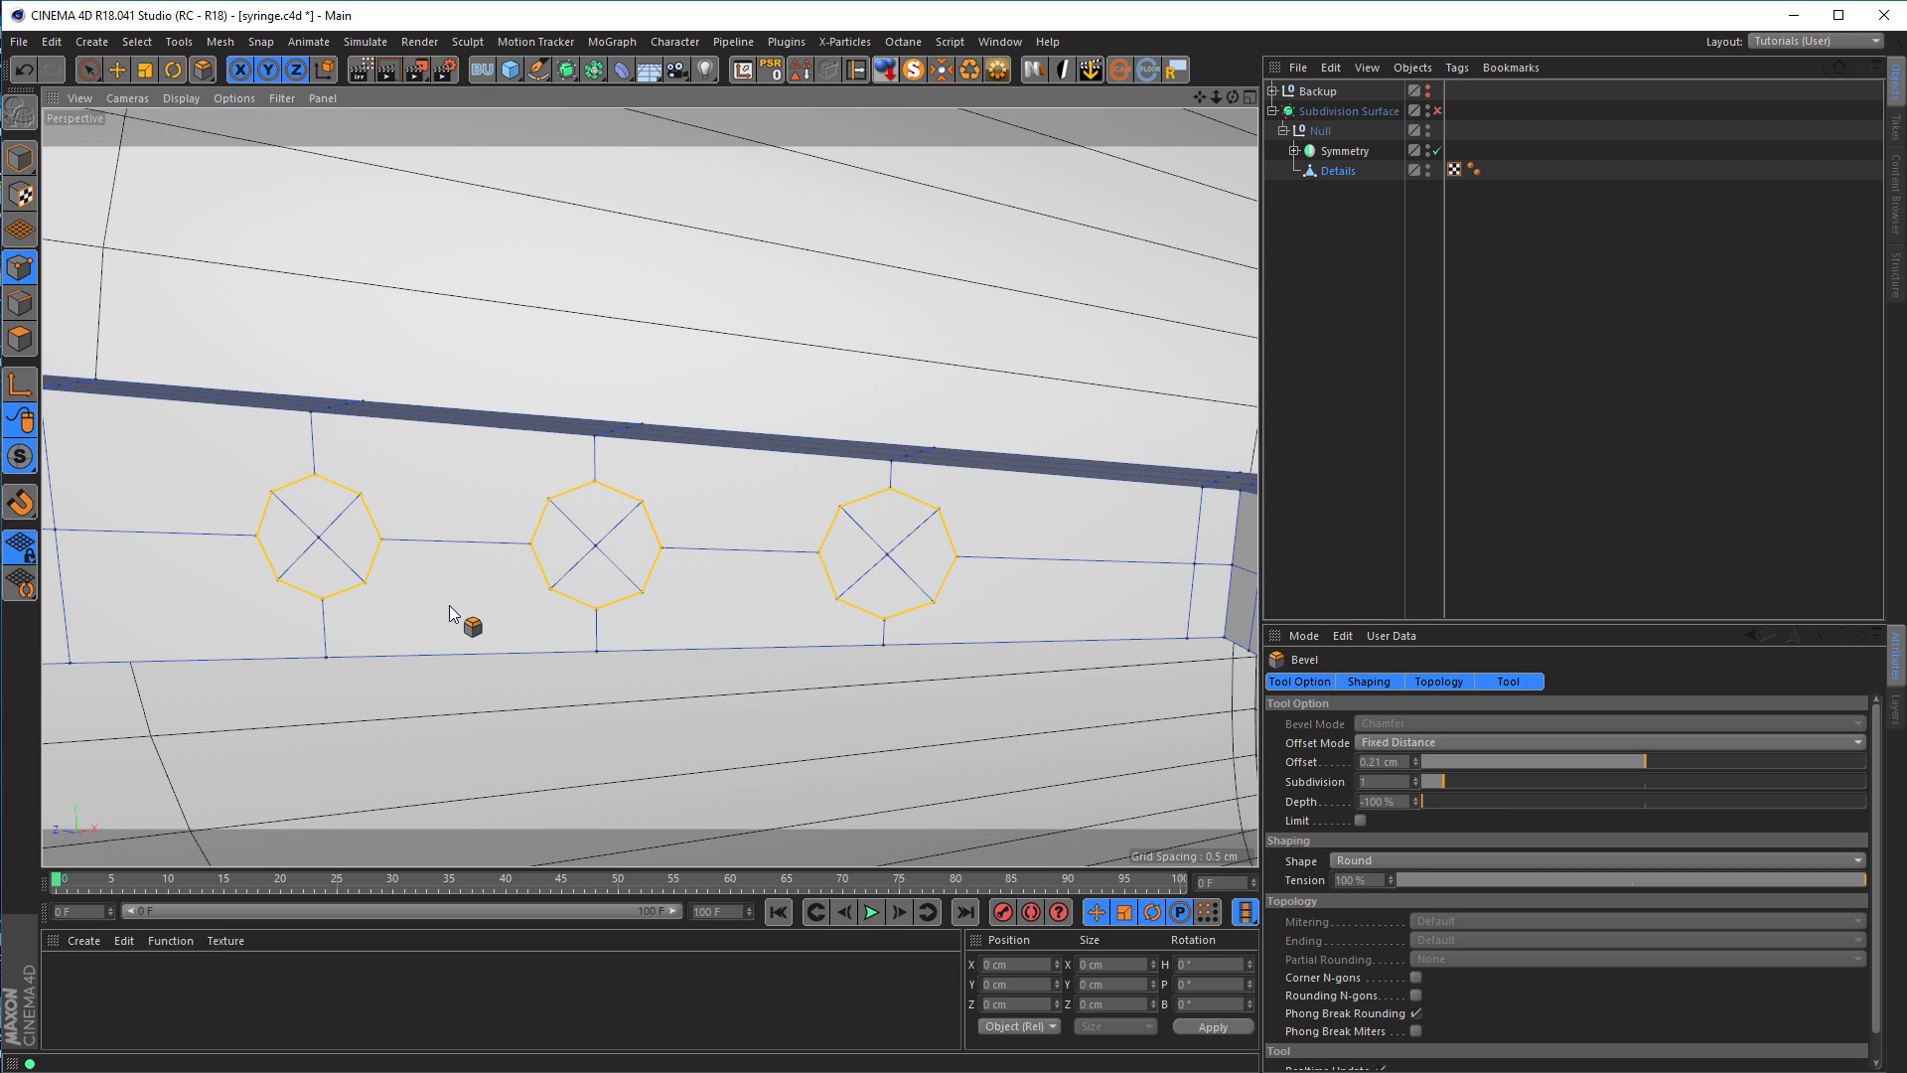
left_click(19, 303)
key("u")
key("l")
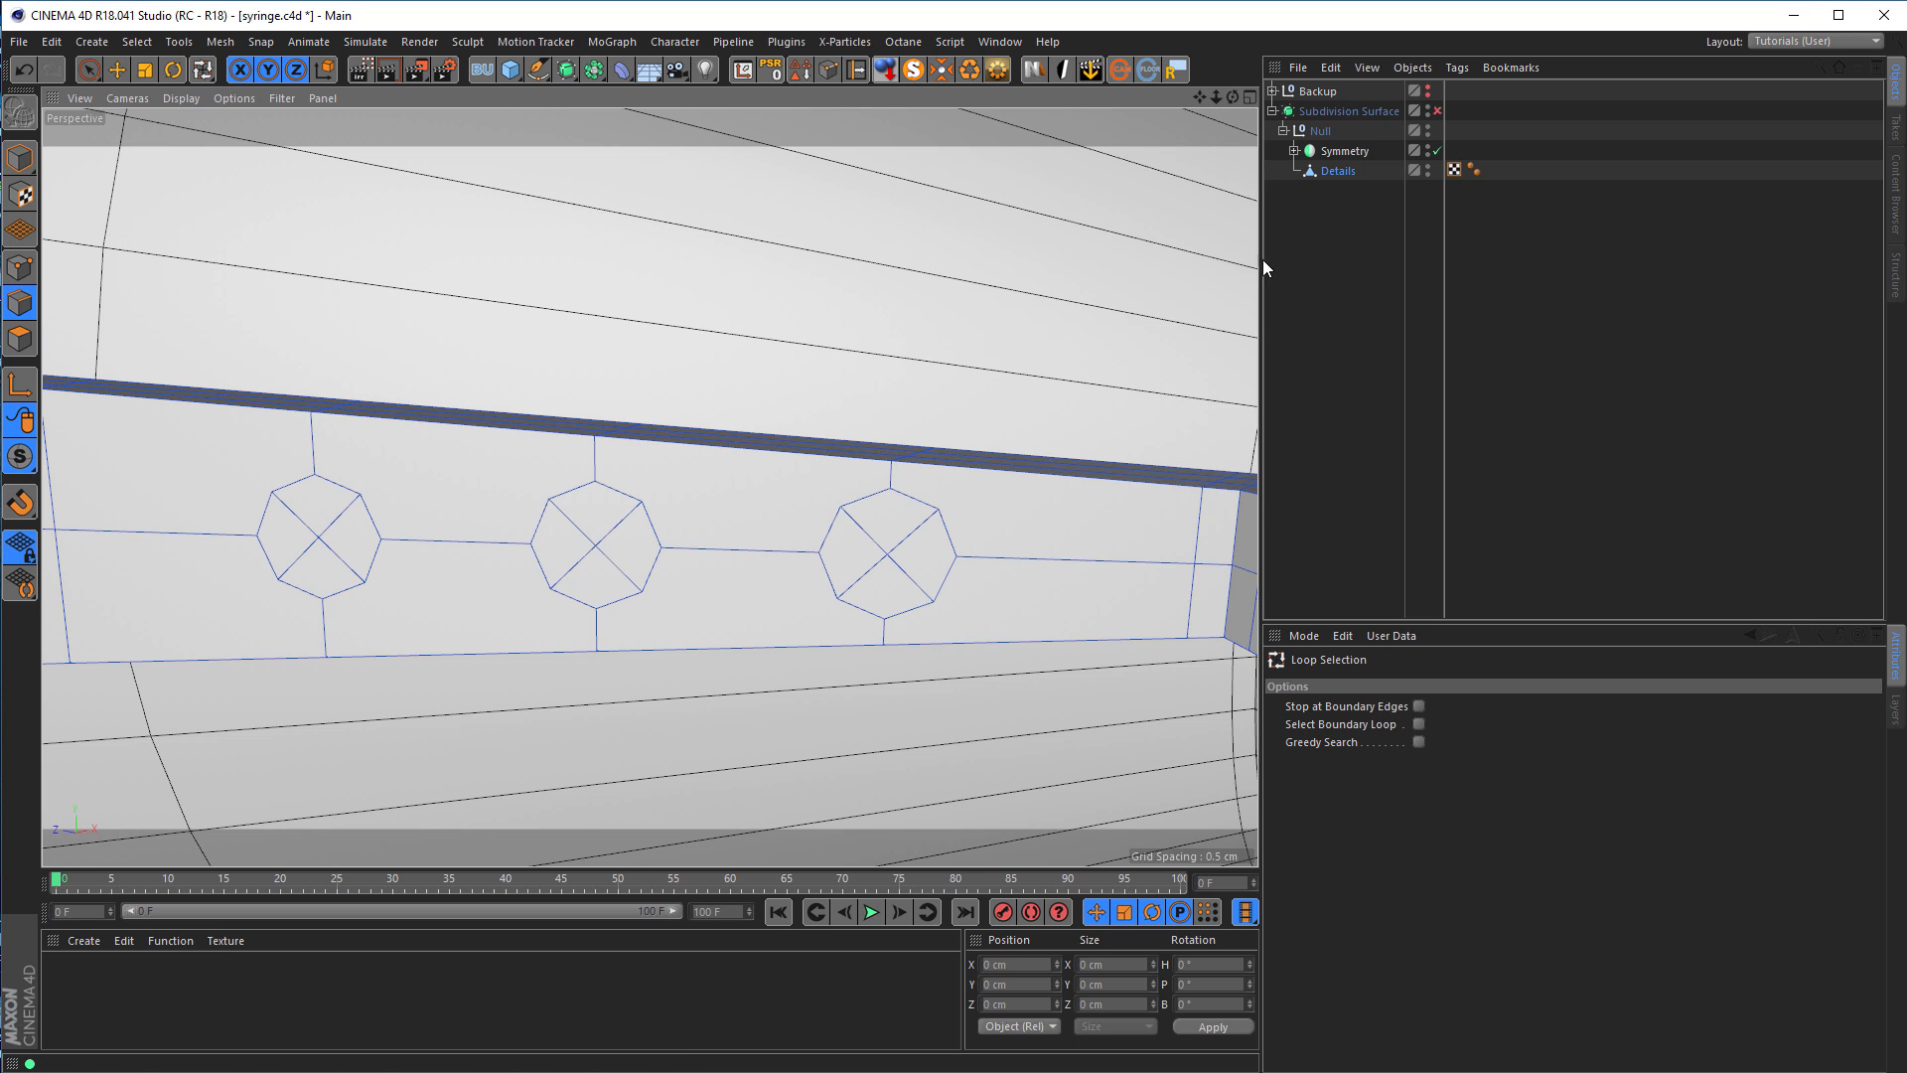
left_click(20, 268)
key("9")
left_click(318, 537)
left_click(595, 545, "shift")
left_click(886, 554, "shift")
key("Delete")
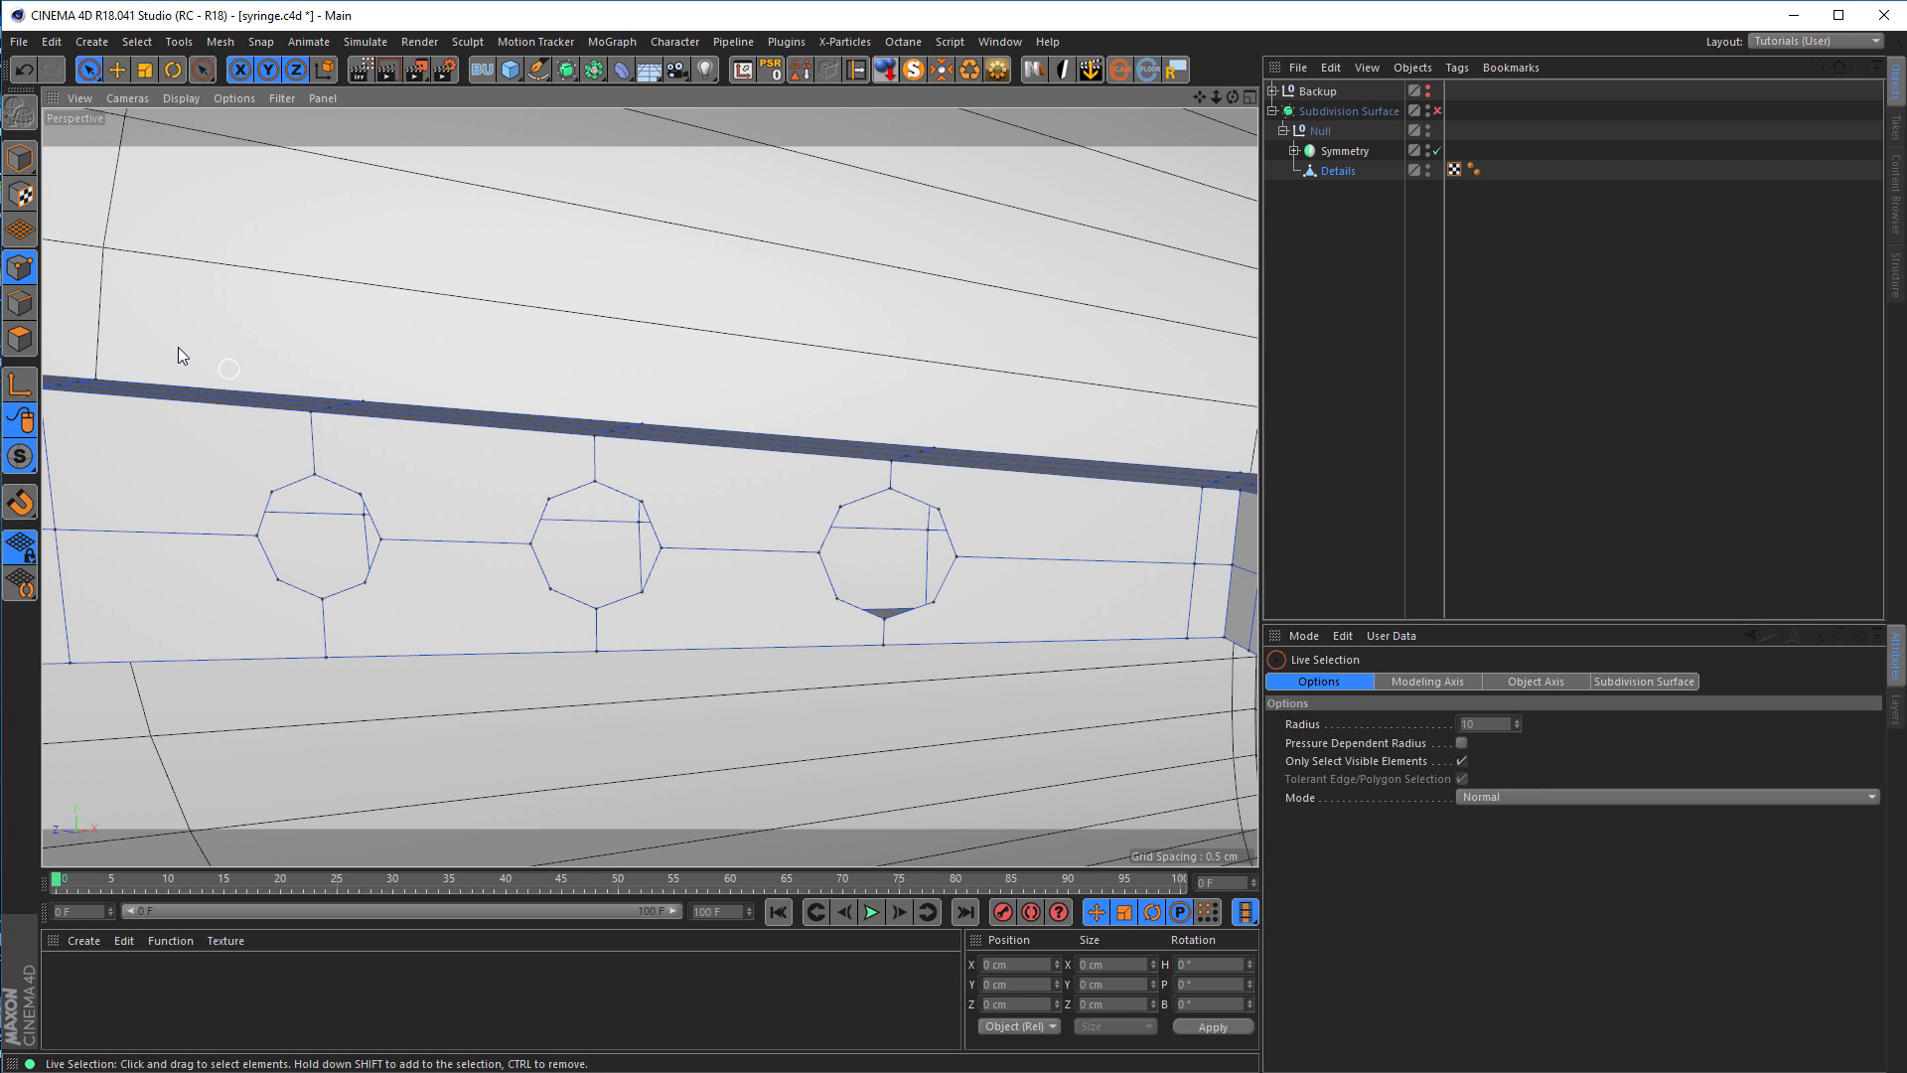
Step: Loop-select the middle octagon's boundary with Stop at Boundary Edges and Select Boundary Loop enabled, and scale it up to about 0.53 cm high
left_click(28, 314)
key("u")
key("l")
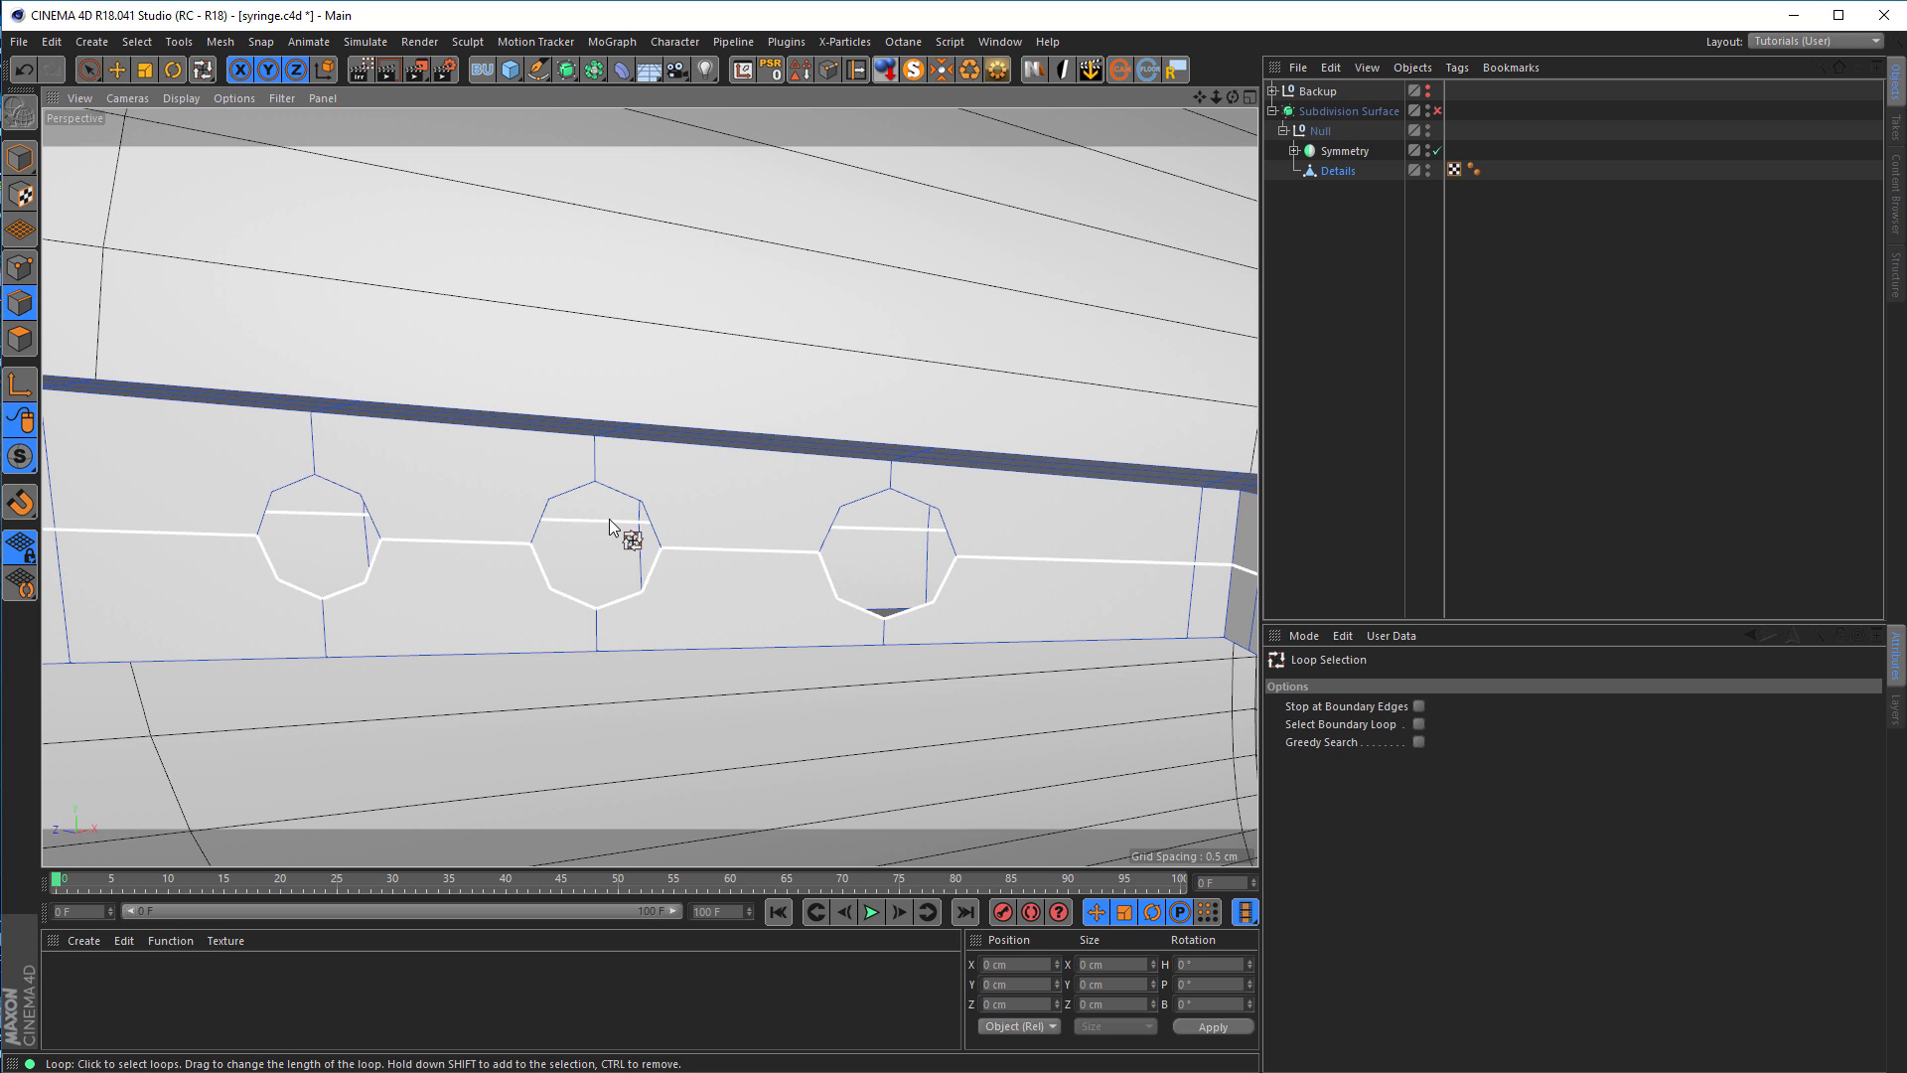
left_click(1420, 706)
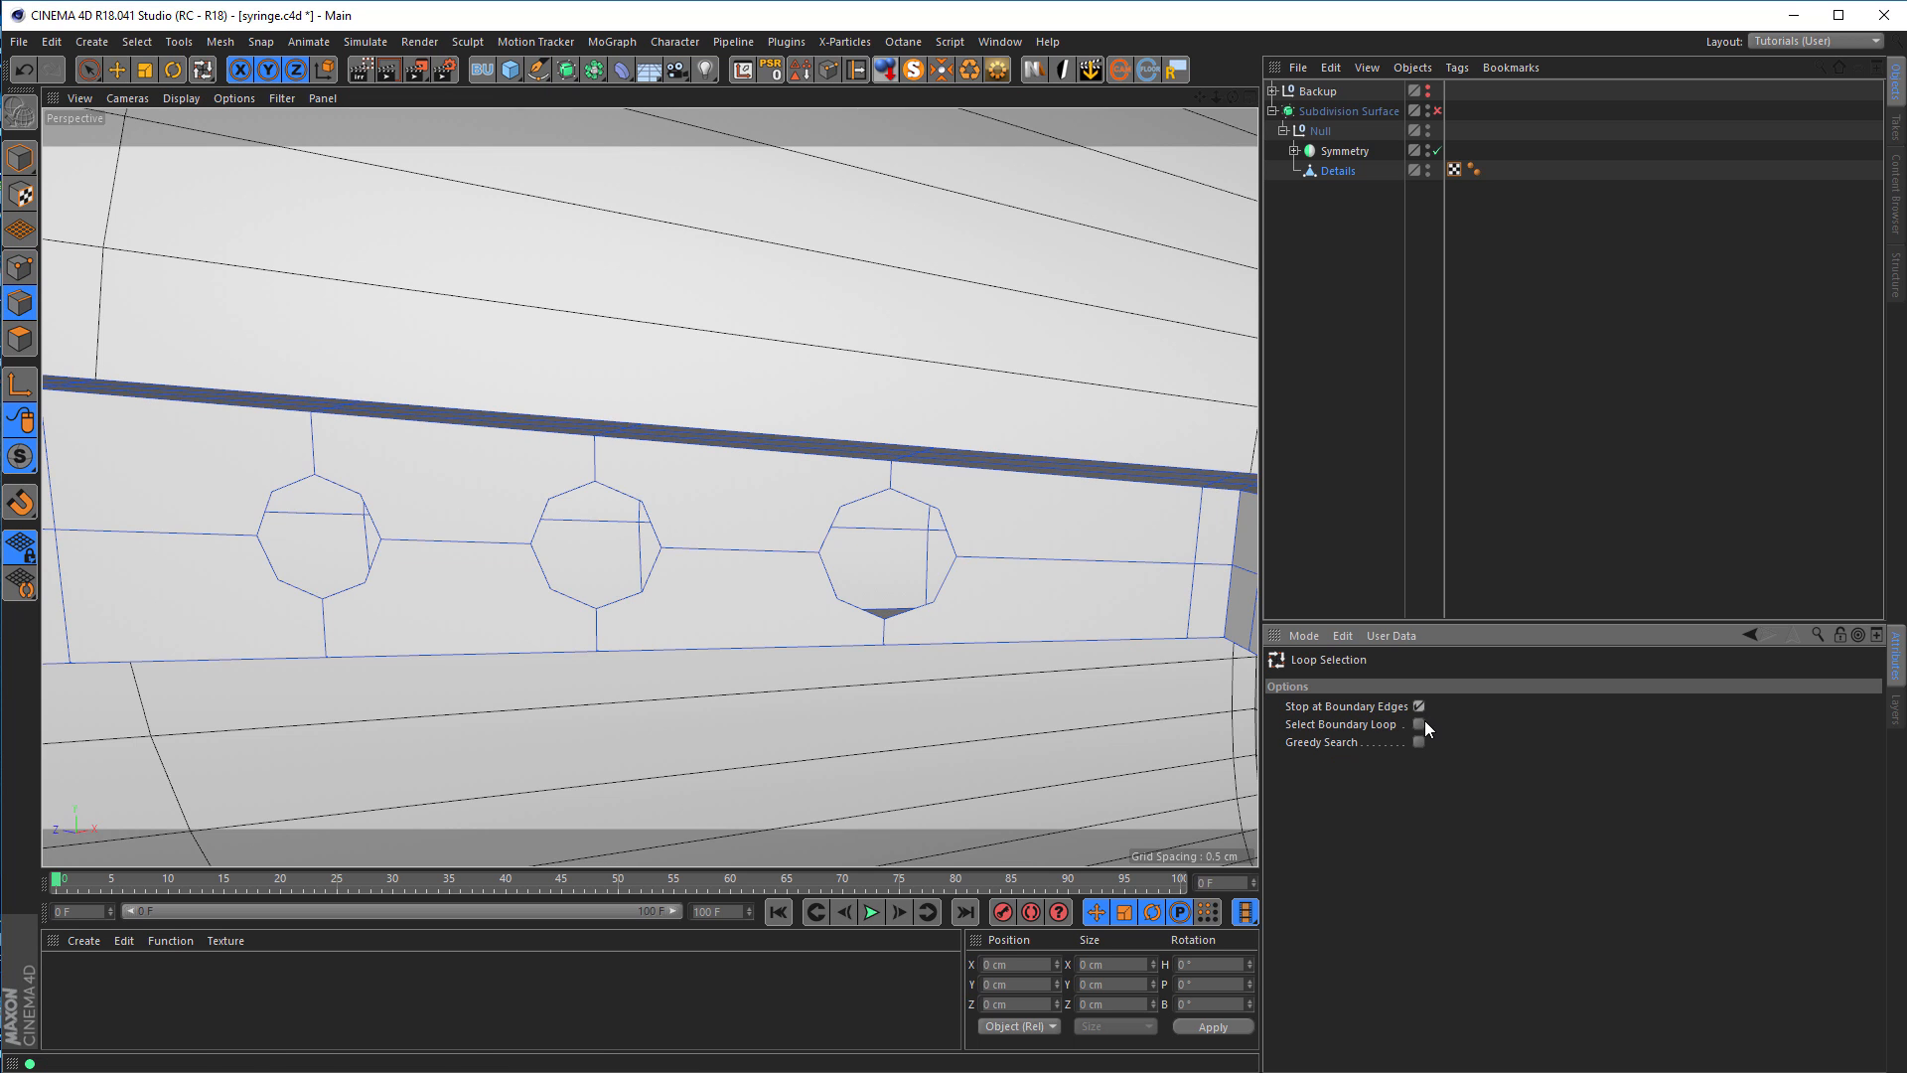
left_click(633, 494)
key("t")
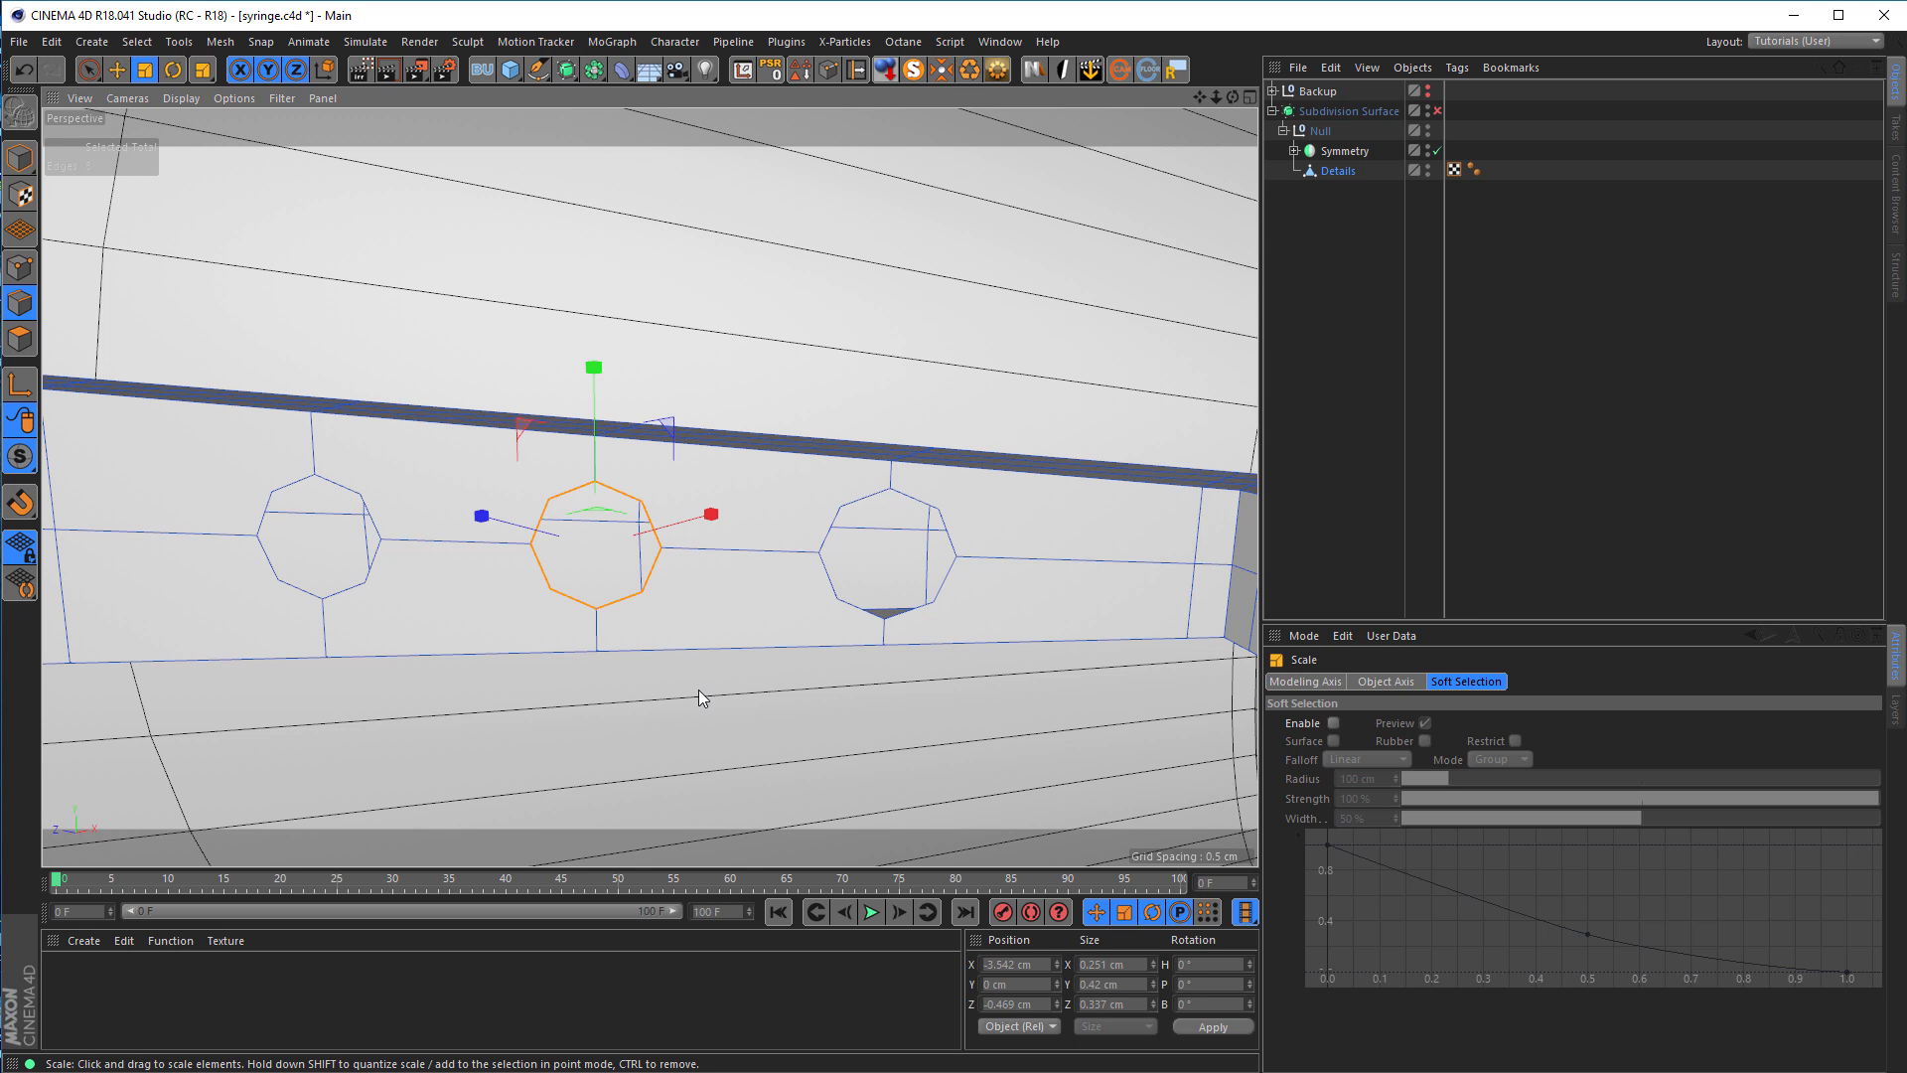
left_click_drag(658, 590, 504, 467, "alt")
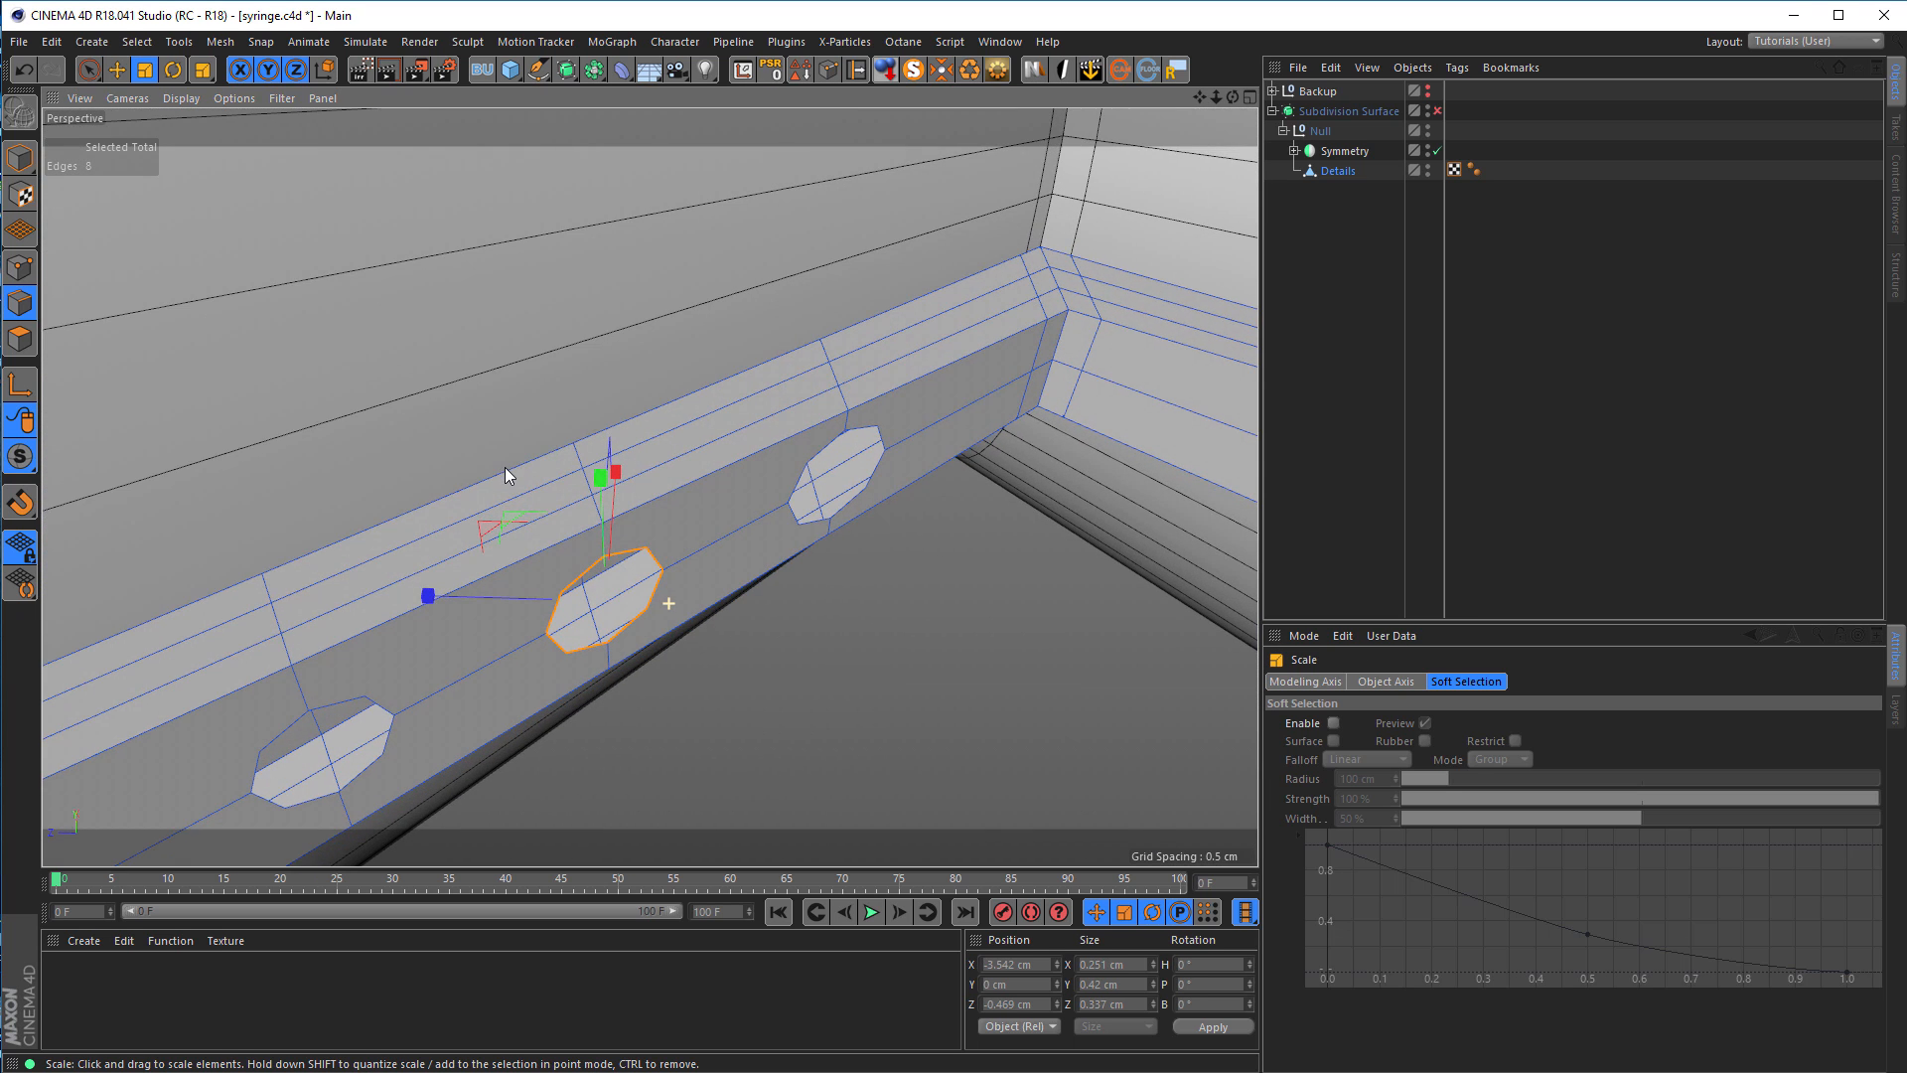
mouse_move(553, 589)
left_mouse_down("alt")
mouse_move(630, 576)
mouse_move(574, 616)
left_mouse_up("alt")
left_click_drag(735, 688, 922, 623)
Step: Loop-select the boundary of the octagon farthest from the strip's bend and scale it up to about 0.64 cm high
left_click(348, 631)
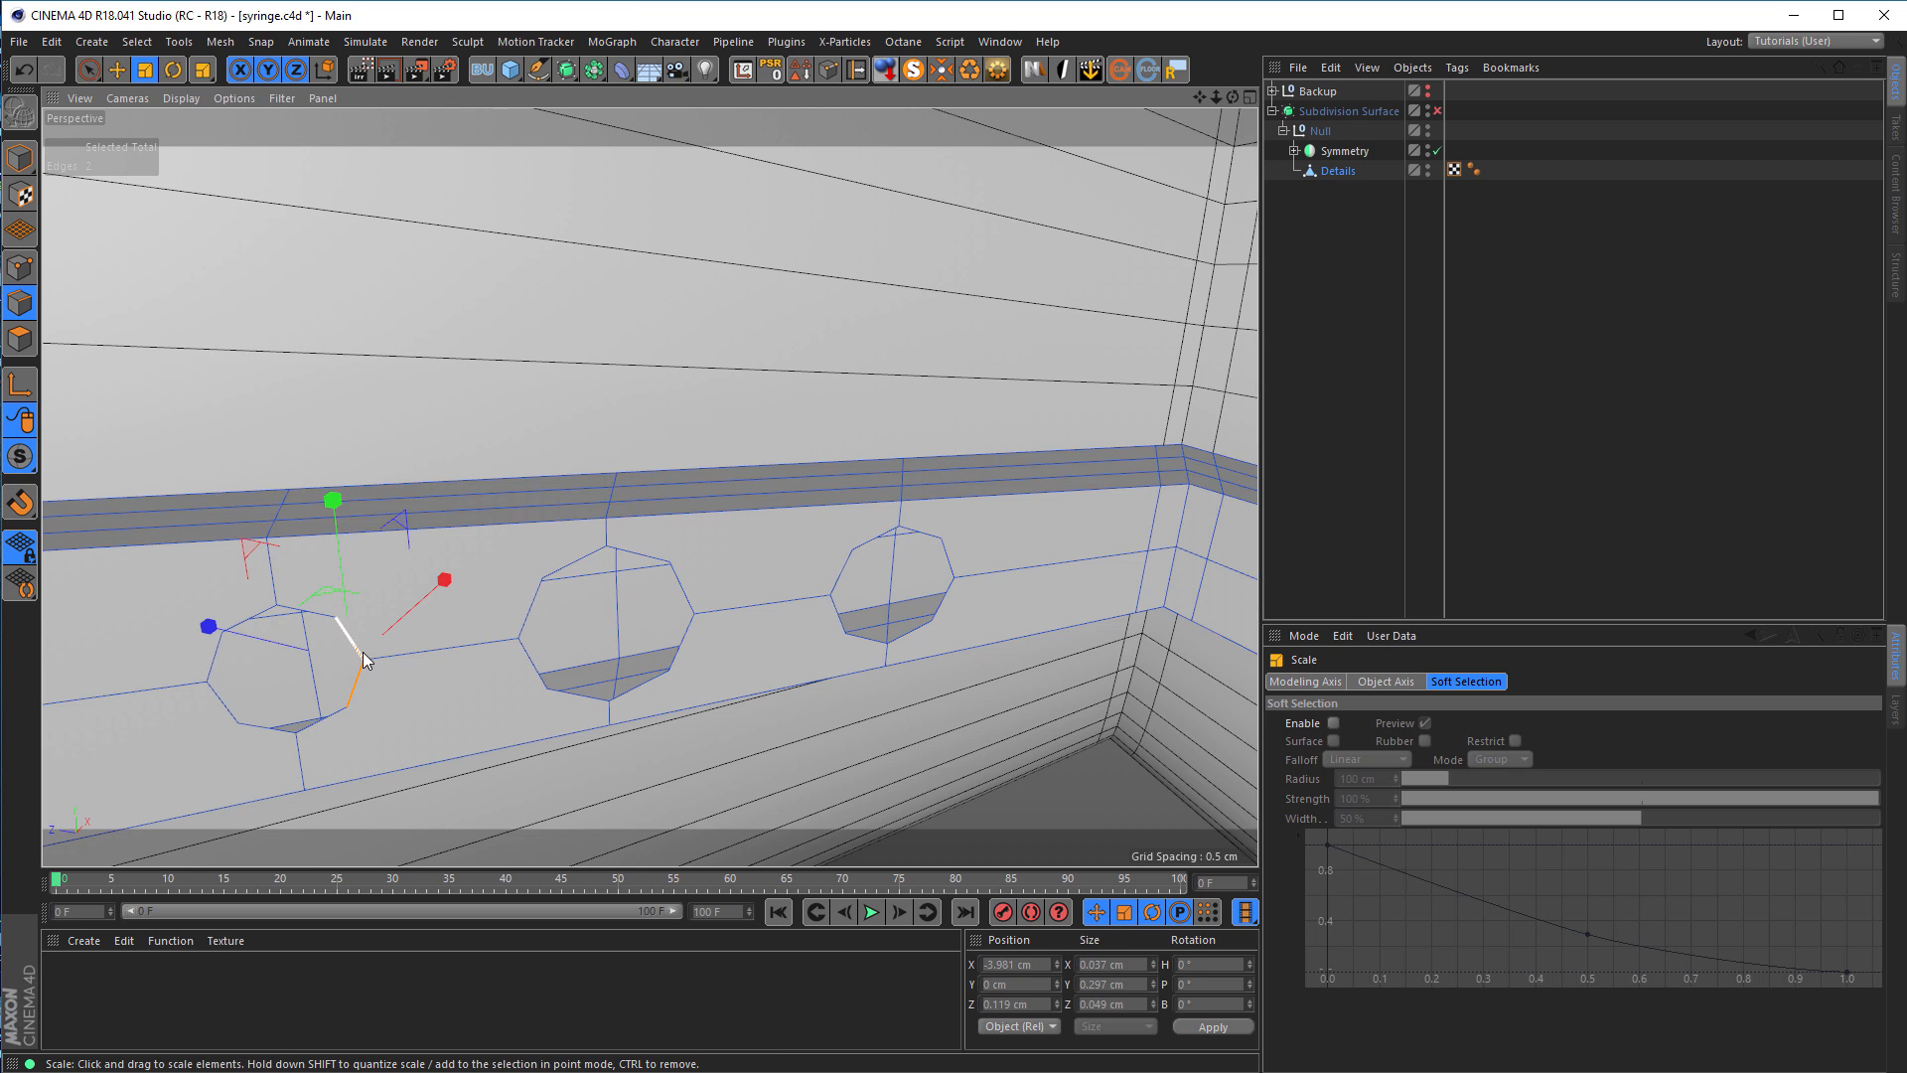
mouse_move(381, 685)
left_mouse_down("alt")
mouse_move(427, 719)
mouse_move(368, 706)
left_mouse_up("alt")
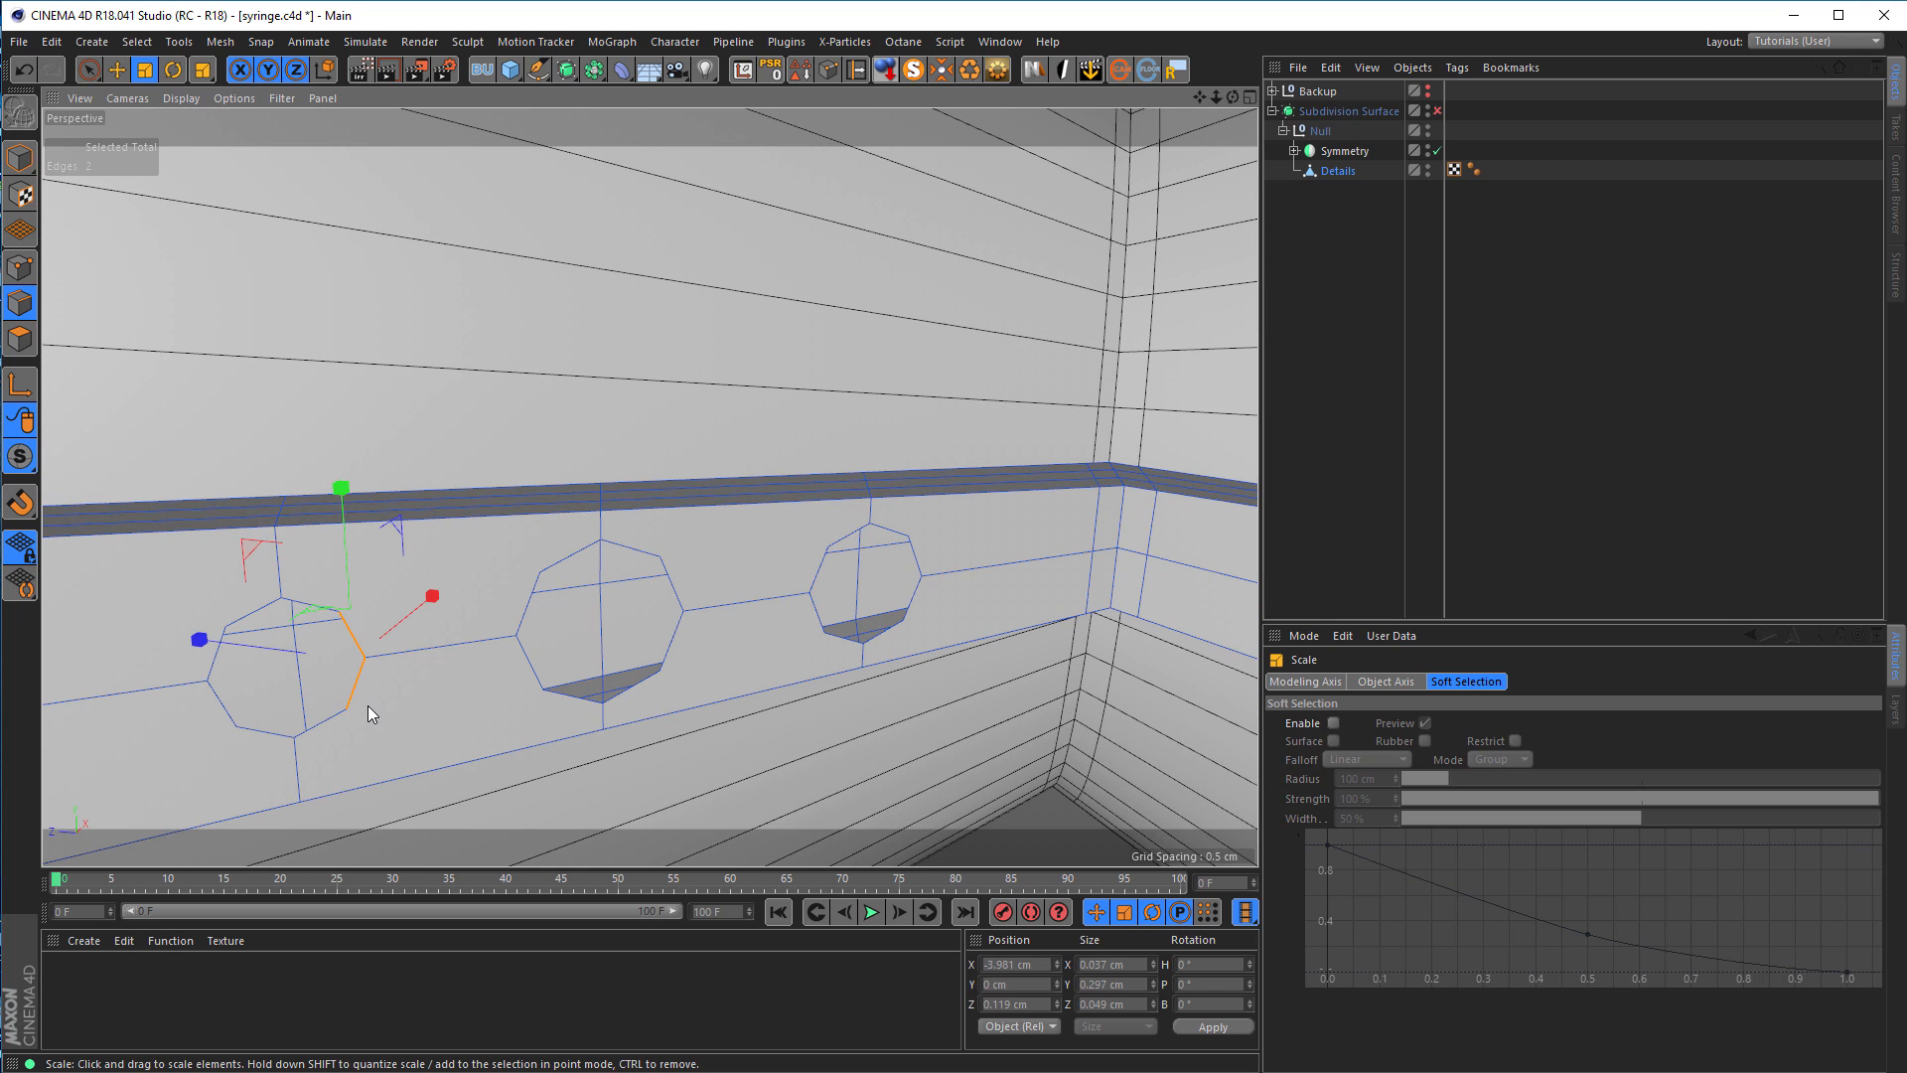
key("u")
key("l")
left_click(461, 729)
key("t")
left_click_drag(472, 755, 727, 598)
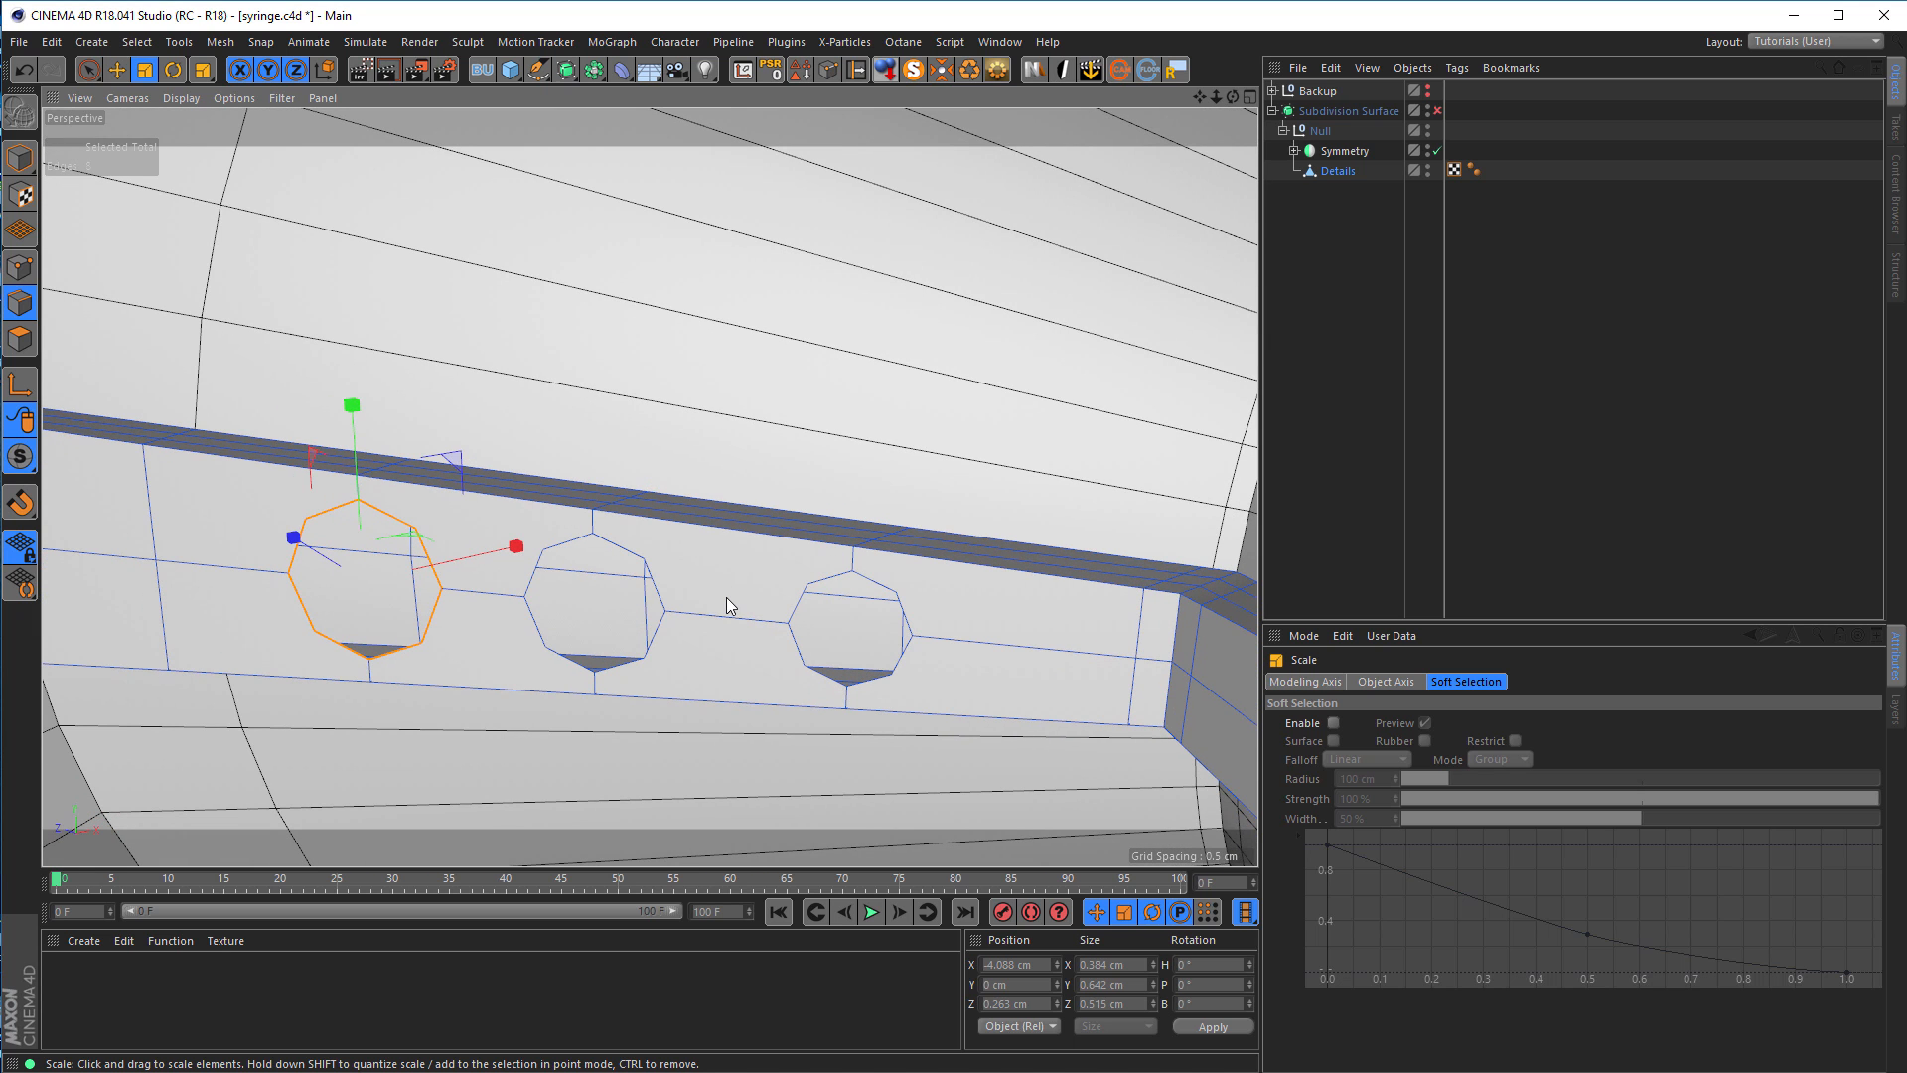
Step: Add the other two octagon boundaries to the selection and extrude all three loops with Offset -0.17 cm
key("u")
key("l")
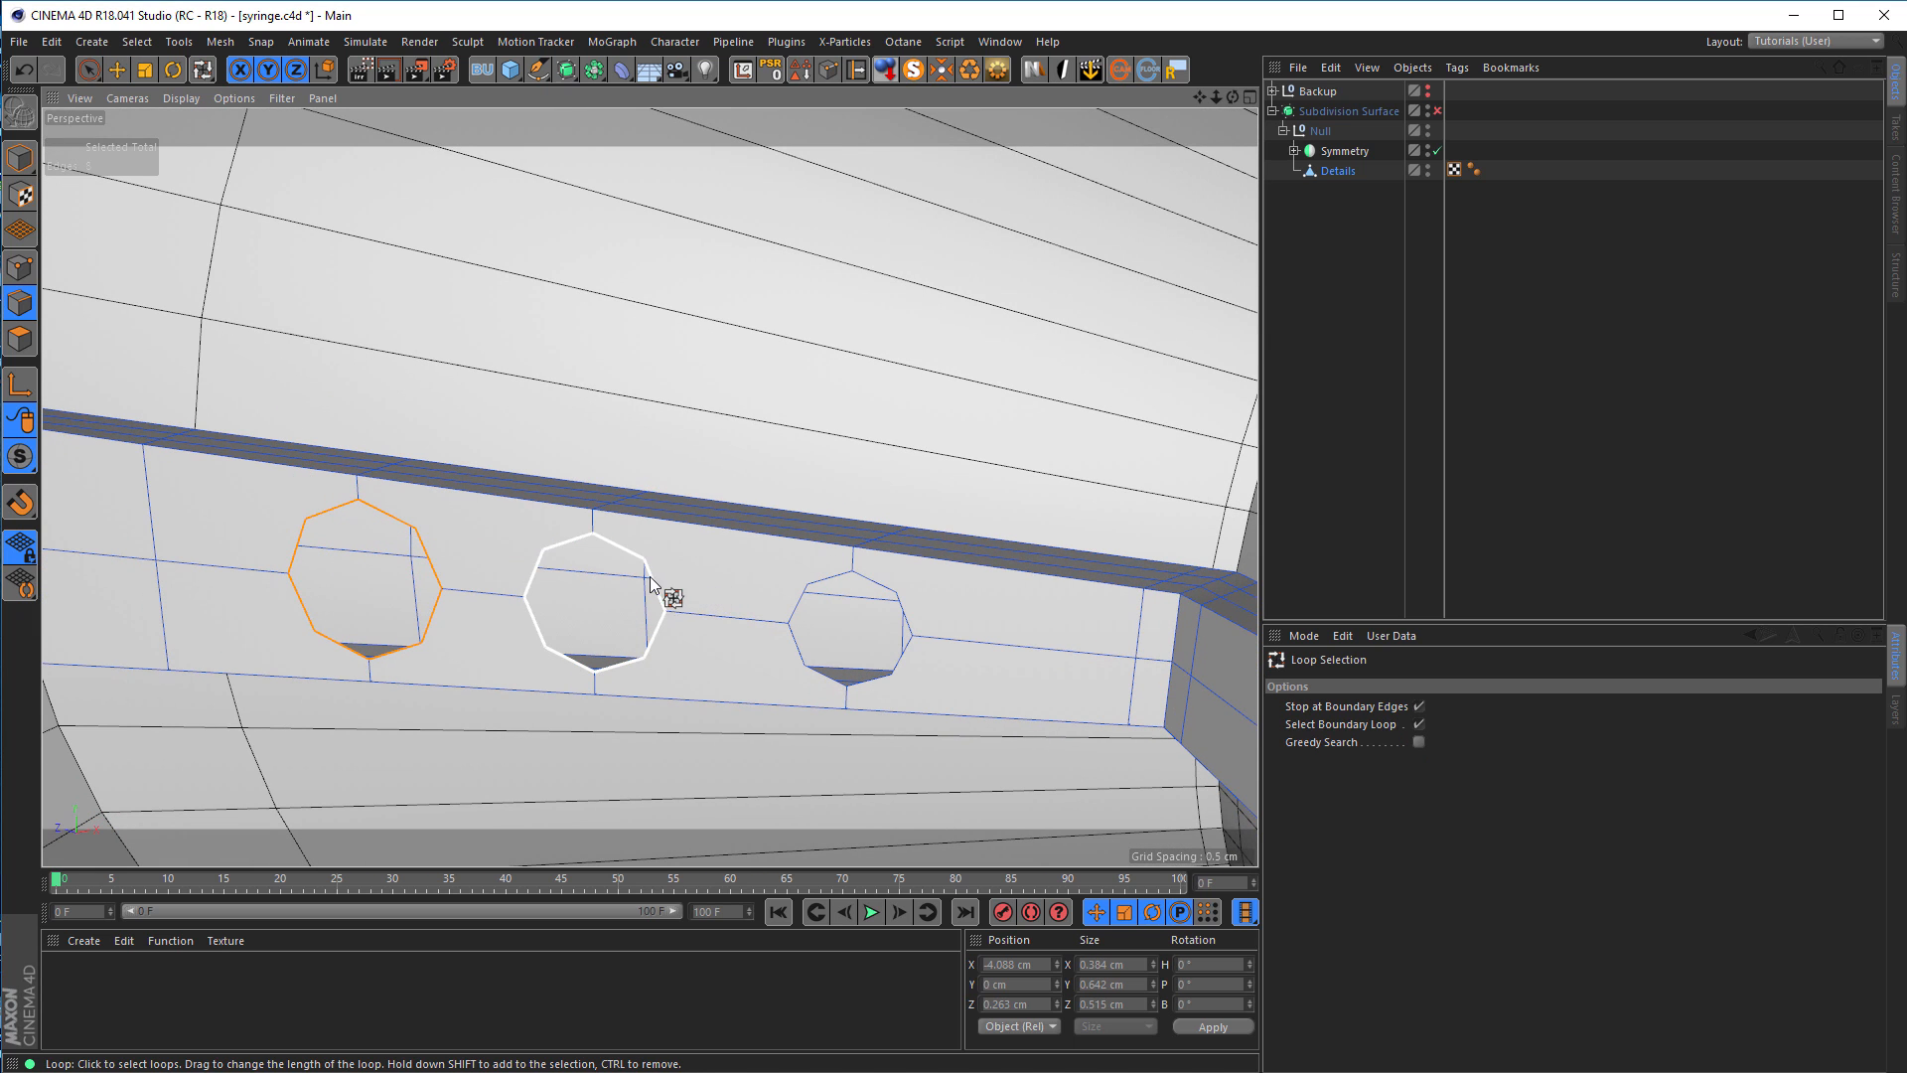
left_click(660, 589, "shift")
left_click(796, 594, "shift")
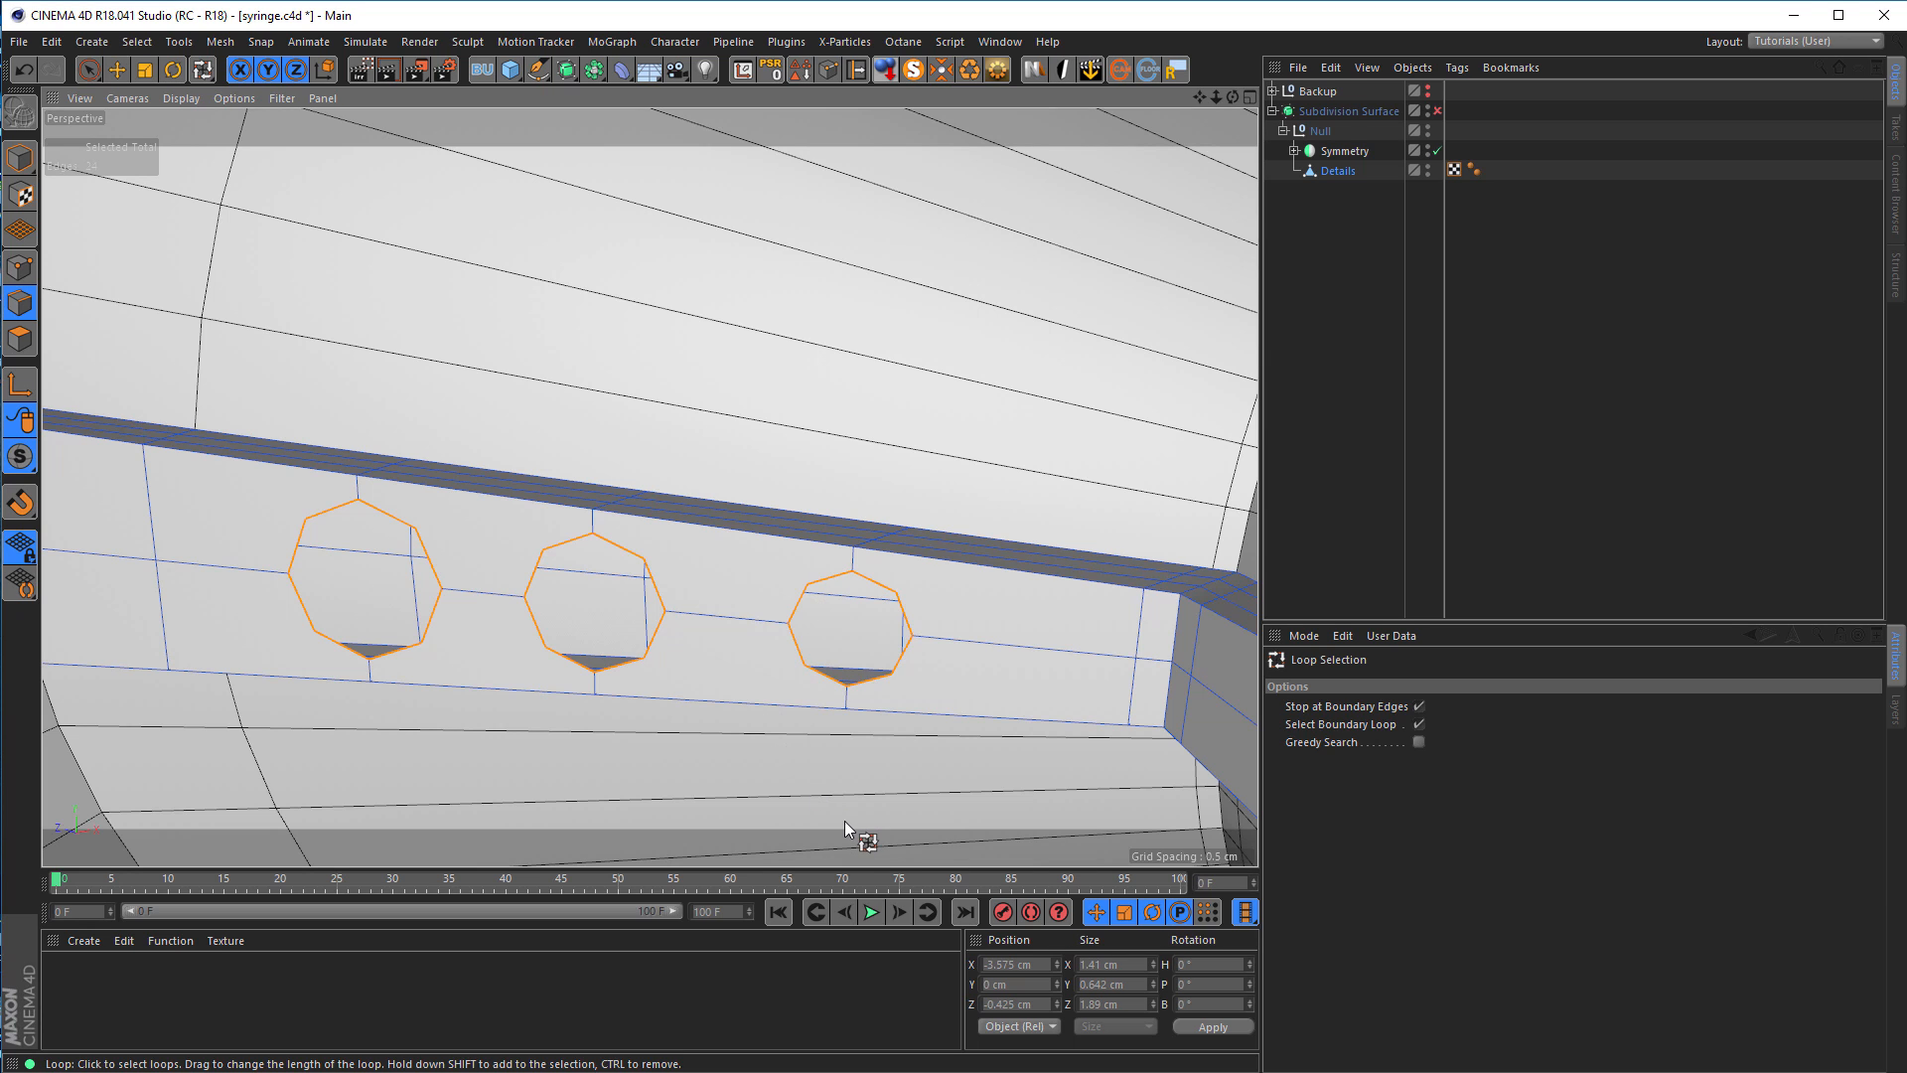
key("d")
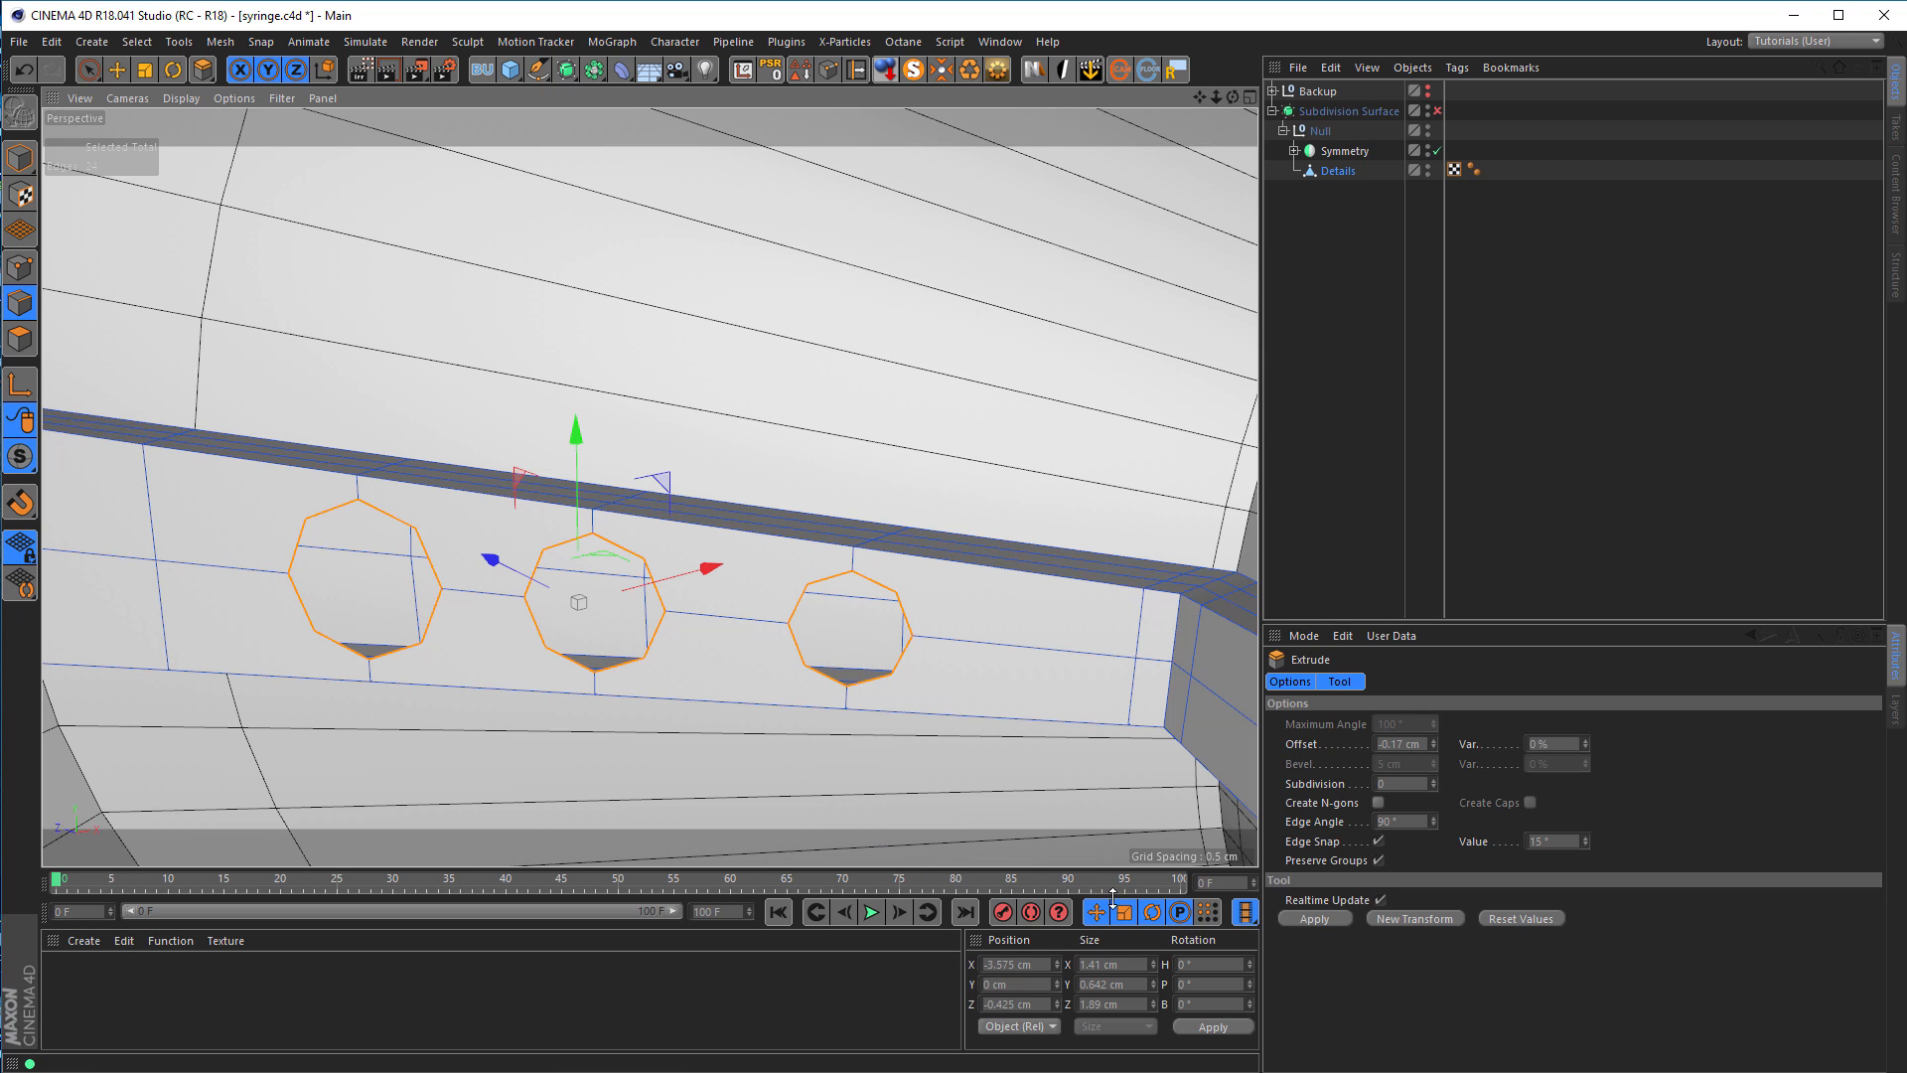
left_click(1320, 921)
left_click_drag(745, 648, 900, 580, "alt")
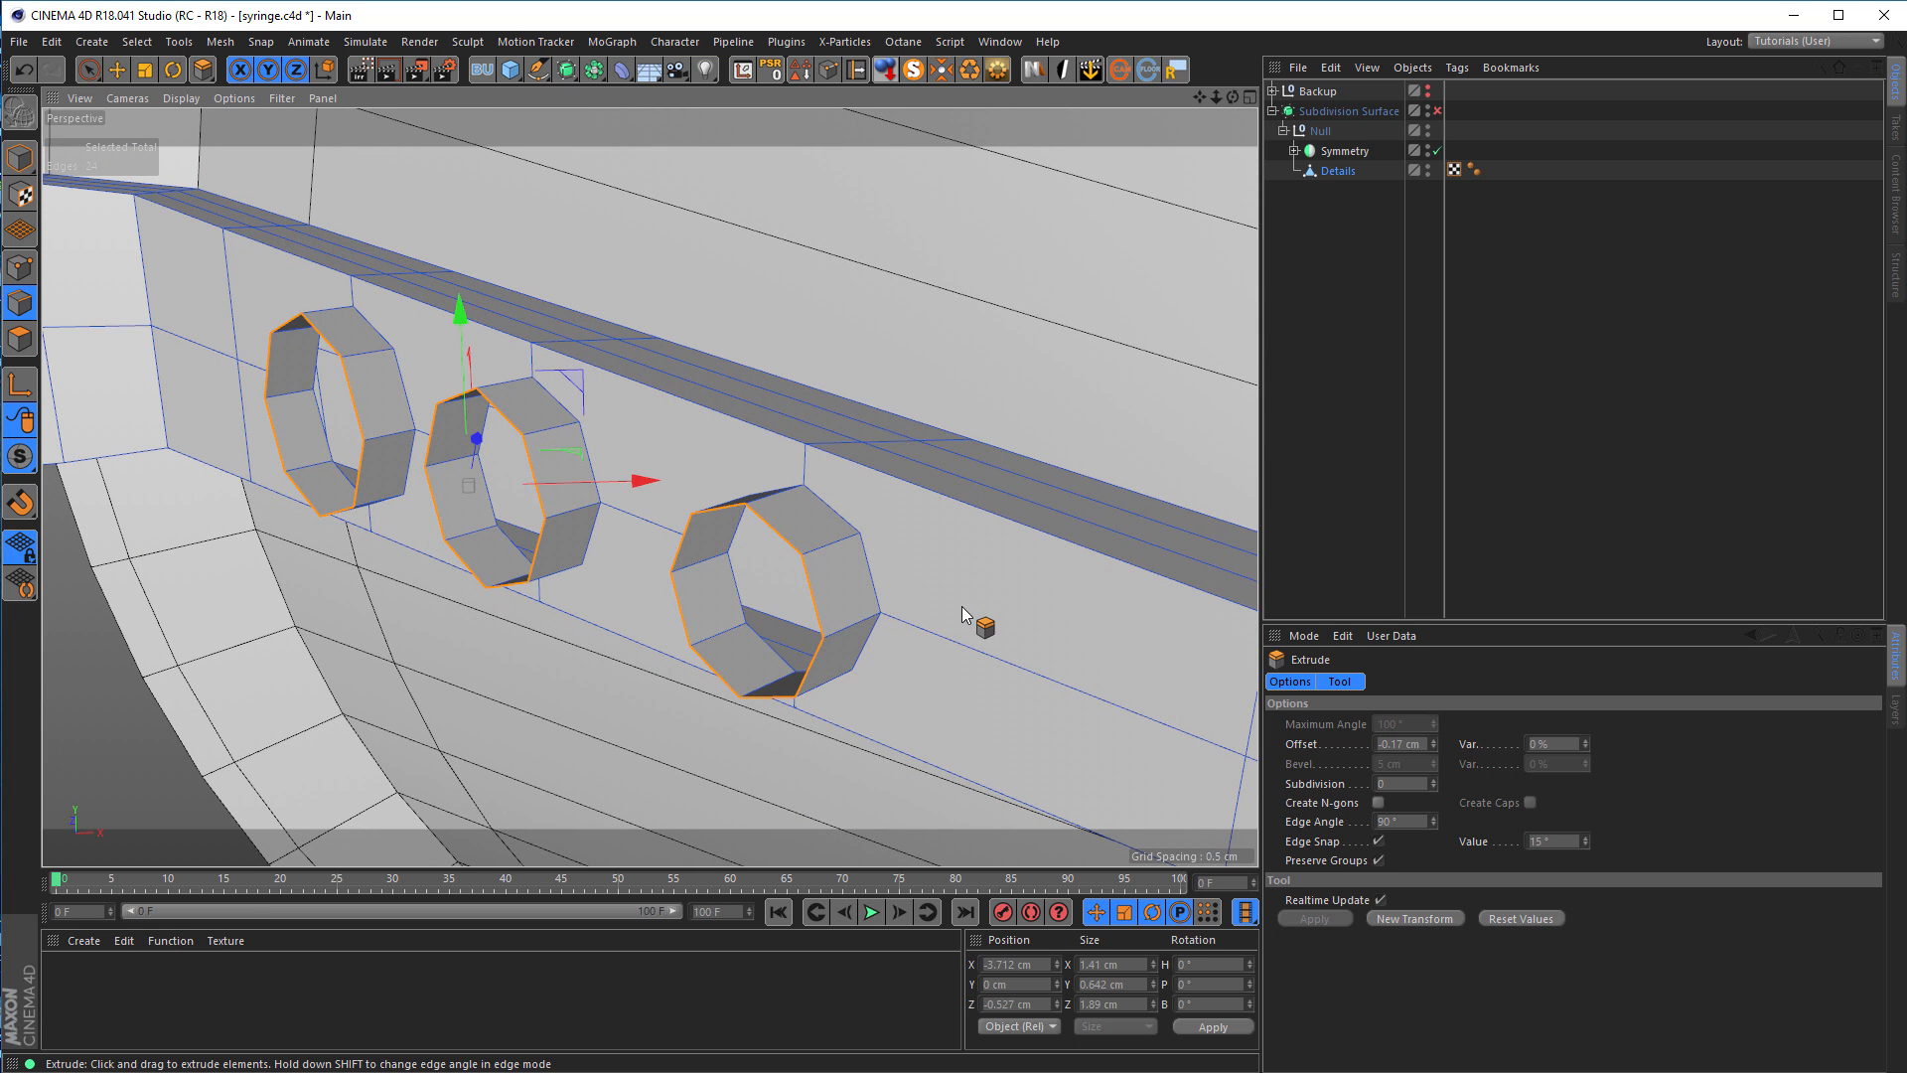
Step: Cap the open ends of the three extruded octagons with Close Polygon Hole
key("m")
key("d")
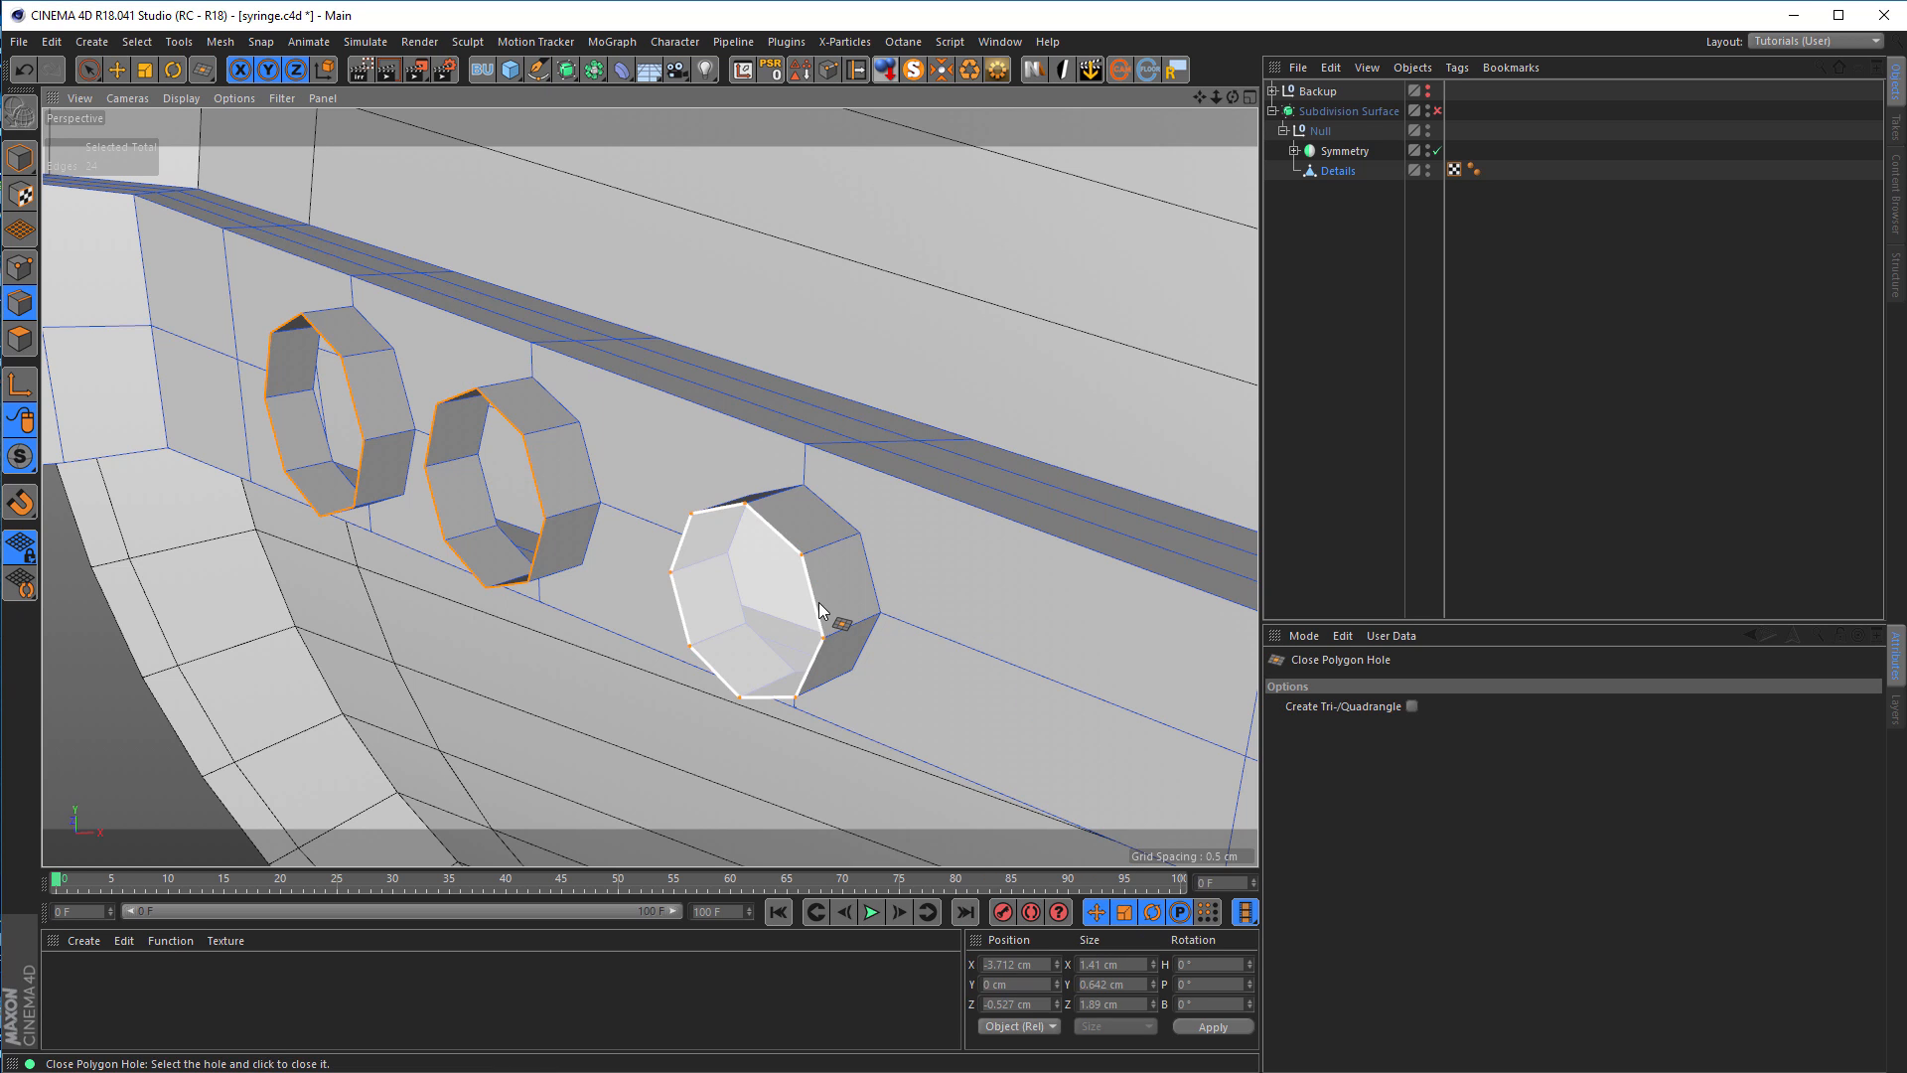
left_click(358, 415)
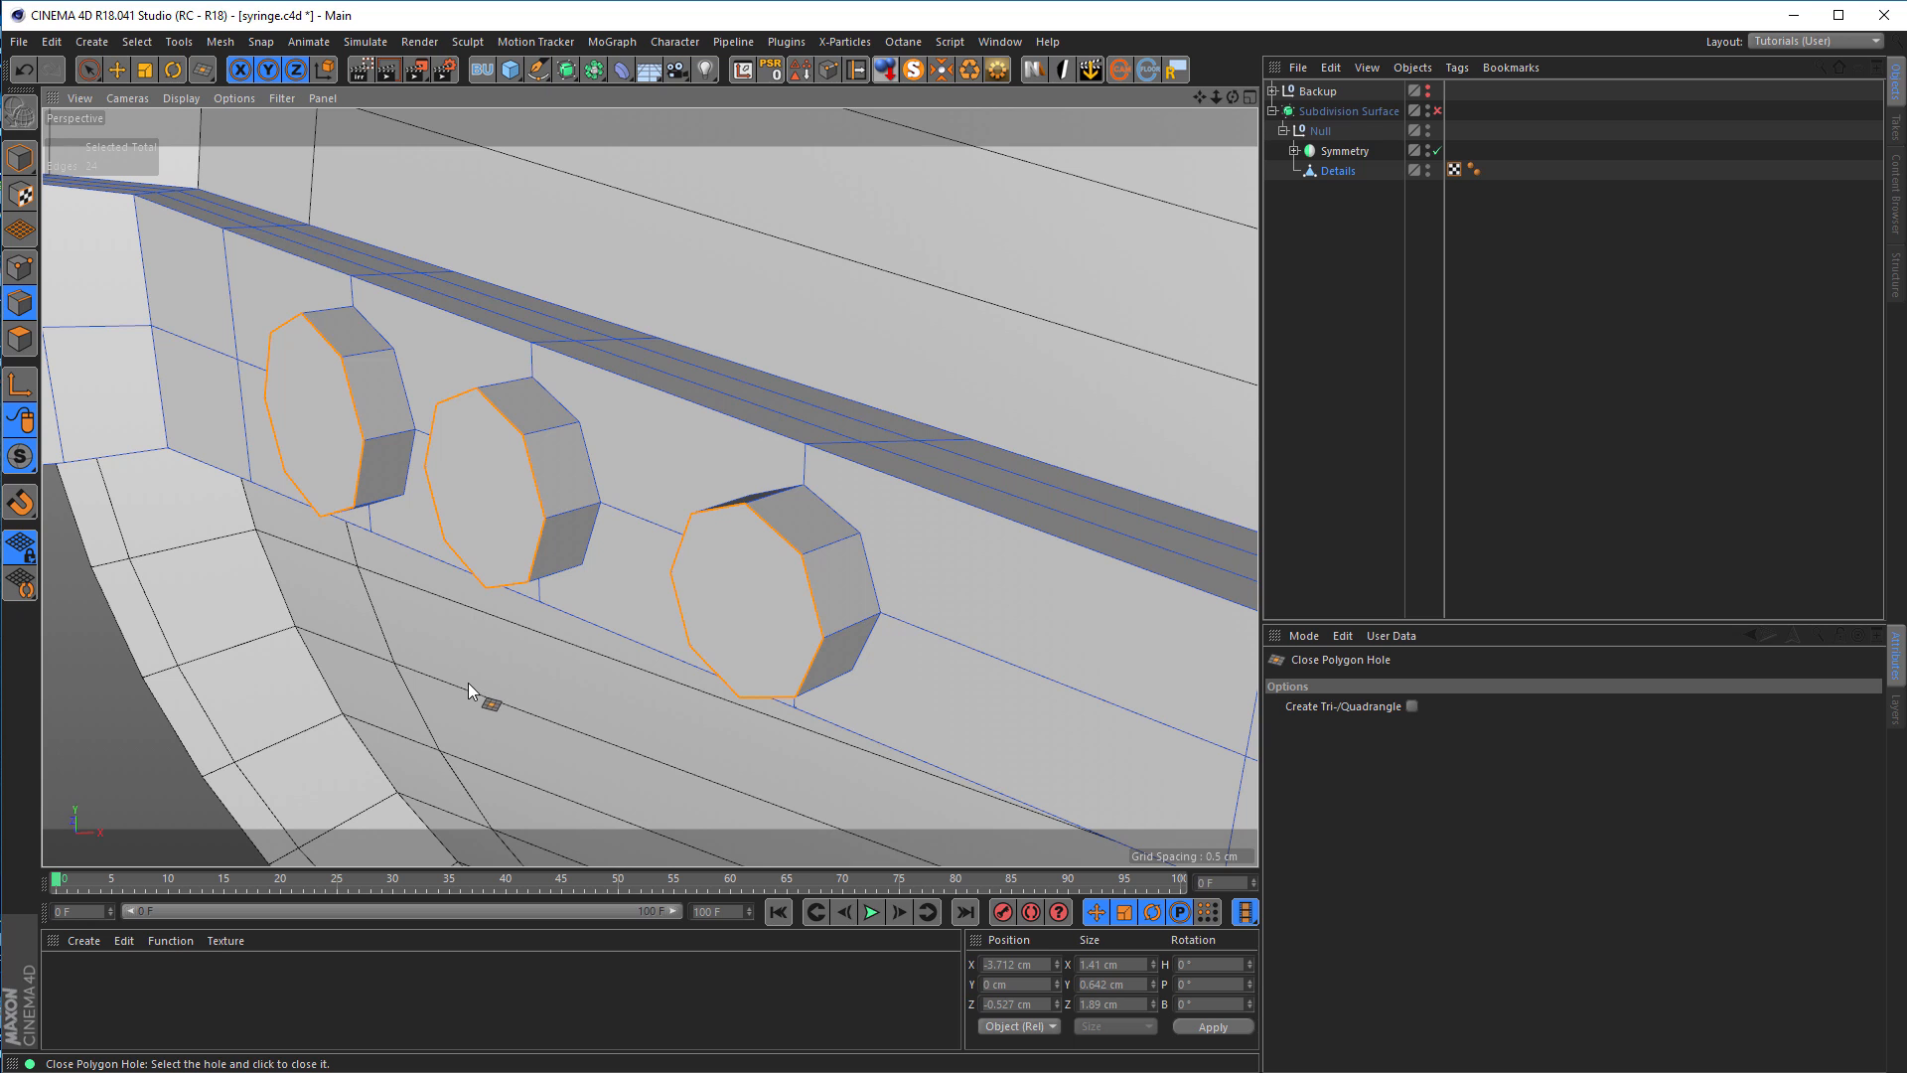
Step: Disable Loop Selection's Stop at Boundary Edges and Select Boundary Loop, and try adding the base loops of the round details to the selection
key("u")
key("l")
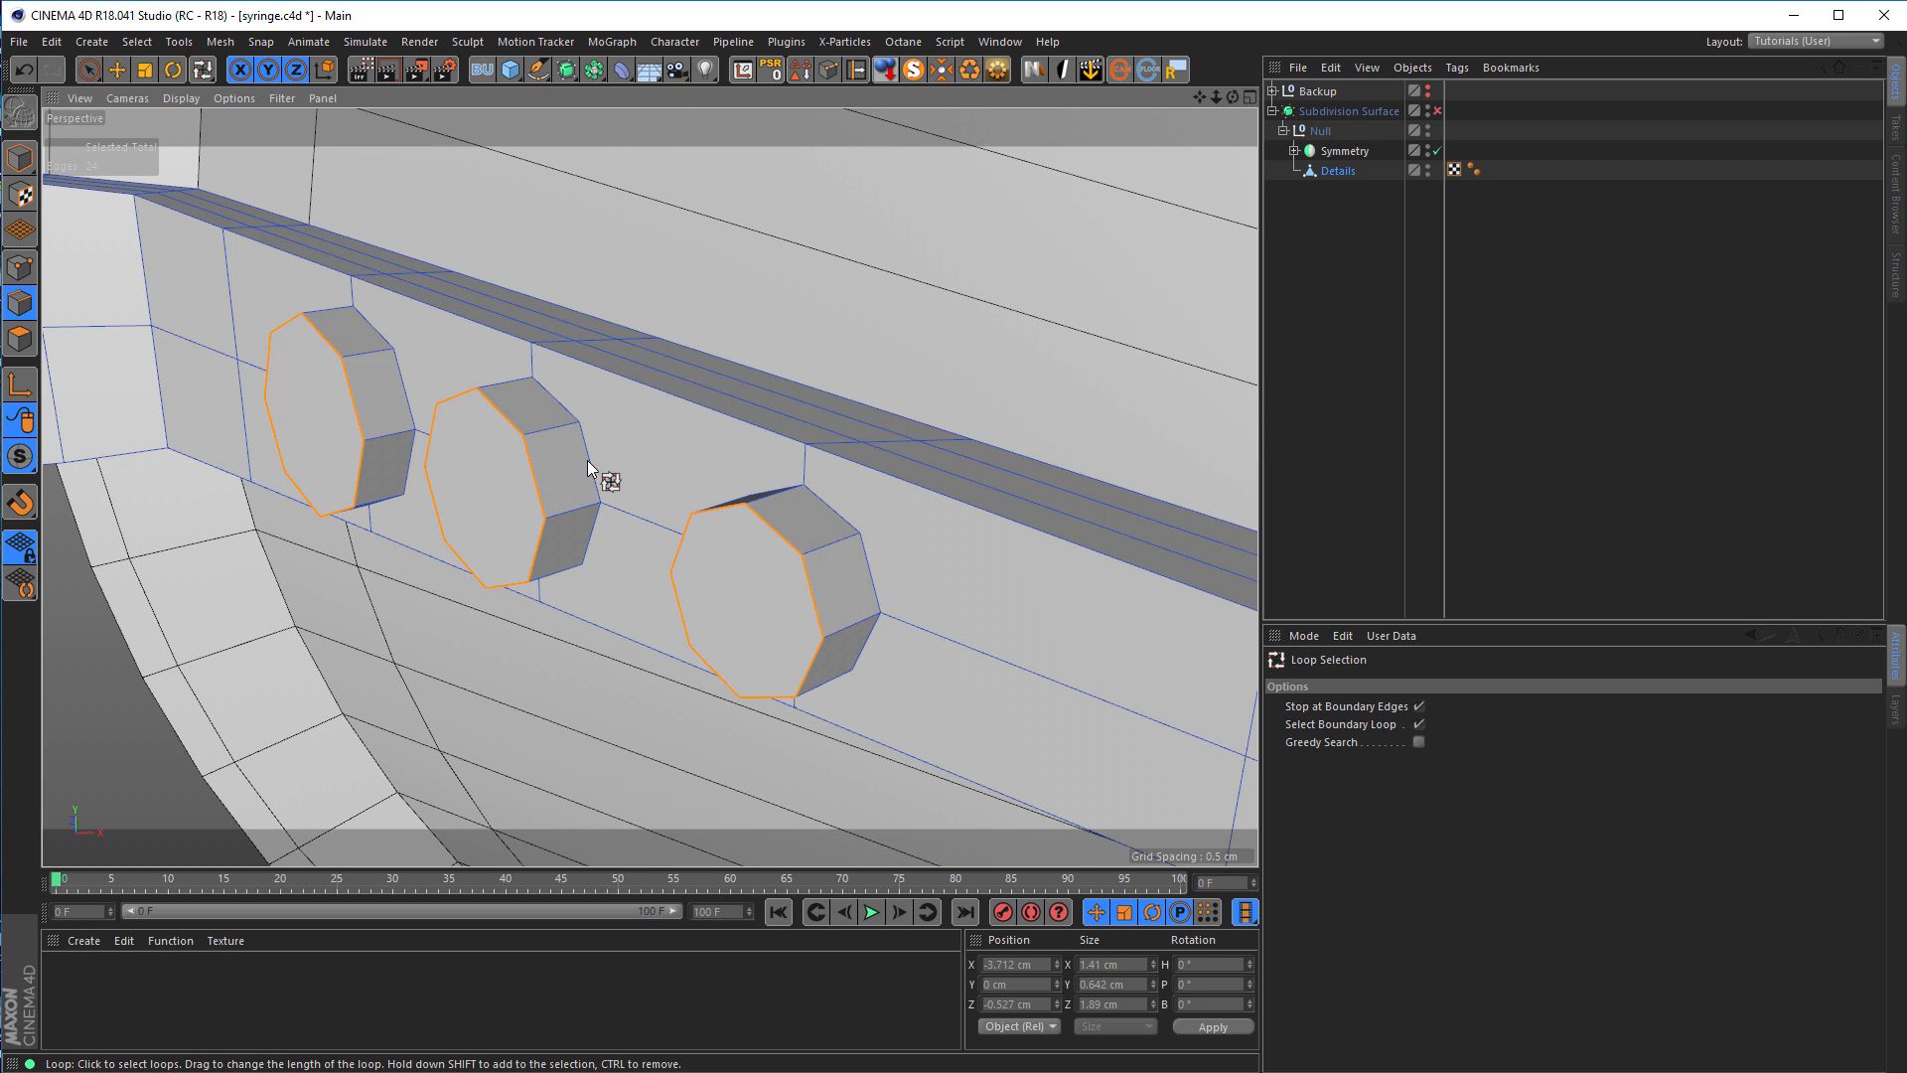
left_click(1419, 724)
left_click(1419, 706)
left_click(398, 363, "shift")
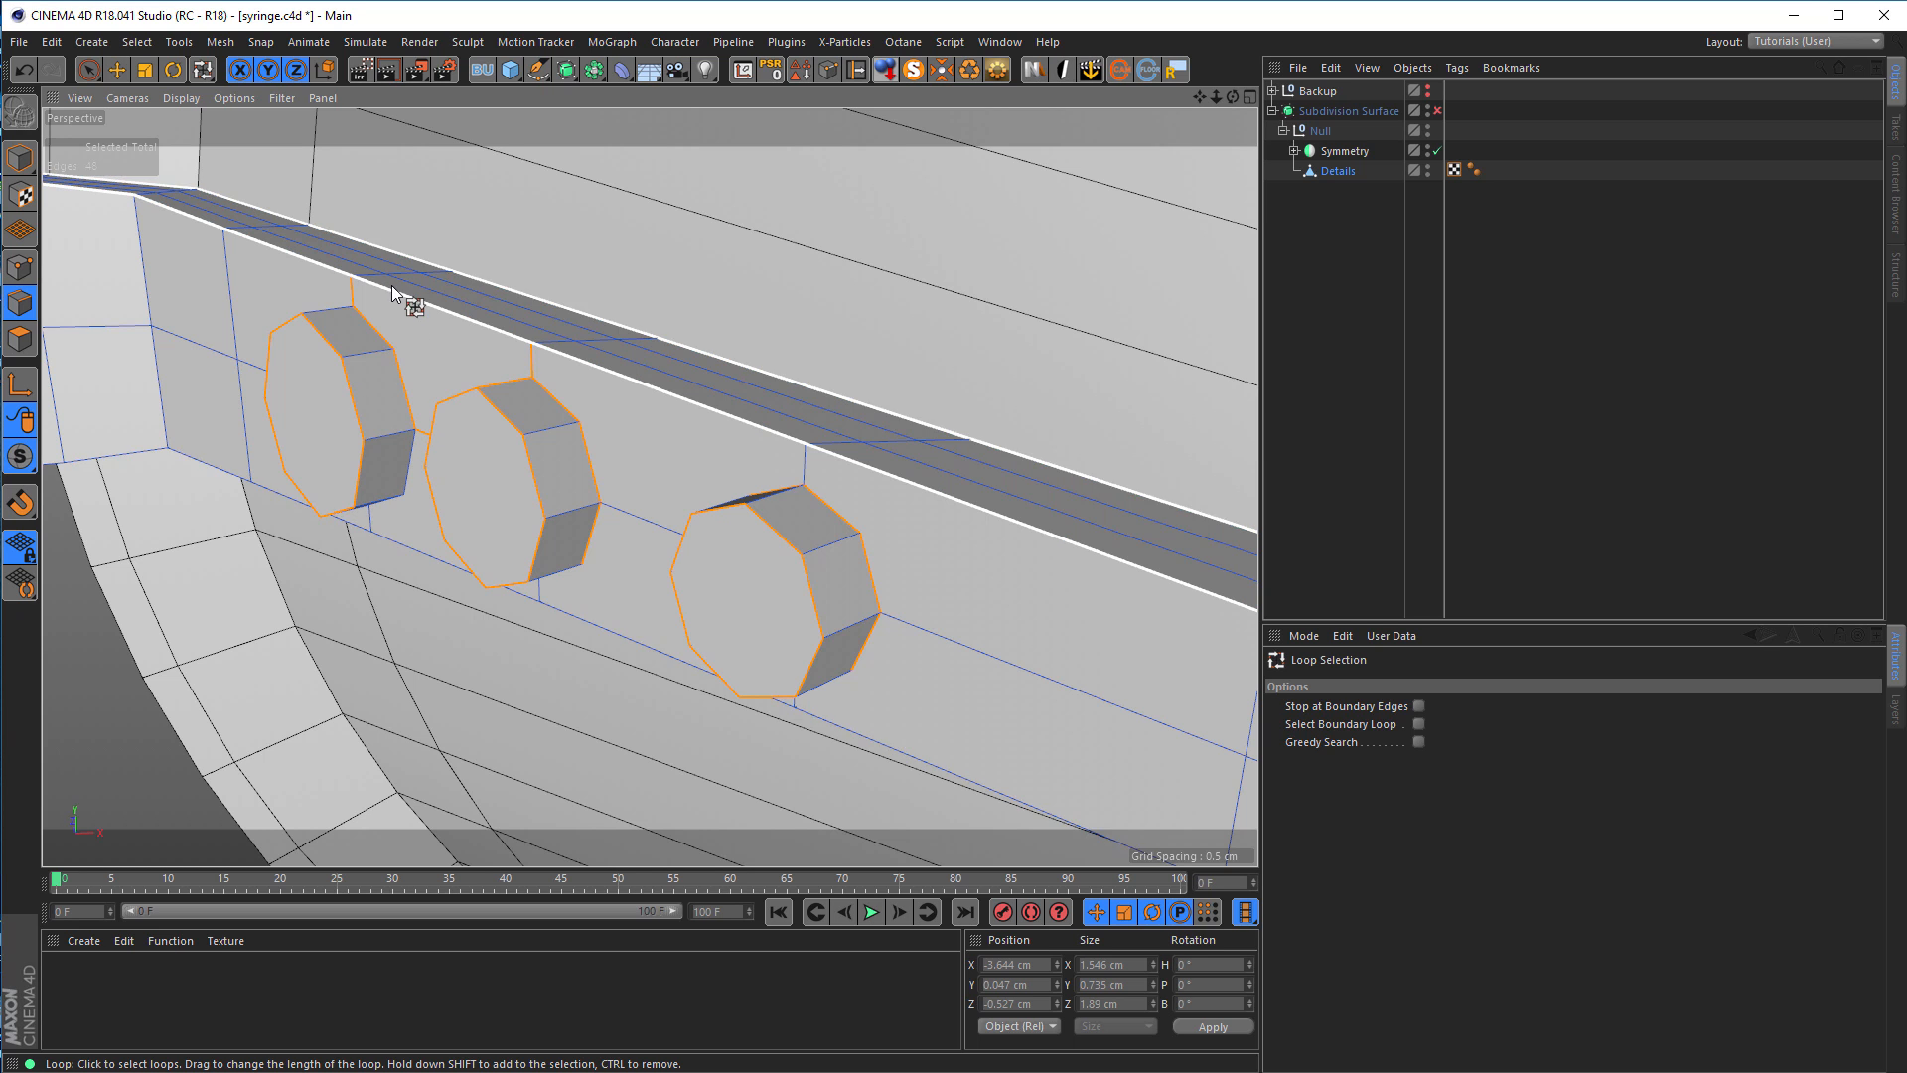
left_click(527, 354, "shift")
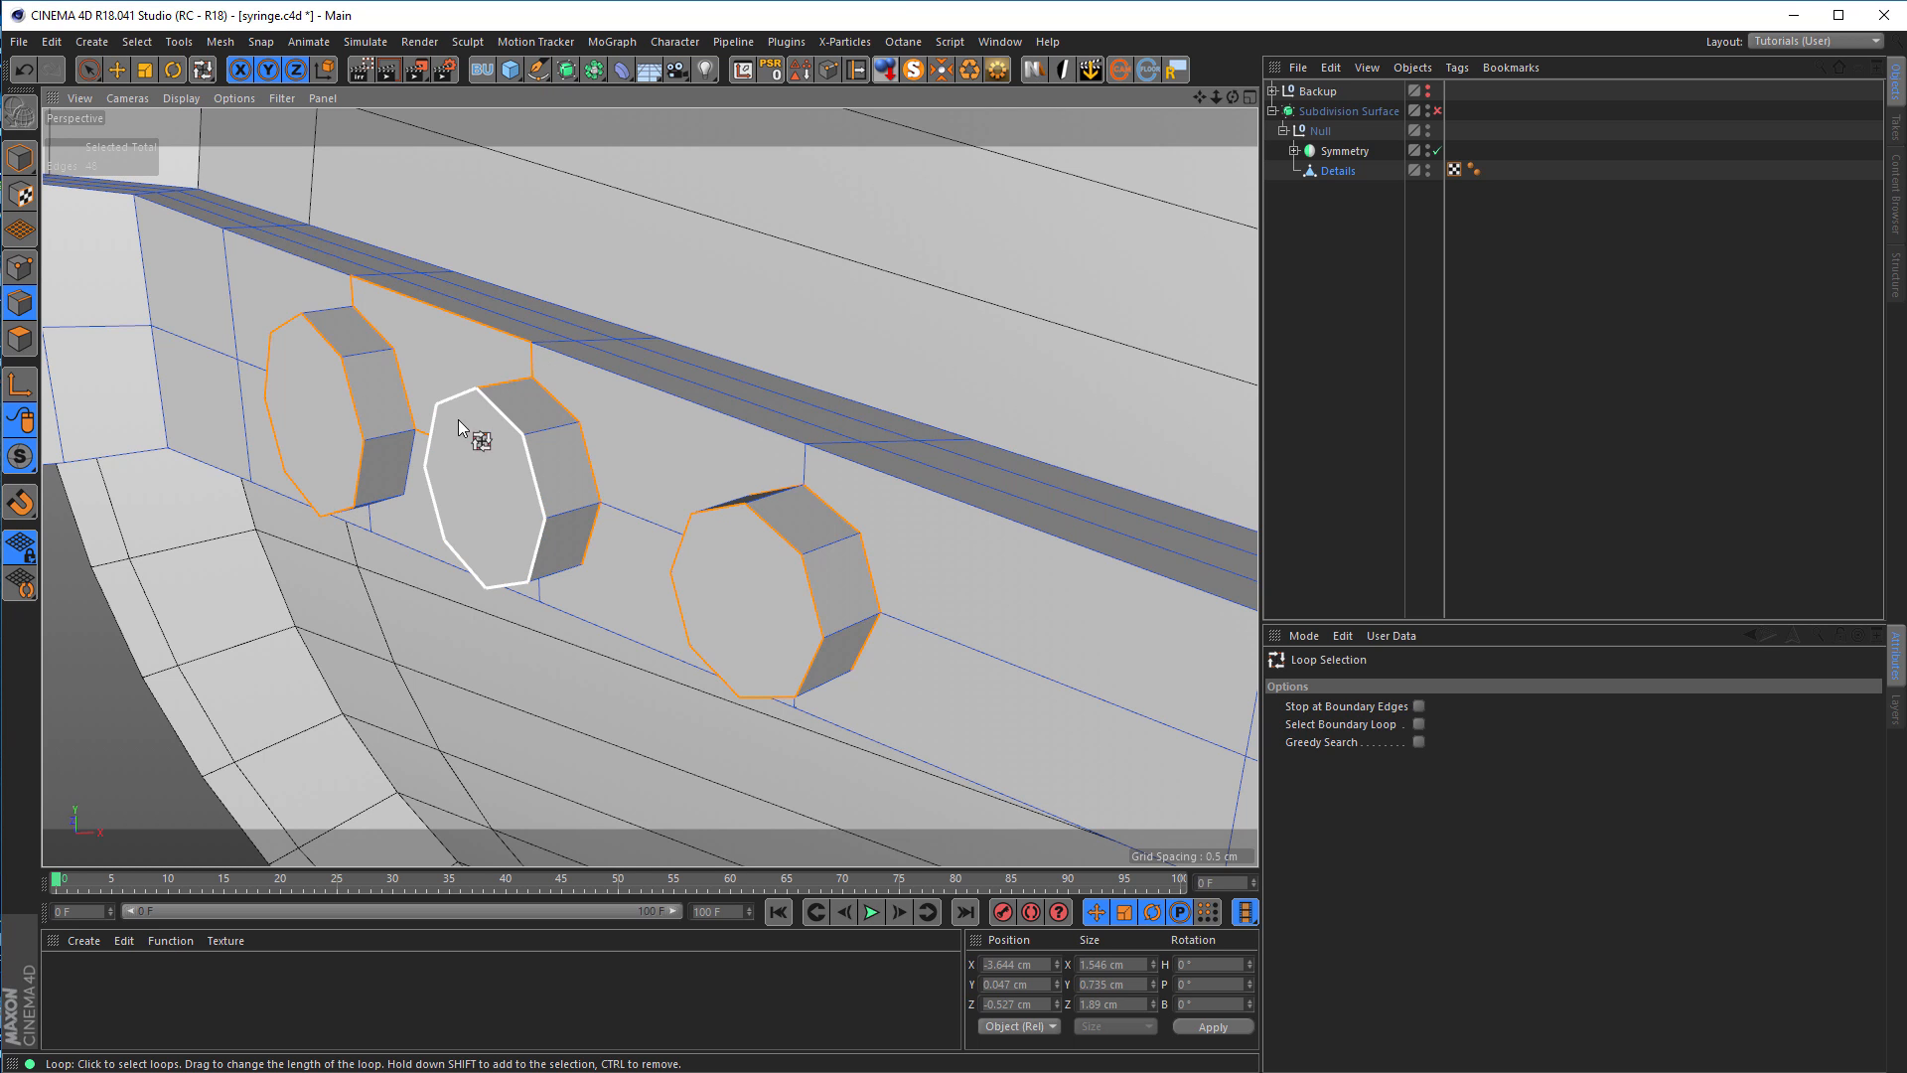
left_click(405, 627)
Step: With Stop at Boundary Edges enabled, loop-select all three base loops and the cap loops of the two larger round details
left_click(534, 475)
left_click(533, 480)
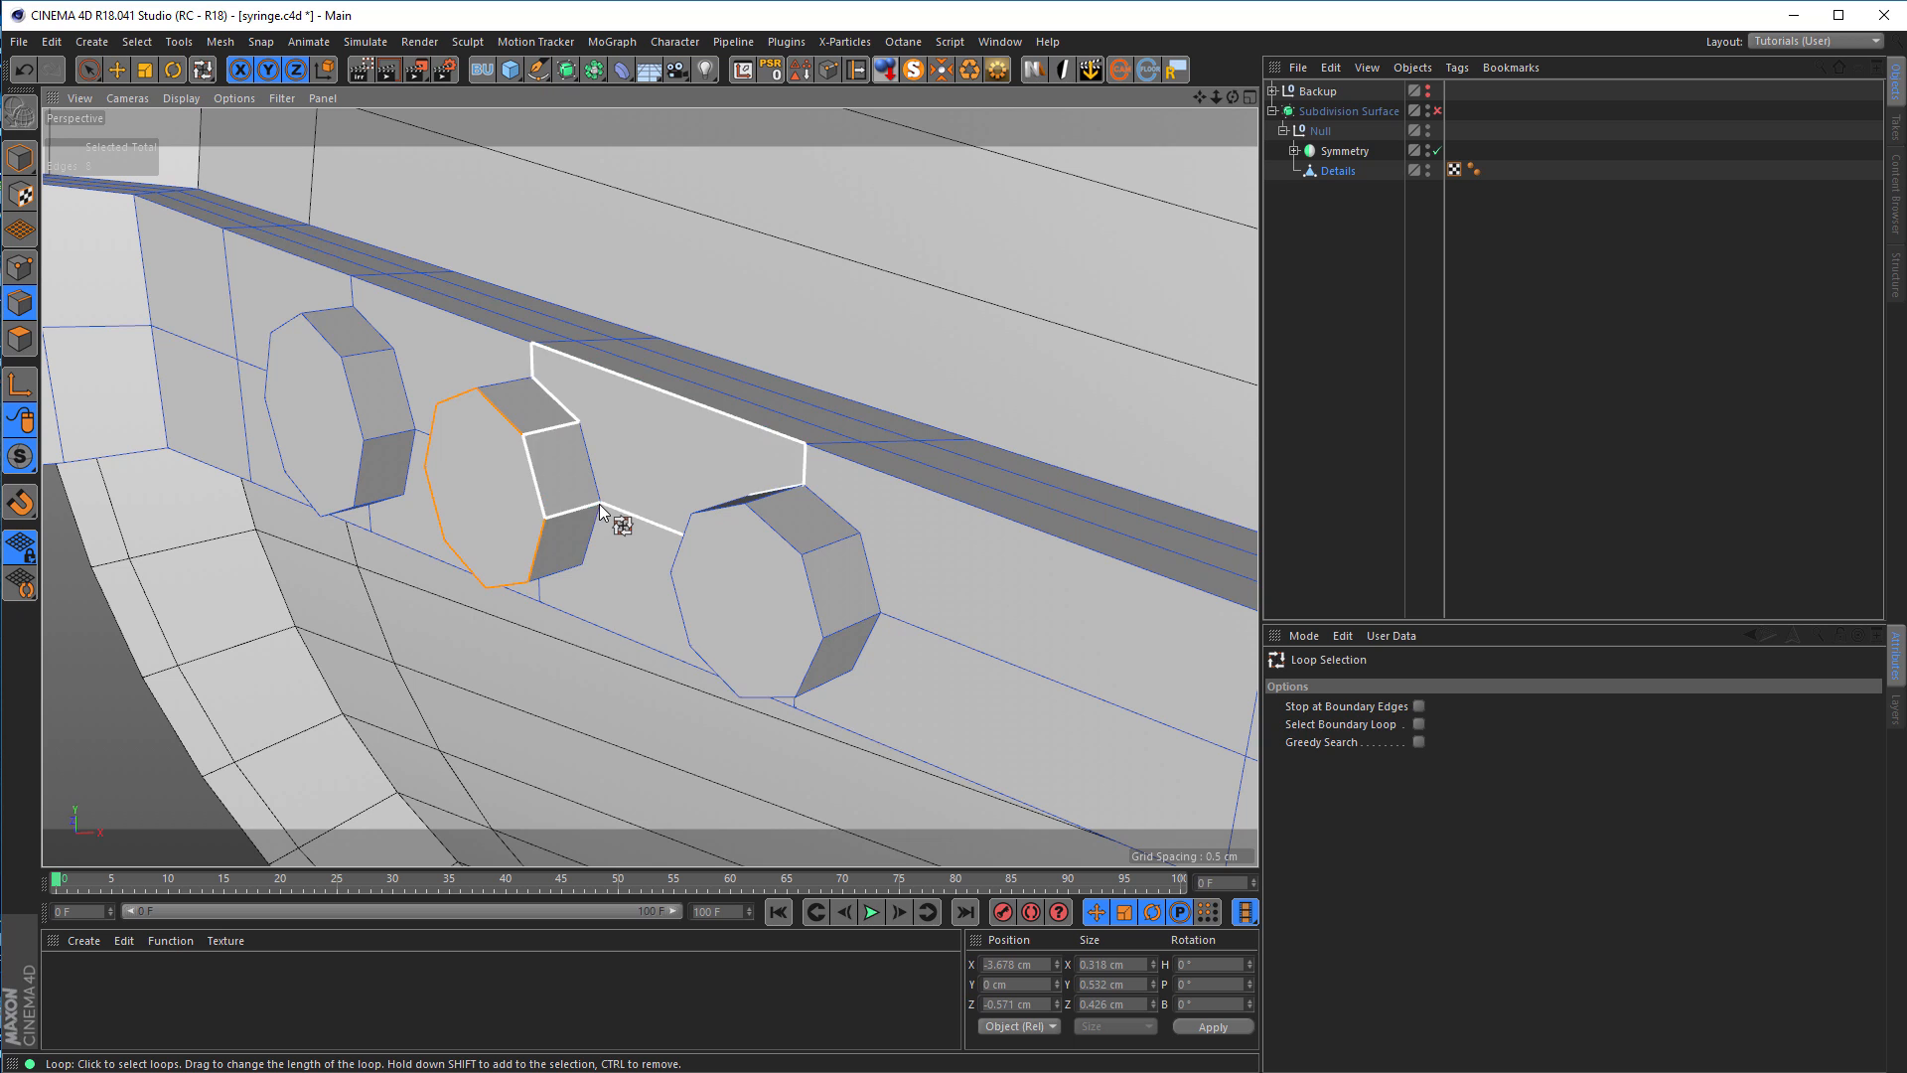
left_click(1418, 707)
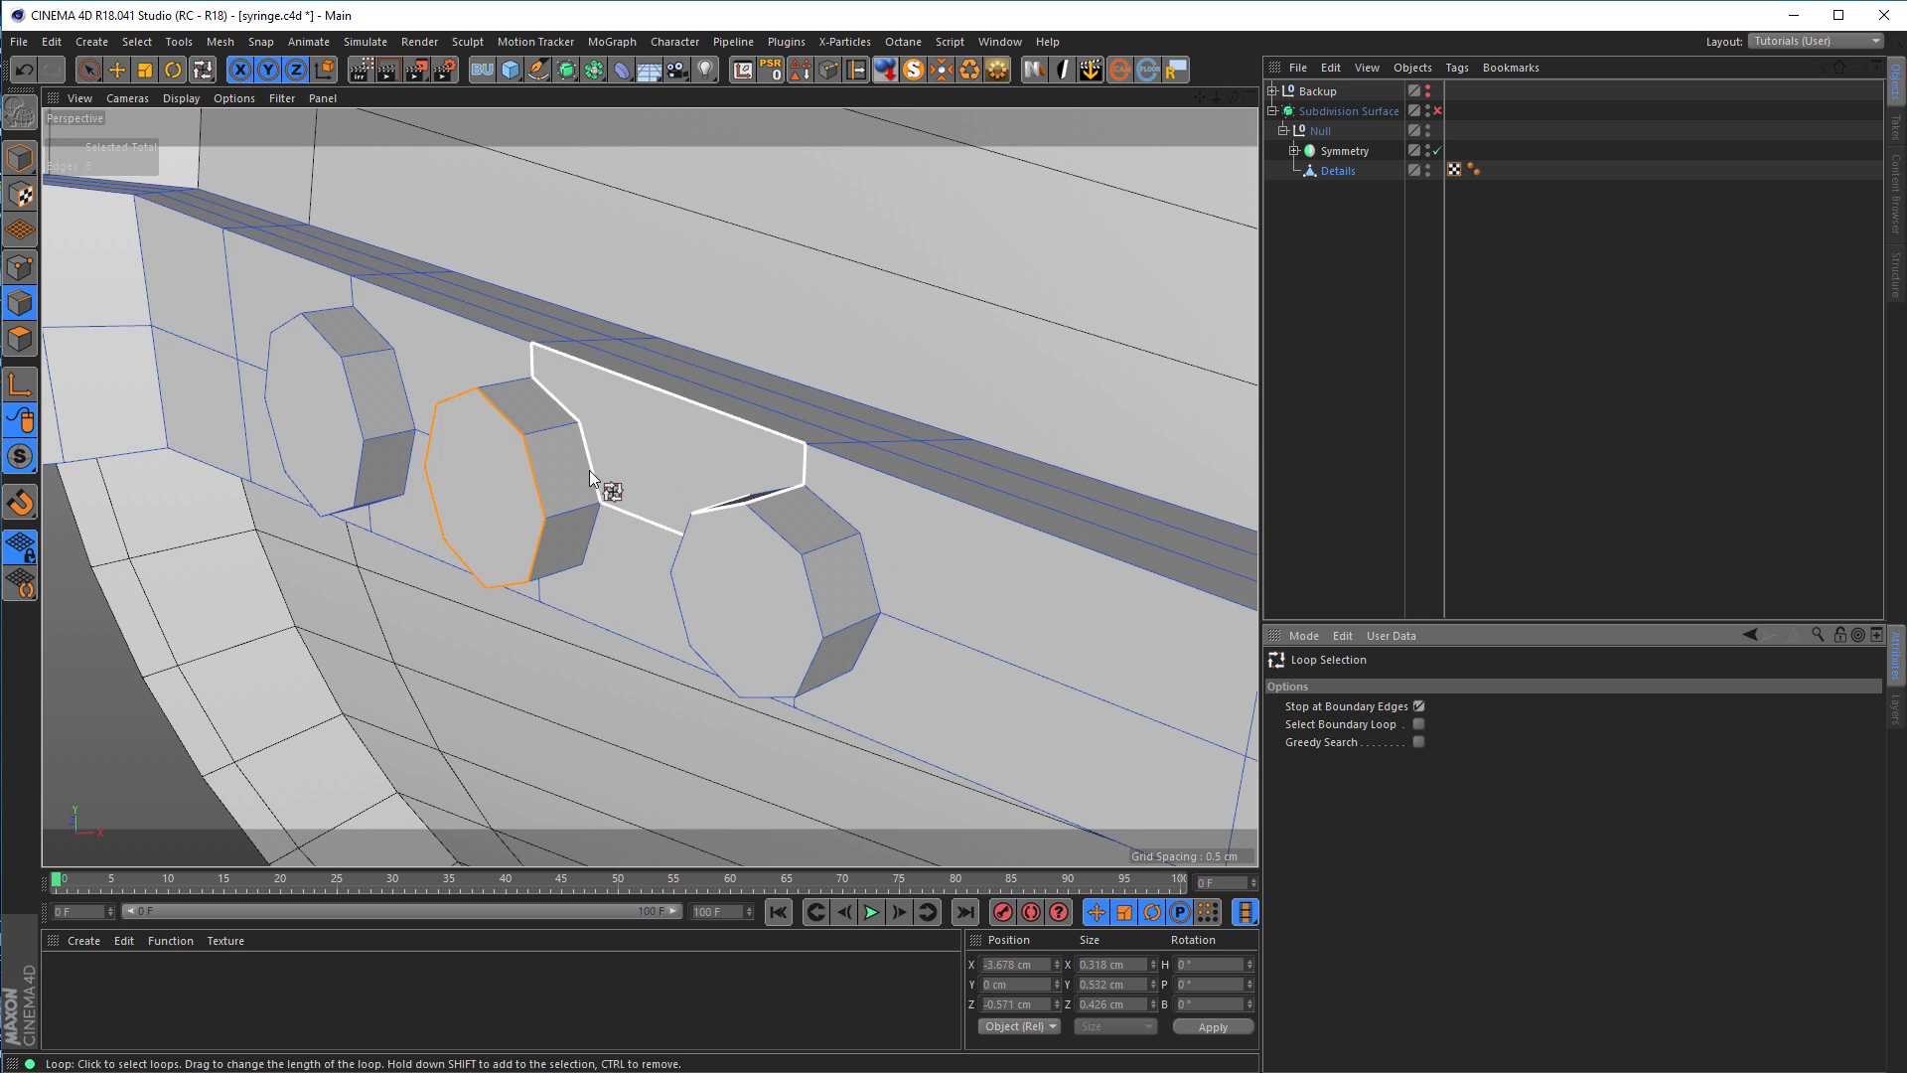
left_click(609, 545, "shift")
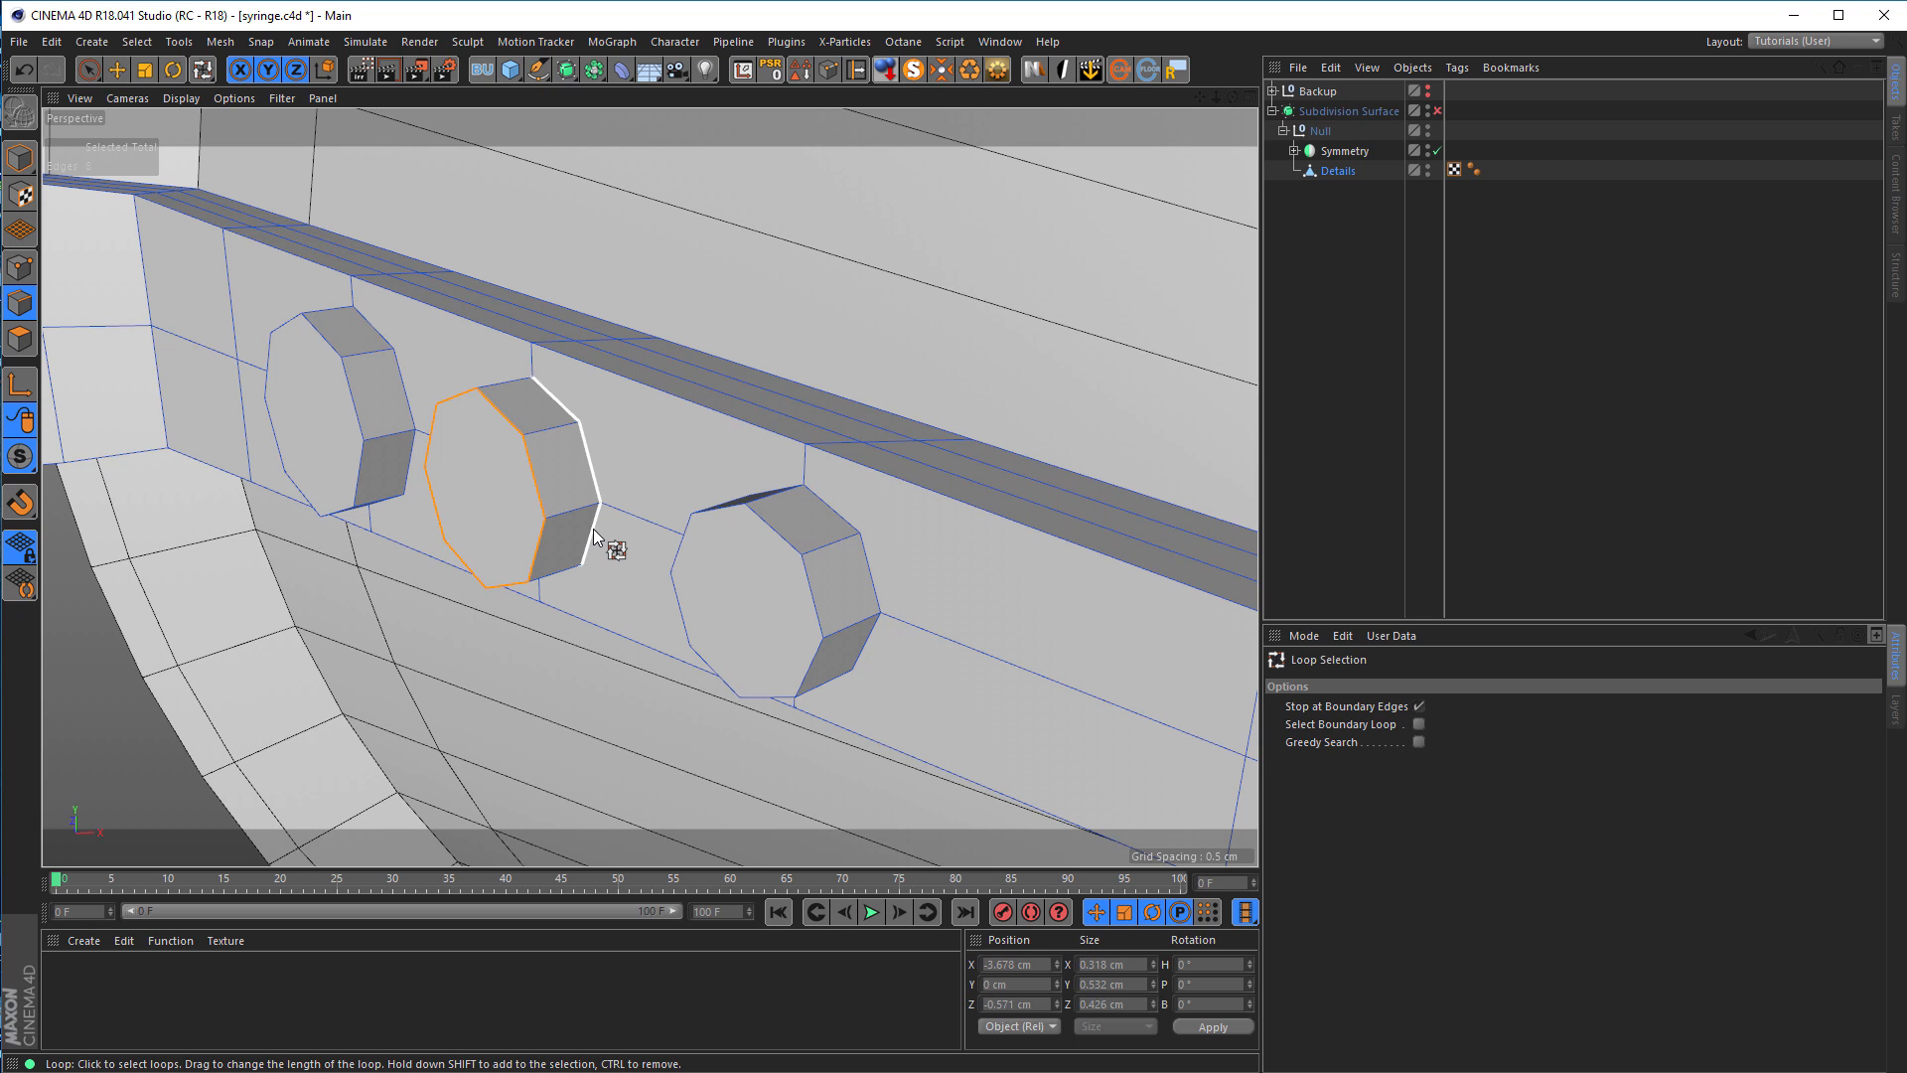
left_click(867, 647, "shift")
left_click_drag(814, 636, 457, 527, "alt")
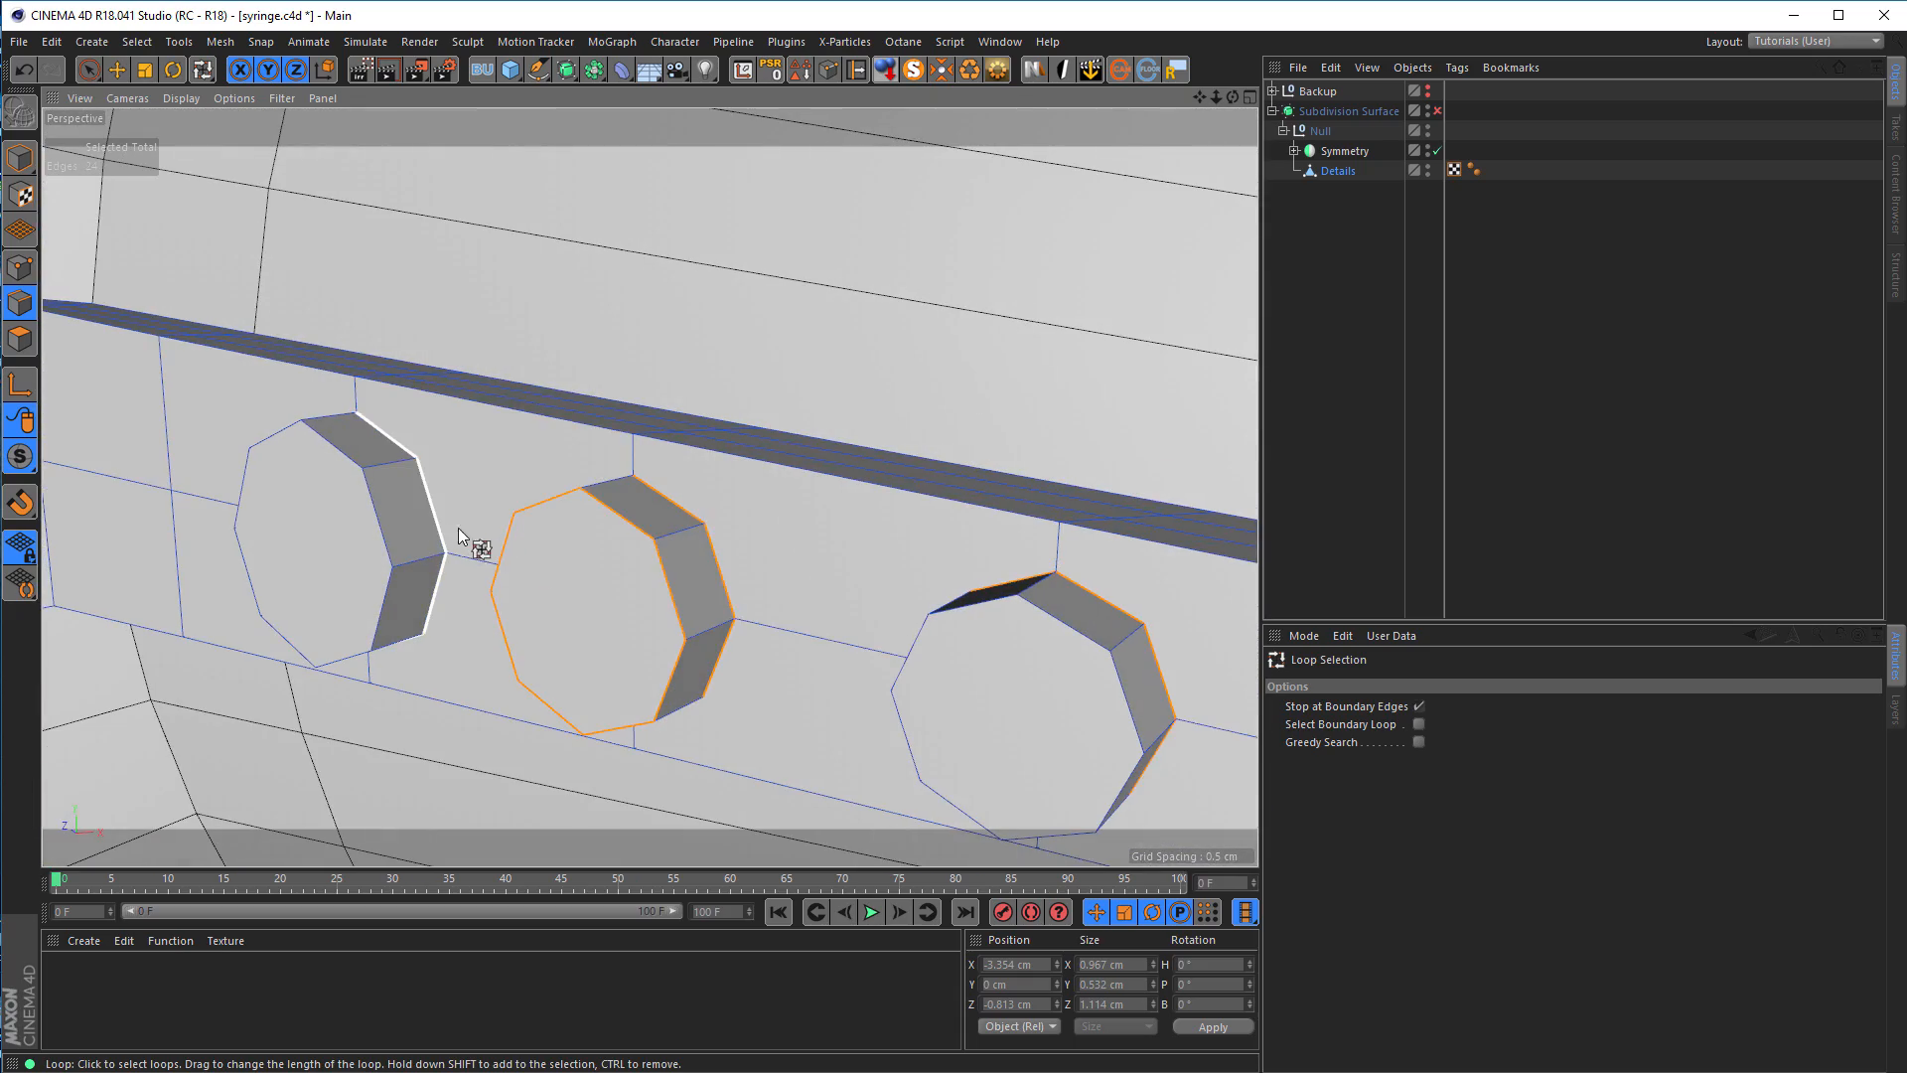
left_click(441, 523, "shift")
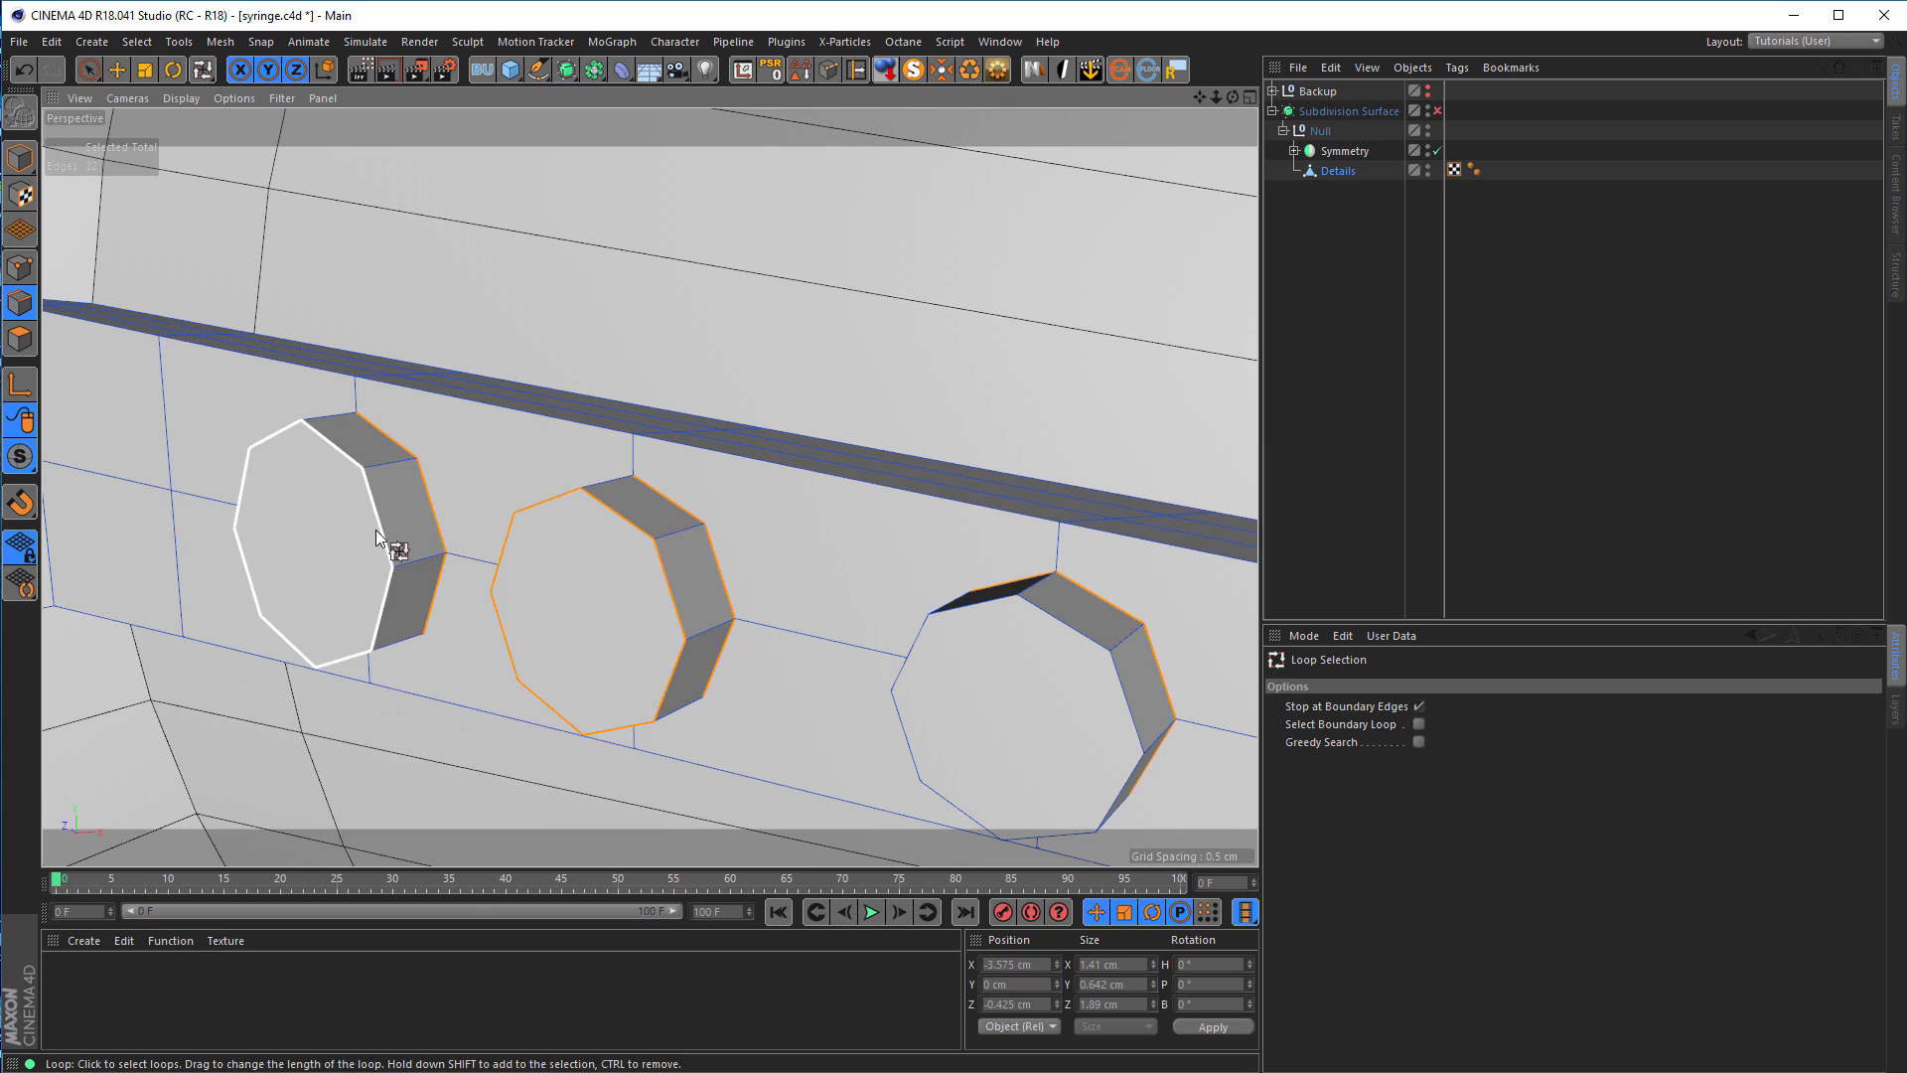
left_click(378, 541, "shift")
left_click_drag(423, 626, 740, 635, "alt")
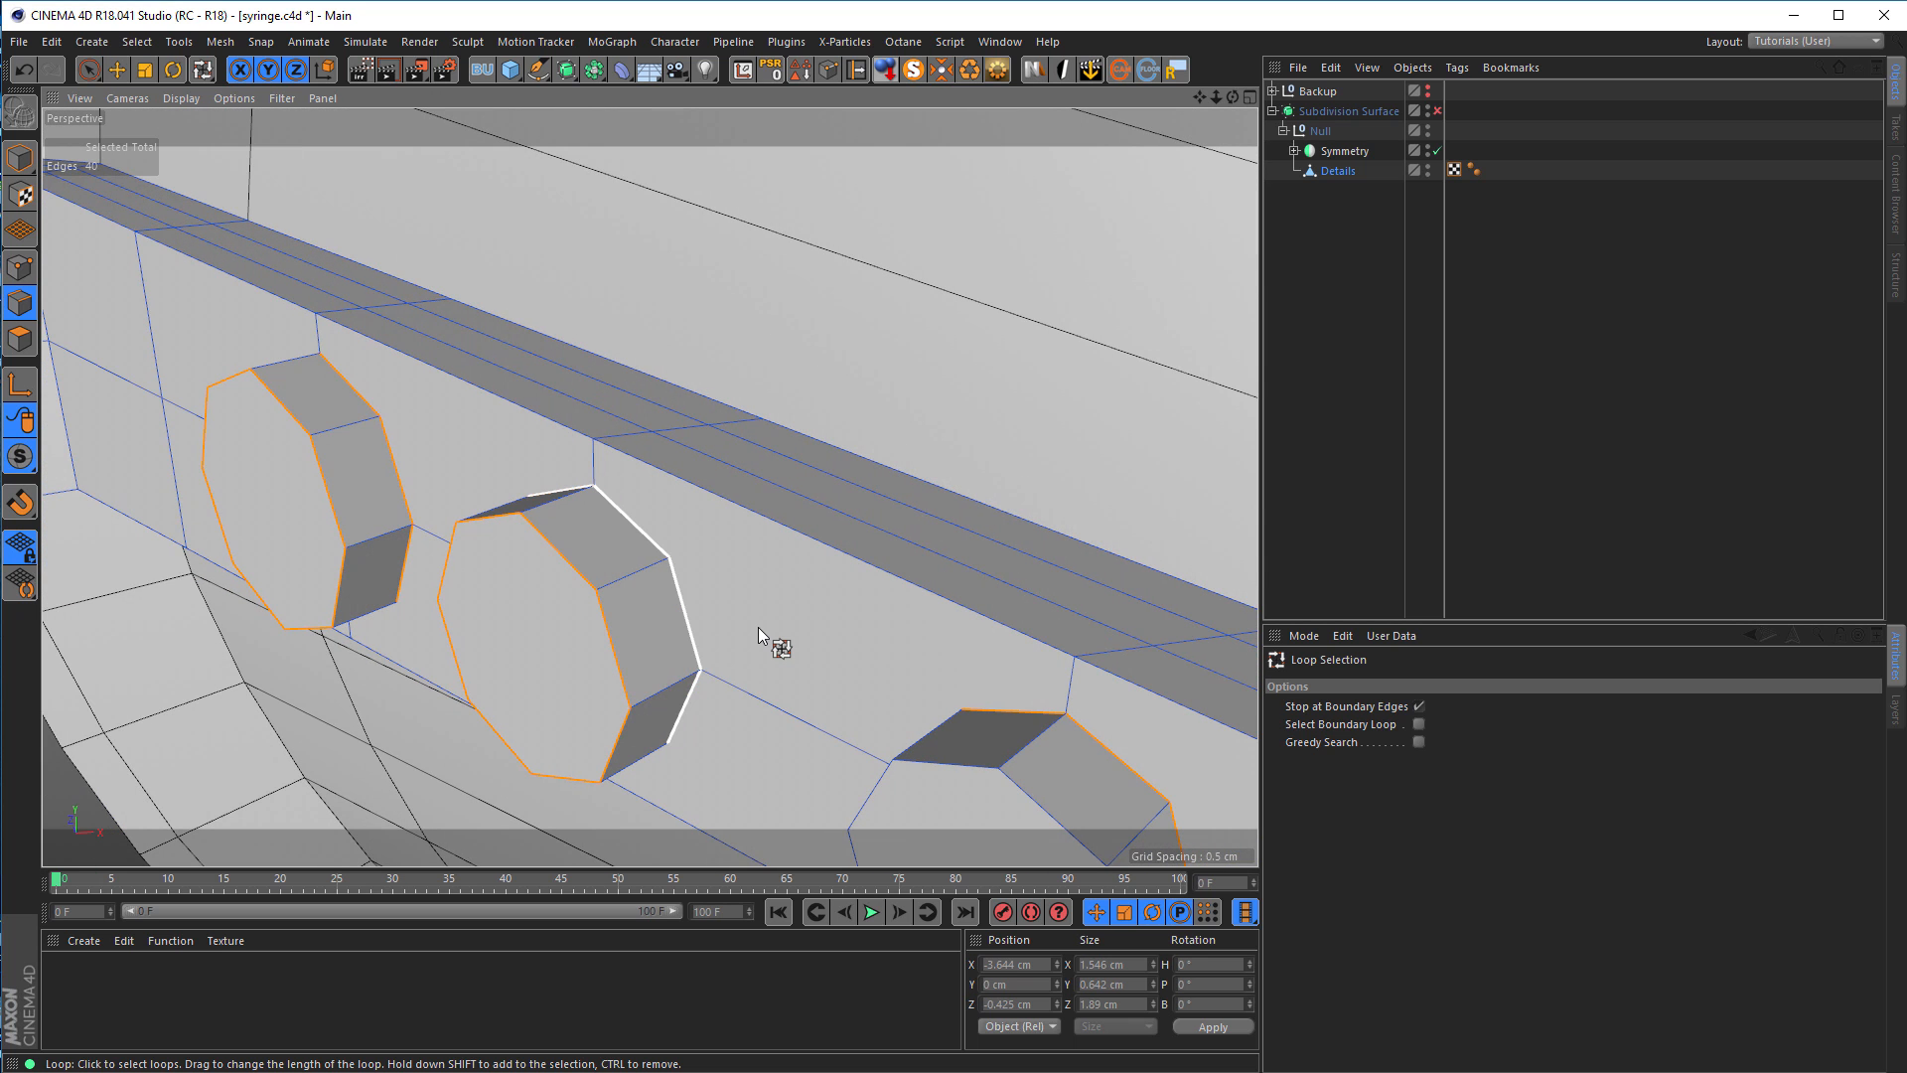
Step: Bevel the selected edge loops with Offset 0.01 cm and Depth 100%
key("m")
key("s")
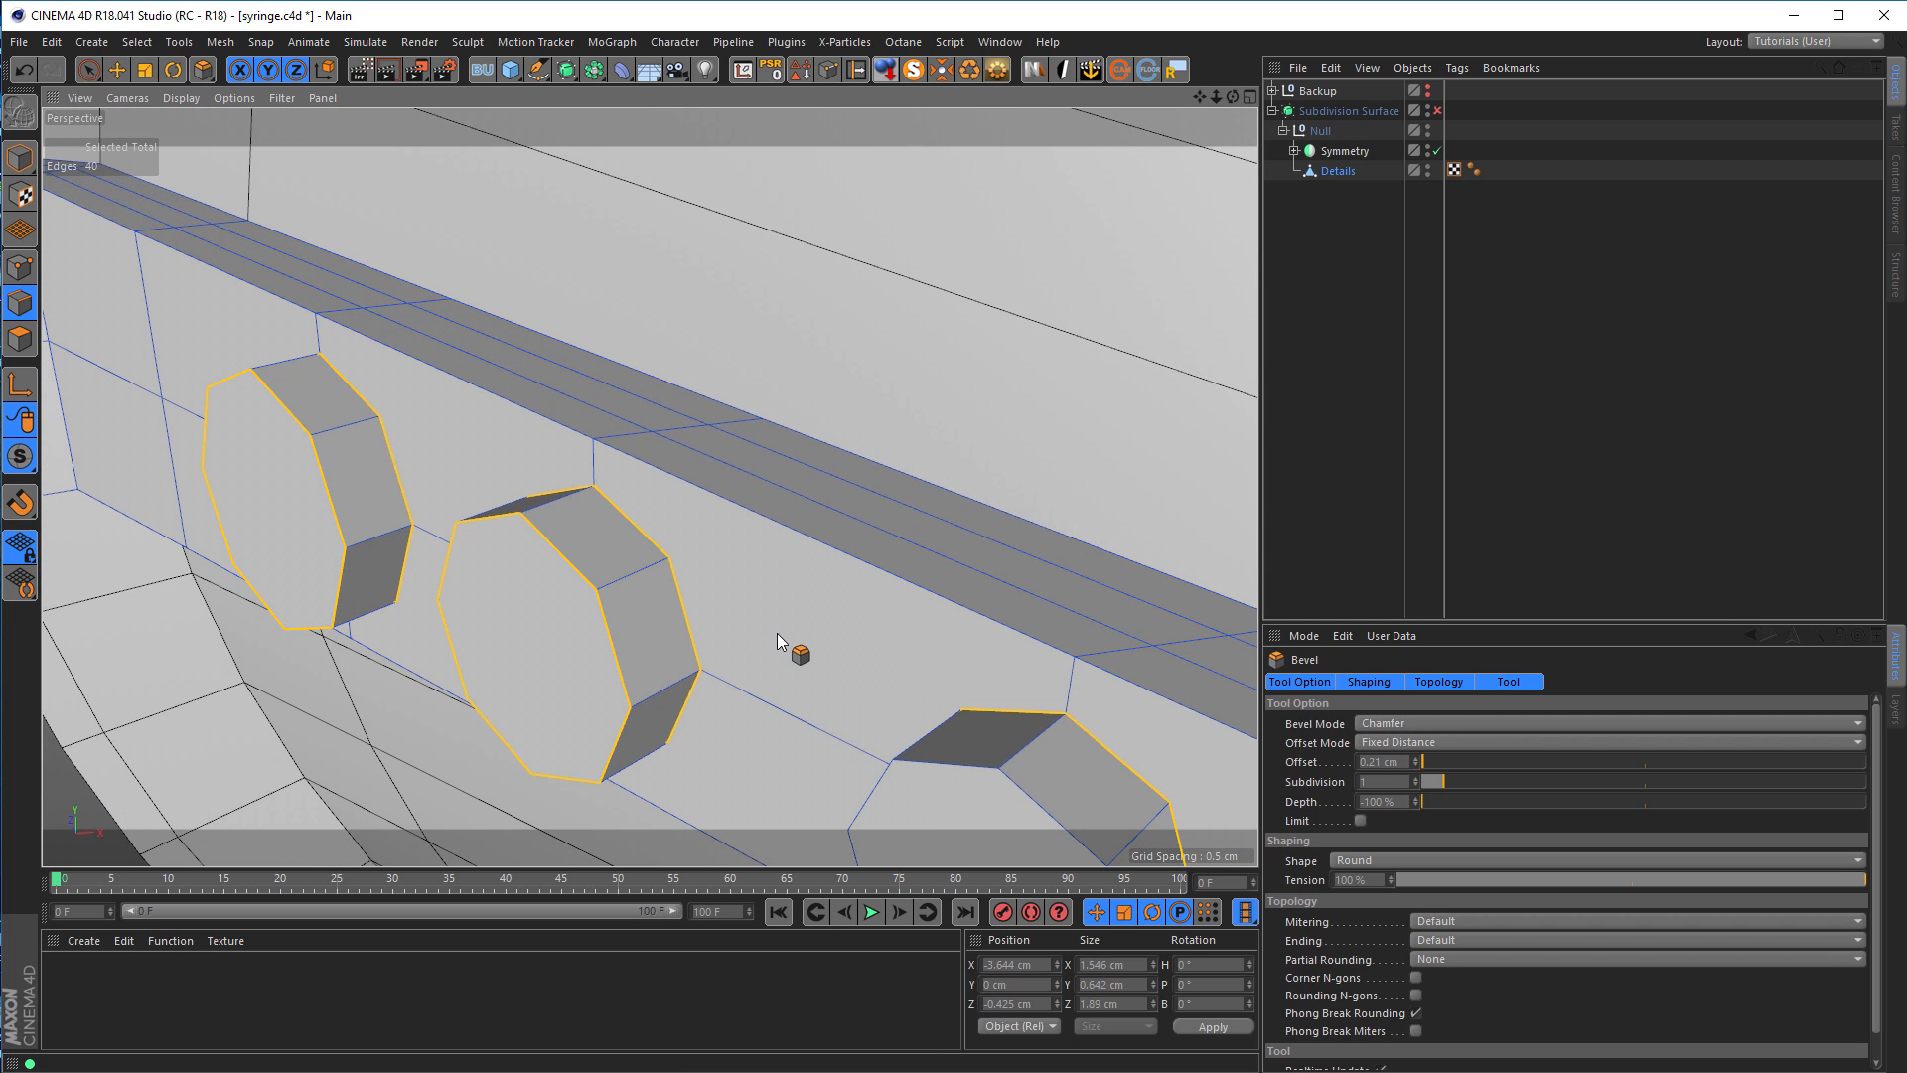
left_click(1372, 761)
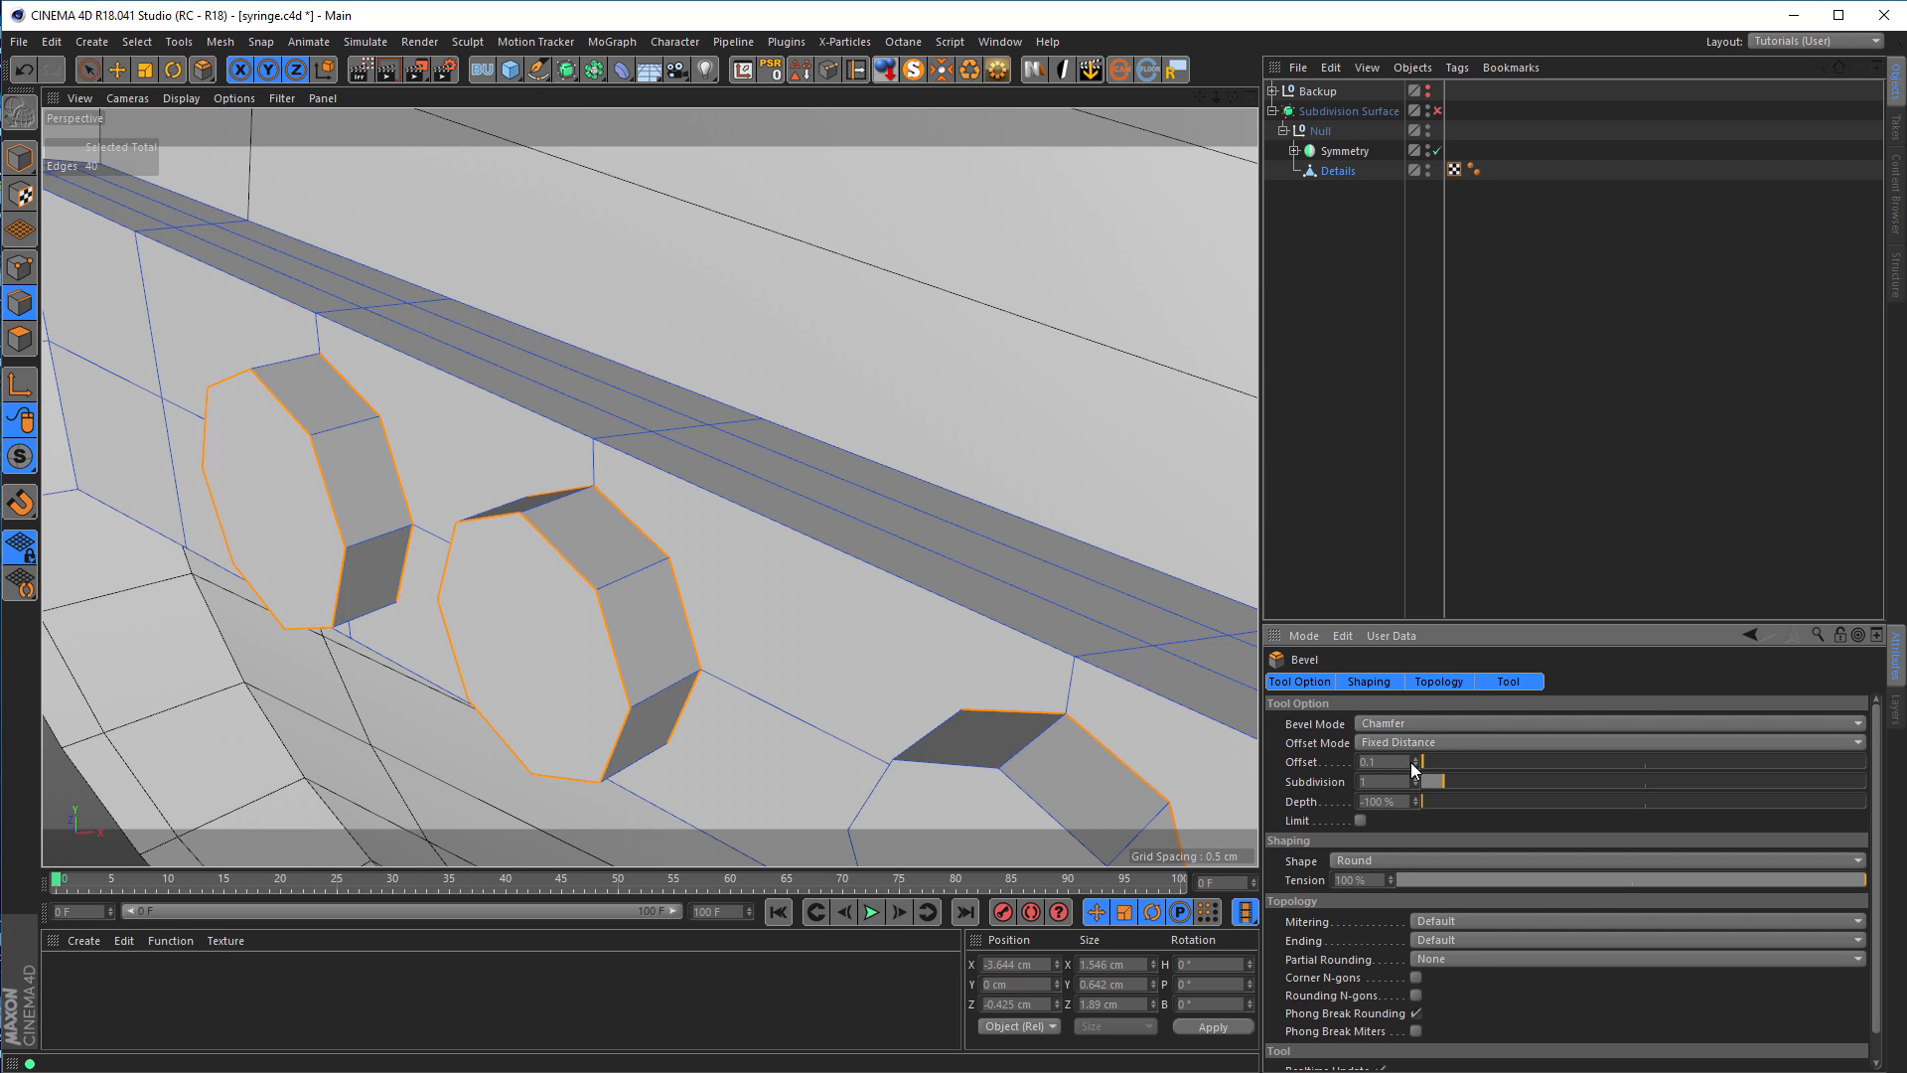
type("0.1")
key("Return")
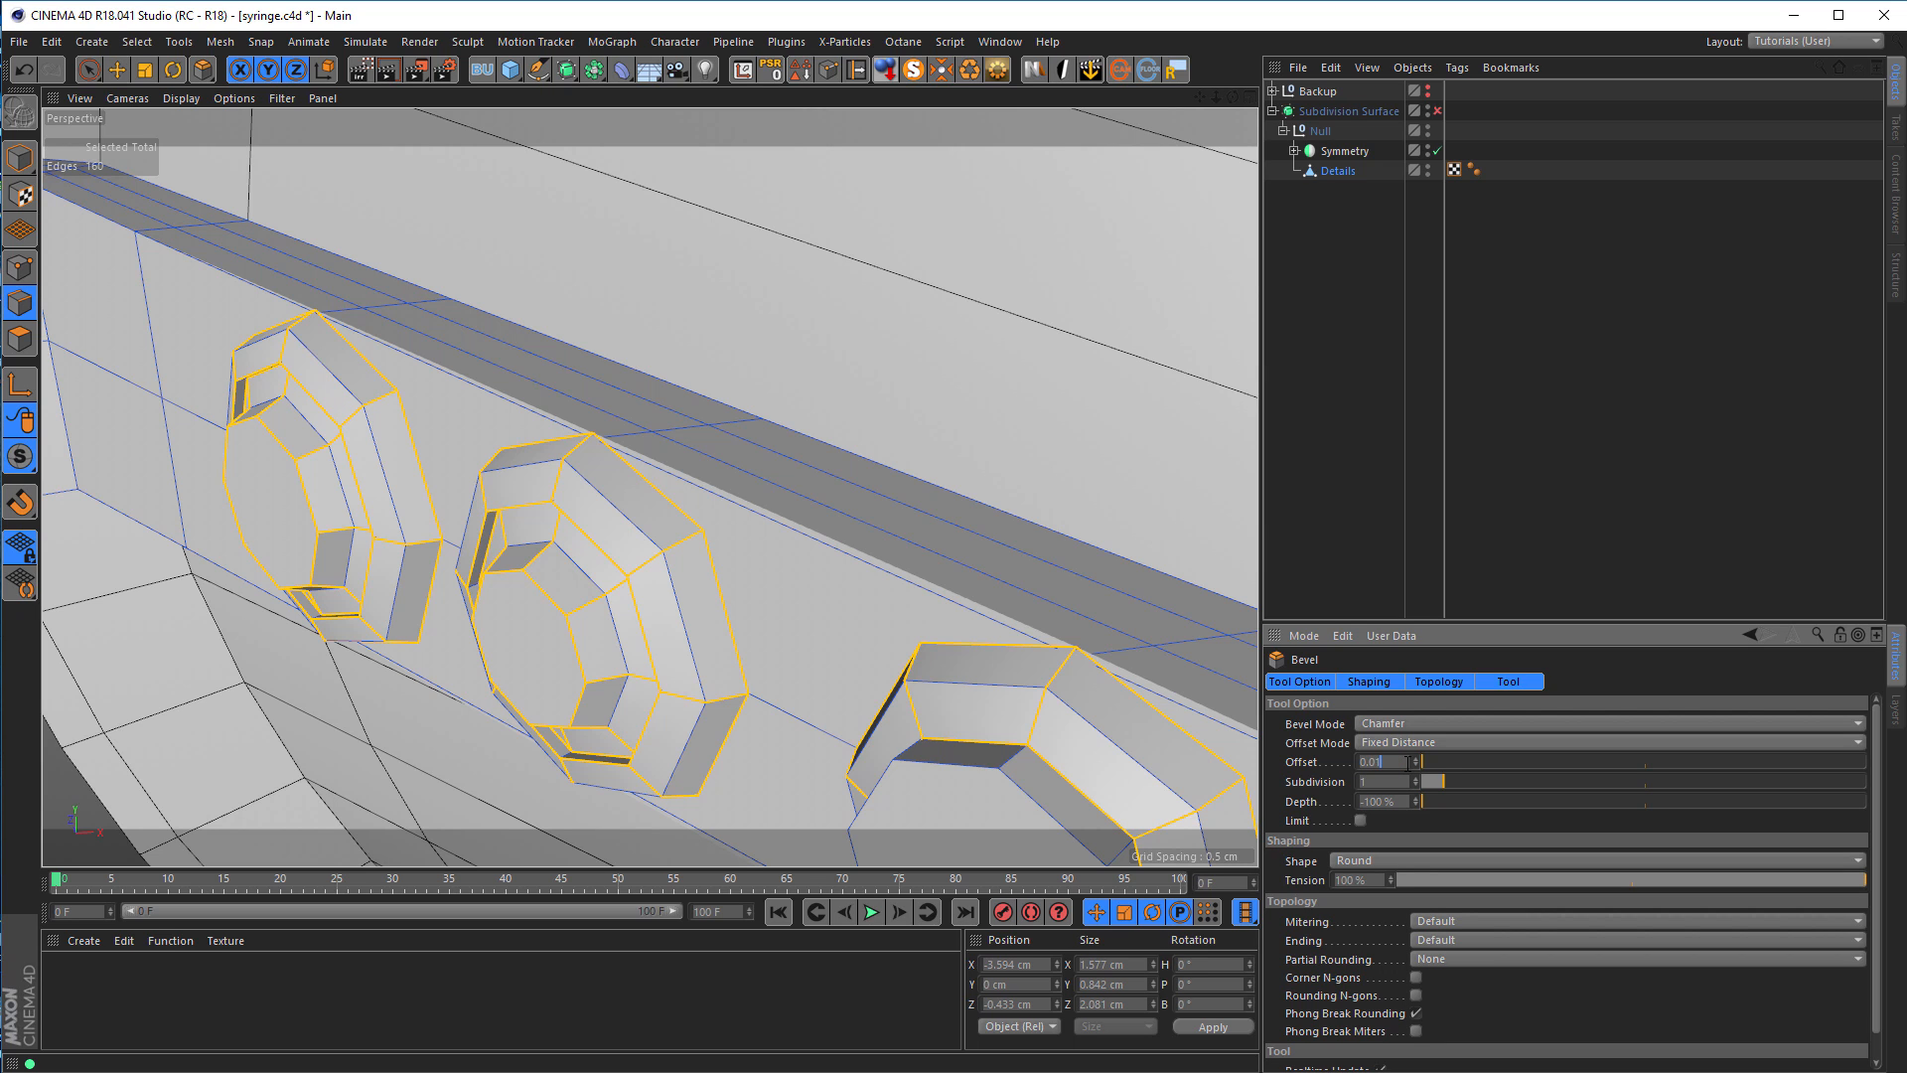
key("Return")
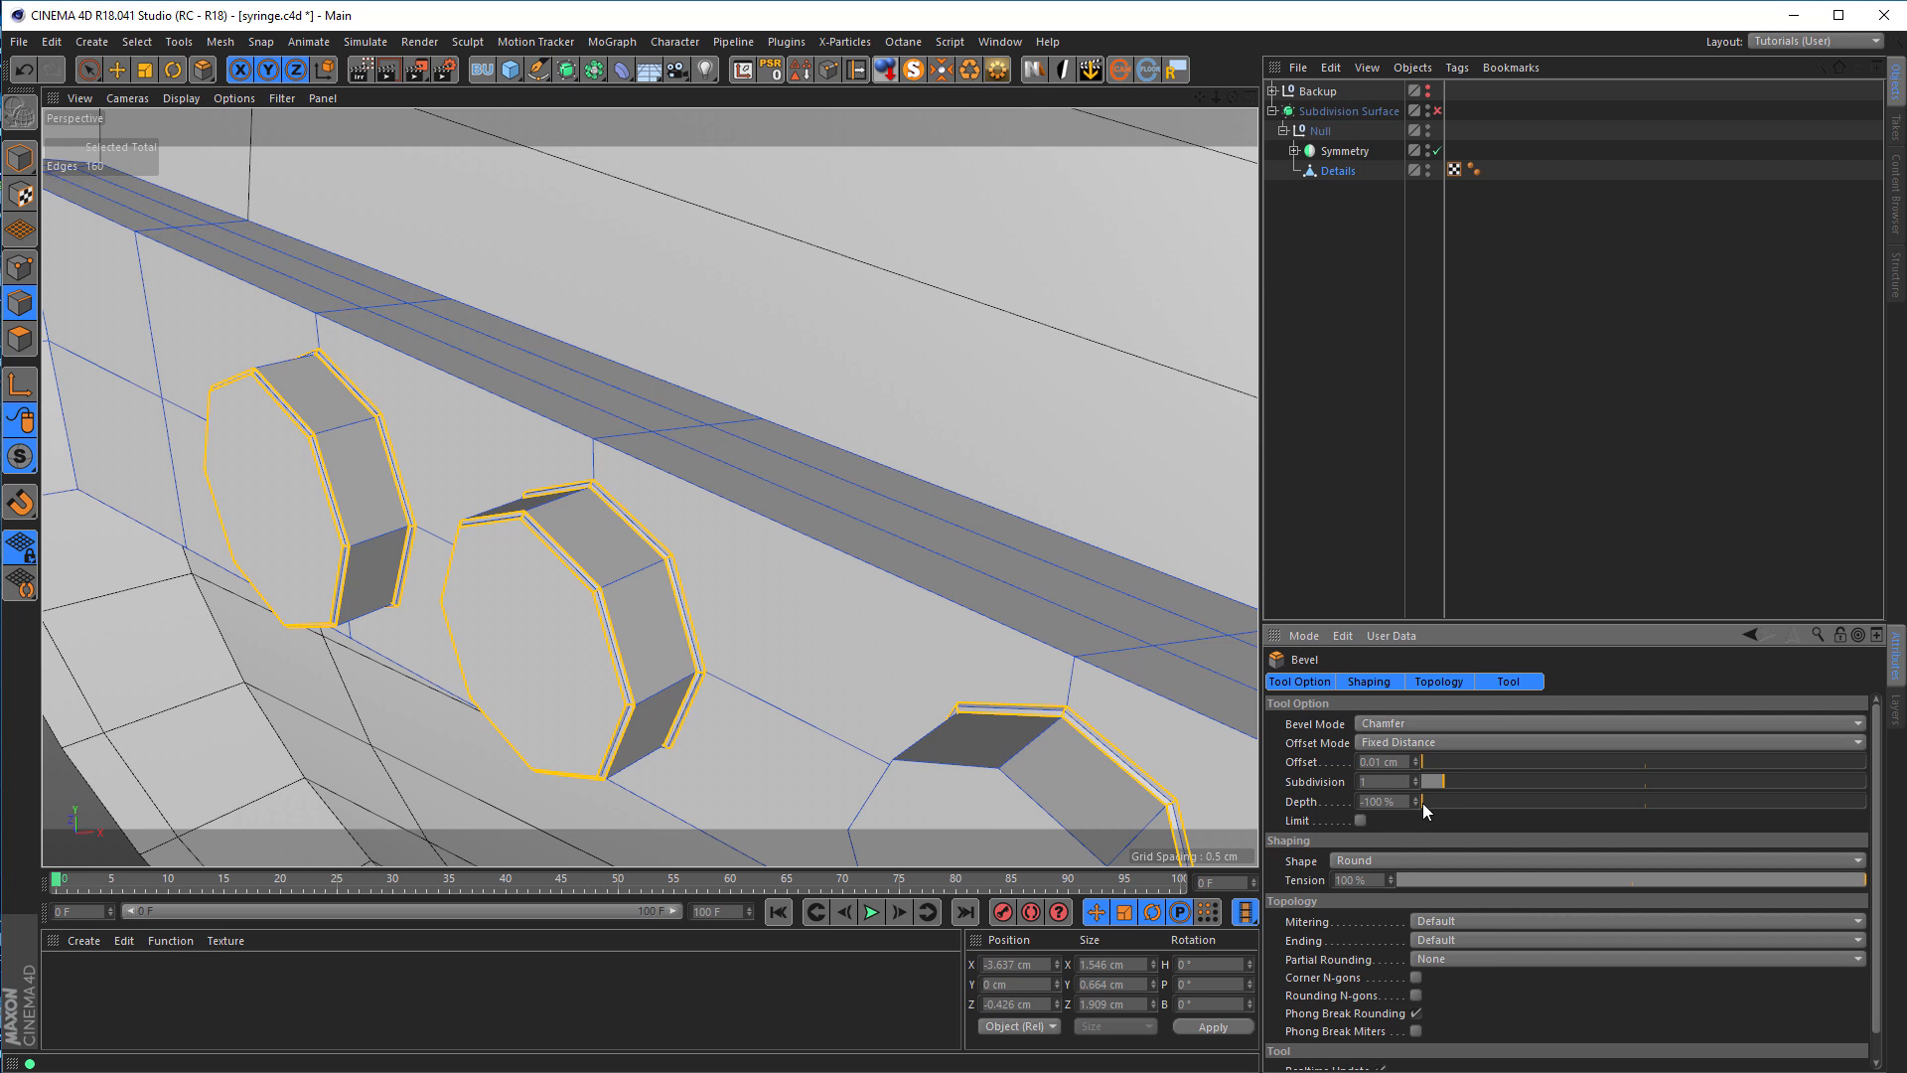
left_click_drag(1440, 801, 1867, 804)
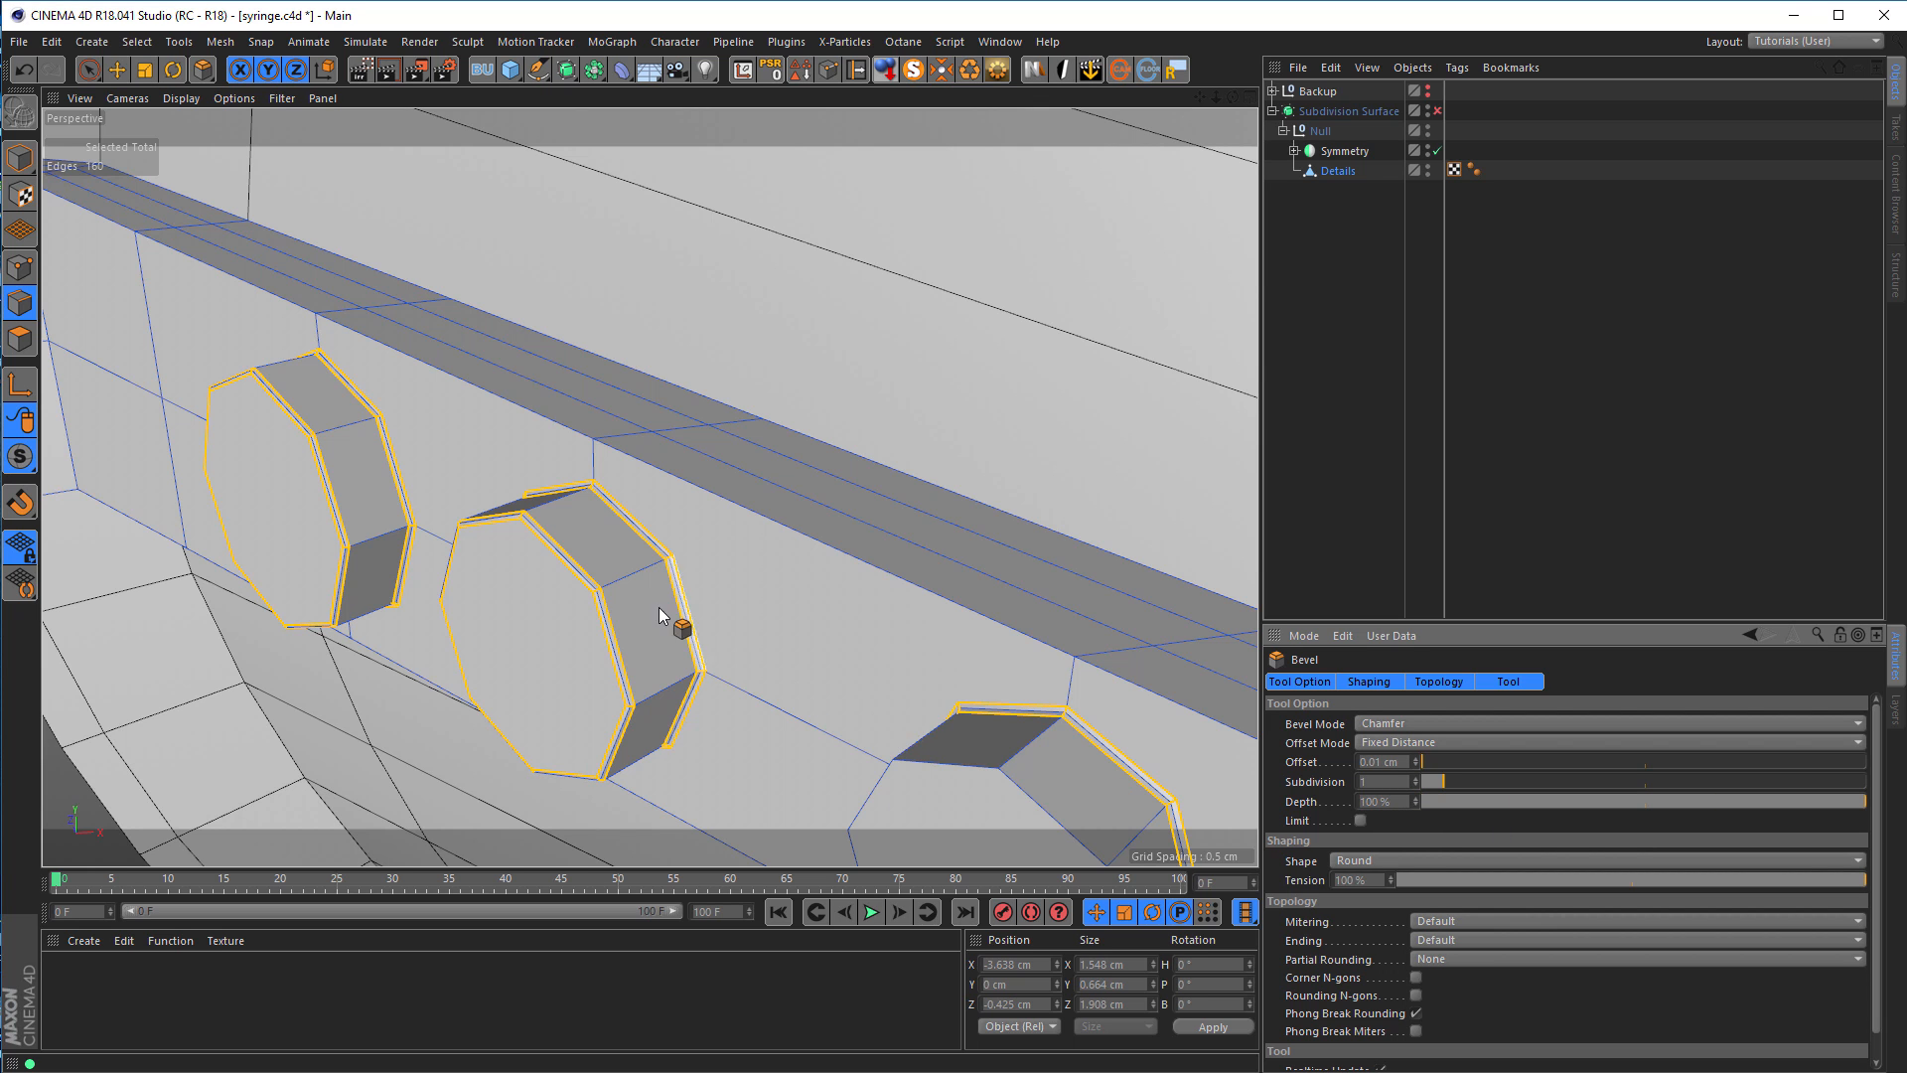
Step: Change the Bevel Mode of the round details' edge loops from Chamfer to Solid
scroll(743, 584, "up", 5)
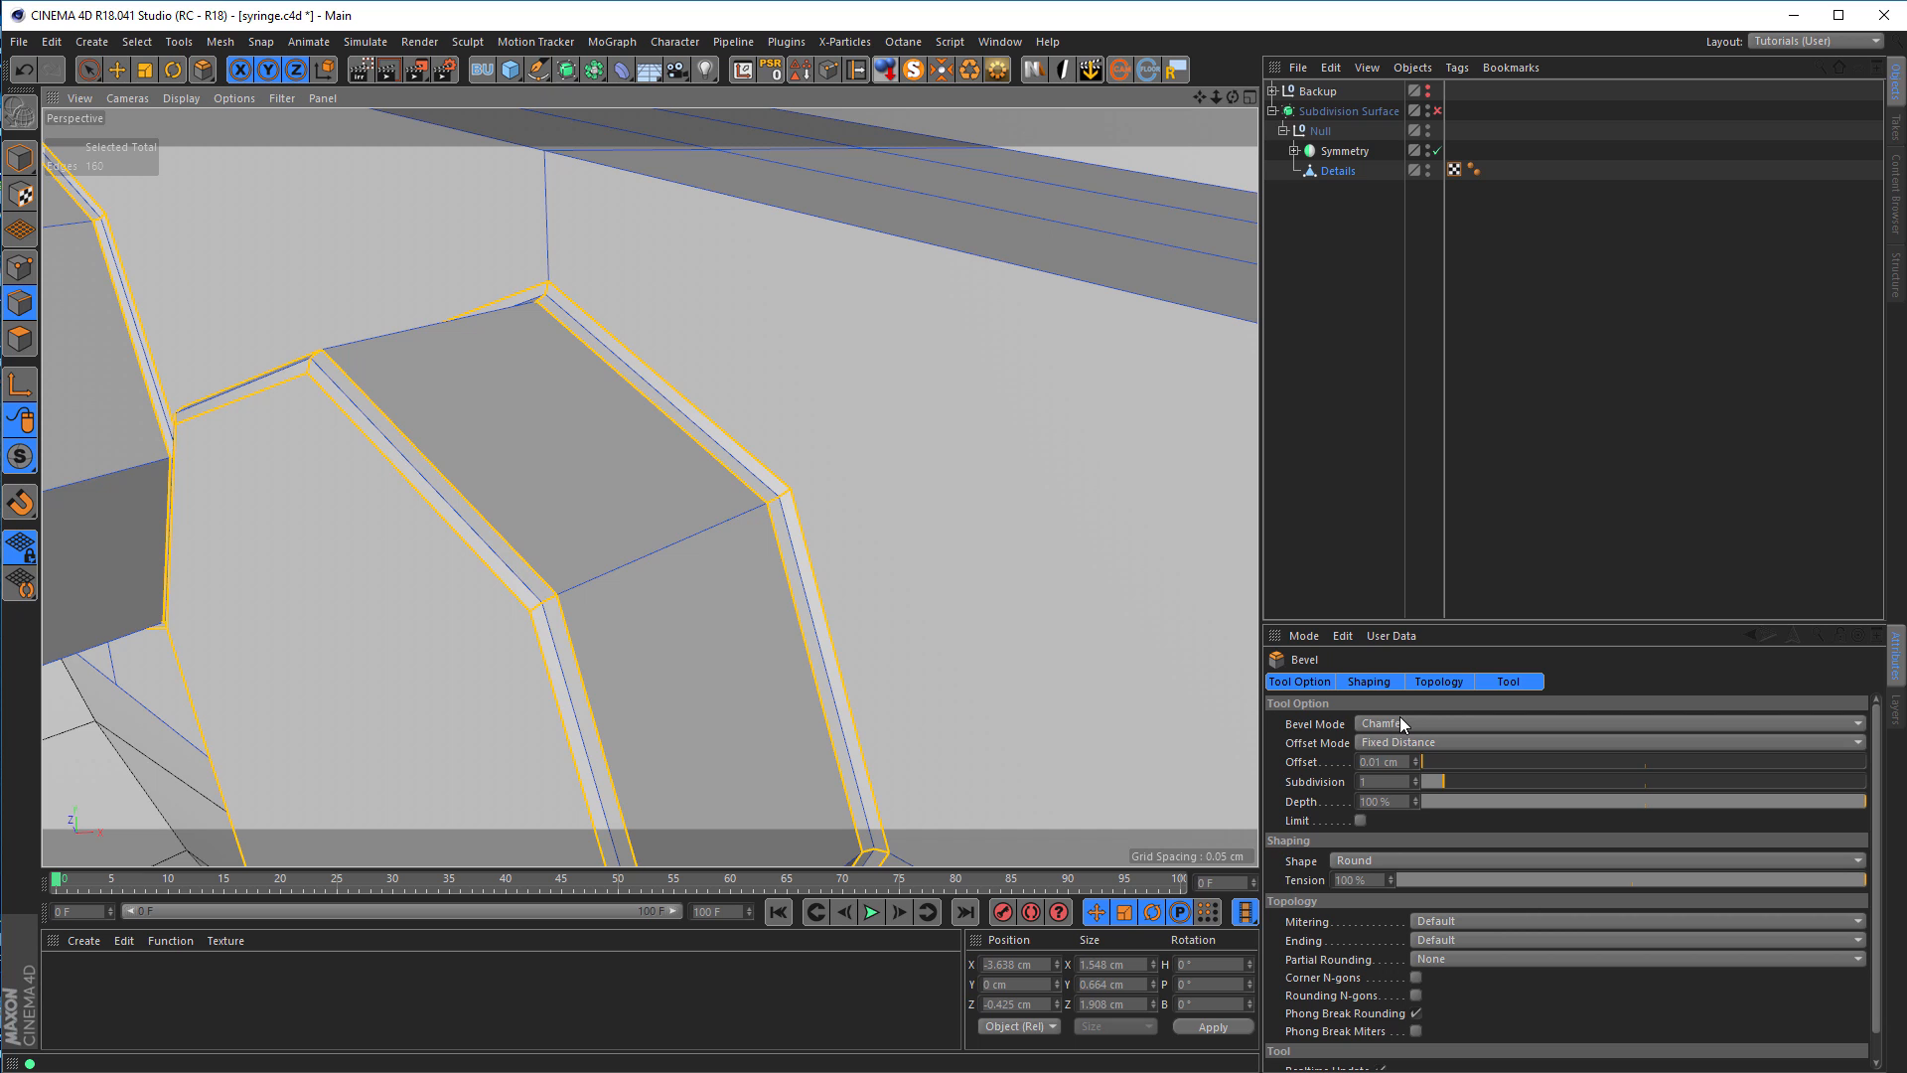
left_click(1398, 717)
left_click(1402, 748)
scroll(641, 652, "down", 5)
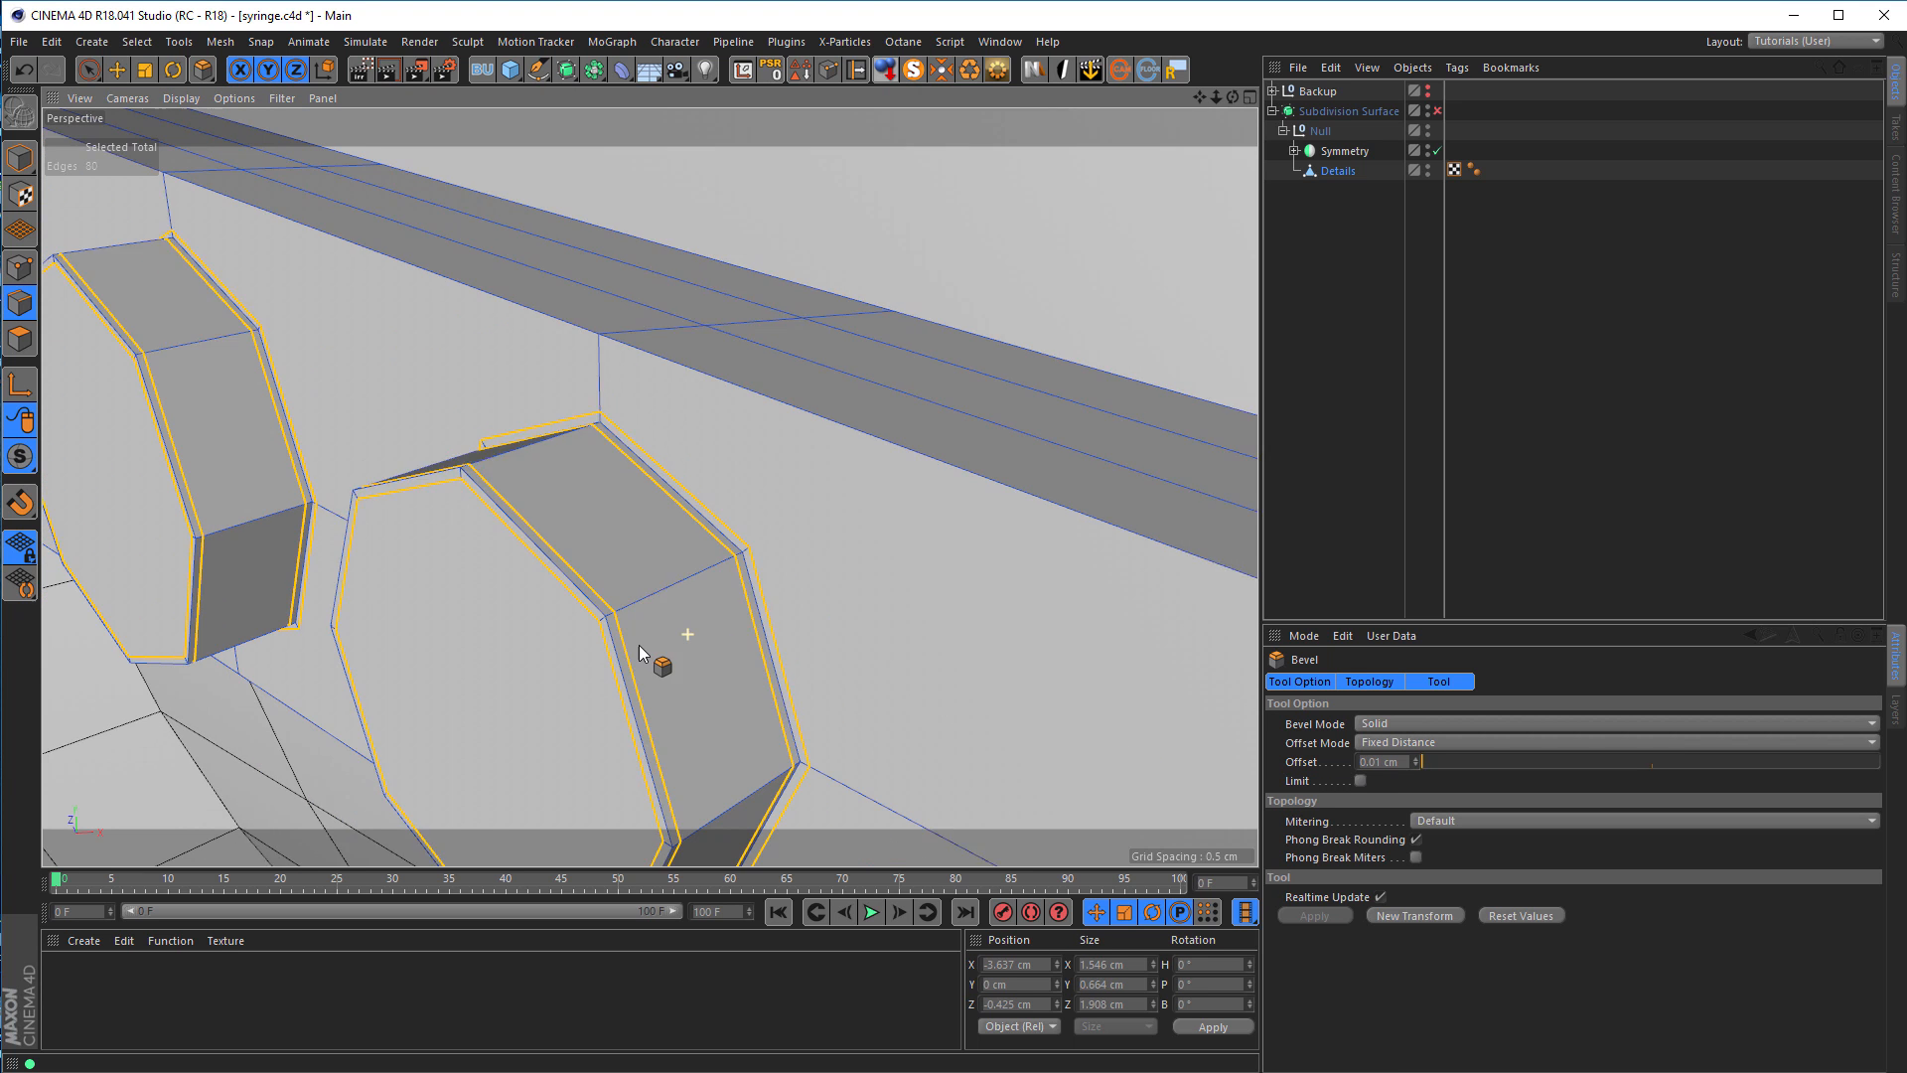
Step: Loop-select the unbeveled cap edges of the smallest round detail, nearest the strip's bend
scroll(639, 646, "down", 1)
middle_click_drag(680, 645, 691, 582, "alt")
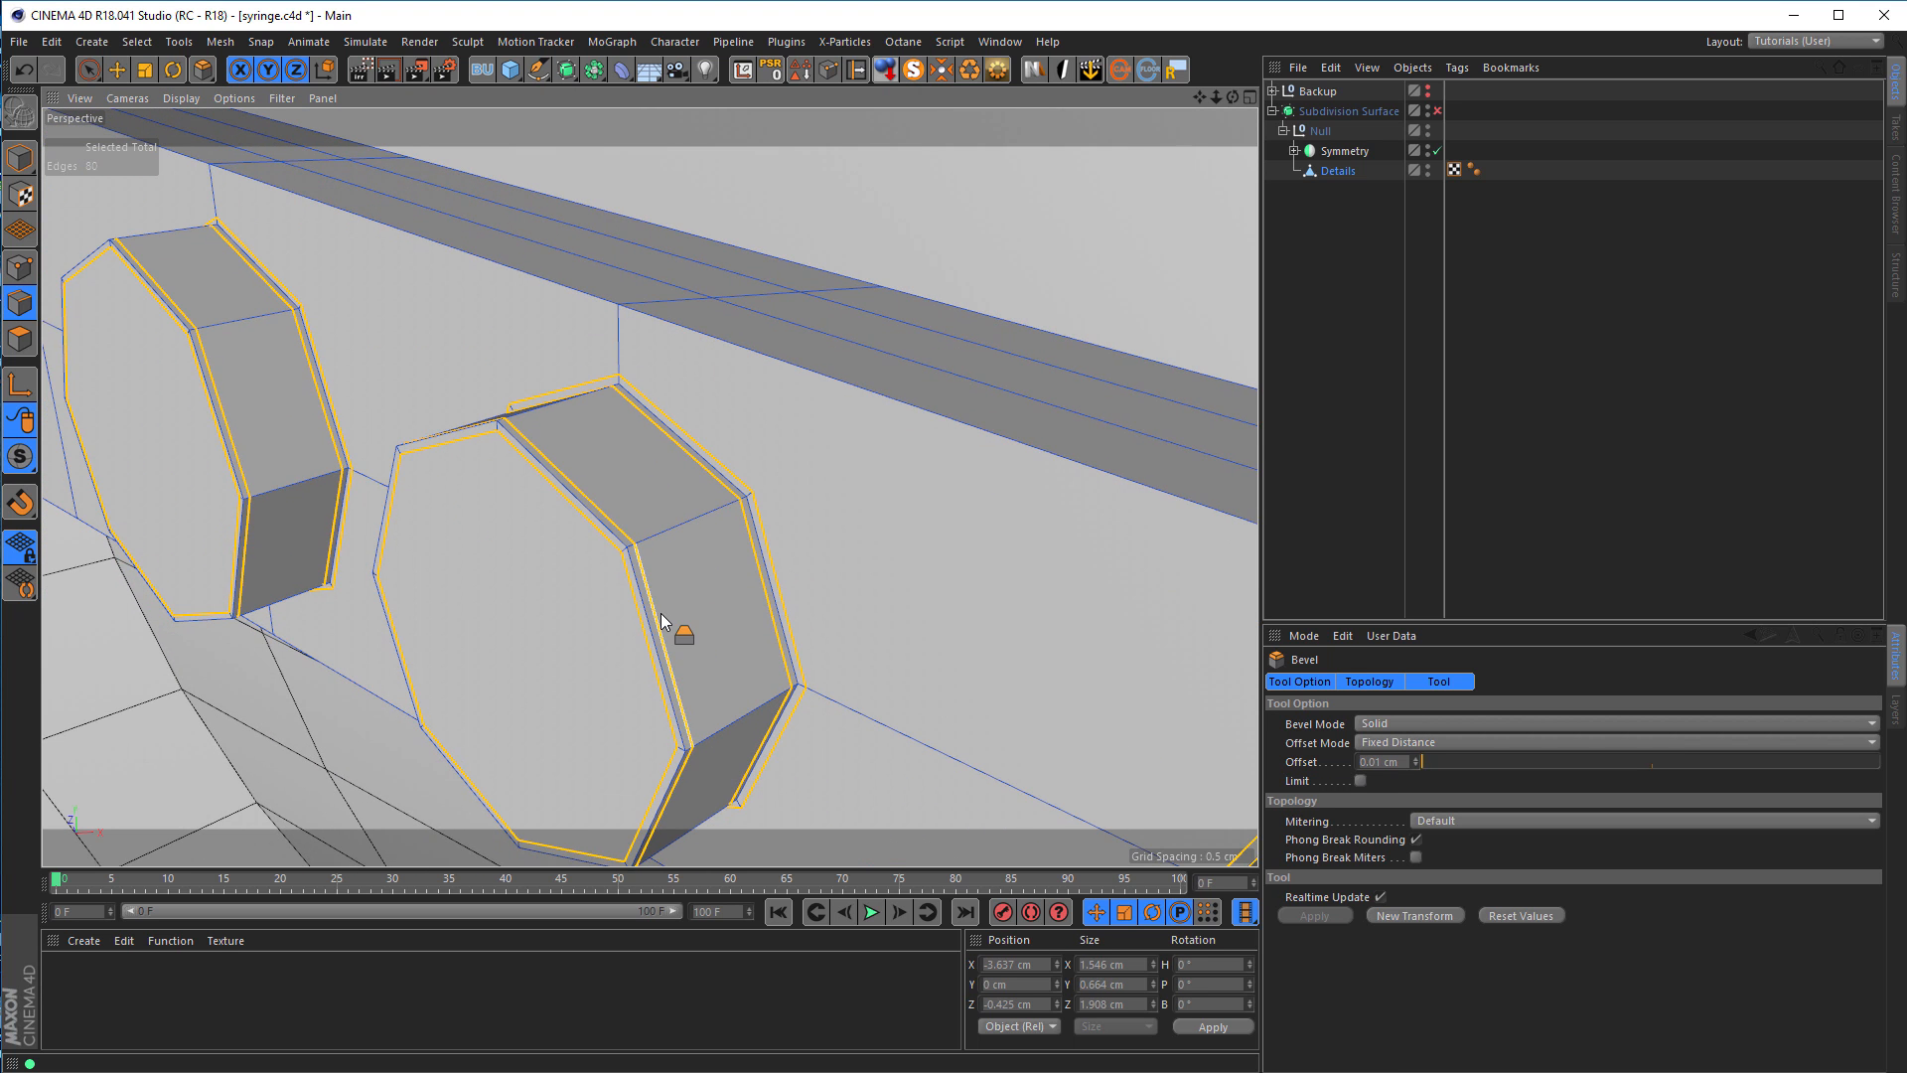
scroll(653, 597, "down", 4)
middle_click_drag(549, 604, 319, 490, "alt")
left_click_drag(531, 521, 566, 539, "alt")
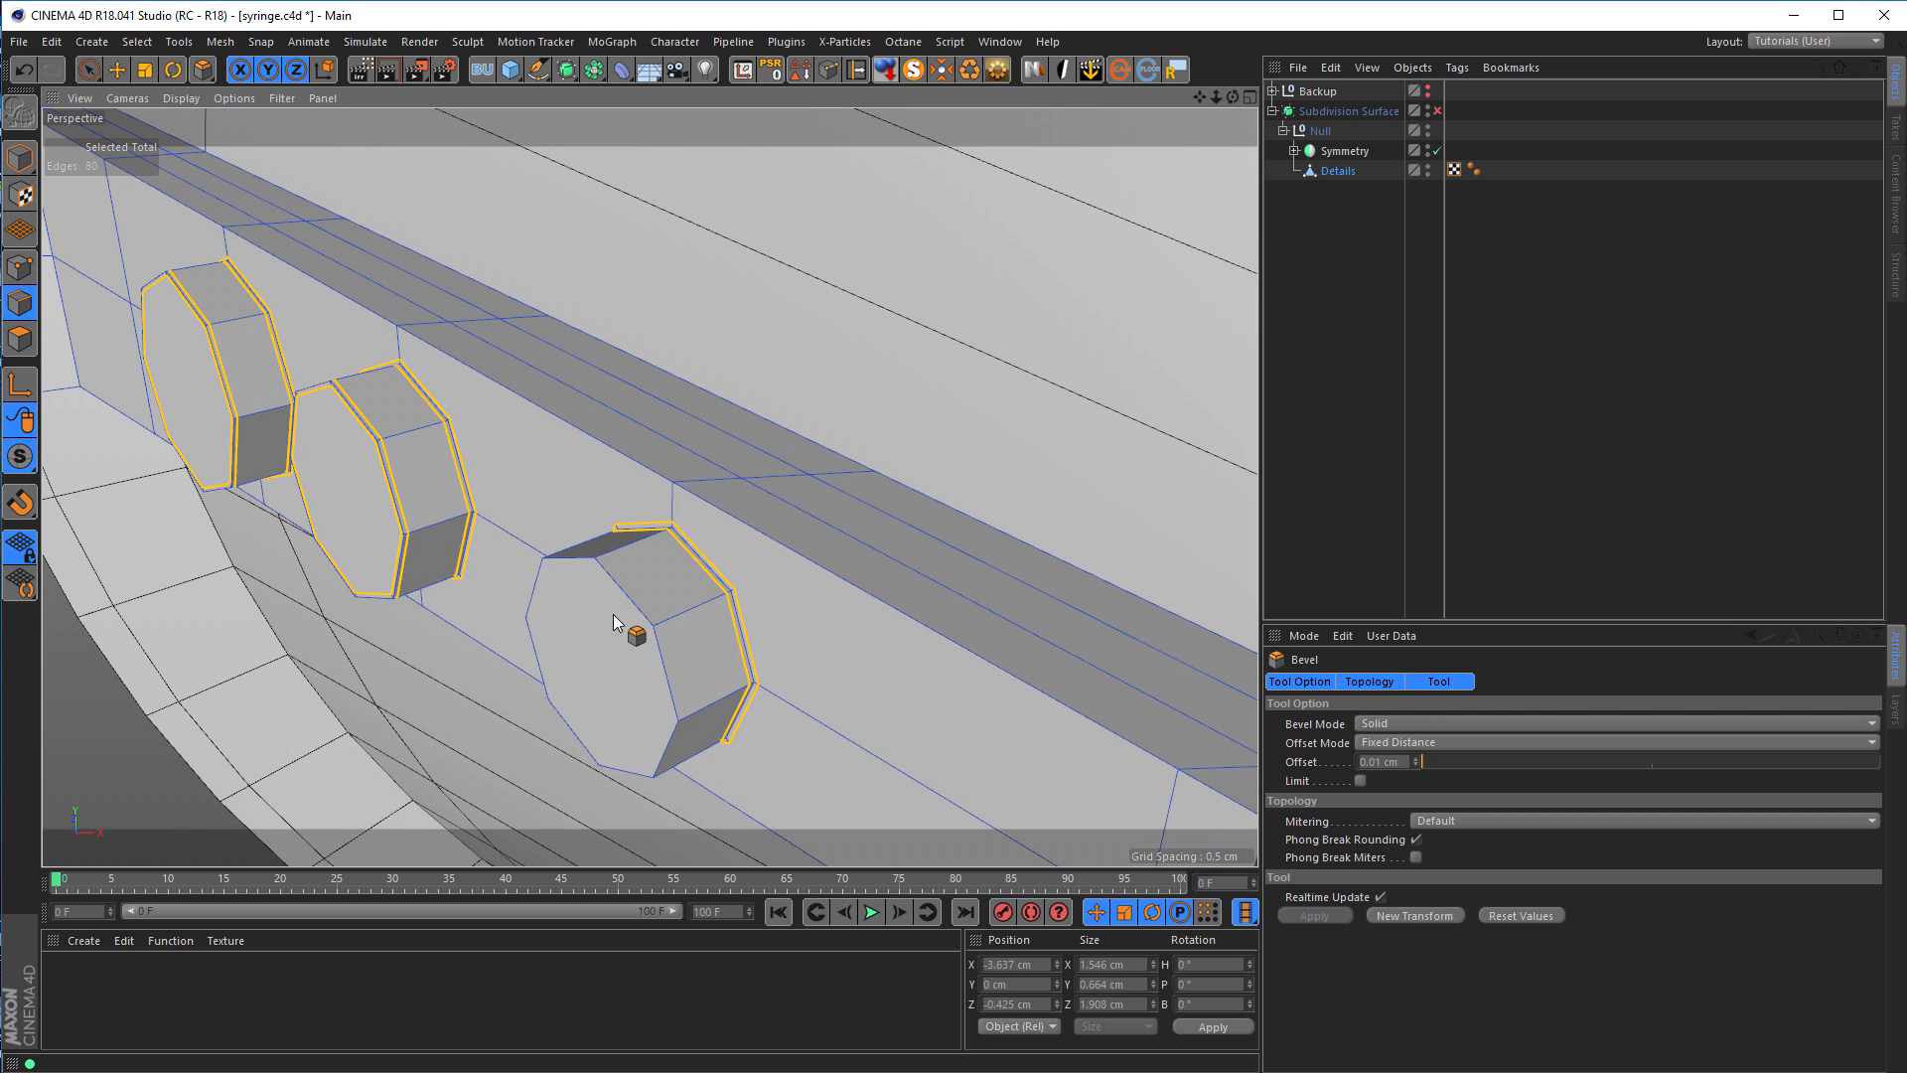
scroll(656, 635, "up", 5)
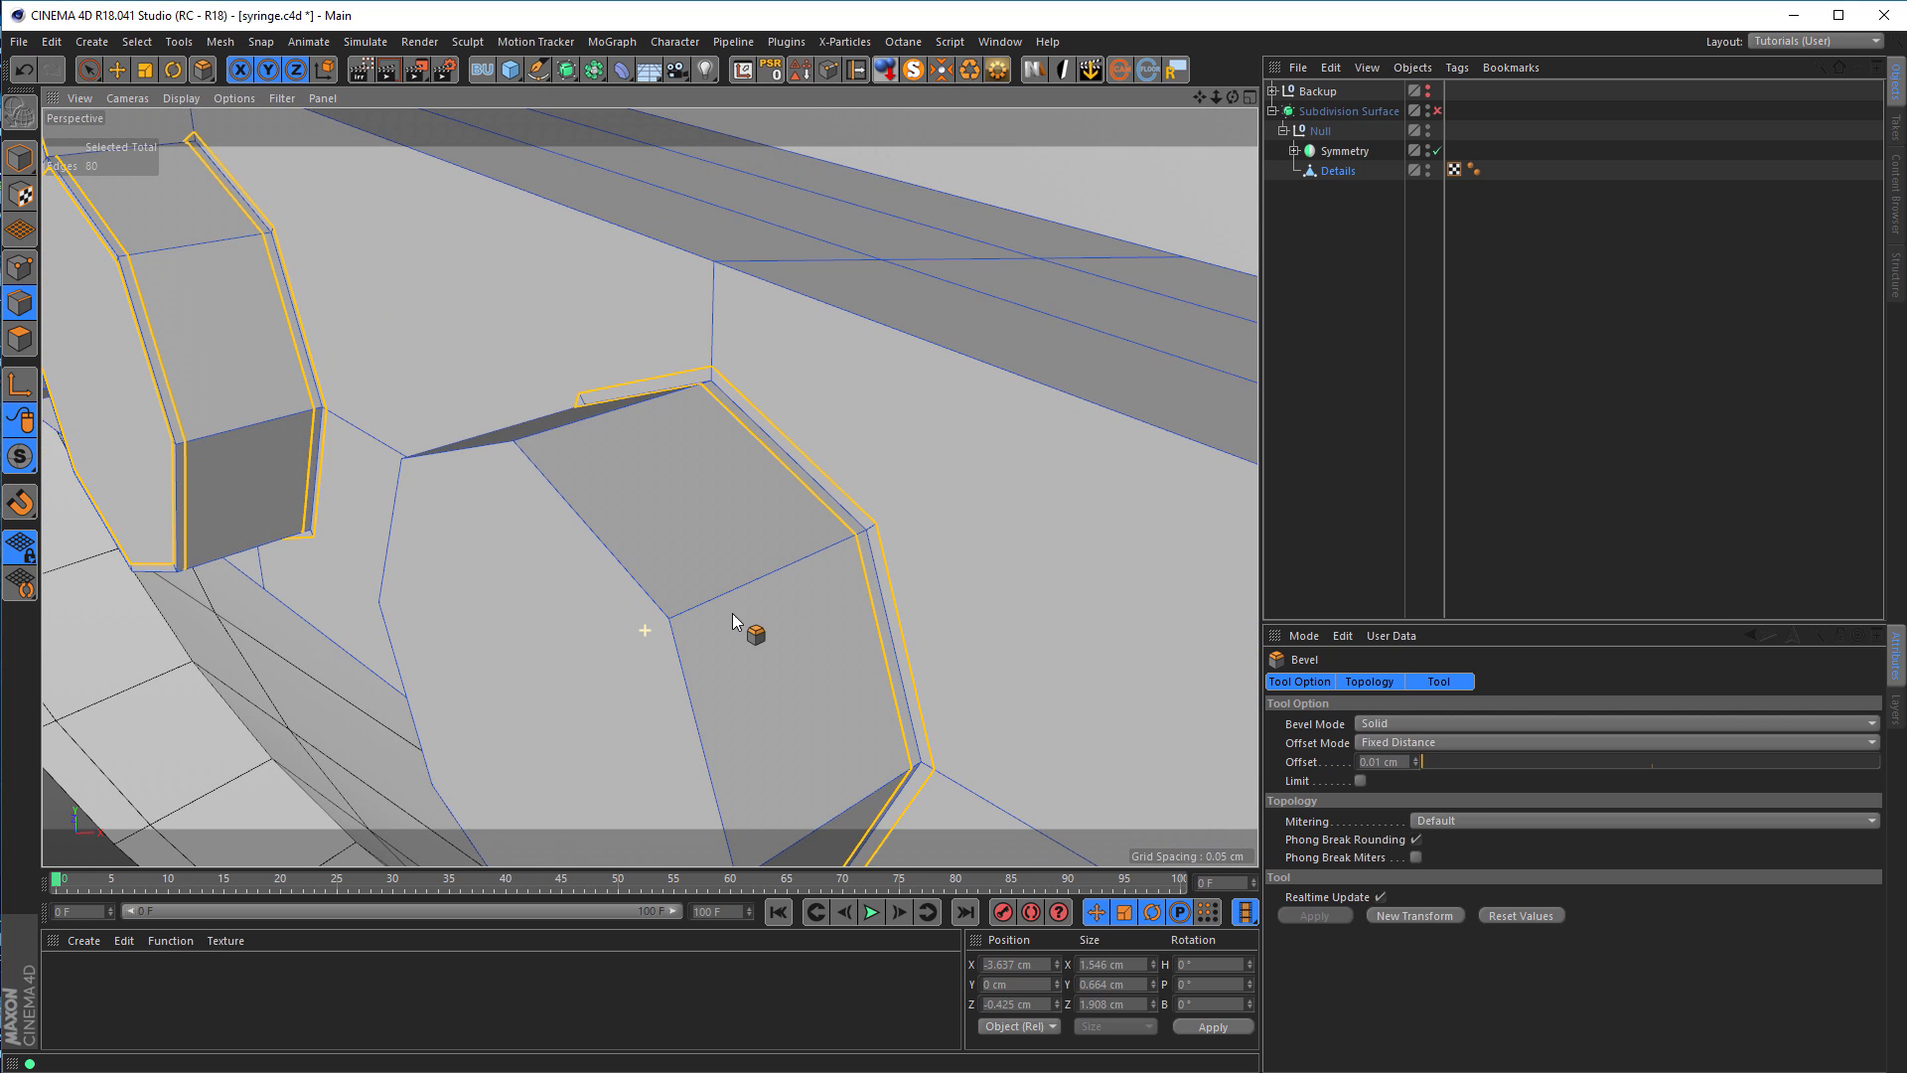
left_click(674, 657)
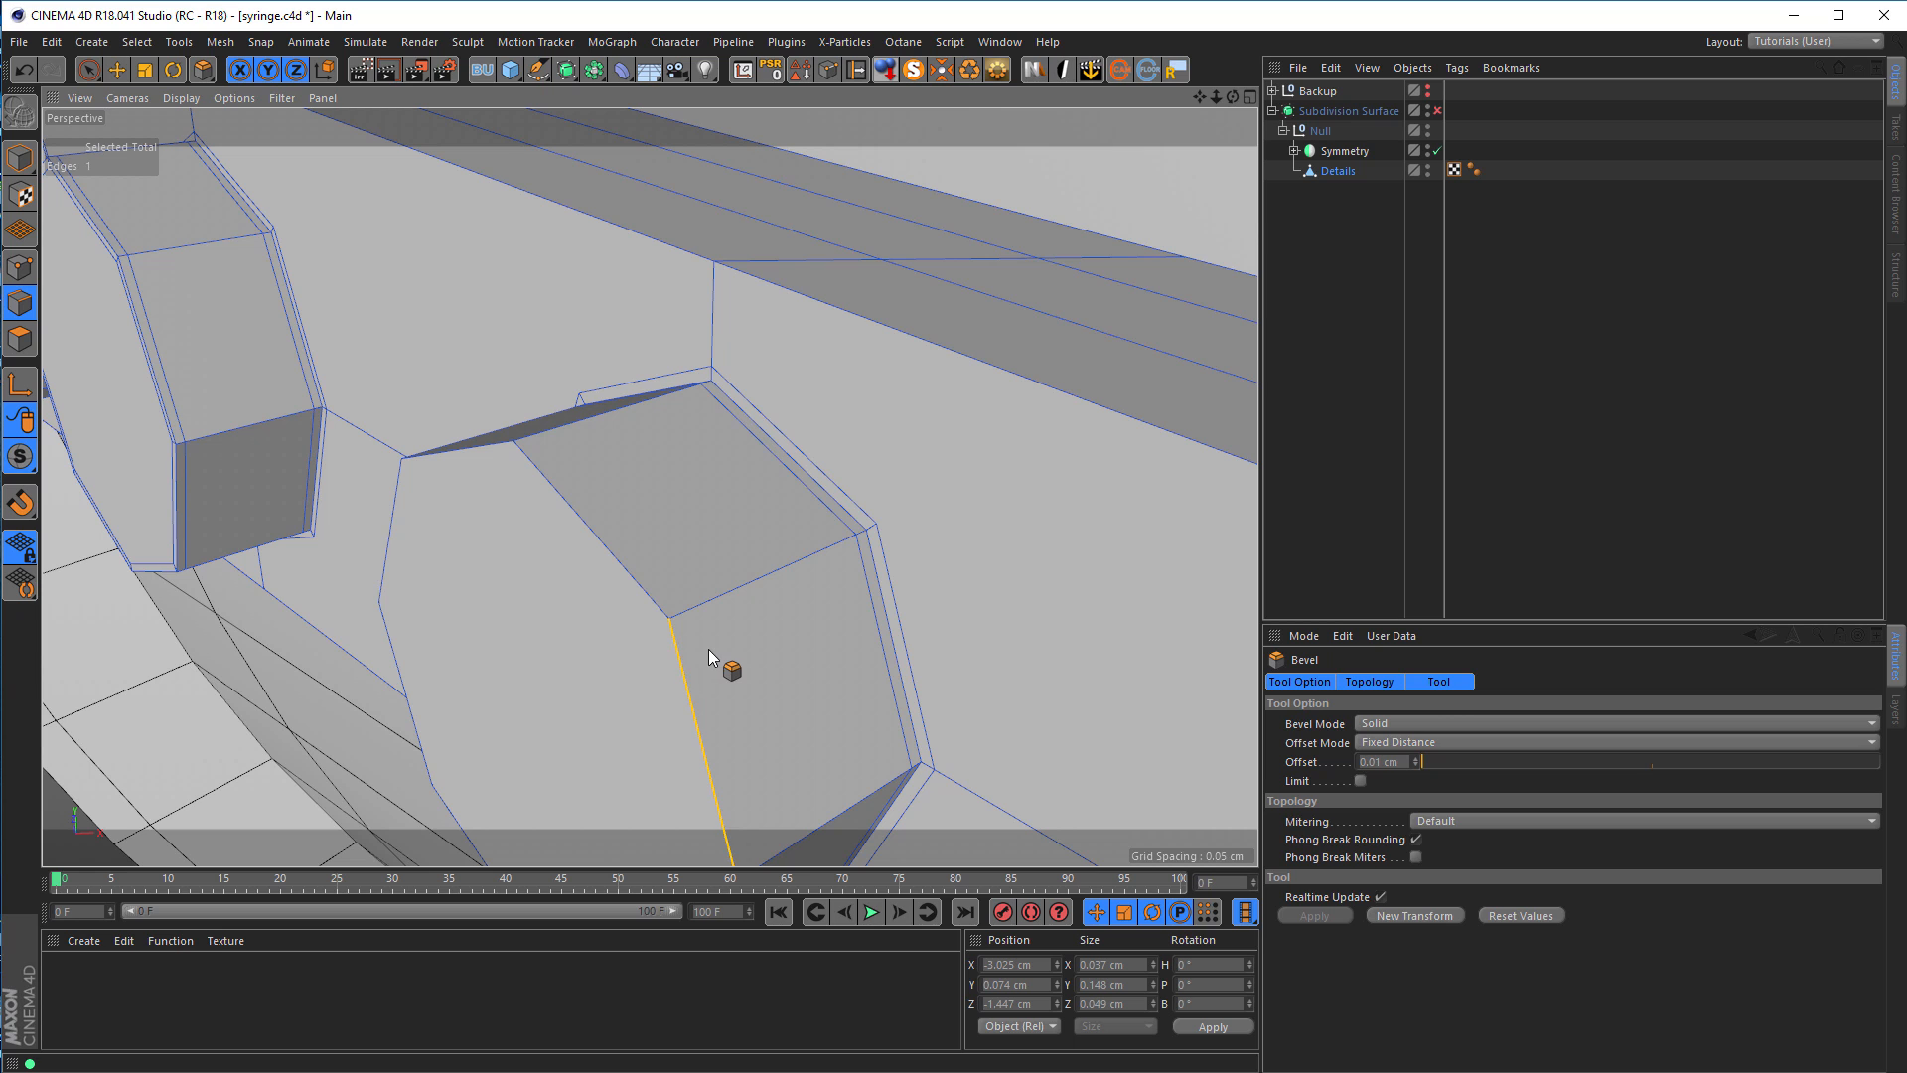
key("u")
key("l")
left_click(671, 646)
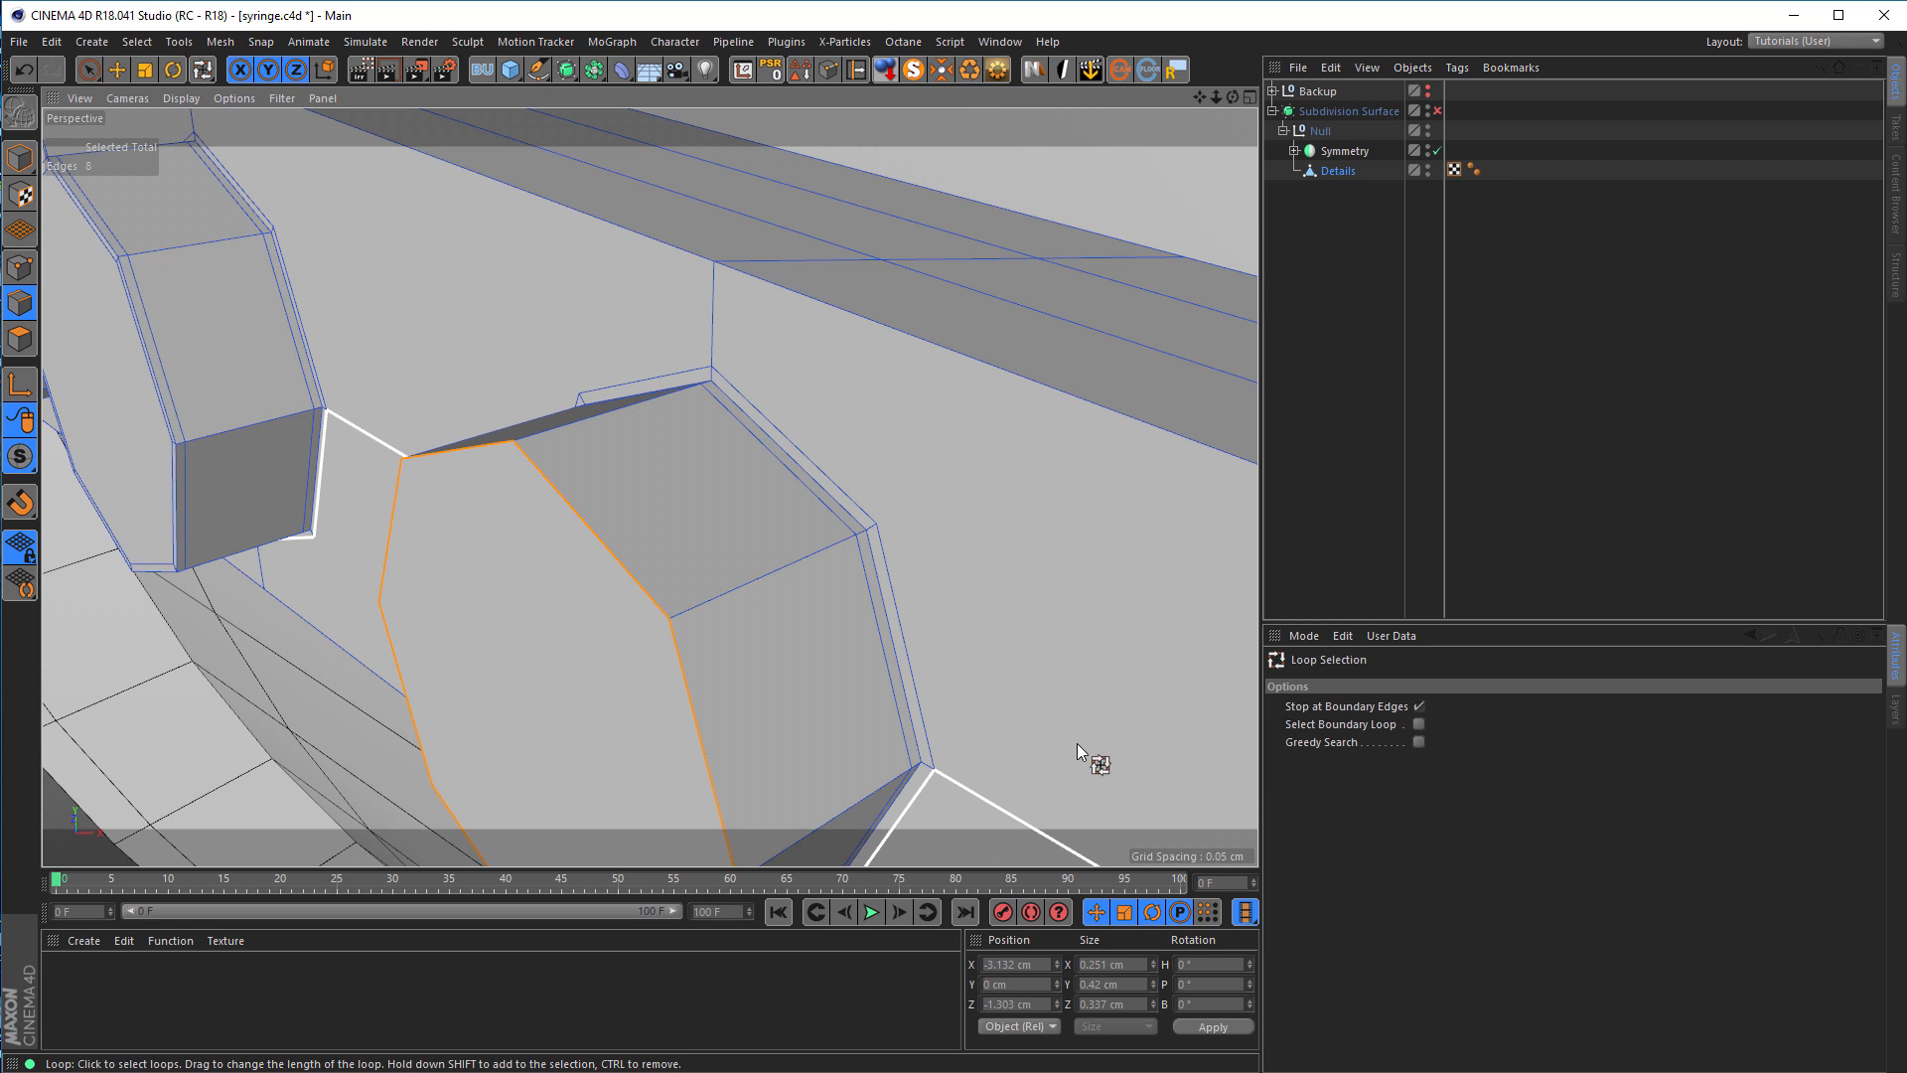
Step: Bevel the selected front rim loop of the smallest octagonal knob in Solid mode with a fixed 0.01 cm offset
right_click(1104, 665)
left_click(1172, 899)
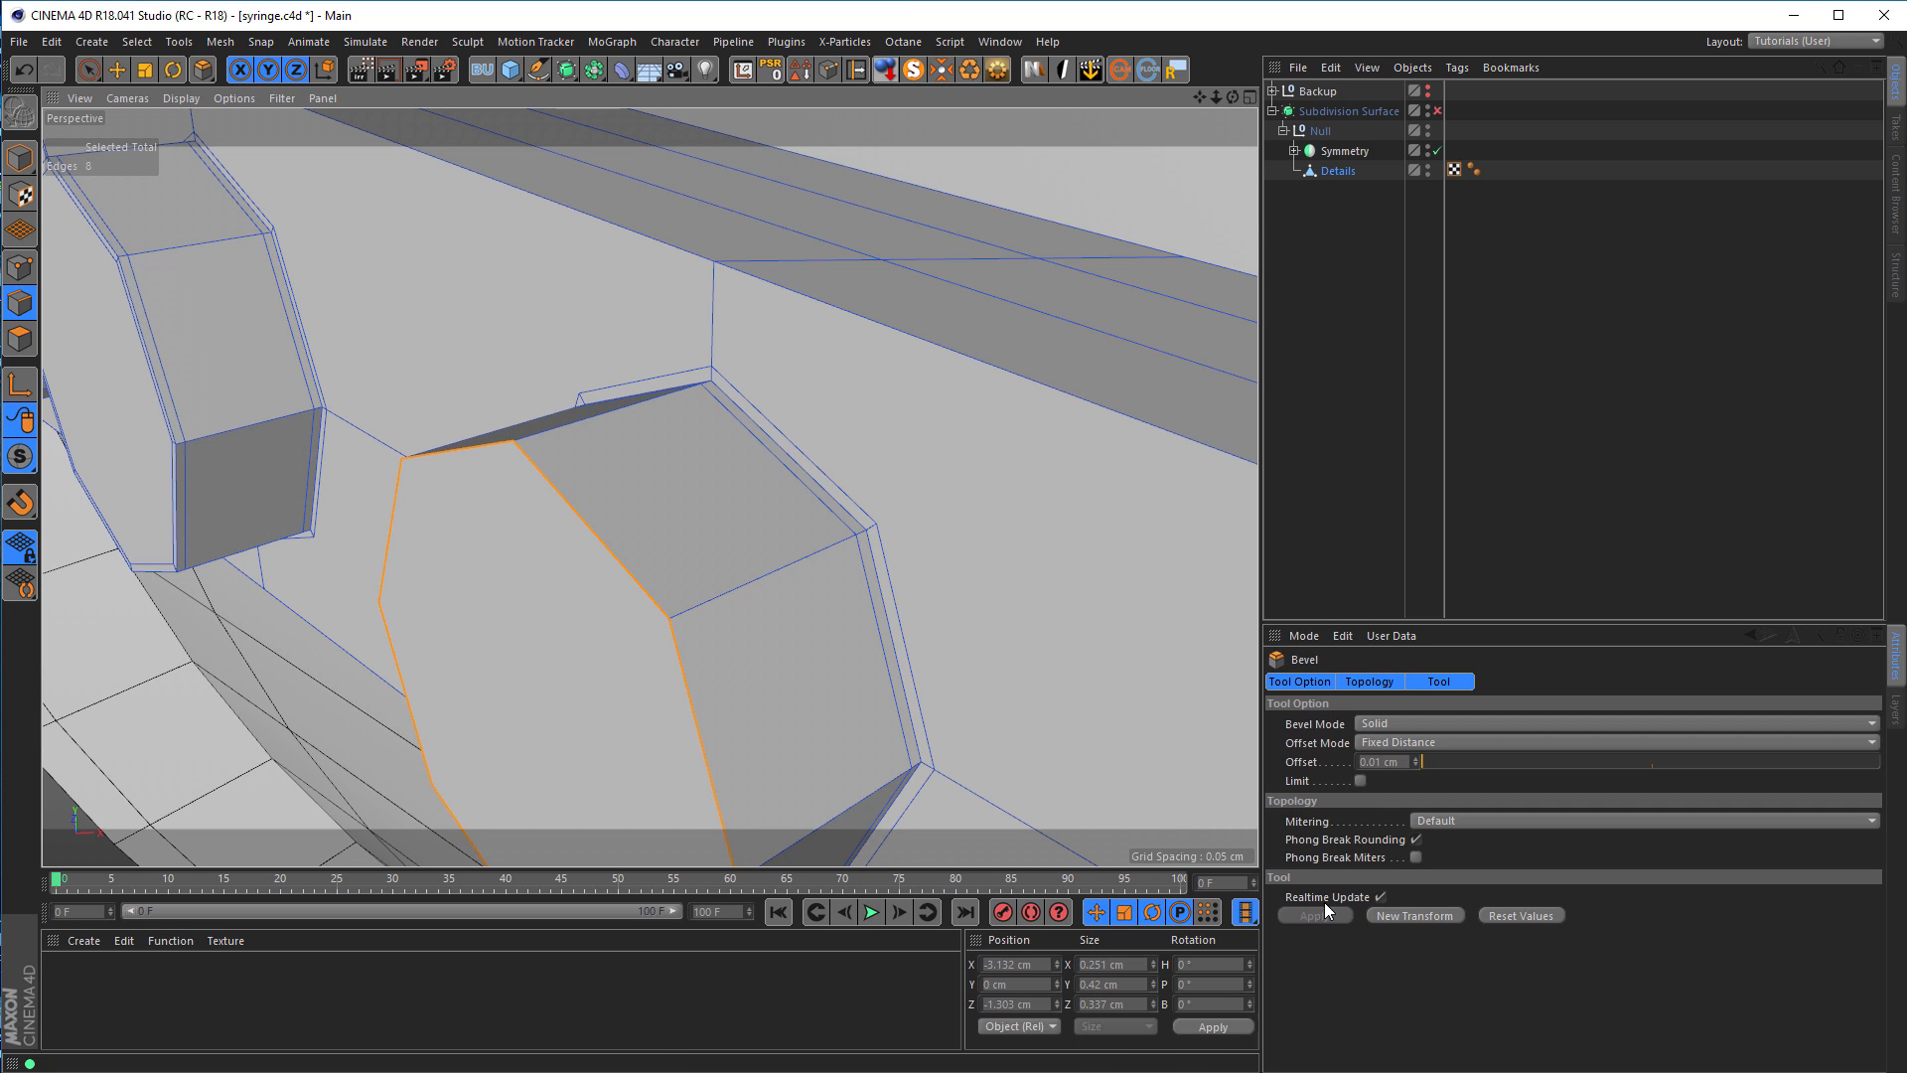
left_click(1417, 915)
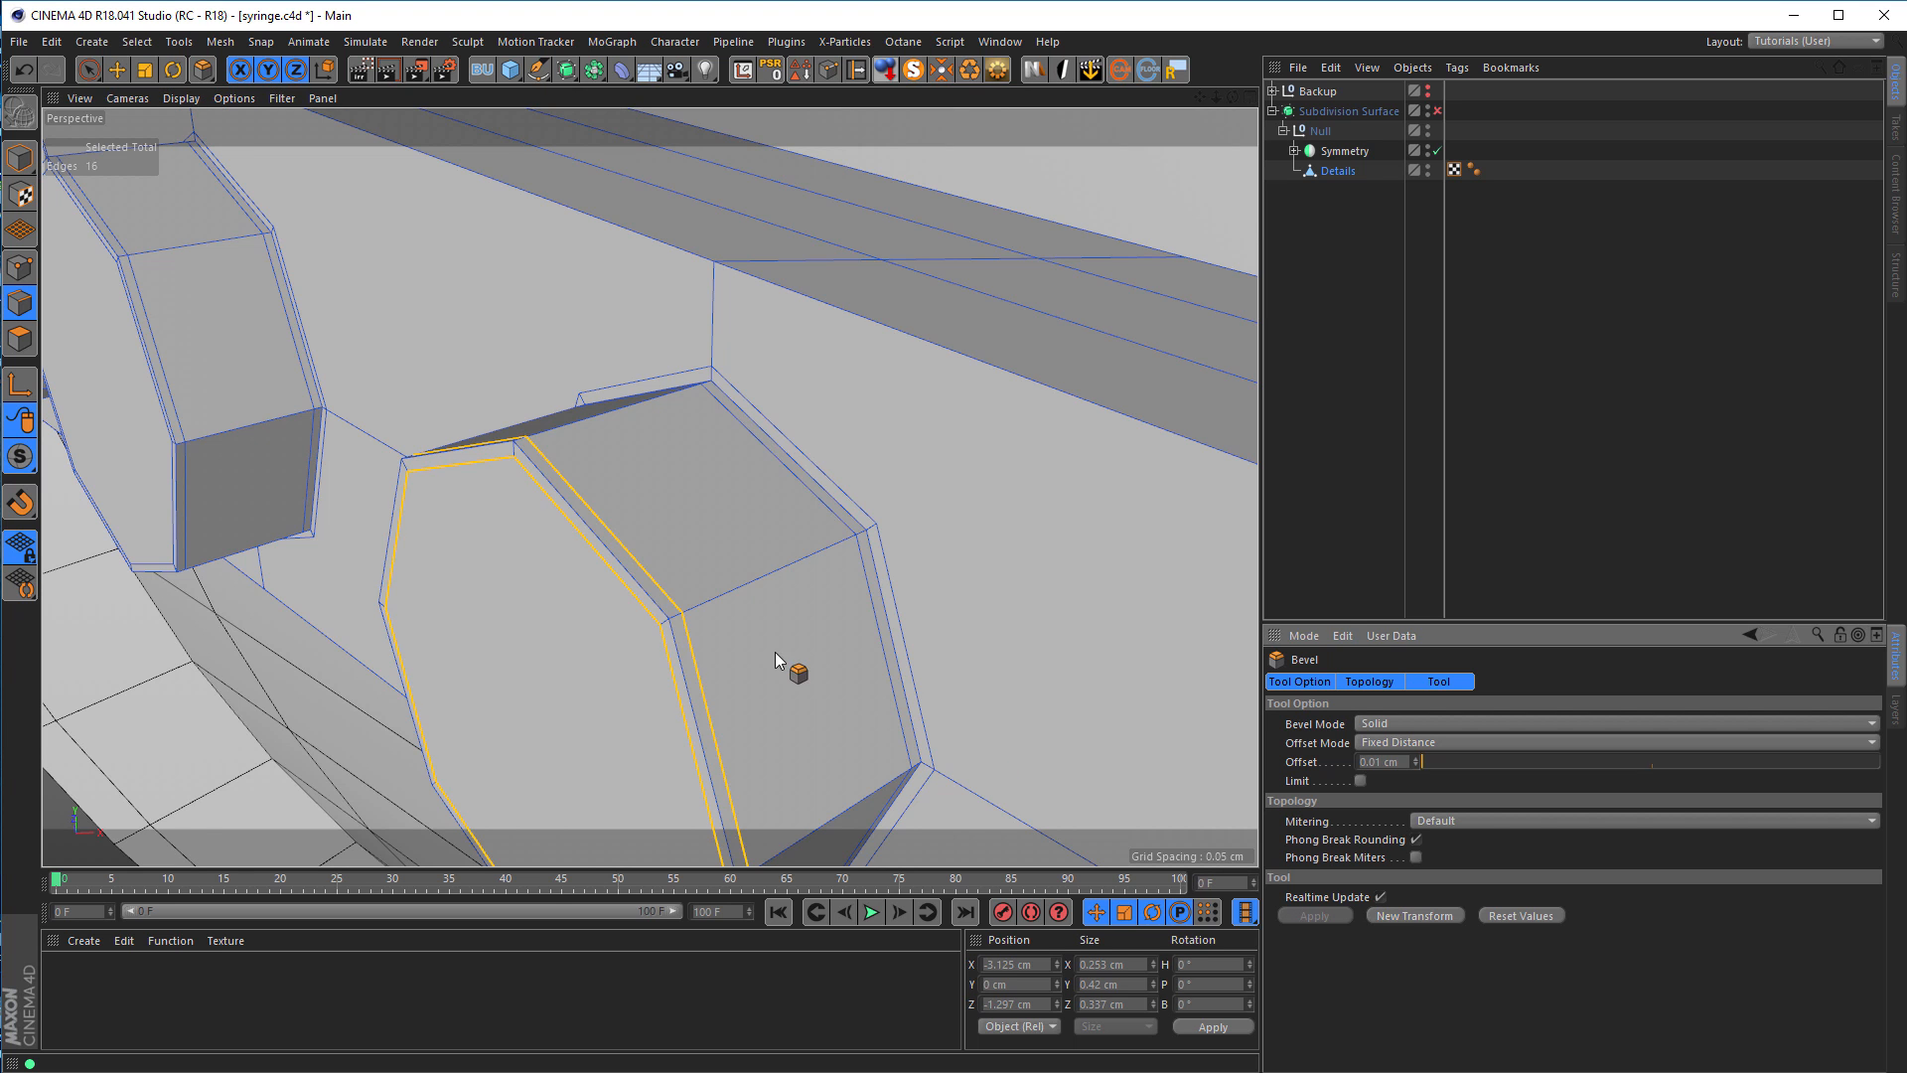
Step: Divide the smallest knob's front face into four with two crossing line cuts between opposite corners
scroll(671, 655, "down", 3)
middle_click_drag(672, 609, 788, 461, "alt")
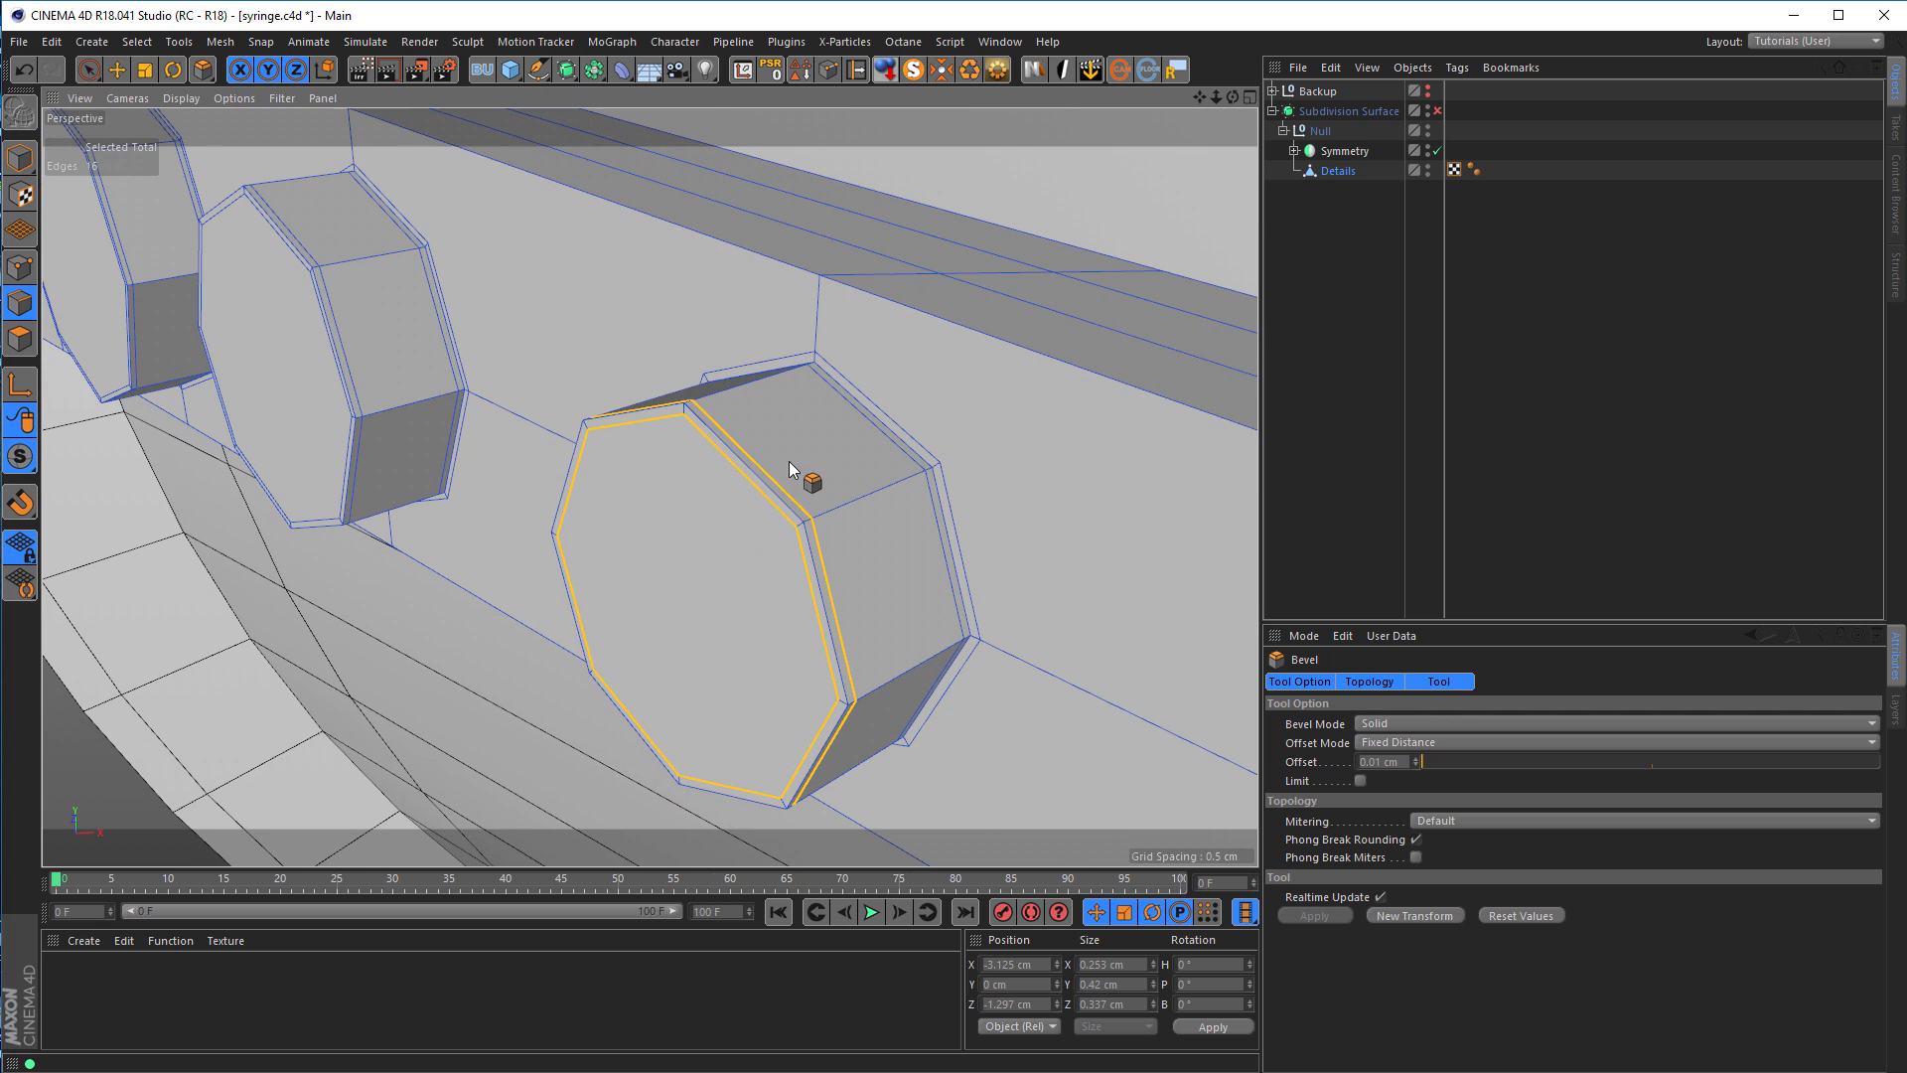
left_click_drag(771, 554, 731, 421, "alt")
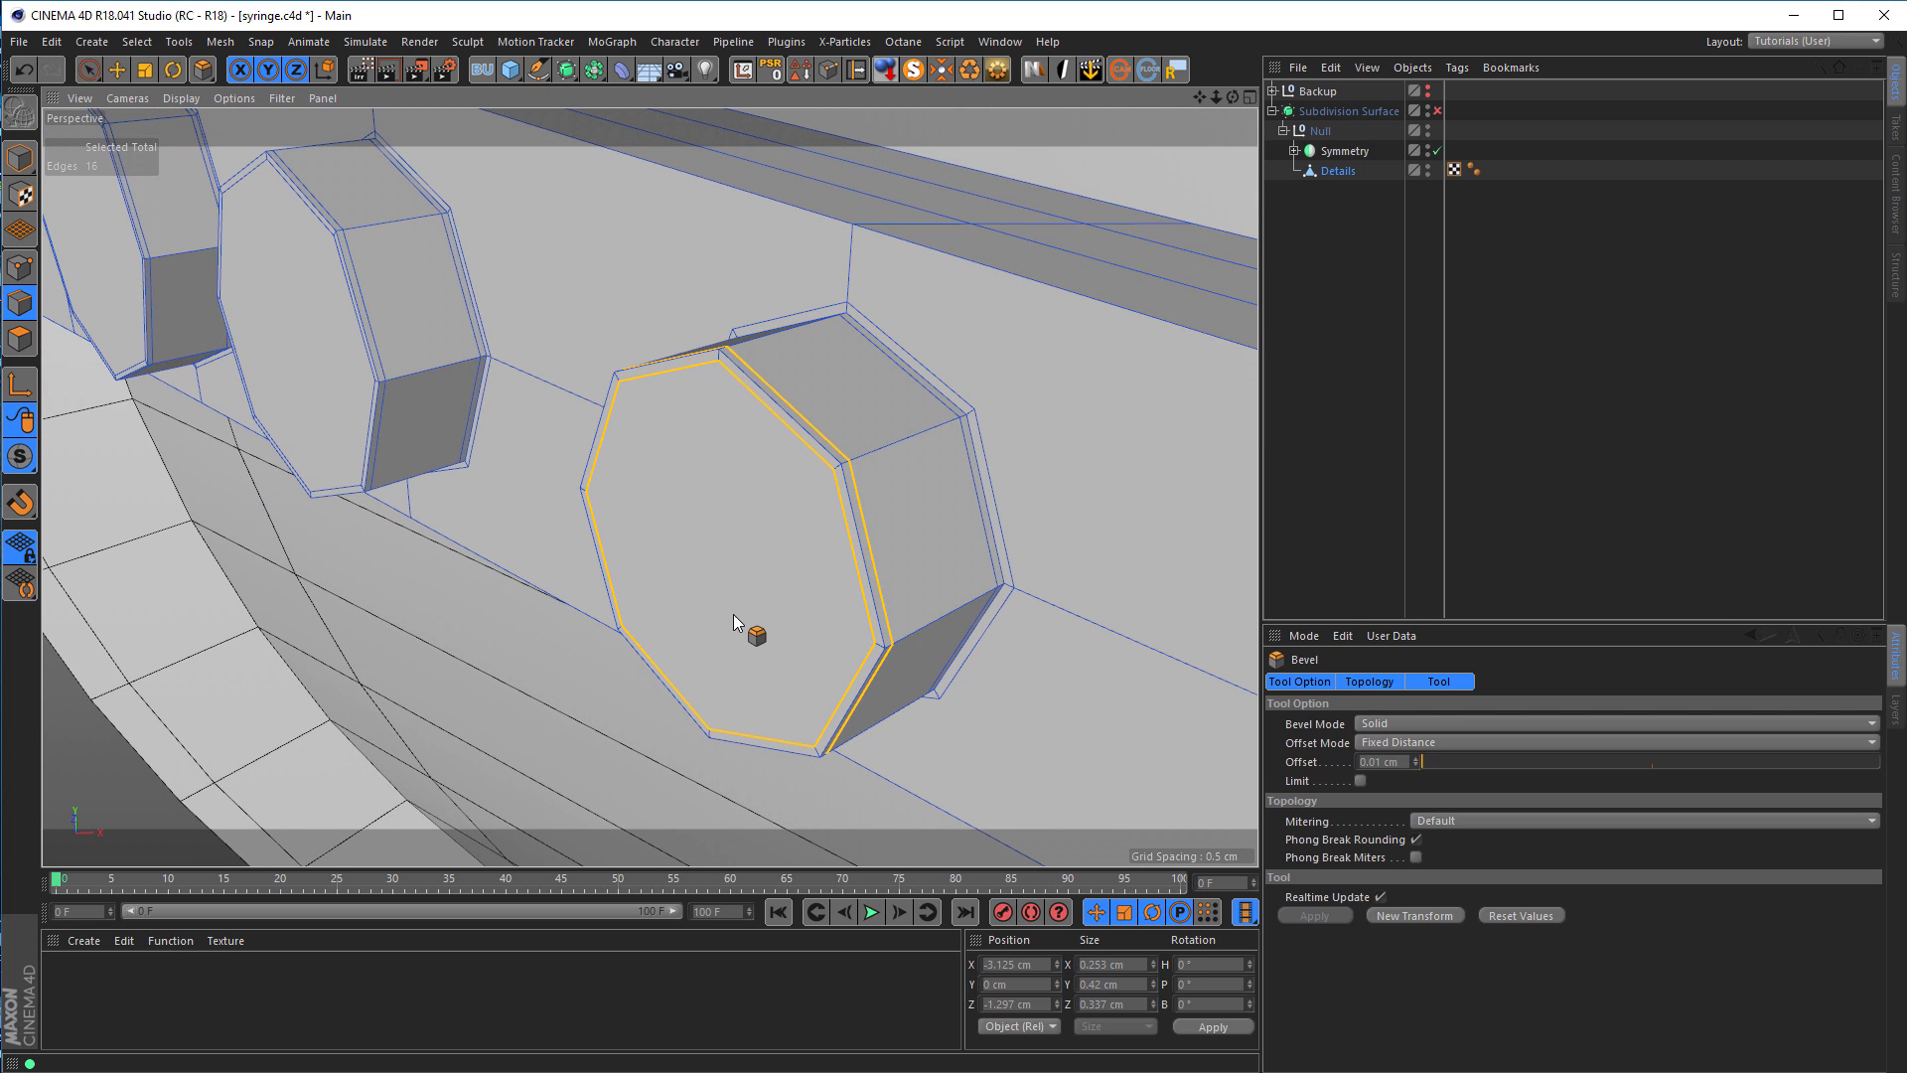
key("k")
key("k")
left_click(719, 358)
left_click(700, 602)
left_click(715, 735)
left_click(588, 493)
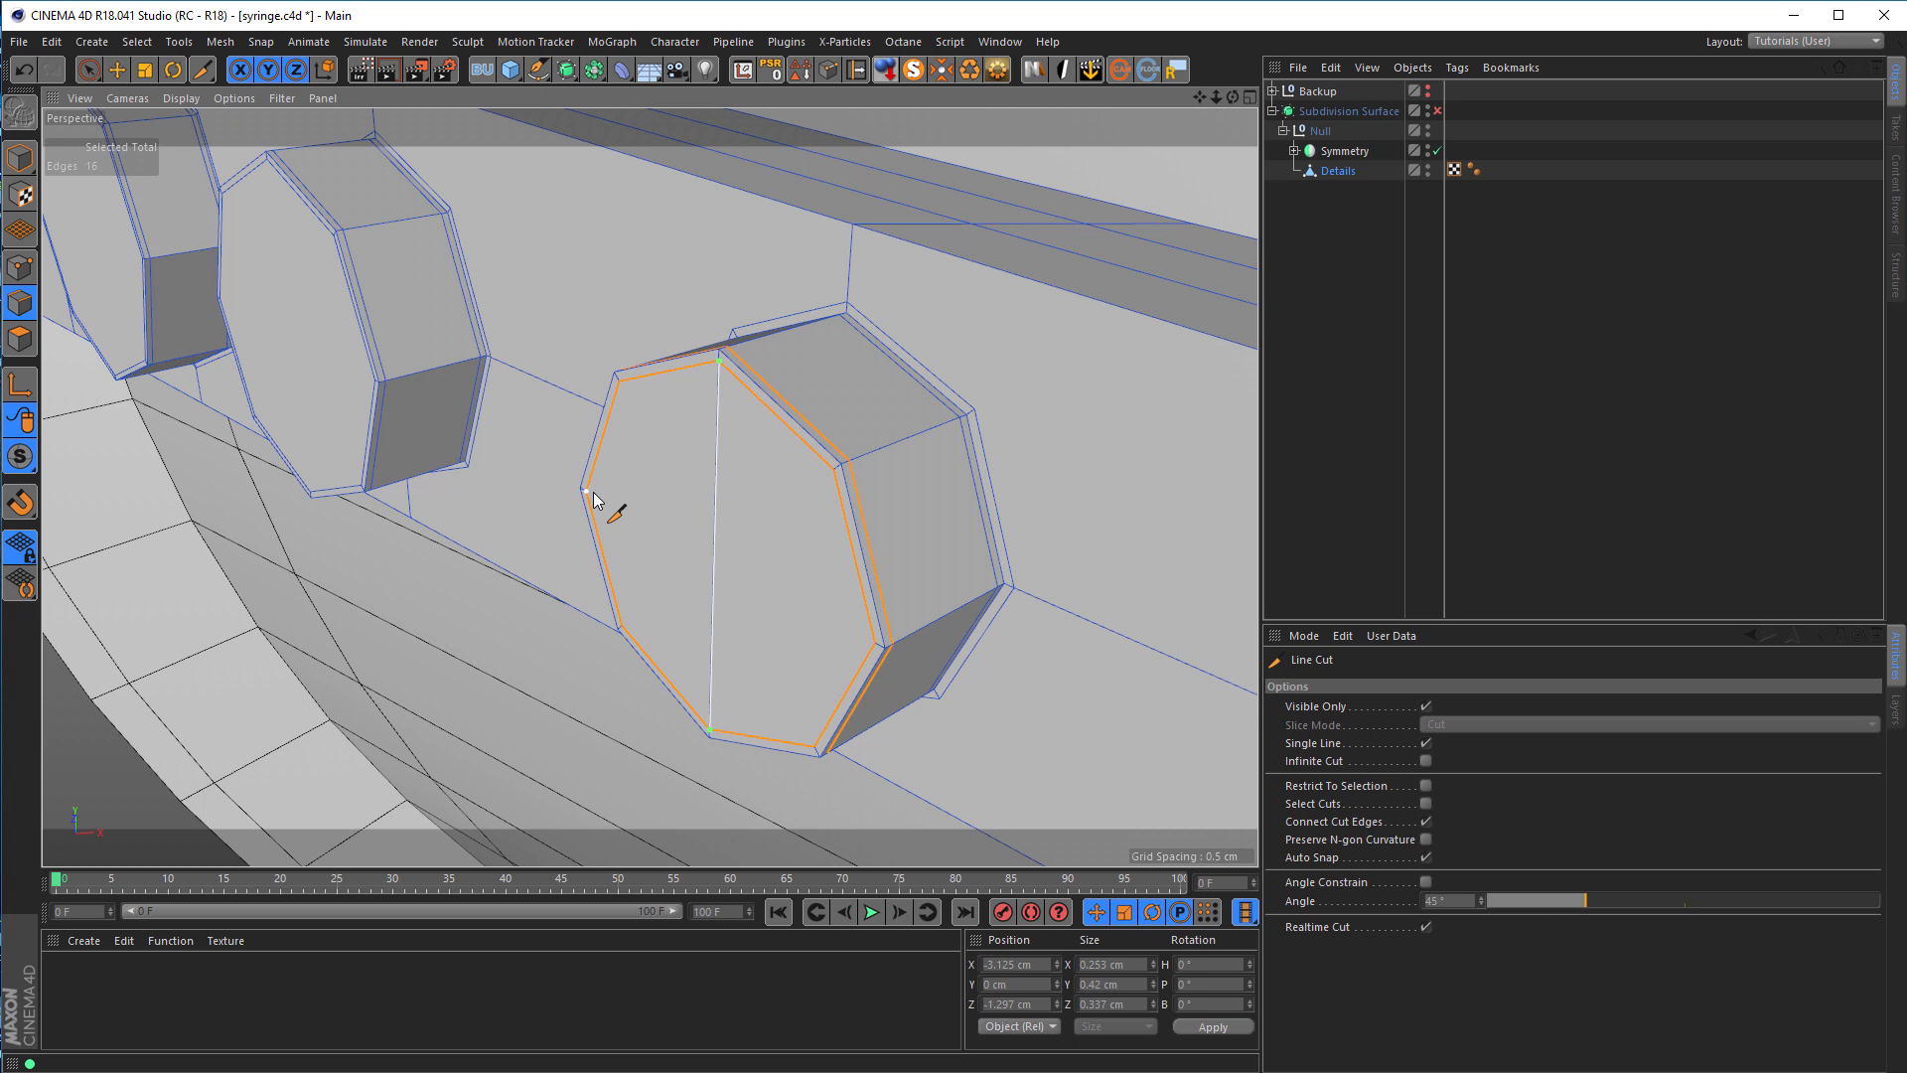
left_click(876, 643)
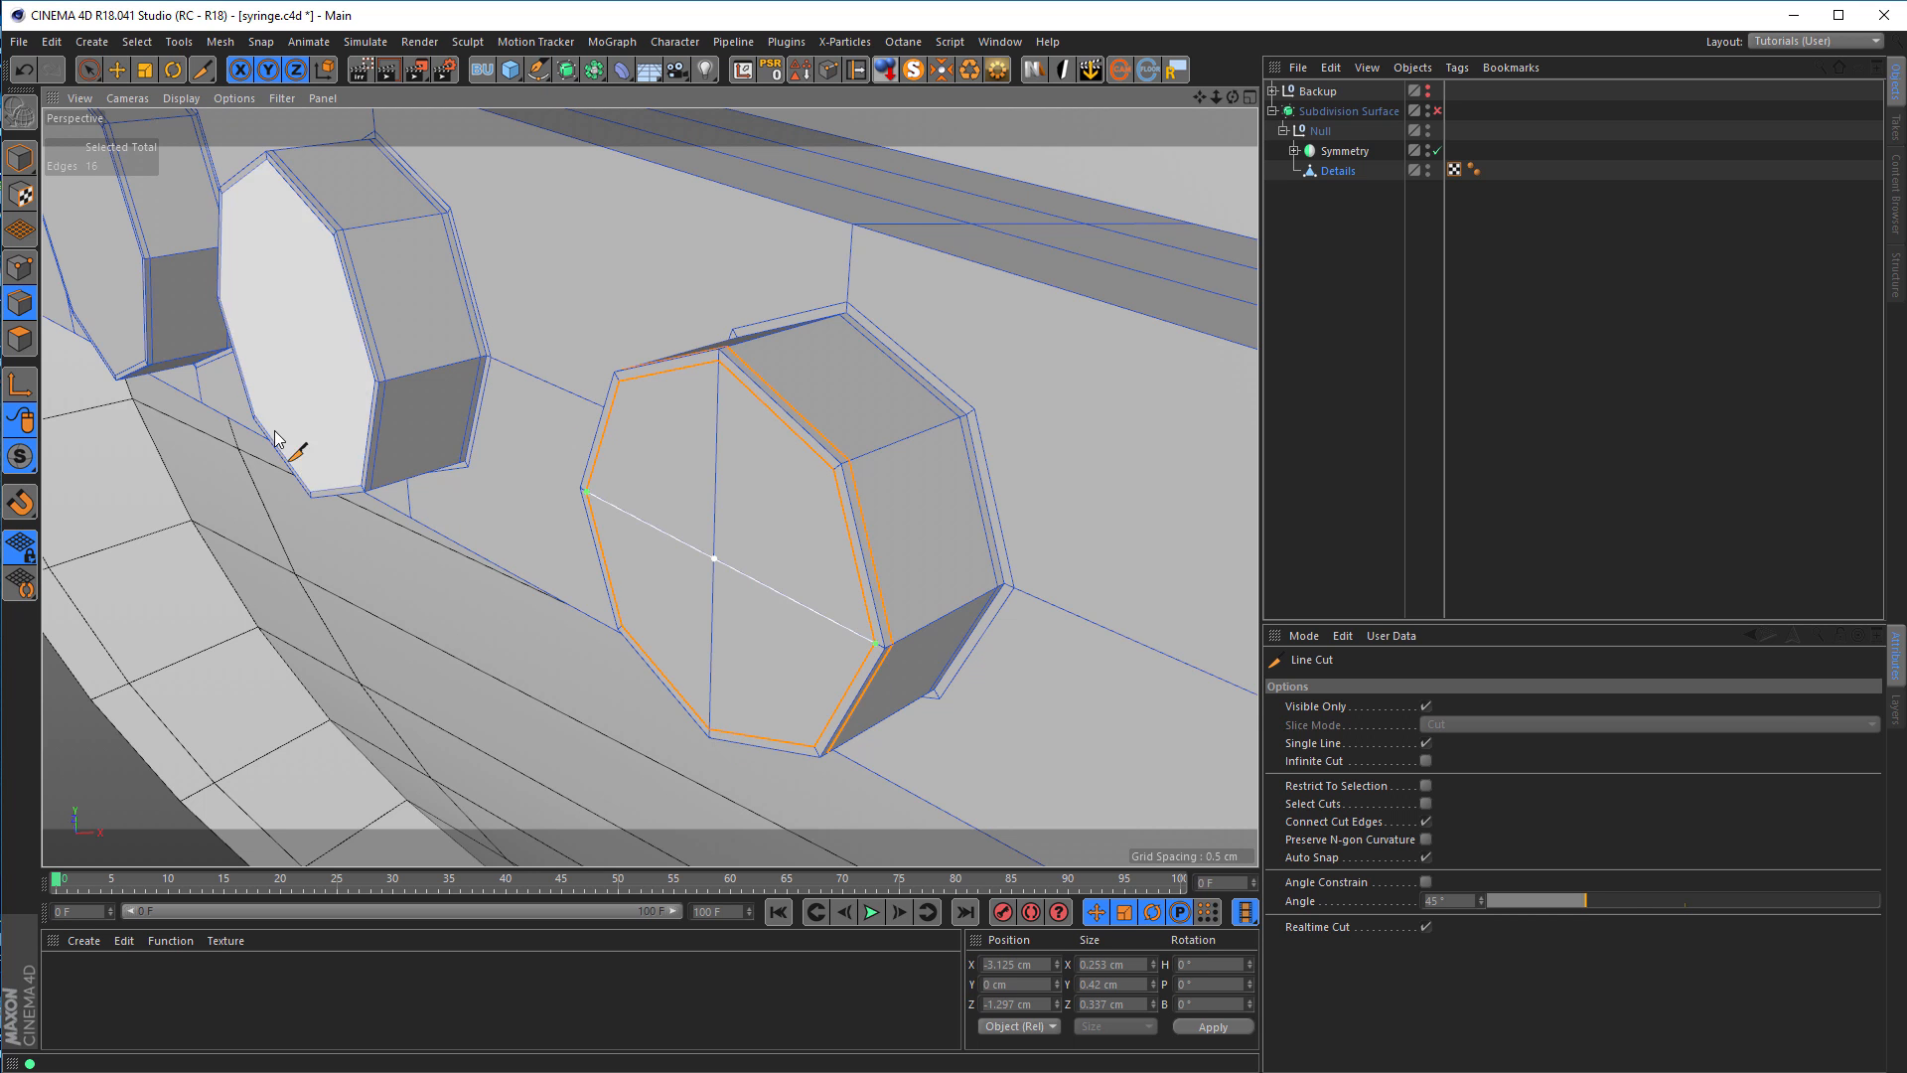
Step: Divide the middle knob's front face into four with two crossing line cuts between opposite corners
middle_click_drag(315, 458, 479, 529, "alt")
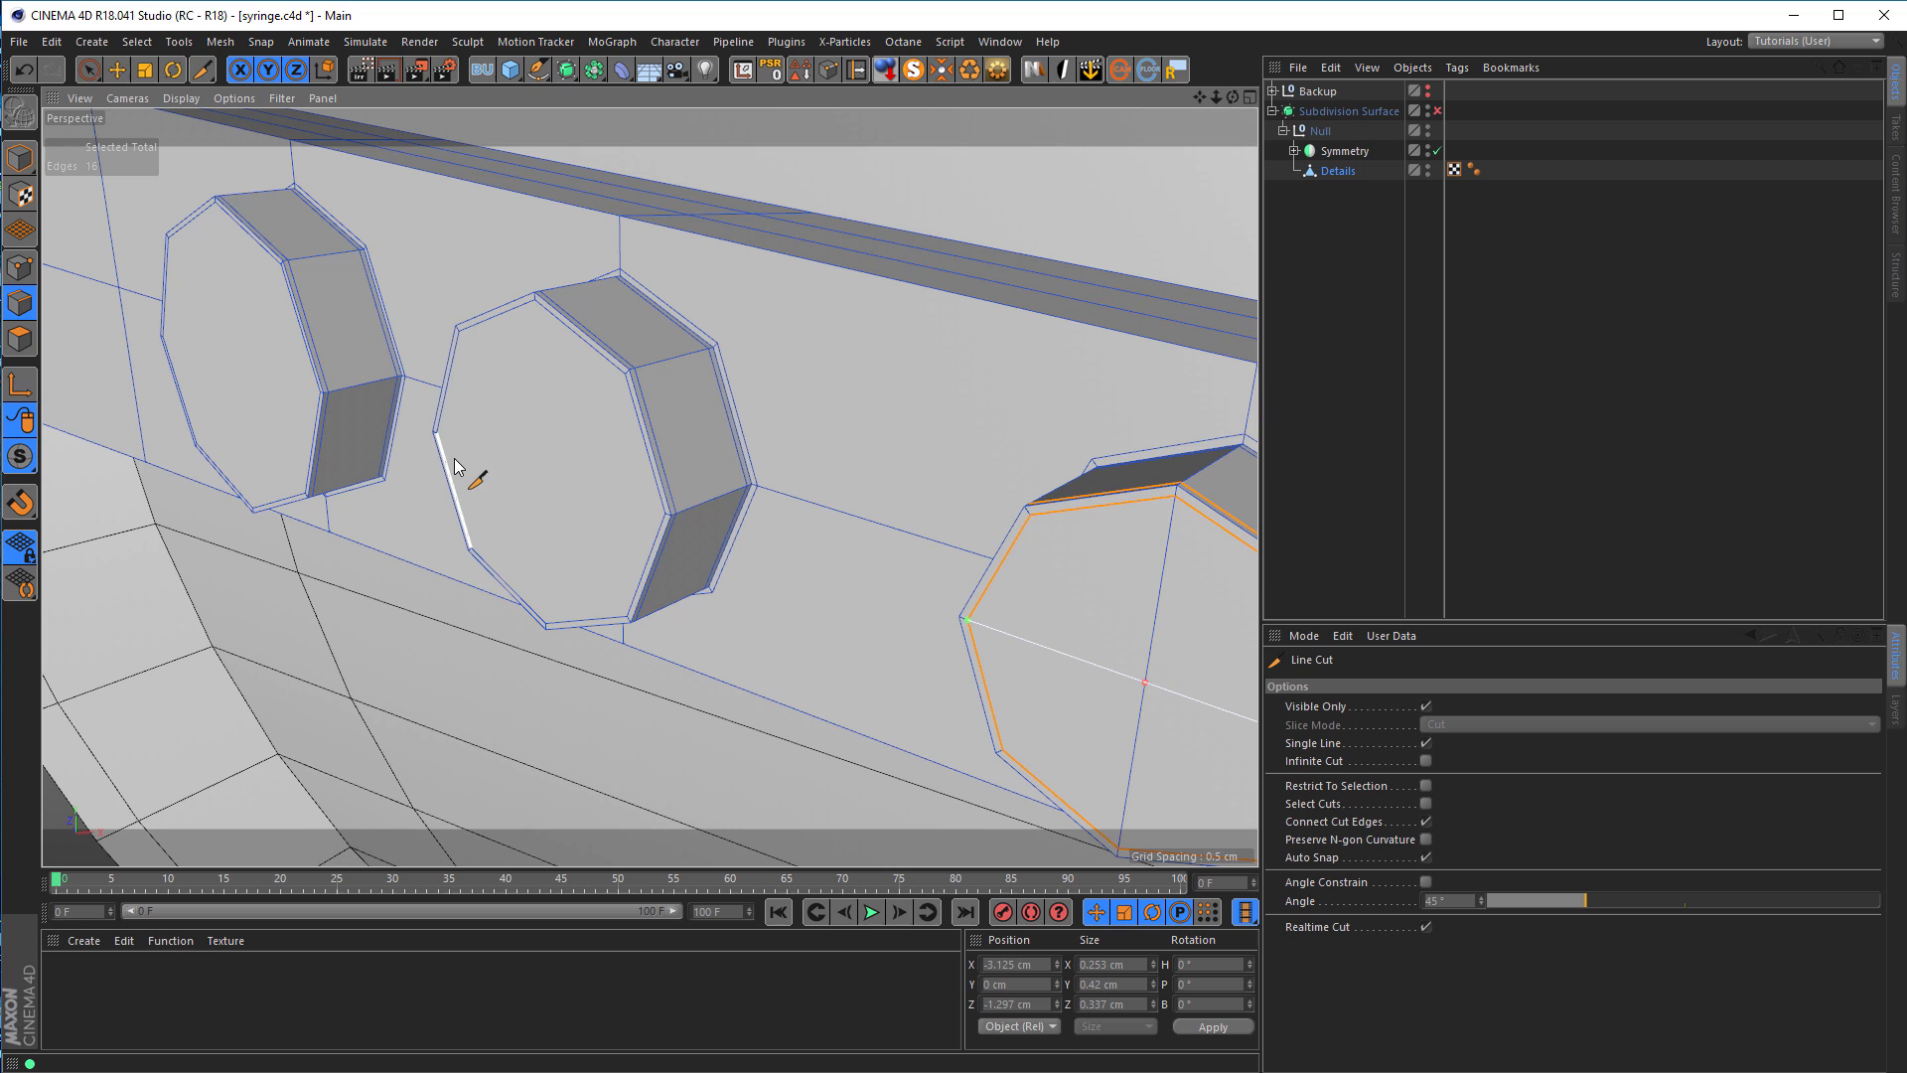
left_click(437, 433)
left_click(666, 515)
left_click(536, 299)
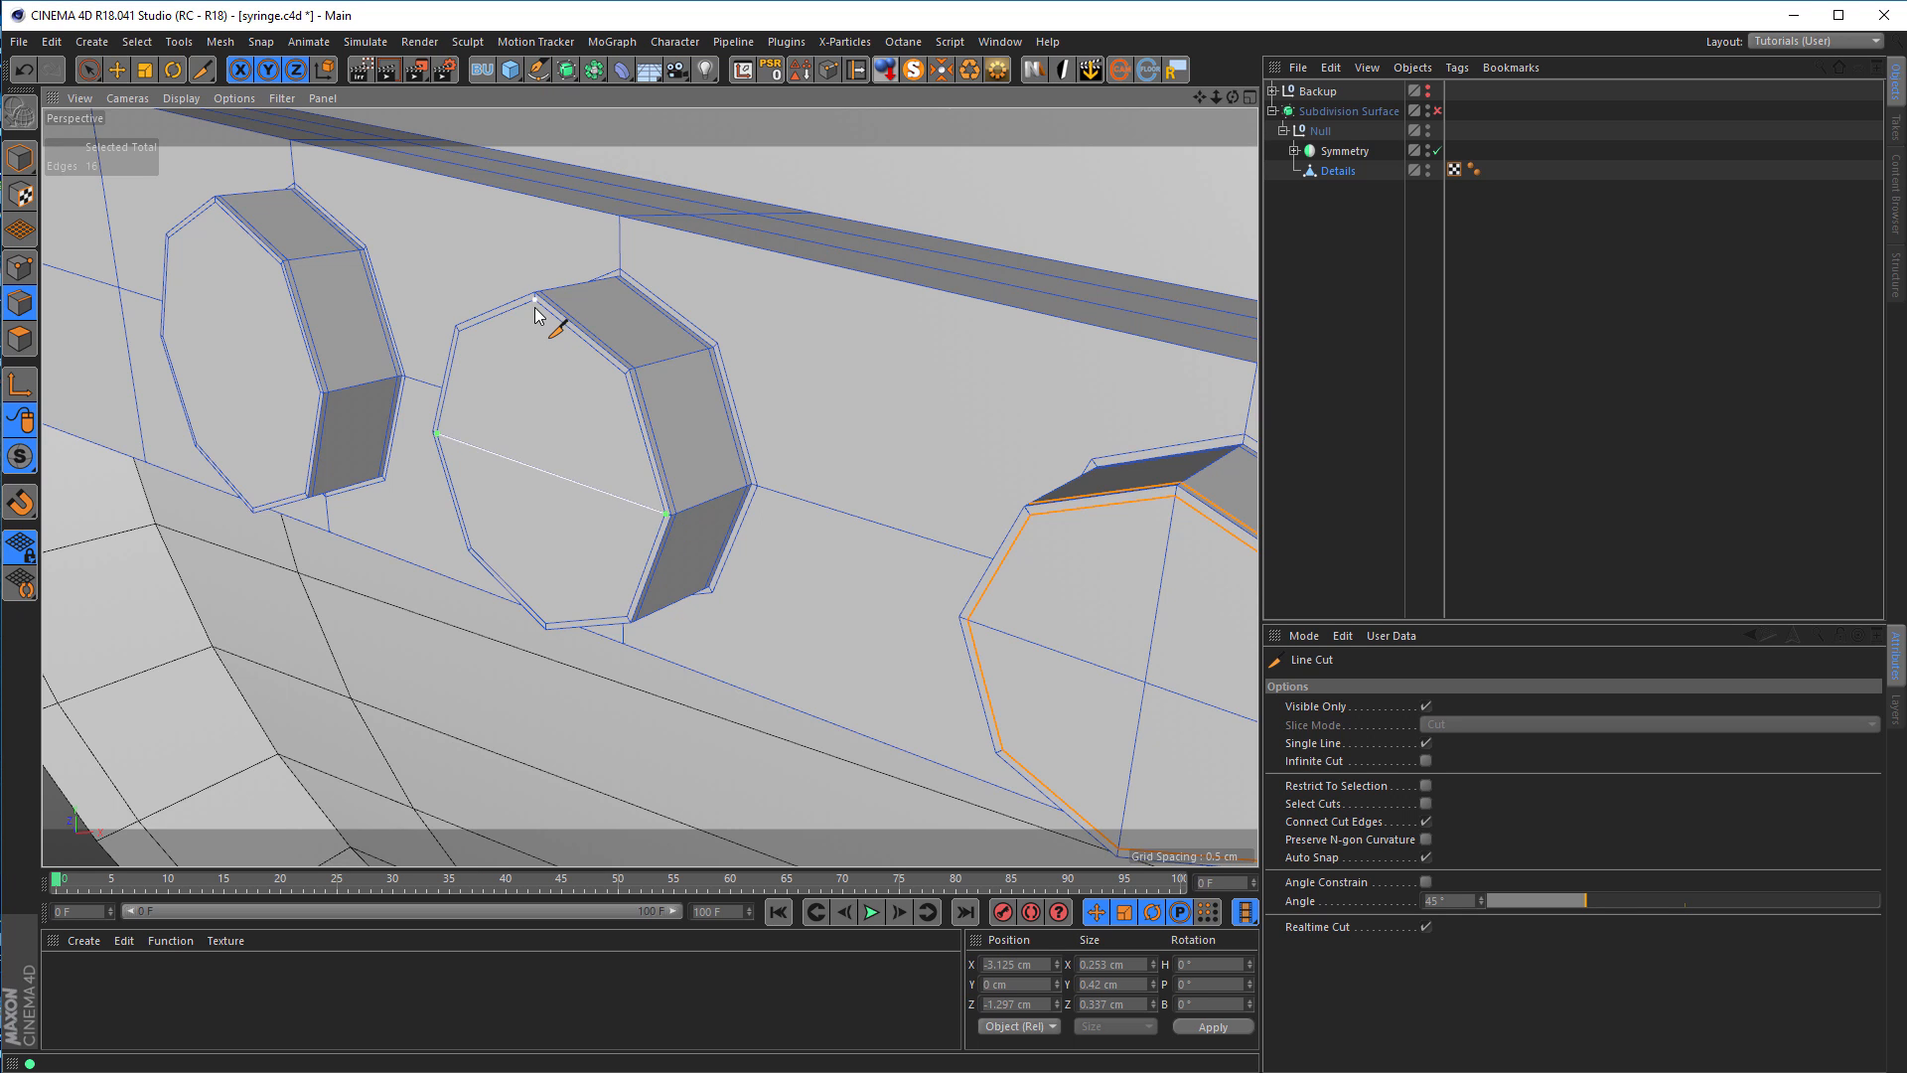
left_click(548, 623)
Step: Divide the largest knob's front face into four with two crossing line cuts between opposite corners
middle_click_drag(215, 281, 392, 413, "alt")
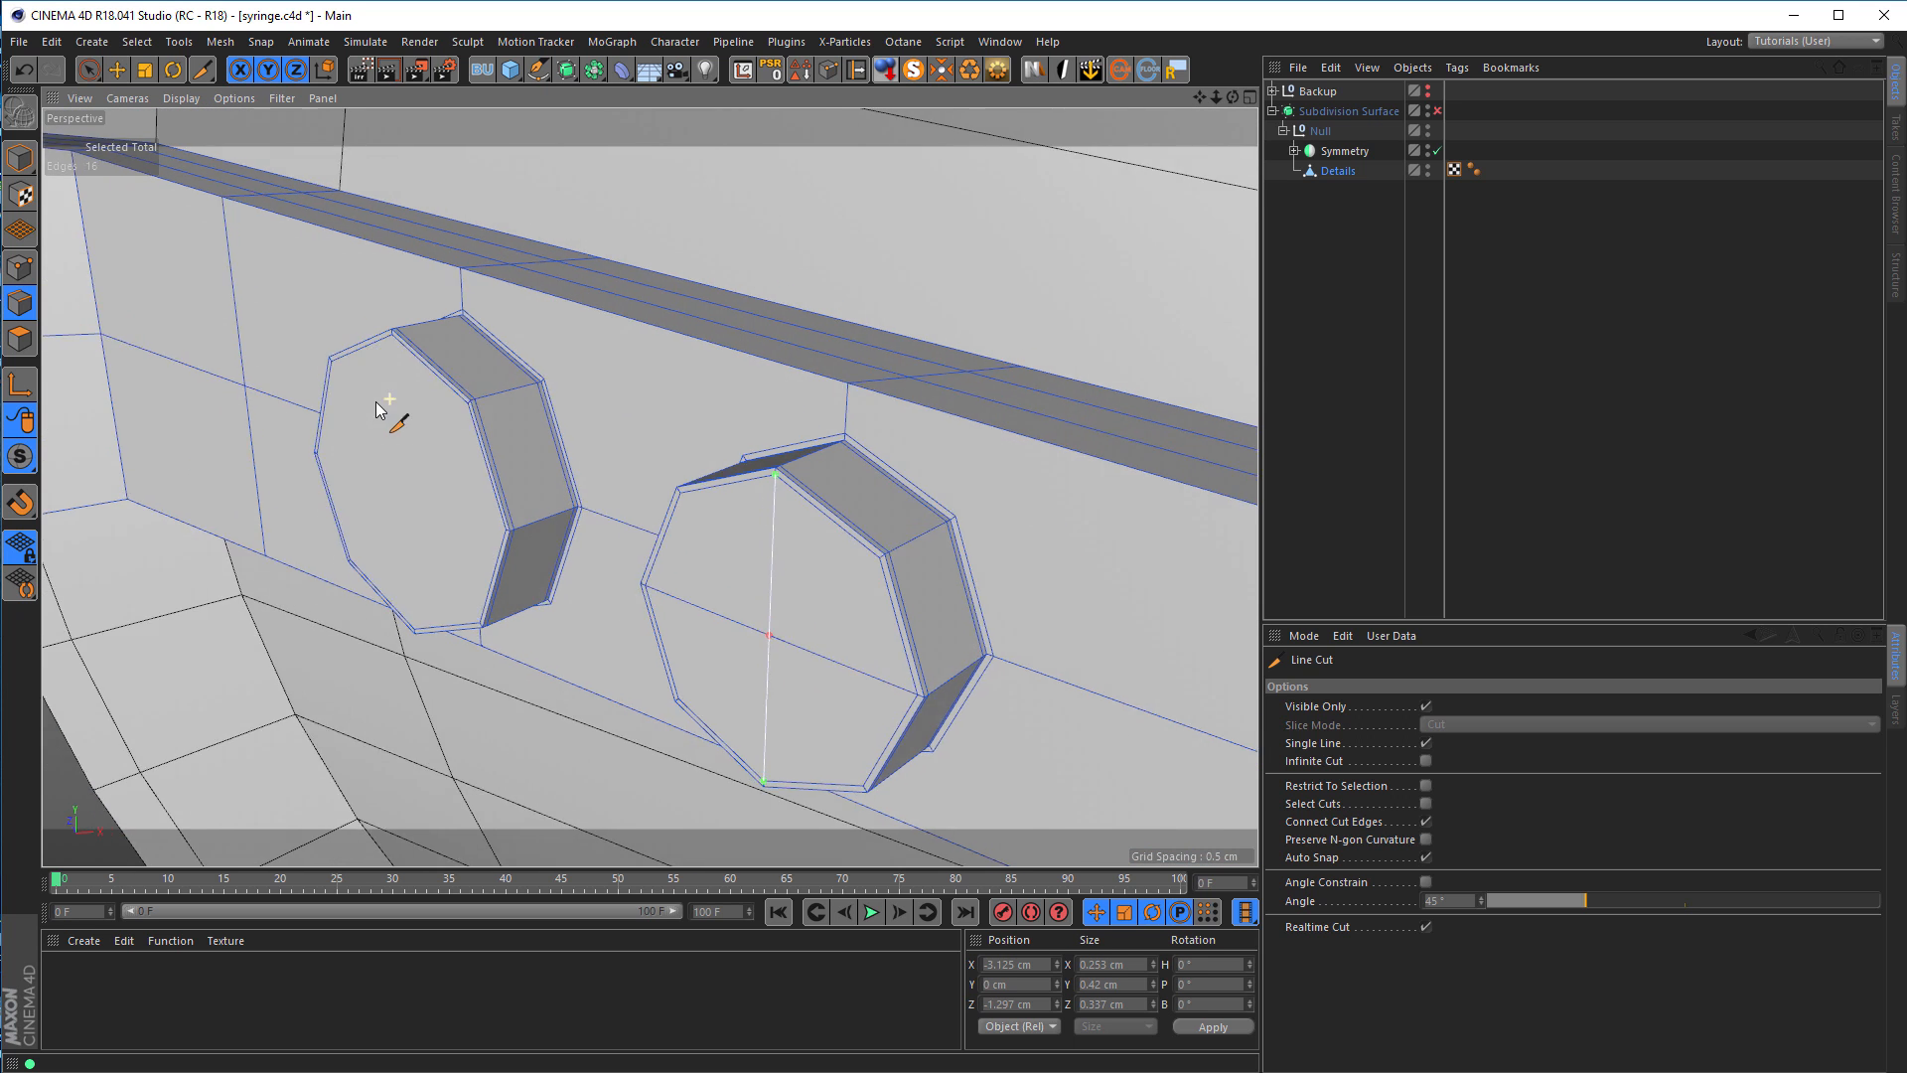
scroll(393, 411, "up", 3)
left_click(401, 322)
left_click(427, 687)
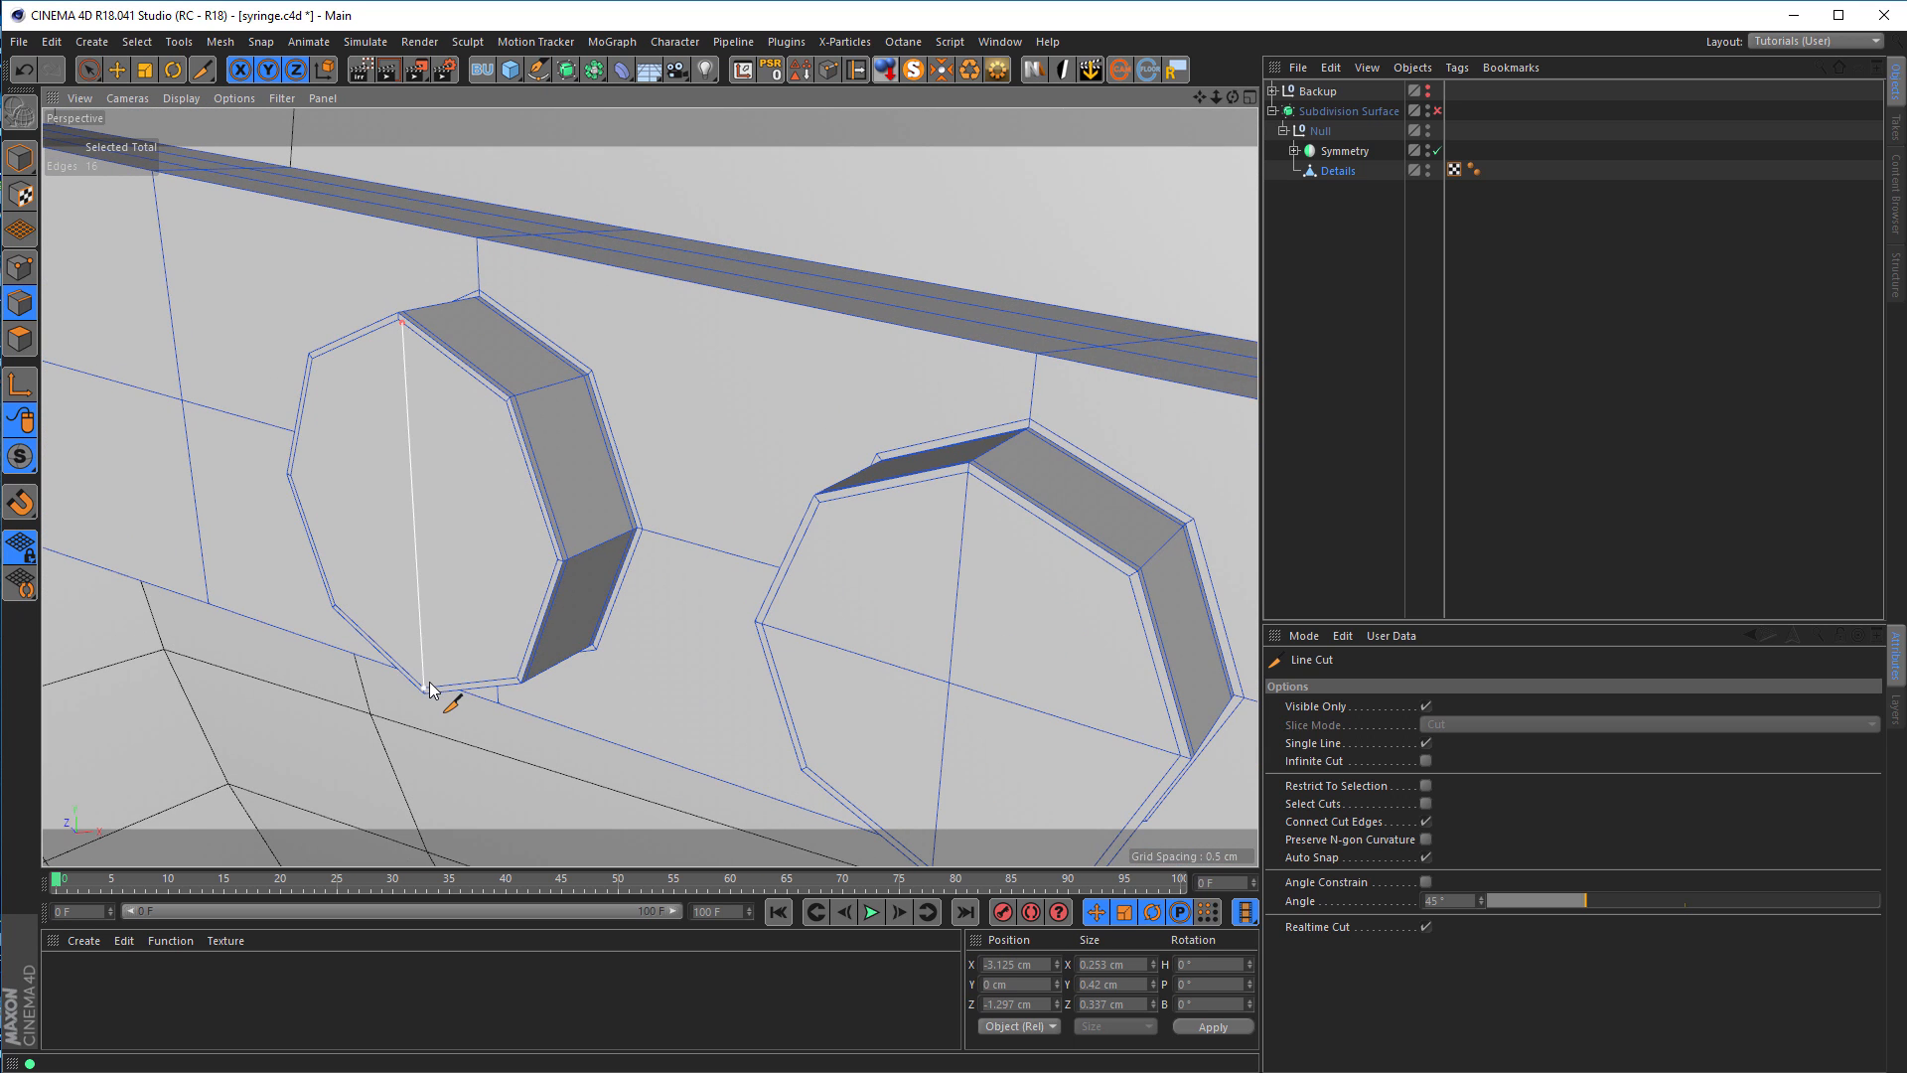
left_click(291, 478)
left_click(566, 562)
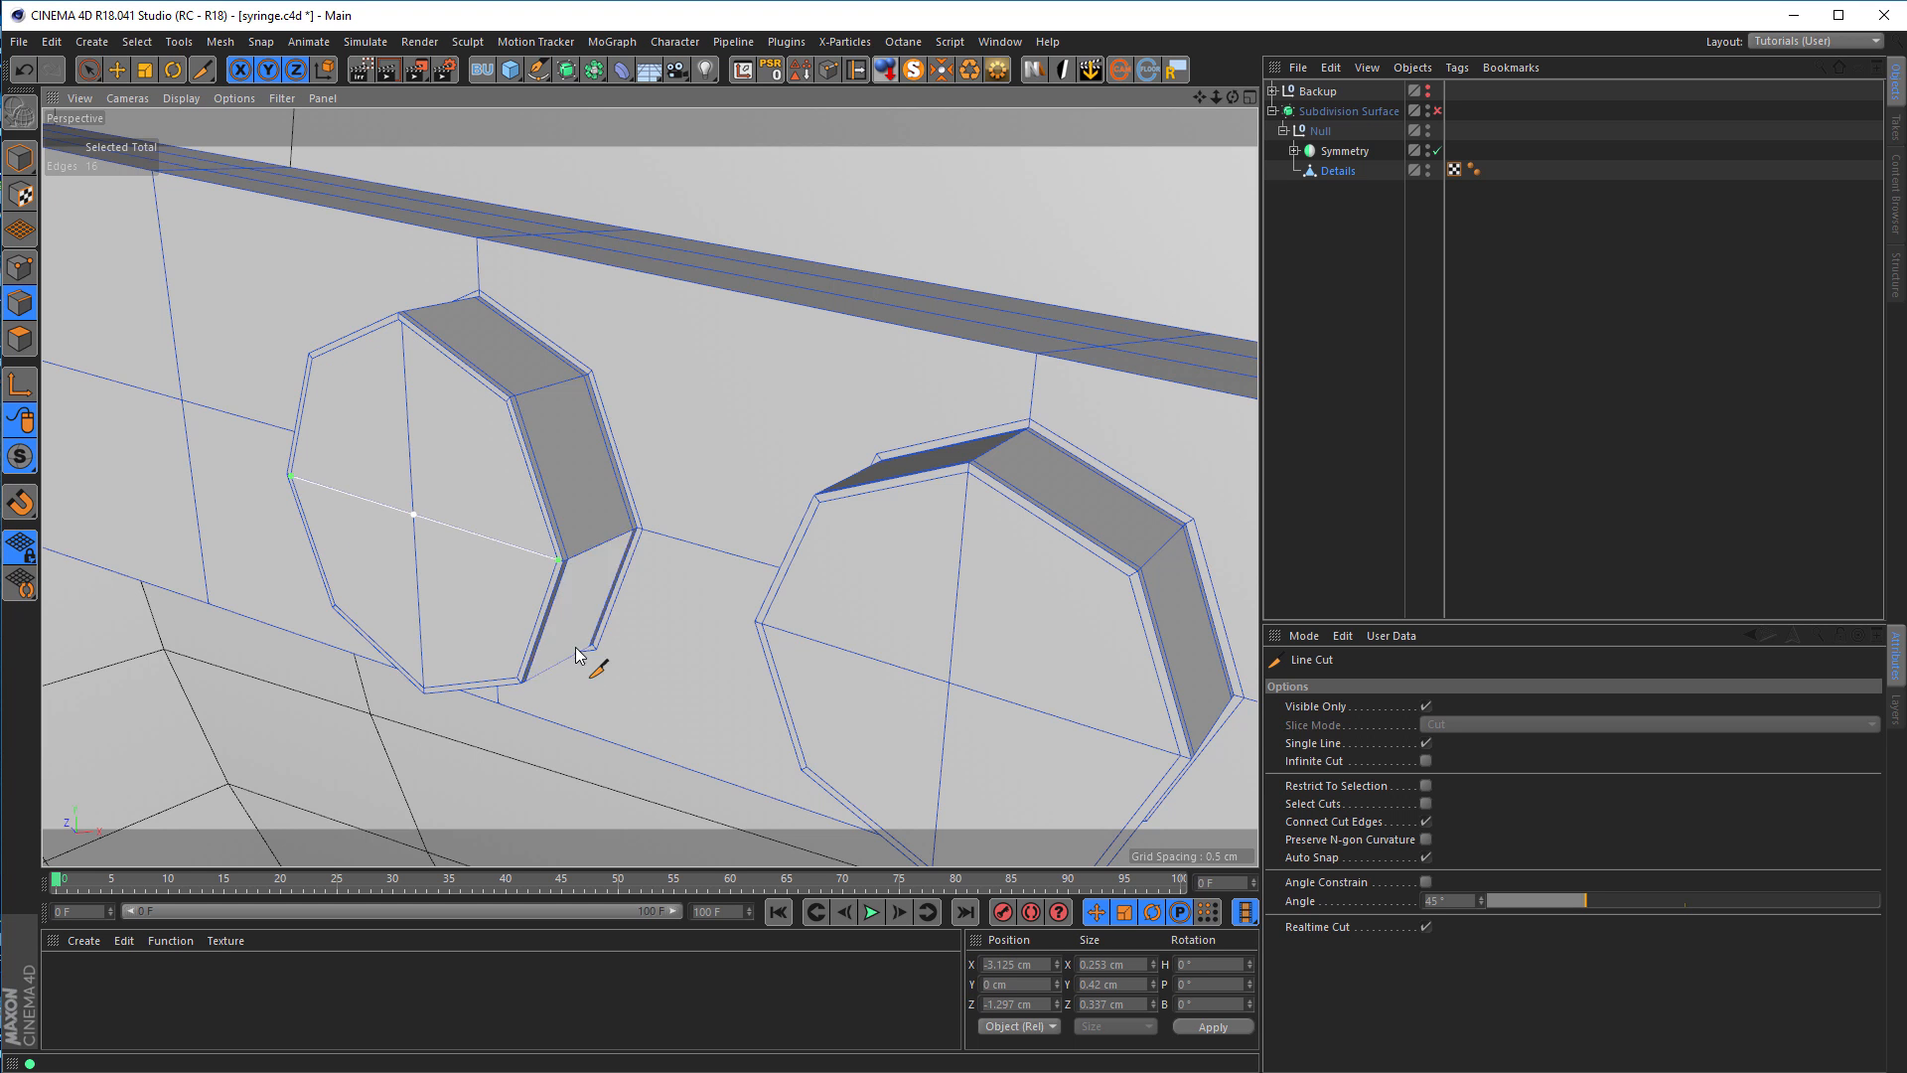
Step: Ring-select the side edges of all three knobs and cut them to add one central edge loop around each side
scroll(467, 657, "down", 5)
middle_click_drag(369, 611, 202, 507, "alt")
left_click_drag(489, 593, 617, 574, "alt")
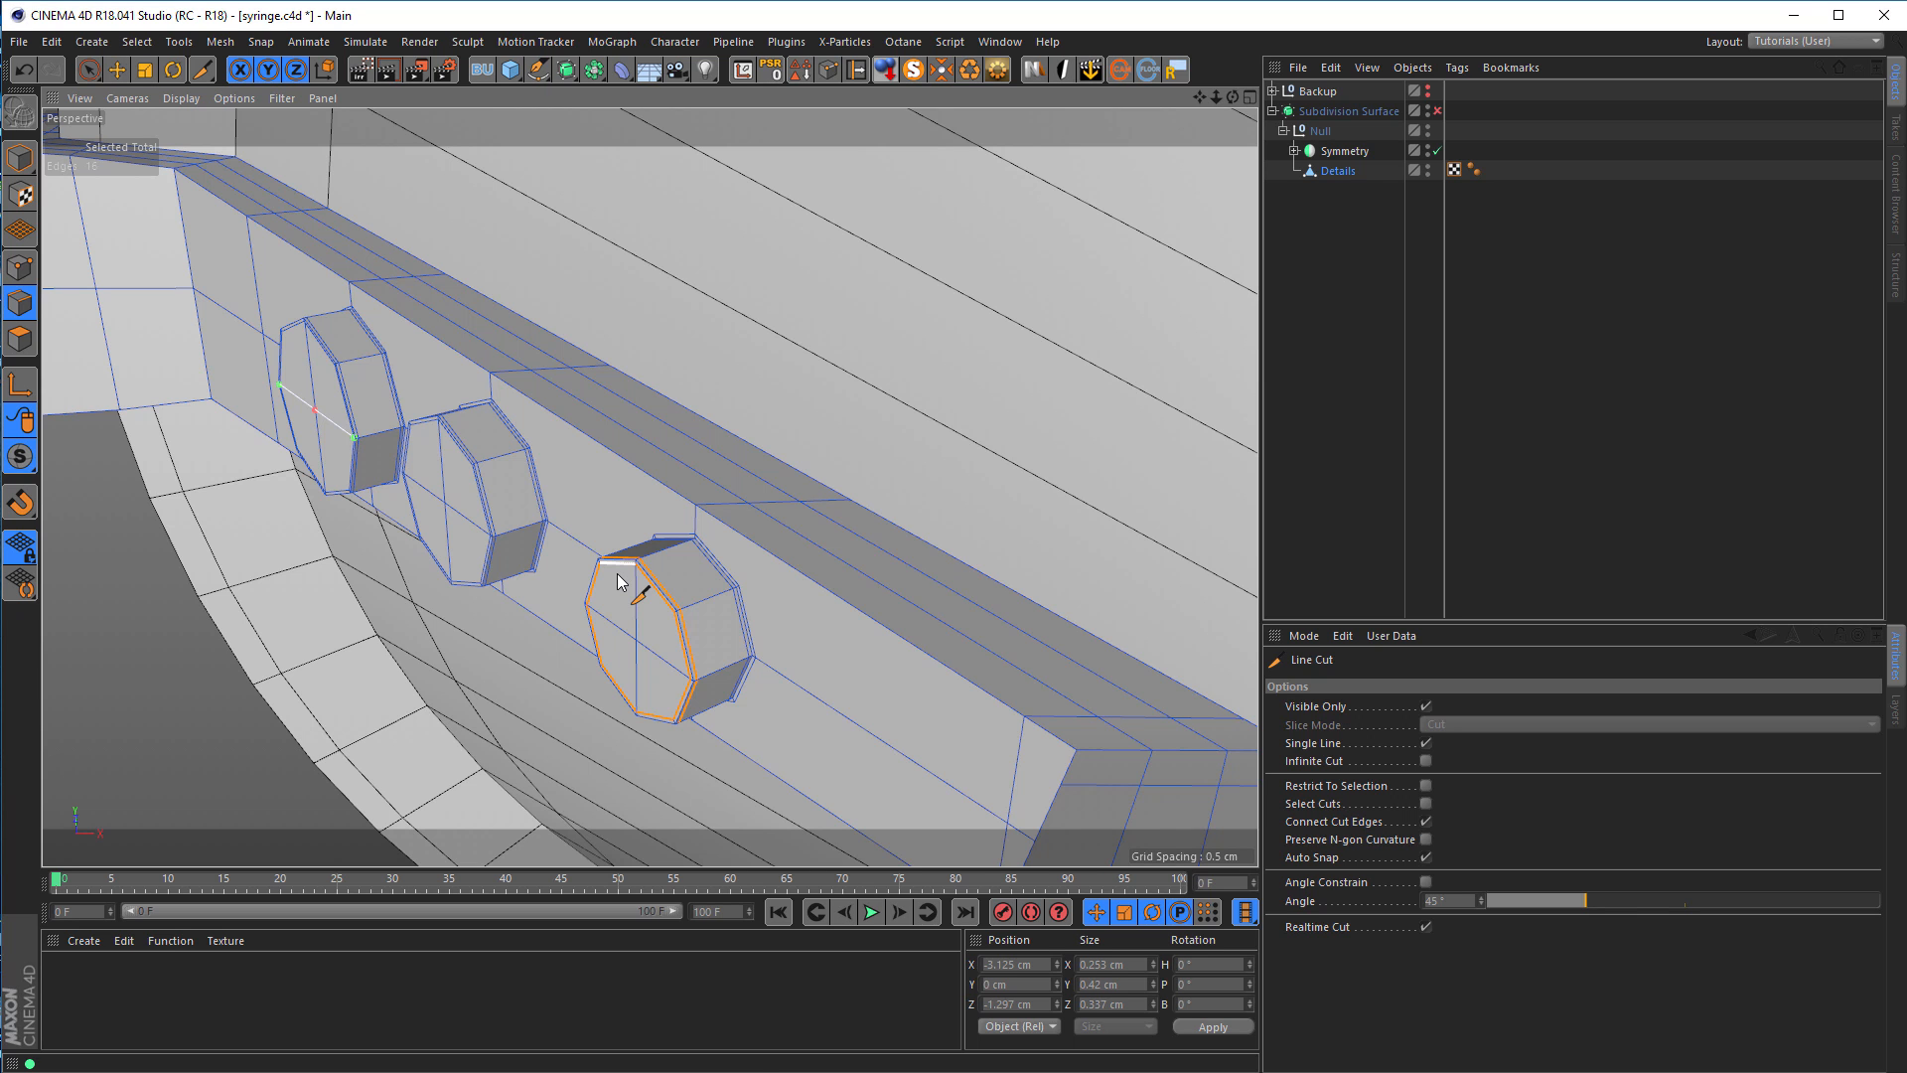
key("u")
key("b")
left_click(721, 601)
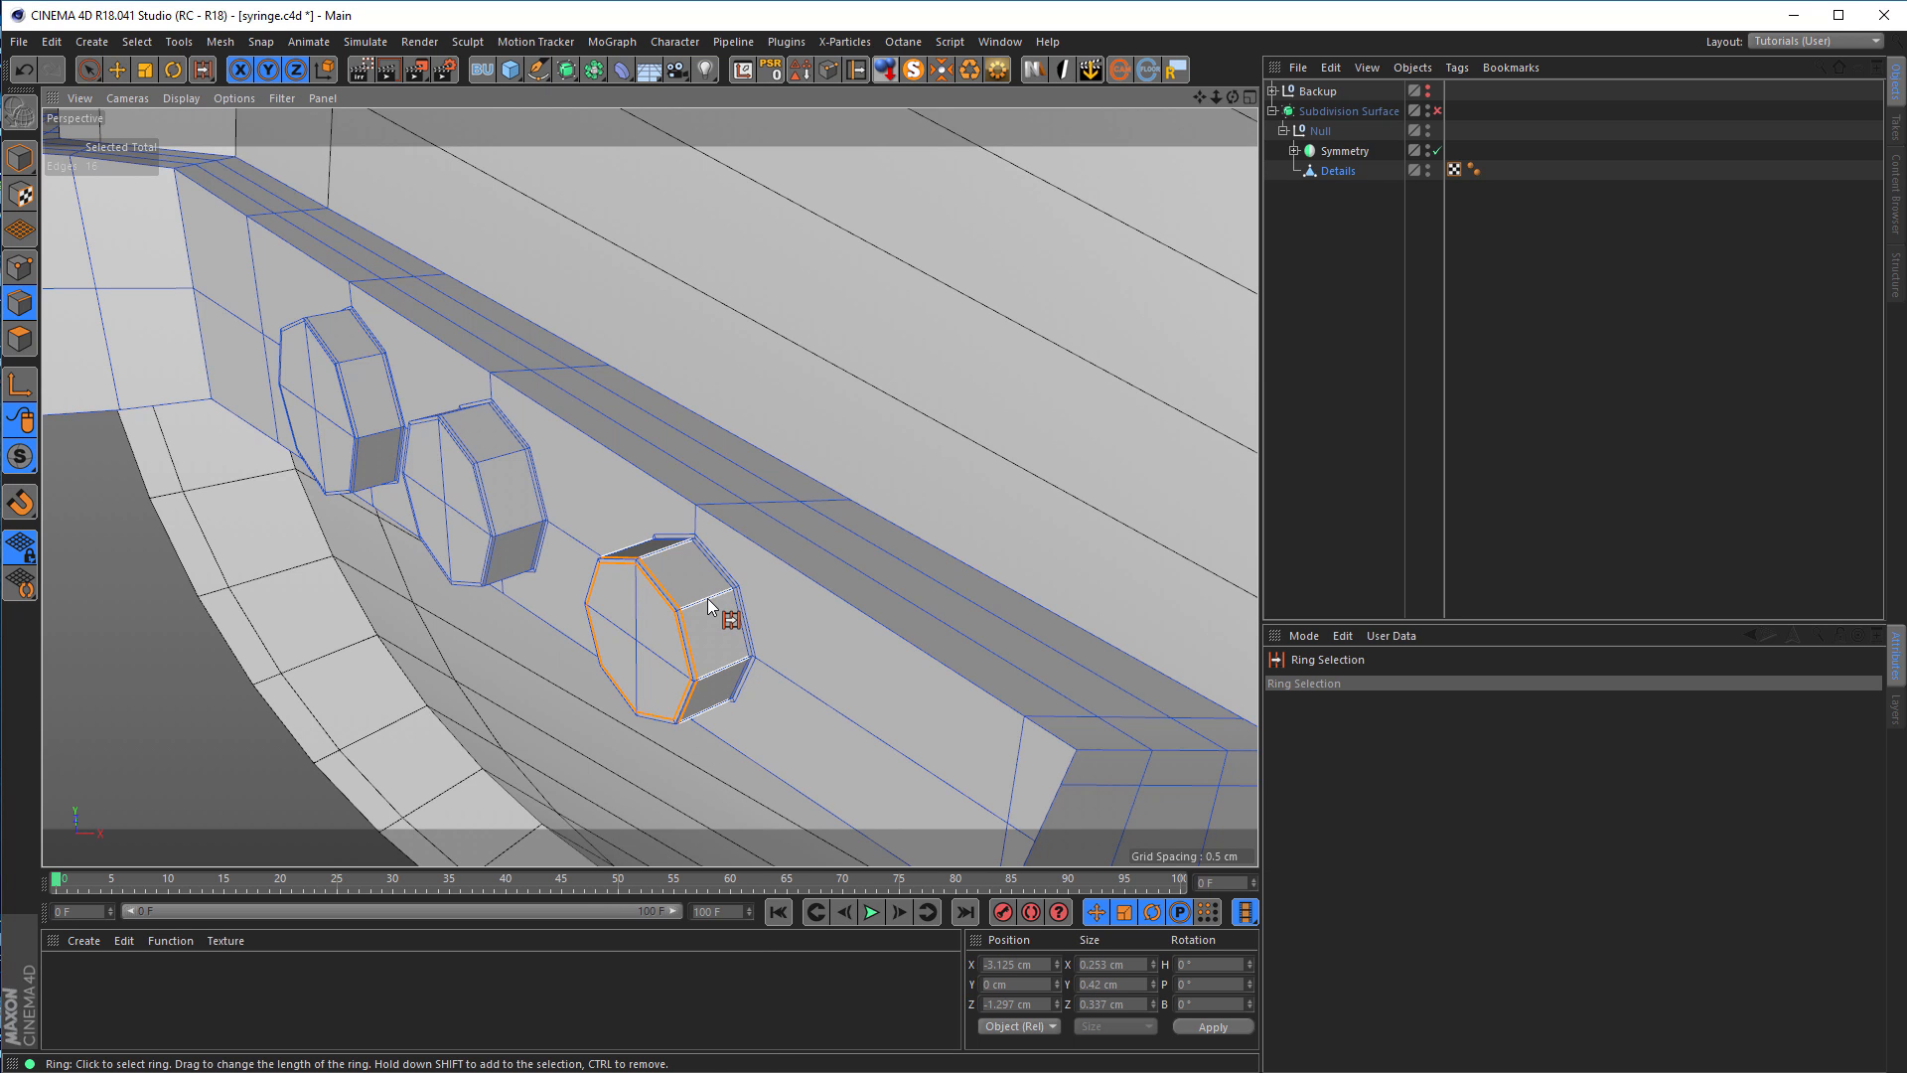
left_click(508, 464, "shift")
left_click(374, 392, "shift")
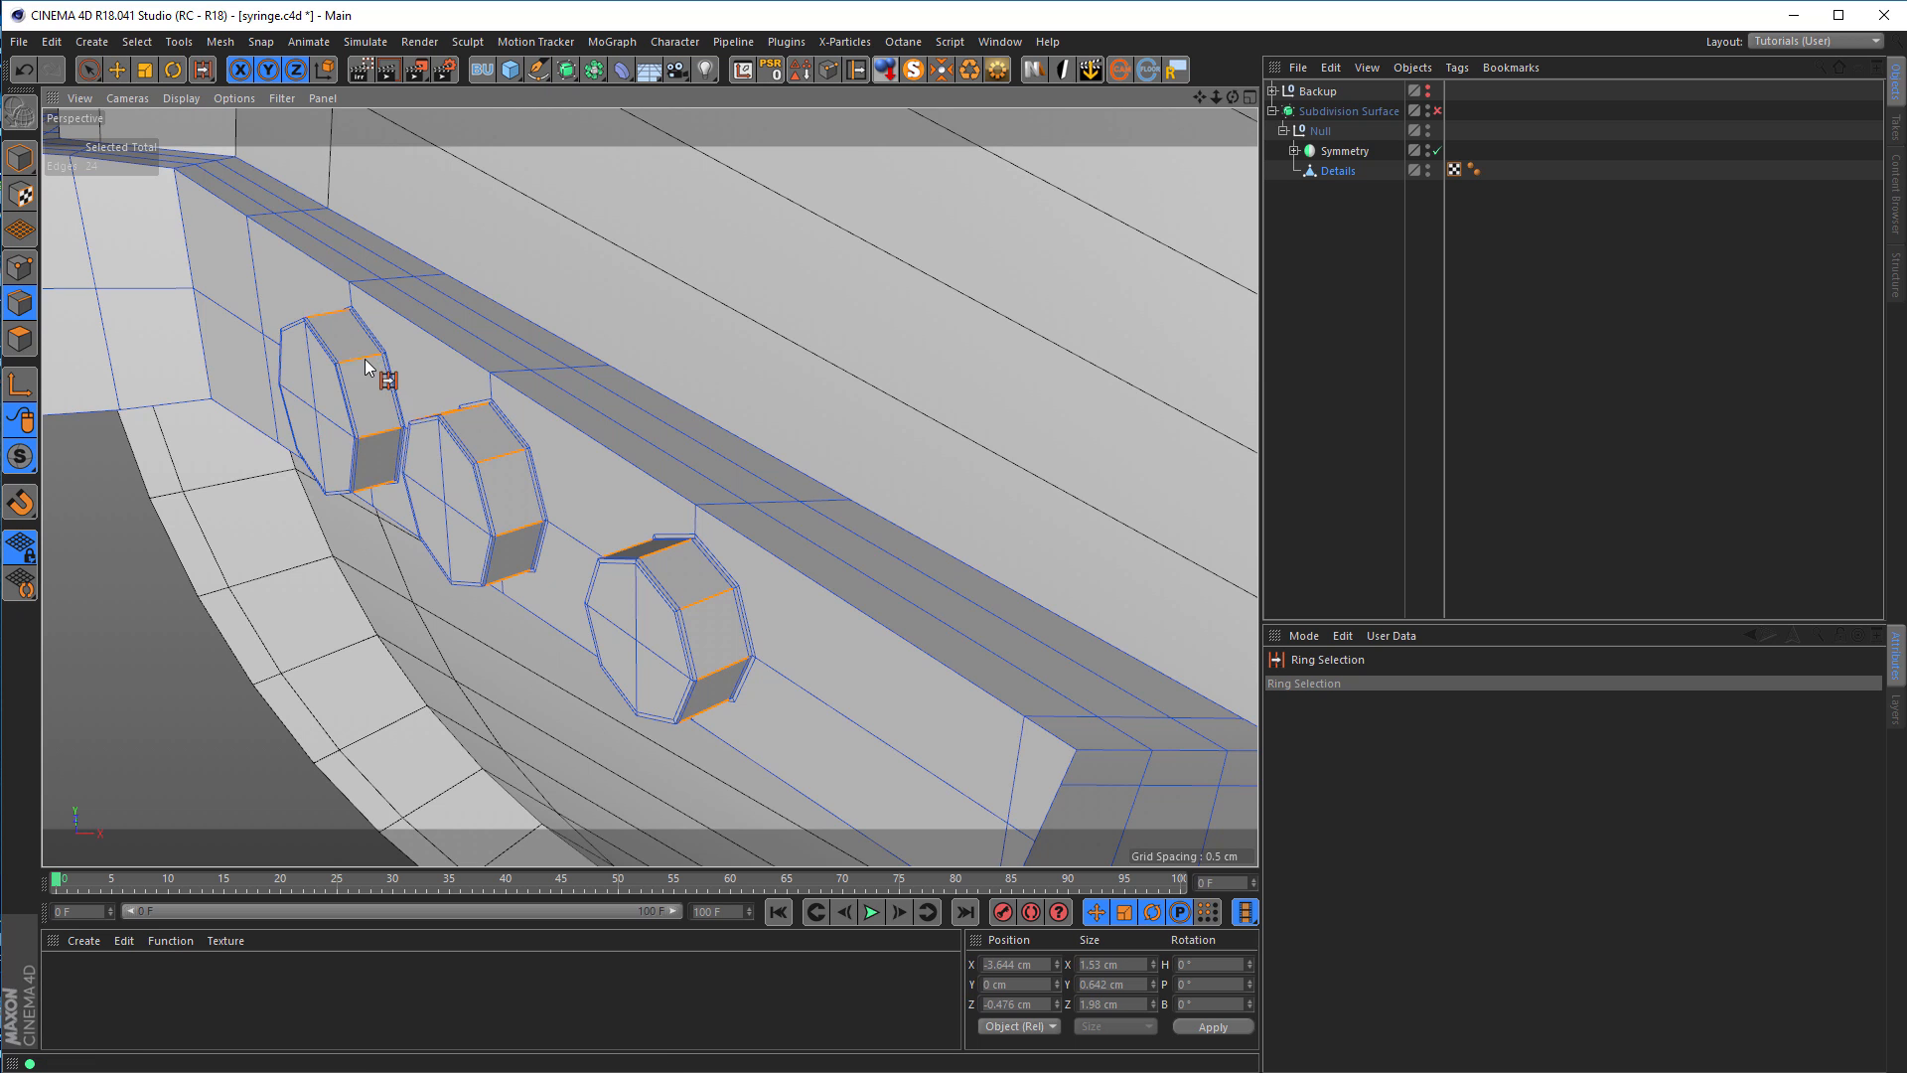
key("m")
key("m")
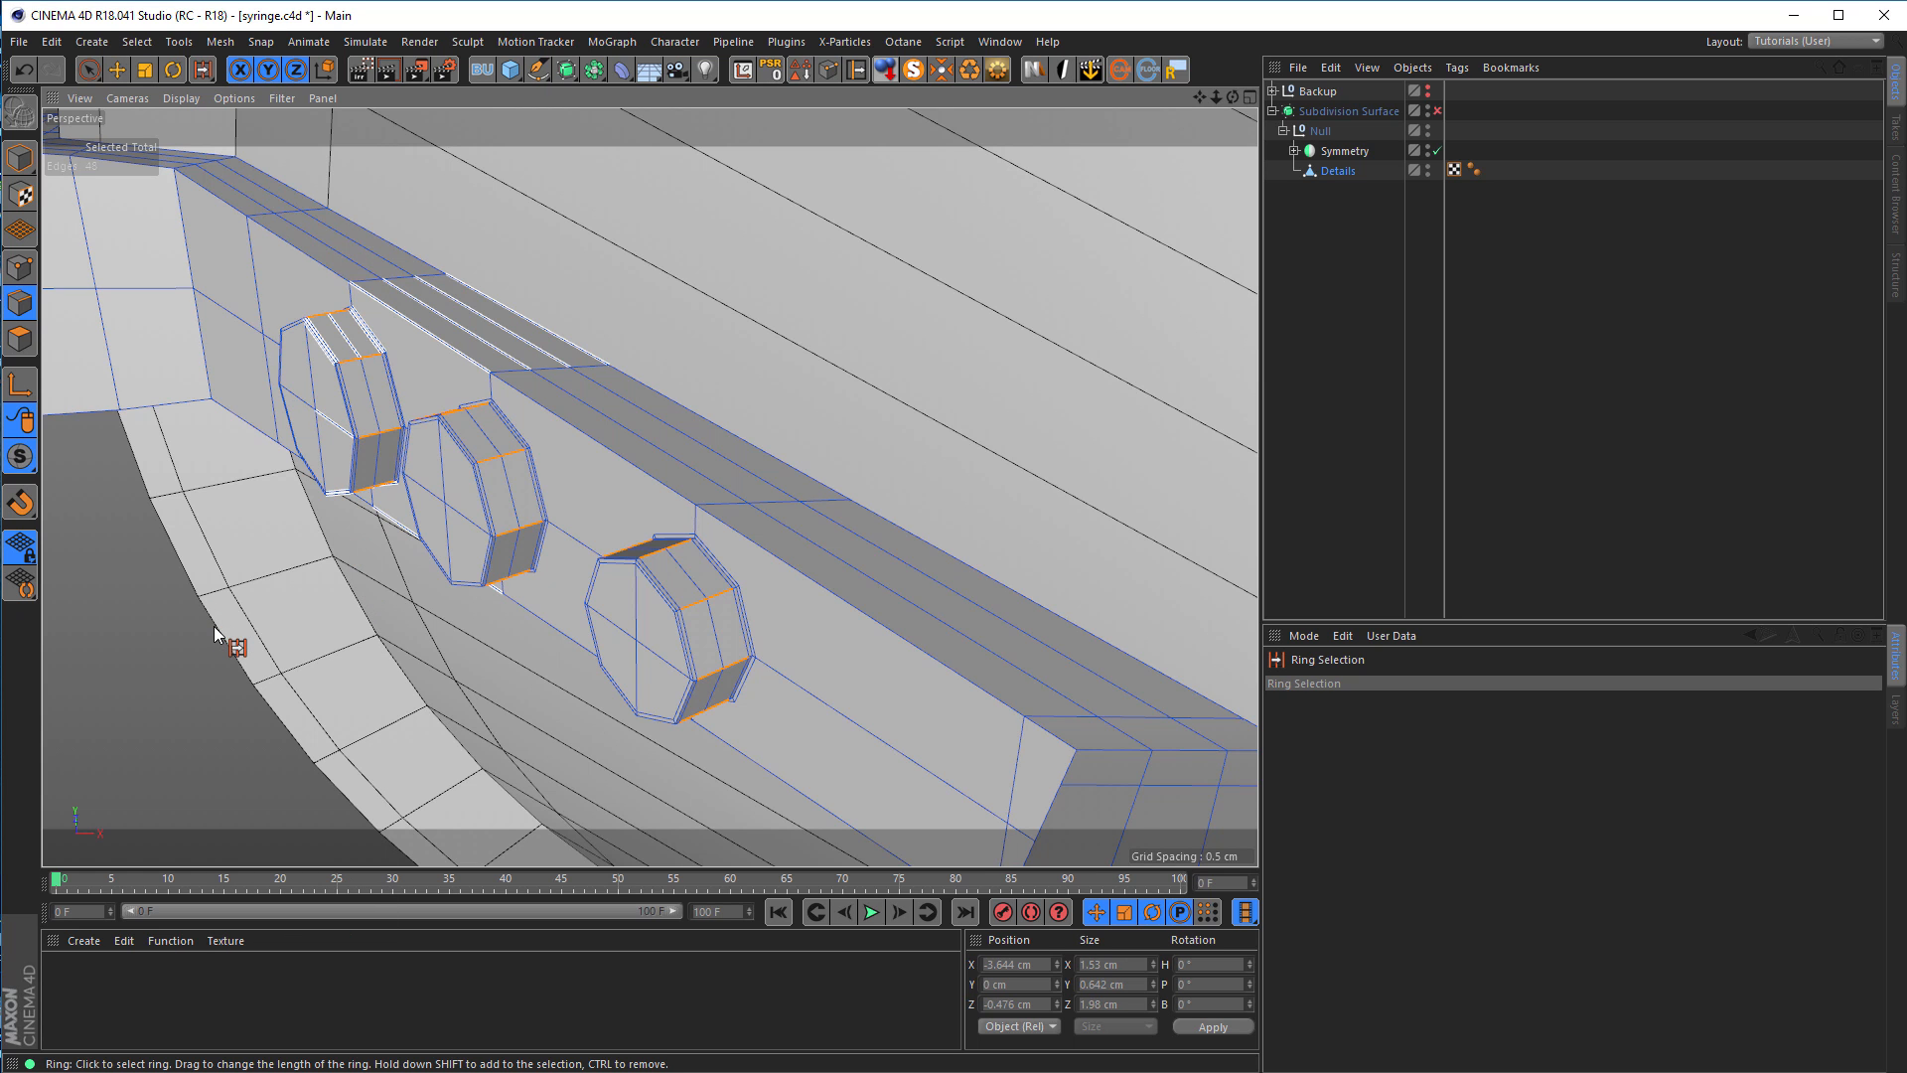
Step: Loop-select the central side loop of the smallest knob and scale it inward to about 0.38 cm high, forming a groove
key("u")
key("l")
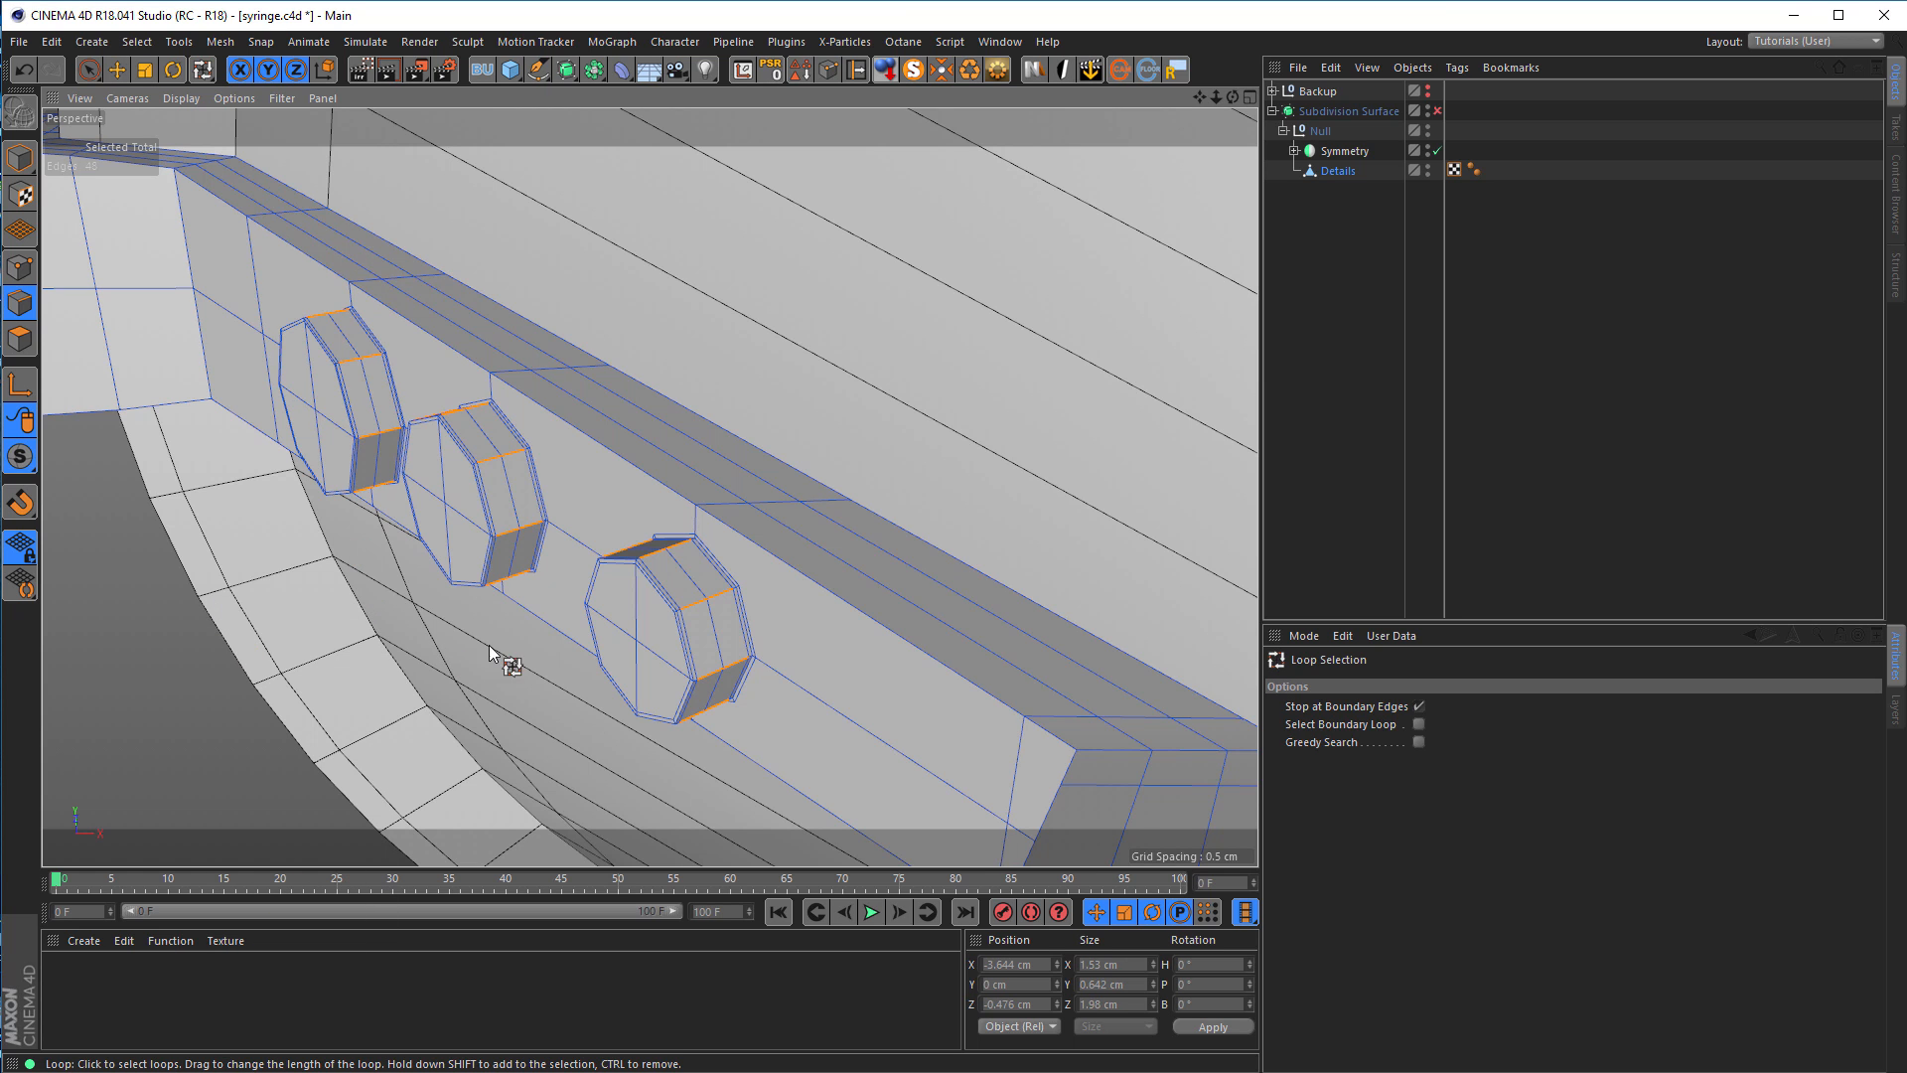
left_click(711, 630)
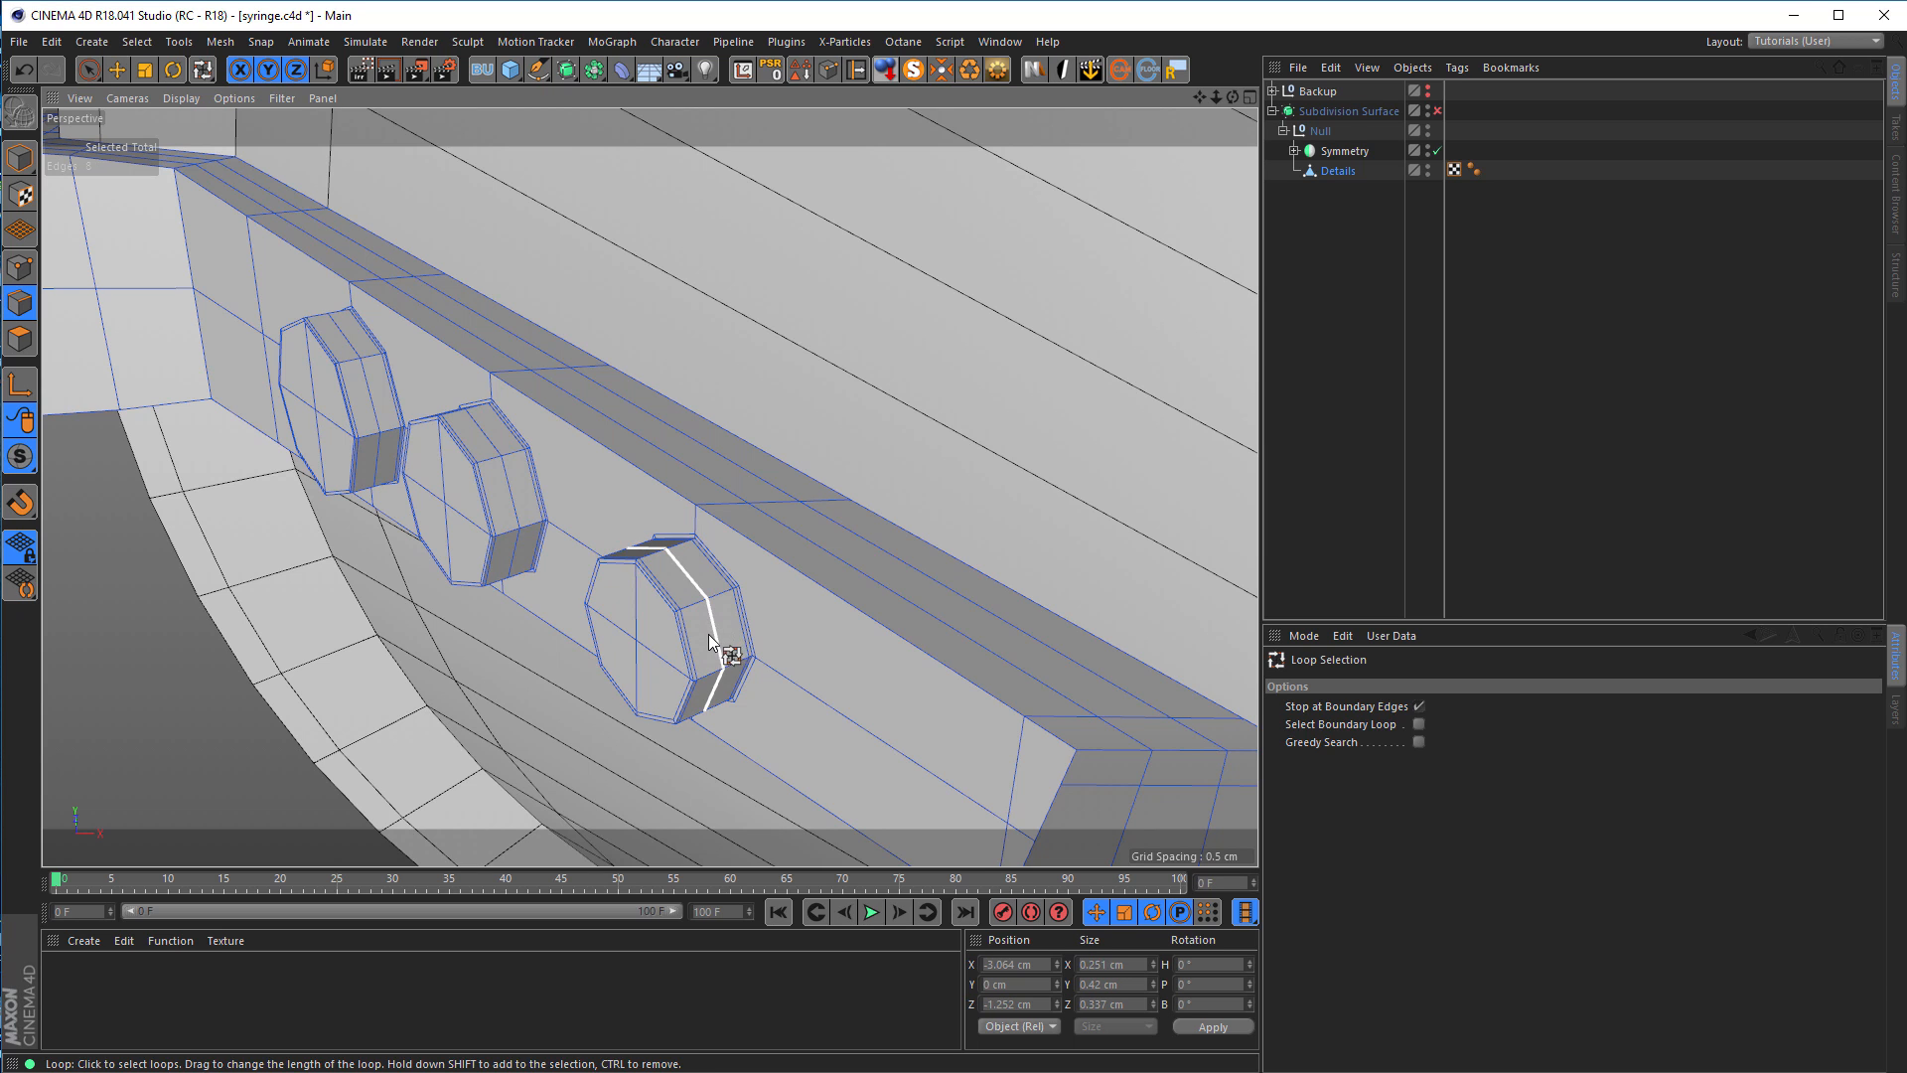
key("t")
left_click_drag(868, 719, 789, 741)
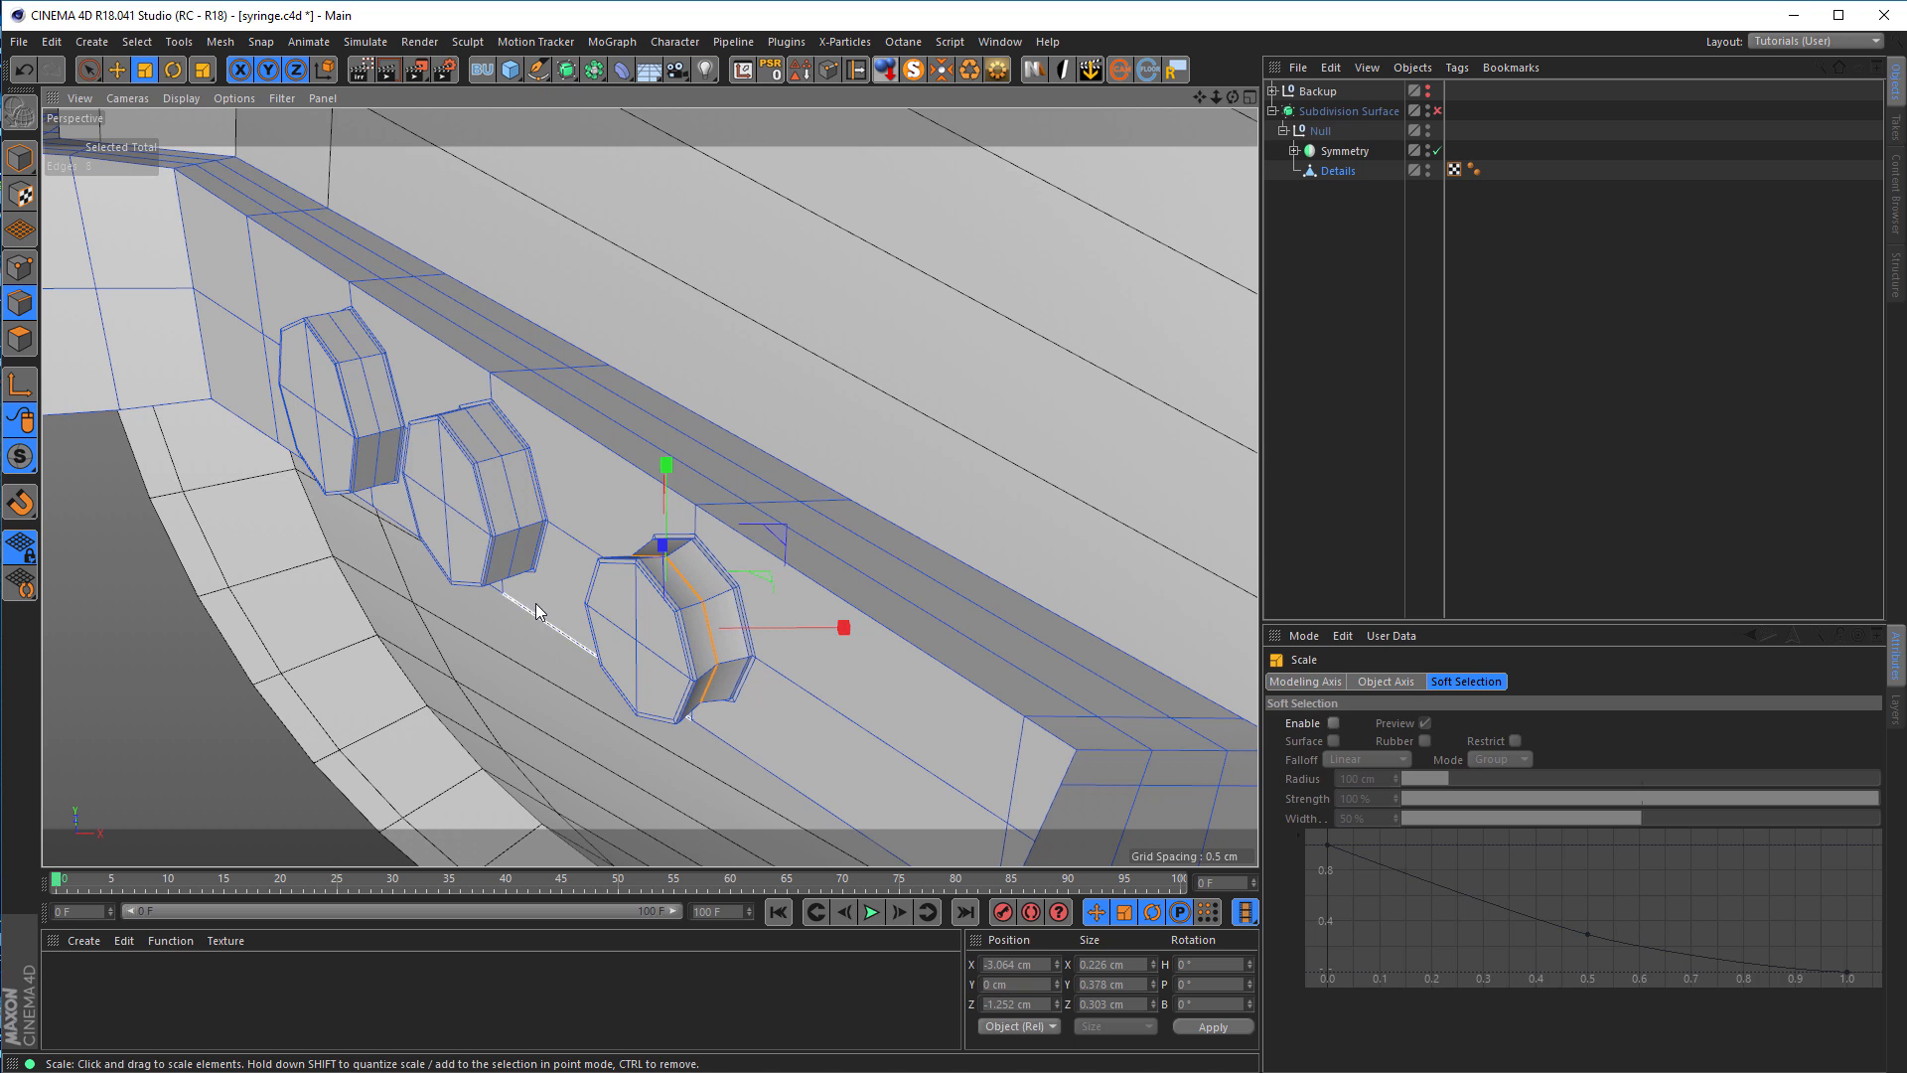
Step: Scale the central side loops of the middle and largest knobs inward to form matching grooves
left_click(514, 493)
double_click(514, 488)
left_click_drag(539, 653, 451, 657)
left_click(382, 418)
double_click(381, 417)
left_click_drag(351, 581, 277, 588)
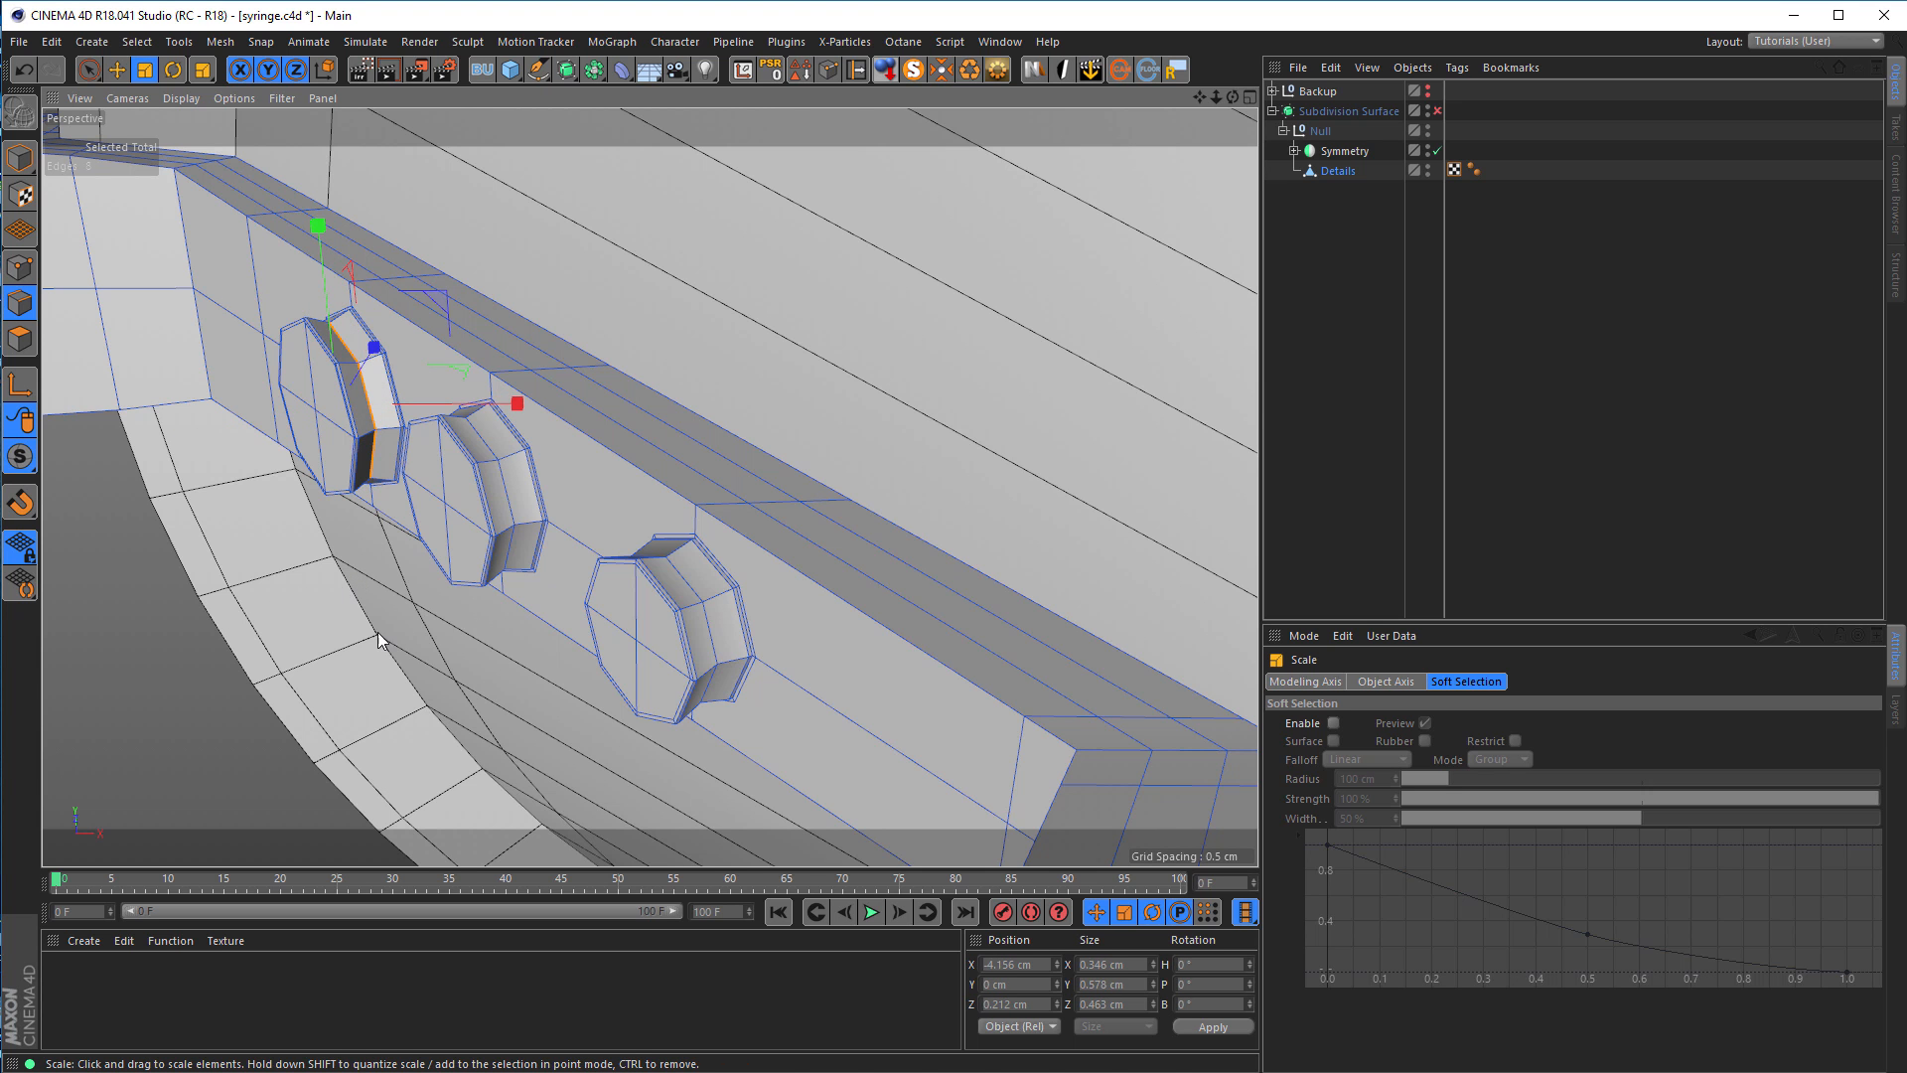
Step: Preview the smoothed knobs with Subdivision Surface enabled, turn it off again, and examine the mesh around the knob bases
scroll(379, 624, "down", 4)
left_click_drag(421, 574, 236, 427, "alt")
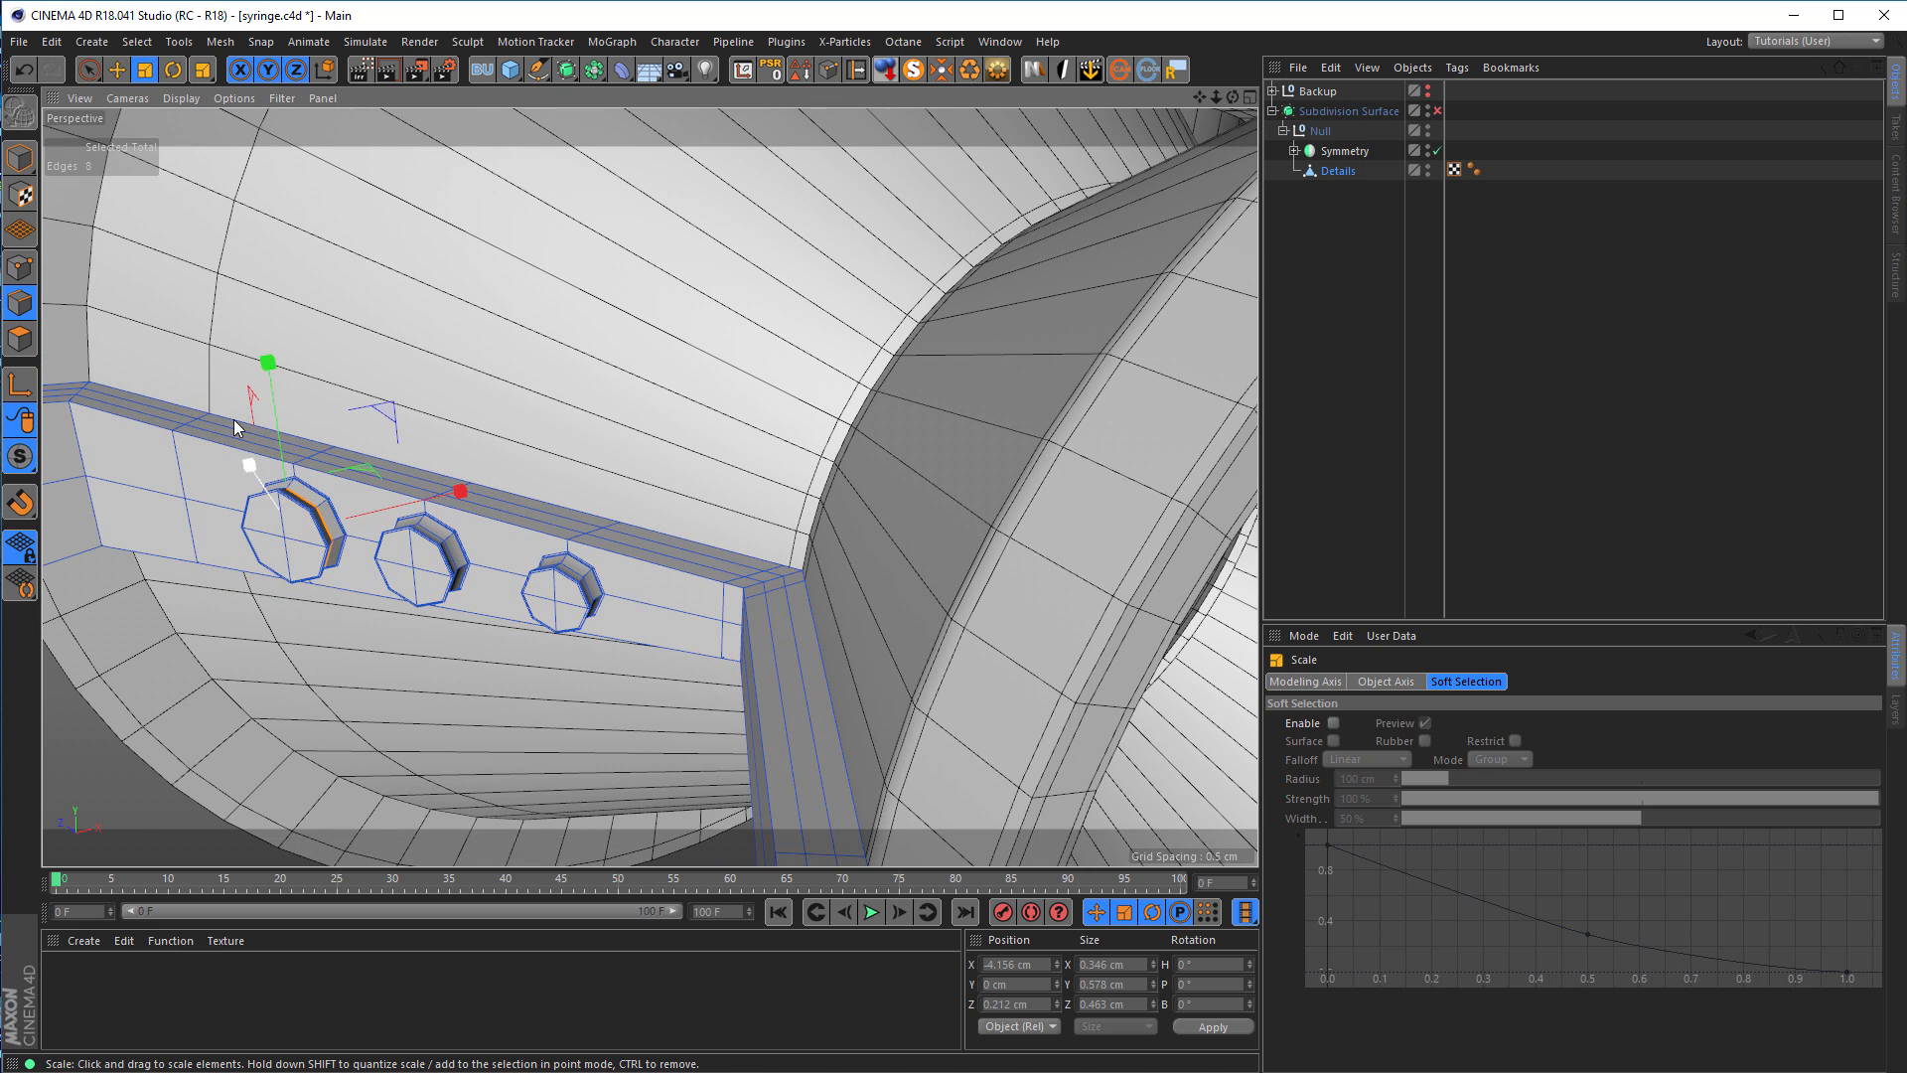
left_click(20, 157)
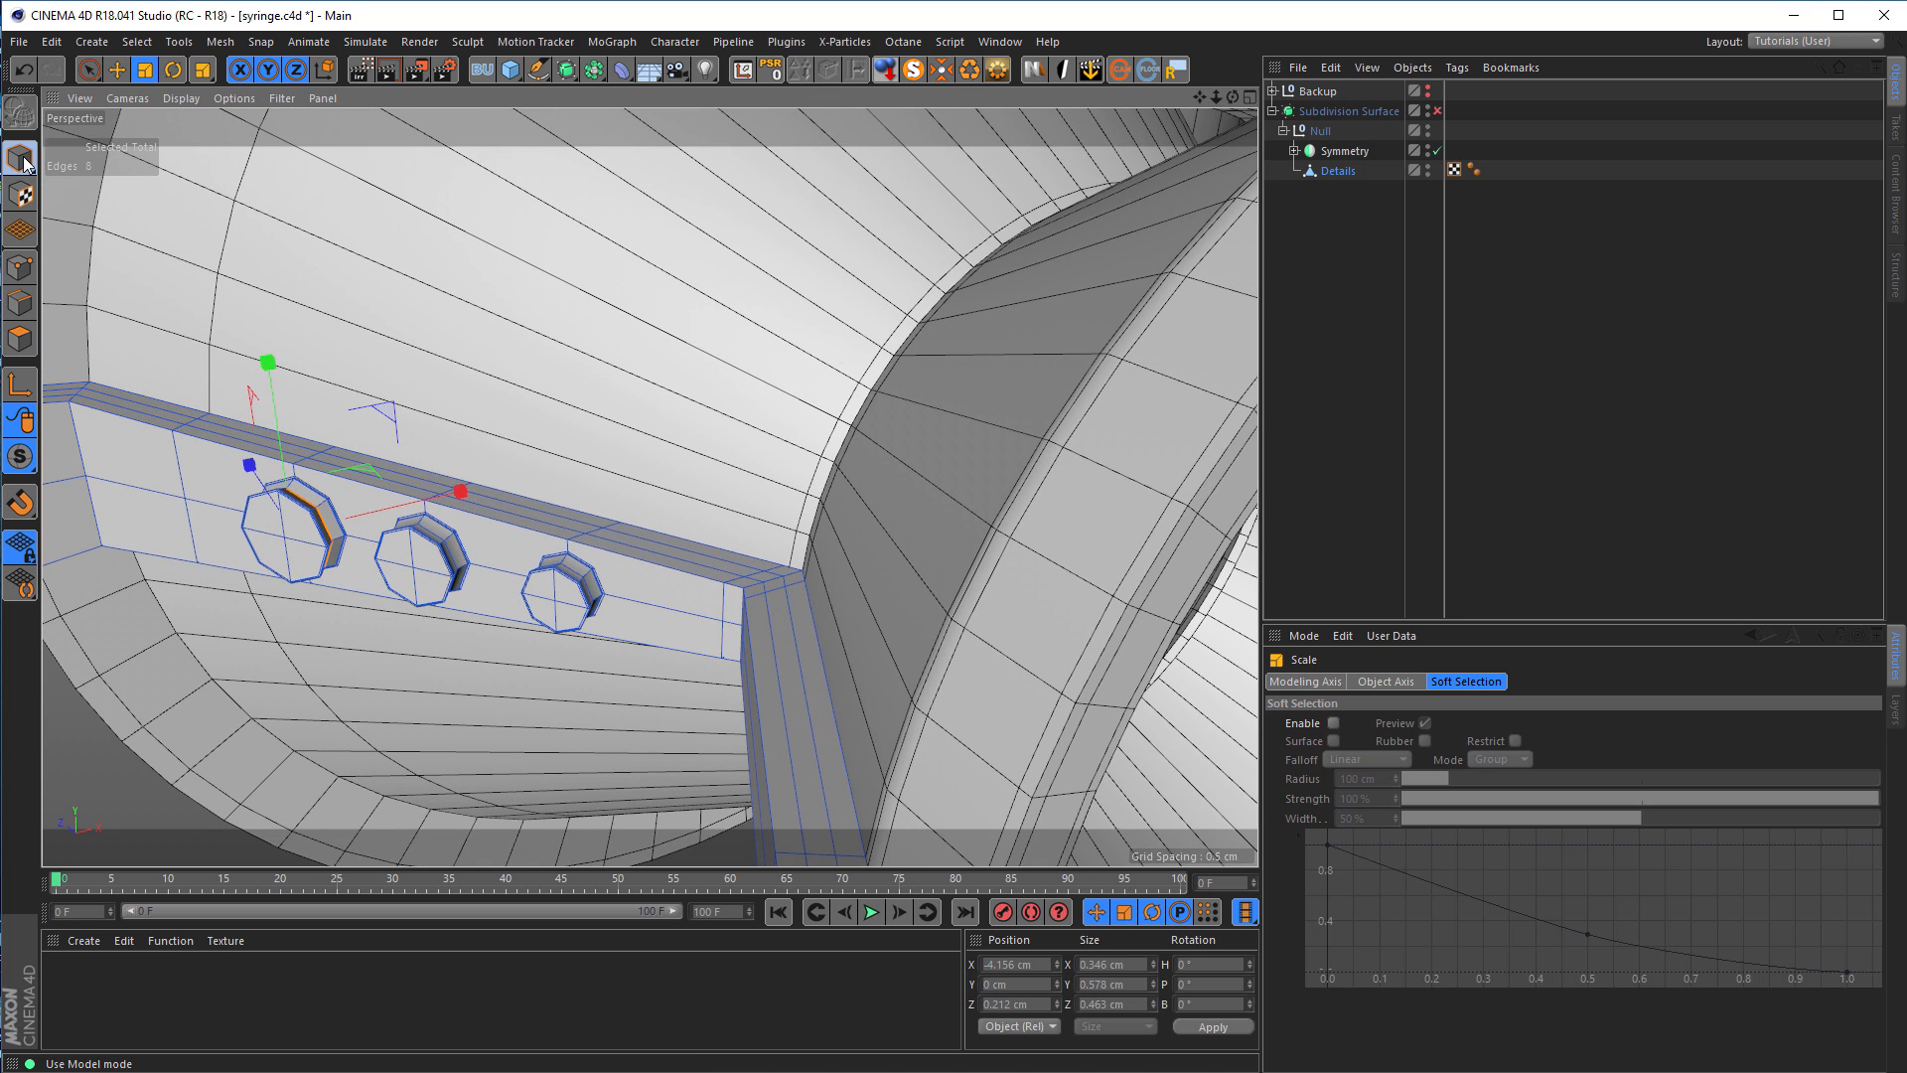
left_click(1436, 110)
scroll(602, 594, "up", 6)
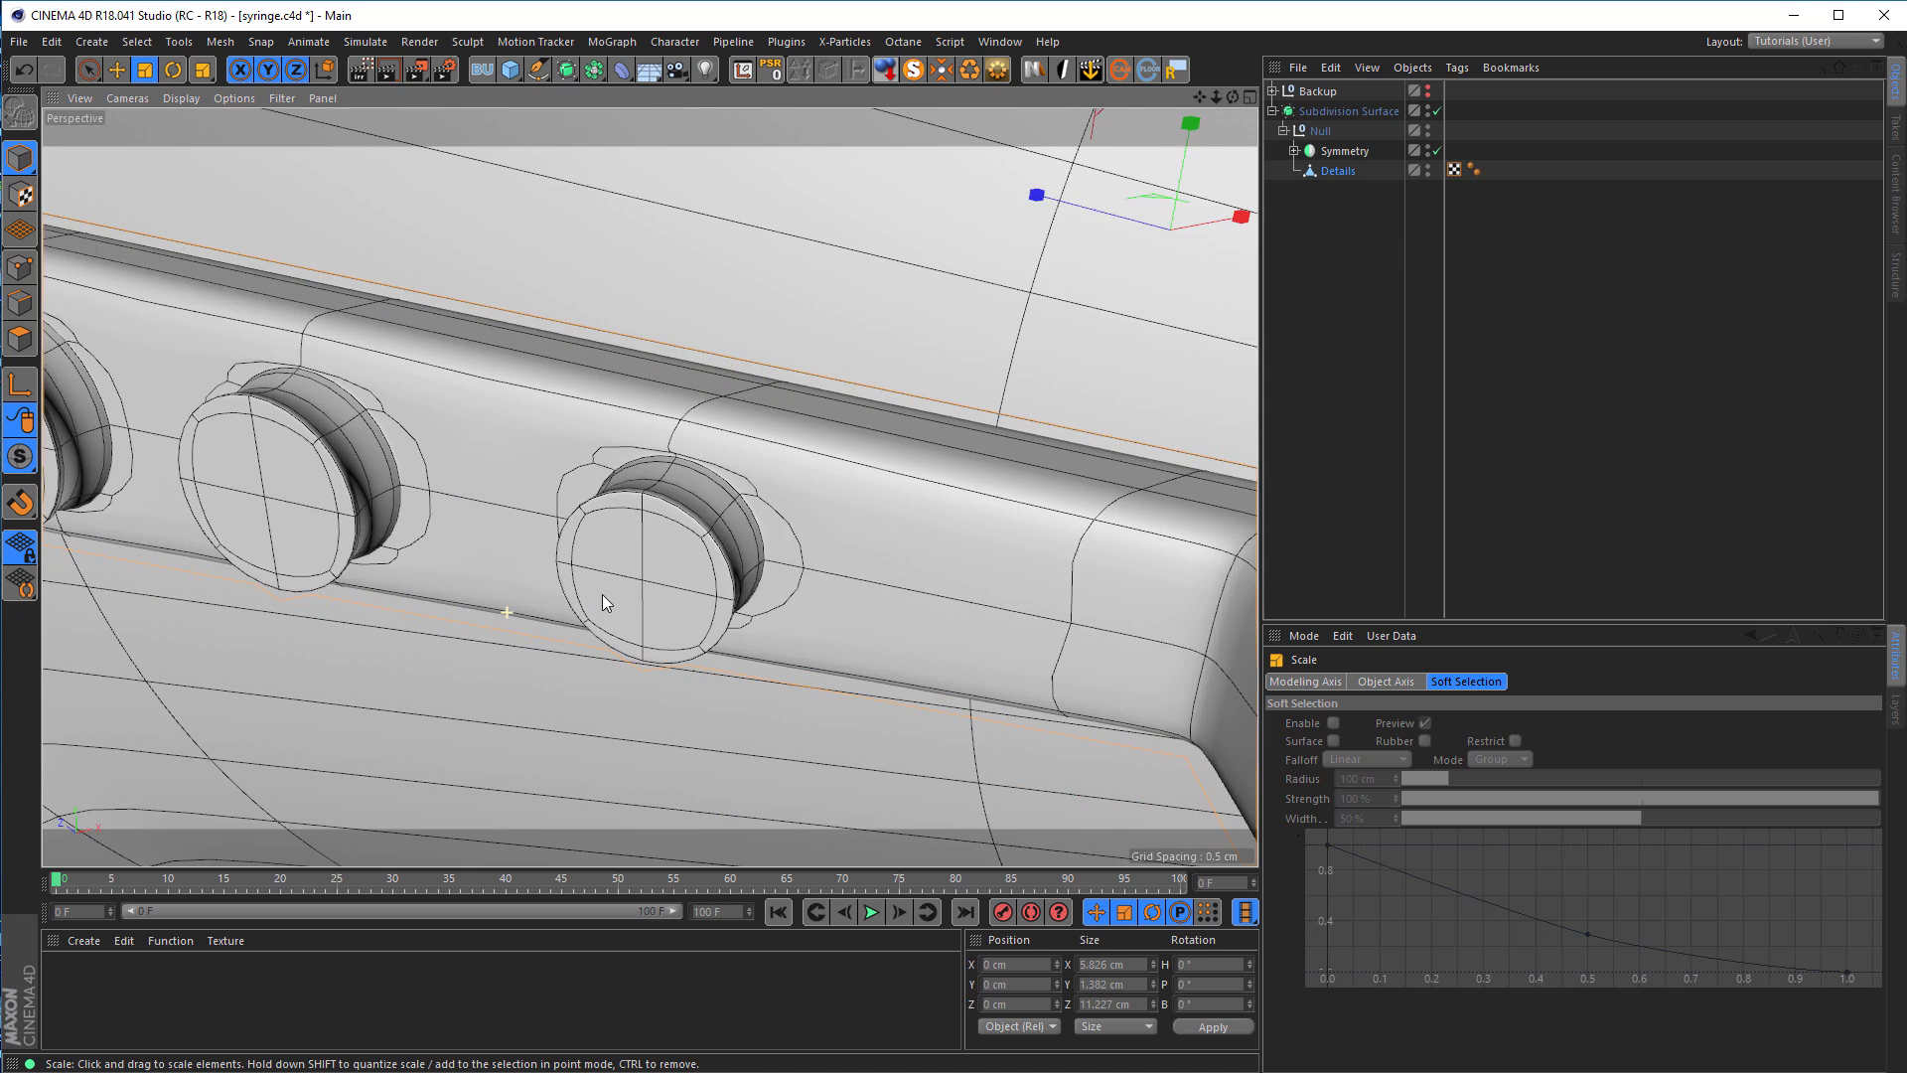
mouse_move(672, 564)
left_mouse_down("alt")
mouse_move(471, 582)
mouse_move(399, 635)
mouse_move(433, 698)
mouse_move(587, 711)
mouse_move(648, 653)
mouse_move(598, 590)
mouse_move(652, 590)
left_mouse_up("alt")
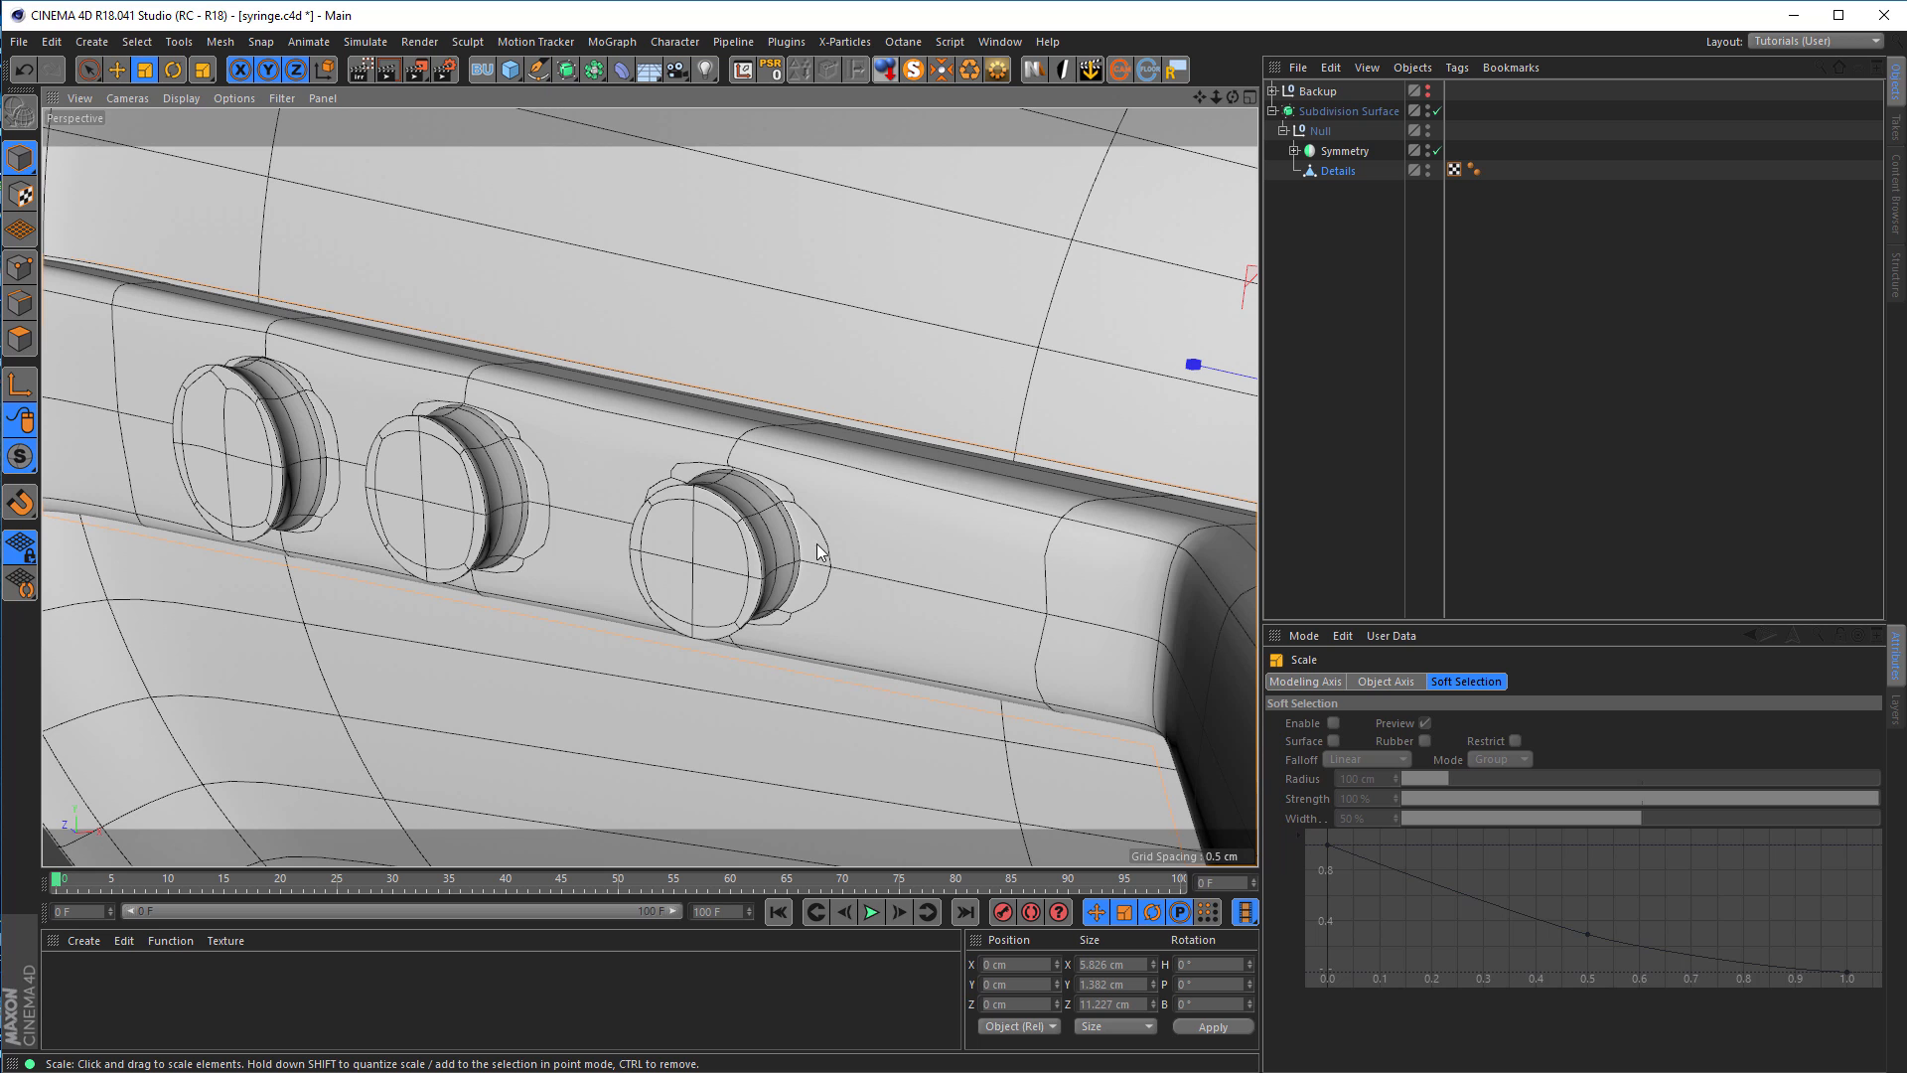
left_click(1436, 110)
left_click_drag(755, 547, 800, 562, "alt")
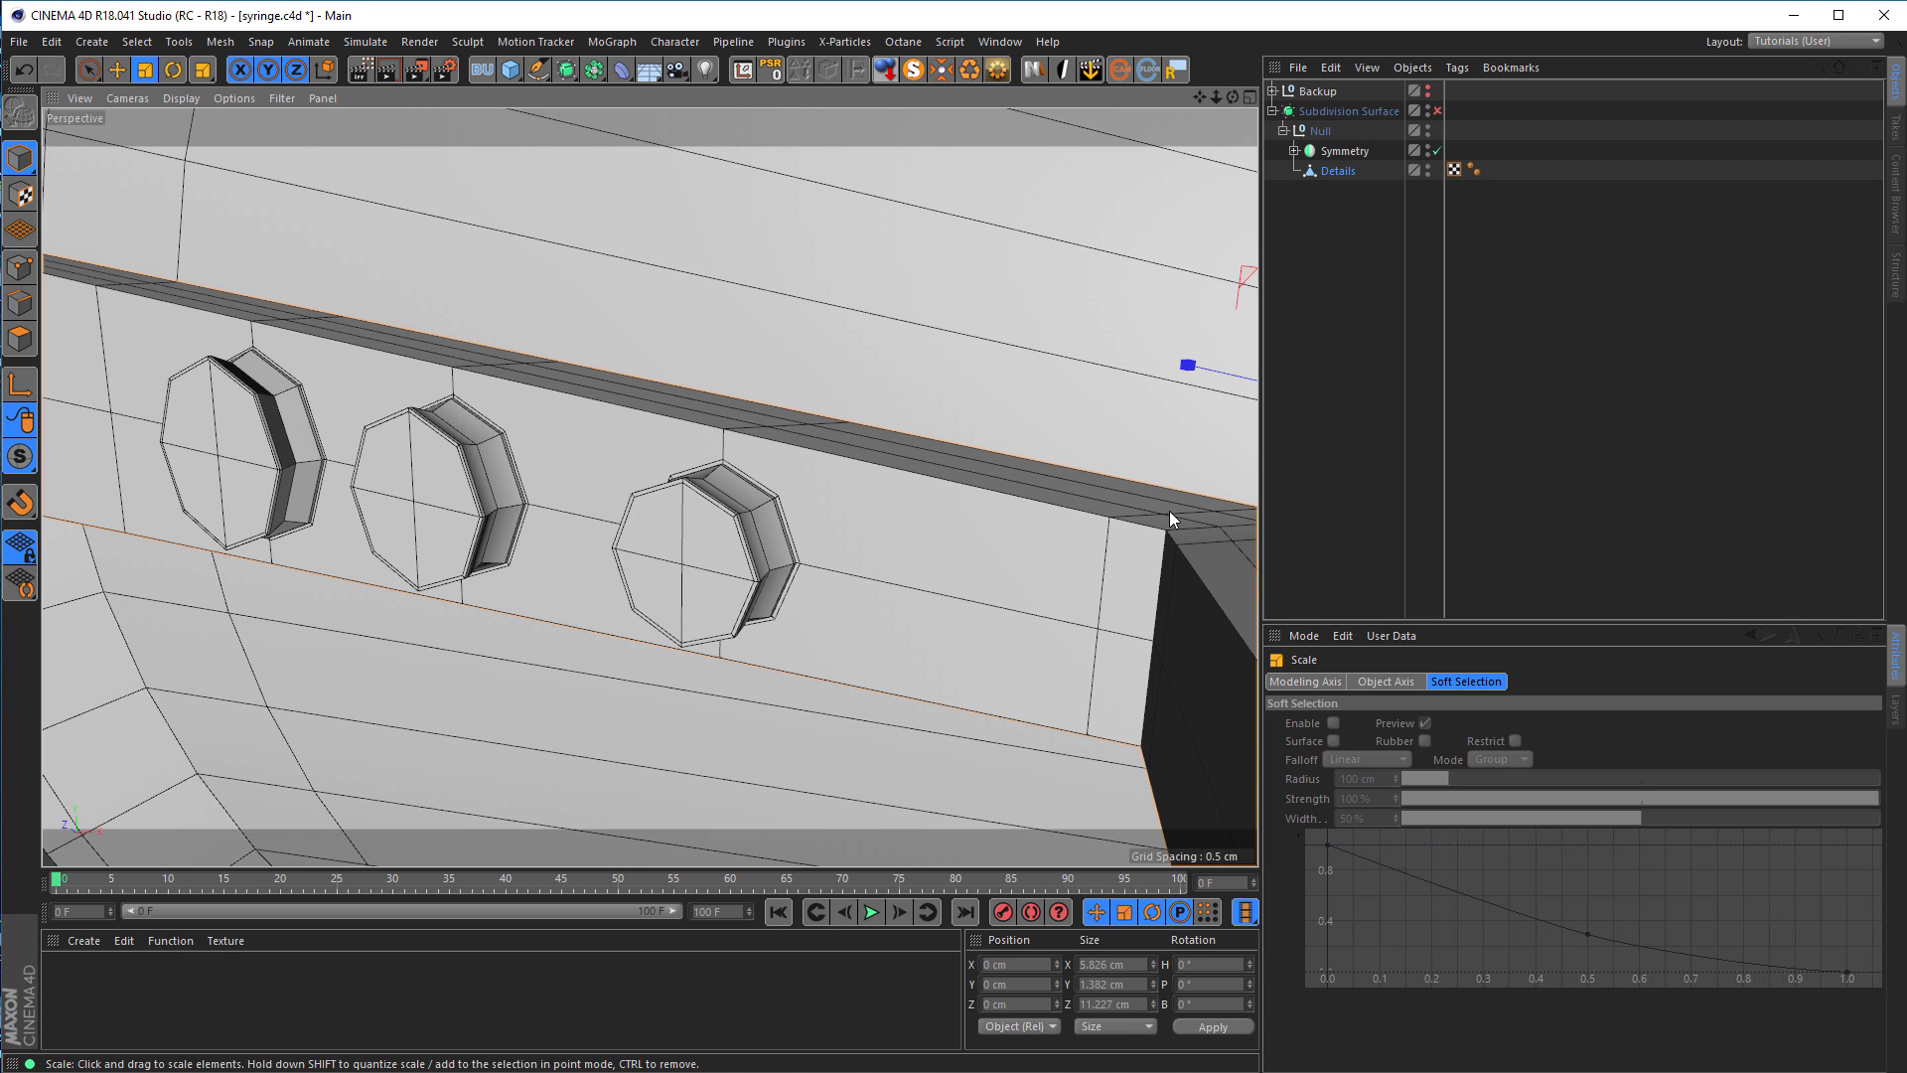
scroll(763, 481, "up", 5)
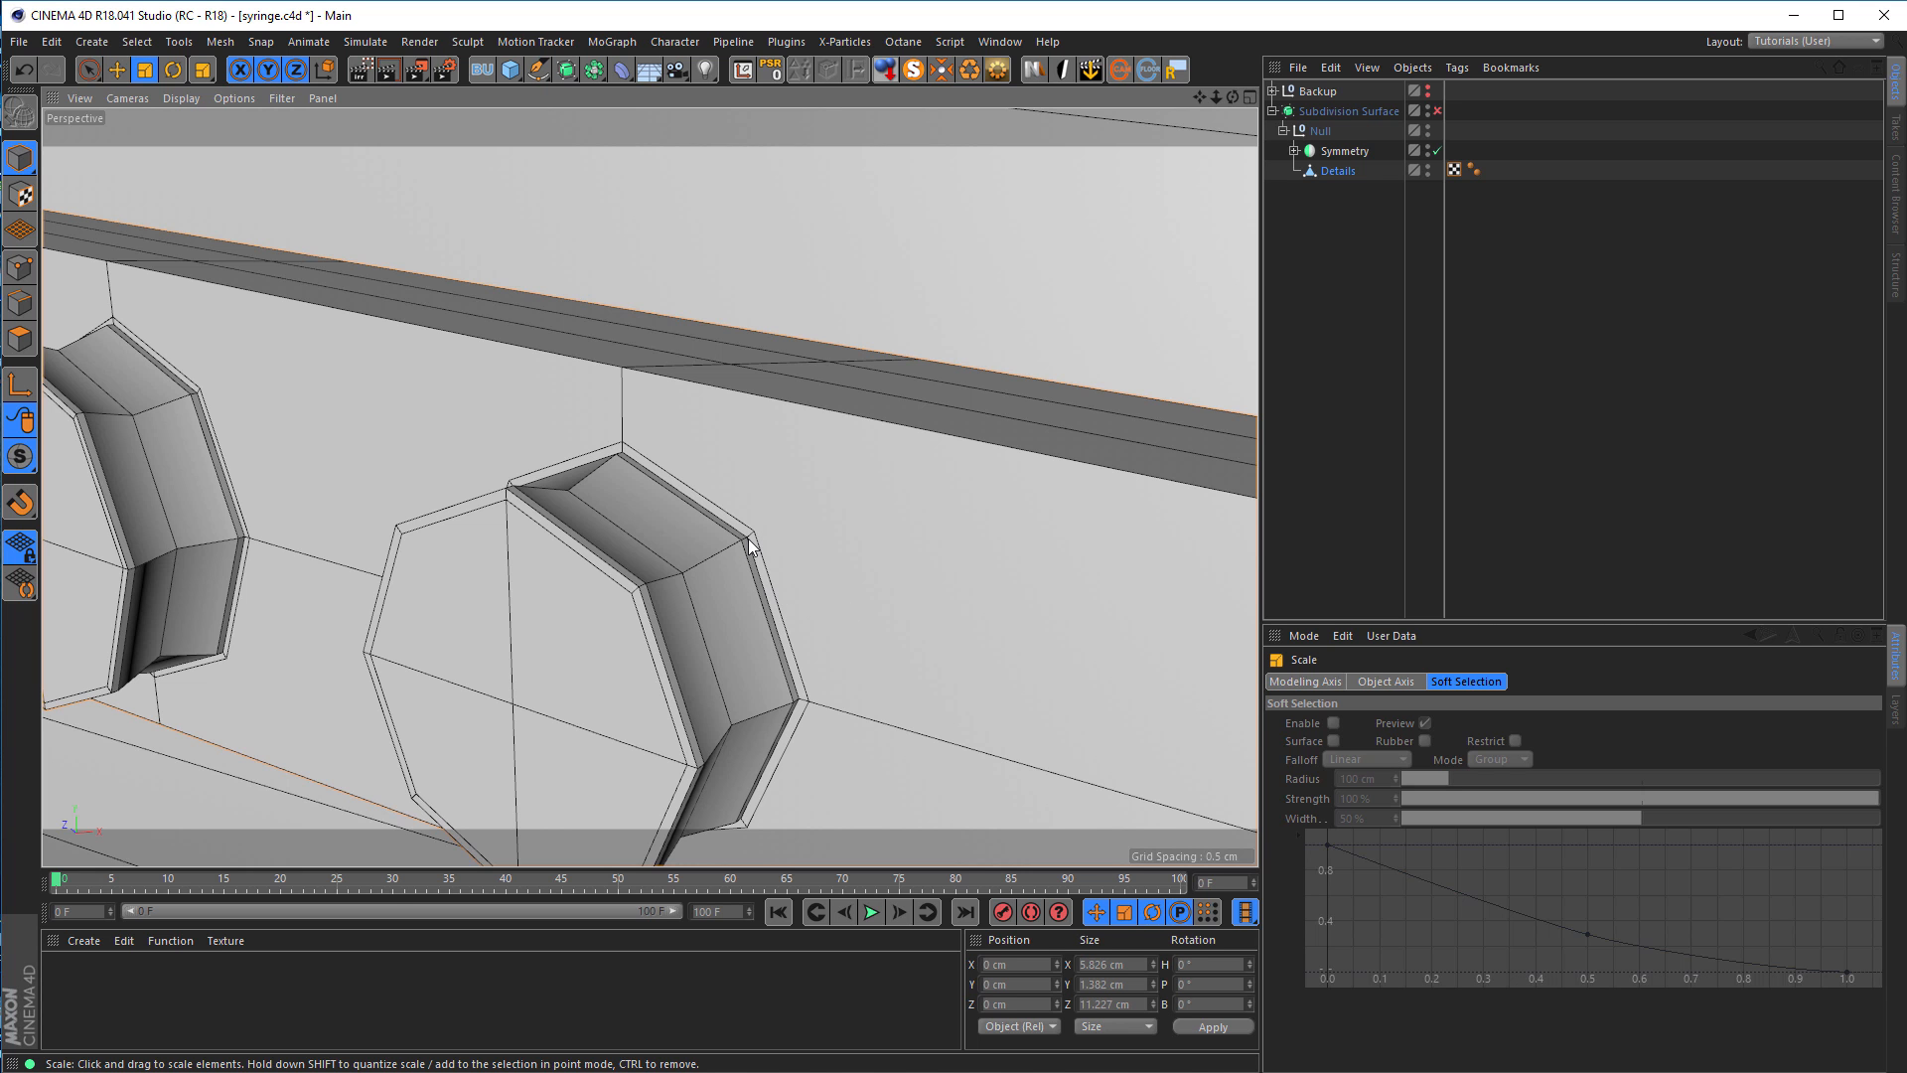
scroll(748, 538, "up", 2)
scroll(735, 558, "down", 5)
left_click_drag(651, 486, 500, 562, "alt")
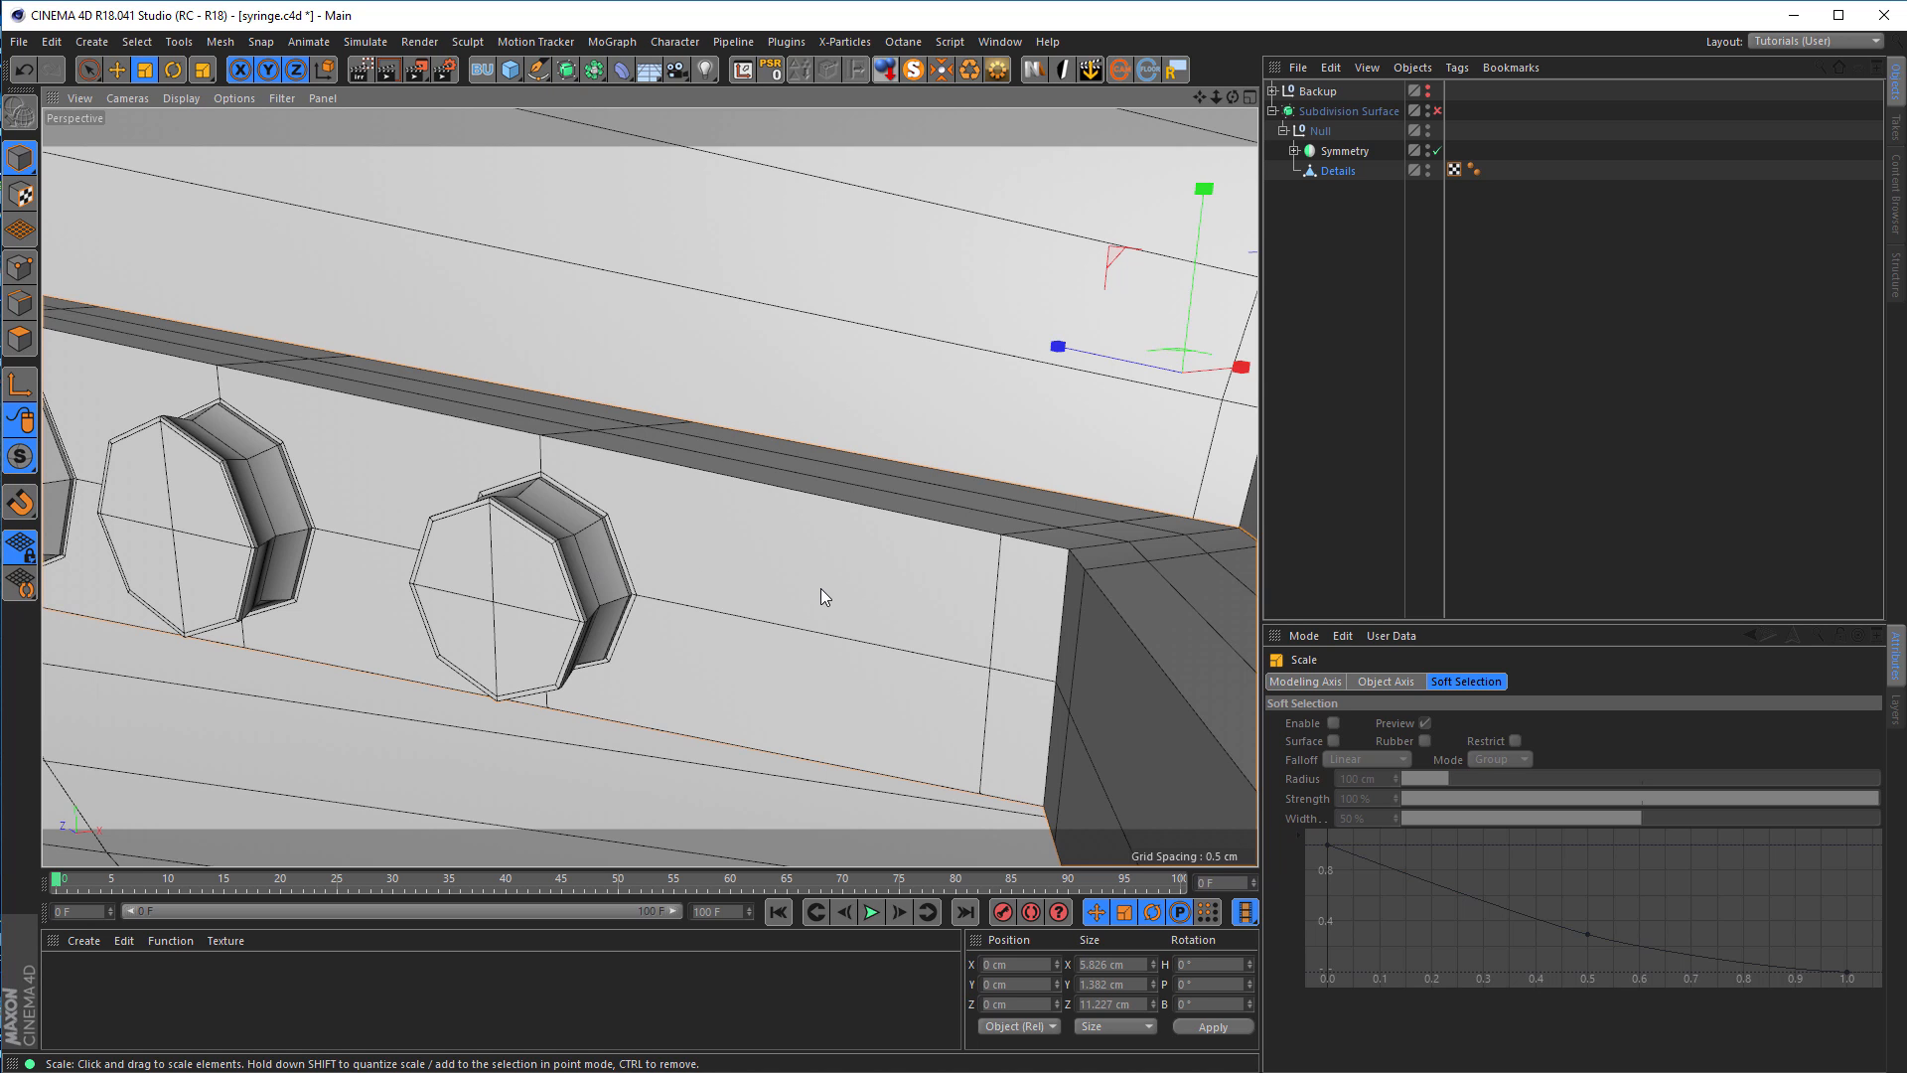
Step: On the Details object, ring-select the strip edges between neighbouring knobs and cut them to add a cross loop in each gap
left_click(1338, 171)
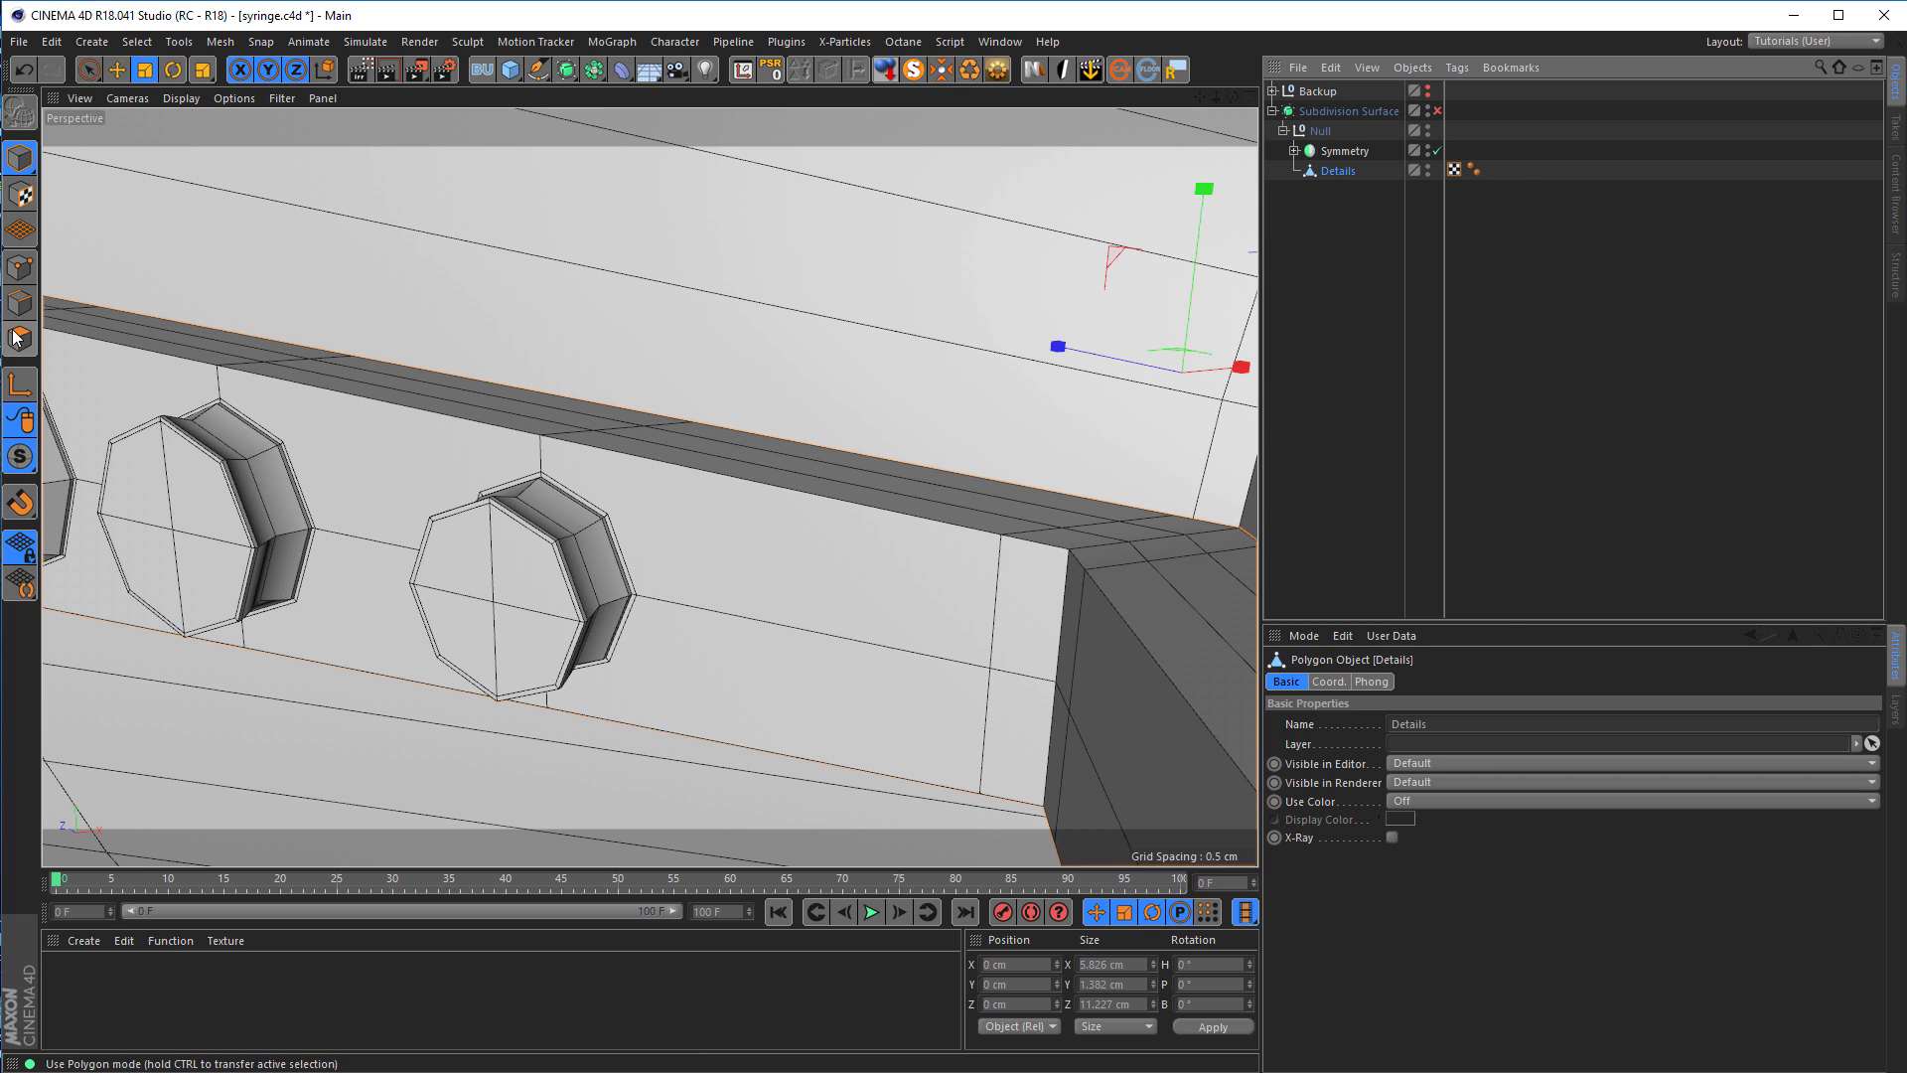
left_click(20, 312)
left_click_drag(383, 605, 516, 590, "alt")
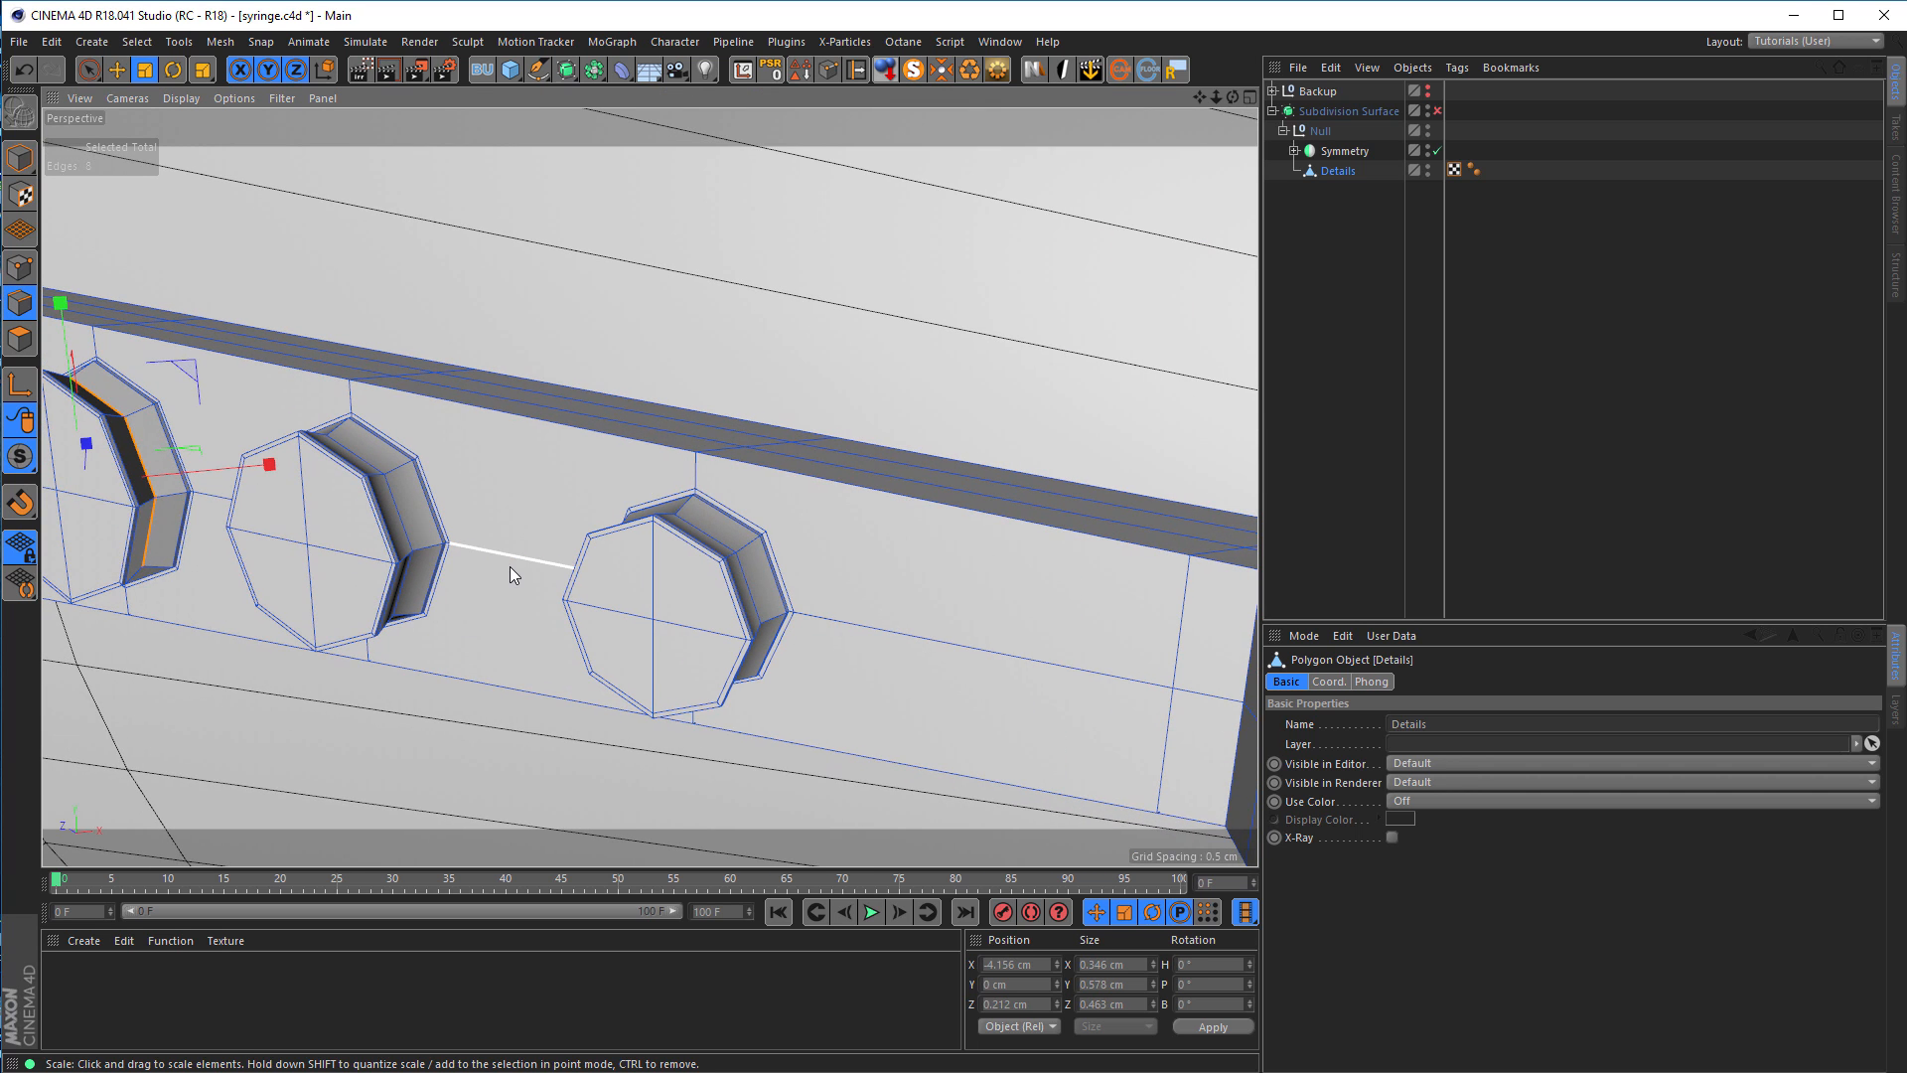
key("u")
key("b")
left_click(520, 435)
left_click_drag(228, 431, 723, 522, "alt")
middle_click_drag(724, 522, 509, 509, "alt")
key("m")
key("m")
middle_click_drag(729, 599, 337, 584, "alt")
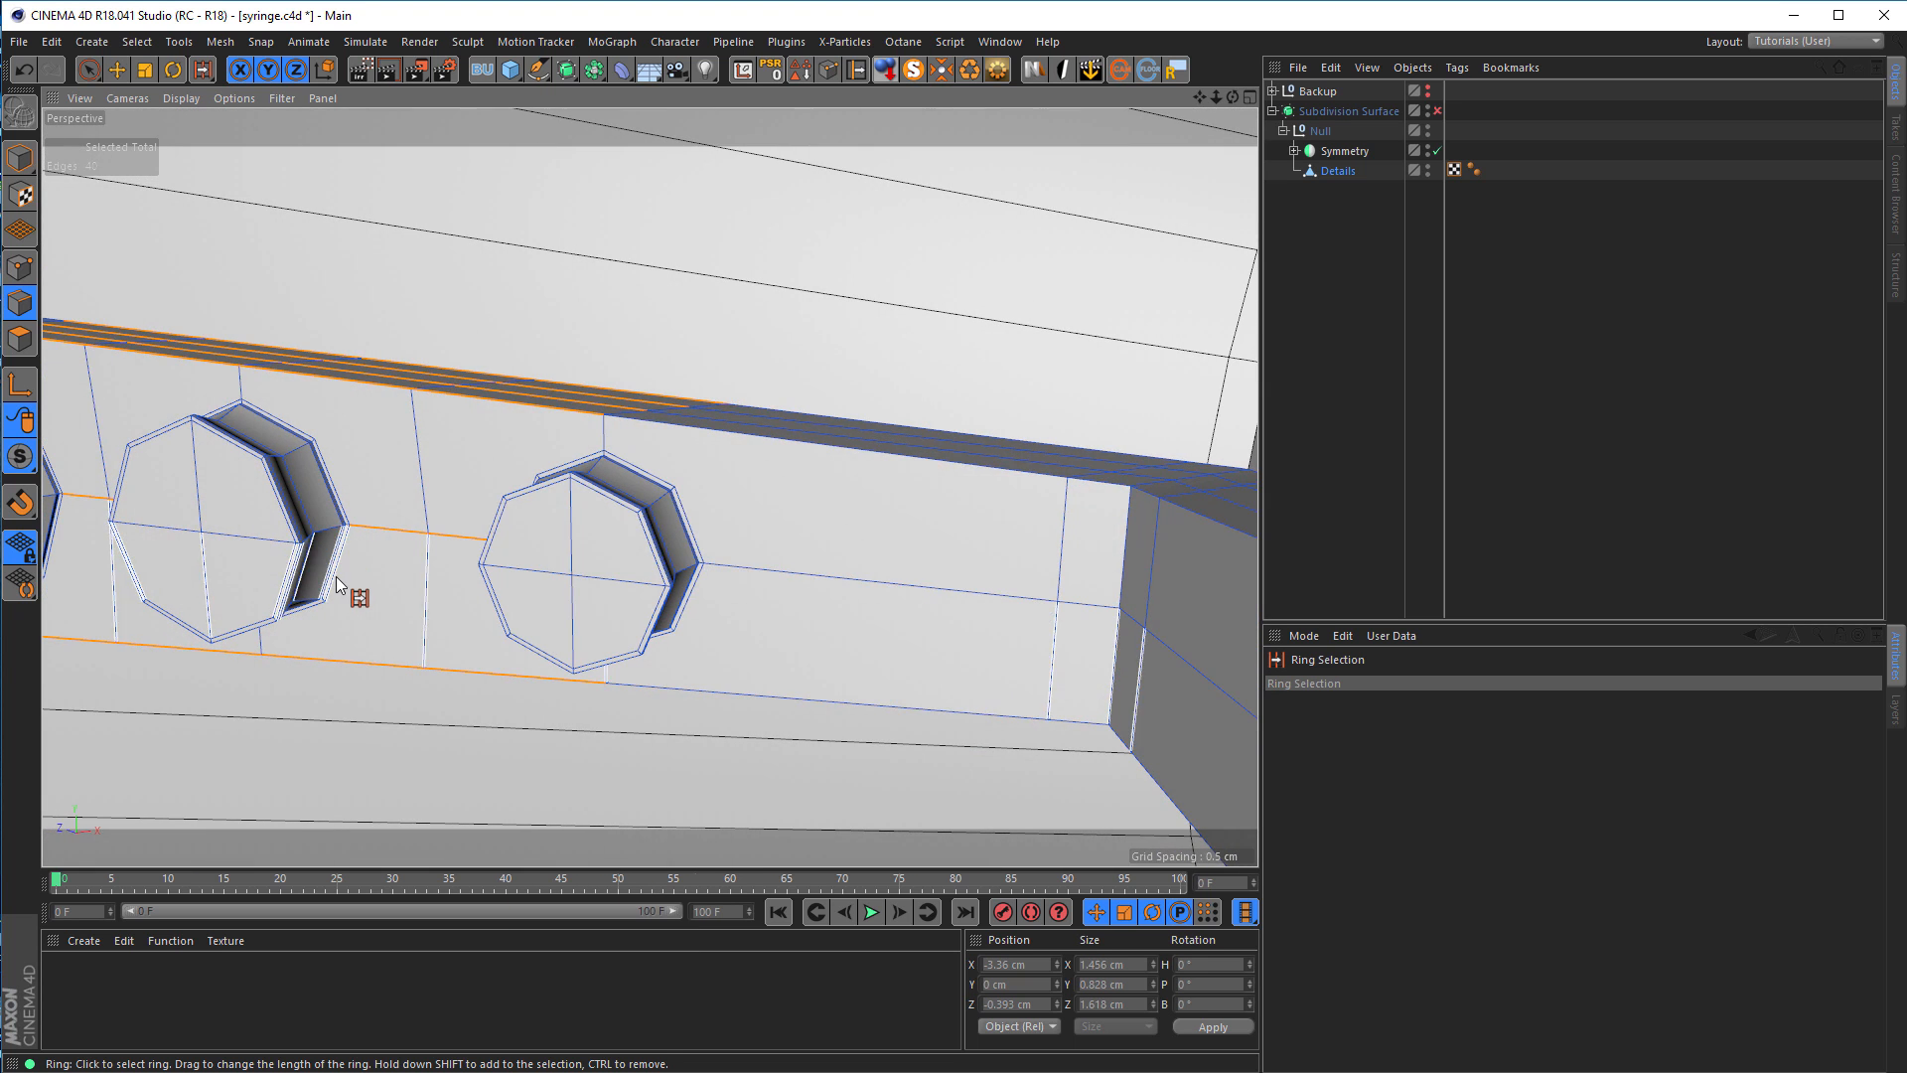
Step: Ring-select the strip edges between the smallest knob and the strip's end and cut them to add a cross loop
left_click(825, 468)
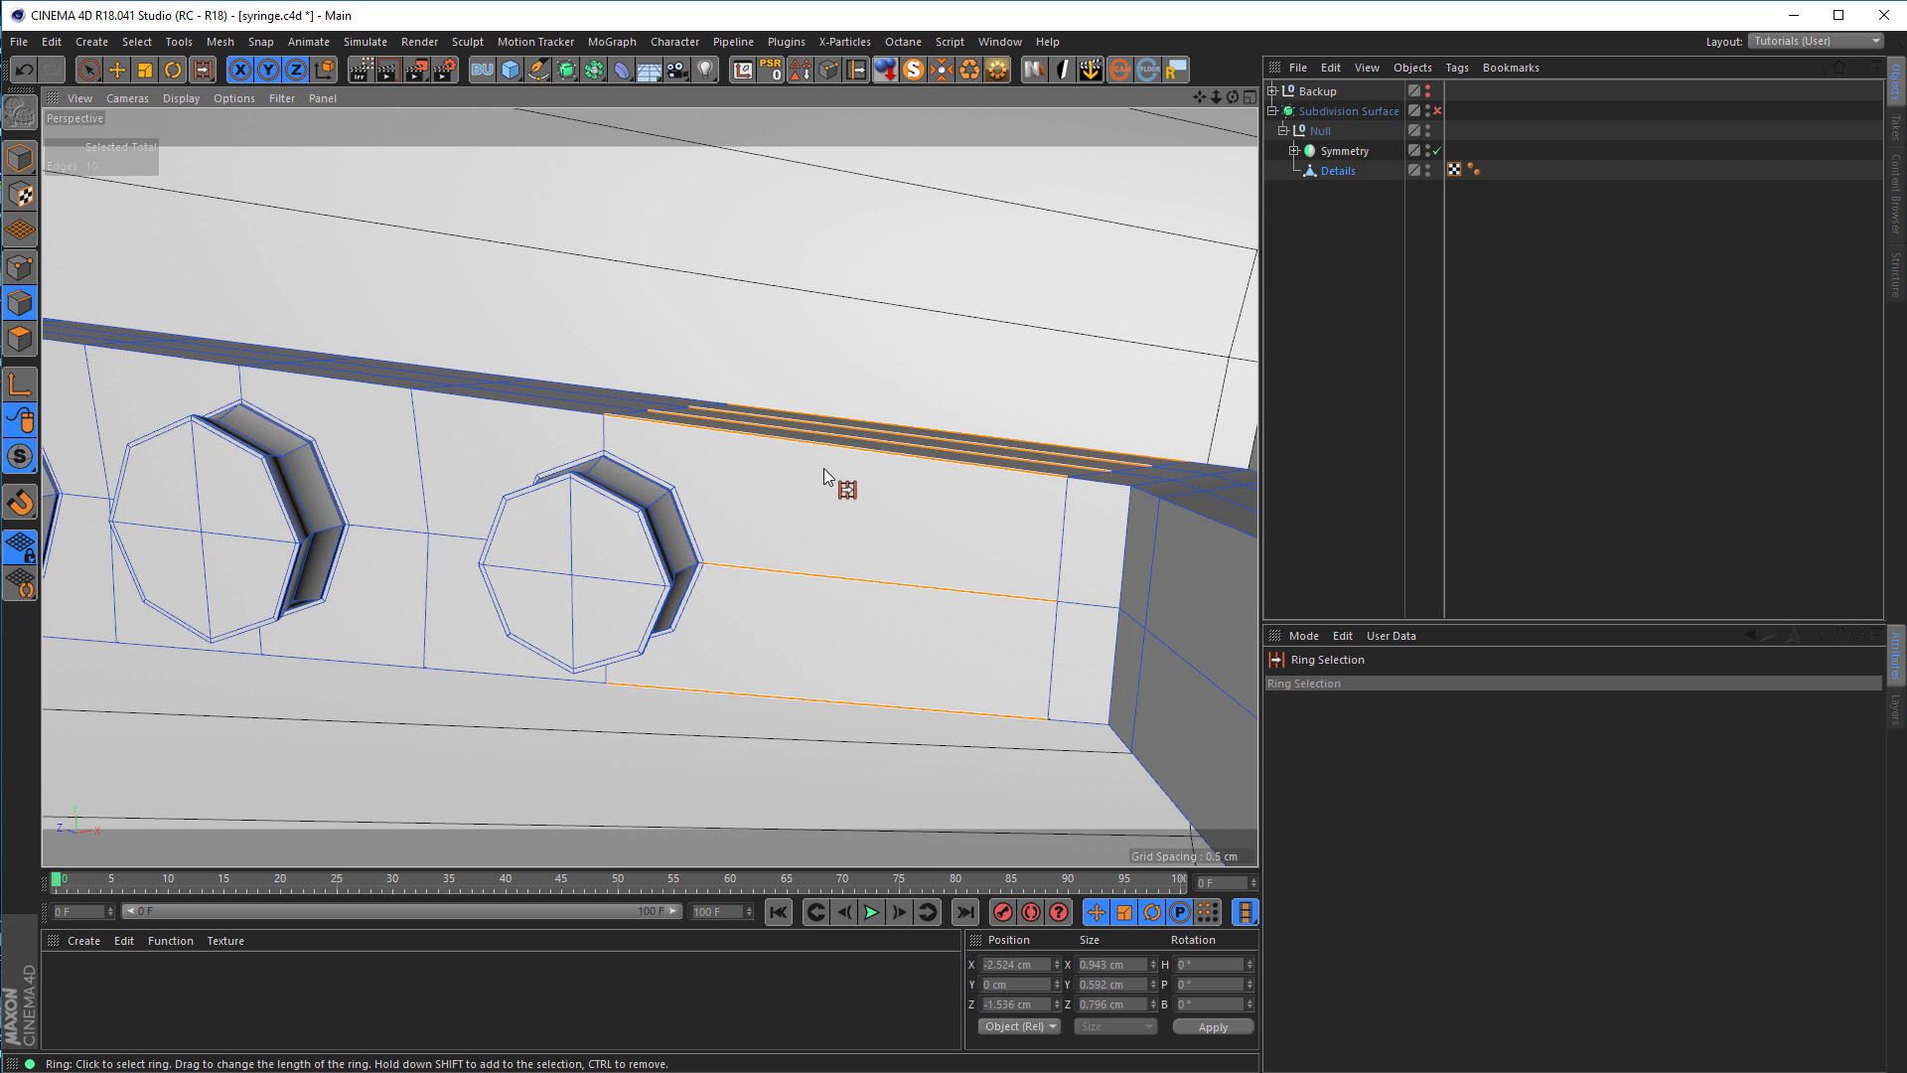
key("m")
key("m")
Step: Line-cut from the smallest knob's upper and lower corners facing the strip's end to the ends of the newly added cross edge
middle_click_drag(552, 520, 507, 547, "alt")
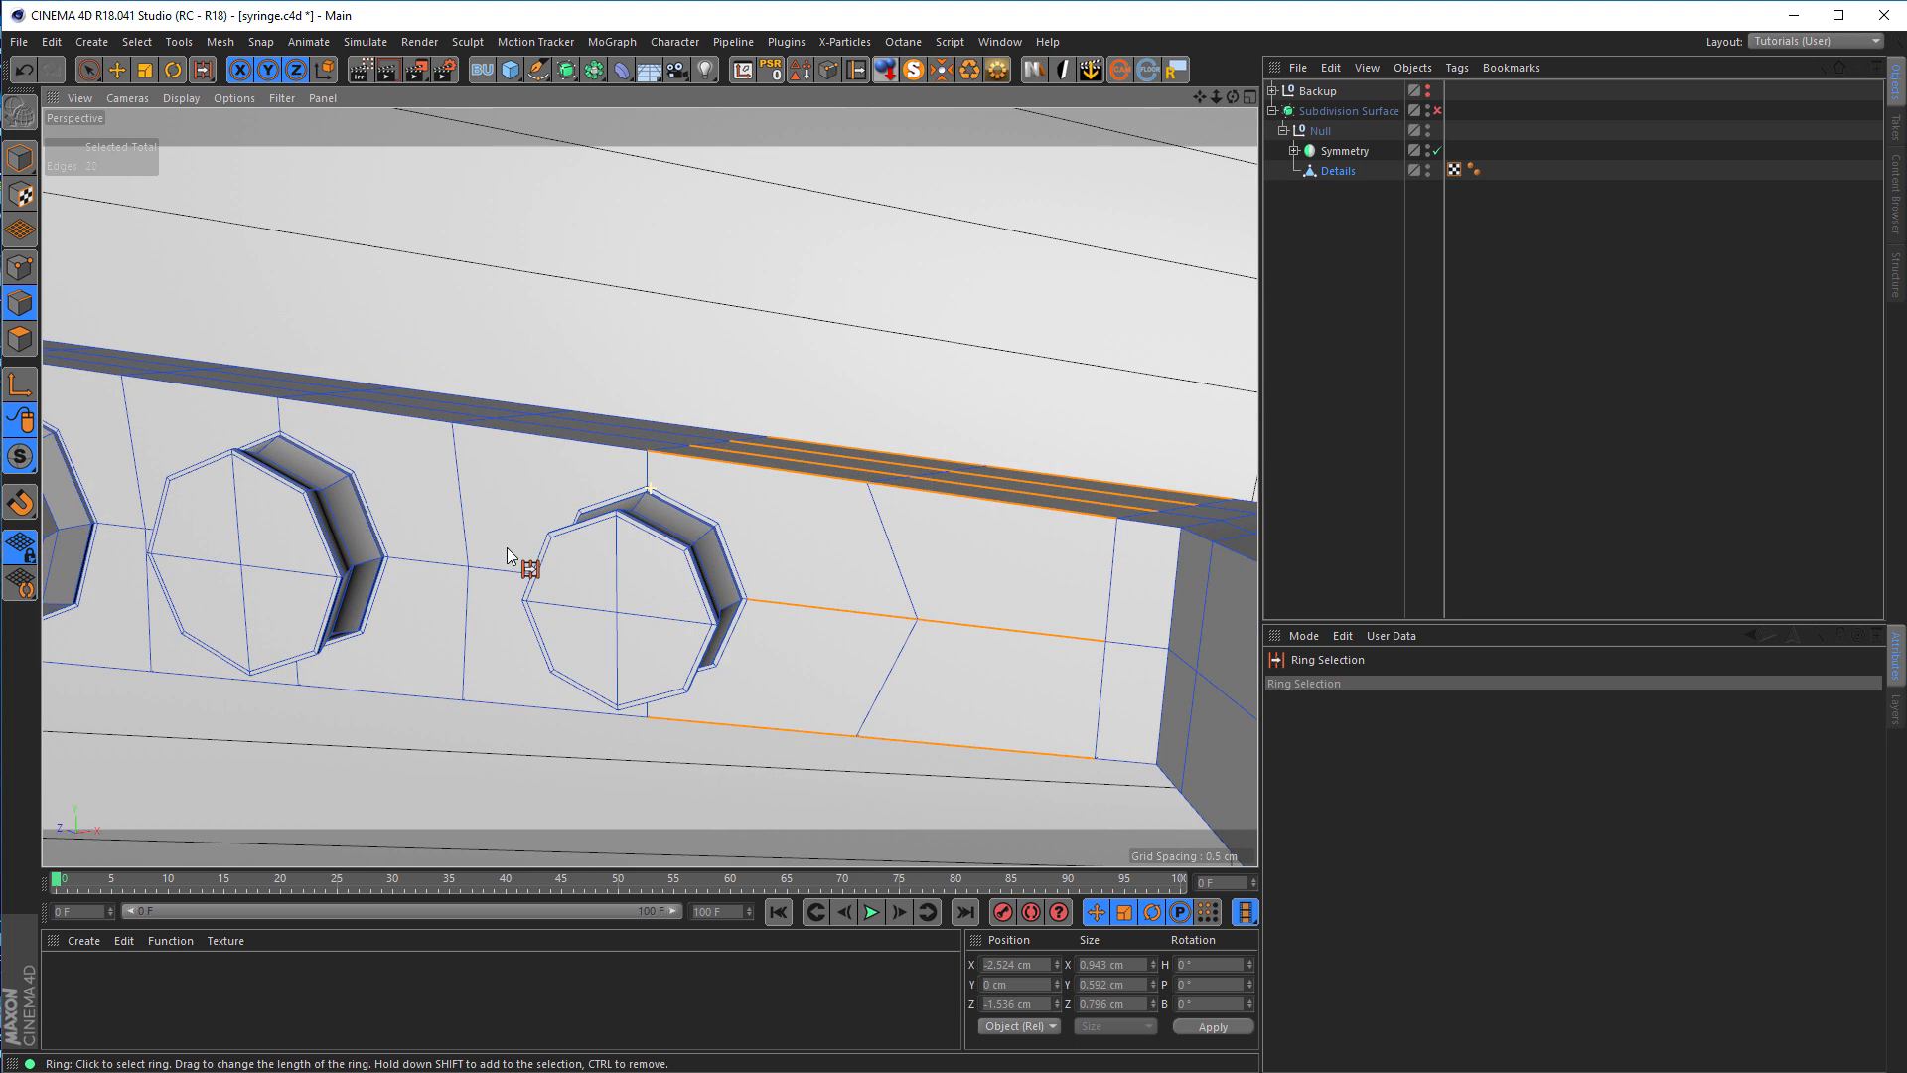
key("k")
key("k")
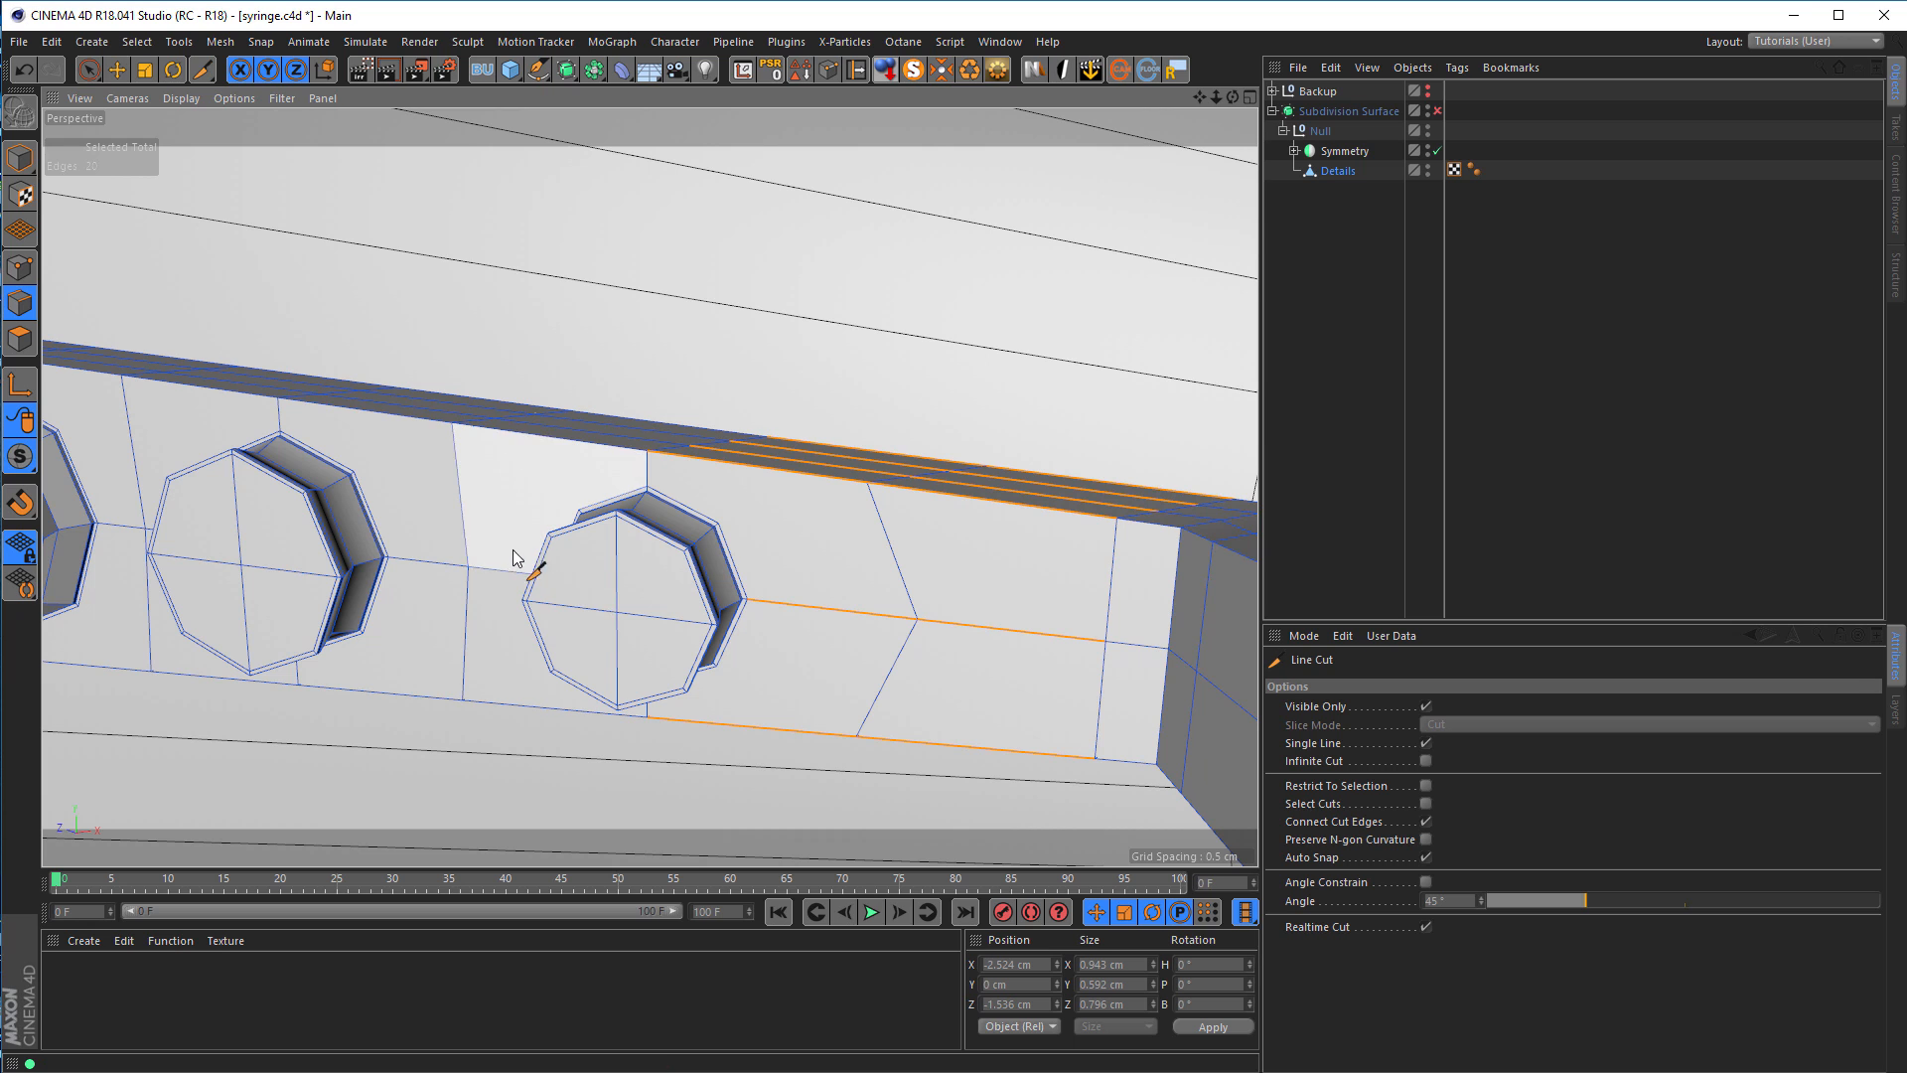
left_click(719, 526)
left_click(717, 663)
left_click(859, 730)
Step: Line-cut from the smallest knob's upper and lower corners facing the middle knob to the ends of the cross edge between them
left_click_drag(517, 524, 524, 524, "alt")
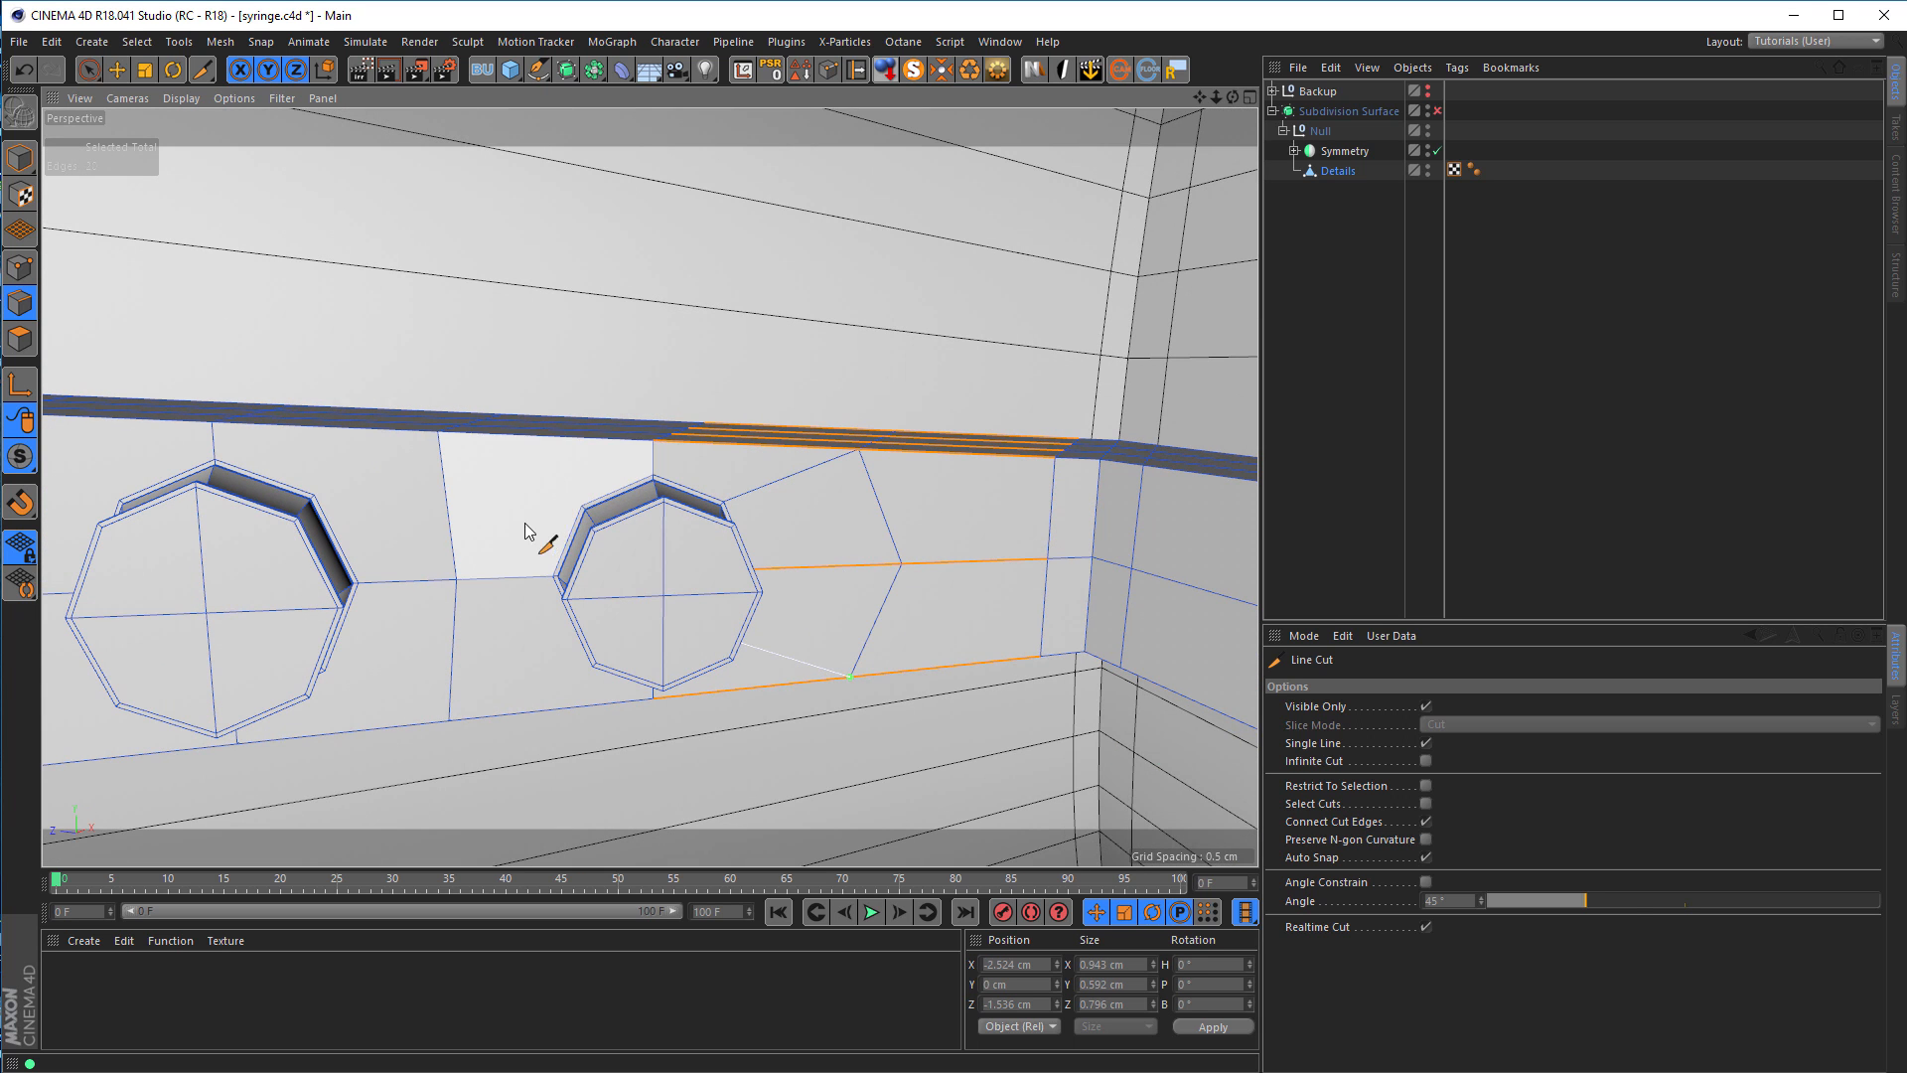
left_click(551, 496)
left_click(439, 441)
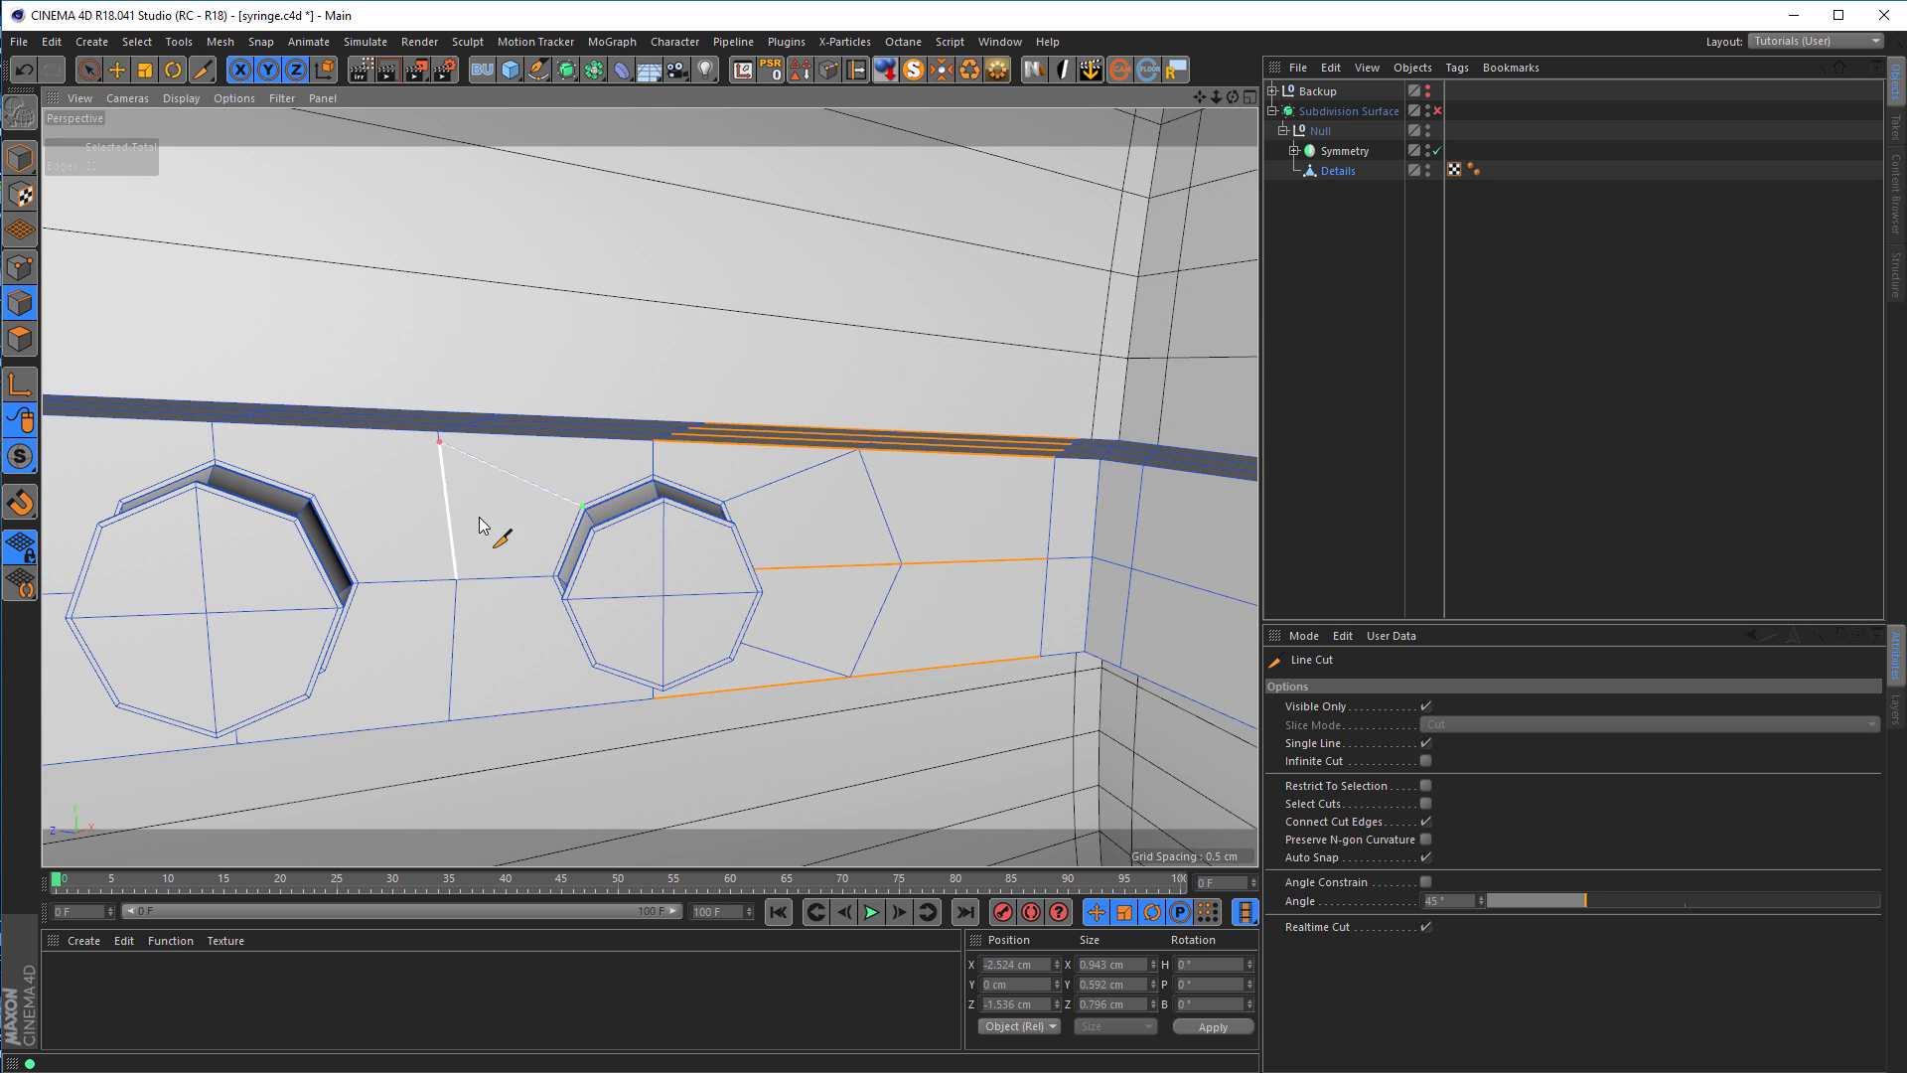
left_click_drag(577, 689, 552, 675, "alt")
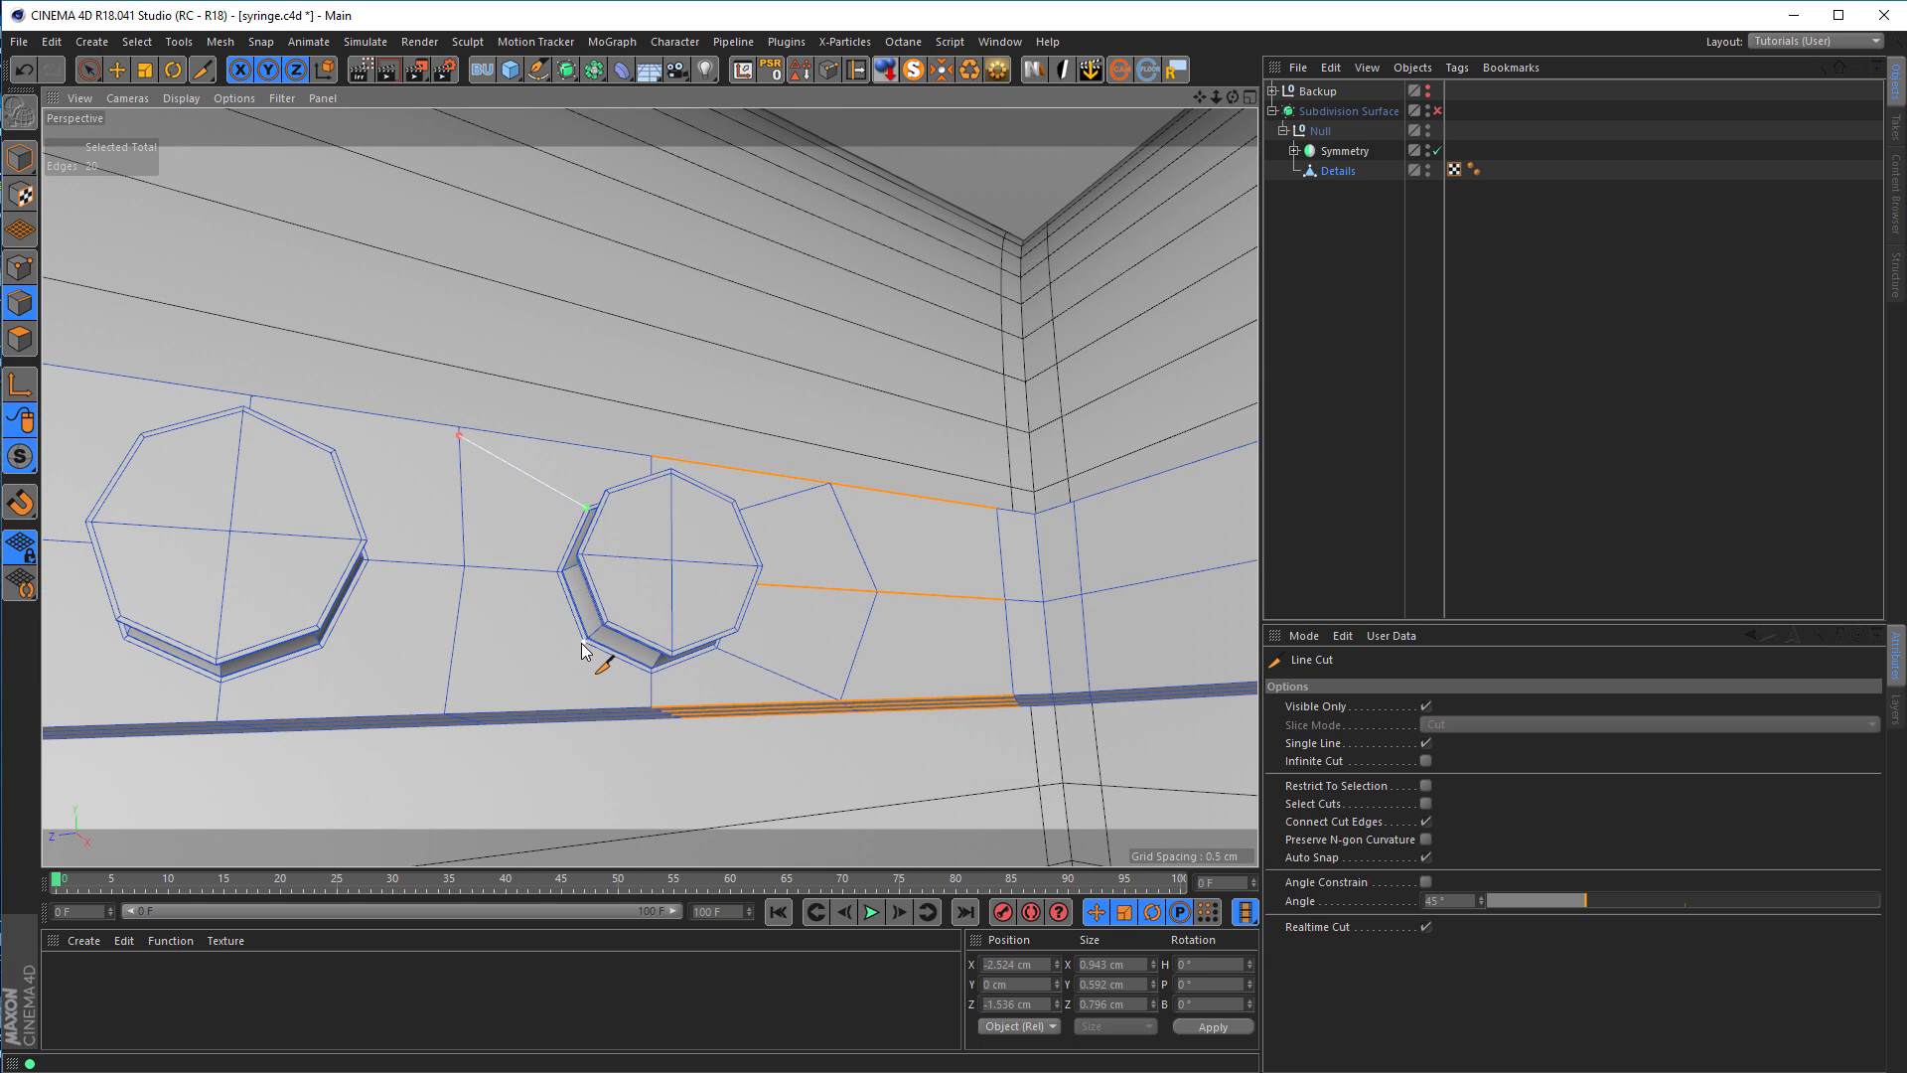
left_click(446, 712)
Step: Line-cut the middle knob's lower and upper corners facing the smallest knob to the same cross edge's ends
left_click(325, 649)
left_click(446, 714)
left_click_drag(395, 518, 478, 431, "alt")
right_click_drag(360, 472, 433, 461, "alt")
left_click(325, 474)
left_click(543, 374)
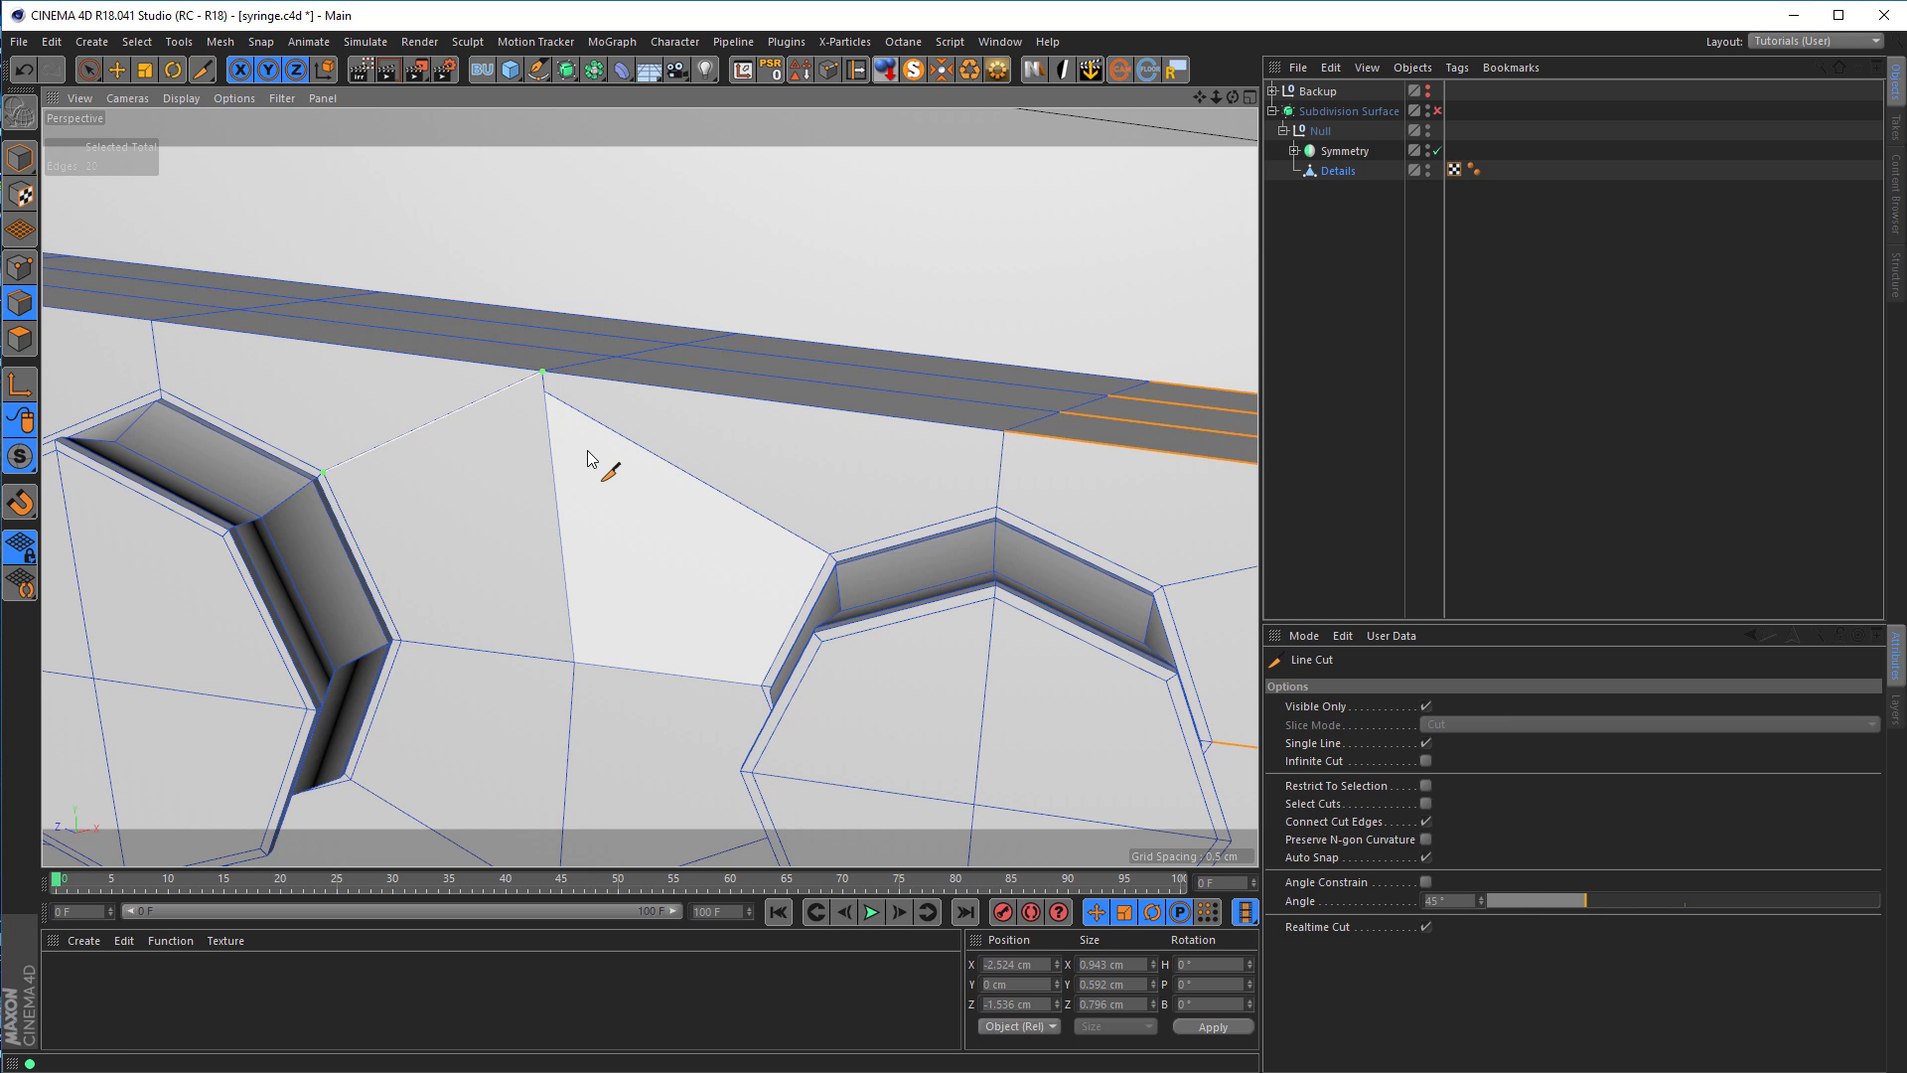
Step: Line-cut the middle knob's upper and lower corners facing the largest knob to the ends of the cross edge between them
key("m")
key("e")
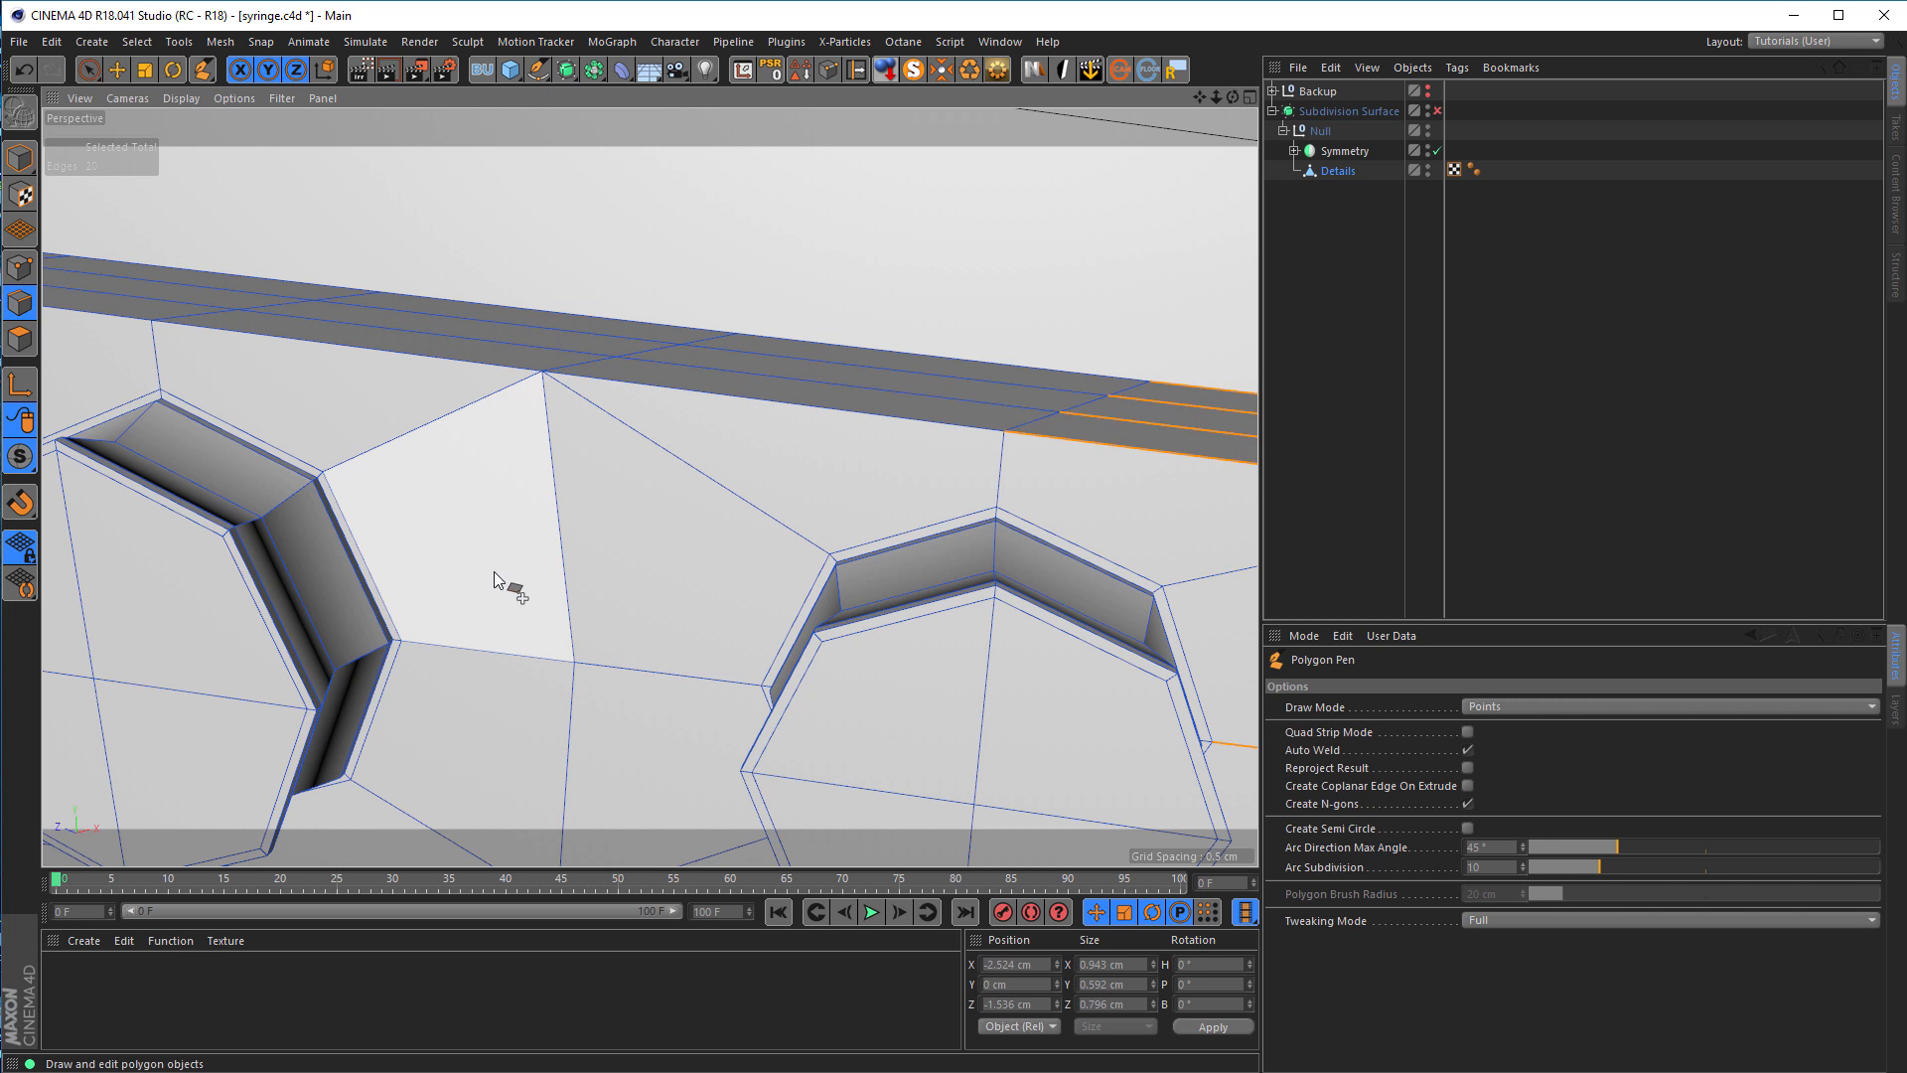
middle_click_drag(492, 573, 191, 465, "alt")
middle_click_drag(934, 487, 650, 488, "alt")
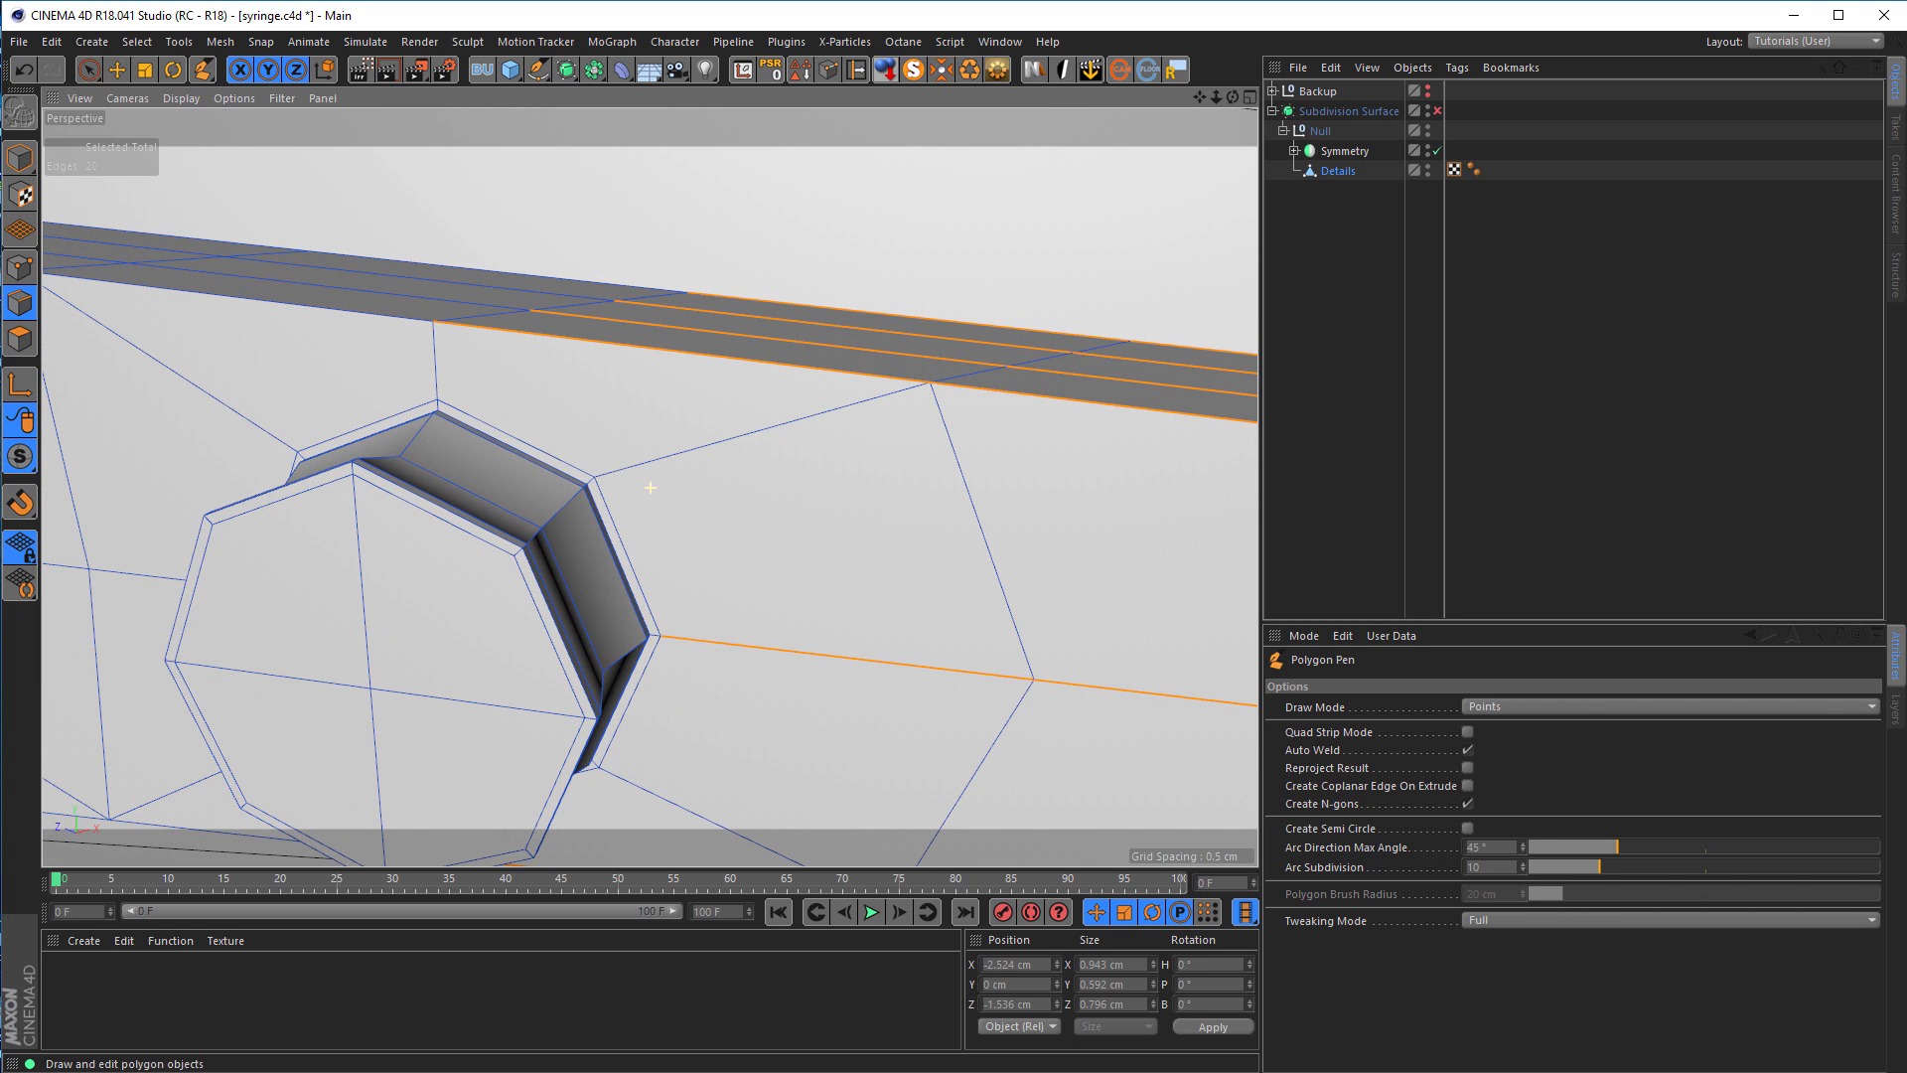
middle_click_drag(82, 467, 505, 517, "alt")
middle_click_drag(357, 496, 973, 580, "alt")
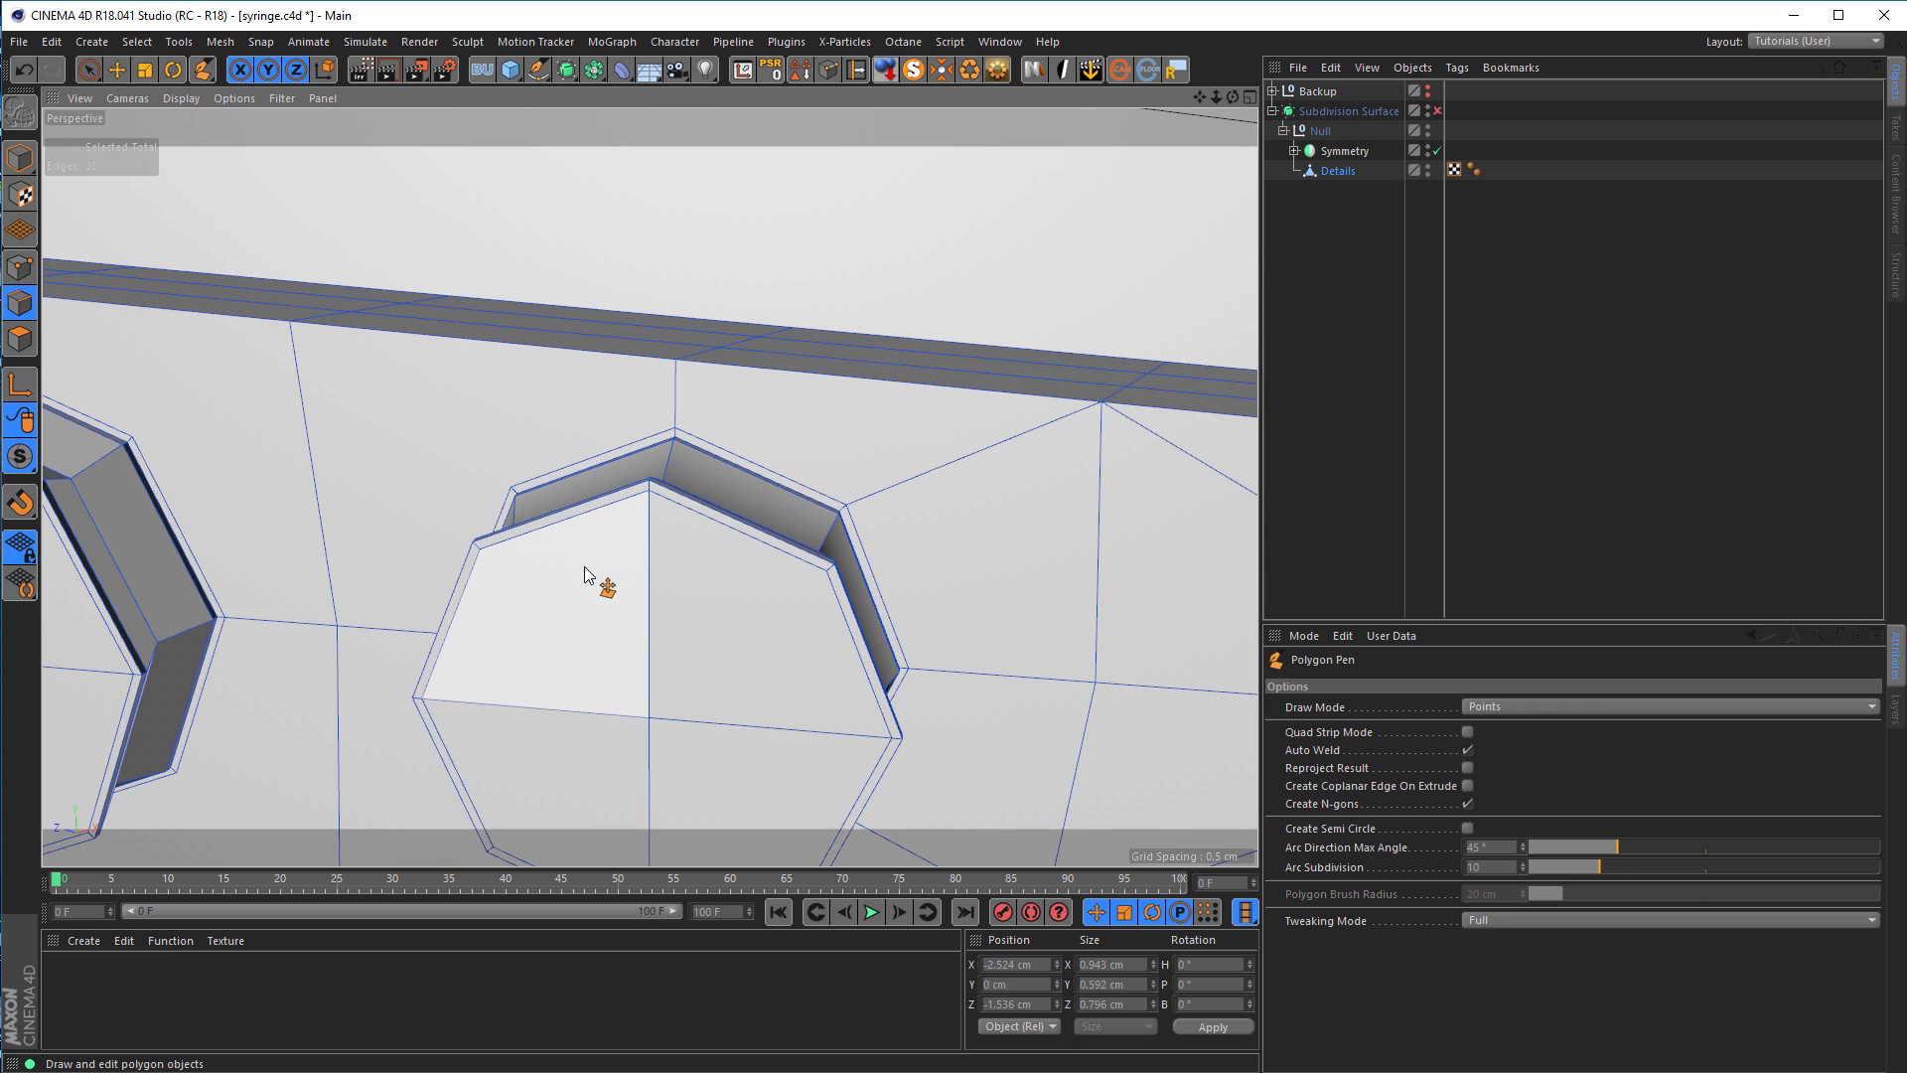
key("k")
key("k")
middle_click_drag(490, 545, 670, 624, "alt")
left_click(687, 564)
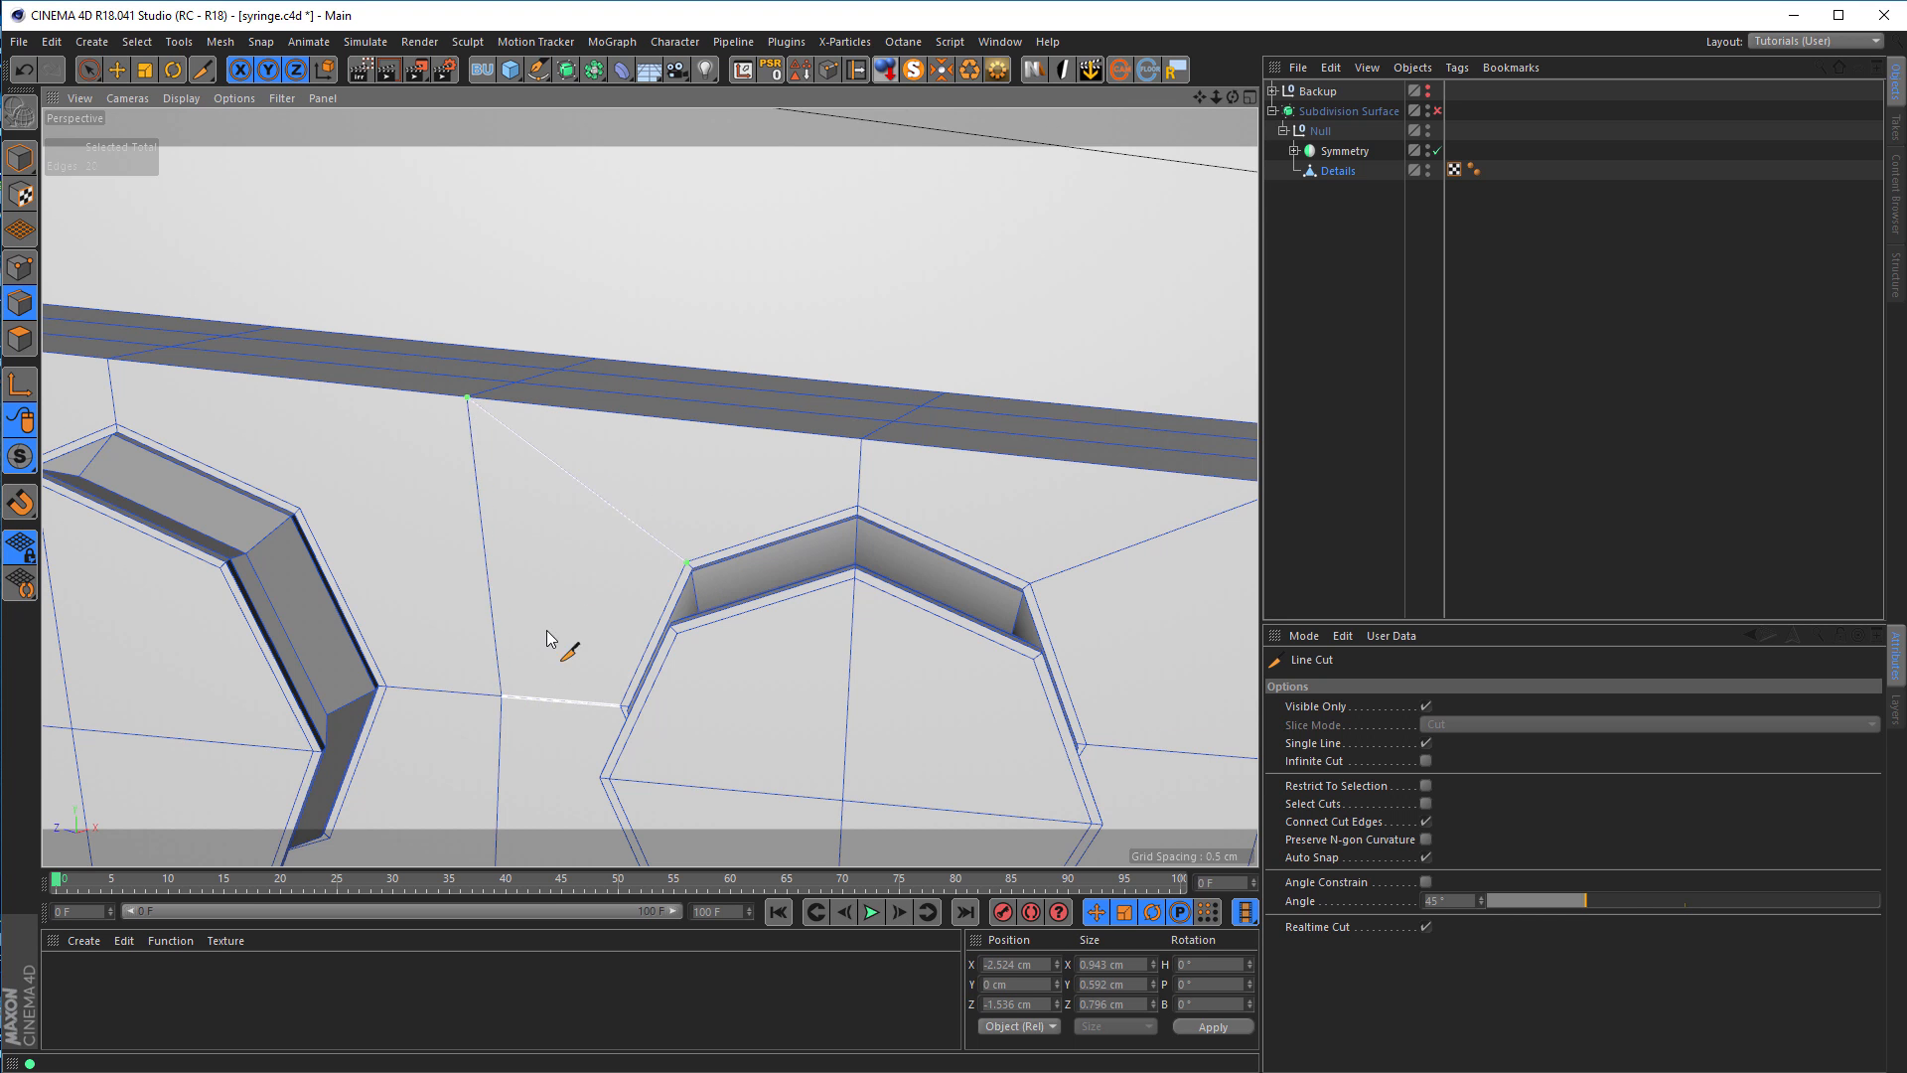
middle_click_drag(535, 800, 583, 487, "alt")
left_click_drag(583, 487, 533, 606, "alt")
left_click(735, 520)
left_click(528, 666)
Step: Line-cut the largest knob's lower and upper corners facing the middle knob to the ends of their shared cross edge
left_click(355, 546)
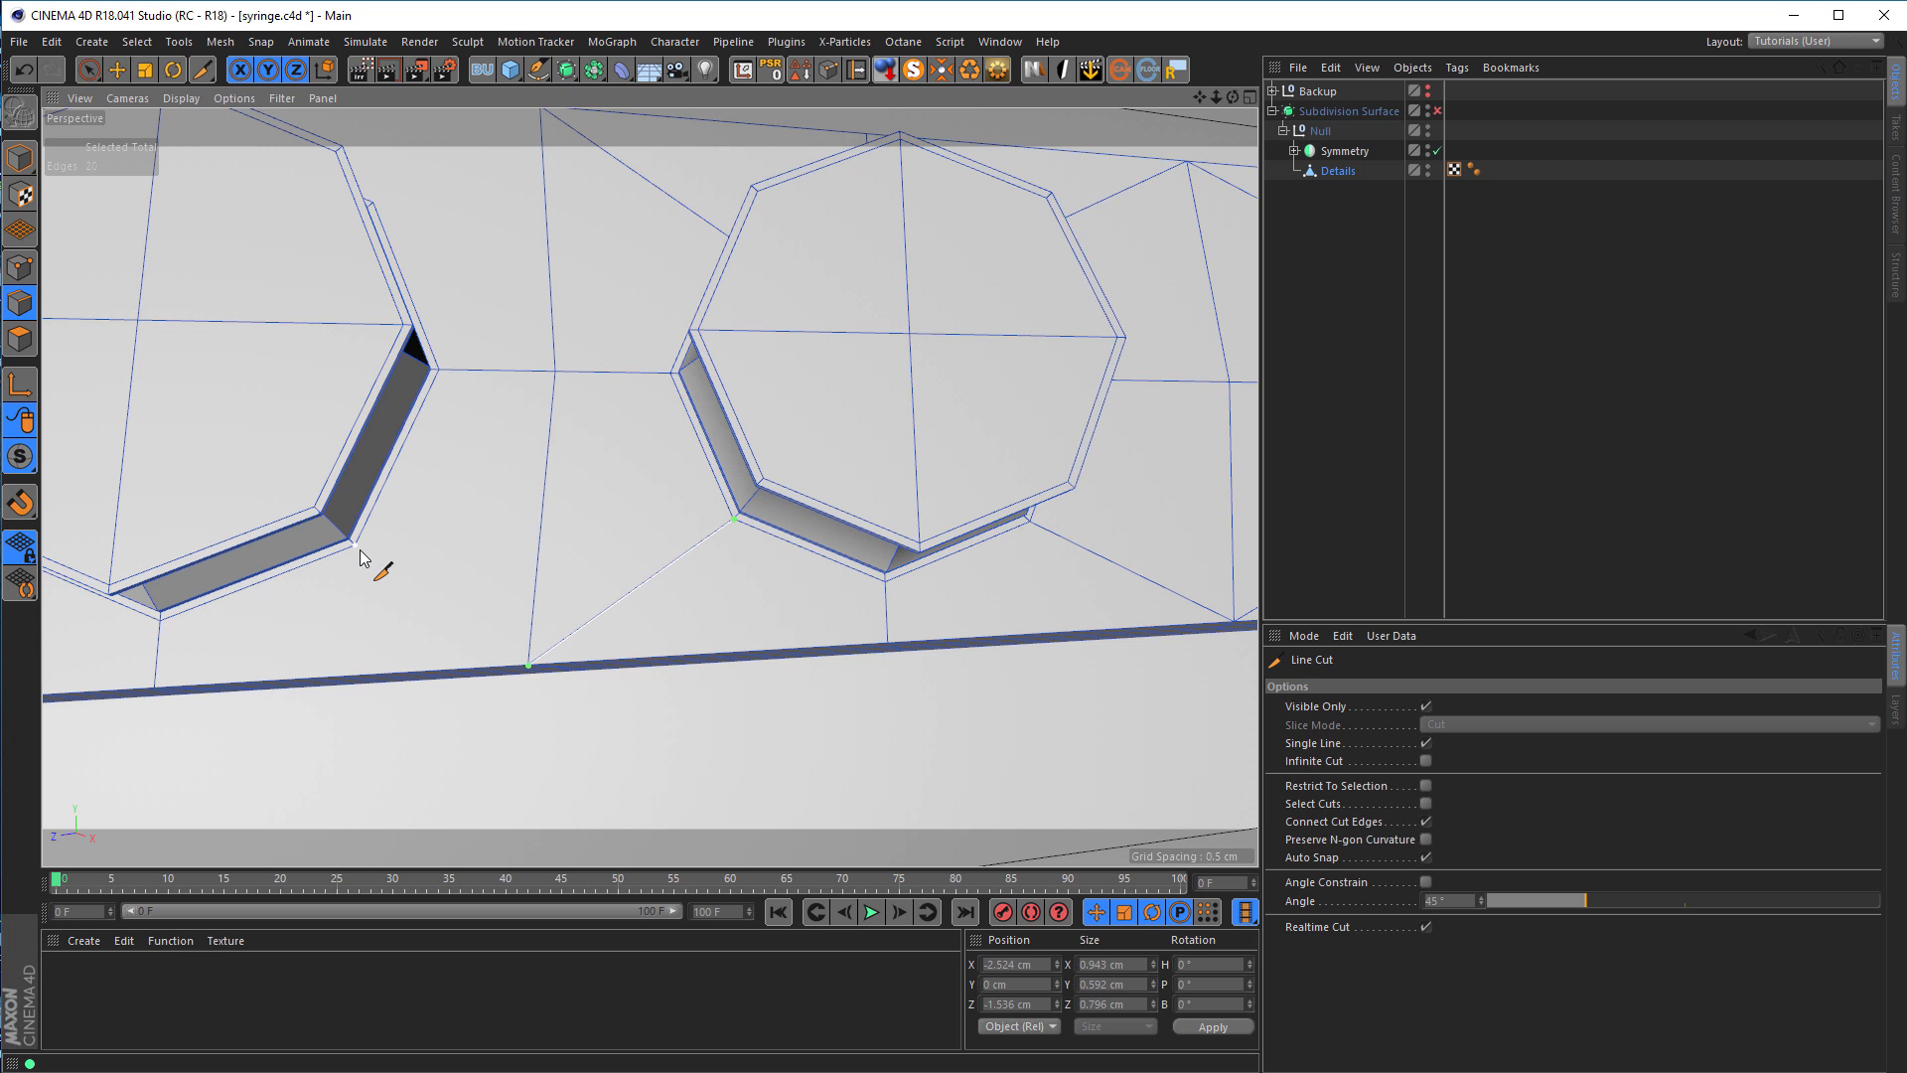
left_click(528, 667)
left_click_drag(426, 460, 489, 443, "alt")
left_click(469, 434)
left_click(642, 311)
Step: Line-cut the largest knob's upper and lower corners facing away from the other knobs to the ends of the nearest cross edge
middle_click_drag(422, 413, 946, 485, "alt")
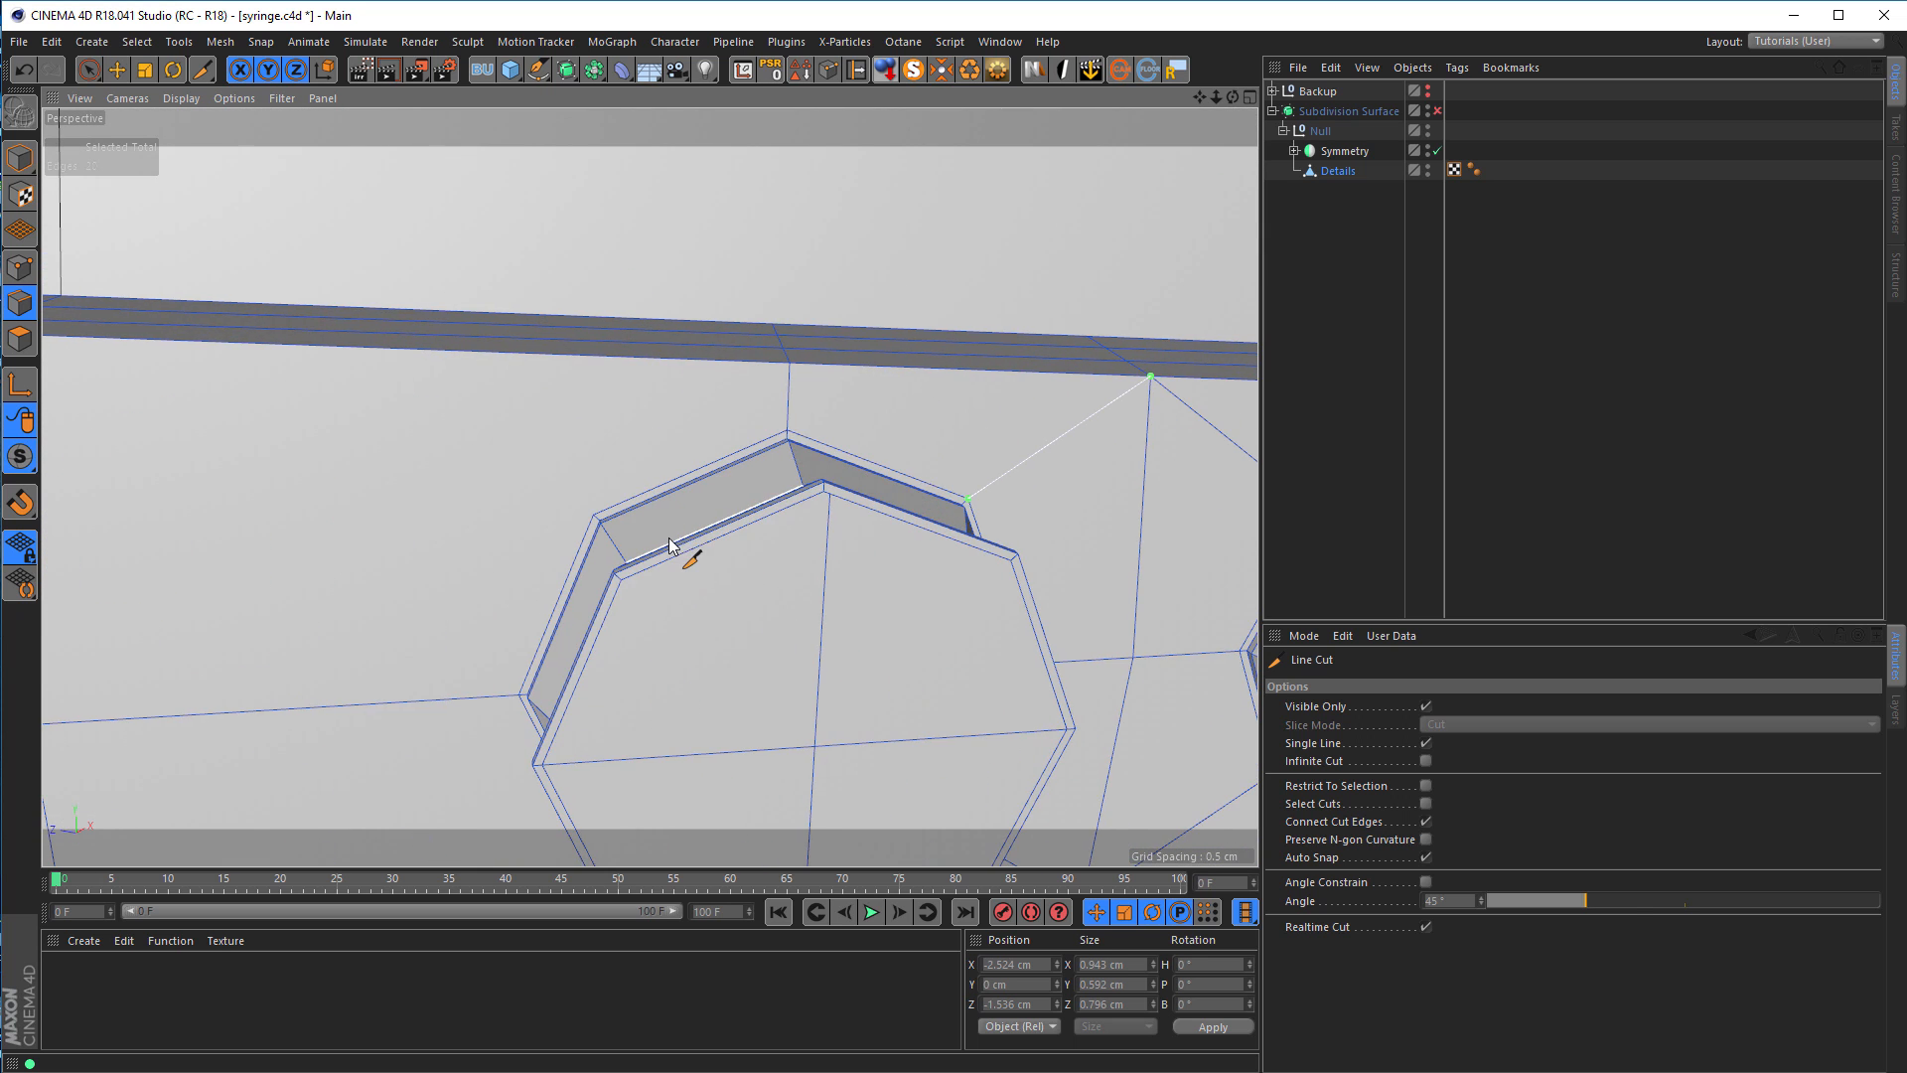
left_click_drag(667, 537, 681, 539, "alt")
middle_click_drag(680, 544, 927, 558, "alt")
left_click(809, 522)
left_click(264, 315)
middle_click_drag(685, 752, 596, 389, "alt")
left_click_drag(596, 443, 576, 641, "alt")
left_click_drag(690, 508, 739, 484)
left_click(222, 650)
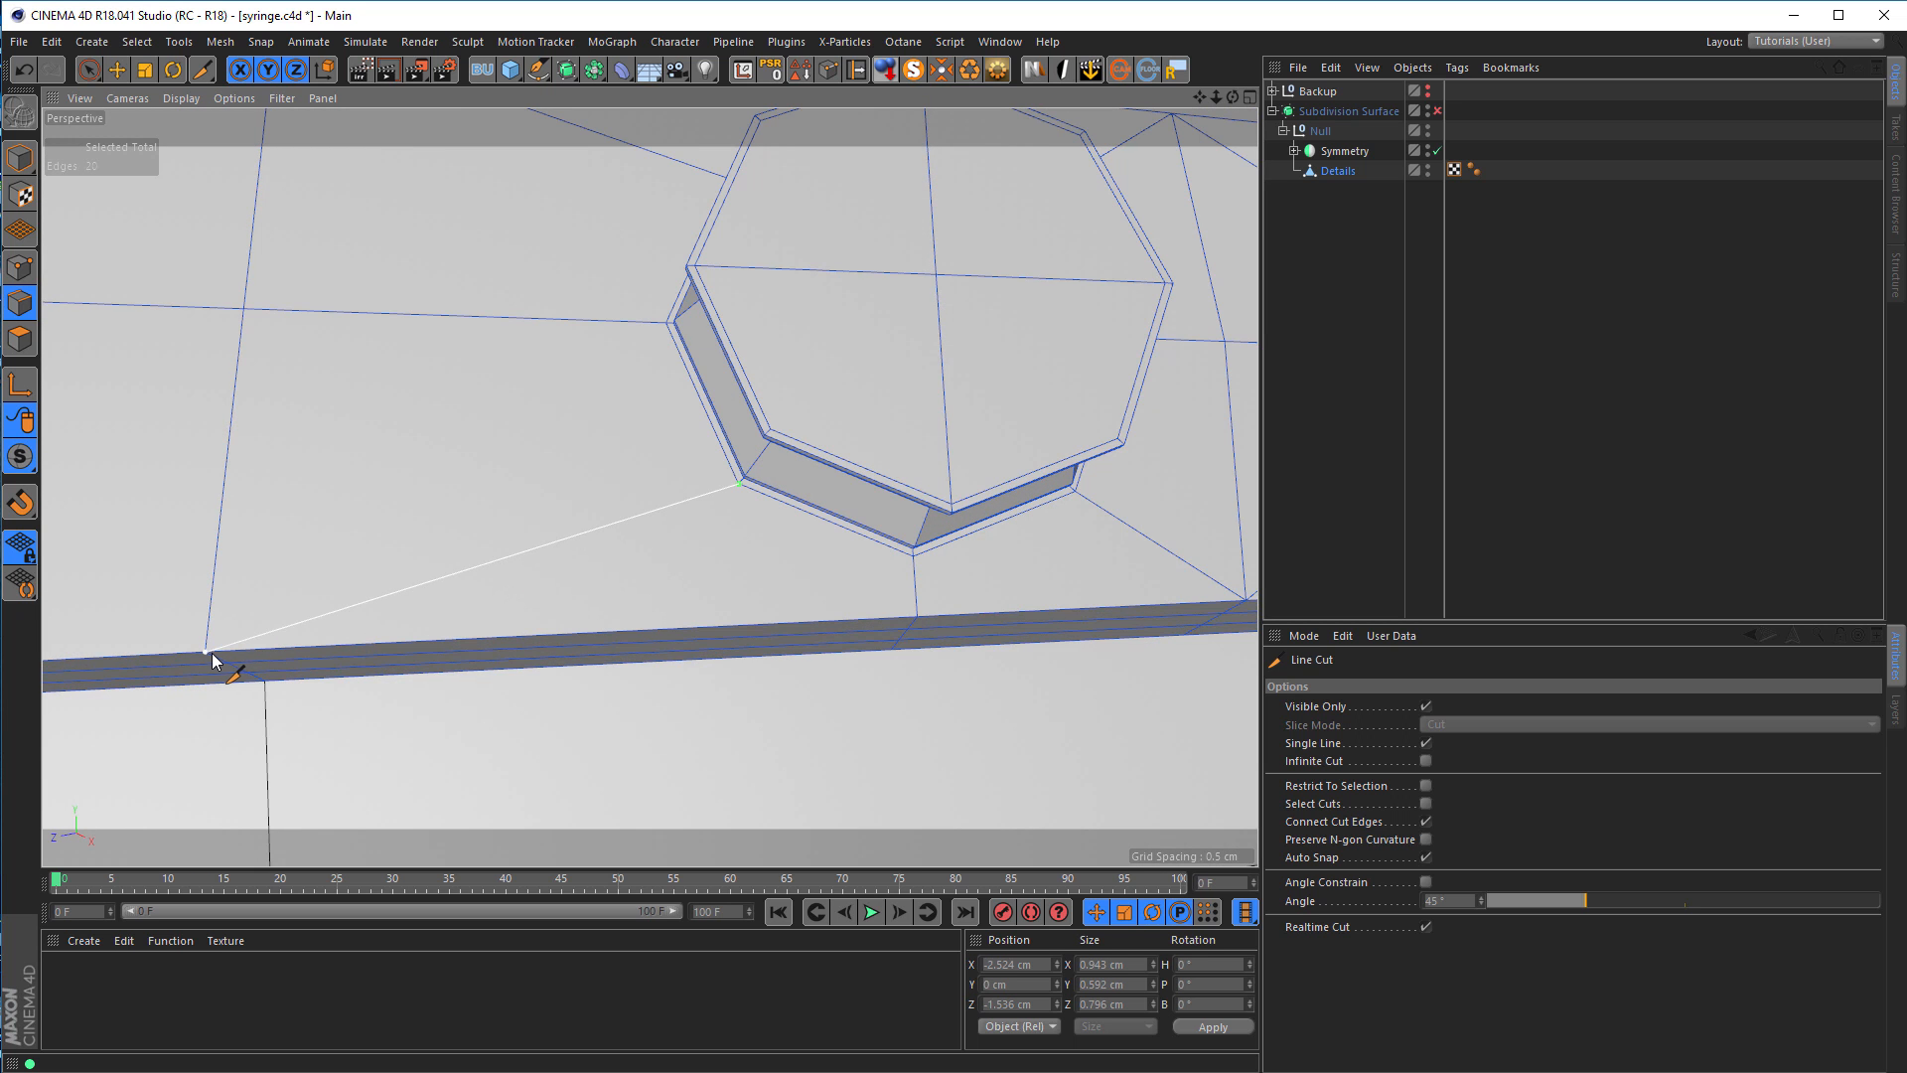
Step: Preview the three knobs with Subdivision Surface enabled, examine the smoothing around their bases, and turn it off again
scroll(476, 595, "down", 2)
right_click_drag(497, 592, 461, 601, "alt")
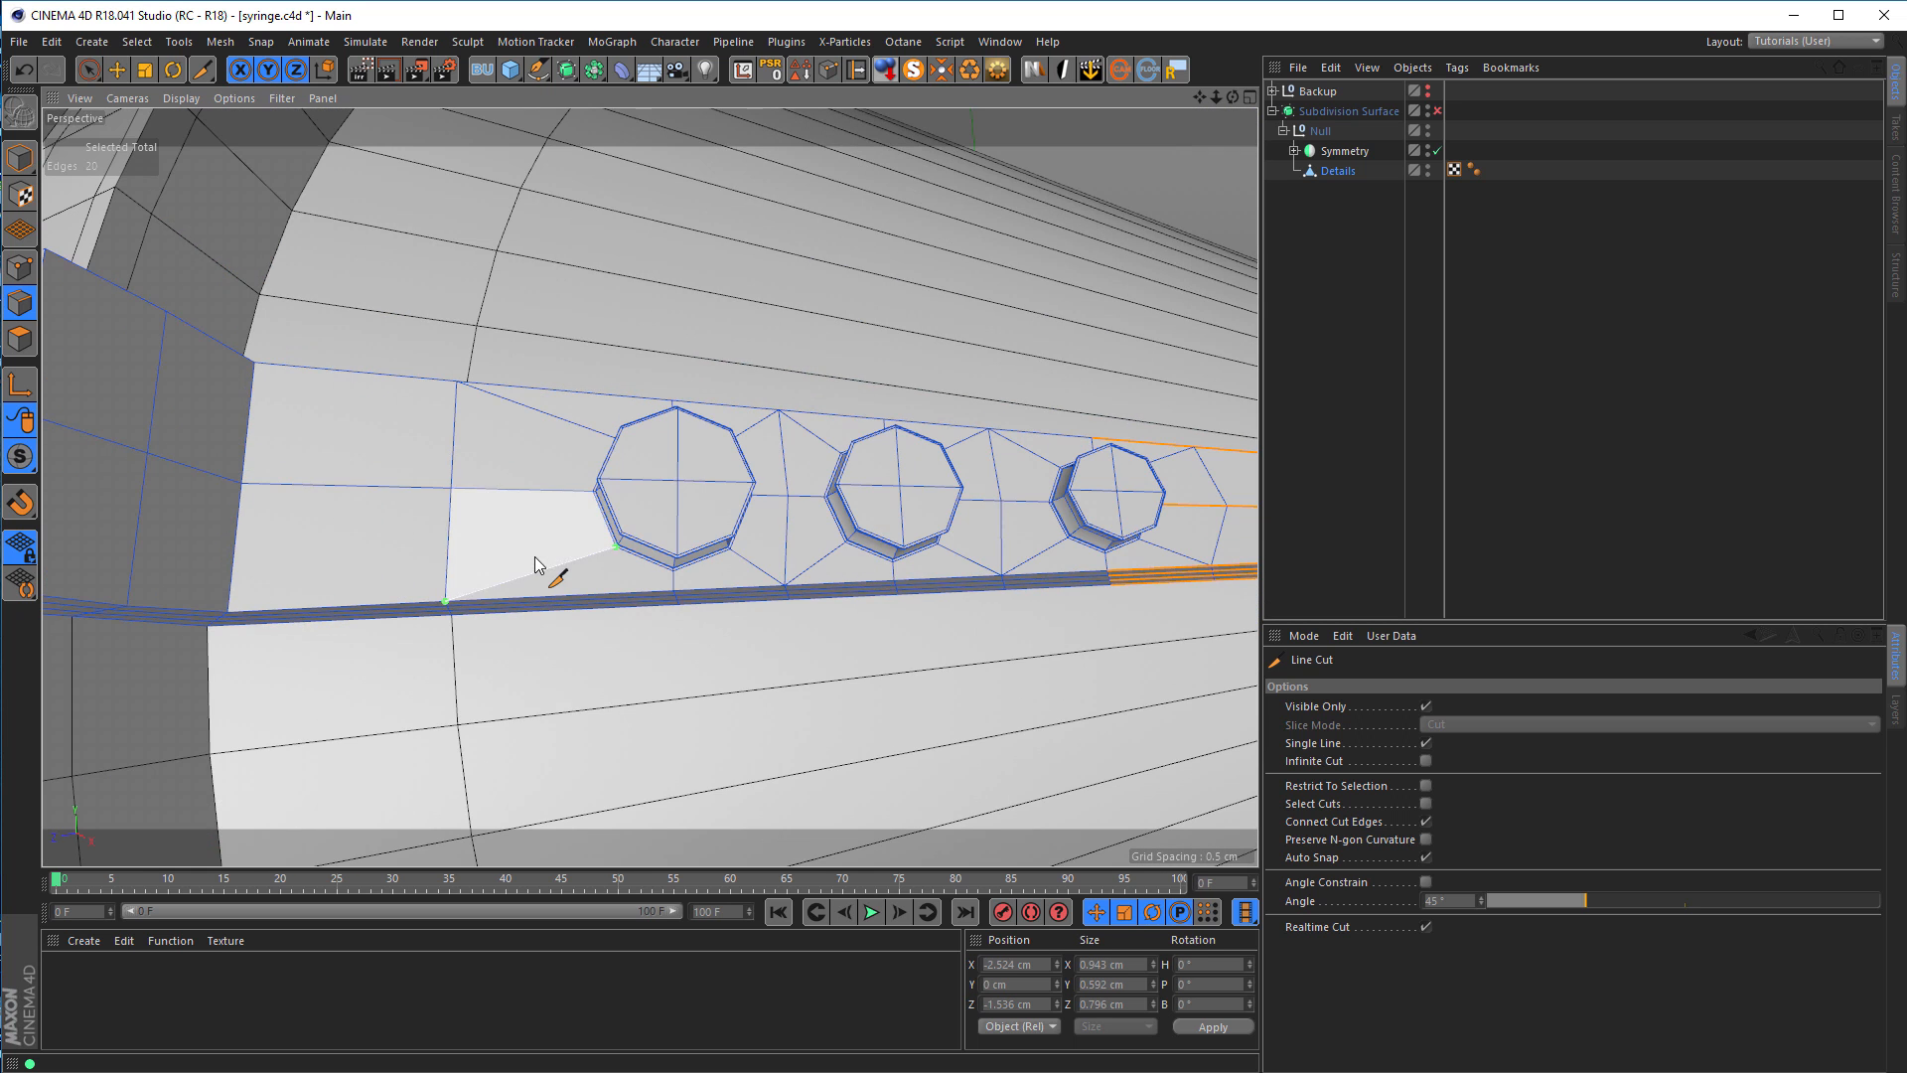
middle_click_drag(656, 512, 512, 581, "alt")
left_click_drag(730, 536, 655, 576, "alt")
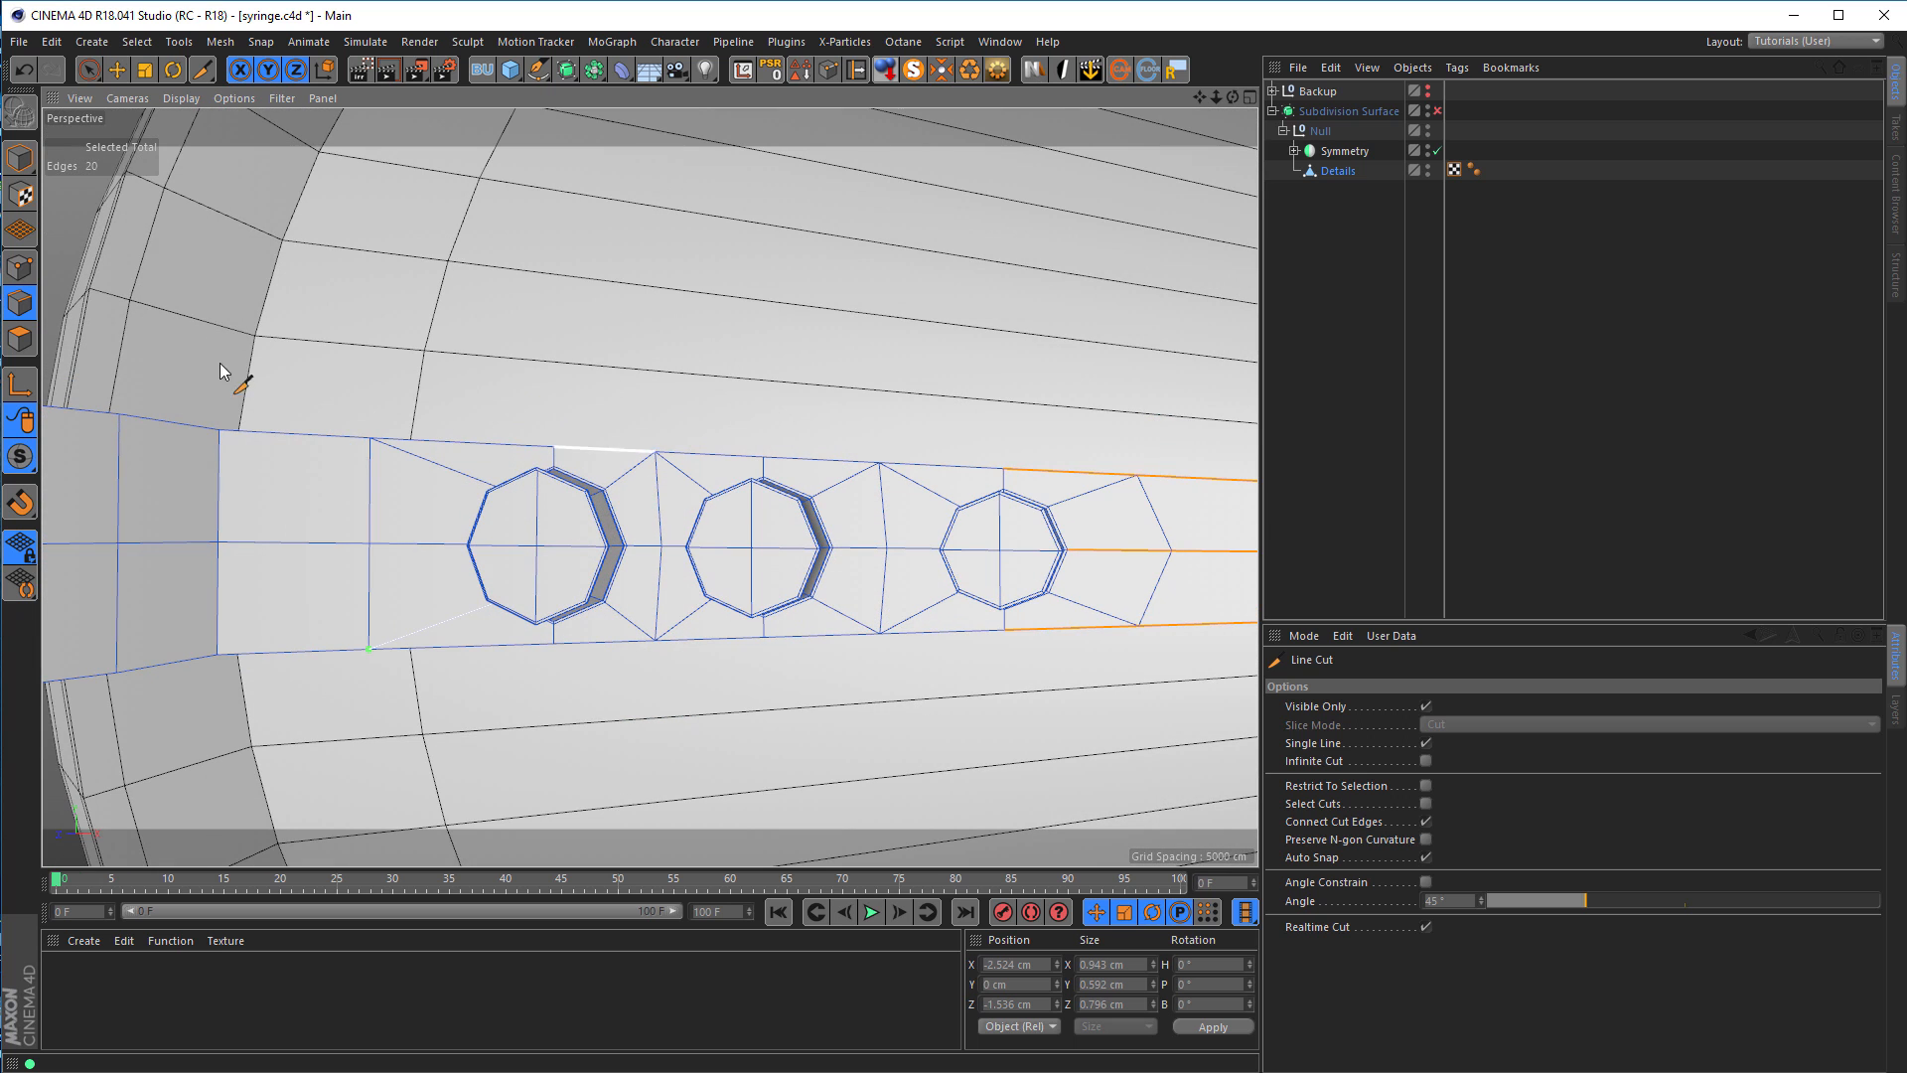
left_click(20, 156)
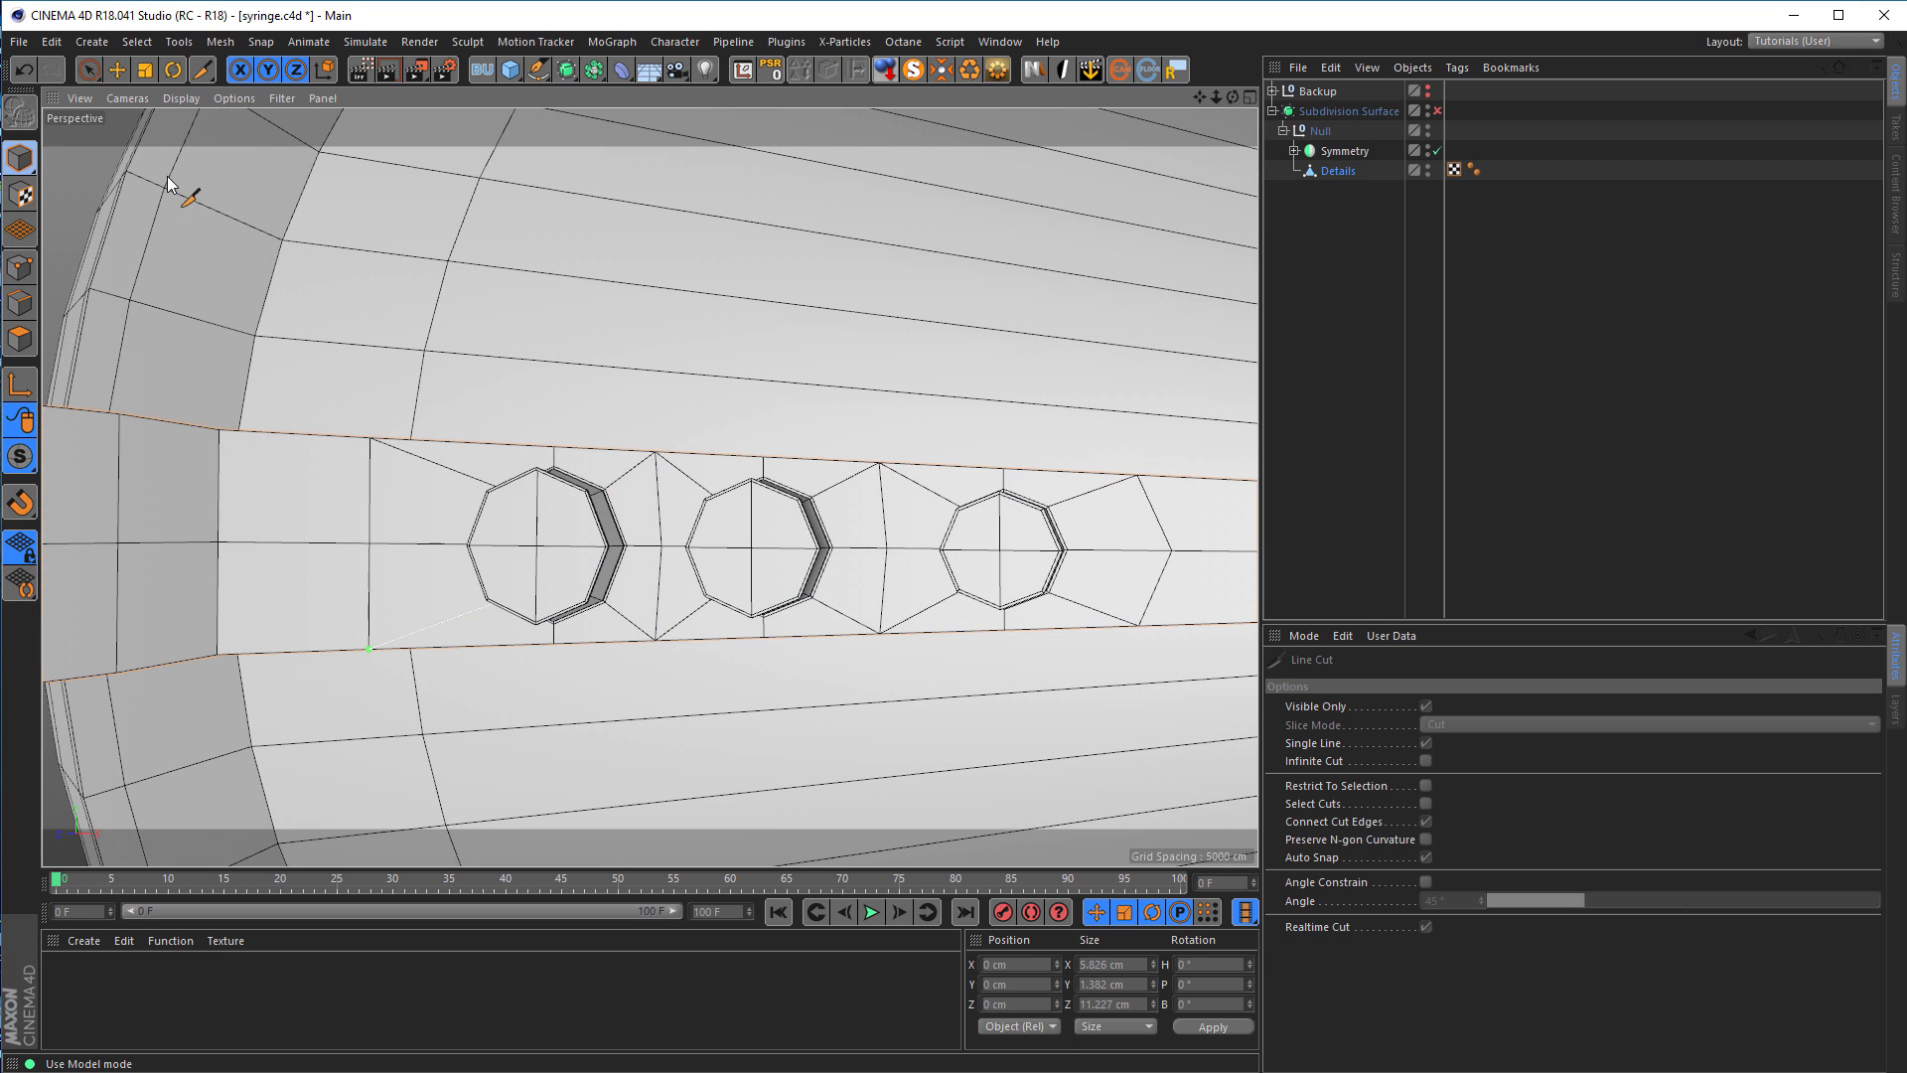
left_click(1438, 111)
middle_click_drag(1023, 553, 674, 579, "alt")
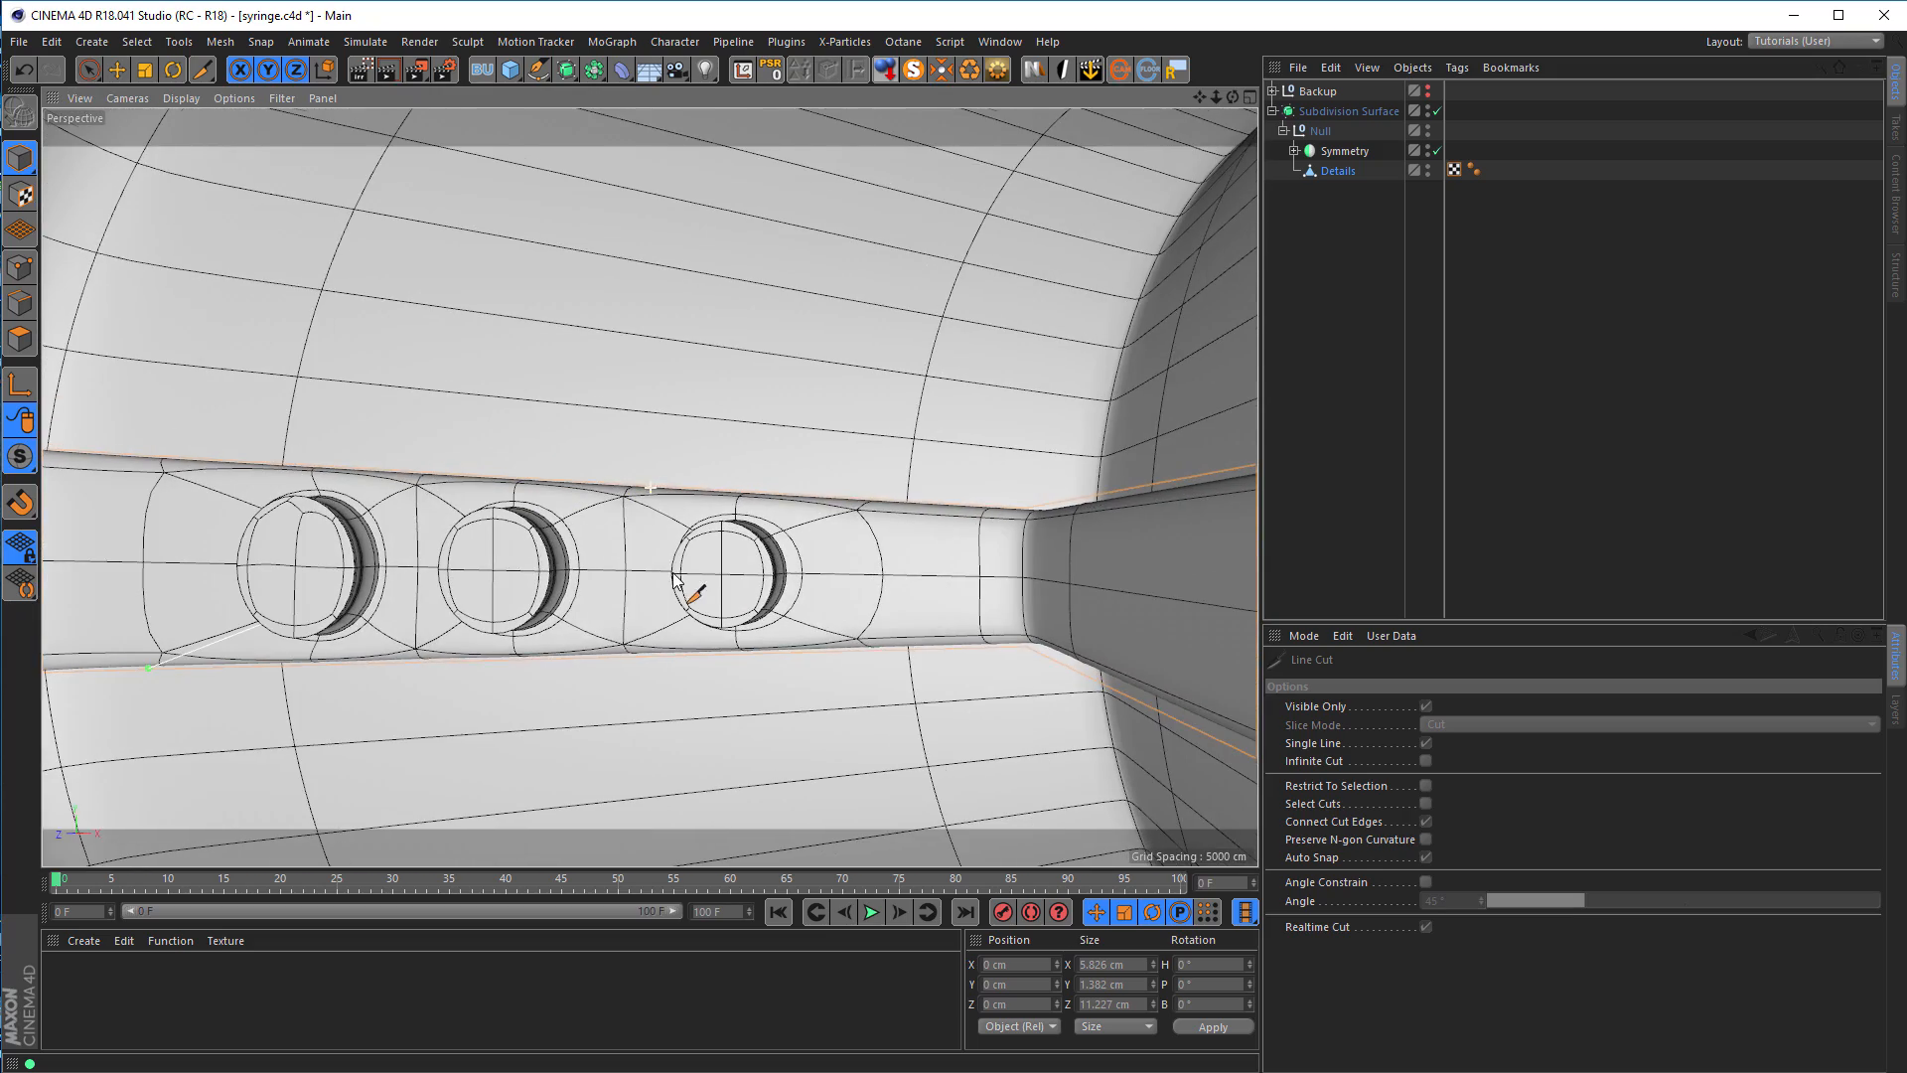
left_click_drag(588, 599, 660, 545, "alt")
right_click_drag(659, 545, 819, 553, "alt")
left_click_drag(819, 554, 872, 508, "alt")
right_click_drag(626, 519, 572, 540, "alt")
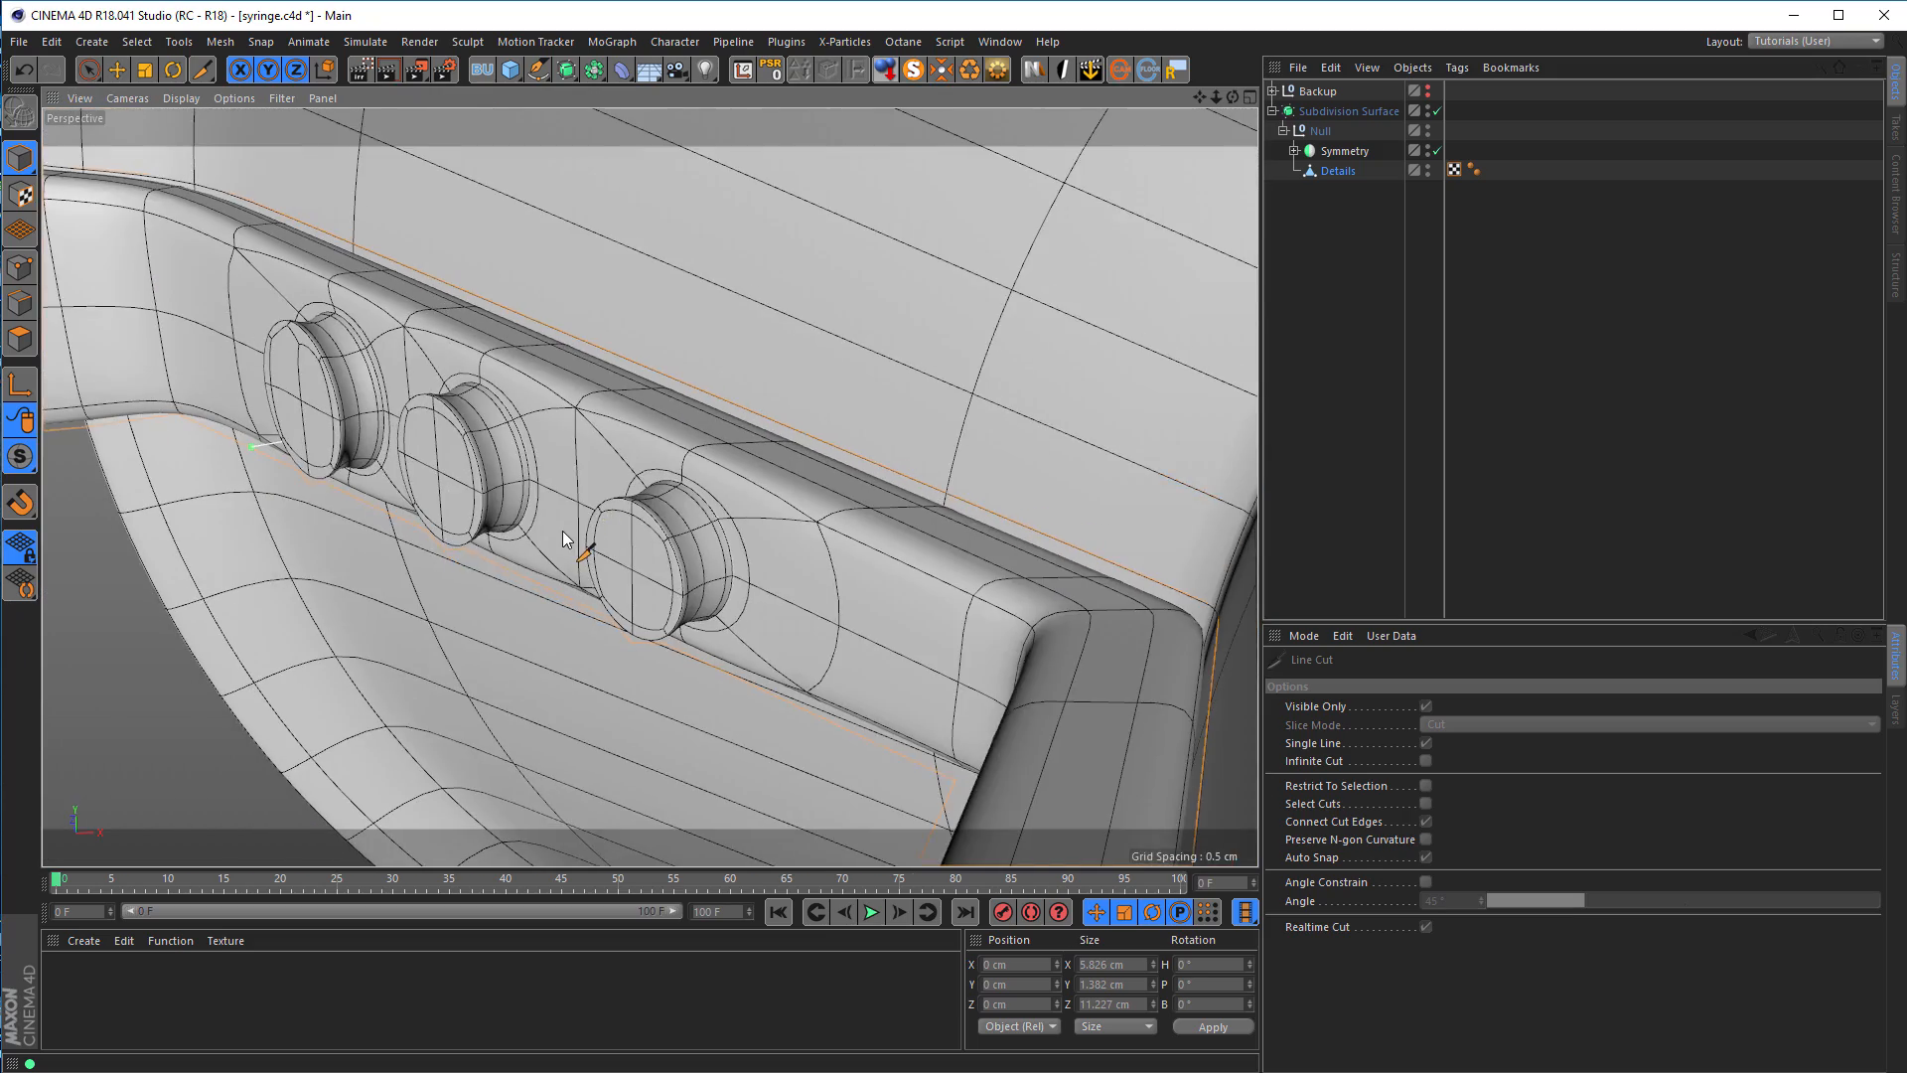
middle_click_drag(572, 540, 785, 487, "alt")
right_click_drag(785, 487, 758, 496, "alt")
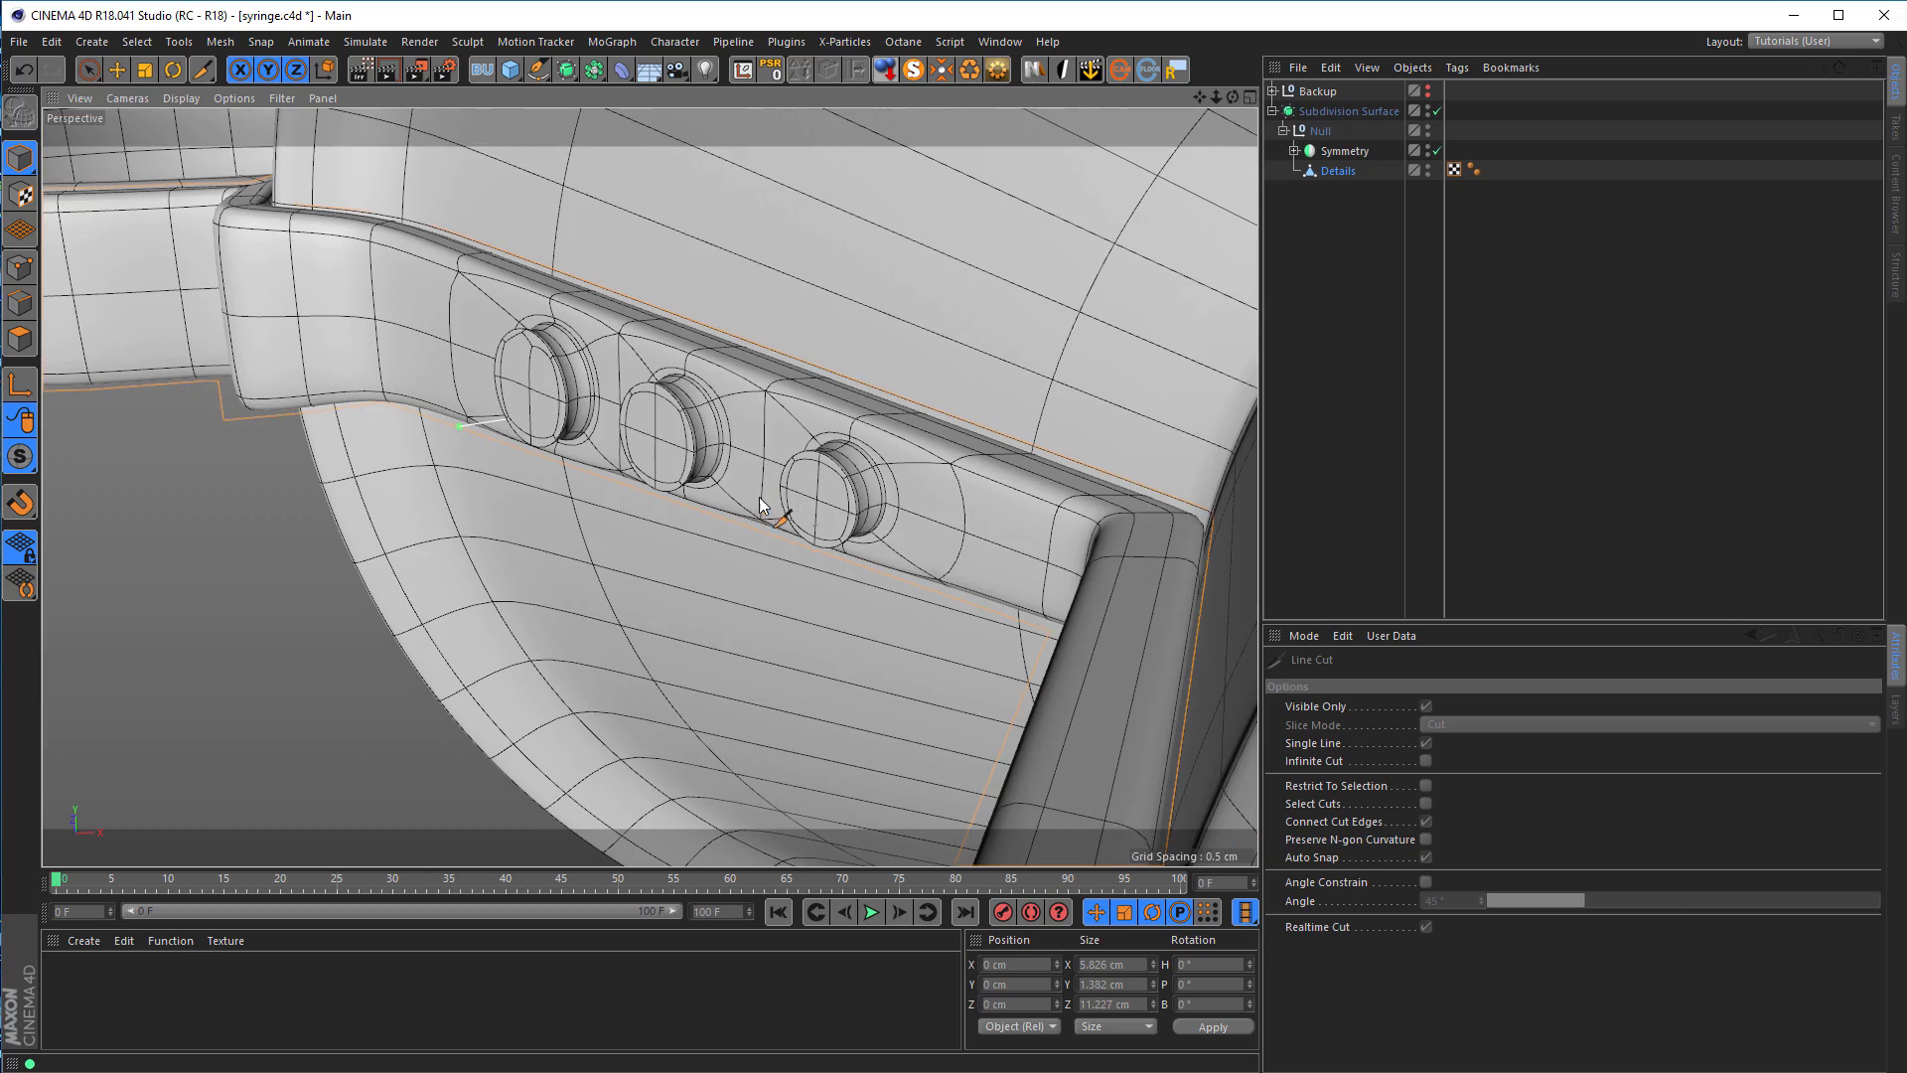
left_click(1437, 111)
Step: Ring-select the lengthwise edges of the strip section around the corner from the smallest knob and edge-cut them with Subdivision 2
left_click_drag(954, 498, 450, 482, "alt")
left_click_drag(652, 486, 795, 409, "alt")
right_click_drag(796, 409, 825, 401, "alt")
left_click_drag(826, 401, 786, 408, "alt")
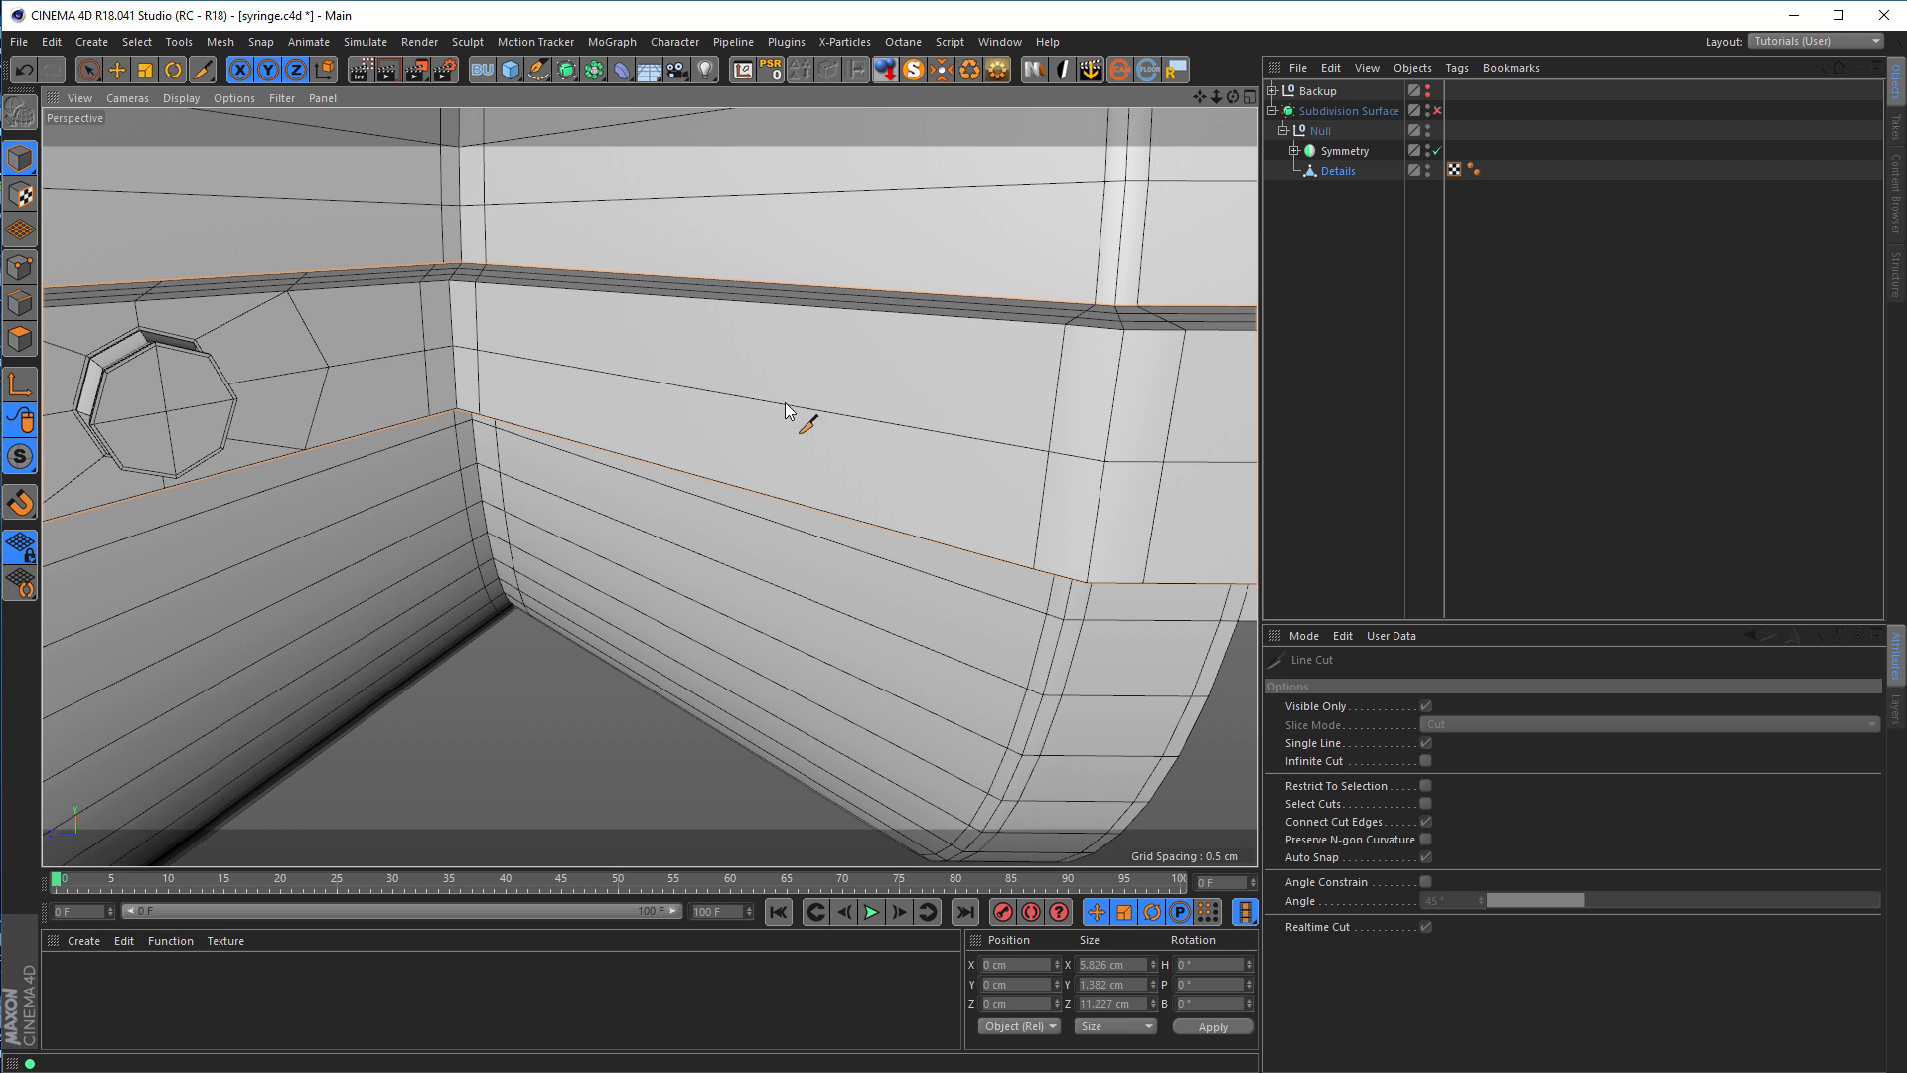
left_click(20, 302)
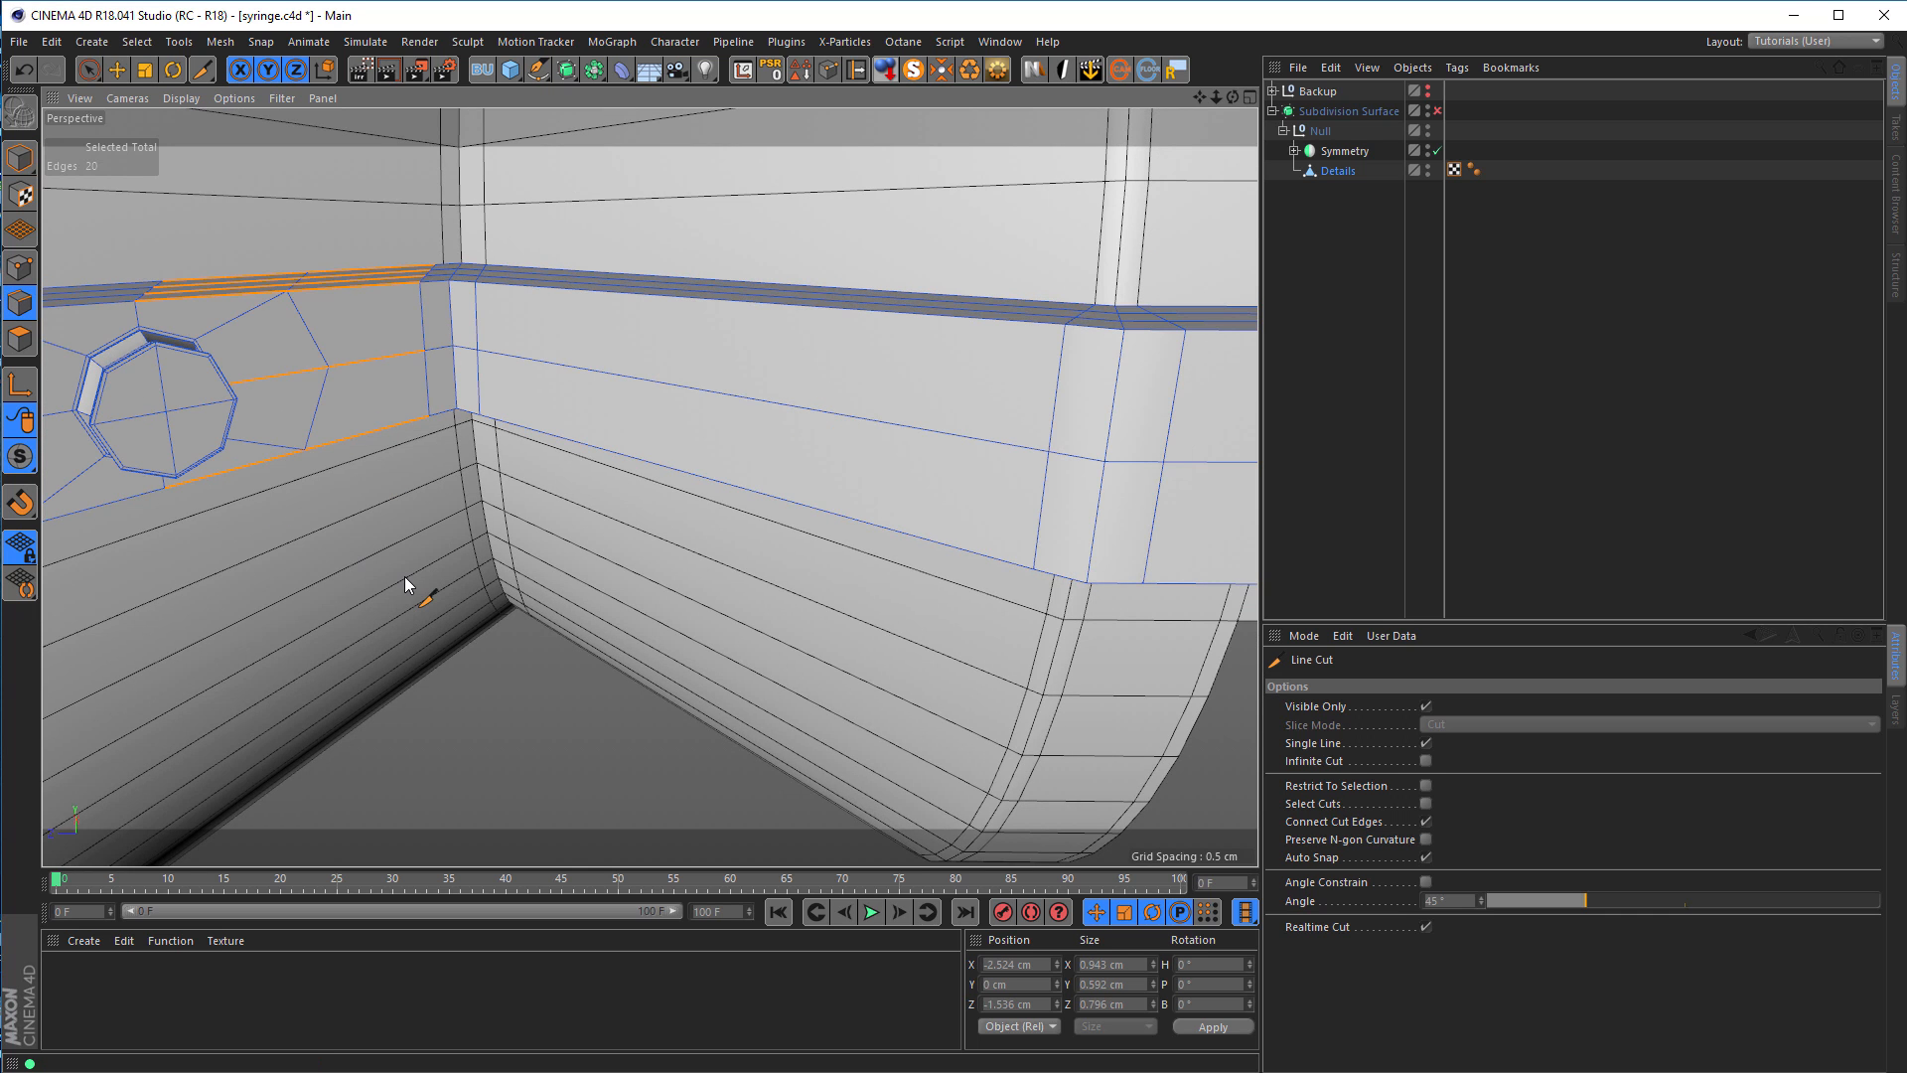
key("u")
key("b")
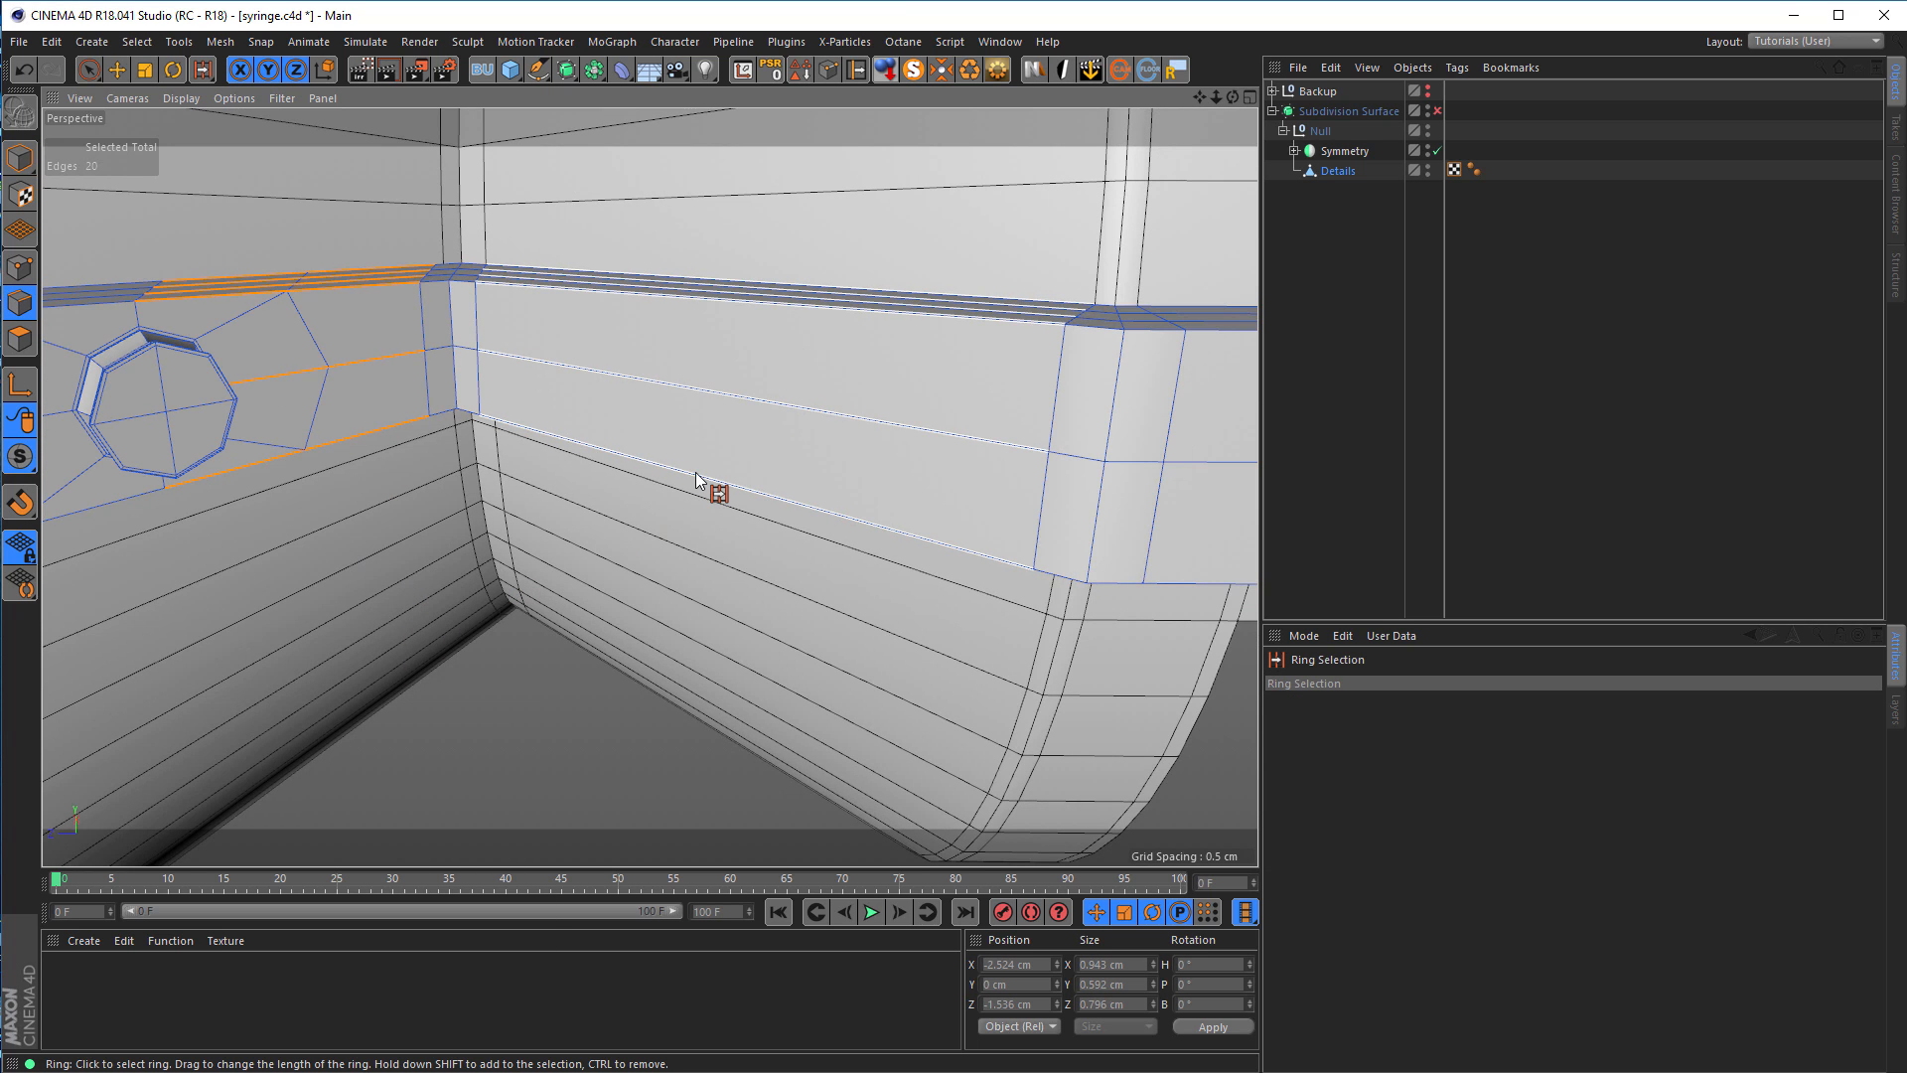
left_click(696, 480)
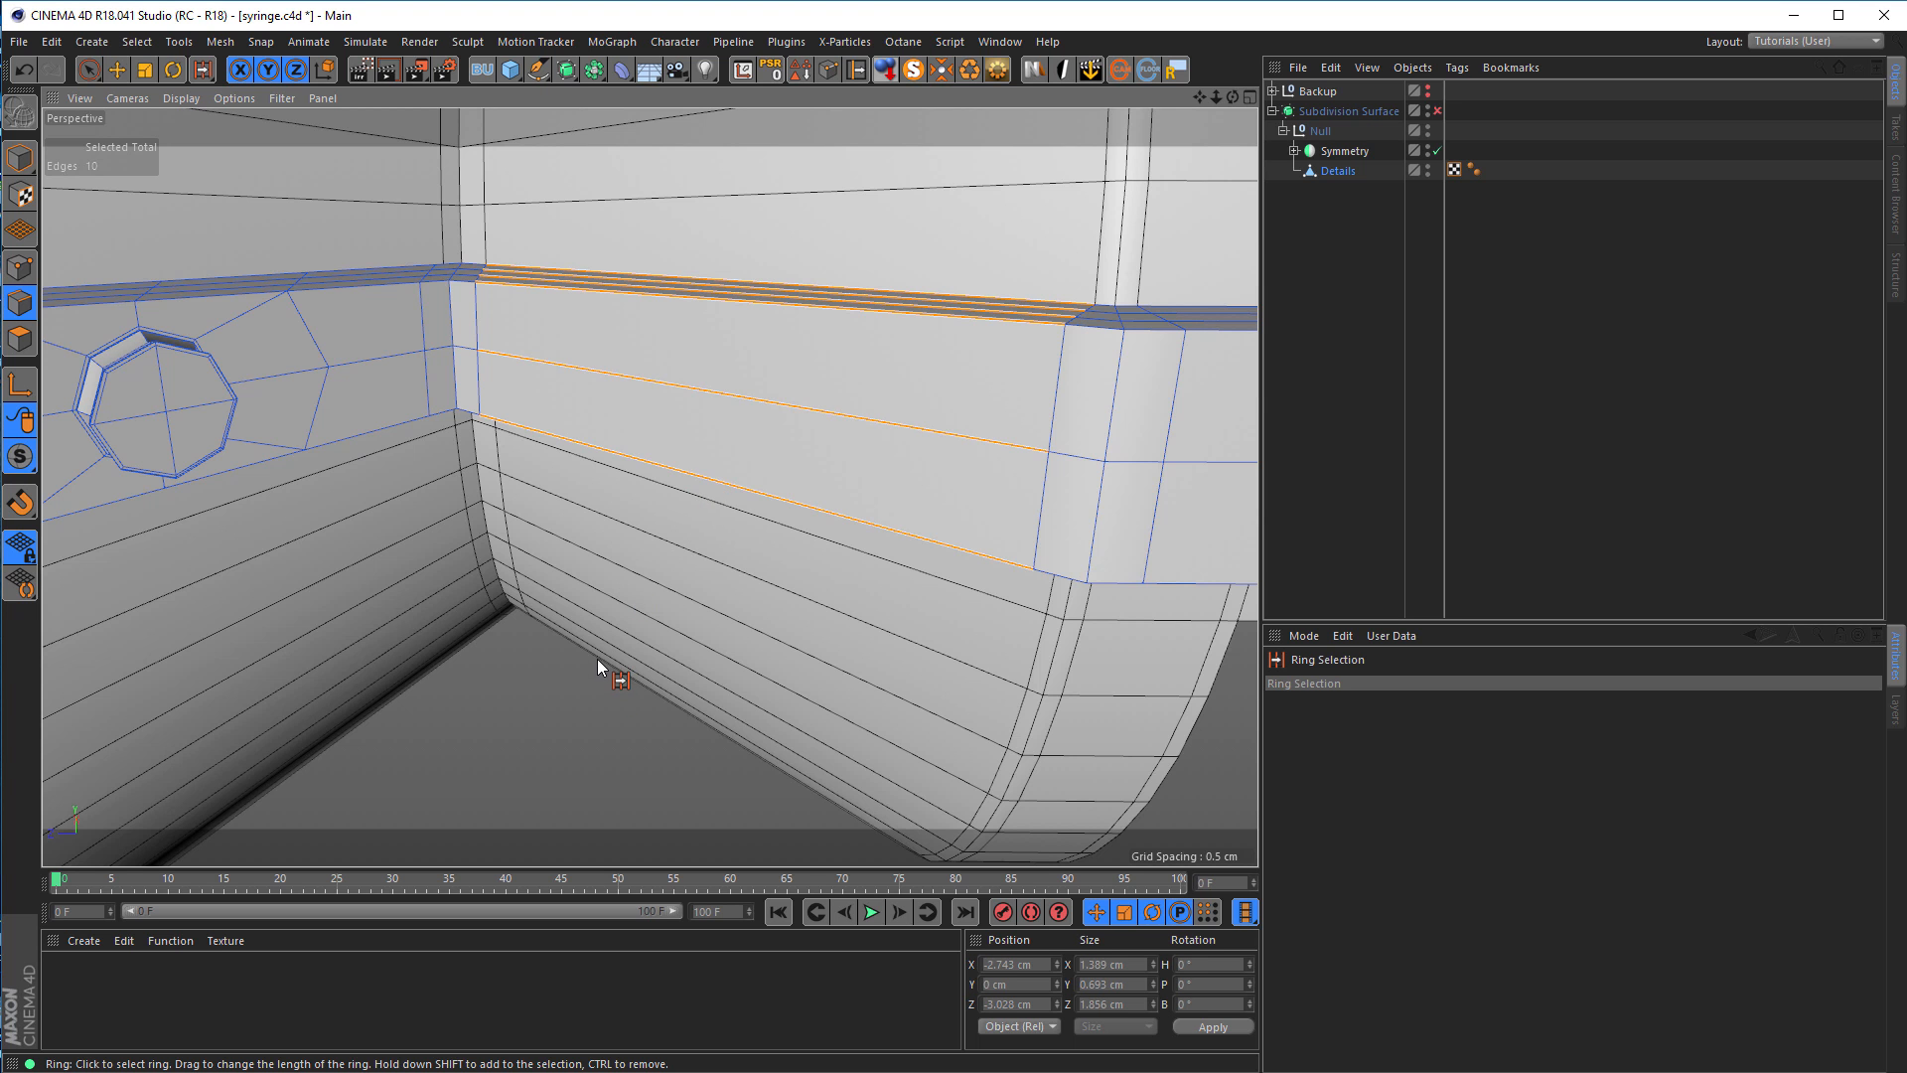
mouse_move(775, 463)
left_mouse_down("alt")
mouse_move(777, 420)
mouse_move(761, 469)
left_mouse_up("alt")
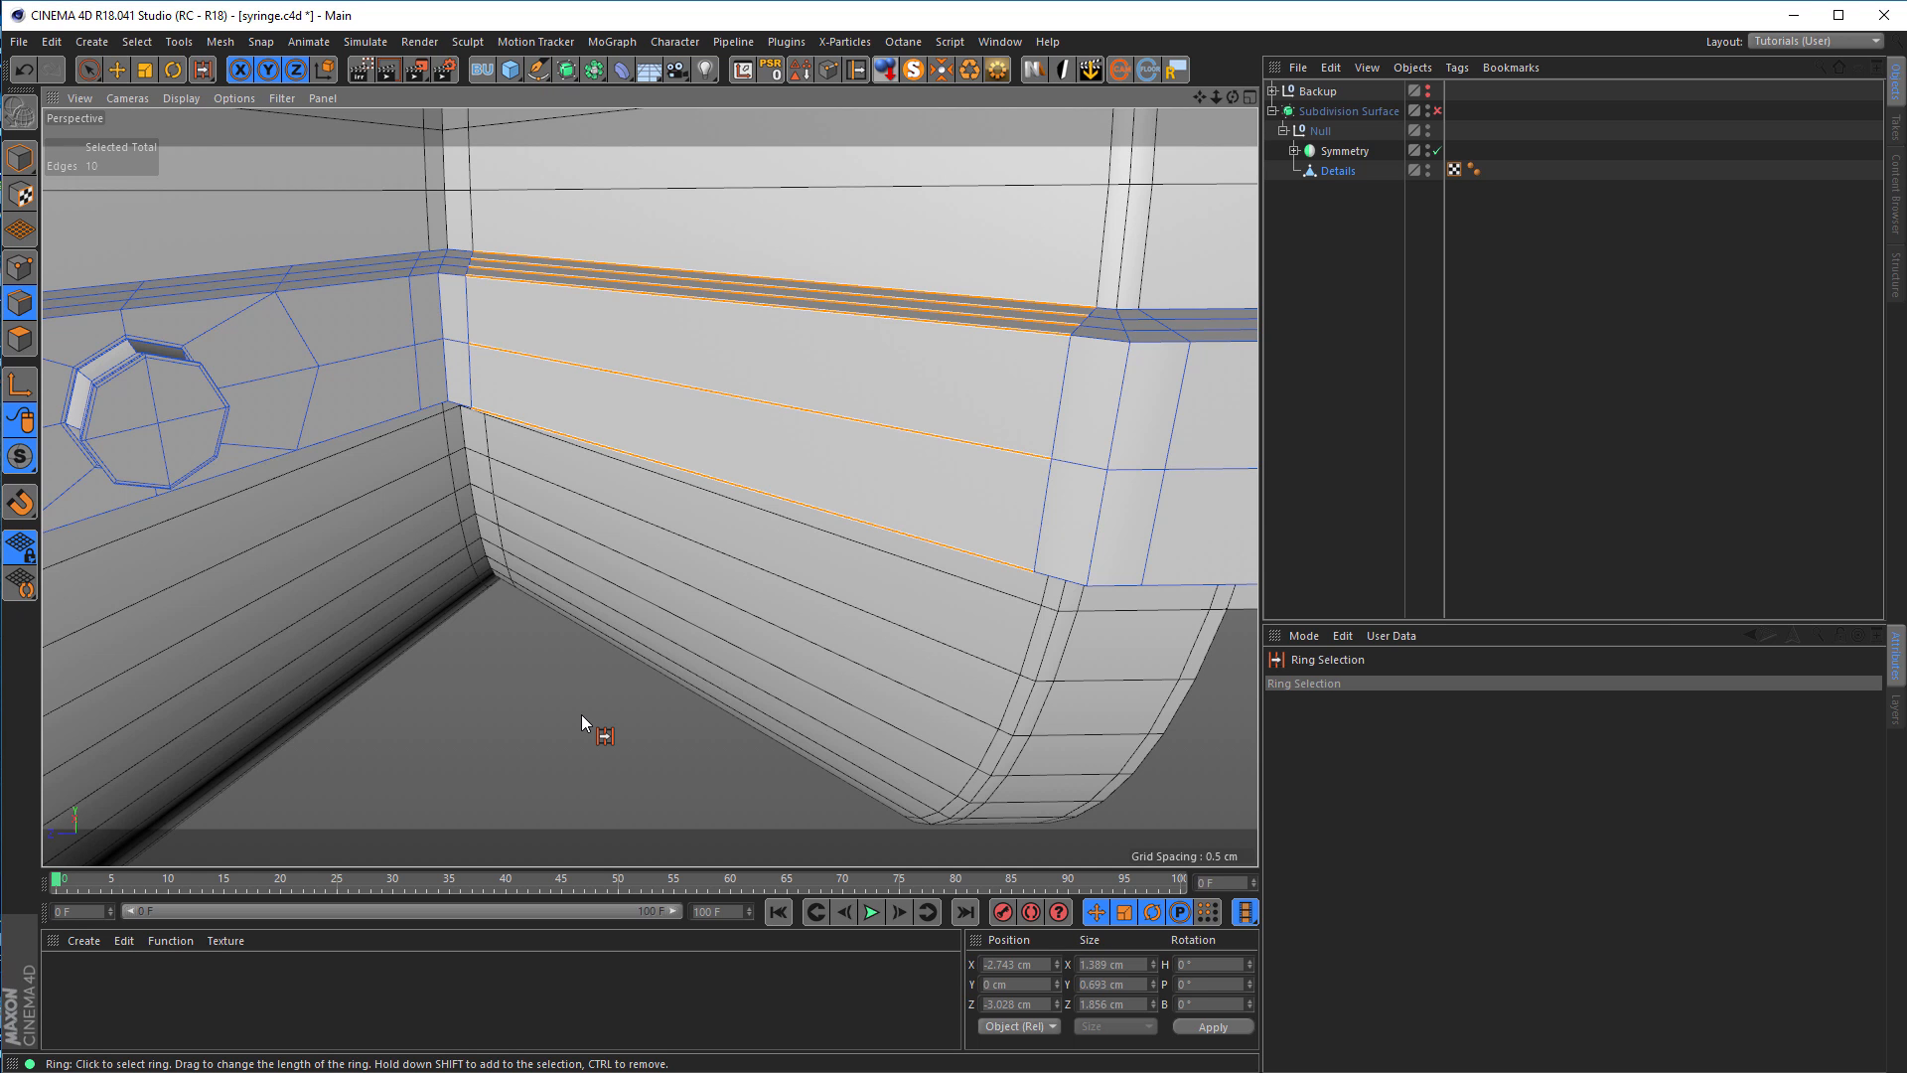
right_click(581, 713)
left_click(645, 765)
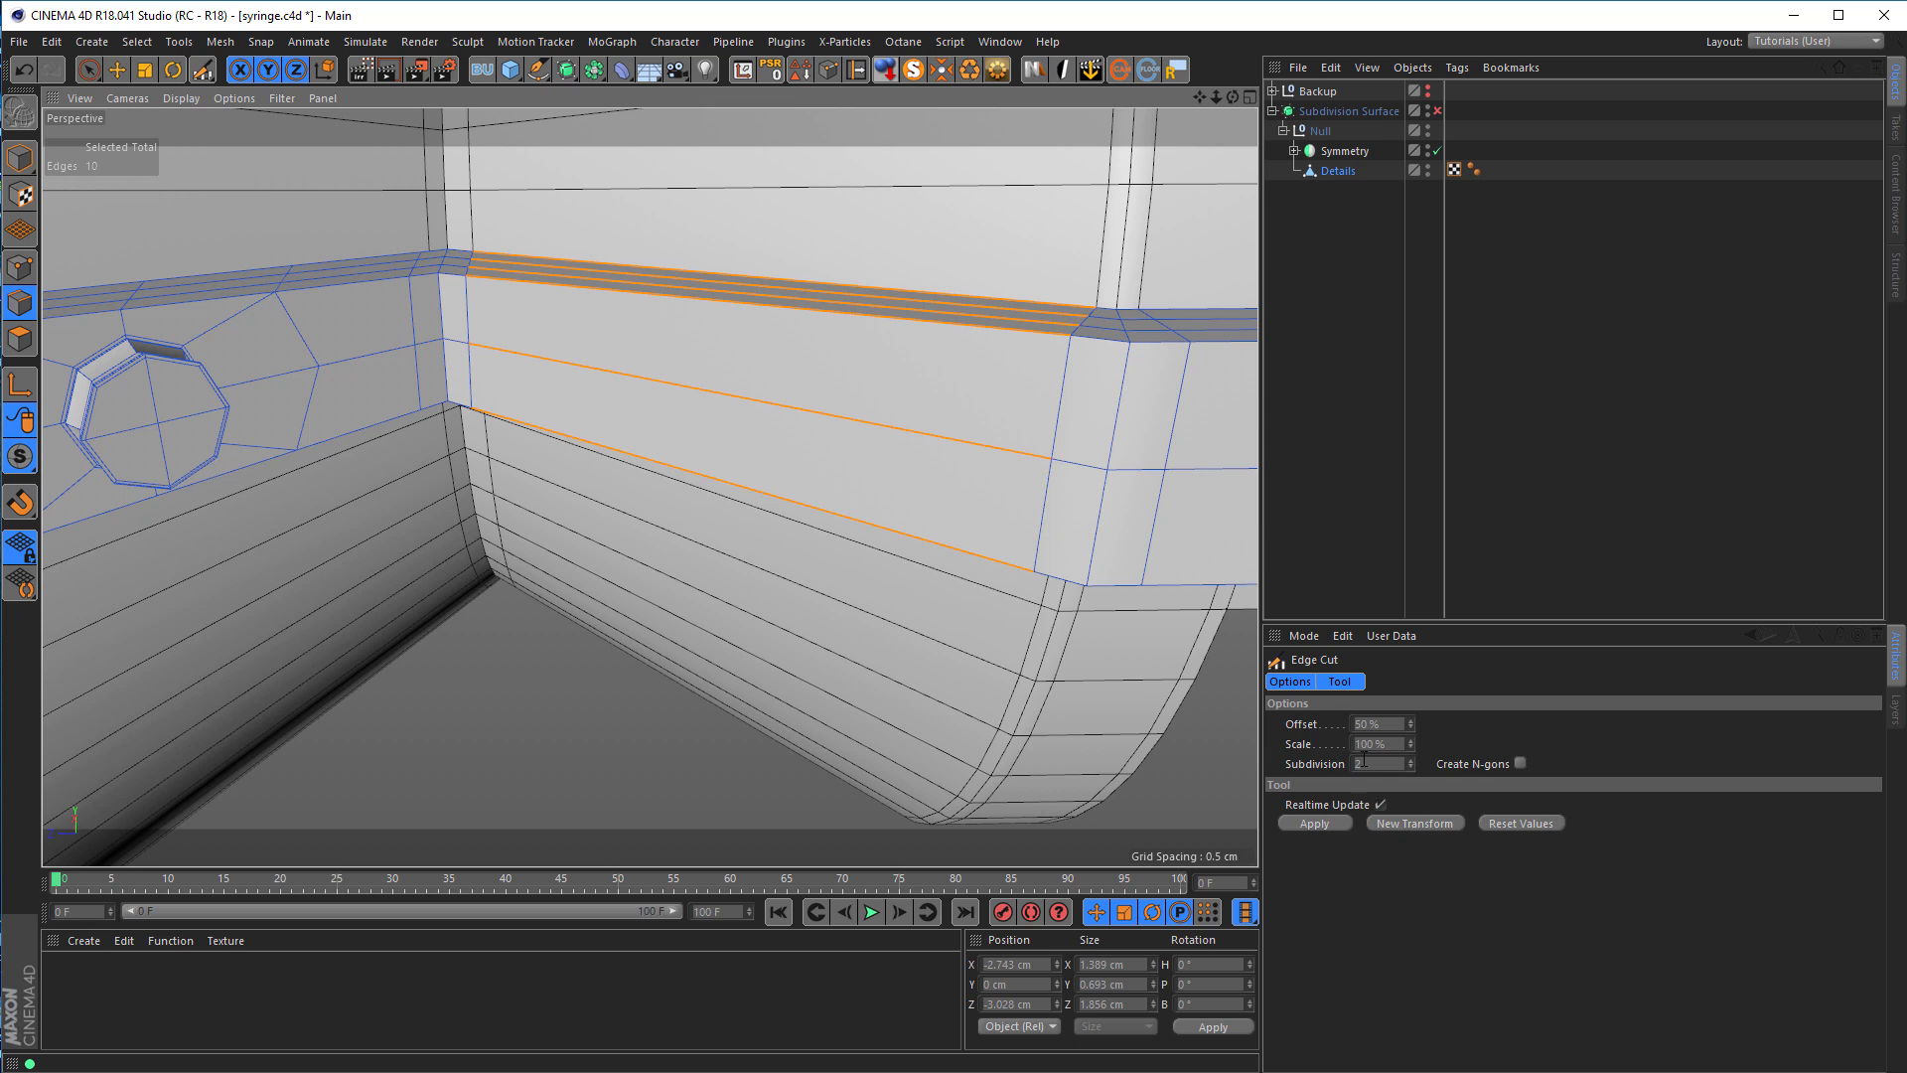
left_click(1316, 825)
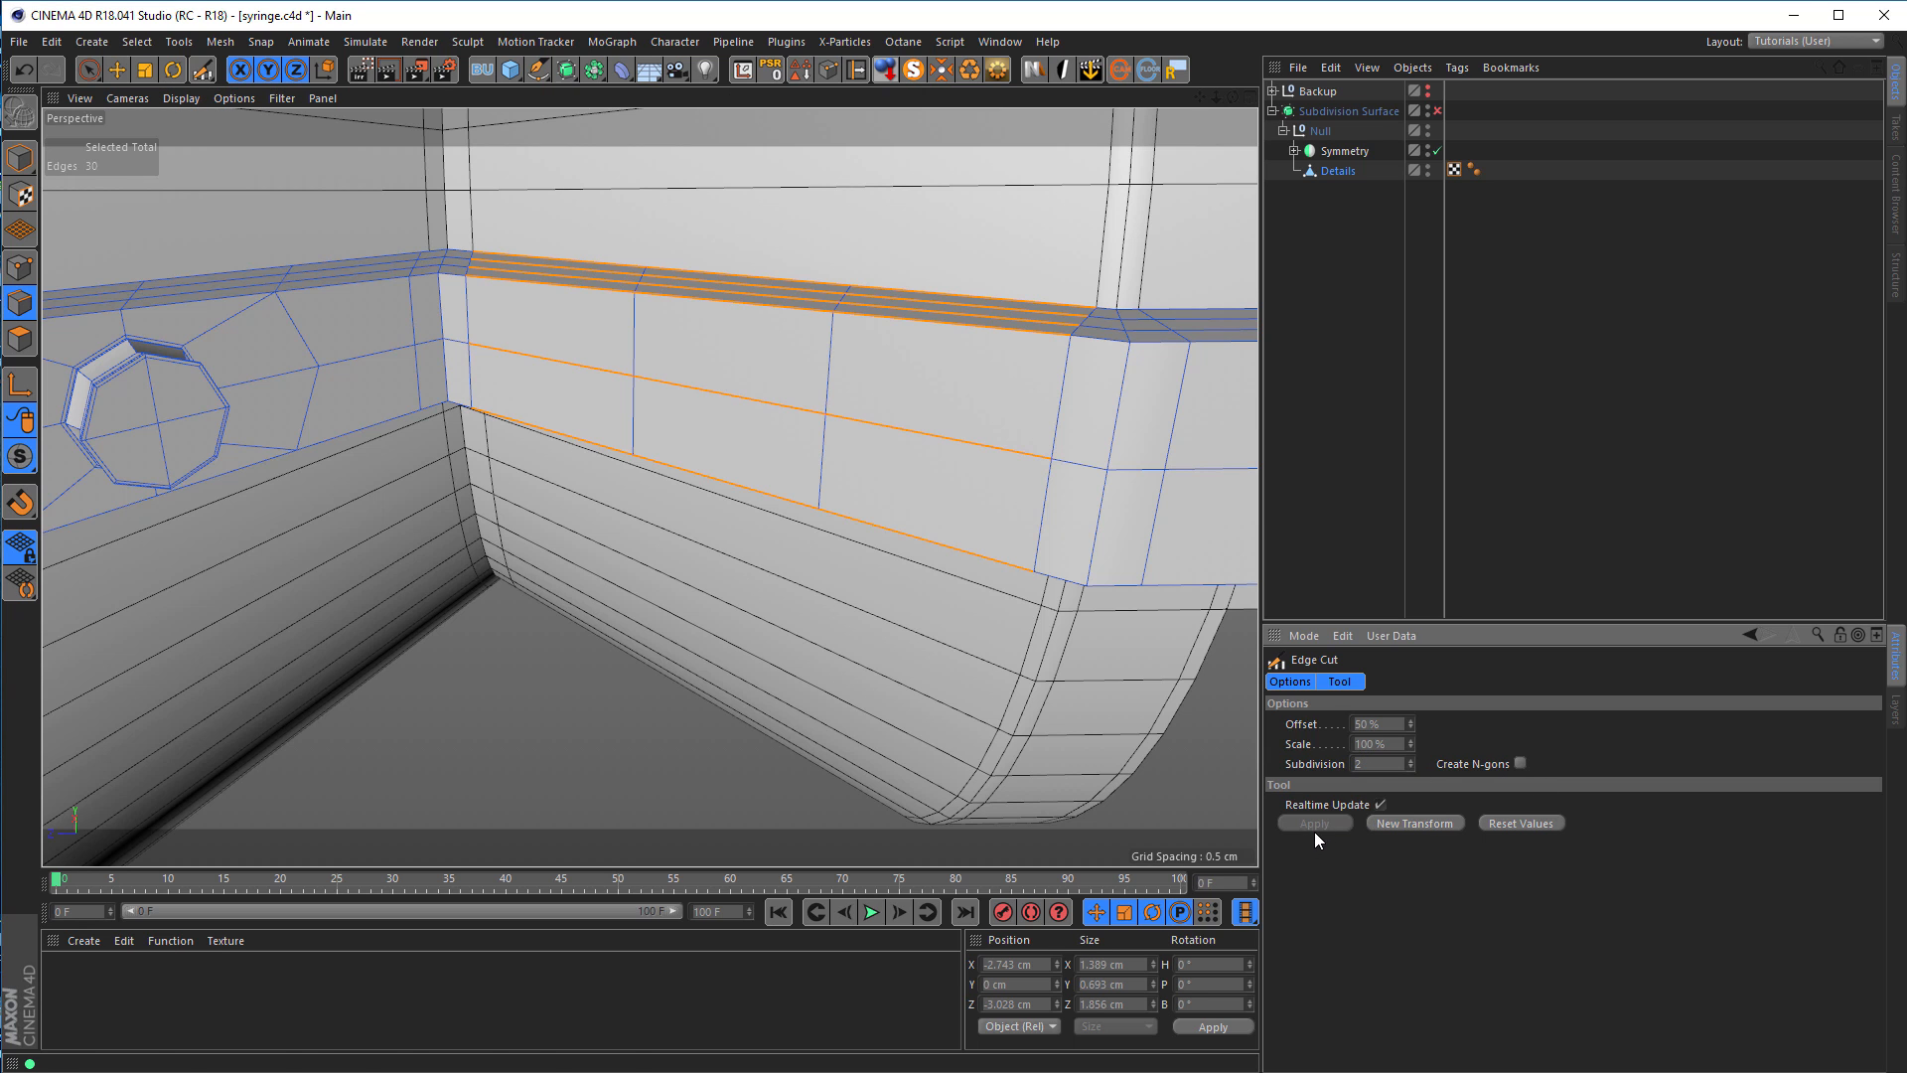
Step: Bevel the two centre points of the new cross edges into octagons with an offset of 0.2 cm and depth of -100%
left_click(25, 268)
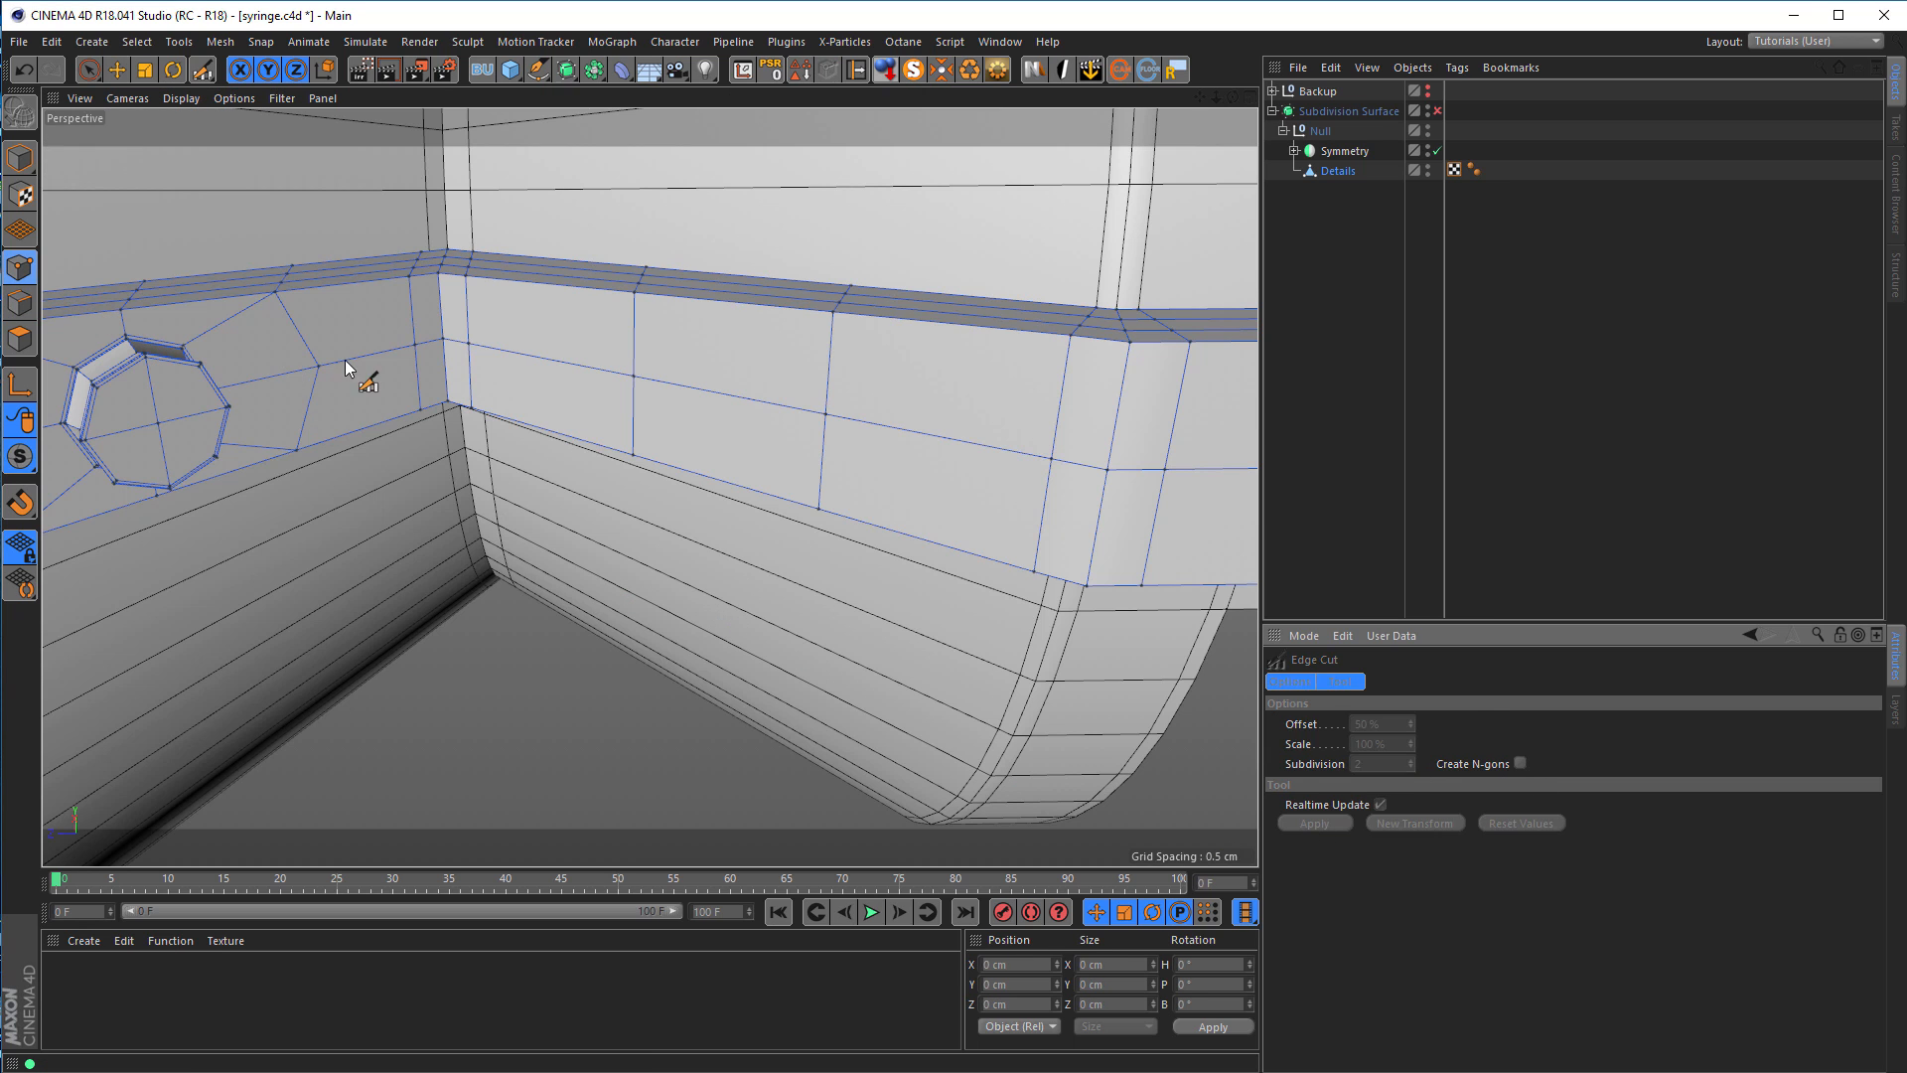
key("space")
left_click_drag(606, 369, 944, 439)
scroll(870, 526, "up", 3)
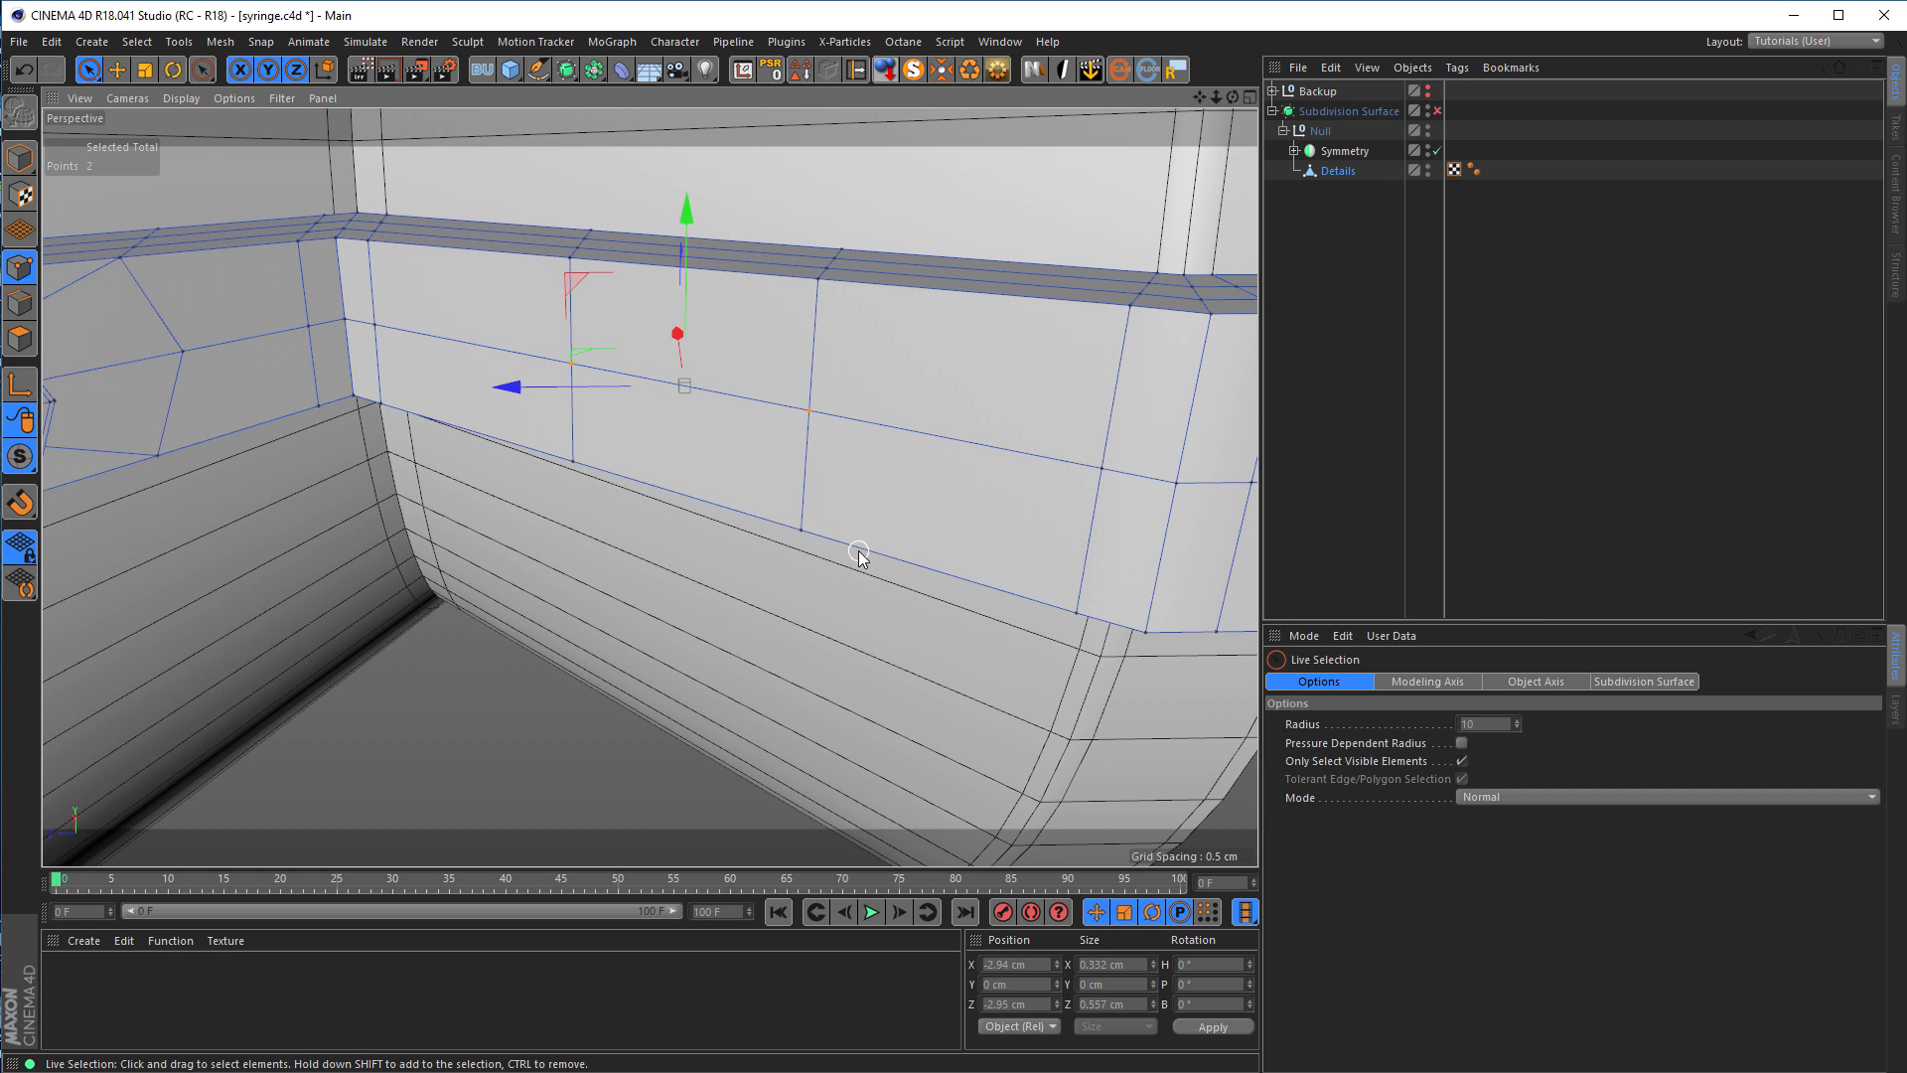
key("m")
key("s")
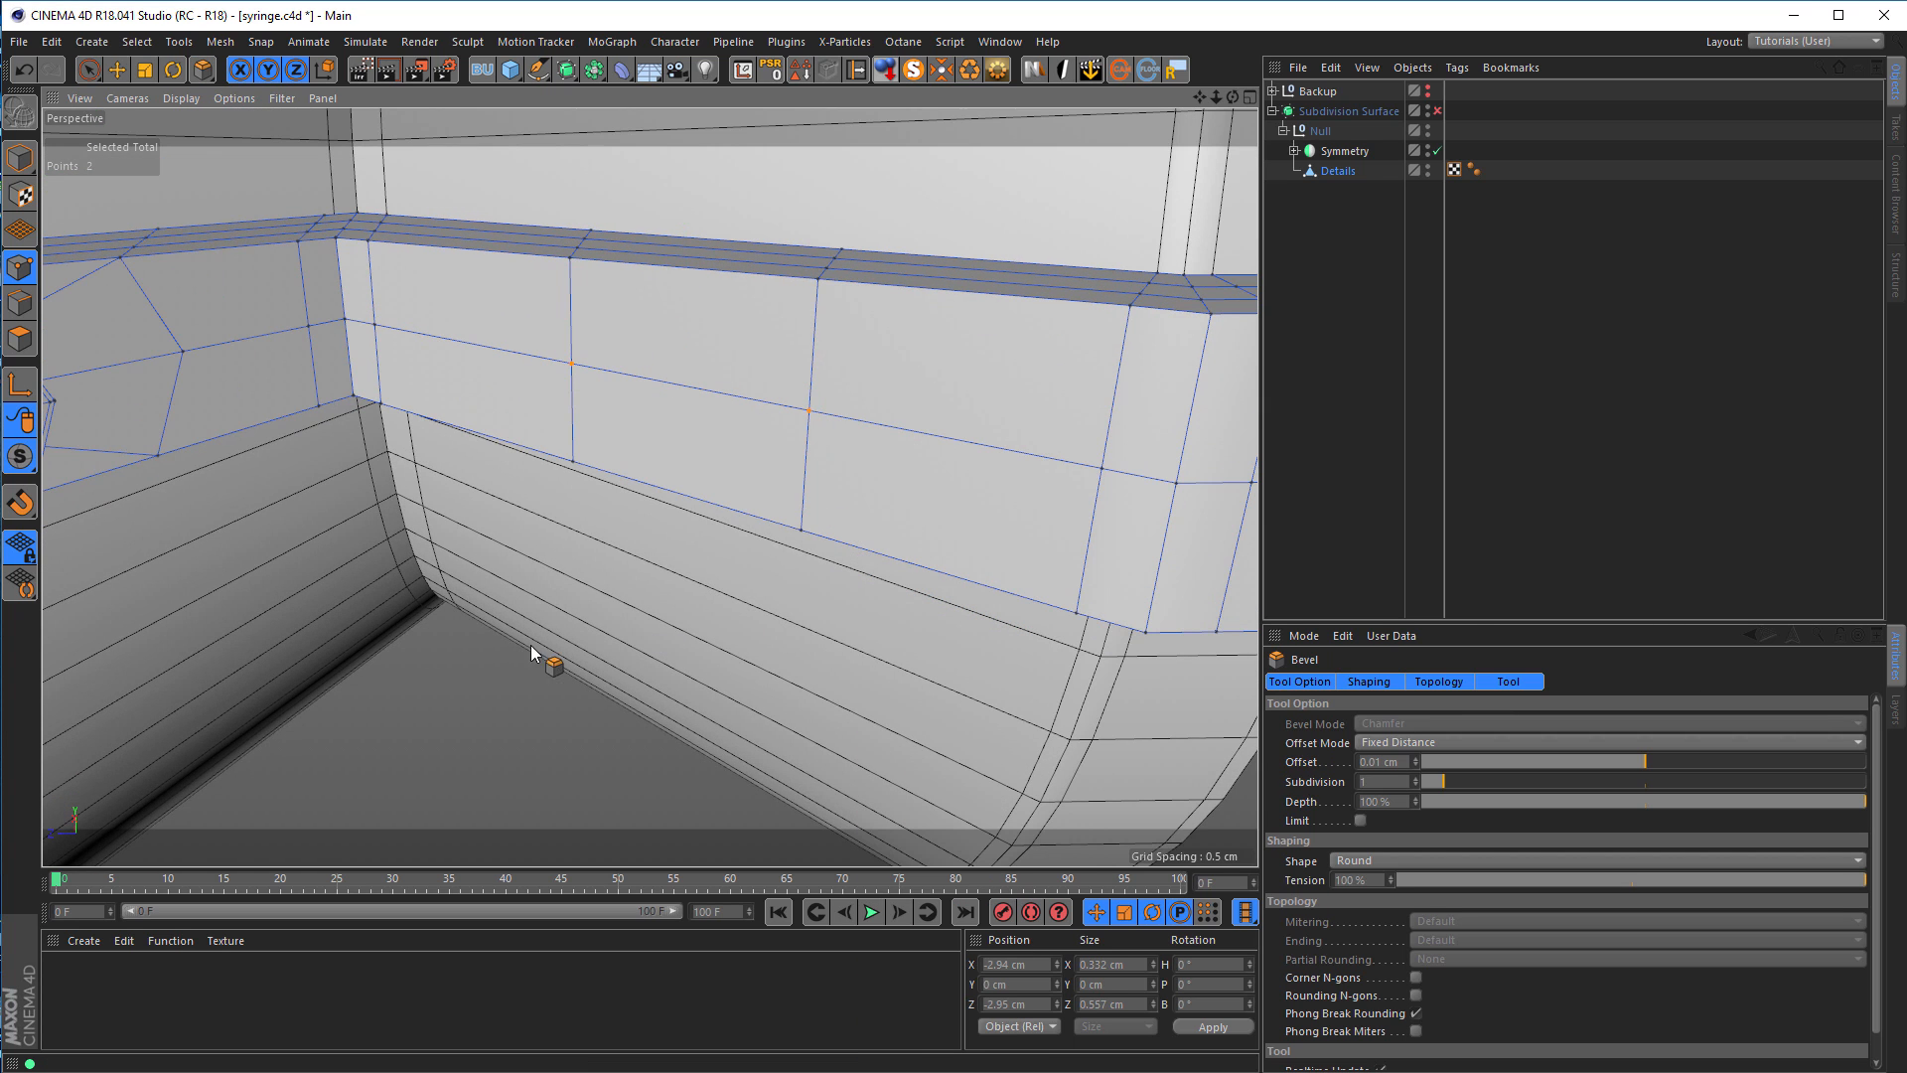
left_click_drag(456, 671, 487, 671)
left_click_drag(809, 410, 824, 410)
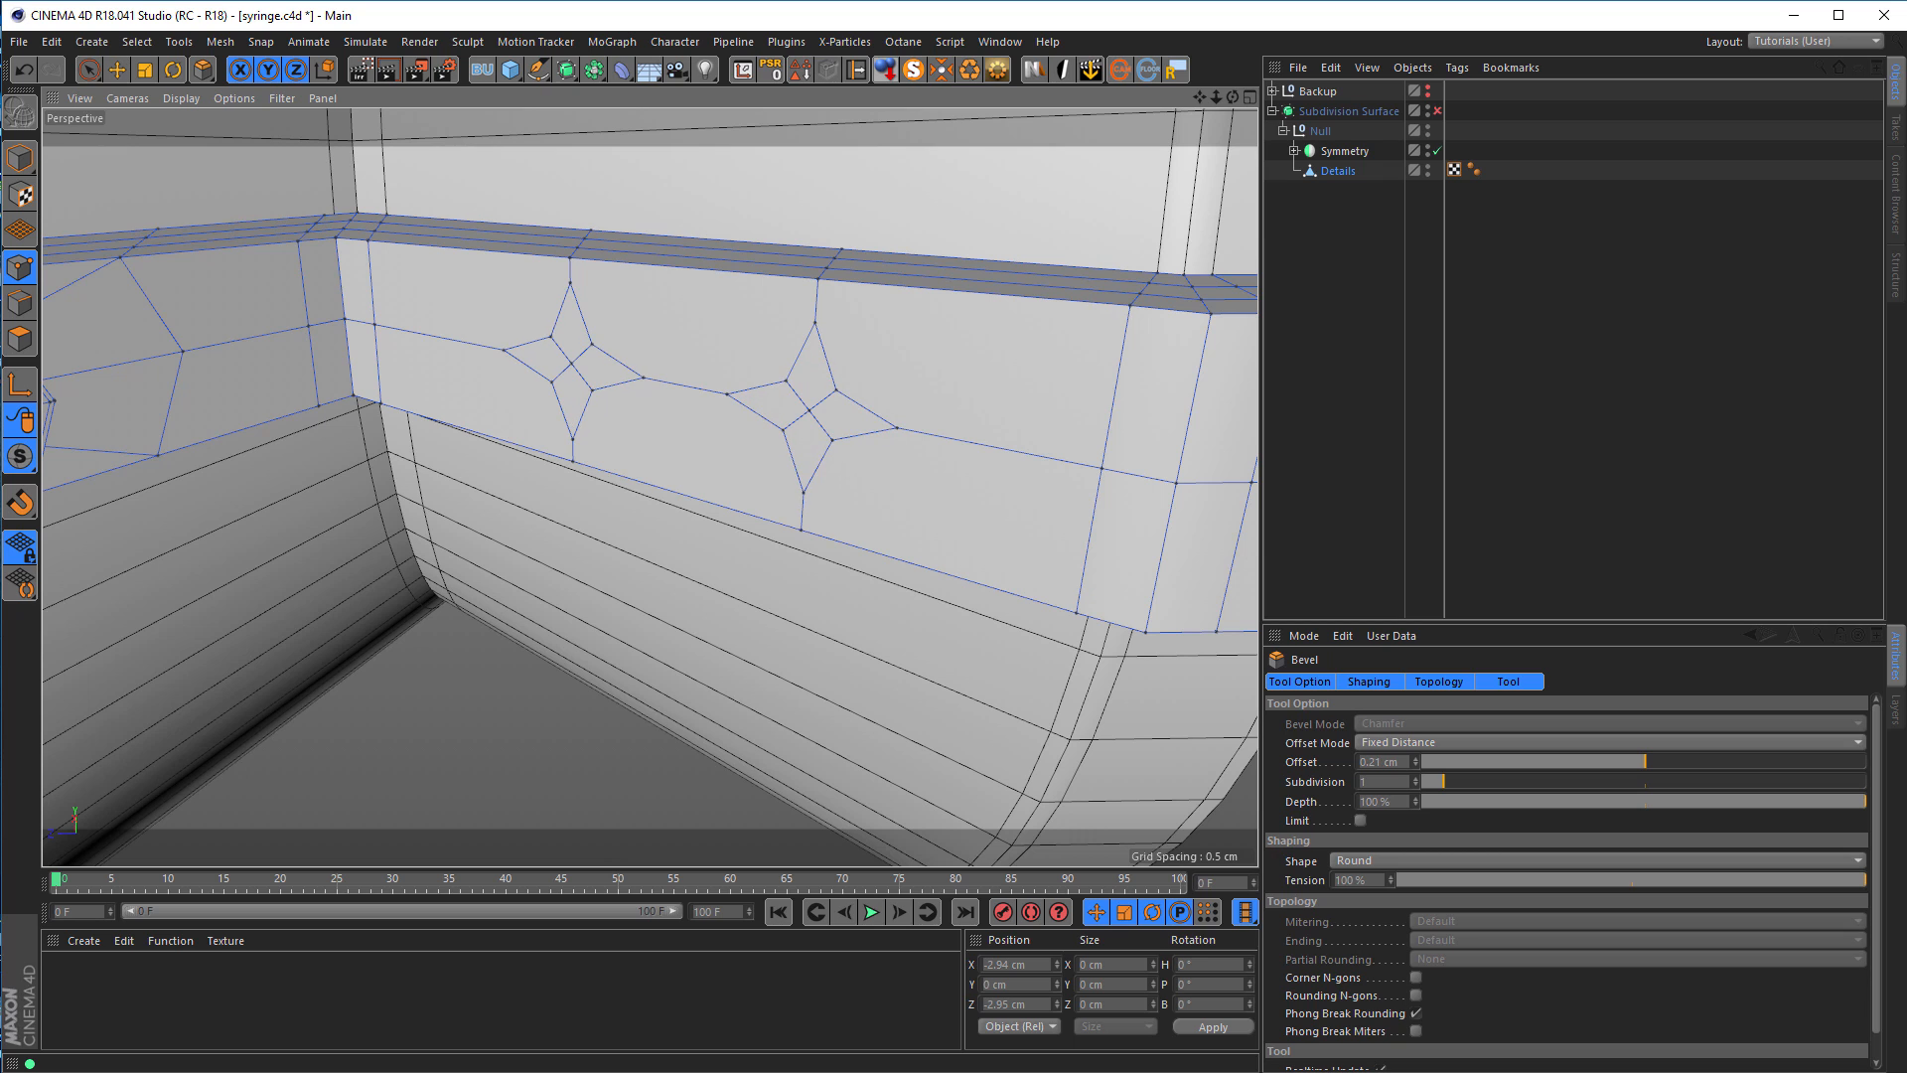
left_click_drag(463, 672, 458, 673)
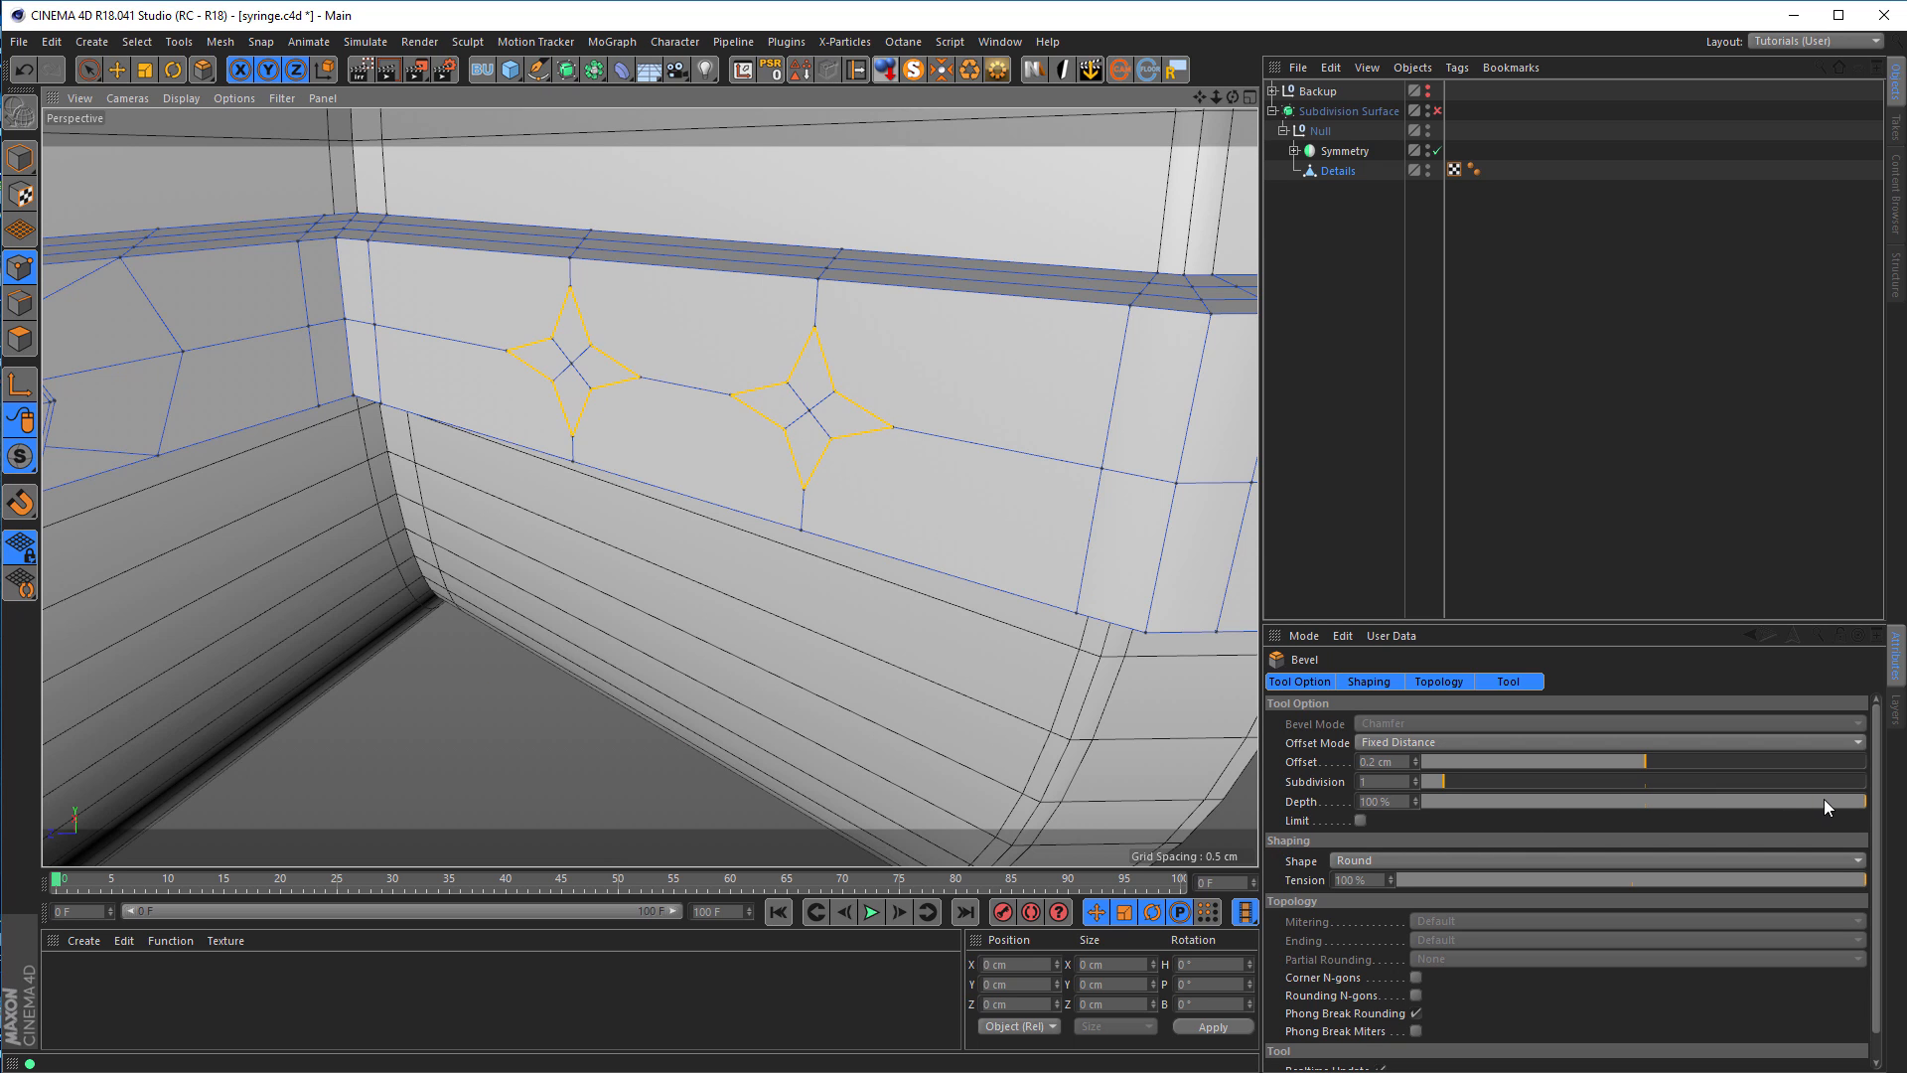
left_click_drag(1824, 798, 1450, 801)
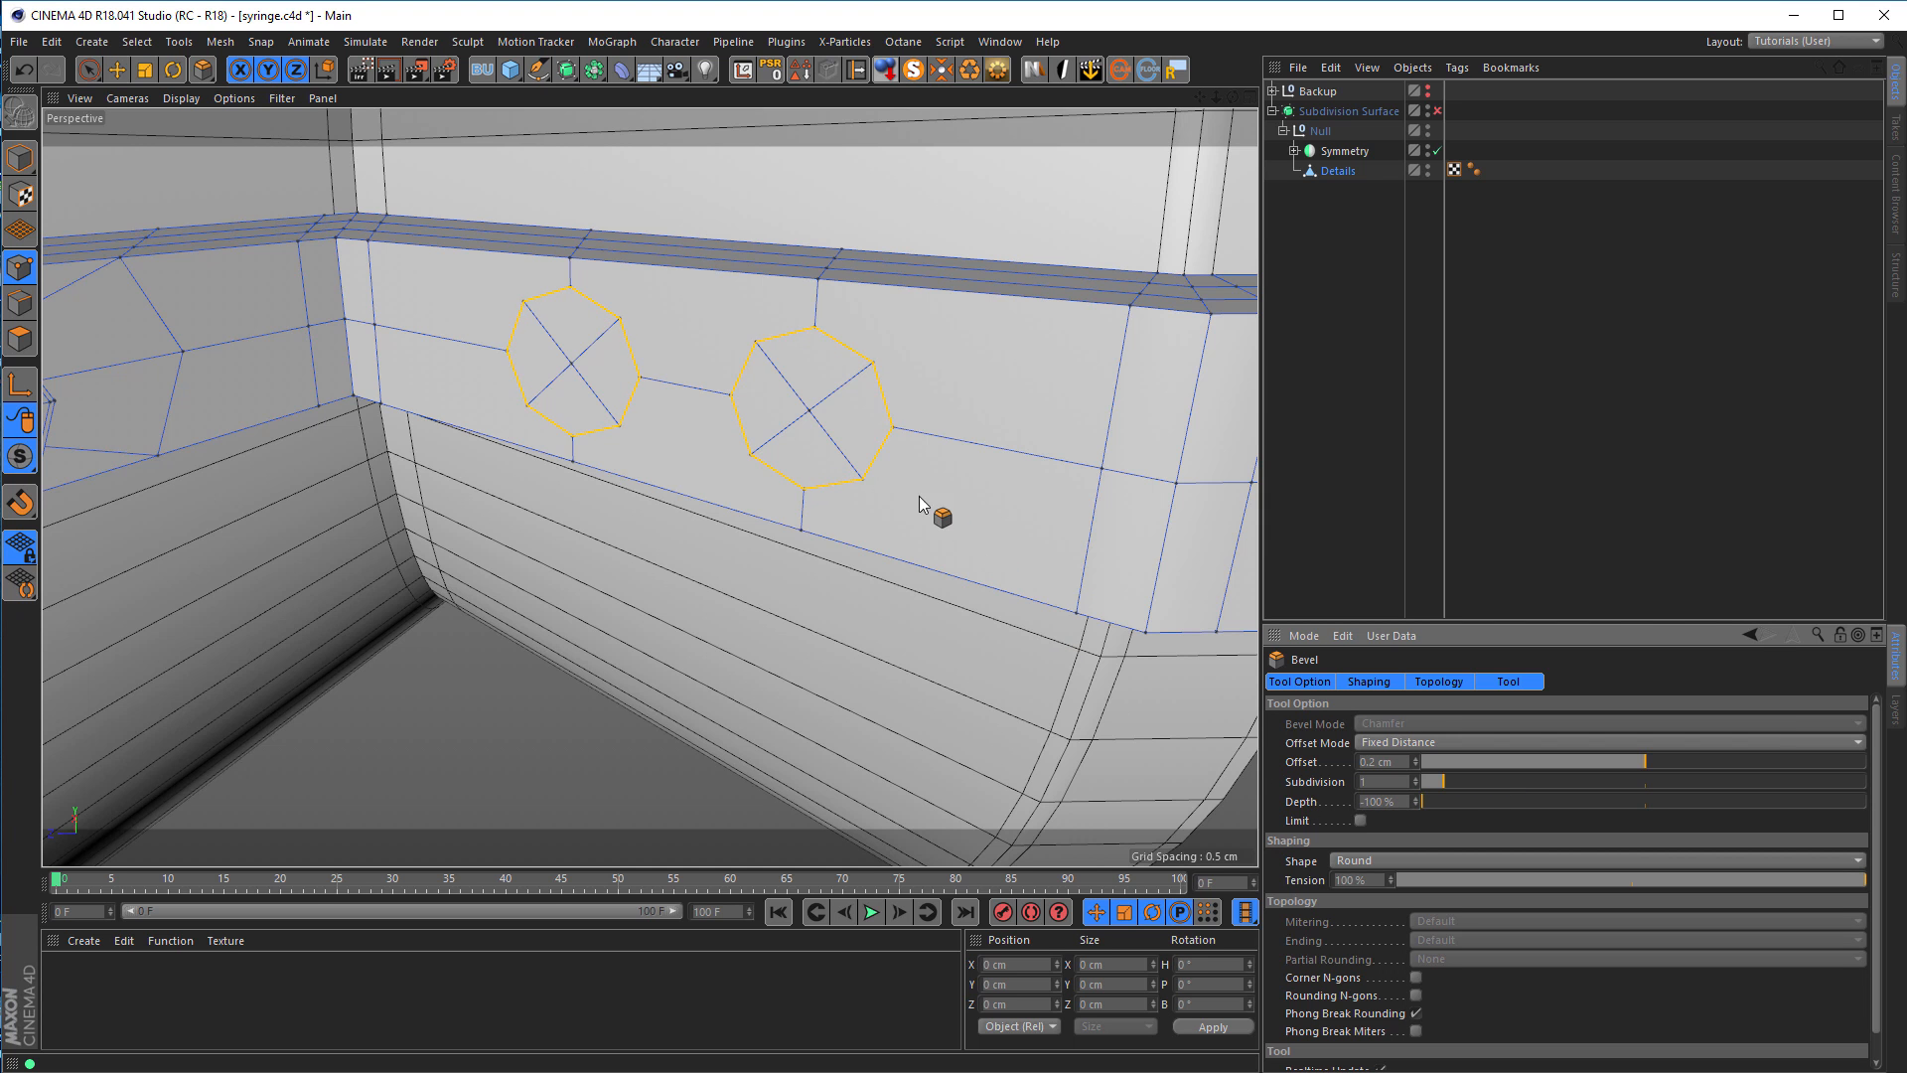
left_click_drag(809, 443, 703, 491, "alt")
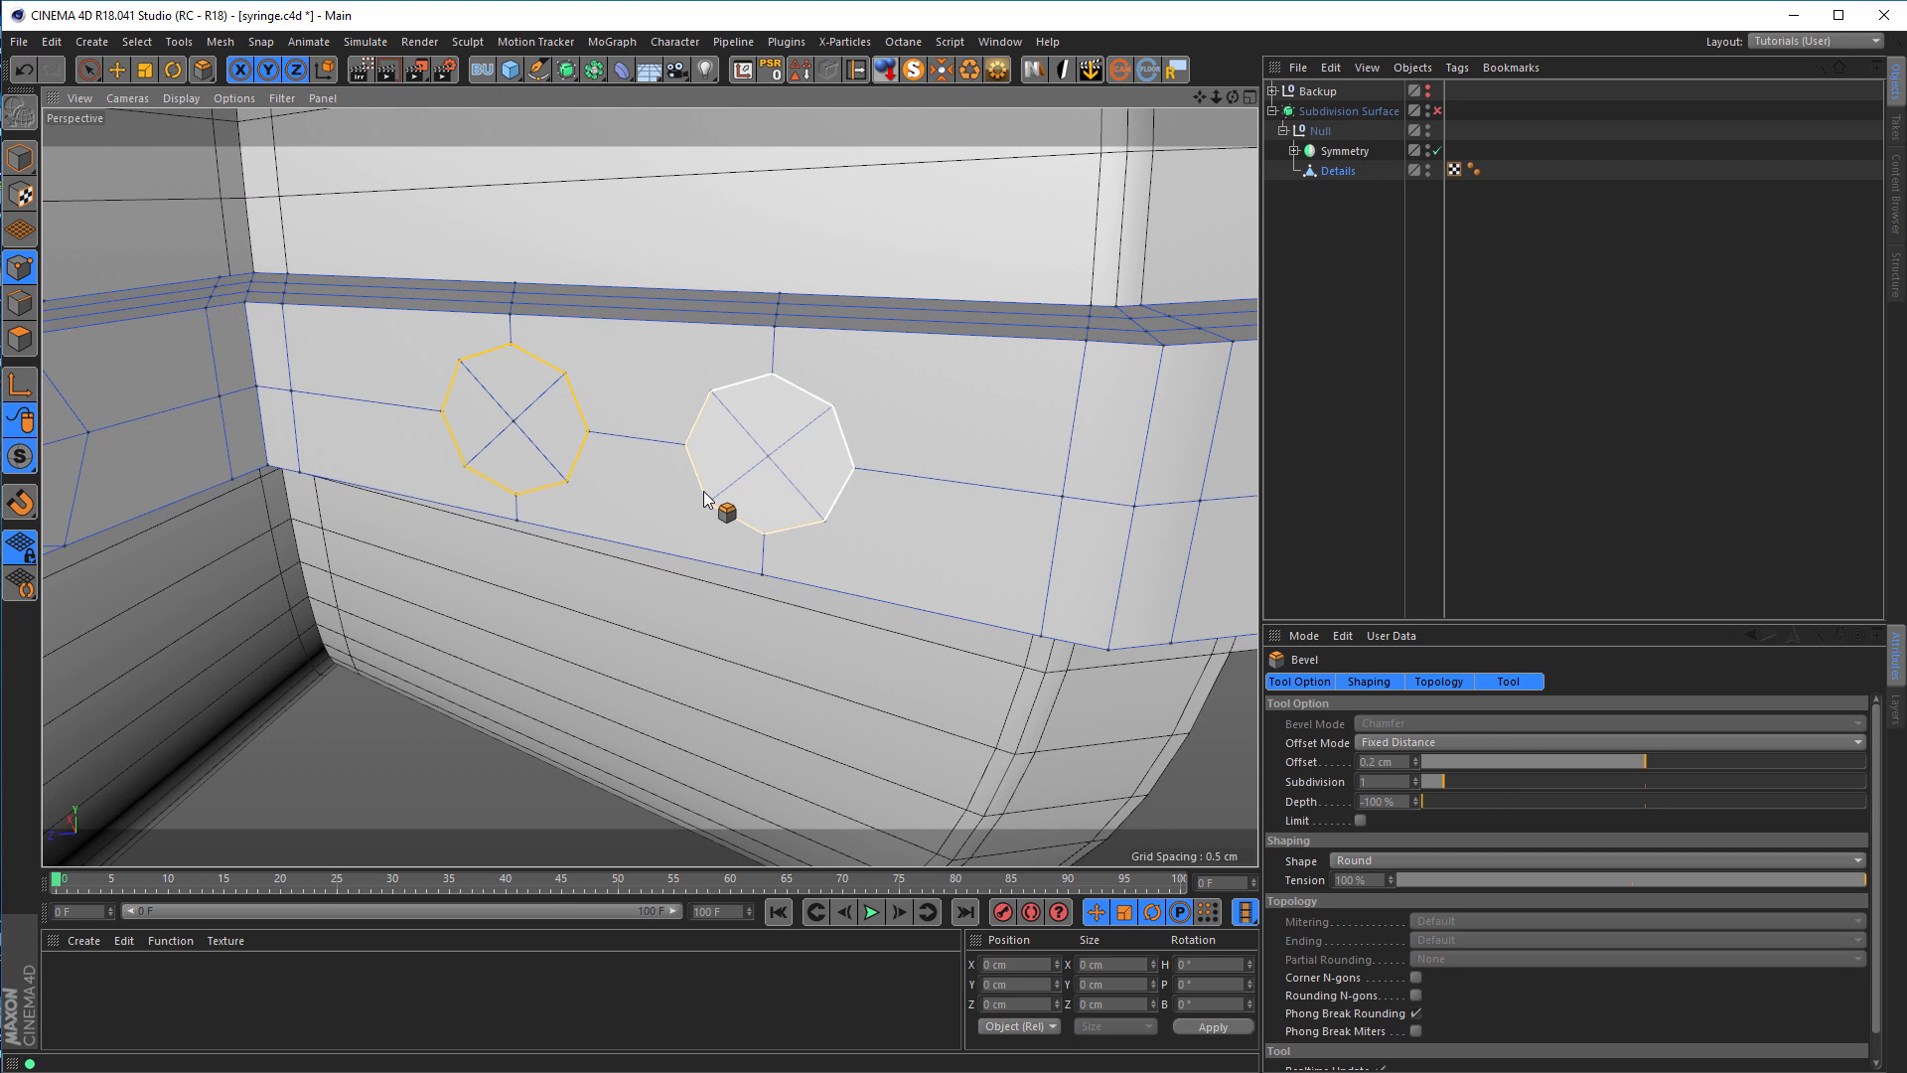
Step: Select the centre points of both octagons and delete them to open two holes in the strip
left_click(23, 266)
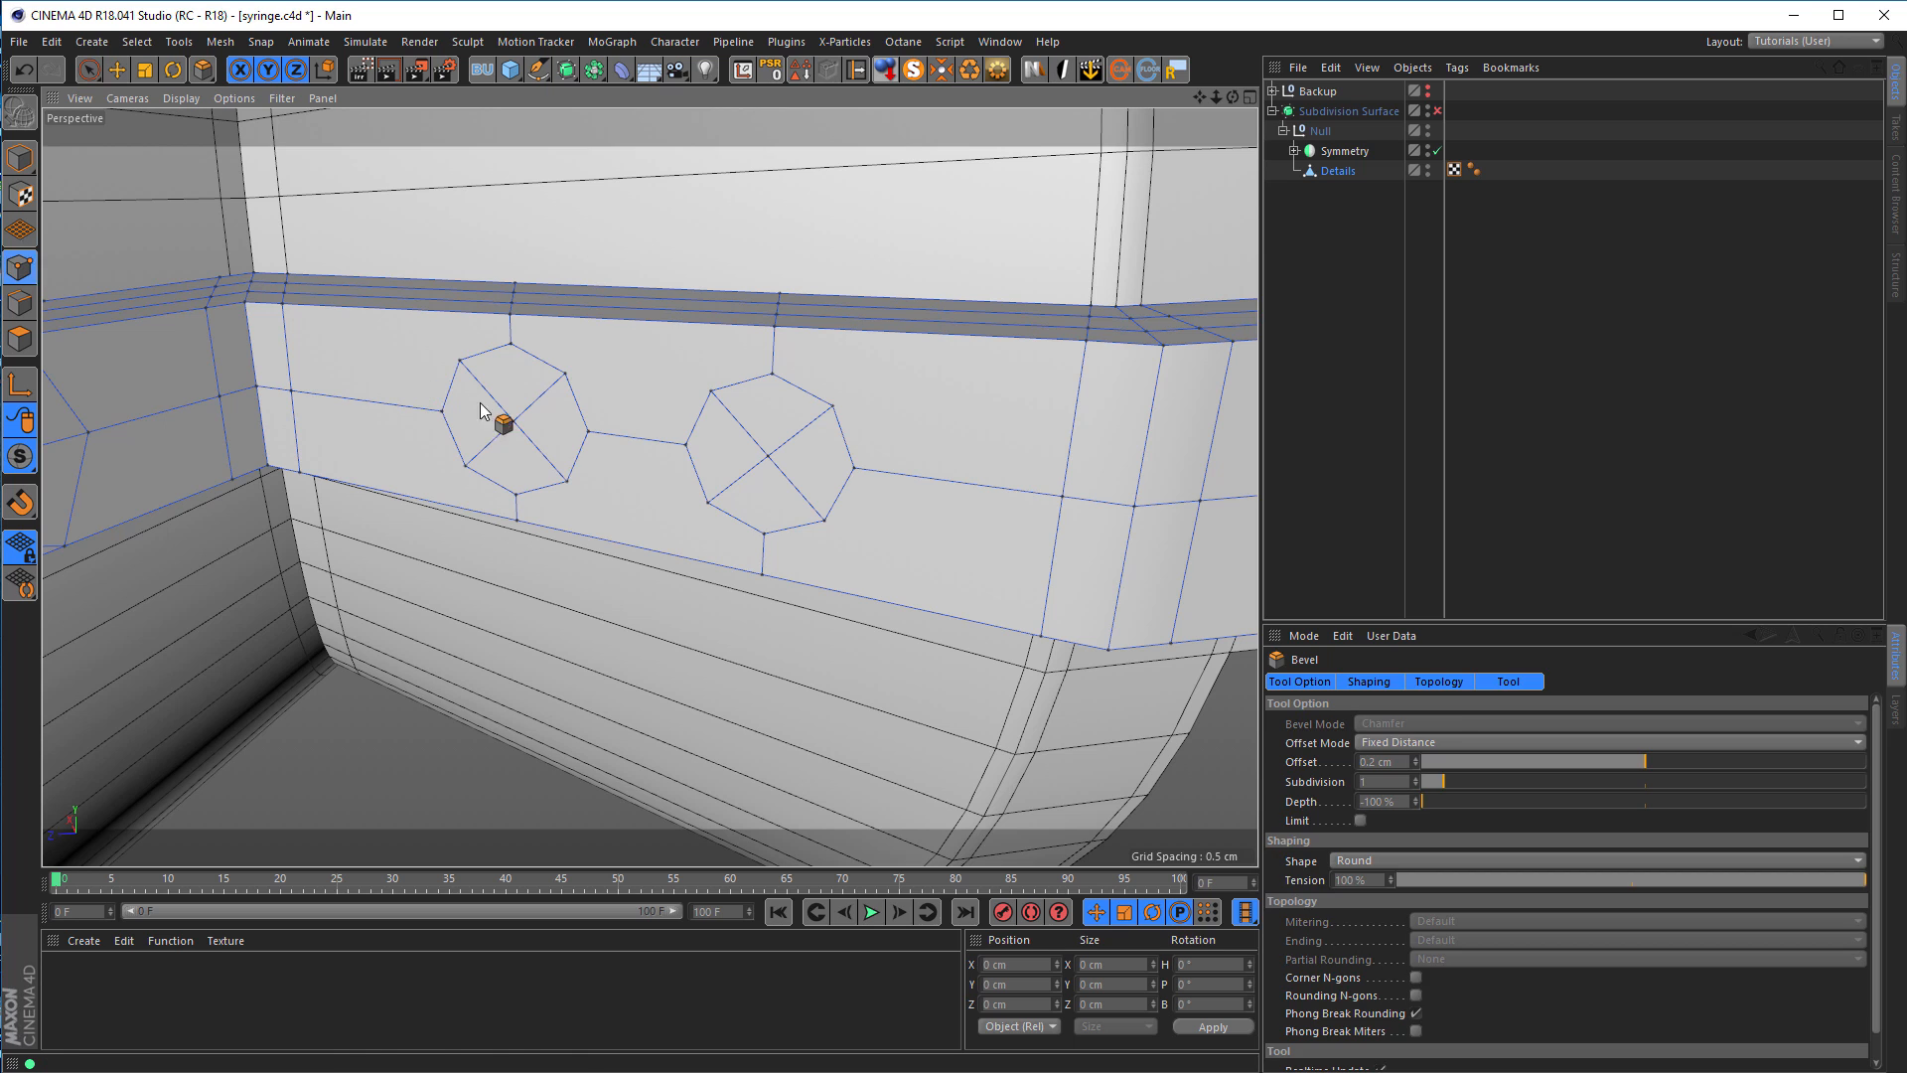
key("space")
left_click(513, 417)
left_click(768, 457, "shift")
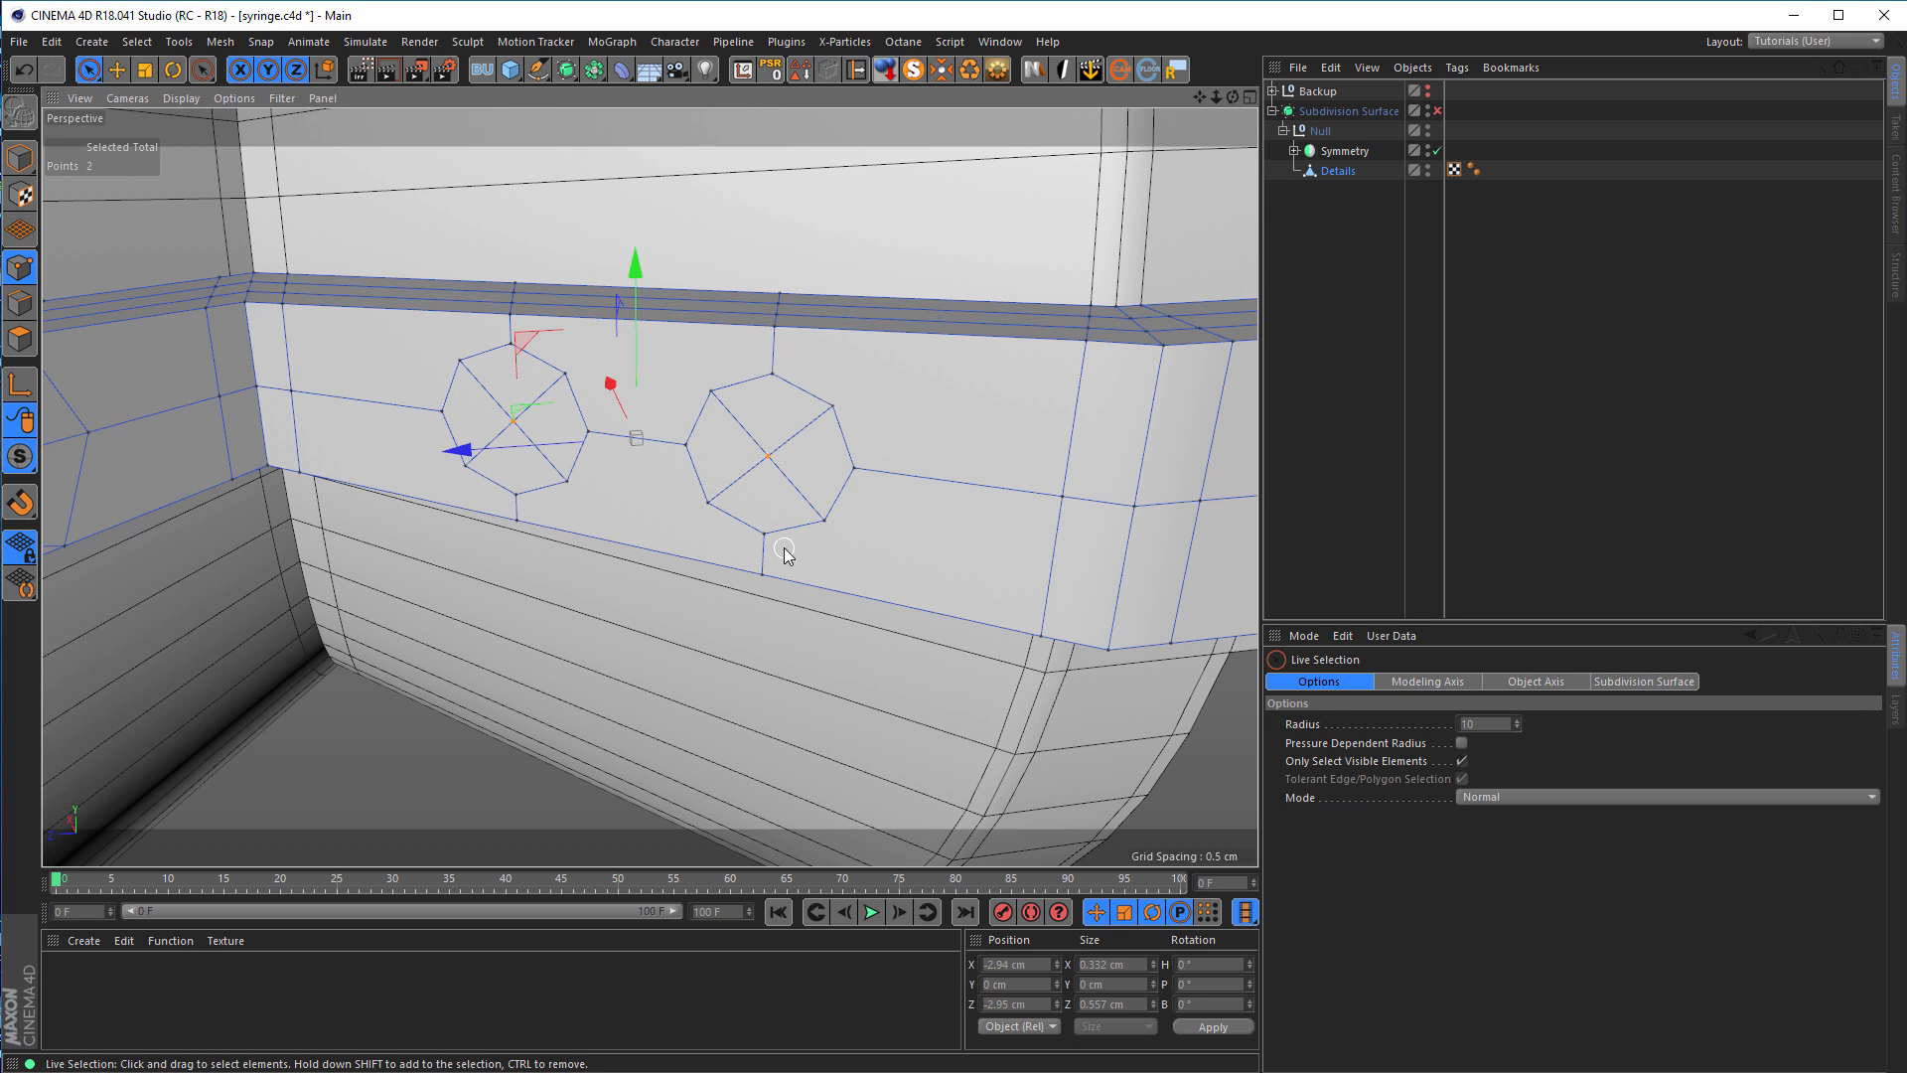
key("Delete")
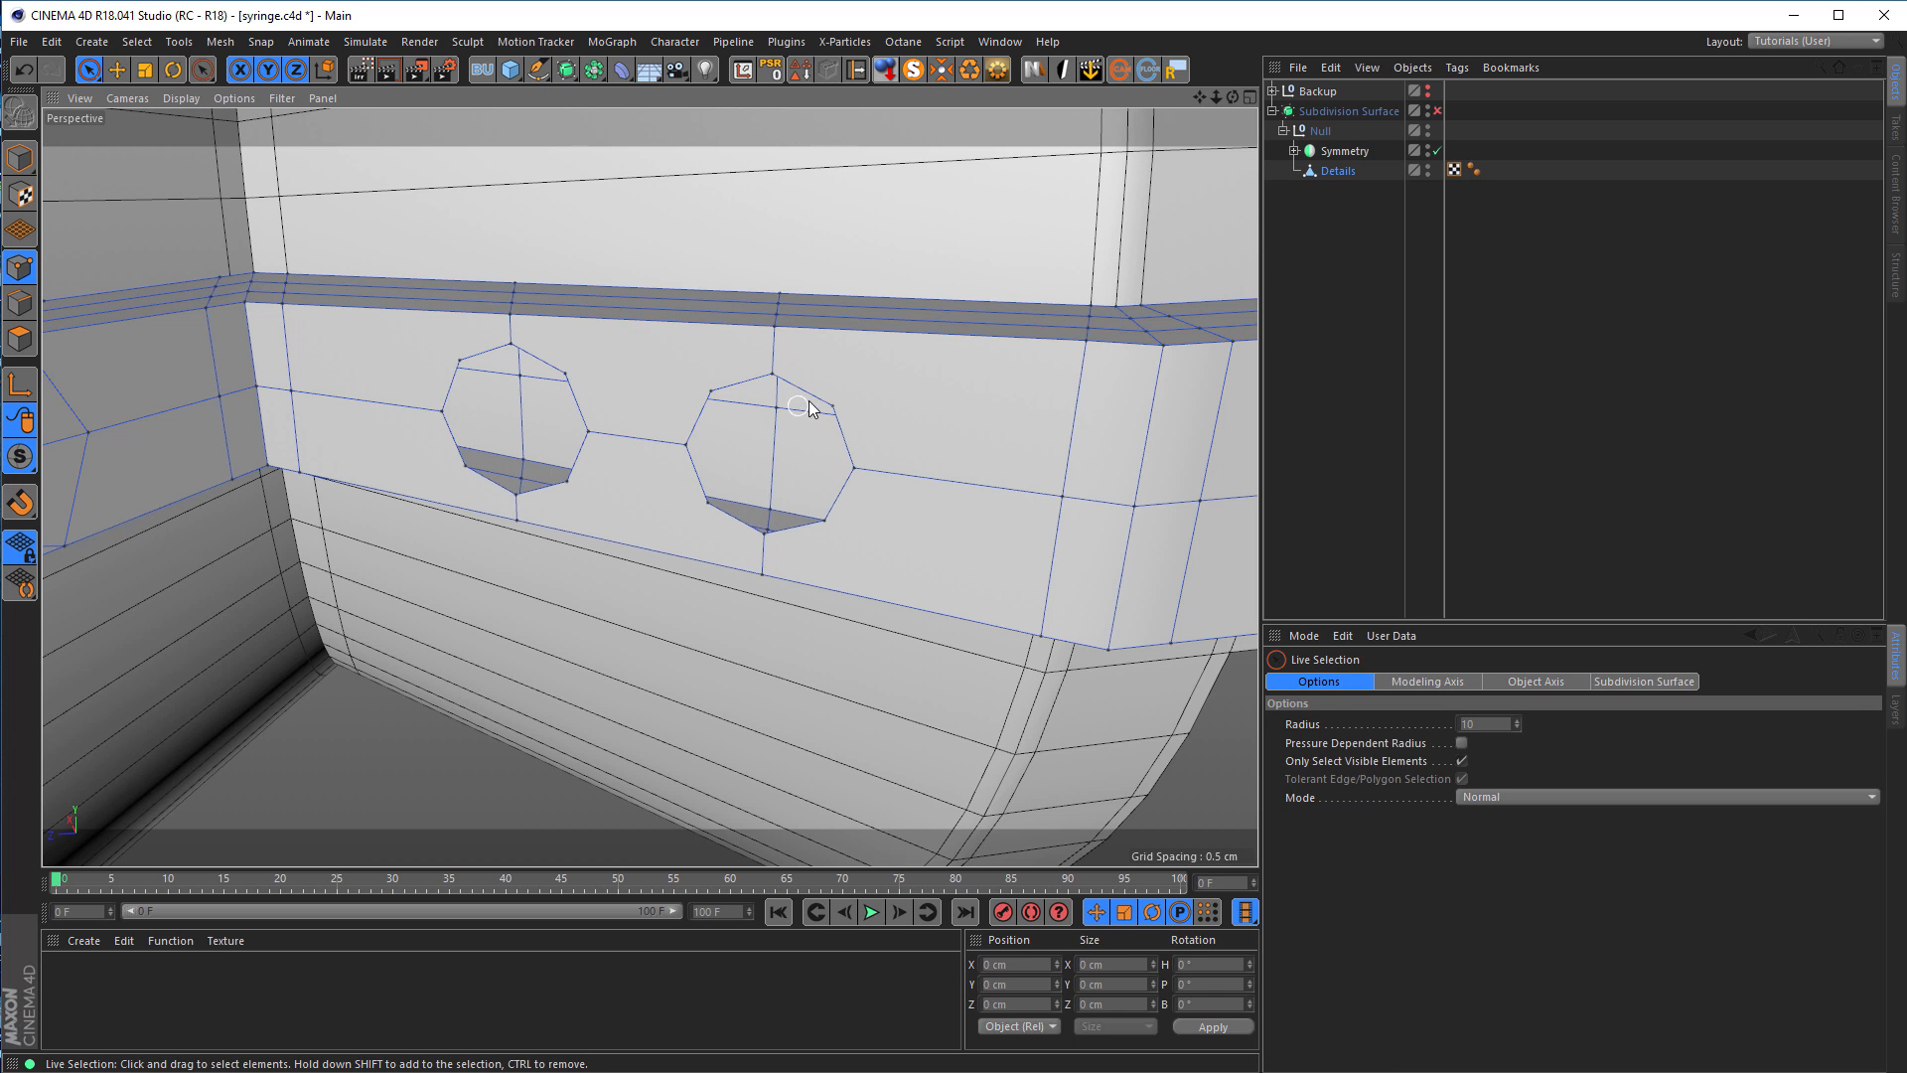
Step: Loop-select the boundary edges of the octagonal hole nearer the rounded corner and scale it up to about 0.476 cm high
right_click(860, 425)
left_click(938, 449)
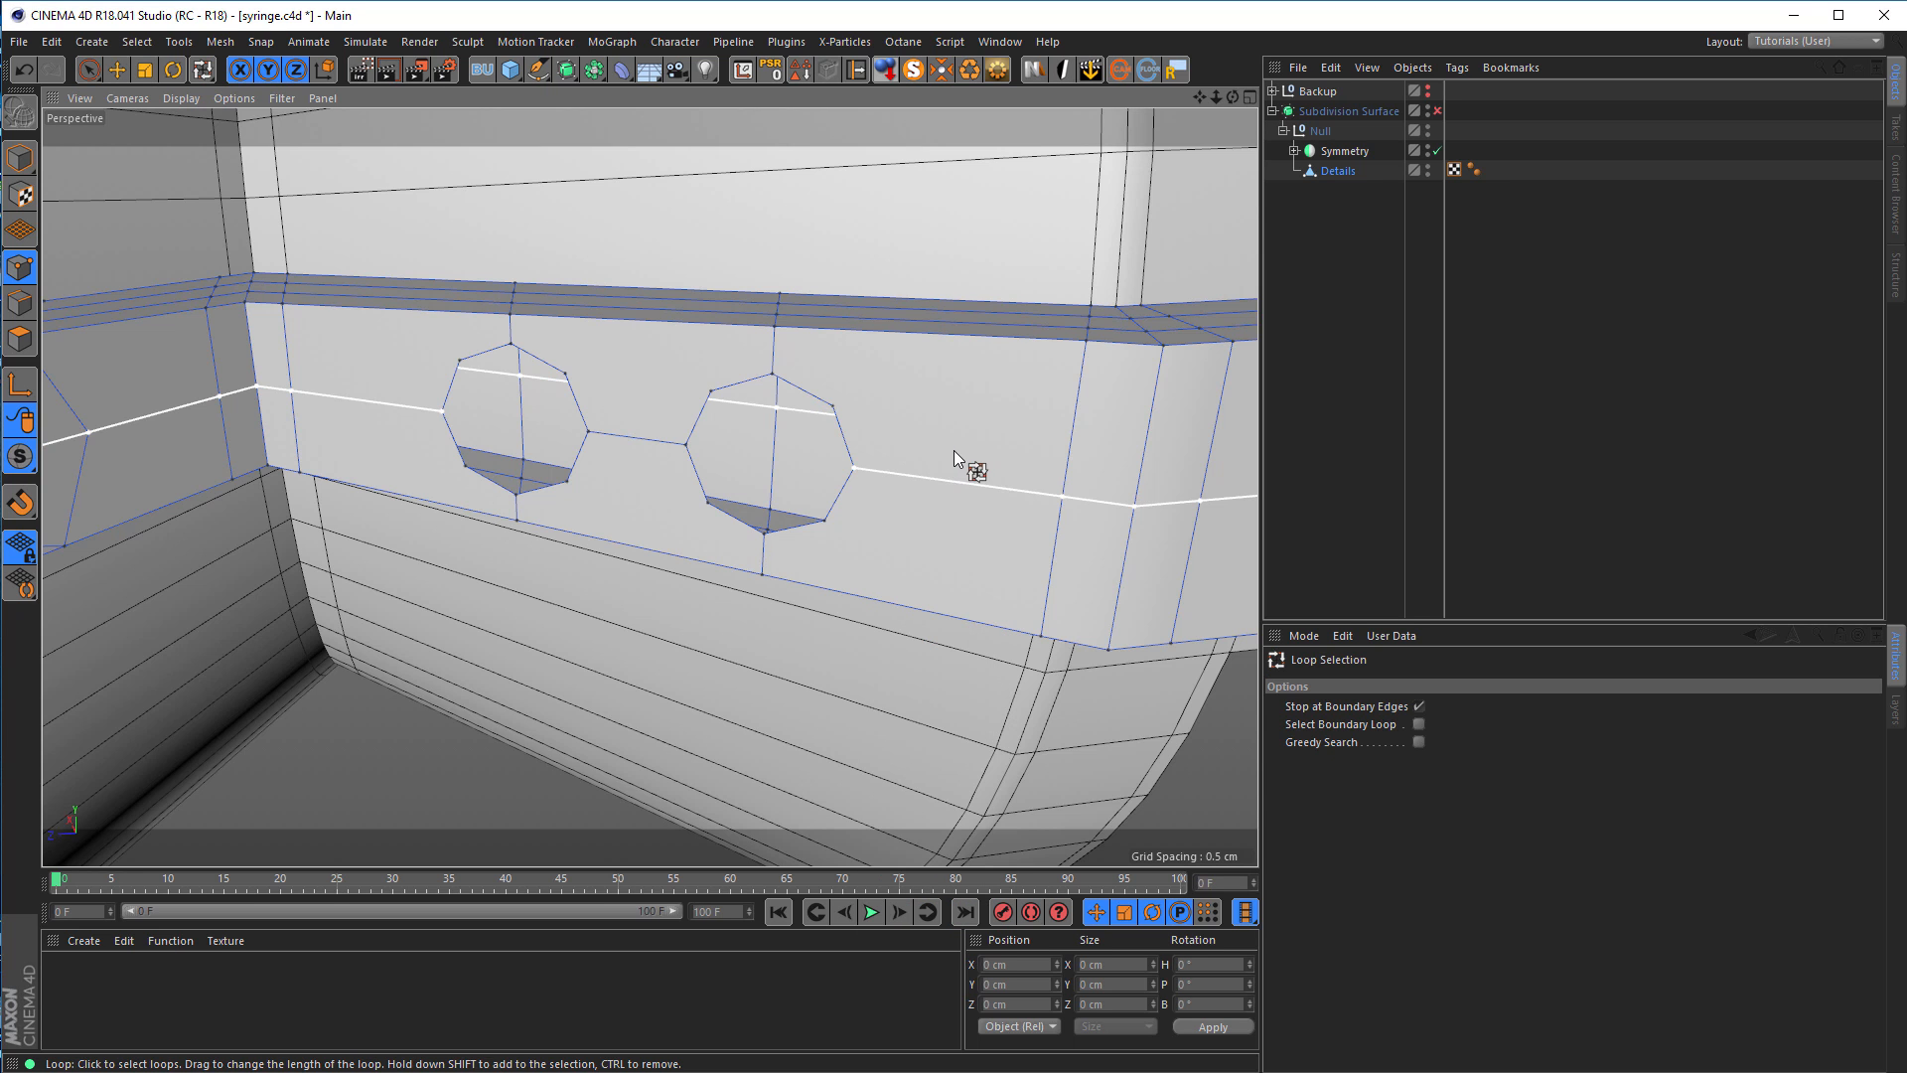
left_click(1418, 706)
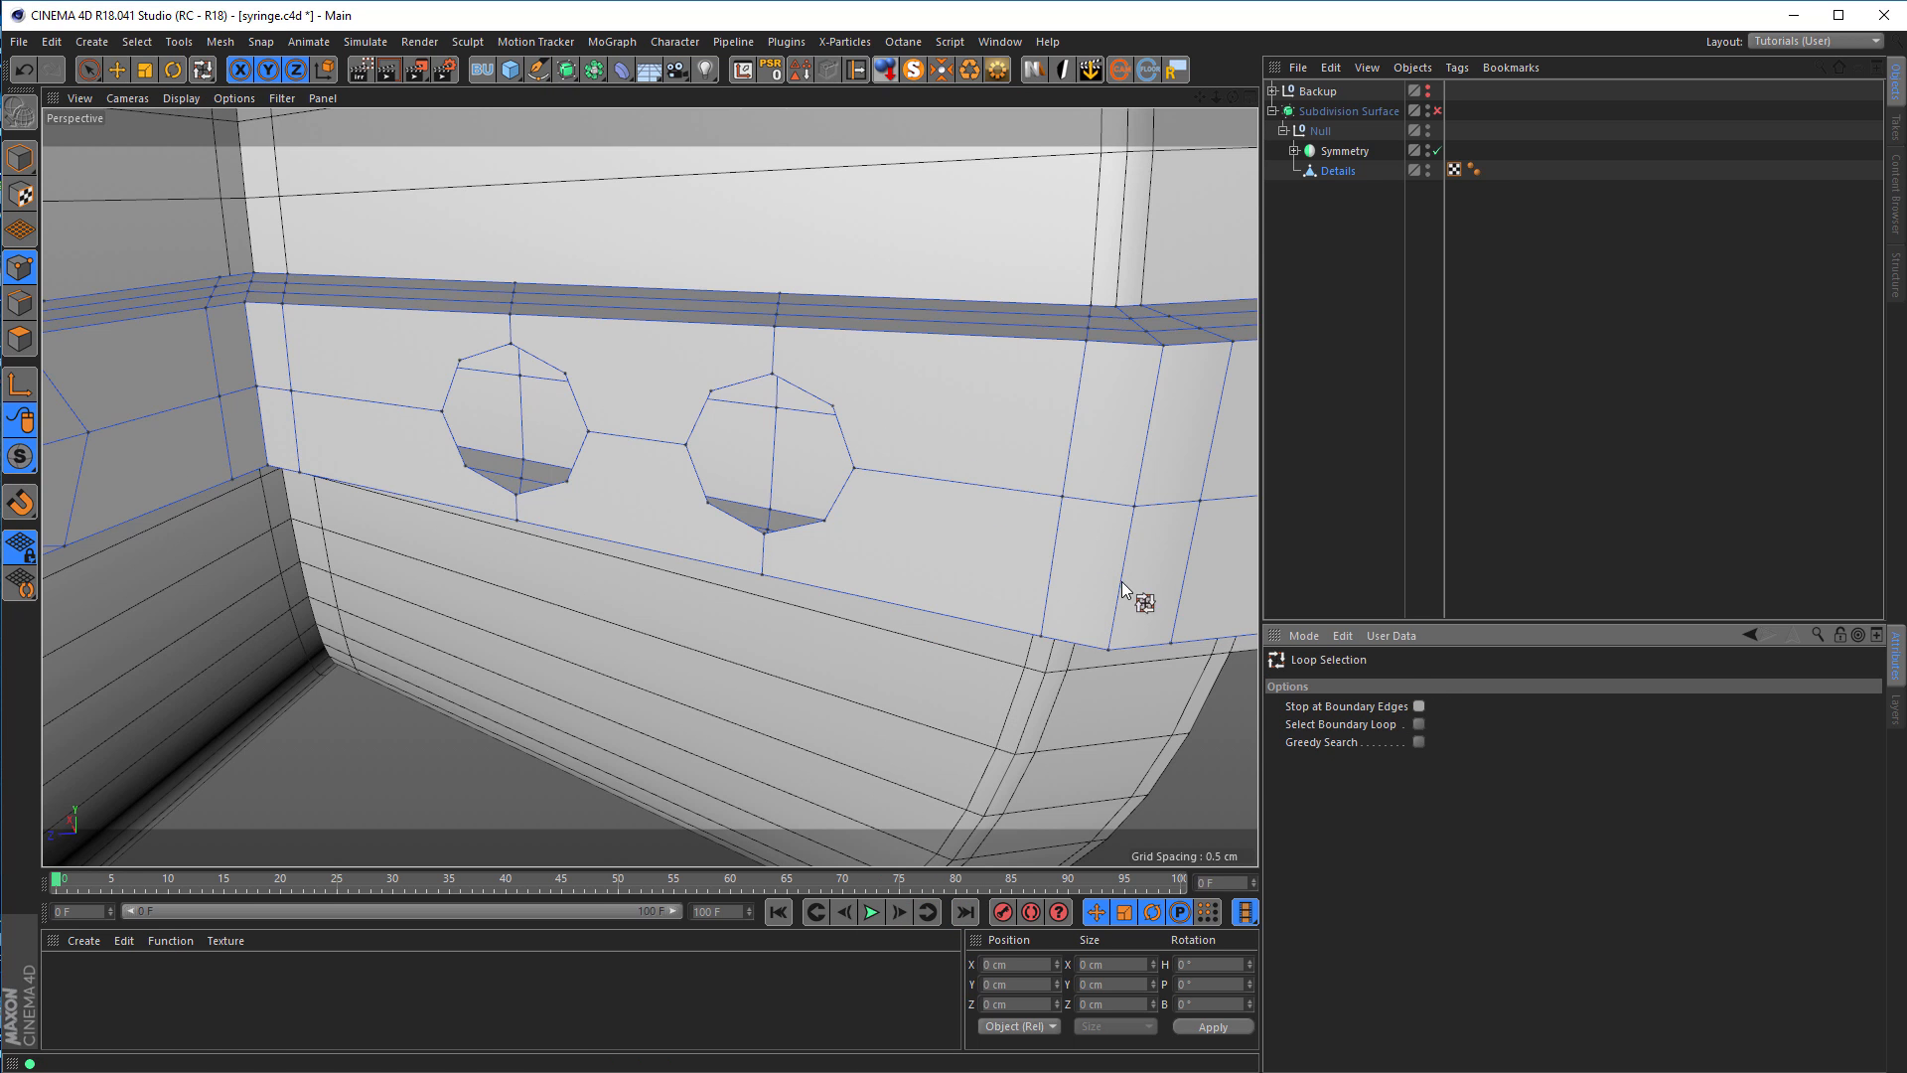
left_click(856, 444)
left_click(20, 303)
left_click(809, 531)
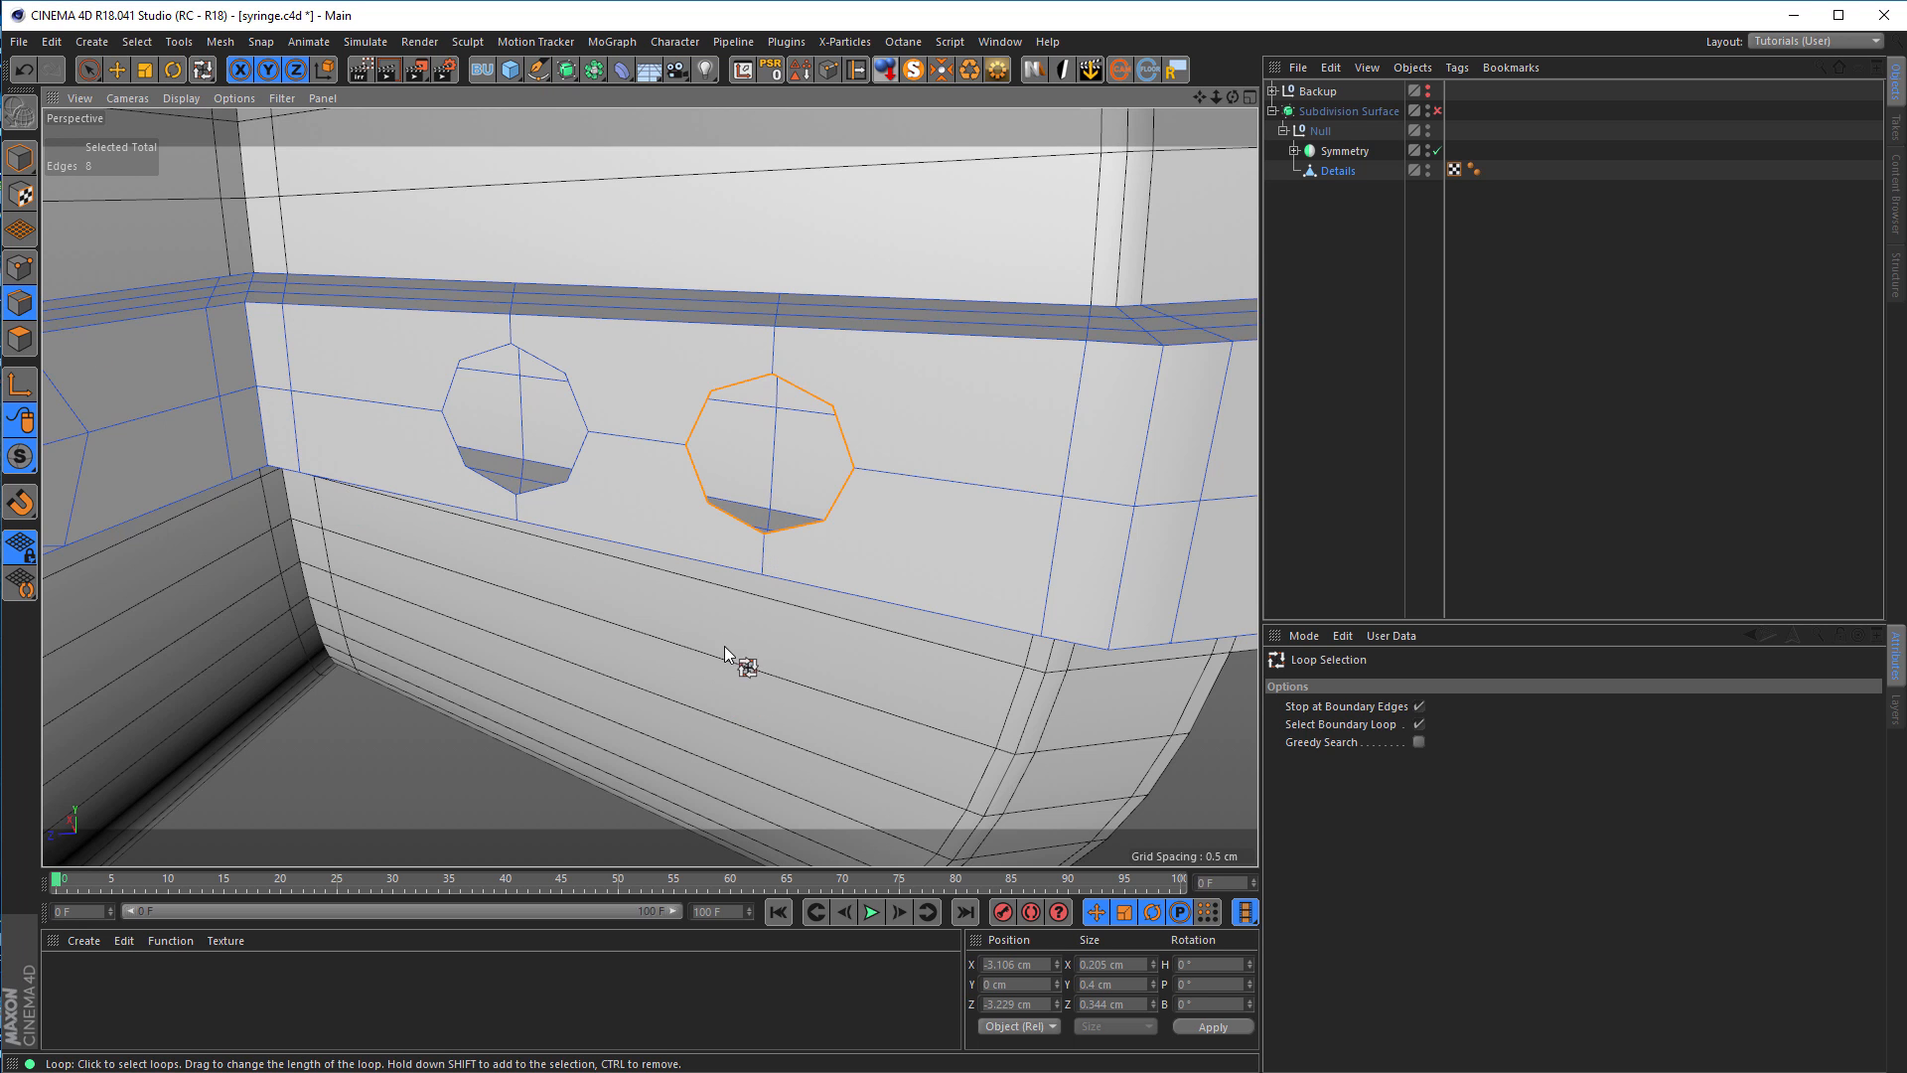
key("t")
left_click_drag(547, 687, 705, 659)
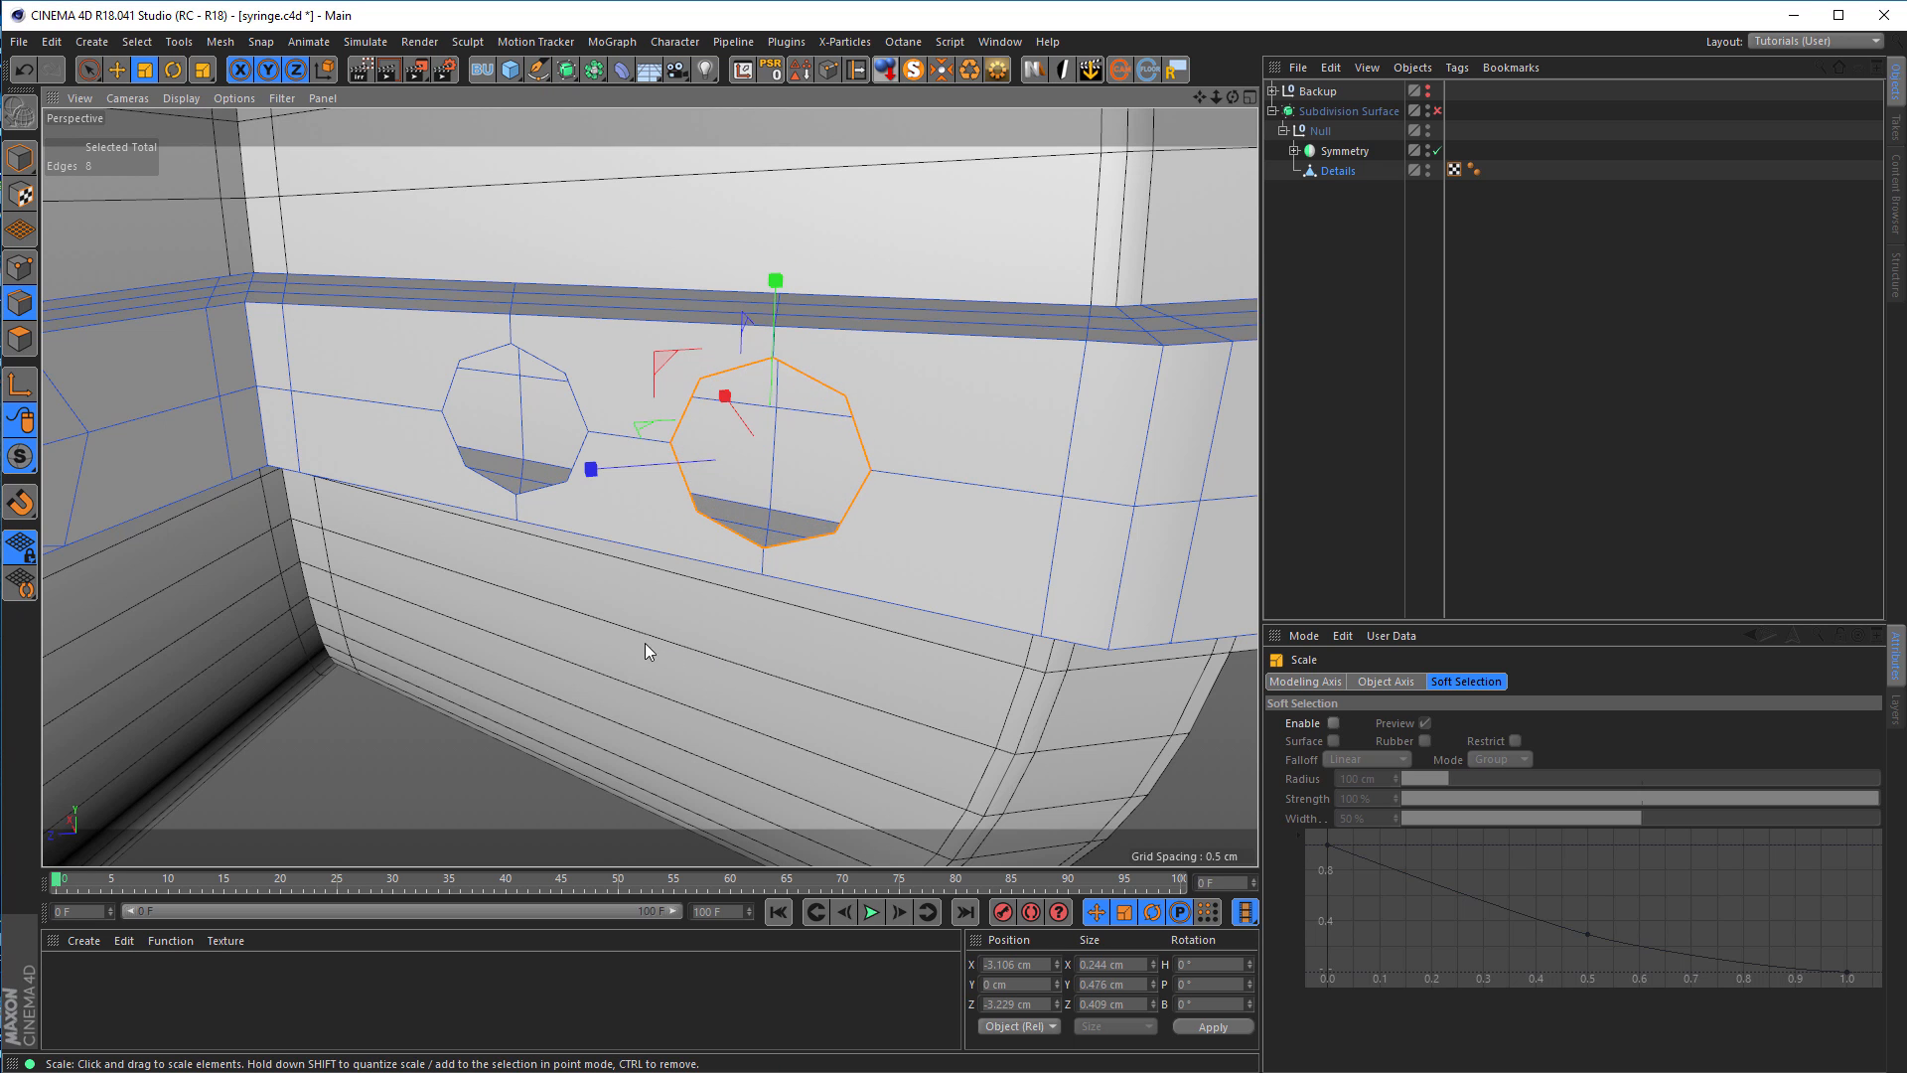
Step: Add the other octagonal hole's boundary loop to the selection and extrude both loops with an offset of -0.17 cm
key("u")
key("l")
left_click(575, 481, "shift")
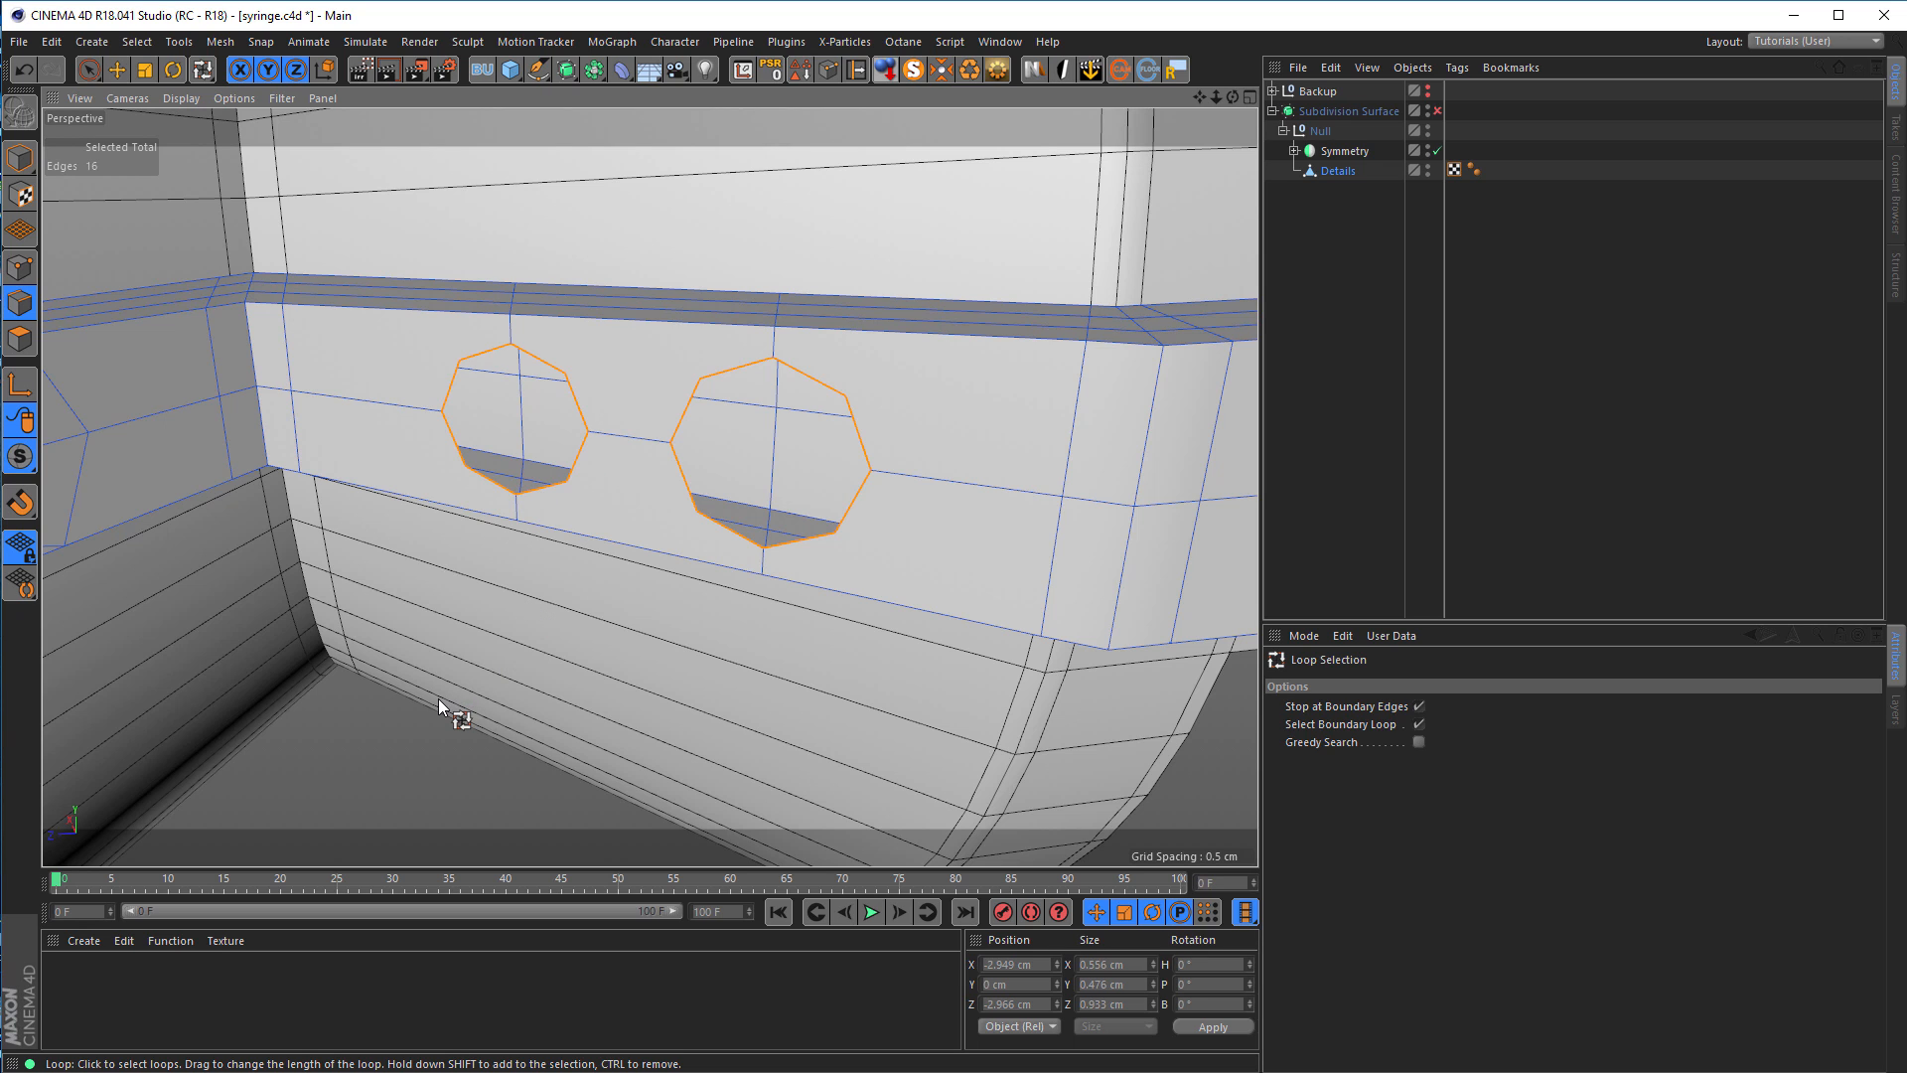
key("d")
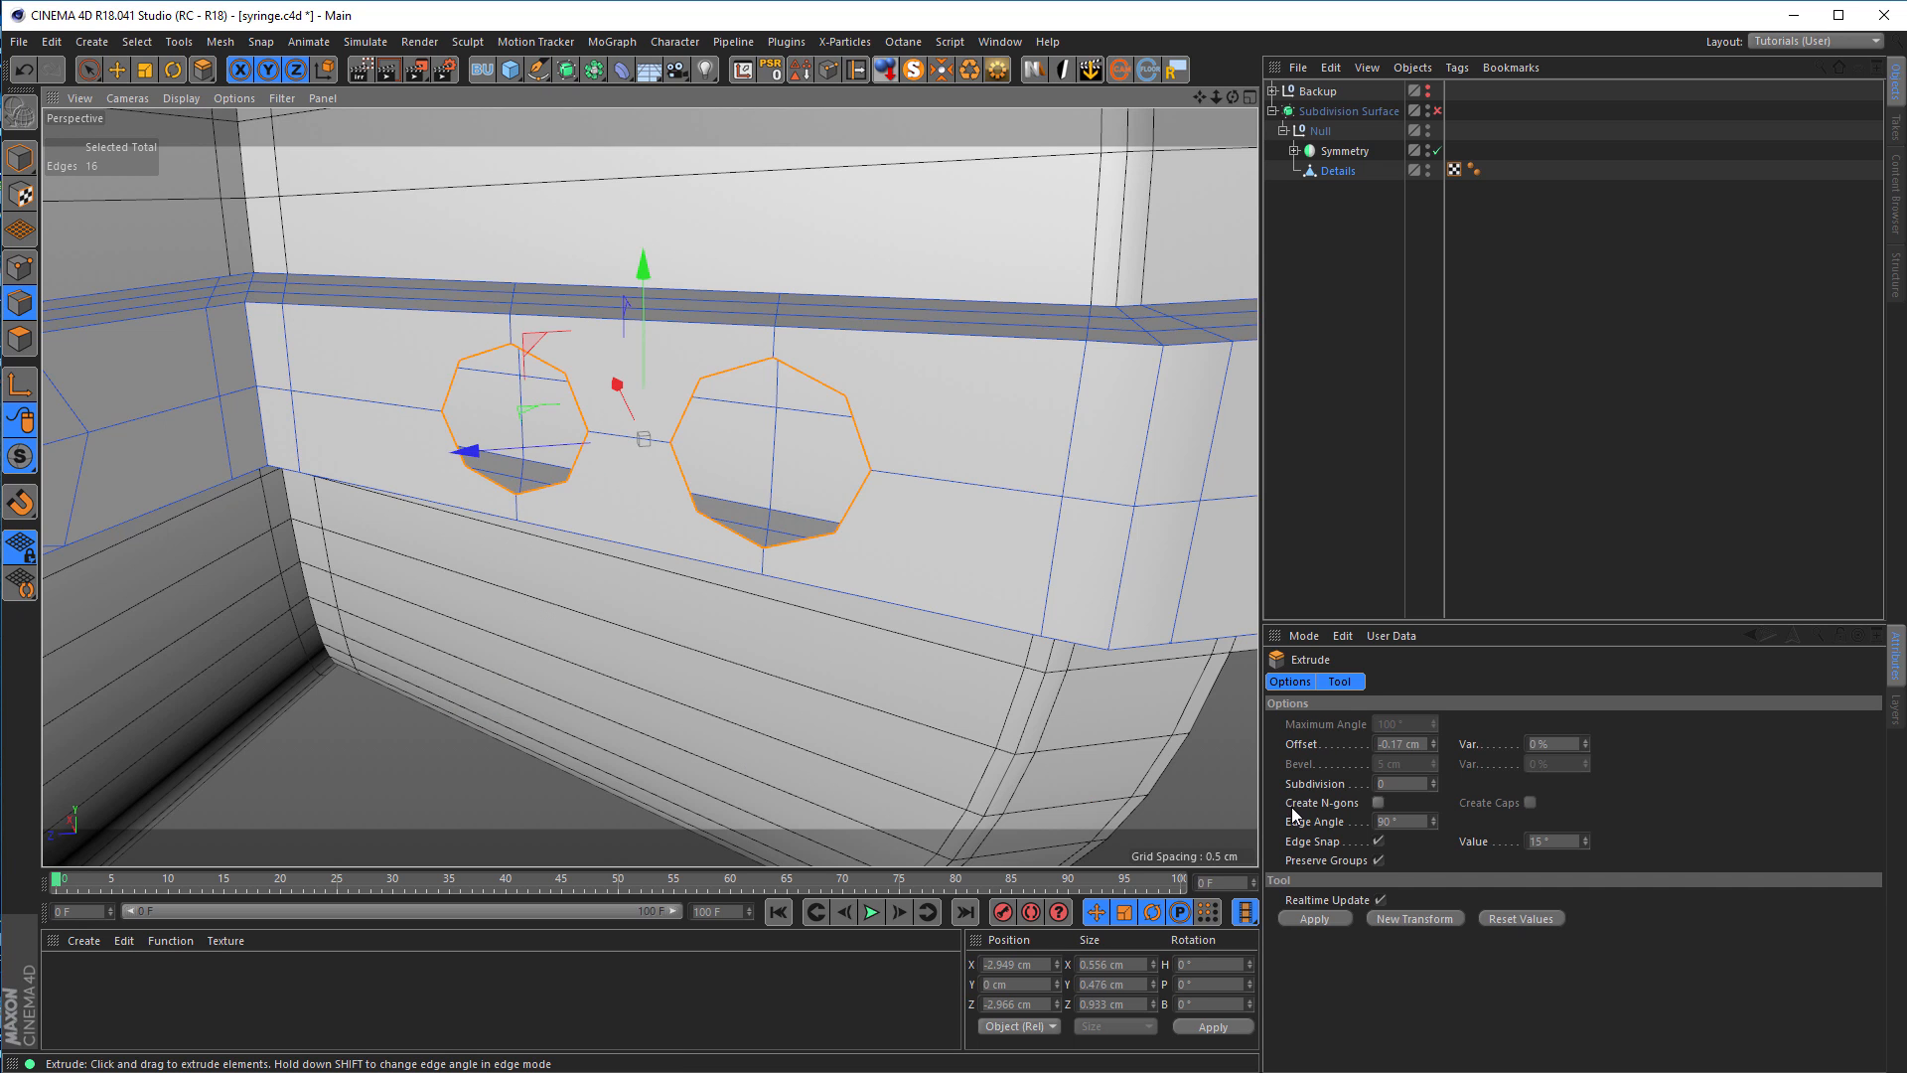
left_click(1317, 924)
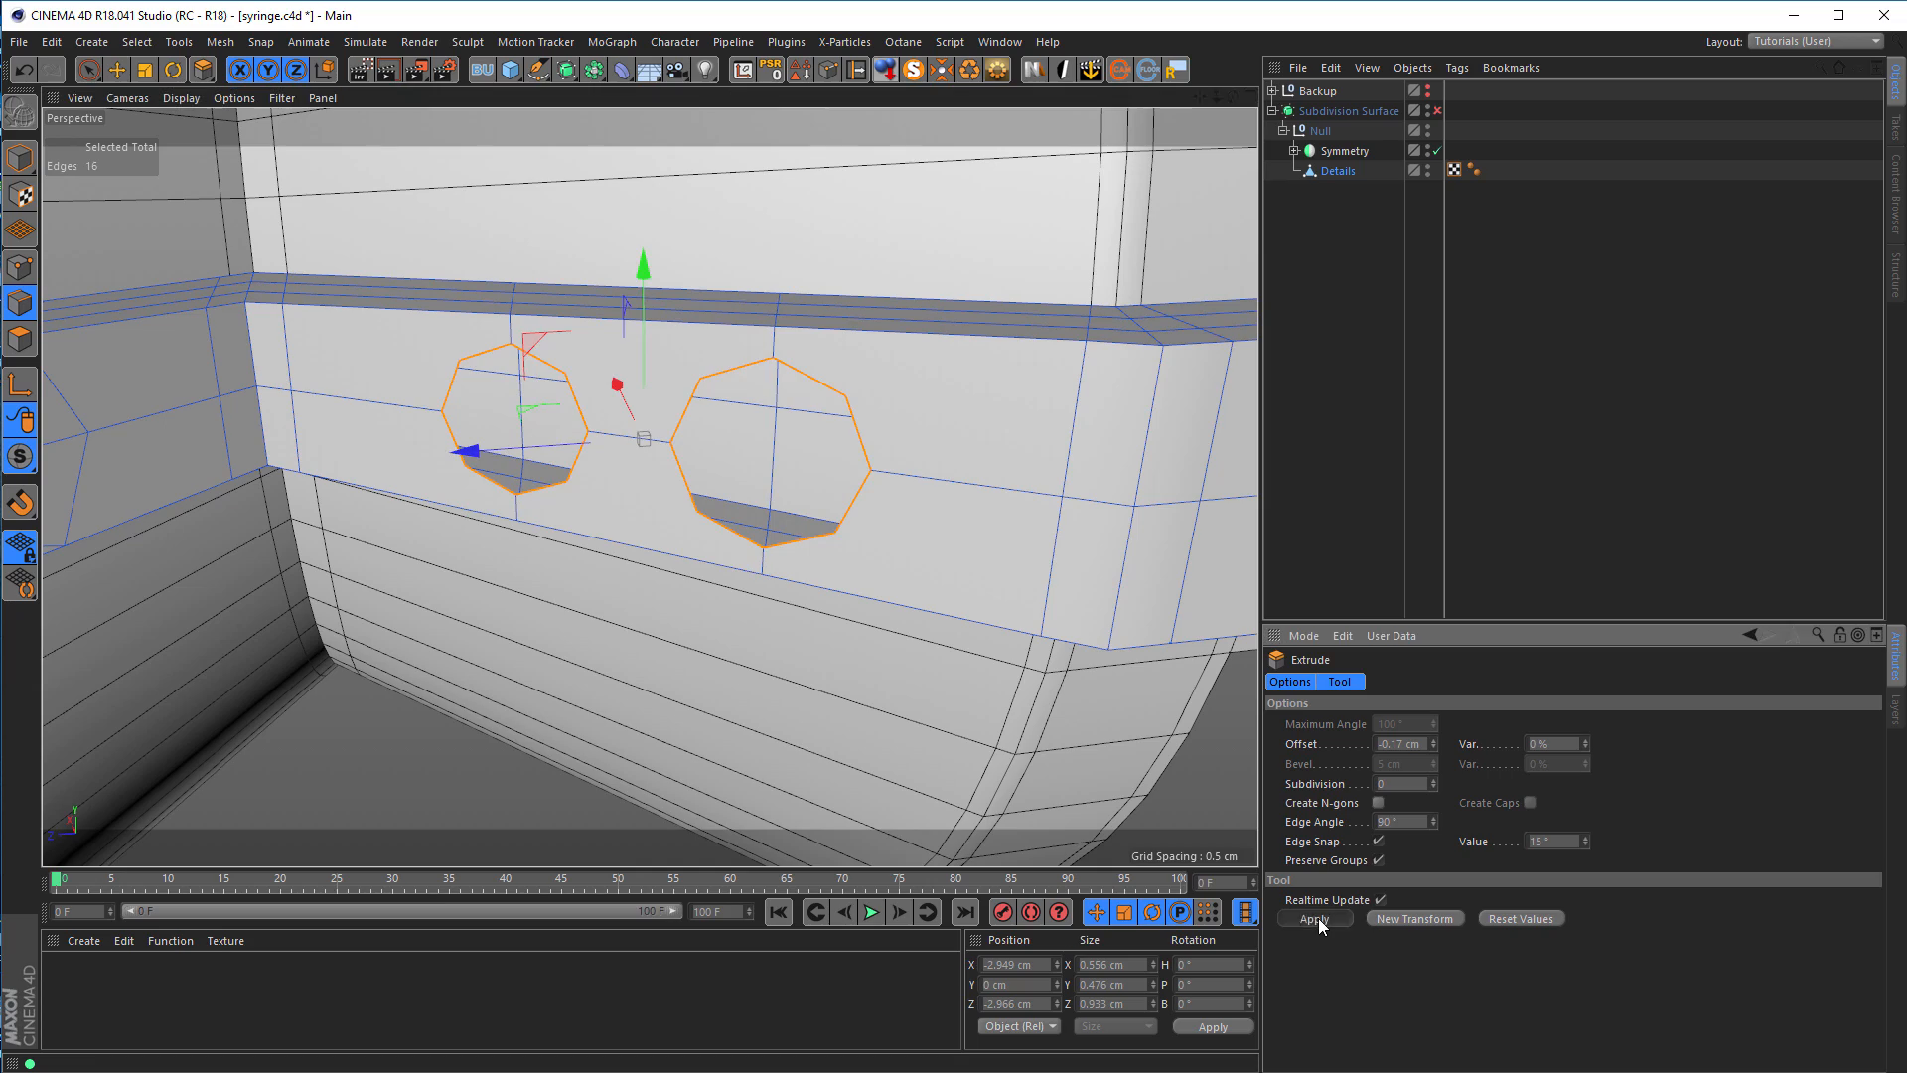
left_click_drag(1046, 767, 872, 516, "alt")
mouse_move(886, 516)
right_mouse_down("alt")
mouse_move(900, 508)
mouse_move(880, 514)
right_mouse_up("alt")
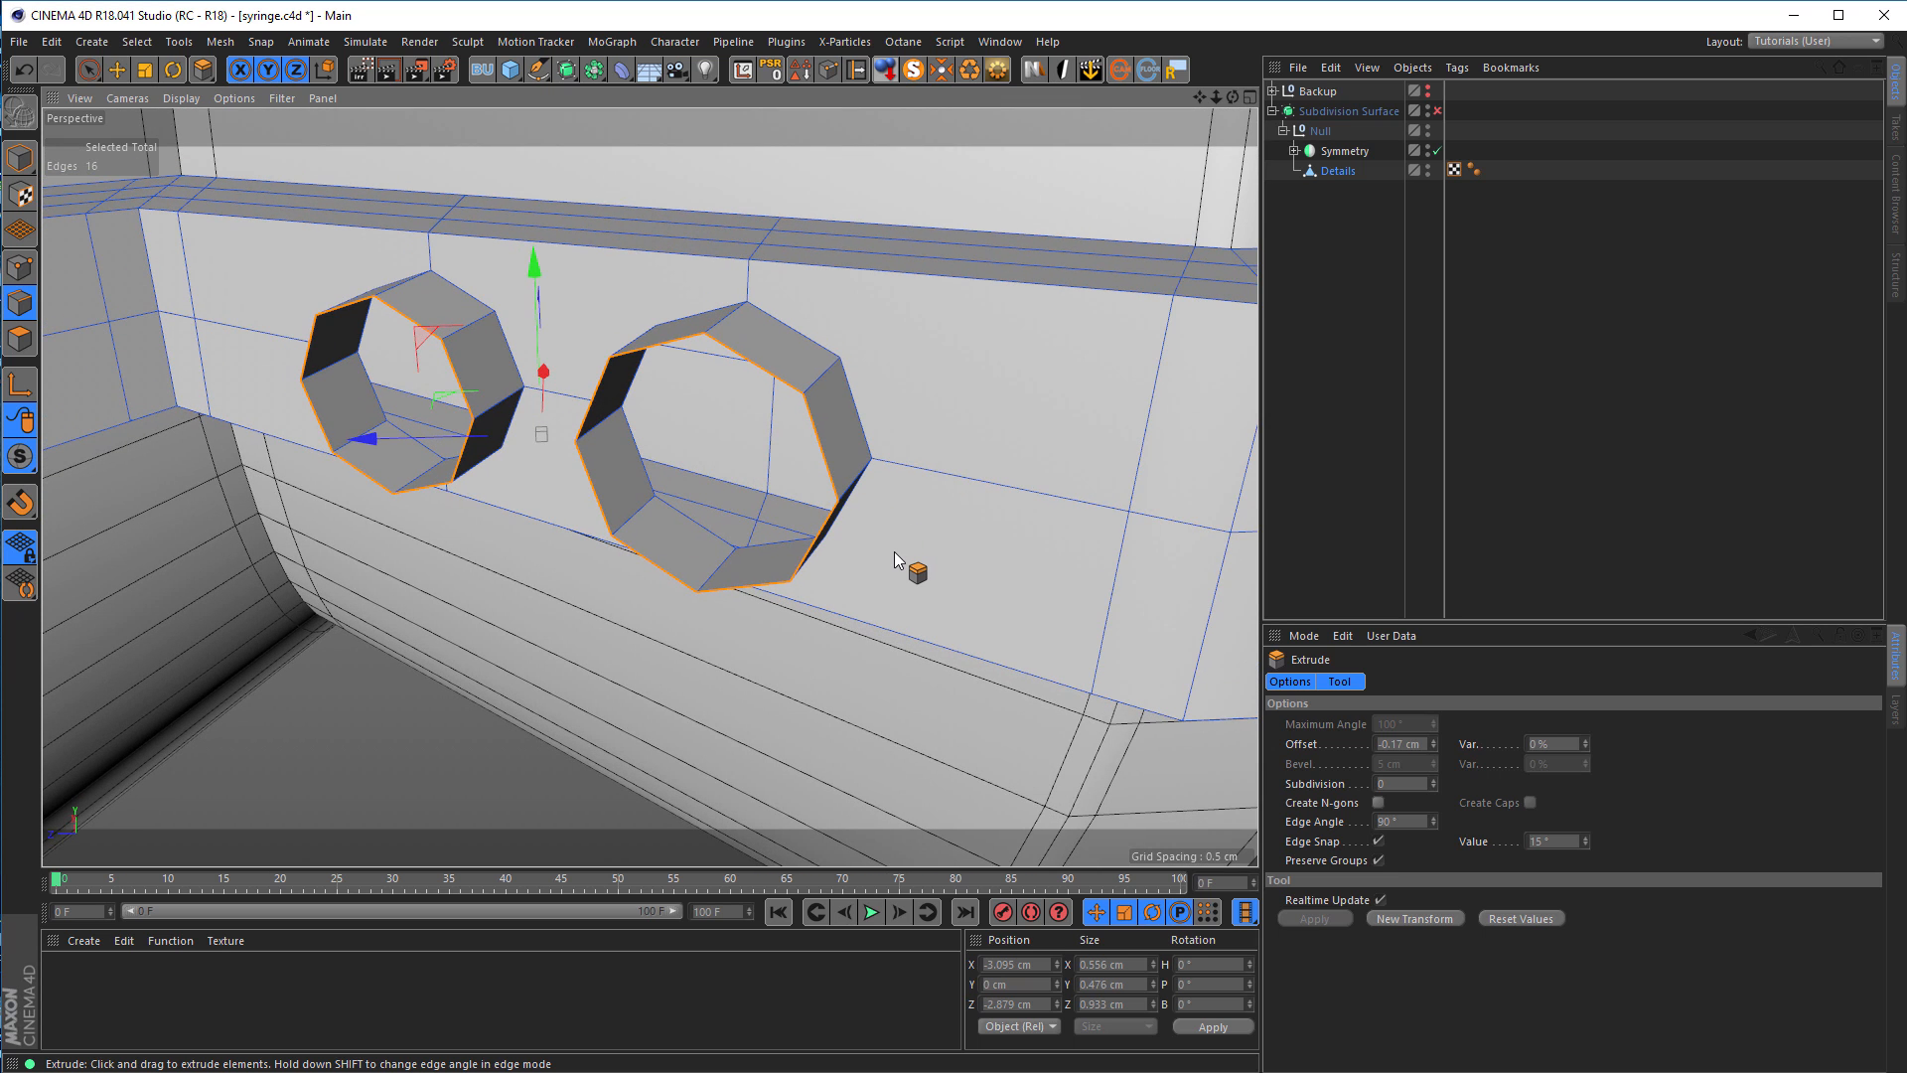
Step: Cap the open ends of both extruded octagons with Close Polygon Hole
key("m")
key("d")
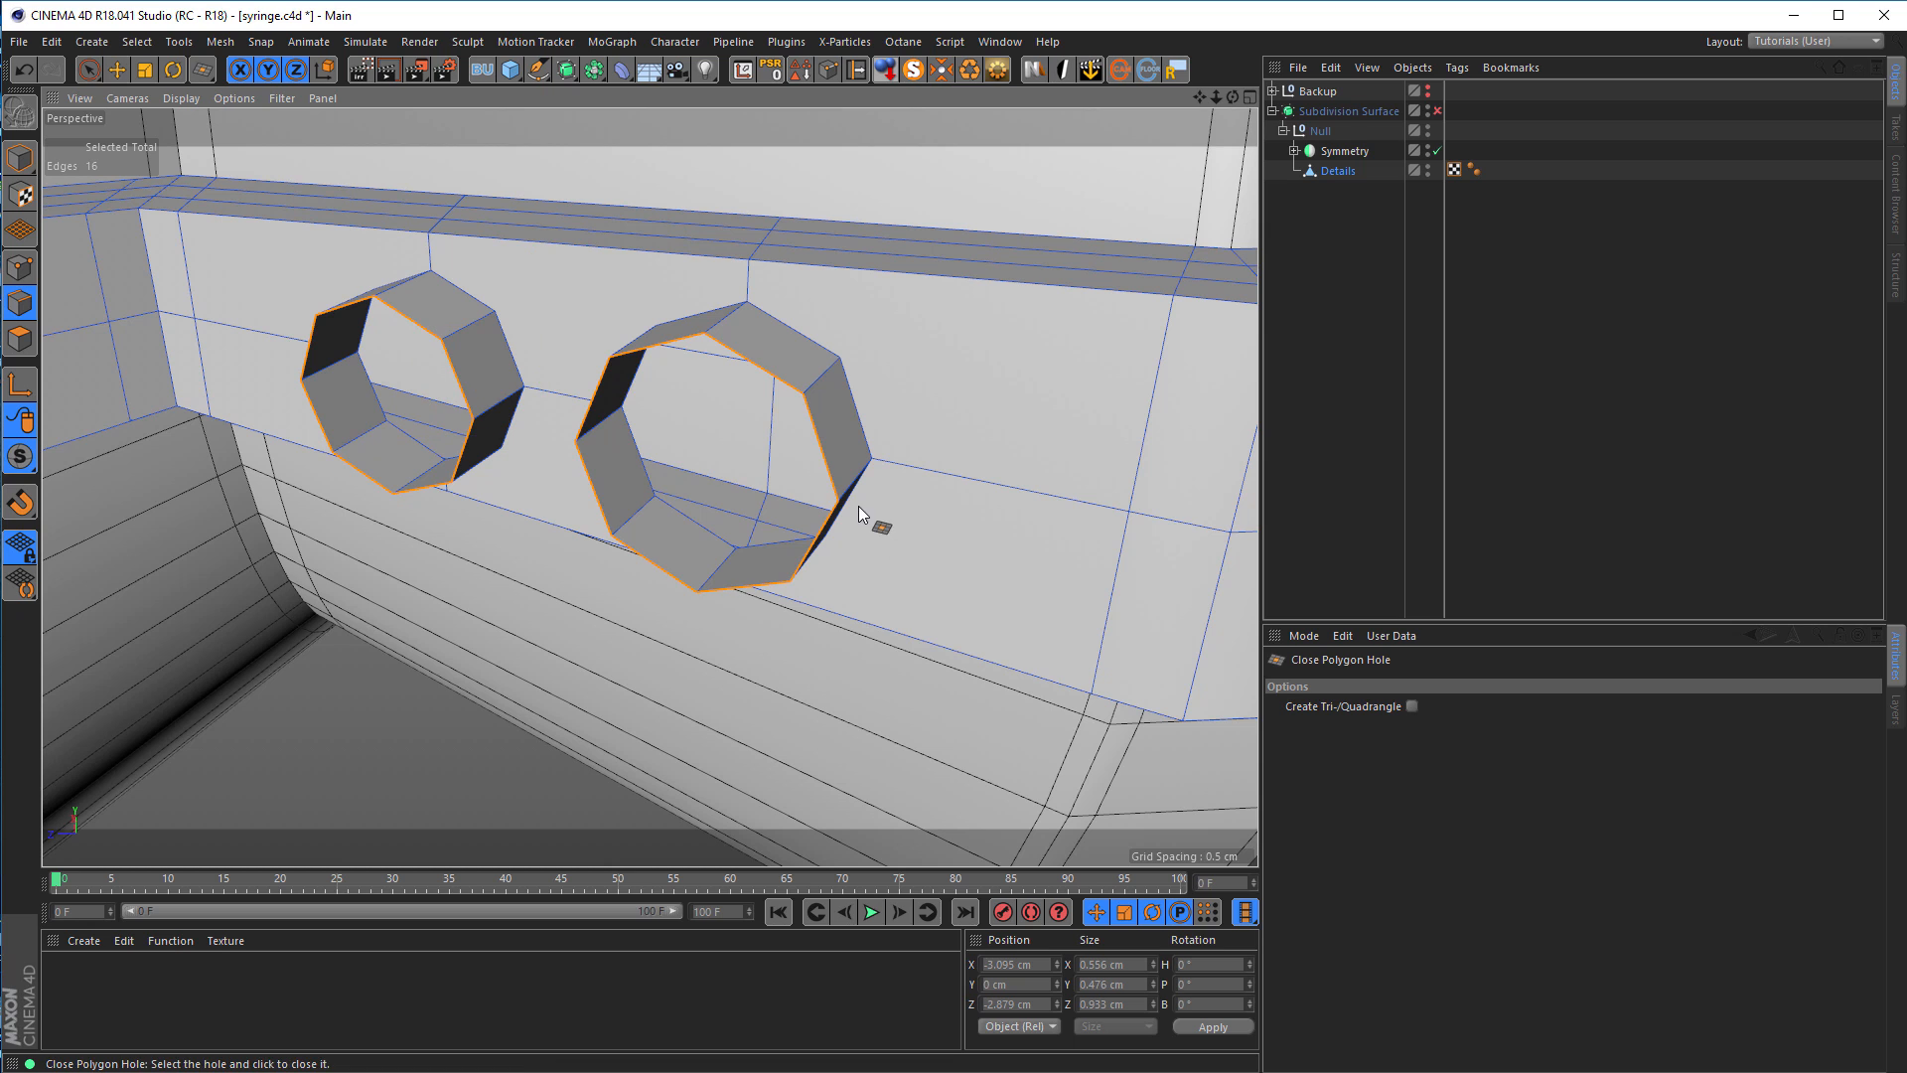
left_click(835, 490)
left_click(504, 415)
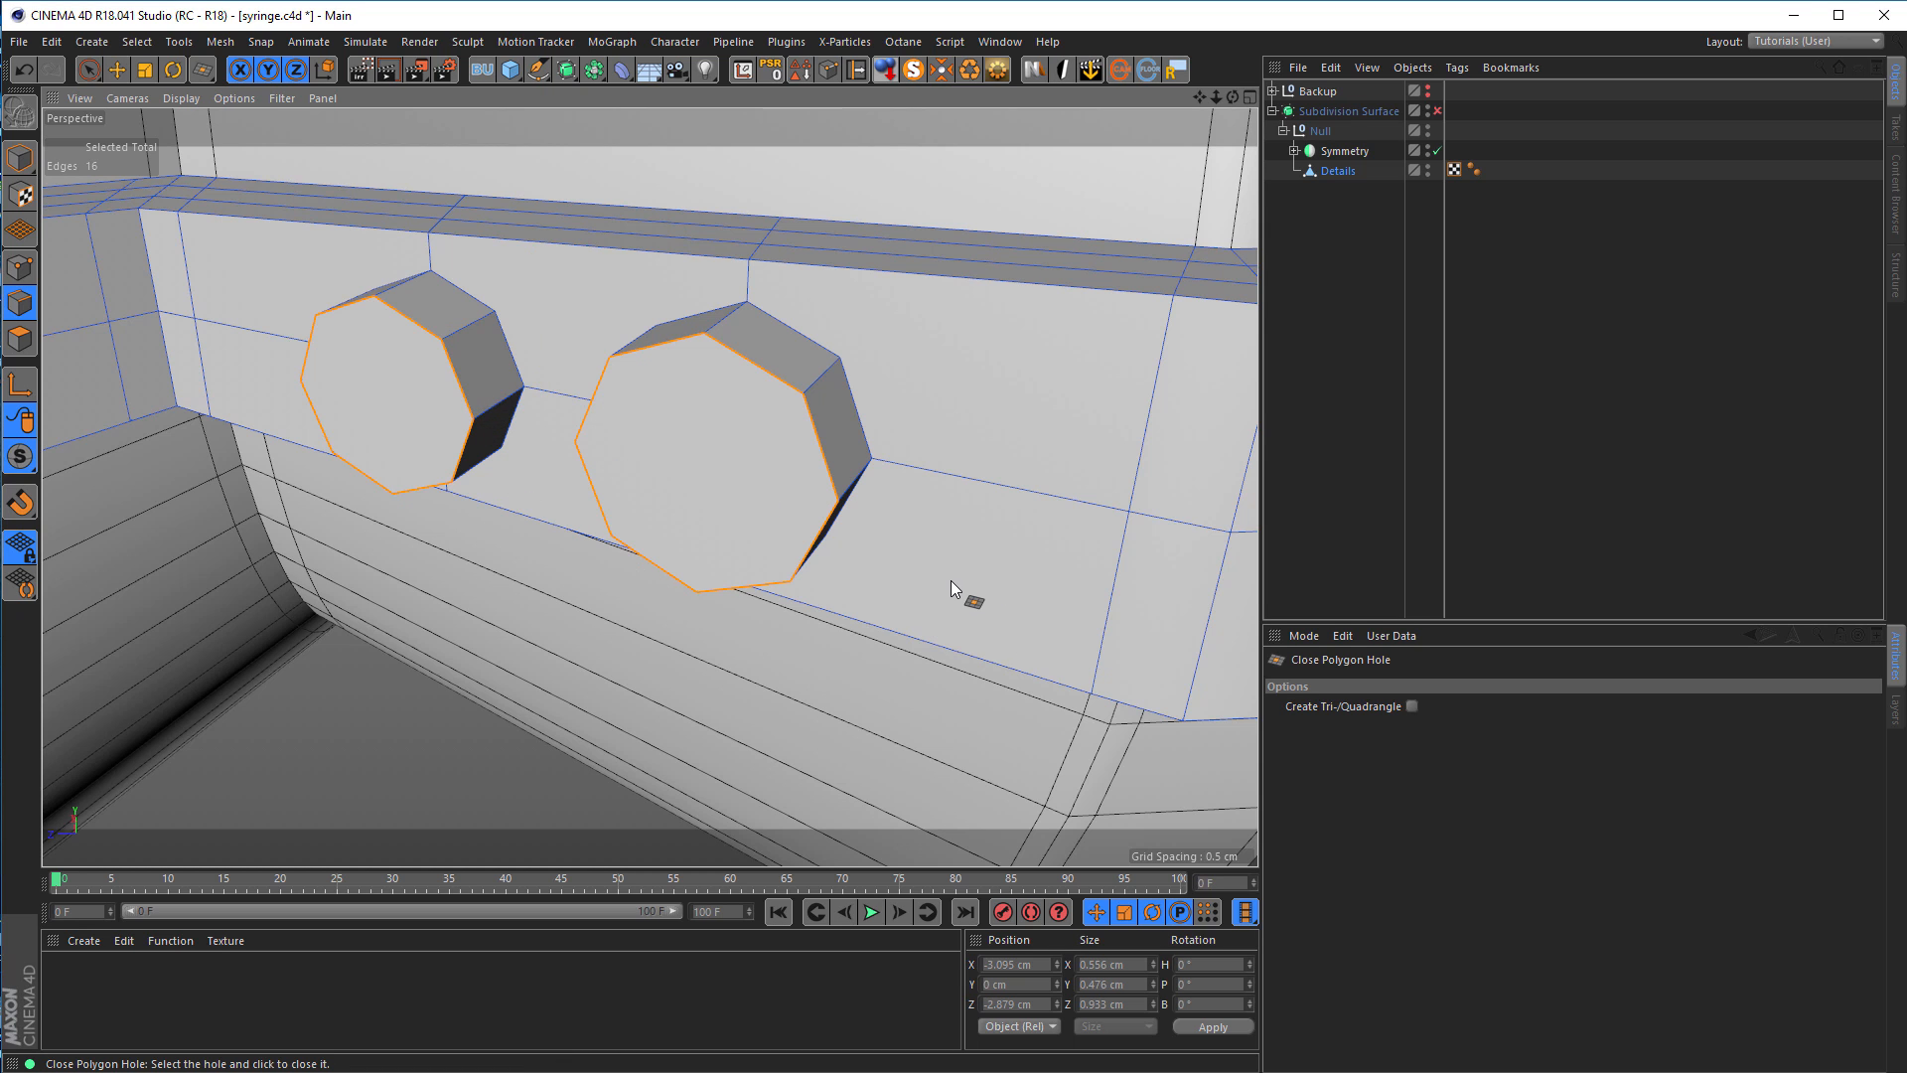
Step: Line-cut a cross through opposite corners of the larger octagonal knob's cap
key("k")
key("k")
left_click(704, 333)
left_click(698, 590)
left_click(575, 442)
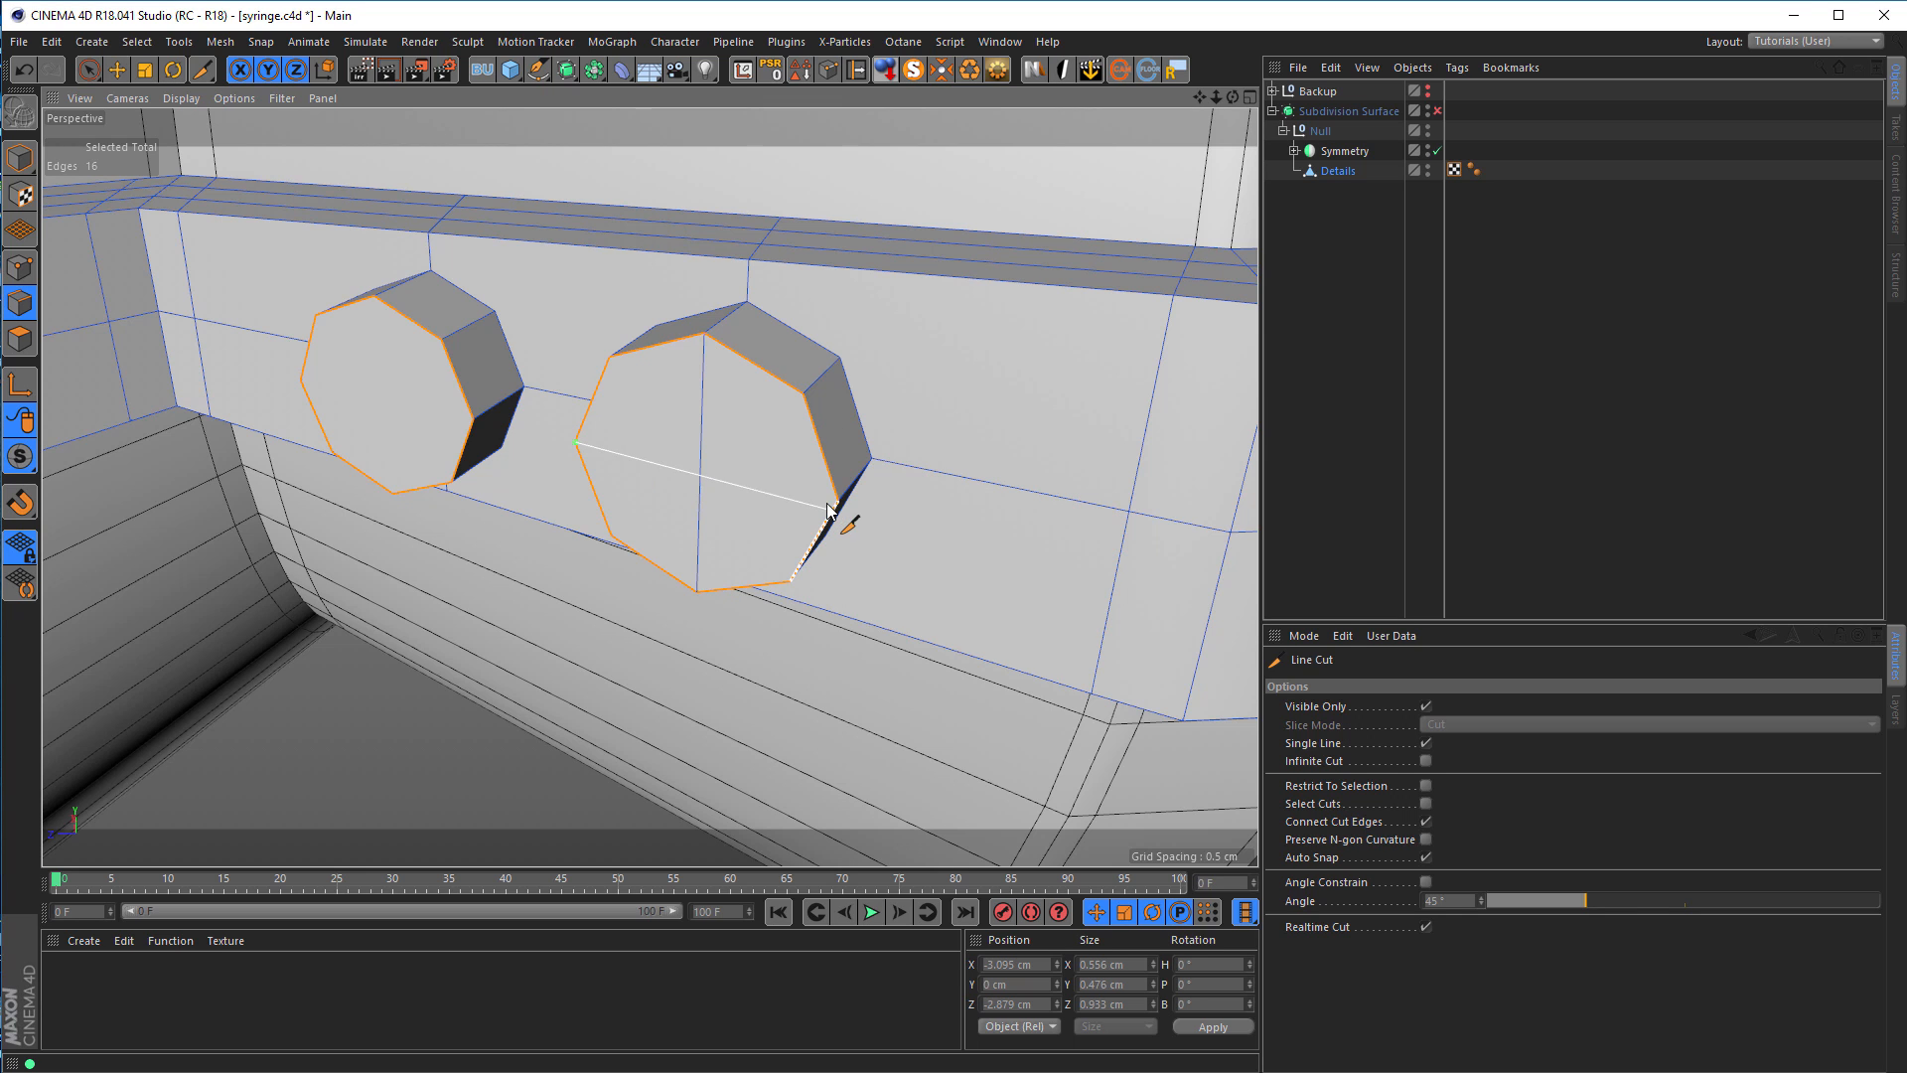
left_click(839, 499)
Step: Line-cut a matching cross through opposite corners of the smaller octagonal knob's cap
left_click(300, 381)
left_click(474, 418)
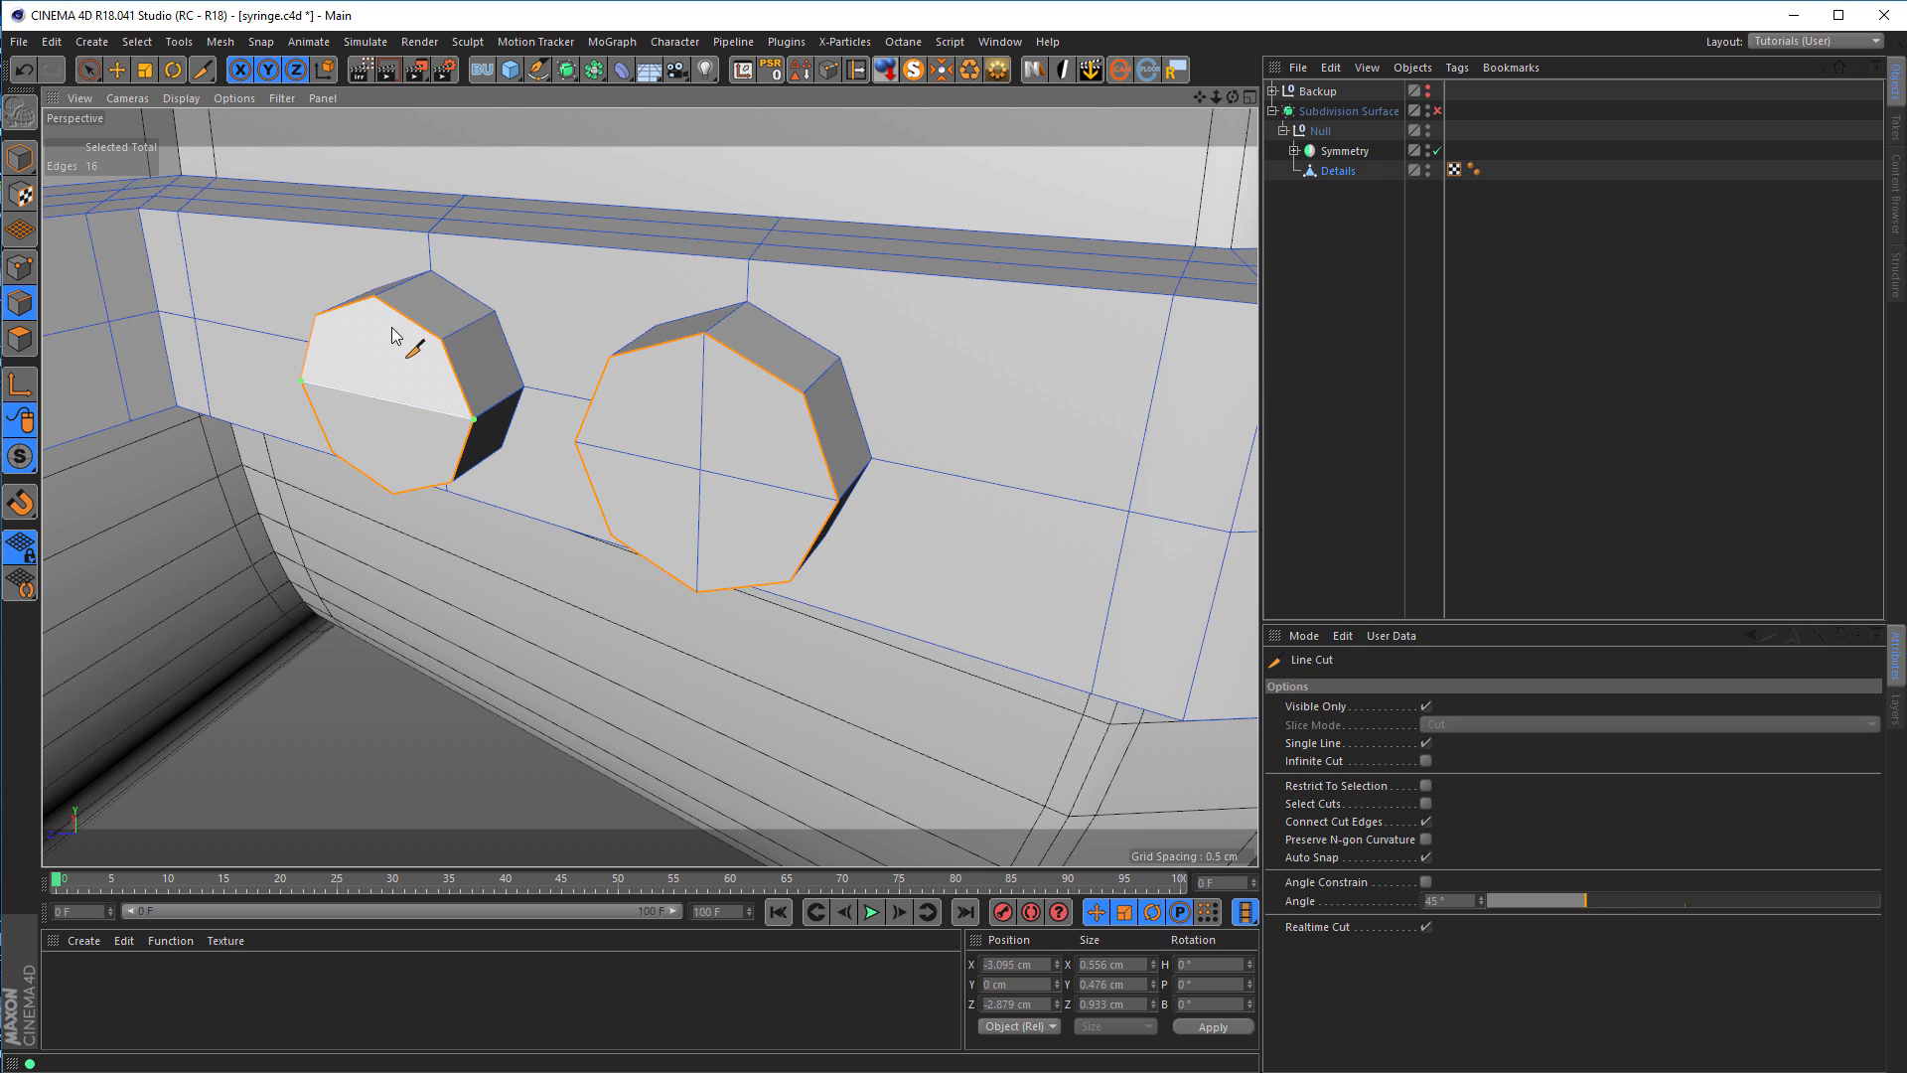
left_click(374, 295)
left_click(396, 489)
scroll(421, 417, "down", 1)
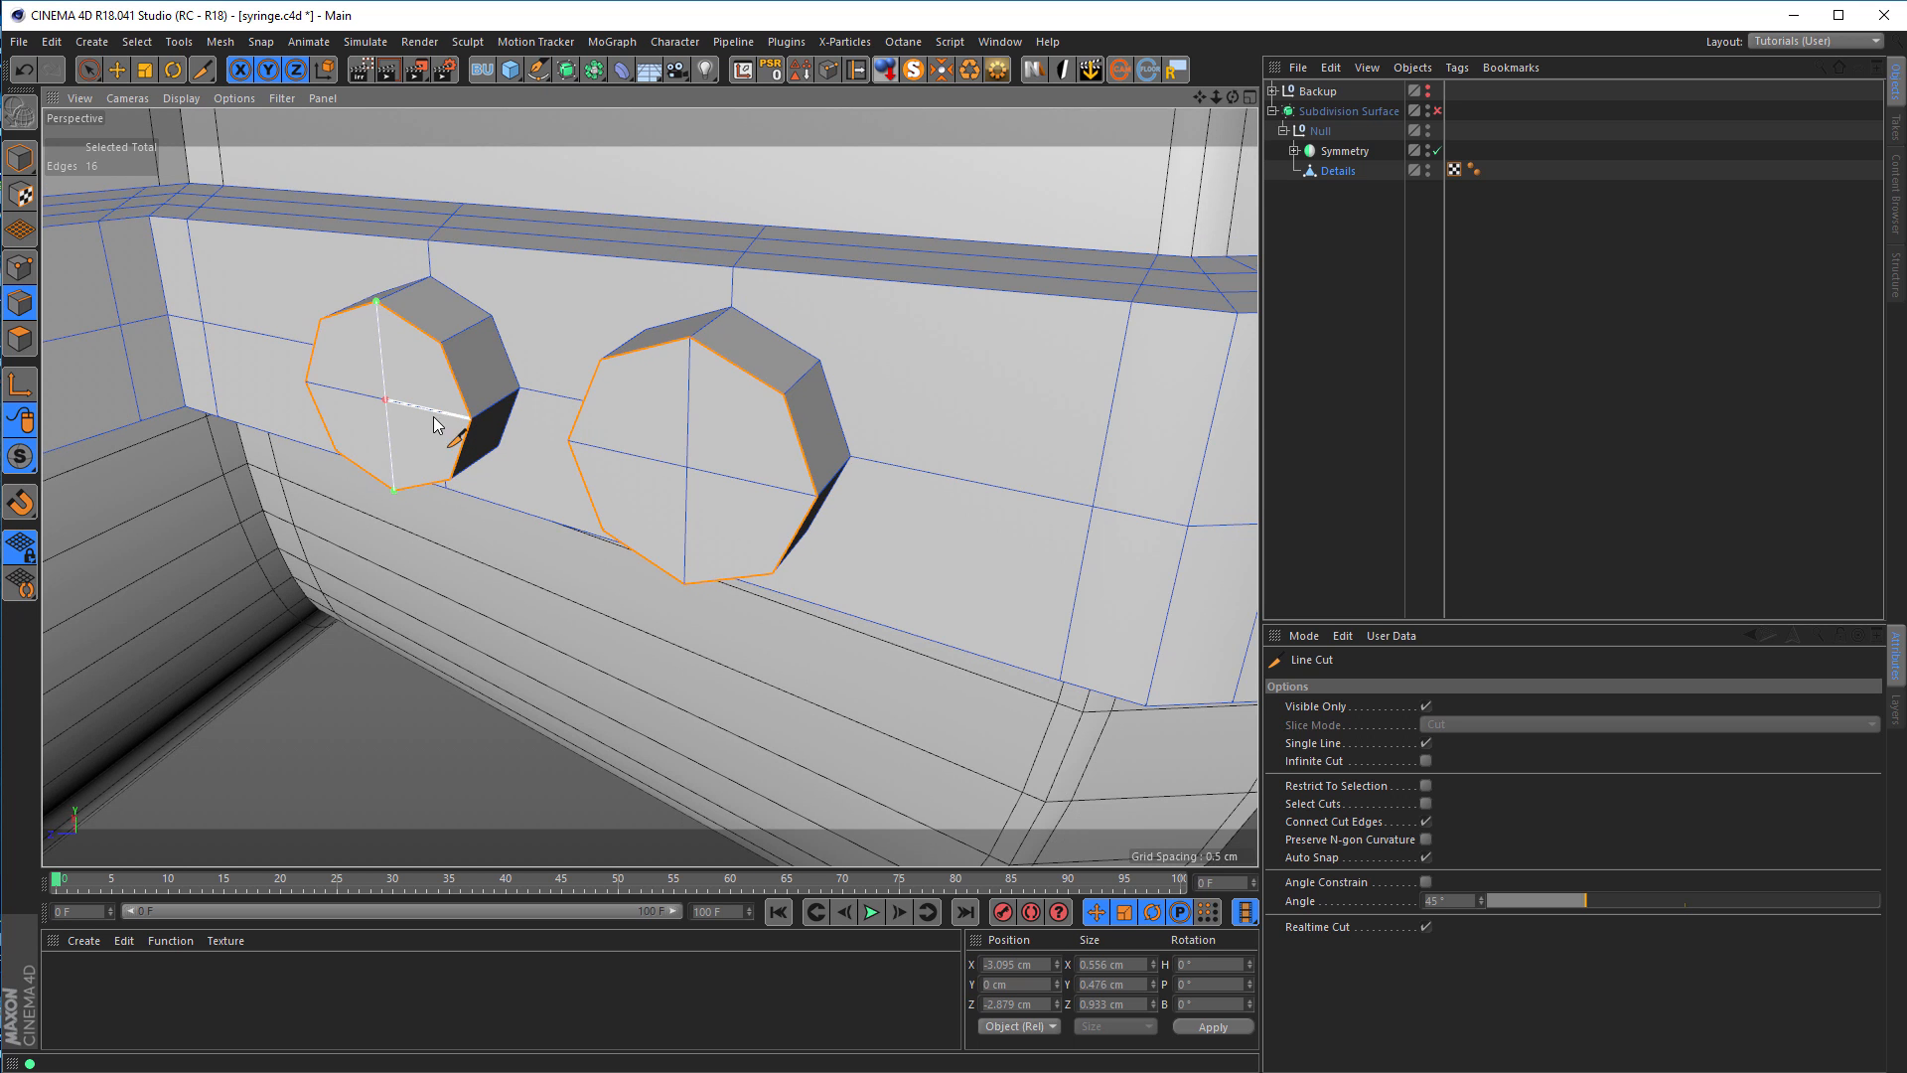
middle_click_drag(433, 417, 591, 428, "alt")
right_click_drag(591, 429, 558, 437, "alt")
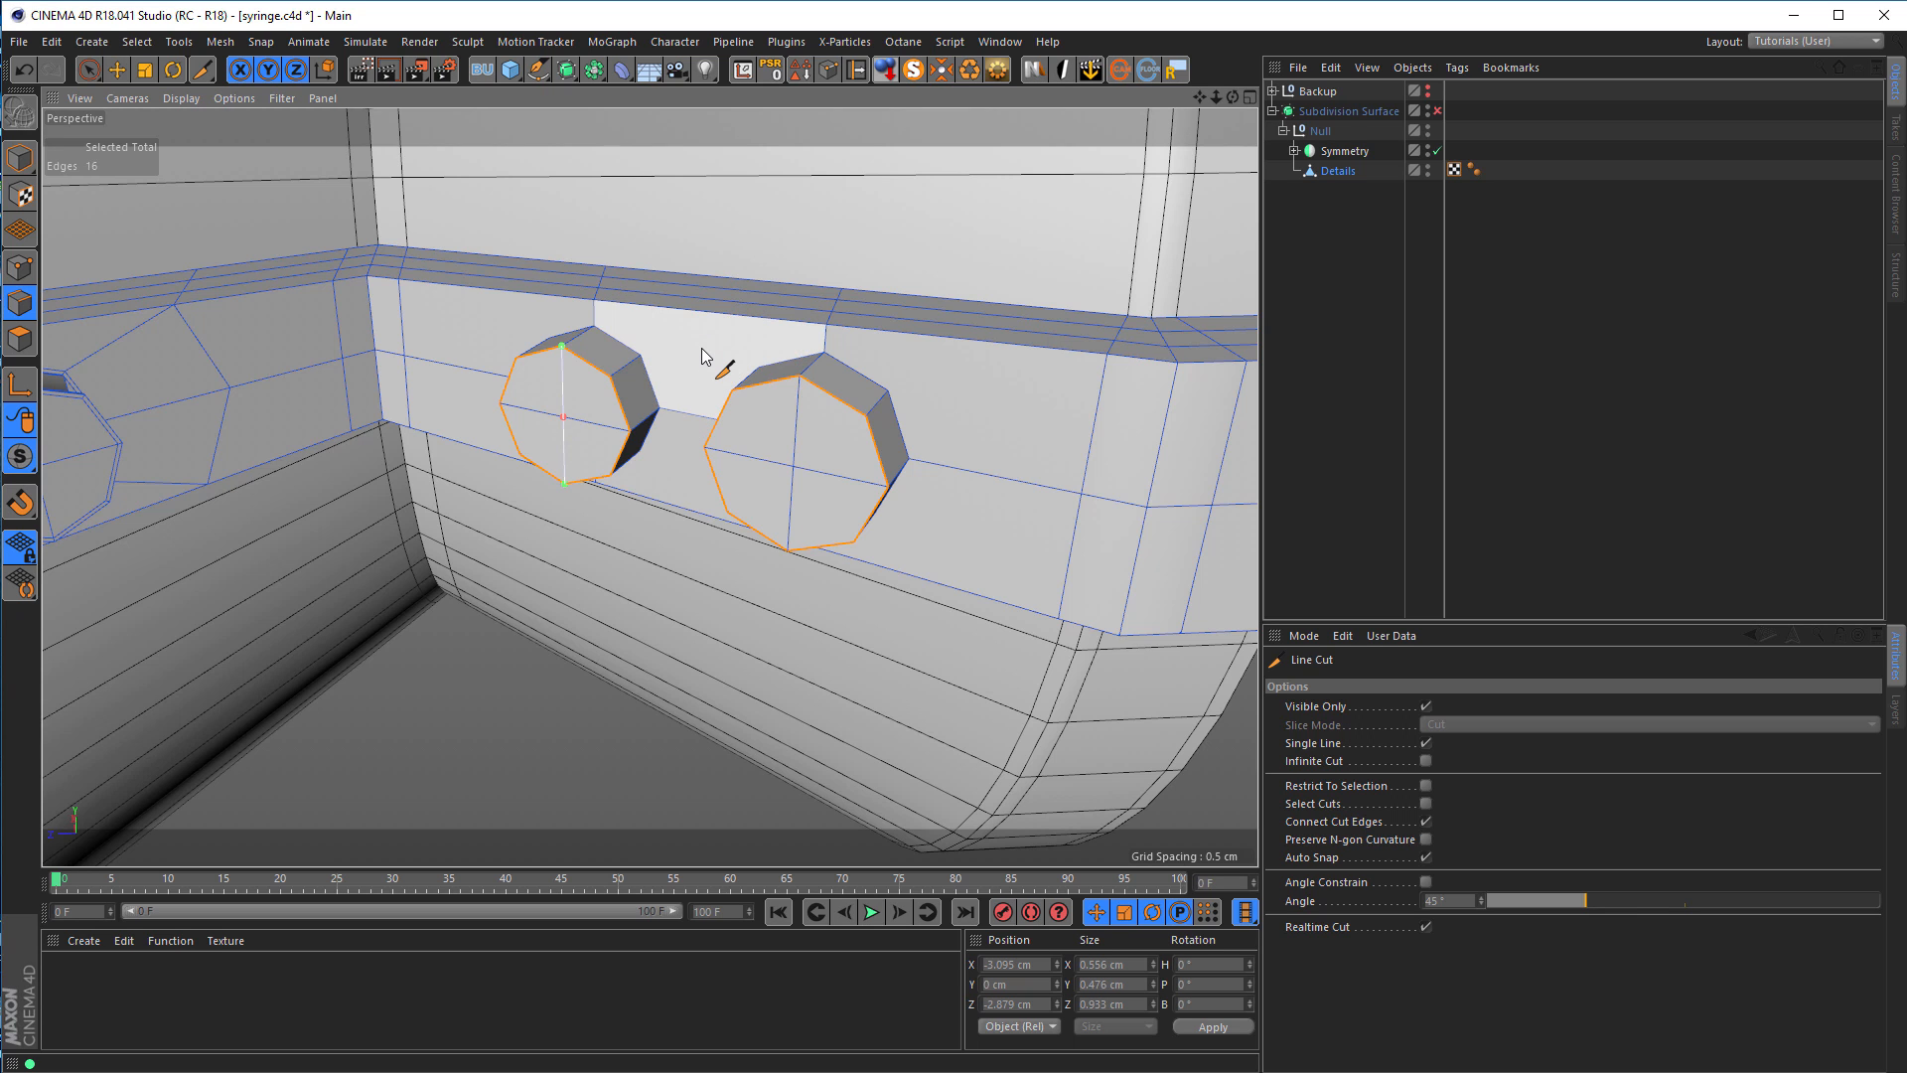
Step: Ring-select the lengthwise strip edges between the two knobs and edge-cut them once across the middle
key("u")
key("b")
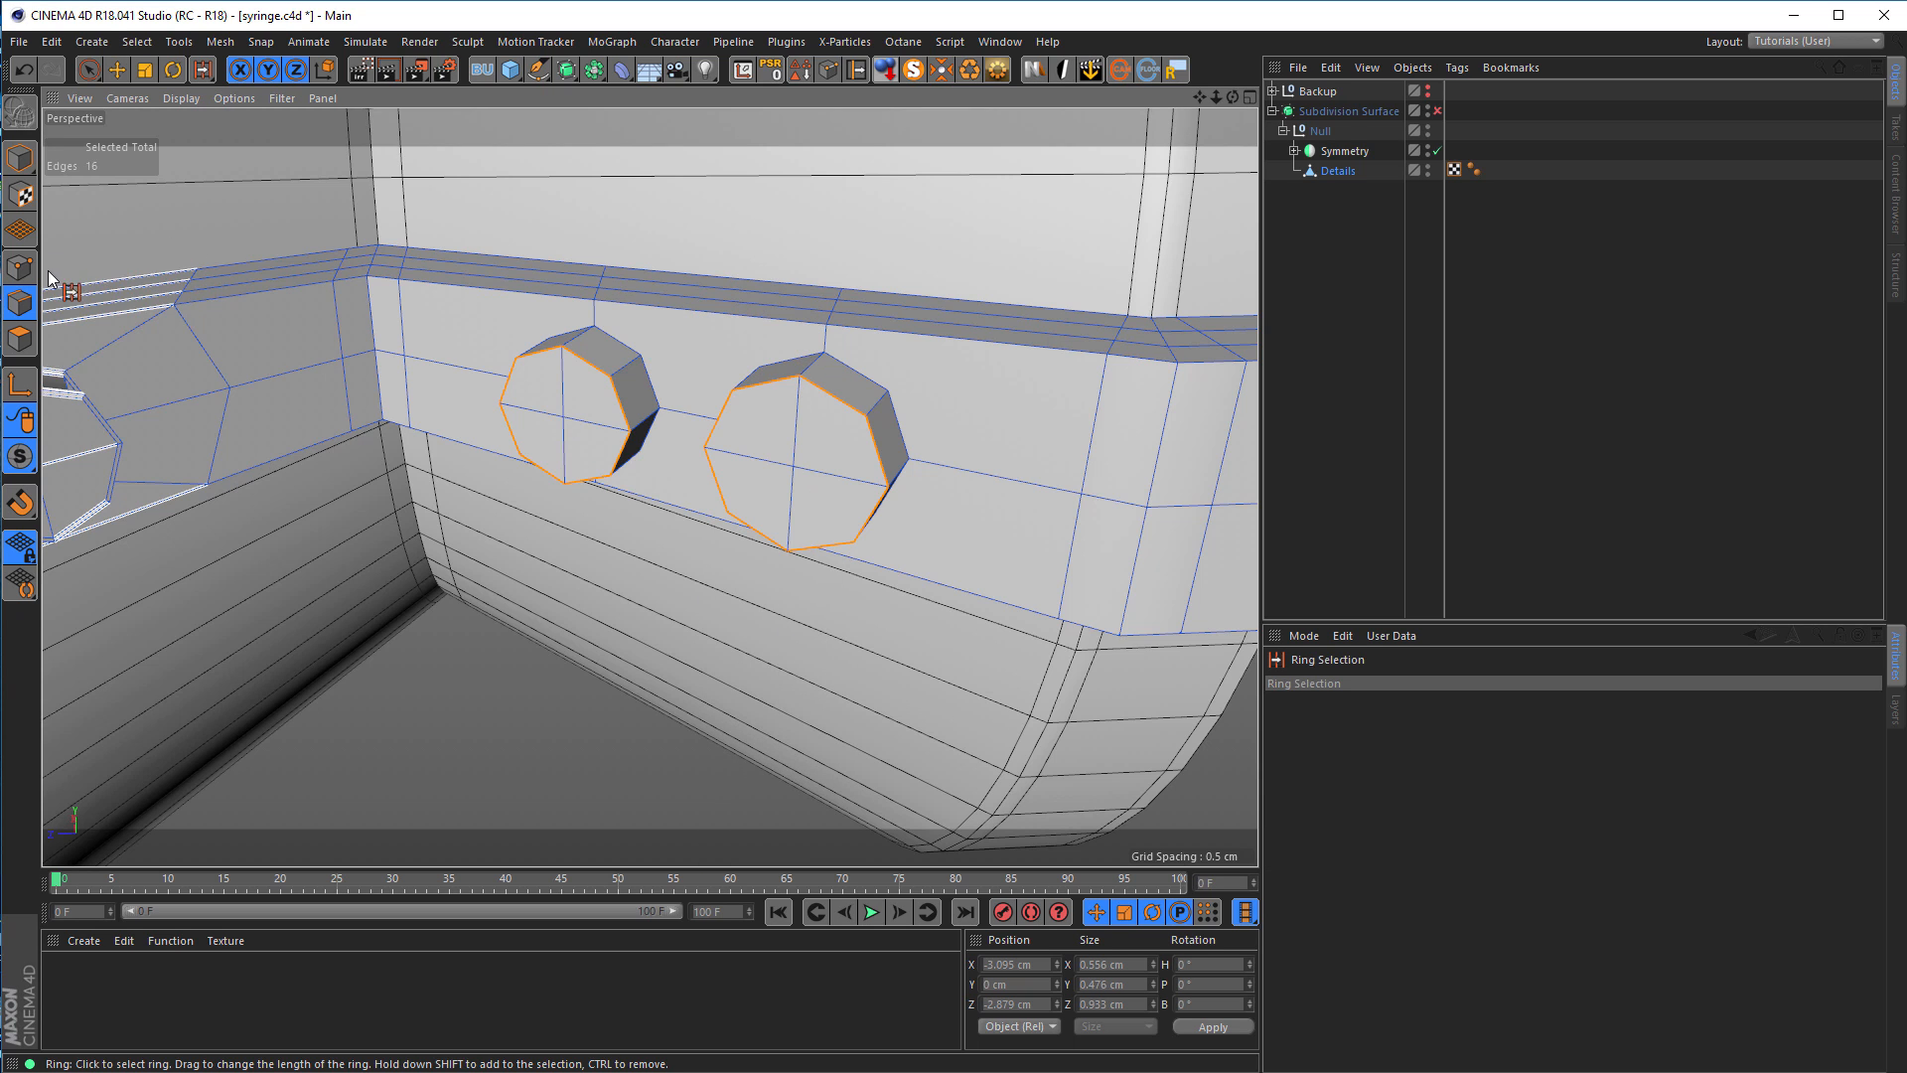
left_click(696, 314)
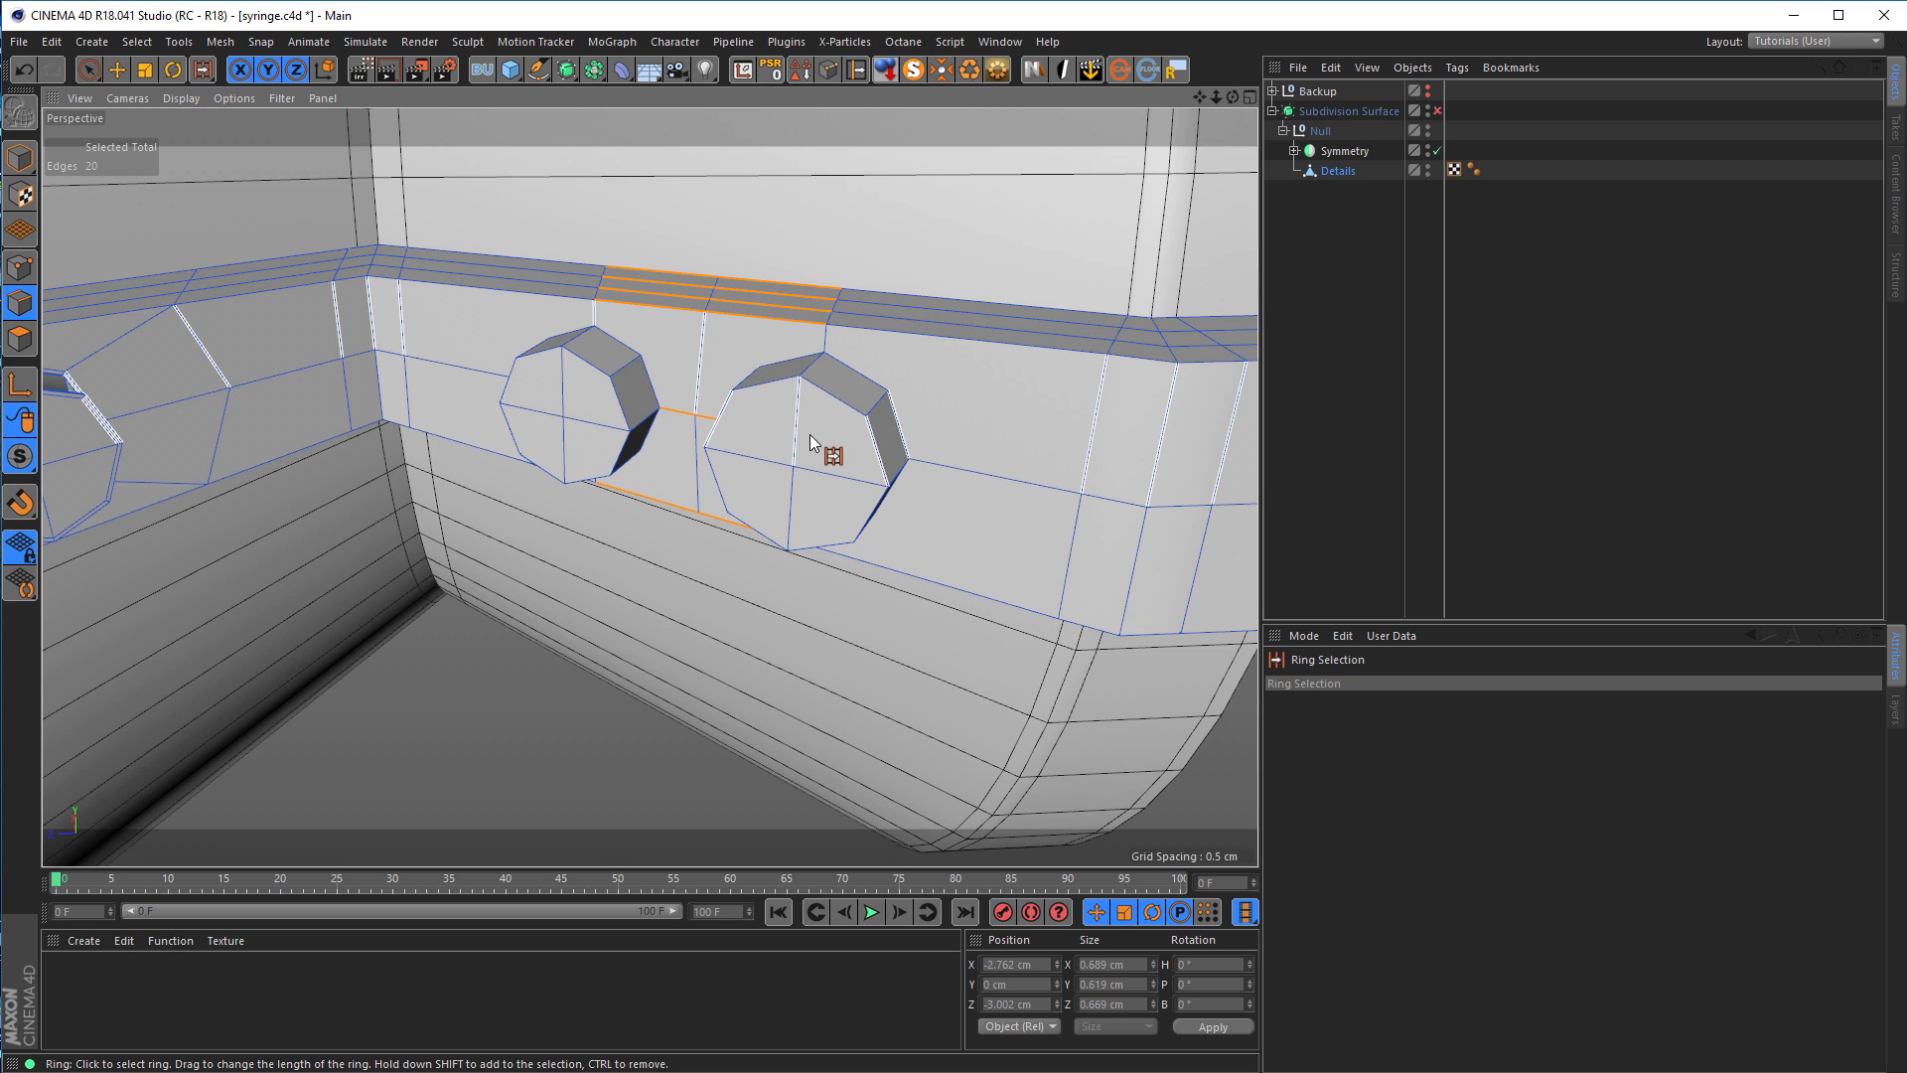
Step: Line-cut from the larger knob's upper and lower base corners to the strip points beside the rounded corner
key("k")
key("k")
scroll(939, 405, "up", 3)
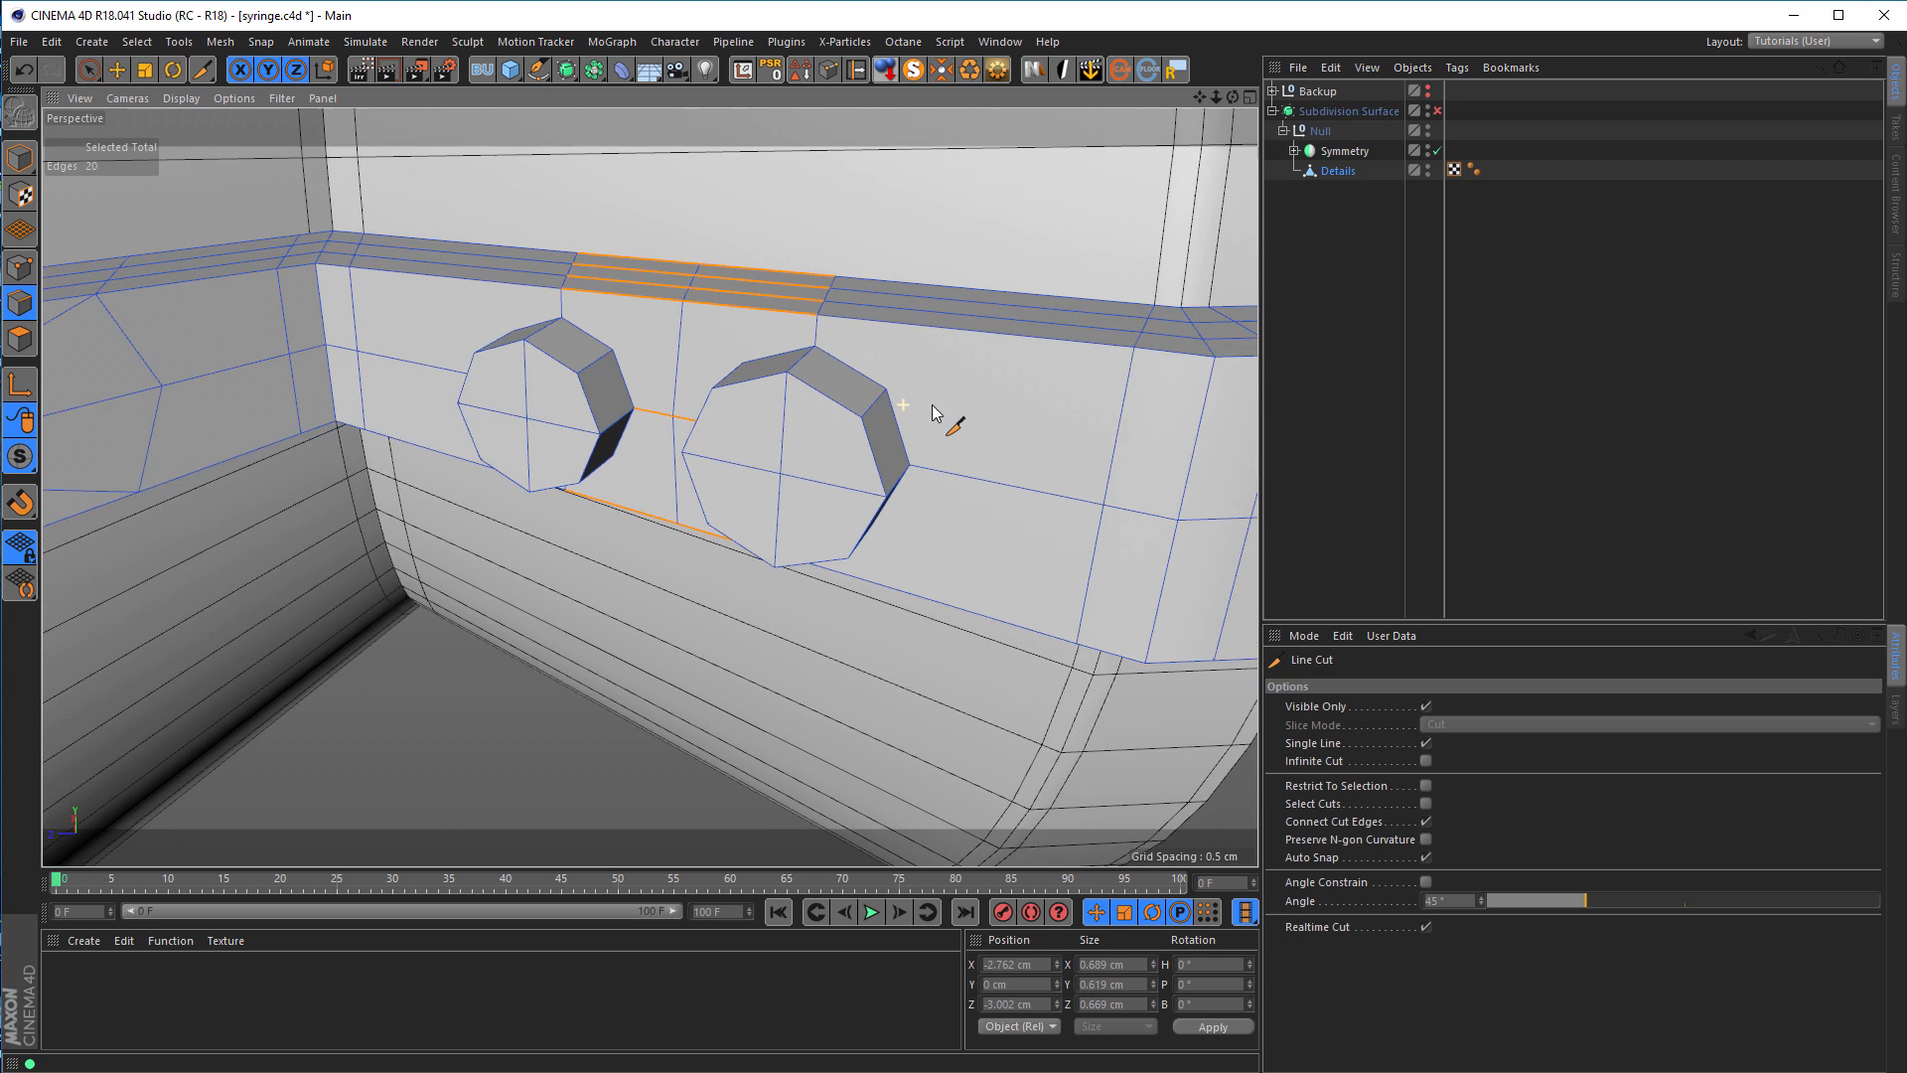
middle_click_drag(930, 391, 840, 443, "alt")
left_click(790, 436)
left_click(1144, 392)
left_click_drag(851, 668, 831, 778, "alt")
left_click(780, 651)
left_click(1100, 745)
Step: Line-cut from the facing base corners of both knobs to the upper and lower ends of the dividing edge between them
left_click_drag(788, 661, 490, 647, "alt")
left_click(493, 634)
left_click(397, 707)
left_click_drag(474, 468, 413, 433, "alt")
left_click(505, 425)
left_click(408, 357)
left_click(298, 448)
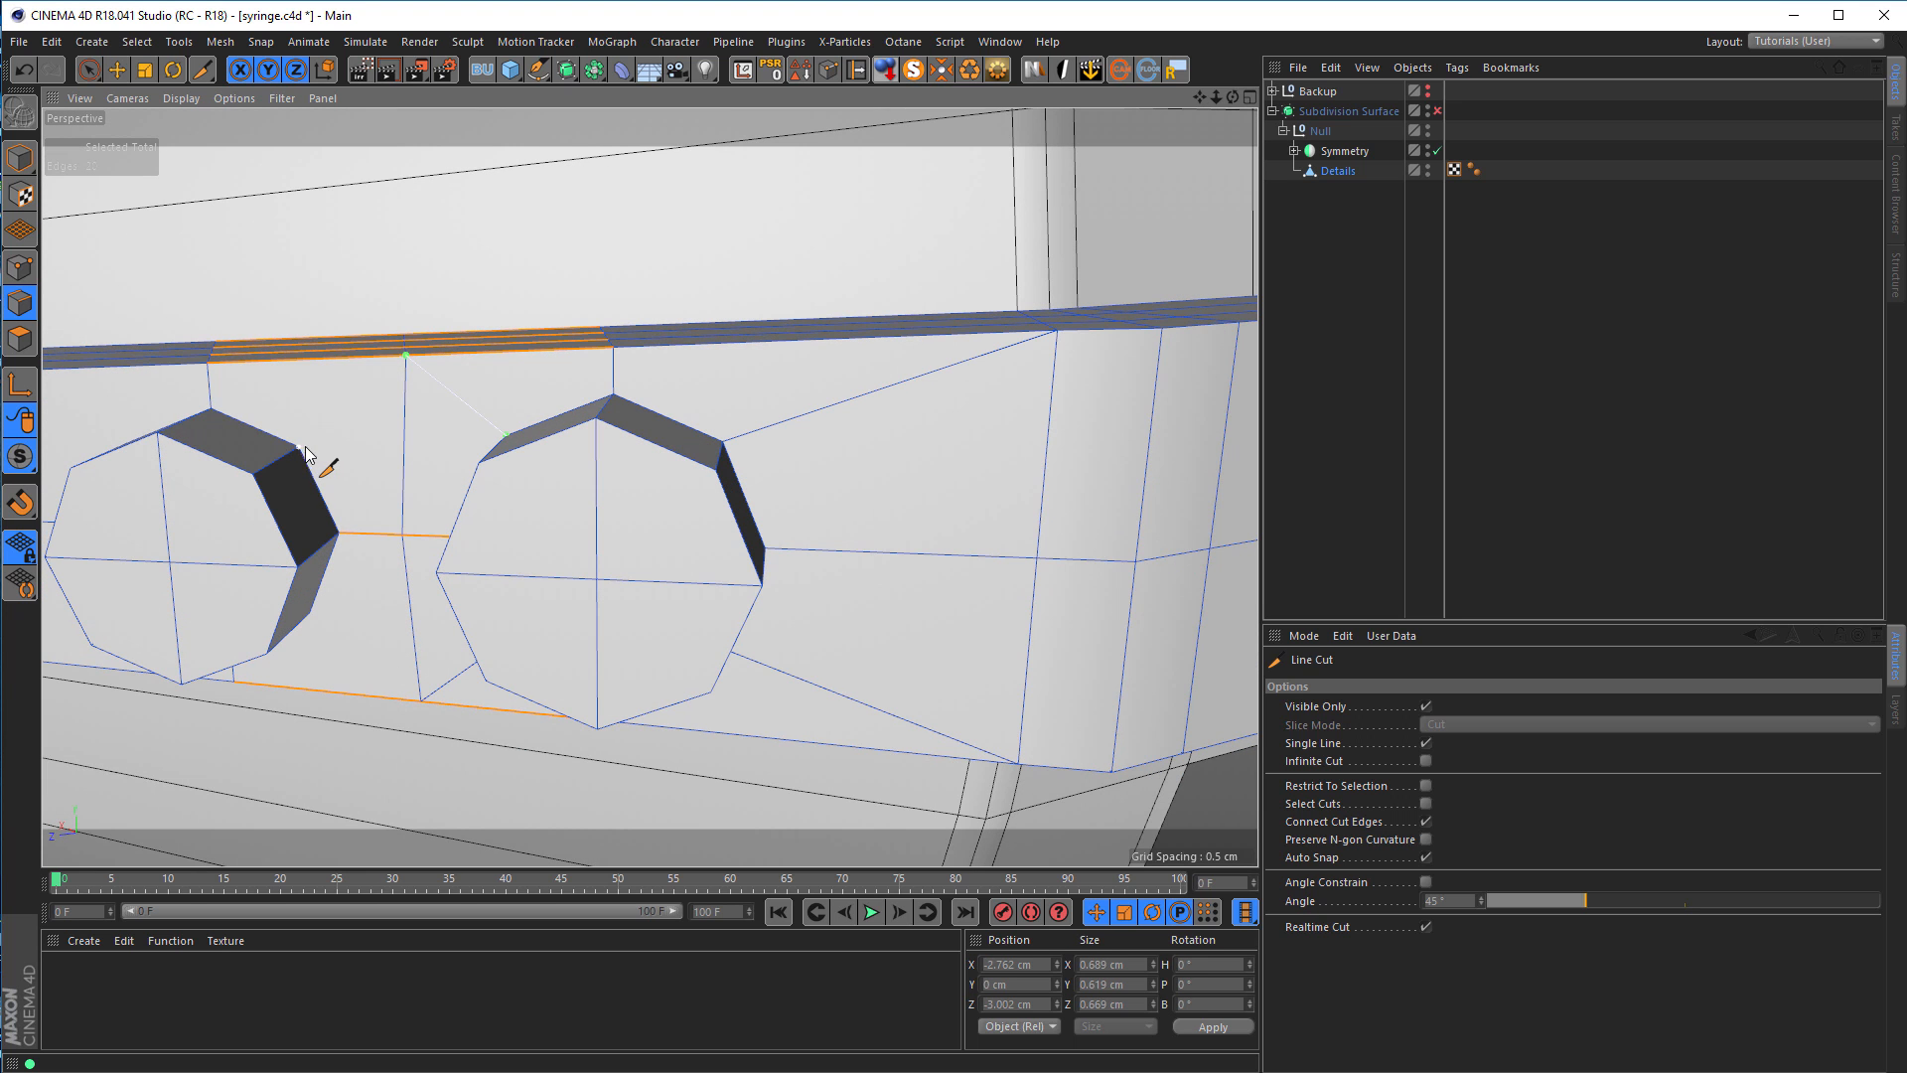
left_click(408, 364)
mouse_move(412, 578)
left_mouse_down("alt")
mouse_move(375, 688)
mouse_move(307, 630)
mouse_move(659, 640)
mouse_move(562, 665)
left_mouse_up("alt")
left_click(398, 704)
left_click(296, 617)
Step: Line-cut from the smaller knob's remaining base corners to the strip points near the inner corner, and save the file
left_click(574, 668)
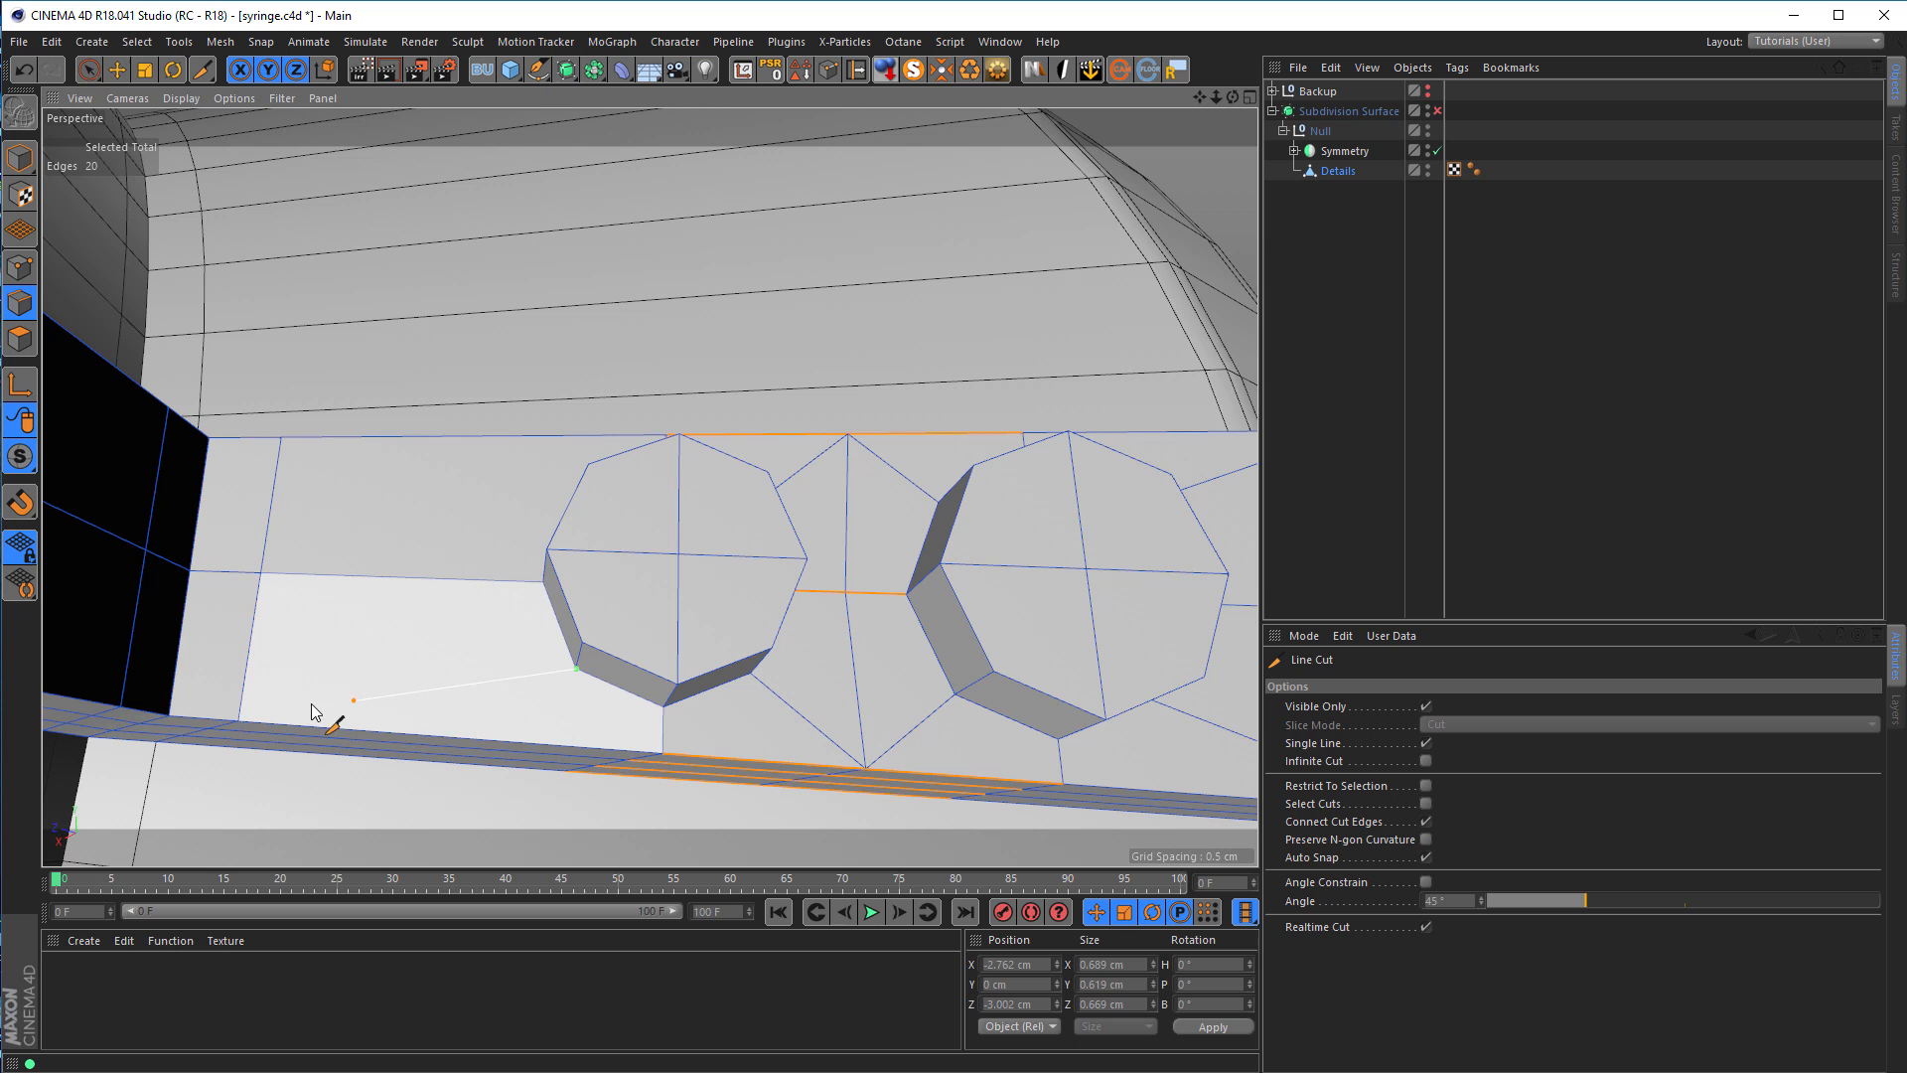
left_click(241, 717)
left_click_drag(405, 639, 522, 510, "alt")
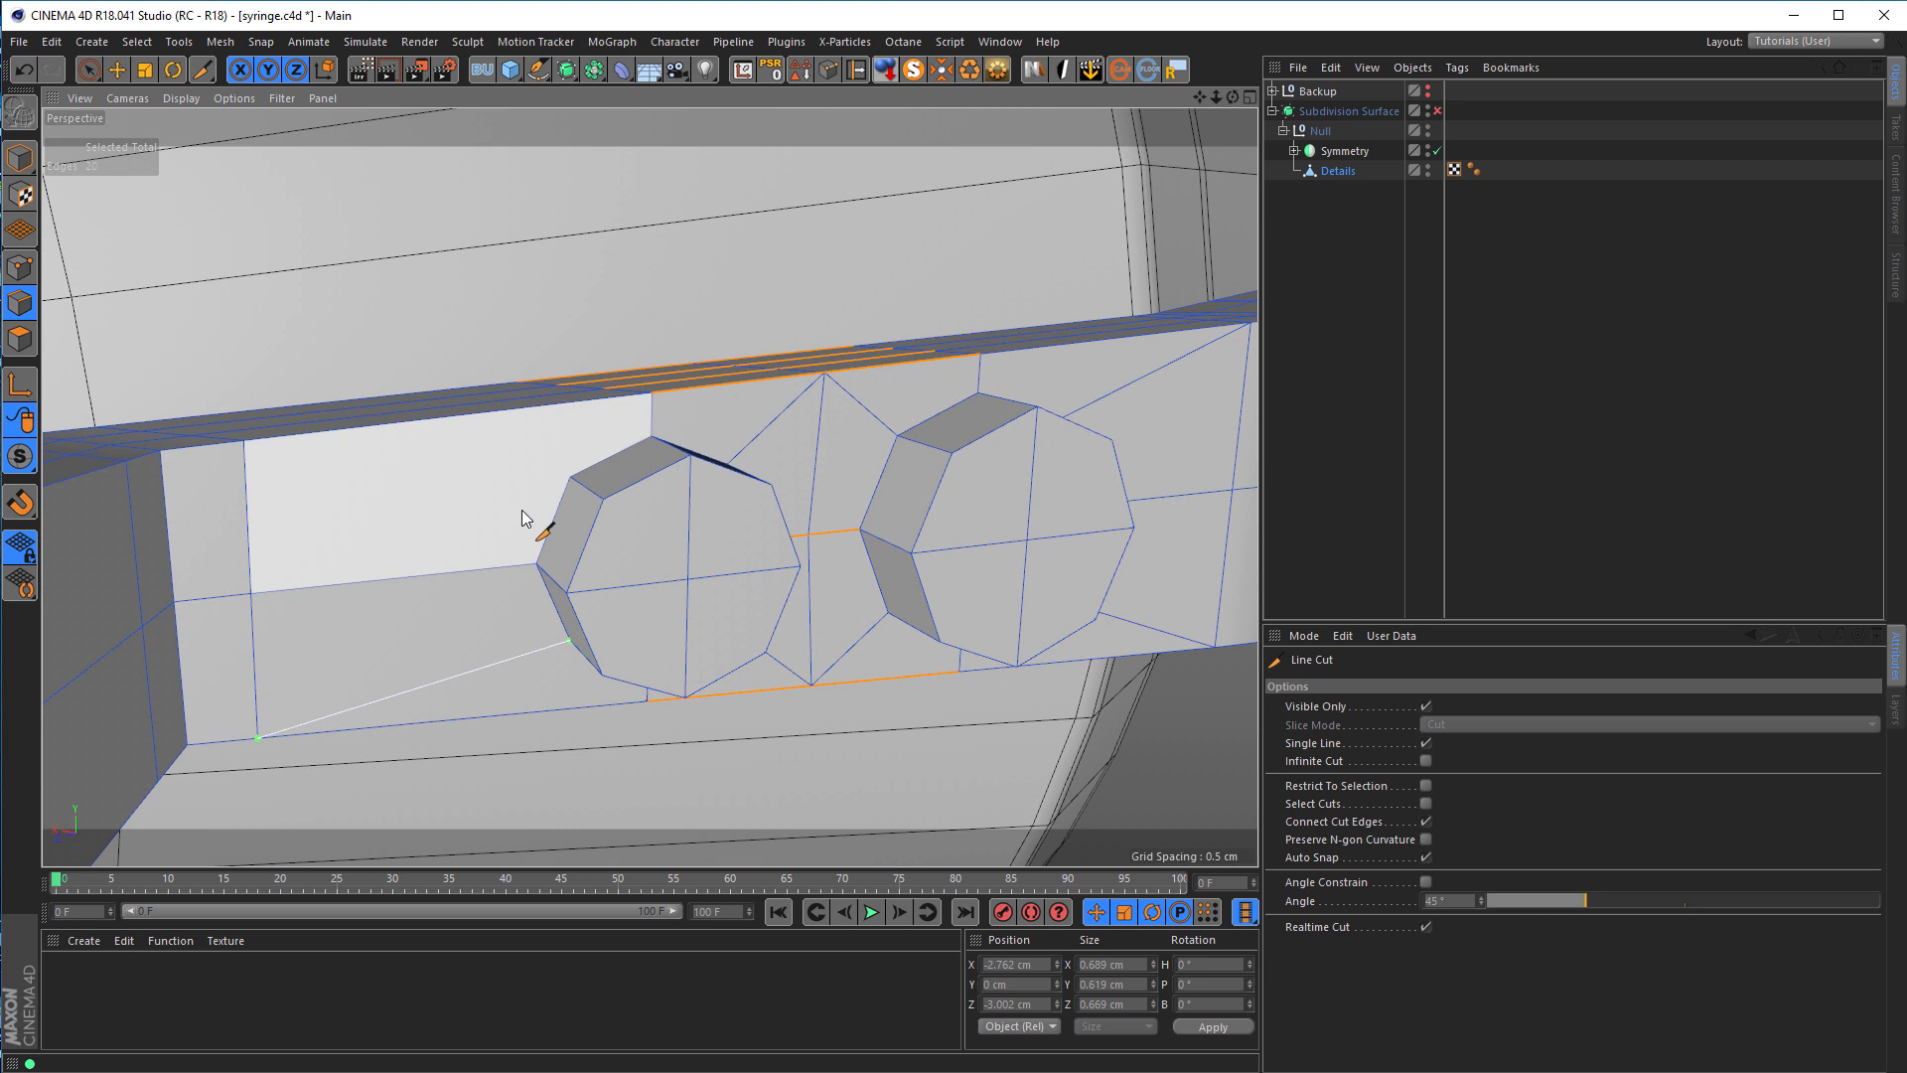
left_click(569, 478)
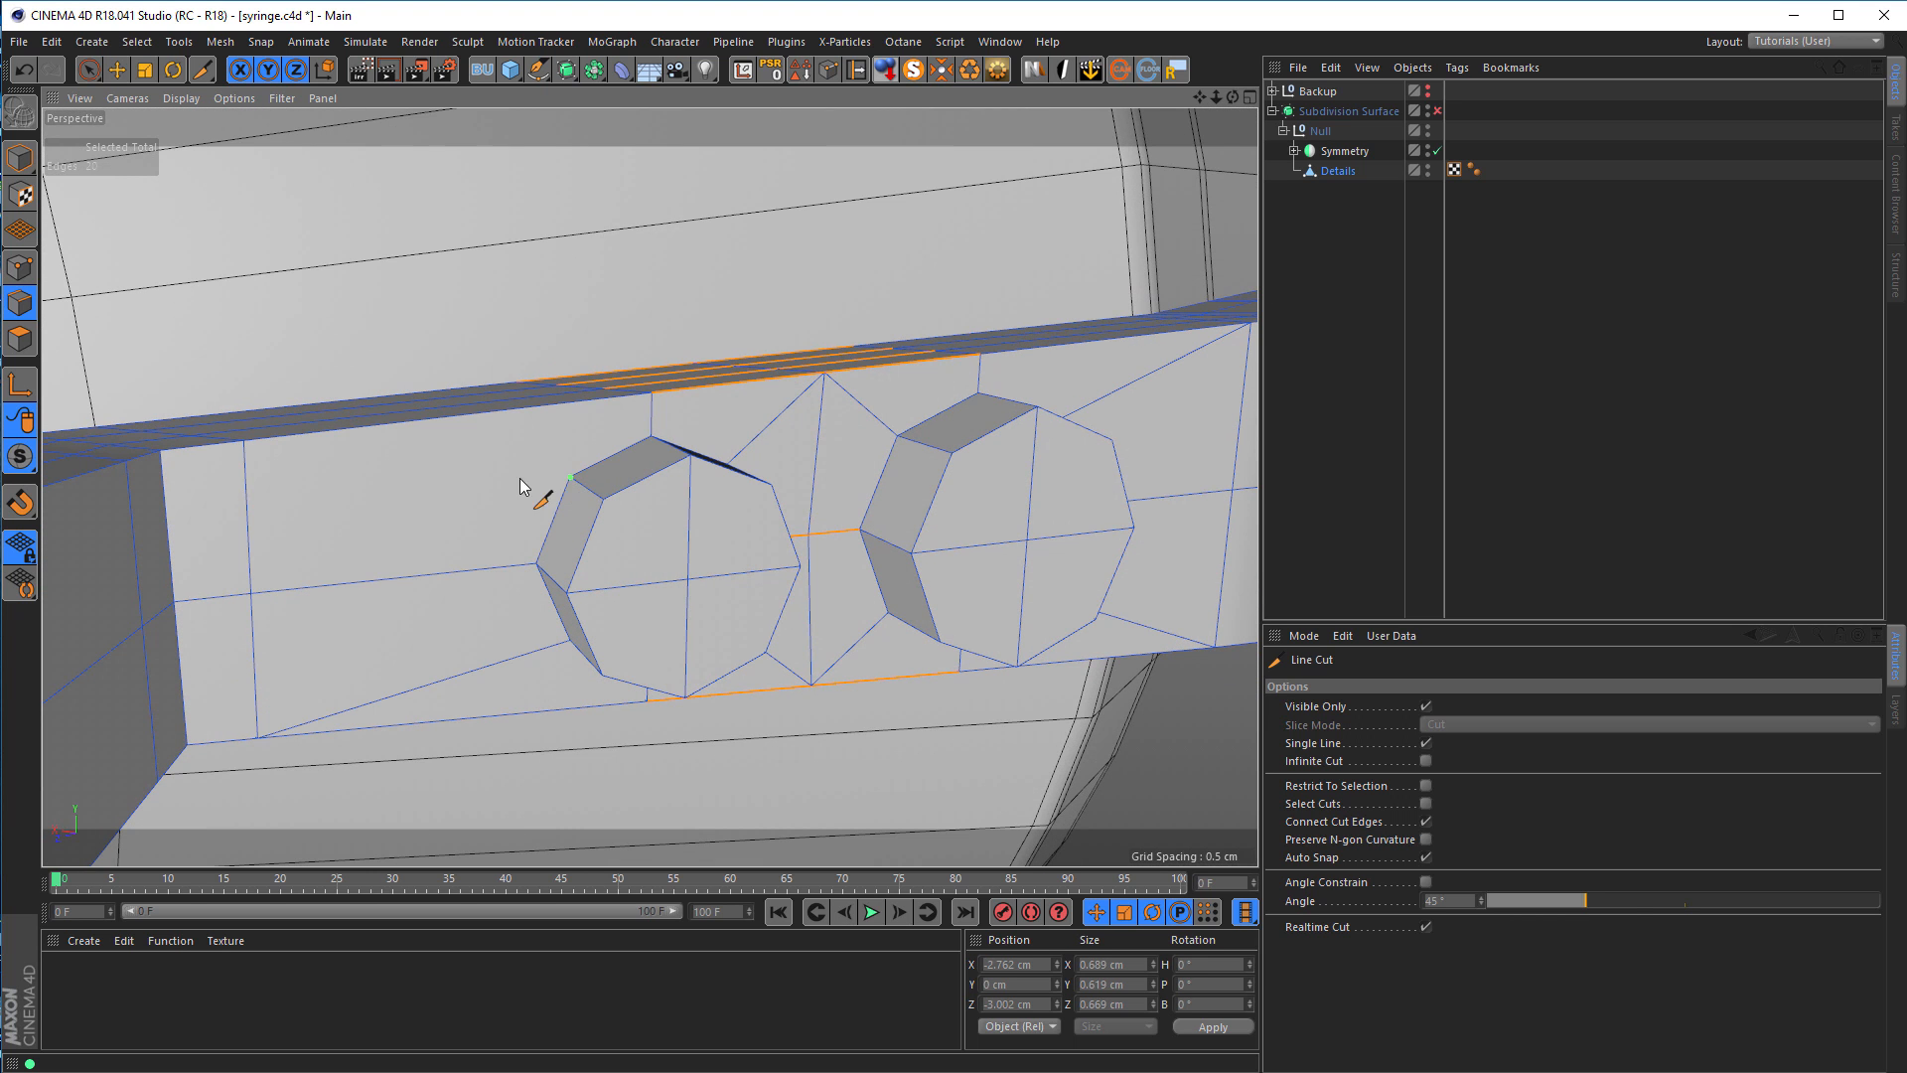
left_click(250, 449)
key("ctrl+s")
Step: Loop-select the cap and base edges of both knobs with Stop at Boundary Edges and Select Boundary Loop disabled
left_click_drag(588, 576, 831, 541, "alt")
key("Escape")
key("u")
key("l")
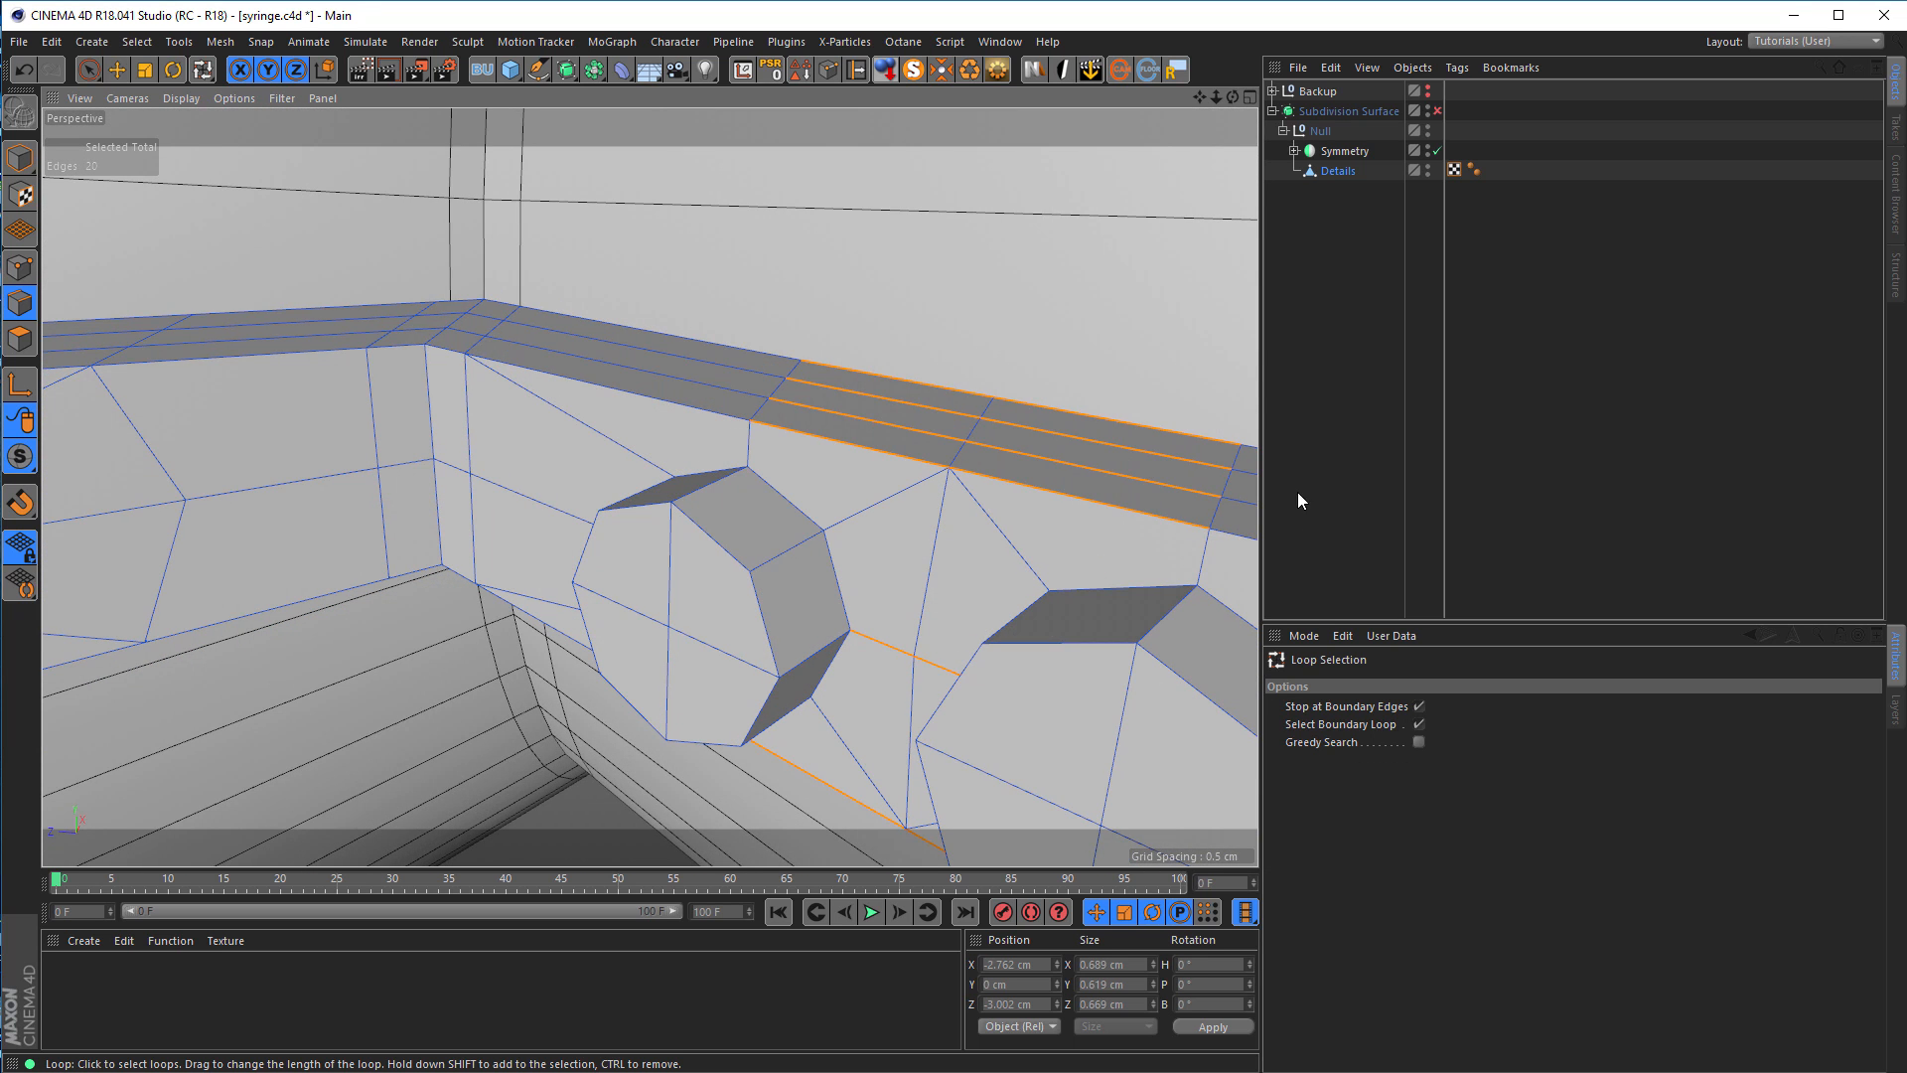
left_click(1418, 706)
left_click(1419, 724)
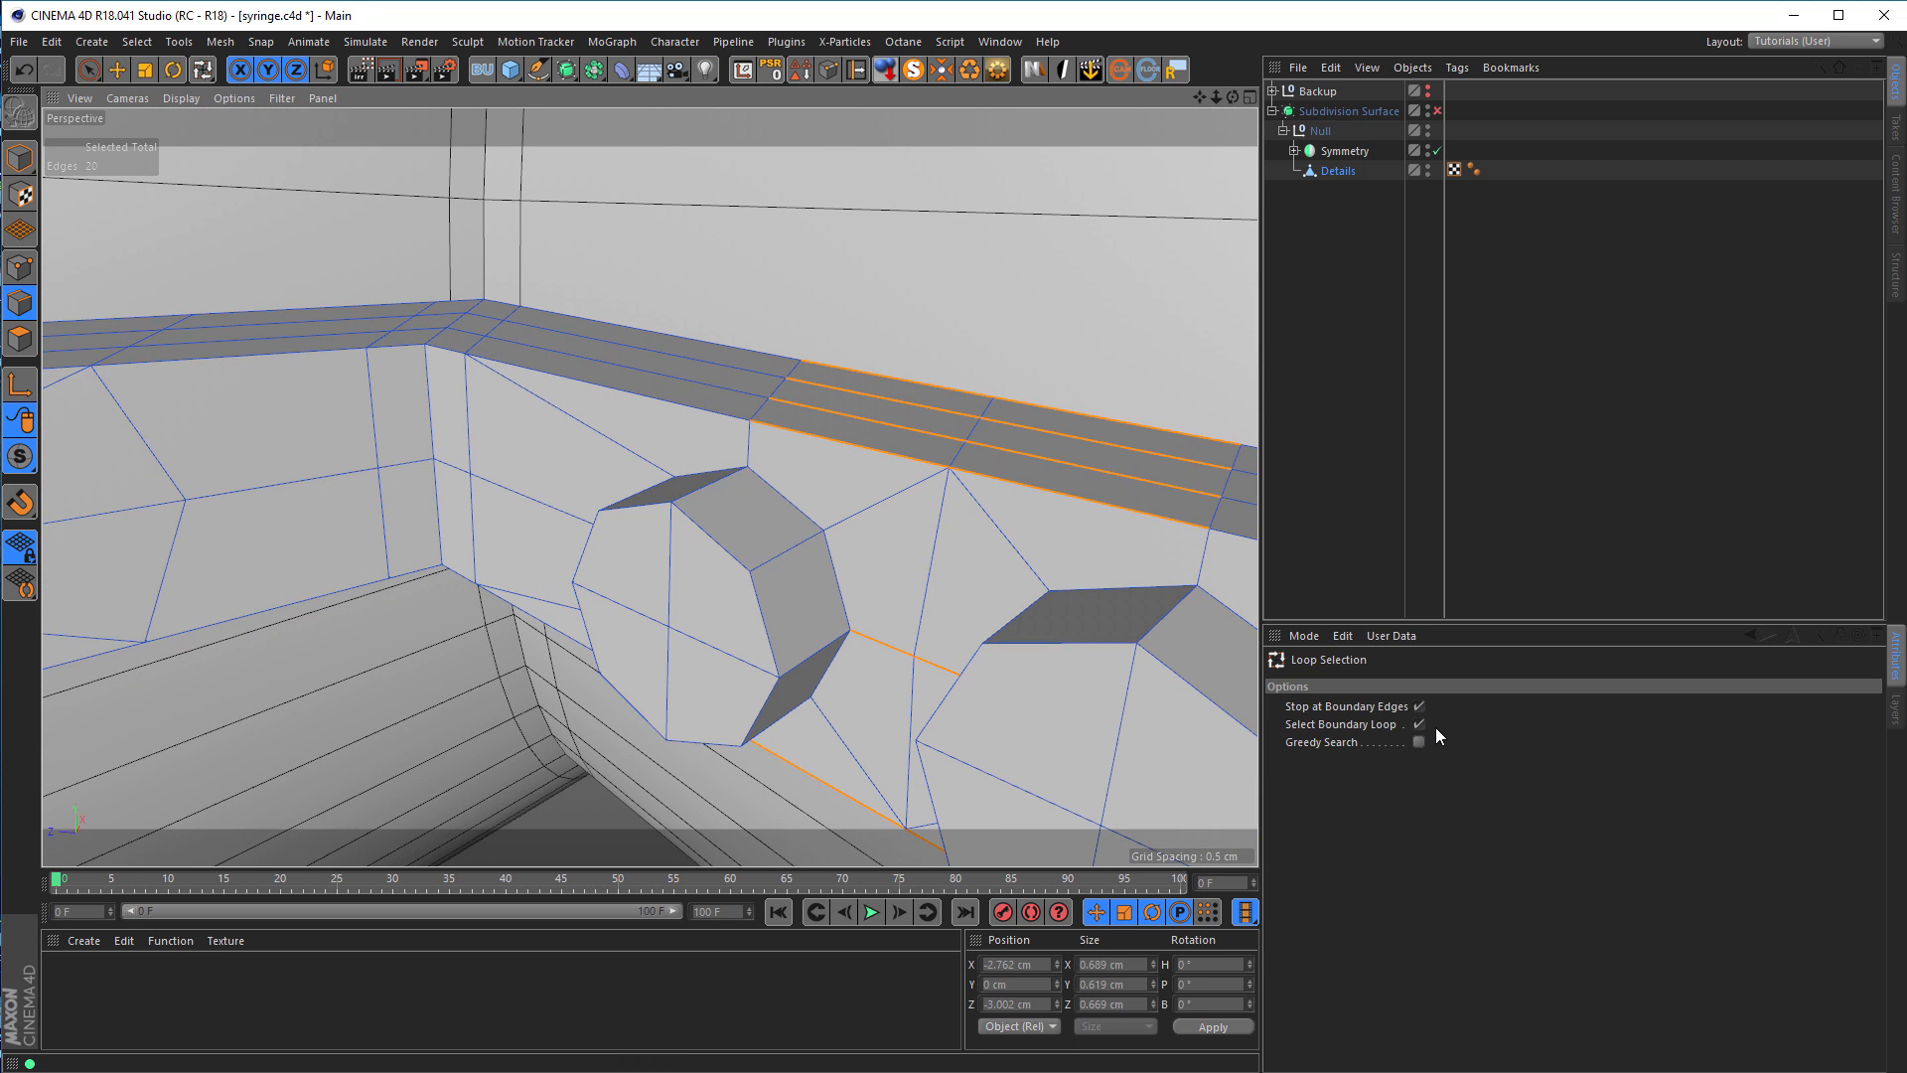
left_click(737, 571)
middle_click_drag(886, 627, 422, 377, "alt")
left_click(730, 485, "shift")
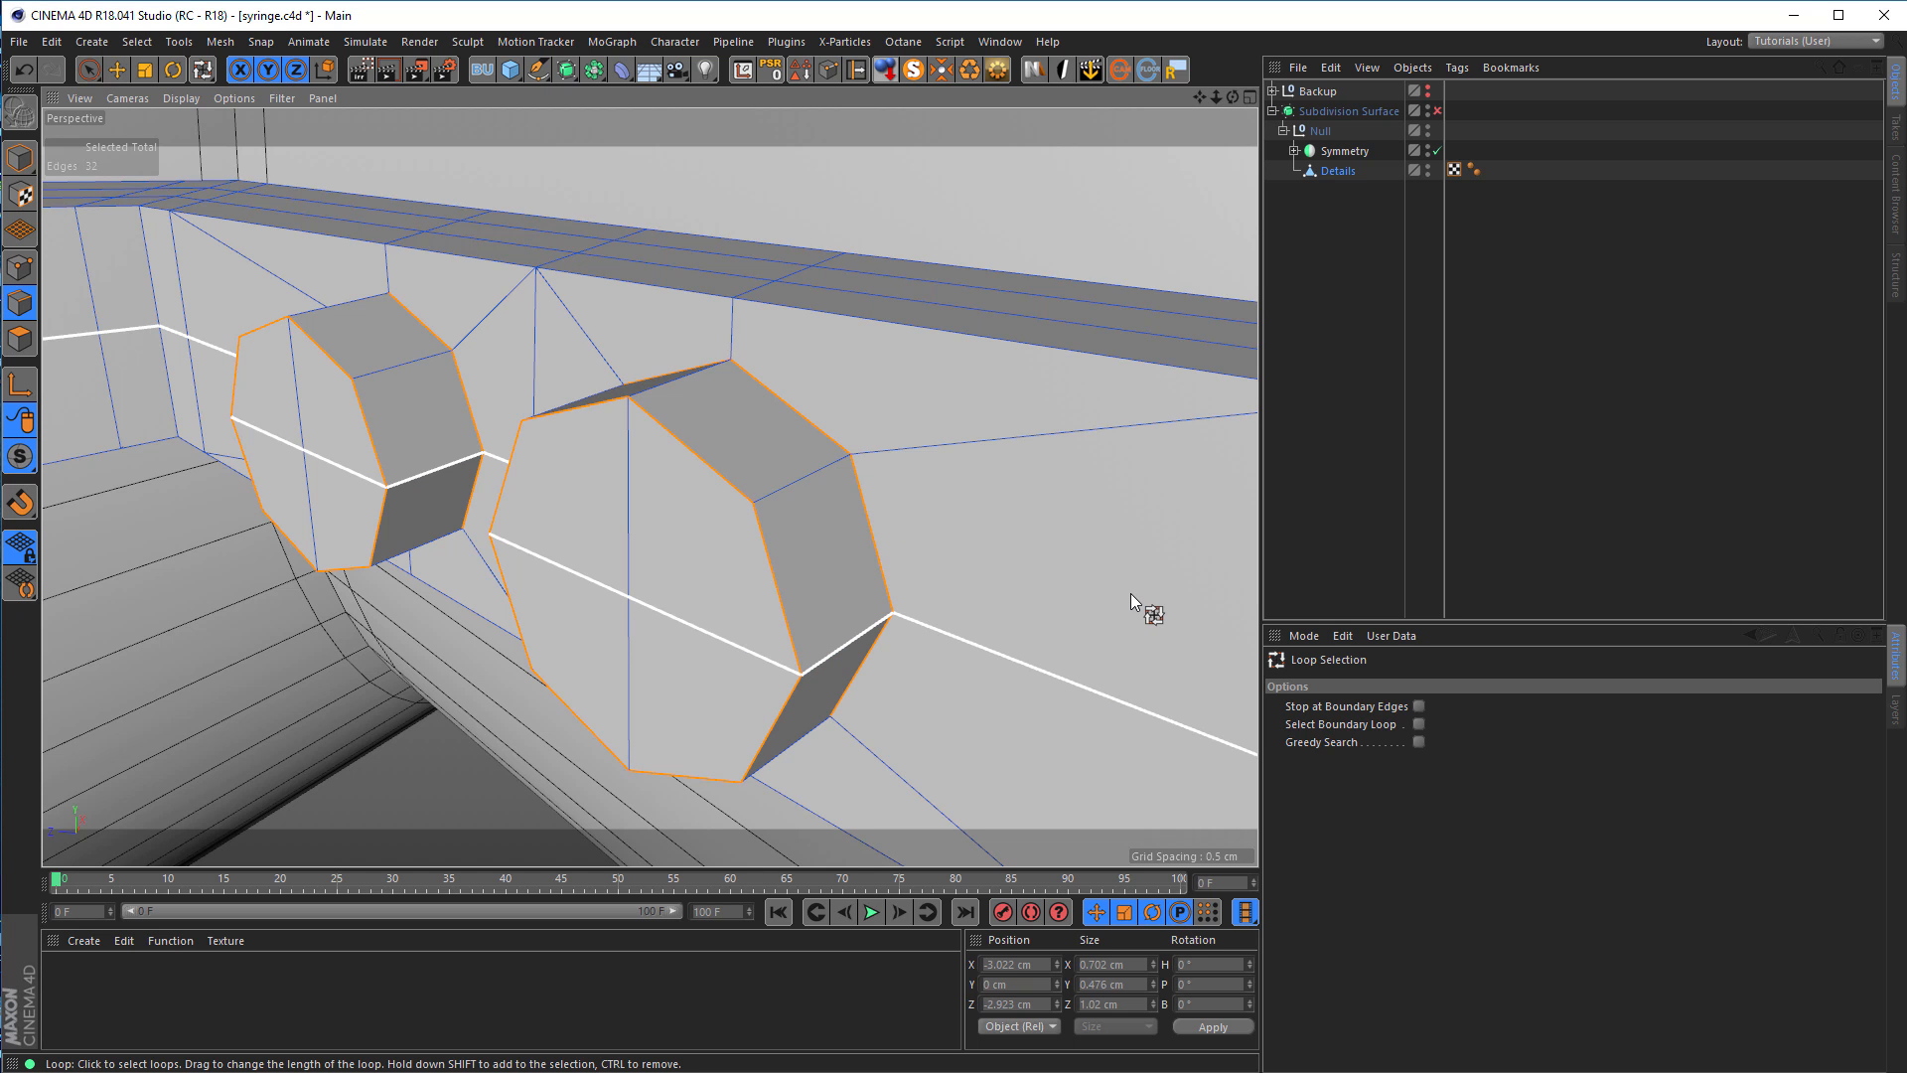
Step: Bevel the selected cap and base loops with an offset of 0.01 cm, depth of 100% and Bevel Mode set to Solid
right_click(1106, 576)
left_click(1176, 637)
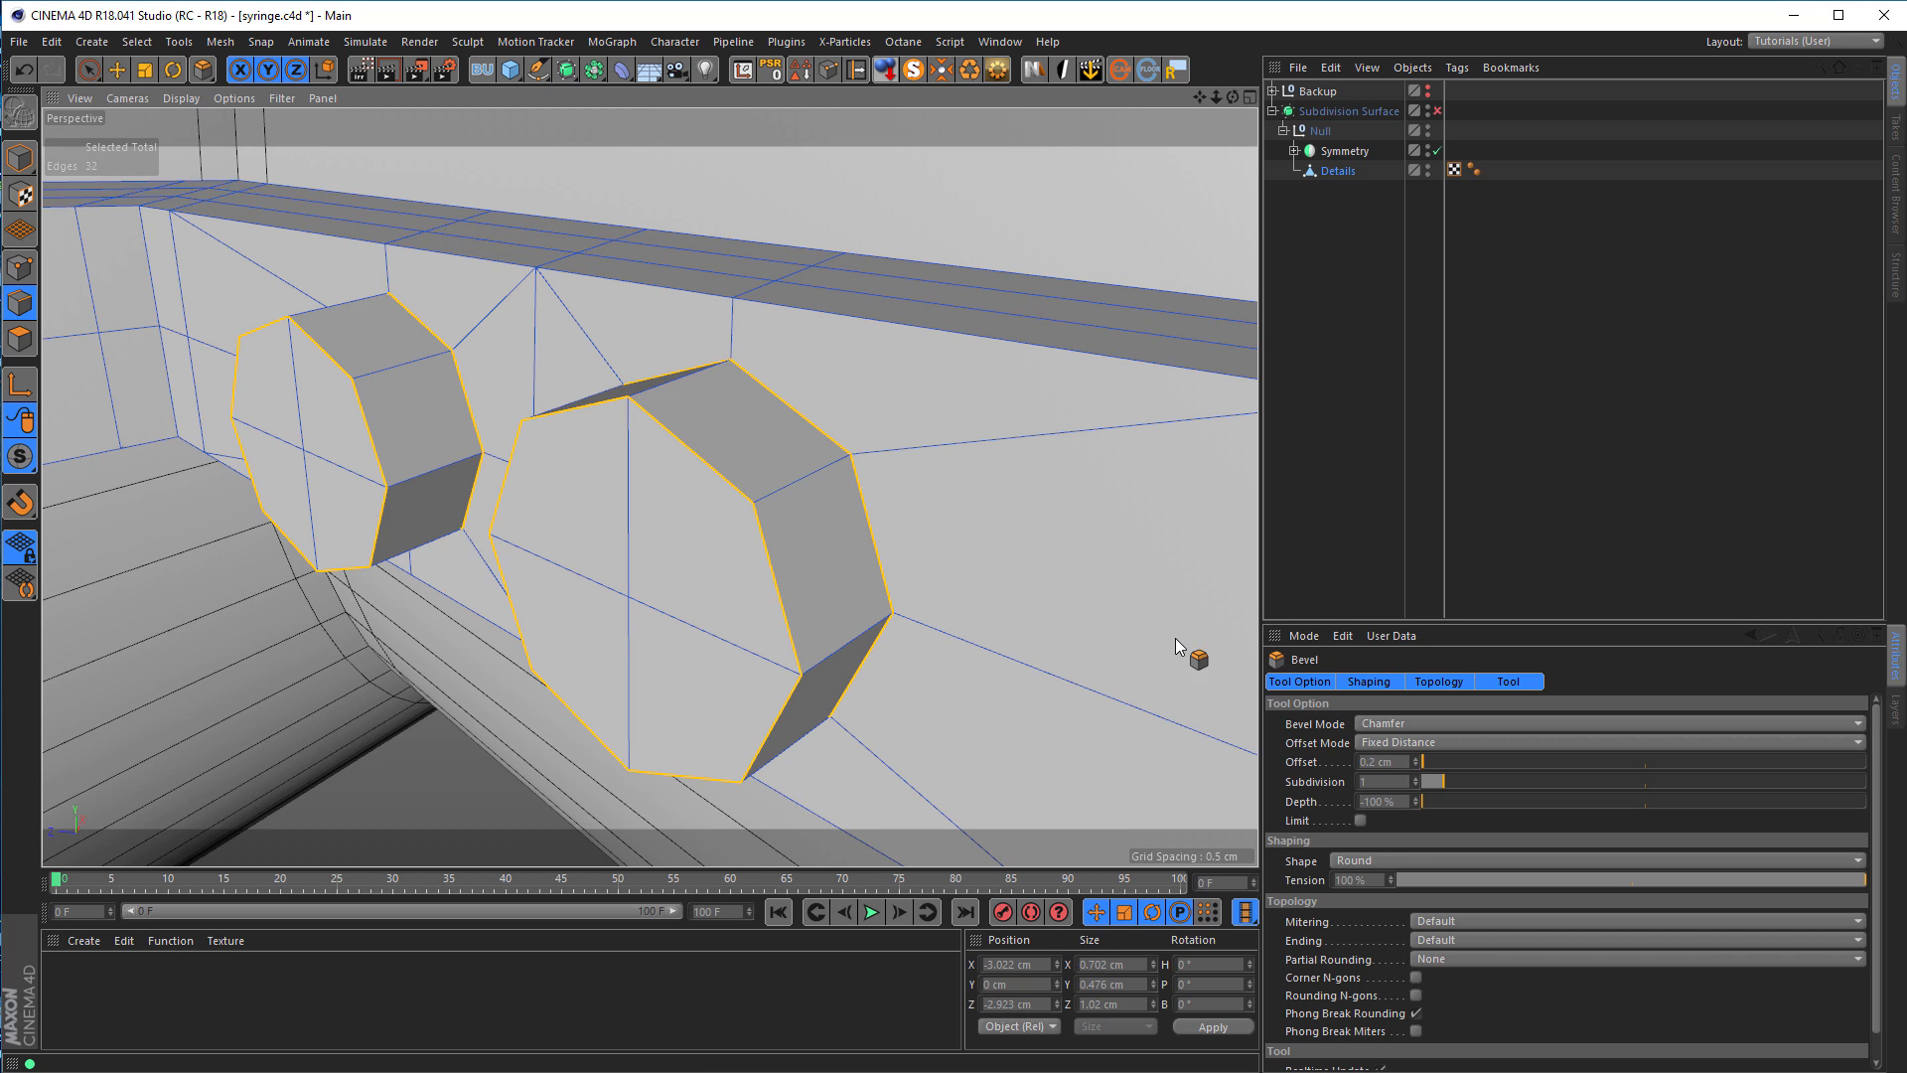
left_click(1379, 762)
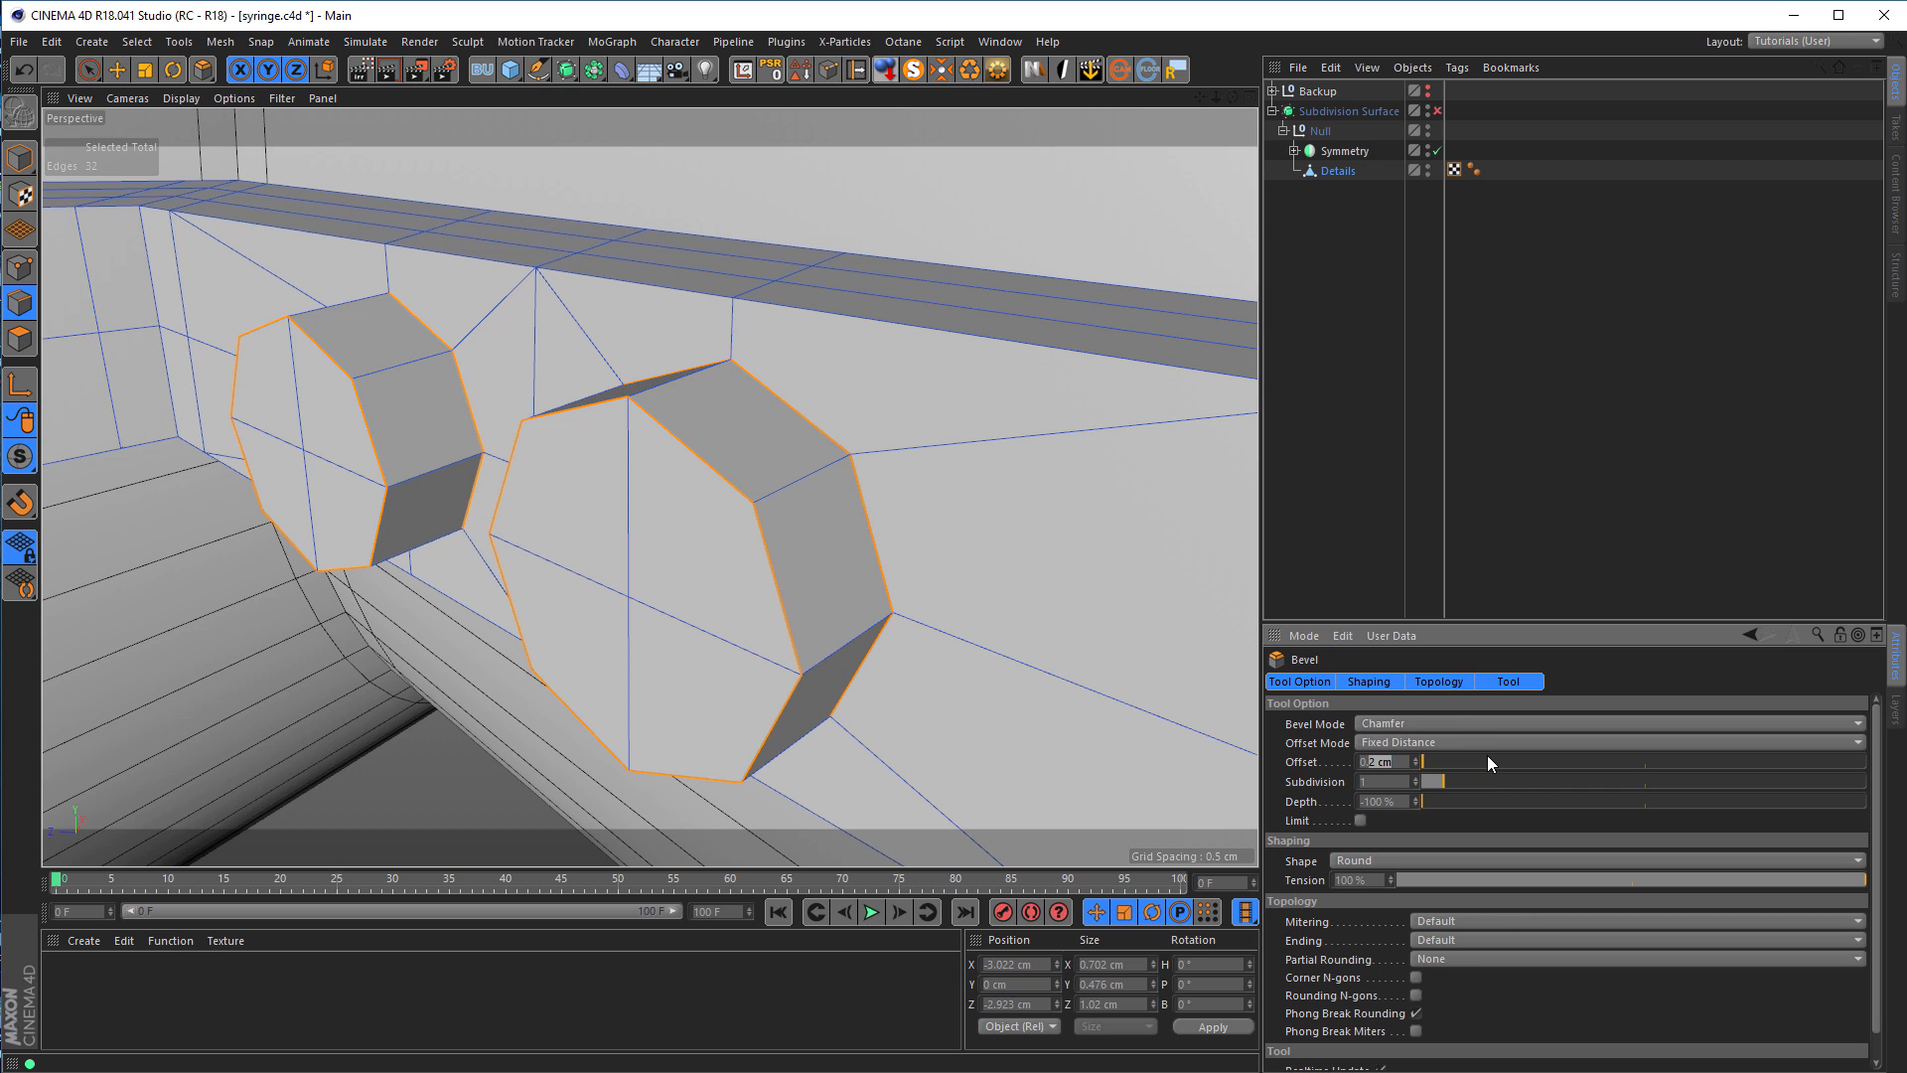
type("0")
key("Return")
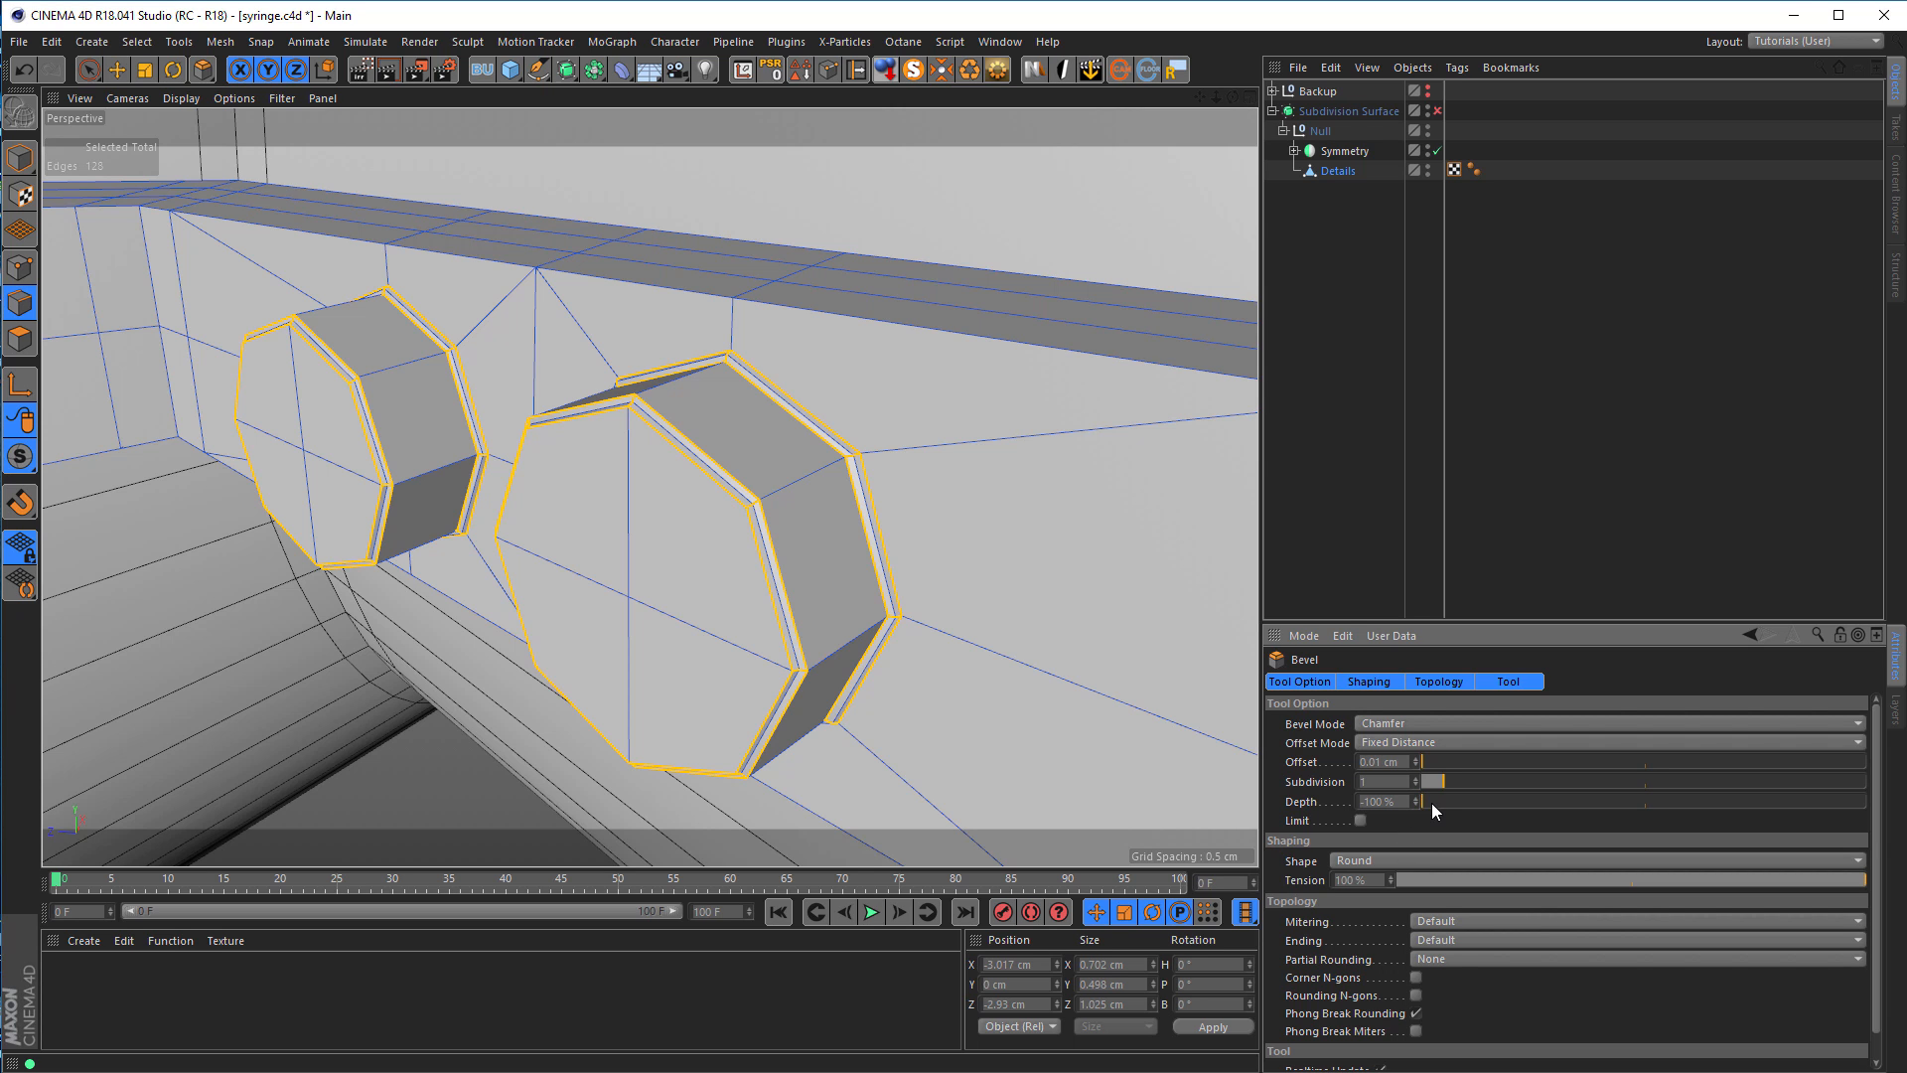
left_click_drag(1432, 803, 1851, 826)
left_click(1403, 725)
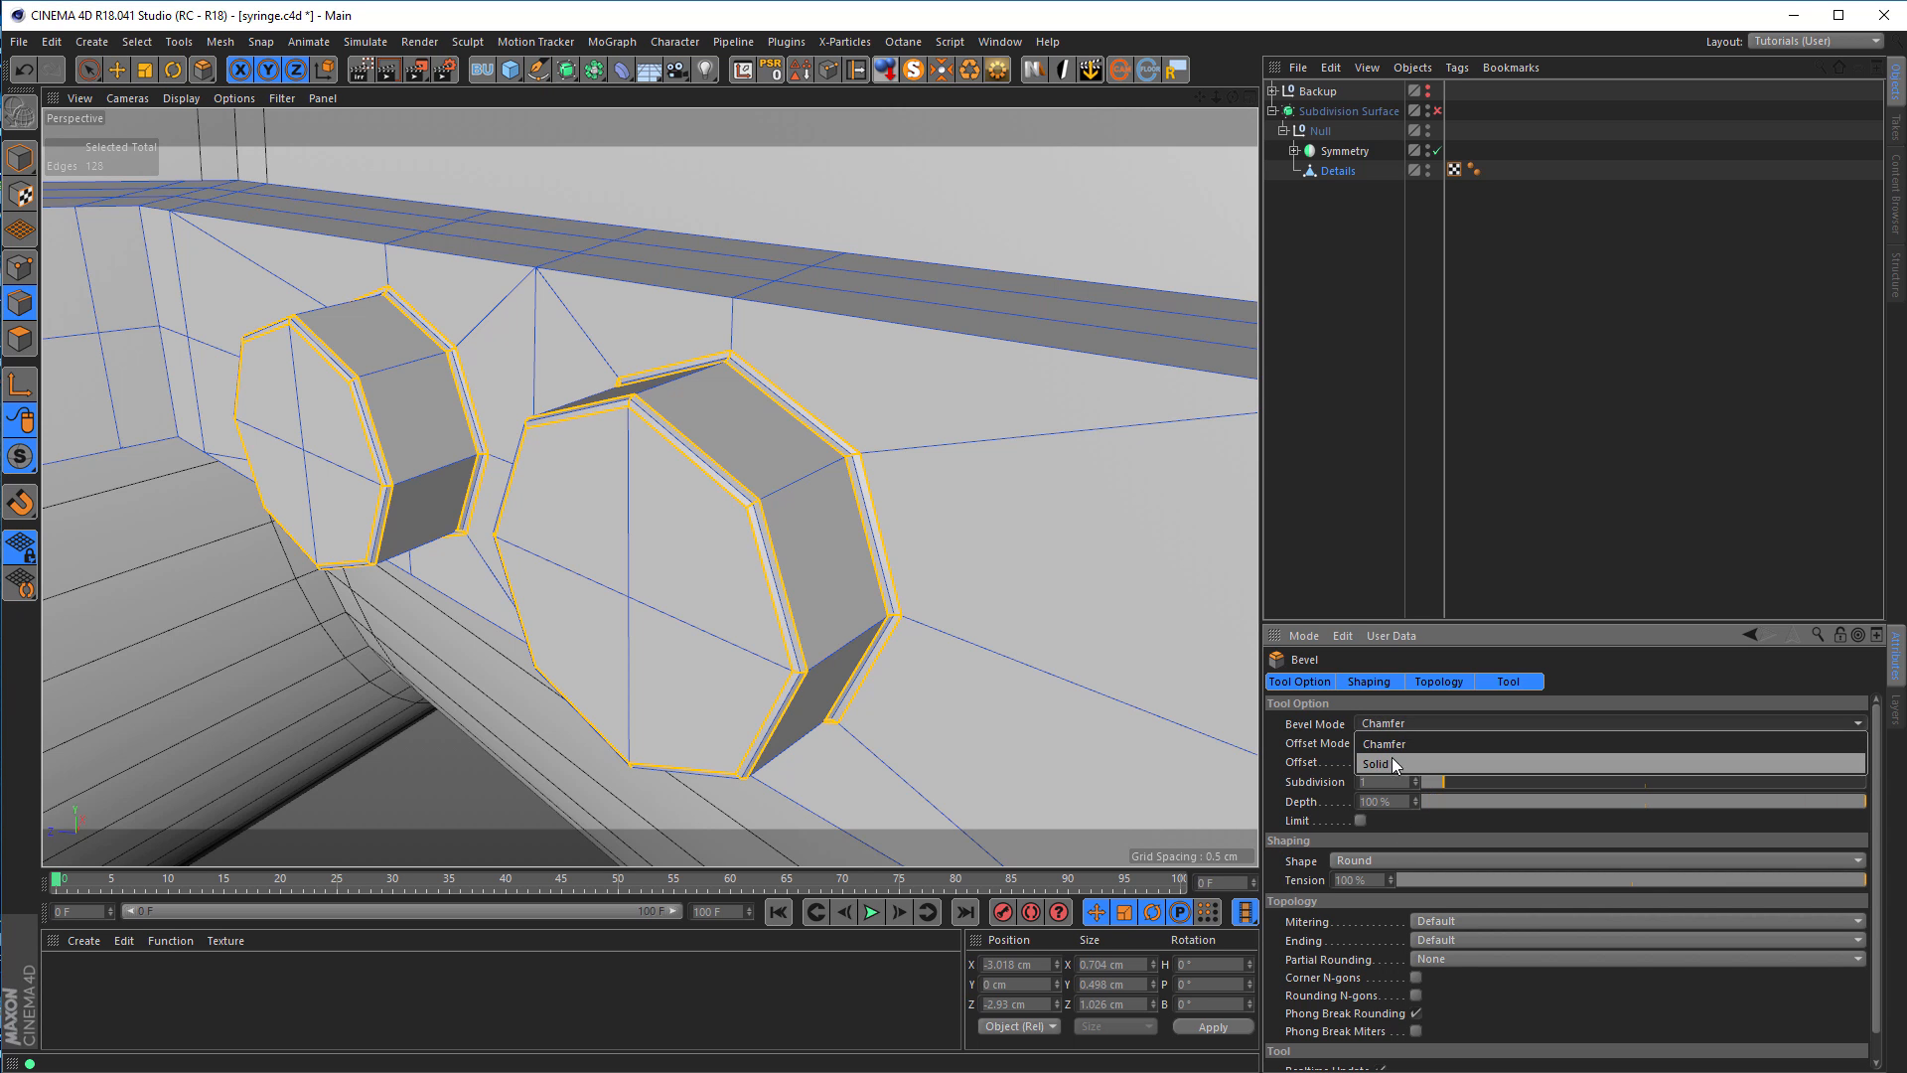
left_click(1392, 758)
scroll(741, 544, "down", 4)
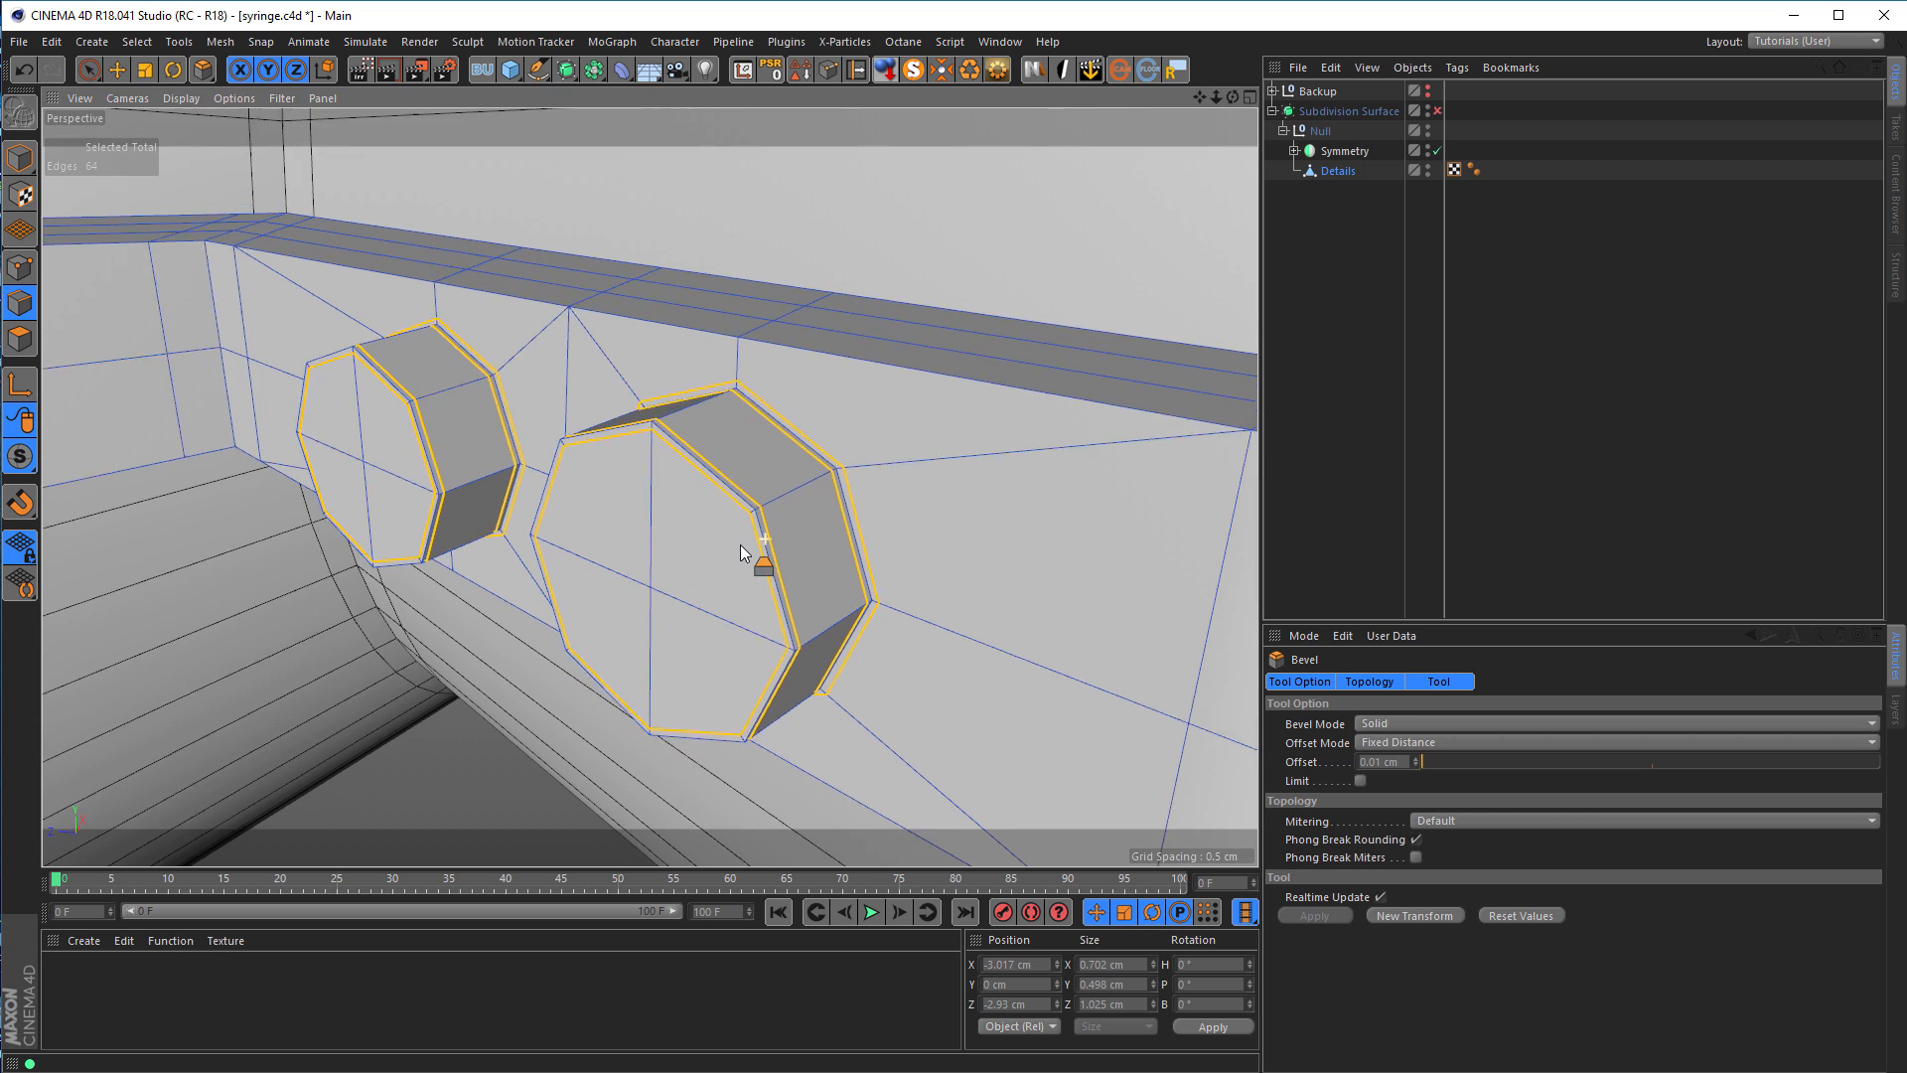
Step: Ring-select the side edges of both knobs and edge-cut a single loop midway around each
left_click_drag(737, 532, 759, 522, "alt")
key("u")
key("b")
left_click(796, 510)
left_click(528, 384, "shift")
left_click(492, 628, "shift")
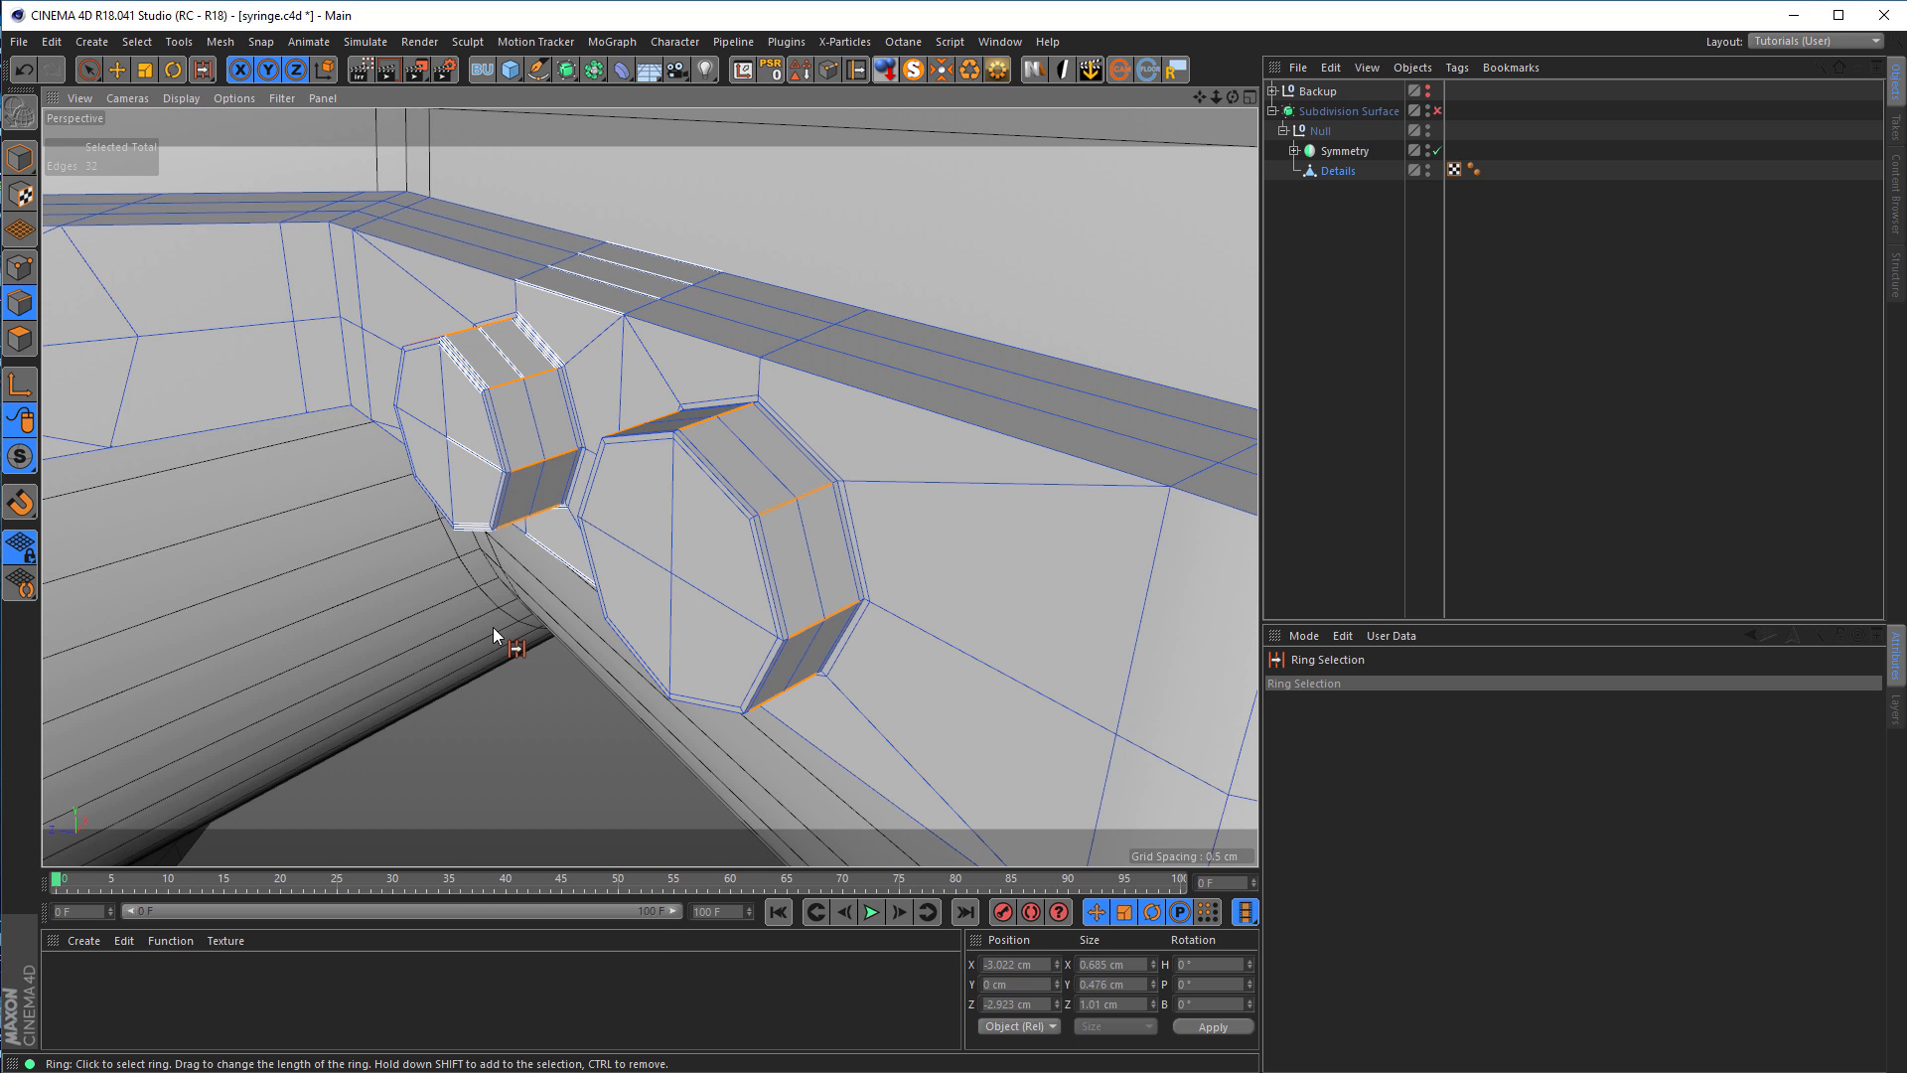
Step: Loop-select each knob's middle side loop and scale it inward separately, the smaller knob's loop to about 0.36 cm high
key("u")
key("l")
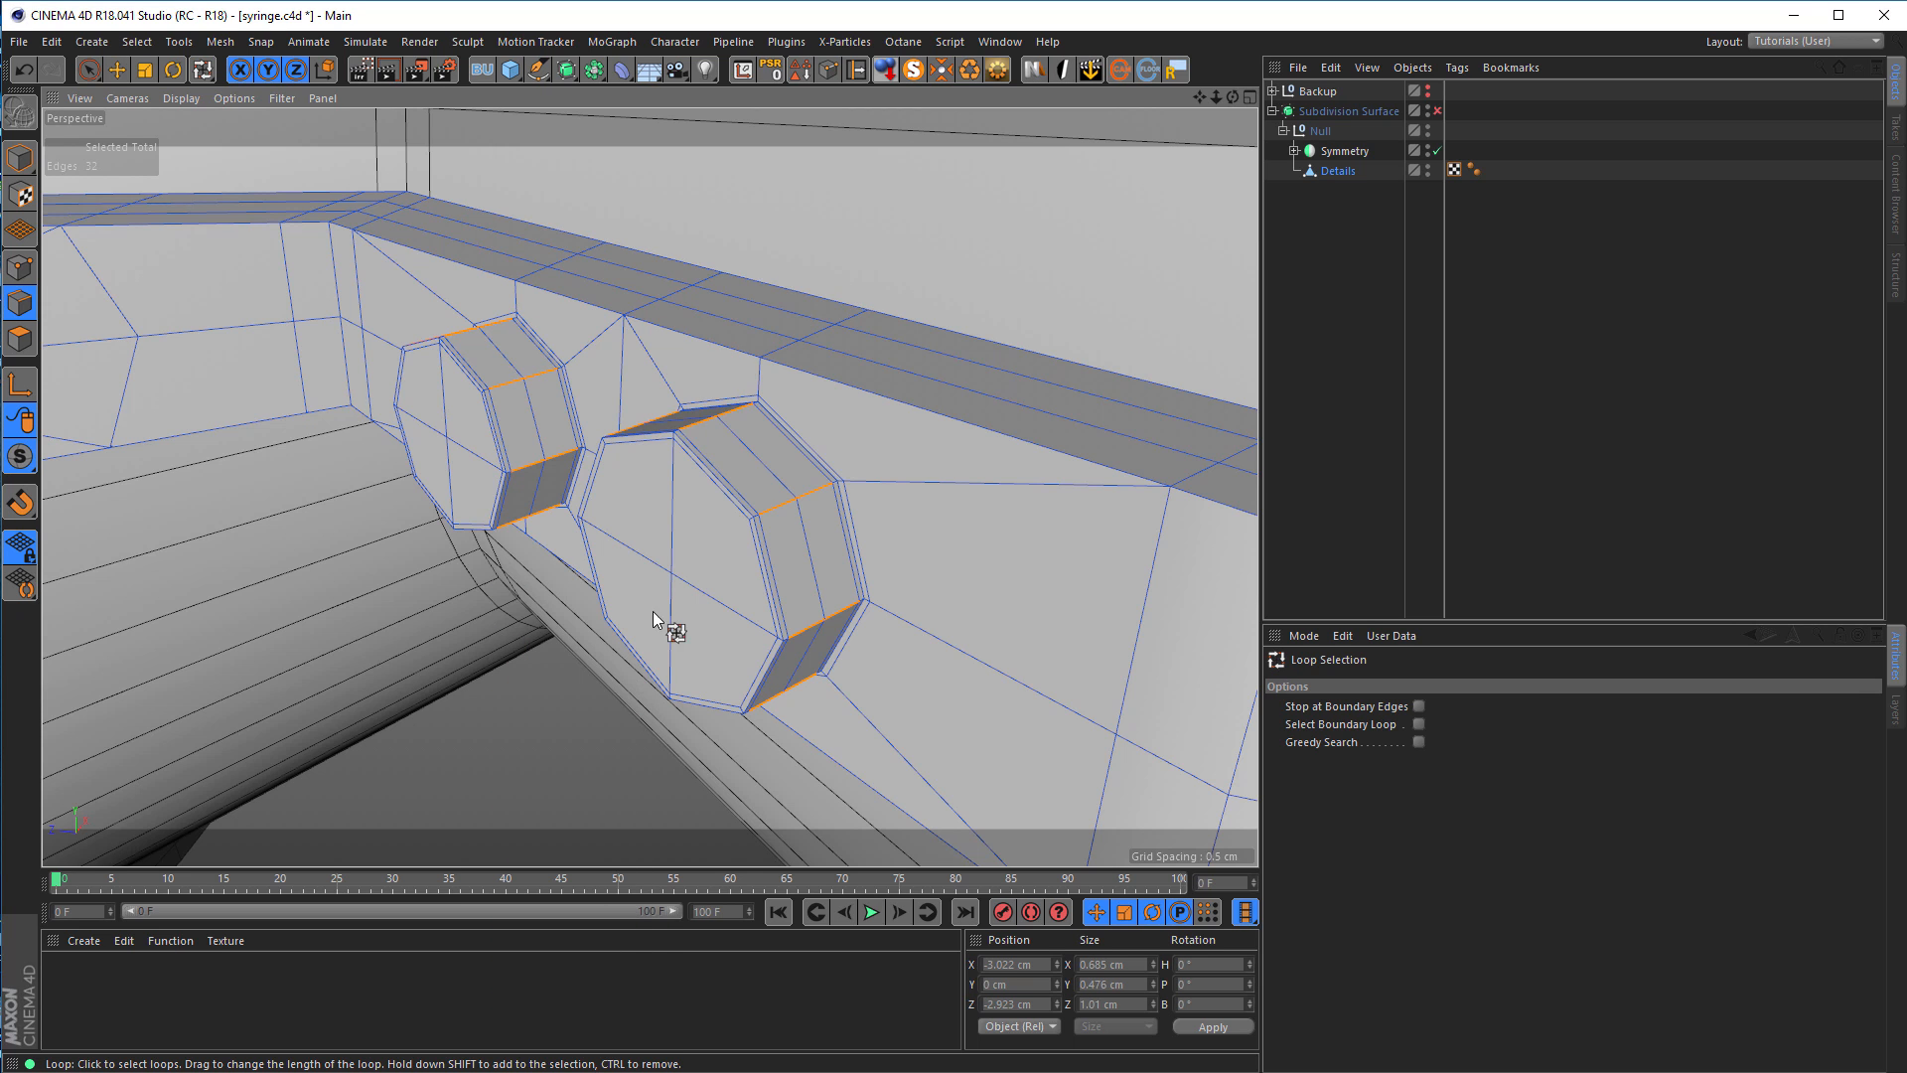
left_click(807, 550)
left_click(536, 403, "shift")
left_click(803, 557)
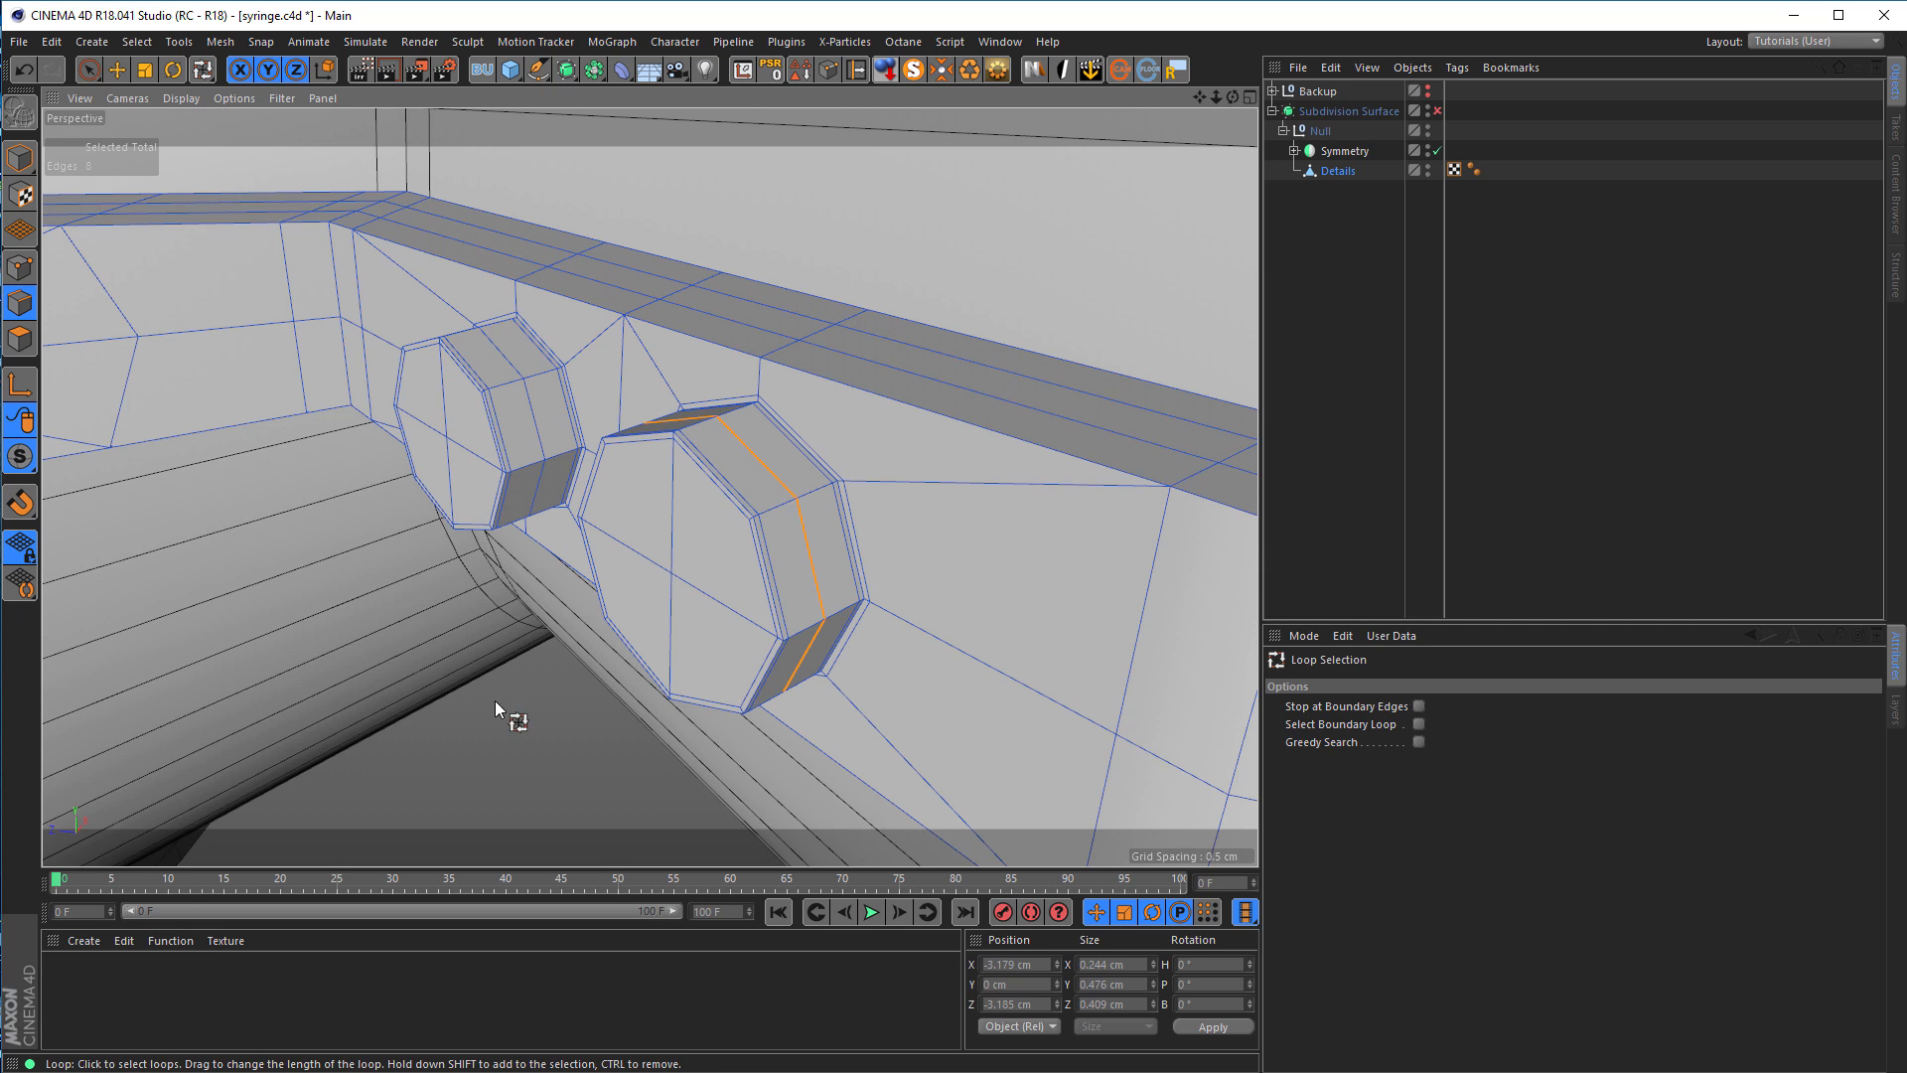
key("t")
left_click_drag(494, 672, 431, 718)
double_click(535, 421)
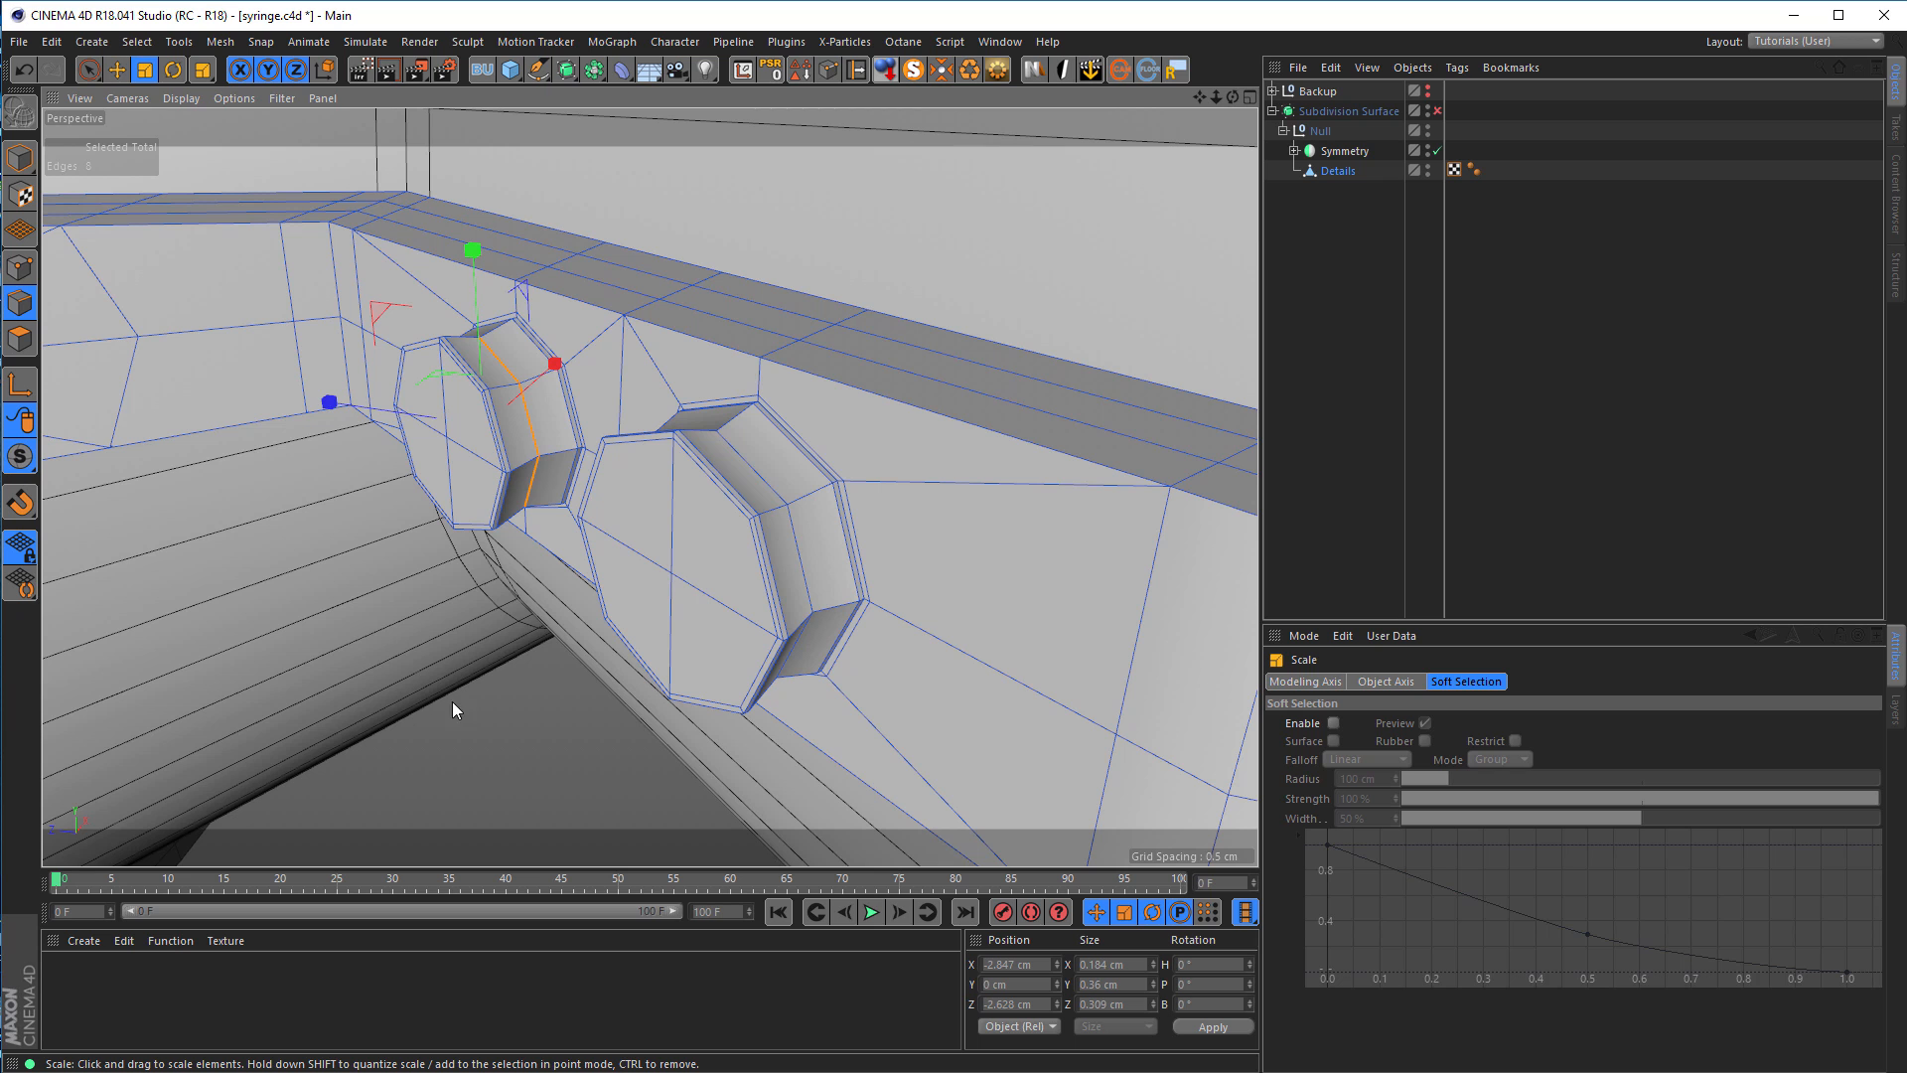
Step: Return to model mode and enable Subdivision Surface to preview the two smoothed knobs
left_click(20, 157)
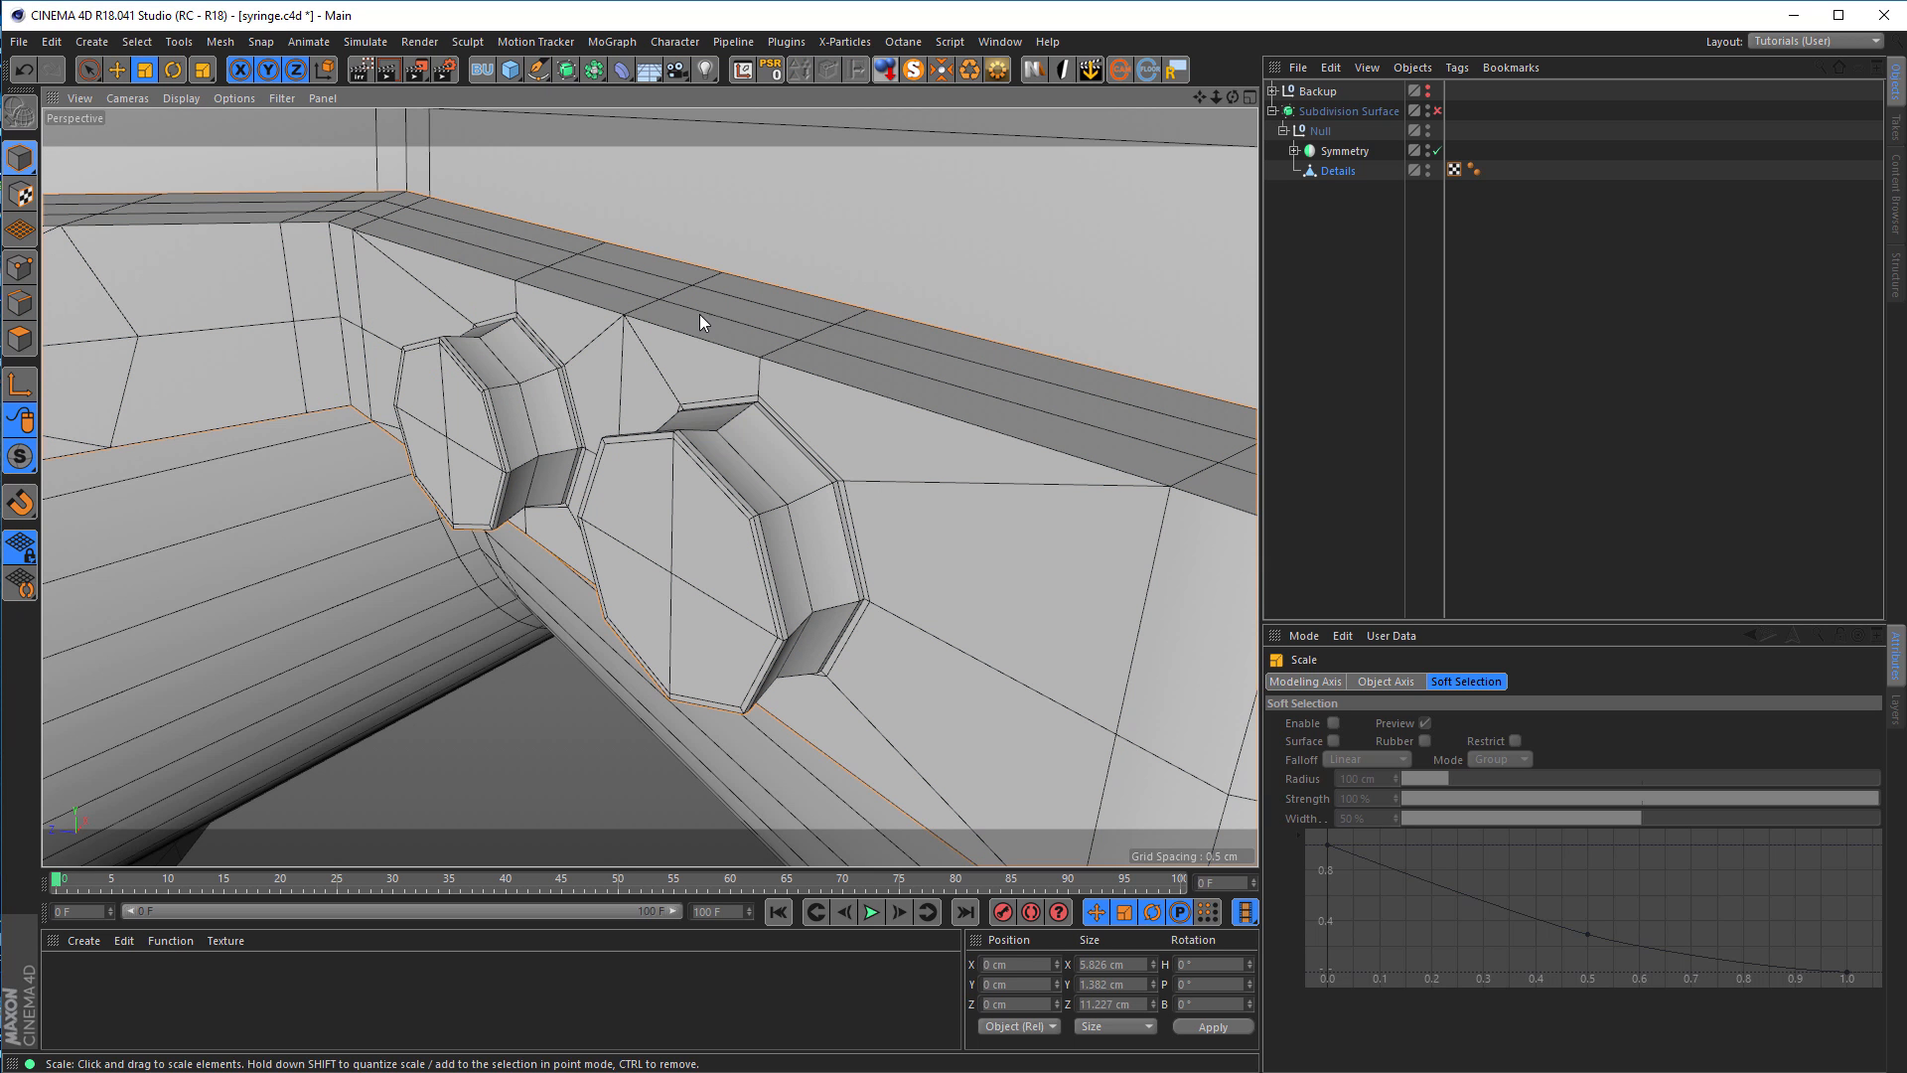
left_click(1439, 110)
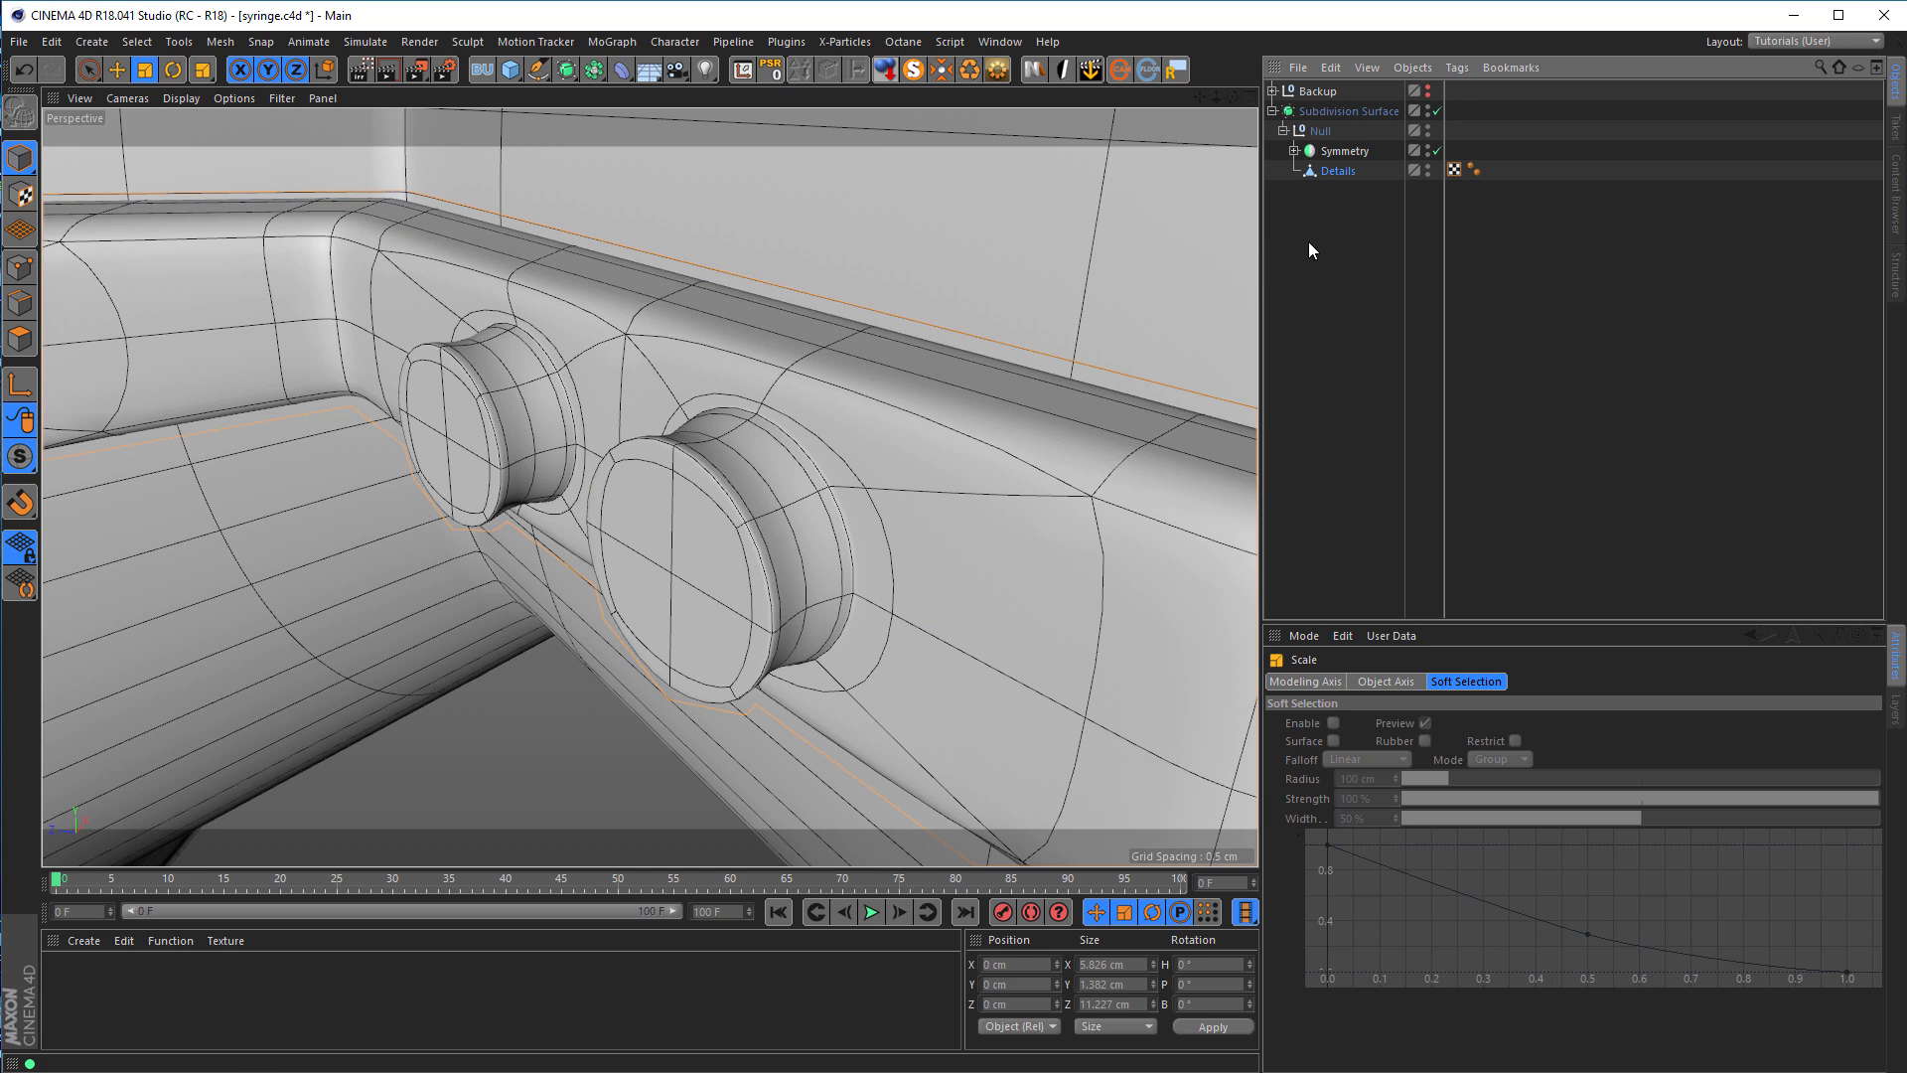
Step: Turn off Subdivision Surface and bevel the centre point of the Details strip's end pad with 0.47 cm offset and -100% depth
mouse_move(821, 521)
left_mouse_down("alt")
mouse_move(695, 515)
mouse_move(497, 616)
mouse_move(522, 742)
mouse_move(677, 690)
mouse_move(510, 630)
mouse_move(611, 659)
mouse_move(635, 608)
mouse_move(675, 616)
mouse_move(486, 535)
left_mouse_up("alt")
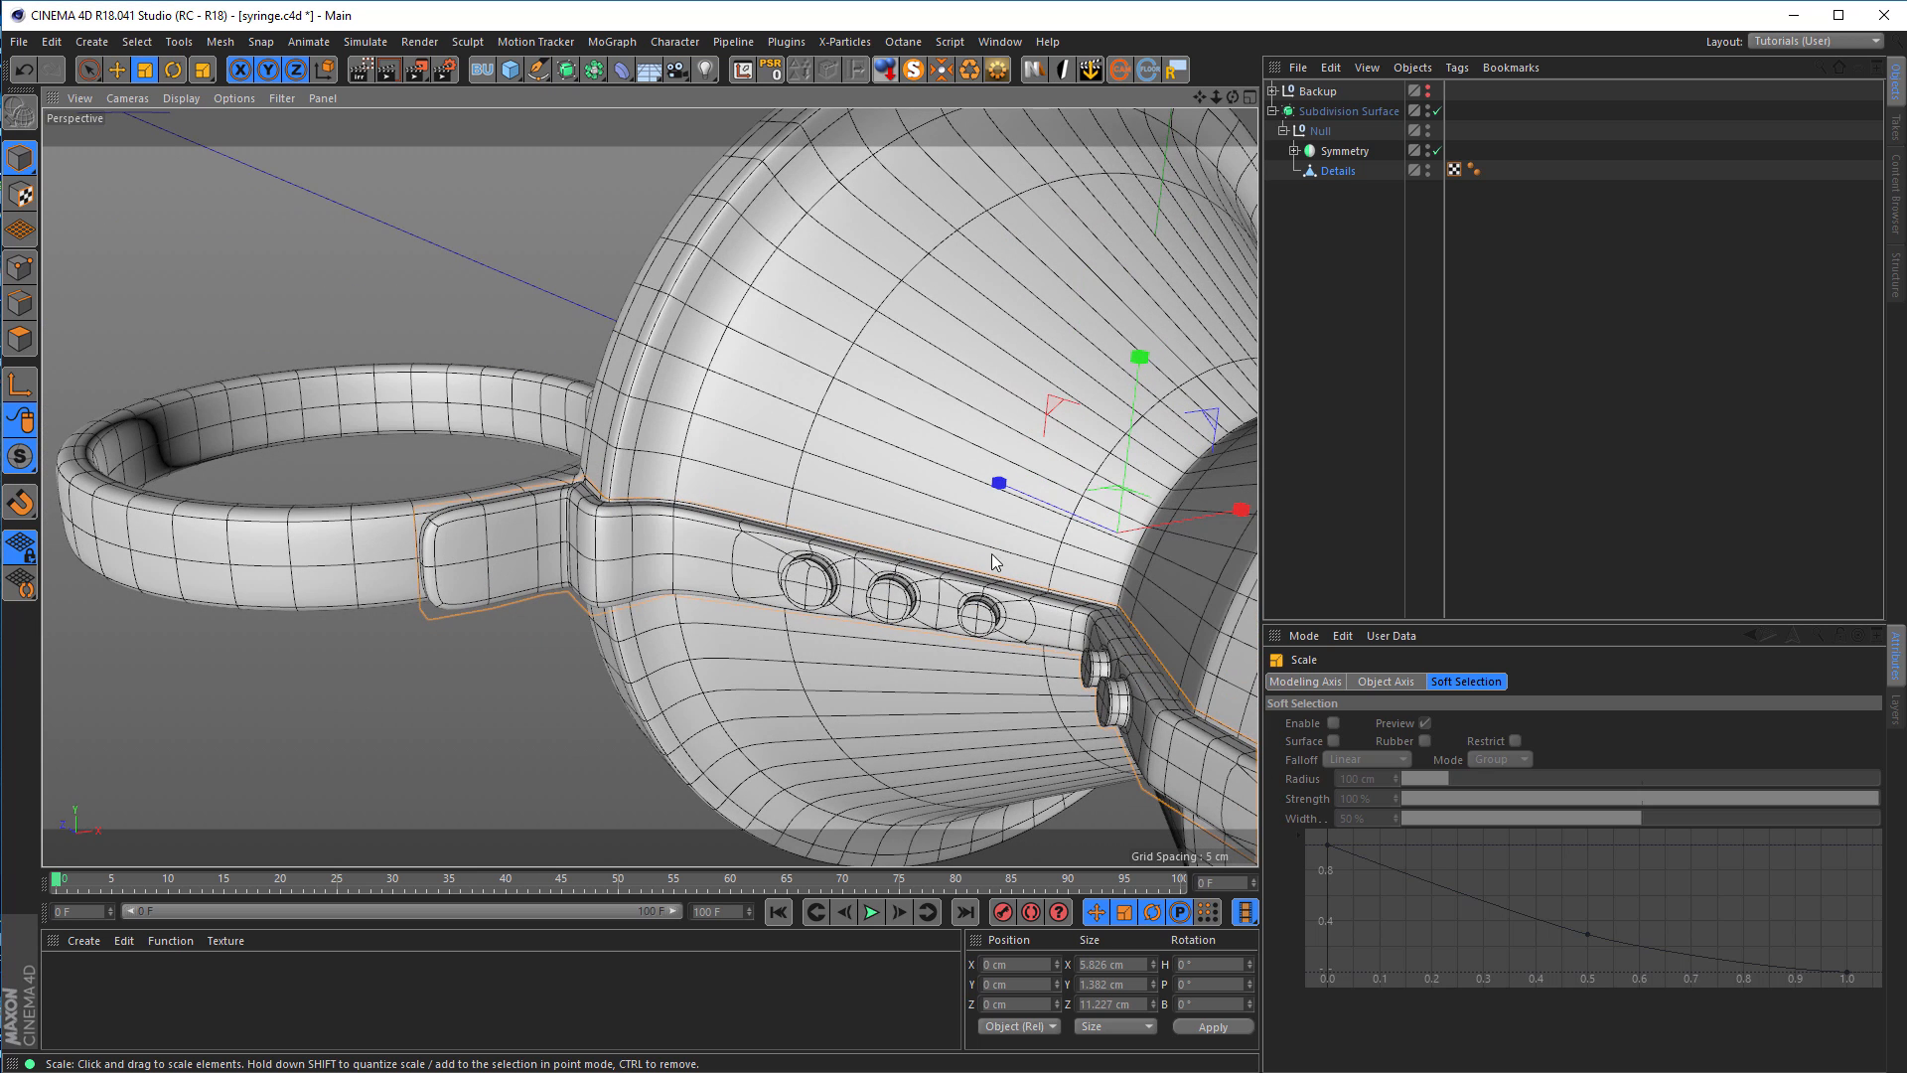
left_click(1436, 111)
right_click_drag(523, 570, 663, 556, "alt")
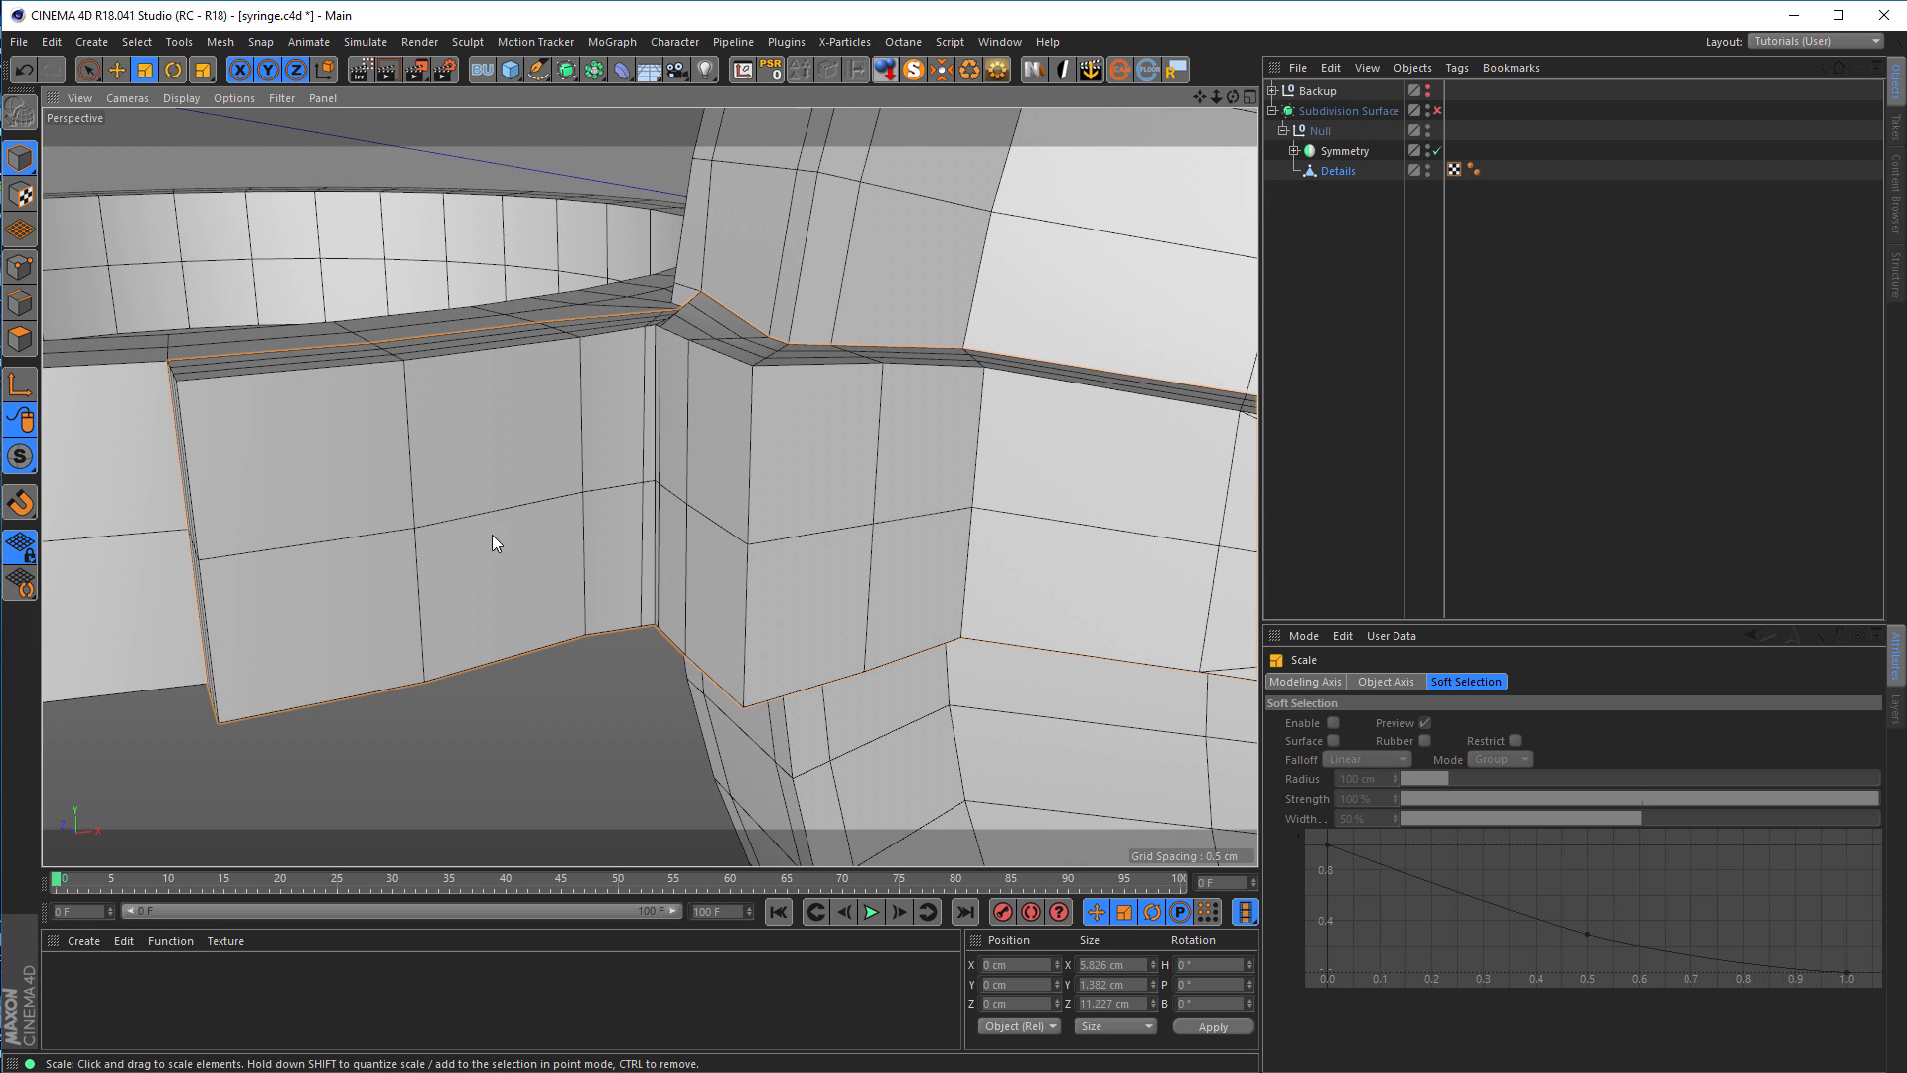
left_click(1341, 173)
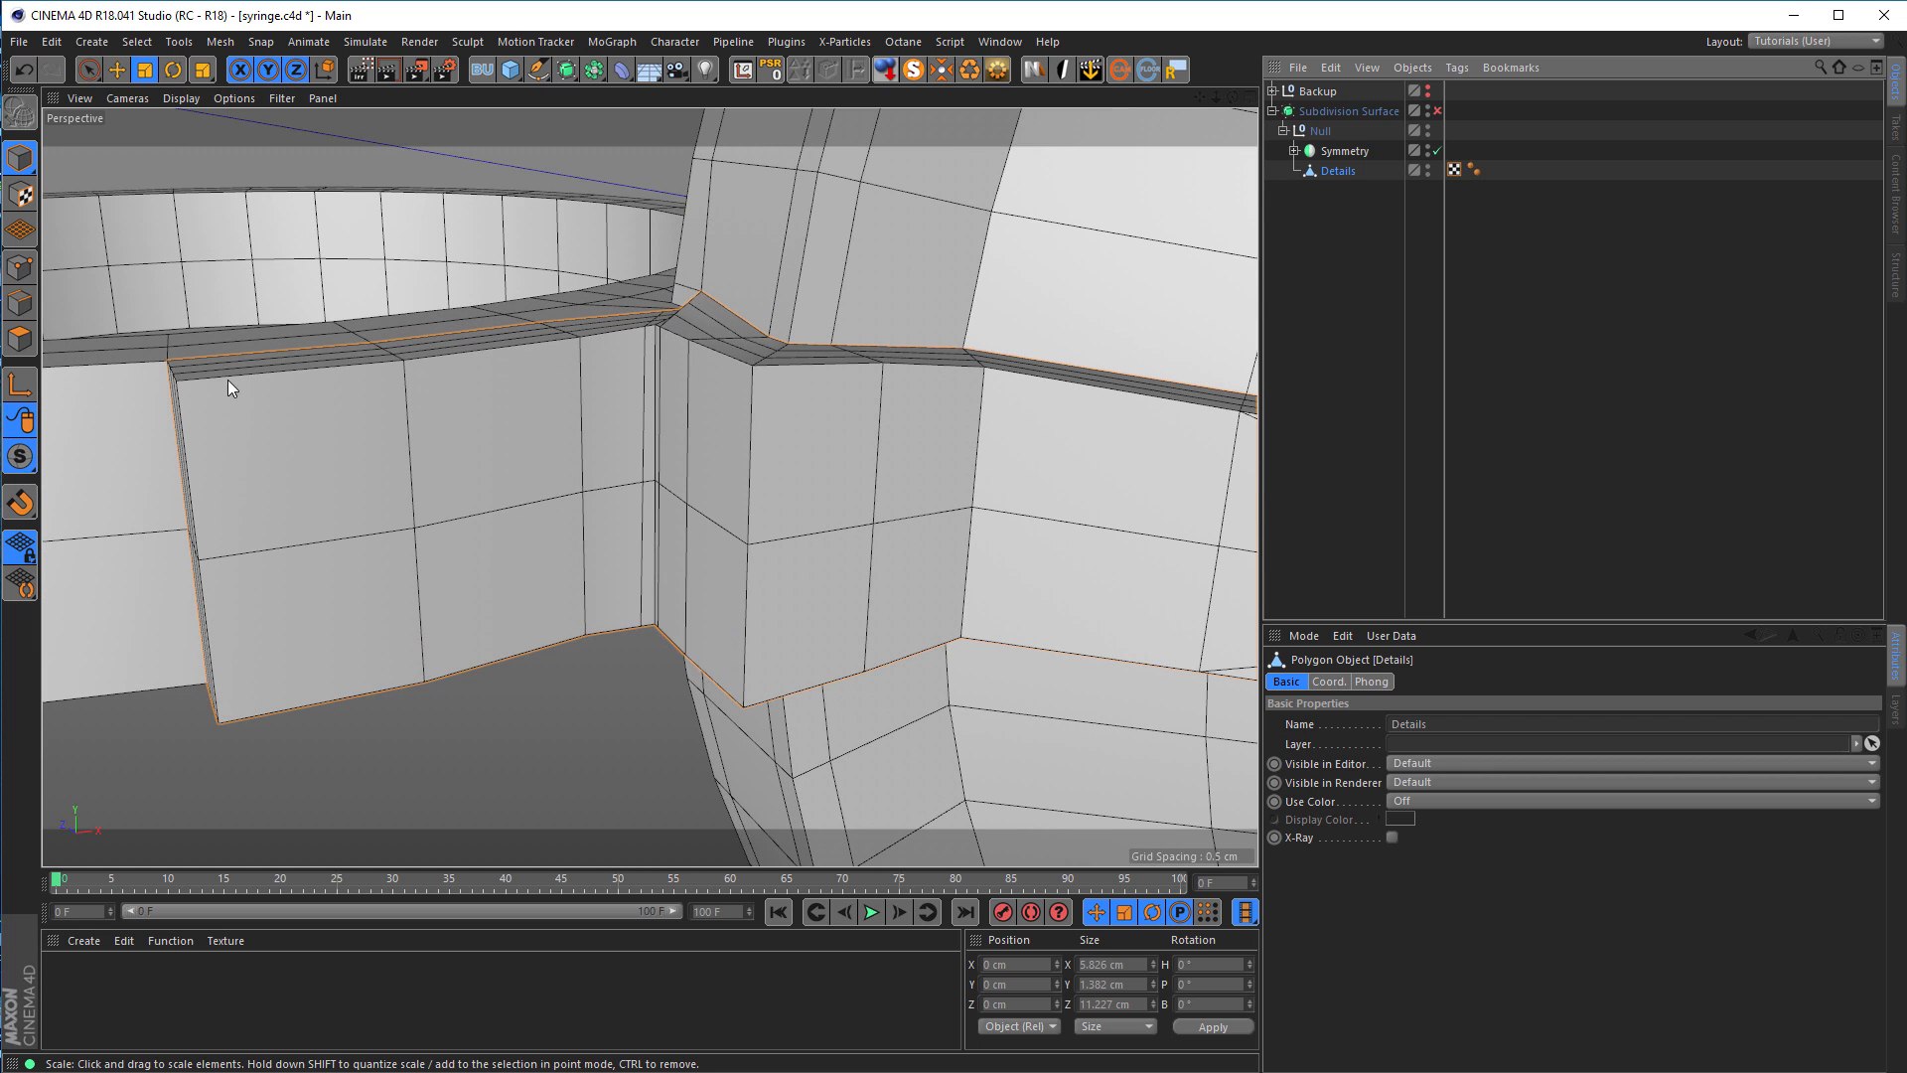
left_click(20, 268)
key("space")
left_click(415, 530)
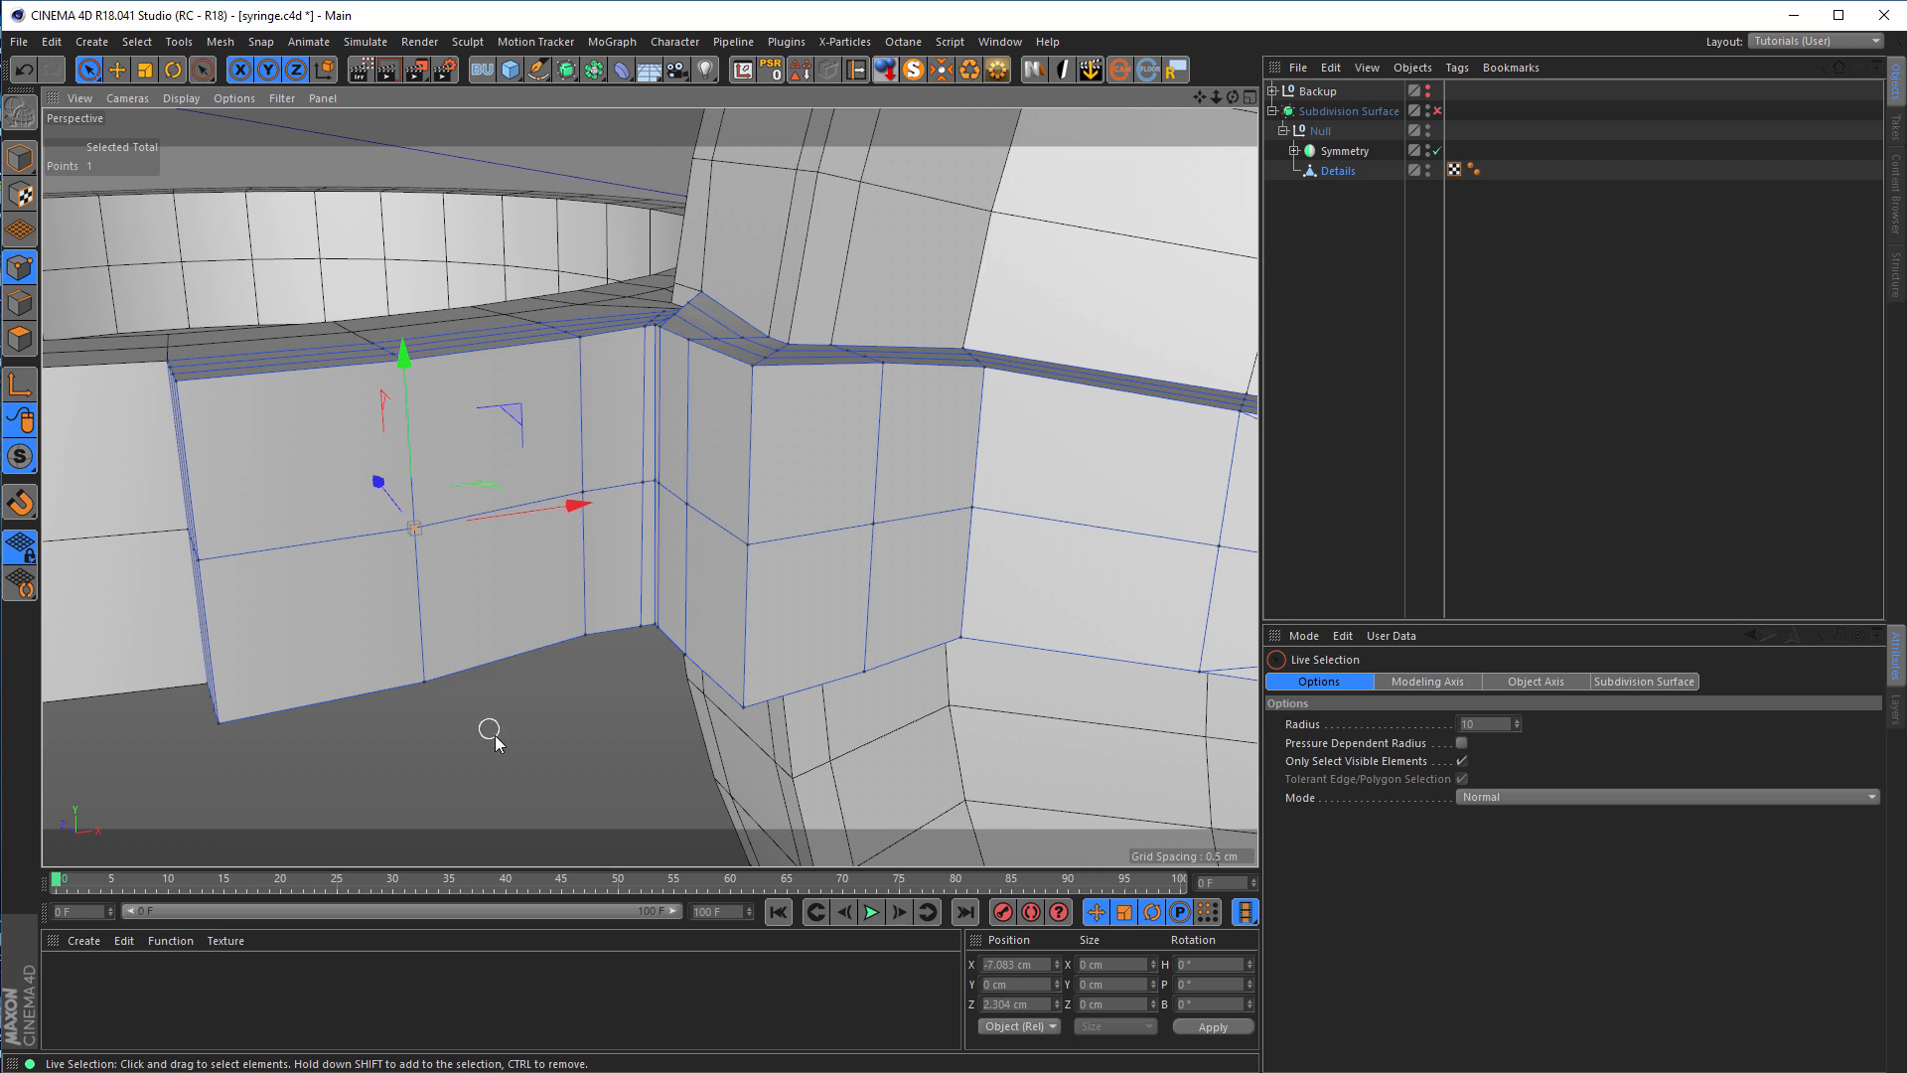
key("m")
key("s")
left_click_drag(473, 733, 556, 733)
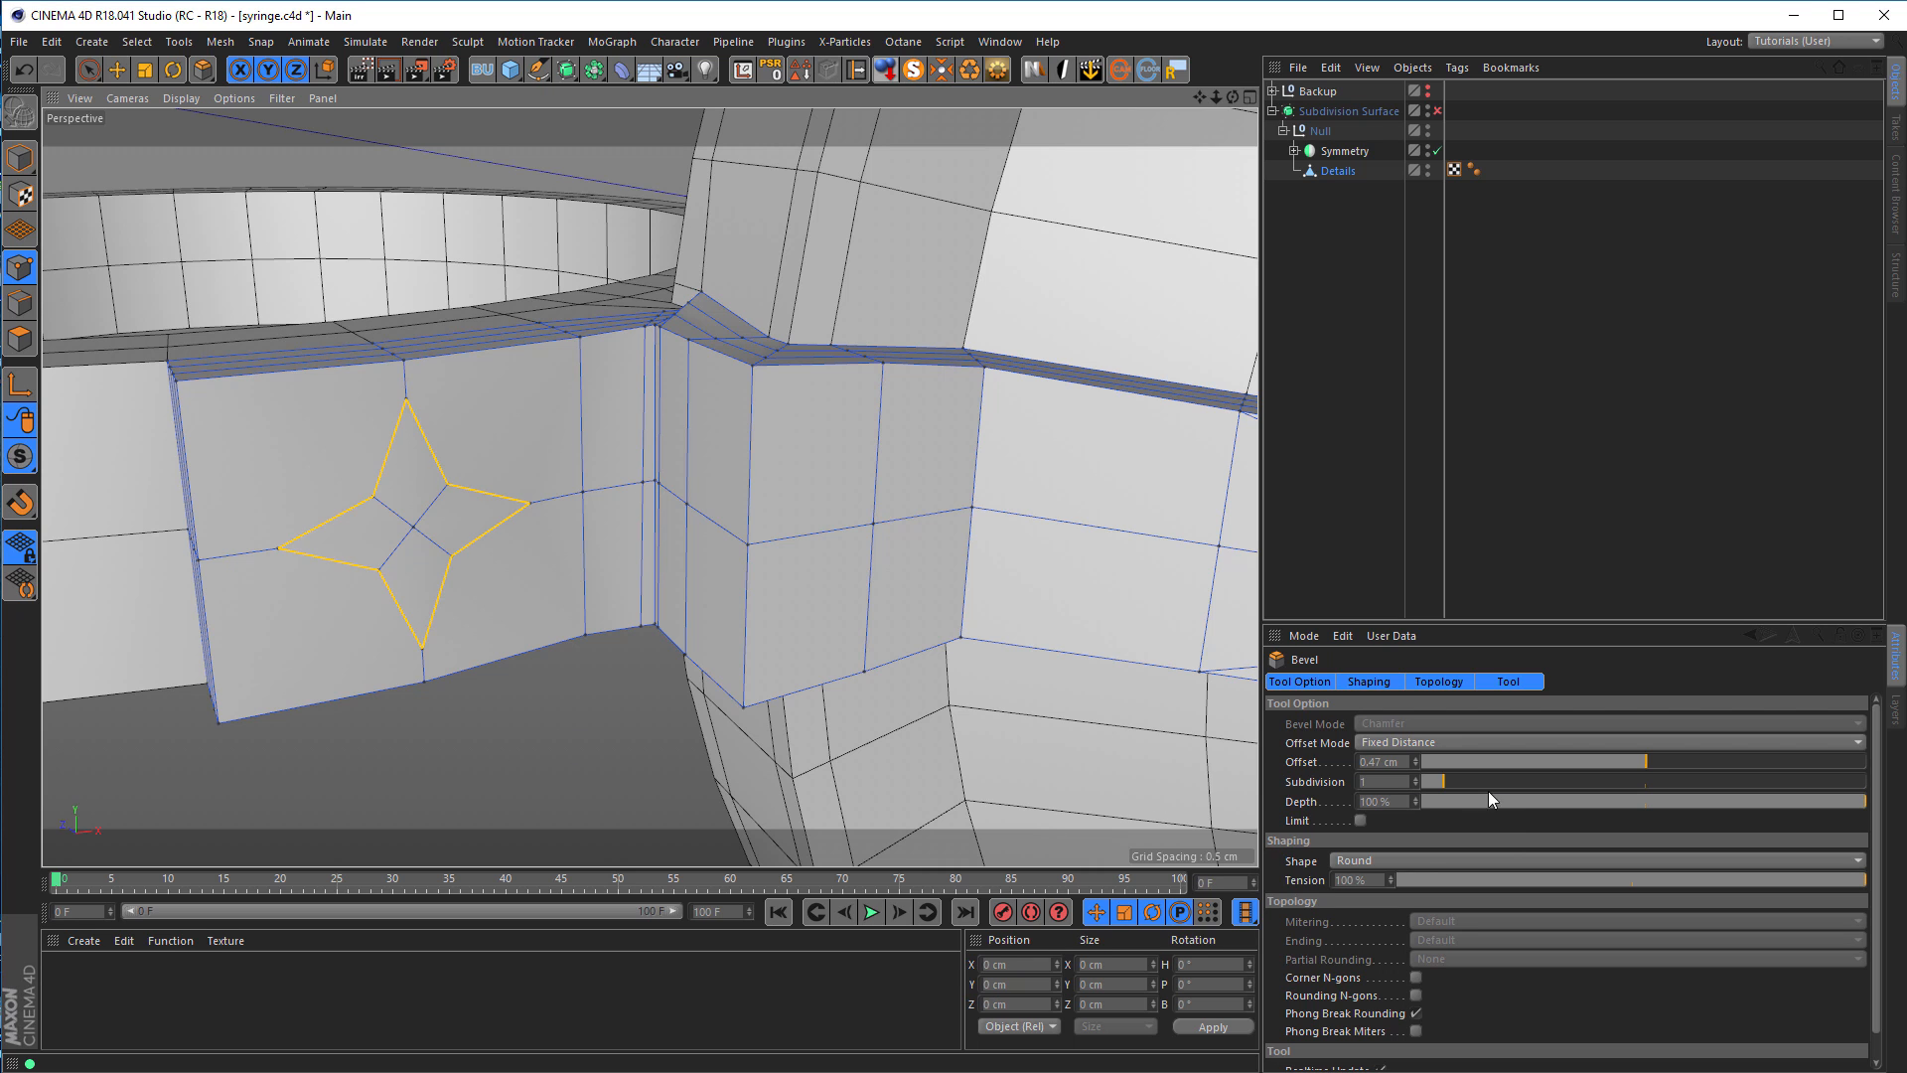
left_click_drag(1613, 801, 1318, 809)
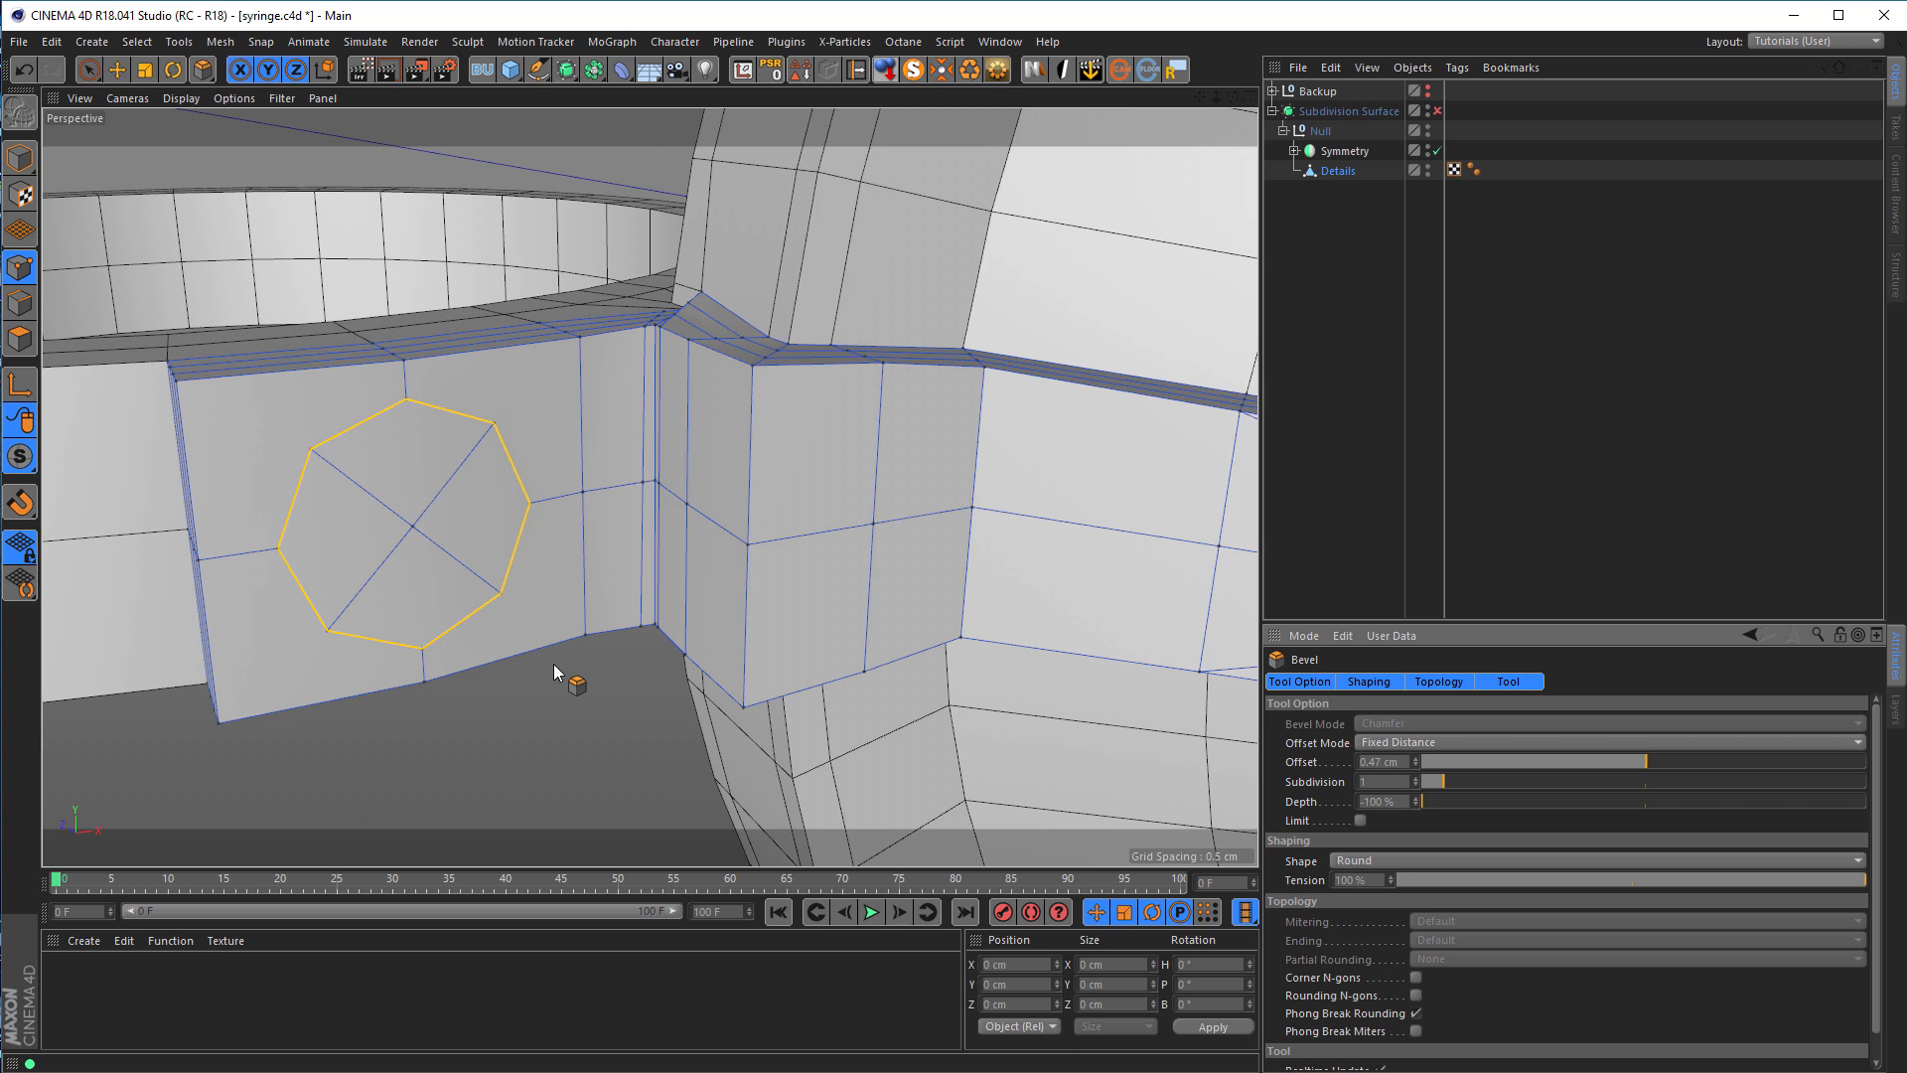
Step: Delete the centre point inside the octagon on the end pad
key("space")
left_click(413, 527)
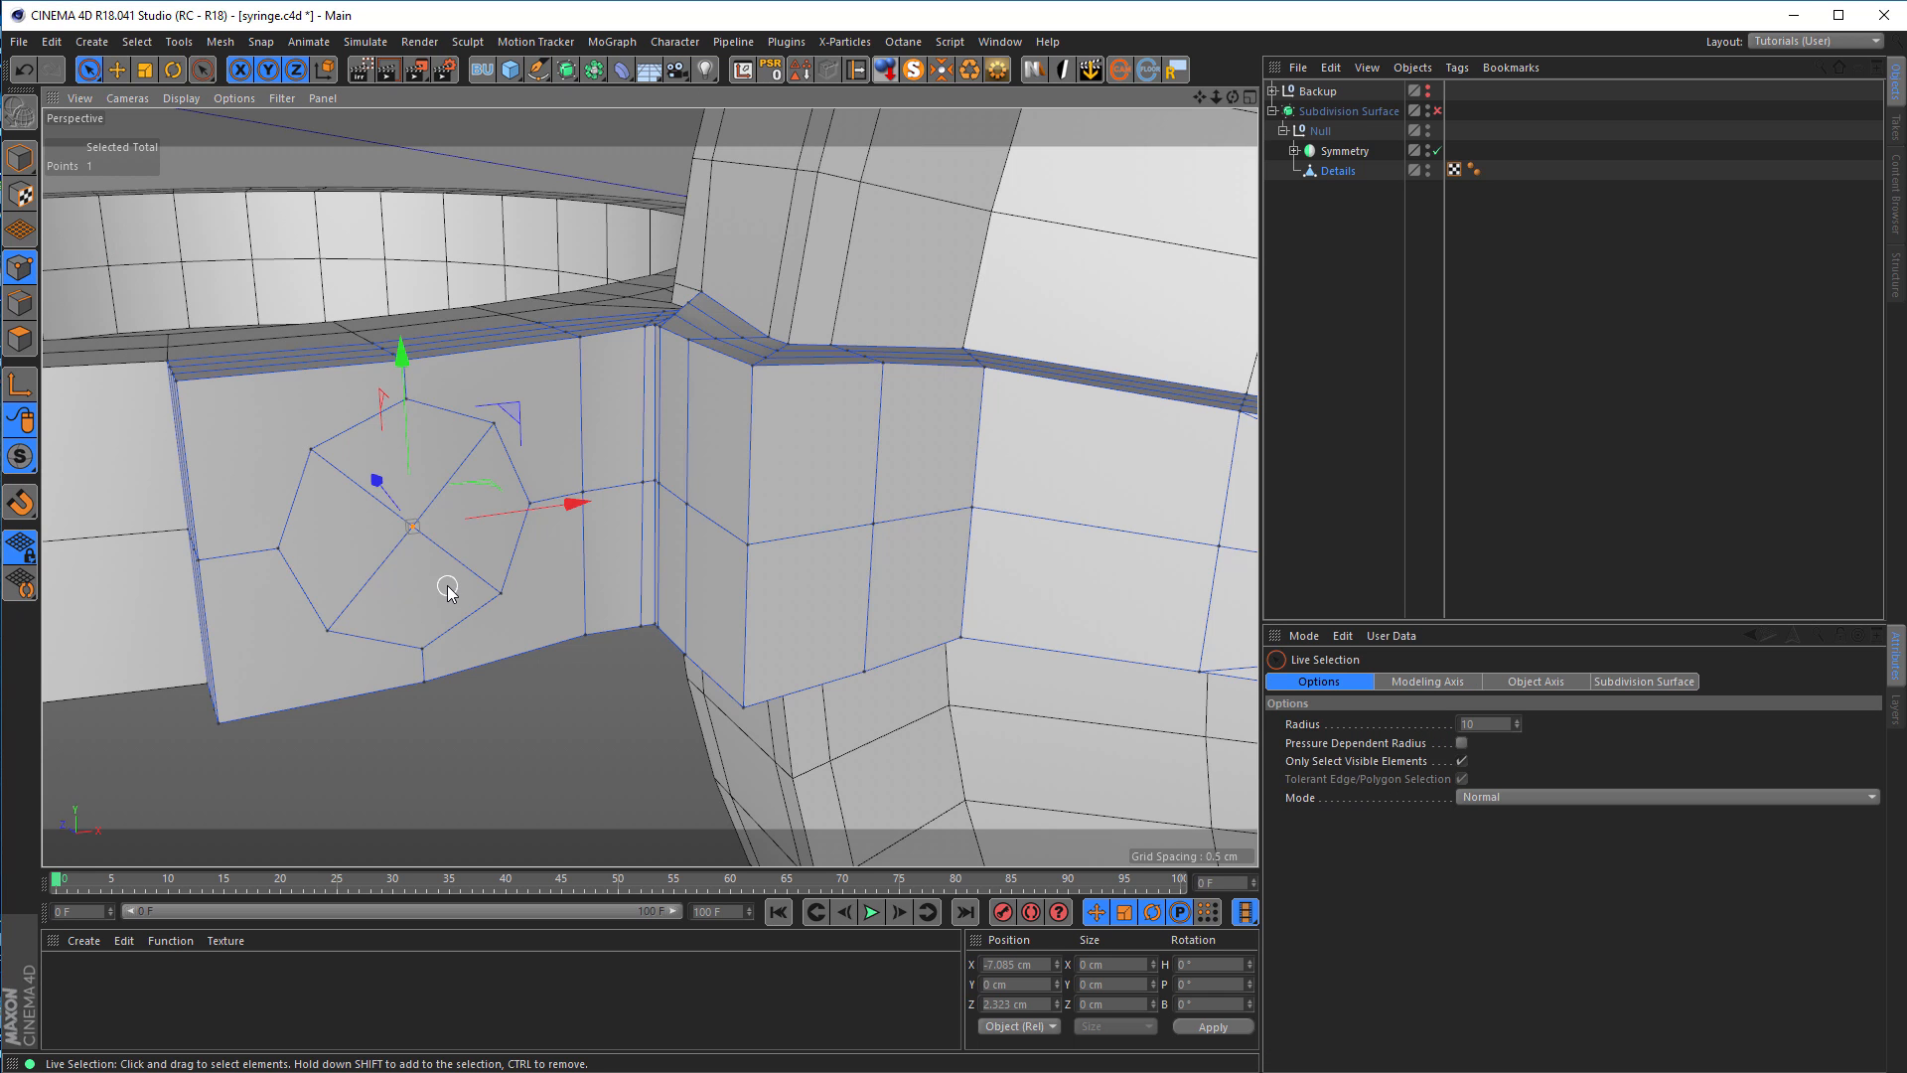
key("Delete")
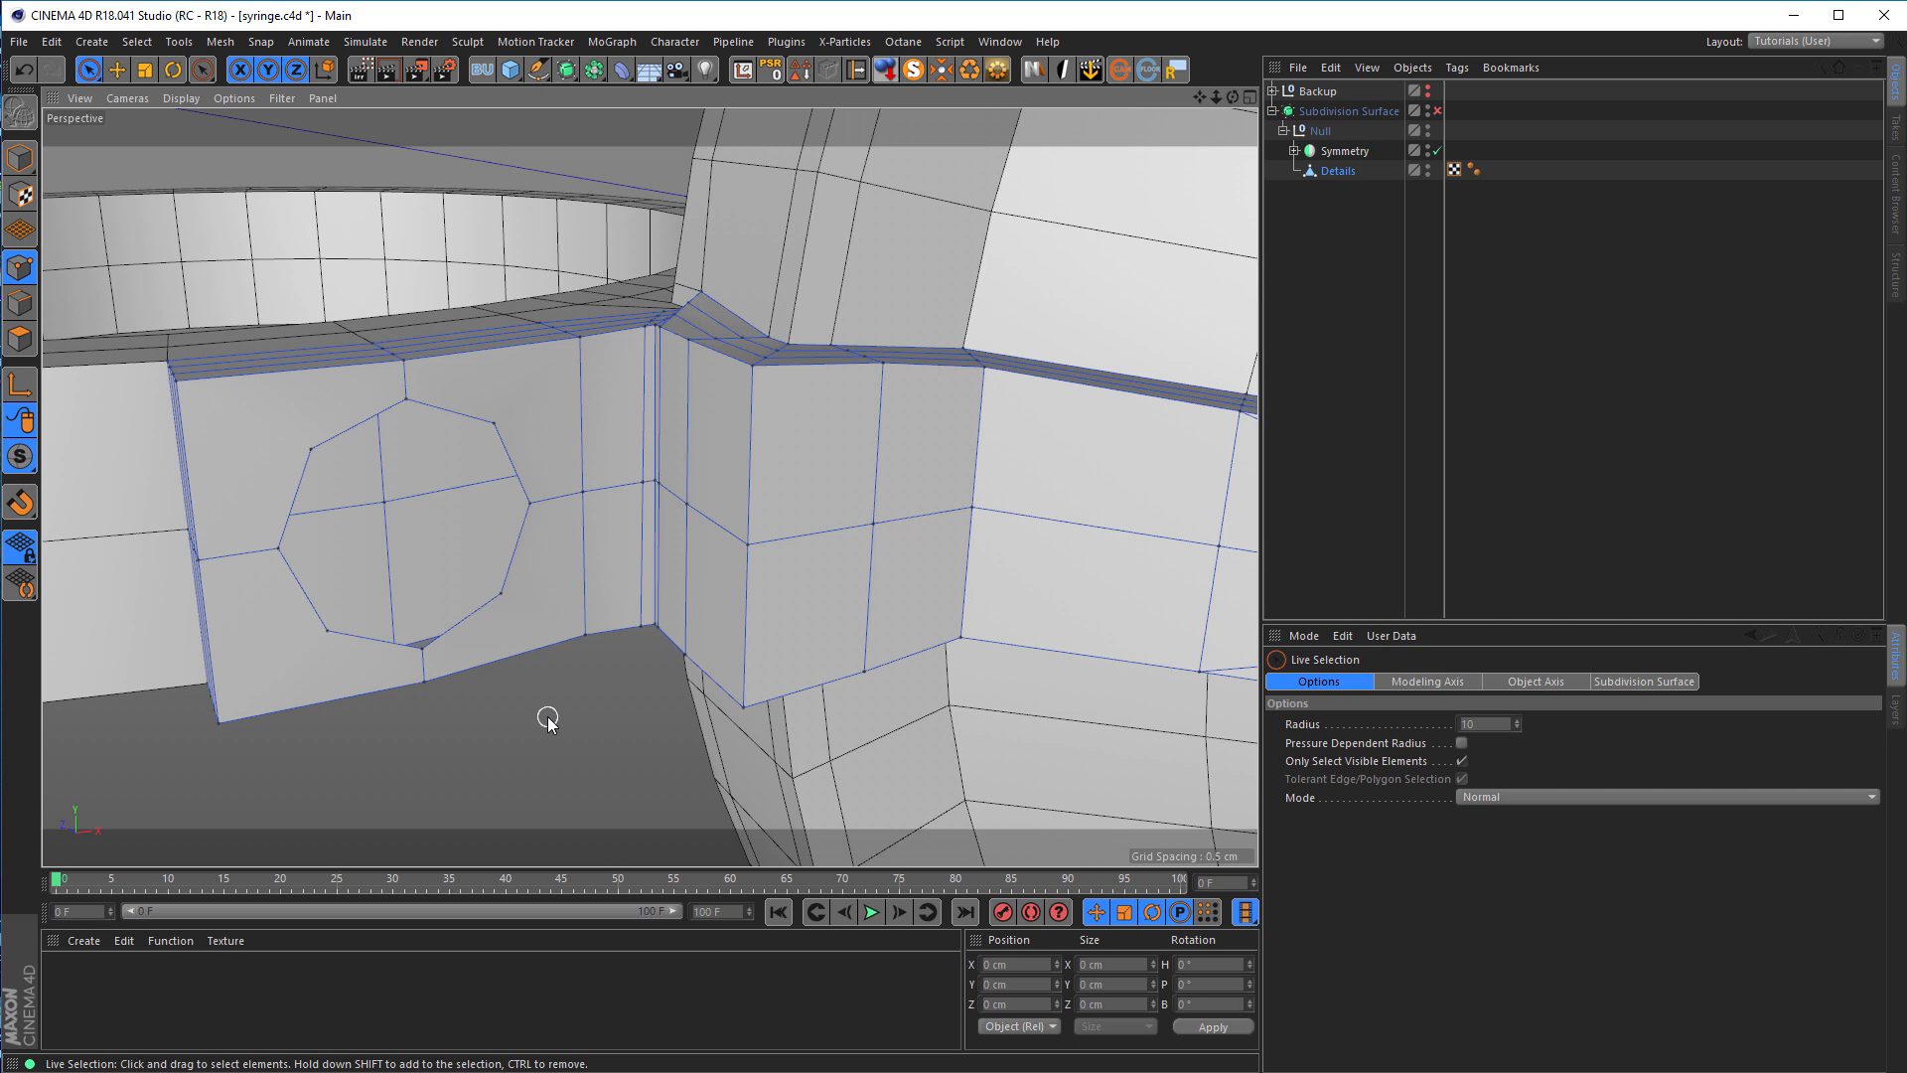
Step: Line-cut edges from the octagon's four diagonal corners to the corresponding corners of the end pad
key("k")
key("k")
left_click(494, 423)
left_click(501, 594)
left_click(586, 636)
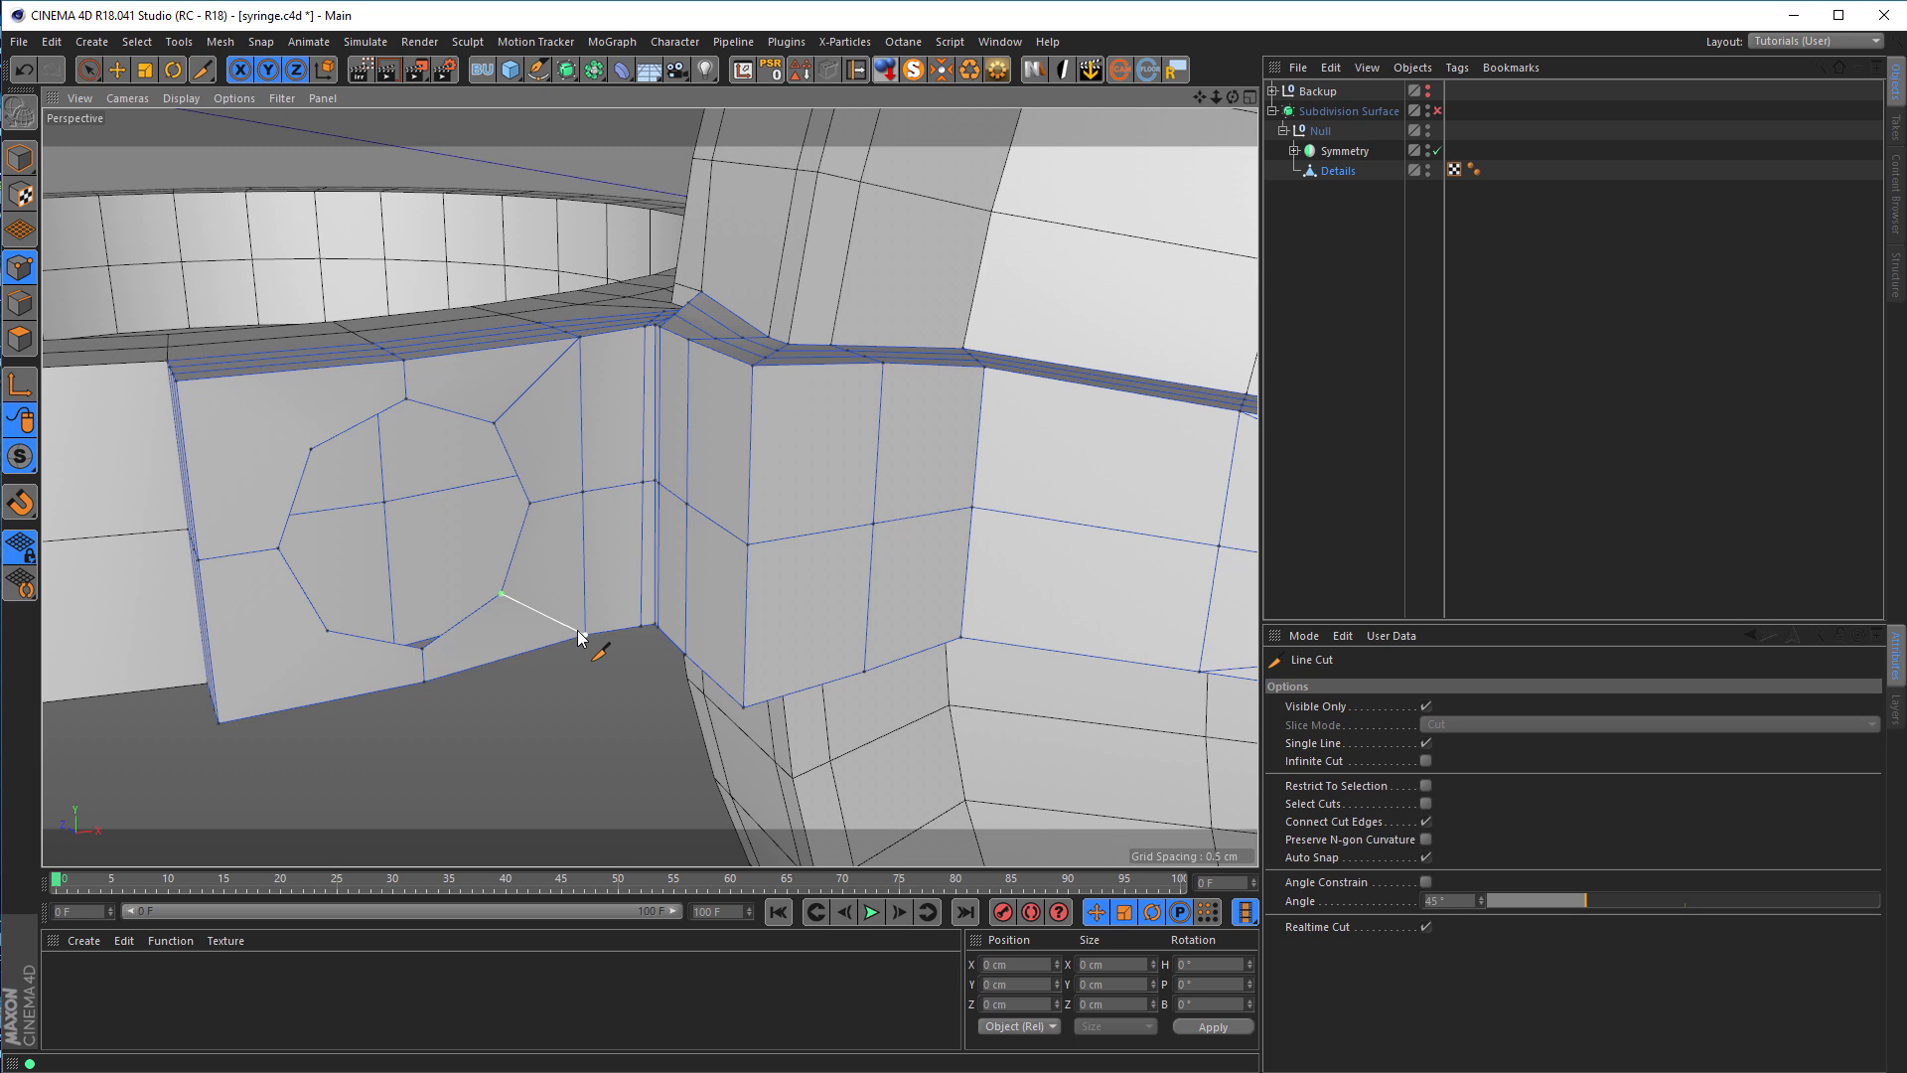
left_click(328, 632)
left_click(223, 722)
left_click(312, 449)
left_click(178, 382)
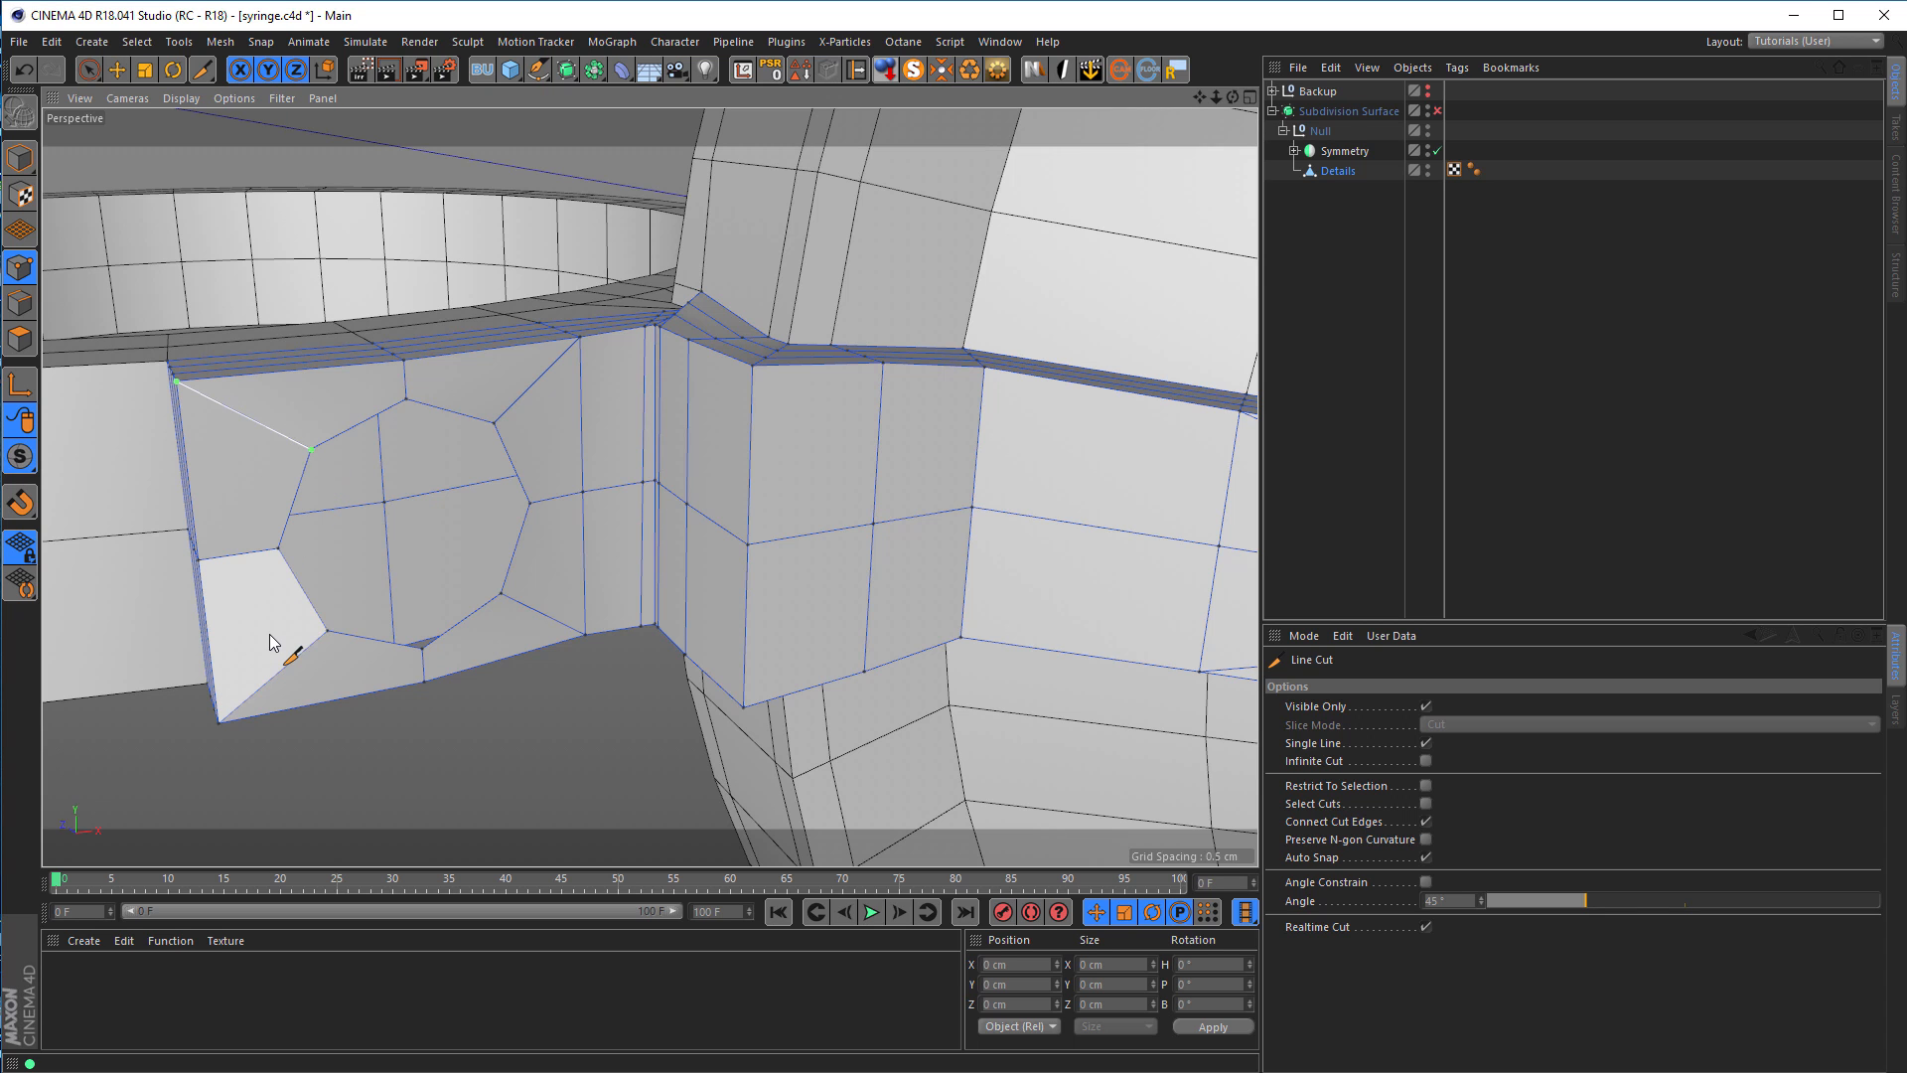
Step: Loop-select the octagonal opening's edges on the end pad and extrude them with an offset of -0.17 cm
key("u")
key("l")
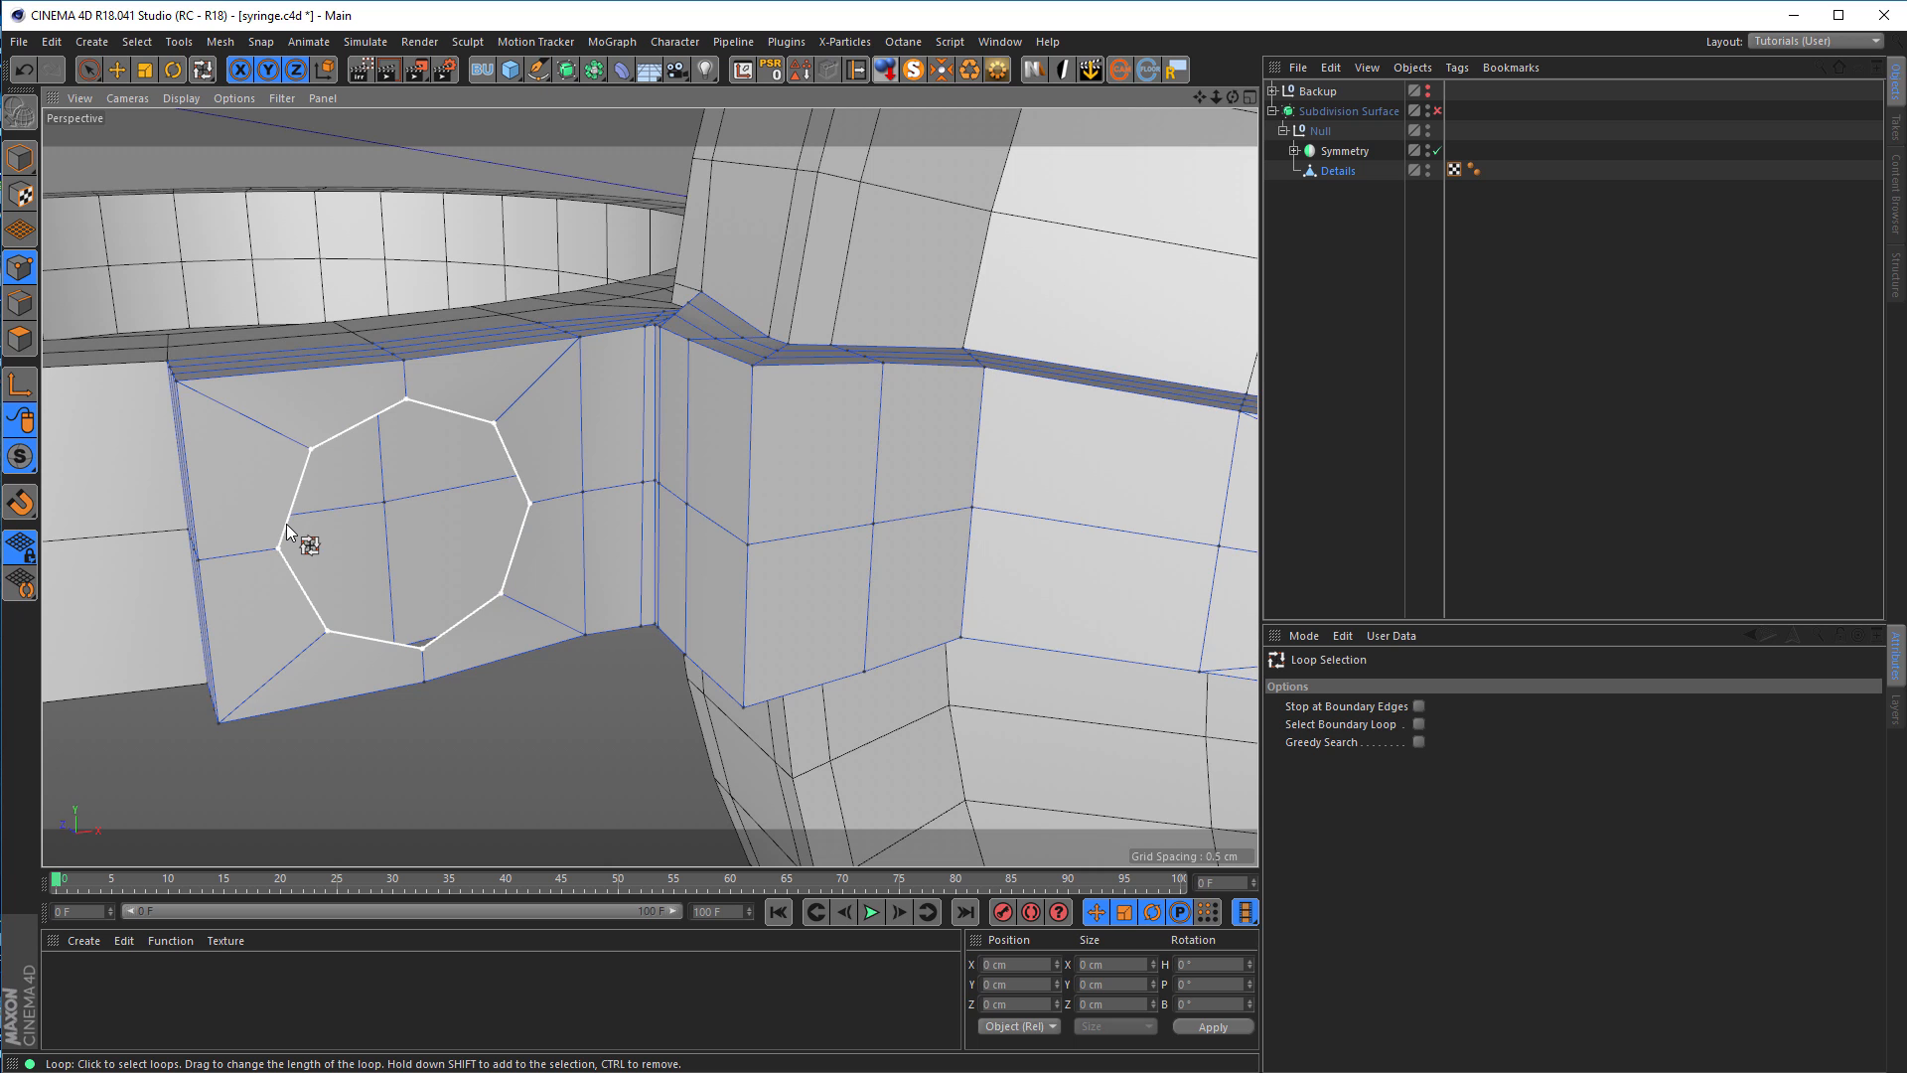
left_click(284, 530)
left_click(19, 303, "ctrl")
left_click_drag(193, 529, 159, 562, "alt")
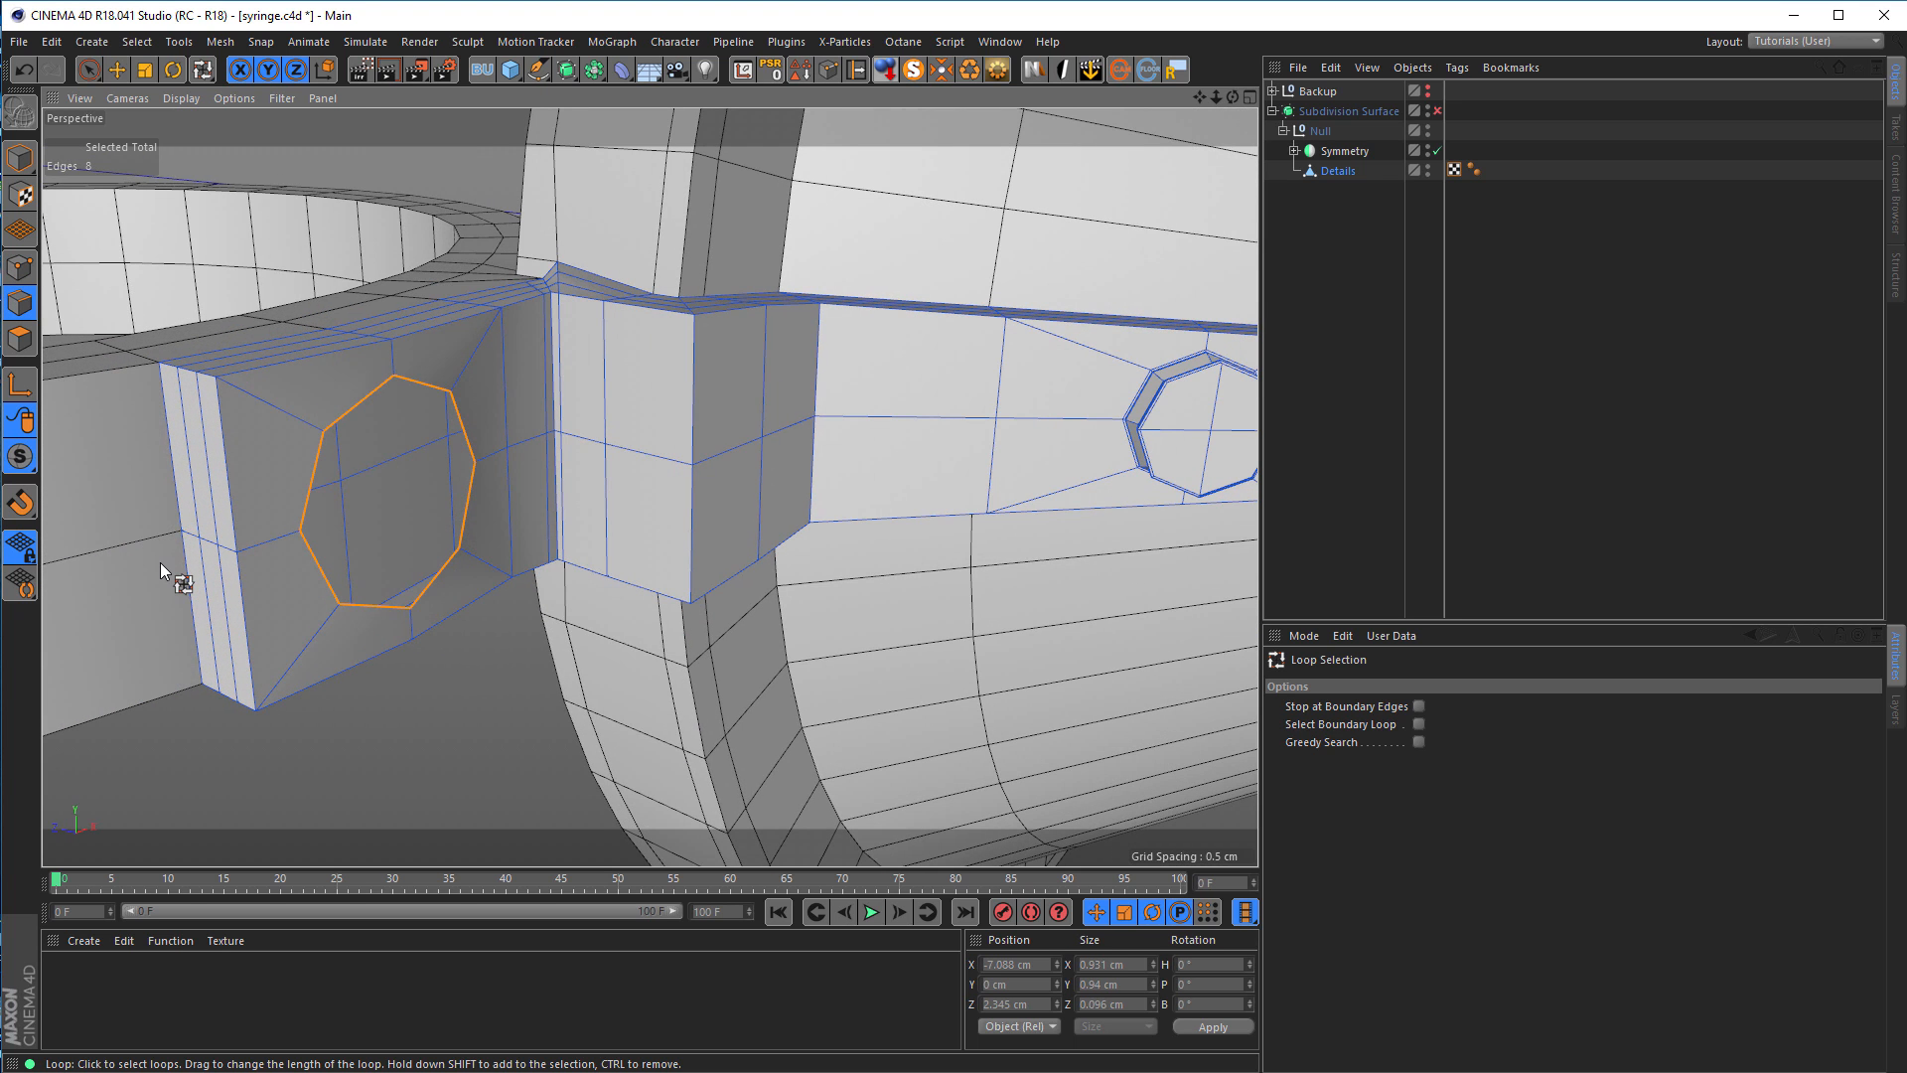
key("d")
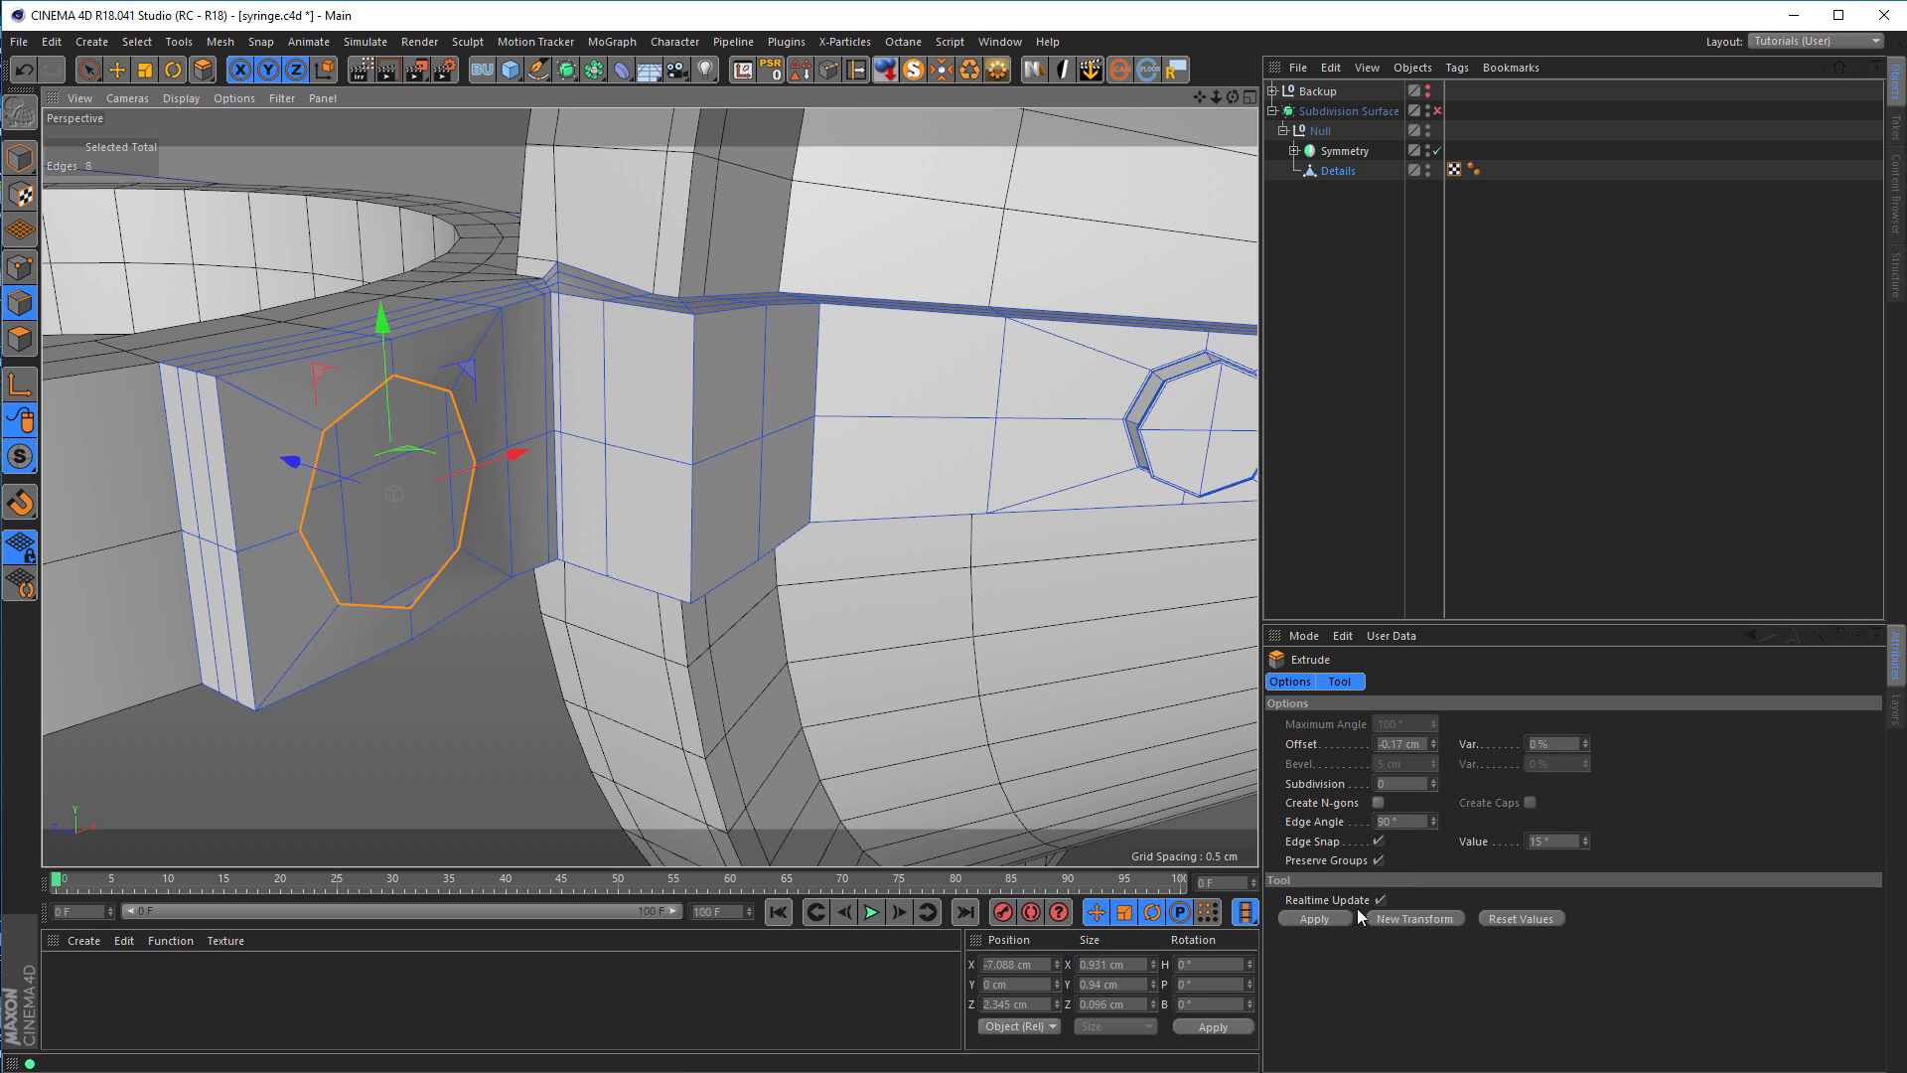
left_click(1332, 920)
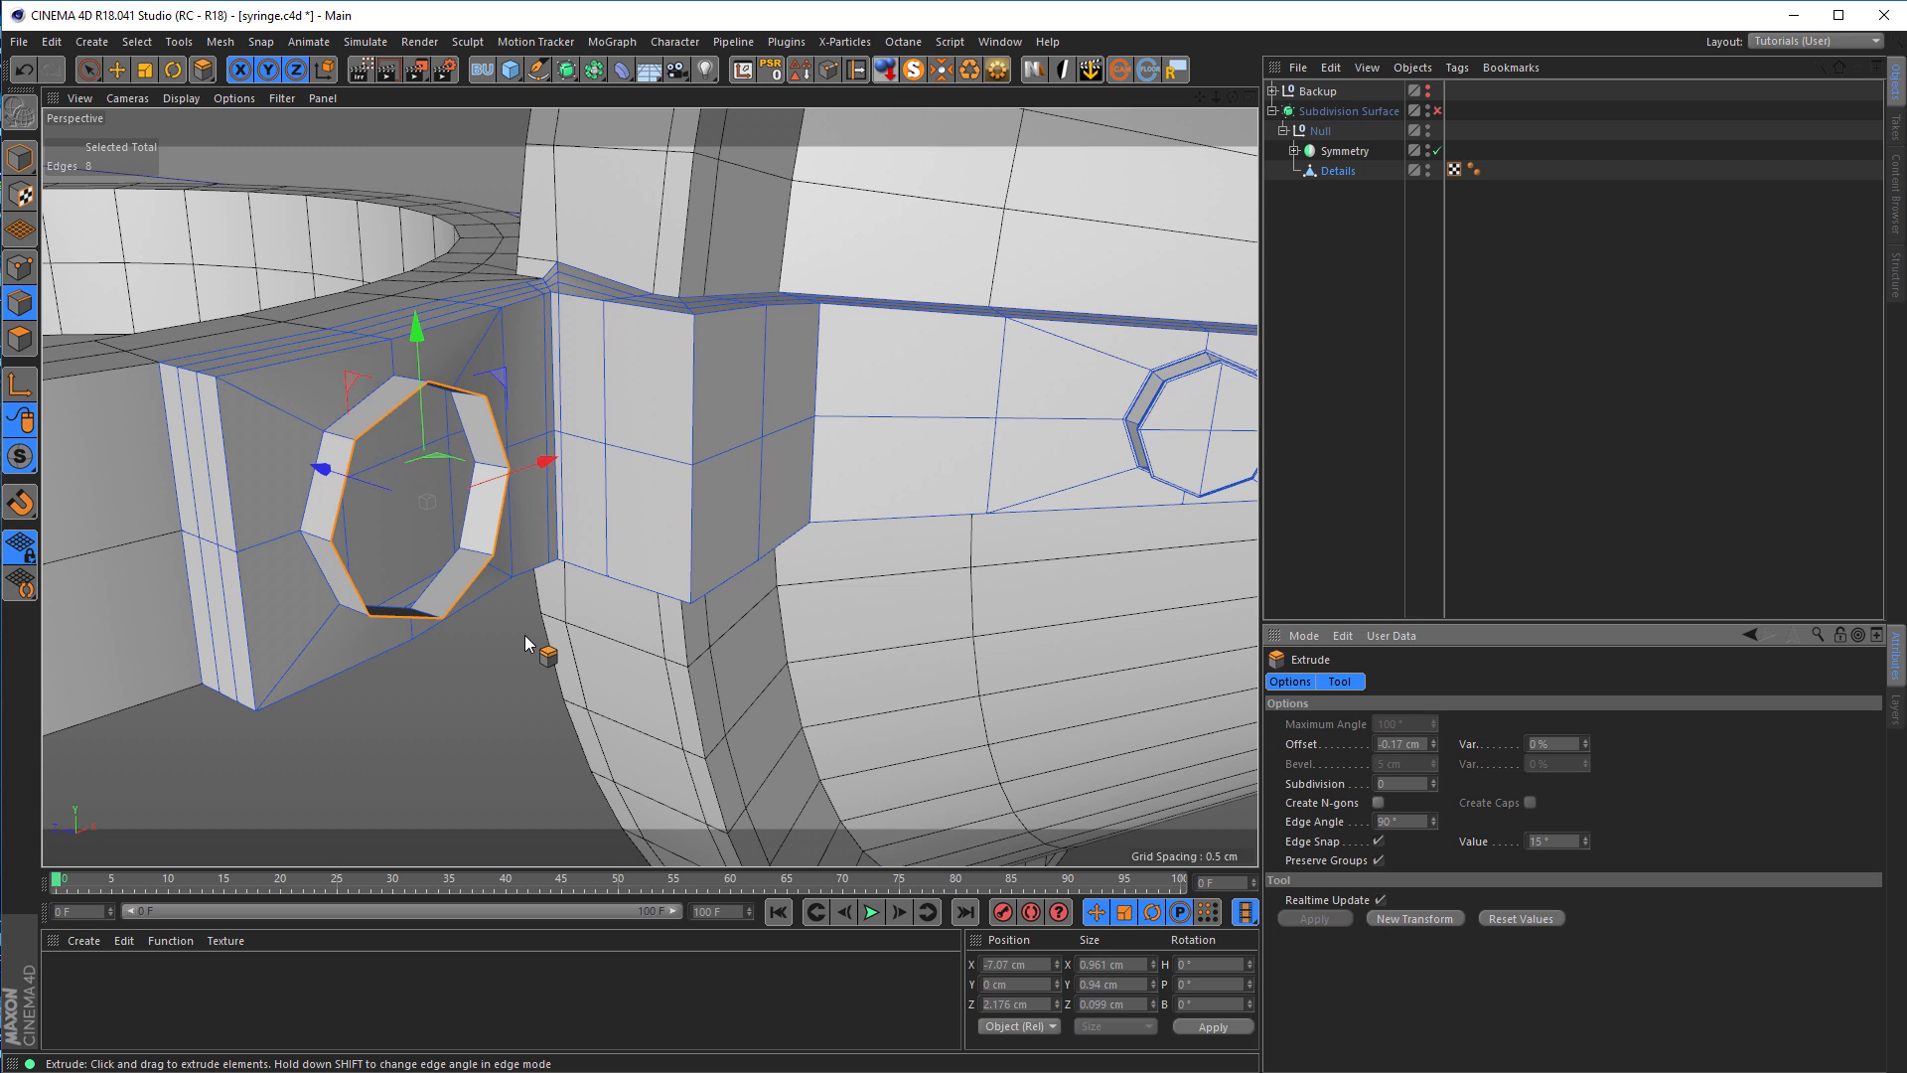
Step: Close the open front of the extruded octagonal knob with Close Polygon Hole
key("m")
key("d")
left_click(476, 606)
right_click_drag(435, 572, 476, 572, "alt")
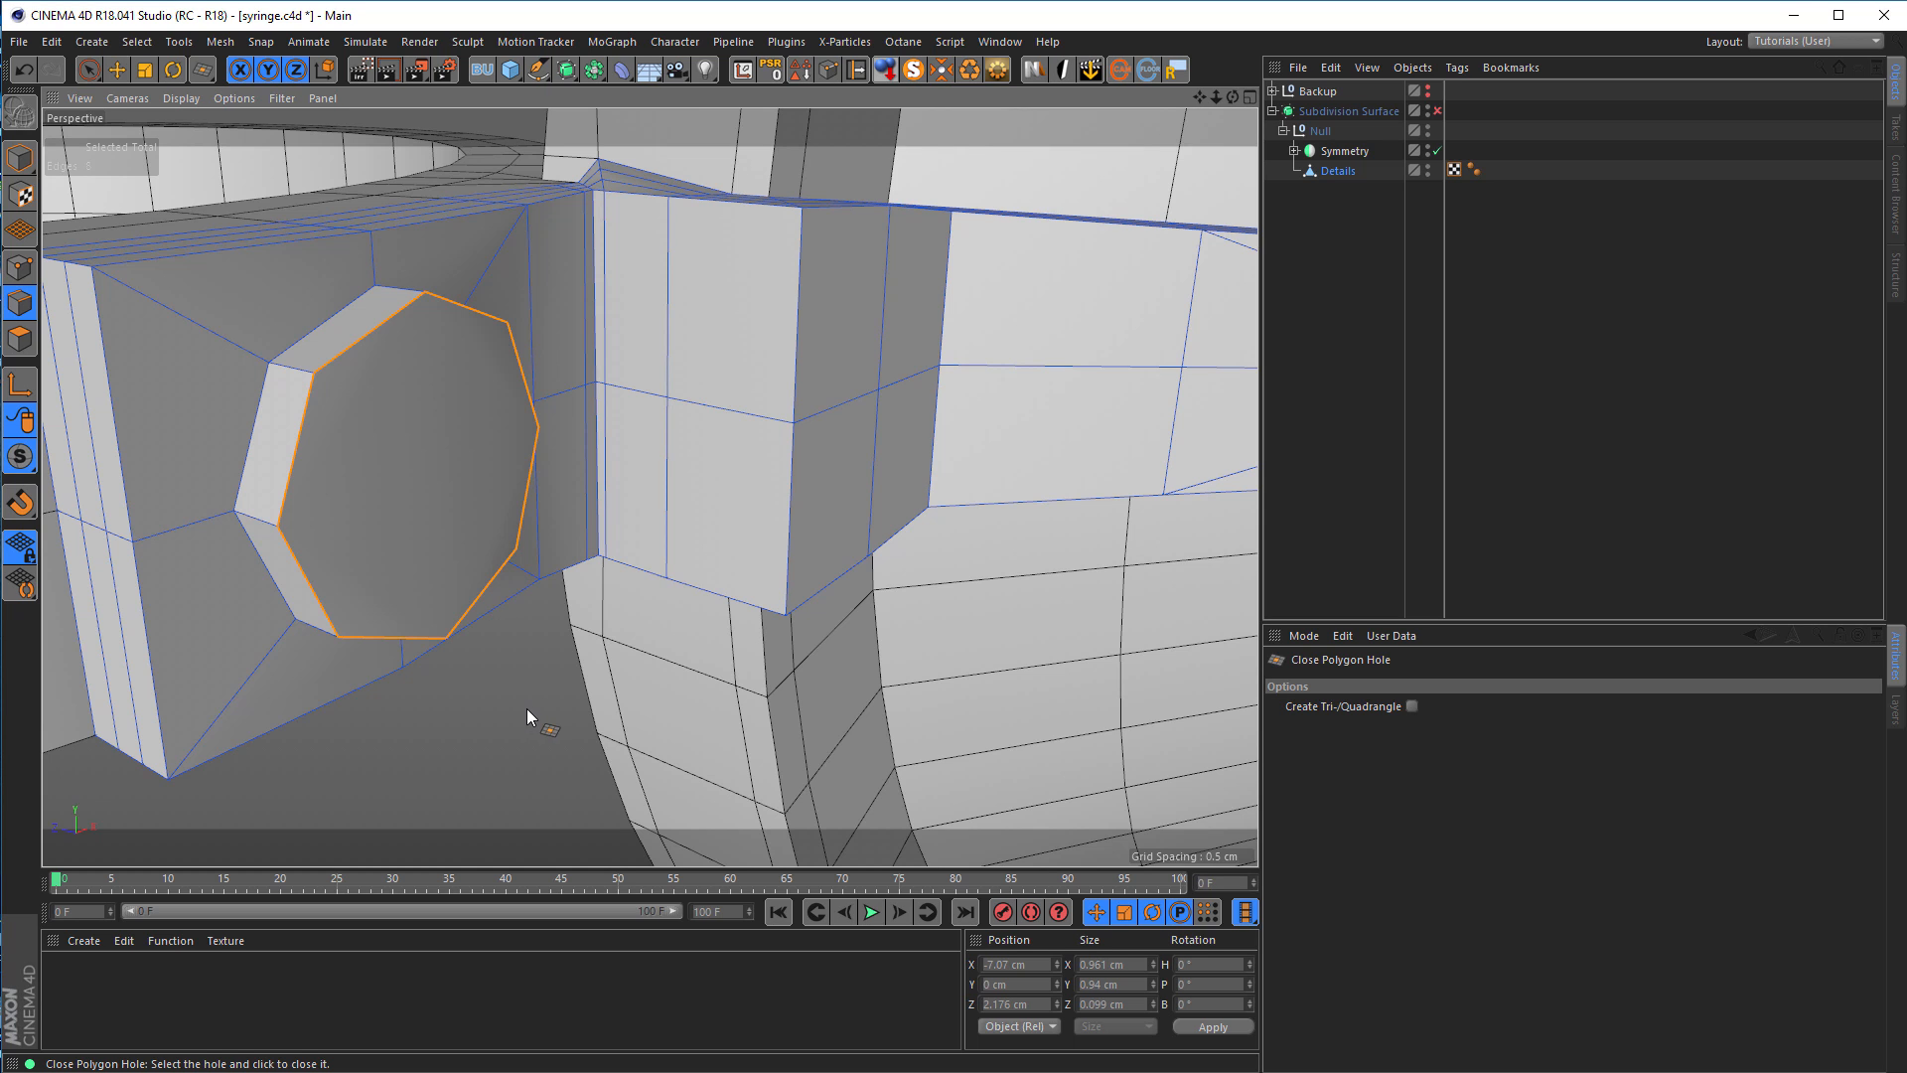
Step: Line-cut the knob's cap with two crossing cuts between opposite corner points
key("m")
key("k")
left_click(425, 293)
left_click(447, 639)
left_click(279, 526)
left_click(539, 428)
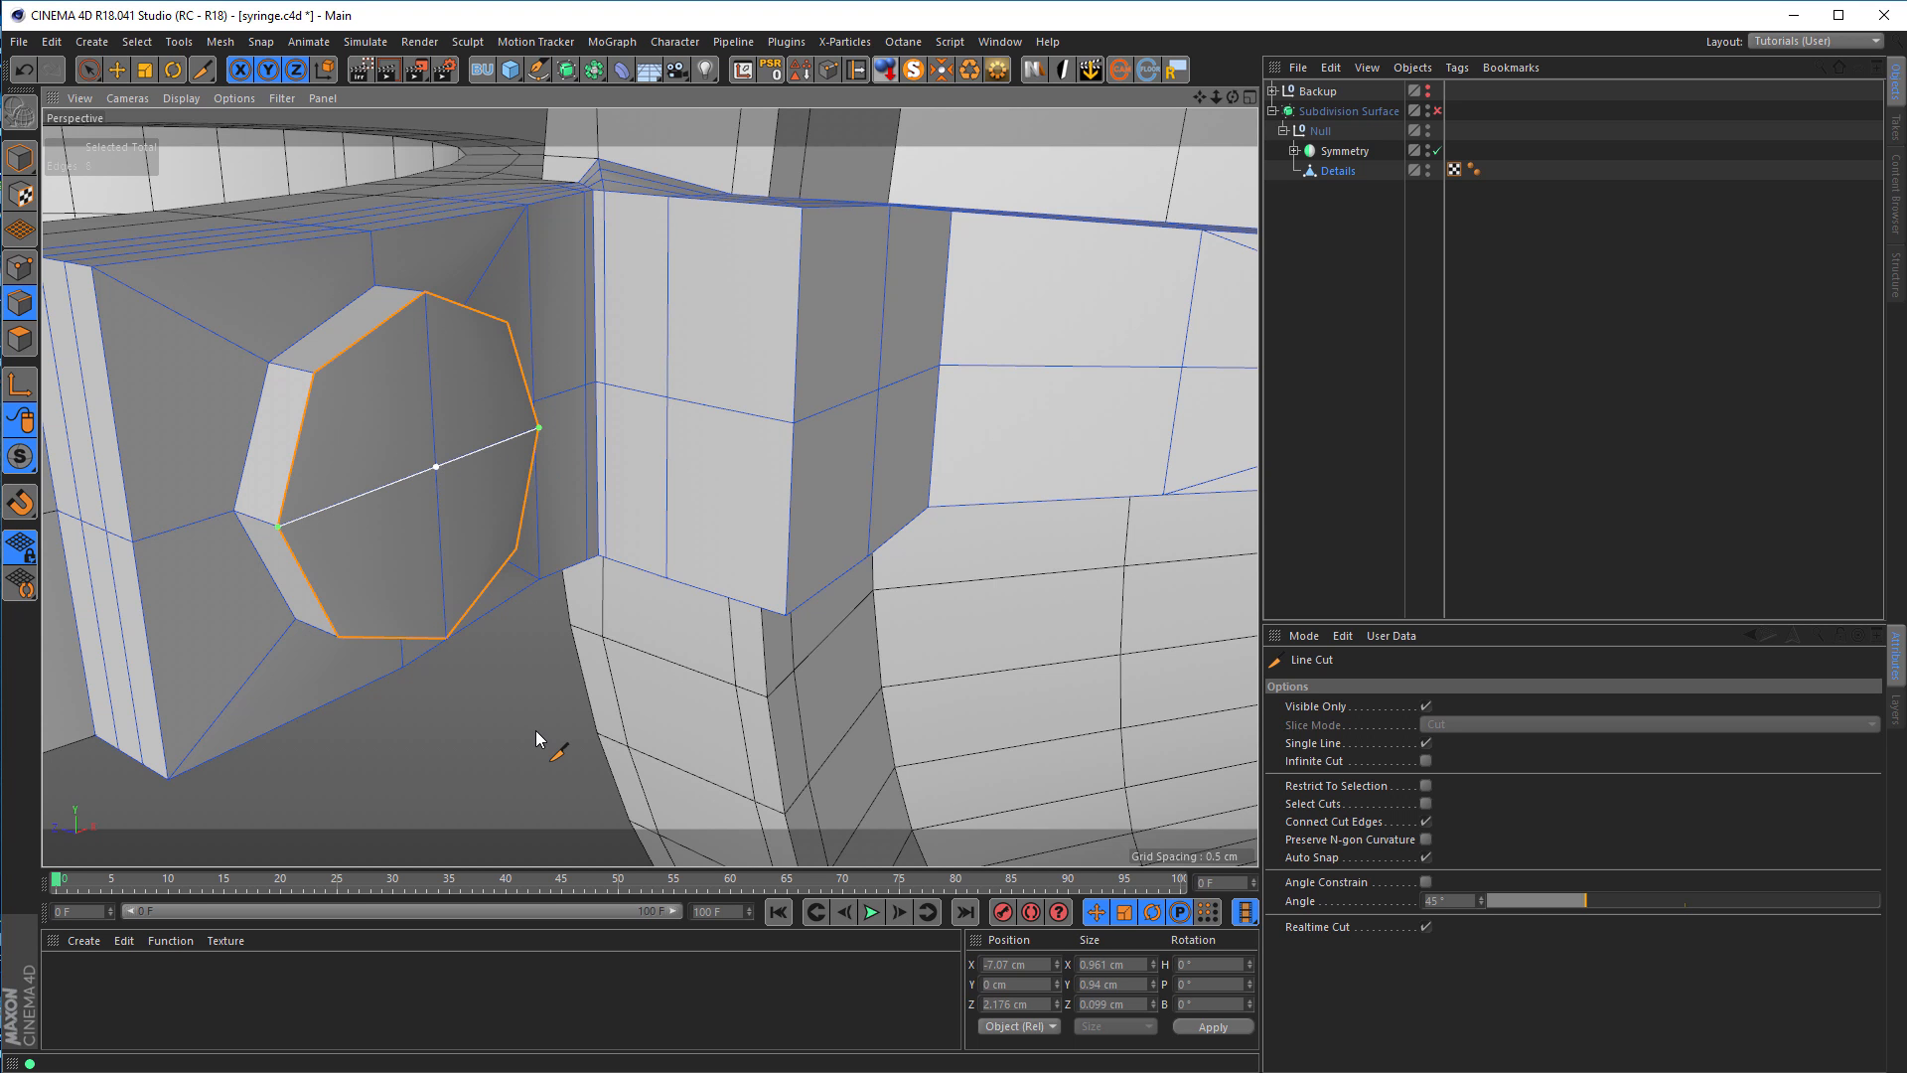
Step: Loop-select the knob's base edges along with the cap edges and bevel both by 0.01 cm, depth 100%, Bevel Mode Solid
left_click_drag(383, 575, 338, 559, "alt")
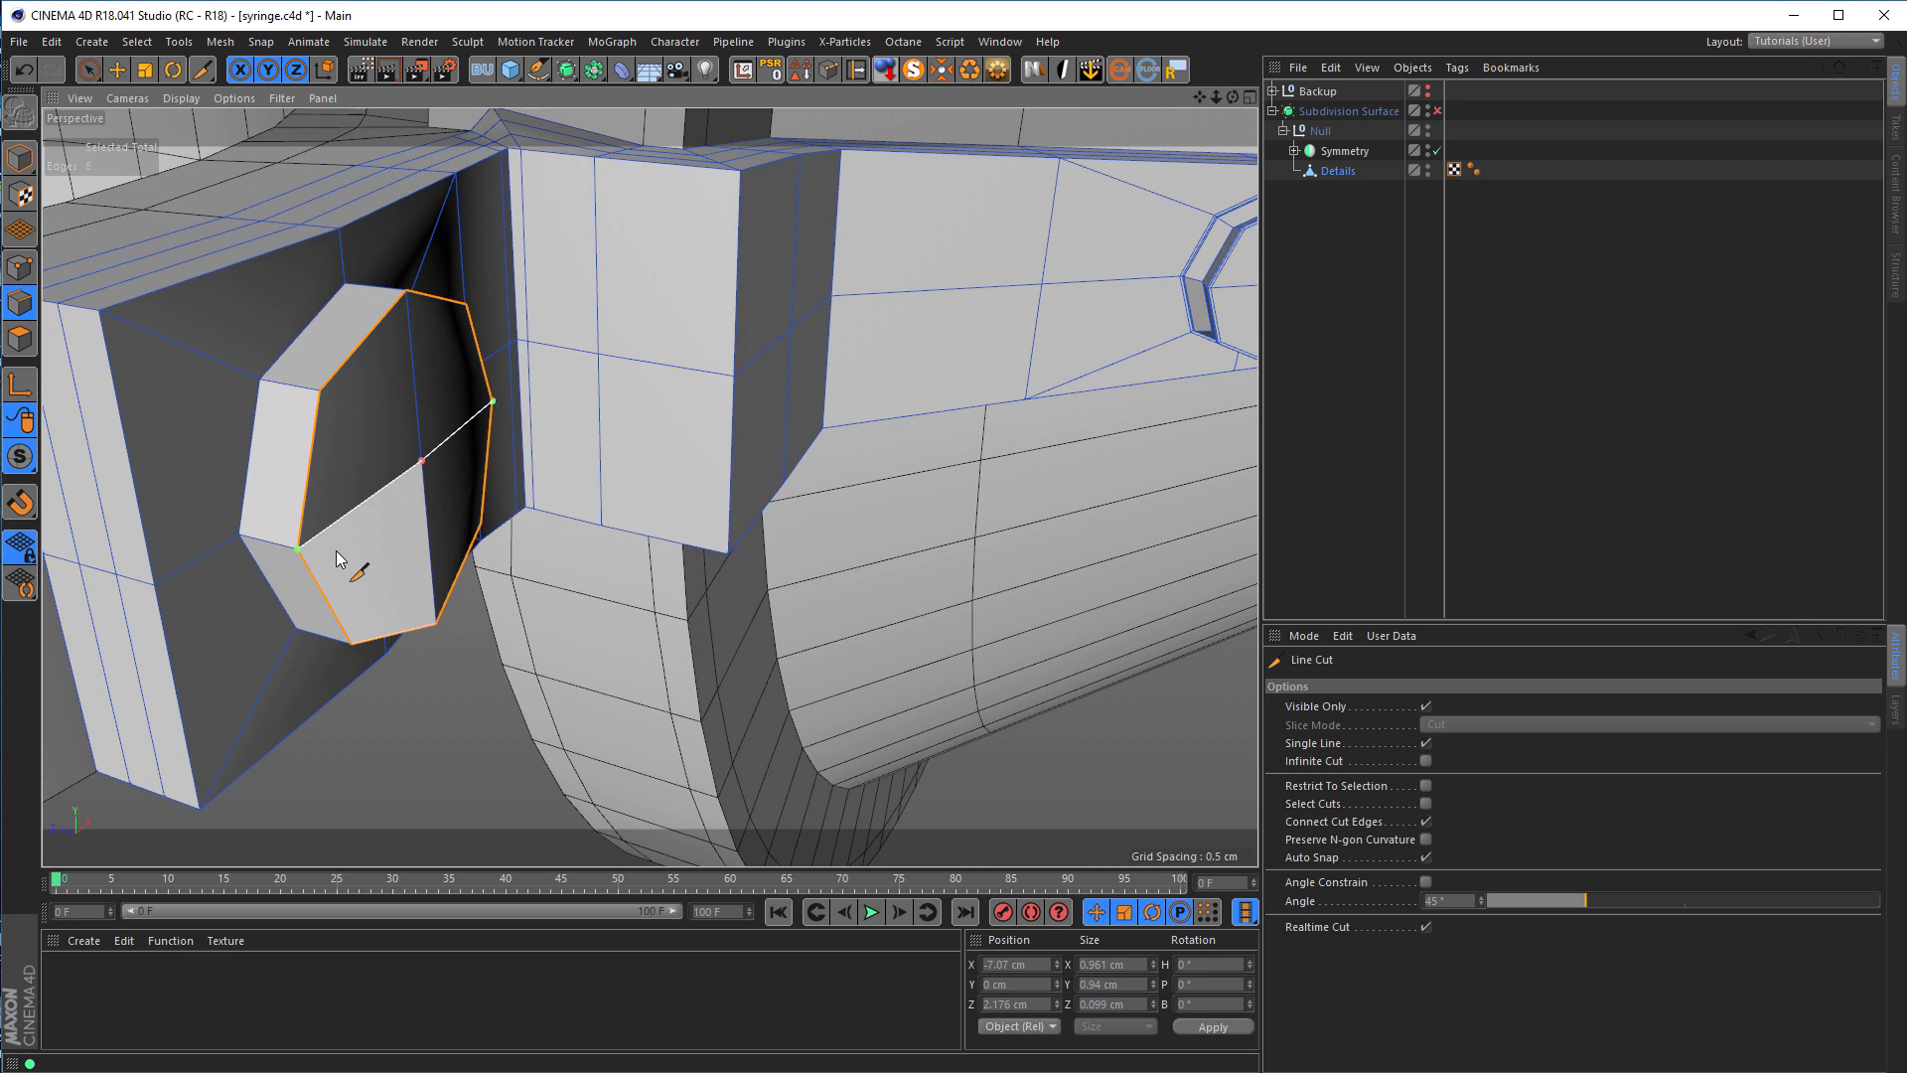
right_click_drag(337, 551, 369, 550, "alt")
left_click_drag(368, 550, 439, 568, "alt")
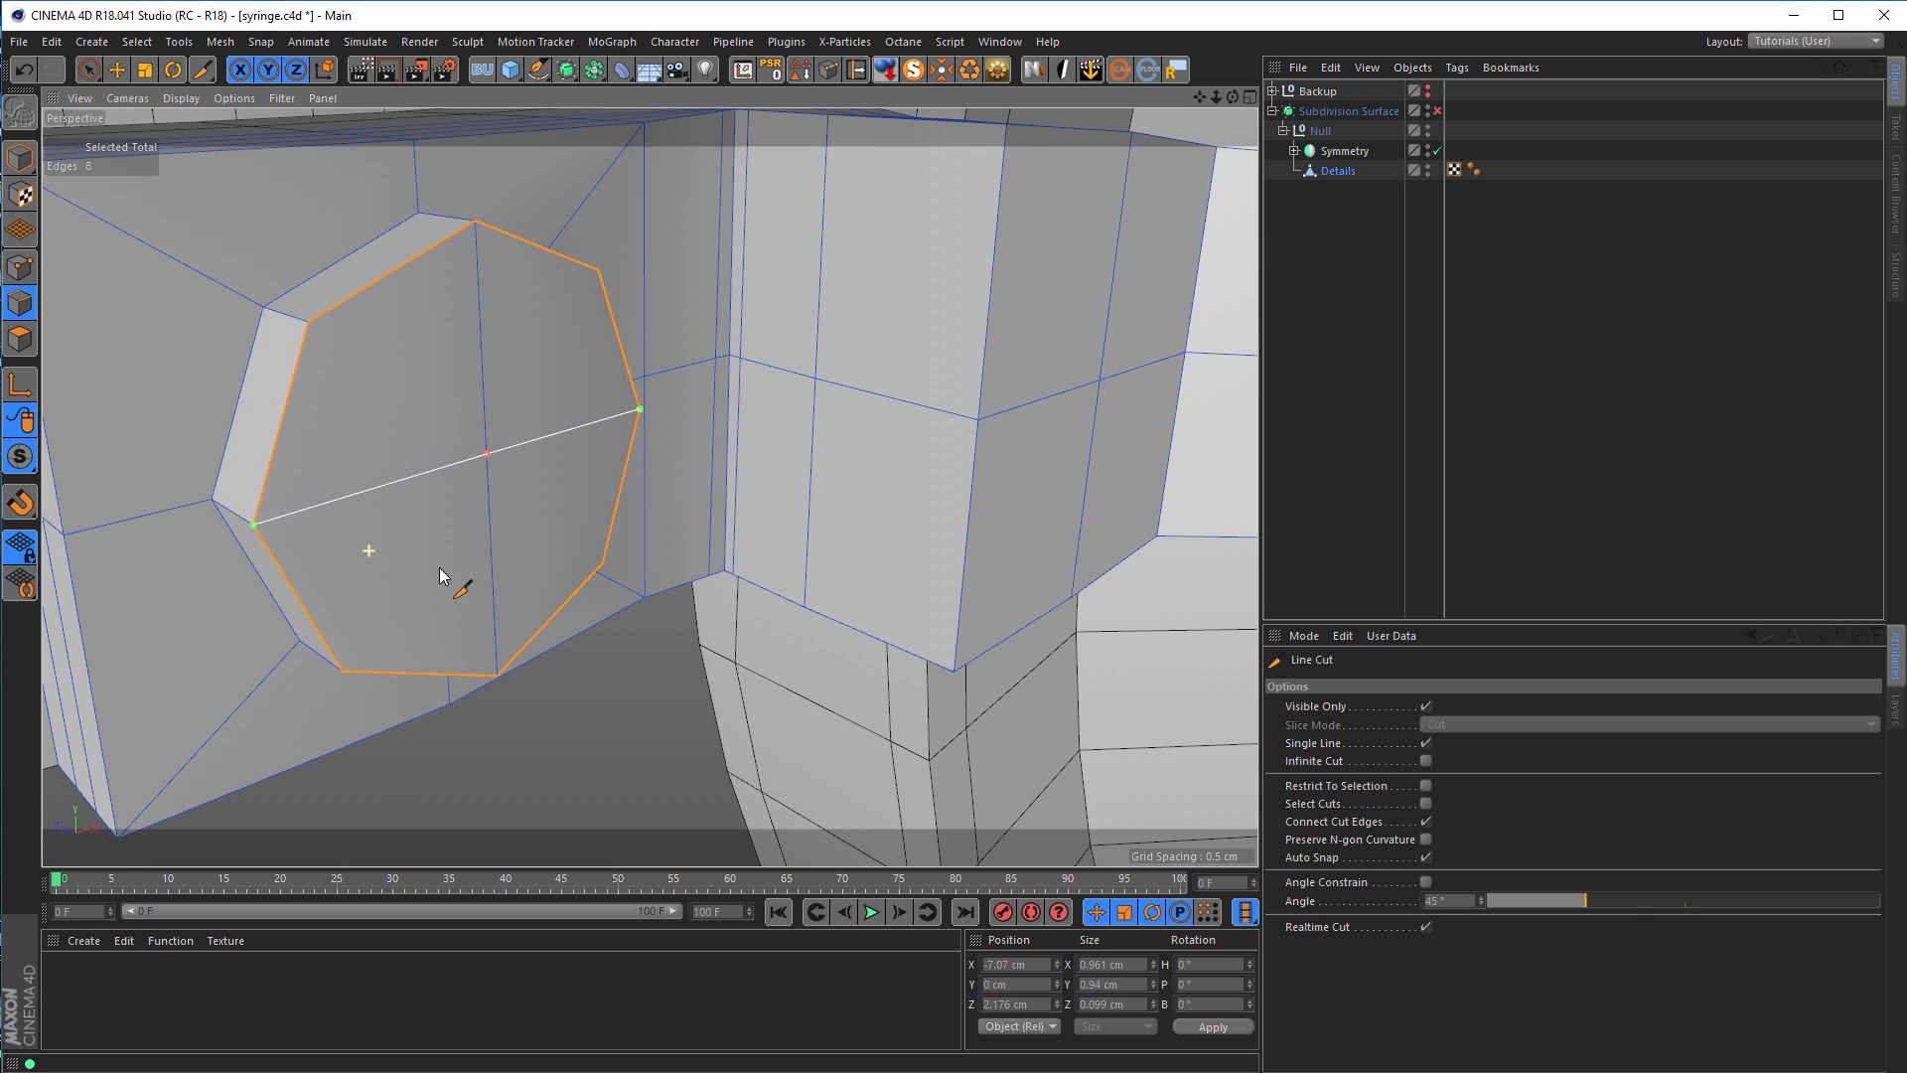
key("u")
key("l")
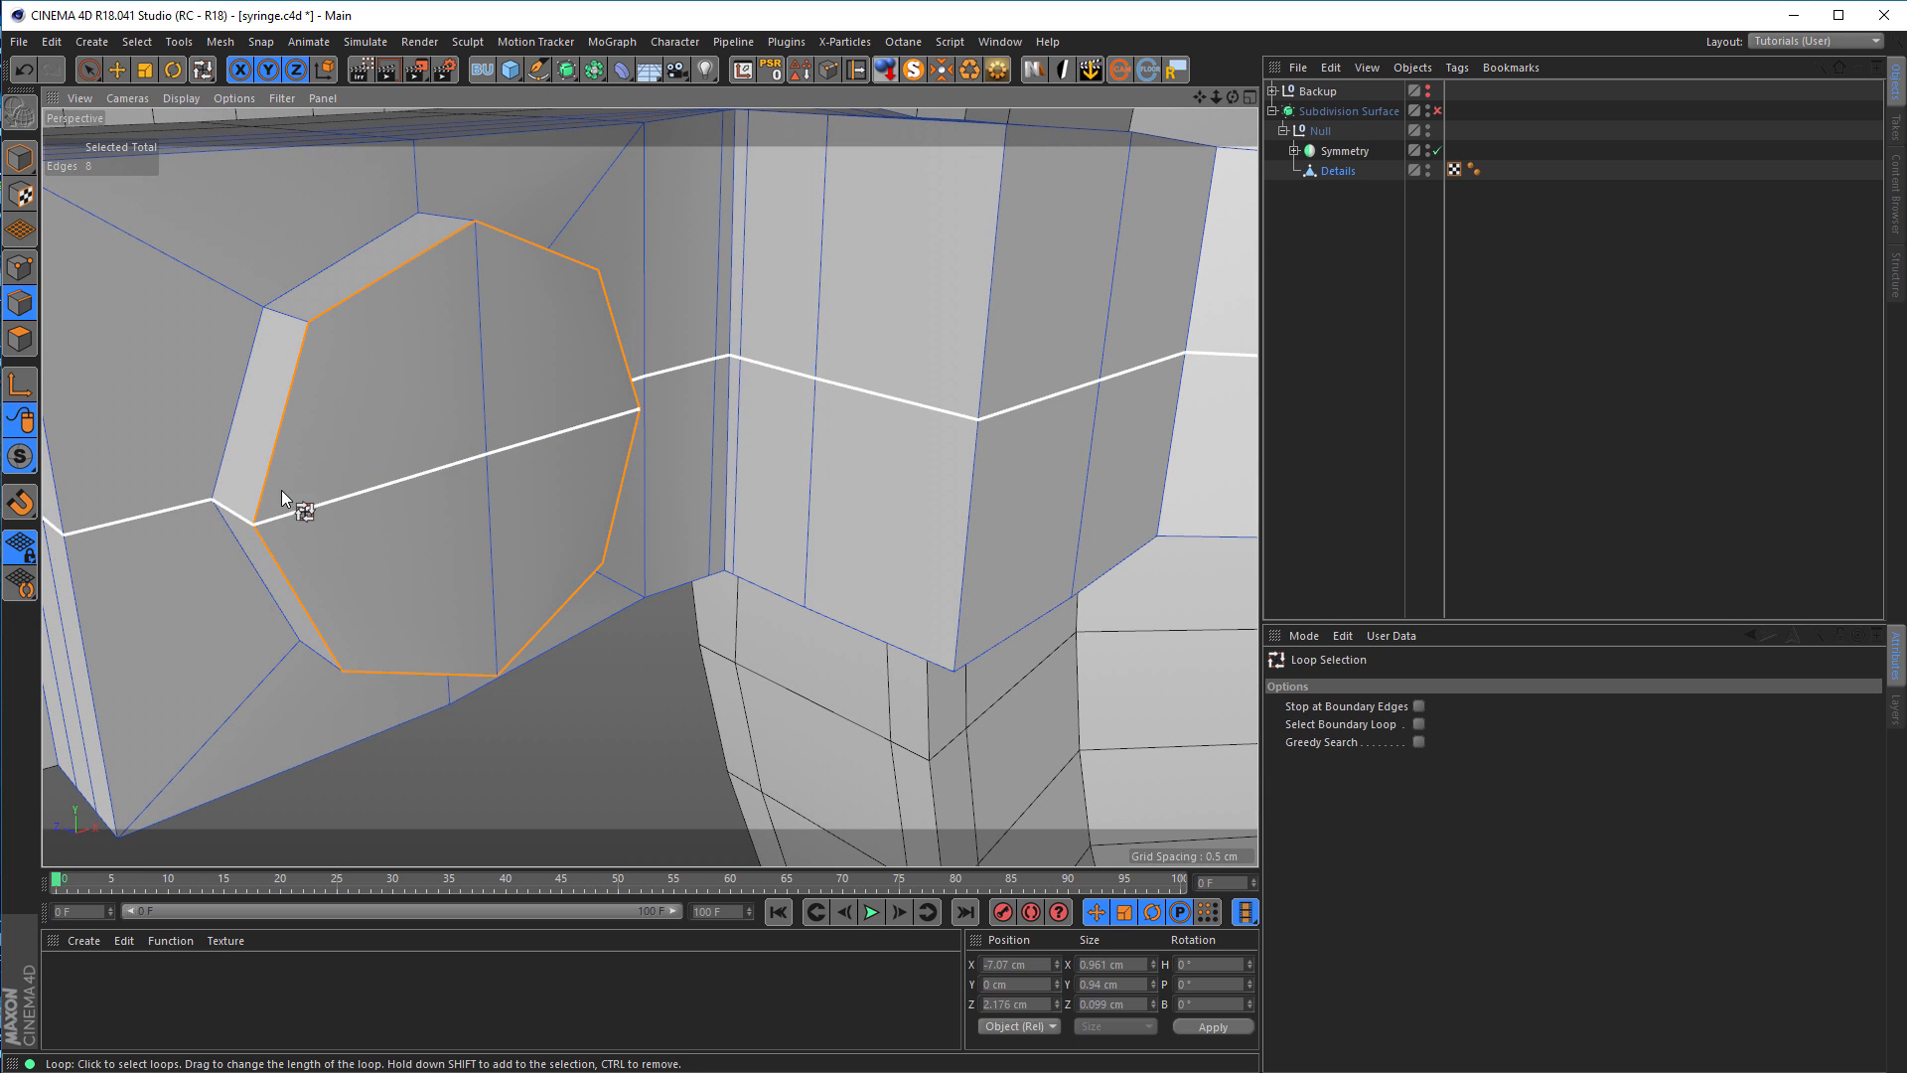
left_click(231, 435, "shift")
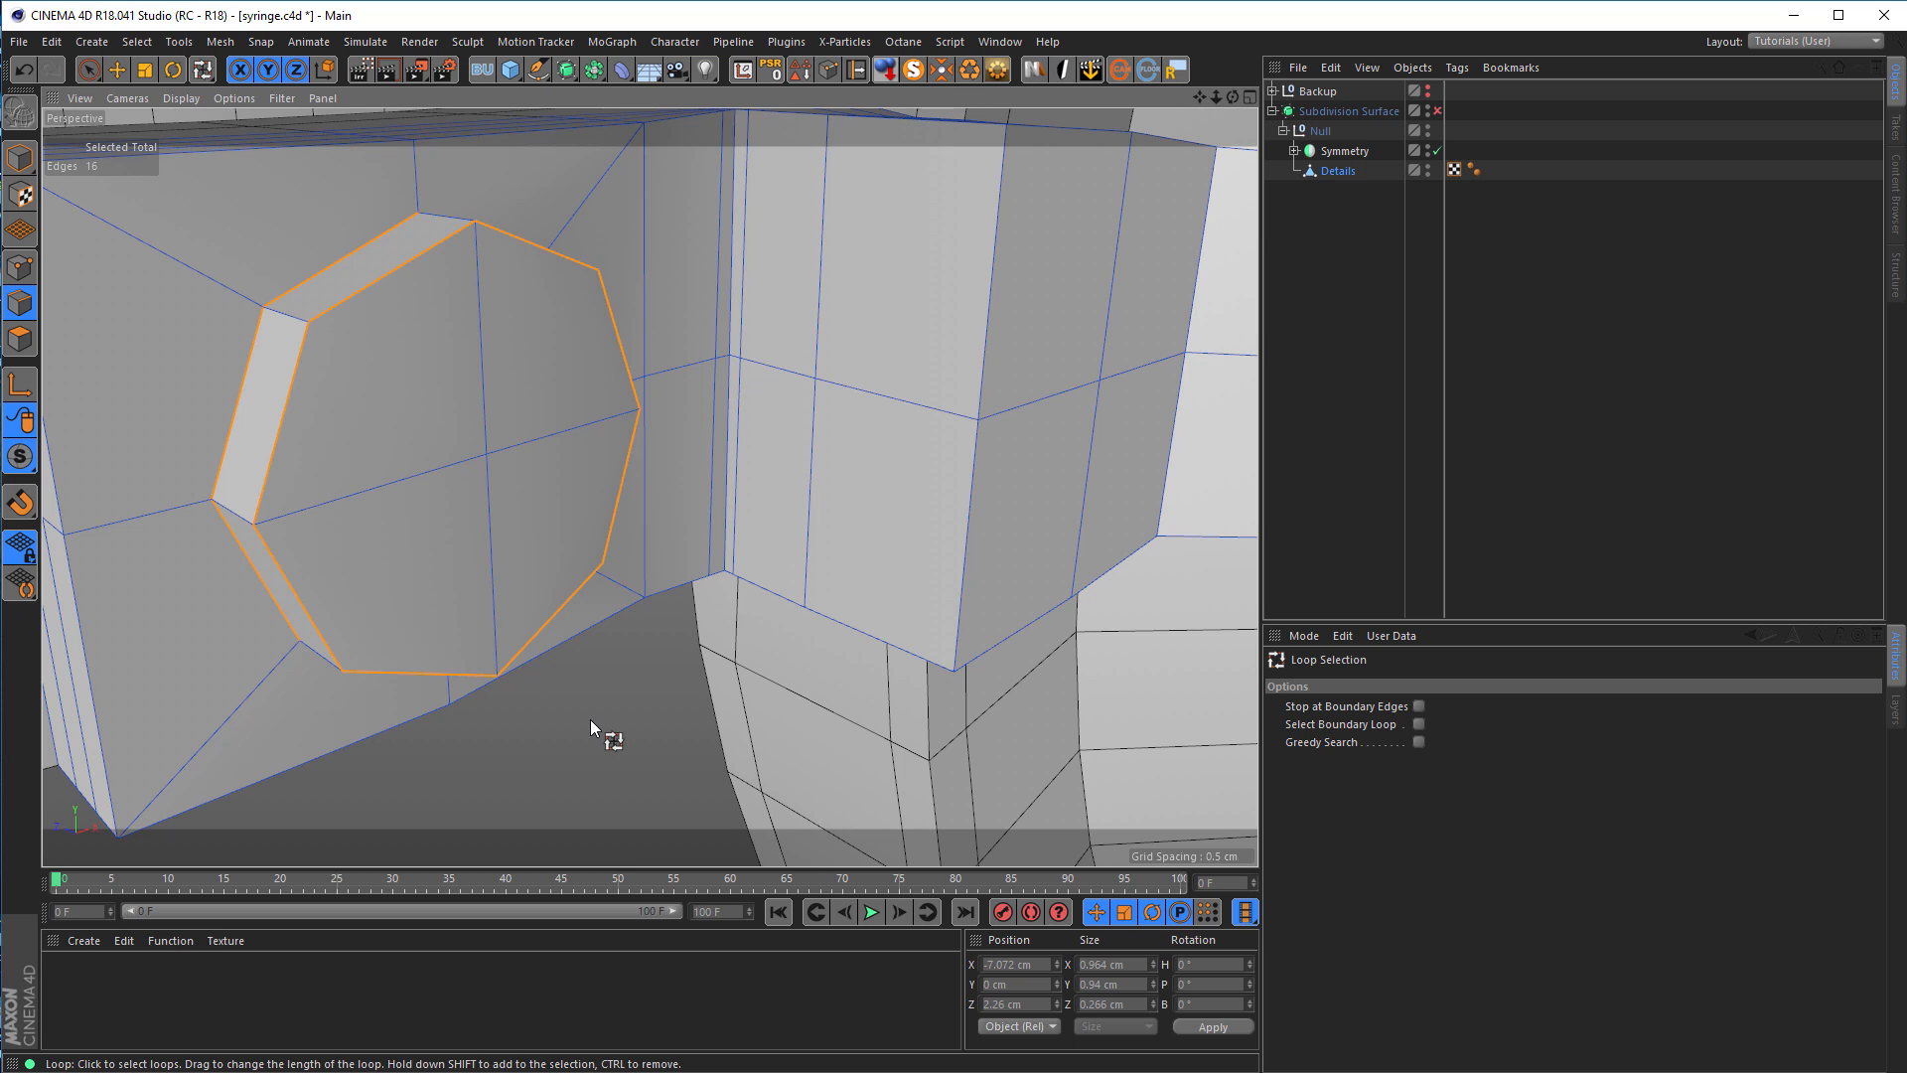
key("m")
key("s")
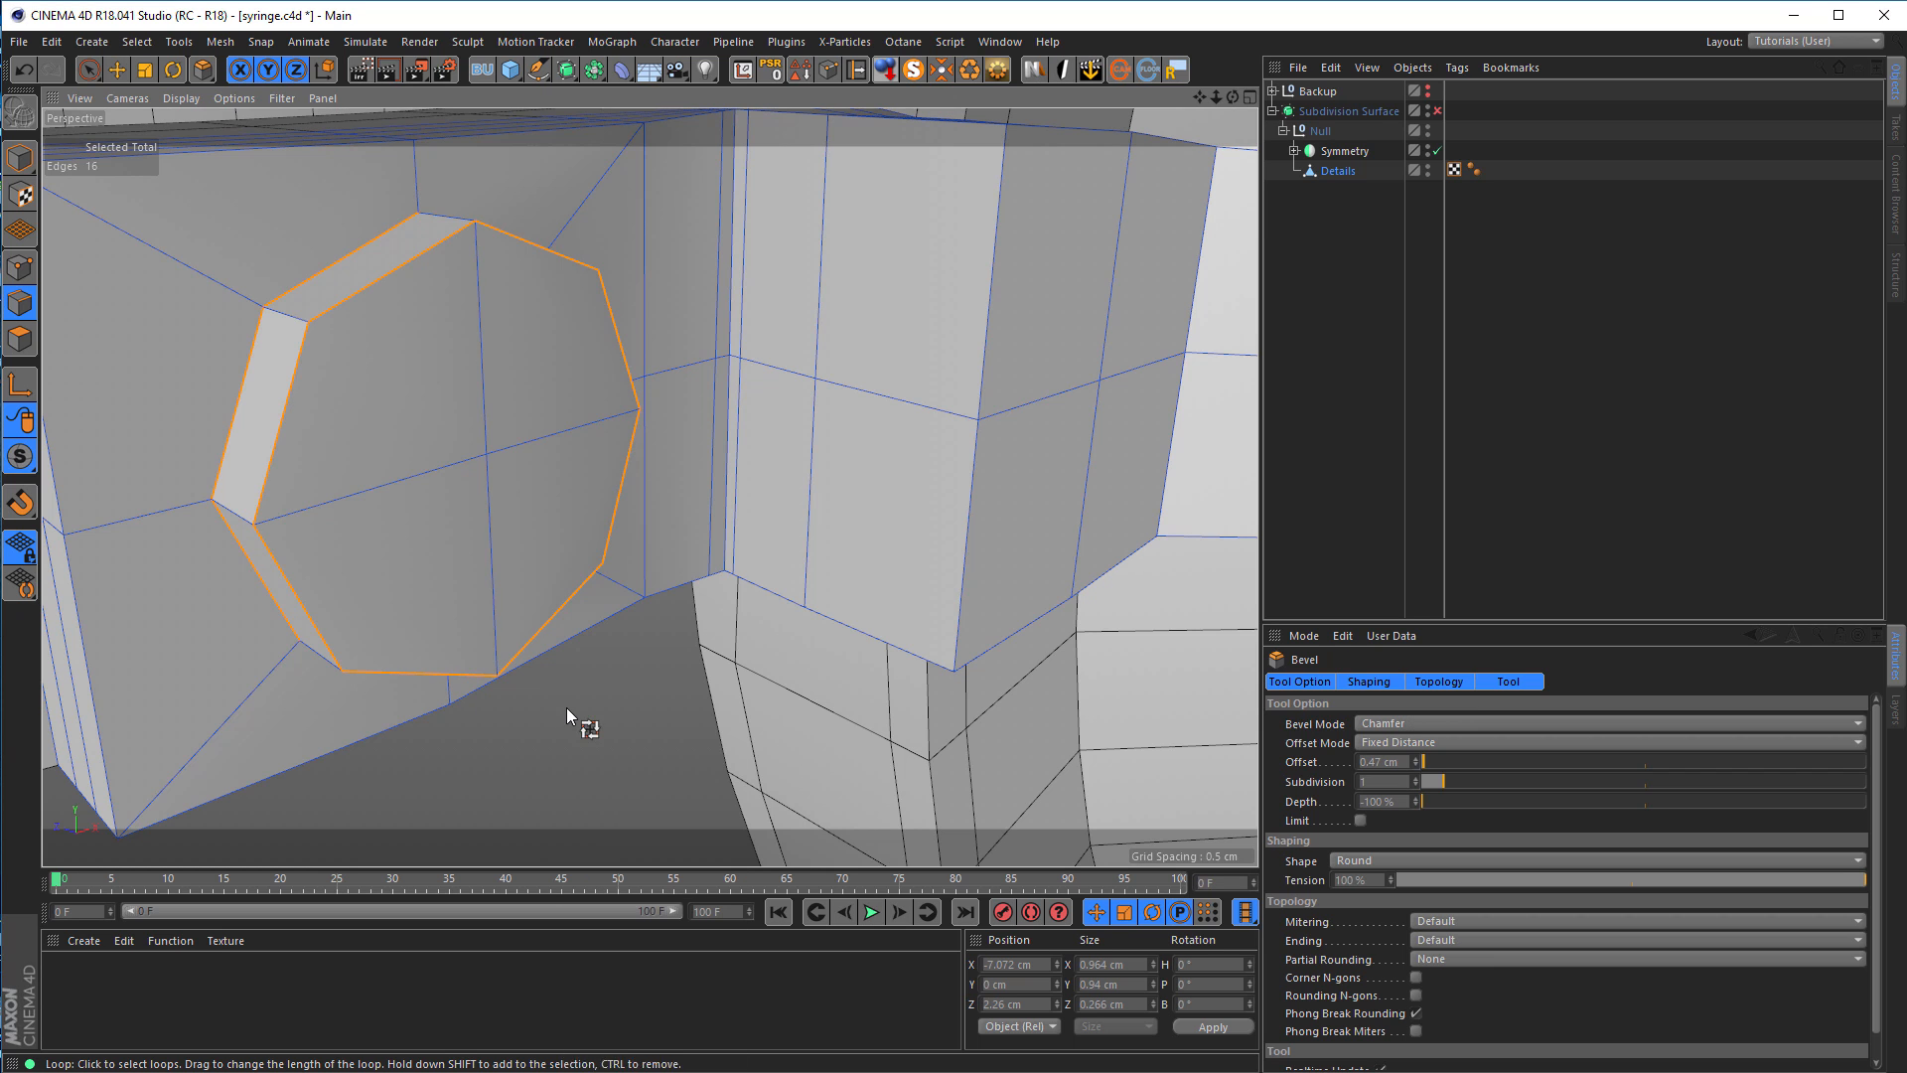
left_click(1371, 763)
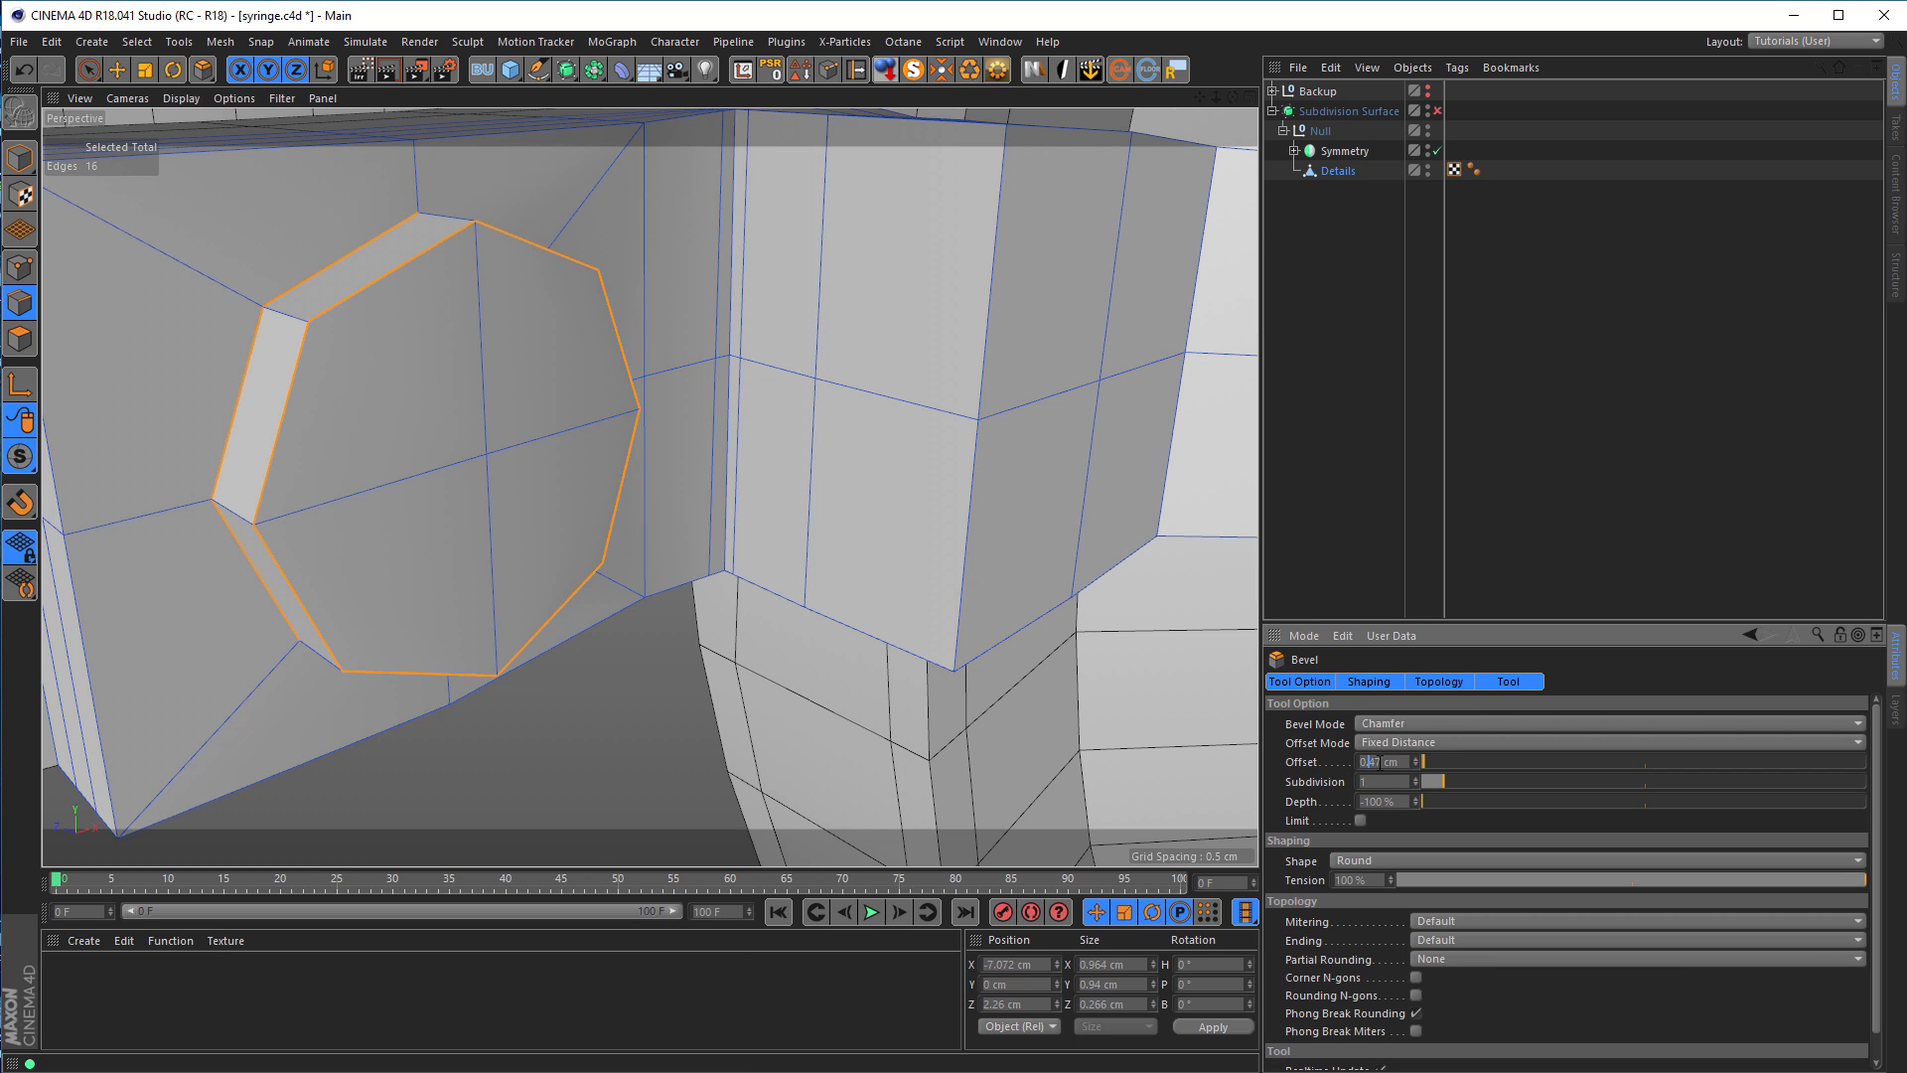
type(".01")
key("Return")
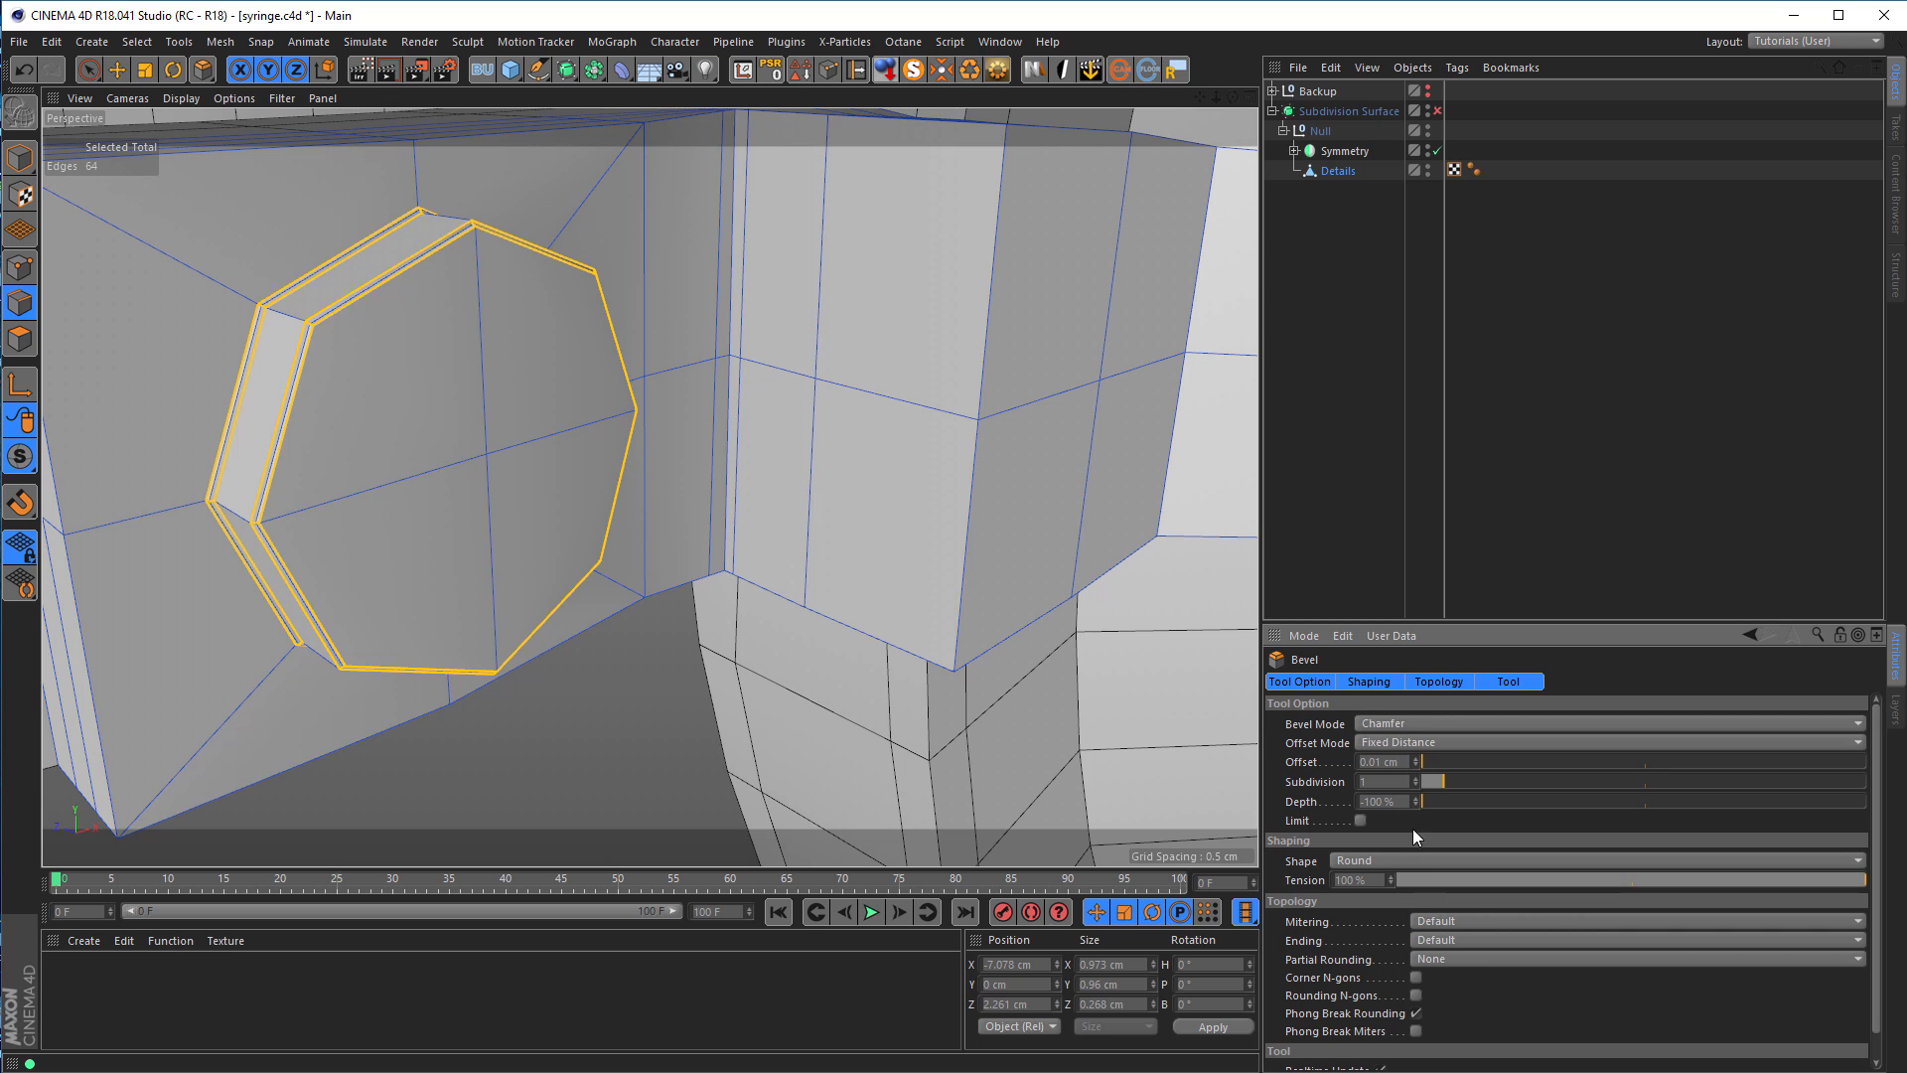
left_click_drag(1472, 801, 1865, 801)
left_click(1414, 722)
left_click(1399, 760)
Step: Ring-select the knob's side edges and edge-cut a single loop midway around it
left_click_drag(434, 417, 348, 373, "alt")
key("u")
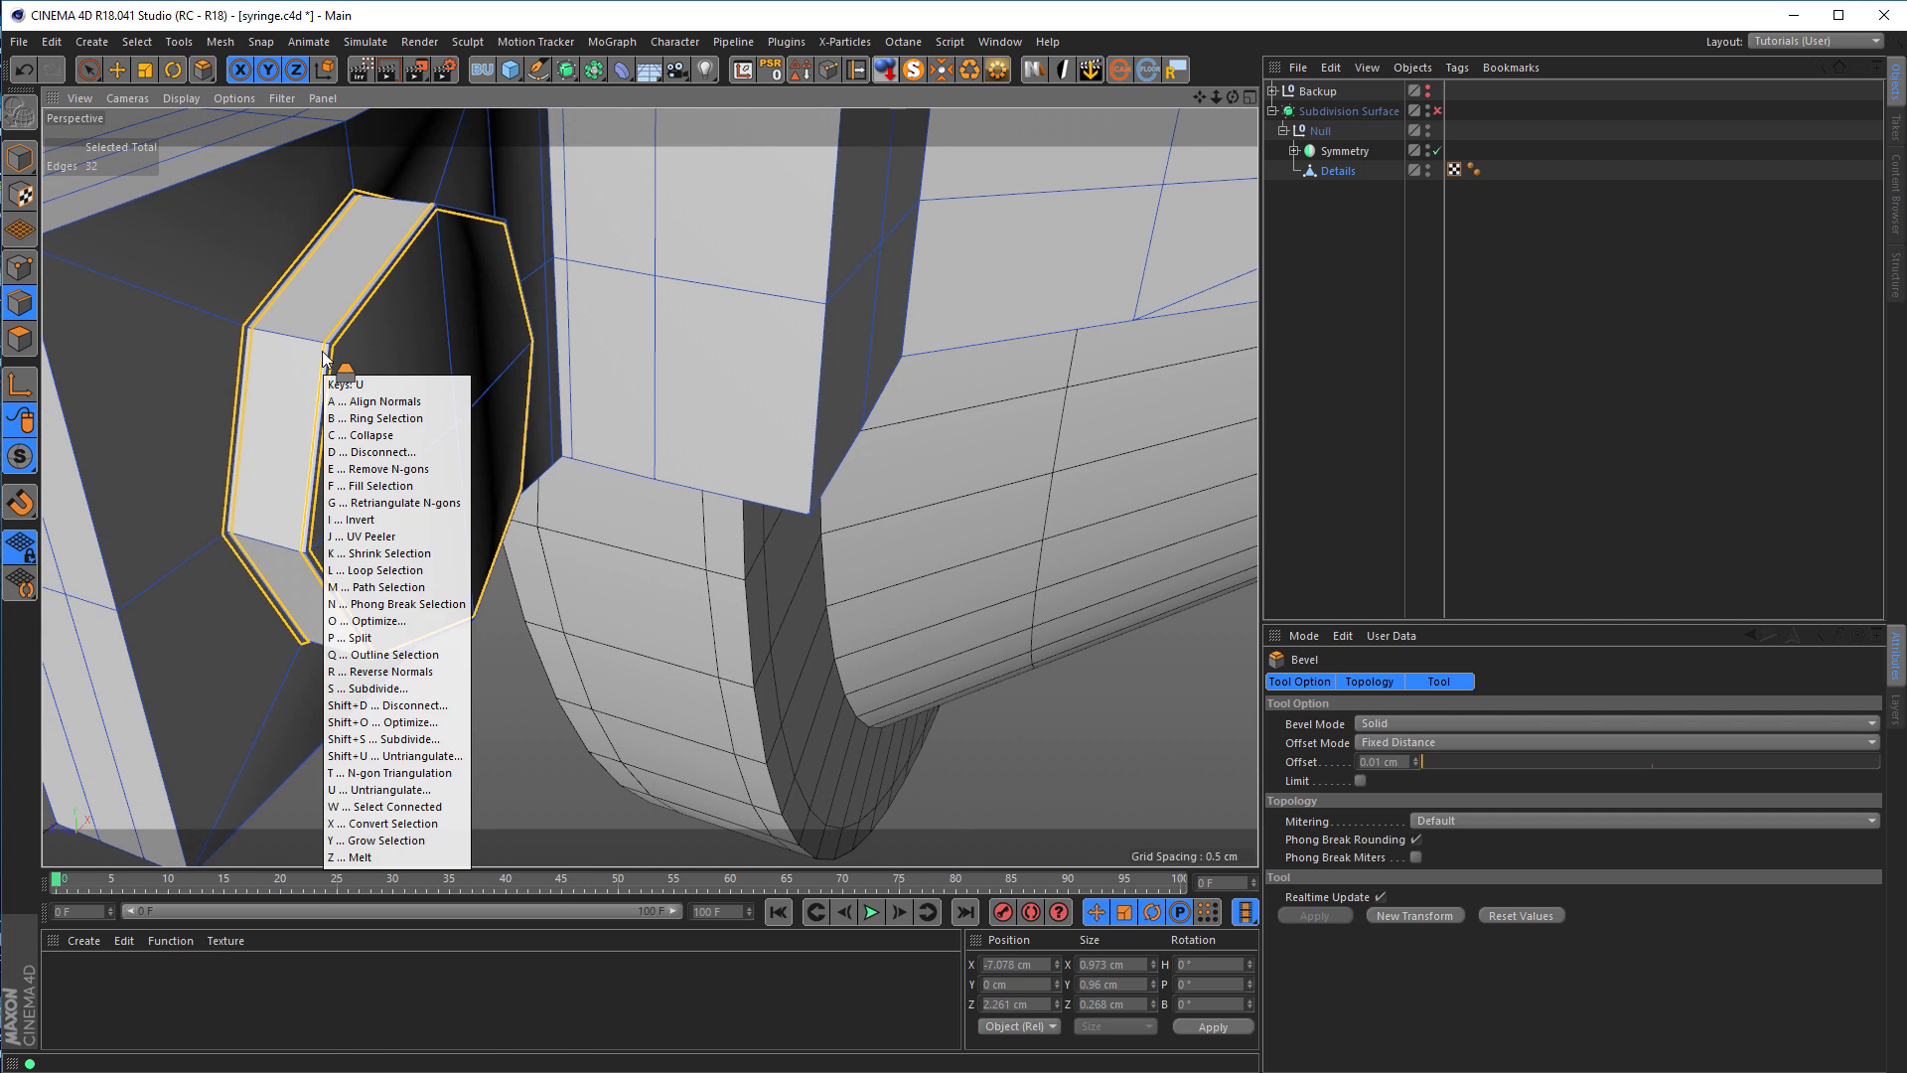
key("b")
left_click(295, 346)
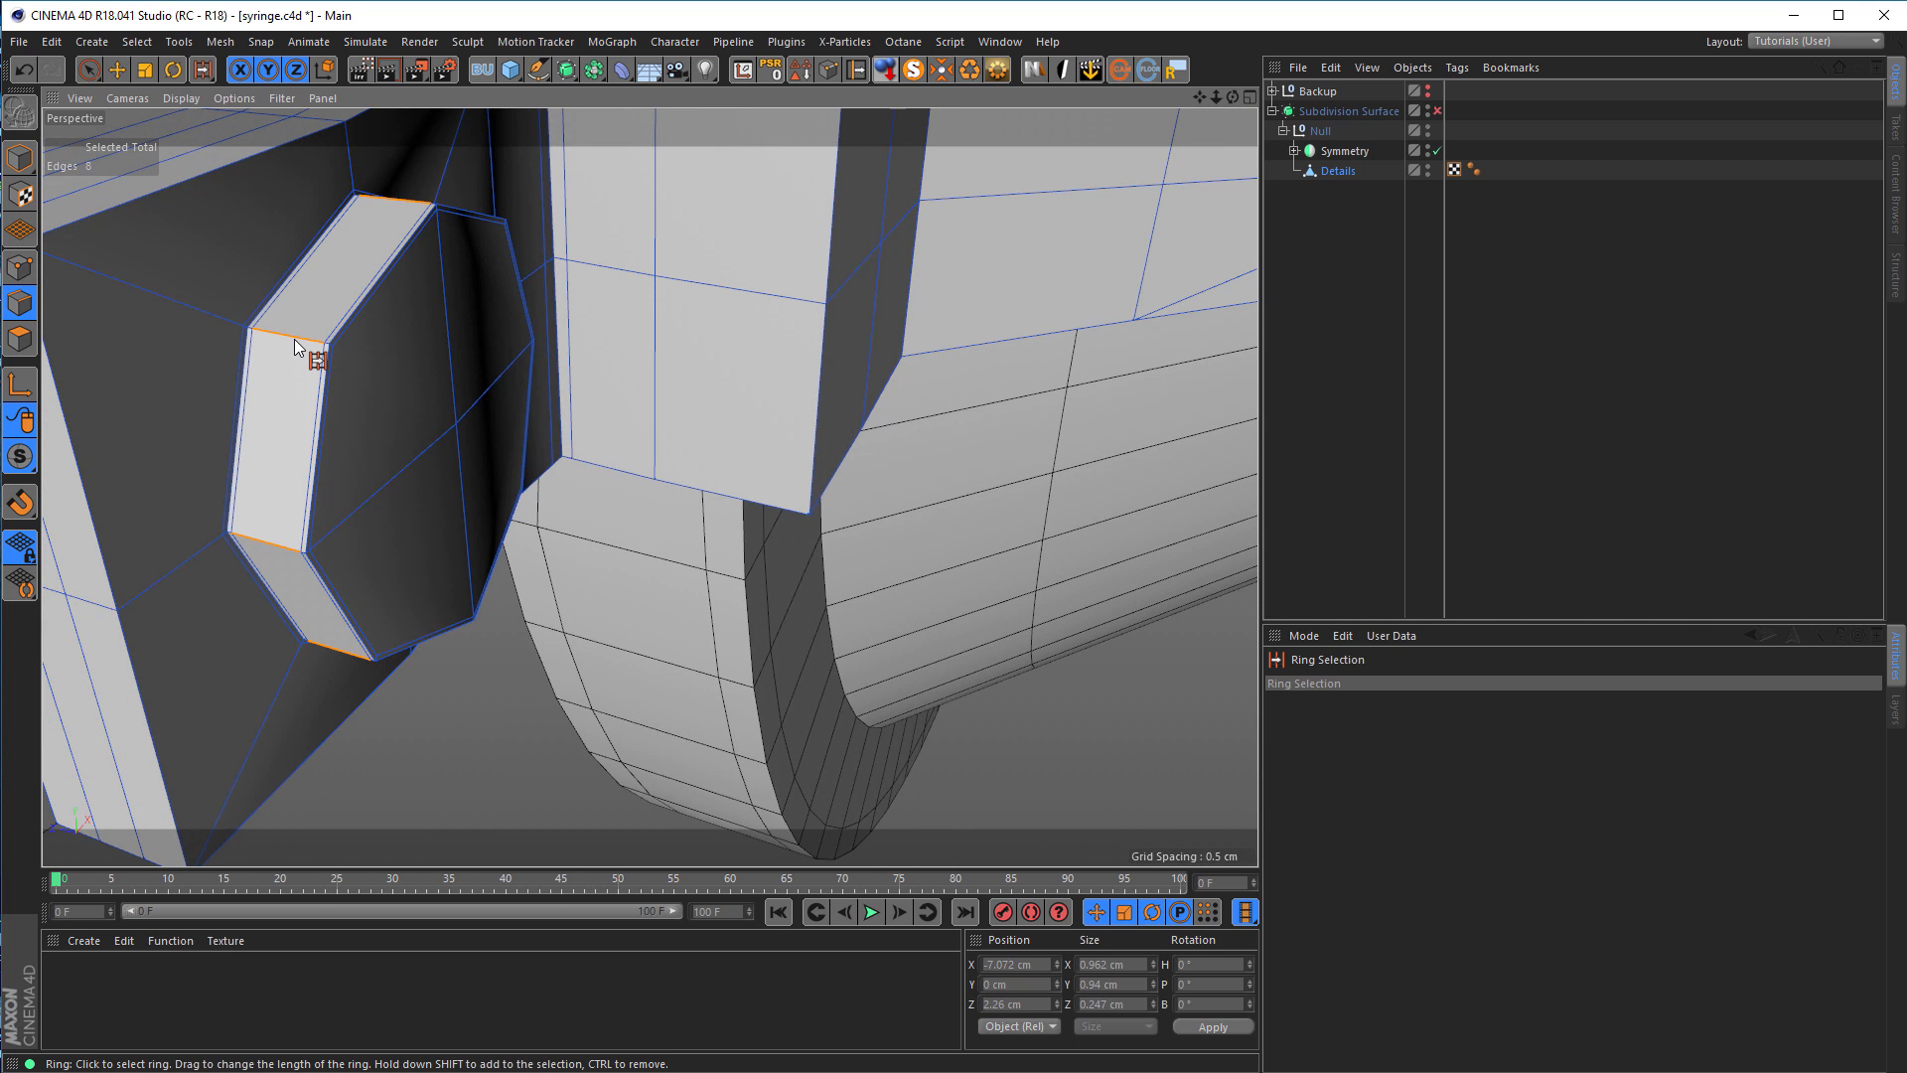
key("m")
key("m")
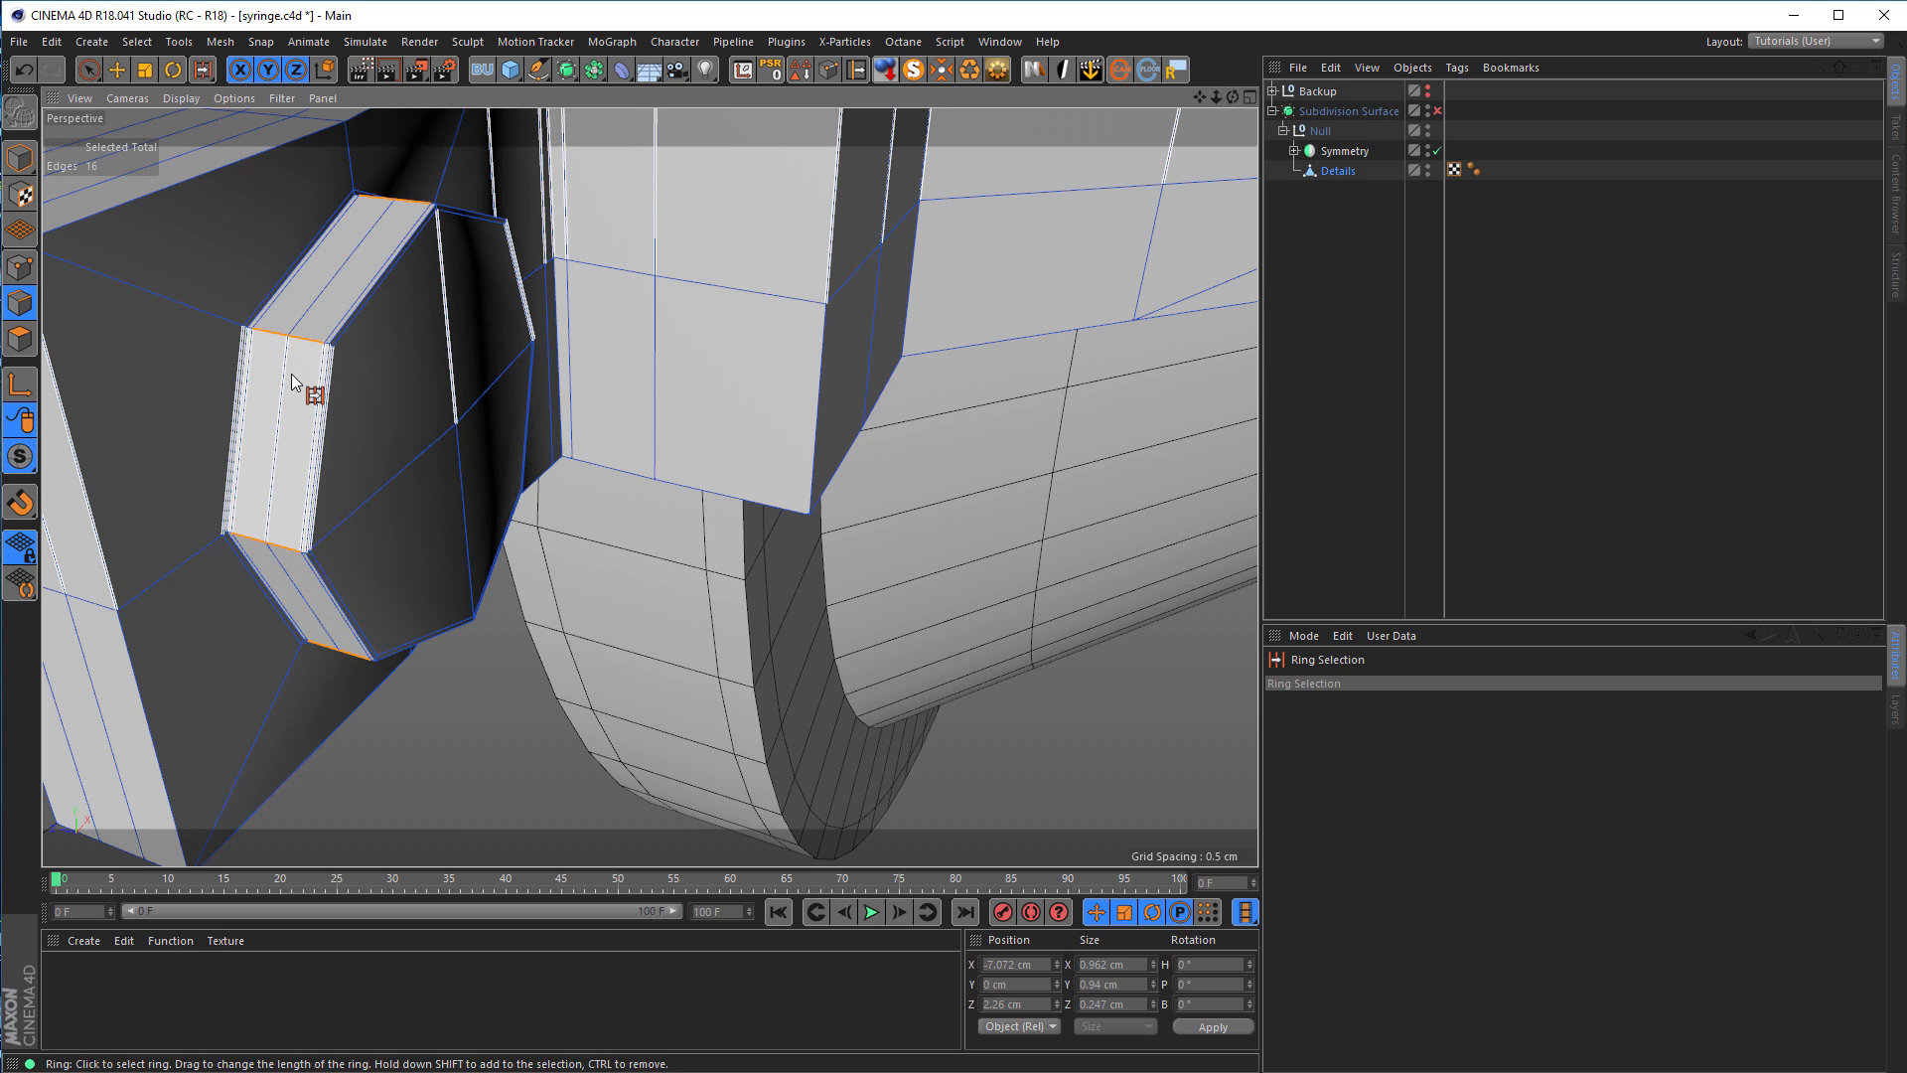
Step: Loop-select the knob's middle side loop and scale it inward to about 0.85 cm
key("u")
key("l")
left_click(289, 372)
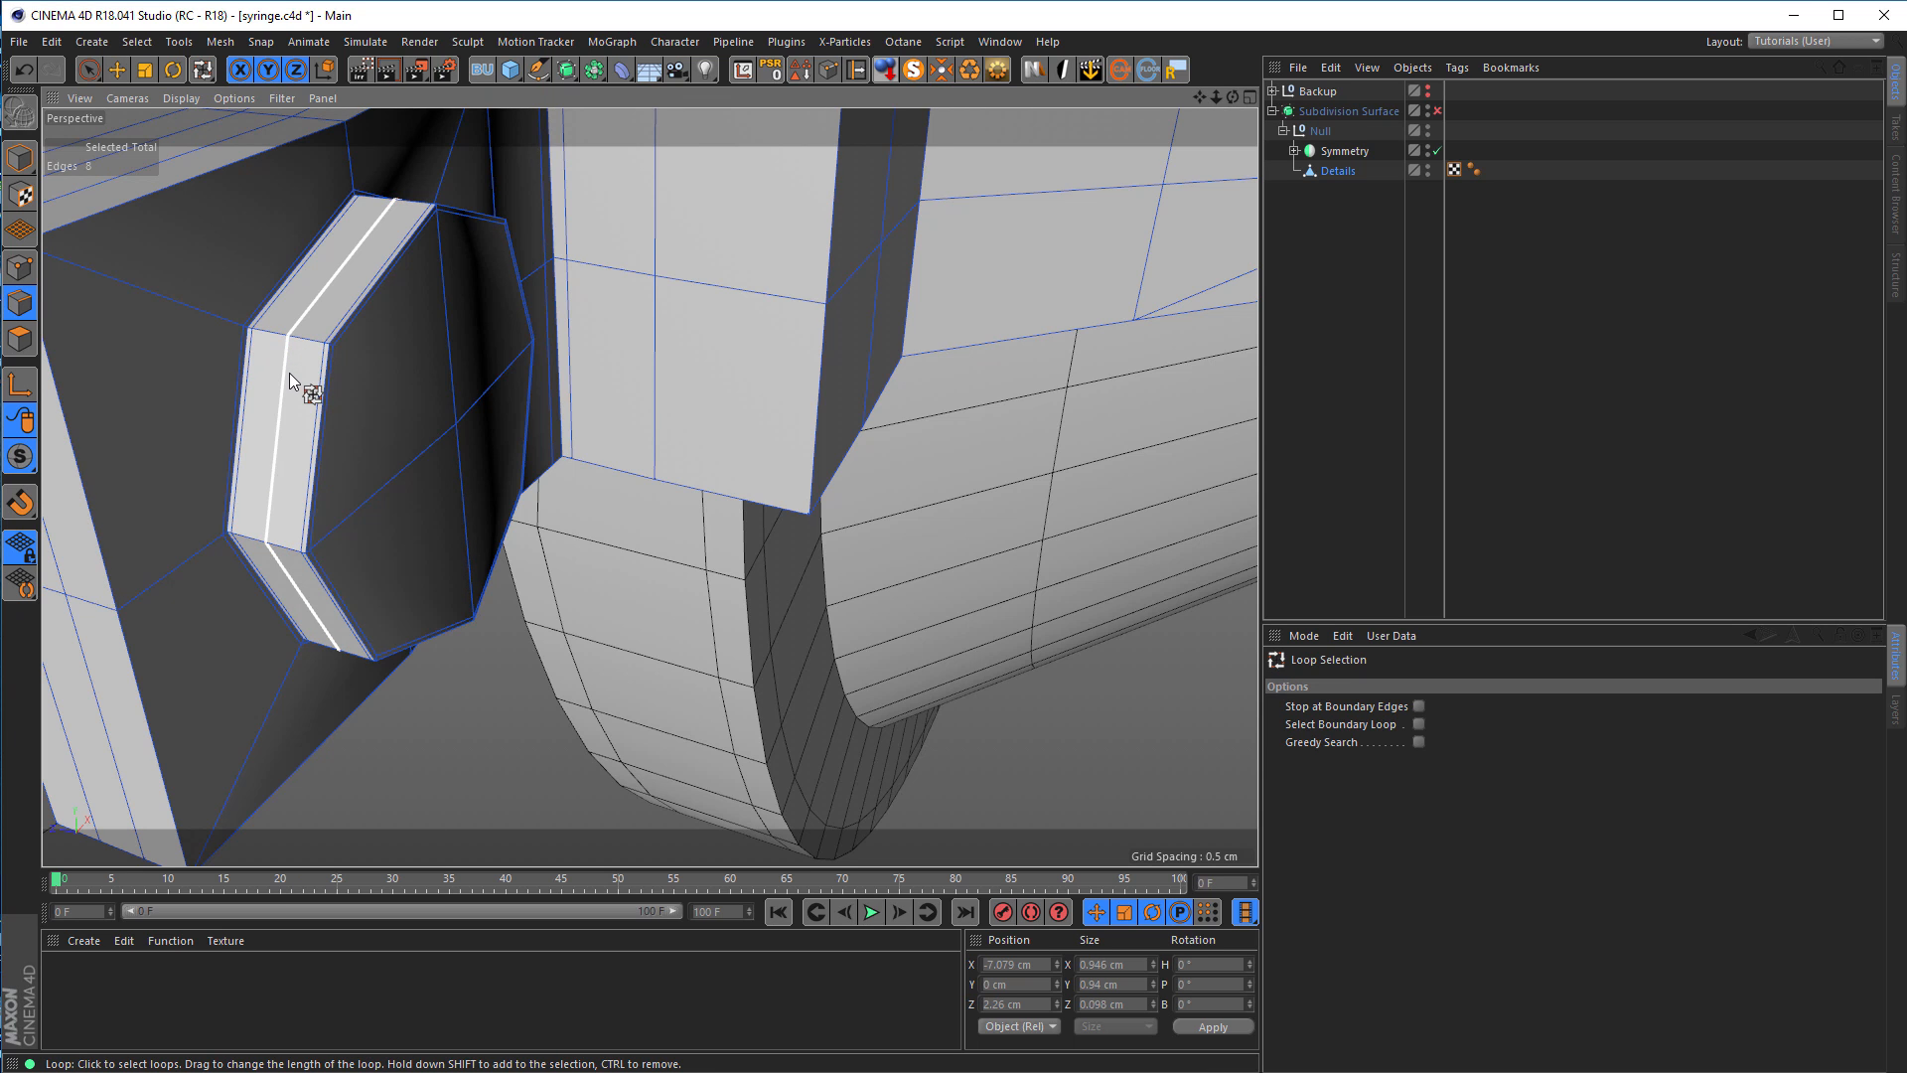
key("t")
left_click_drag(516, 729, 134, 380)
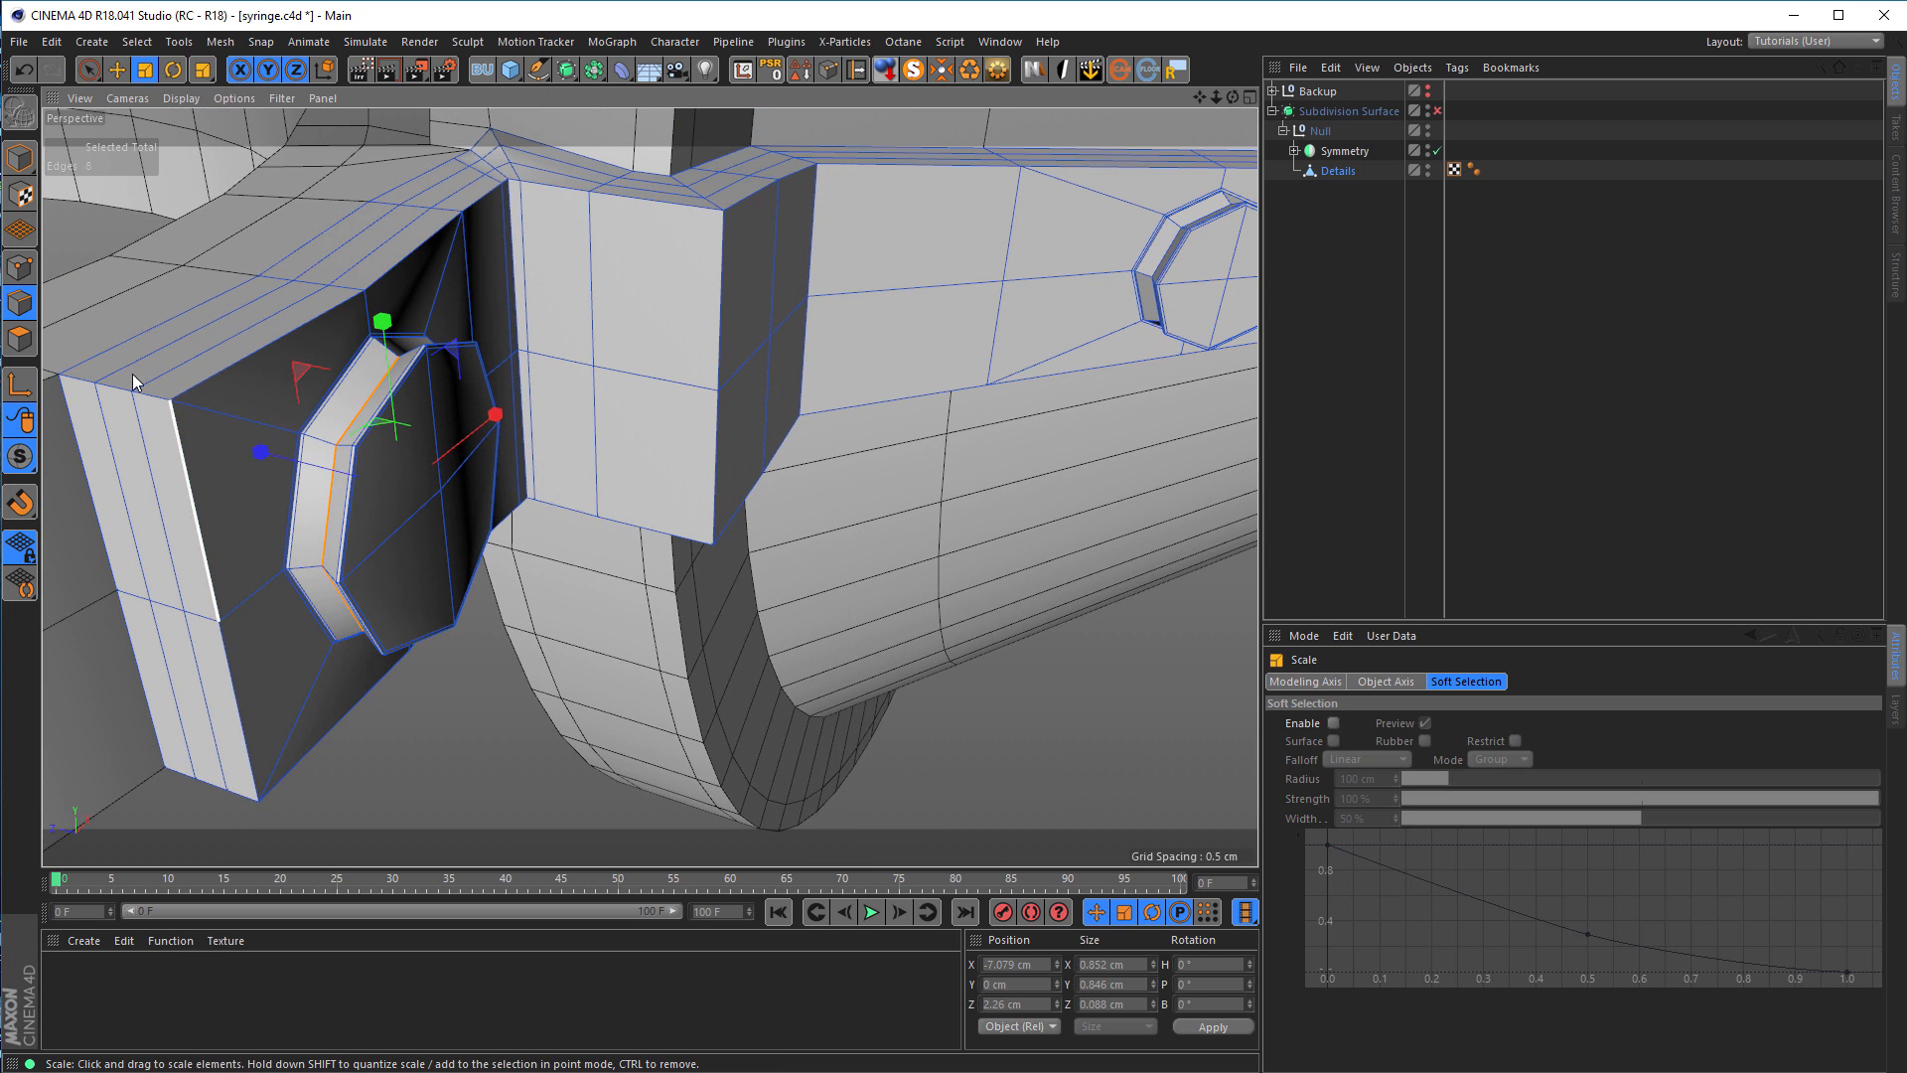
Step: Return to model mode and enable Subdivision Surface to inspect the smoothed knob on the end pad
left_click(20, 158)
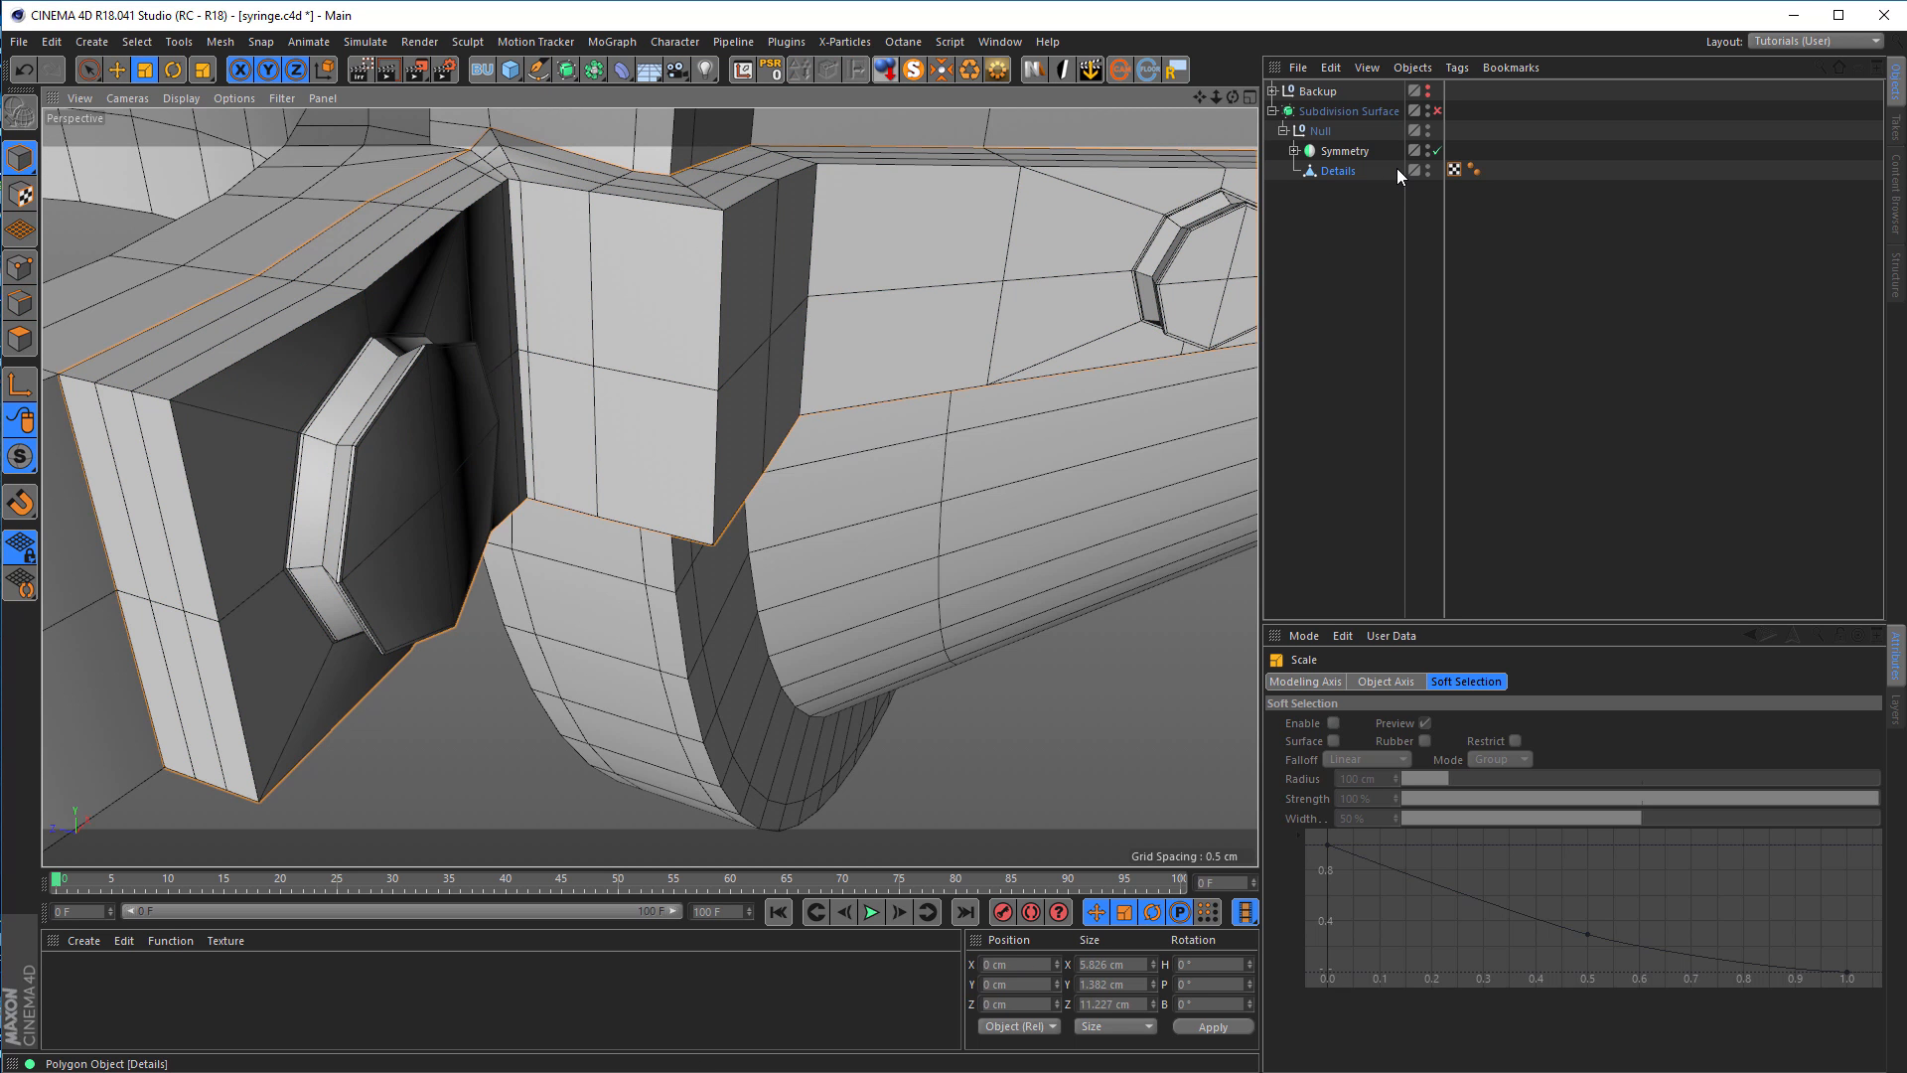
left_click(1437, 110)
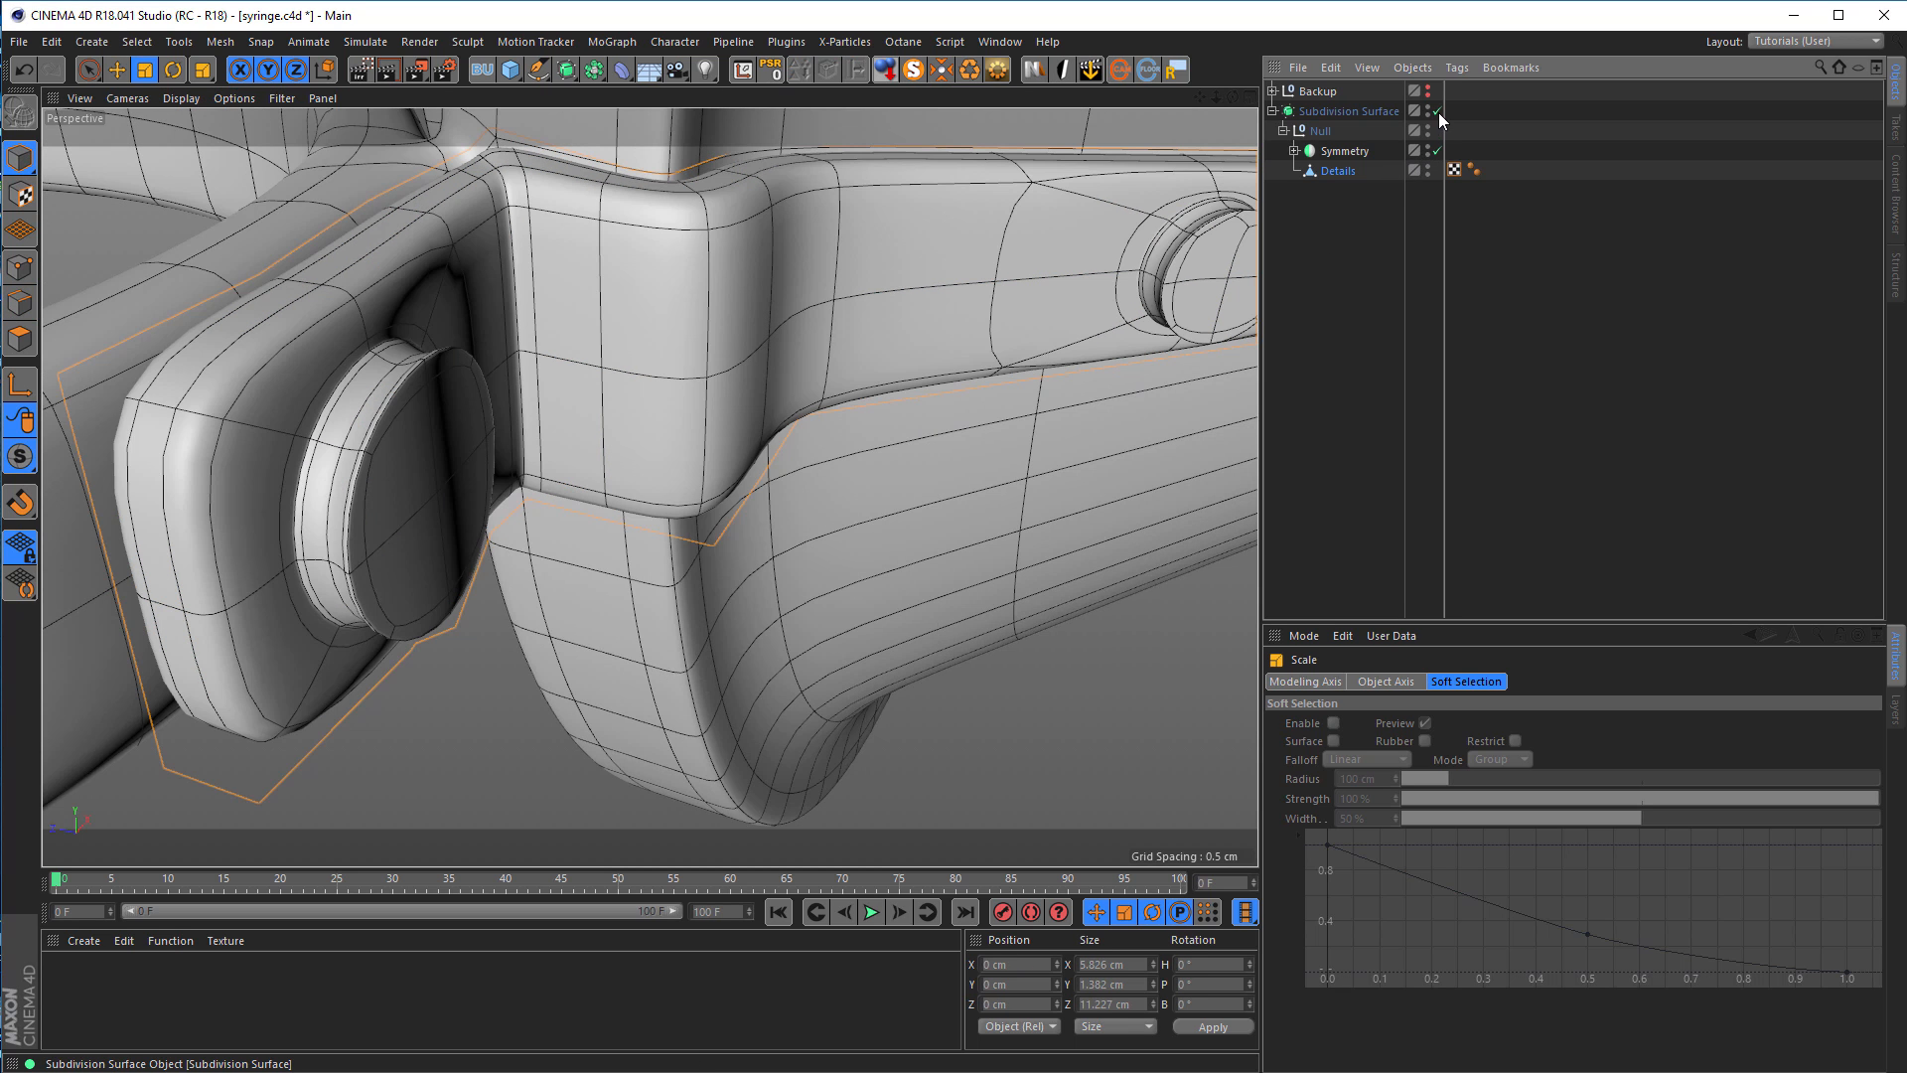
left_click_drag(409, 429, 453, 417, "alt")
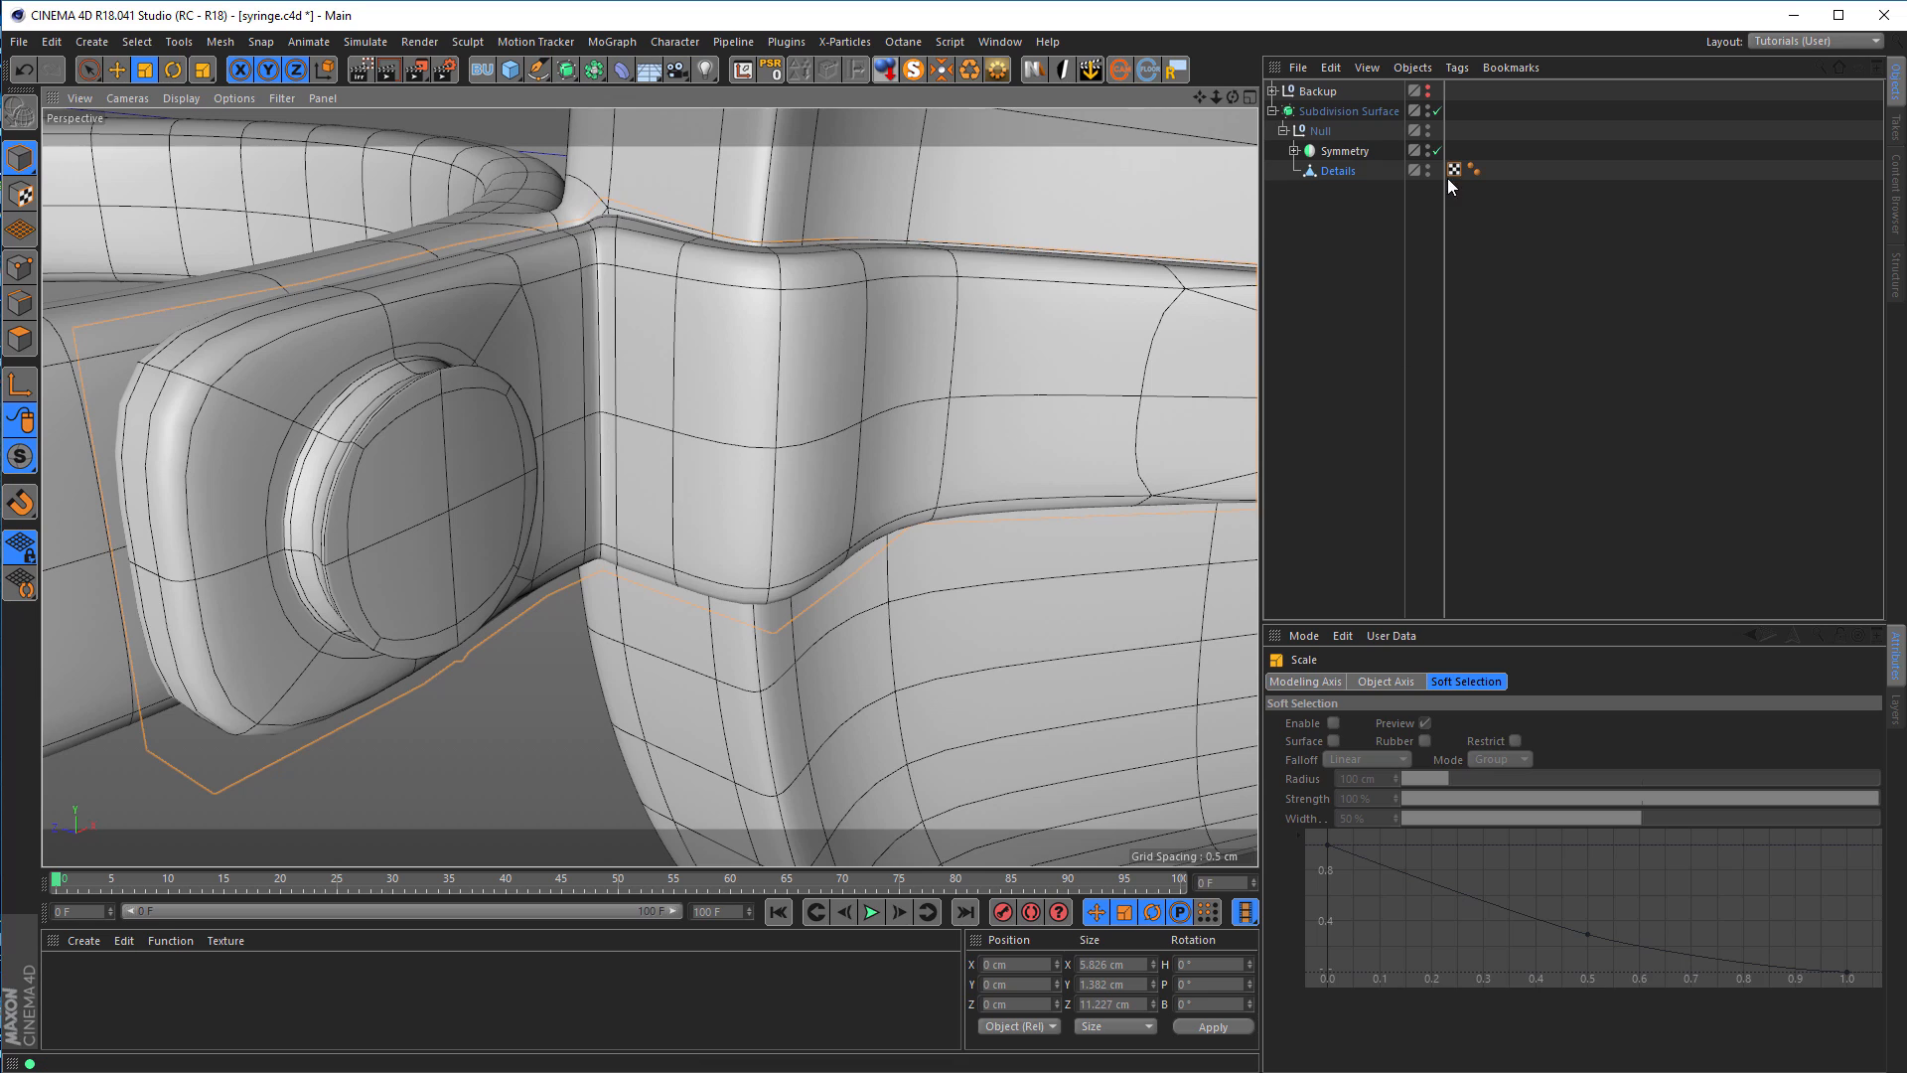
Step: Turn off Subdivision Surface and set the Phong Angle of the Details object's Phong tag to 20°
left_click(1436, 110)
left_click_drag(807, 376, 538, 456, "alt")
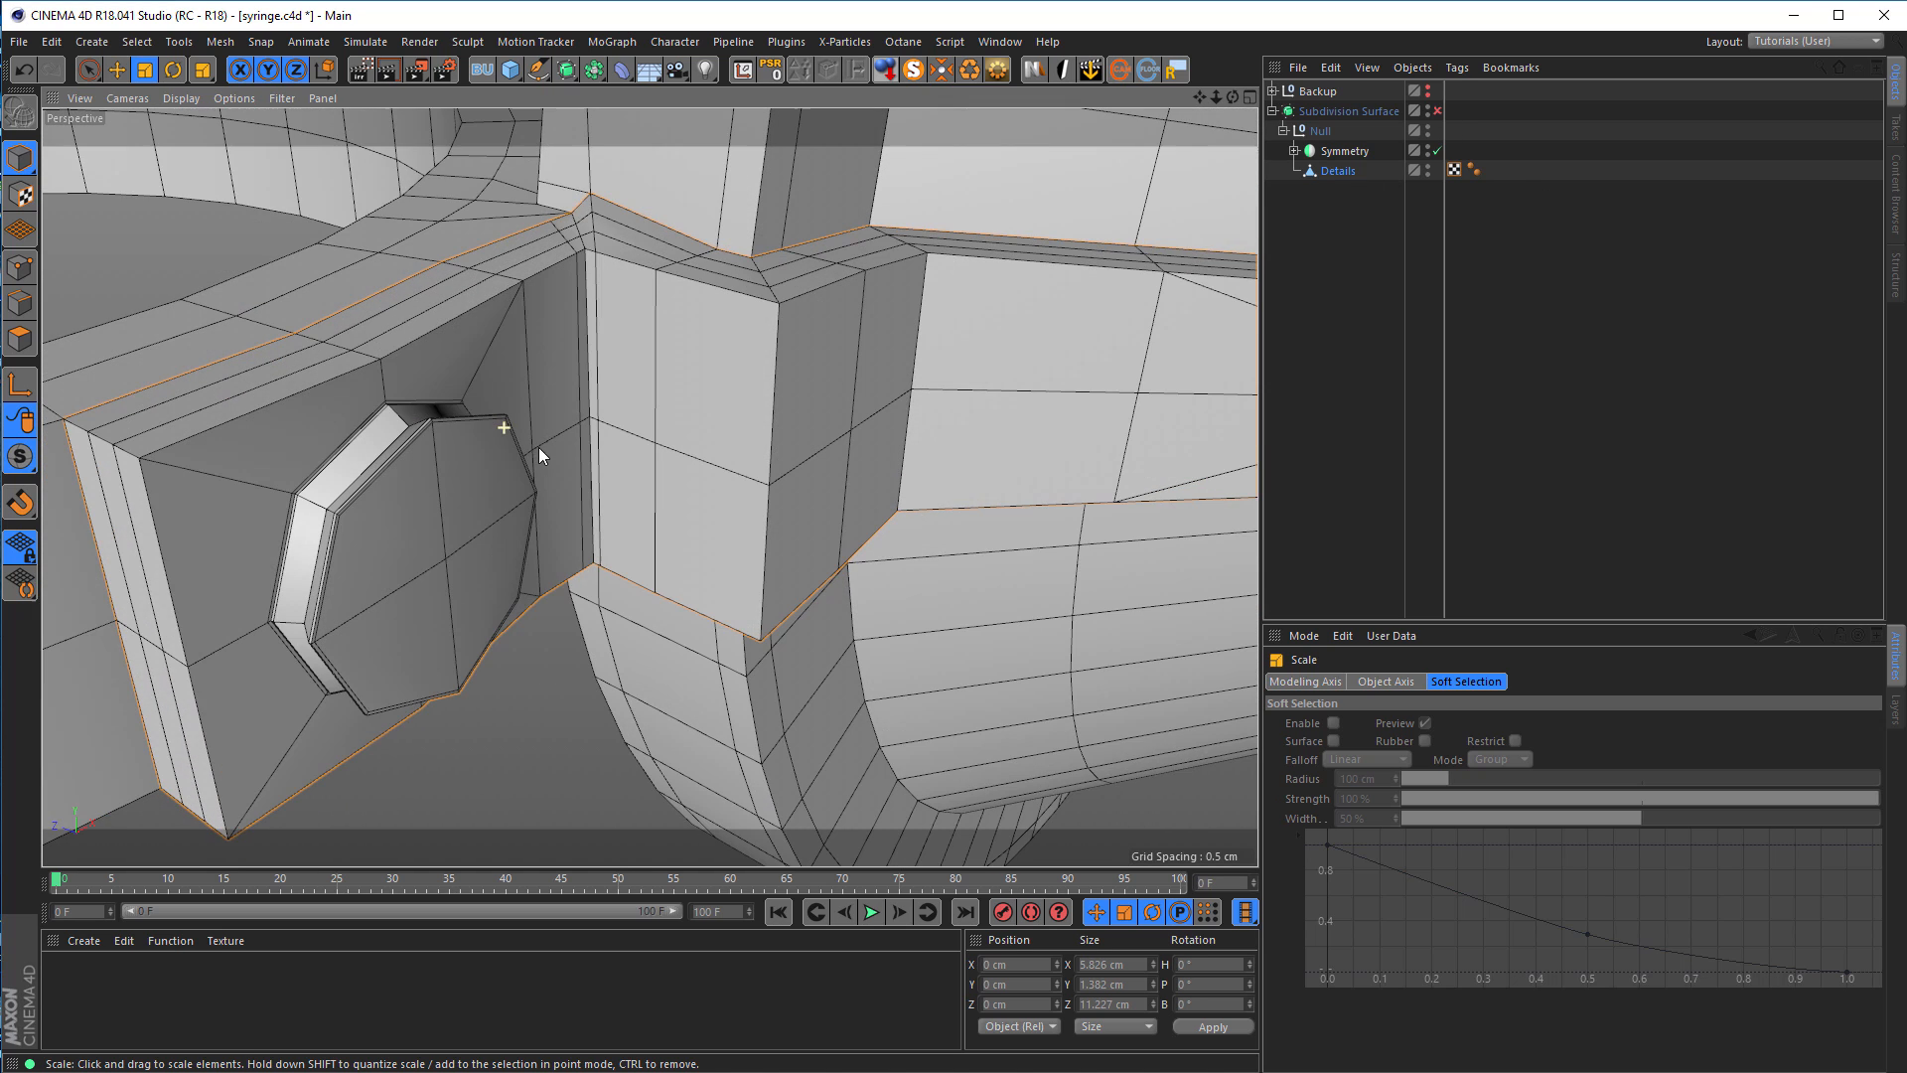
left_click(1474, 170)
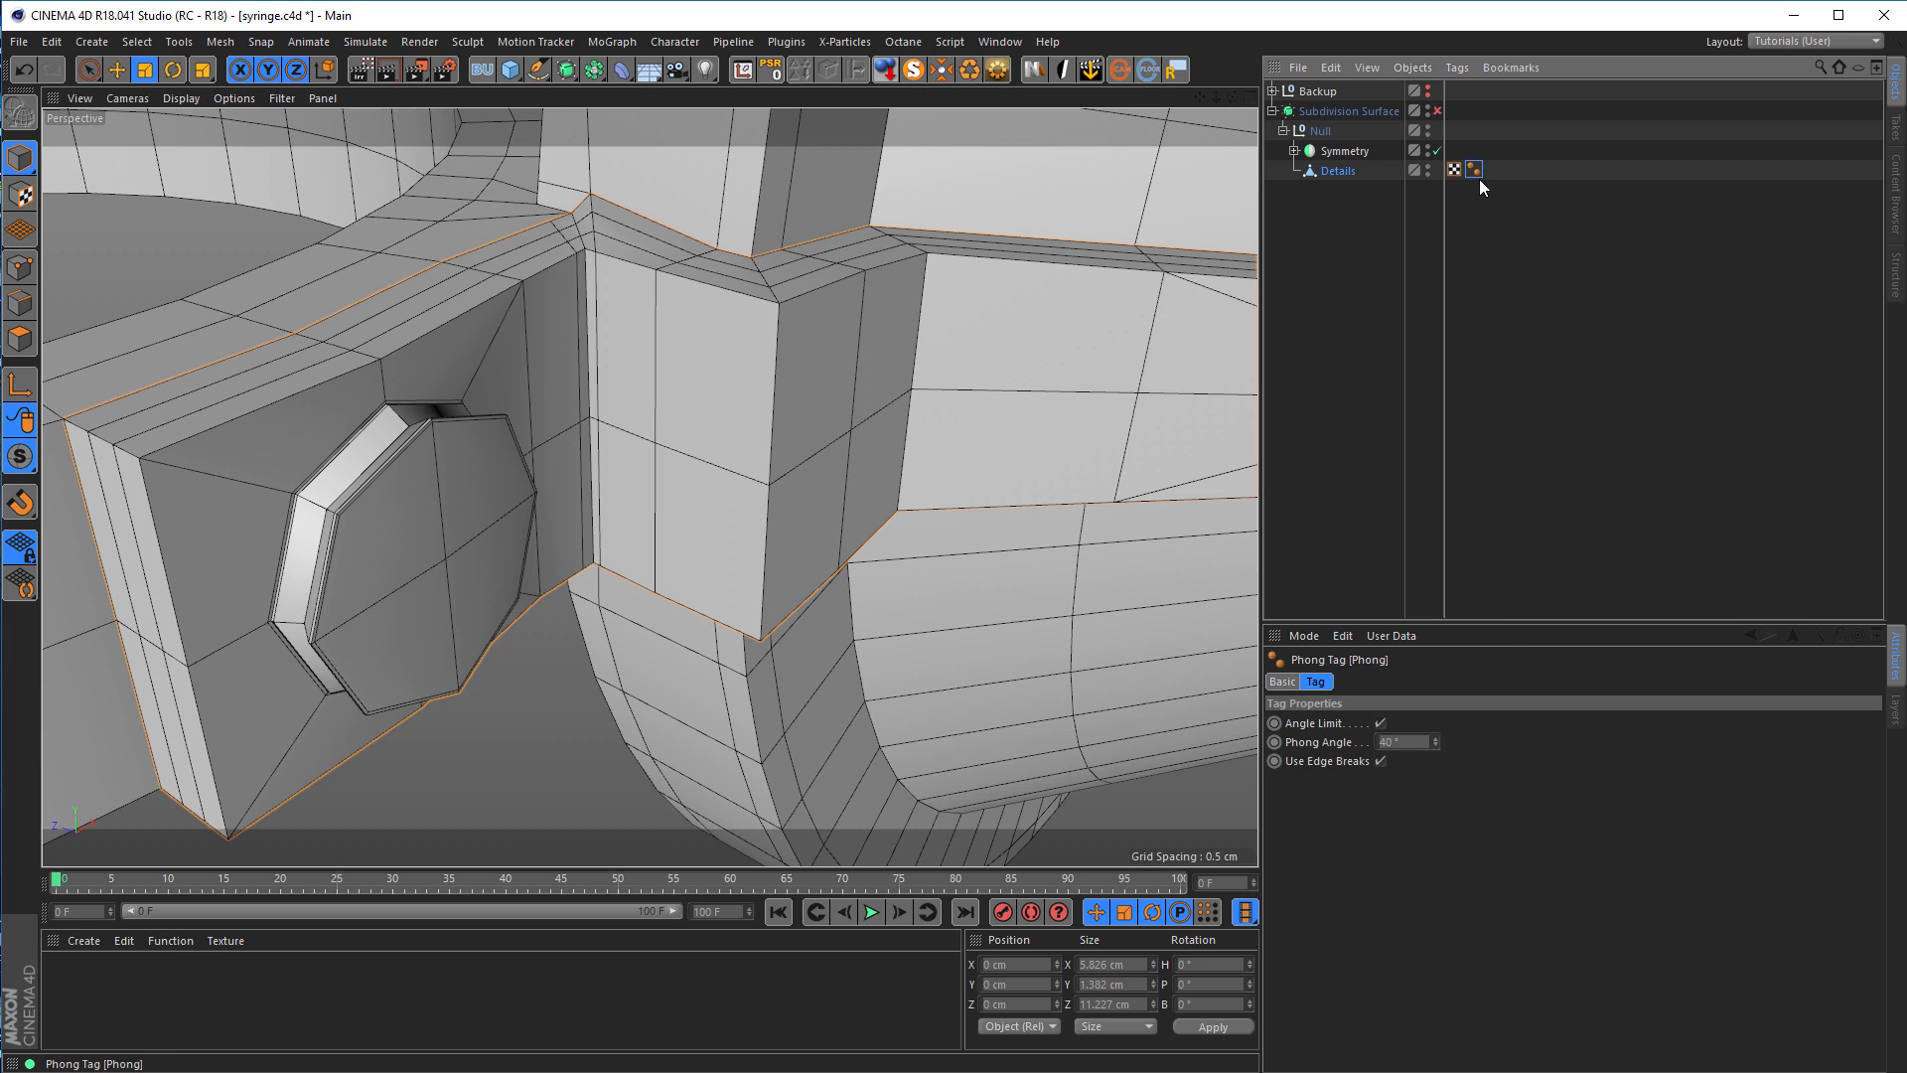
left_click(1420, 741)
key("Return")
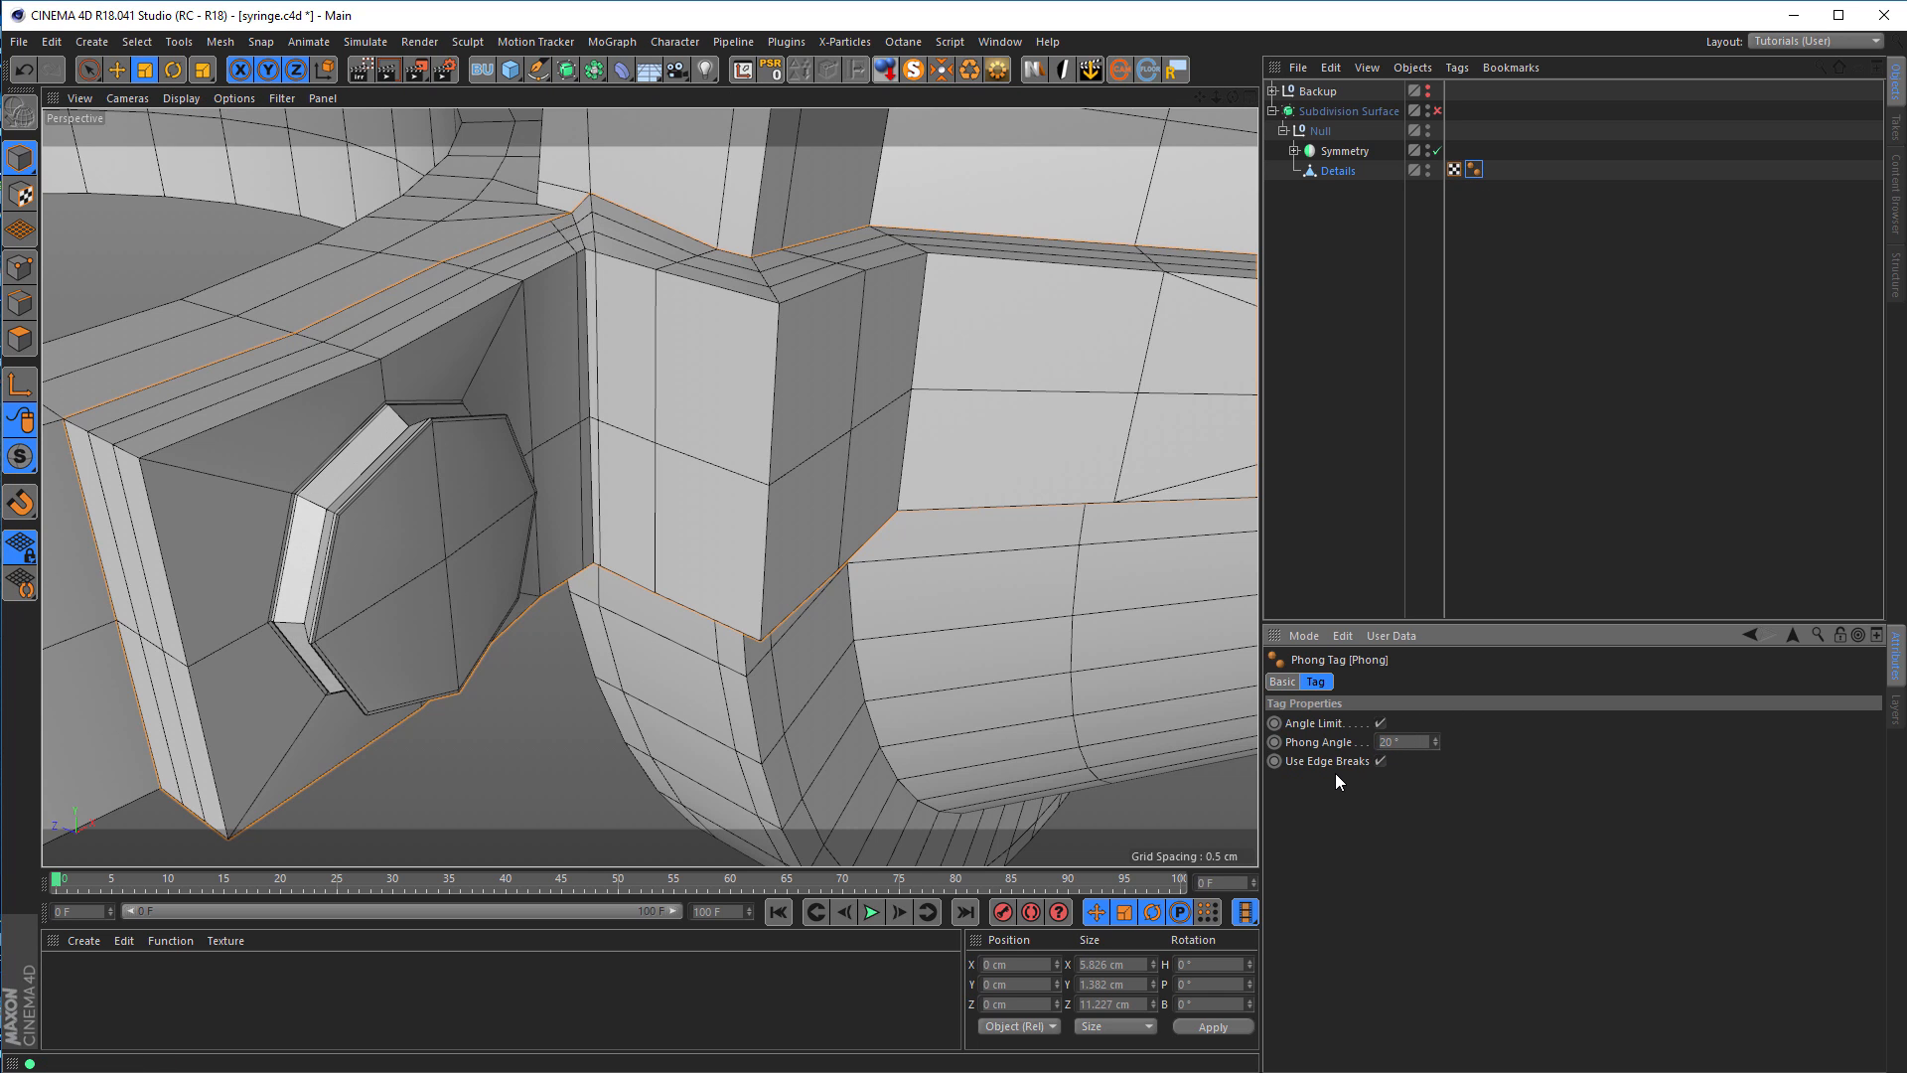
Step: Set the Phong Angle of the Phong tag on the Middle object inside Symmetry to 20°
left_click(1294, 151)
left_click(1474, 170)
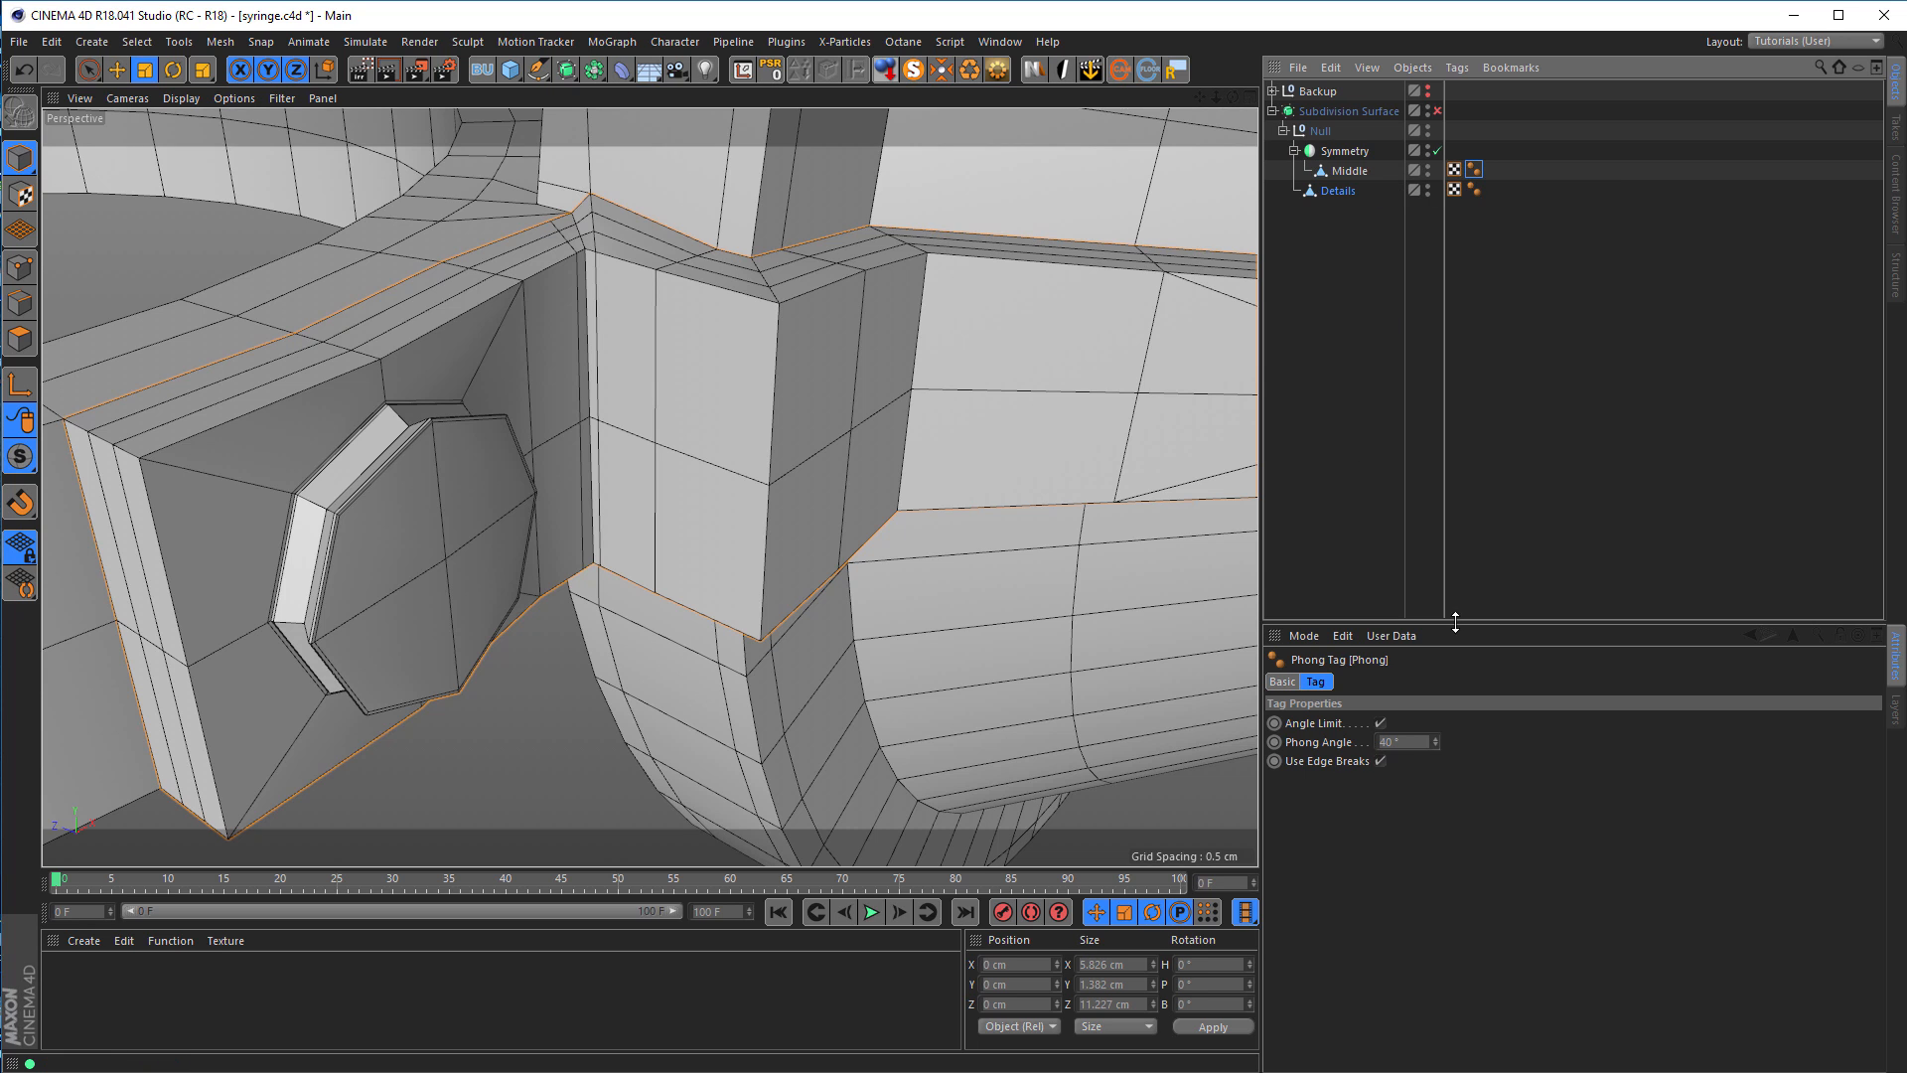
left_click(1421, 741)
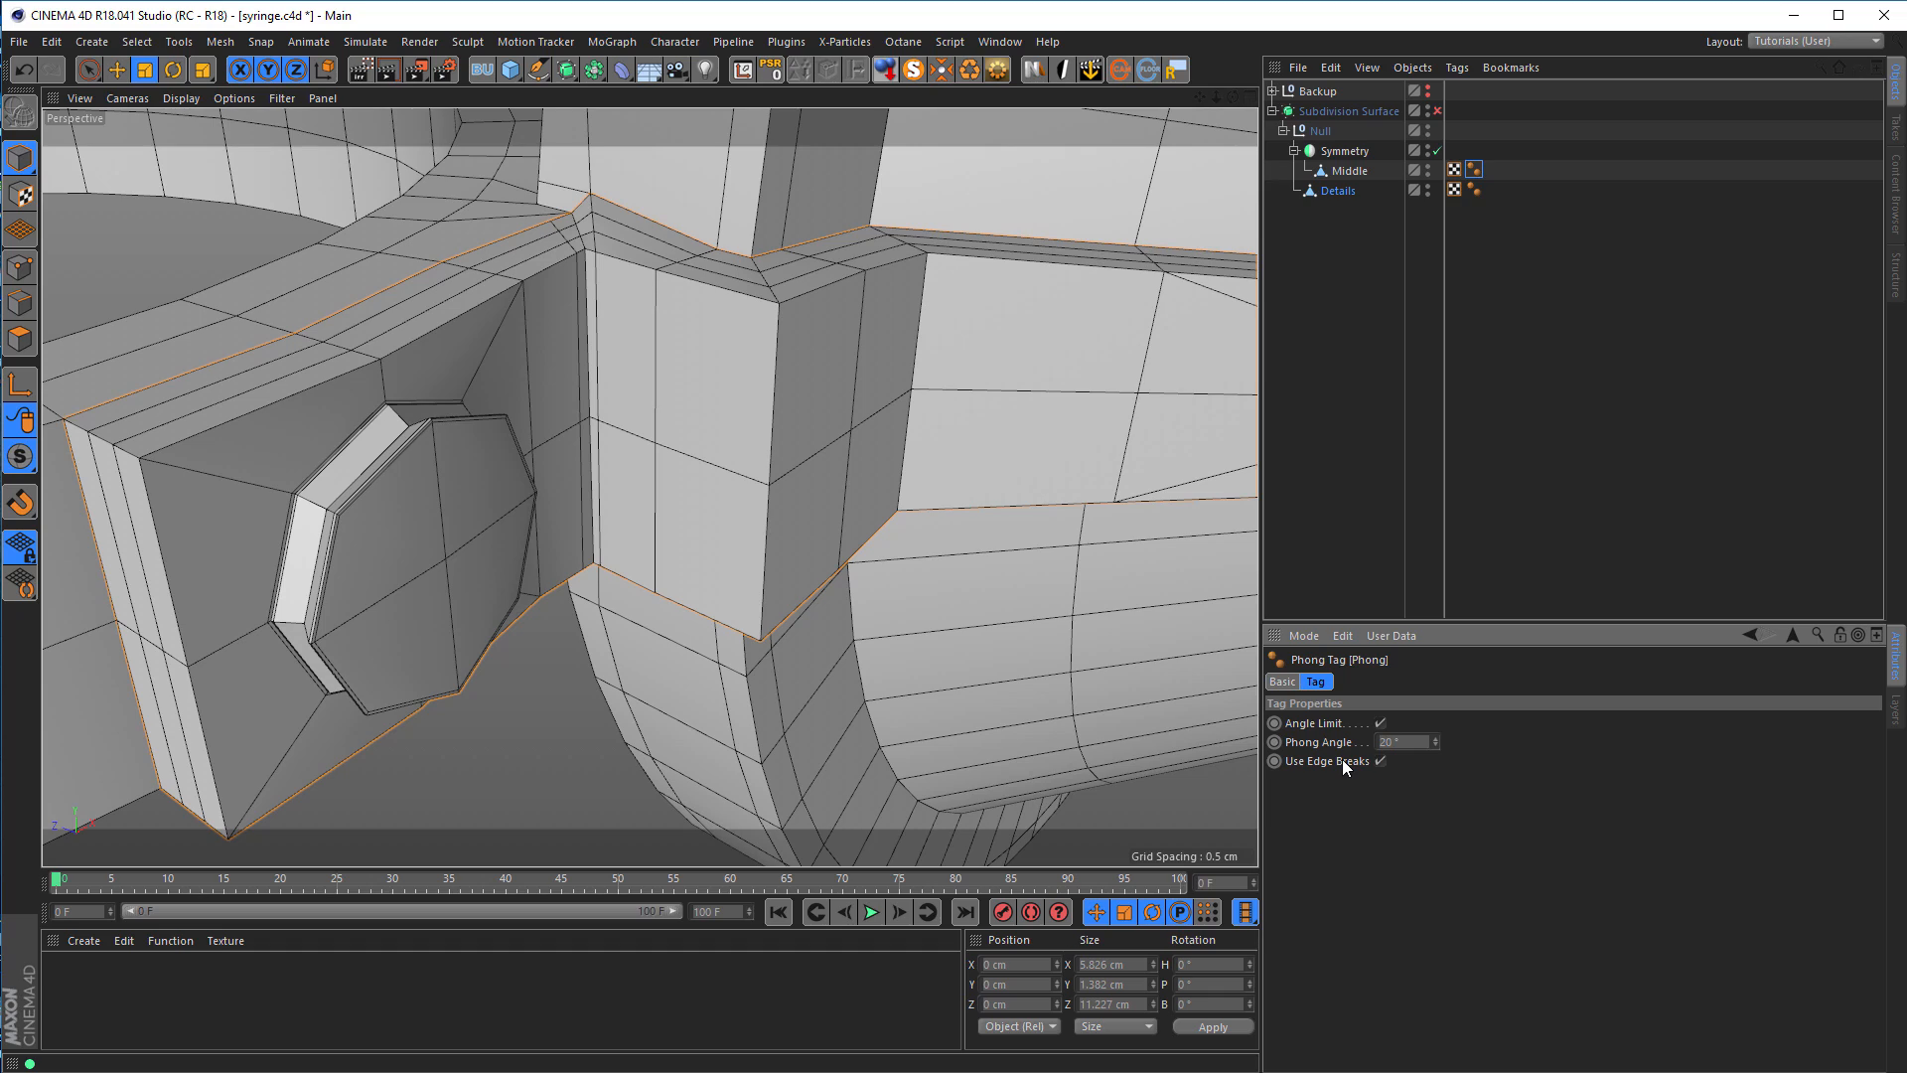
left_click_drag(1094, 558, 777, 444, "alt")
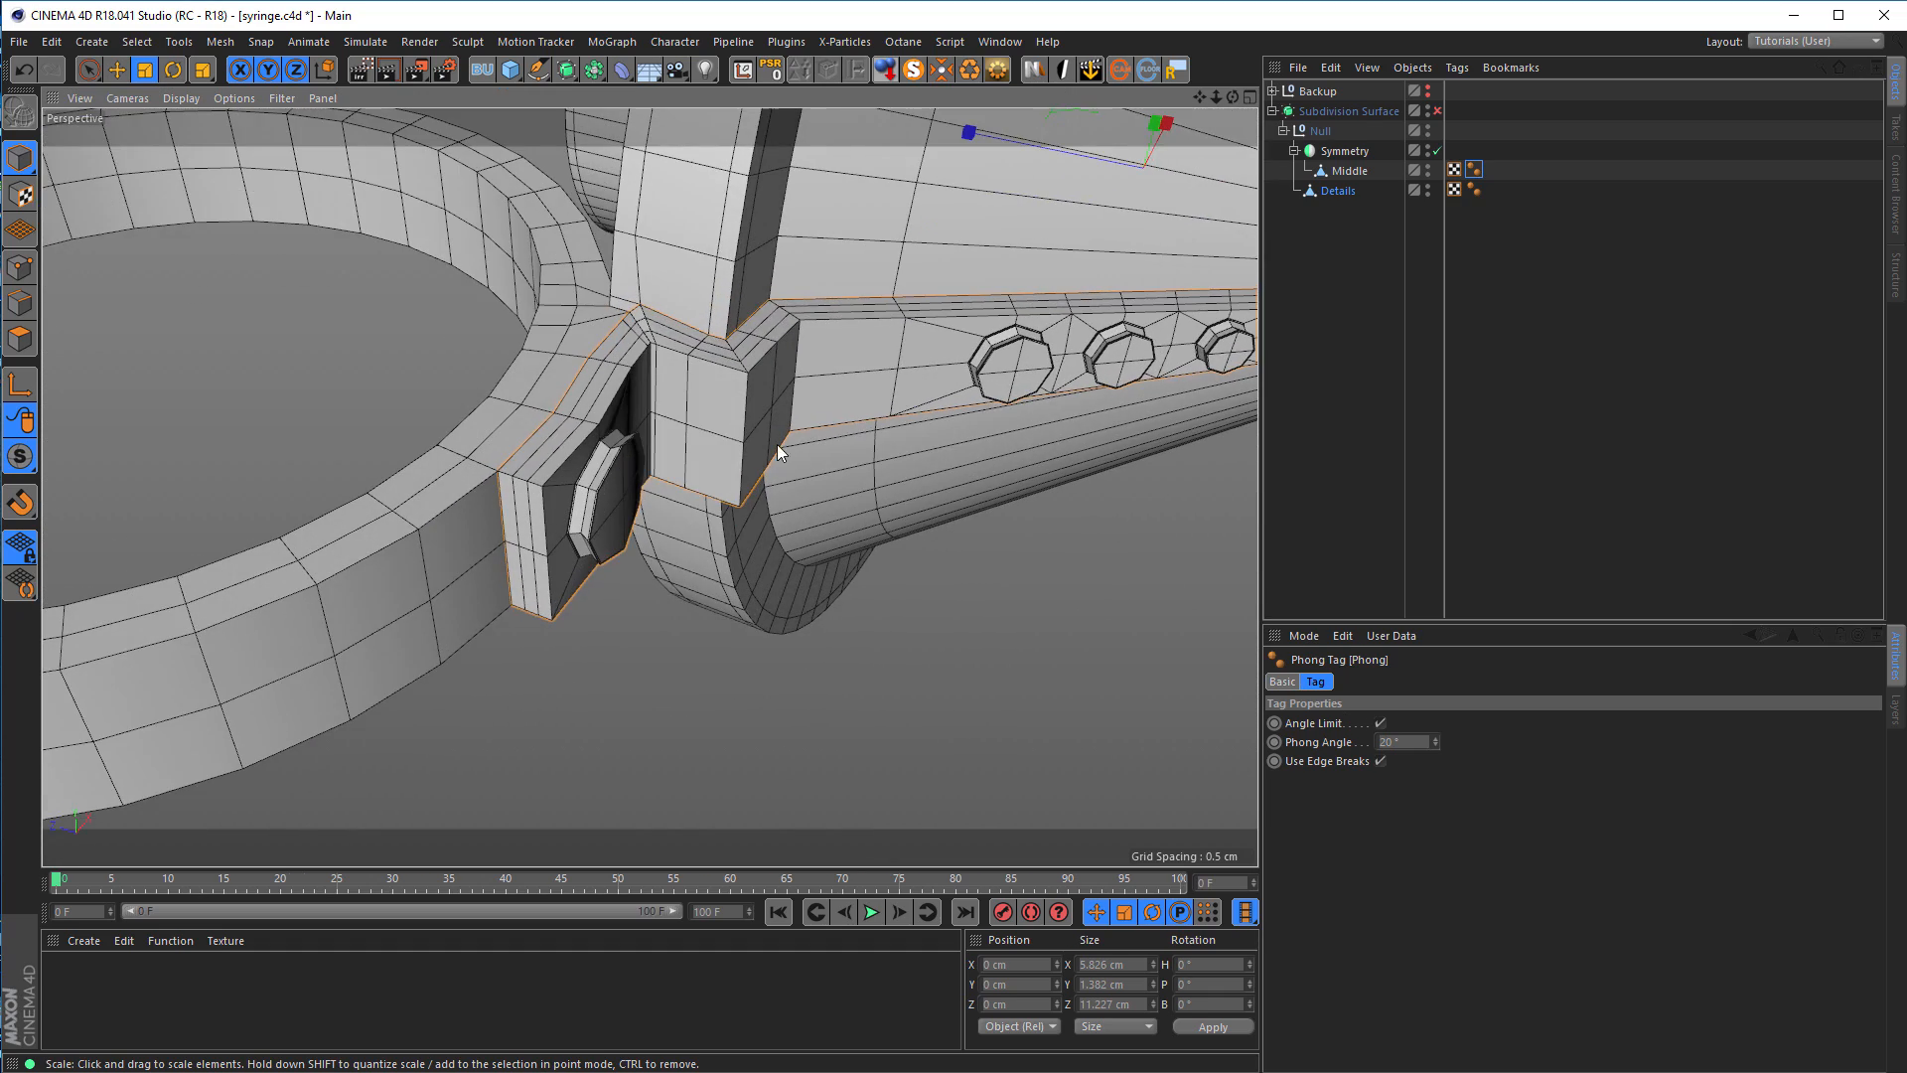
Step: Enable Subdivision Surface and toggle Use Edge Breaks on the Phong tags of both Middle and Details
left_click(1437, 111)
left_click_drag(695, 357, 631, 350, "alt")
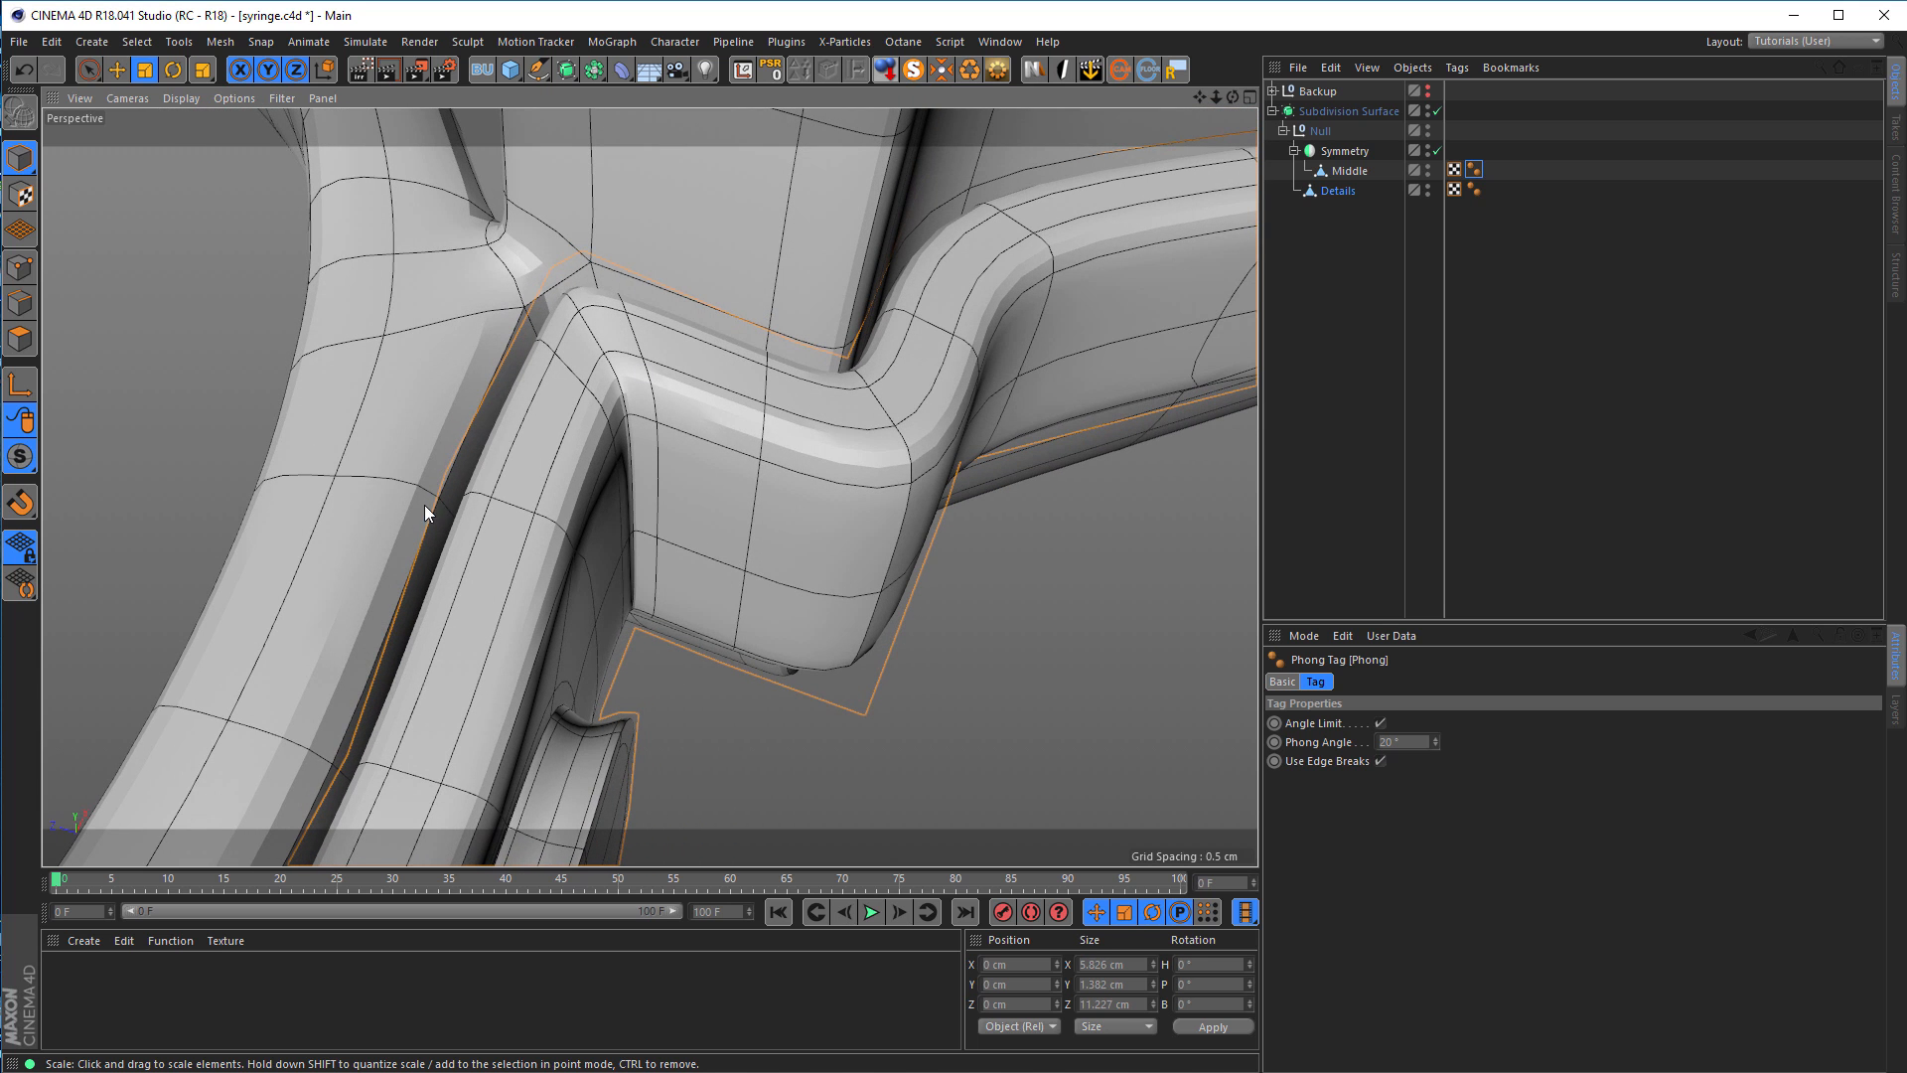
left_click(1474, 190, "ctrl")
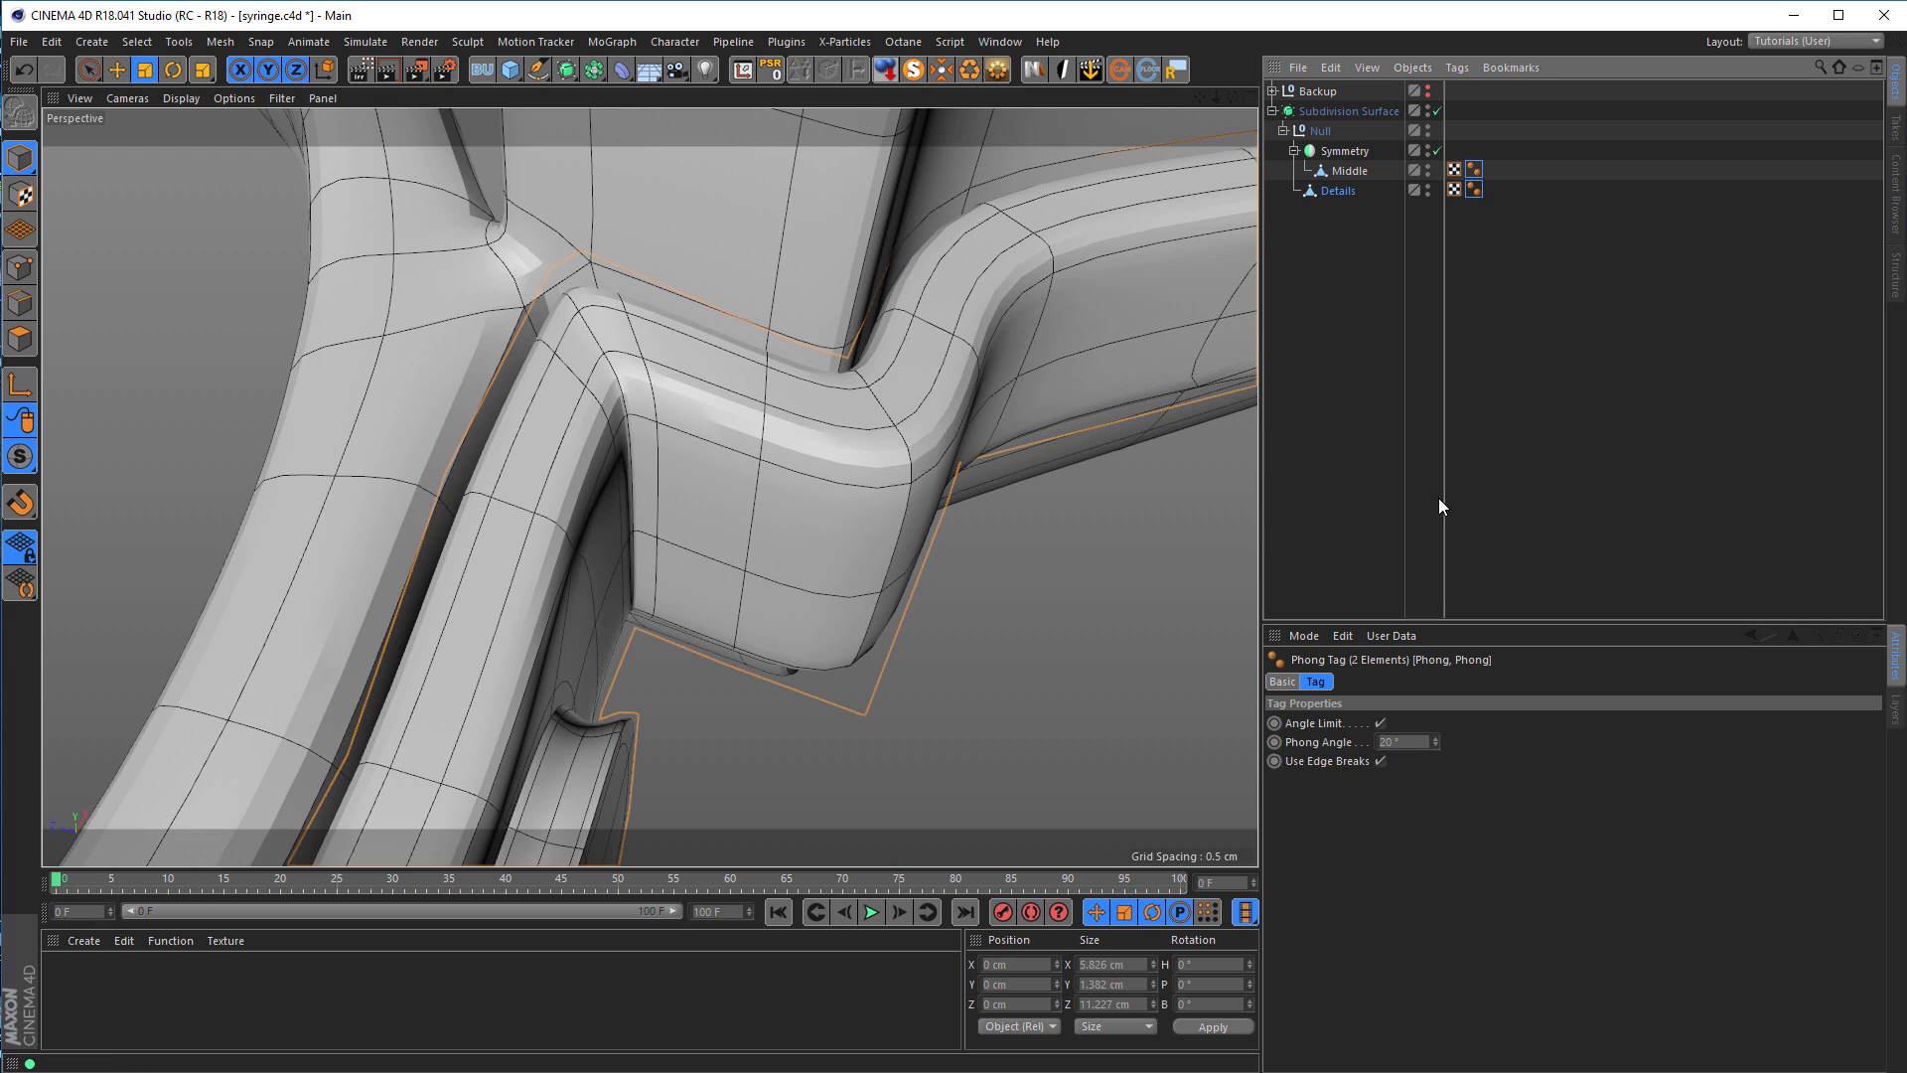
left_click(1382, 760)
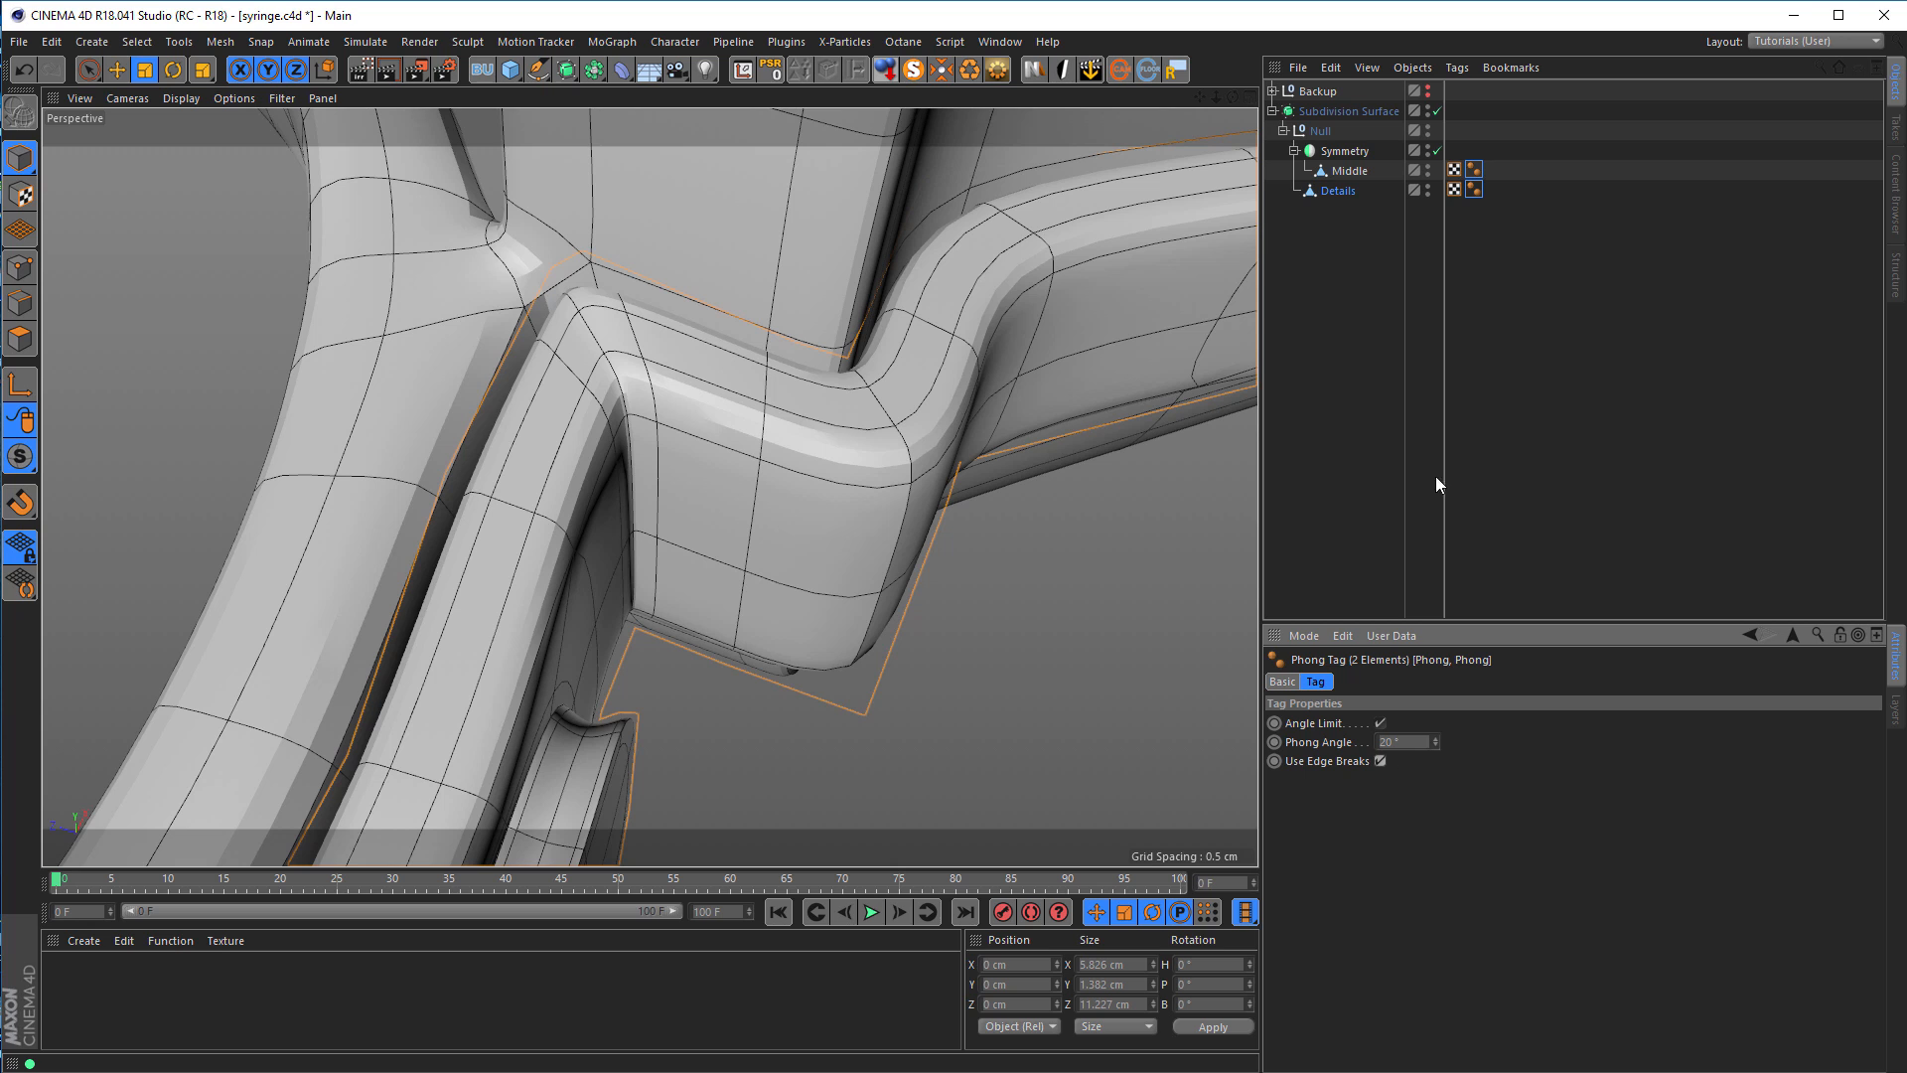
Step: Set the Subdivision Surface's editor subdivision level to 3 and inspect the smoothed syringe body
left_click(1350, 112)
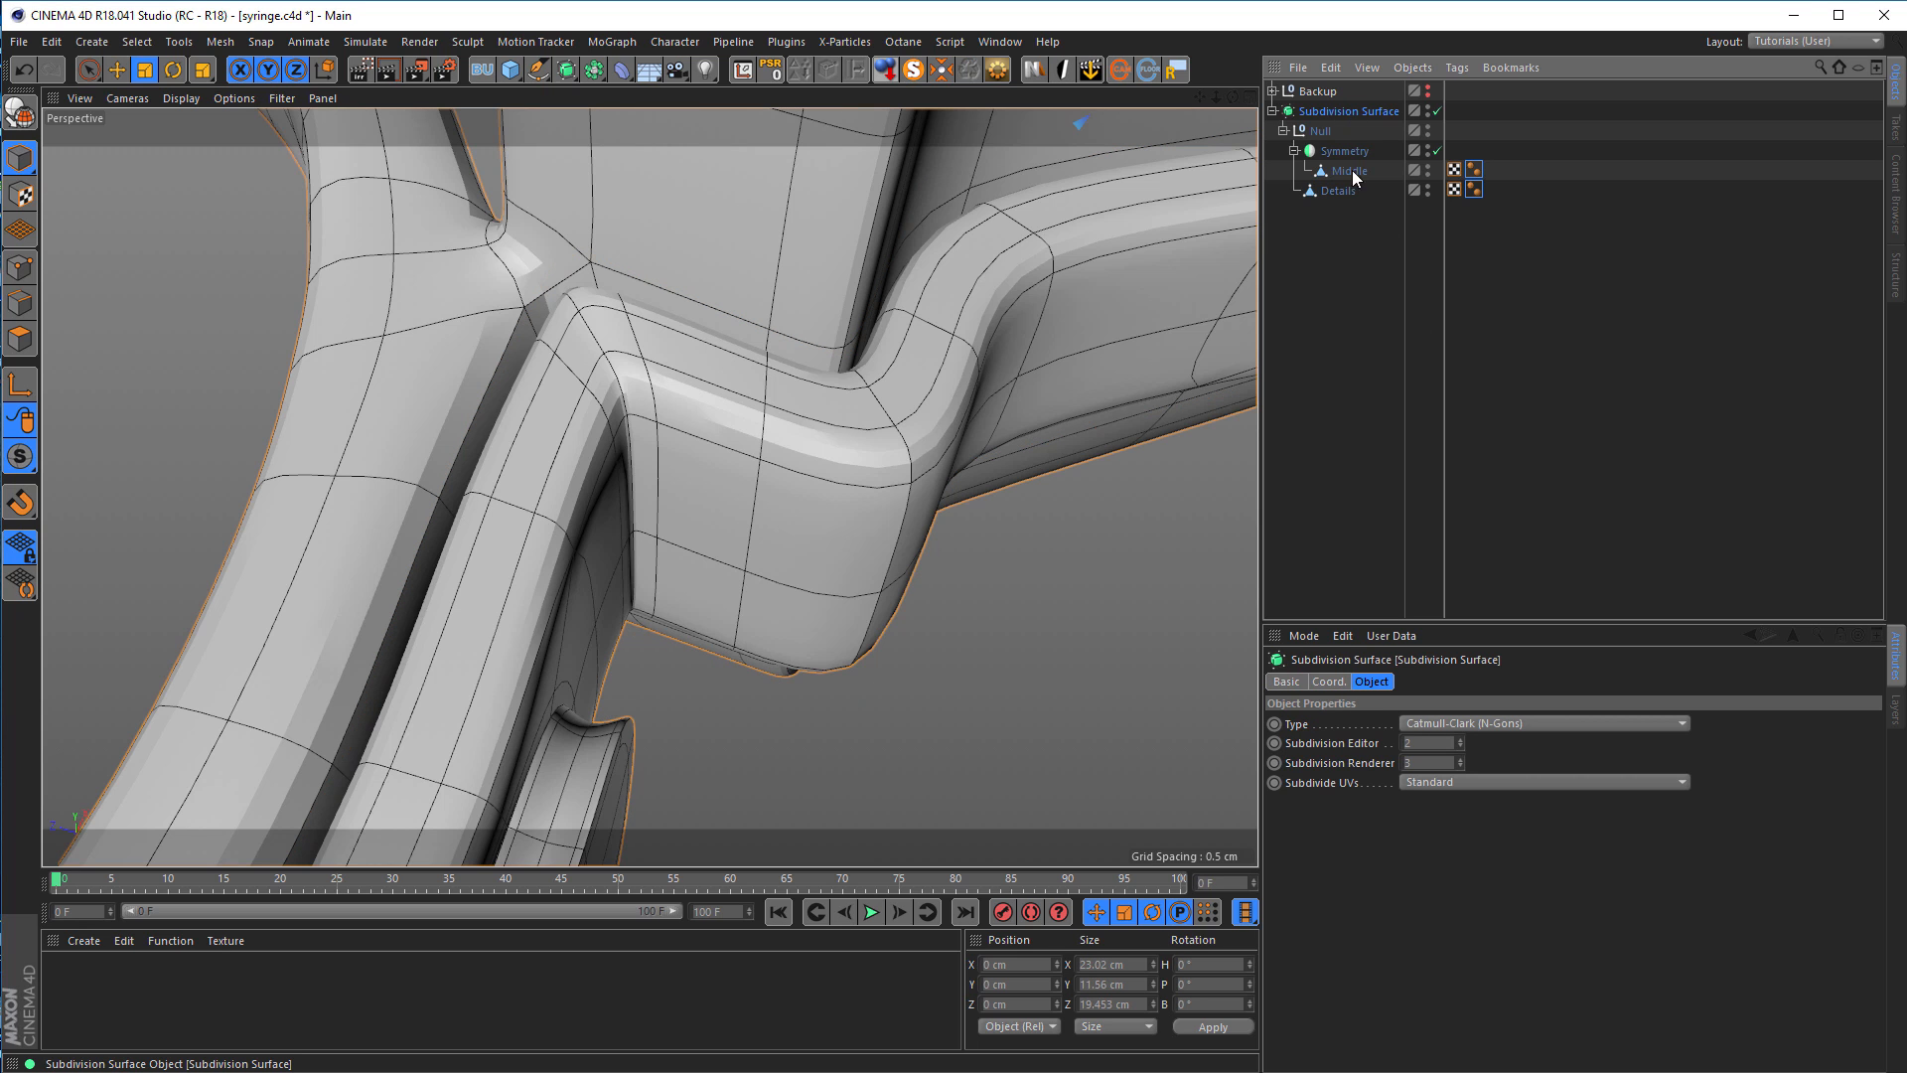
left_click(1461, 739)
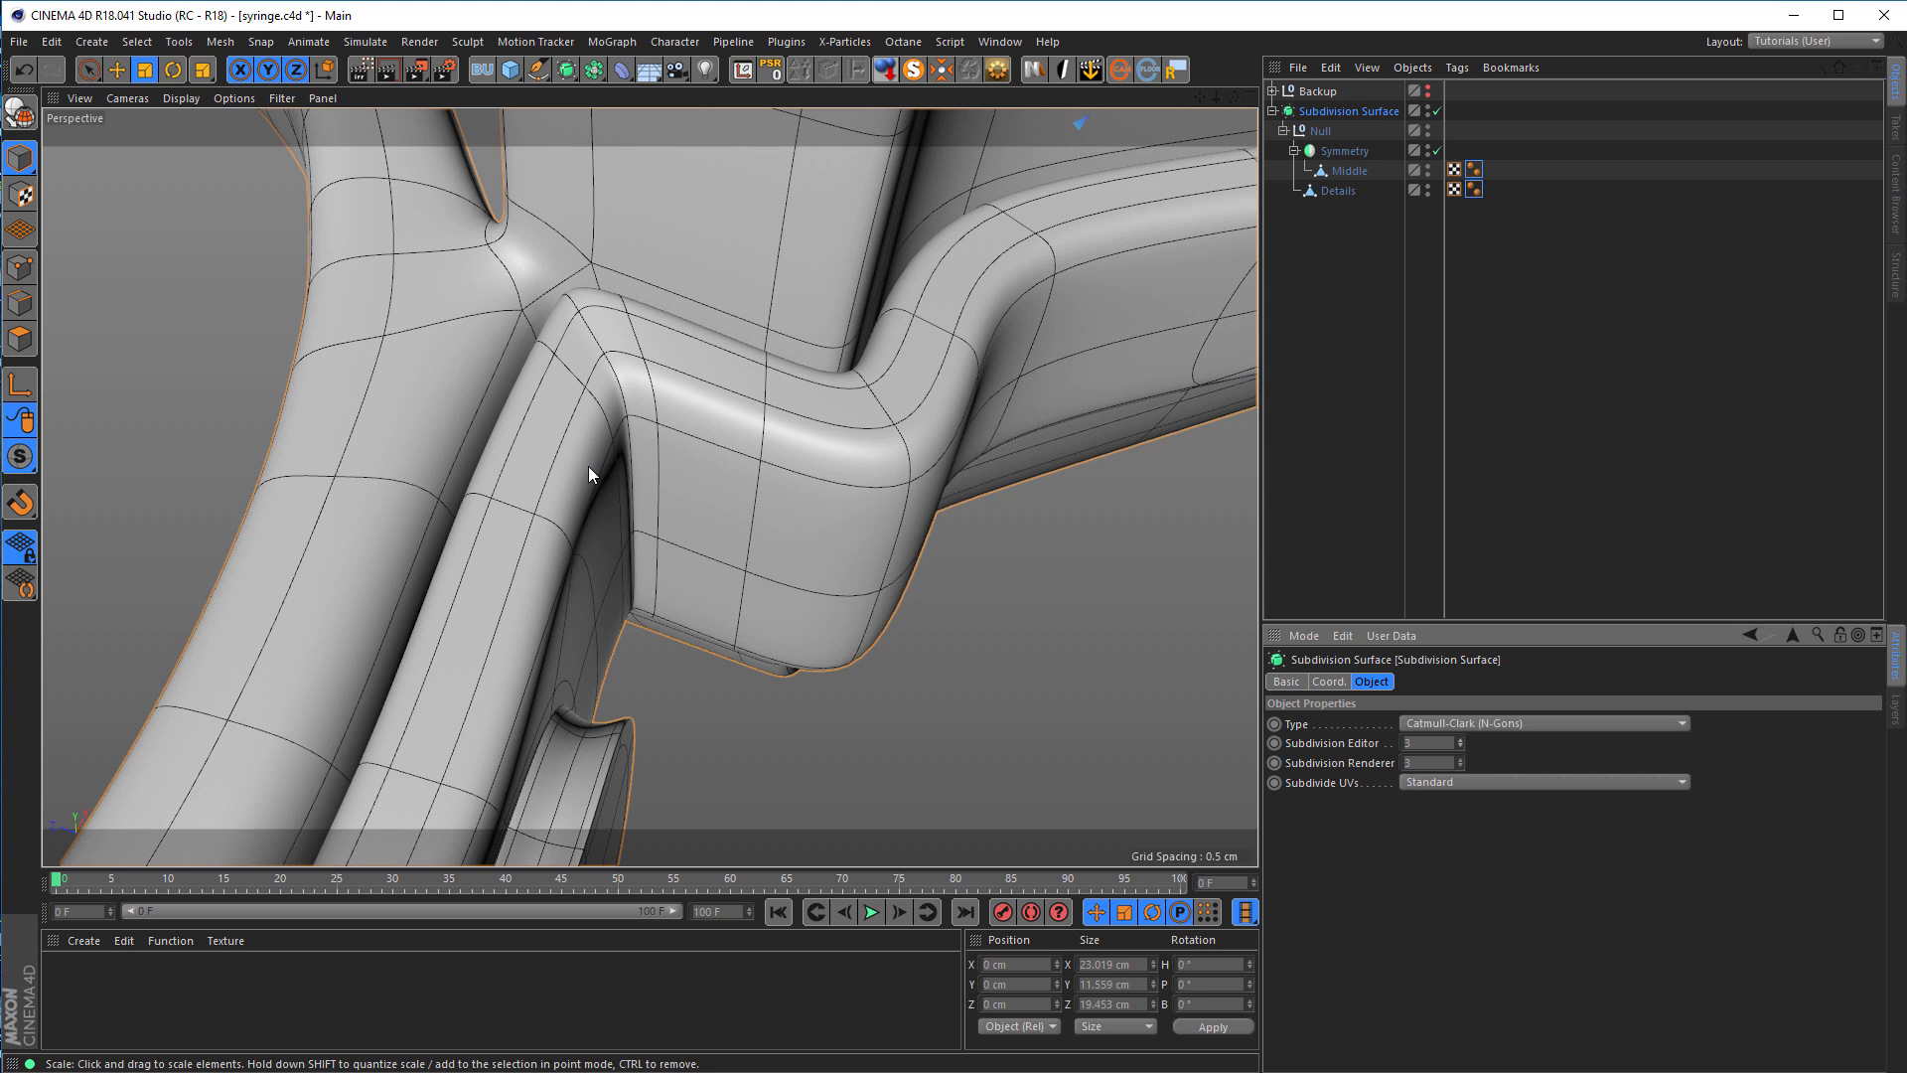
left_click_drag(707, 468, 906, 386, "alt")
left_click_drag(793, 365, 449, 557, "alt")
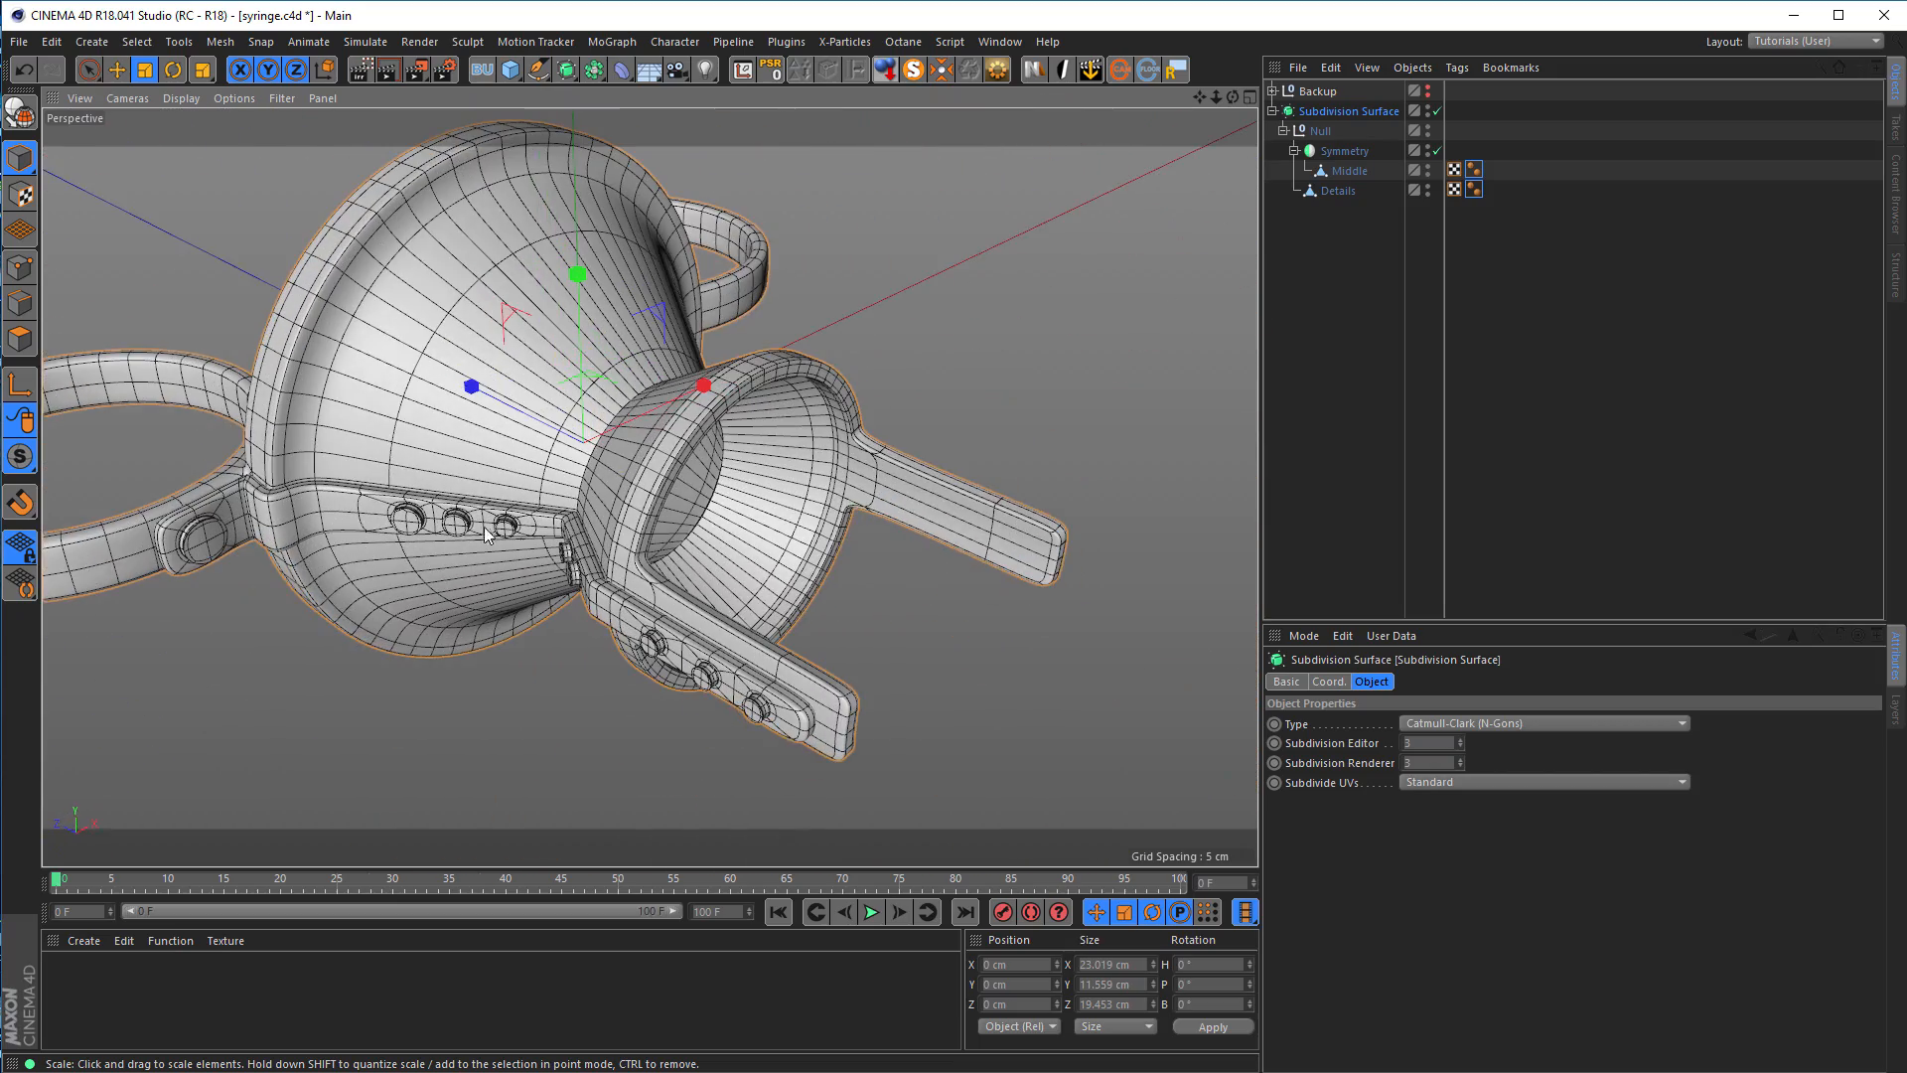
left_click_drag(638, 481, 813, 492, "alt")
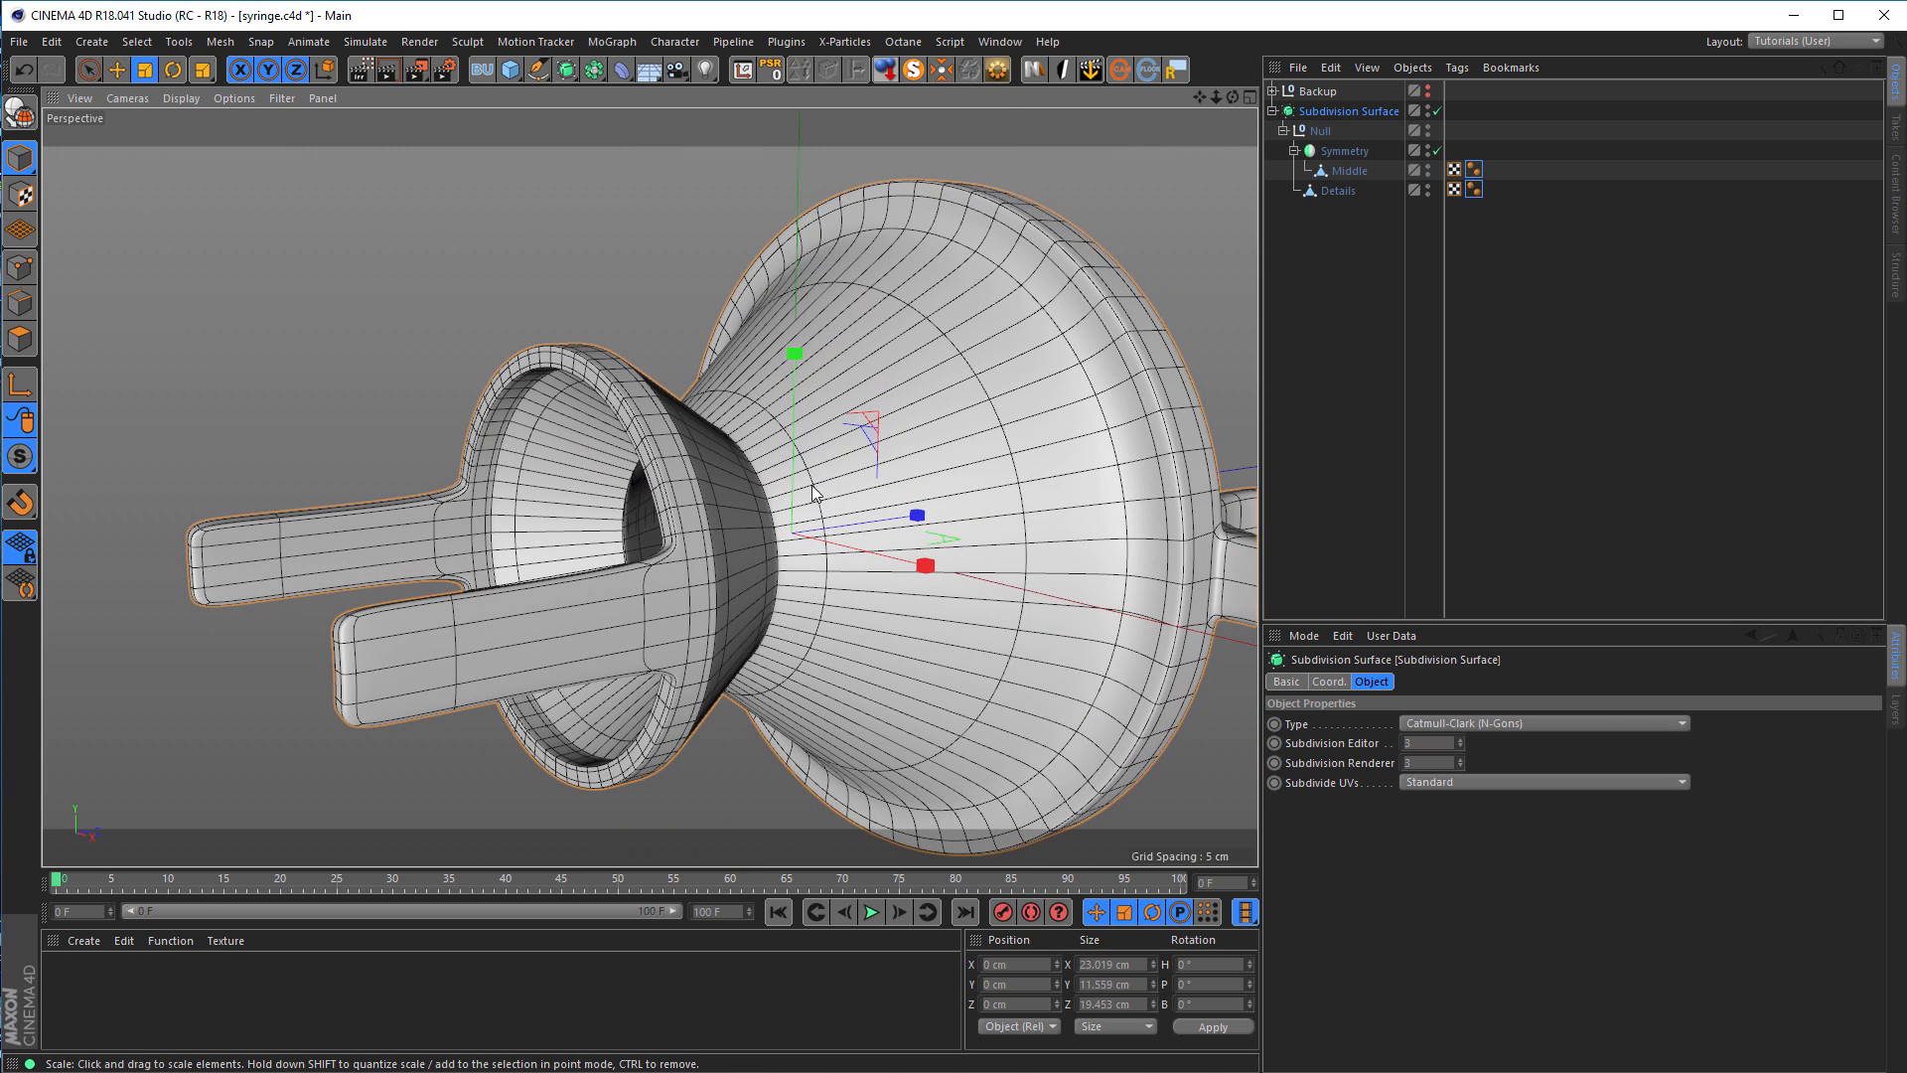
Step: Group the Middle object into a null under Symmetry and place Details in the same null
left_click(1346, 171)
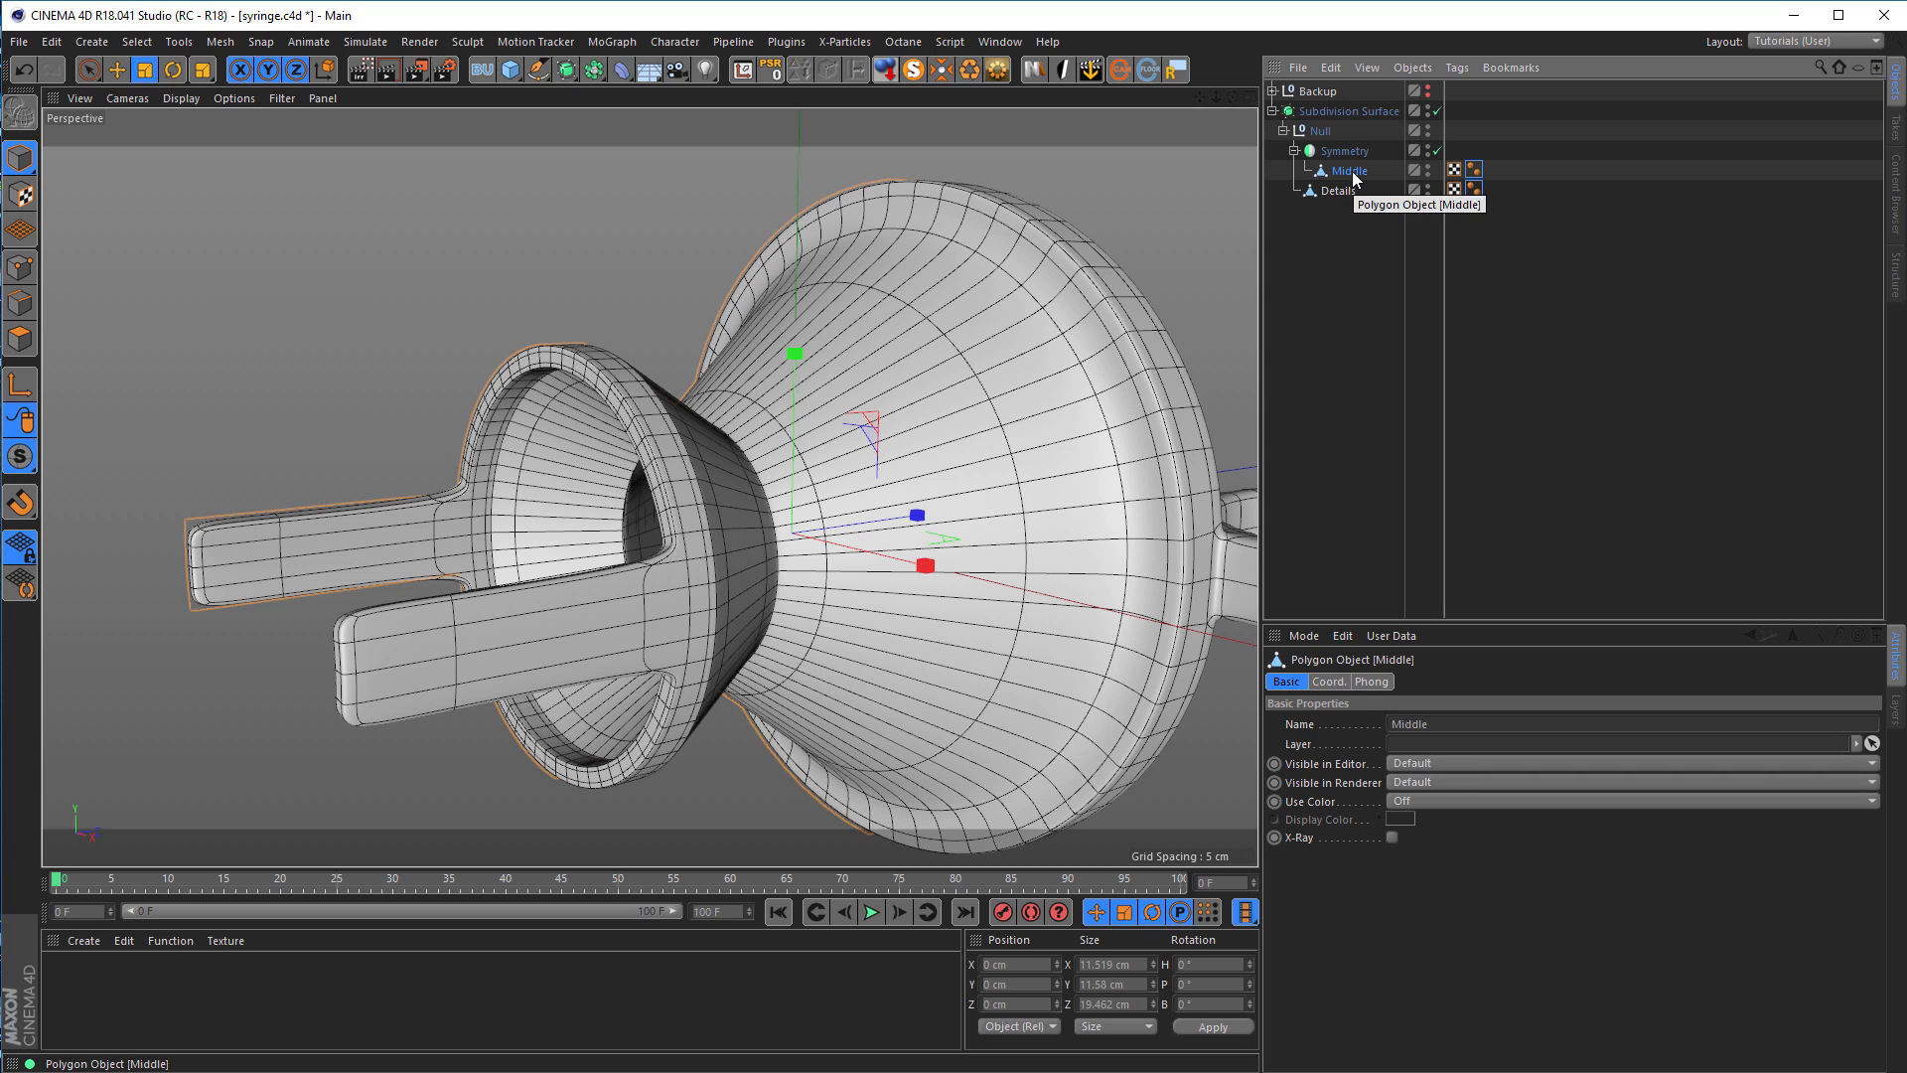
key("alt+g")
left_click(1305, 171)
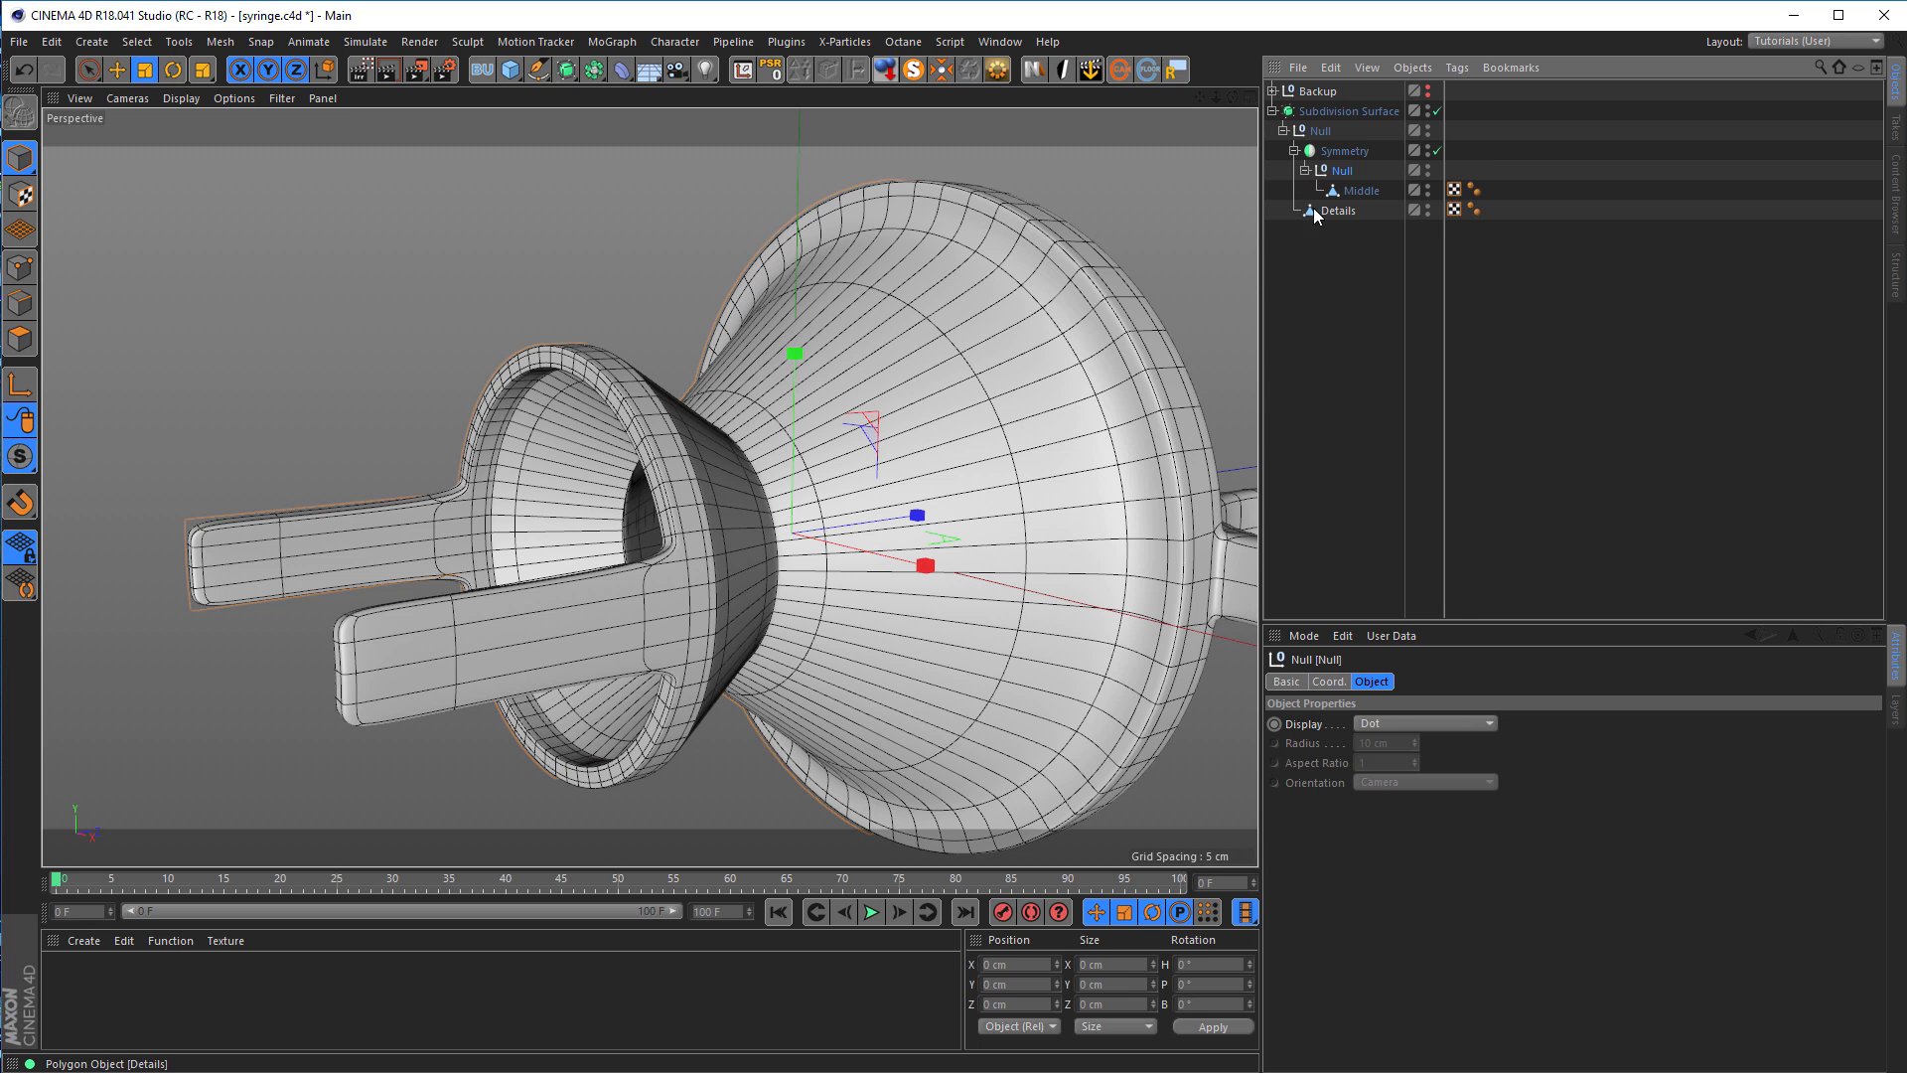
mouse_move(1336, 212)
left_mouse_down()
mouse_move(1353, 192)
mouse_move(1361, 206)
left_mouse_up()
Step: Inspect the mirrored Details strips, knobs and finger rings on the smoothed syringe from several angles
left_click_drag(753, 598, 666, 455, "alt")
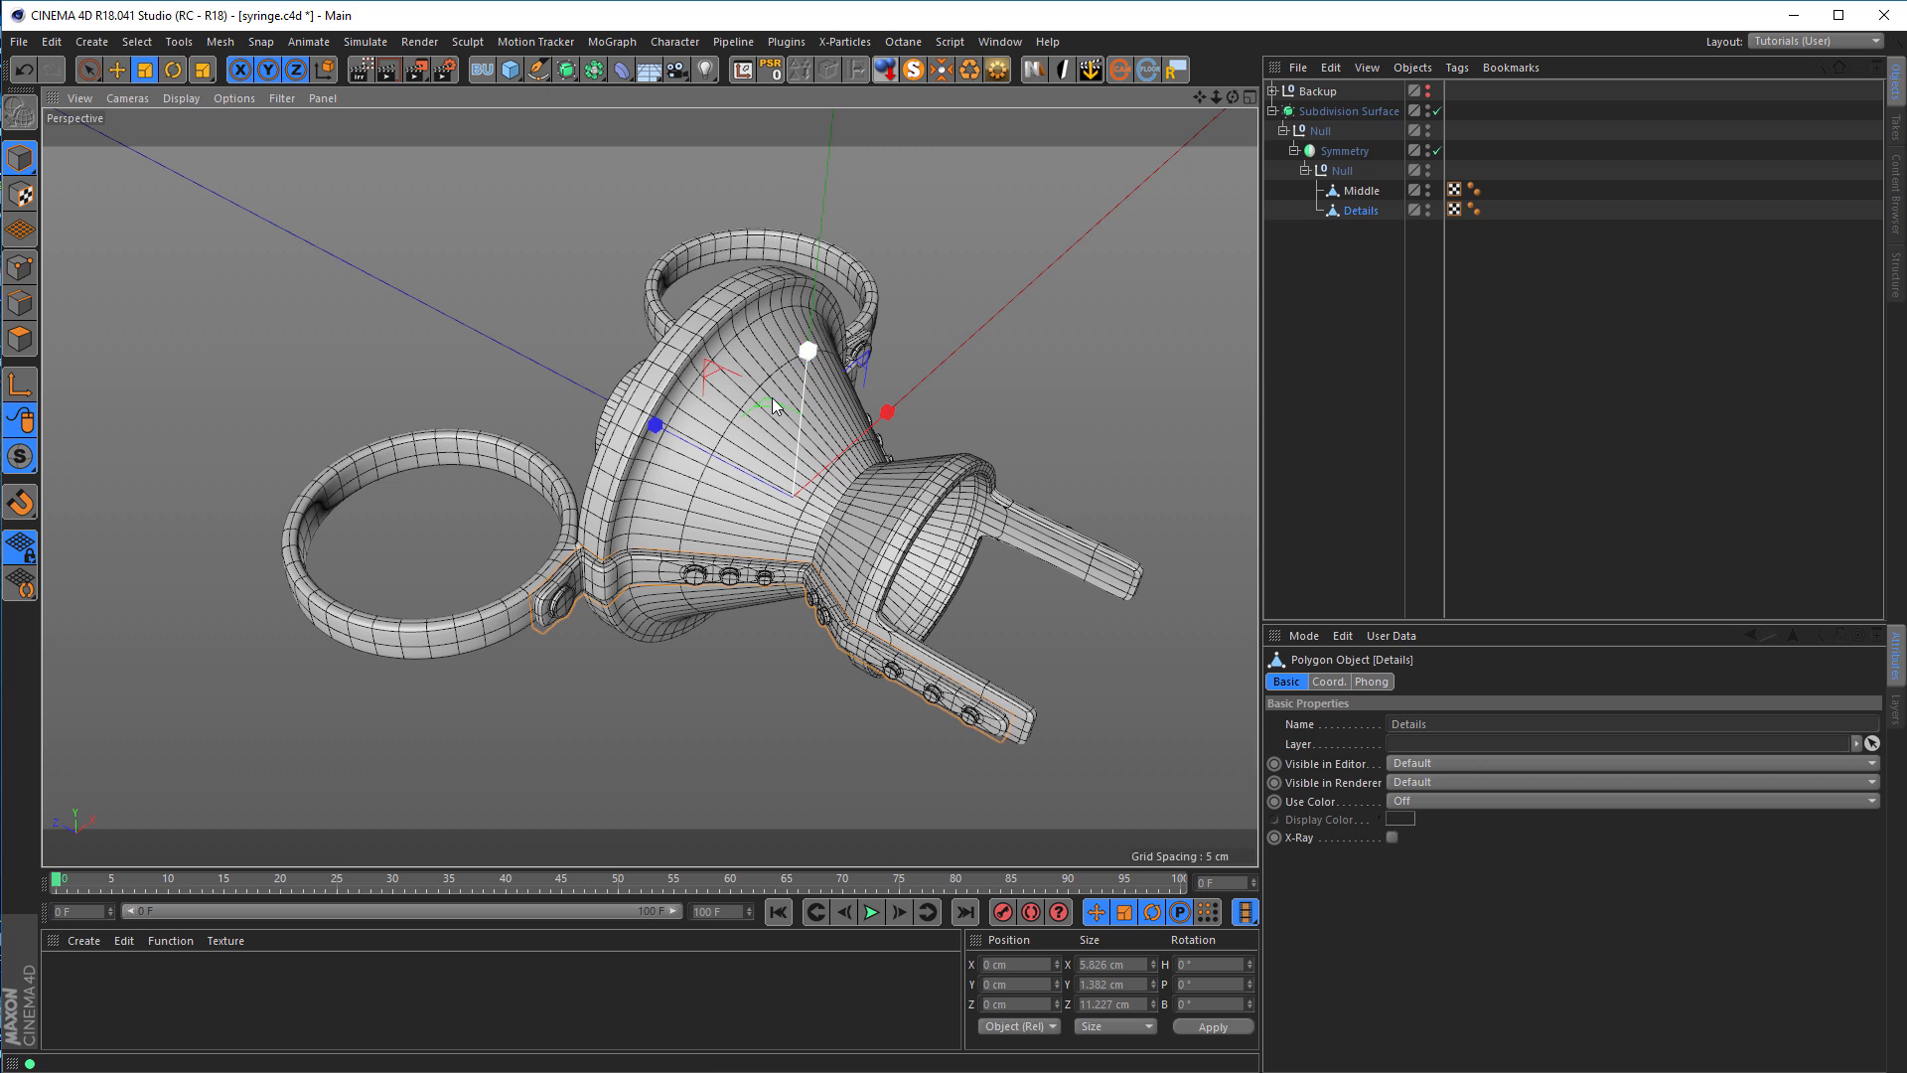
scroll(705, 551, "up", 5)
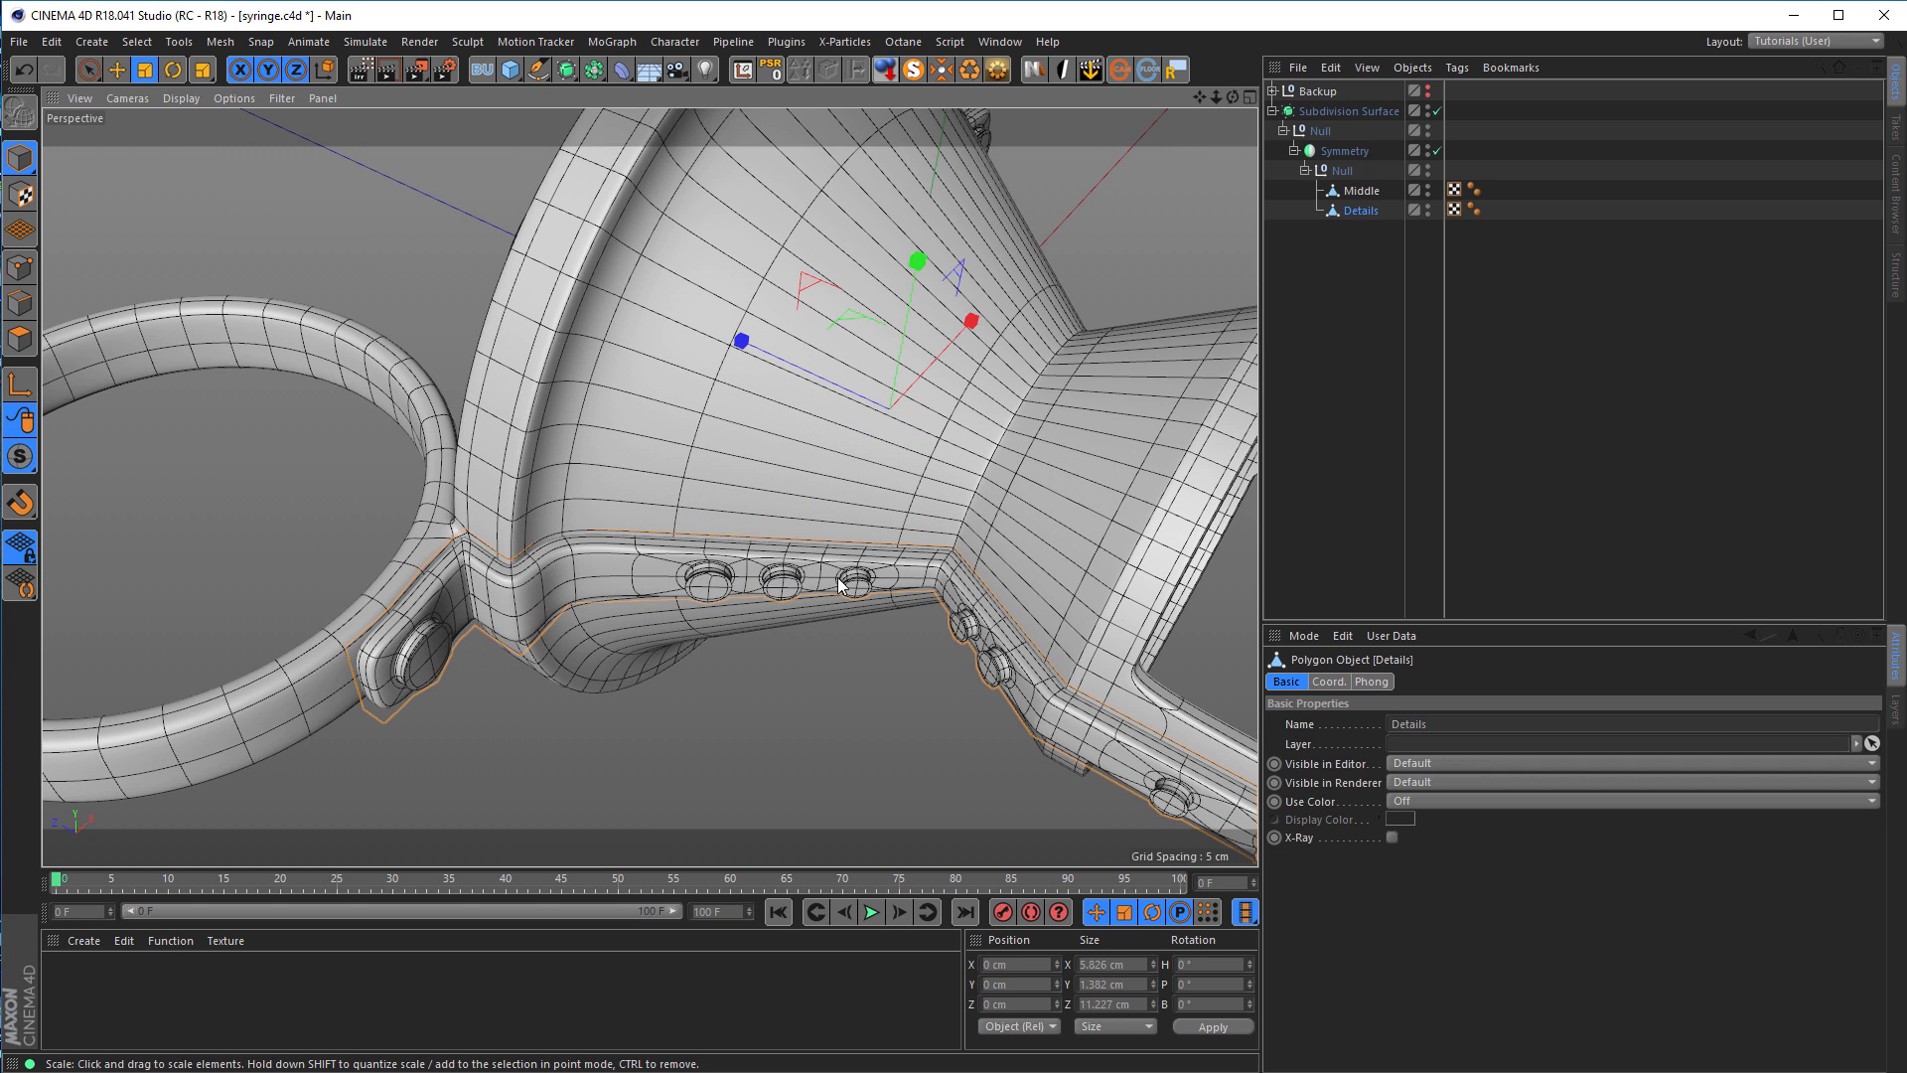
scroll(1030, 690, "down", 3)
middle_click_drag(879, 608, 671, 526, "alt")
mouse_move(824, 575)
left_mouse_down("alt")
mouse_move(856, 608)
mouse_move(846, 594)
left_mouse_up("alt")
middle_click_drag(638, 521, 788, 549, "alt")
scroll(784, 551, "down", 2)
left_click_drag(673, 527, 645, 509, "alt")
scroll(646, 512, "up", 6)
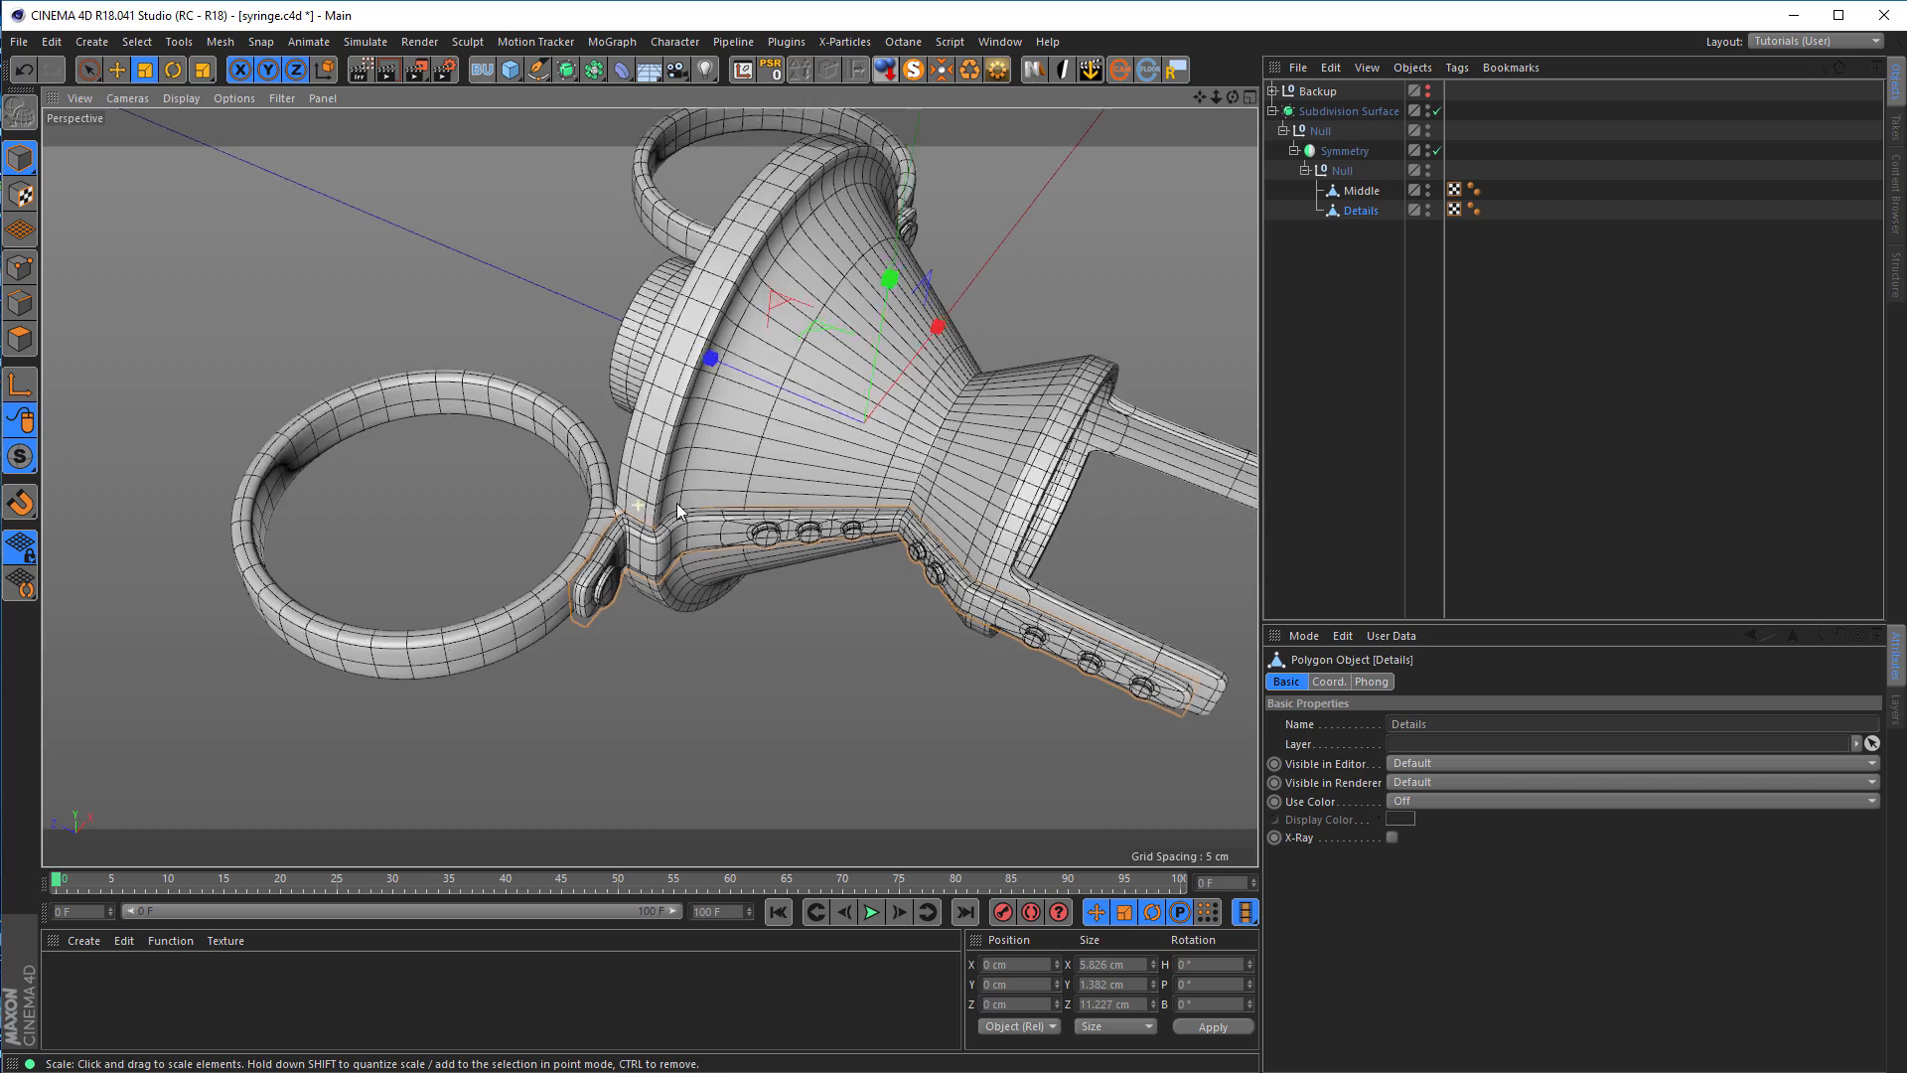
left_click_drag(530, 526, 639, 534, "alt")
scroll(639, 533, "down", 6)
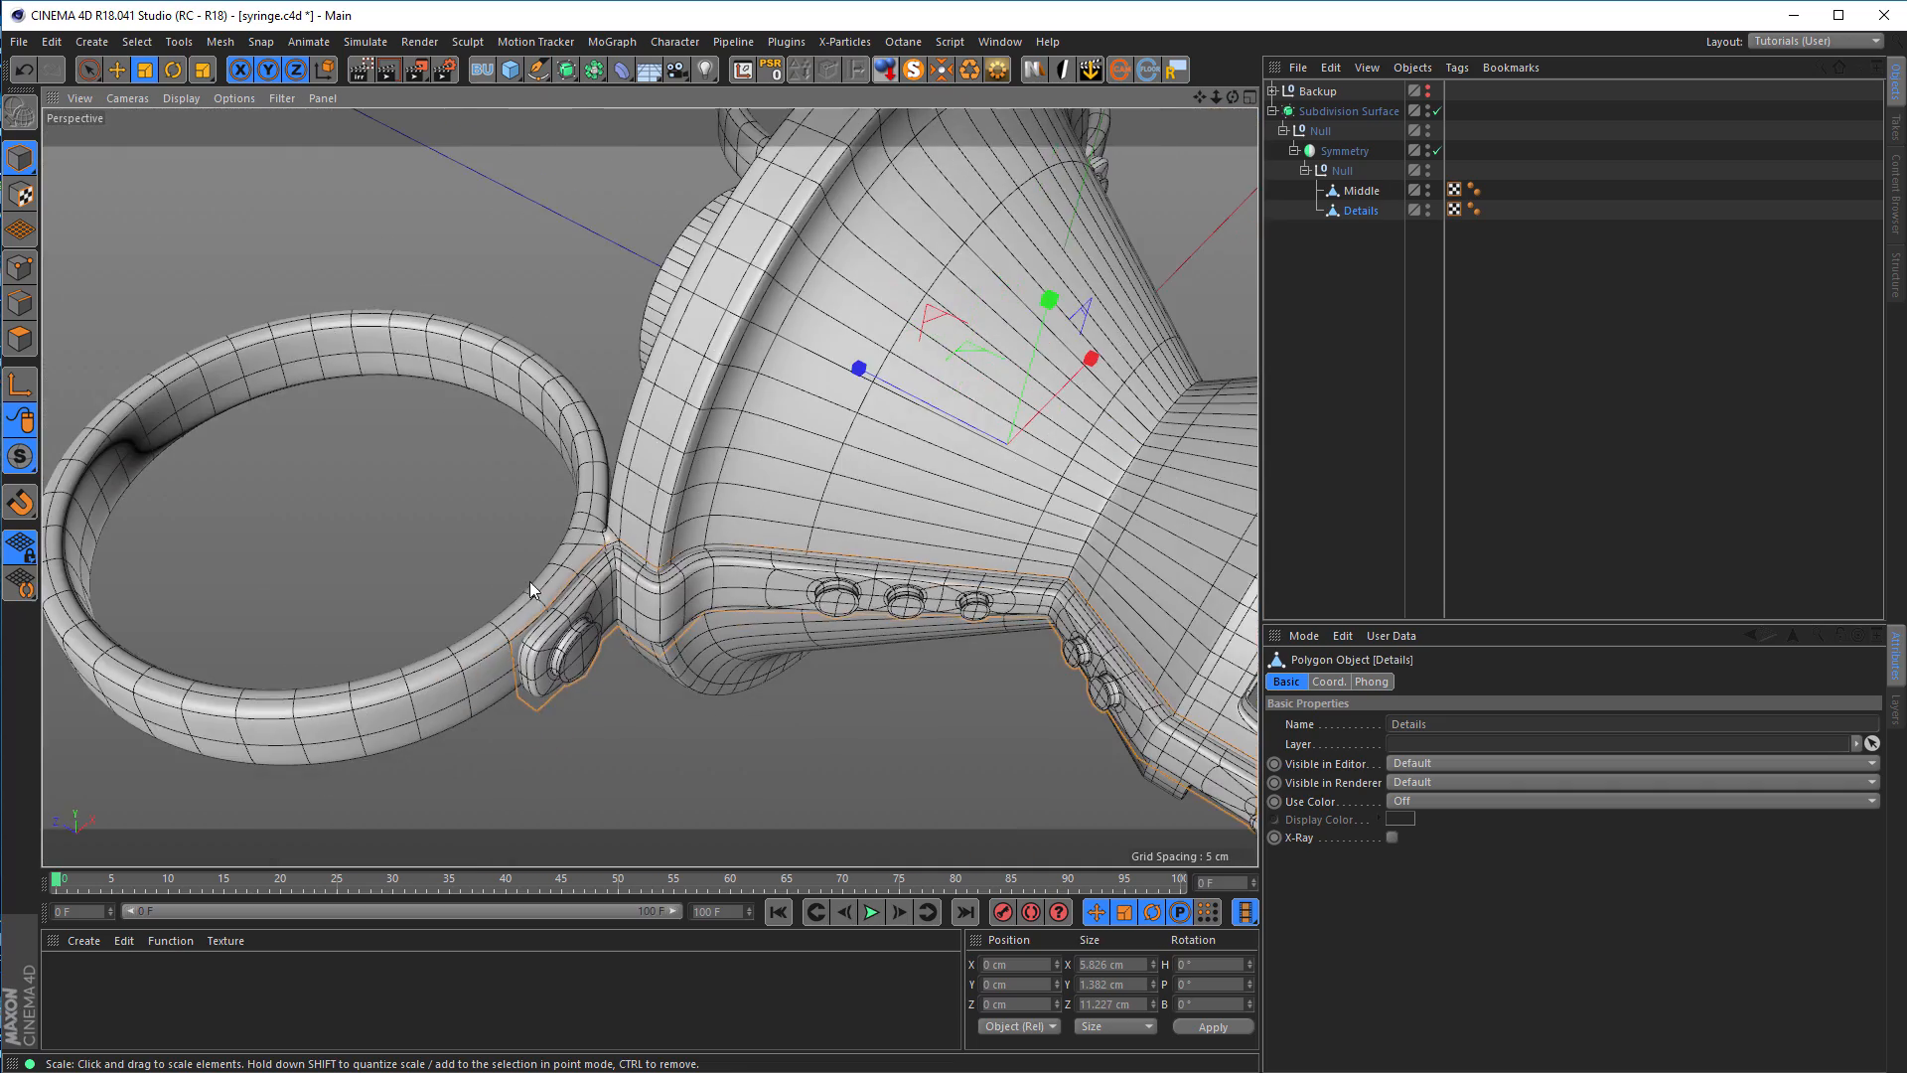
Step: Examine the plunger and its end ring in the syringe01.jpg reference image and return to the model
middle_click_drag(636, 502, 711, 471, "alt")
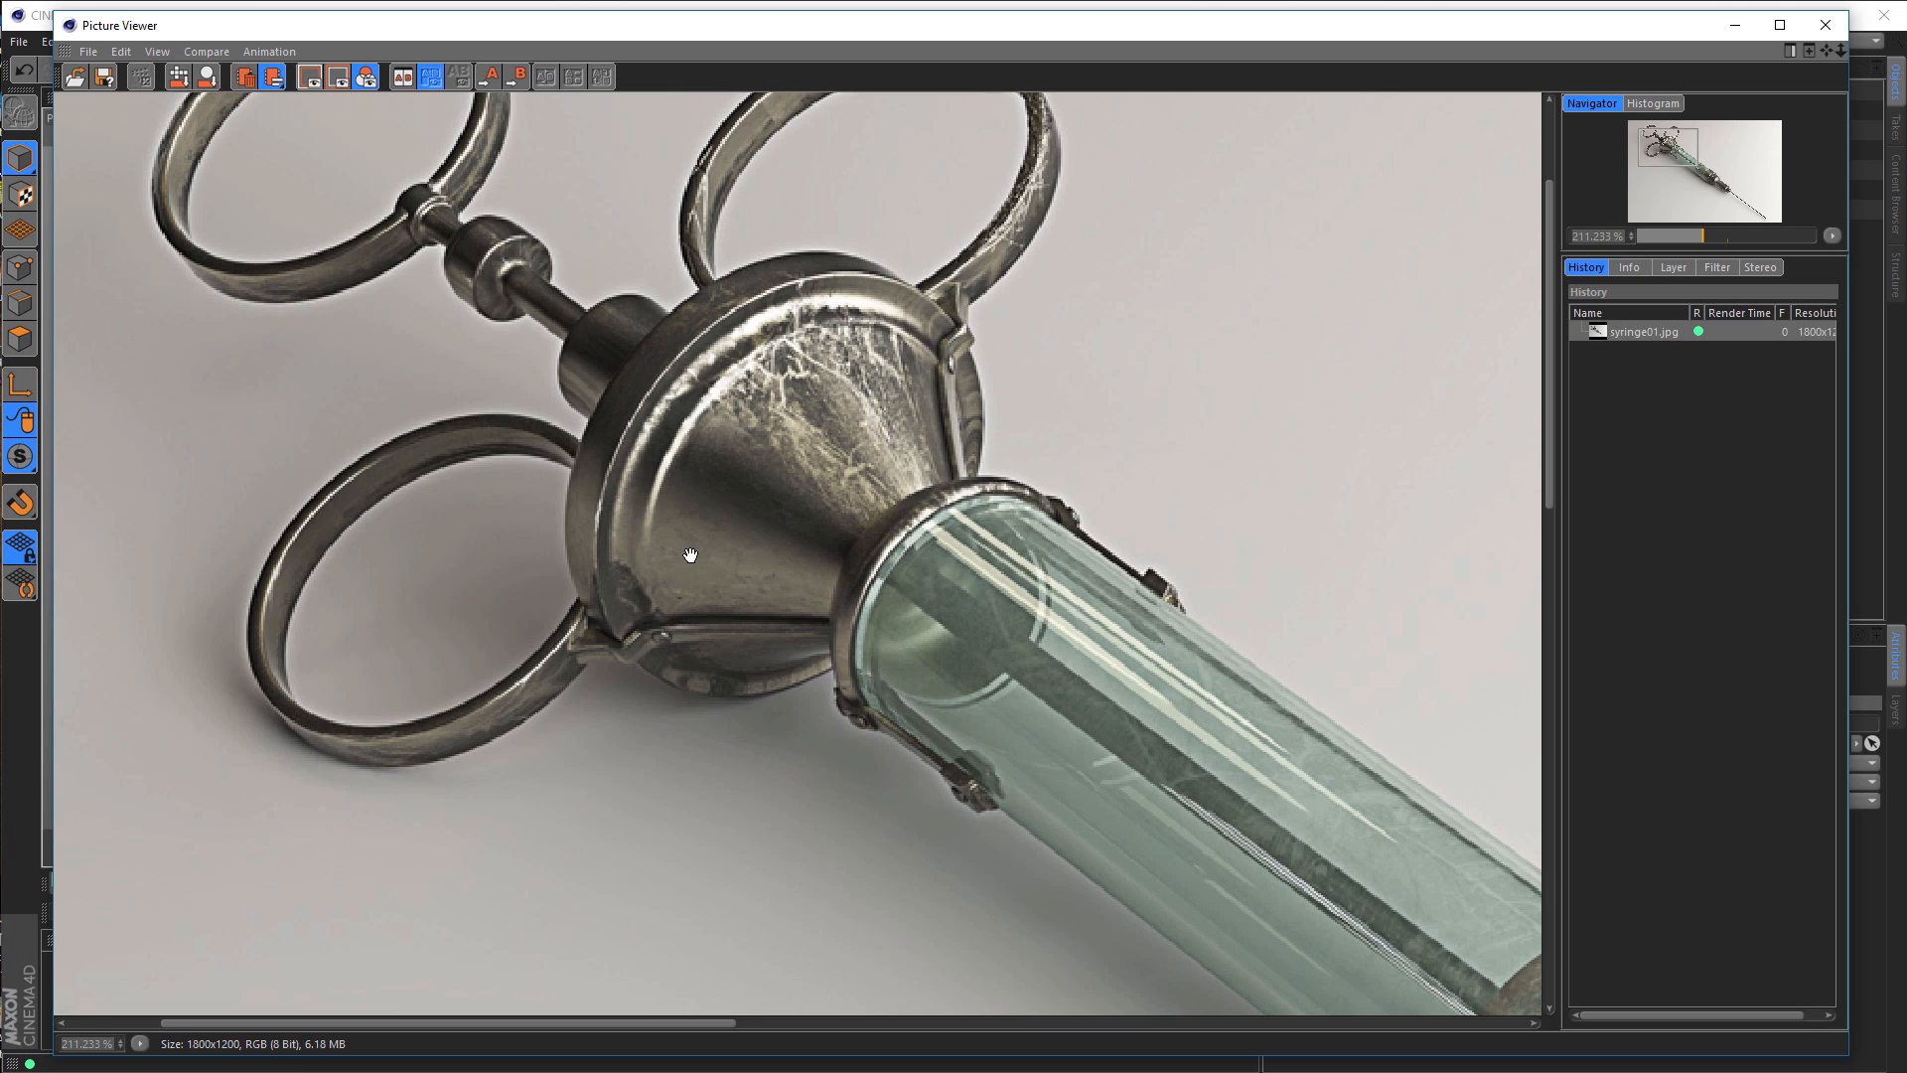
left_click_drag(691, 554, 856, 751)
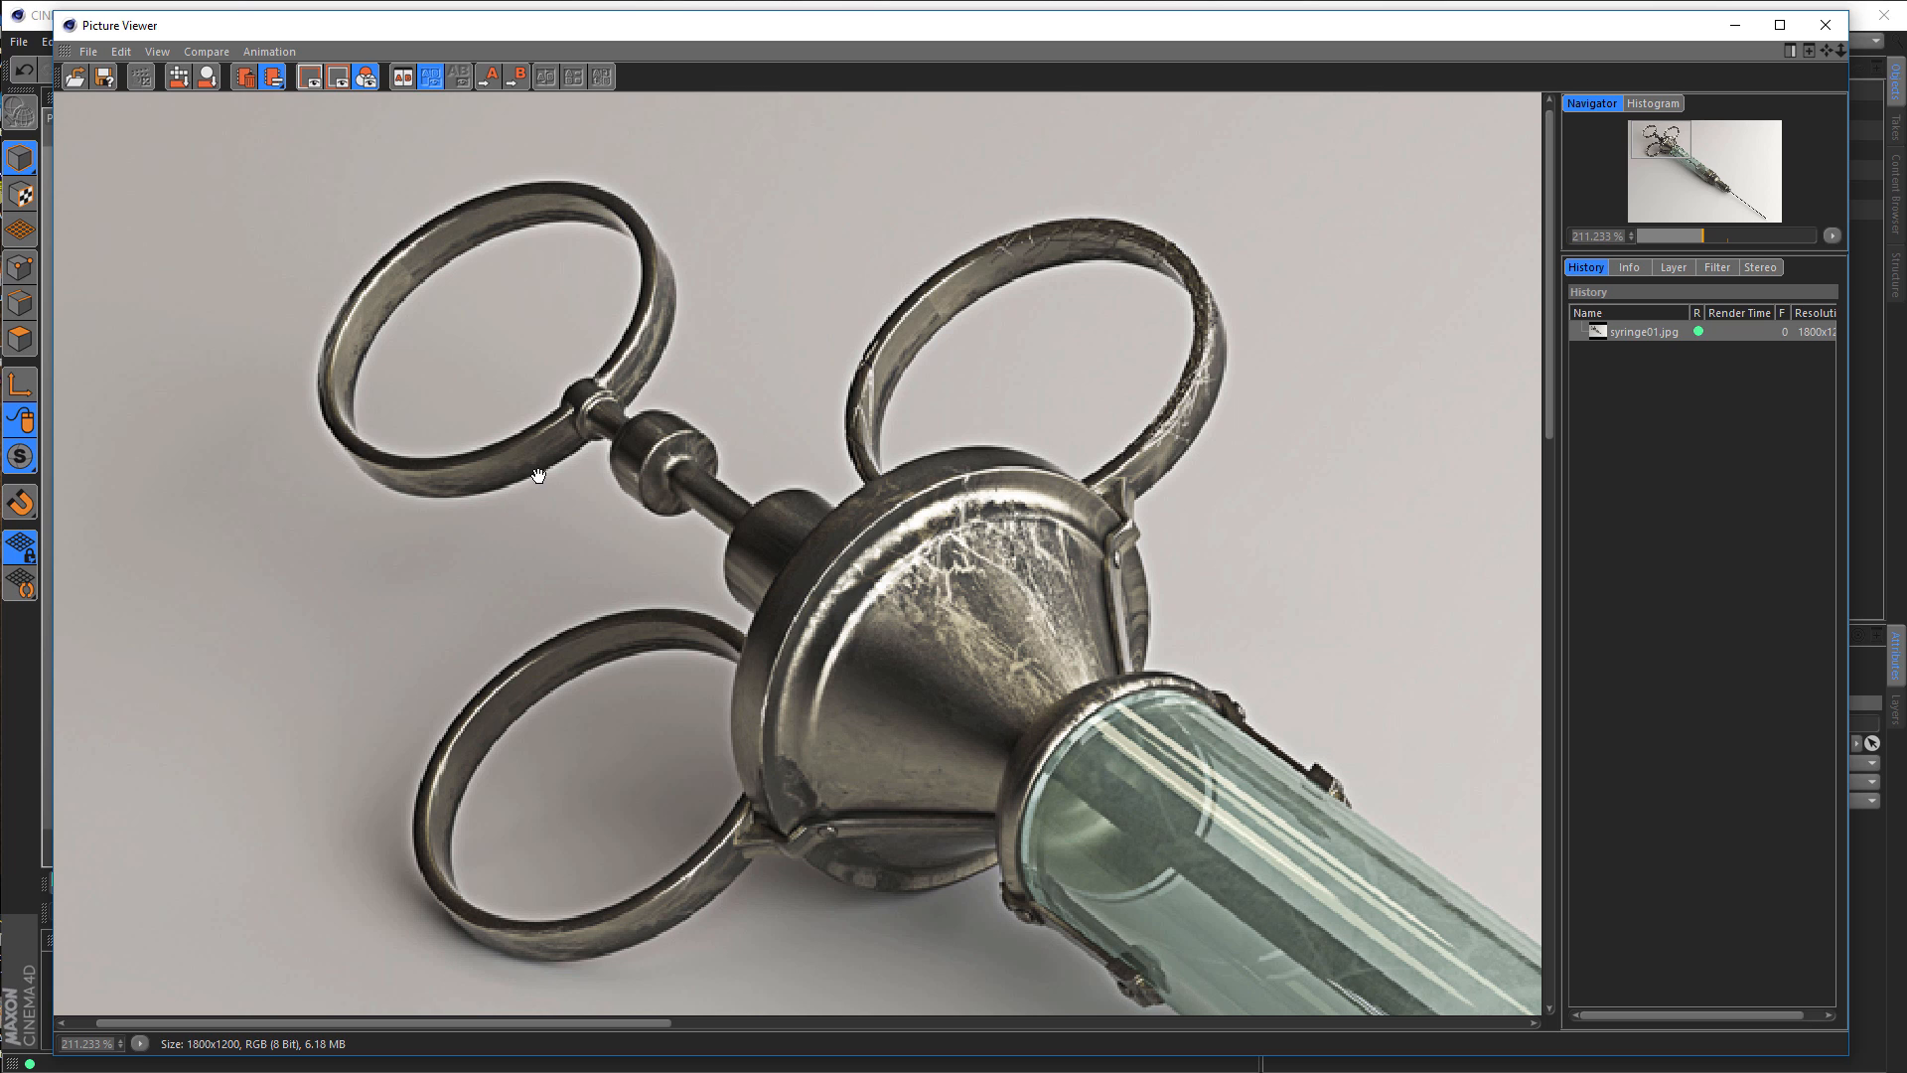
left_click(1734, 26)
scroll(725, 466, "down", 5)
middle_click_drag(735, 444, 704, 595, "alt")
left_click_drag(703, 594, 672, 643, "alt")
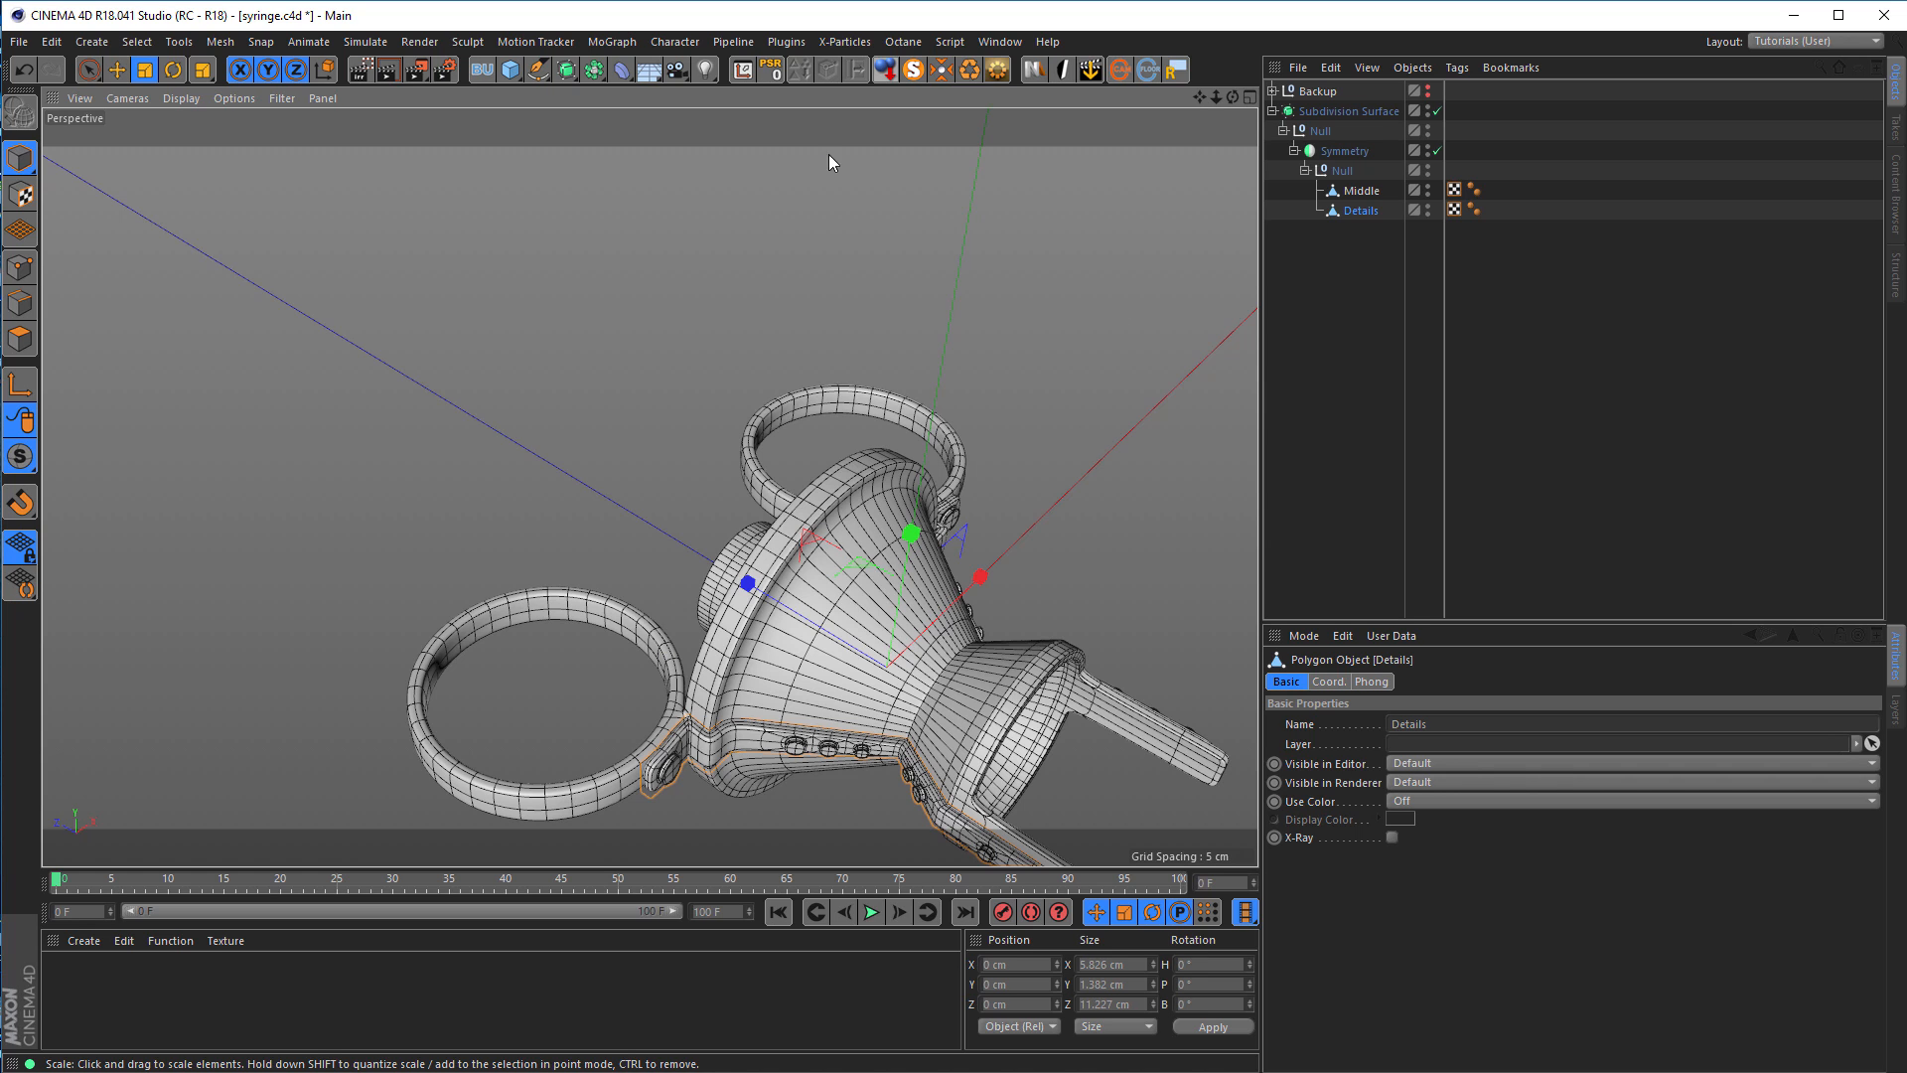
Step: Move the Tube out of the Backup group to the hierarchy's top level and save the scene
left_click(1272, 90)
left_click(1321, 111)
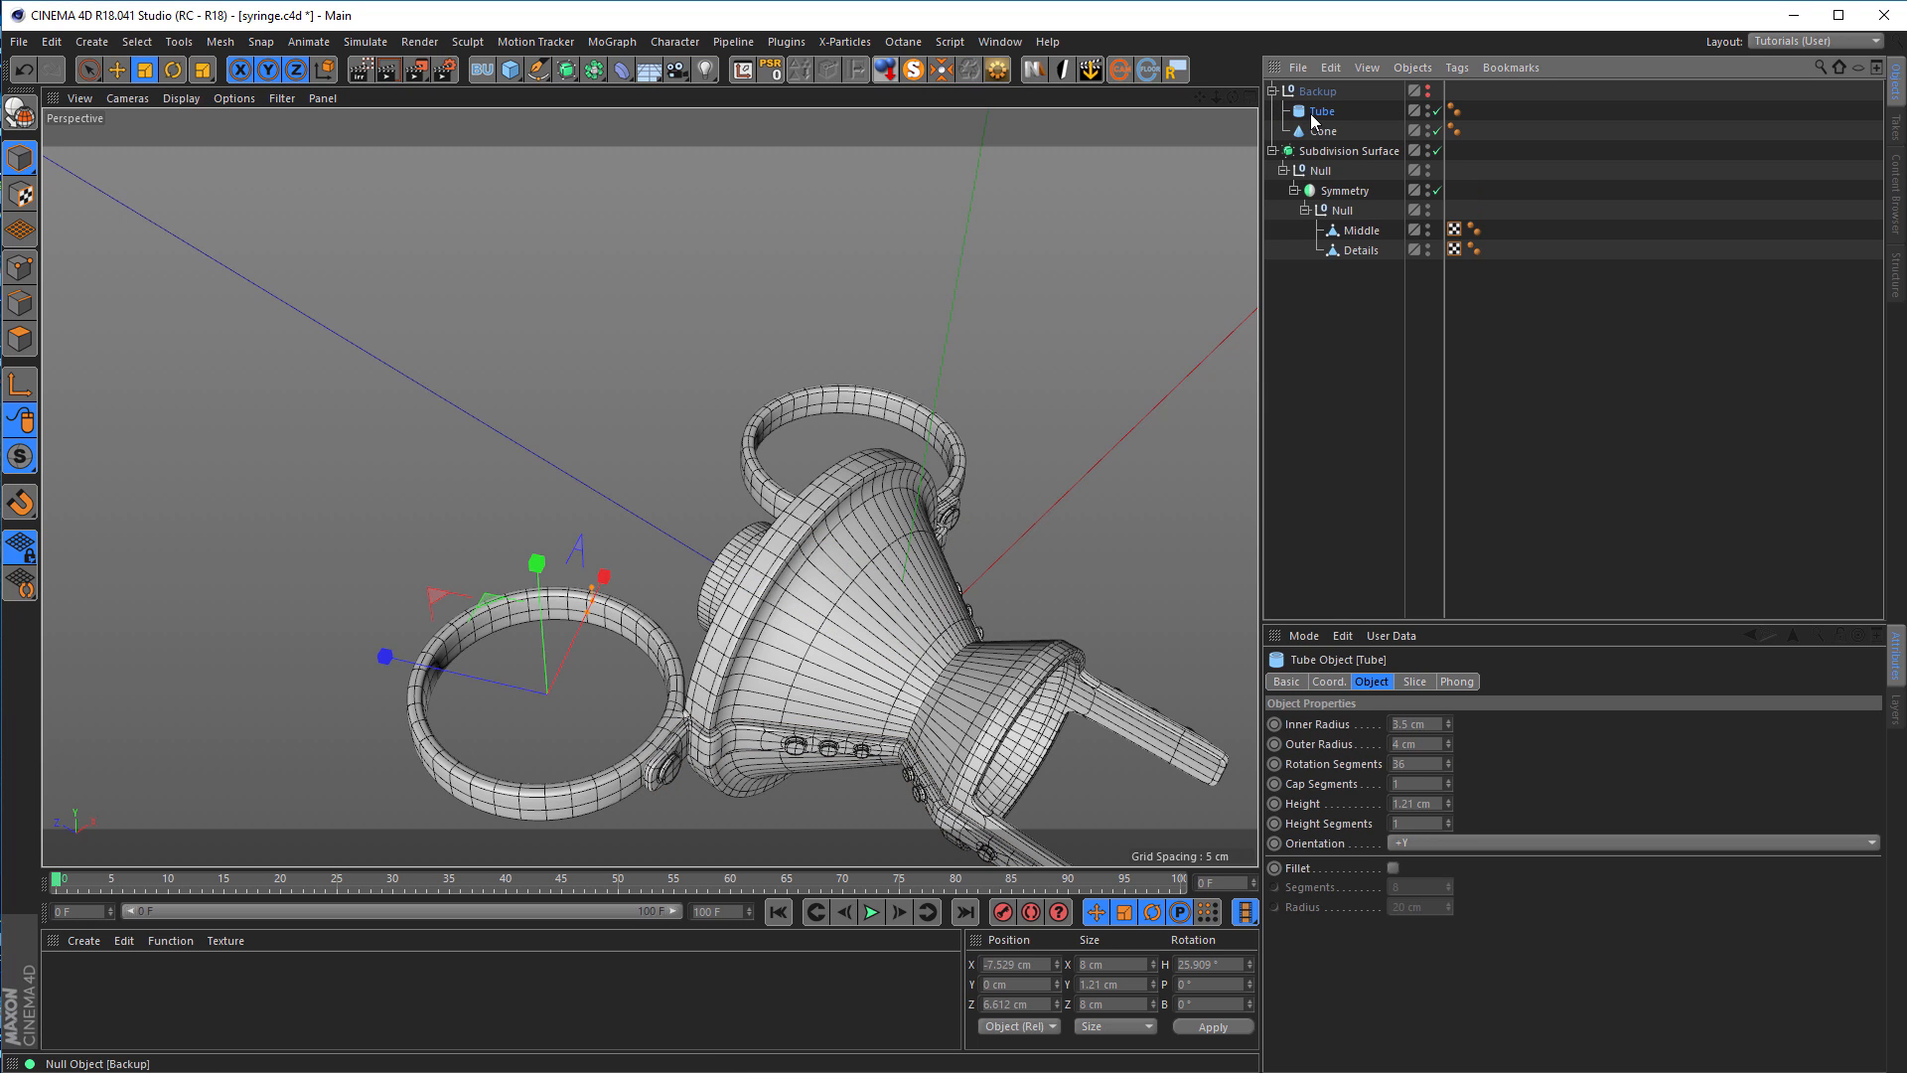
left_click_drag(1303, 109, 1438, 300)
left_click(1273, 90)
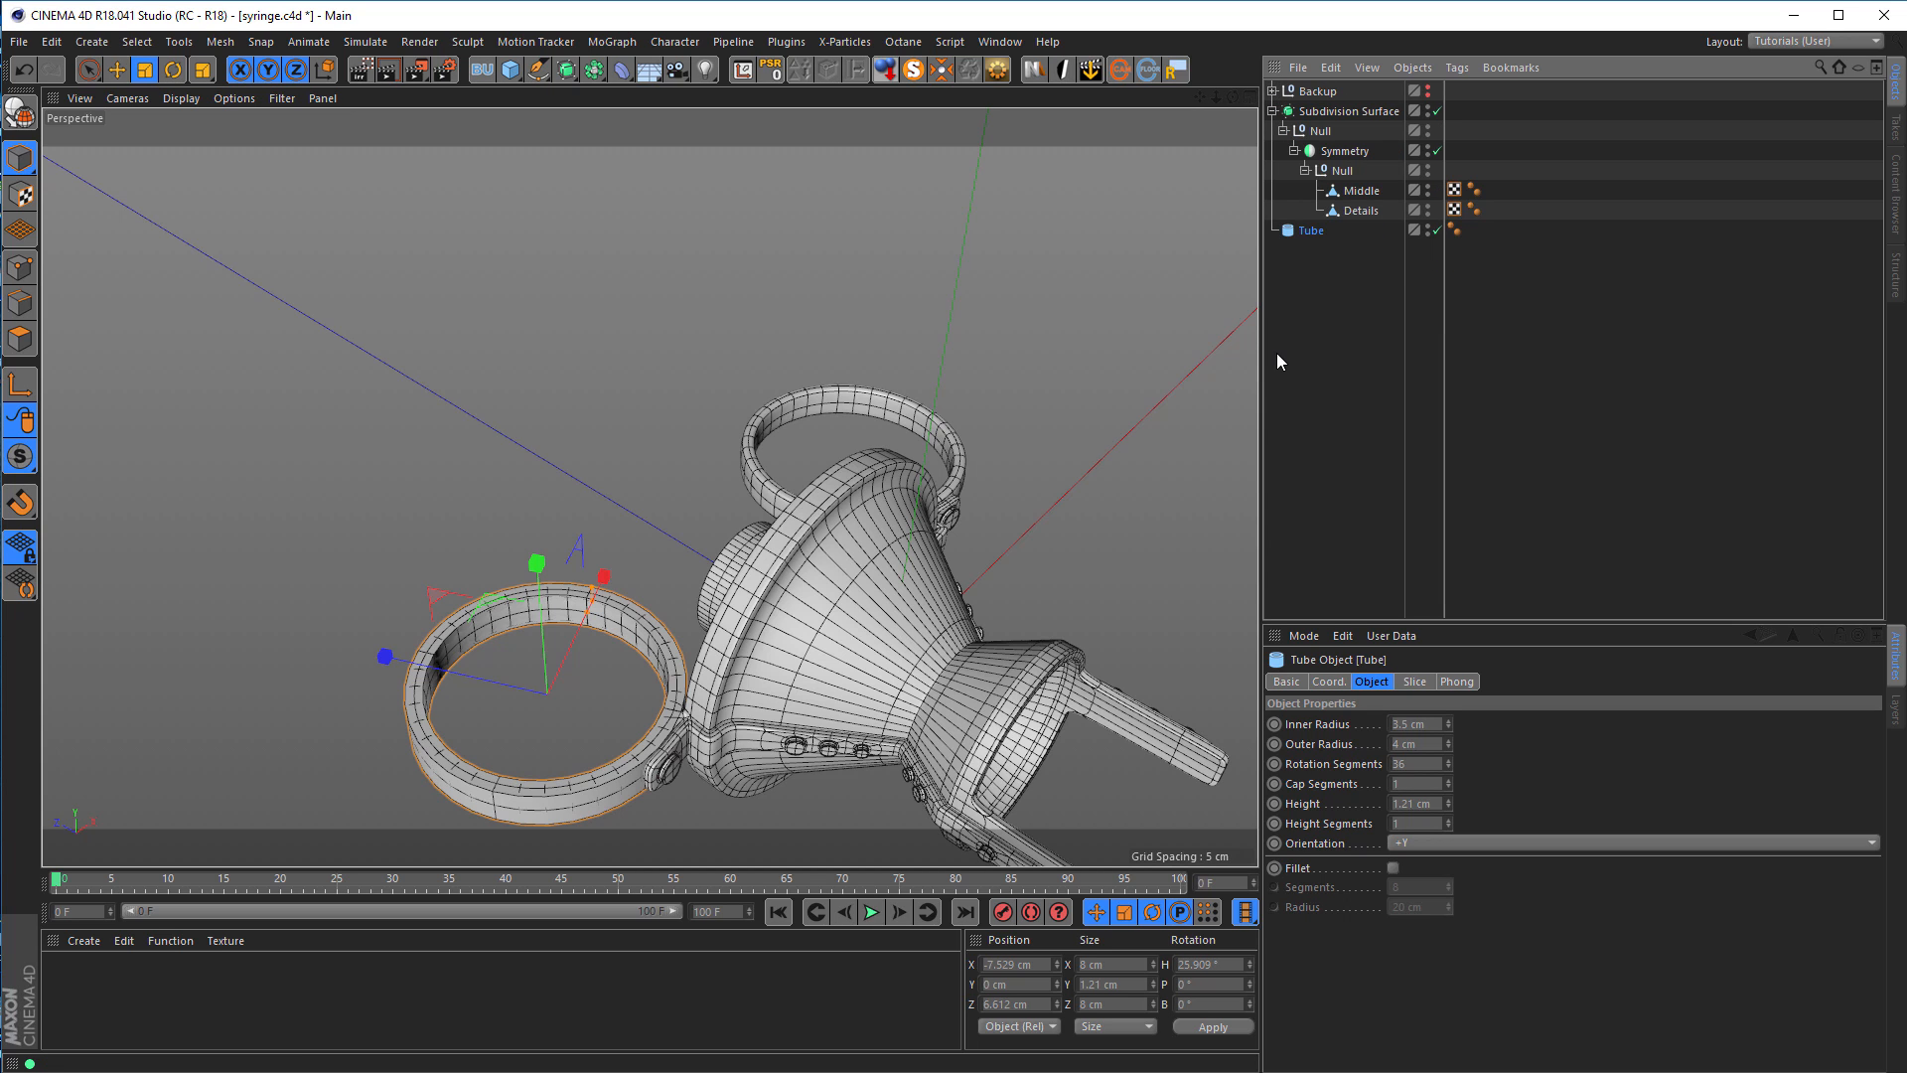
key("ctrl+s")
Step: Reset the Tube's position, scale and rotation with Reset PSR
left_click(1311, 231)
left_click(768, 71)
key("o")
mouse_move(852, 464)
left_mouse_down("alt")
mouse_move(745, 484)
mouse_move(847, 468)
left_mouse_up("alt")
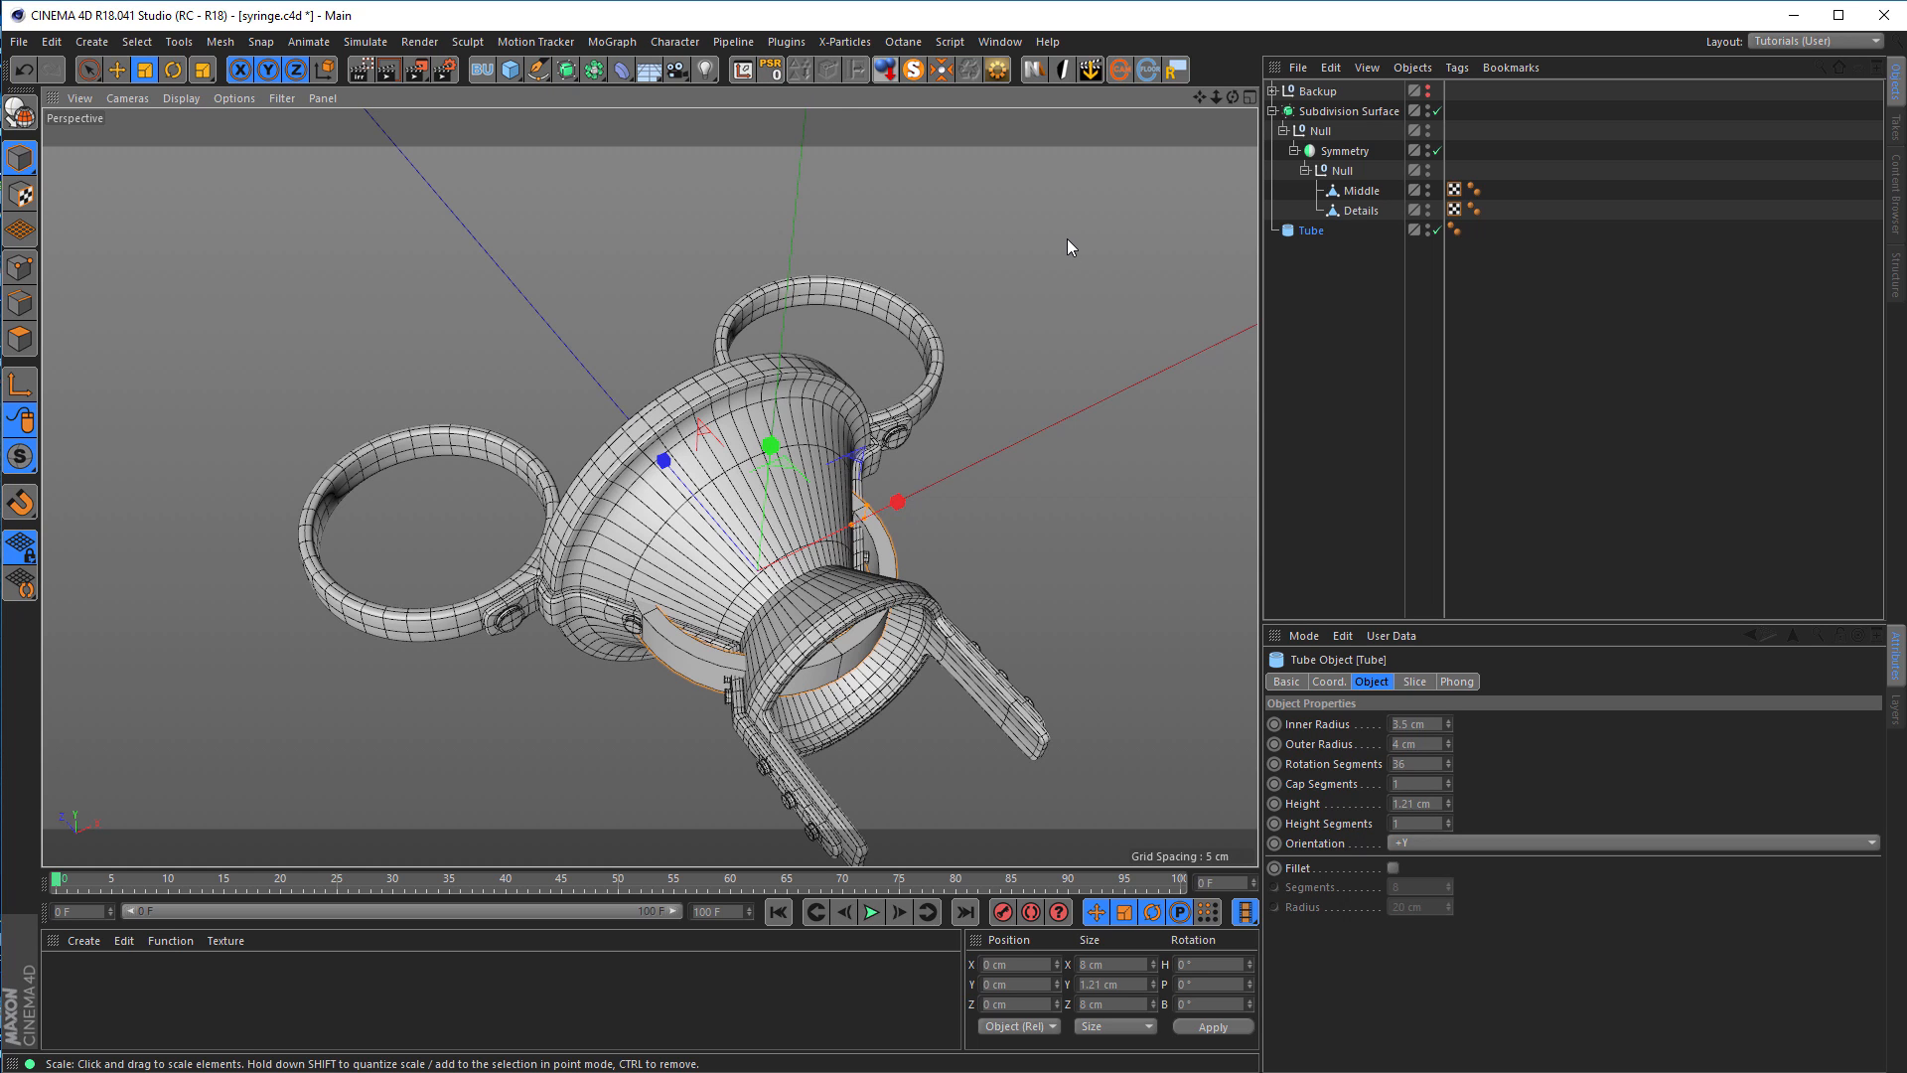
Step: Look up the Reset PSR command by searching commands for "psr" and among the Character commands
key("shift+c")
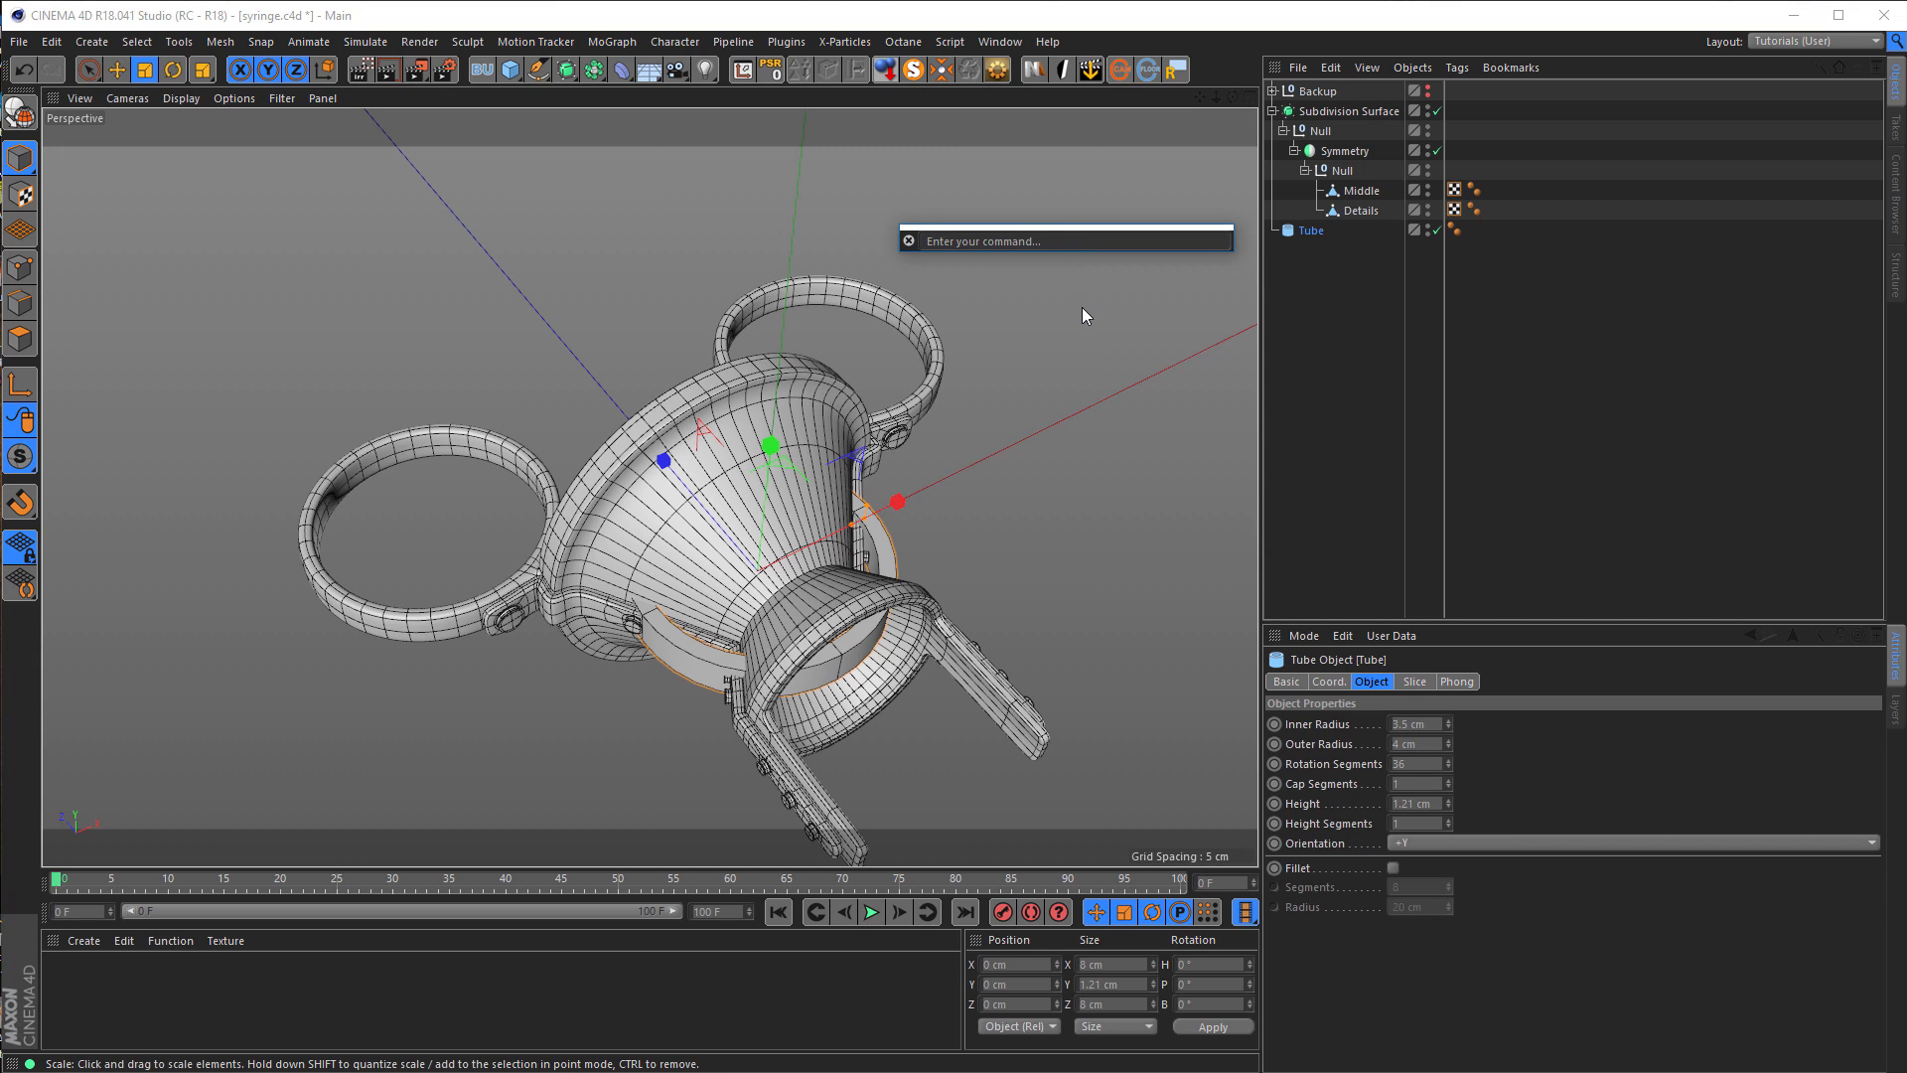
type("psr")
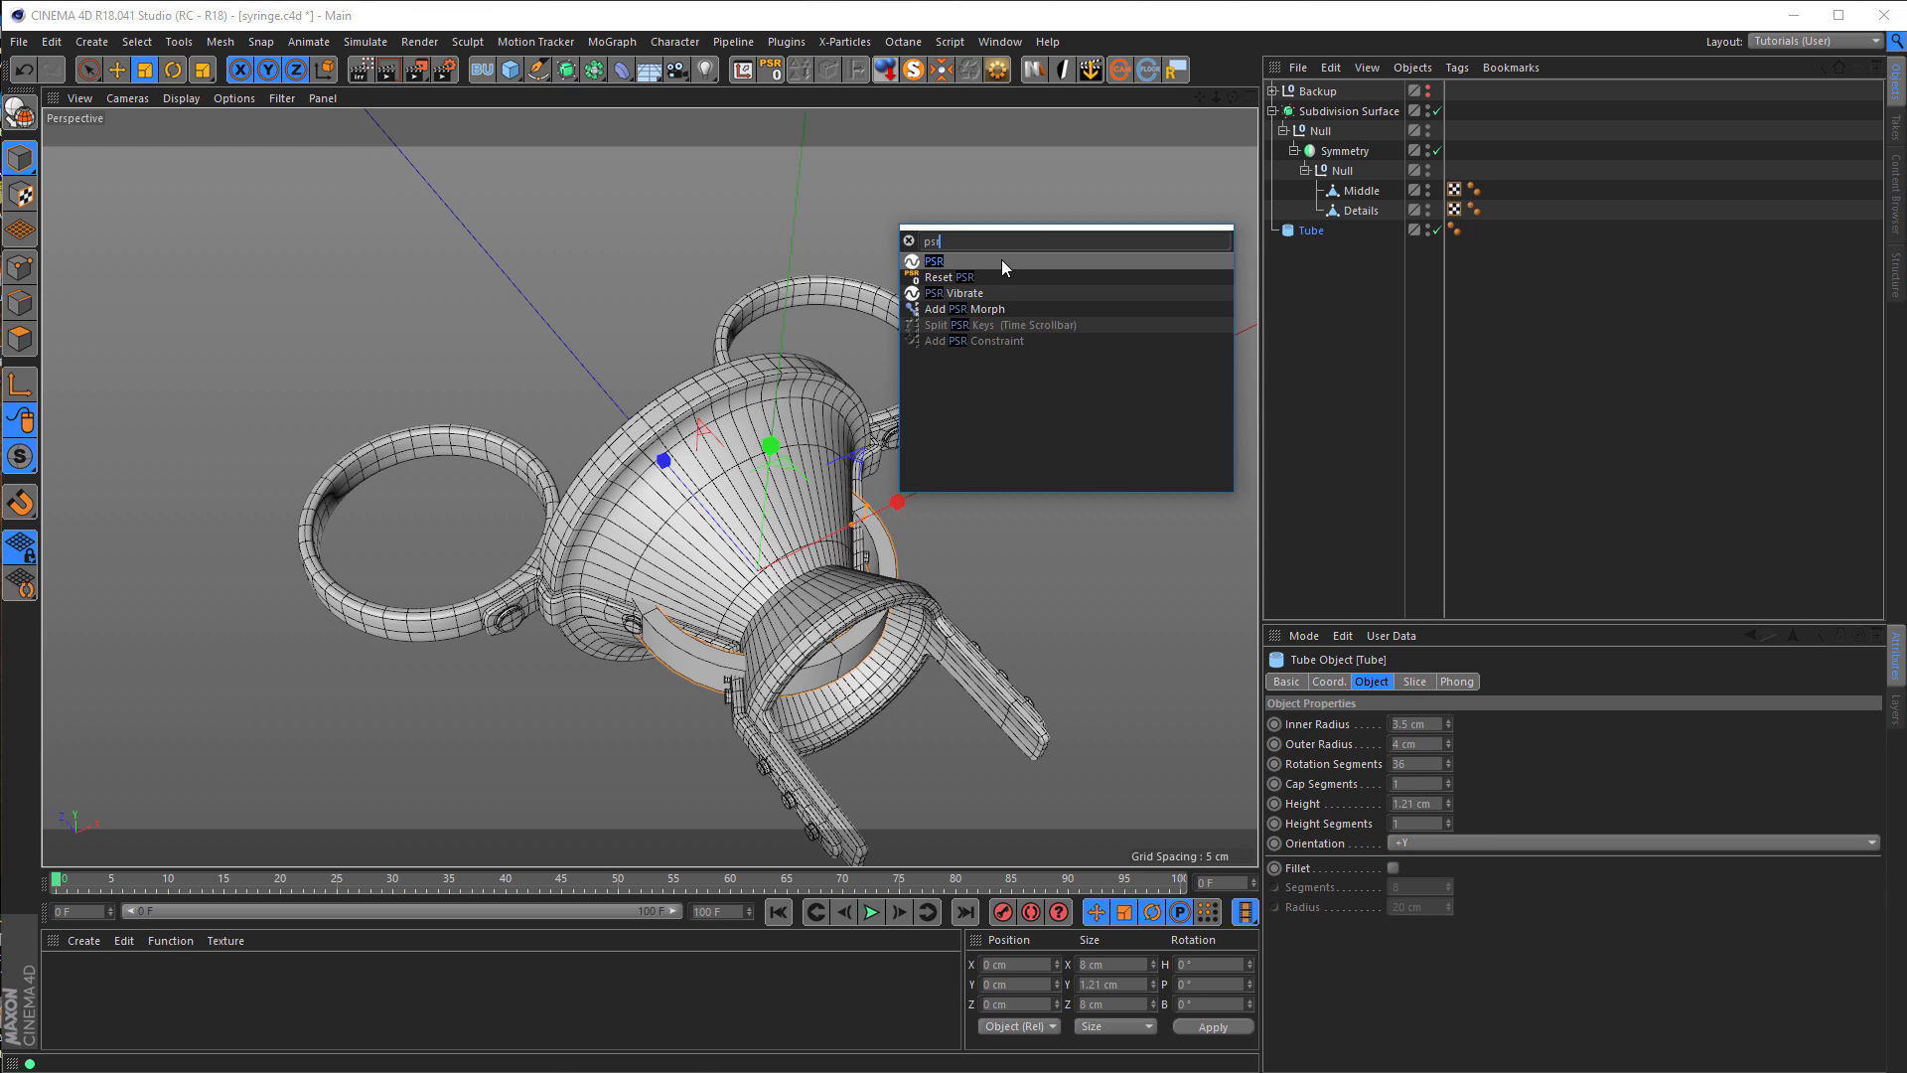
left_click(1242, 42)
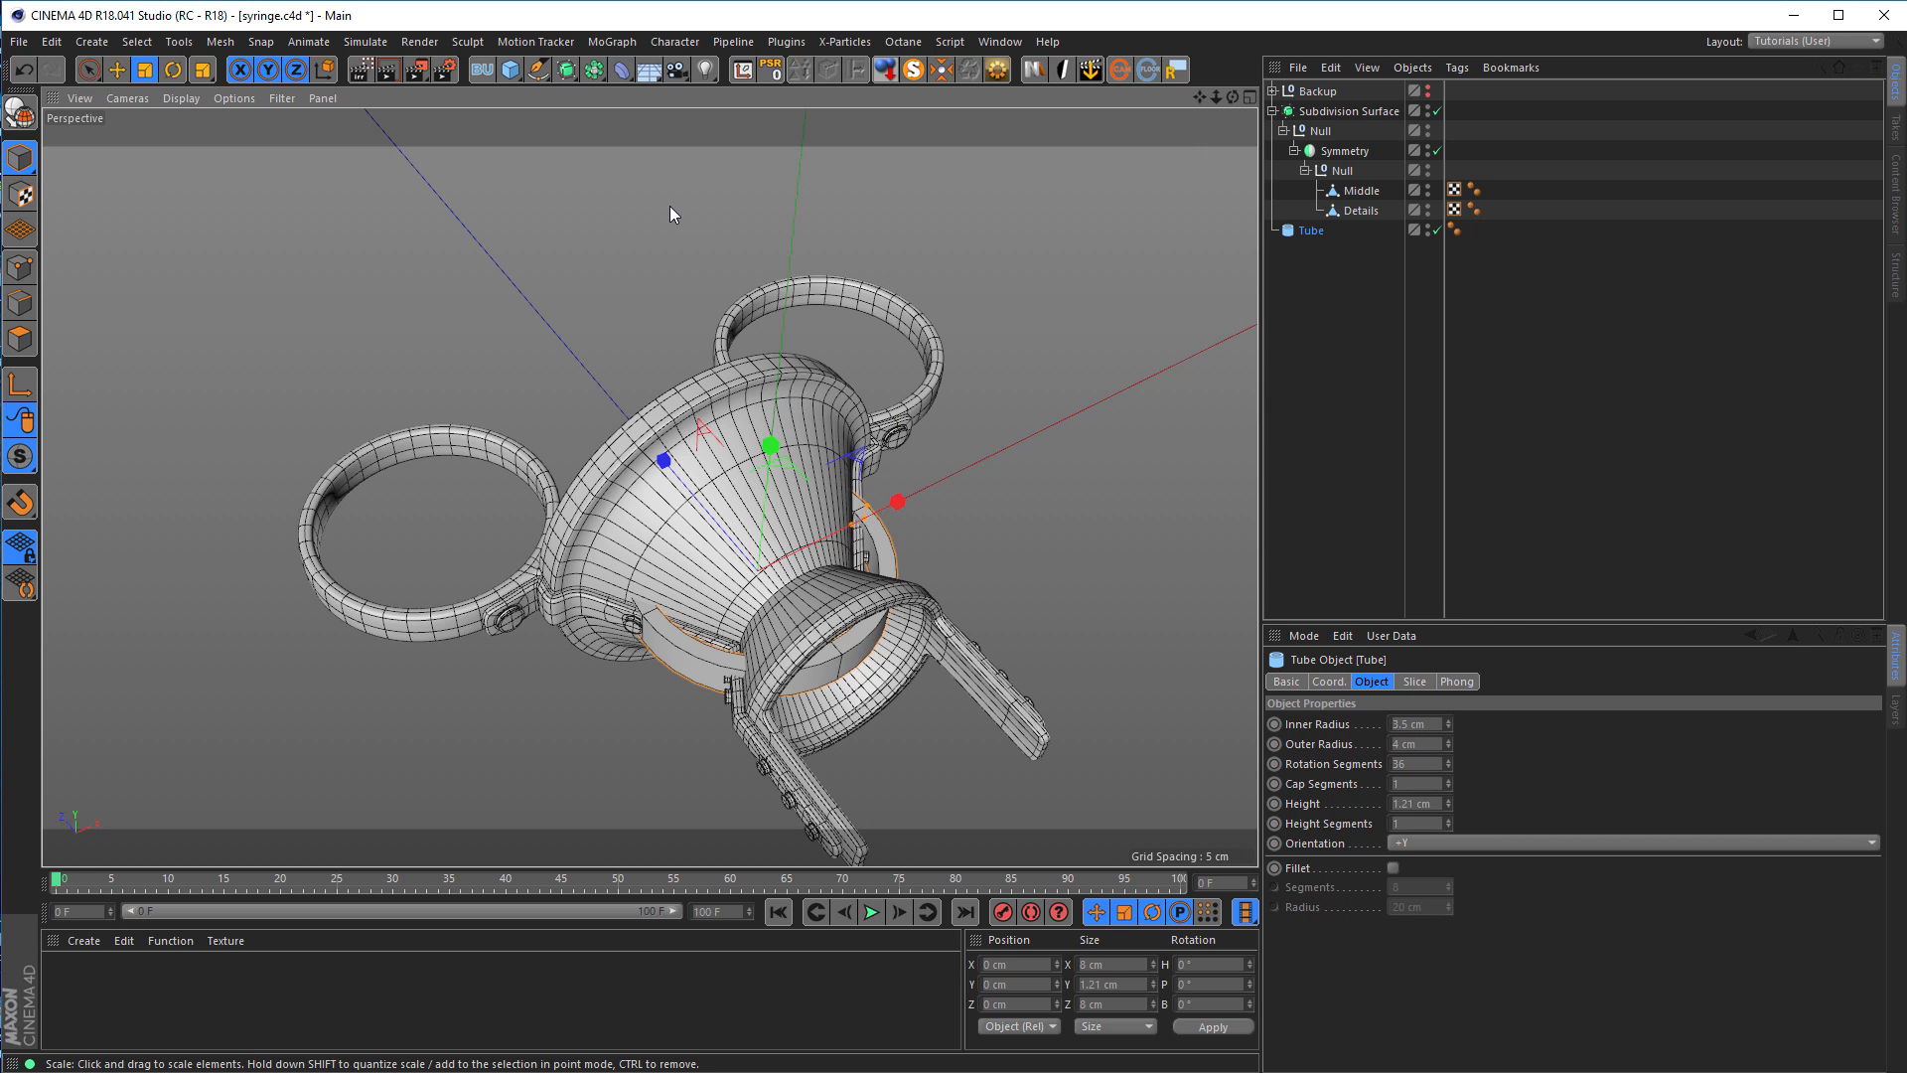
left_click(672, 42)
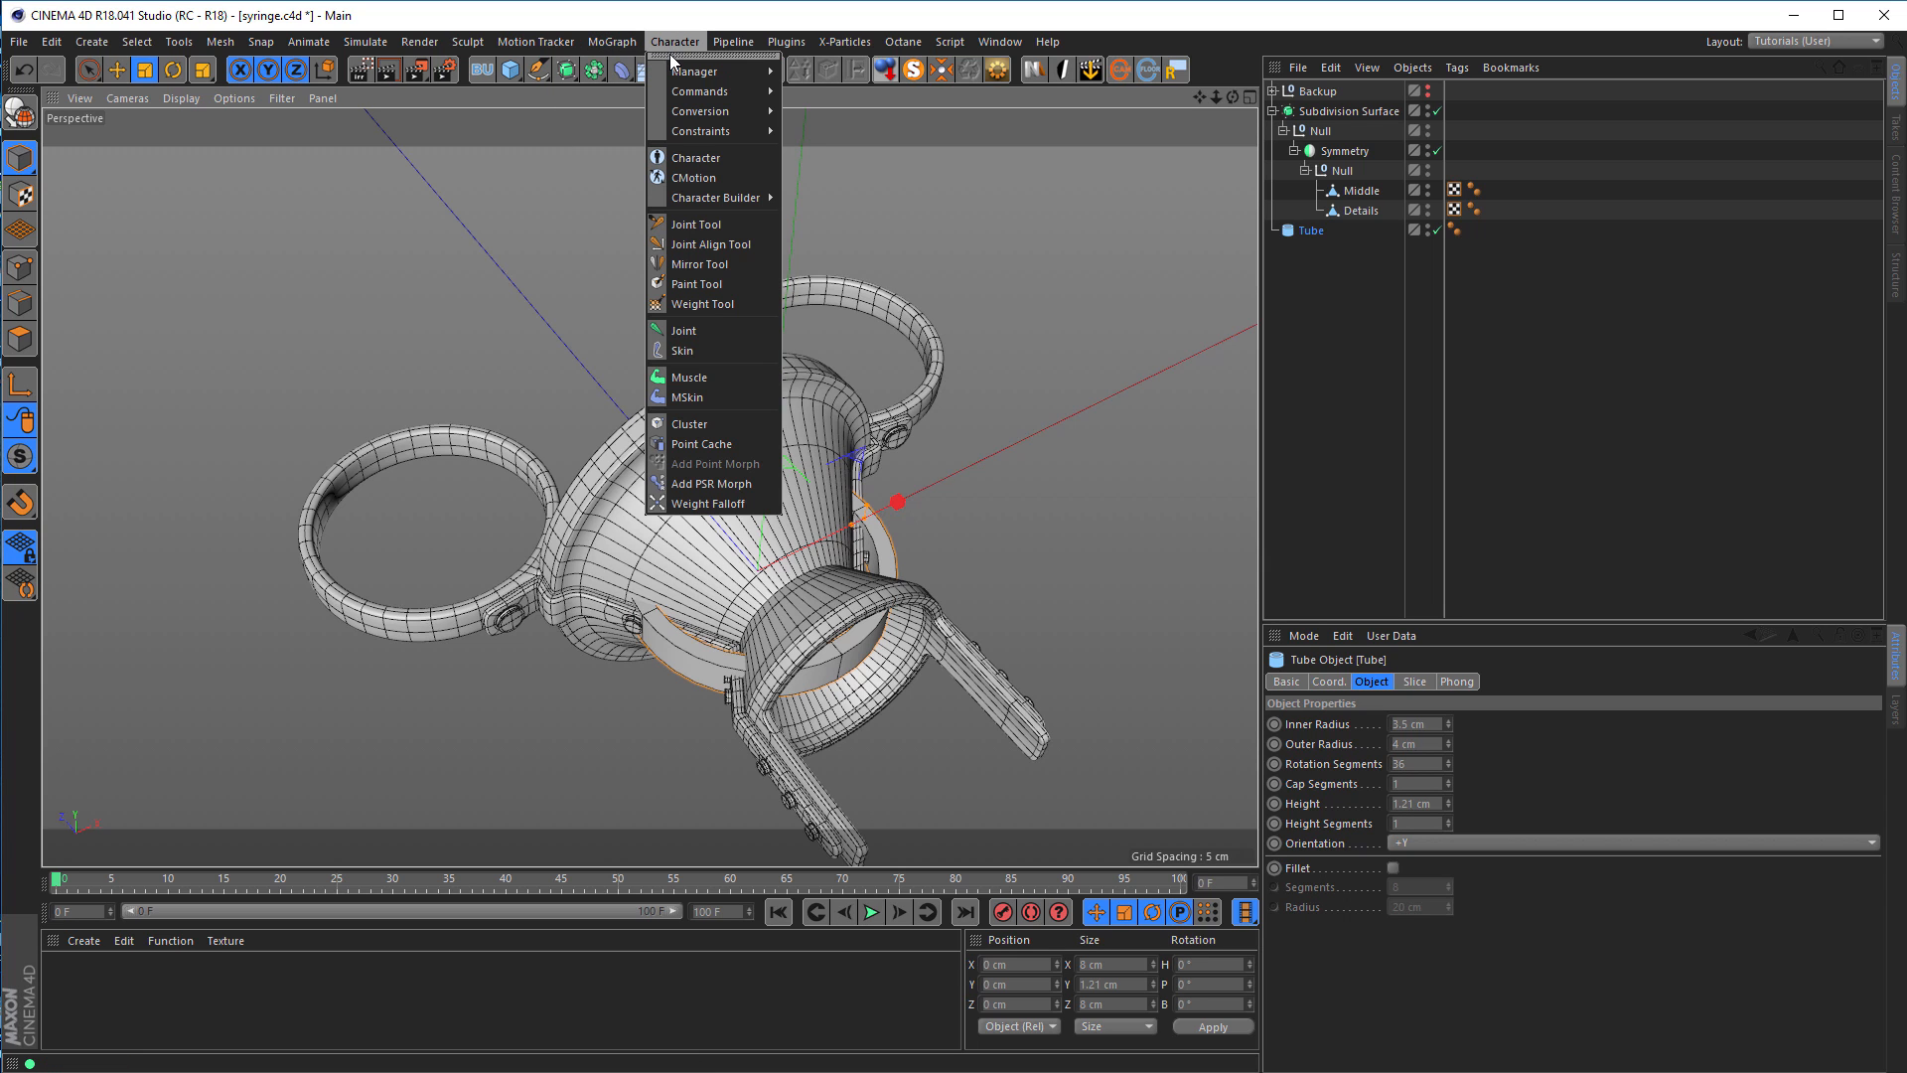
mouse_move(701, 89)
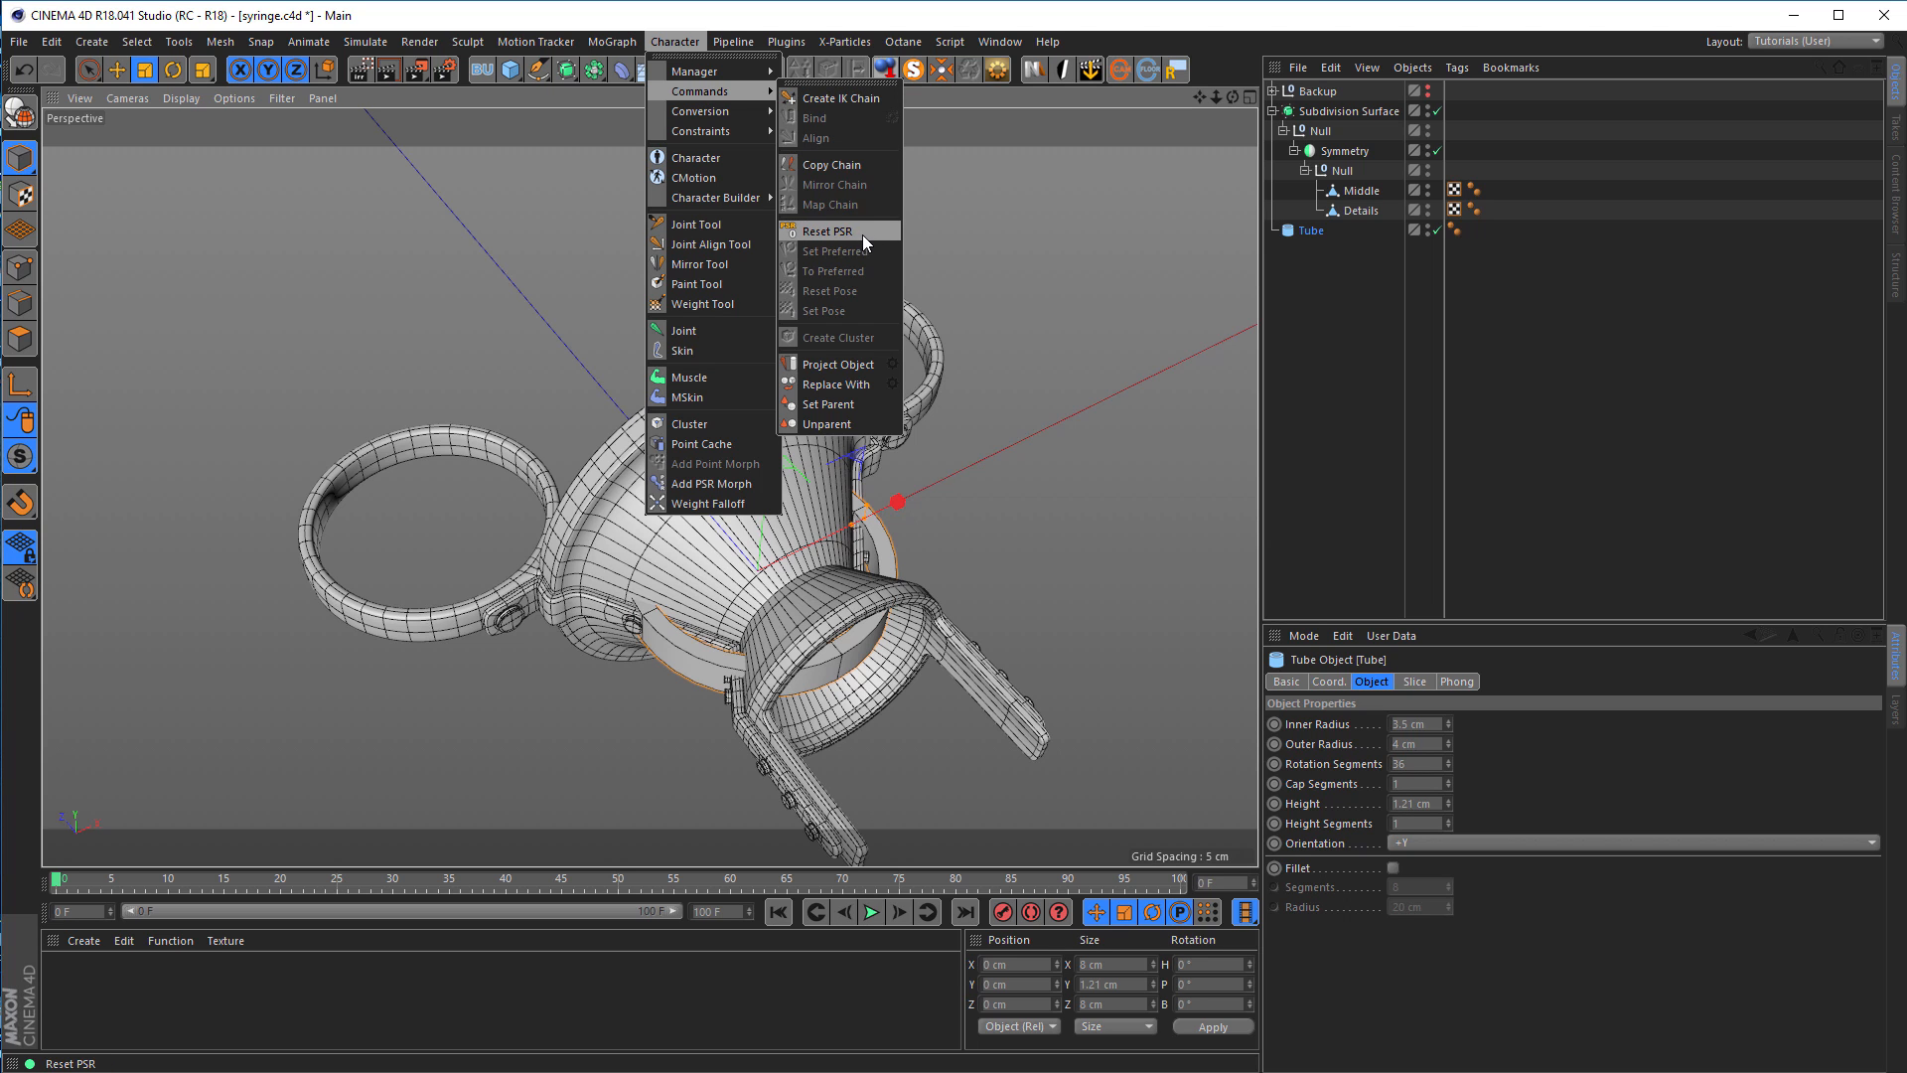
left_click(834, 232)
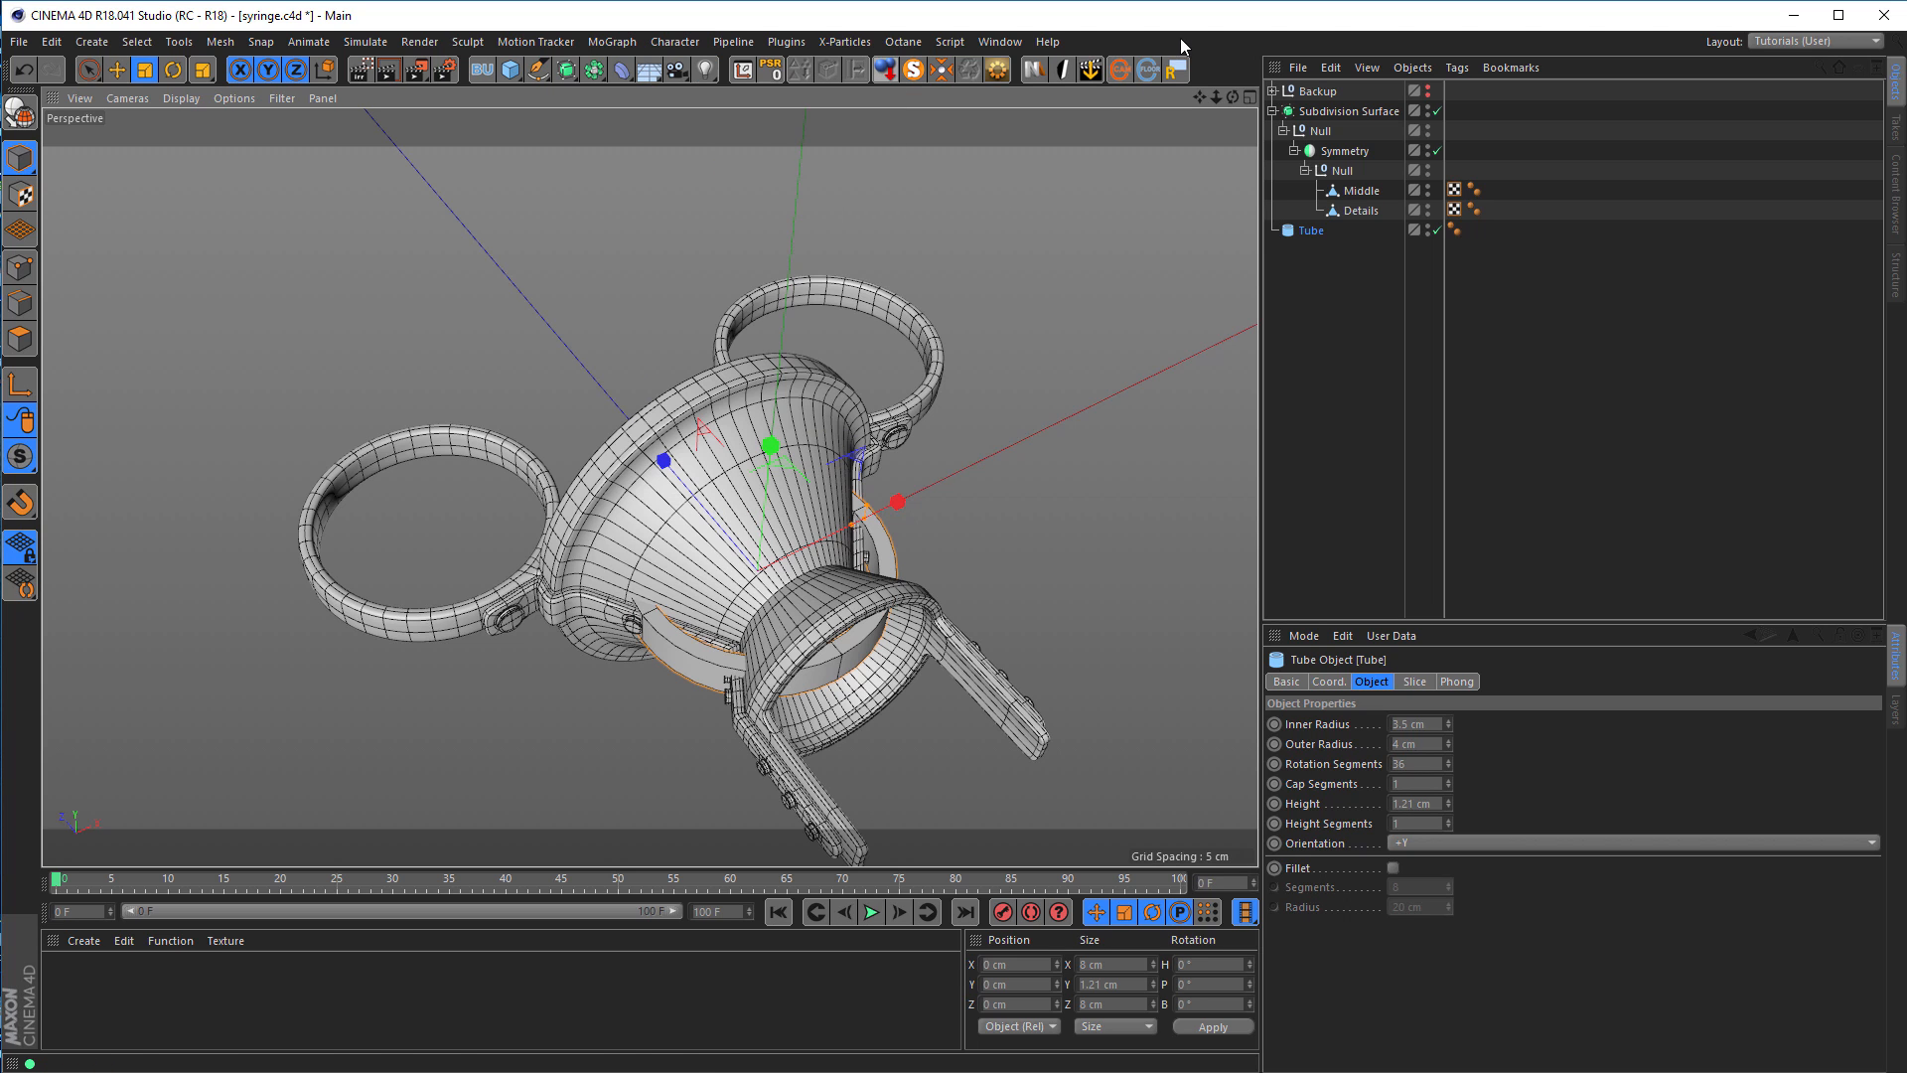
Step: Move the Tube along Z in the Top view to about 17.5 cm, behind the syringe body
middle_click(765, 467)
middle_click(814, 409)
scroll(819, 403, "down", 15)
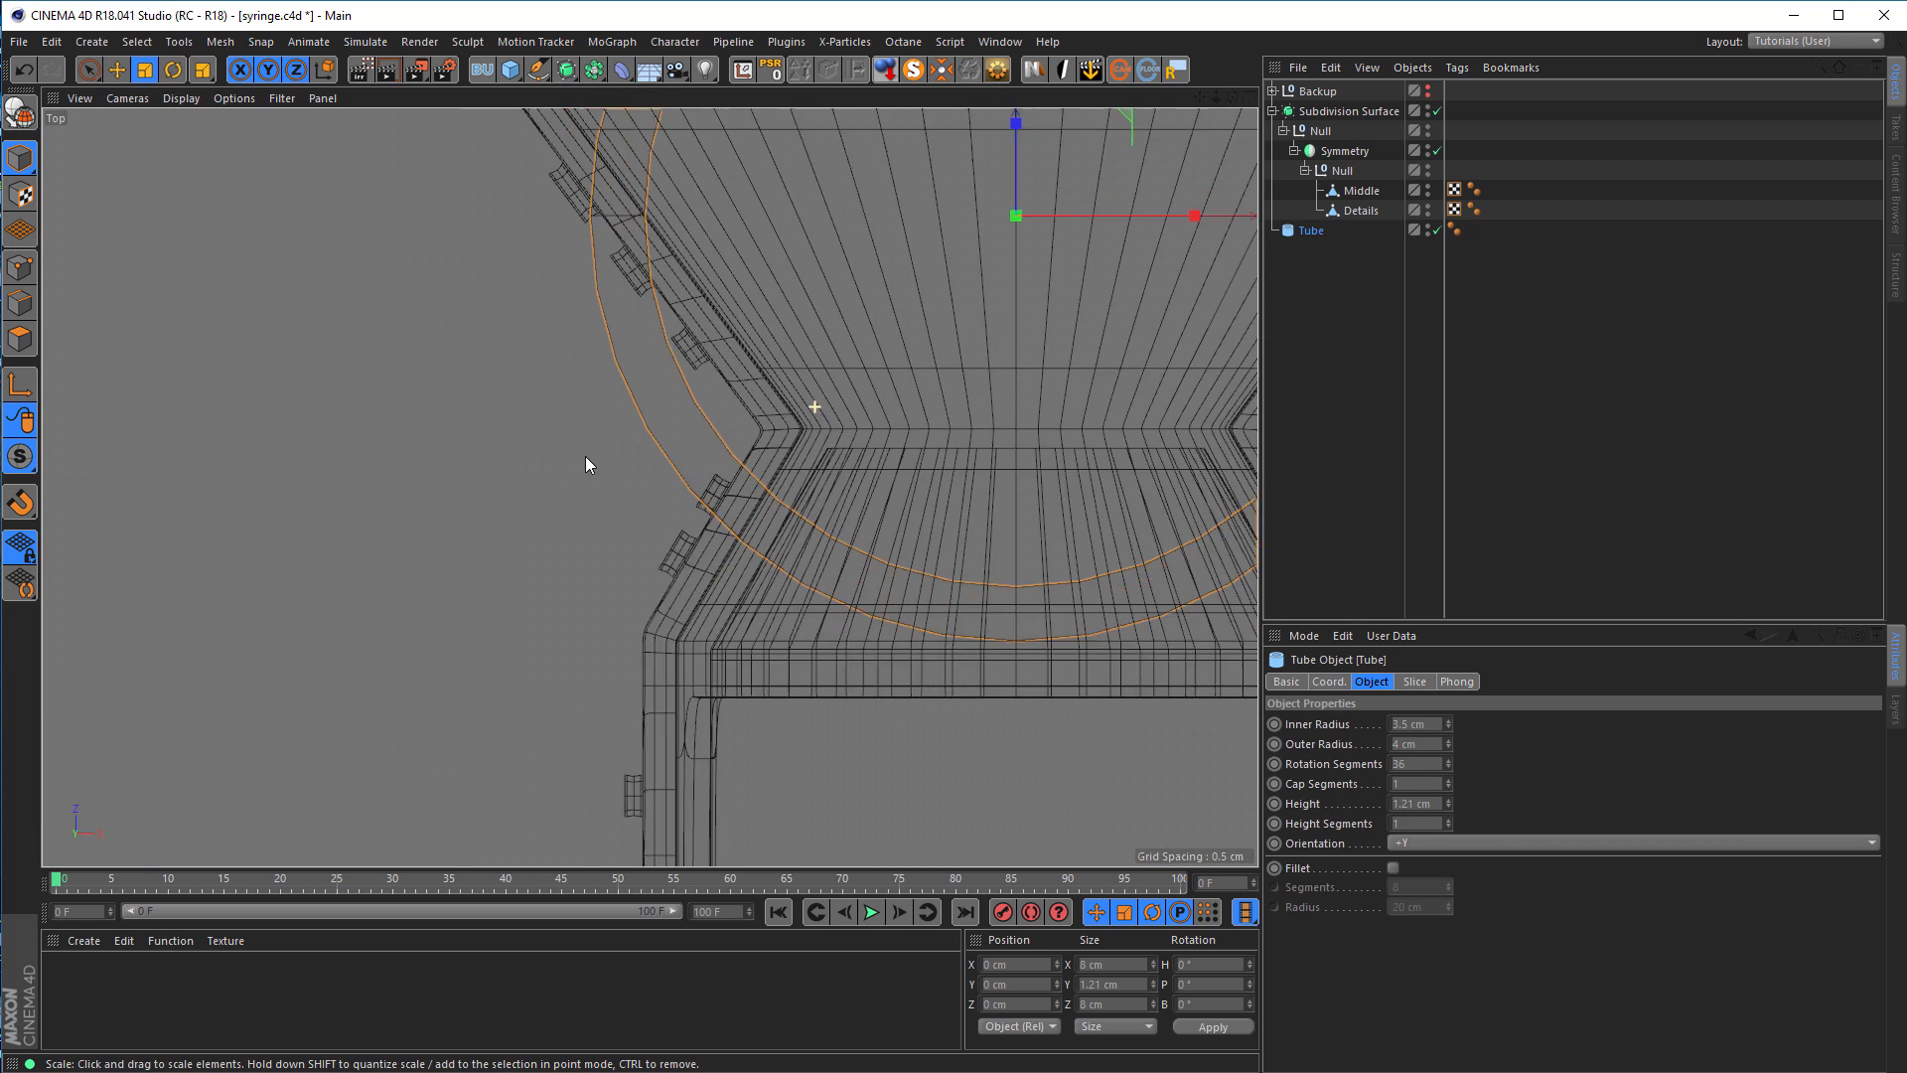
scroll(475, 681, "down", 1)
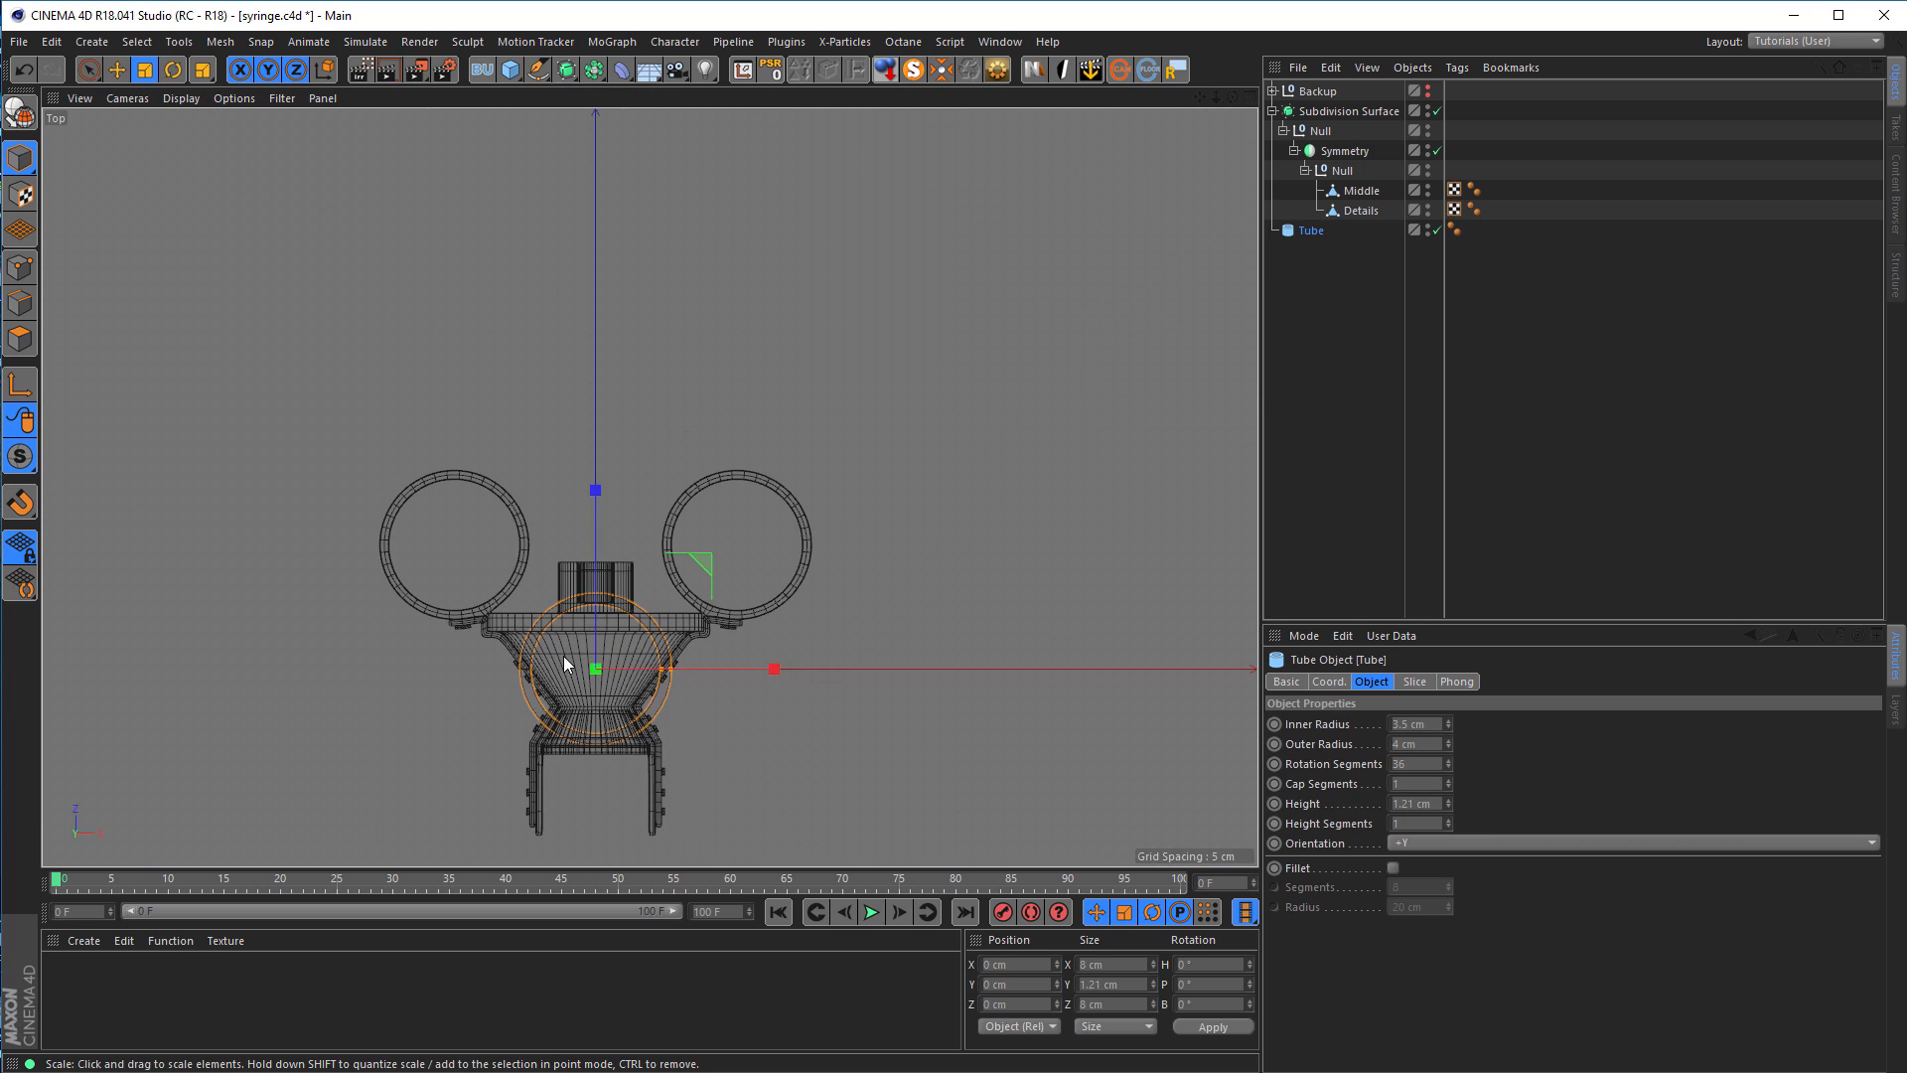
key("e")
left_click_drag(600, 492, 612, 159)
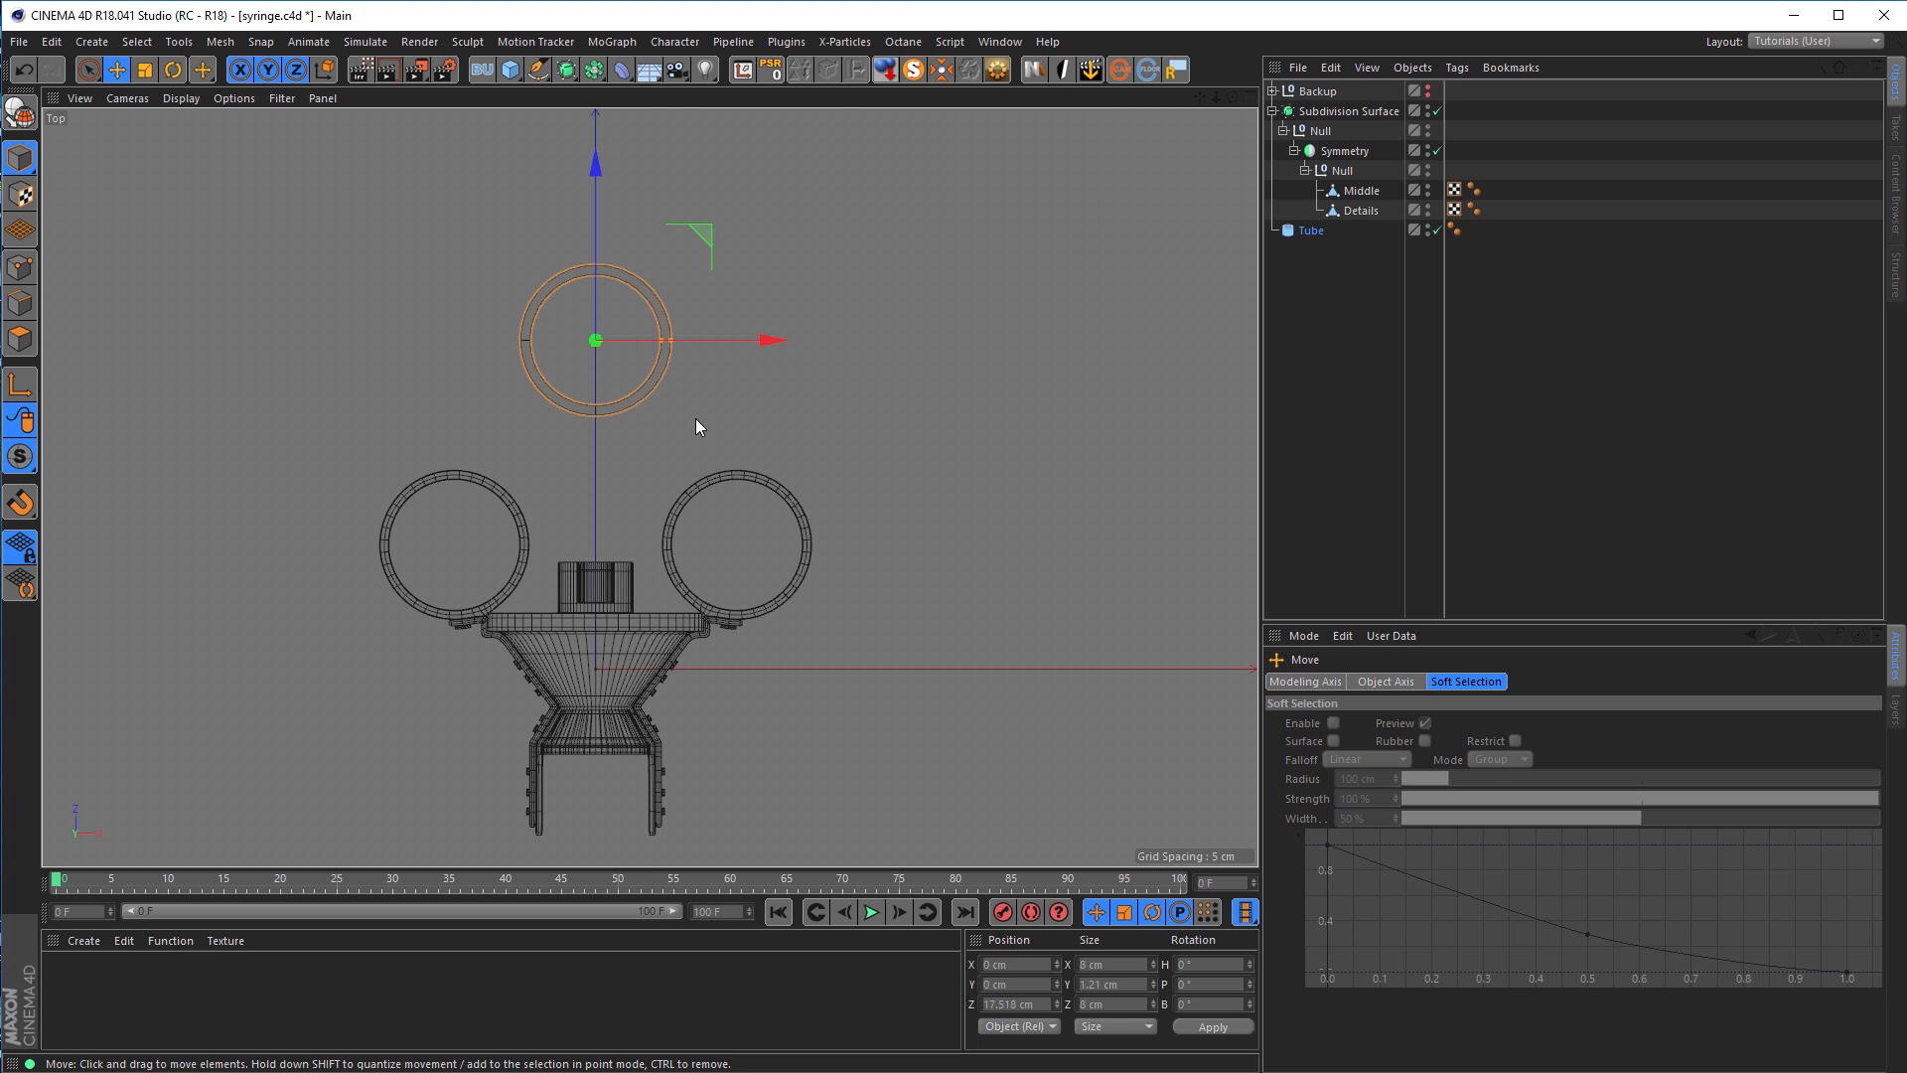
Step: Show the full polygon wireframe instead of isoparms in the perspective view and turn off Subdivision Surface
middle_click(556, 313)
middle_click(550, 308)
left_click_drag(612, 431, 563, 378, "alt")
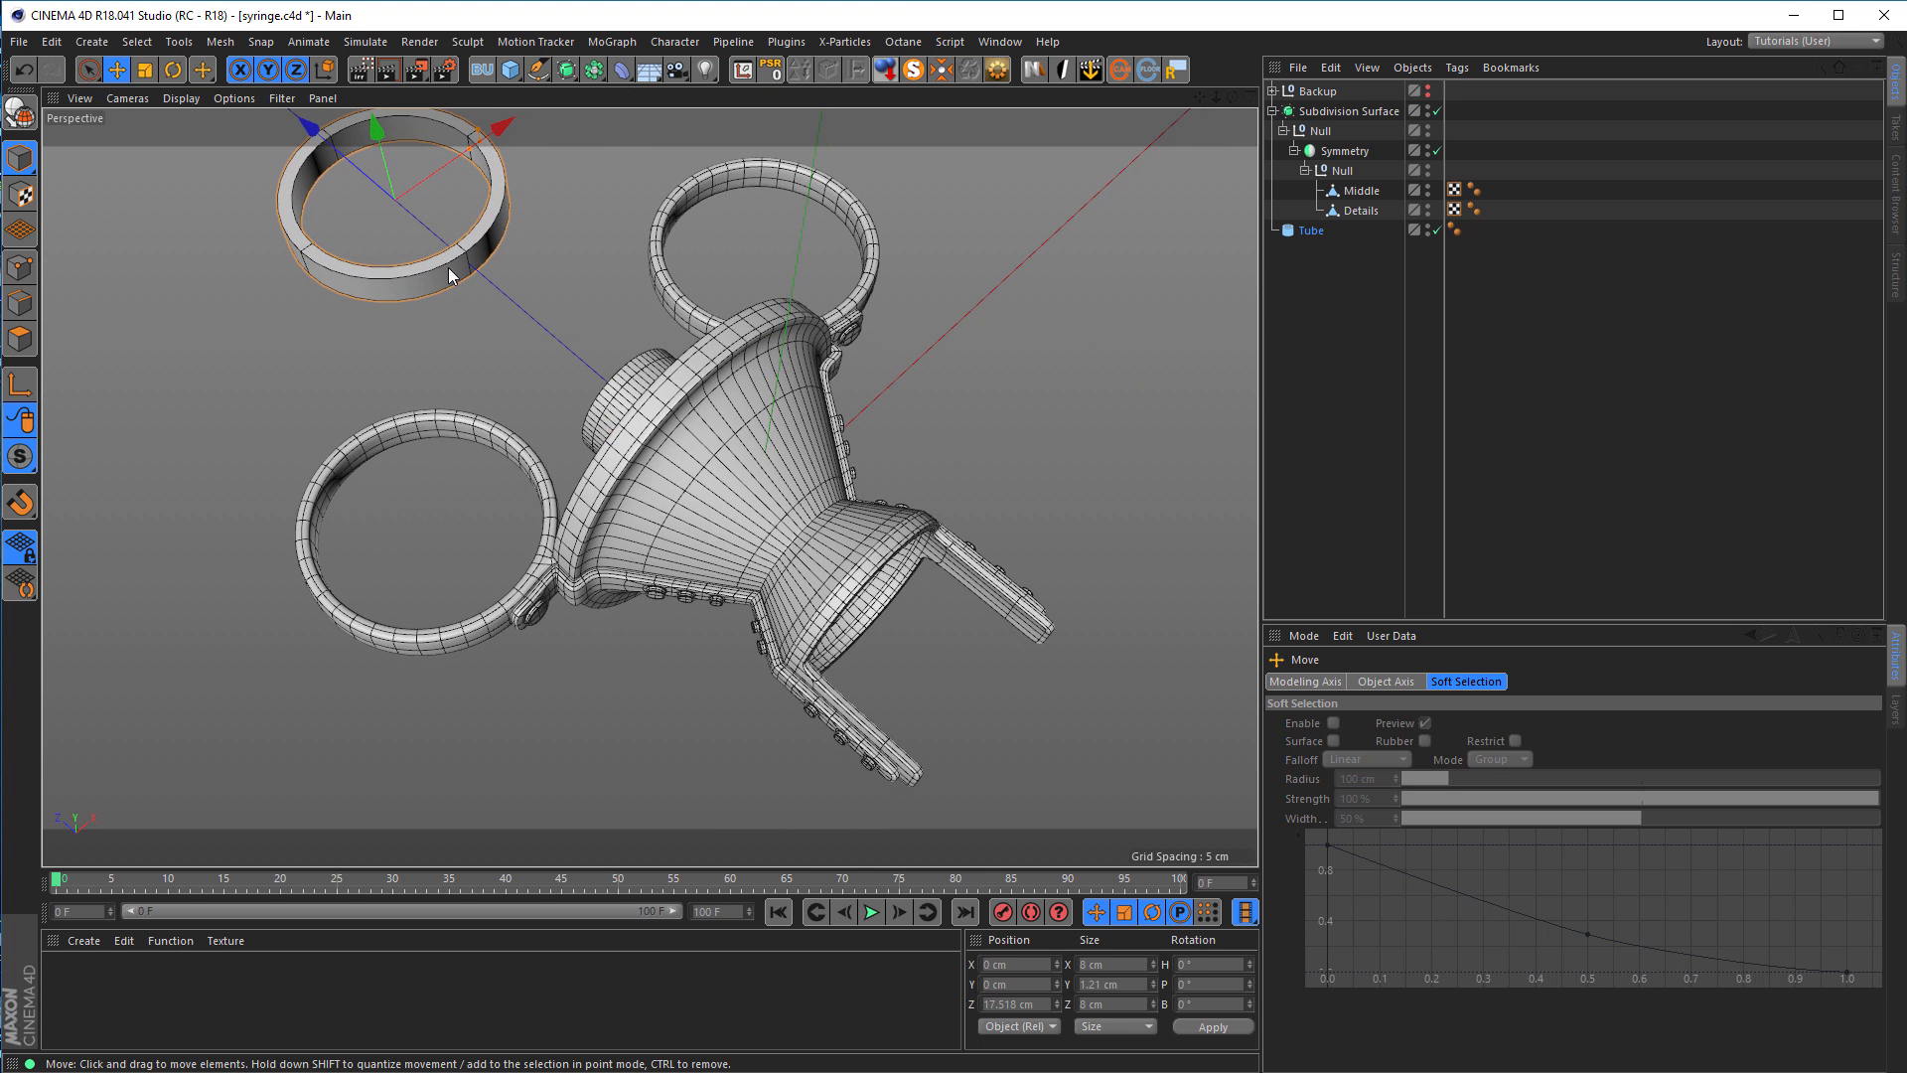
middle_click_drag(449, 266, 567, 405, "alt")
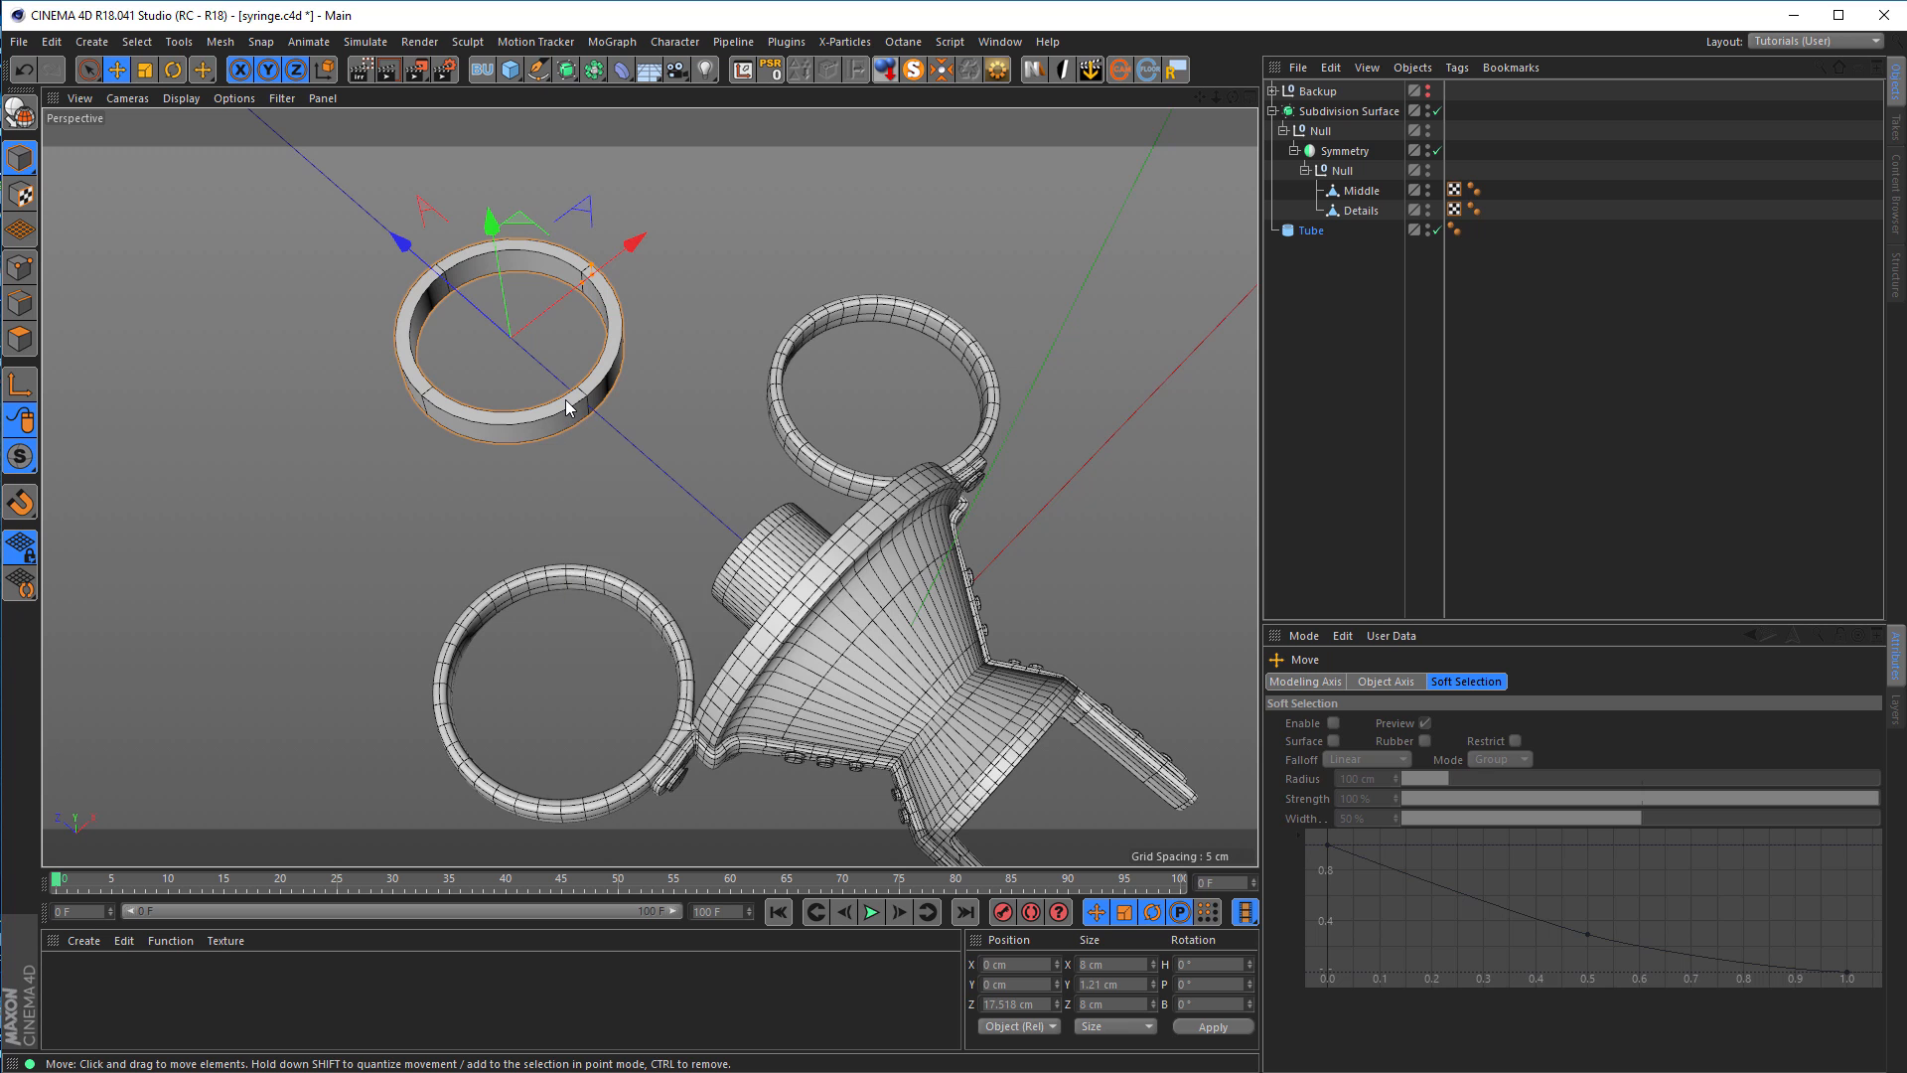
key("n")
key("g")
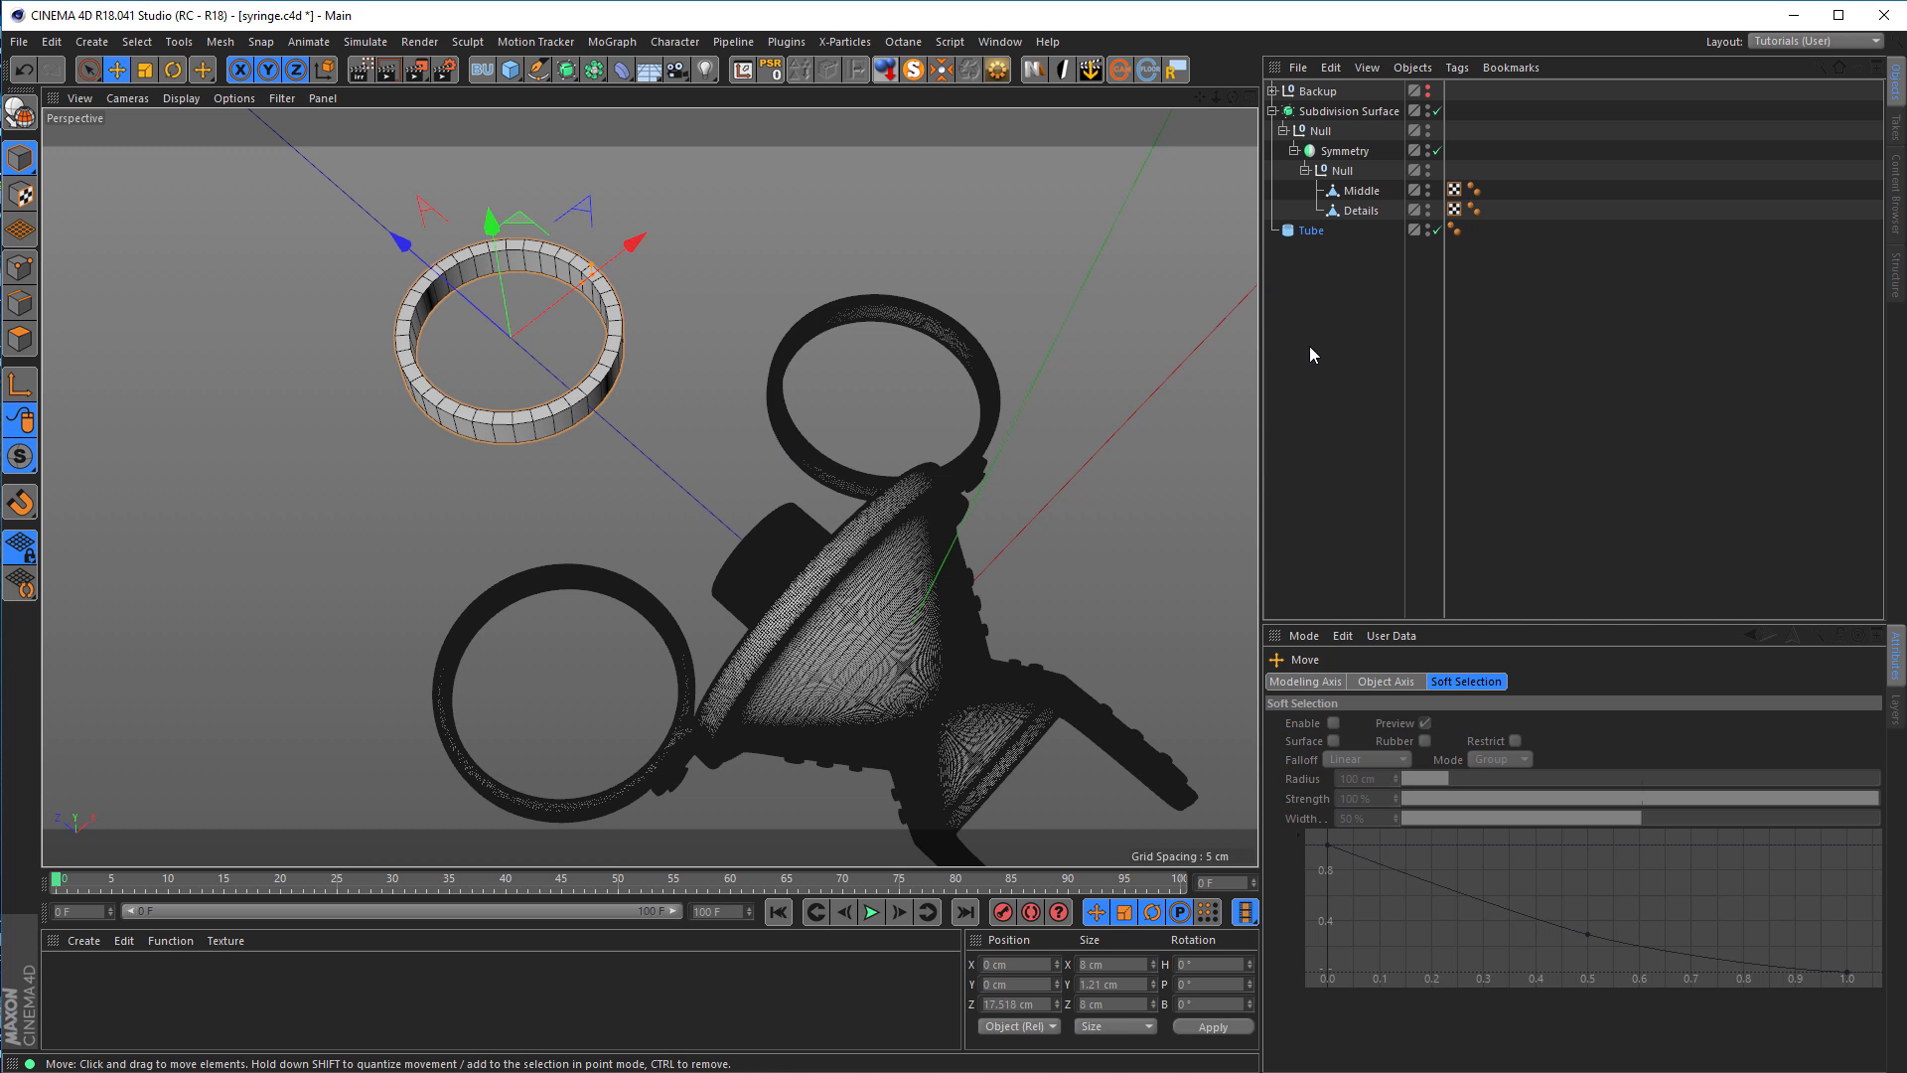
left_click(1437, 110)
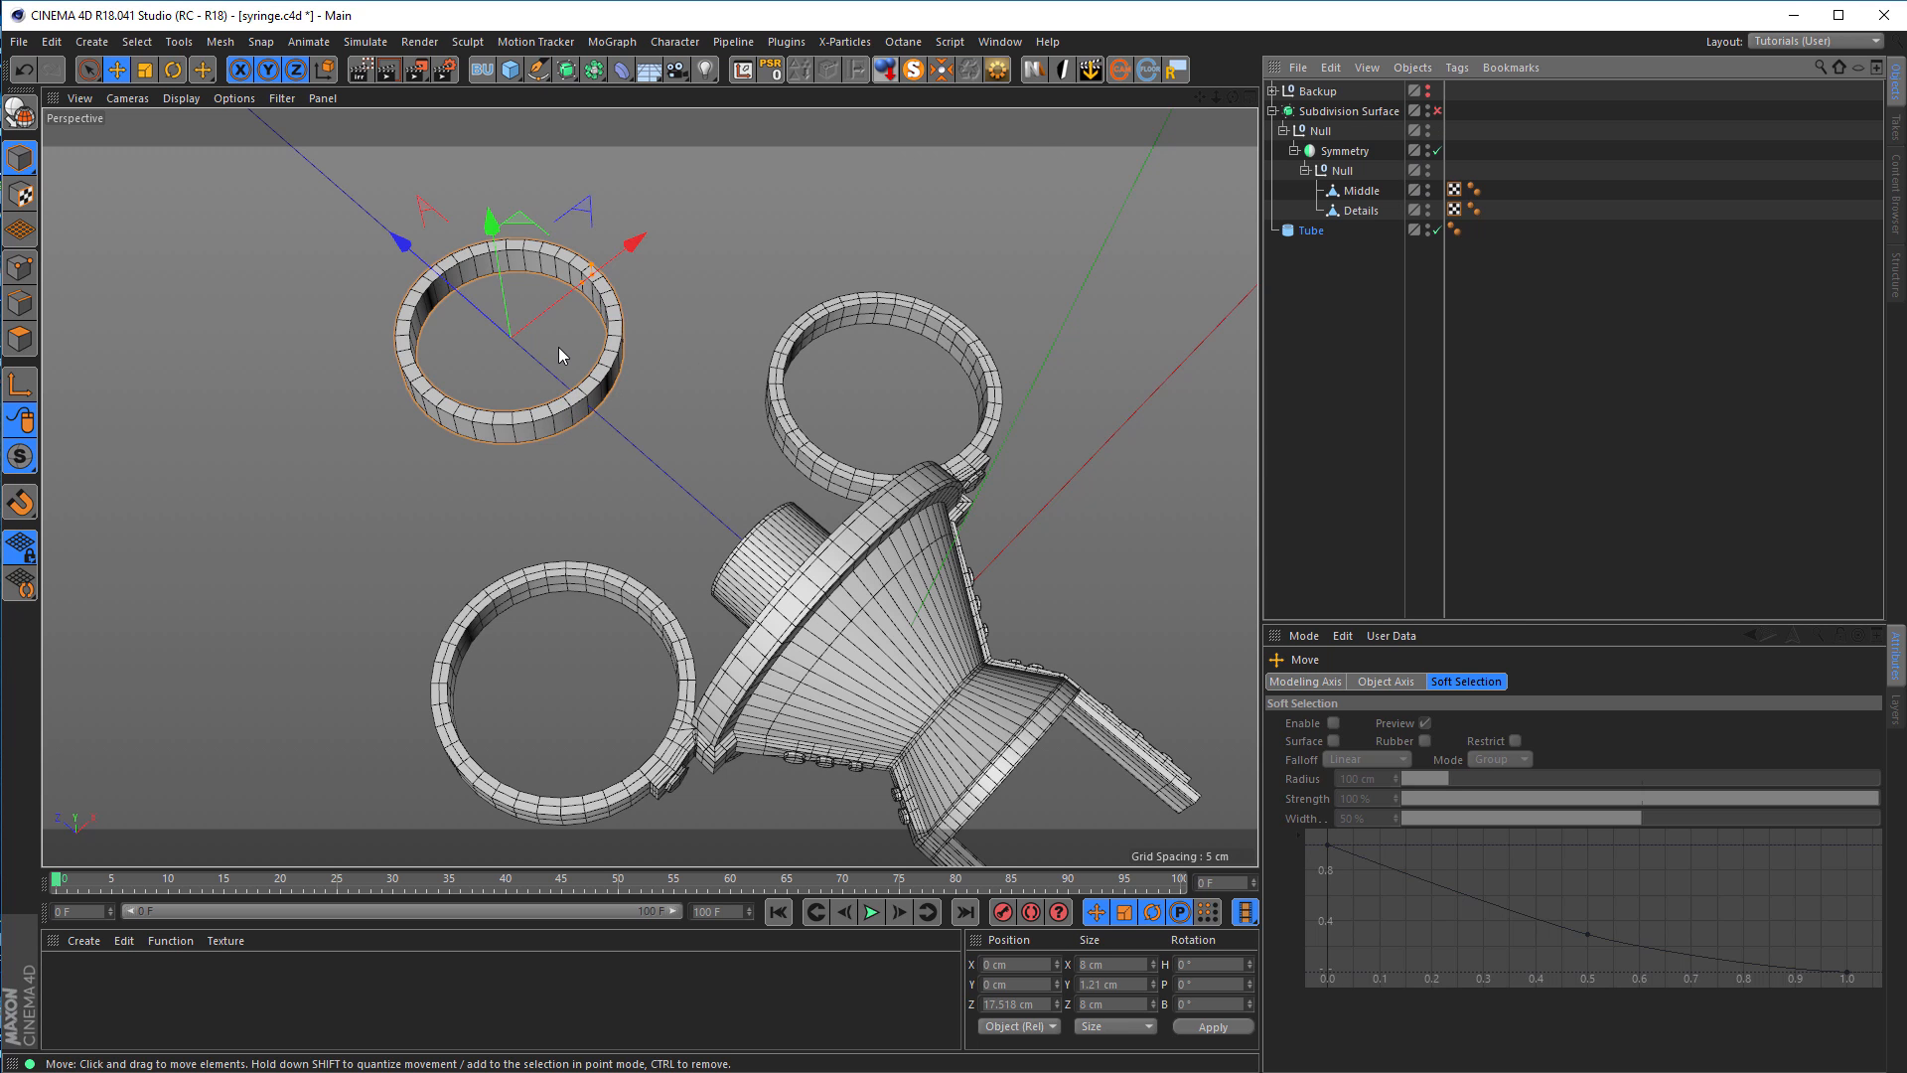
Step: Reduce the Tube's rotation segments to 8
middle_click_drag(559, 348, 598, 445, "alt")
right_click_drag(526, 407, 568, 395, "alt")
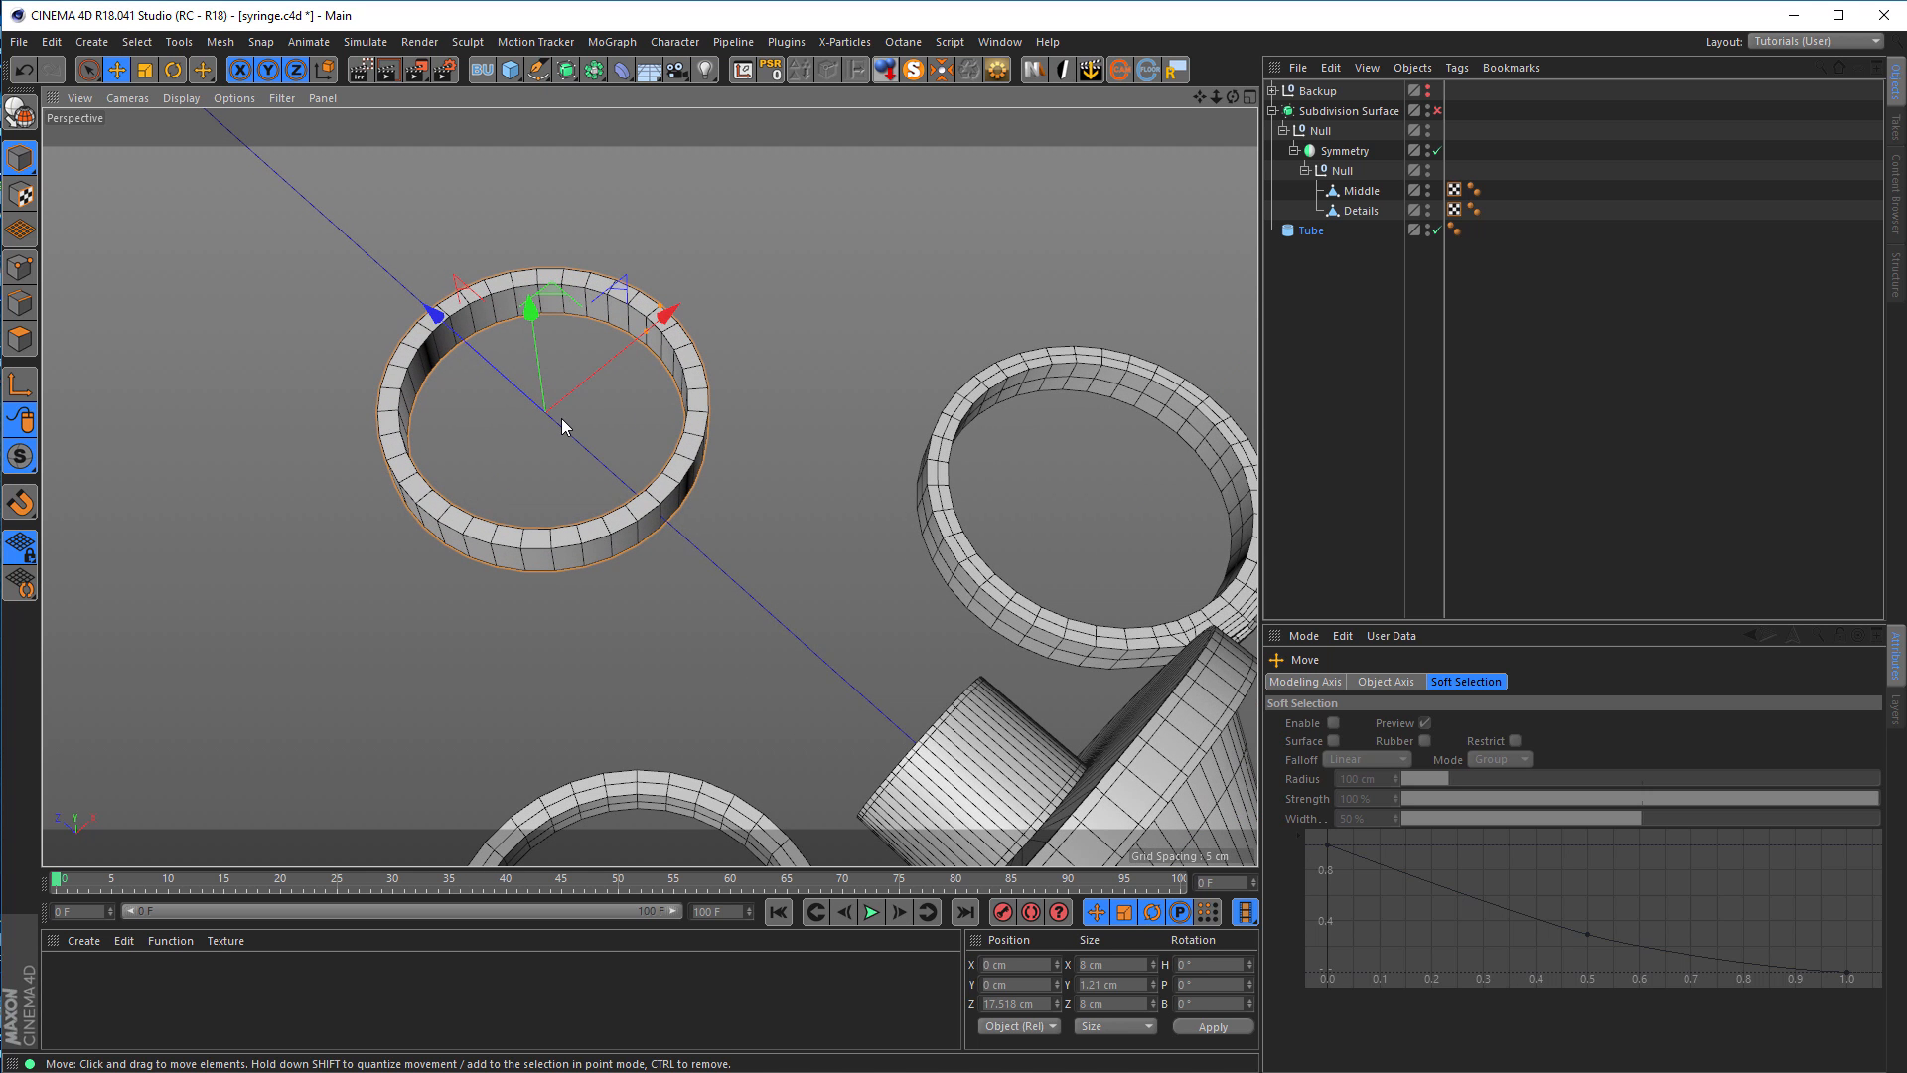
left_click(1313, 231)
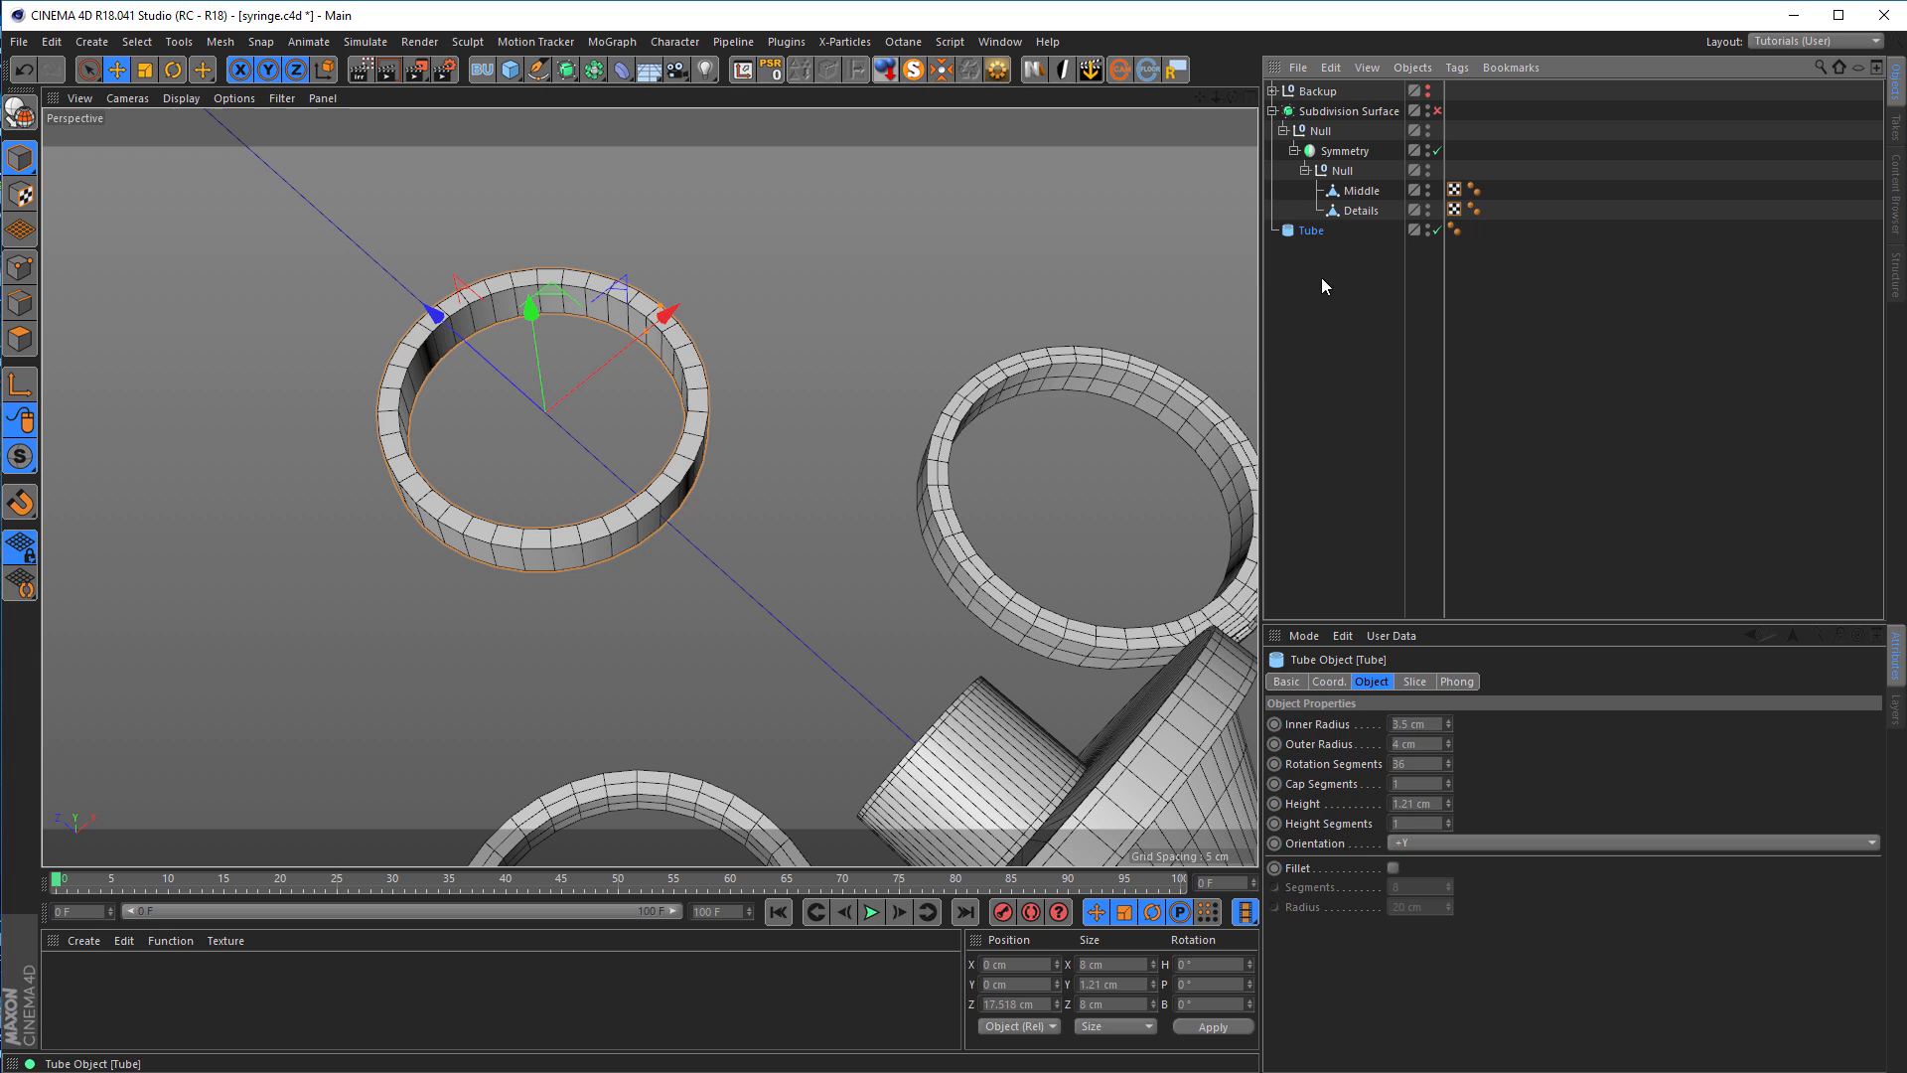
left_click(1421, 765)
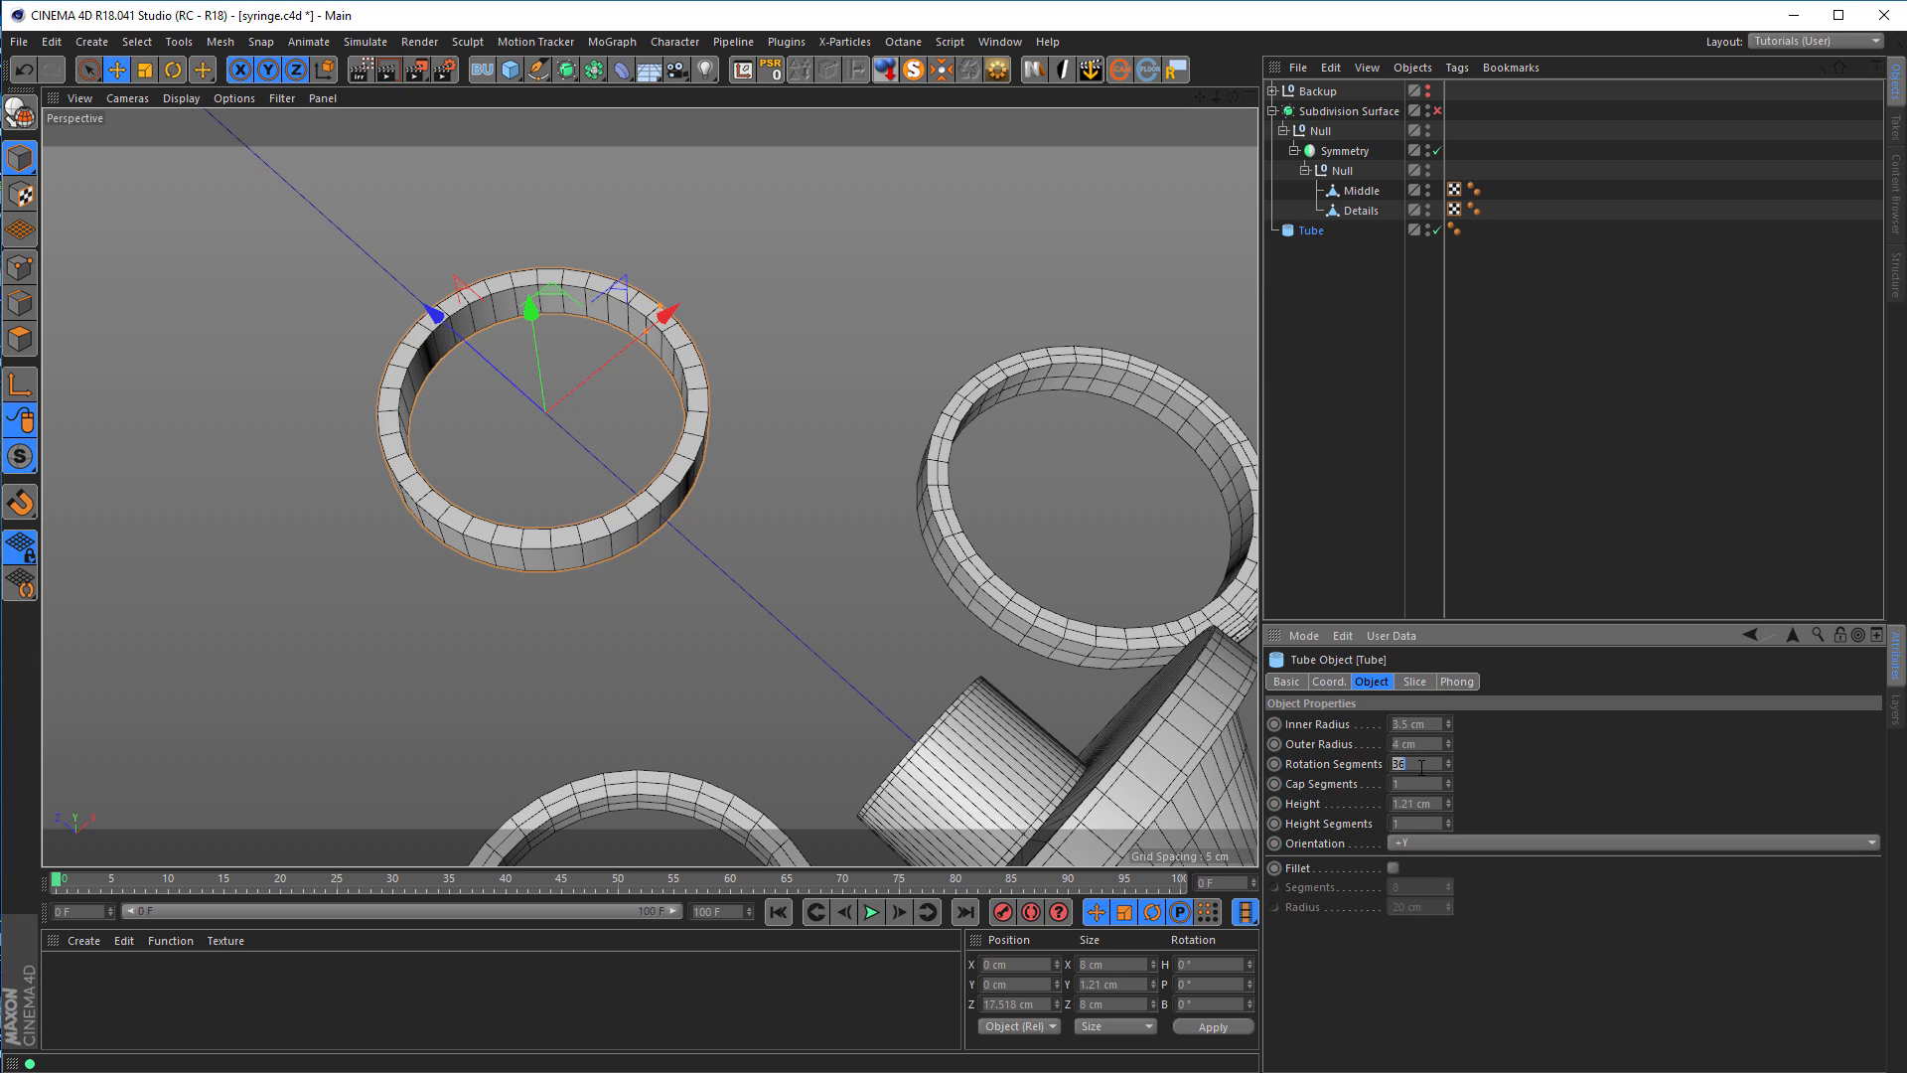
type("8")
key("Return")
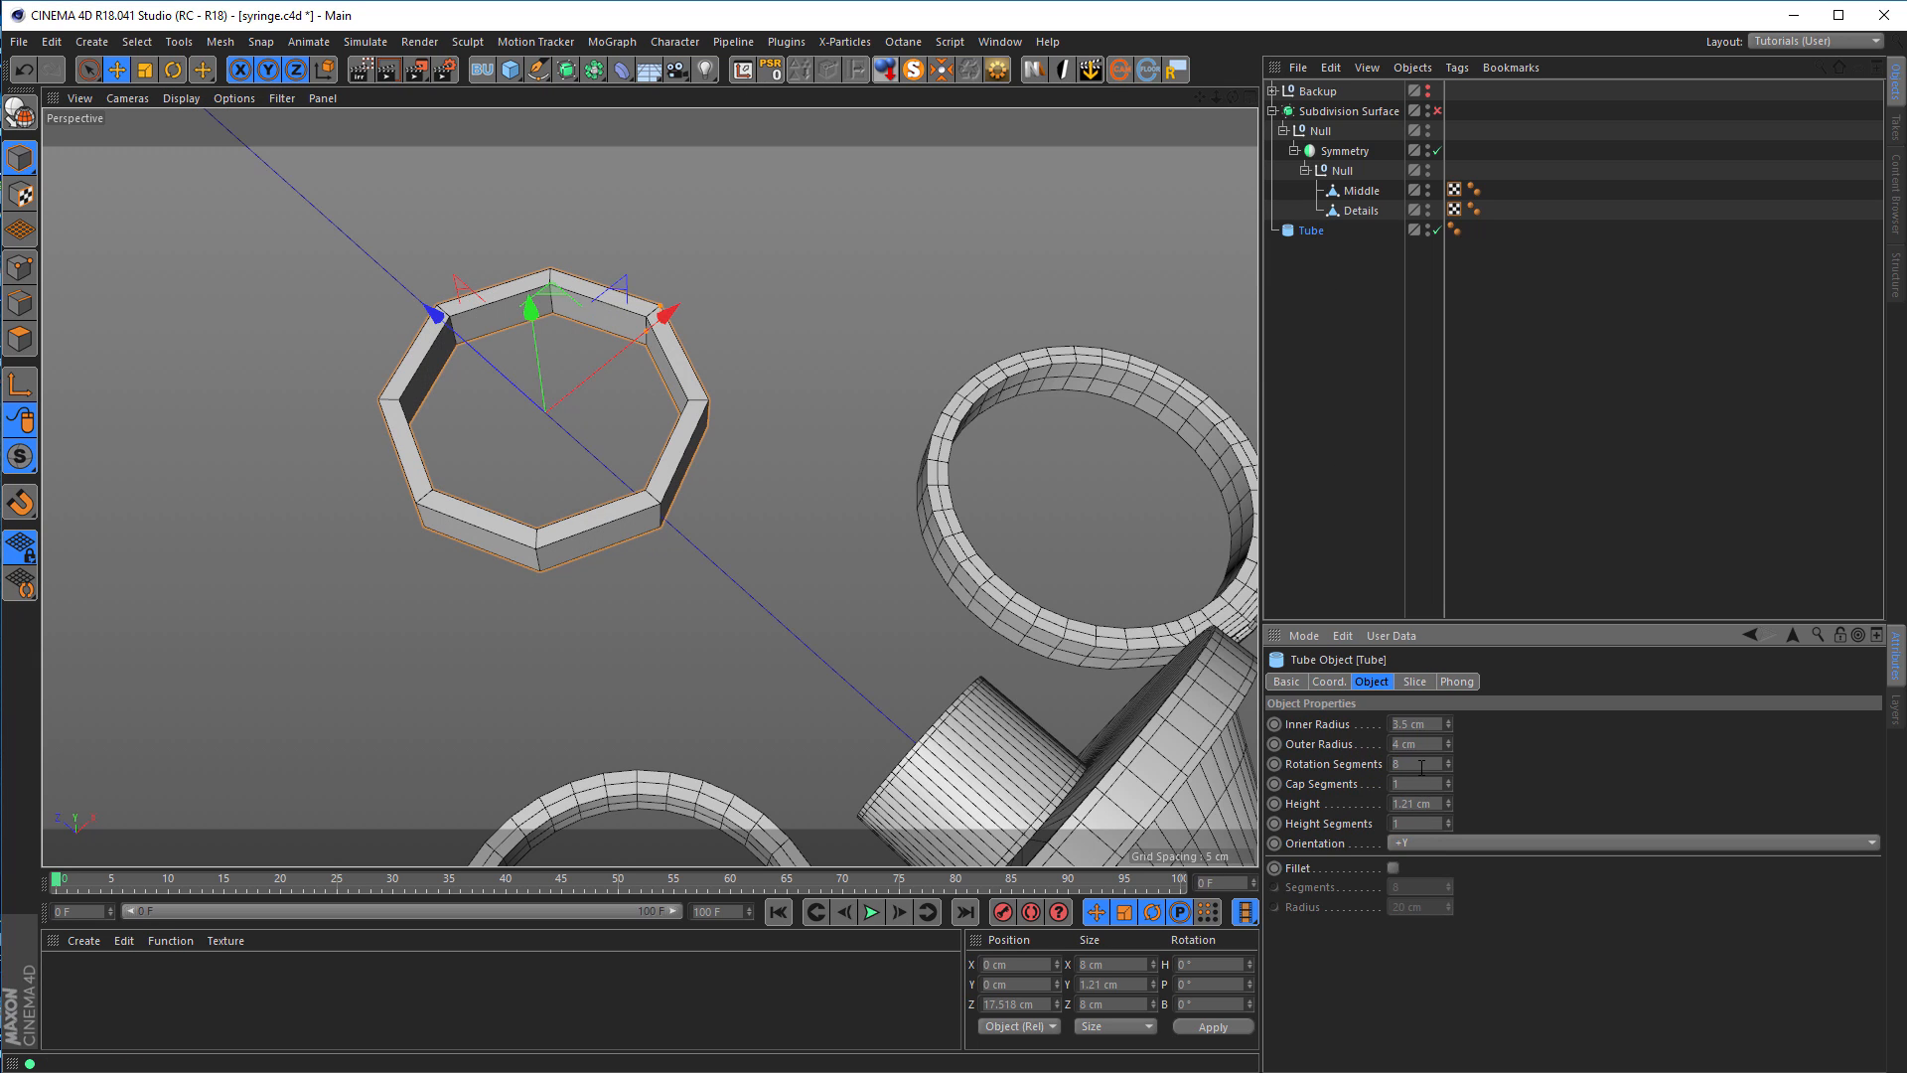
left_click_drag(832, 729, 743, 540, "alt")
mouse_move(668, 515)
right_mouse_down("alt")
mouse_move(742, 501)
mouse_move(670, 526)
right_mouse_up("alt")
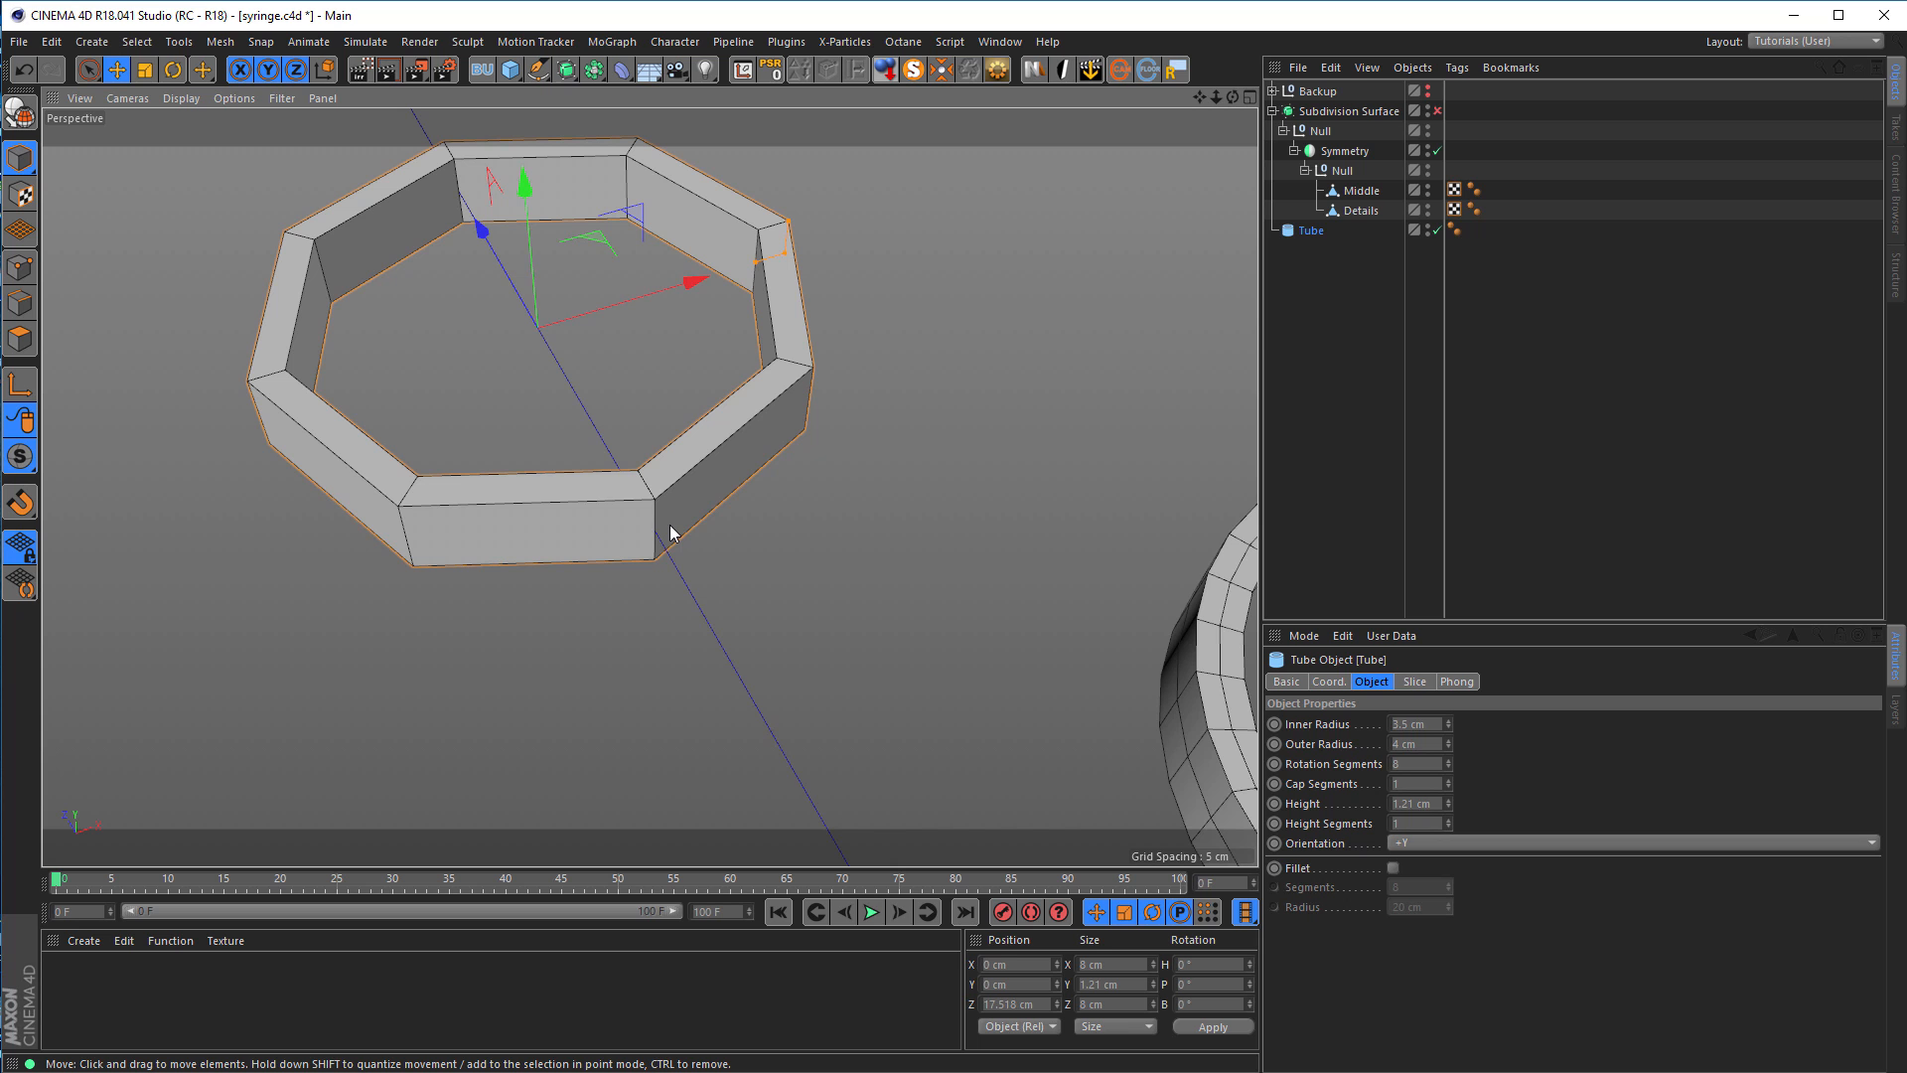
left_click_drag(780, 385, 724, 396, "alt")
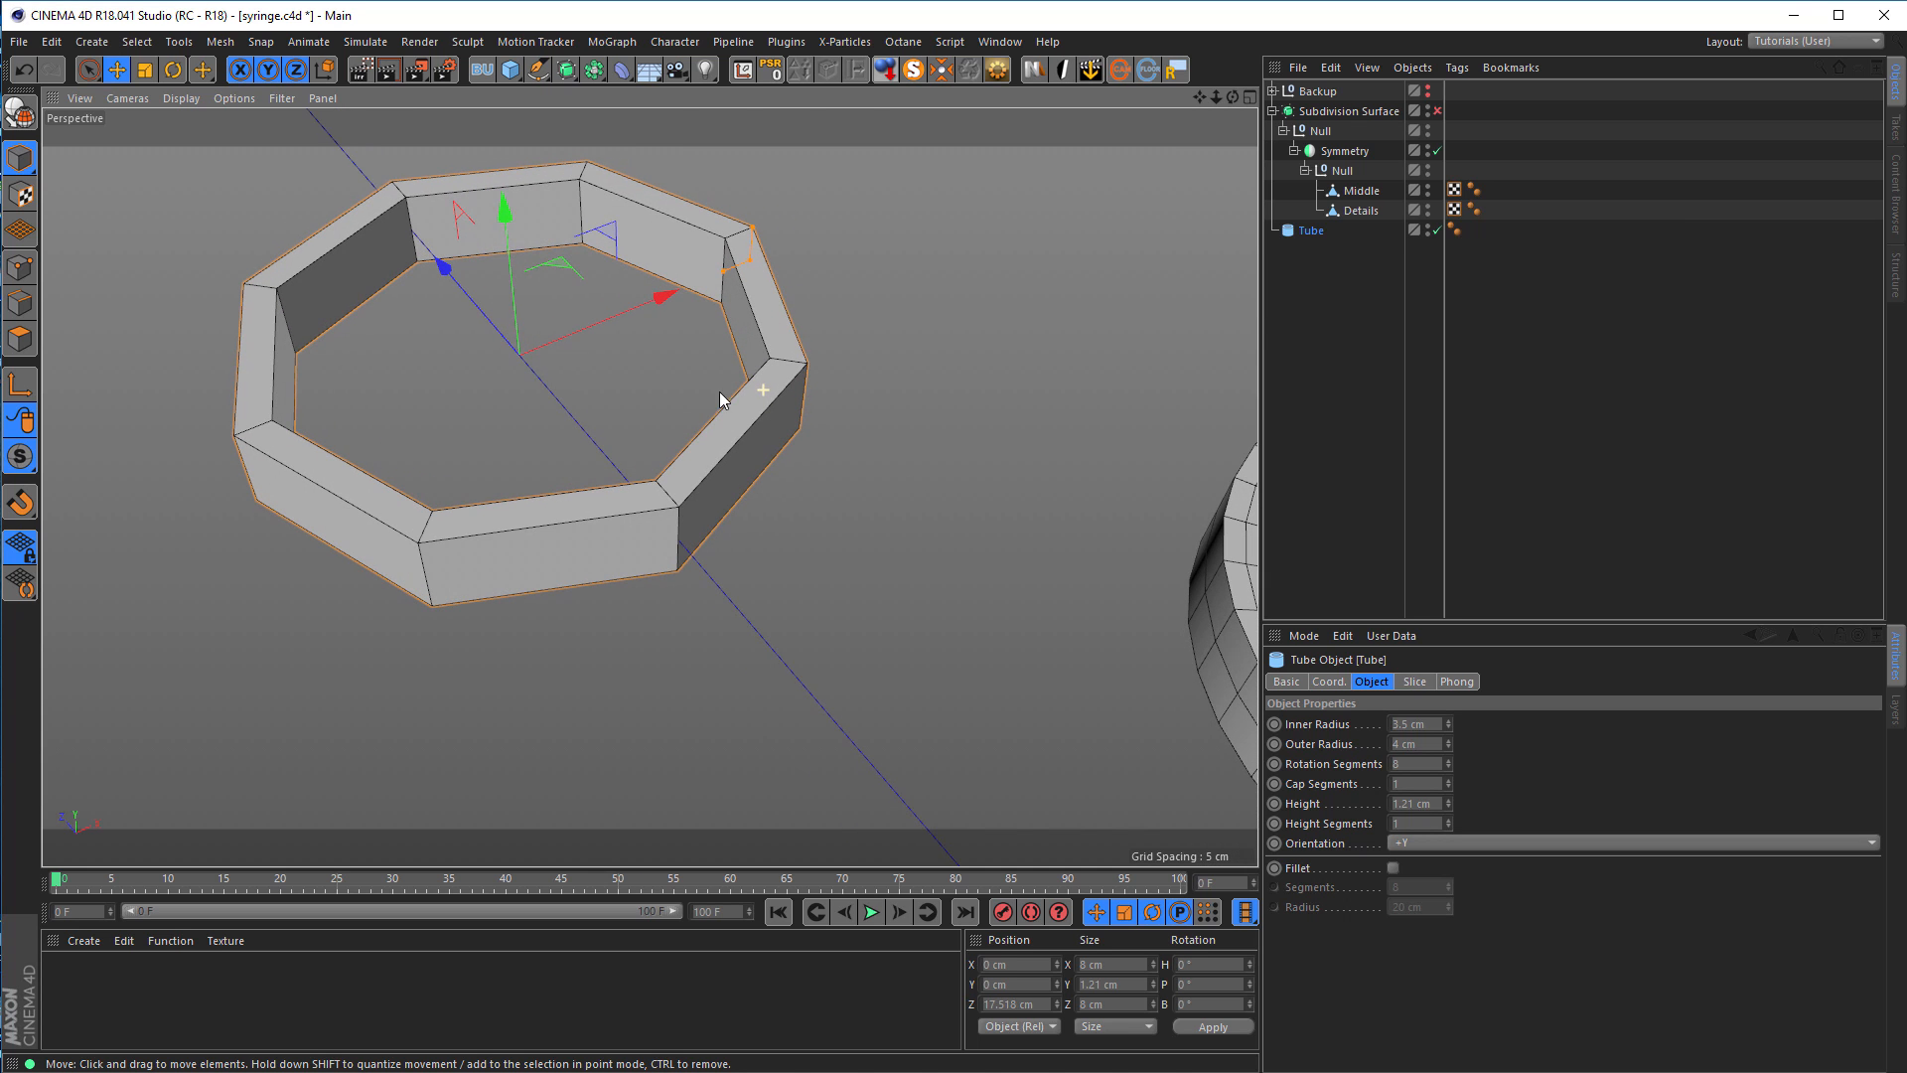
Step: Add a Cylinder primitive and set its orientation to +Z
left_click(509, 68)
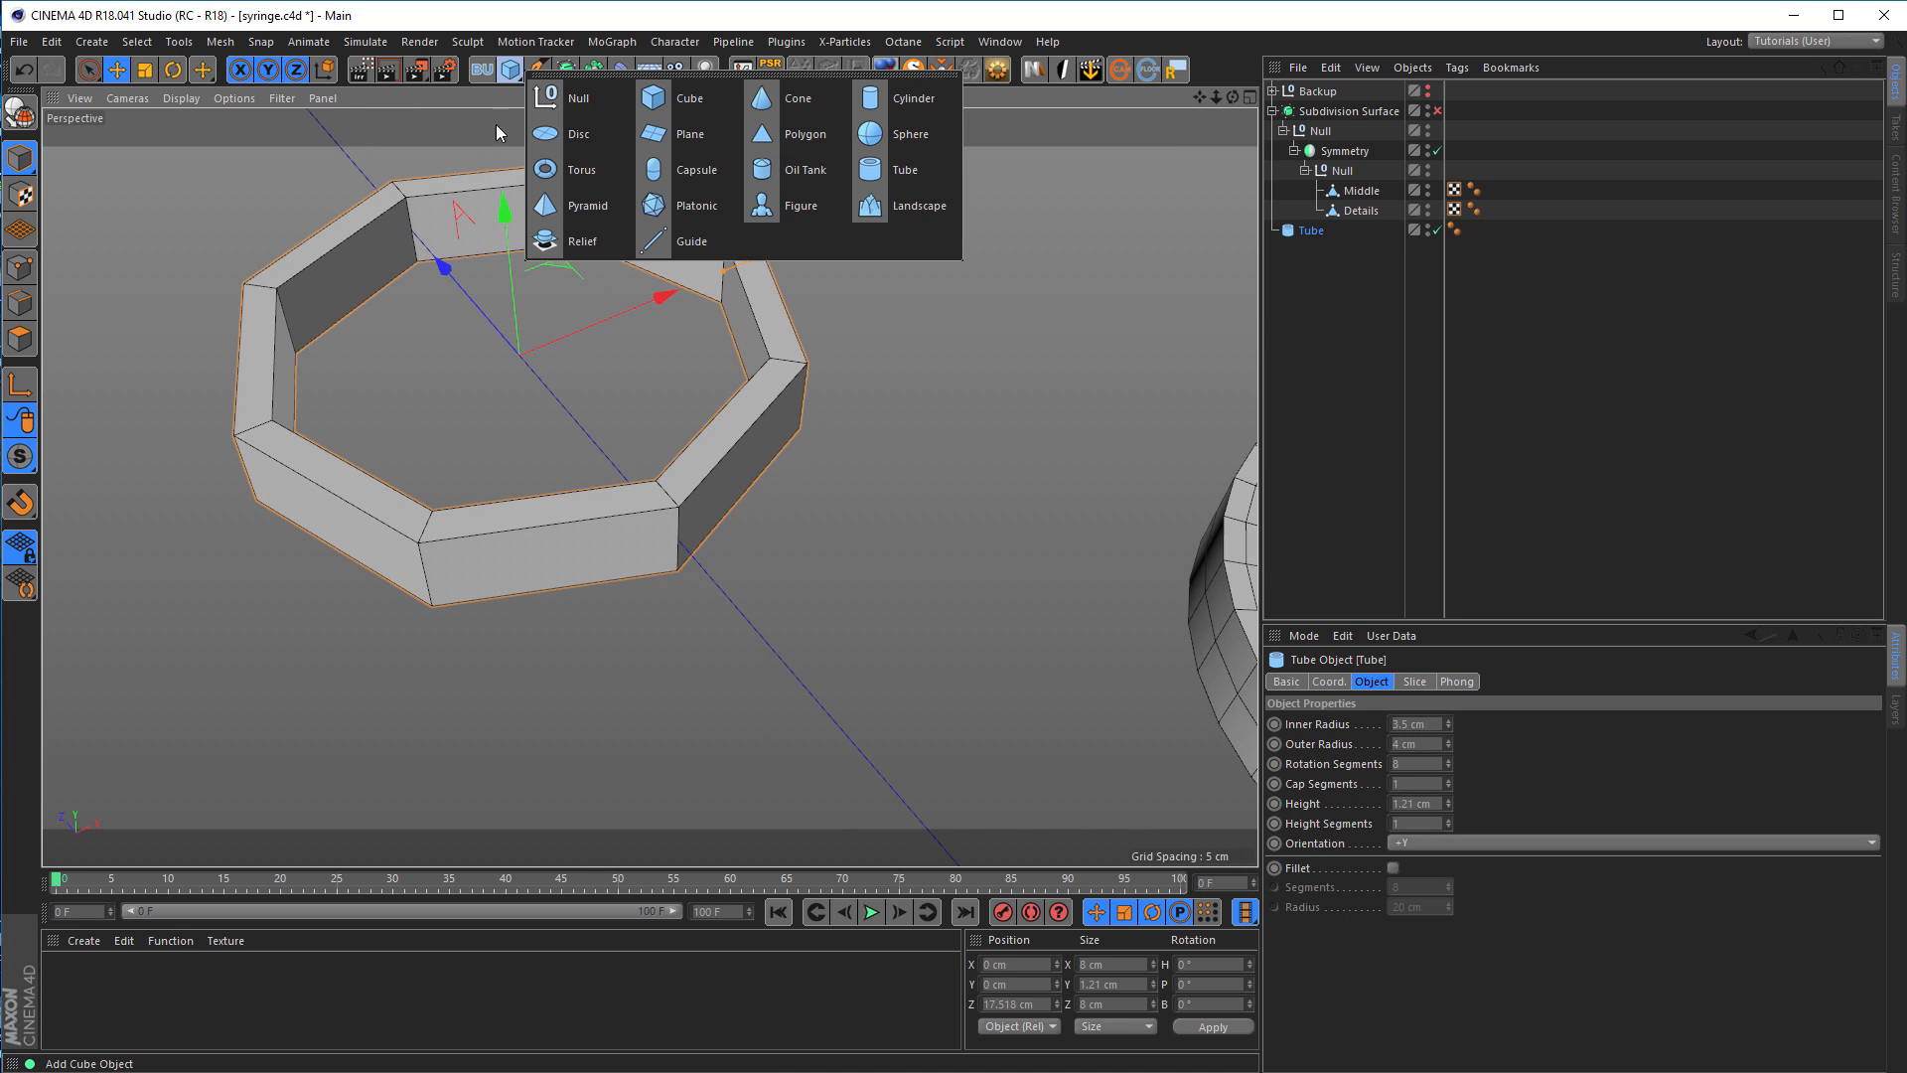
left_click(878, 99)
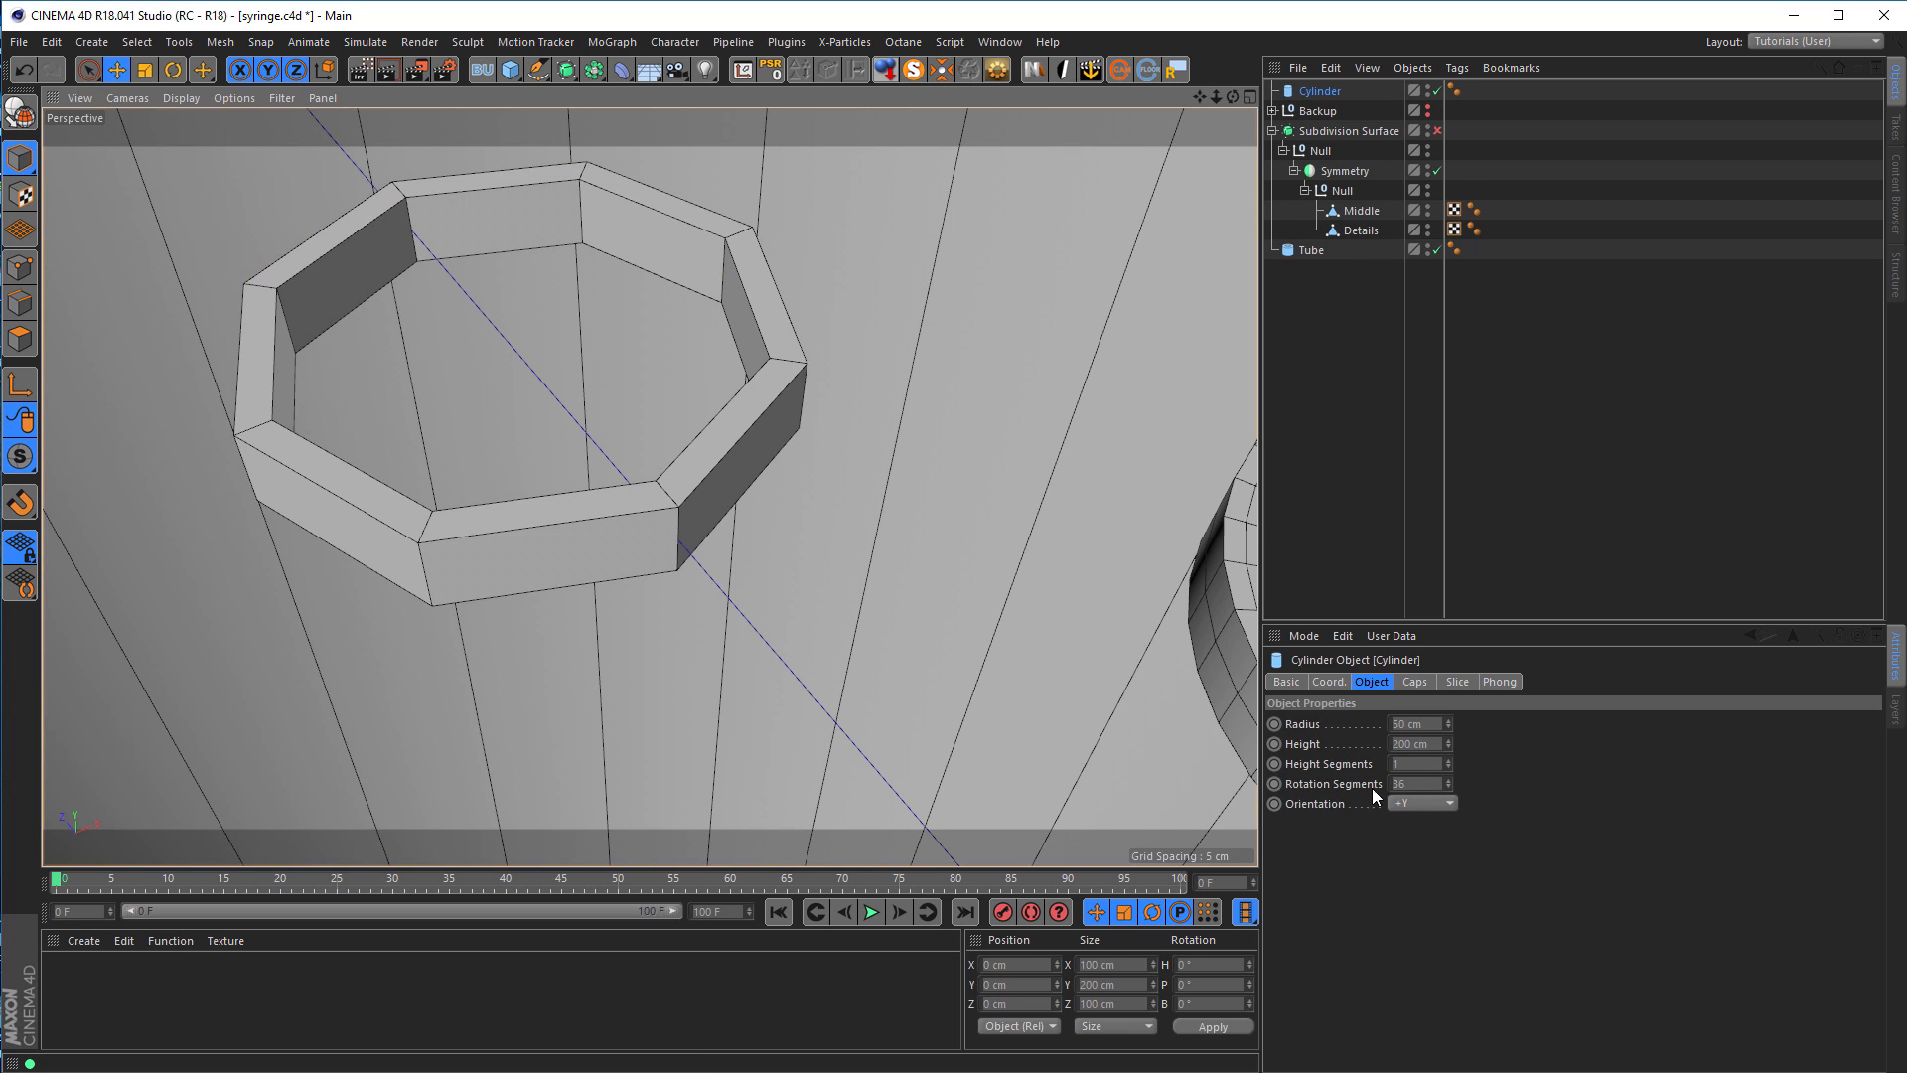
left_click(1420, 802)
left_click(1438, 904)
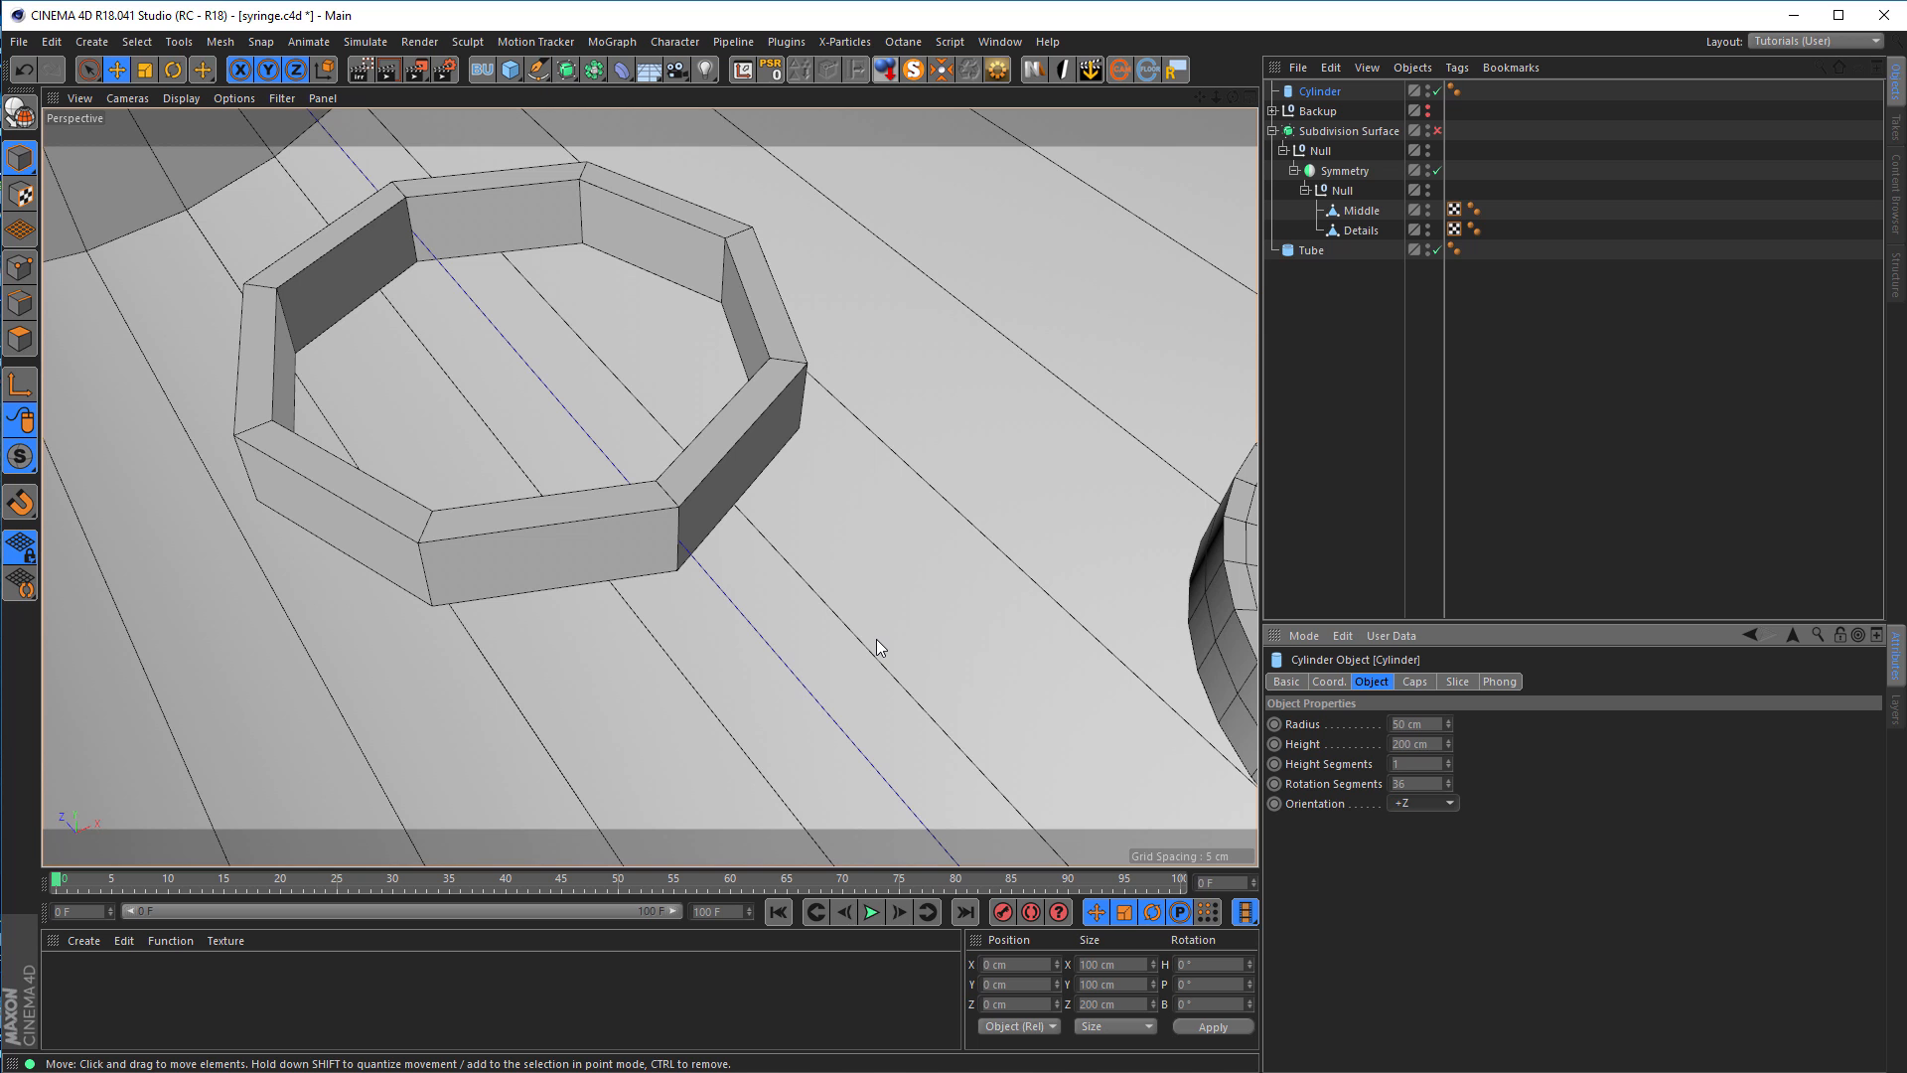
Step: Scale the Cylinder down to about 2 cm in diameter and 4 cm long, and move it along Z to about 13.7 cm at the ring's edge
key("t")
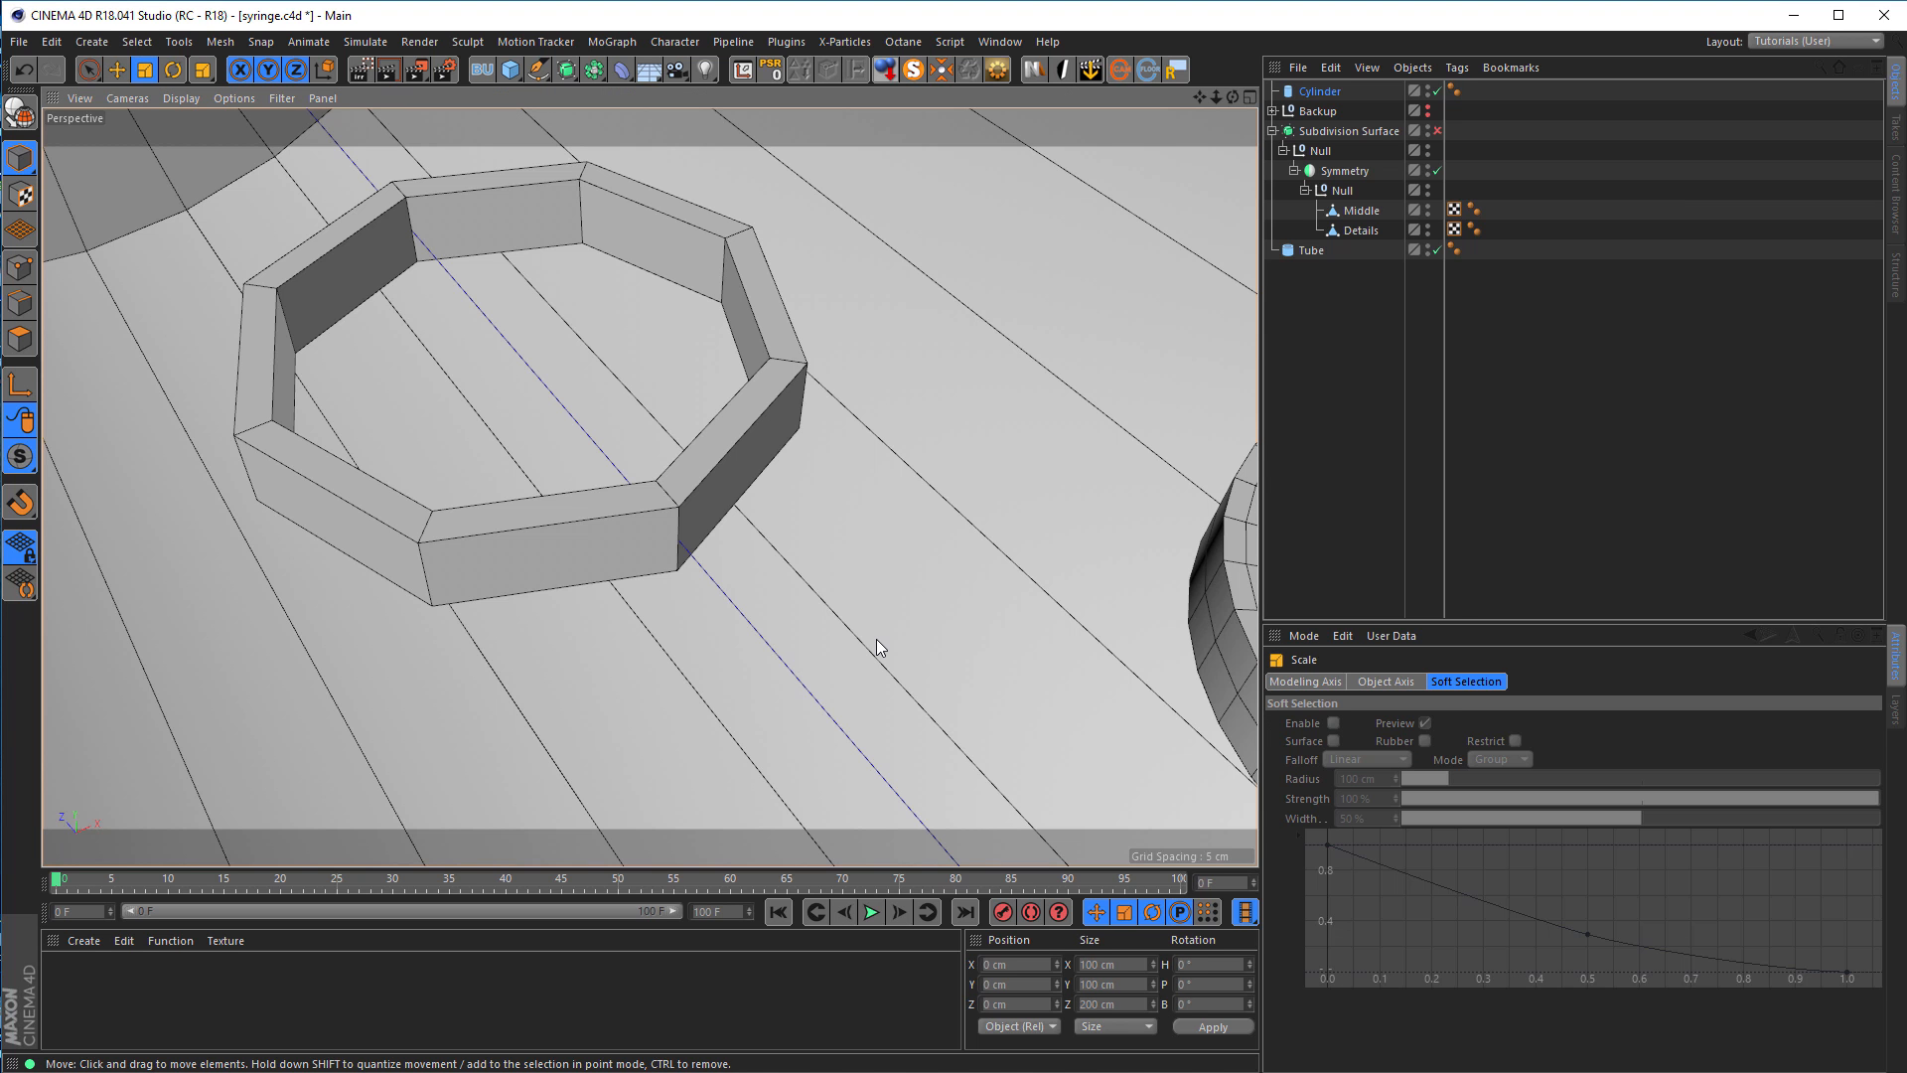
left_click_drag(912, 557, 133, 682)
right_click_drag(592, 605, 348, 632, "alt")
left_click_drag(530, 641, 289, 701)
key("r")
key("e")
left_click_drag(771, 782, 517, 540)
key("t")
left_click_drag(363, 659, 96, 717)
left_click_drag(469, 610, 194, 701)
right_click_drag(617, 594, 737, 567, "alt")
left_click_drag(725, 573, 704, 647, "alt")
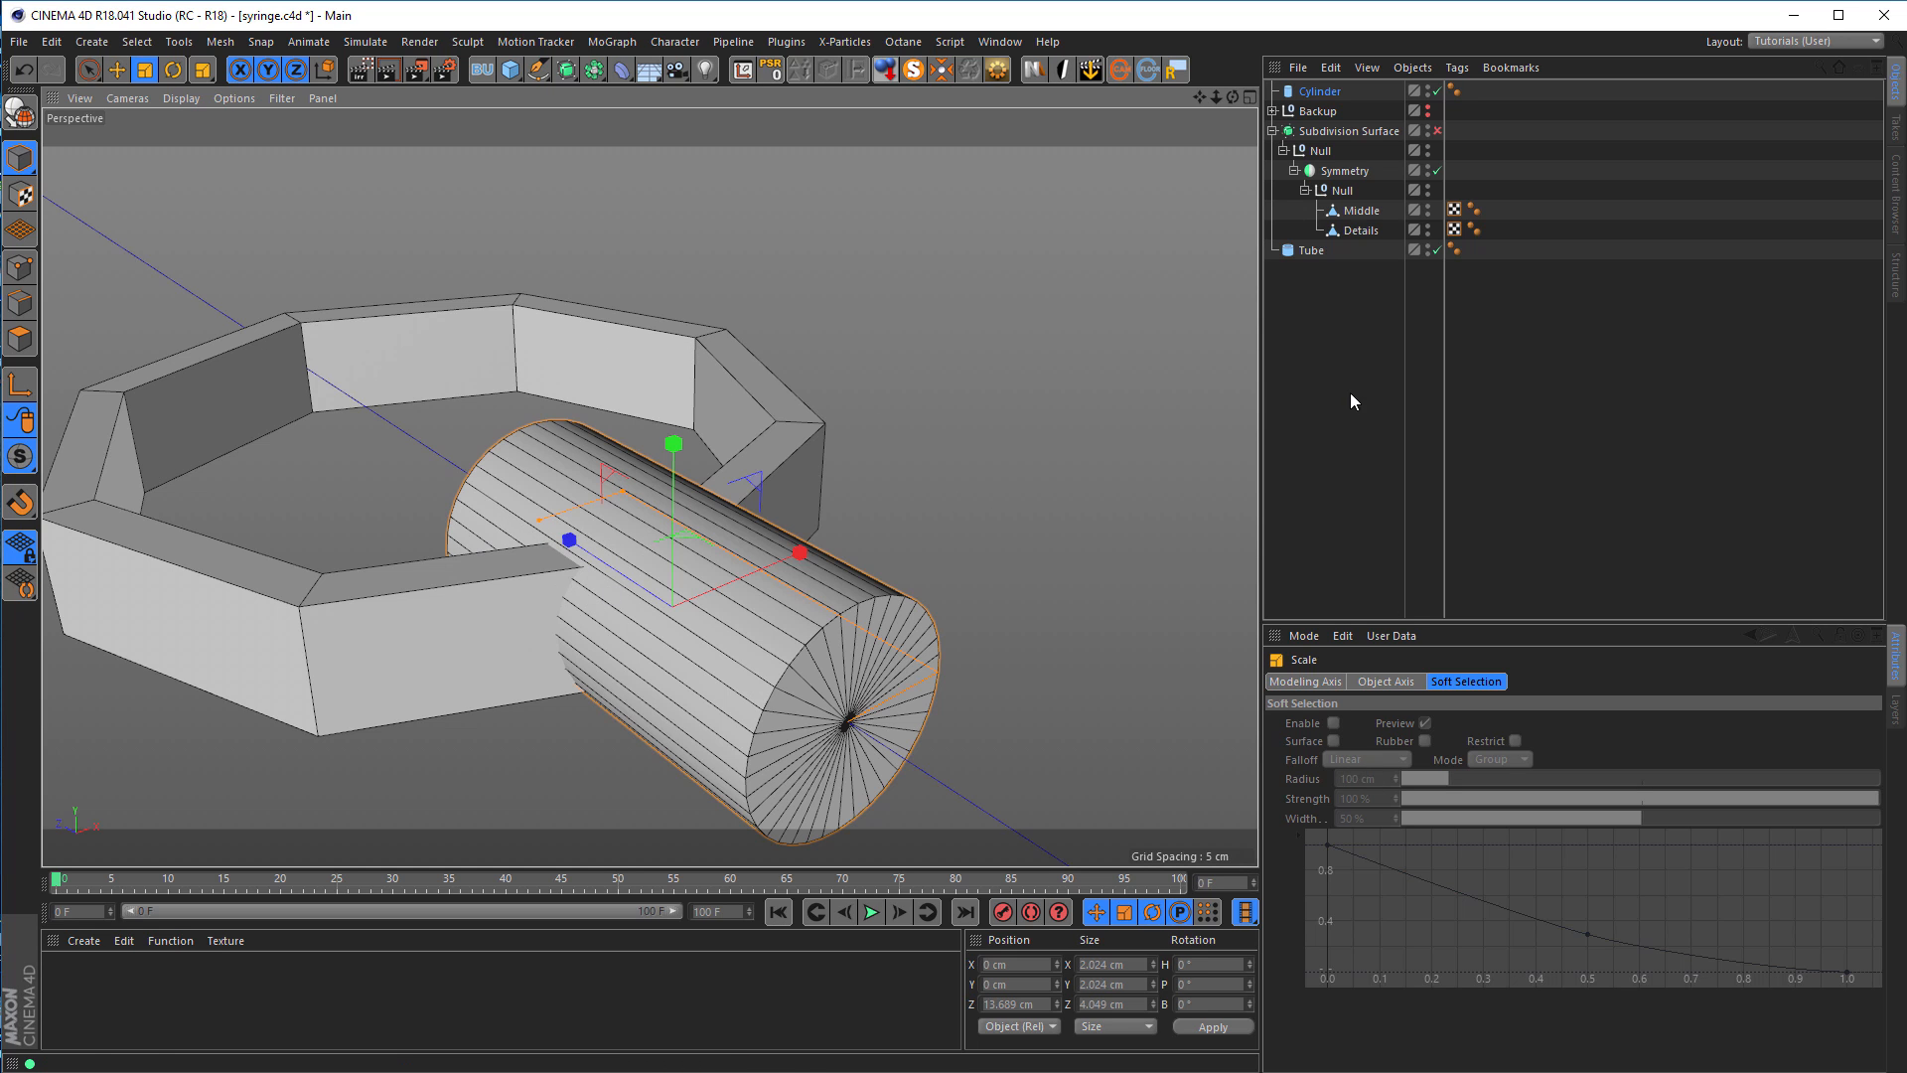
Step: Place the Cylinder below the Tube in the object hierarchy and set its rotation segments to 8
left_click_drag(1321, 91, 1321, 252)
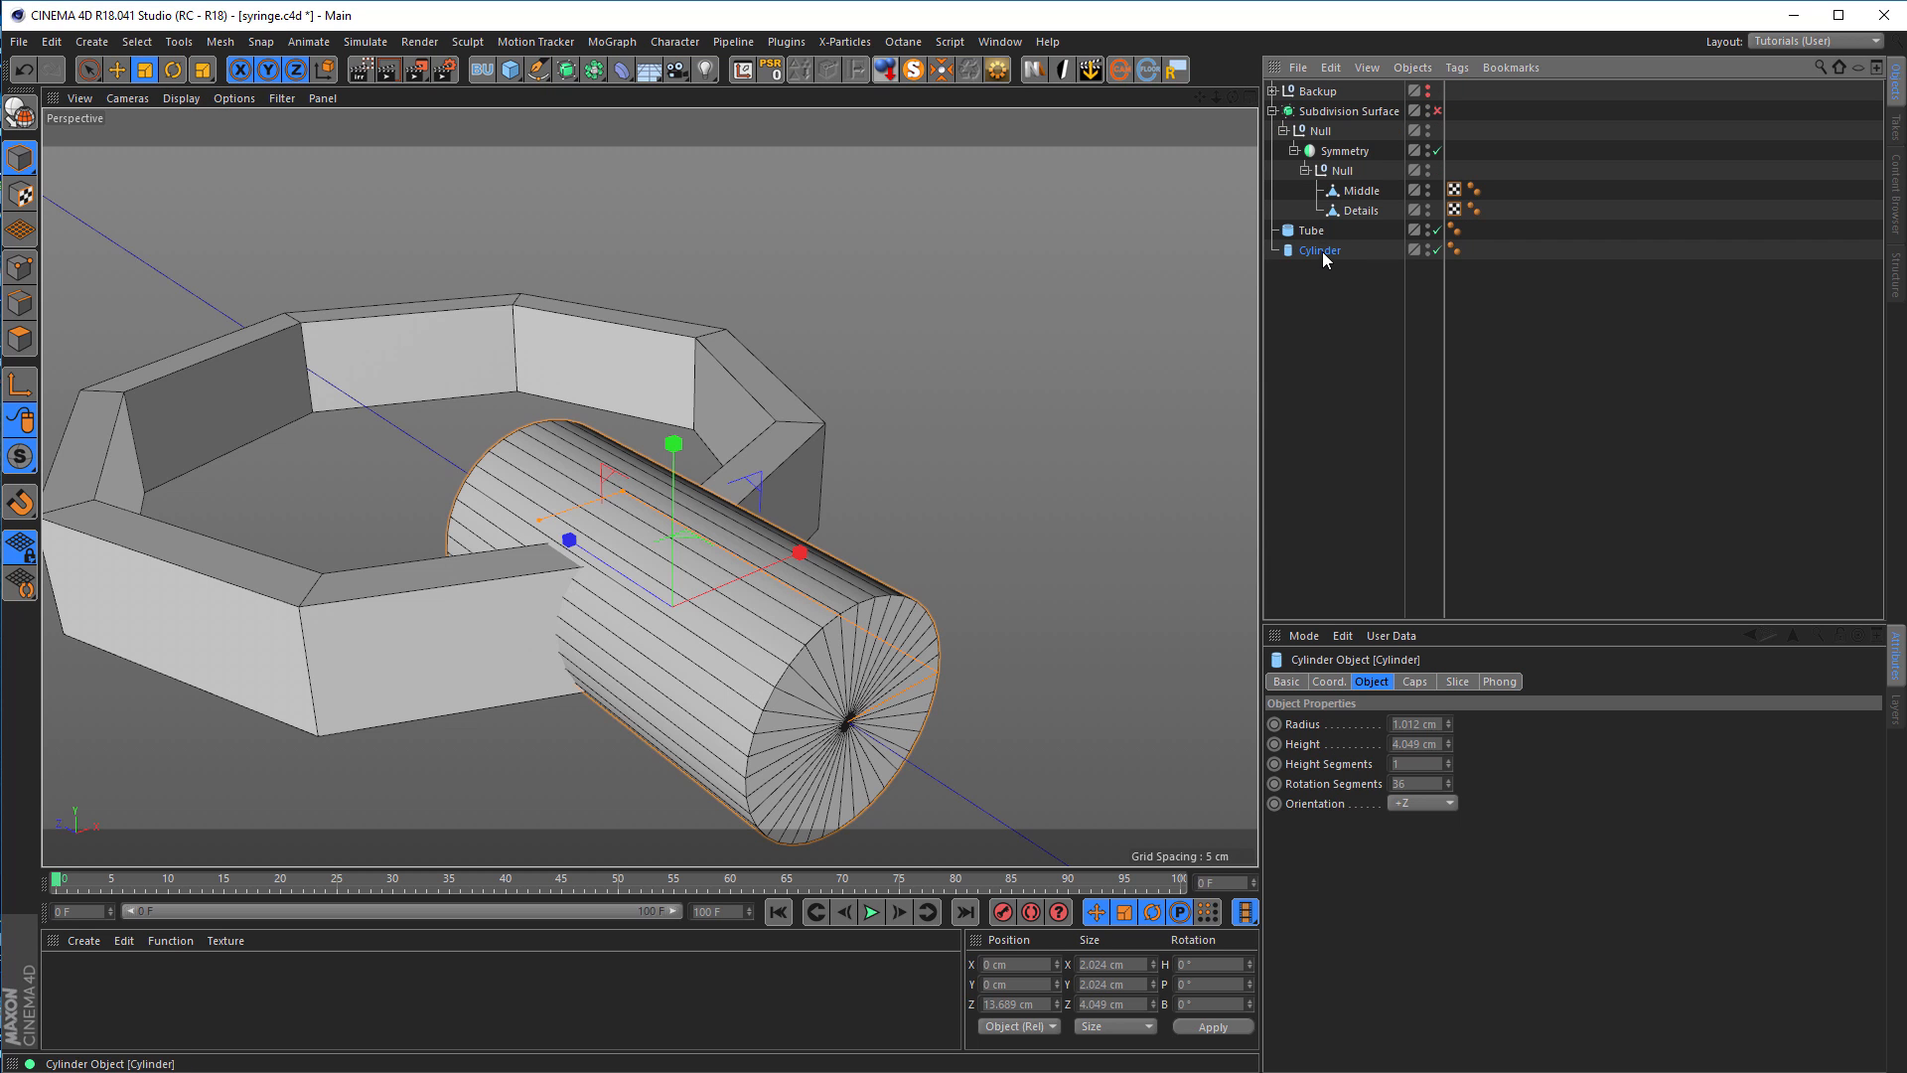
left_click(1428, 783)
type("8")
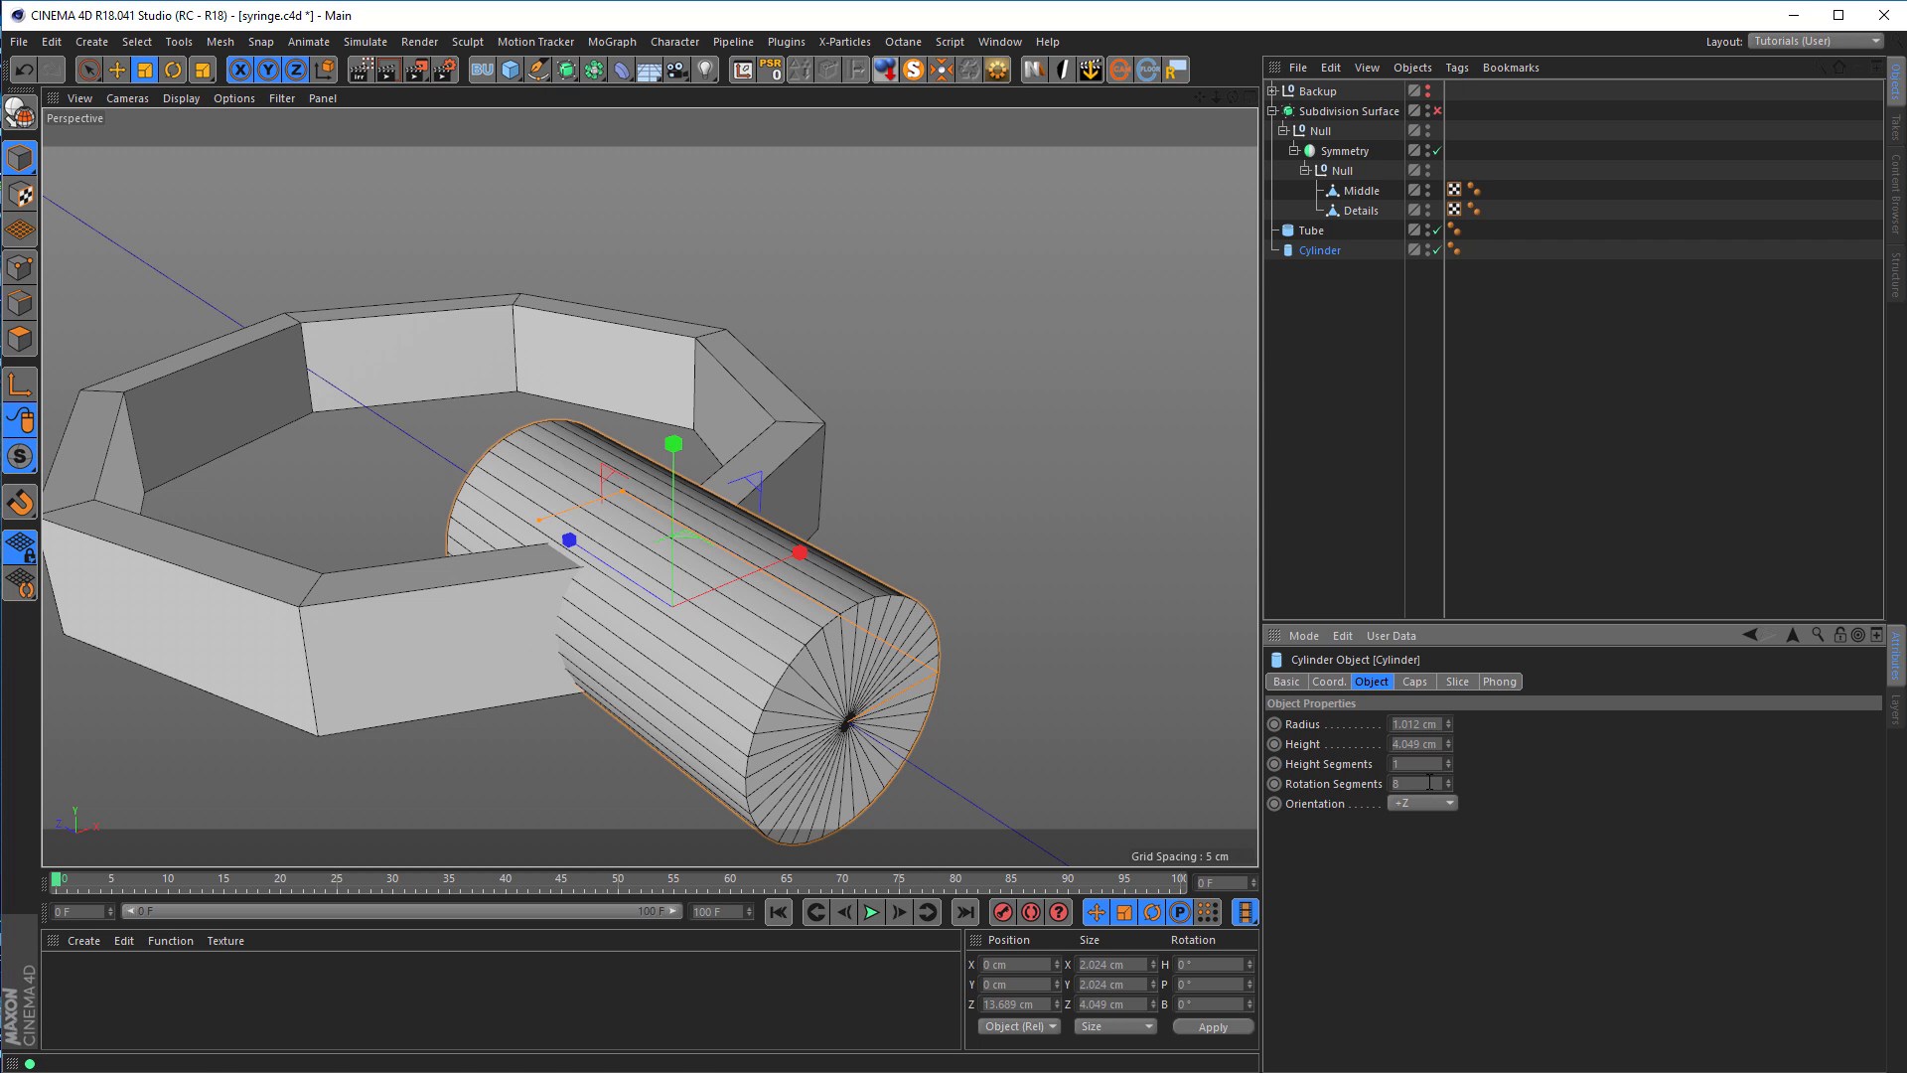
key("Return")
scroll(681, 667, "up", 5)
mouse_move(664, 611)
left_mouse_down("alt")
mouse_move(653, 624)
mouse_move(687, 607)
left_mouse_up("alt")
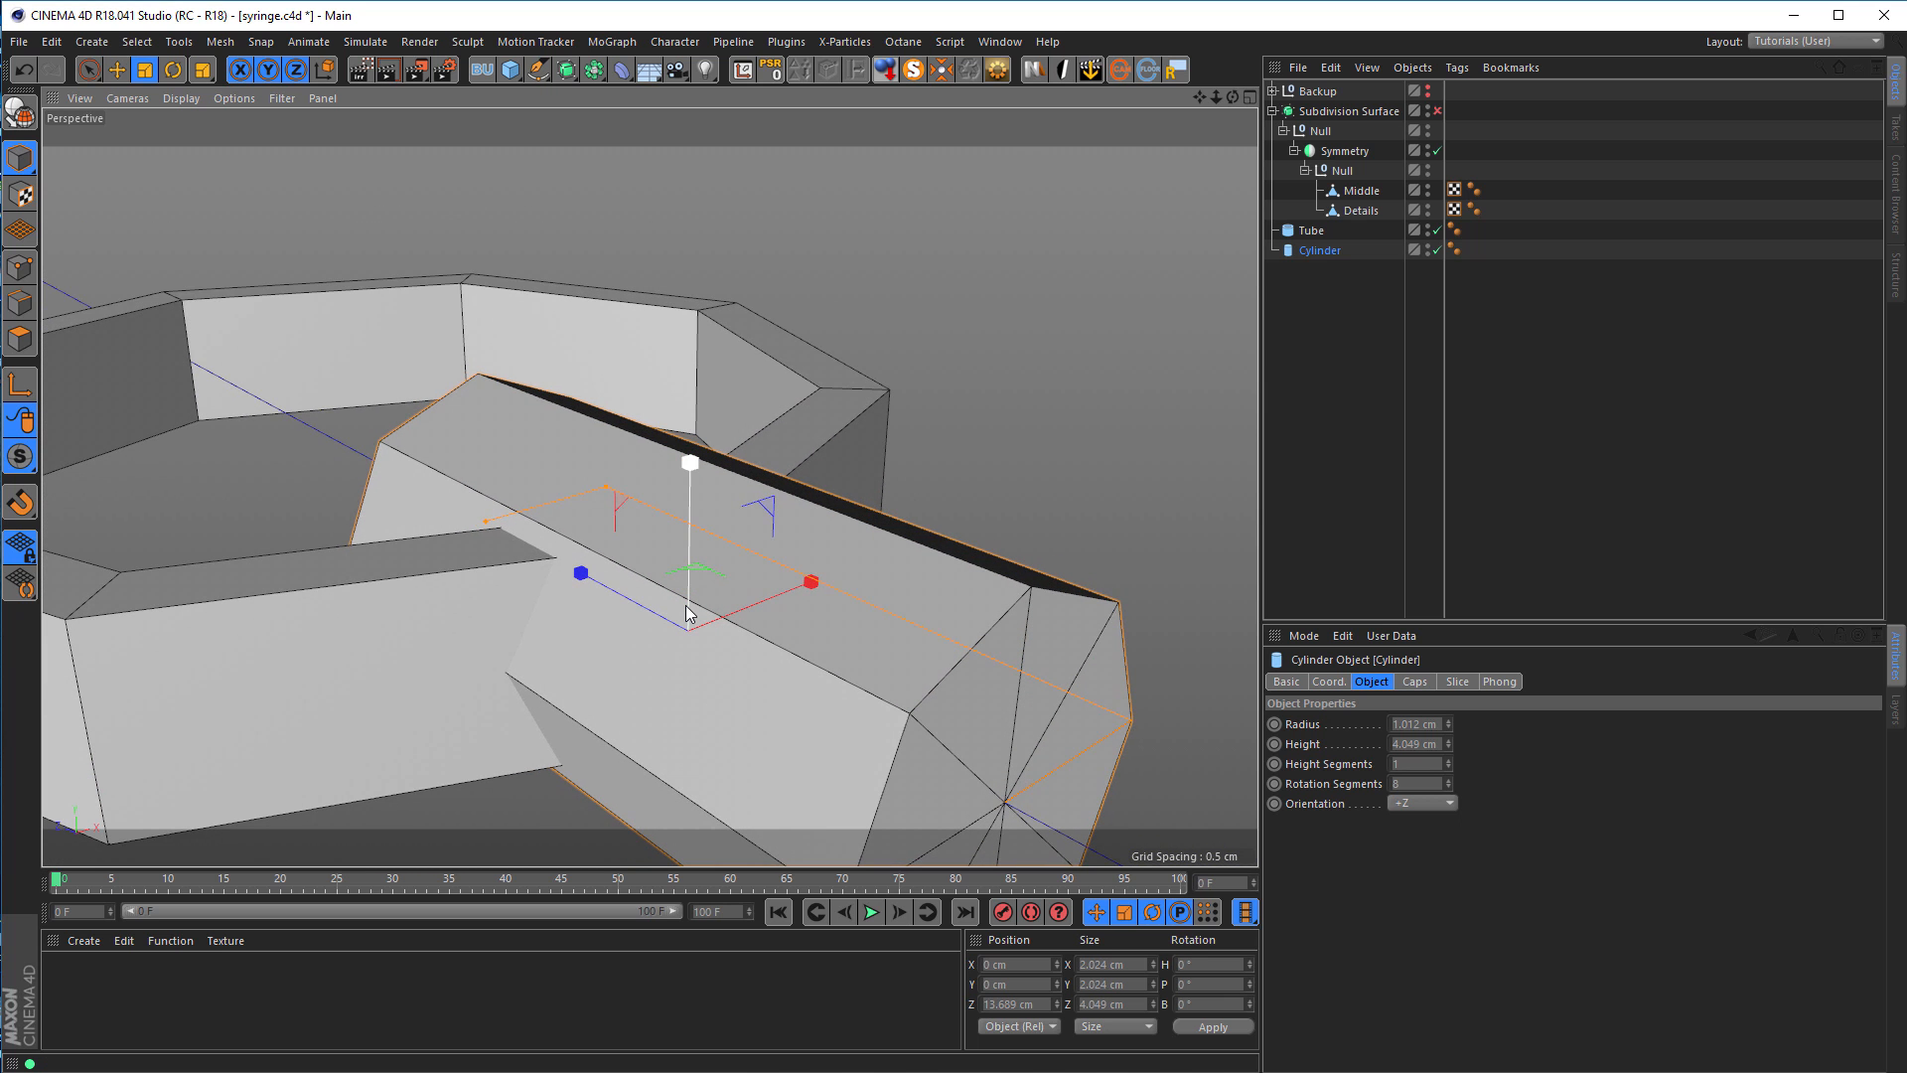
Step: Scale the Cylinder to about 1.72 cm in diameter and shorten it to about 0.99 cm, positioned at about 13.94 cm along Z
key("t")
left_click_drag(816, 638, 718, 683)
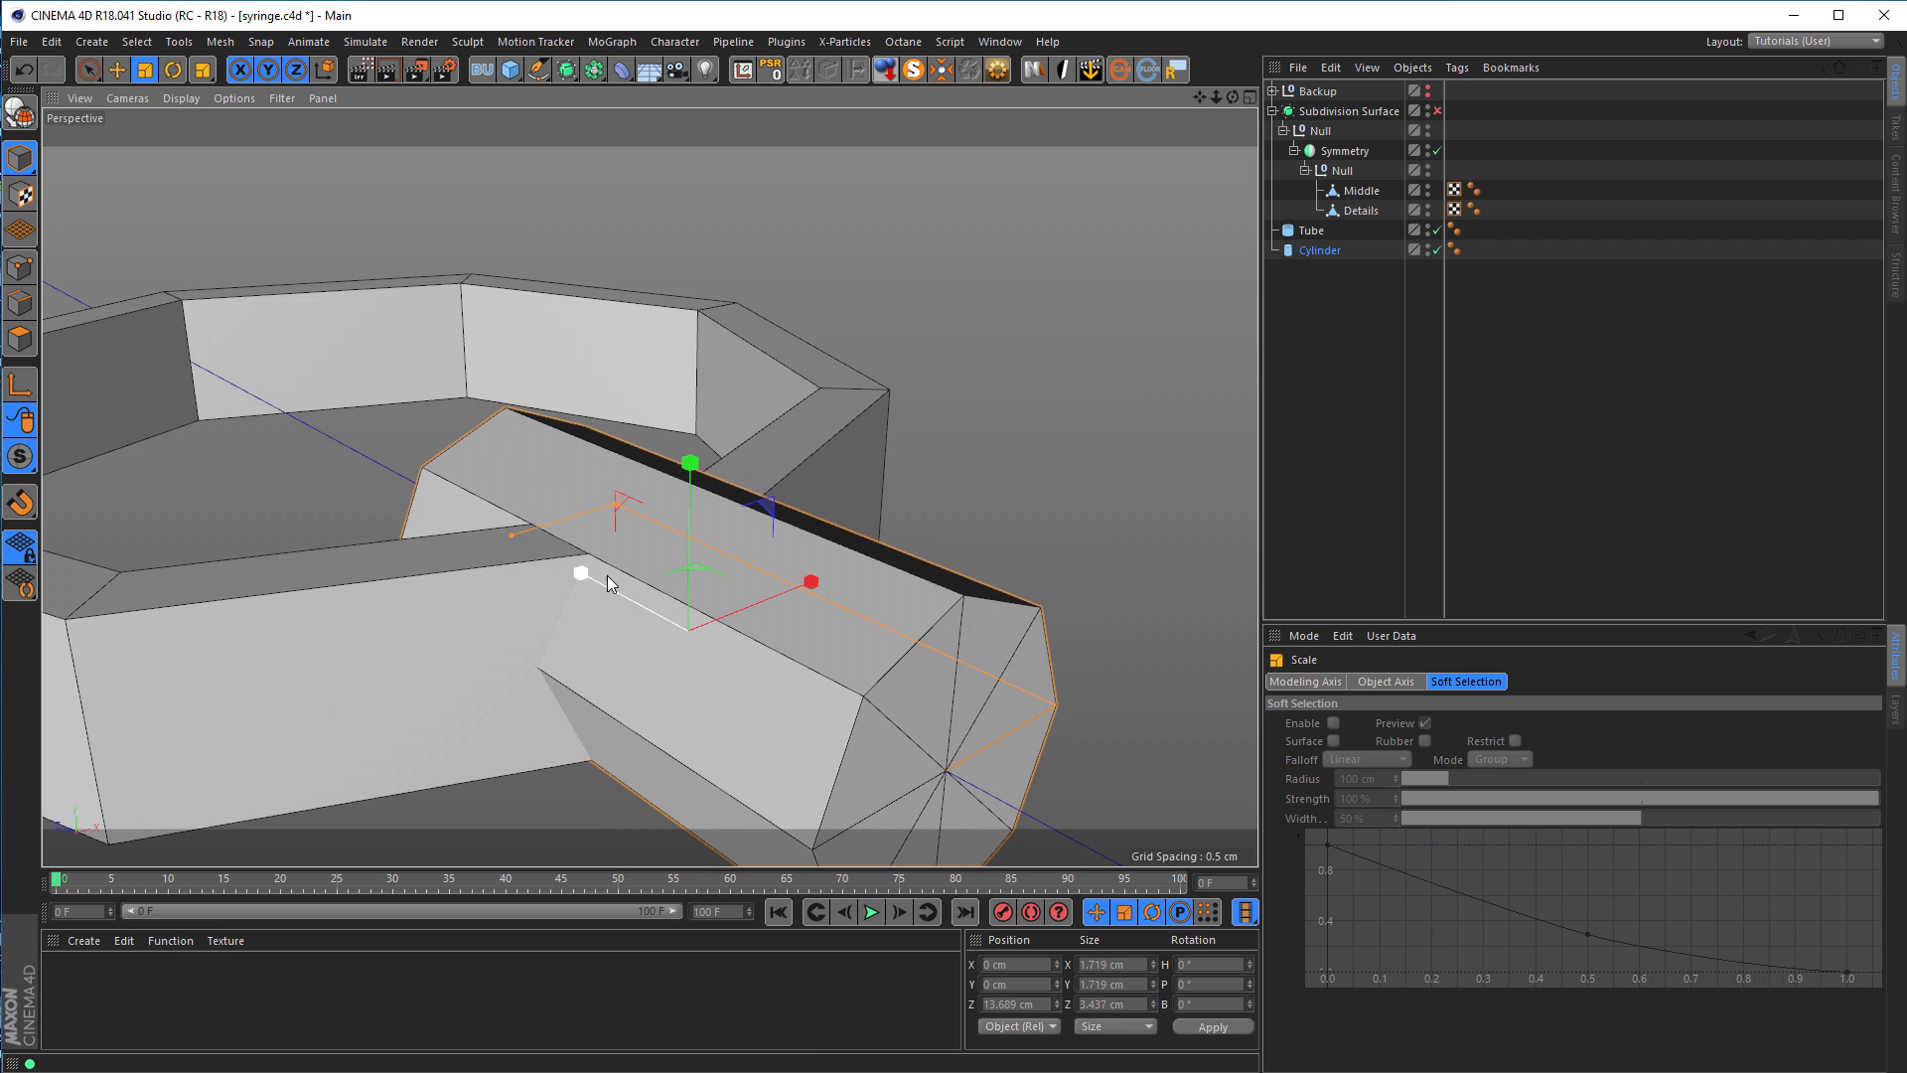
mouse_move(660, 600)
left_mouse_down("alt")
mouse_move(820, 647)
mouse_move(708, 603)
mouse_move(683, 558)
mouse_move(676, 586)
left_mouse_up("alt")
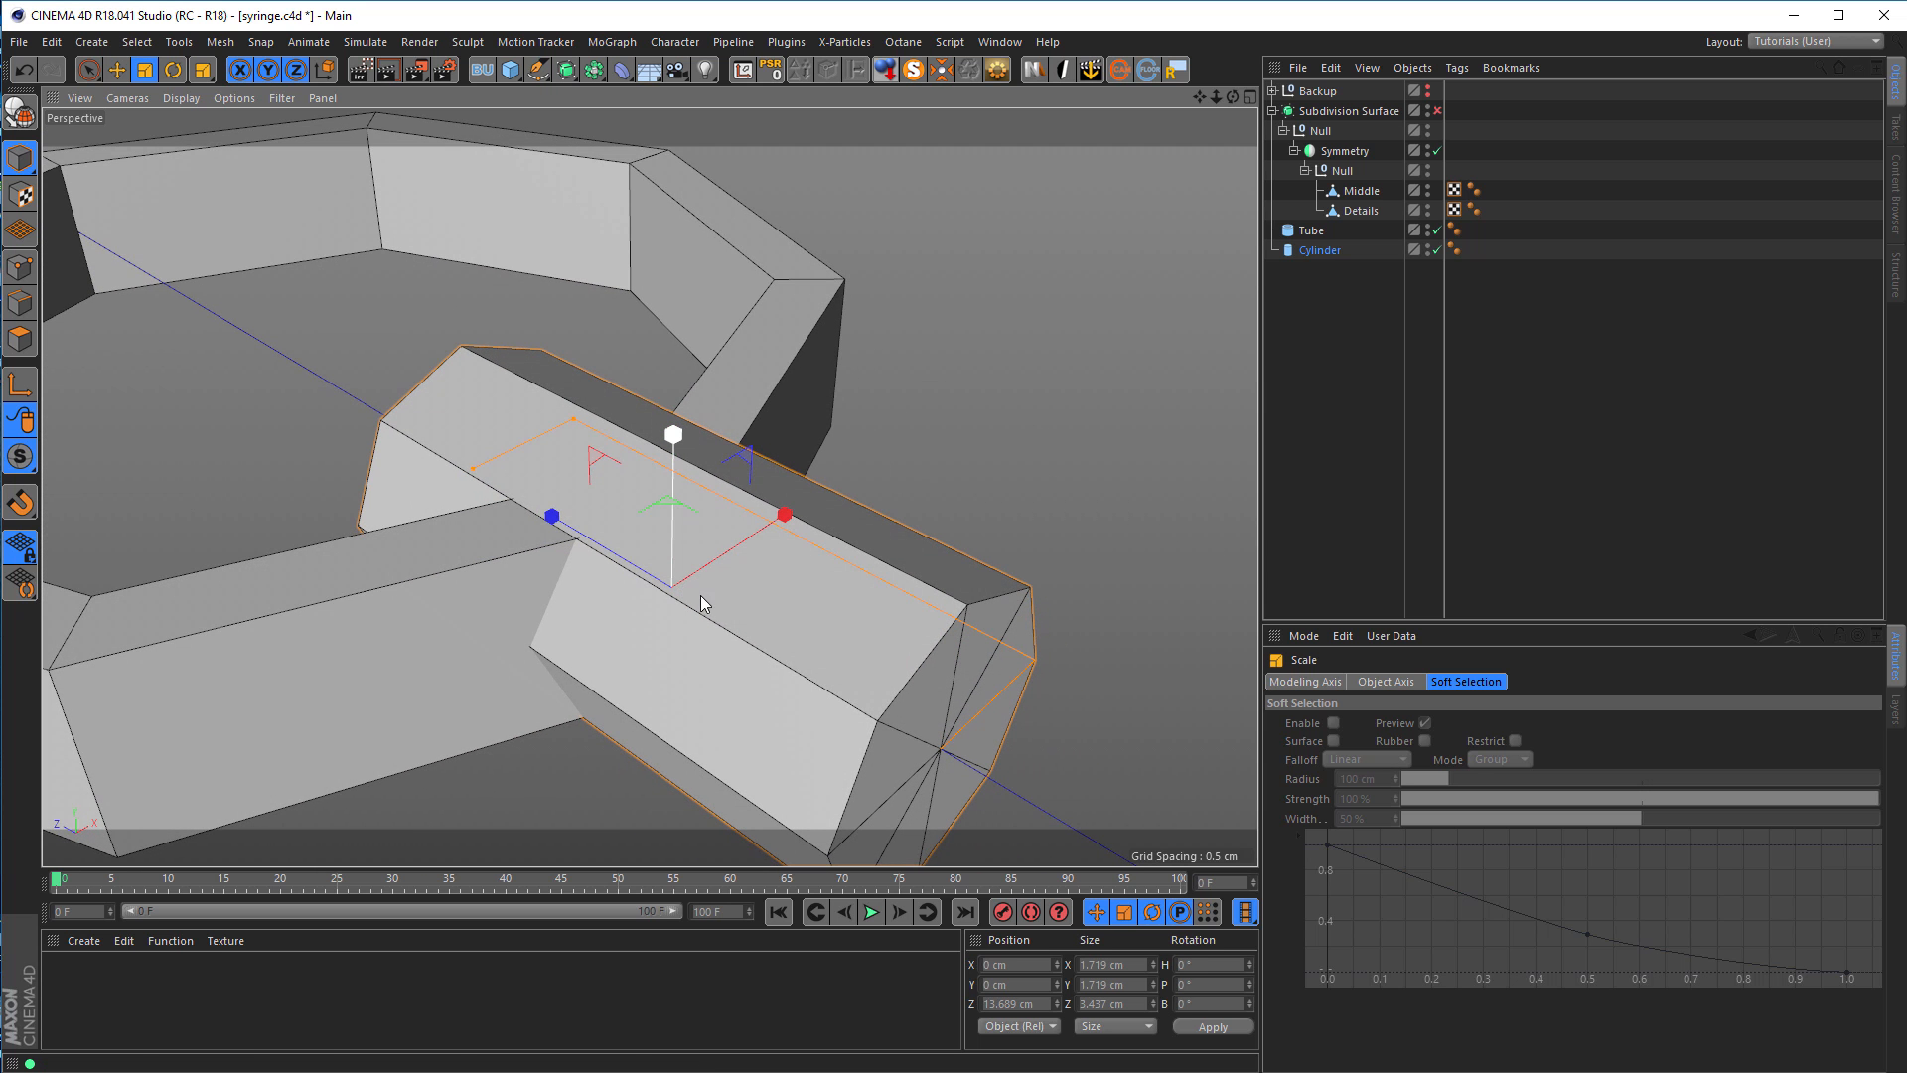
left_click_drag(711, 612, 672, 584, "alt")
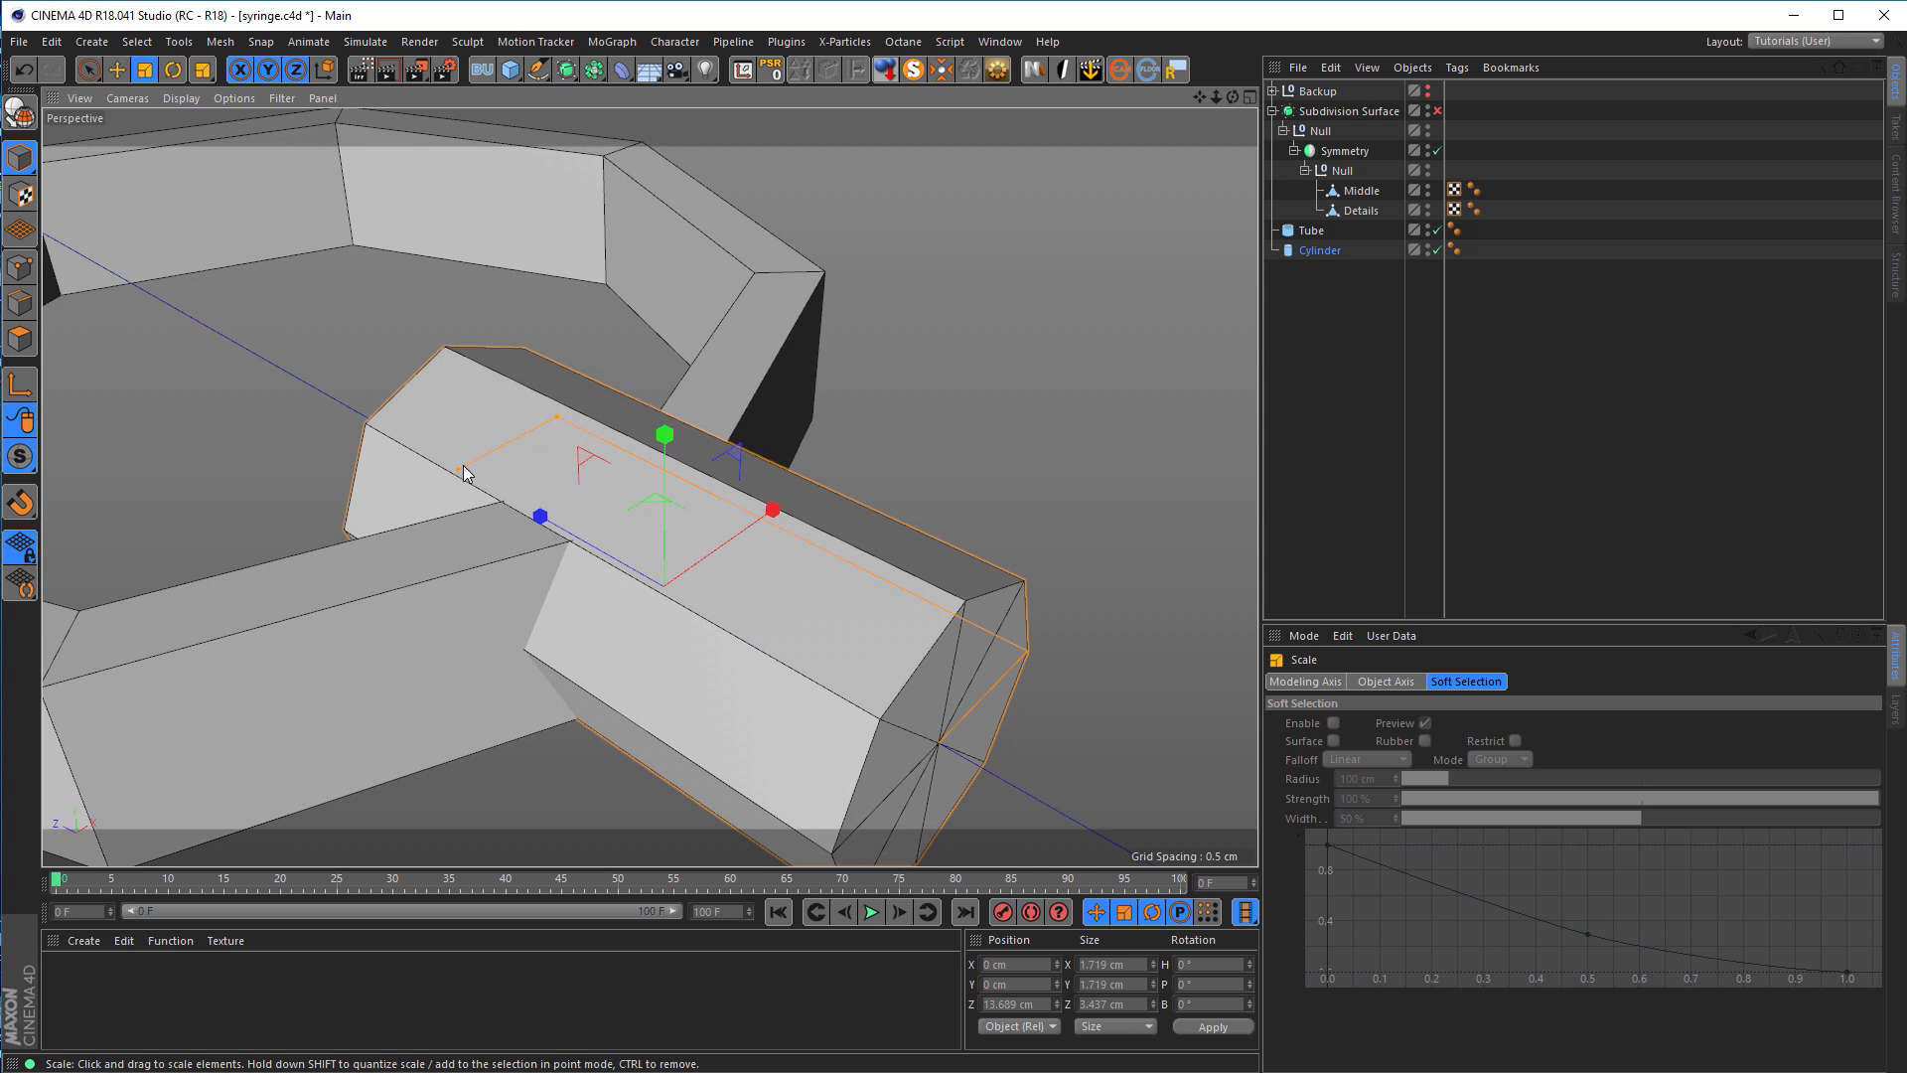
left_click_drag(463, 469, 516, 501)
key("e")
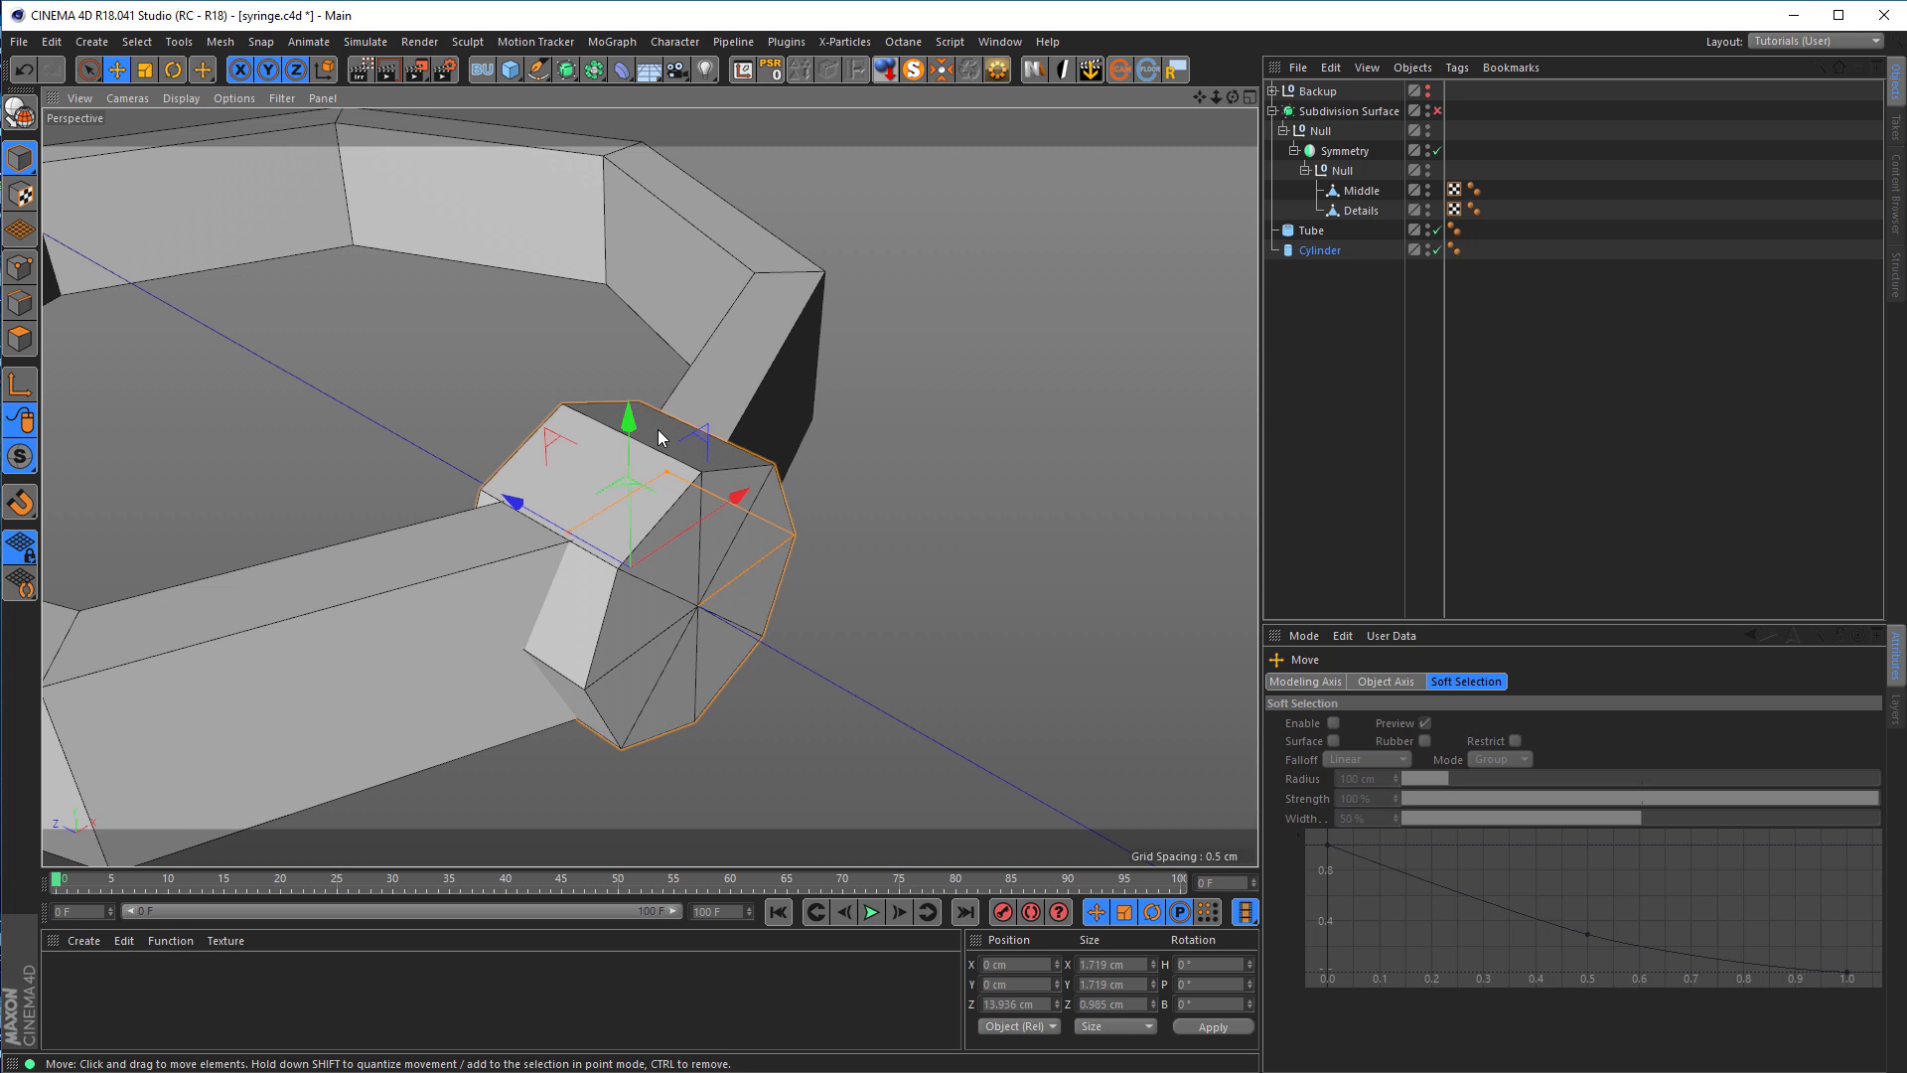
Step: Set the Cylinder's height segments to 3
left_click(1323, 251)
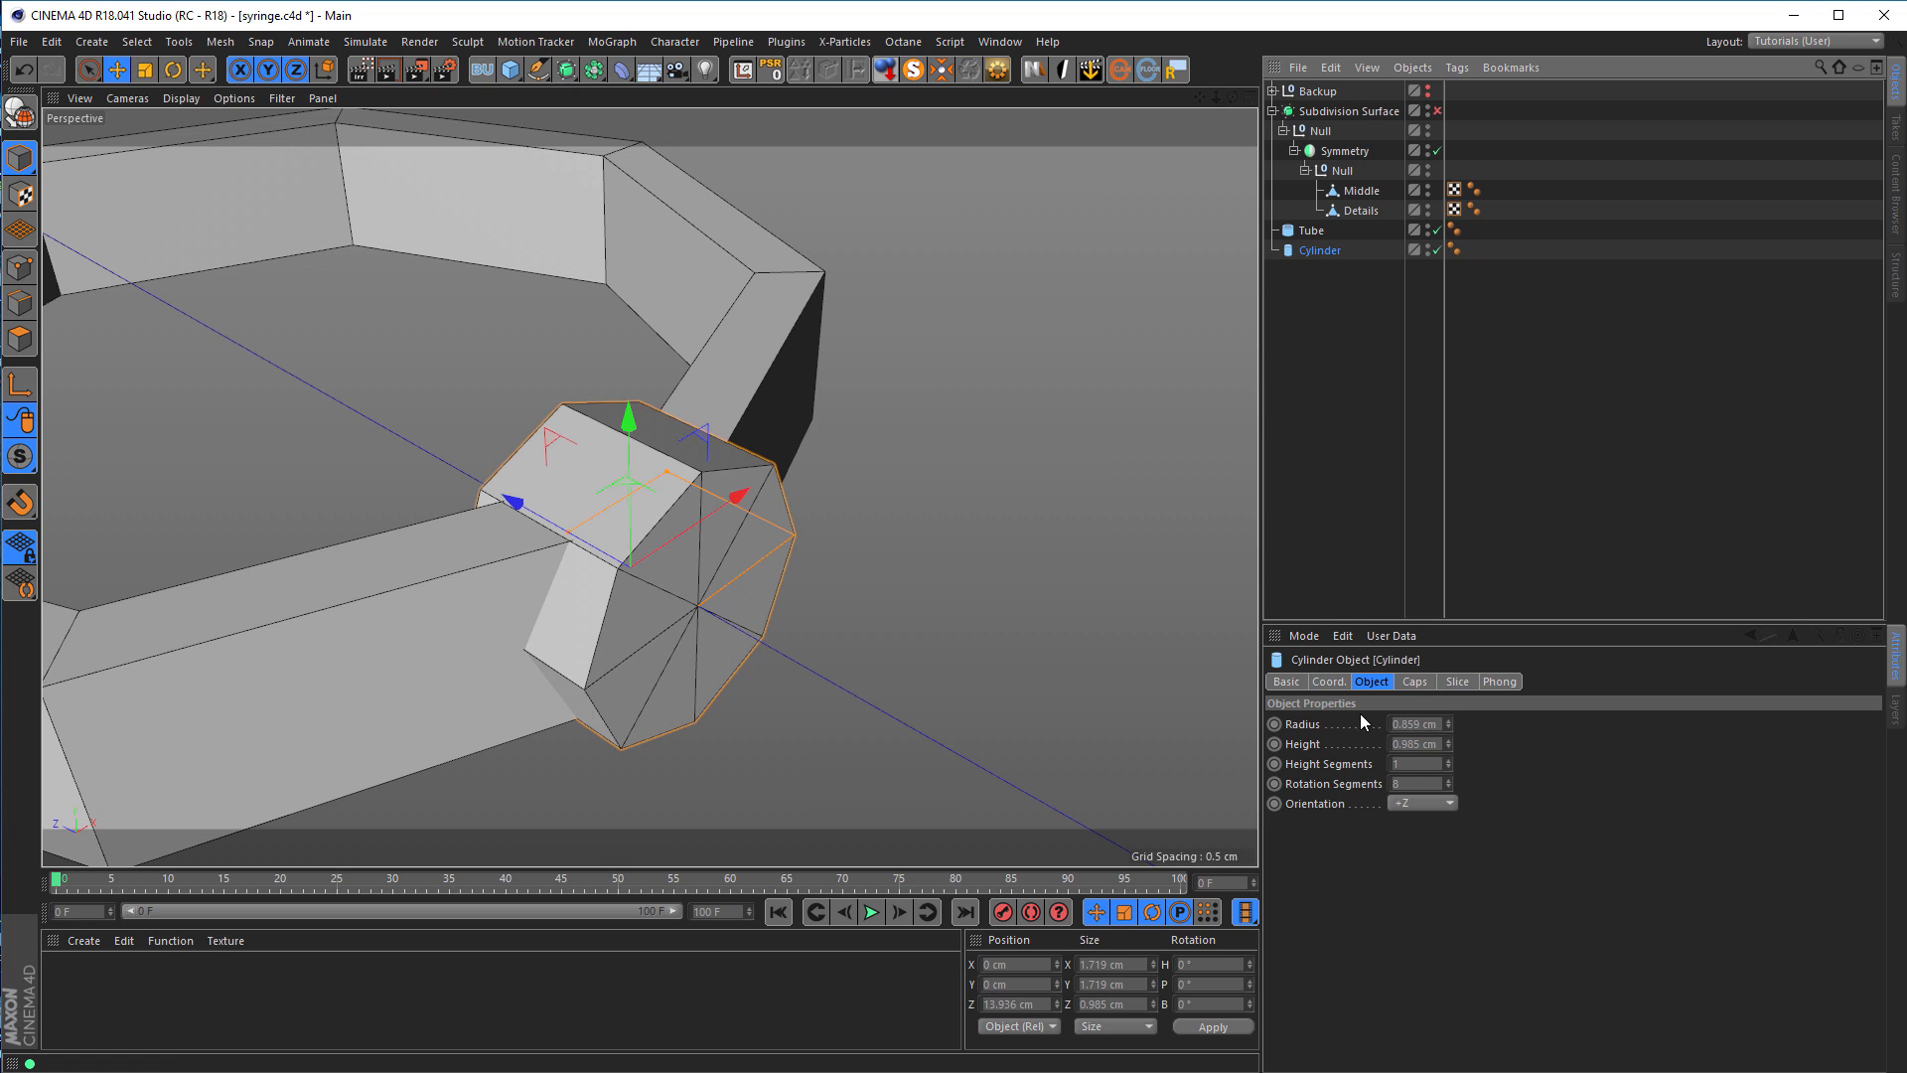
left_click(1447, 762)
left_click(1447, 762)
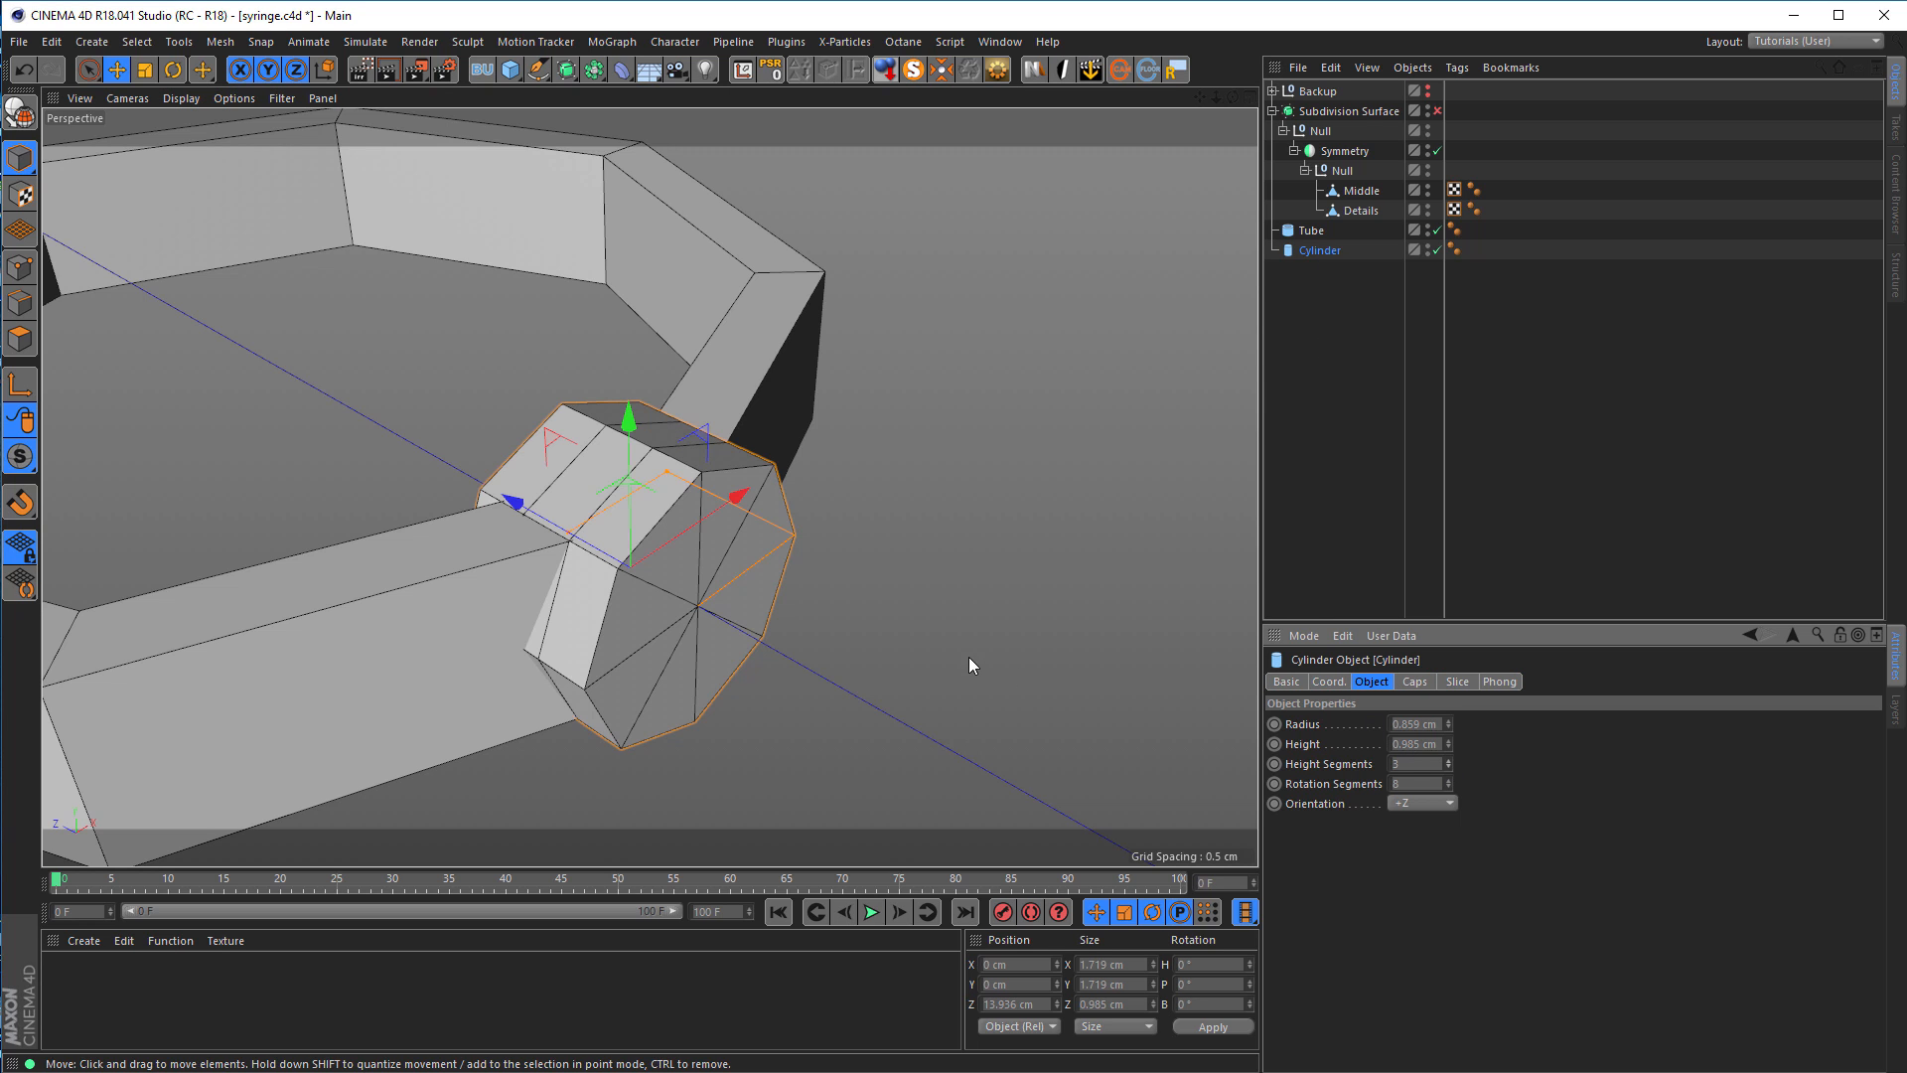
right_click_drag(522, 535, 592, 516, "alt")
left_click_drag(592, 515, 663, 501, "alt")
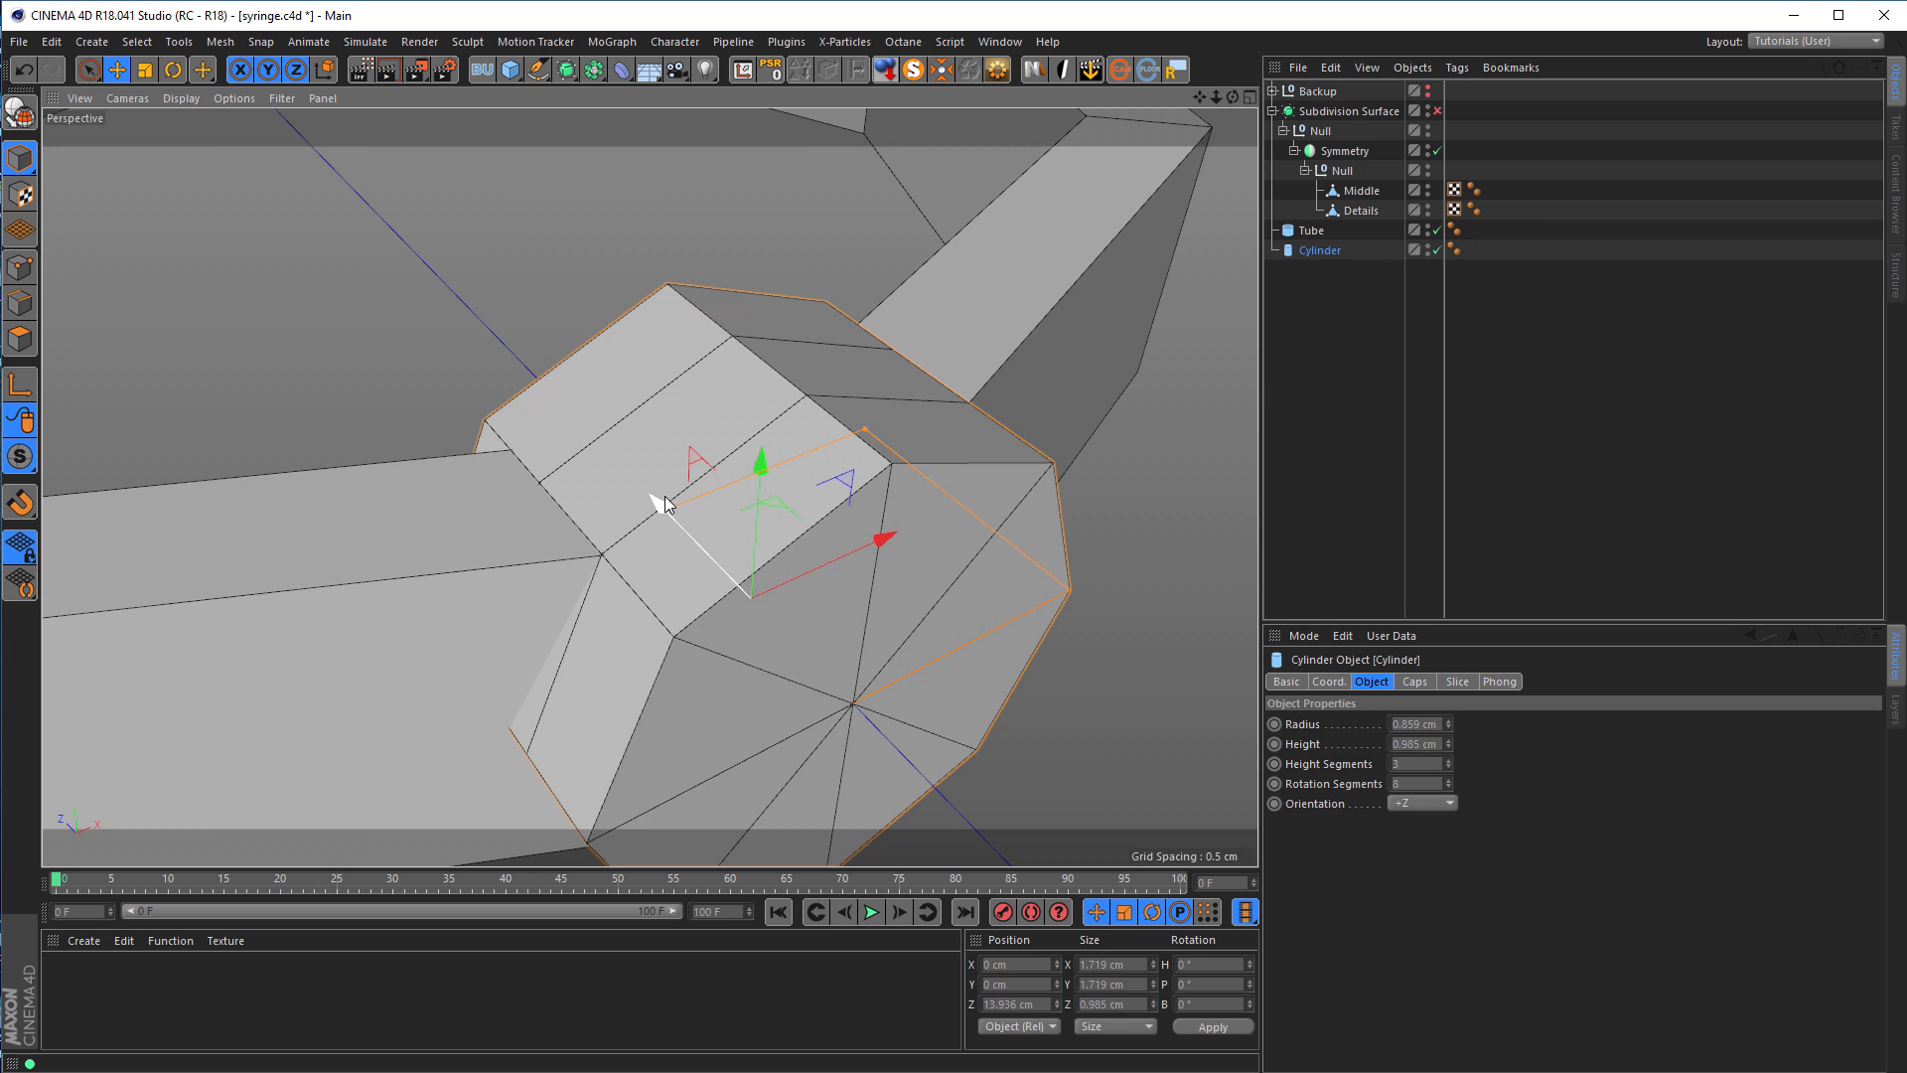
middle_click_drag(660, 553, 799, 464, "alt")
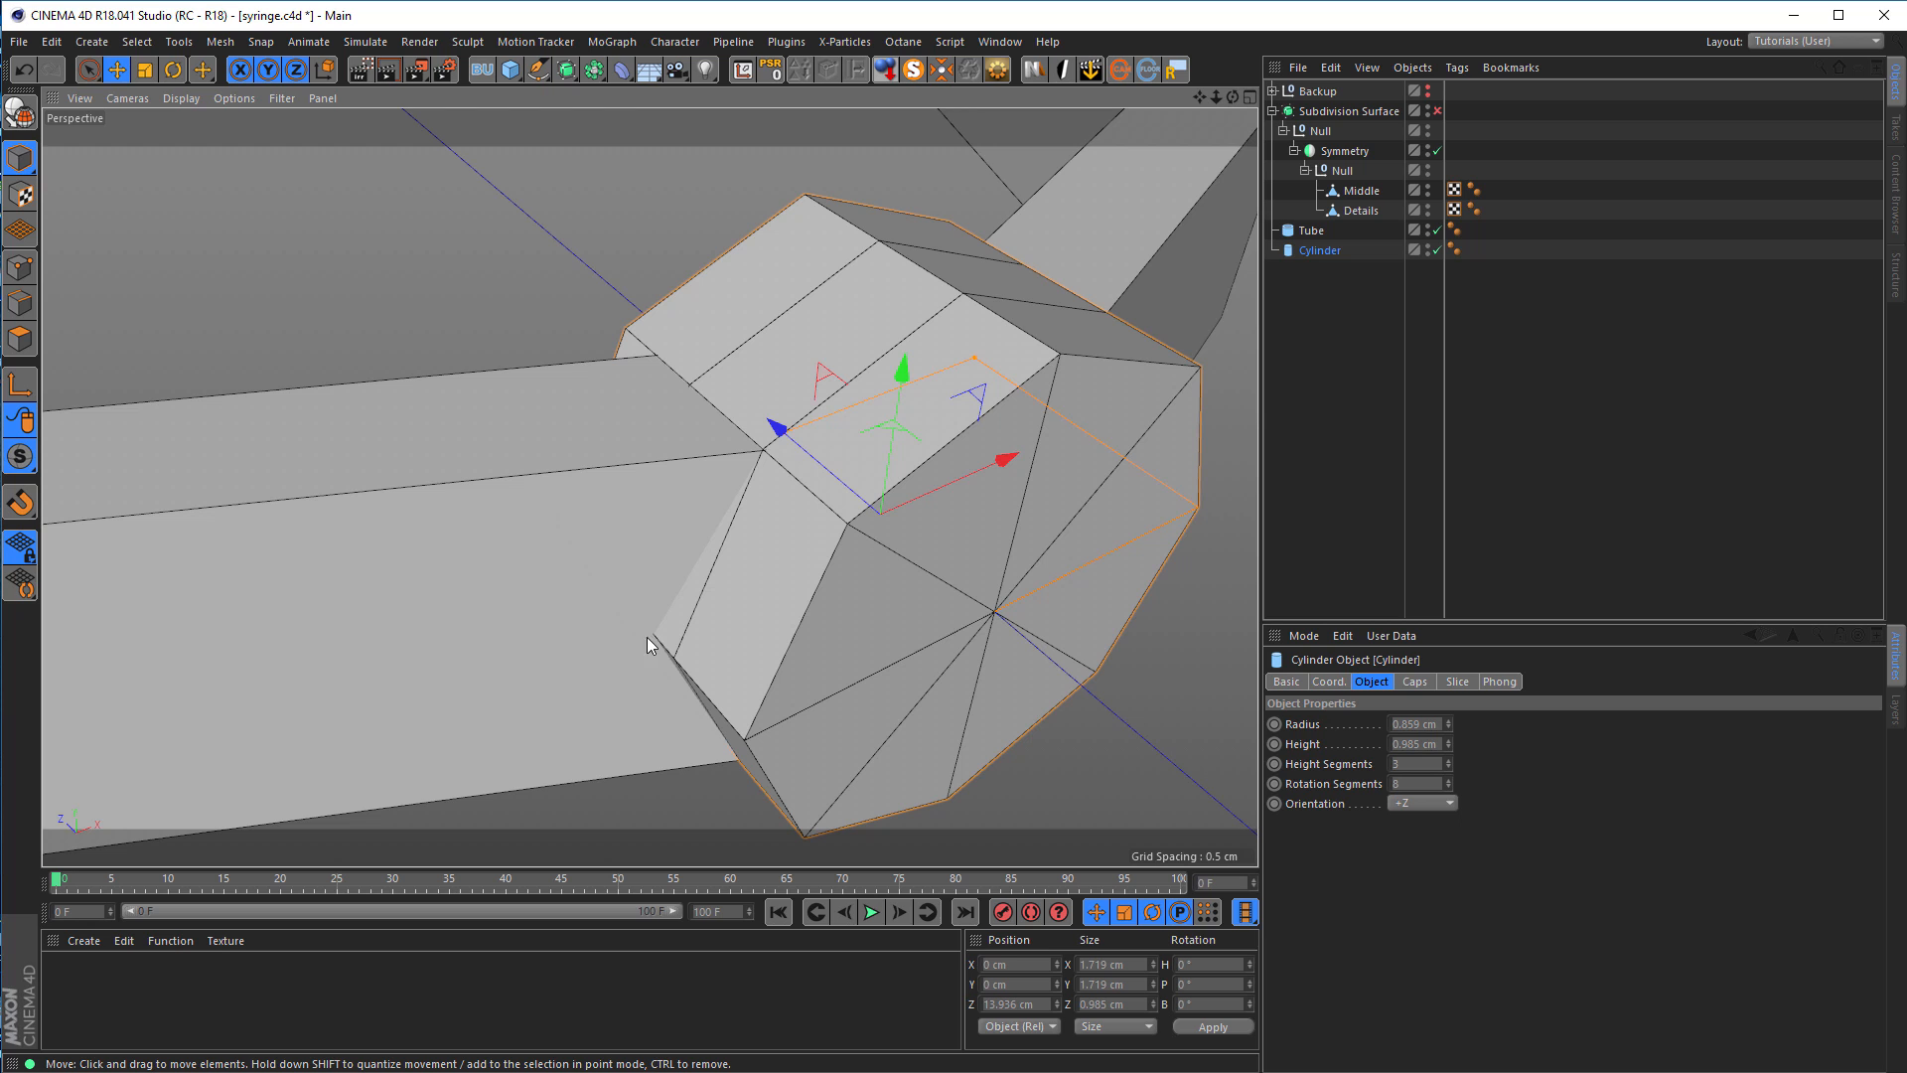
Step: Set the Tube's height segments to 2
left_click(1311, 231)
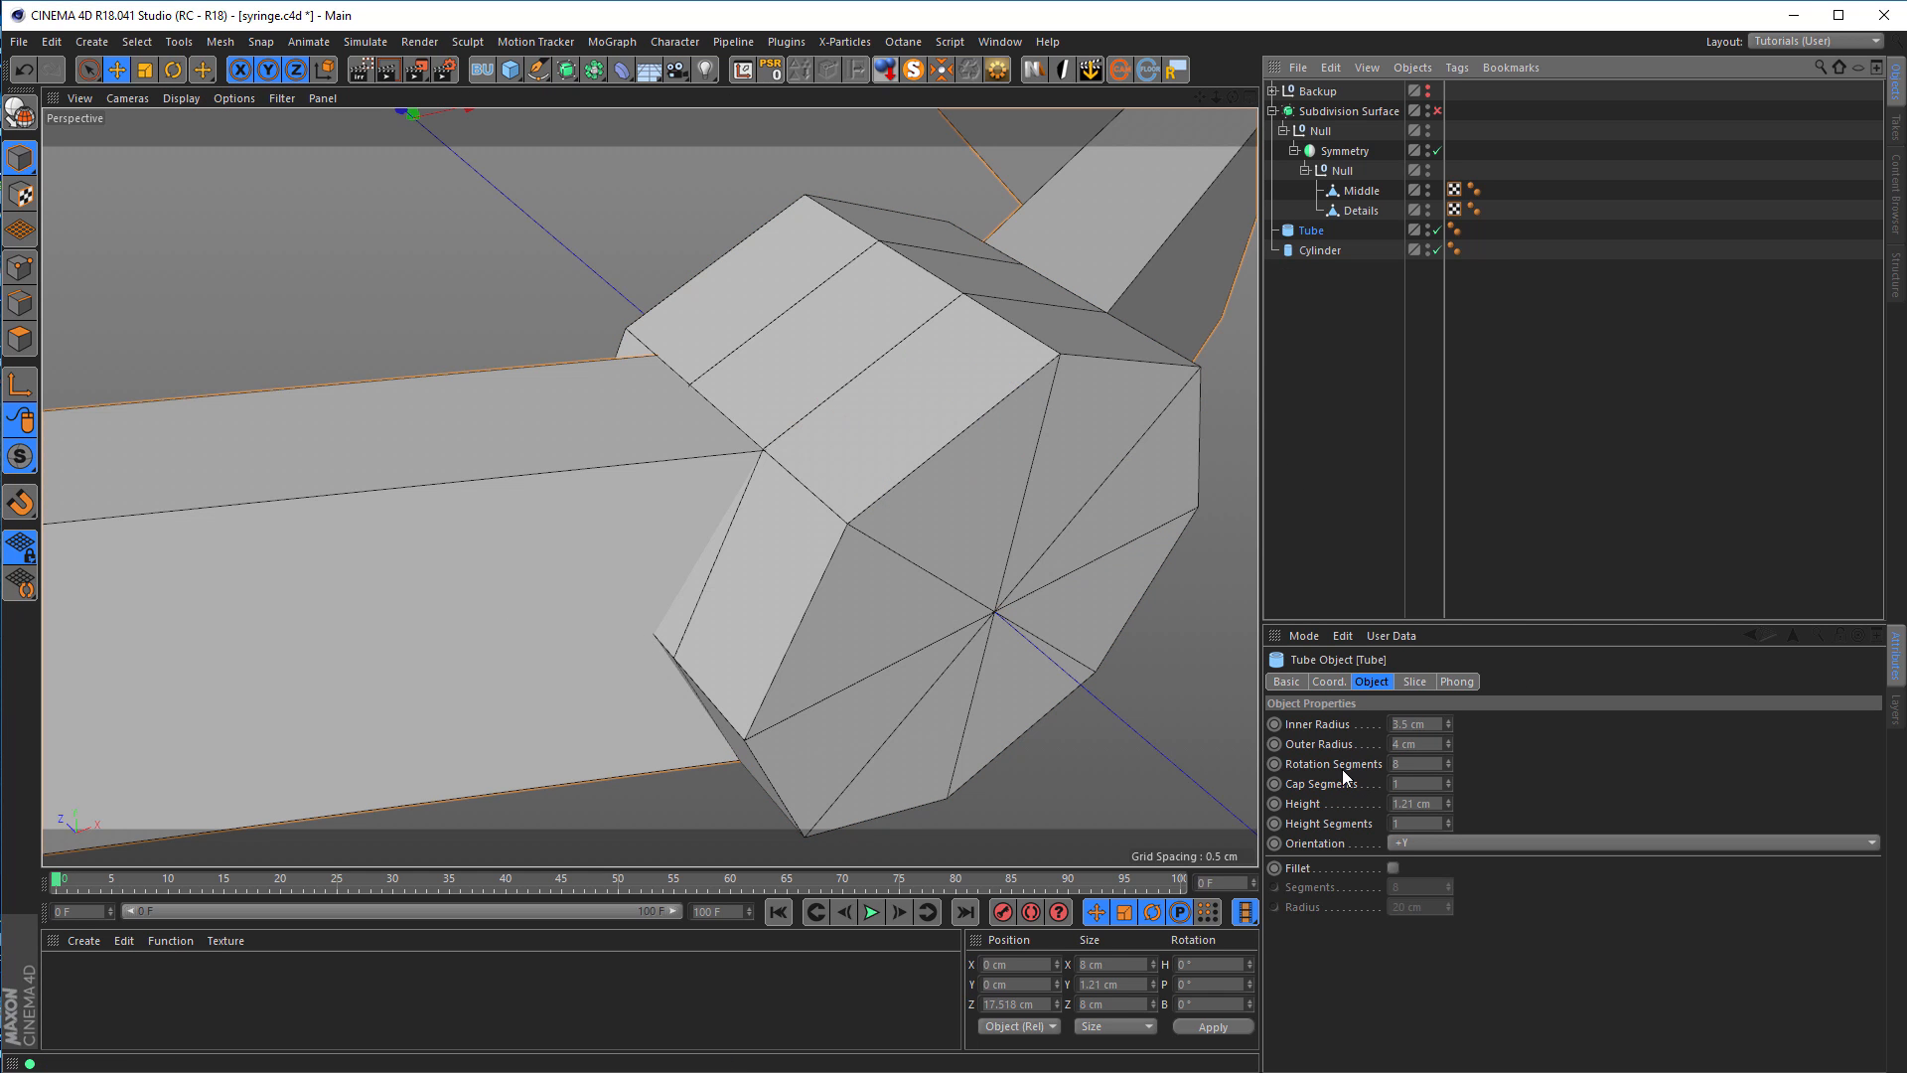
left_click(1450, 820)
left_click_drag(636, 591, 626, 480, "alt")
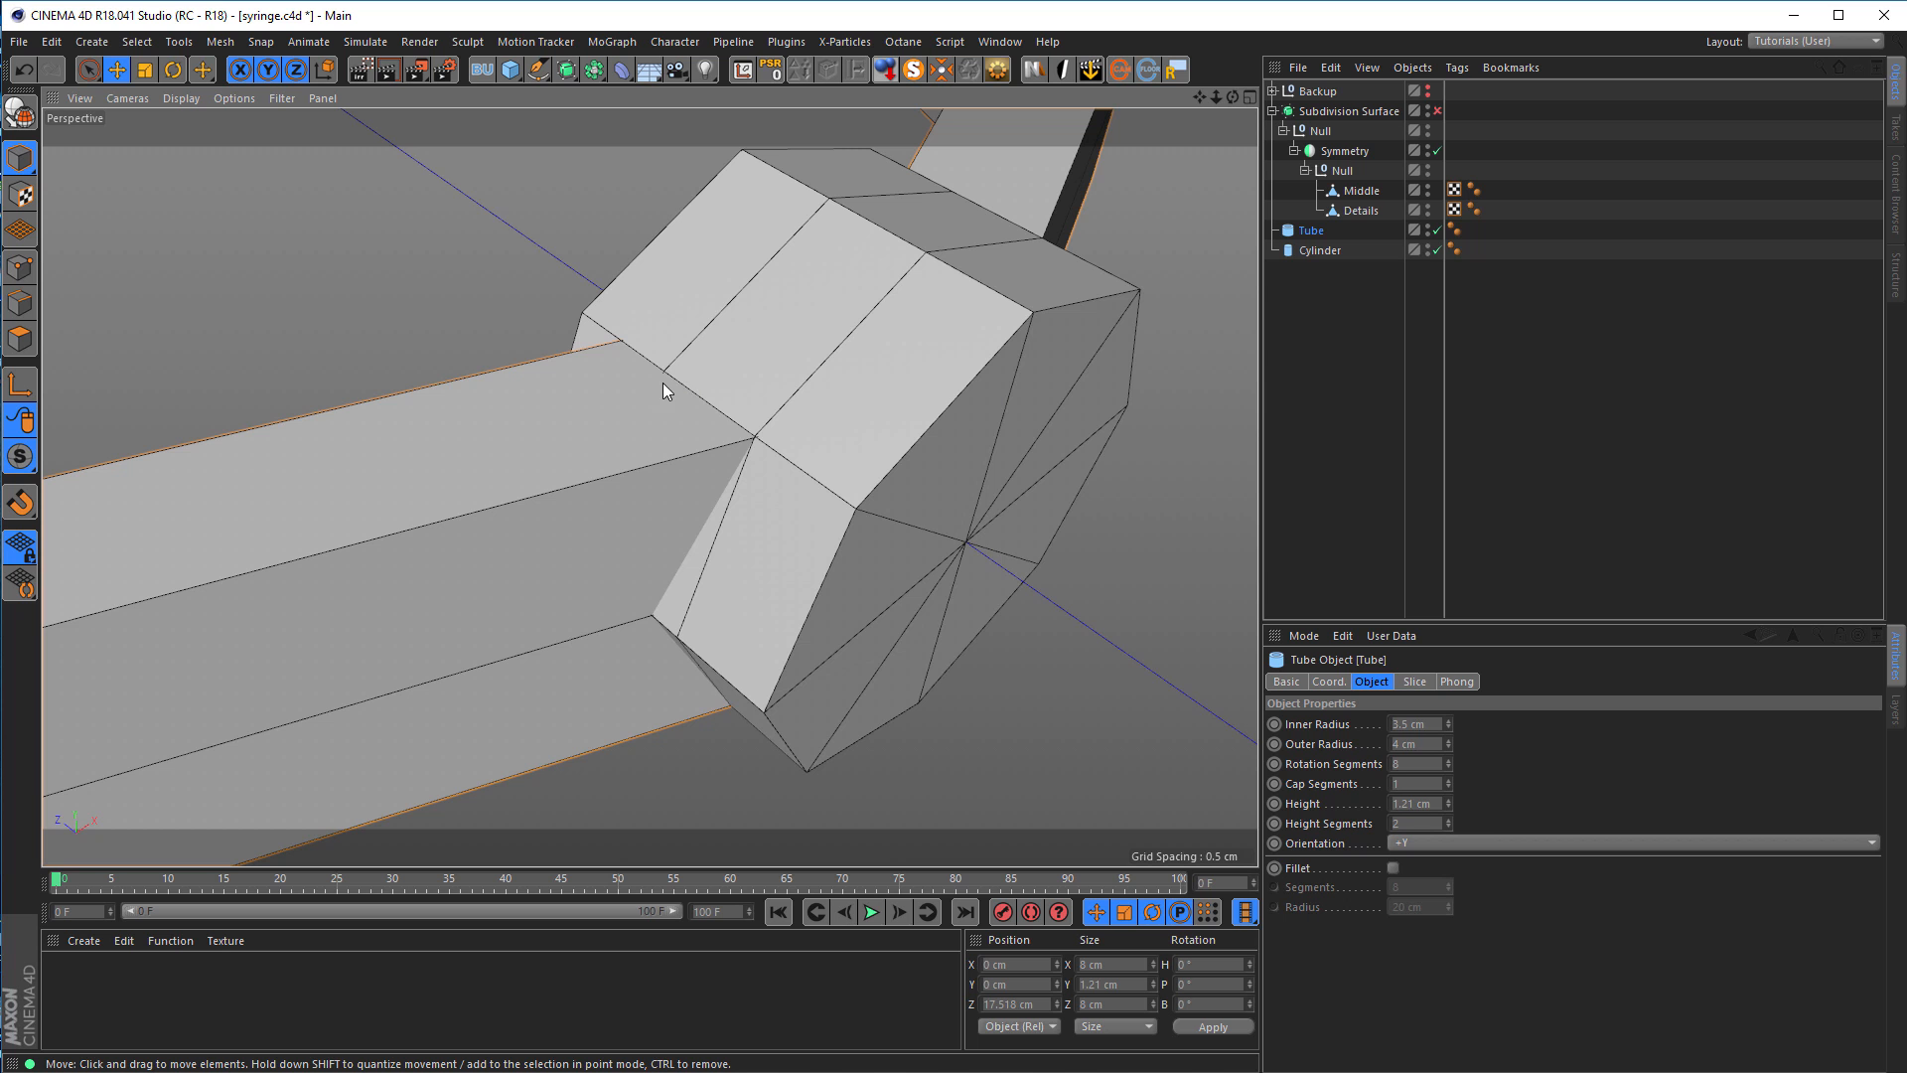
mouse_move(621, 429)
left_mouse_down("alt")
mouse_move(360, 479)
mouse_move(622, 438)
left_mouse_up("alt")
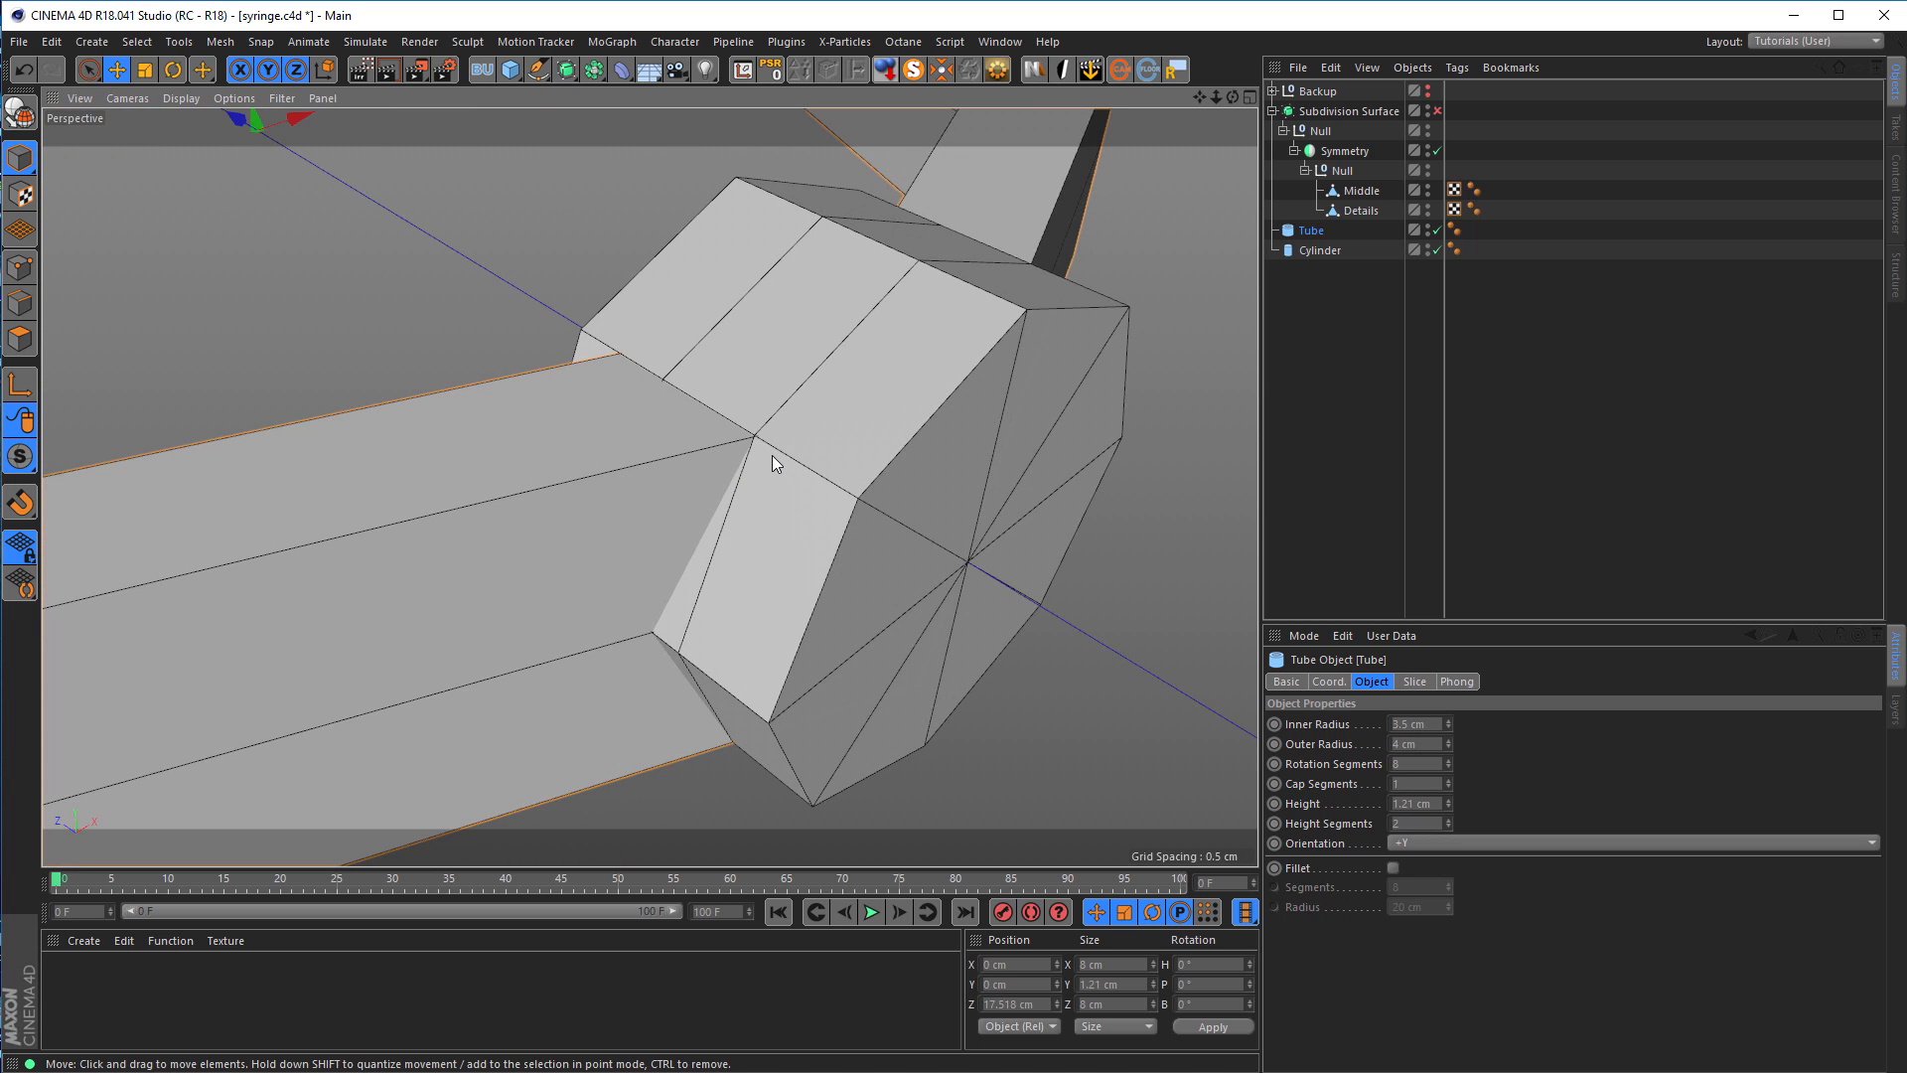
left_click_drag(766, 455, 855, 469, "alt")
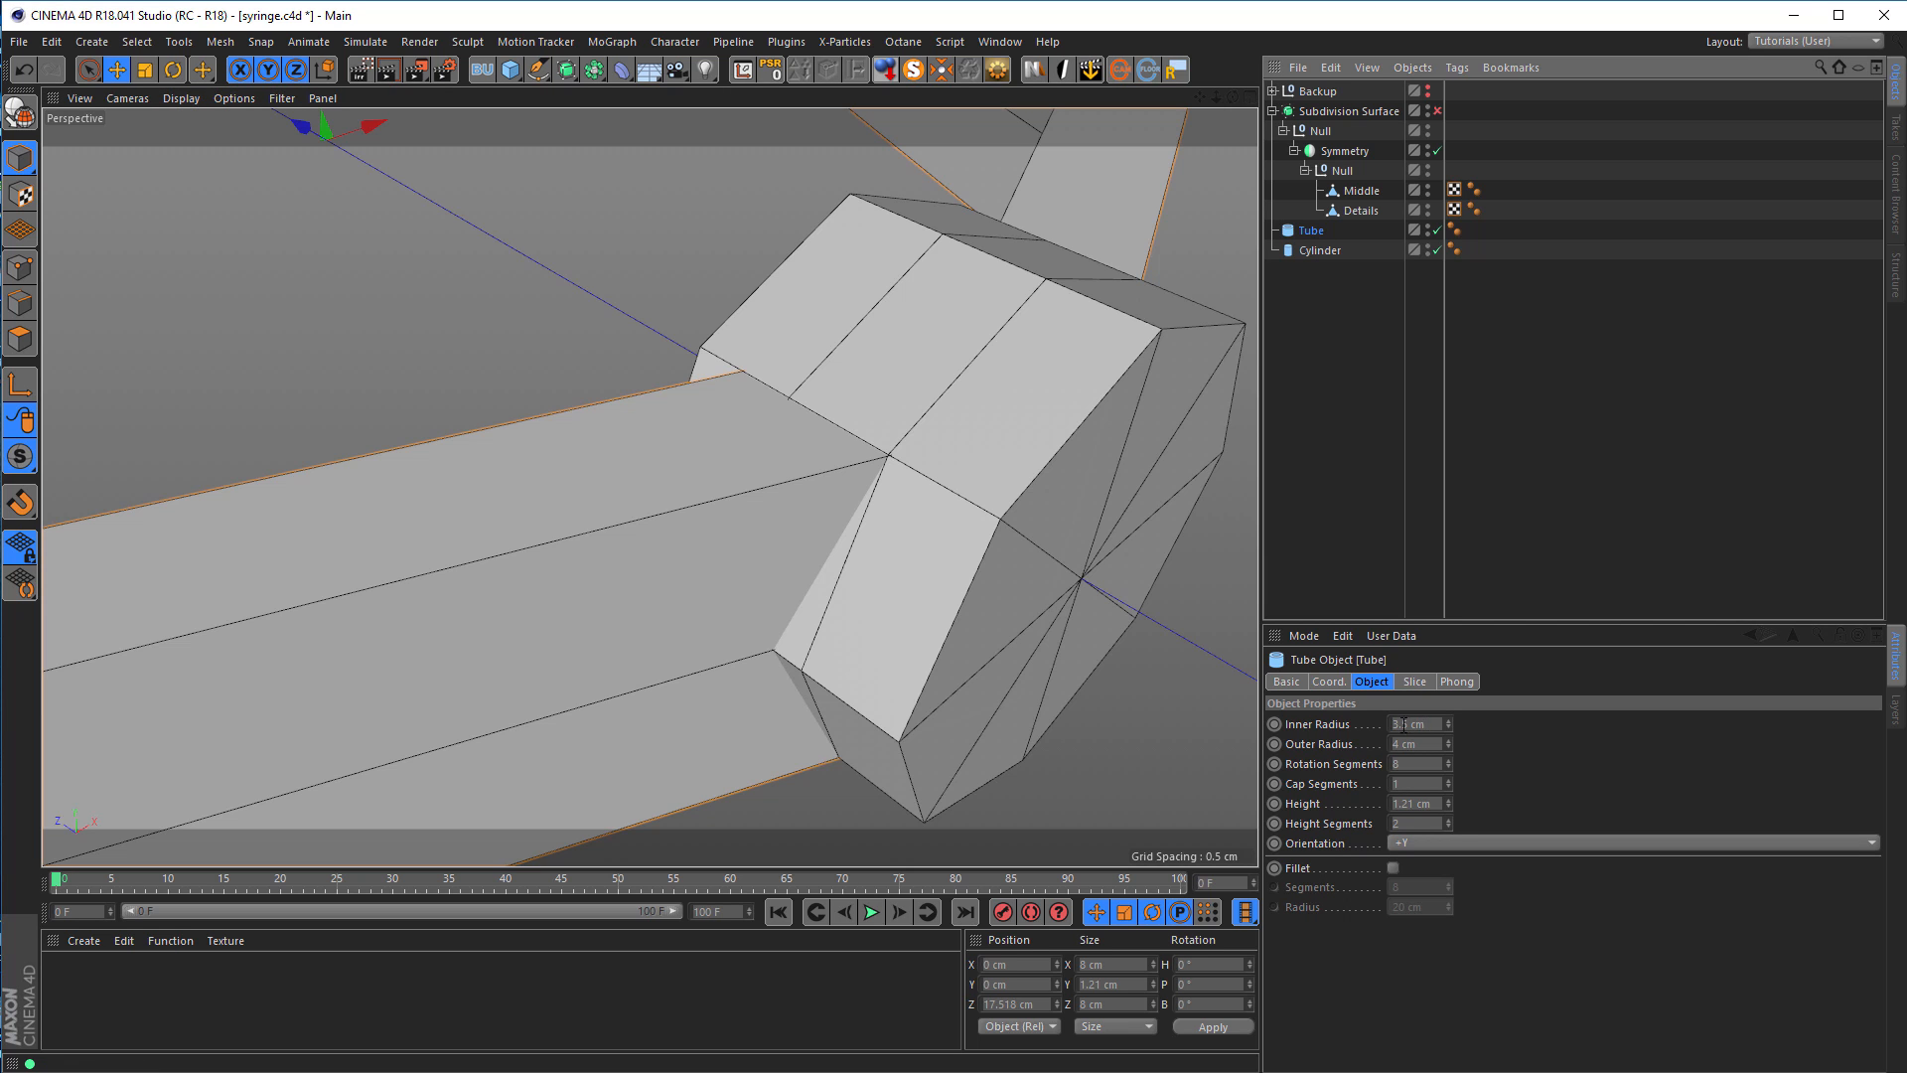
left_click_drag(696, 455, 723, 500, "alt")
Step: Store a copy of the Cylinder in the Backup null and collapse the original into a single polygon object
left_click(1310, 252)
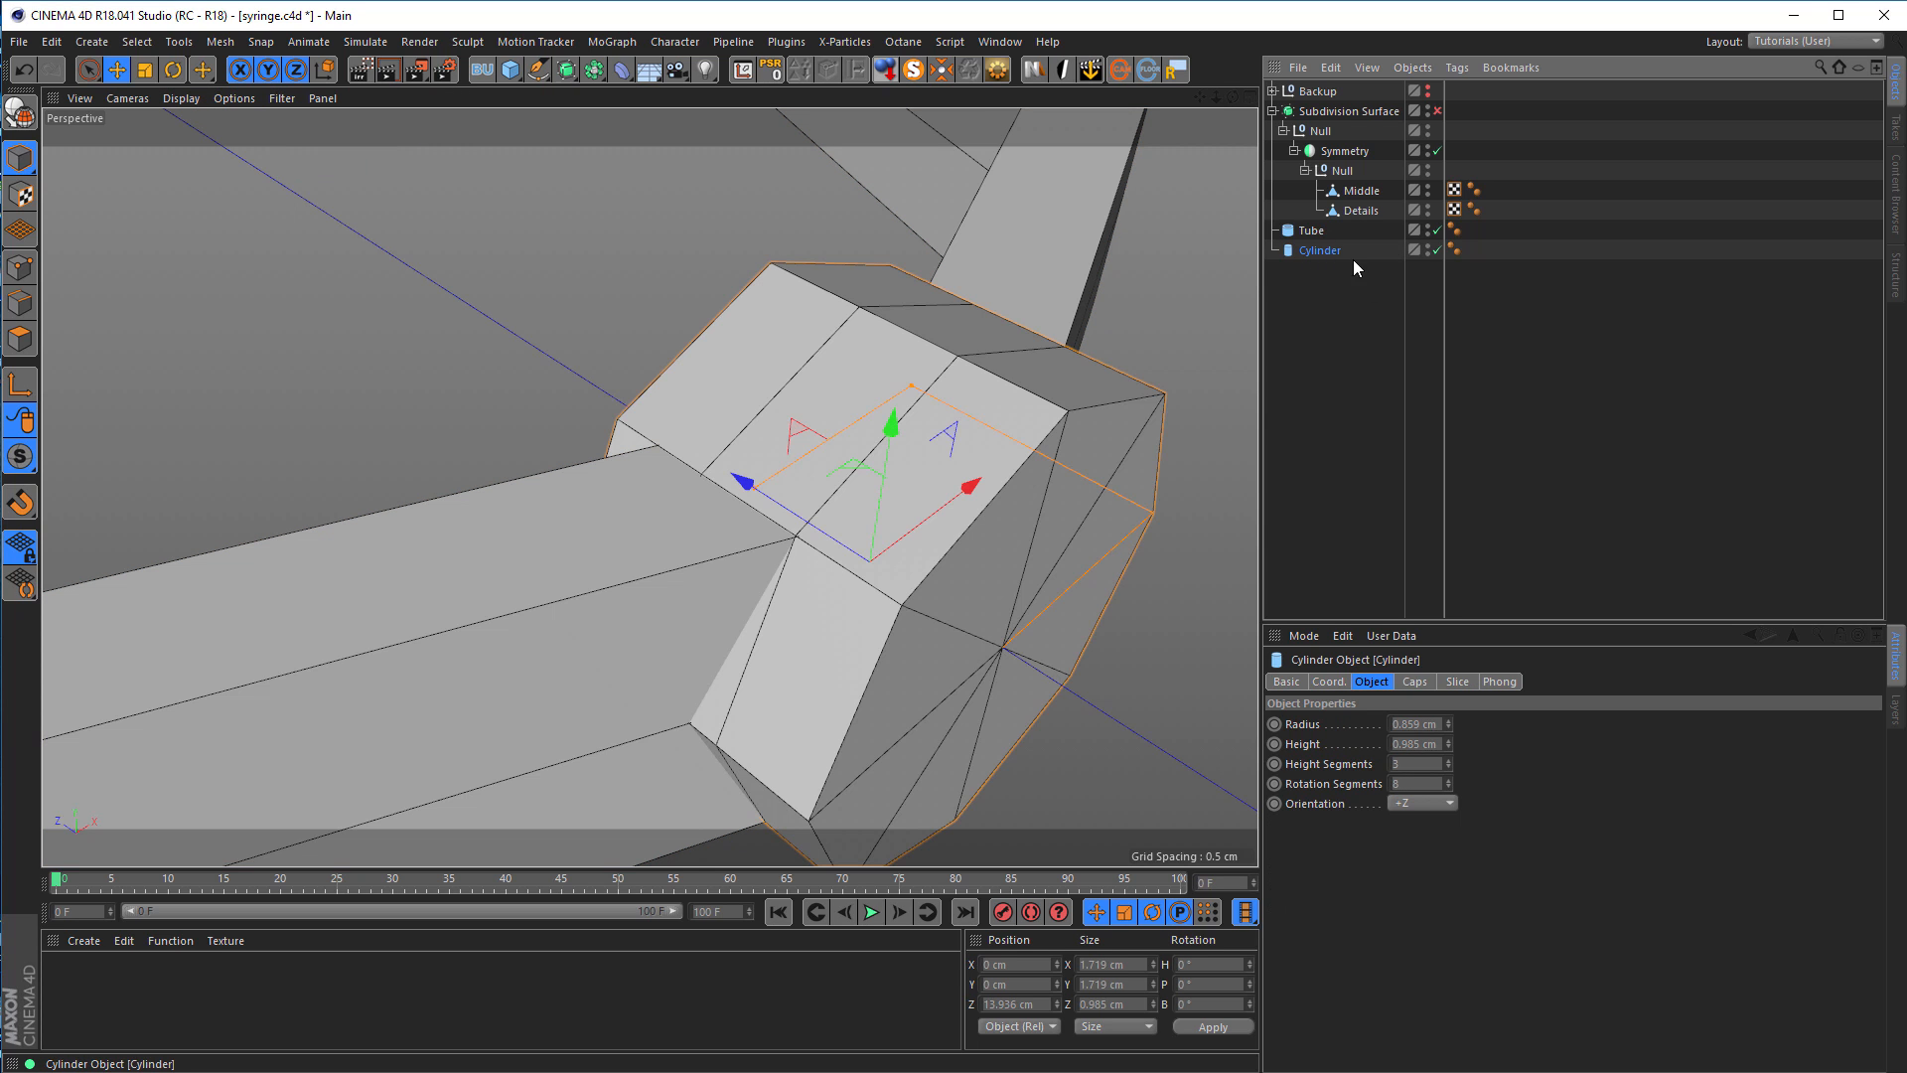
left_click_drag(1311, 251, 1317, 92, "ctrl")
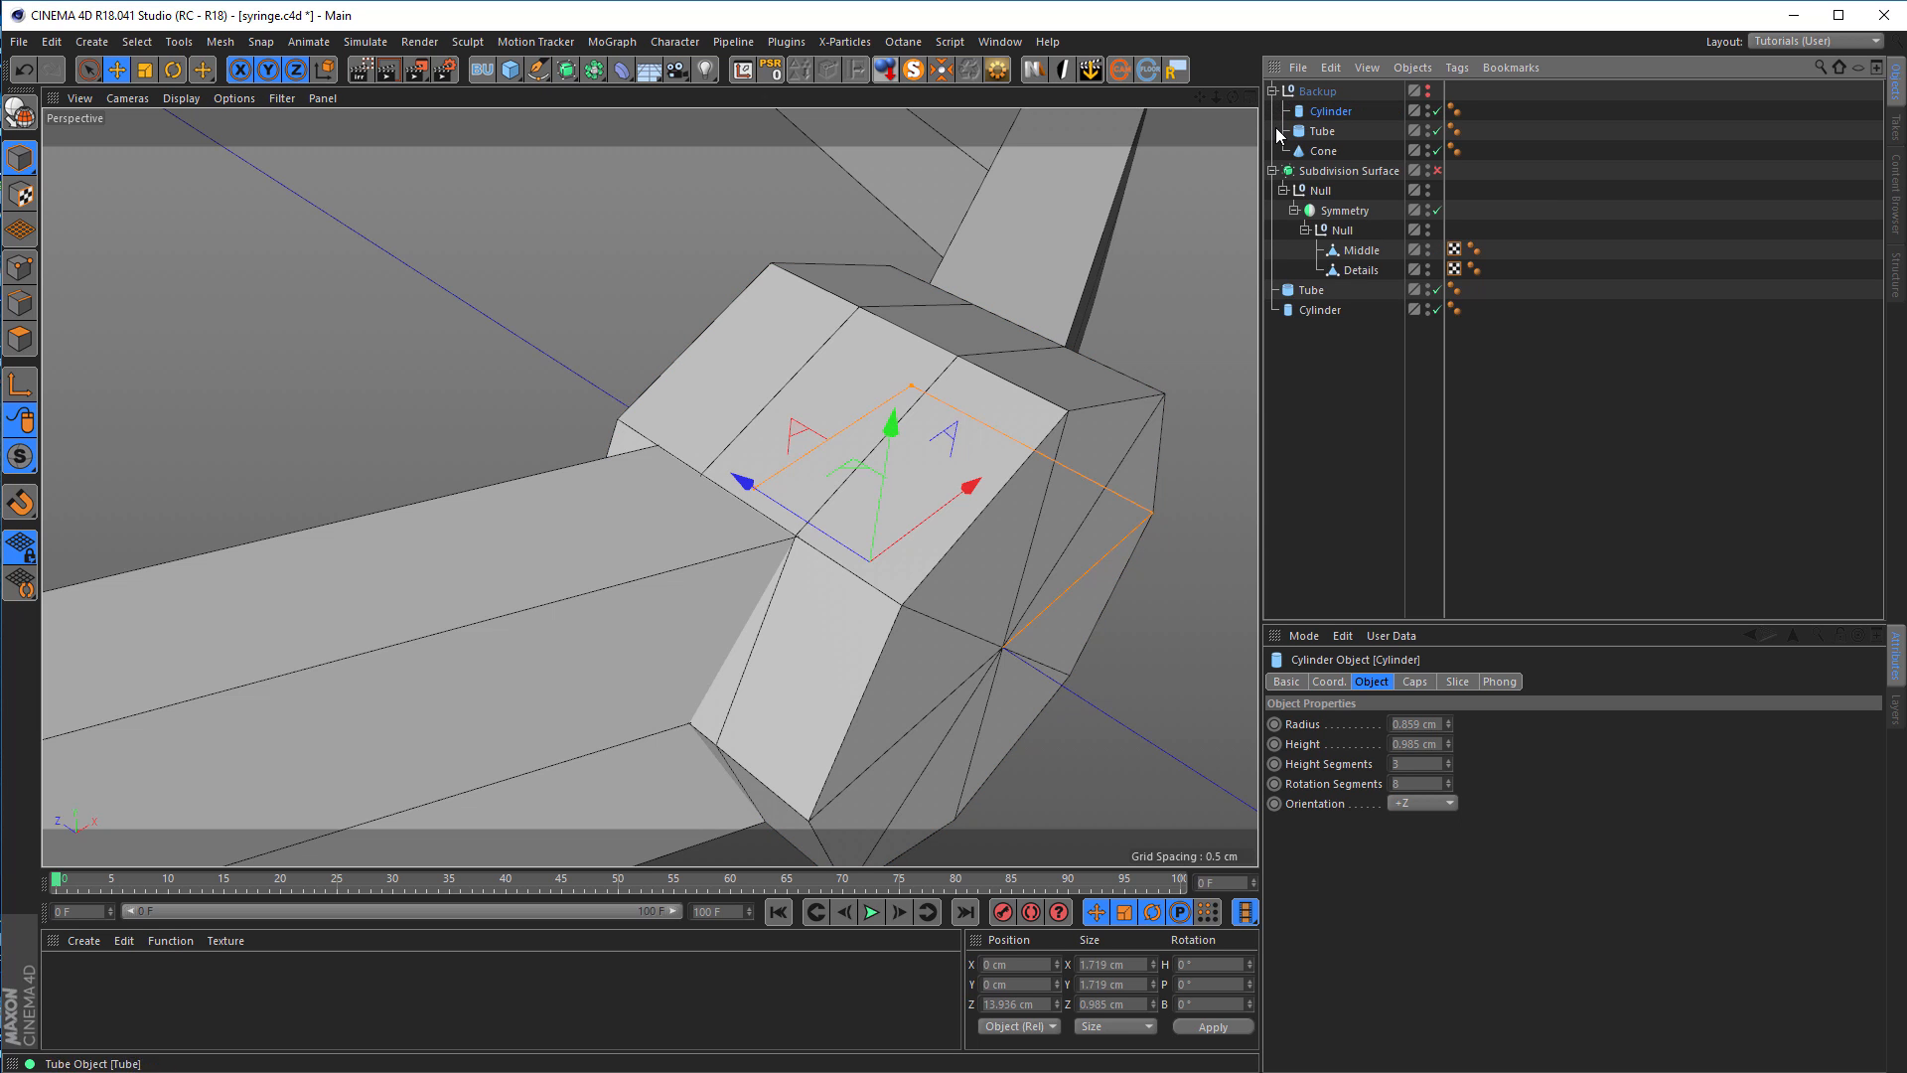
left_click(1273, 91)
left_click(1311, 250)
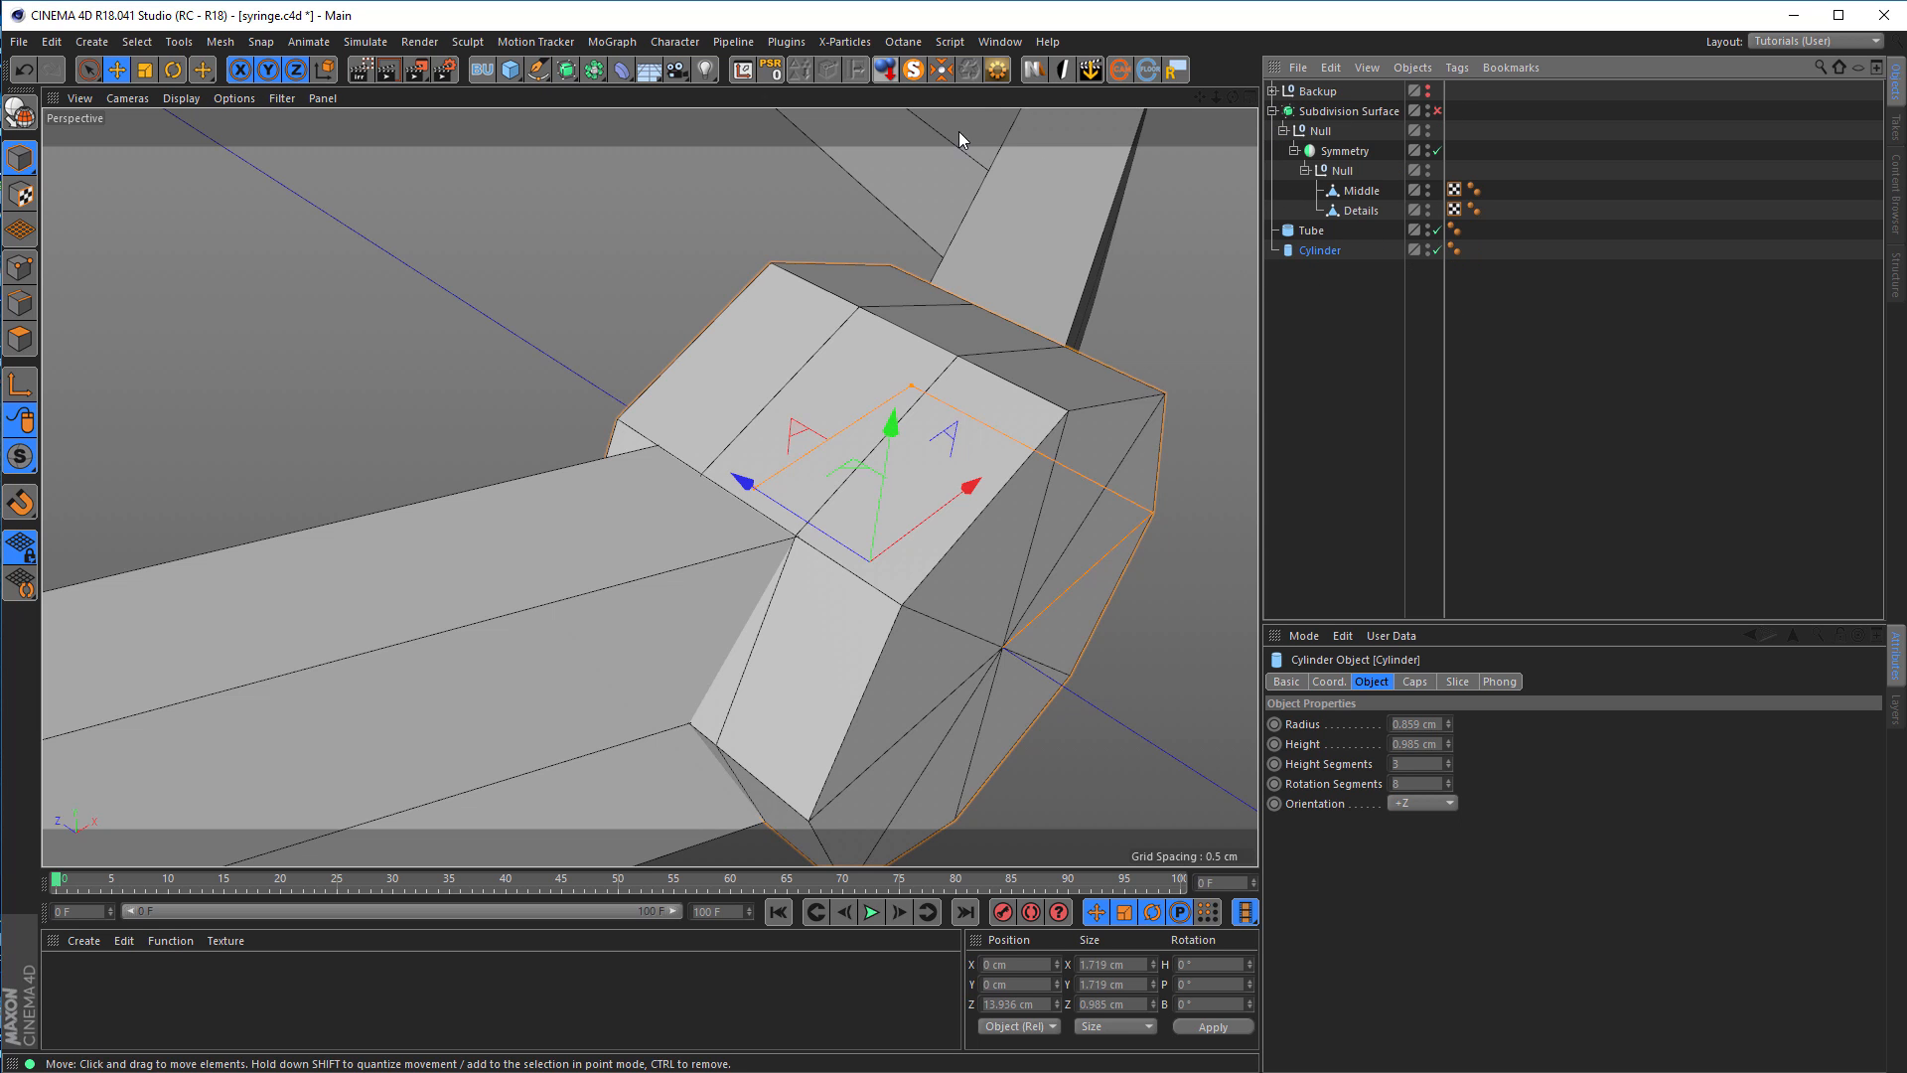
left_click(997, 71)
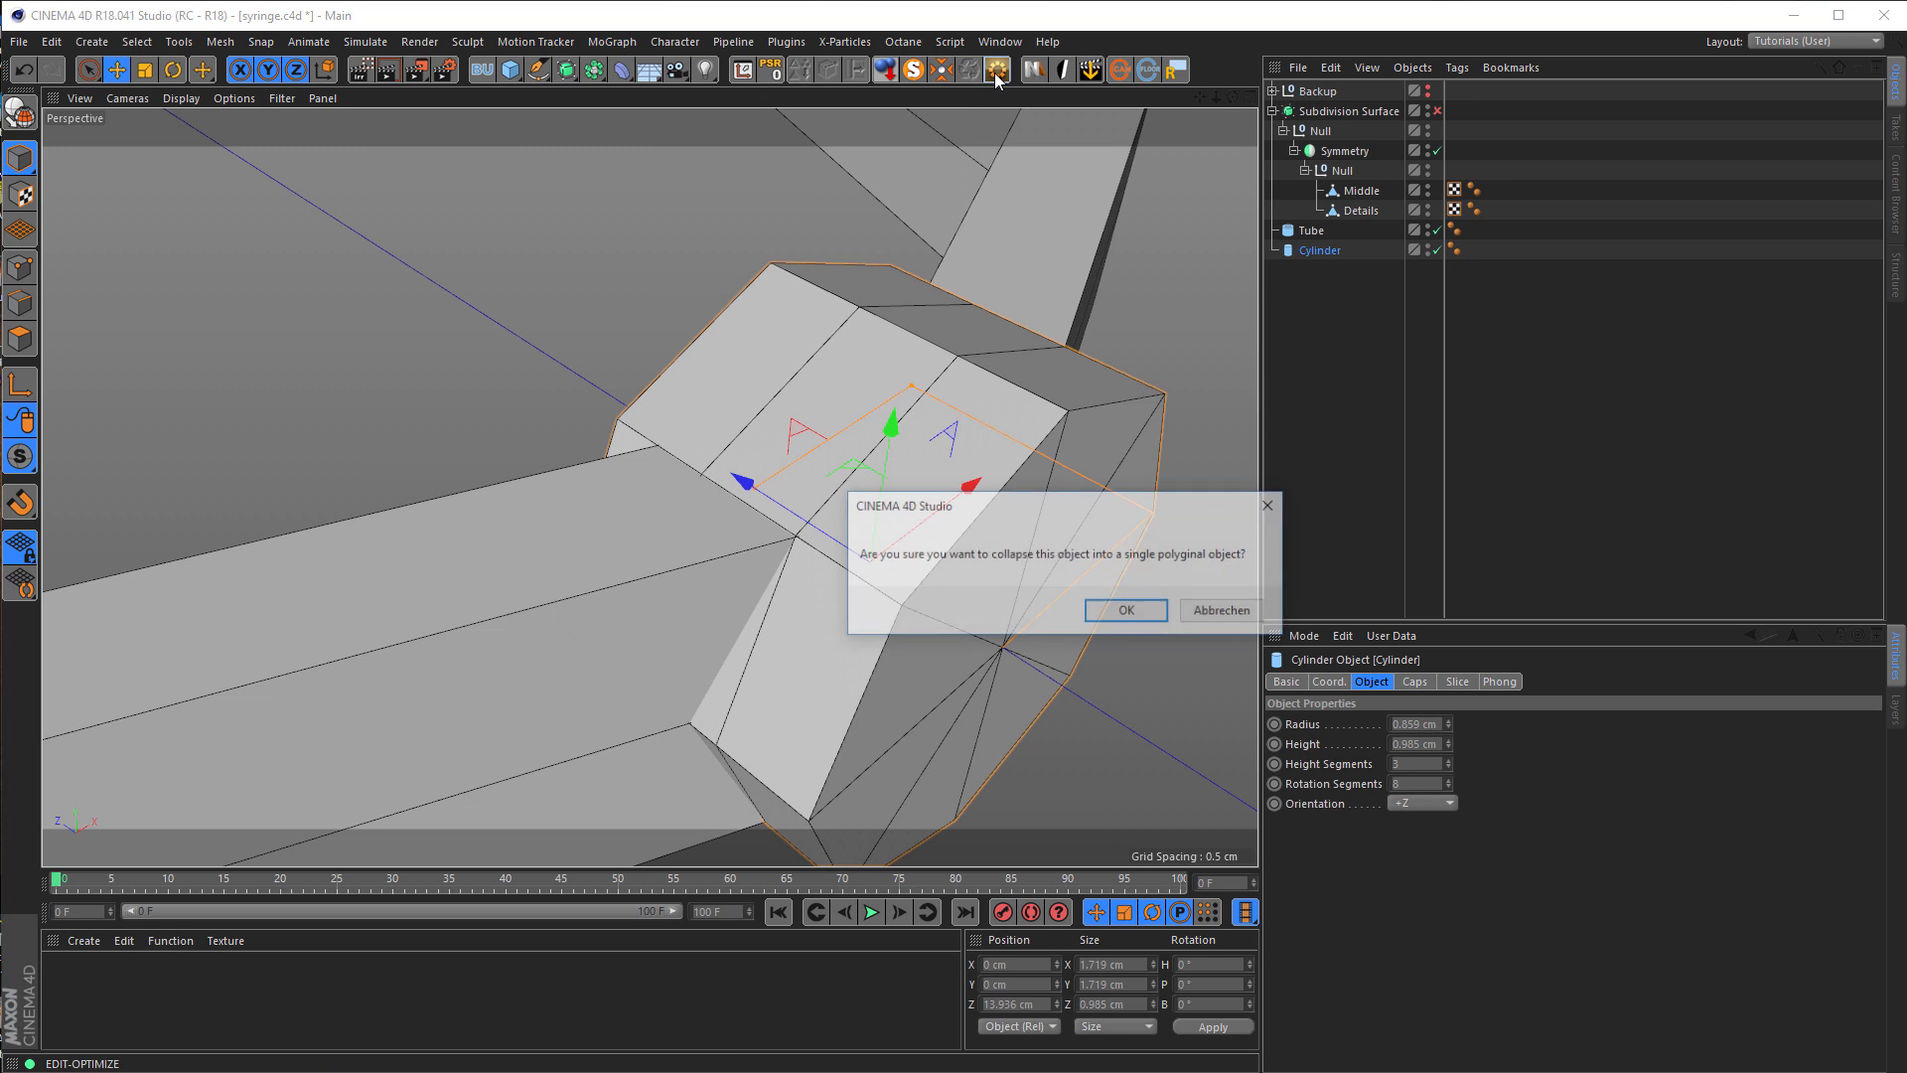
left_click(1105, 618)
Step: Loop-select the two inner edge loops around the cylinder and set the selection's Z size to 0.5 cm
left_click(20, 303)
key("u")
key("l")
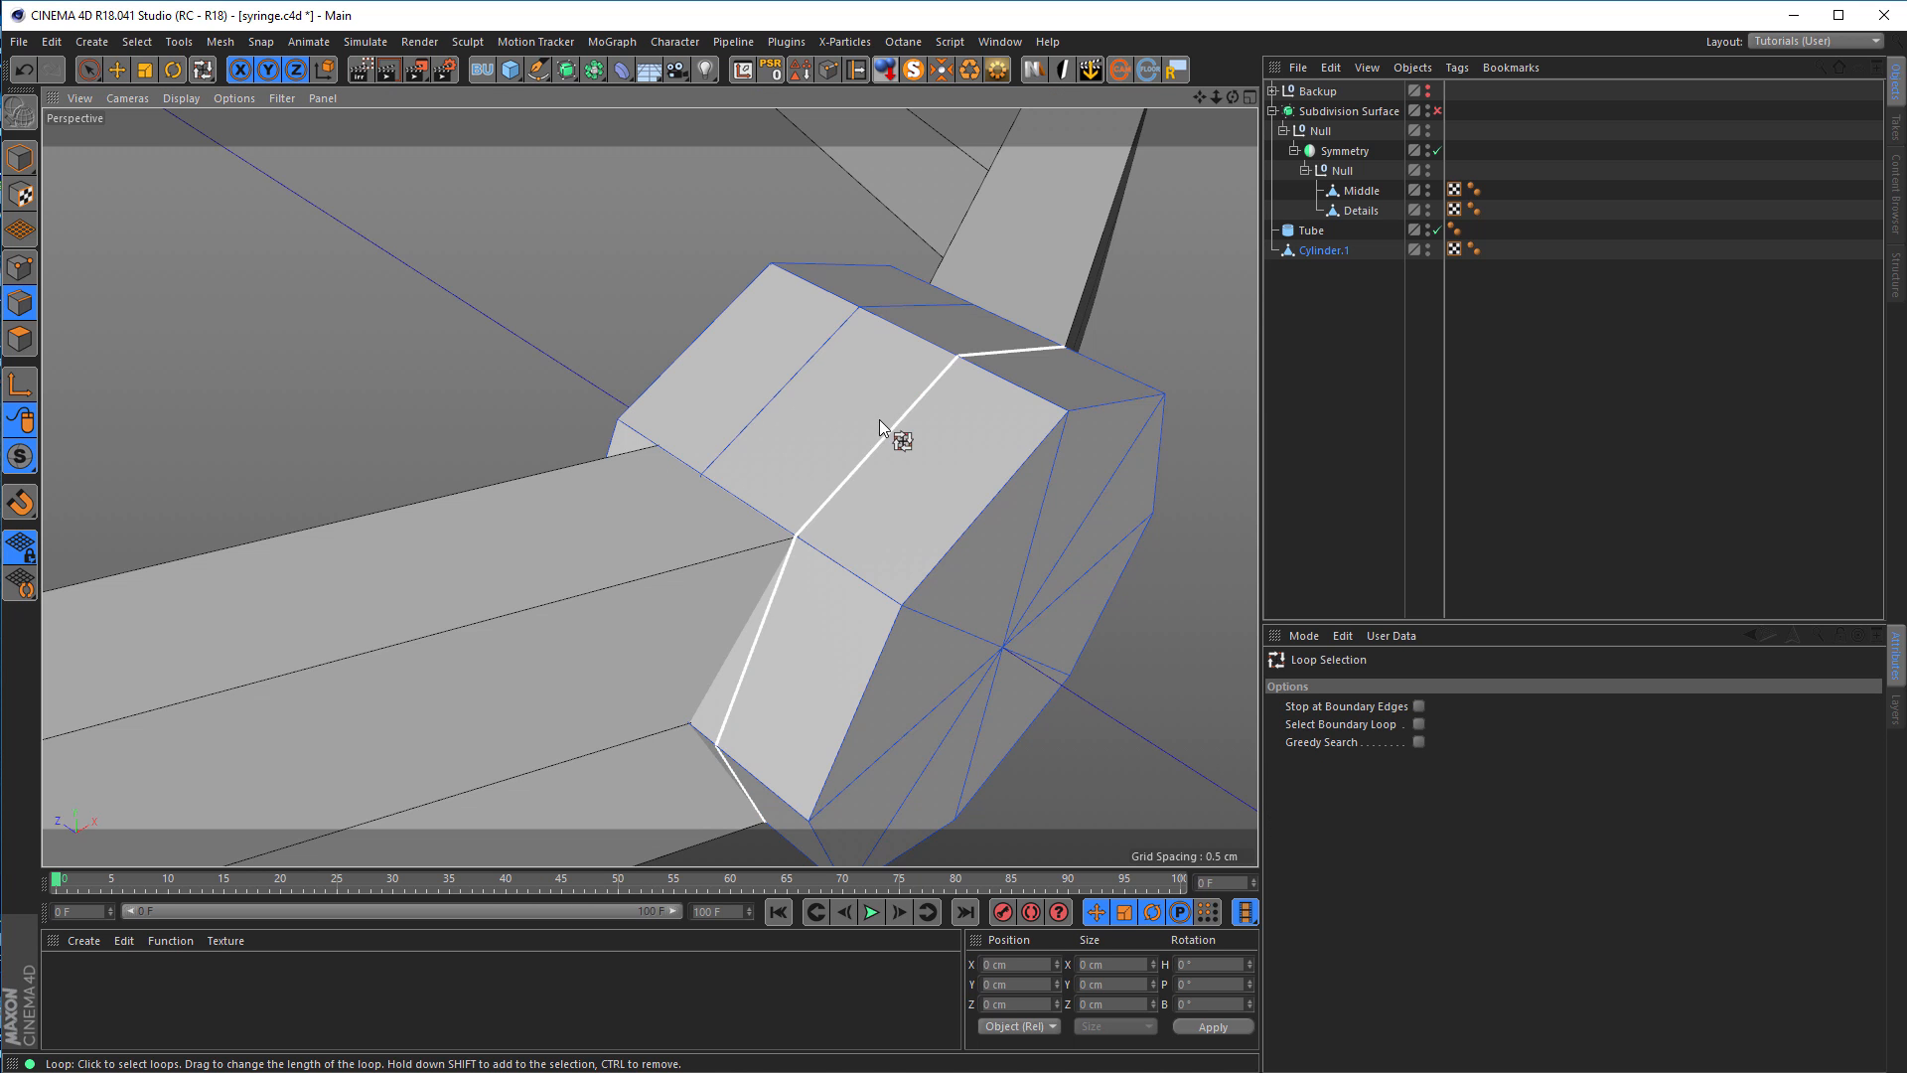
left_click(792, 378)
left_click(861, 443, "shift")
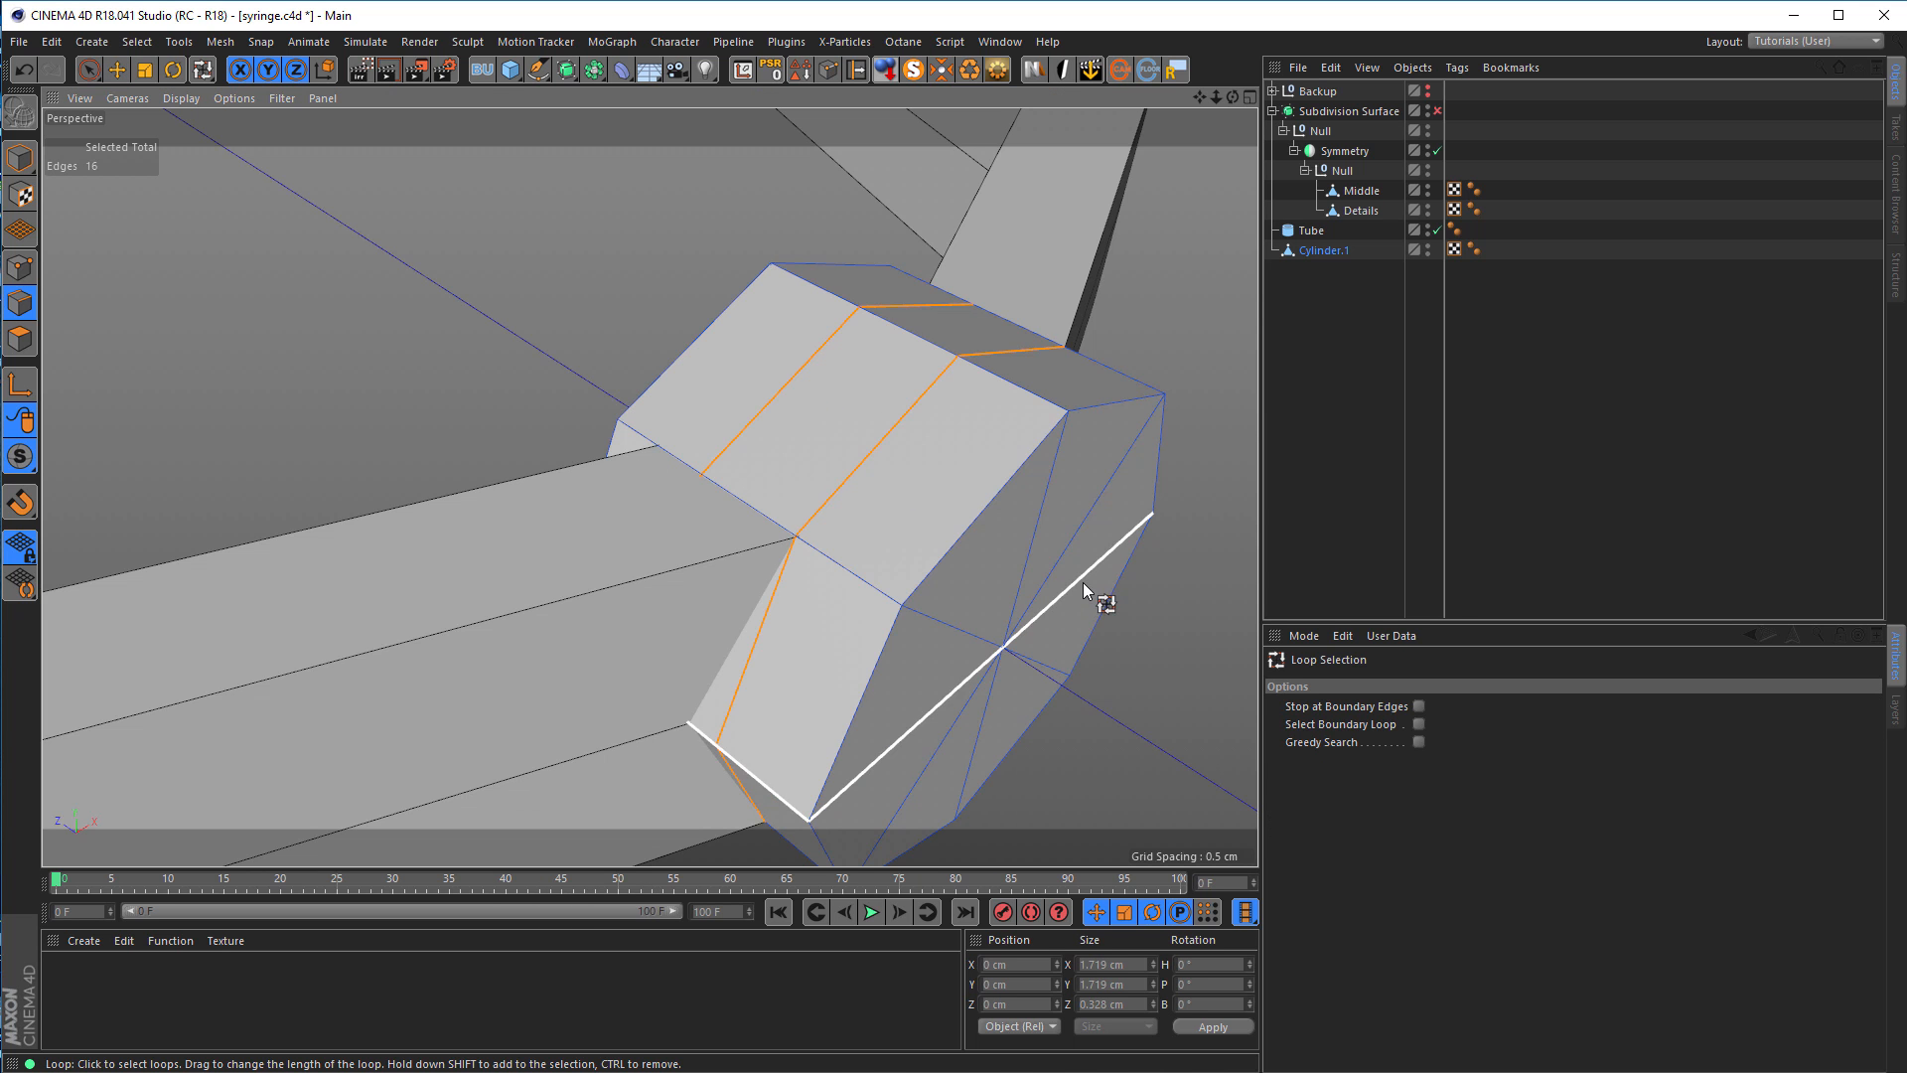
scroll(828, 540, "down", 6)
mouse_move(831, 578)
left_mouse_down("alt")
mouse_move(969, 621)
mouse_move(861, 592)
left_mouse_up("alt")
left_click(116, 68)
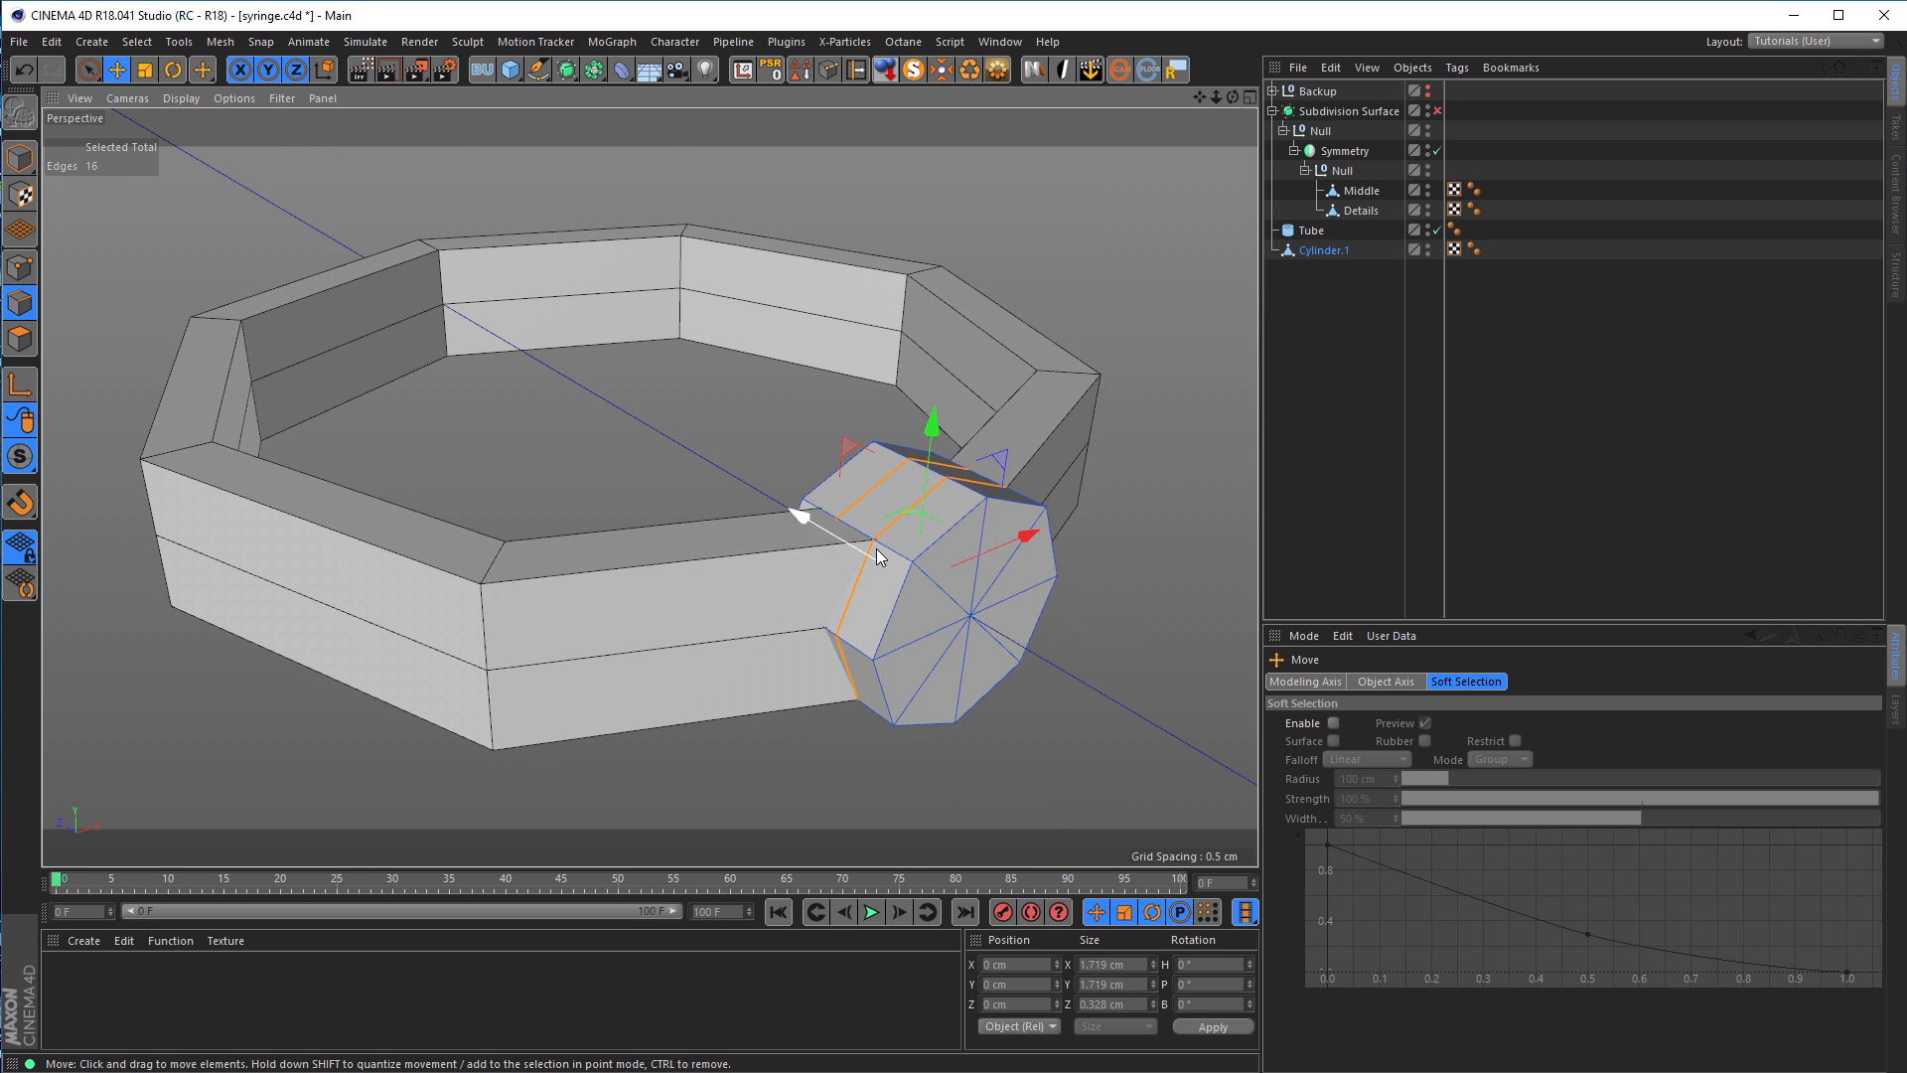
scroll(945, 550, "up", 2)
scroll(894, 536, "up", 4)
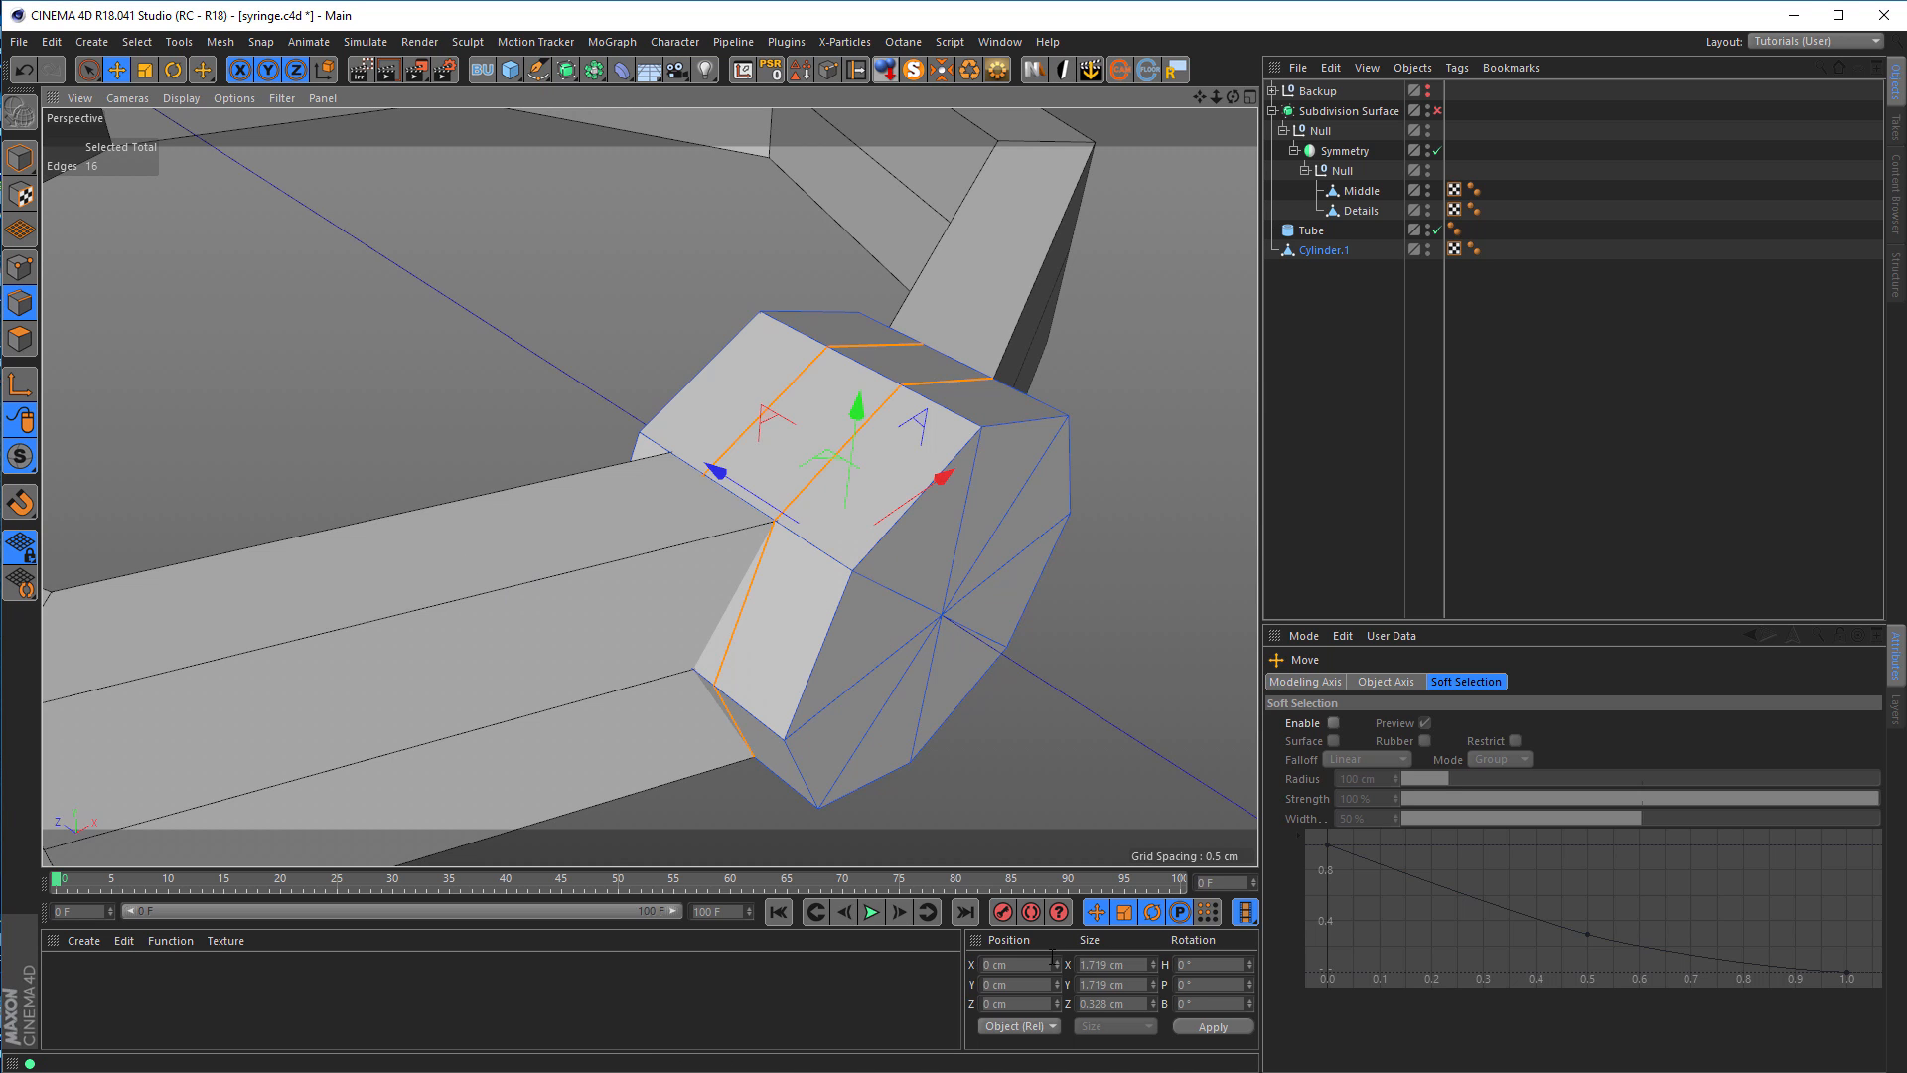
left_click(1136, 1004)
type("0.5")
key("Return")
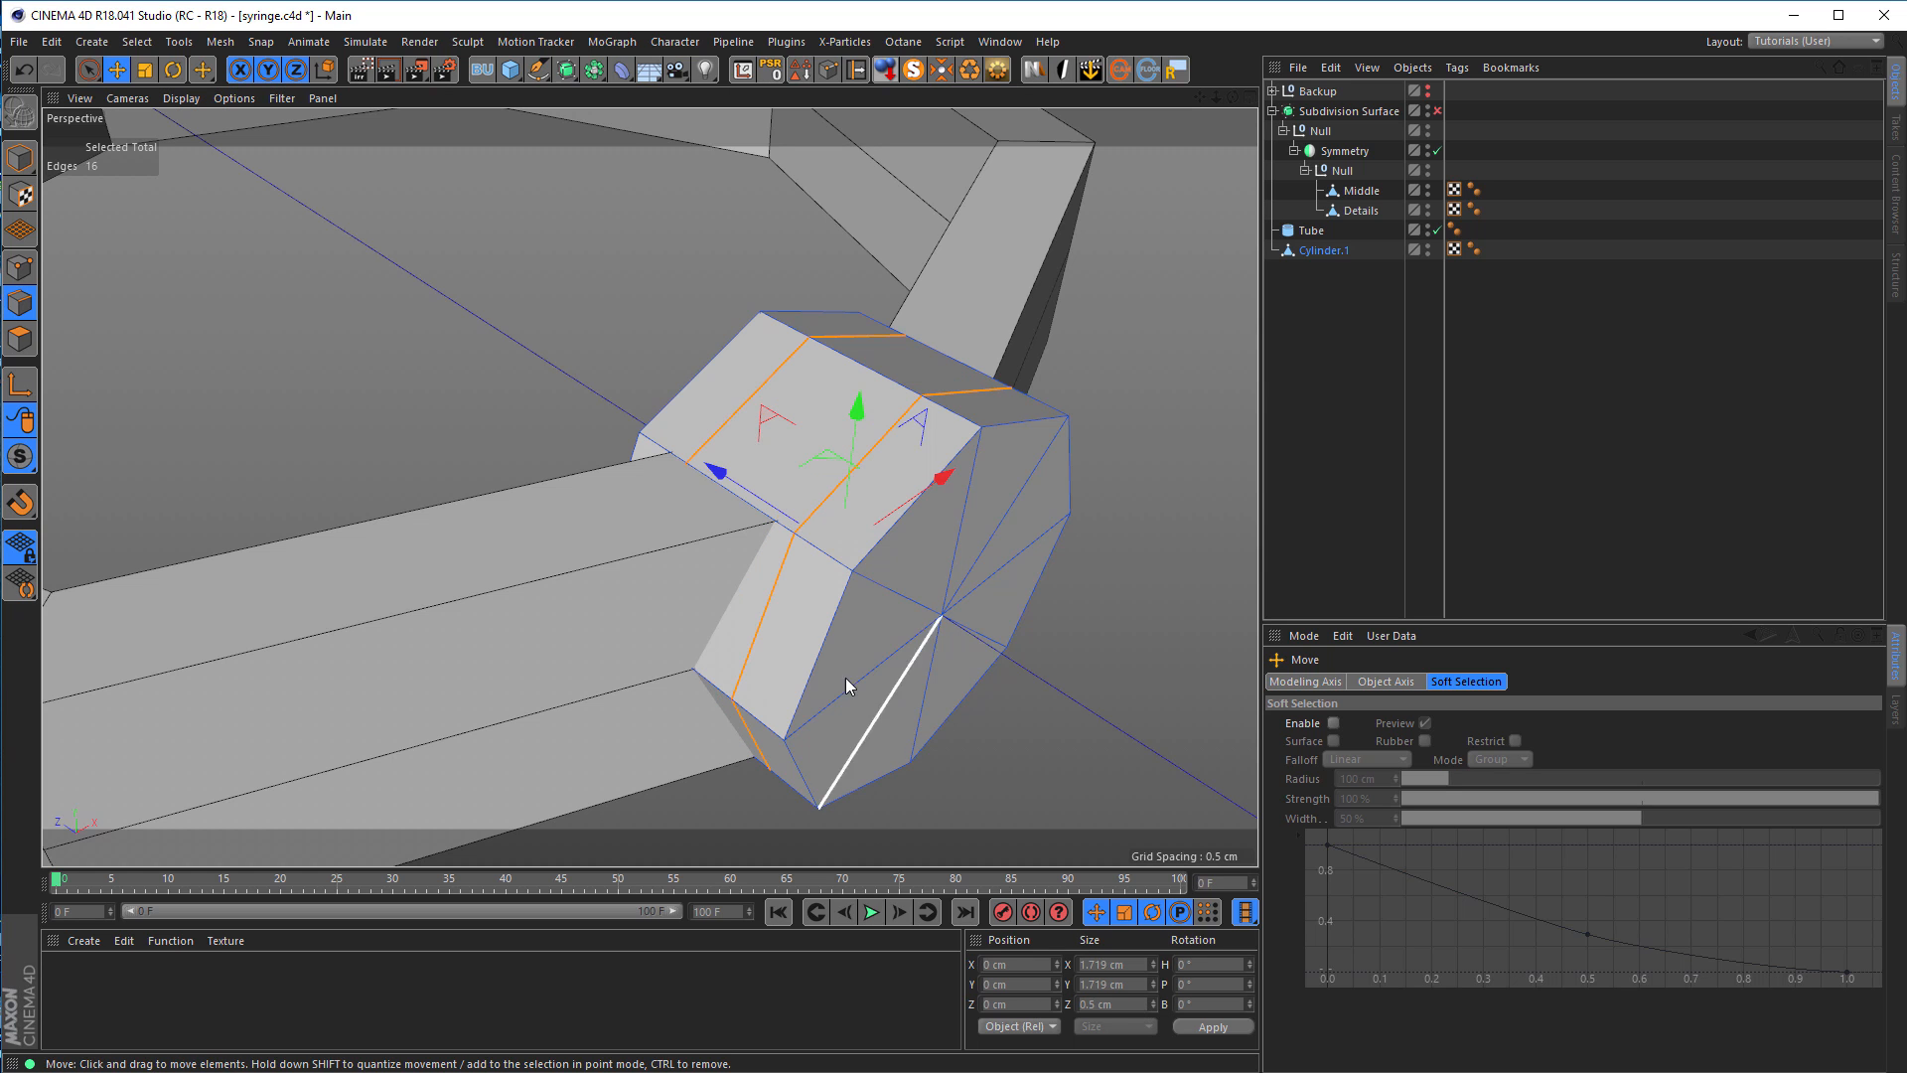
Step: Move the whole cylinder along Z to about 14.02 cm so its inner edge loop meets the tube's front corner
left_click(20, 158)
left_click_drag(718, 472, 698, 473)
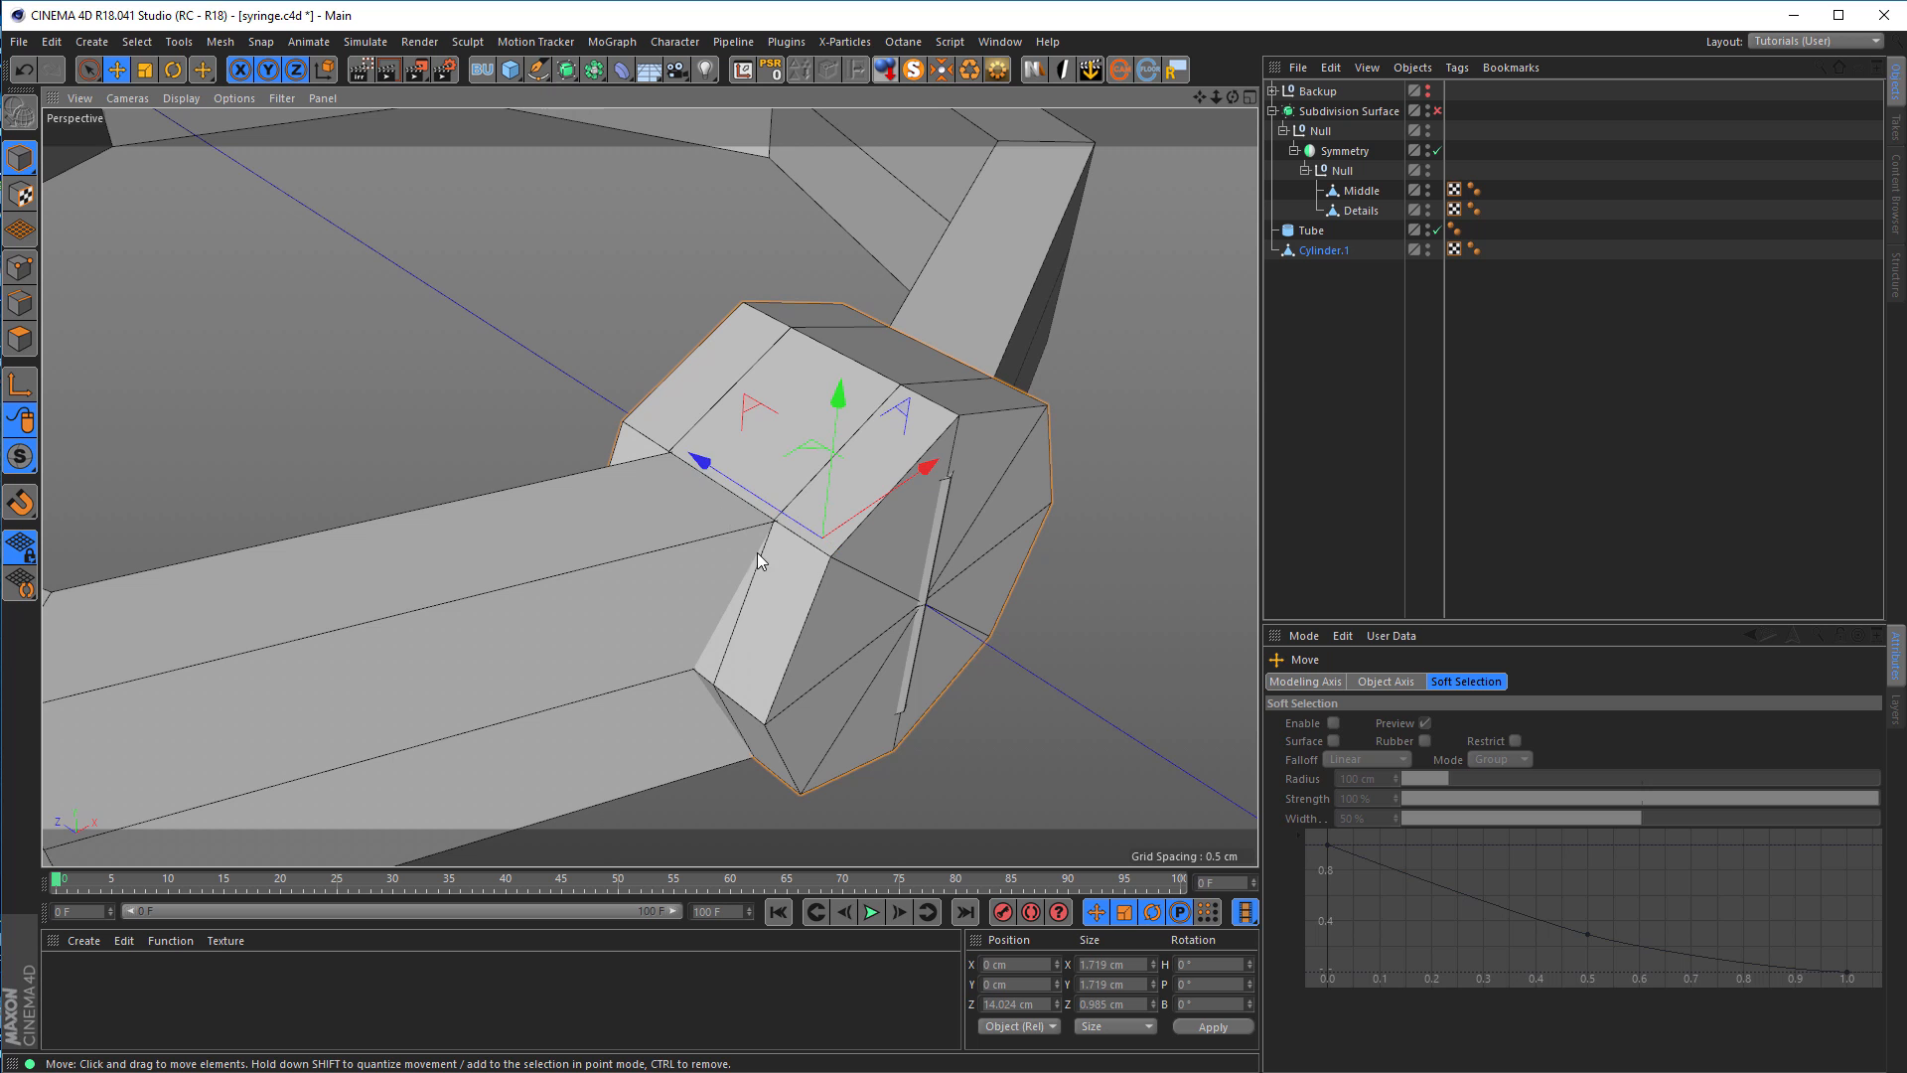
scroll(713, 483, "up", 3)
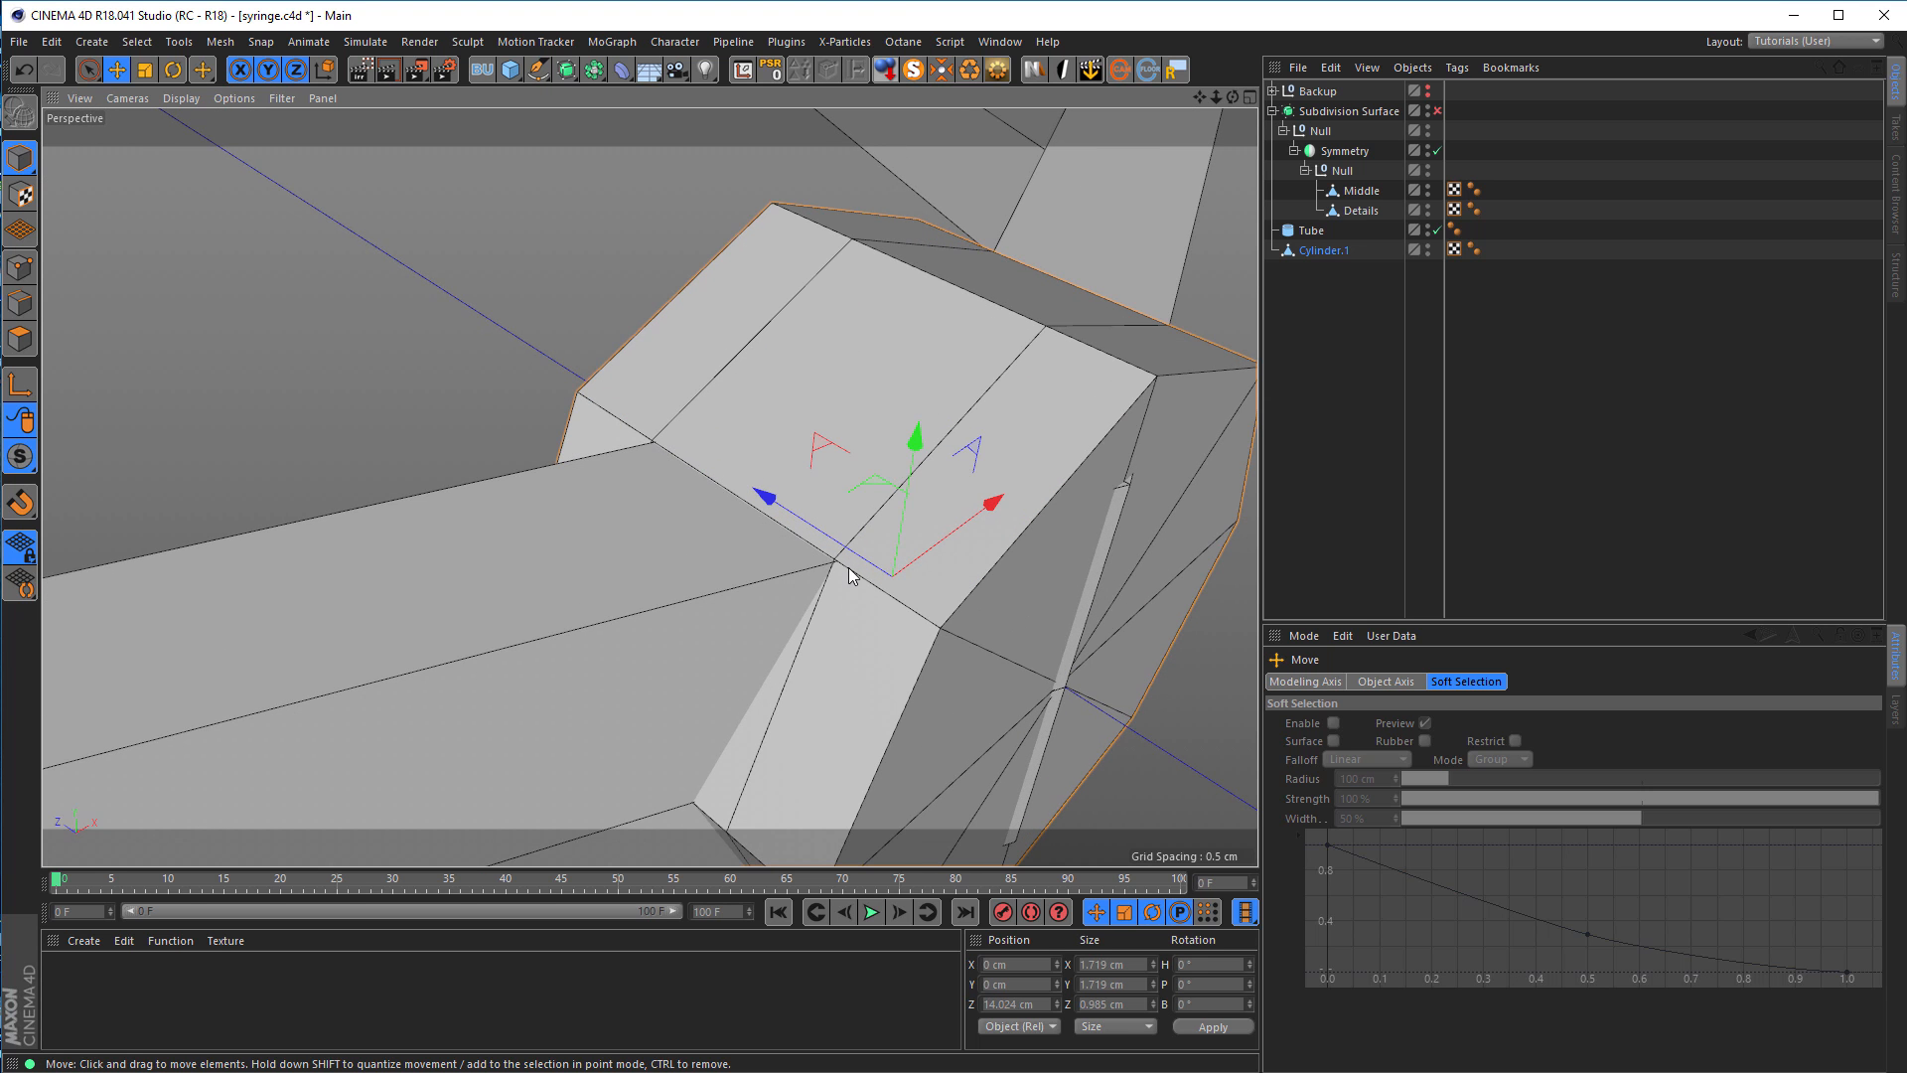
scroll(792, 525, "down", 5)
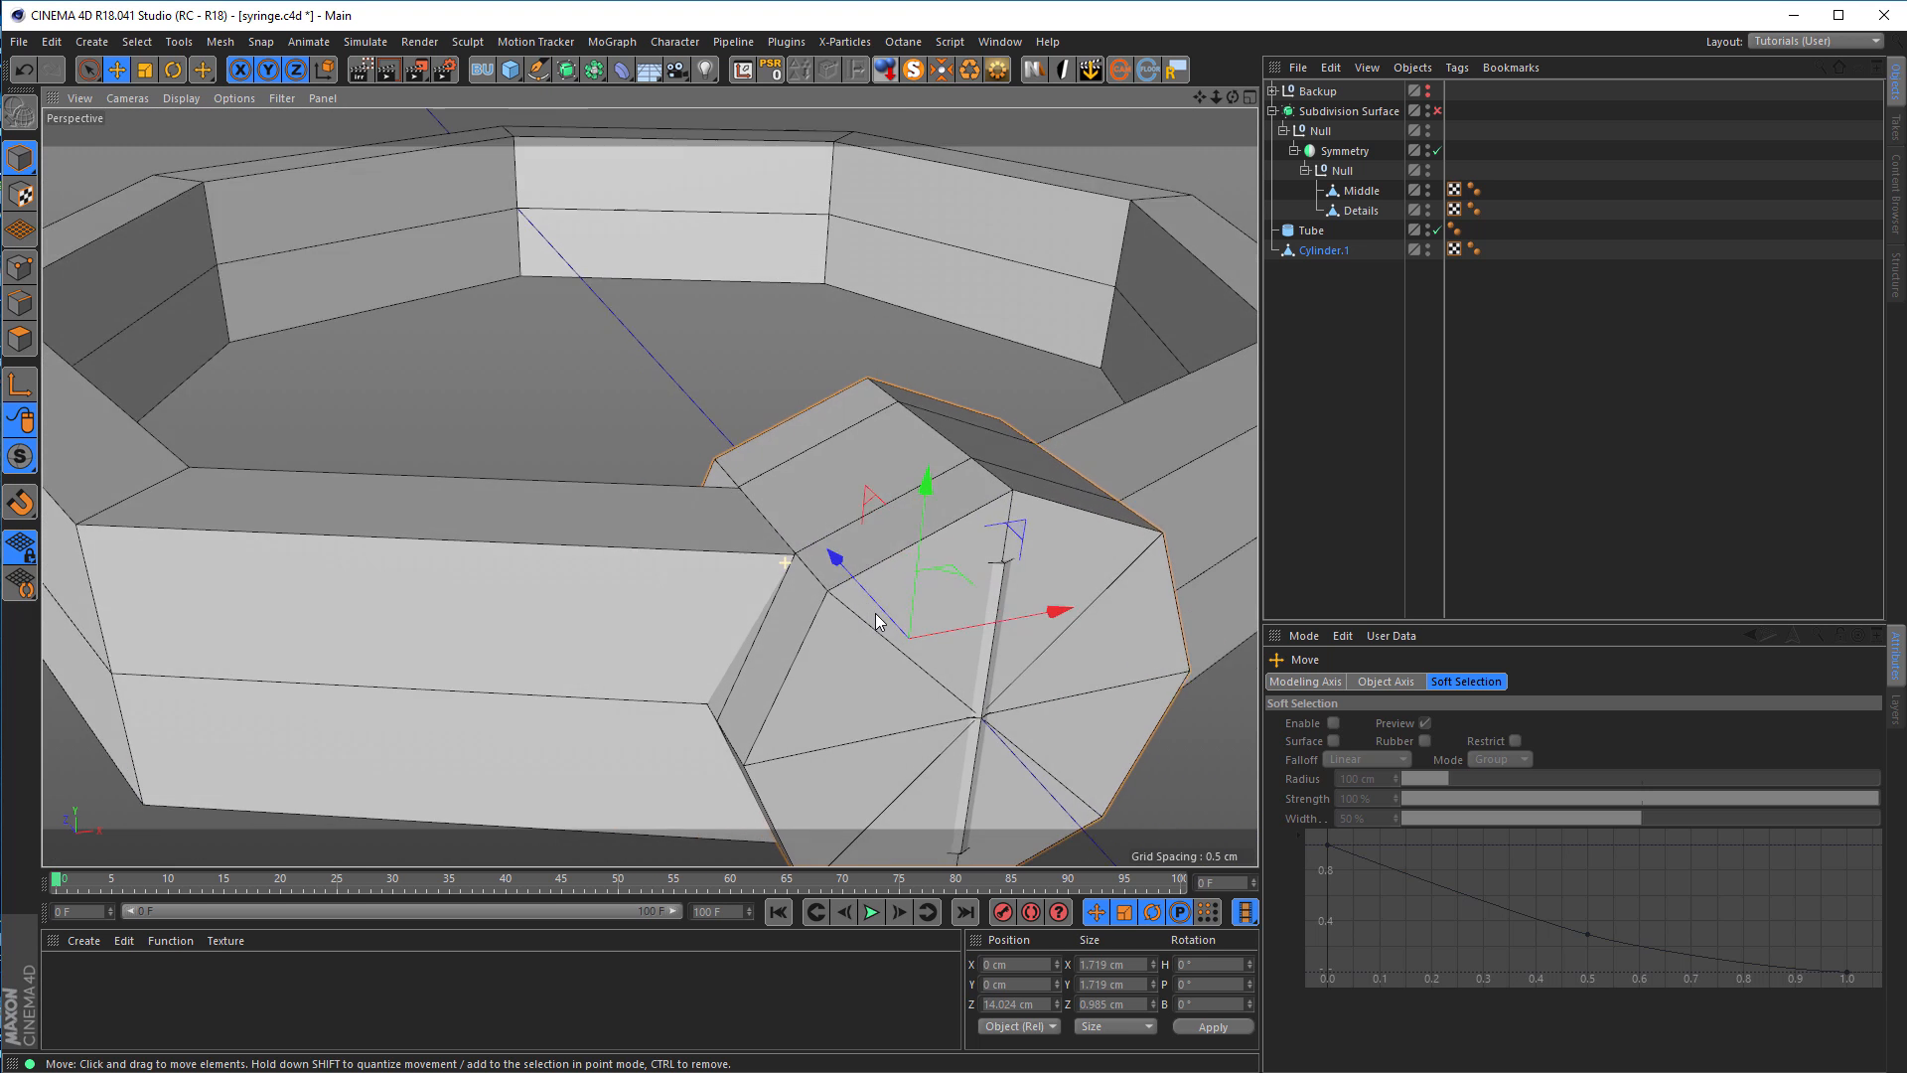
scroll(778, 584, "up", 3)
left_click_drag(688, 557, 765, 530, "alt")
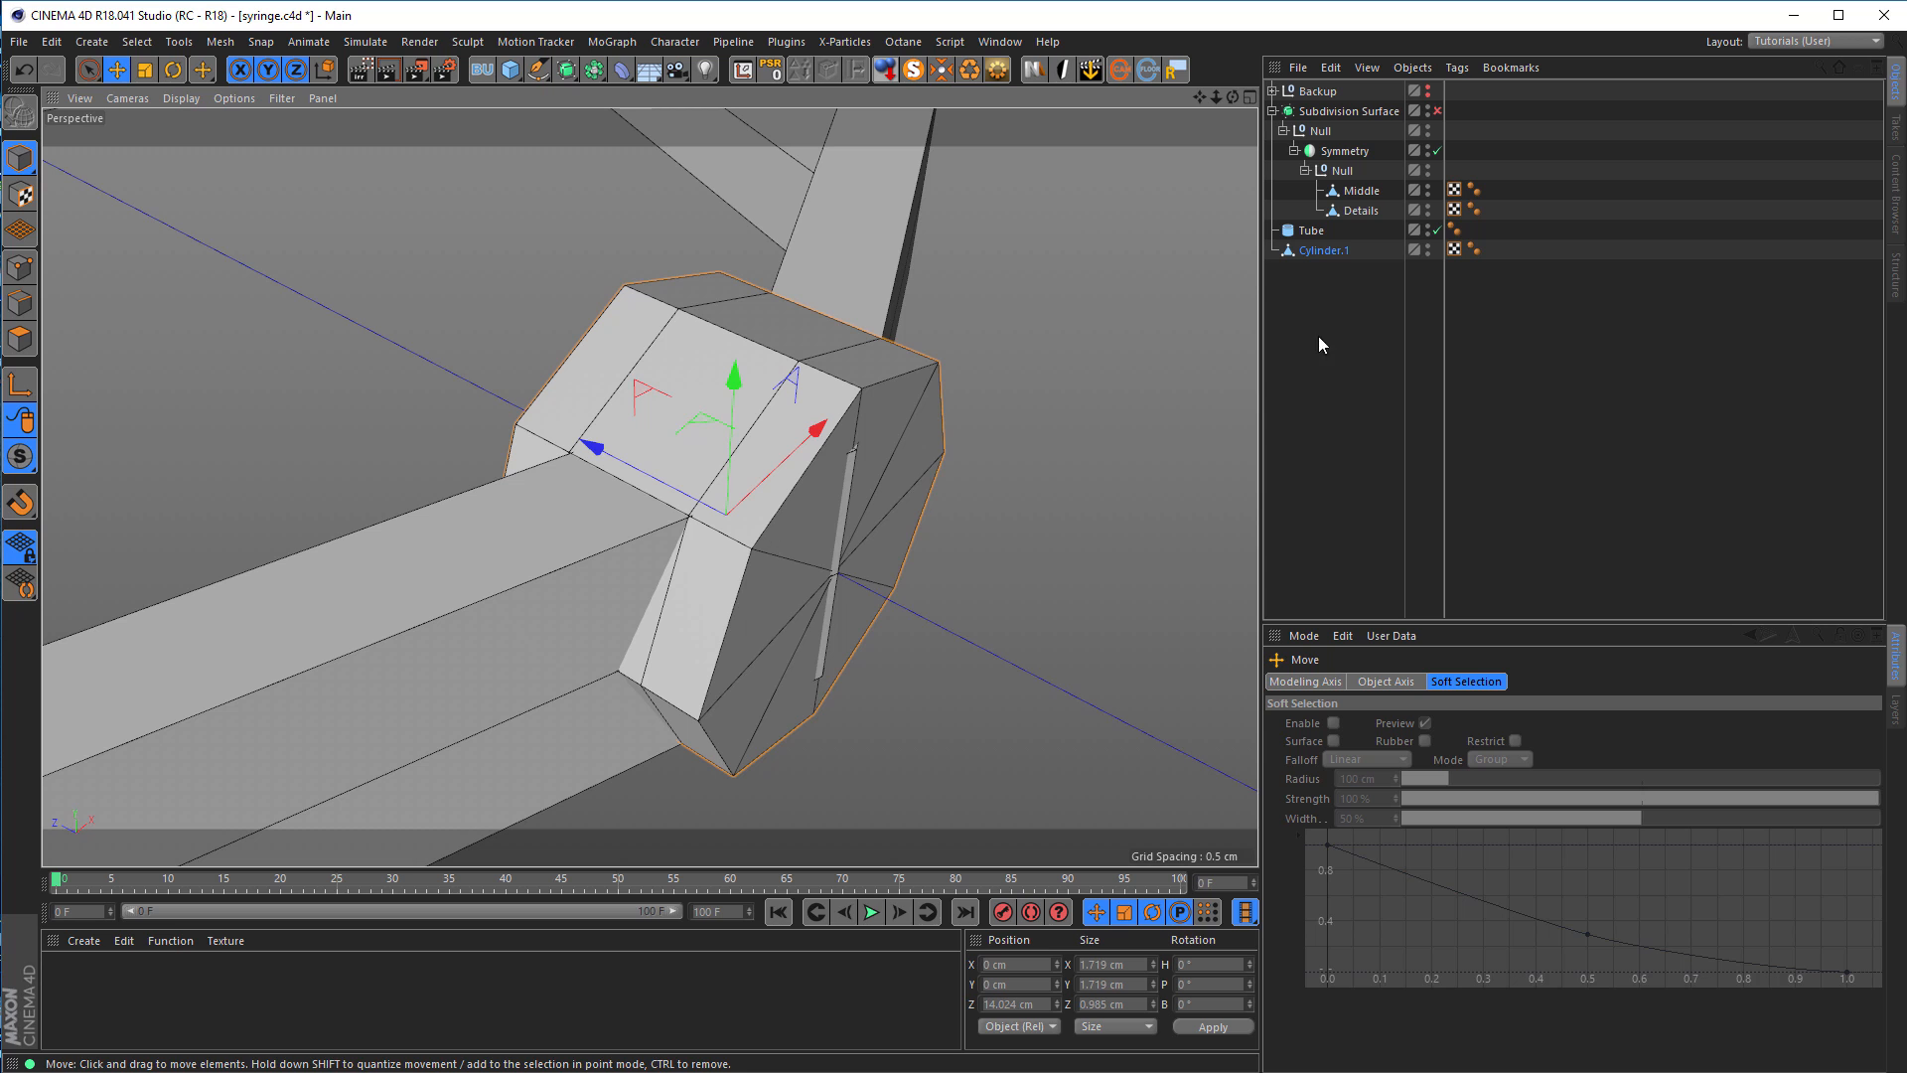
Step: Collapse the Tube into a single polygon object
left_click(1311, 231)
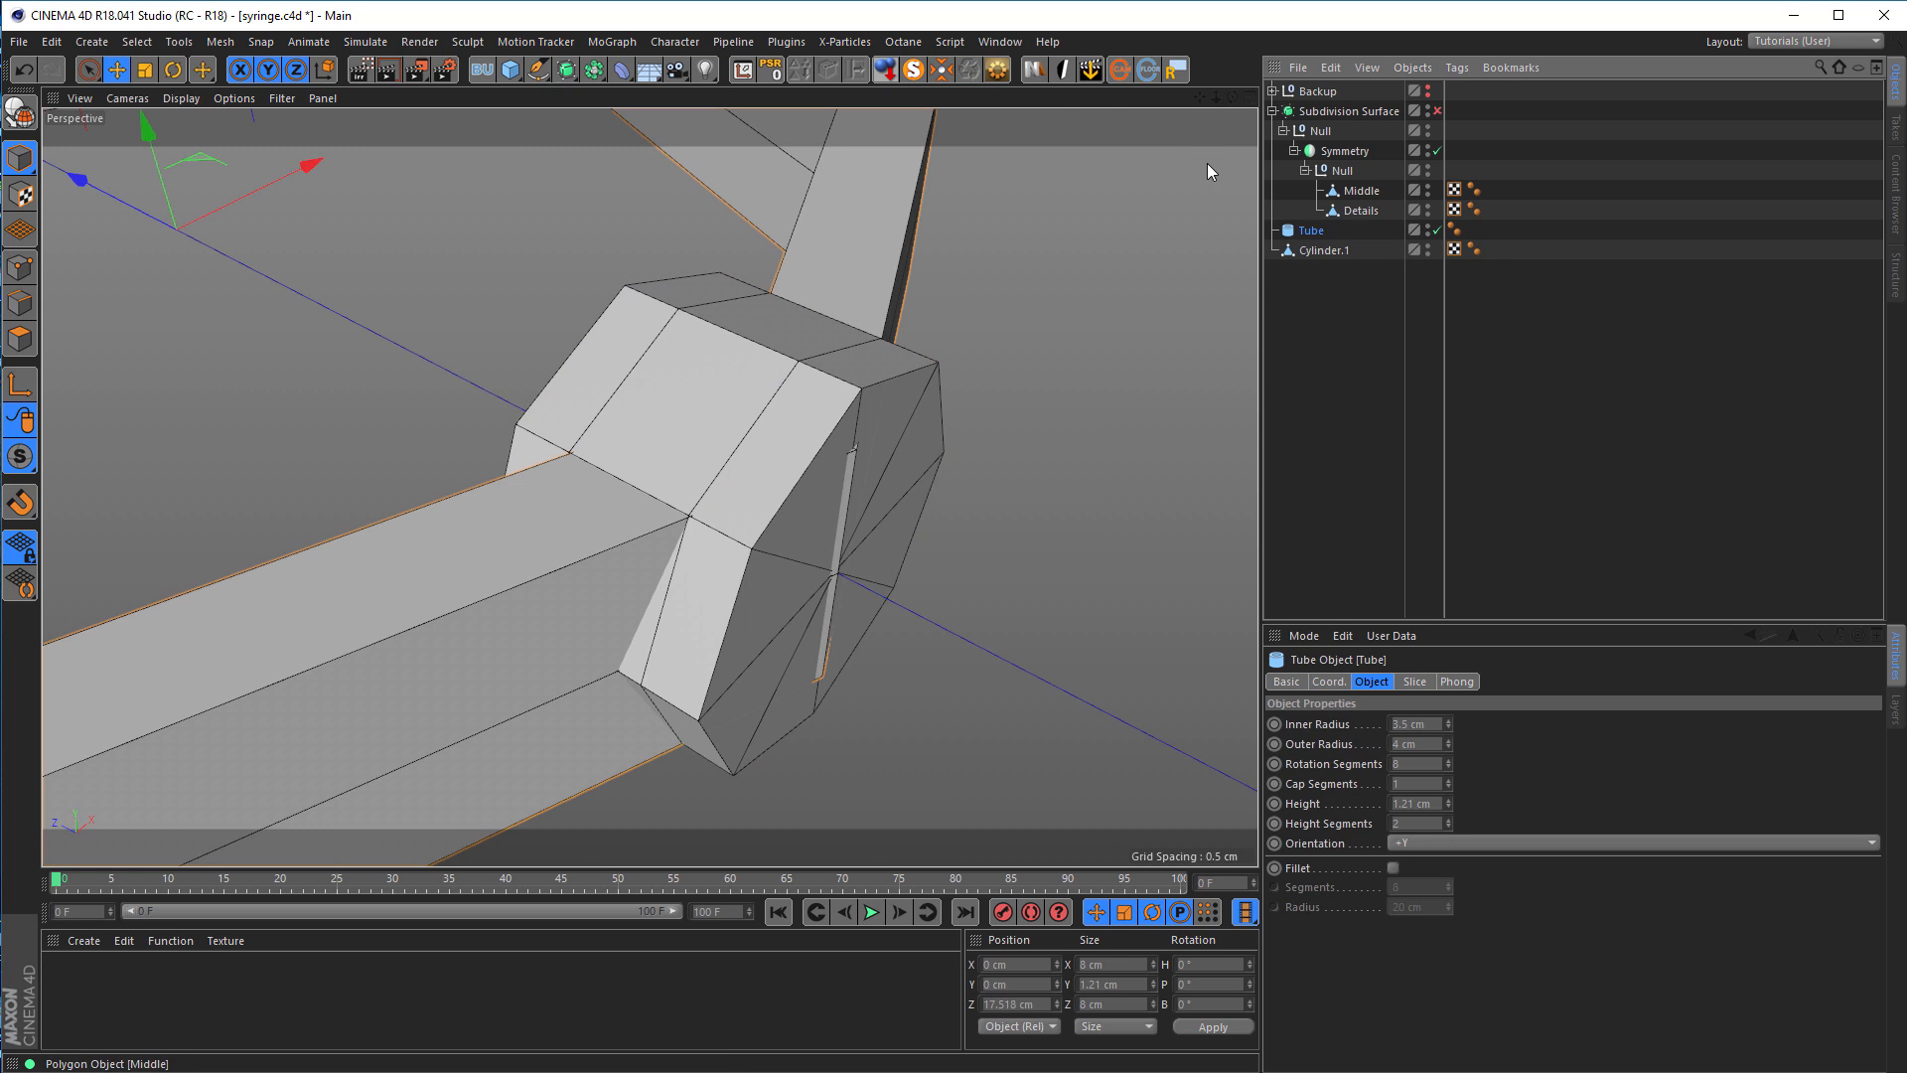
left_click(1005, 70)
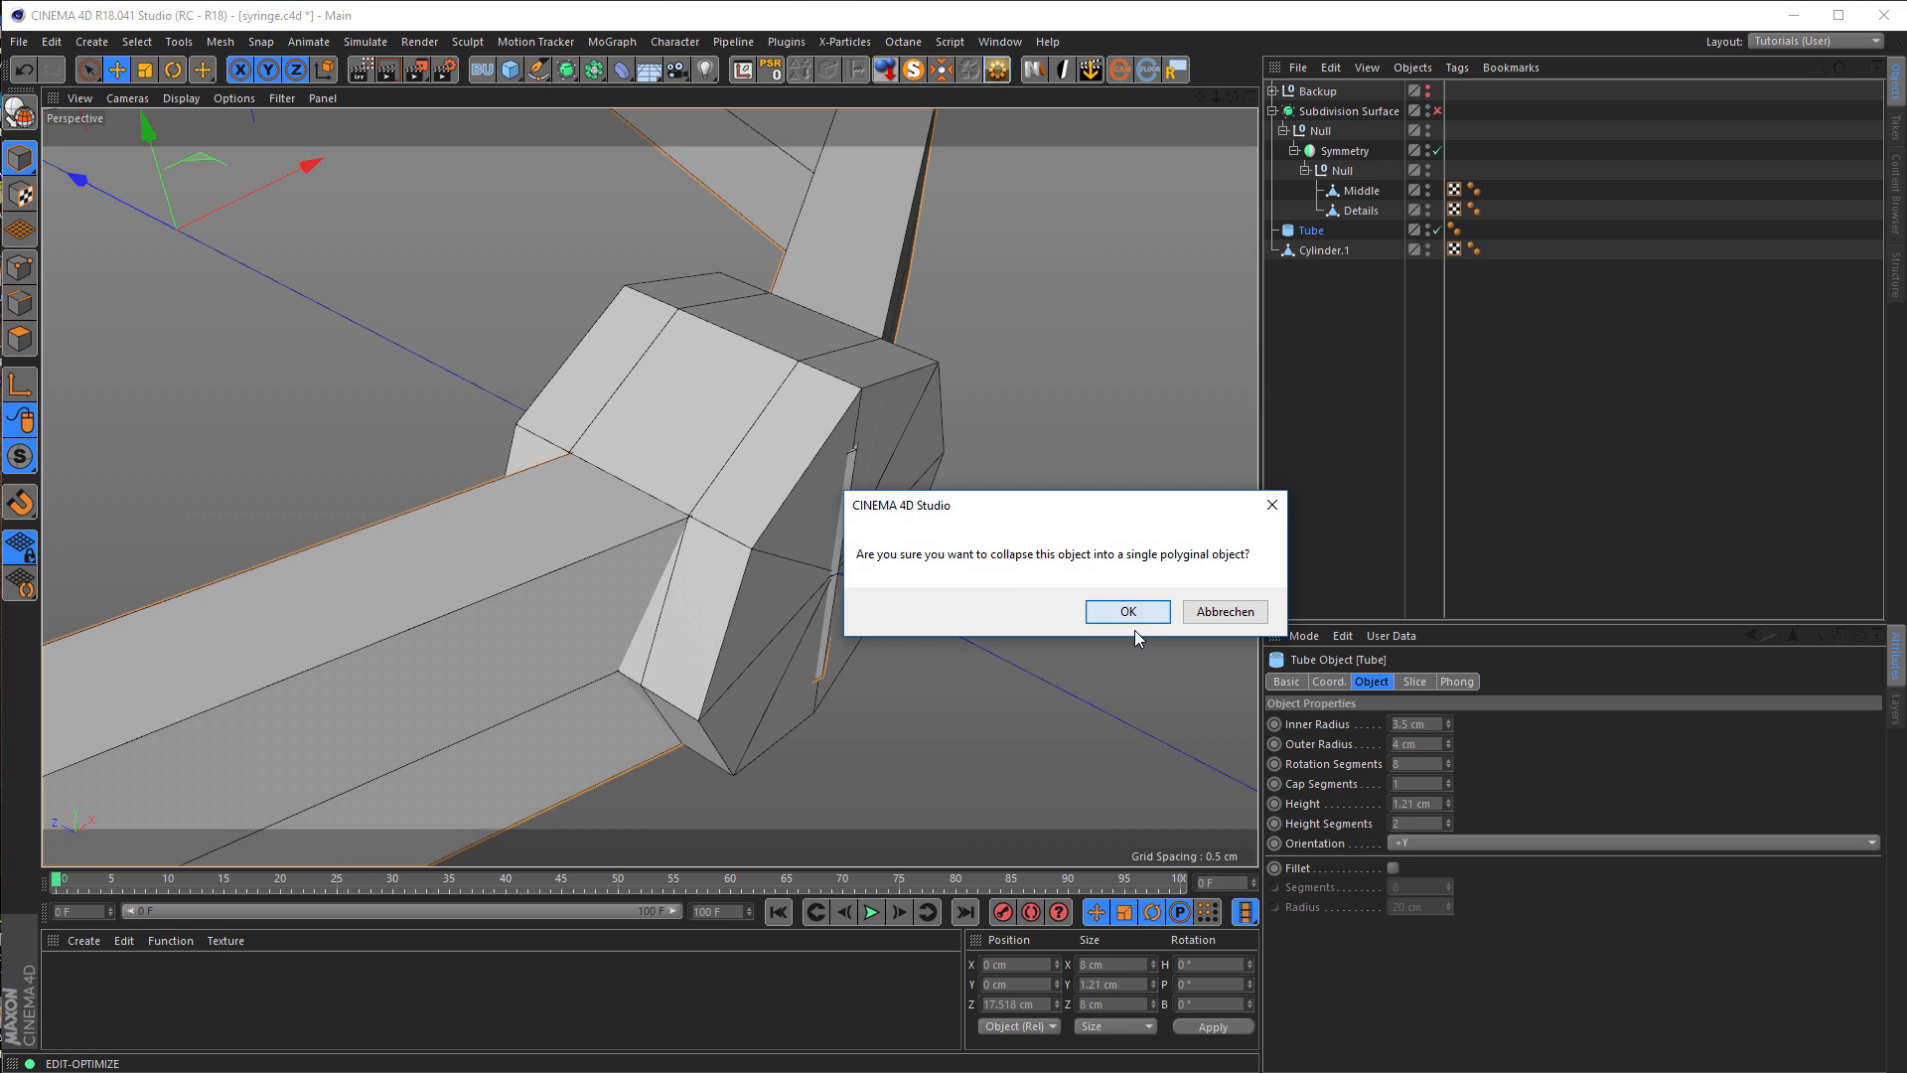
left_click(1134, 618)
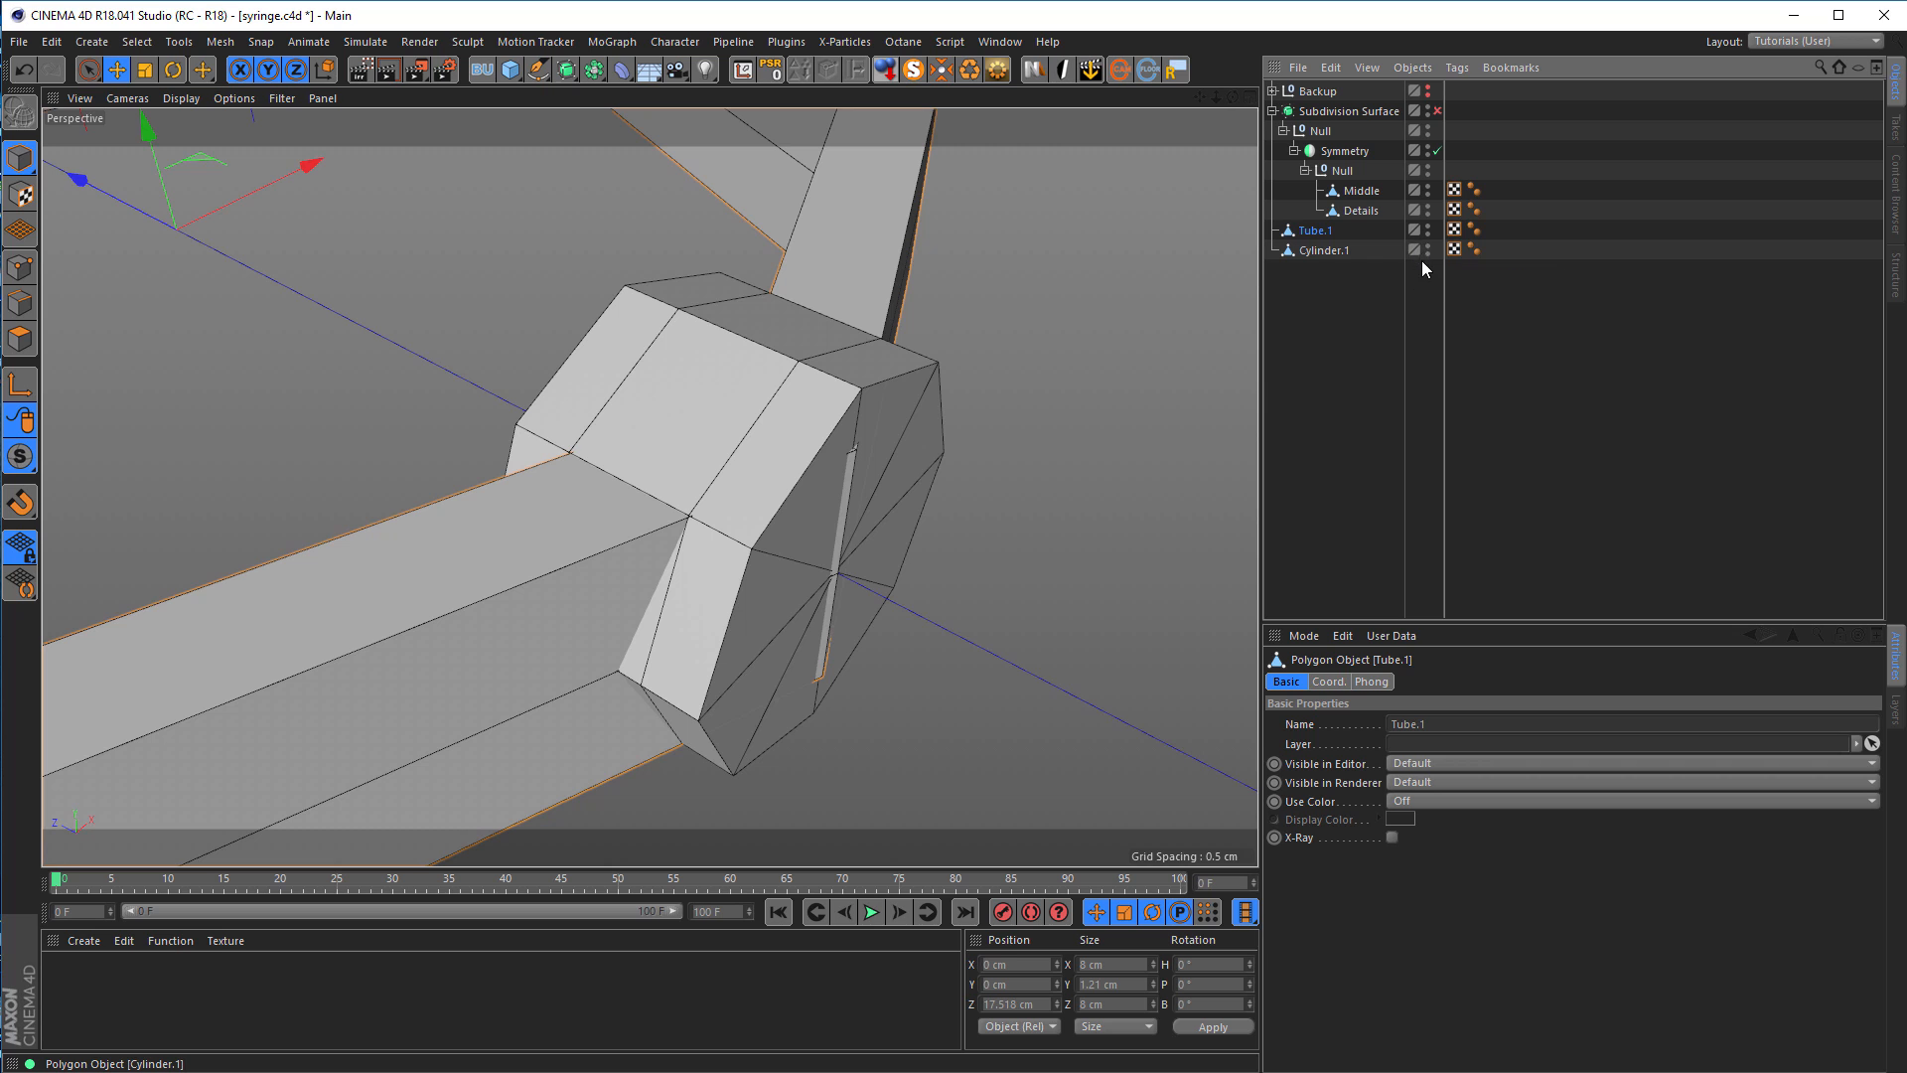
Step: Hide the tube and delete the cylinder's middle-band polygons on the two opposite sides where the ring attaches
left_click(1427, 225, "ctrl")
left_click(1324, 251)
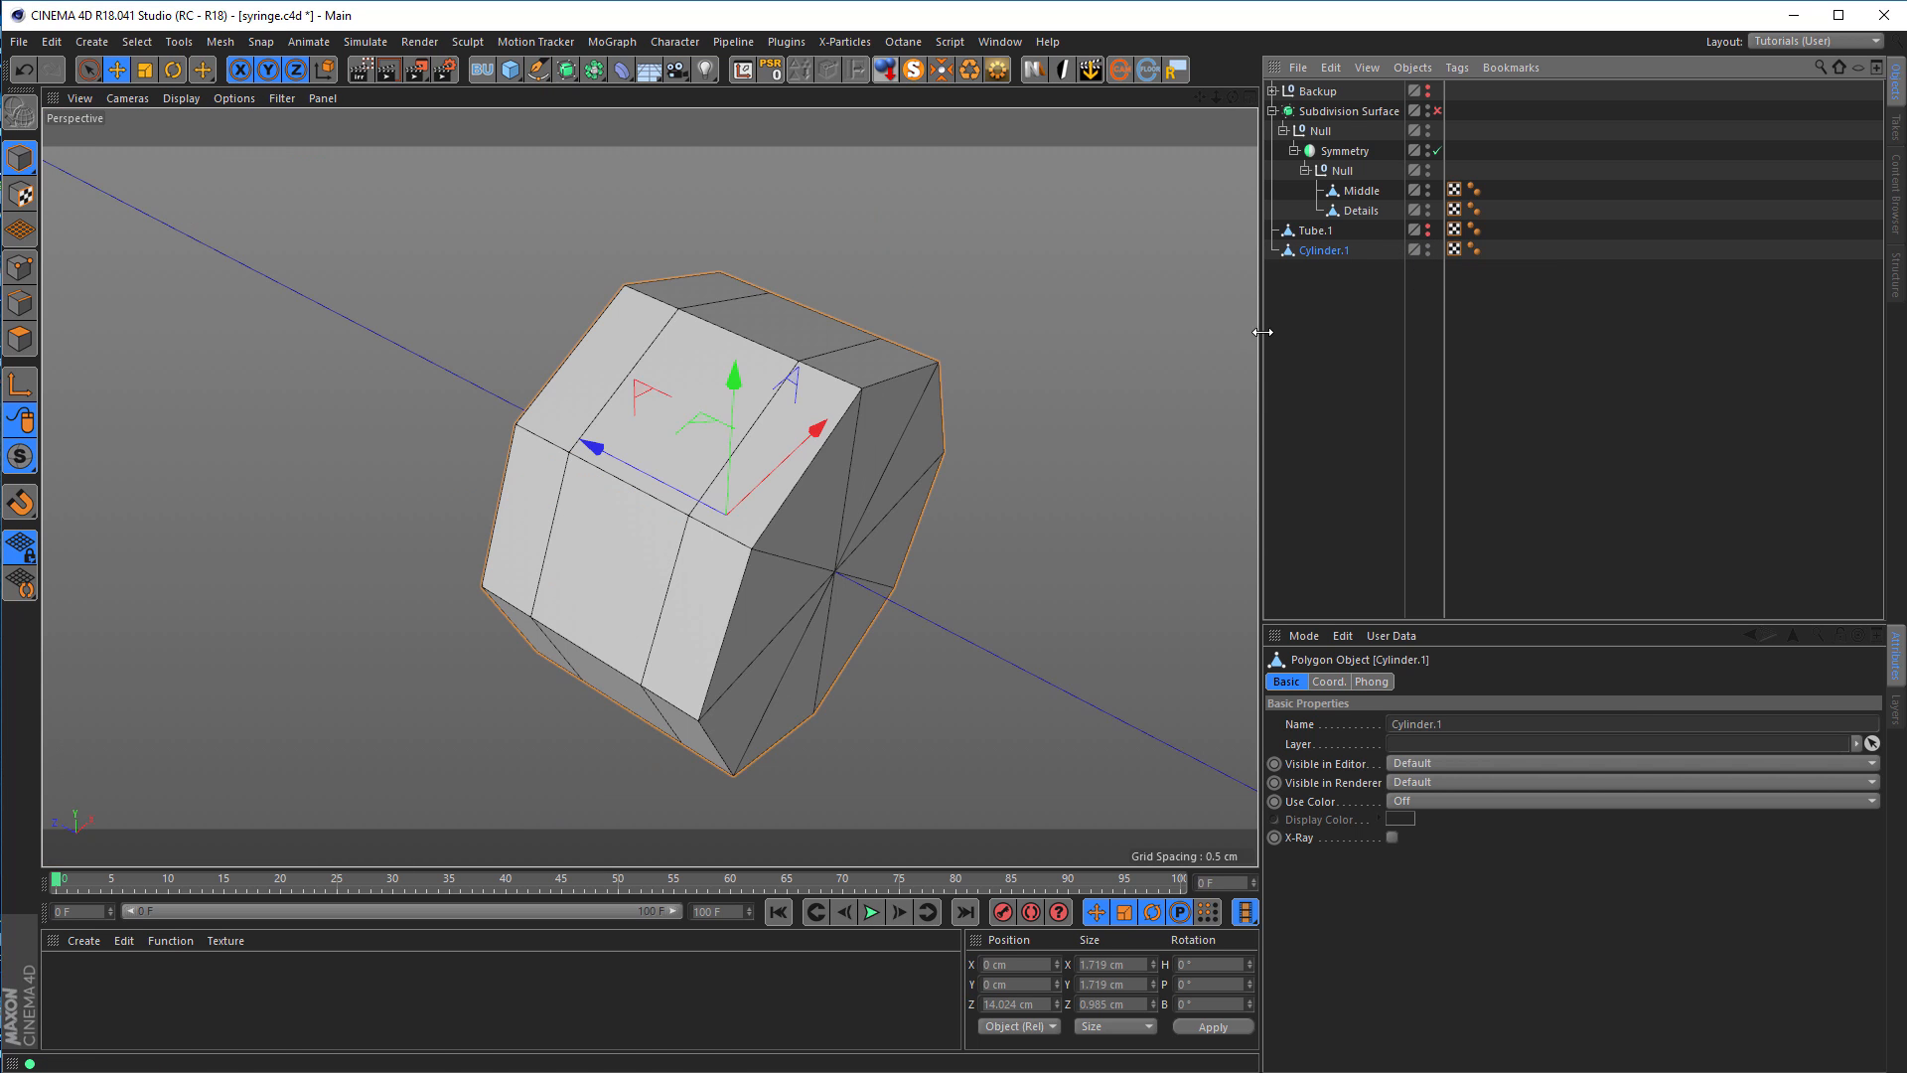
left_click(23, 310)
left_click(604, 645)
left_click_drag(757, 510, 901, 553, "alt")
middle_click_drag(902, 557, 546, 462, "alt")
left_click_drag(547, 463, 788, 596, "alt")
left_click(841, 620, "shift")
key("Delete")
left_click_drag(864, 667, 584, 538, "alt")
middle_click_drag(520, 552, 626, 525, "alt")
left_click_drag(630, 533, 641, 529, "alt")
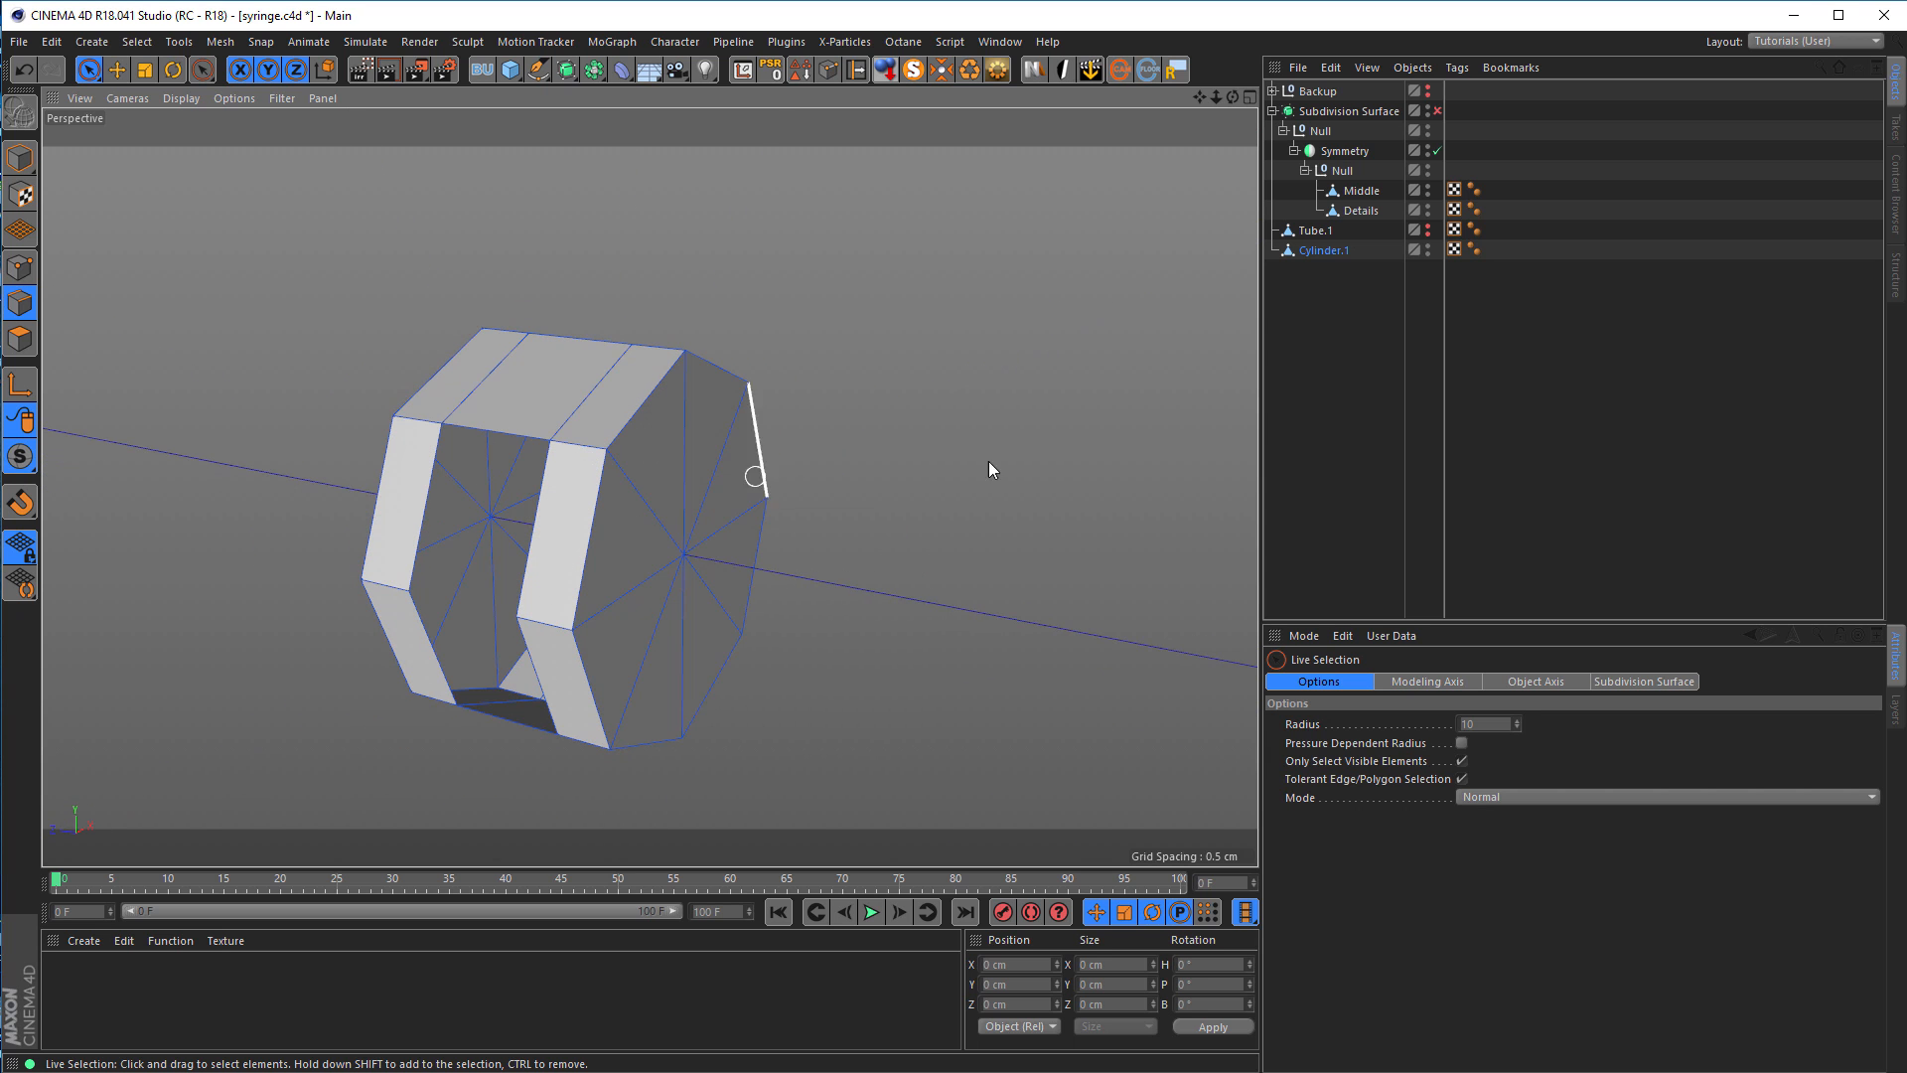
Step: Show the tube again and inspect its front corner with and without the cylinder
left_click(1428, 245, "alt")
left_click(1428, 246, "alt")
left_click(1427, 228, "alt")
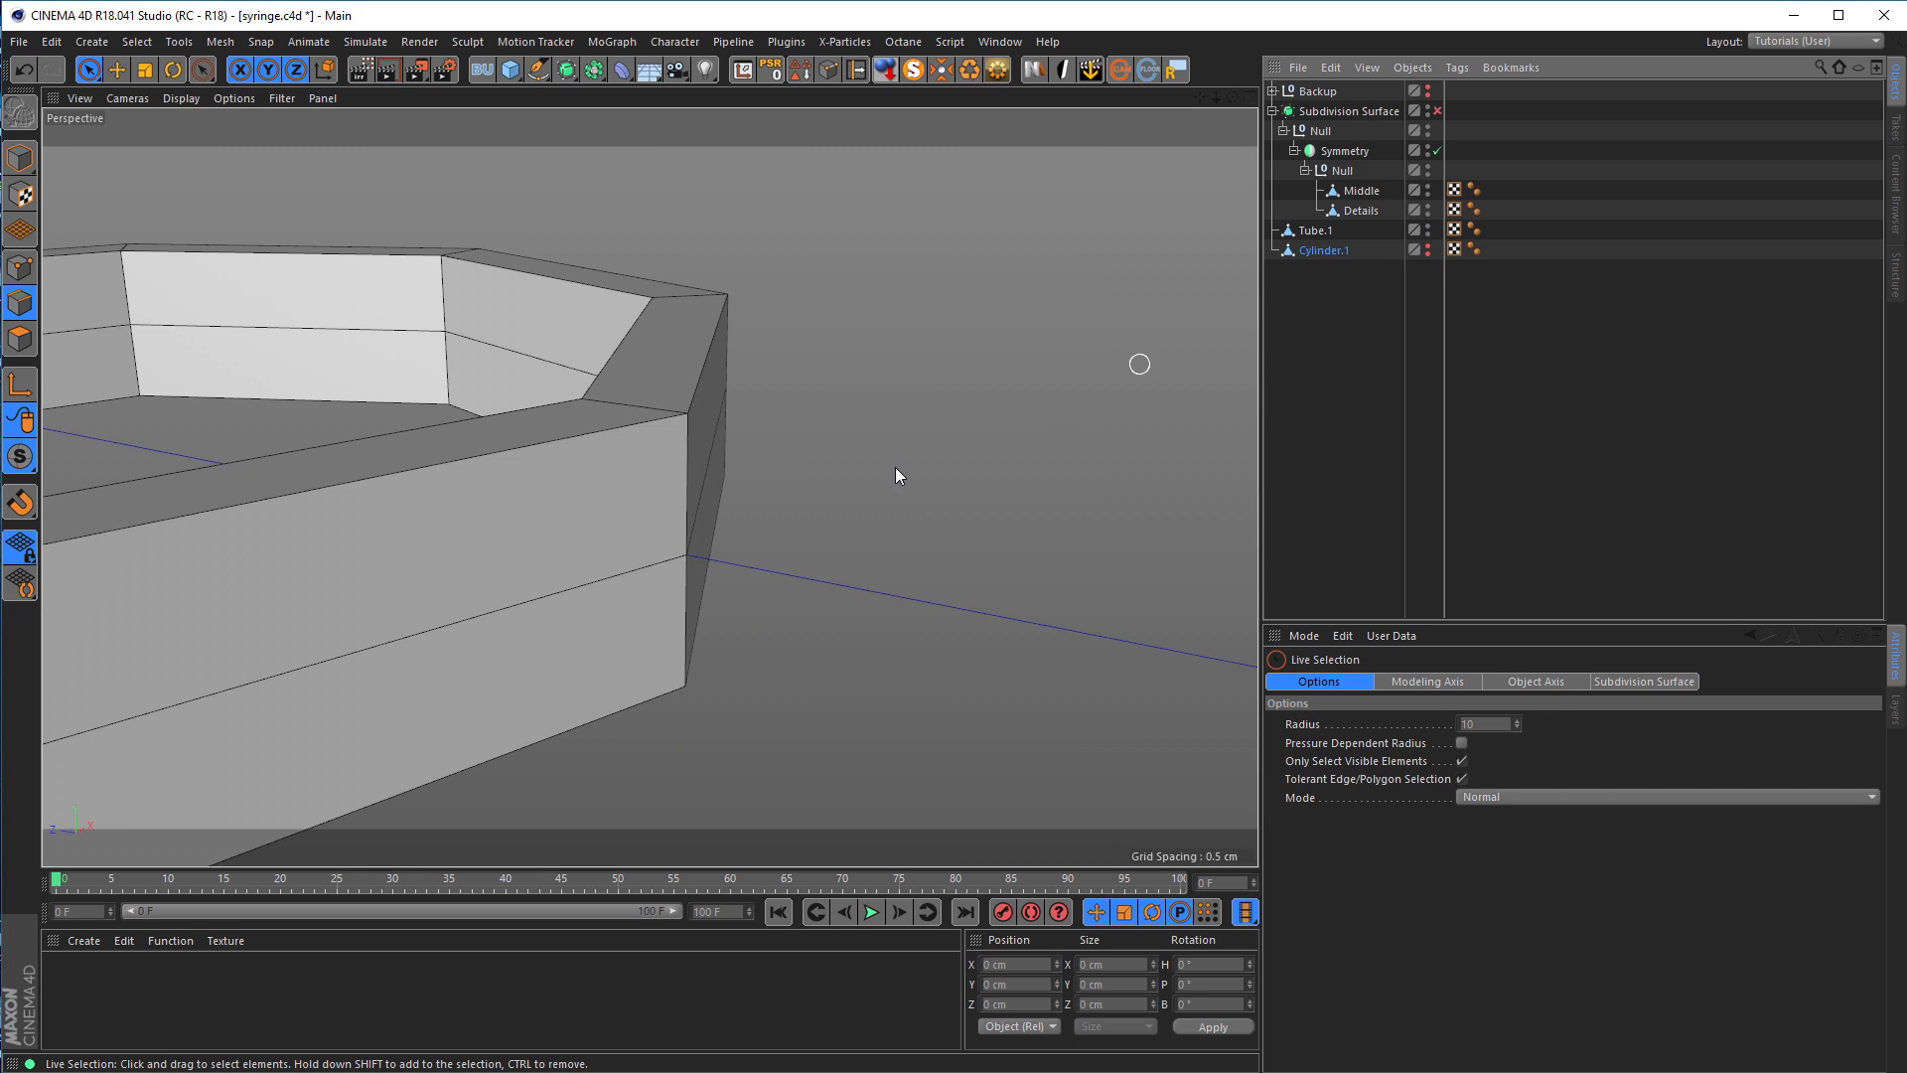
left_click_drag(590, 570, 738, 501, "alt")
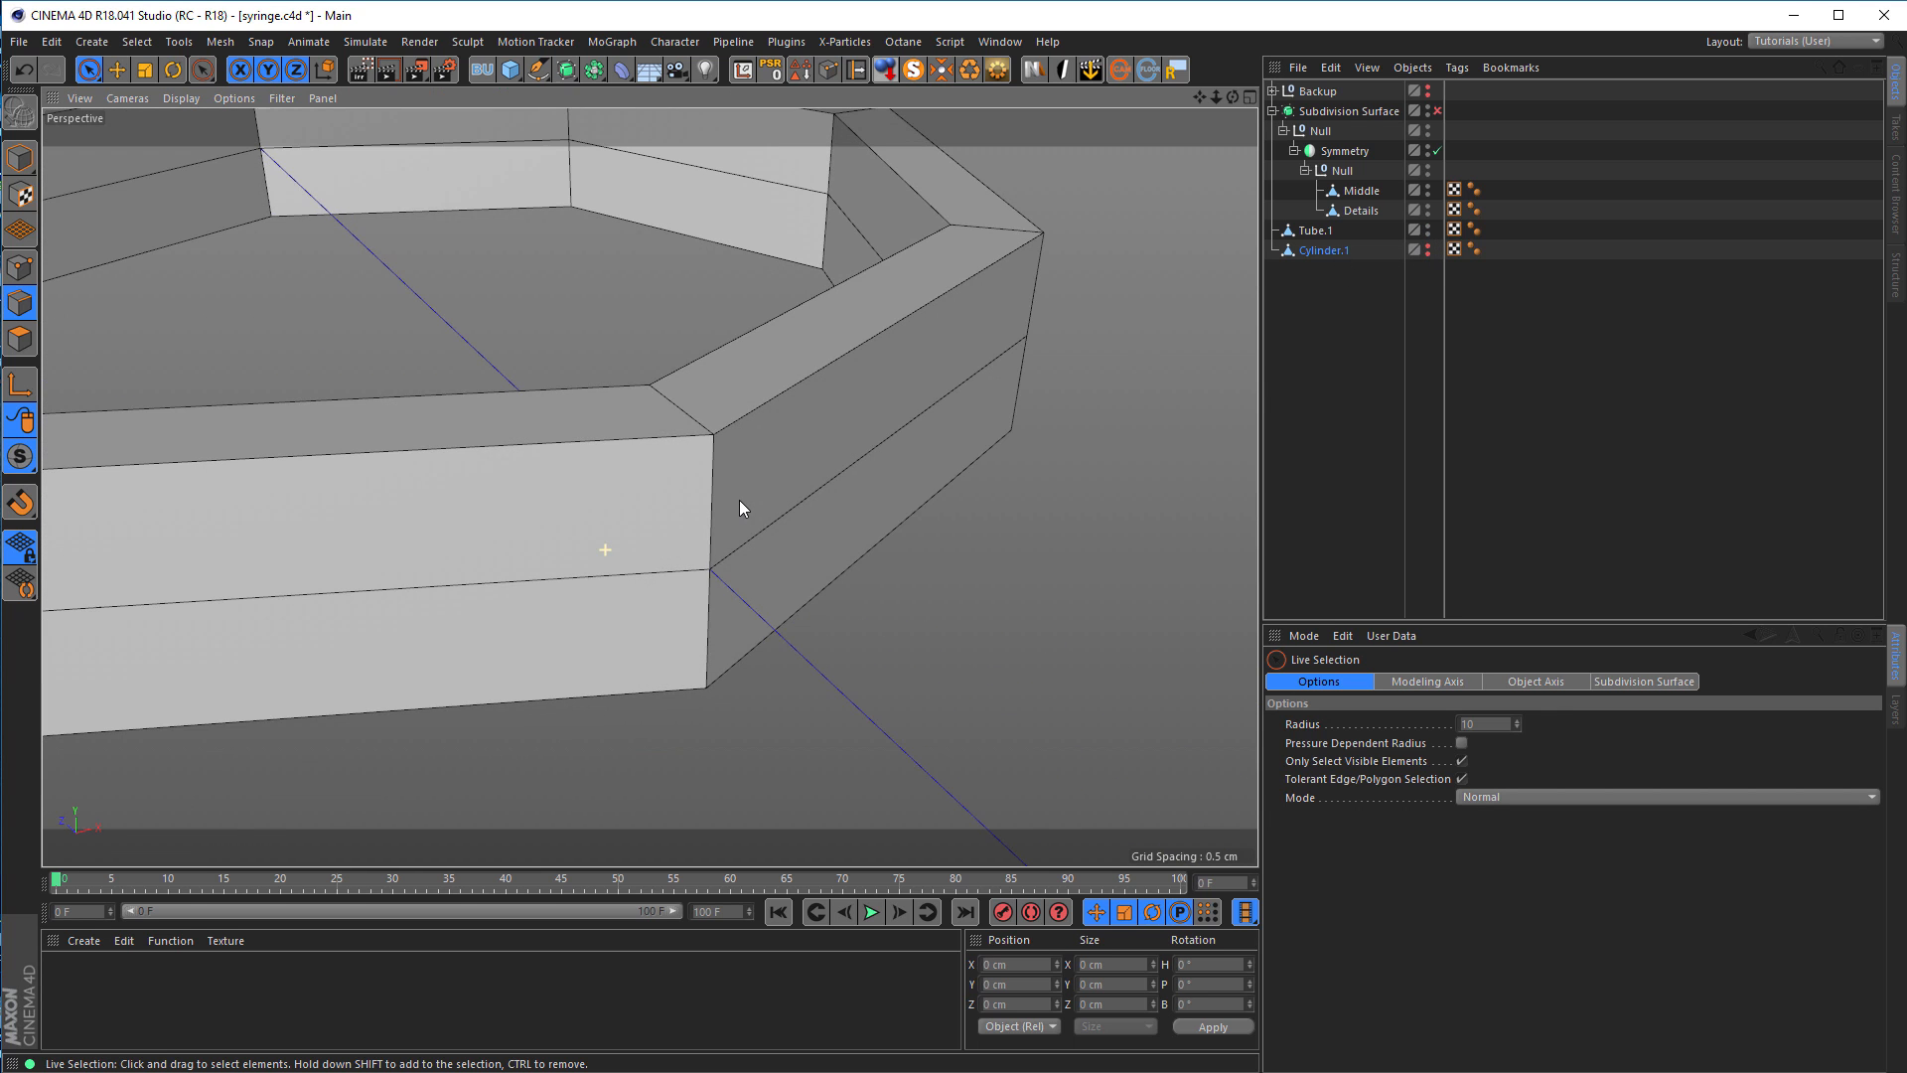
left_click(1428, 248, "alt")
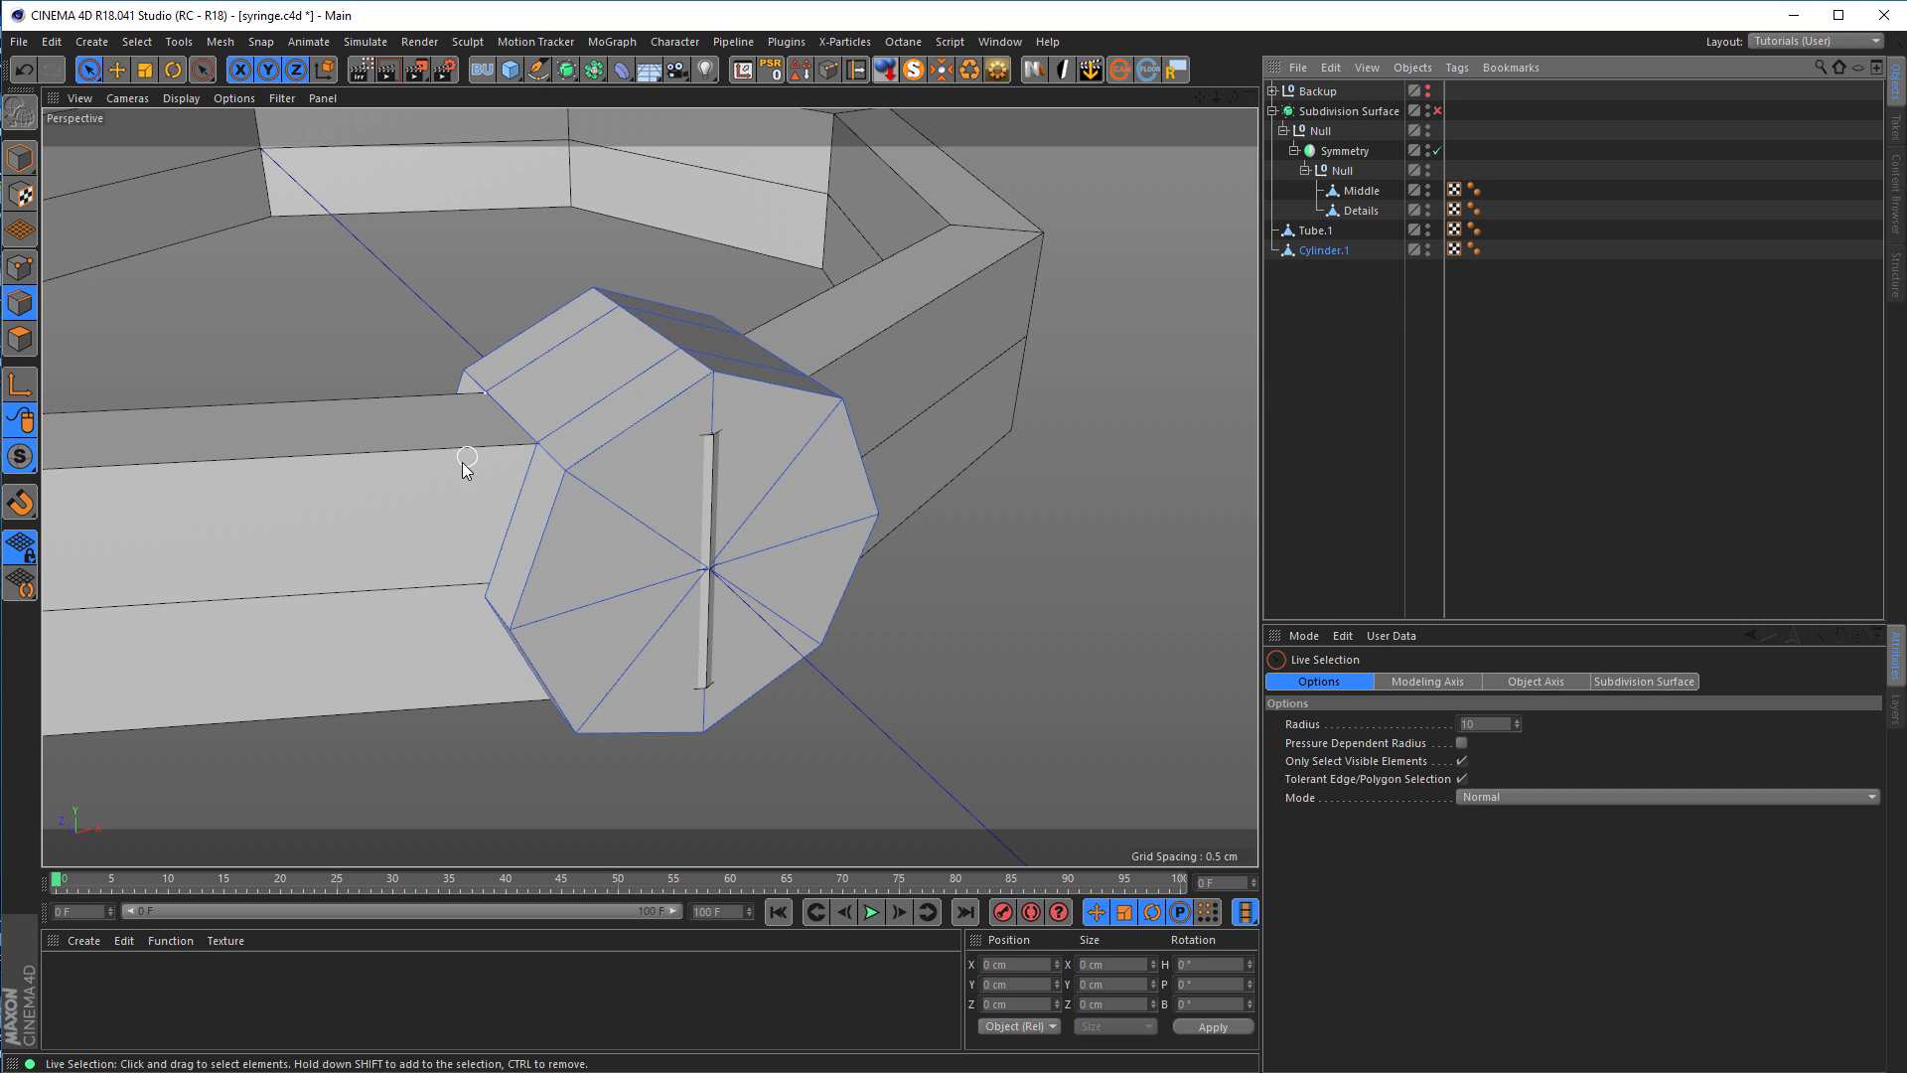
Step: Select the tube and hide the Subdivision Surface model to isolate the tube and cylinder in the front view
left_click(1316, 230)
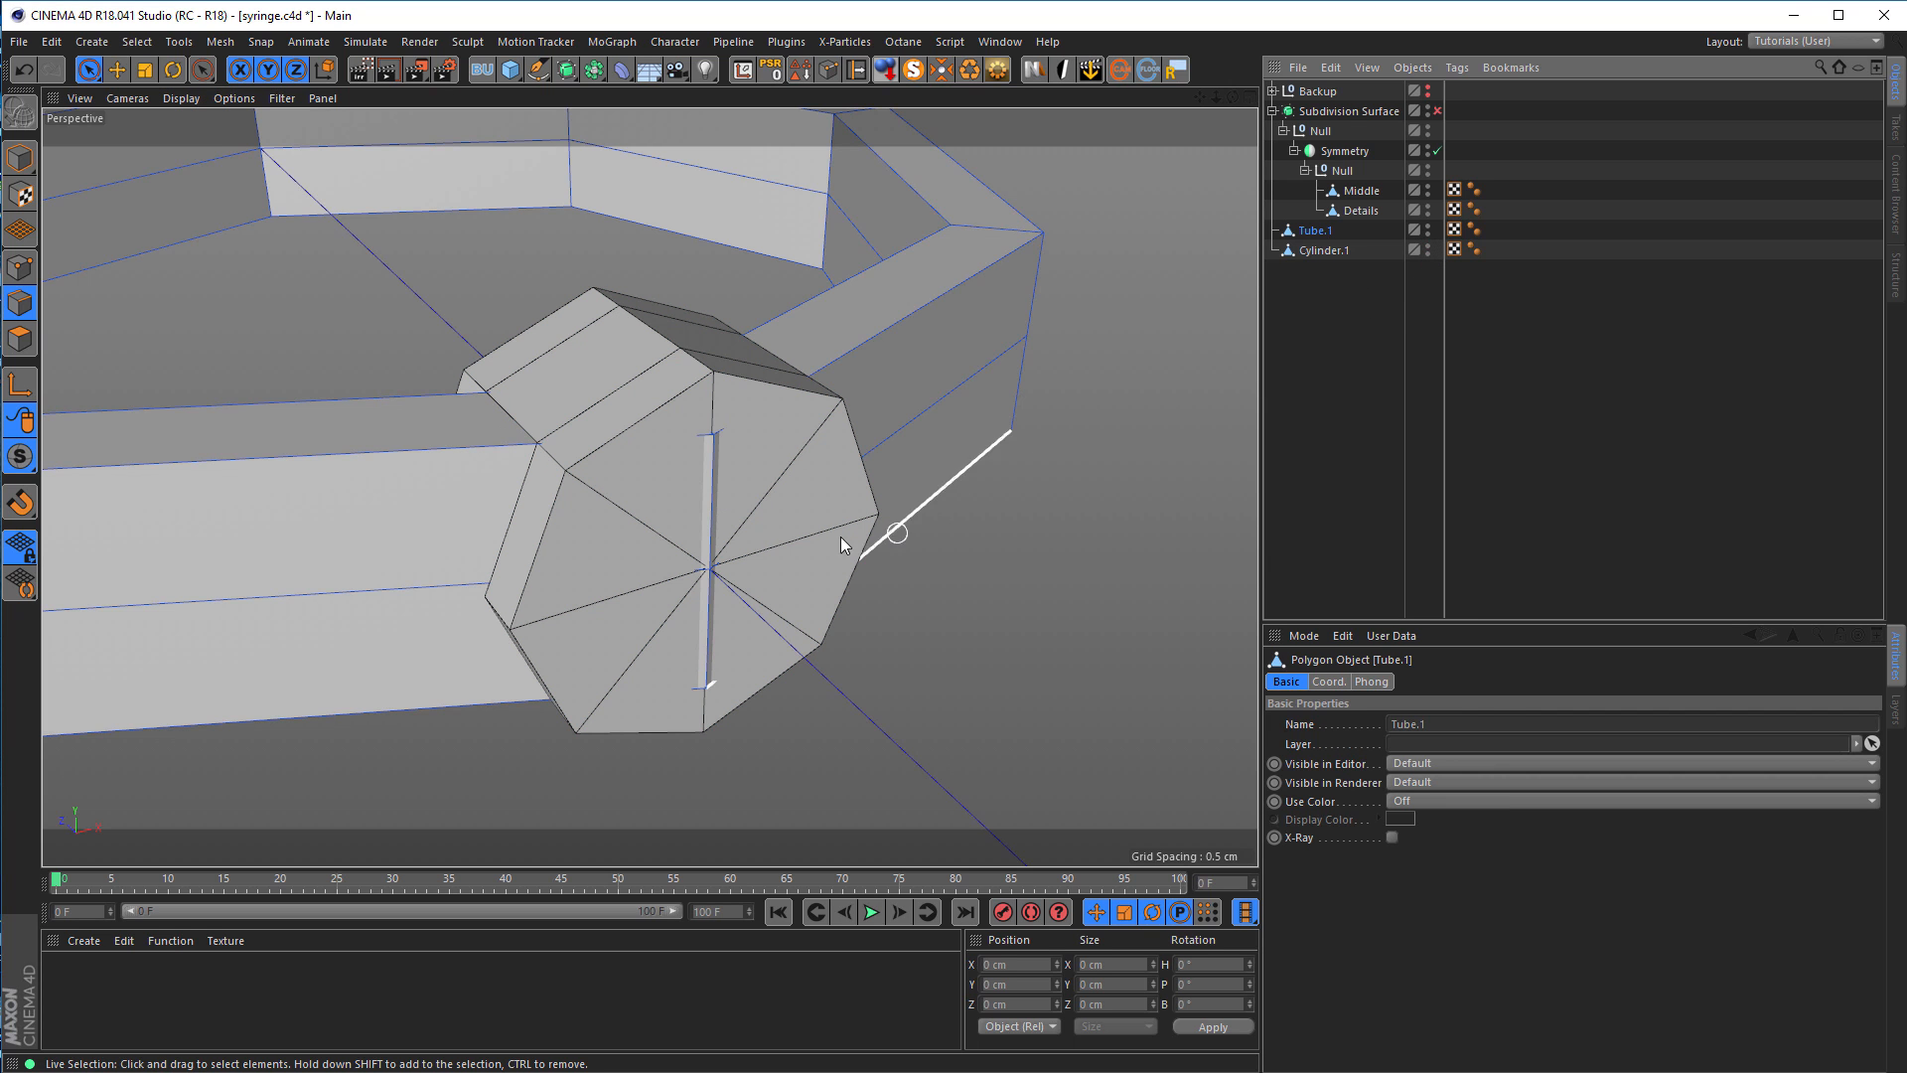
middle_click(752, 562)
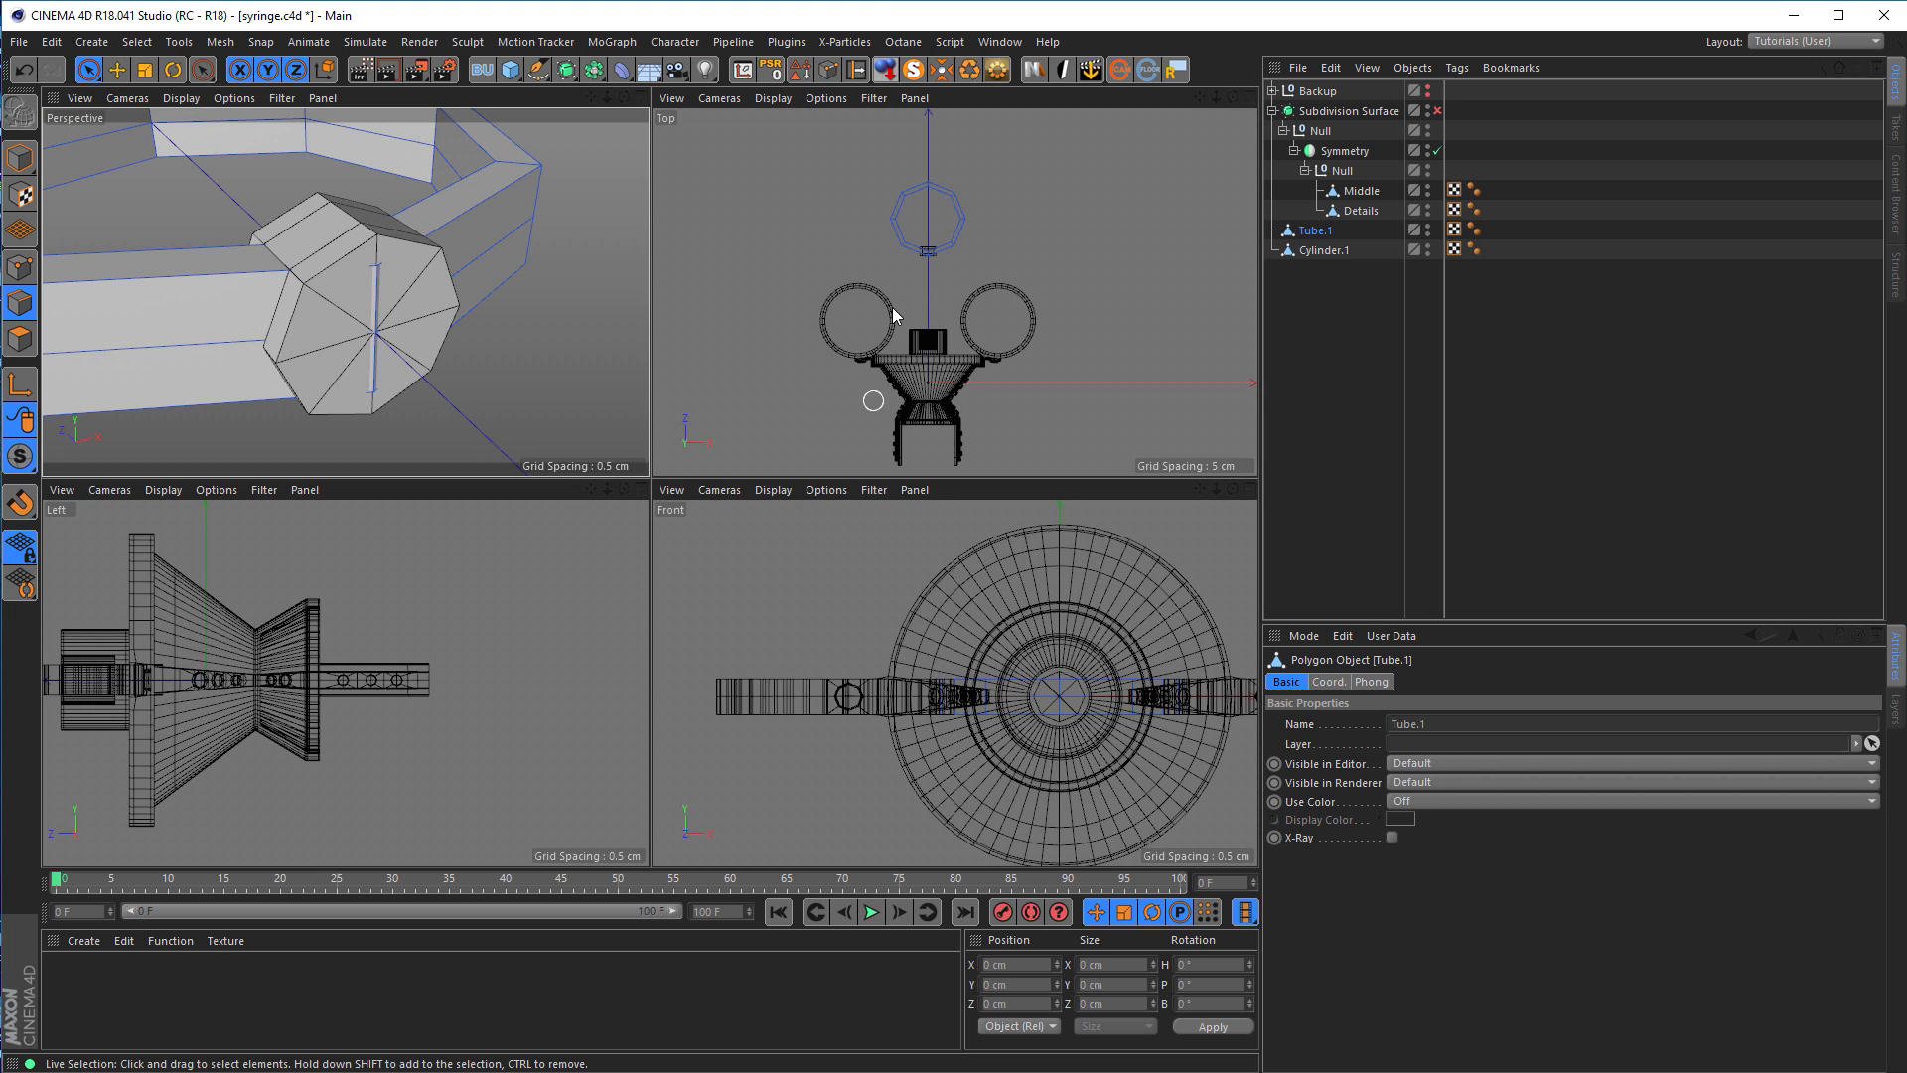
middle_click(893, 376)
middle_click(601, 438)
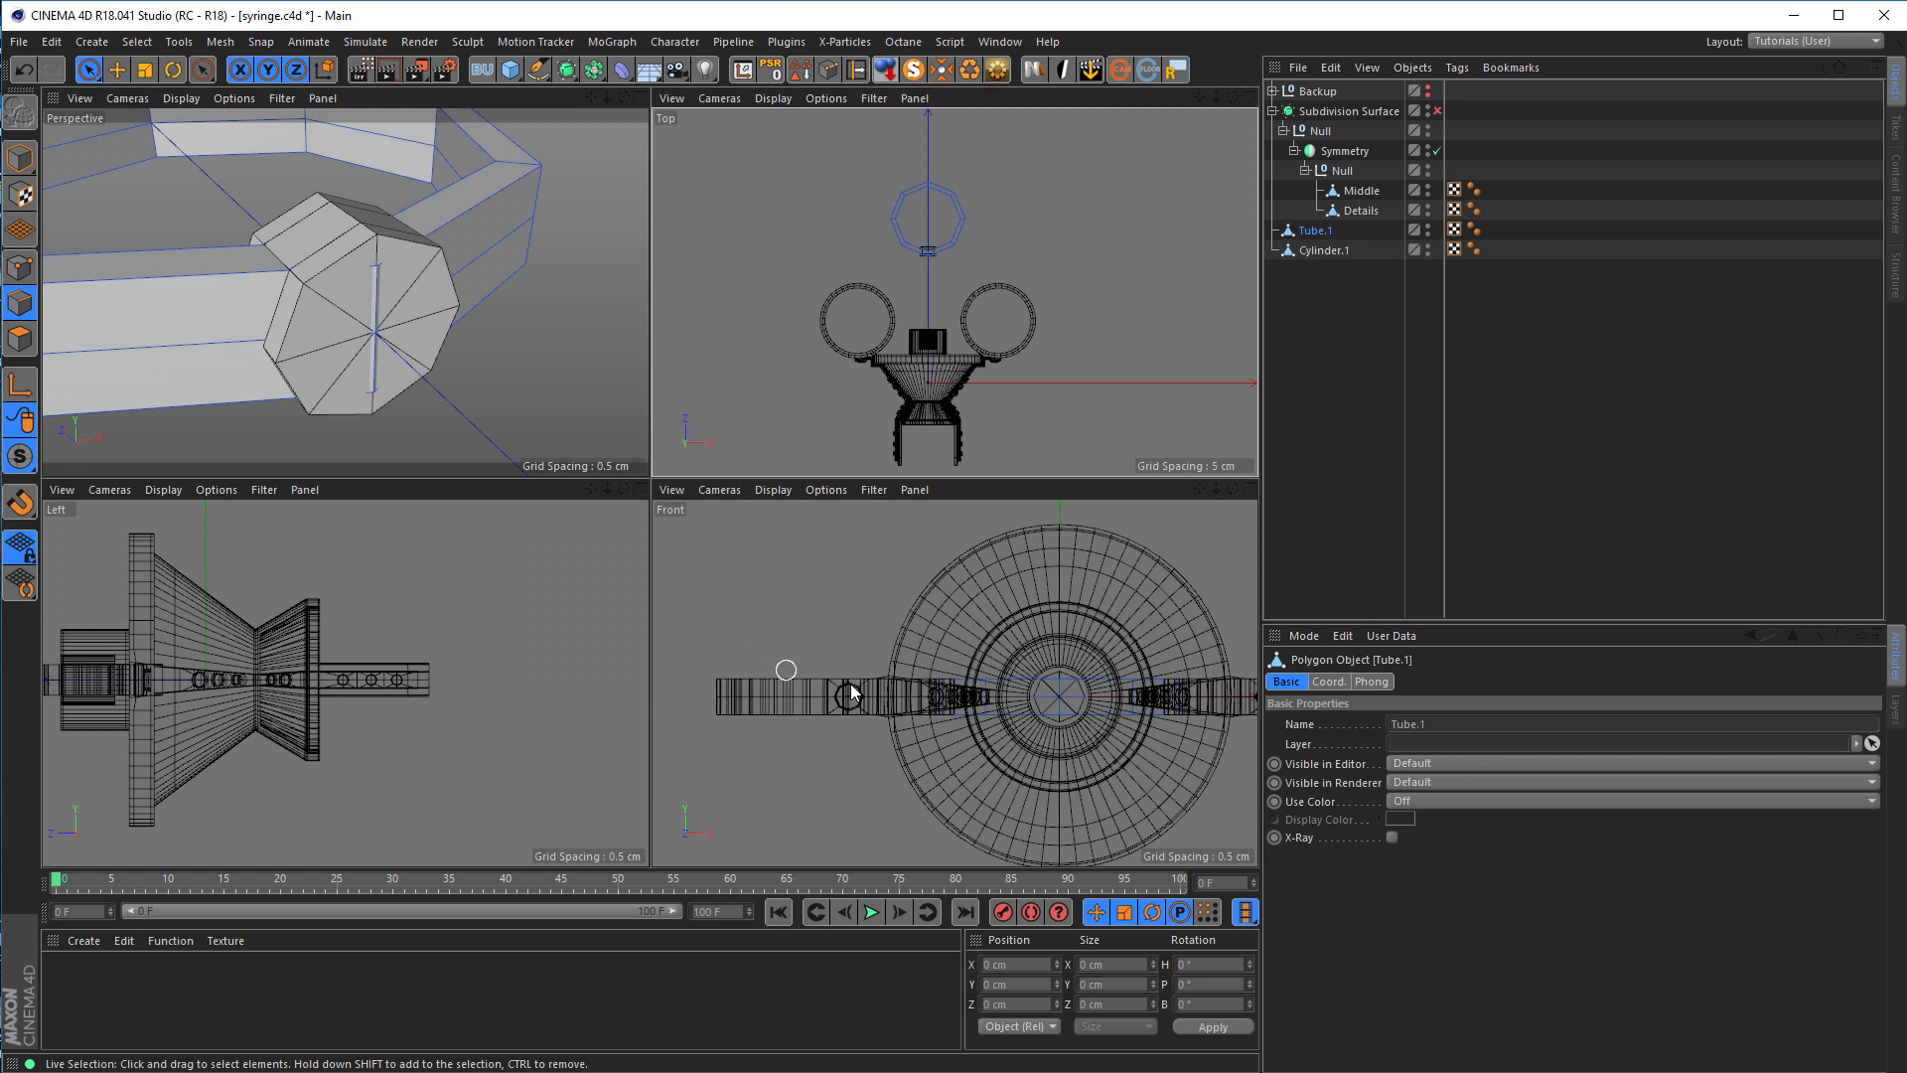
middle_click(855, 675)
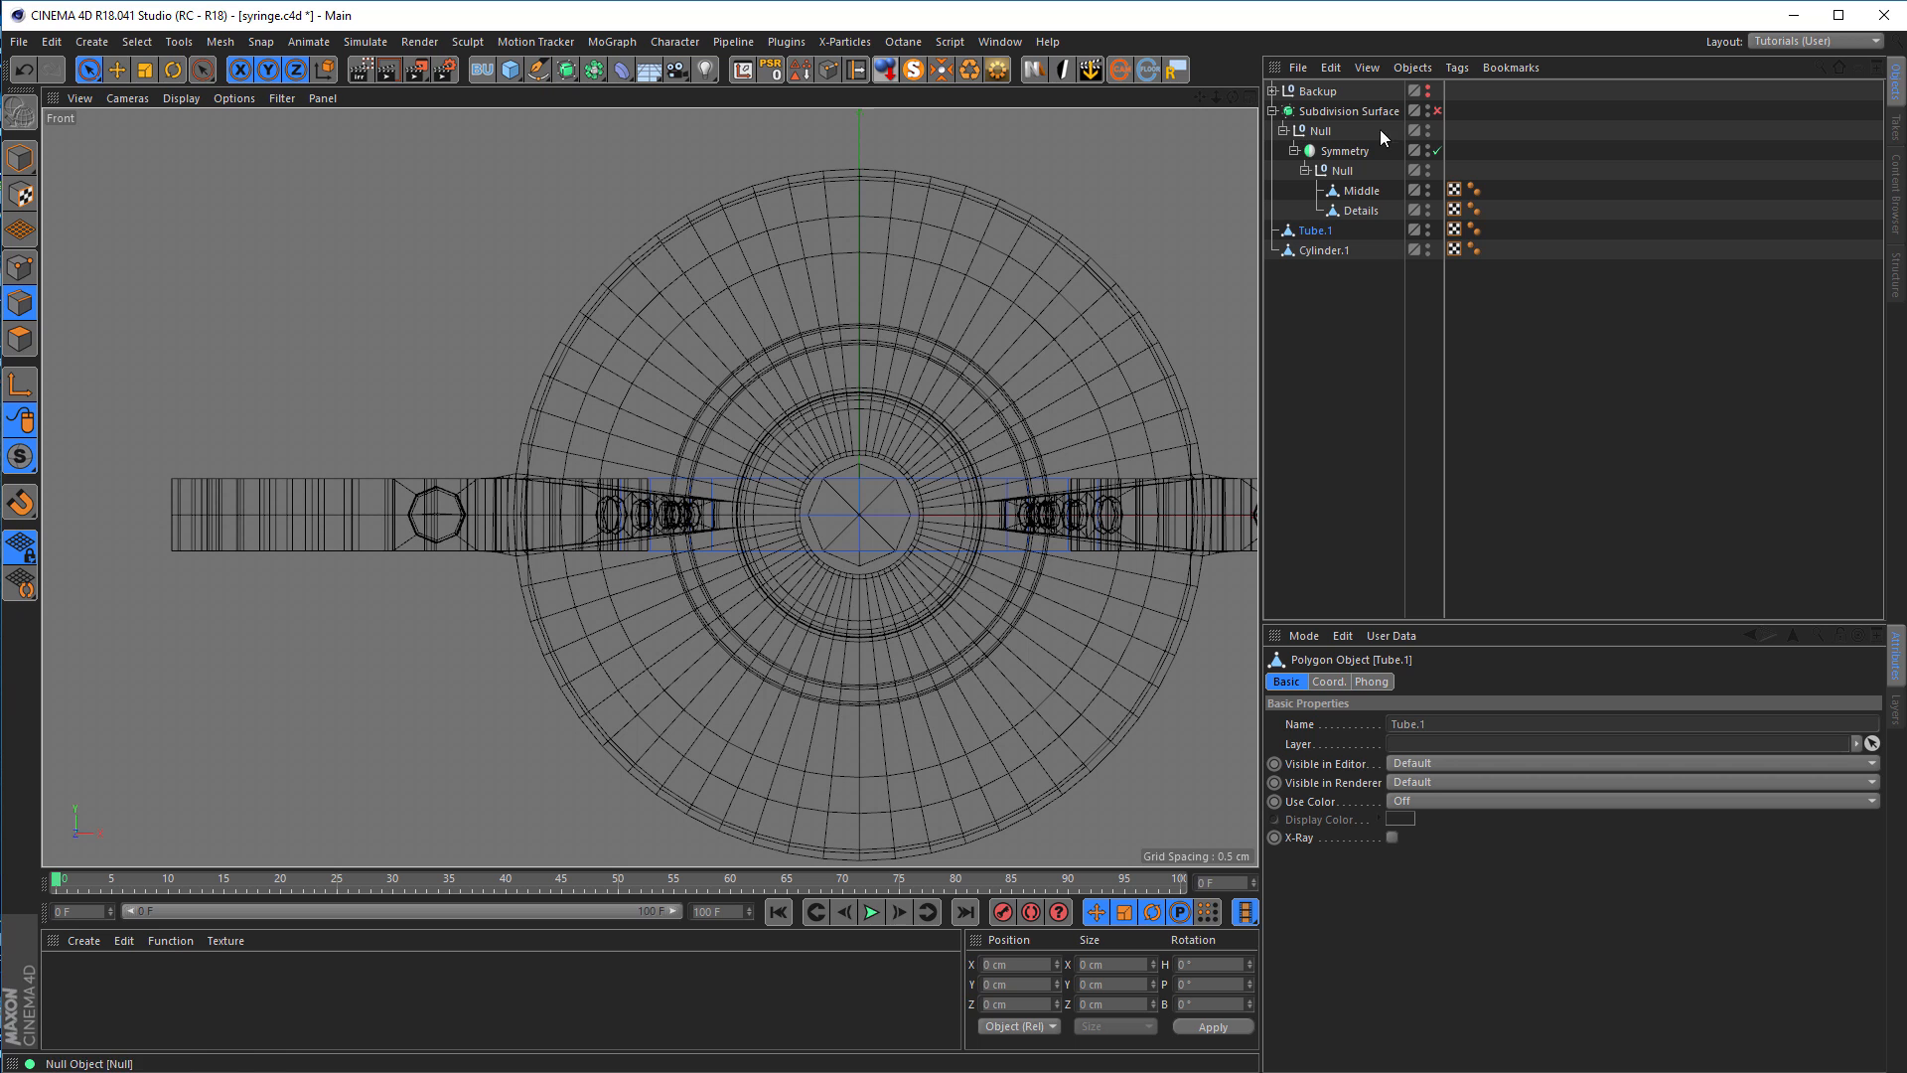
double_click(1430, 107, "alt")
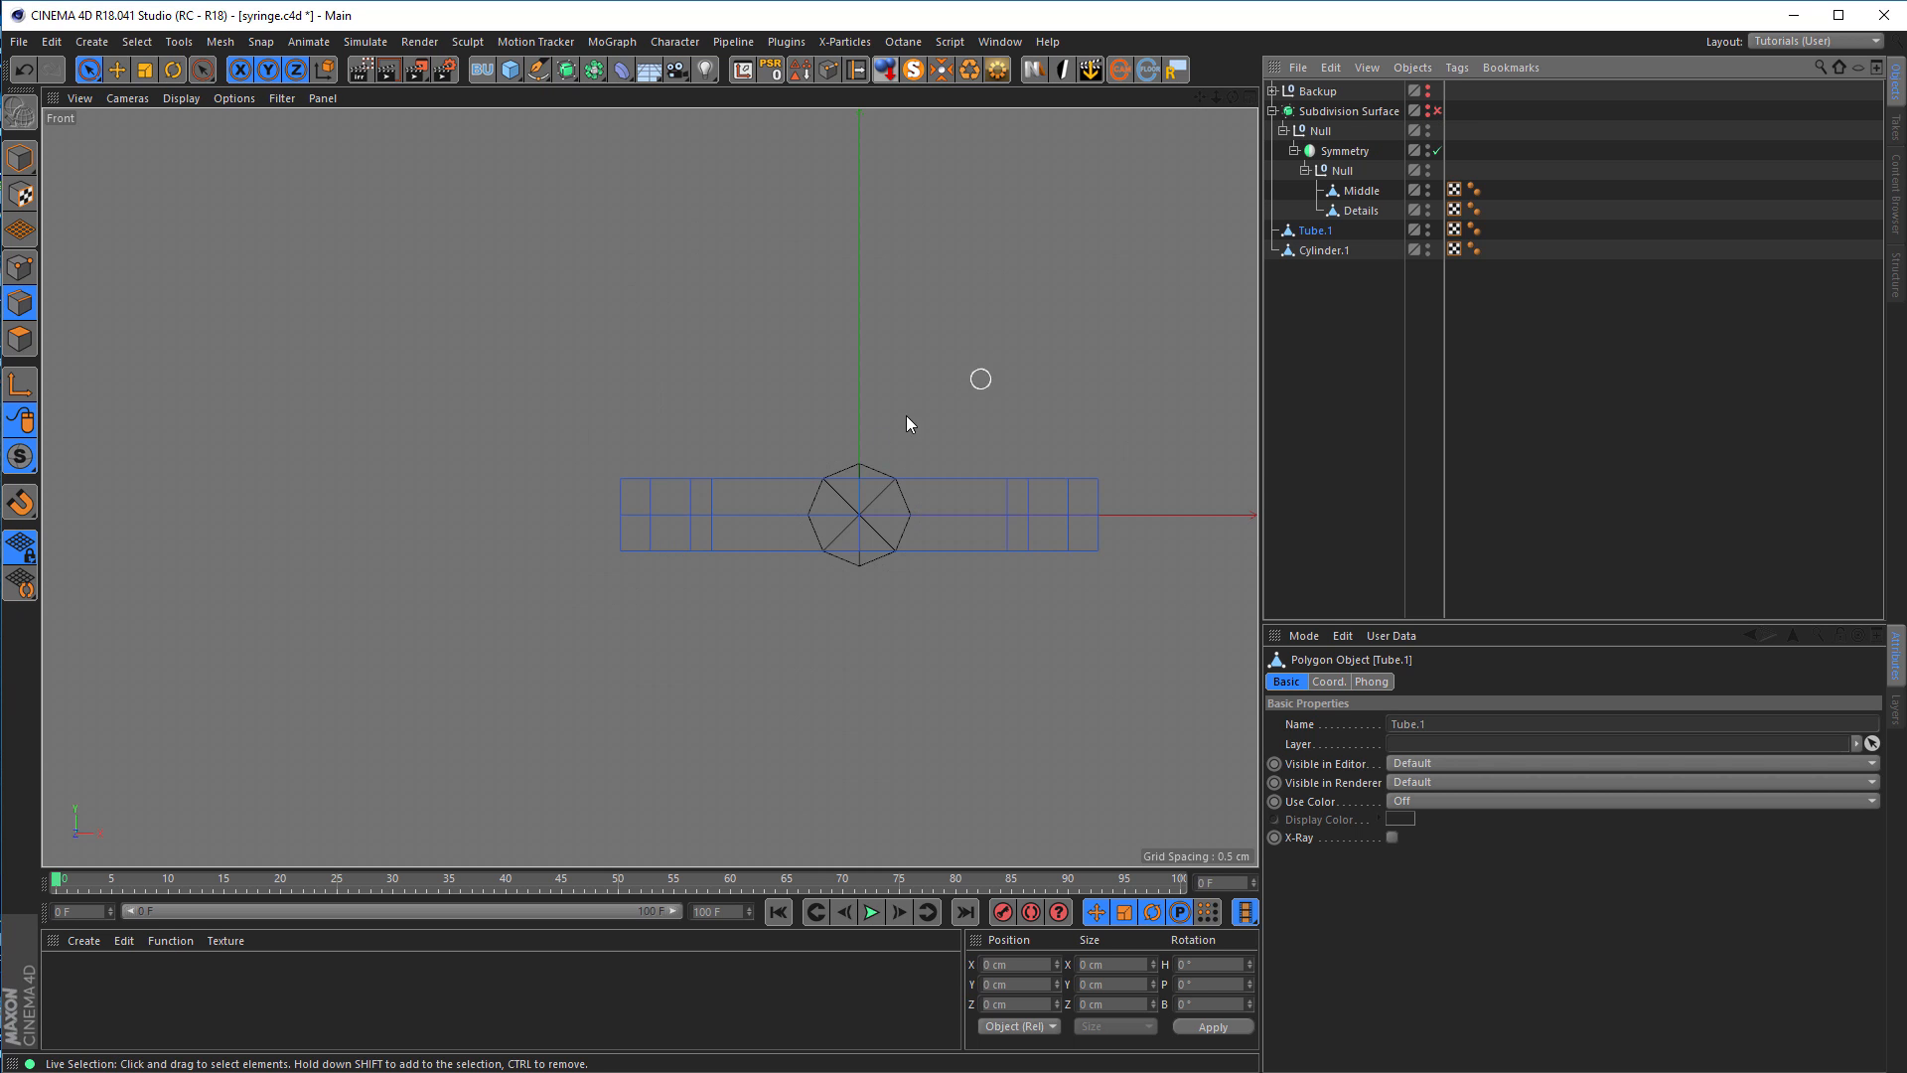
Step: Add one loop cut on each side of the tube's front corner, just outside the cylinder's outline
middle_click_drag(779, 453, 647, 415, "alt")
right_click_drag(695, 477, 795, 508, "alt")
key("k")
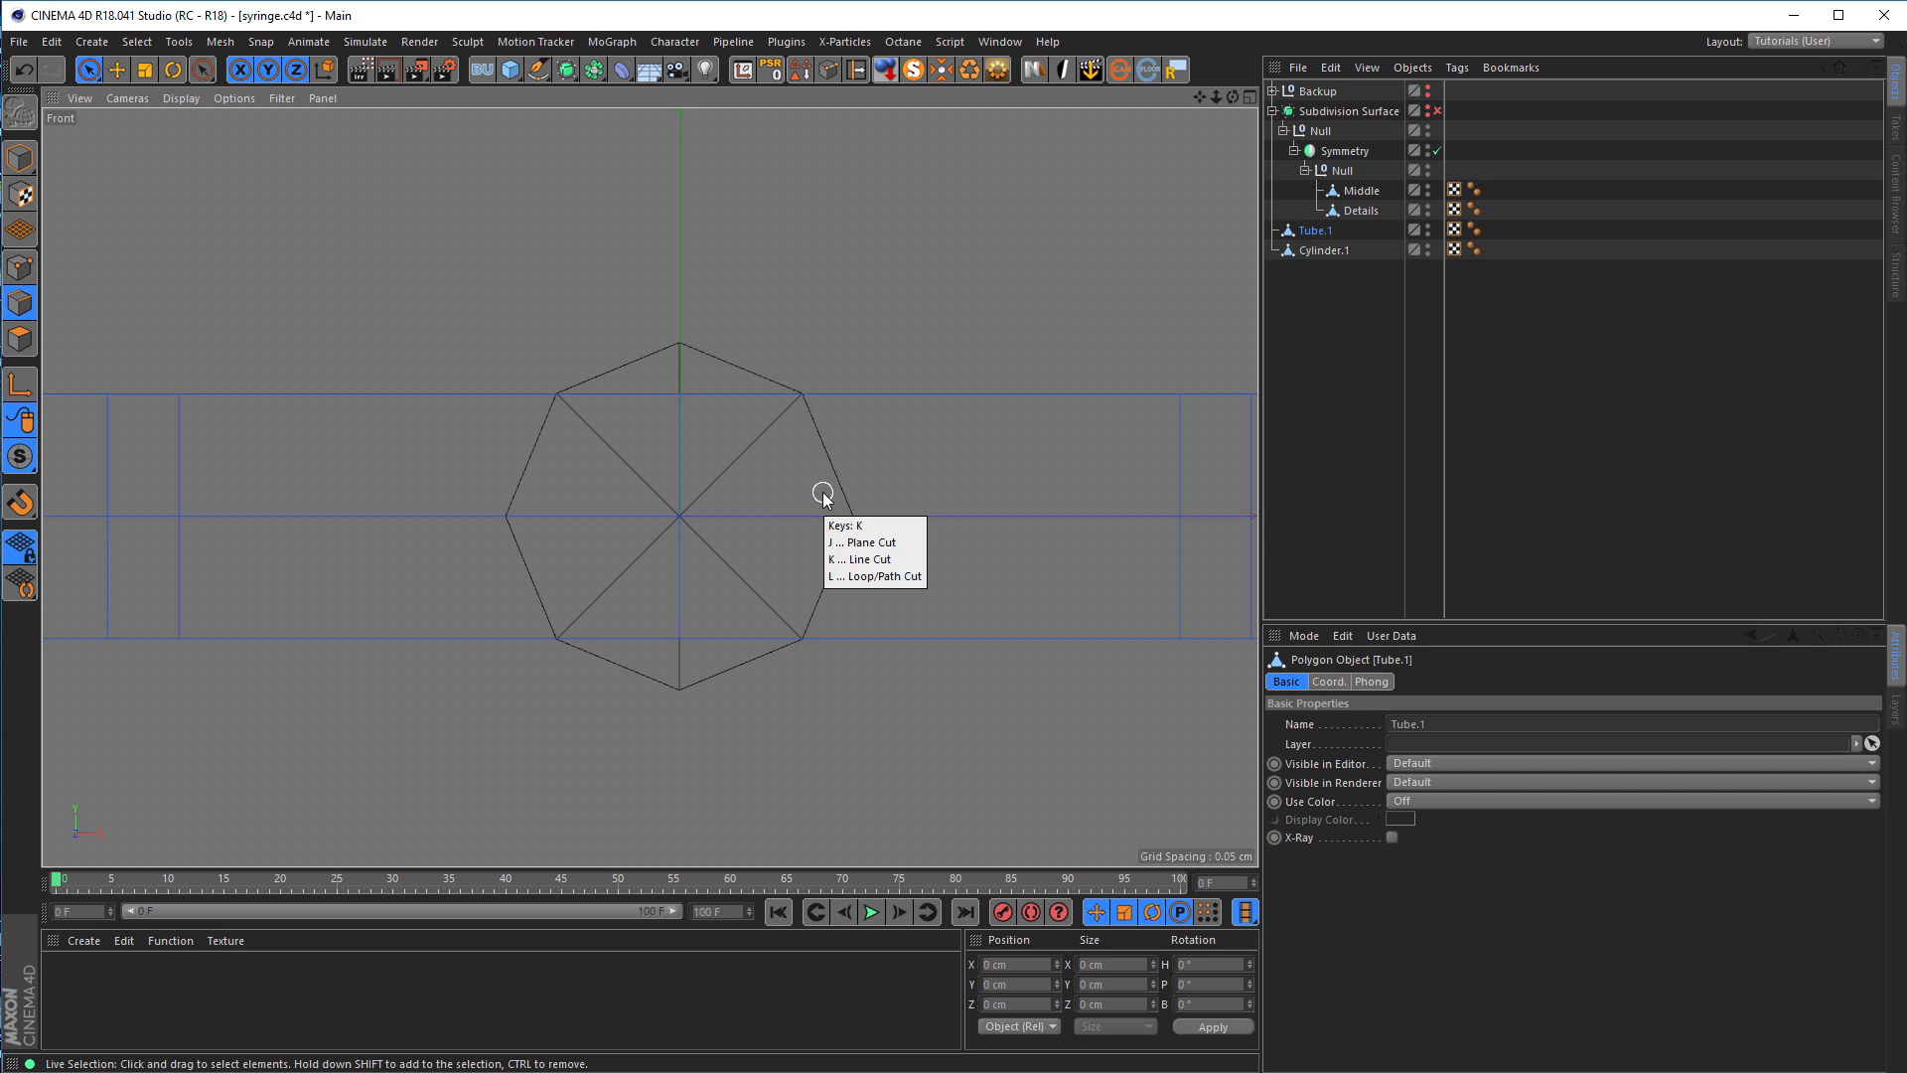
key("l")
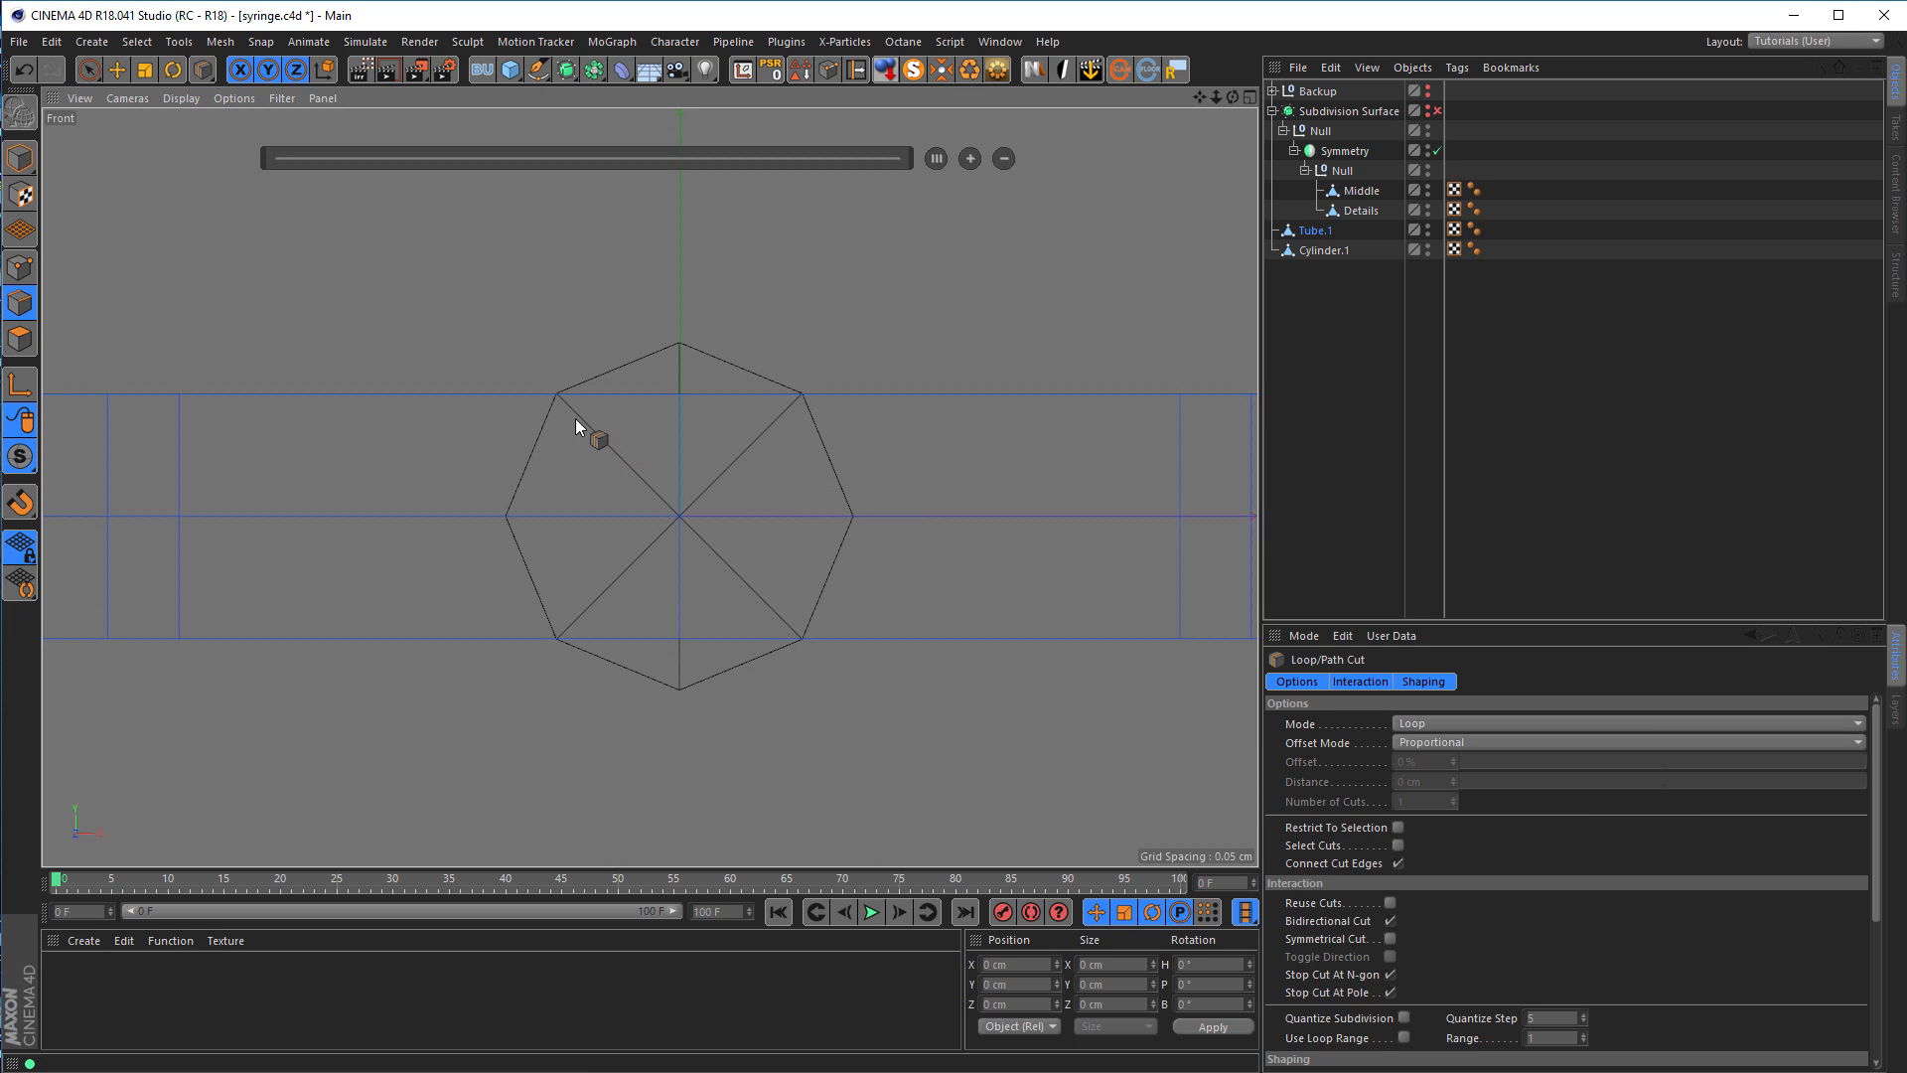
left_click(479, 392)
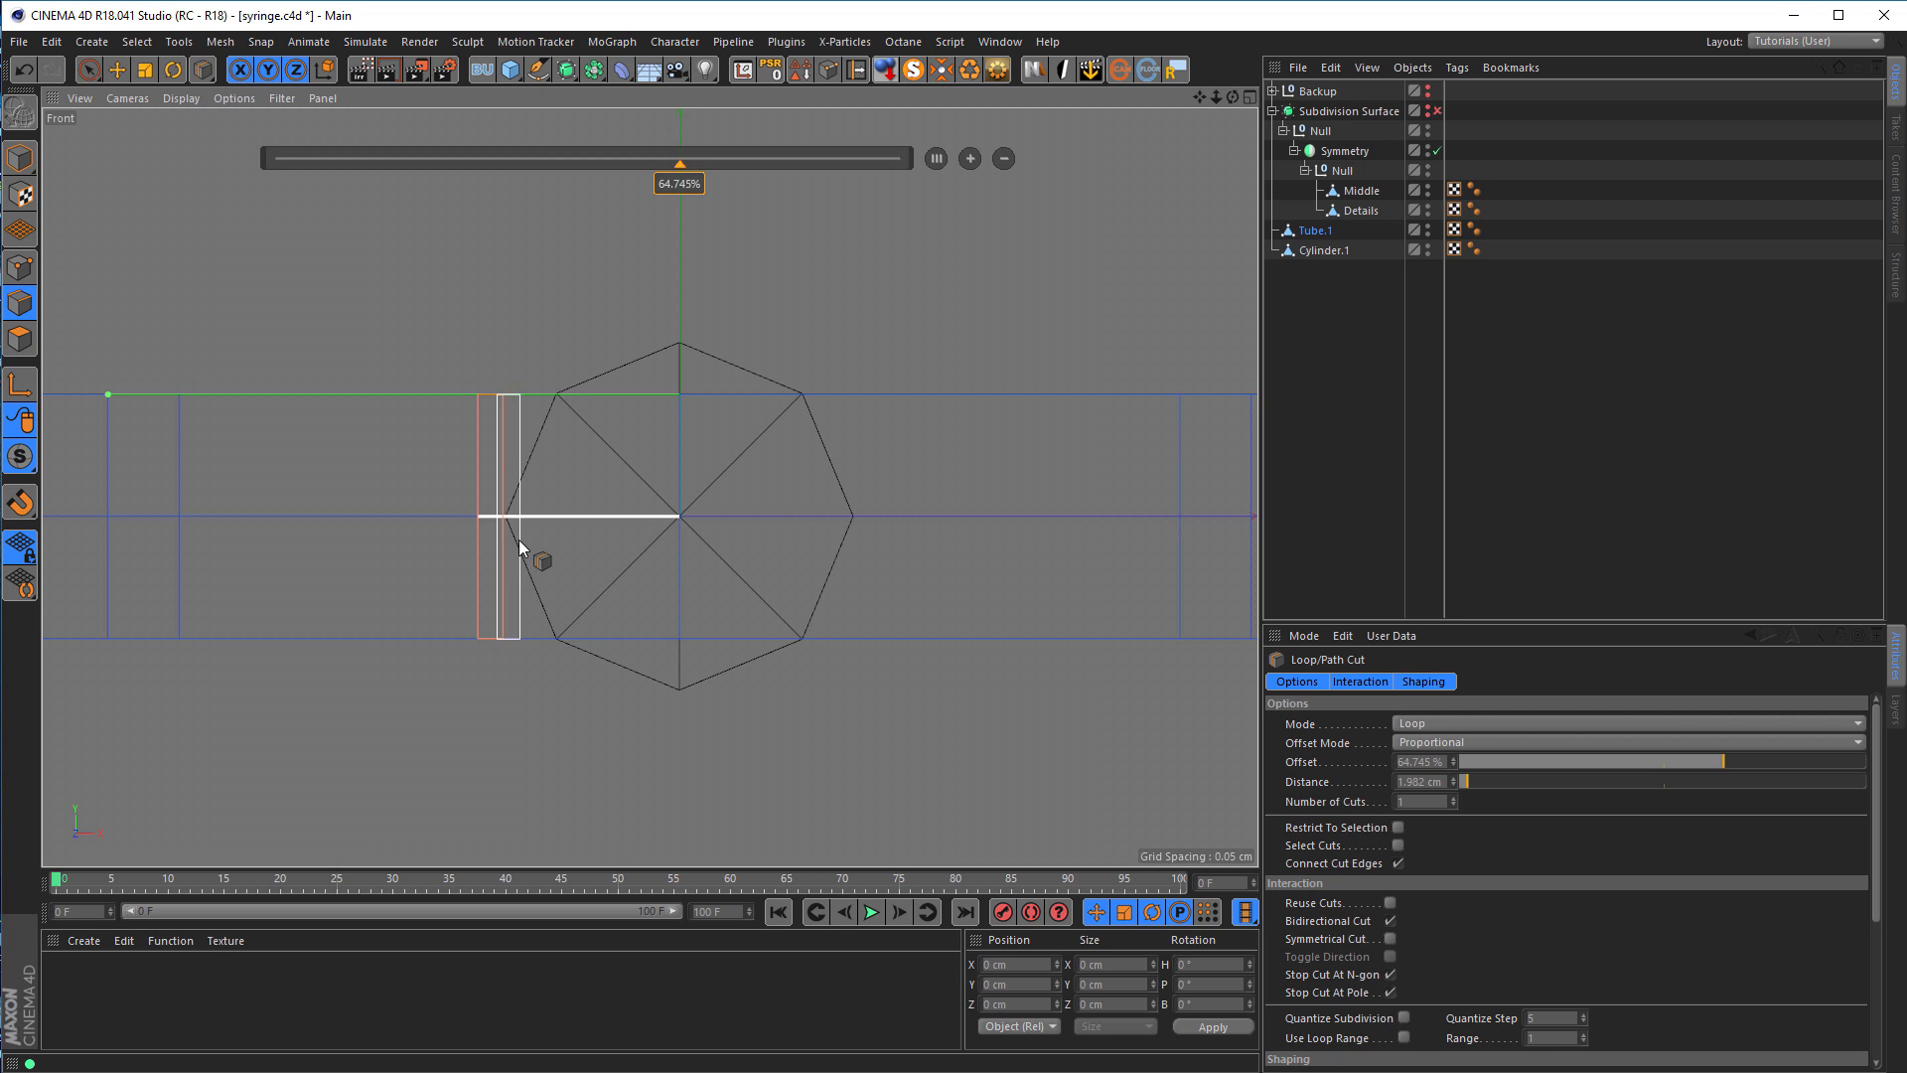
left_click(890, 392)
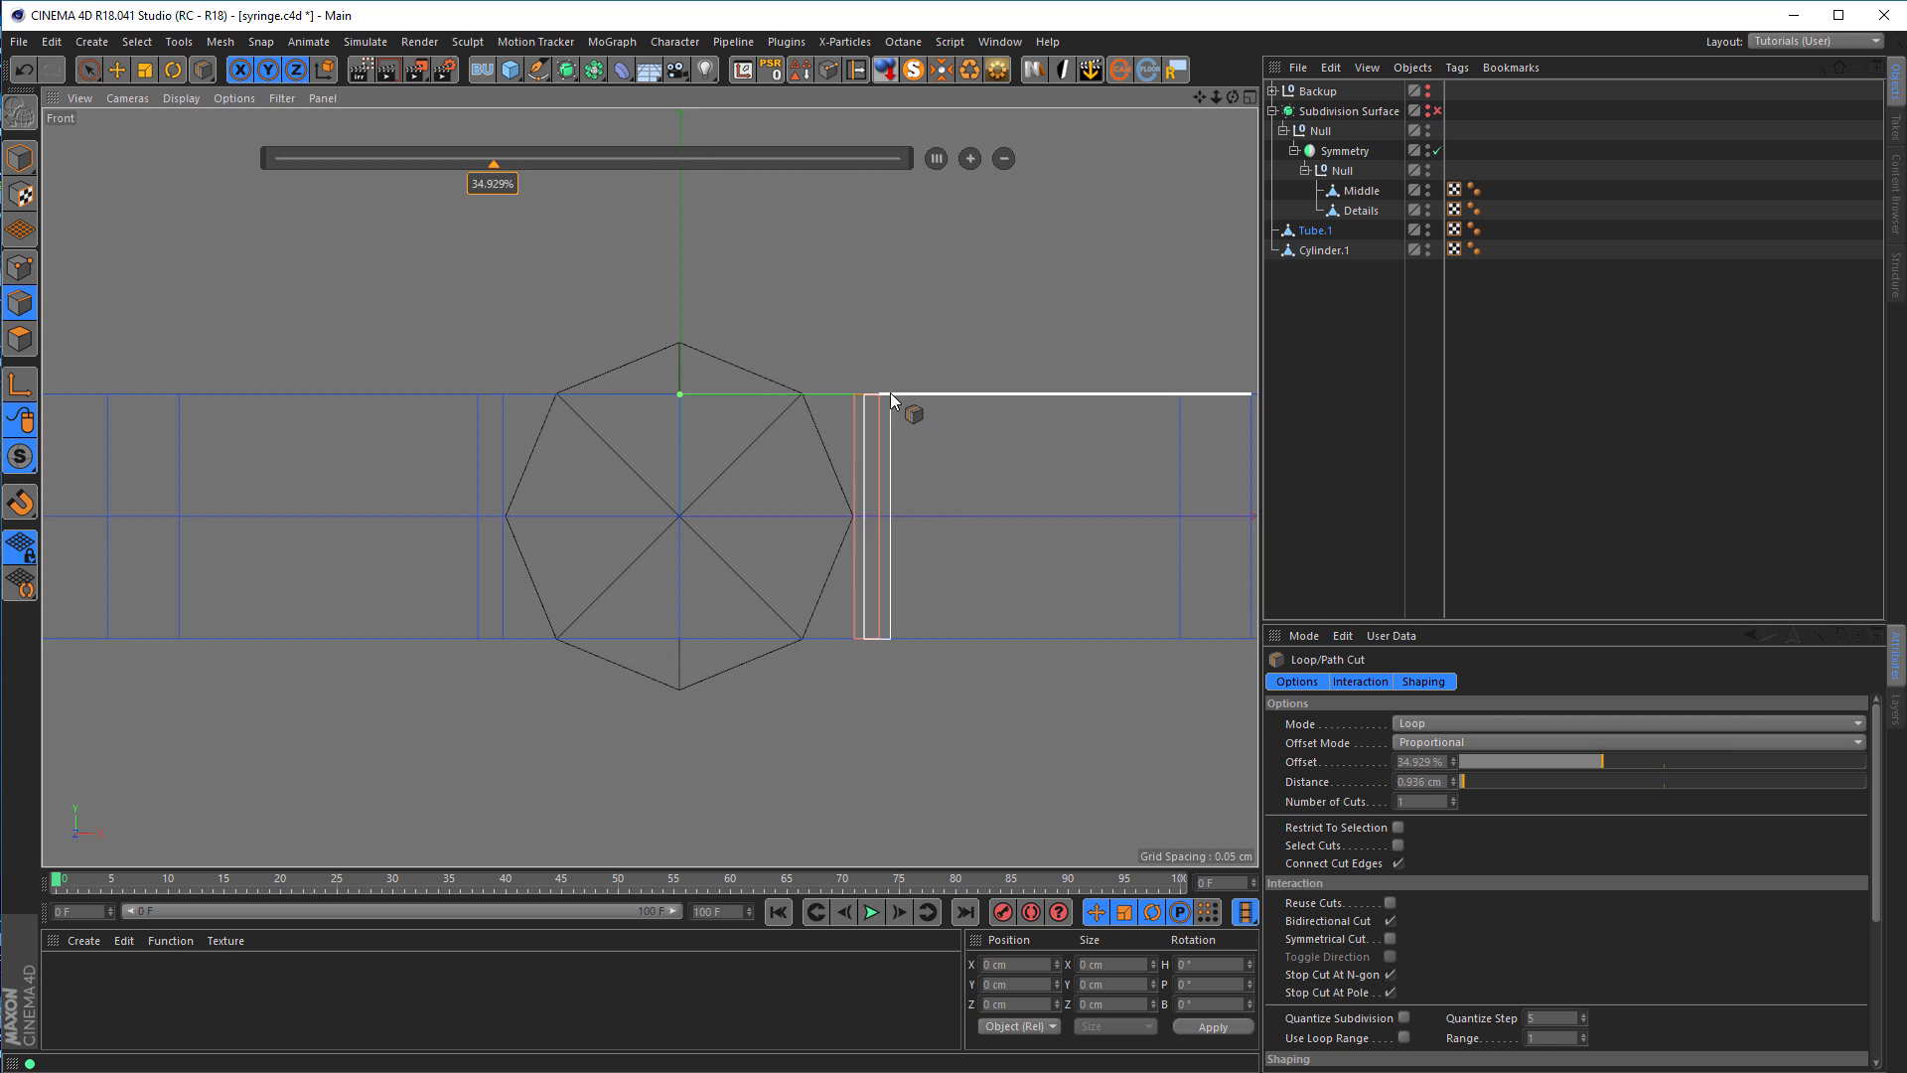
middle_click(854, 711)
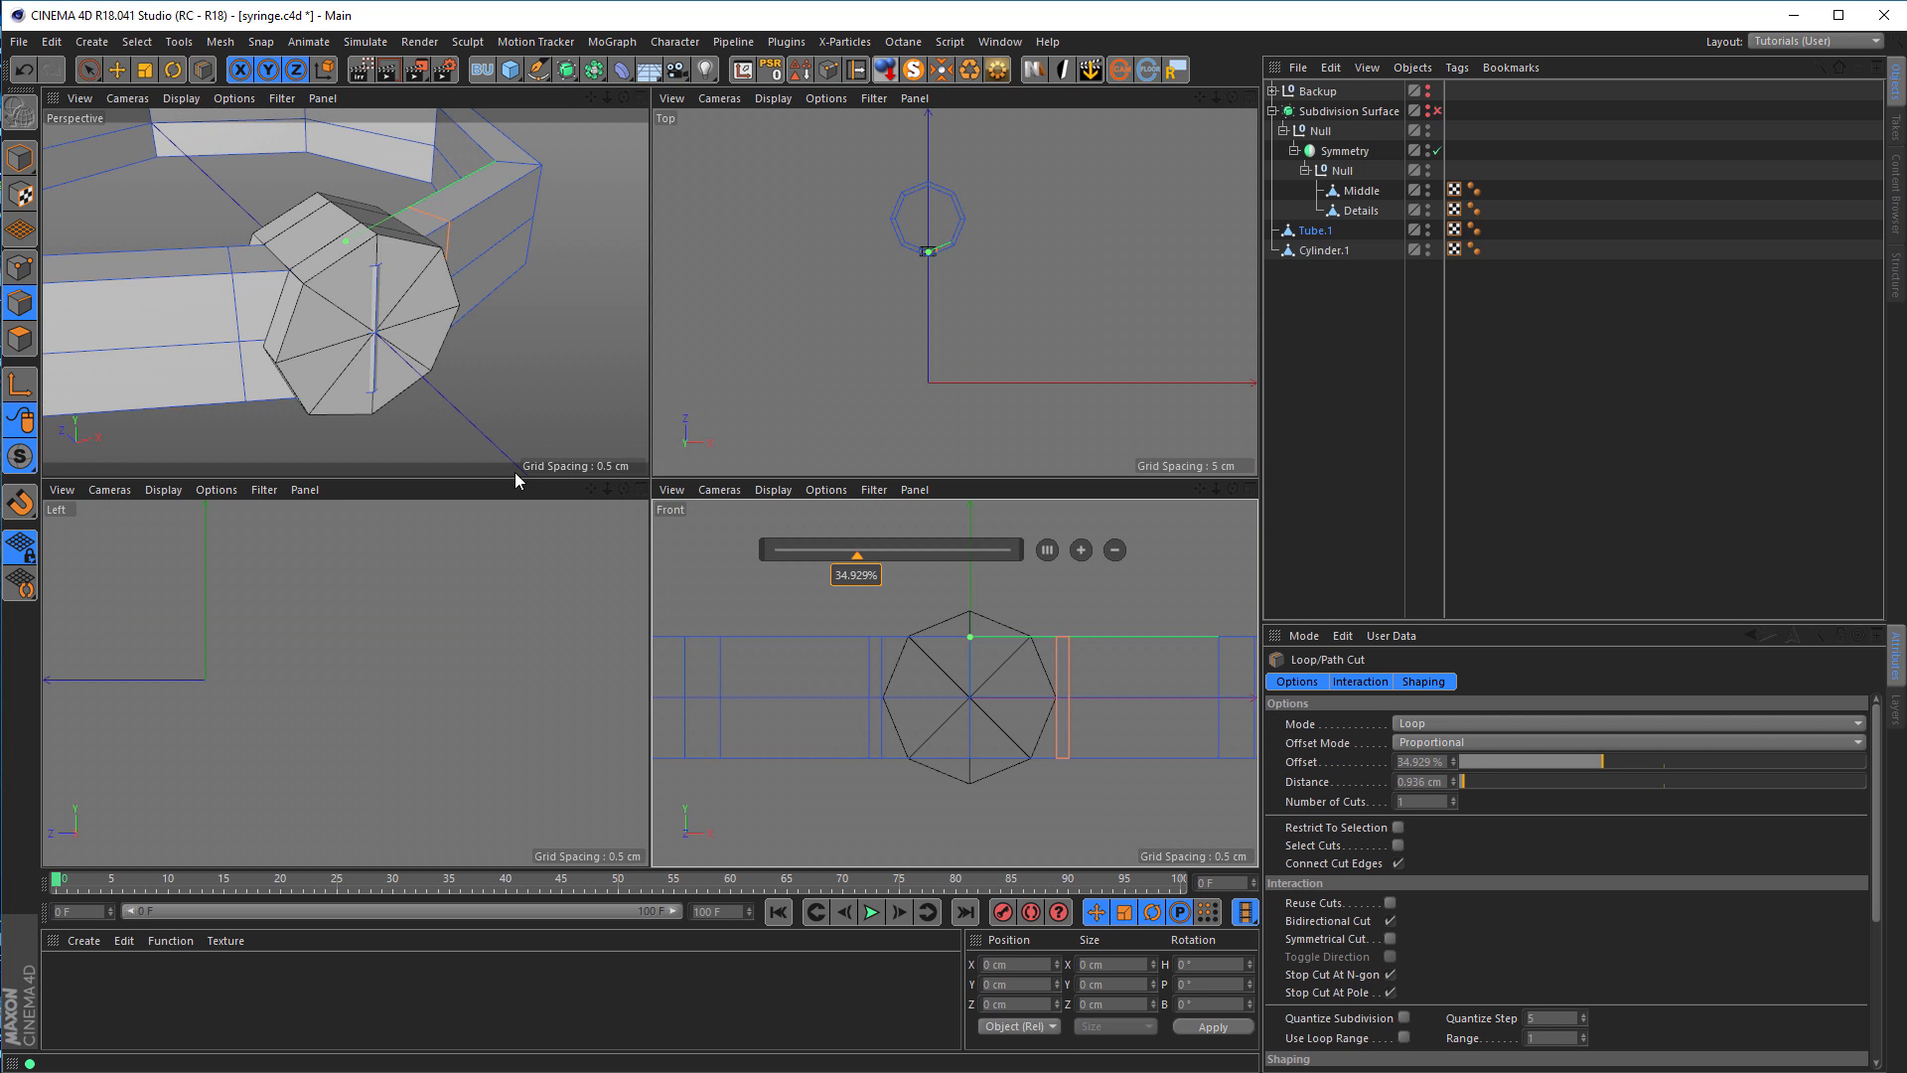
middle_click(425, 377)
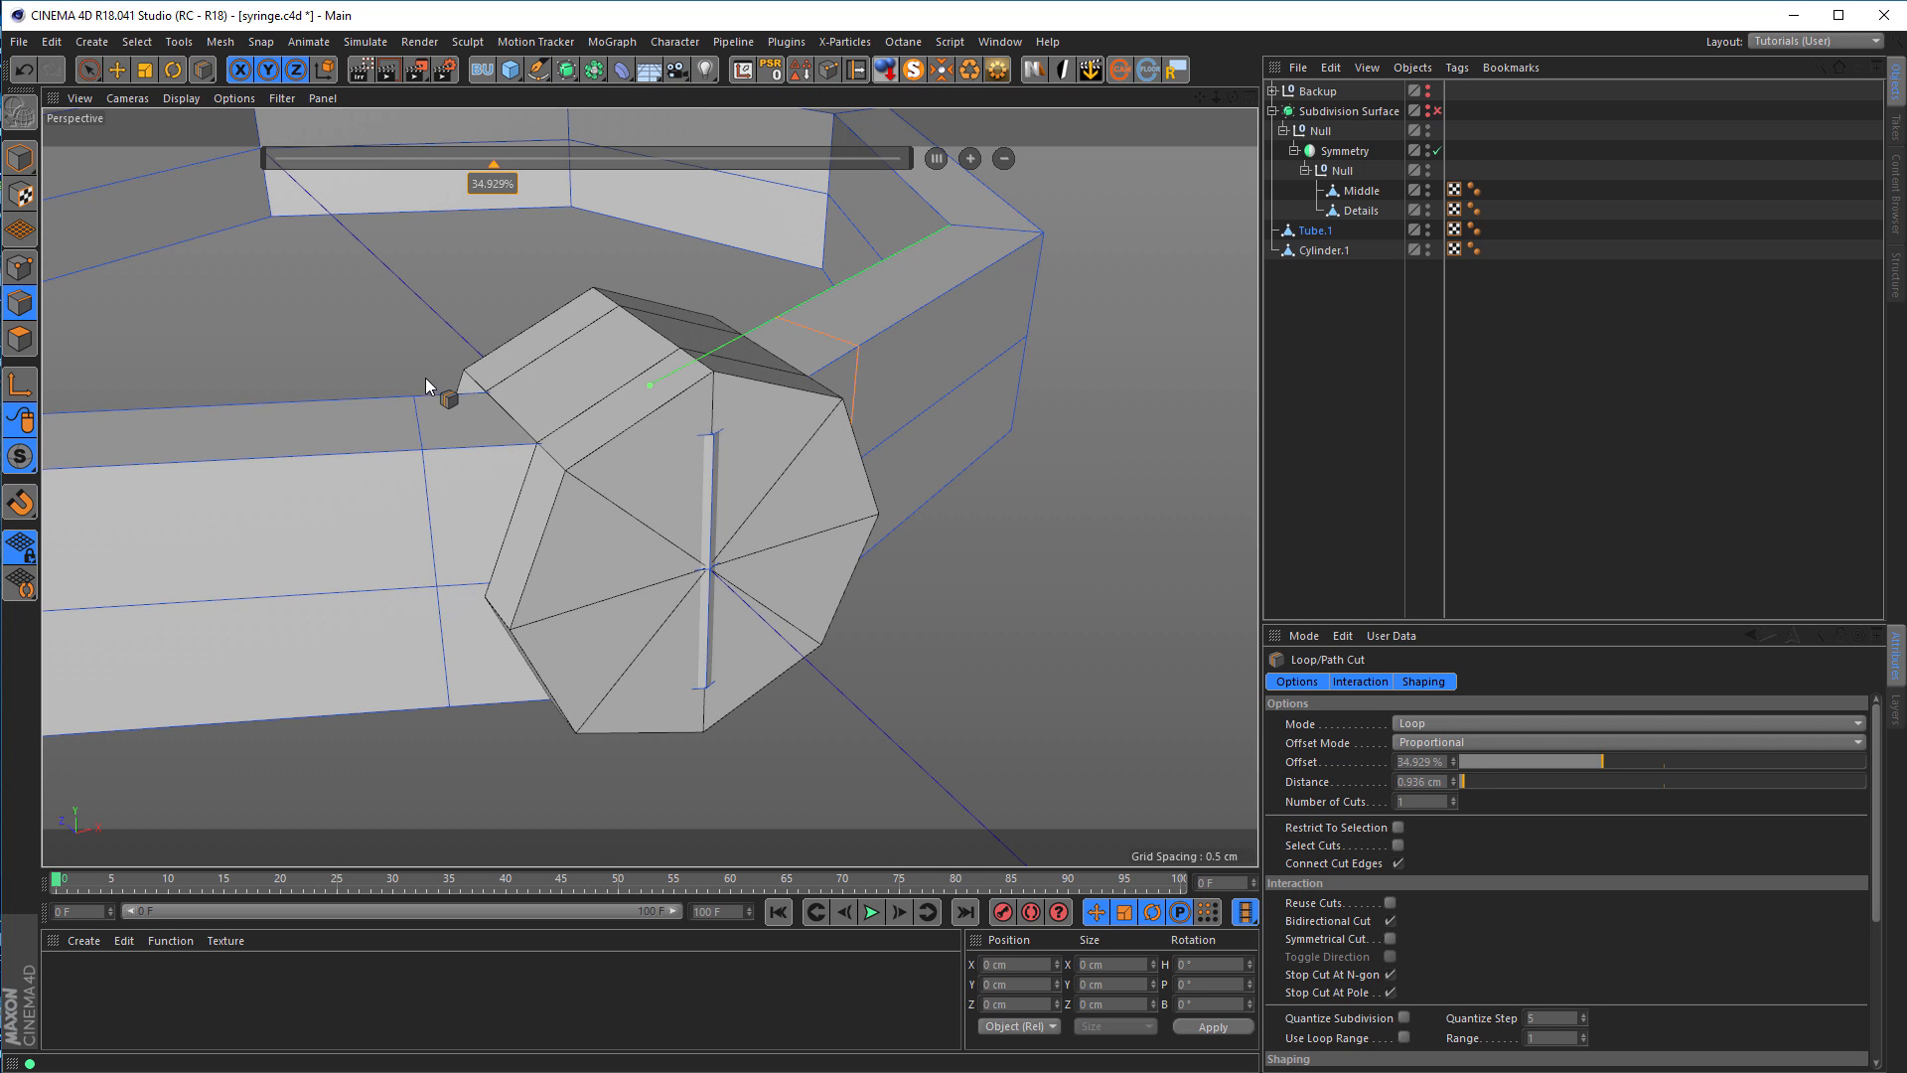
middle_click(547, 506)
middle_click(502, 401)
left_click(91, 71)
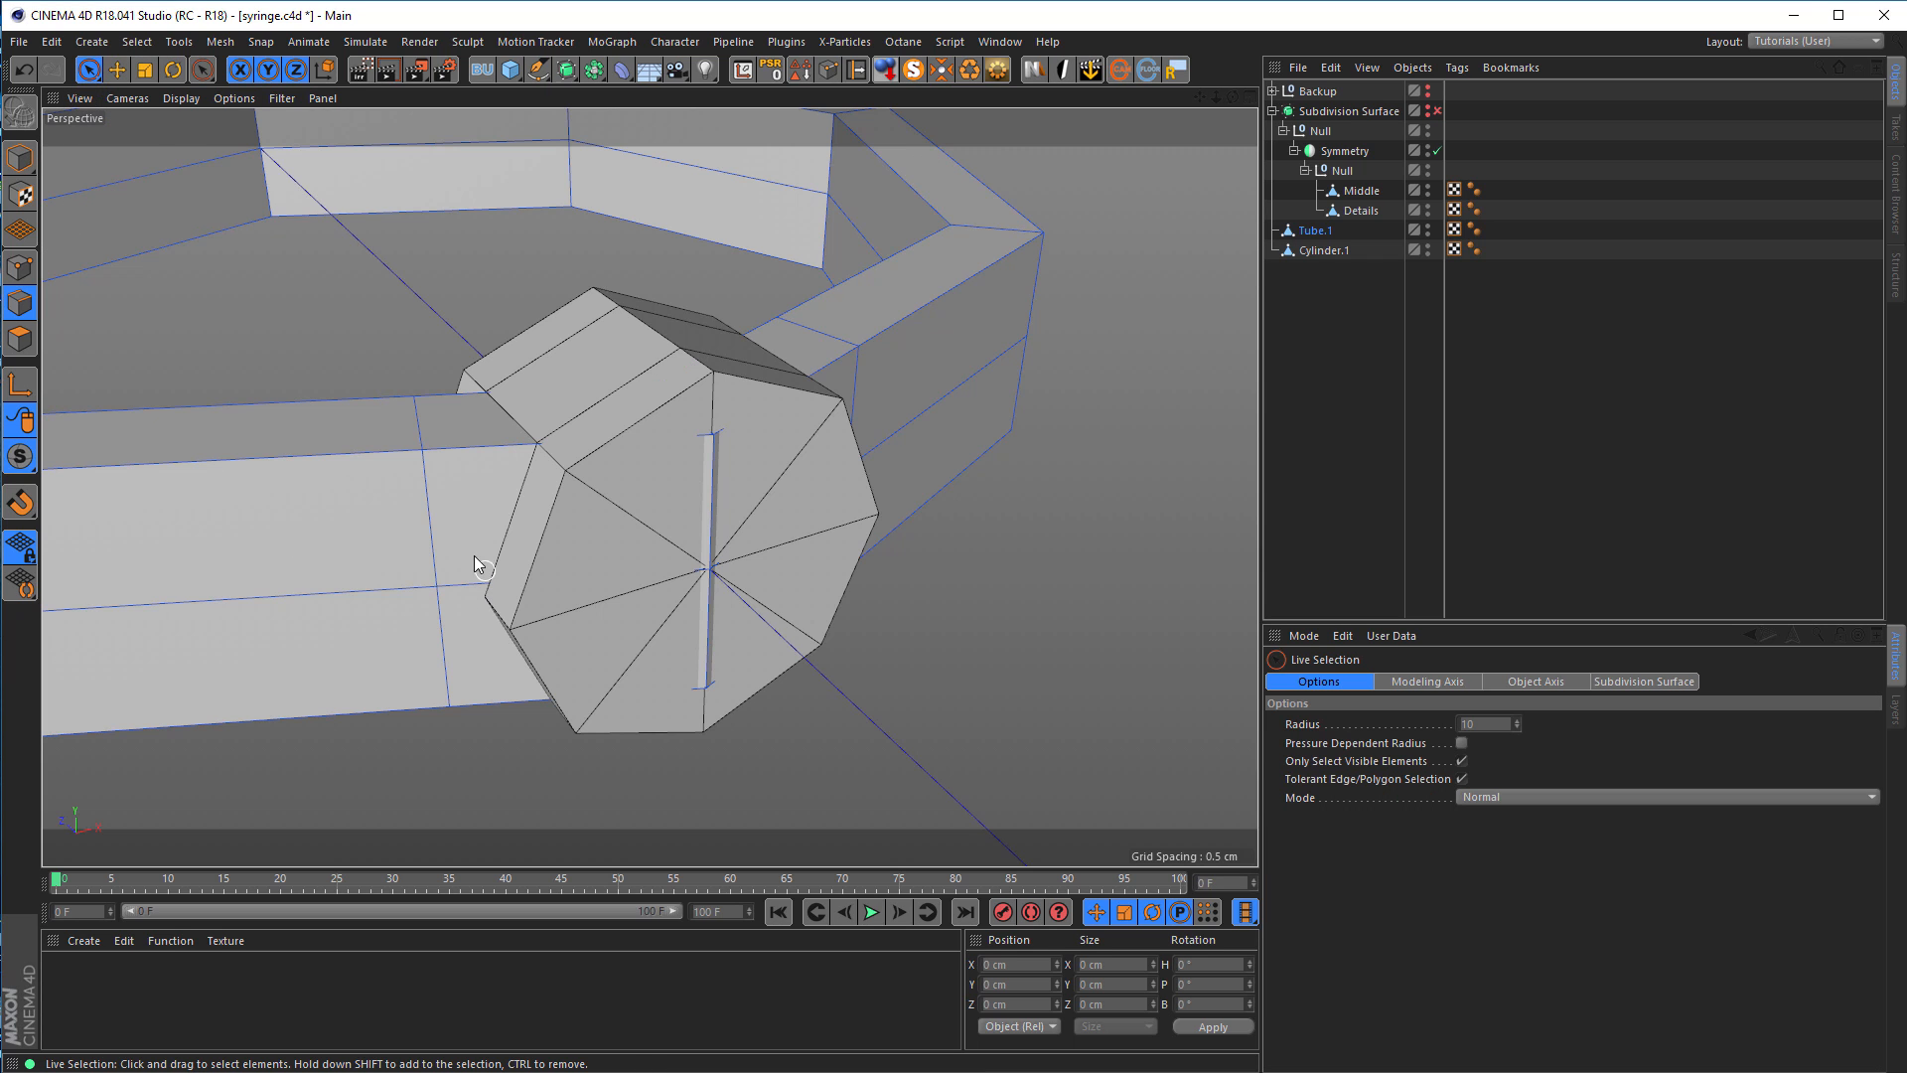
Step: Slide the left cut's two outer vertical edges about 0.133 cm toward the cylinder to straighten the cut in the front view
left_click(421, 526)
left_click(438, 640, "shift")
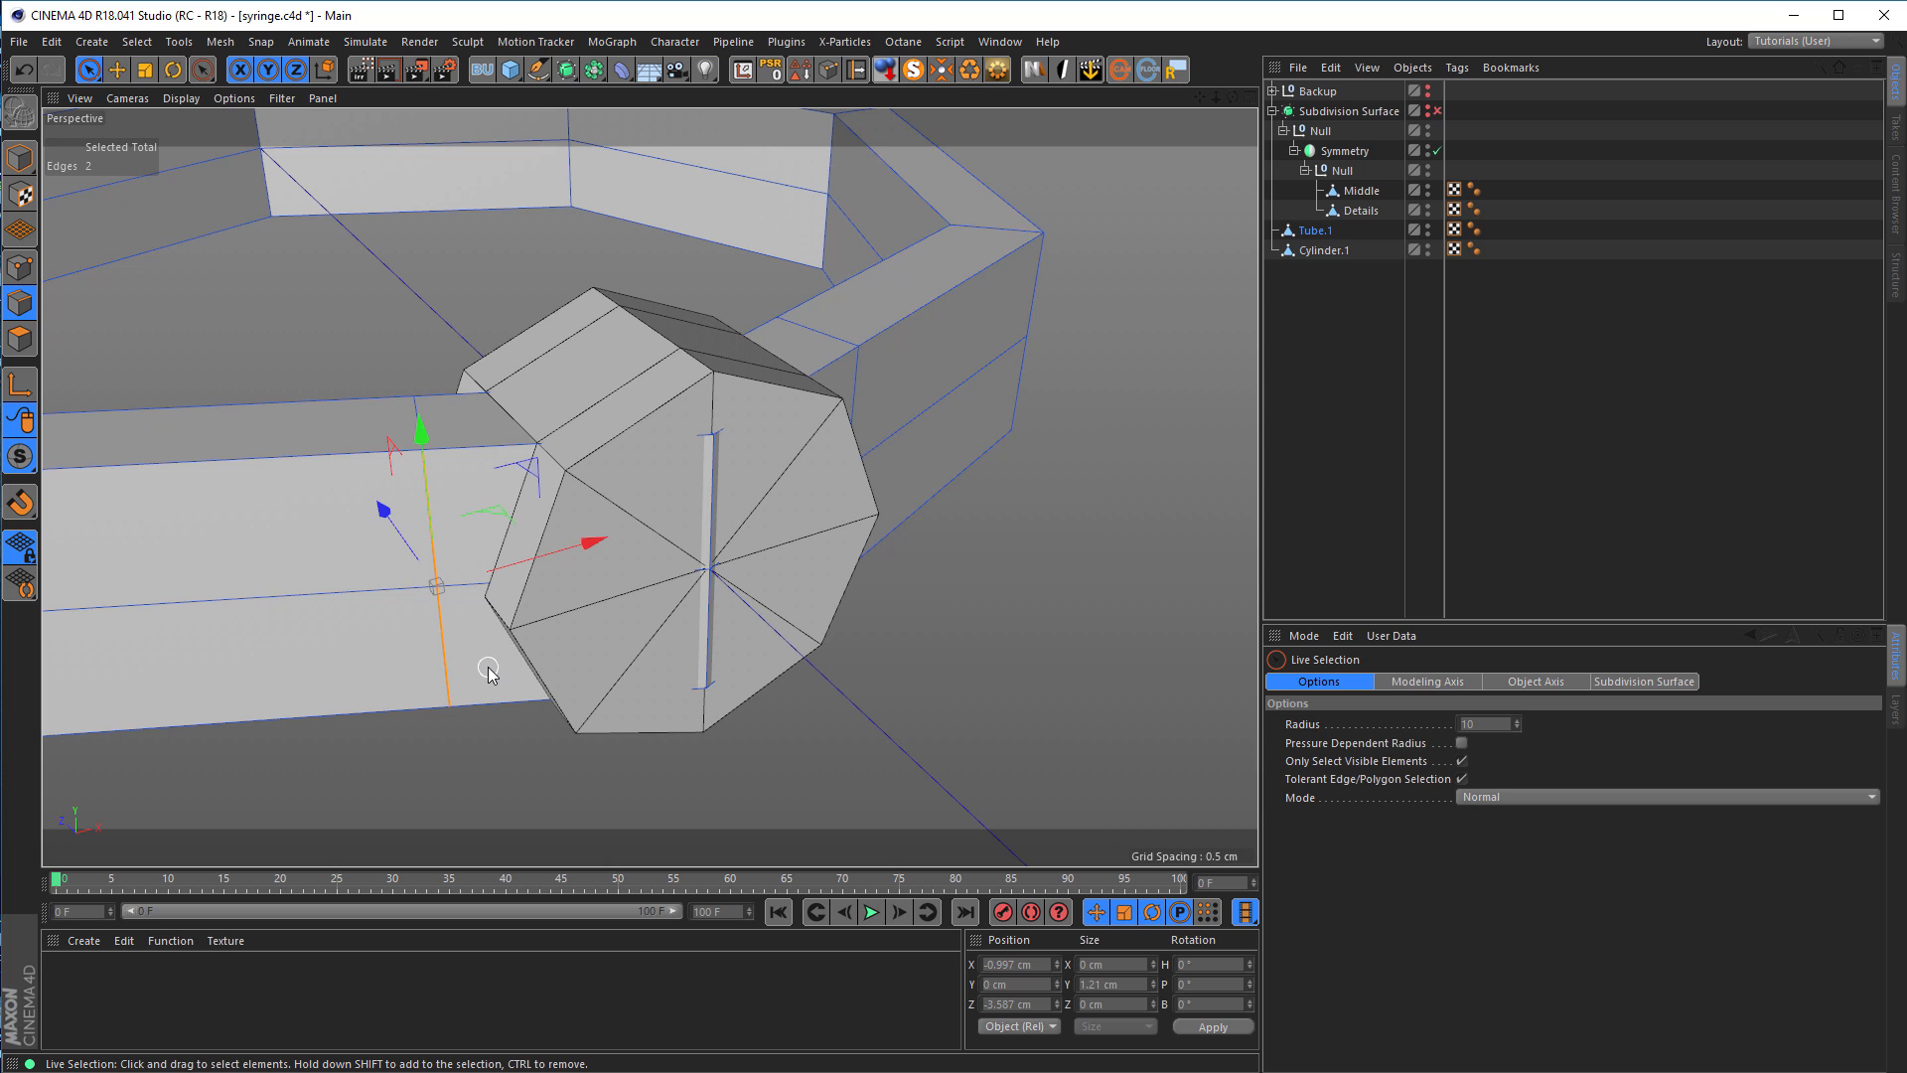
key("m")
key("o")
middle_click(485, 667)
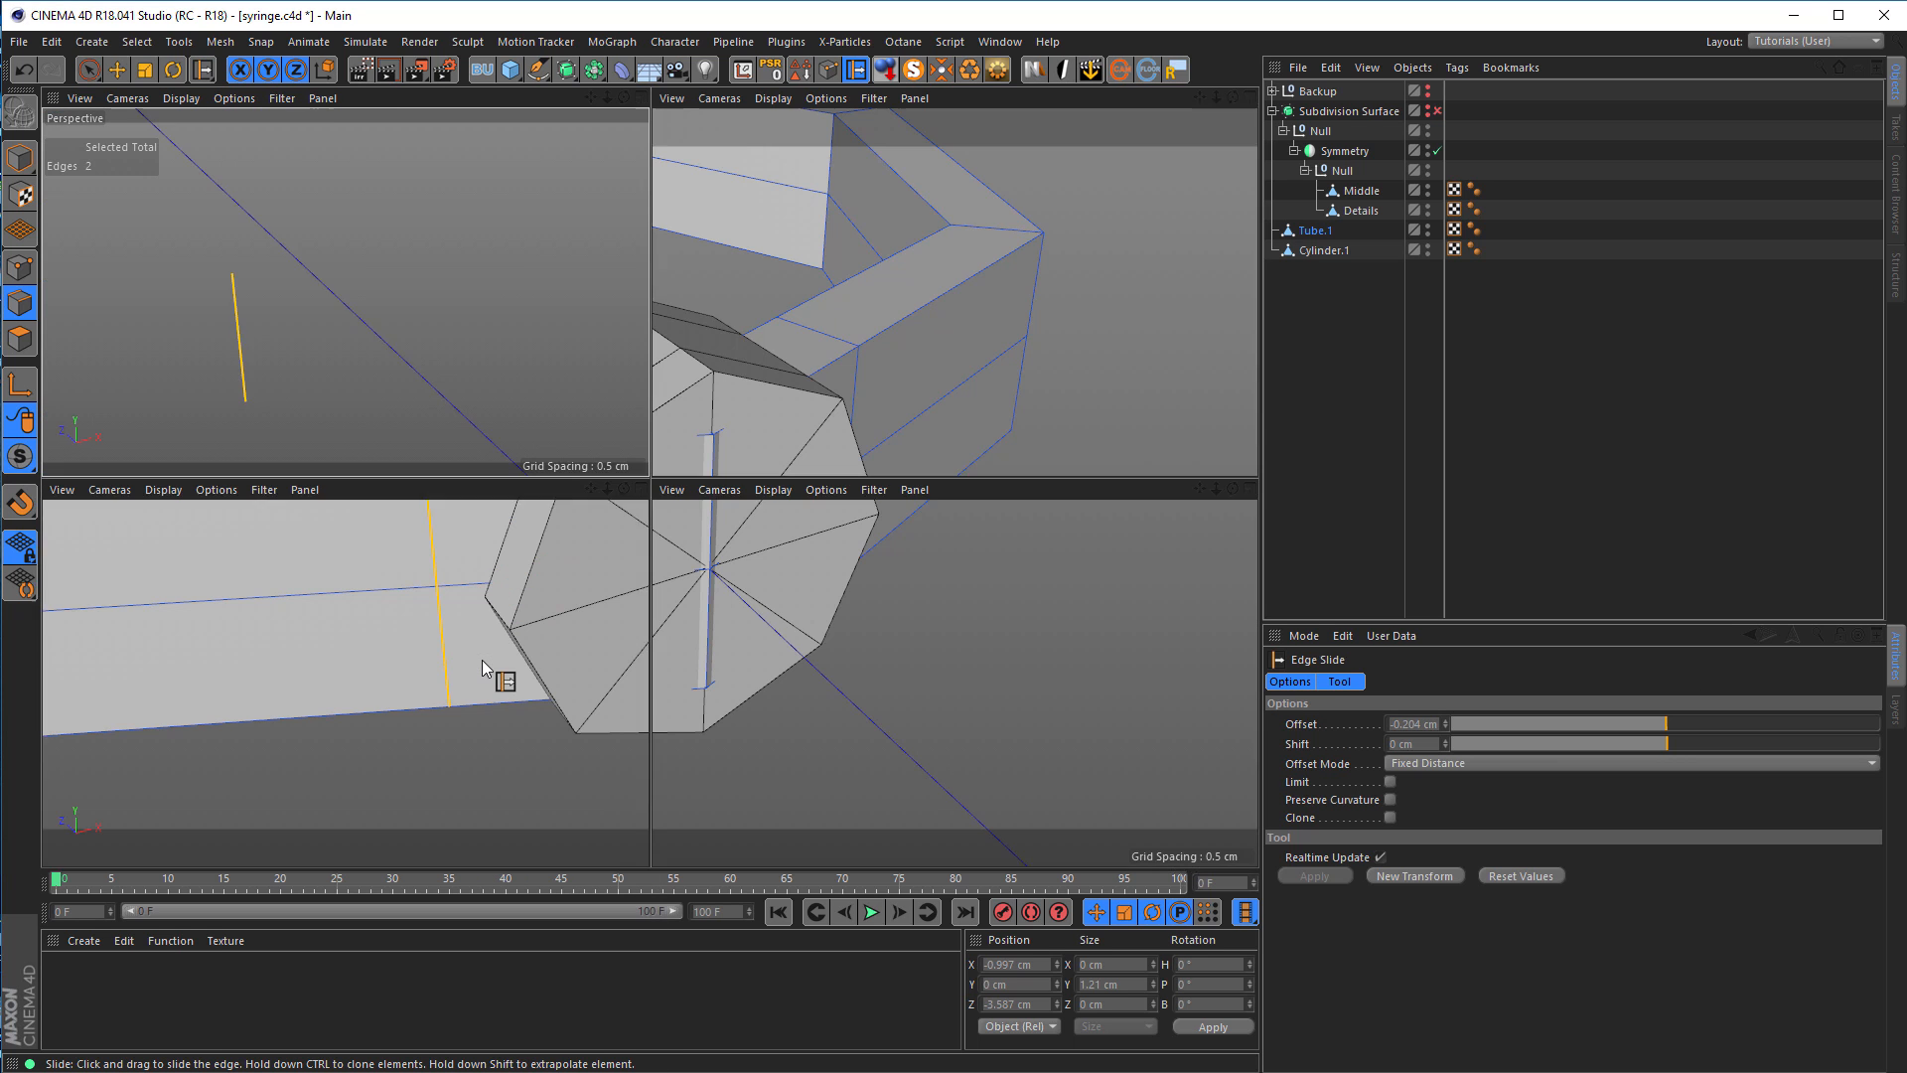
middle_click(719, 717)
left_click_drag(490, 558, 502, 559)
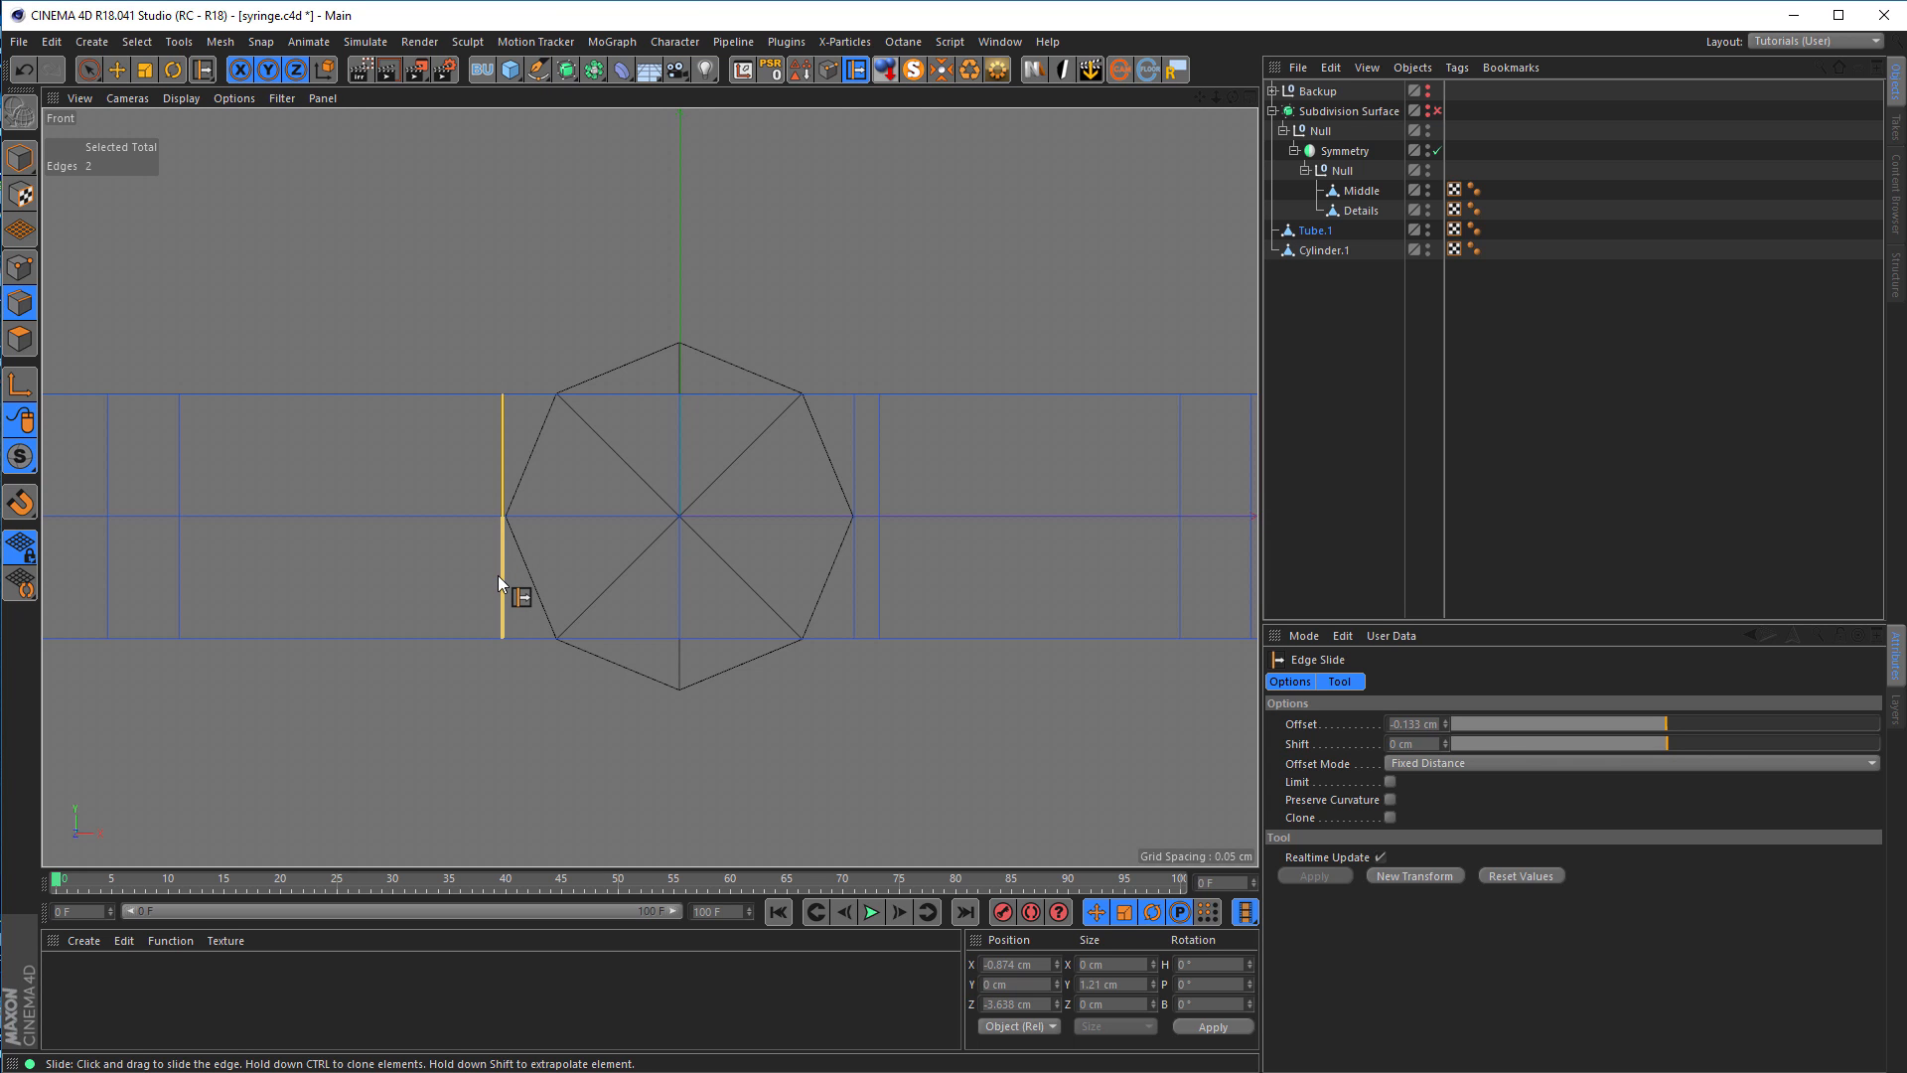
Step: Slide the right cut's two outer vertical edges about 0.128 cm toward the cylinder, in line with its inner edges
middle_click(498, 575)
left_click_drag(462, 320, 594, 337, "alt")
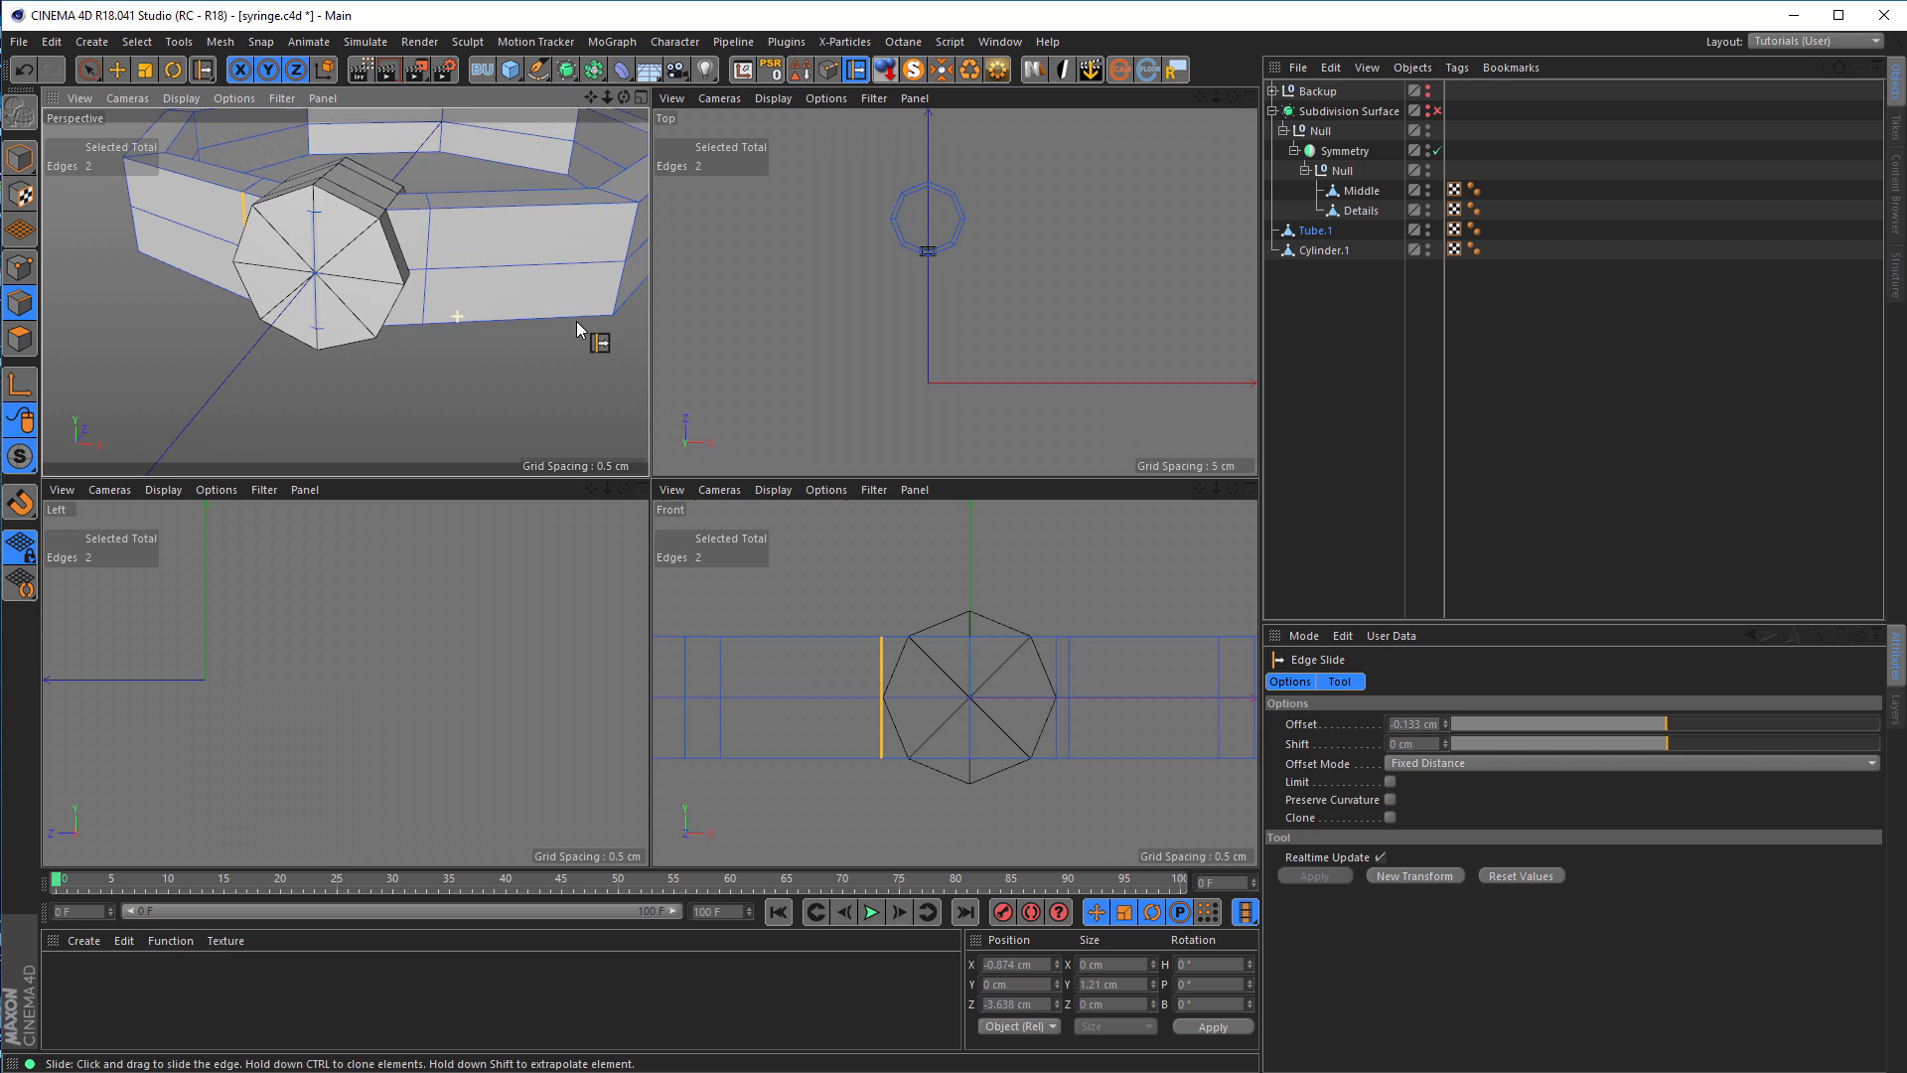
left_click(437, 253)
left_click(428, 298, "shift")
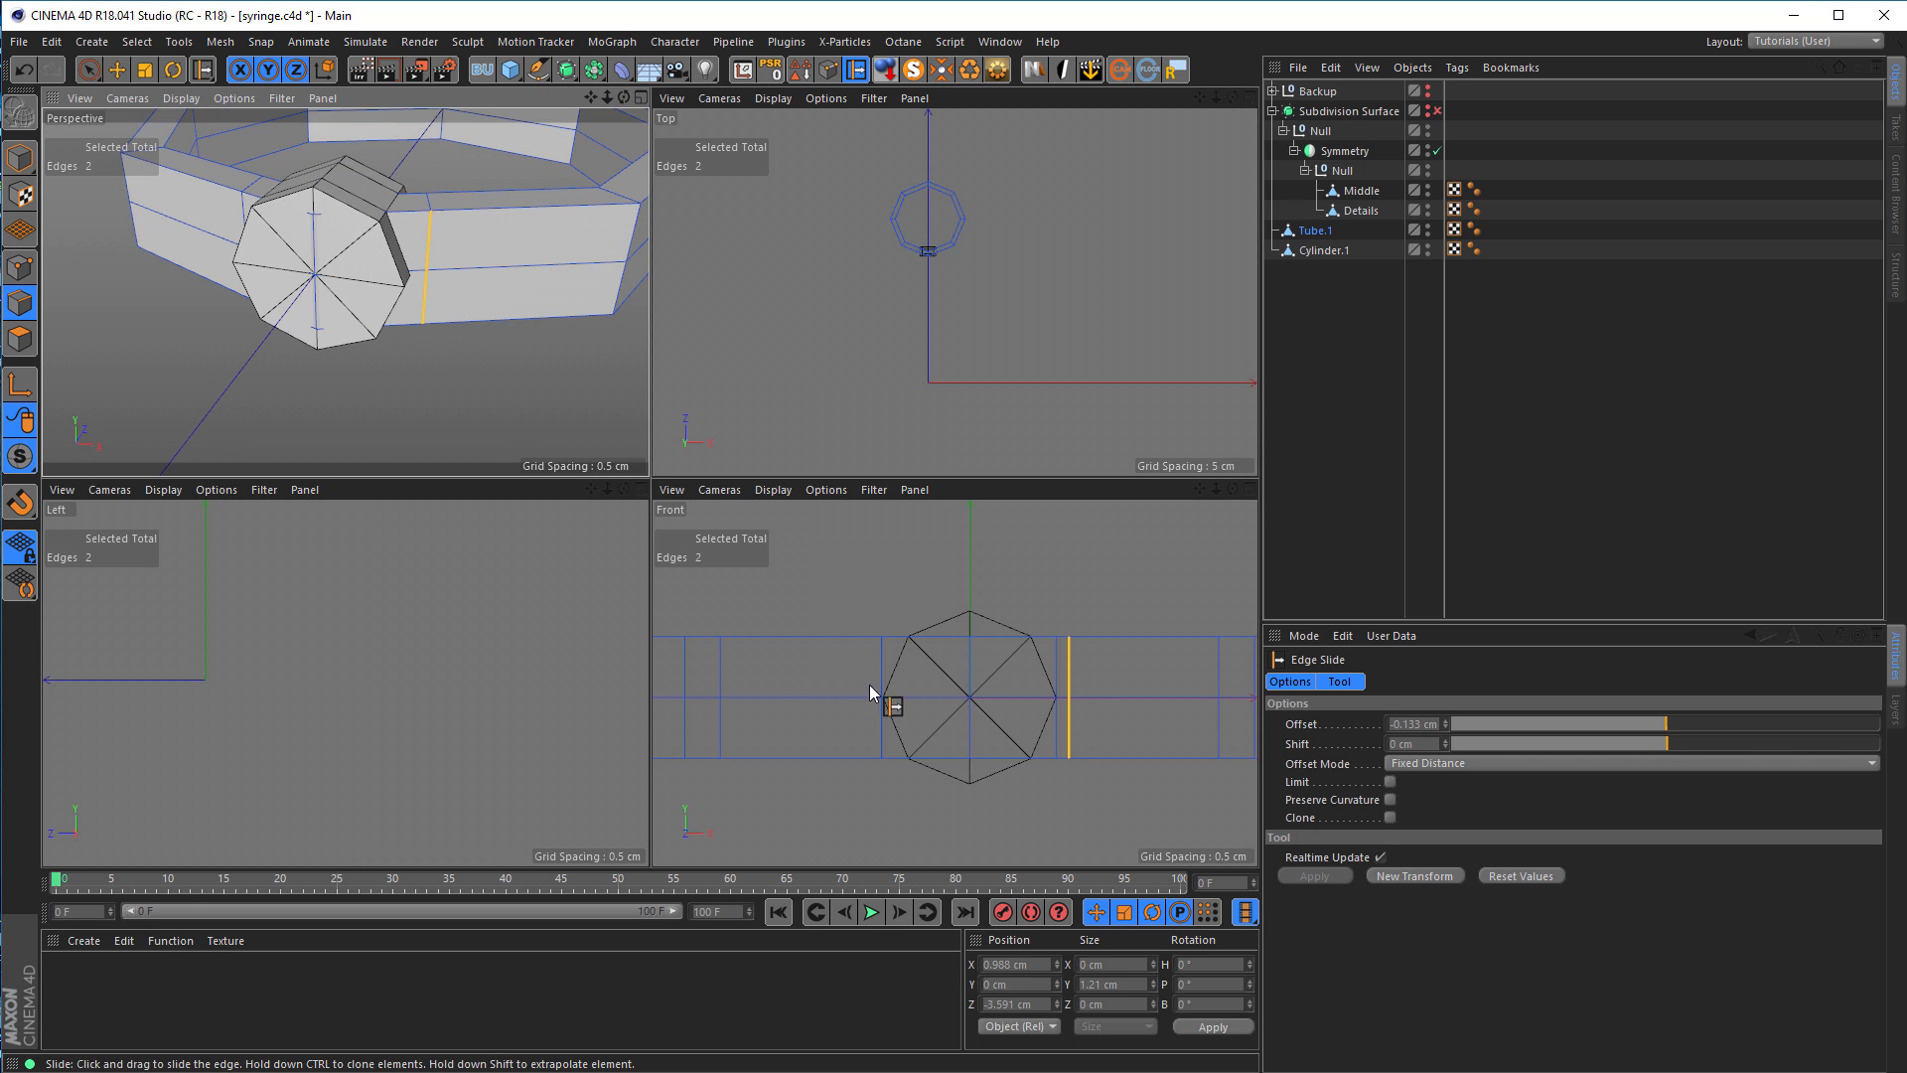
middle_click(1065, 672)
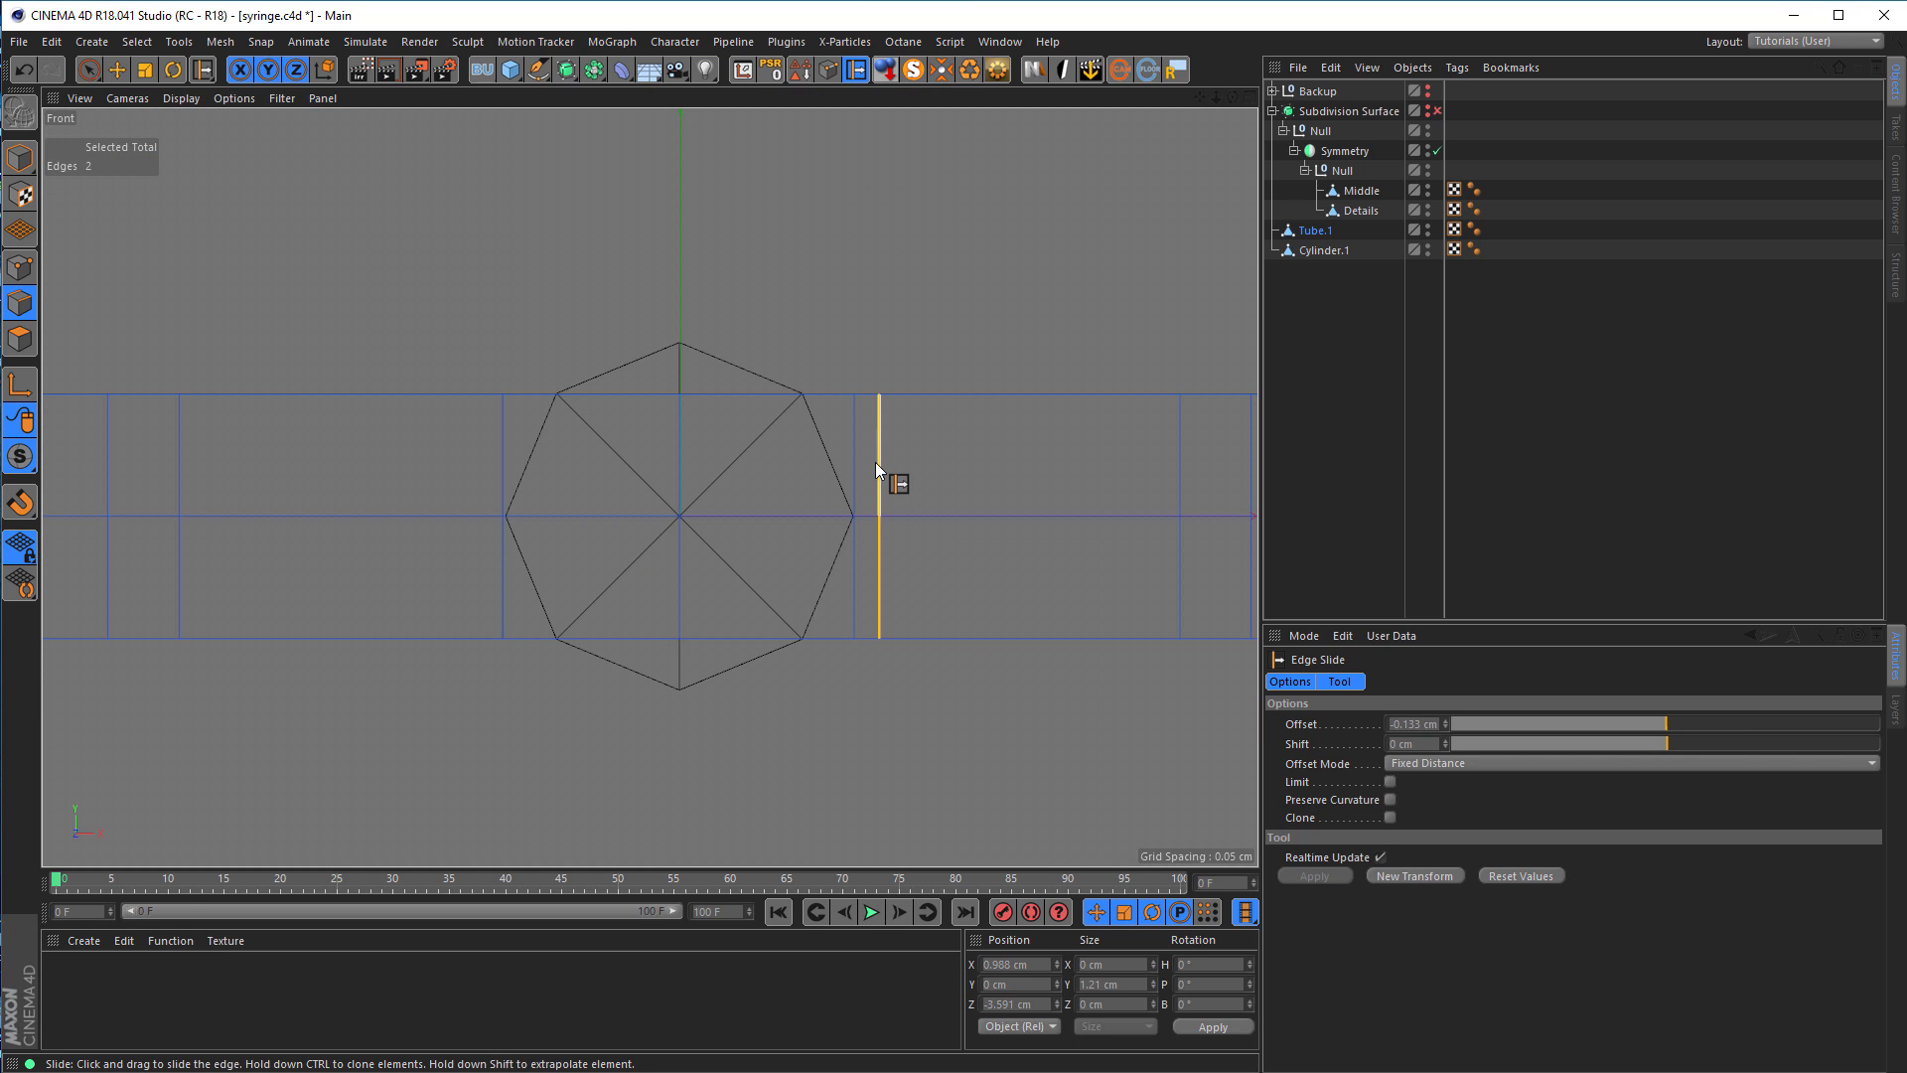
left_click_drag(876, 463, 856, 471)
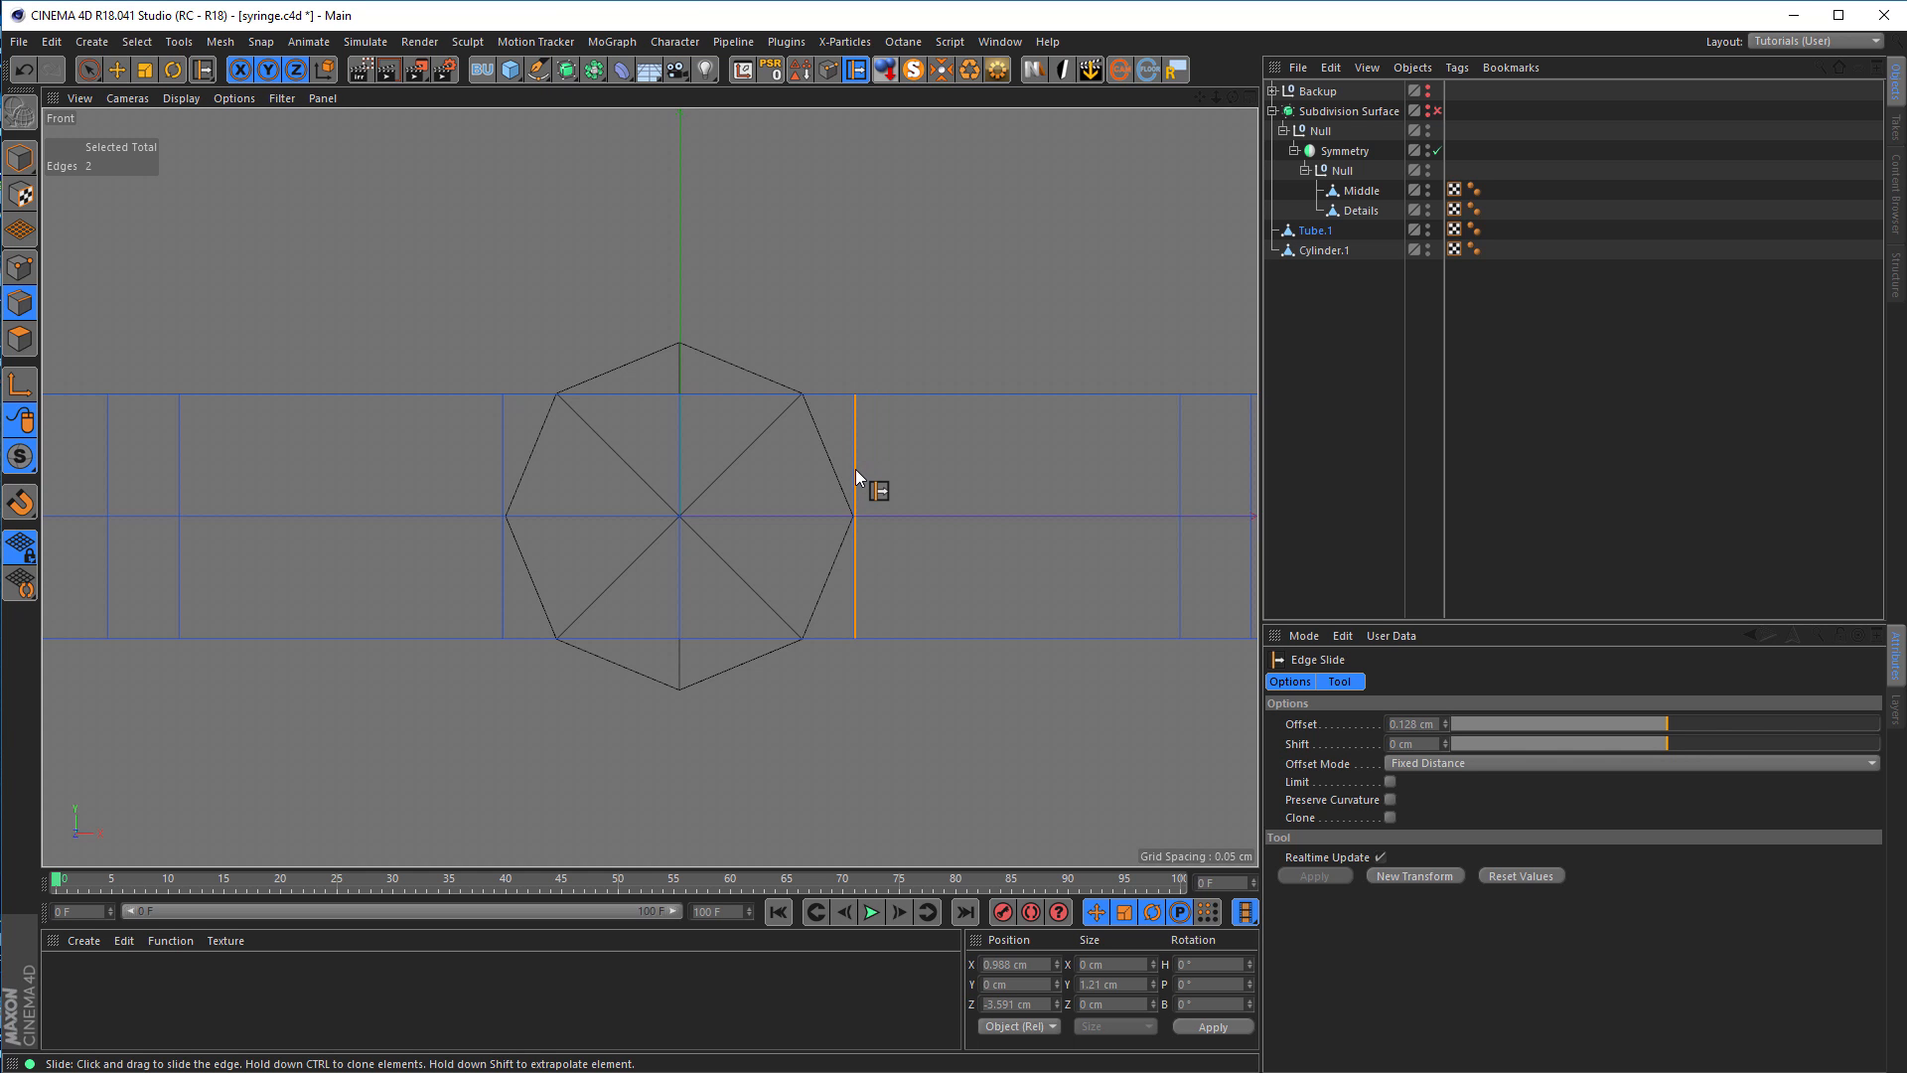
middle_click(852, 554)
middle_click(453, 325)
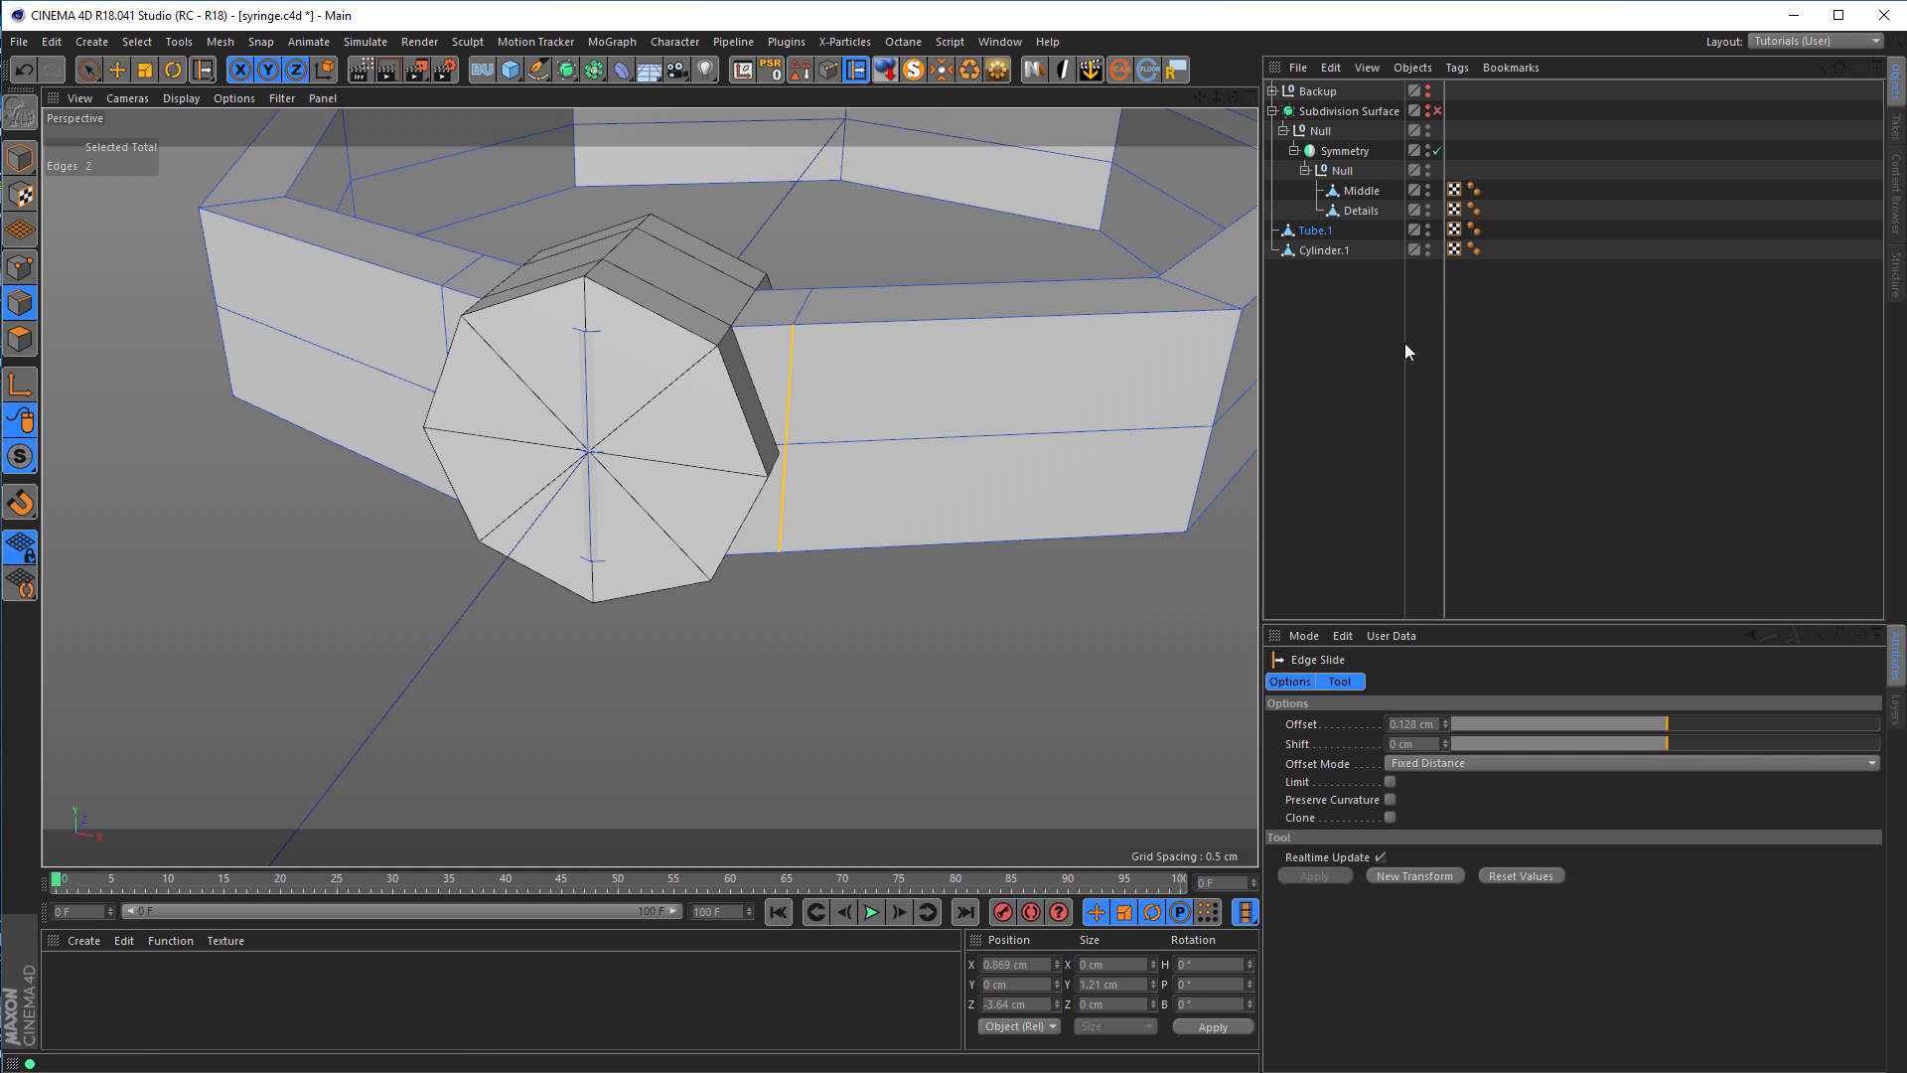
Step: Hide the cylinder, then loop-select the points around the tube's front corner and delete them to open a gap between the cuts
double_click(1427, 248, "alt")
left_click_drag(760, 338, 632, 312, "alt")
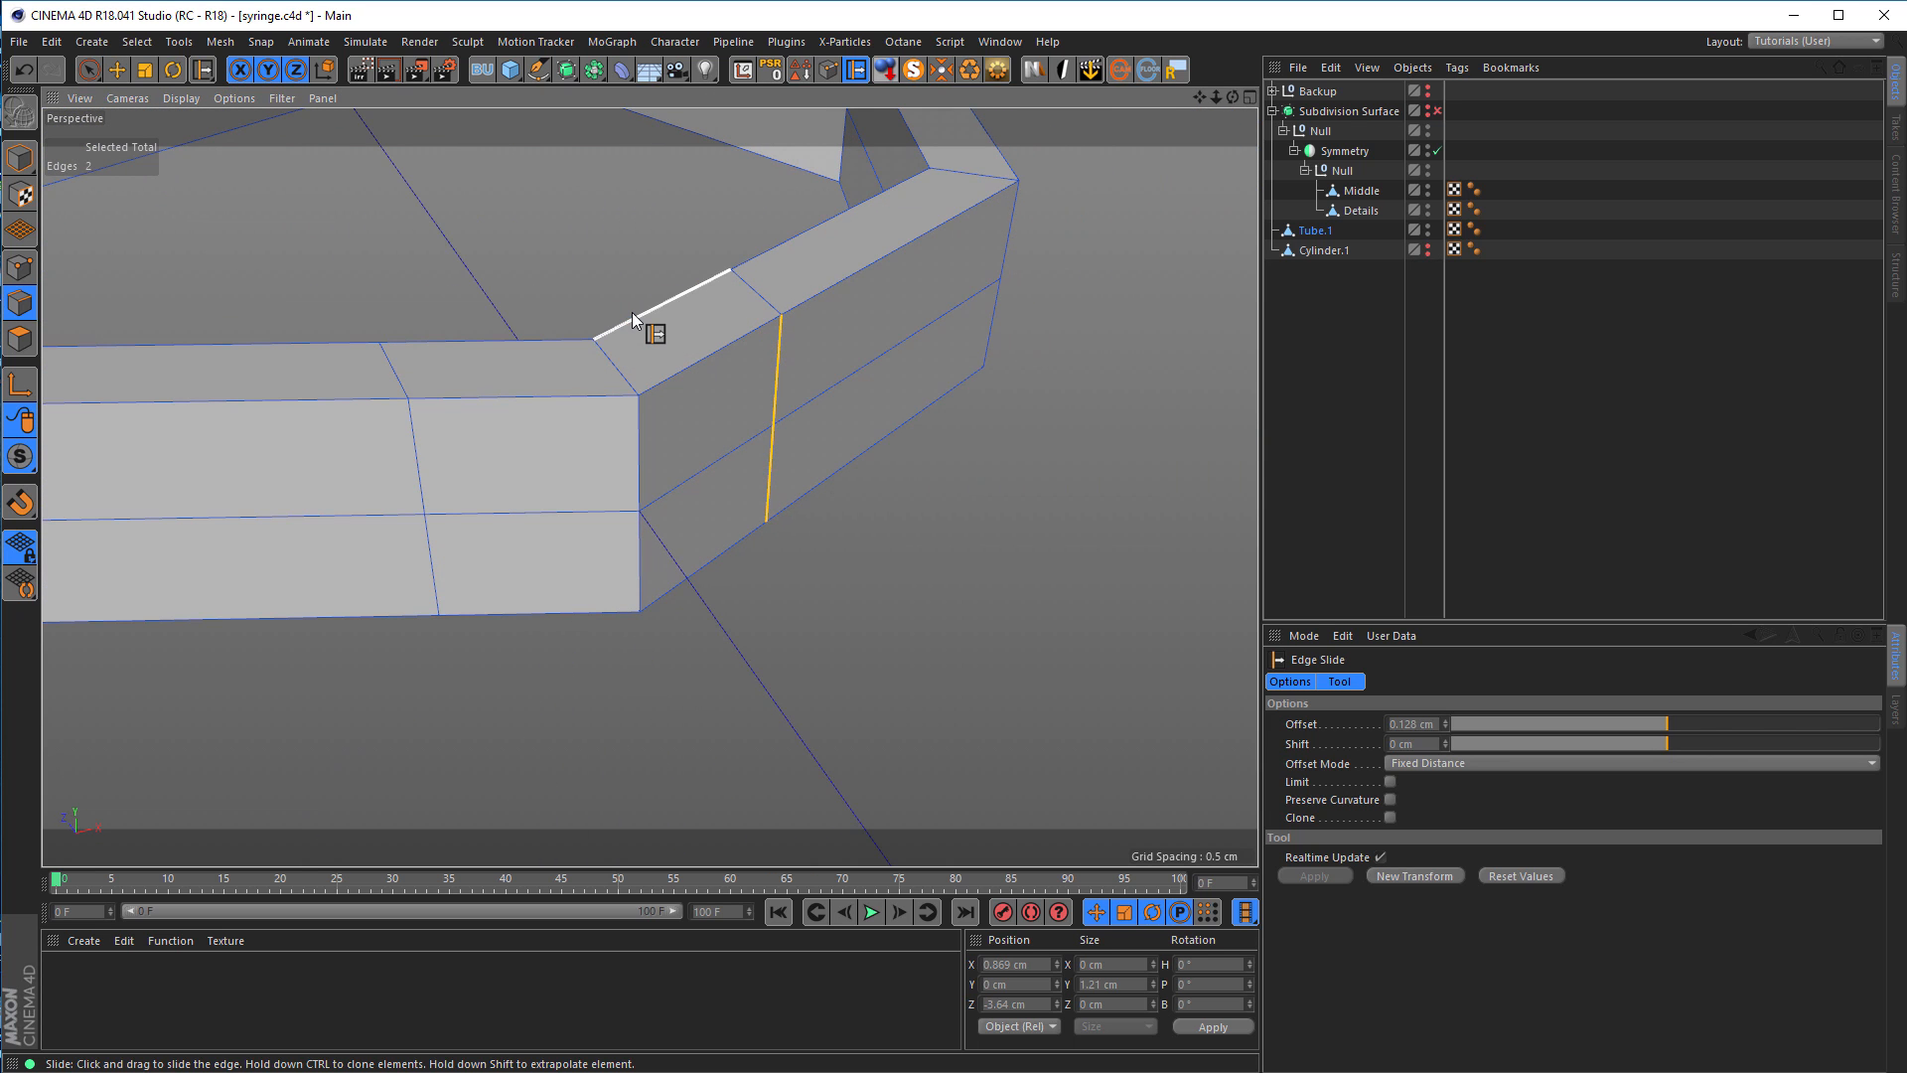
left_click(20, 267)
key("u")
key("l")
left_click(639, 415)
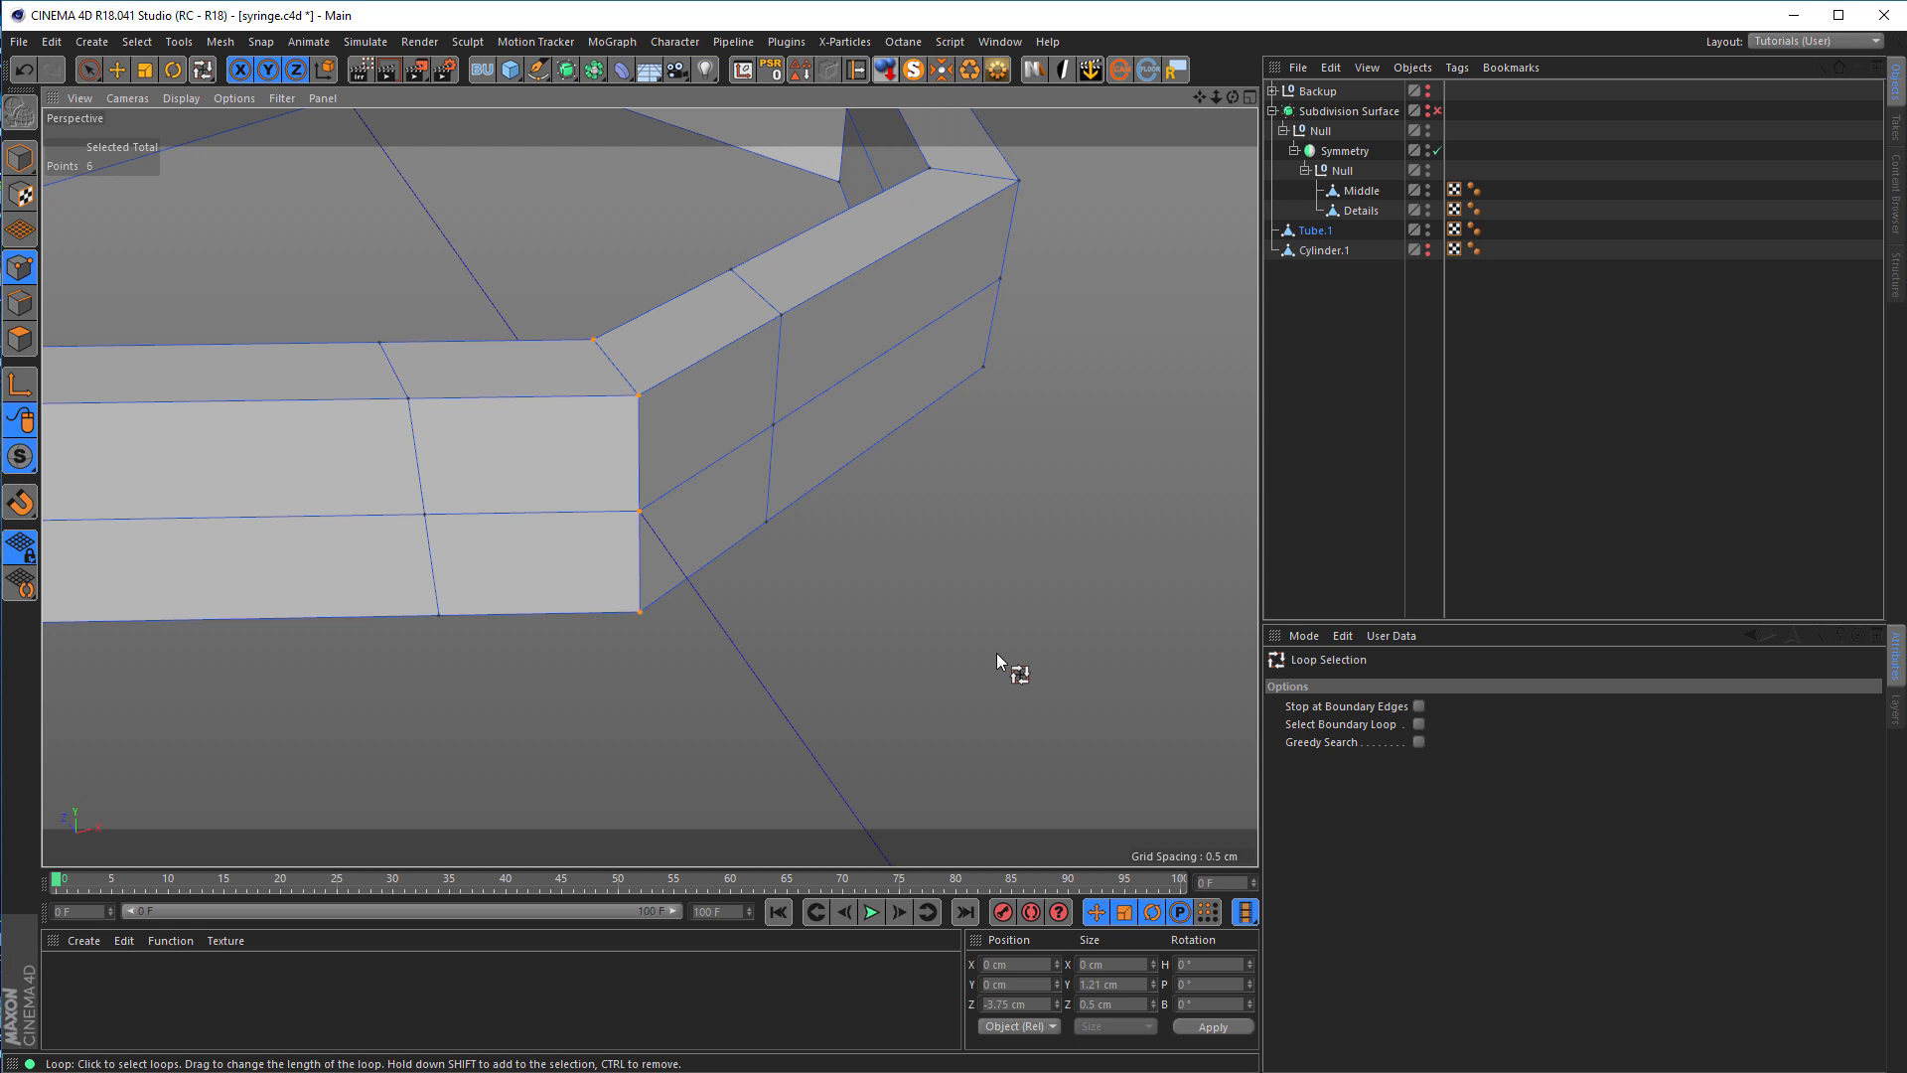
key("Delete")
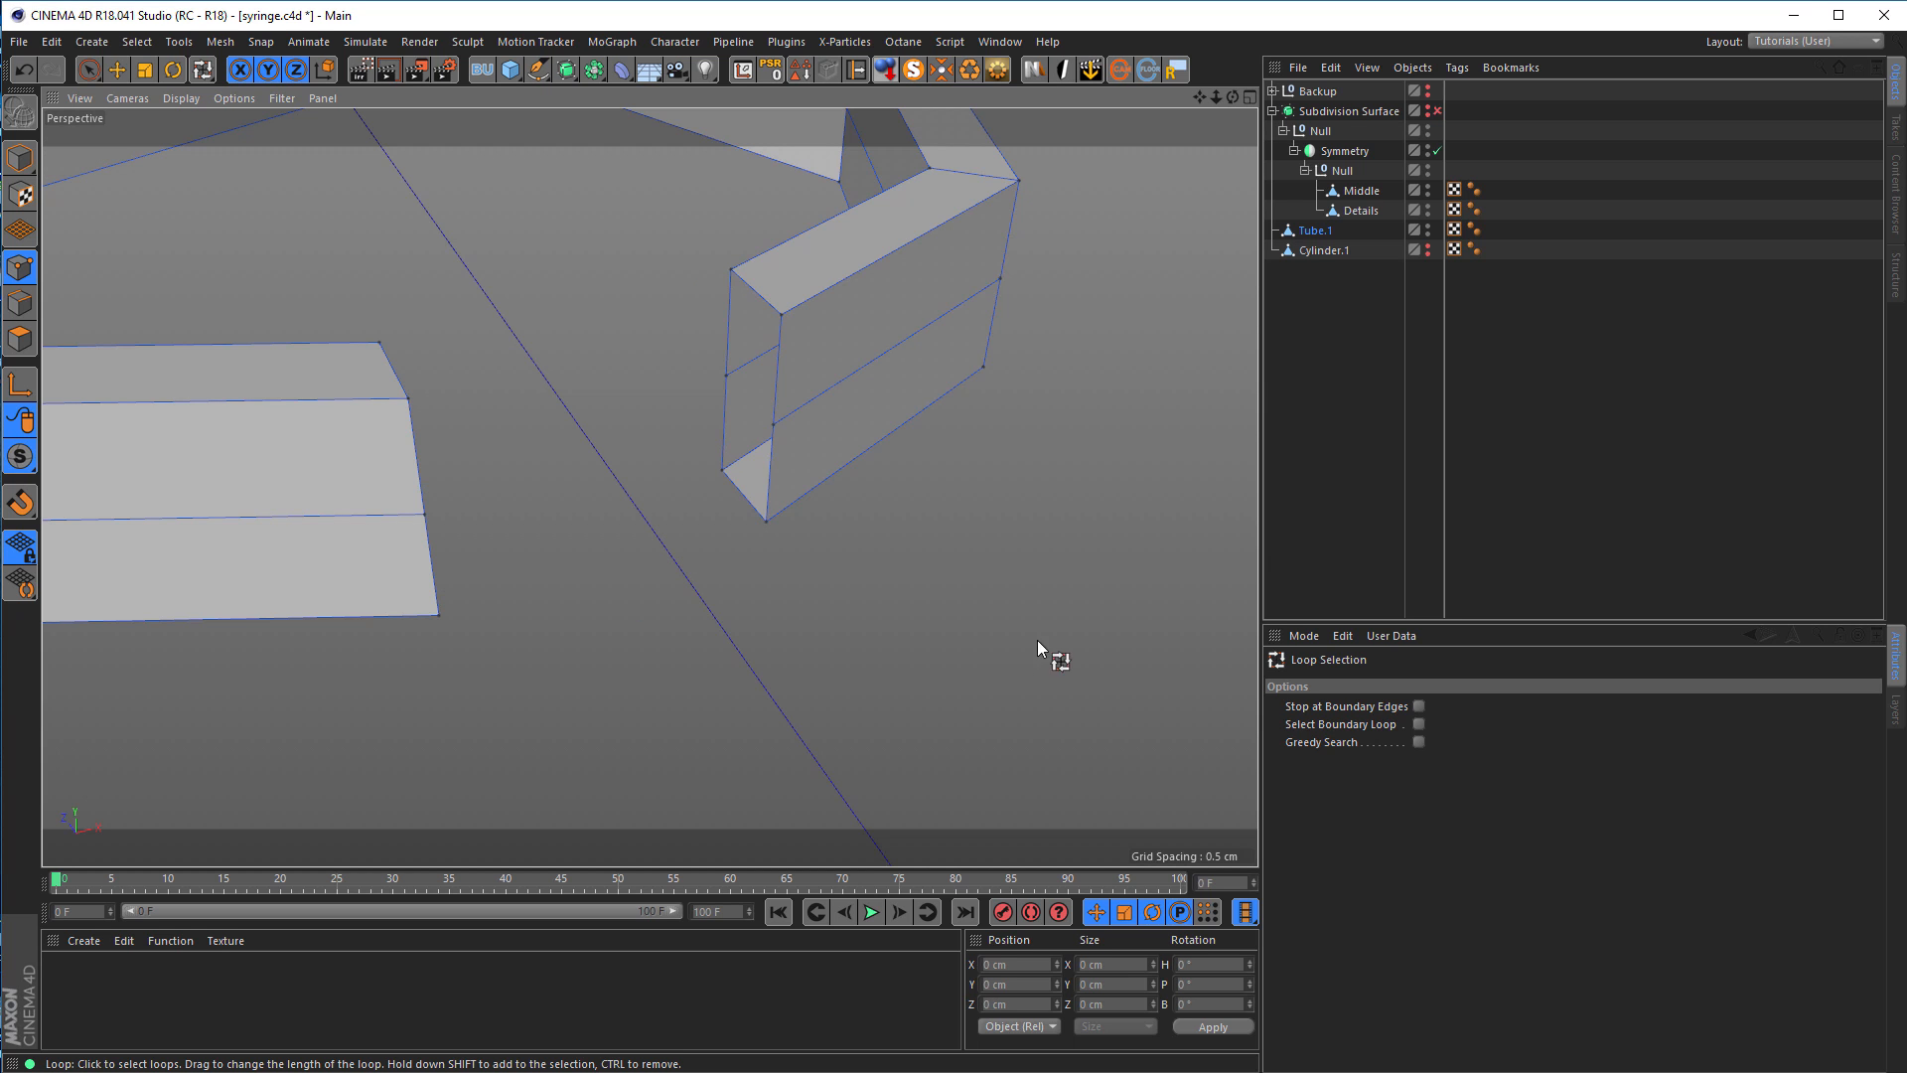
Step: Unhide the cylinder and move it along Z to about 14.122 cm, lining its side openings up with the tube's open ends
left_click(1428, 247)
left_click_drag(1015, 463, 401, 437, "alt")
left_click_drag(511, 486, 569, 353, "alt")
middle_click(569, 354)
middle_click(765, 337)
right_click_drag(591, 398, 954, 426, "alt")
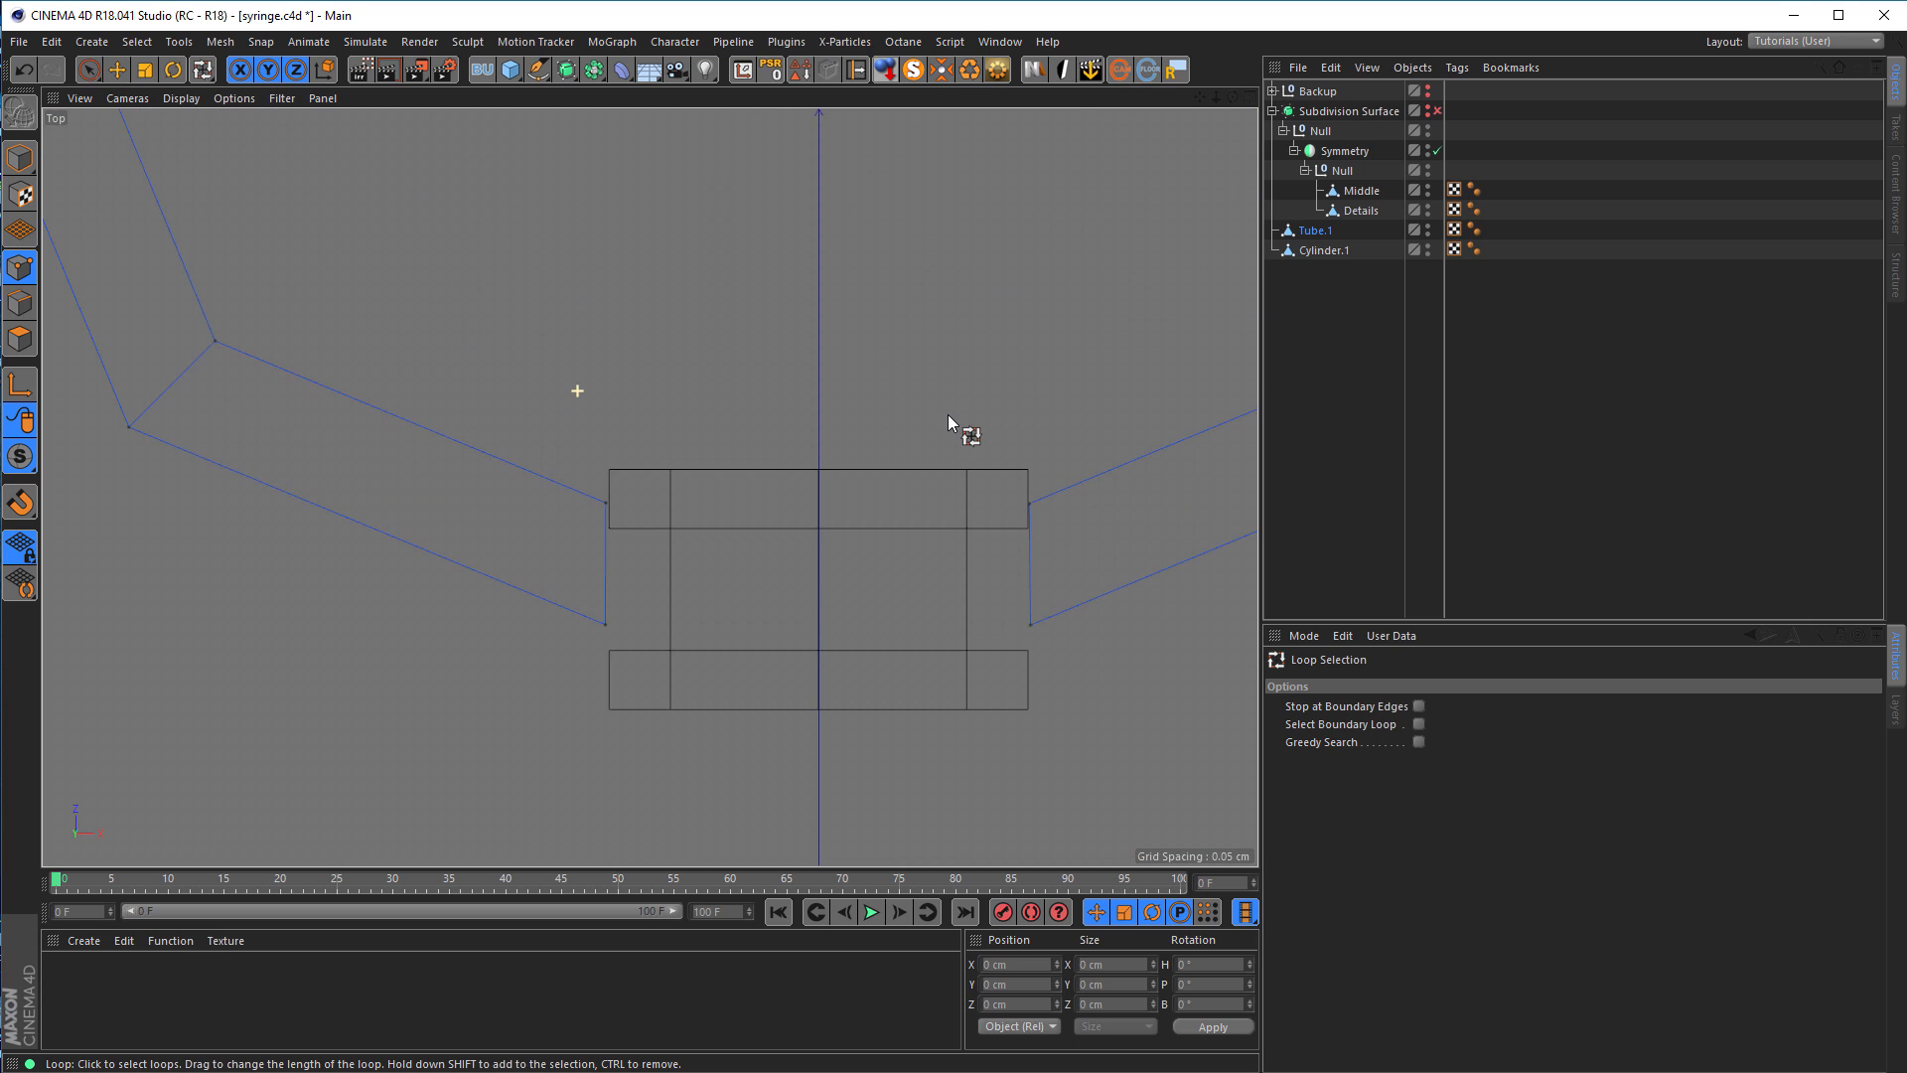
left_click(1322, 249)
left_click(20, 158)
left_click(89, 69)
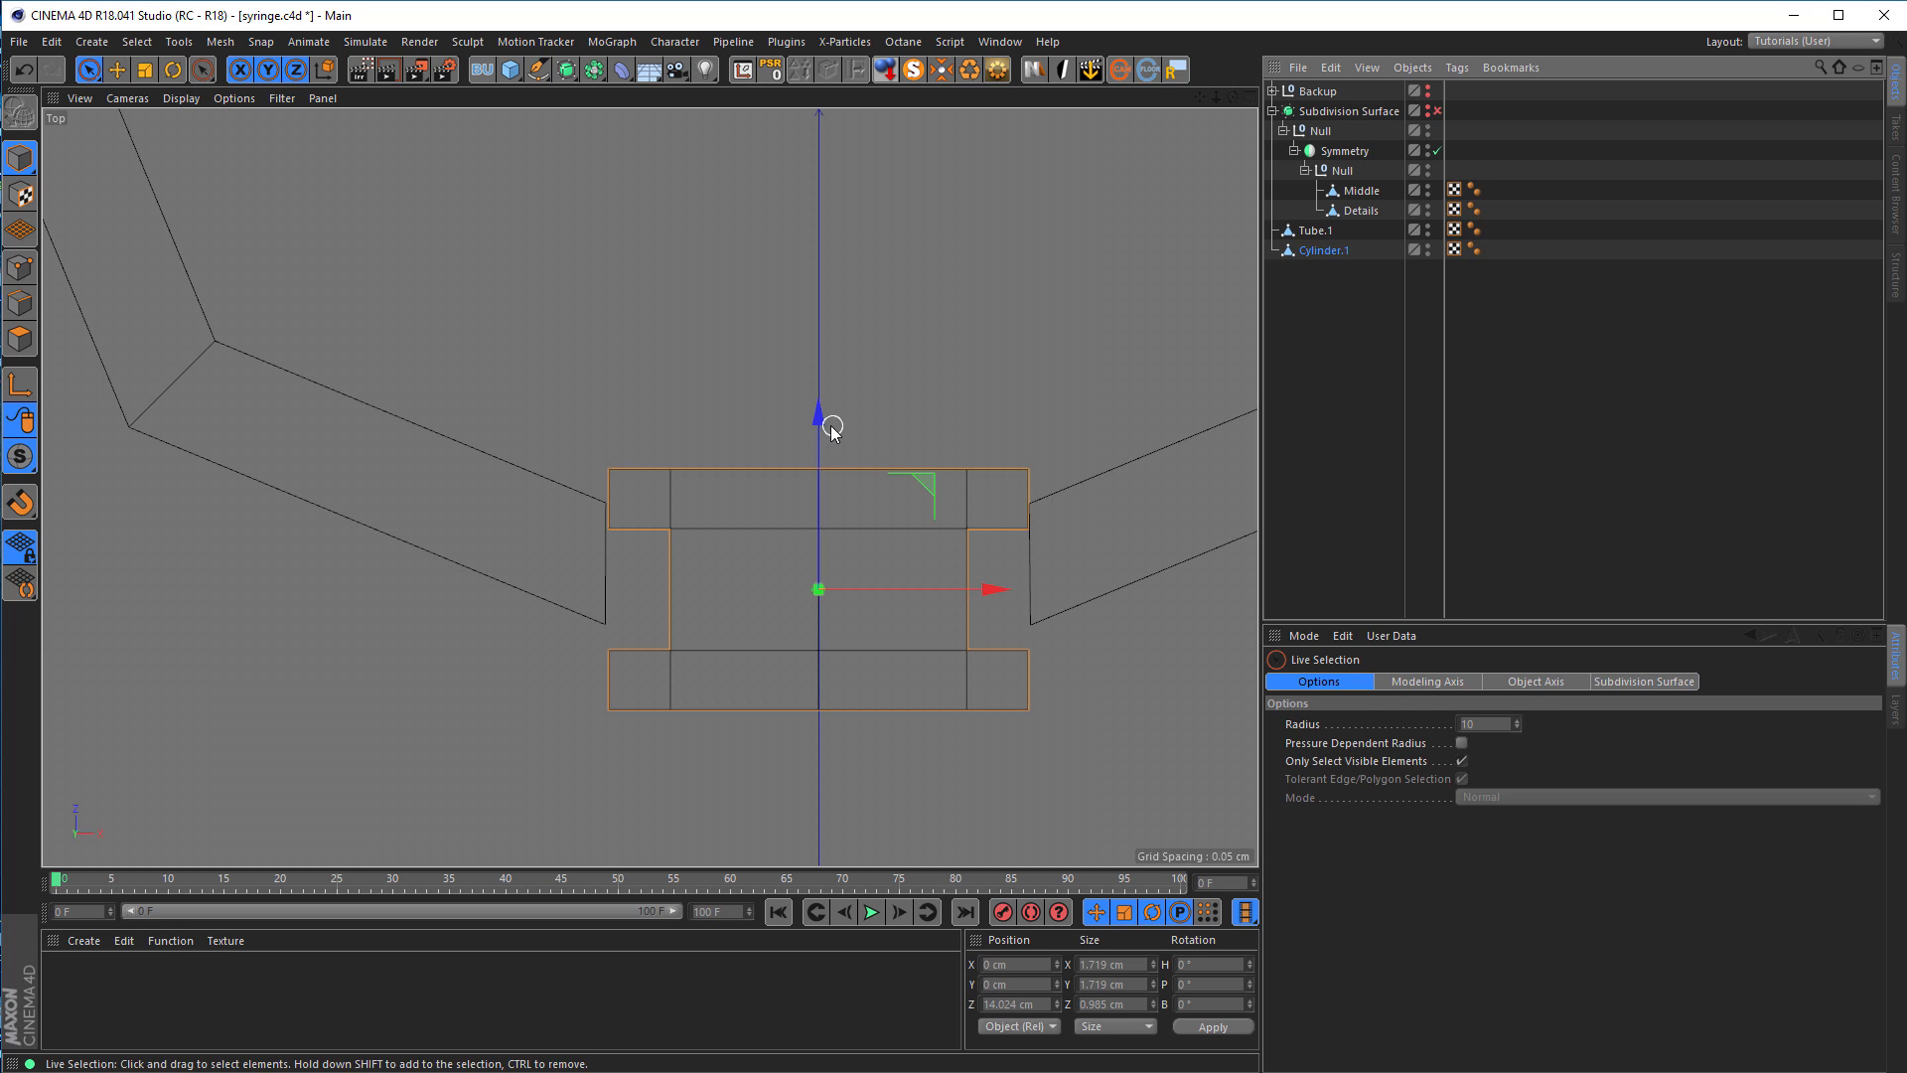
left_click_drag(824, 420, 820, 396)
left_click(639, 603)
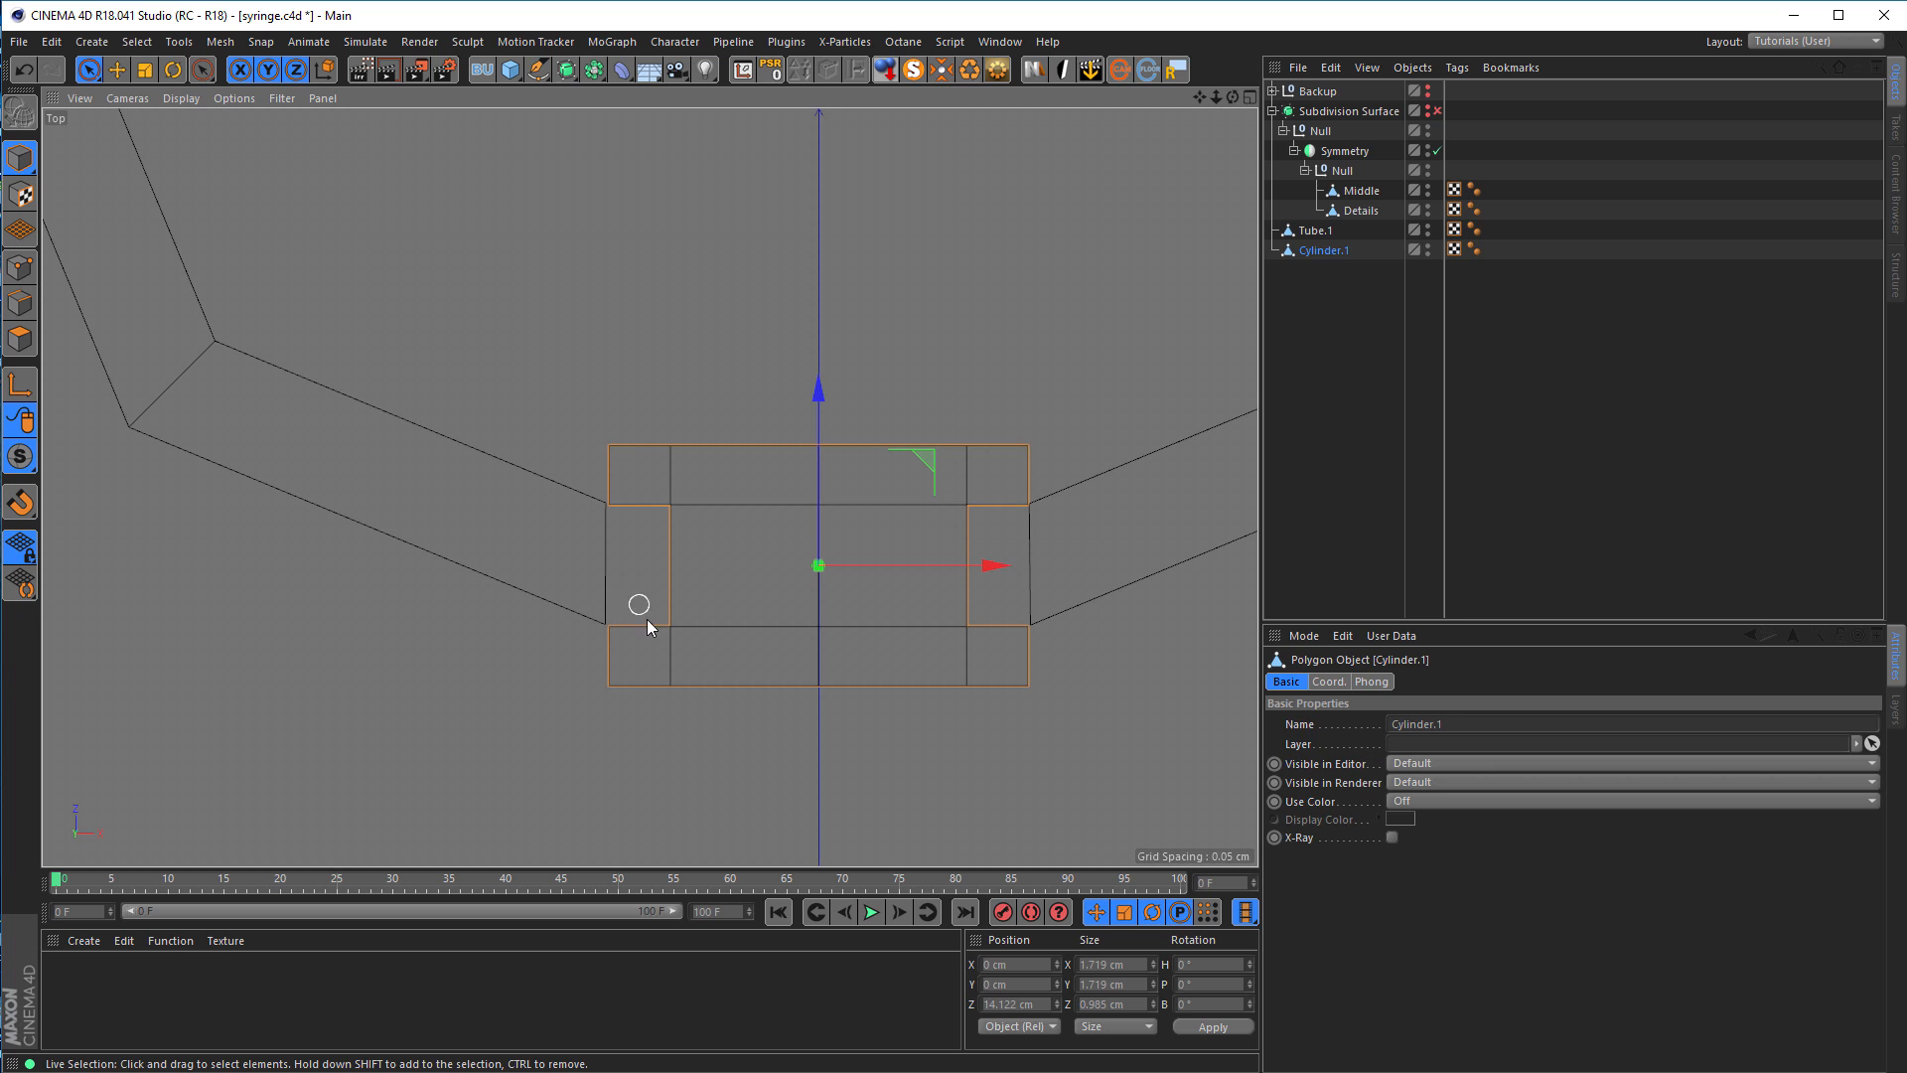
Step: Merge the tube and the cylinder into one polygon object with Connect Objects + Delete
middle_click(605, 698)
middle_click(437, 341)
left_click_drag(500, 443, 1176, 423, "alt")
left_click_drag(1365, 290, 1299, 225)
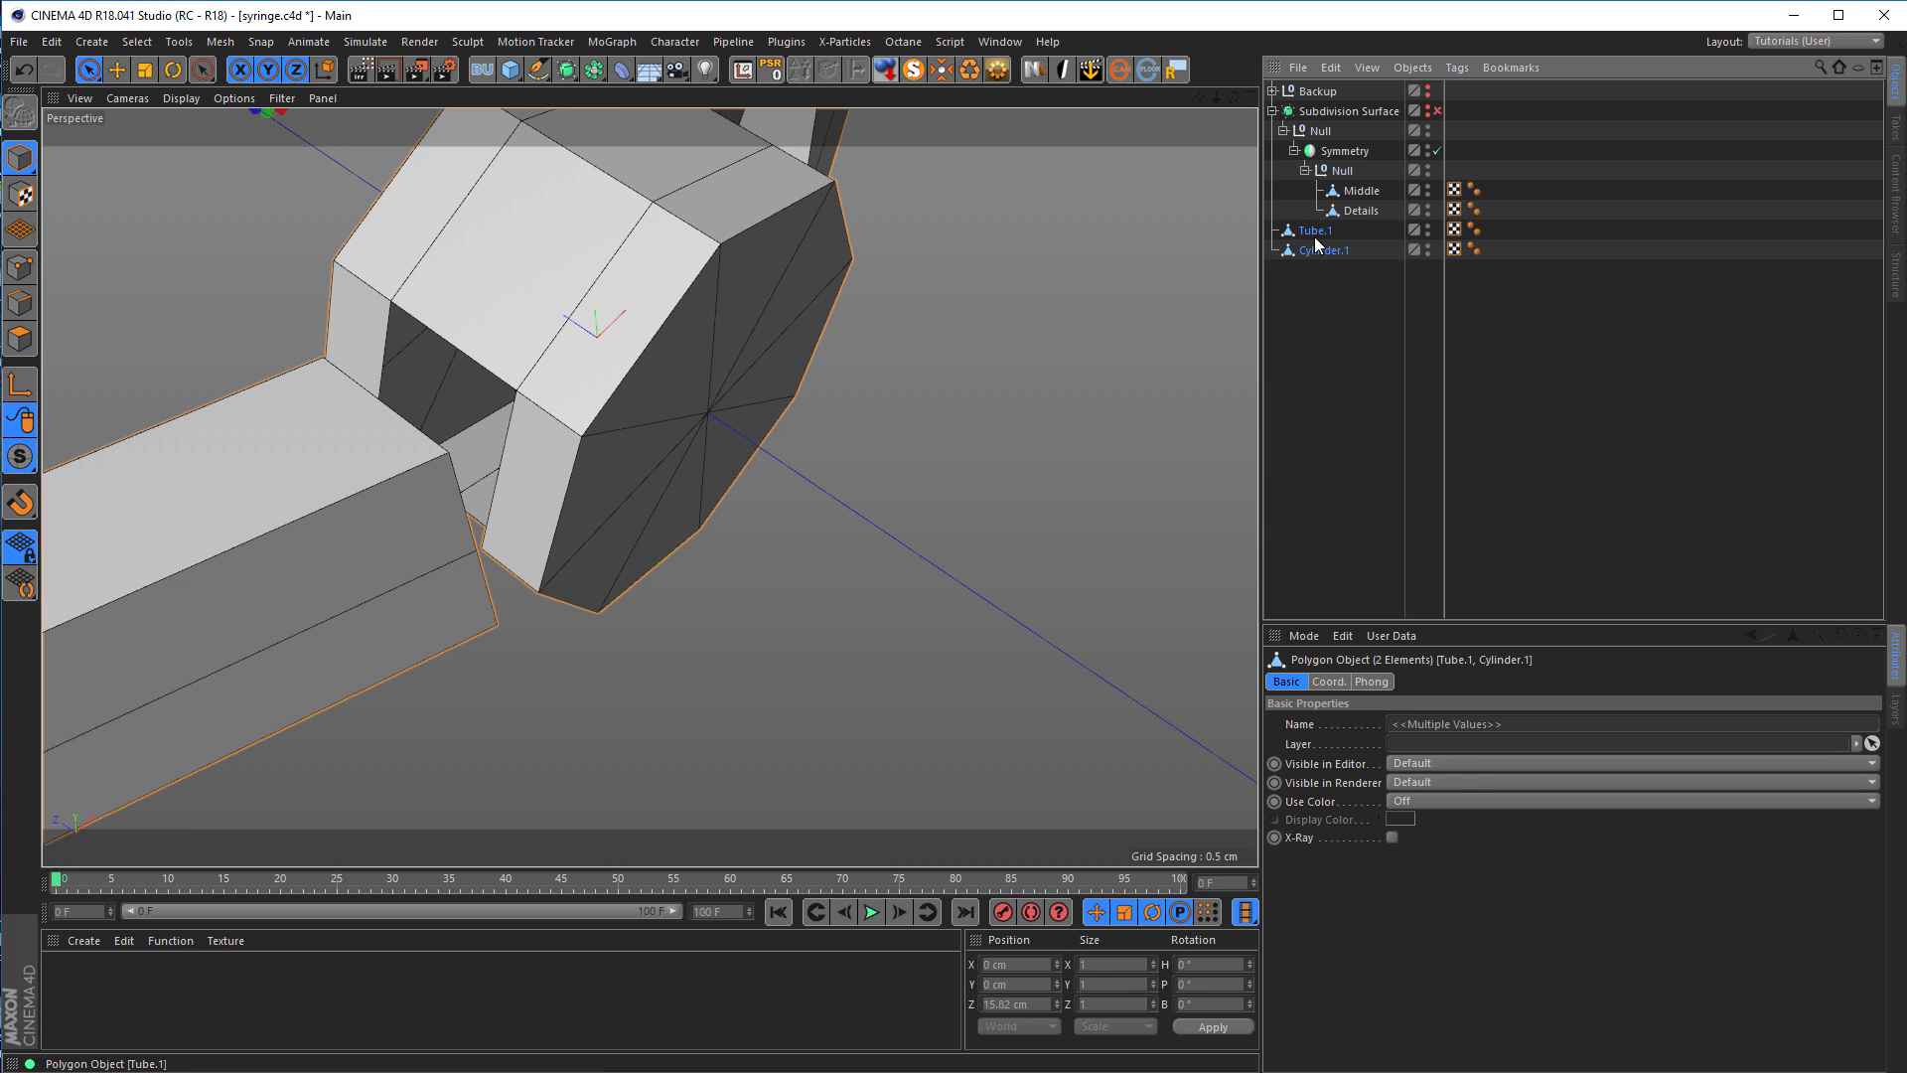
right_click(1321, 248)
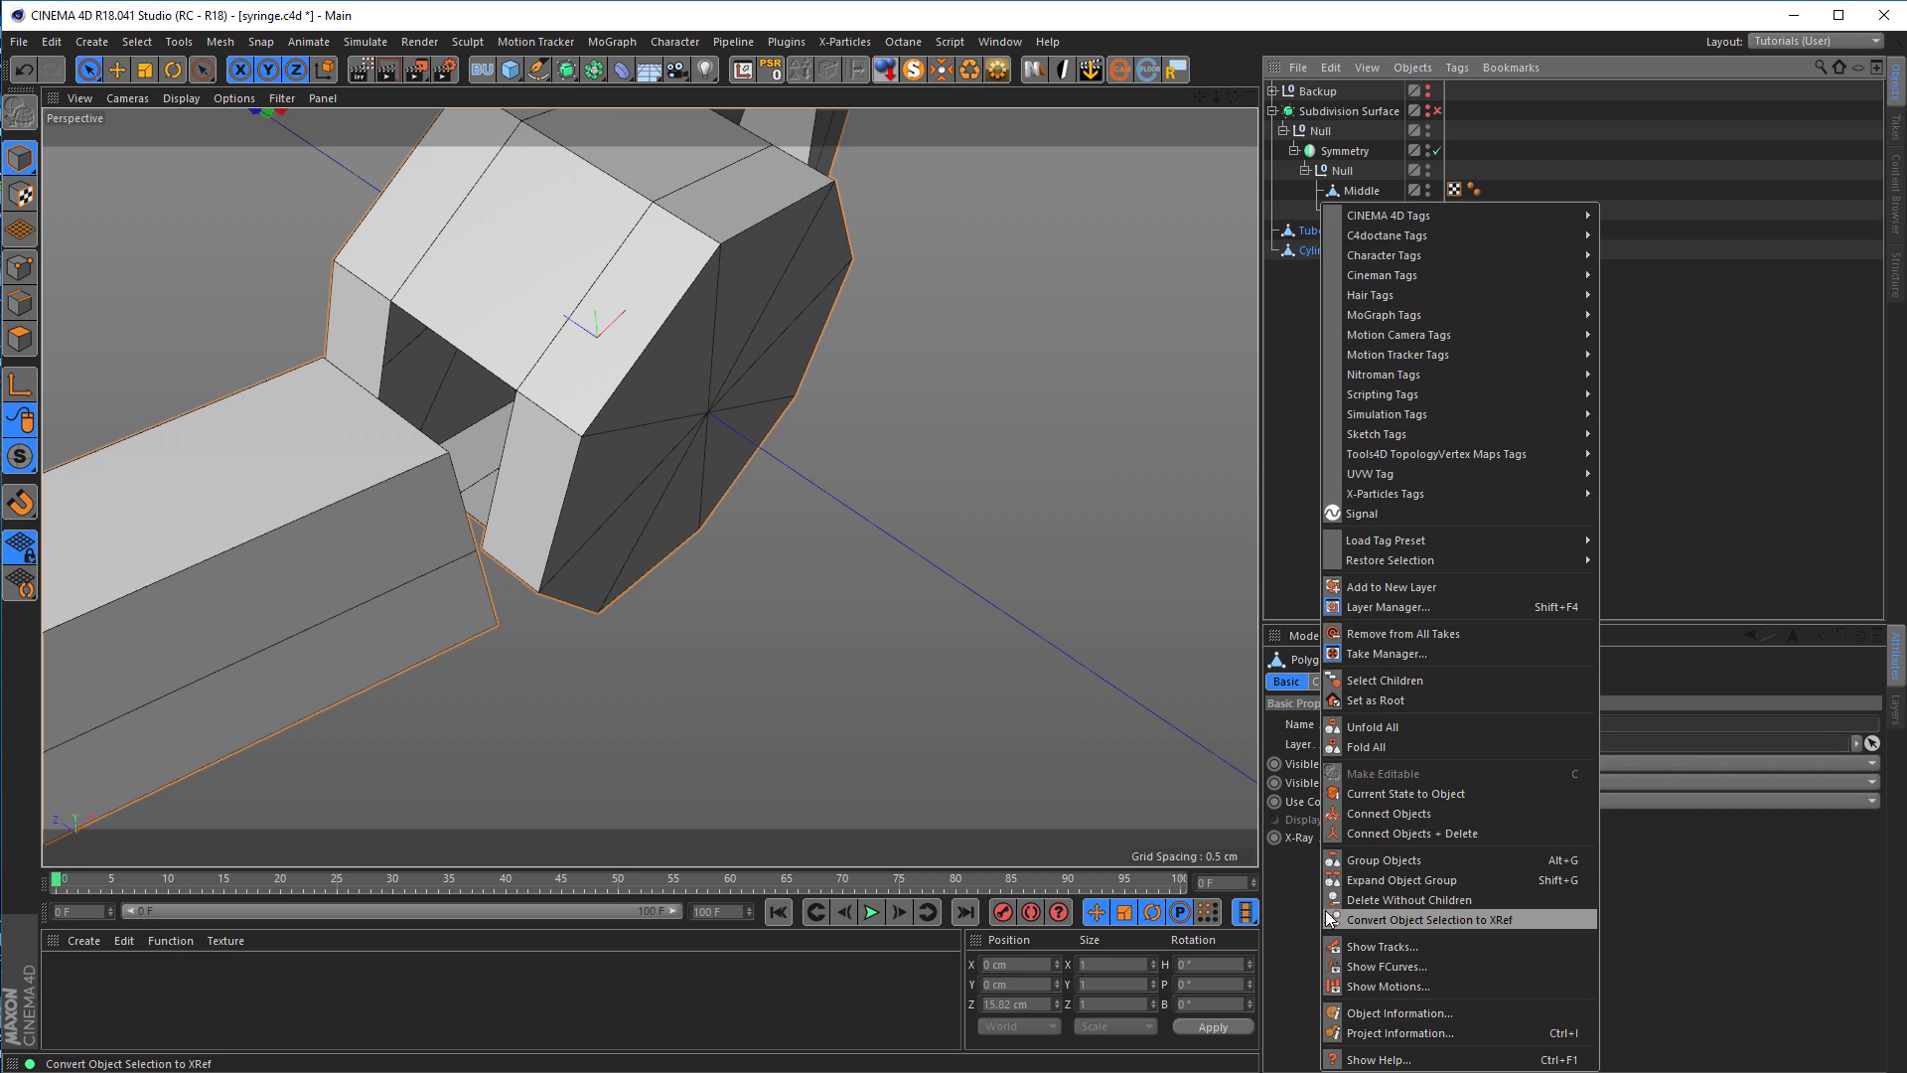
left_click(1496, 832)
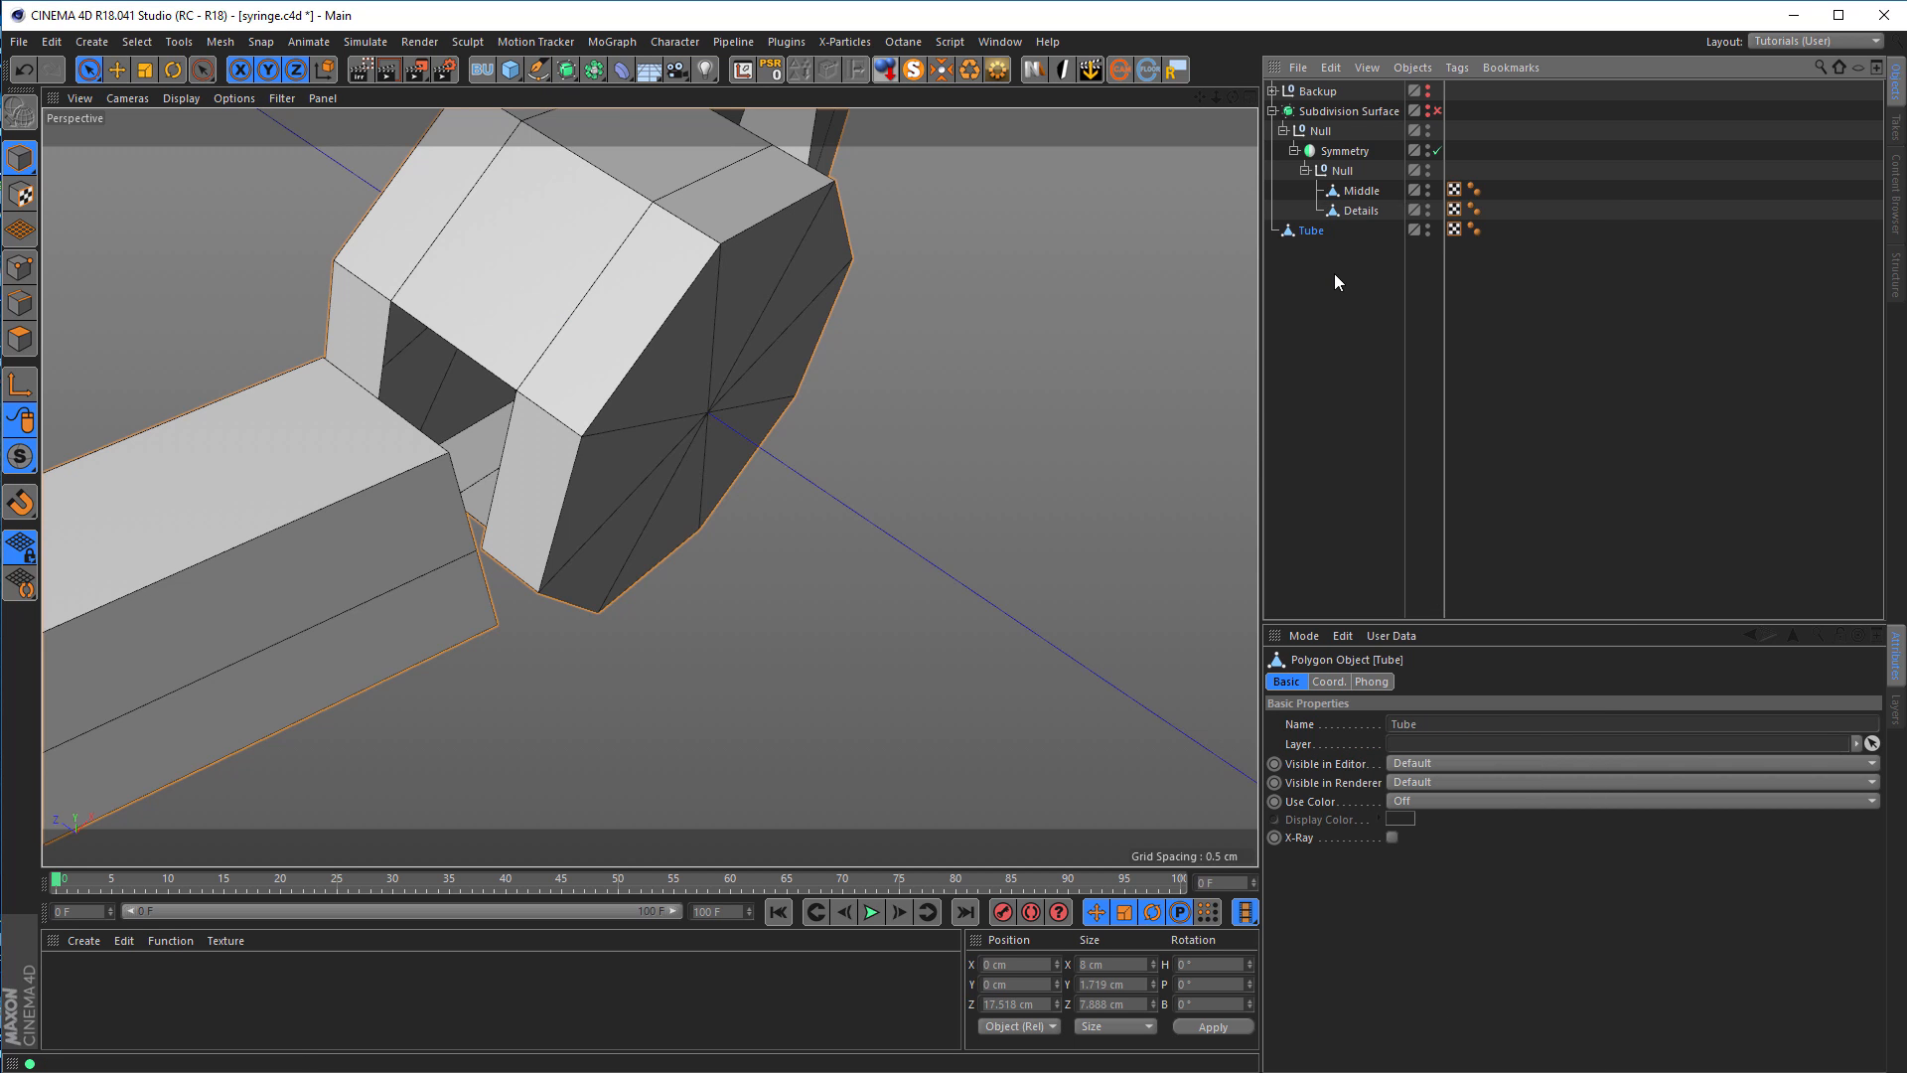
Step: Rename the merged object Piston and save the scene
double_click(1309, 230)
type("Piston")
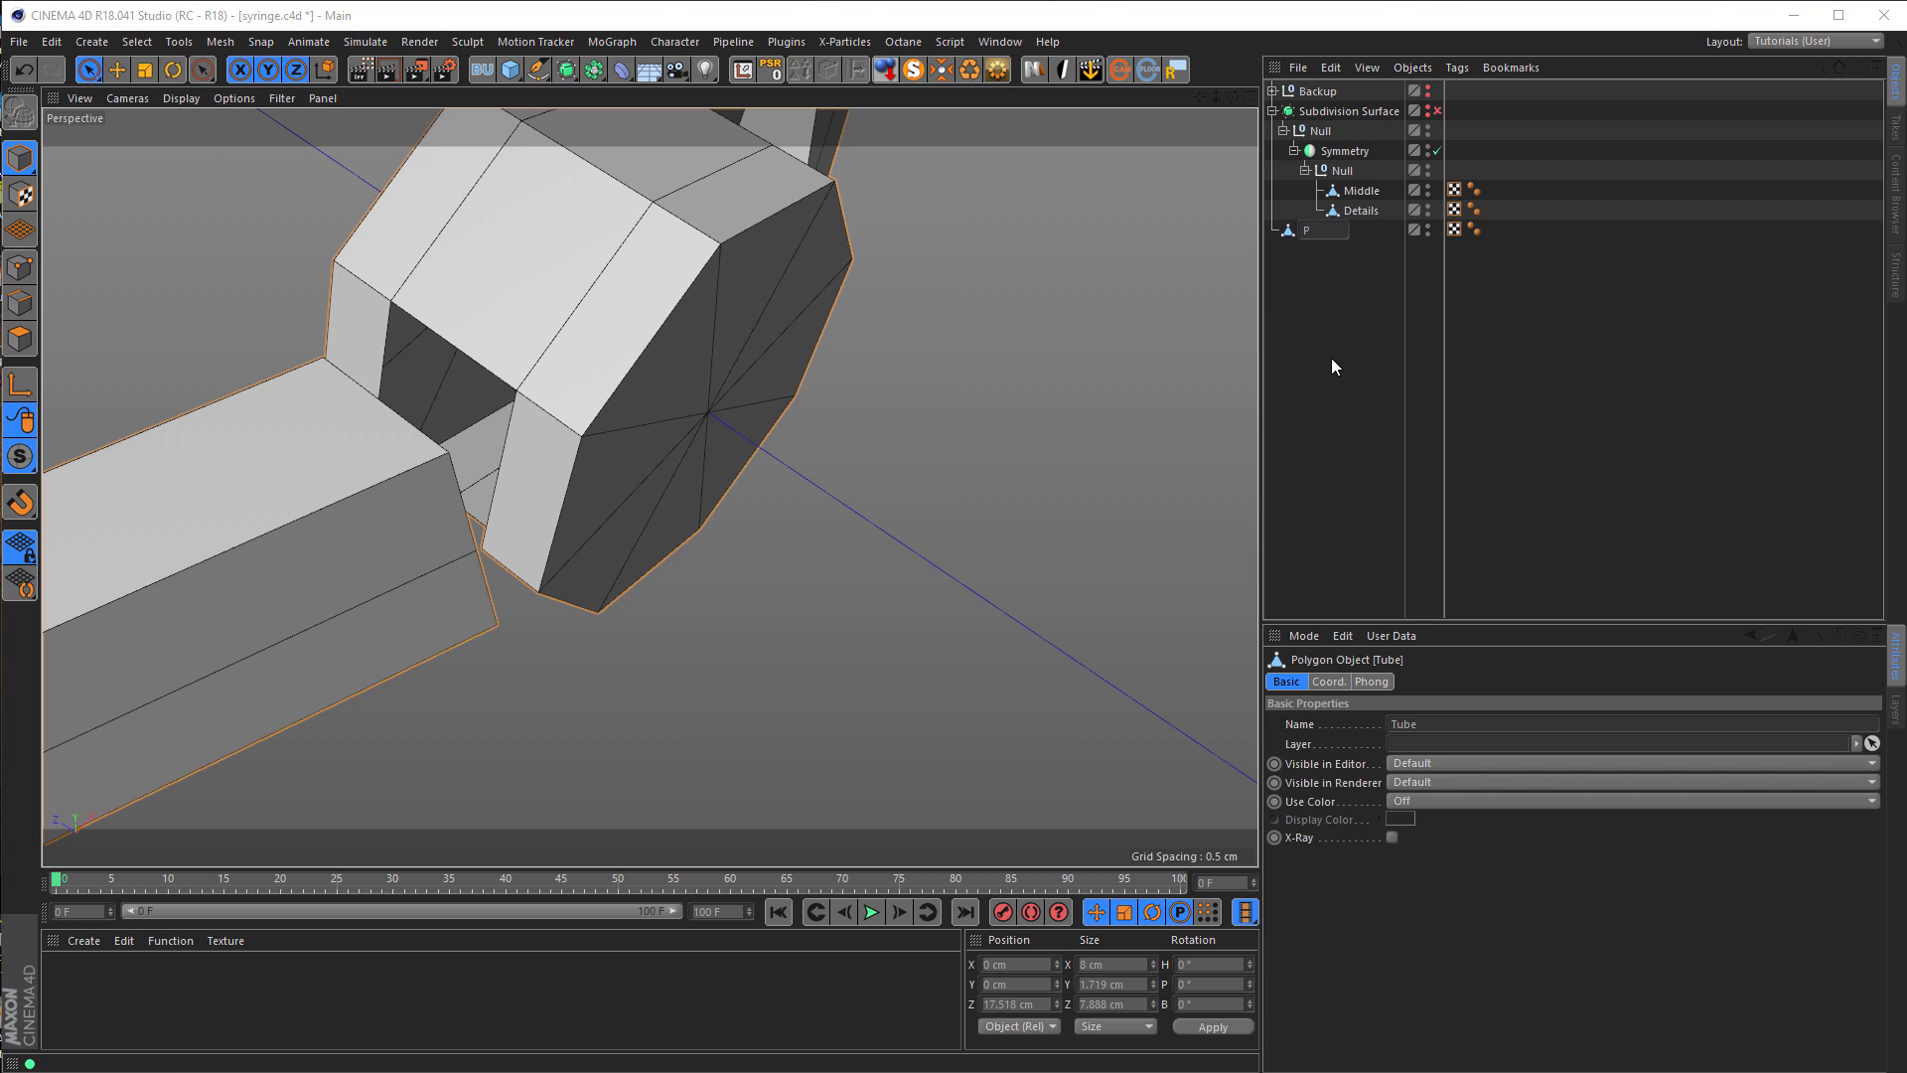
key("Return")
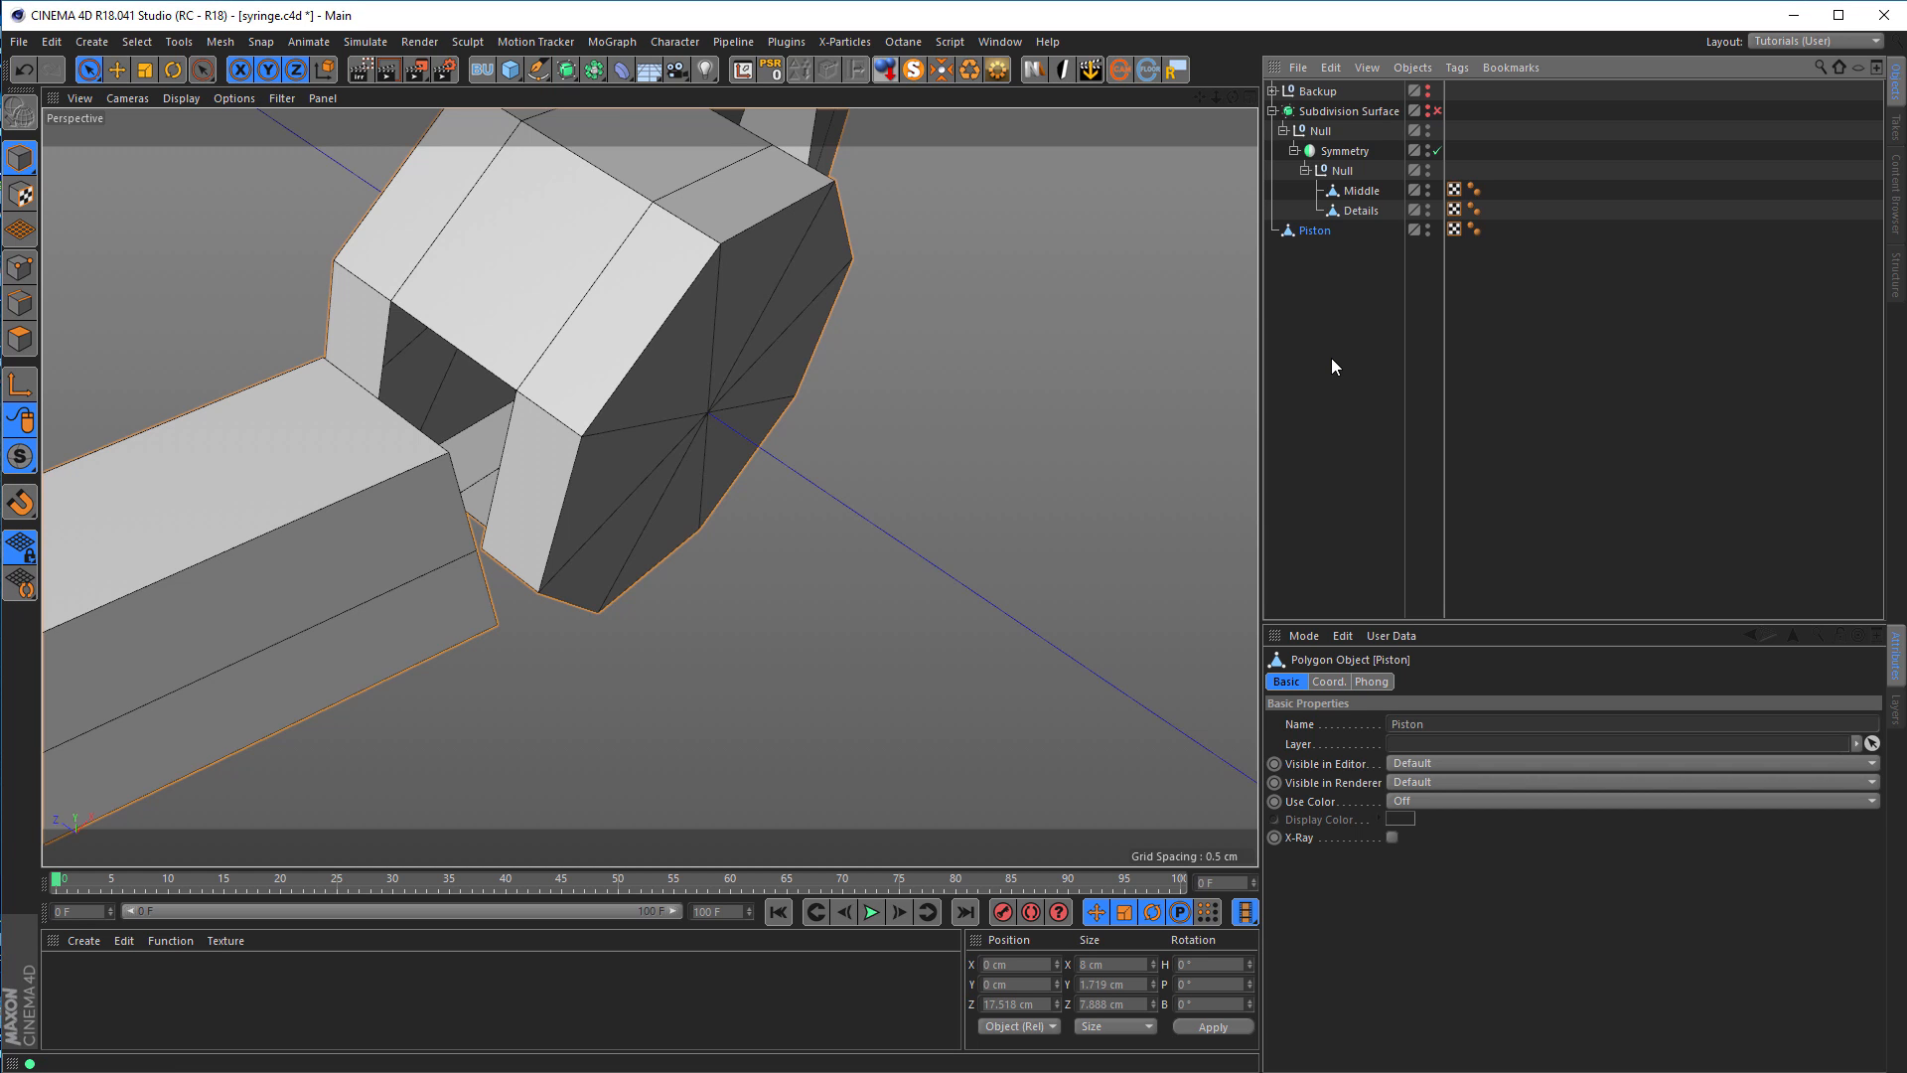
key("ctrl+s")
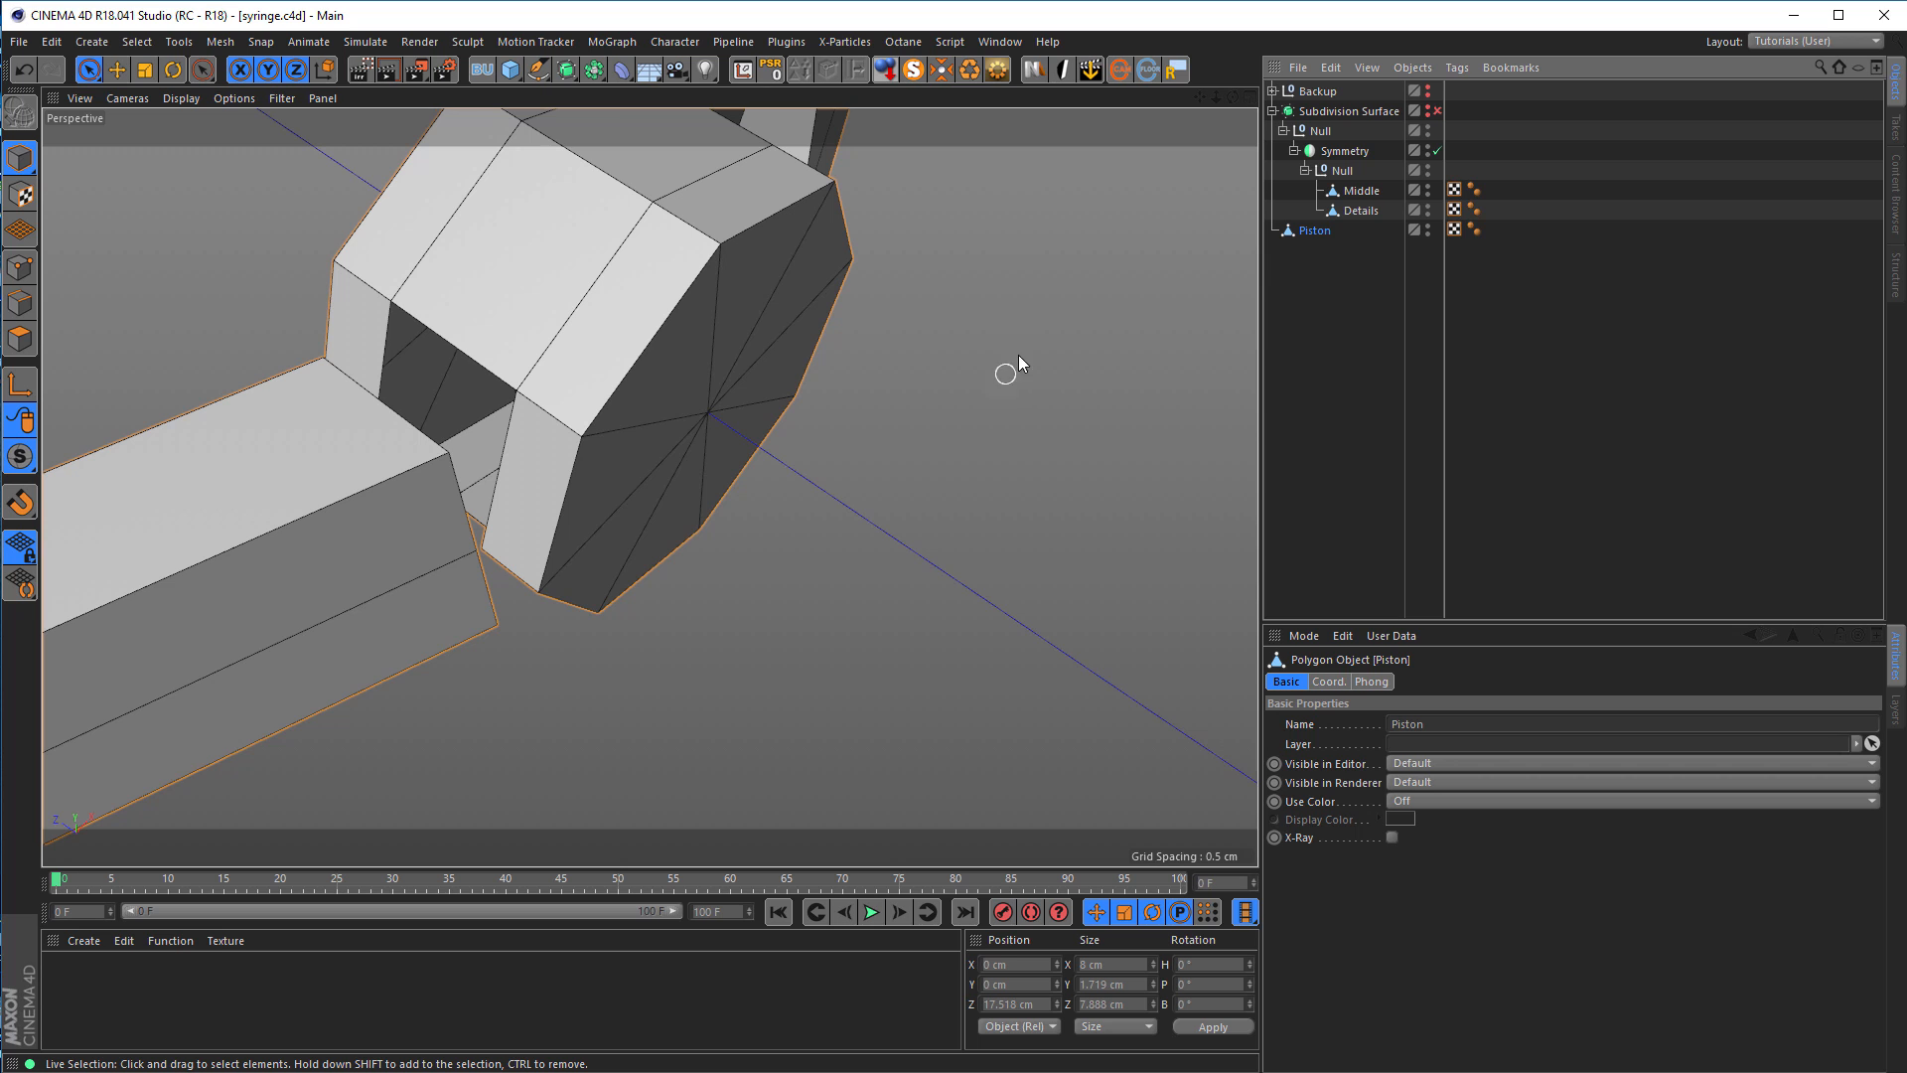
Step: Loop-select the facing boundary edges of cylinder and tube on one side, stopping at boundary edges, and join them with Stitch and Sew
left_click(19, 312)
middle_click_drag(630, 454, 739, 471, "alt")
right_click(707, 474)
left_click(767, 518)
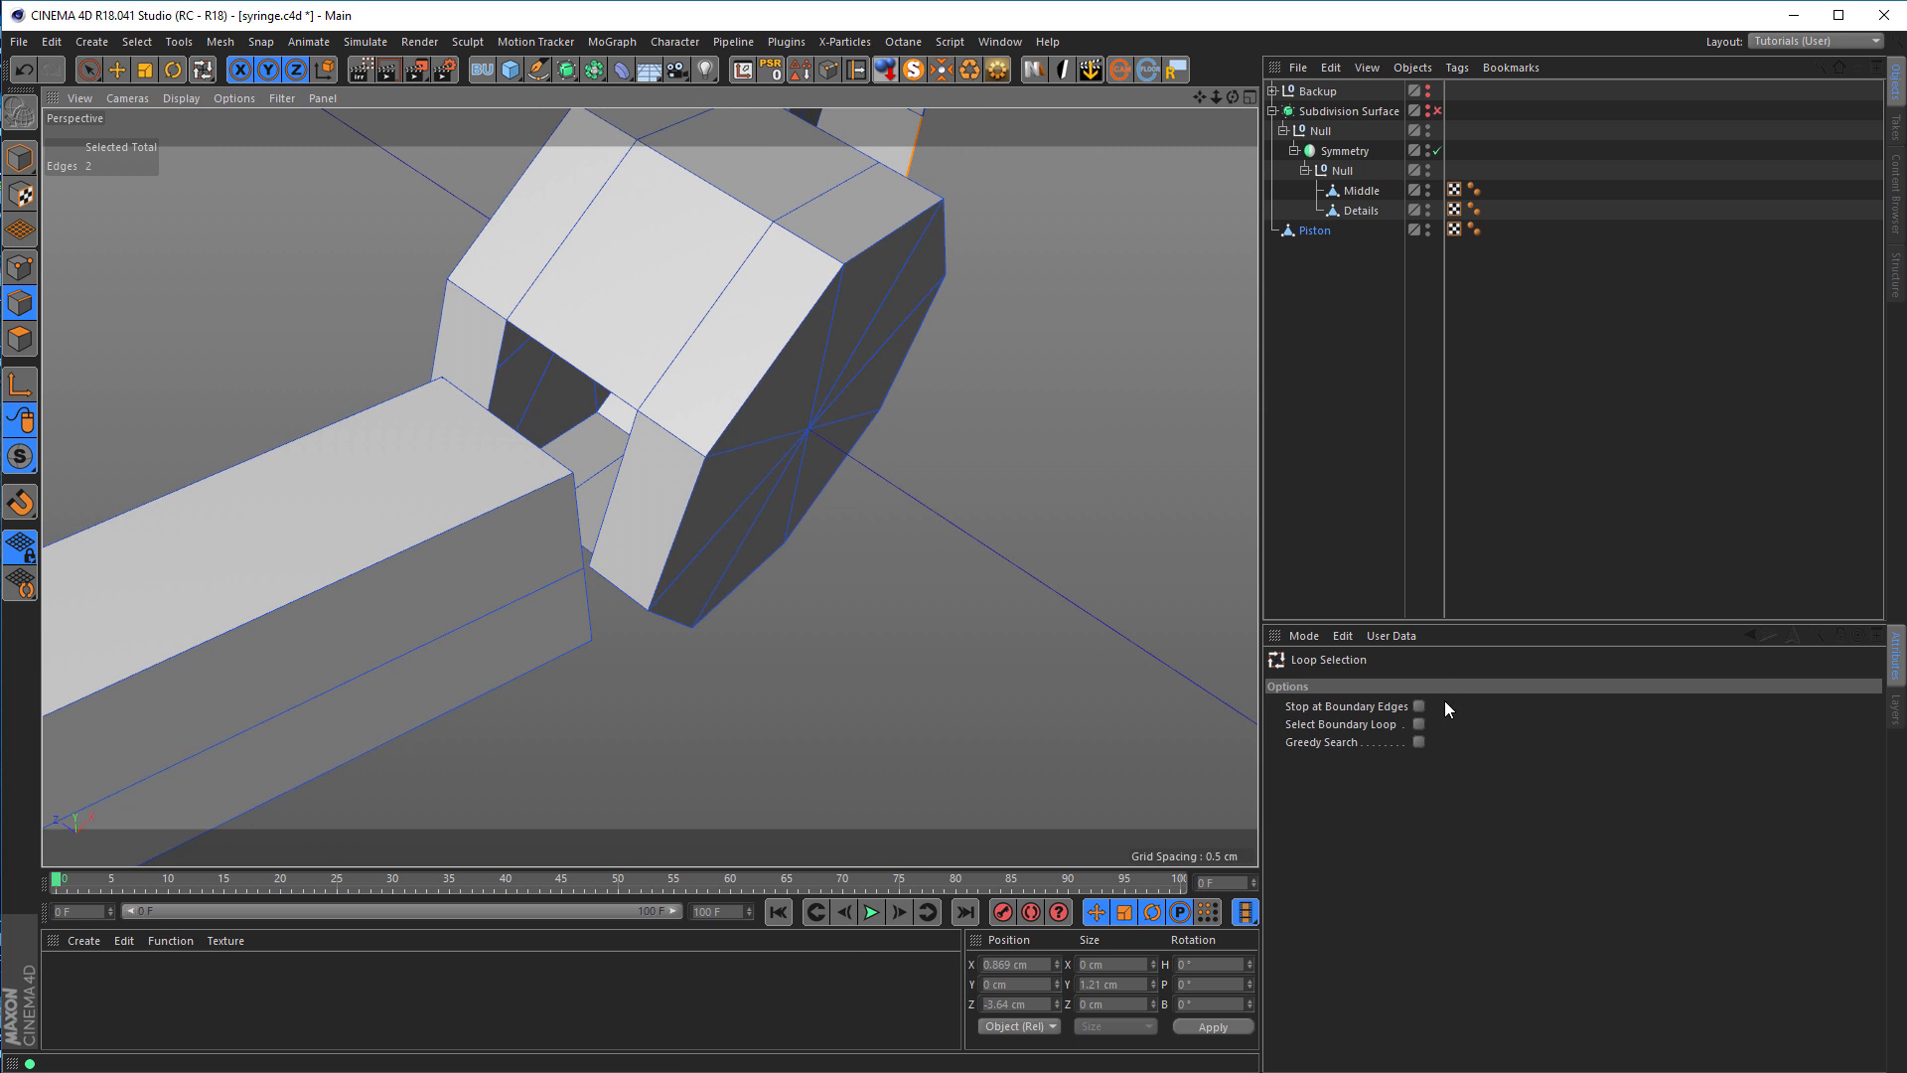
left_click(1419, 707)
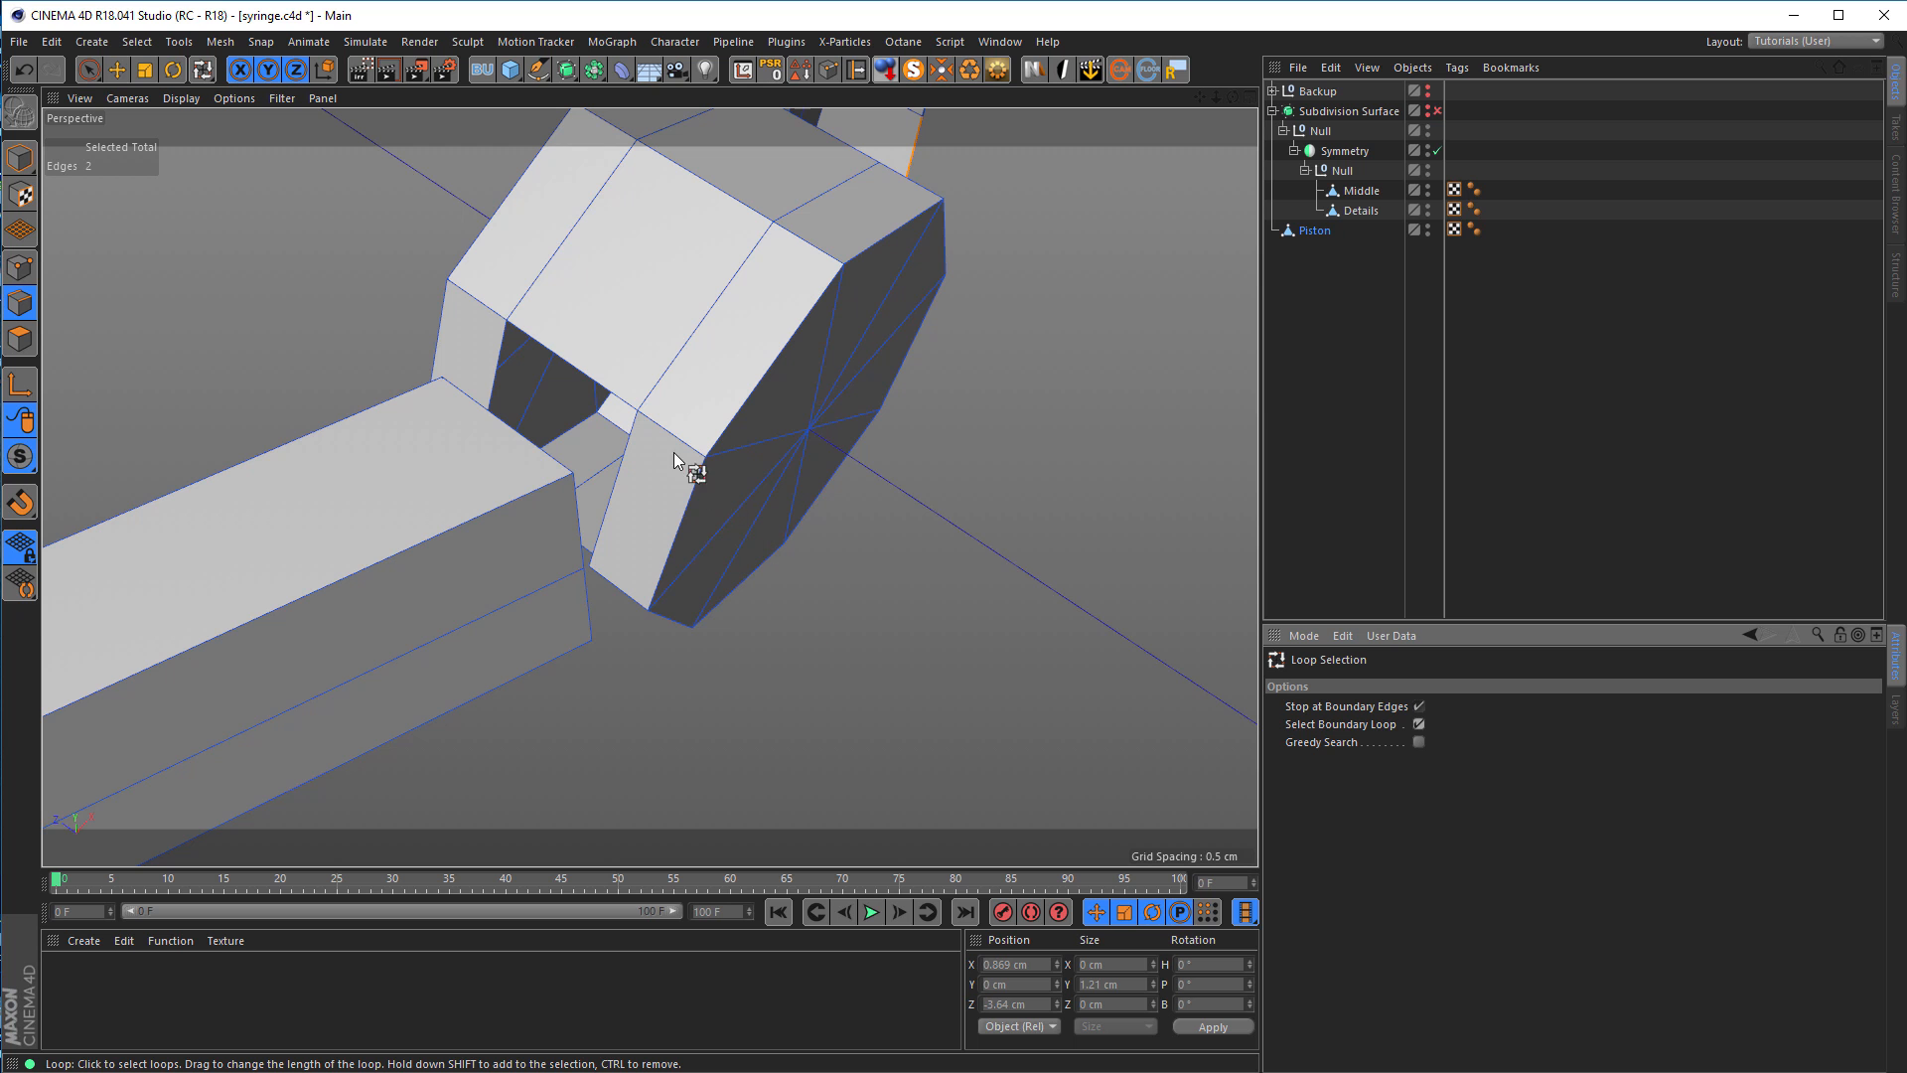
left_click(635, 422)
left_click(576, 505, "shift")
left_click_drag(580, 505, 677, 551, "alt")
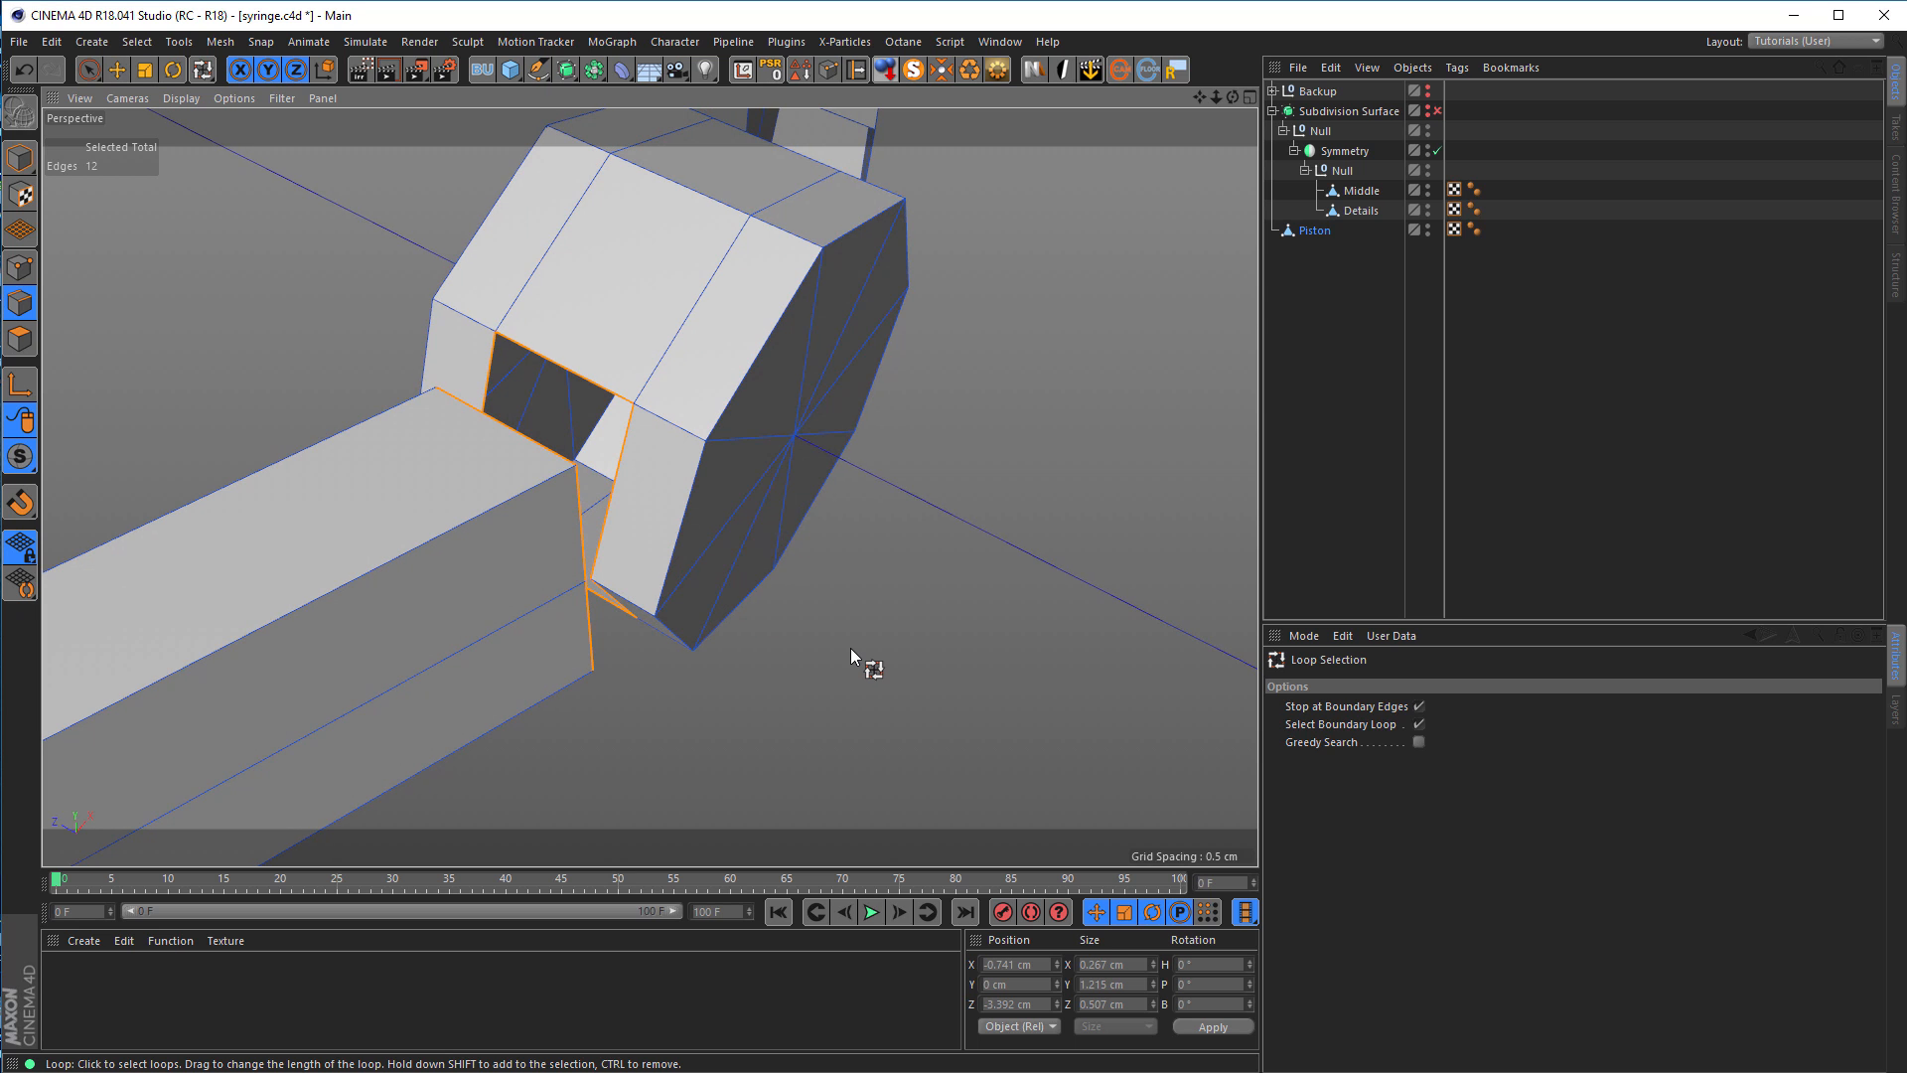
right_click(1009, 580)
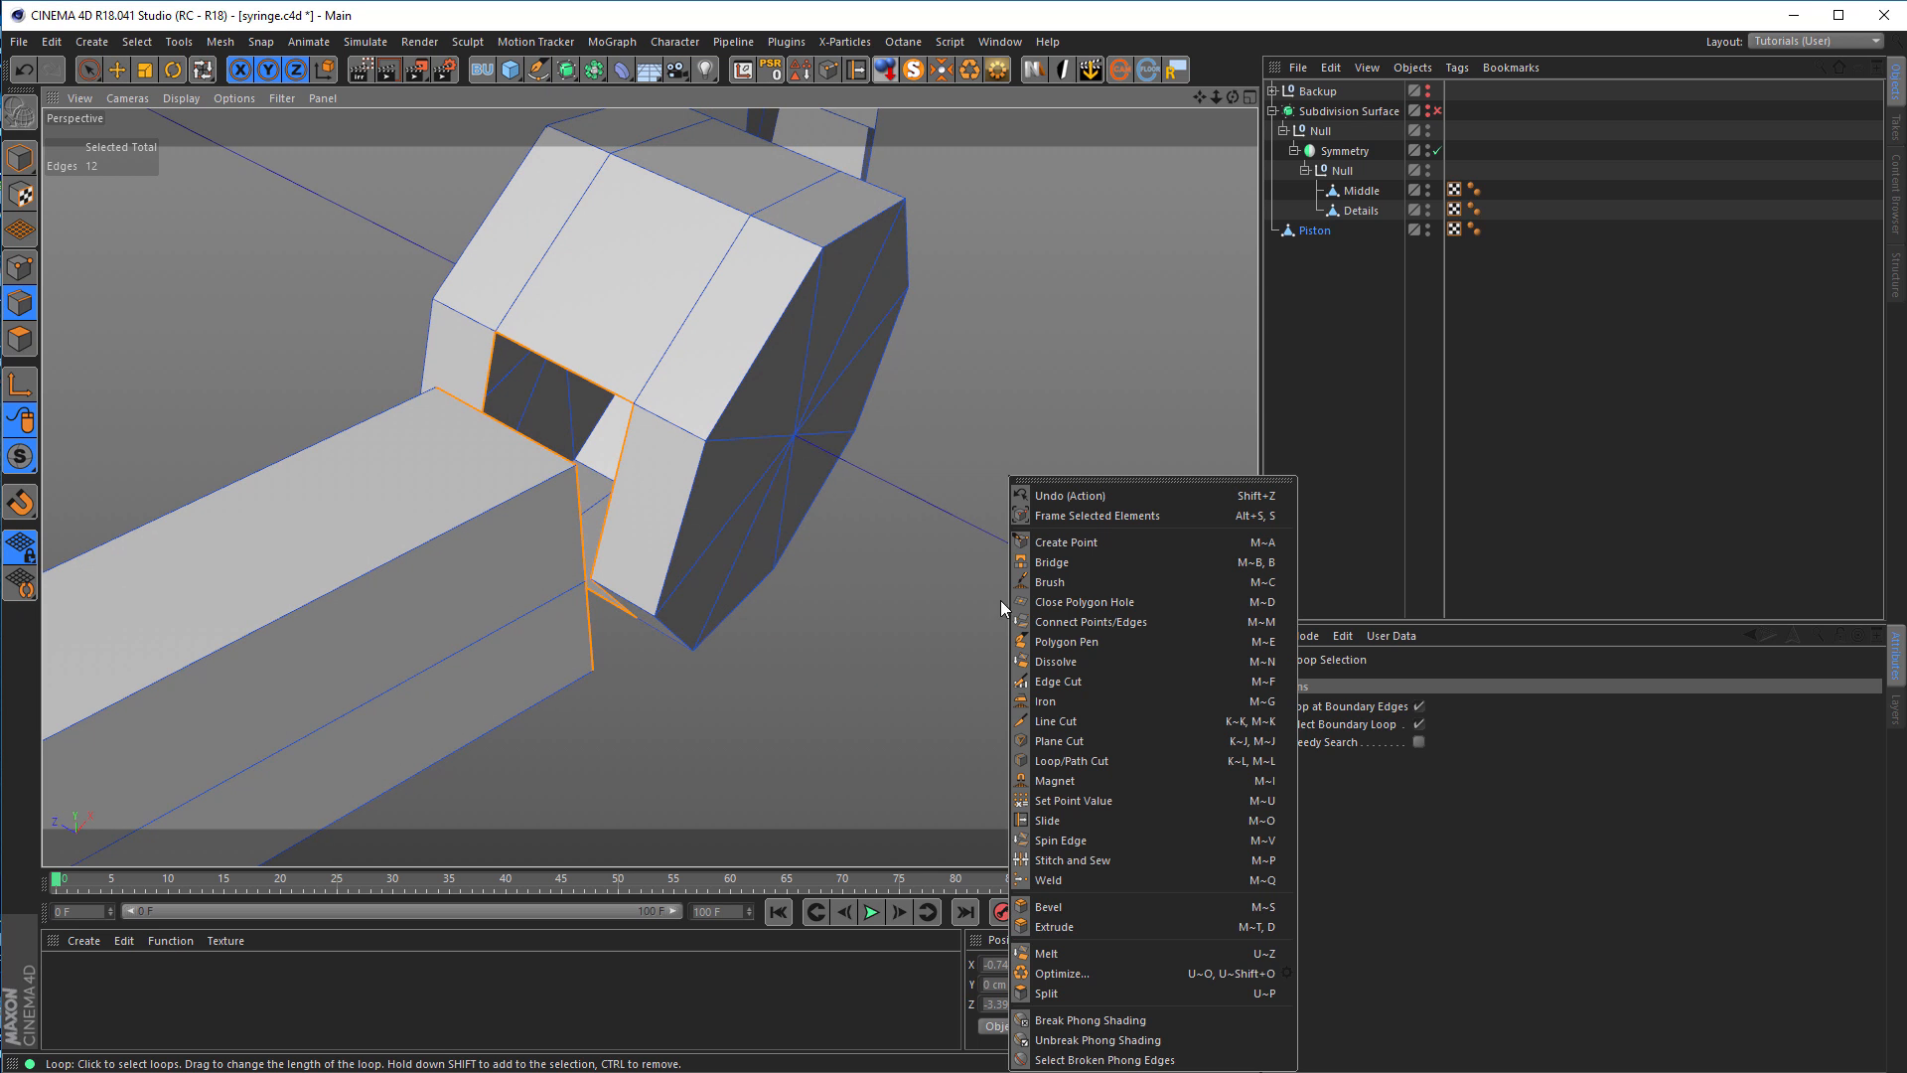
left_click(1107, 859)
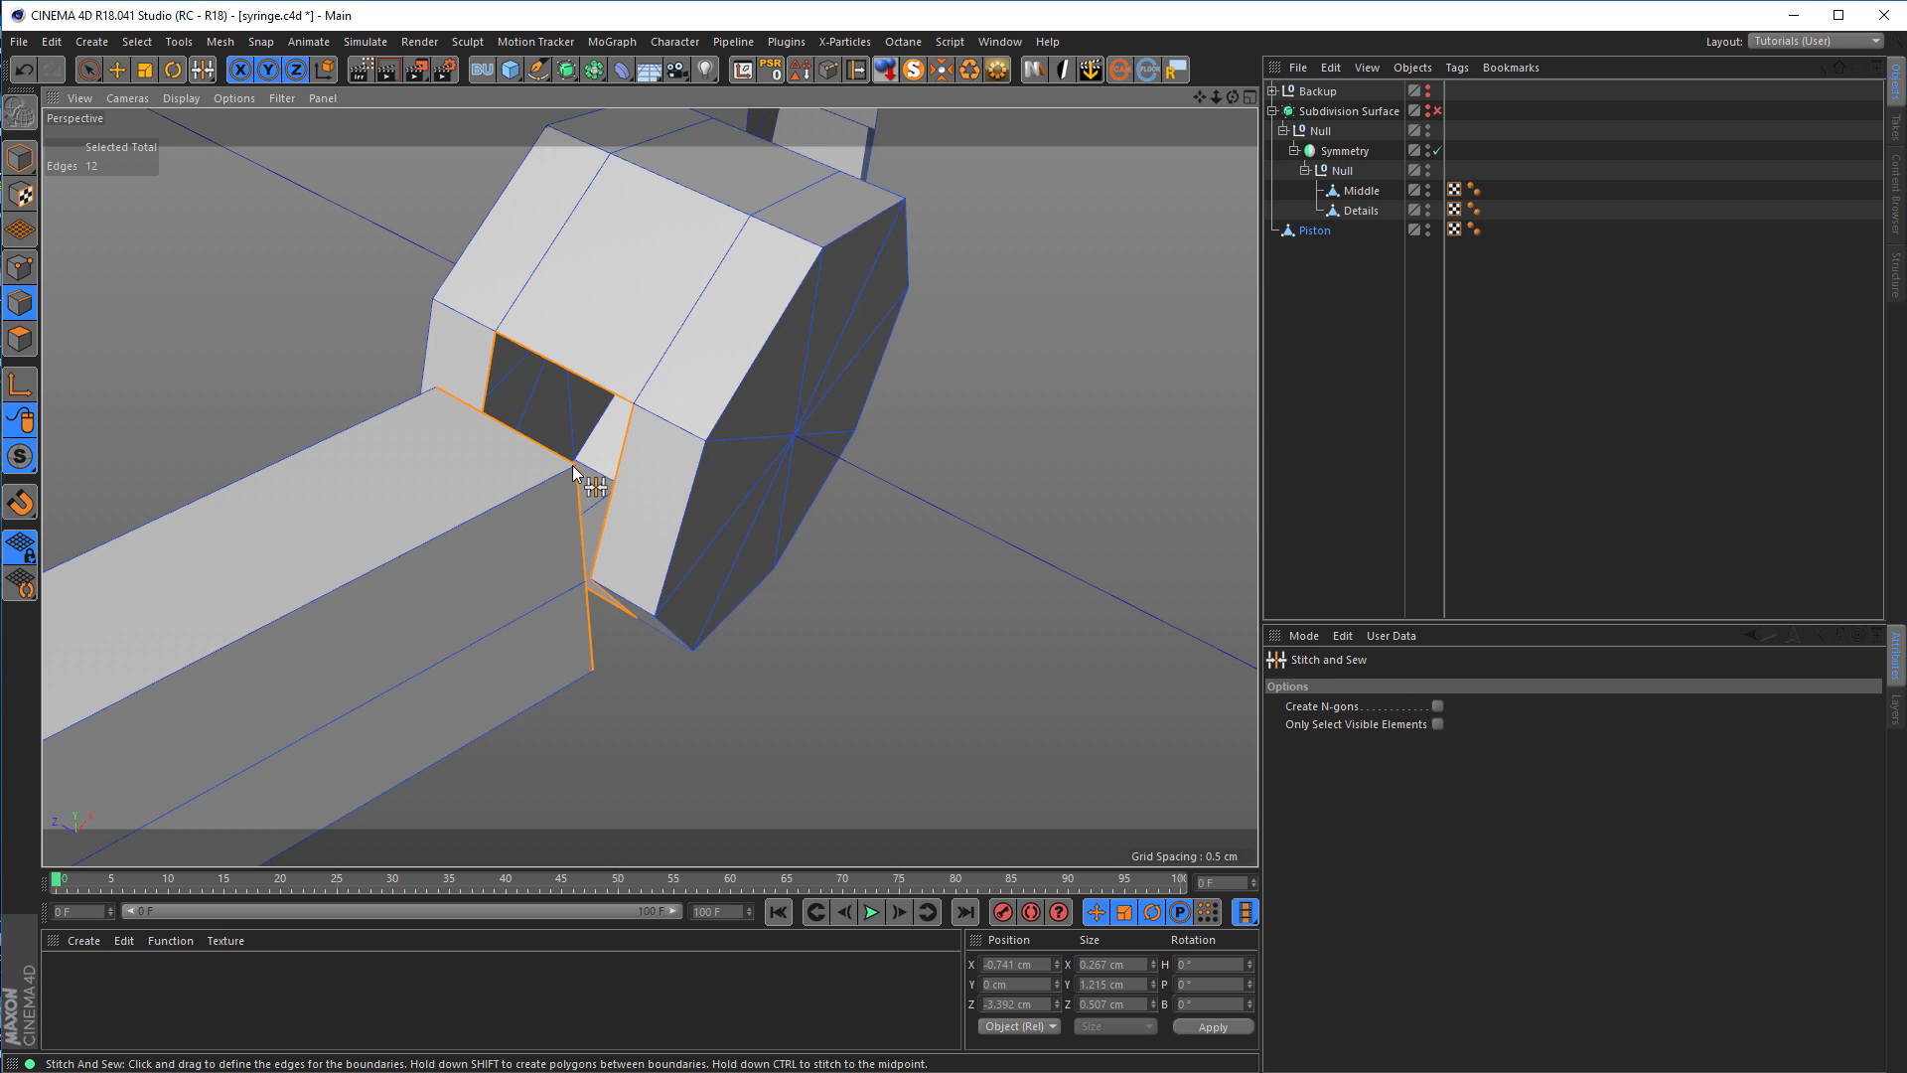
left_click_drag(580, 464, 517, 626)
Step: Select the cylinder's and tube's open boundary loops on the opposite side and stitch them together
right_click(521, 624)
left_click(561, 606)
left_click(642, 534)
left_click_drag(699, 521, 665, 423, "alt")
right_click(658, 425)
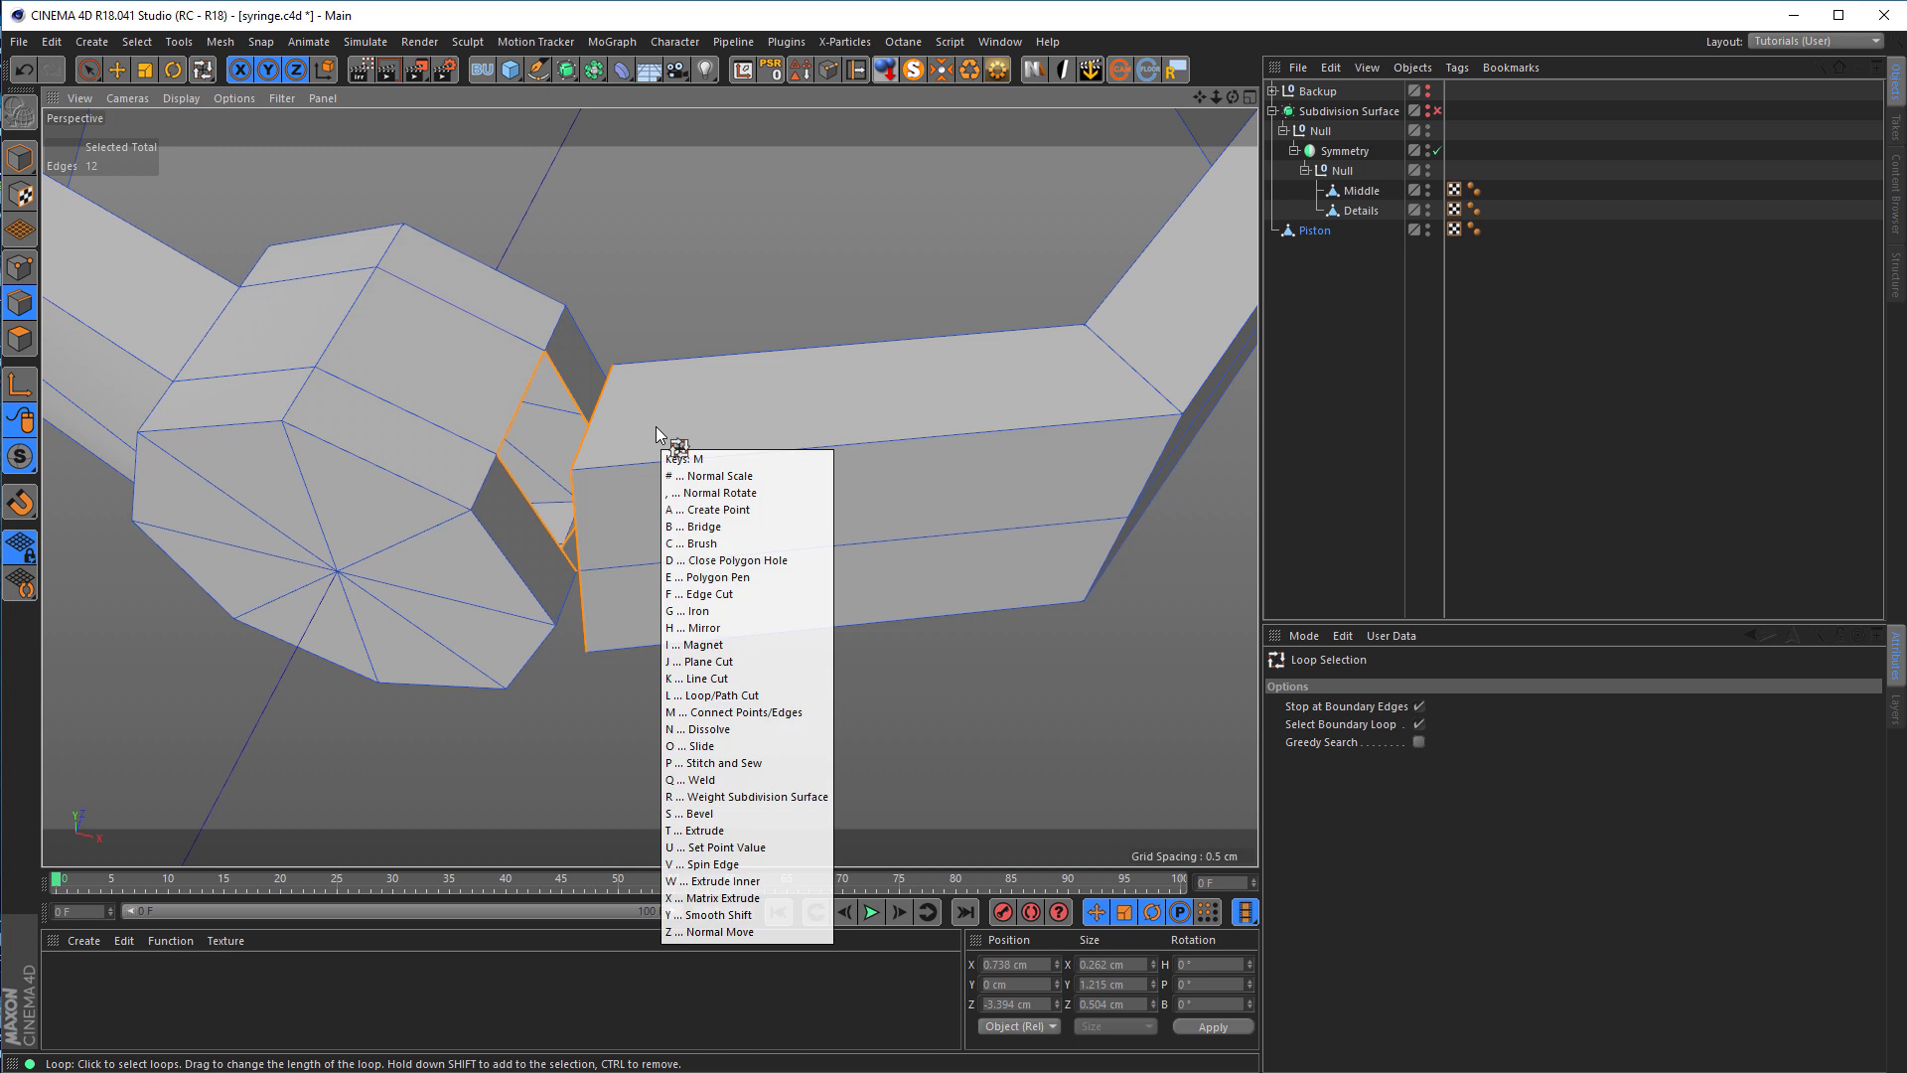
left_click(700, 646)
left_click_drag(502, 464, 518, 623)
Step: Collapse the Symmetry hierarchy and nest the Piston object in the Null under the Subdivision Surface
scroll(517, 619, "down", 4)
middle_click_drag(517, 618, 705, 557, "alt")
left_click(20, 158)
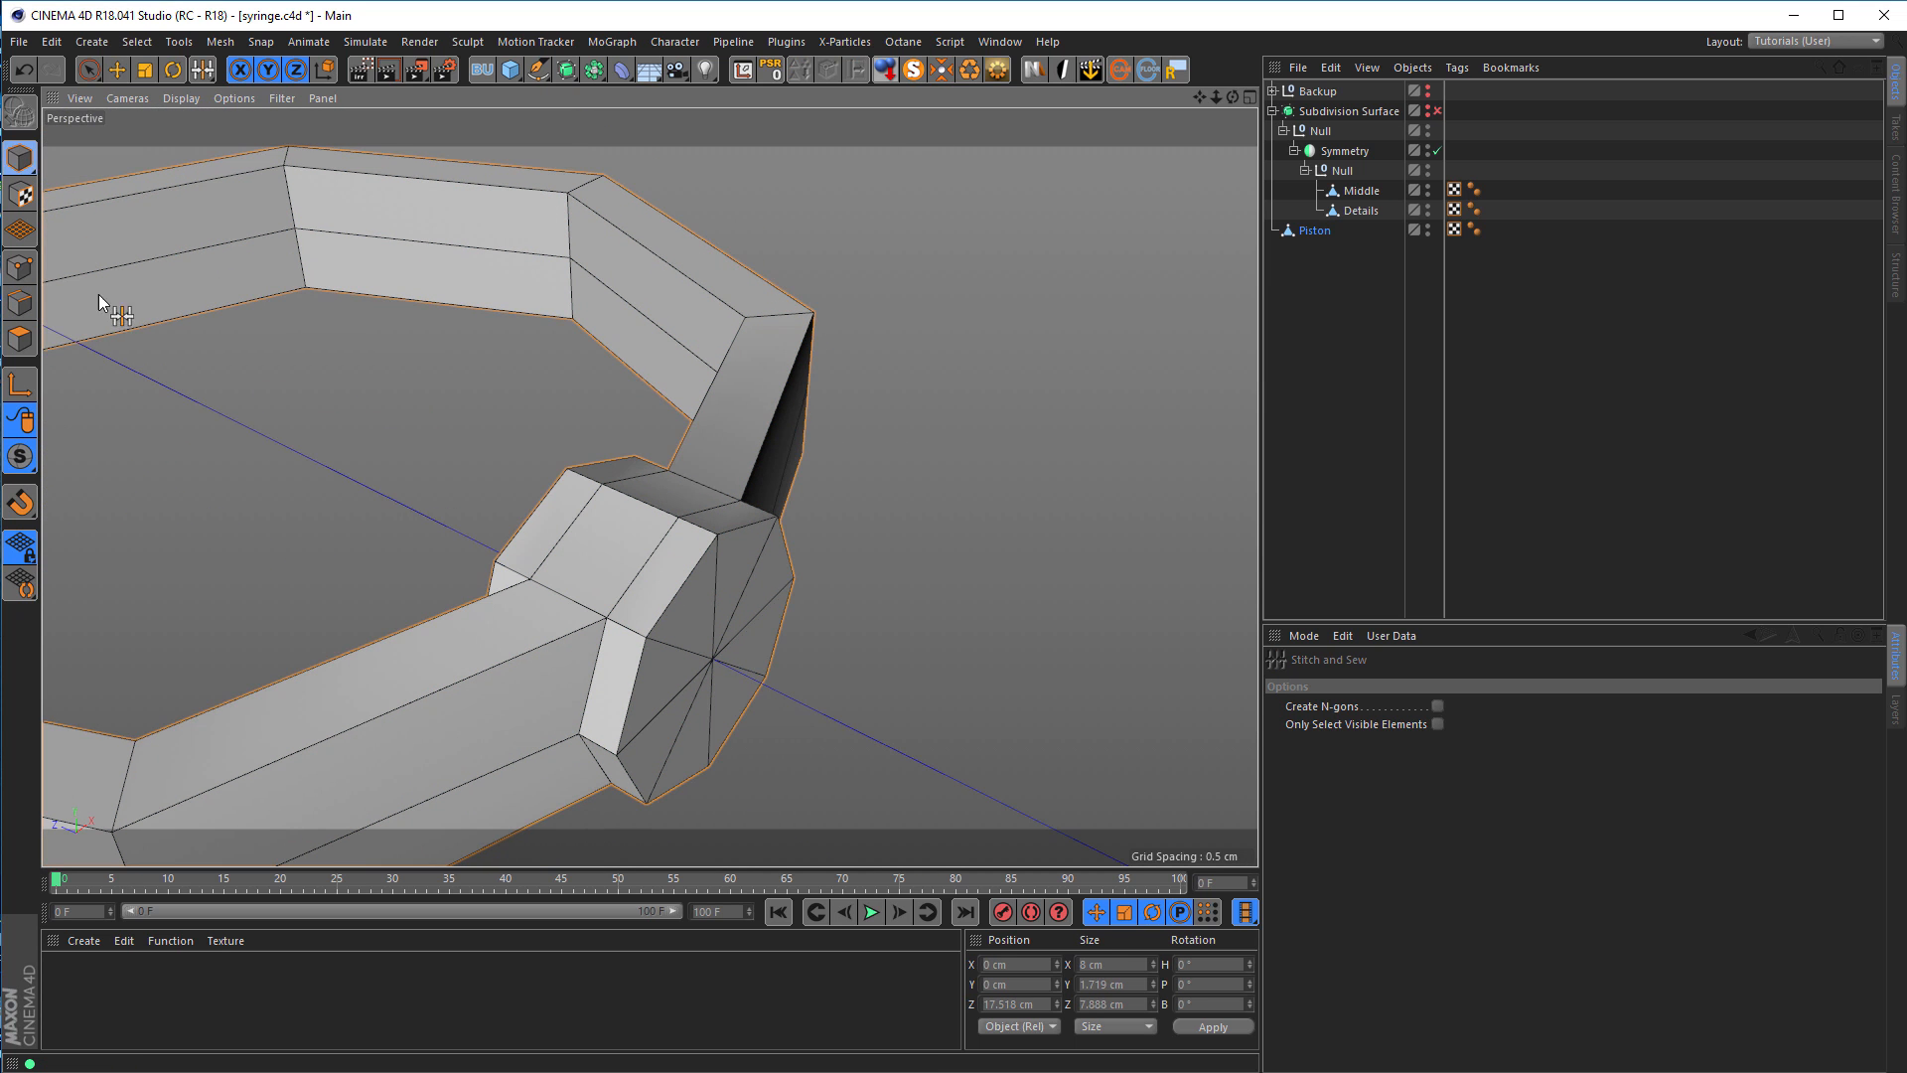
left_click(1294, 150)
mouse_move(1302, 170)
left_mouse_down()
mouse_move(1311, 151)
mouse_move(1327, 181)
left_mouse_up()
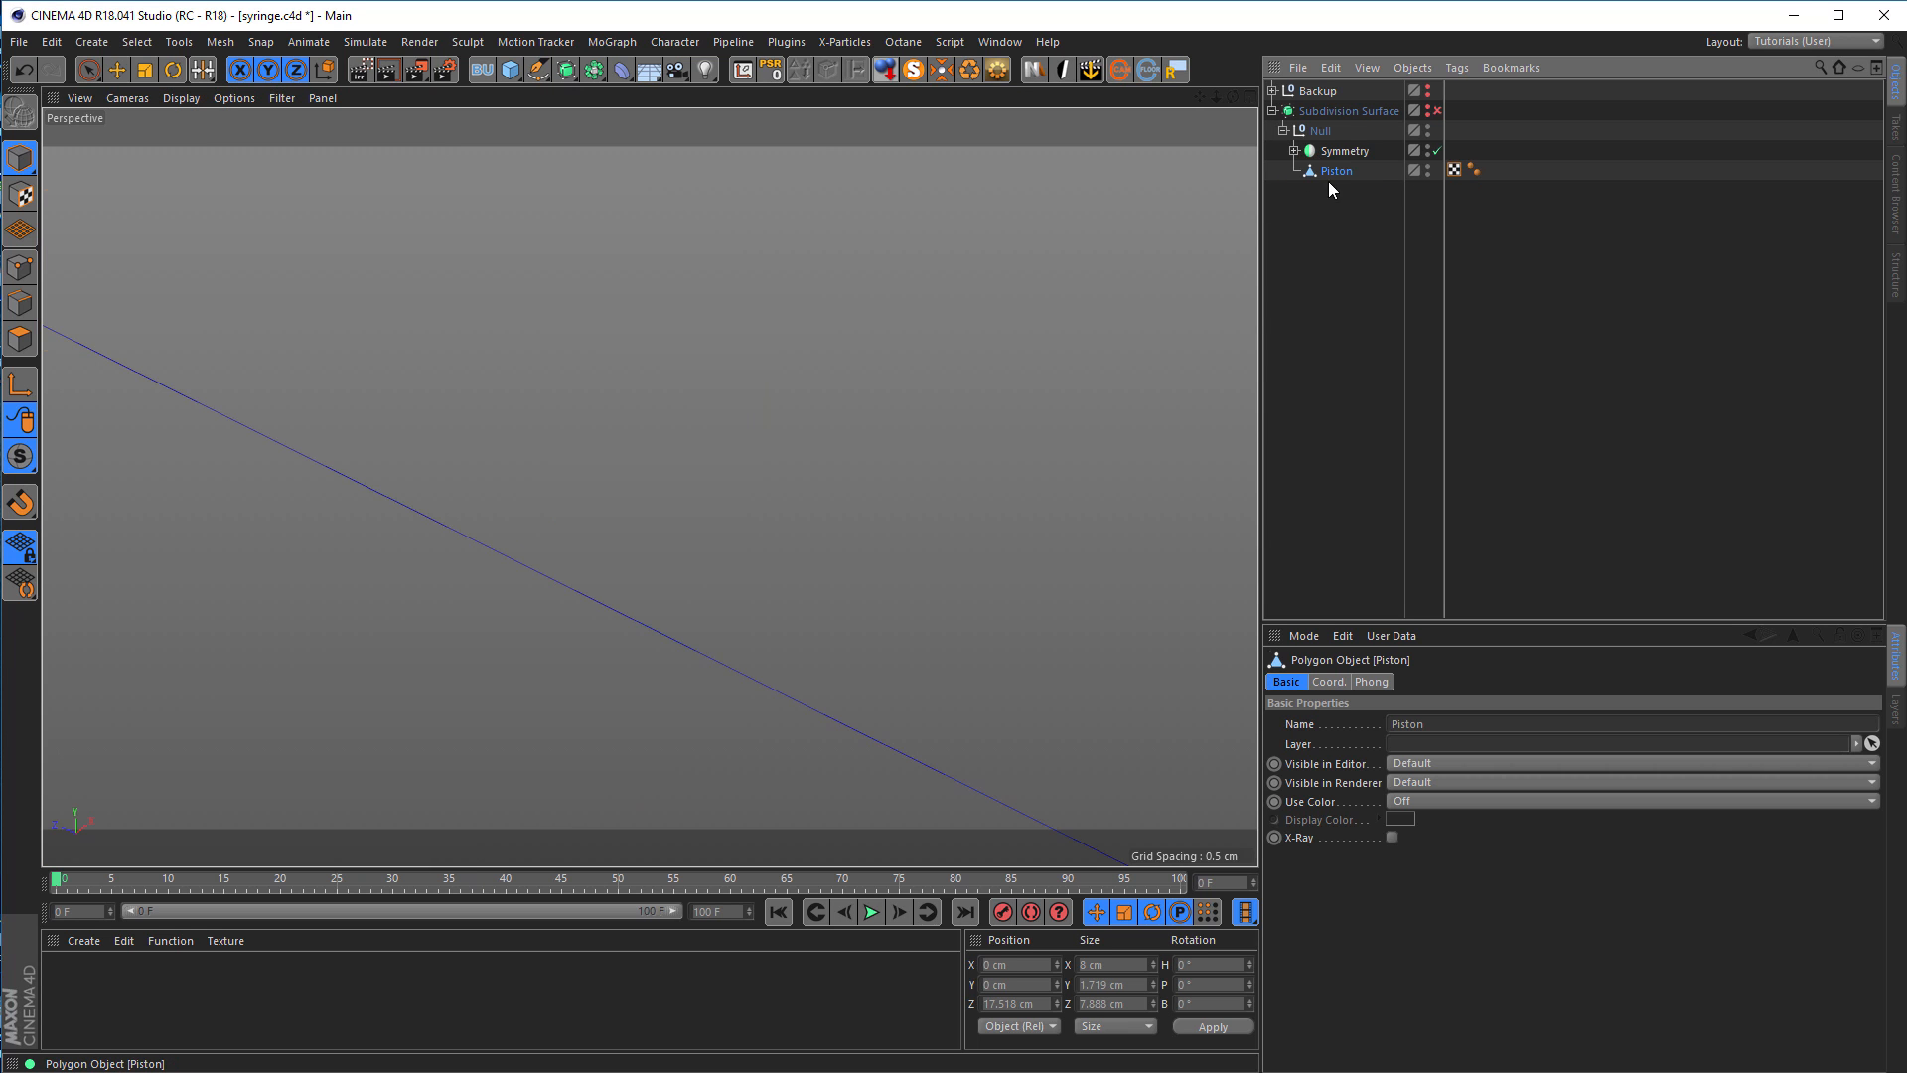
Step: Enable the Subdivision Surface to preview the smoothed piston, compare it with the reference picture, and disable the smoothing again
left_click(1437, 110)
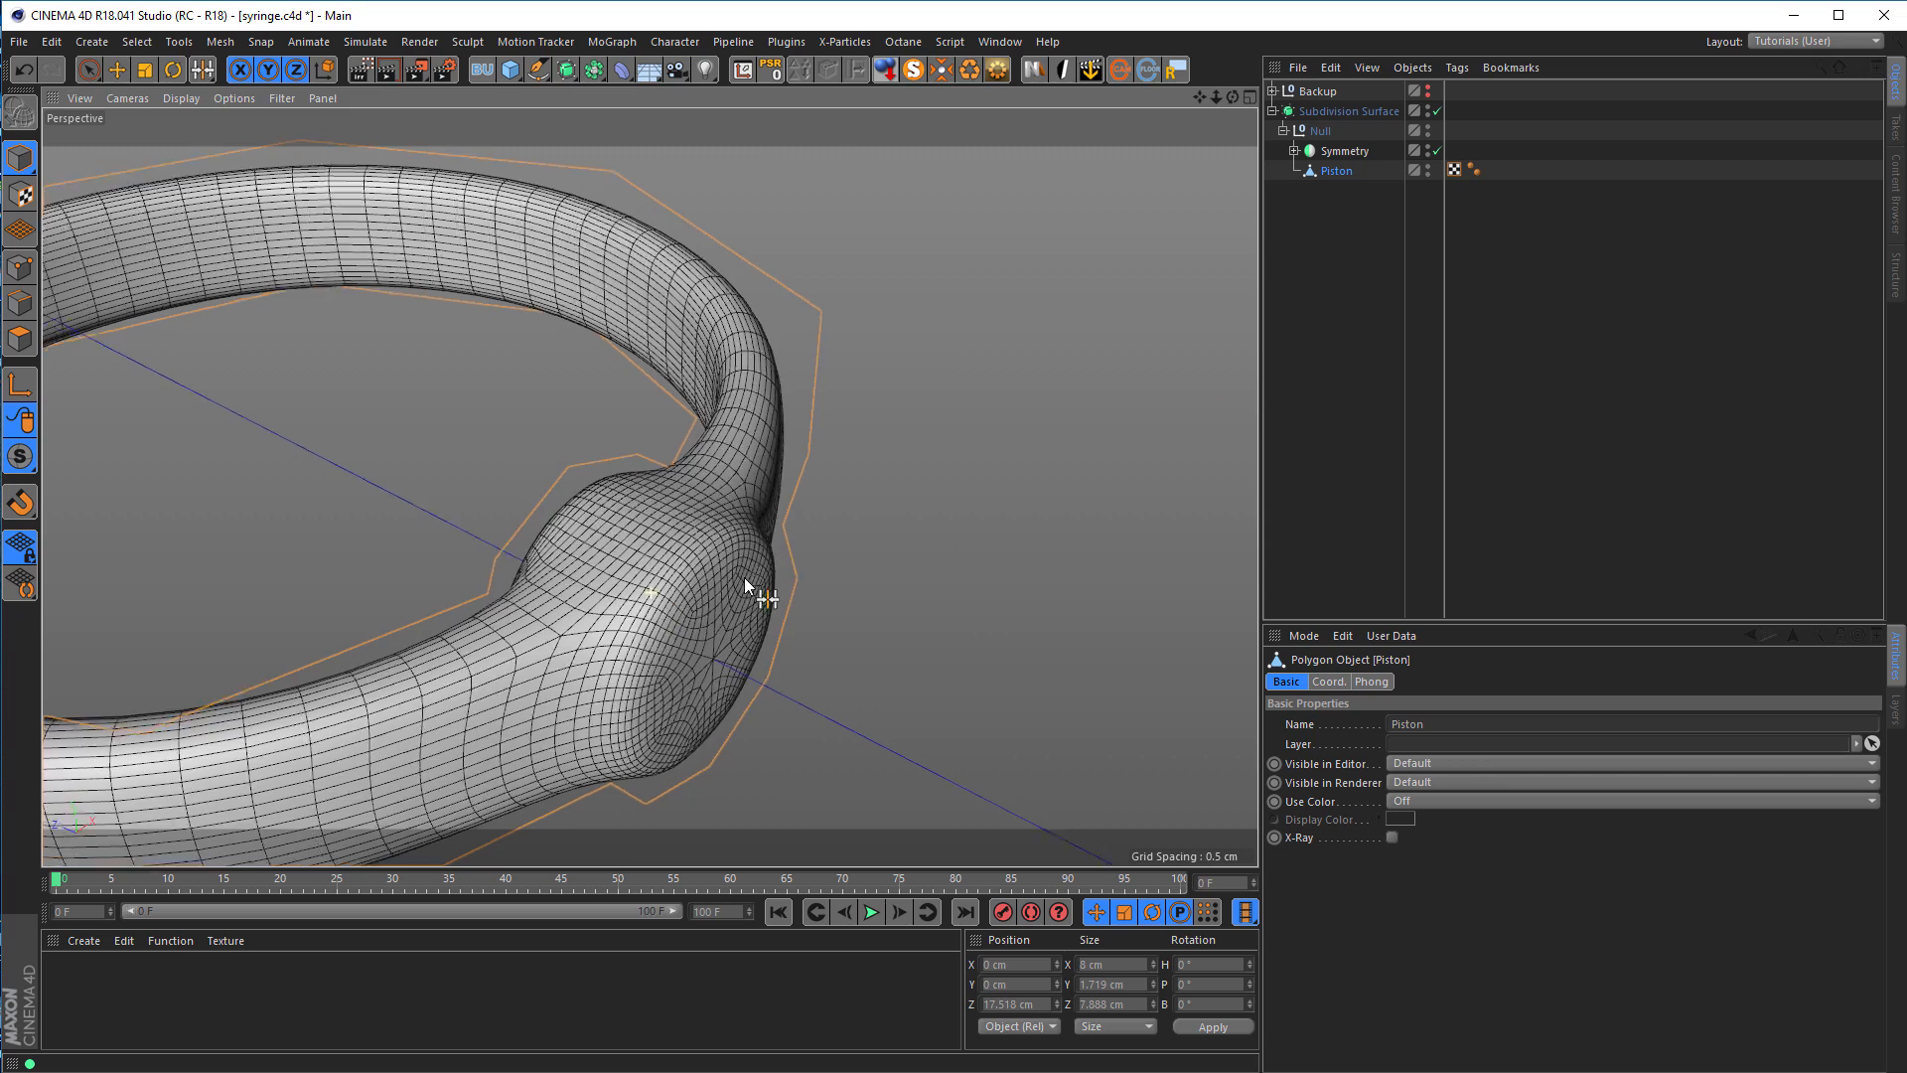
scroll(785, 609, "down", 3)
left_click_drag(784, 602, 773, 588, "alt")
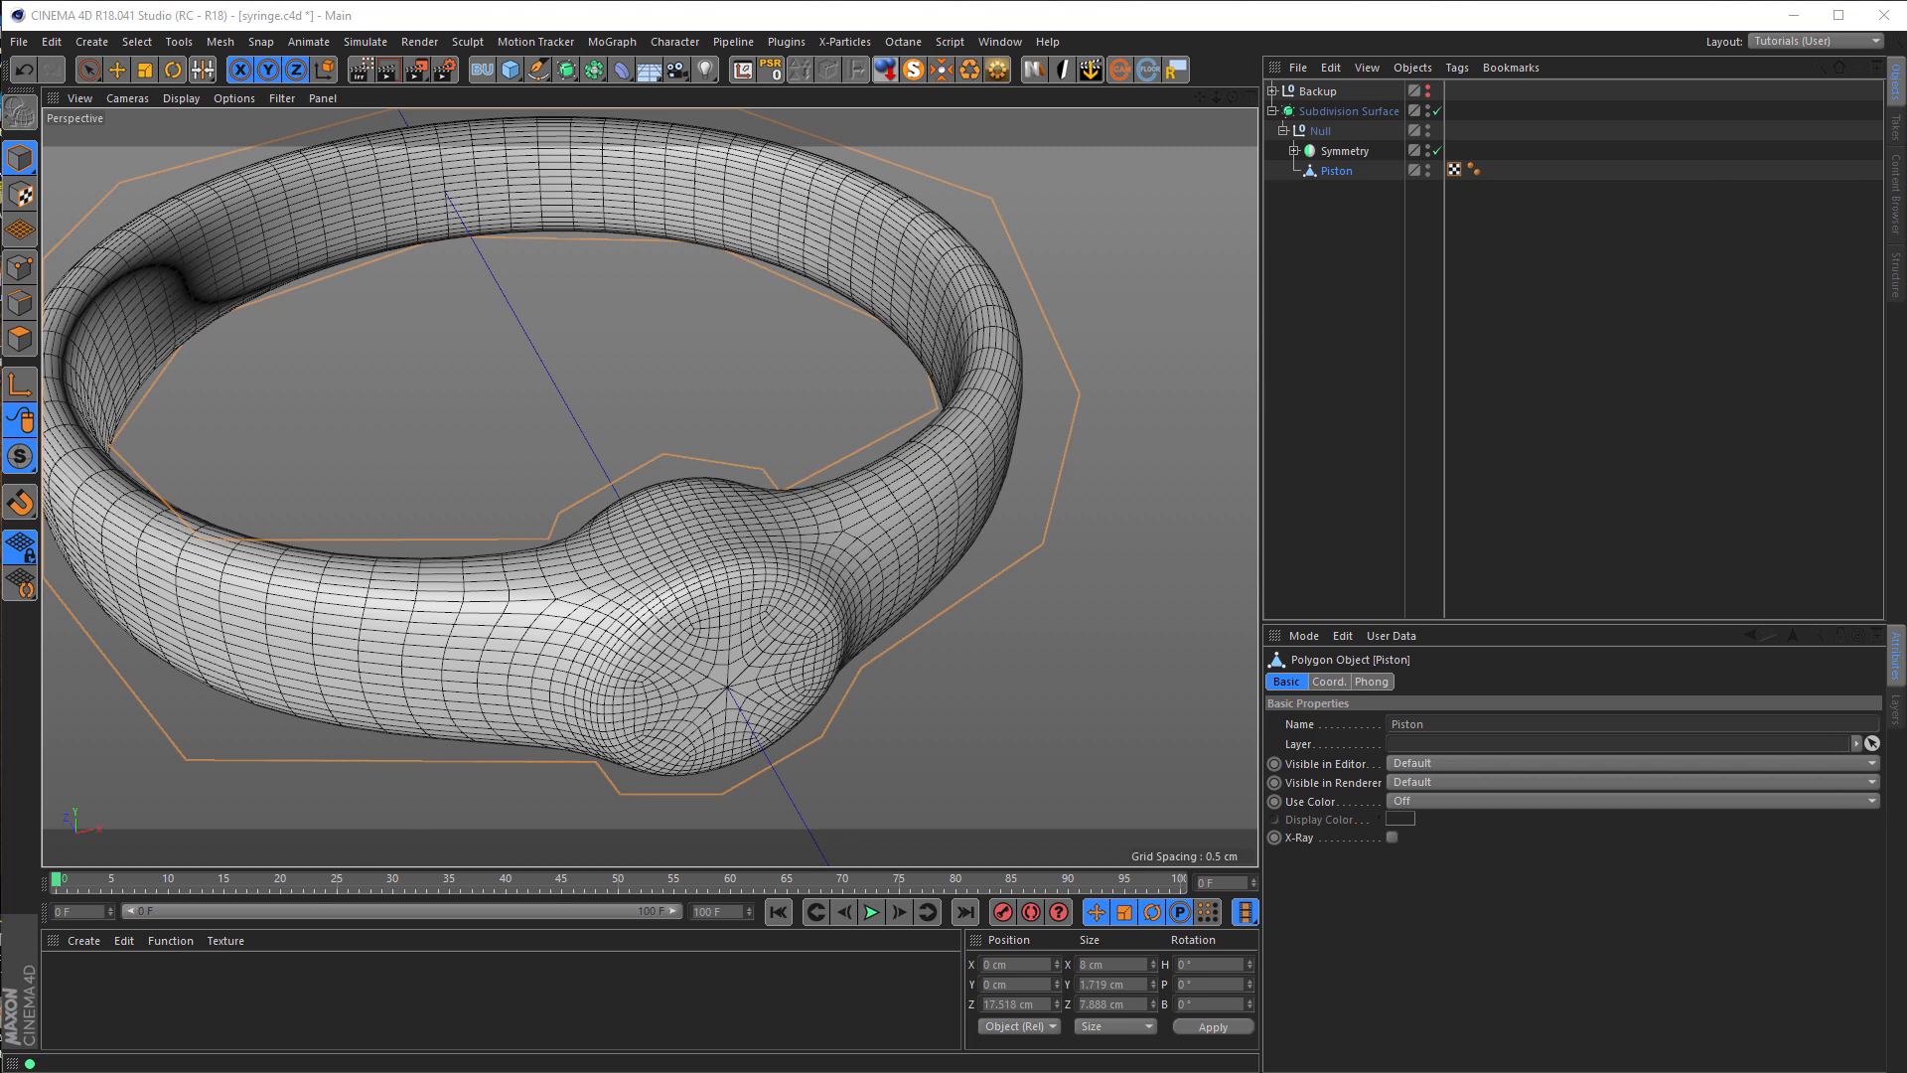
key("alt+Tab")
scroll(519, 347, "up", 2)
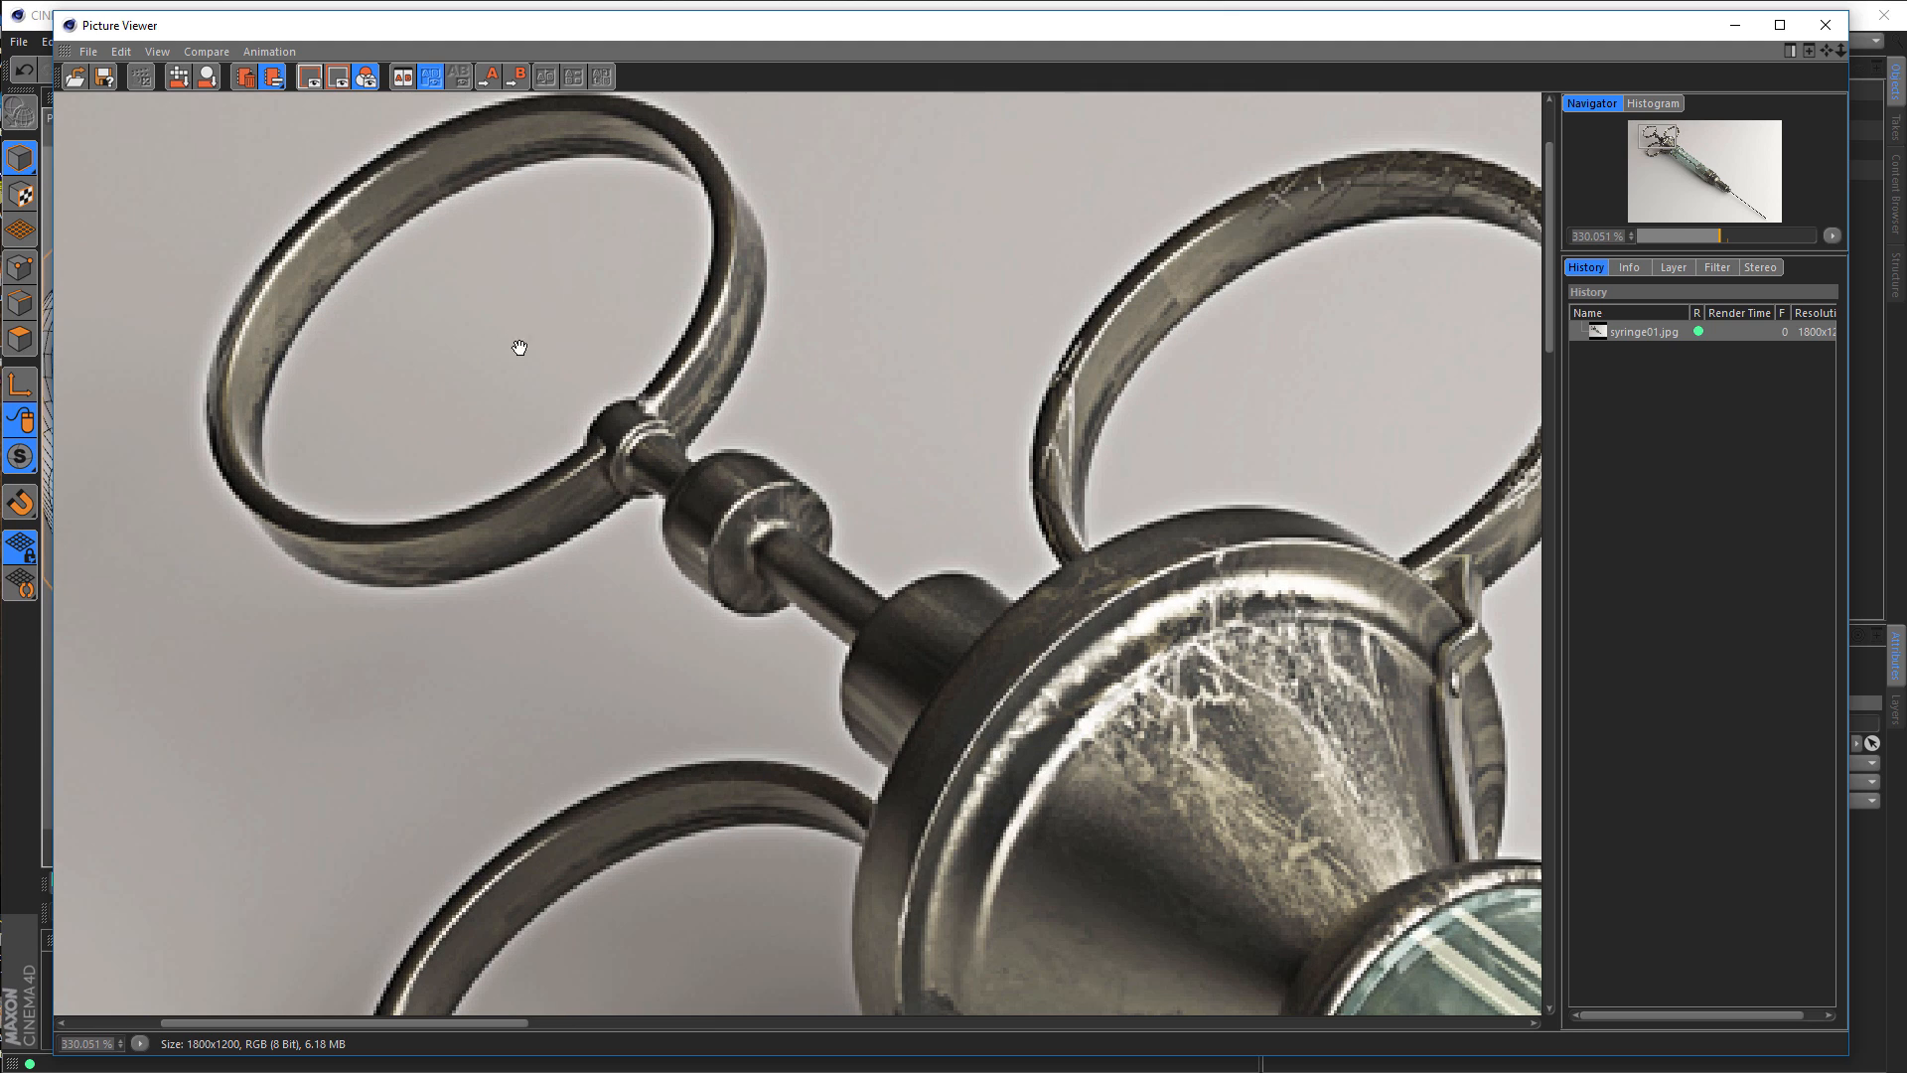
key("alt+Tab")
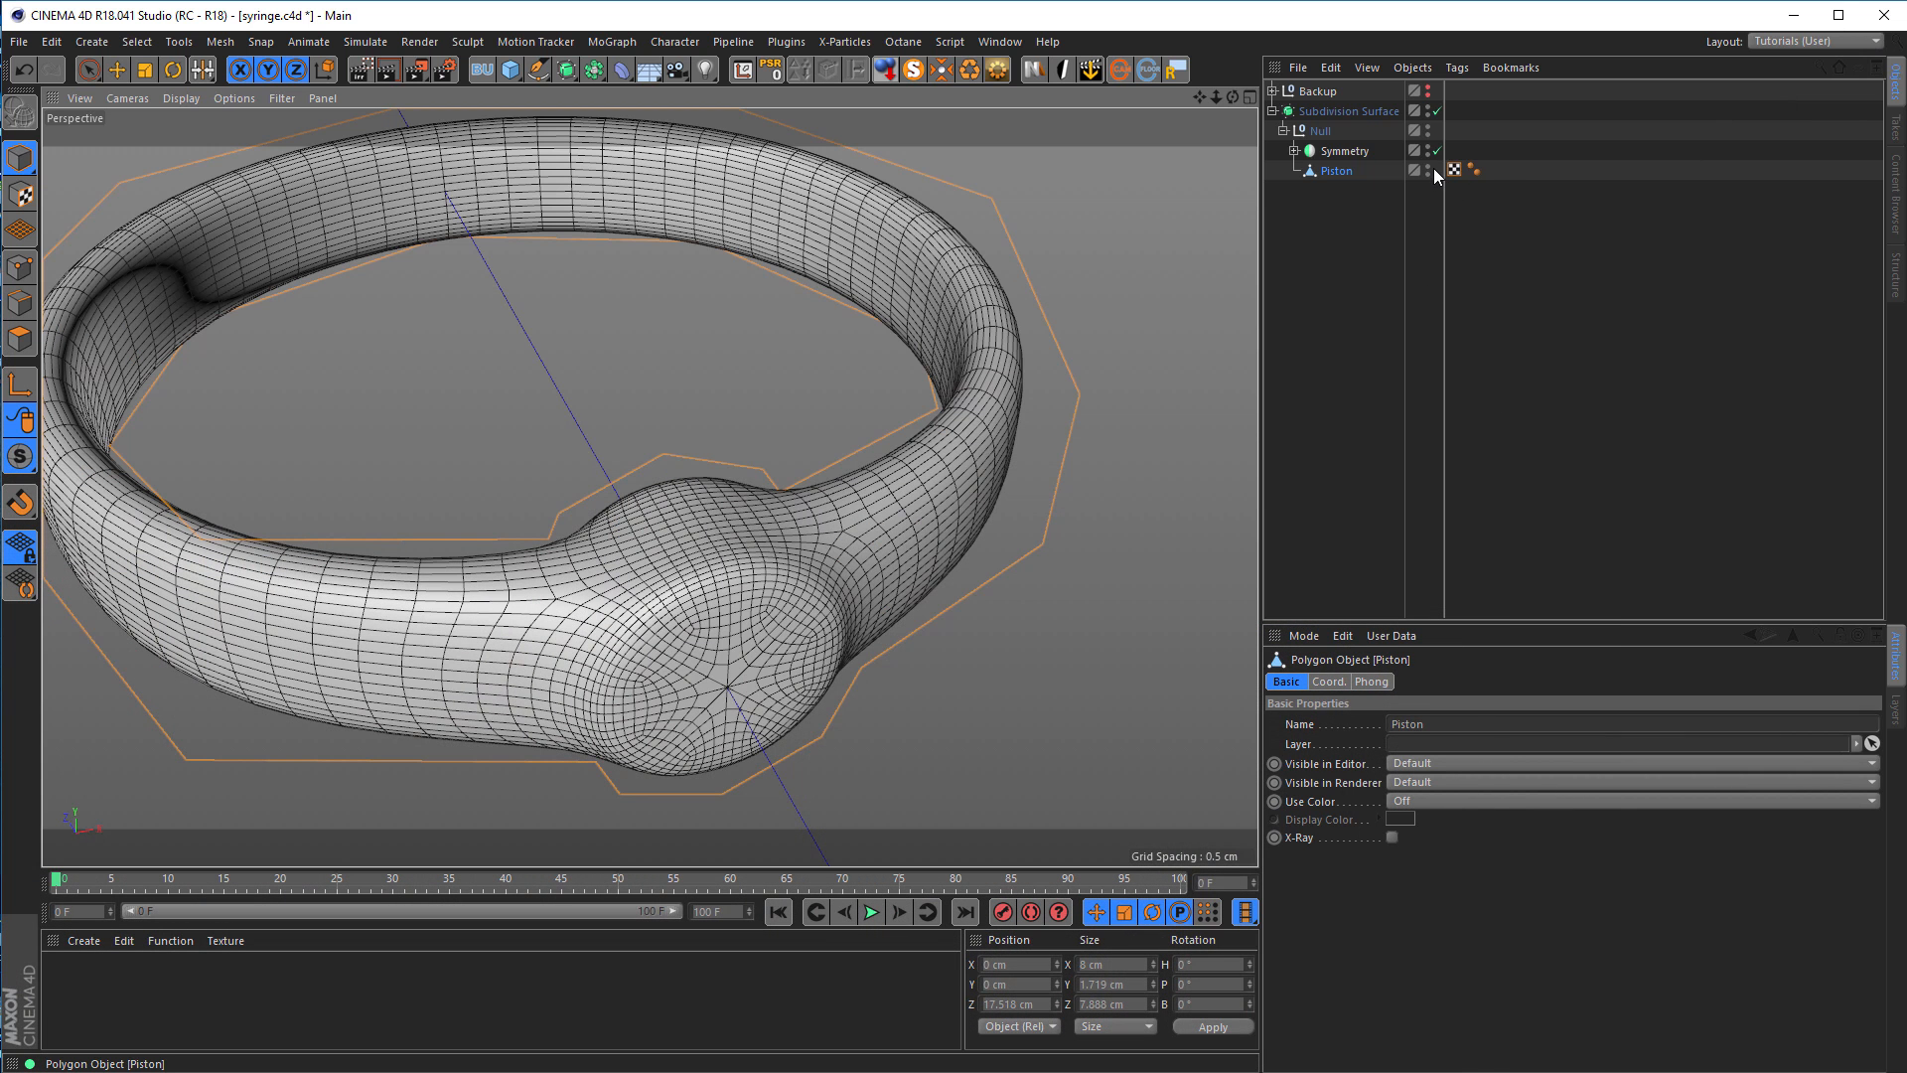
left_click(1437, 110)
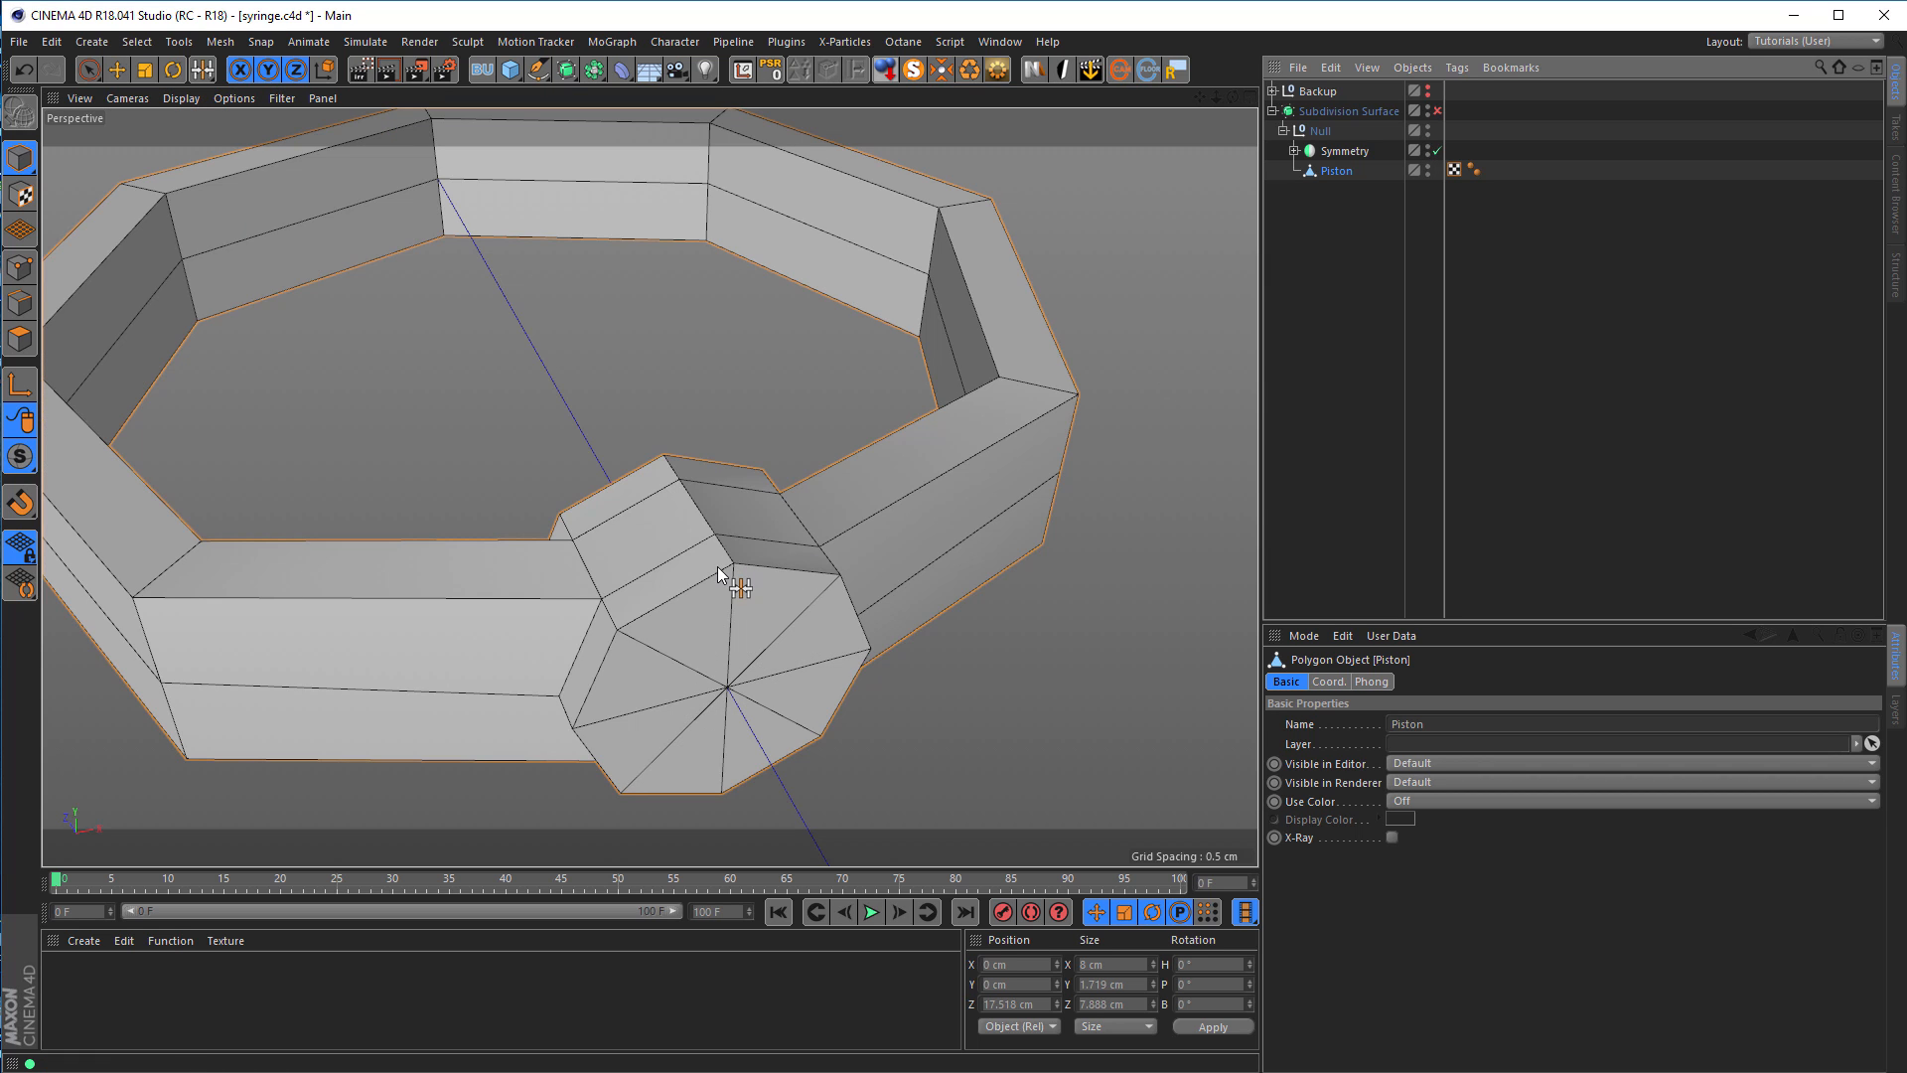
Step: Add a loop cut to the tube close to the cylinder on each side, at offsets of about 1.213% and 98.944%
left_click(20, 303)
left_click_drag(750, 658, 679, 632, "alt")
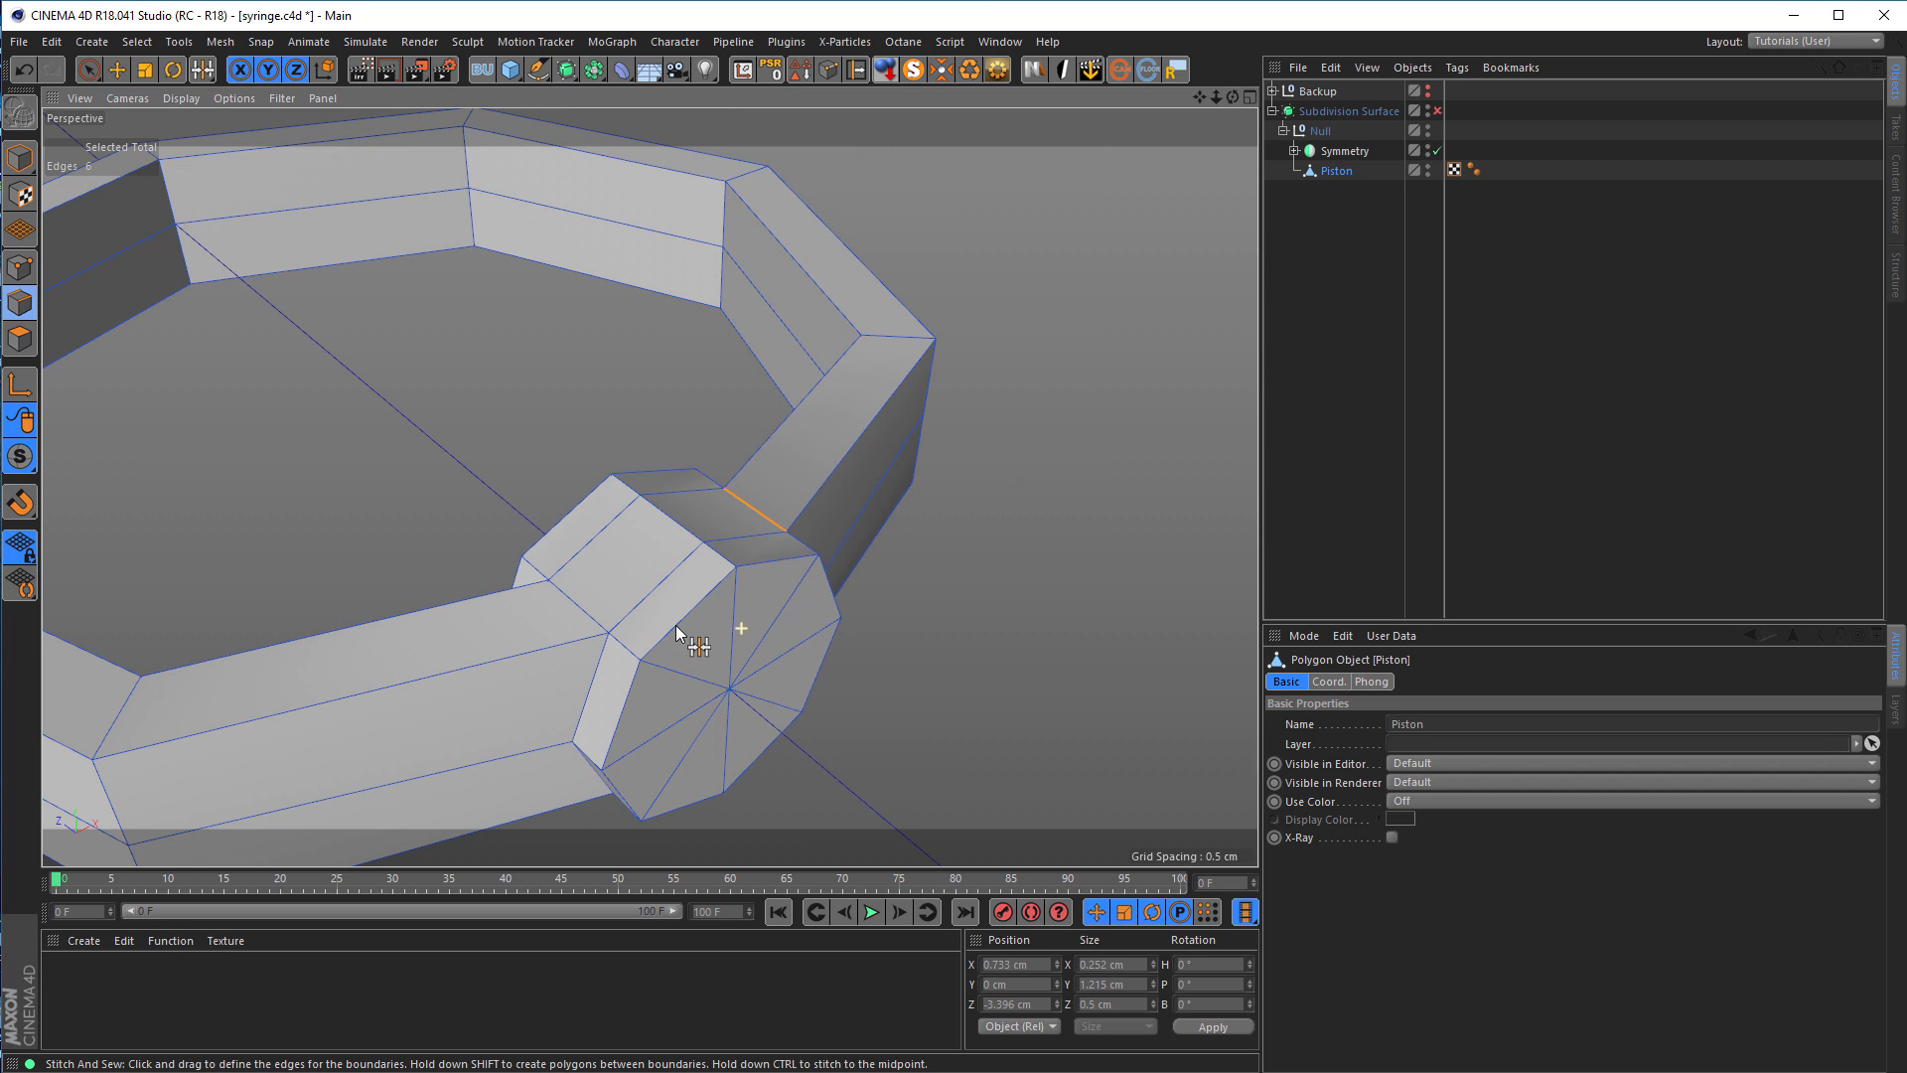
key("space")
left_click(997, 585)
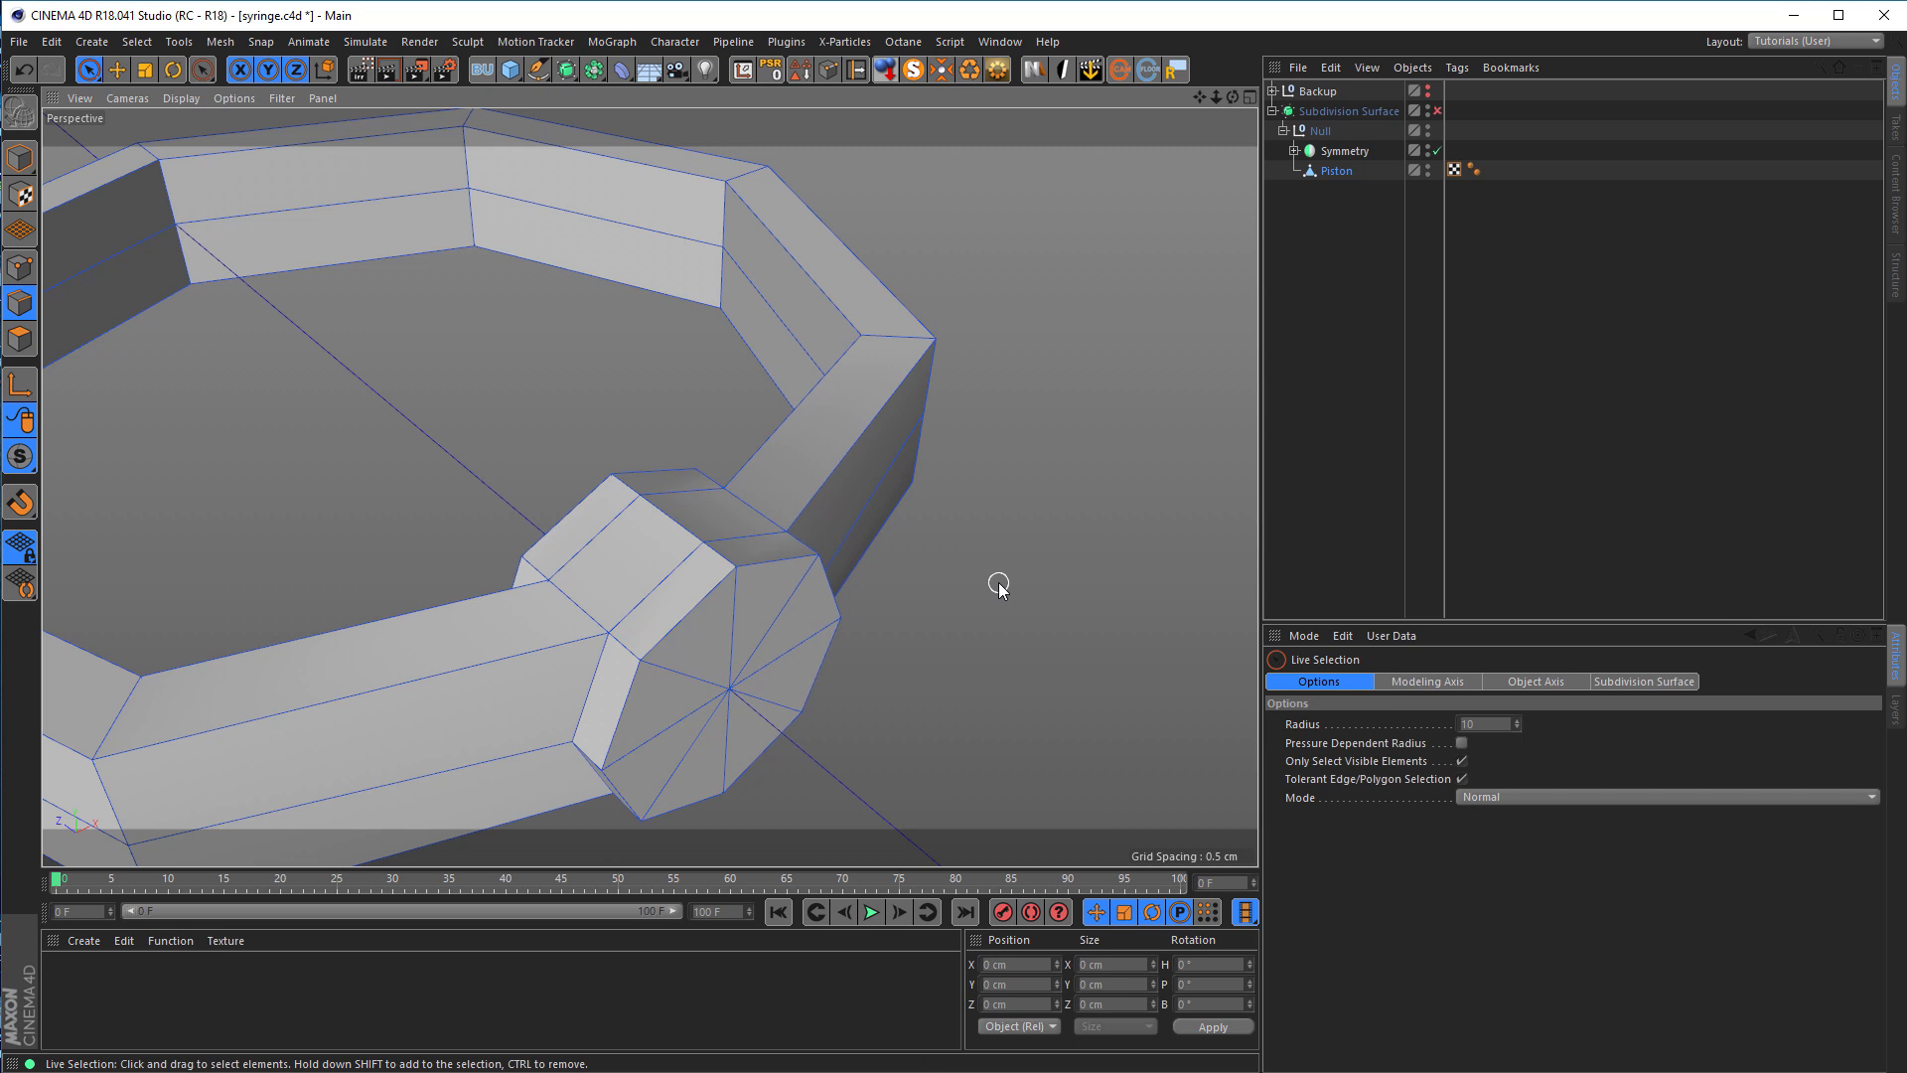
key("k")
key("l")
scroll(667, 623, "up", 3)
left_click_drag(668, 623, 928, 340, "alt")
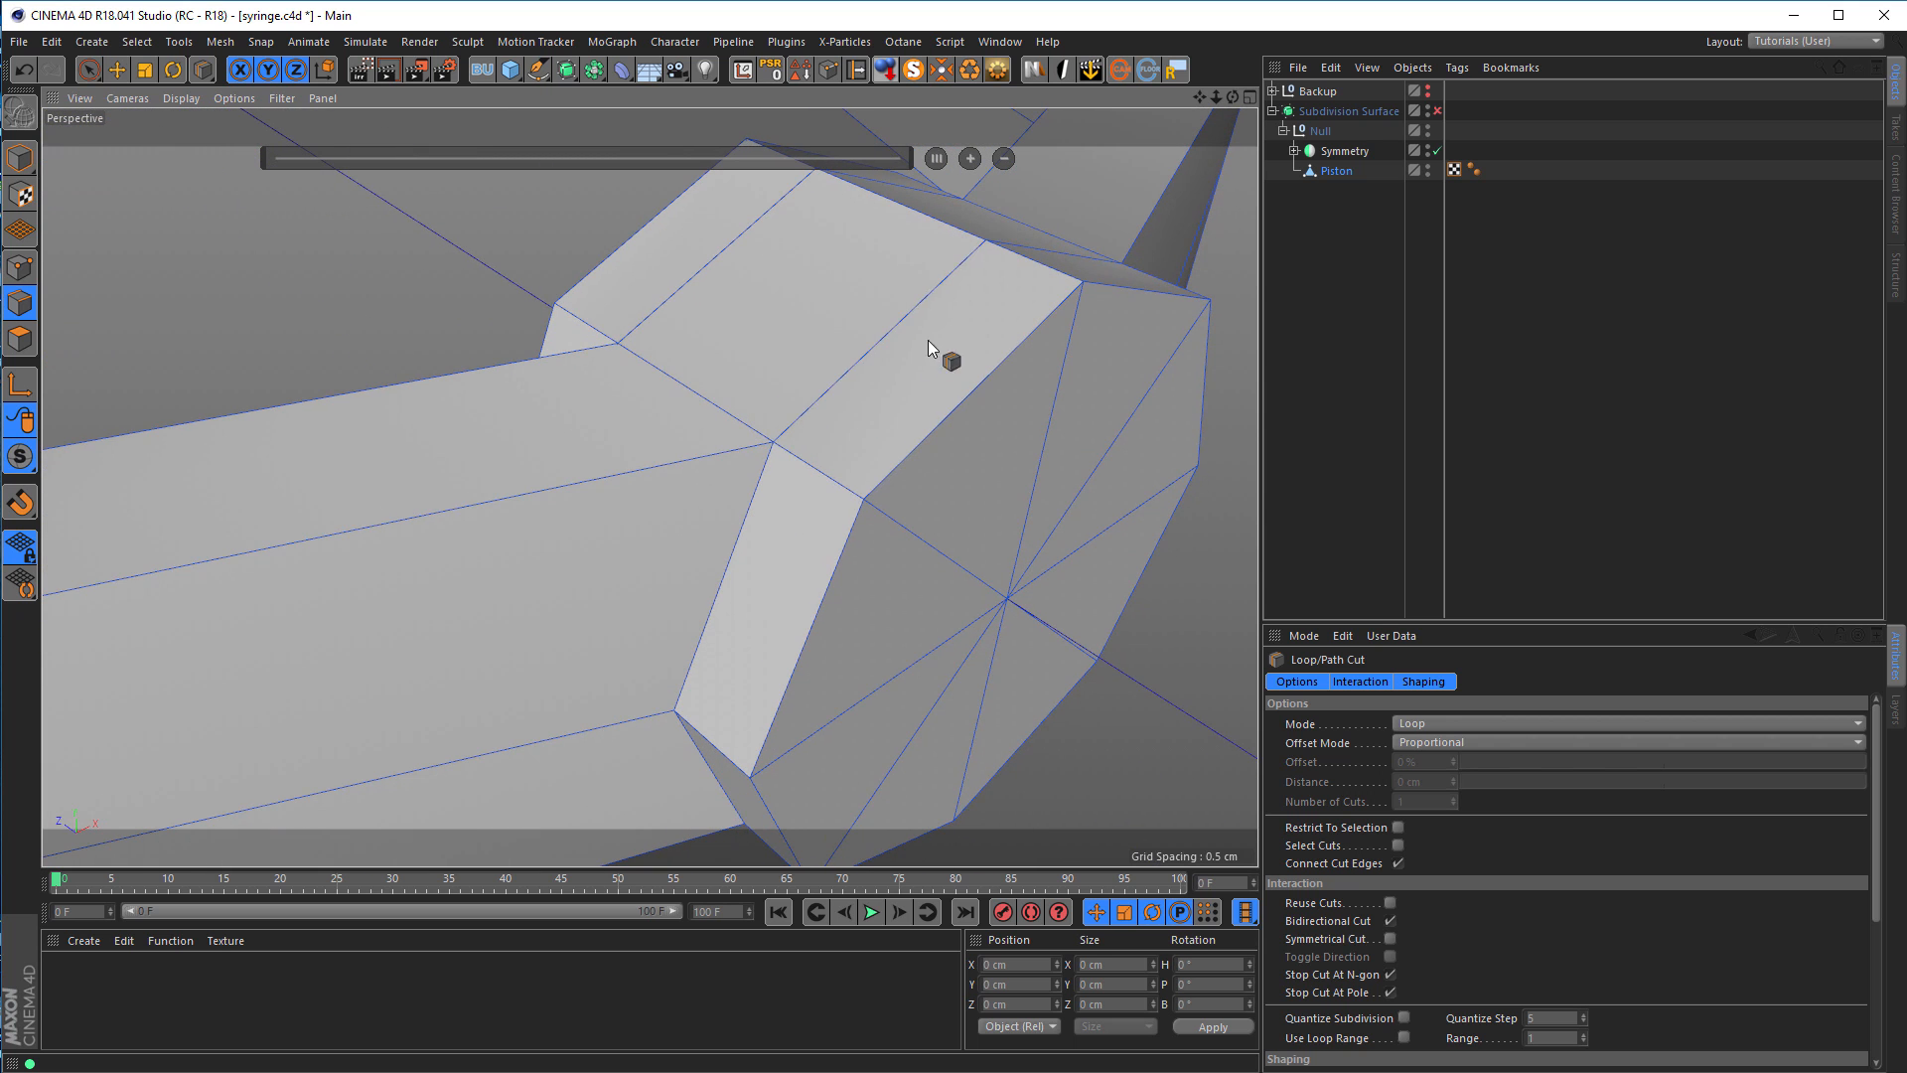
left_click(759, 443)
left_click_drag(760, 444, 711, 510, "alt")
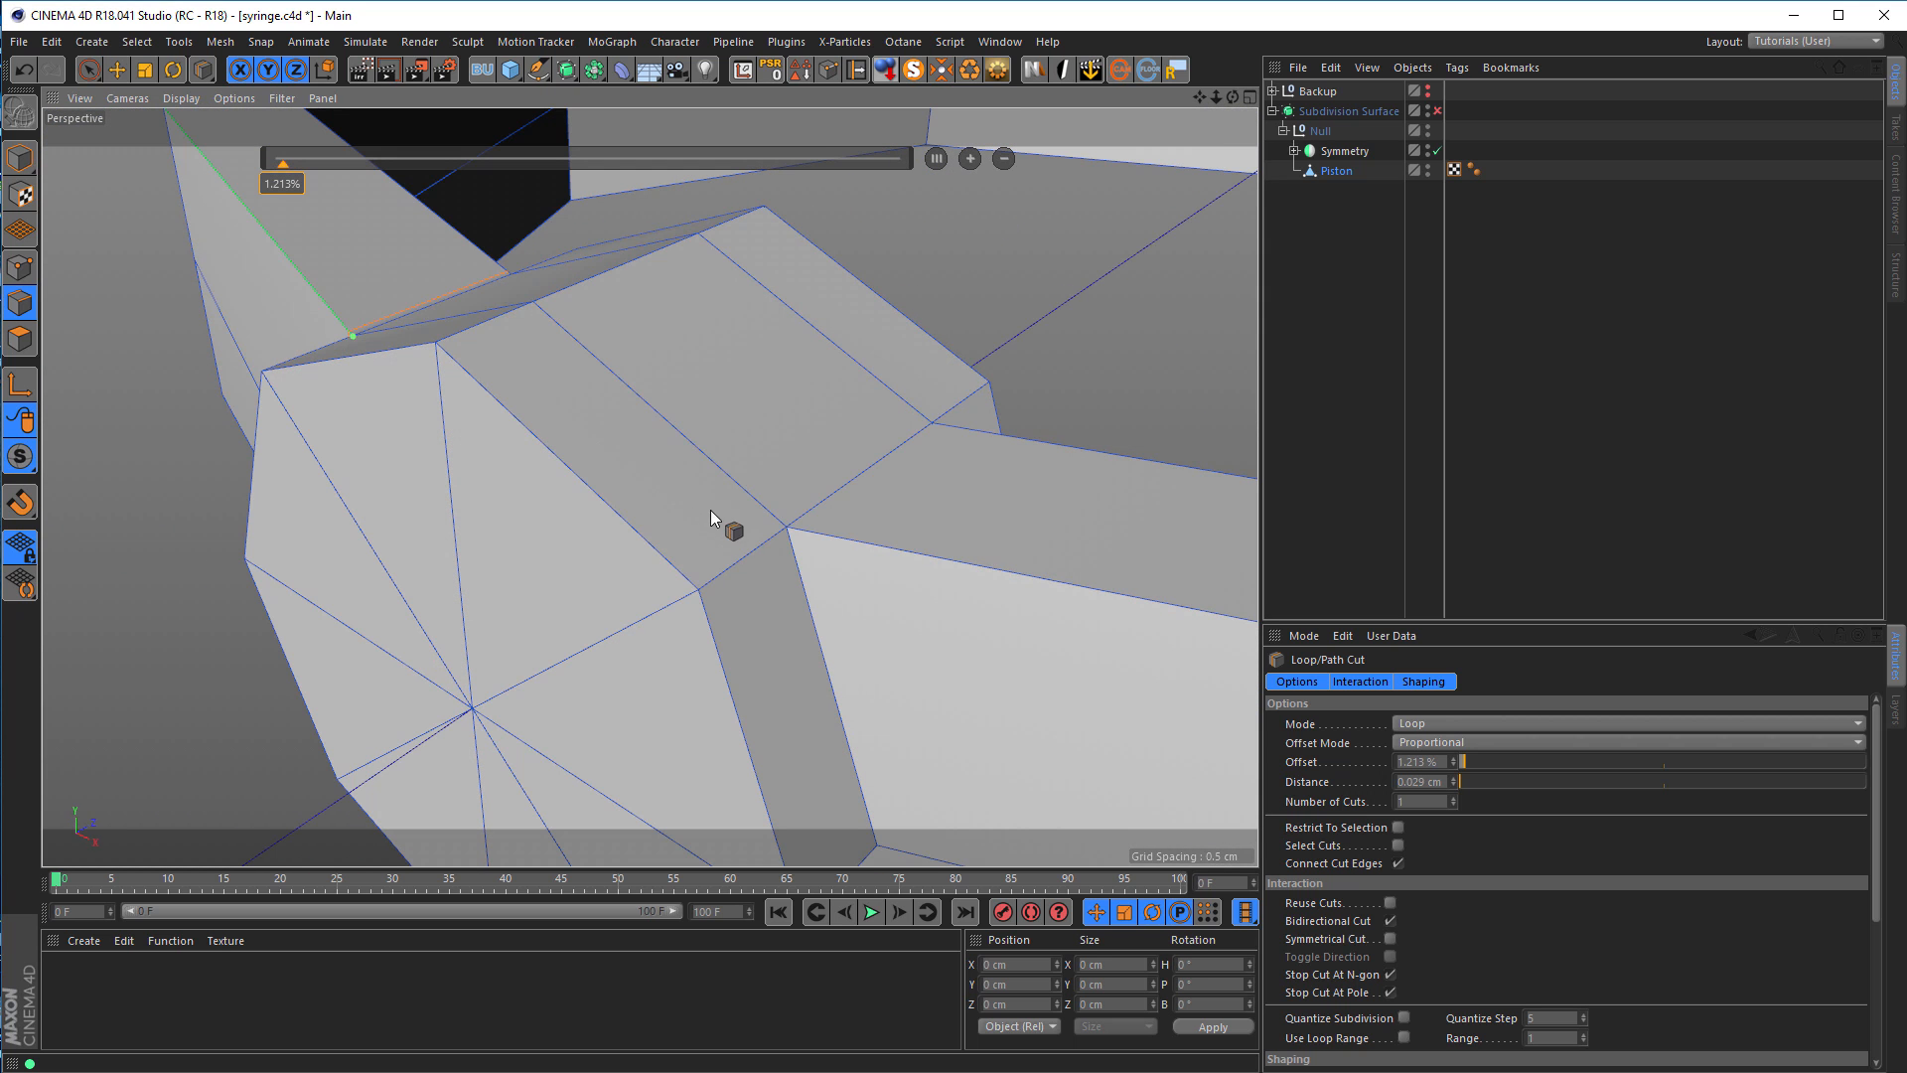
left_click(800, 528)
Step: Add holding loop cuts to the cylinder's outward-facing half beside the tube joint, along its rim and just inside its end cap's edge
left_click_drag(742, 596, 681, 499, "alt")
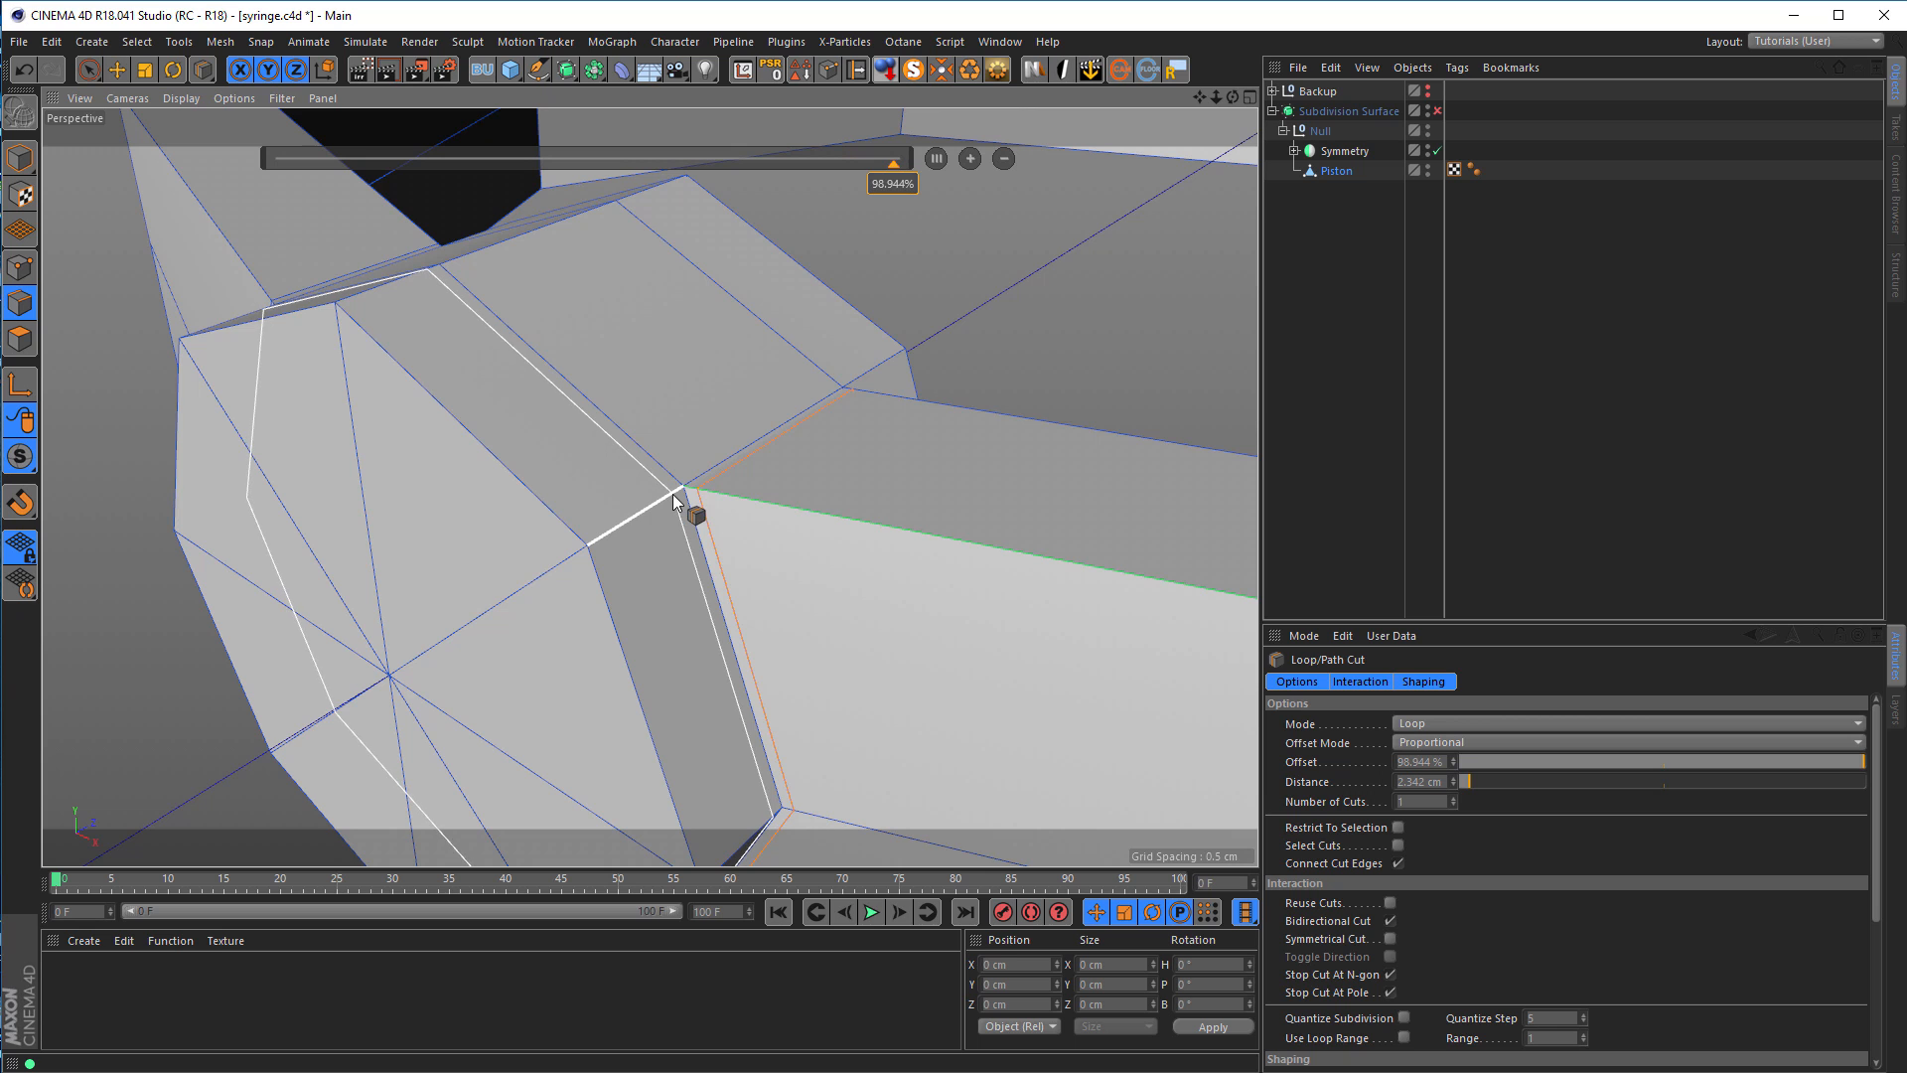
left_click(671, 493)
left_click(594, 539)
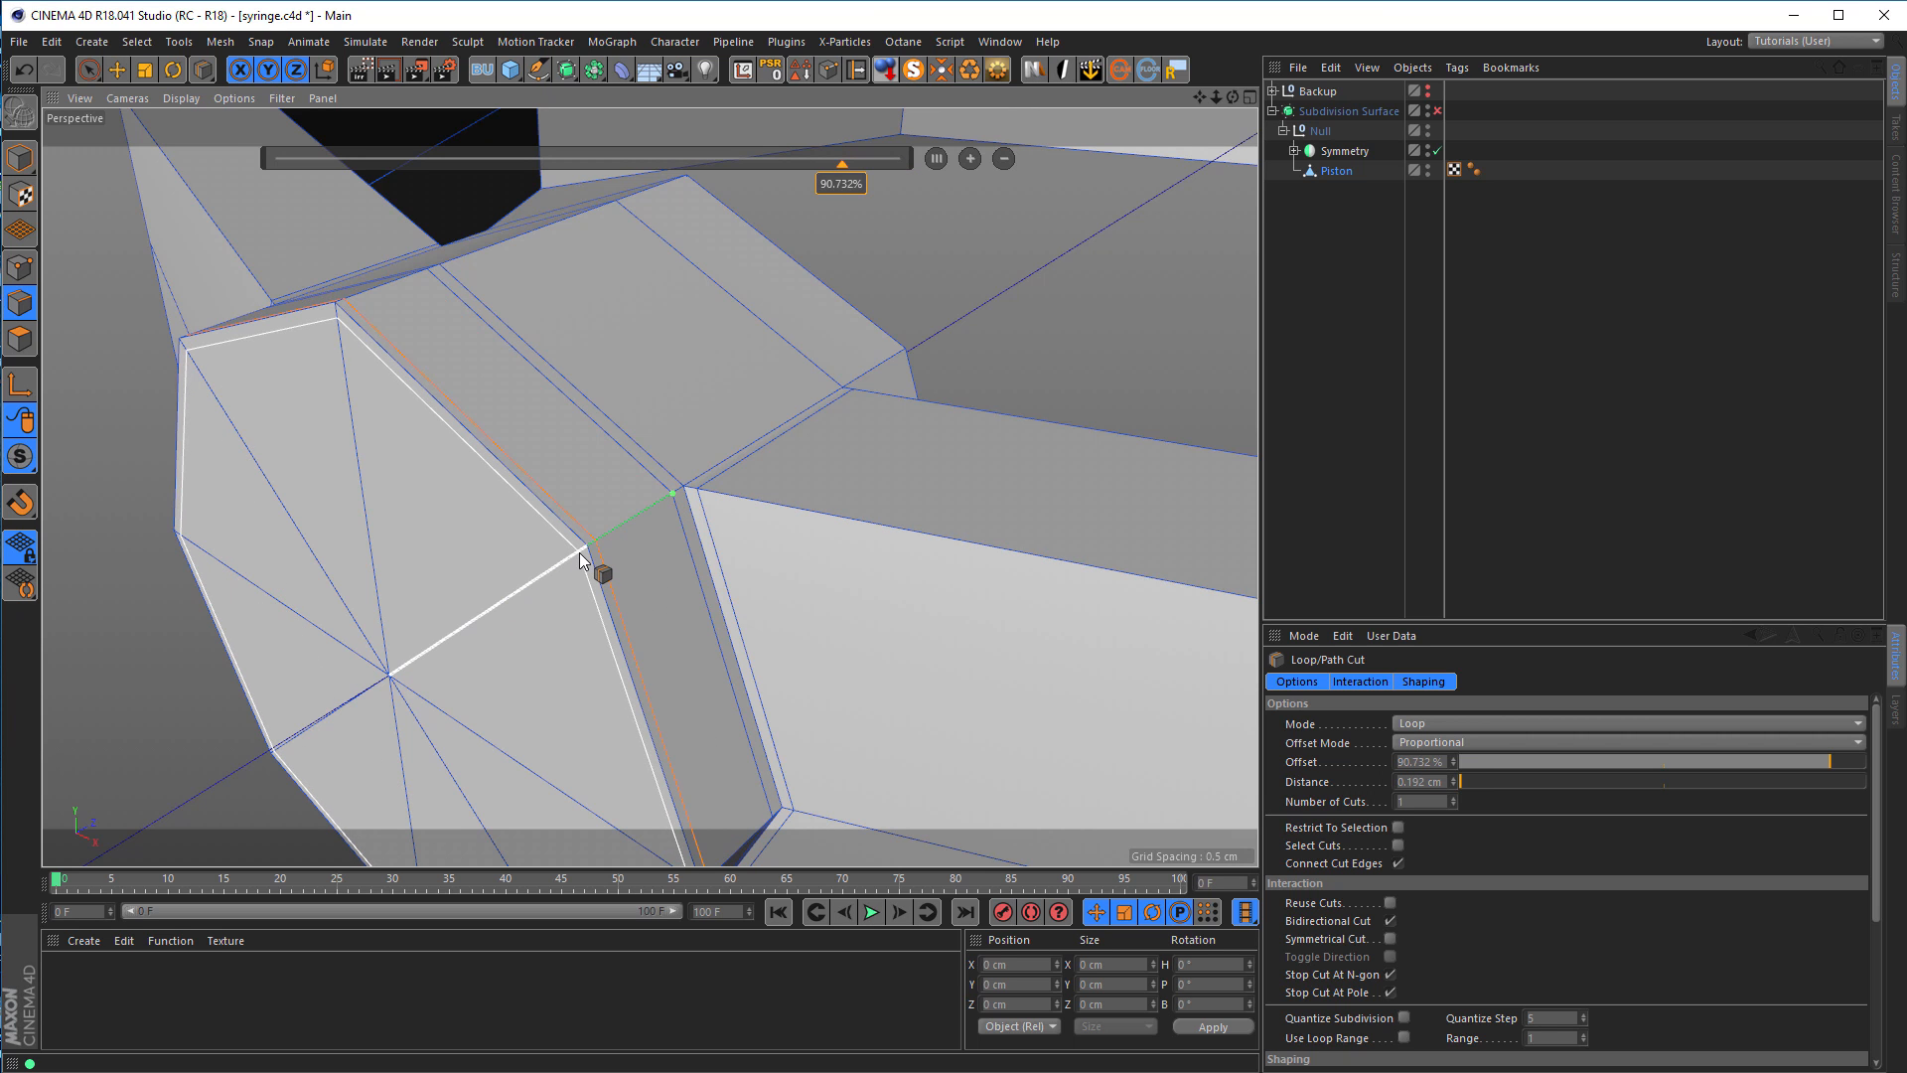
left_click(581, 551)
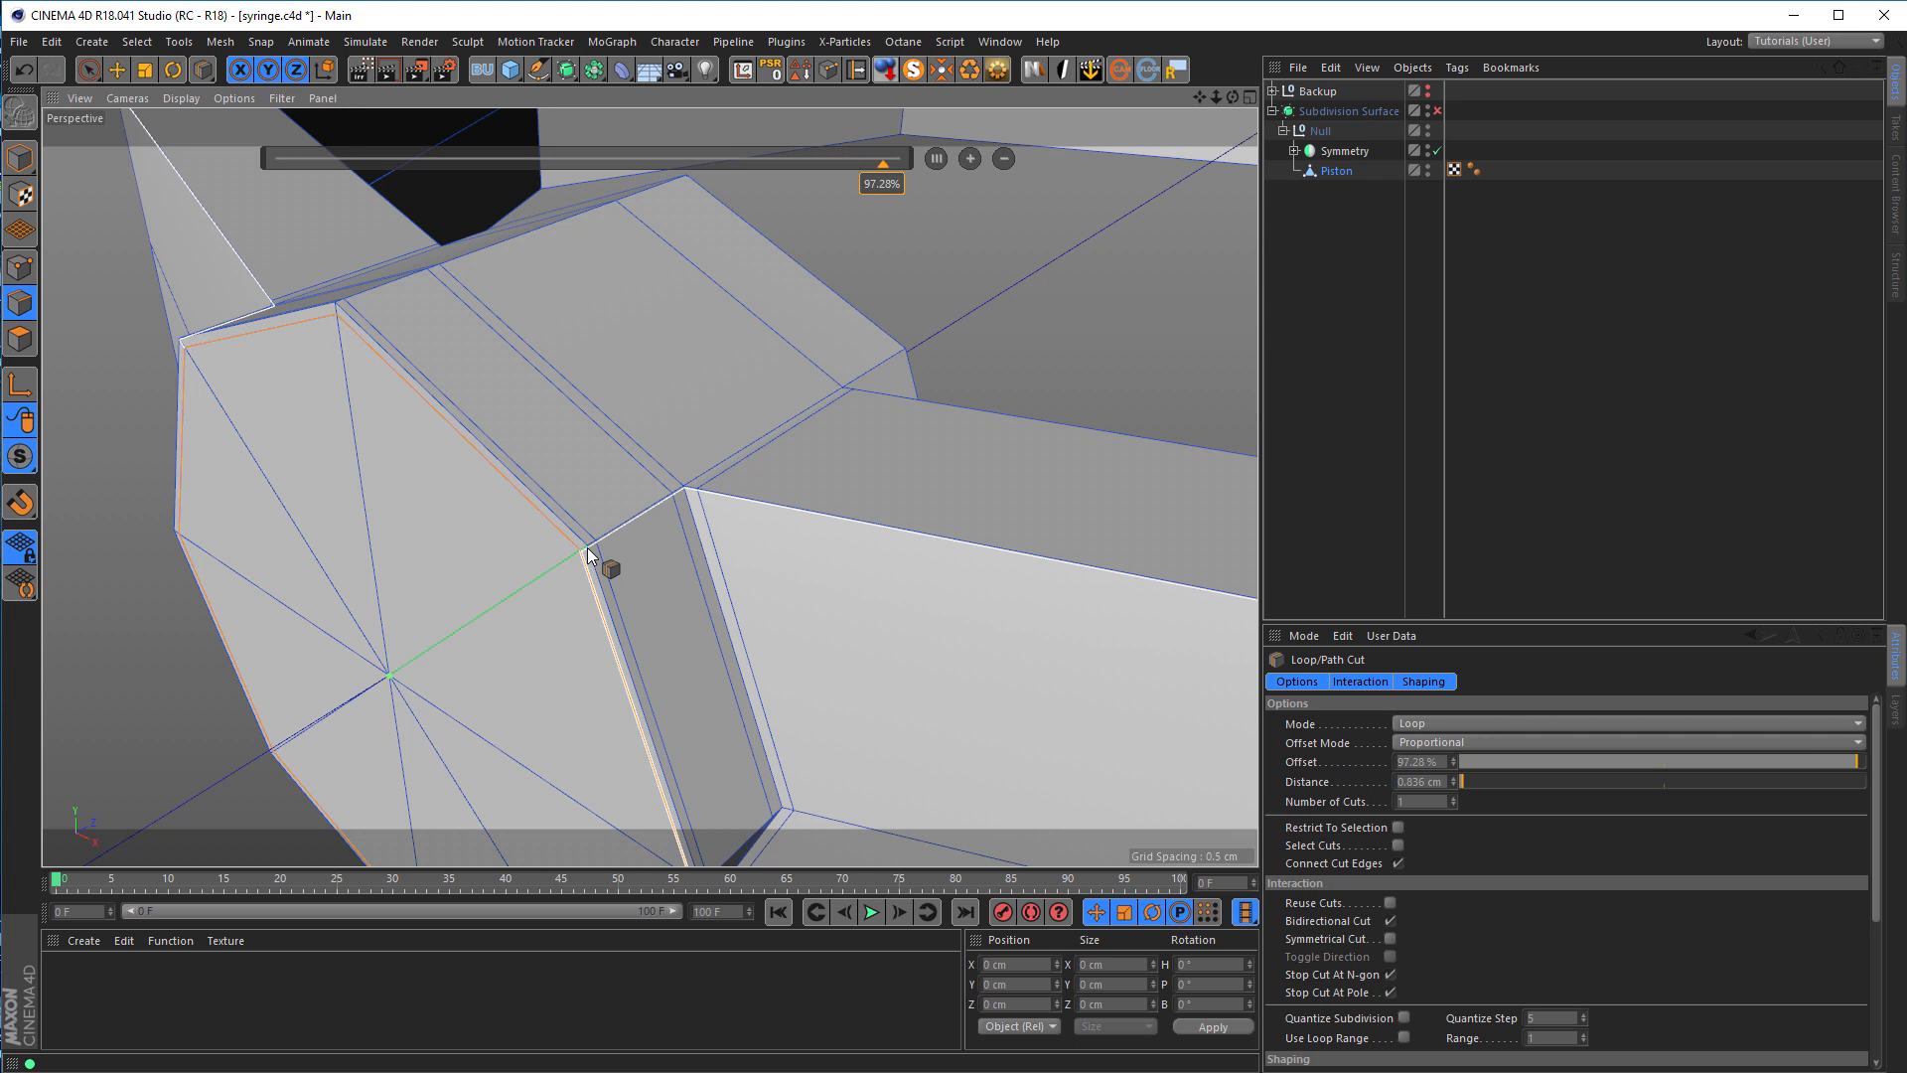
Step: Add matching loop cuts on the half facing the ring's interior: beside the joint, along the rim and inside the cap at about 2.699%
middle_click_drag(650, 507, 344, 688, "alt")
left_click_drag(461, 631, 668, 665, "alt")
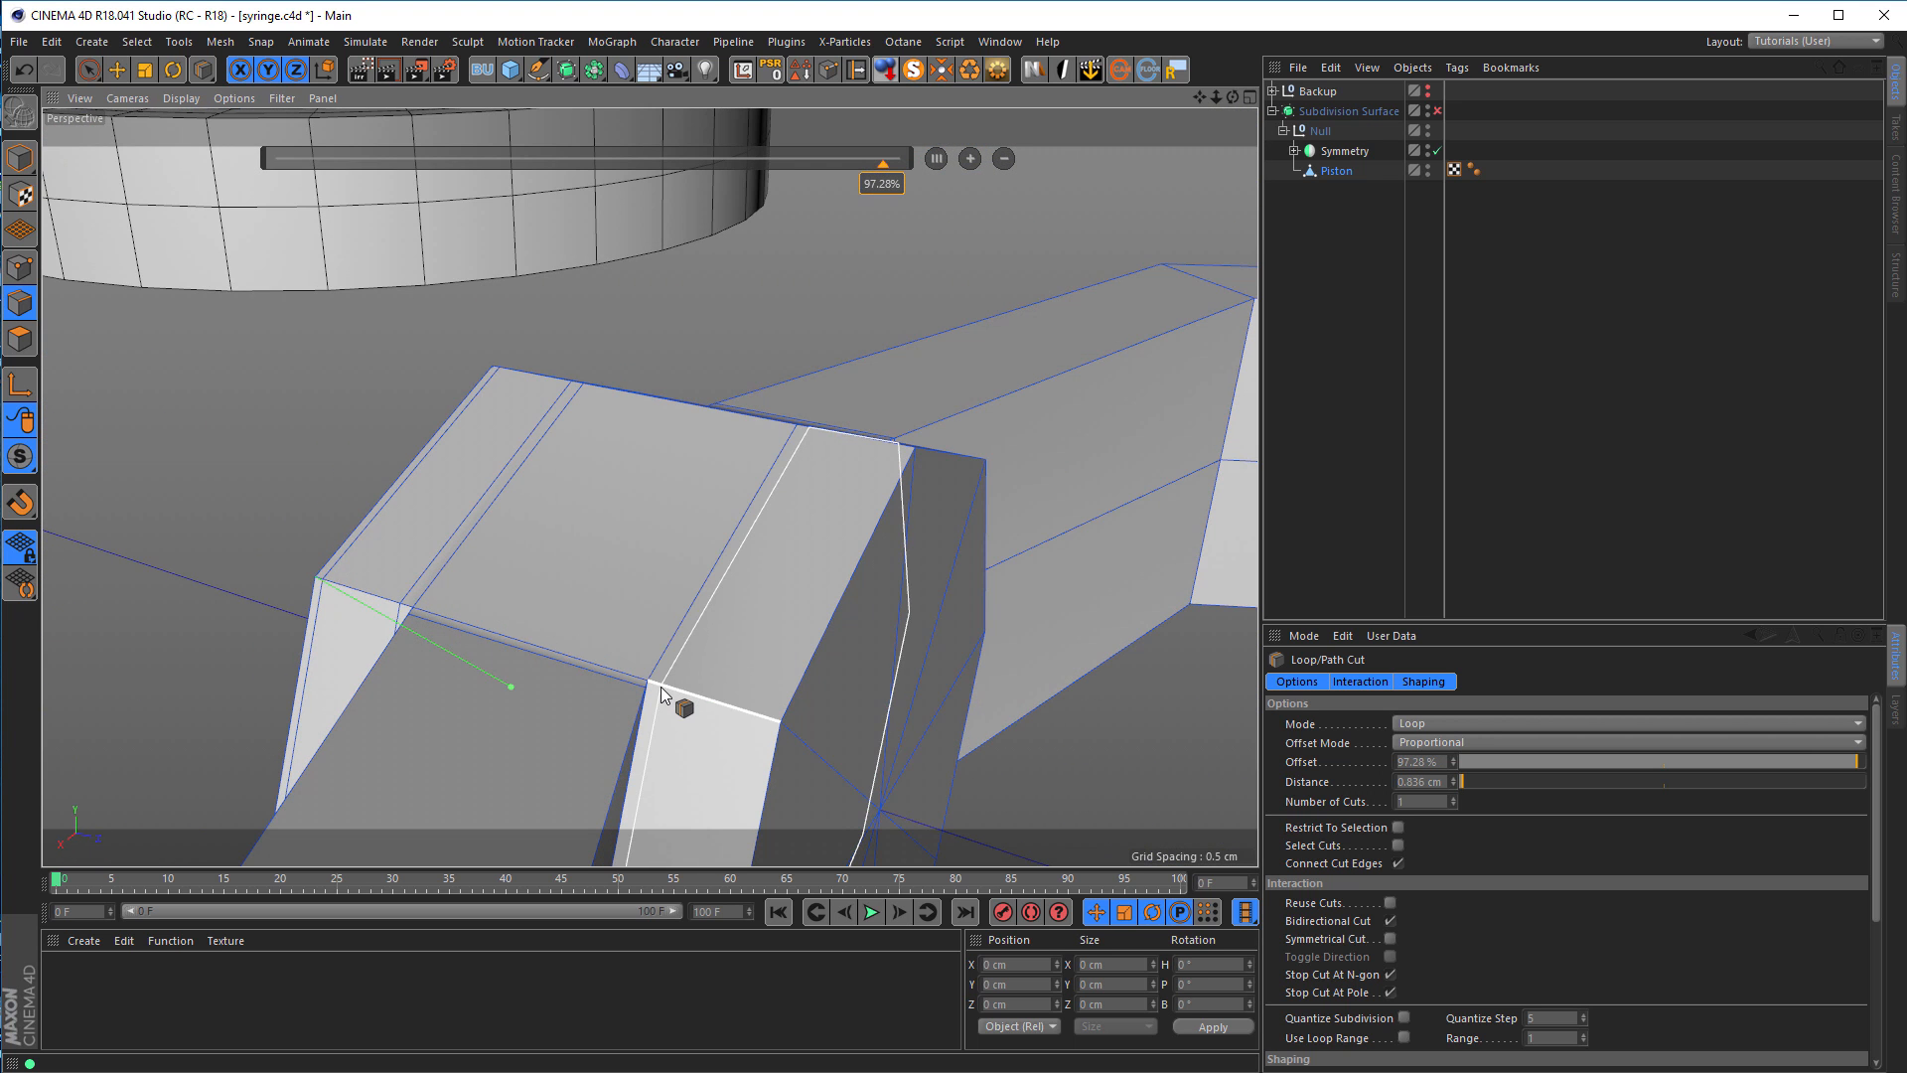
left_click(659, 683)
left_click(772, 724)
left_click_drag(798, 735, 854, 771, "alt")
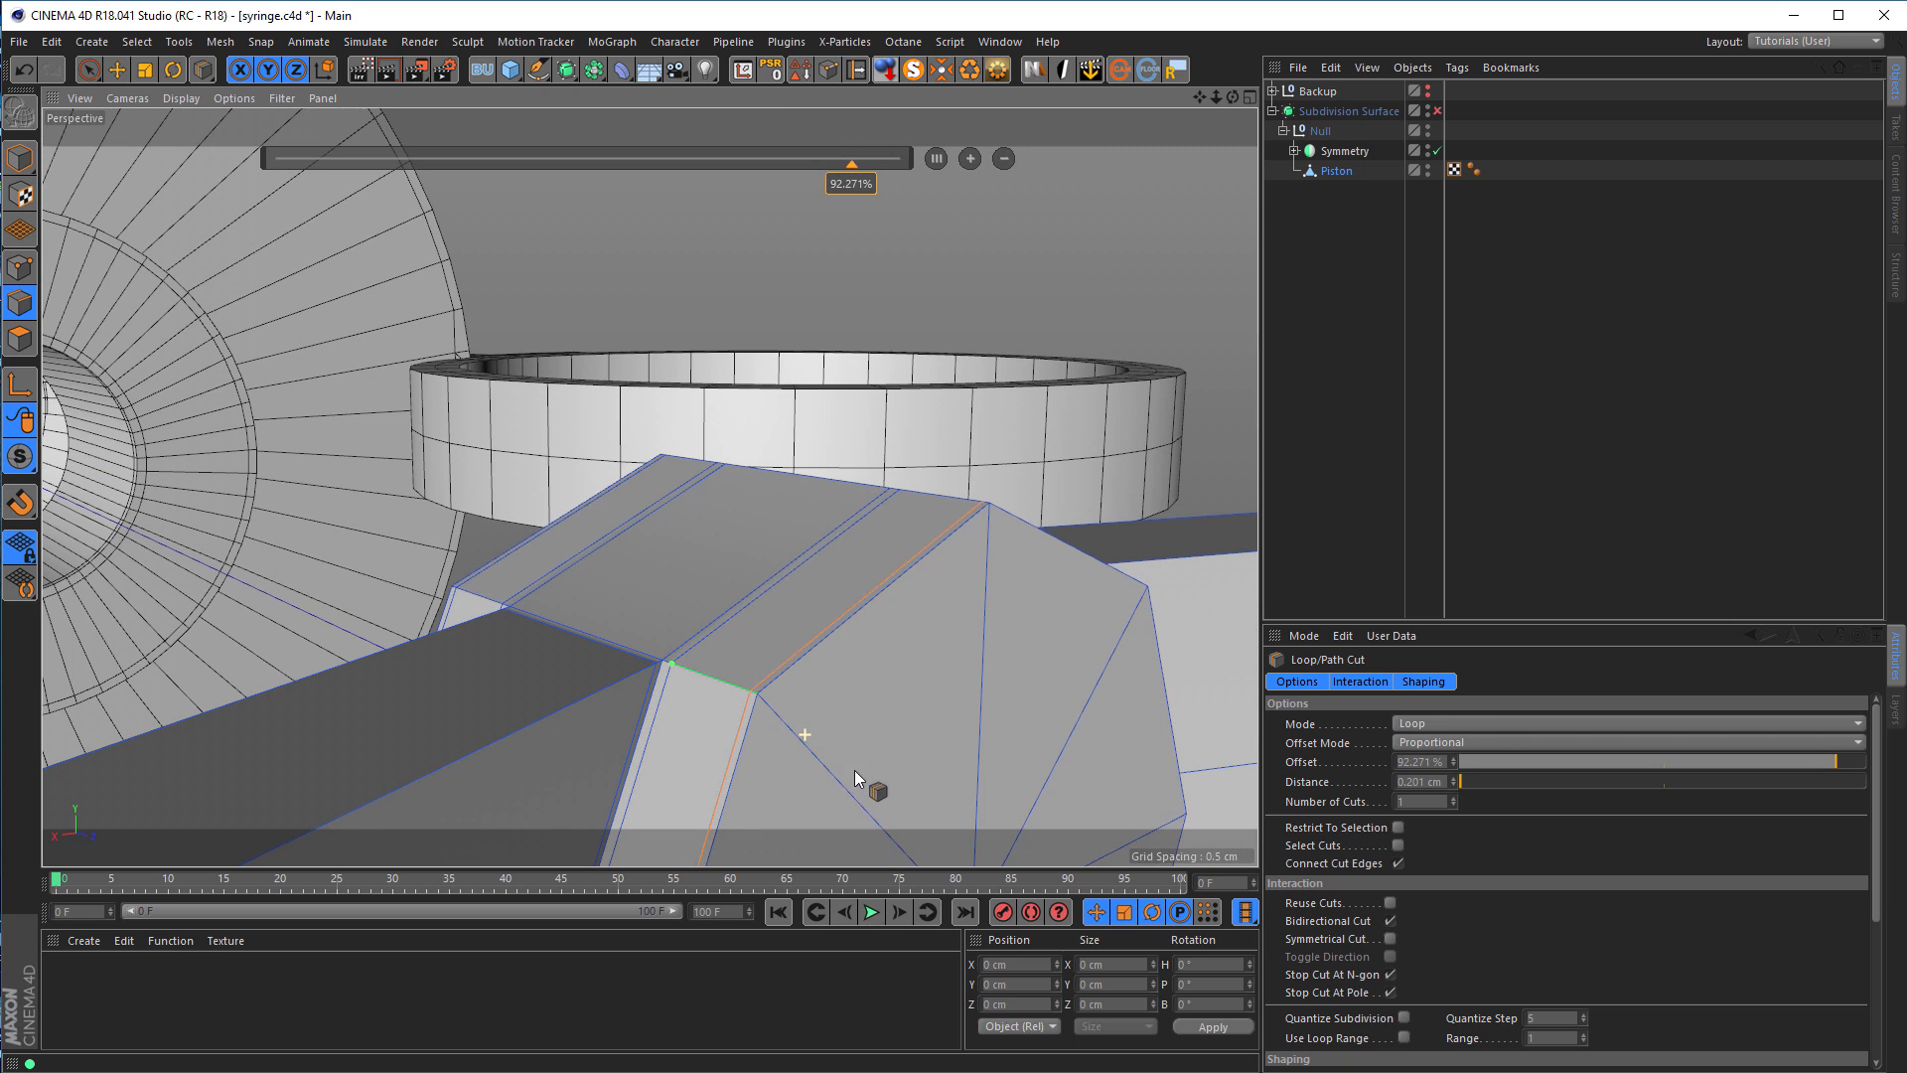
left_click(765, 701)
left_click_drag(753, 713, 474, 598, "alt")
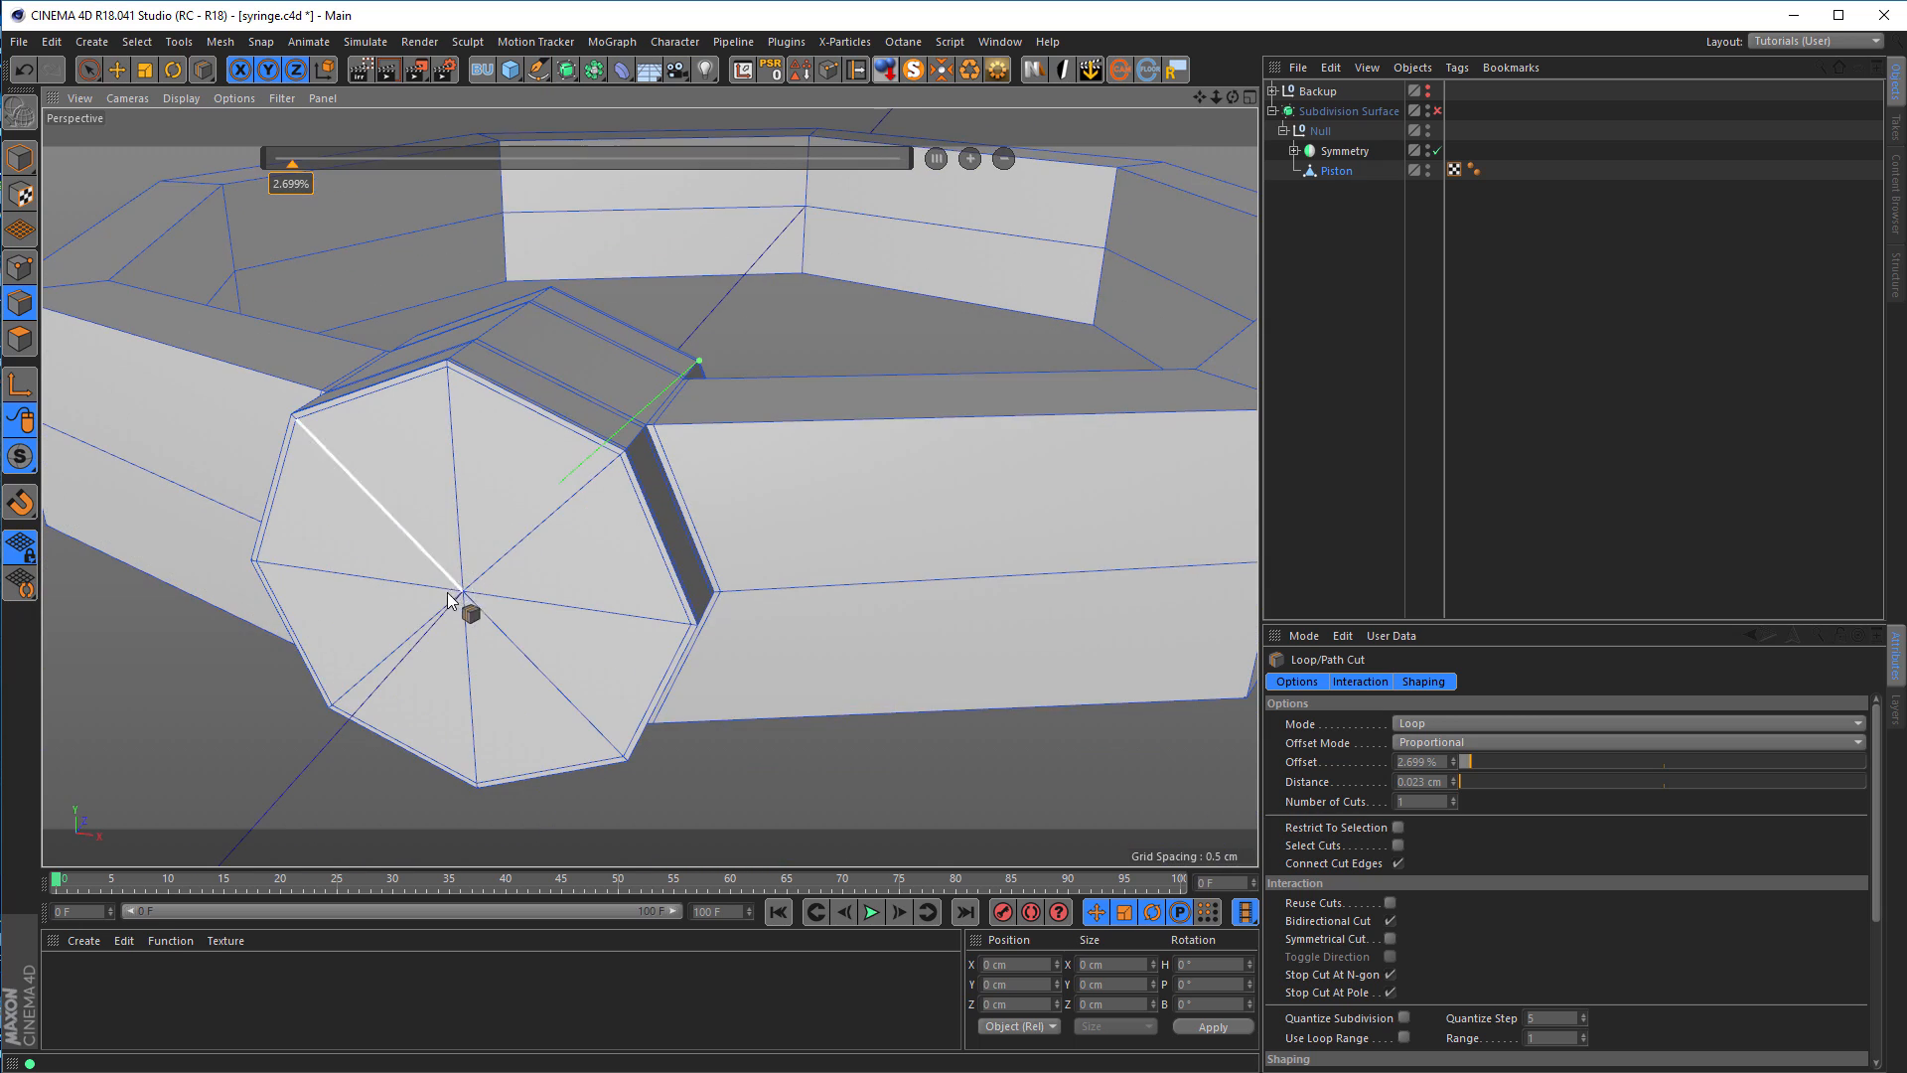
Step: Bevel the center point of the cylinder cap facing the ring's interior with a 0.46 cm offset and 0 subdivisions
left_click_drag(586, 533, 753, 636, "alt")
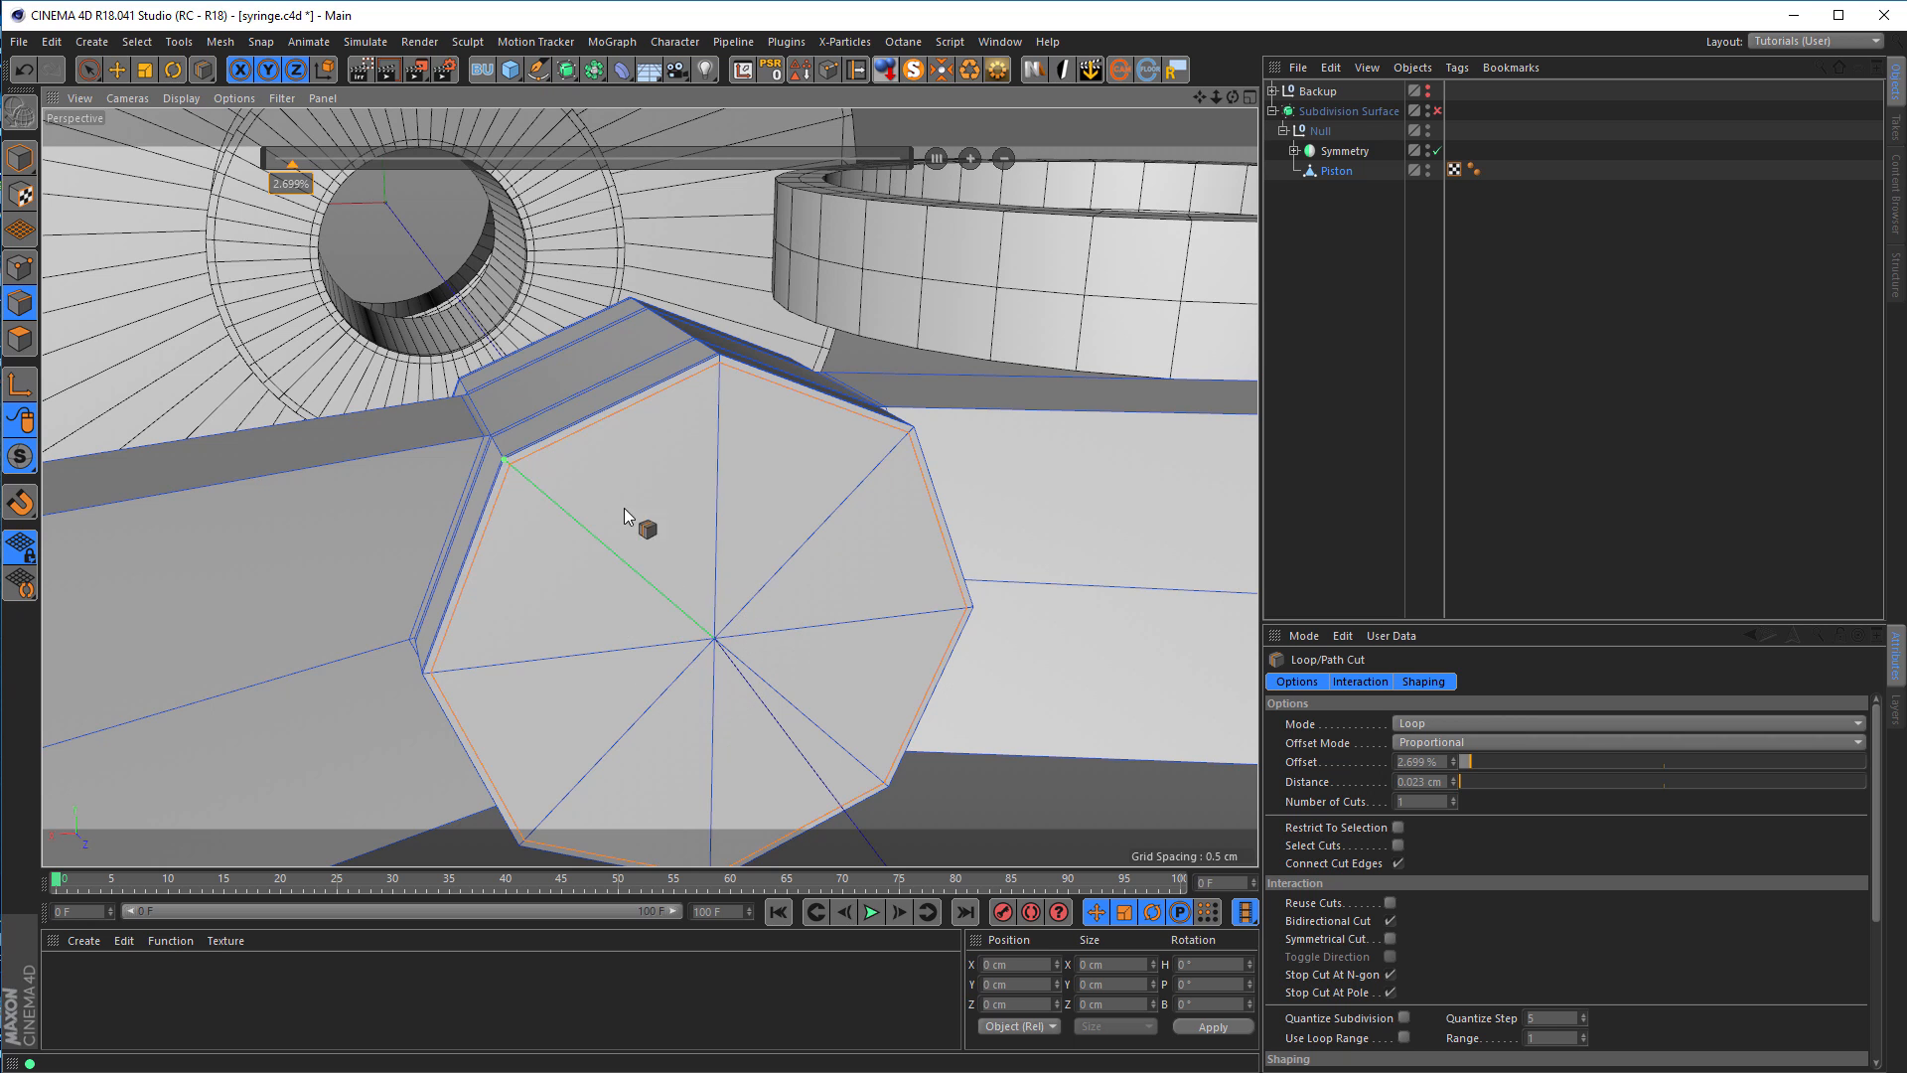
left_click(19, 267)
key("space")
left_click_drag(668, 615, 757, 672)
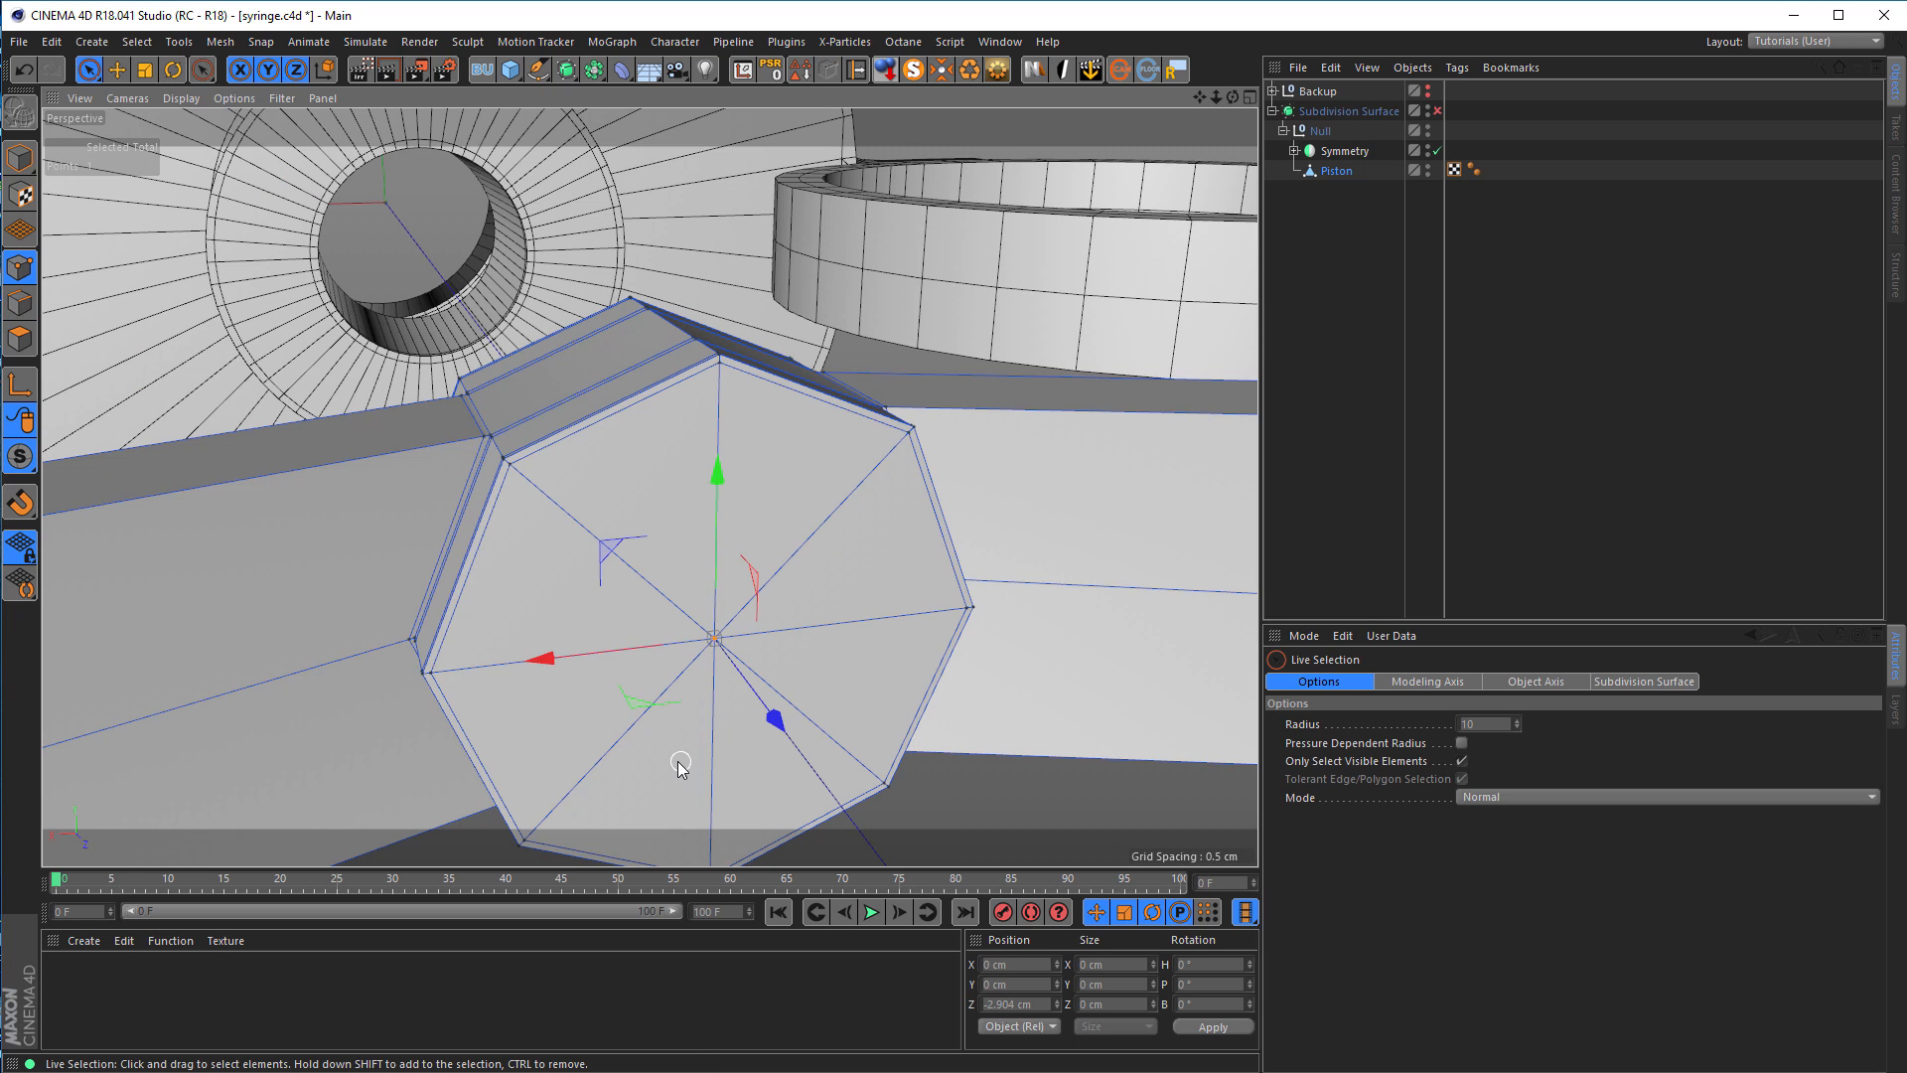
right_click(671, 767)
left_click(722, 814)
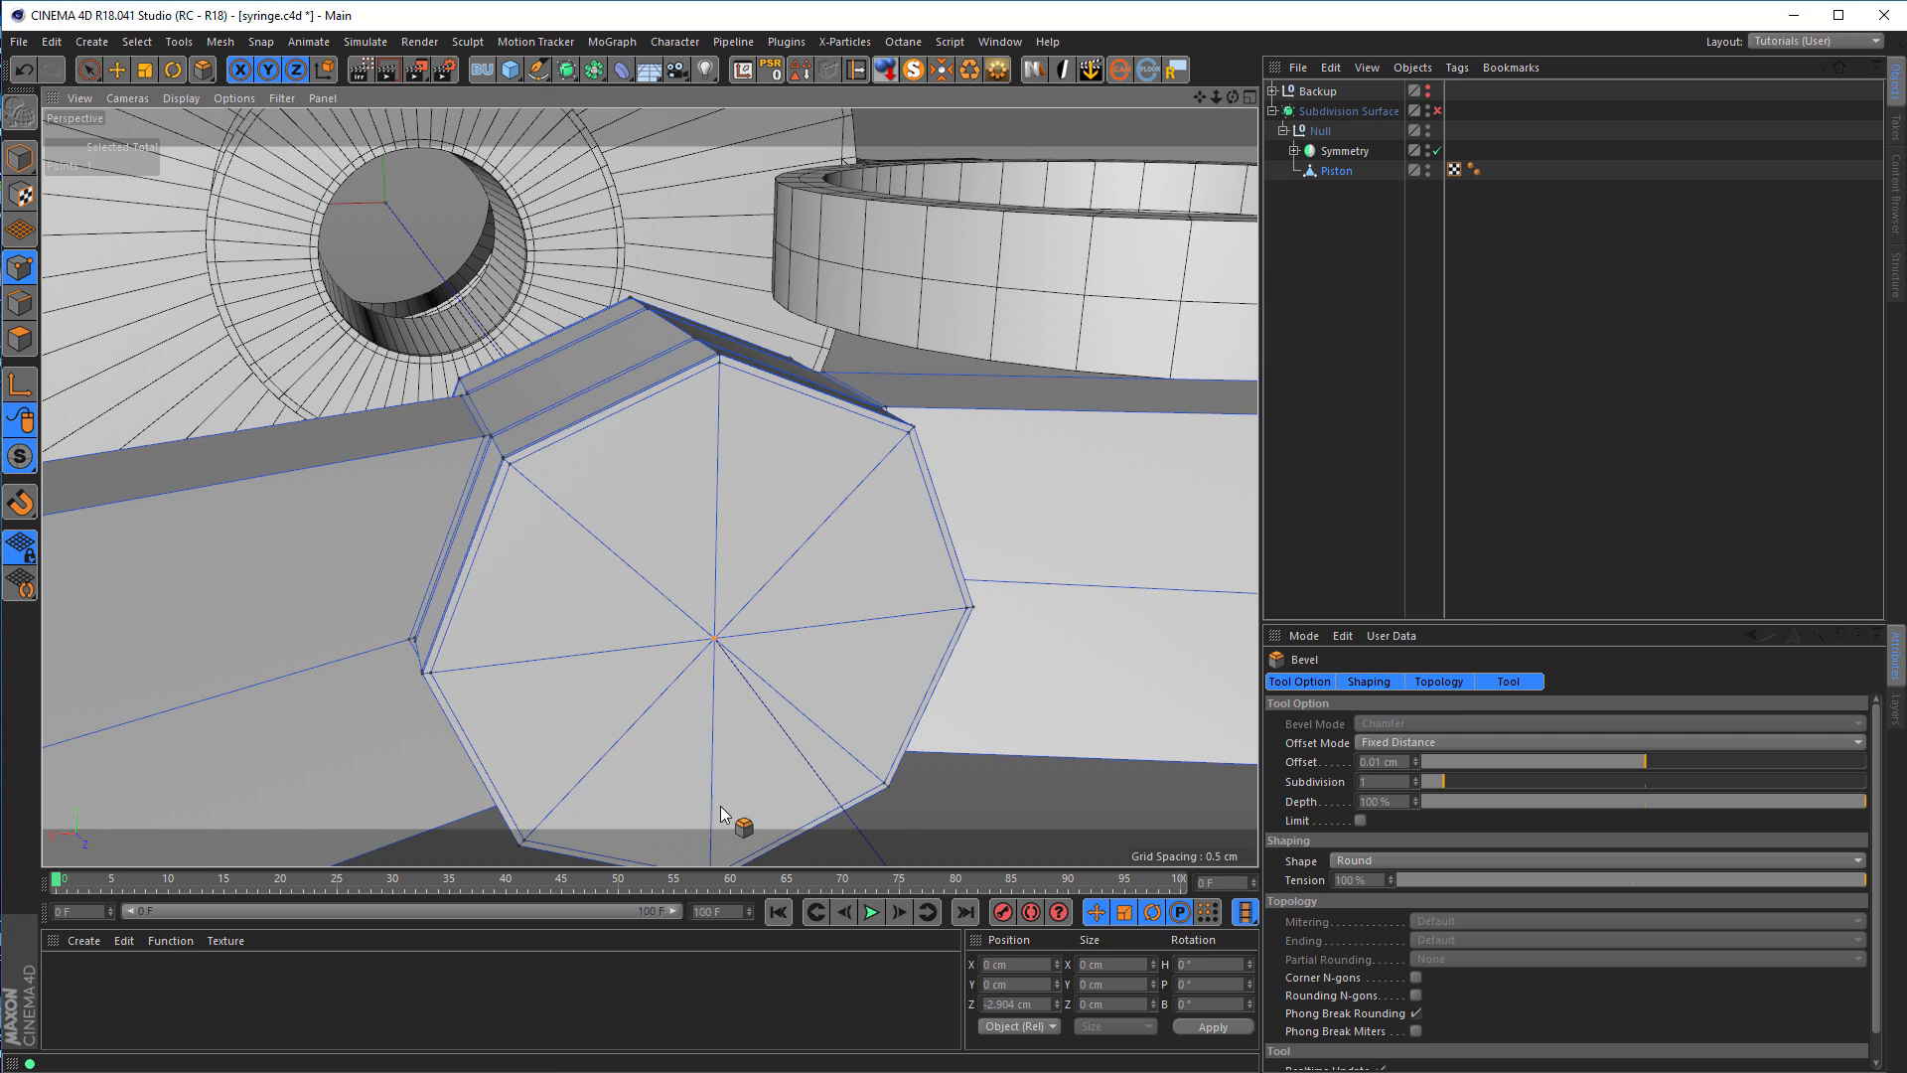
mouse_move(1012, 811)
left_mouse_down()
mouse_move(1093, 811)
mouse_move(1024, 812)
left_mouse_up()
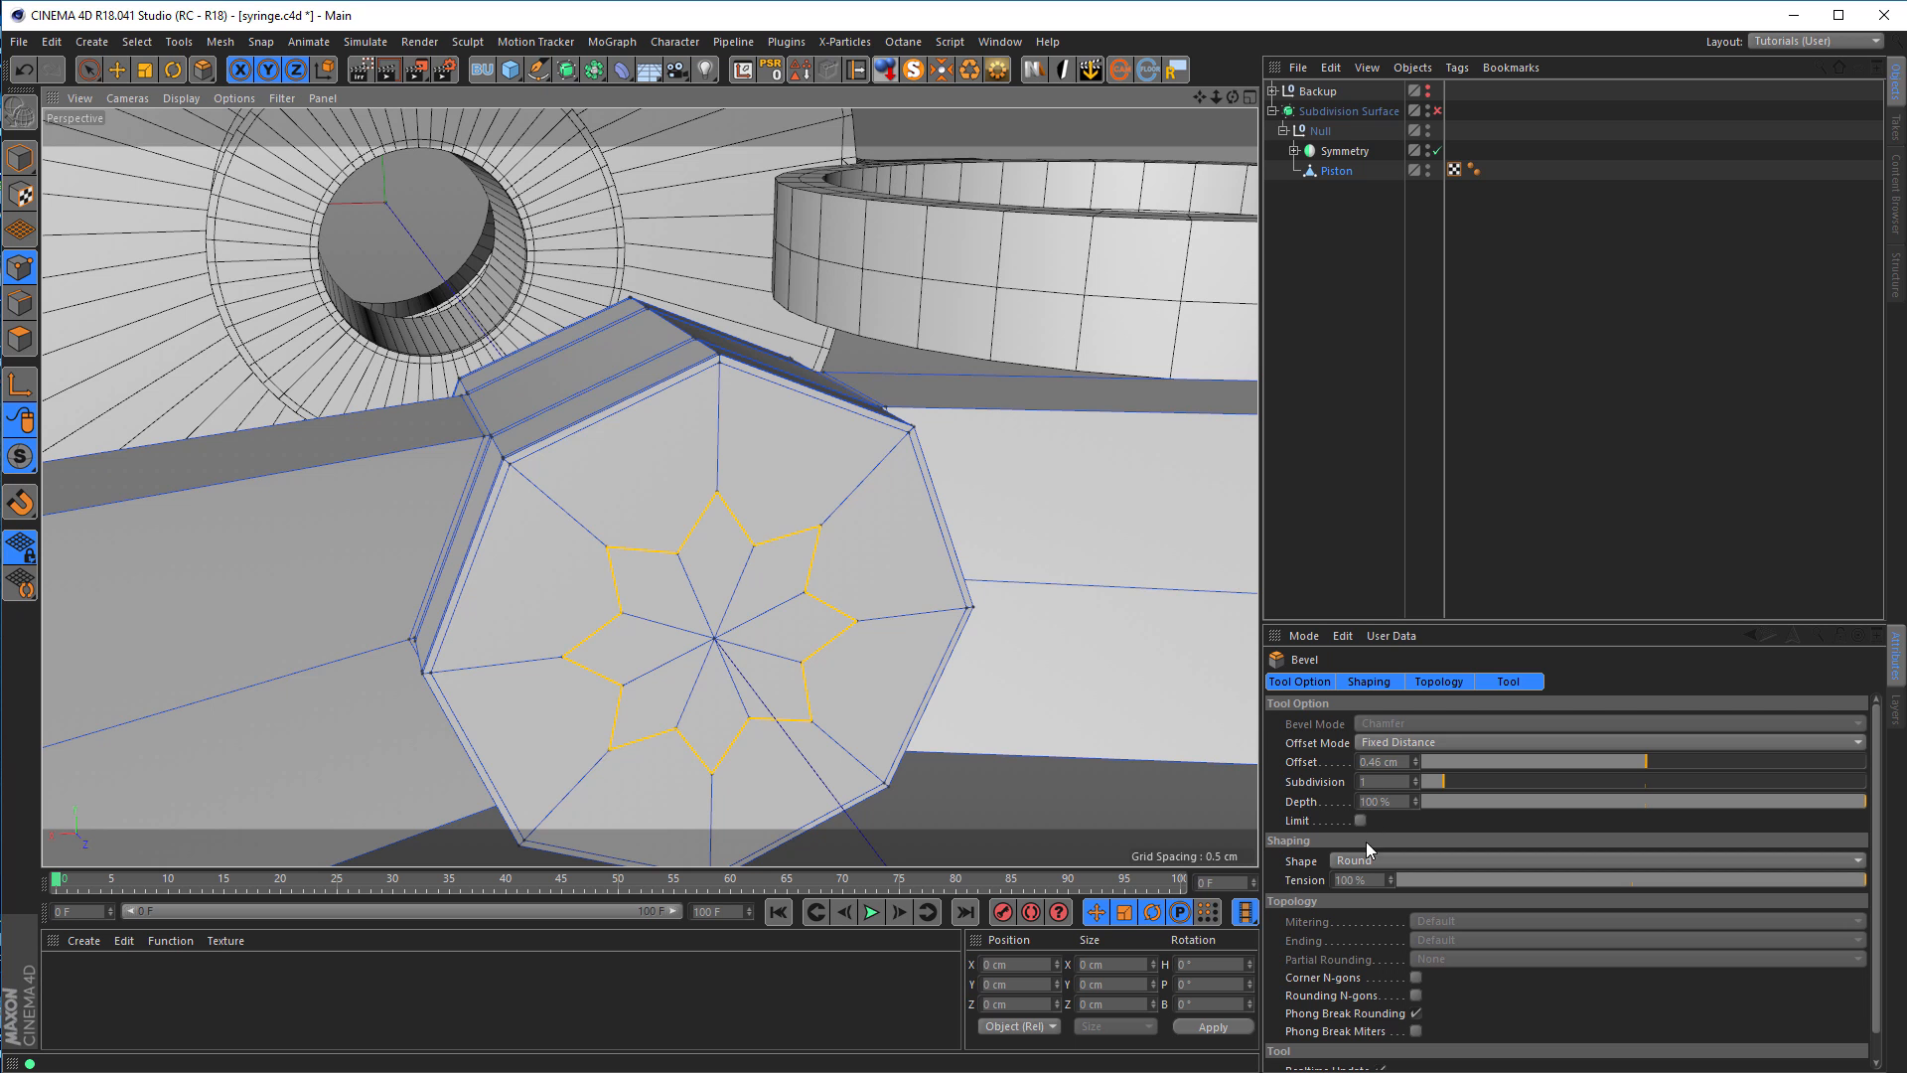
left_click(1416, 784)
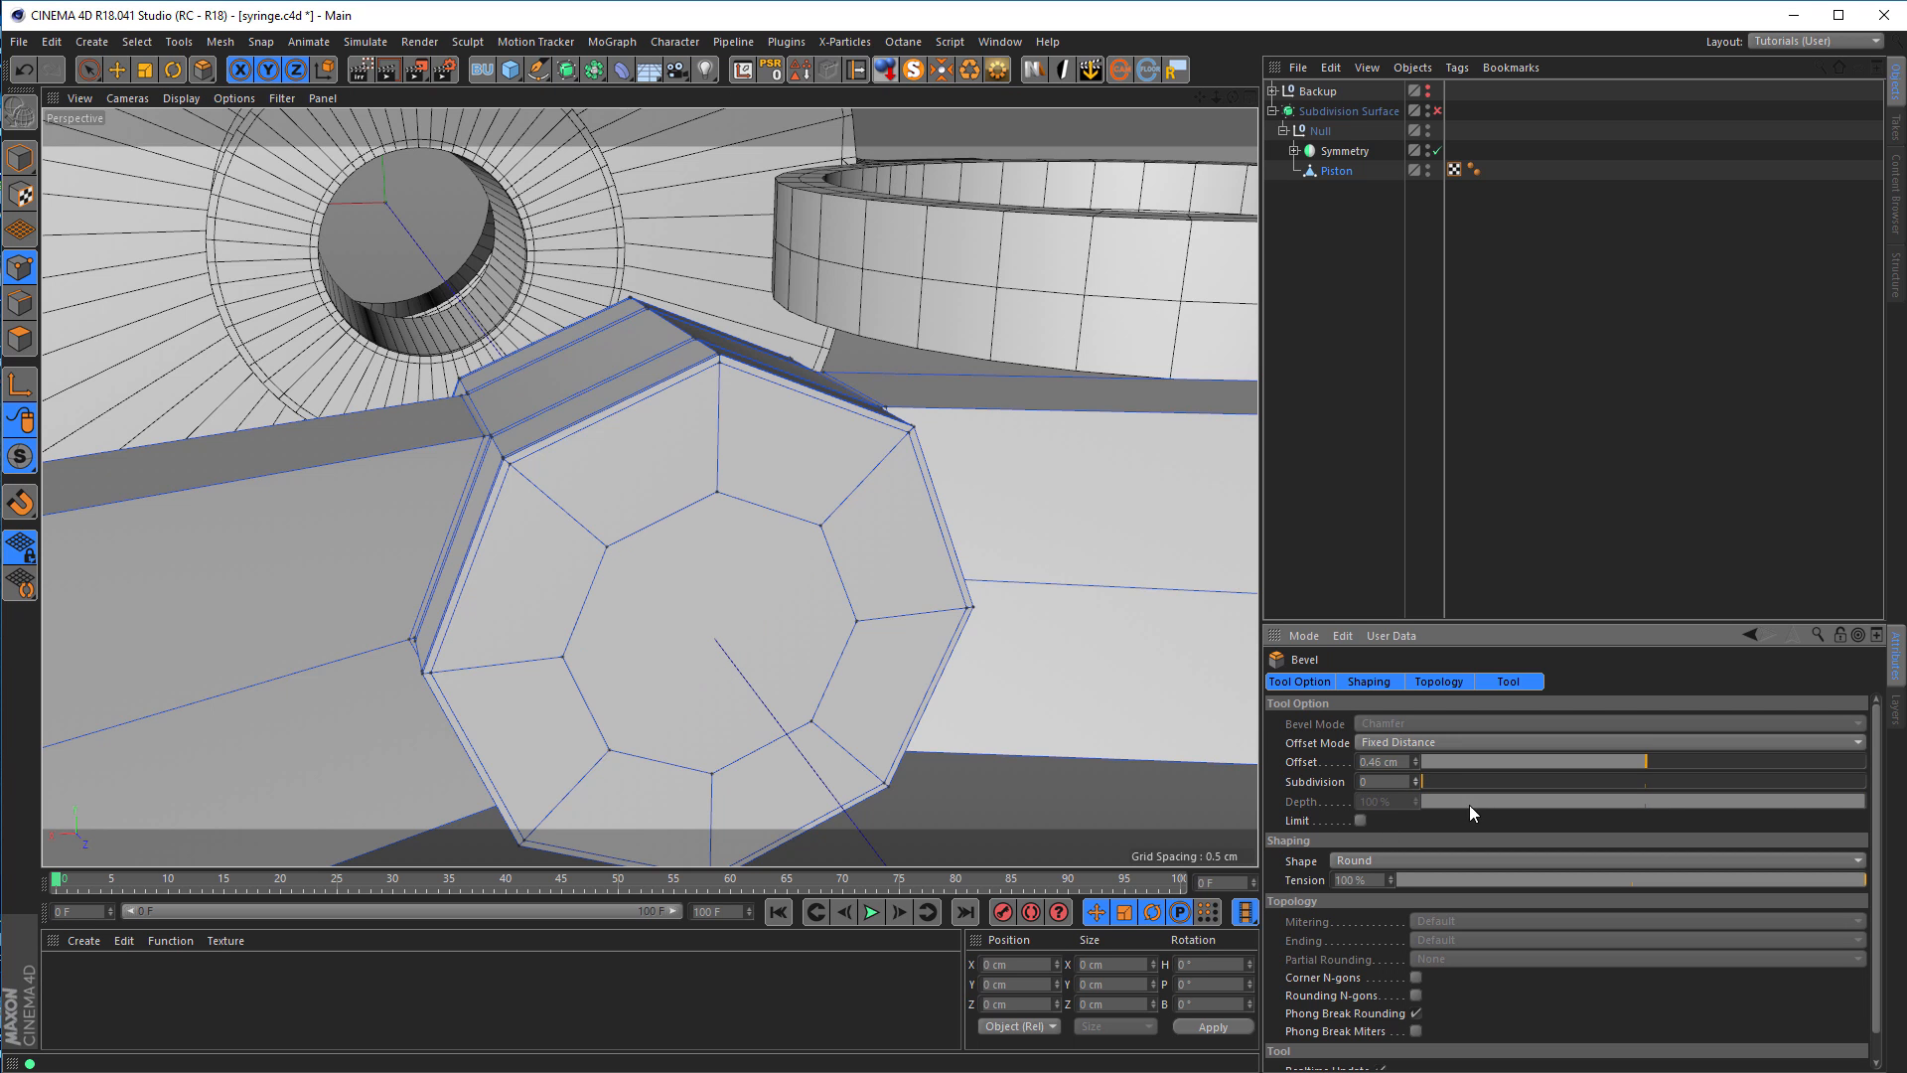
Step: Line-cut the cap's inner octagon vertically and horizontally between opposite corner points to split it into four quads
left_click_drag(753, 583, 813, 588, "alt")
key("k")
key("k")
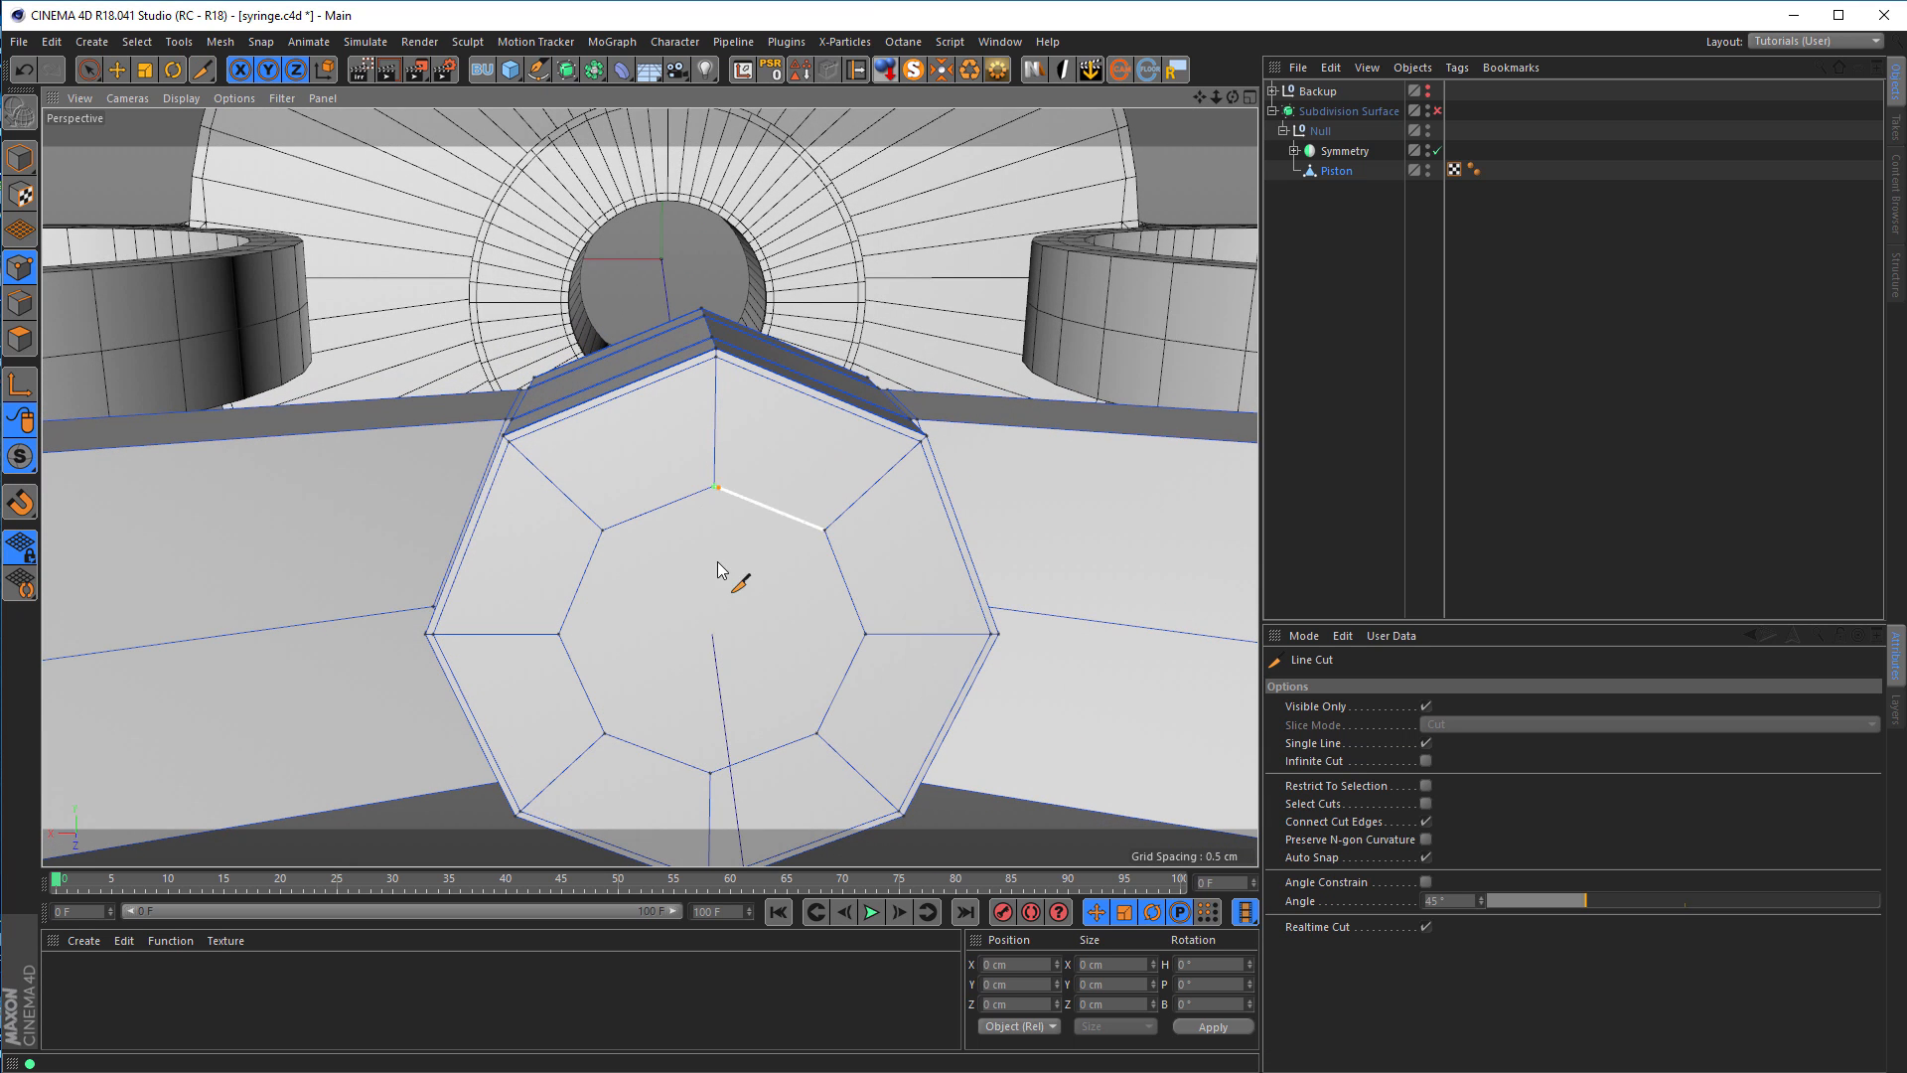
left_click(725, 775)
left_click(561, 636)
left_click(865, 634)
left_click_drag(620, 679, 438, 662, "alt")
Step: Enable the Subdivision Surface on the piston and switch the wireframe display to isoparms
left_click(29, 161)
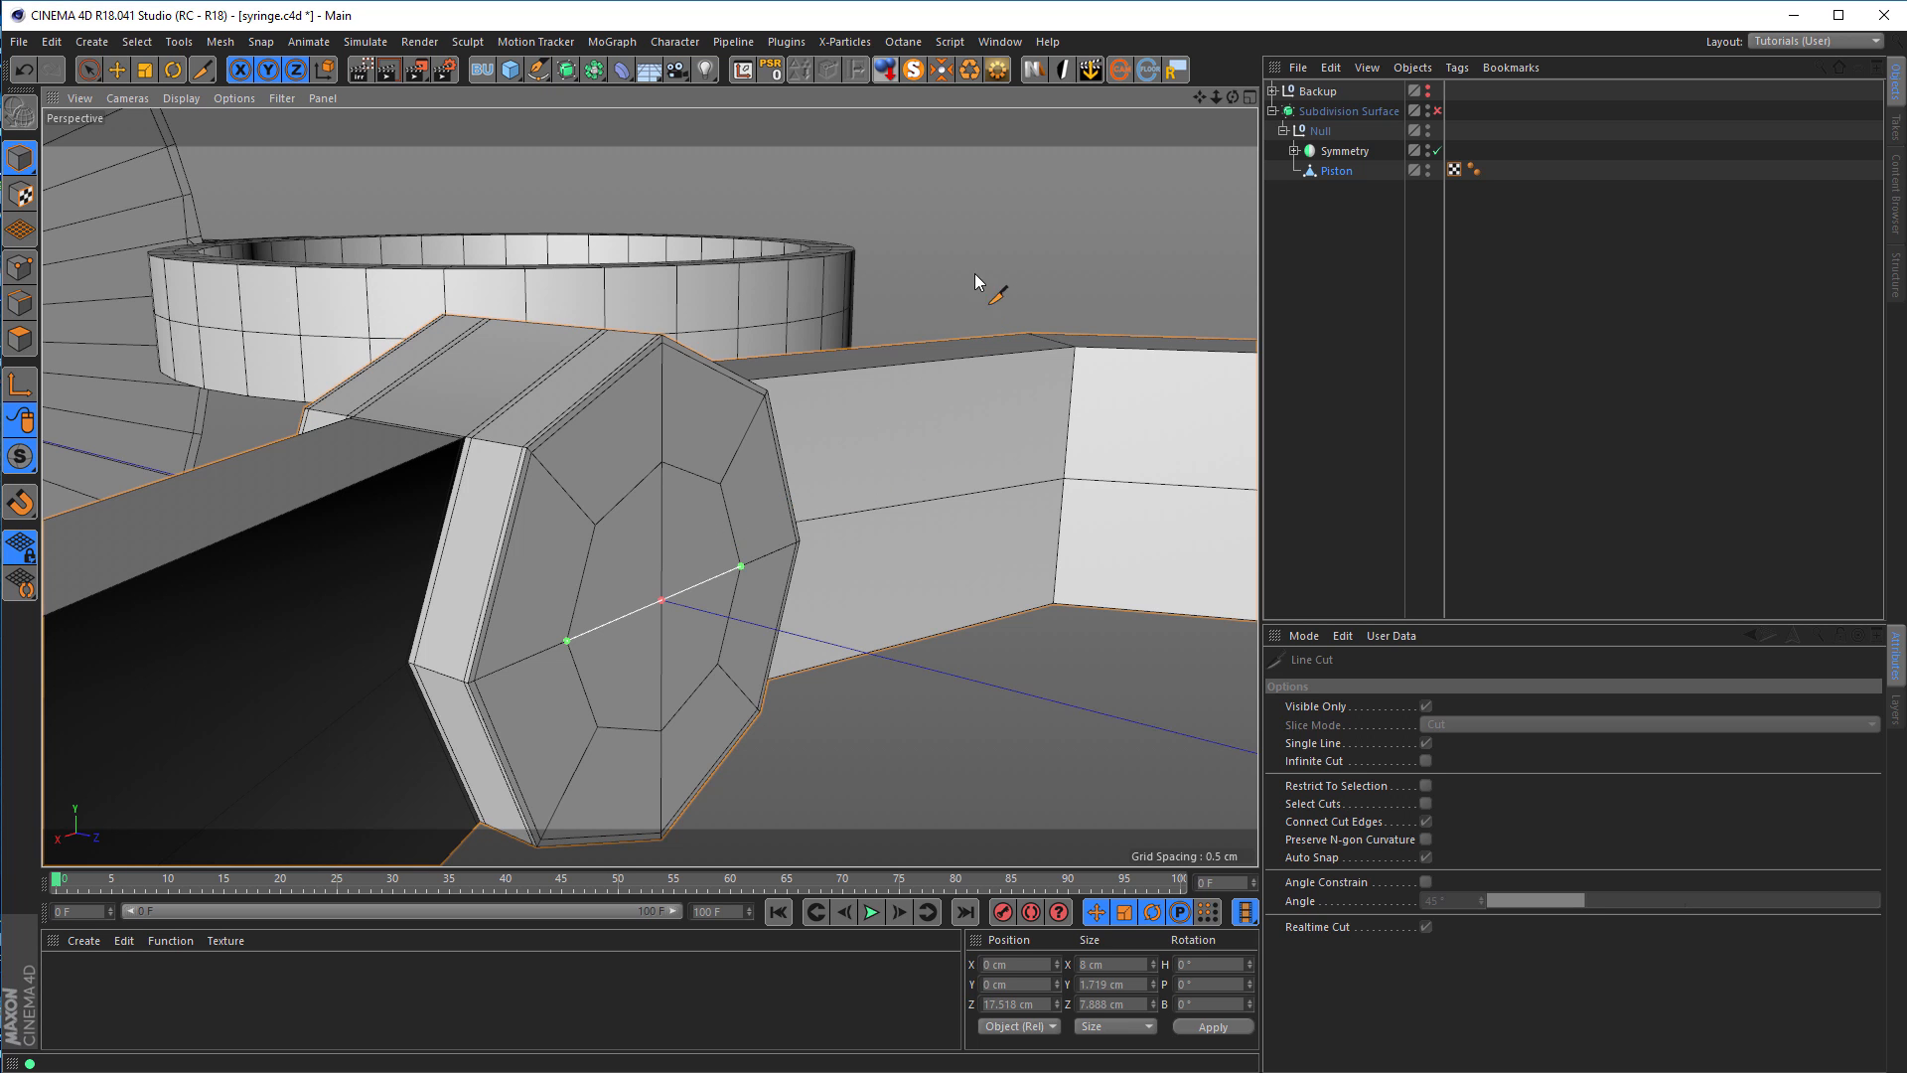
left_click(96, 65)
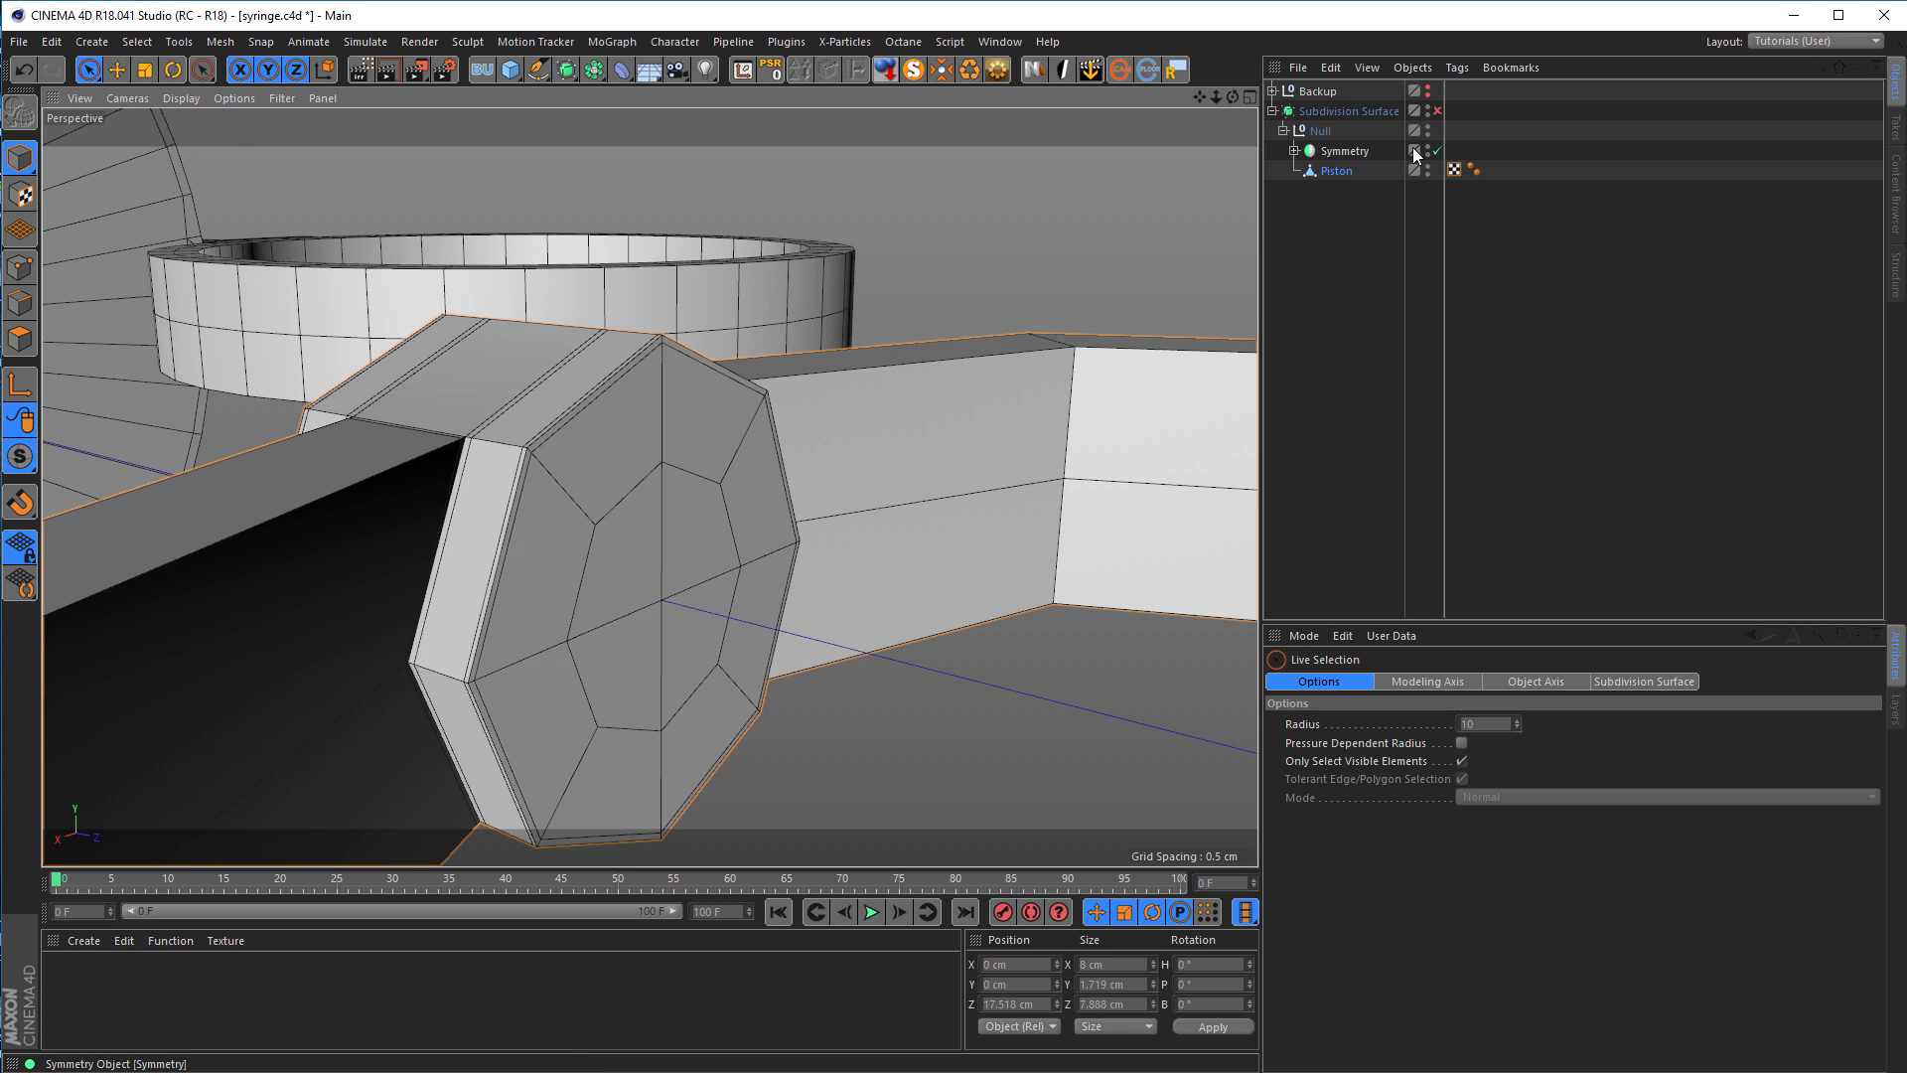
left_click(1437, 110)
scroll(746, 580, "up", 3)
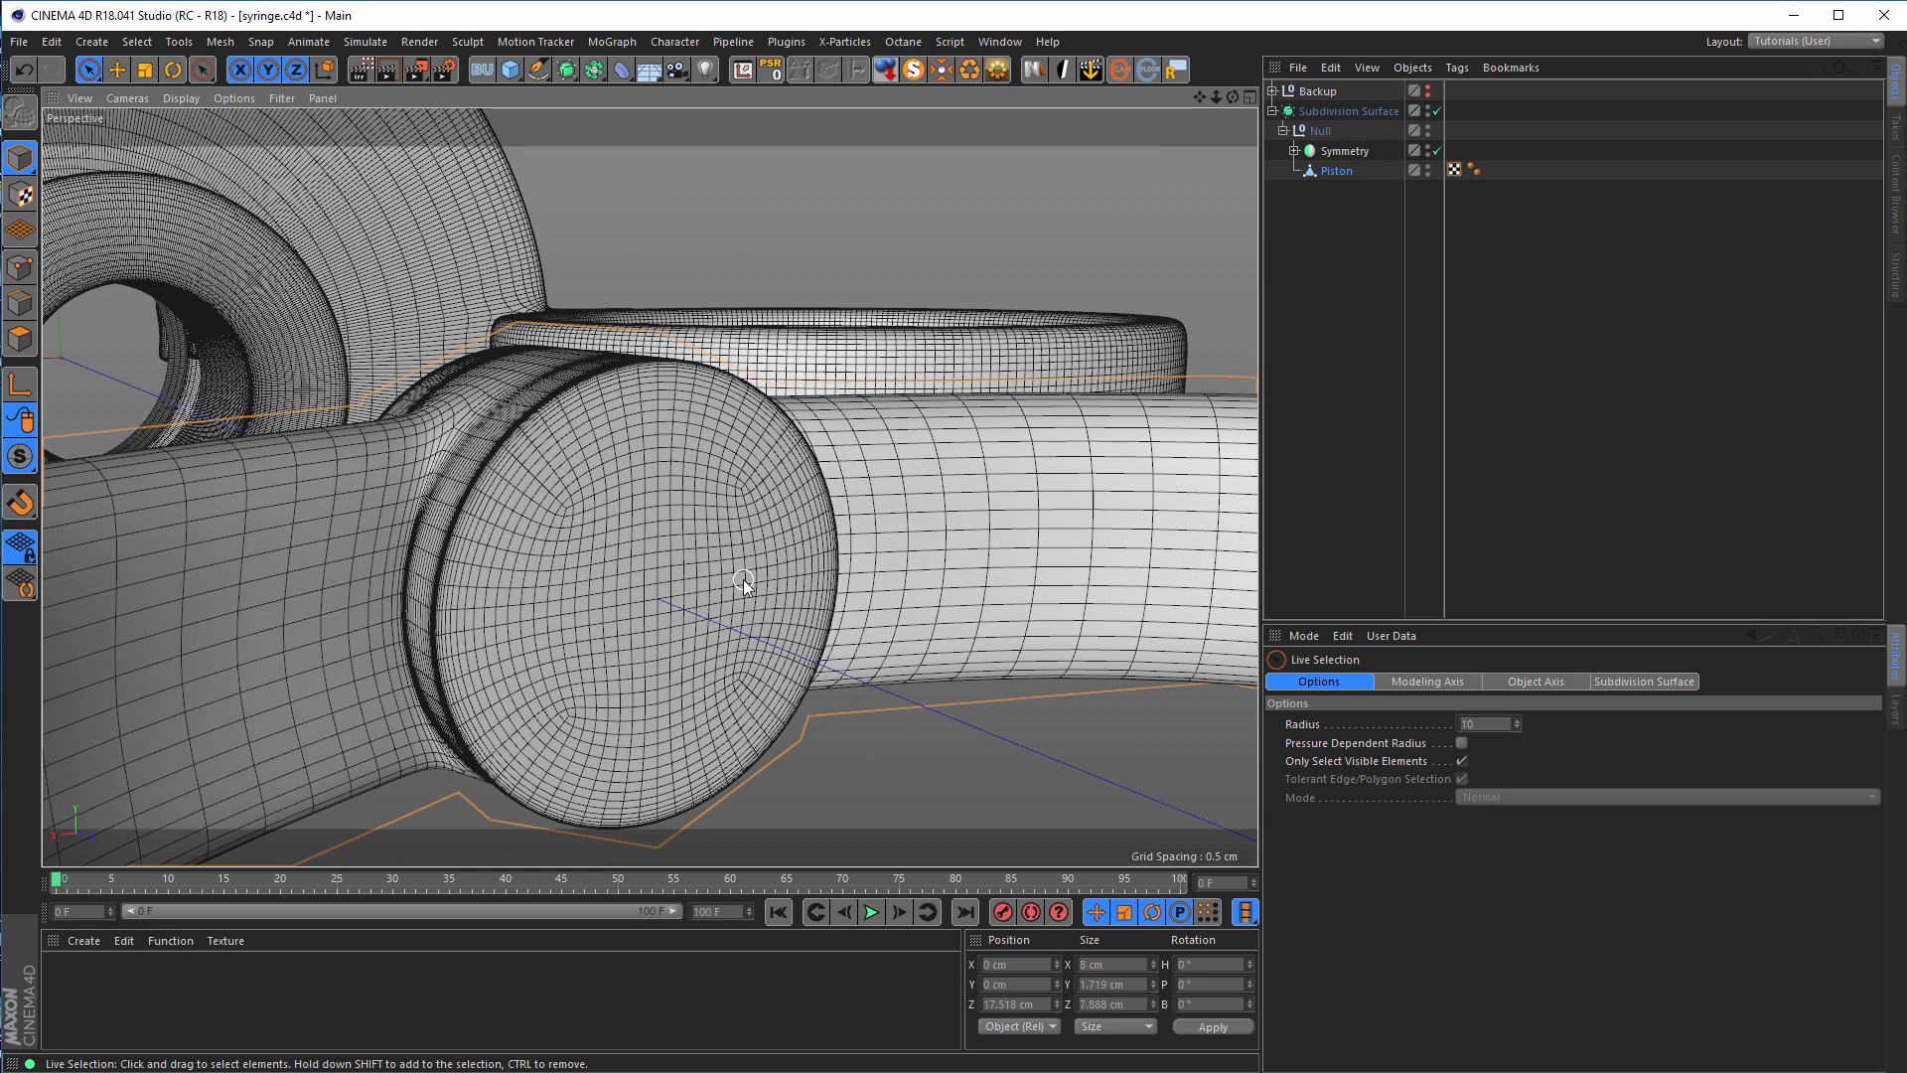
key("n")
key("i")
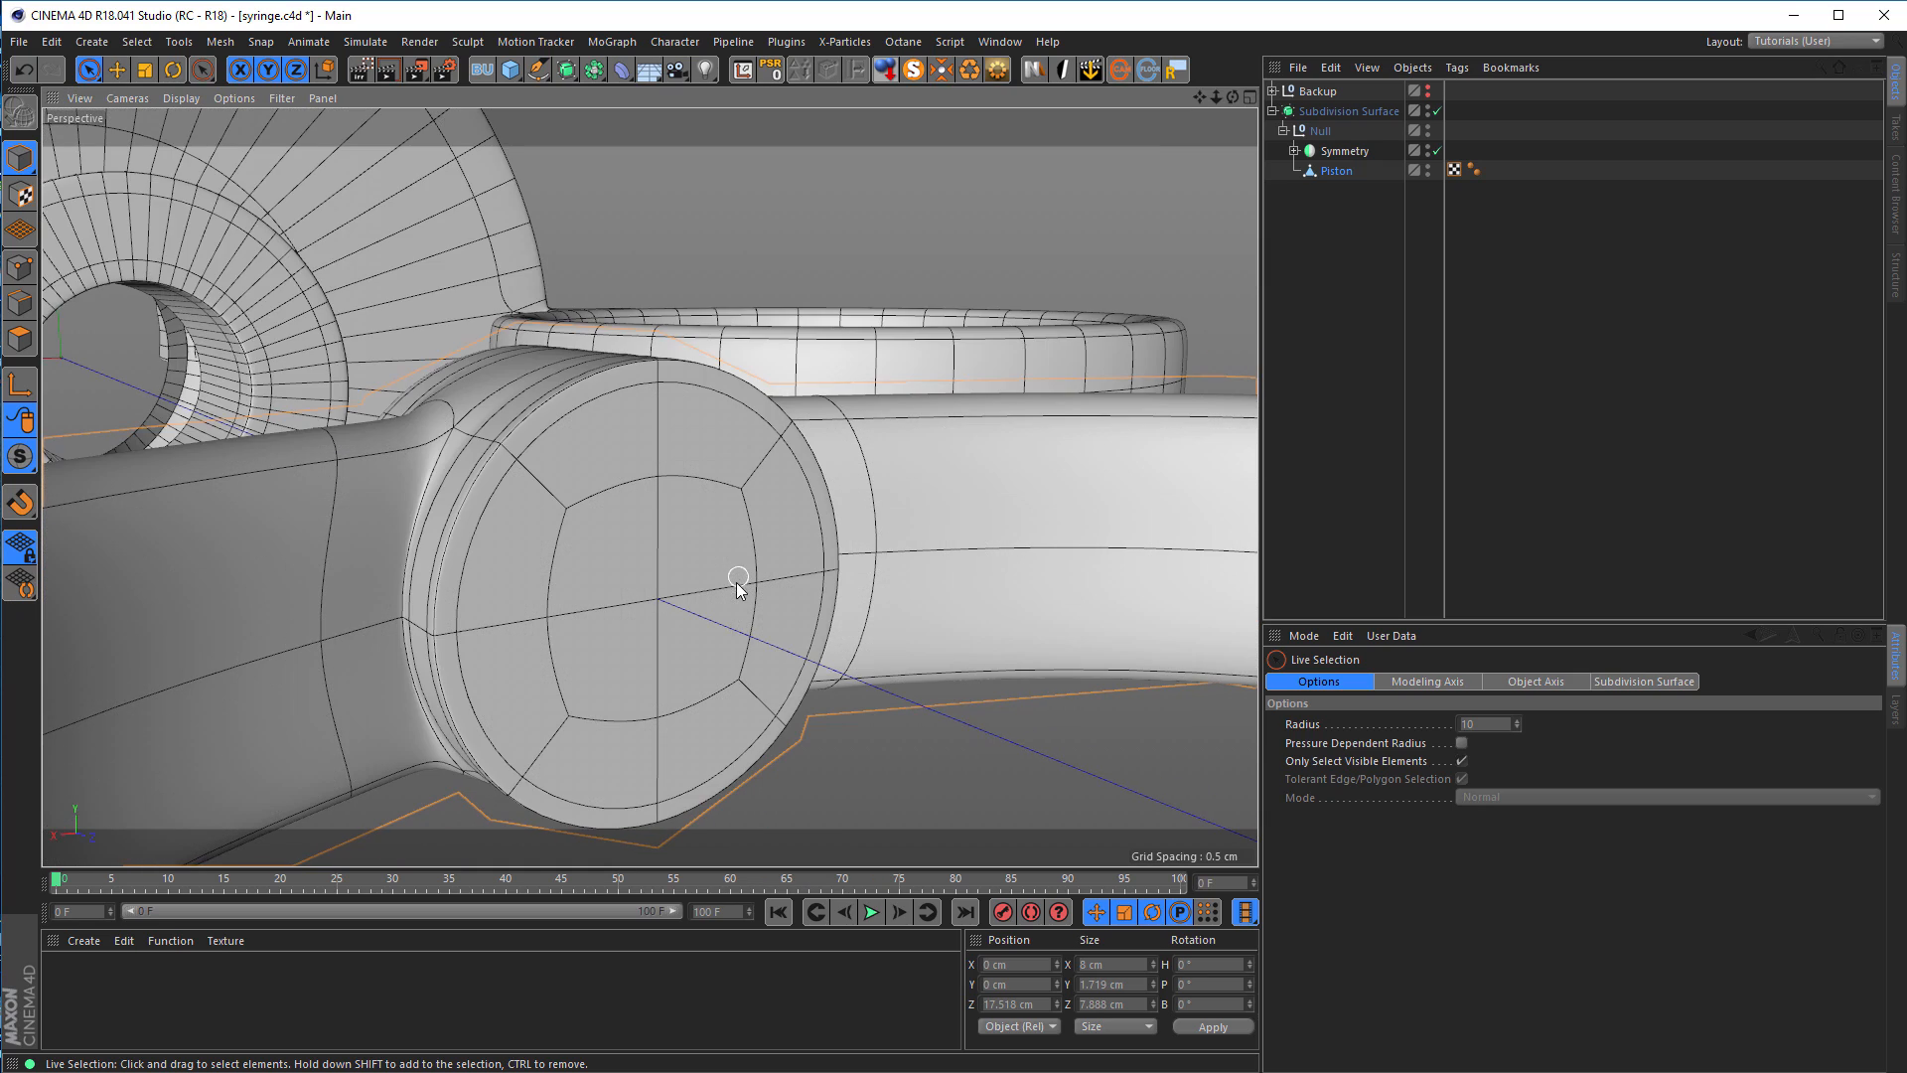
Step: Inspect the smoothed ring beside the syringe in the perspective and top views, then disable the Subdivision Surface
left_click_drag(679, 516, 534, 405, "alt")
scroll(534, 405, "down", 6)
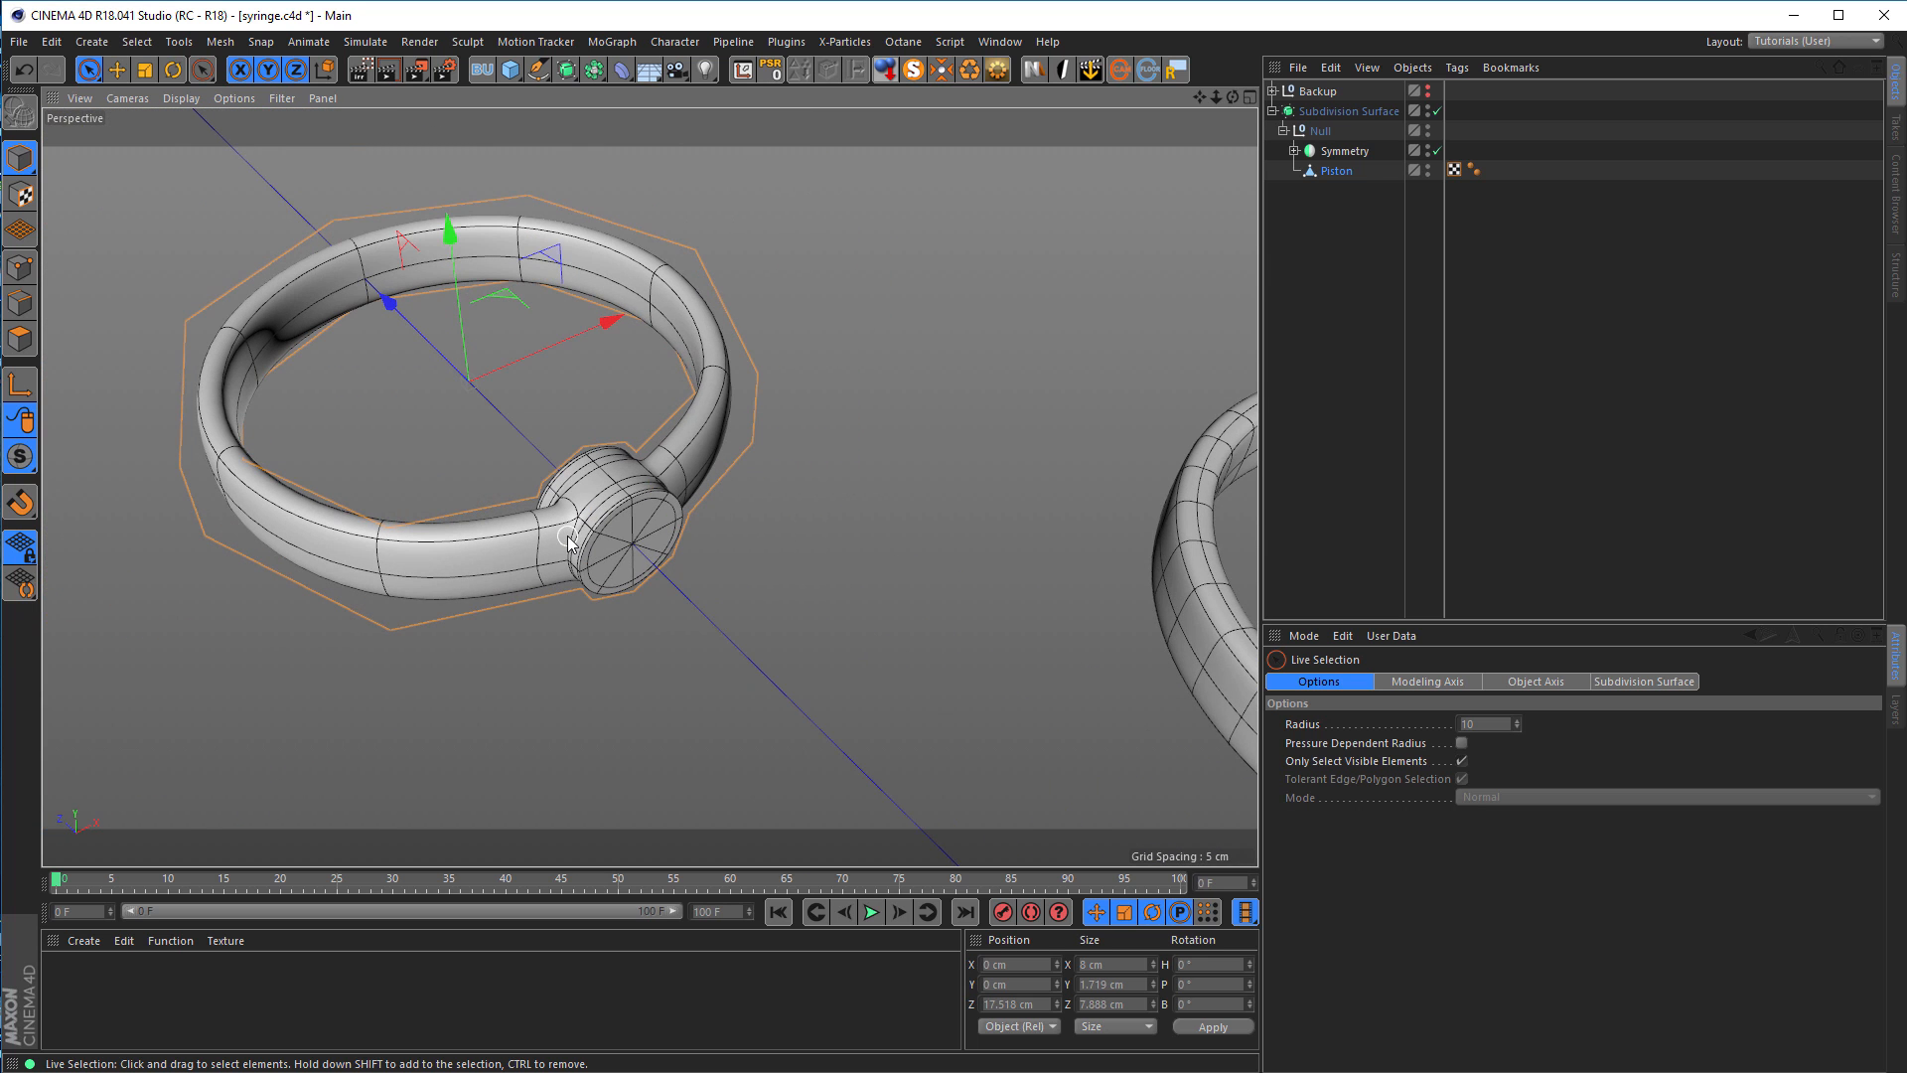
scroll(564, 530, "down", 6)
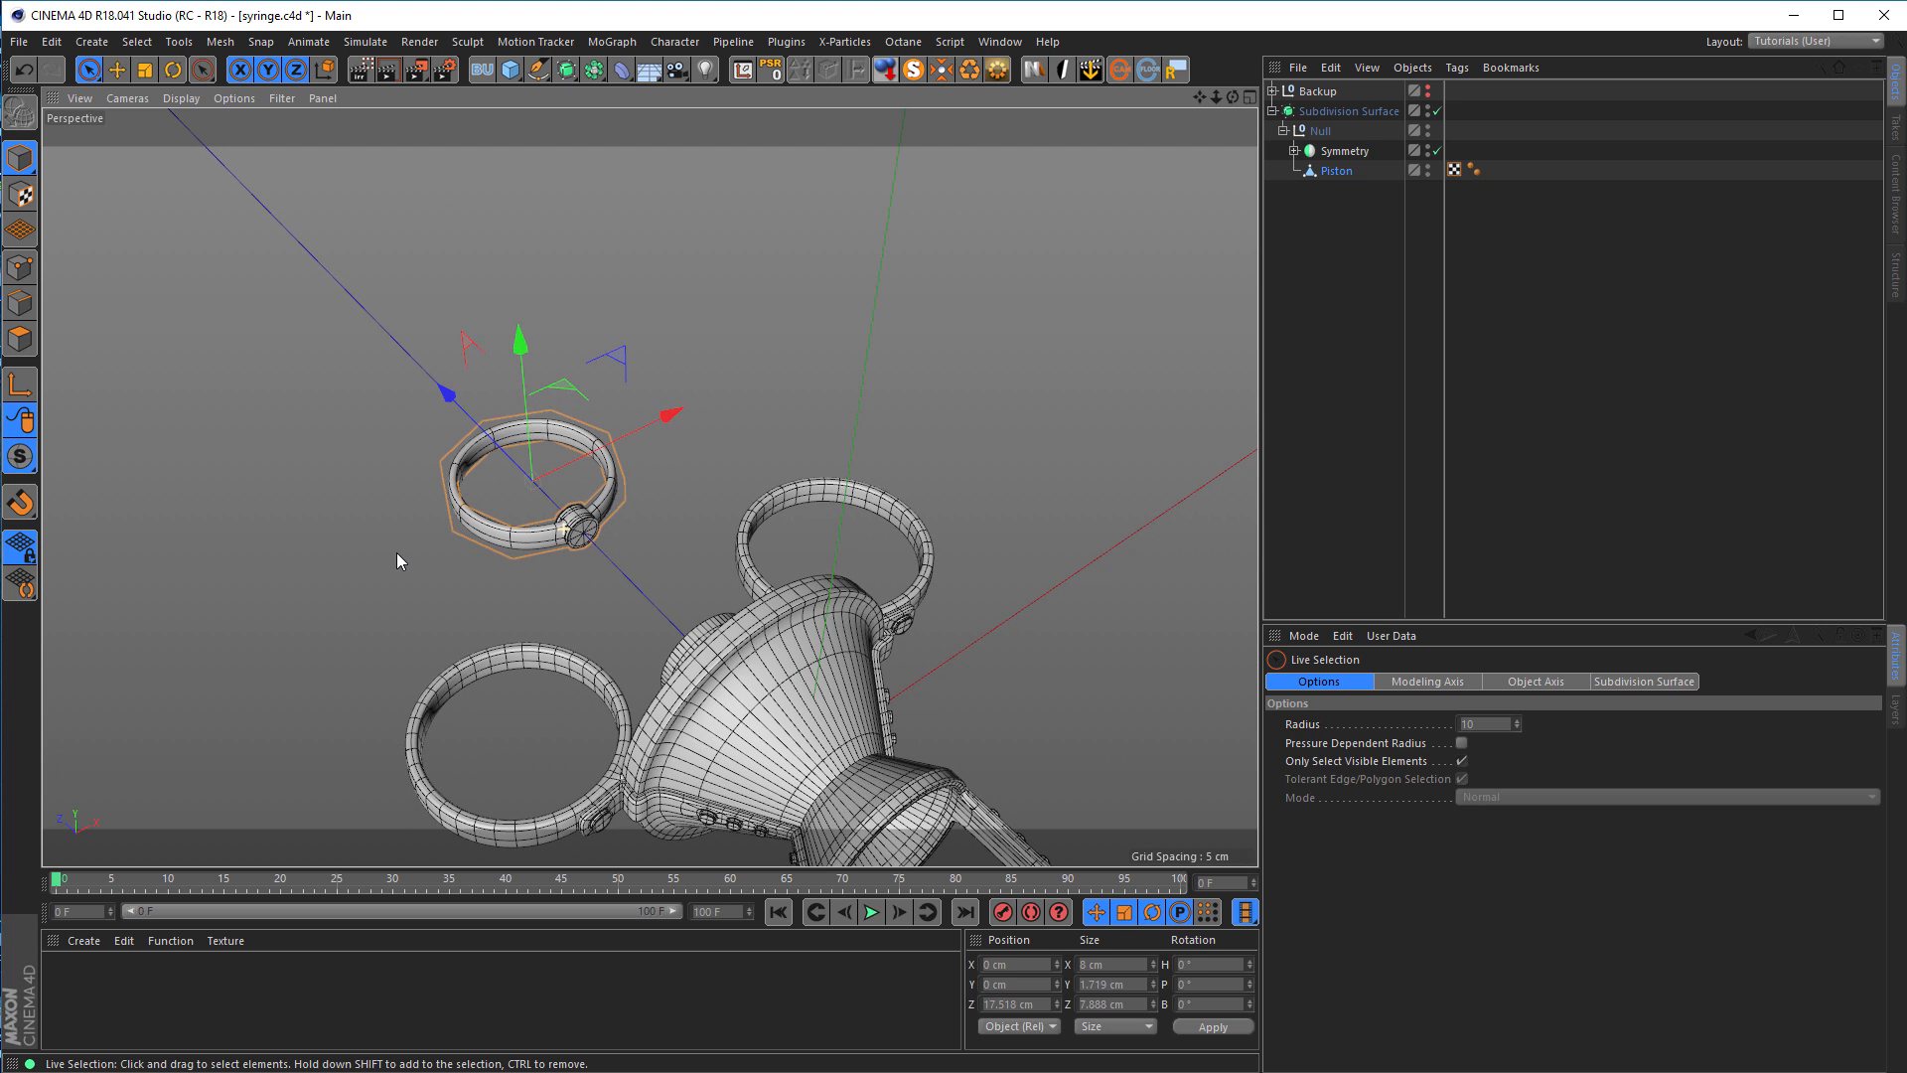
middle_click(656, 455)
middle_click(716, 416)
scroll(717, 415, "down", 10)
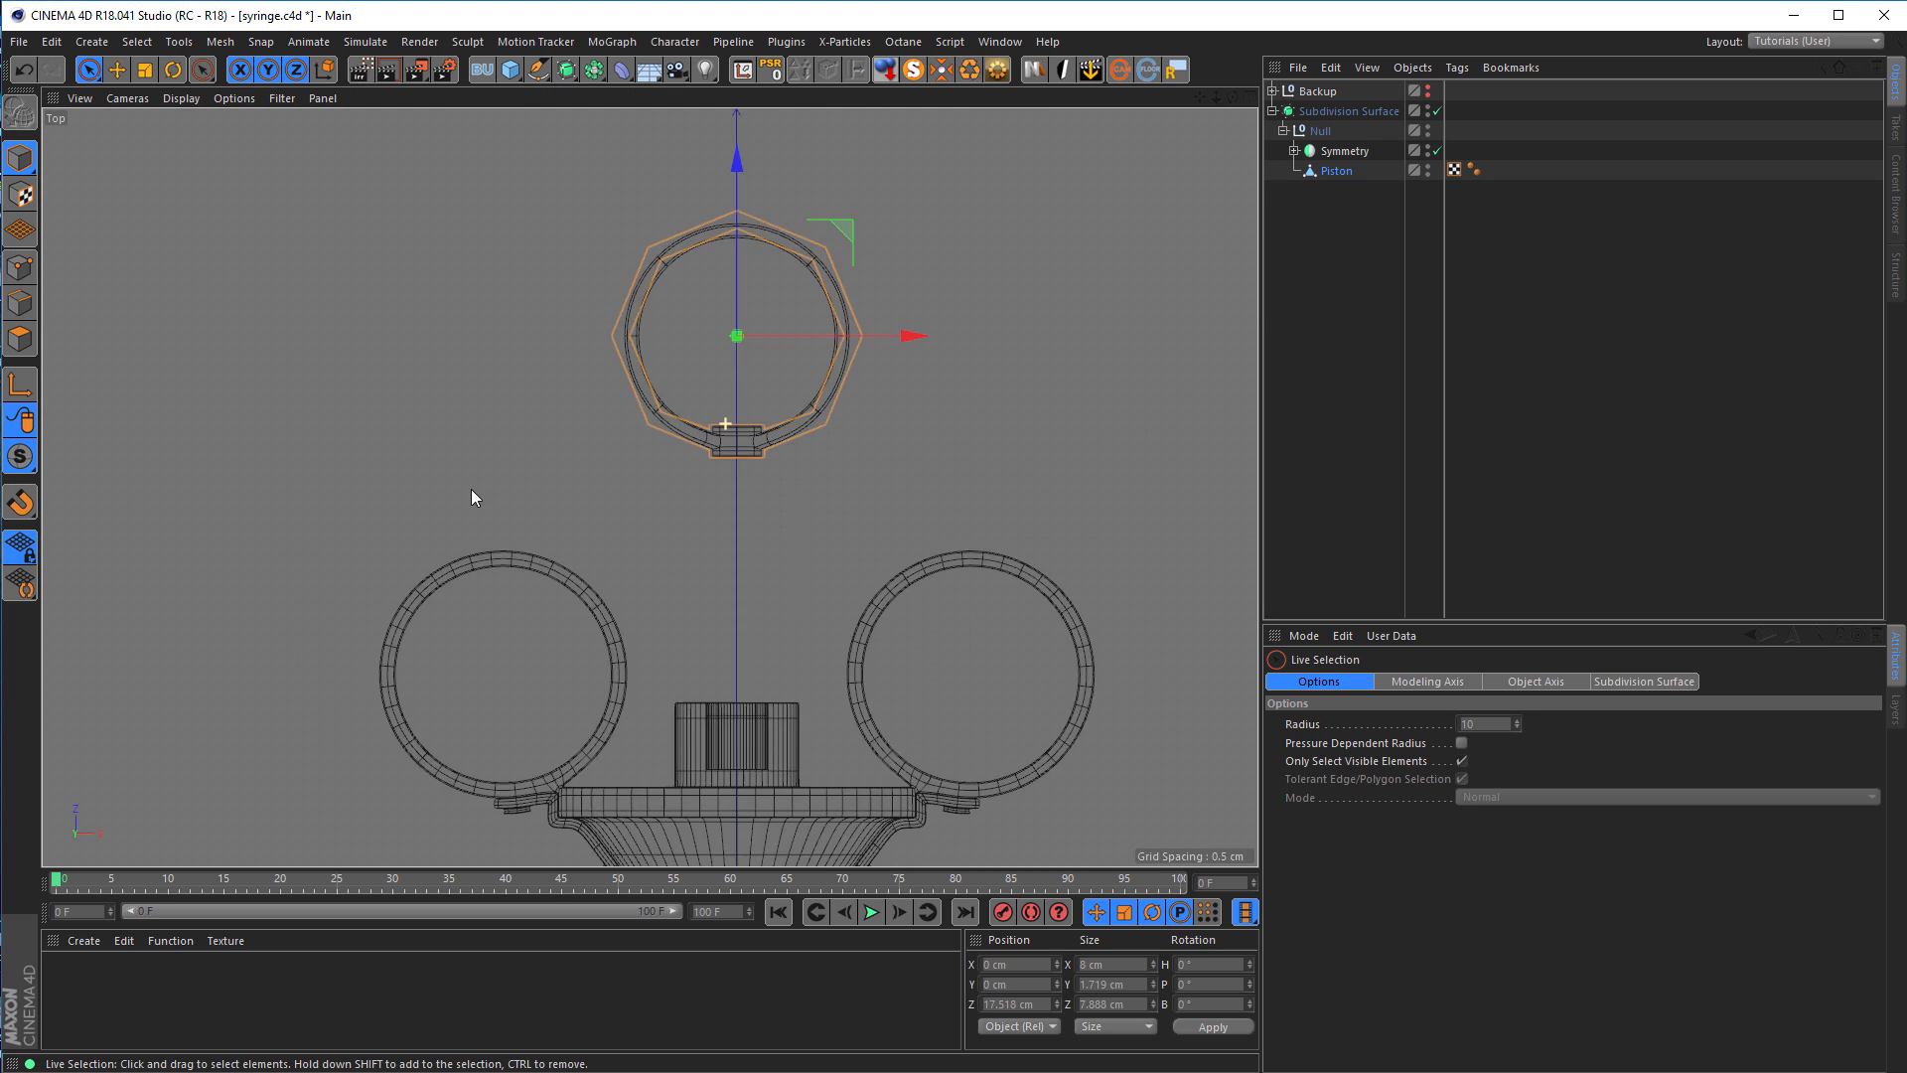
middle_click(834, 576)
middle_click(580, 467)
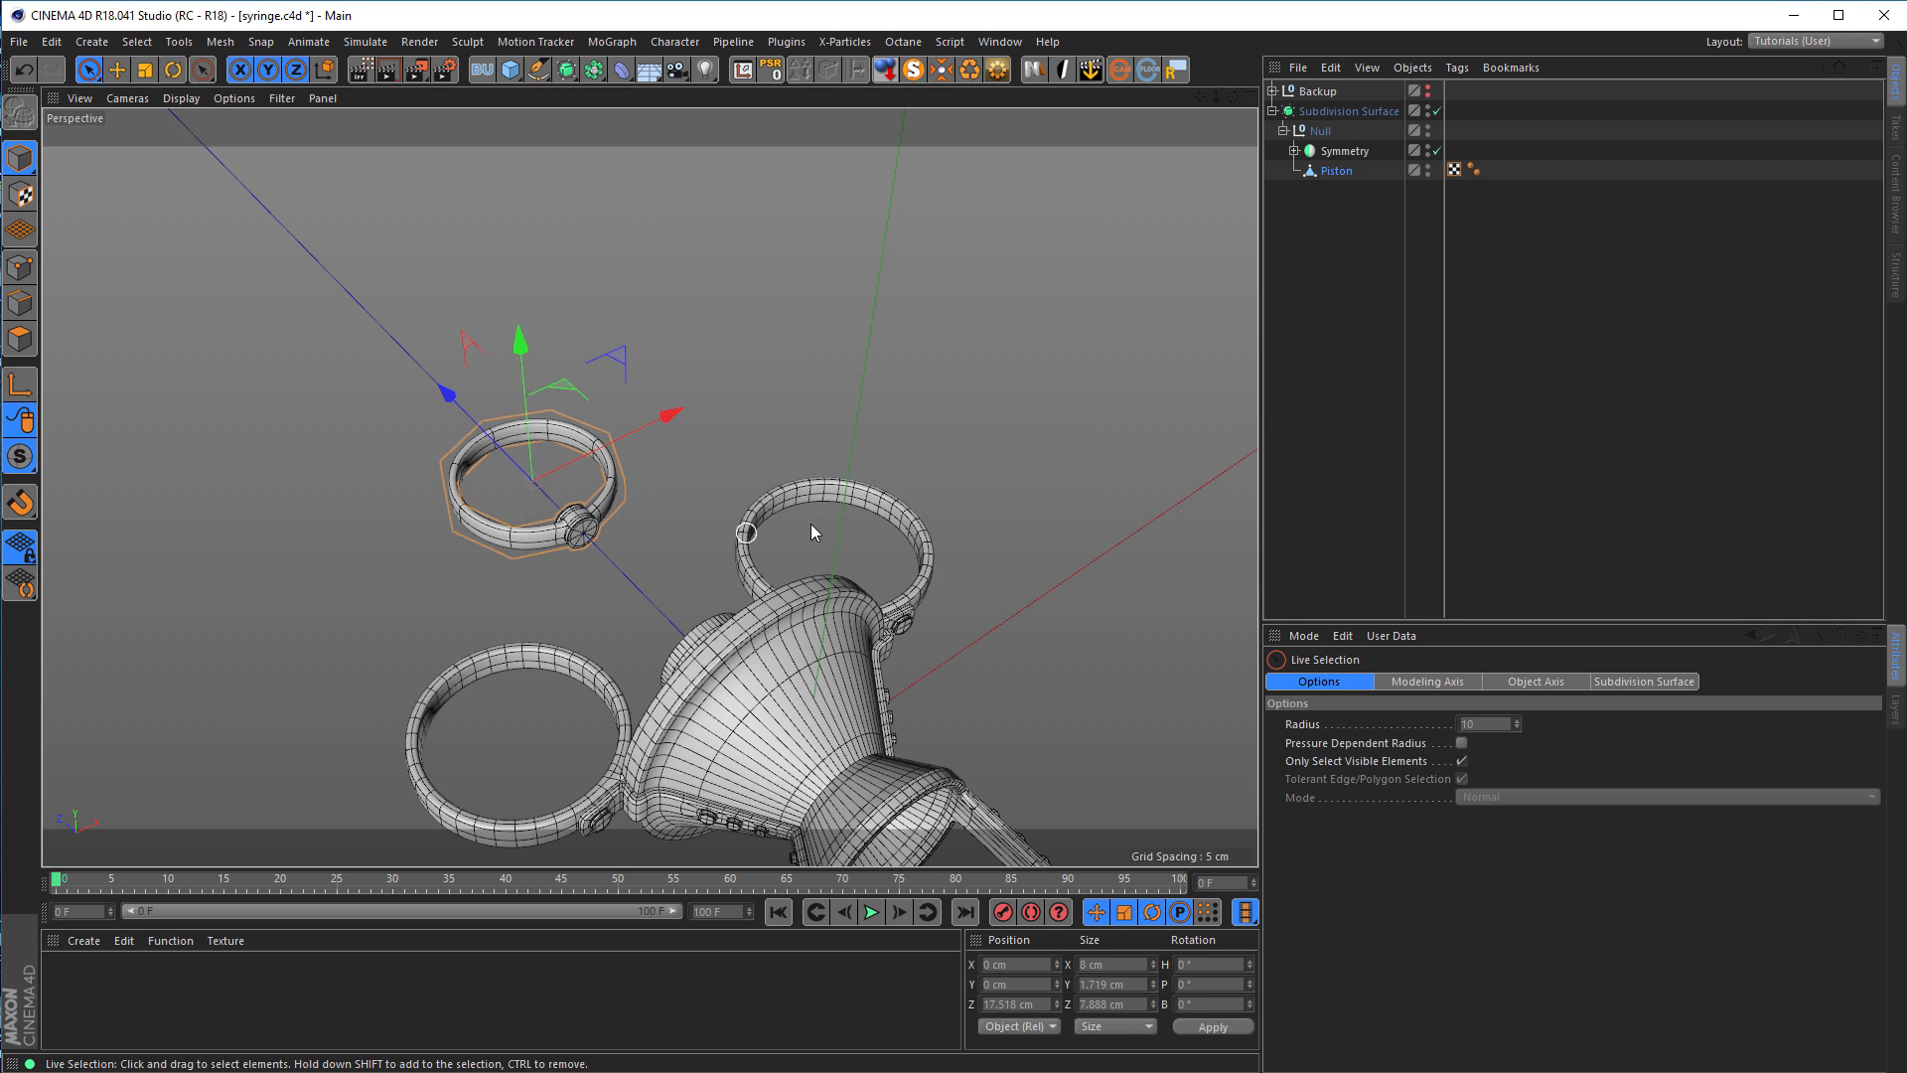
left_click(1438, 110)
Step: Bevel the center point of the cylinder cap facing the syringe body with a 0.21 cm offset and 0 subdivisions
scroll(561, 536, "up", 8)
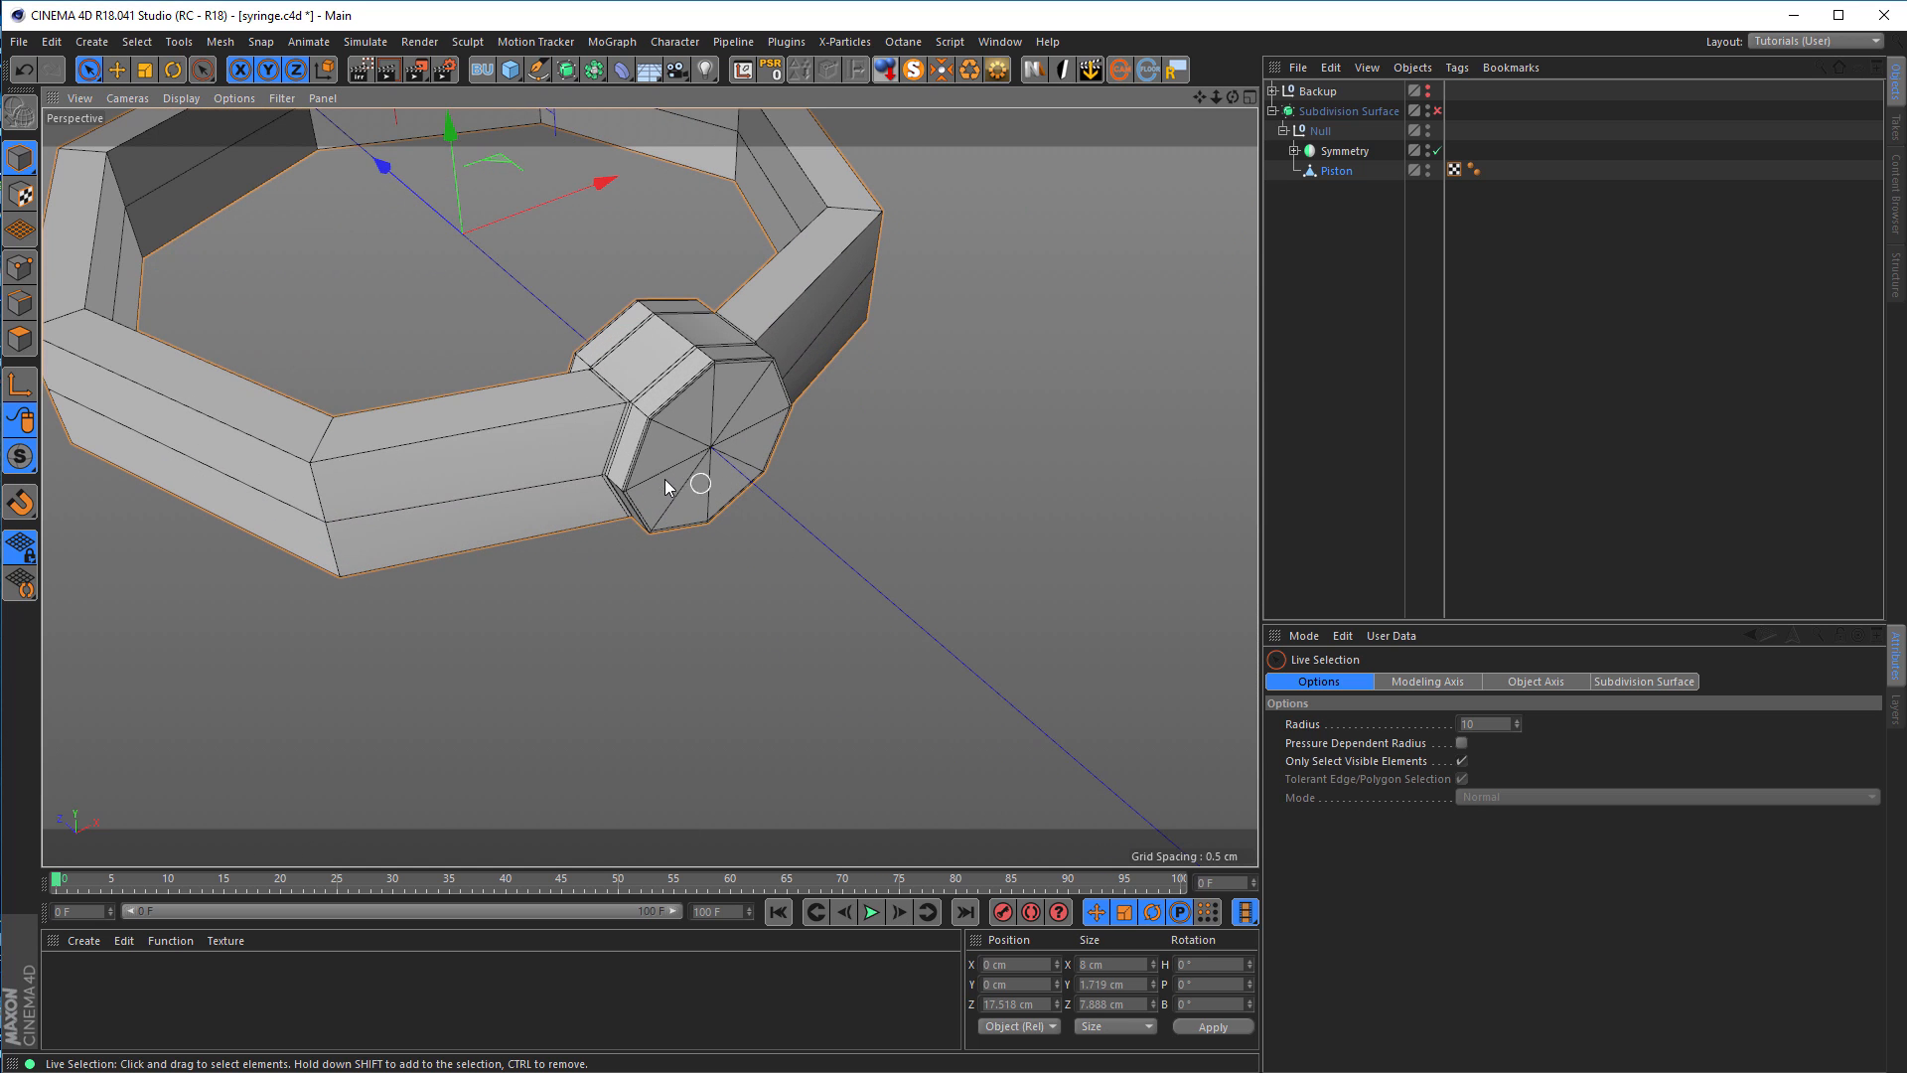
left_click(21, 269)
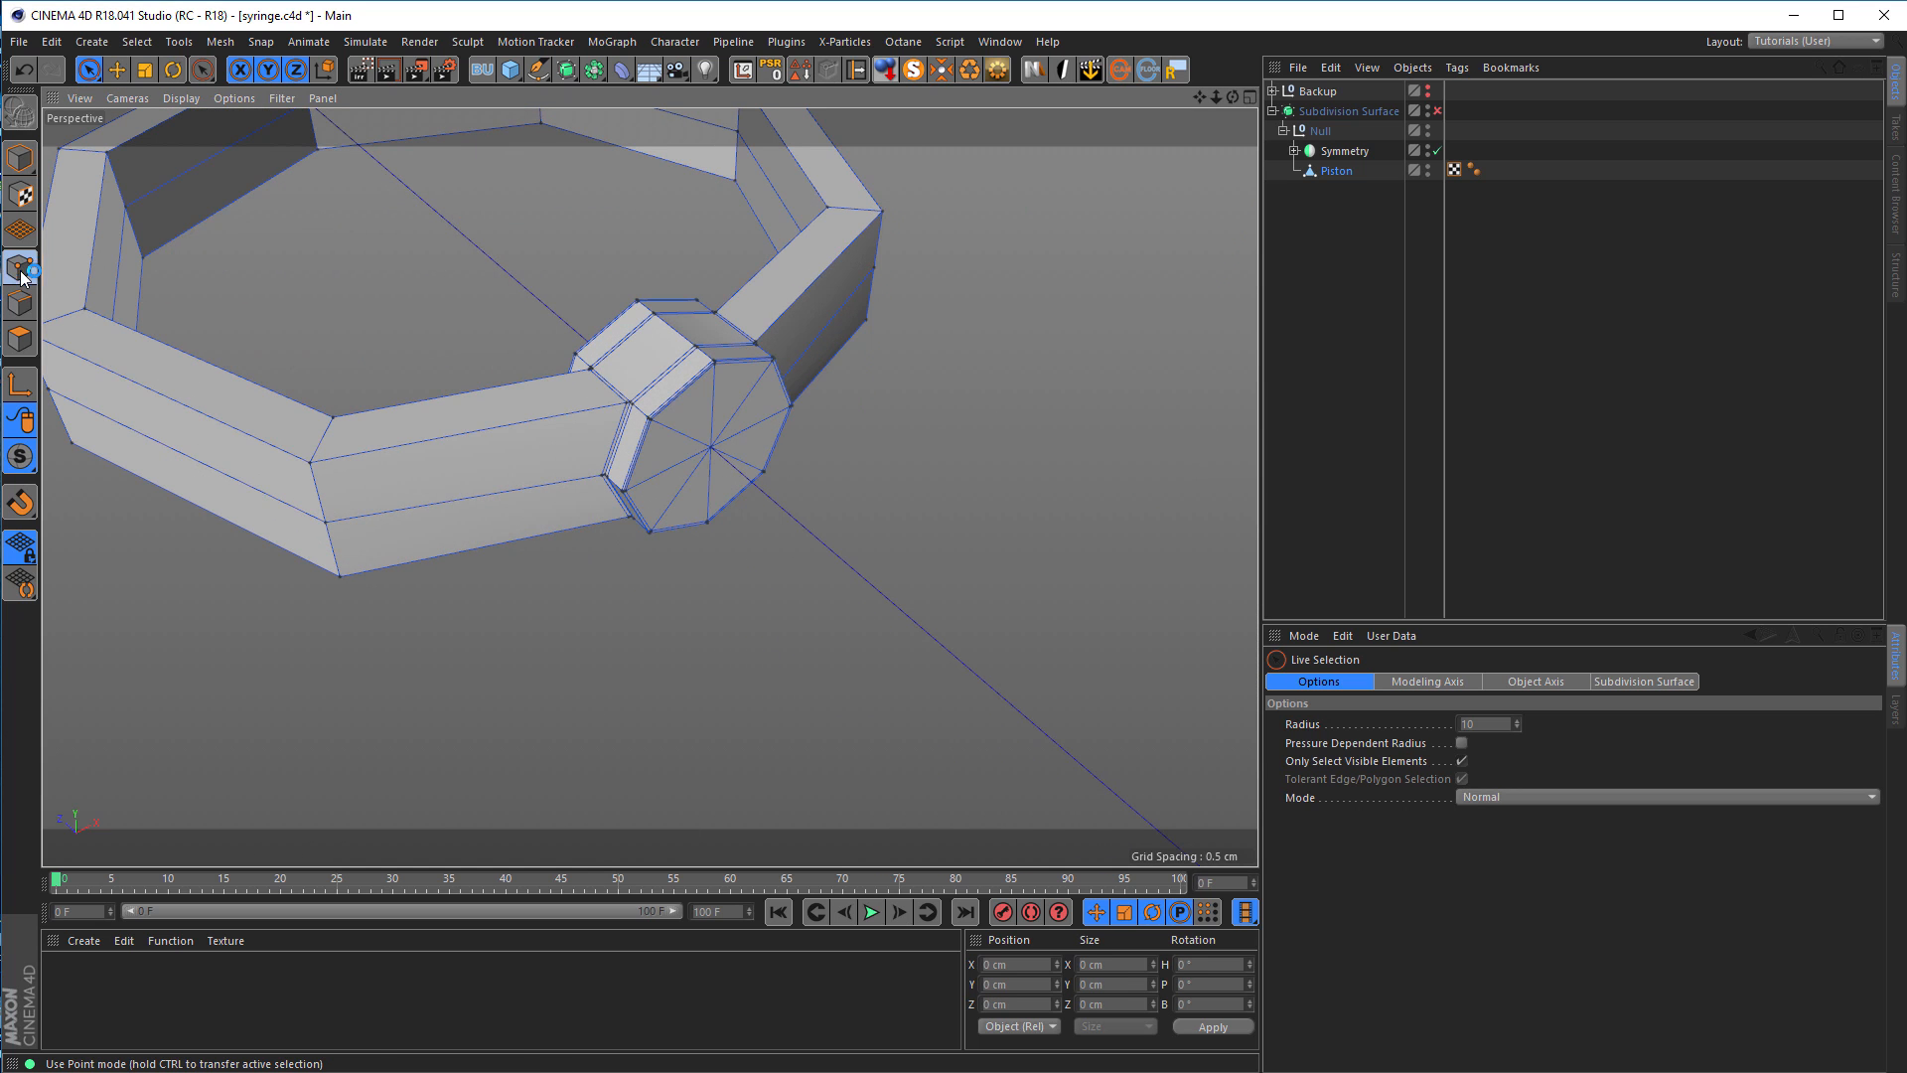
left_click(710, 432)
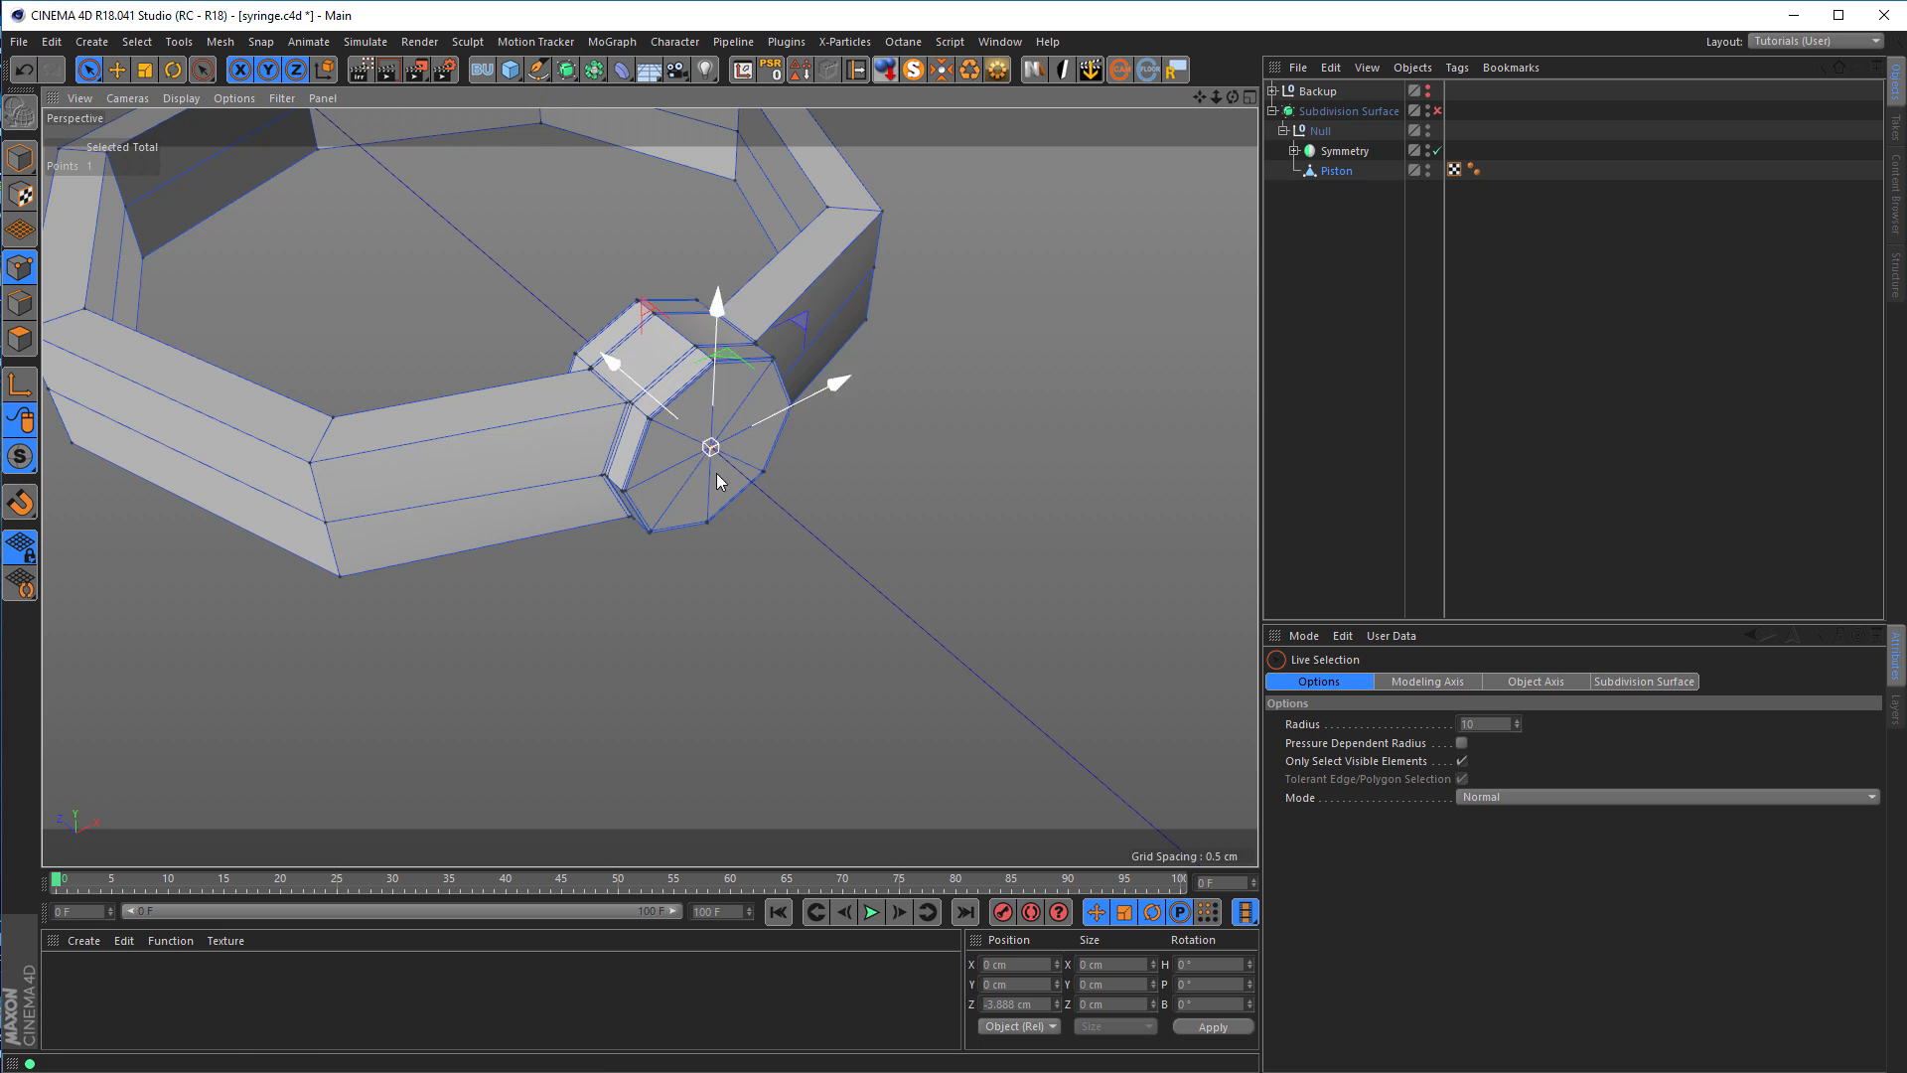
scroll(722, 467, "up", 3)
left_click_drag(716, 475, 716, 465, "alt")
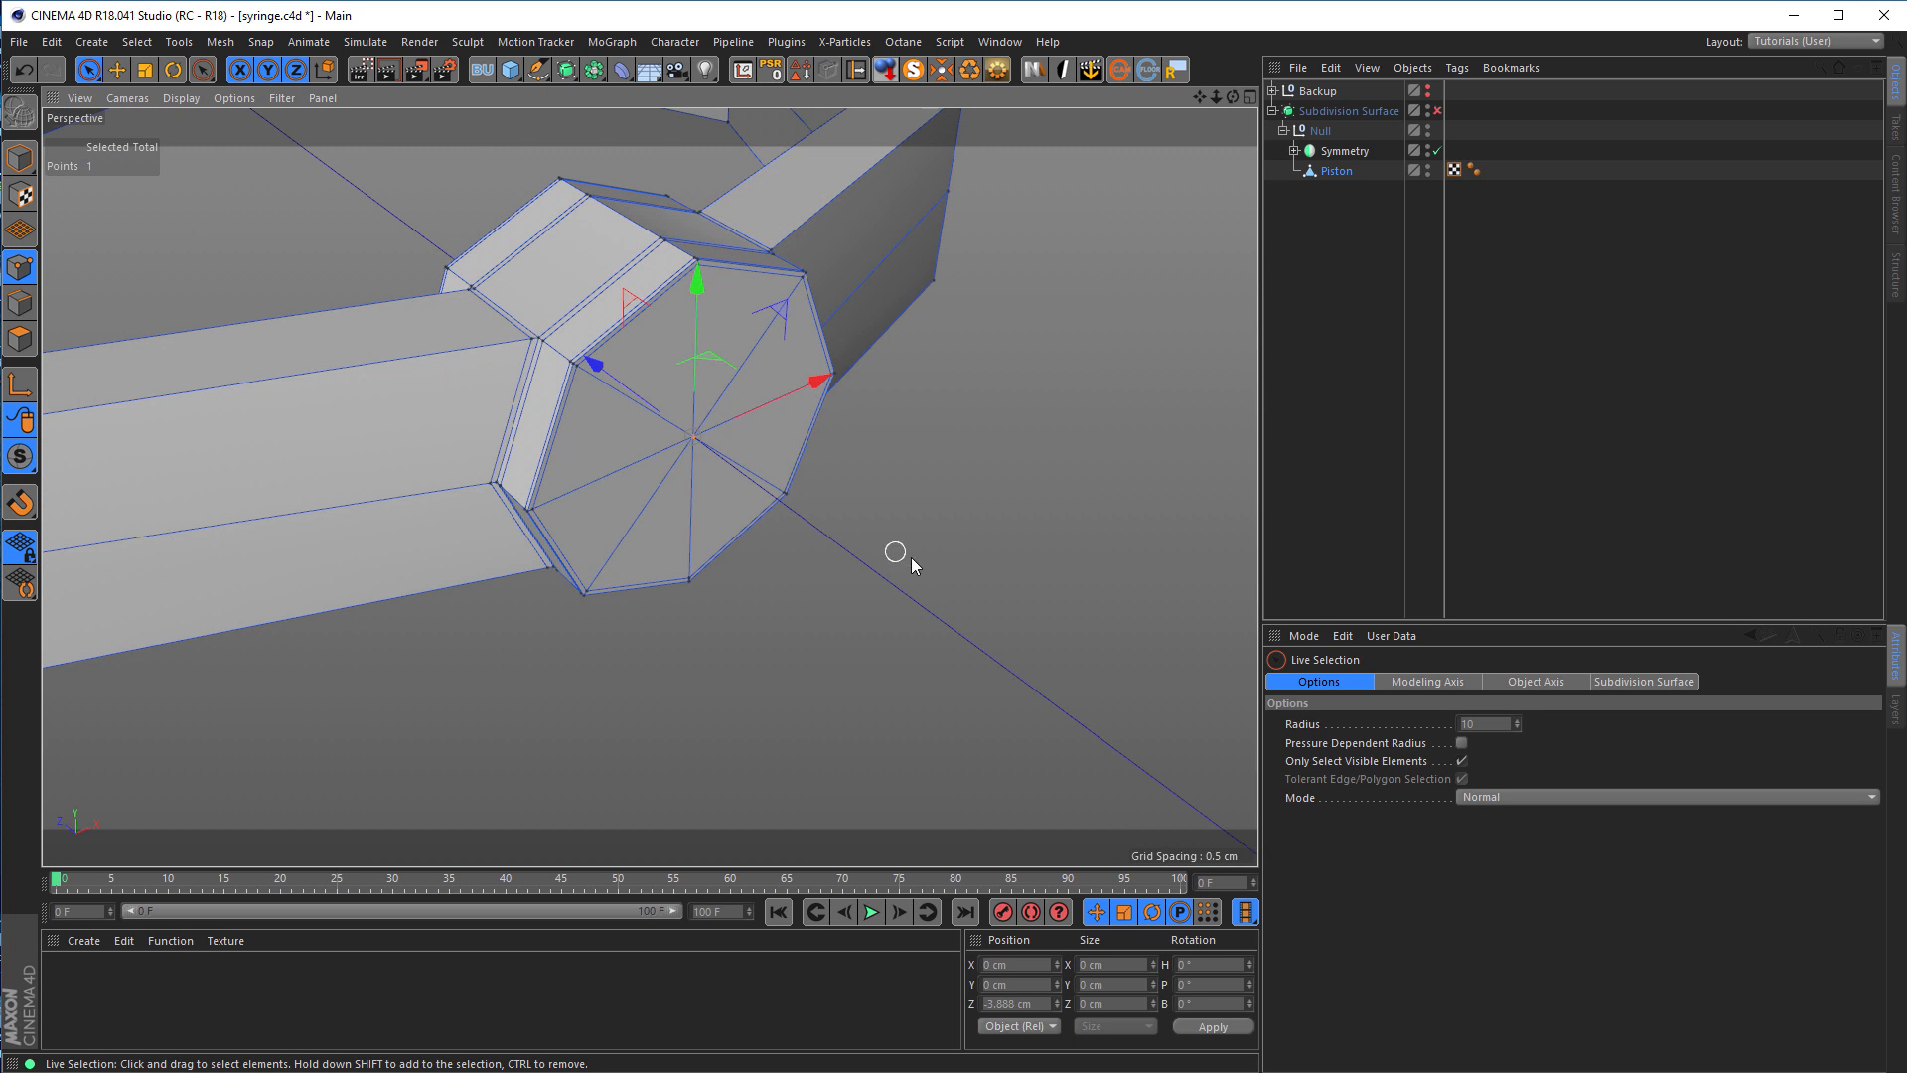
key("m")
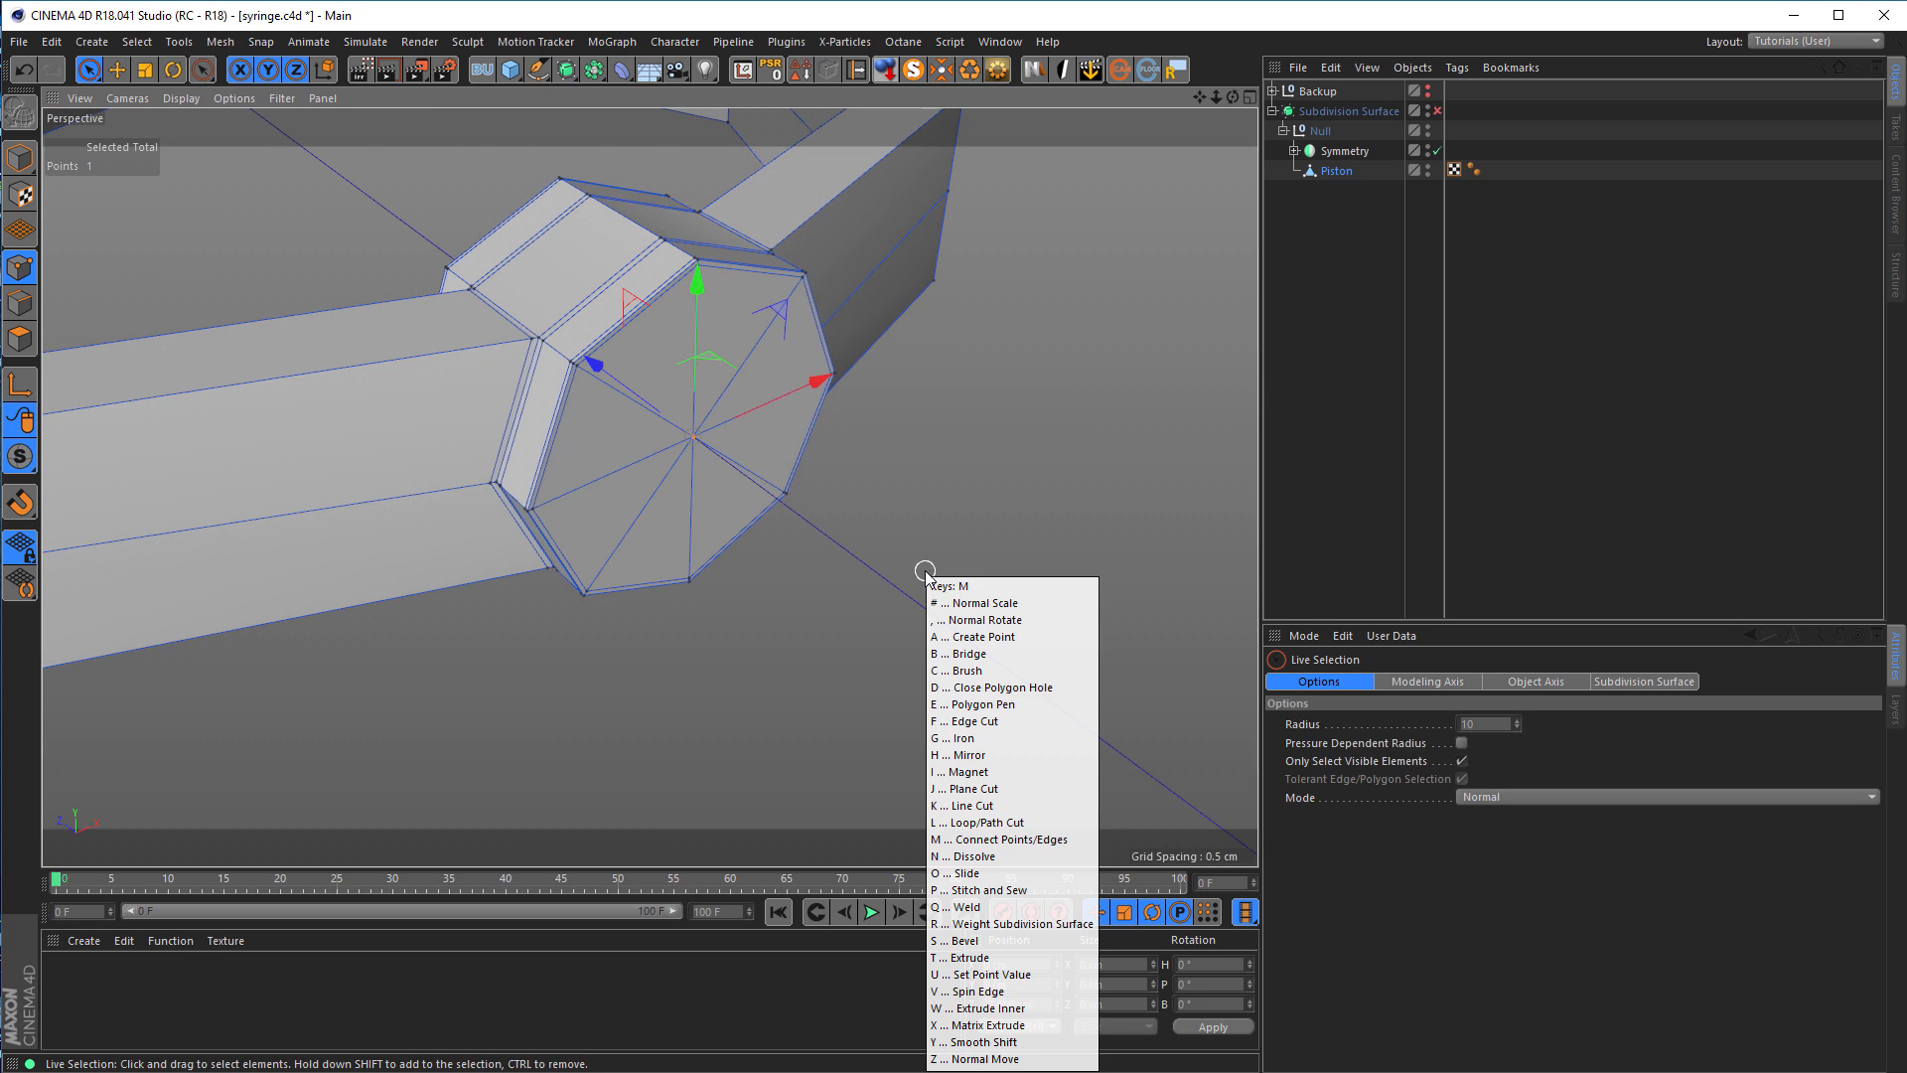
key("s")
left_click_drag(835, 582, 880, 582)
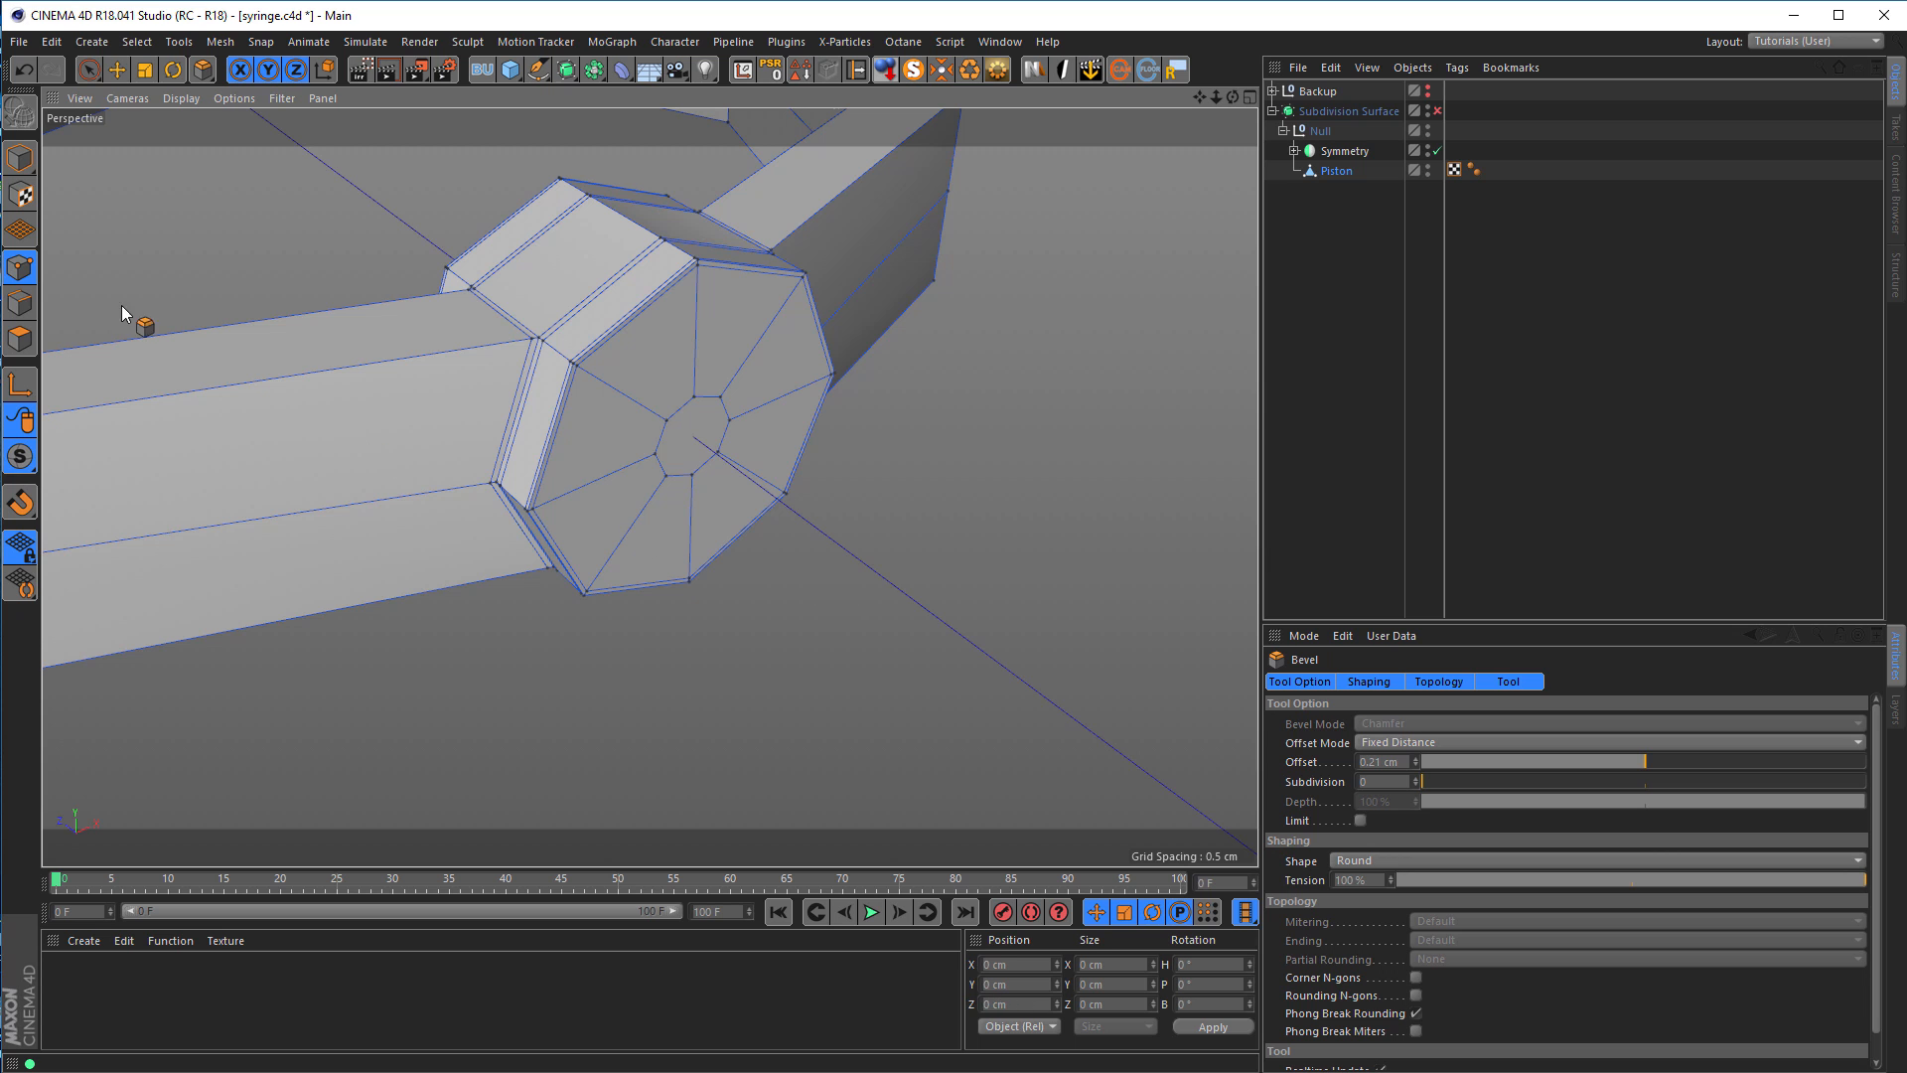
Step: Delete the small octagonal polygon at the center of the outward-facing cap to open a hole
left_click(20, 339)
left_click(685, 440)
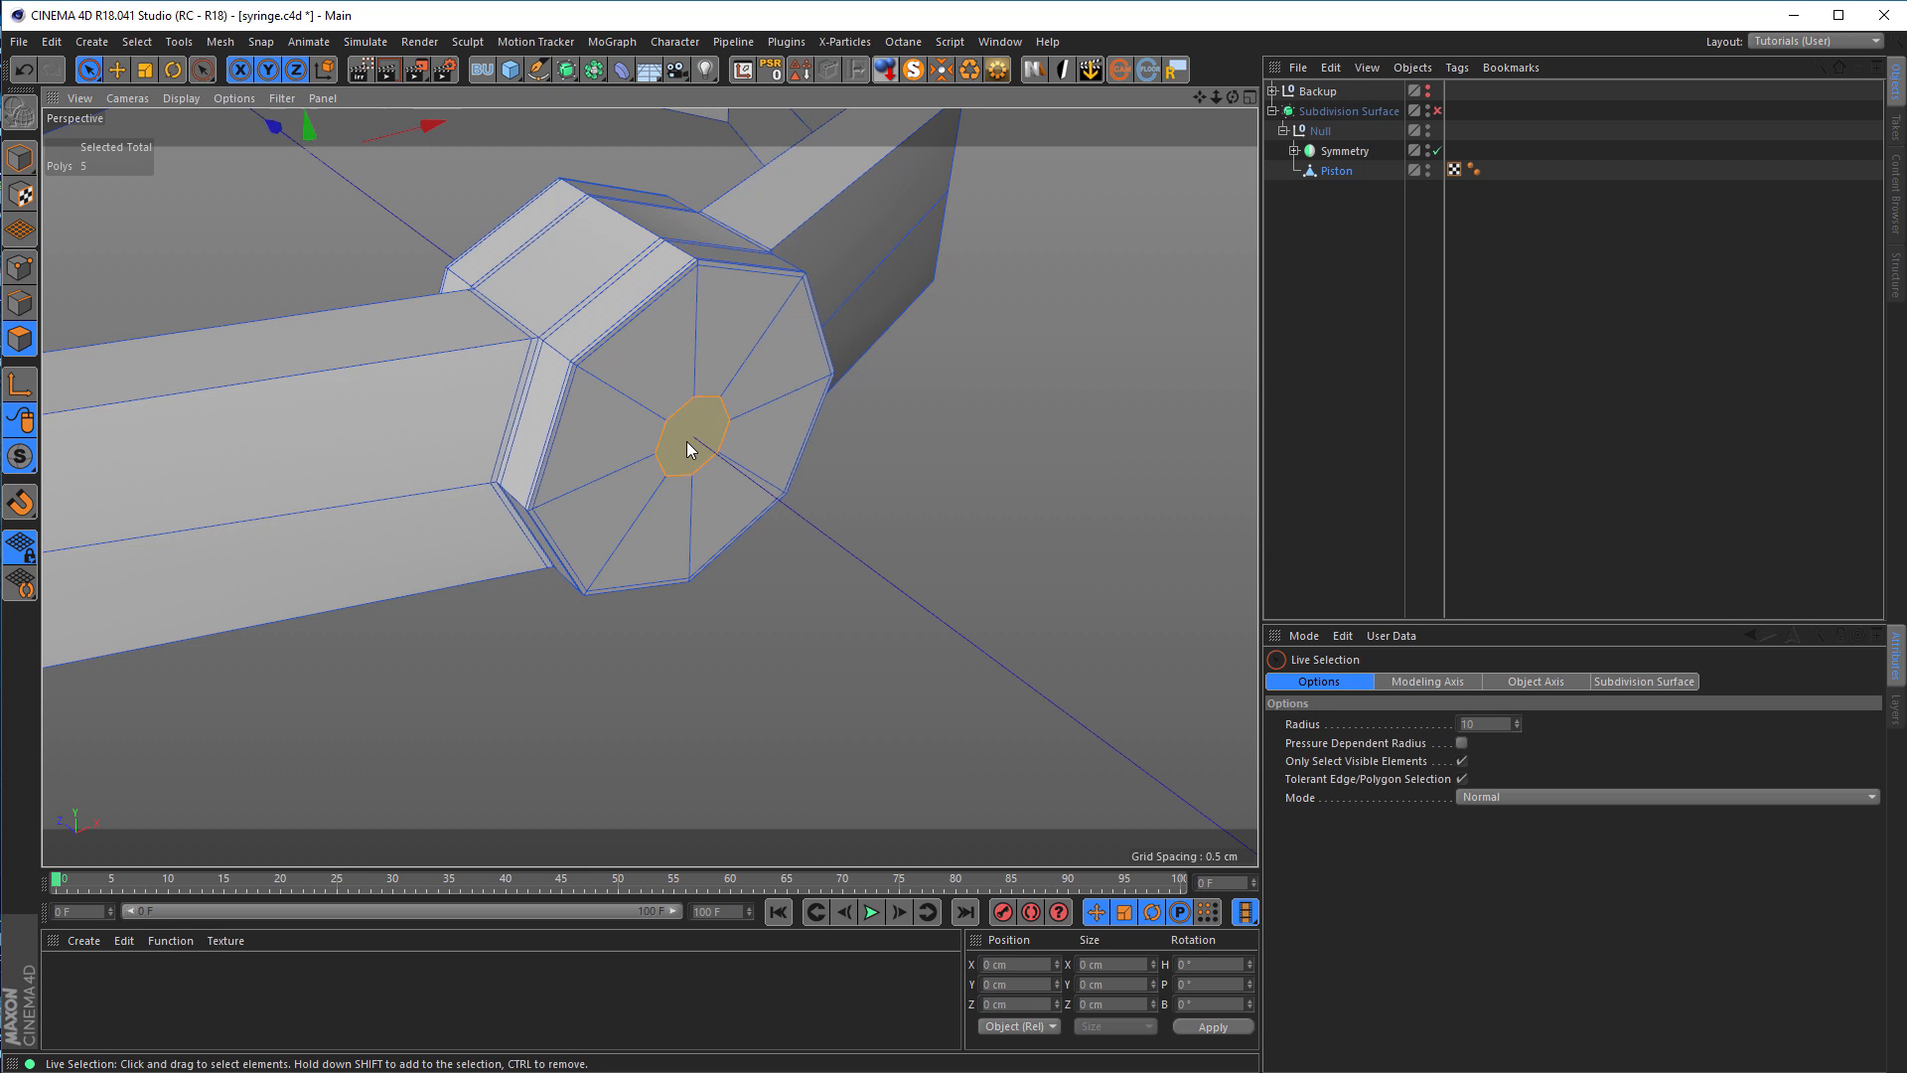
key("Delete")
Step: Examine the opened cylinder end and its position relative to the syringe body from several angles
mouse_move(626, 456)
left_mouse_down("alt")
mouse_move(641, 491)
mouse_move(628, 481)
left_mouse_up("alt")
right_click_drag(593, 492, 457, 516, "alt")
left_click_drag(632, 505, 477, 497, "alt")
right_click_drag(758, 536, 675, 532, "alt")
middle_click_drag(814, 549, 626, 546, "alt")
left_click_drag(981, 647, 742, 719, "alt")
left_click_drag(879, 683, 1152, 593, "alt")
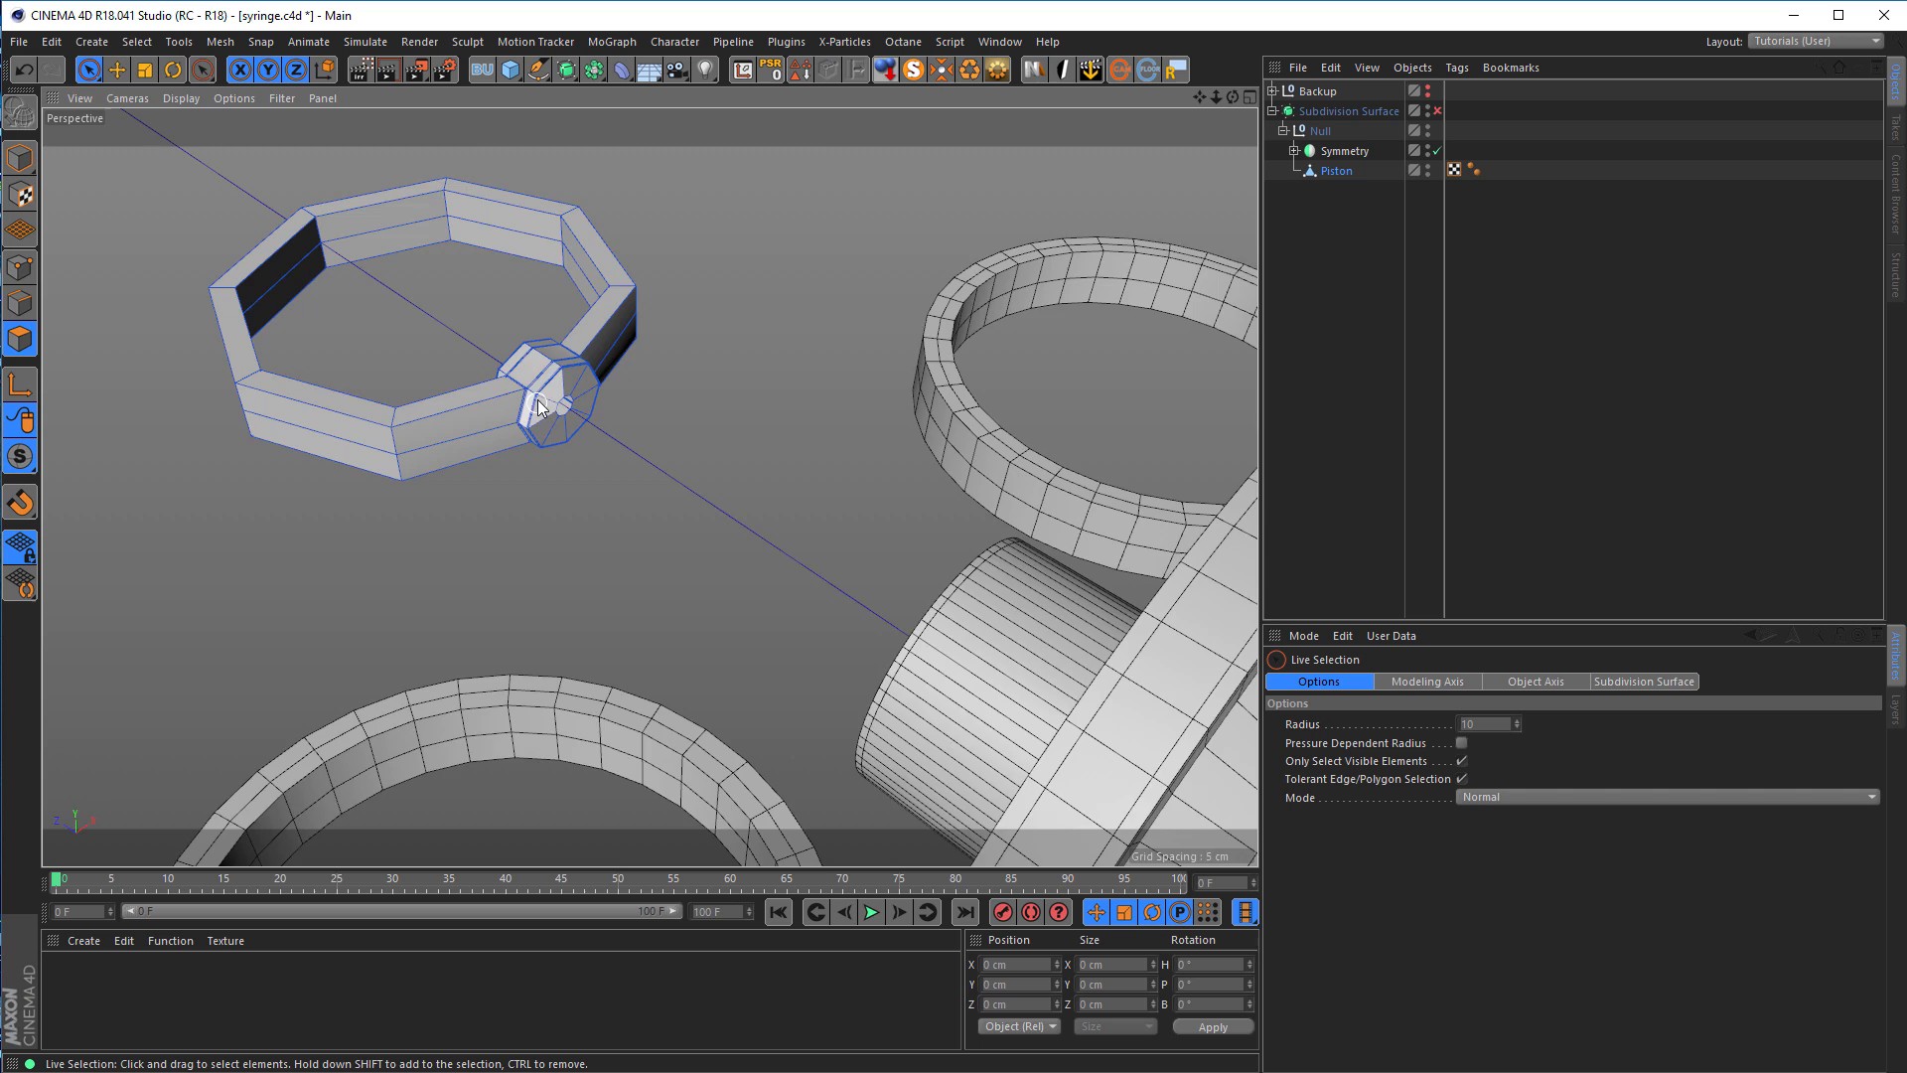
right_click_drag(538, 400, 693, 386, "alt")
mouse_move(682, 387)
left_mouse_down("alt")
mouse_move(708, 447)
mouse_move(682, 387)
left_mouse_up("alt")
right_click_drag(682, 387, 733, 385, "alt")
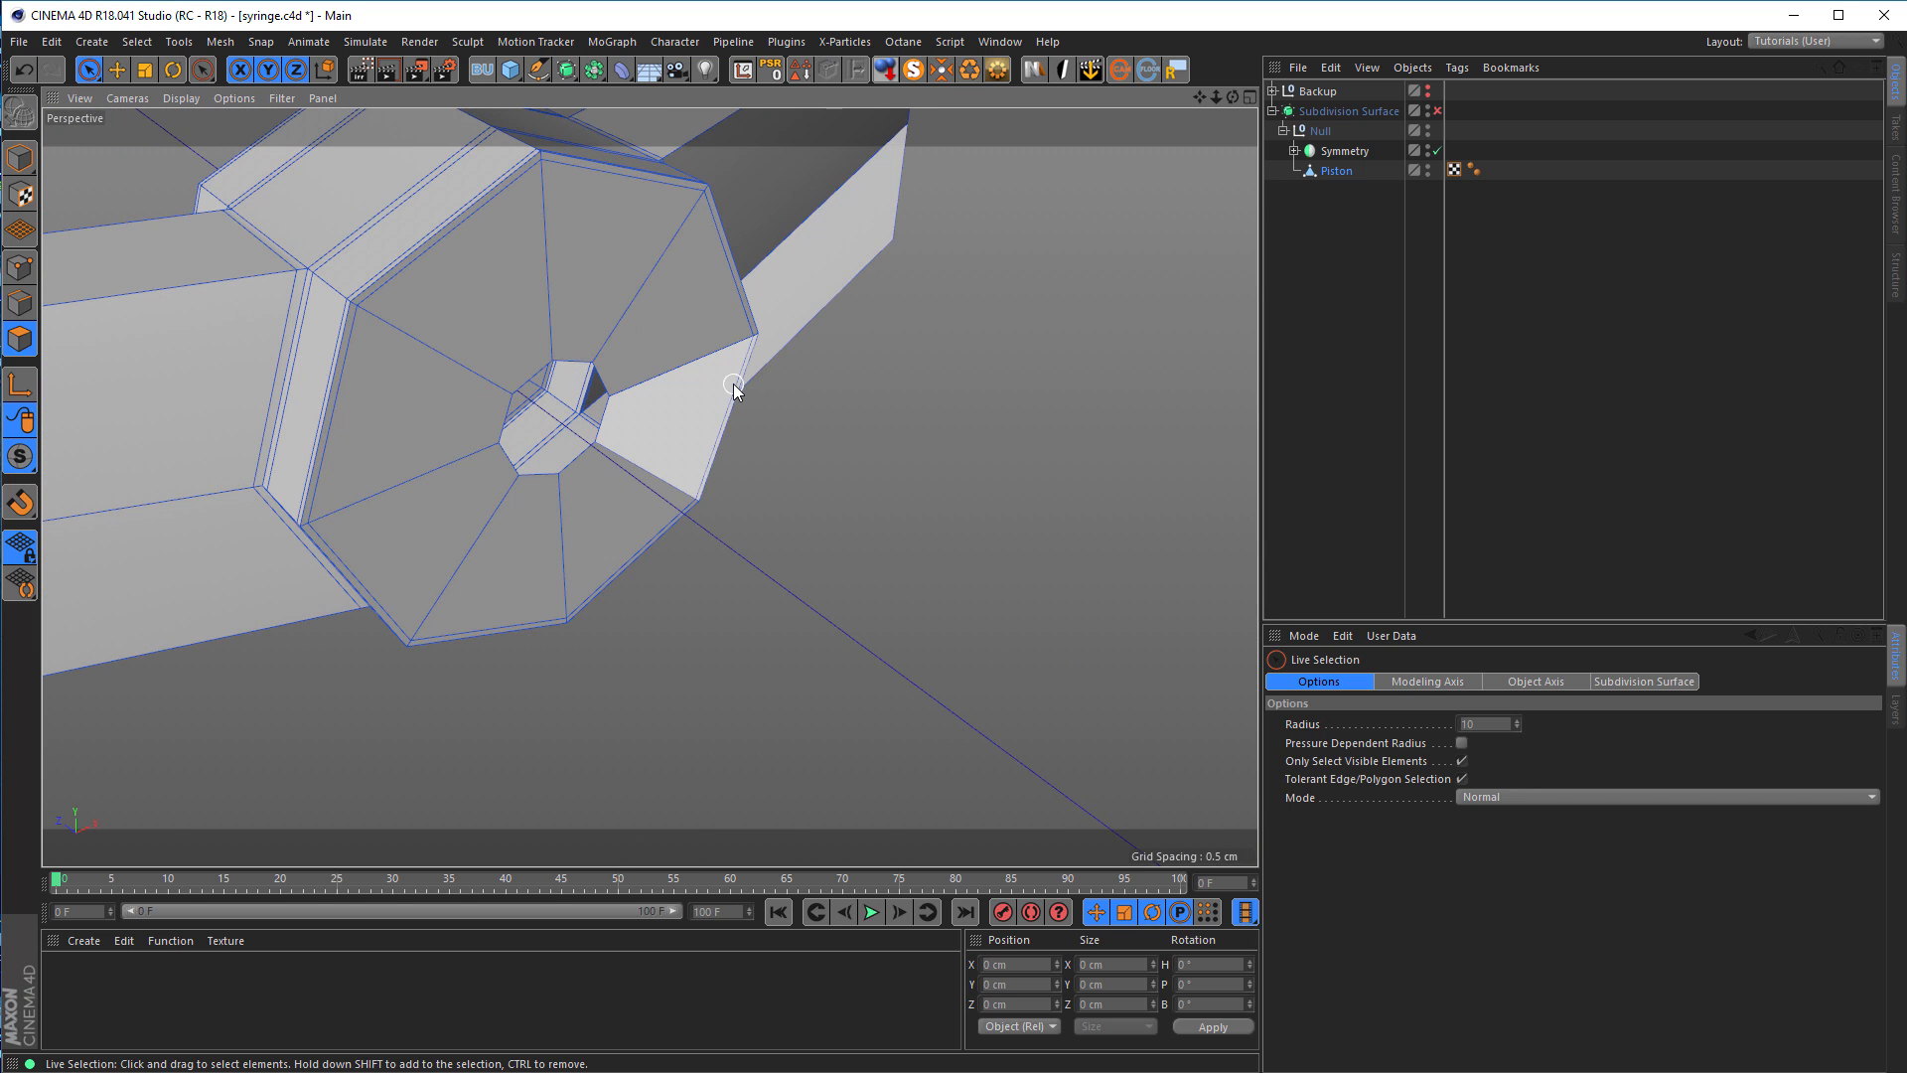
Step: Loop-select the hole's boundary edges and scale them outward to about 1.561 cm across
left_click(20, 303)
key("u")
key("l")
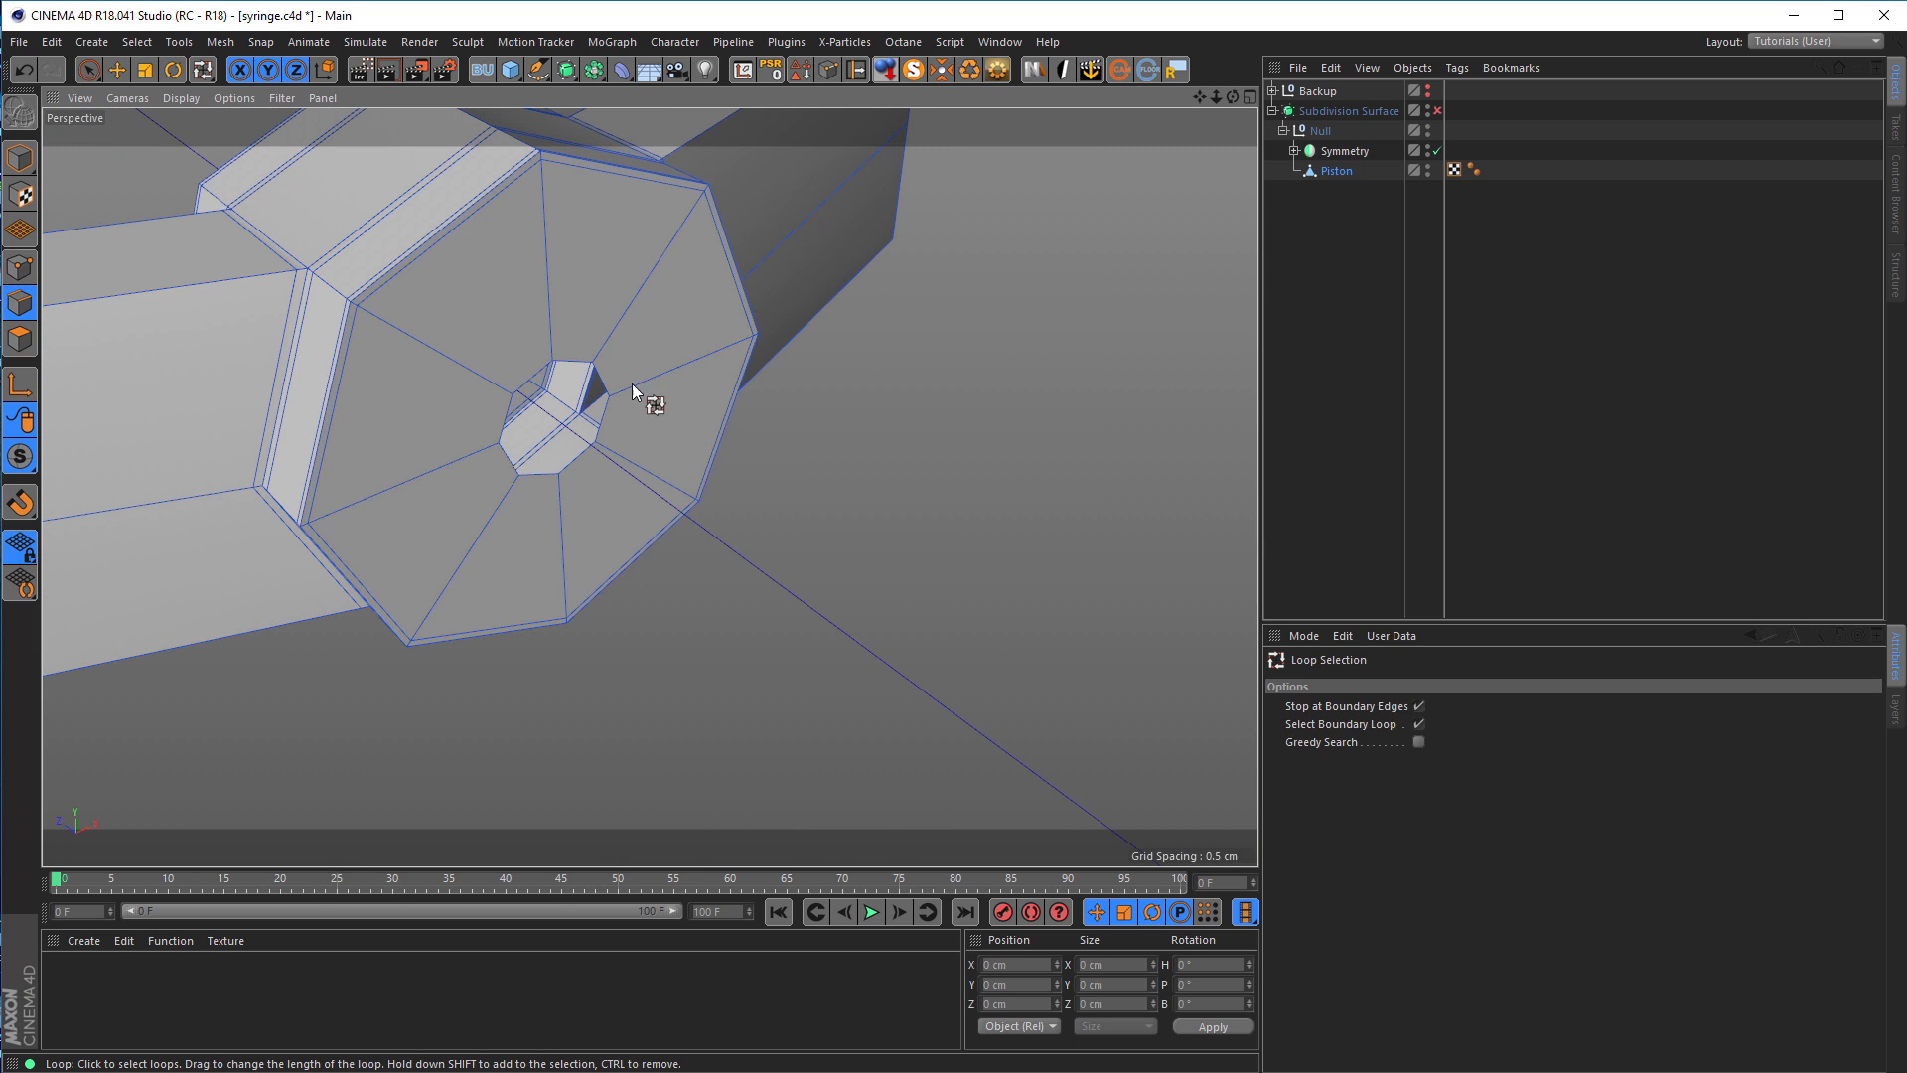
left_click(605, 385)
key("t")
left_click_drag(777, 663, 1251, 531)
left_click_drag(979, 240, 991, 236)
mouse_move(790, 694)
left_mouse_down()
mouse_move(818, 689)
mouse_move(800, 699)
left_mouse_up()
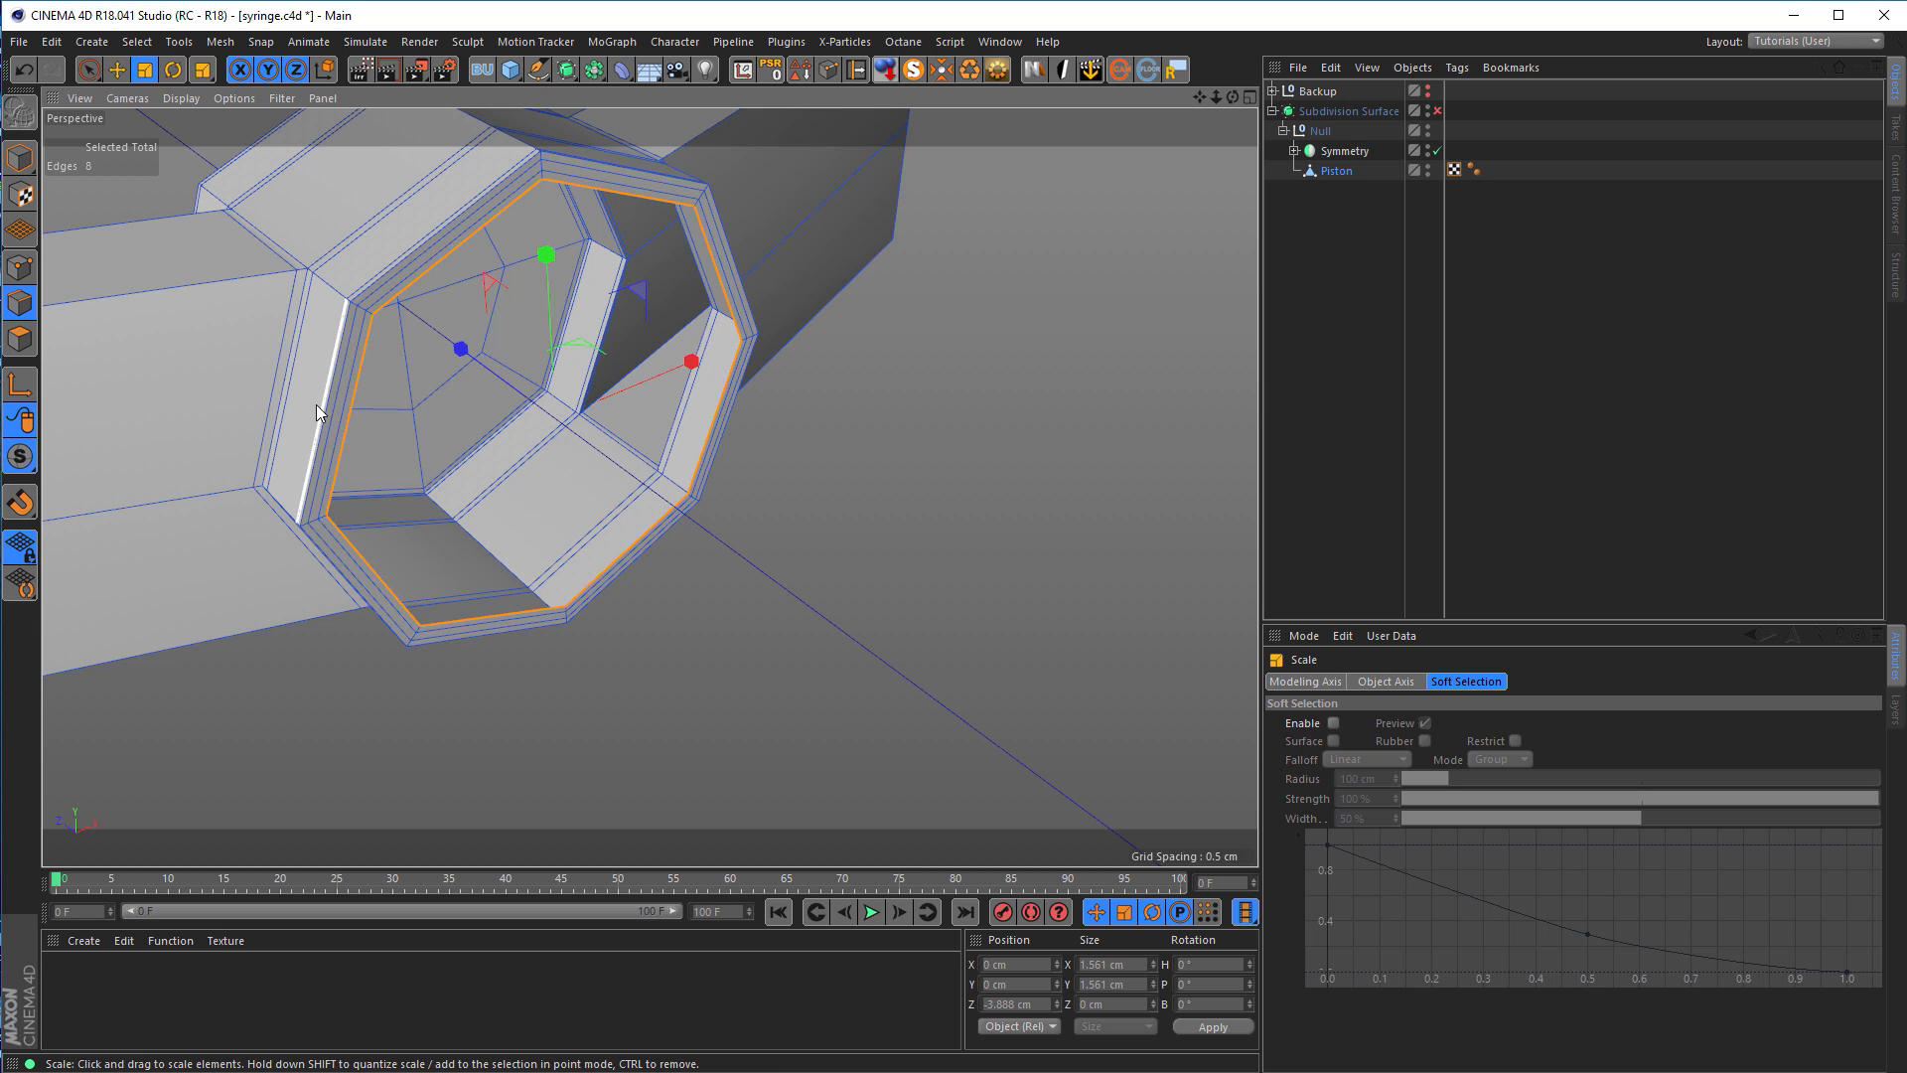
left_click_drag(313, 515, 266, 508, "alt")
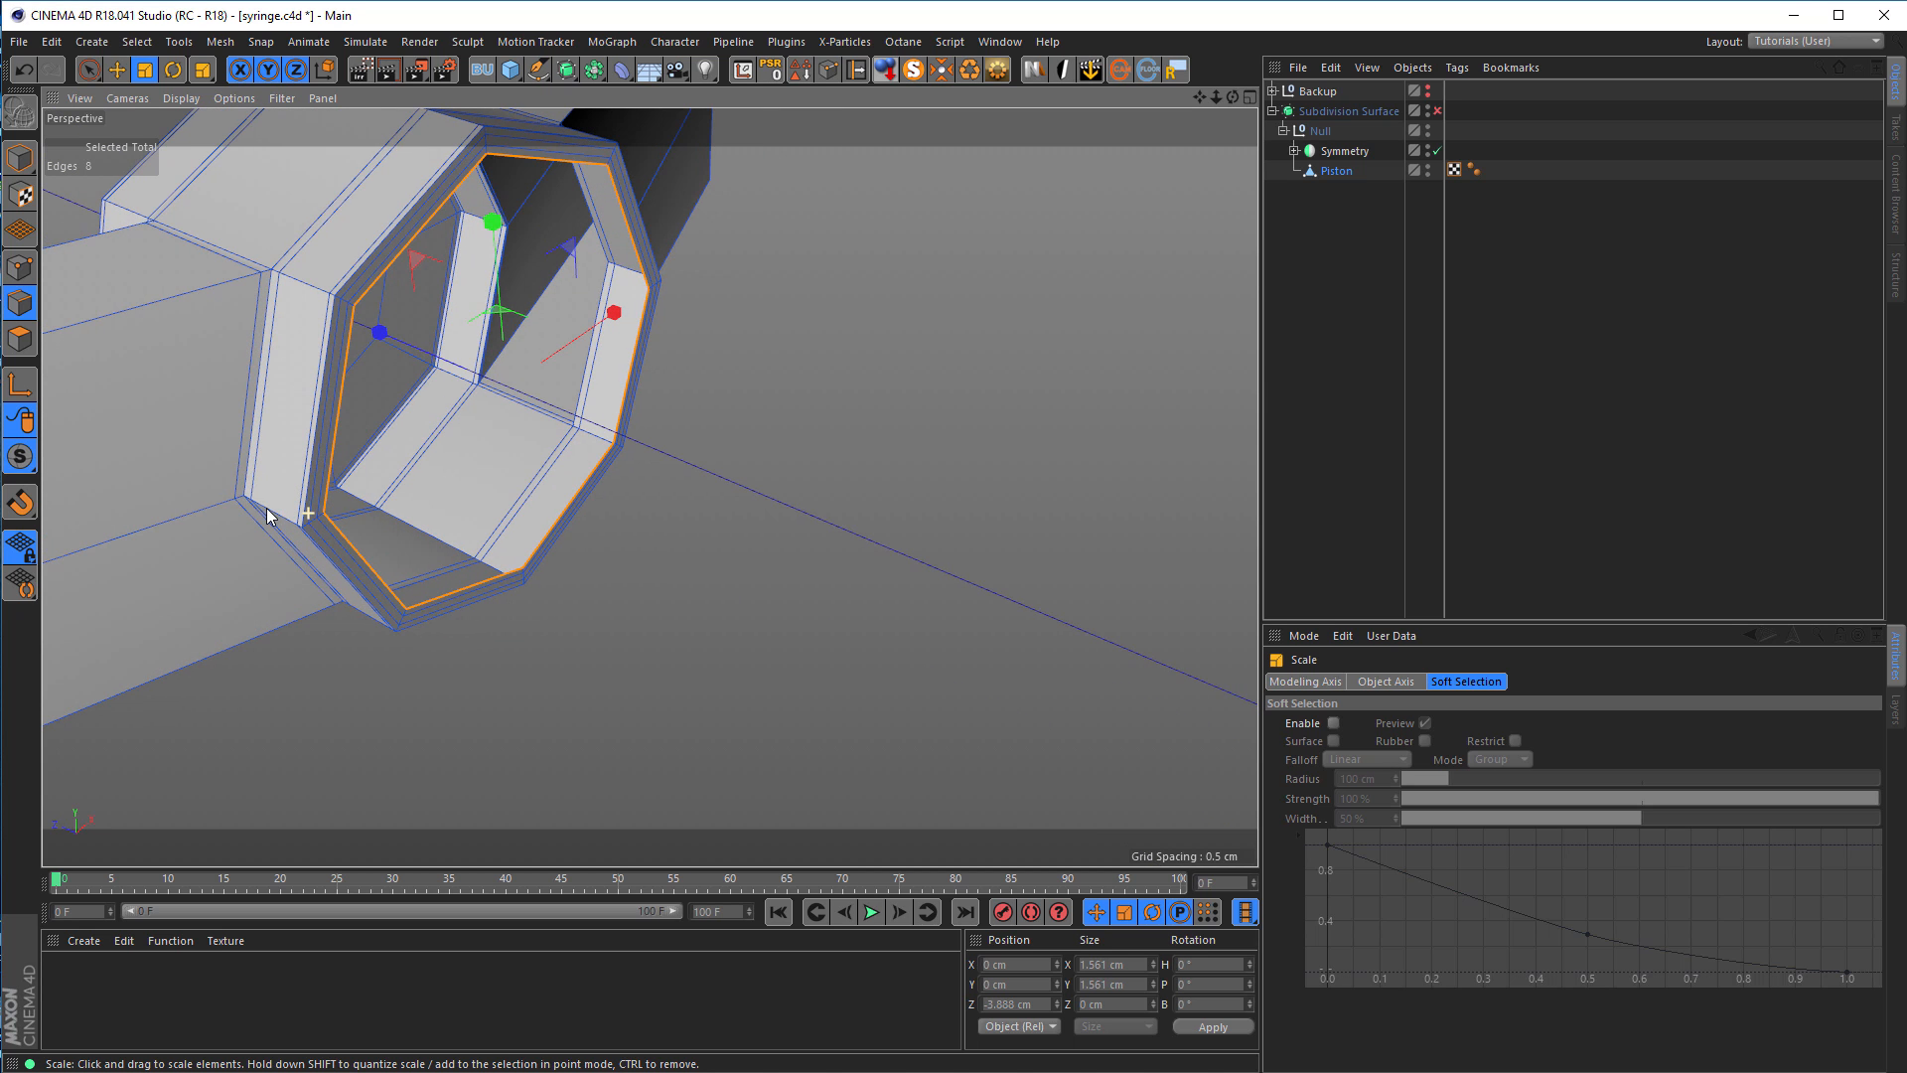
Step: Set the hole boundary's X and Y size to 1.5 cm
key("e")
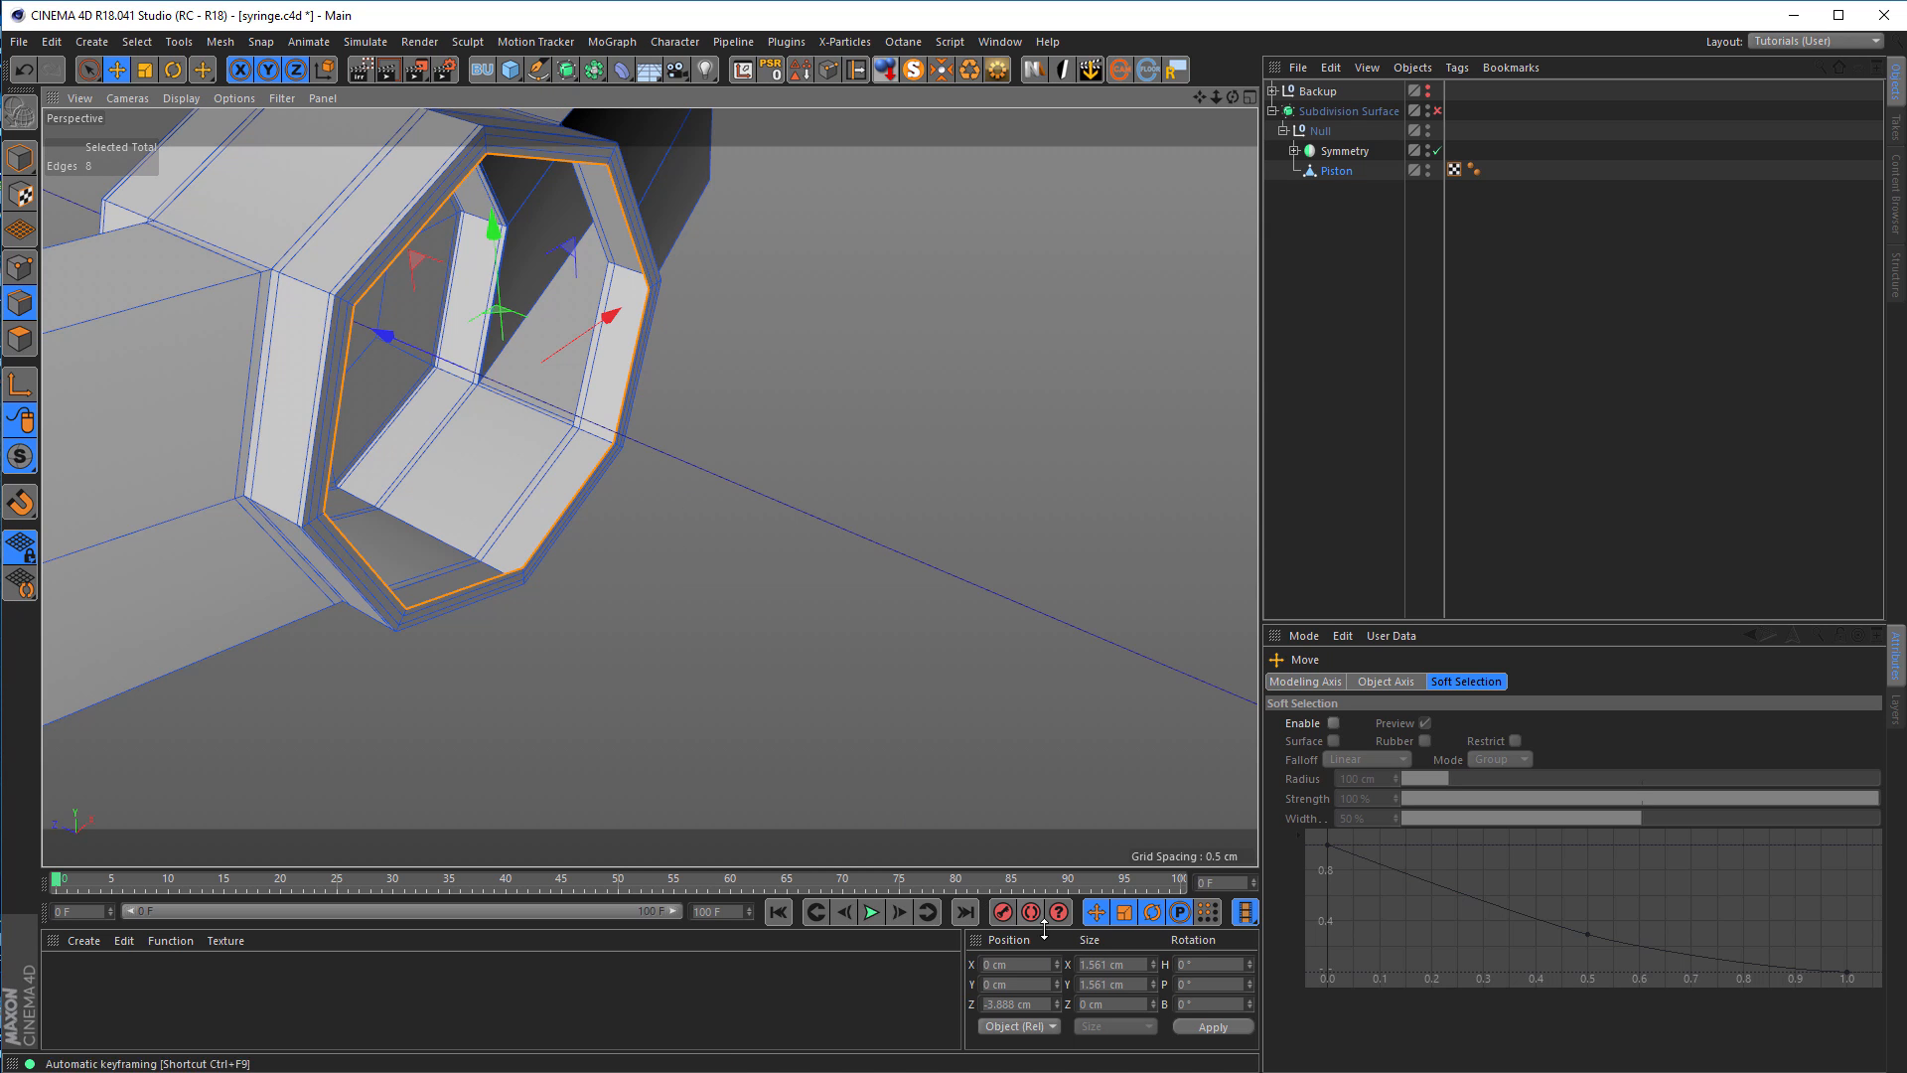
left_click(1119, 963)
type("1,.5")
key("Tab")
type("1")
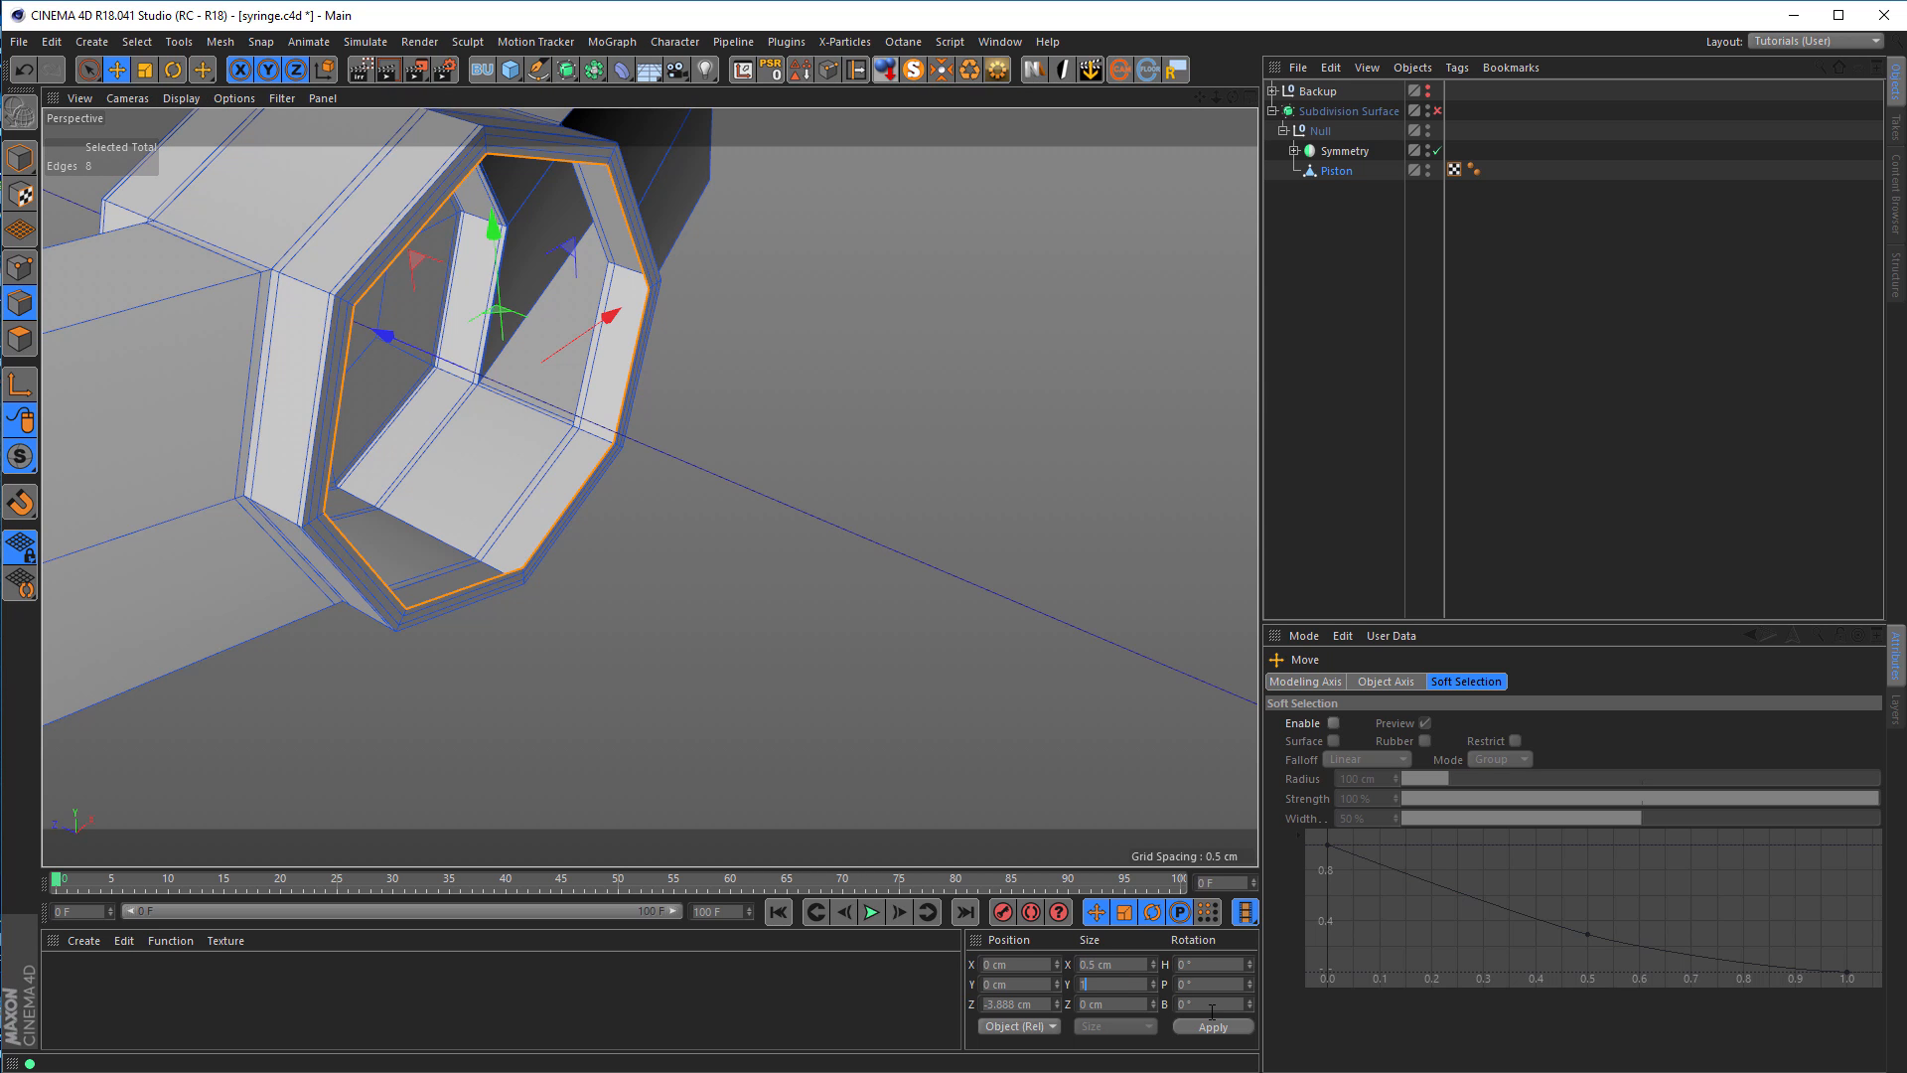
type(",5")
key("shift+Tab")
type("1,5")
key("Return")
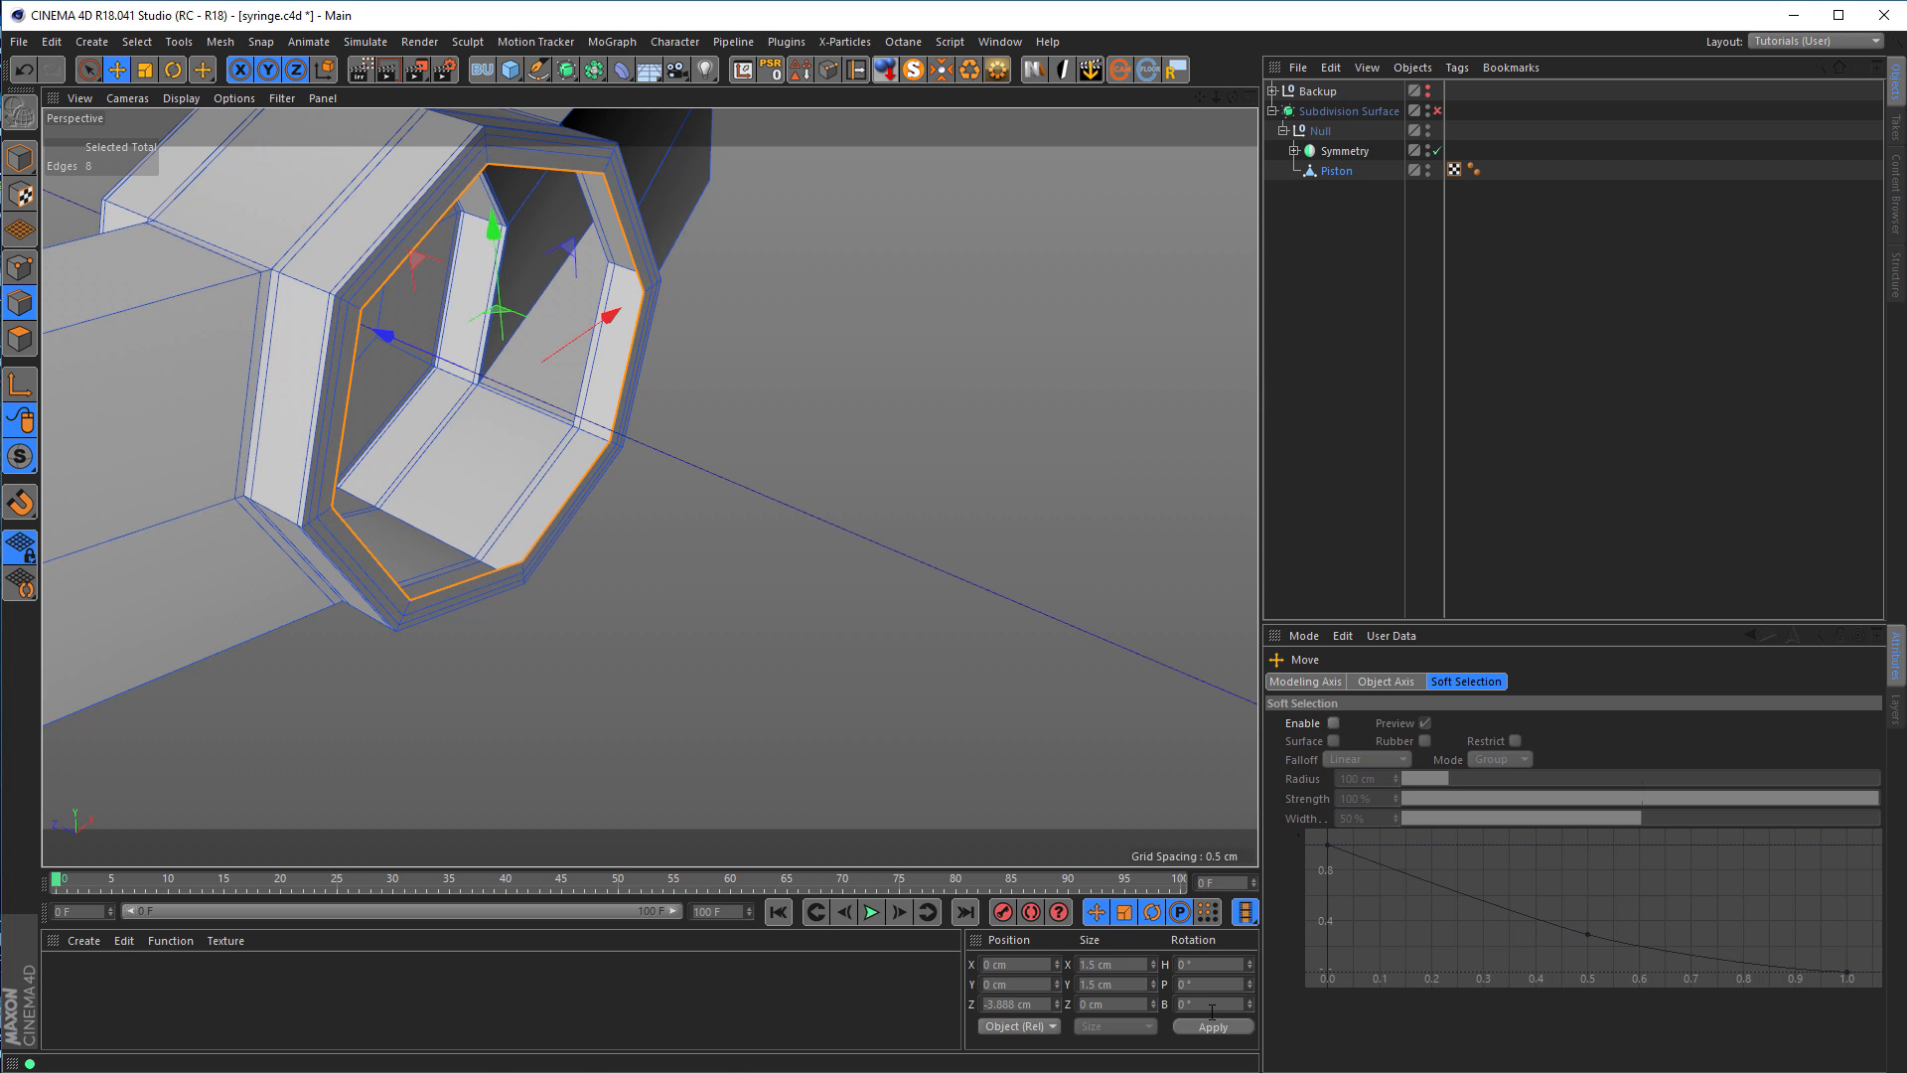
Step: Clone the hole's boundary loop with Edge Slide at an offset of about -0.031 cm to add a holding loop
scroll(392, 343, "up", 4)
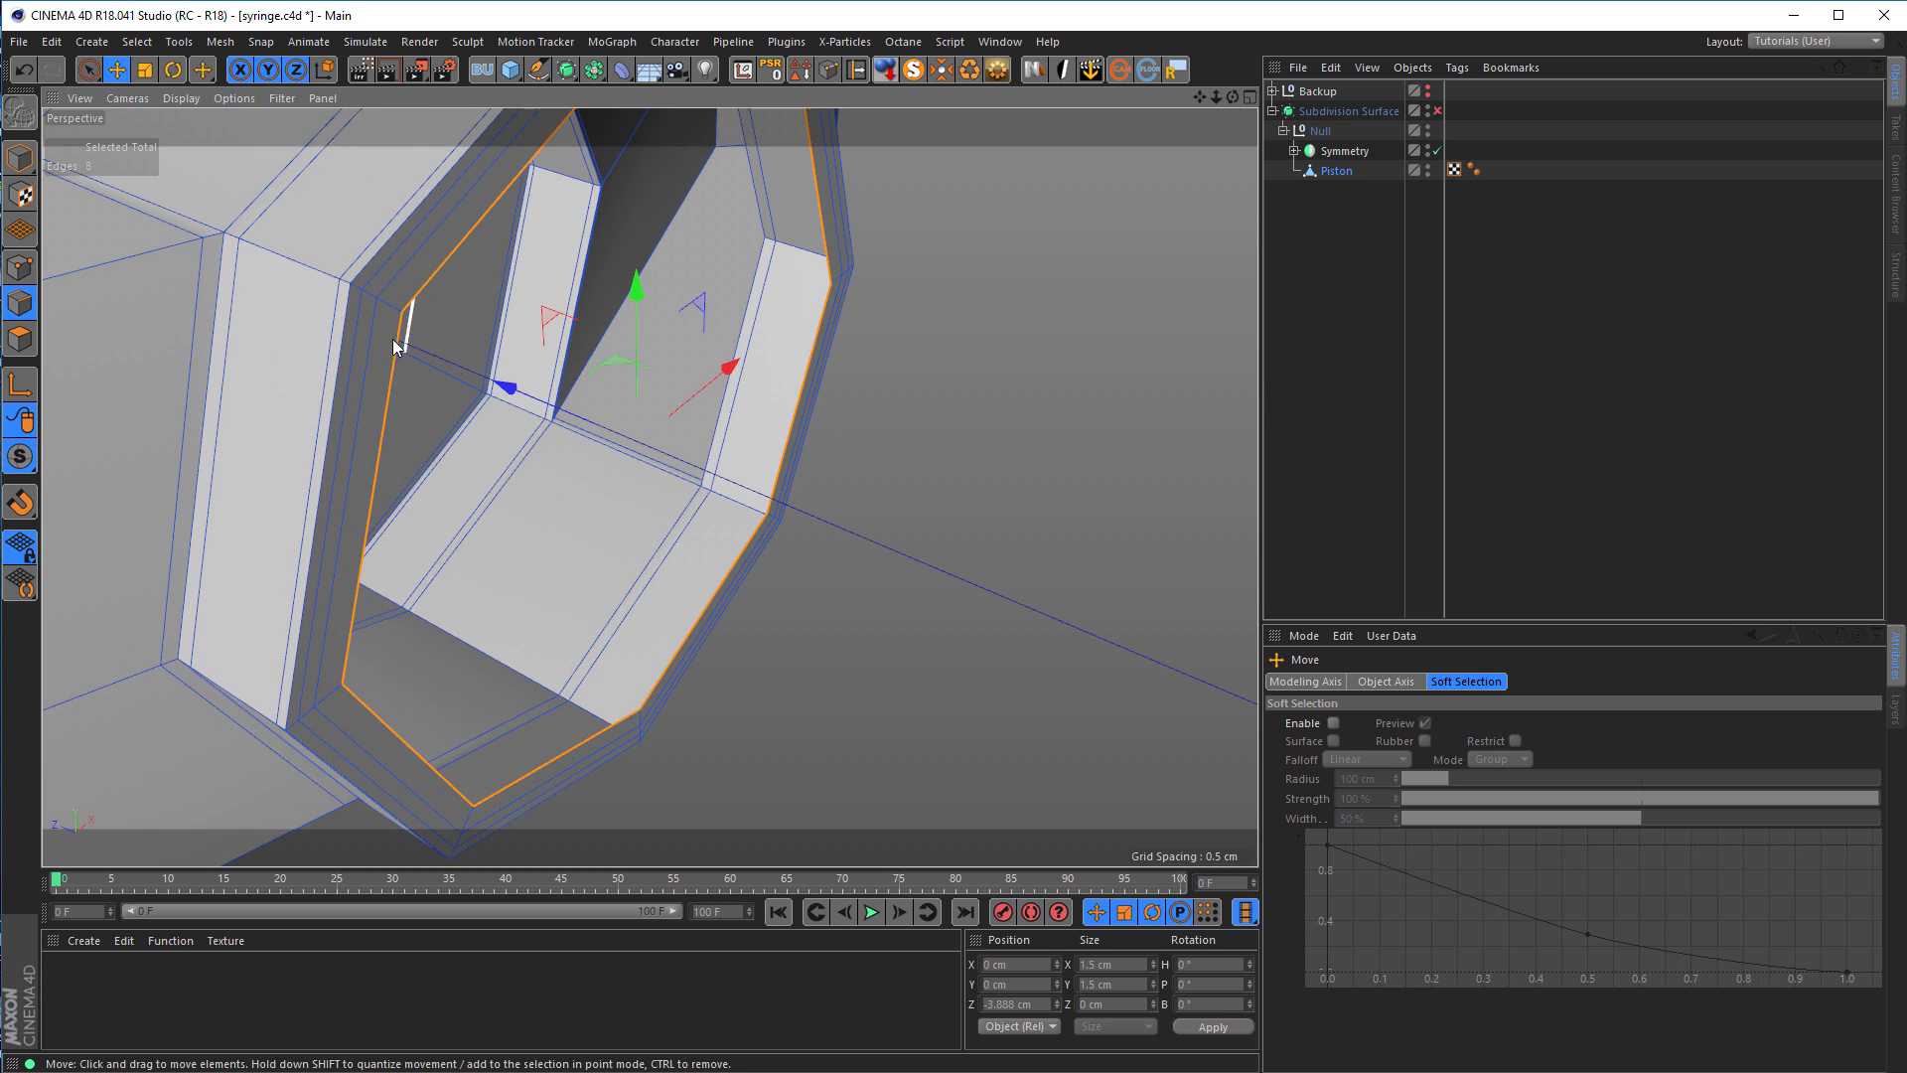
scroll(403, 372, "up", 2)
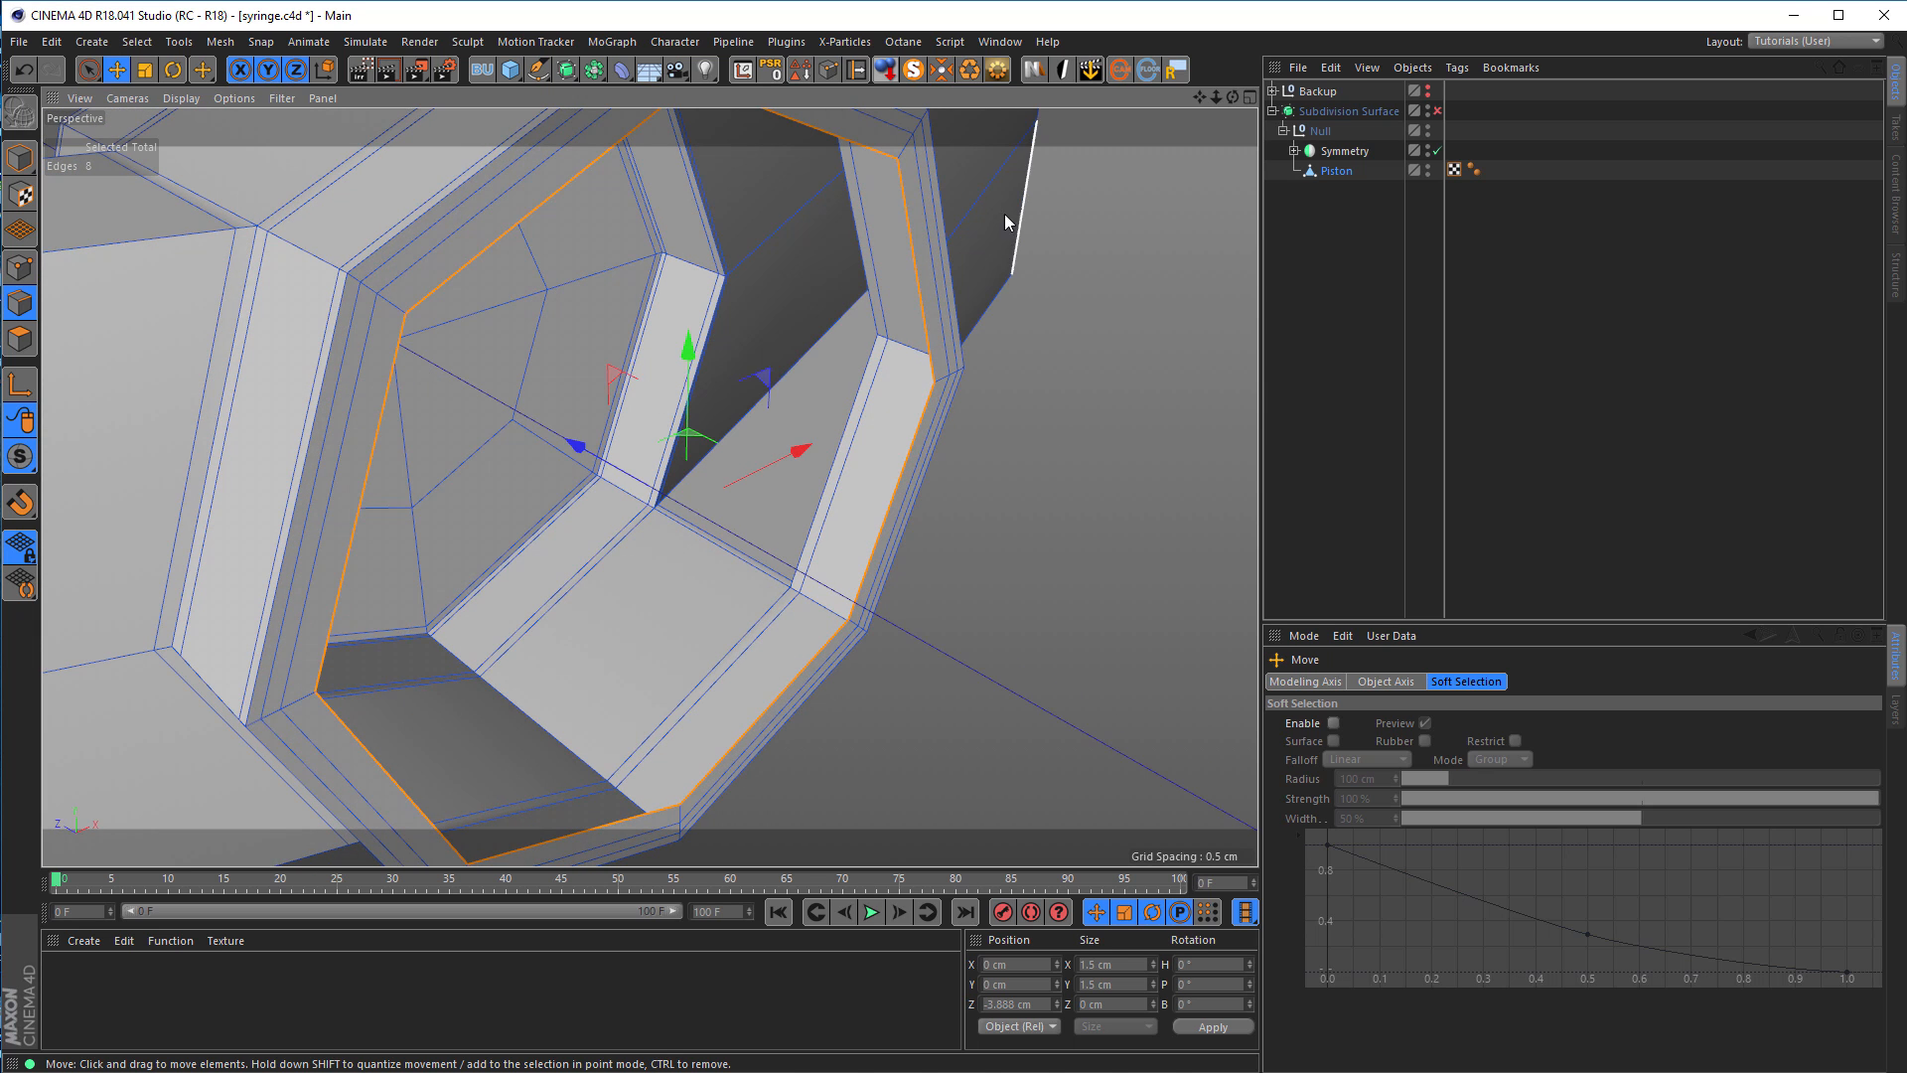
left_click(859, 71)
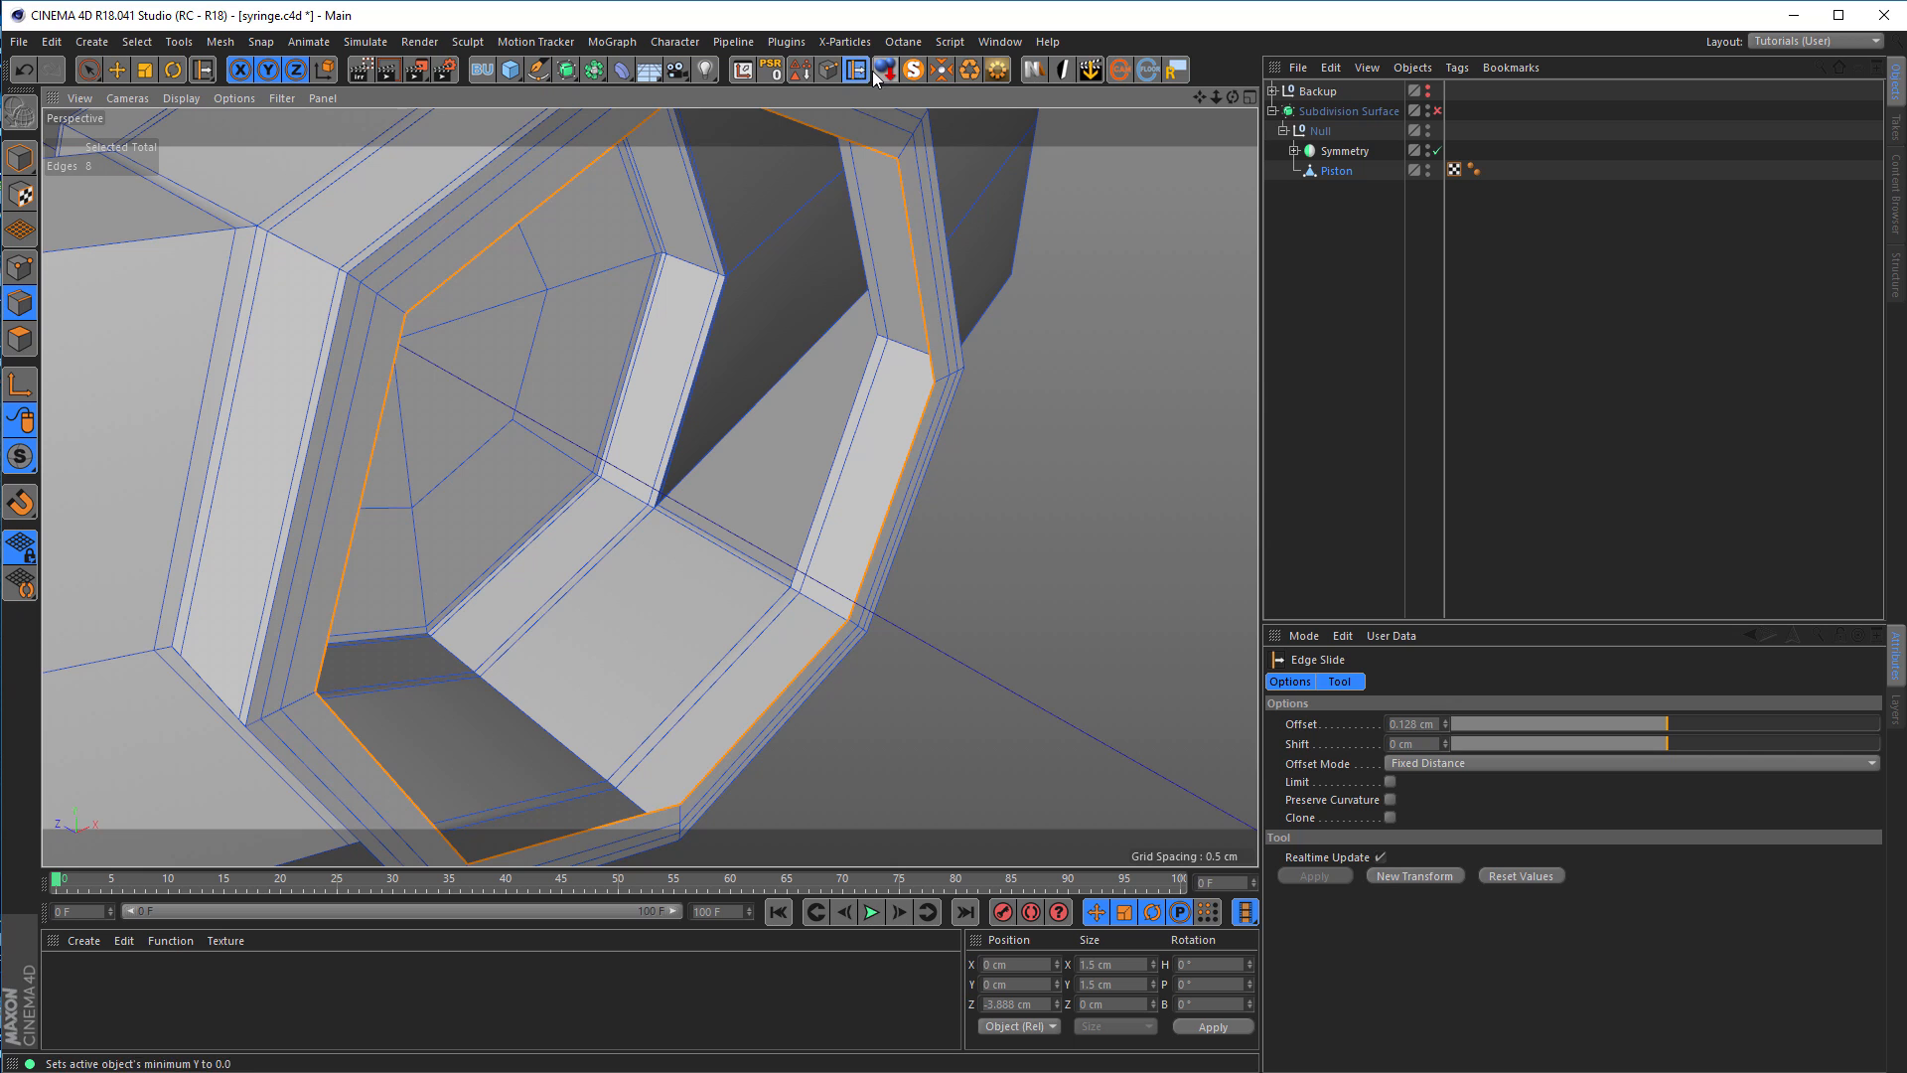
left_click_drag(344, 427, 364, 437)
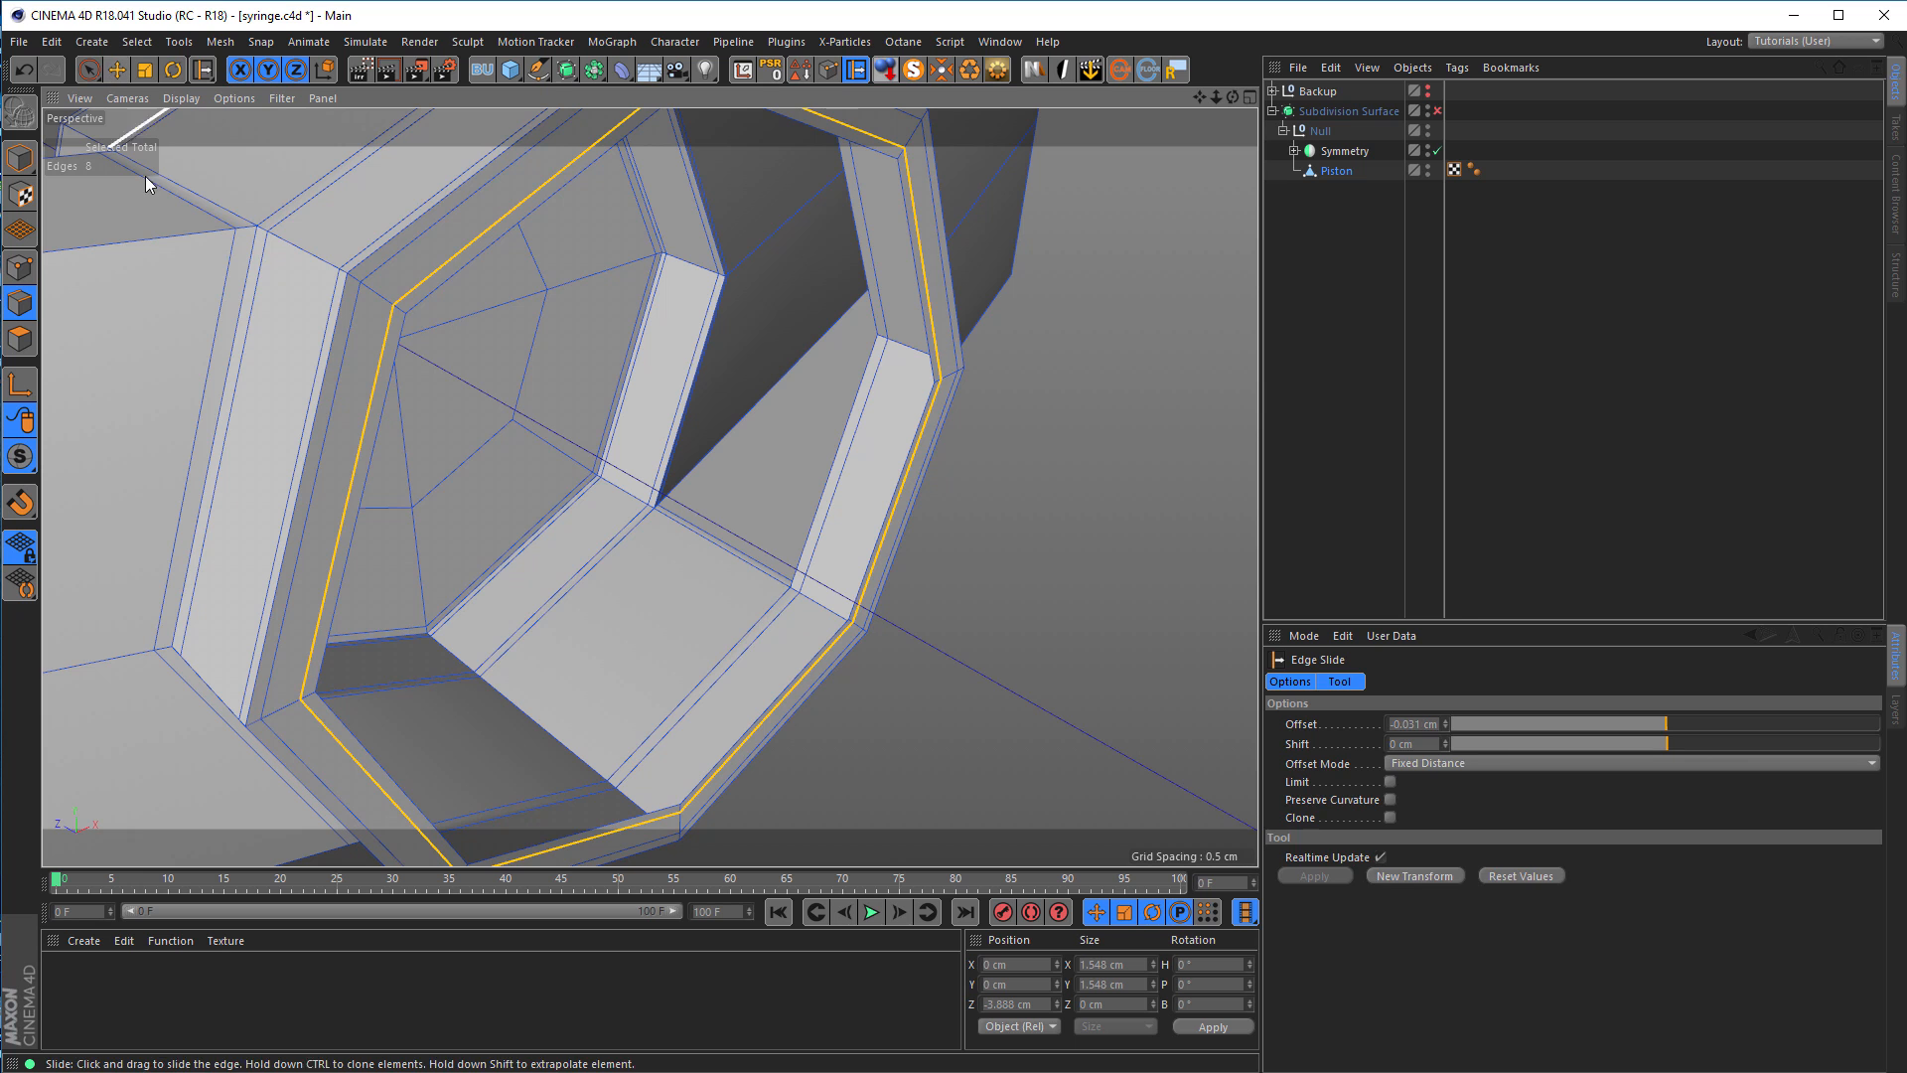
Step: Loop-select the hole's boundary edges and extrude them slightly outward along the Z axis to about -3.916 cm
key("u")
key("l")
left_click(389, 386)
right_click_drag(363, 401, 319, 421, "alt")
left_click_drag(319, 421, 264, 427, "alt")
key("e")
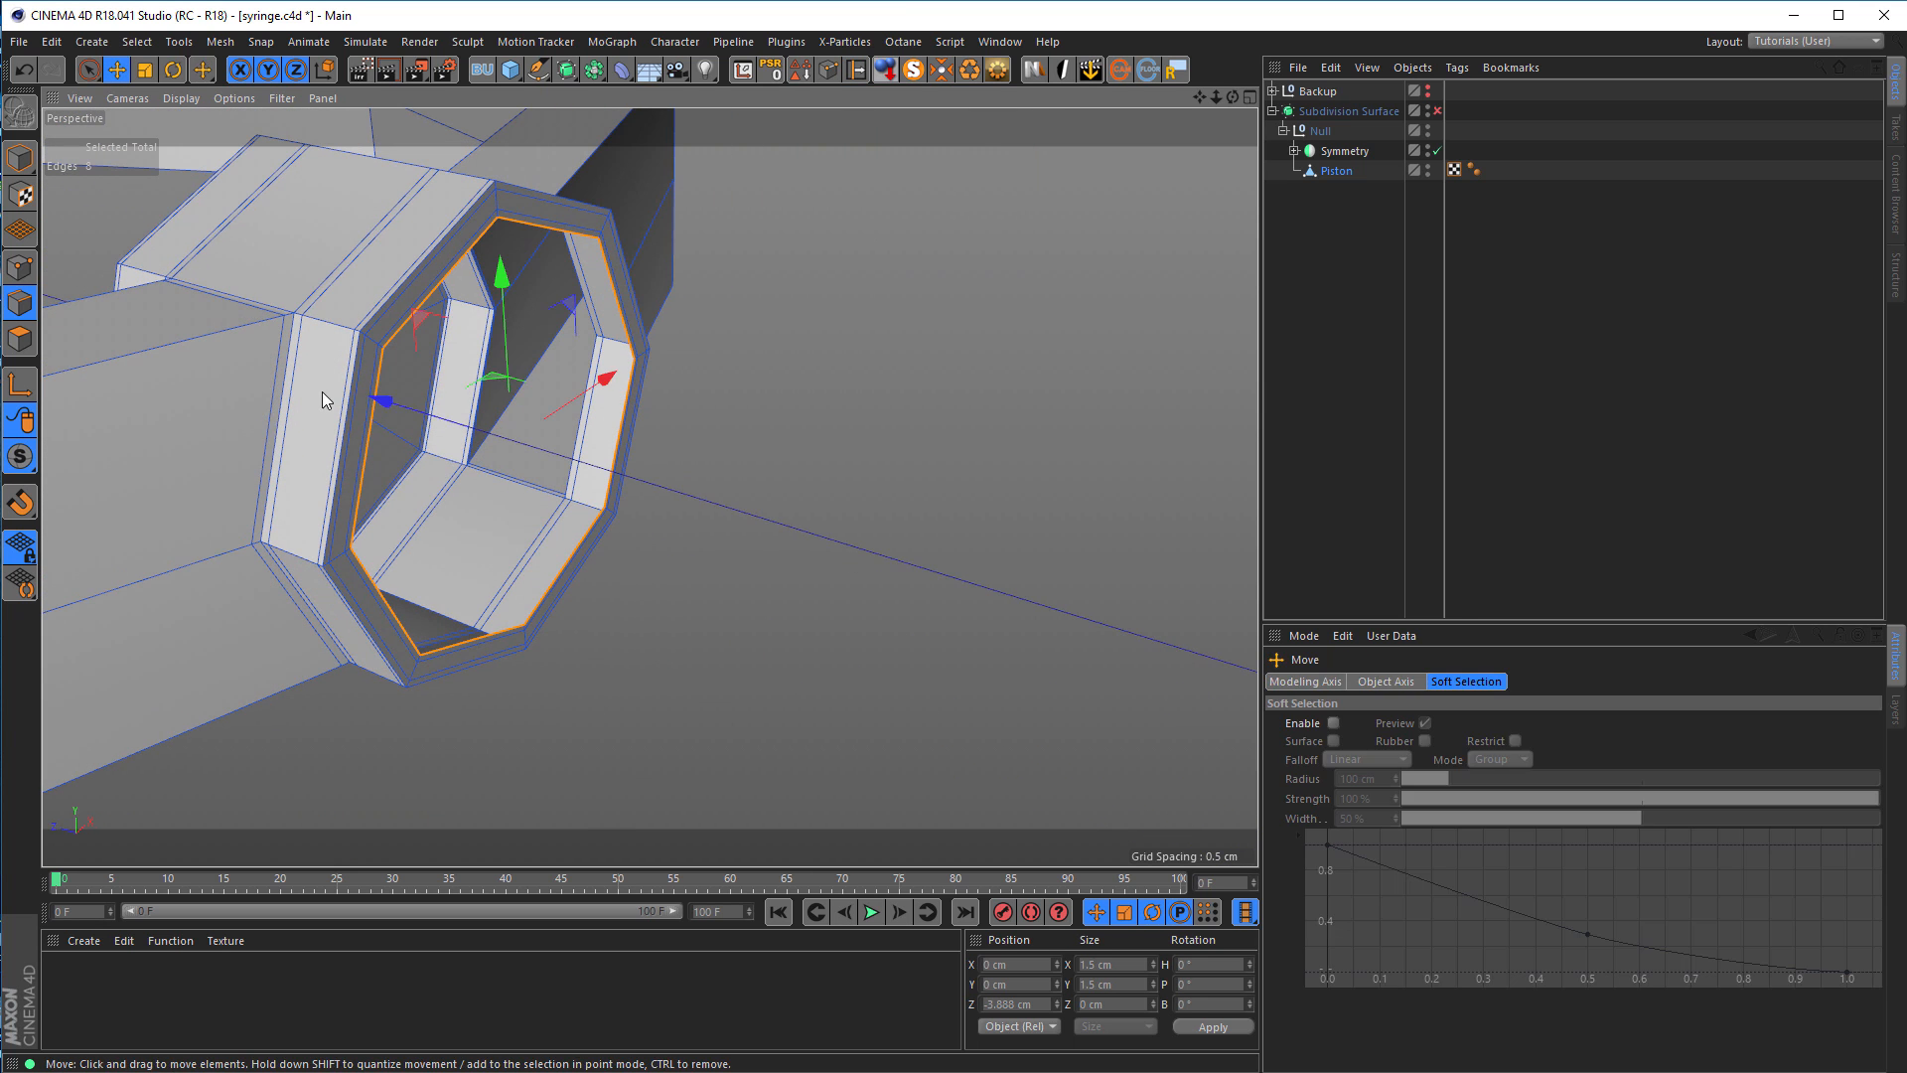
left_click_drag(384, 402, 391, 402)
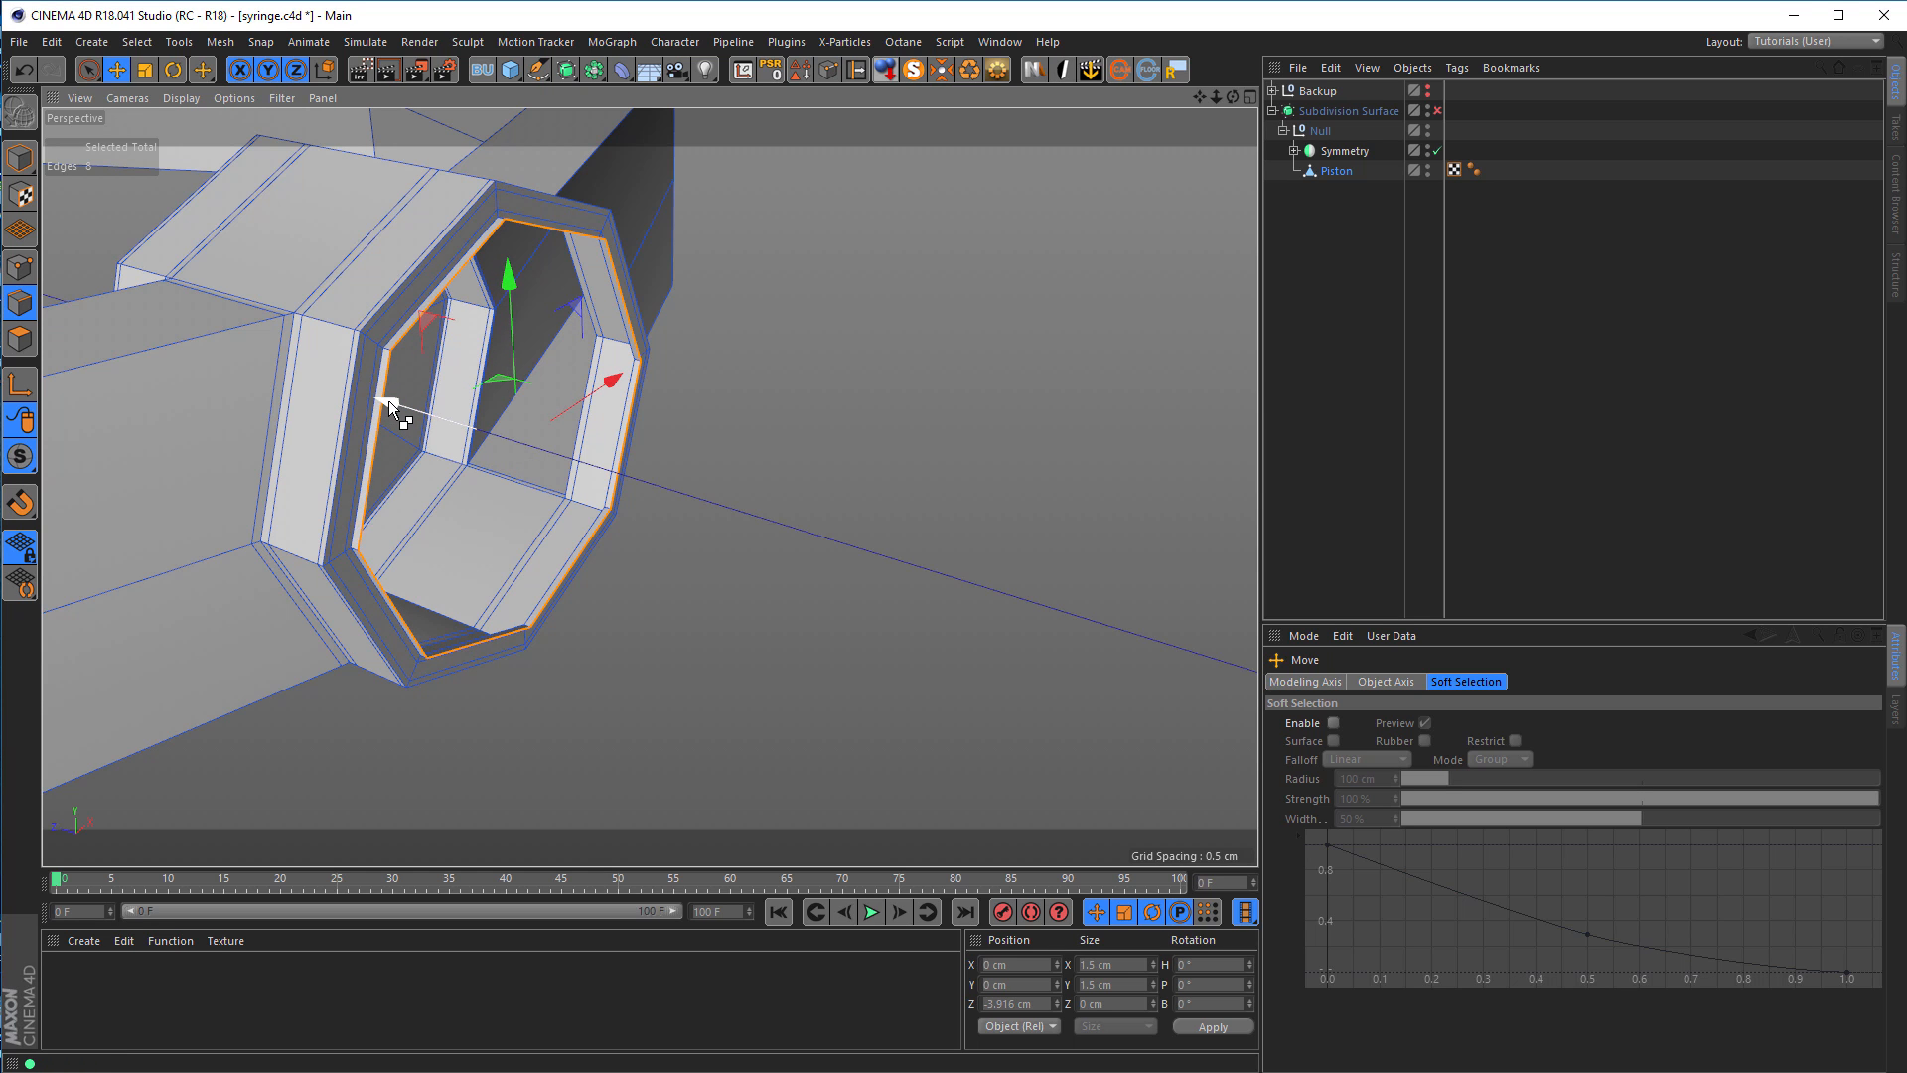
Step: Extend the piston's hole boundary loop along the Z axis to about -6.35 cm and check the piston shape against the reference image
left_click_drag(389, 399, 729, 589)
scroll(729, 590, "down", 10)
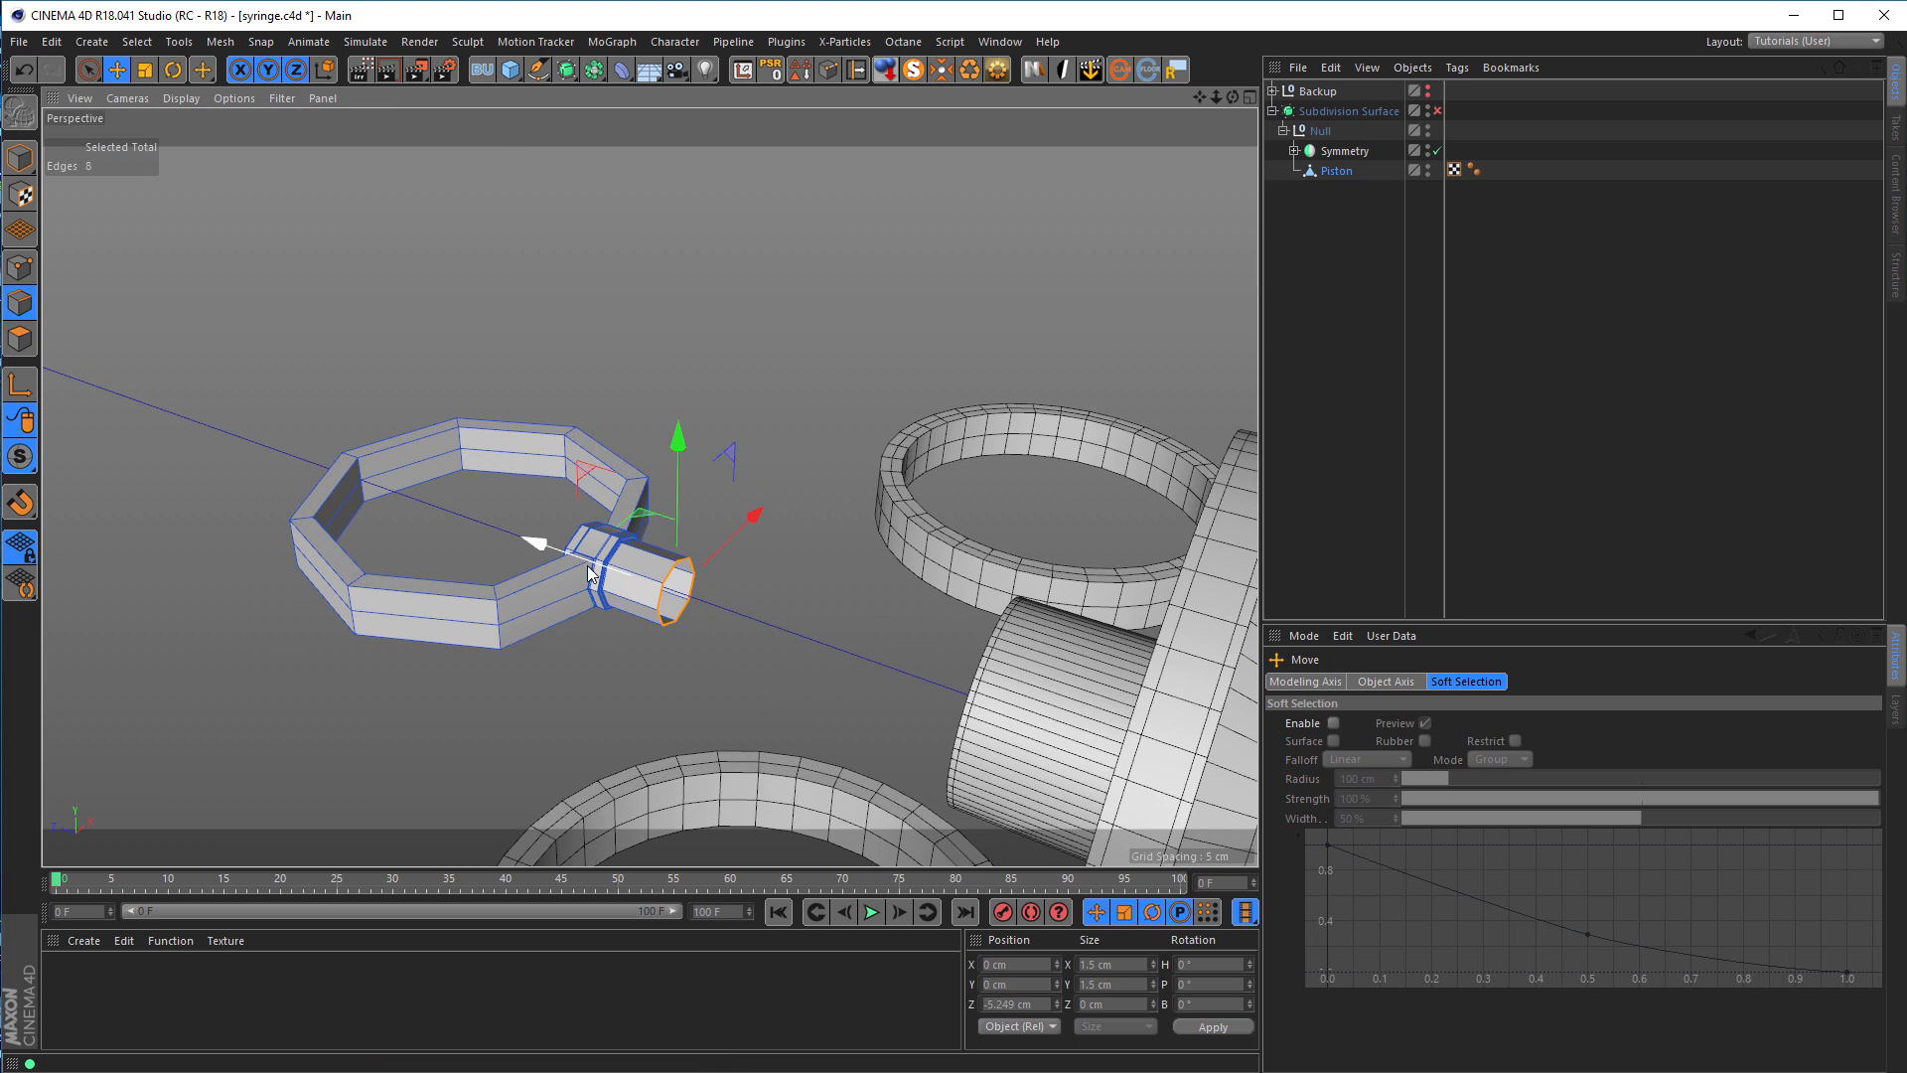
left_click_drag(538, 544, 581, 563)
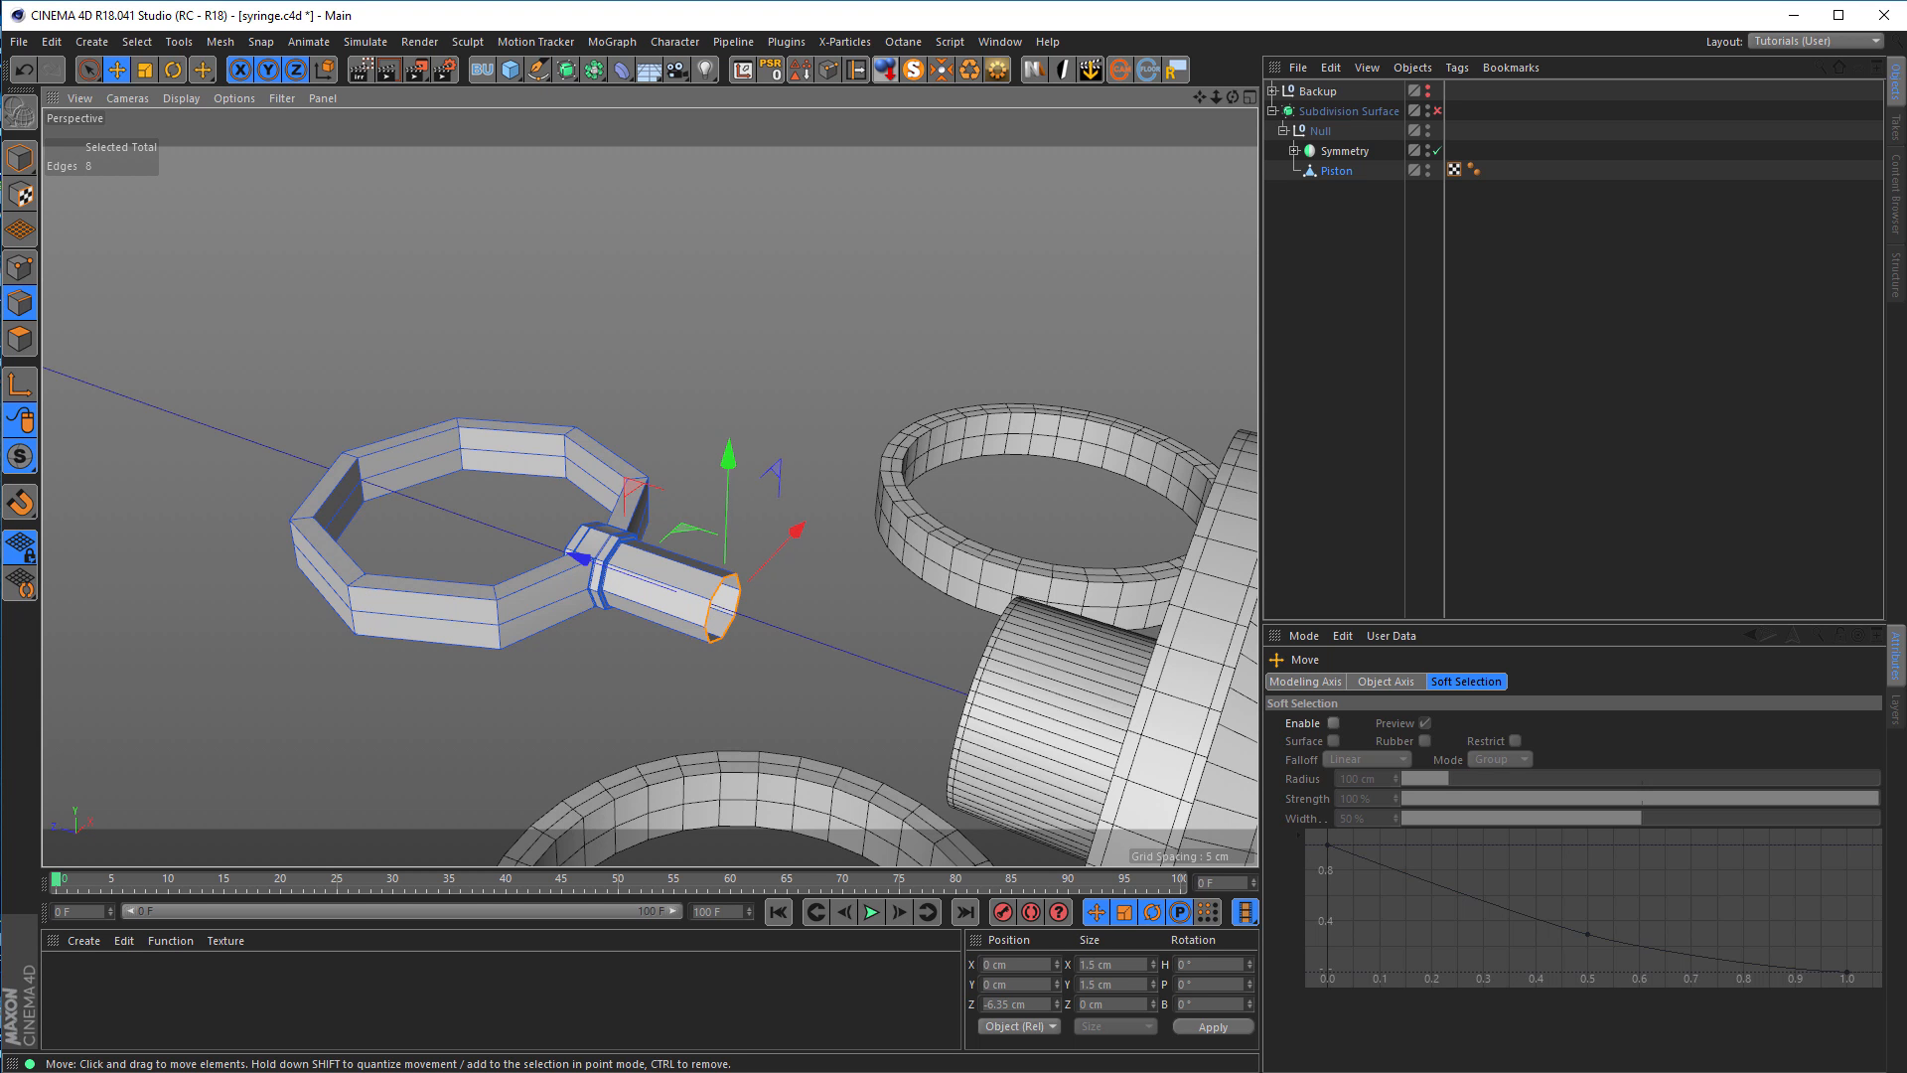
key("alt+Tab")
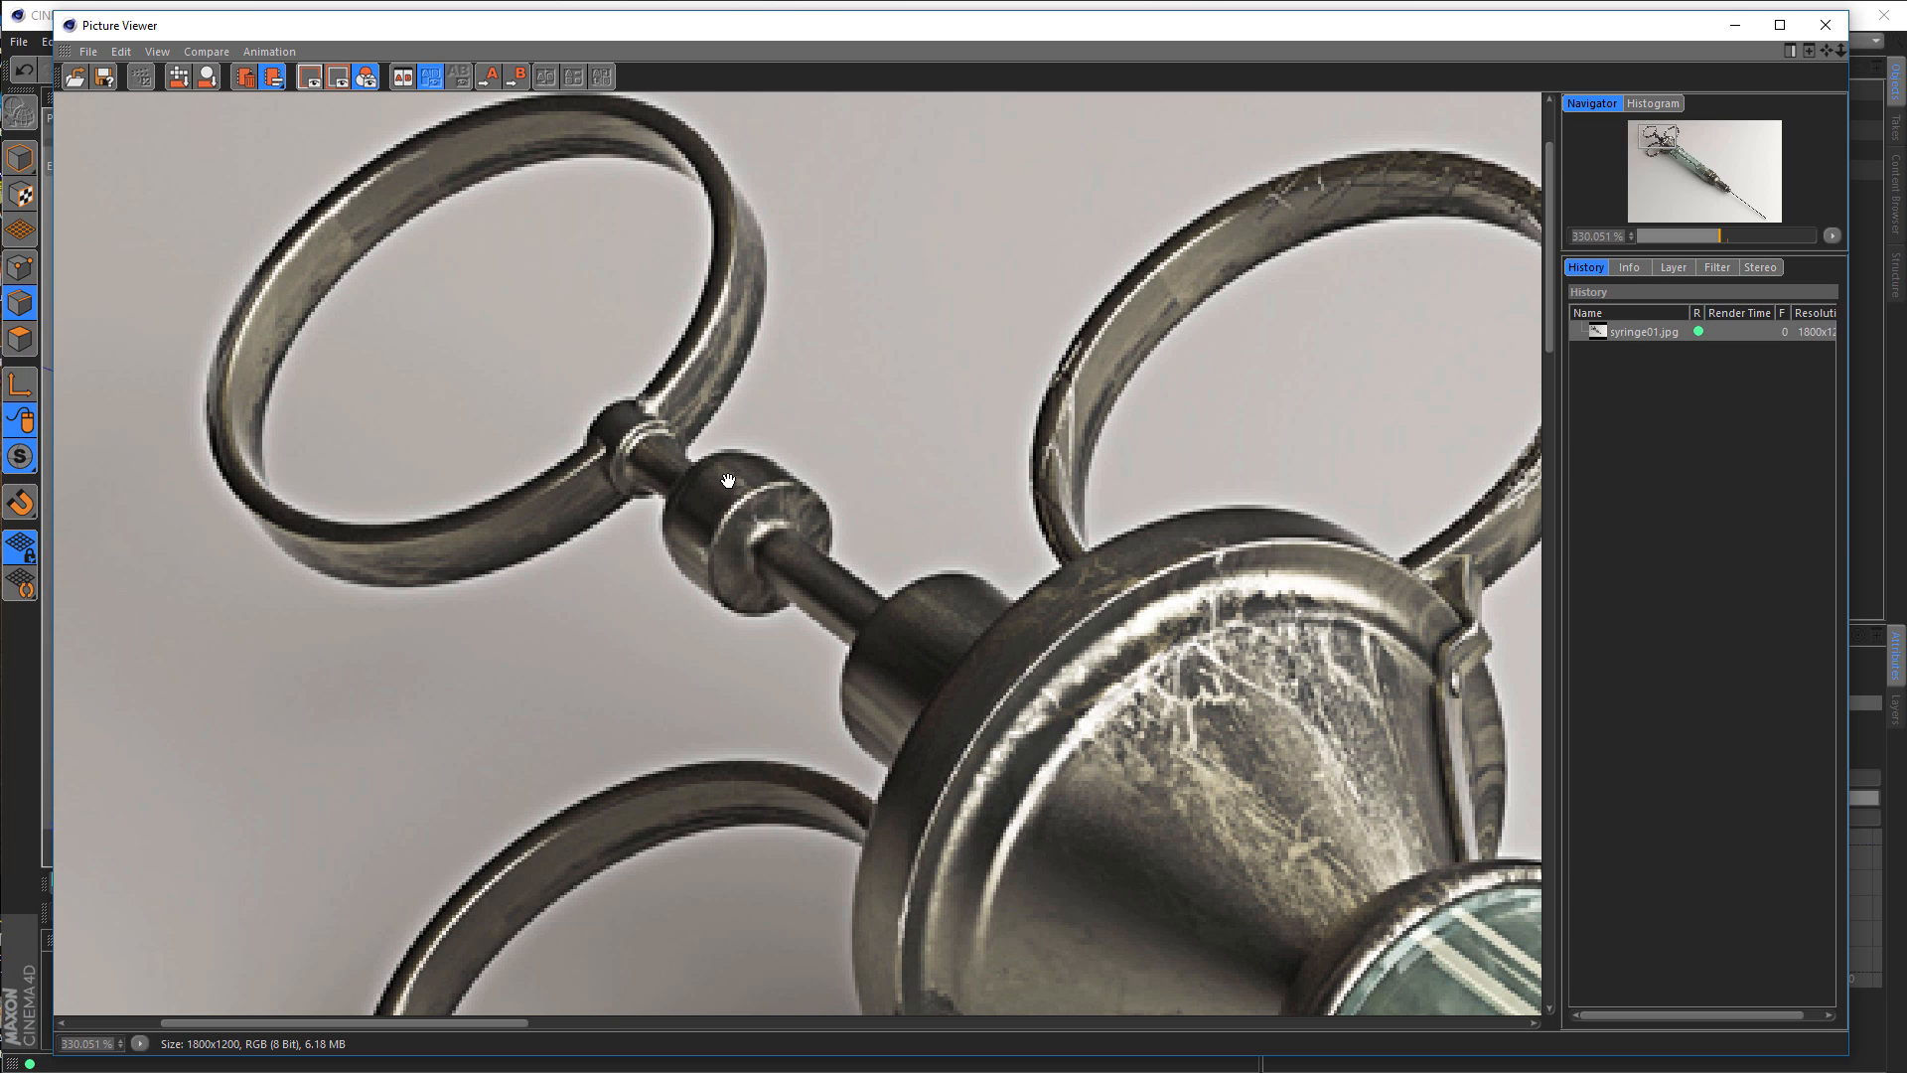
left_click(1737, 24)
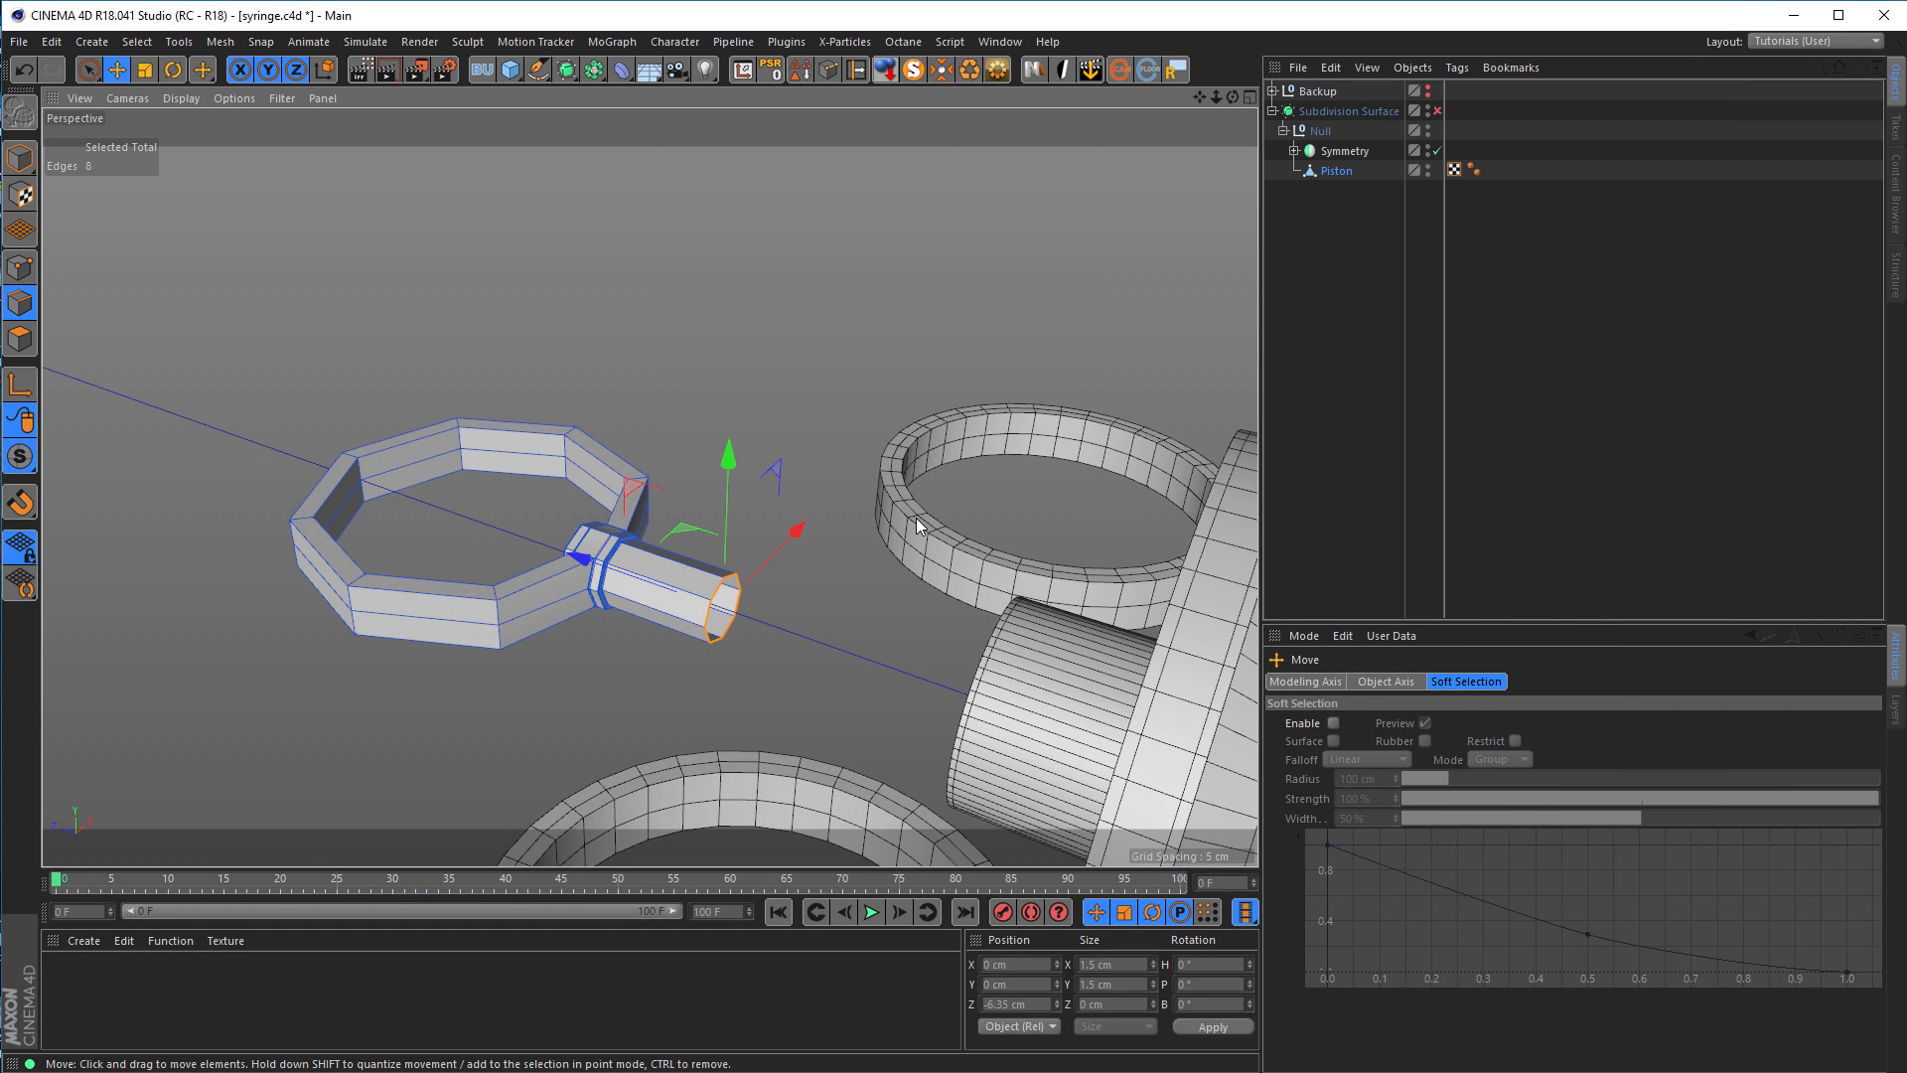
Step: Extrude the piston's end loop outward, along Z to about -8.033 cm, and back inward to about 2.55 cm across to form a thicker collar
key("t")
left_click_drag(767, 677, 687, 641)
right_click_drag(688, 640, 738, 636, "alt")
key("e")
left_click_drag(569, 558, 498, 676)
key("t")
left_click_drag(834, 715, 578, 614, "alt")
Step: Set the X and Y size of the collar's inner edge loop to 1.5 cm
double_click(1107, 963)
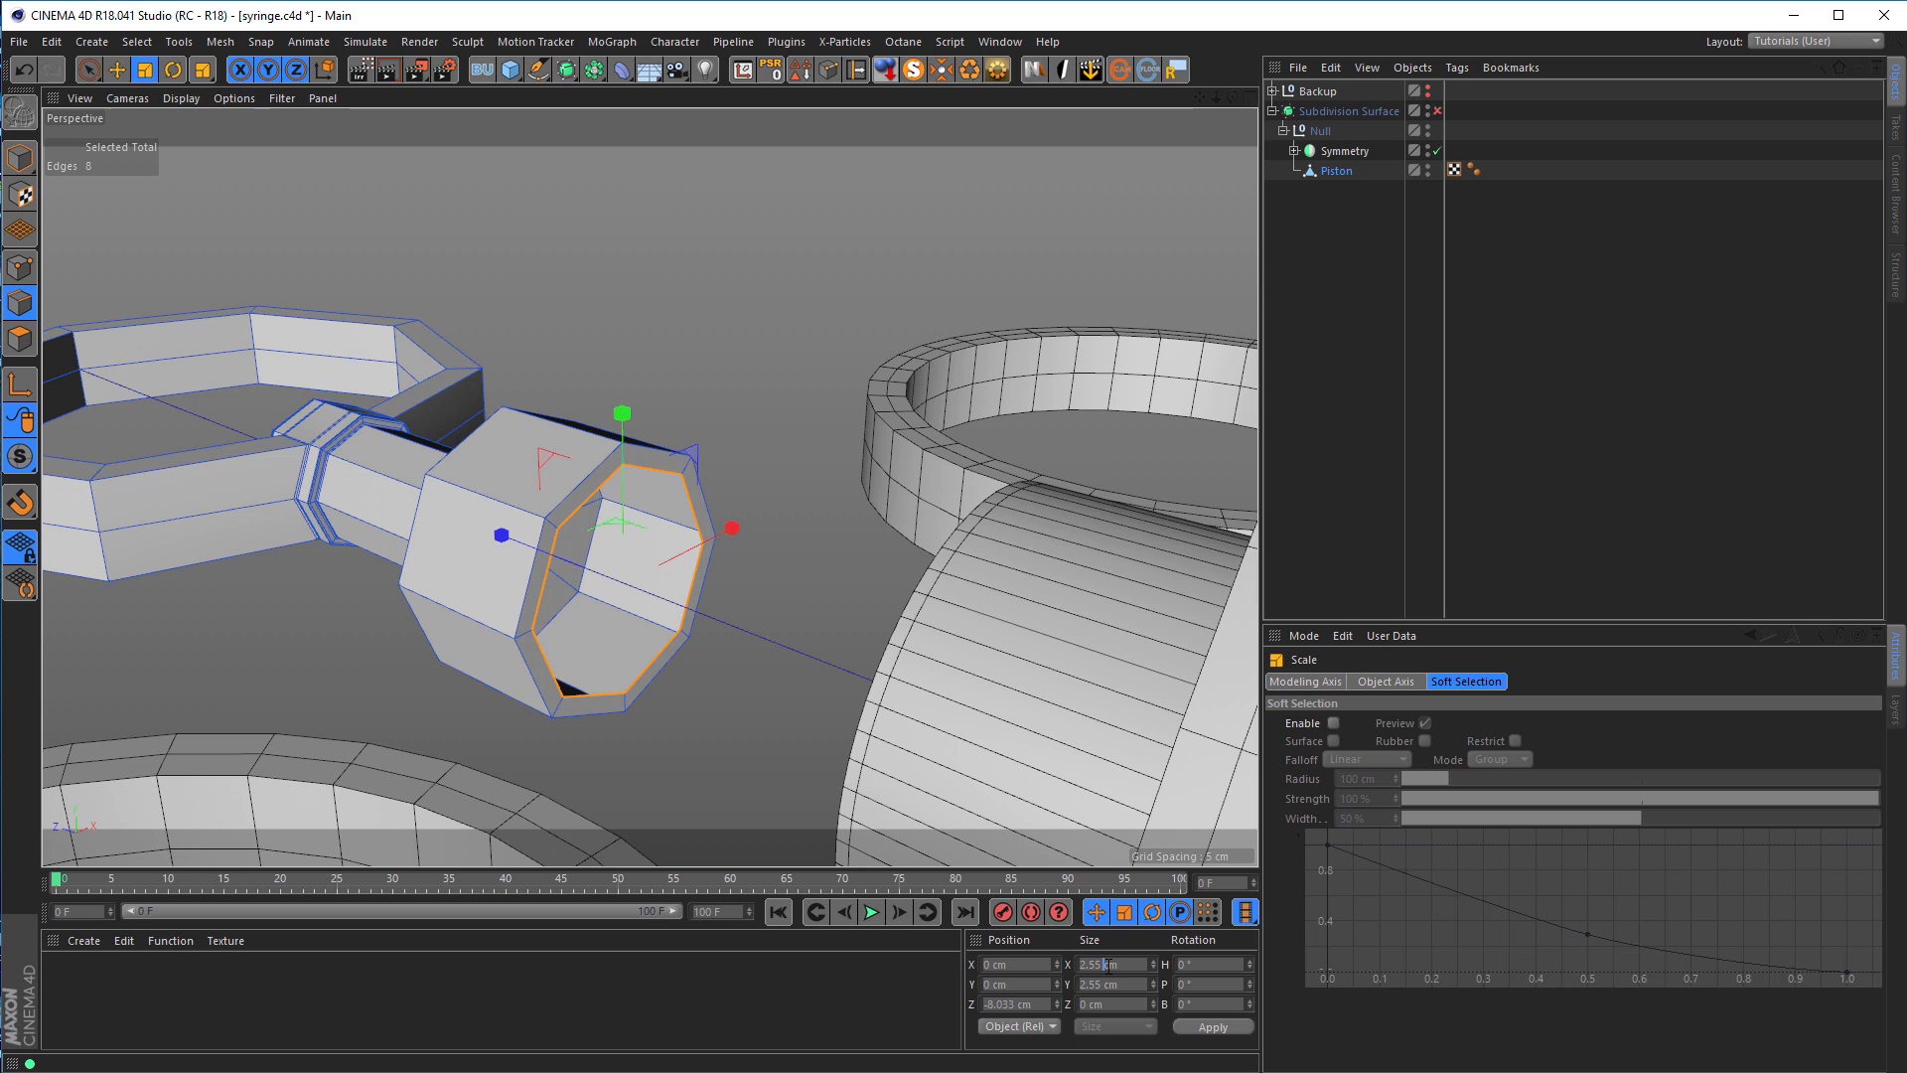
type("1.5")
key("Tab")
type("1,5")
left_click(1222, 1034)
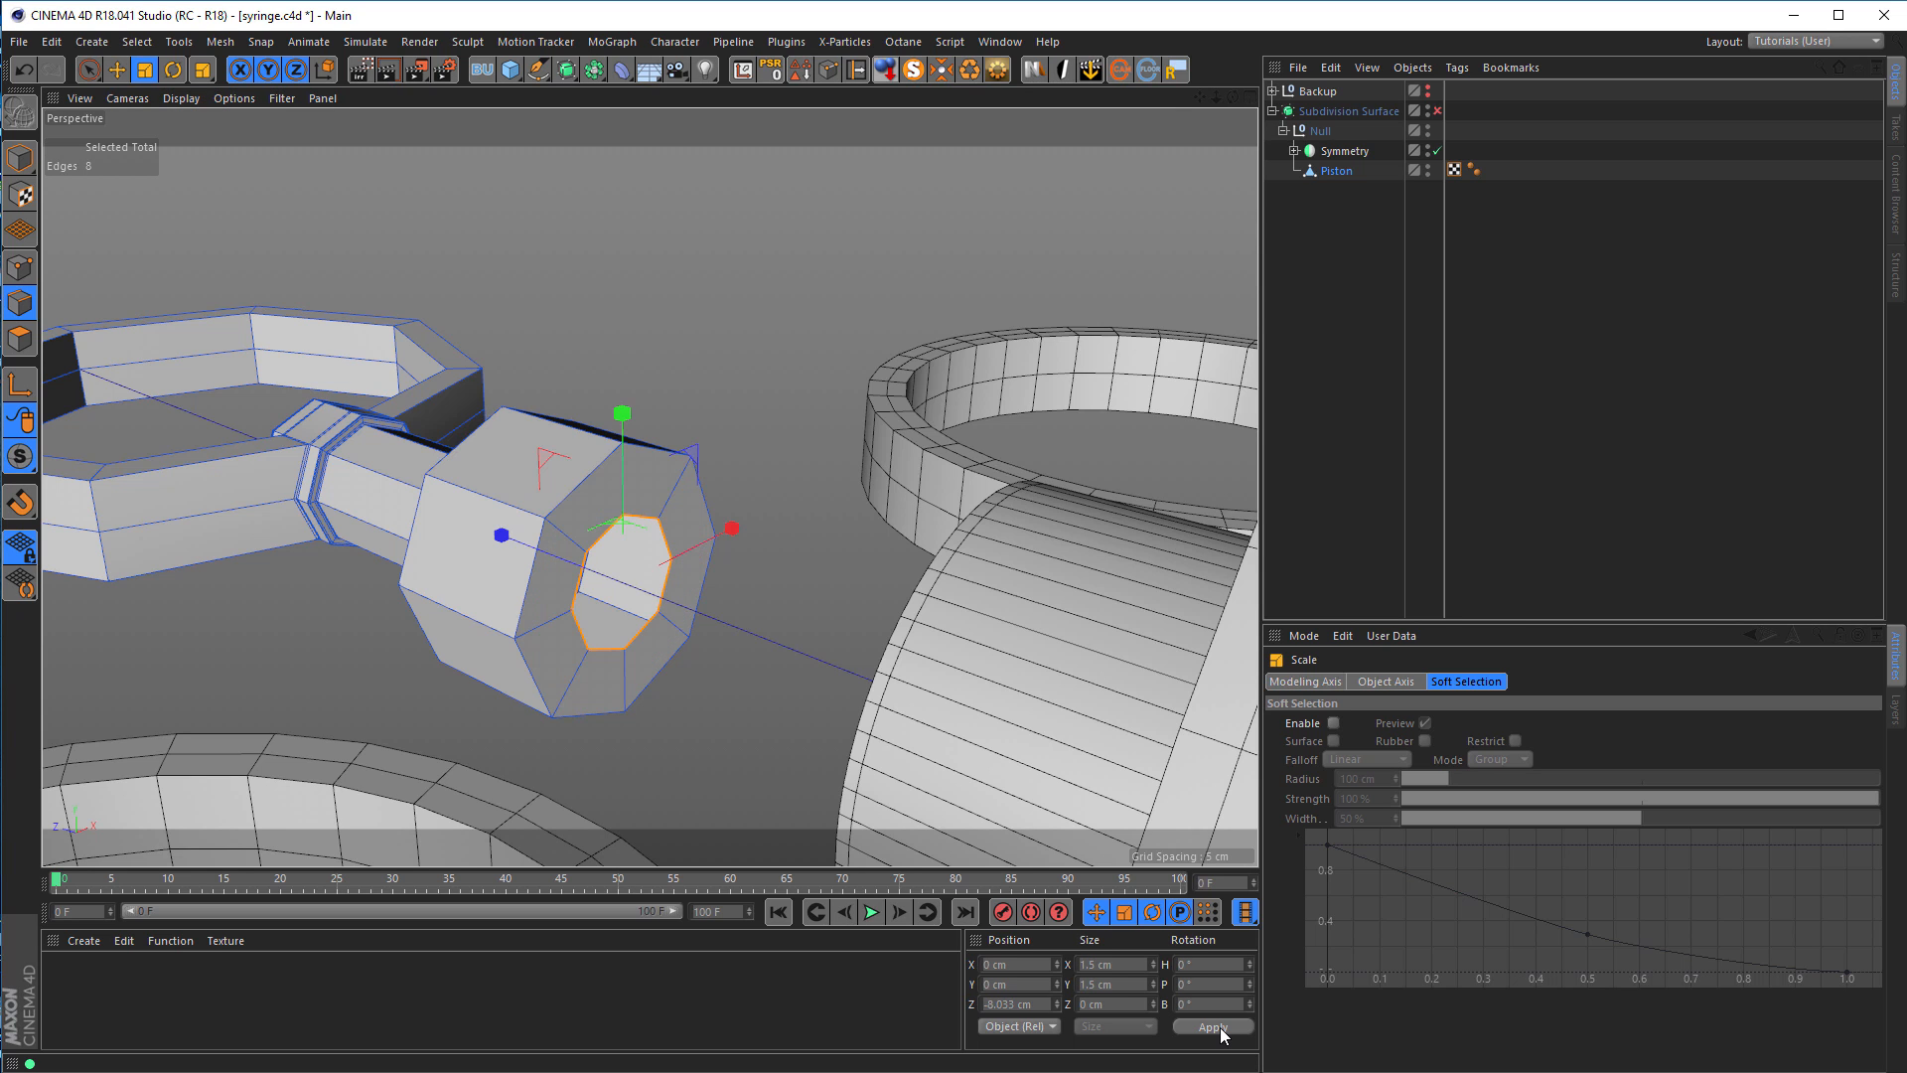
Step: Scale the collar's inner edge loop down to about 1.426 cm across
left_click_drag(568, 636, 295, 665, "alt")
mouse_move(443, 632)
left_mouse_down("alt")
mouse_move(629, 632)
mouse_move(492, 565)
mouse_move(282, 539)
left_mouse_up("alt")
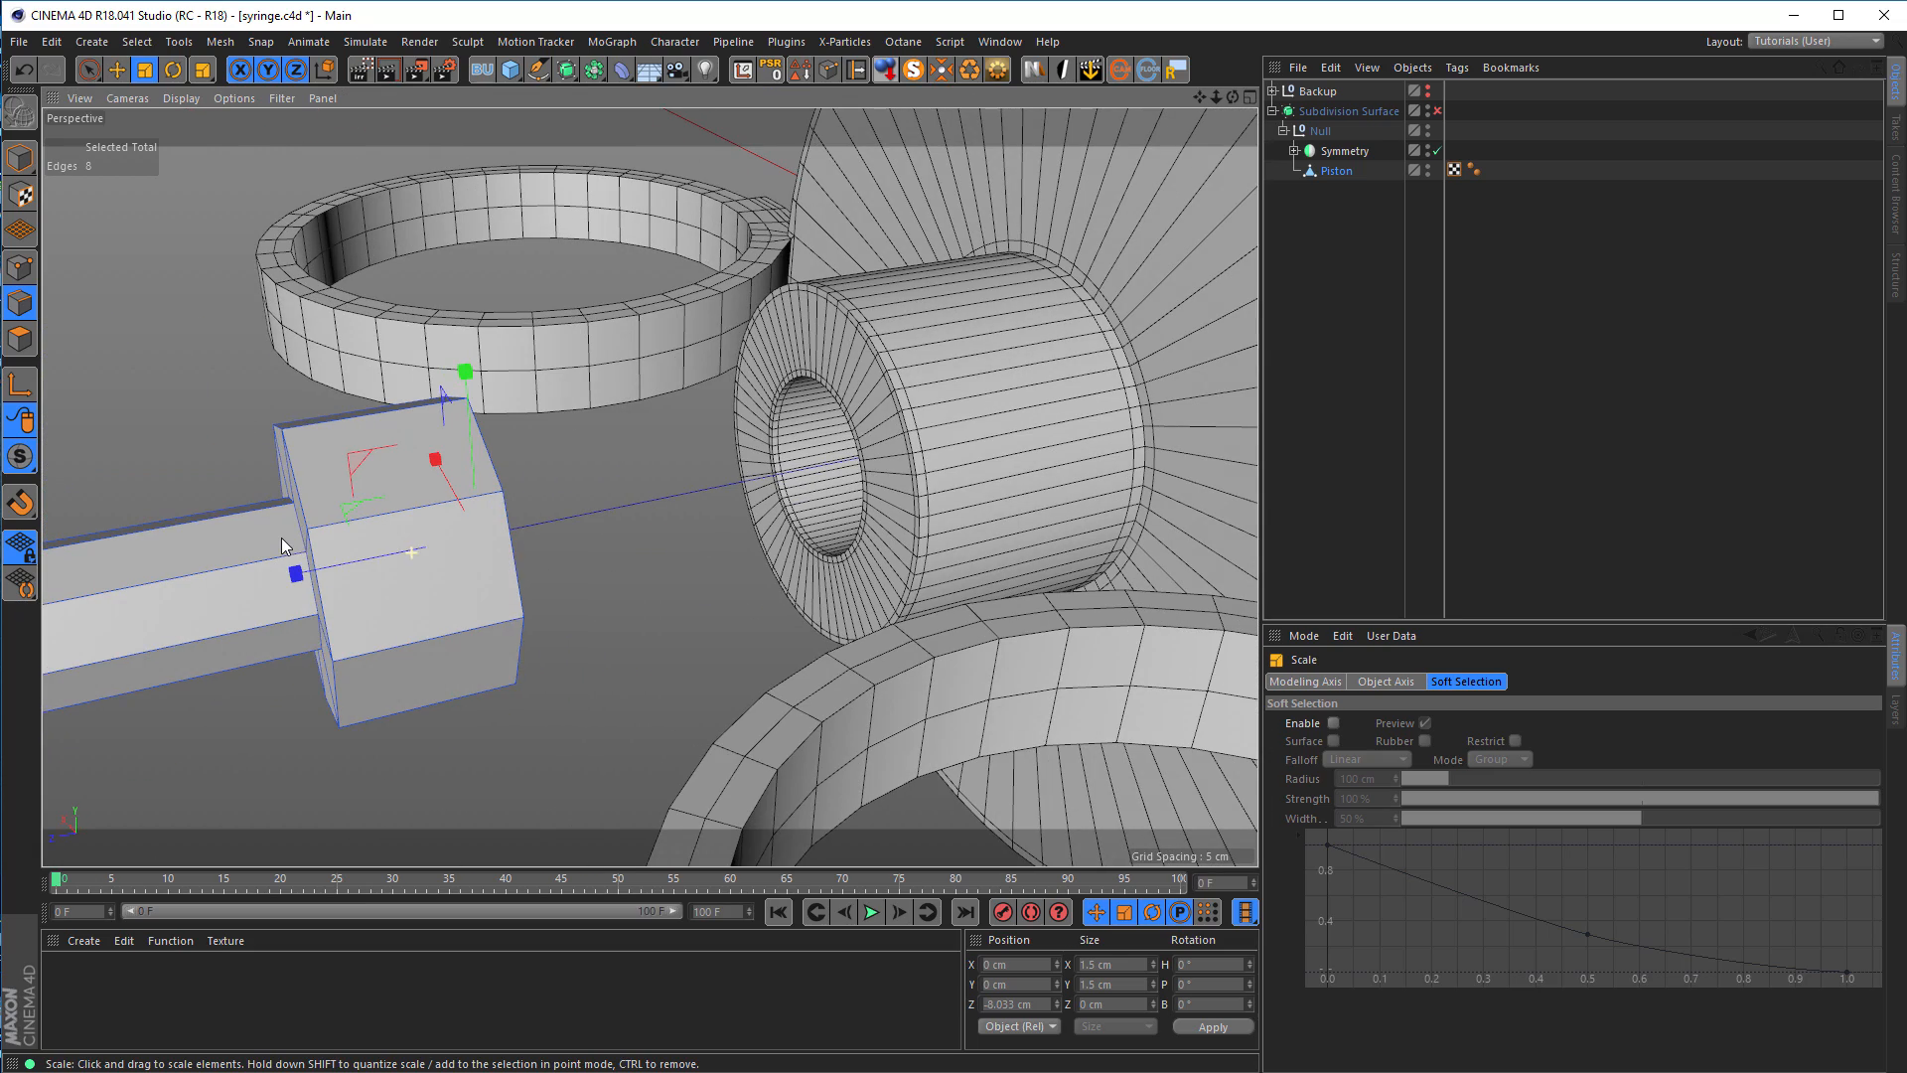
left_click_drag(885, 493, 853, 472)
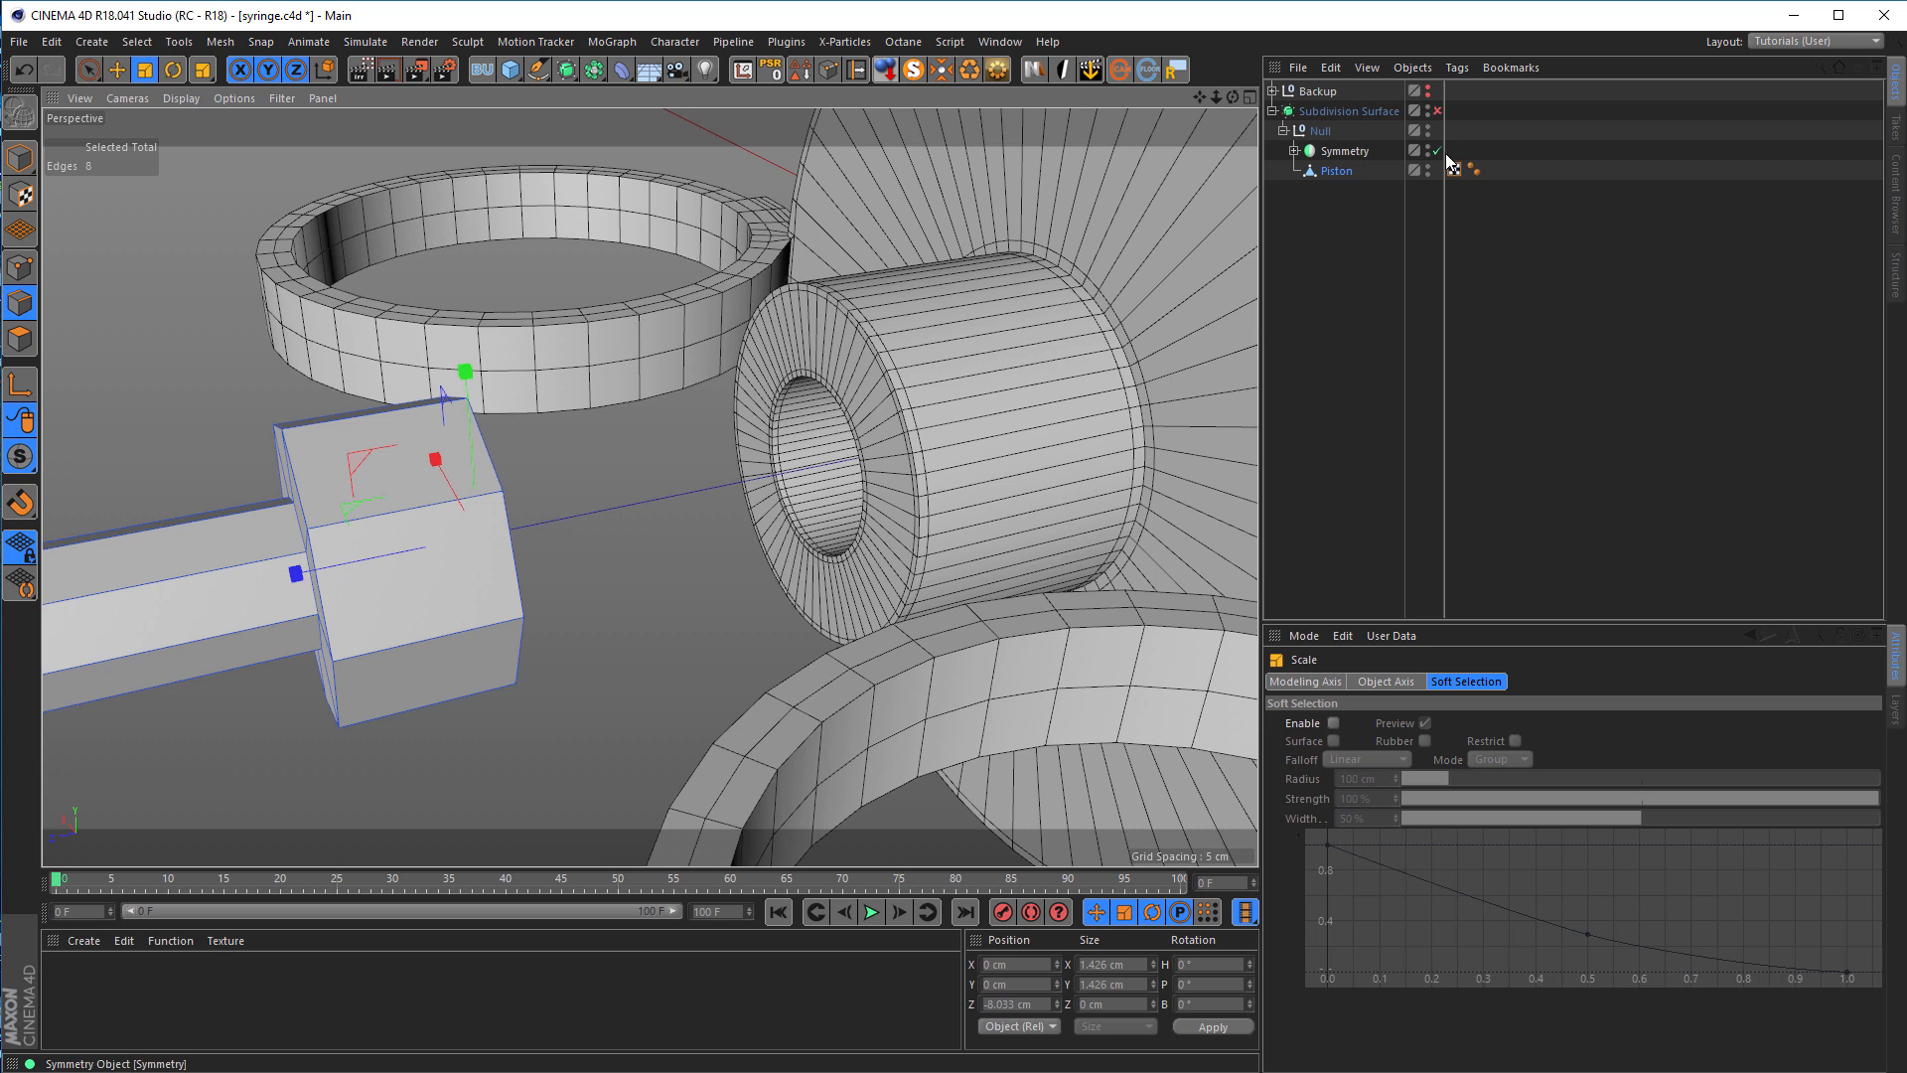
Step: Copy the Symmetry object with its Middle and Details meshes into the Backup null and disable the copy
left_click(1294, 150)
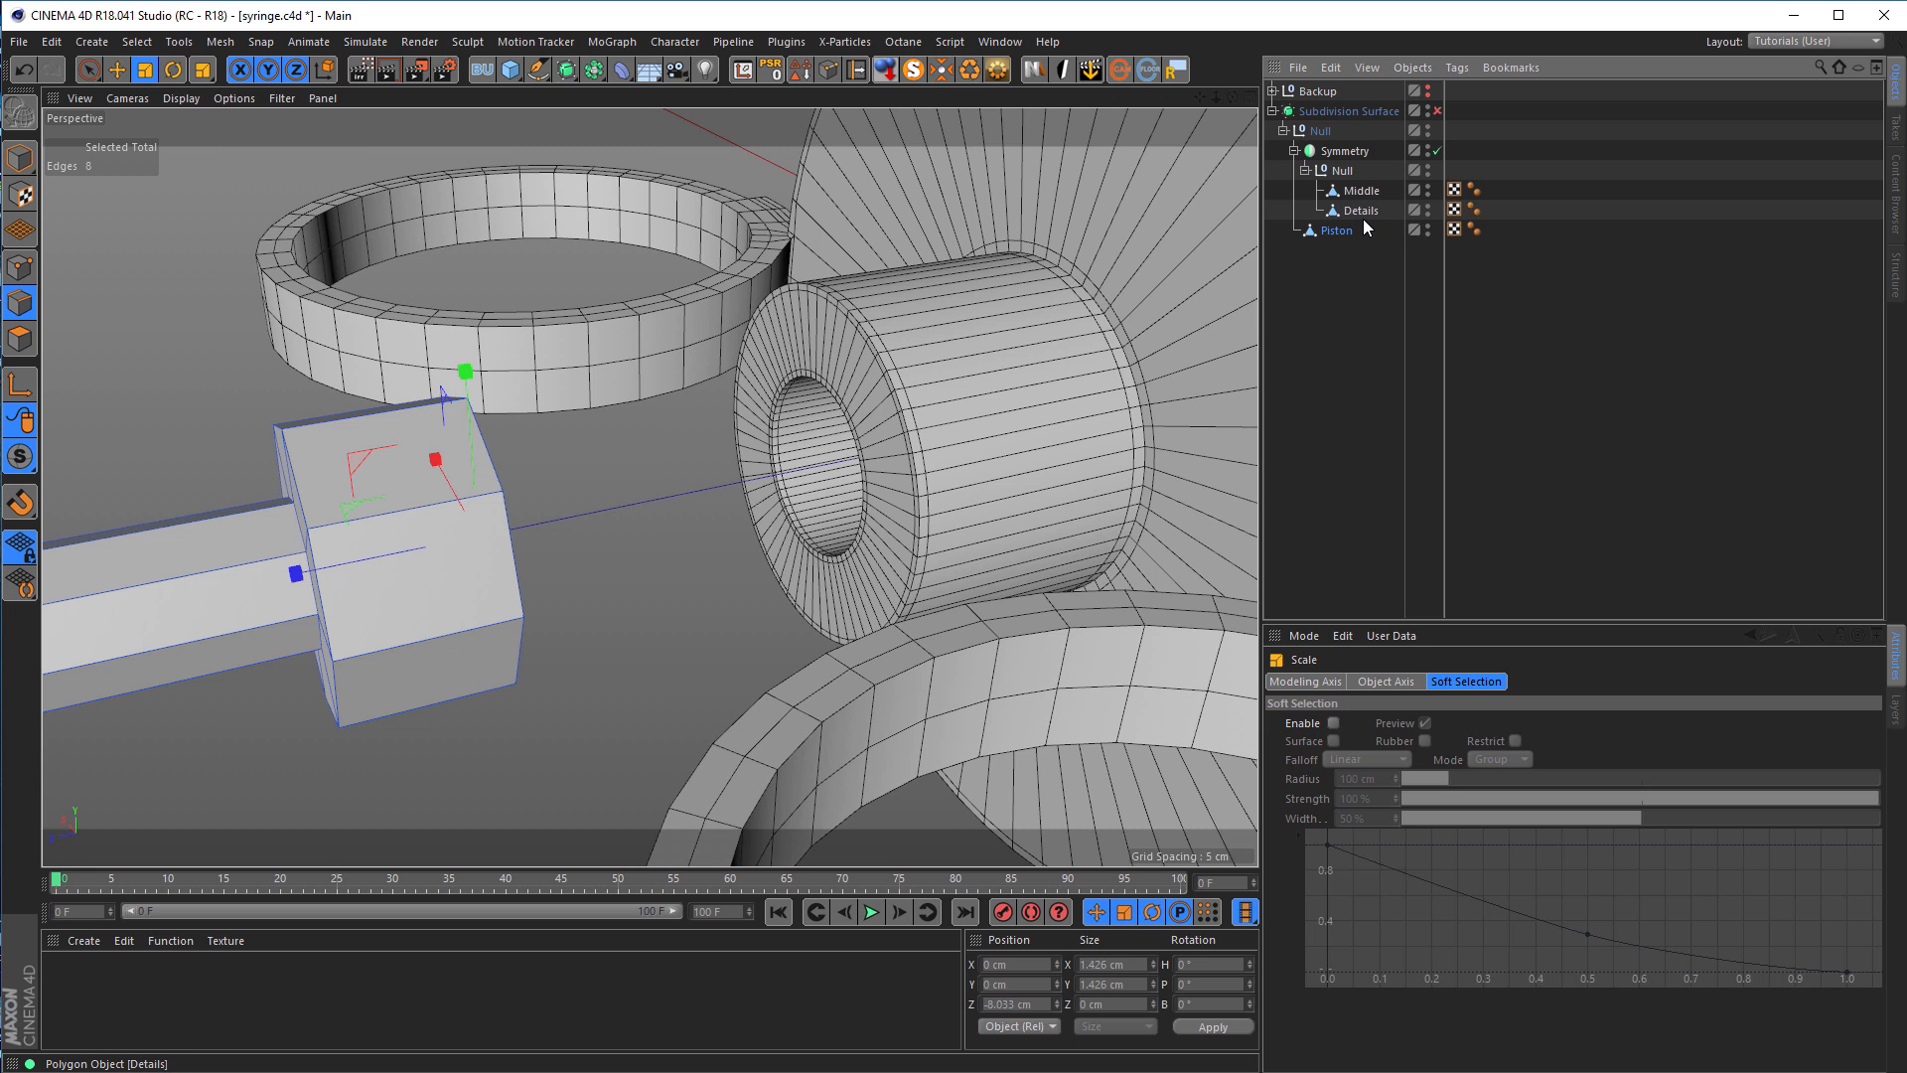
left_click(1355, 191)
mouse_move(972, 356)
left_mouse_down("alt")
mouse_move(860, 366)
mouse_move(858, 402)
mouse_move(943, 355)
left_mouse_up("alt")
right_click_drag(943, 355, 721, 389, "alt")
mouse_move(959, 387)
left_mouse_down("alt")
mouse_move(1181, 384)
mouse_move(1135, 355)
mouse_move(939, 376)
left_mouse_up("alt")
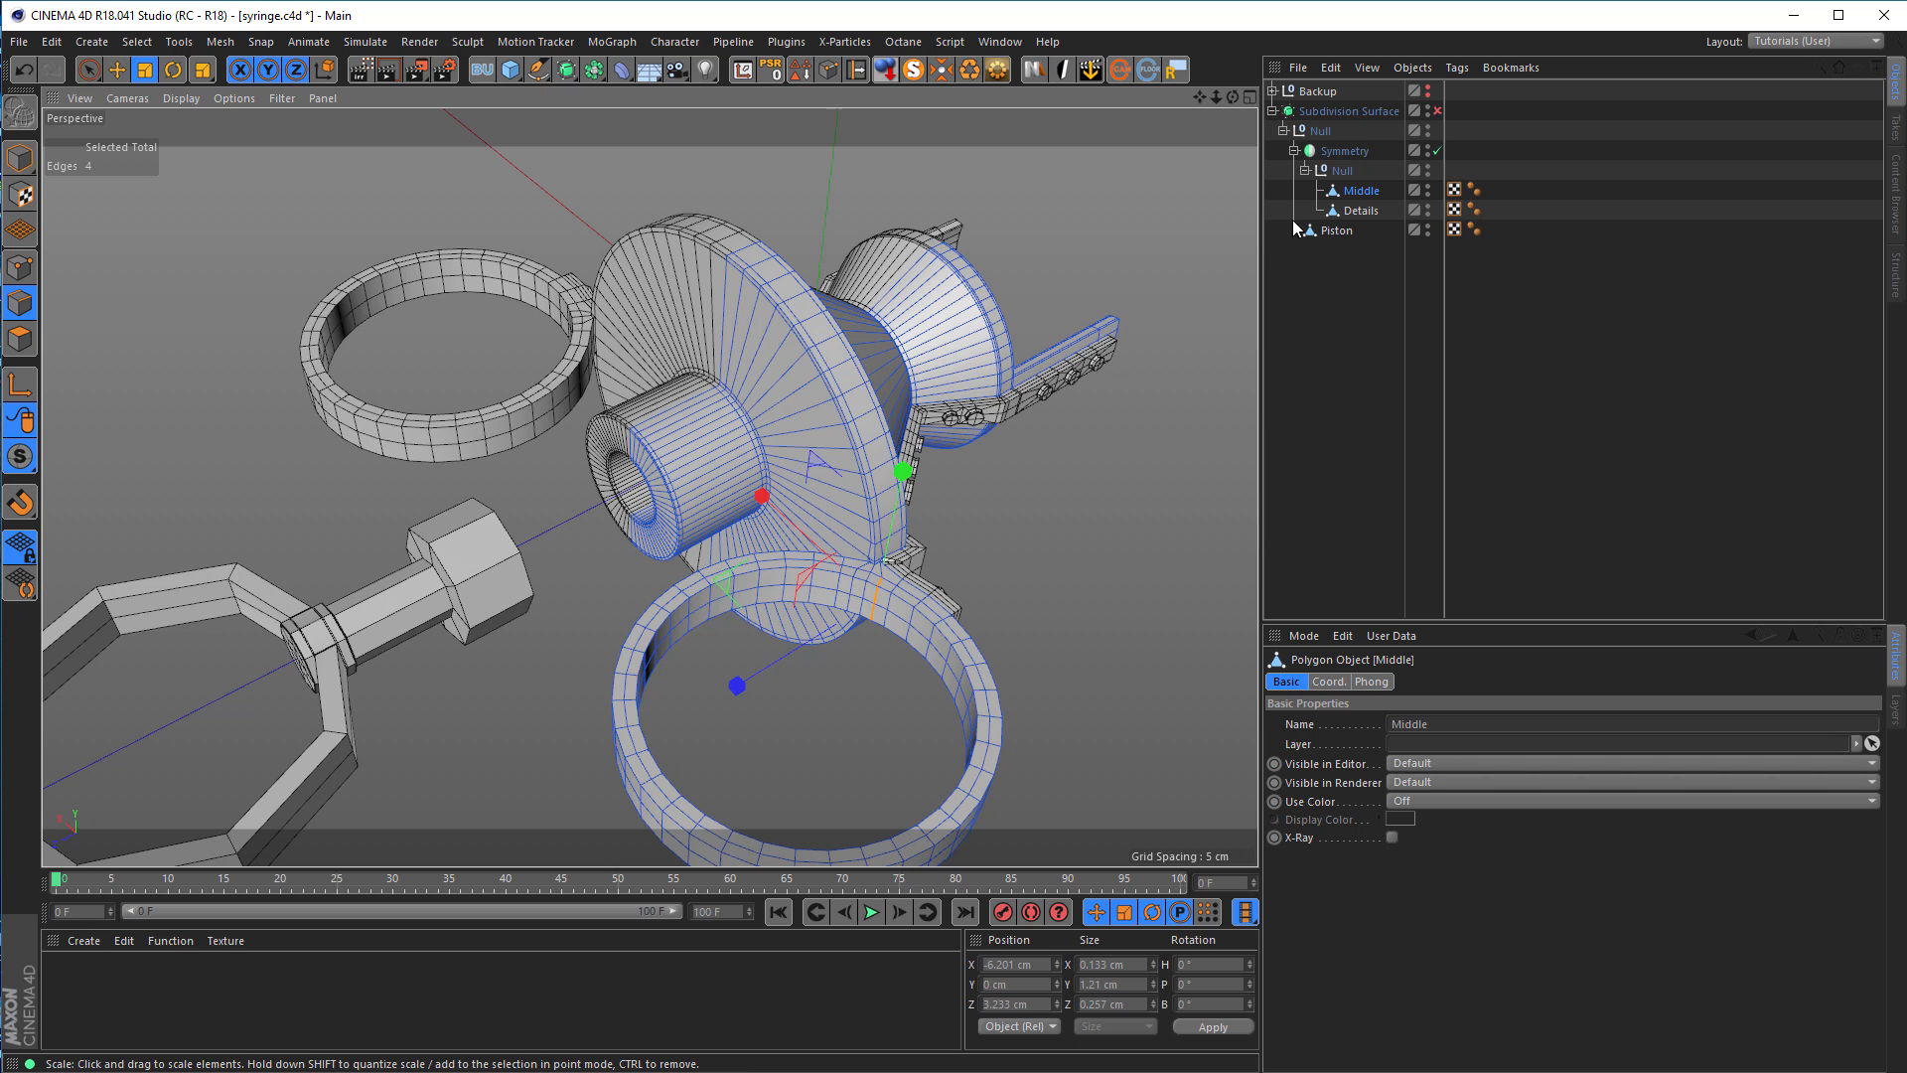
left_click(1349, 151)
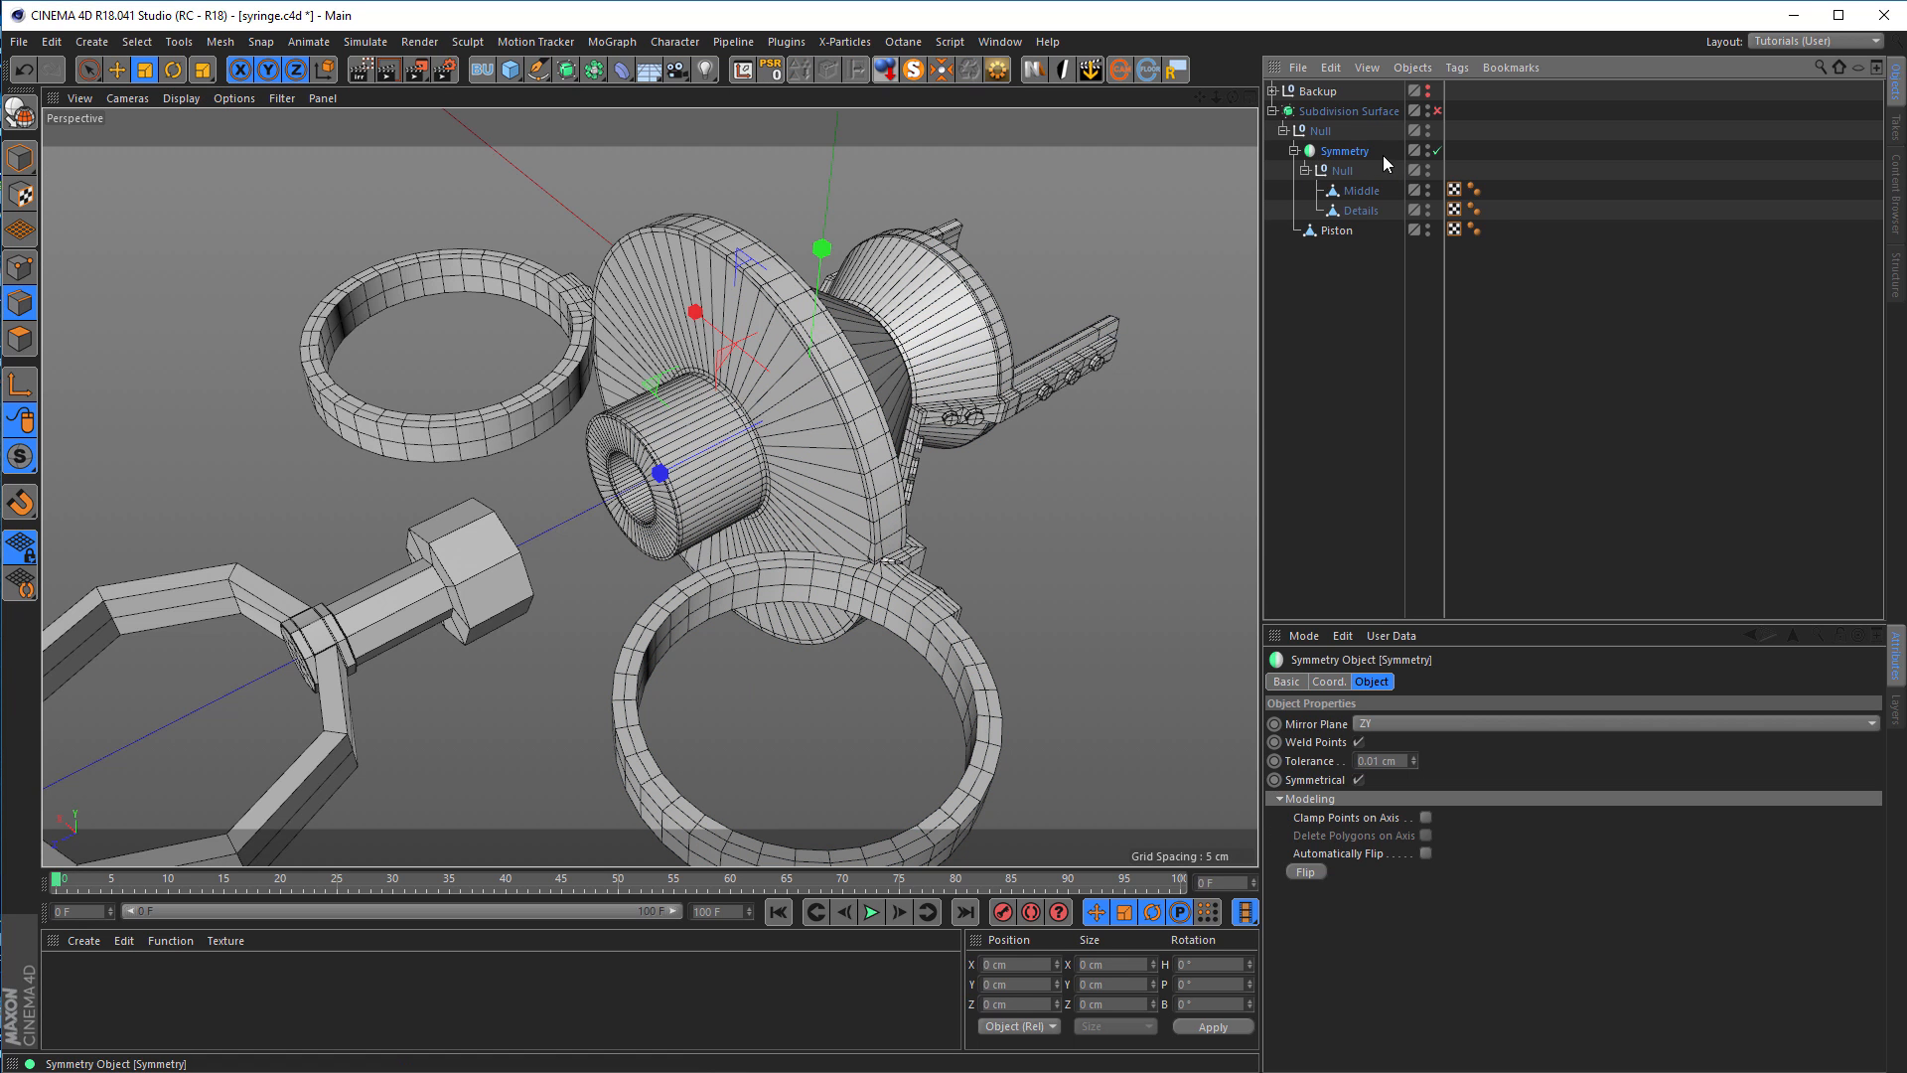
left_click_drag(1339, 159, 1321, 98, "ctrl")
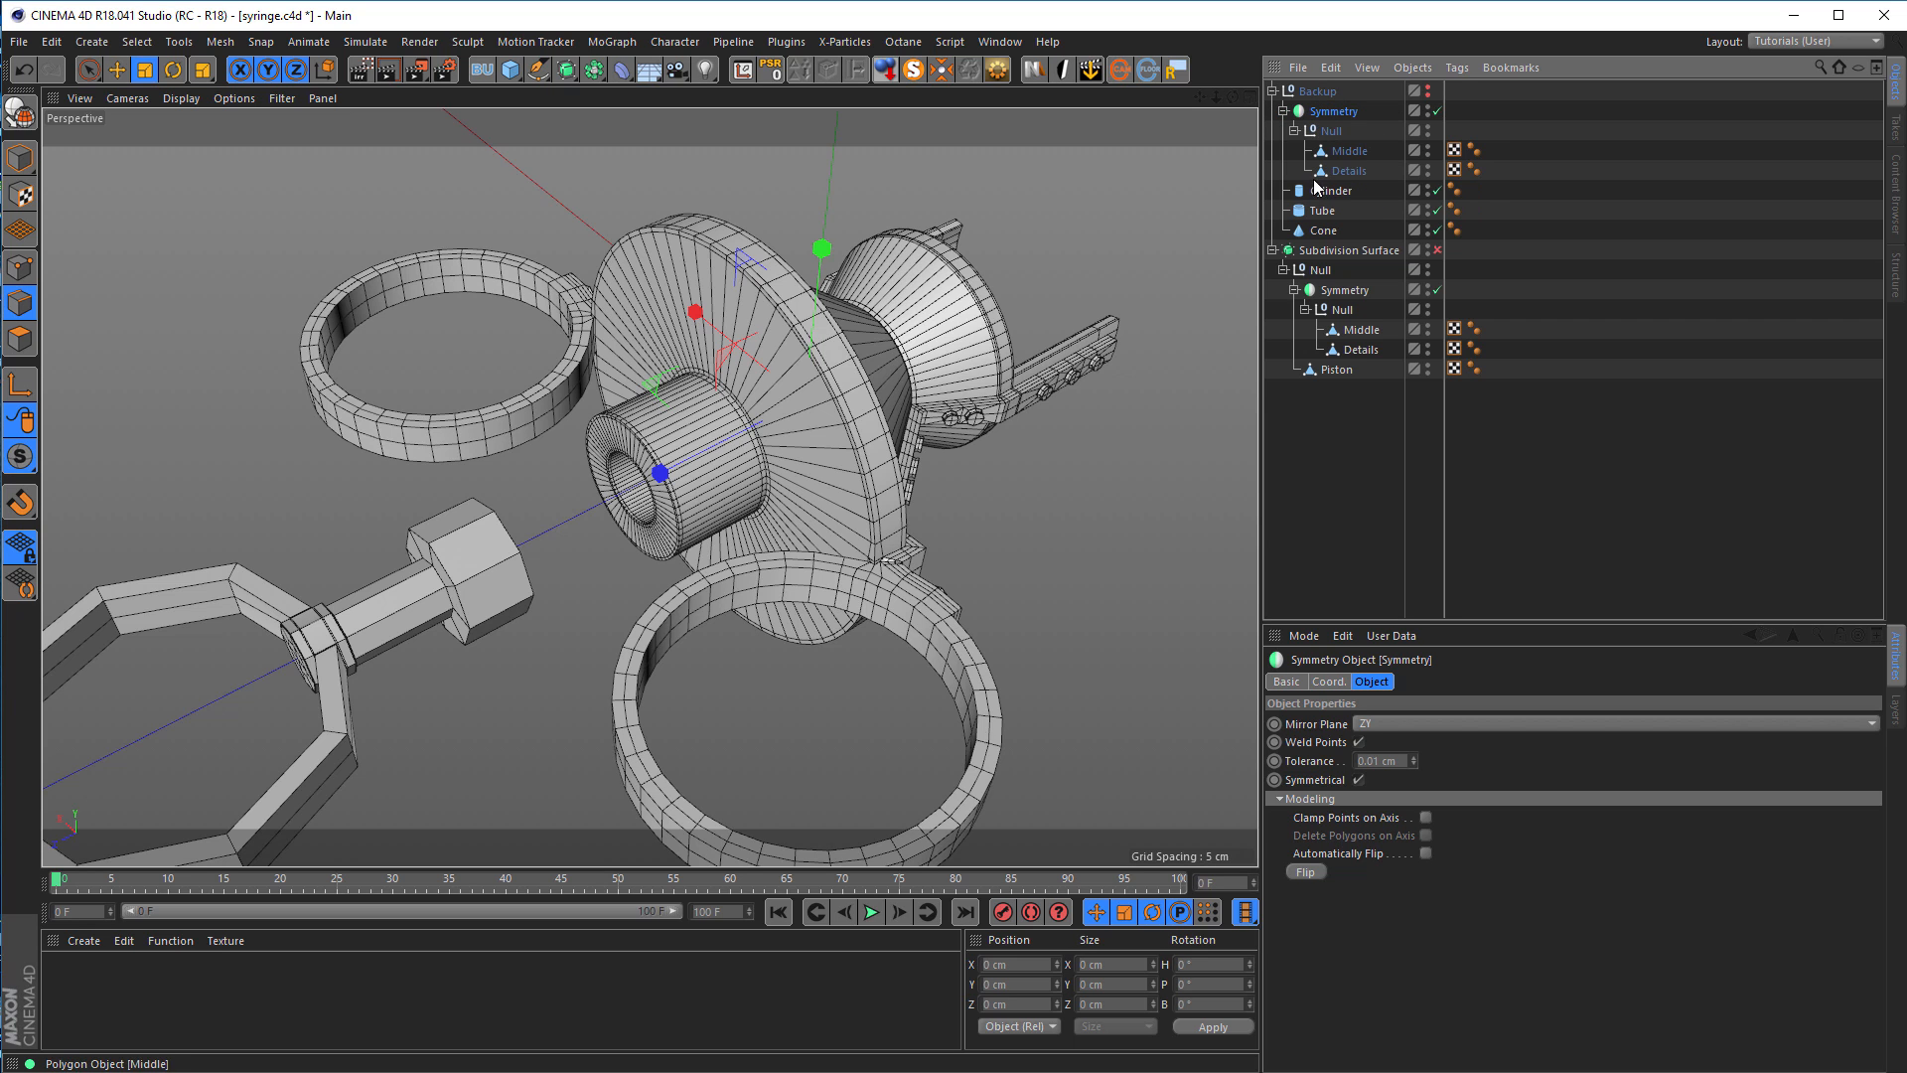
left_click(1437, 110)
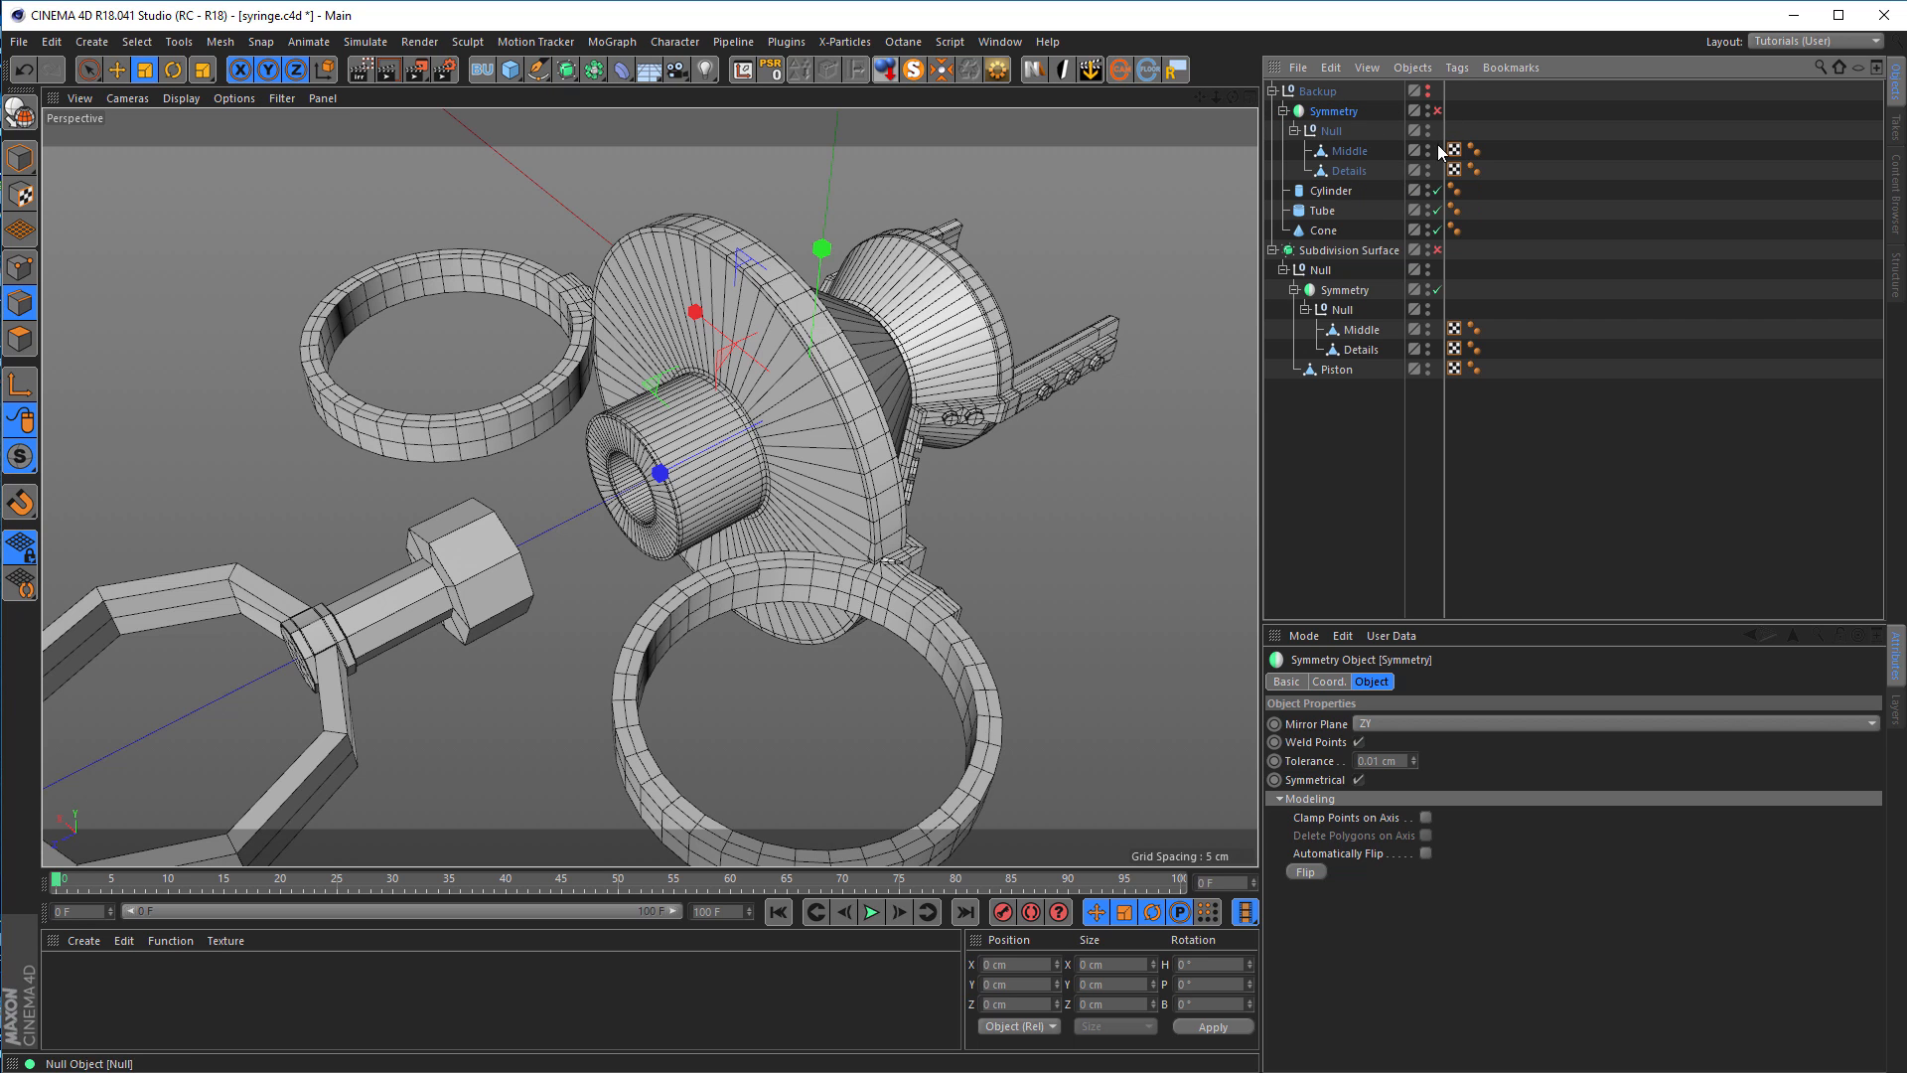
left_click(1273, 91)
Step: Make the original Symmetry object editable and move the Middle mesh directly under the main Null
left_click(1345, 153)
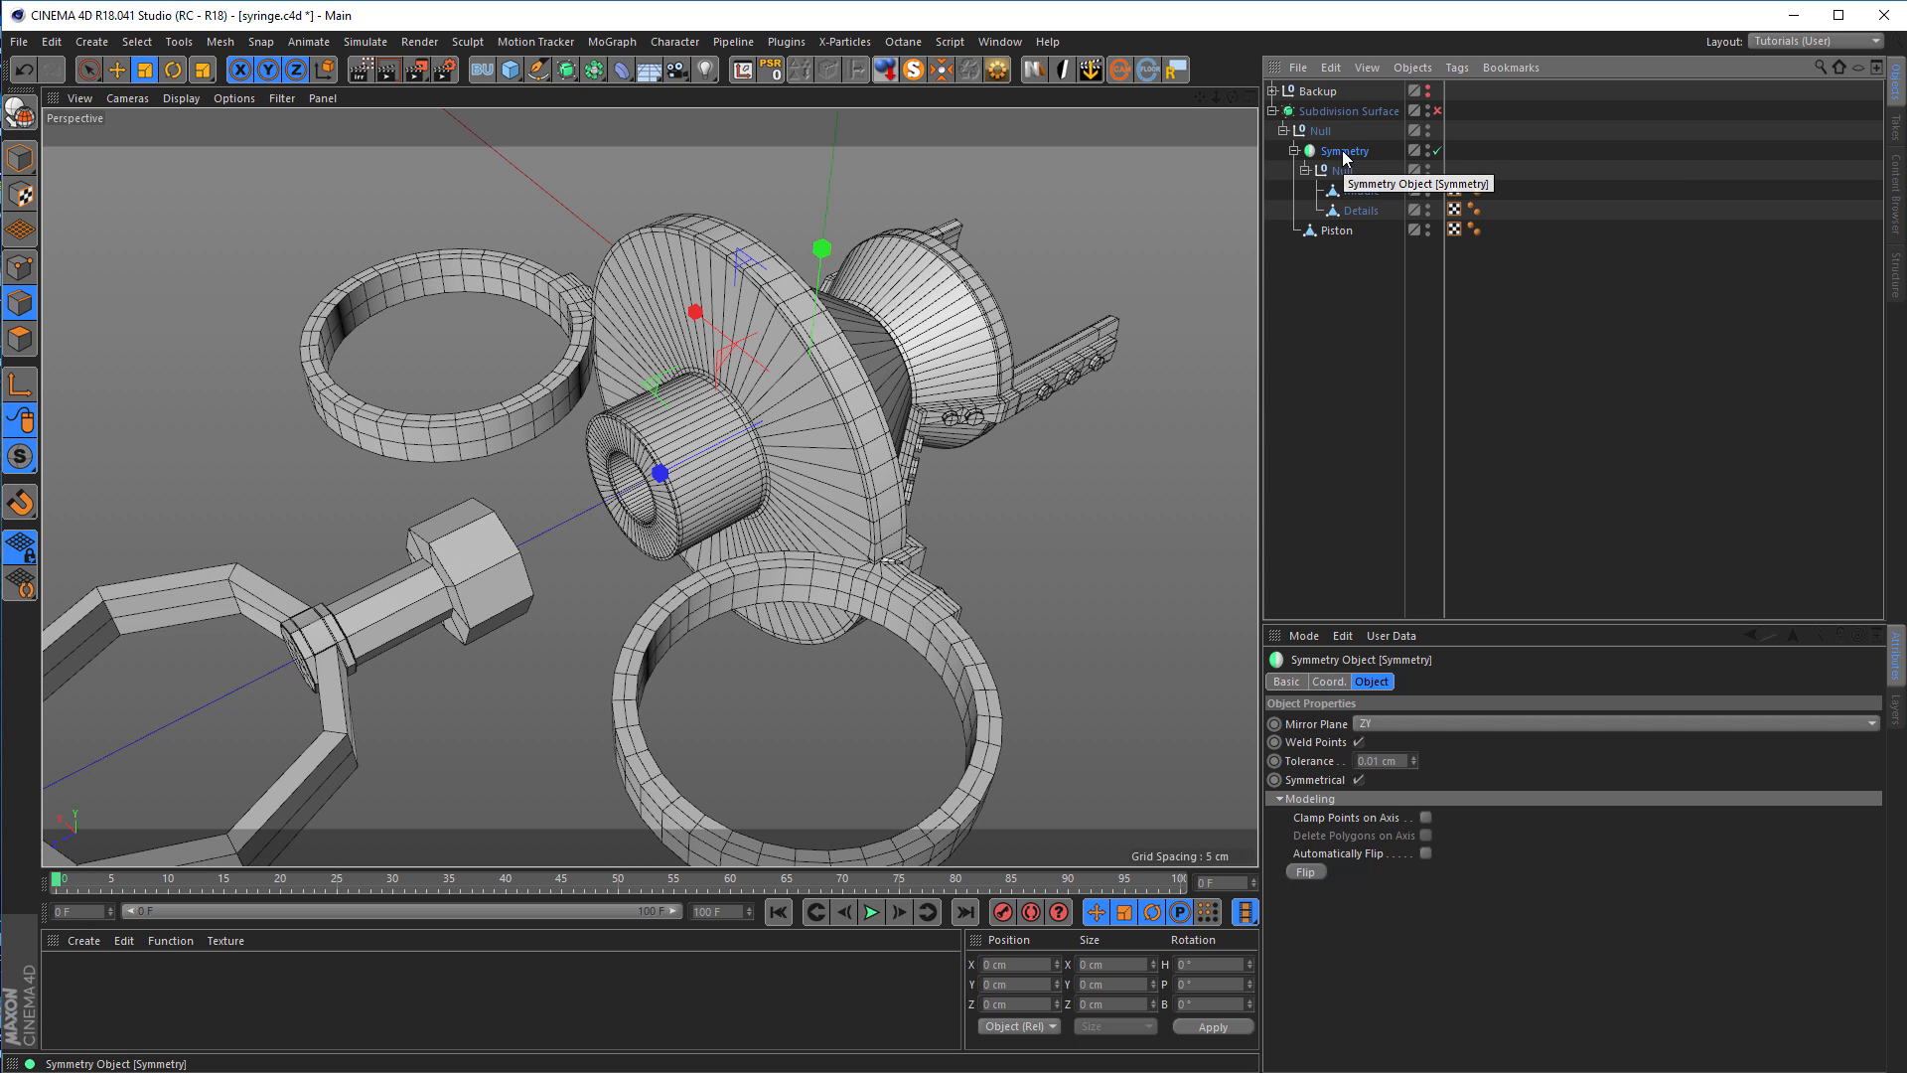
key("c")
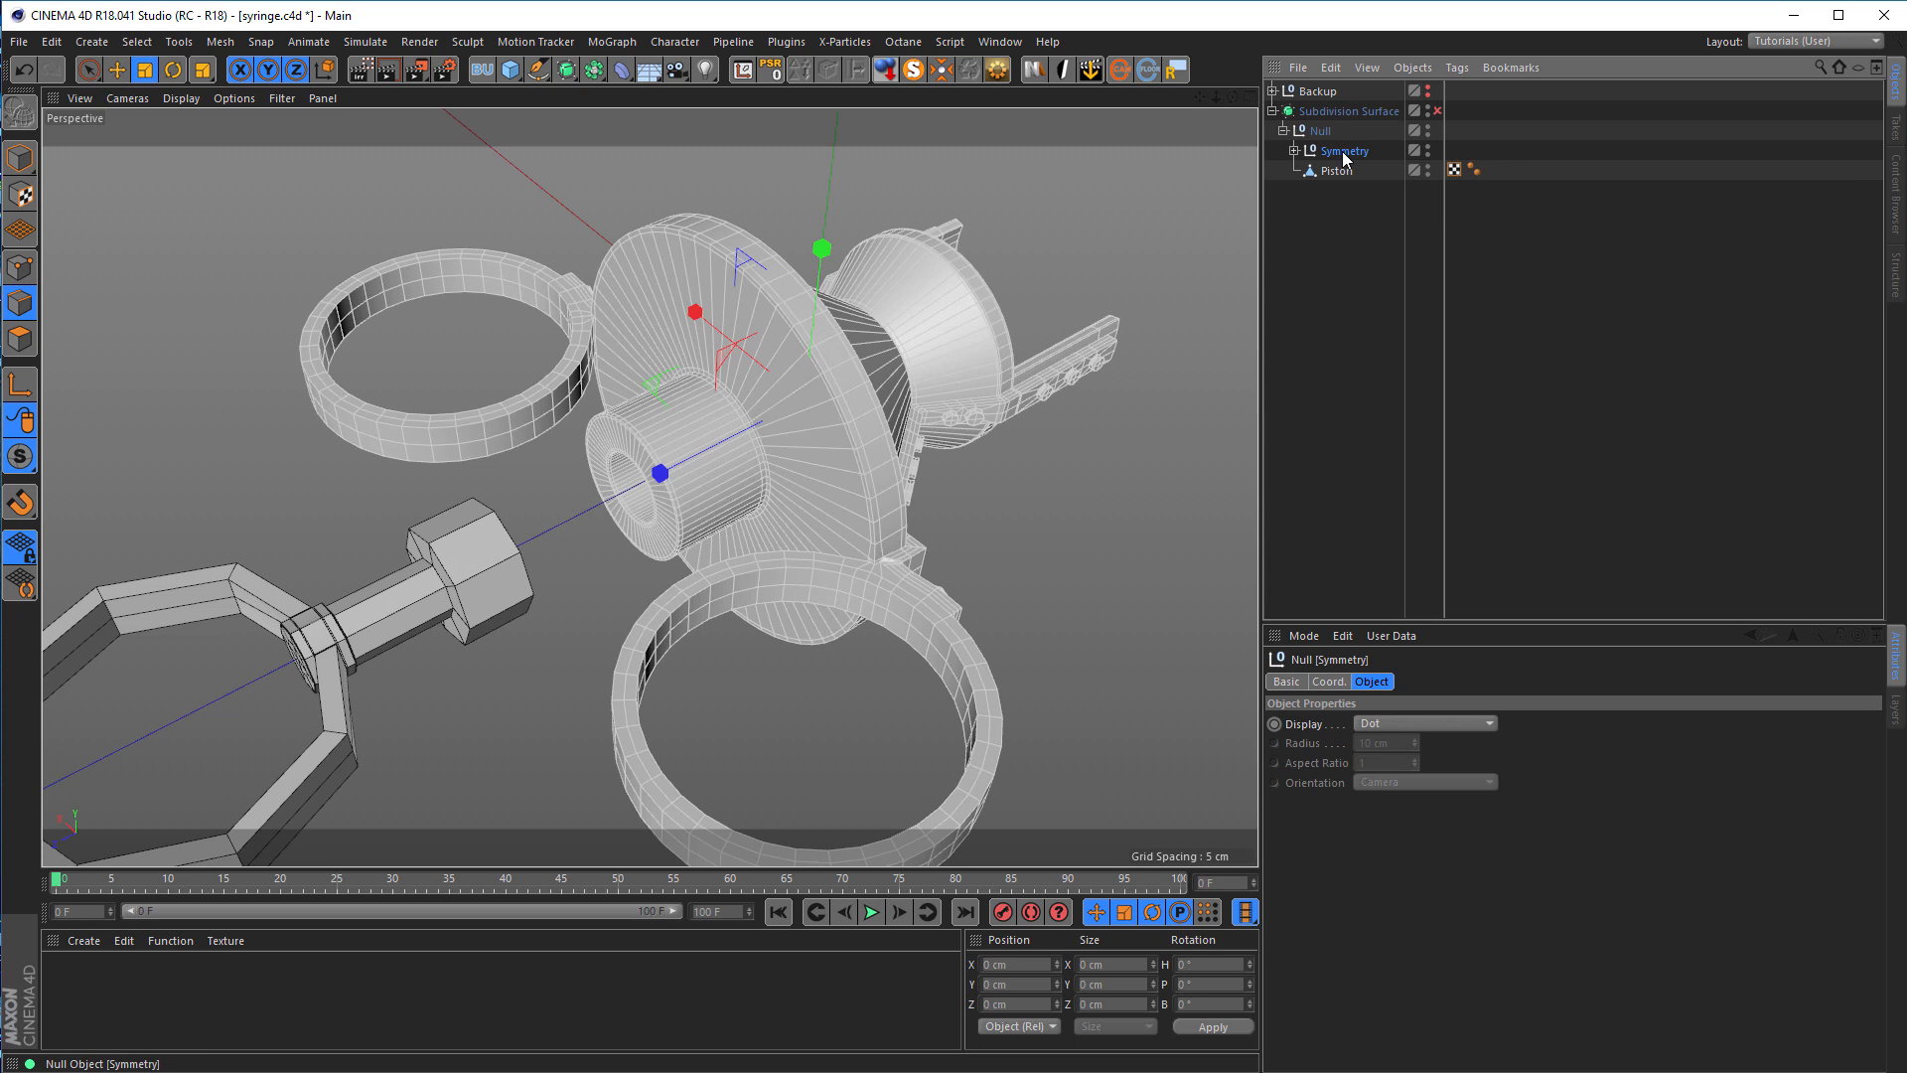
left_click(1295, 151)
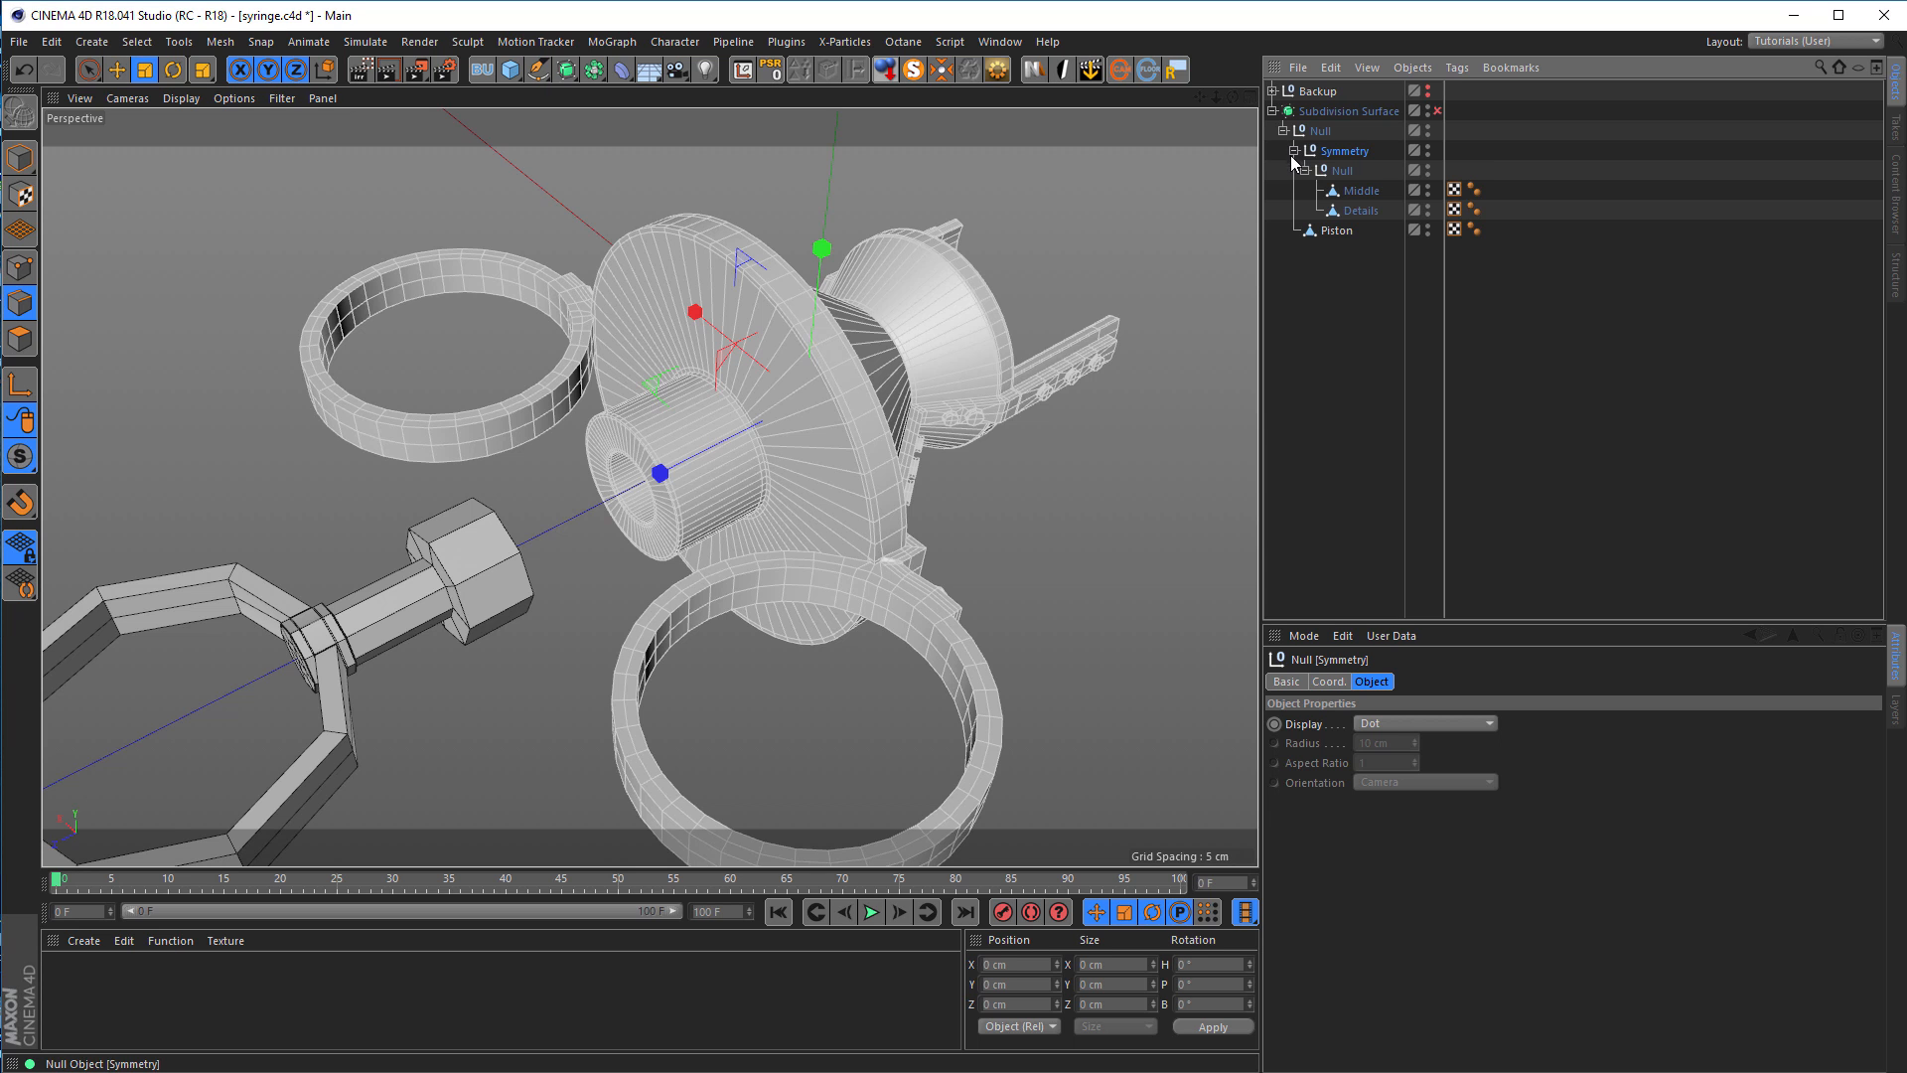
left_click(1361, 191)
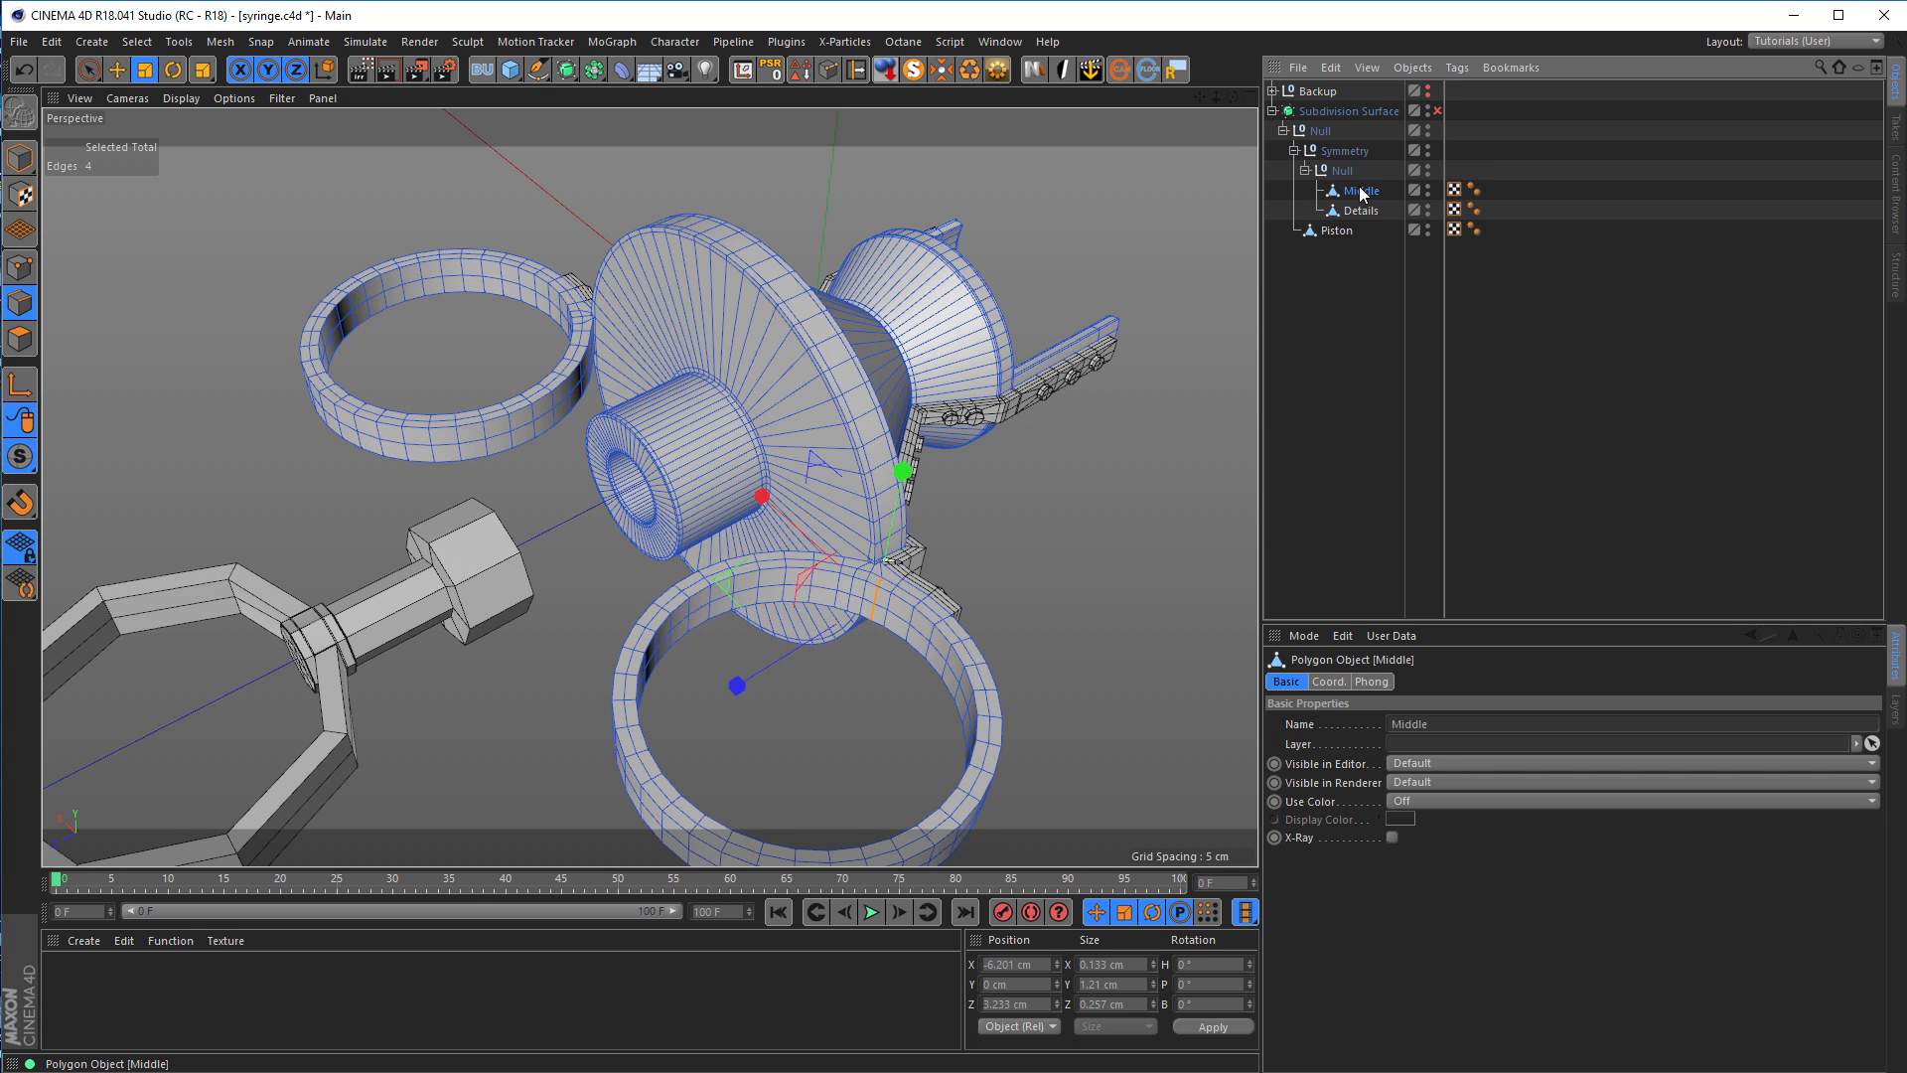
left_click_drag(1361, 194, 1326, 141)
Step: Move the Details mesh directly under the main Null and delete the leftover Symmetry null
left_click(1356, 212)
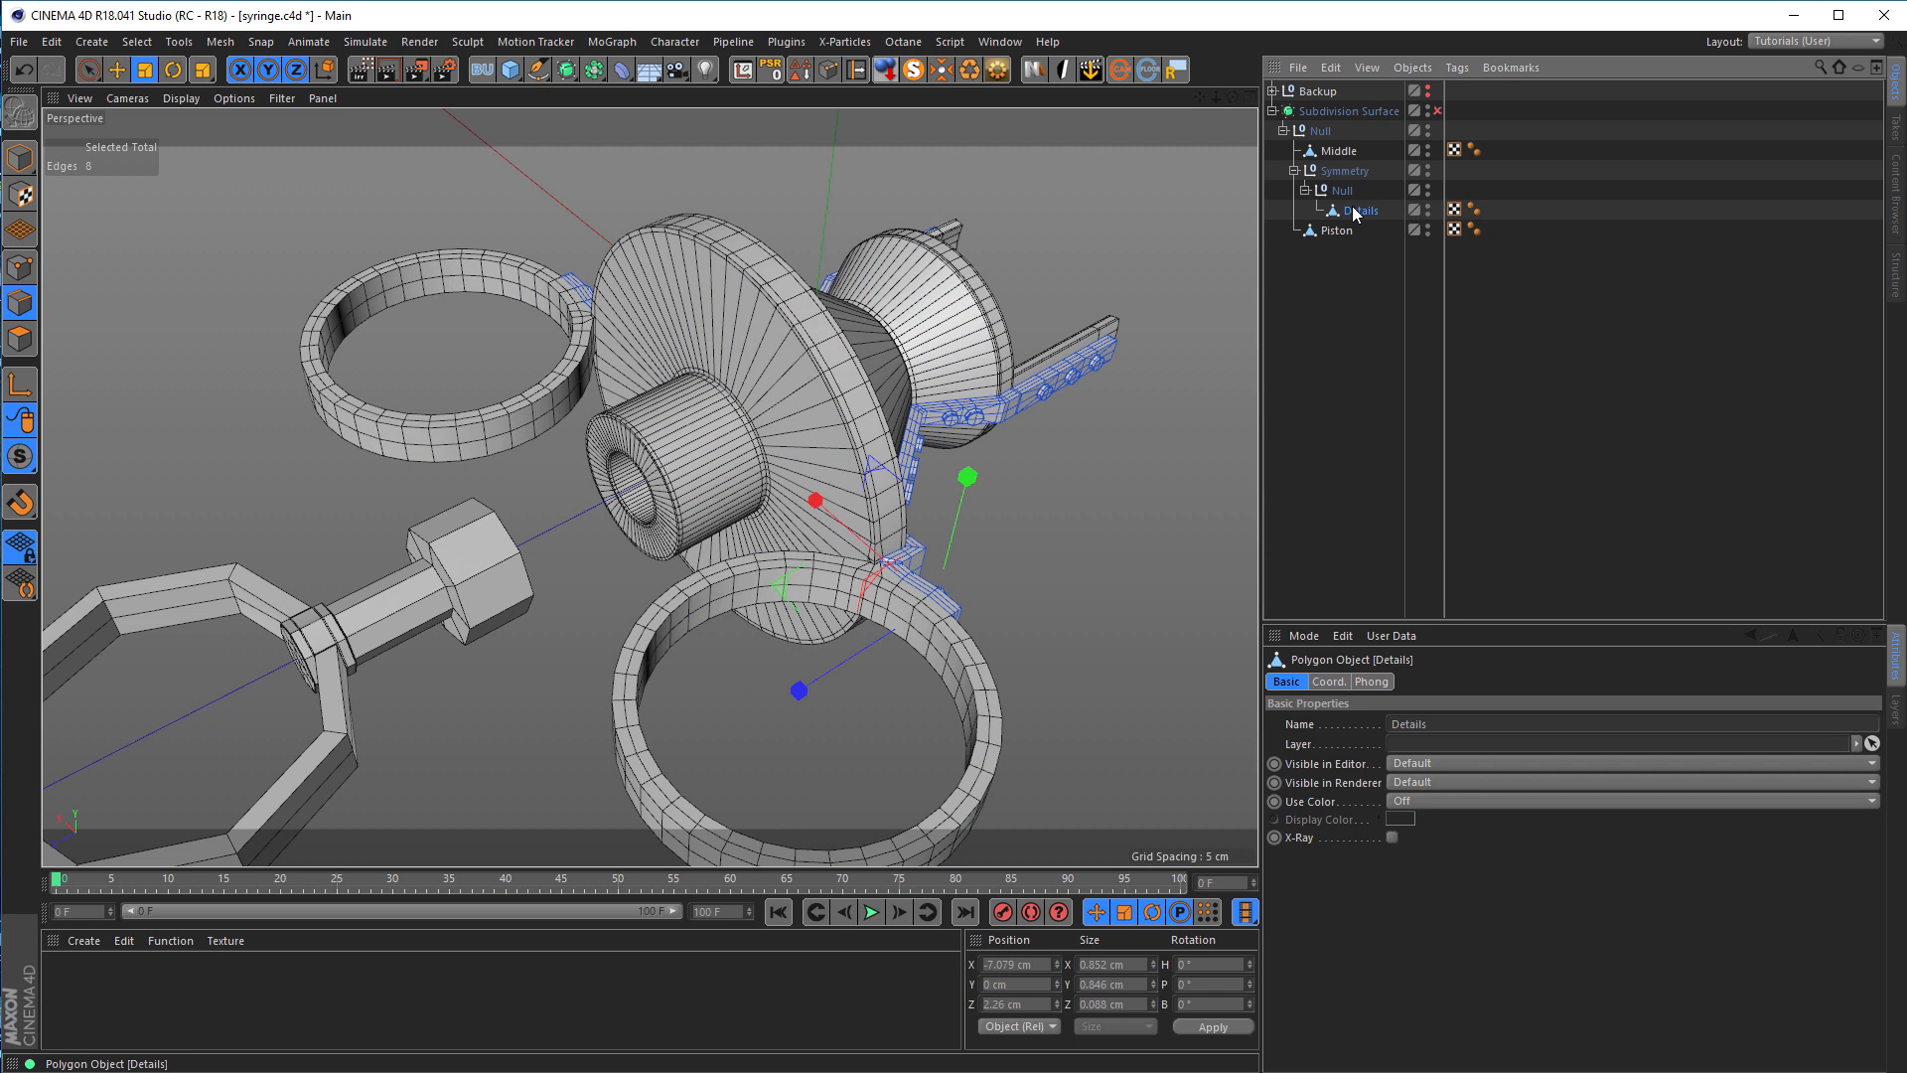
left_click_drag(1357, 213, 1341, 163)
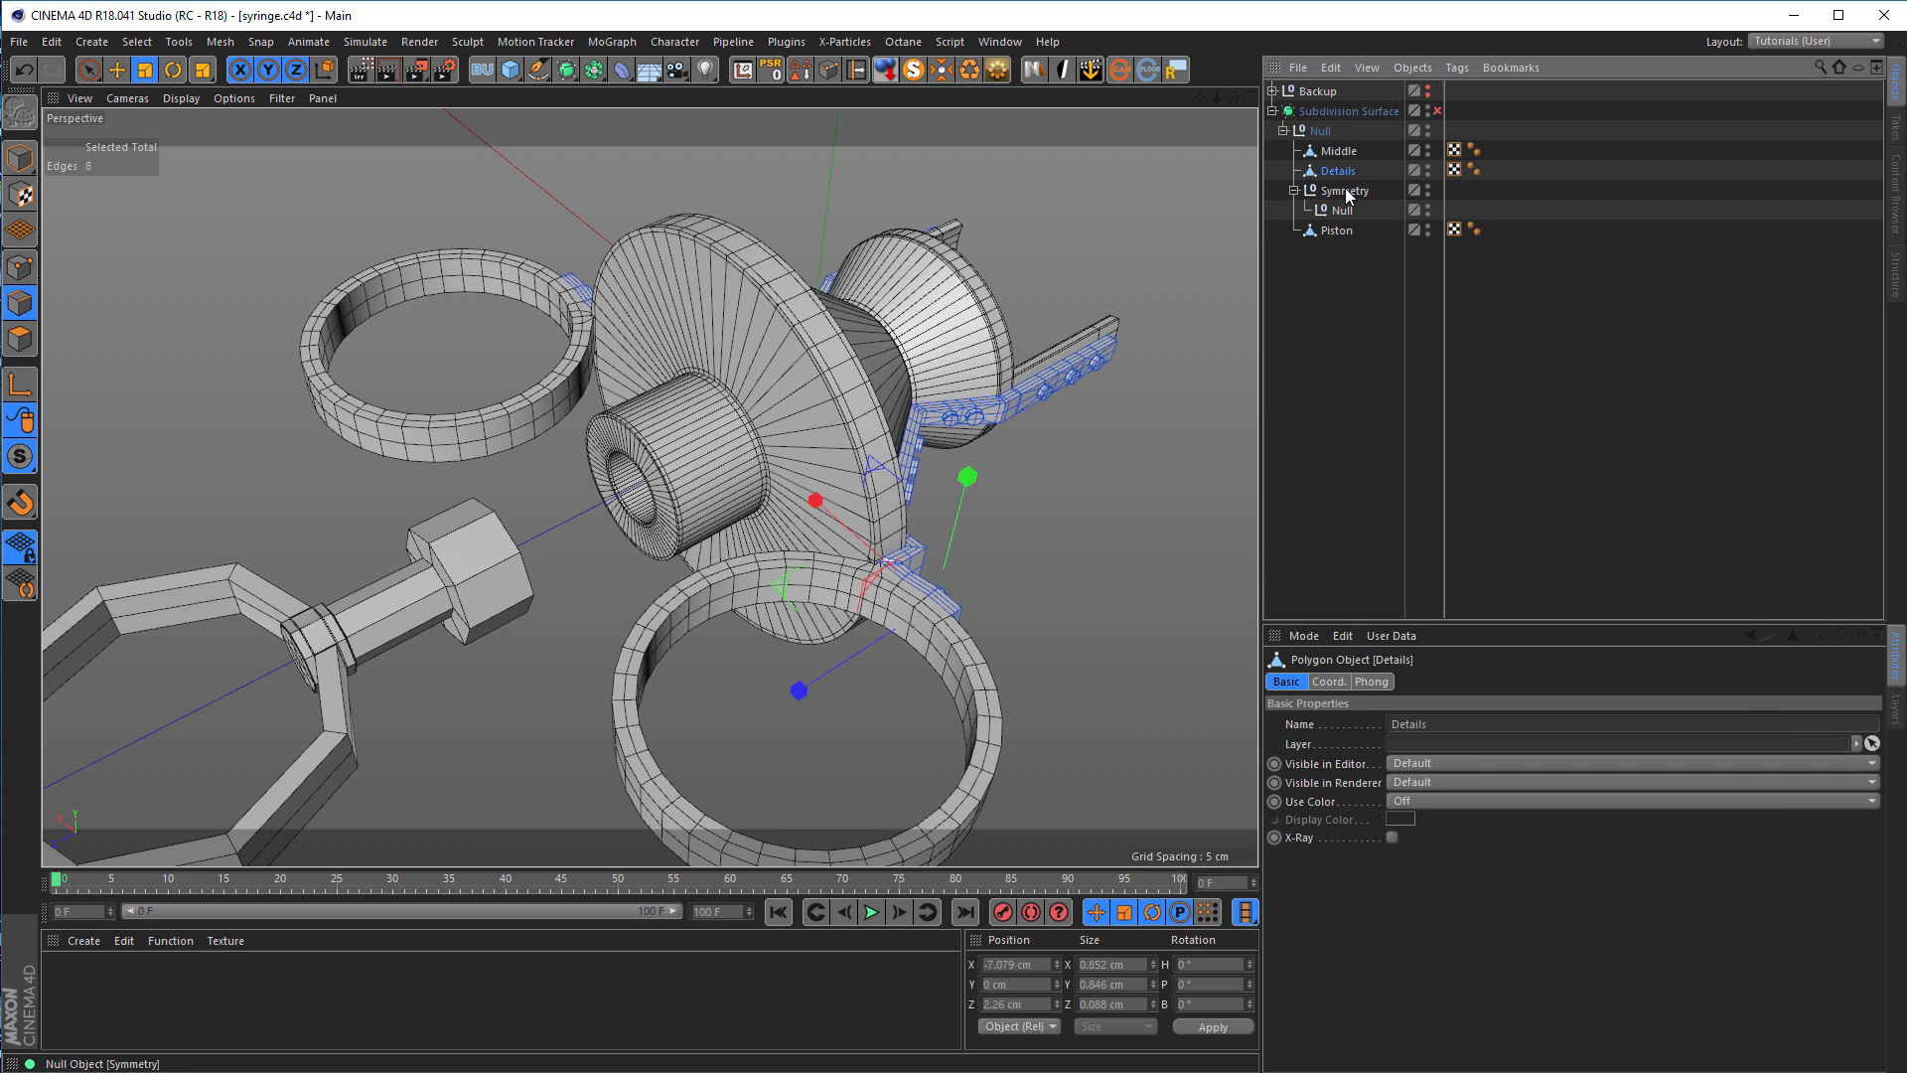
left_click(1345, 189)
key("Delete")
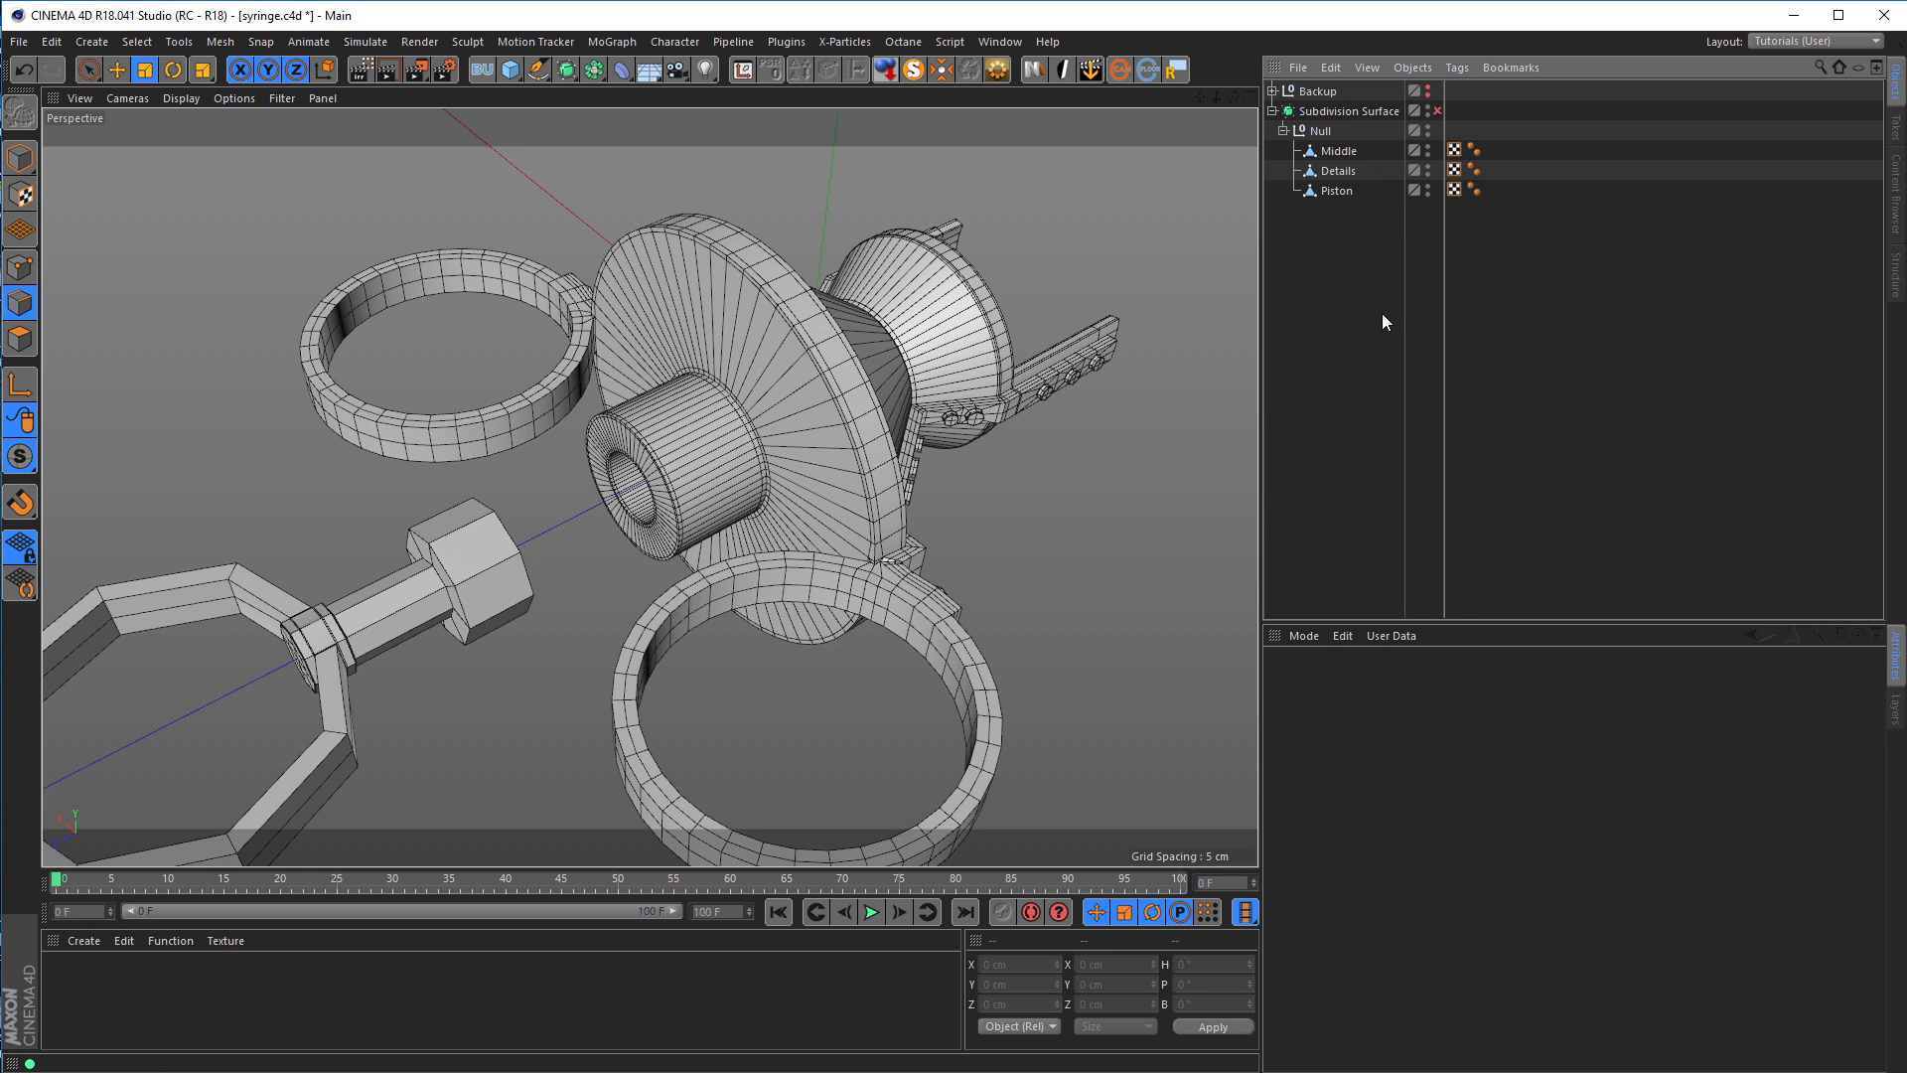
Step: On the Middle mesh, loop-select the front and rear edge loops of the collar's hole, with Stop at Boundary Edges and Select Boundary Loop off
left_click(1338, 170)
left_click(1340, 150)
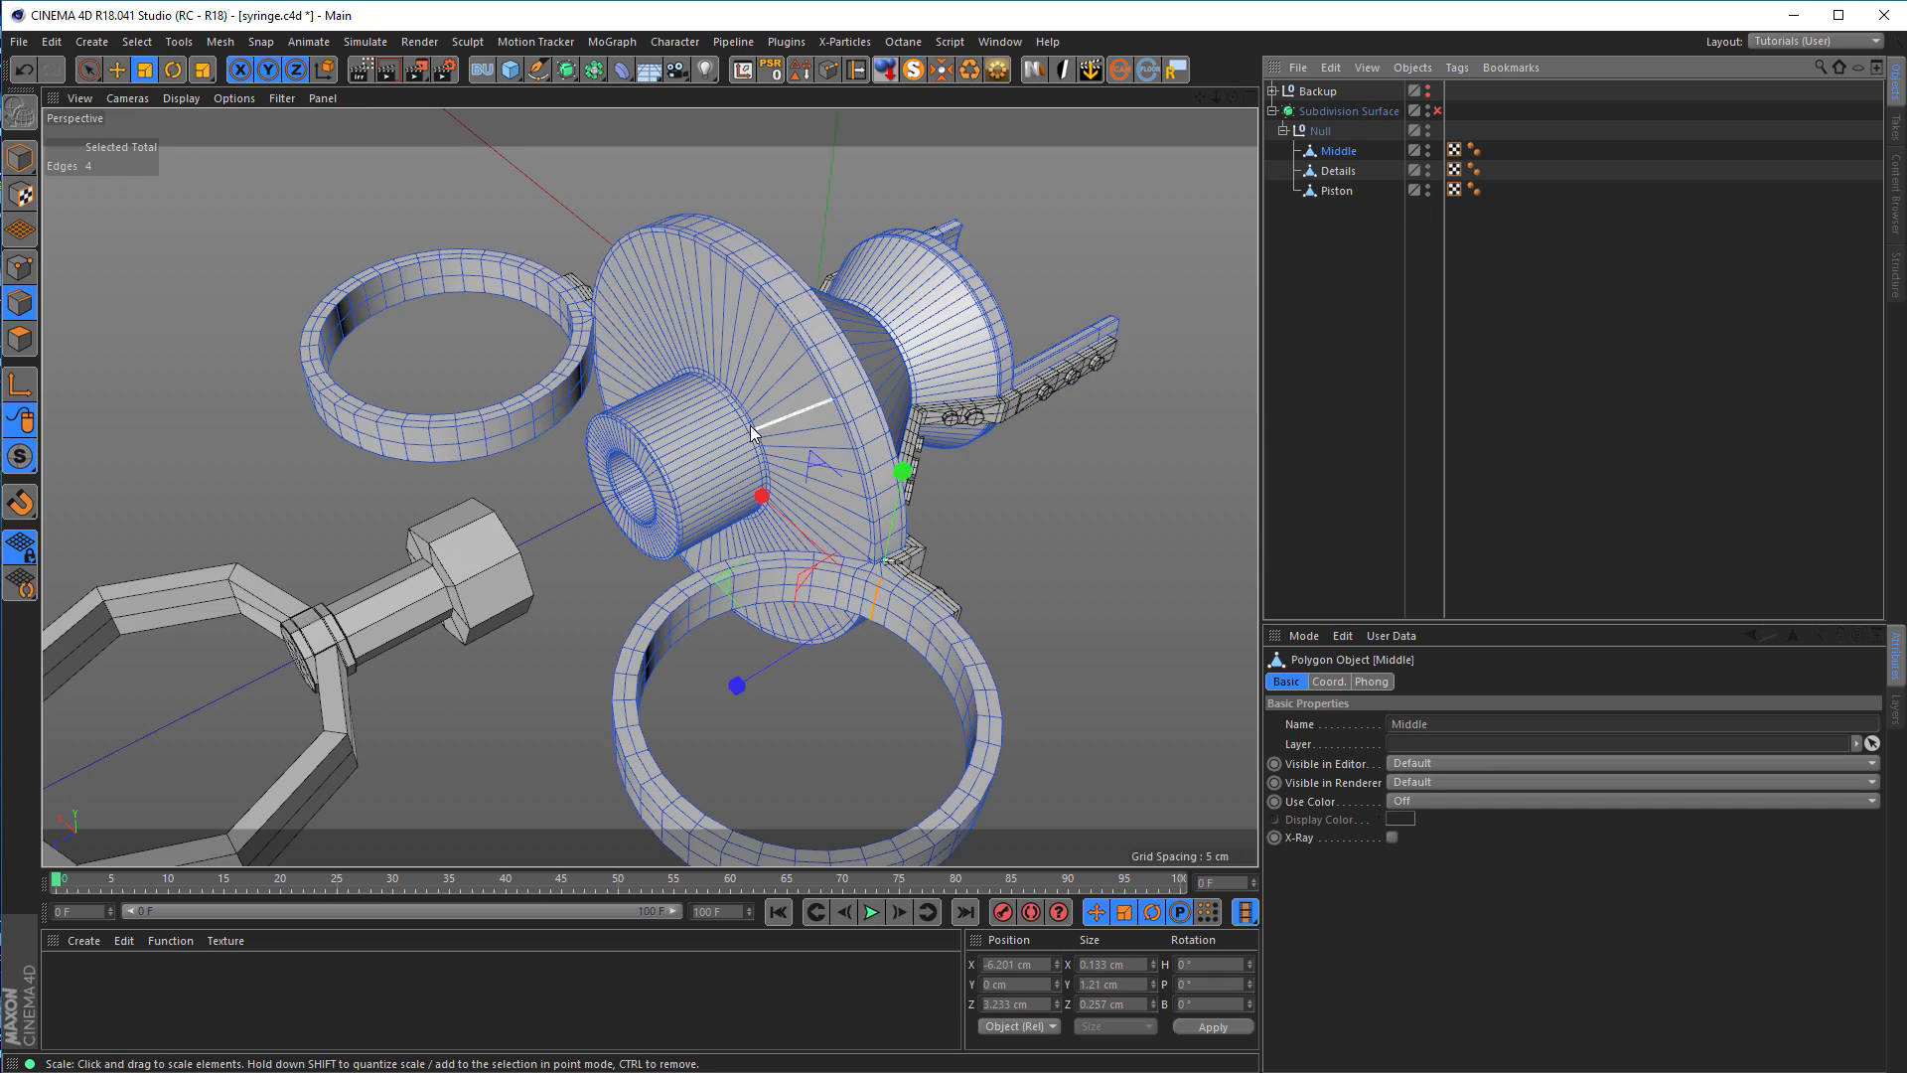
left_click_drag(702, 434, 609, 490, "alt")
right_click_drag(626, 497, 776, 478, "alt")
left_click_drag(776, 477, 558, 470, "alt")
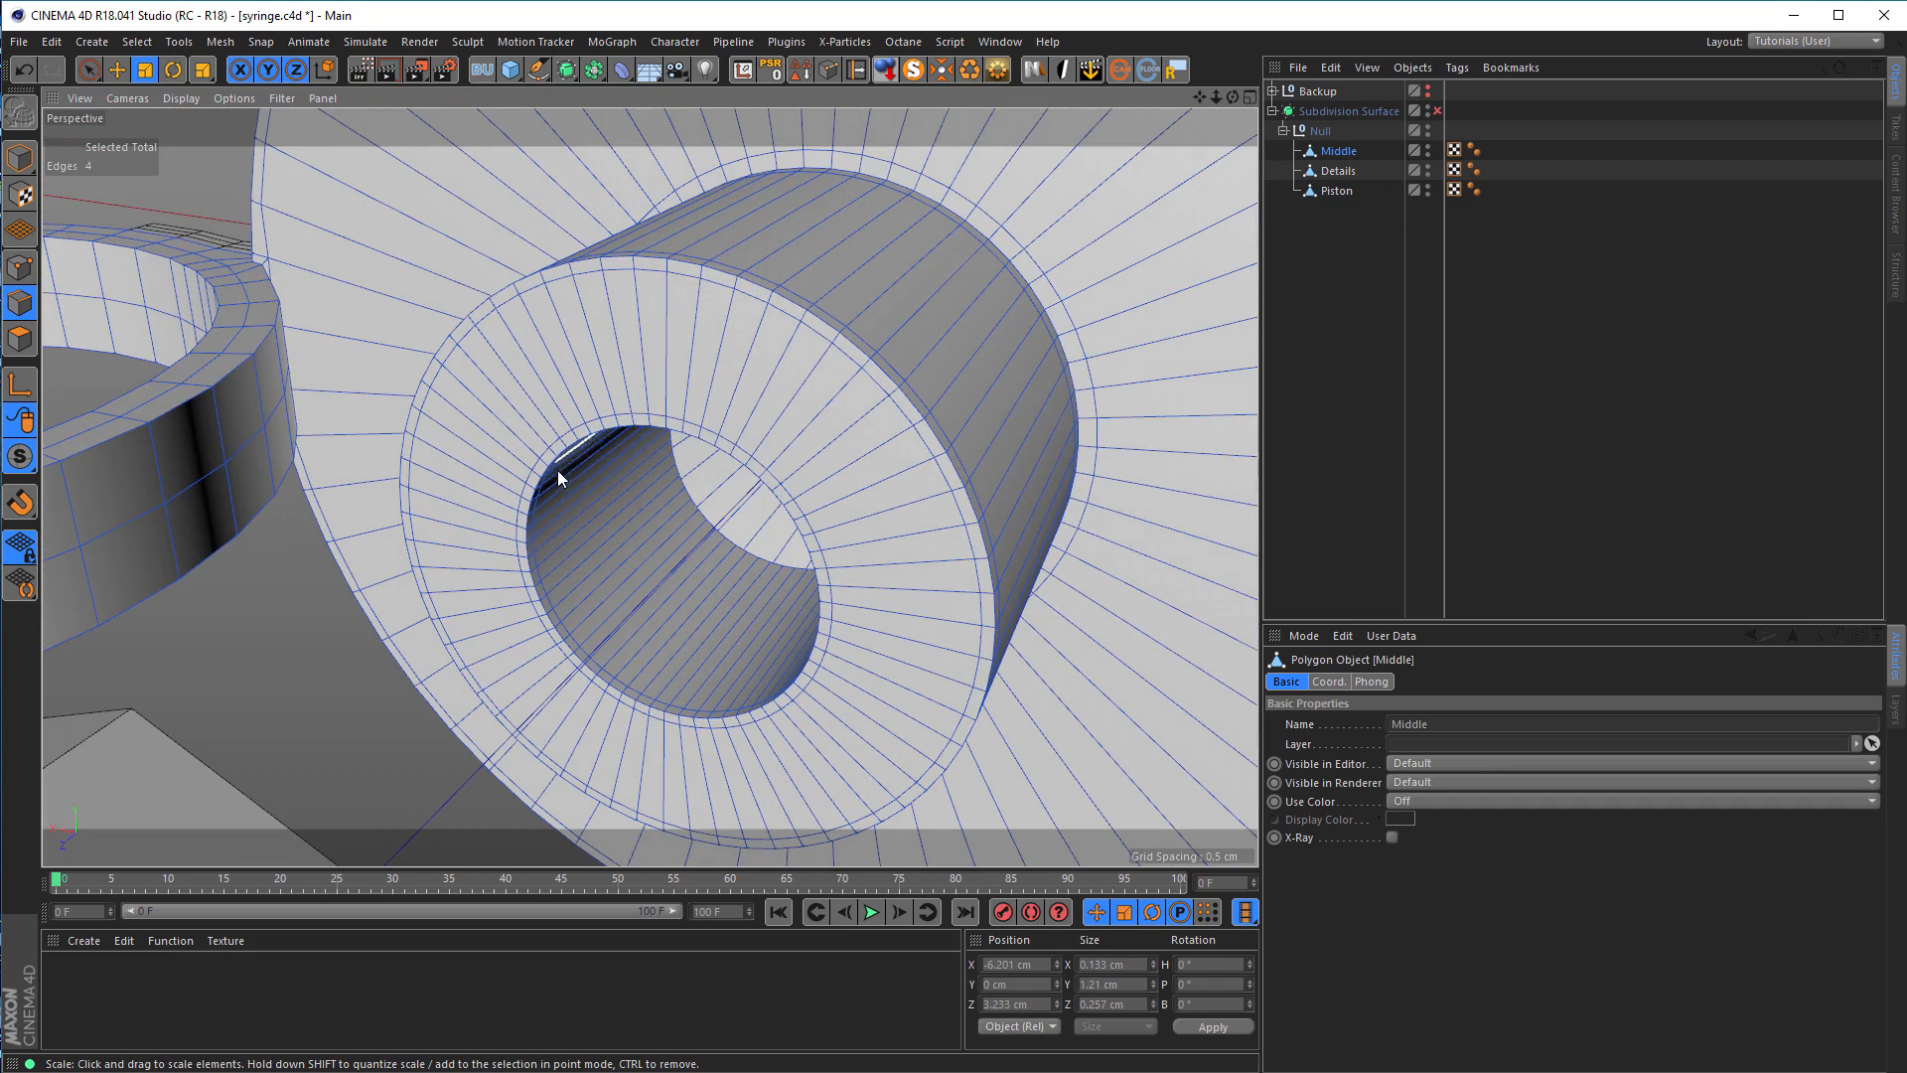
left_click_drag(771, 473, 542, 500, "alt")
key("u")
key("l")
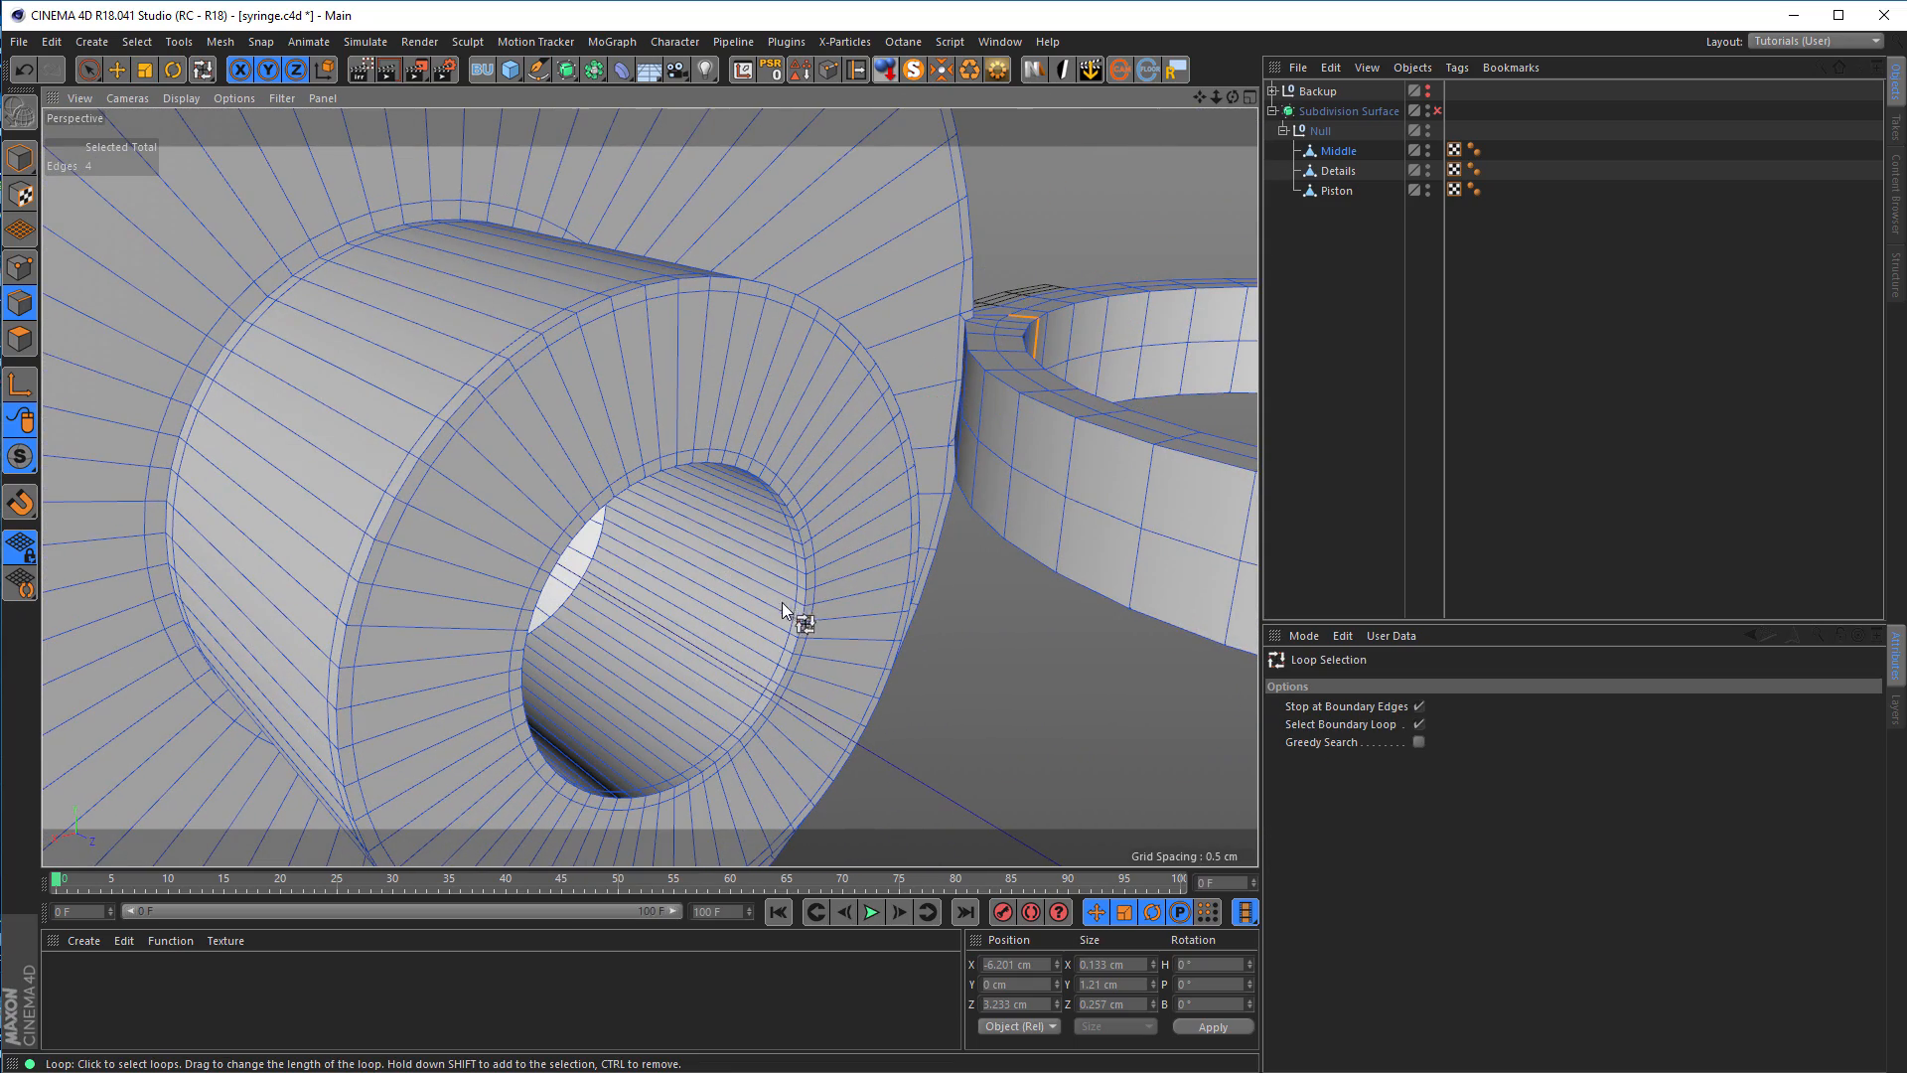
left_click(1419, 706)
left_click(1419, 724)
scroll(827, 603, "up", 3)
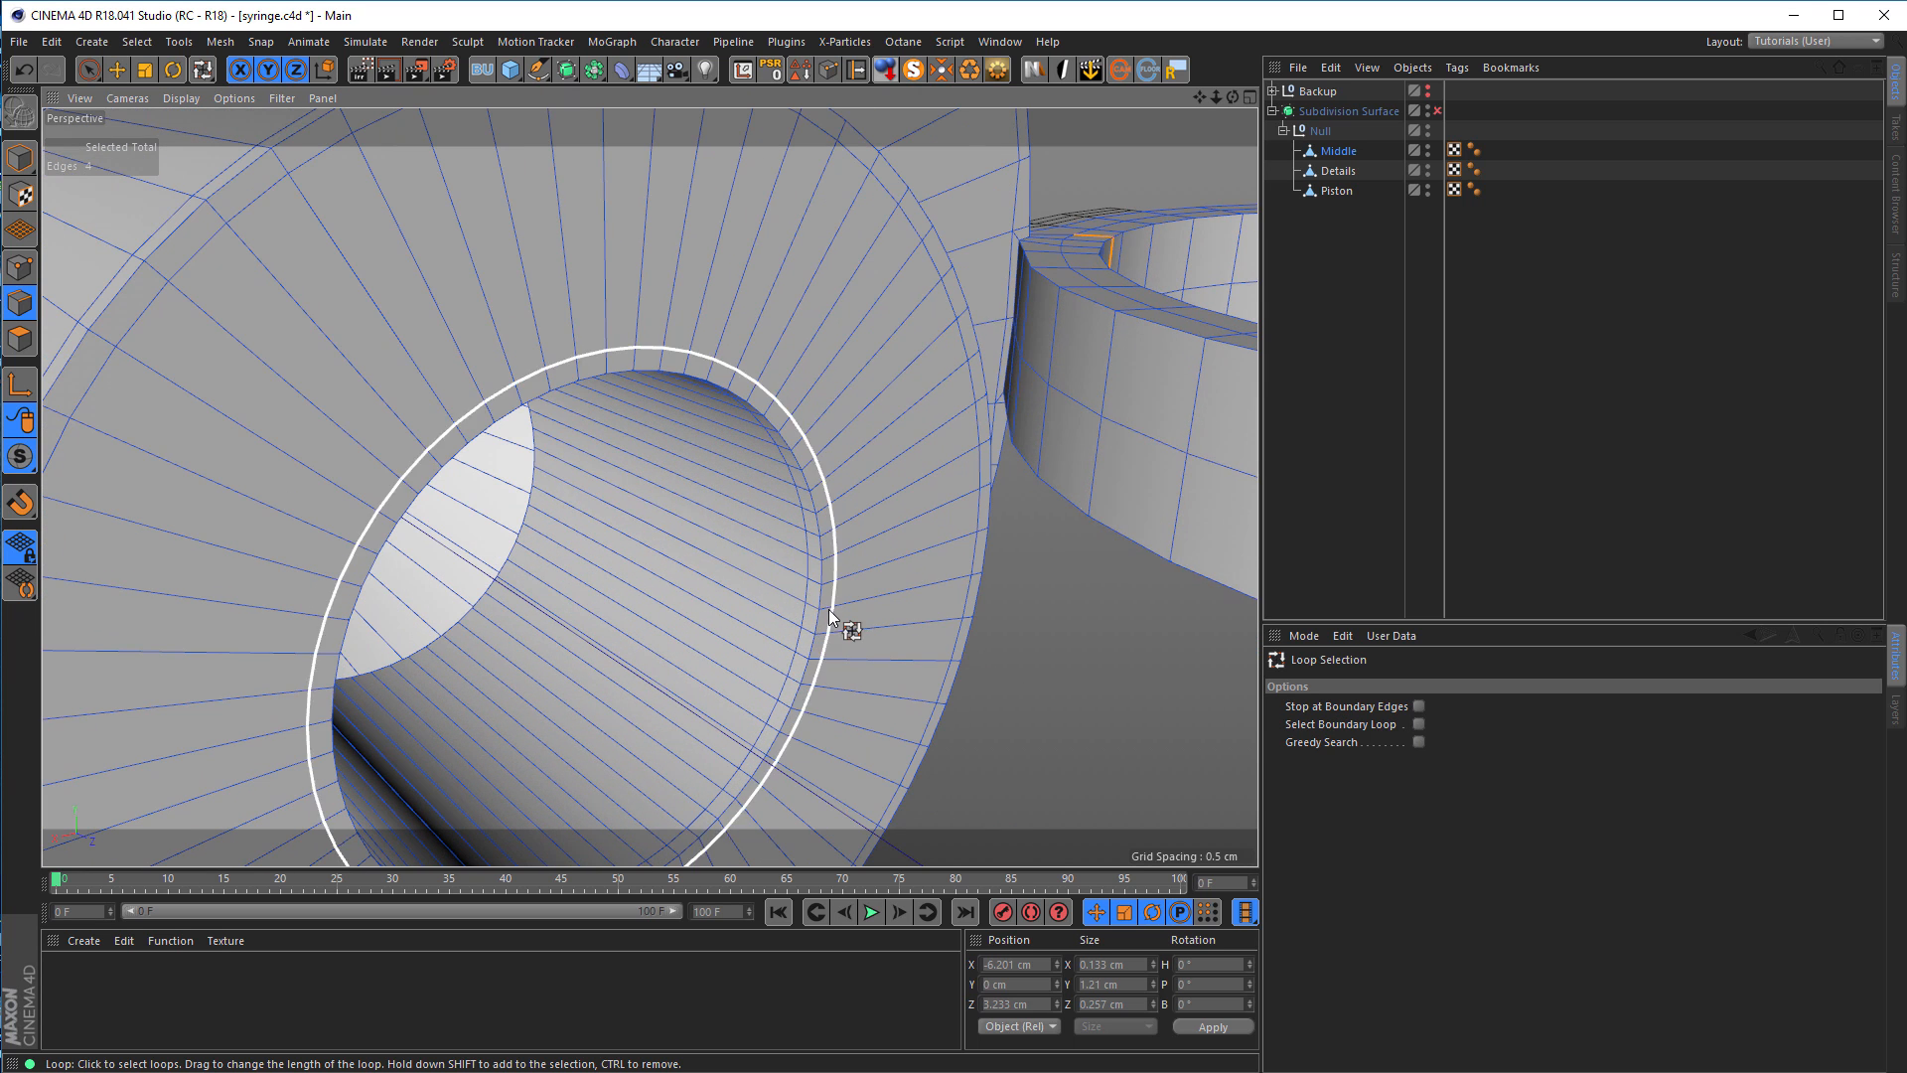
left_click(817, 615)
left_click(807, 616, "shift")
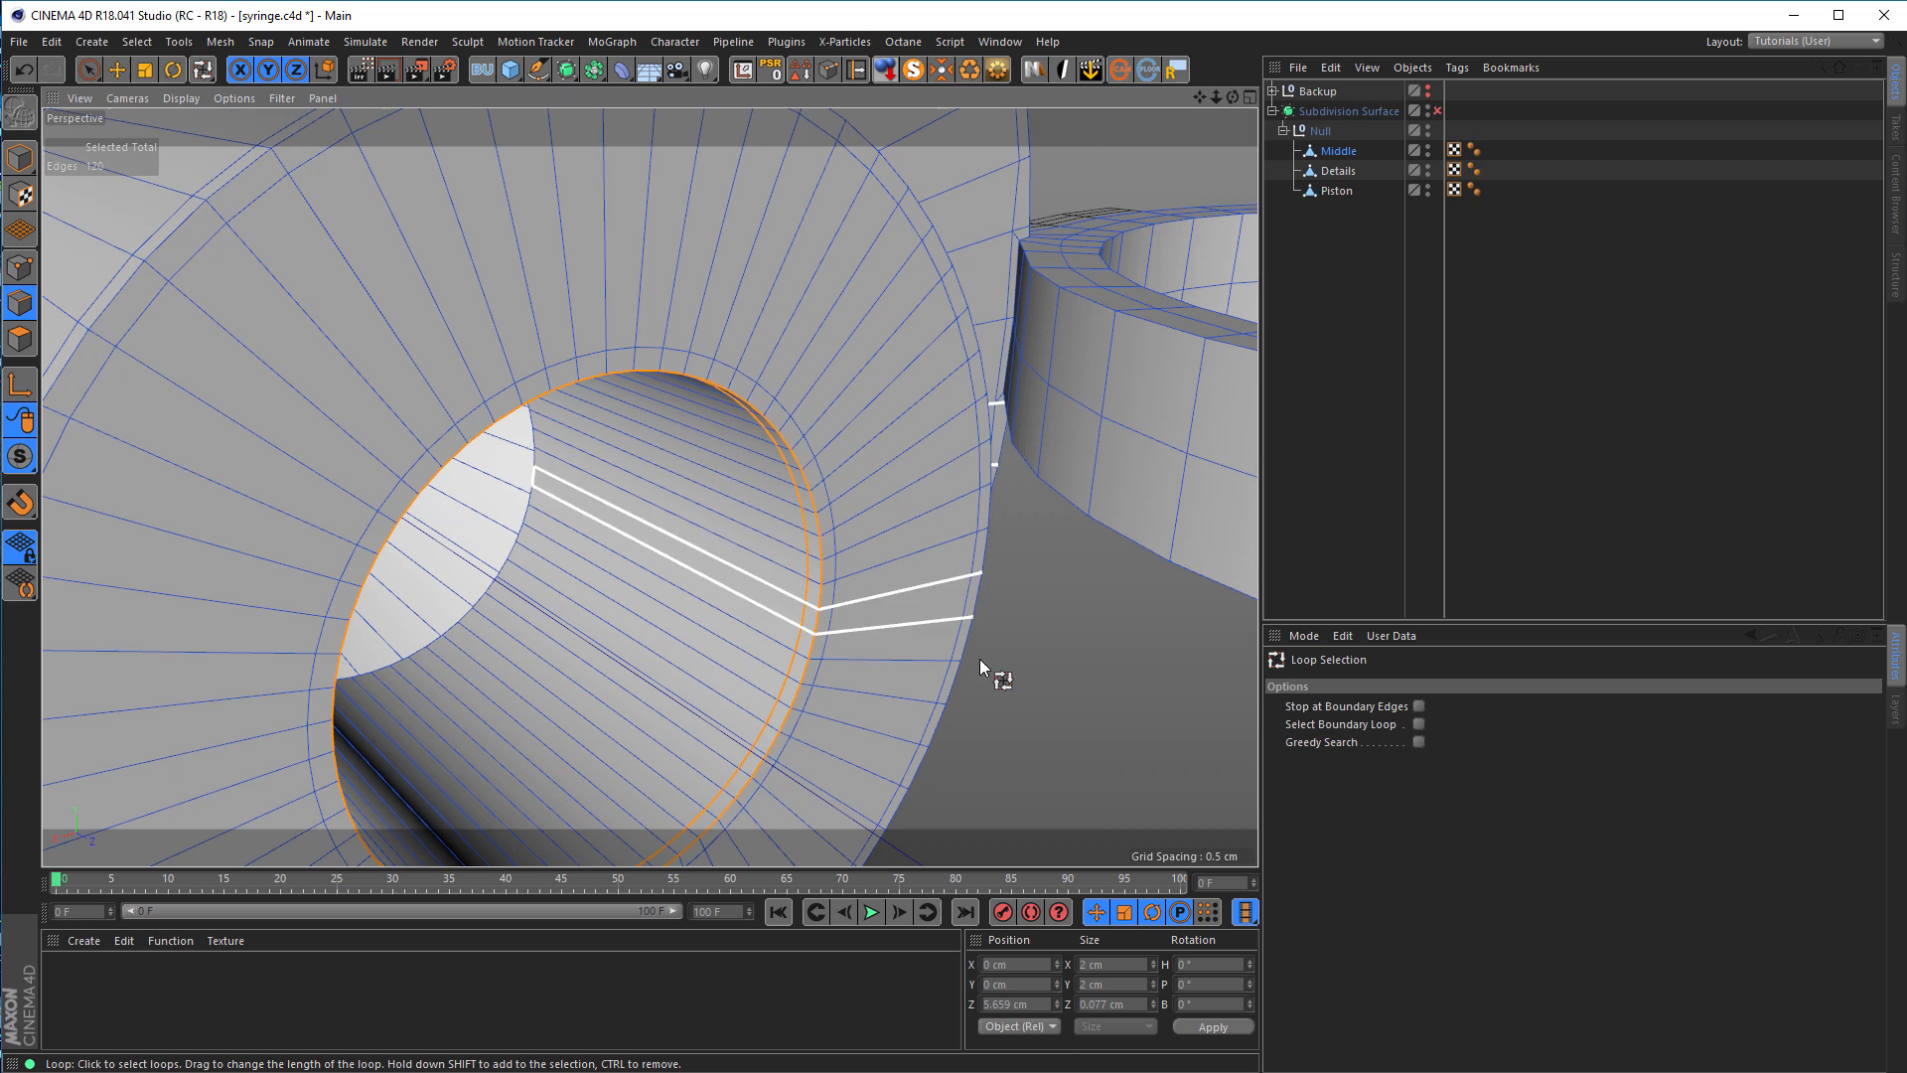
left_click(535, 502, "shift")
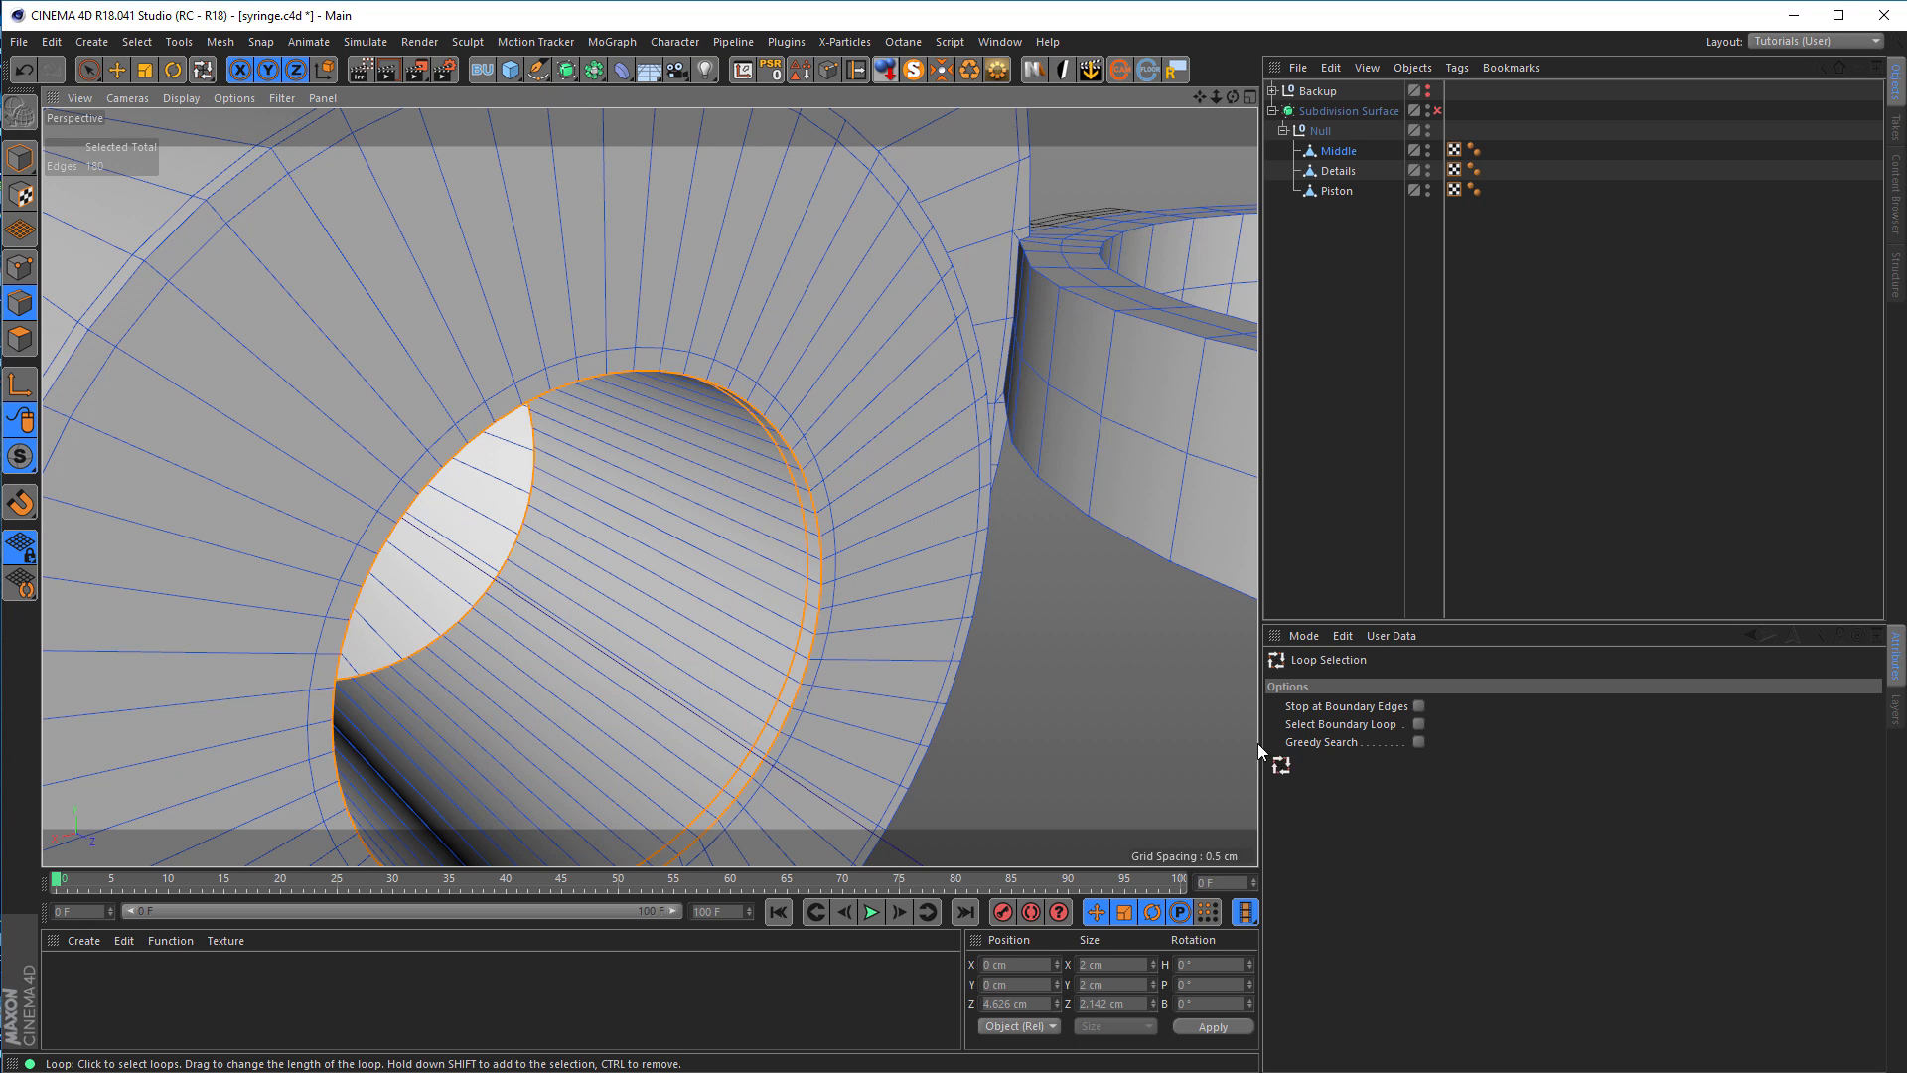
Step: Set the X and Y size of the selected hole loops on the Middle mesh to 1.5 cm
left_click(1115, 968)
type("1.5")
key("Tab")
type("1.5")
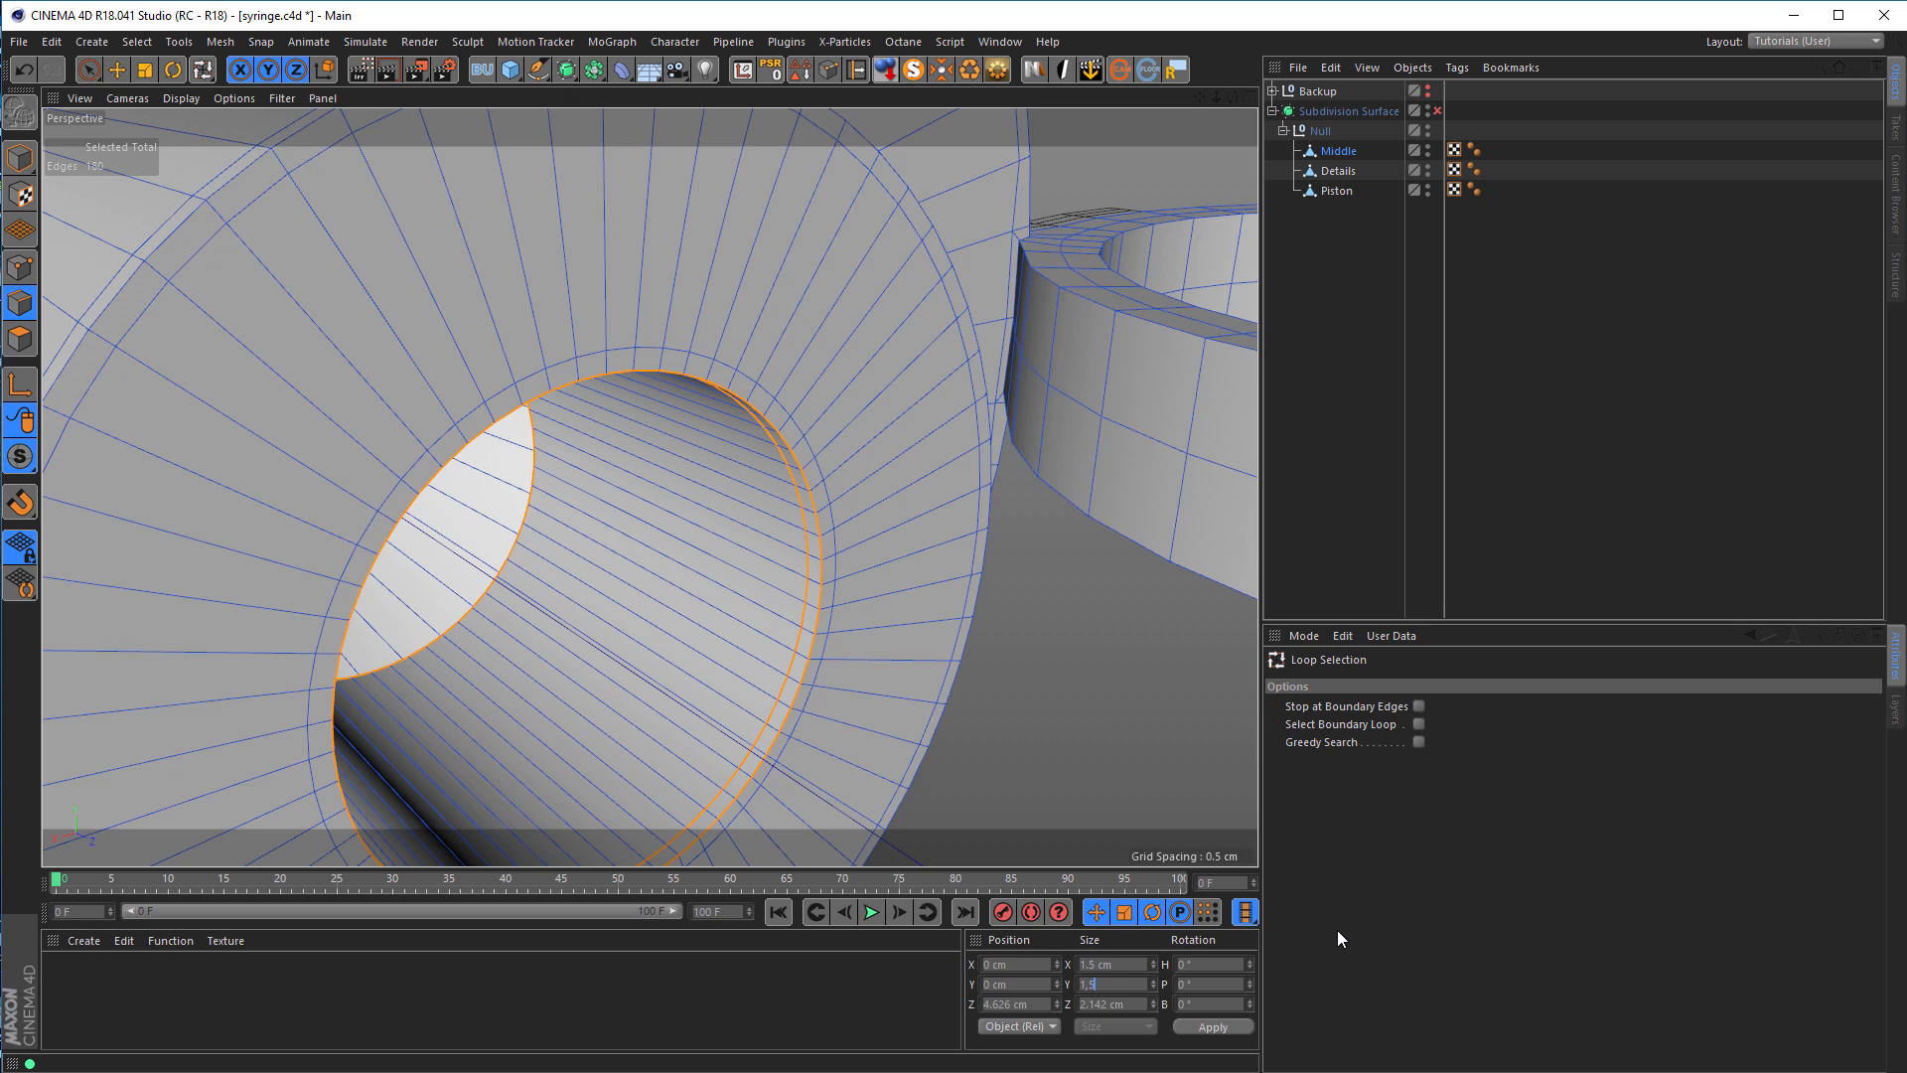
key("Return")
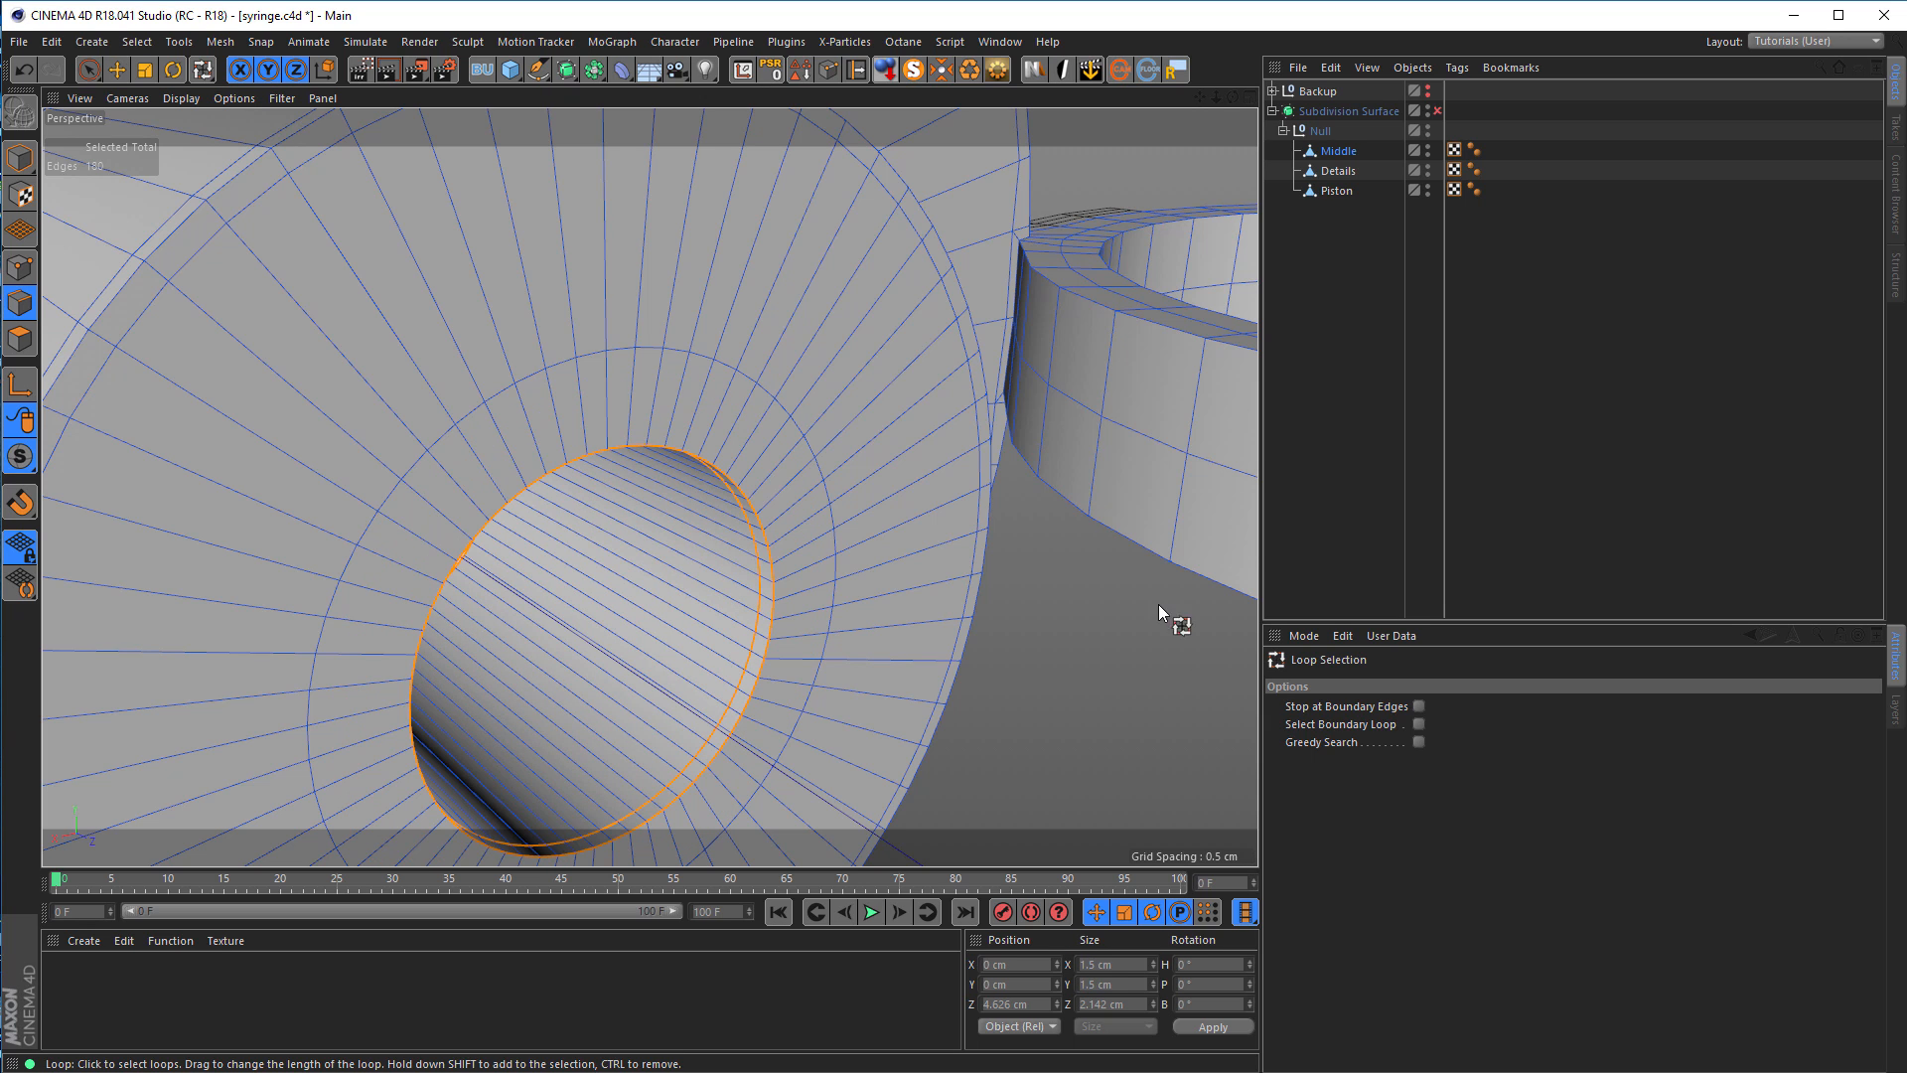
Step: Slide the edge loop surrounding the Middle mesh's hole inward by about 0.264 cm with Edge Slide and save the file
left_click(778, 413)
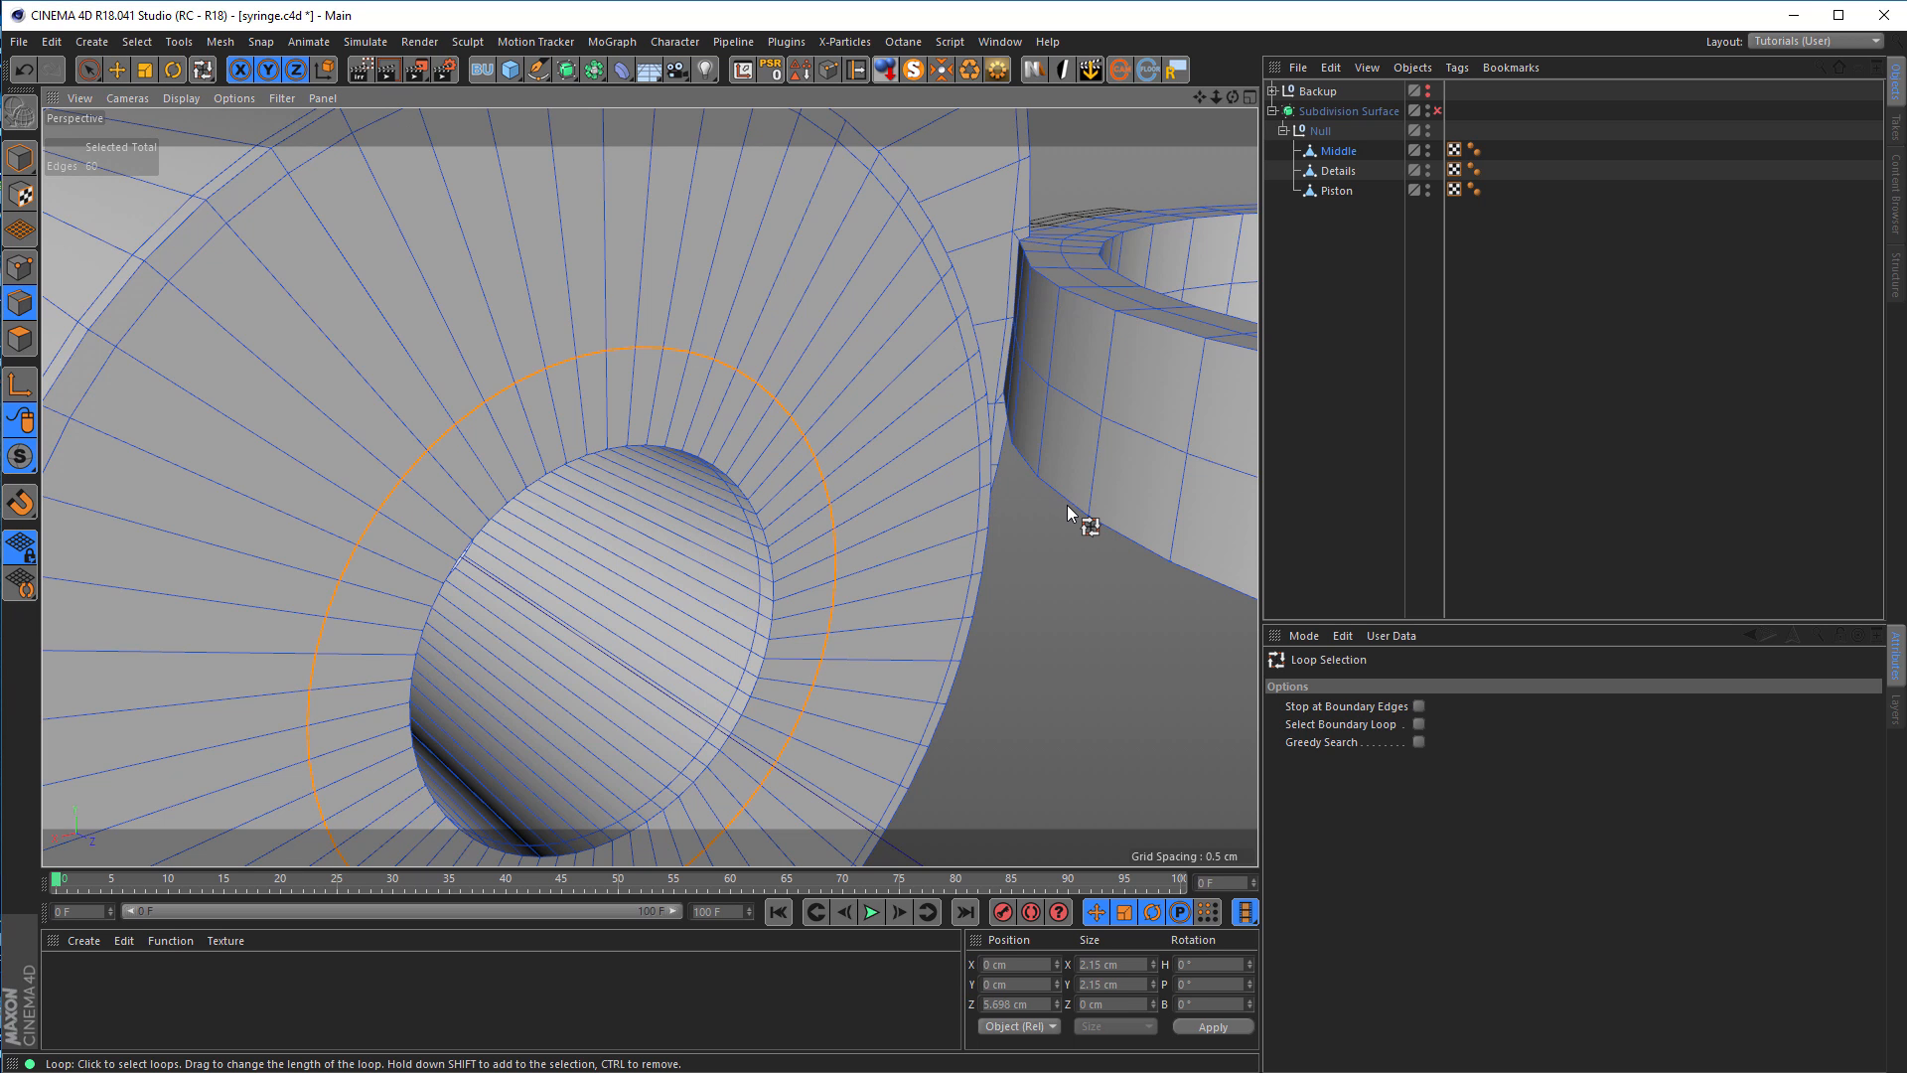
key("m")
key("o")
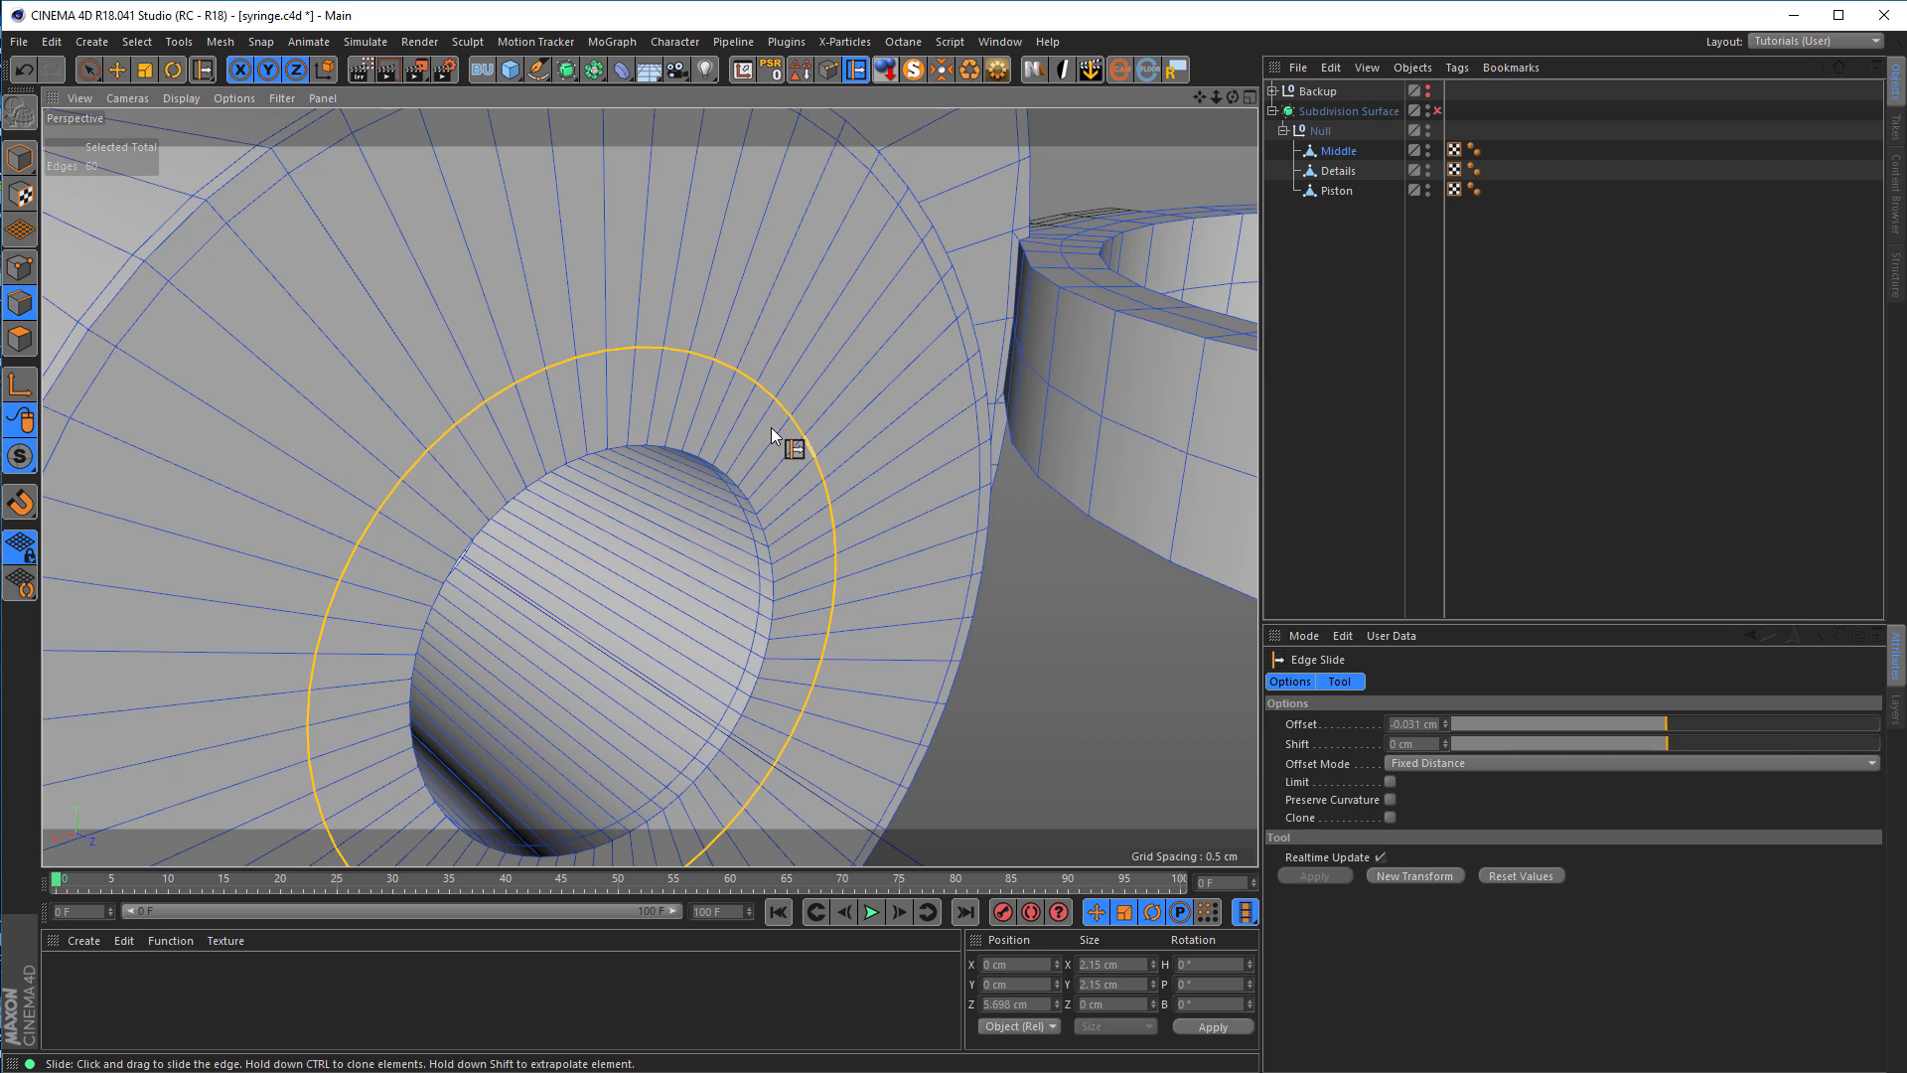
left_click_drag(681, 356, 648, 434)
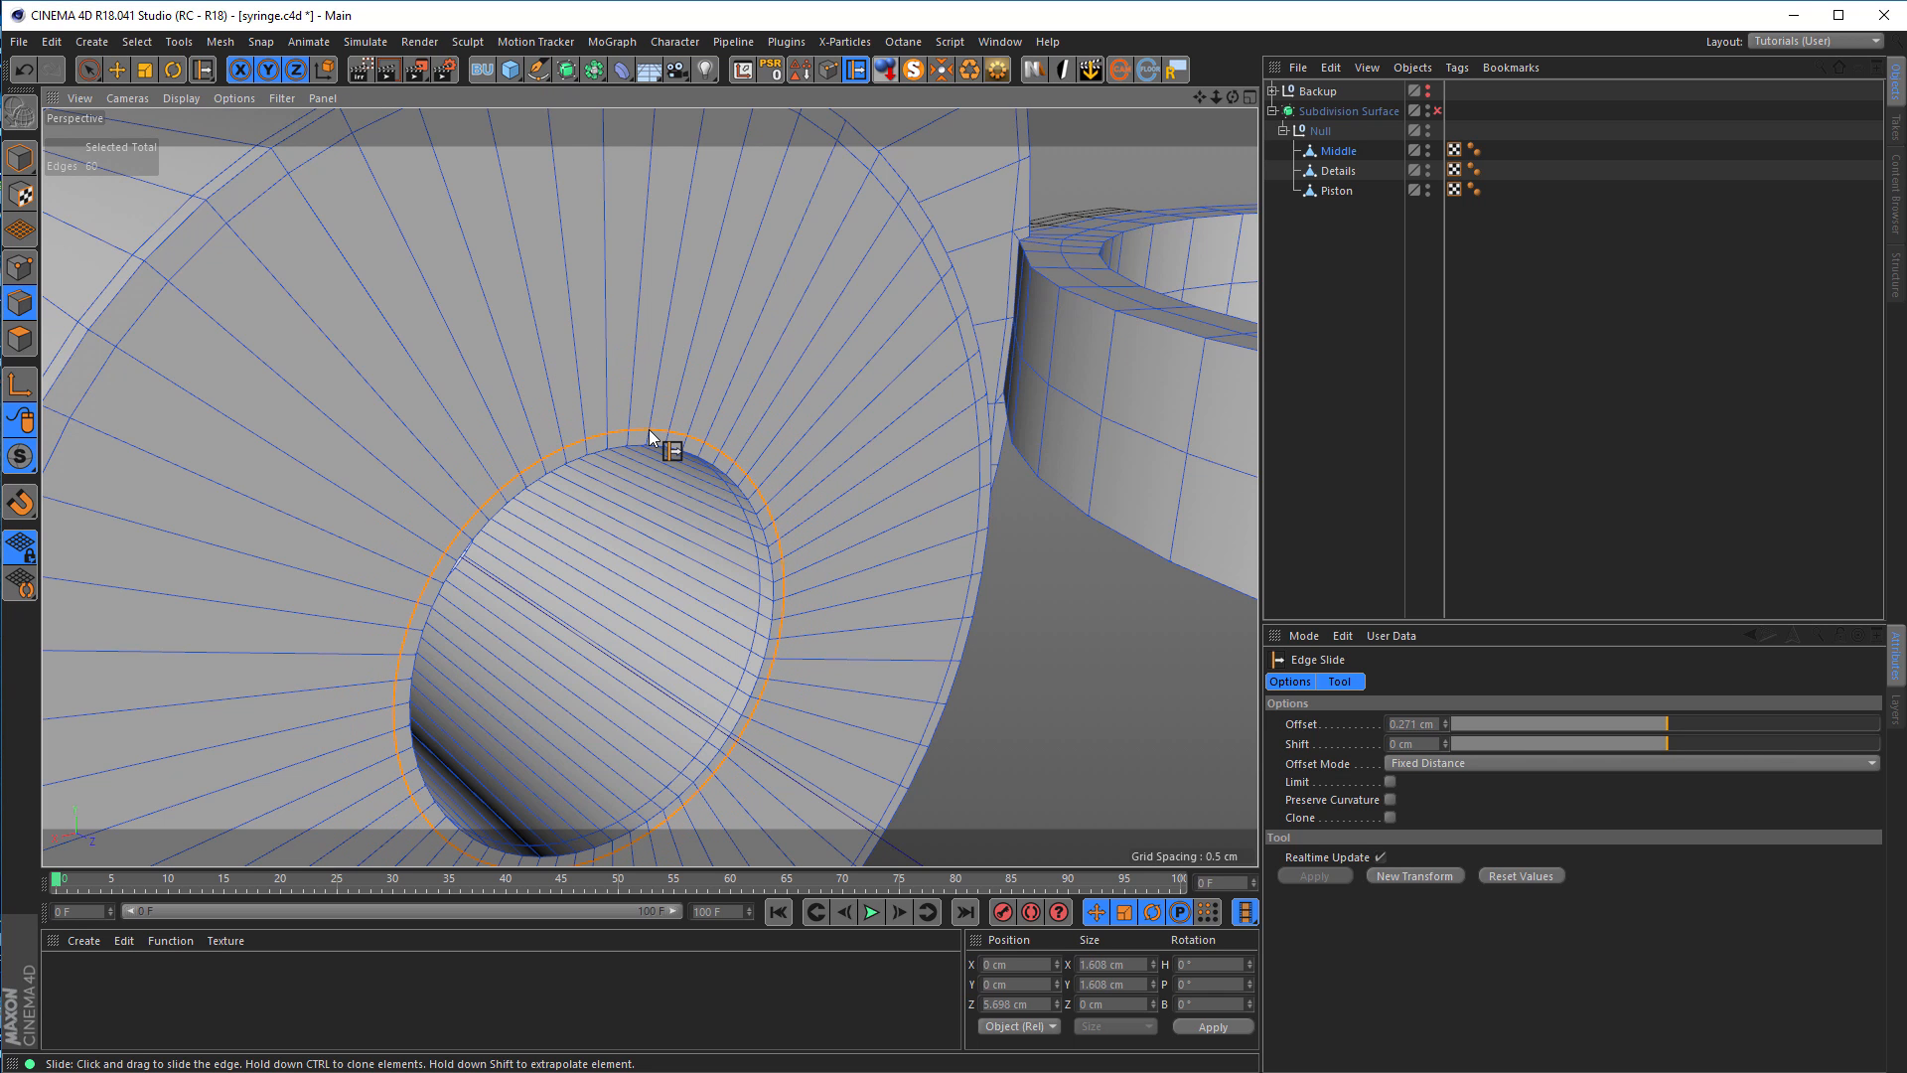
left_click_drag(834, 495, 1009, 509, "alt")
key("ctrl+s")
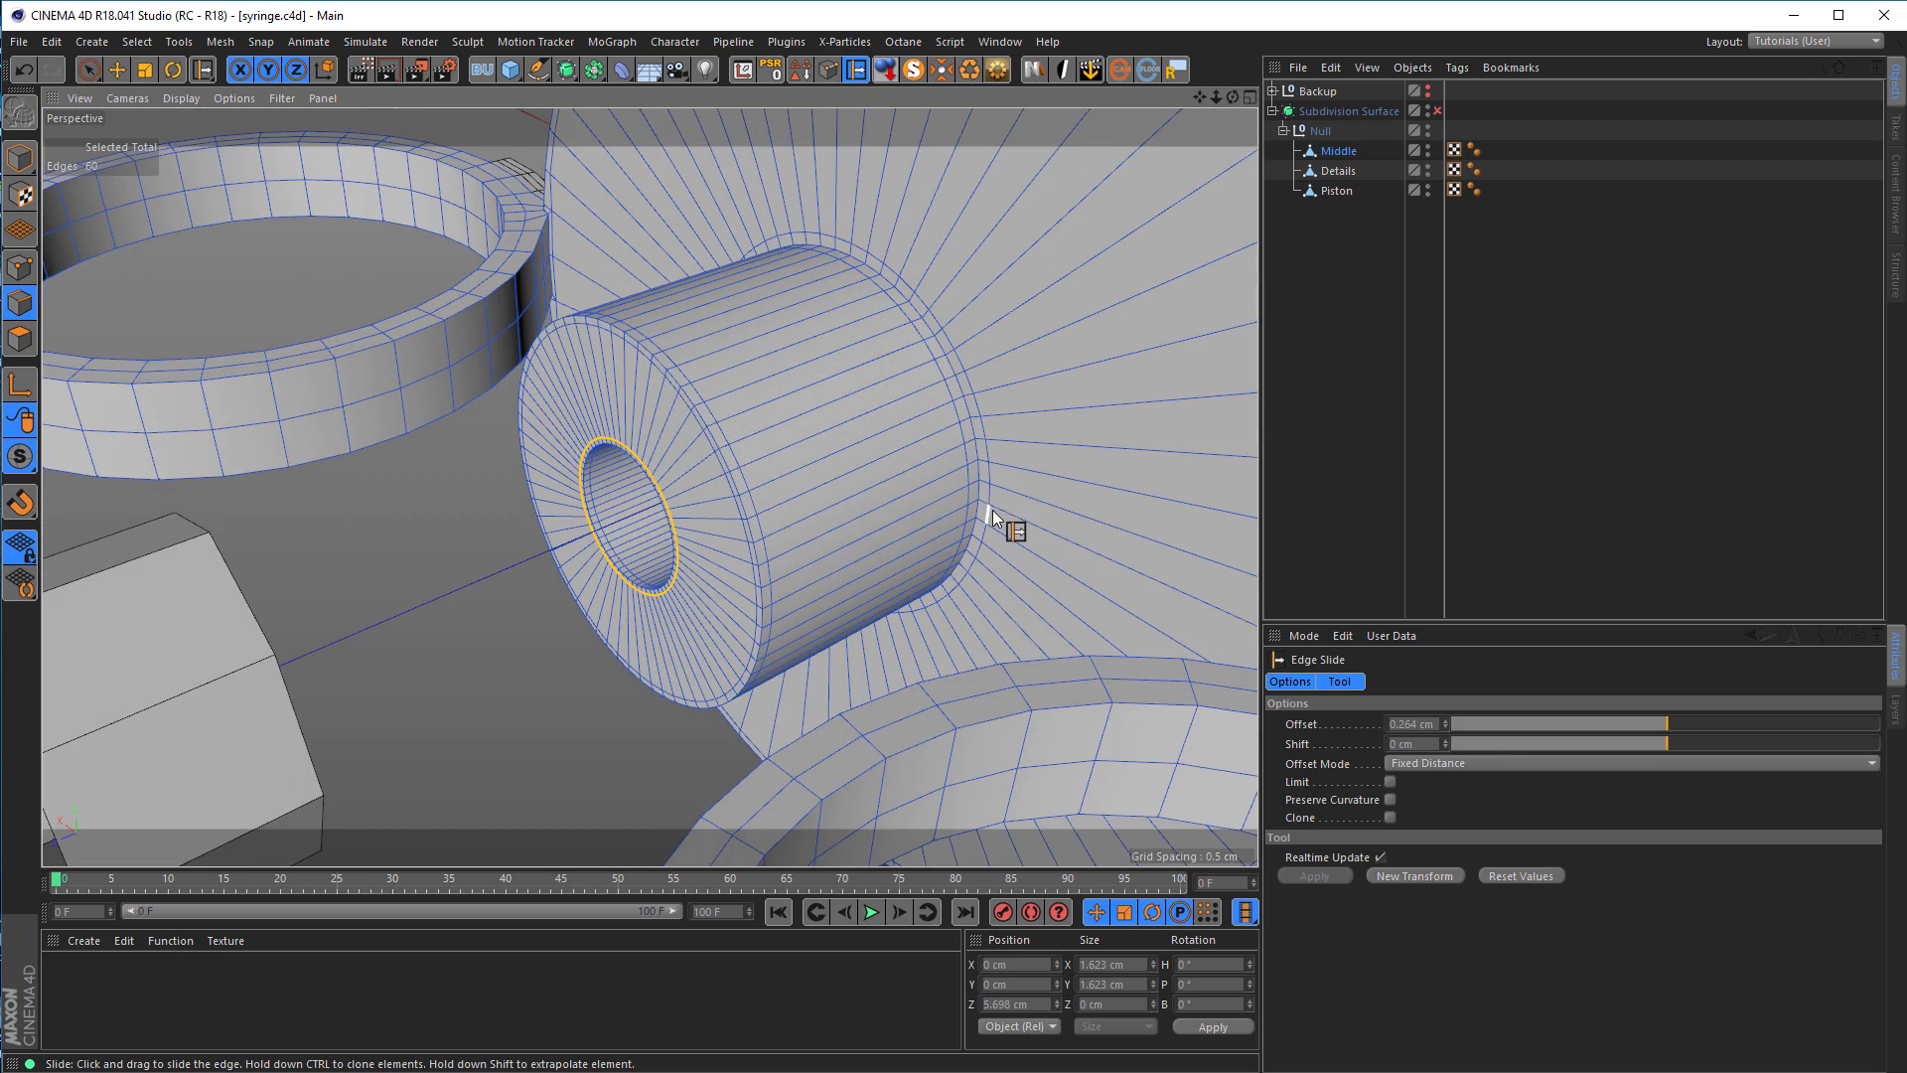
left_click_drag(821, 583, 938, 560, "alt")
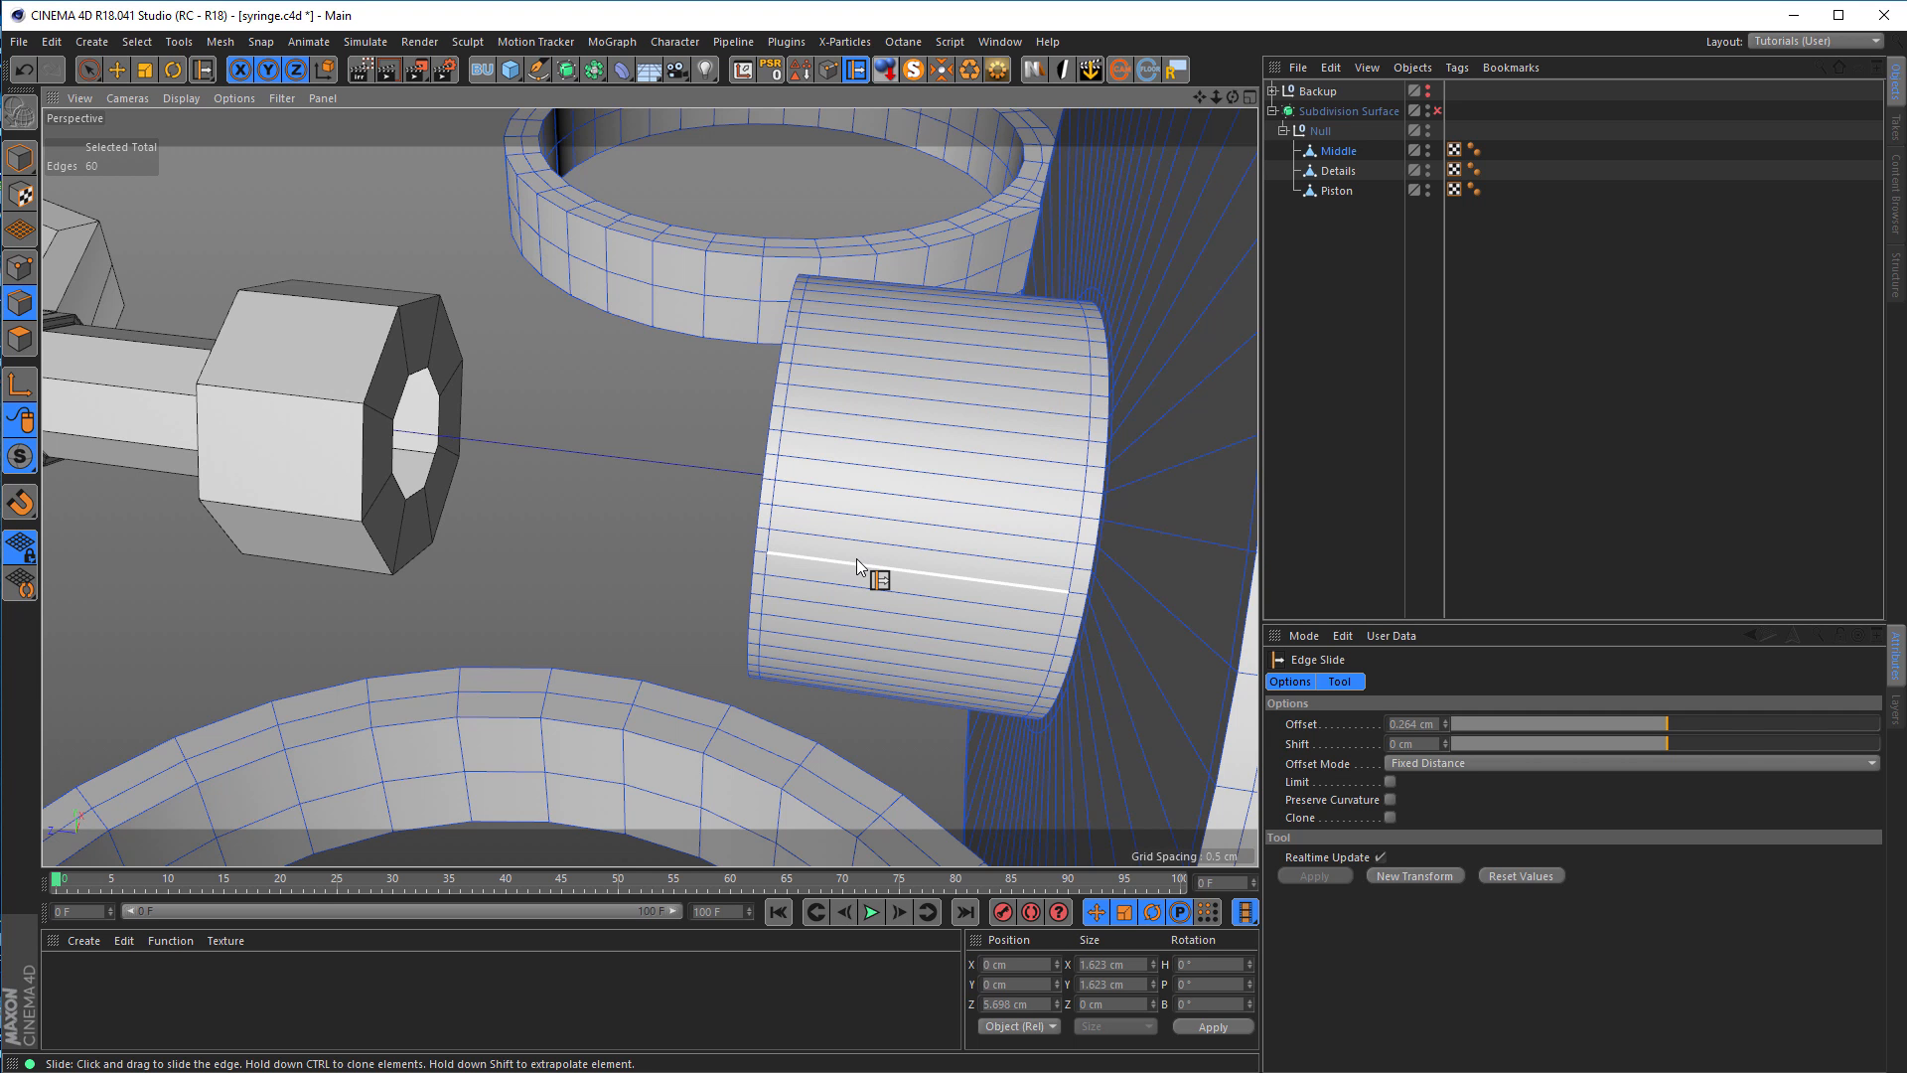
left_click_drag(357, 419, 466, 442, "alt")
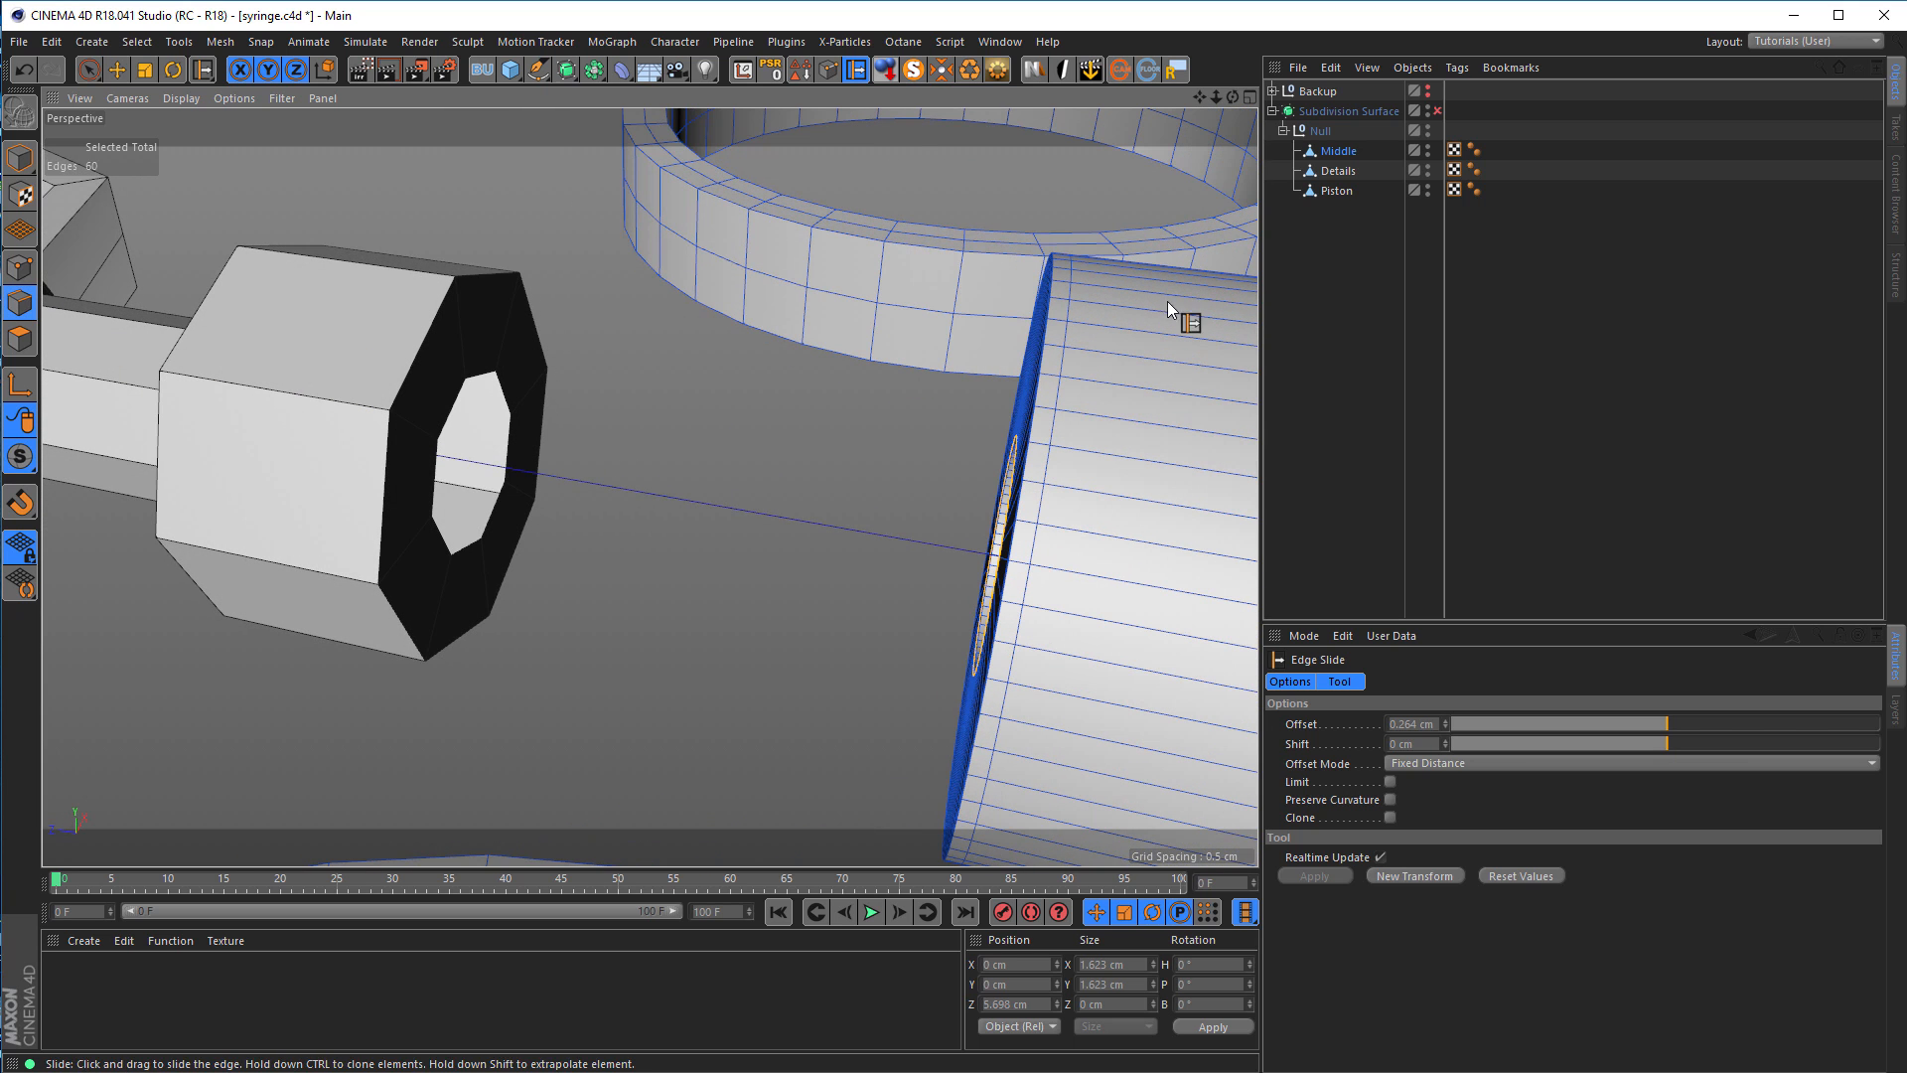
Step: Extrude the Piston's open end edge loop along Z through the Middle part, to a Z position of about -43.48 cm
left_click(1336, 191)
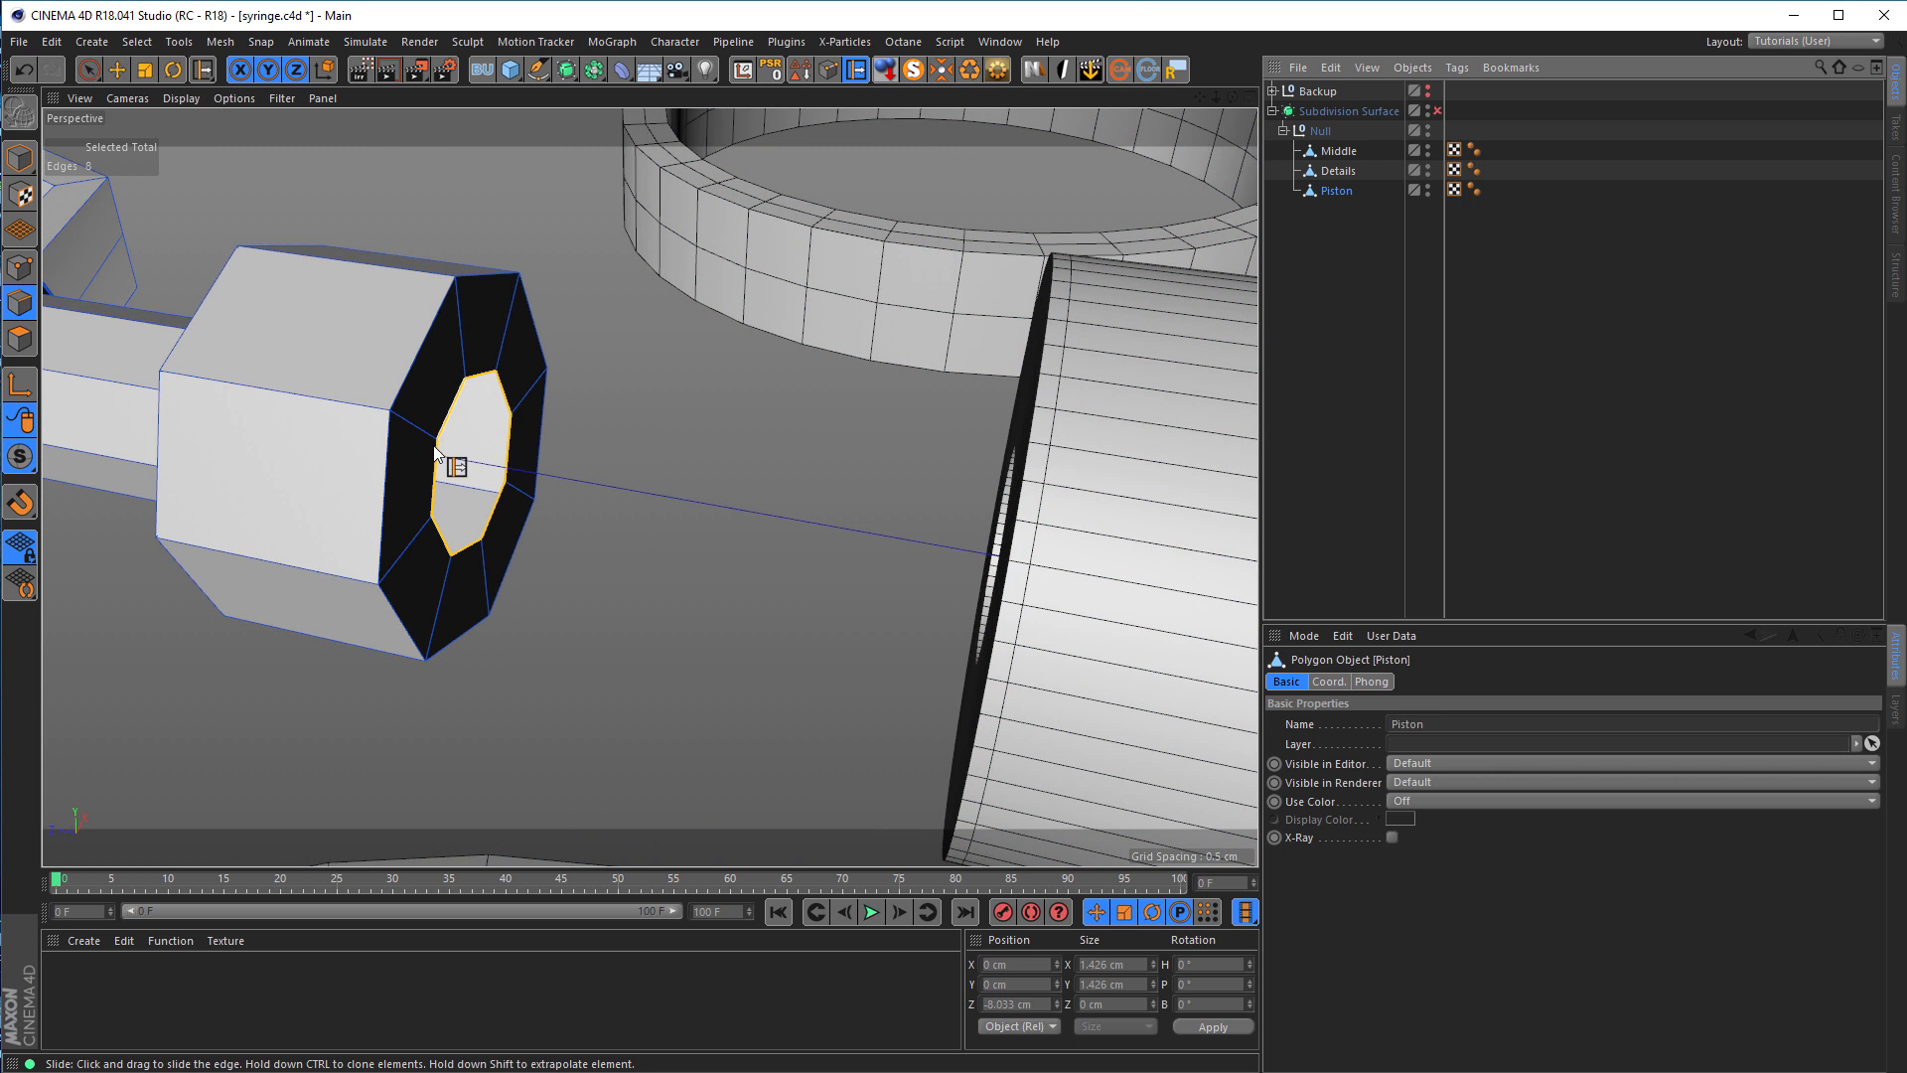
key("e")
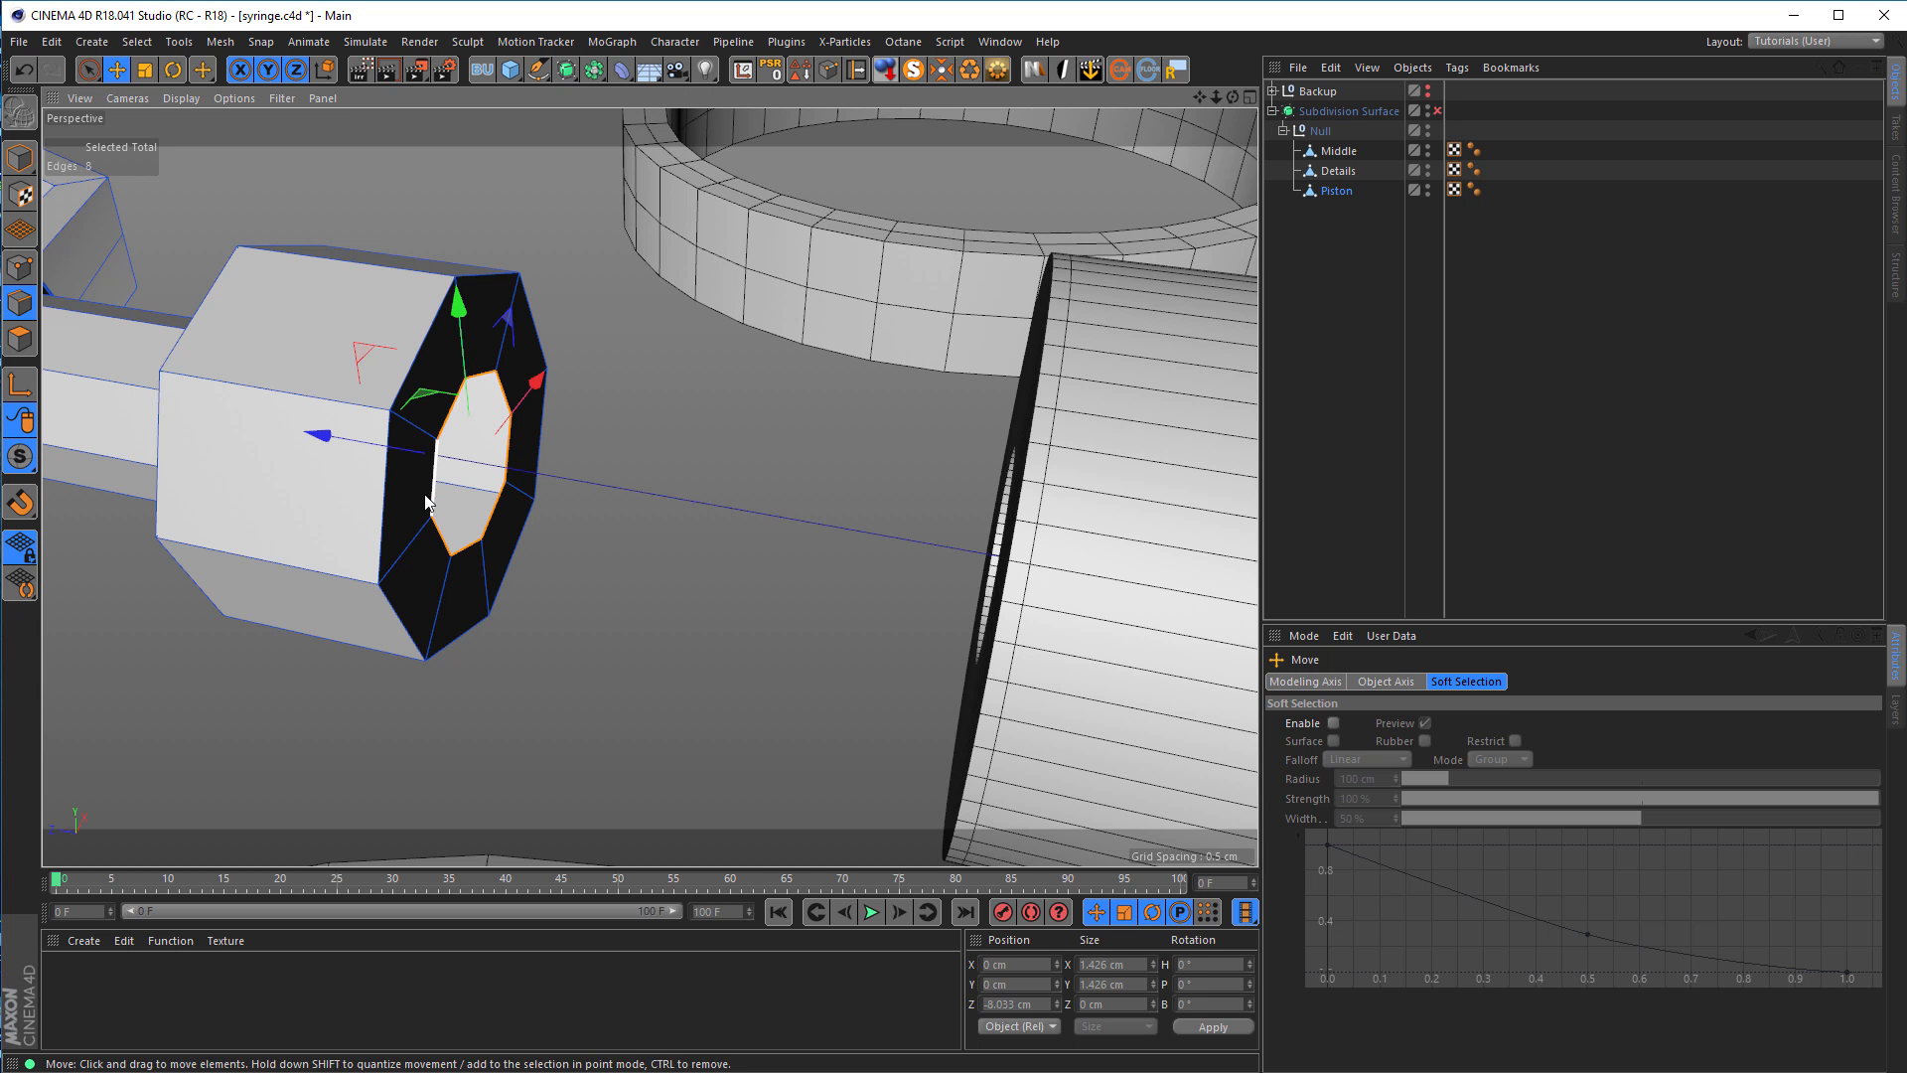
left_click_drag(446, 486, 1212, 483, "alt")
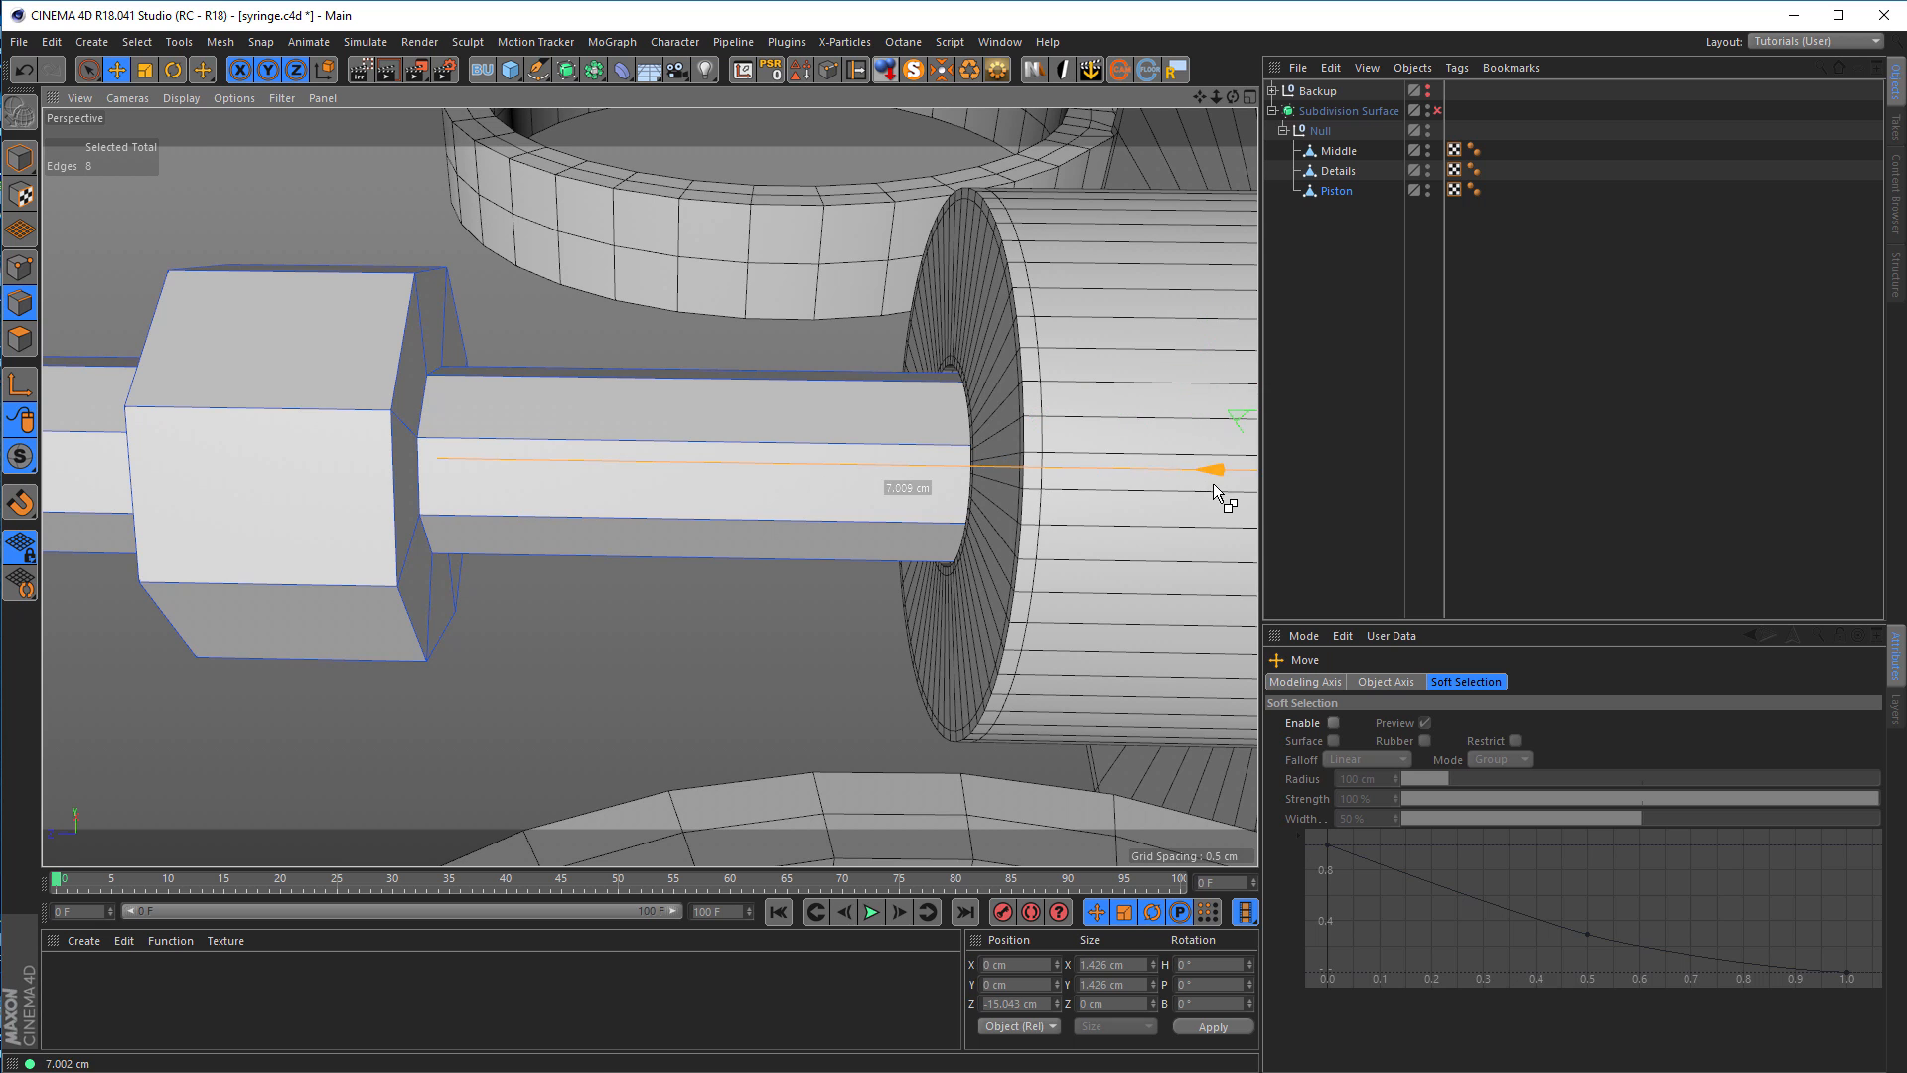
scroll(789, 493, "down", 5)
left_click_drag(789, 493, 1040, 618, "alt")
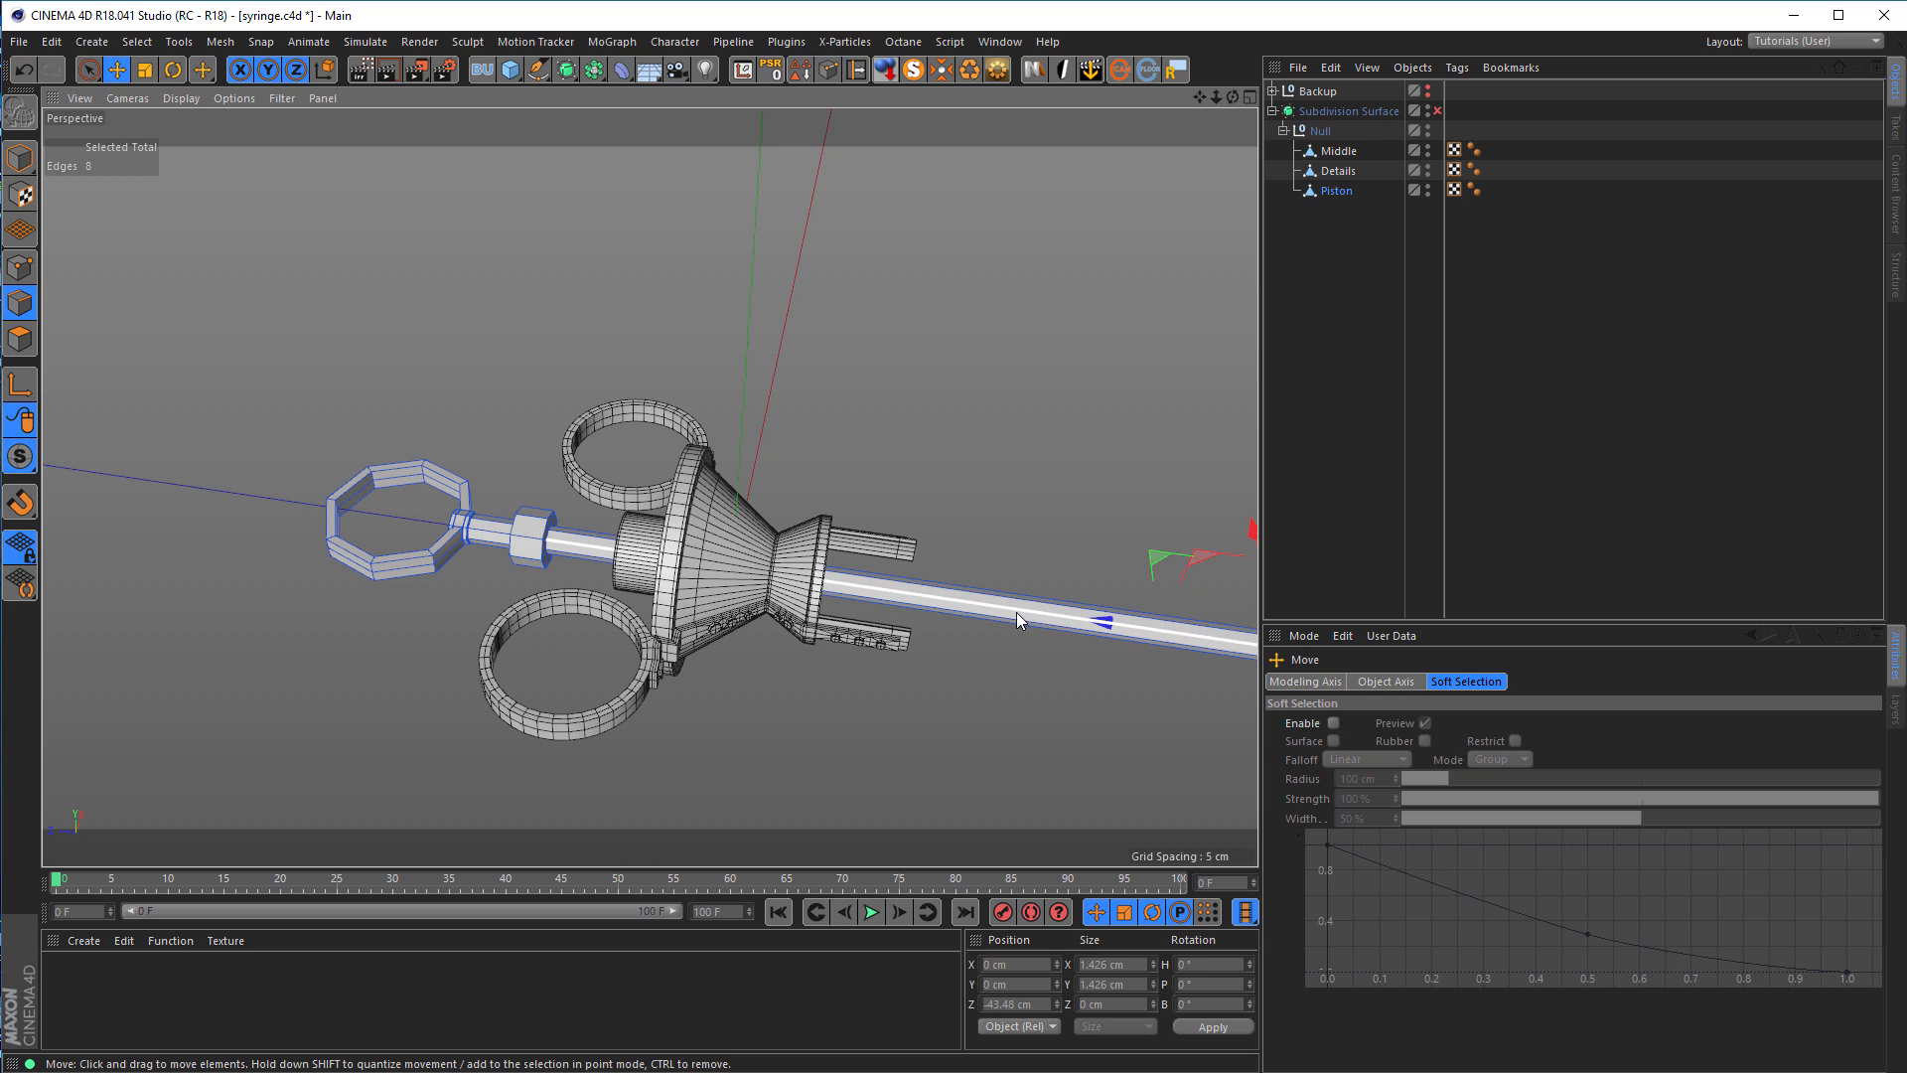
Step: Add supporting loop cuts on the Piston close to the edges of its collar's ring-facing side
scroll(652, 566, "up", 6)
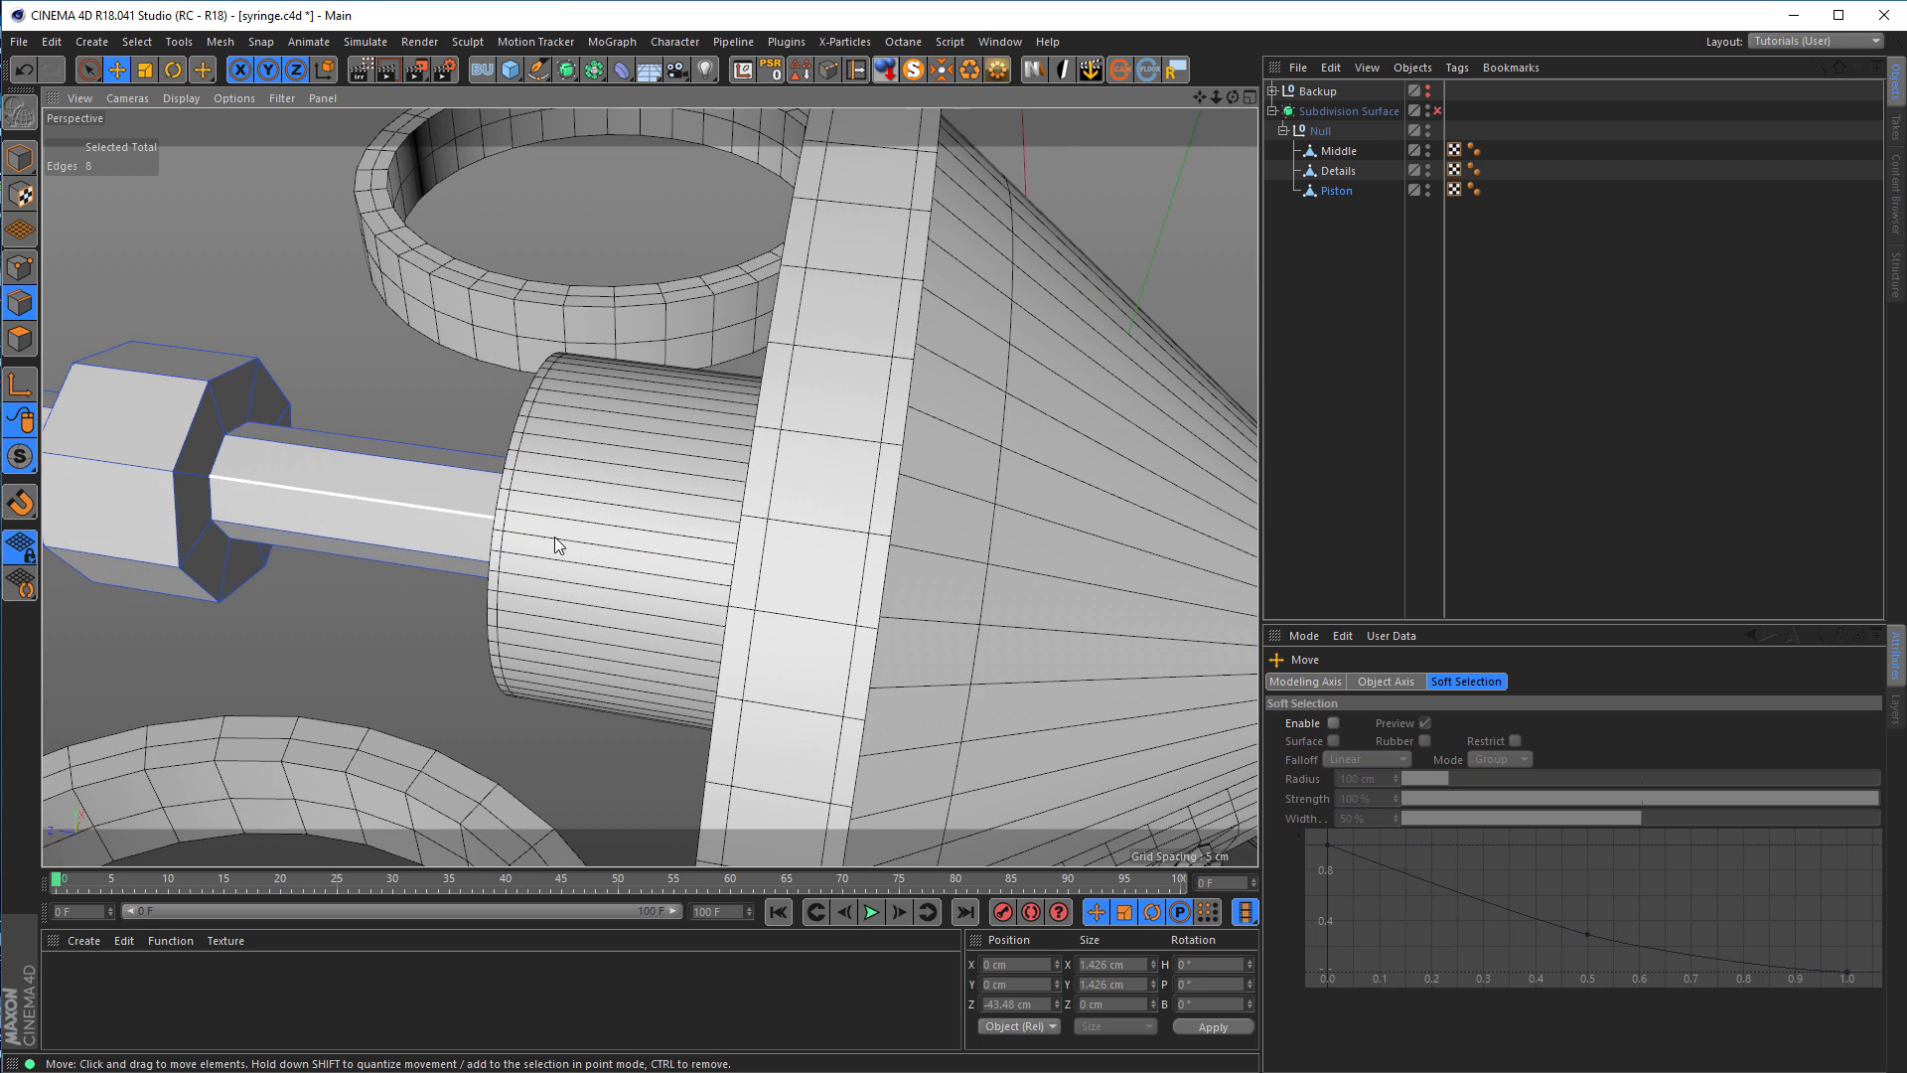
middle_click_drag(733, 533, 1063, 549, "alt")
left_click_drag(566, 480, 373, 508, "alt")
right_click_drag(397, 545, 467, 542, "alt")
mouse_move(457, 553)
left_mouse_down("alt")
mouse_move(435, 582)
mouse_move(451, 551)
mouse_move(460, 586)
left_mouse_up("alt")
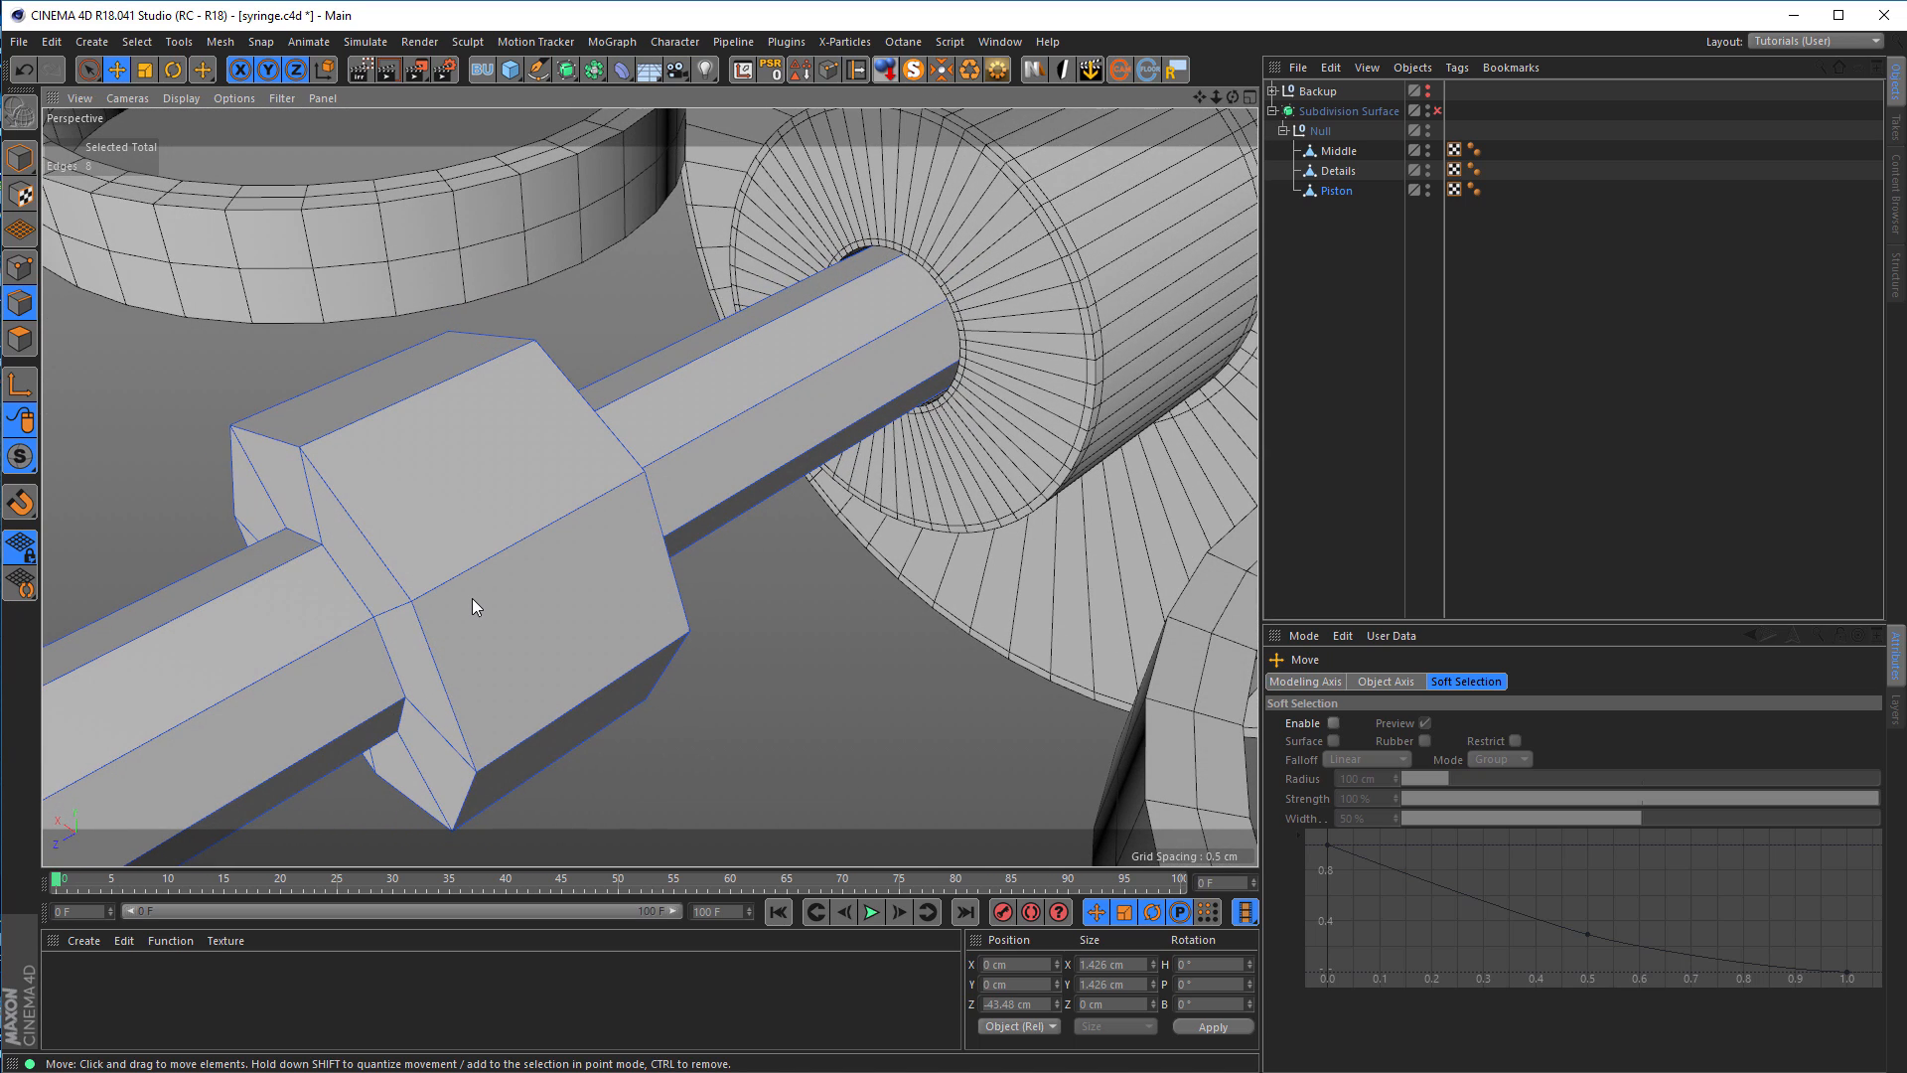
key("k")
key("l")
scroll(401, 624, "up", 5)
left_click(396, 625)
left_click(508, 581)
left_click(537, 576)
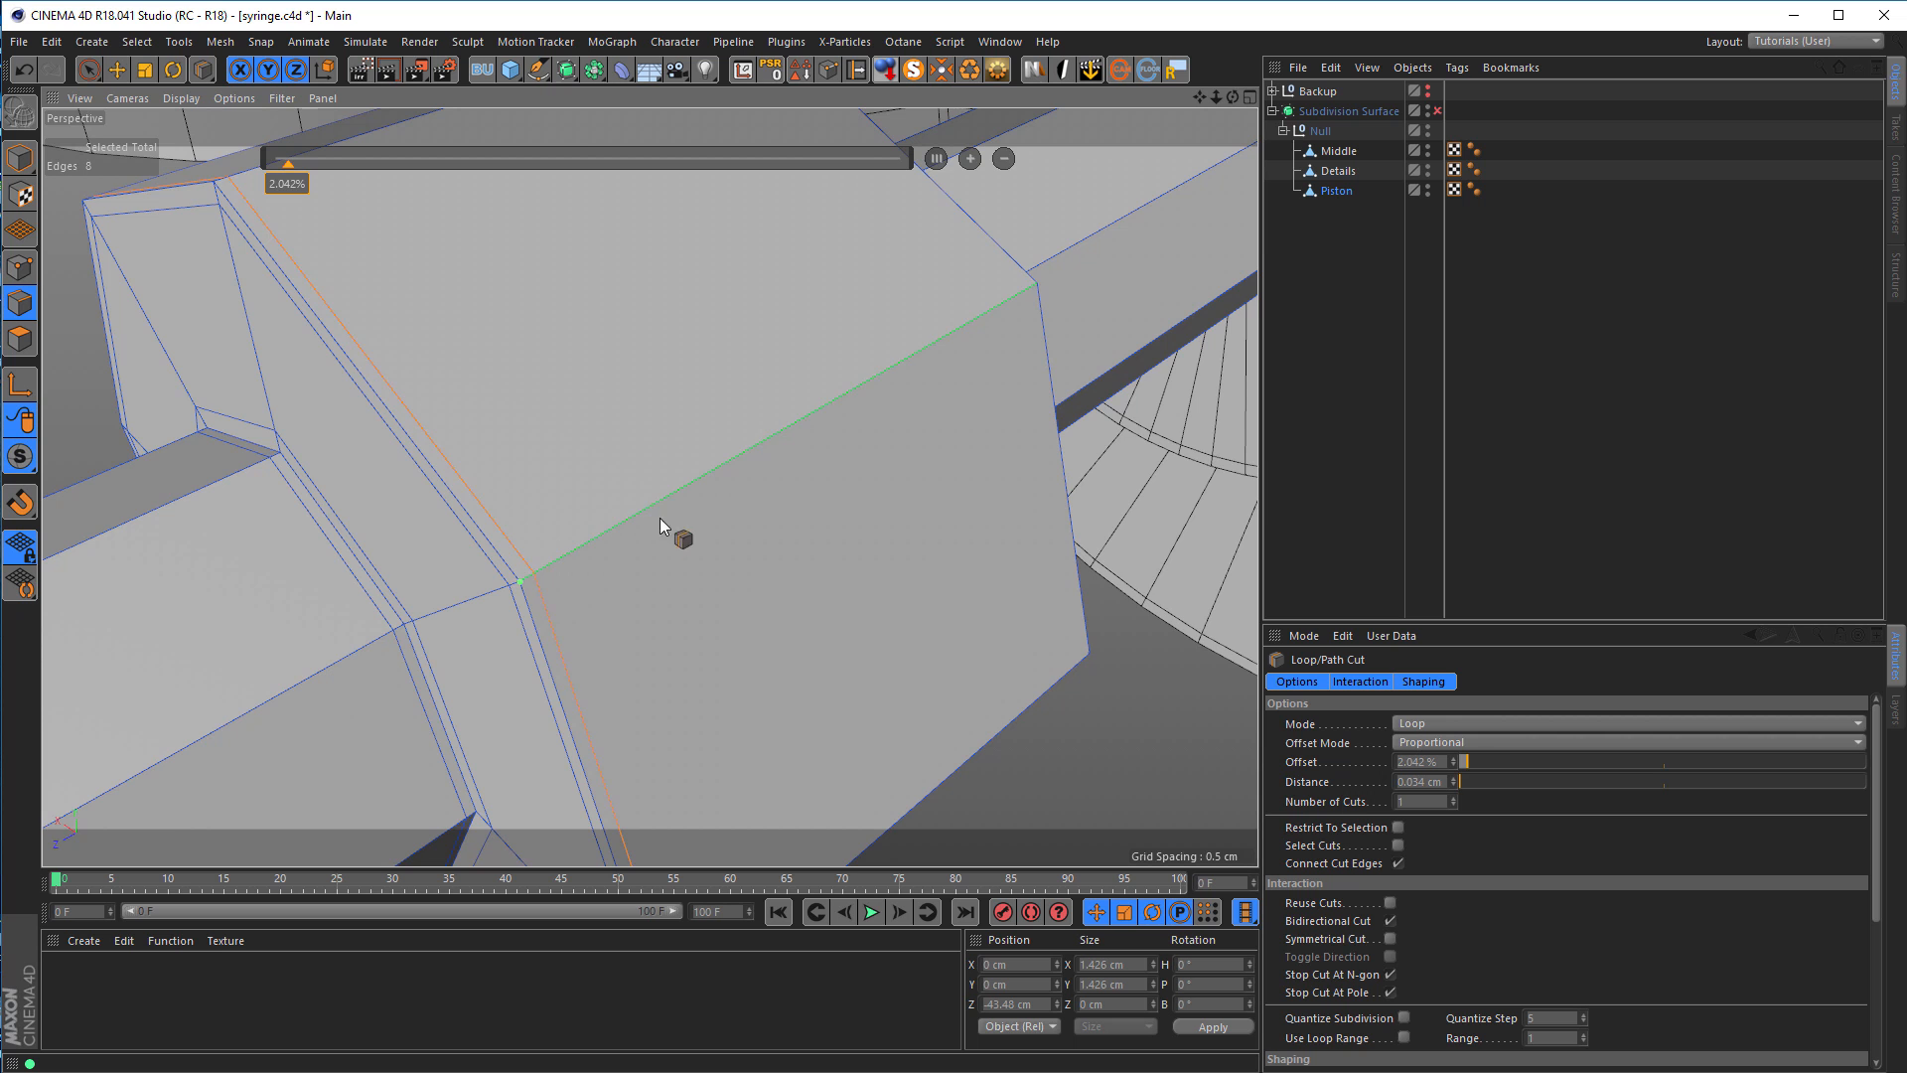
Step: Add supporting loop cuts around the collar edges facing the Middle part and where the collar meets the rod
middle_click_drag(913, 421, 643, 526, "alt")
left_click_drag(643, 527, 801, 528, "alt")
scroll(815, 502, "up", 2)
middle_click_drag(815, 502, 698, 536, "alt")
mouse_move(698, 535)
left_mouse_down("alt")
mouse_move(684, 548)
mouse_move(714, 581)
mouse_move(723, 556)
left_mouse_up("alt")
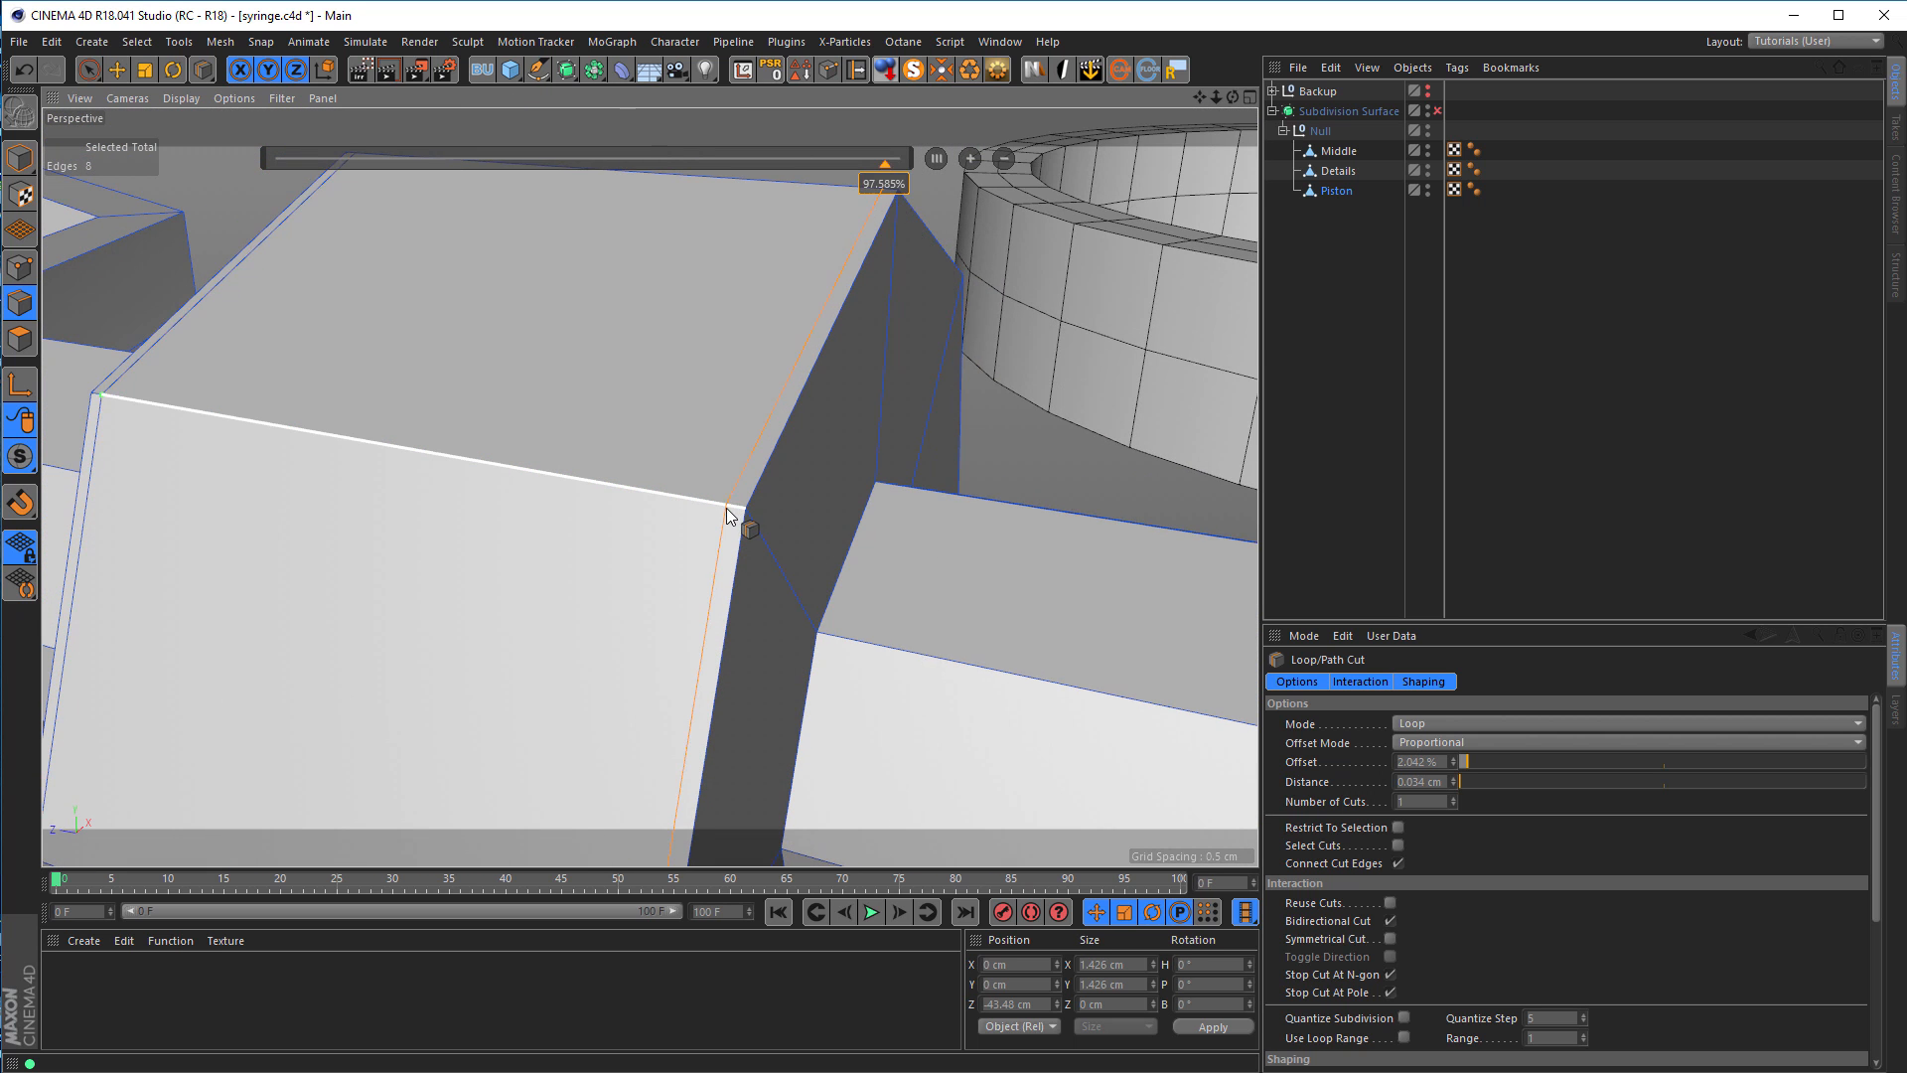
left_click(753, 523)
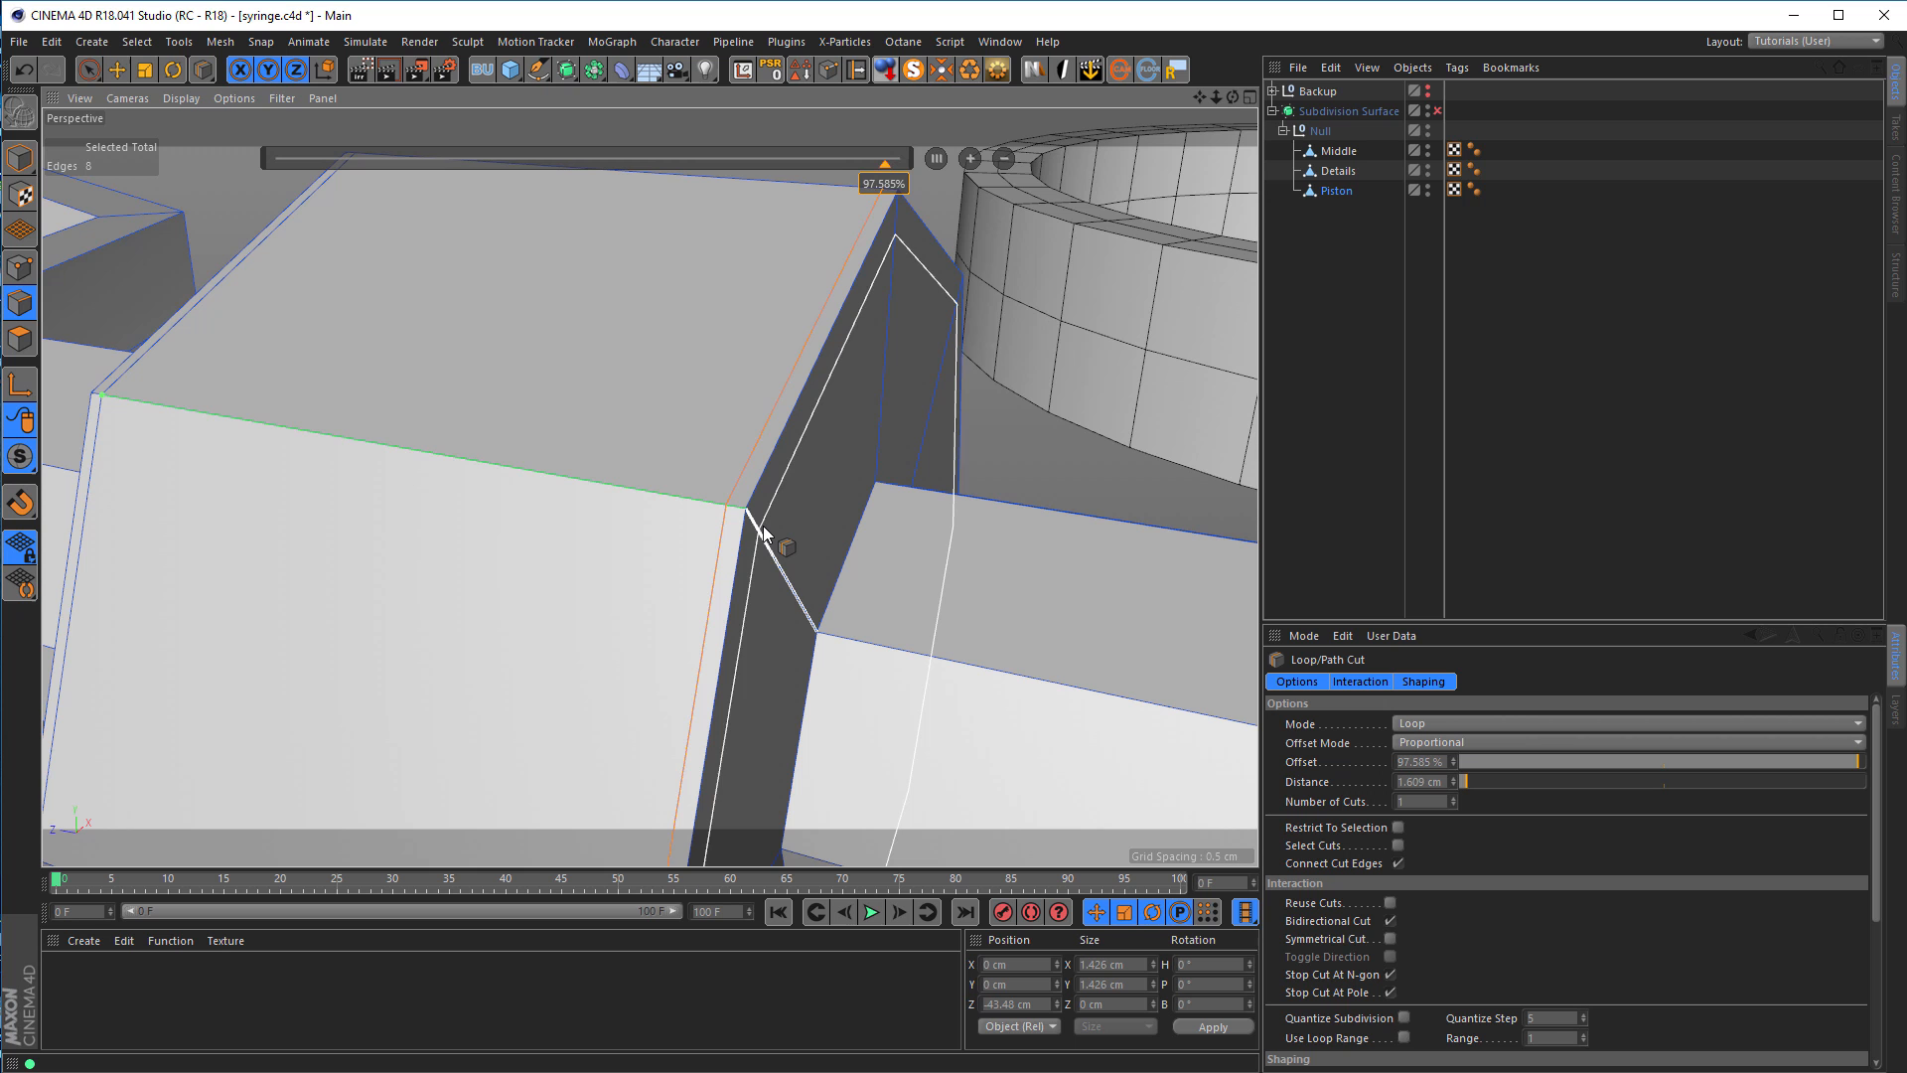
left_click_drag(814, 623, 900, 641, "alt")
right_click_drag(830, 645, 510, 648, "alt")
left_click(792, 606)
left_click(821, 629)
Step: Switch to Model mode, enable the Subdivision Surface and check how the Piston rod fits the hole in the Middle part
left_click_drag(510, 647, 460, 577, "alt")
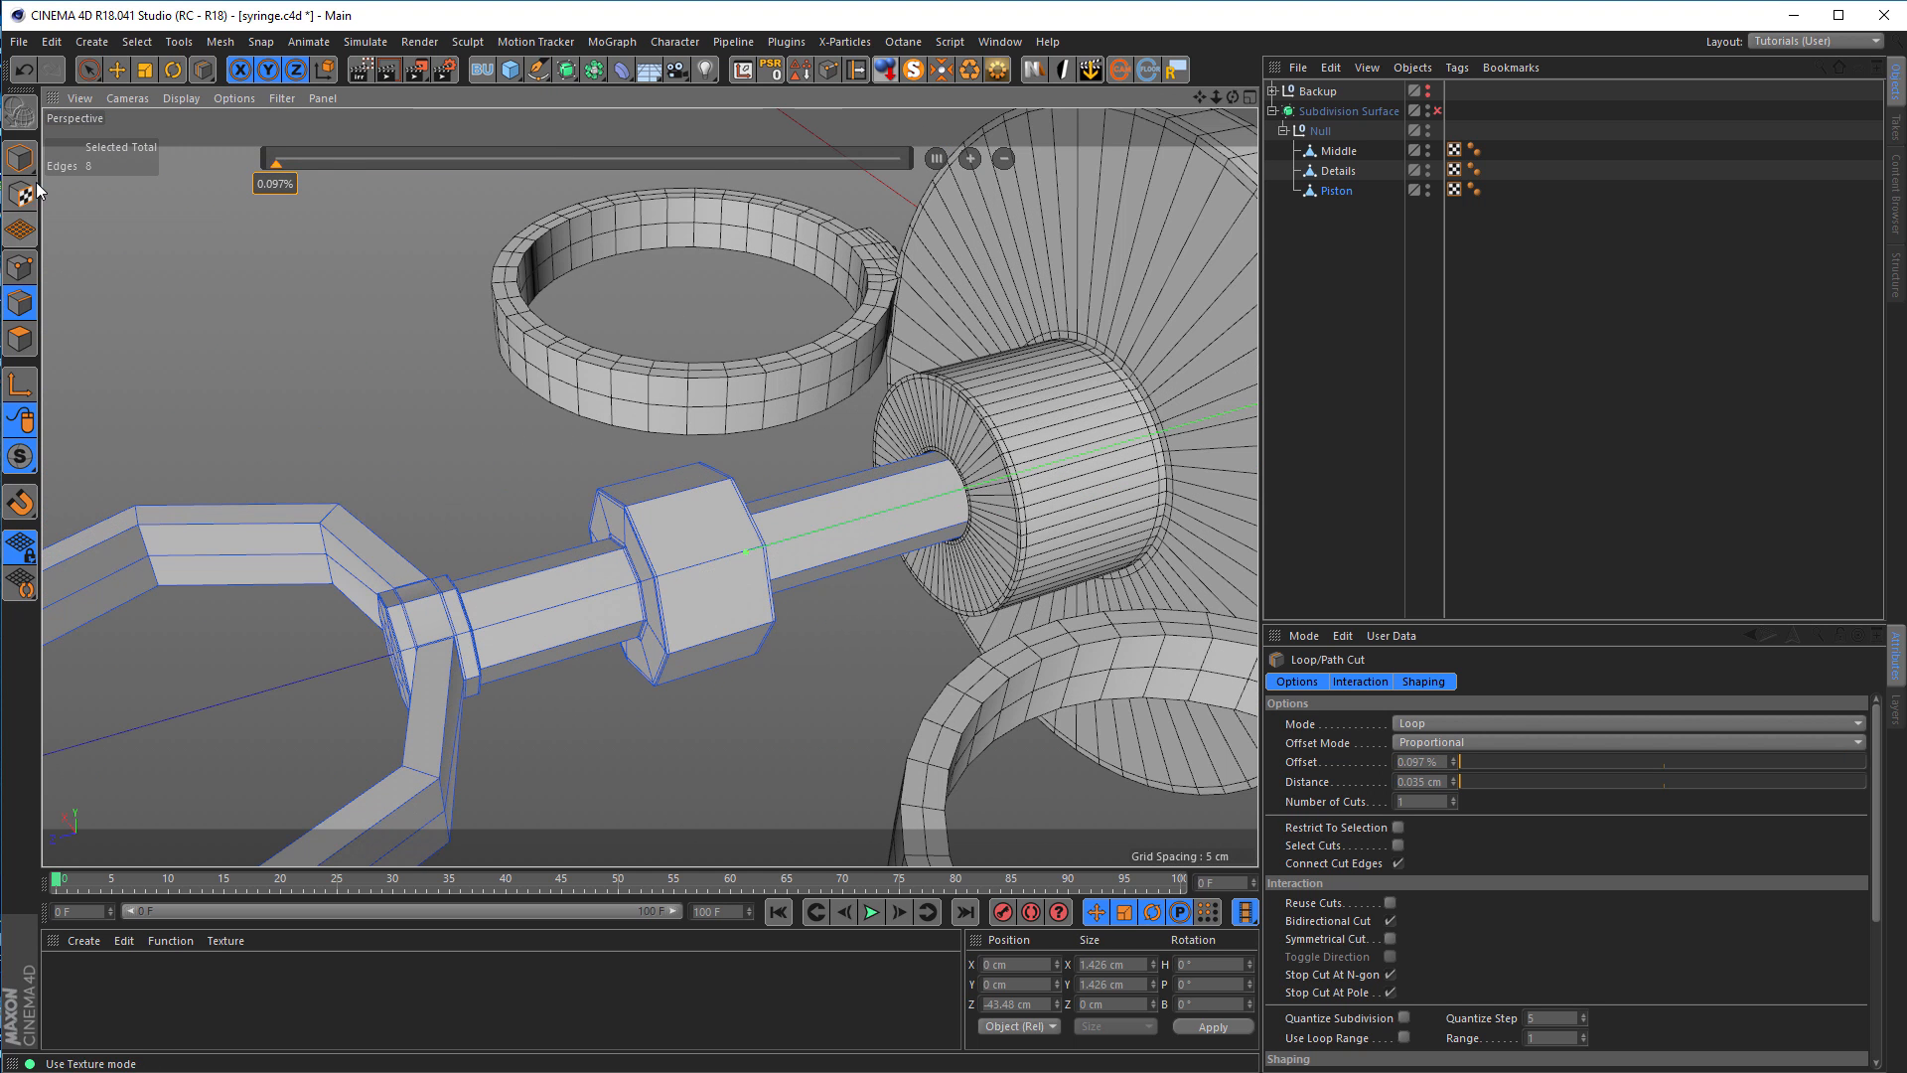
left_click(20, 157)
left_click(1437, 110)
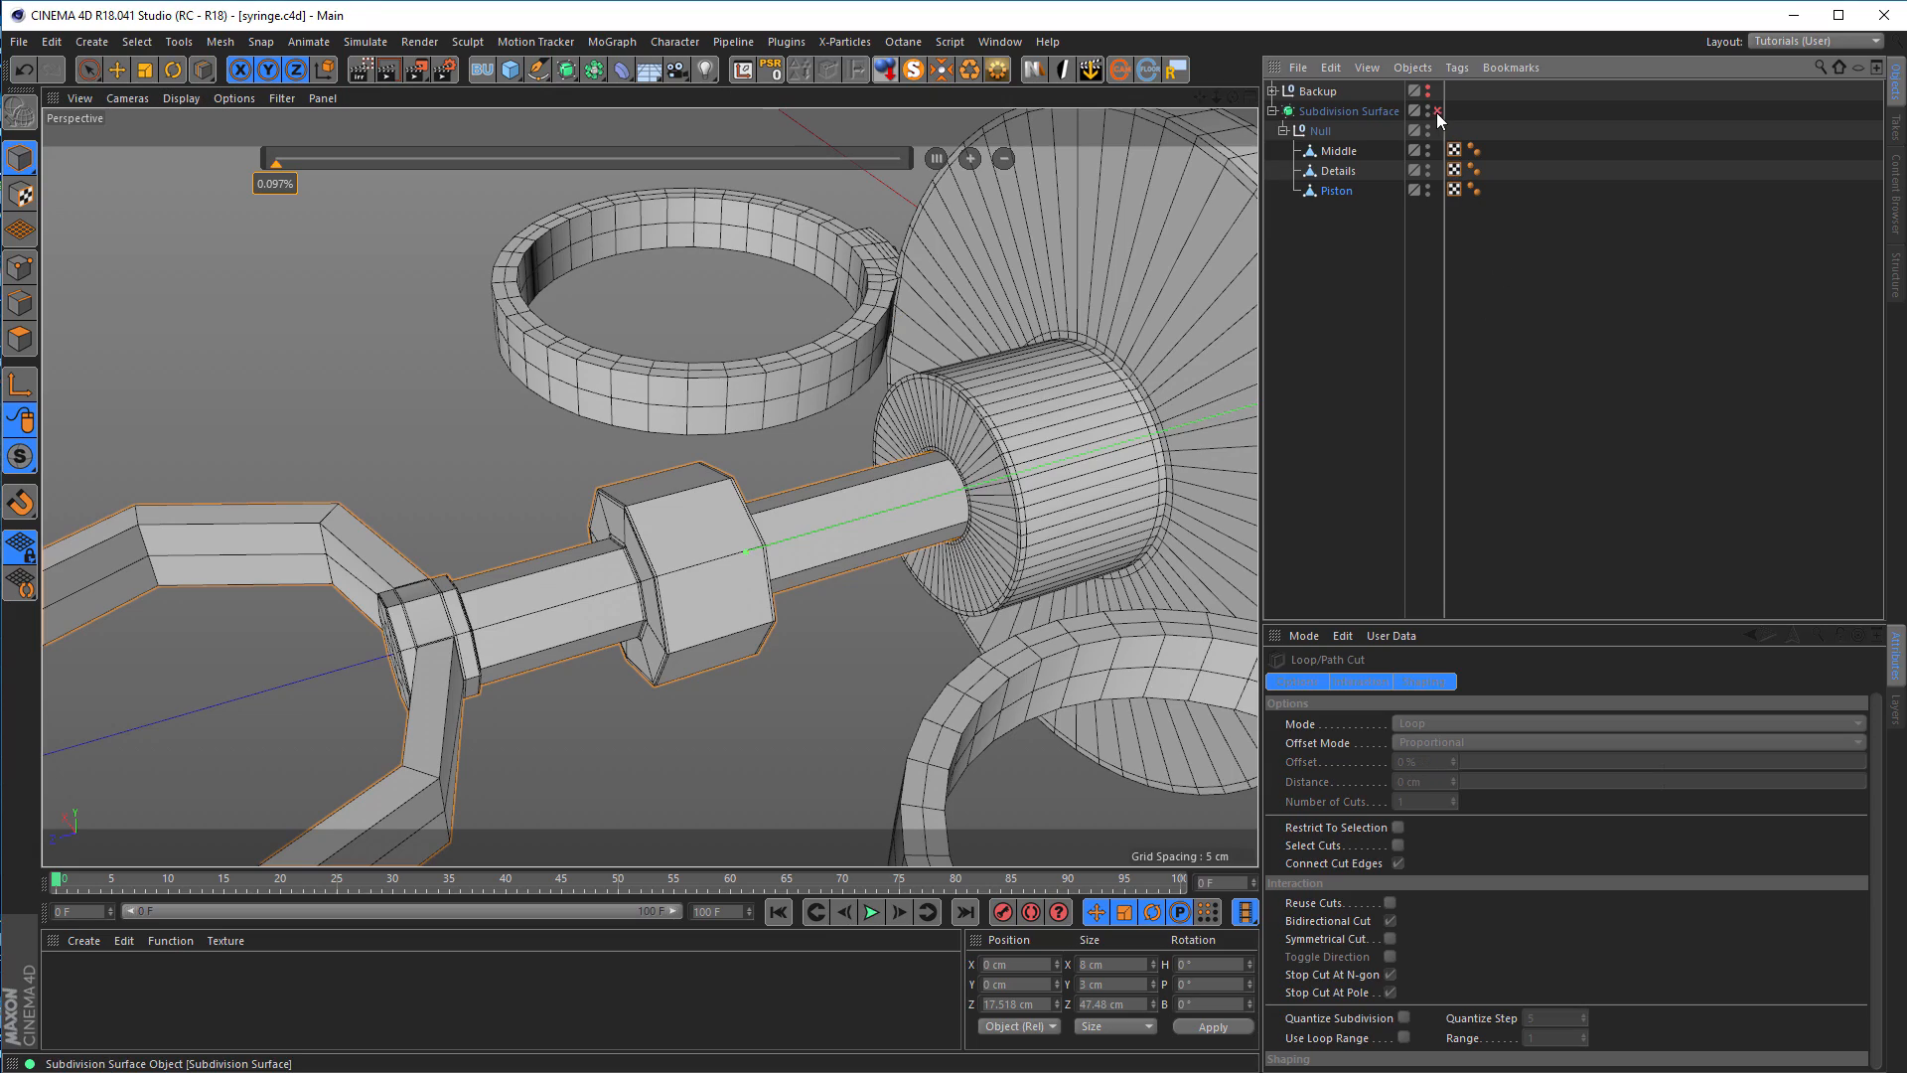
scroll(1013, 504, "up", 10)
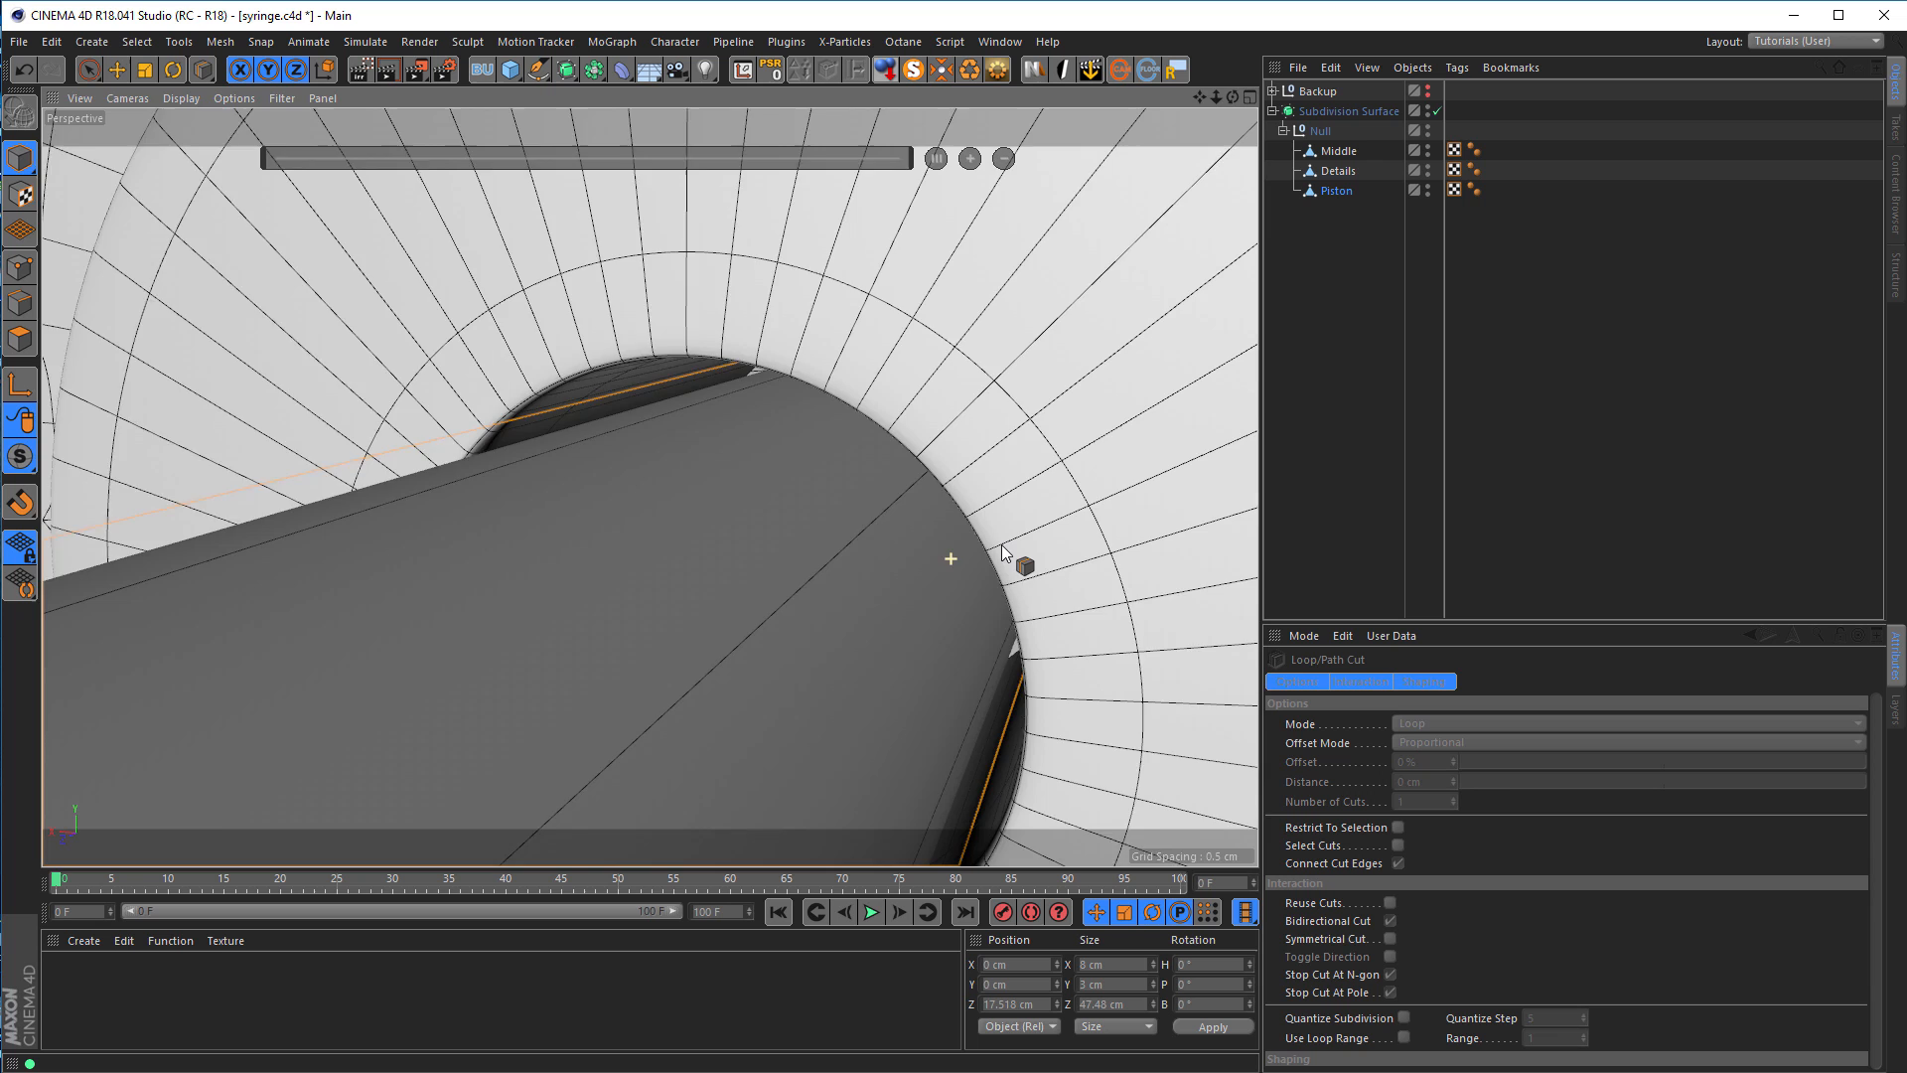
mouse_move(1001, 545)
left_mouse_down("alt")
mouse_move(960, 582)
mouse_move(1027, 536)
left_mouse_up("alt")
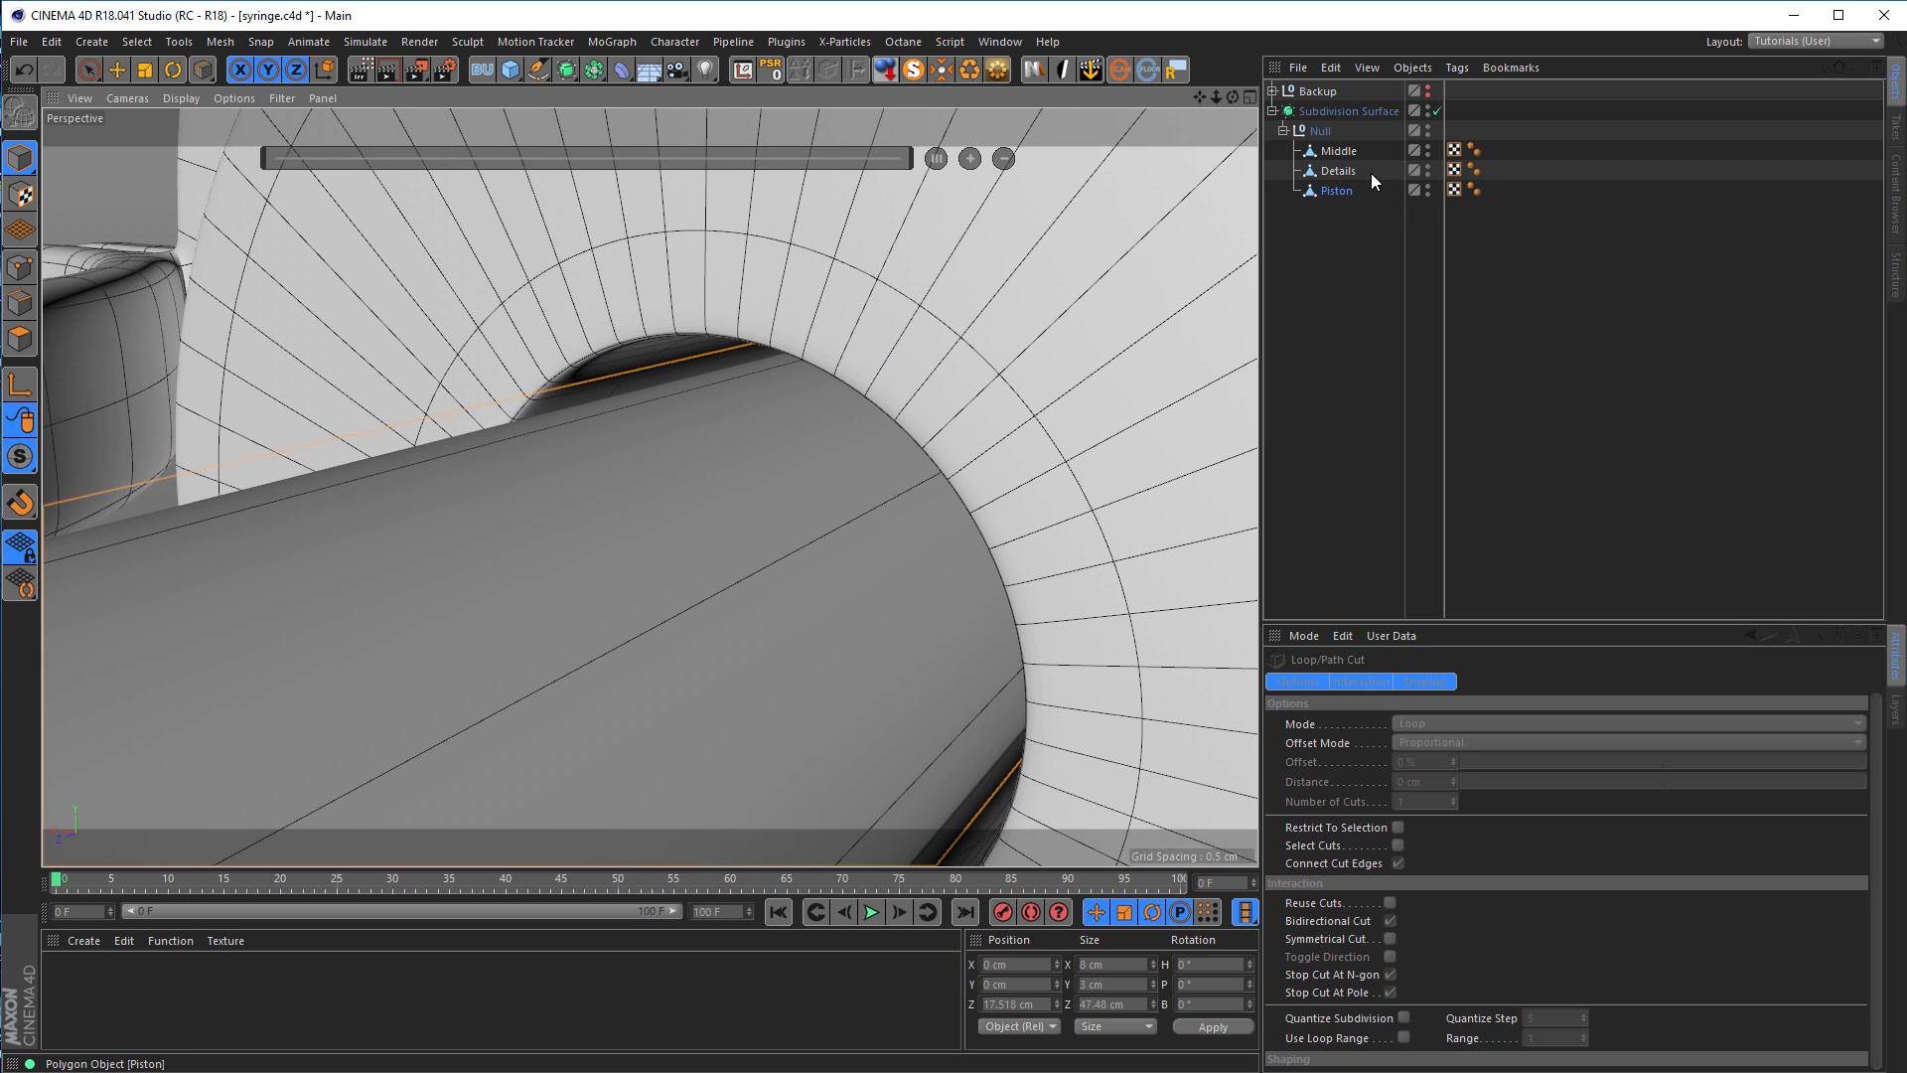
Step: Disable the Subdivision Surface, hide the Piston and loop-select the three inner edge loops of the Middle part's rod hole
left_click(1339, 151)
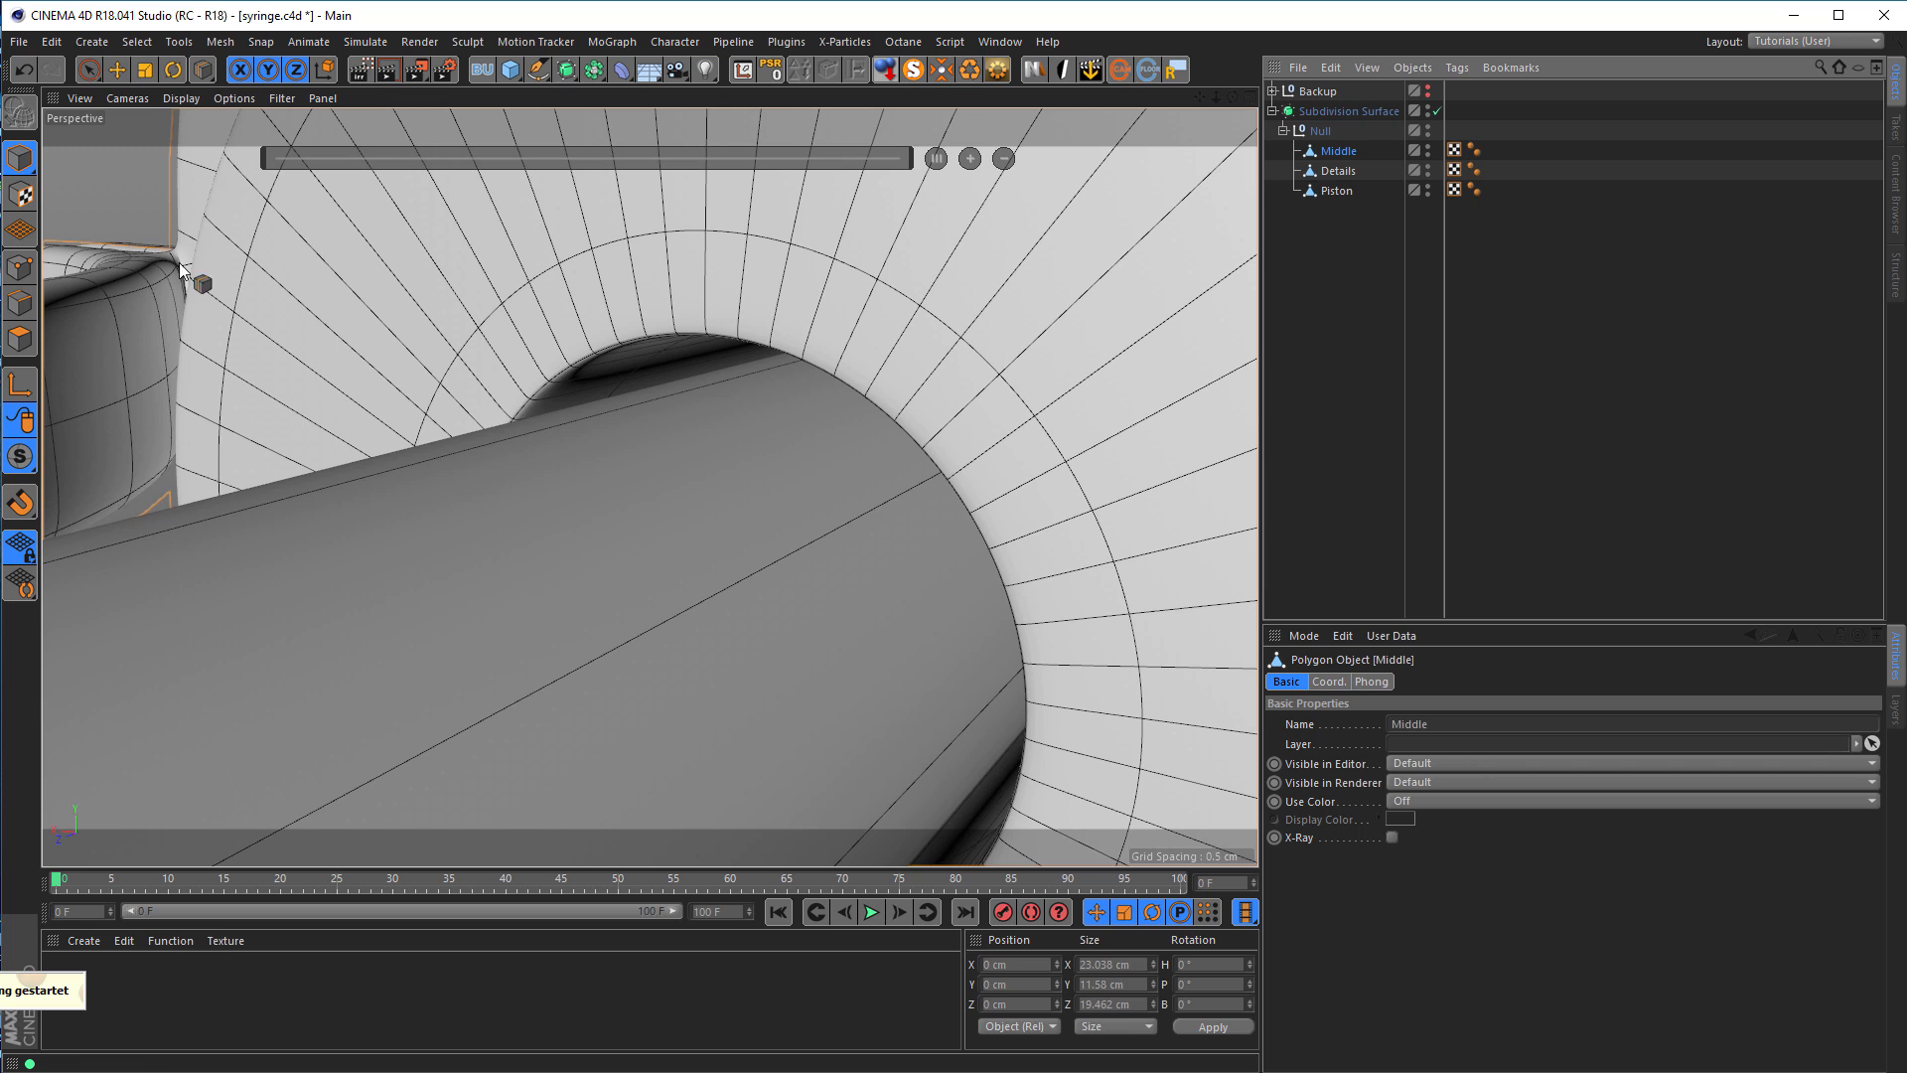
left_click(20, 303)
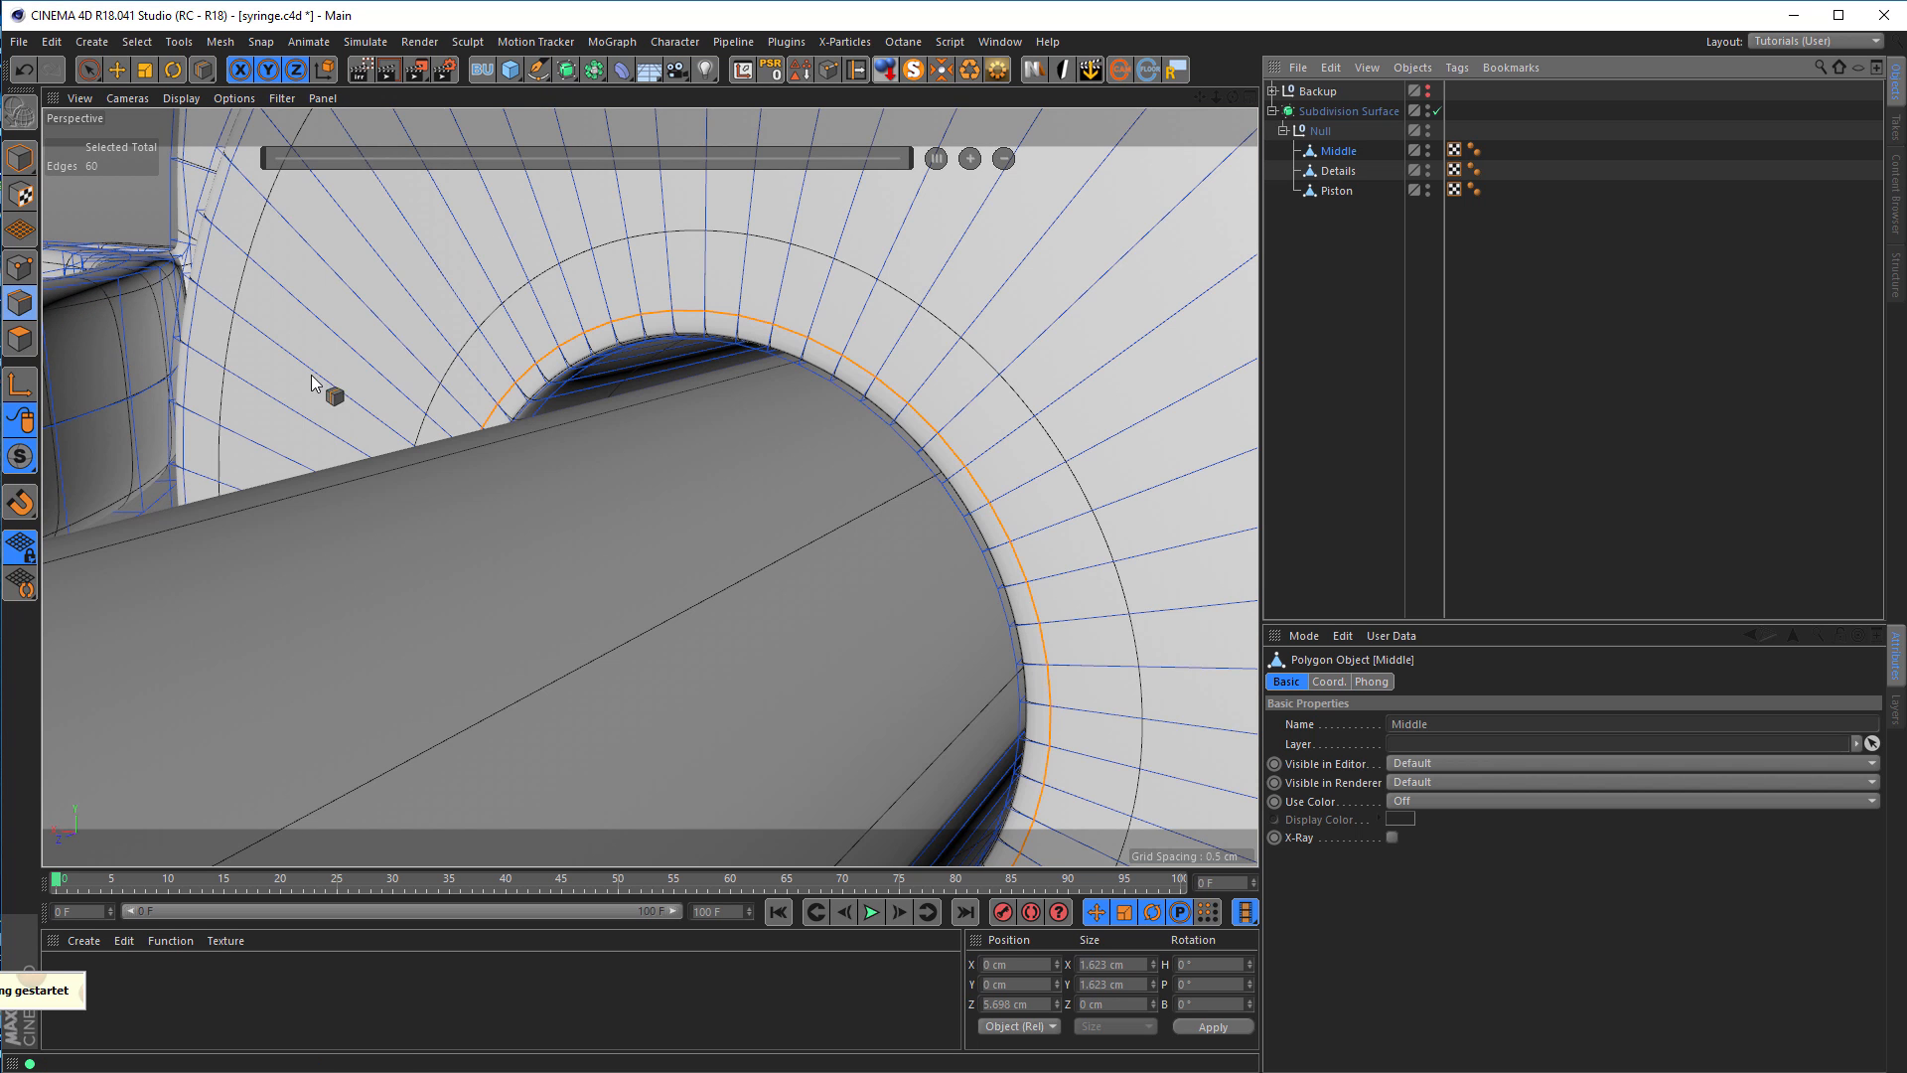
left_click_drag(843, 392, 604, 391, "alt")
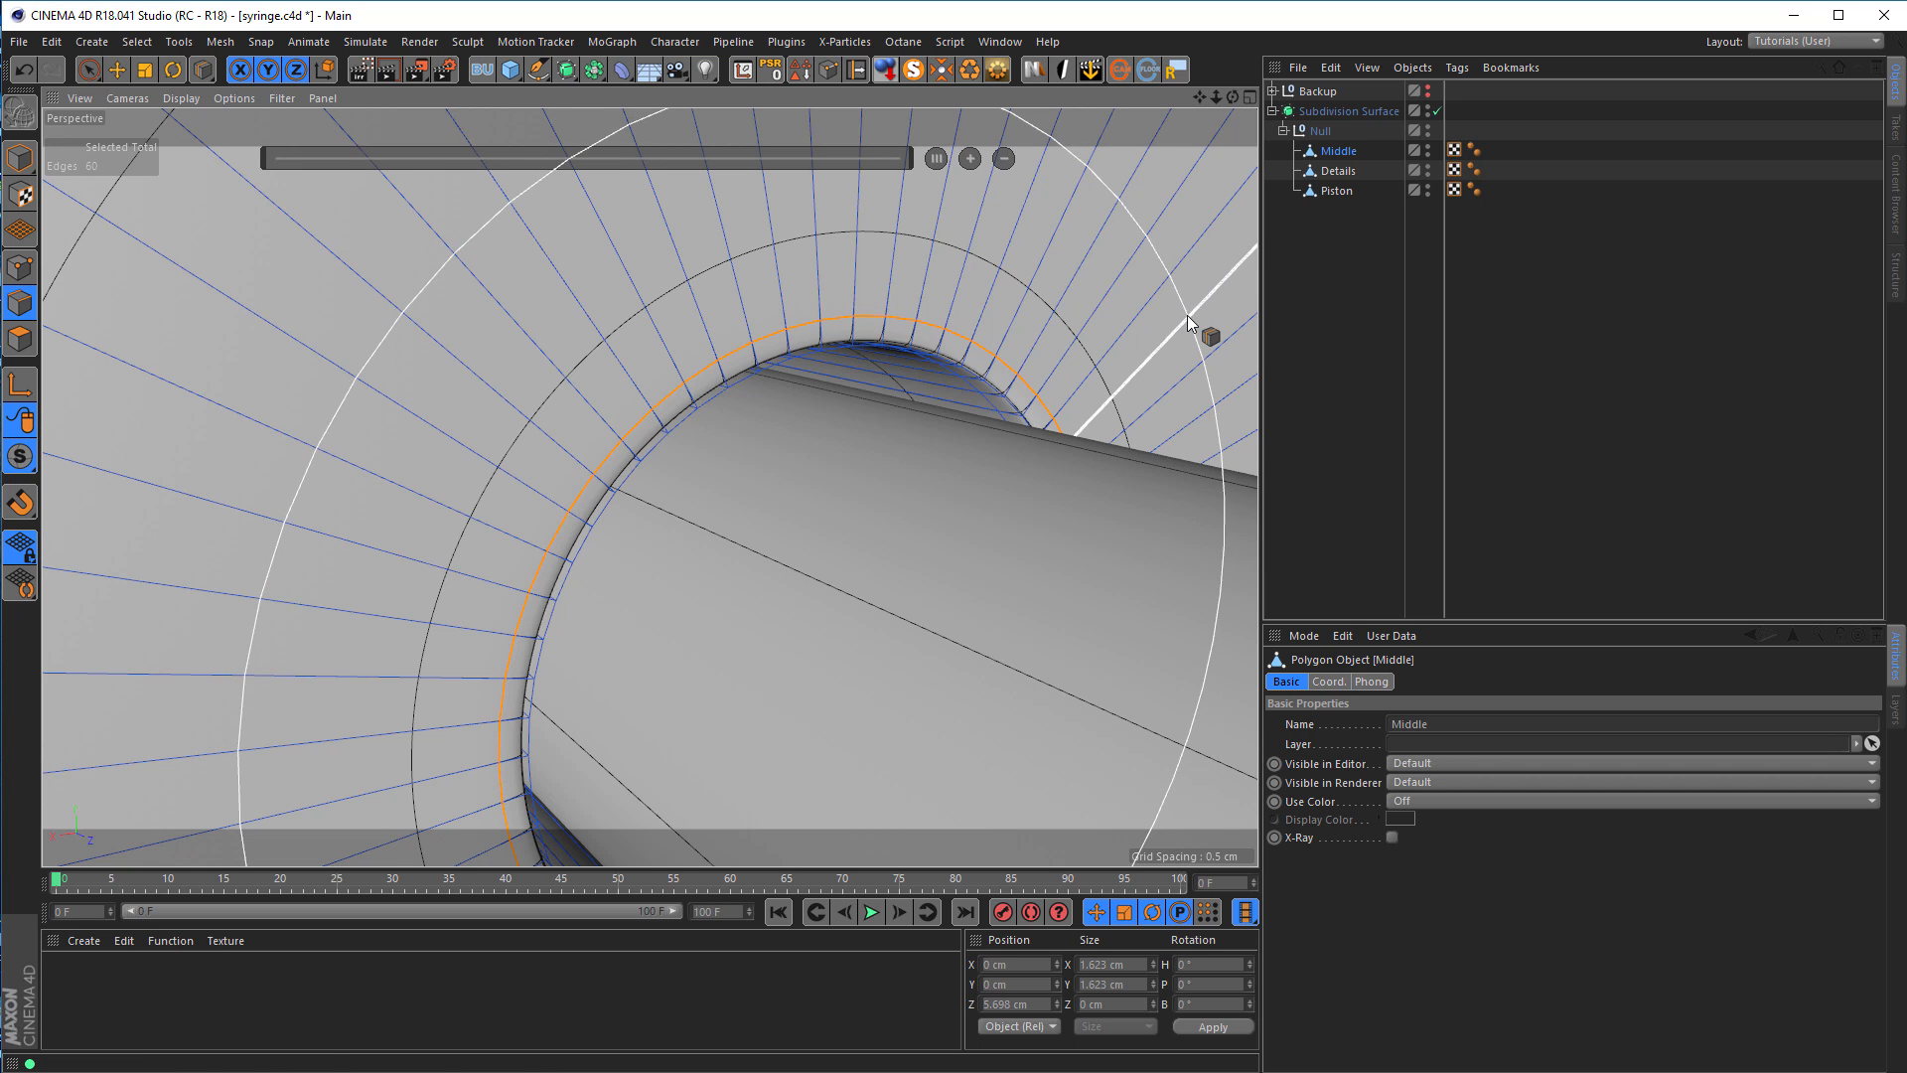
left_click(1437, 111)
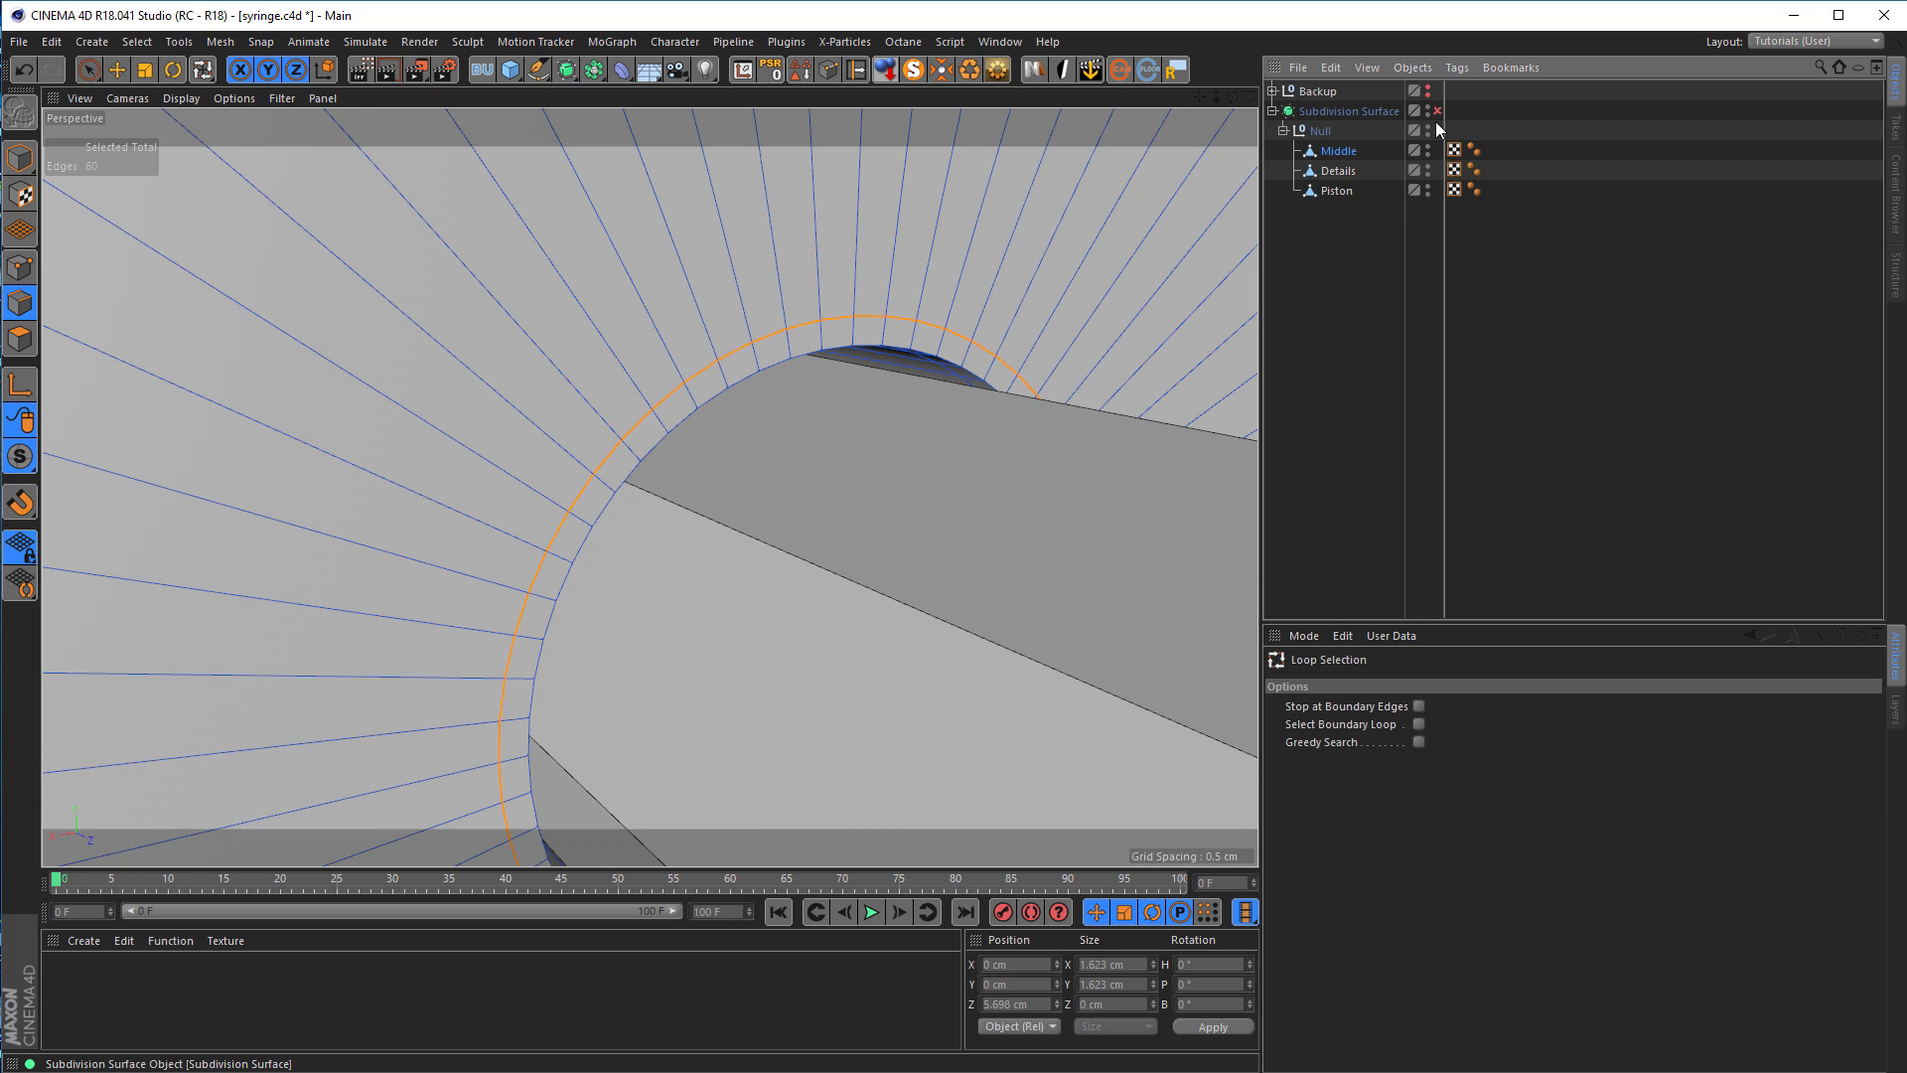
left_click(969, 377)
left_click(970, 376, "shift")
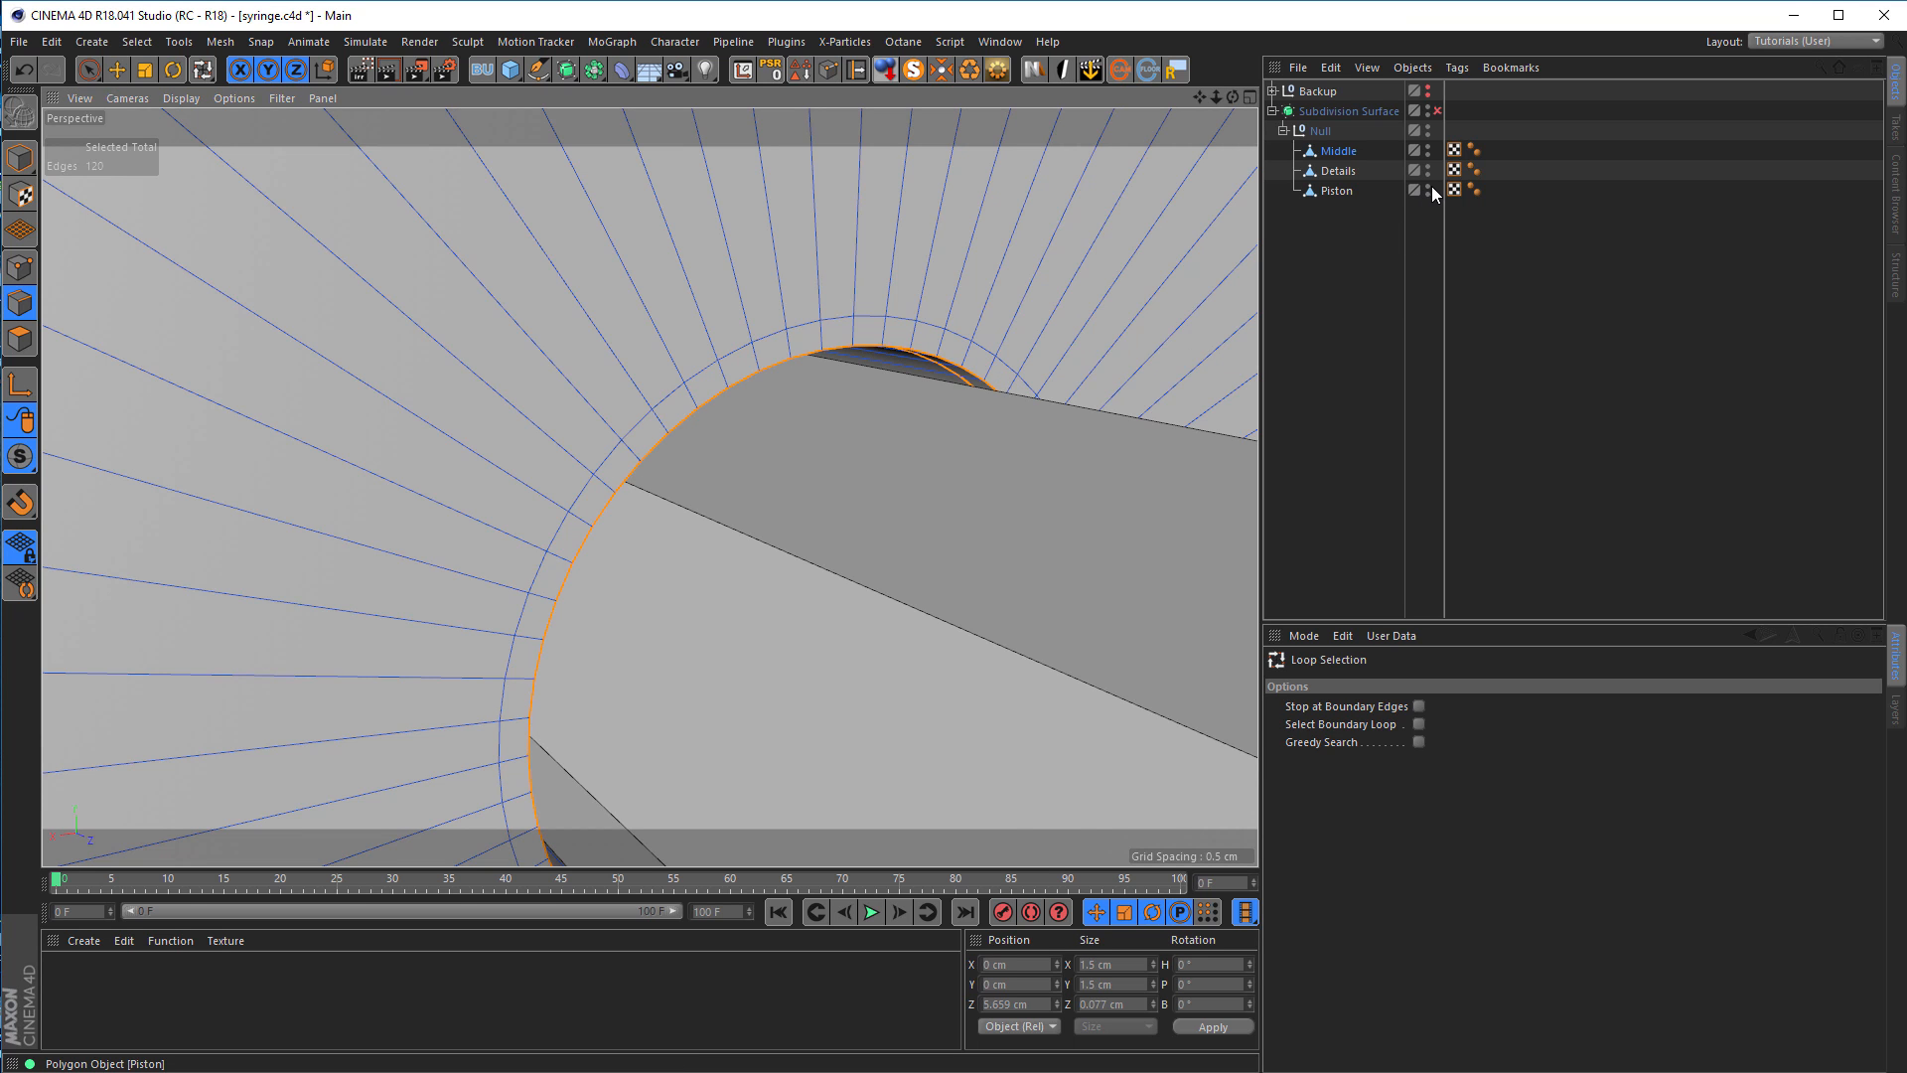
left_click(1427, 186)
left_click(656, 521, "shift")
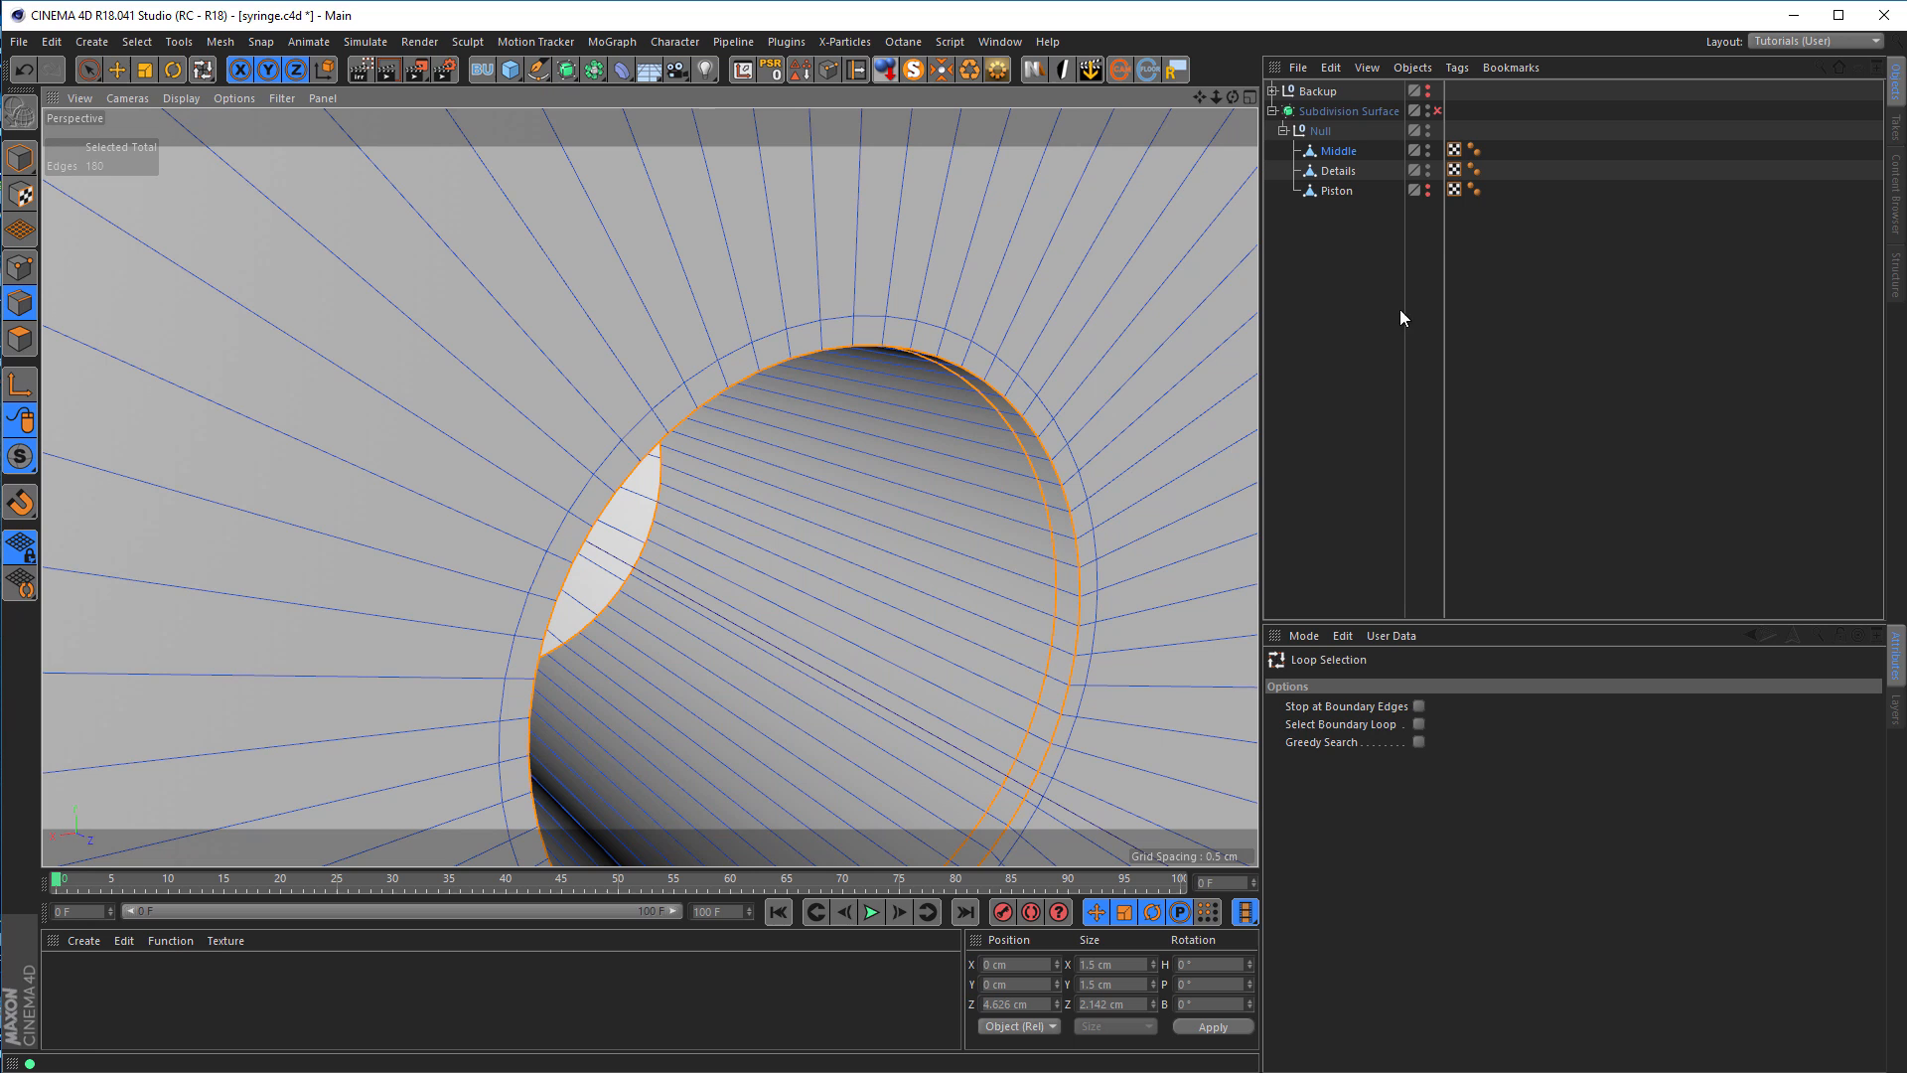
Step: Show the Piston, re-enable subdivision and scale the selected hole loops in X and Y to about 1.292 cm
left_click(1428, 189)
left_click(1437, 111)
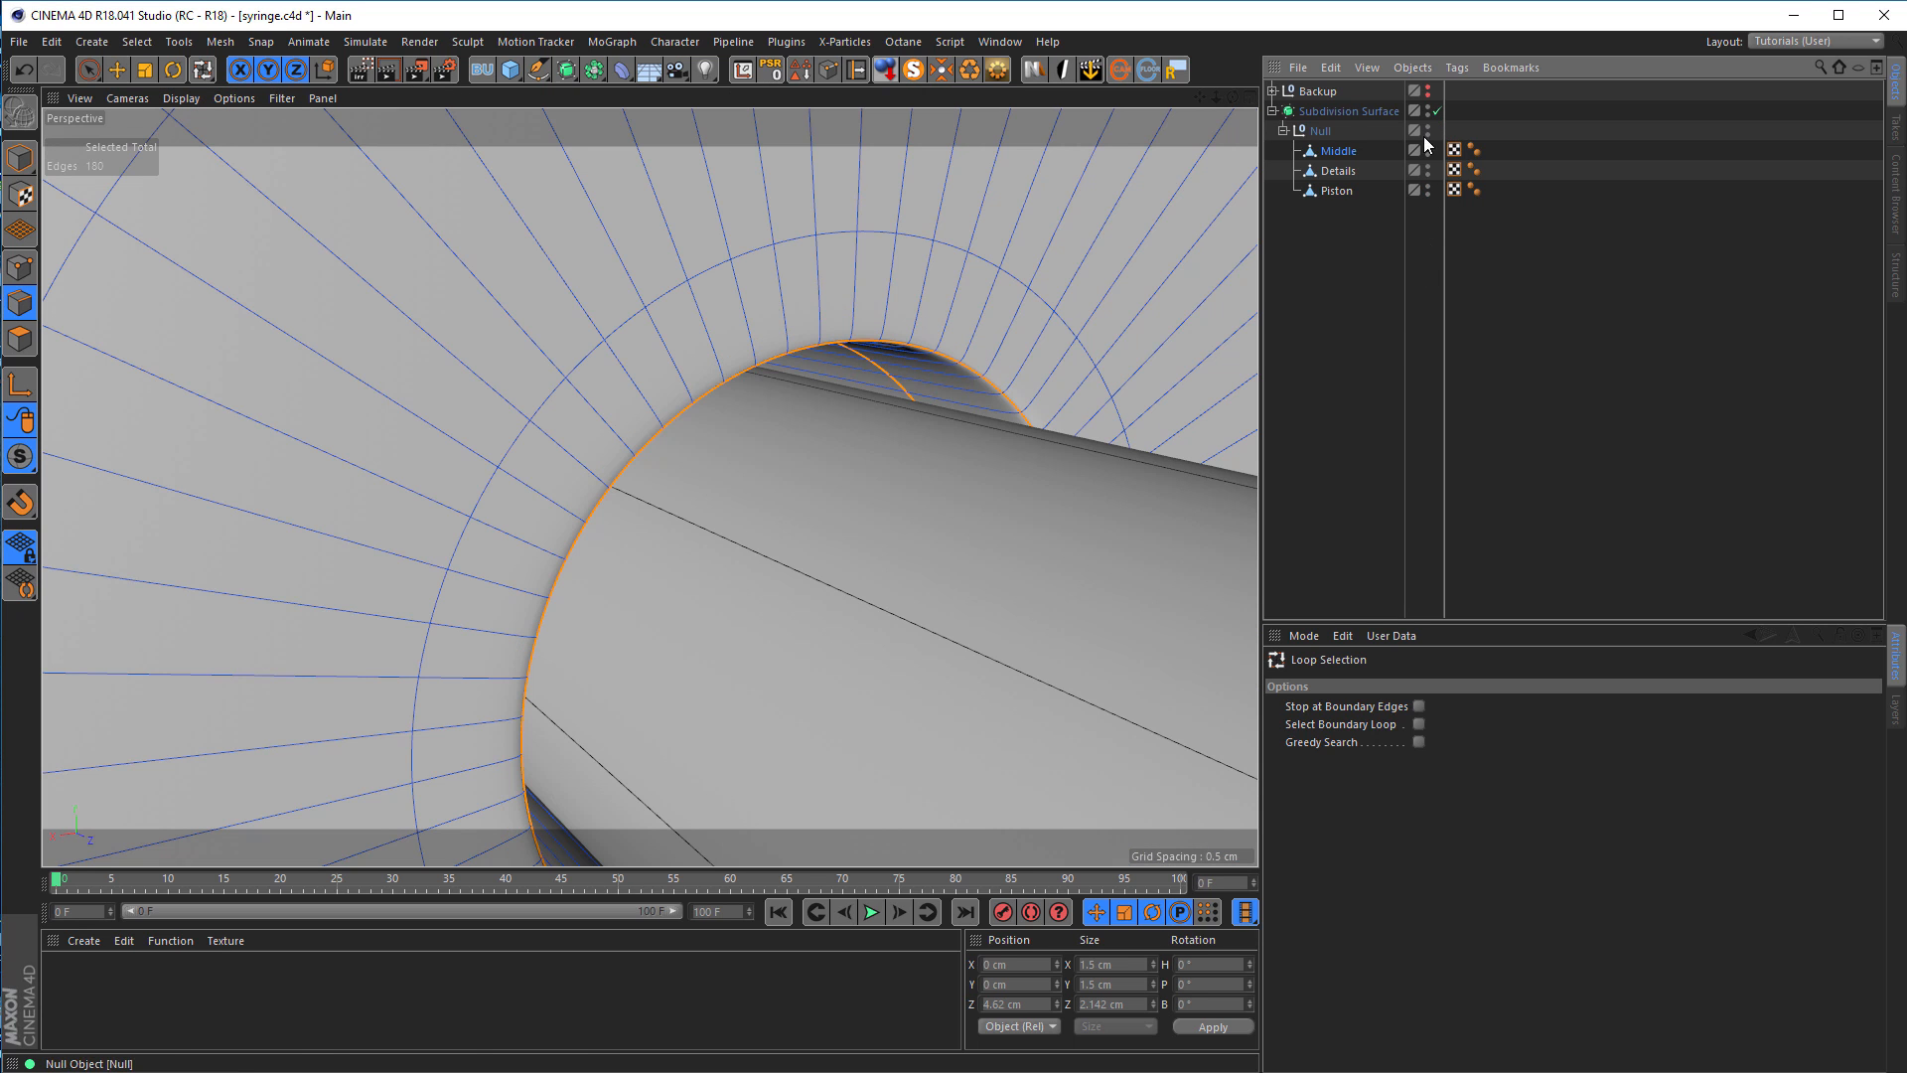
key("t")
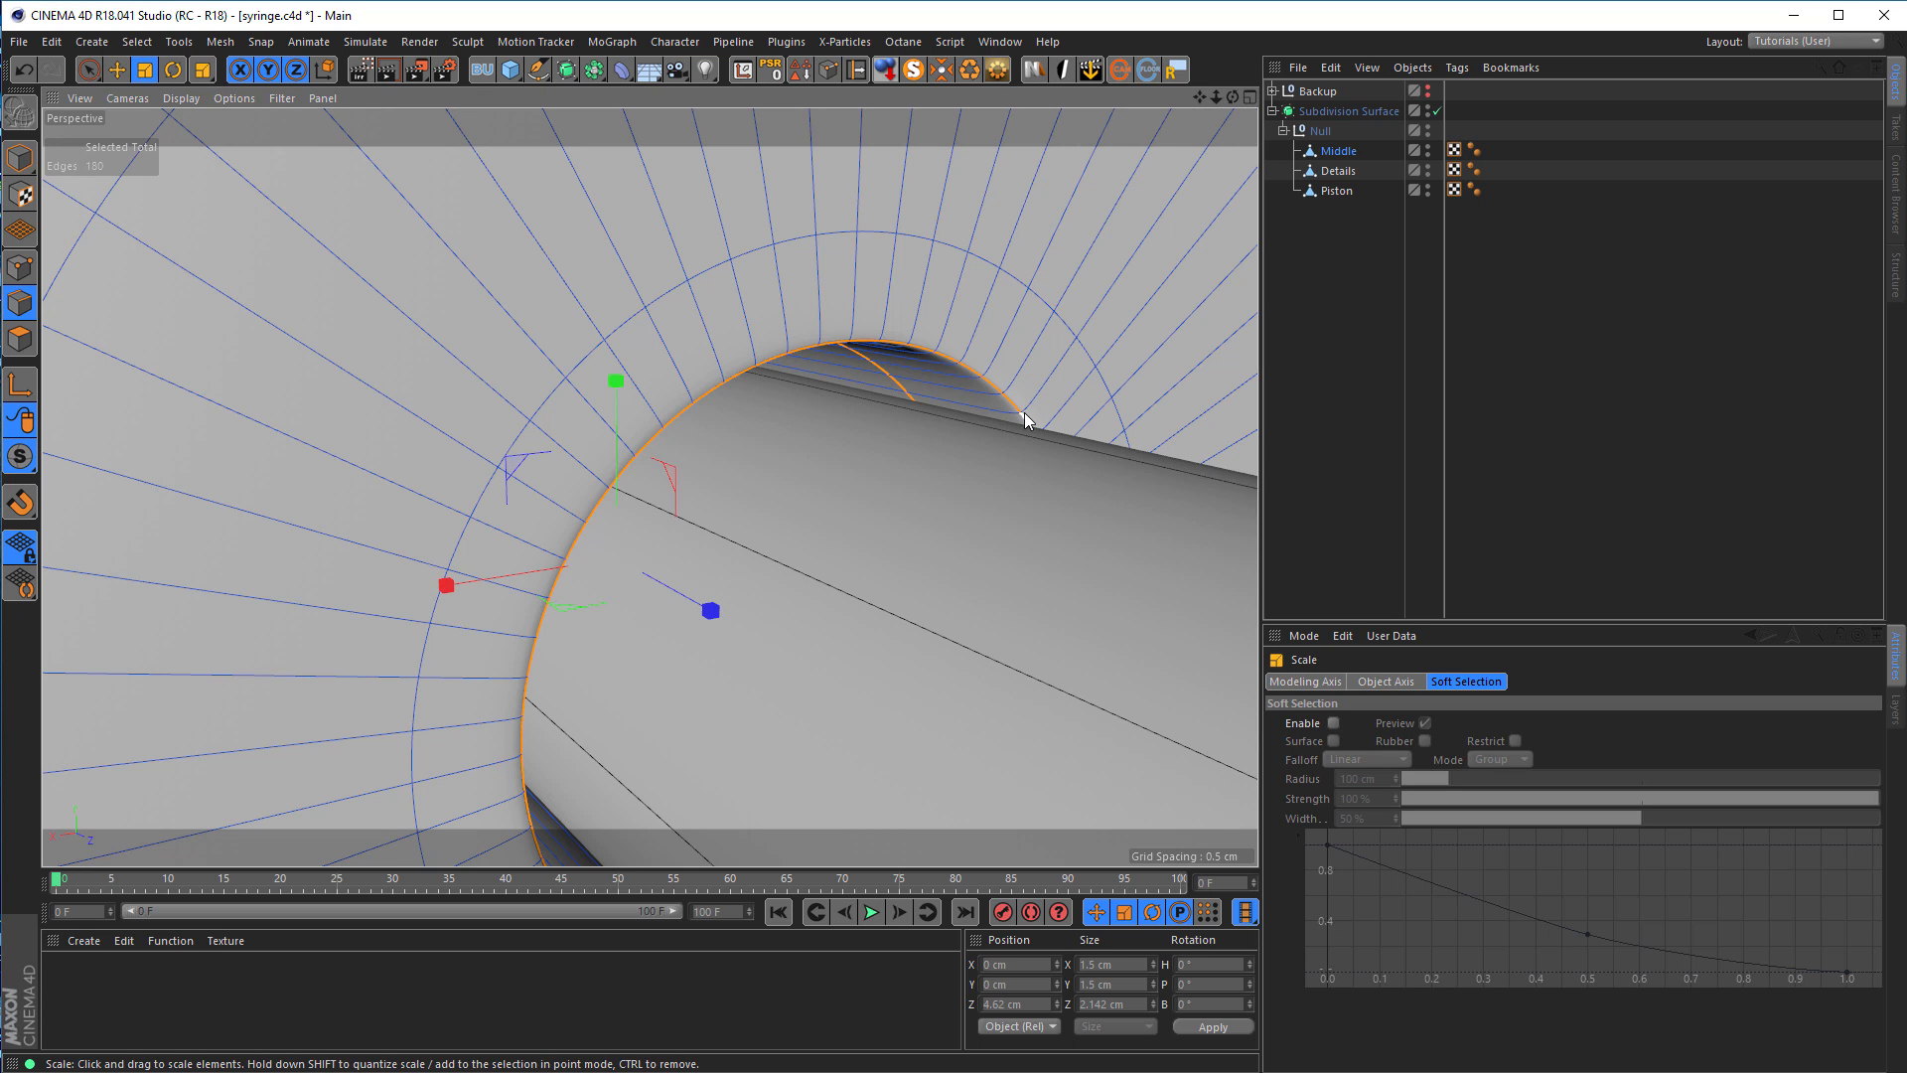
left_click_drag(771, 489, 618, 487, "alt")
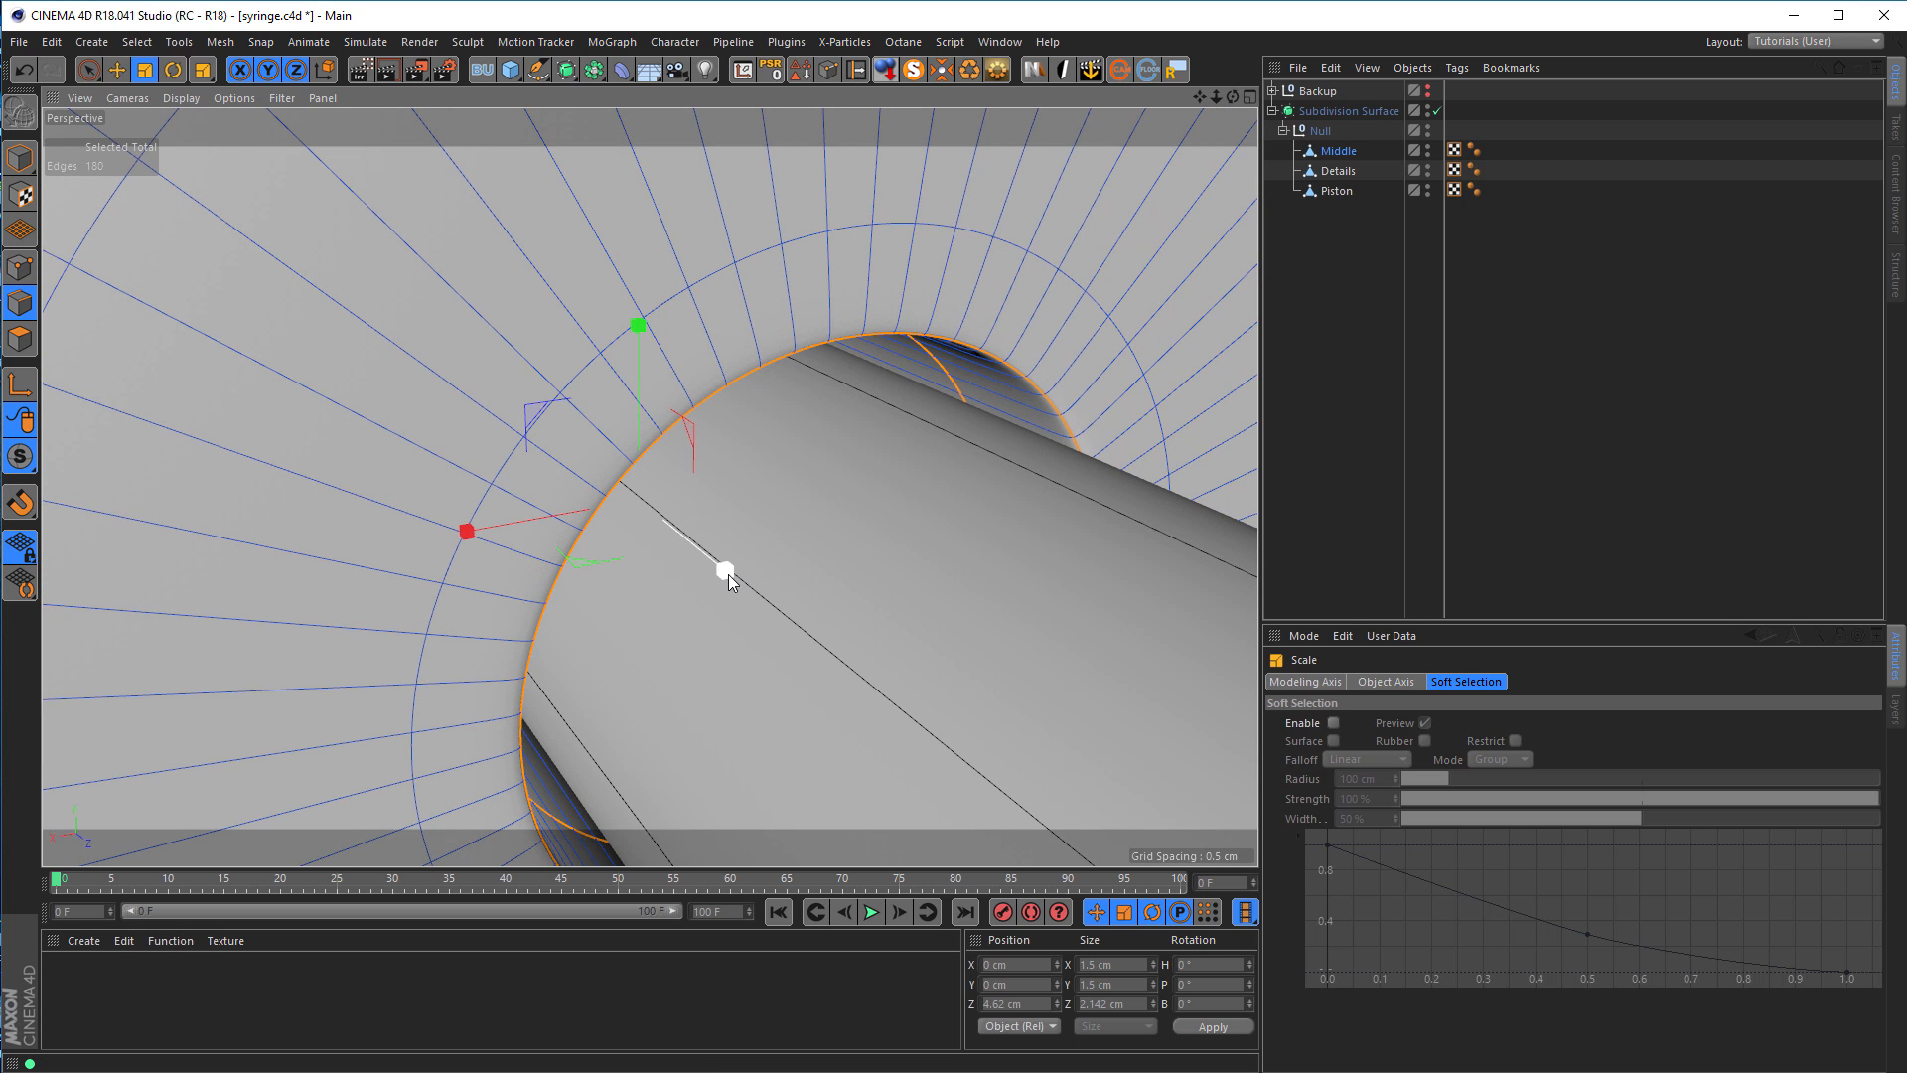
key("shift")
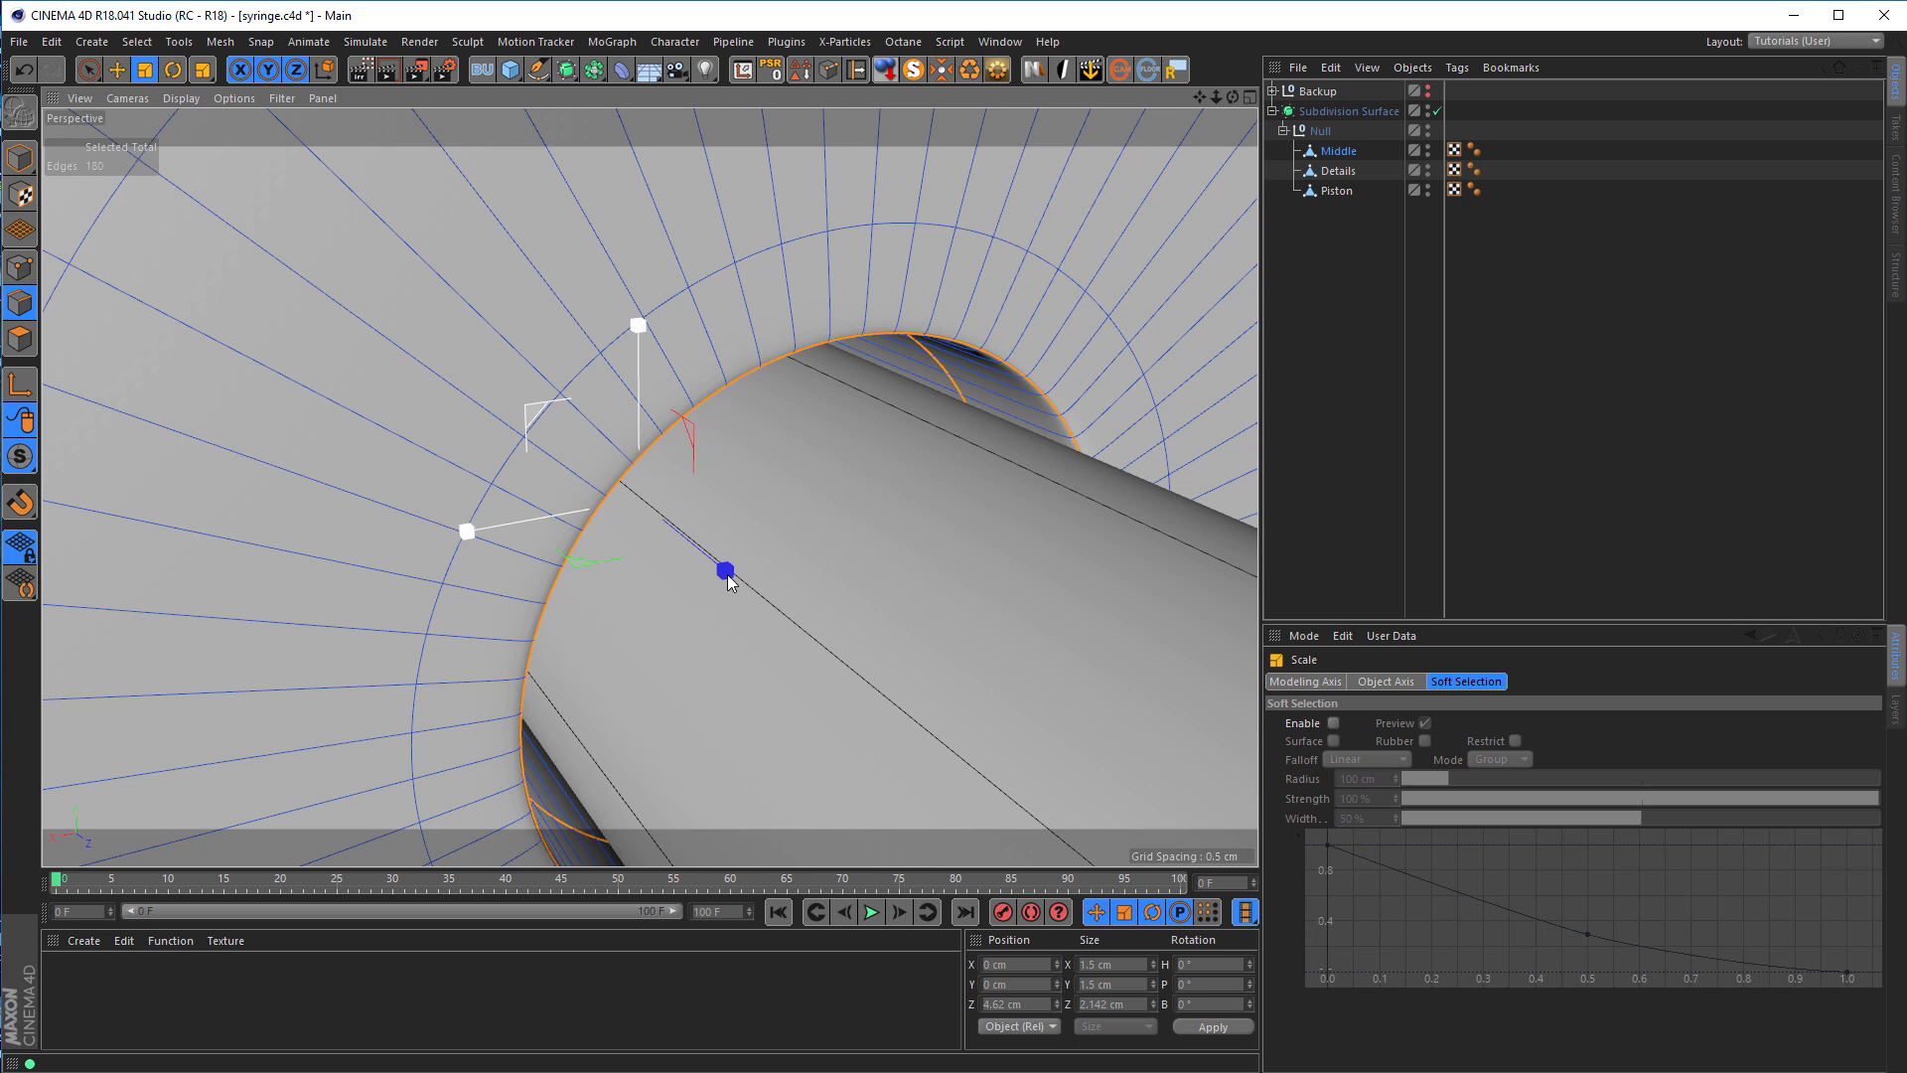
left_click_drag(726, 574, 699, 578, "shift")
right_click_drag(705, 576, 663, 520, "alt")
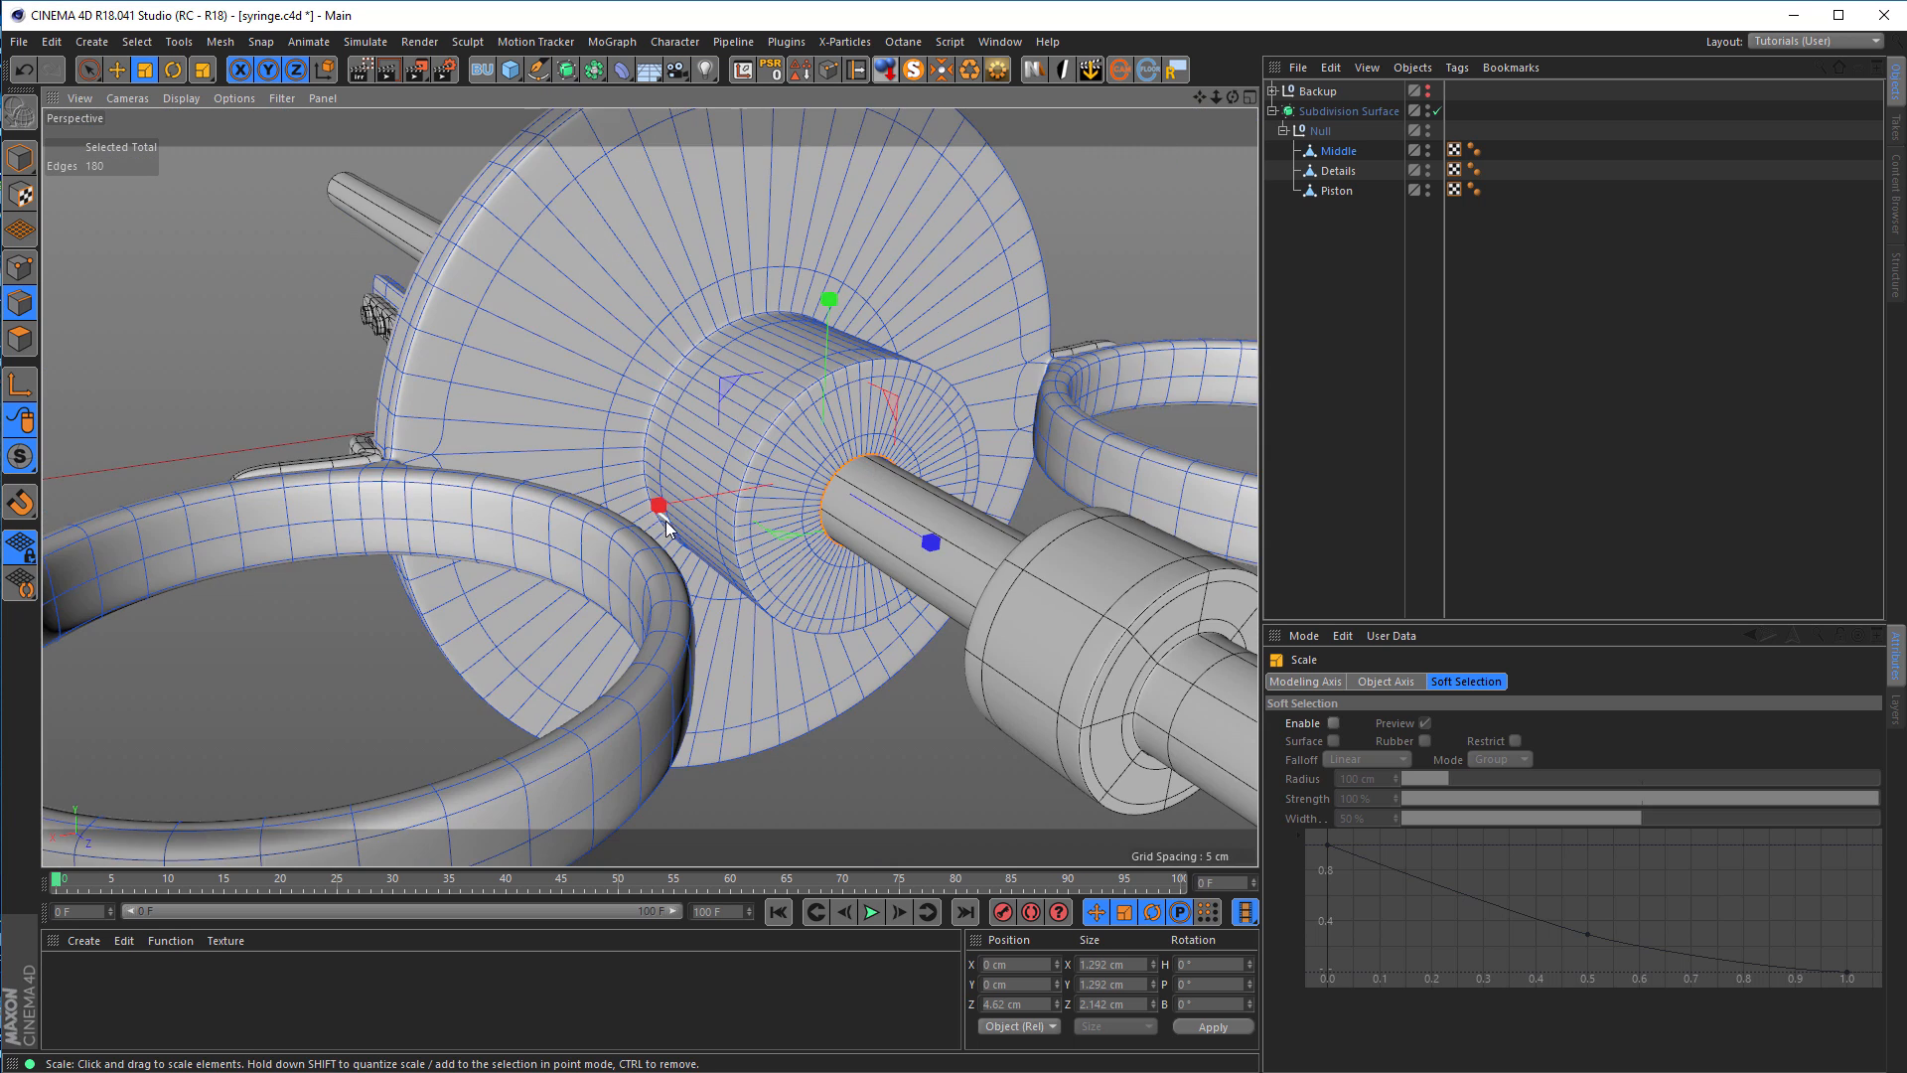
Step: Examine the smoothed syringe handle, Piston and Middle part from several angles
left_click_drag(664, 520, 1144, 477, "alt")
right_click_drag(1144, 477, 1013, 369, "alt")
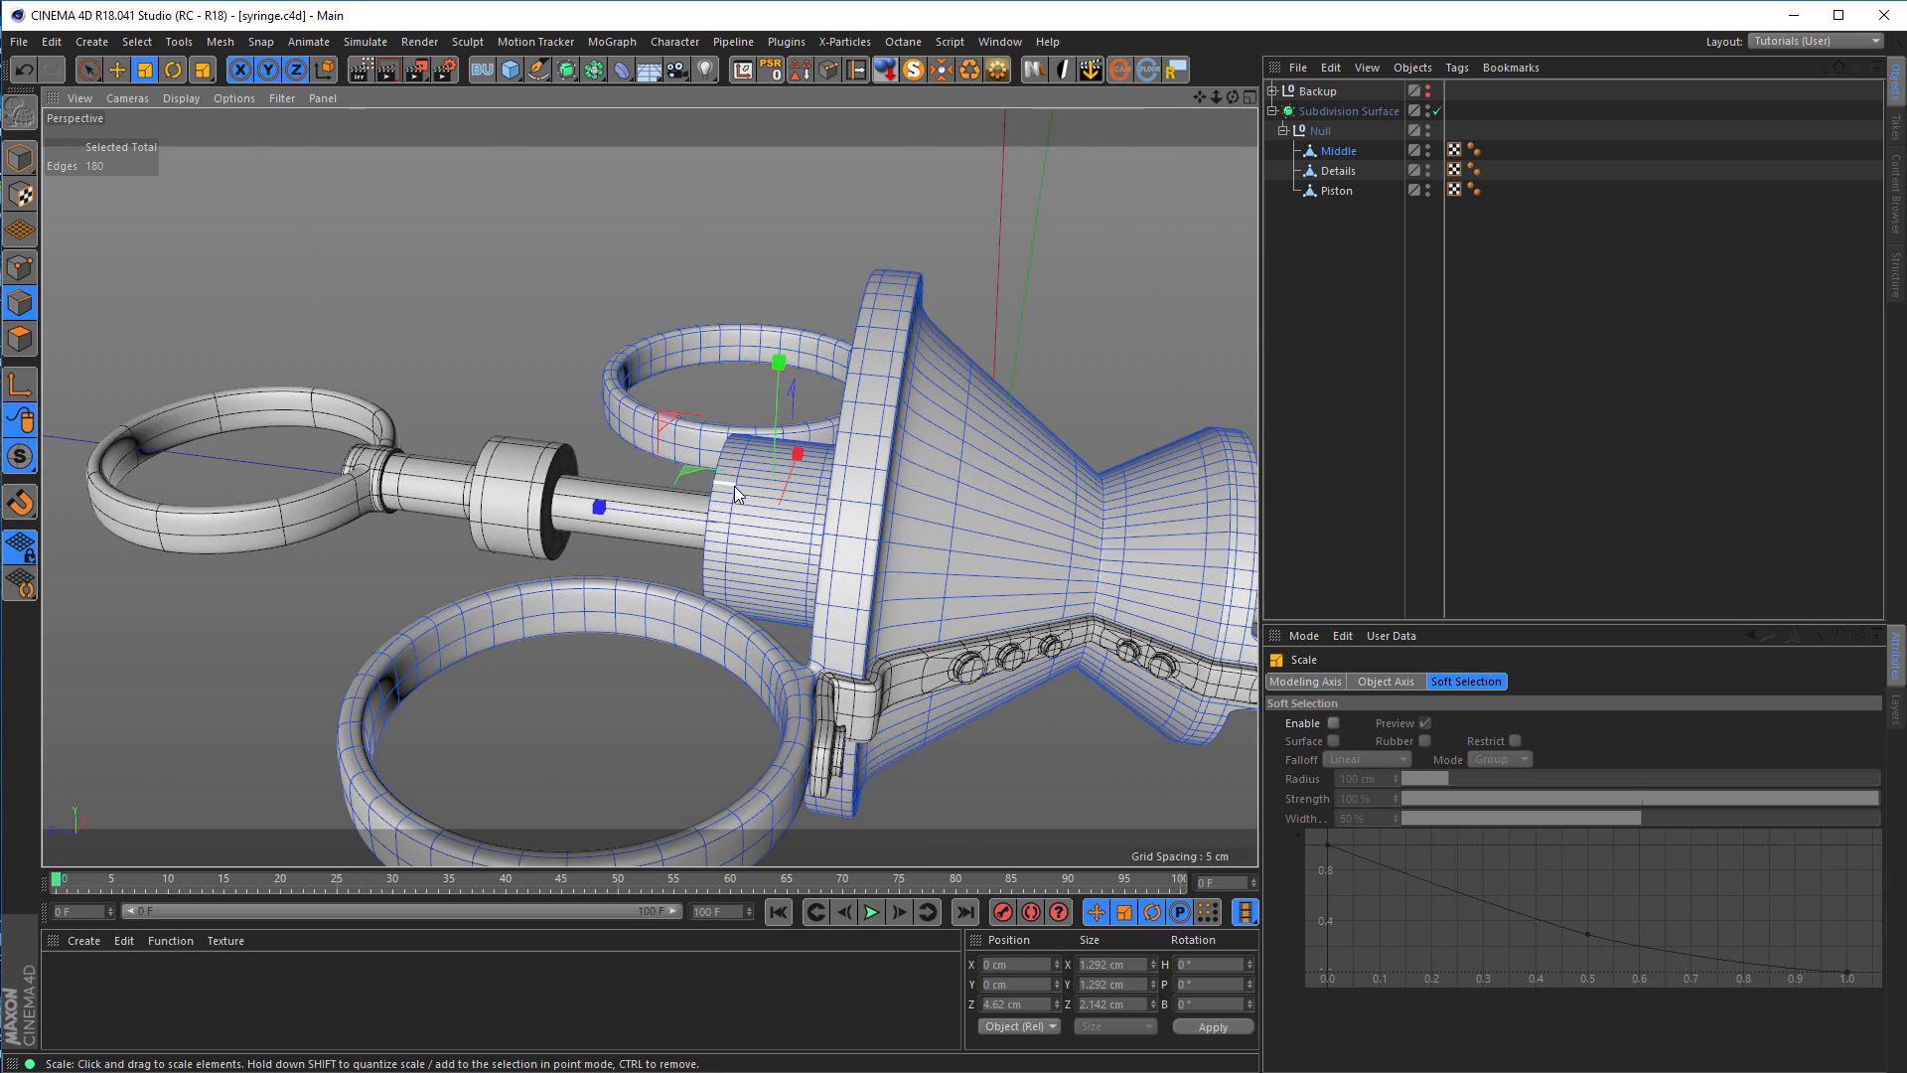
left_click_drag(1013, 370, 834, 467, "alt")
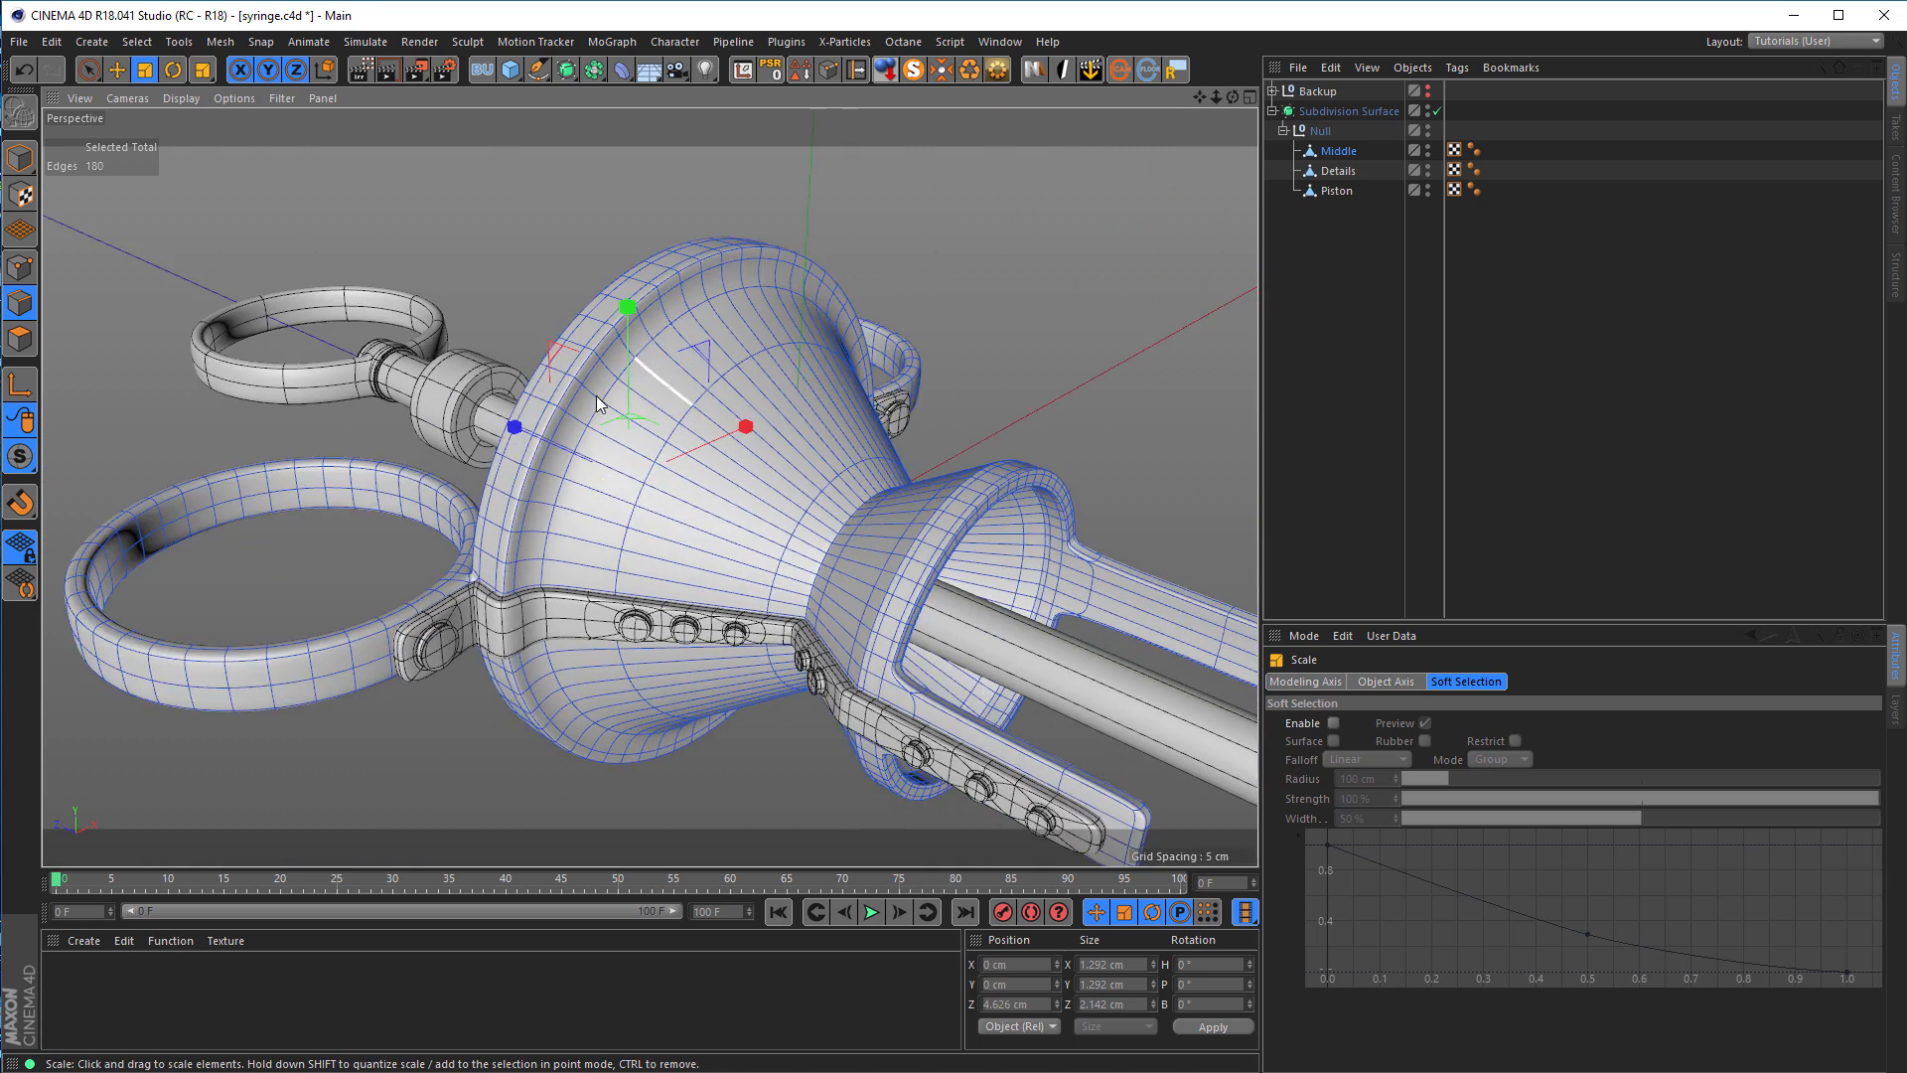
right_click_drag(834, 467, 730, 459, "alt")
middle_click_drag(730, 459, 608, 507, "alt")
left_click_drag(556, 422, 546, 447, "alt")
right_click_drag(546, 447, 608, 444, "alt")
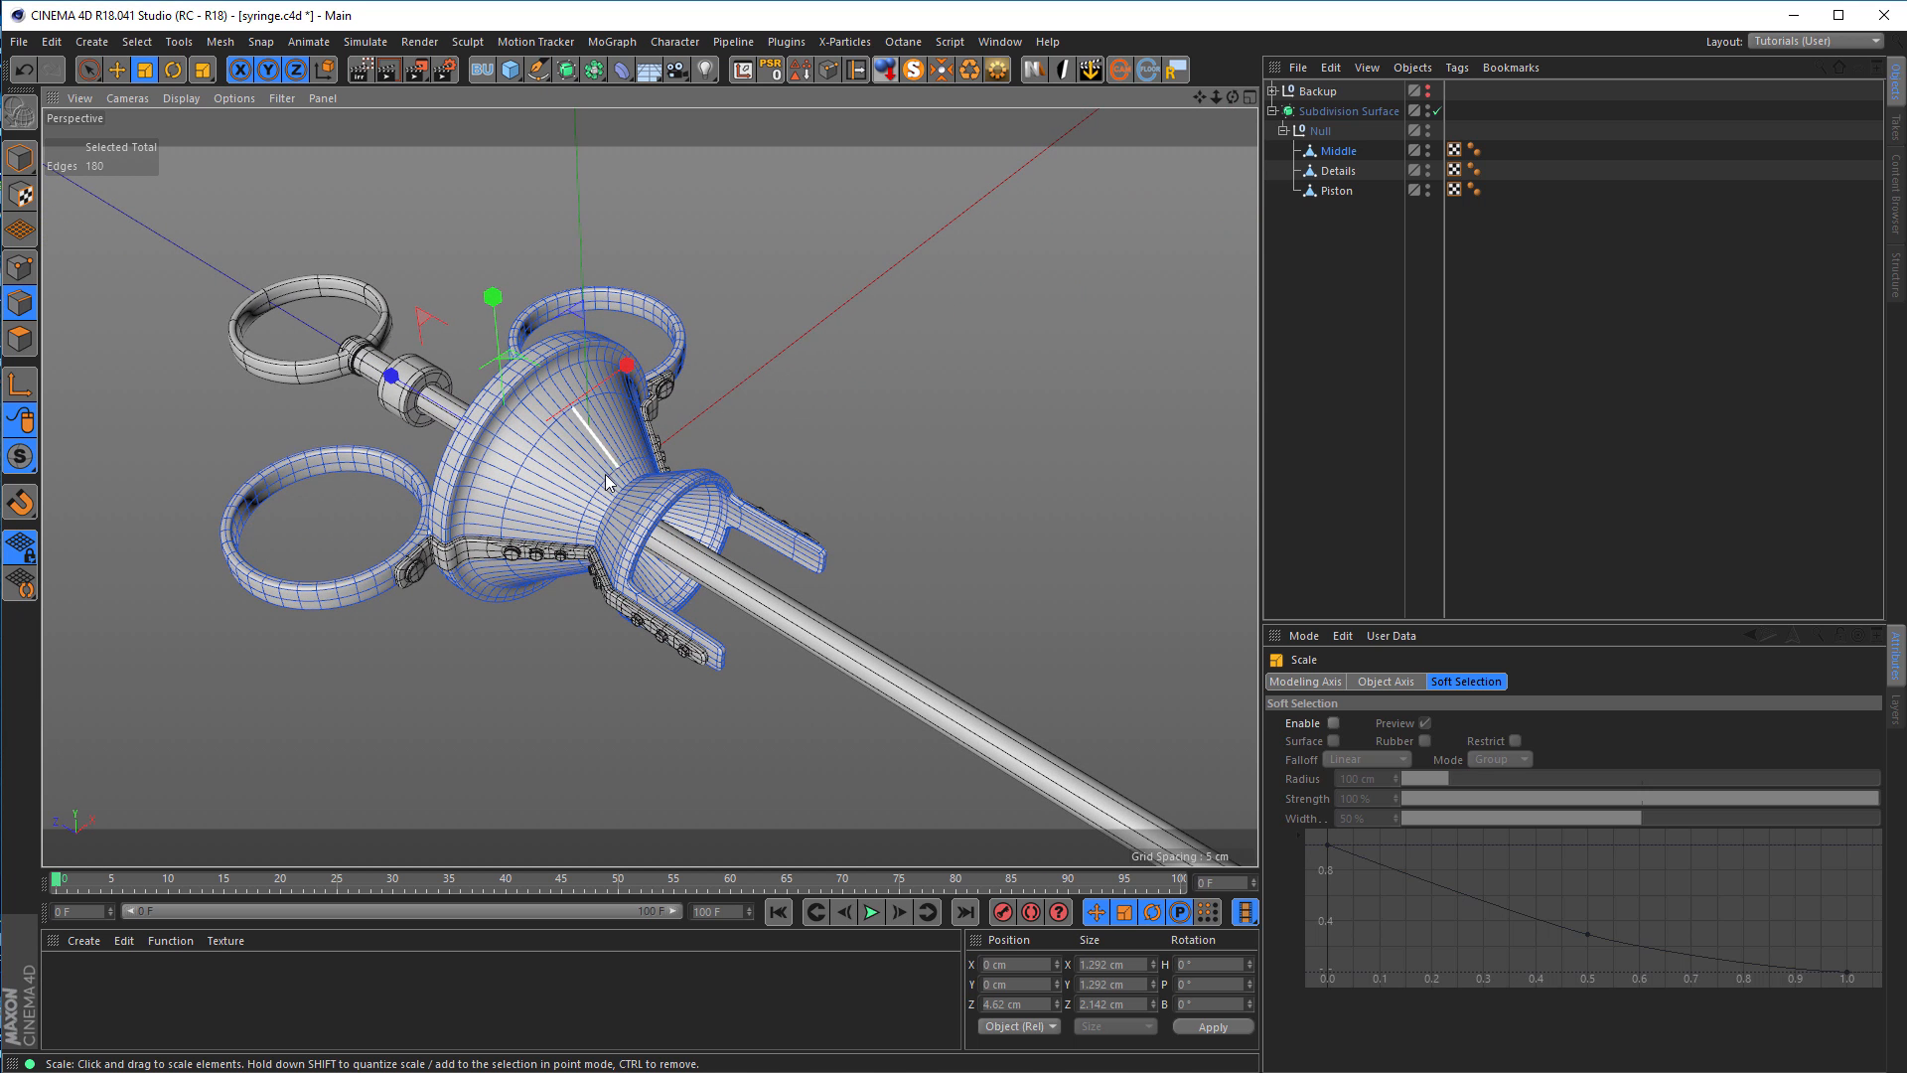
scroll(601, 481, "up", 2)
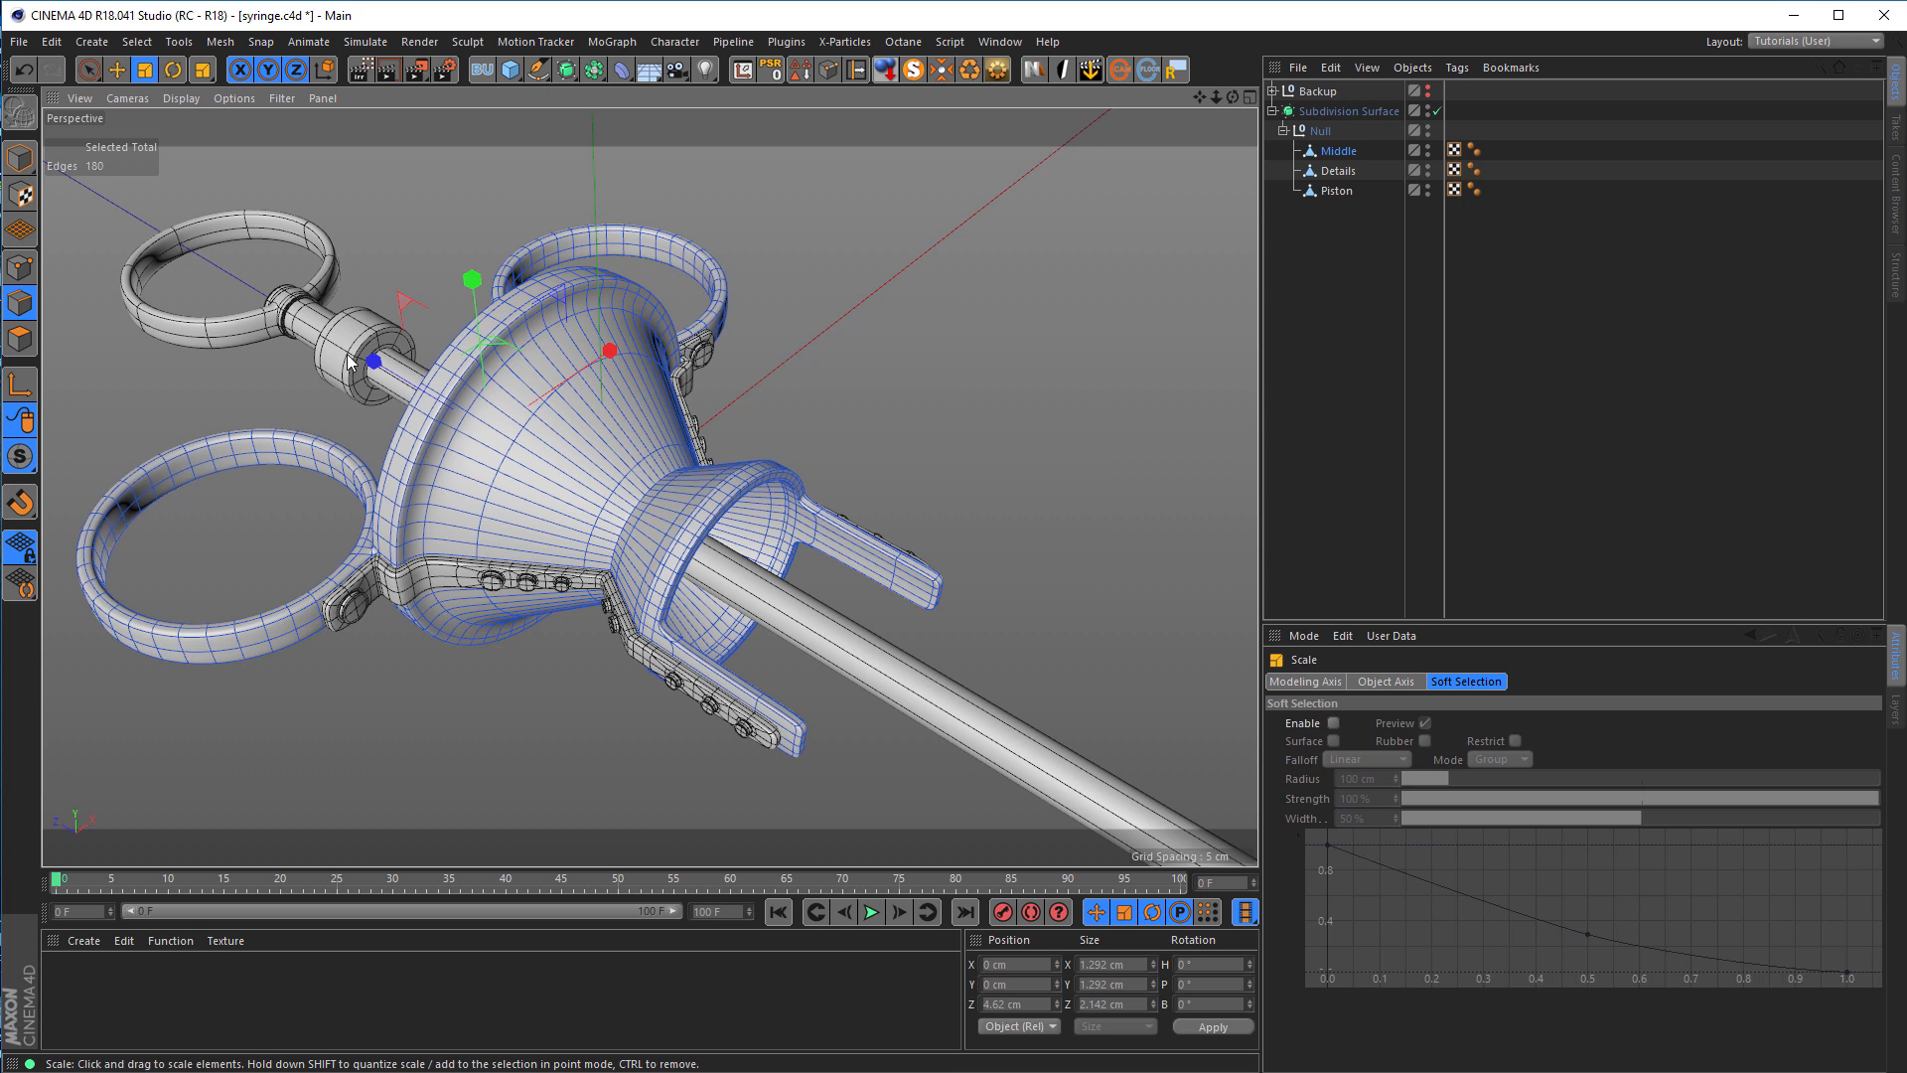
scroll(563, 496, "down", 4)
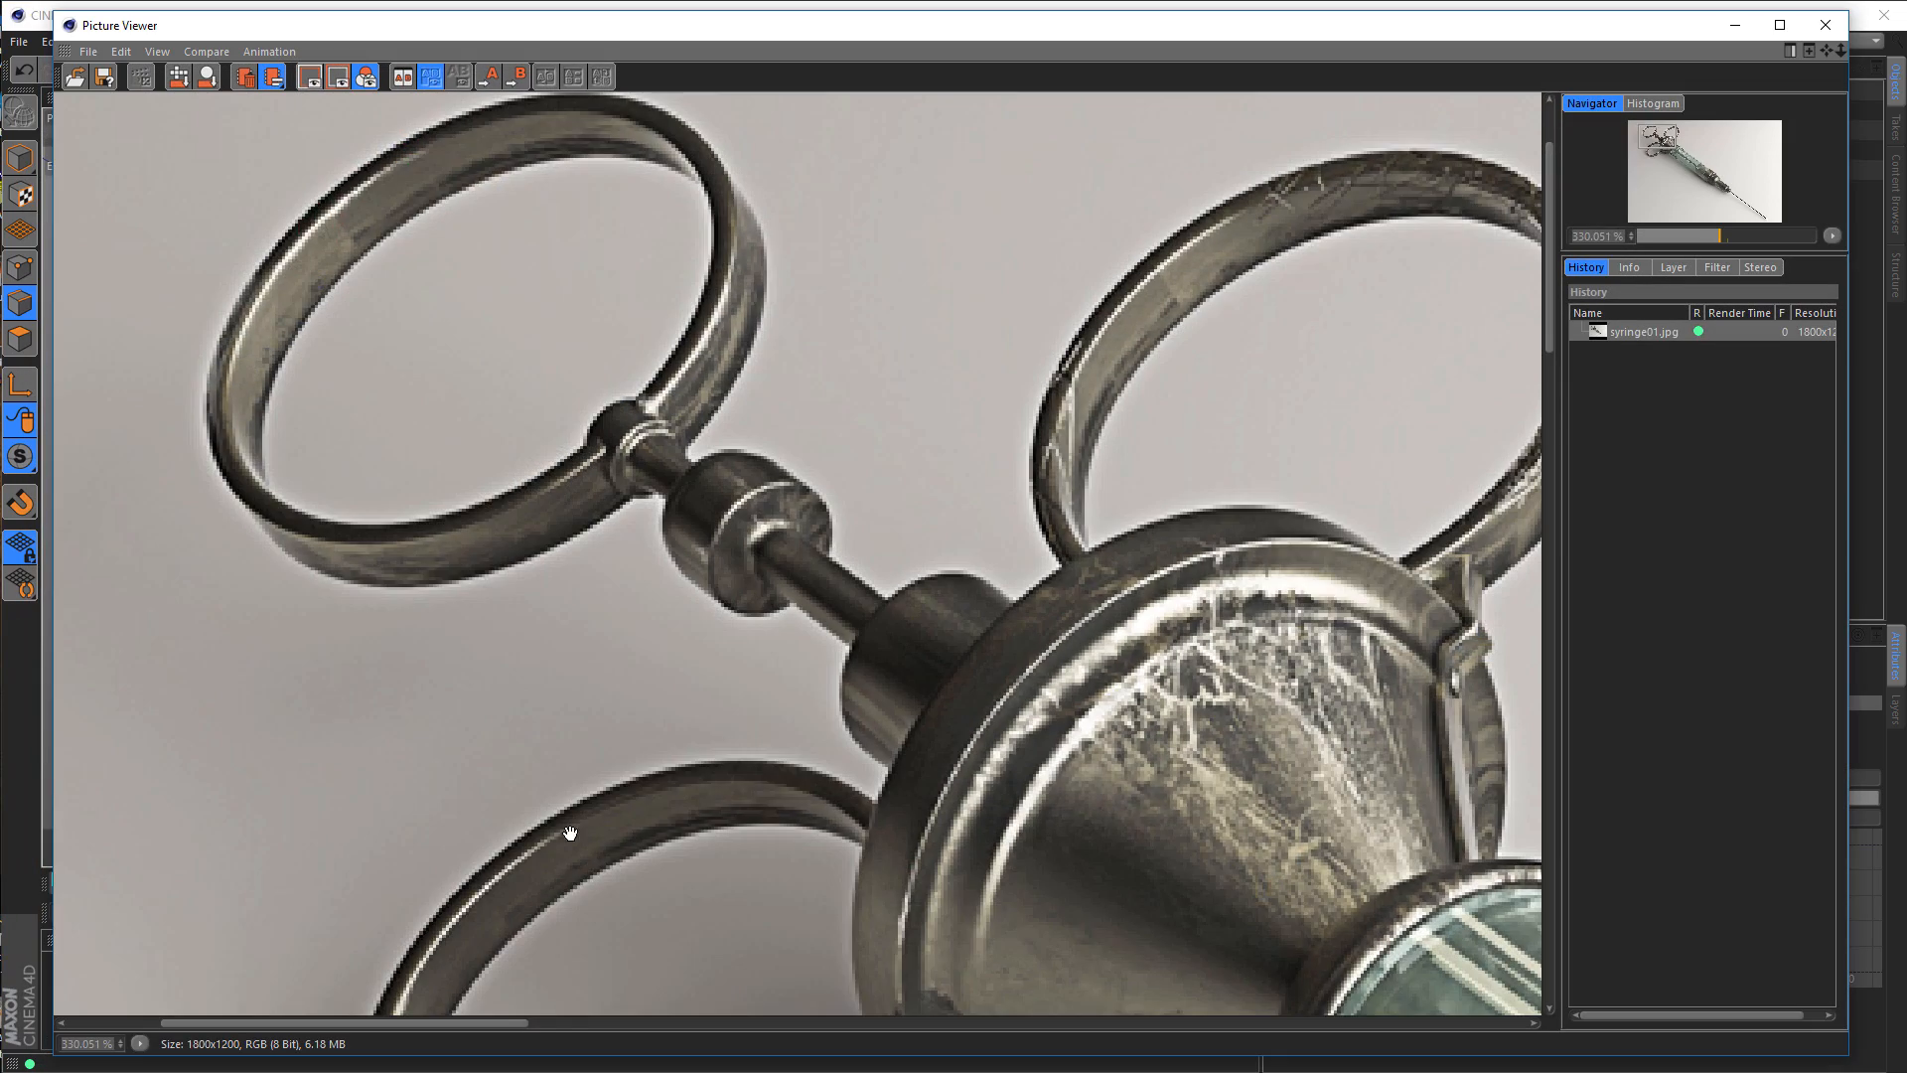
Step: Examine the whole syringe in the reference image syringe01.jpg in the Picture Viewer, and minimize the viewer
scroll(794, 556, "down", 4)
right_click_drag(1391, 673, 1205, 672, "alt")
right_click_drag(874, 637, 908, 637, "alt")
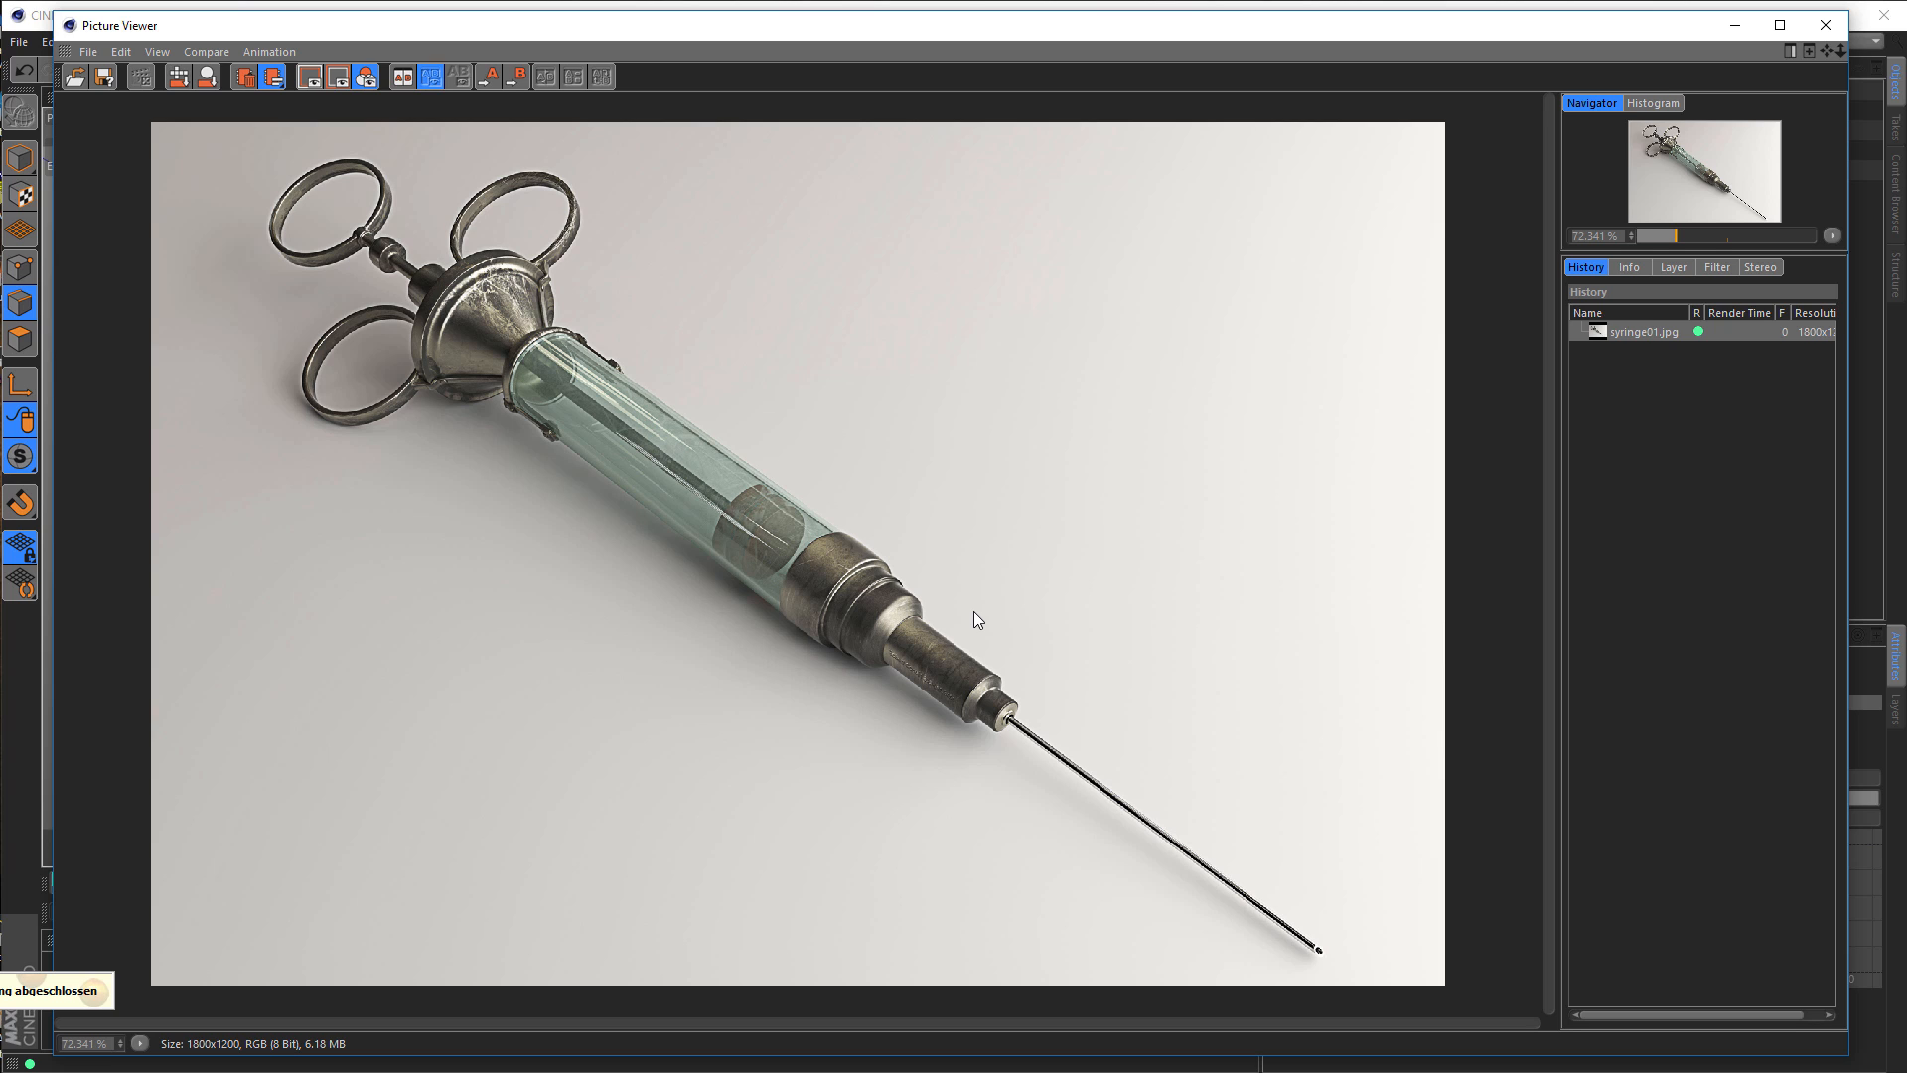
left_click(1736, 27)
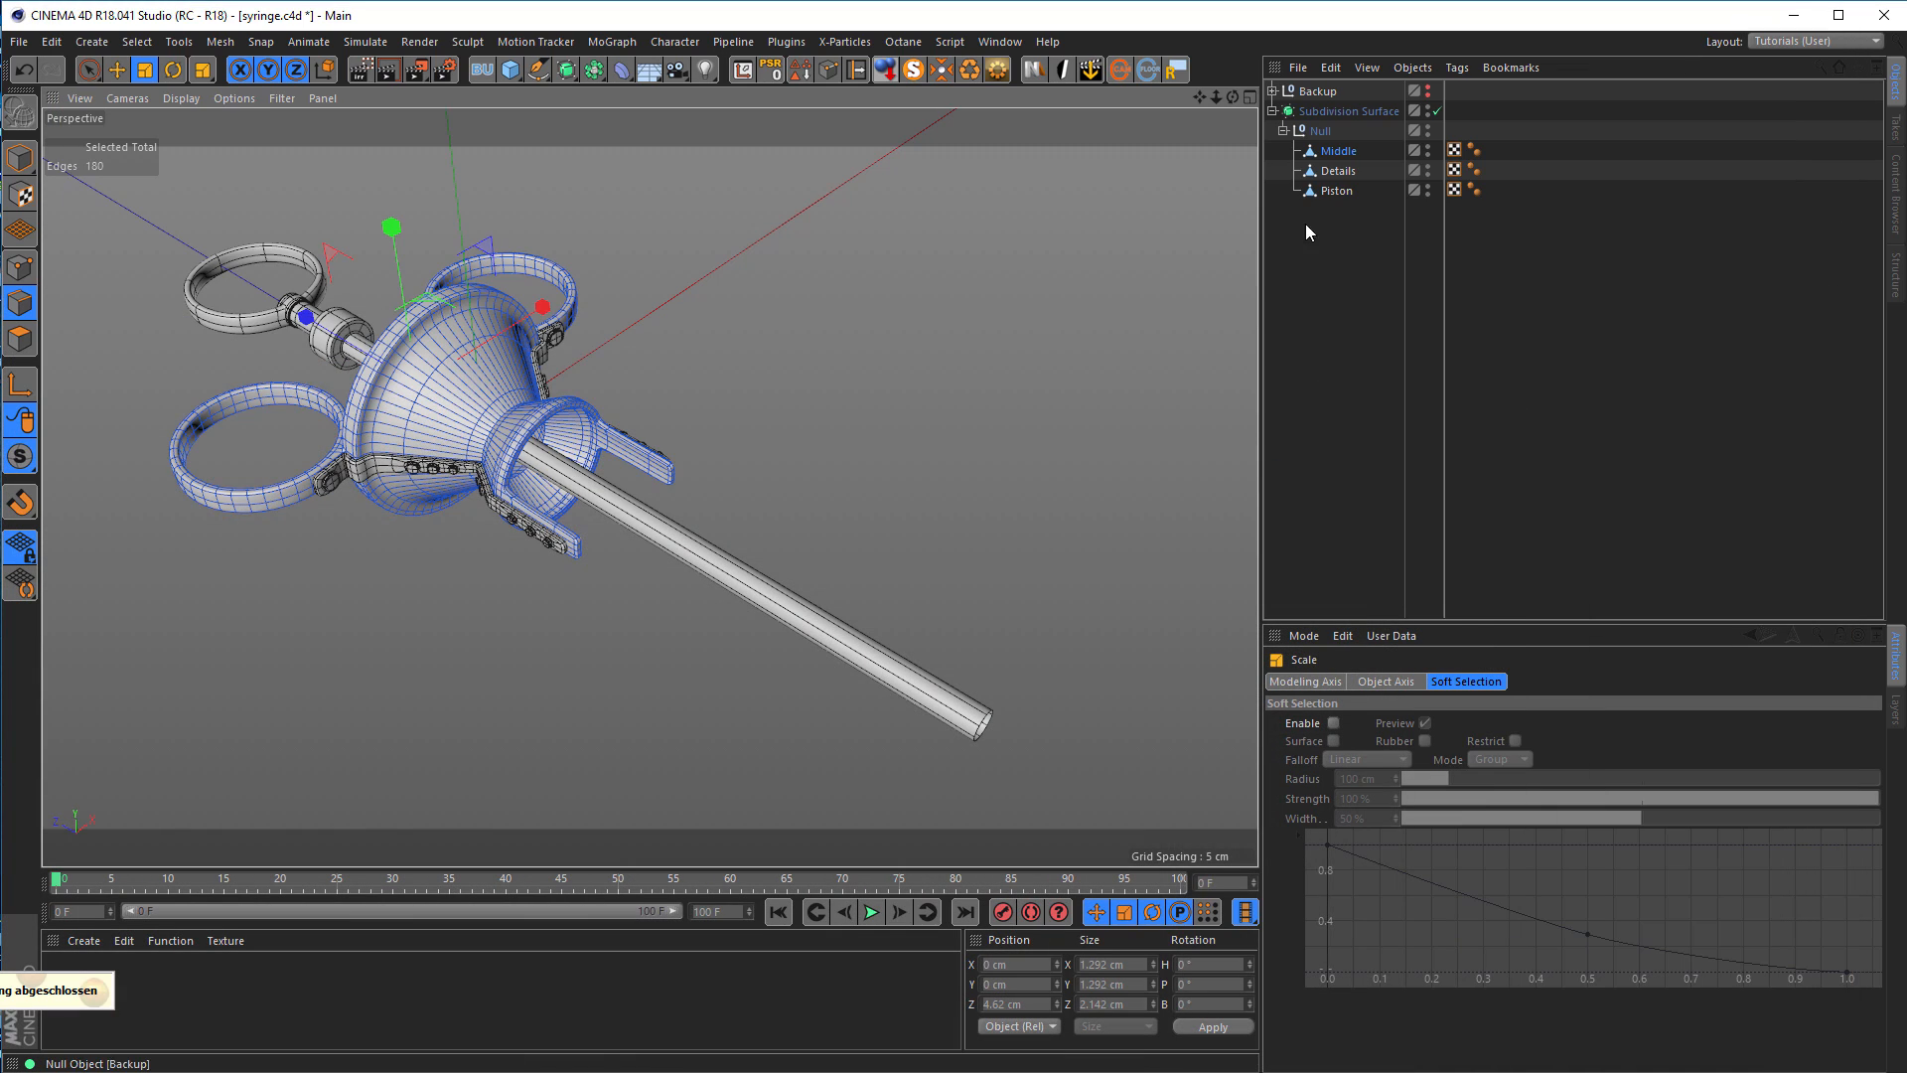
Step: Add a Cylinder primitive and set its orientation to +Z so it runs along the piston rod
scroll(547, 398, "up", 3)
scroll(547, 397, "down", 5)
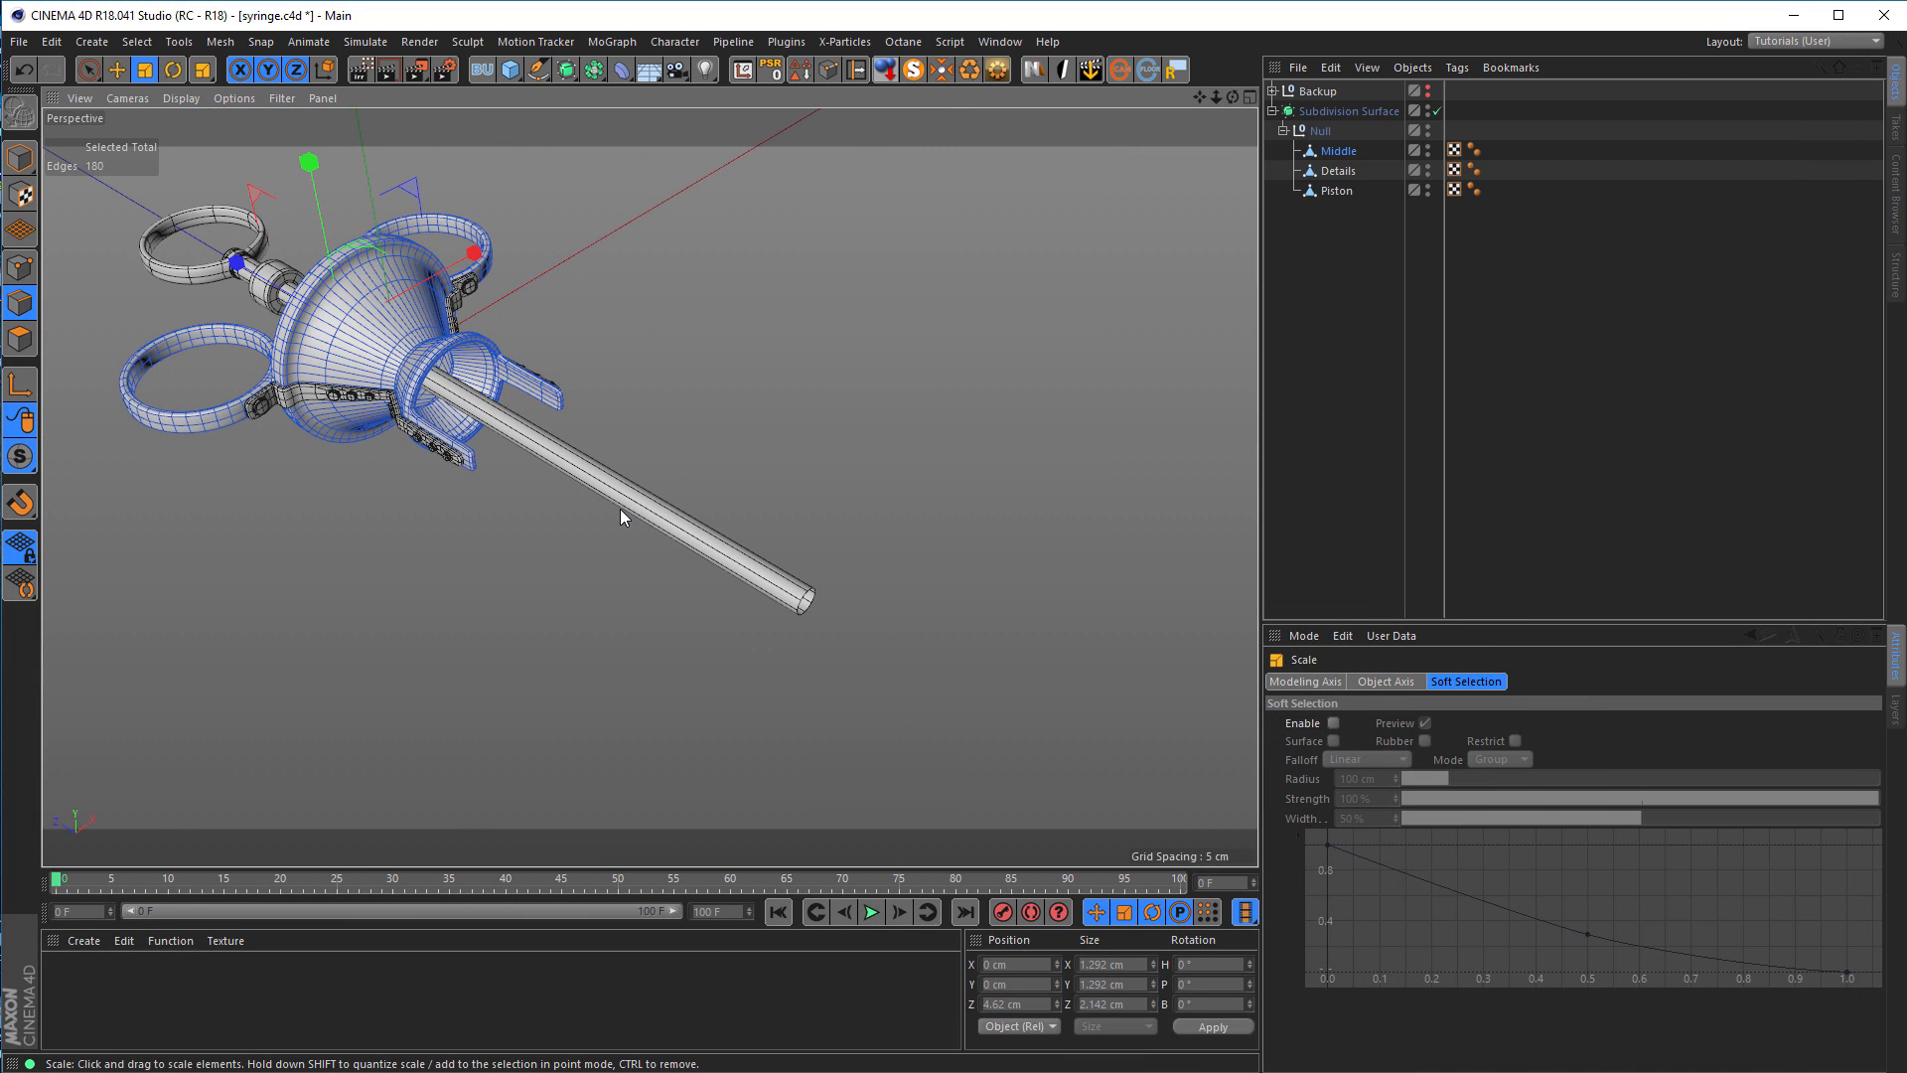
scroll(520, 355, "up", 4)
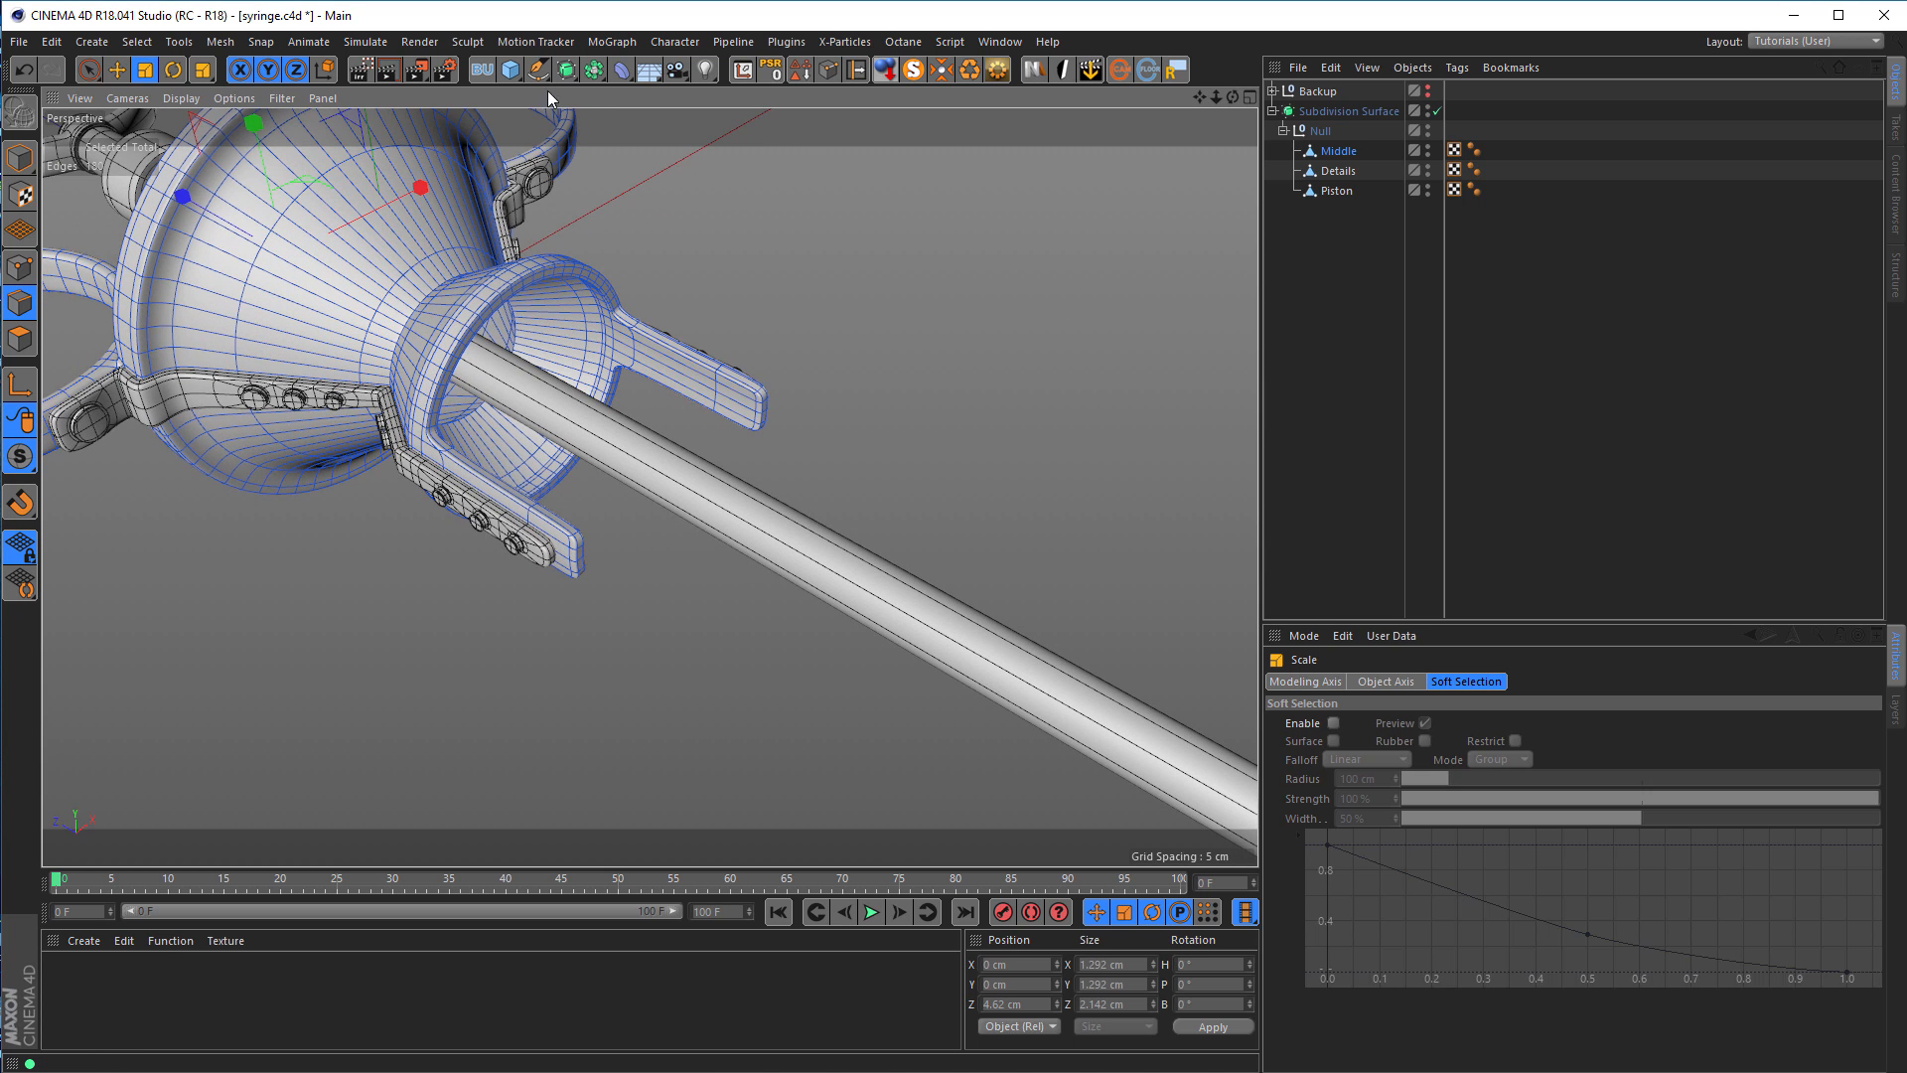
left_click_drag(515, 69, 906, 98)
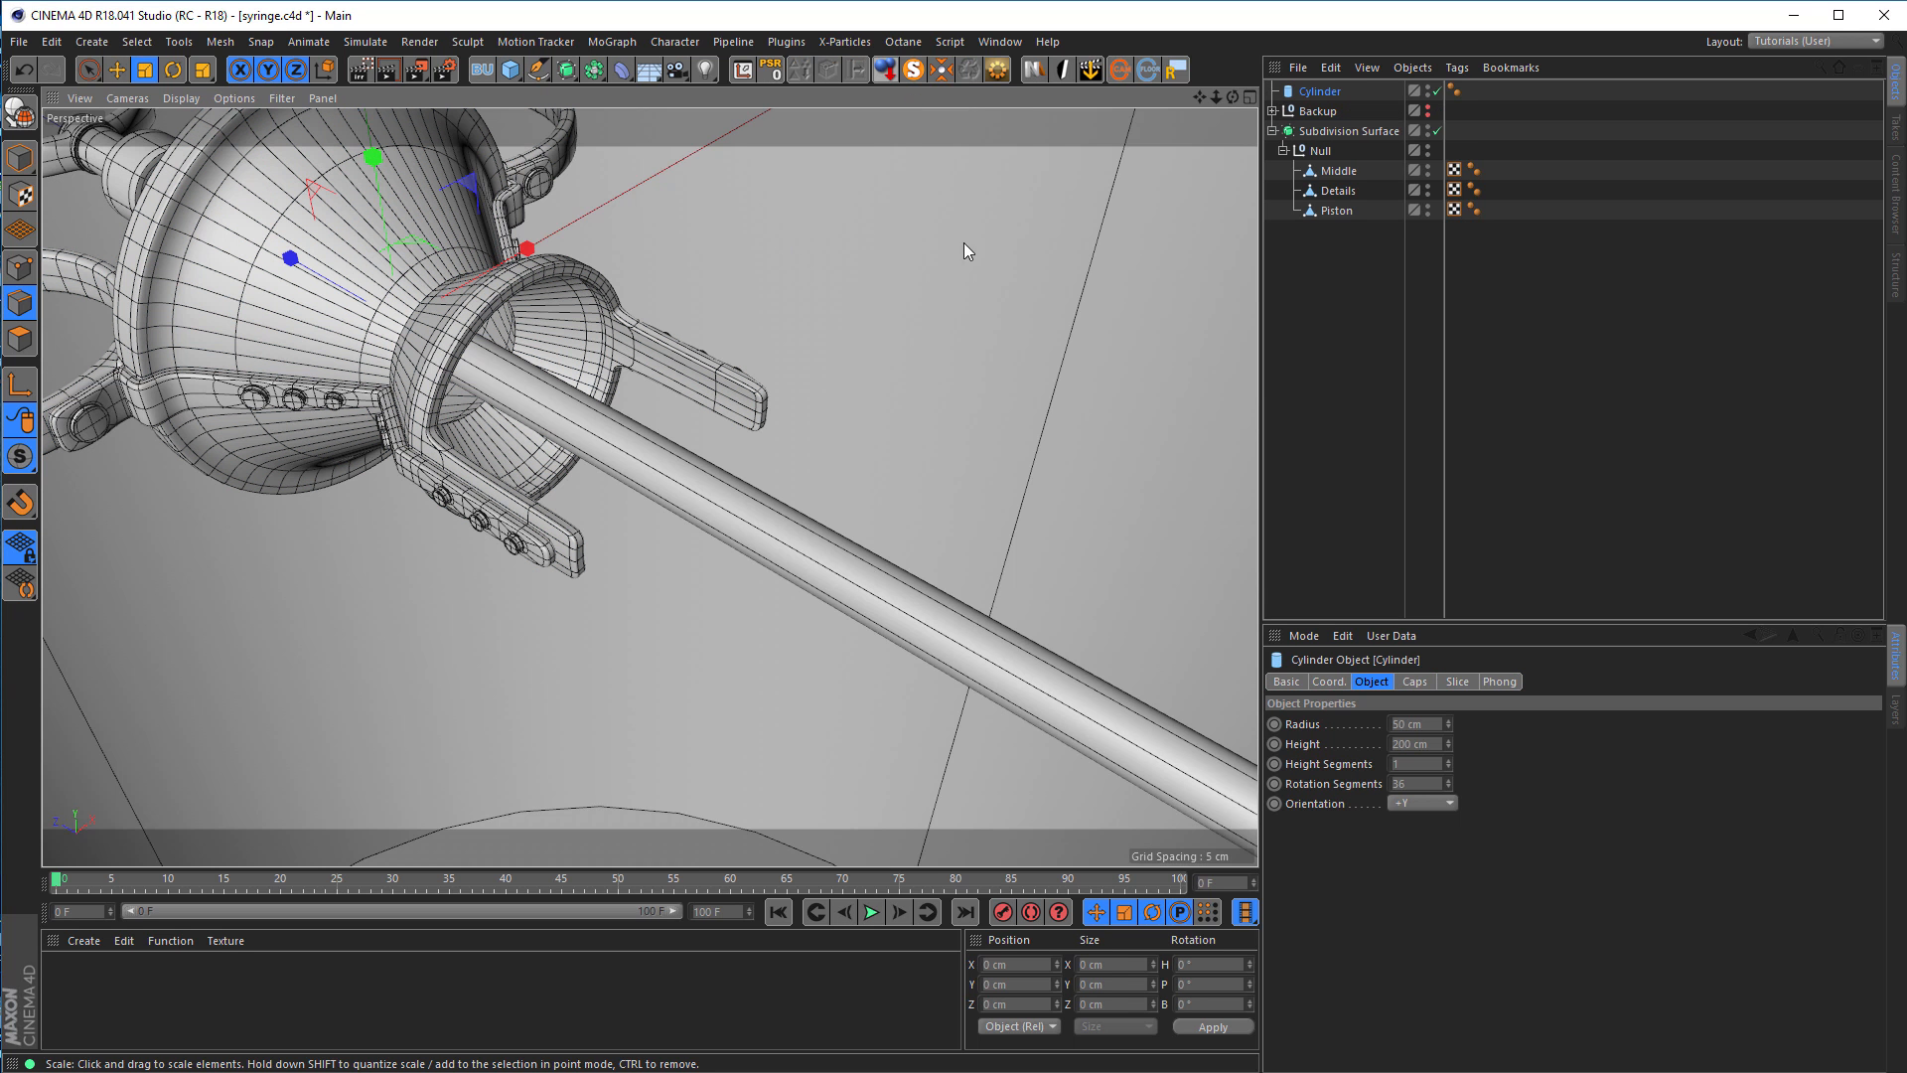
left_click(1421, 803)
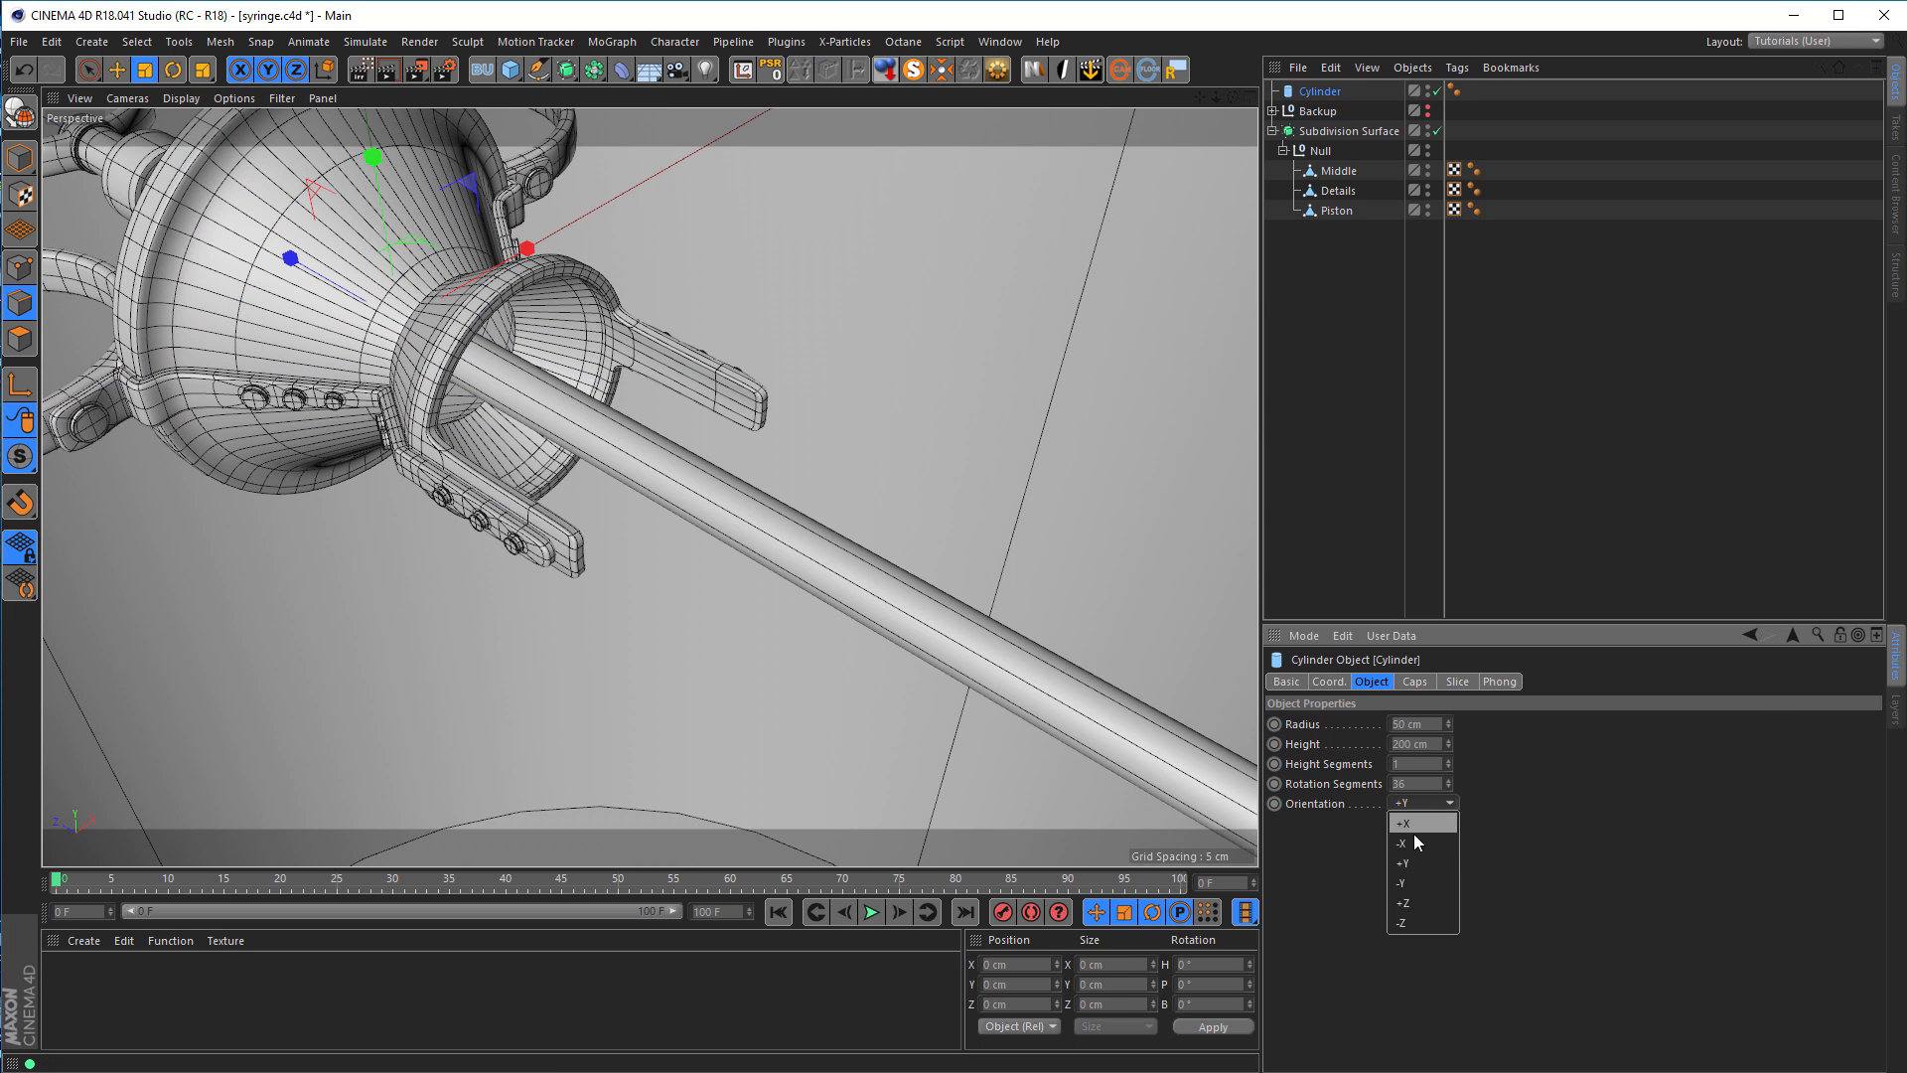
left_click(1446, 903)
Step: Scale the Cylinder down to about 2.853 cm radius and 11.414 cm height and move it to the end of the object list
left_click_drag(651, 453, 617, 558)
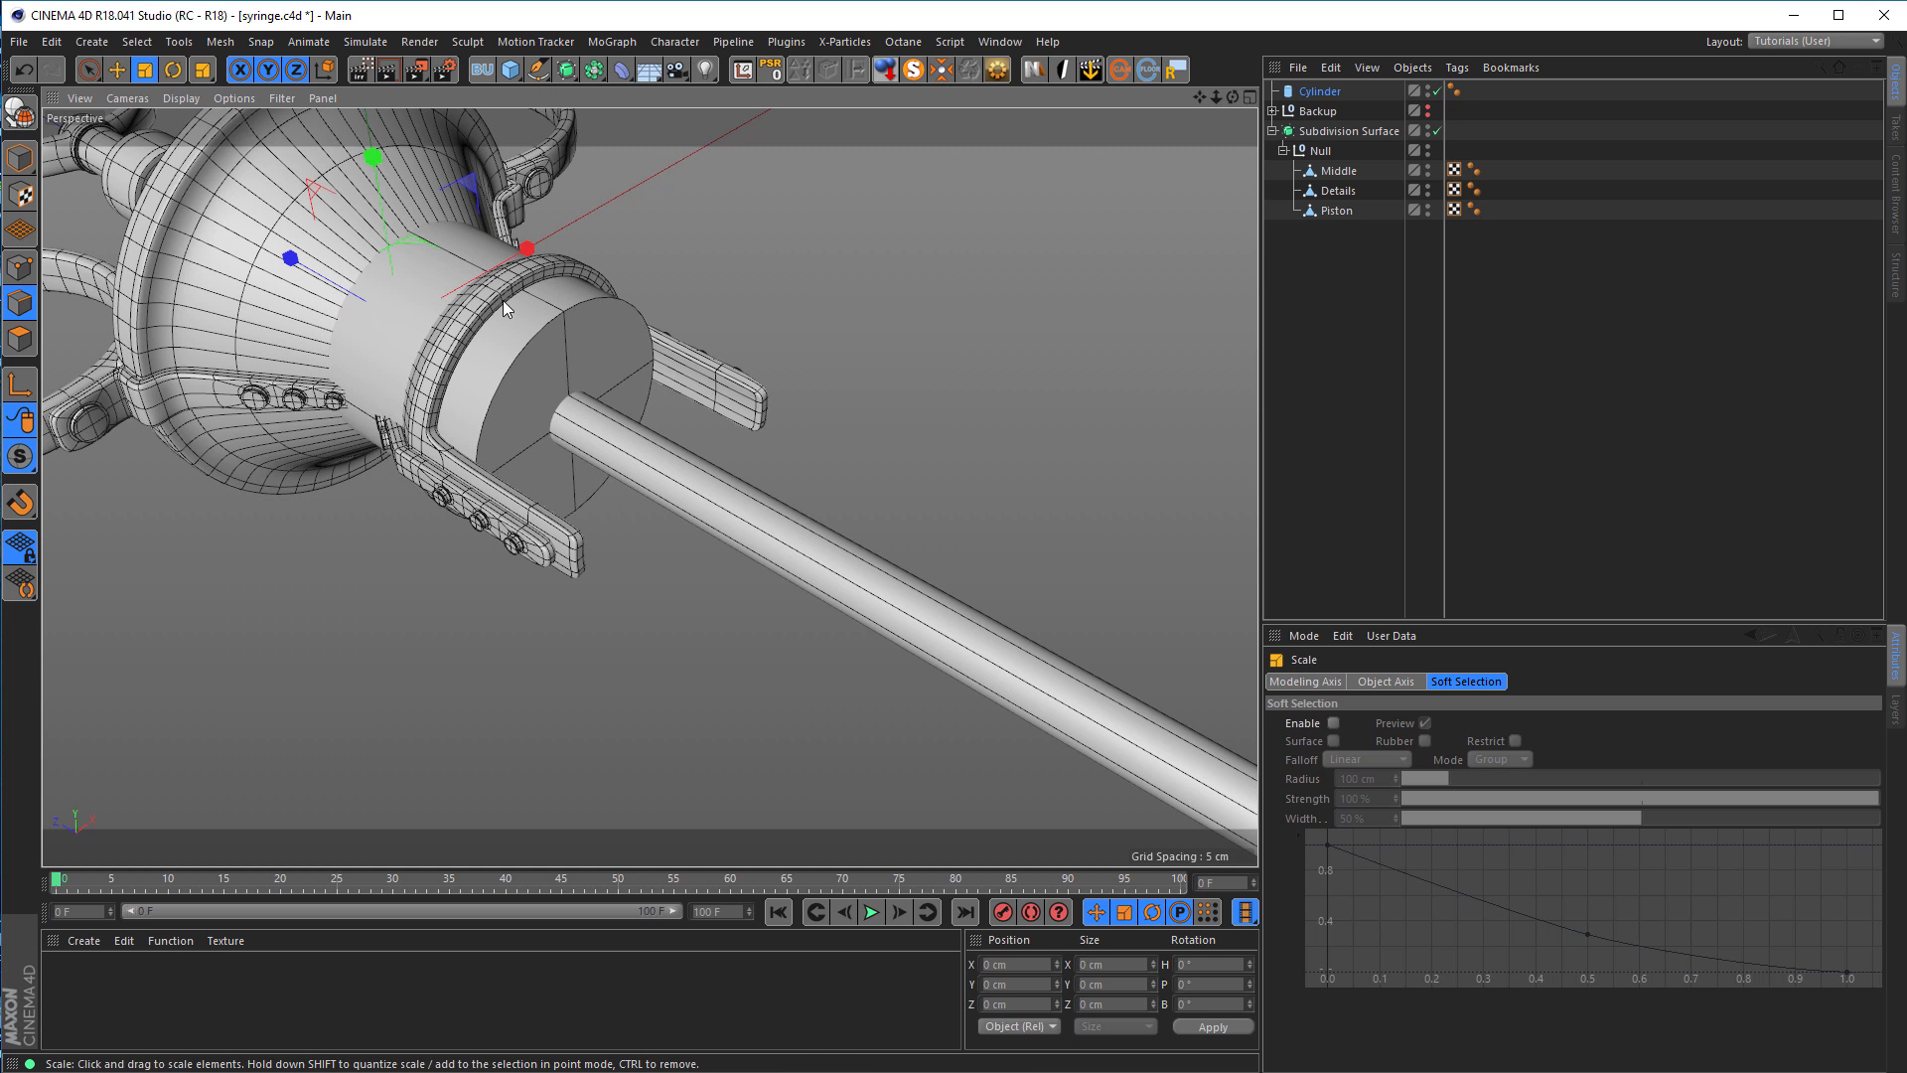
scroll(799, 300, "up", 8)
left_click_drag(777, 375, 784, 386)
scroll(545, 445, "down", 8)
left_click_drag(657, 445, 676, 373, "alt")
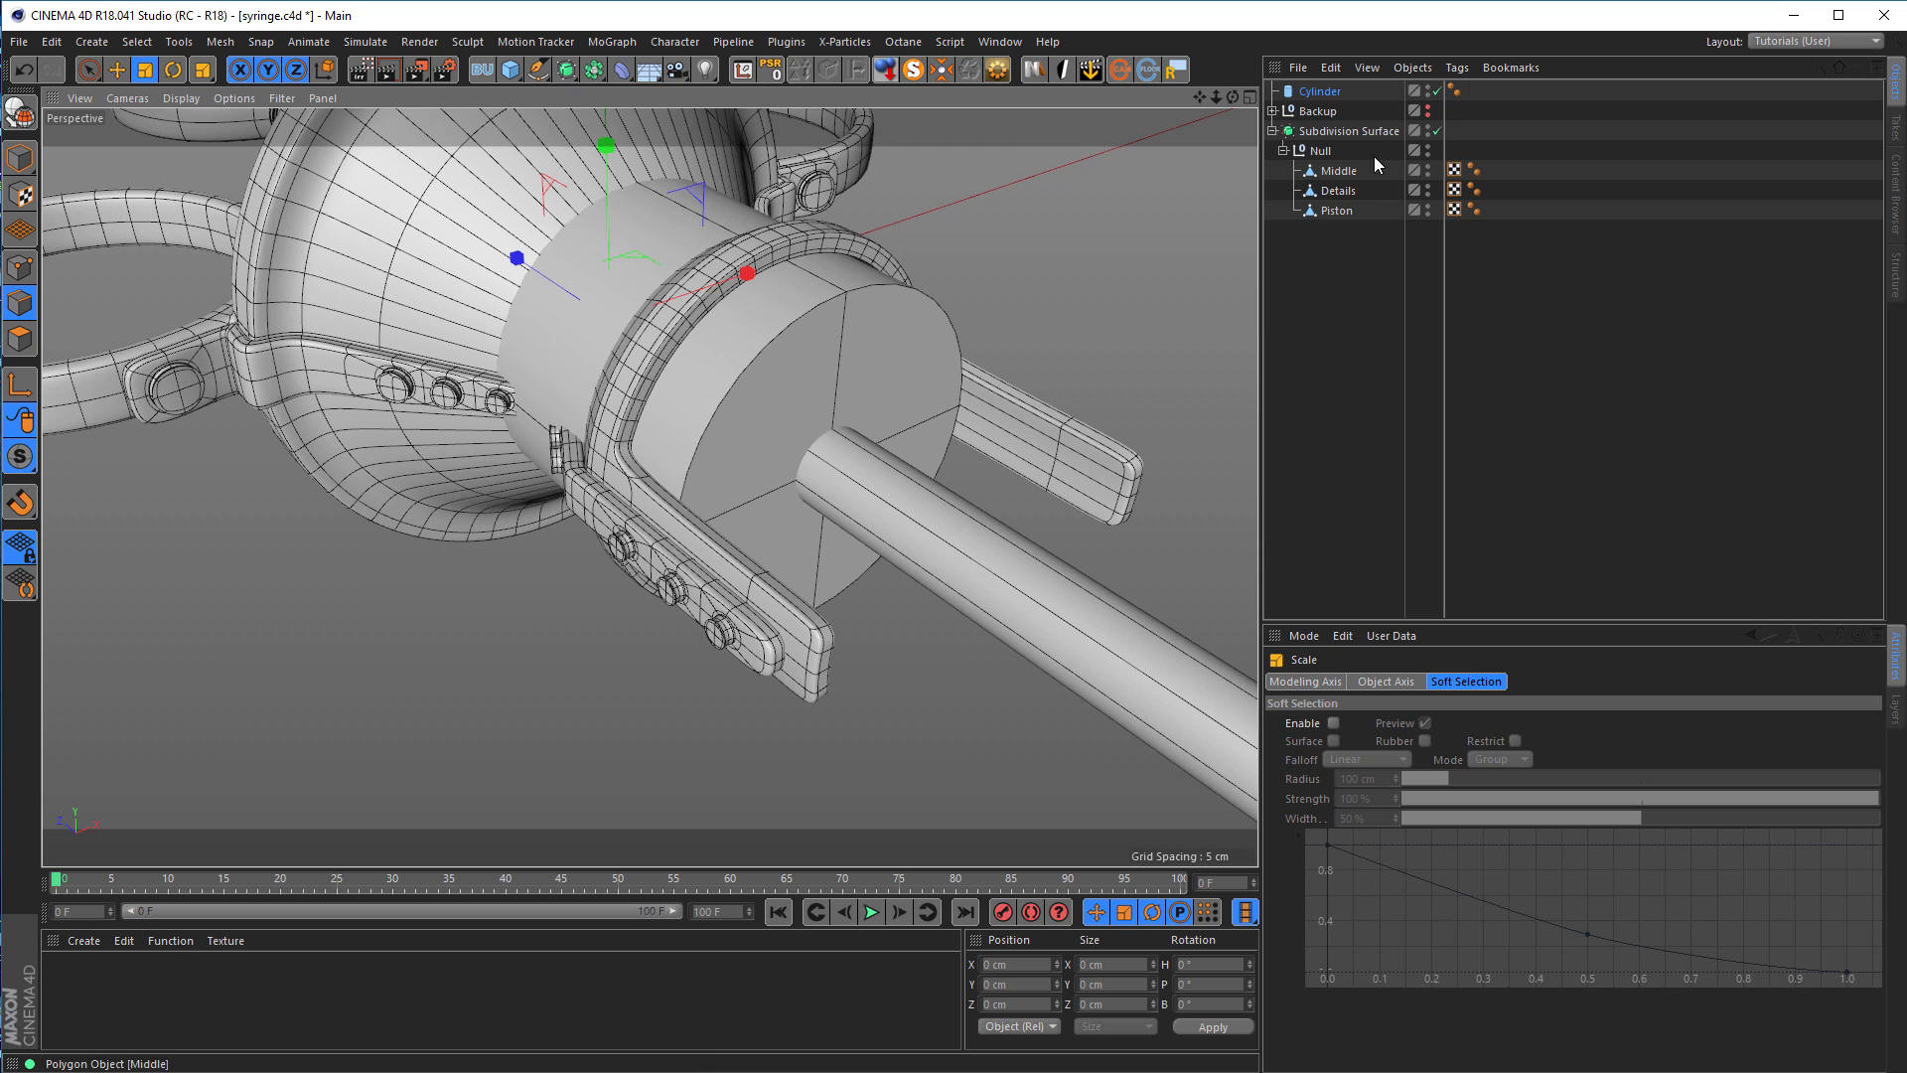
left_click_drag(1320, 92, 1355, 389)
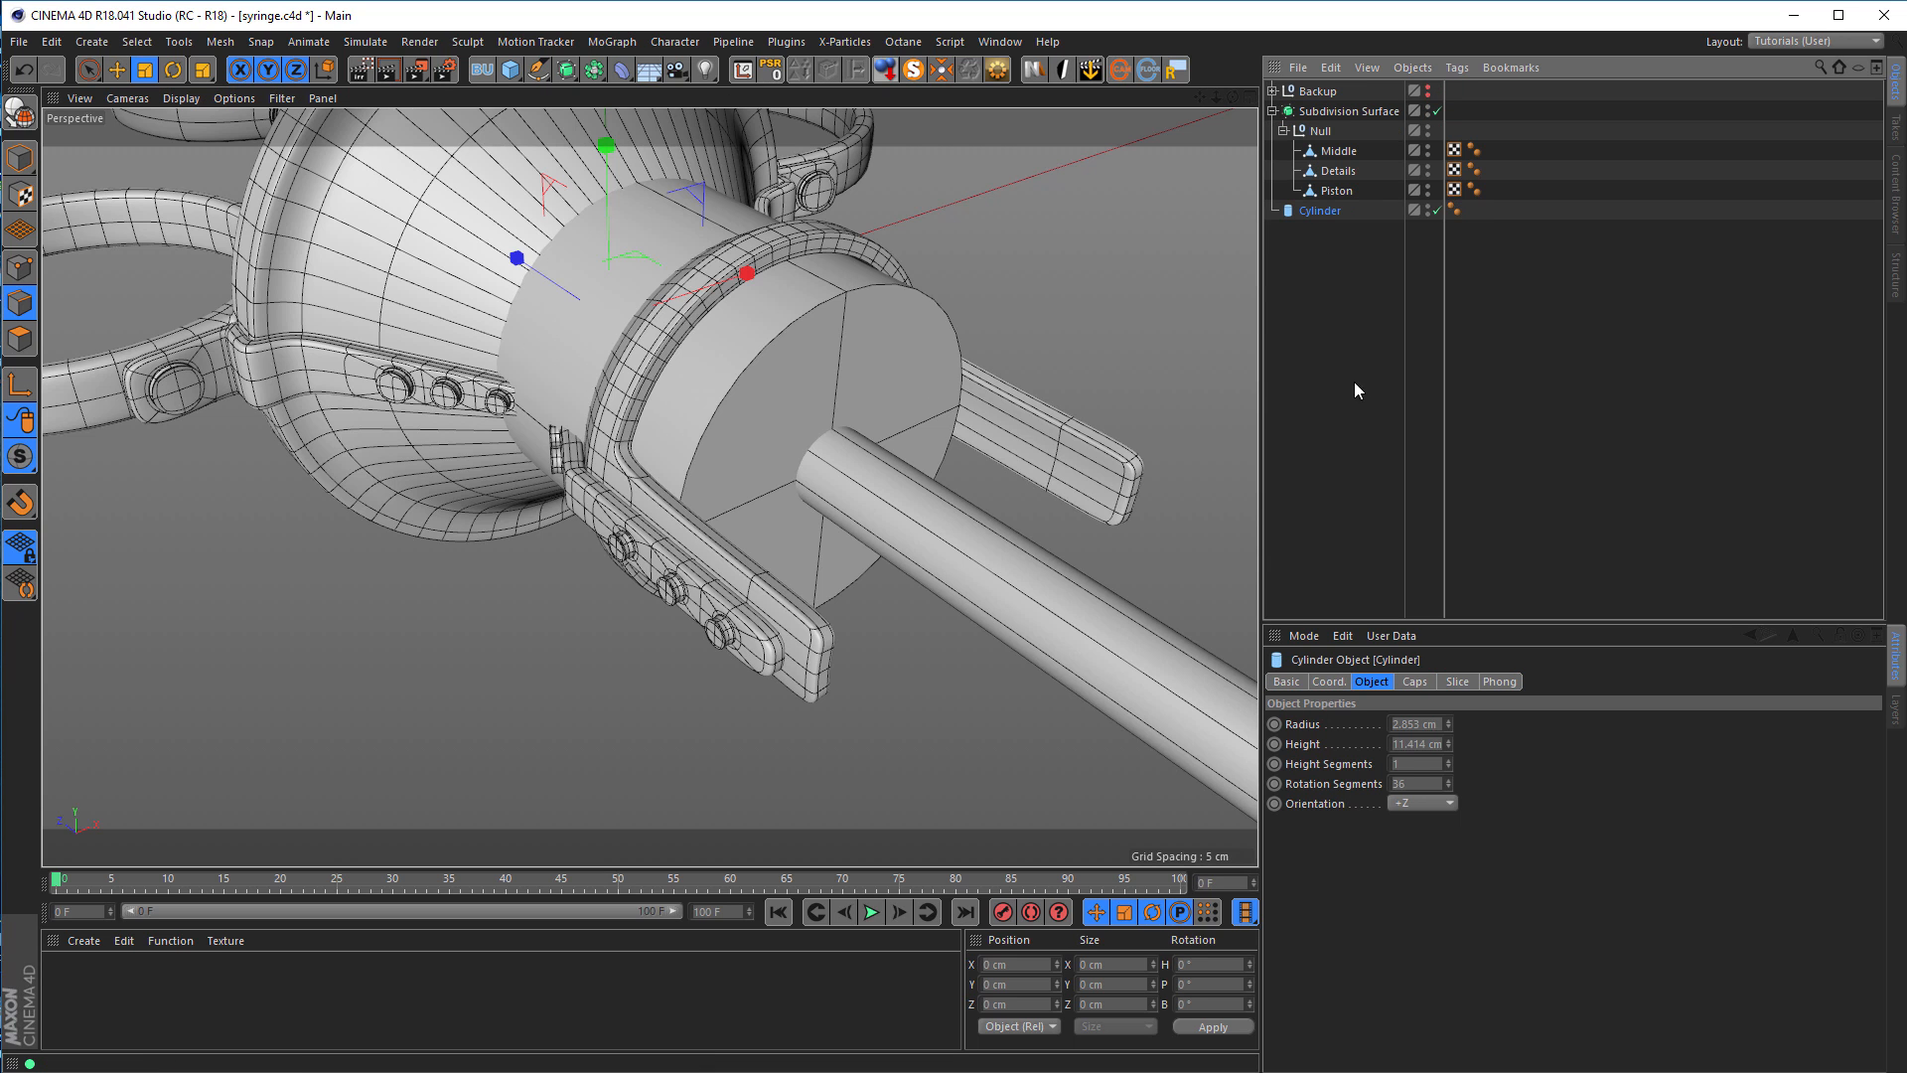
Step: Set the Cylinder's rotation segments to 8 and turn off its caps
double_click(1429, 782)
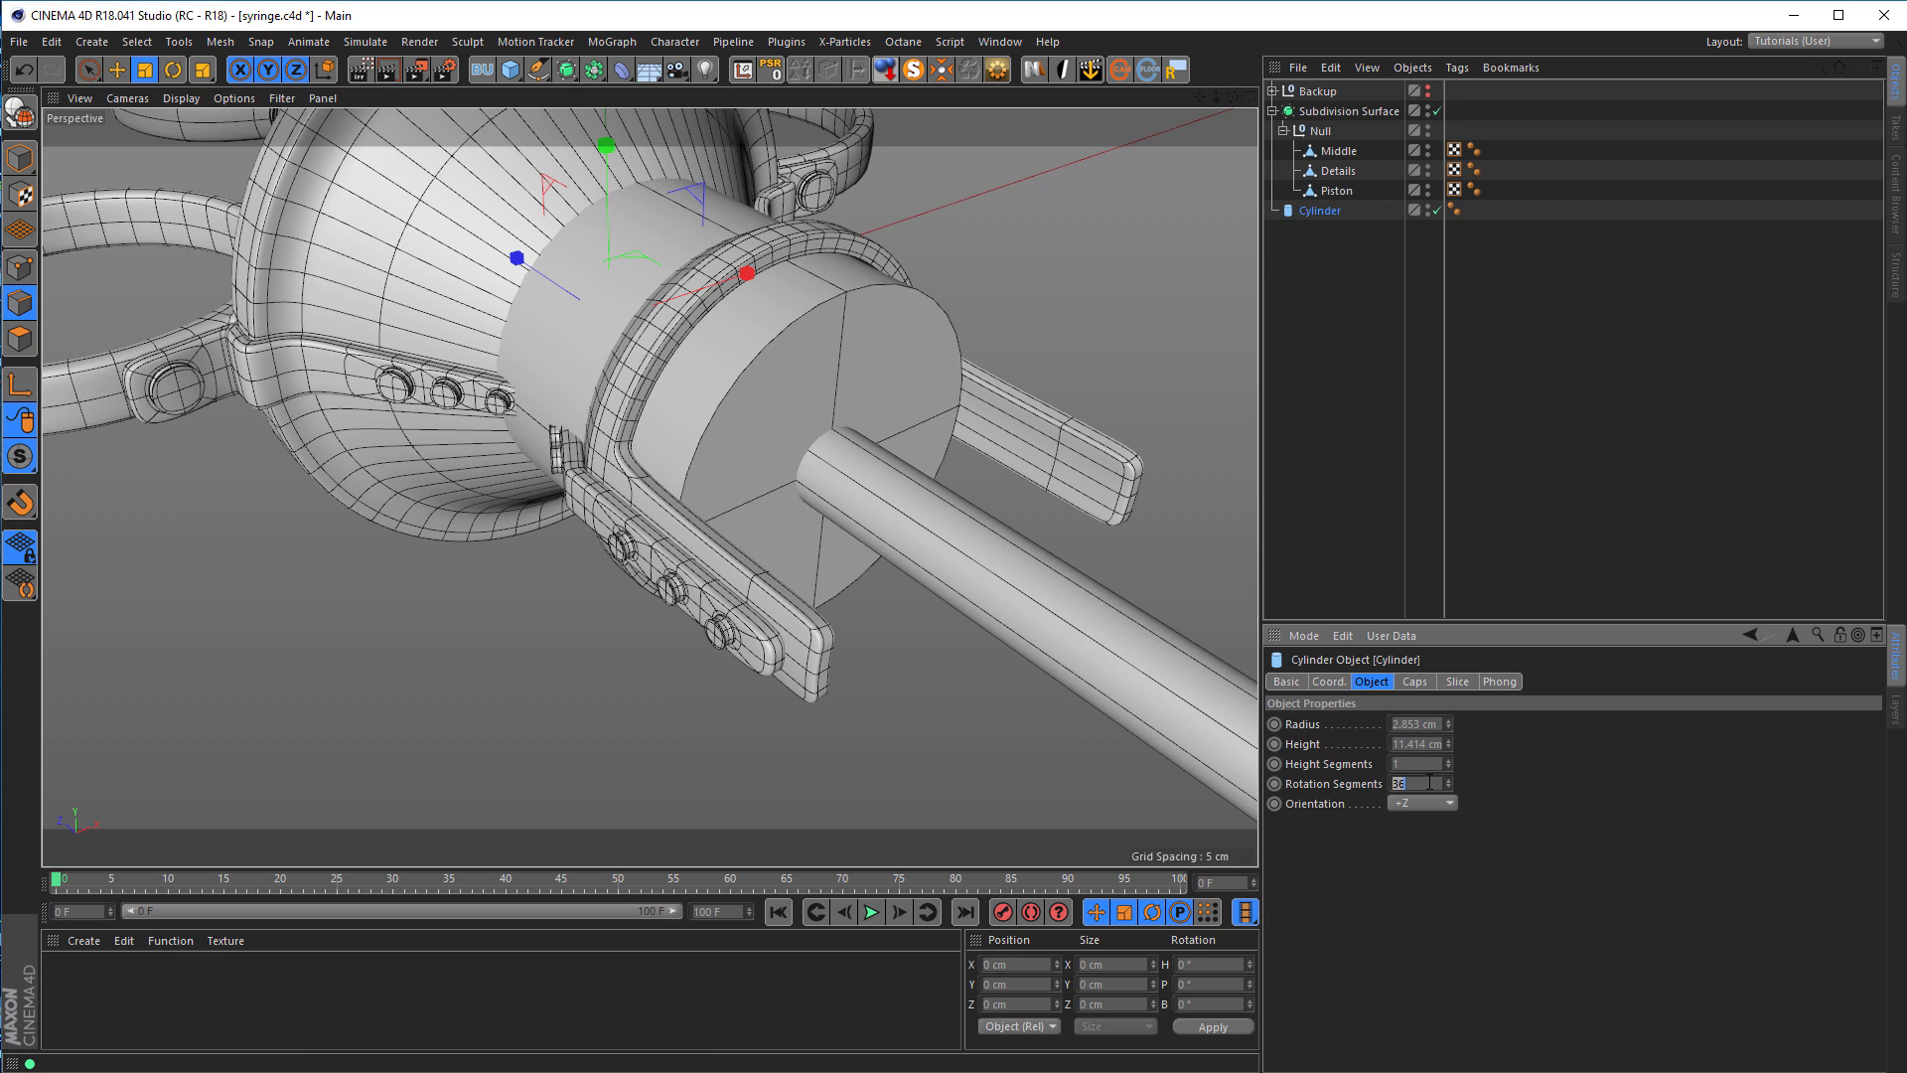
type("8")
key("Return")
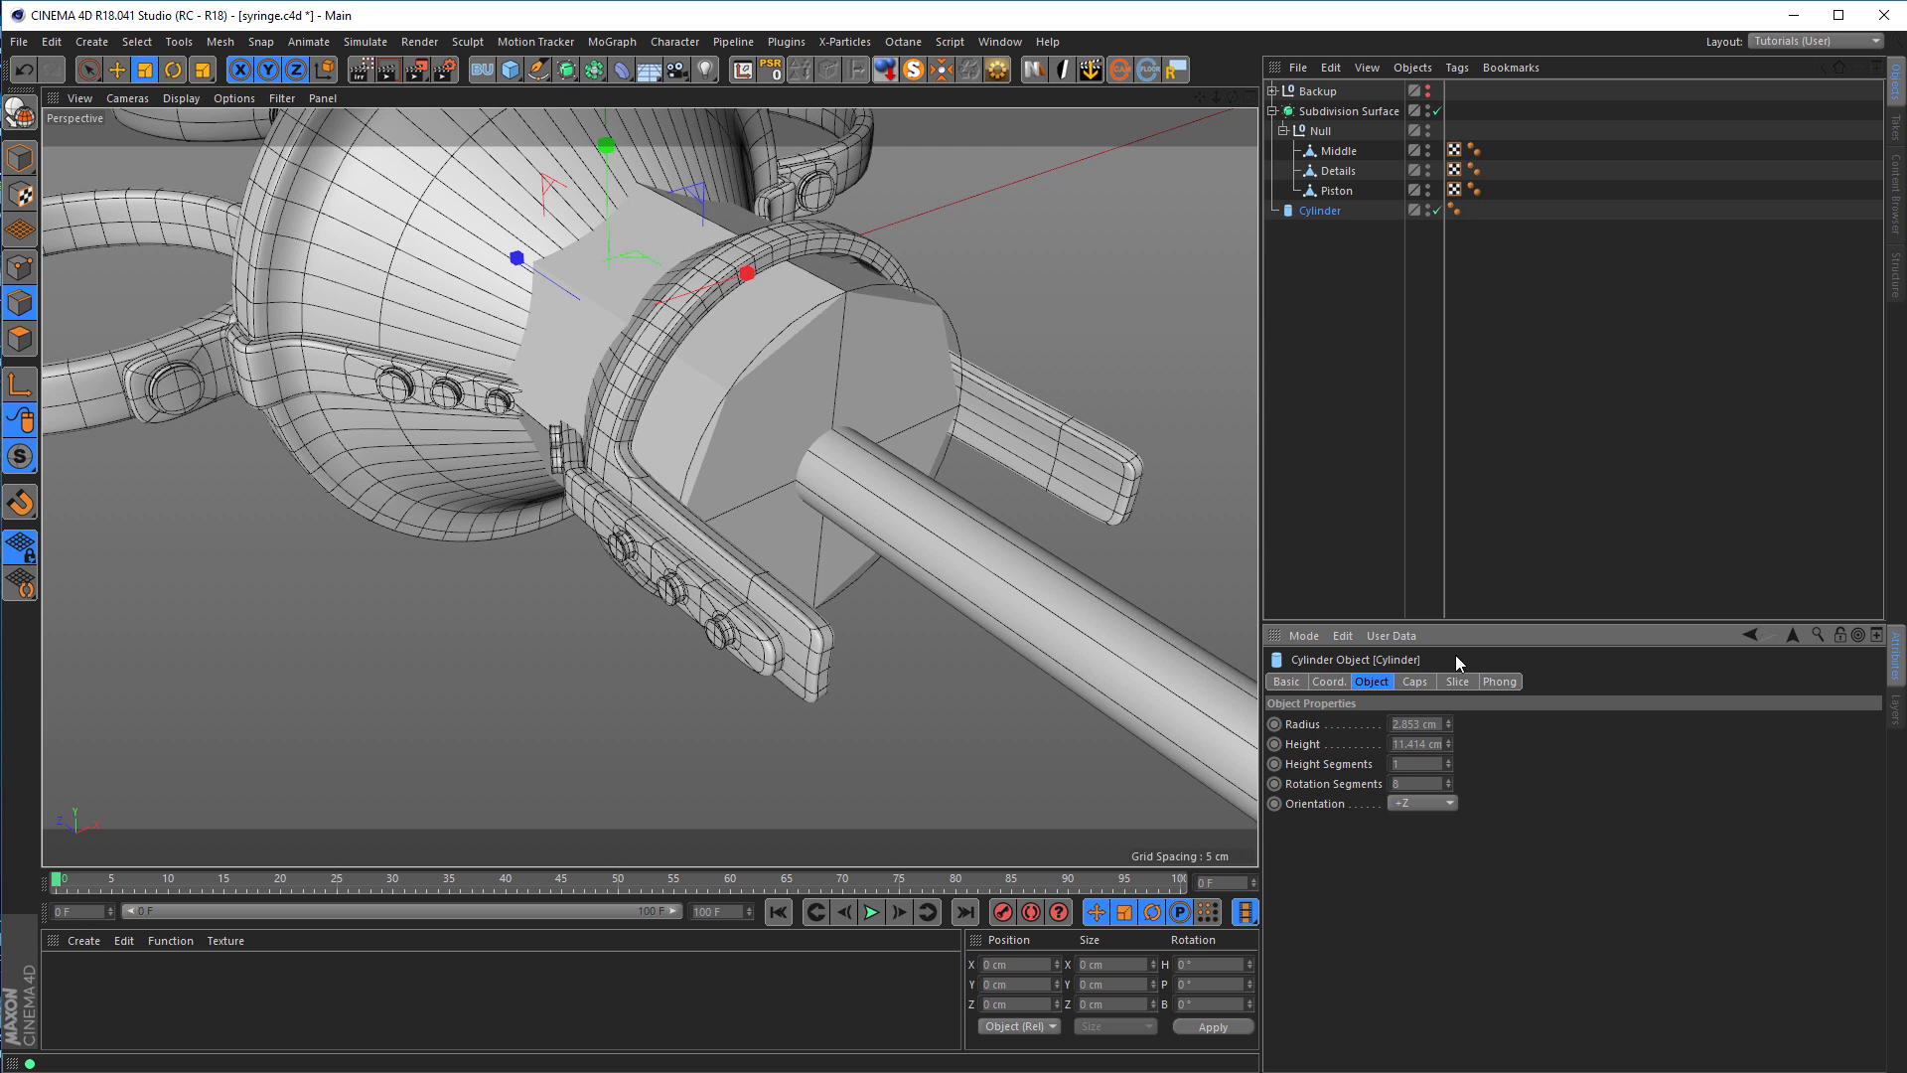
left_click(1411, 679)
left_click(1345, 723)
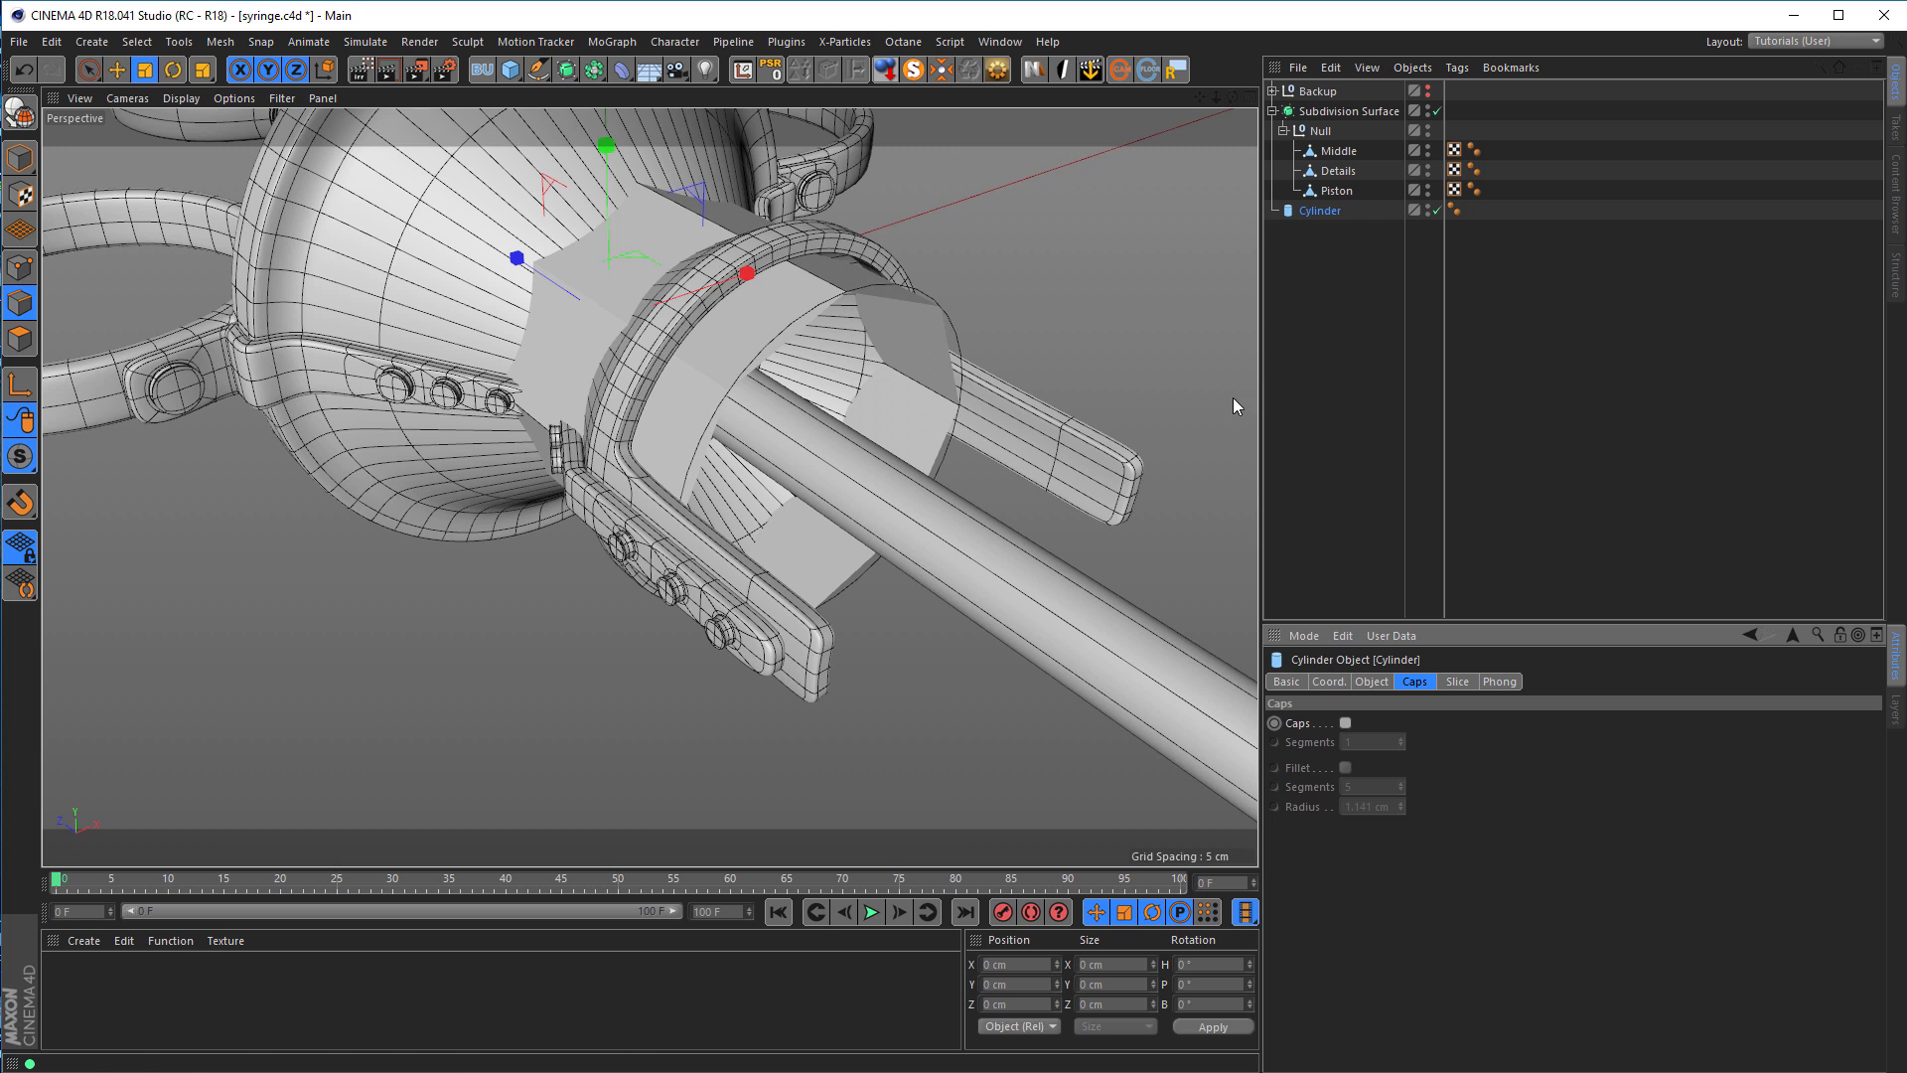
Step: Move the Cylinder into the Null beneath the Piston and scale it up uniformly to about 3.182 cm radius
scroll(903, 268, "up", 5)
scroll(923, 300, "up", 1)
left_click_drag(1319, 210, 1351, 211)
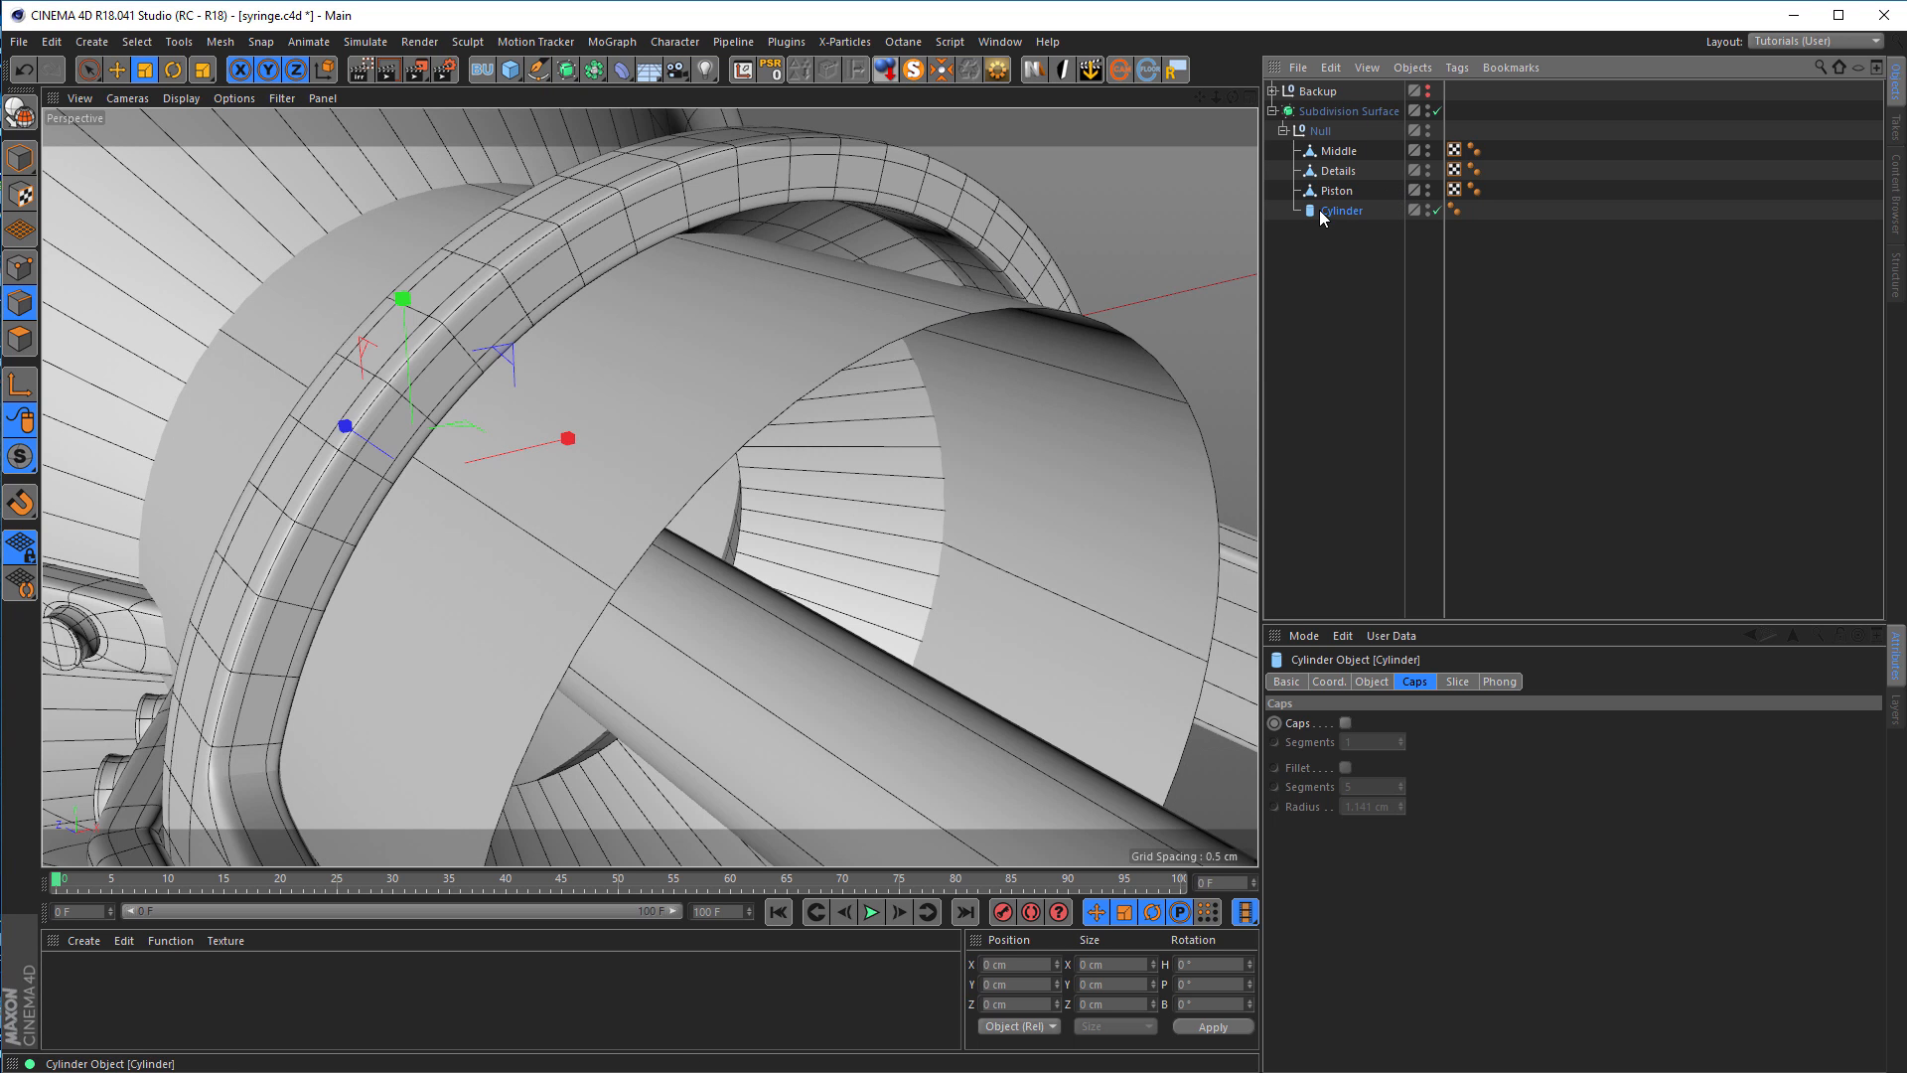
left_click(1372, 683)
type("1")
key("Return")
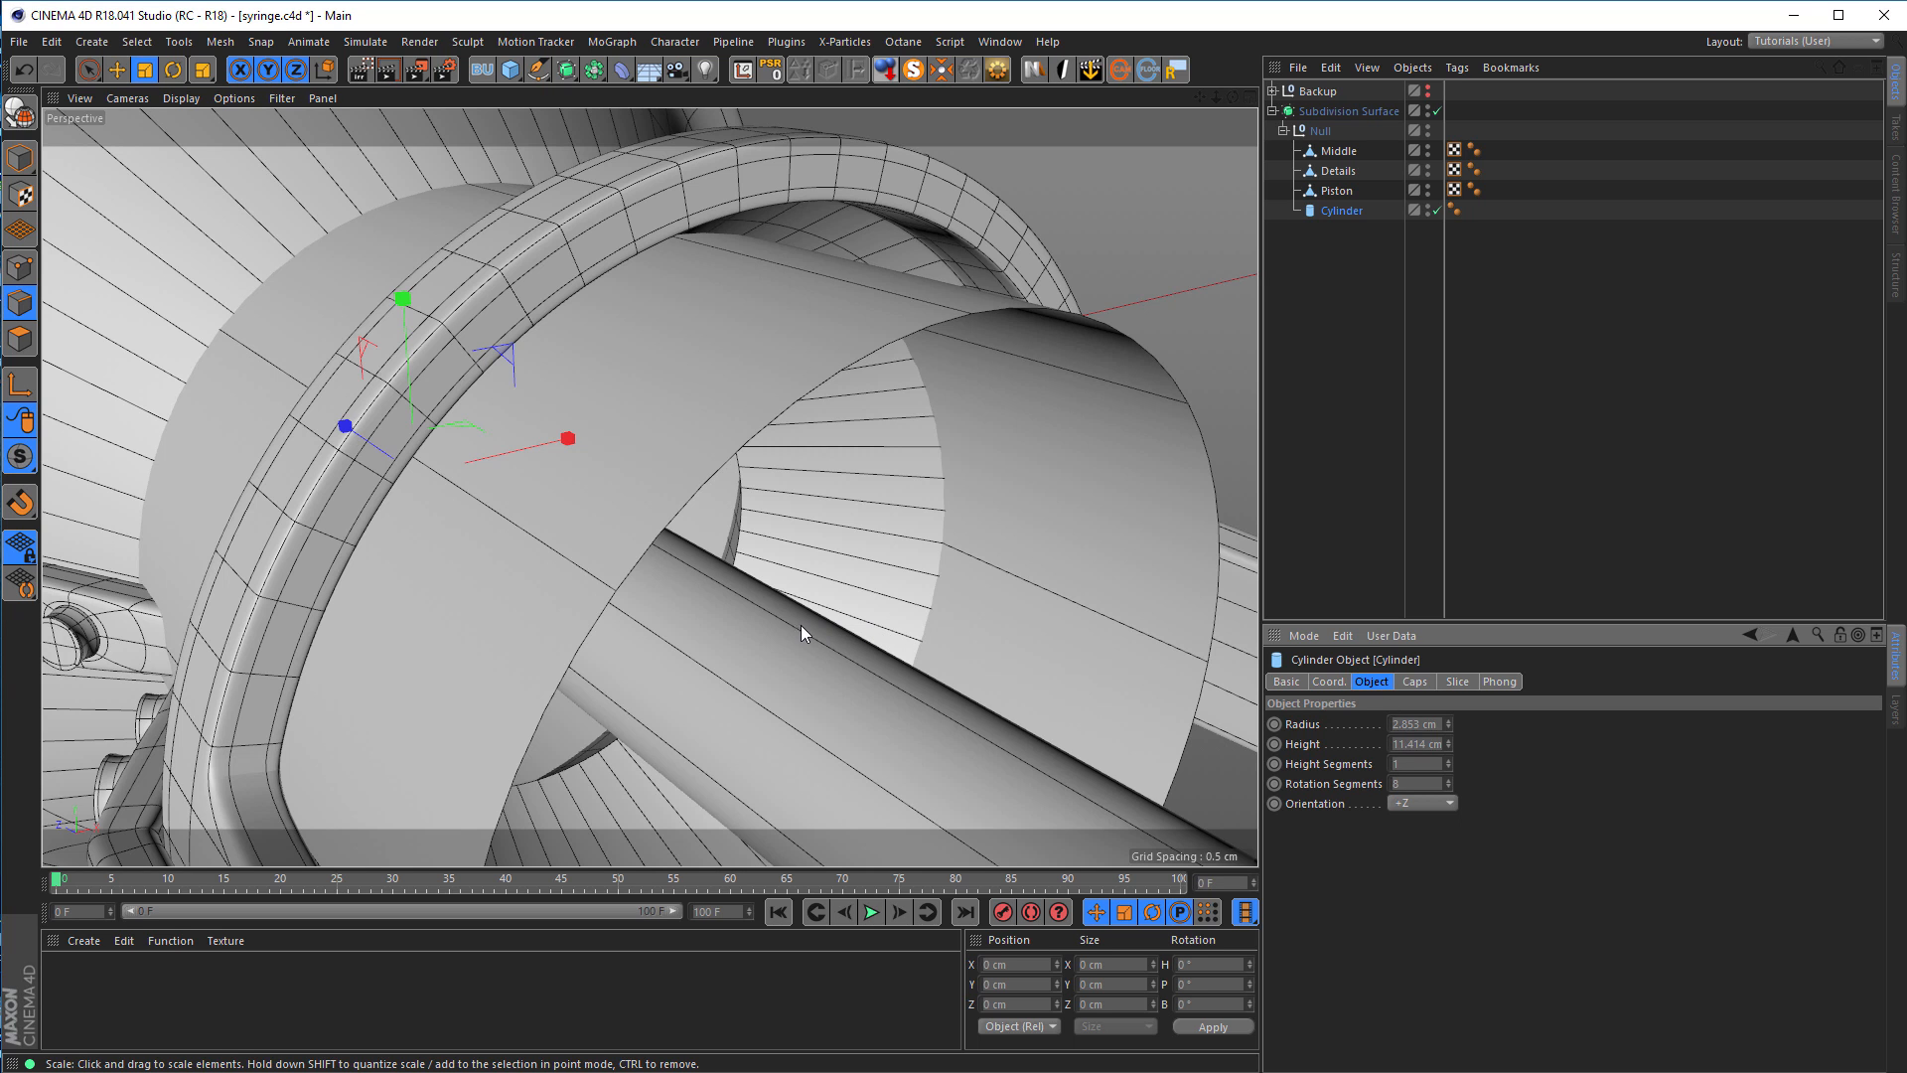
key("t")
left_click_drag(783, 629, 874, 610)
Step: Move the Cylinder along Z out of the collar to a Z position of about -10.61 cm
right_click_drag(760, 572, 667, 594, "alt")
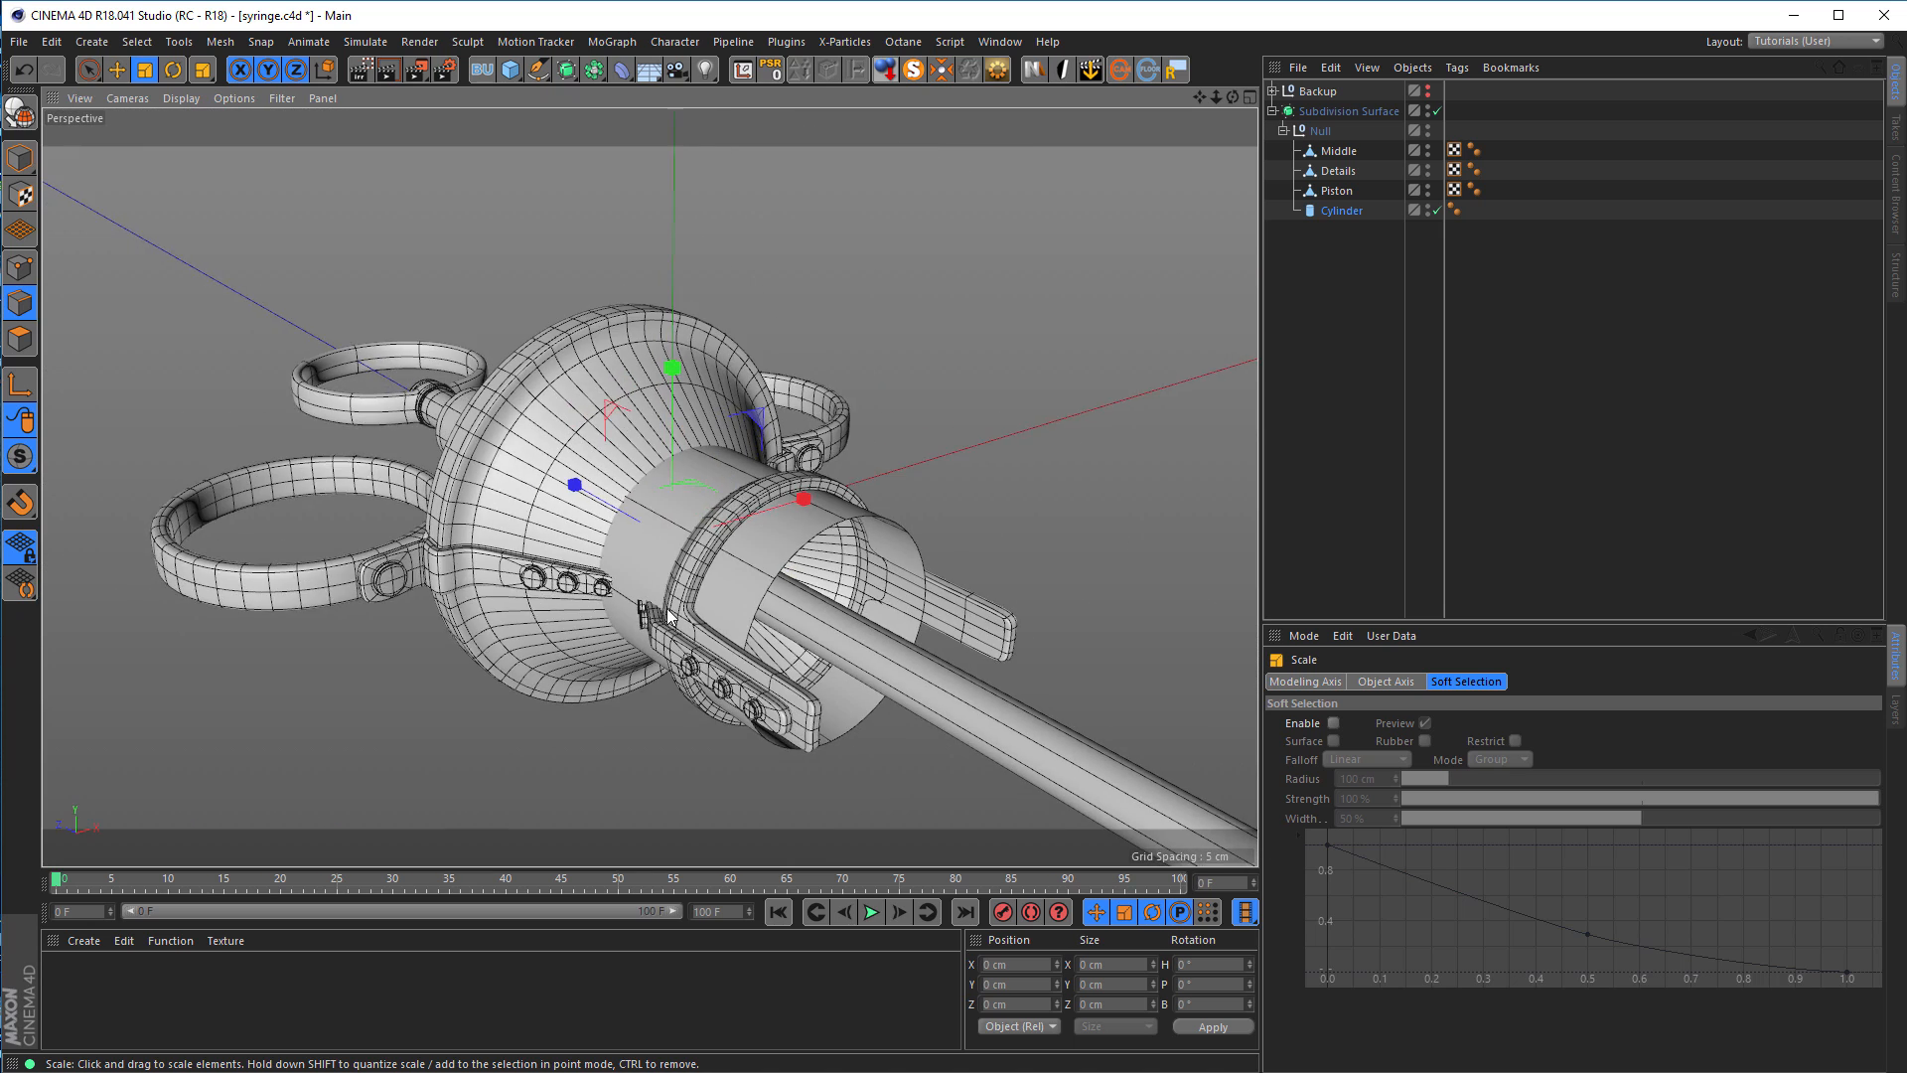
middle_click_drag(667, 594, 531, 490, "alt")
left_click_drag(629, 526, 801, 530, "alt")
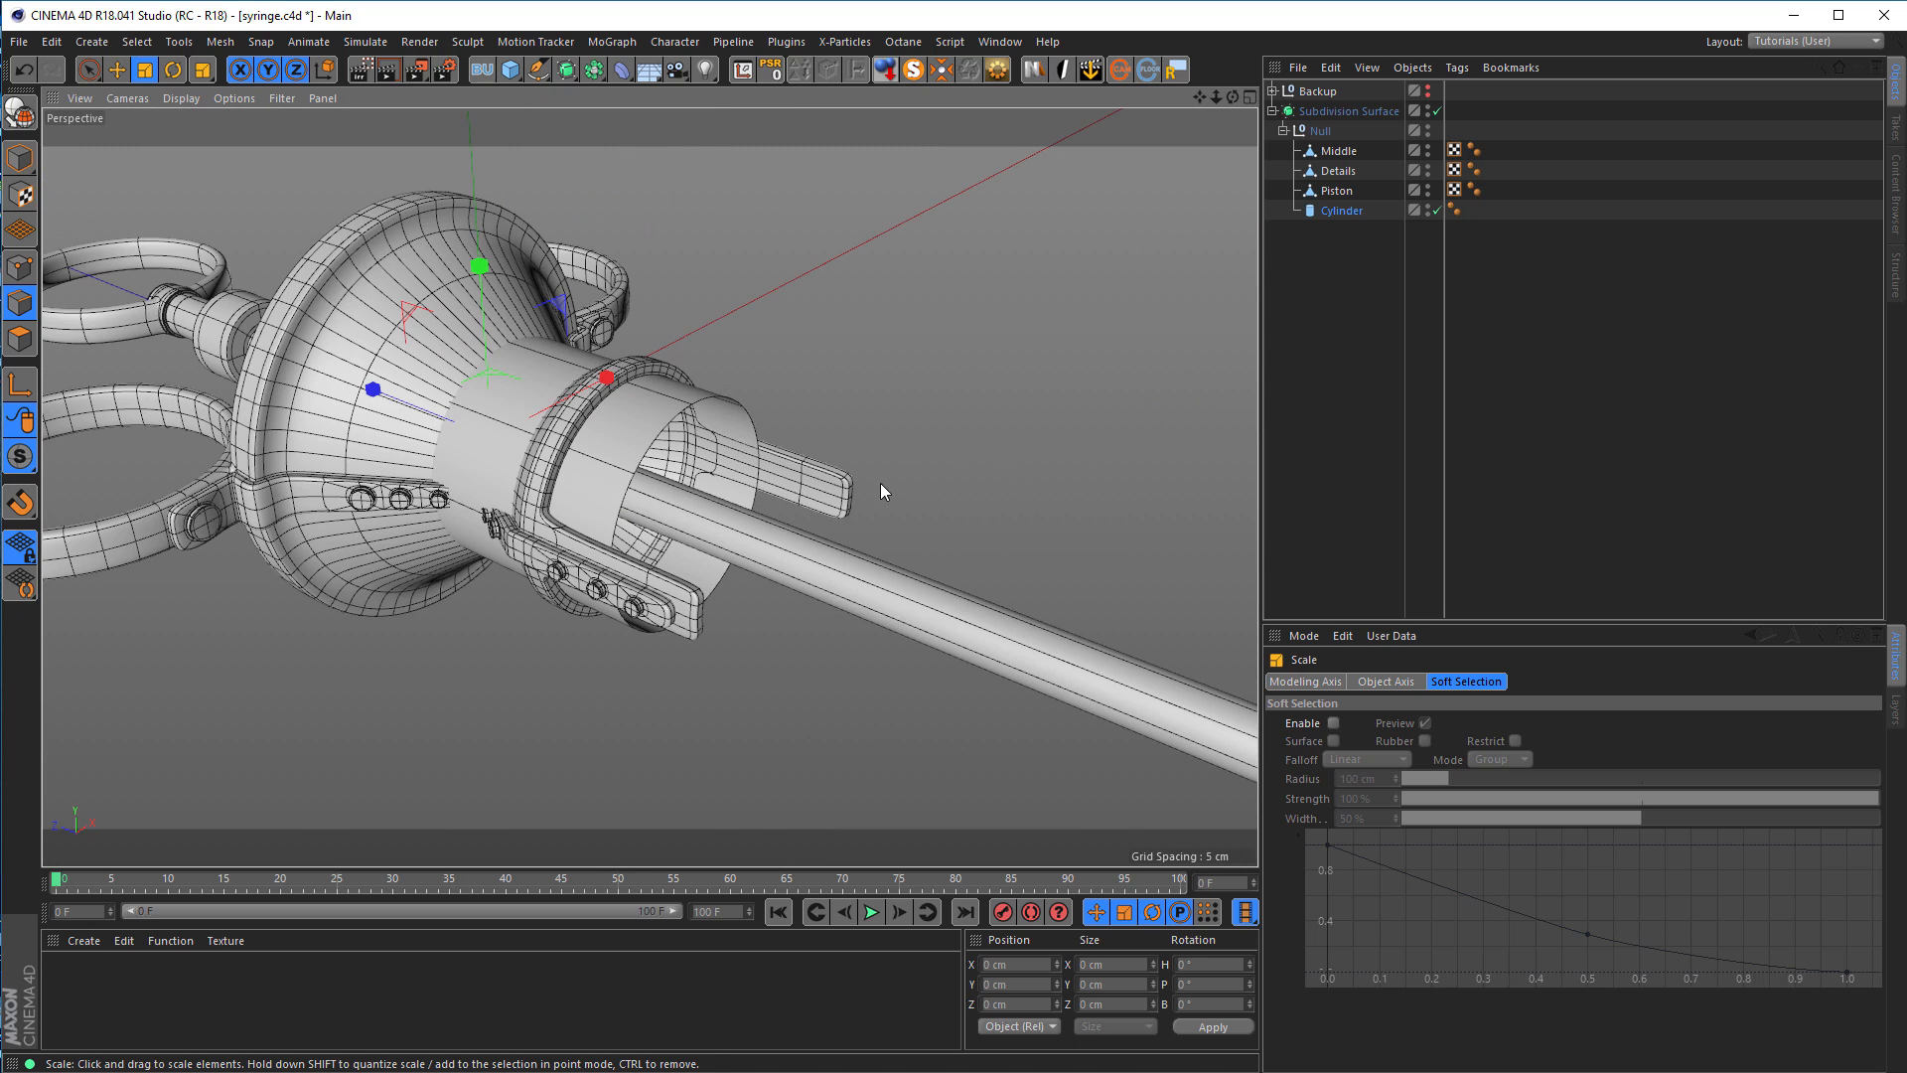
key("e")
left_click_drag(384, 389, 691, 560)
scroll(521, 491, "down", 3)
middle_click_drag(521, 484, 518, 478, "alt")
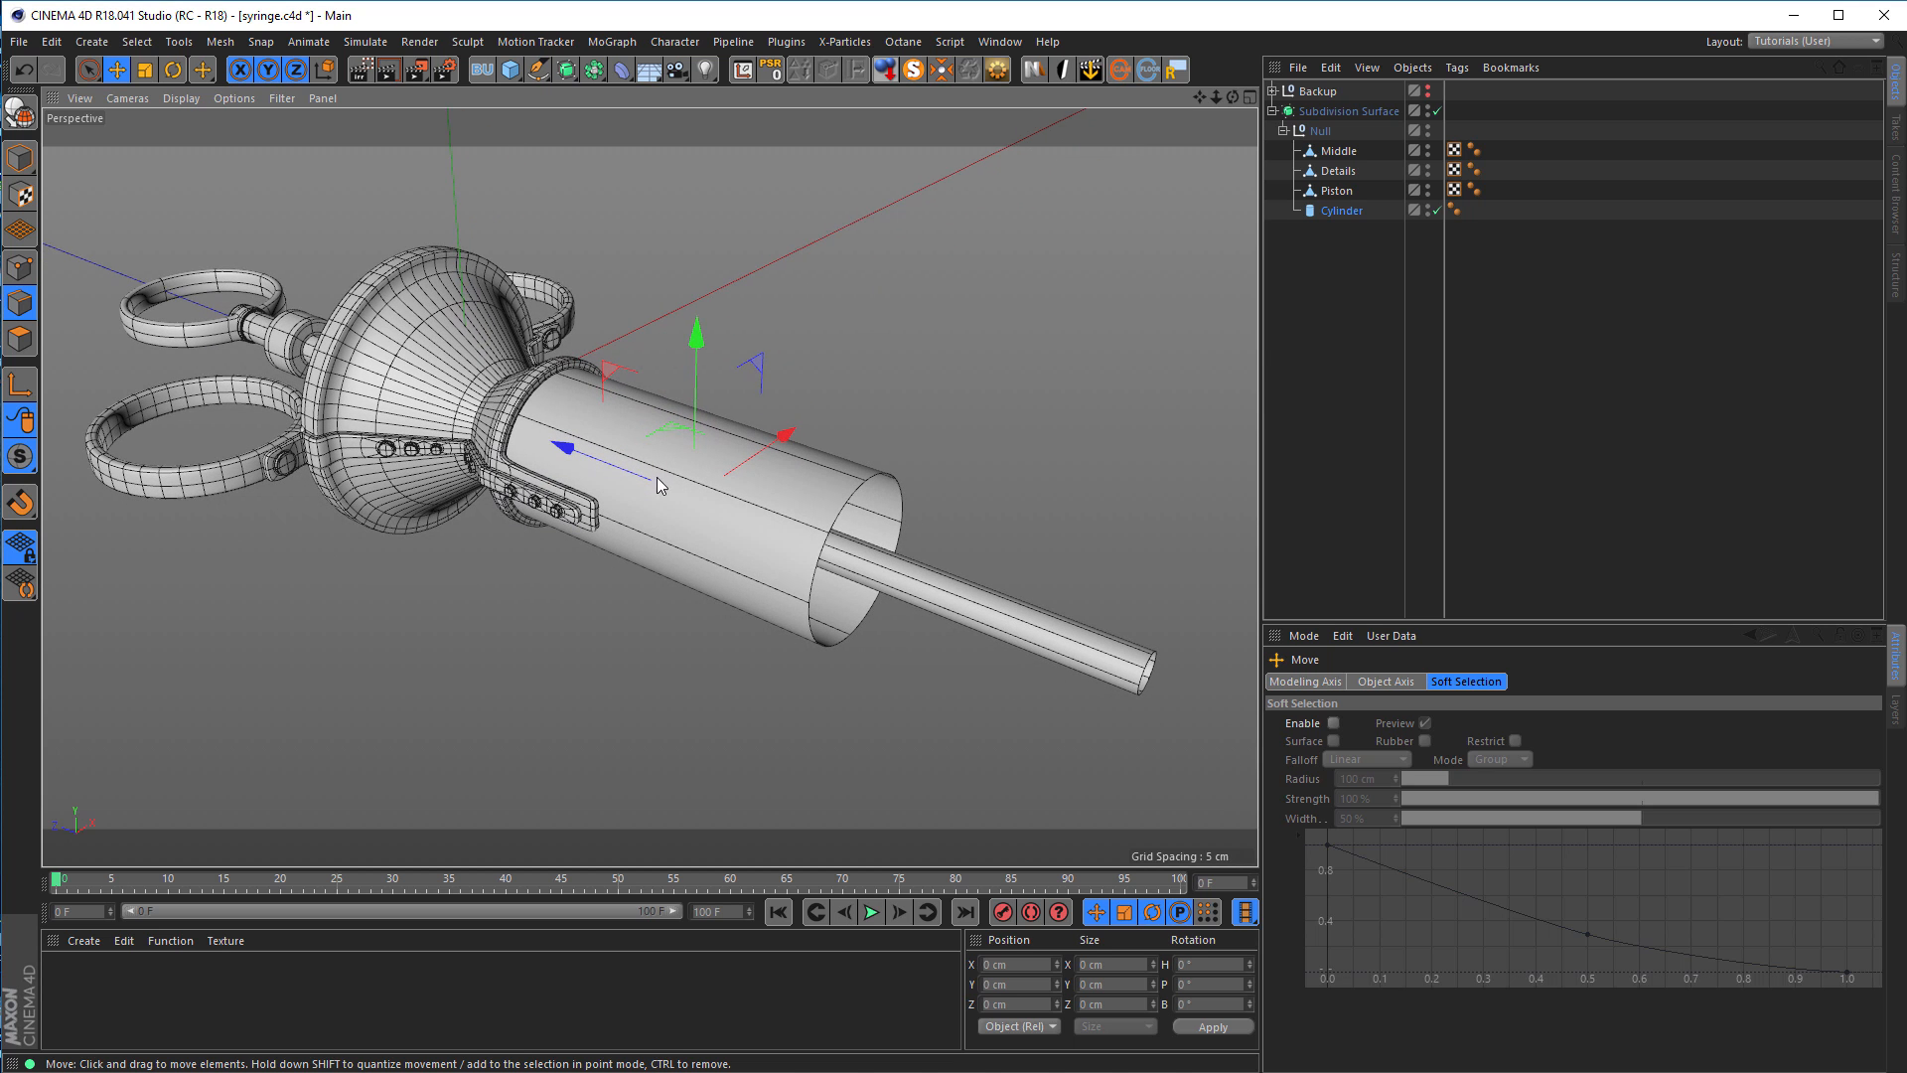
Step: Make the Cylinder editable and pull its eight free-end points along Z to about -16.752 cm
left_click(1332, 211)
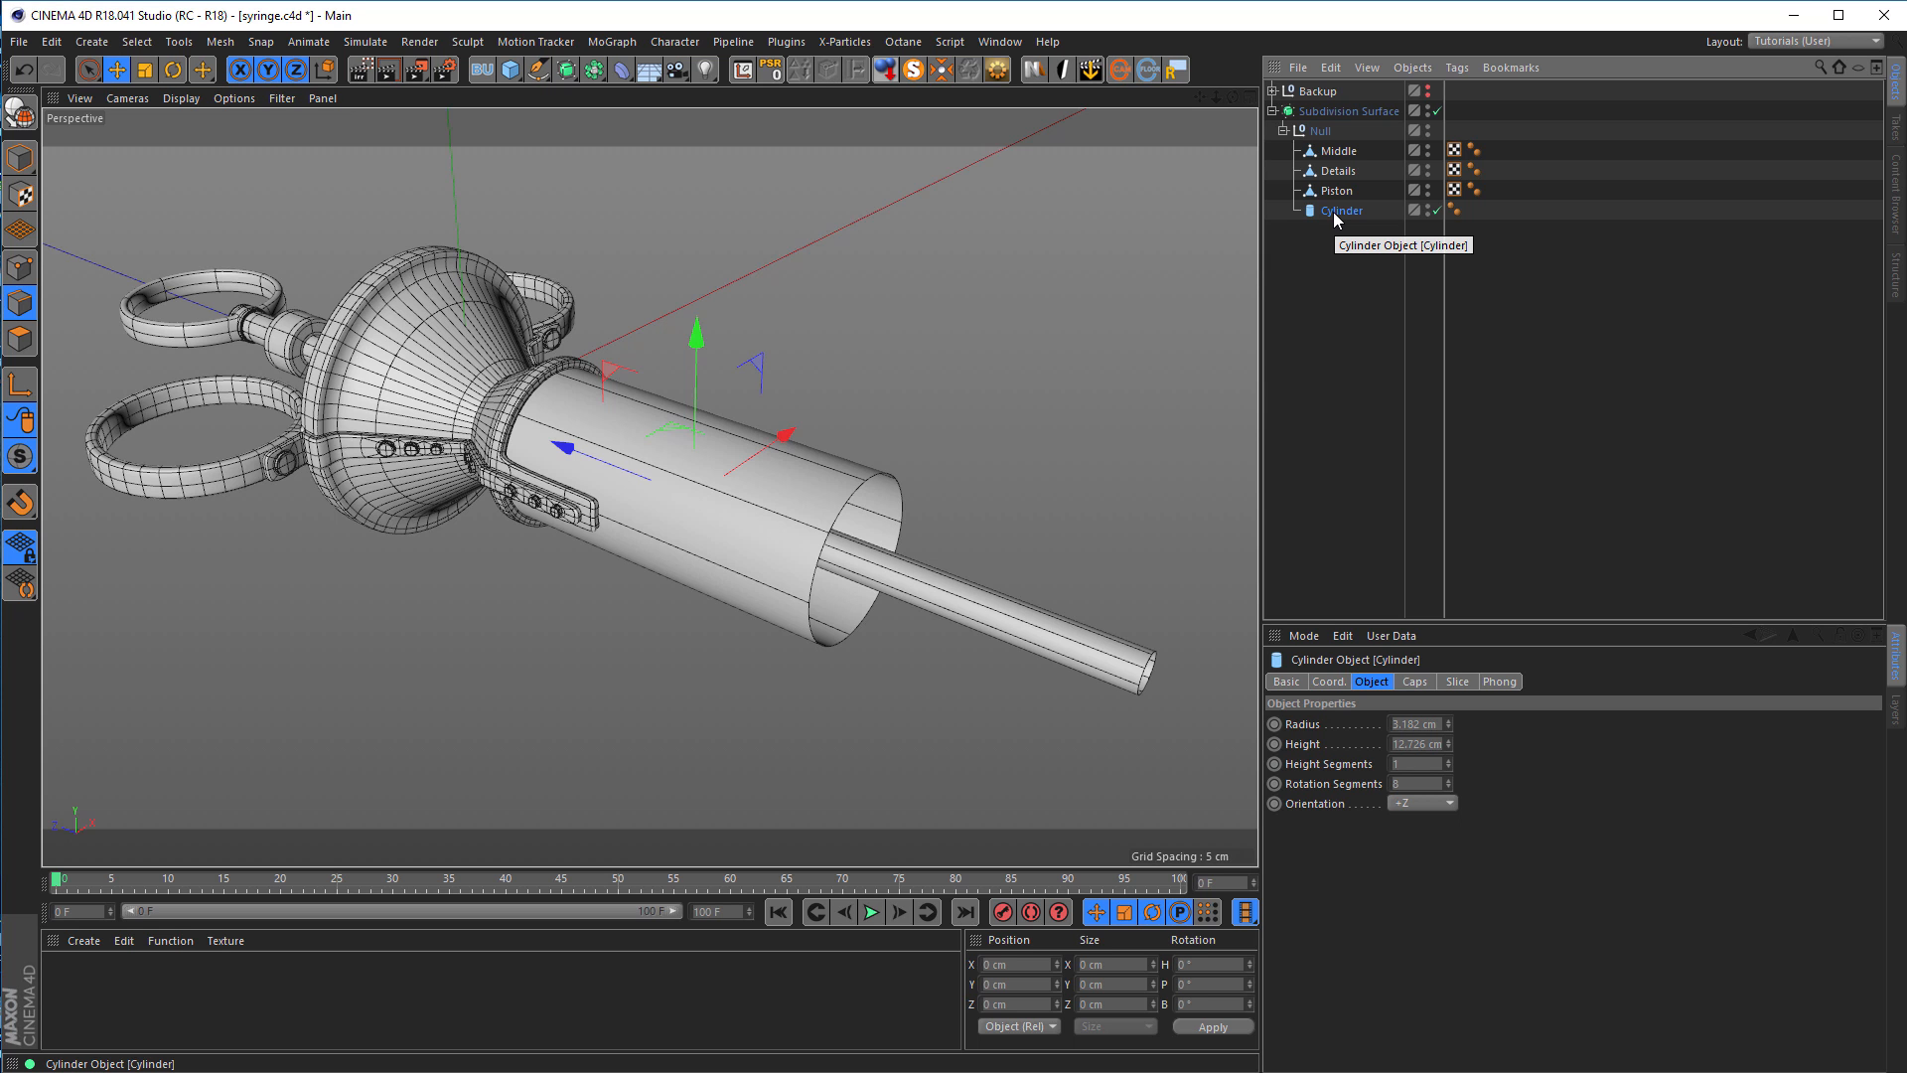
key("c")
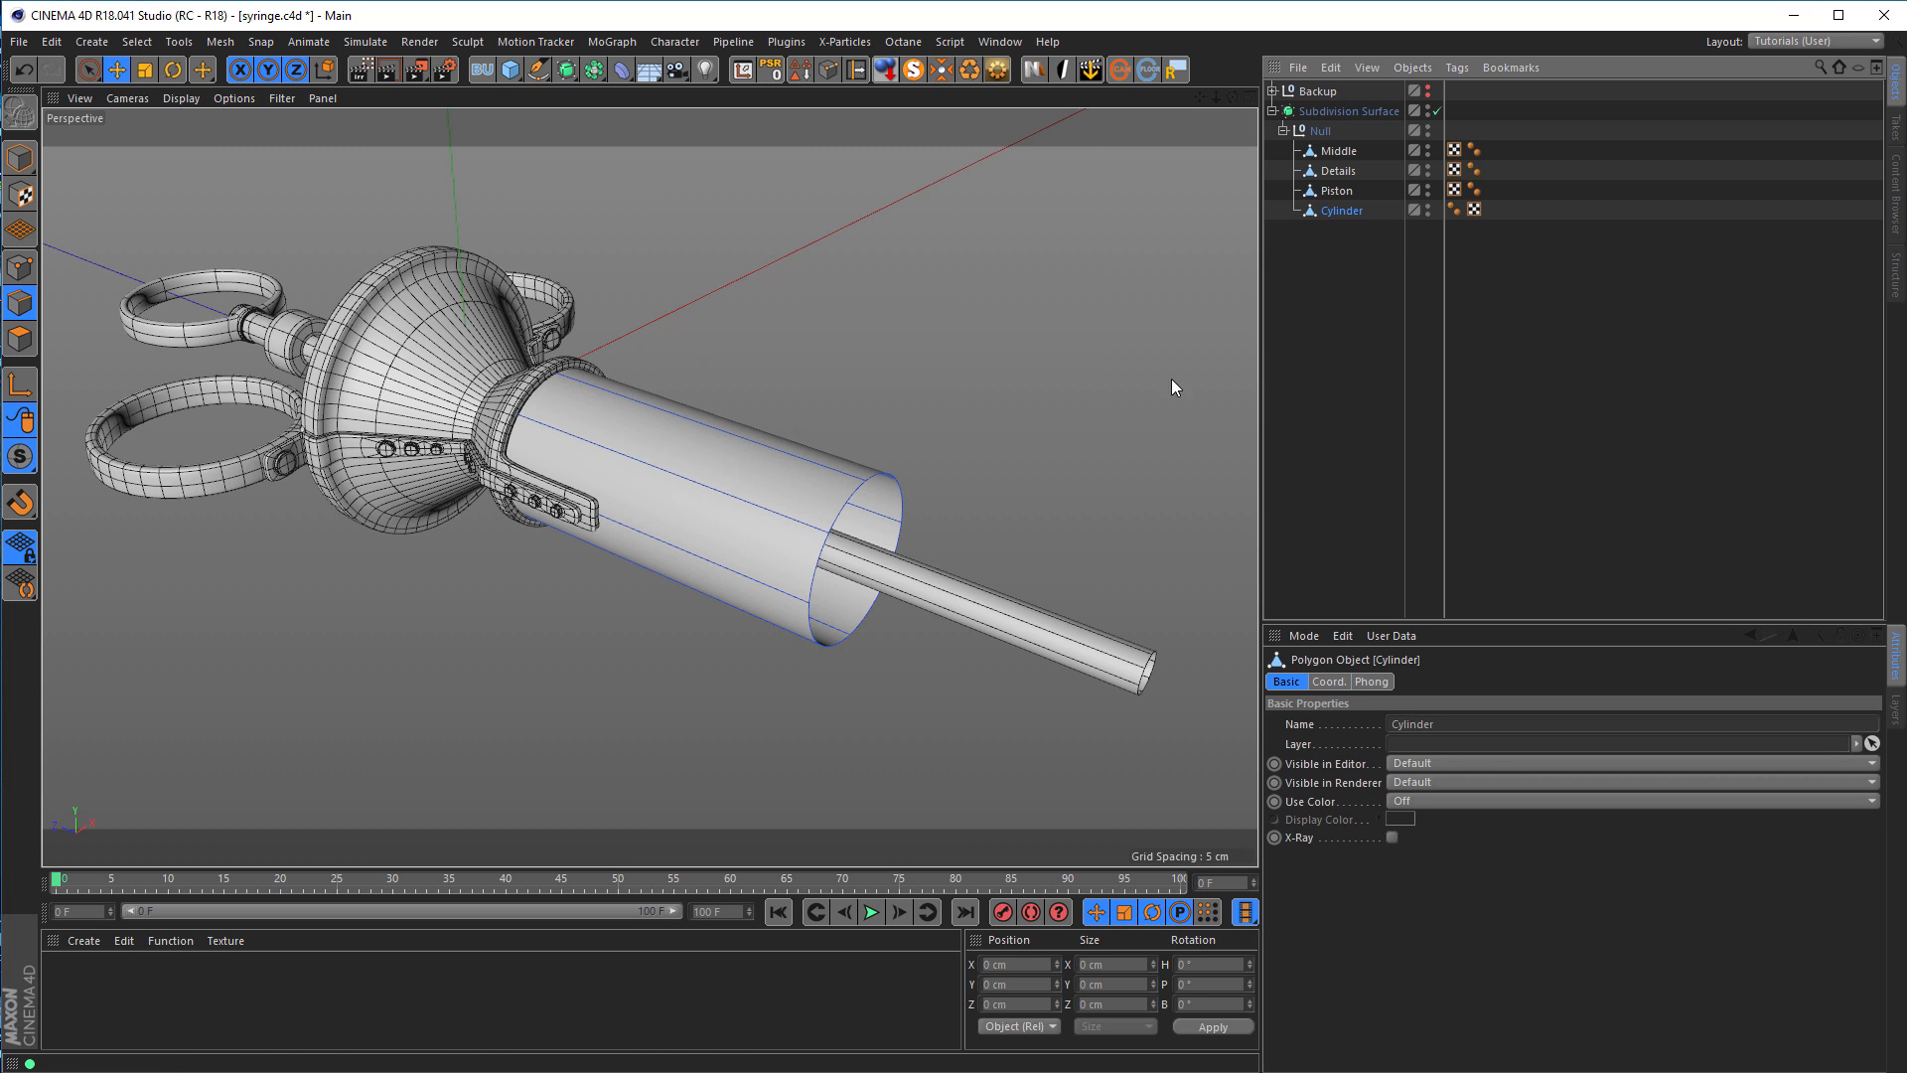
left_click_drag(769, 449, 848, 483, "alt")
left_click(30, 274)
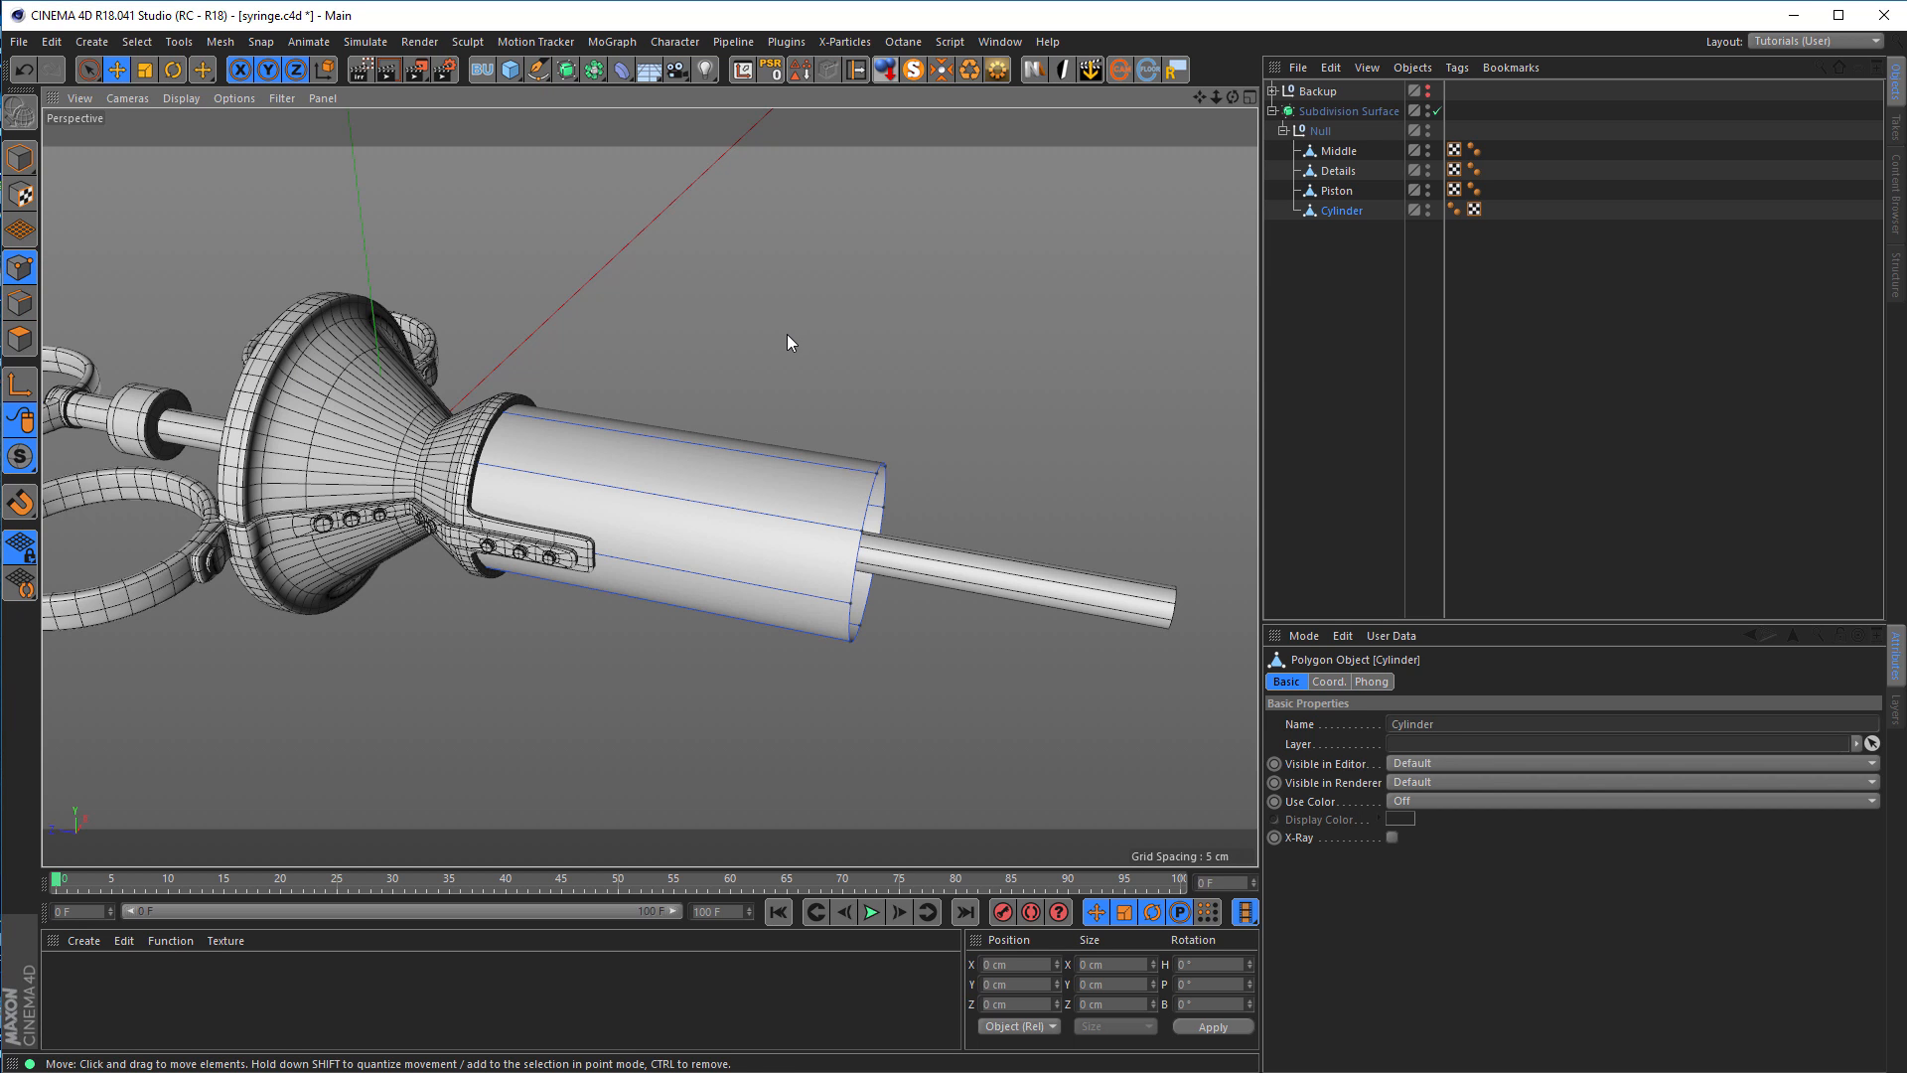
key("0")
left_click_drag(787, 334, 1013, 836)
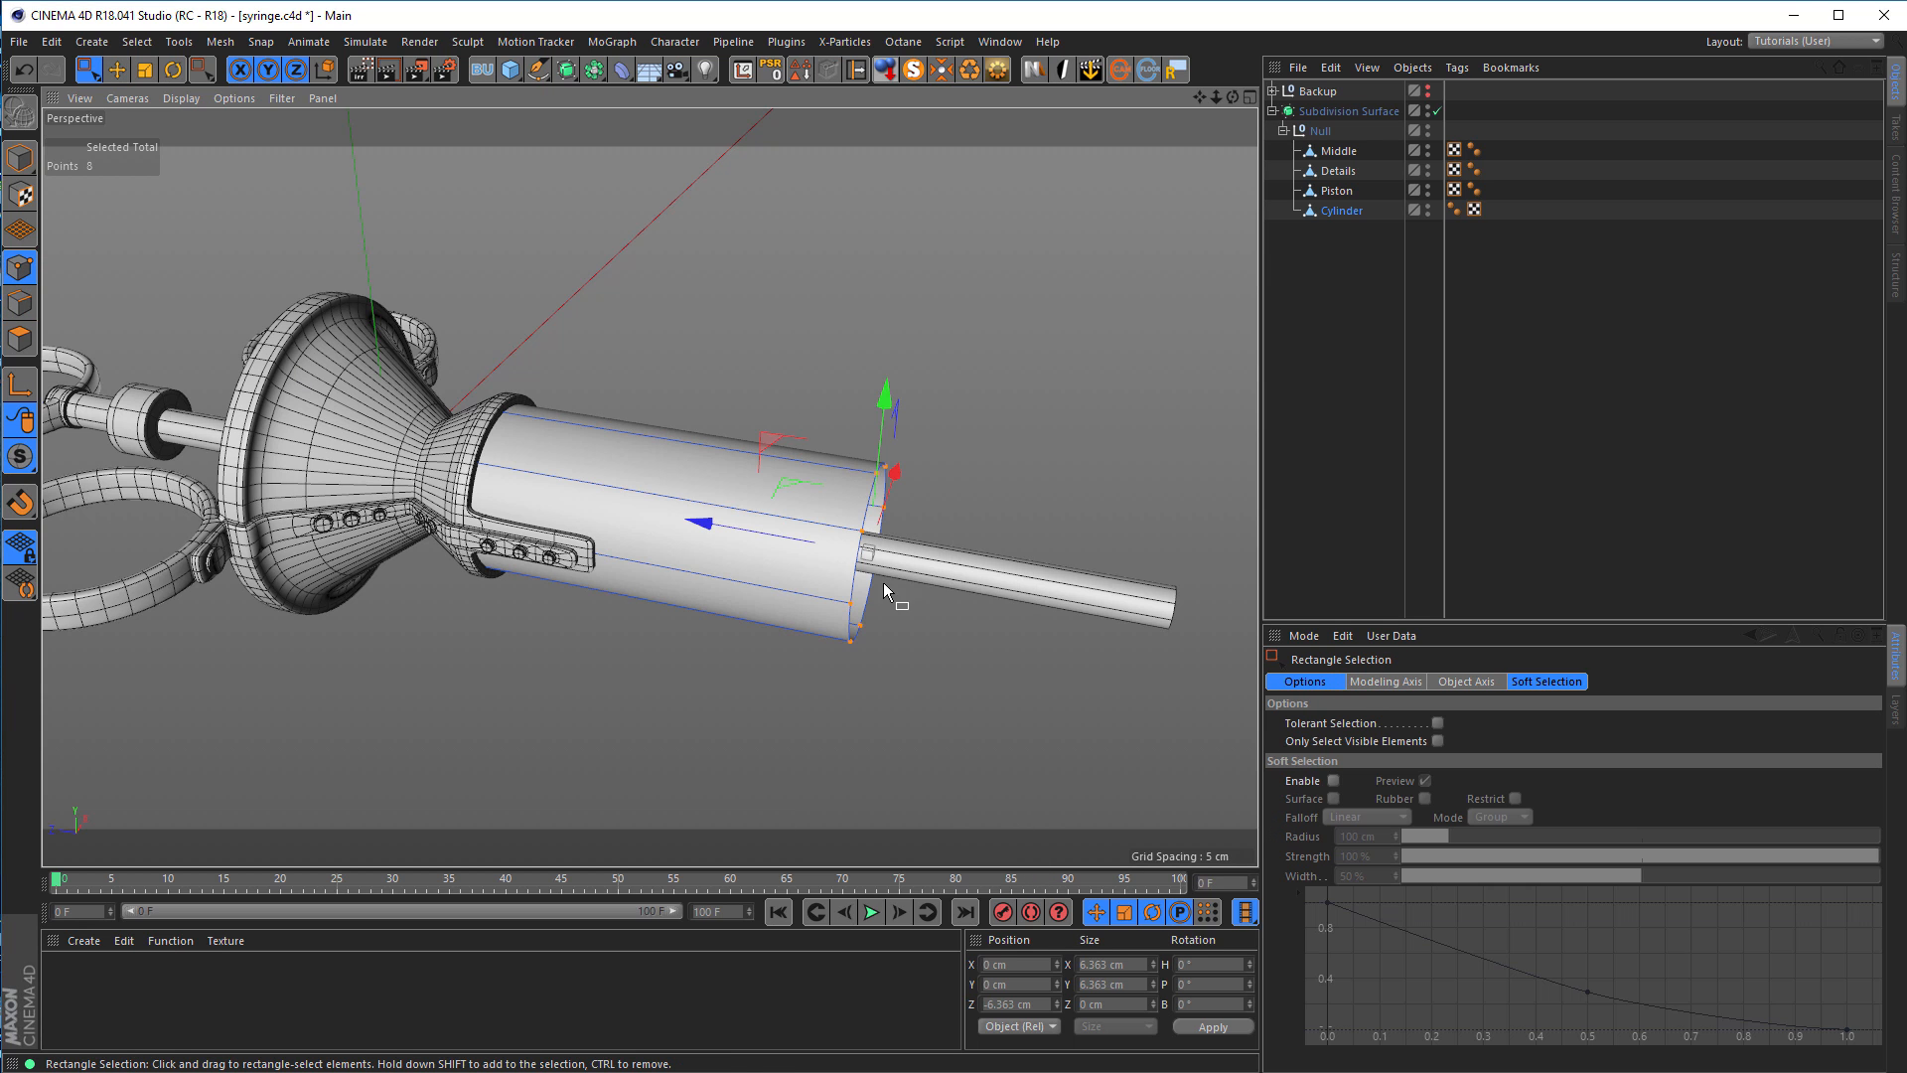
left_click_drag(713, 532, 1047, 612)
Step: Compare the barrel length with the reference image syringe01.jpg and extend the selected end points to about -17.967 cm in Z
right_click_drag(1046, 611, 894, 606, "alt")
middle_click_drag(894, 606, 638, 518, "alt")
left_click_drag(680, 532, 799, 568, "alt")
key("alt+Tab")
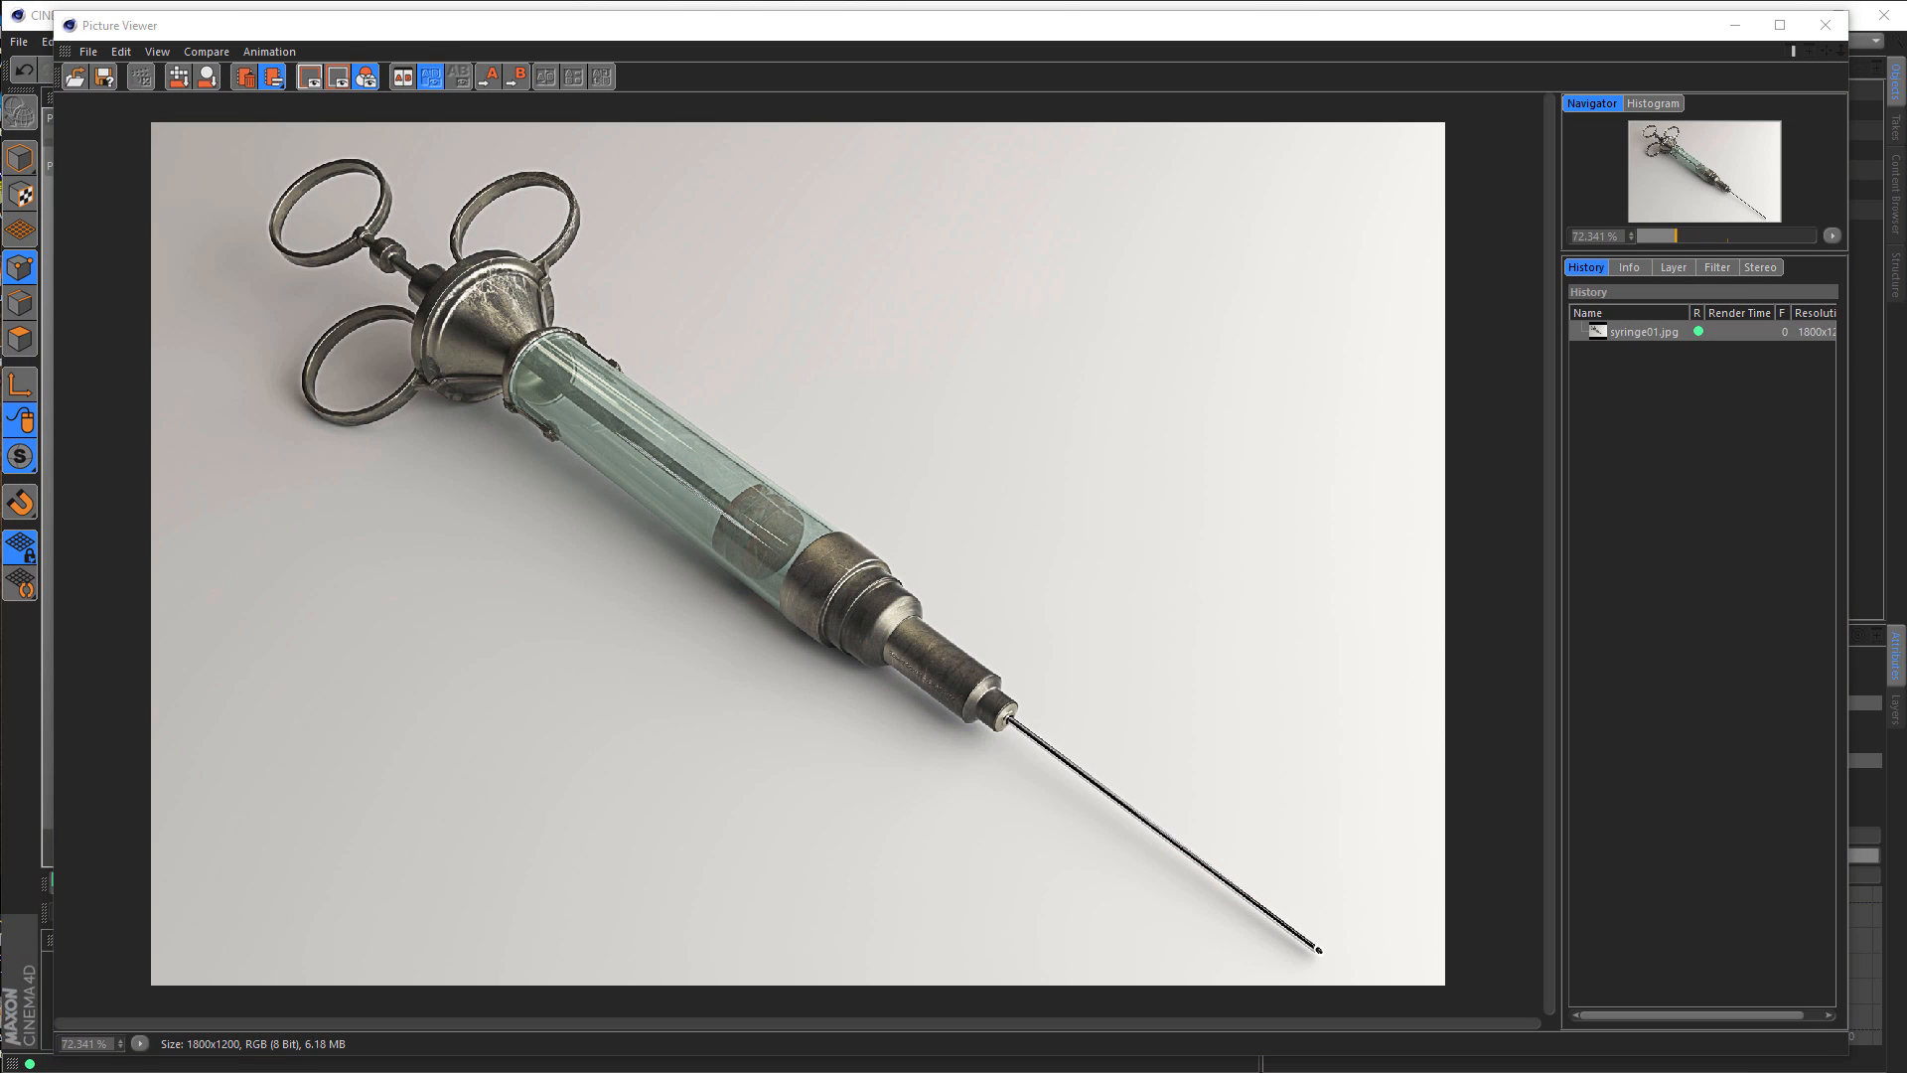
left_click(1734, 25)
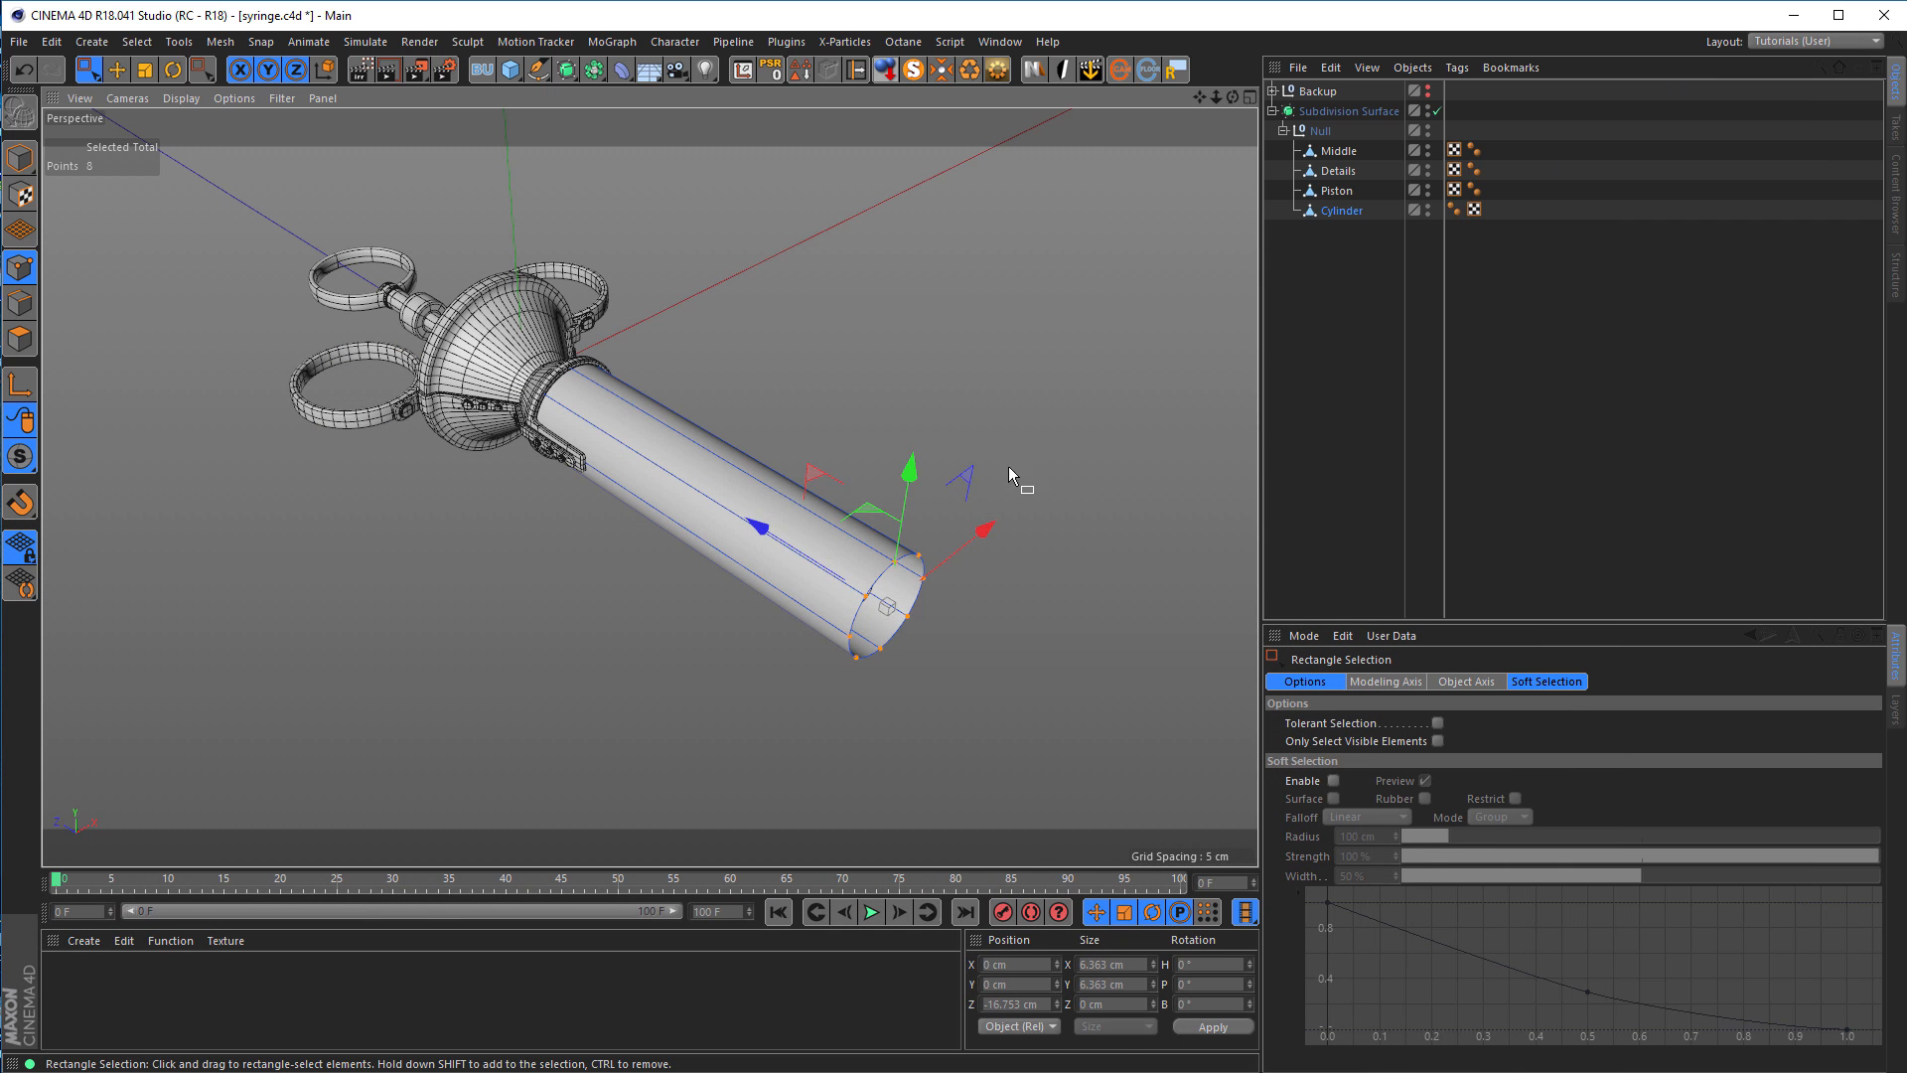
left_click_drag(766, 537, 787, 551)
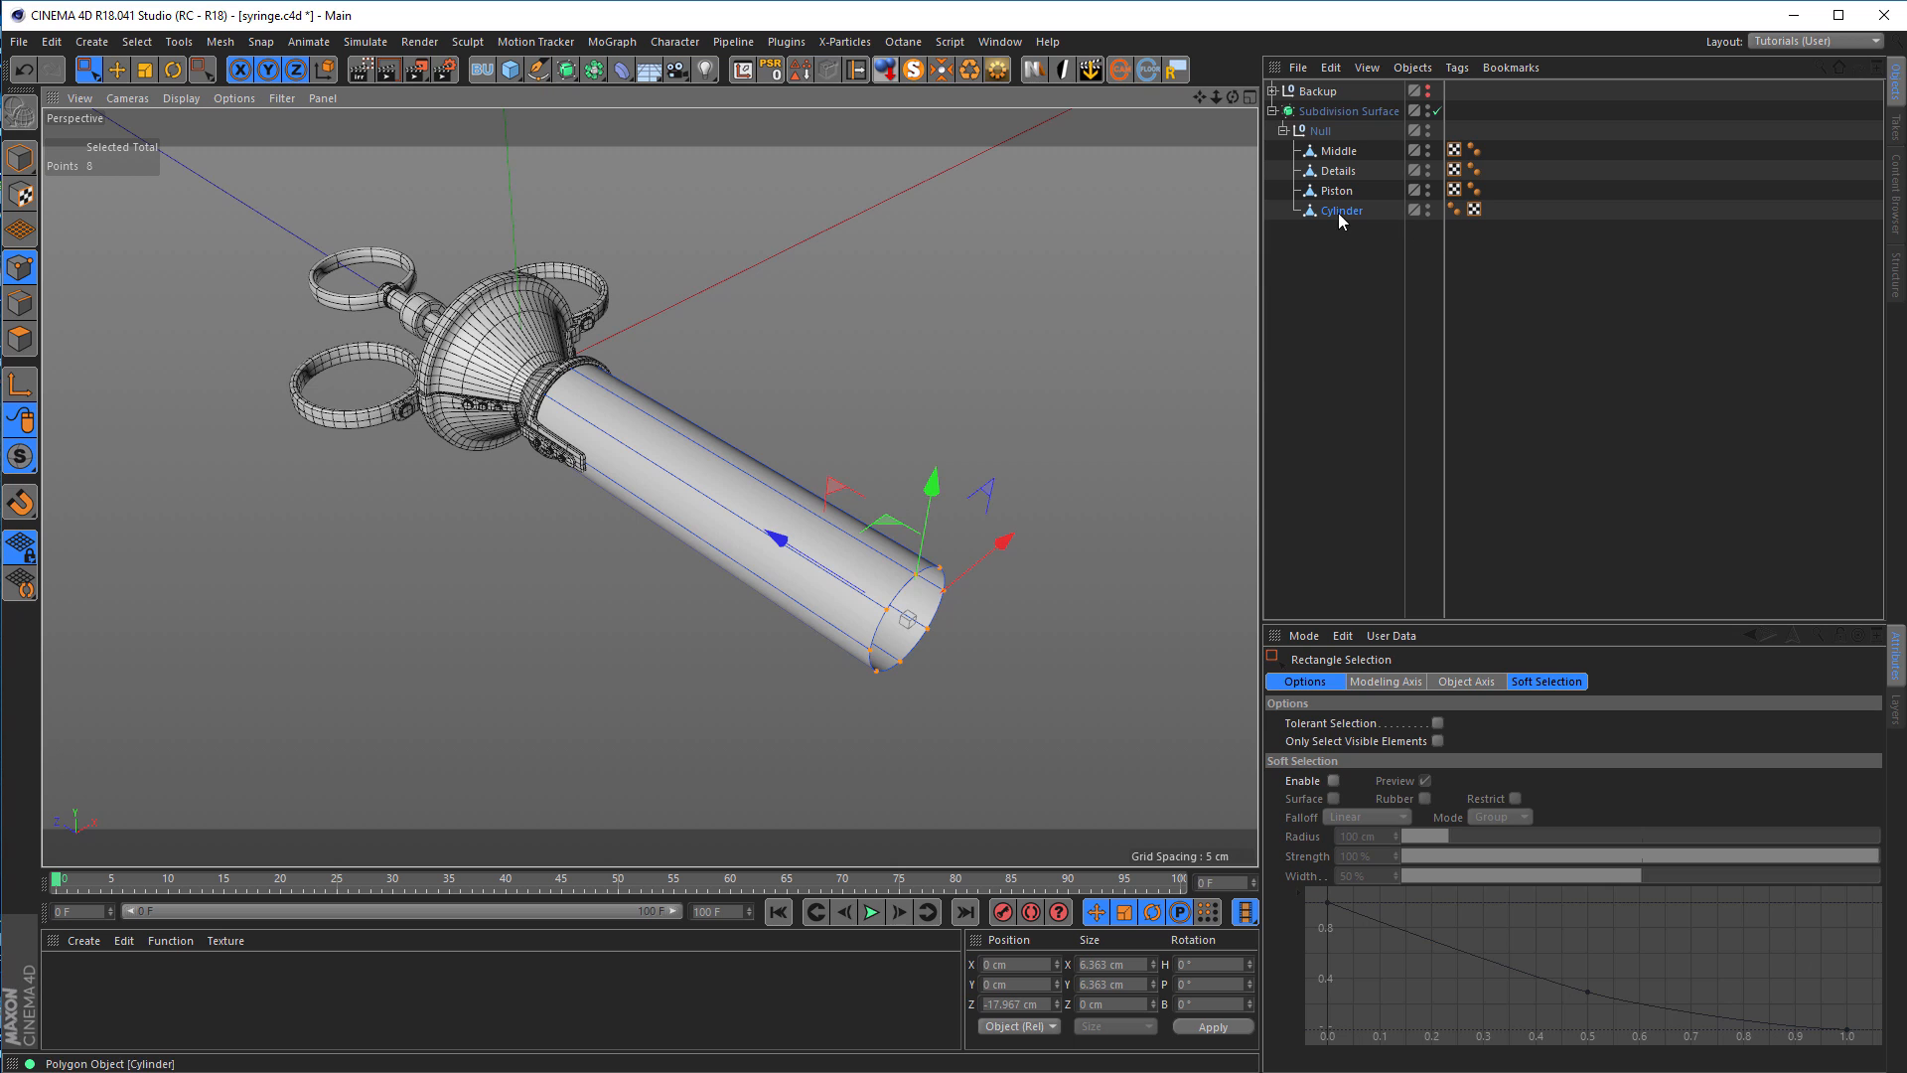
Step: Set the whole Cylinder object's Z size to 25 cm
left_click(1338, 211)
left_click(19, 158)
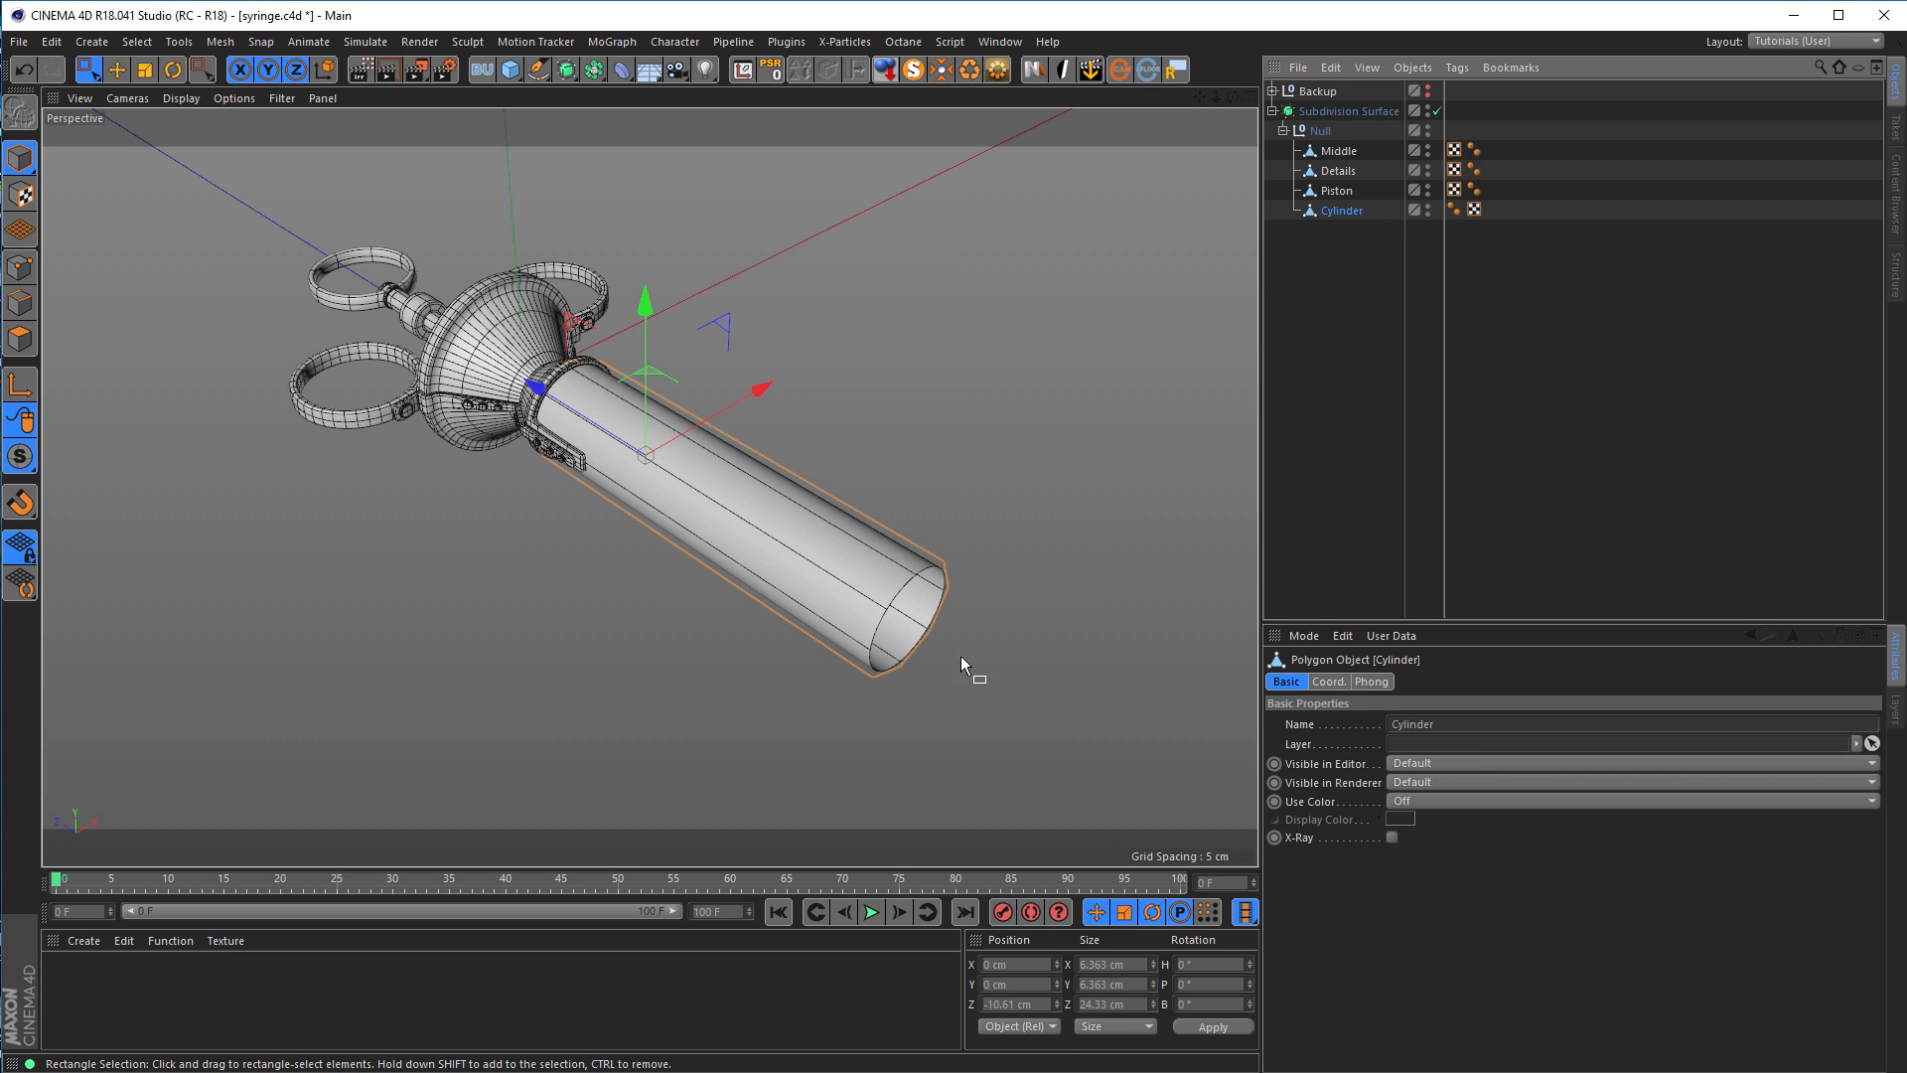
left_click(1127, 1003)
type("25")
key("Return")
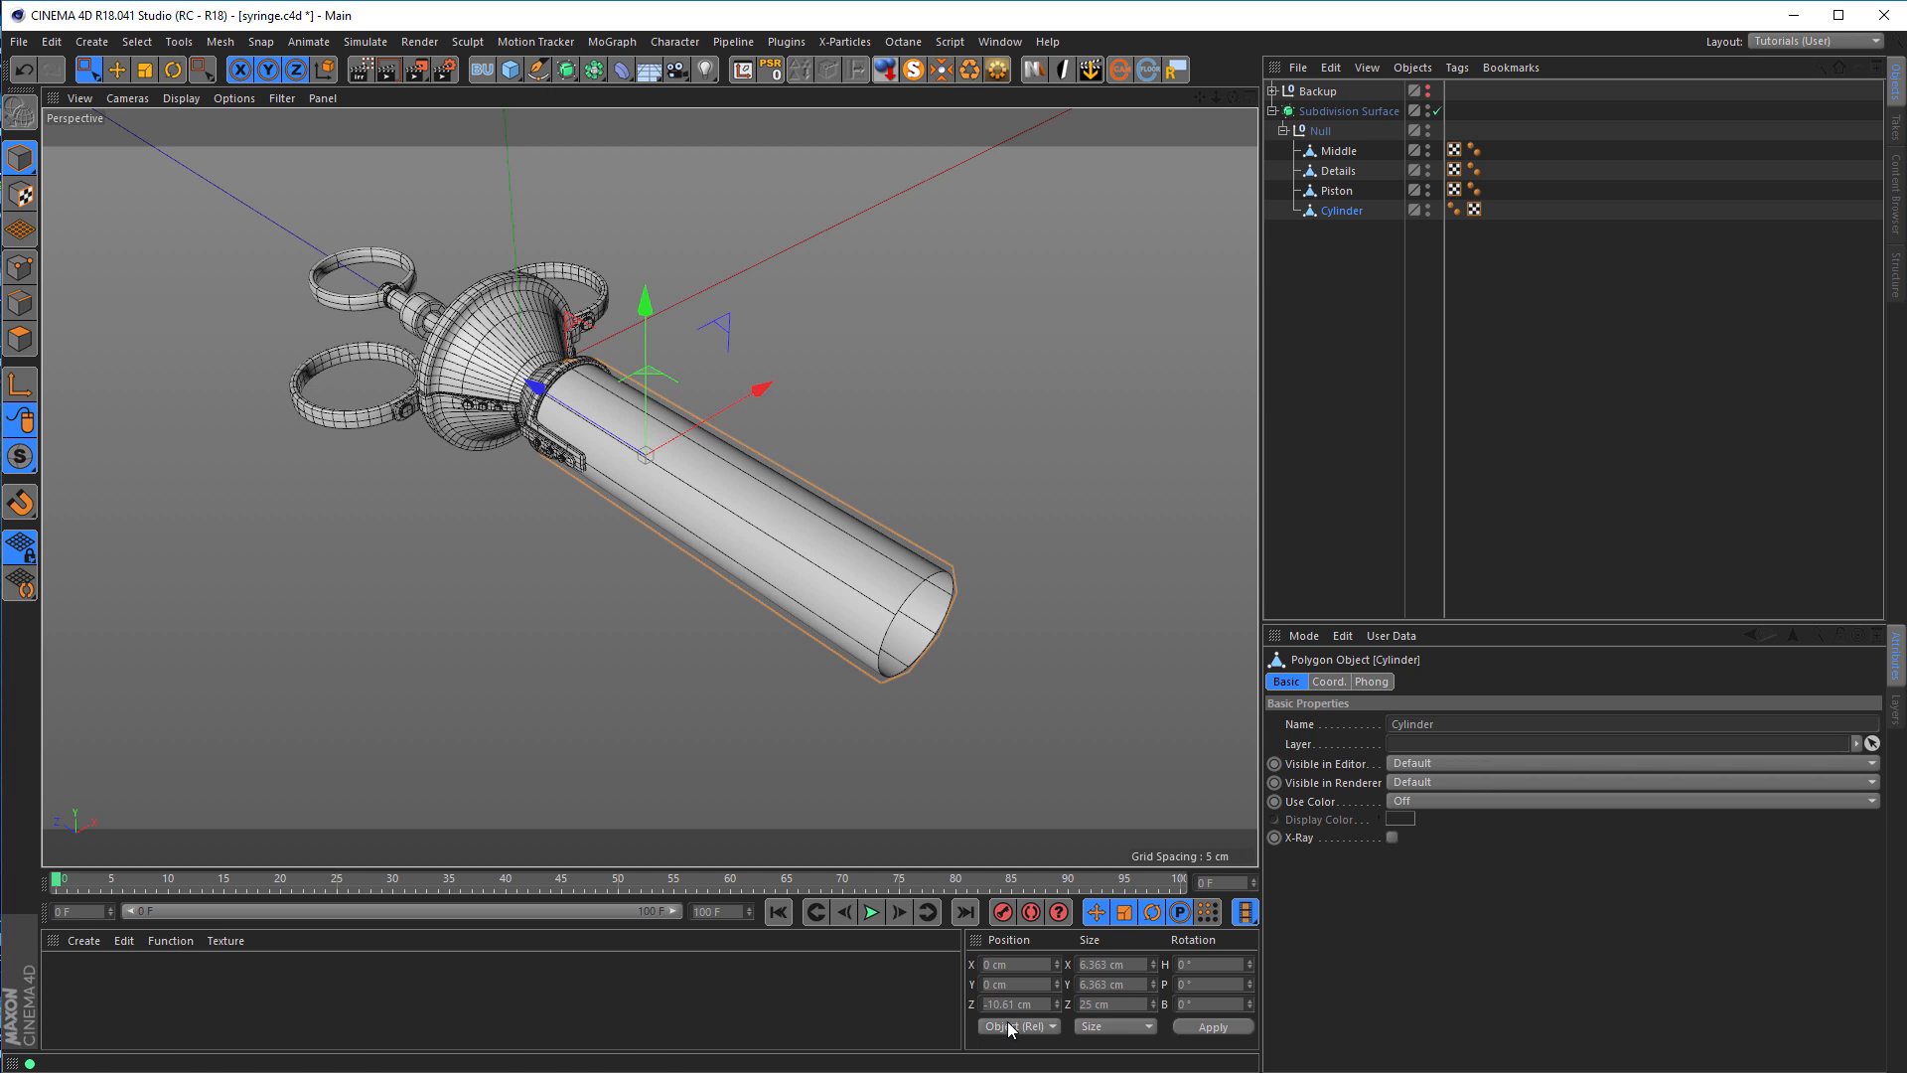
Step: Take the Cylinder out of the Null and give it its own Subdivision Surface with an editor subdivision of 3
left_click_drag(694, 569, 874, 530, "alt")
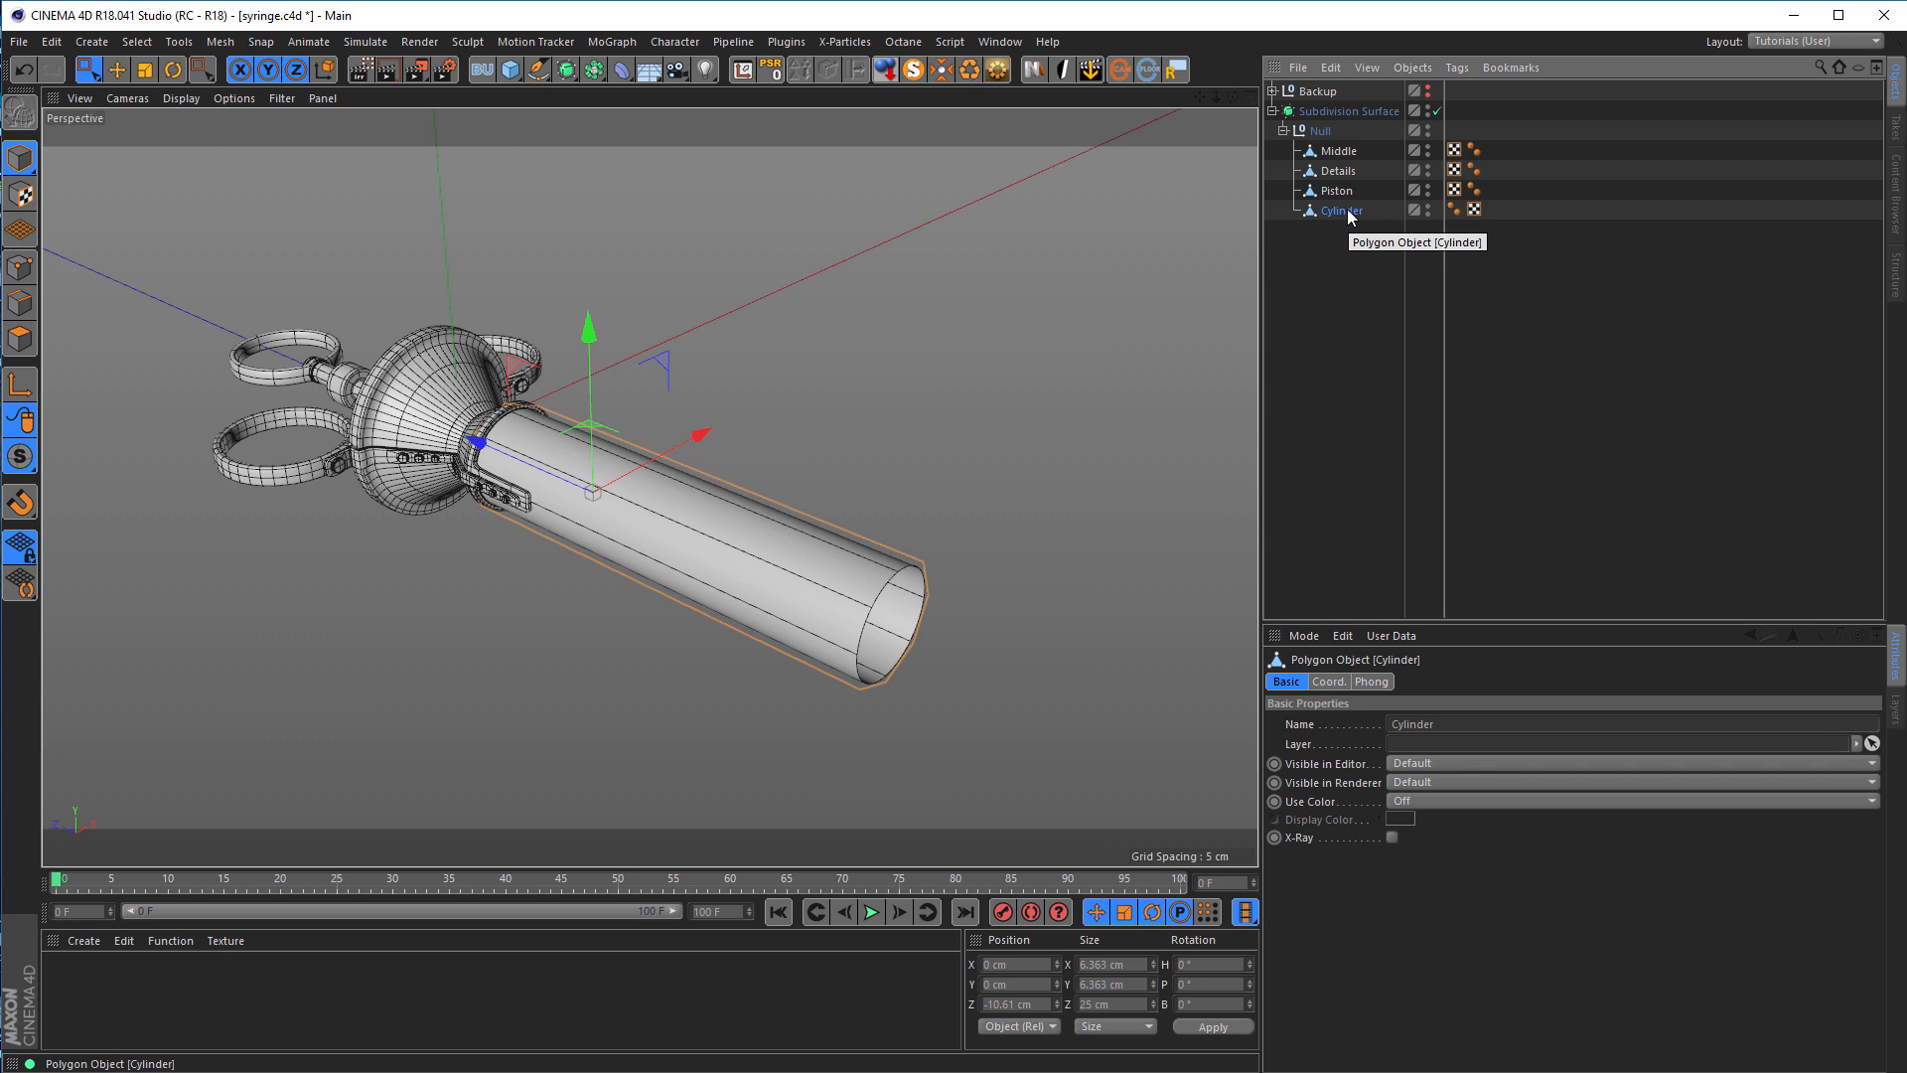
left_click_drag(1348, 213, 1318, 361)
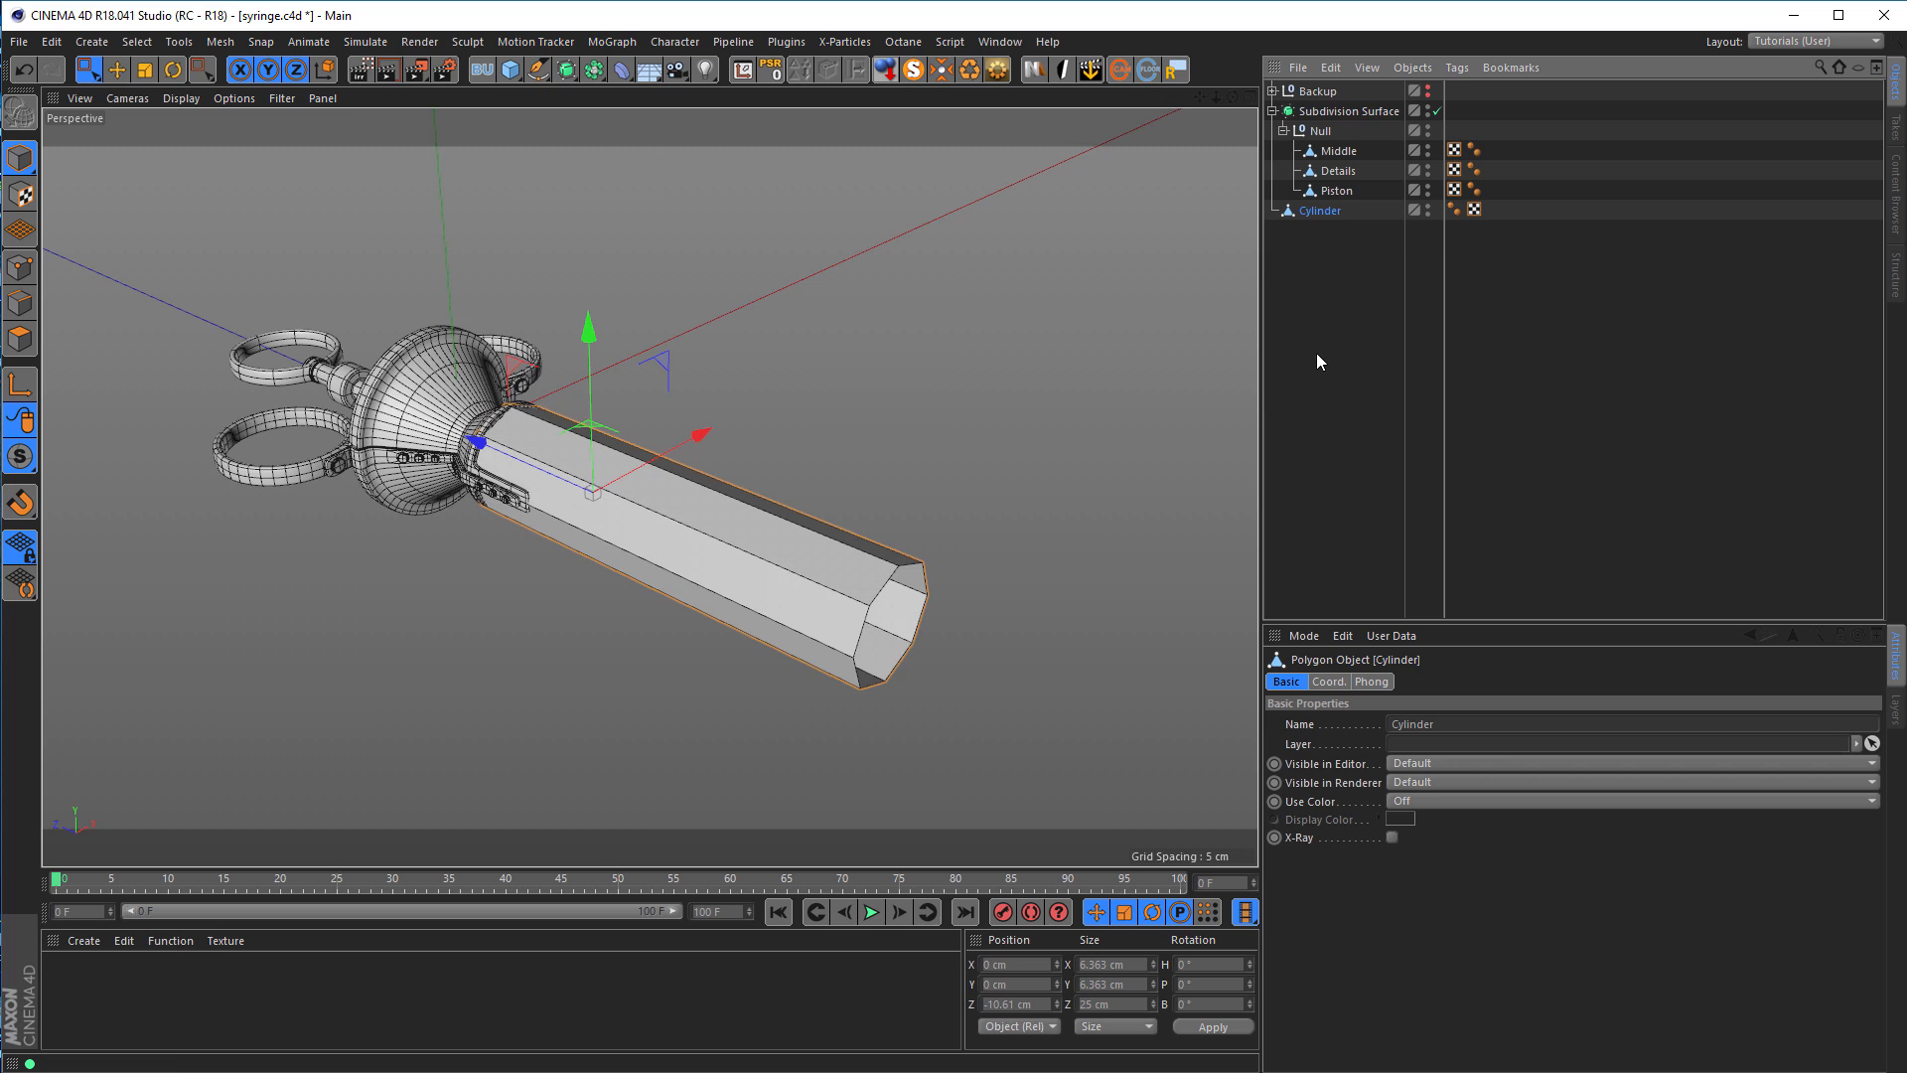
left_click(566, 75, "alt")
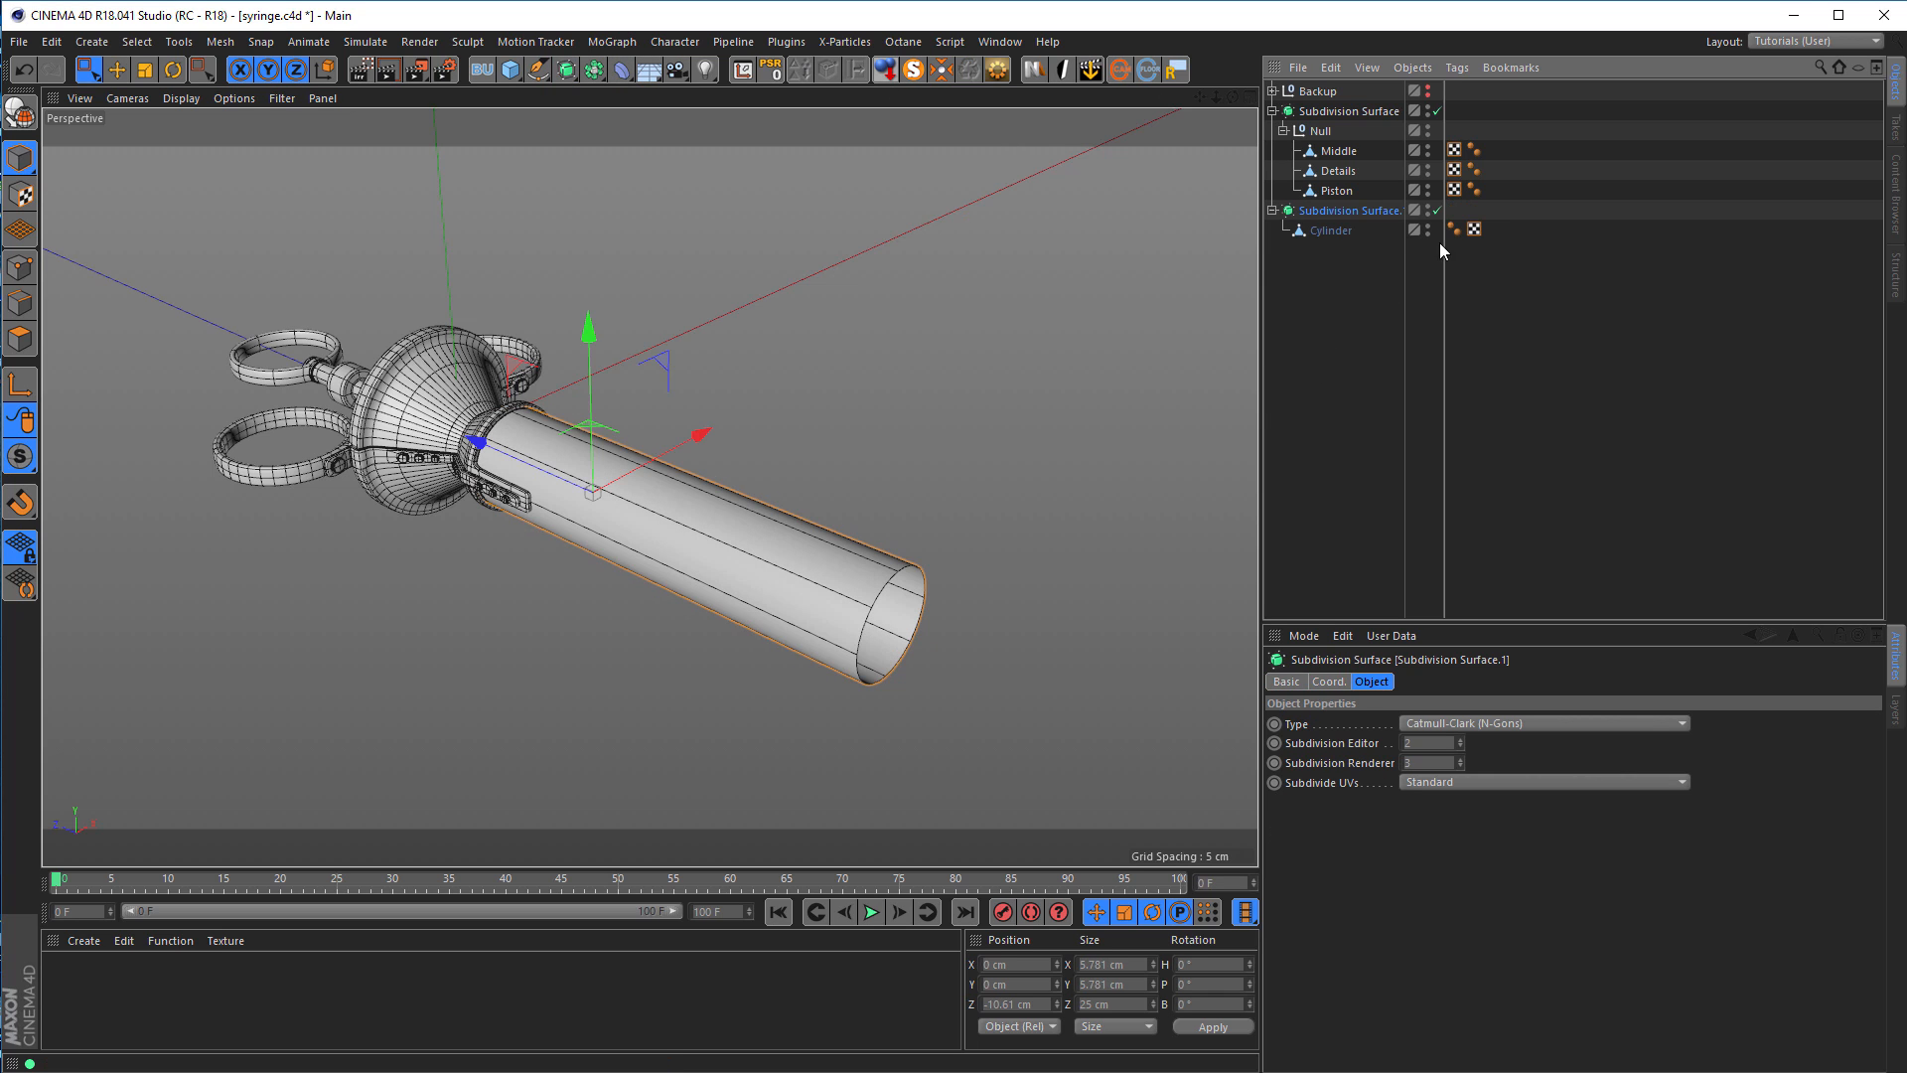
left_click(1461, 740)
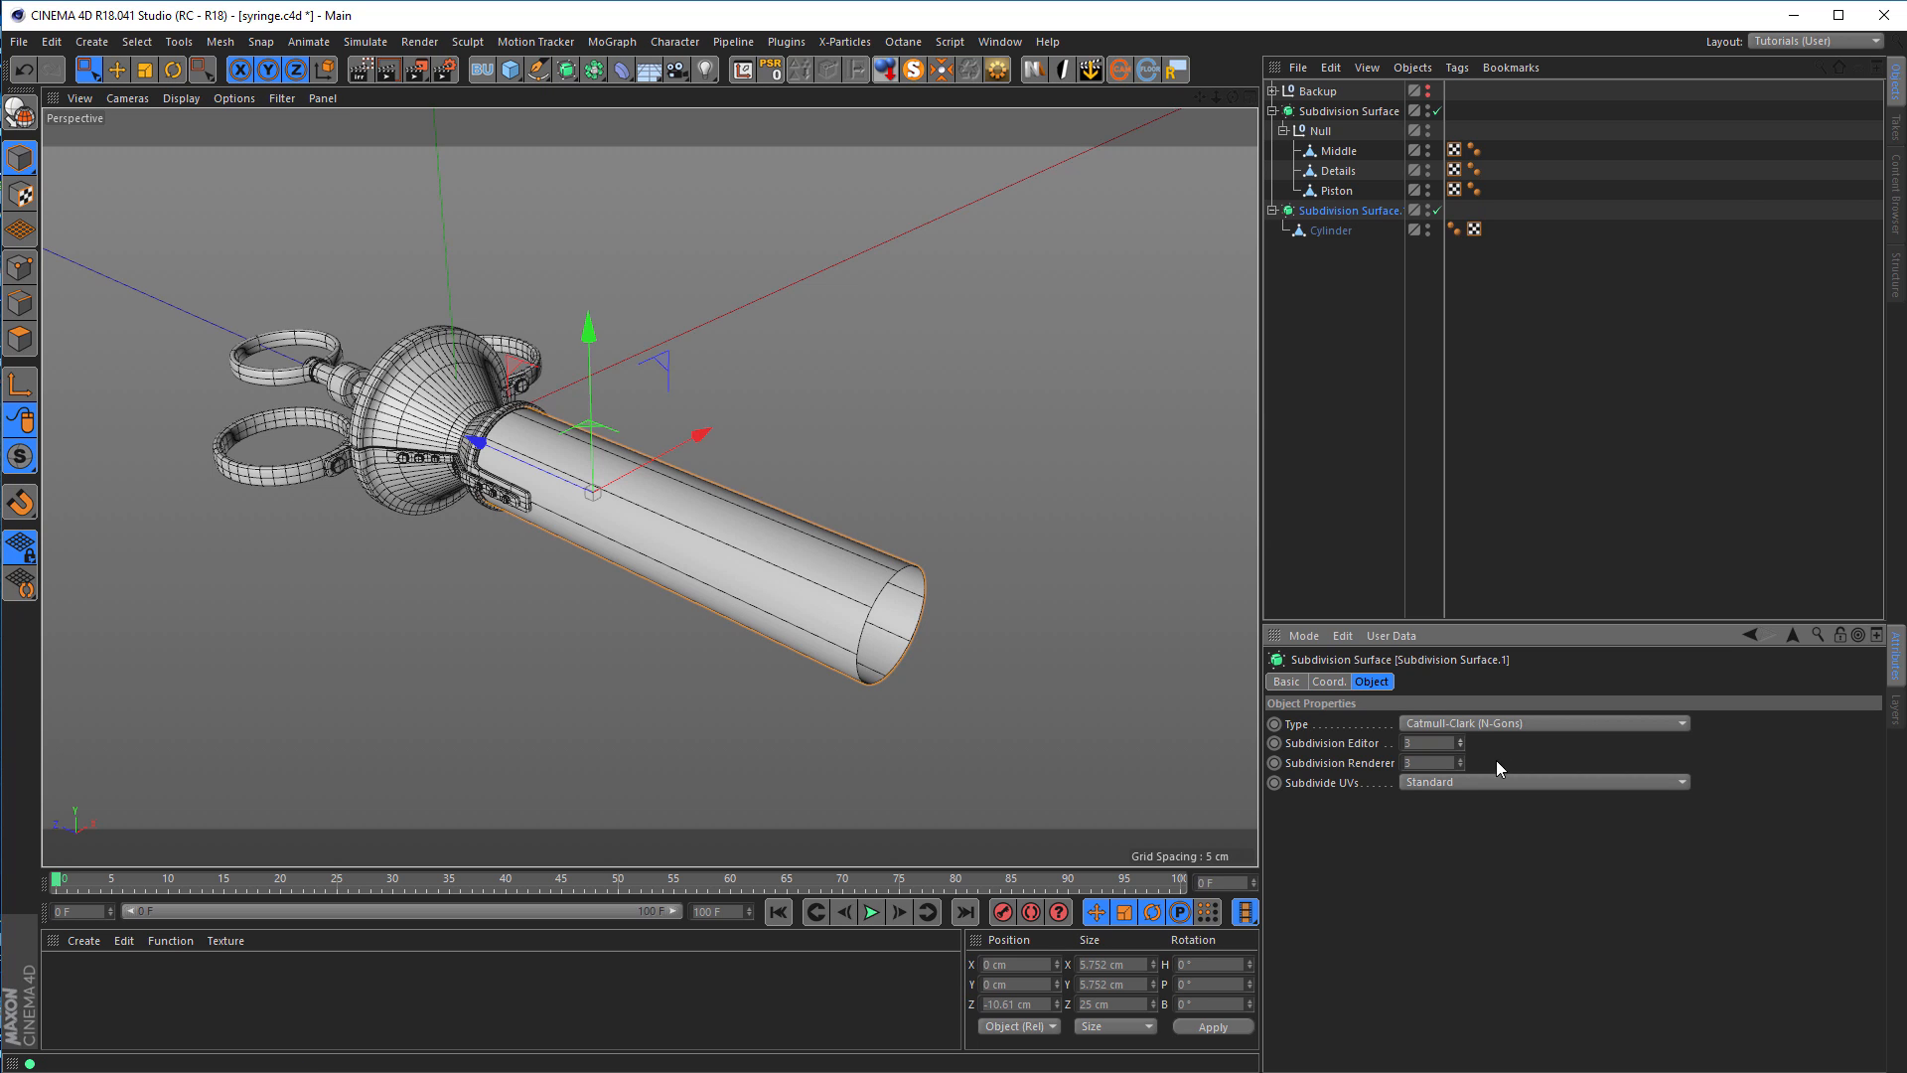
Step: Enable X-Ray on both the new Subdivision Surface and the Cylinder
left_click(1337, 229, "ctrl")
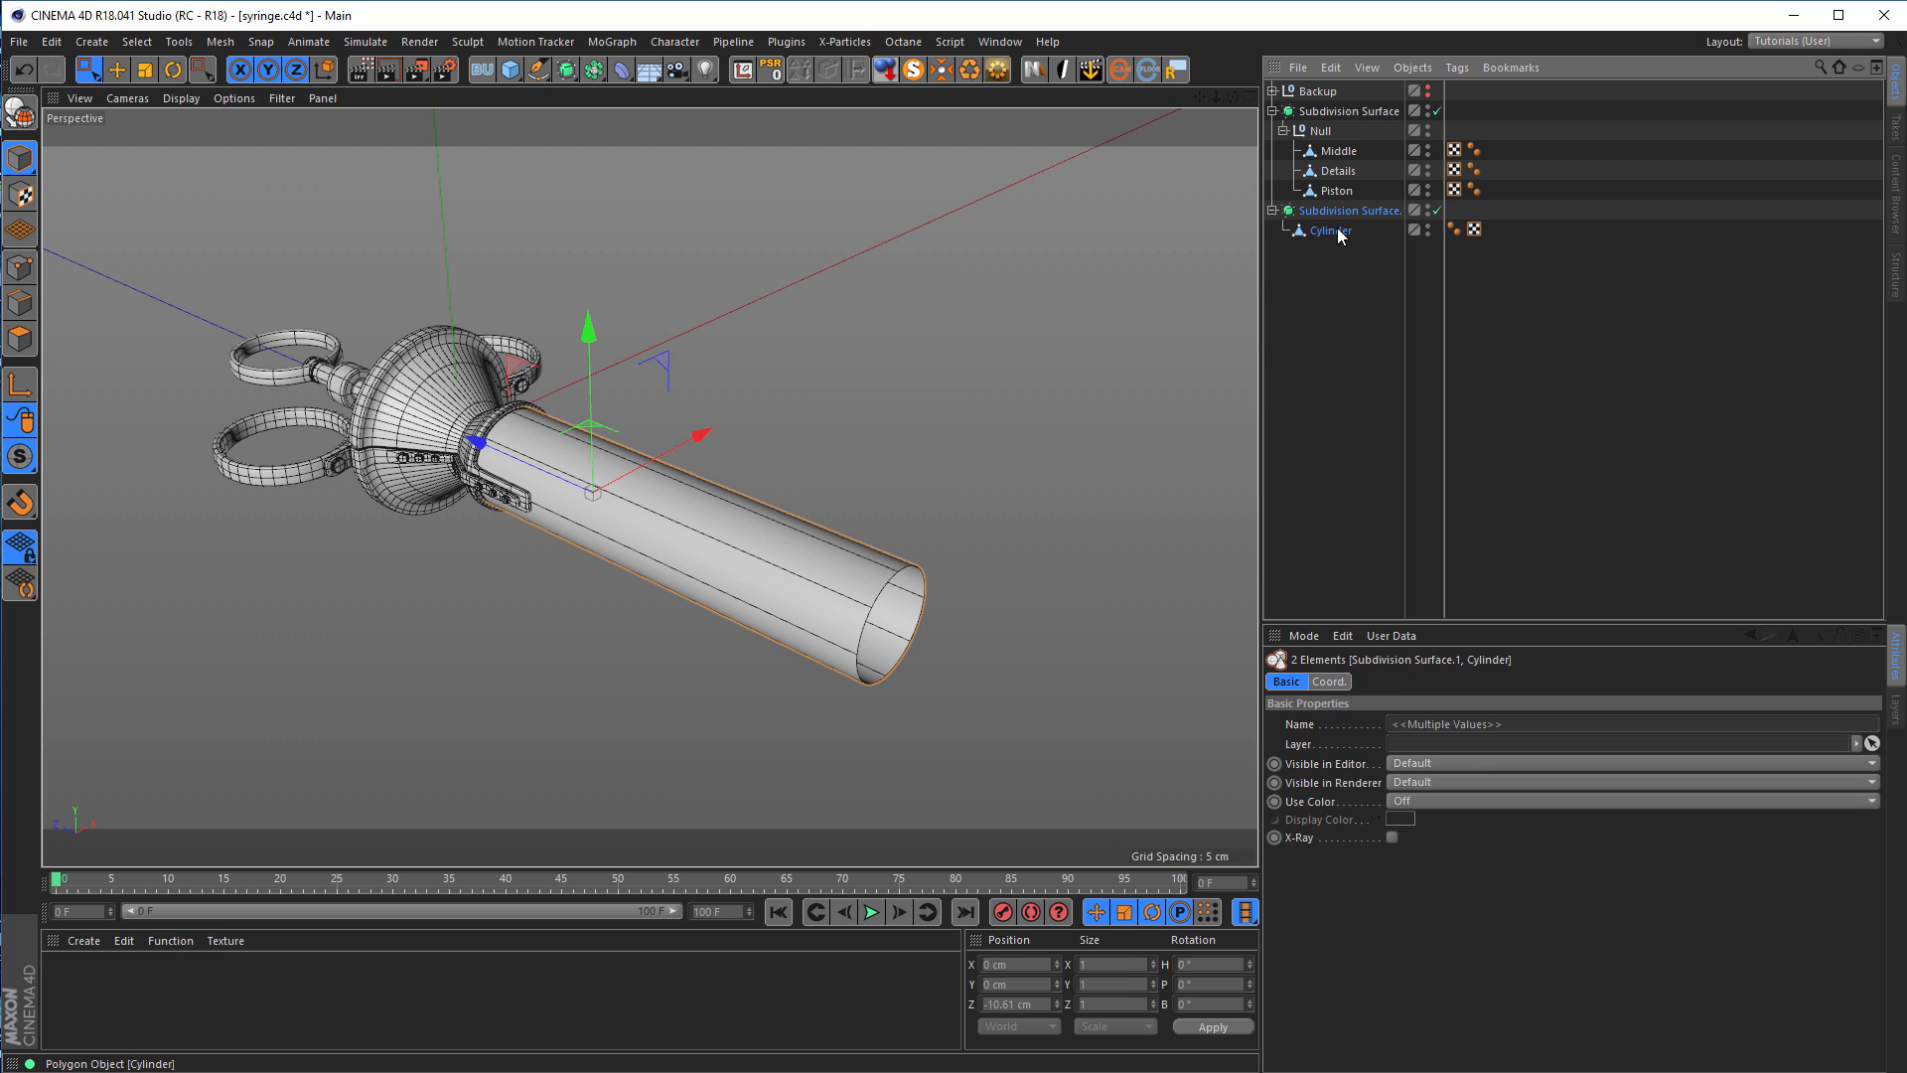
left_click(1392, 837)
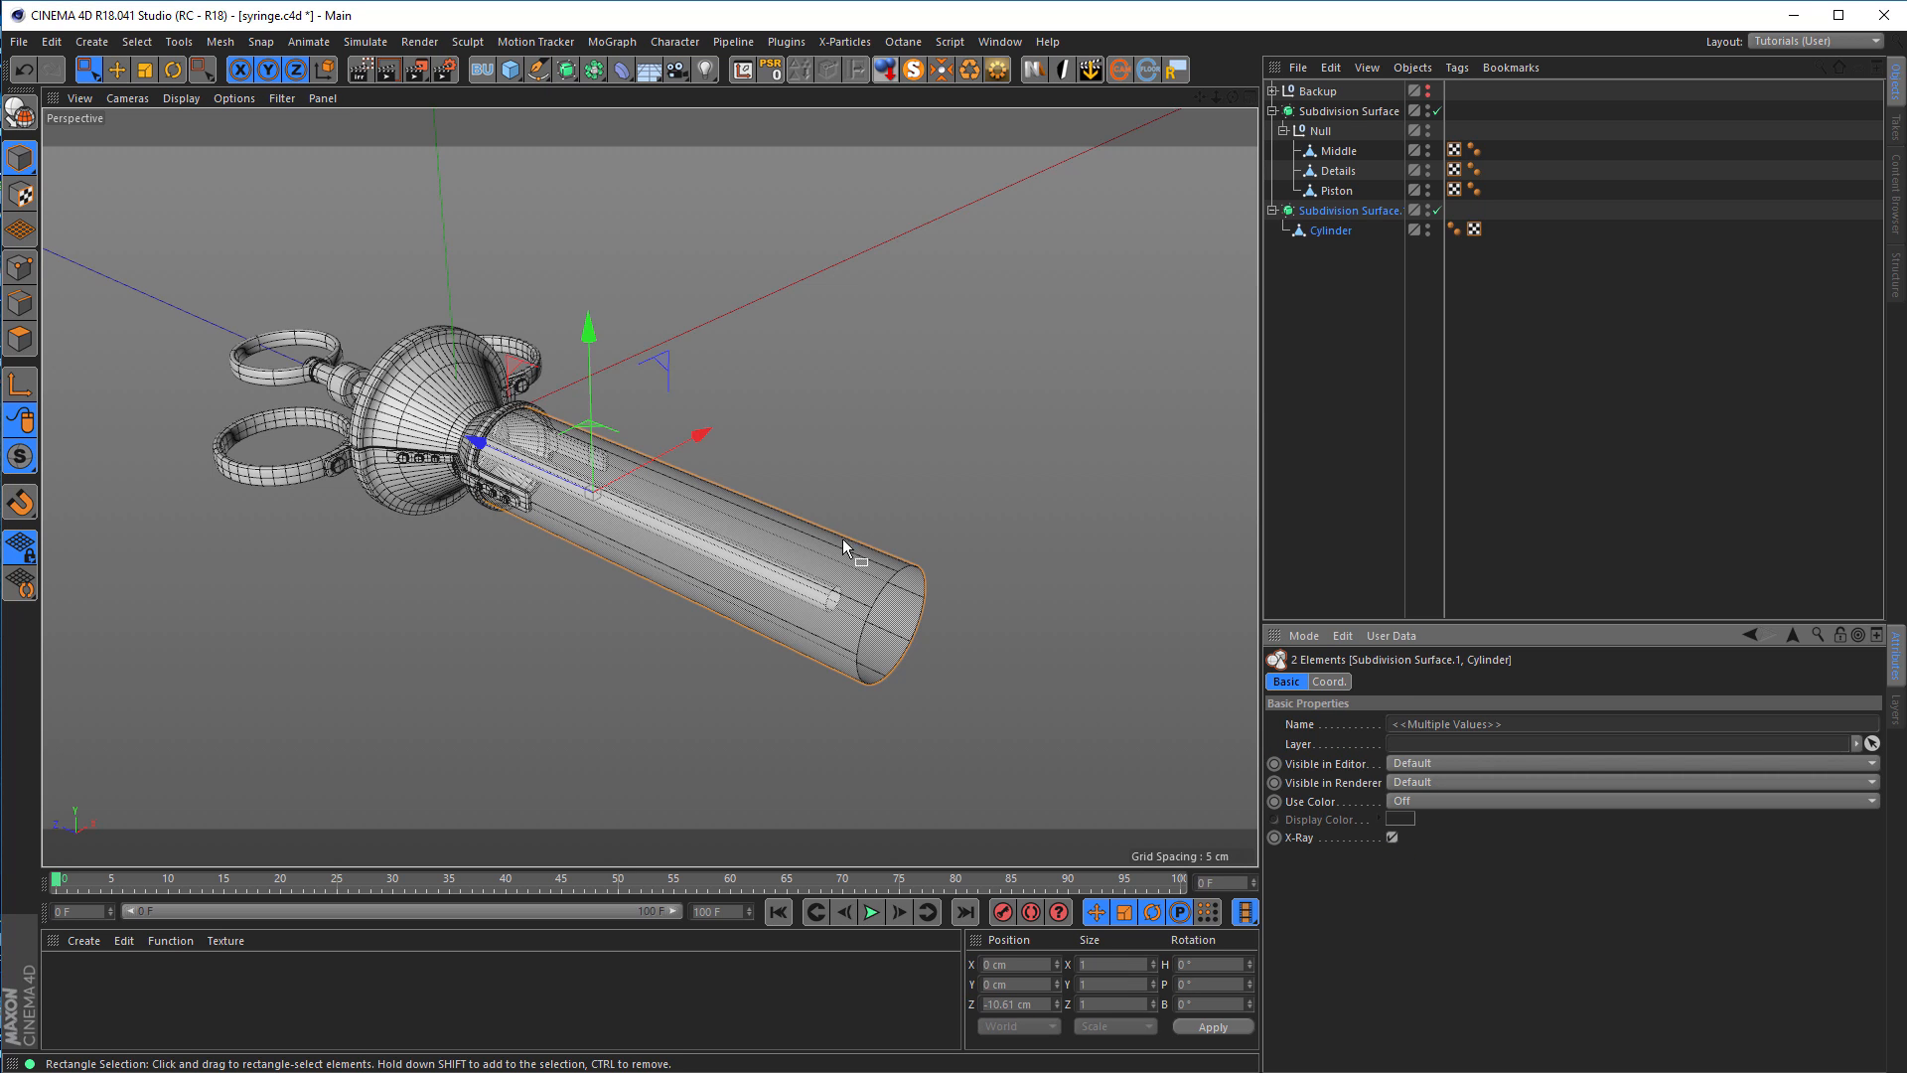
Step: Test the X-Ray Cylinder inside the first Subdivision Surface's Null with smoothing off and on, and return it to its own Subdivision Surface
left_click(1328, 231)
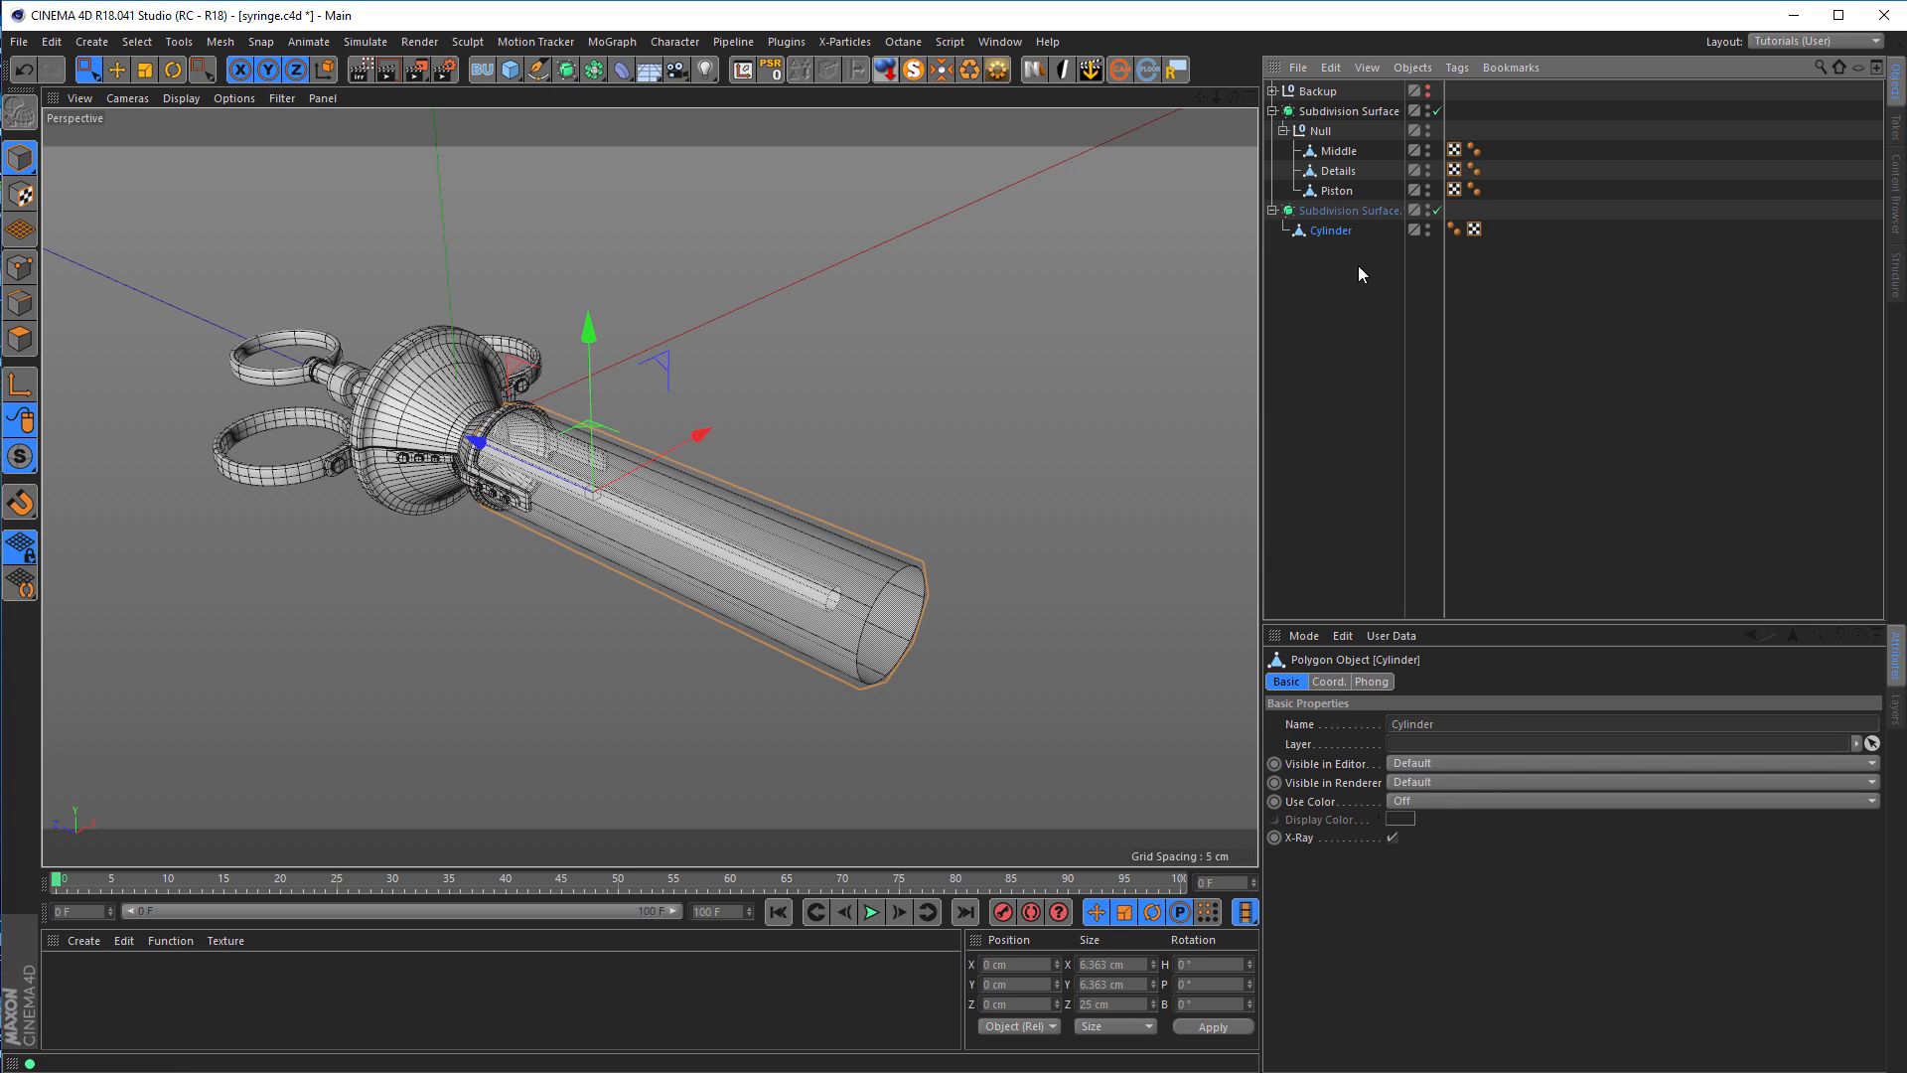
left_click_drag(1340, 201, 1341, 204)
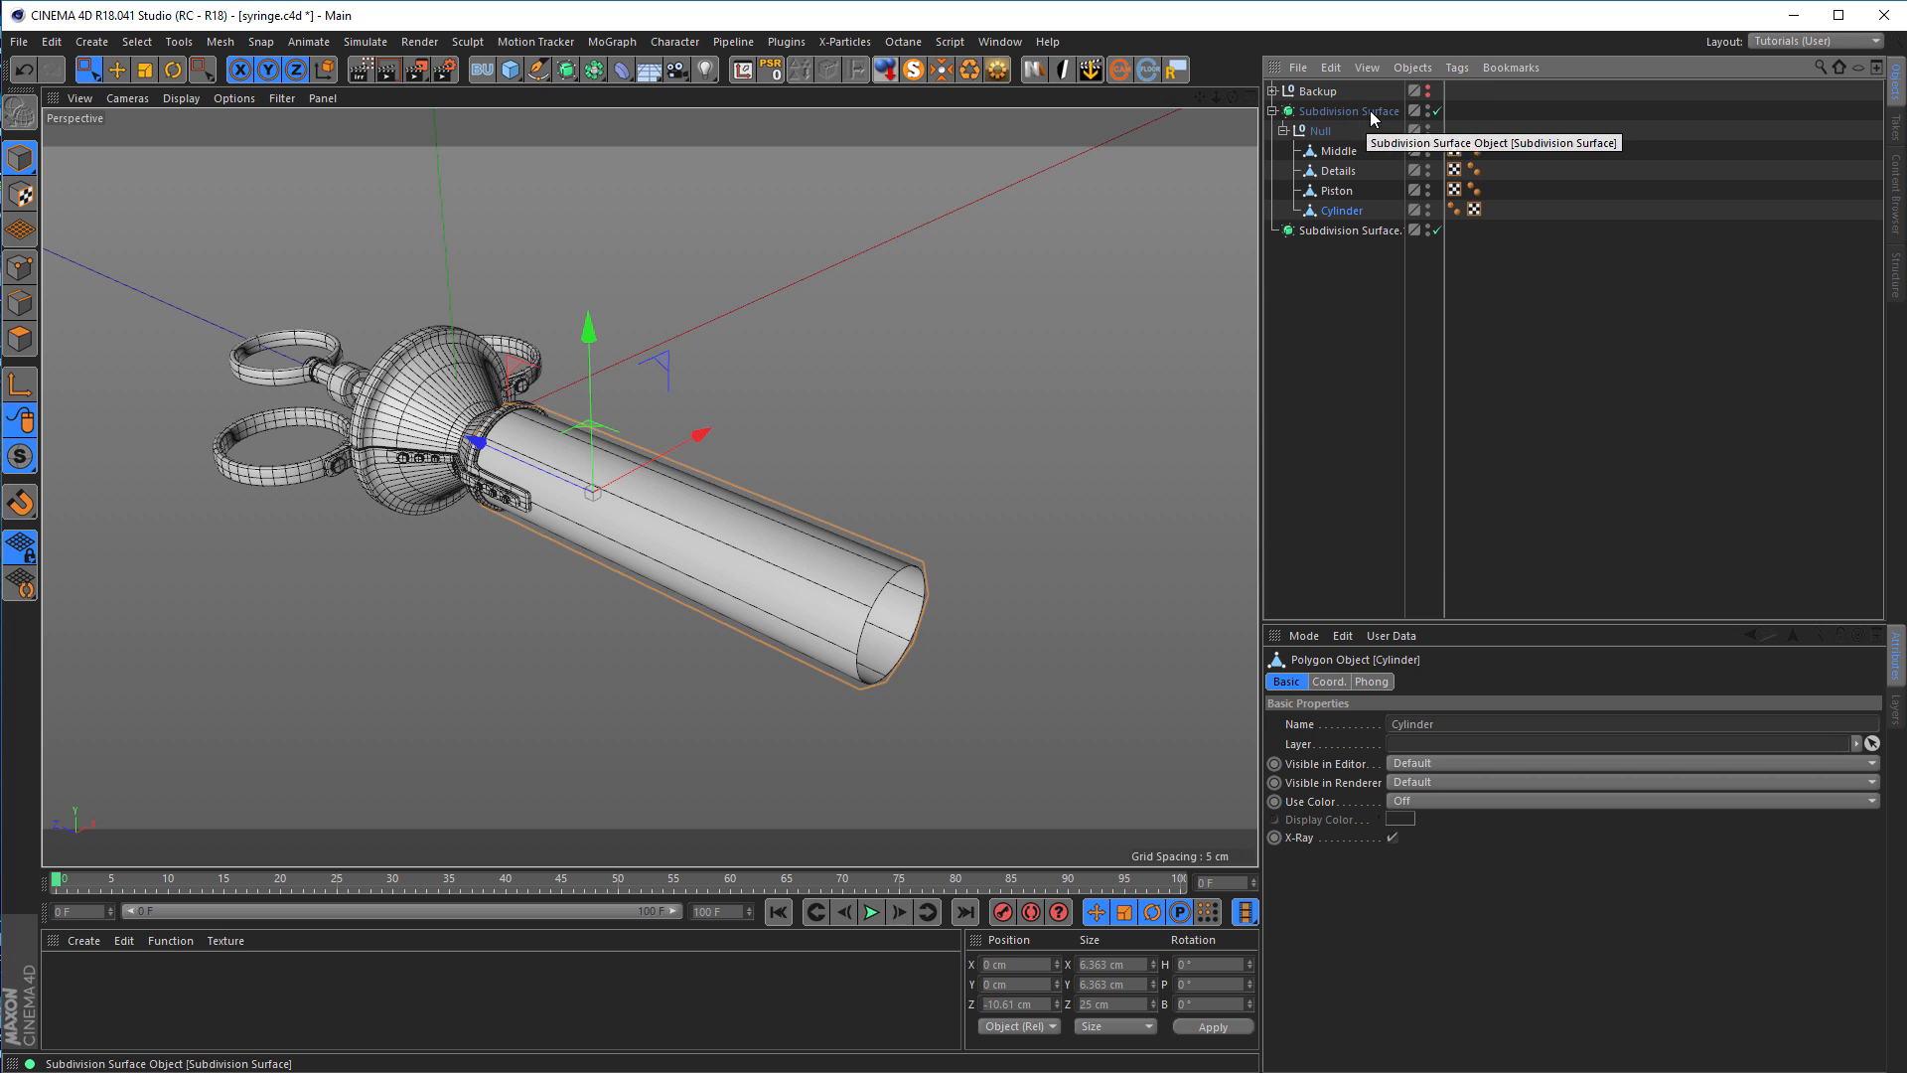
left_click(1437, 111)
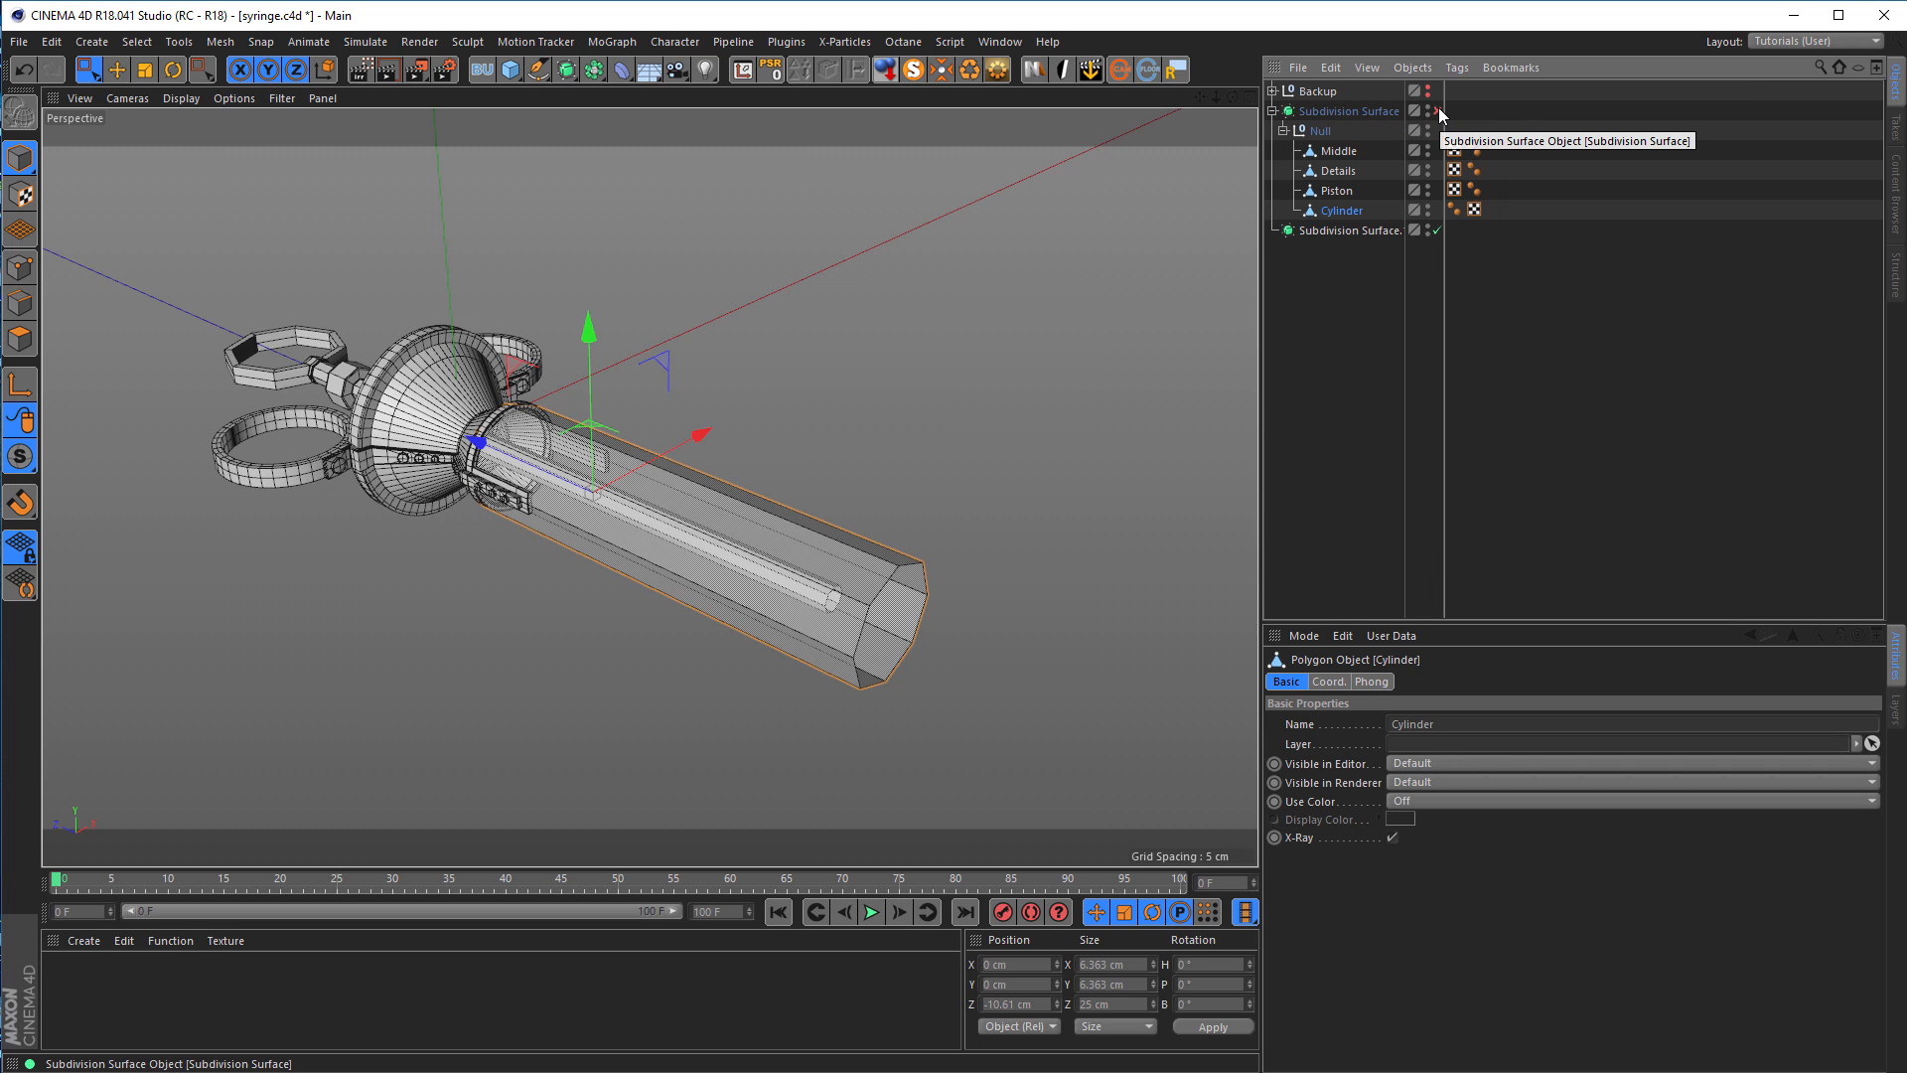
left_click(1437, 111)
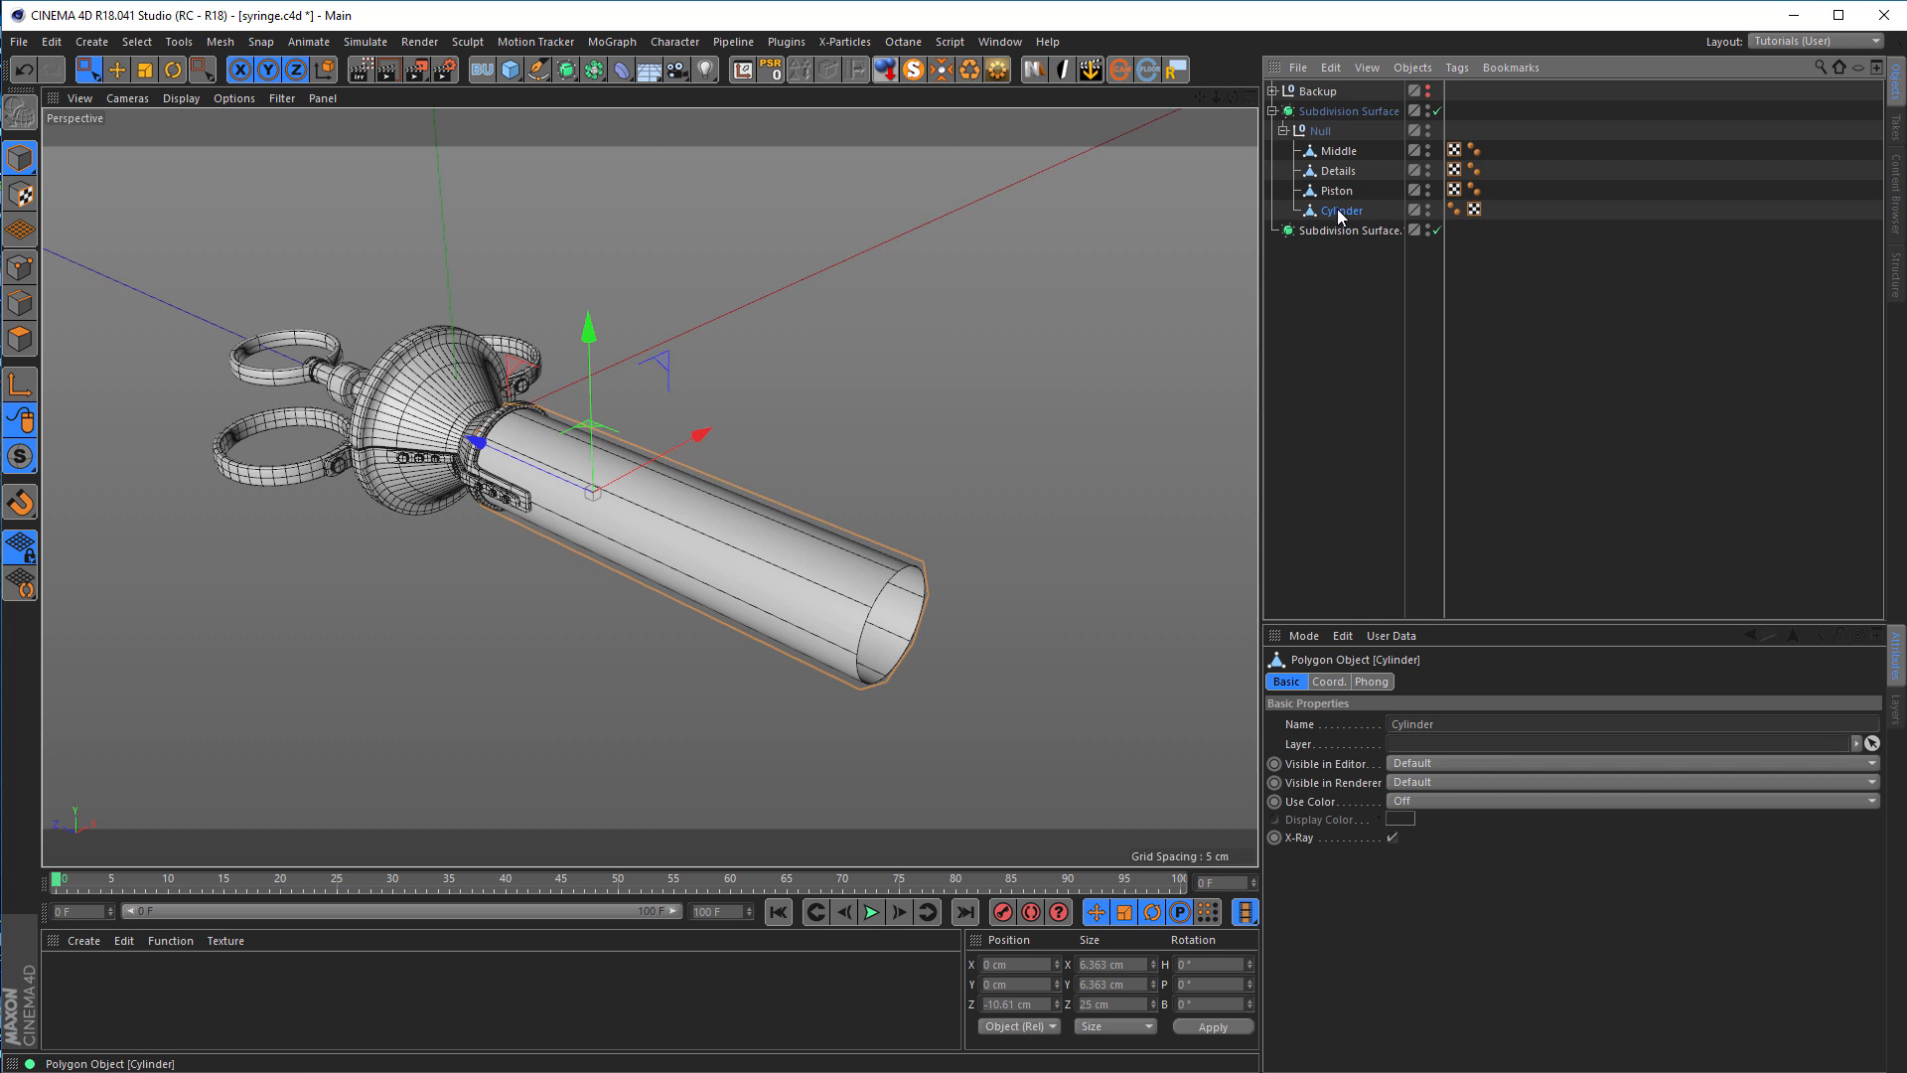
left_click_drag(1336, 231, 1338, 230)
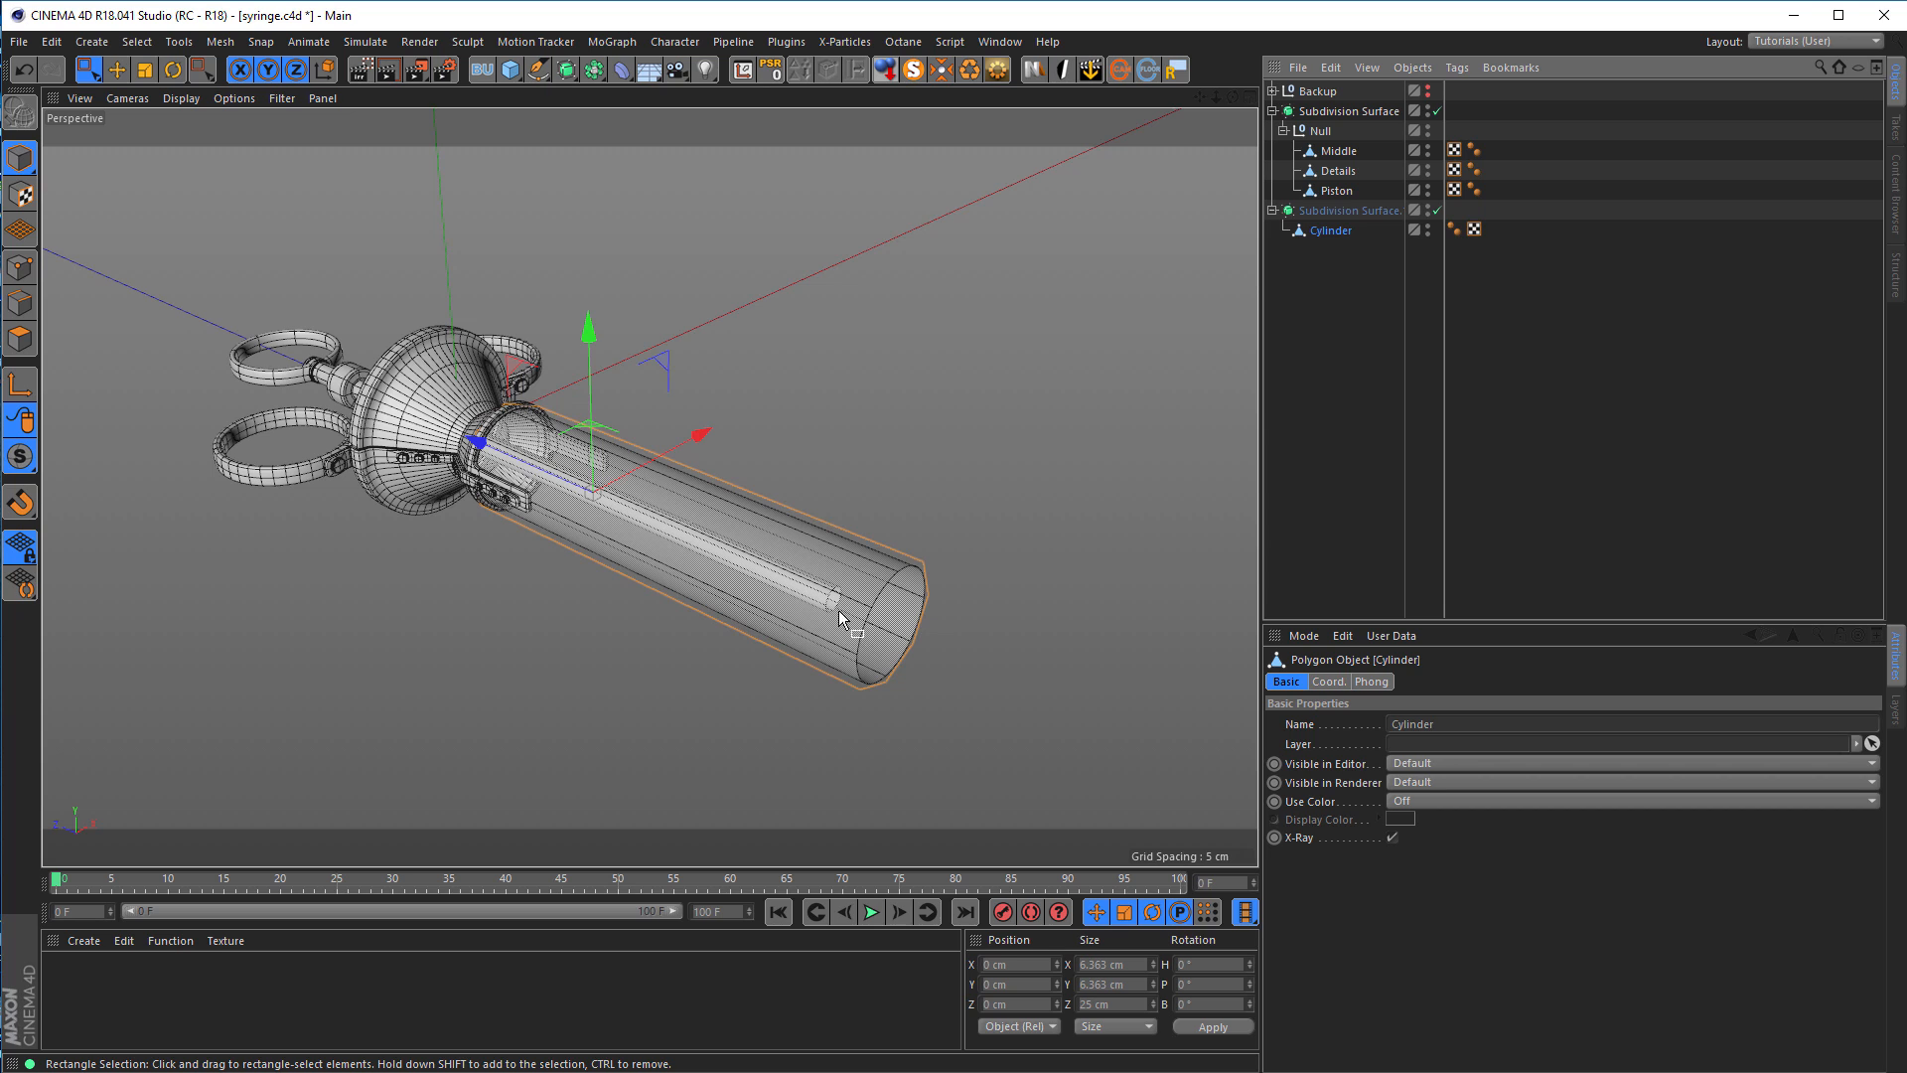
Step: Shorten the Piston rod by moving its end points back to Z about -40.07 cm, and check its length against the reference image
left_click(1337, 191)
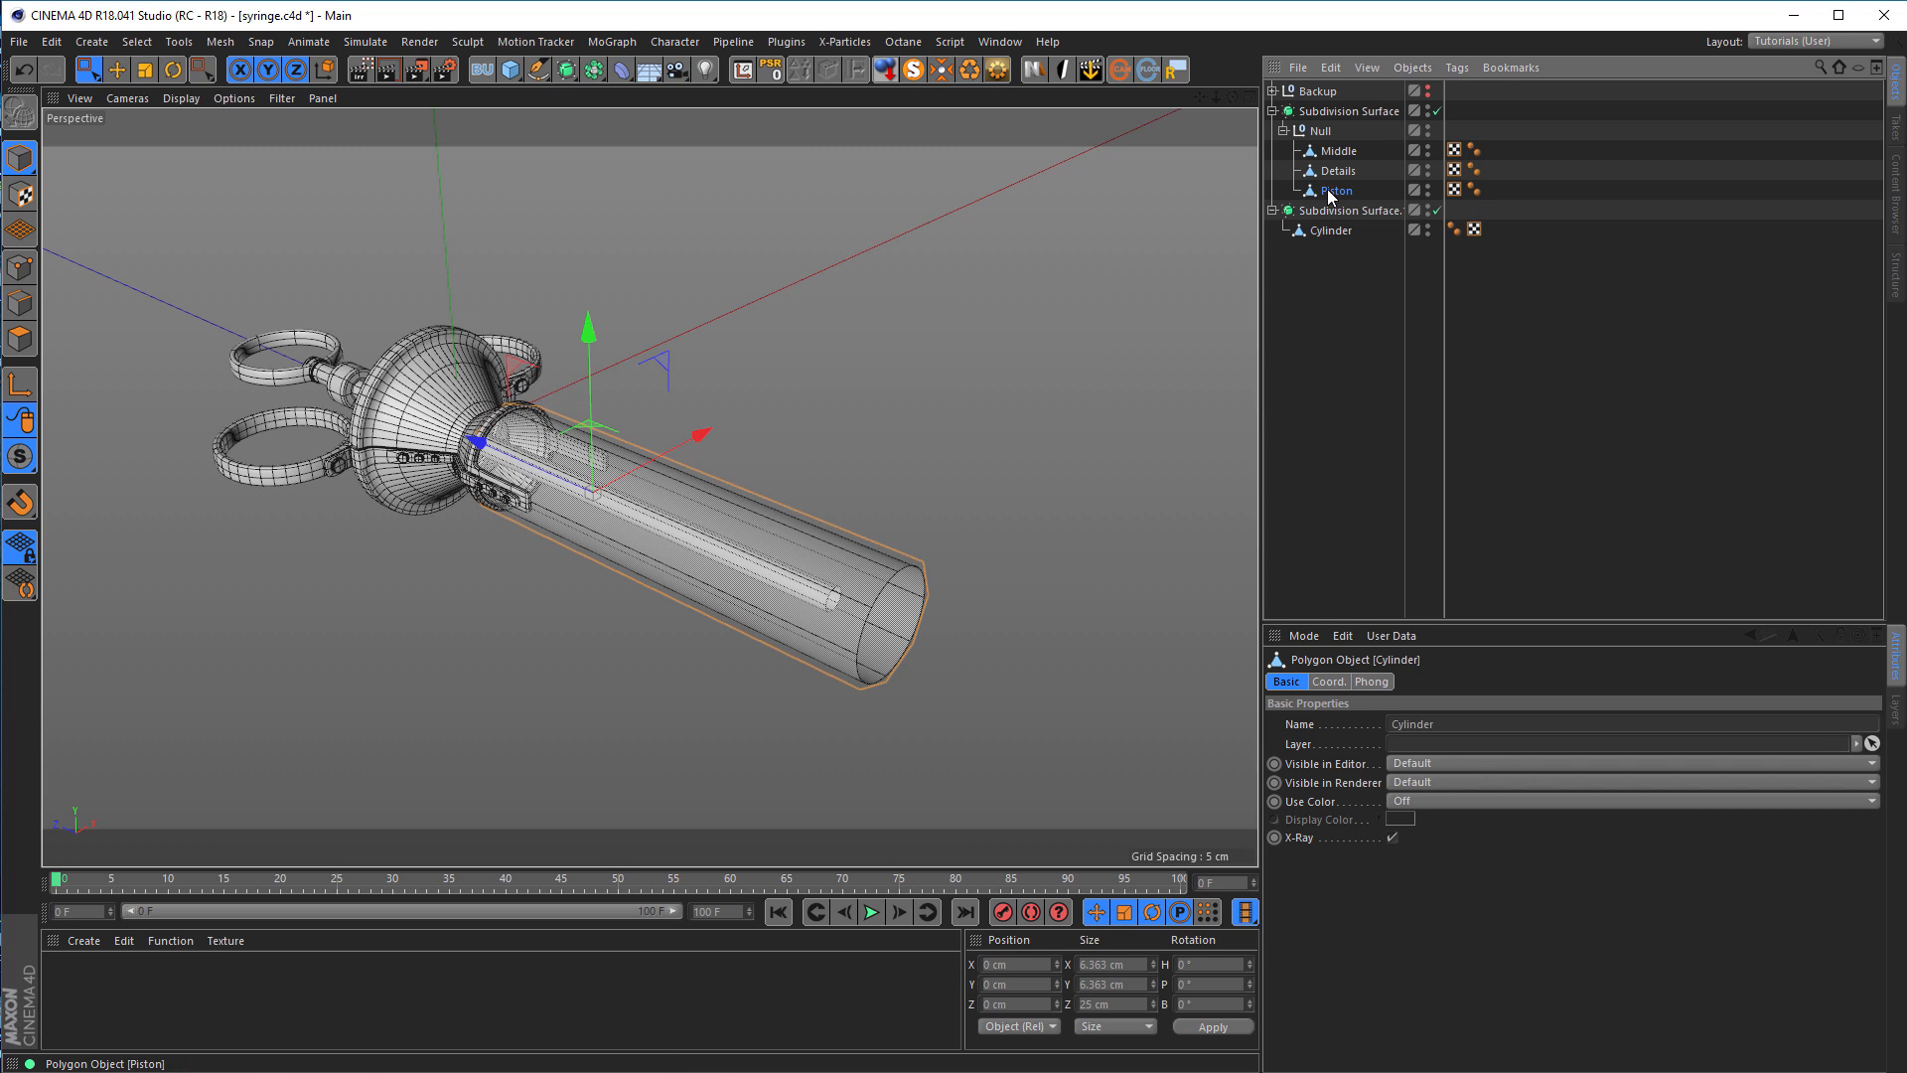
left_click(29, 264)
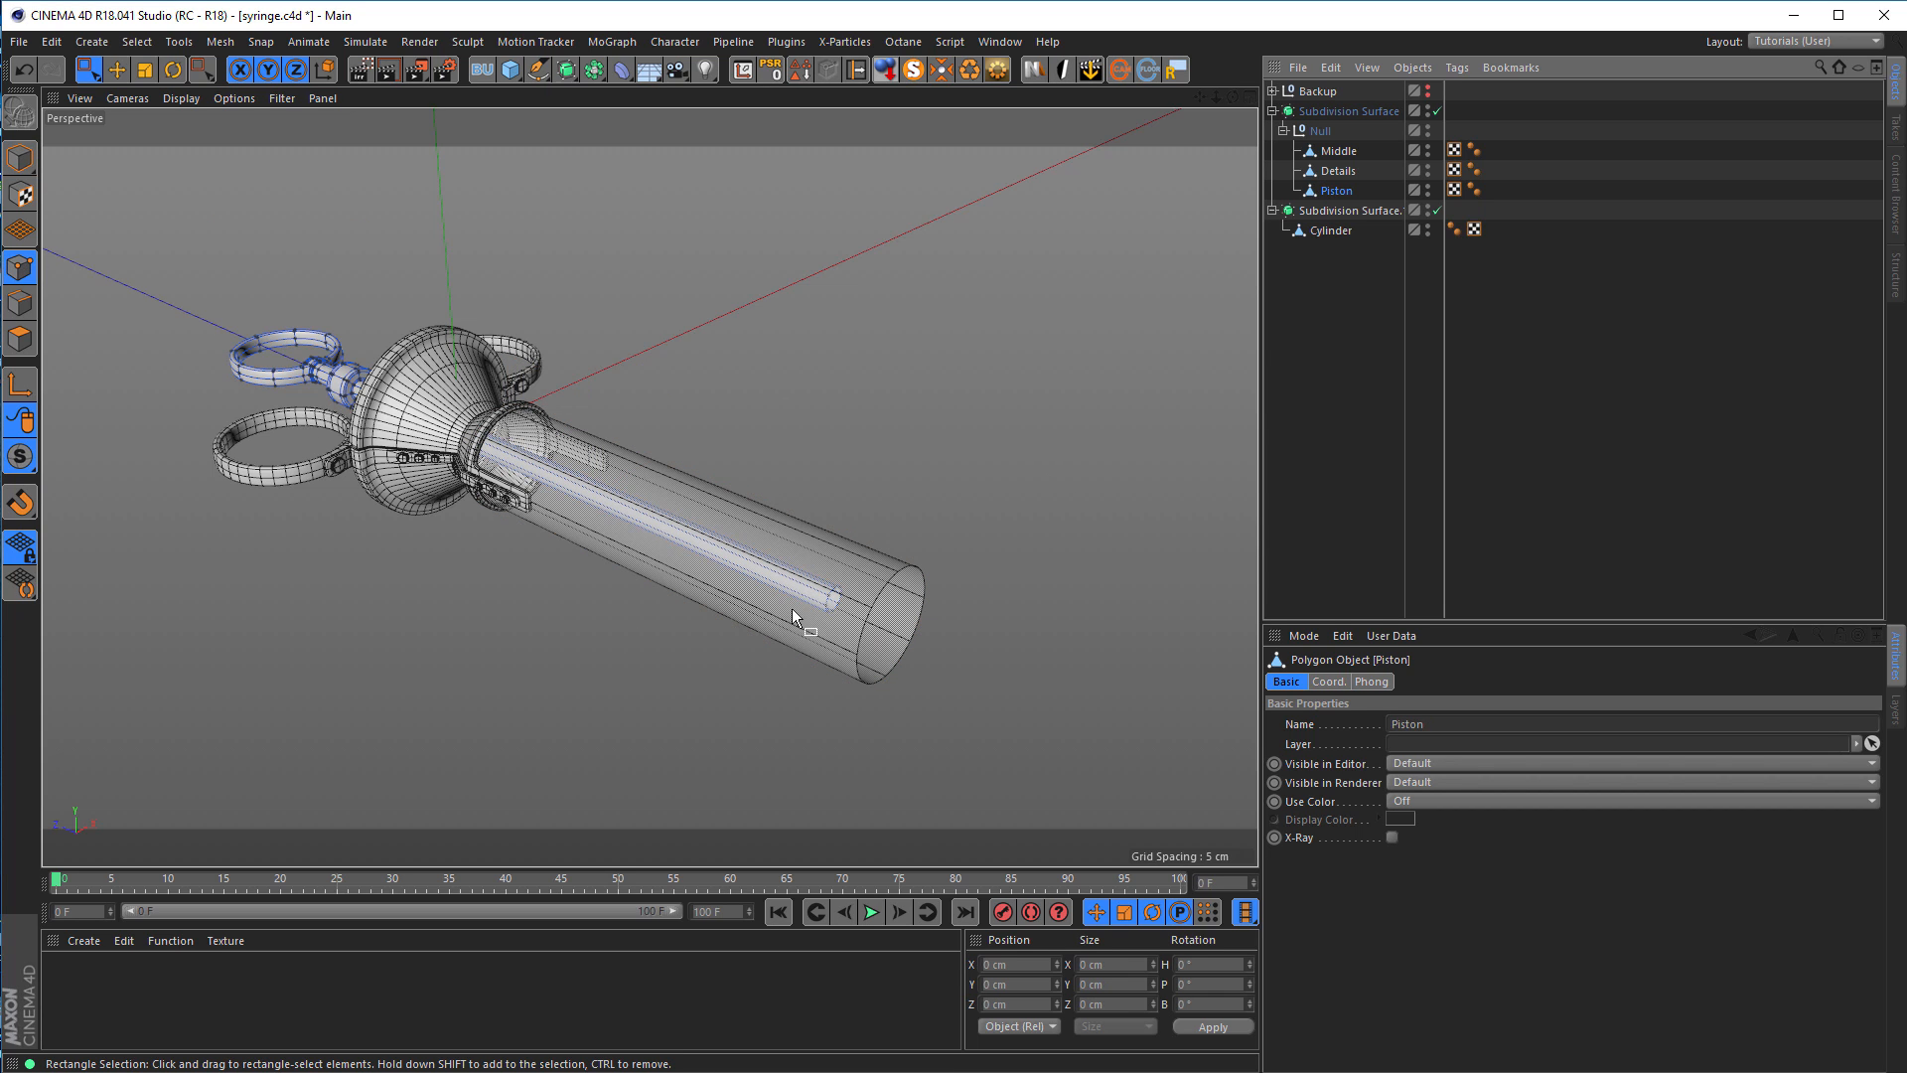
left_click_drag(806, 557, 866, 636)
left_click_drag(699, 540, 663, 532)
left_click(22, 1071)
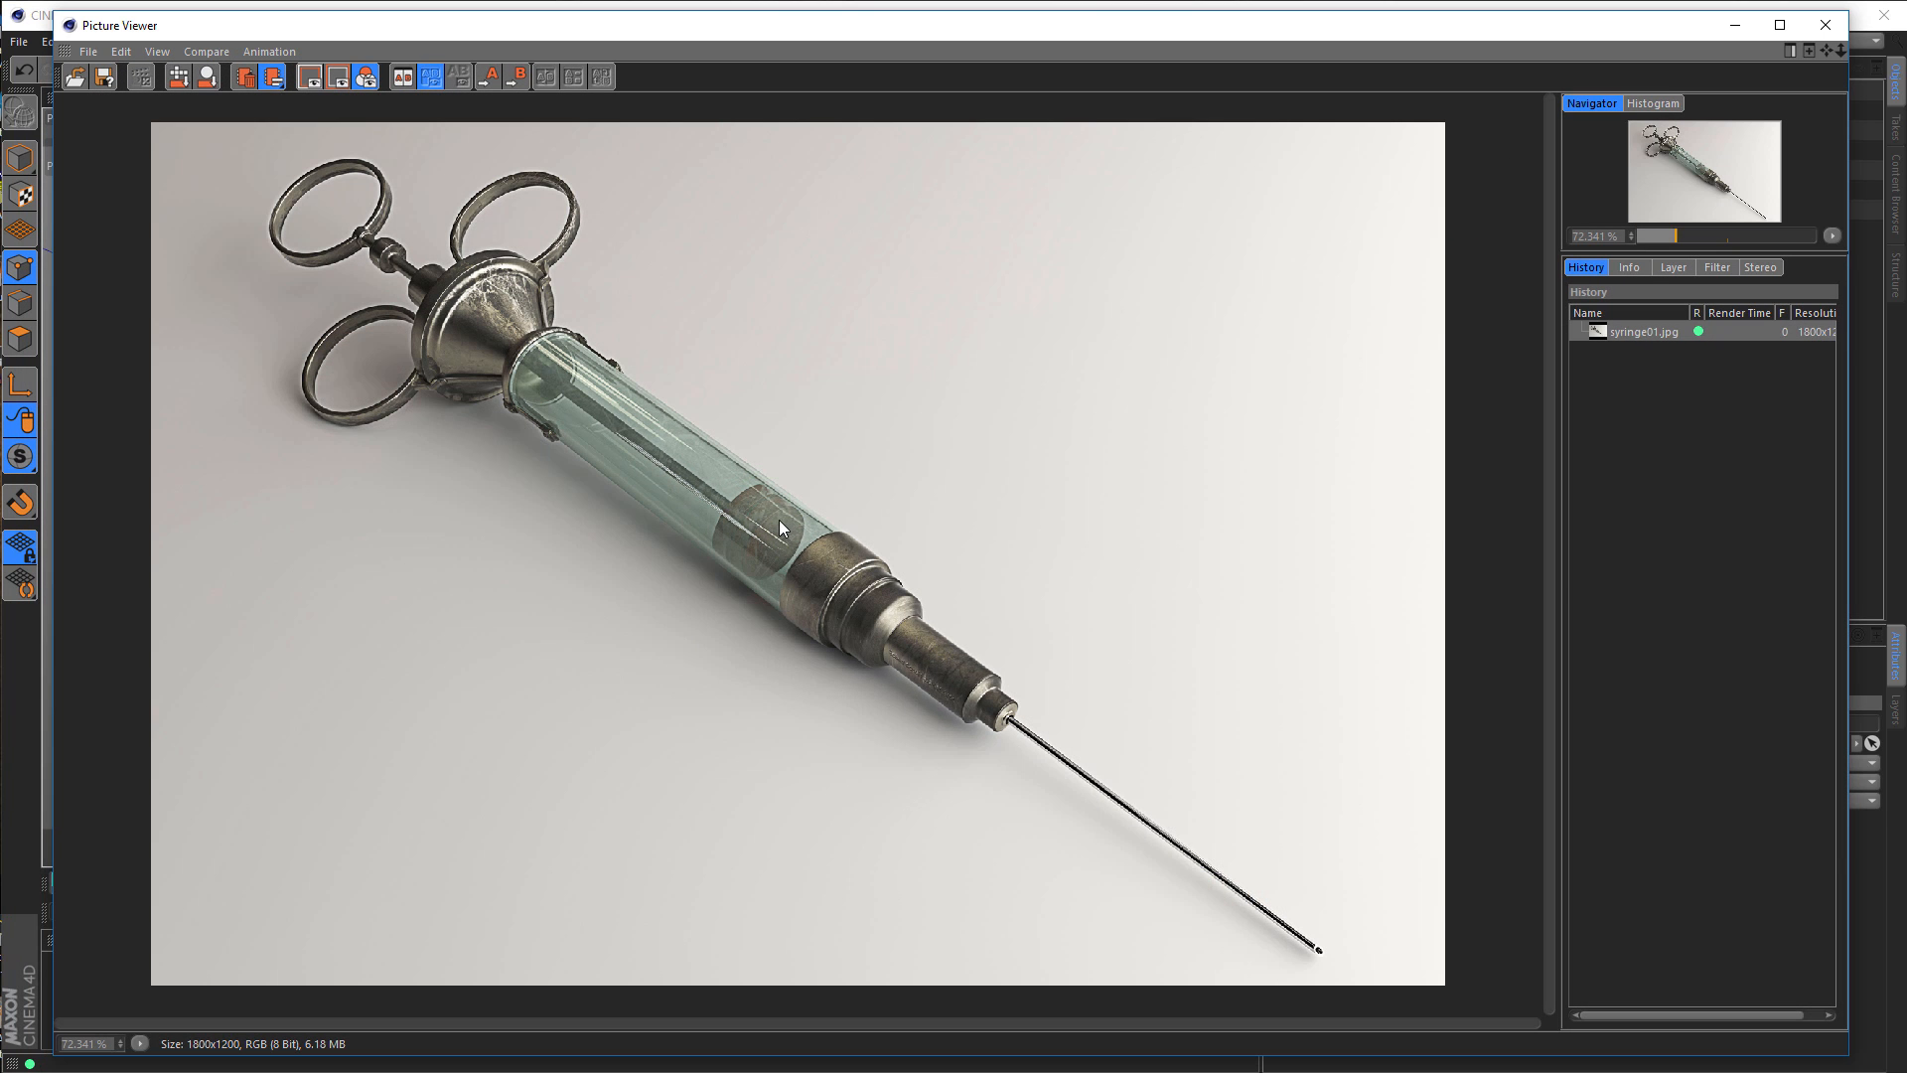
left_click(1735, 26)
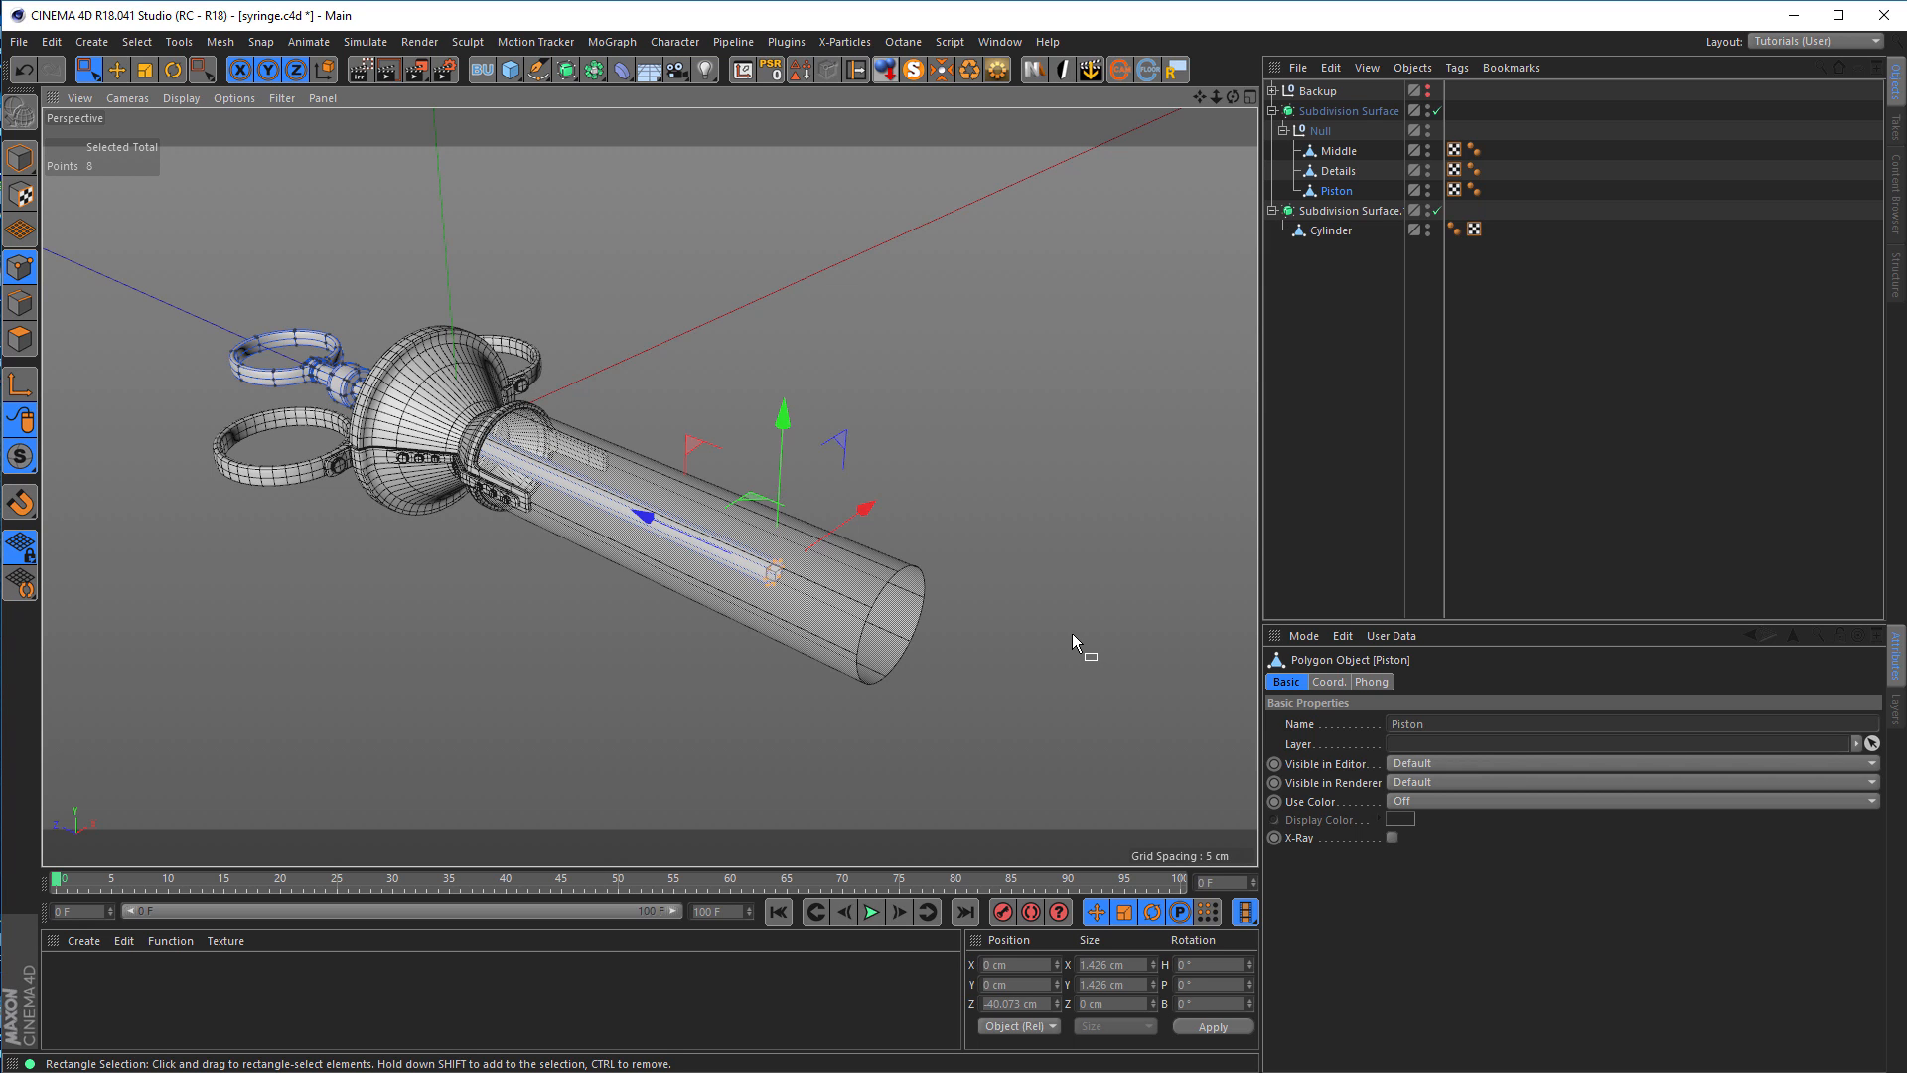
Step: Turn off the barrel's subdivision smoothing and extrude all Cylinder polygons with a -0.2 cm offset and Create Caps enabled
left_click(1328, 231)
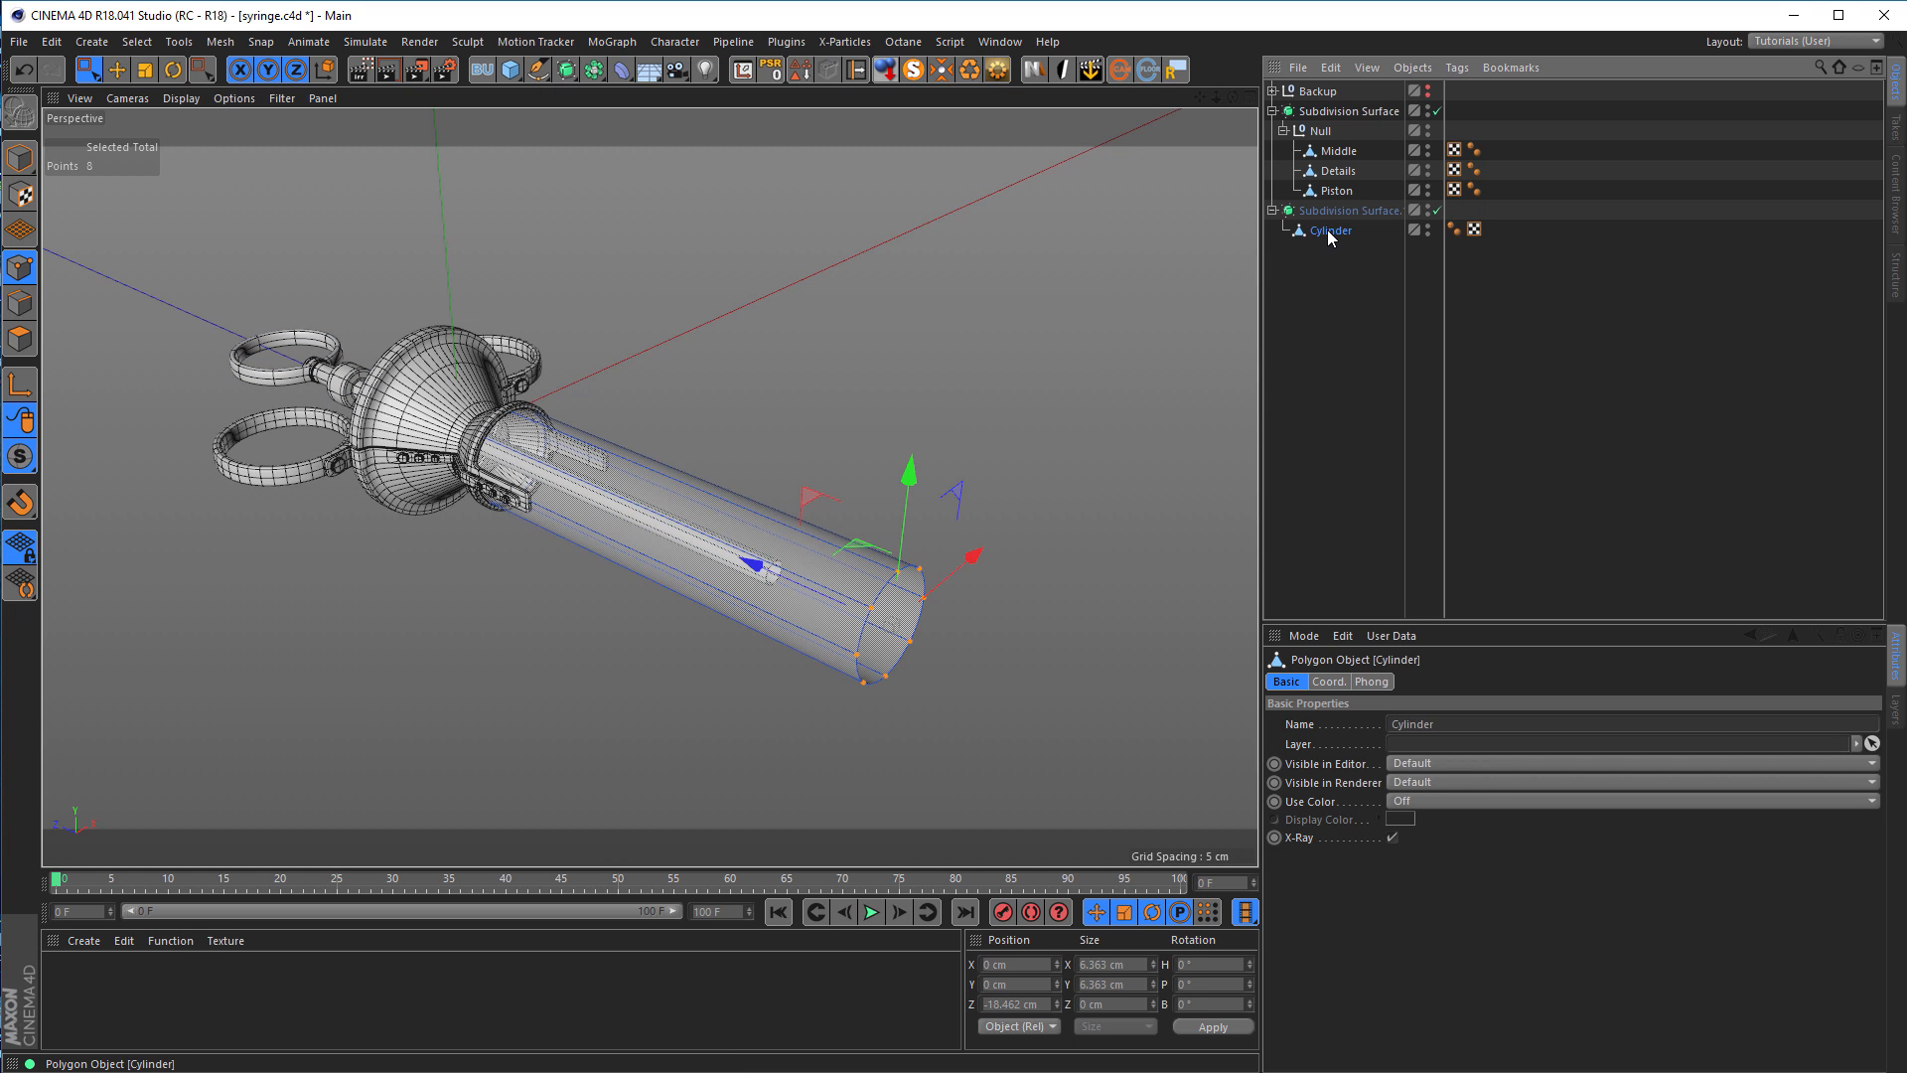
left_click(1437, 210)
scroll(977, 594, "up", 5)
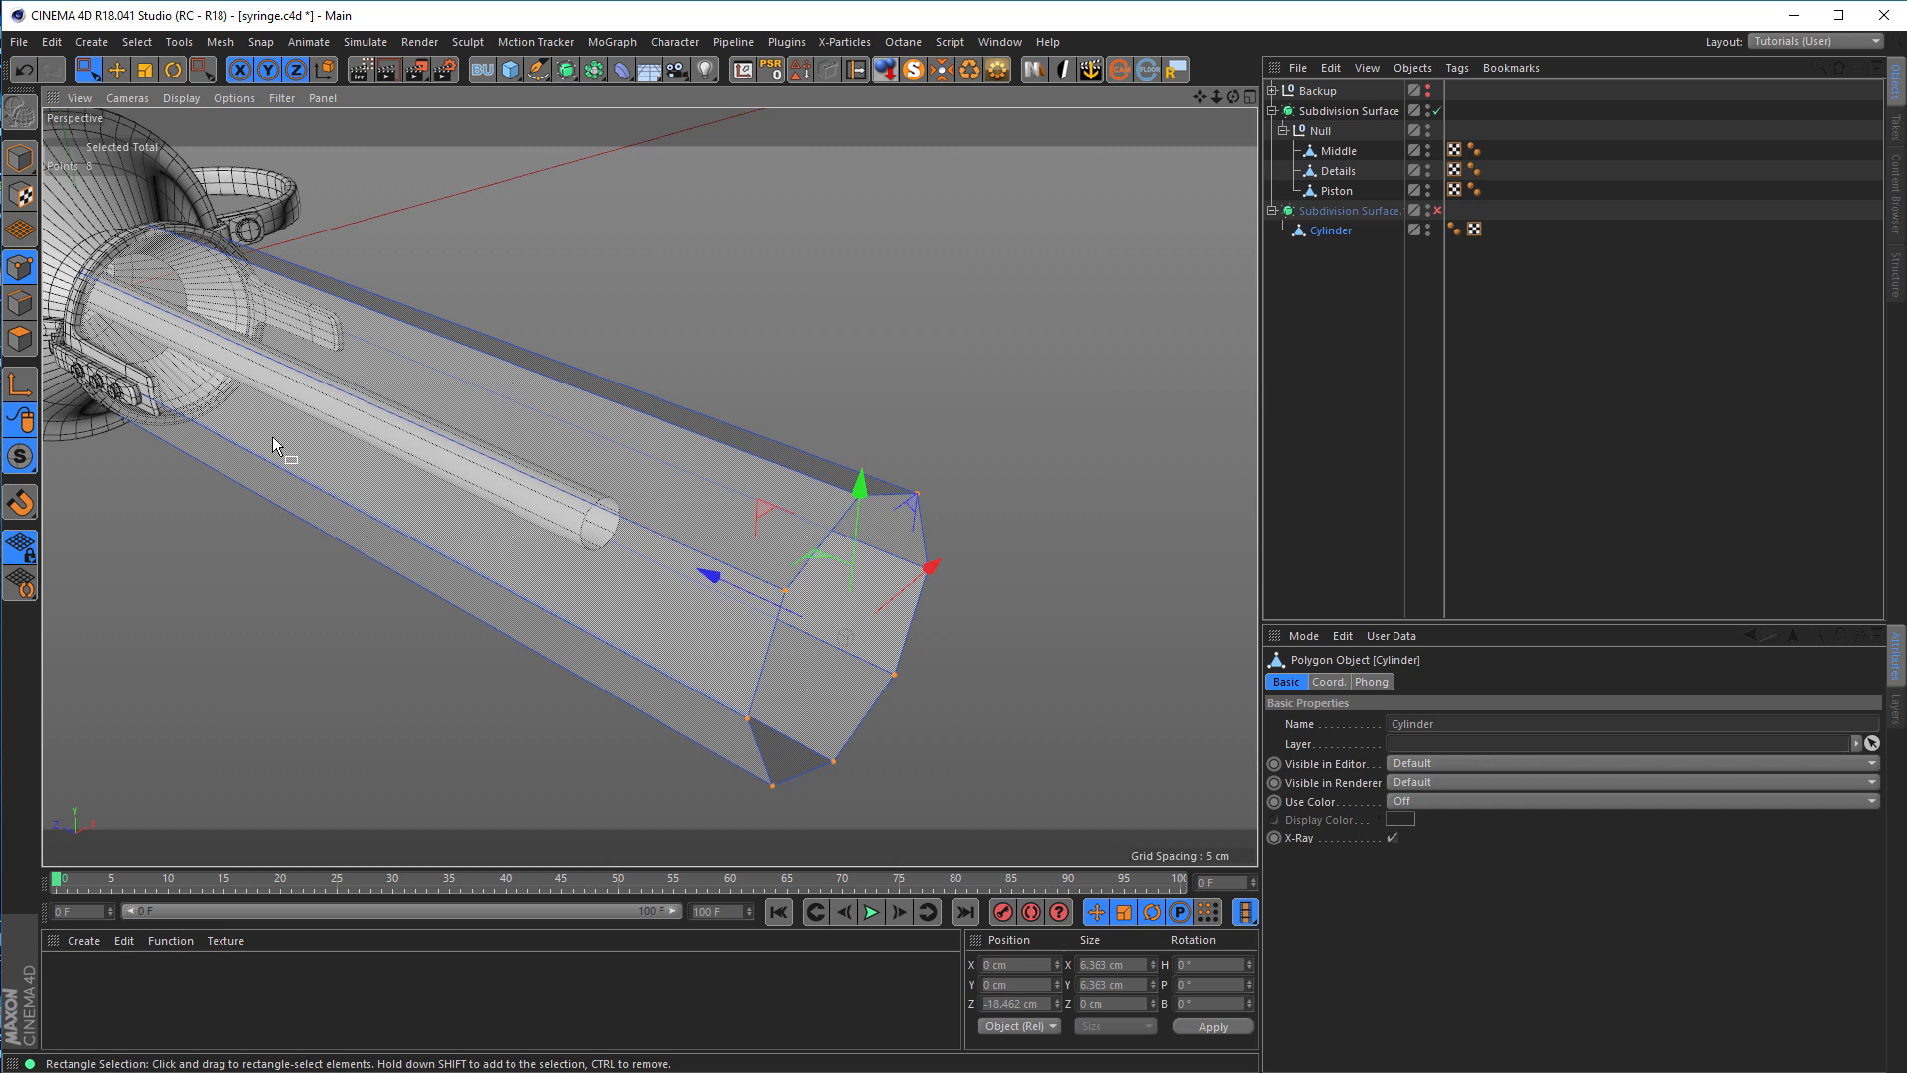
left_click(20, 303)
middle_click_drag(705, 520, 528, 445, "alt")
mouse_move(528, 445)
left_mouse_down("alt")
mouse_move(534, 463)
mouse_move(526, 447)
left_mouse_up("alt")
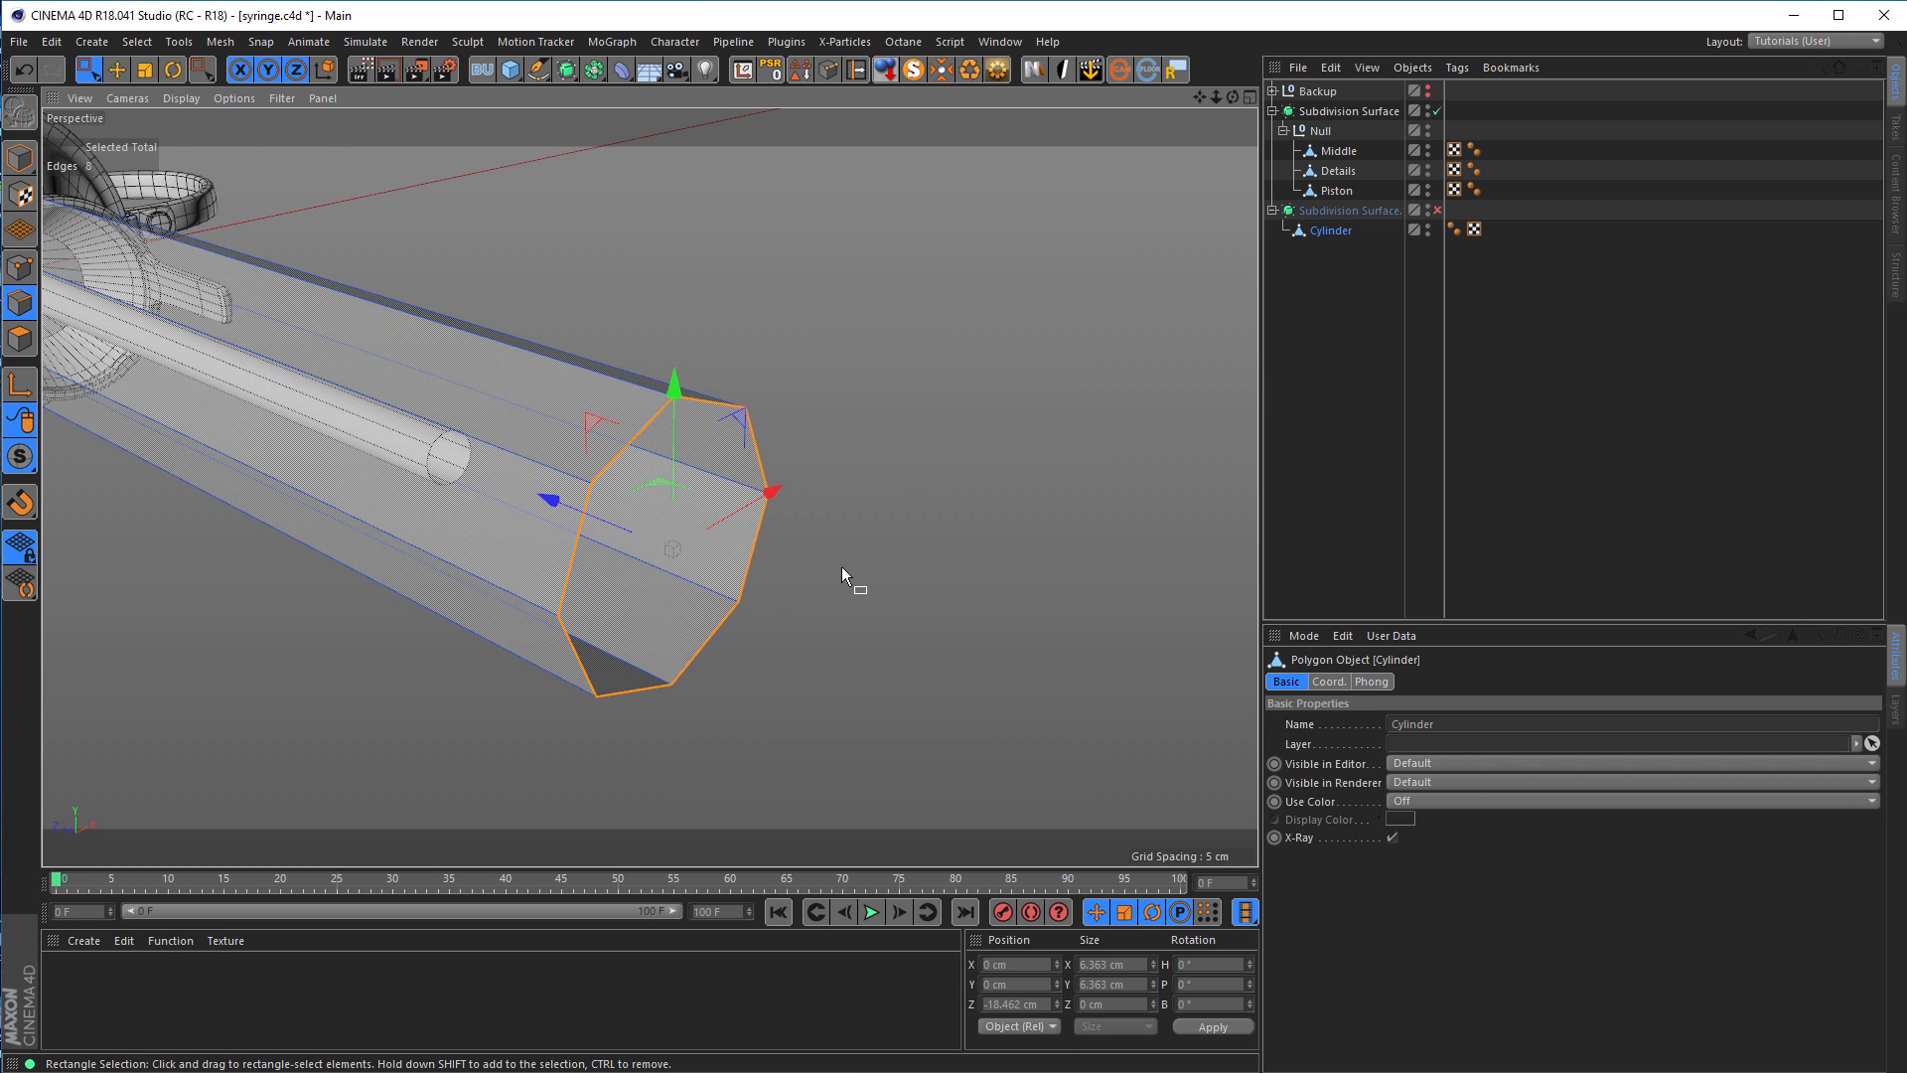
left_click_drag(332, 374, 479, 457, "alt")
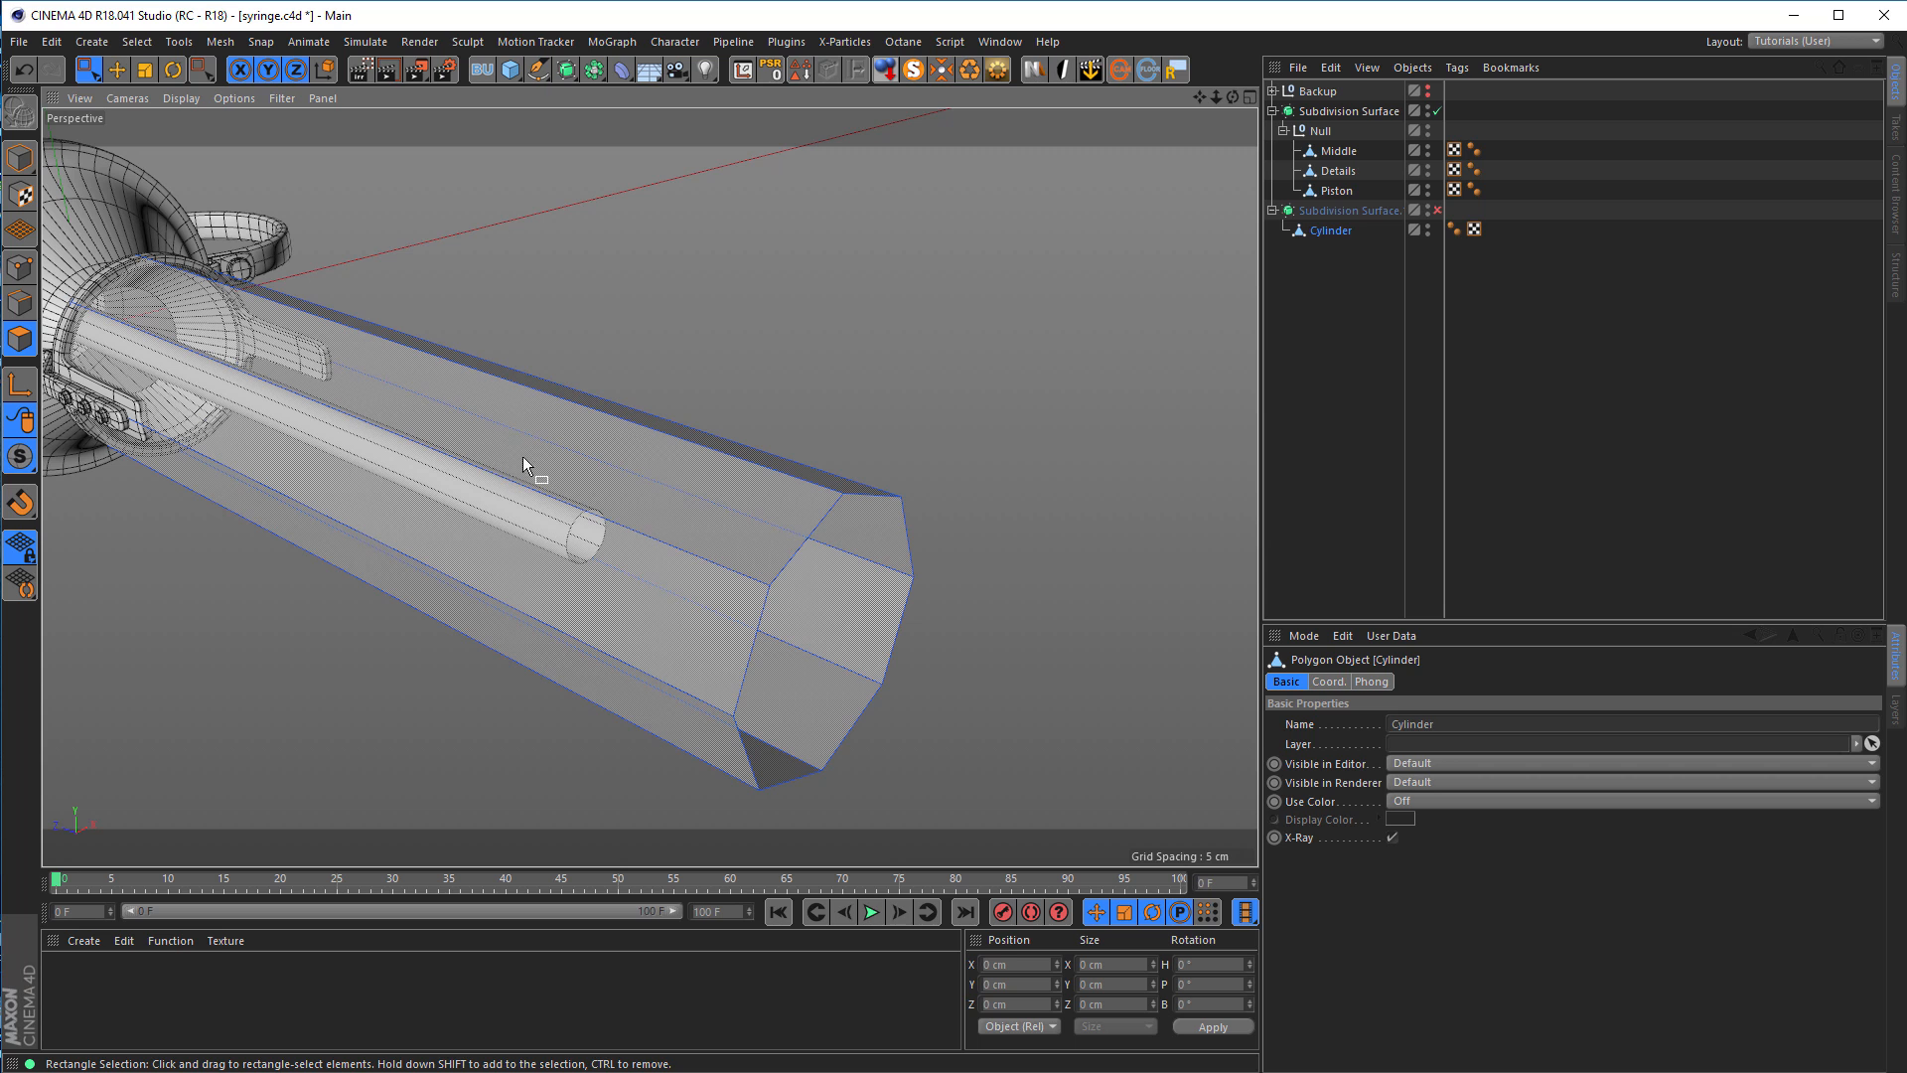
key("9")
left_click(438, 434)
key("ctrl+a")
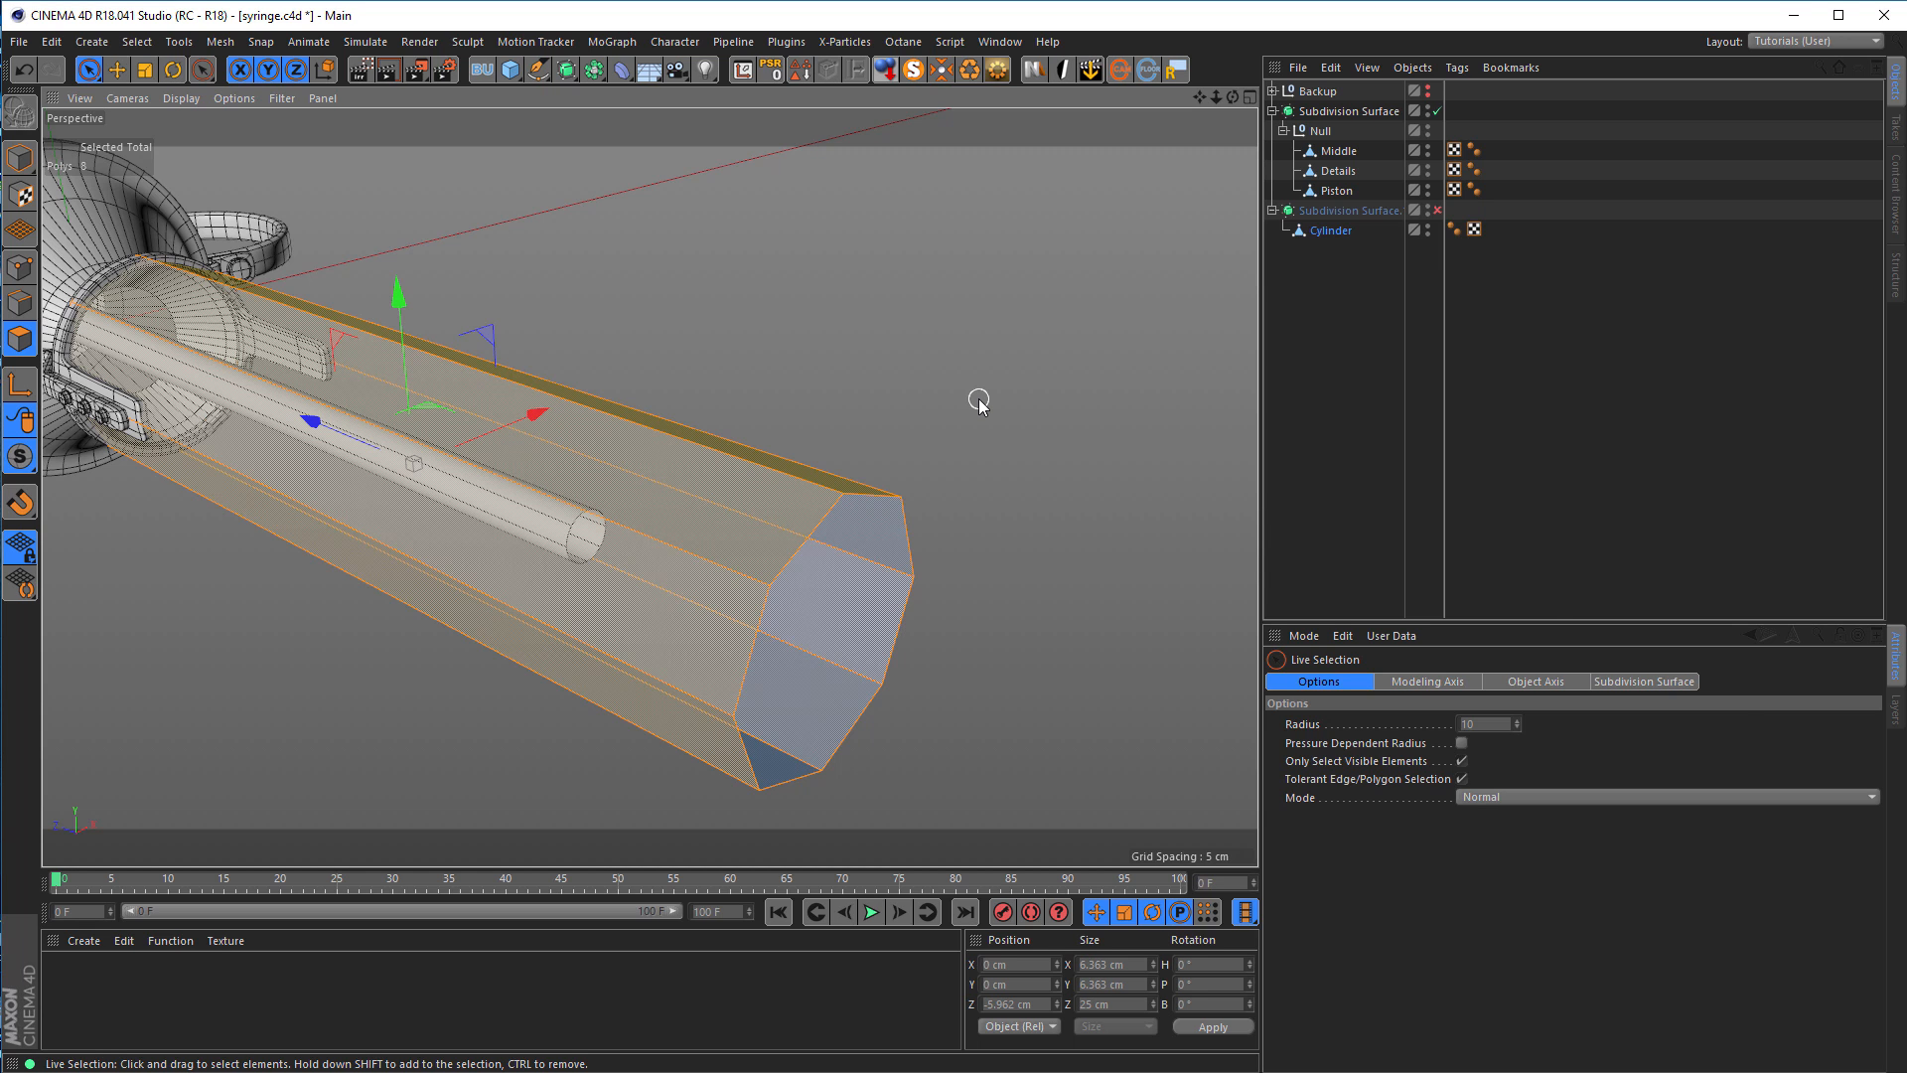
key("d")
left_click_drag(1075, 422, 1059, 421)
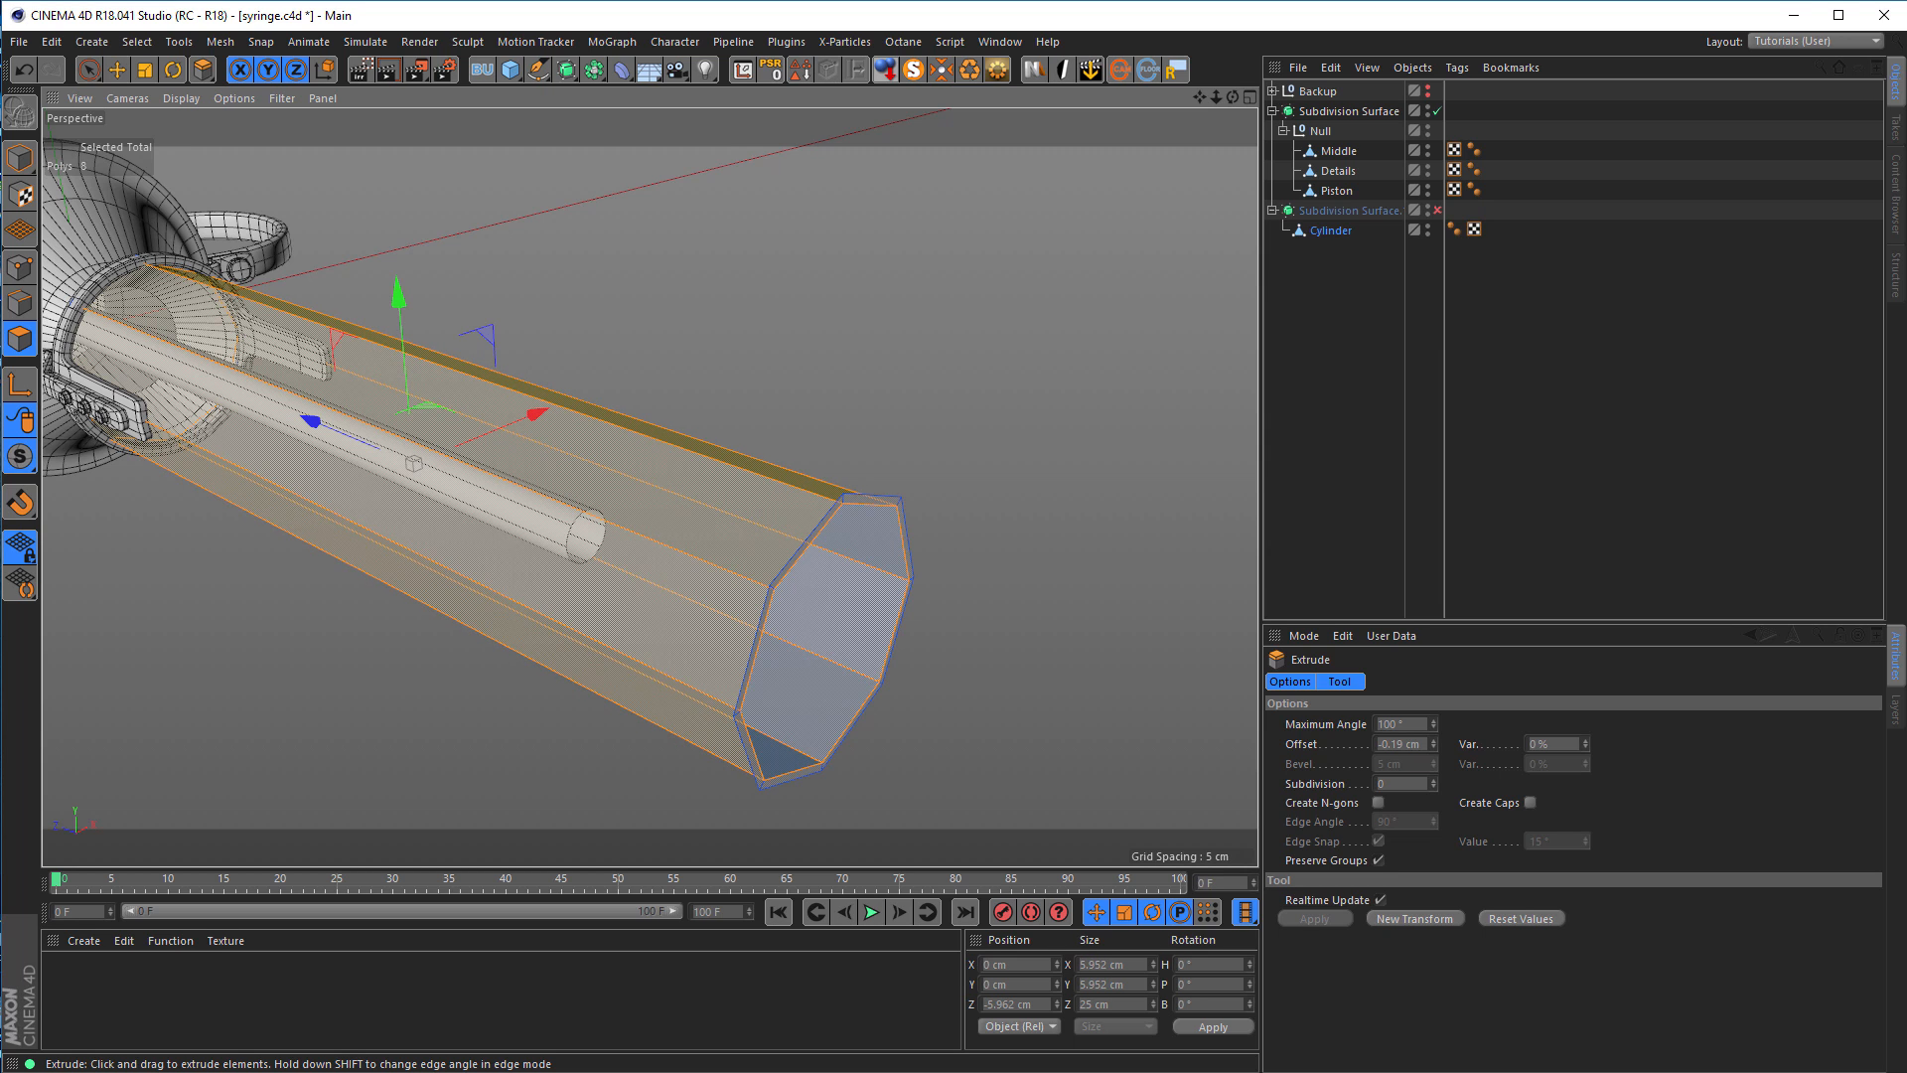
left_click_drag(1059, 421, 1057, 421)
left_click(1529, 801)
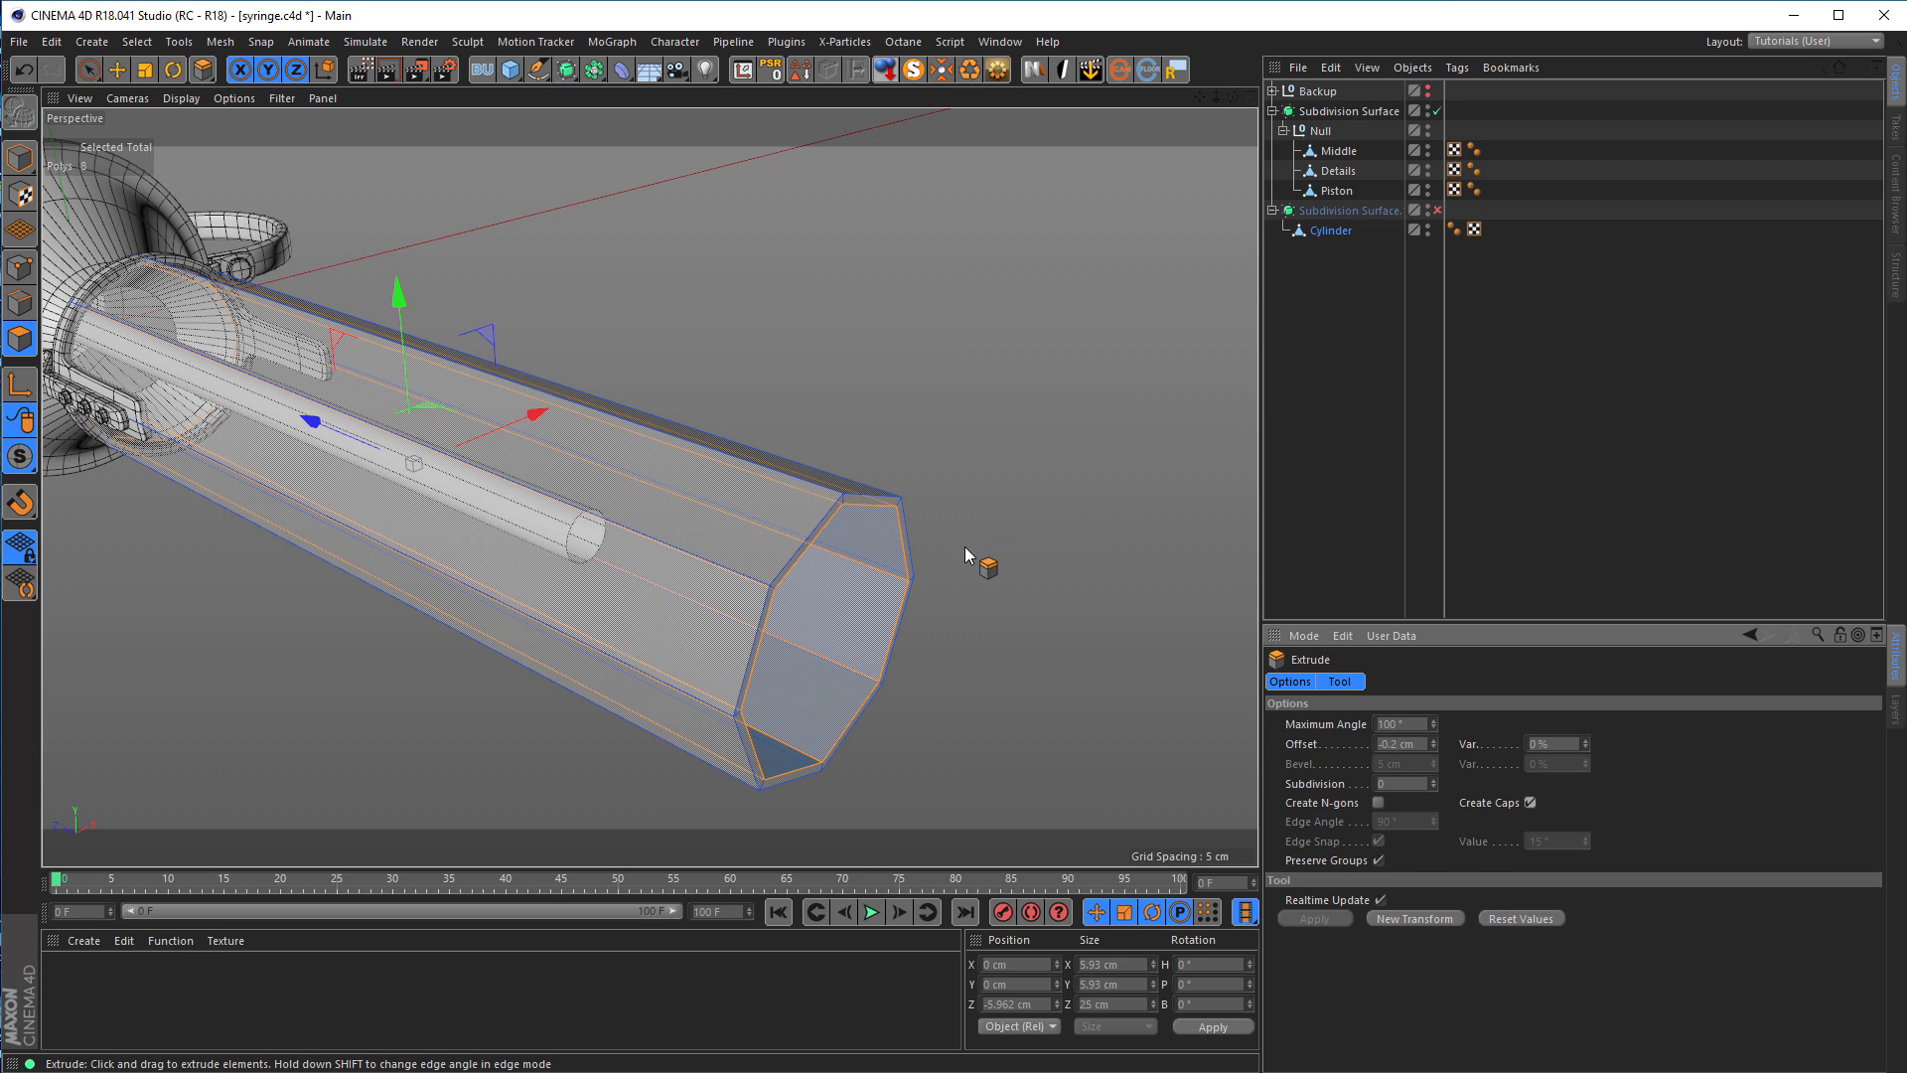
Step: Set the Subdivision of the barrel wall's extrusion to 2
left_click_drag(964, 546, 1007, 569, "alt")
scroll(890, 517, "up", 5)
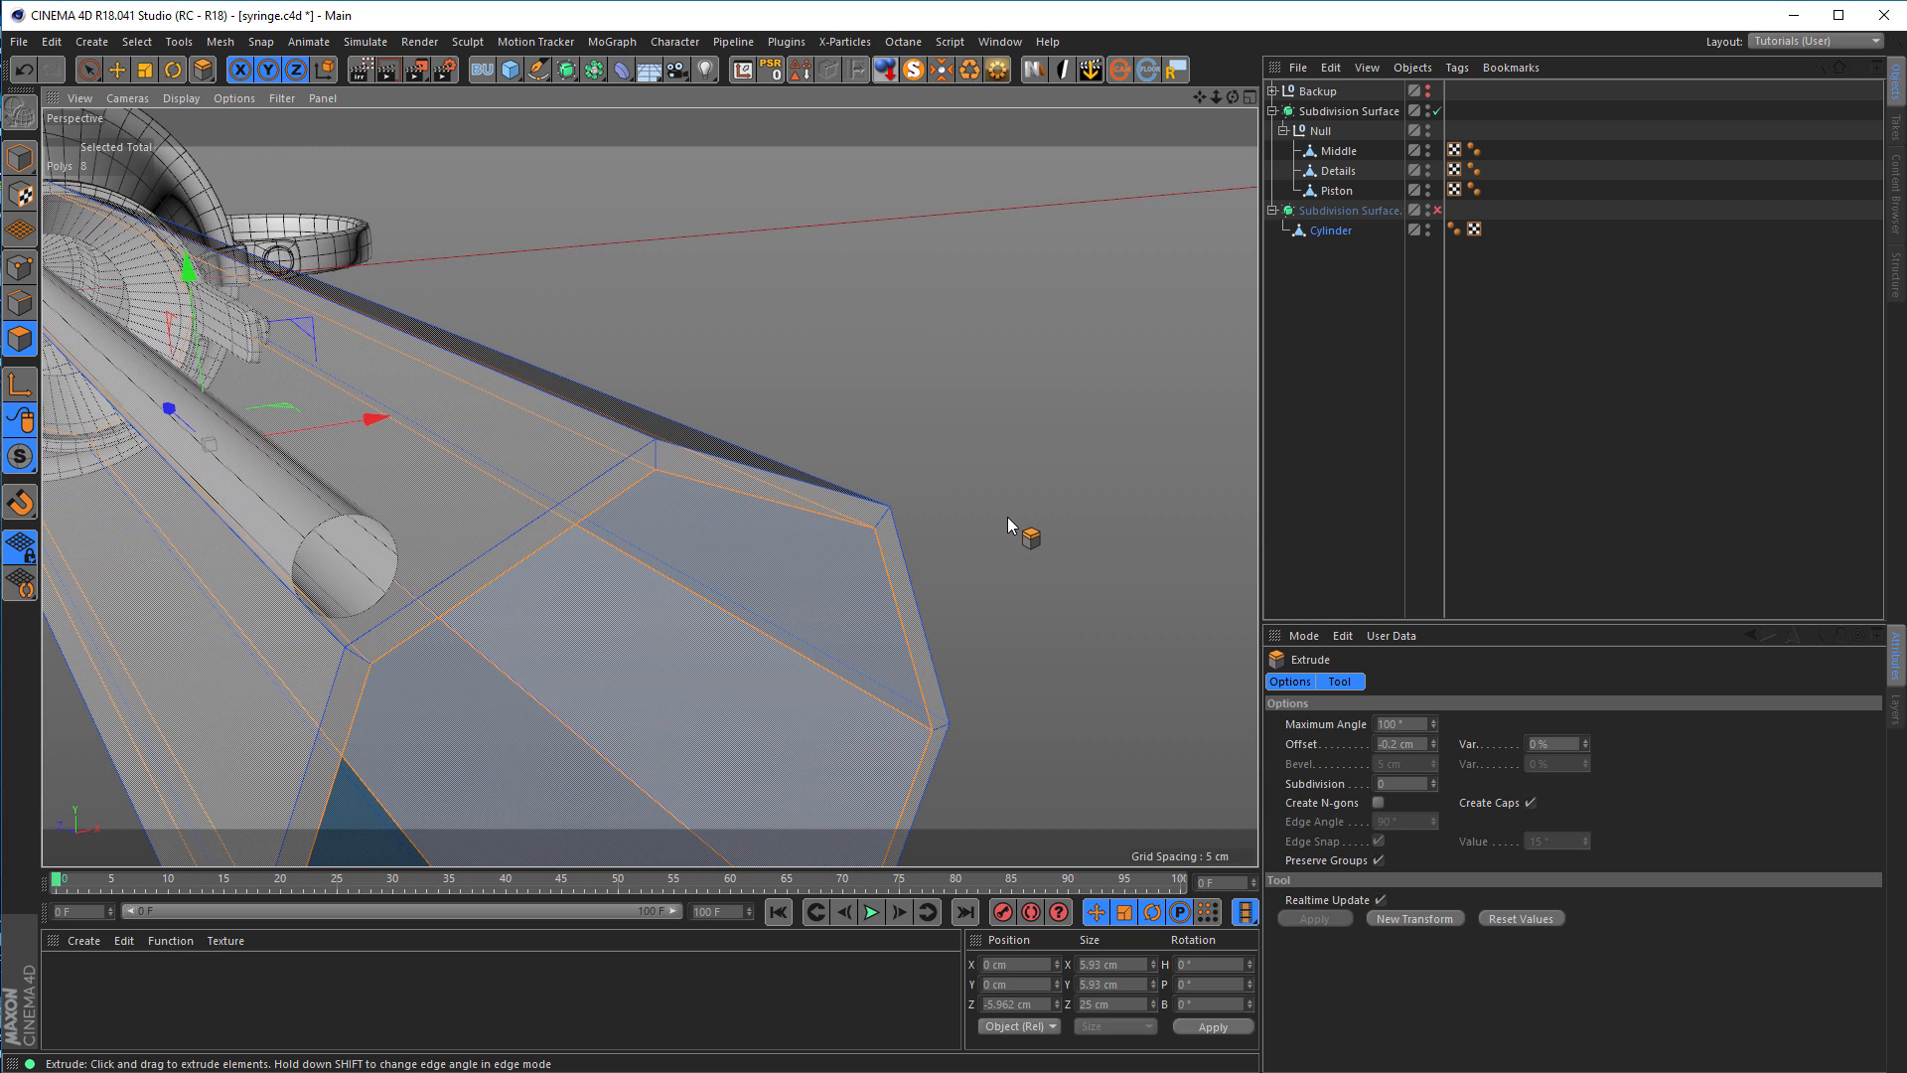
left_click(1433, 779)
left_click(1434, 780)
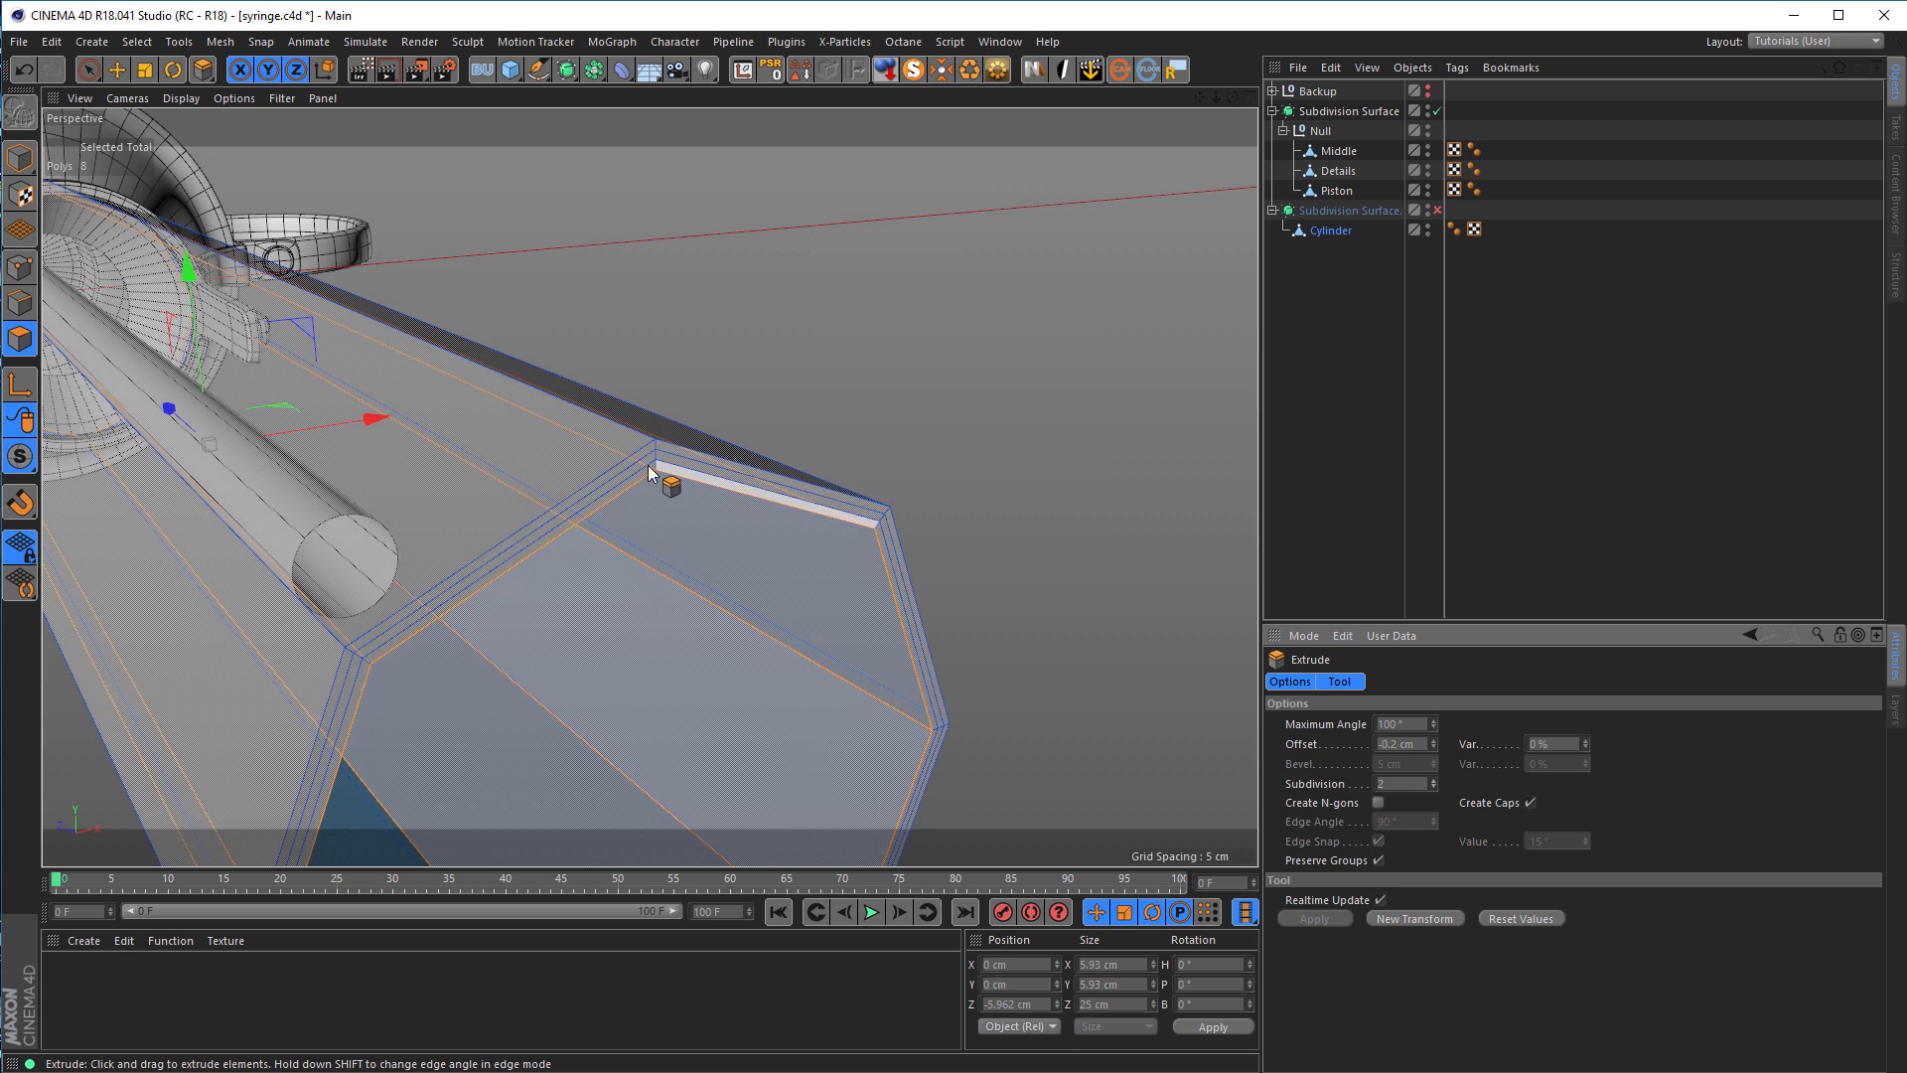
left_click_drag(648, 465, 530, 461, "alt")
scroll(530, 461, "down", 5)
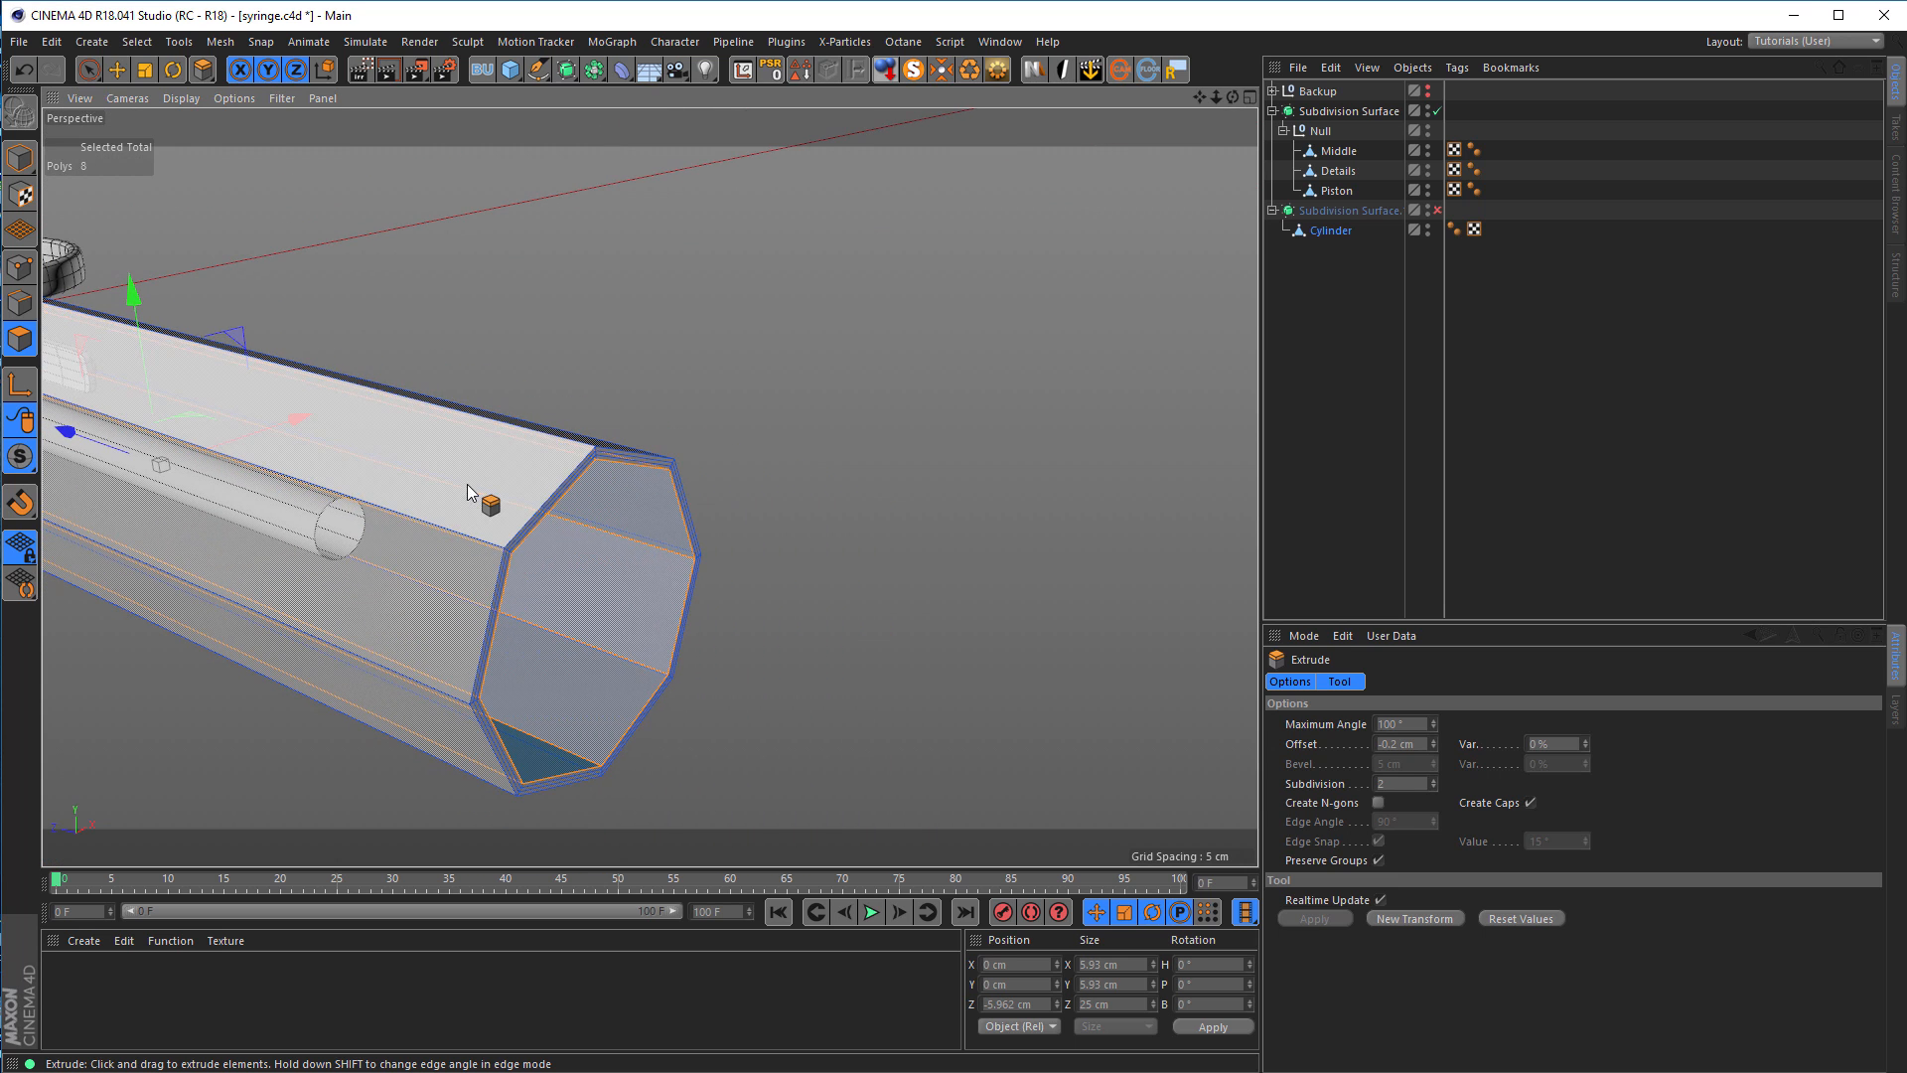
Step: Return to whole-object editing and turn the barrel's subdivision smoothing back on to inspect the thickened glass
left_click(20, 157)
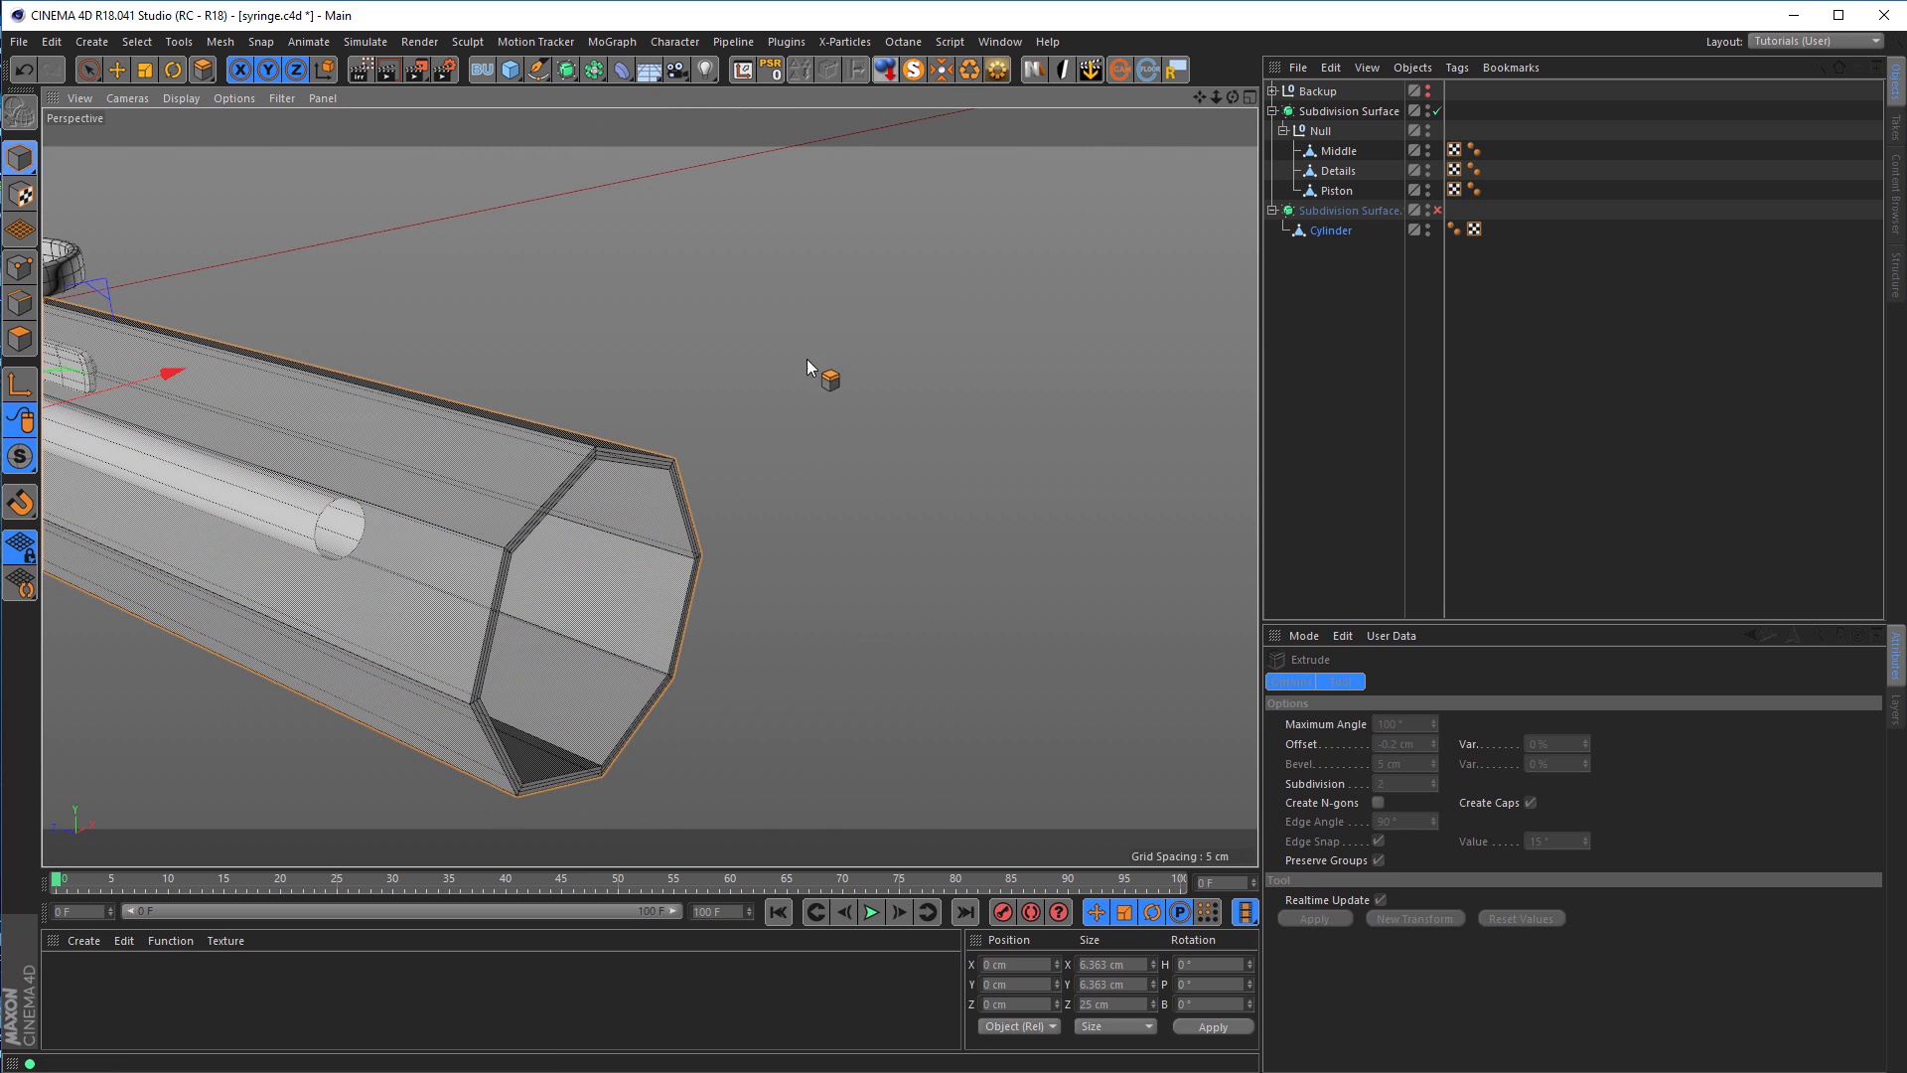
left_click(1438, 211)
left_click_drag(446, 518, 606, 475, "alt")
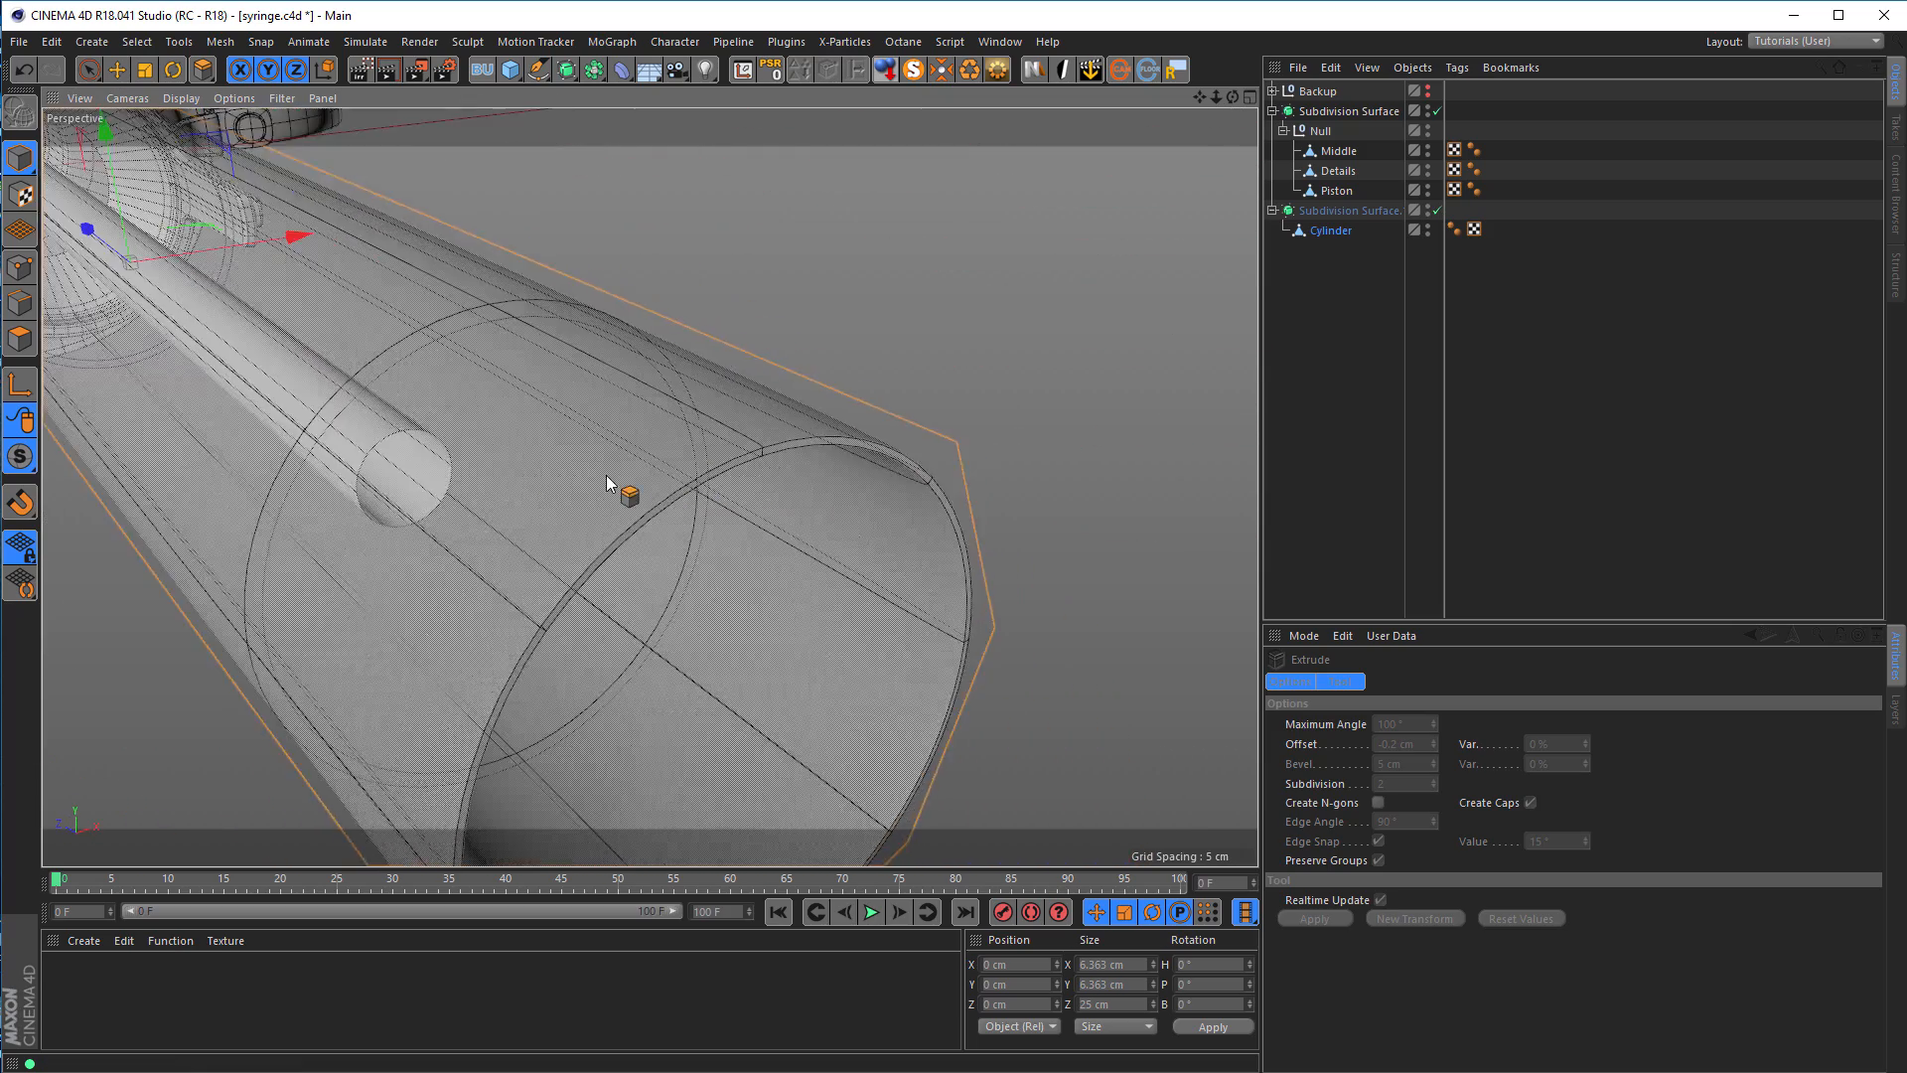
right_click_drag(606, 475, 447, 526, "alt")
middle_click_drag(492, 507, 652, 557, "alt")
left_click_drag(645, 551, 563, 544, "alt")
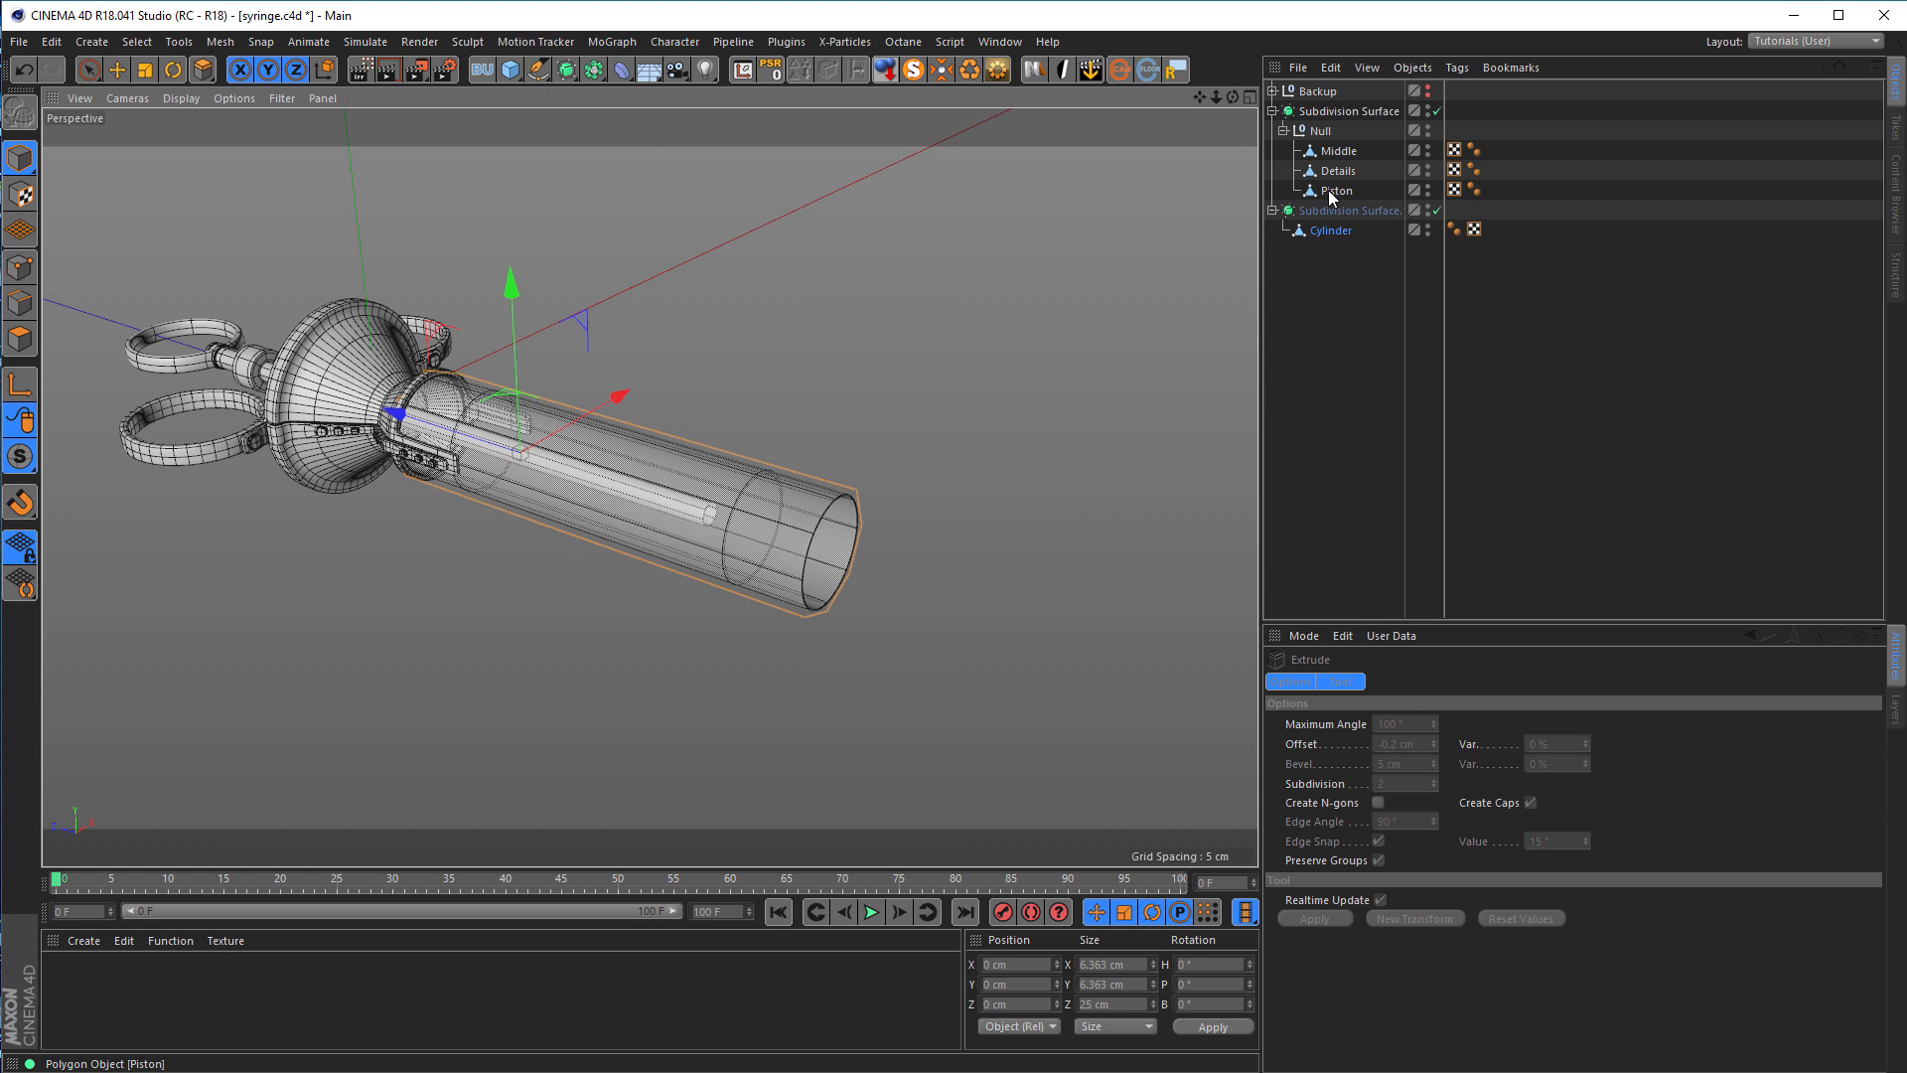
Step: Zoom in on the Piston rod's end inside the barrel and disable X-Ray on the barrel's Subdivision Surface
left_click(779, 515)
left_click_drag(779, 514, 628, 576, "alt")
right_click_drag(629, 576, 821, 562, "alt")
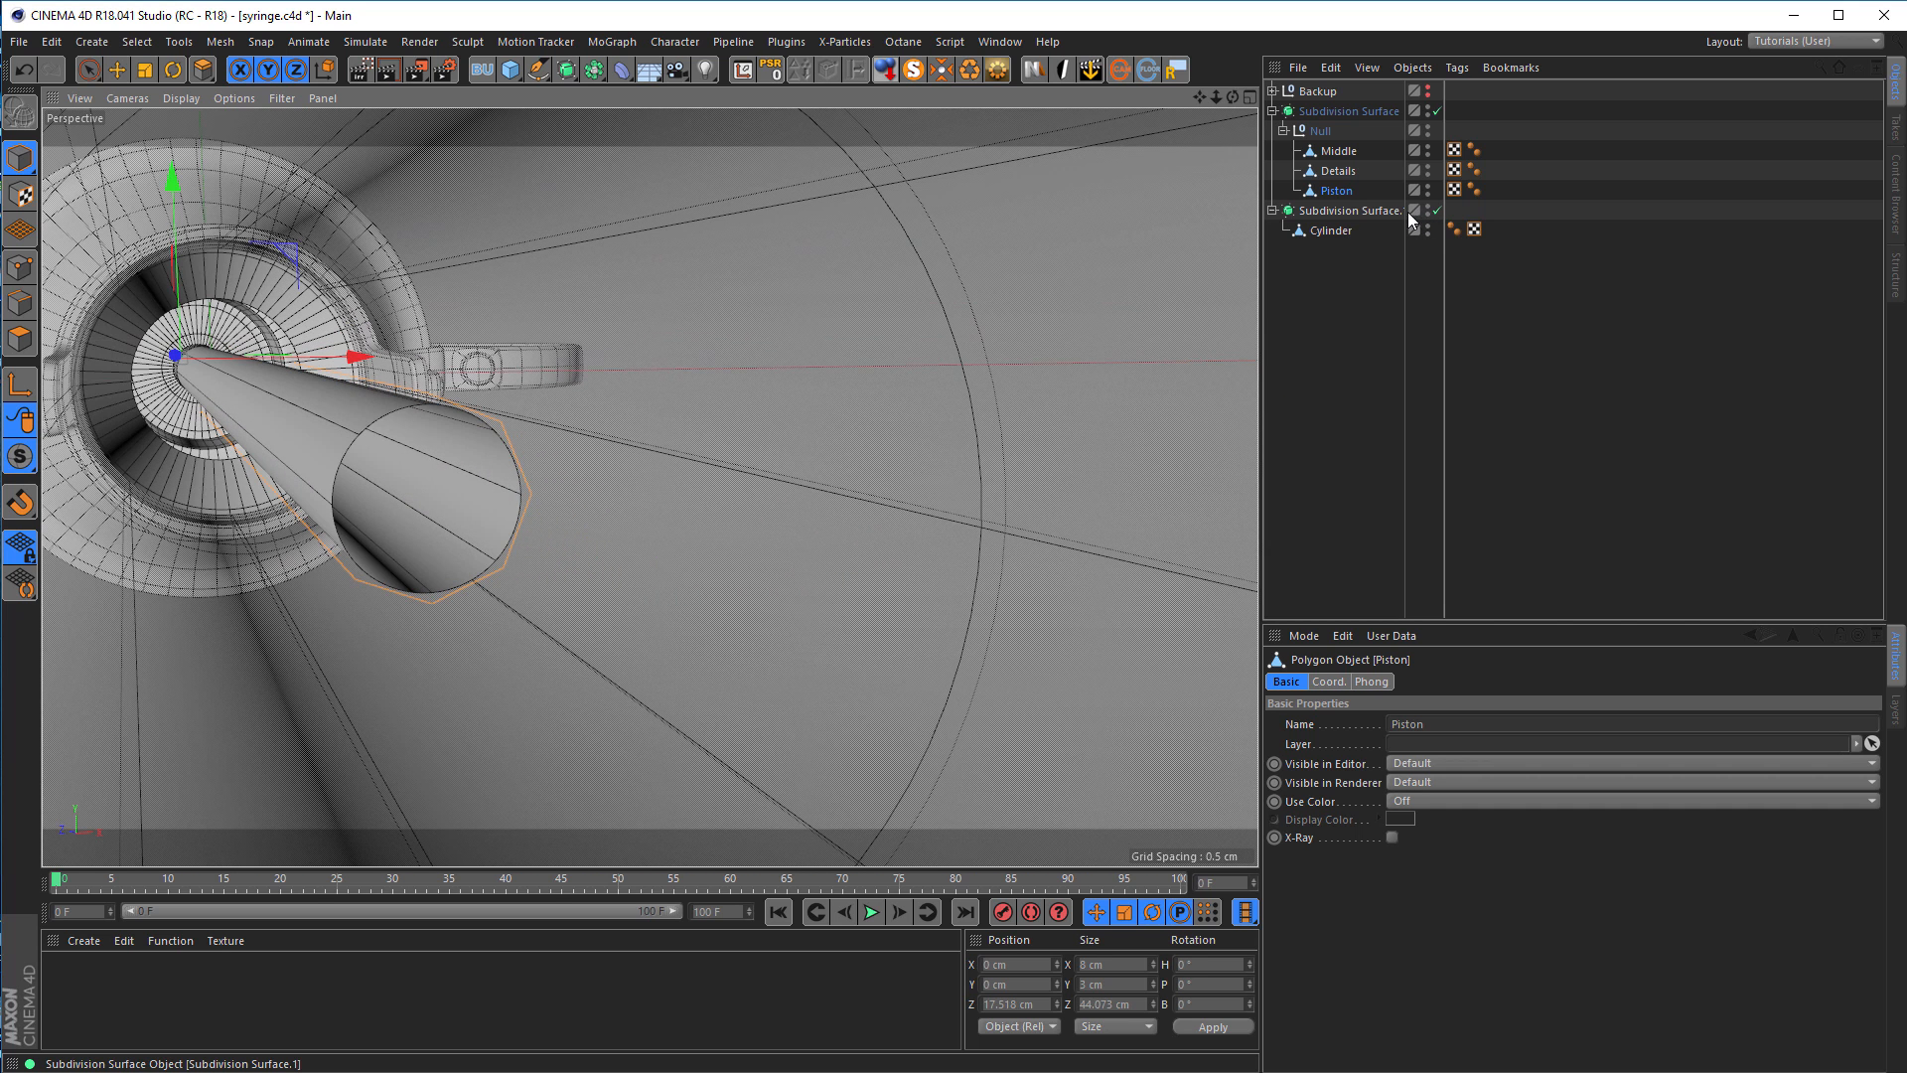
left_click(1361, 211)
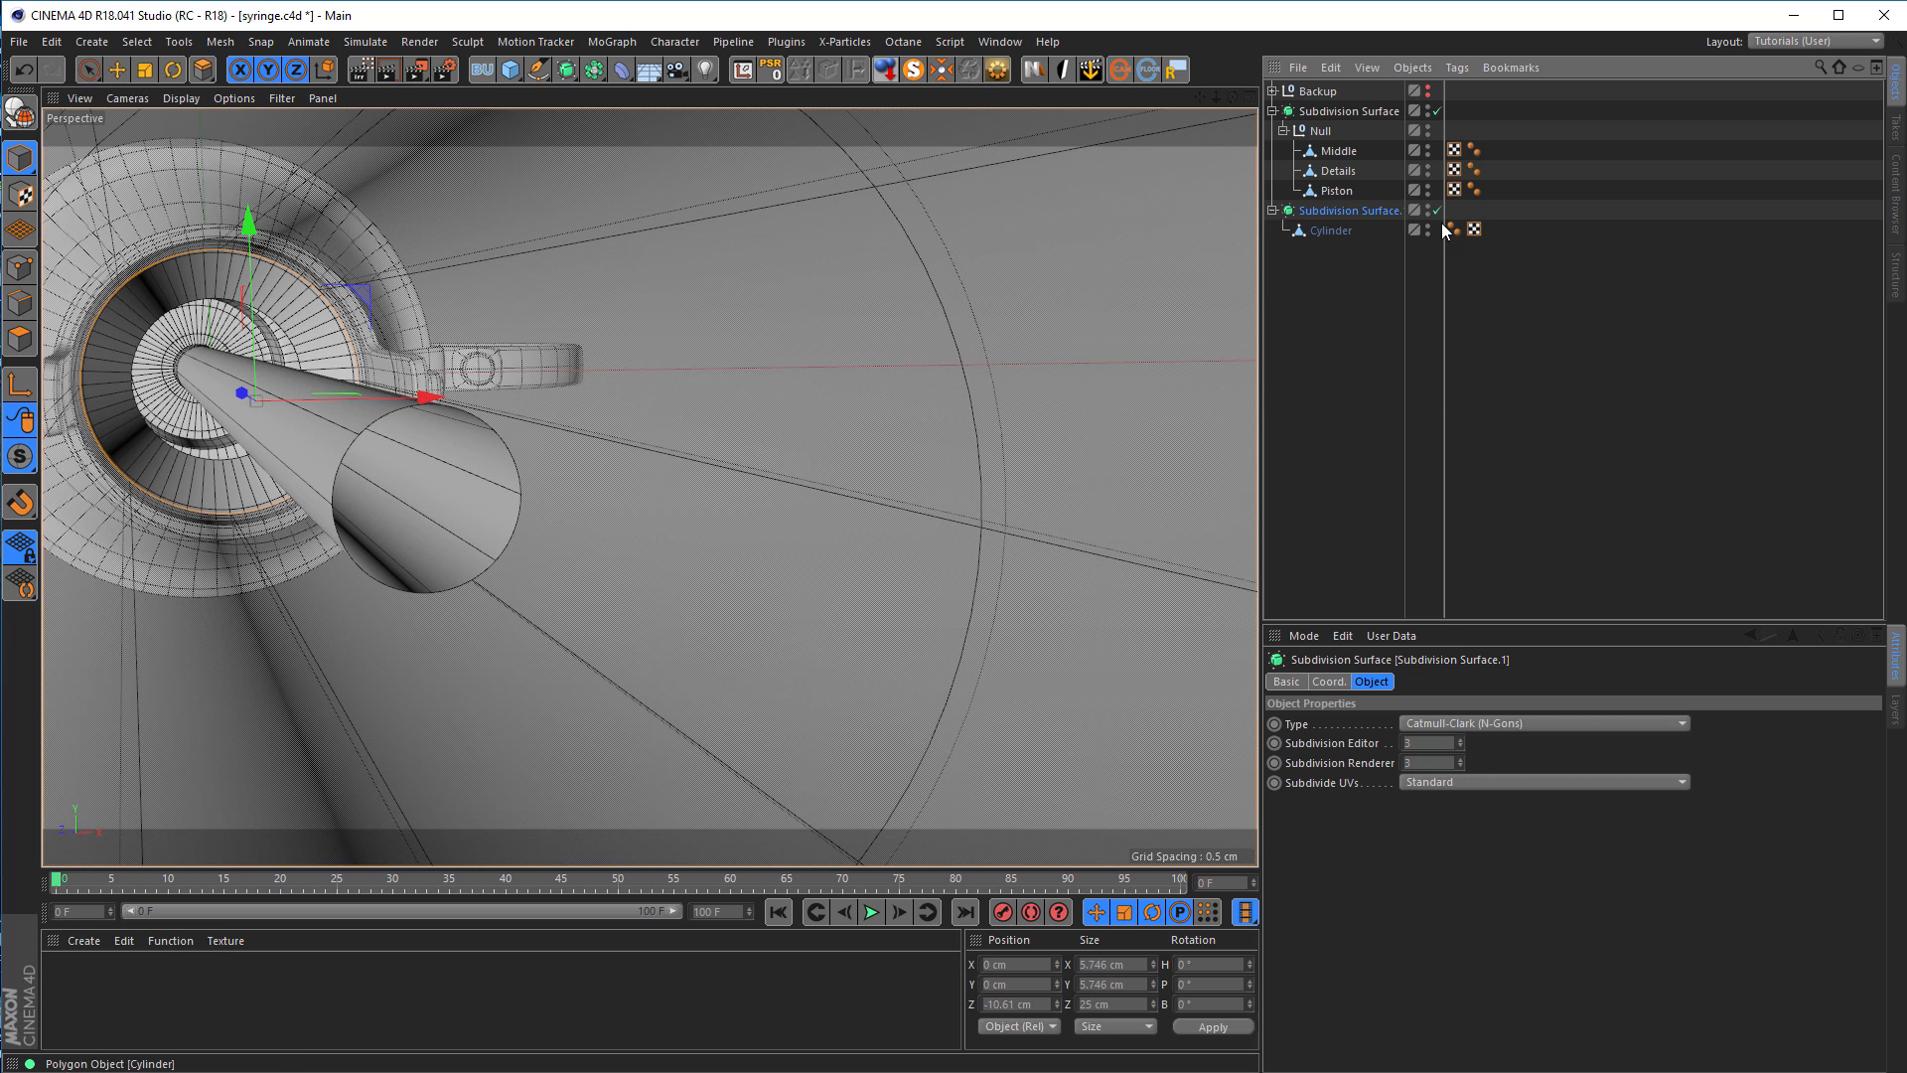
left_click(1287, 681)
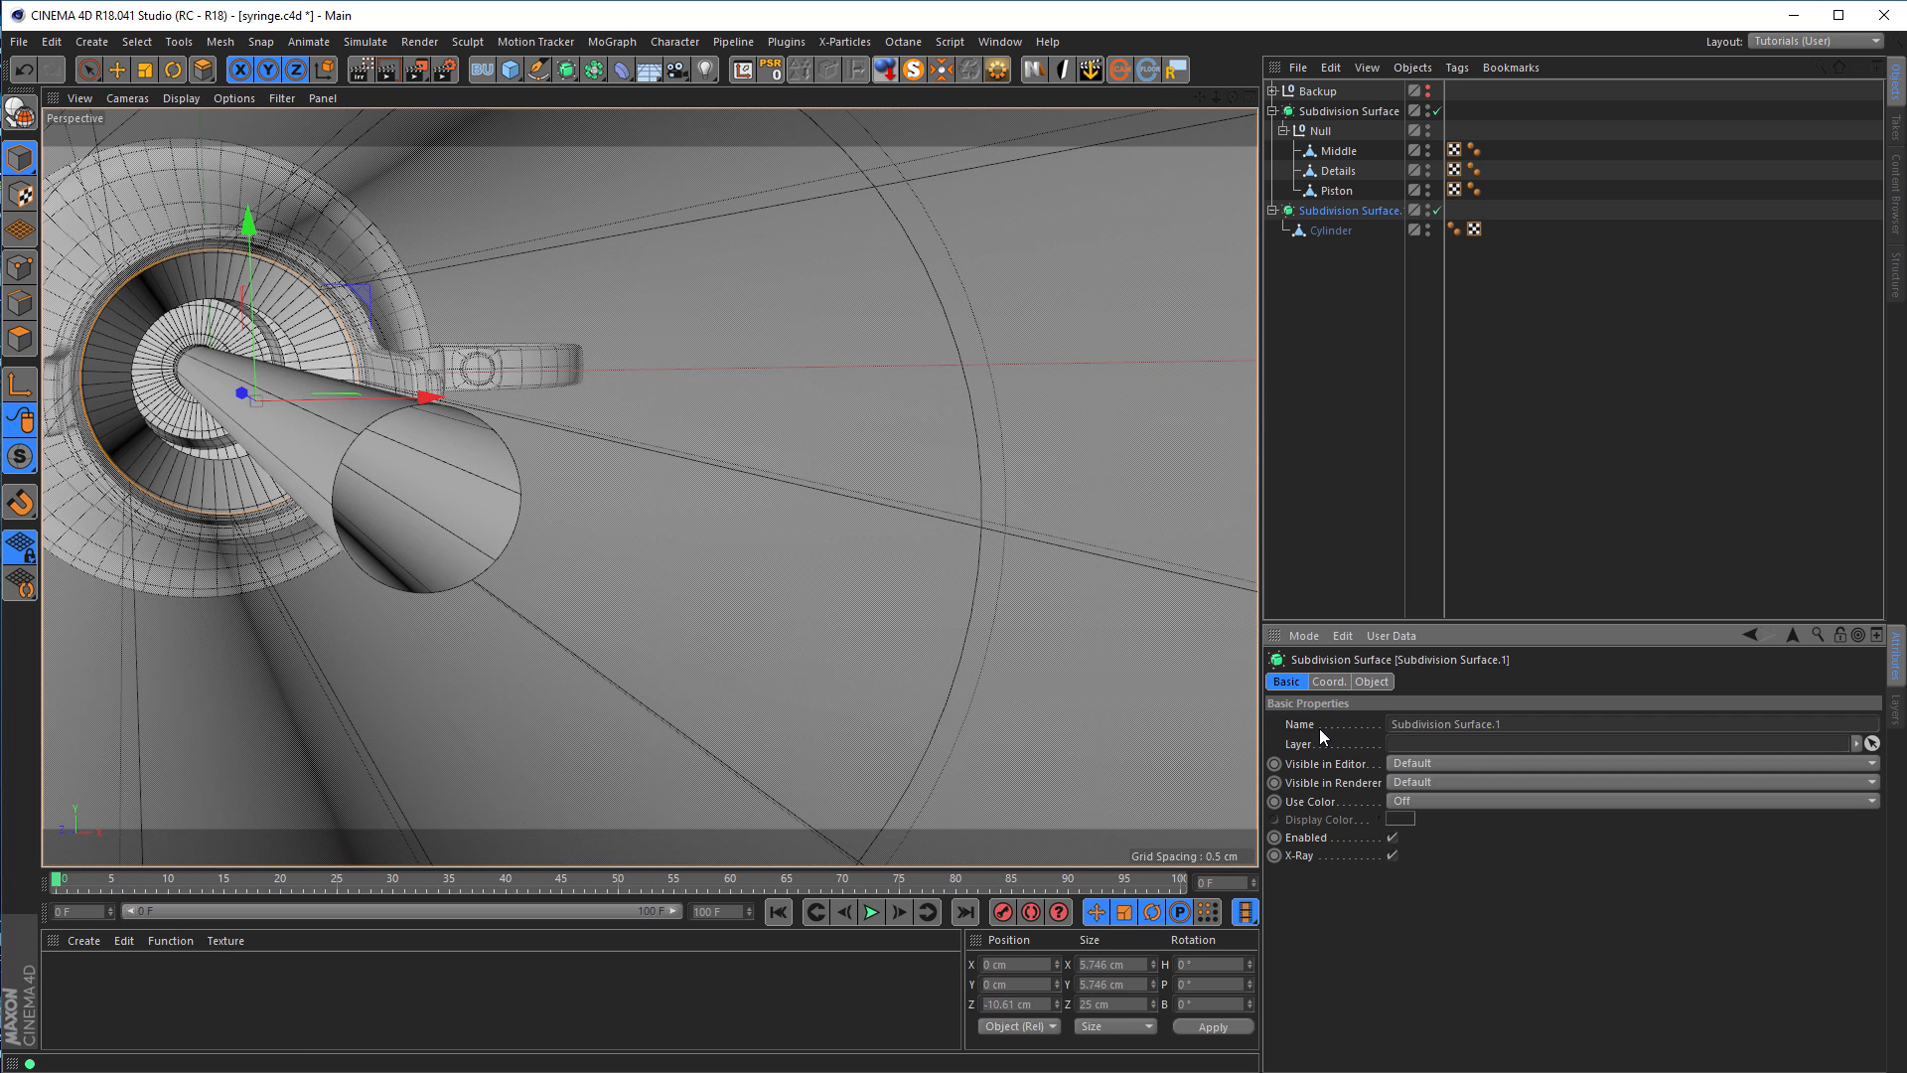
left_click(1392, 855)
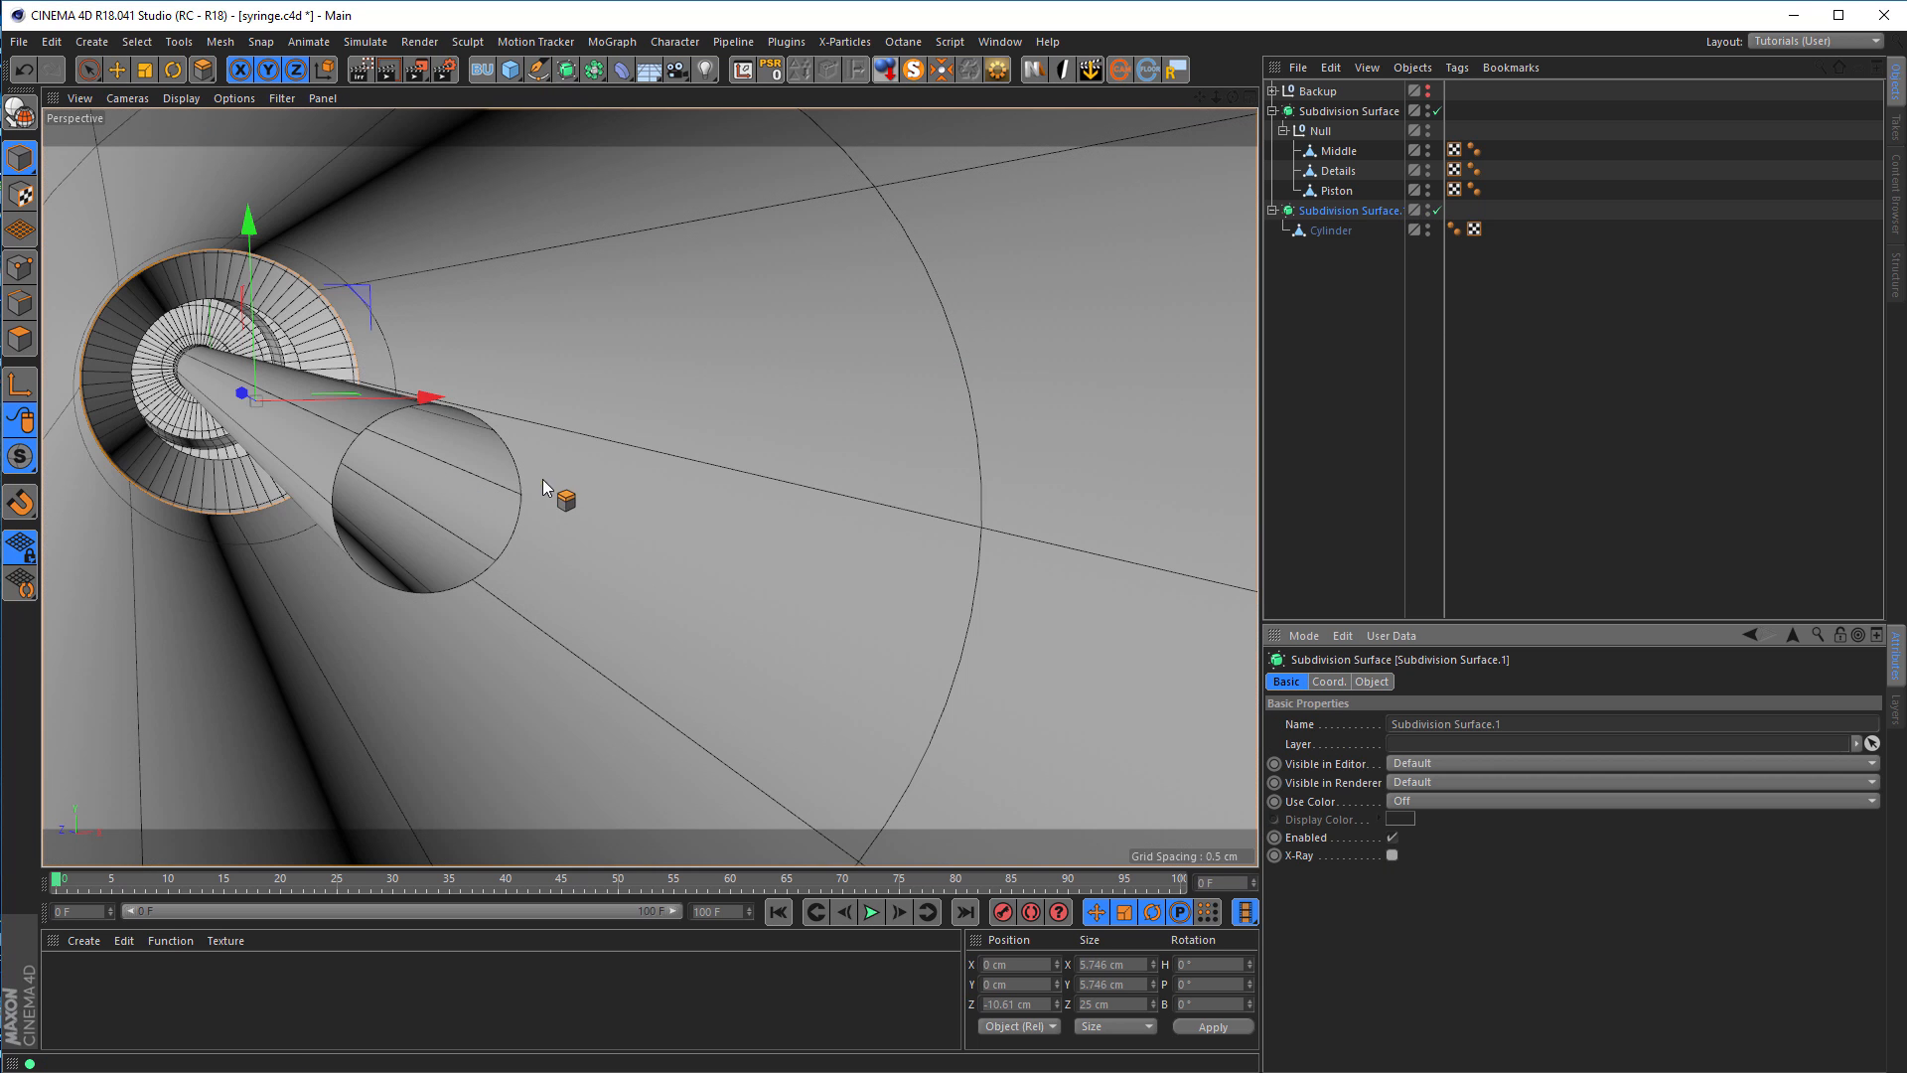
scroll(542, 479, "up", 2)
Step: Extrude the Piston rod's end edge loop outward by scaling, forming a flat disc about 5.94 cm in diameter
left_click(1337, 190)
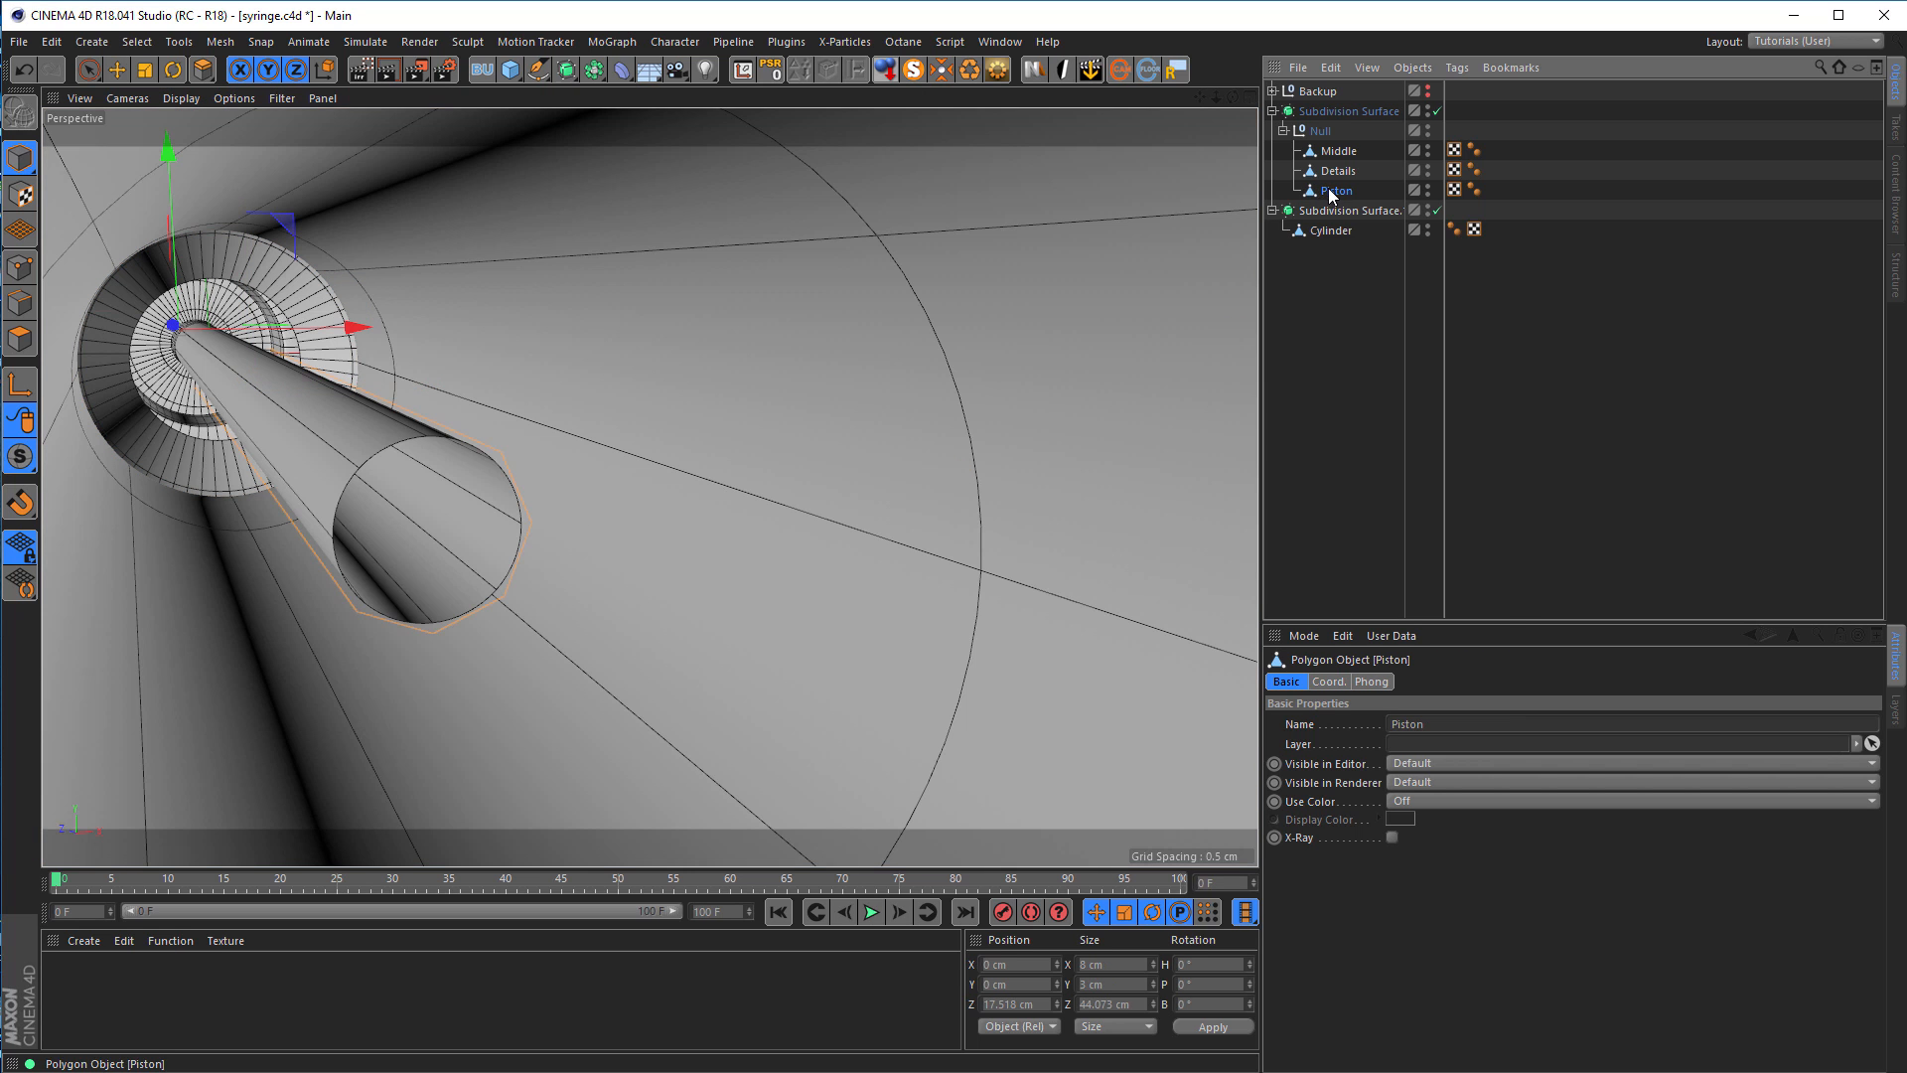
left_click(33, 272)
key("d")
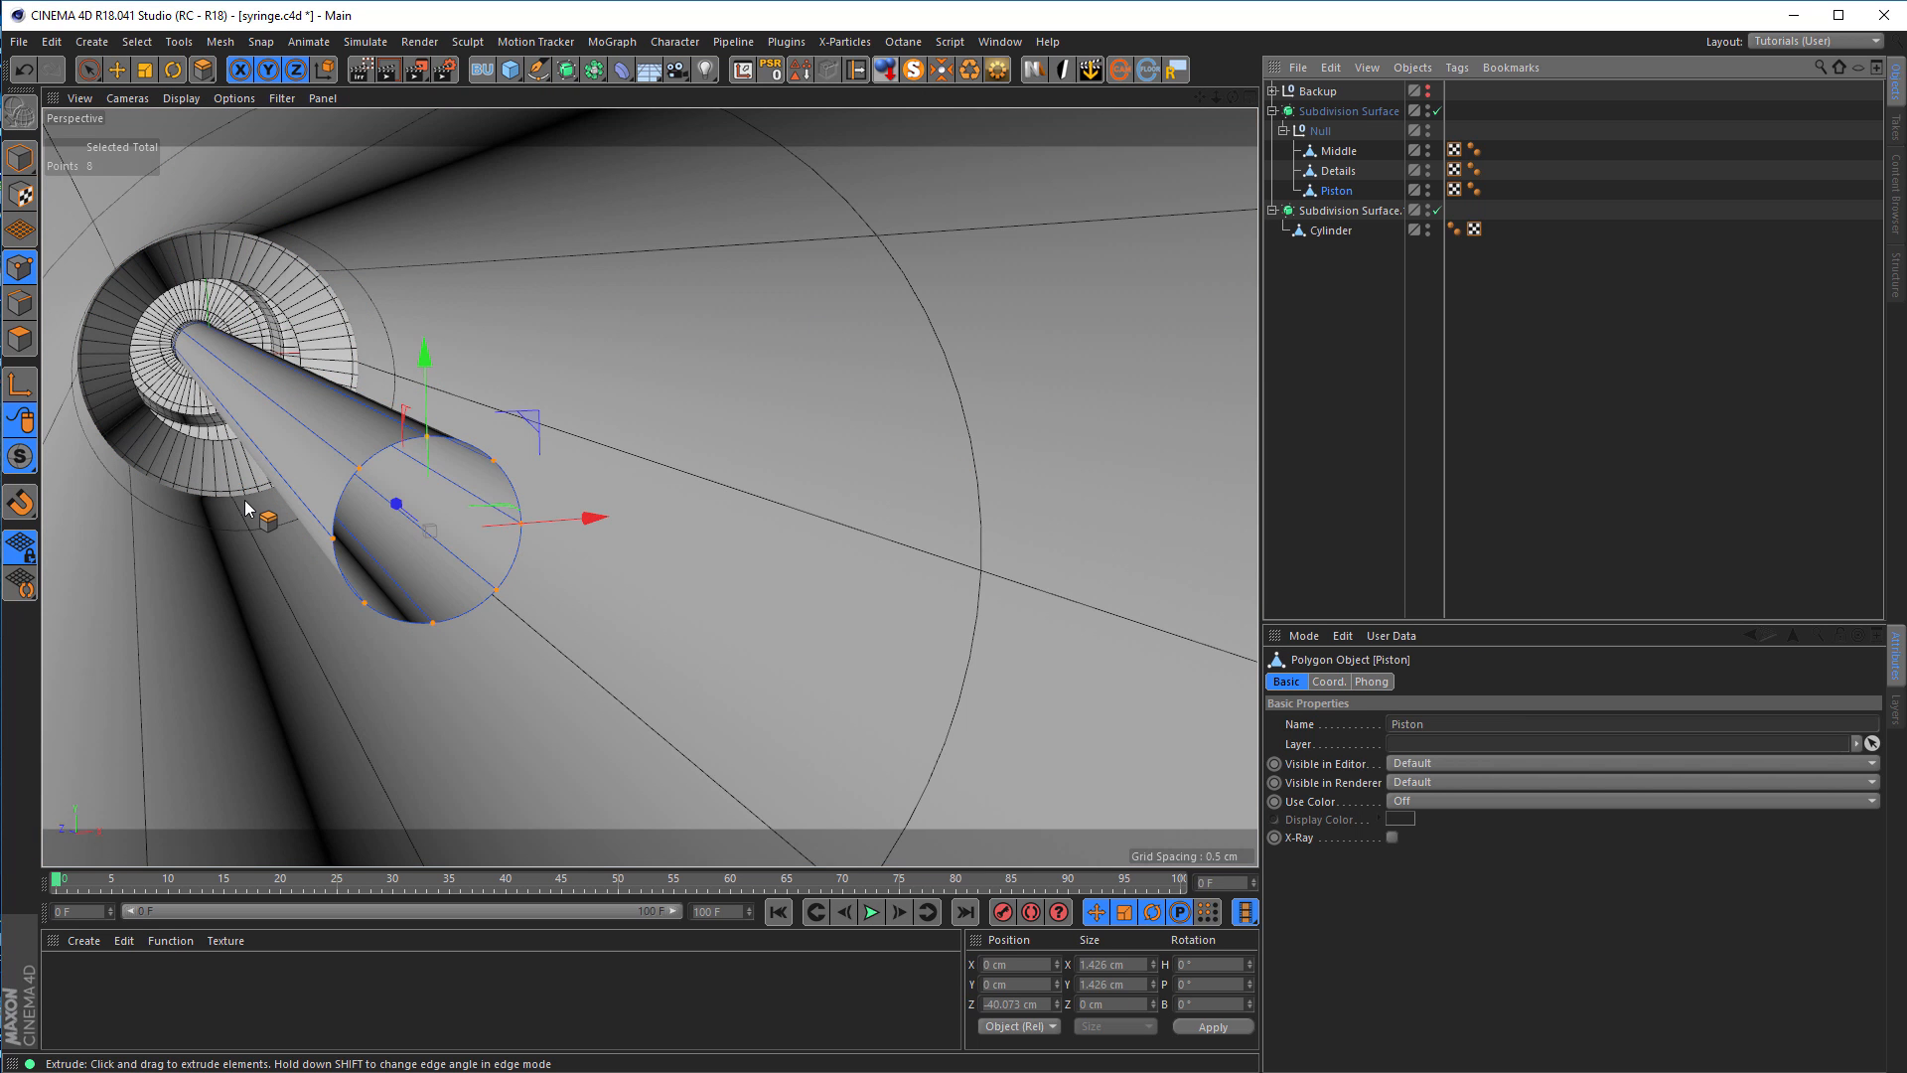
left_click(22, 308)
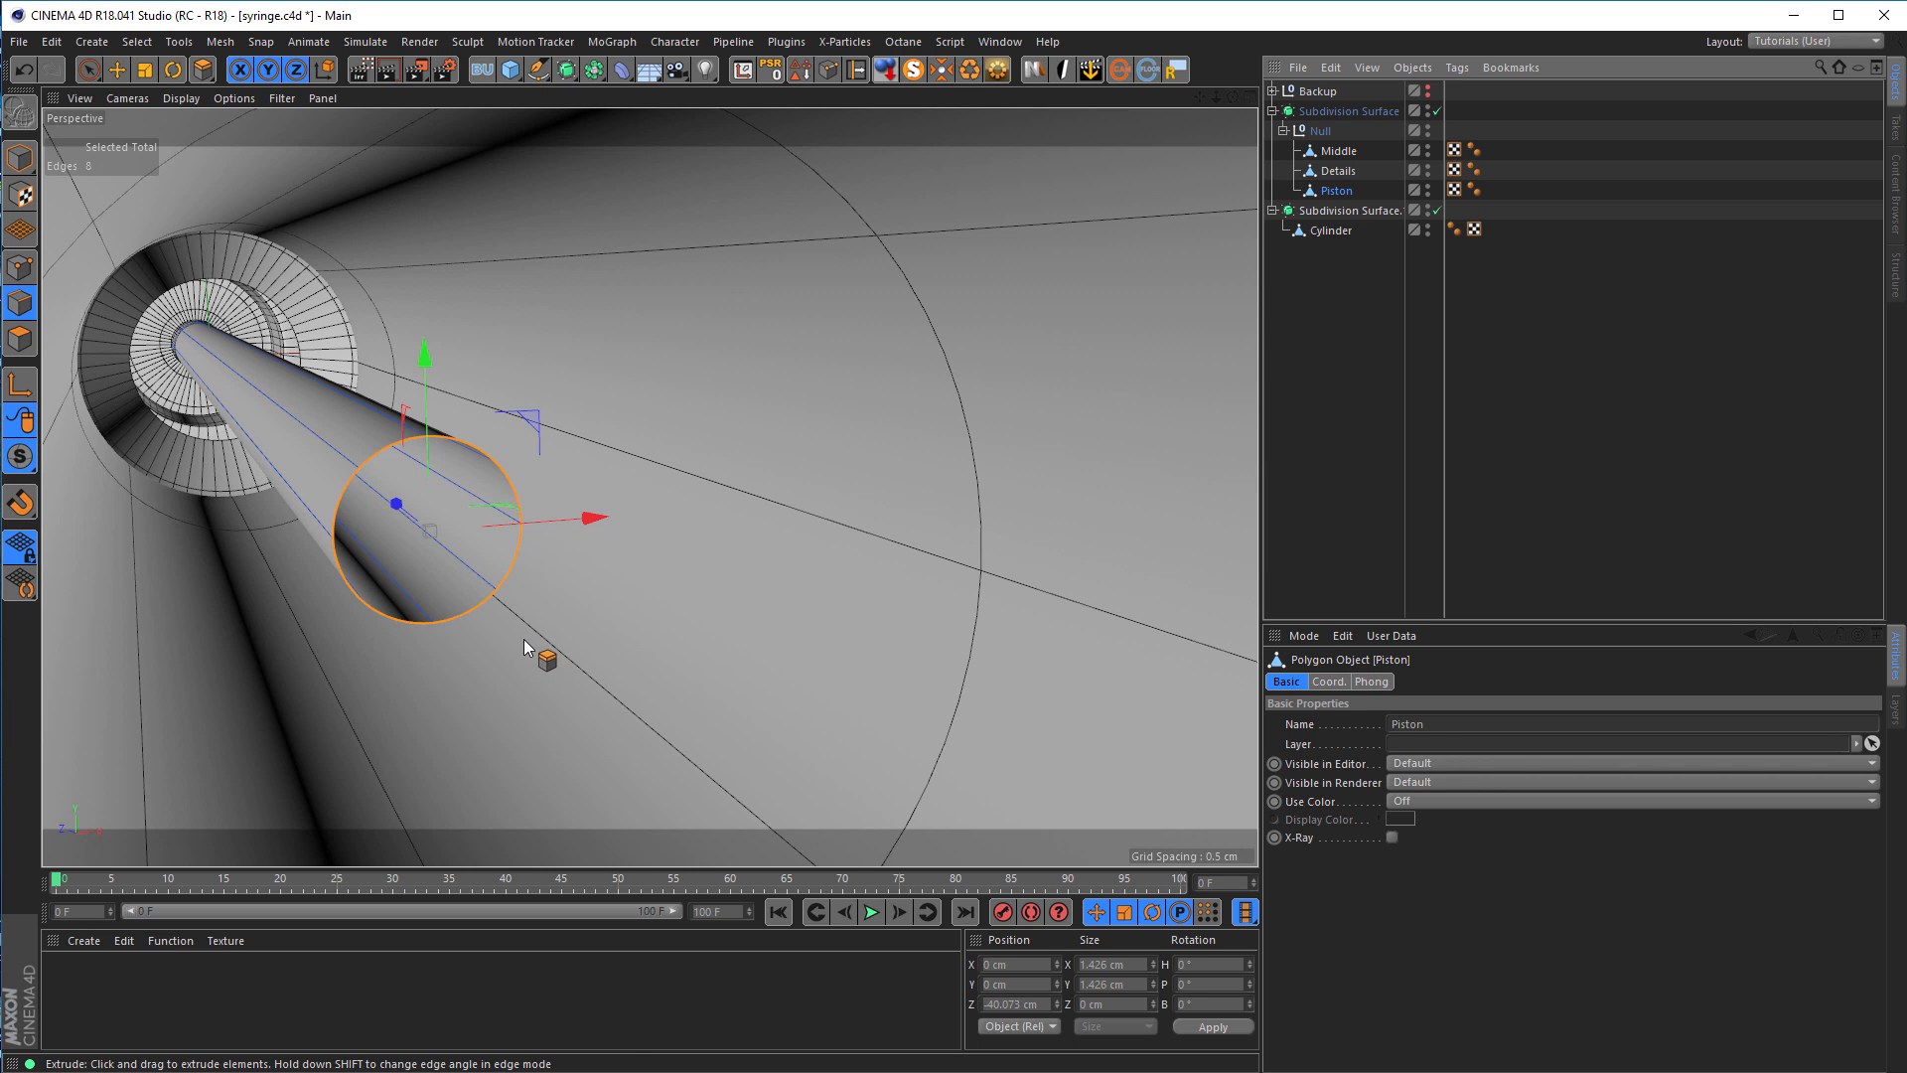
key("t")
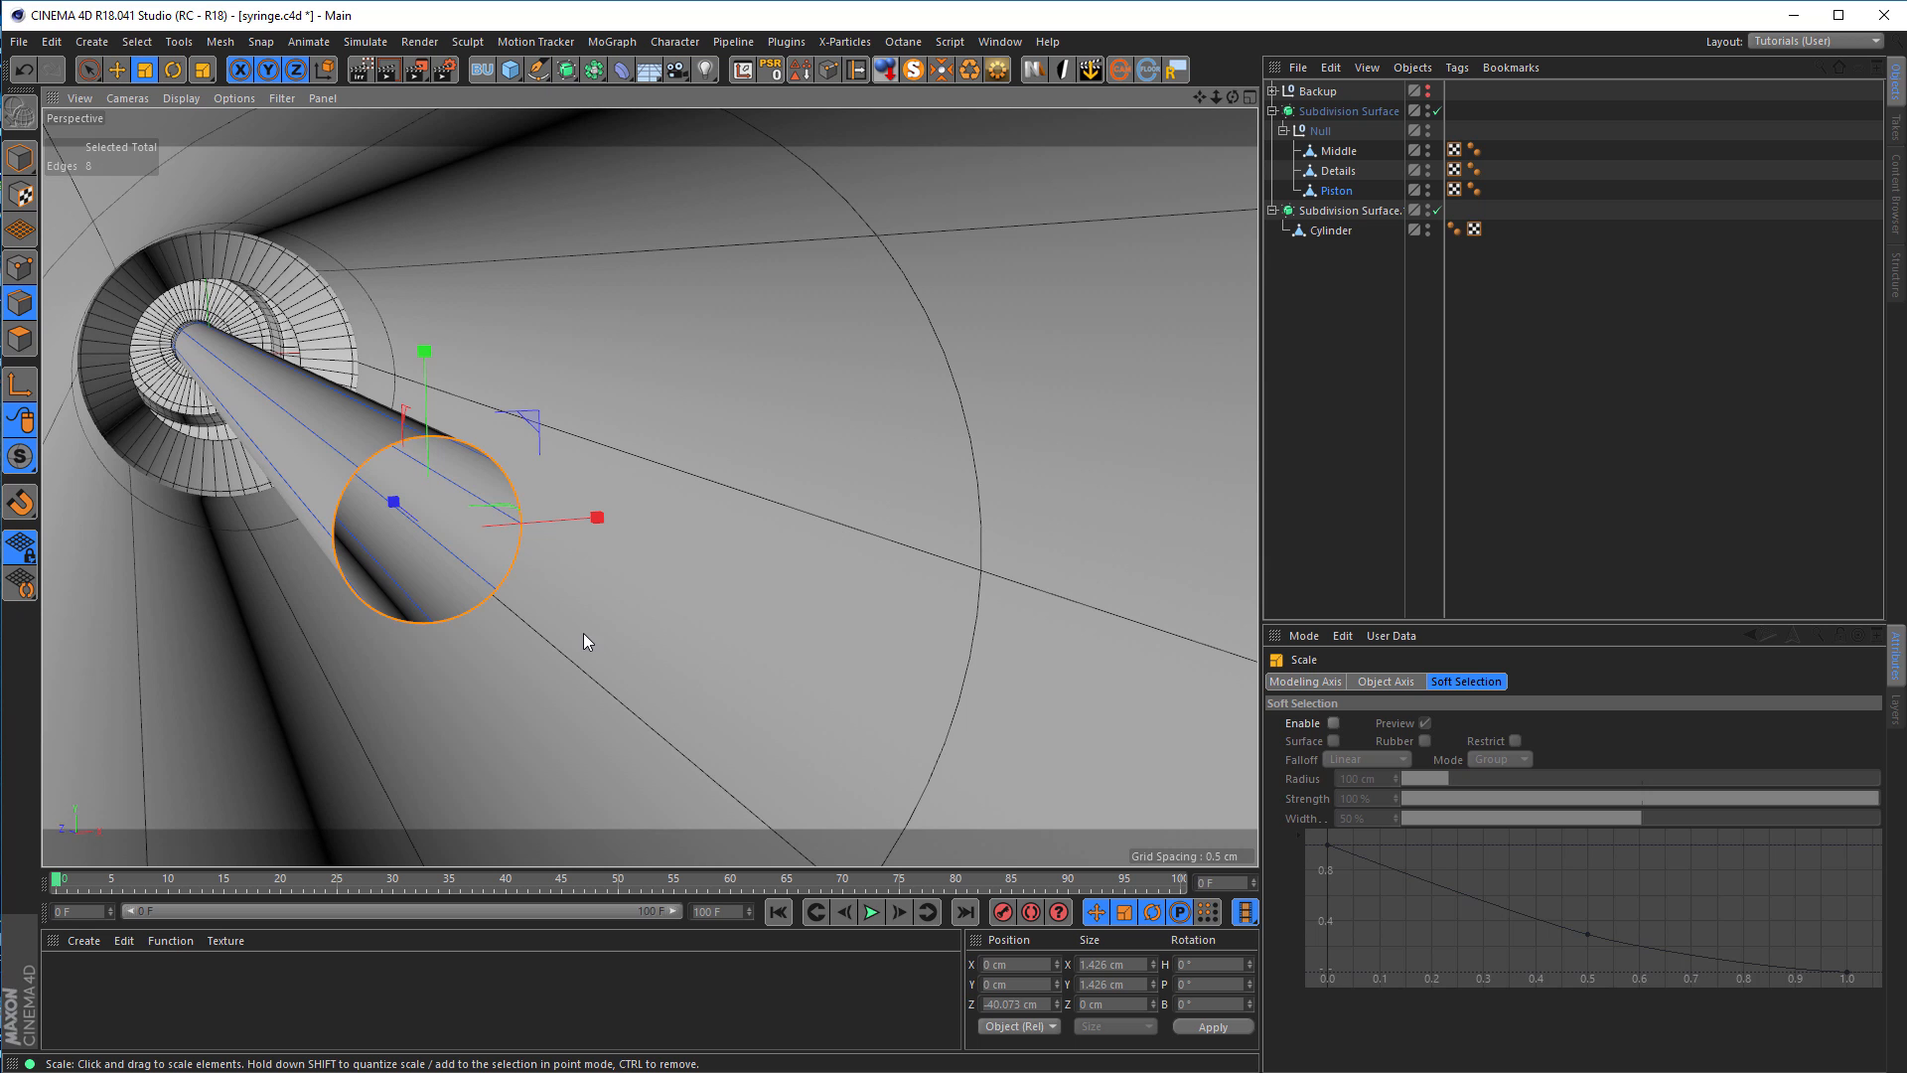
left_click_drag(553, 636, 1391, 236)
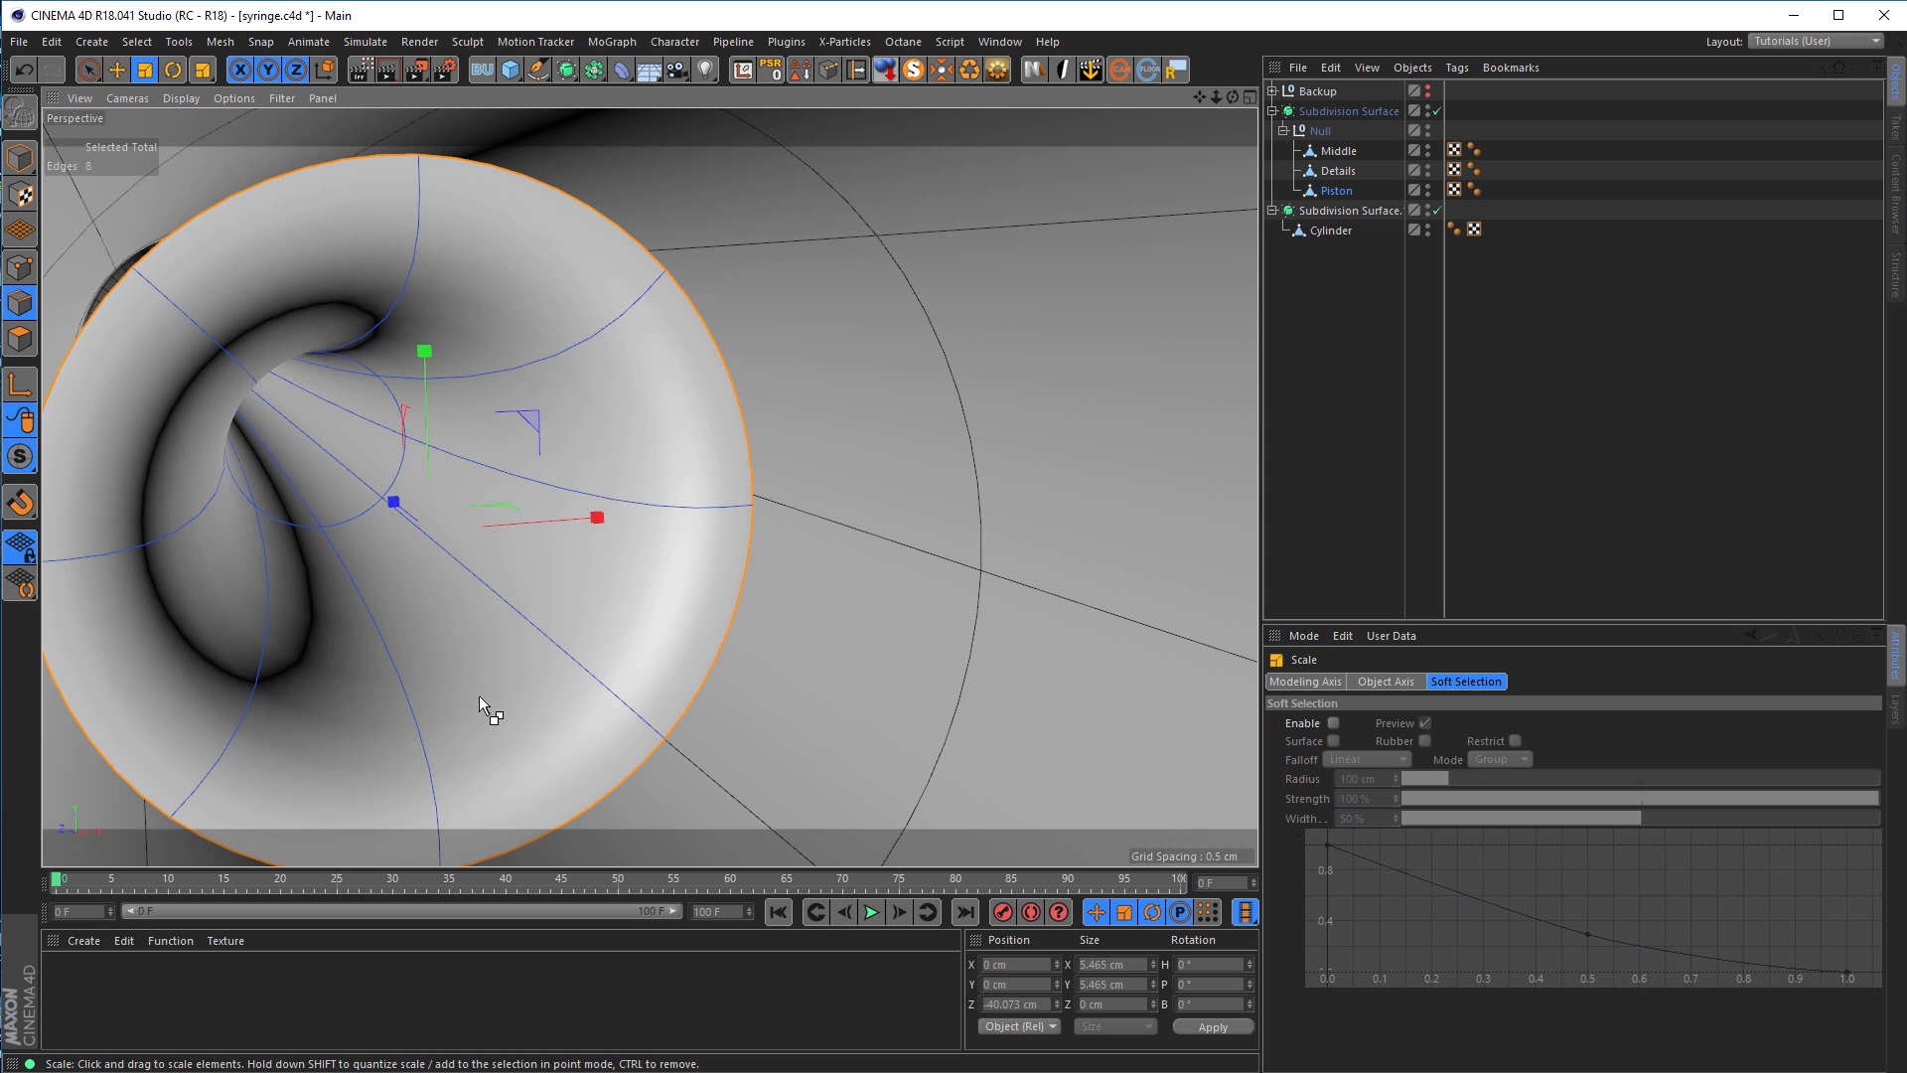
mouse_move(793, 662)
left_mouse_down()
mouse_move(922, 586)
mouse_move(858, 640)
mouse_move(798, 648)
left_mouse_up()
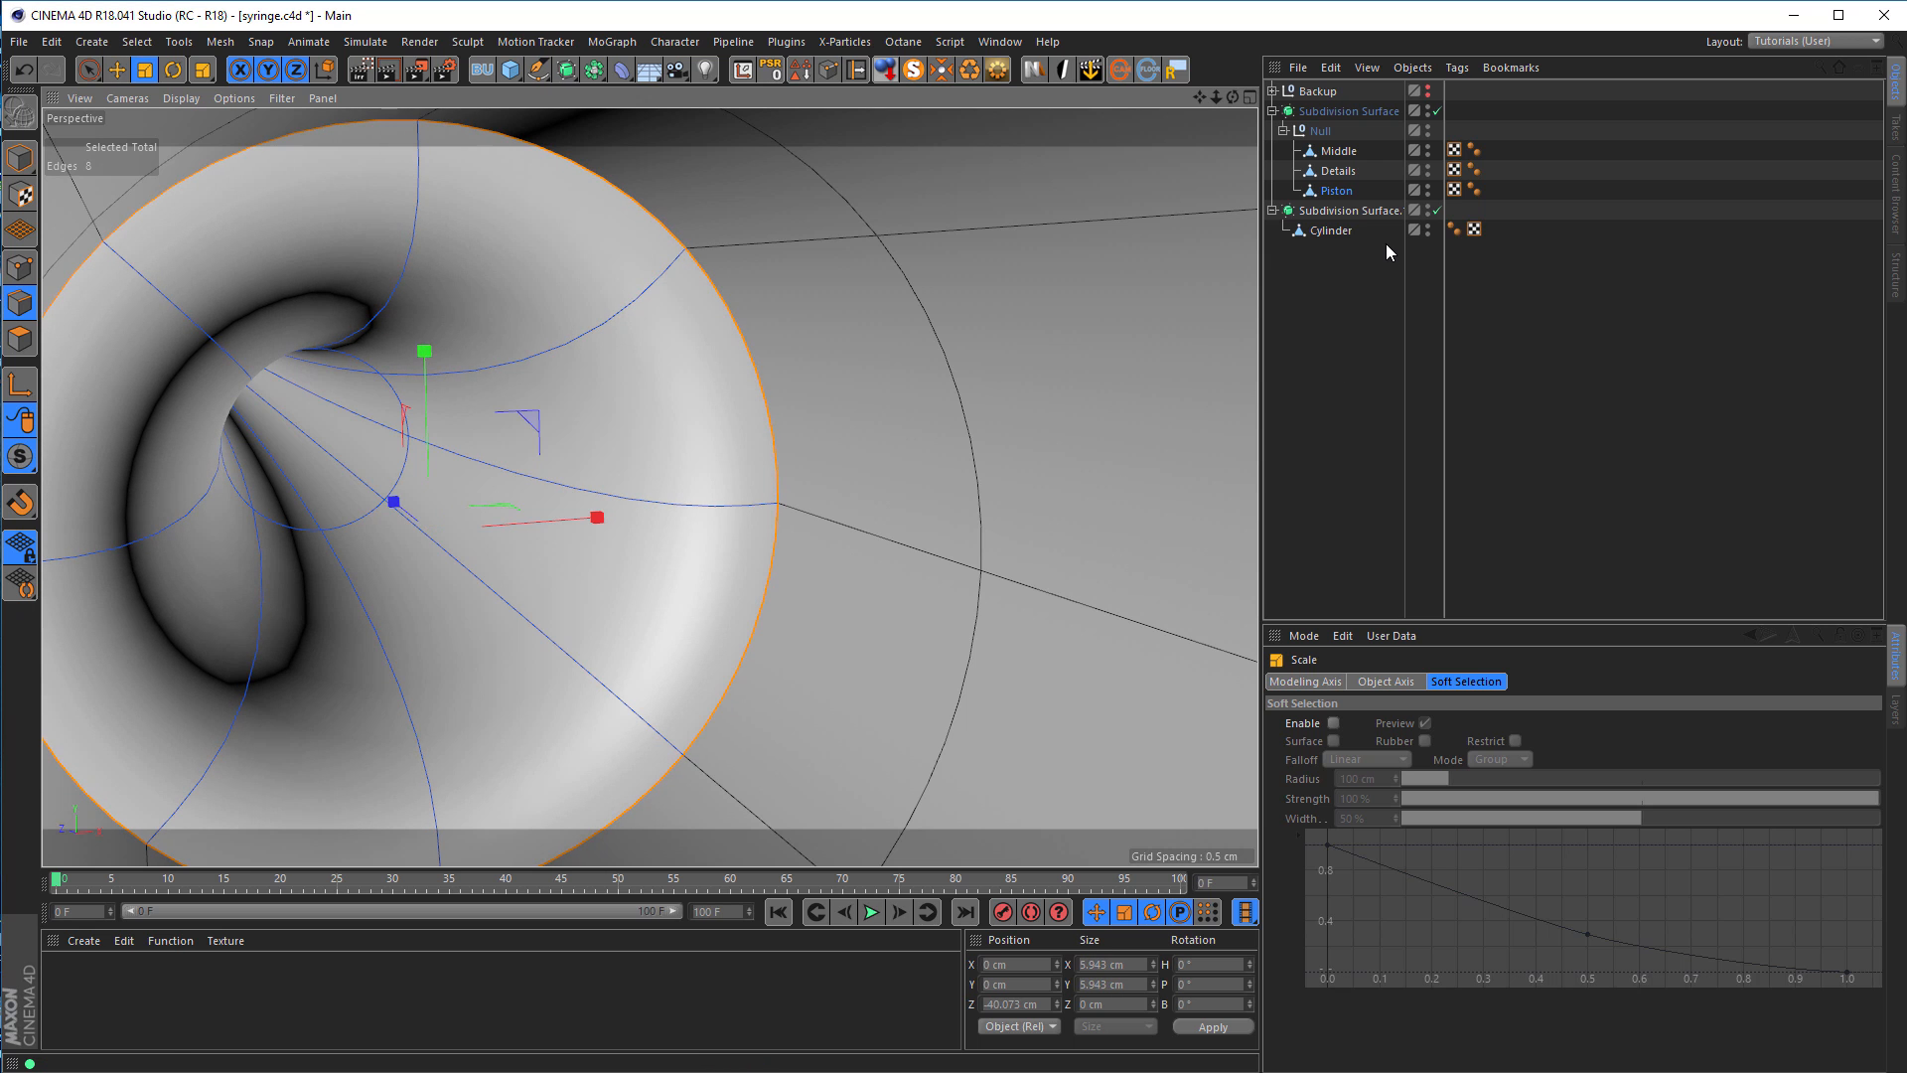
Step: Turn off the metal parts' smoothing, hide the barrel, and extrude the disc's outer edge loop along Z to about -40.17 cm
left_click(1437, 110)
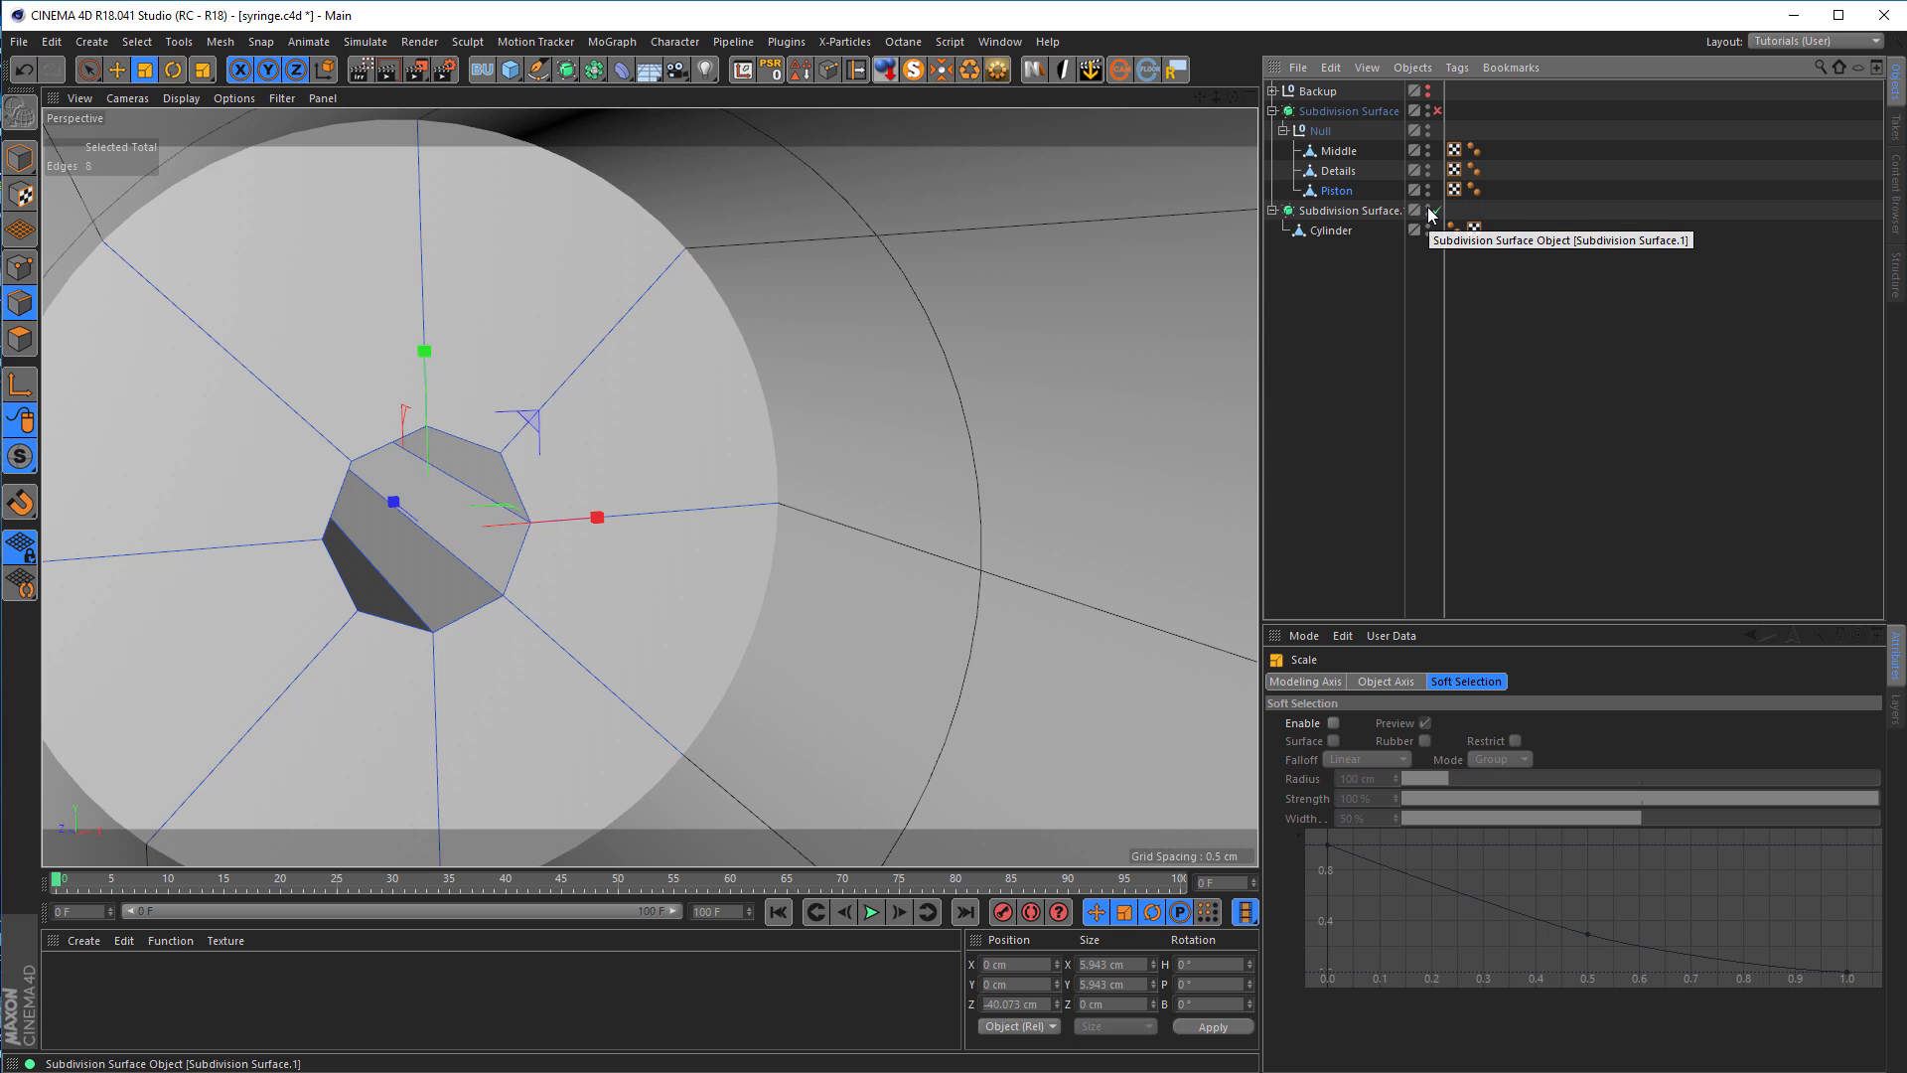
left_click(1428, 207)
left_click_drag(701, 431, 326, 401, "alt")
key("e")
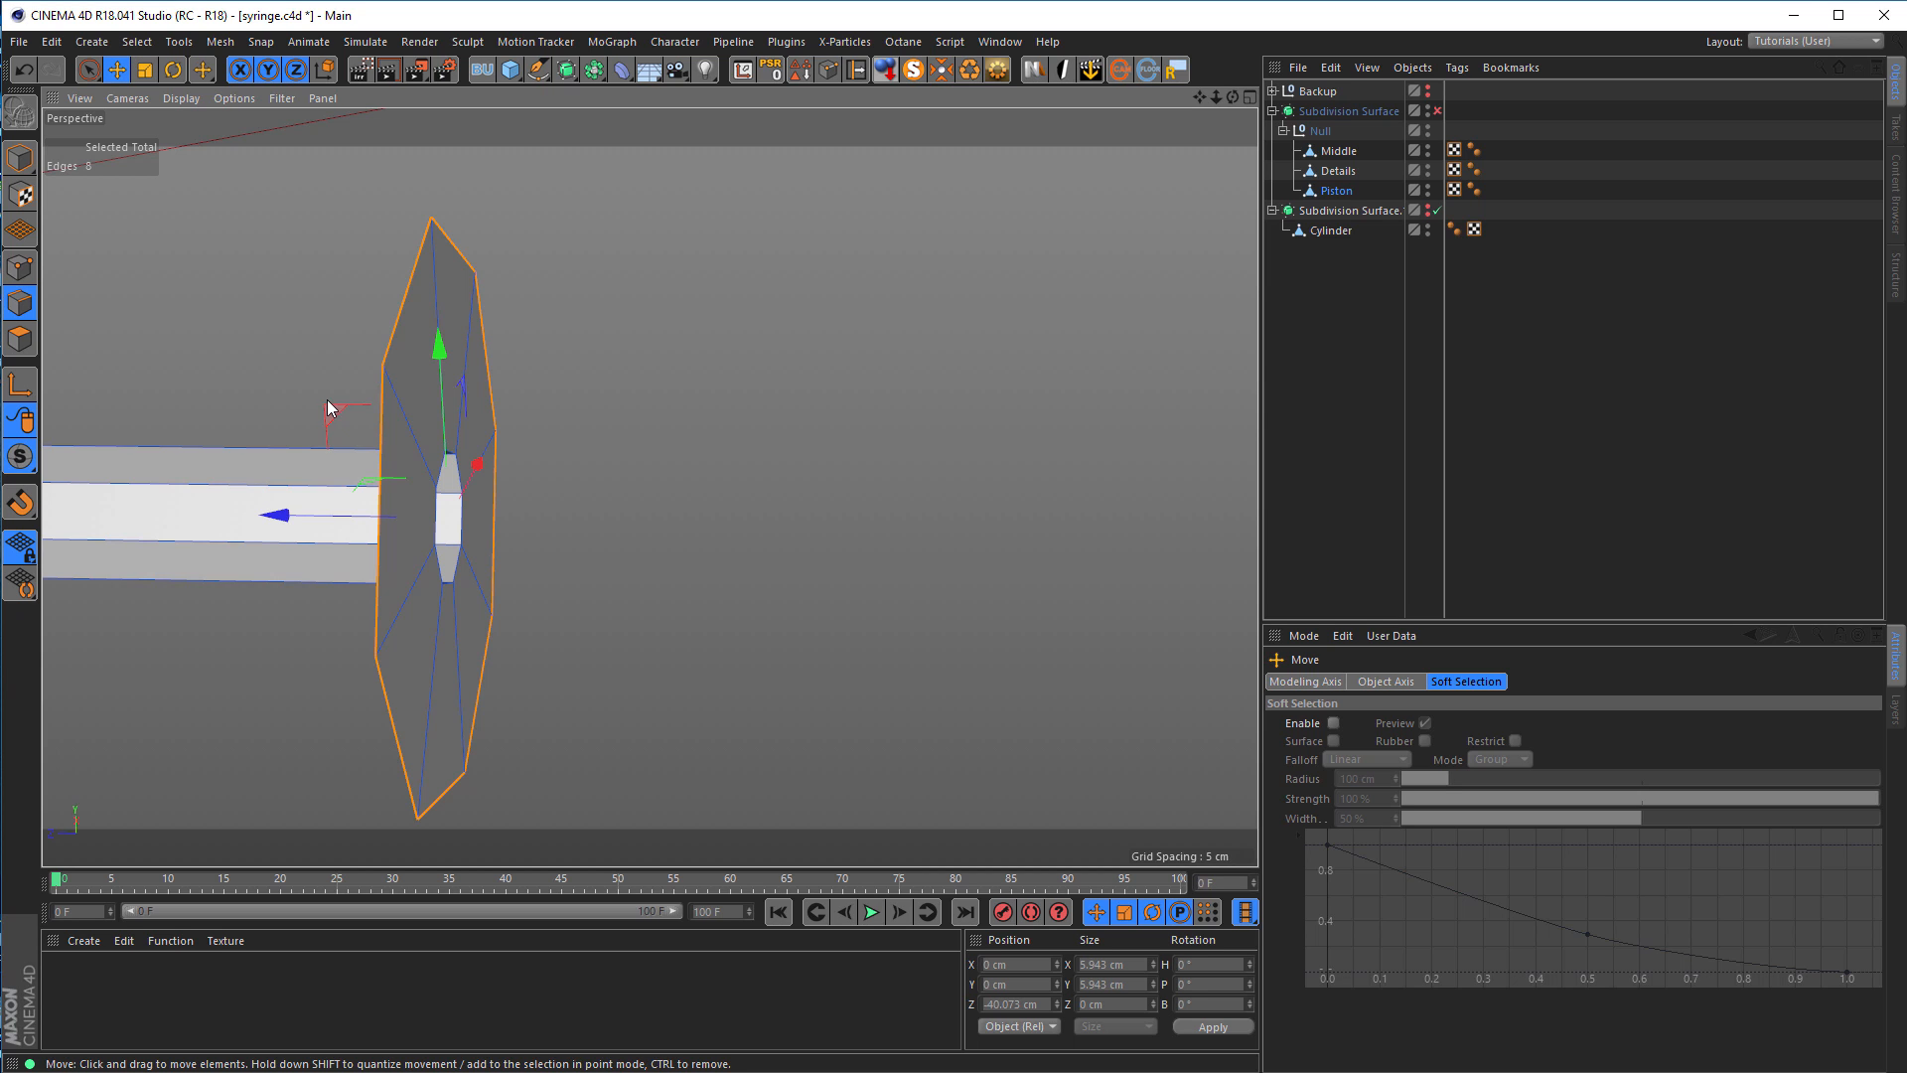
left_click_drag(287, 519, 695, 532)
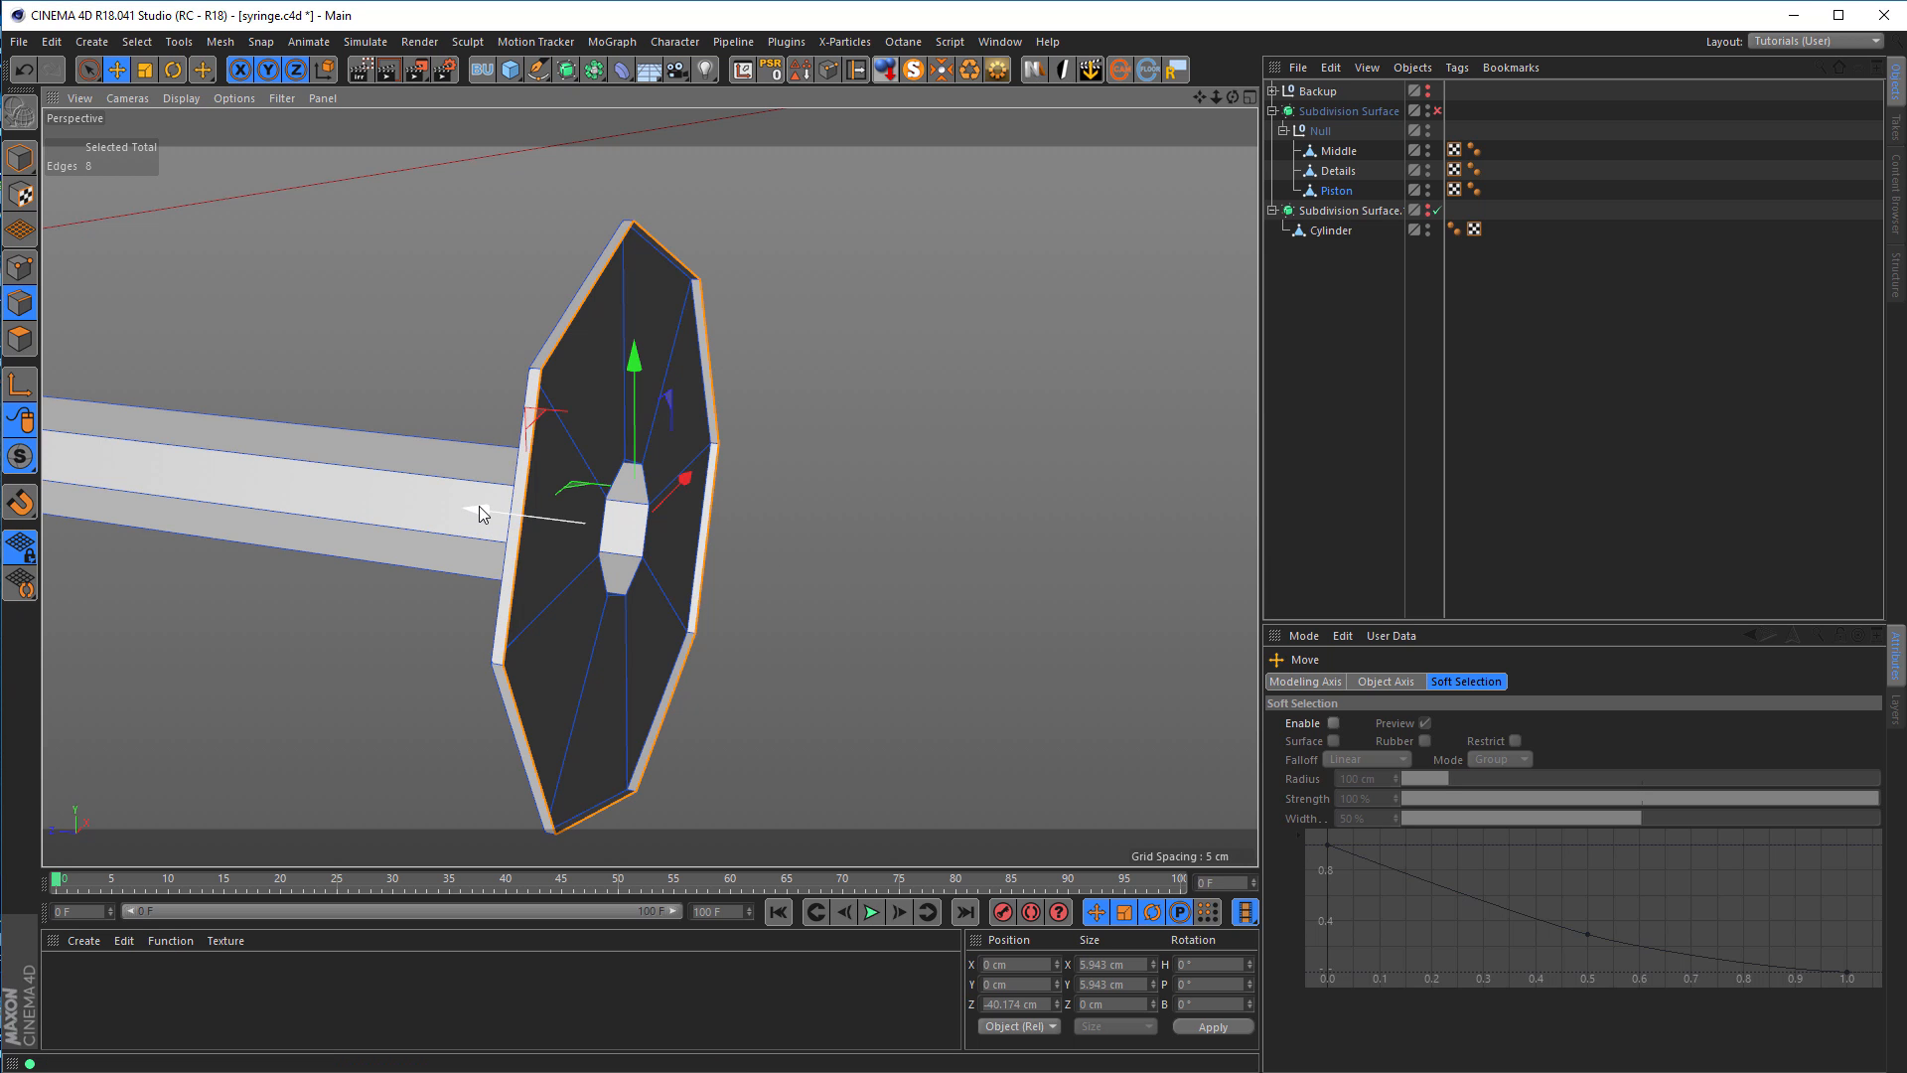
left_click_drag(479, 508, 389, 505, "alt")
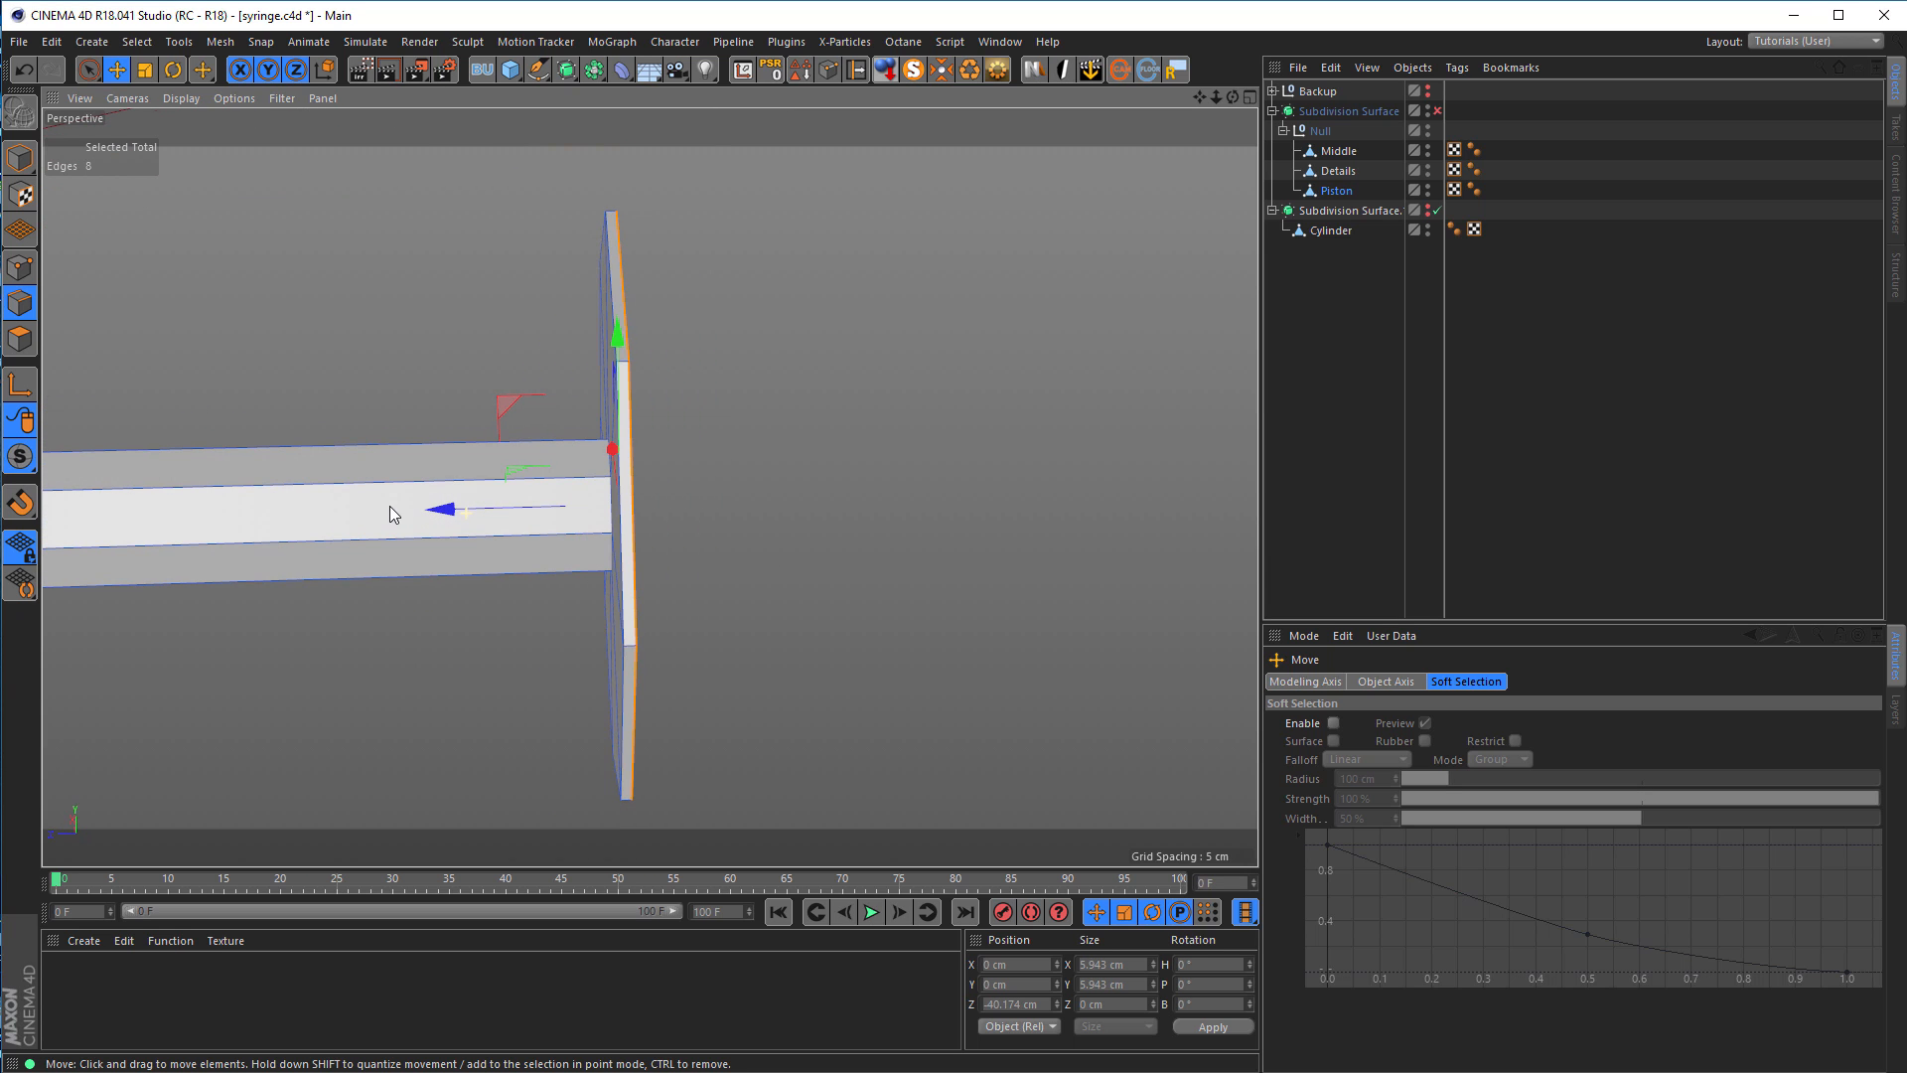
Step: Examine the piston head inside the glass barrel in the Picture Viewer's reference image
key("alt+Tab")
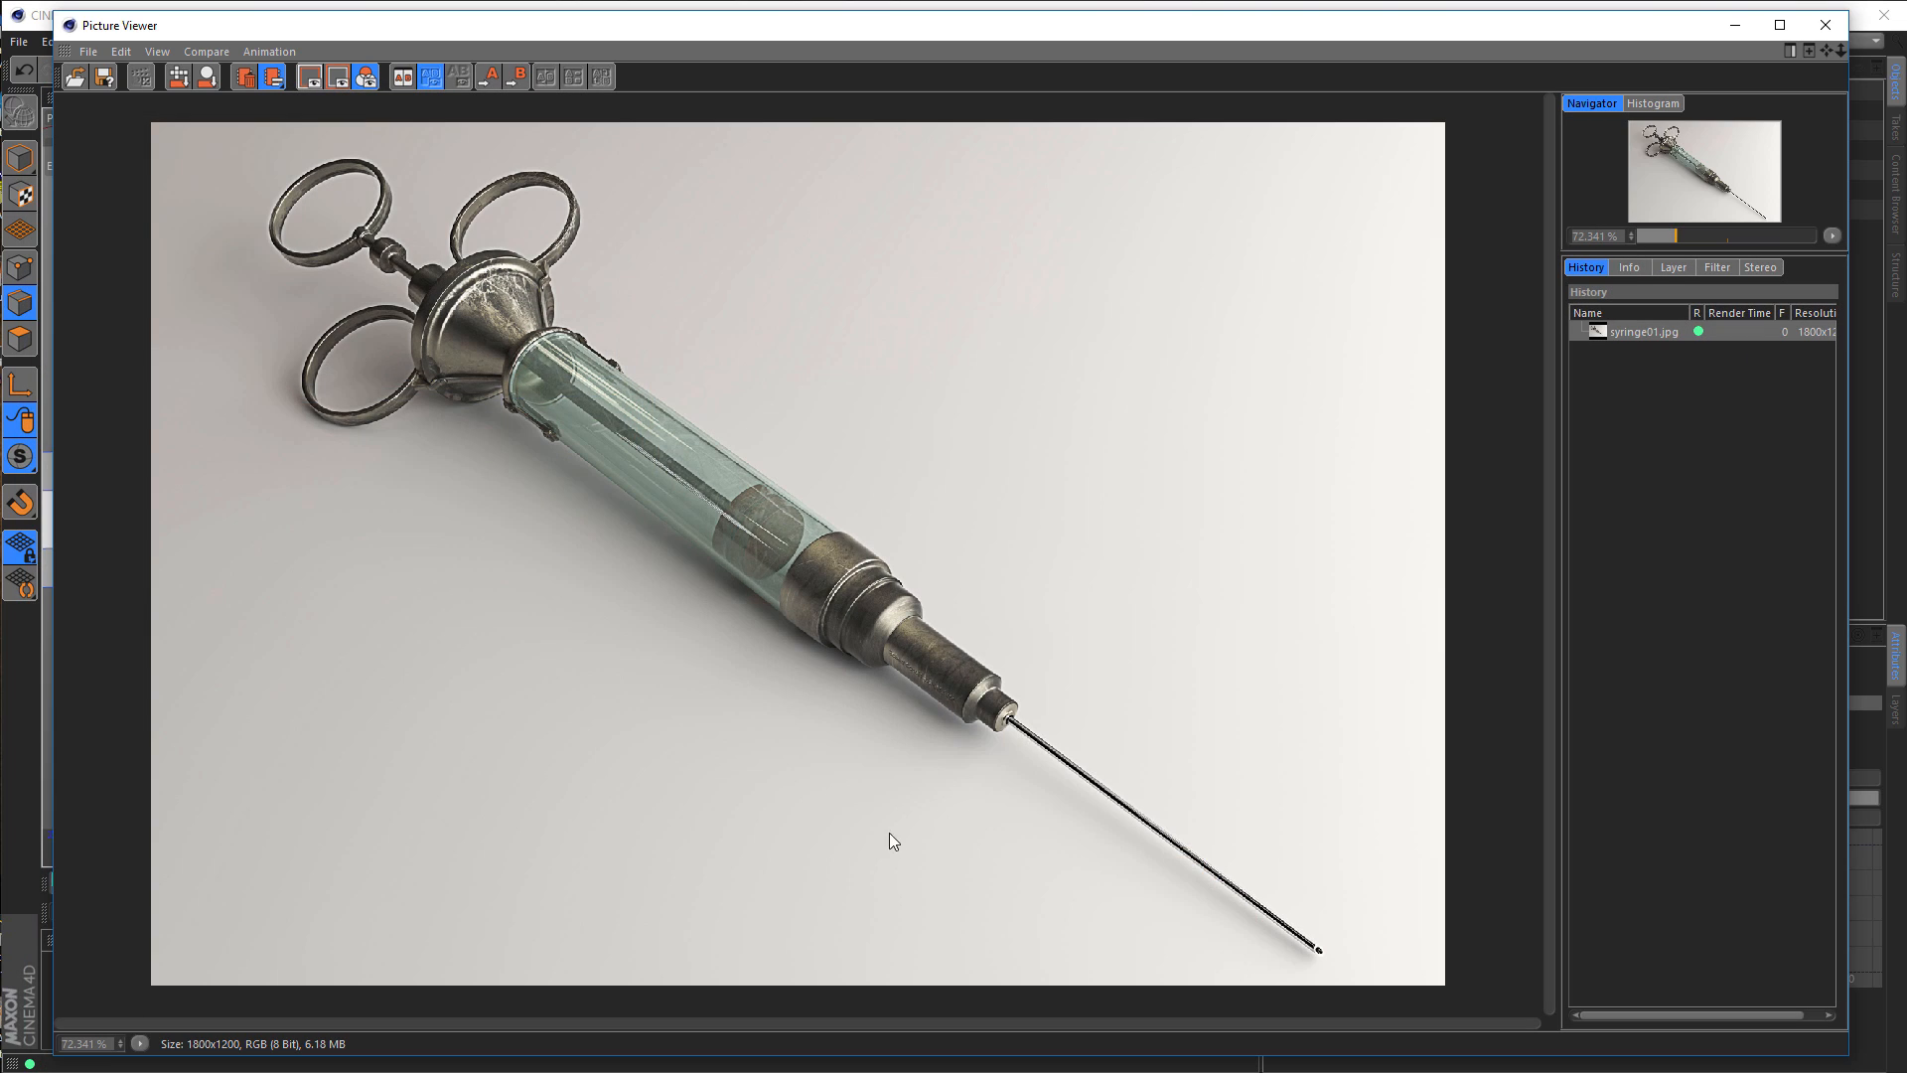
scroll(742, 492, "up", 8)
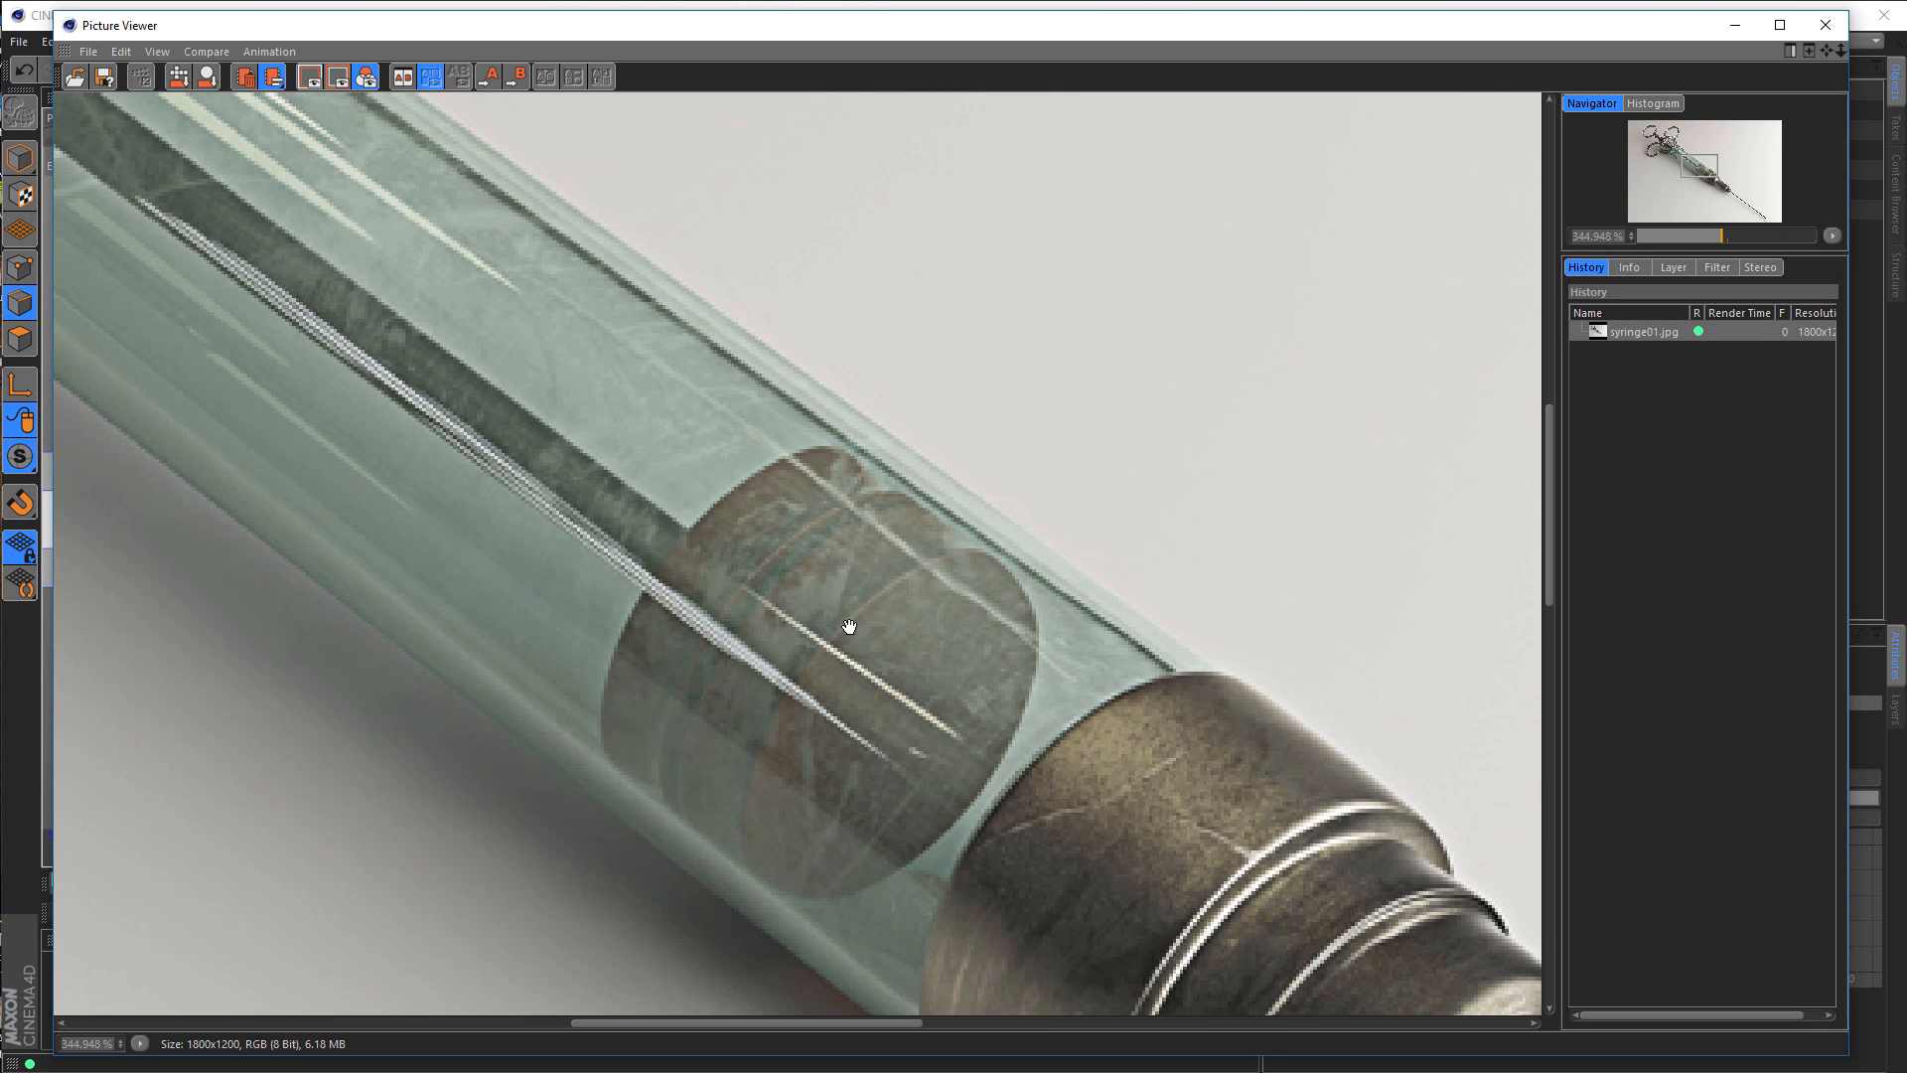
left_click(1736, 26)
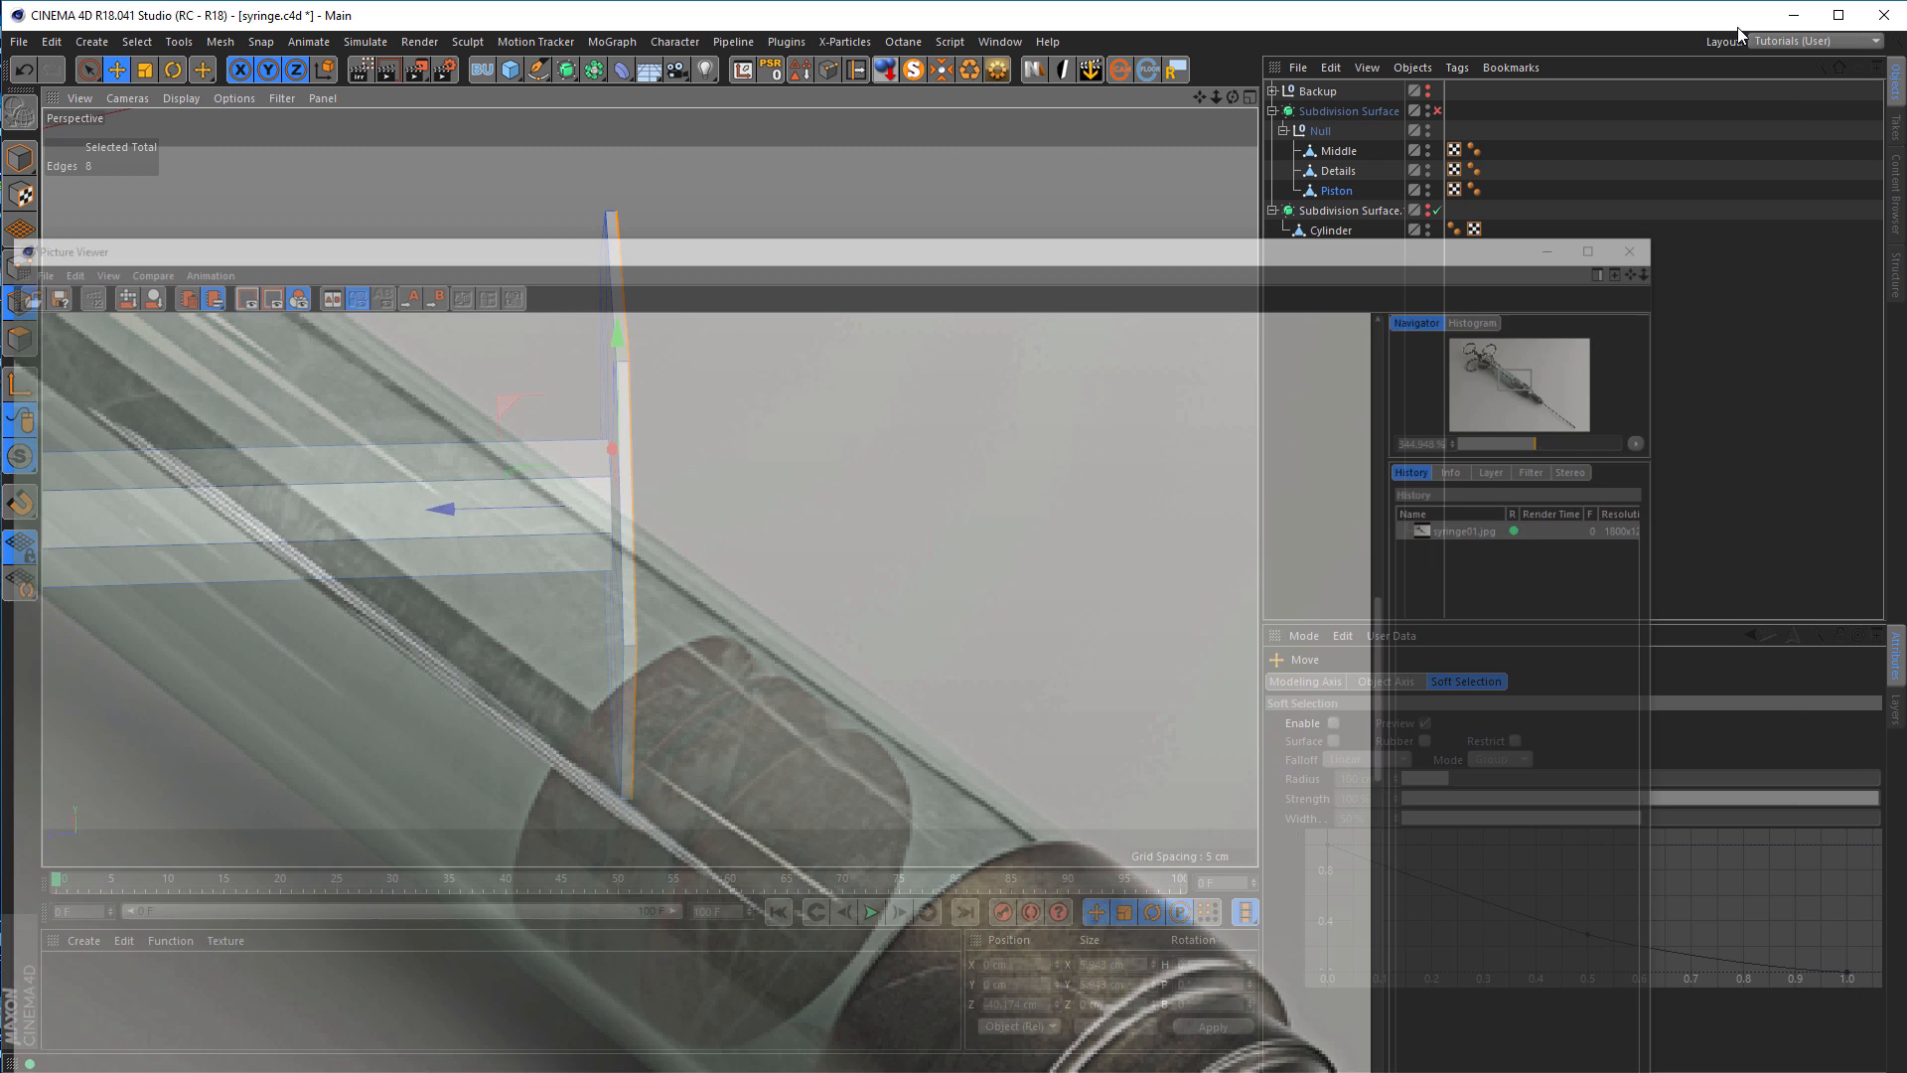
left_click_drag(646, 362, 547, 484, "alt")
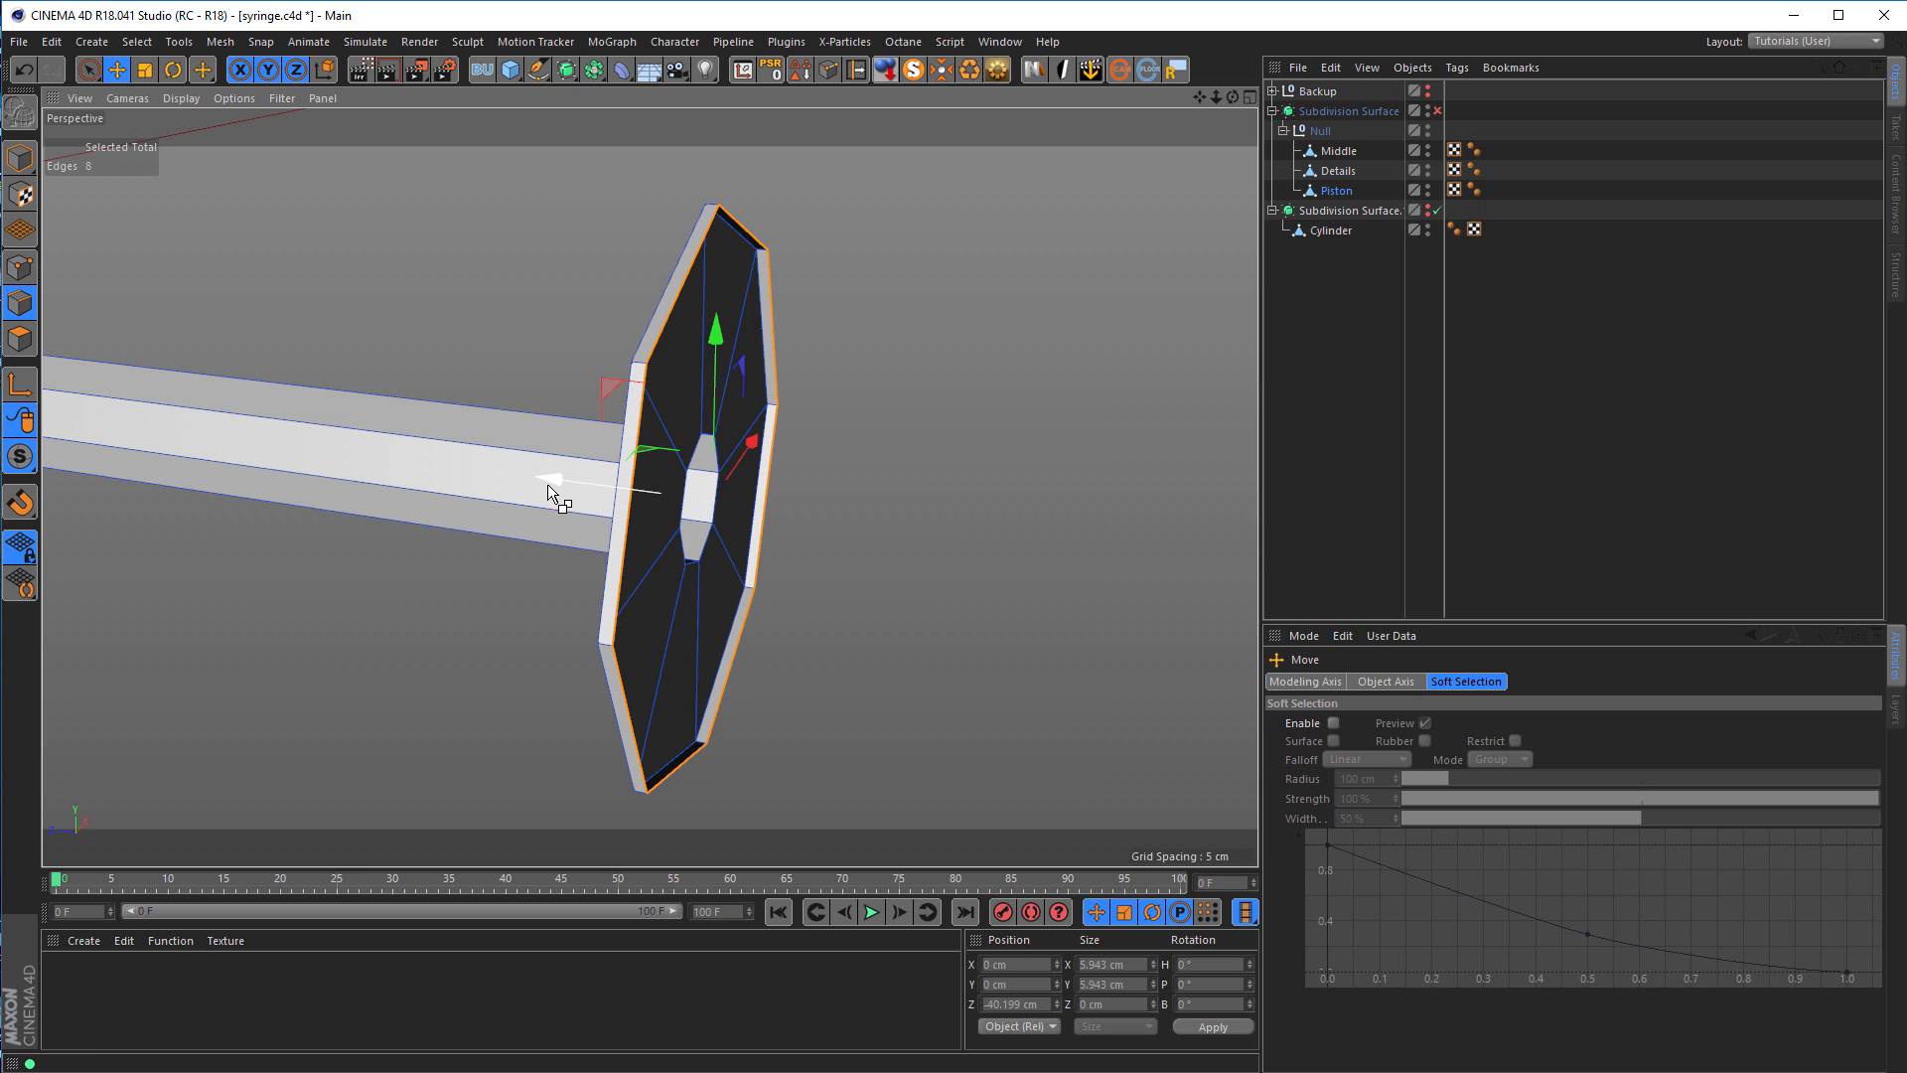
key("ctrl+z")
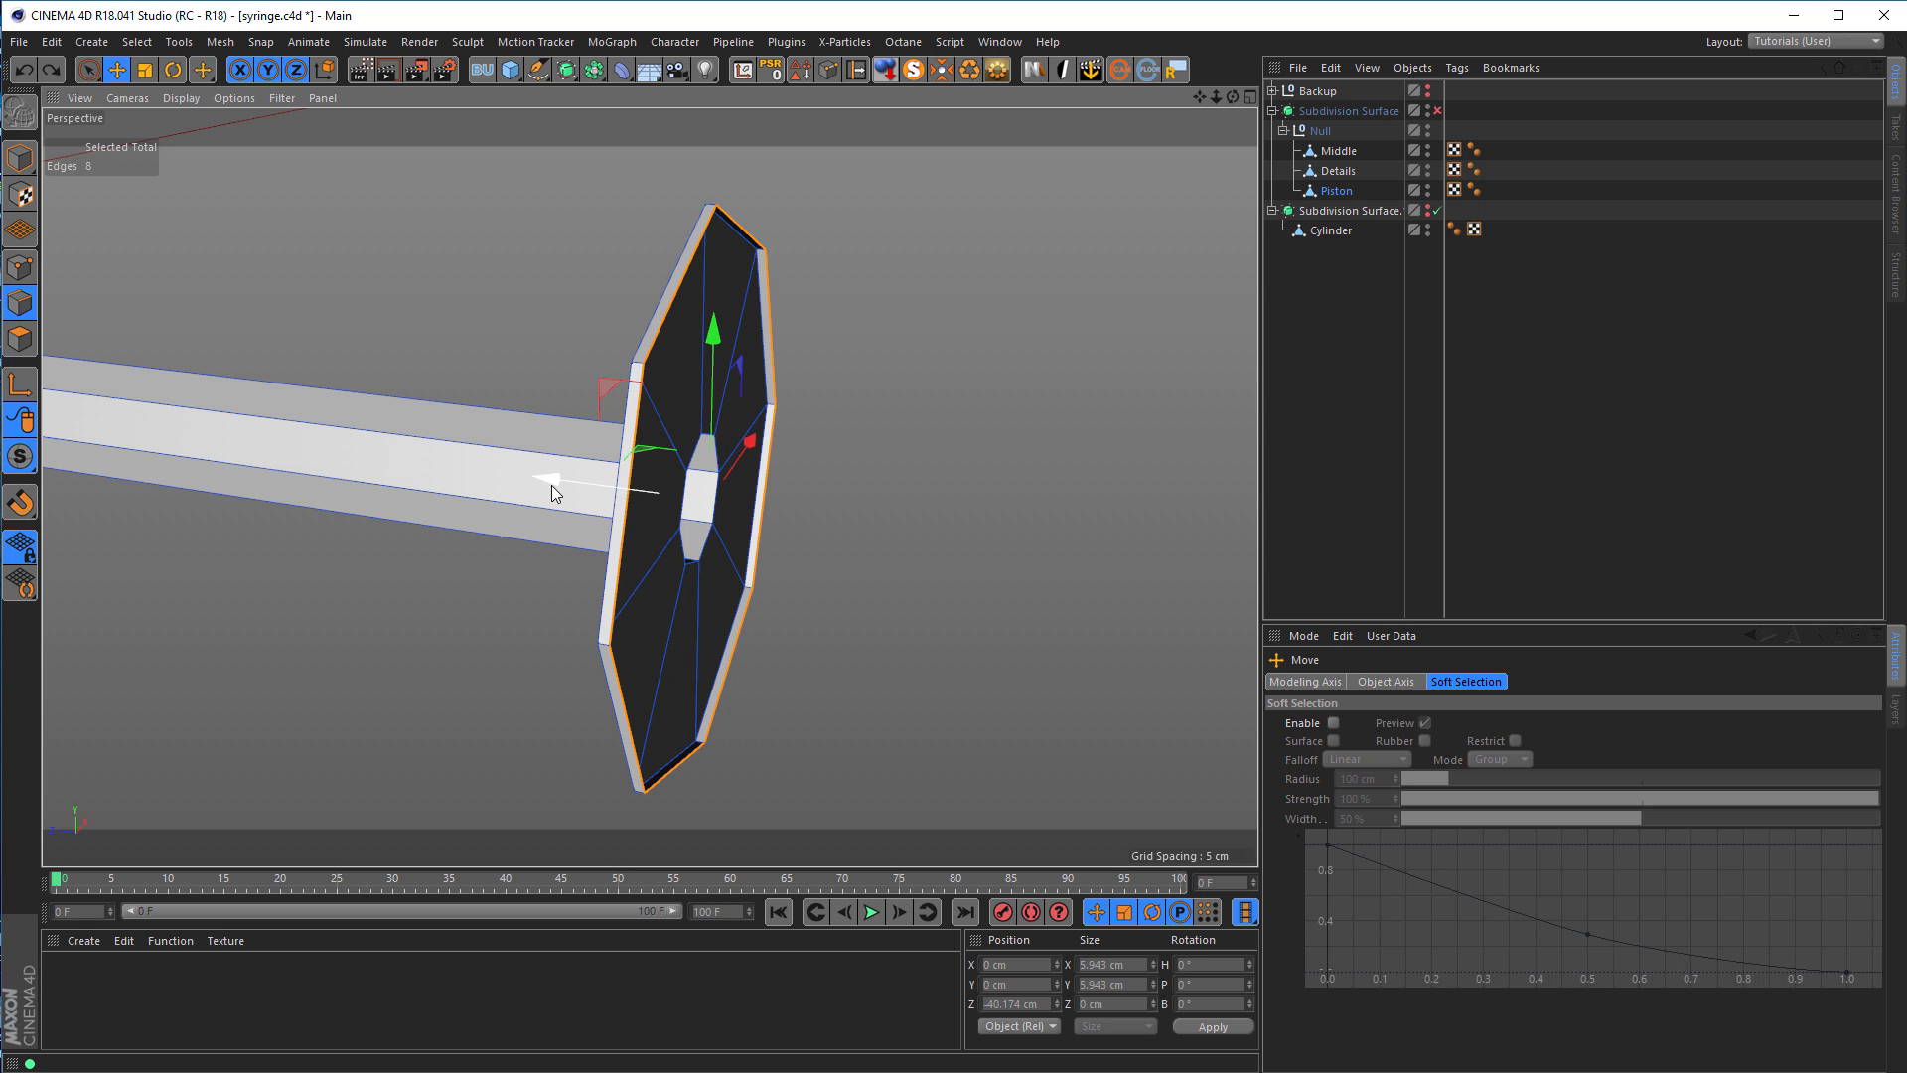
Step: Select the edge loop where the piston rod meets the disc and copy its X size
key("t")
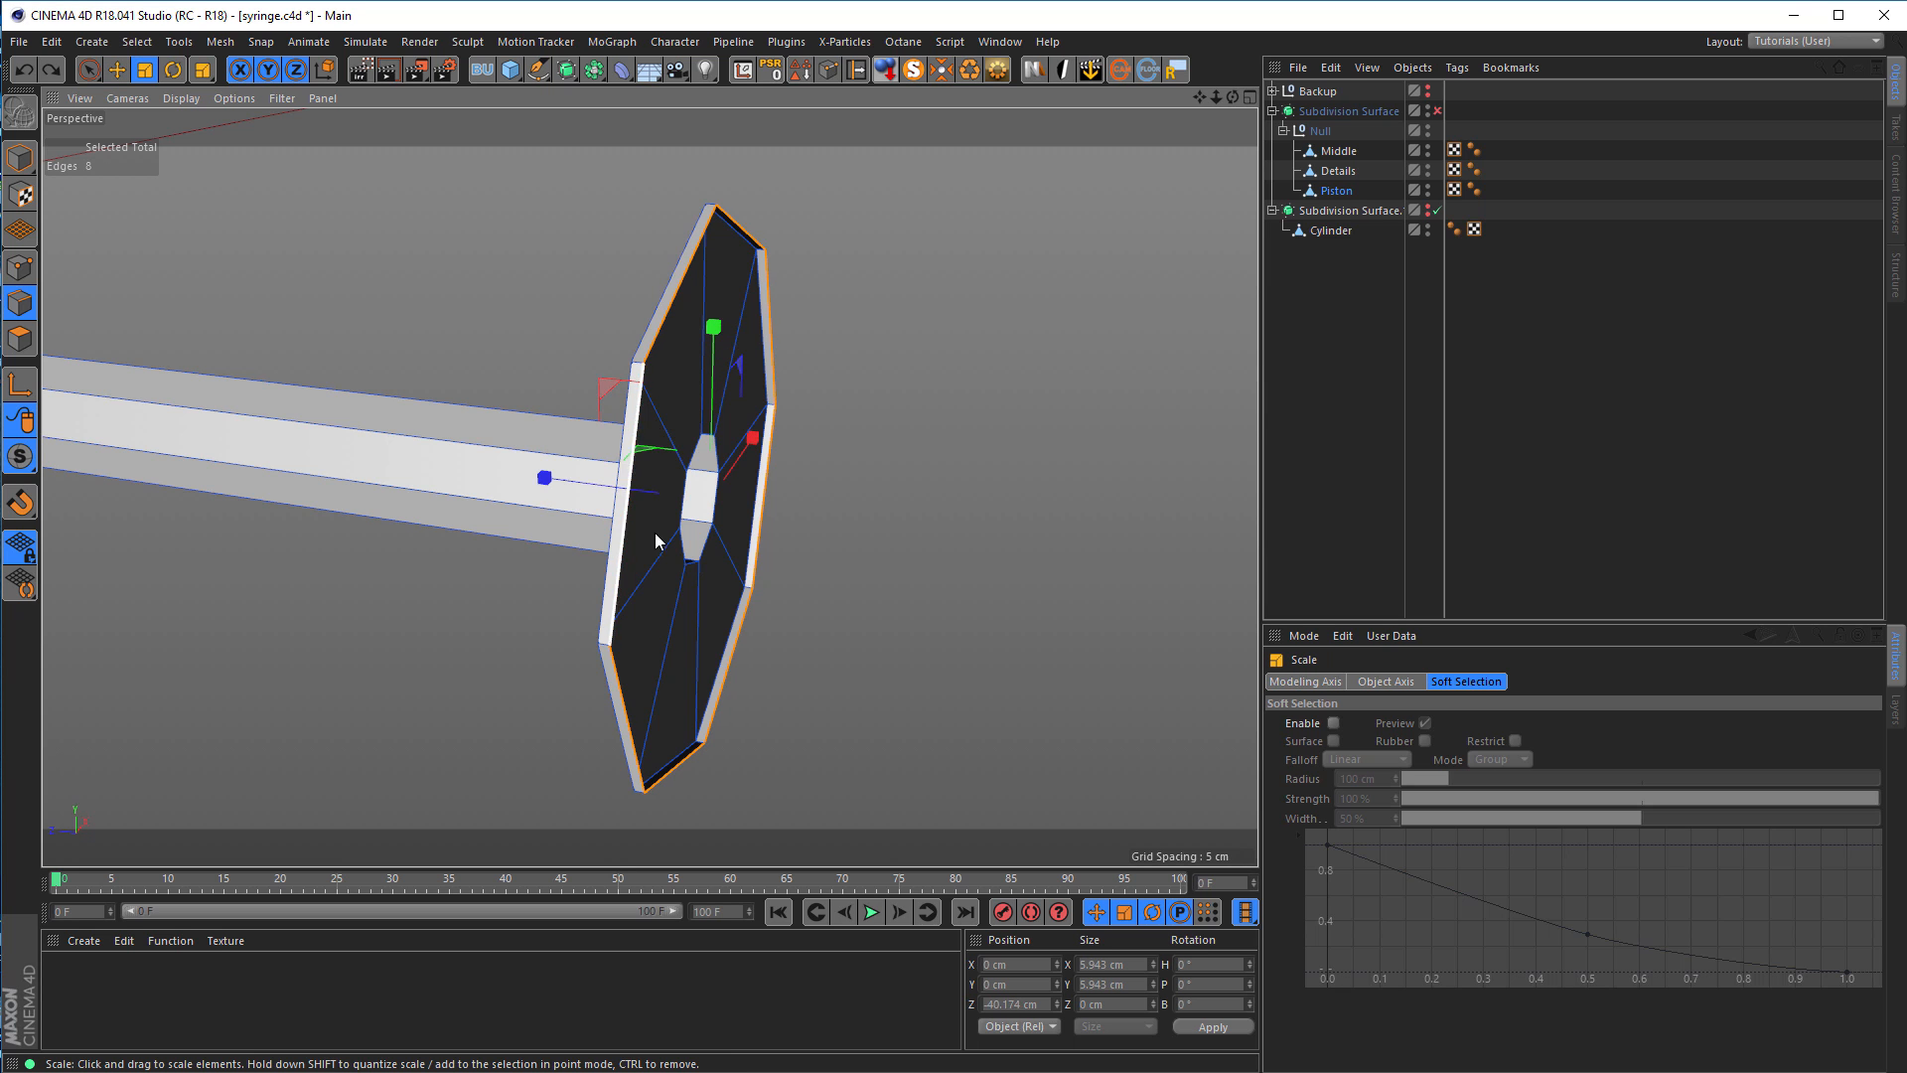
left_click_drag(757, 540, 767, 517, "alt")
right_click_drag(698, 498, 753, 498, "alt")
left_click_drag(752, 503, 757, 521, "alt")
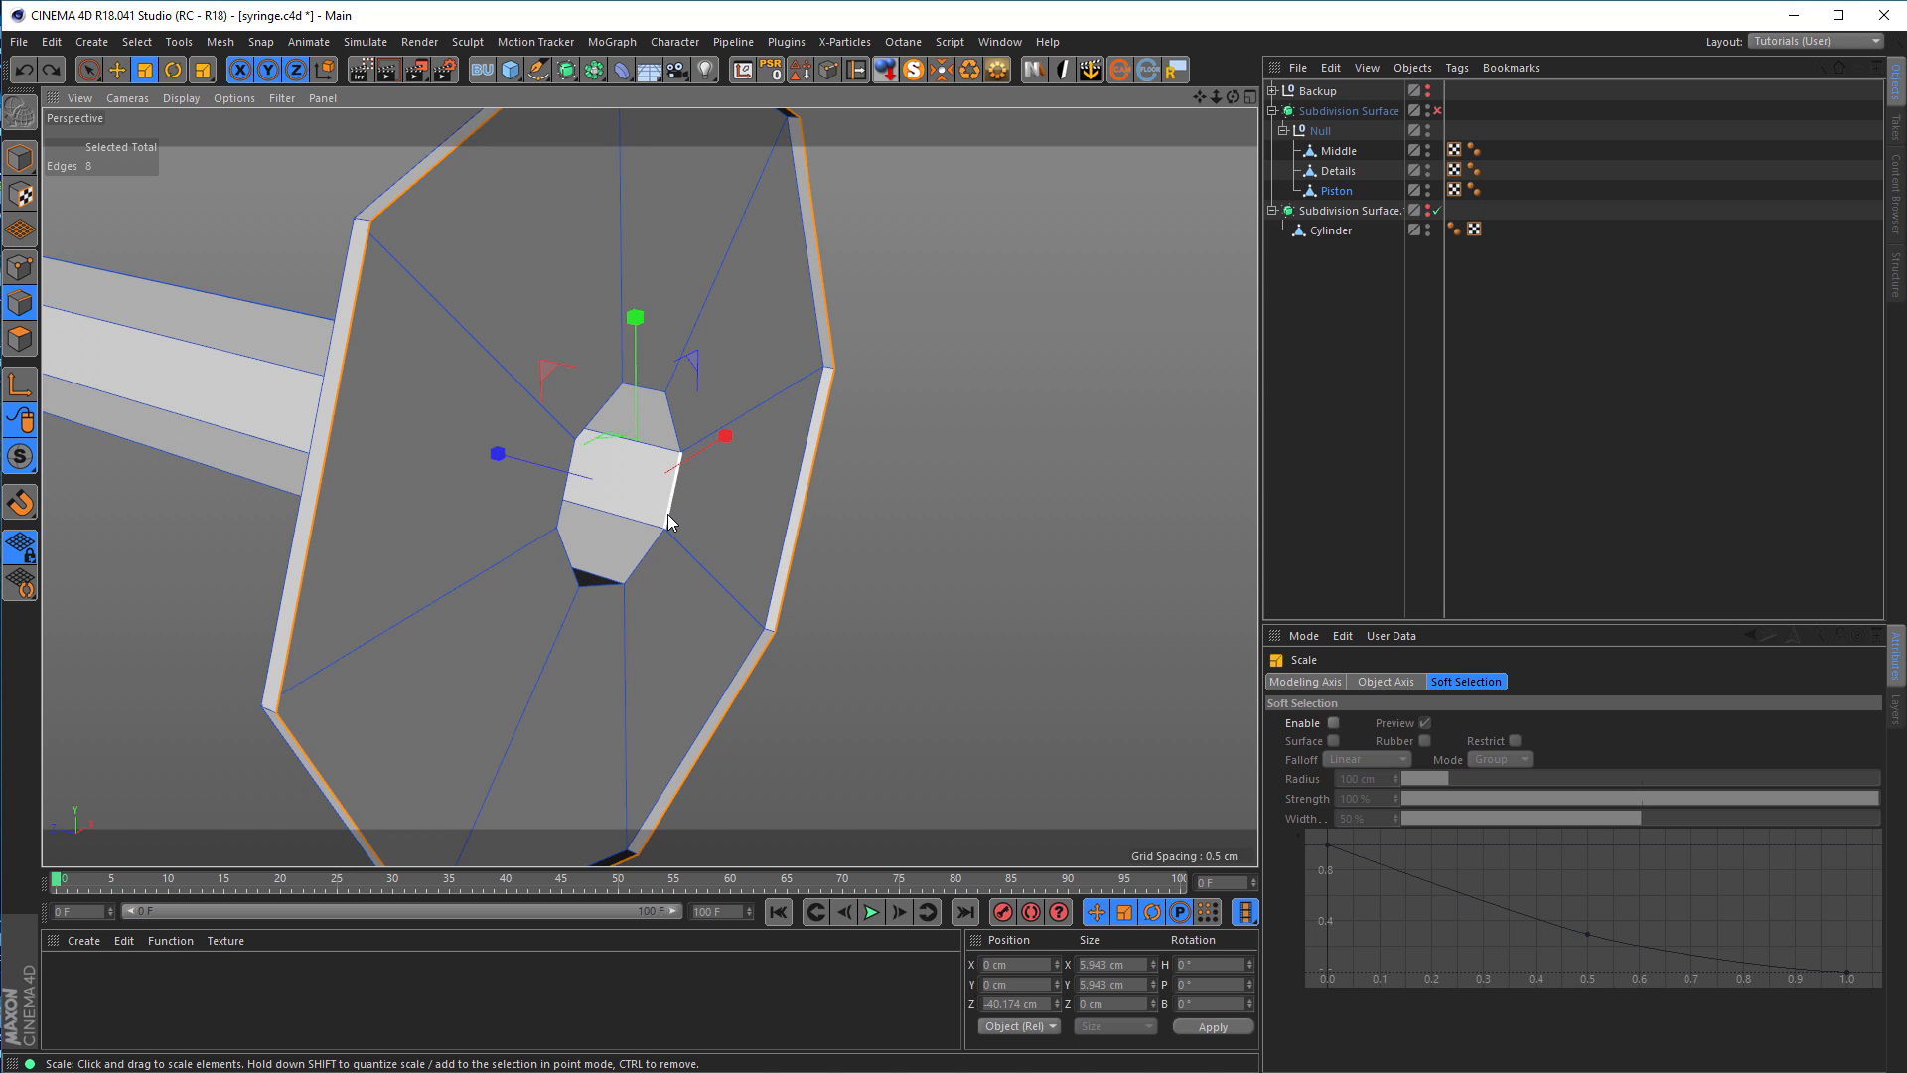
key("u")
key("l")
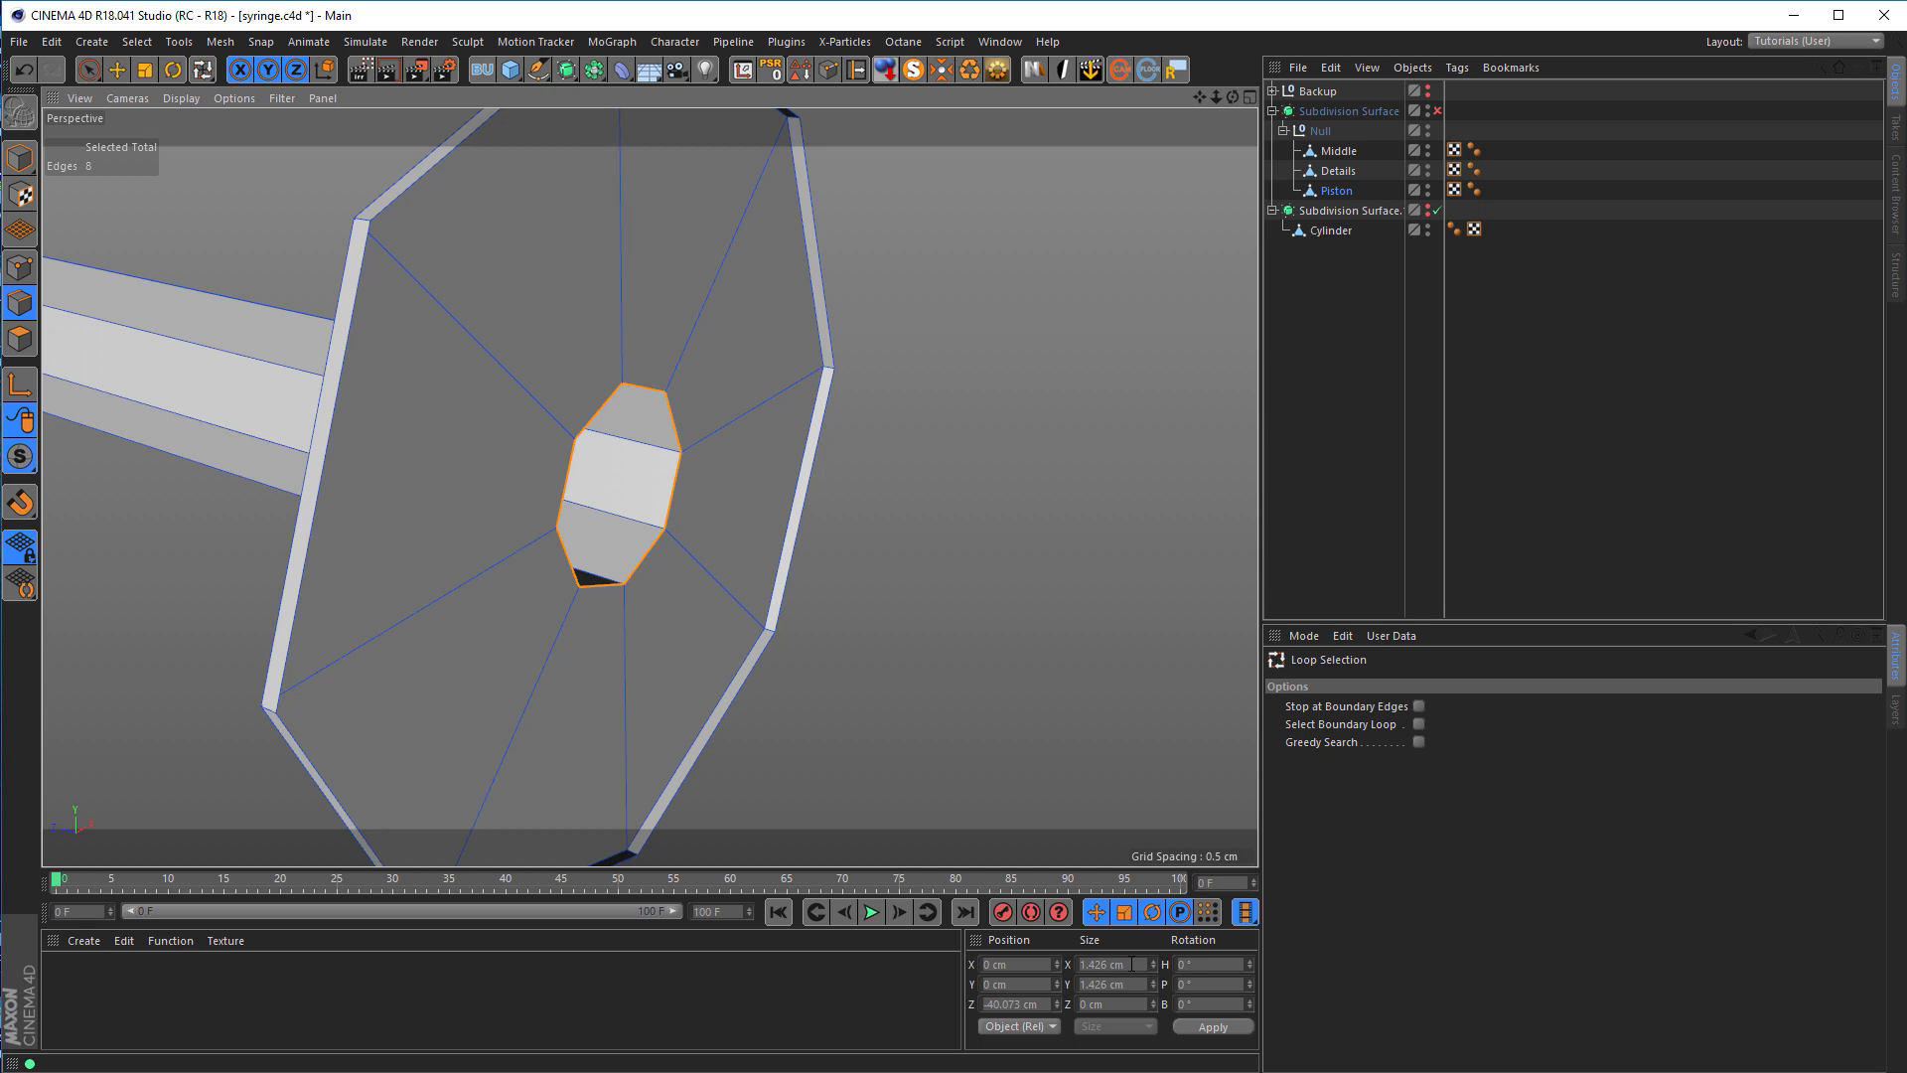
left_click(1132, 963)
key("ctrl+c")
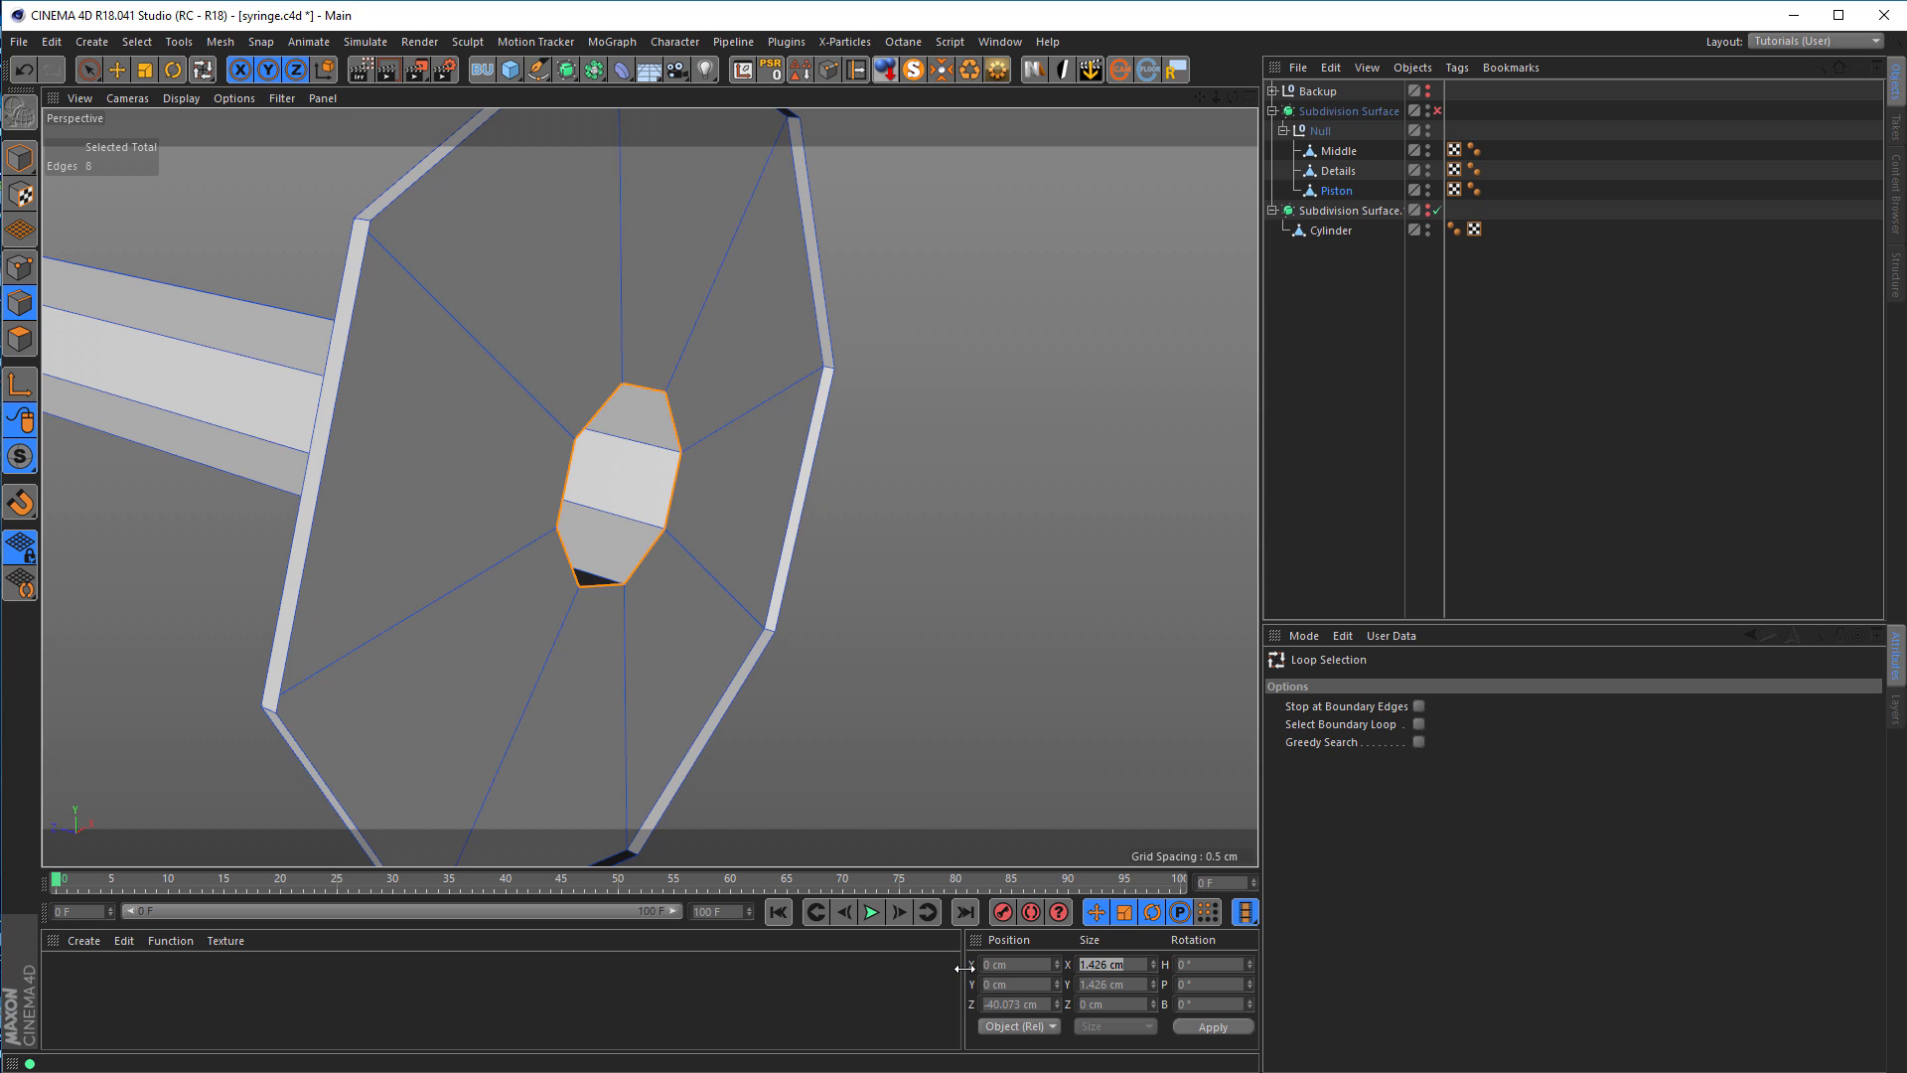
Step: Extrude the disc's outer rim loop inward to 1.426 cm in X and Y, and extend it along Z to about -40.69 cm
left_click_drag(902, 791, 491, 239, "alt")
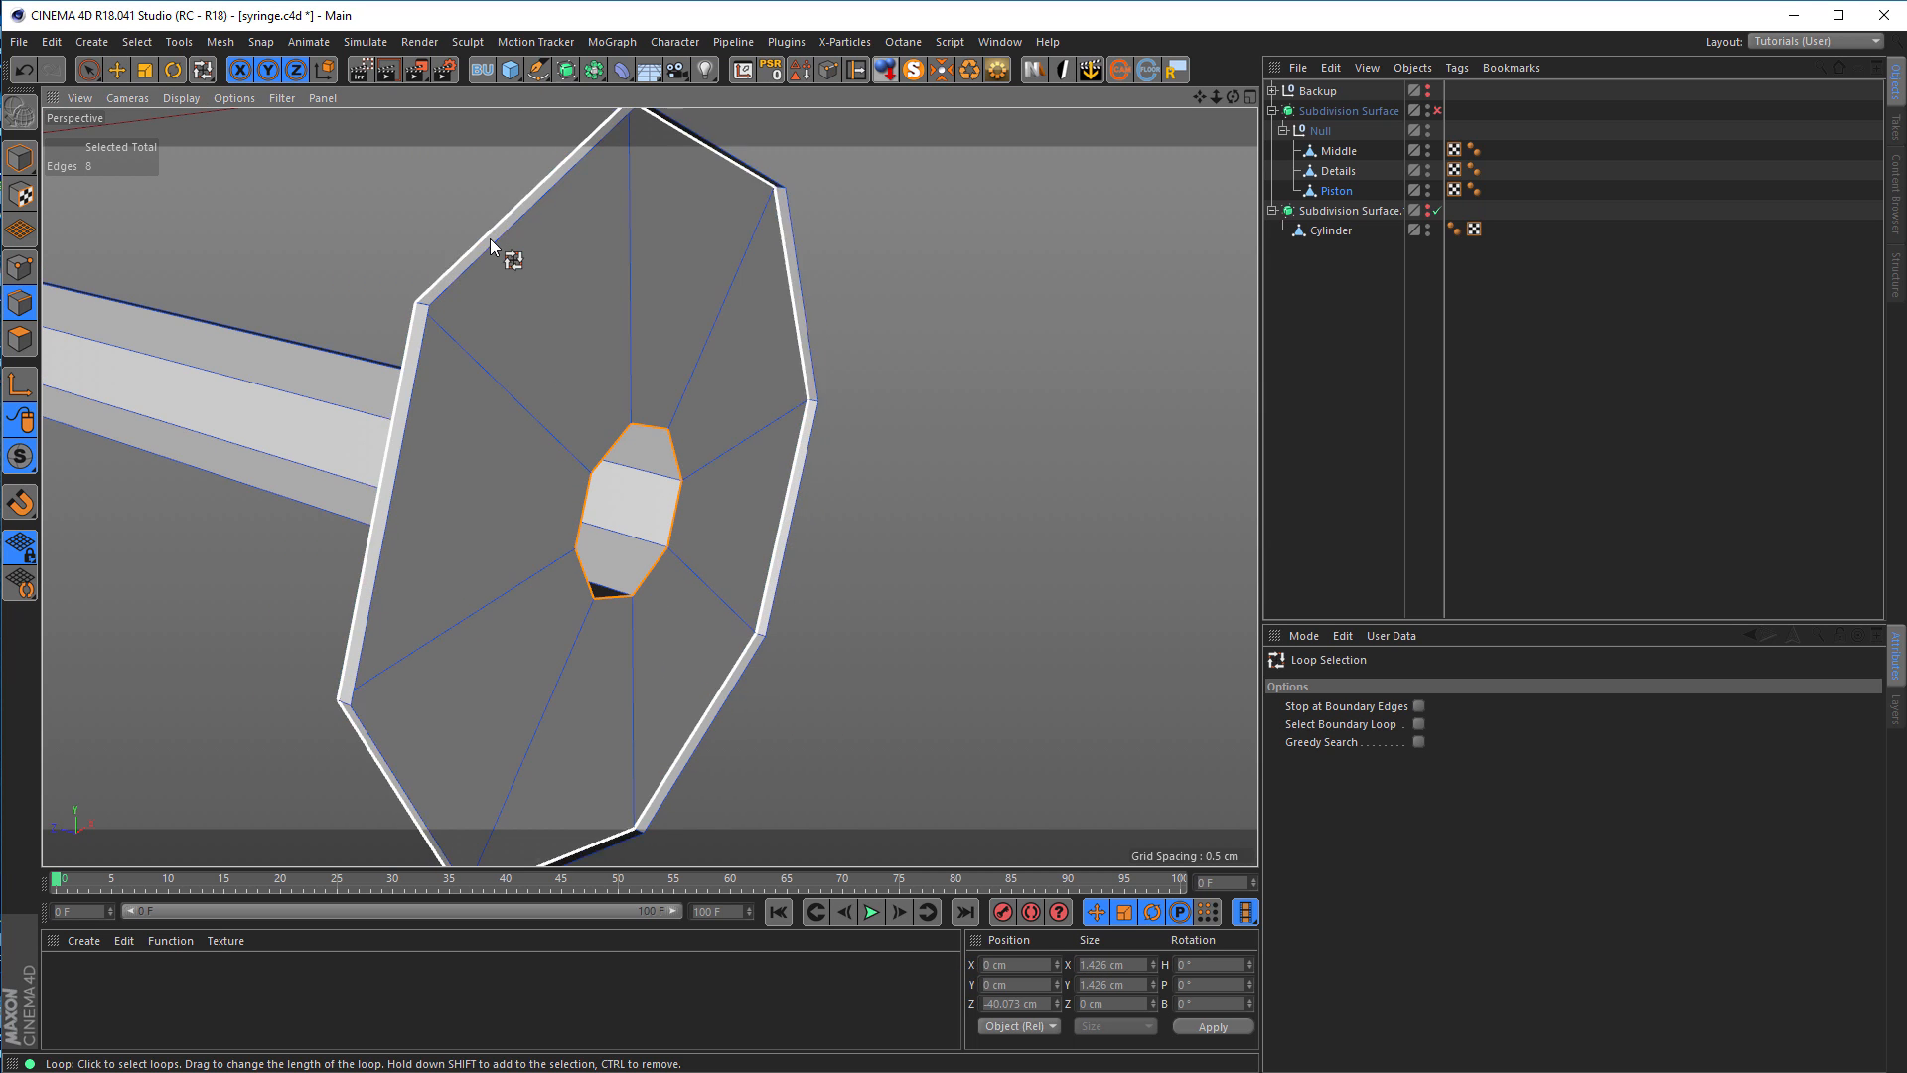
left_click(495, 252)
key("t")
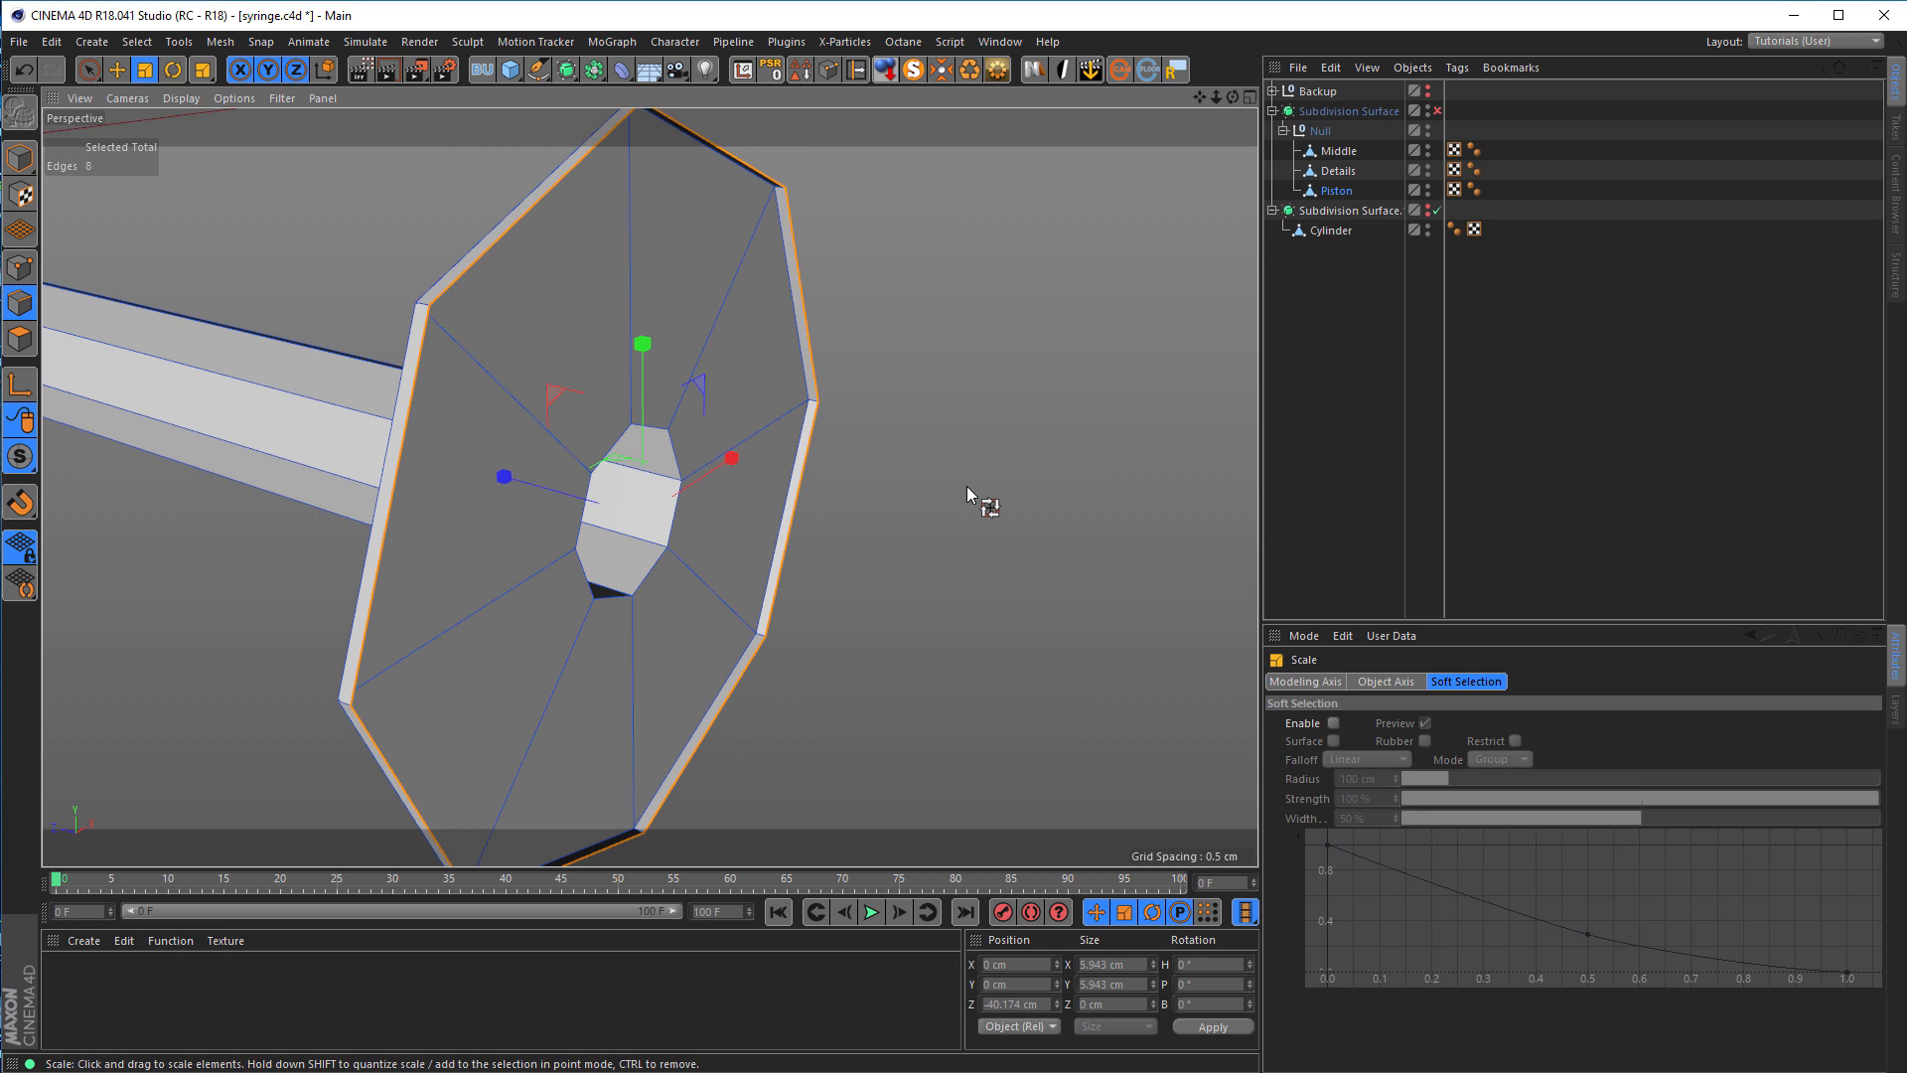
left_click_drag(1003, 479, 880, 499)
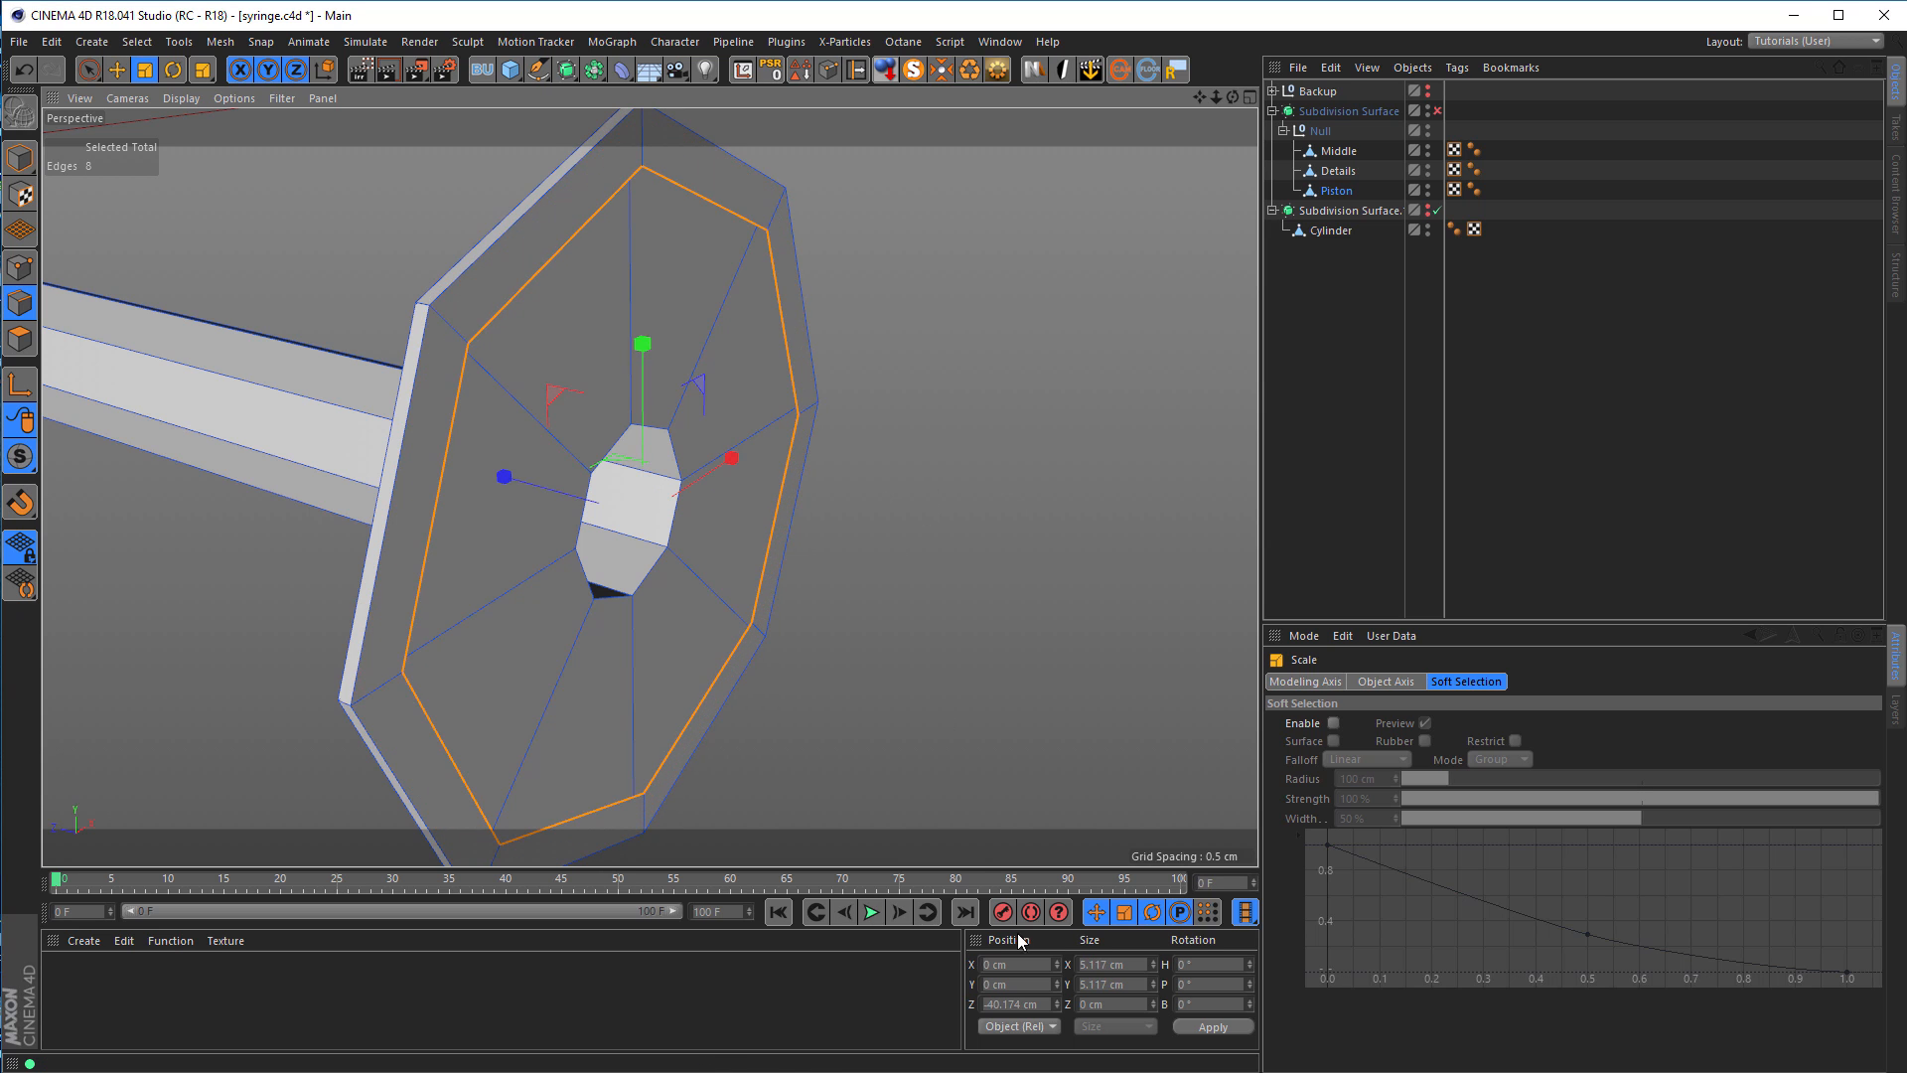
double_click(1142, 969)
key("ctrl+v")
key("Tab")
key("ctrl+v")
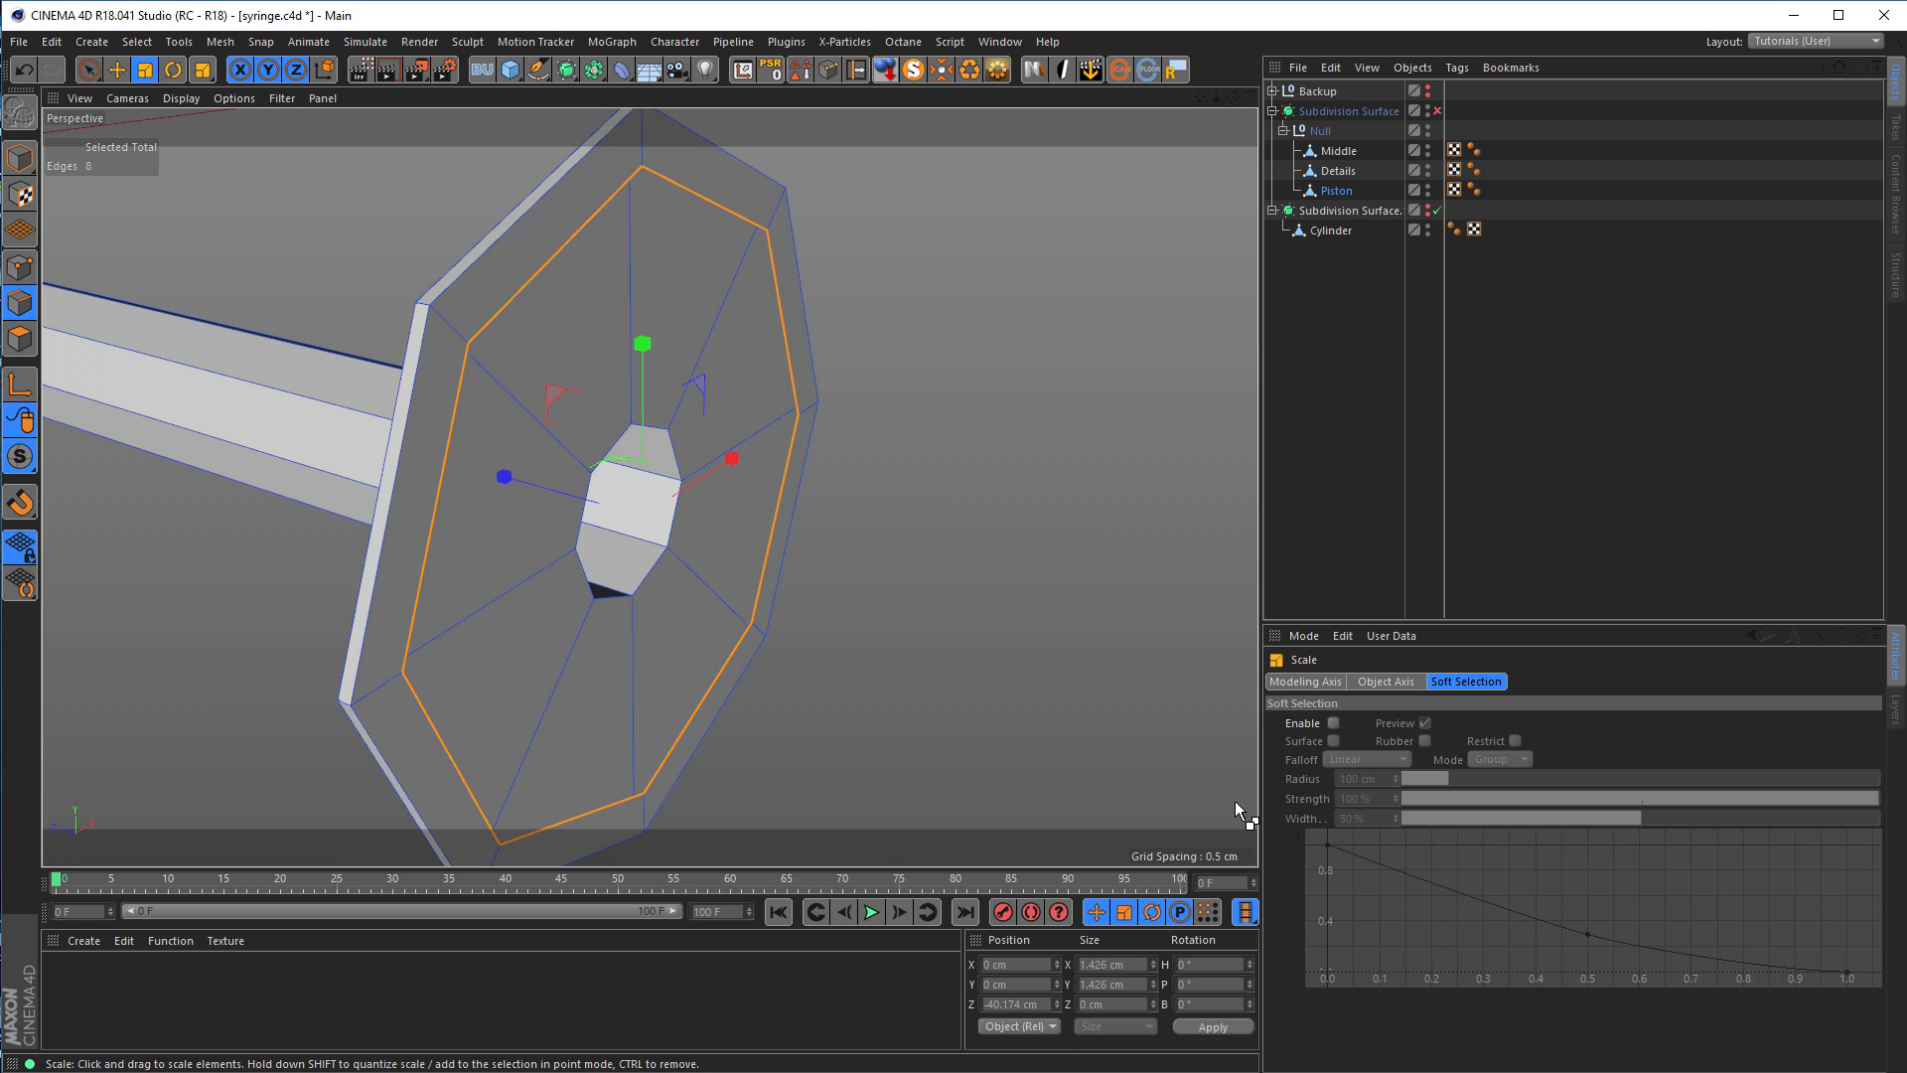
key("Return")
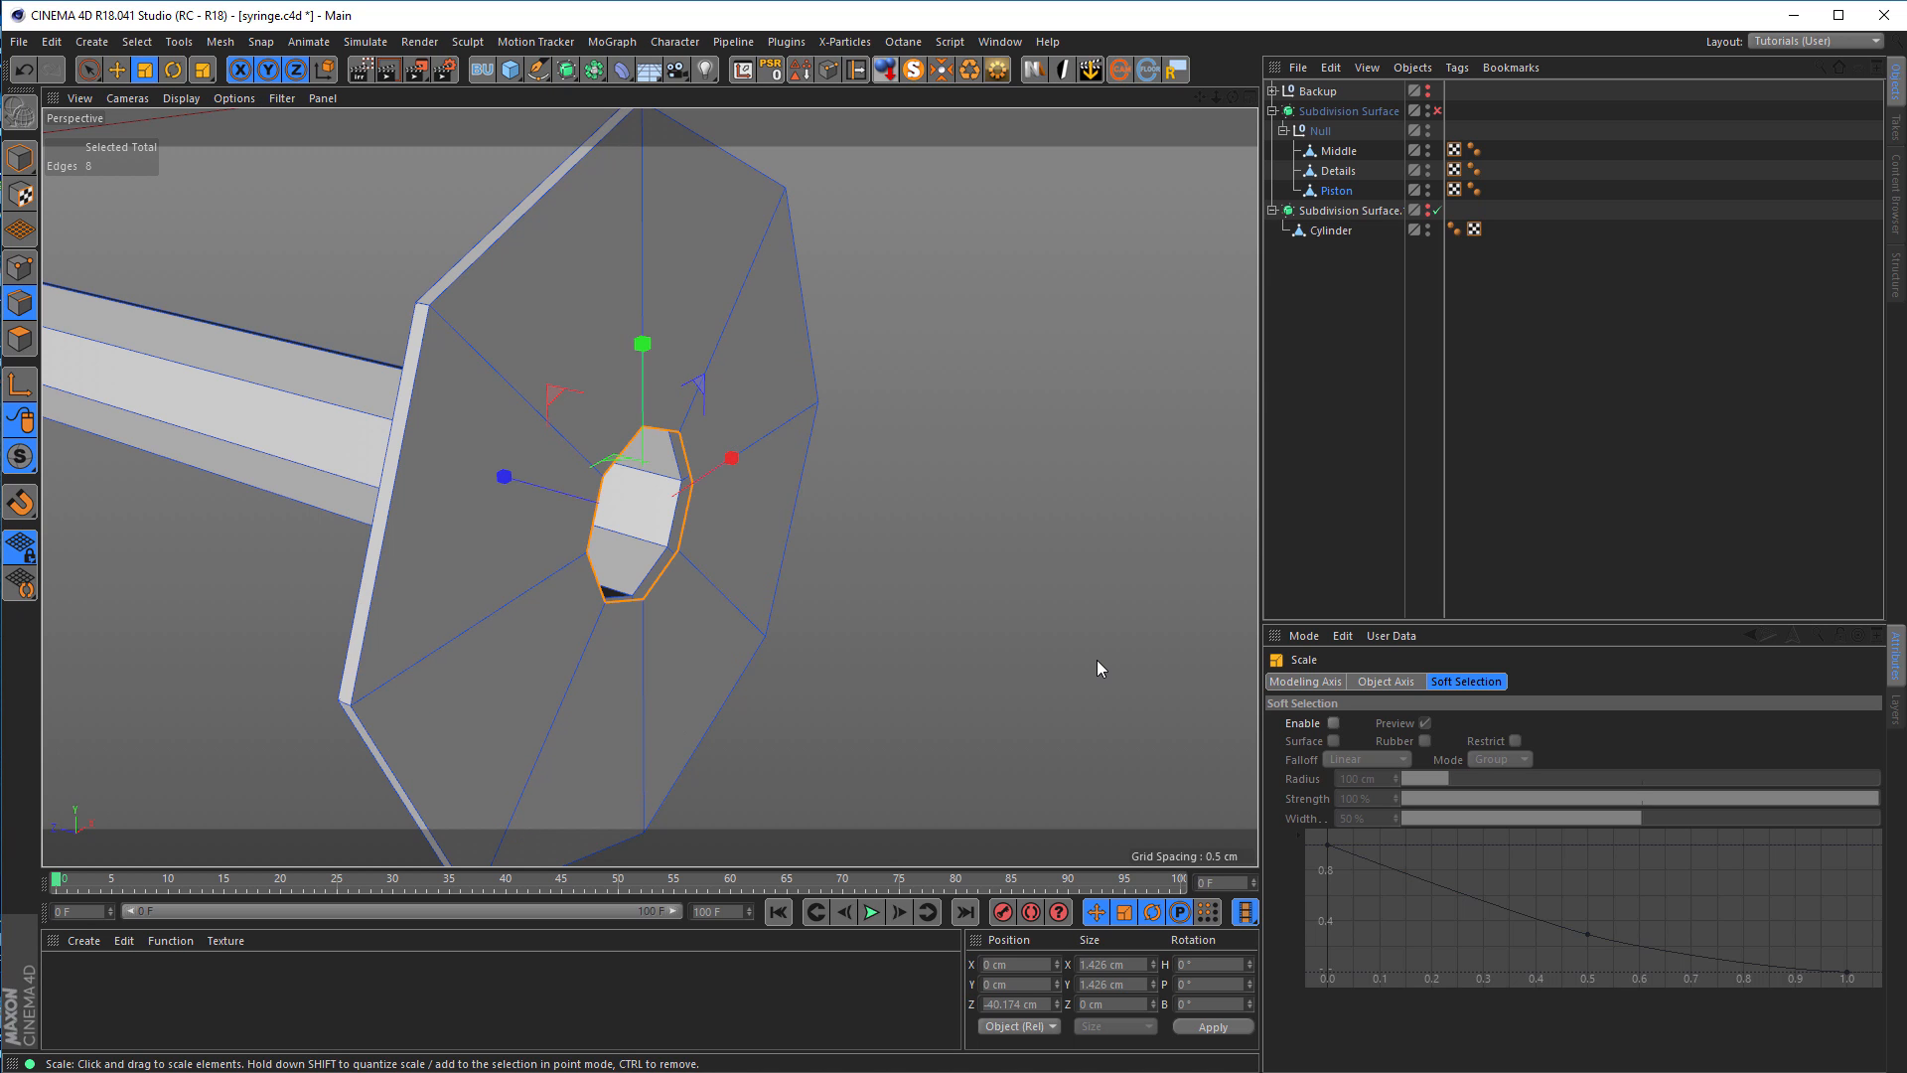
key("e")
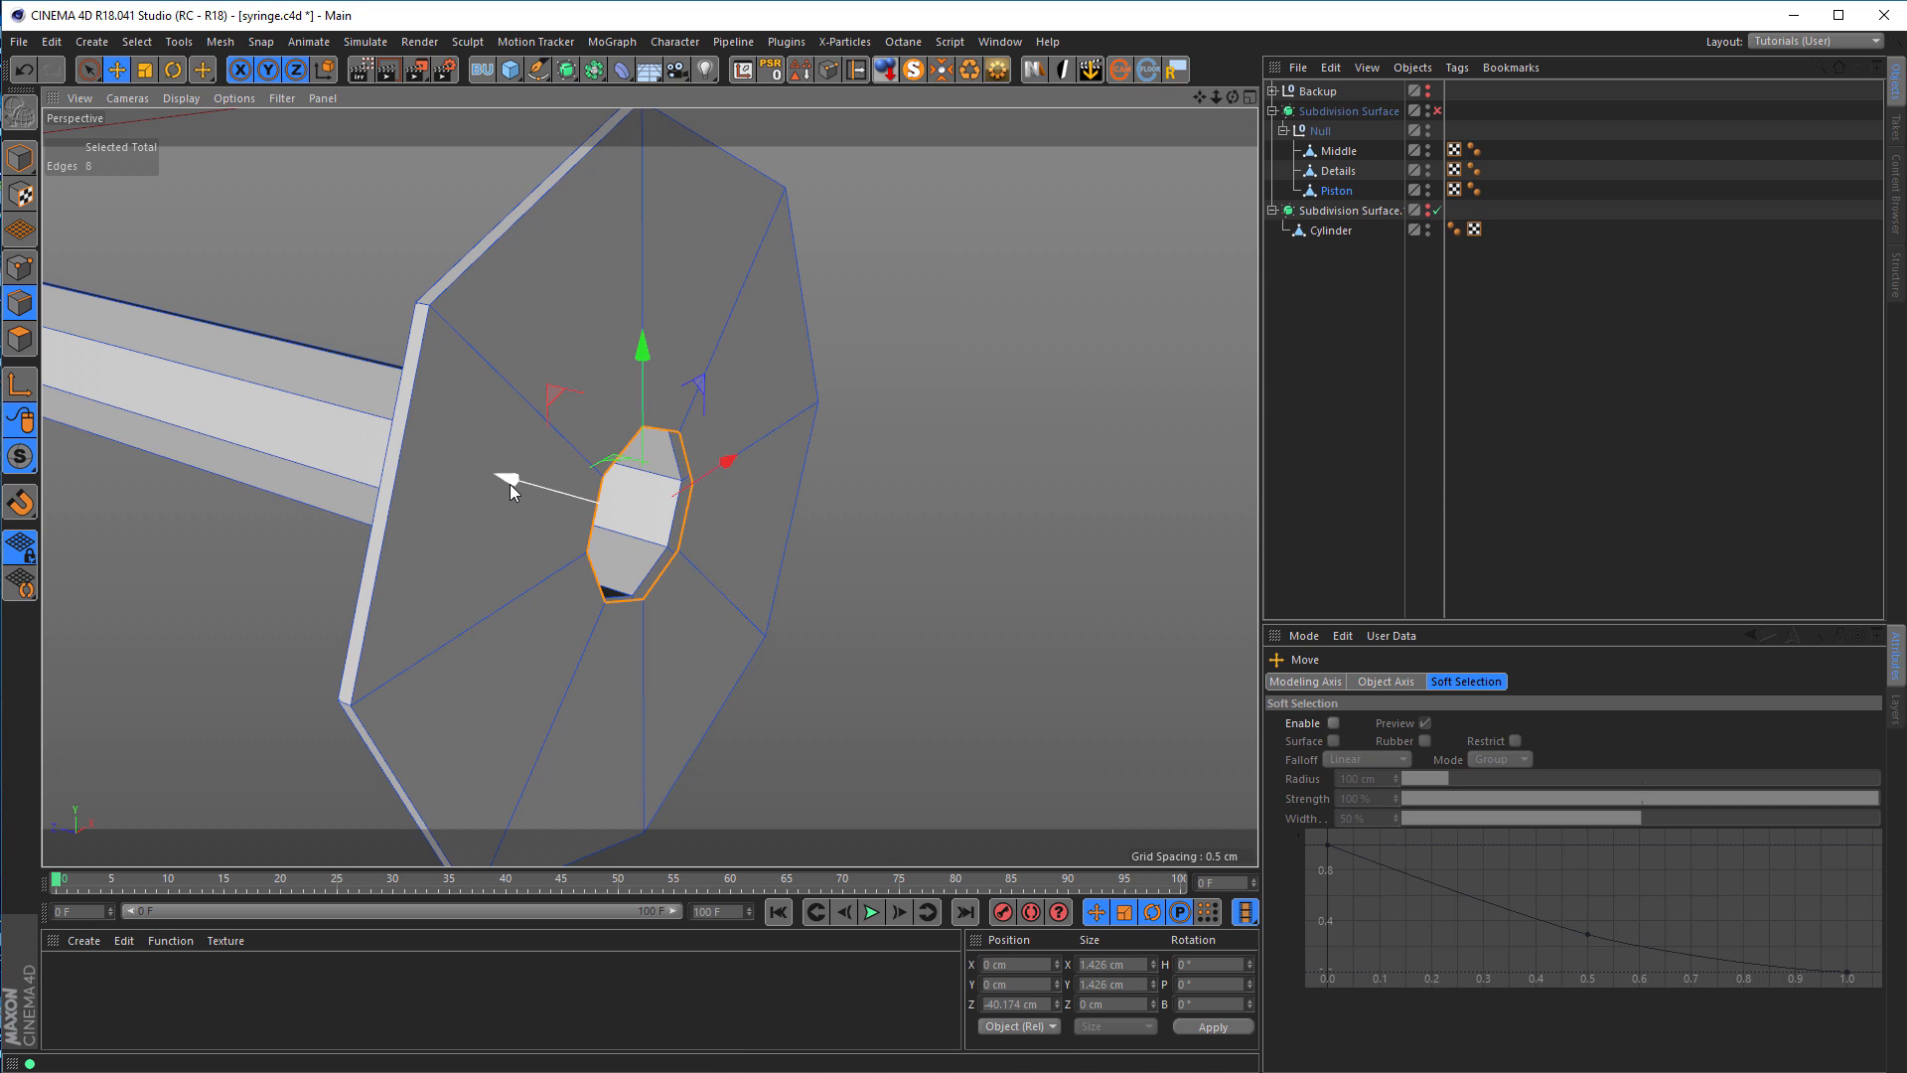
left_click_drag(509, 481, 563, 505)
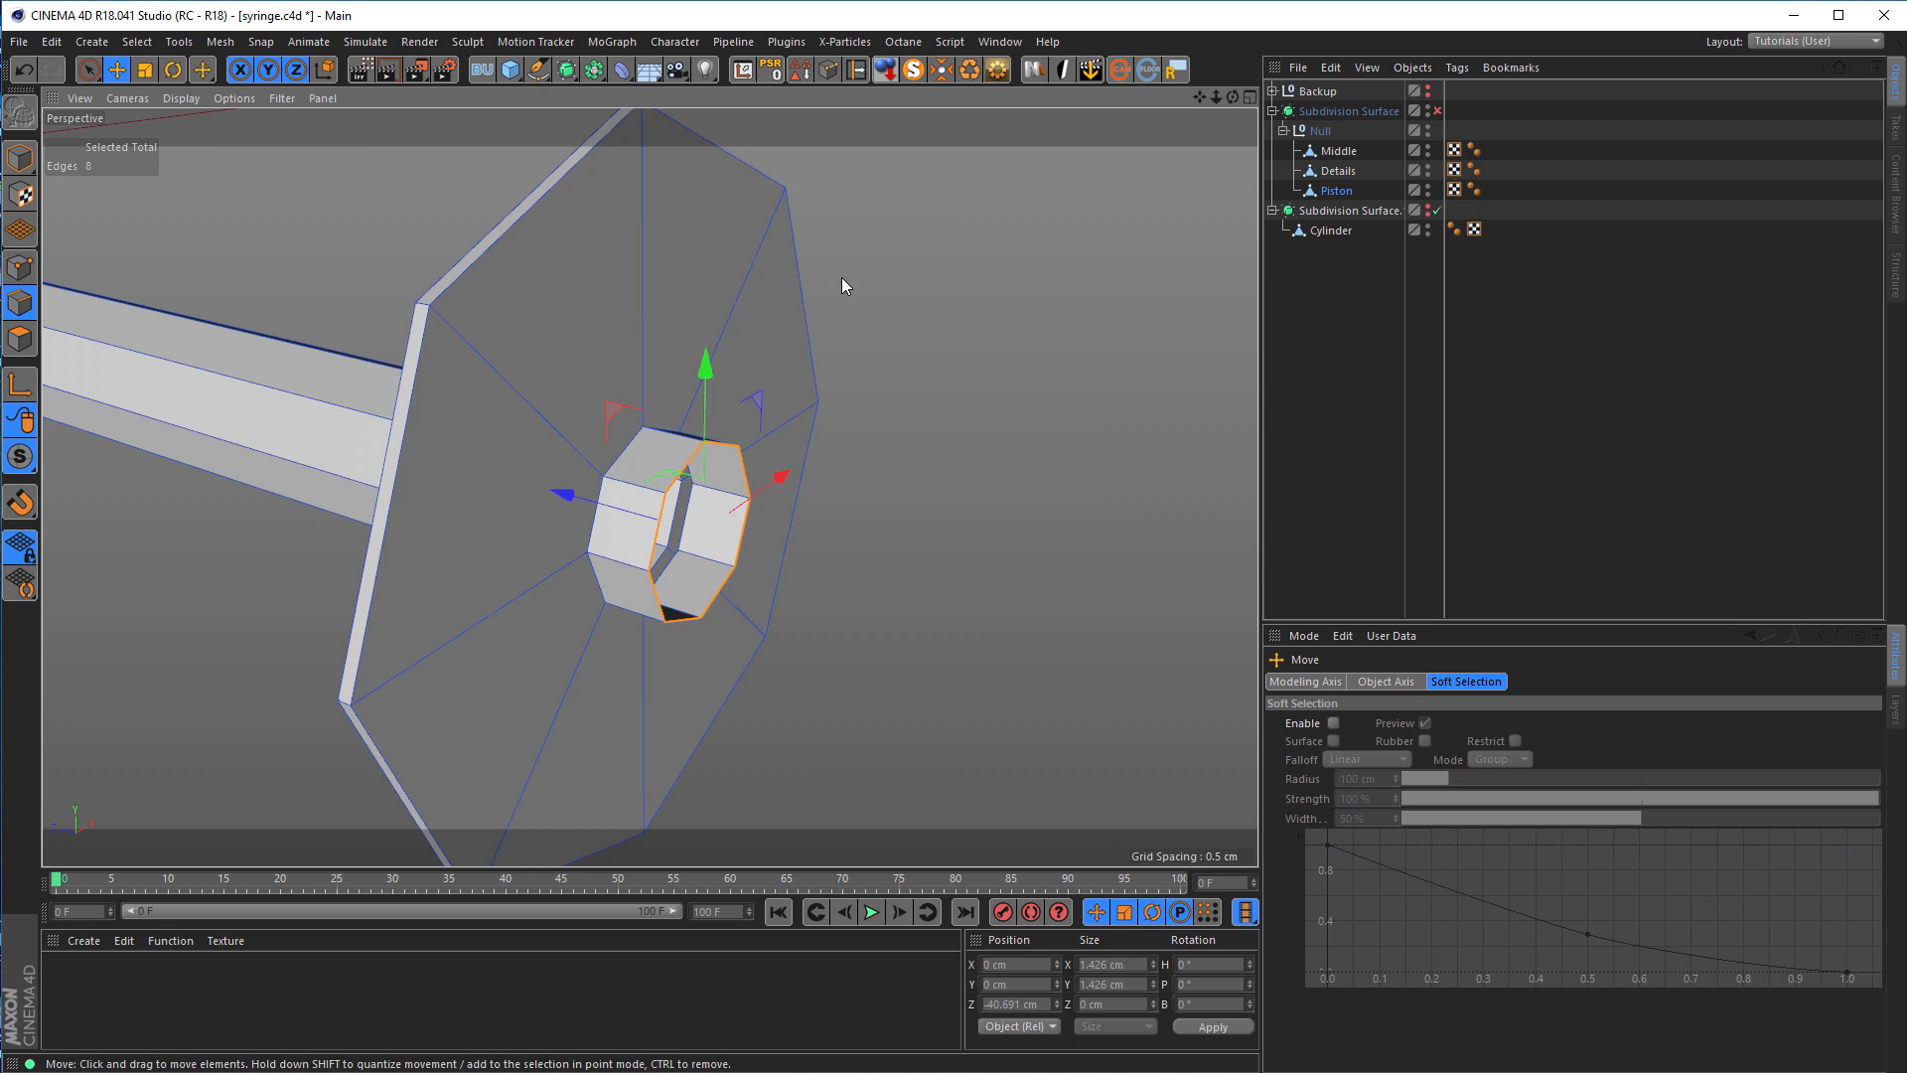
Step: Extrude the neck's end loop outward into a second disc, reusing the first disc's 5.943 cm size for X and Y
left_click(508, 243)
double_click(509, 242)
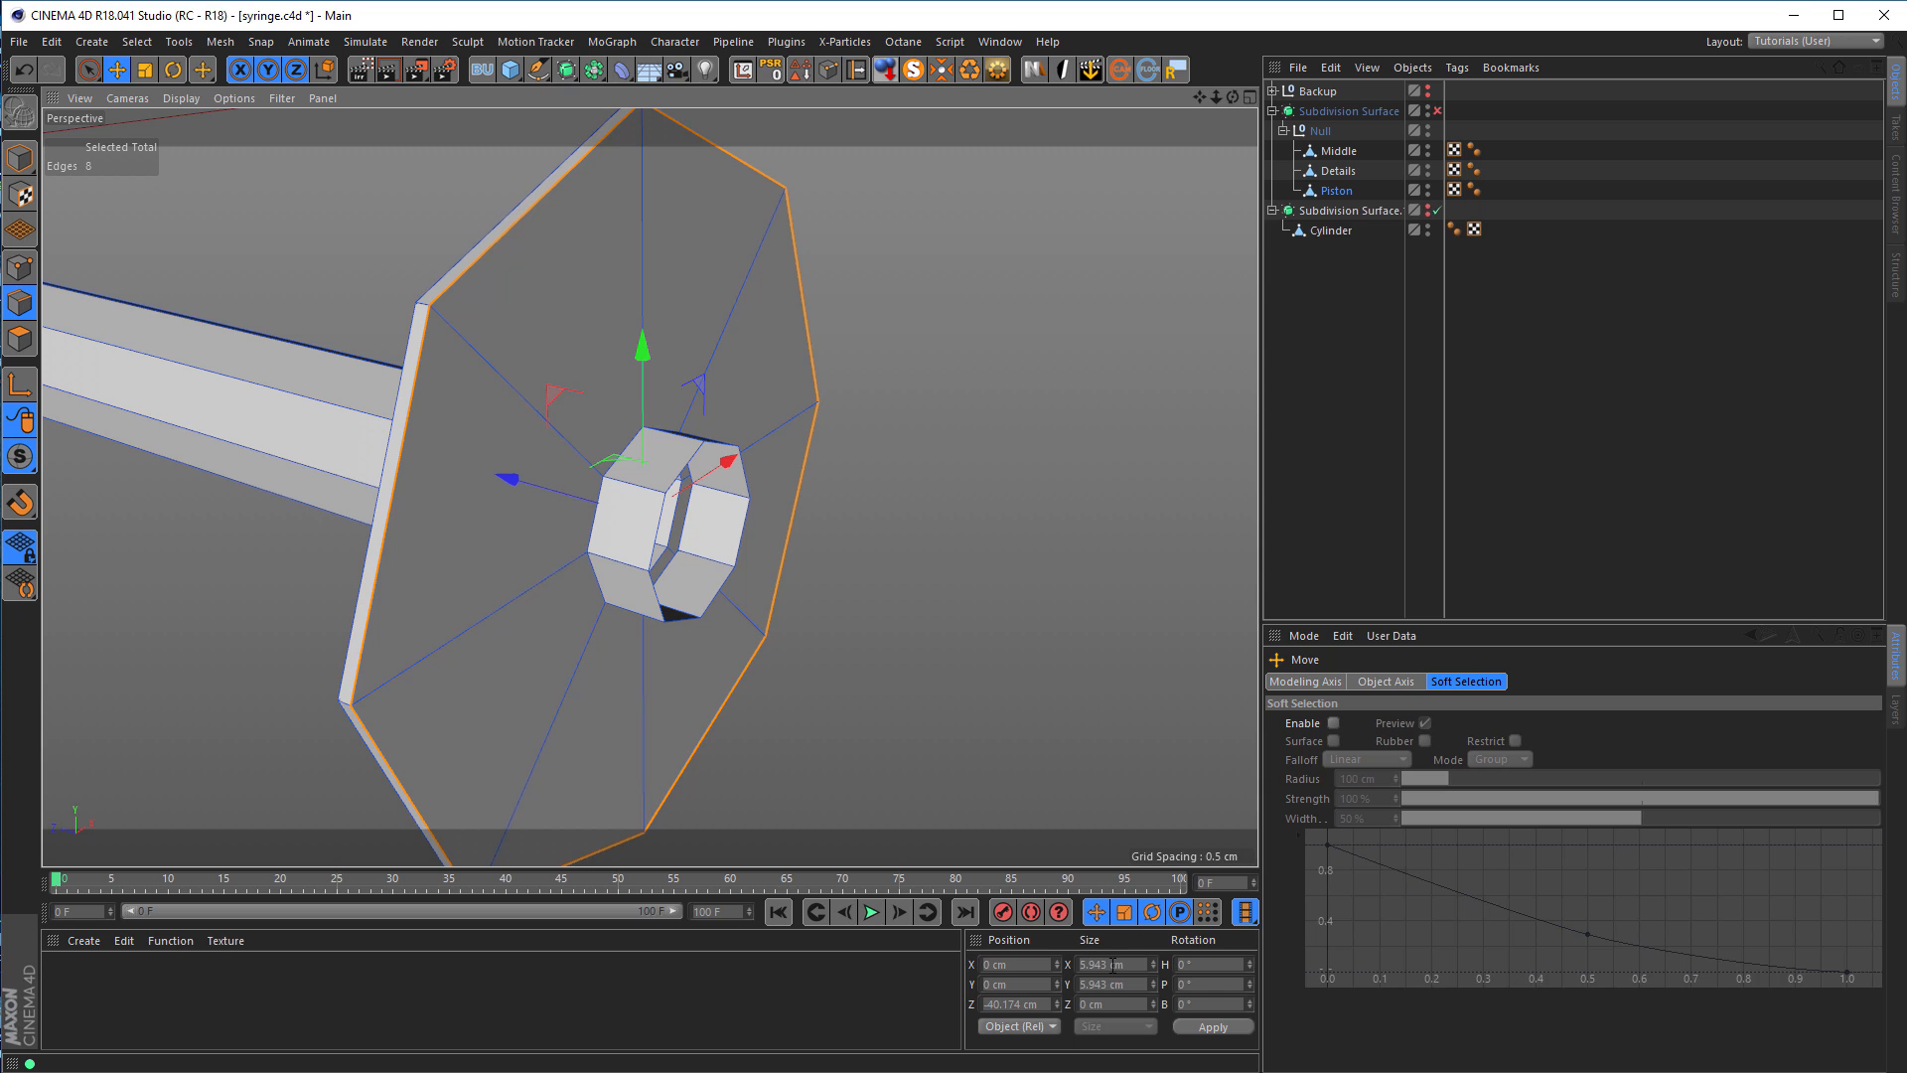
left_click_drag(1142, 962, 1039, 977)
key("ctrl+c")
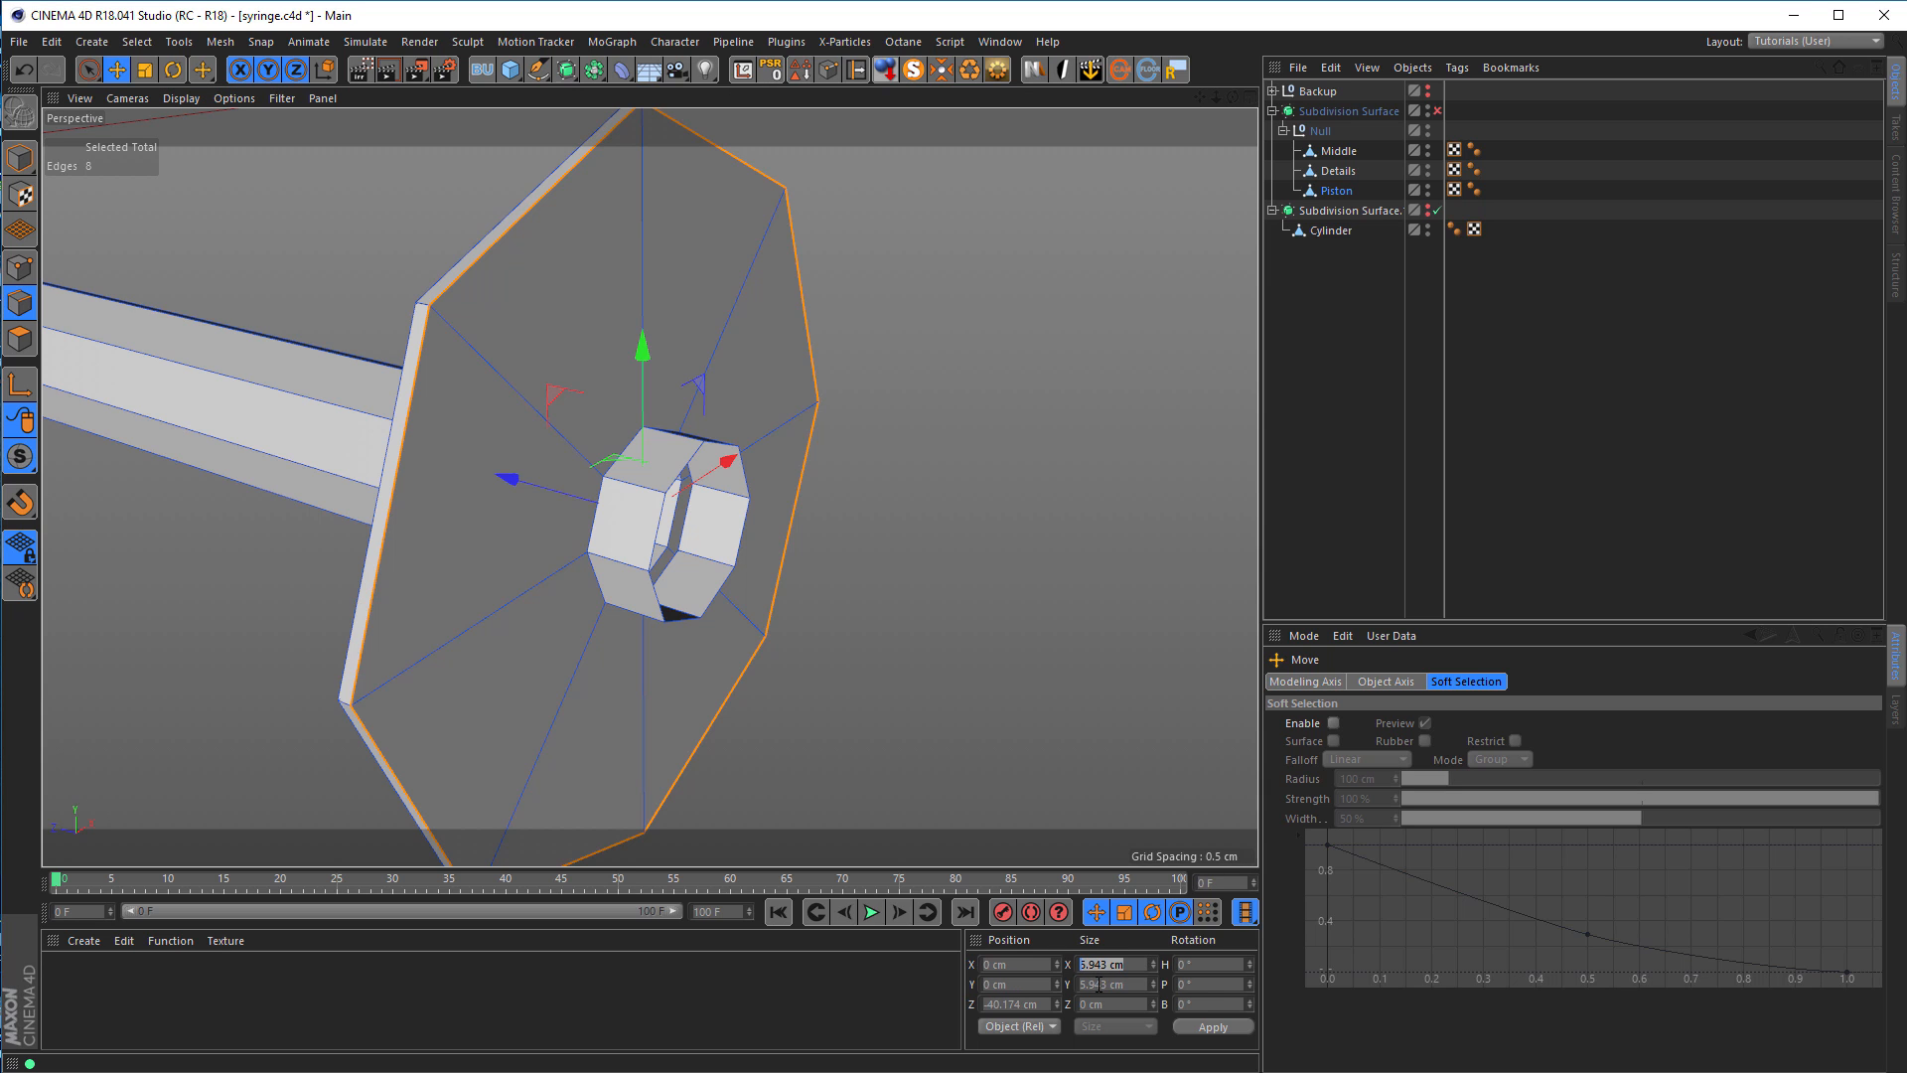
double_click(682, 619)
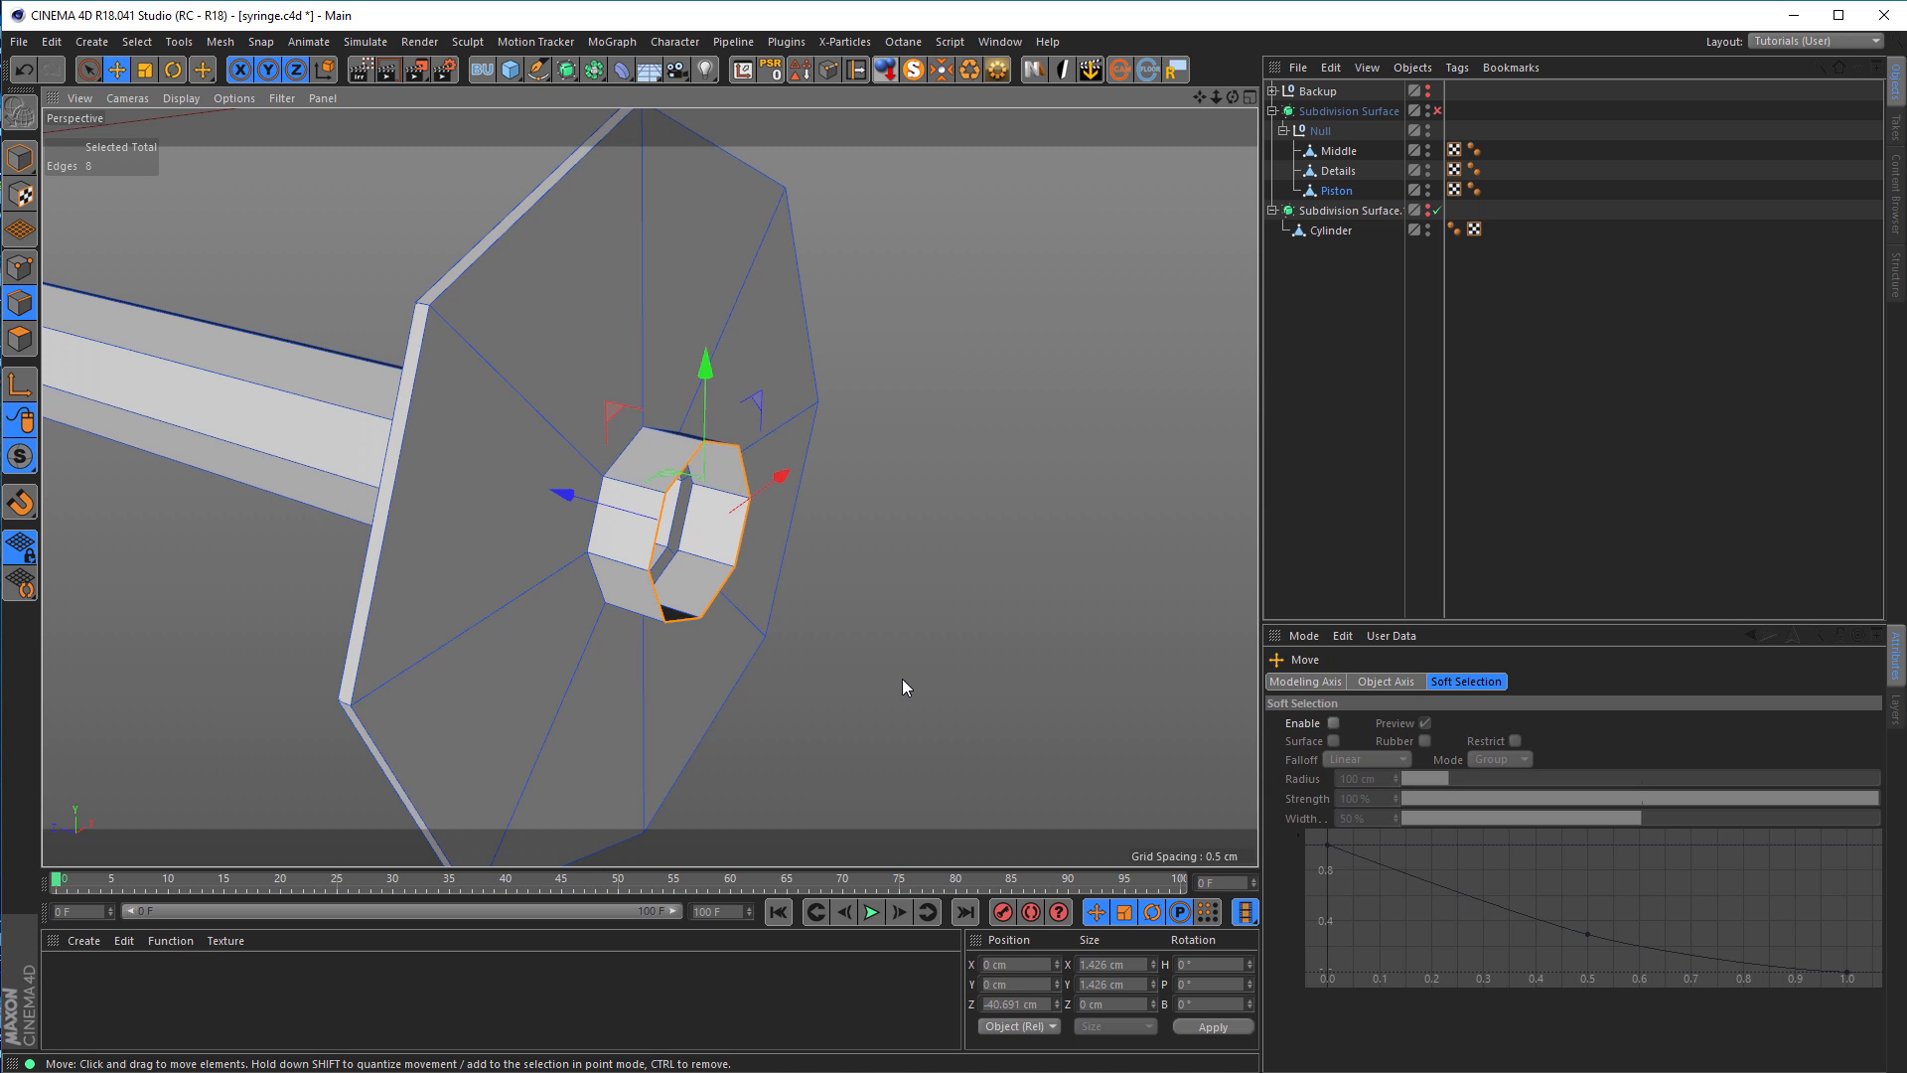
key("t")
left_click_drag(845, 659, 1086, 687)
left_click(1107, 963)
key("ctrl+v")
key("Tab")
key("ctrl+v")
key("Return")
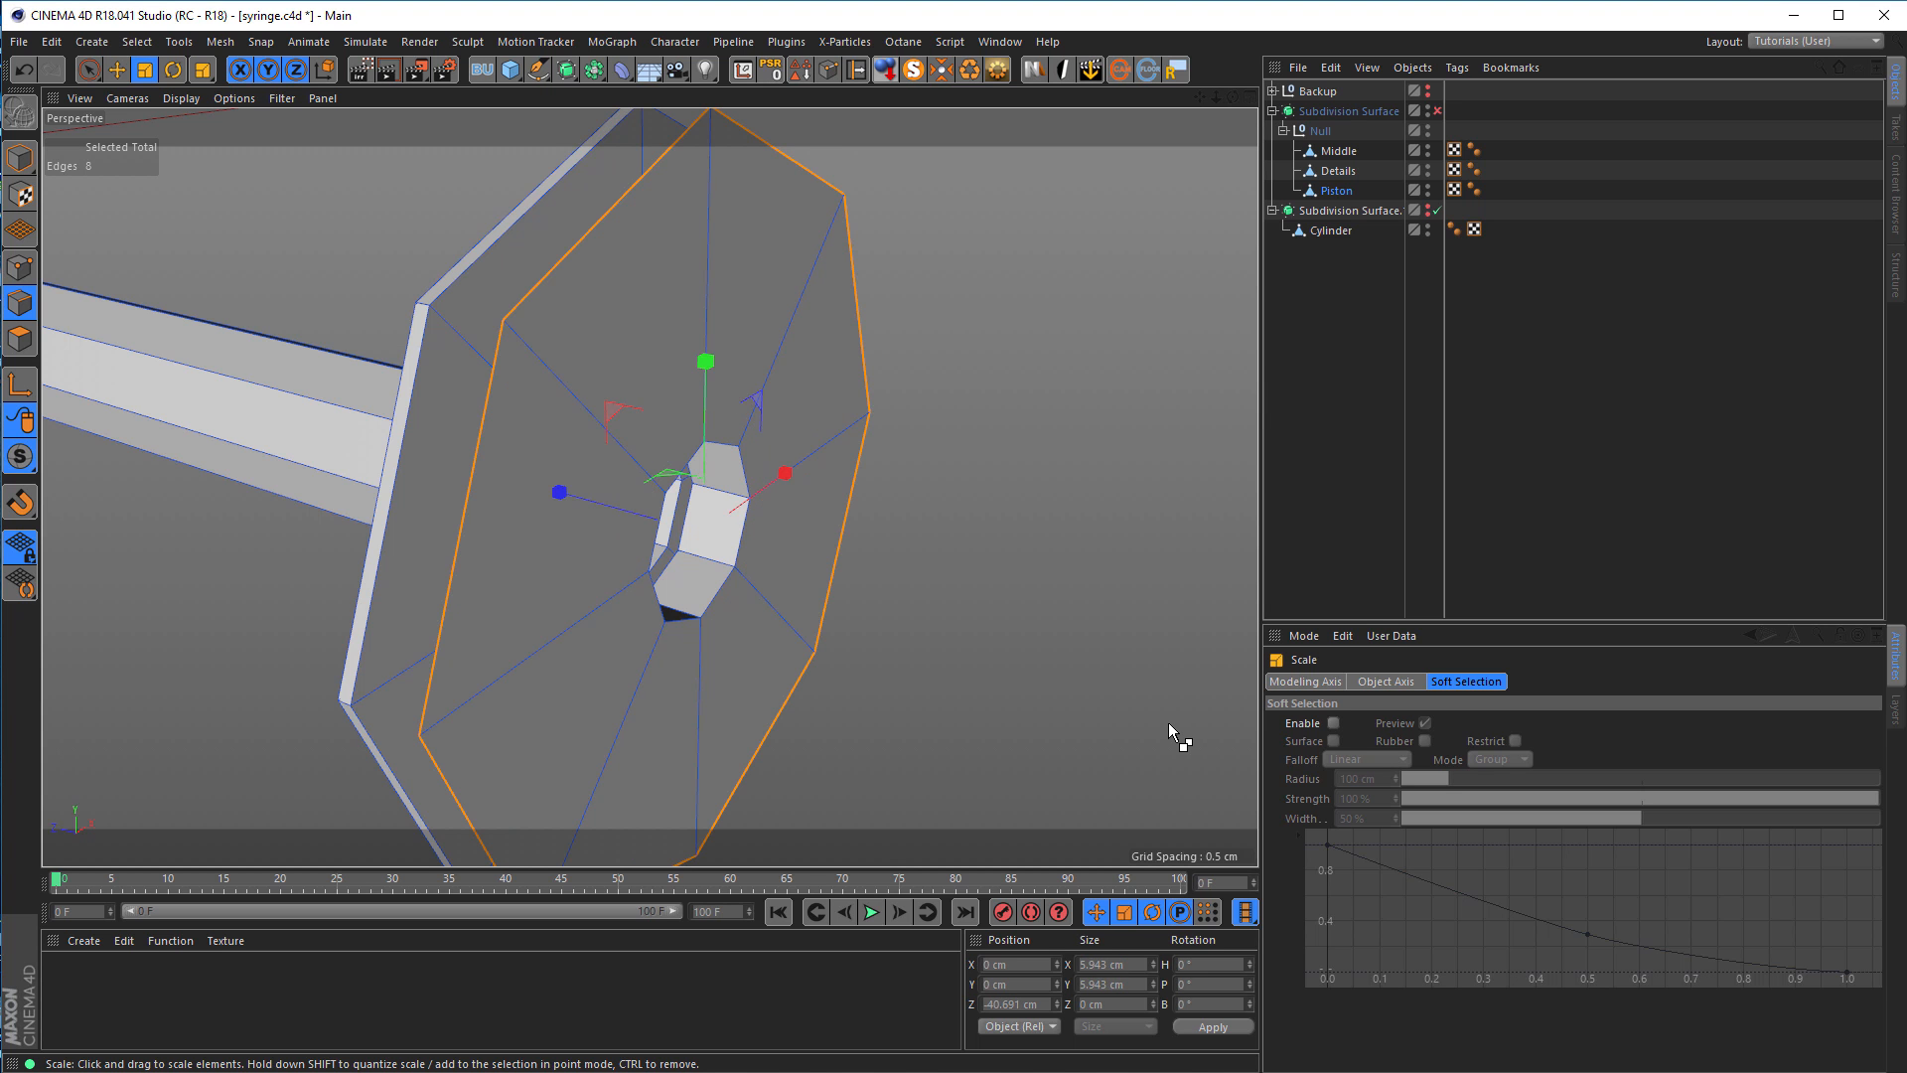
Step: Select the three inner edge loops around the rod and neck and set their X and Y size to 1.4 cm
scroll(723, 570, "down", 3)
mouse_move(717, 622)
left_mouse_down("alt")
mouse_move(773, 646)
mouse_move(736, 623)
left_mouse_up("alt")
left_click_drag(570, 599, 516, 596, "alt")
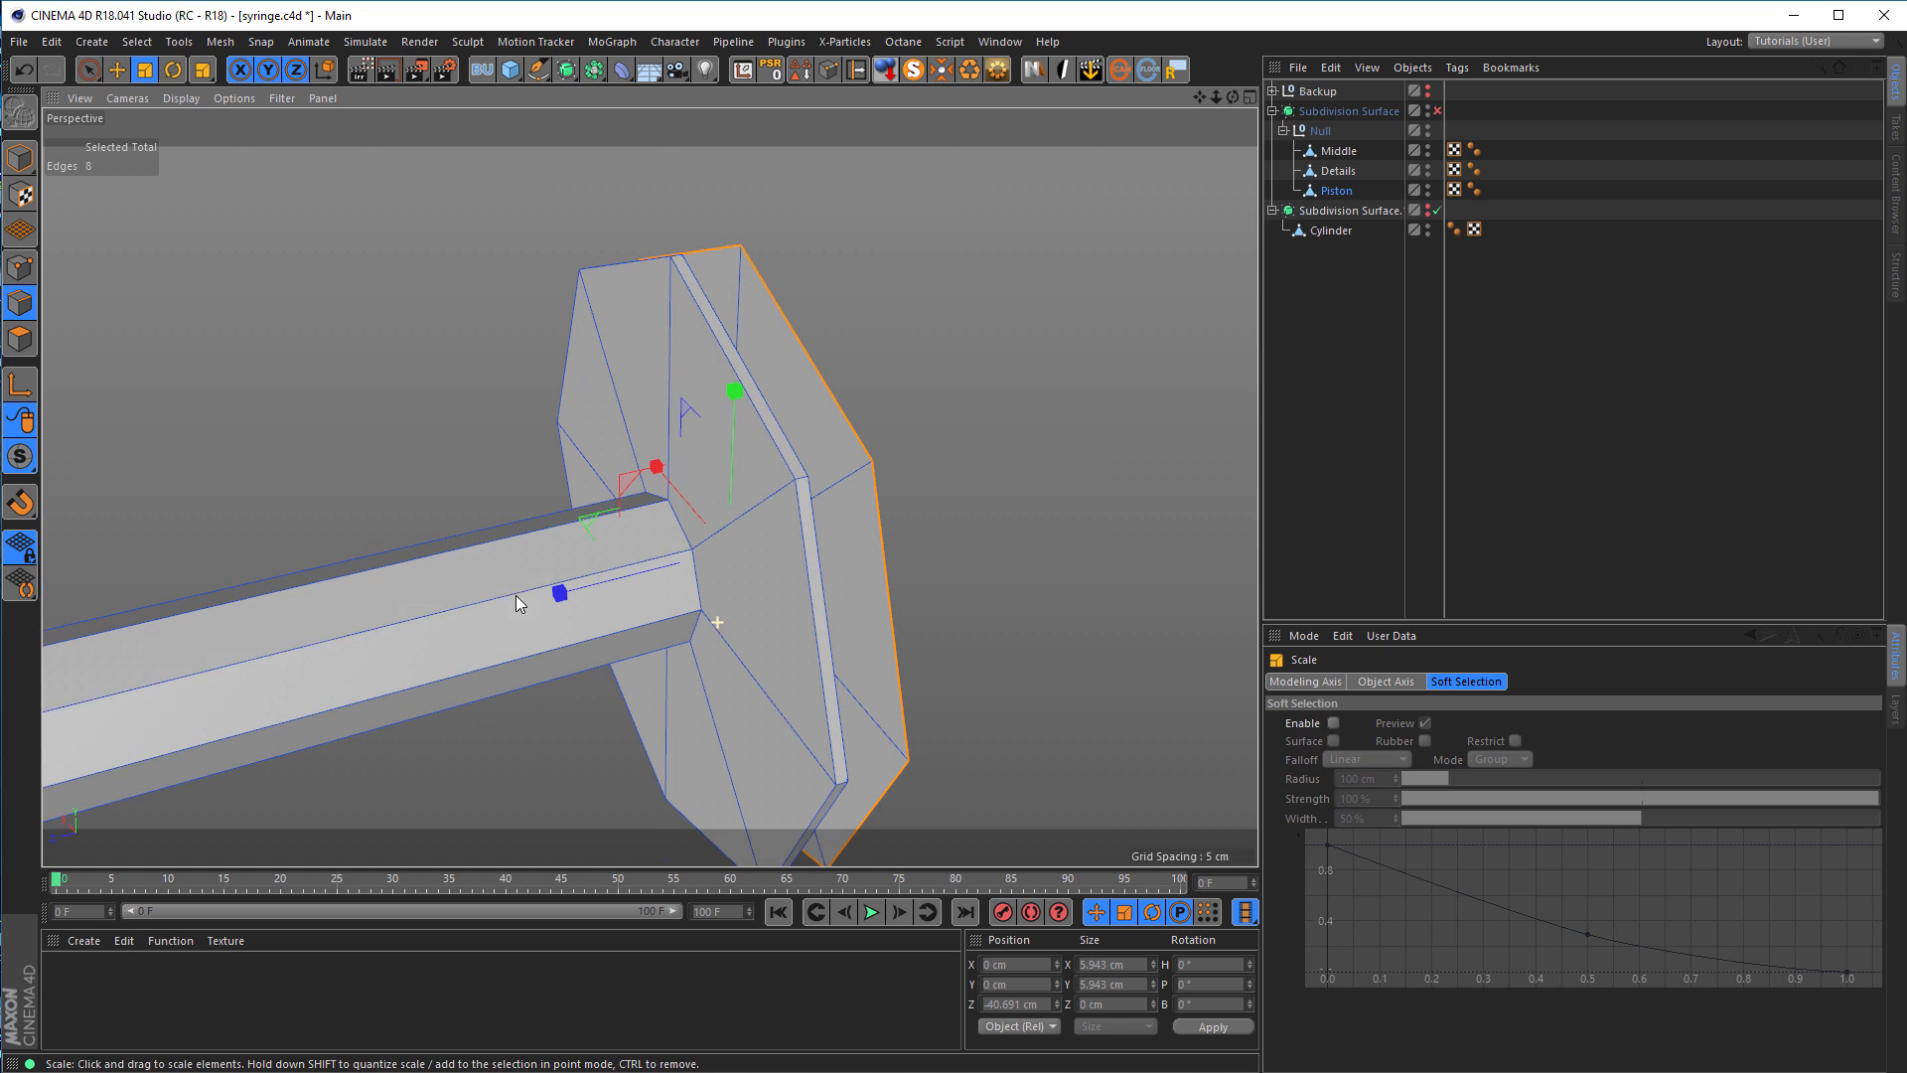
mouse_move(695, 574)
left_mouse_down("alt")
mouse_move(837, 596)
mouse_move(676, 586)
left_mouse_up("alt")
double_click(737, 581, "shift")
double_click(794, 576, "shift")
scroll(800, 579, "up", 8)
mouse_move(849, 574)
left_mouse_down("alt")
mouse_move(819, 574)
mouse_move(890, 592)
mouse_move(874, 596)
left_mouse_up("alt")
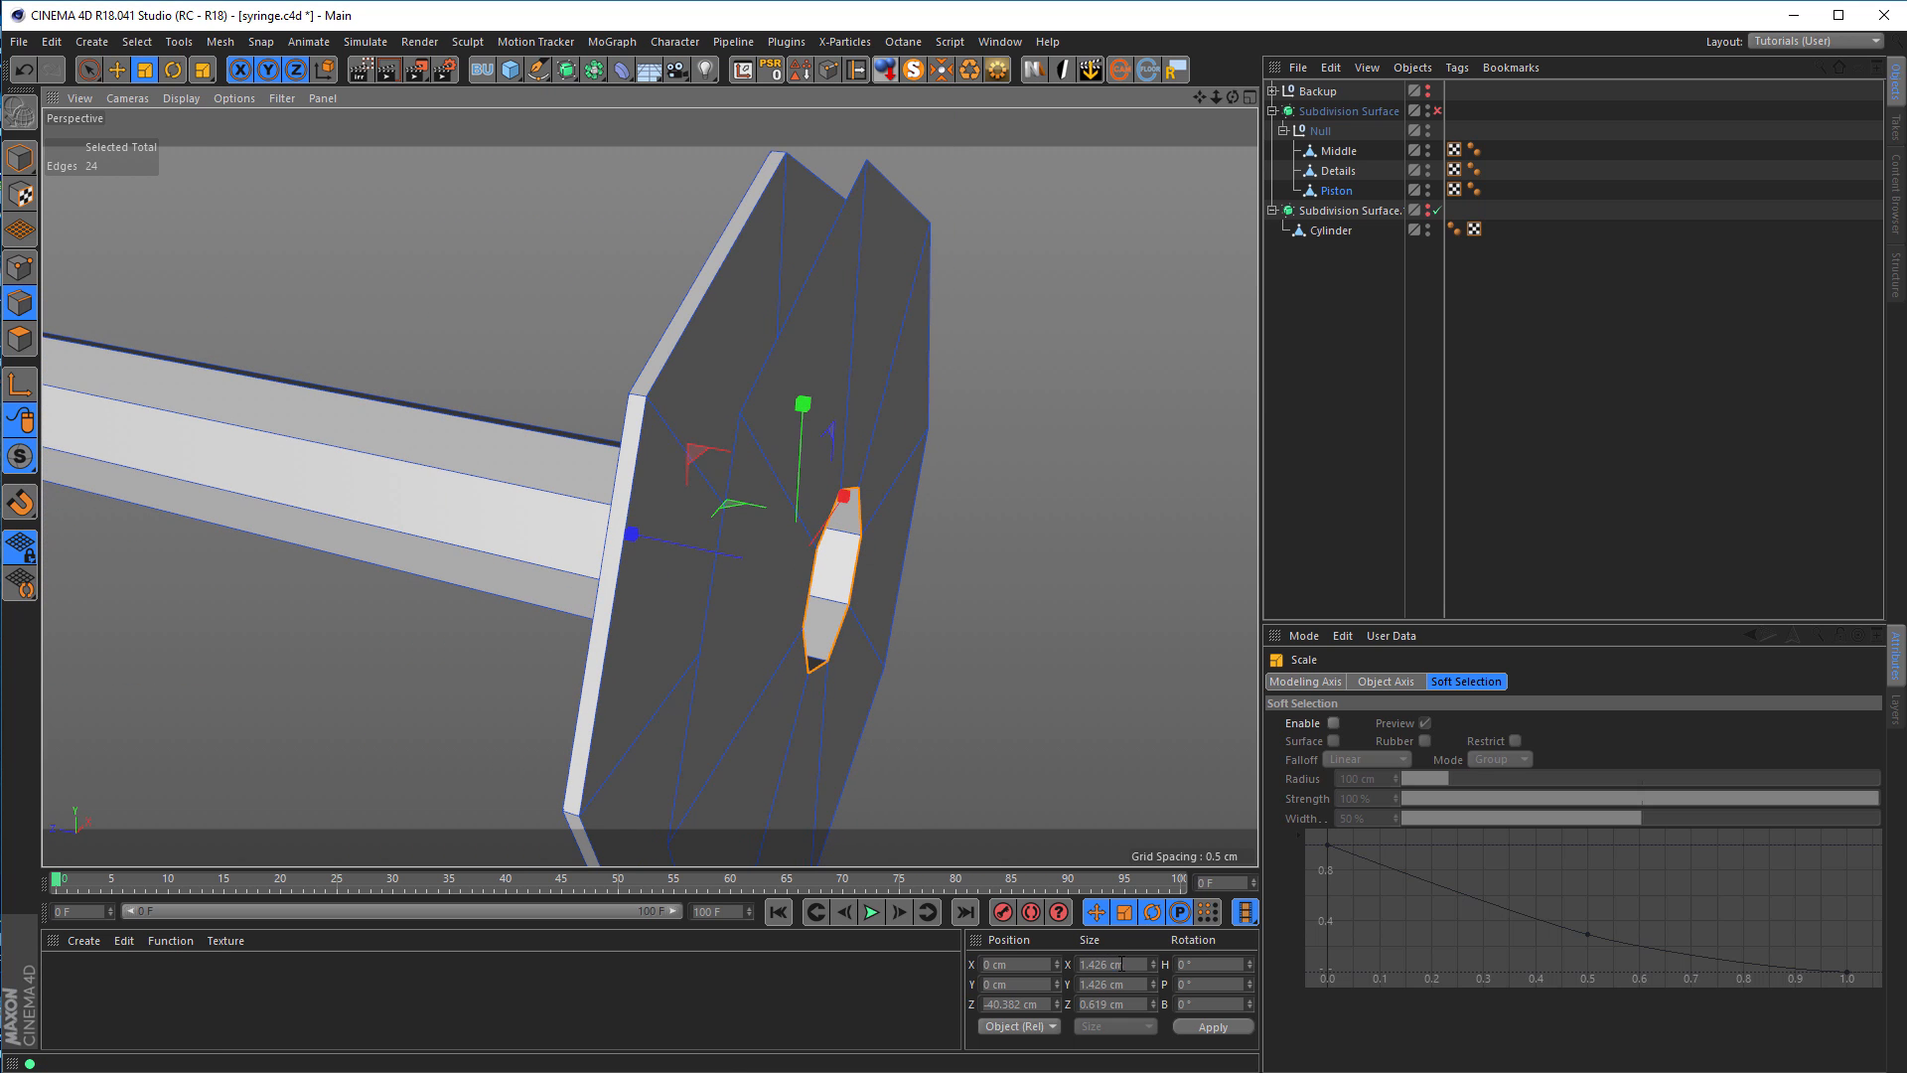
left_click(1104, 963)
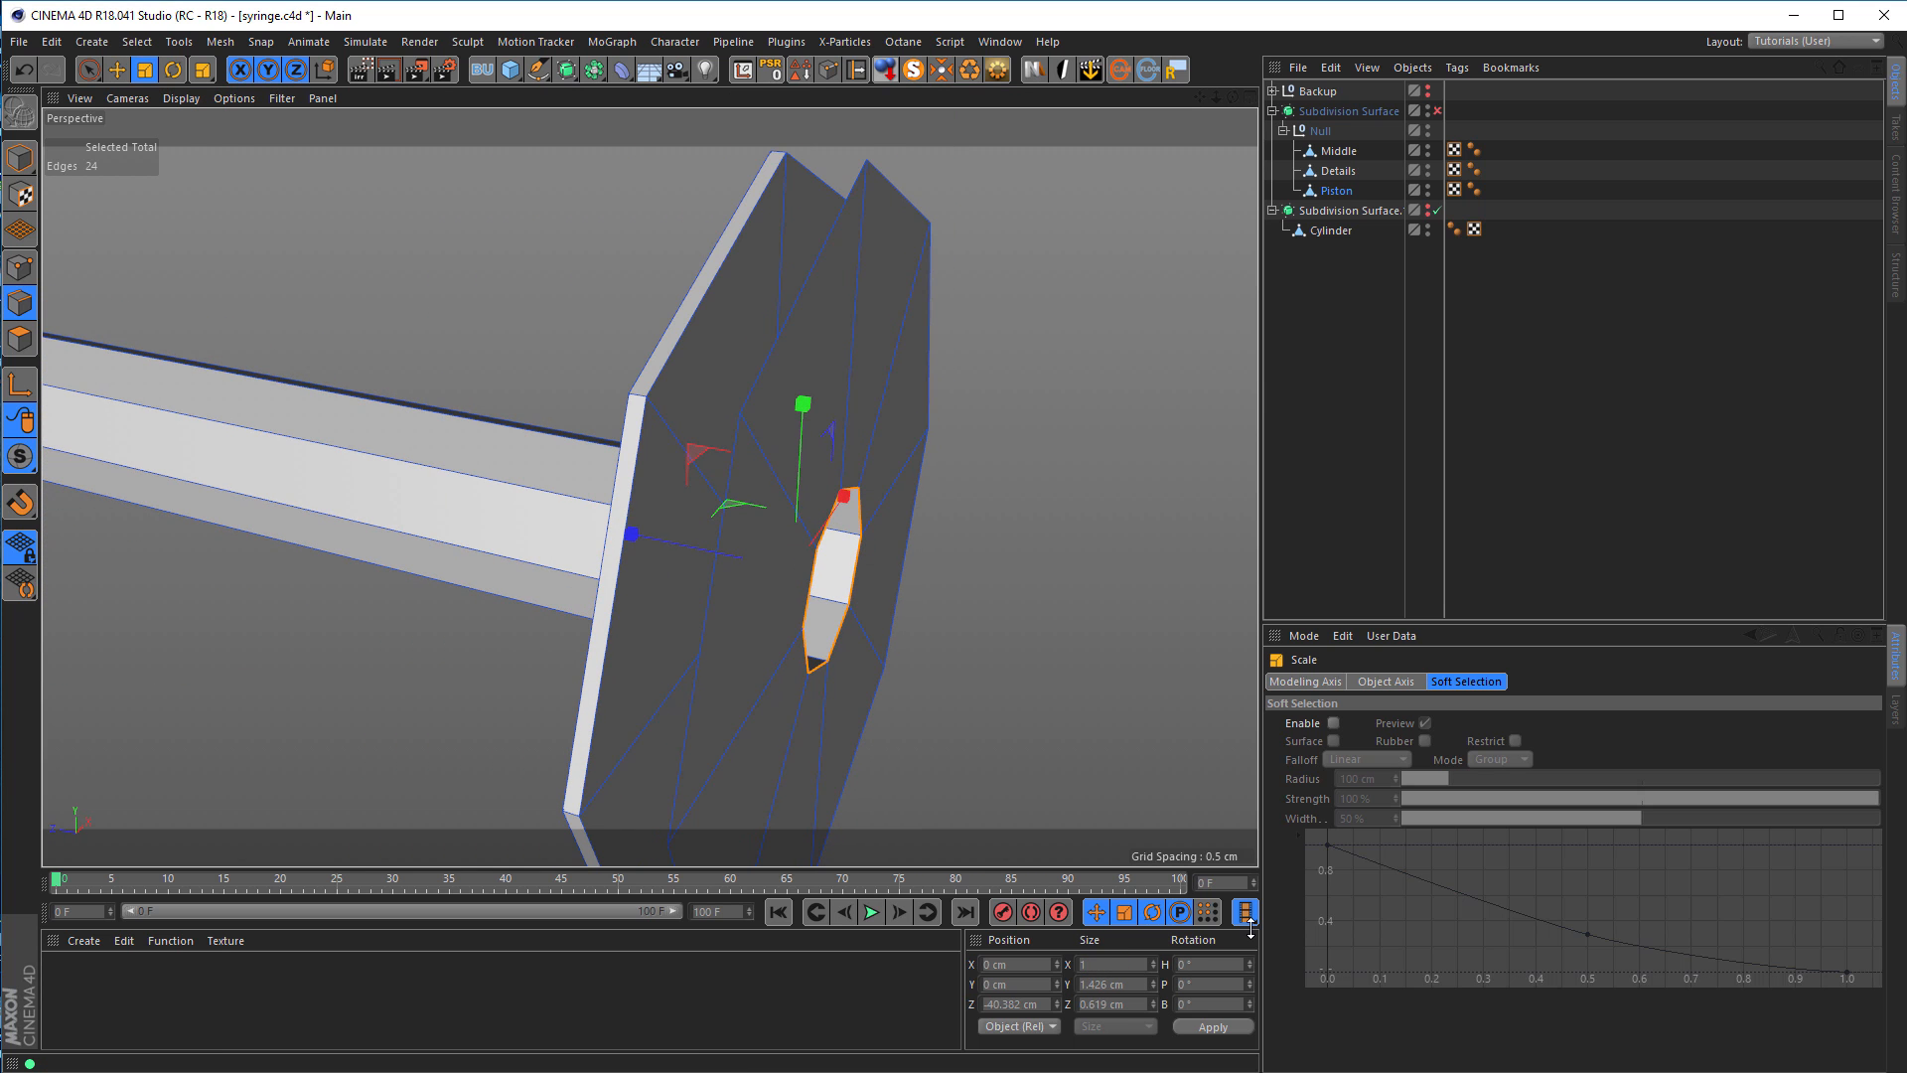
type("1")
key("Return")
left_click_drag(730, 586, 687, 596, "alt")
middle_click_drag(687, 594, 644, 570, "alt")
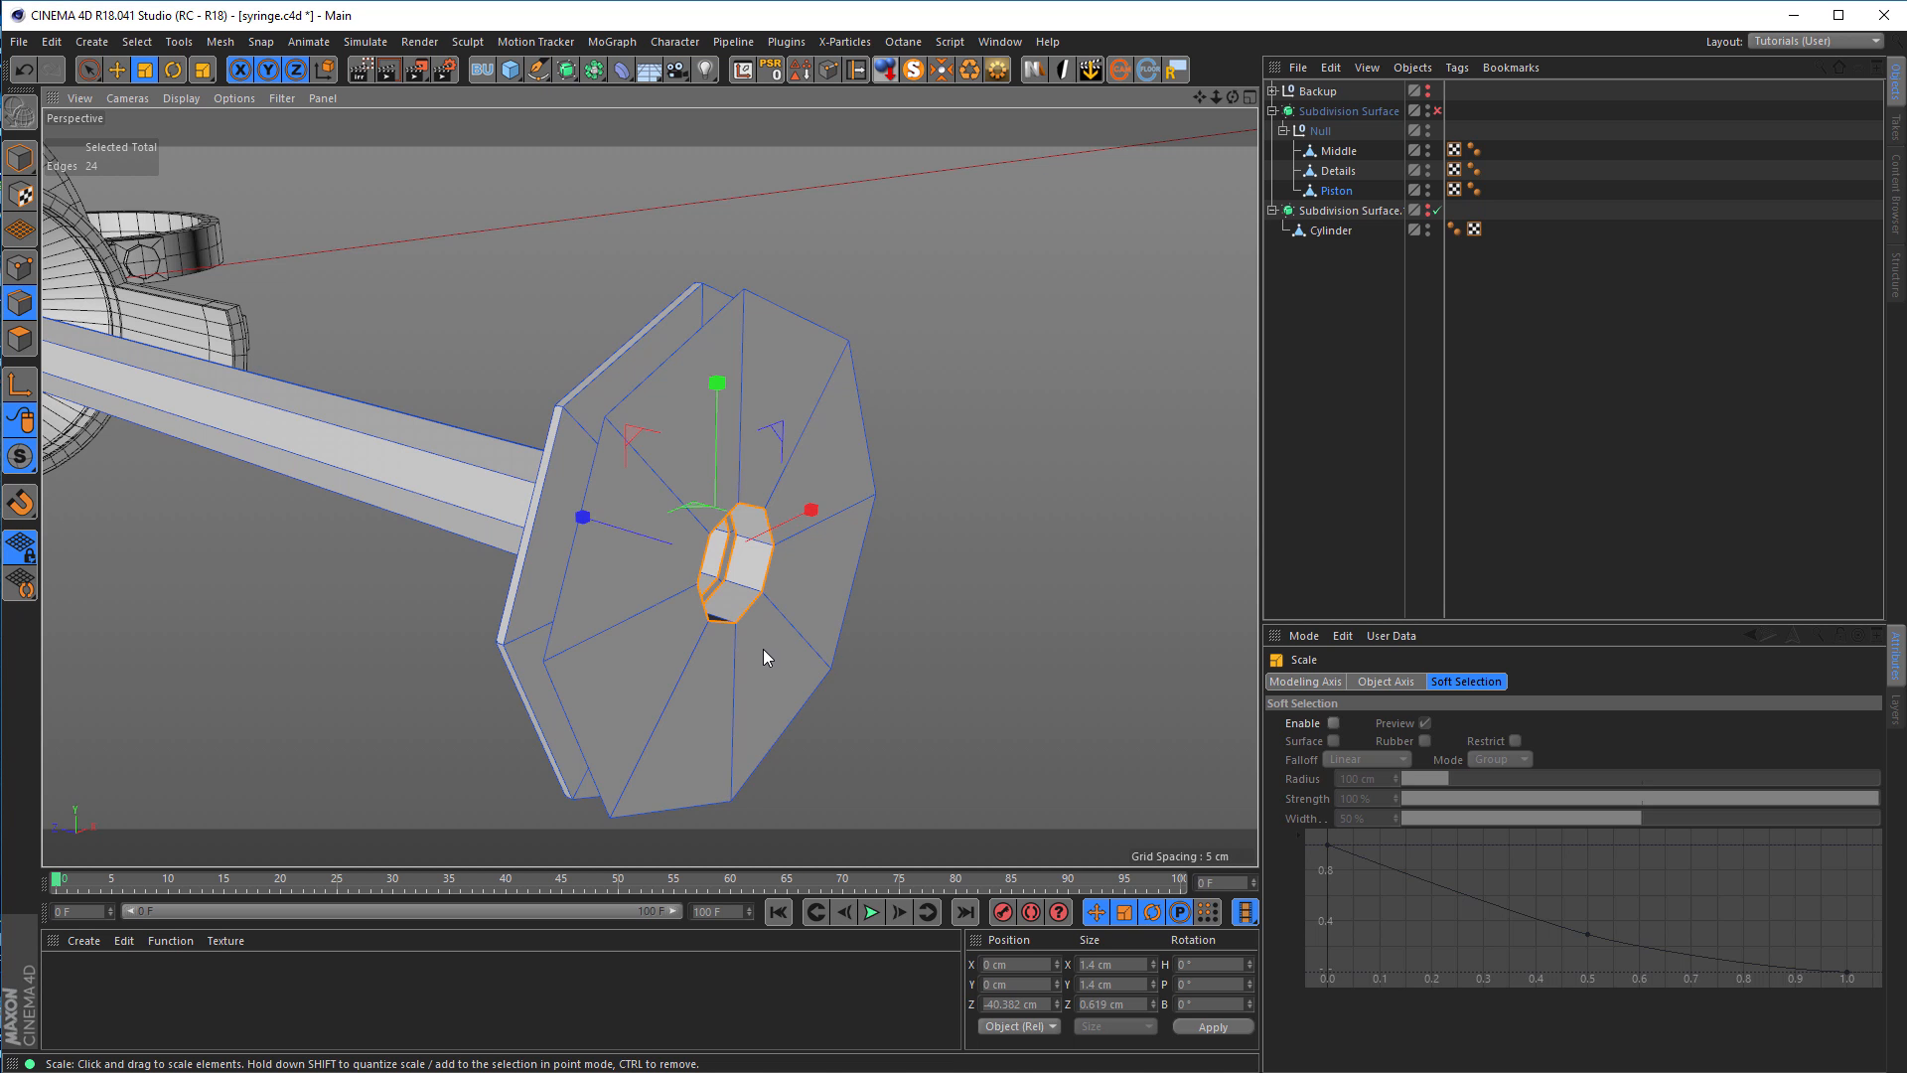
scroll(765, 646, "up", 4)
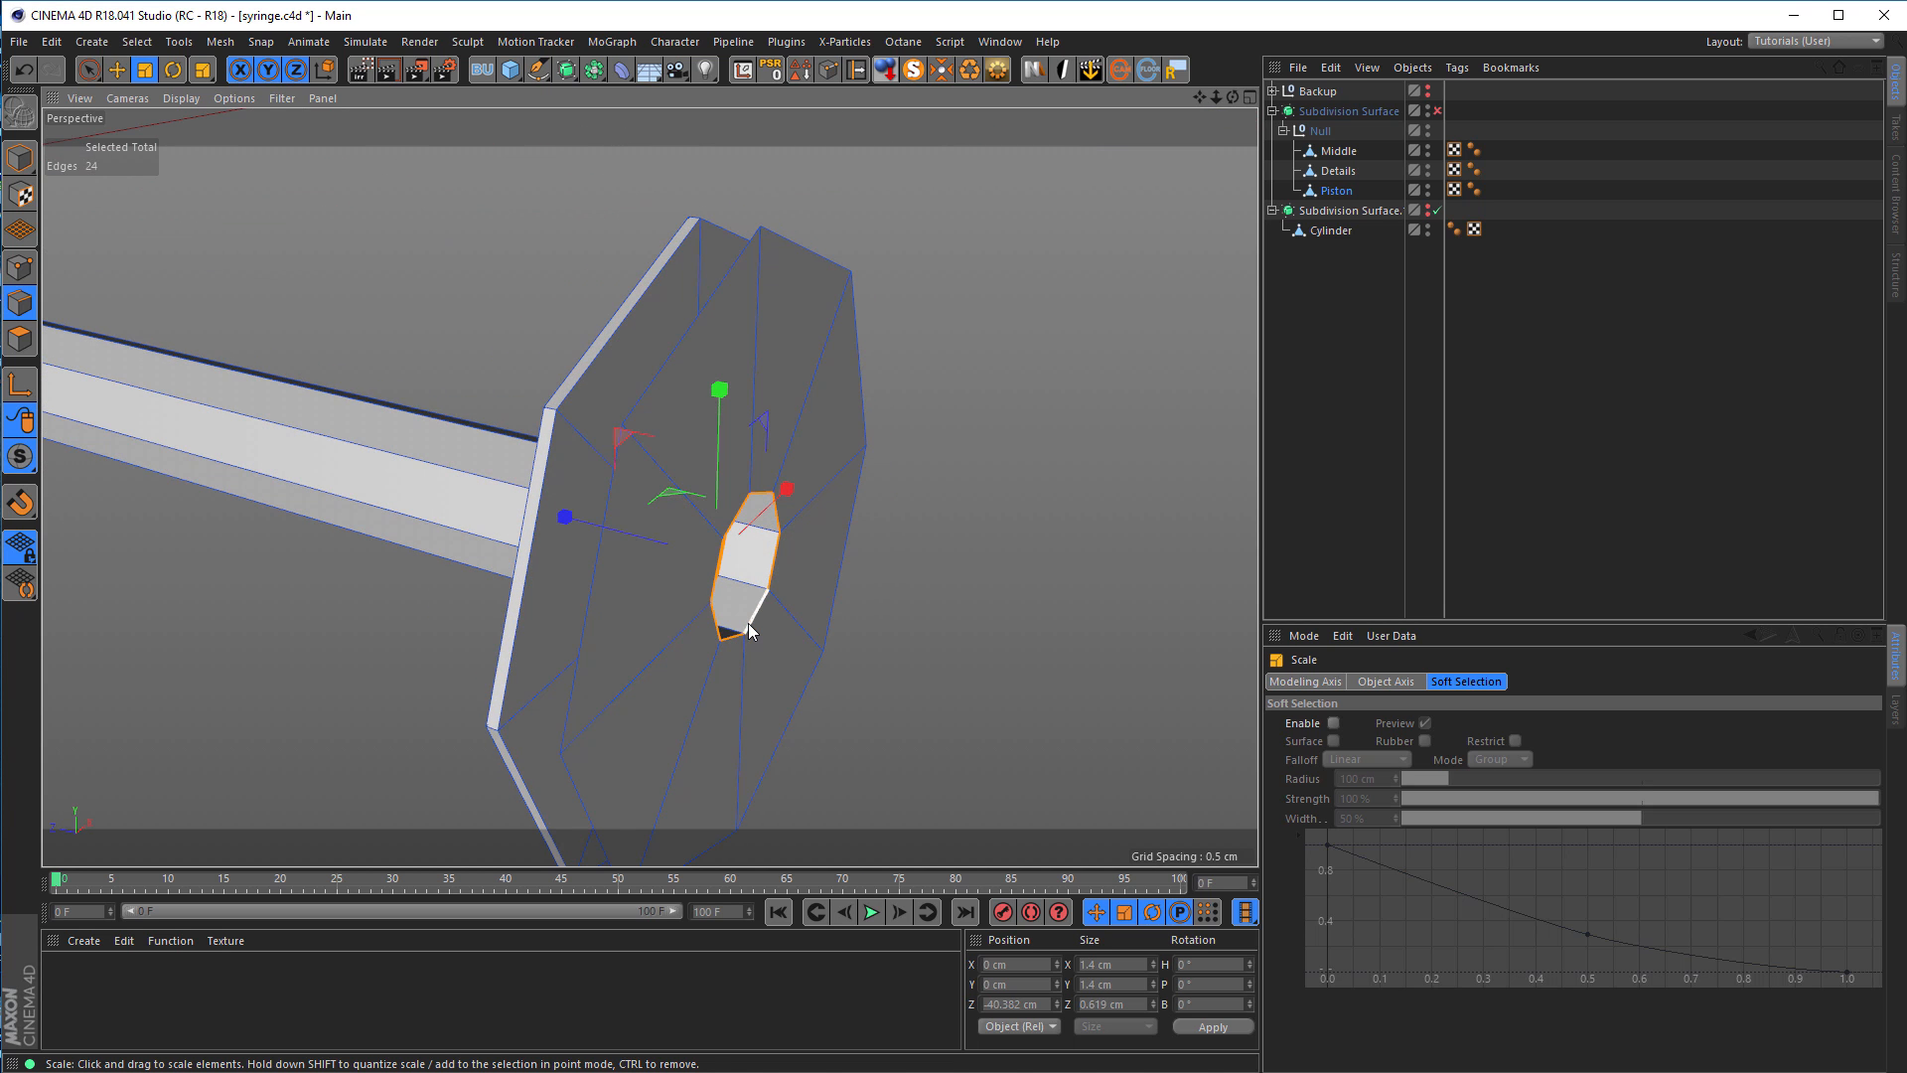
key("e")
left_click_drag(570, 516, 619, 537)
scroll(600, 559, "up", 2)
scroll(593, 568, "up", 1)
key("t")
left_click_drag(824, 699, 1073, 646)
left_click_drag(673, 574, 496, 584, "alt")
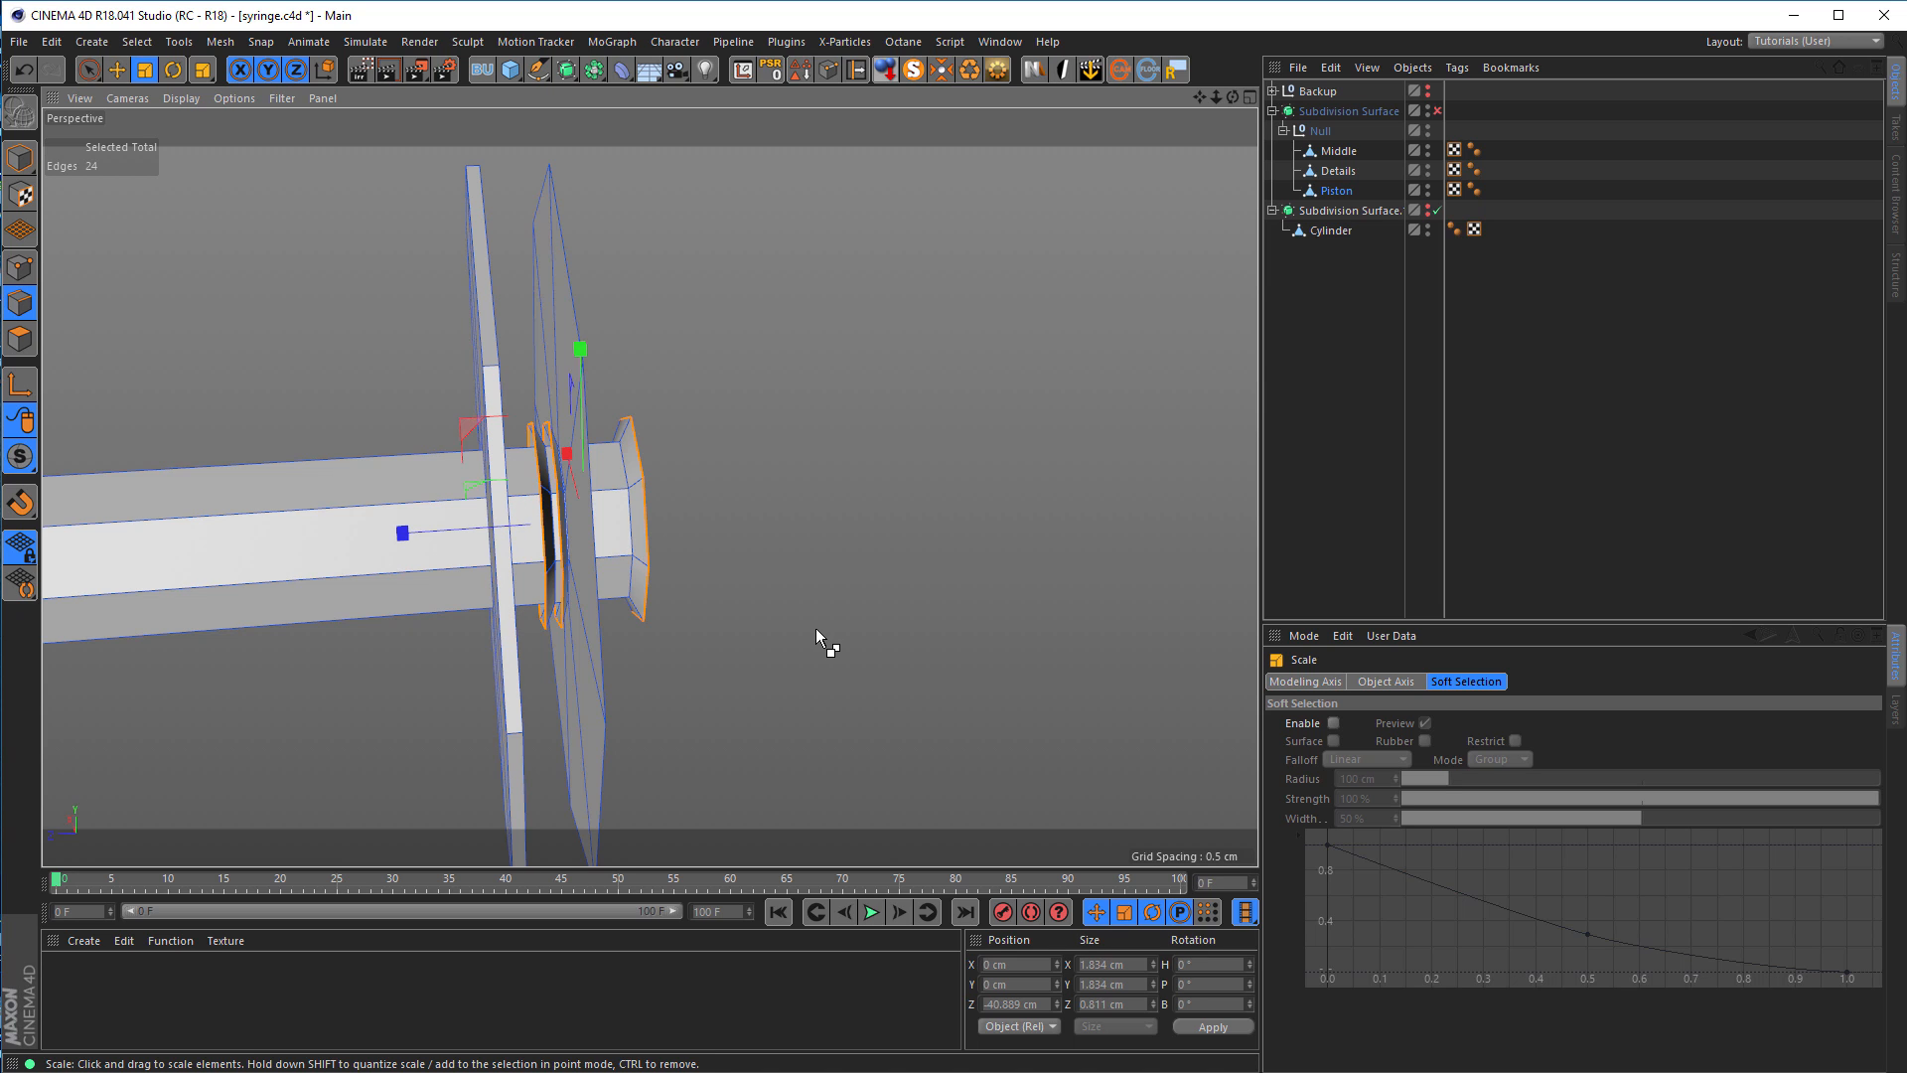
key("ctrl+z")
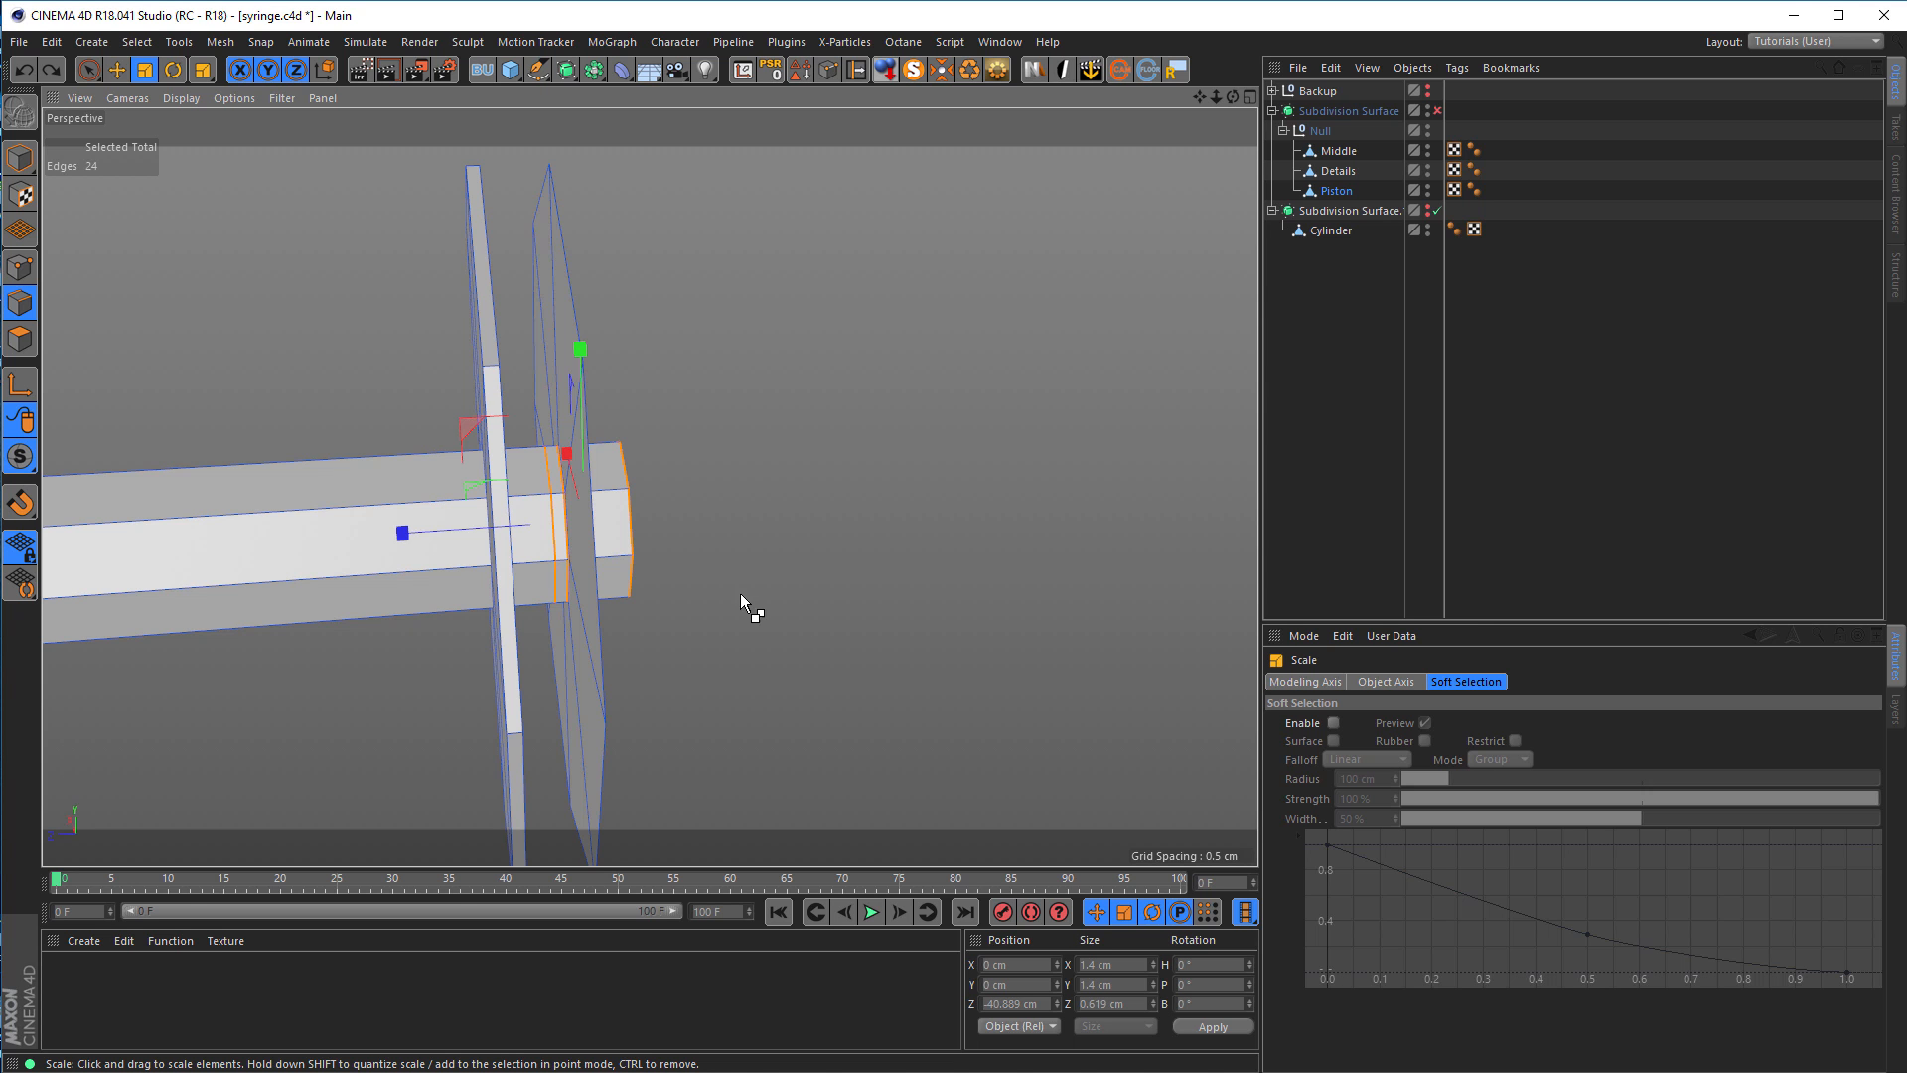
key("ctrl+z")
Step: Select the second disc's outer edge loop and extrude it along Z to about -40.80 cm to give the disc thickness
mouse_move(557, 568)
left_mouse_down("alt")
mouse_move(747, 606)
mouse_move(604, 572)
mouse_move(558, 536)
left_mouse_up("alt")
key("space")
left_click(905, 574)
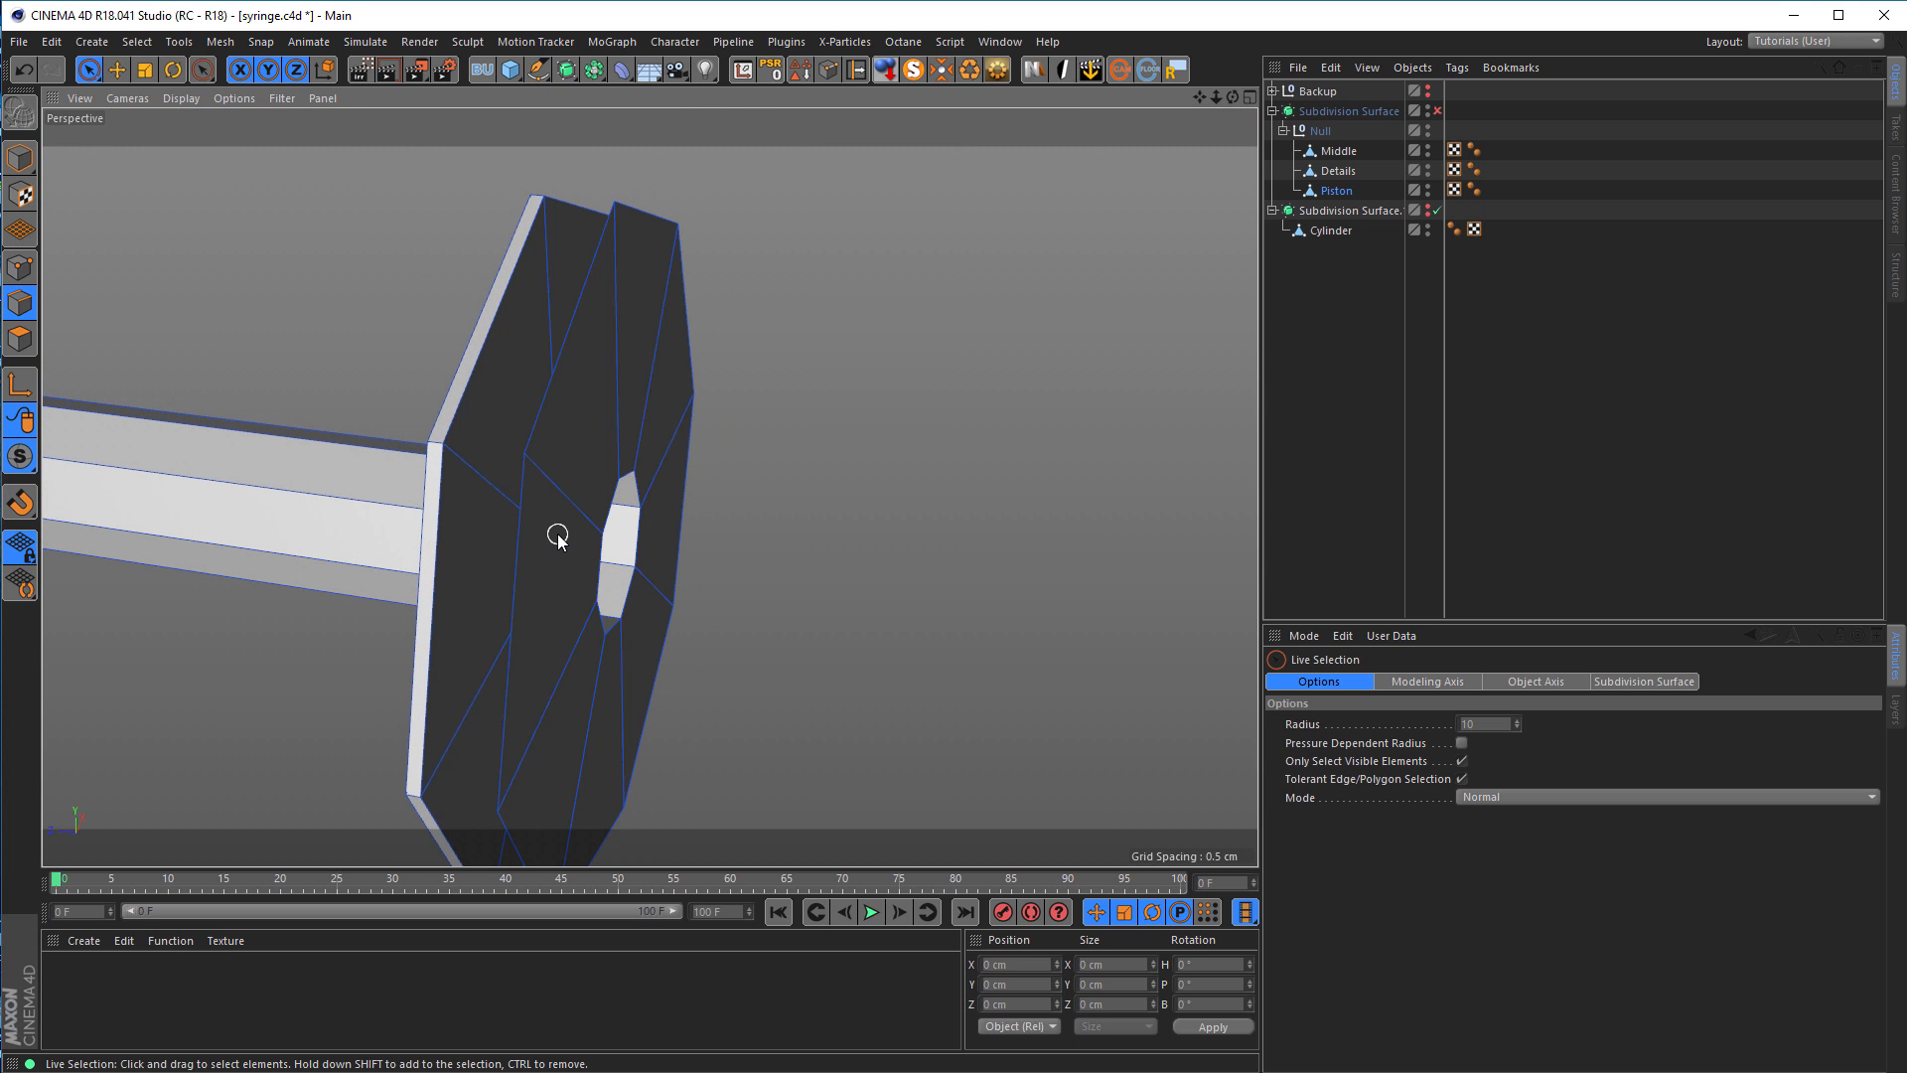
key("u")
key("l")
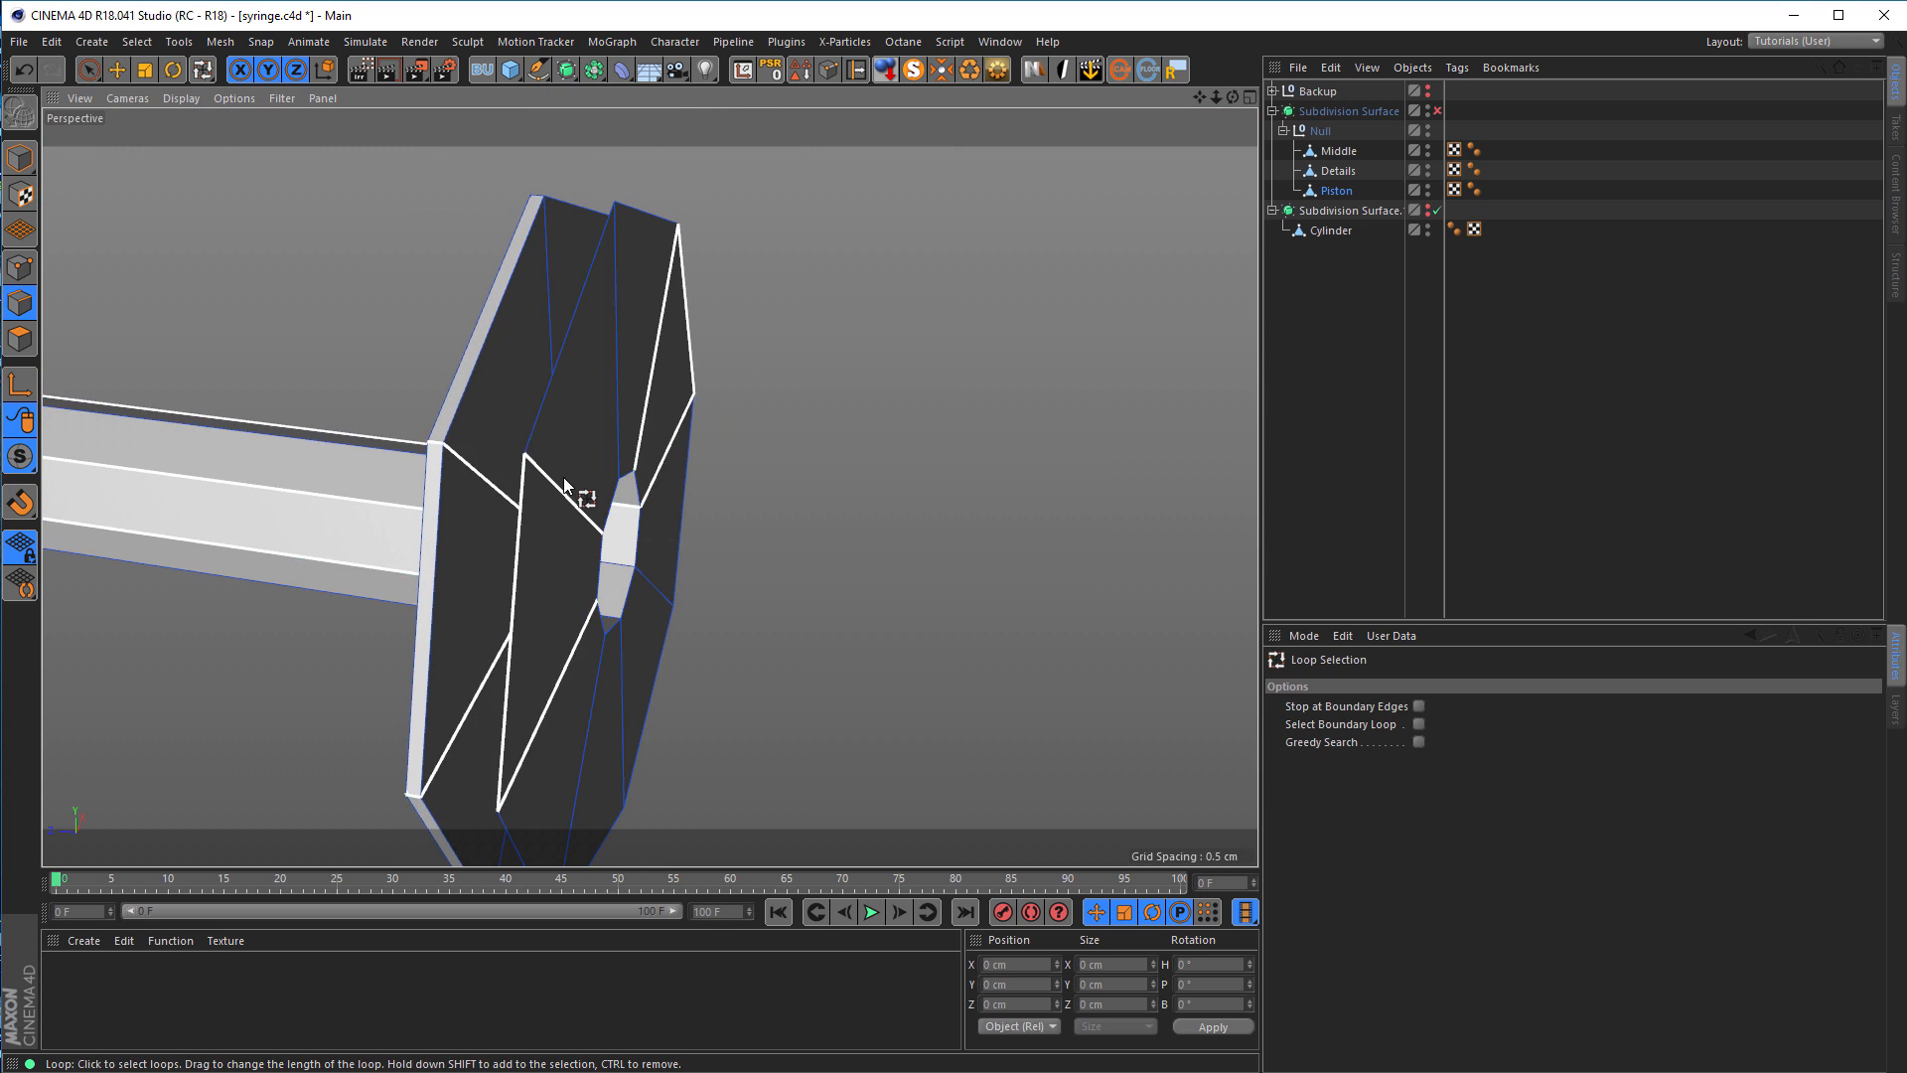
left_click(552, 410)
left_click_drag(620, 488, 640, 509, "alt")
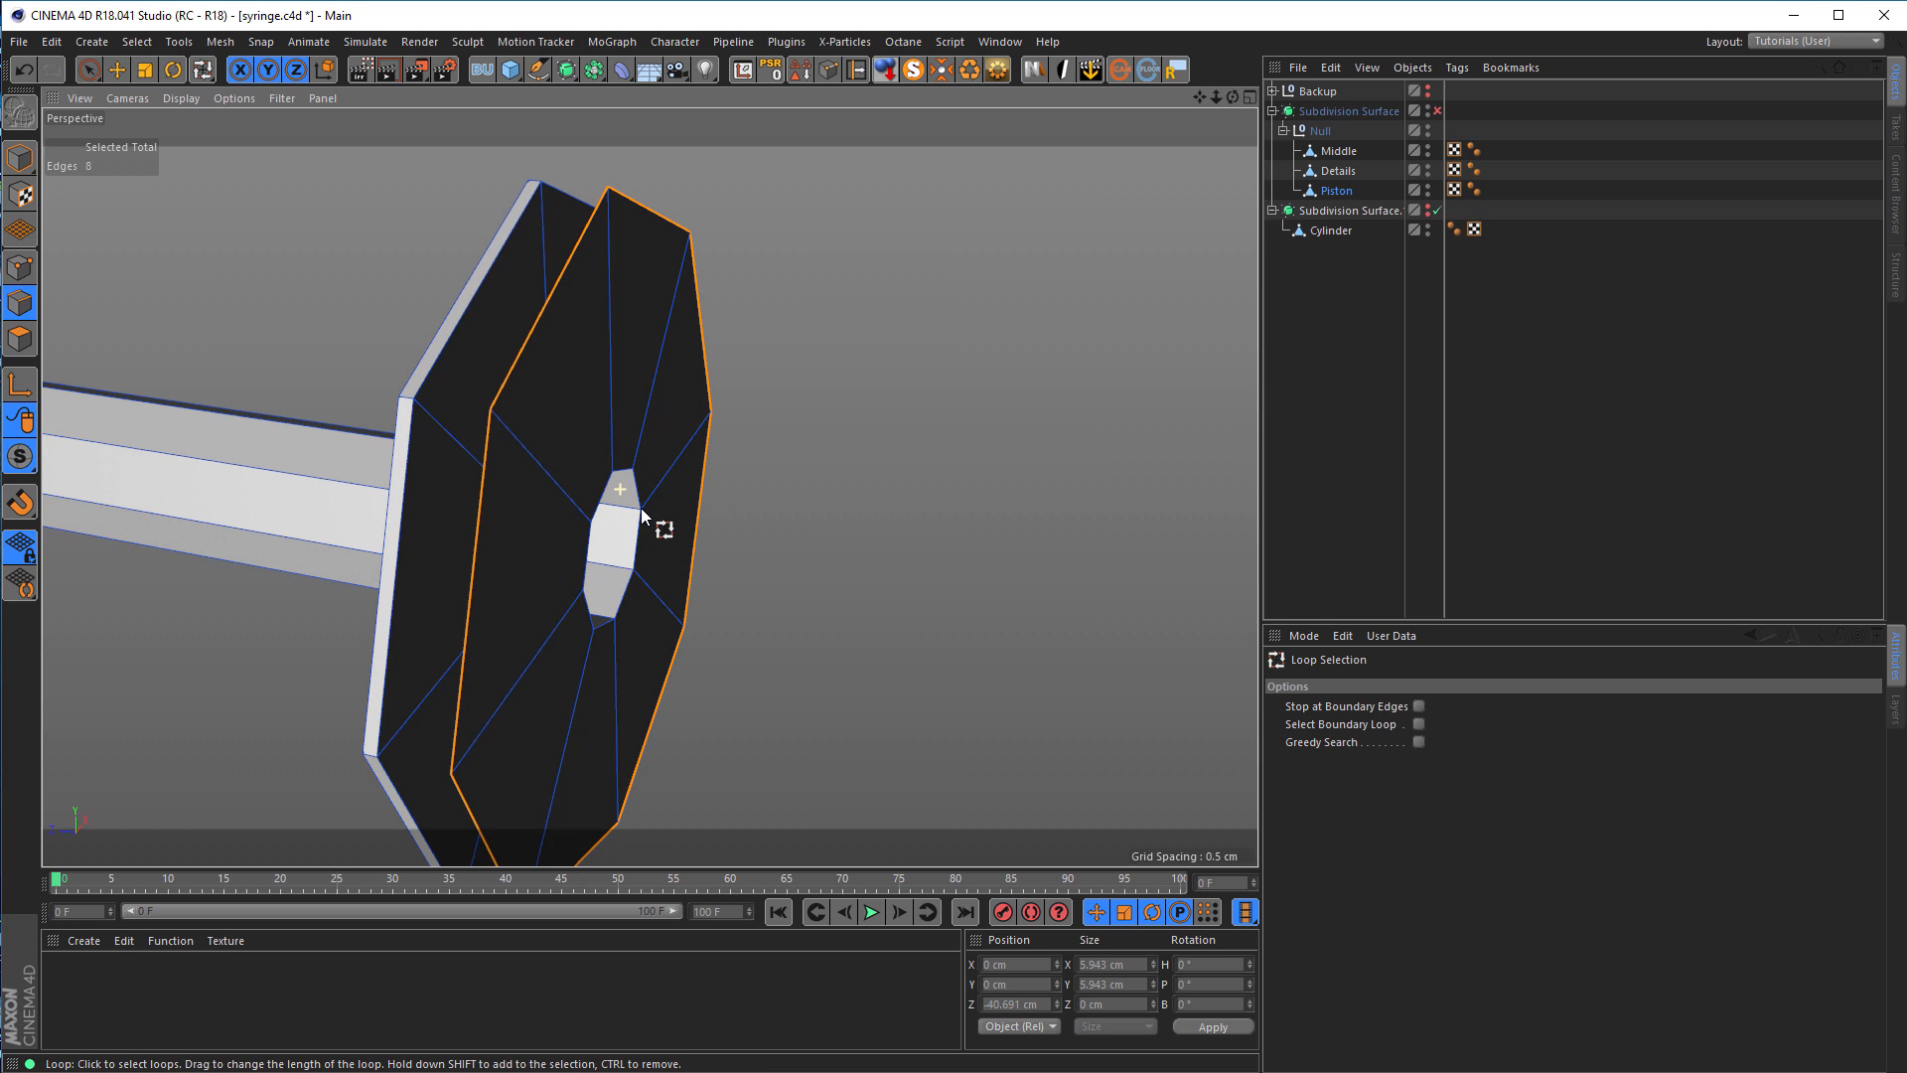
key("e")
left_click_drag(463, 522, 475, 523, "ctrl")
Step: Extrude the second disc's front rim loop inward and set its X and Y size to 1.4 cm
key("t")
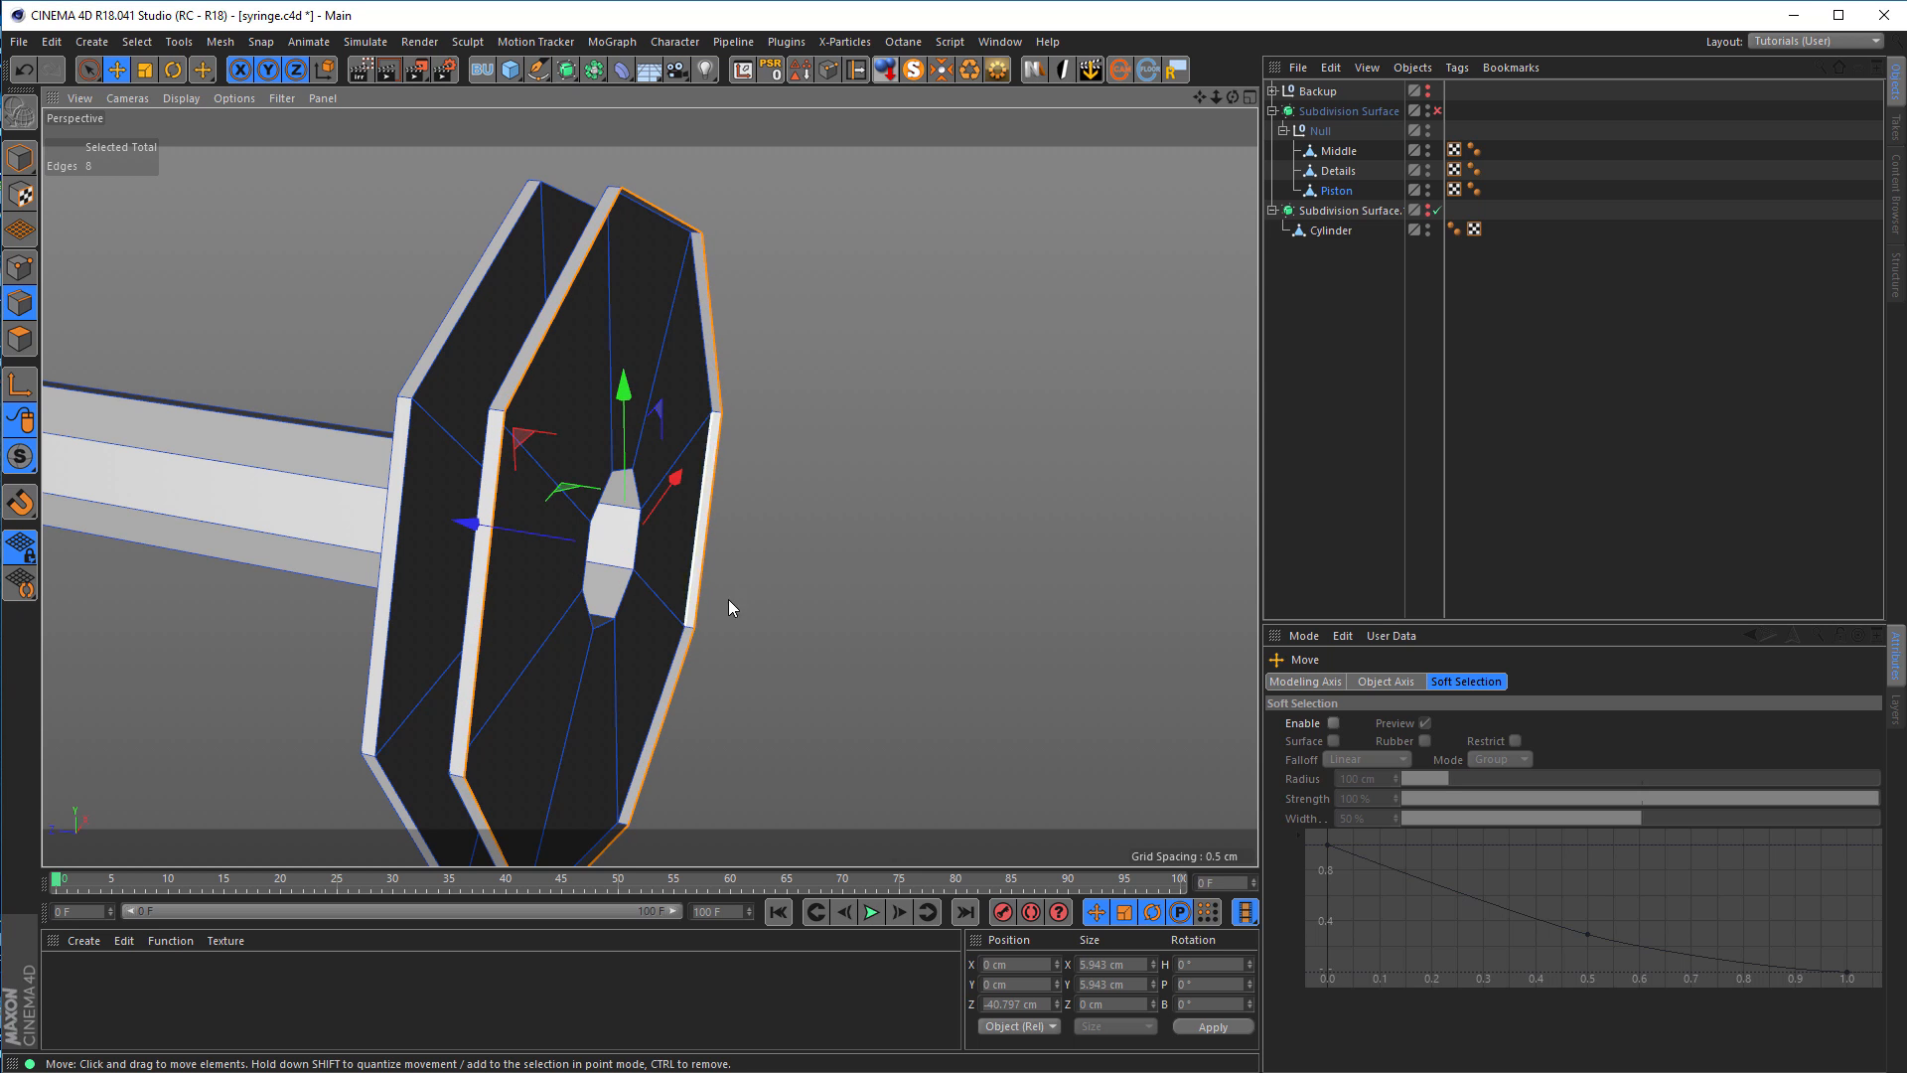
left_click_drag(965, 579, 878, 588)
left_click(1111, 963)
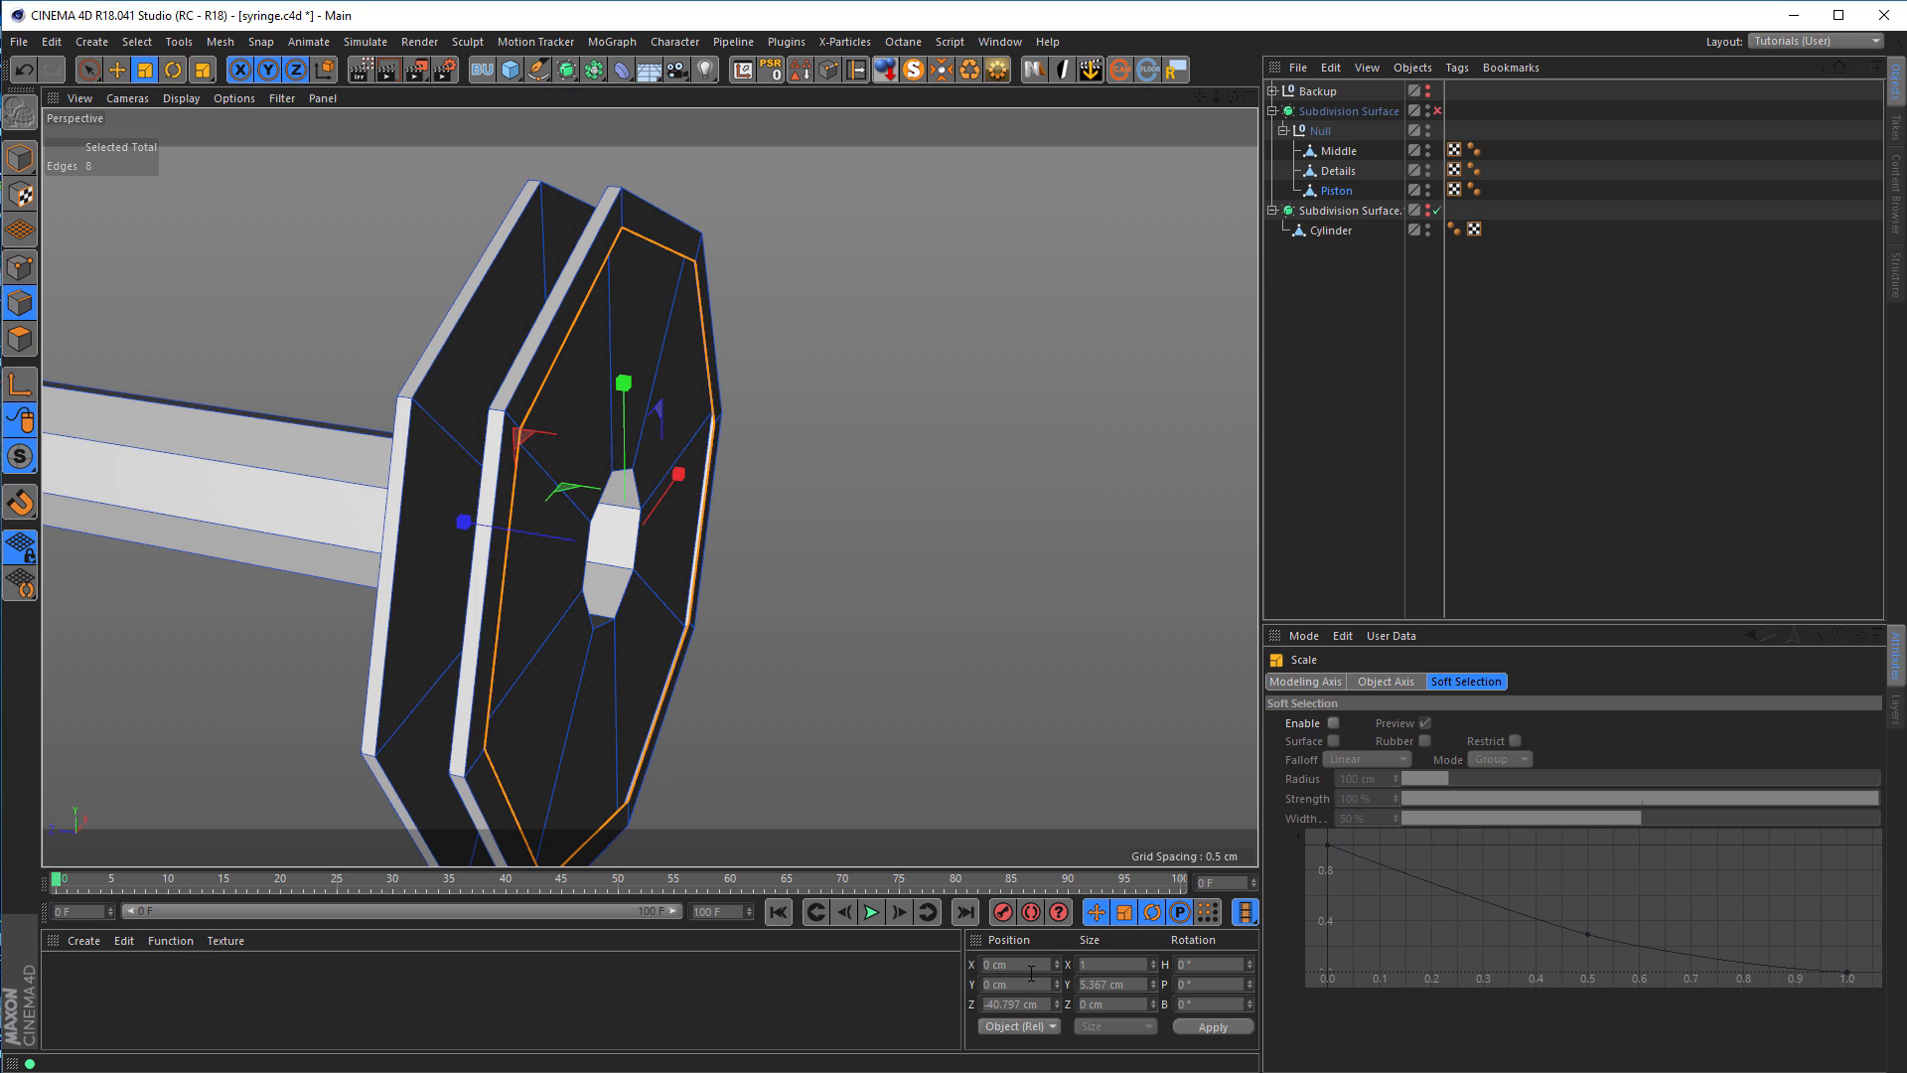
key("Tab")
type("1,4")
key("Return")
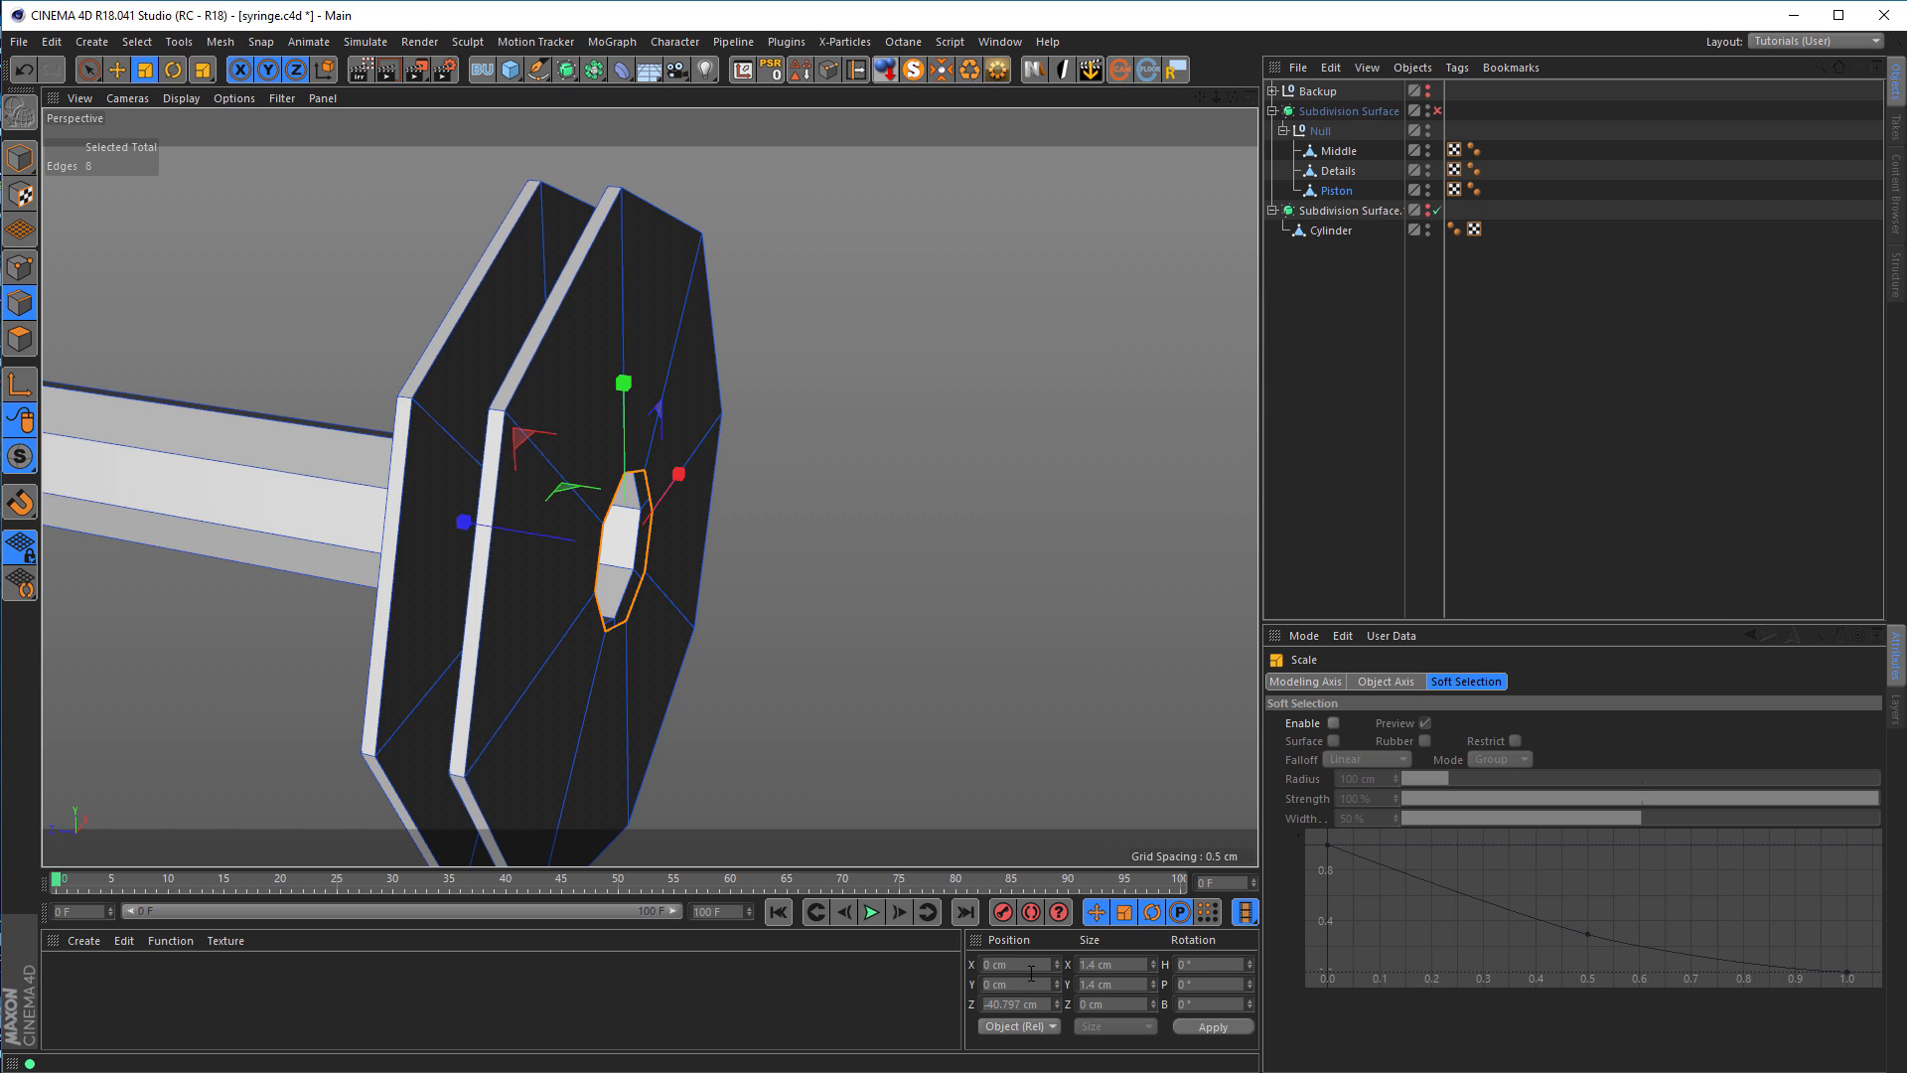
Step: Extrude the inner loop along Z to about -41.34 cm as a second neck, and extrude its end outward into a 5.943 cm disc
key("e")
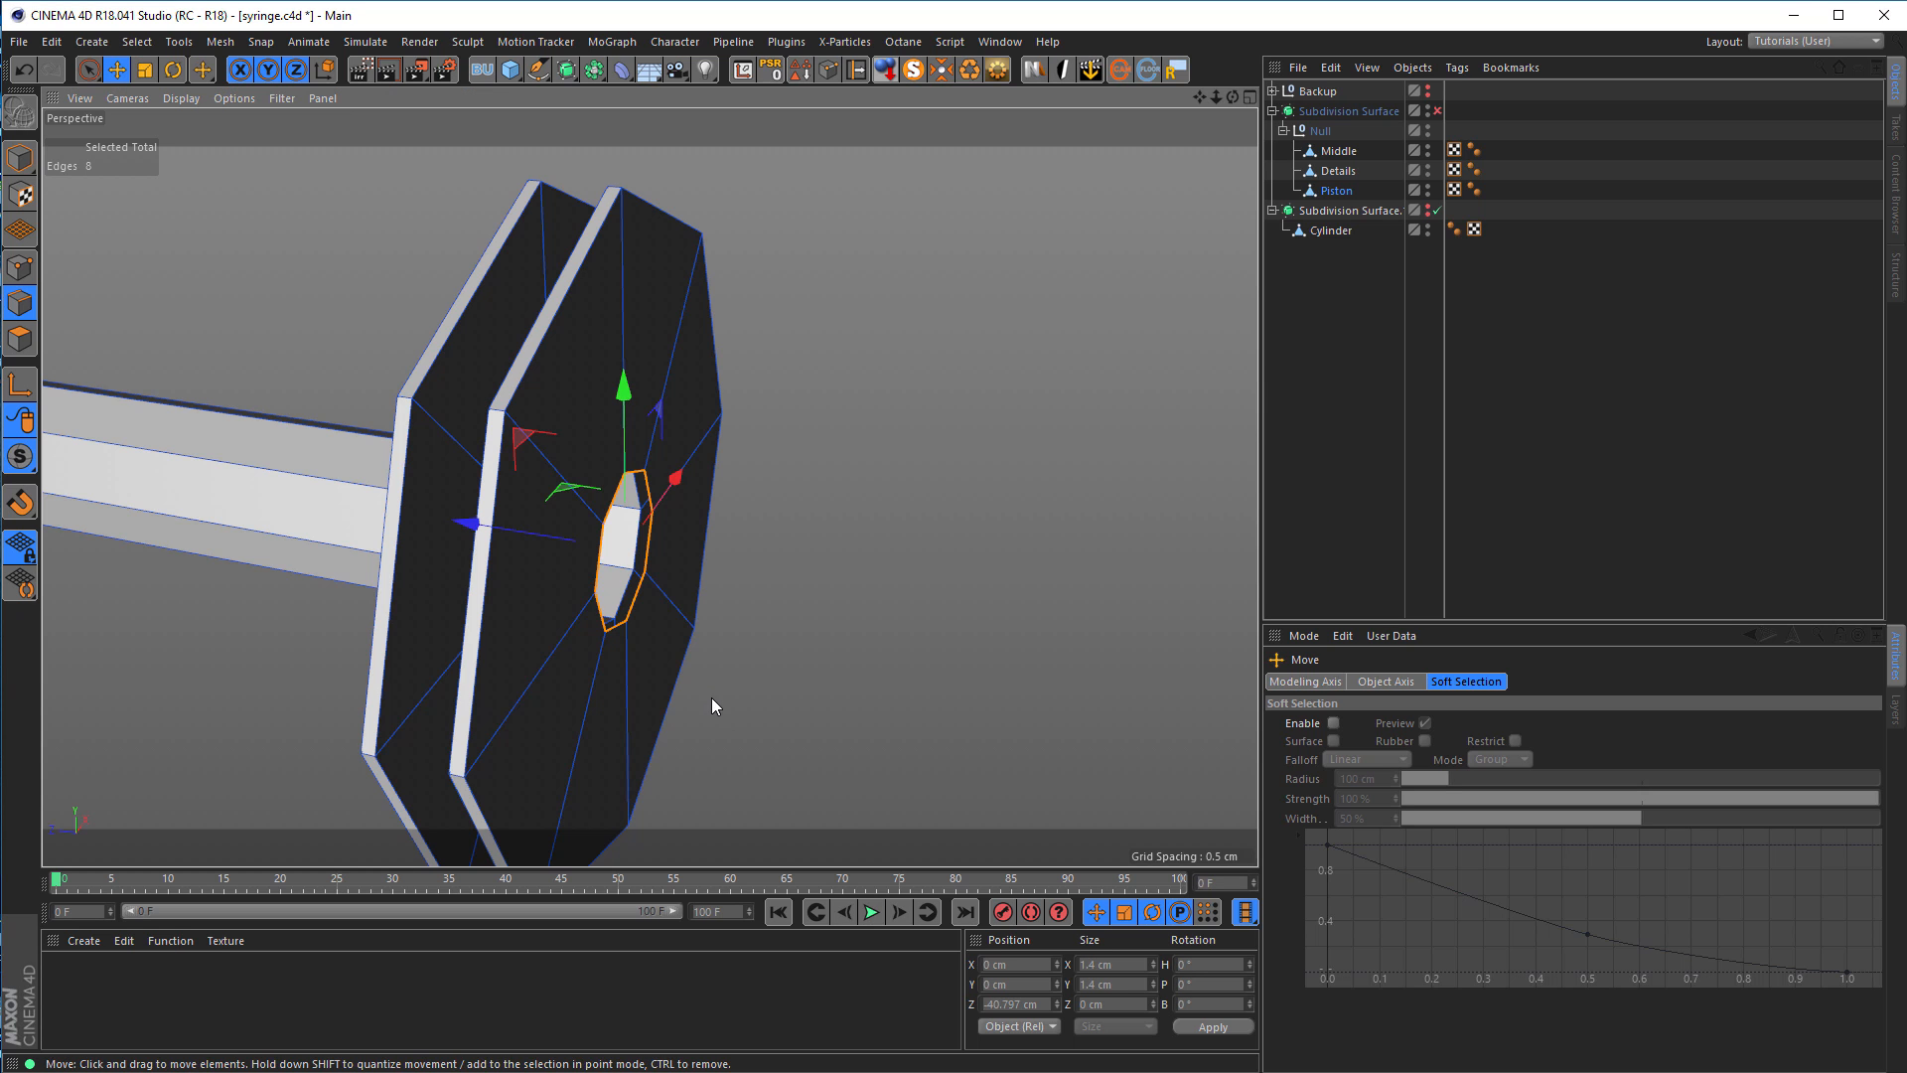
left_click_drag(475, 523, 534, 544)
key("t")
left_click_drag(823, 685, 1140, 664)
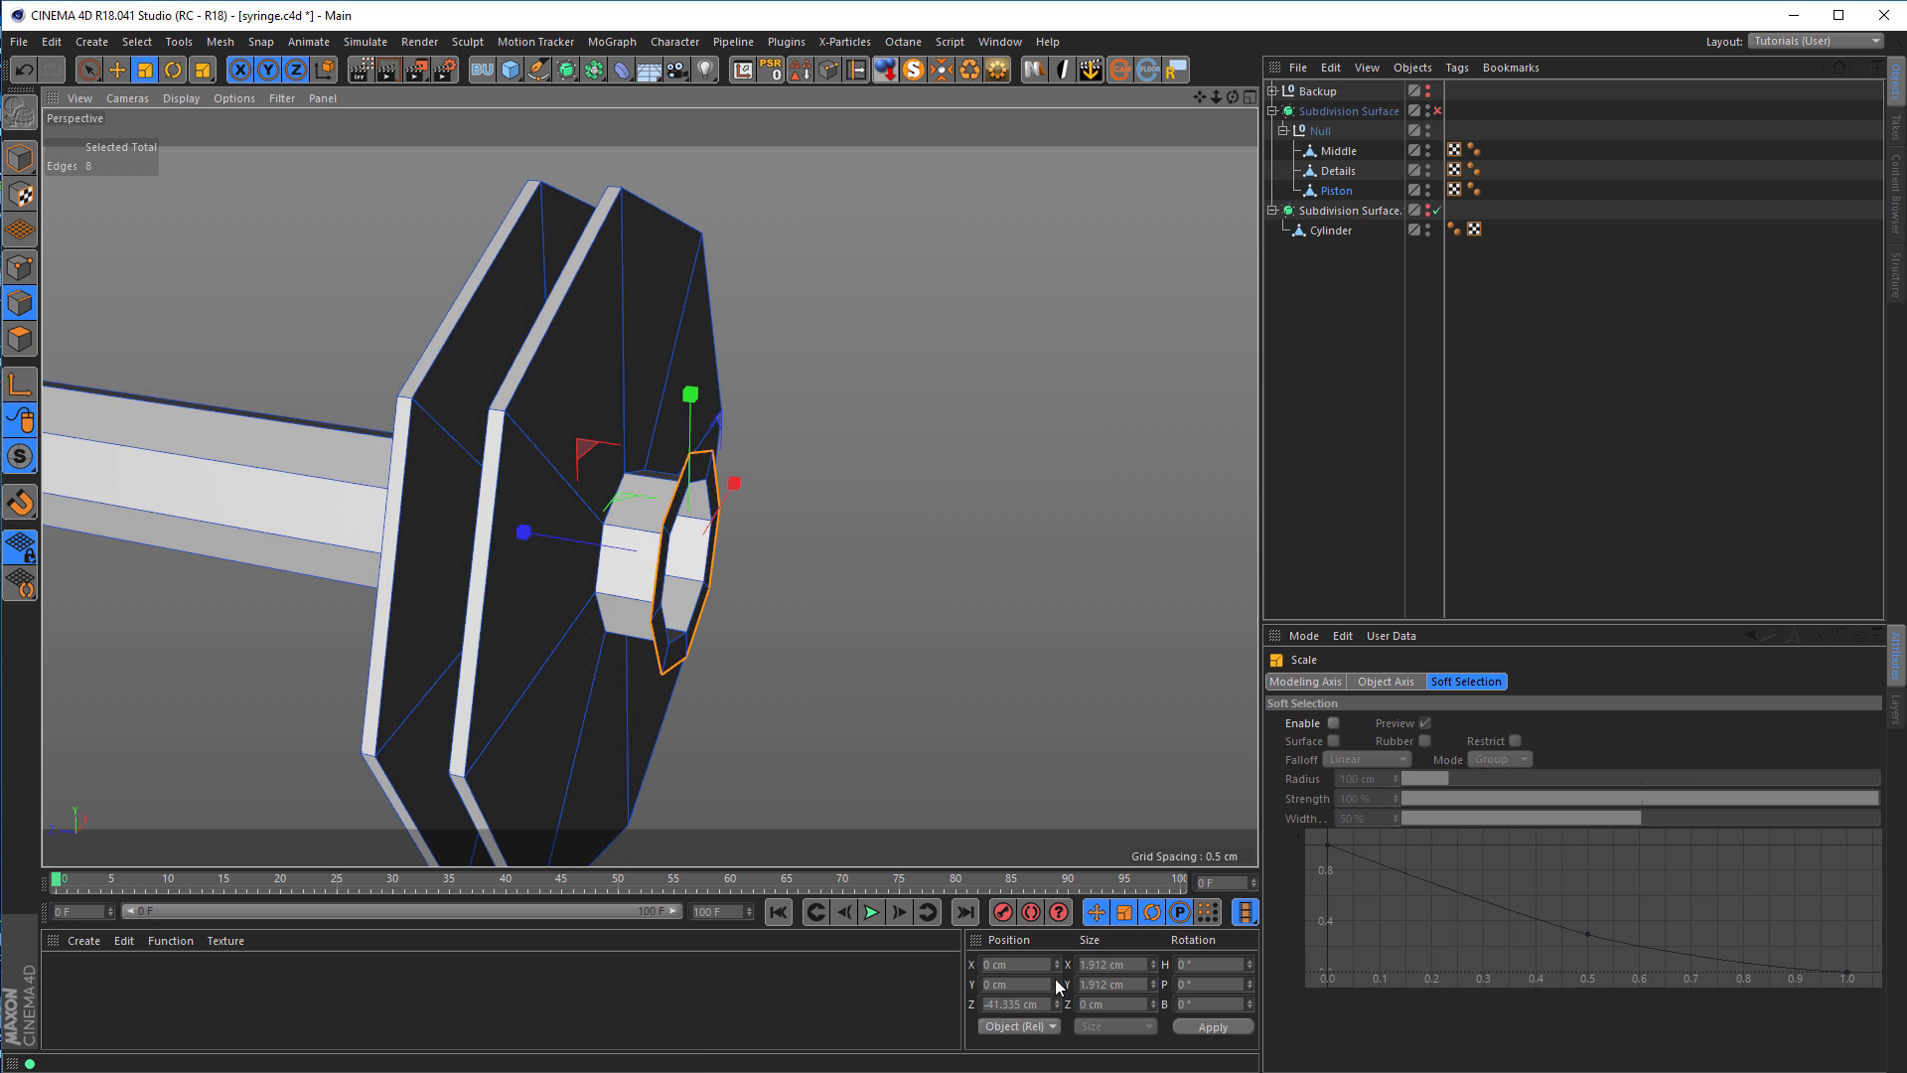
double_click(1135, 965)
key("ctrl+v")
key("Tab")
key("ctrl+v")
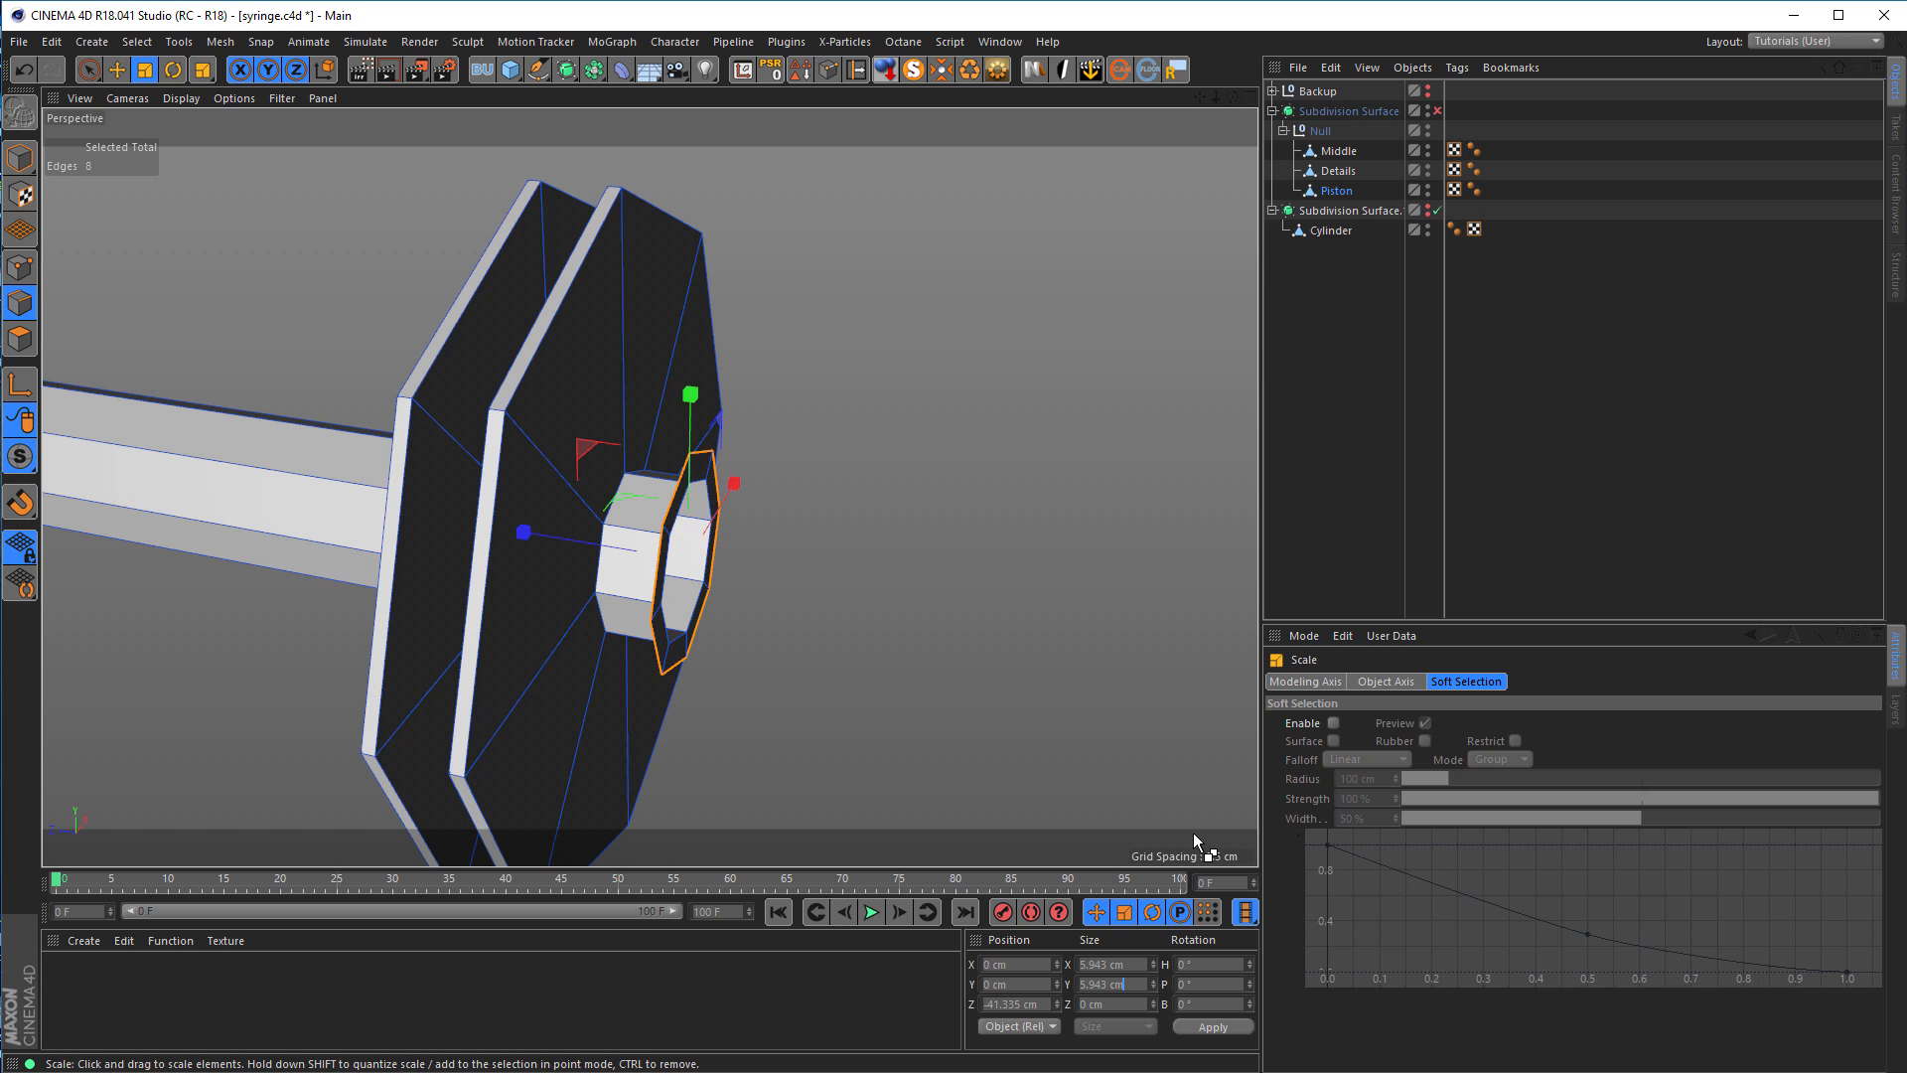
key("Return")
Step: Extrude the third disc's outer edge loop along Z to about -41.45 cm to give the disc thickness
right_click_drag(743, 526, 618, 540, "alt")
mouse_move(618, 540)
left_mouse_down("alt")
mouse_move(648, 551)
mouse_move(629, 552)
left_mouse_up("alt")
right_click_drag(696, 551, 750, 547, "alt")
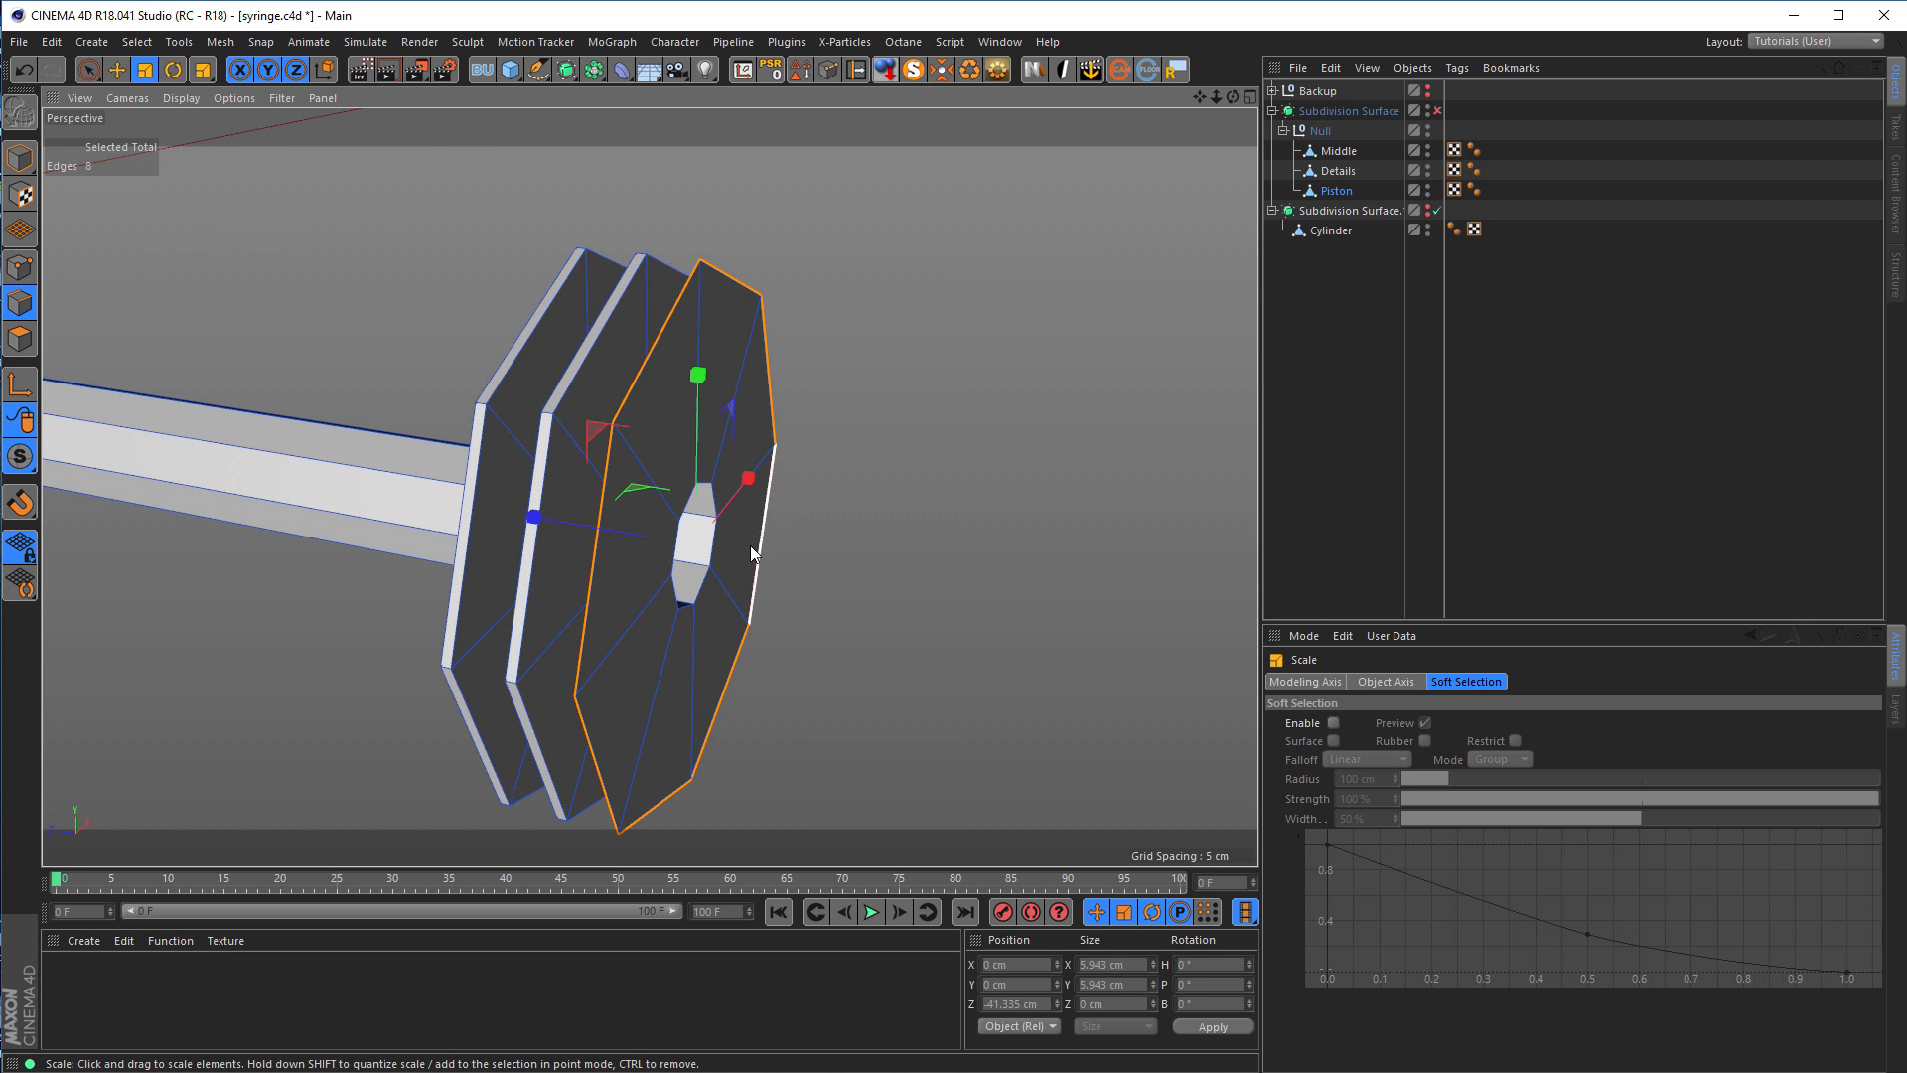
key("e")
left_click_drag(542, 522, 856, 618)
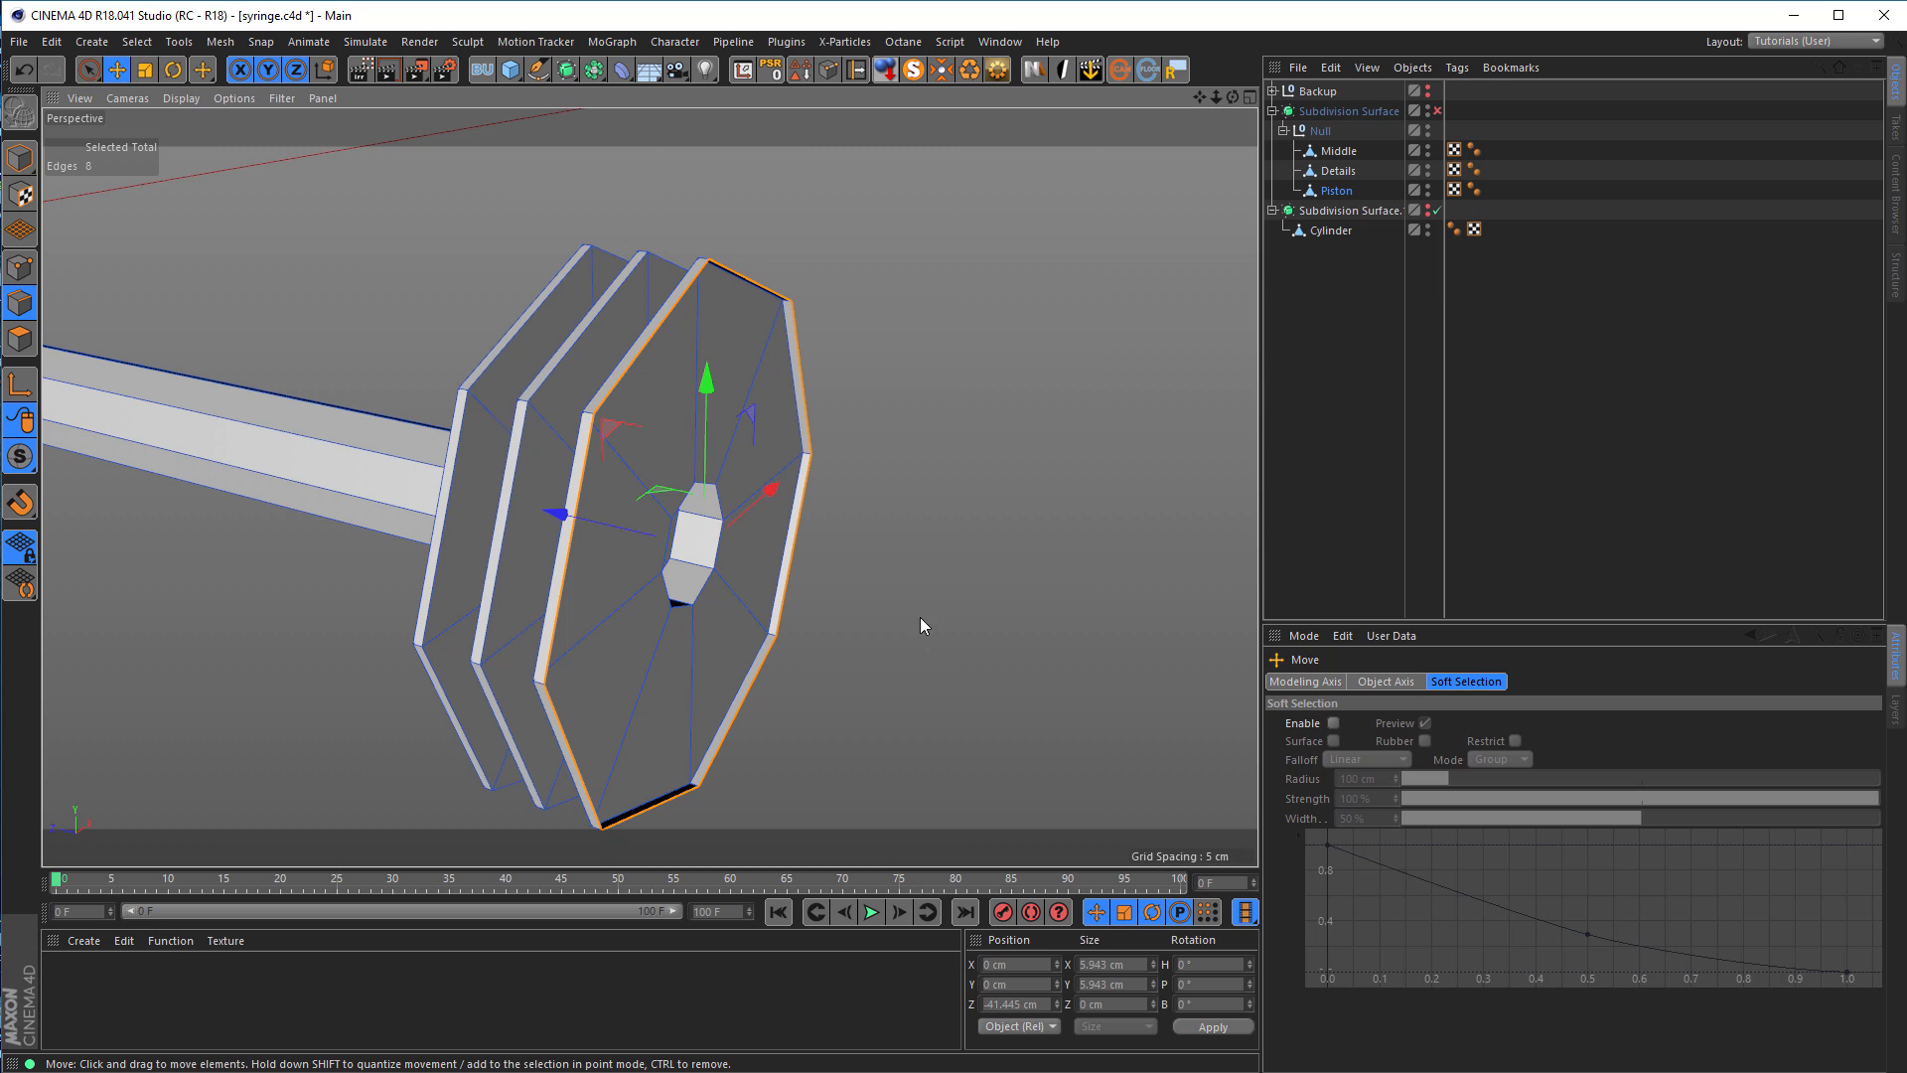
Step: Extrude the third disc's front rim inward to about 2.4 cm and close the remaining central hole with a polygon
key("t")
left_click_drag(921, 592, 534, 694)
left_click_drag(736, 659, 788, 598, "alt")
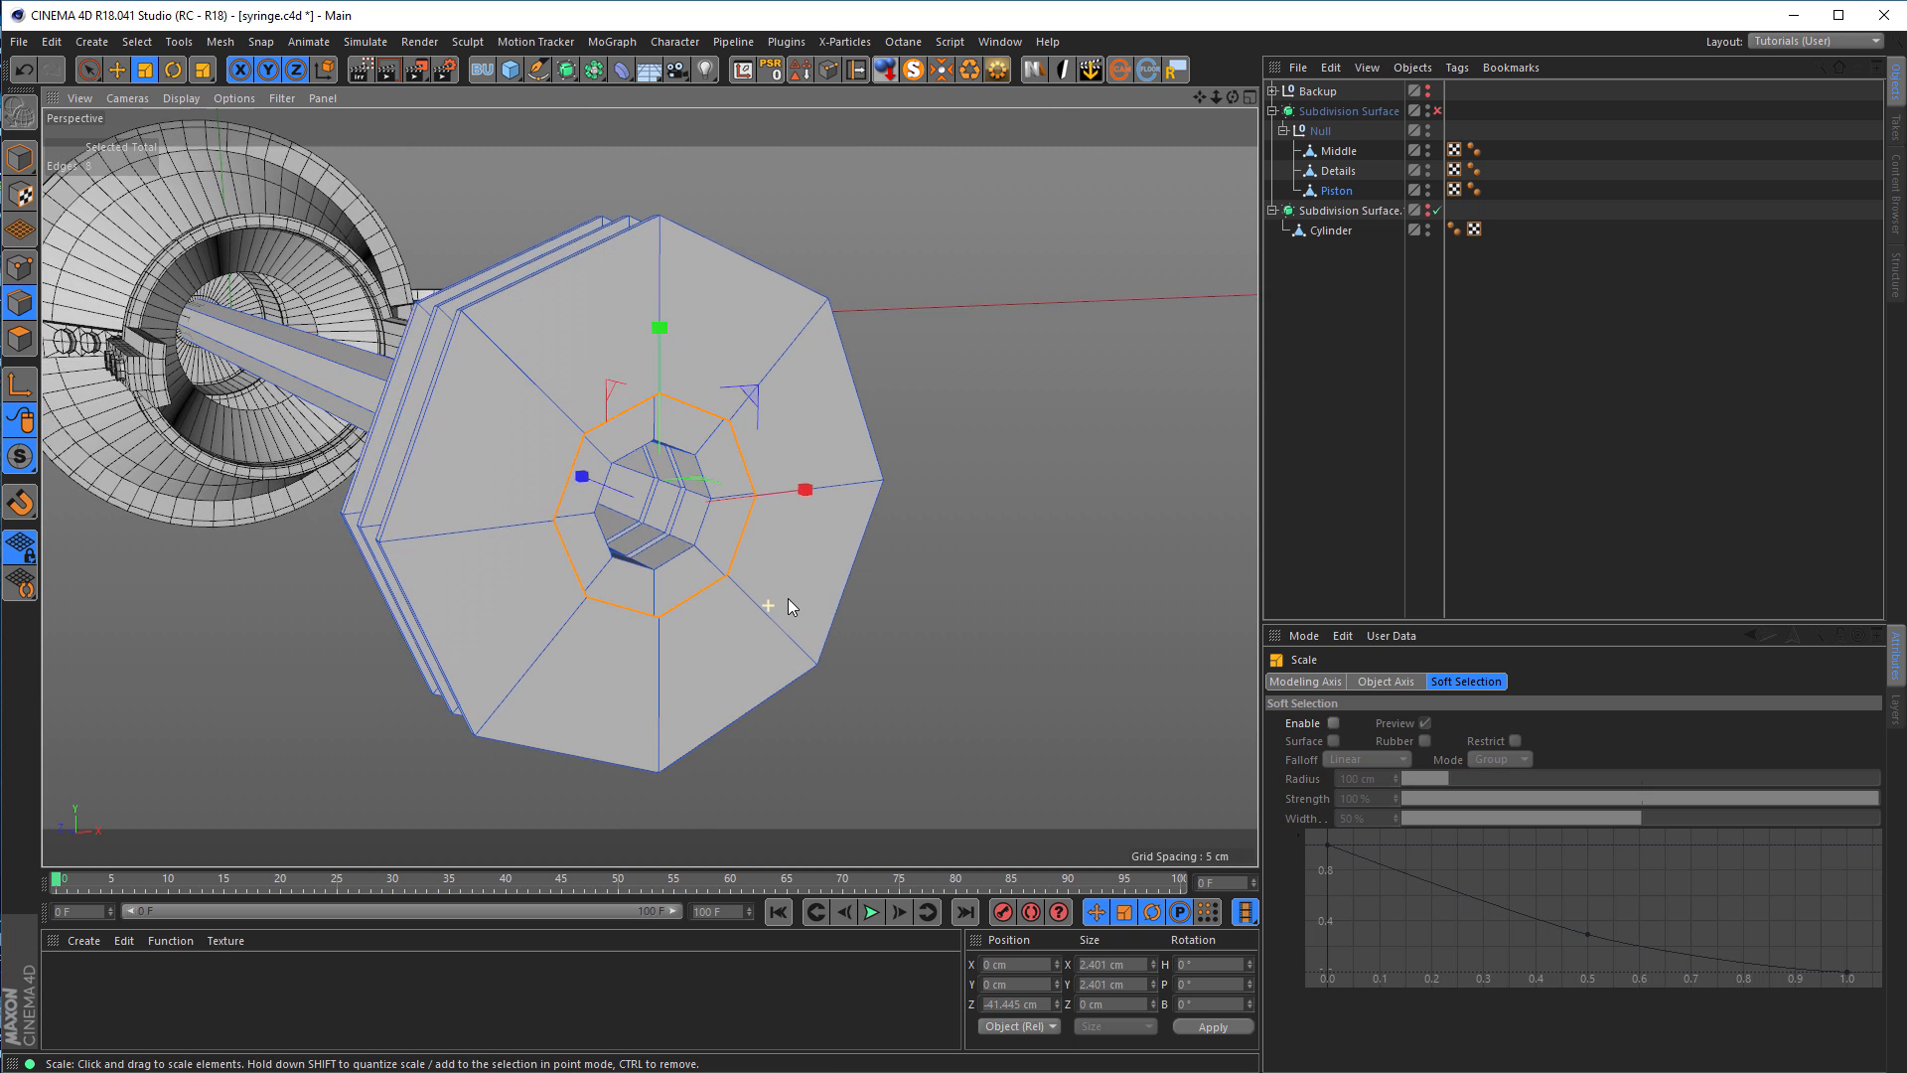
scroll(803, 596, "up", 3)
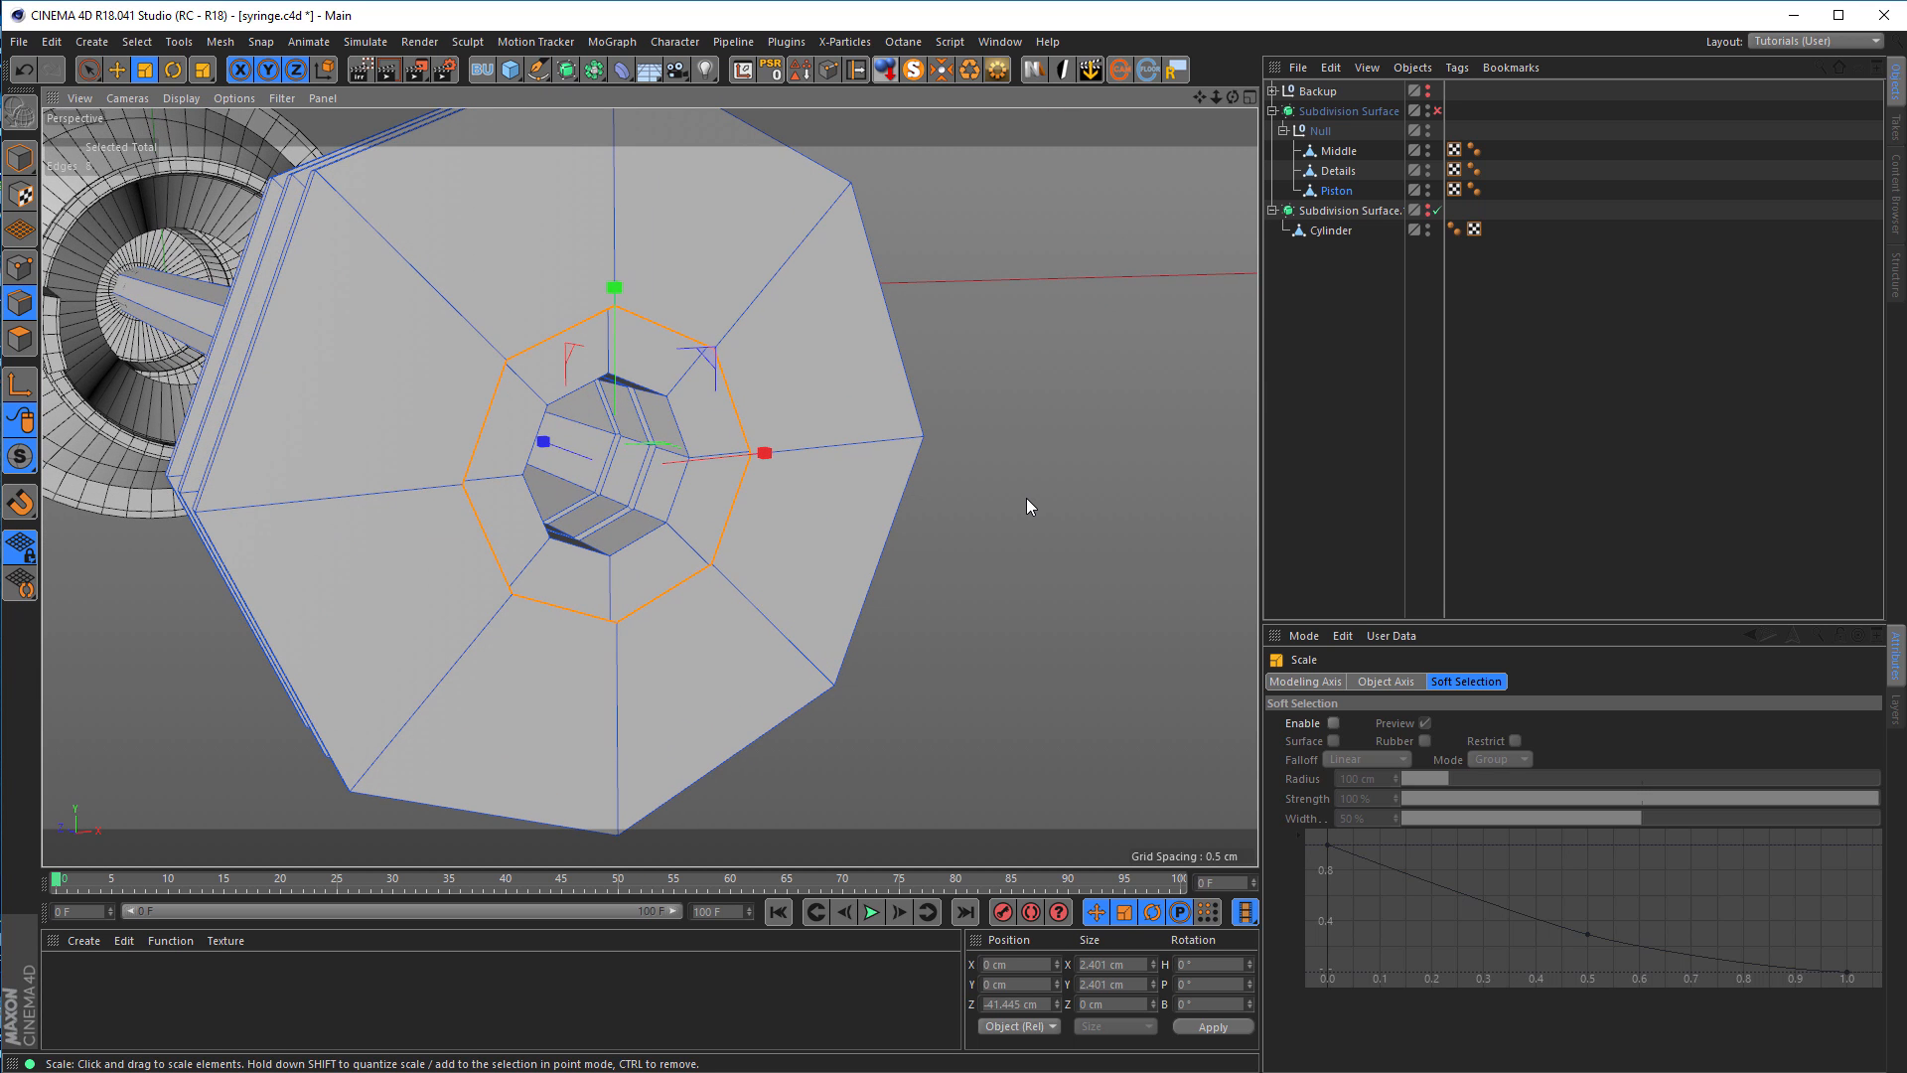
key("m")
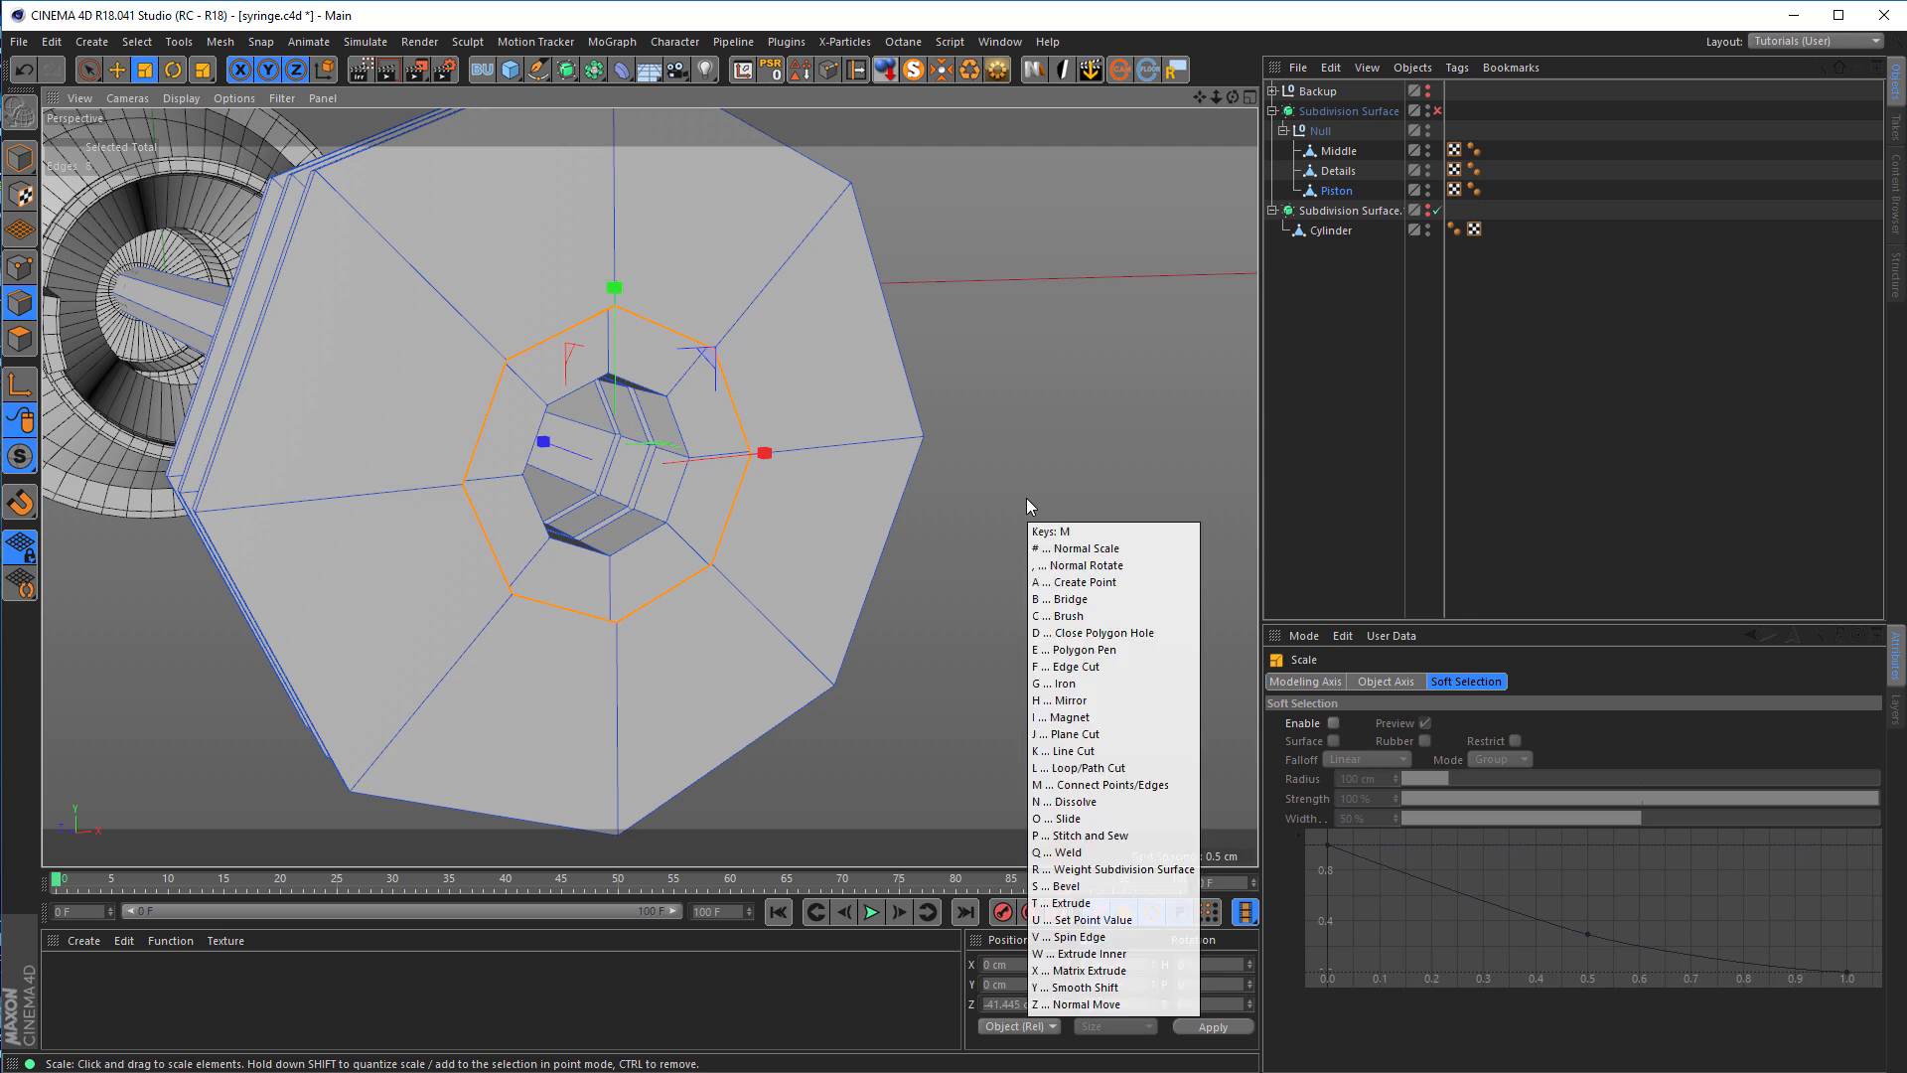
key("d")
left_click(781, 458)
key("m")
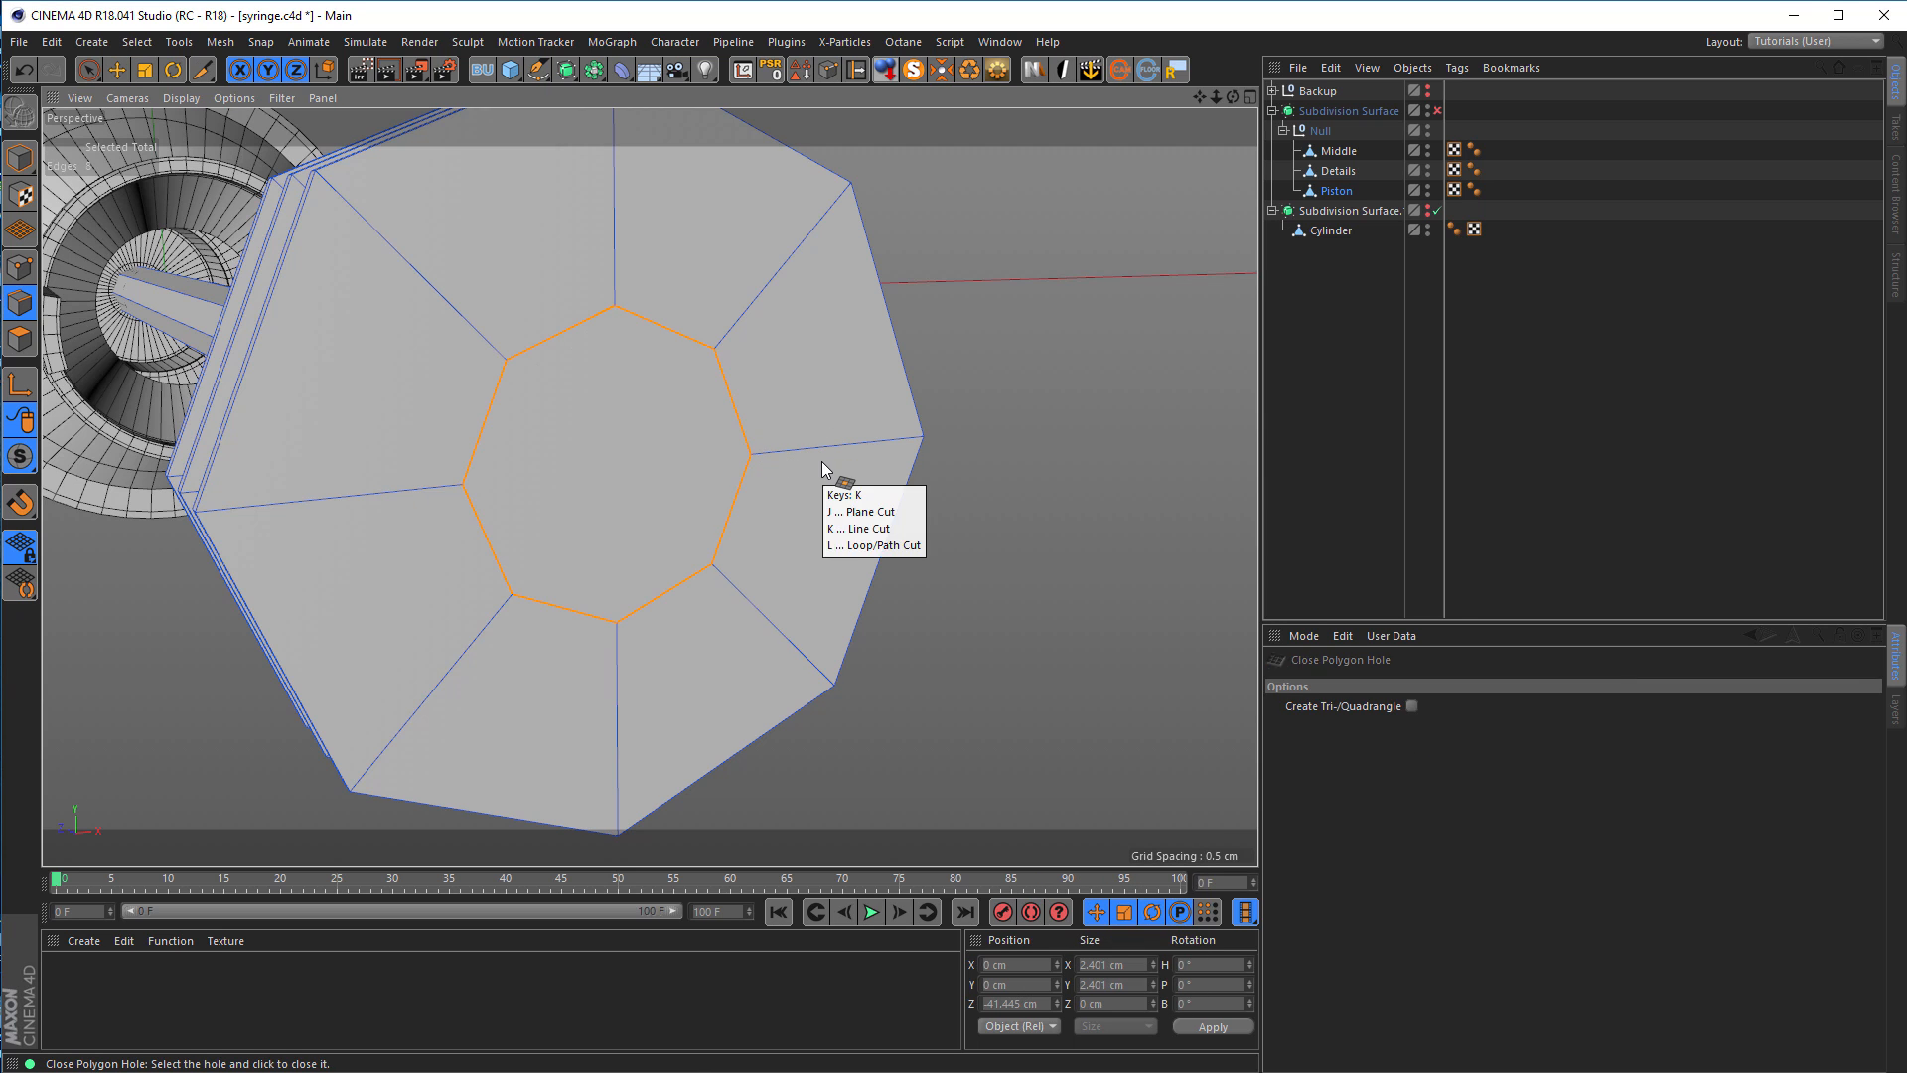
key("k")
left_click(615, 306)
left_click(617, 622)
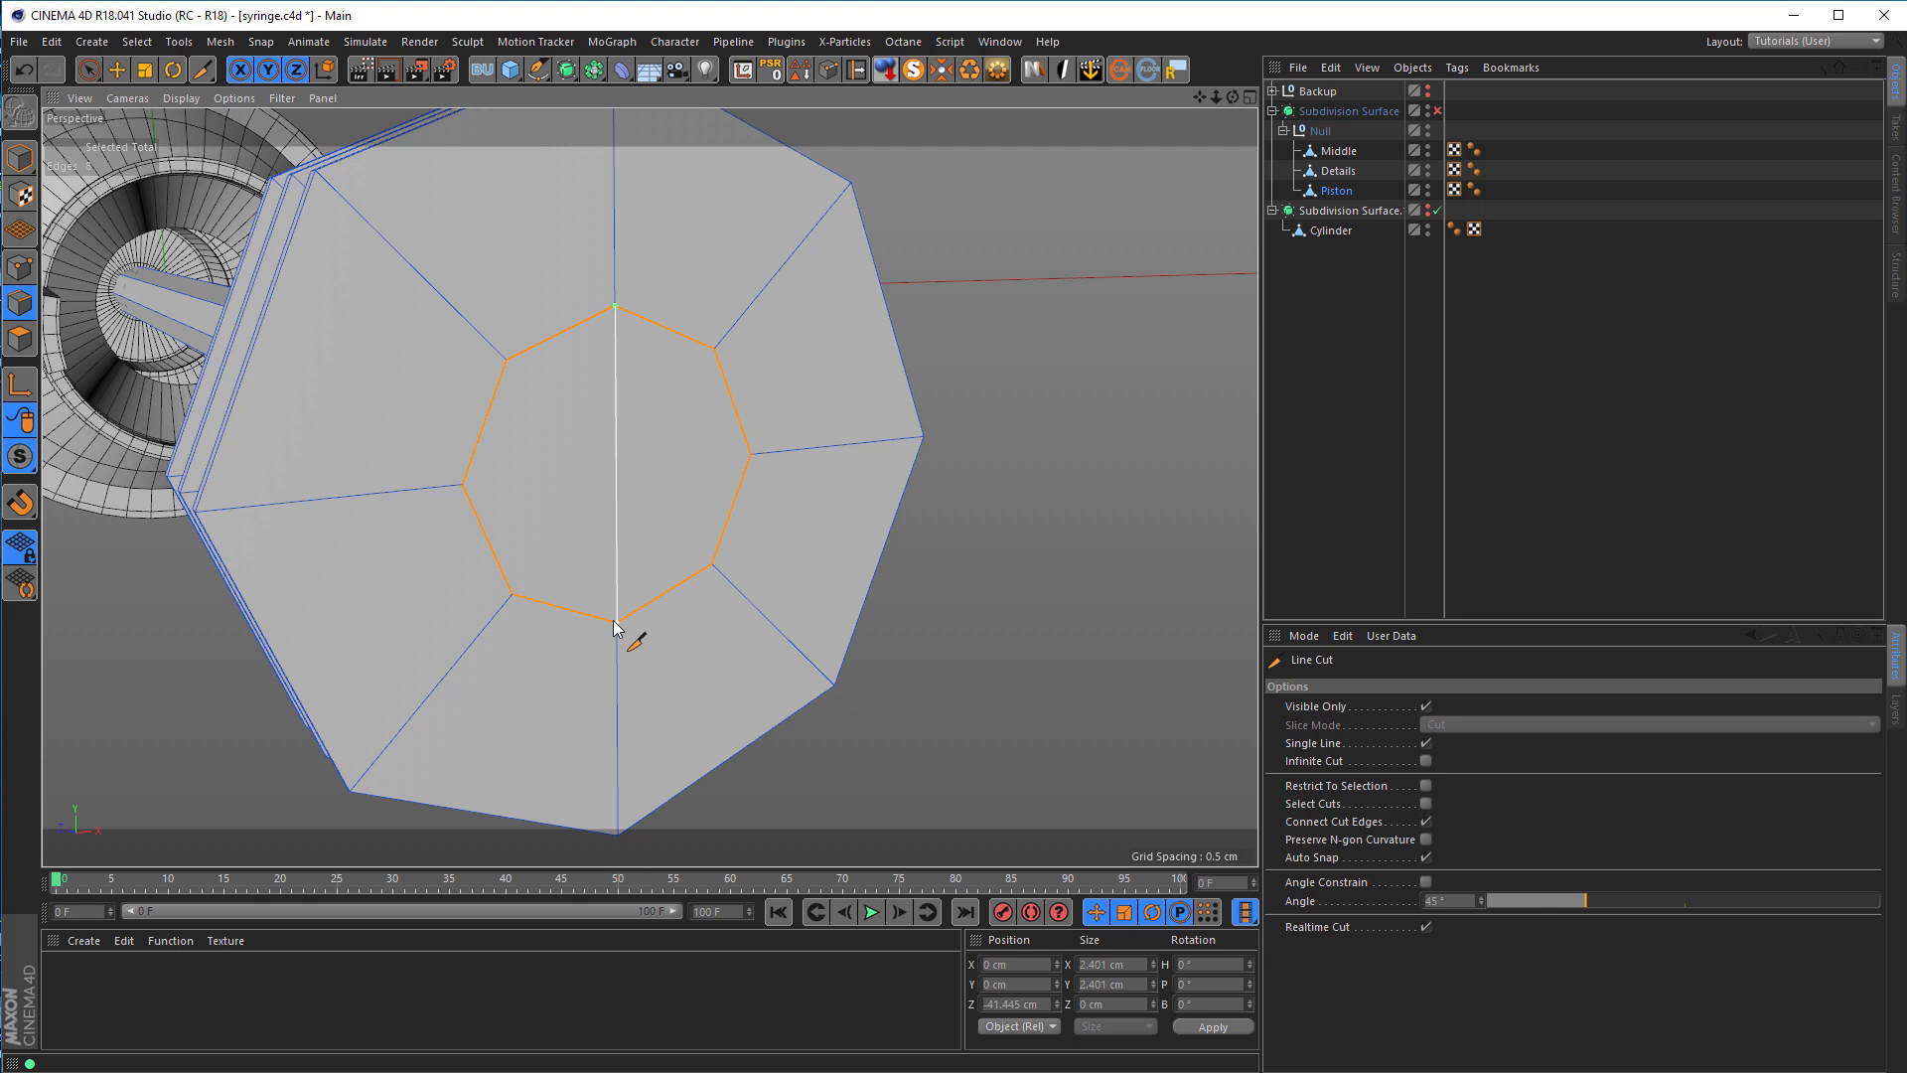
left_click_drag(630, 488, 1093, 481, "alt")
left_click_drag(758, 426, 289, 444, "alt")
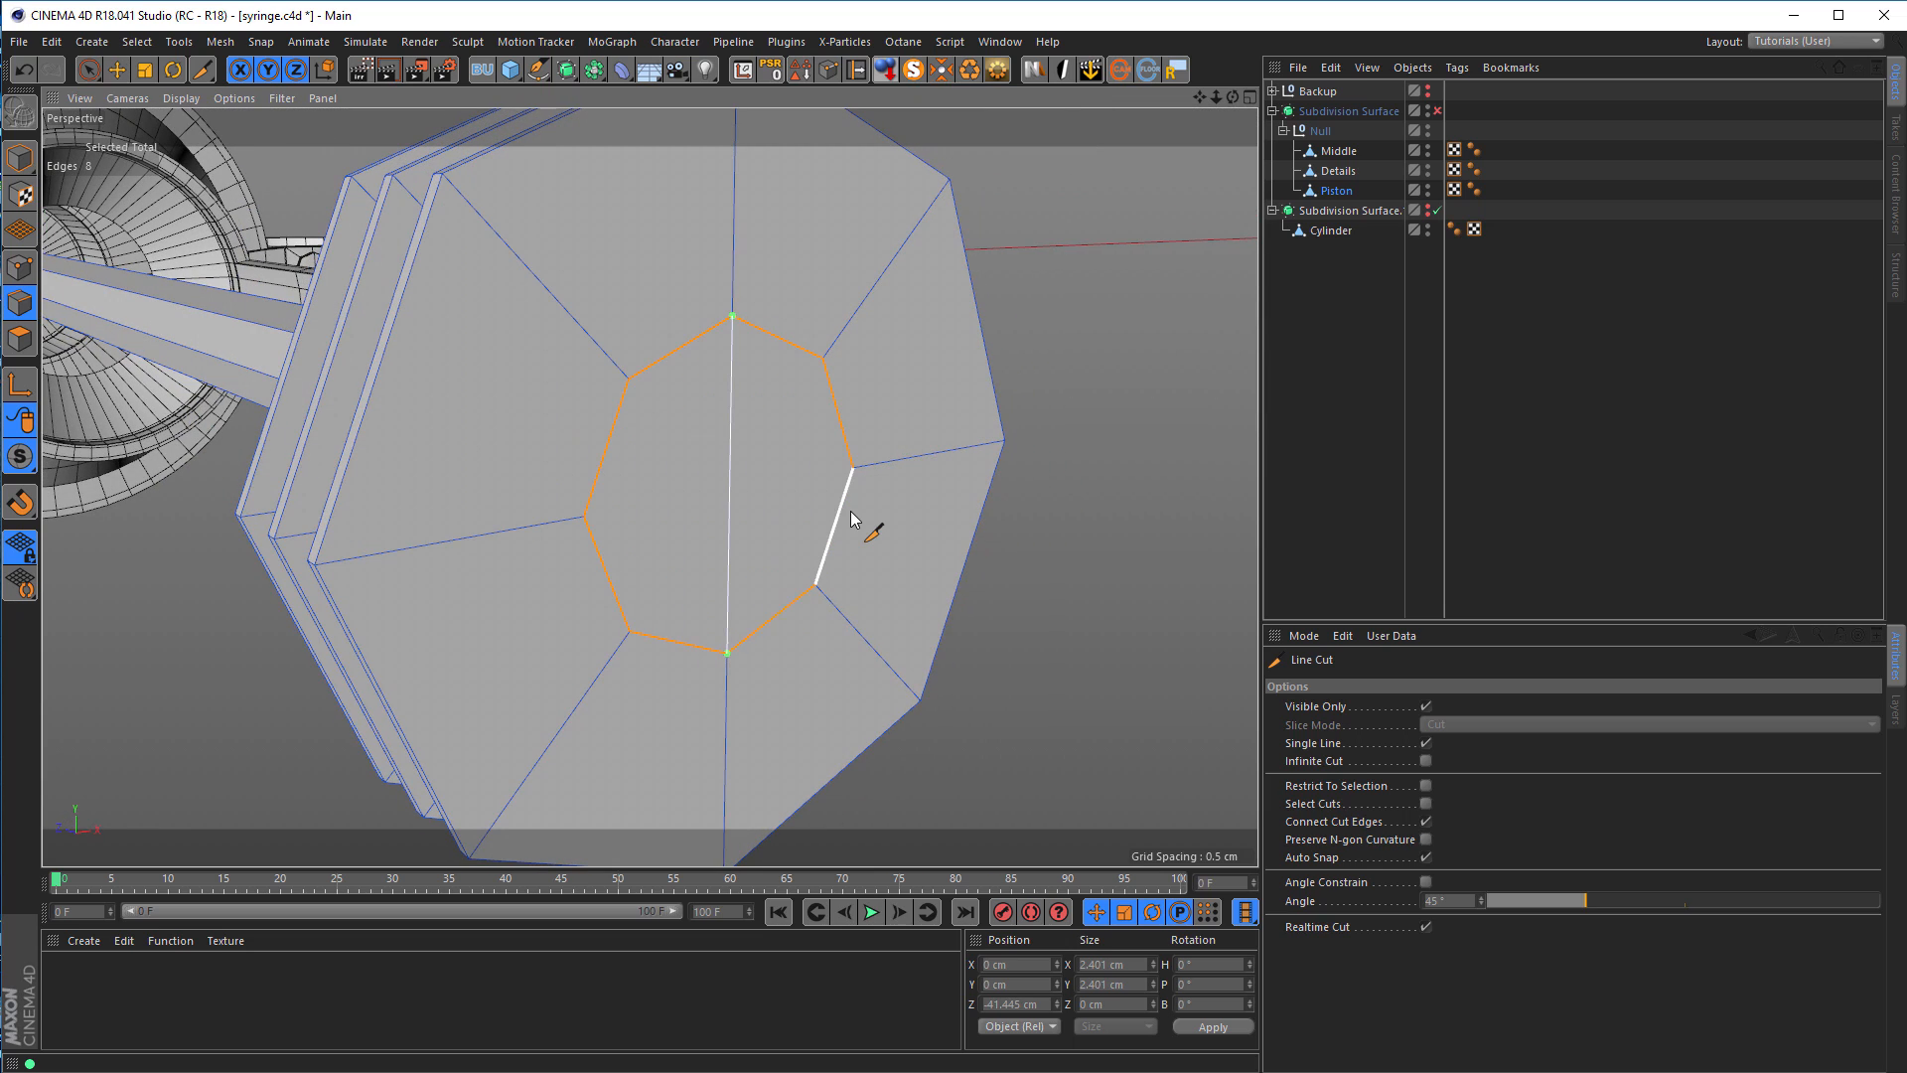
key("ctrl+z")
Step: Connect the uppermost and lowermost points of the front cap's inner octagon with a new vertical edge
left_click_drag(809, 515, 1107, 526, "alt")
middle_click_drag(938, 504, 689, 503, "alt")
left_click_drag(690, 503, 526, 494, "alt")
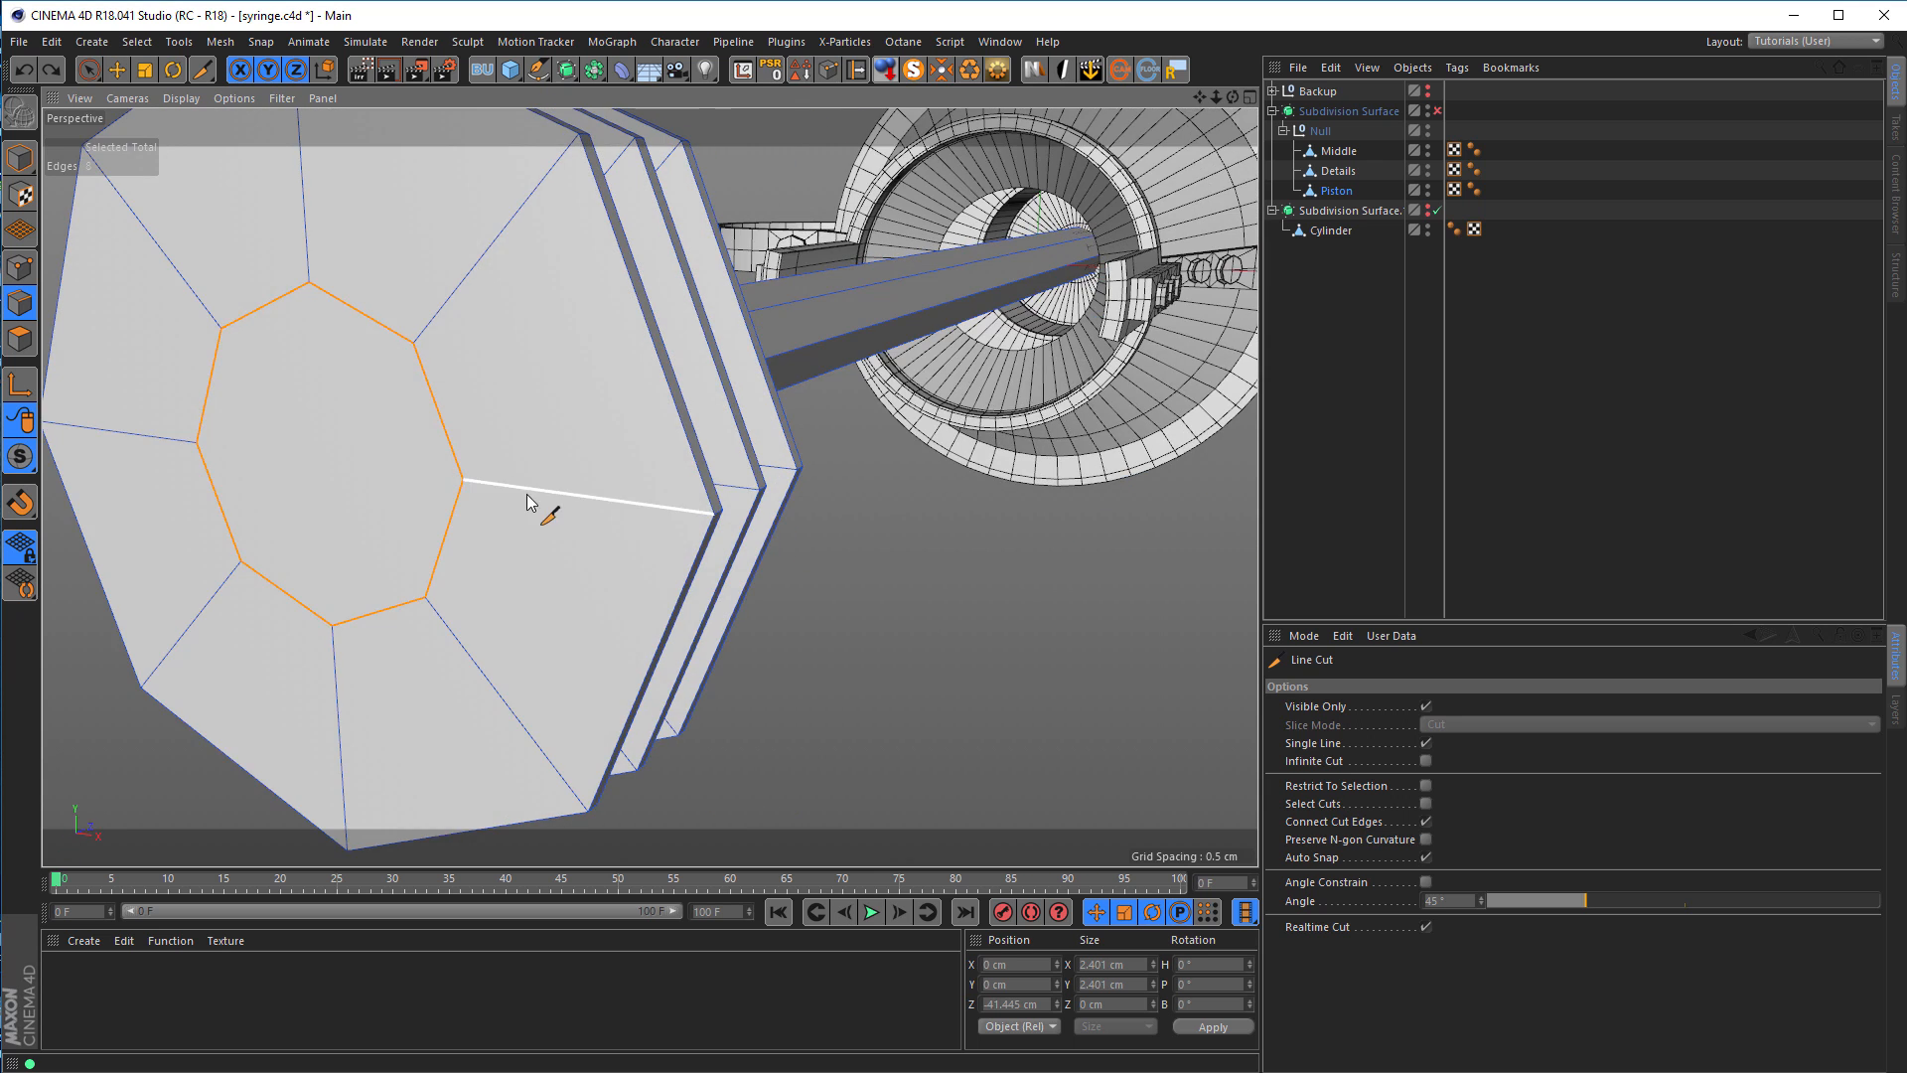
middle_click_drag(526, 494, 759, 422, "alt")
left_click_drag(759, 422, 618, 414, "alt")
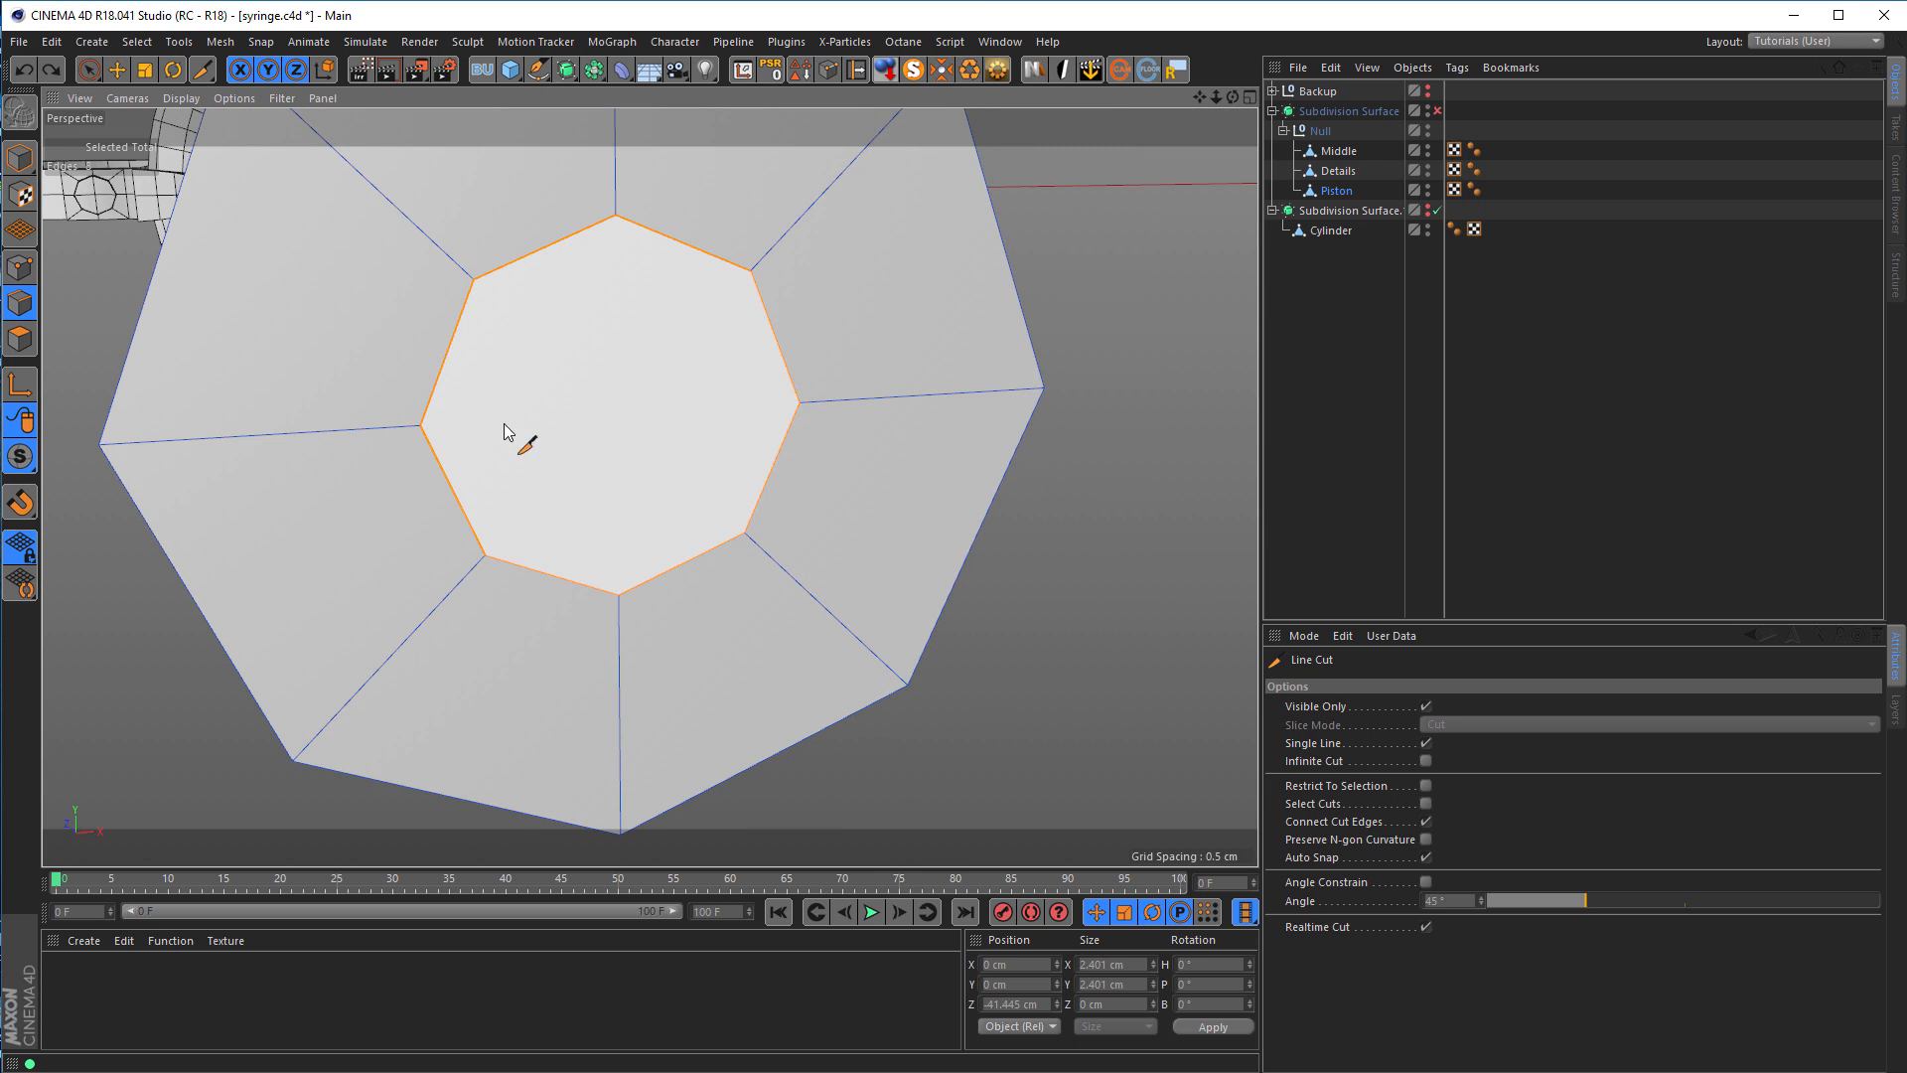
left_click(20, 268)
key("space")
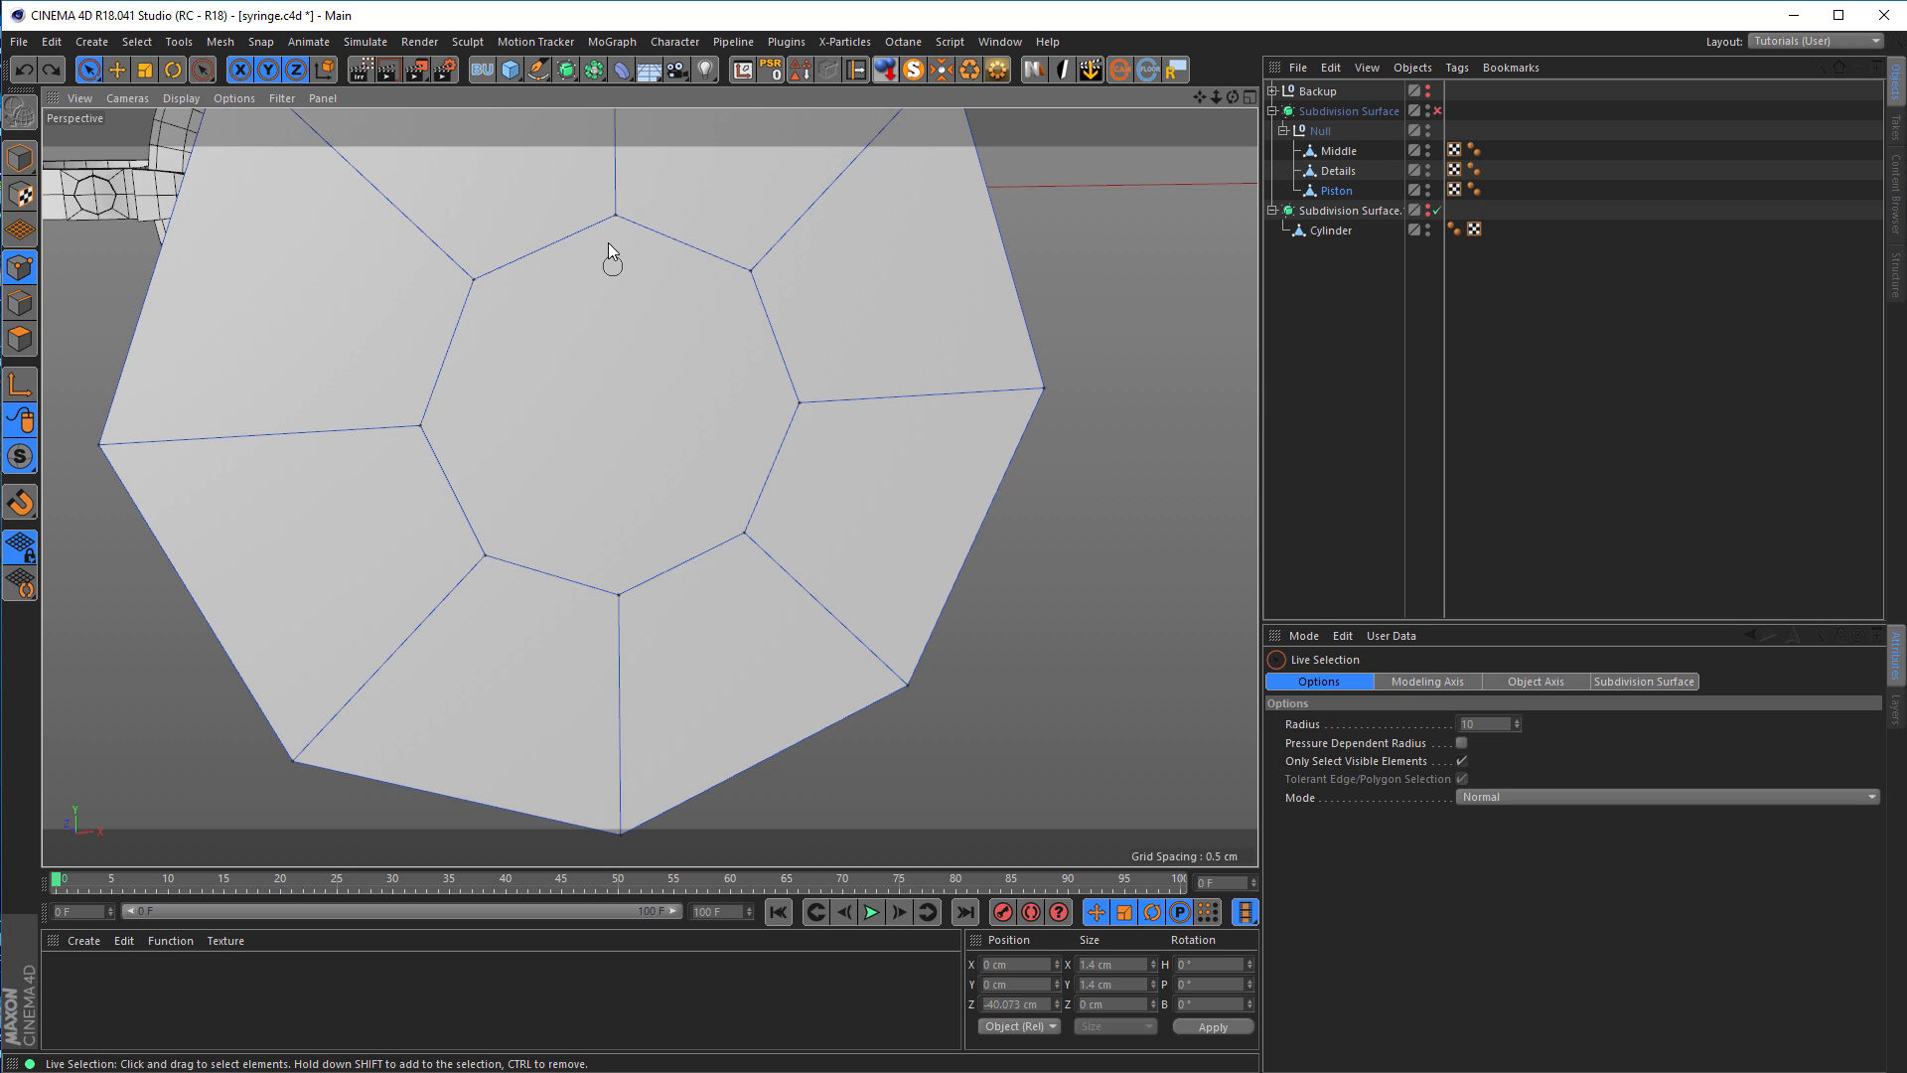
left_click(623, 596, "shift")
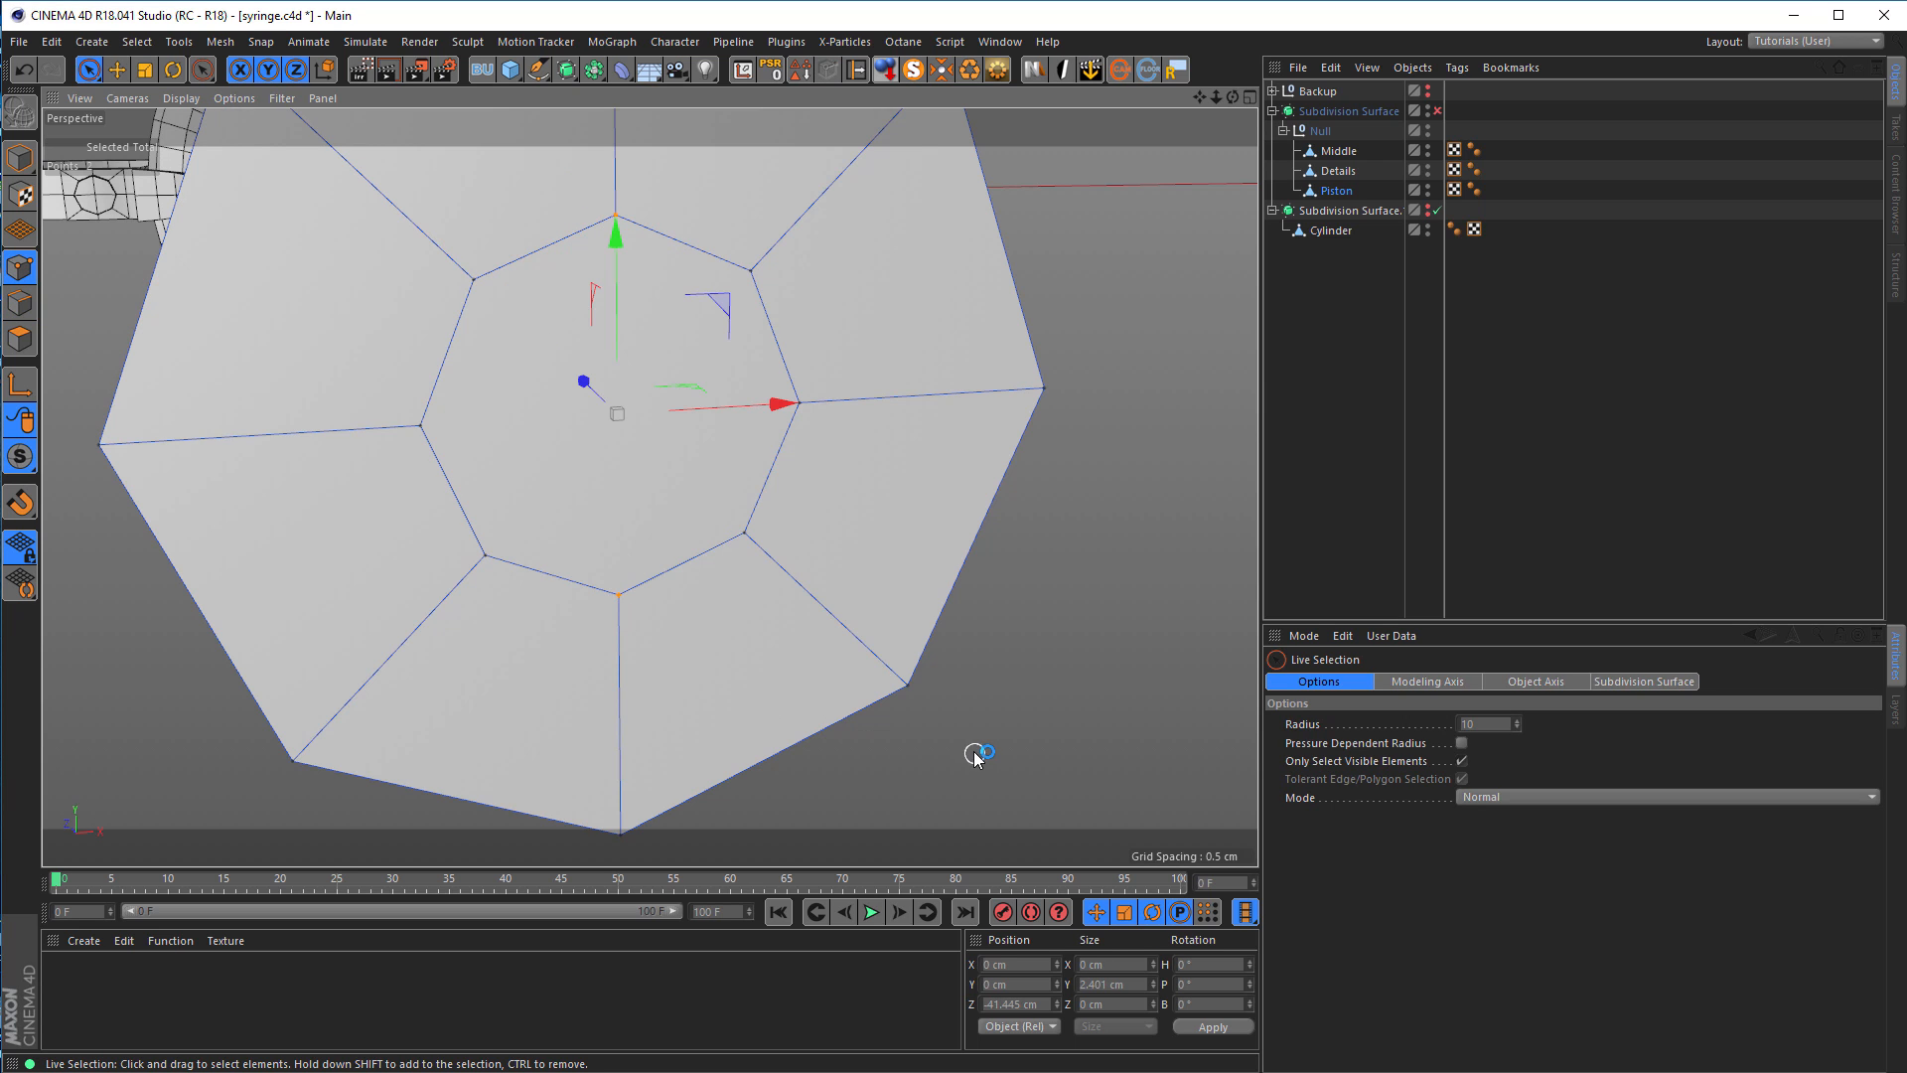
left_click_drag(804, 650, 581, 524, "alt")
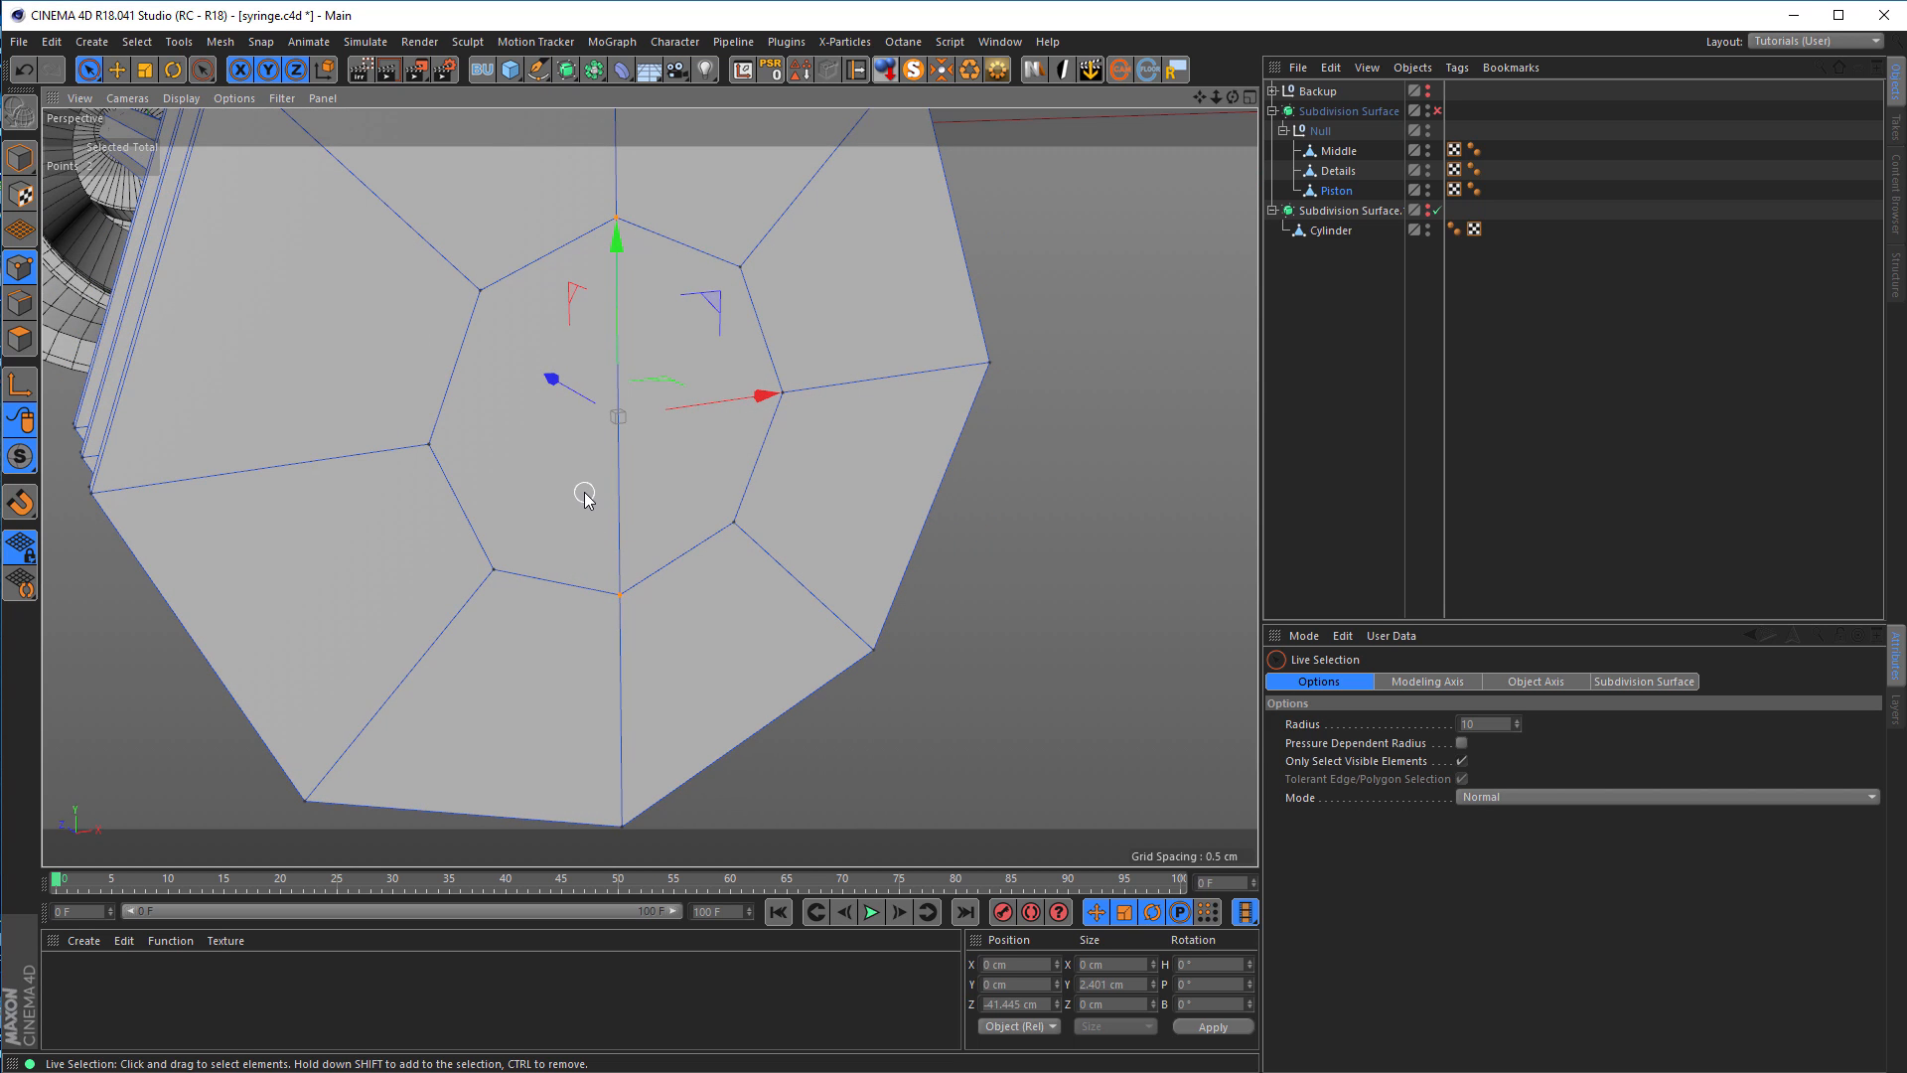
Step: Split the cap's new vertical edge at its middle with Connect Points/Edges to add a centre point
left_click(584, 496)
left_click(19, 303)
left_click(836, 614)
left_click(983, 699)
key("m")
key("m")
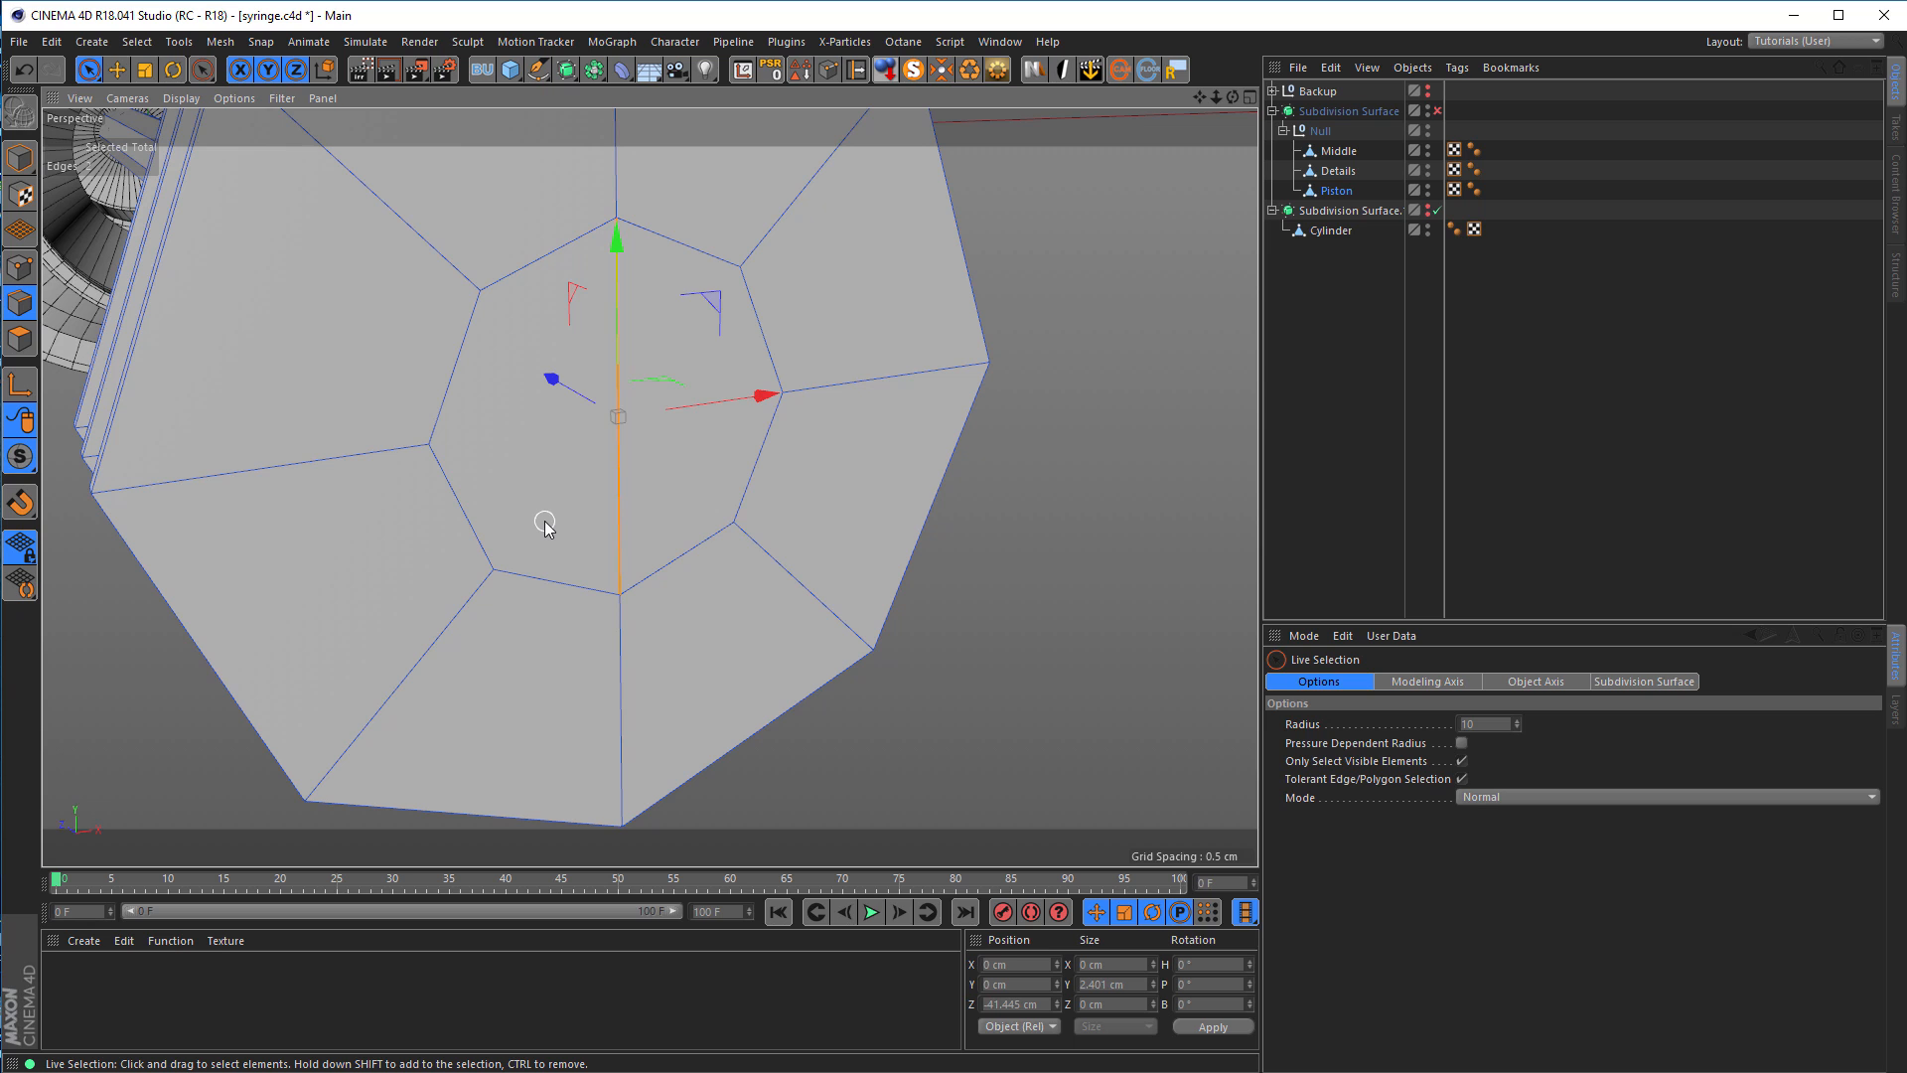
Step: Connect the inner octagon's two side points through the centre point to form a horizontal edge across the cap
left_click(20, 266)
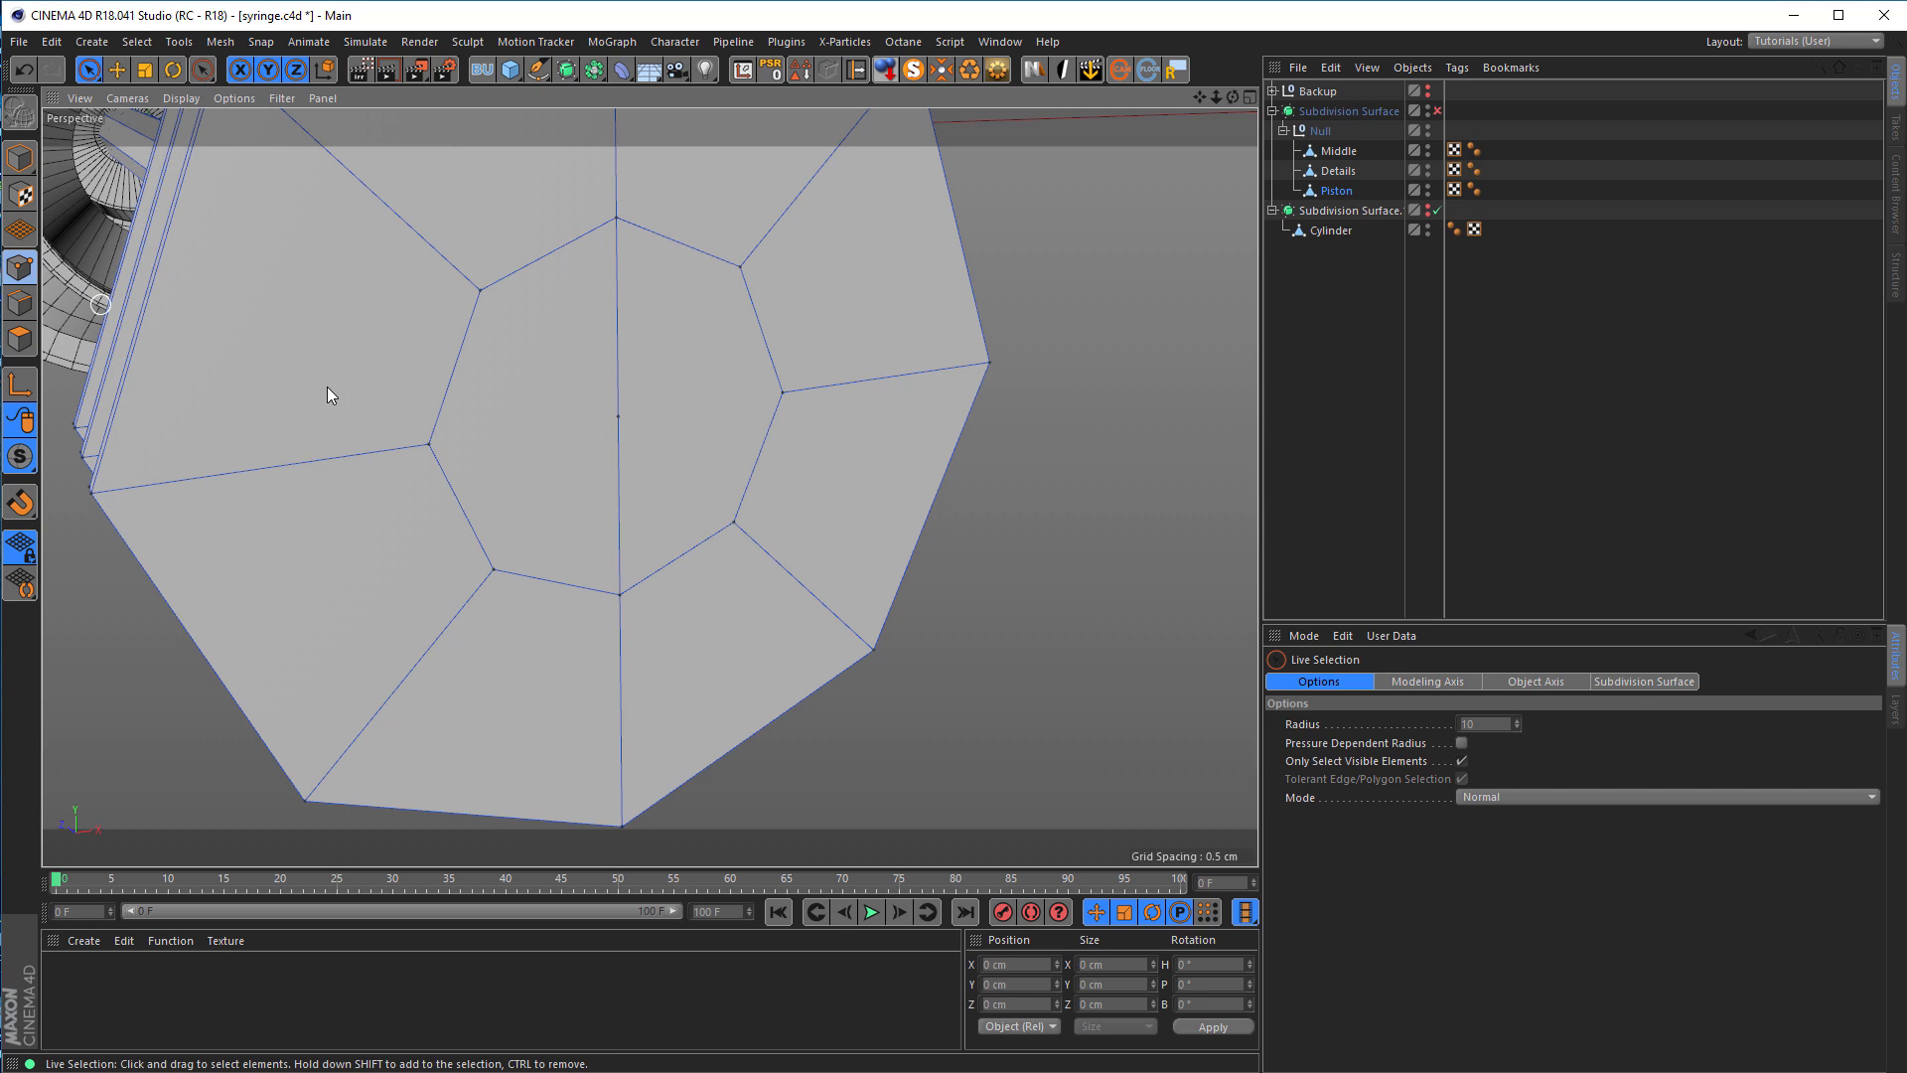
left_click(433, 446)
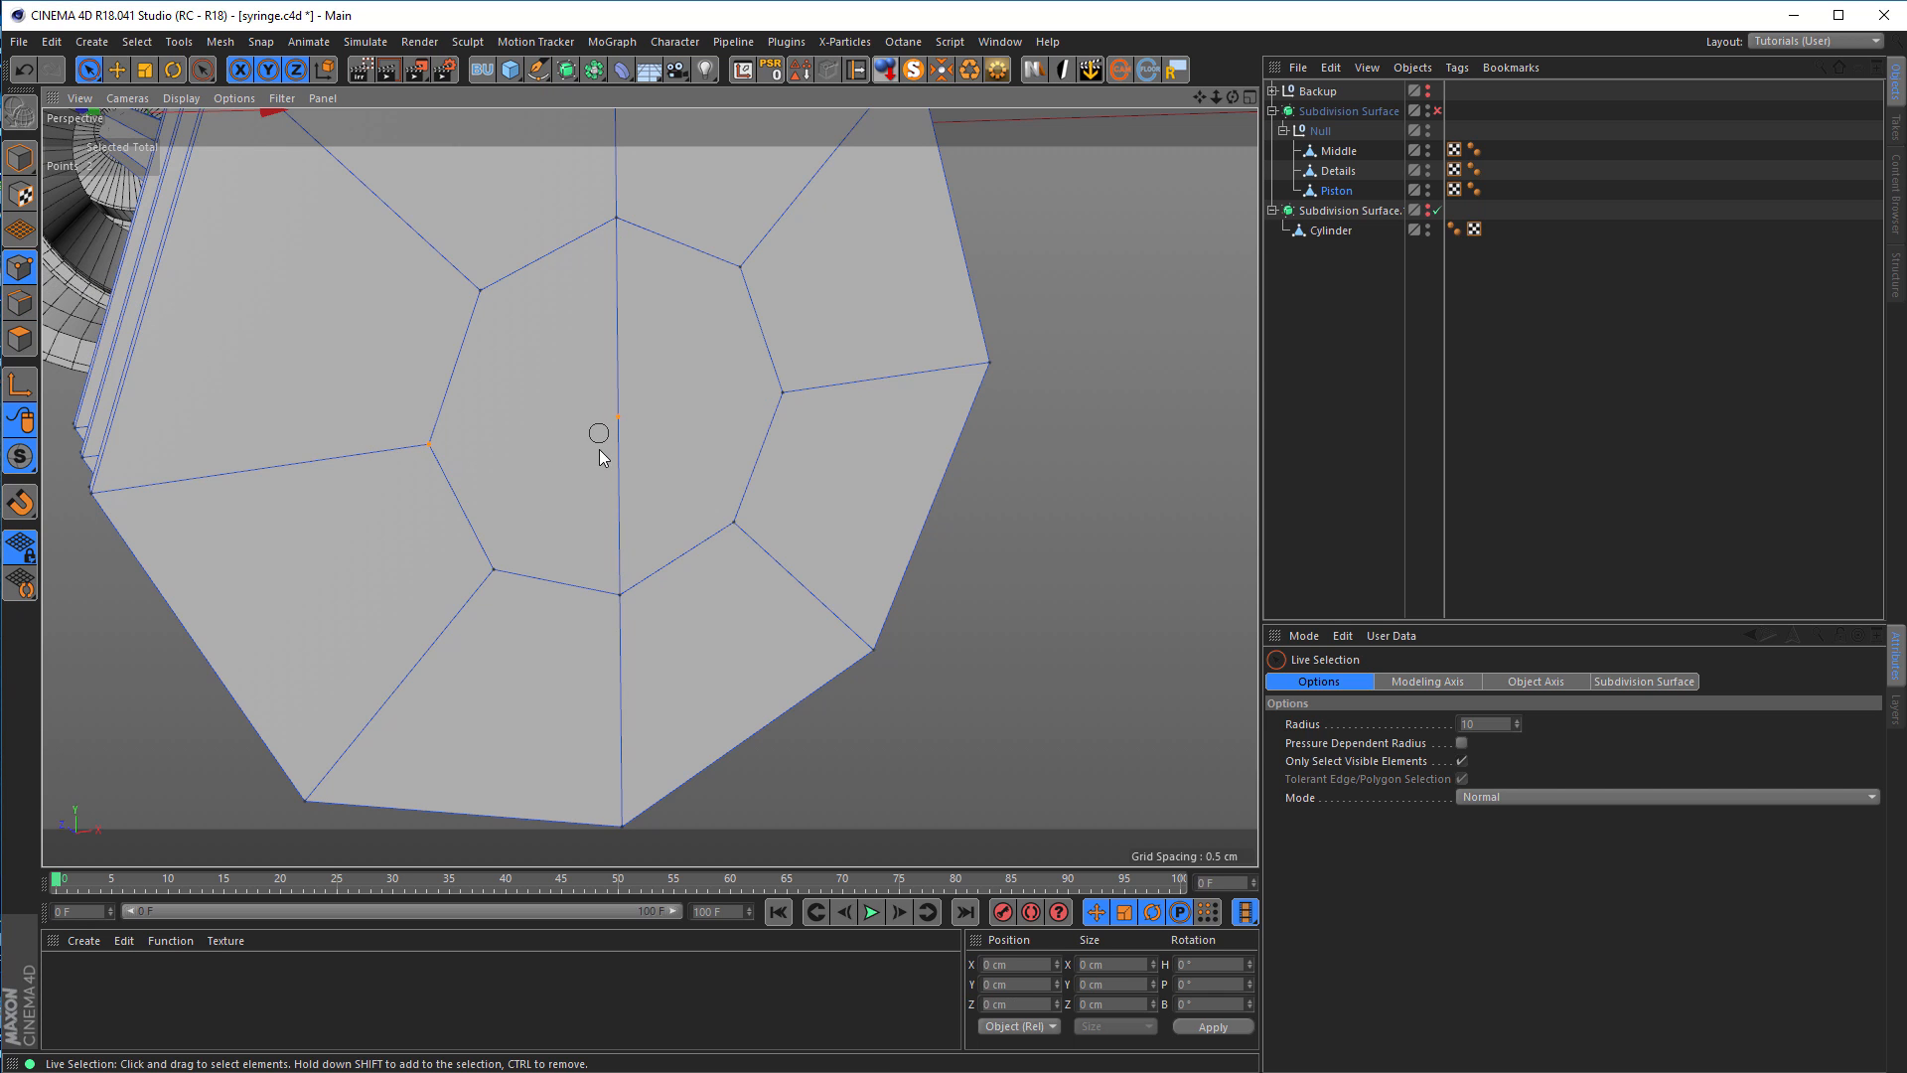
left_click(785, 393, "shift")
key("m")
key("m")
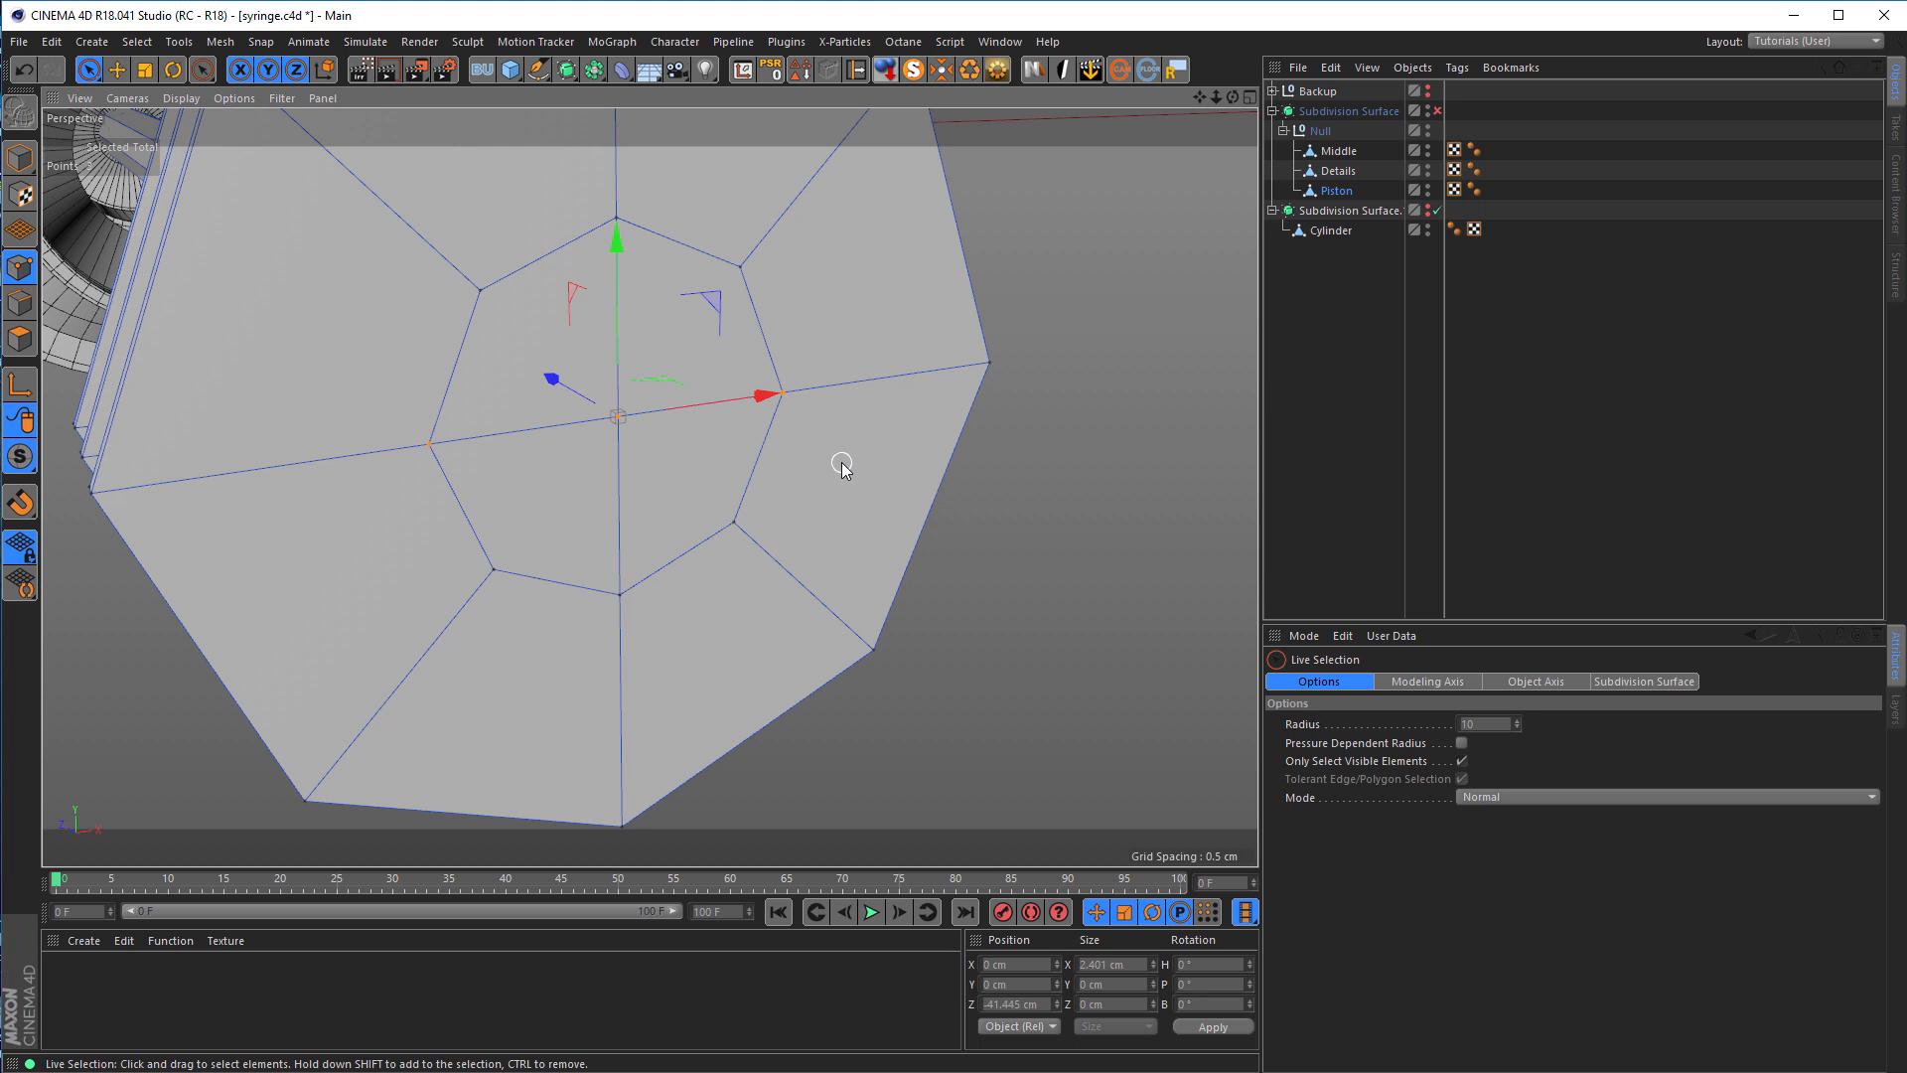
left_click(1063, 614)
Step: Show the smoothed Cylinder barrel around the piston and enable X-Ray on its Subdivision Surface
right_click_drag(676, 541, 620, 546, "alt")
left_click_drag(615, 517, 680, 448, "alt")
right_click_drag(656, 451, 556, 487, "alt")
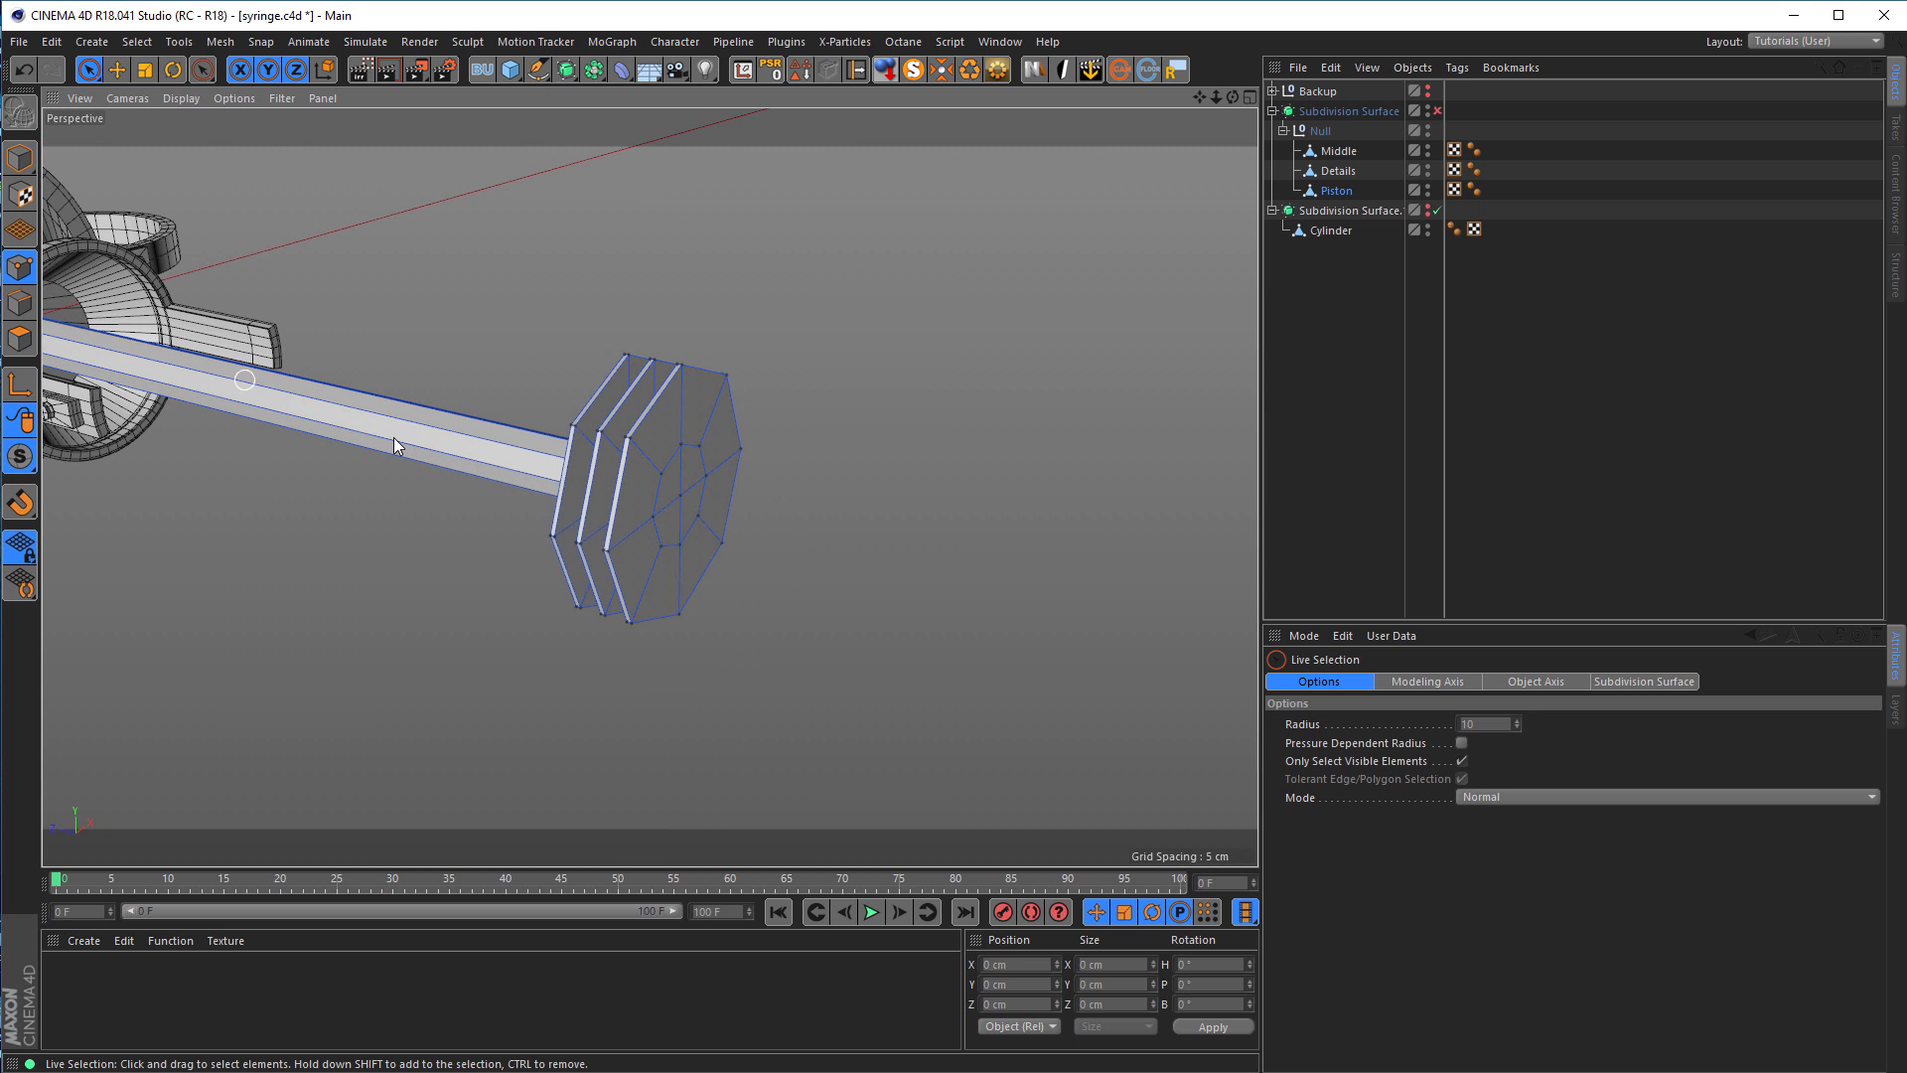
left_click(20, 158)
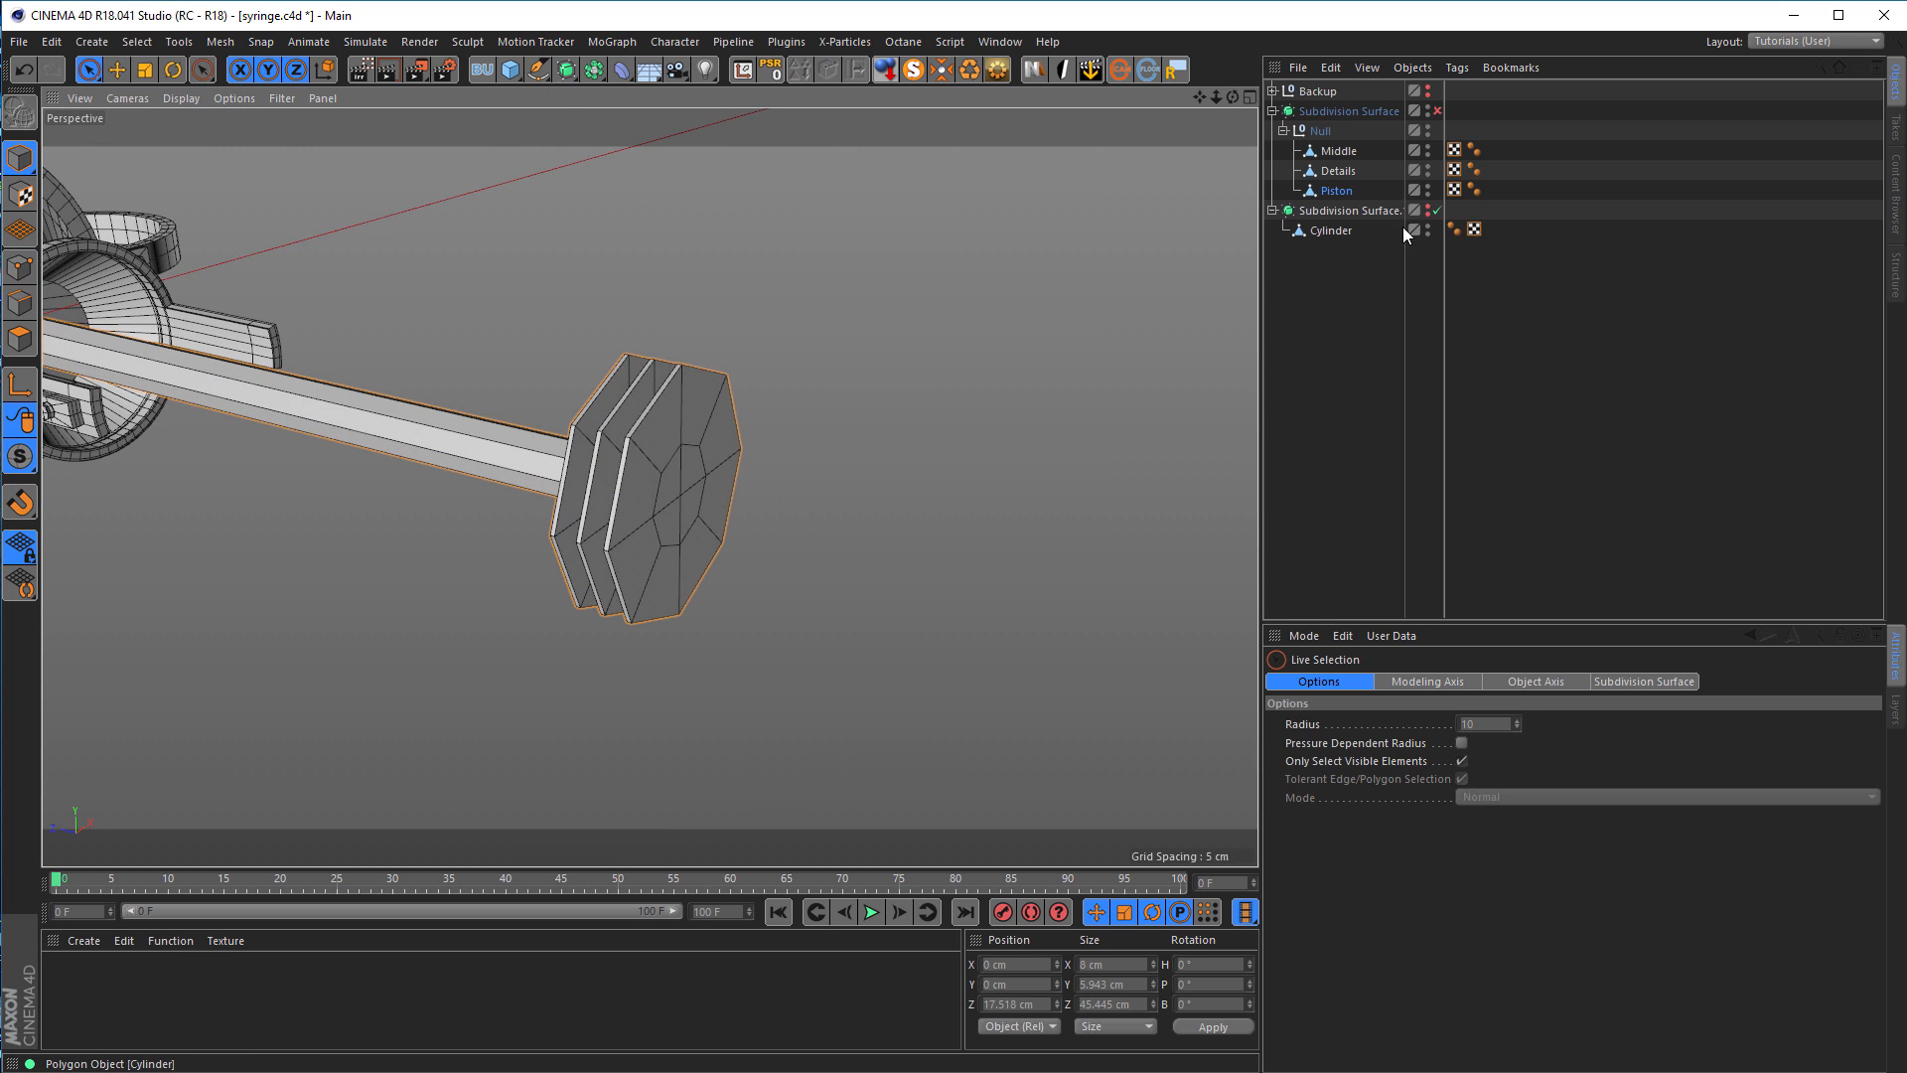
left_click(1427, 207)
left_click(1437, 211)
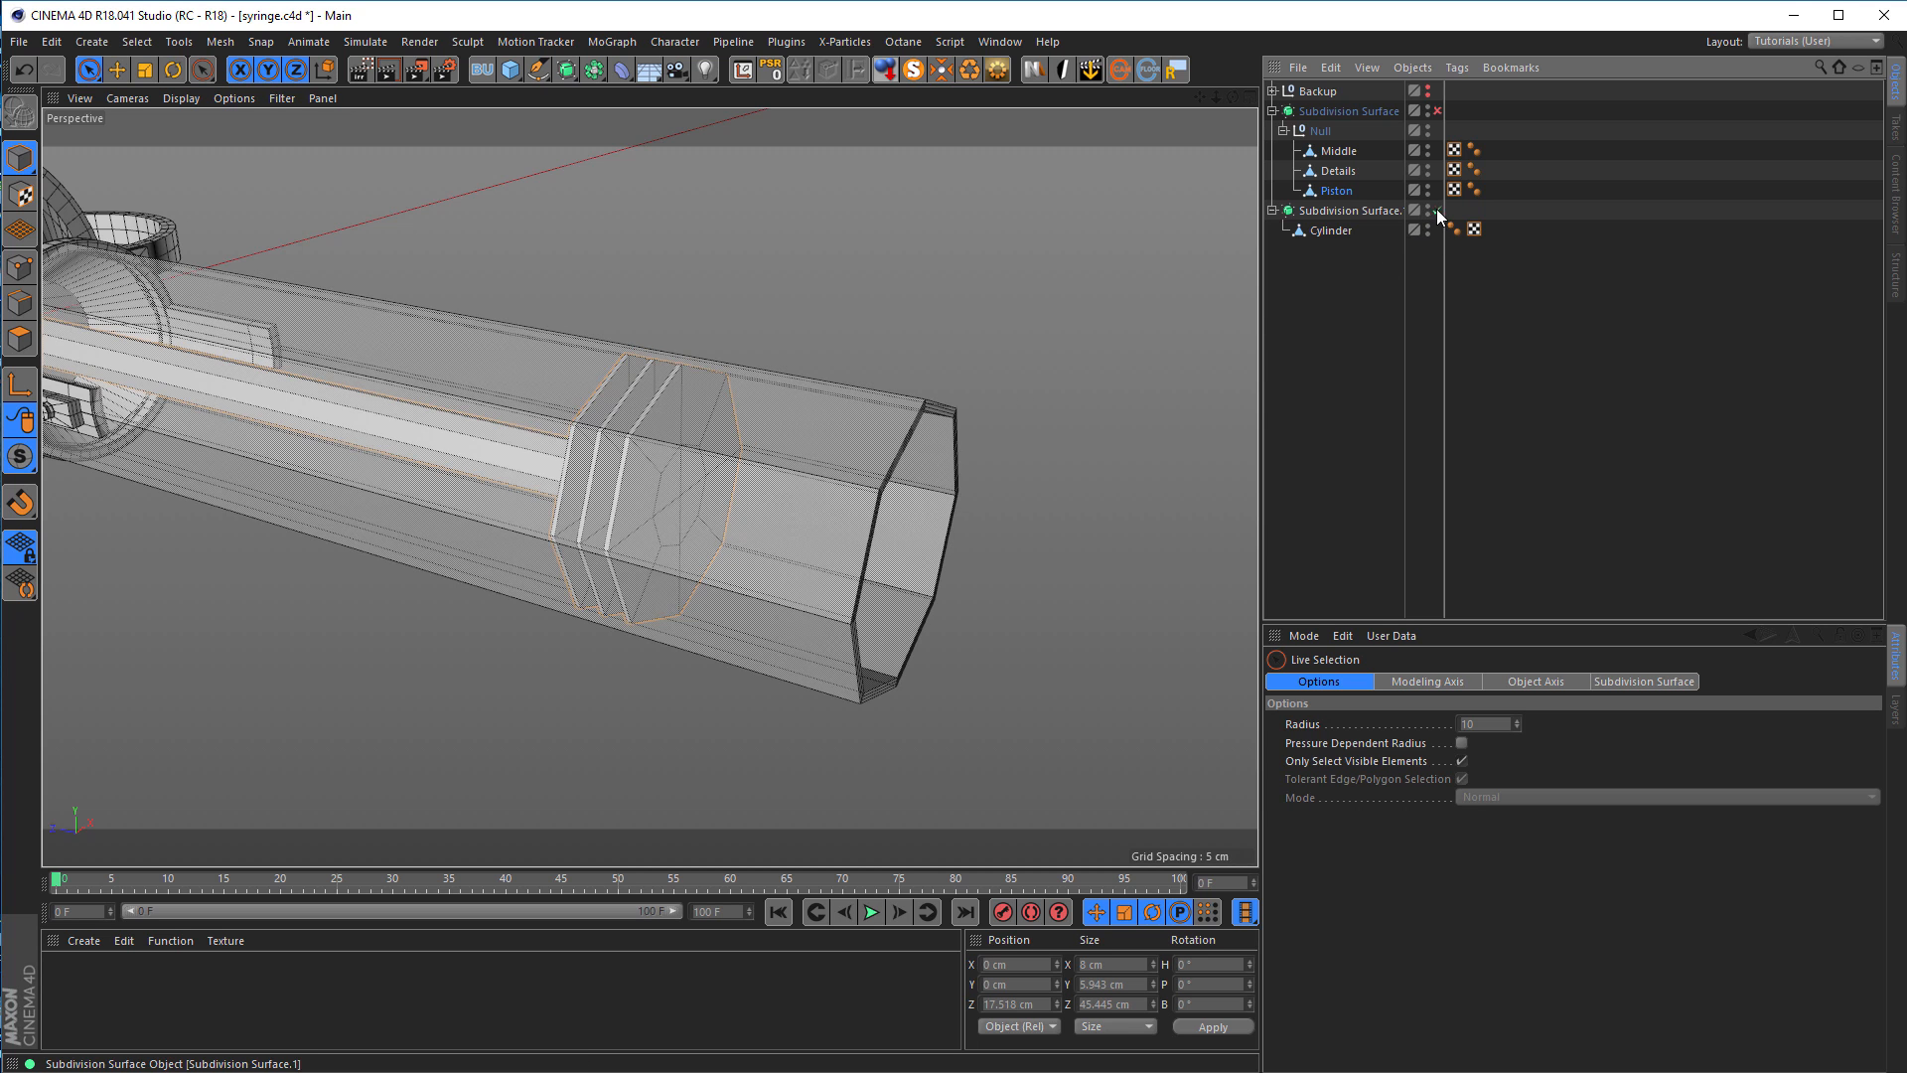
left_click(1349, 211)
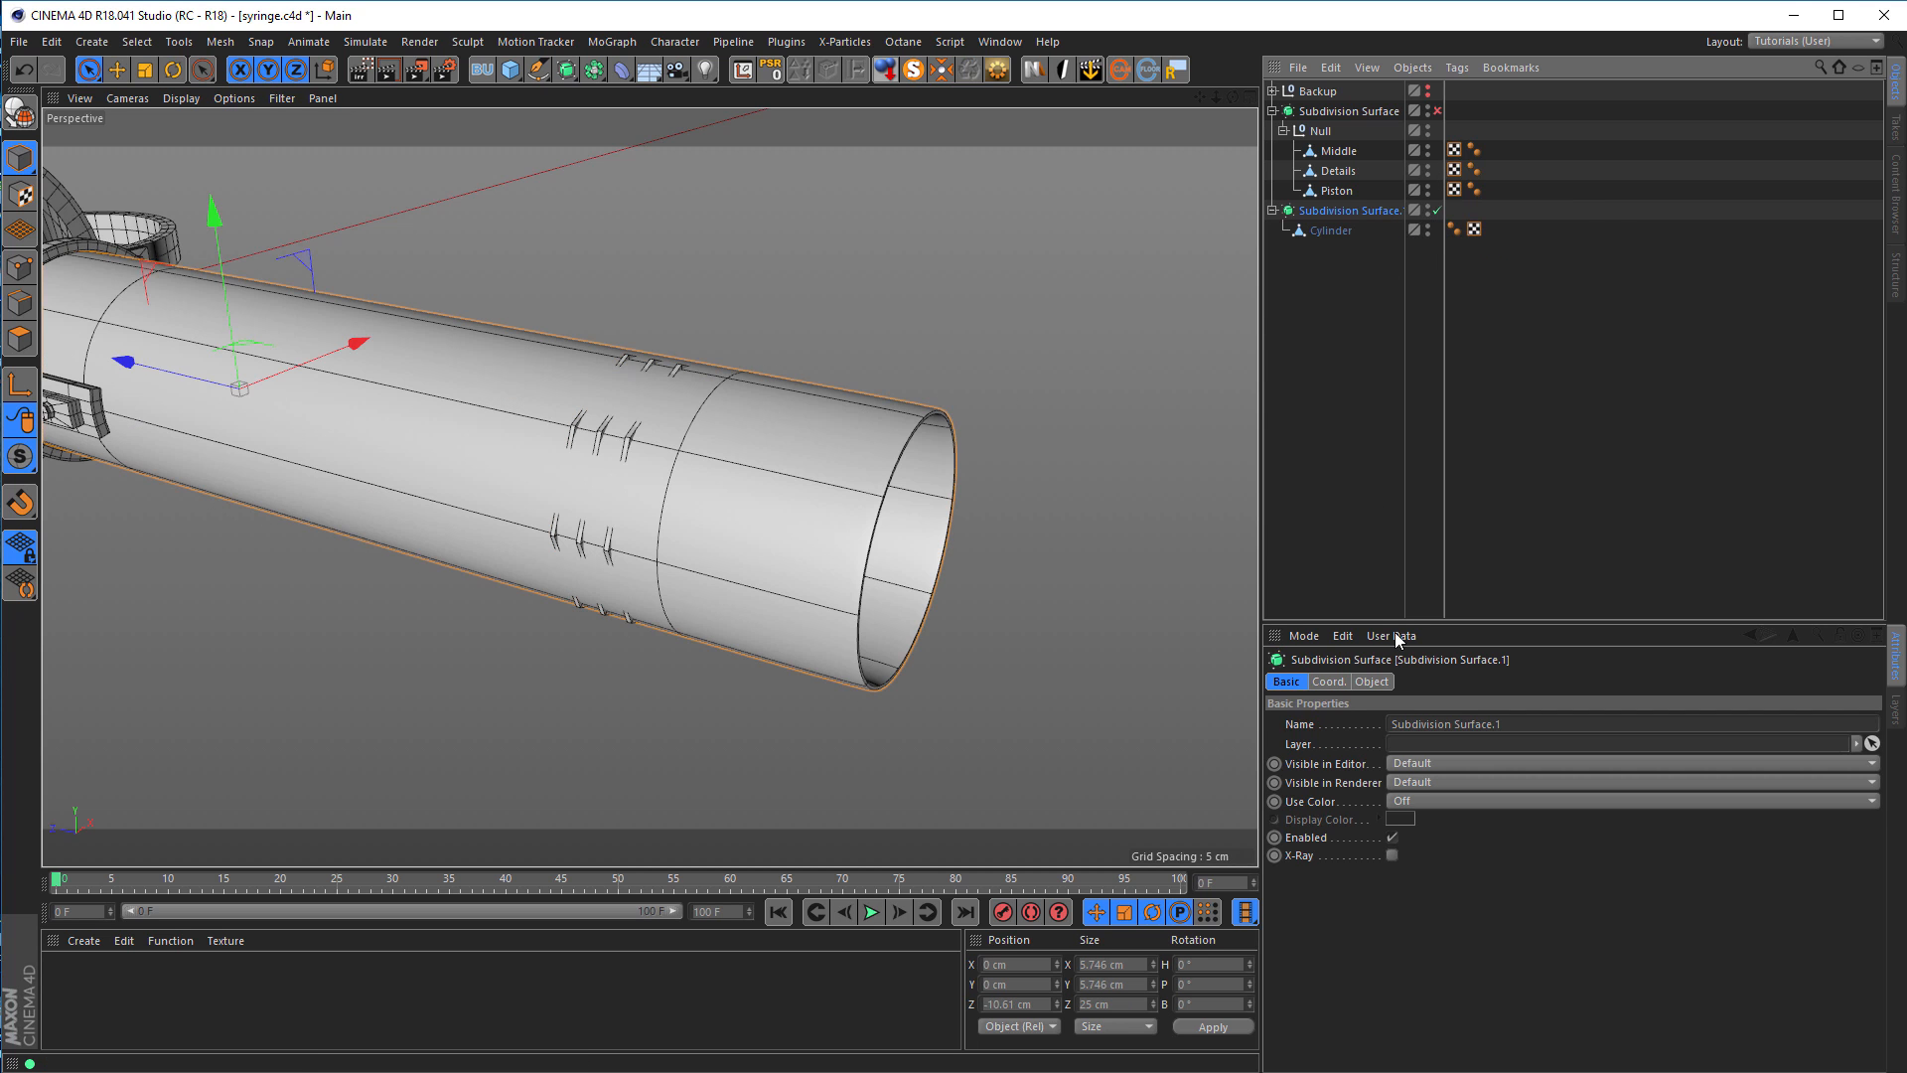
left_click(1392, 855)
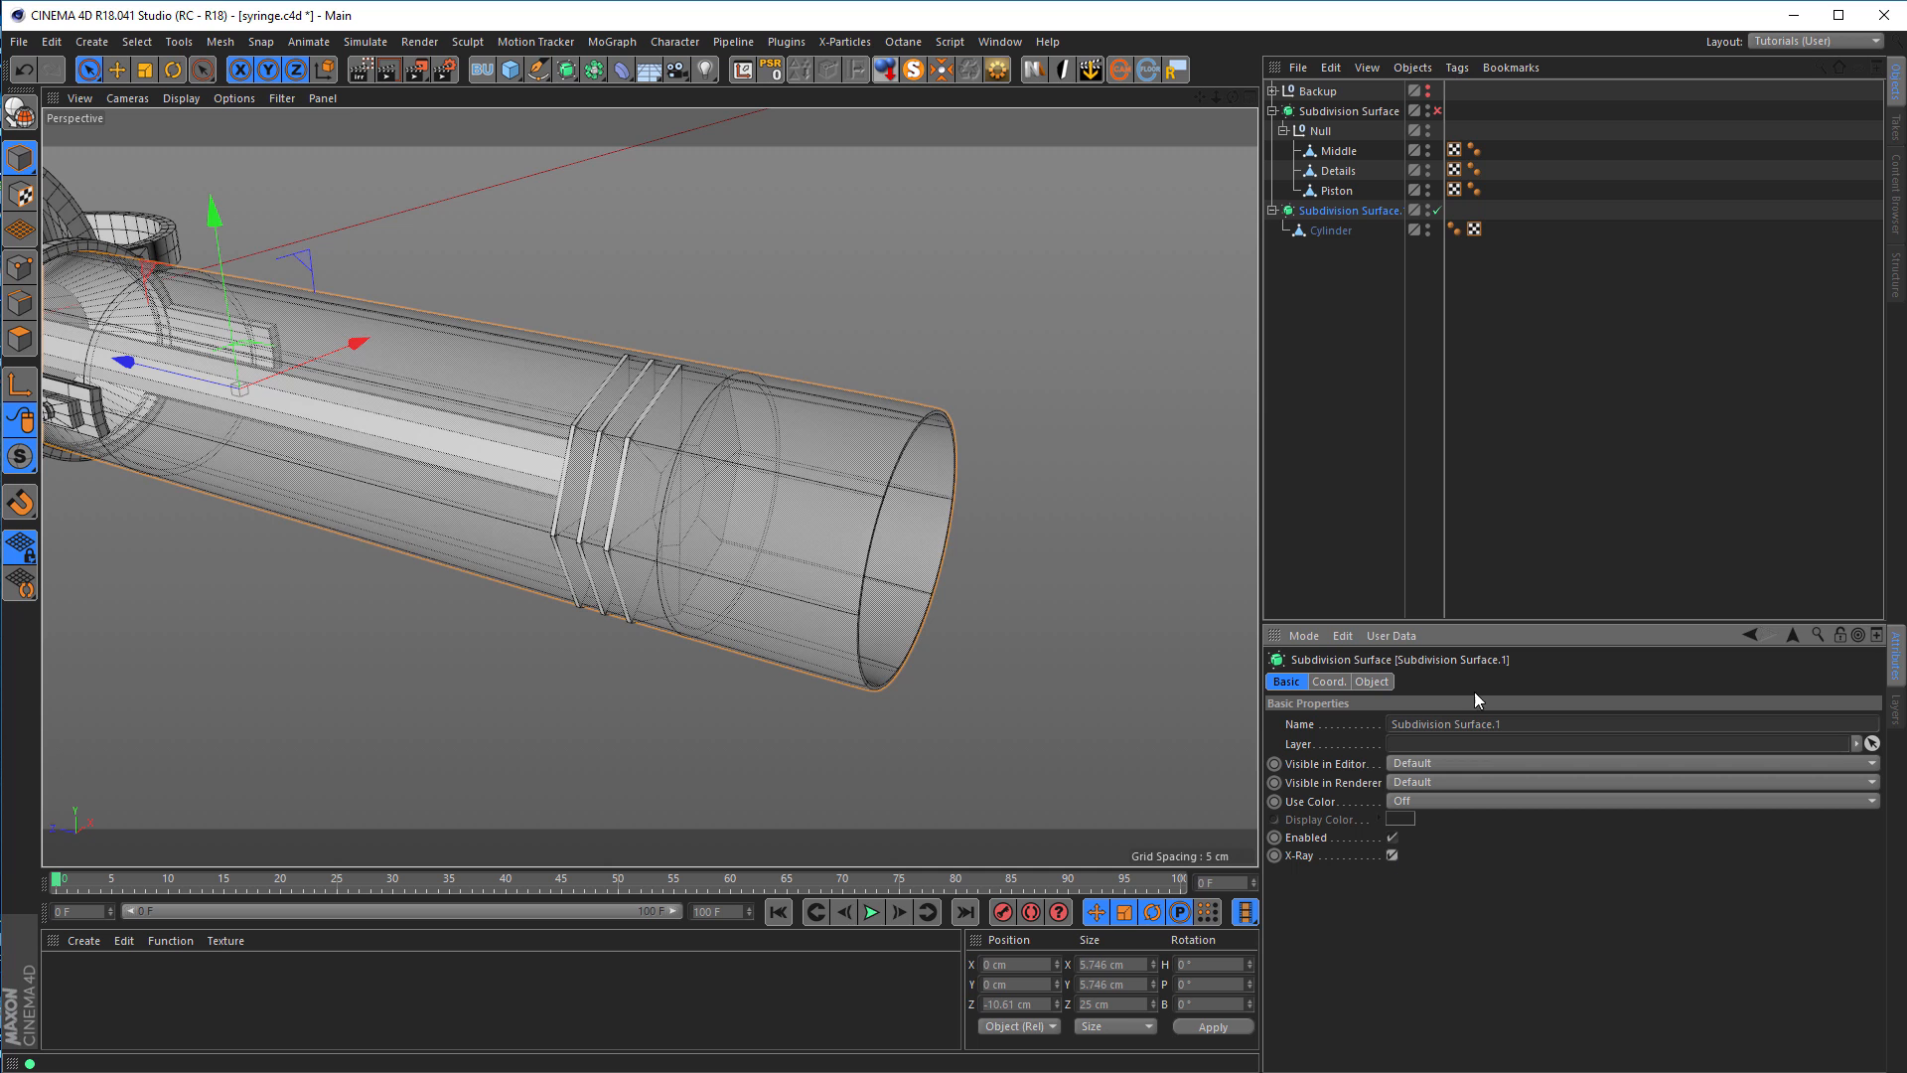
Step: Preview the piston with subdivision smoothing inside the barrel, and hide the barrel and disable the piston's smoothing again
left_click(1438, 111)
left_click_drag(617, 528, 515, 456, "alt")
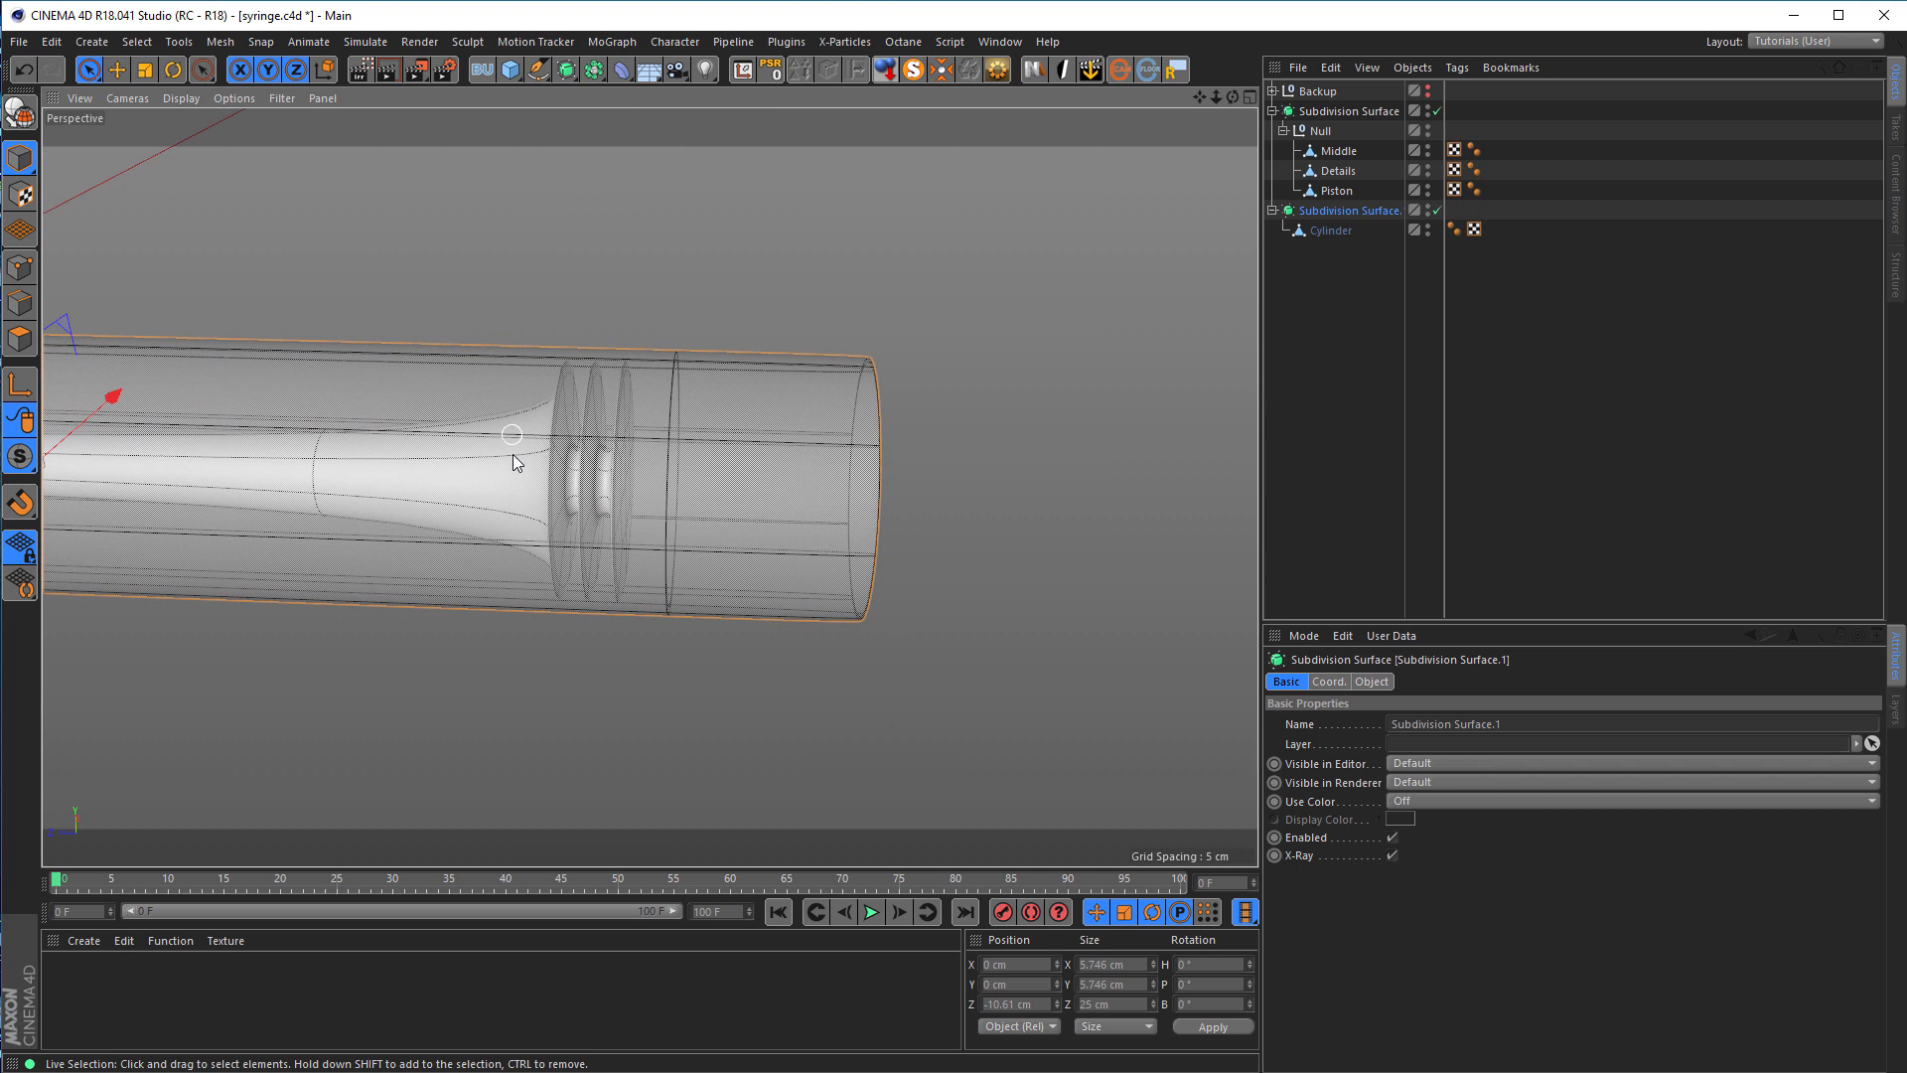
left_click_drag(648, 480, 534, 499, "alt")
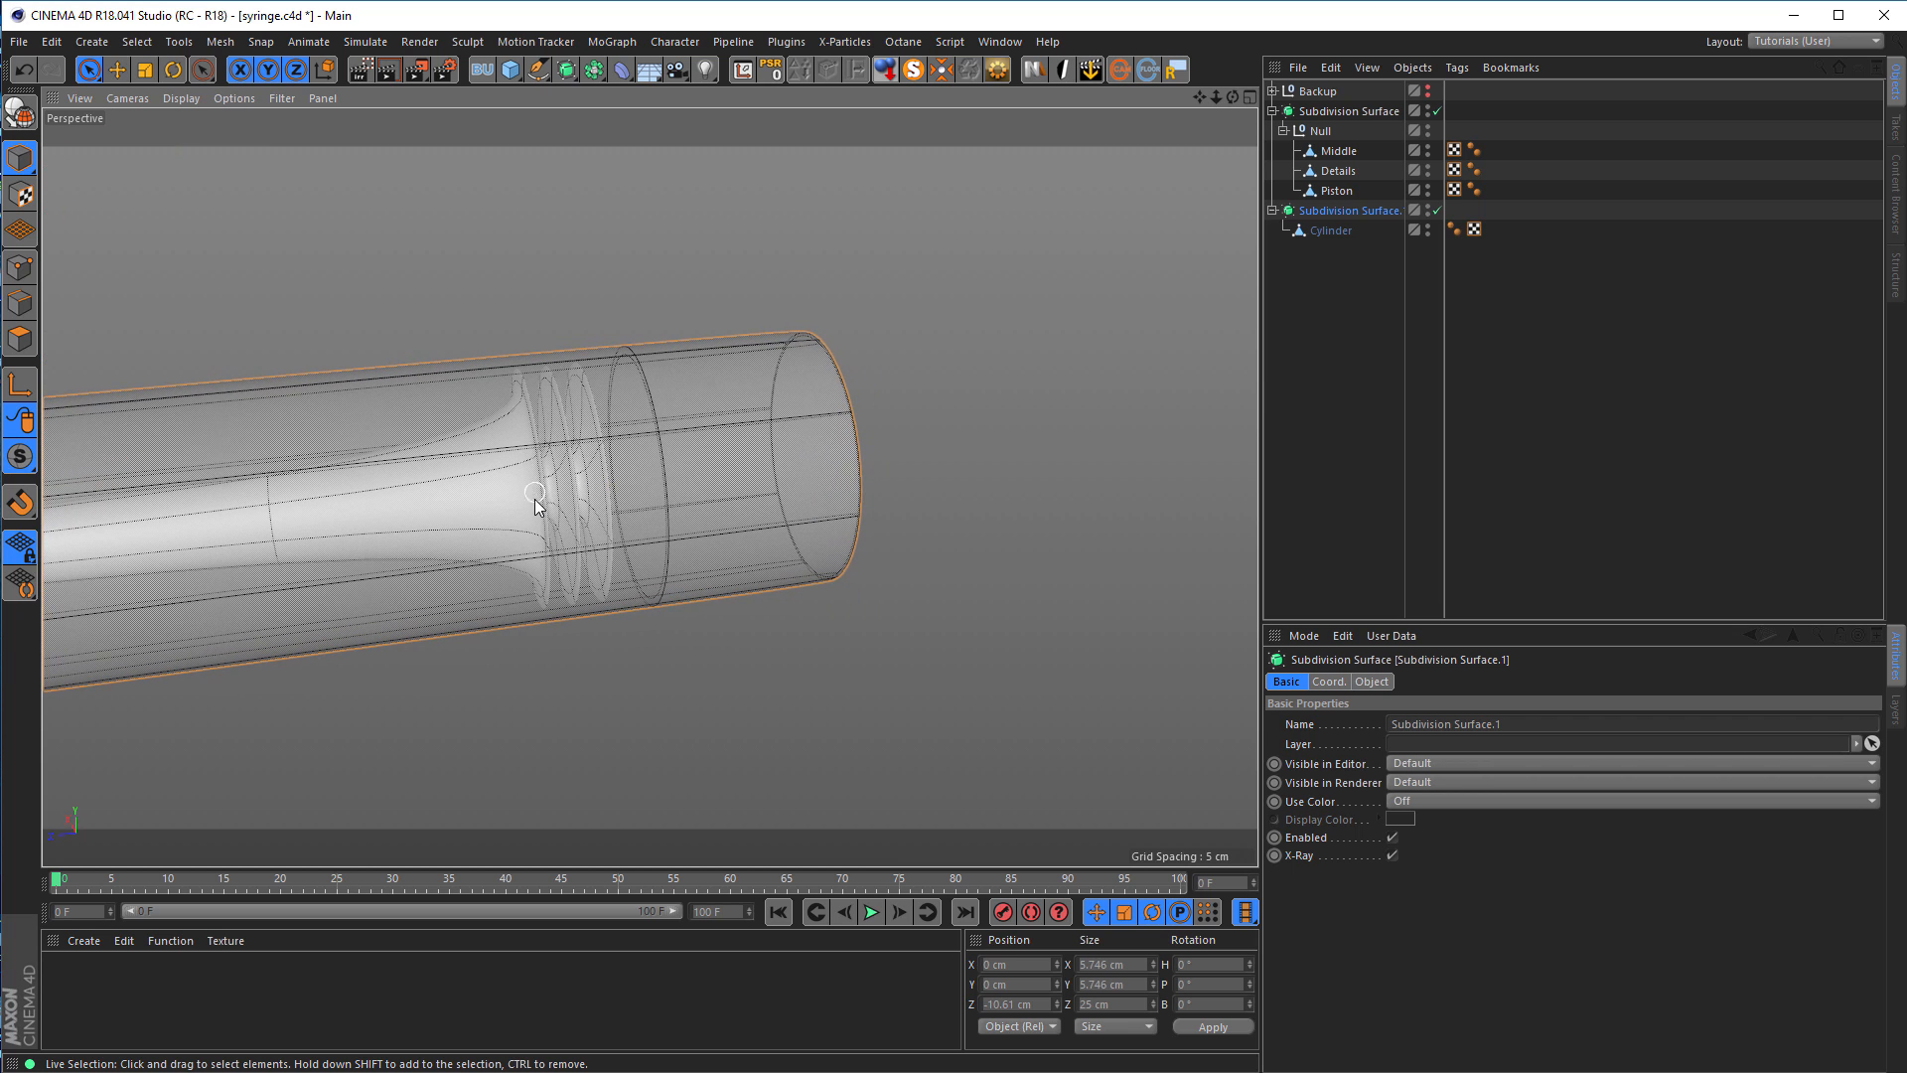
double_click(1427, 206, "alt")
right_click_drag(419, 519, 645, 473, "alt")
left_click(1436, 110)
Step: Loop-select the Piston's edges where the rod meets the first disc, along that disc's rims, and at both sides of the following neck's start
left_click_drag(645, 473, 600, 485, "alt")
right_click_drag(602, 484, 624, 471, "alt")
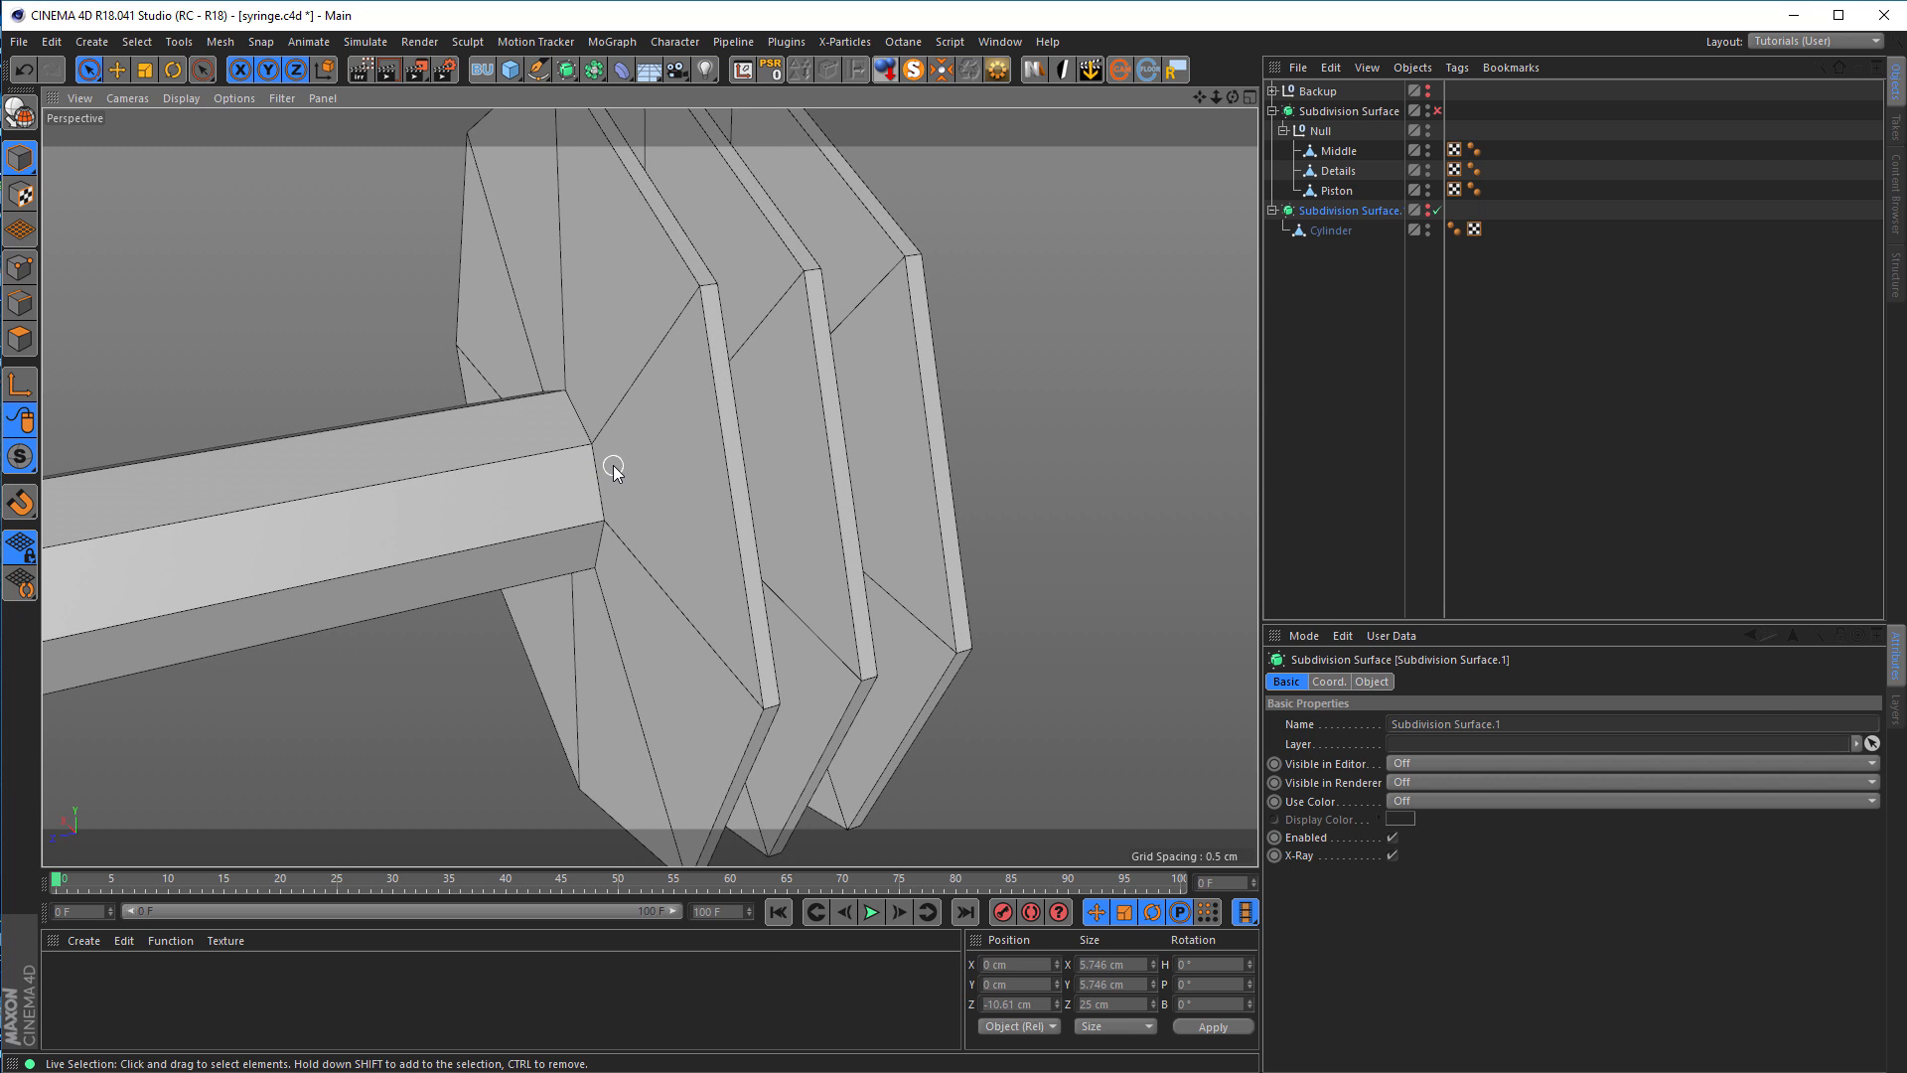
key("u")
key("l")
left_click(1358, 189)
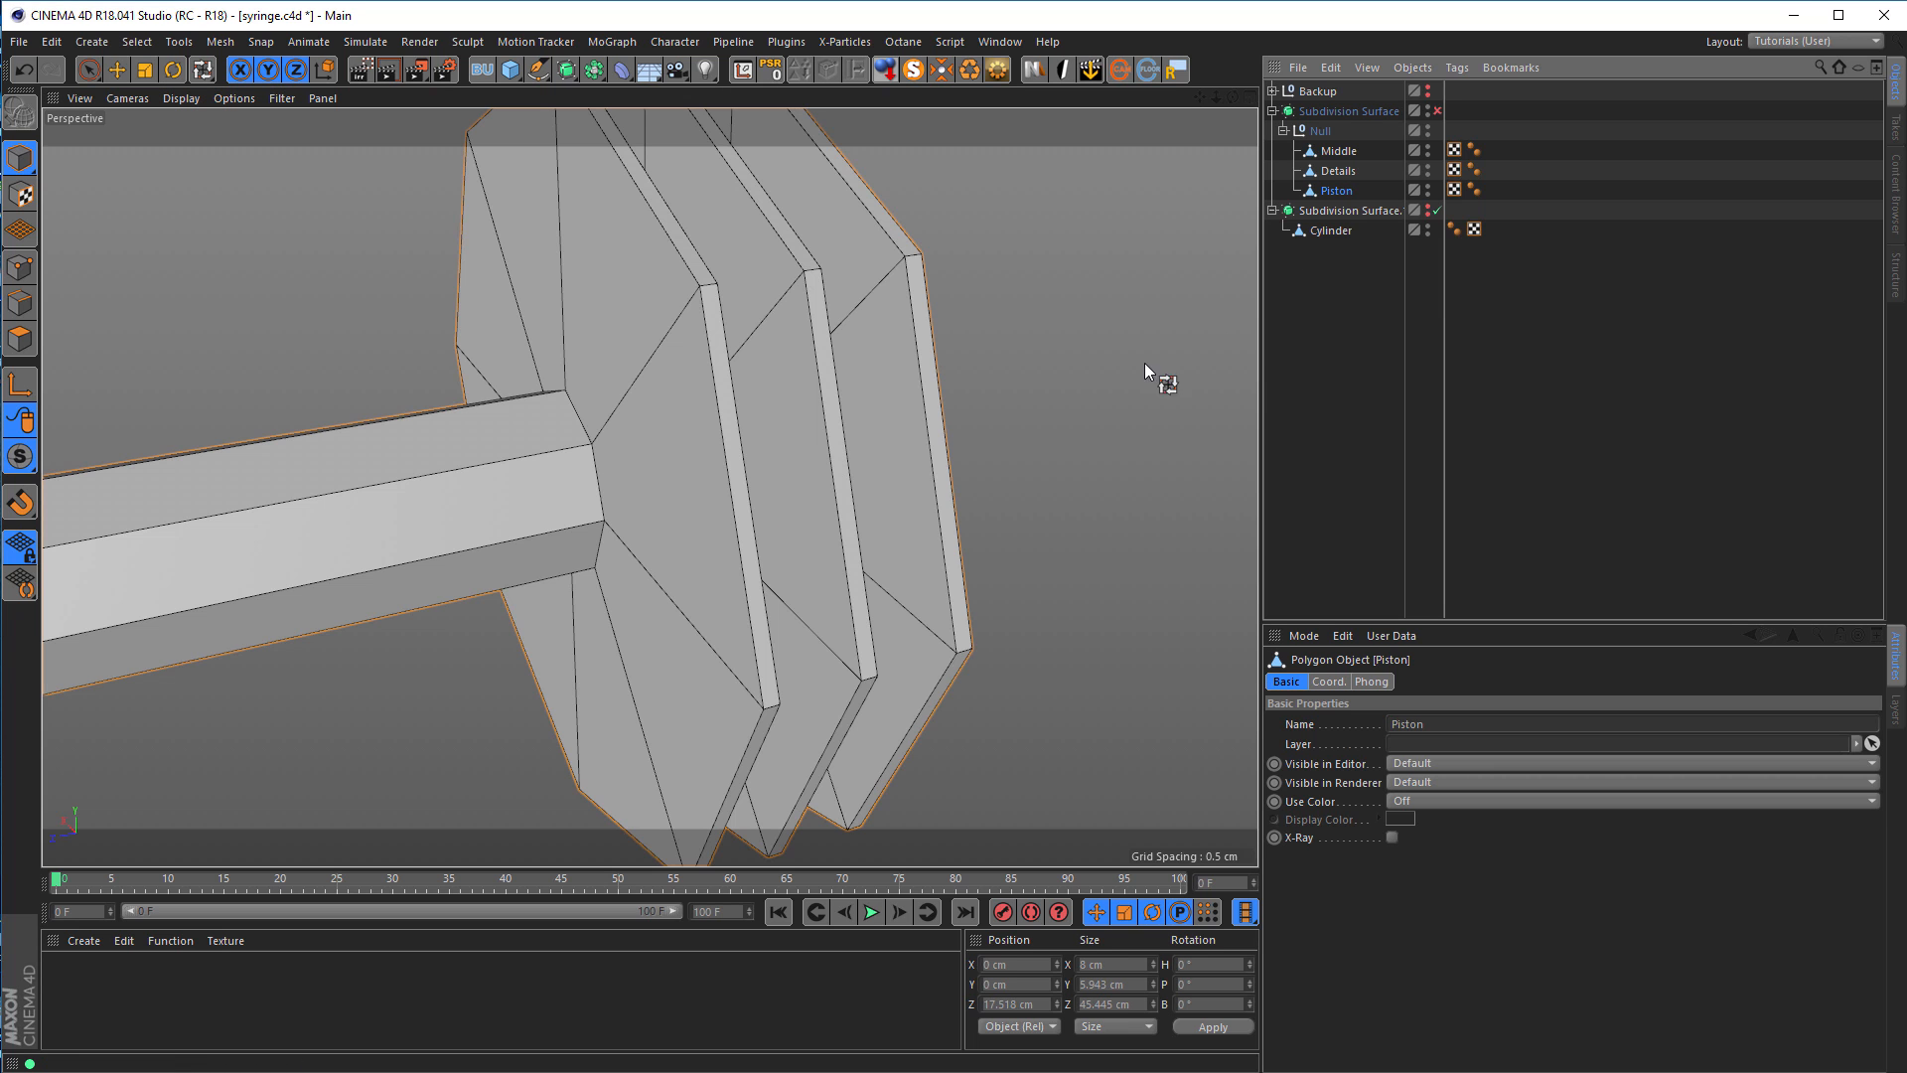
left_click(20, 303)
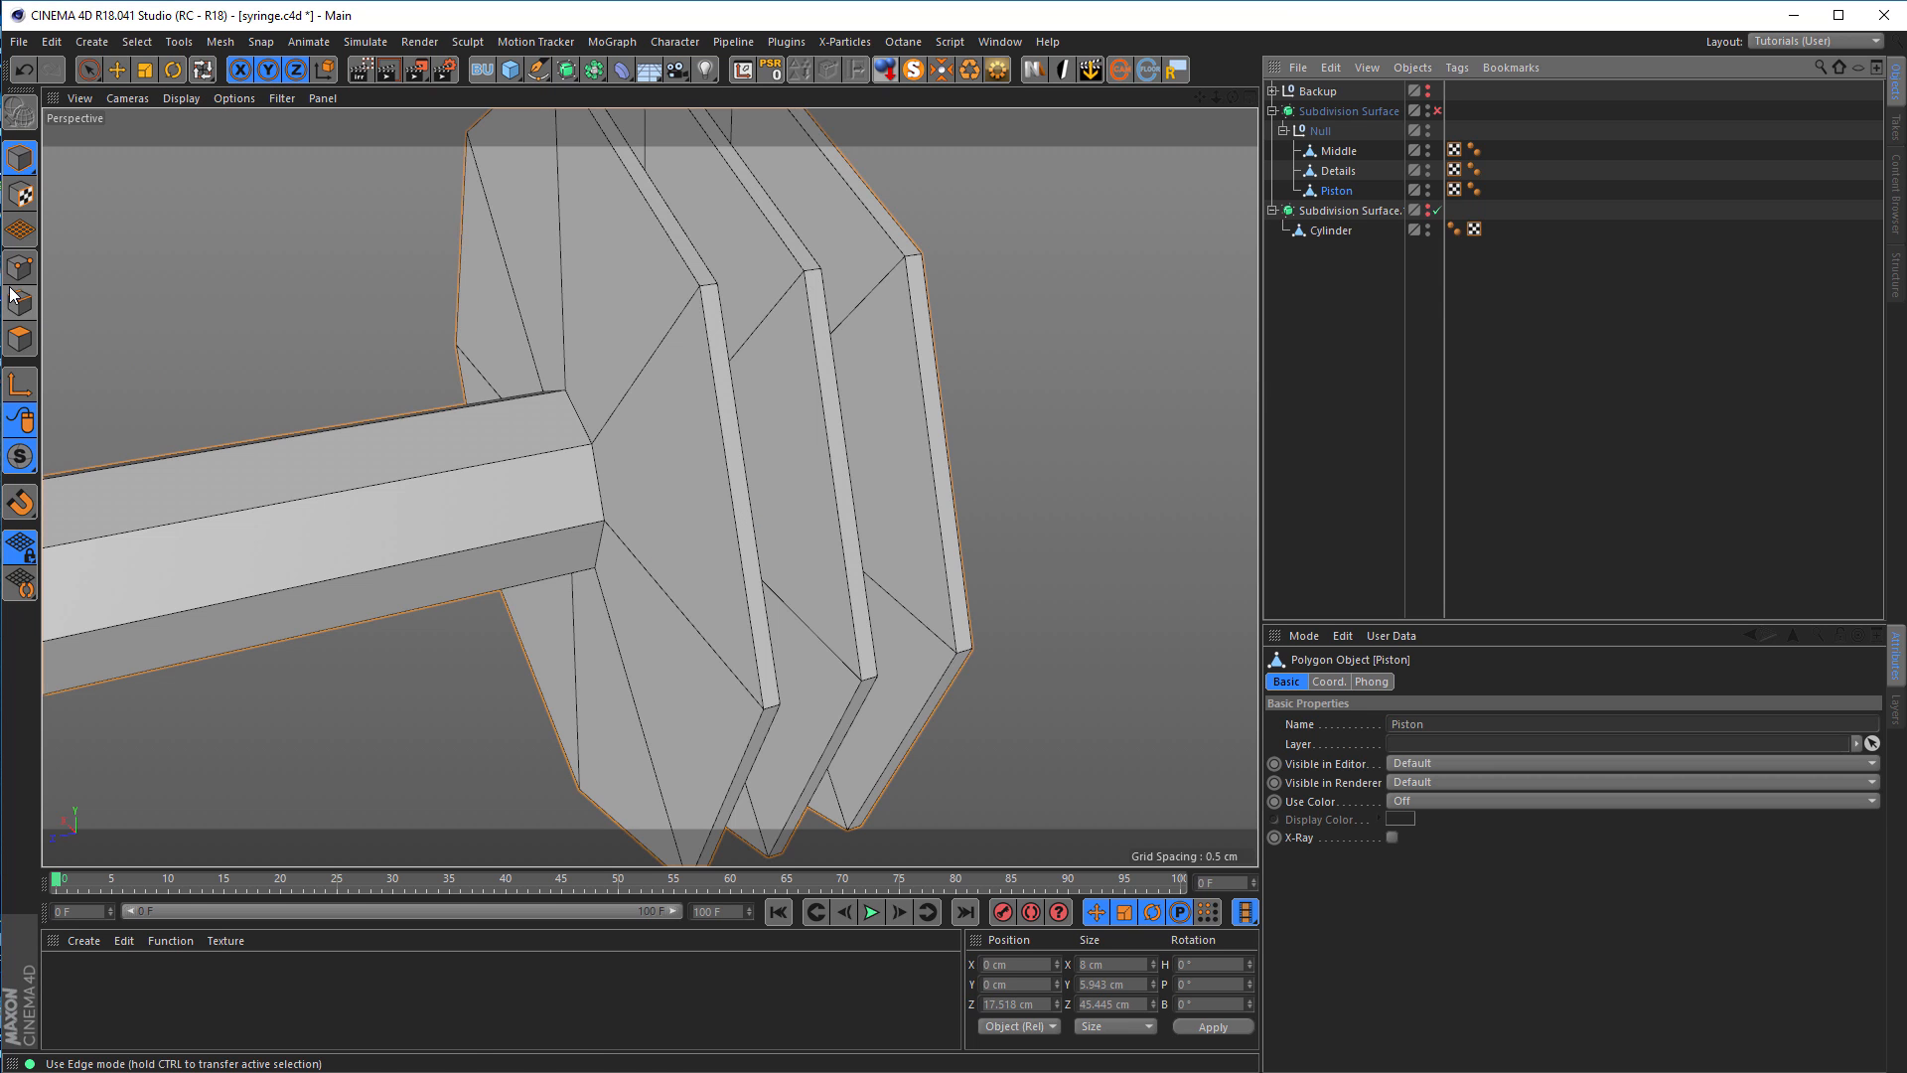
left_click(598, 483)
left_click(734, 449)
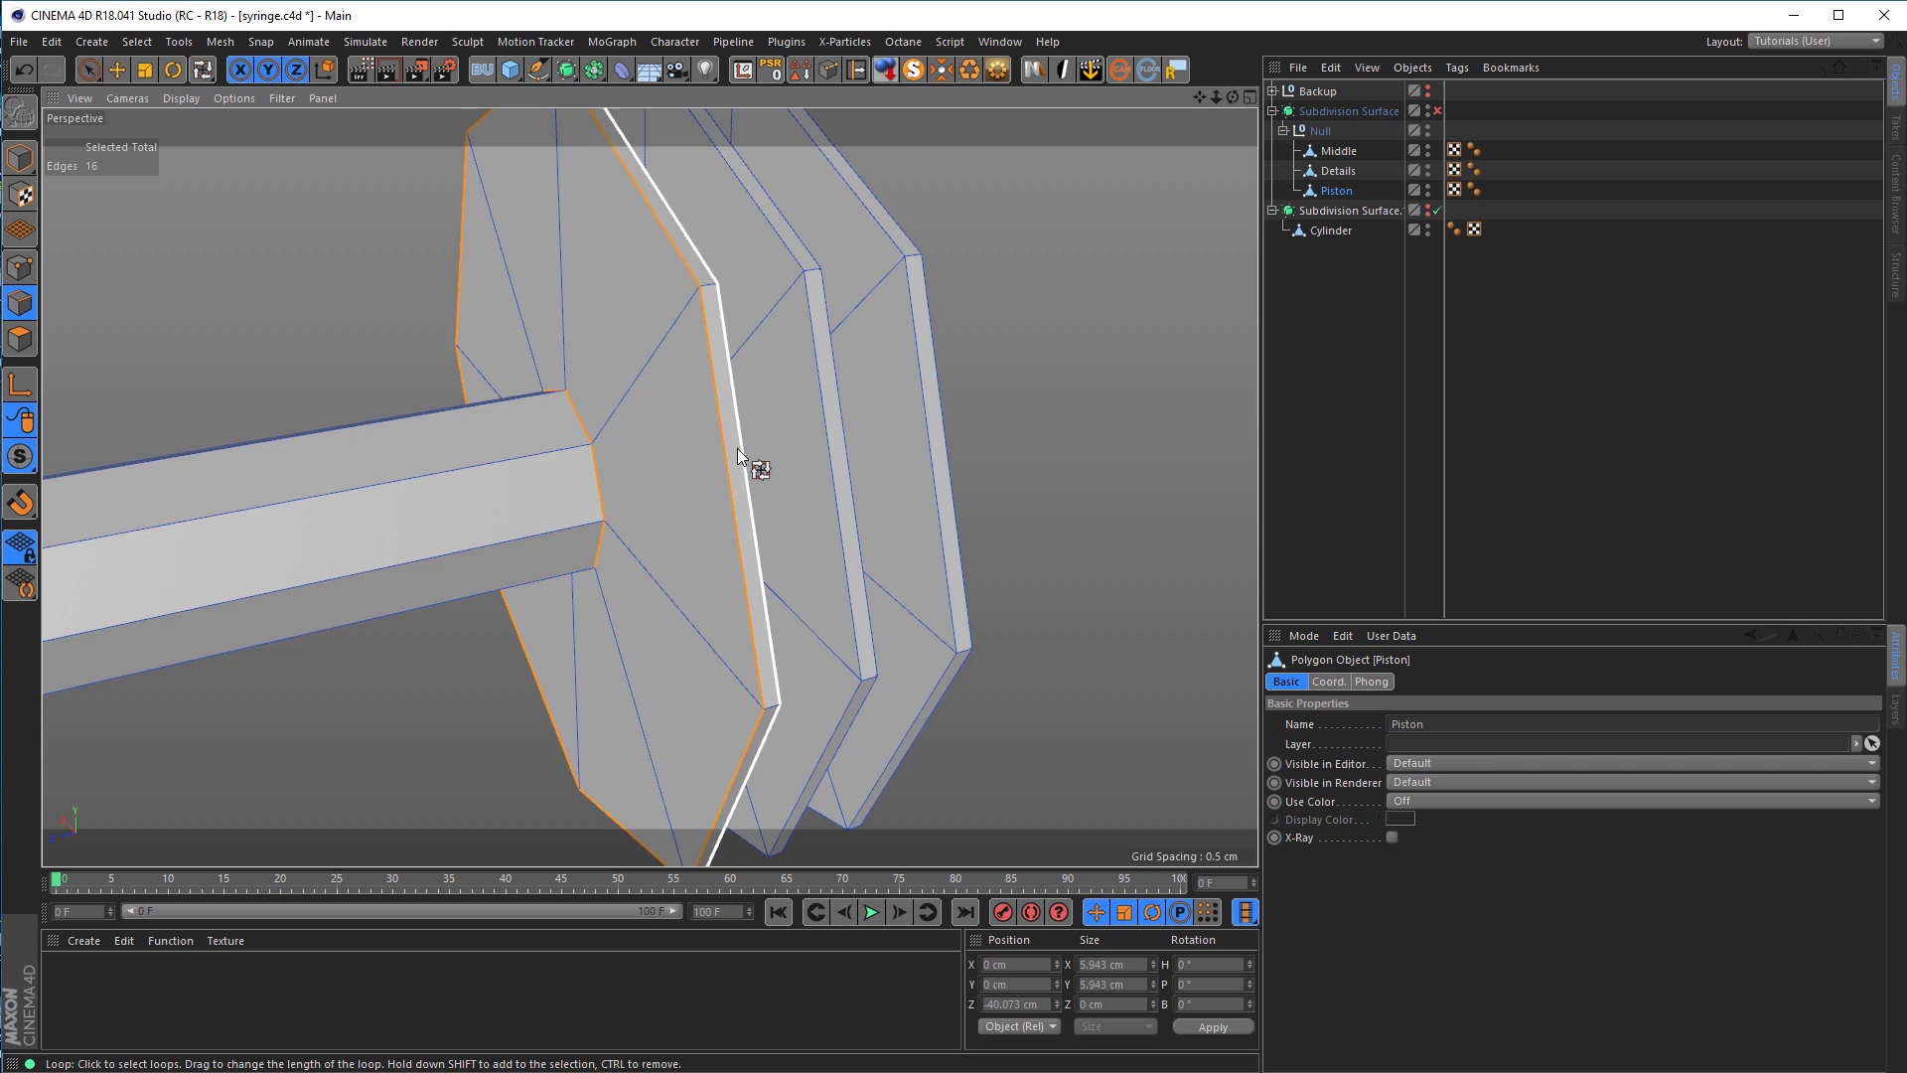
left_click_drag(727, 475, 777, 492, "alt")
left_click(804, 489, "shift")
left_click(873, 484, "shift")
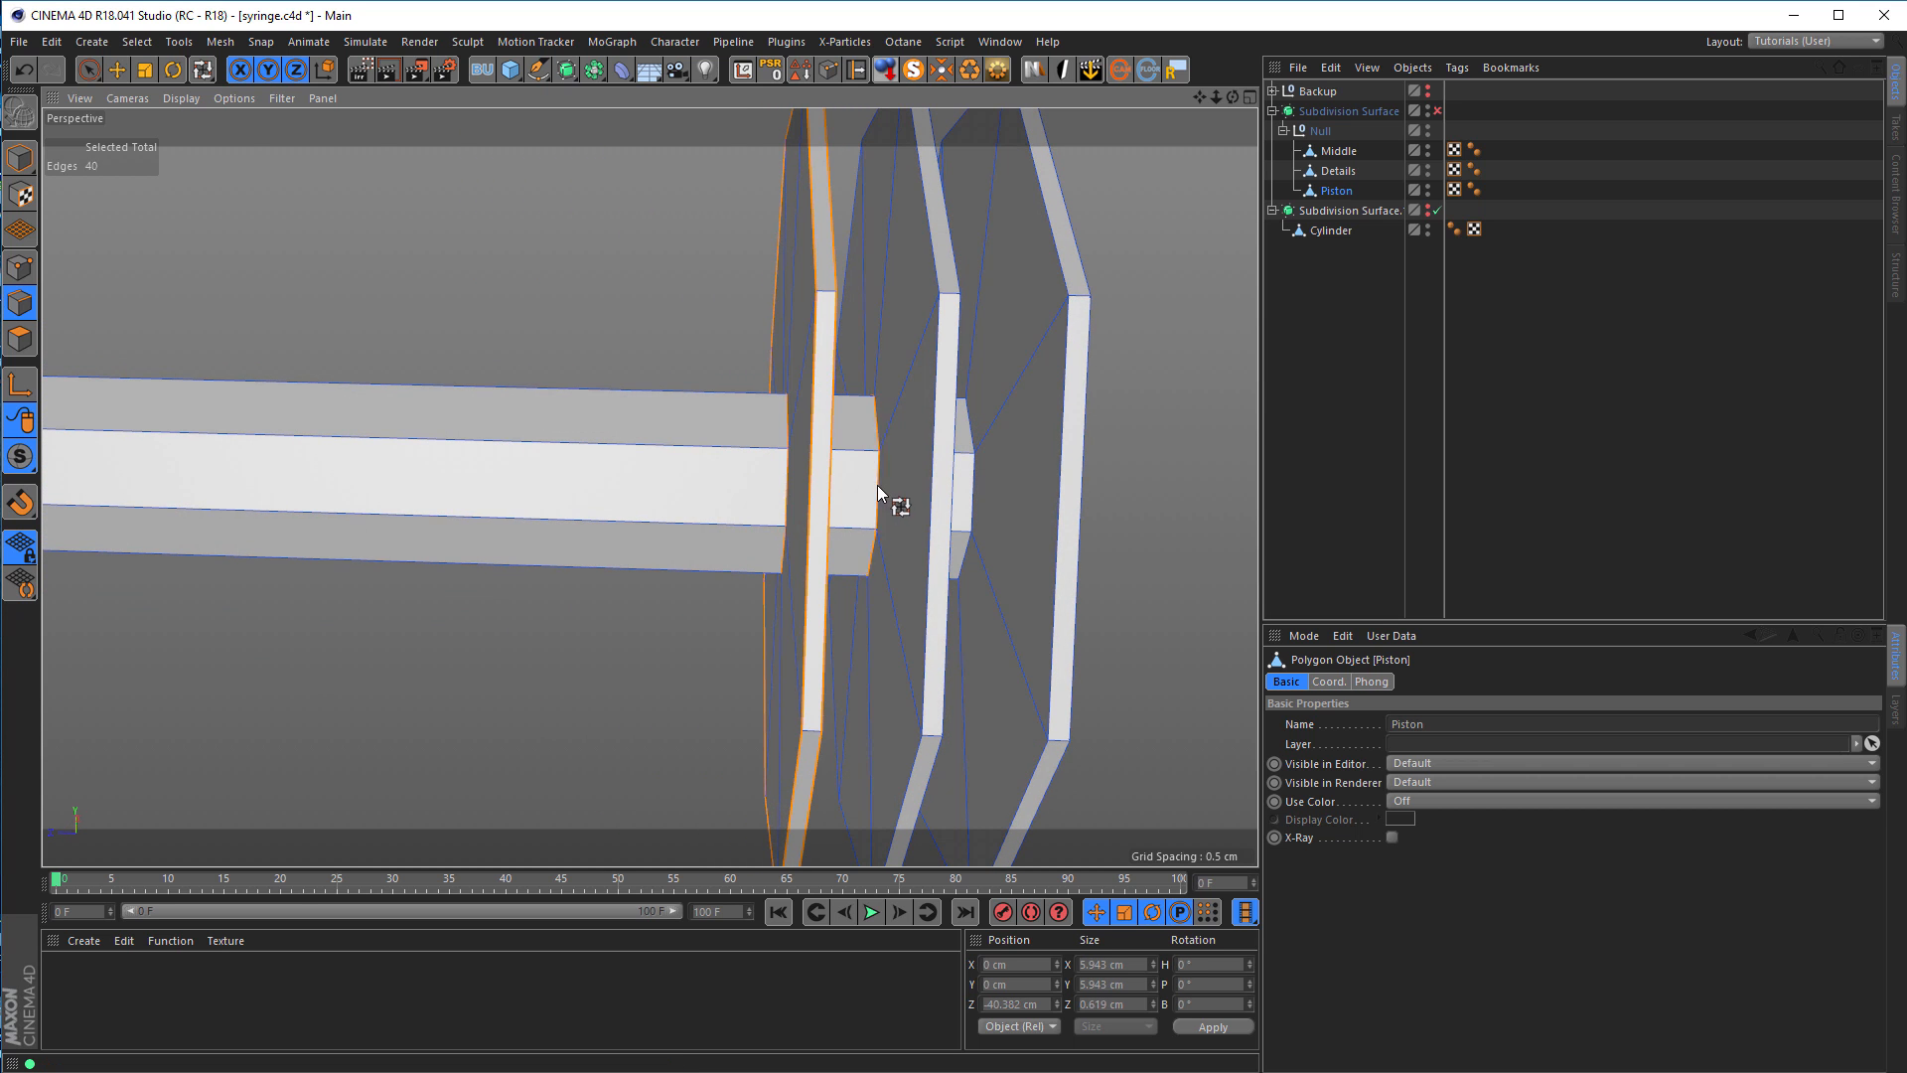
Step: Add the remaining rim and neck edge loops of the second and third discs to the edge selection
left_click(931, 474, "shift")
left_click(950, 477, "shift")
left_click_drag(950, 480, 1009, 523, "alt")
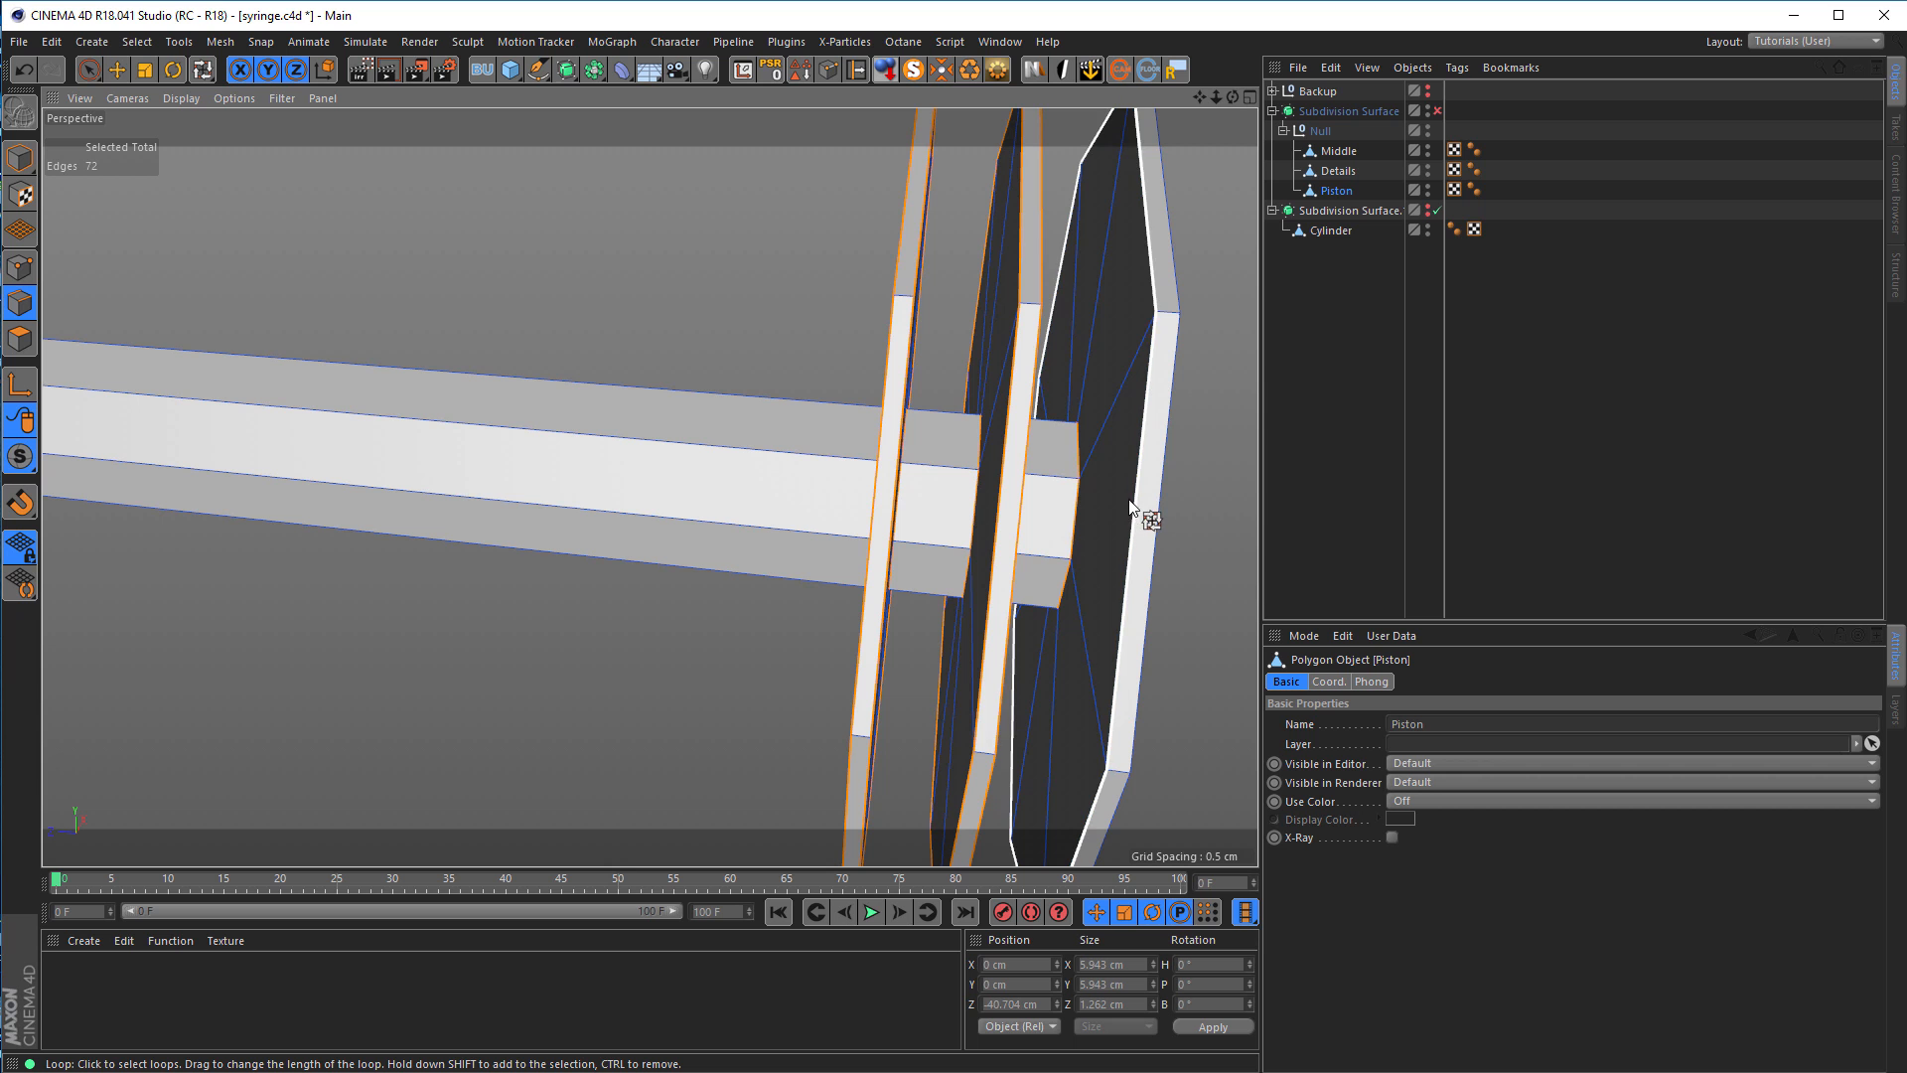
left_click(1148, 517, "shift")
scroll(994, 527, "down", 4)
left_click_drag(986, 530, 999, 491, "alt")
scroll(915, 539, "up", 4)
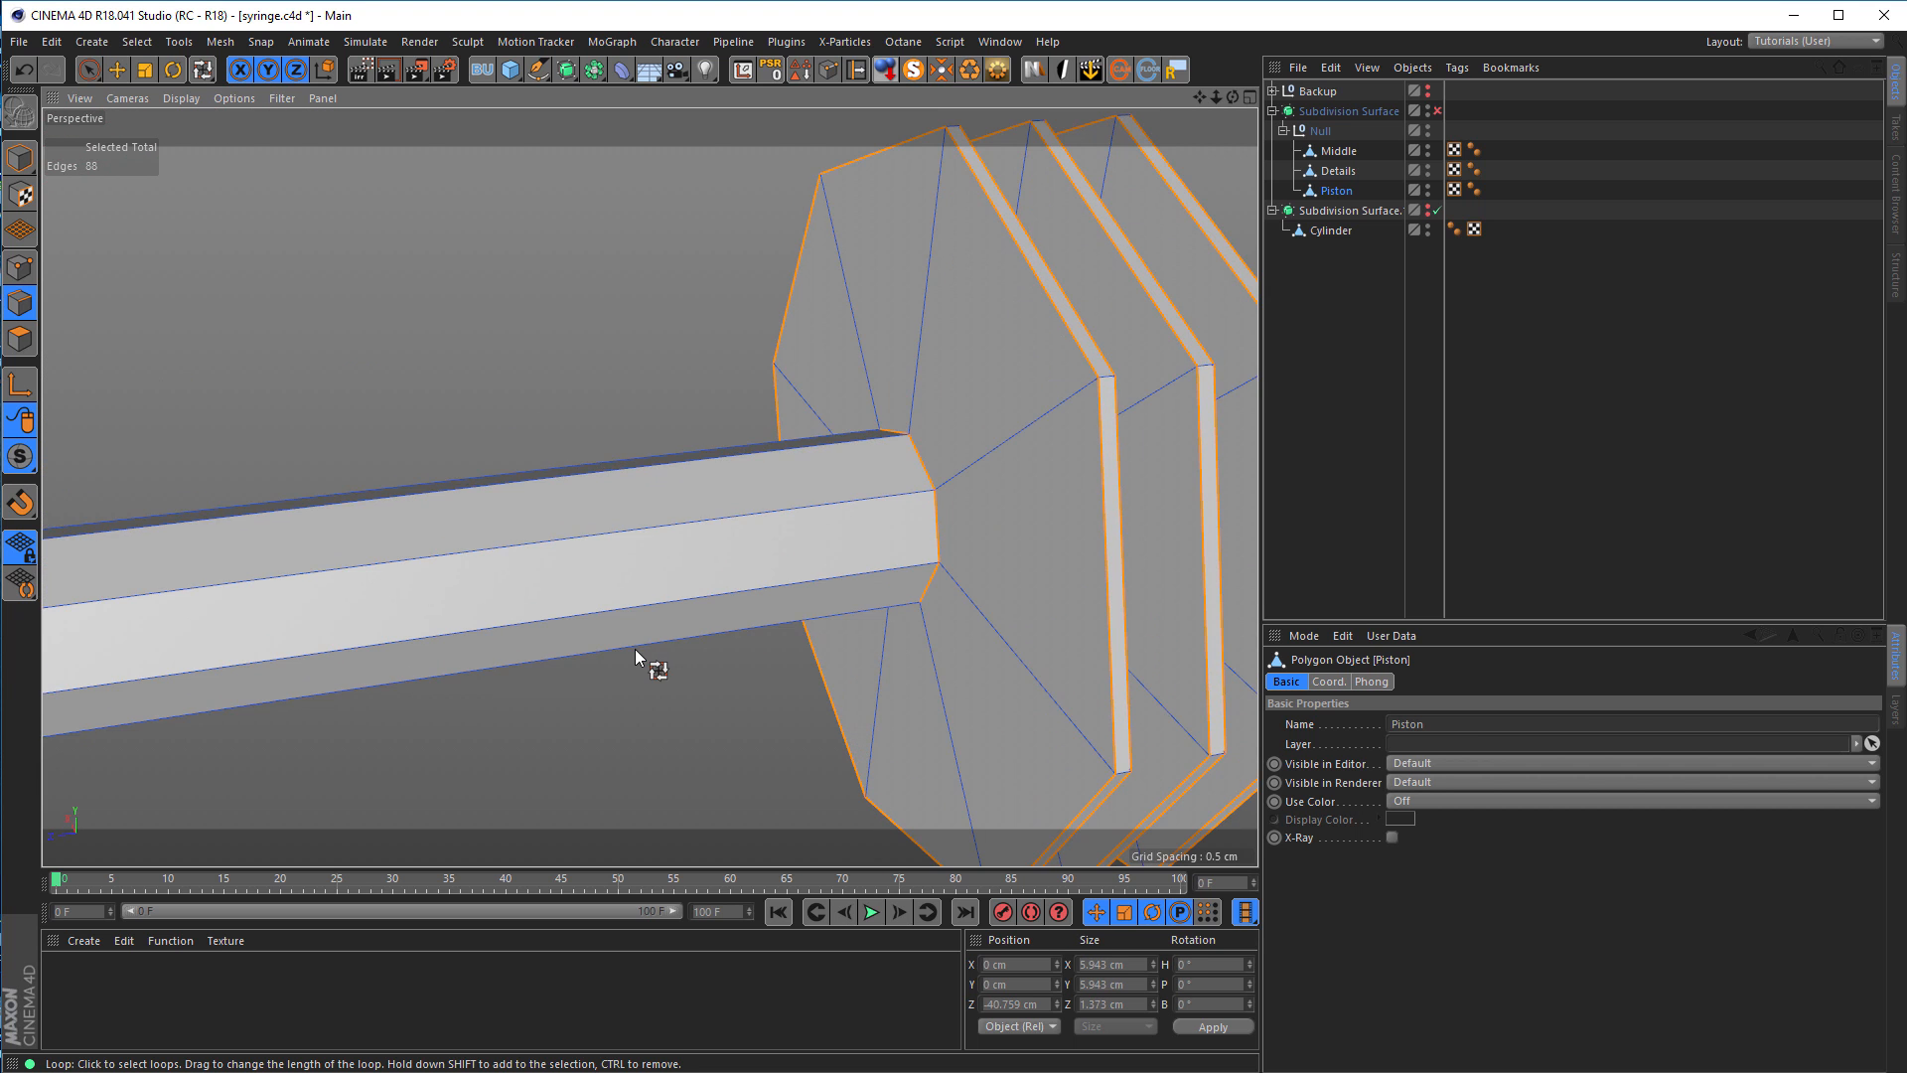
Step: Bevel the selected rim and neck edges of the piston in Chamfer mode with an offset of about 0.04 cm
key("m")
key("s")
scroll(933, 562, "up", 4)
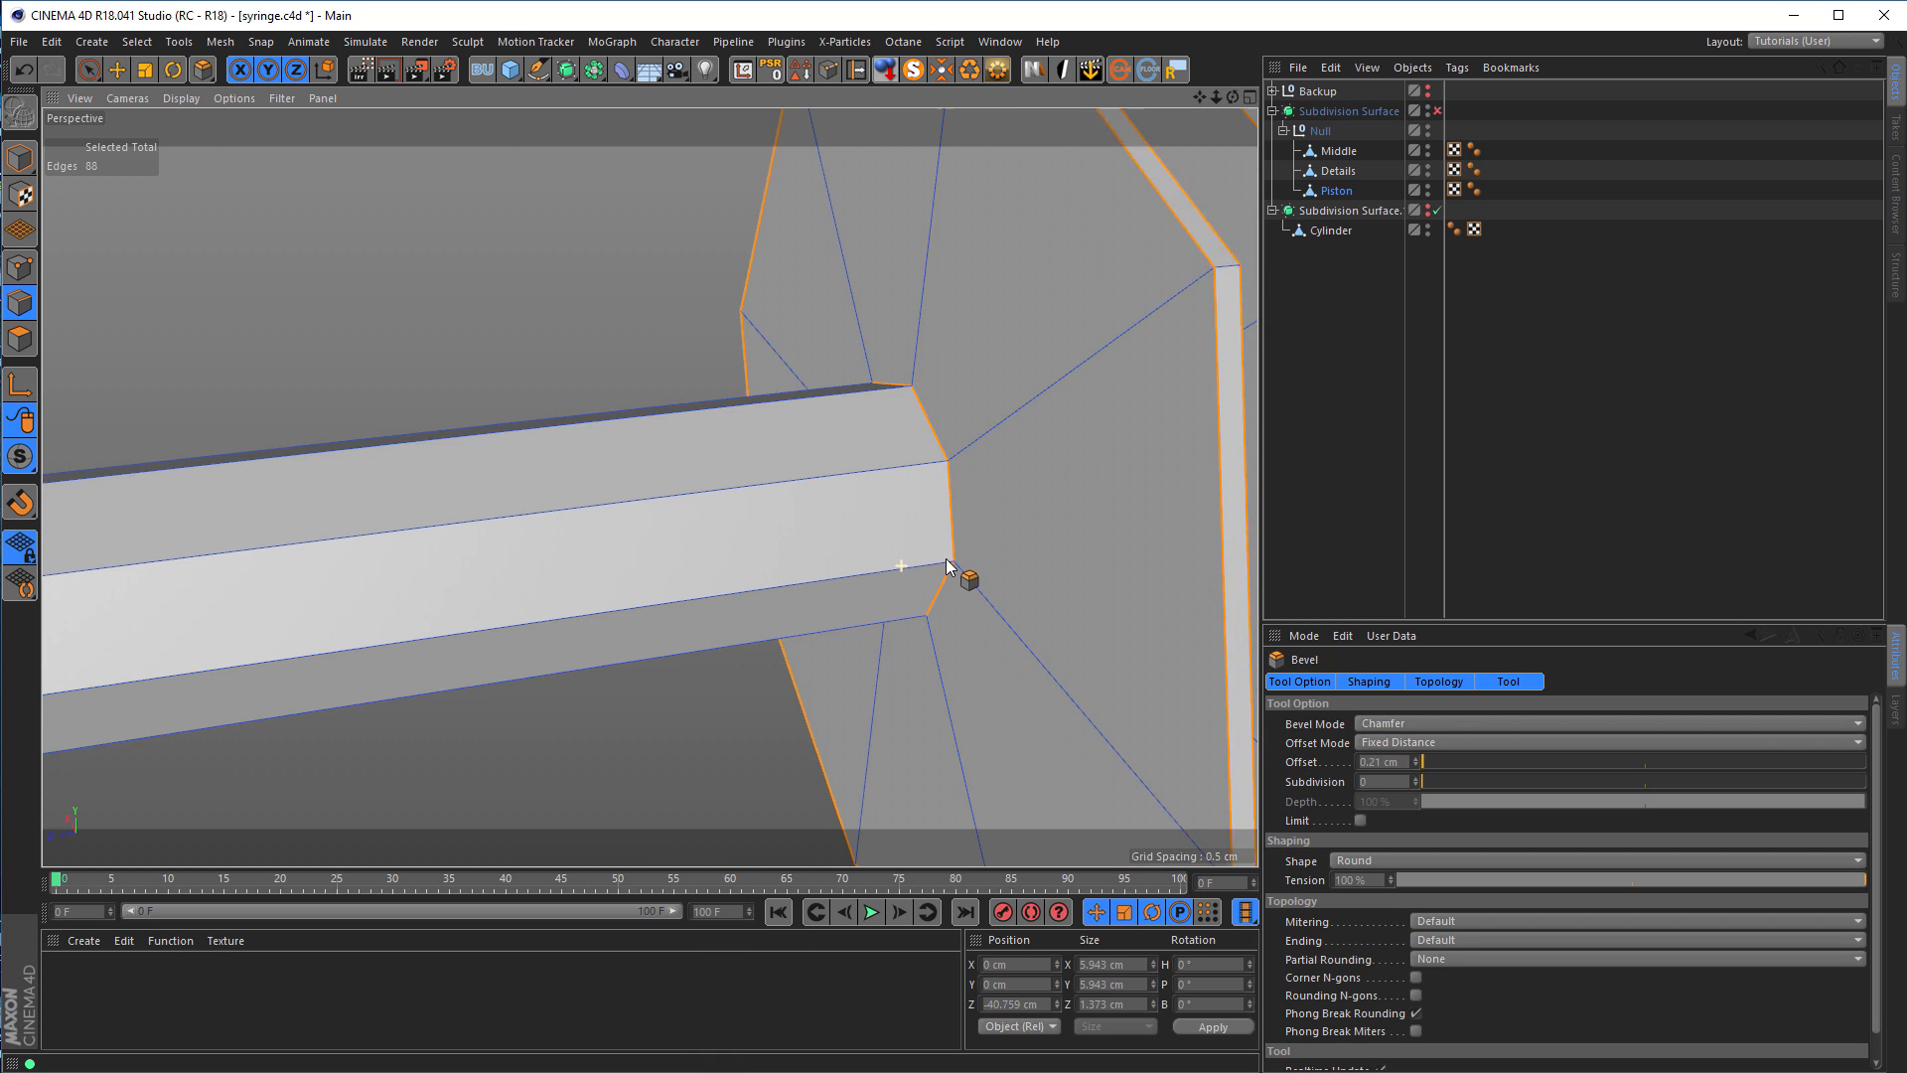
left_click_drag(602, 730, 617, 730)
right_click_drag(759, 630, 676, 641, "alt")
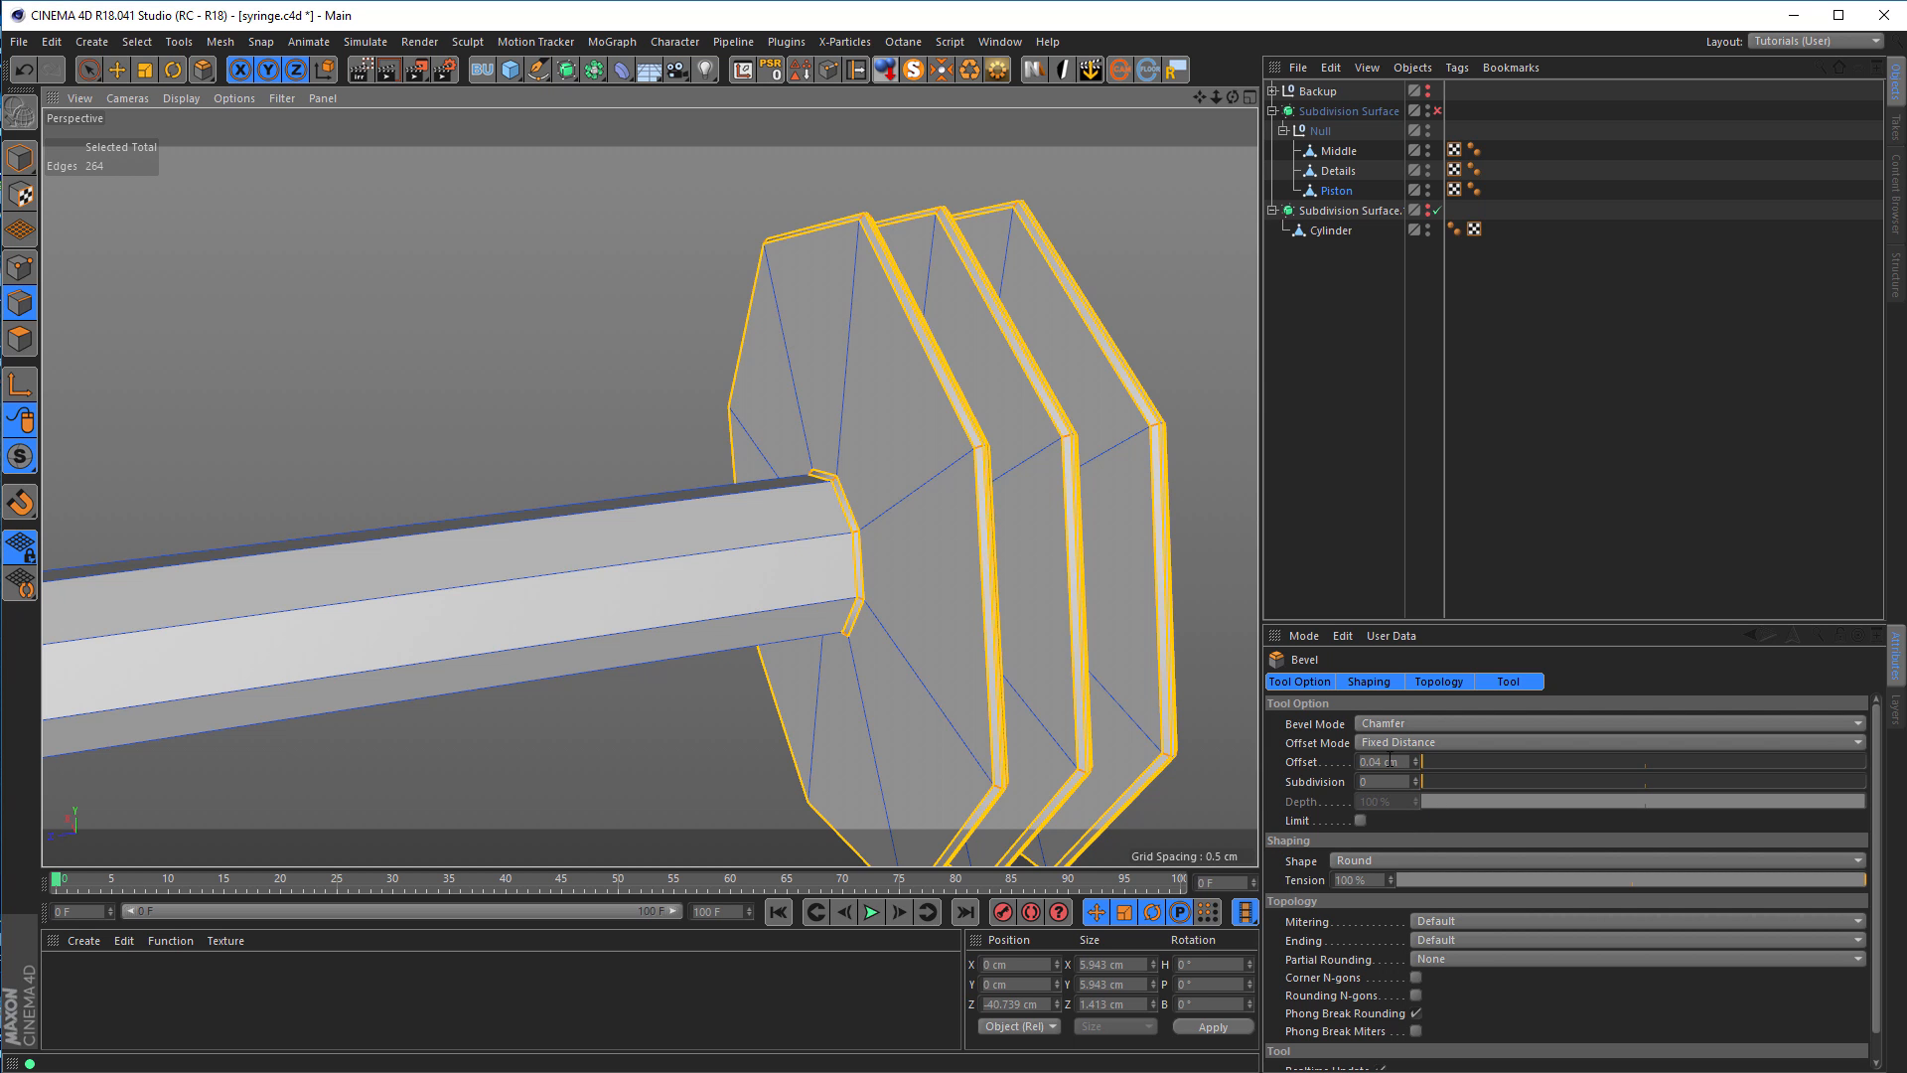
right_click_drag(874, 564, 1041, 551, "alt")
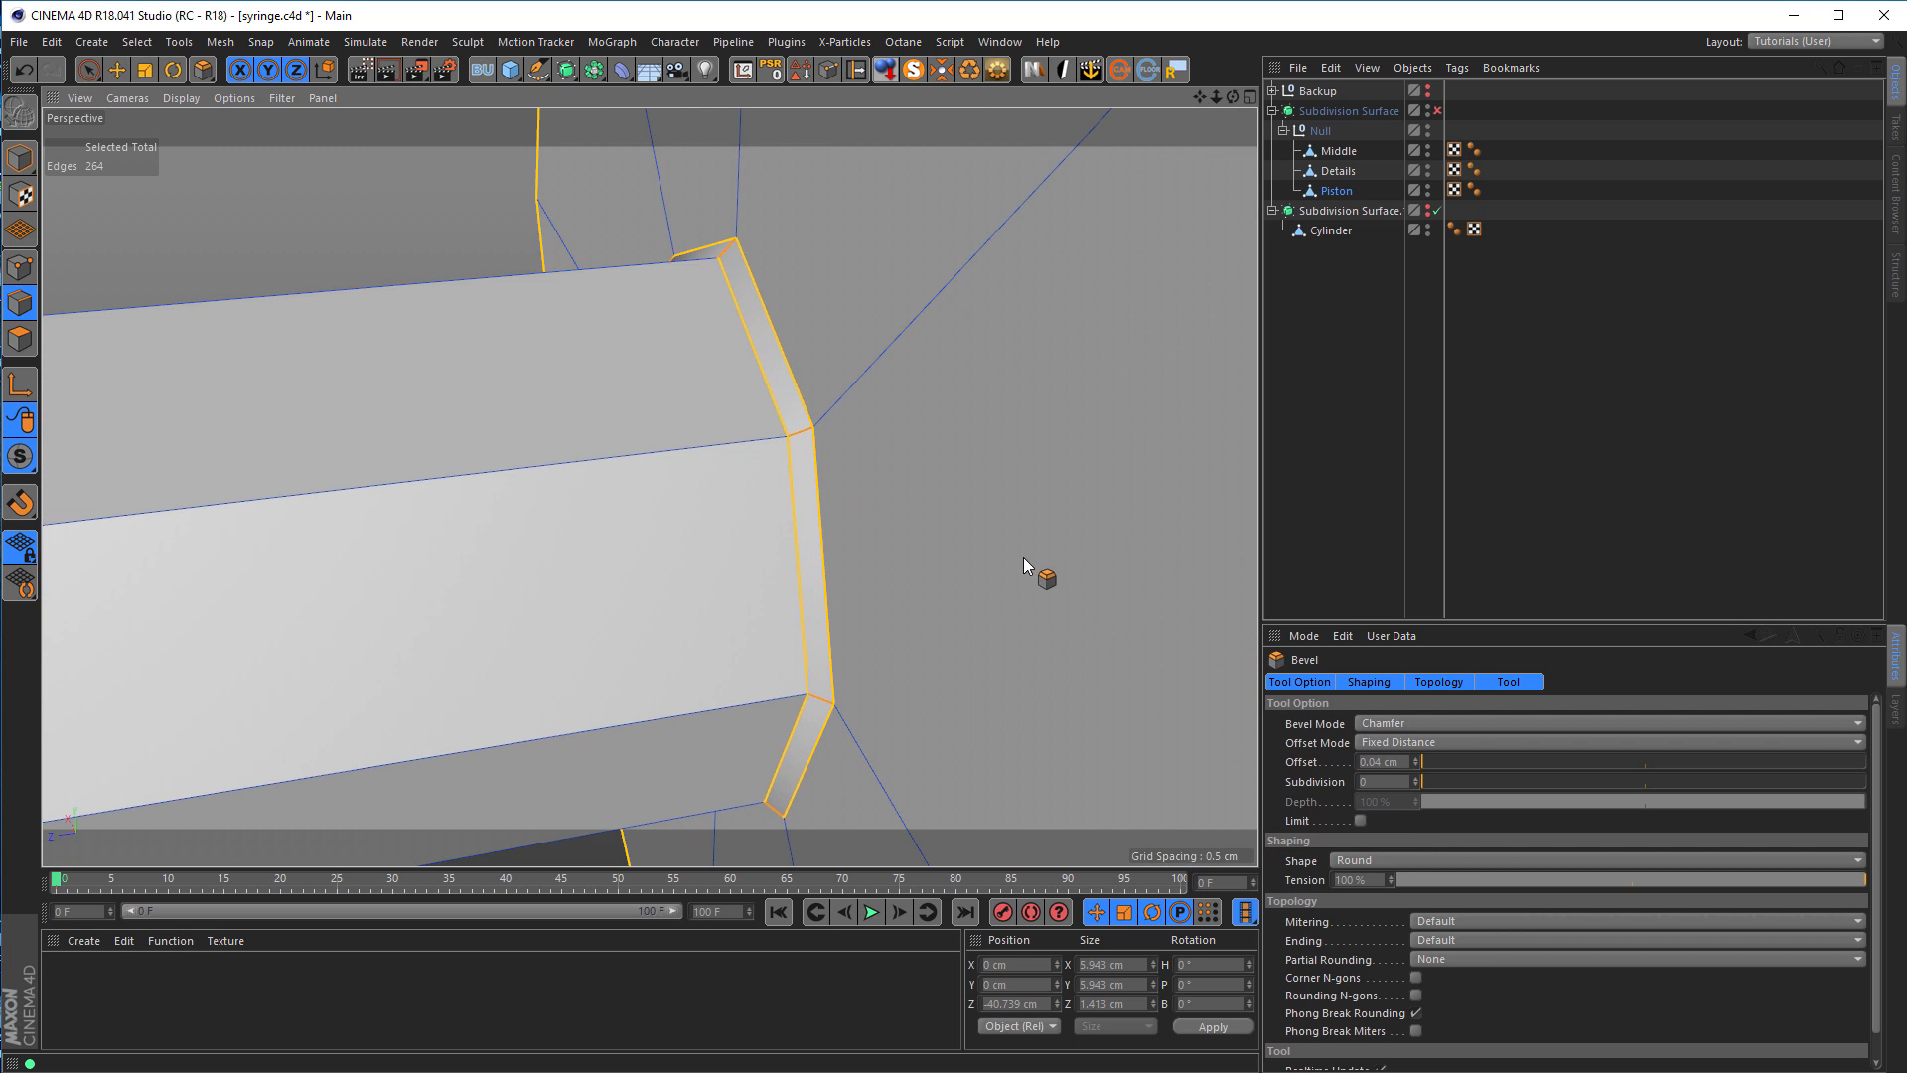
Step: Change the piston edge bevel's mode to Solid
left_click(1389, 718)
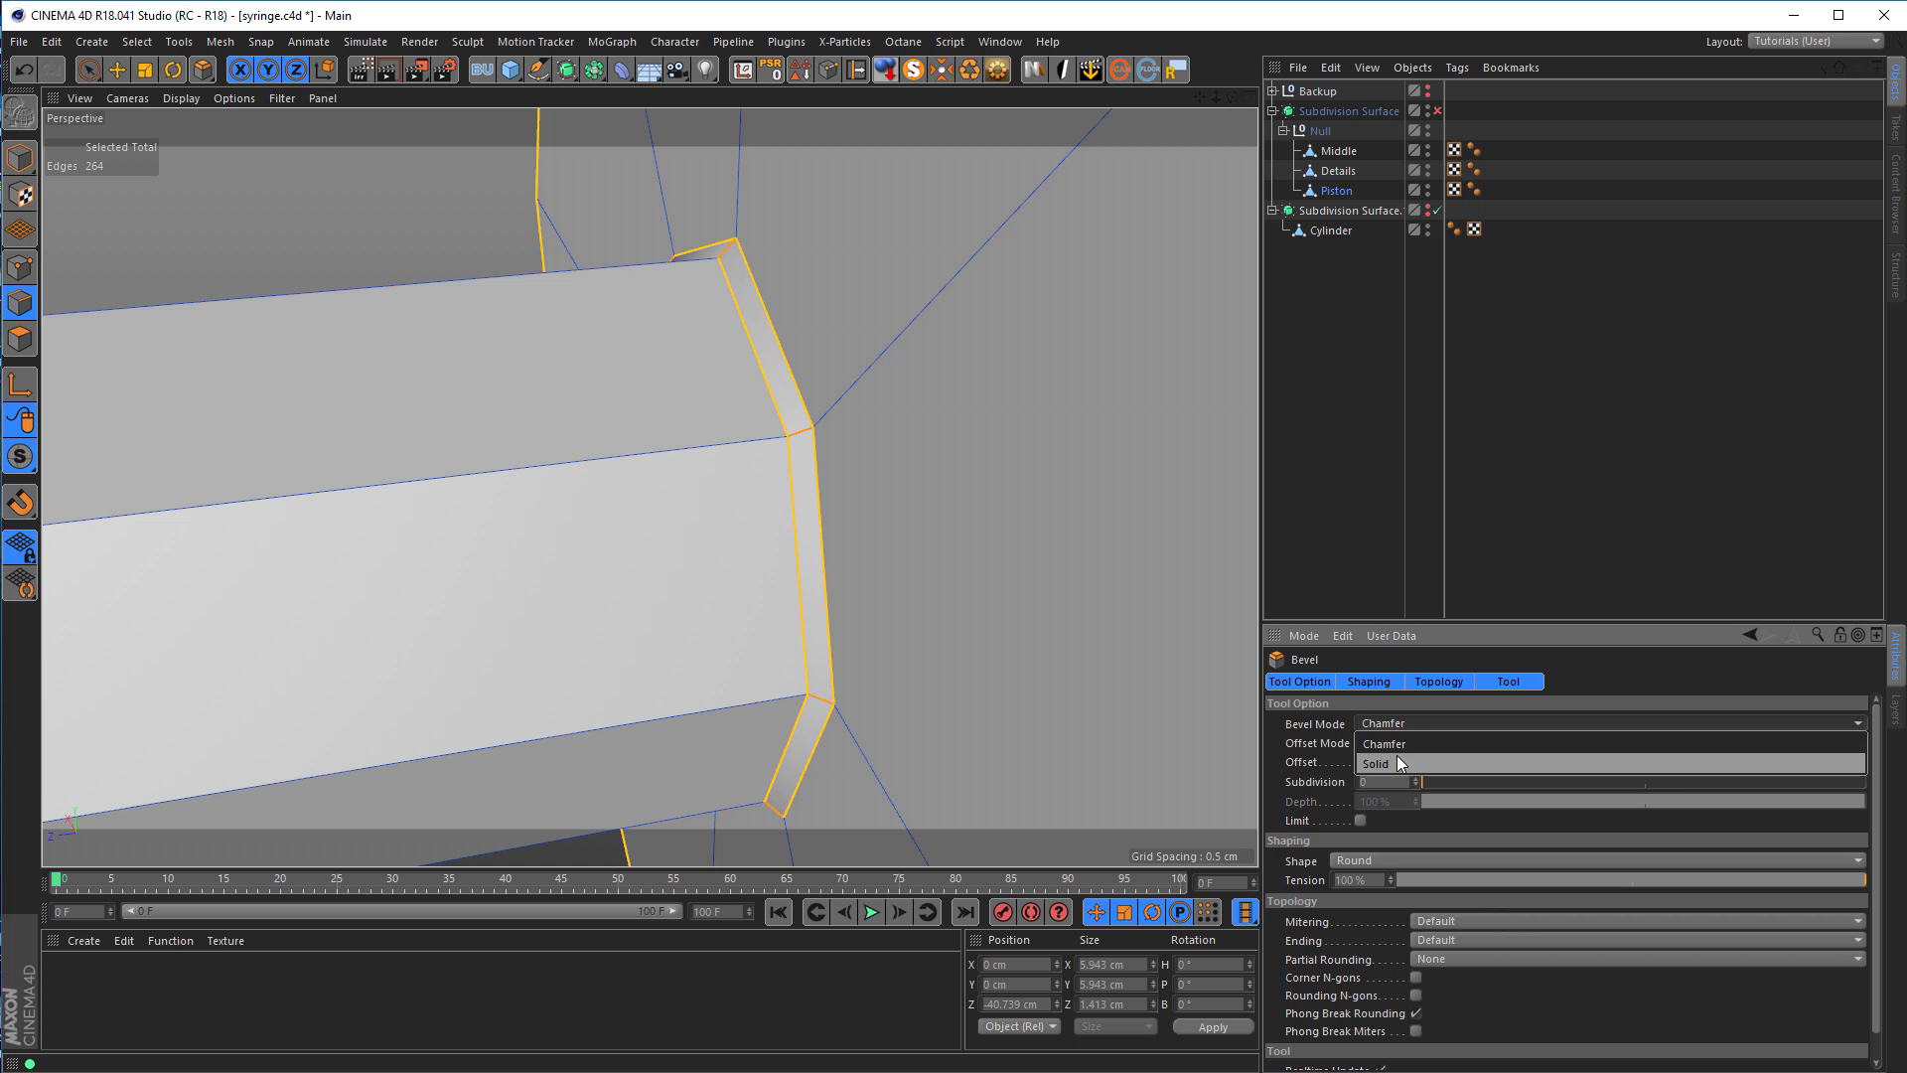
left_click(1396, 755)
right_click_drag(825, 540, 668, 554, "alt")
middle_click_drag(847, 557, 714, 618, "alt")
right_click_drag(819, 471, 868, 467, "alt")
left_click_drag(868, 466, 795, 450, "alt")
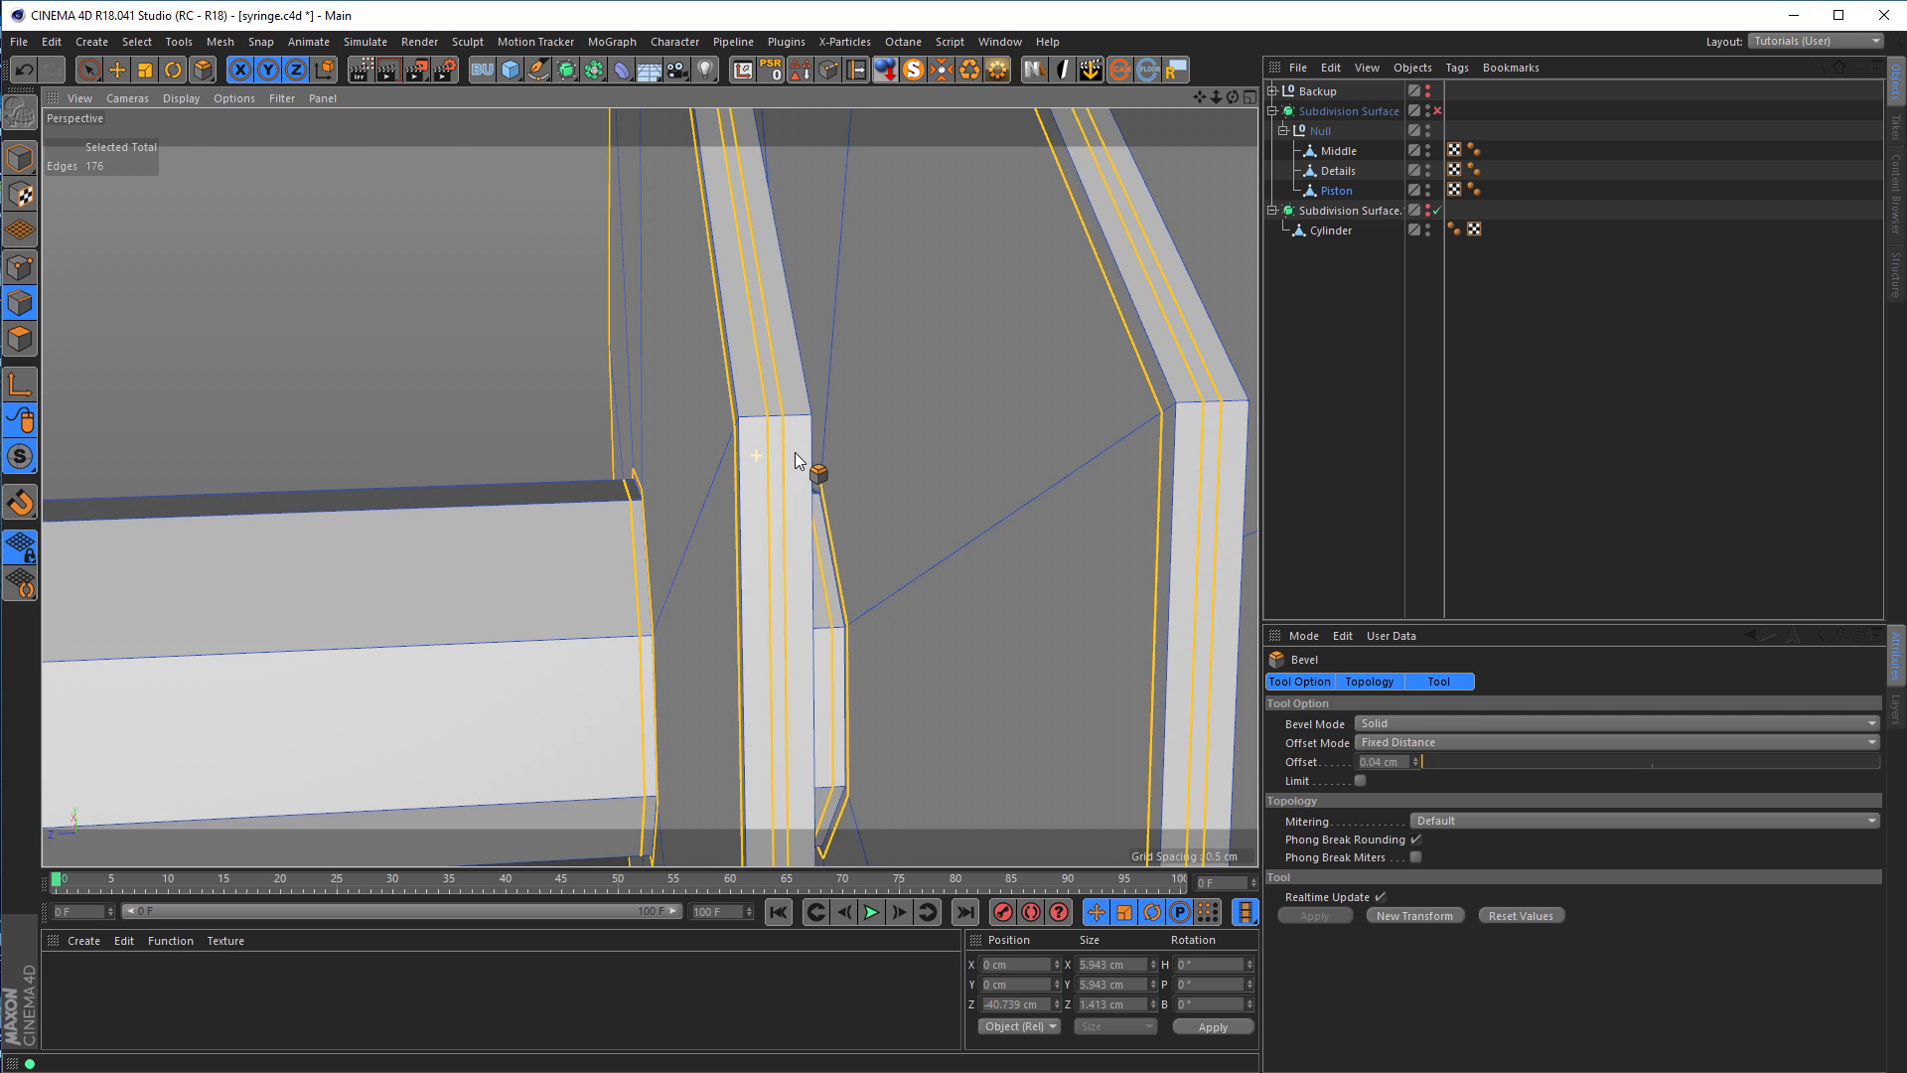
Step: Set the piston edge bevel's offset to 0.03 cm
left_click(1389, 763)
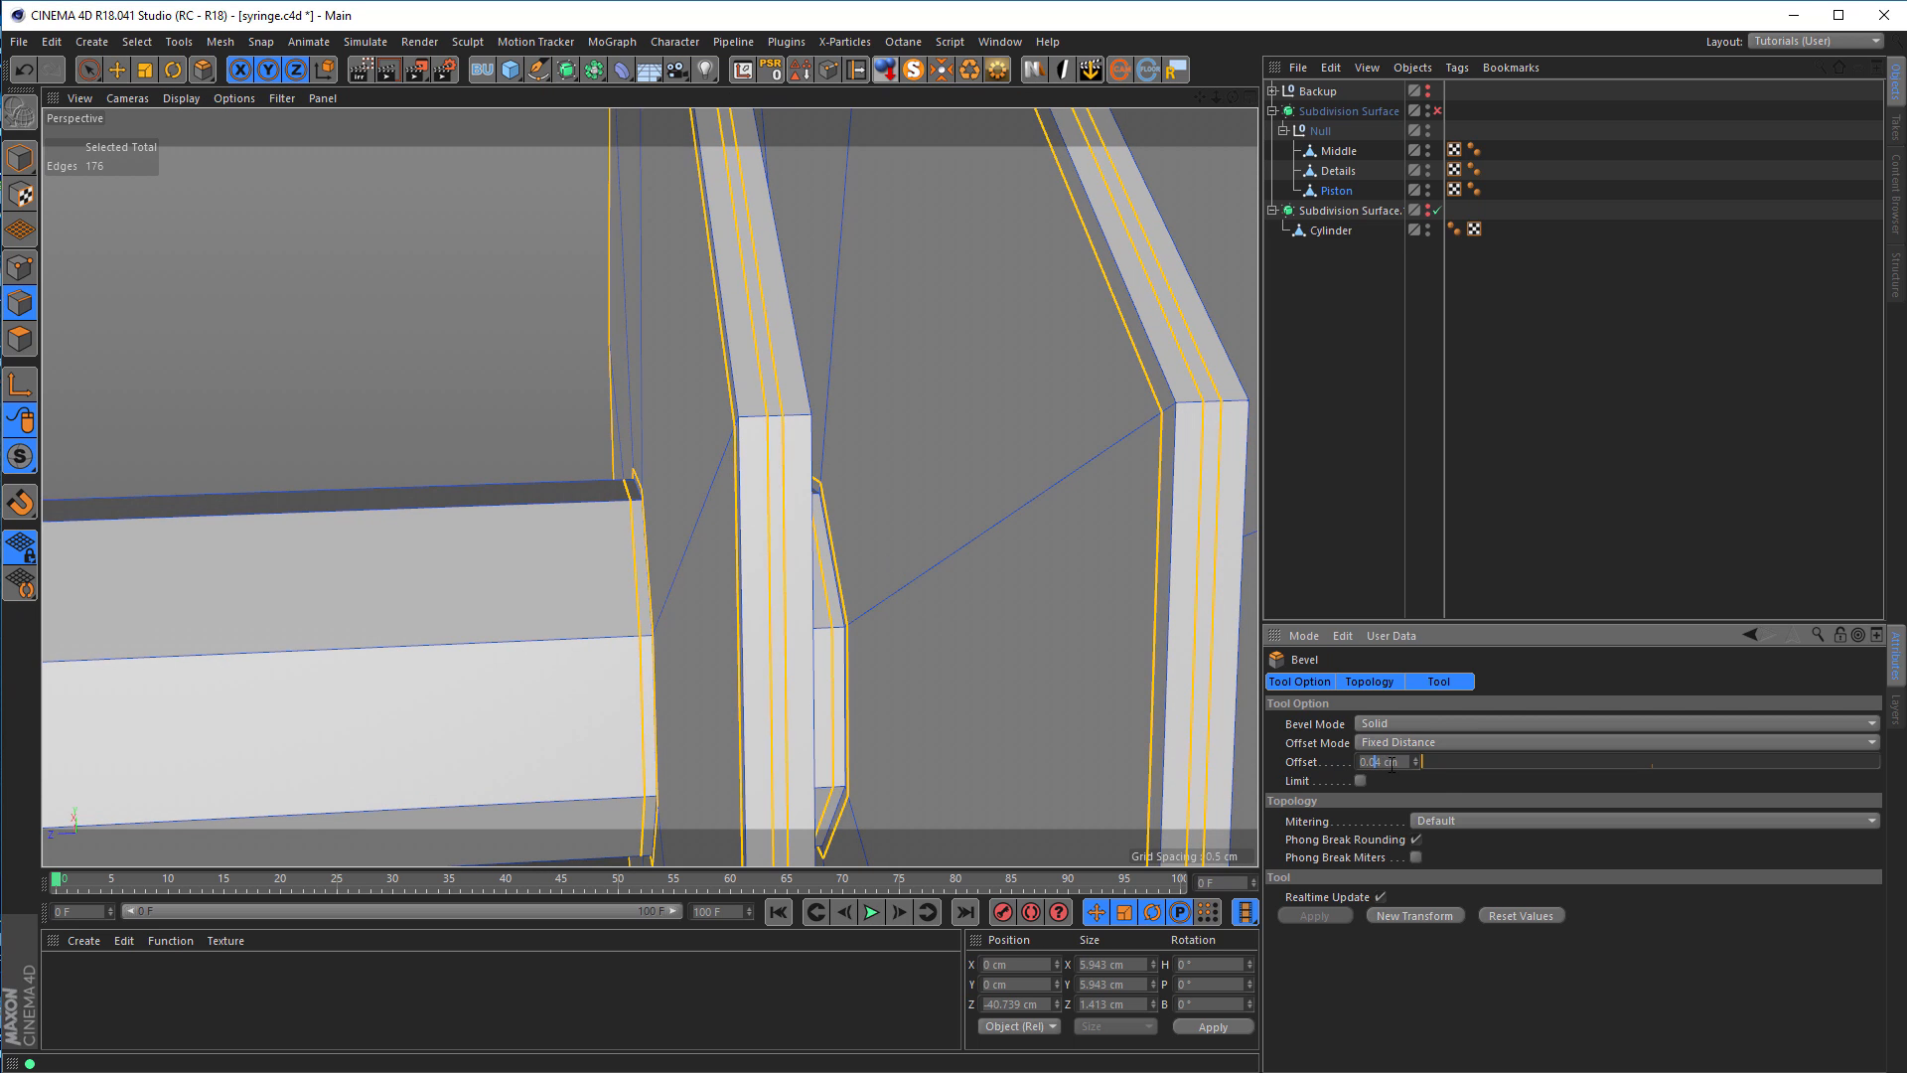
type("2")
key("Return")
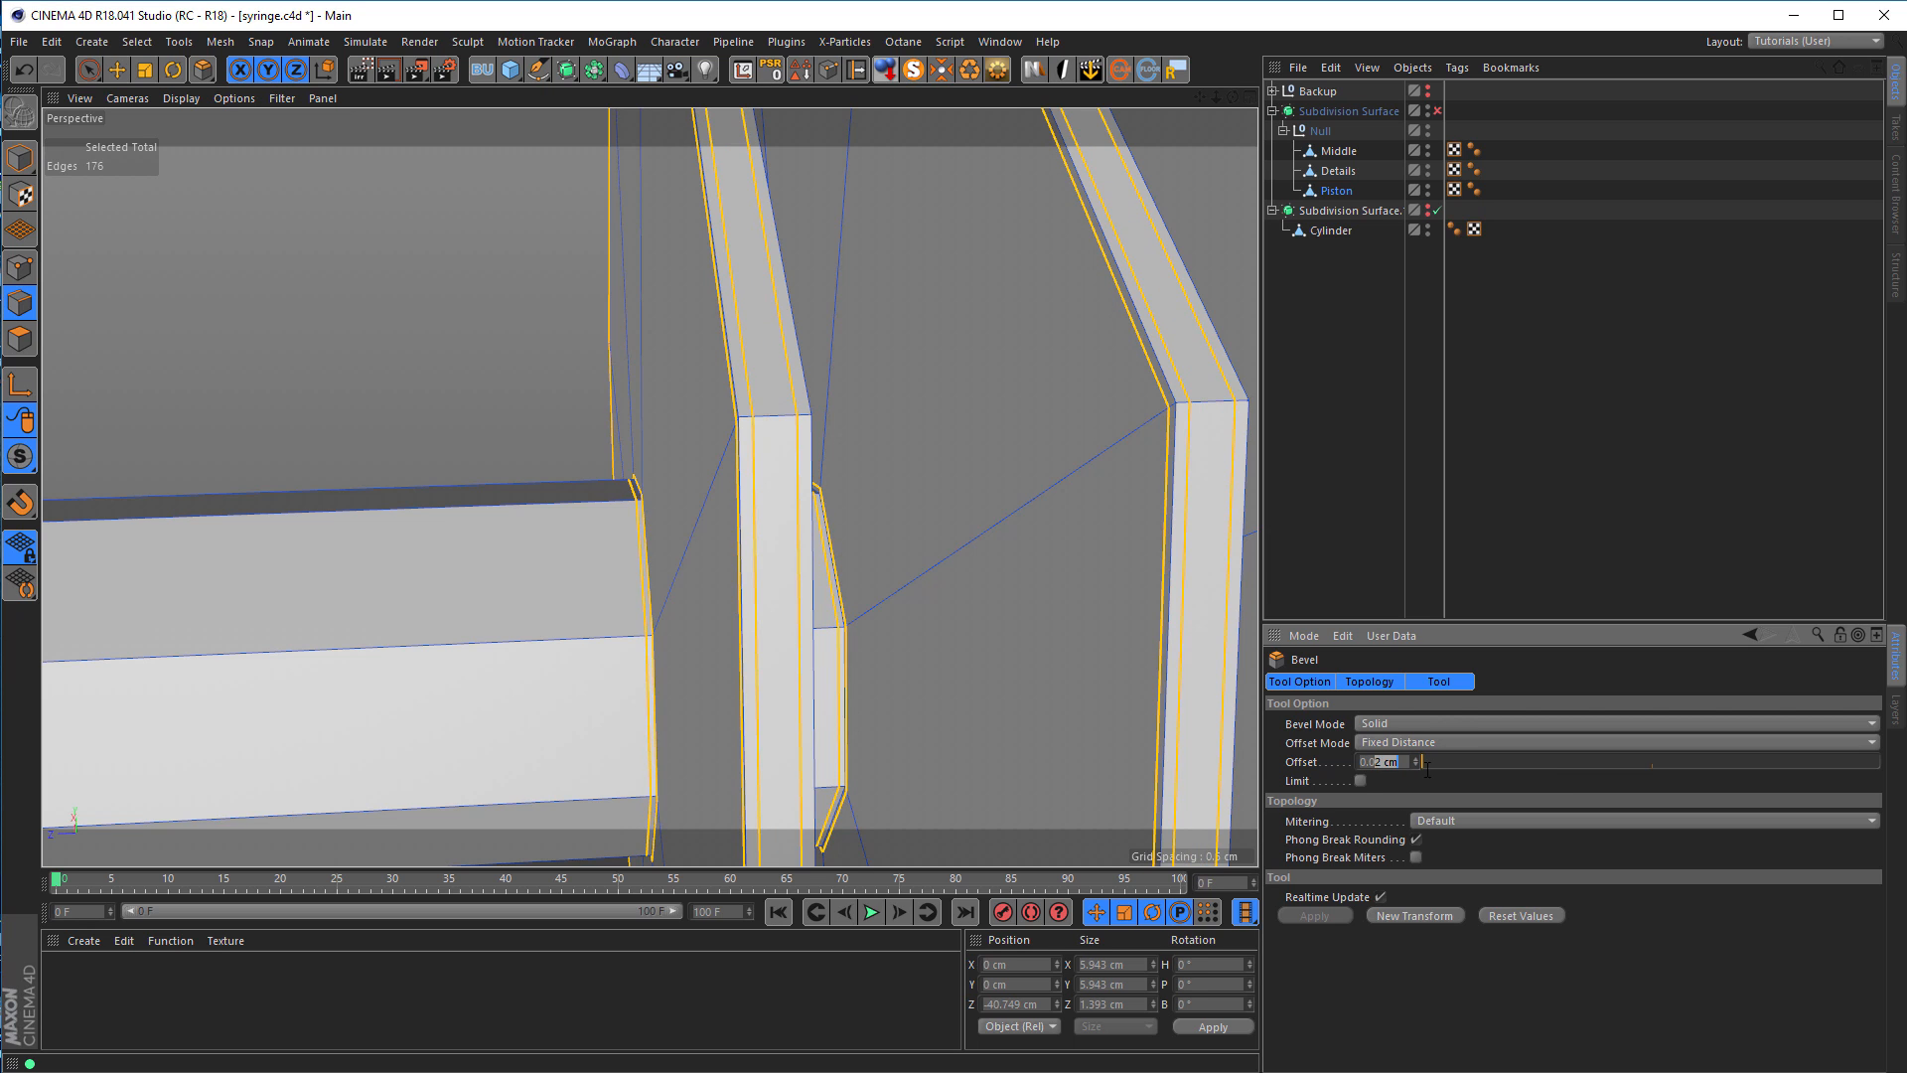
type("3")
key("Return")
right_click_drag(934, 453, 837, 476, "alt")
left_click_drag(951, 527, 1078, 534, "alt")
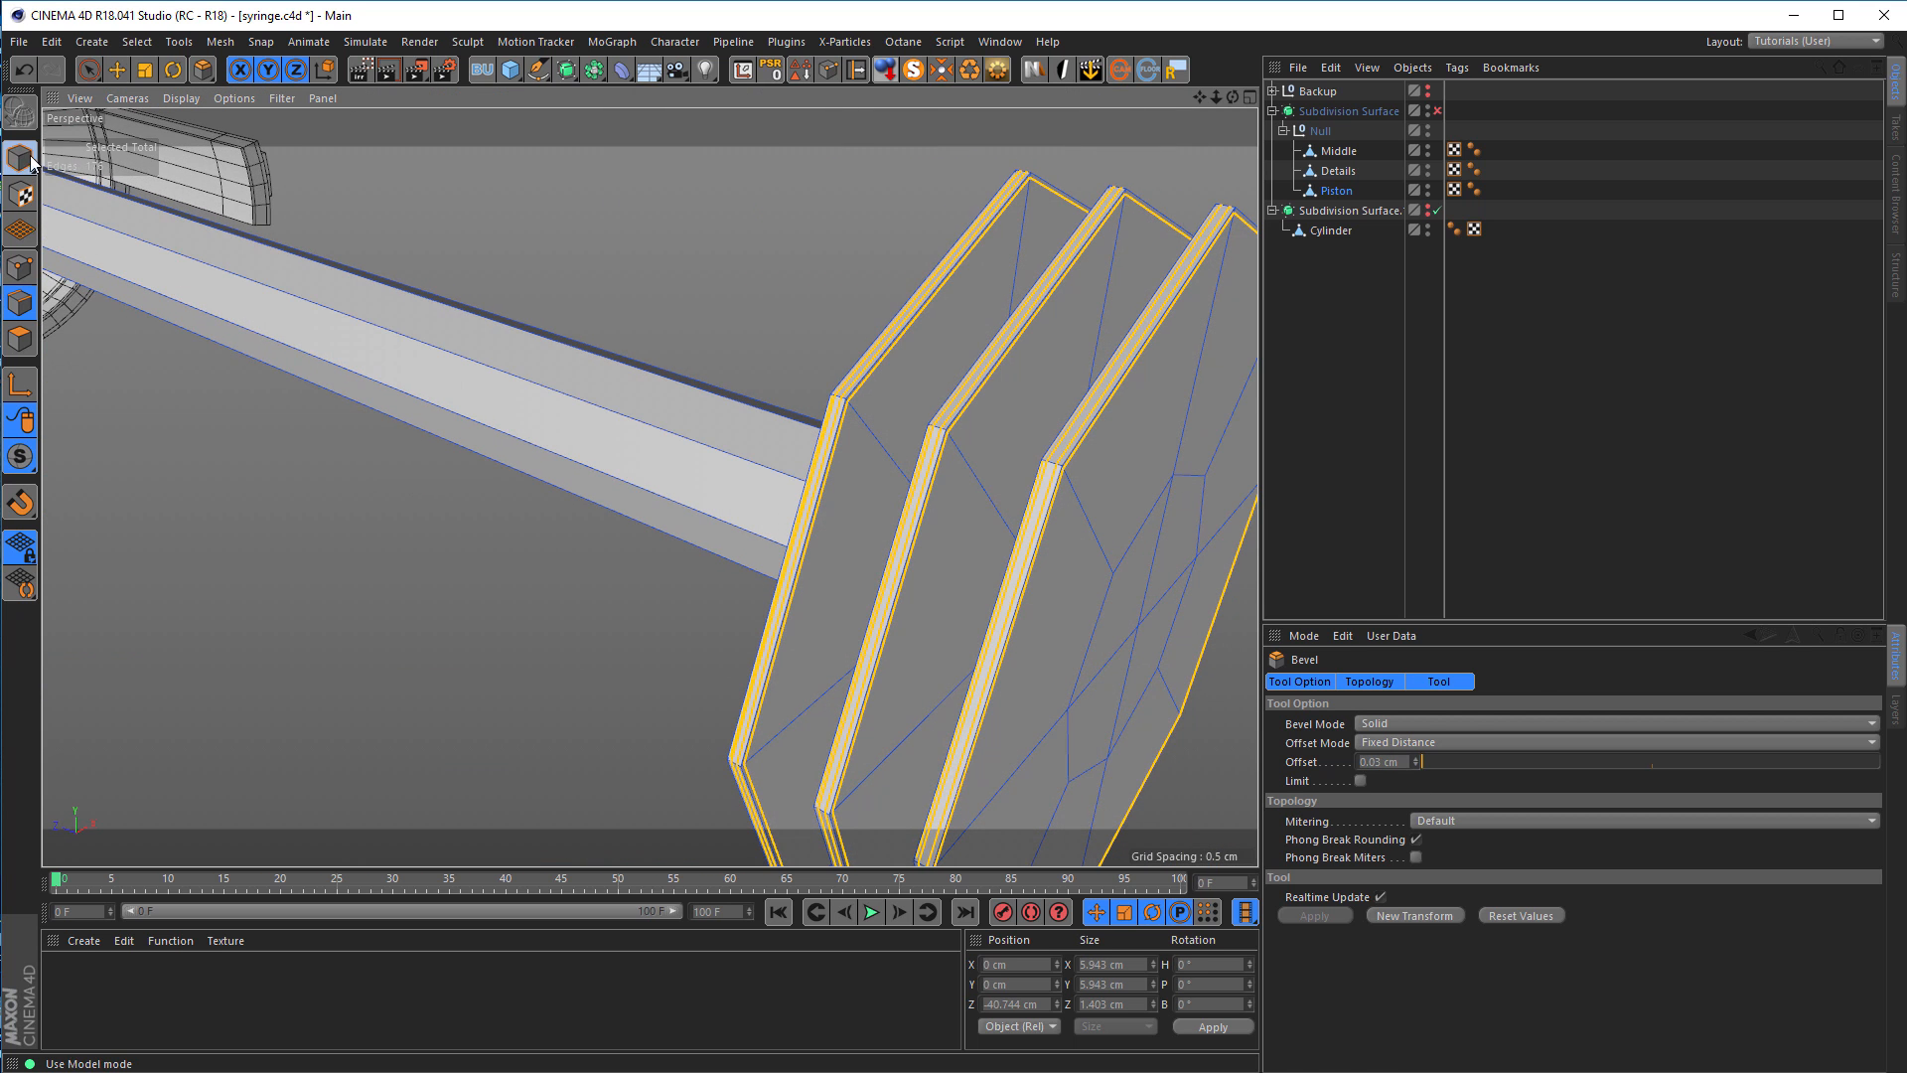
Step: Return to Model mode, enable the piston's subdivision smoothing, and show the smoothed barrel around it again
left_click(20, 158)
left_click(1437, 111)
left_click_drag(1016, 435, 892, 469, "alt")
right_click_drag(904, 470, 887, 479, "alt")
mouse_move(887, 479)
left_mouse_down("alt")
mouse_move(1007, 535)
mouse_move(954, 504)
mouse_move(824, 505)
mouse_move(862, 497)
left_mouse_up("alt")
left_click(1428, 209, "alt")
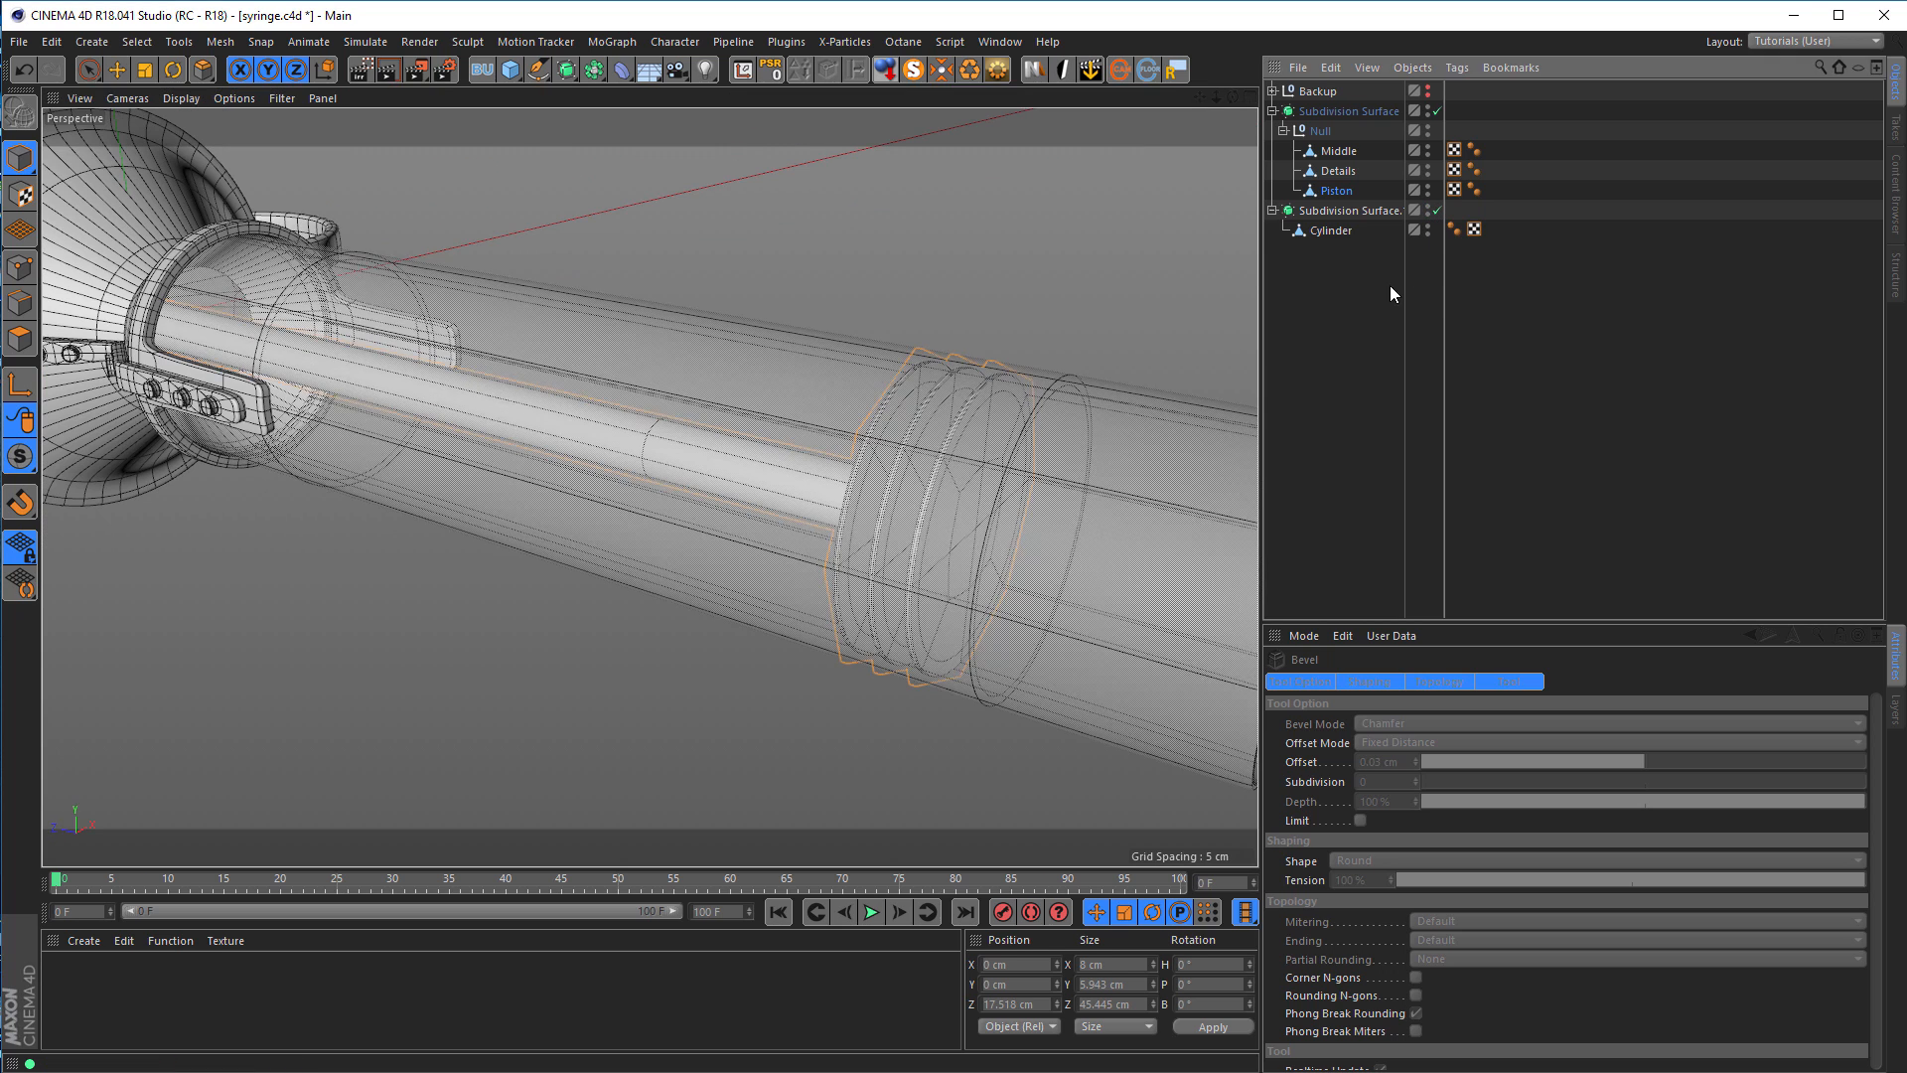
right_click_drag(979, 479, 857, 496, "alt")
left_click_drag(856, 495, 876, 460, "alt")
middle_click_drag(876, 460, 755, 506, "alt")
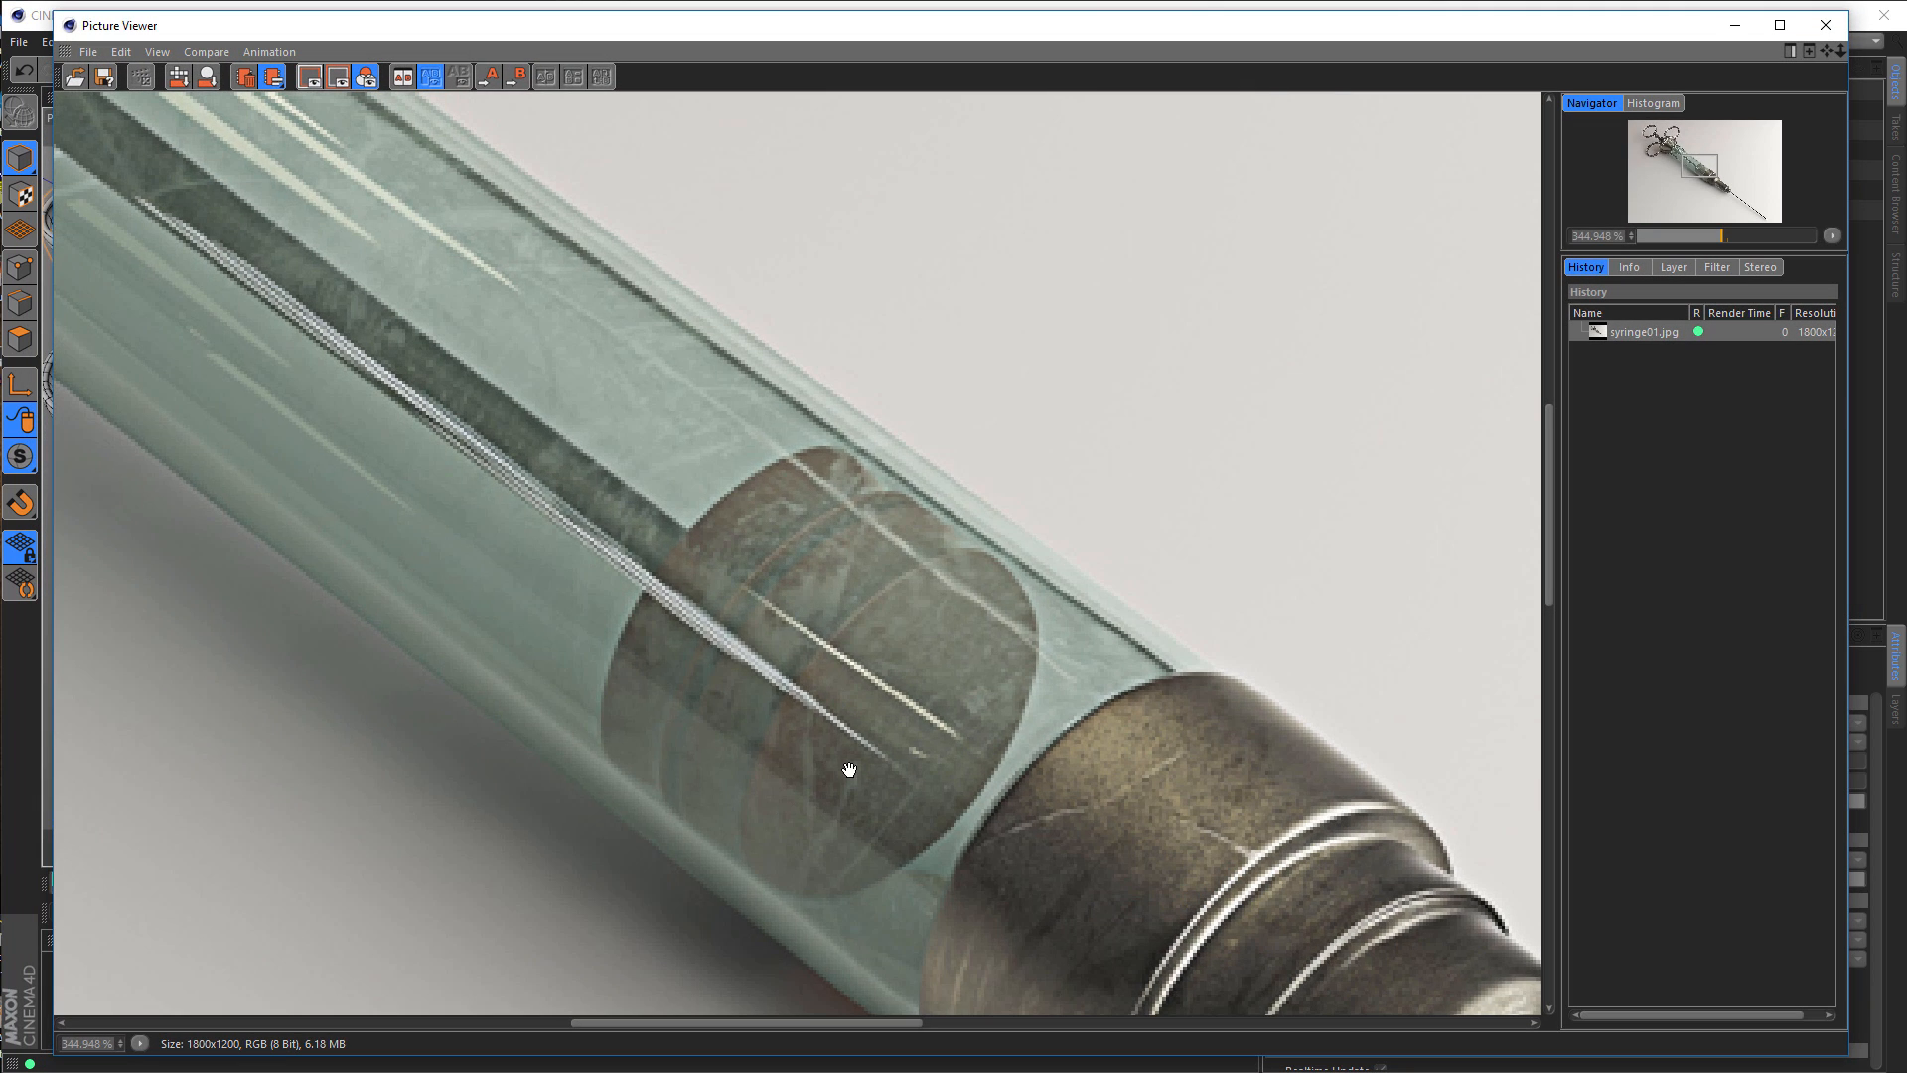
Step: Examine the reference image for the metal front section and needle beyond the glass barrel
scroll(849, 770, "down", 6)
scroll(975, 754, "up", 3)
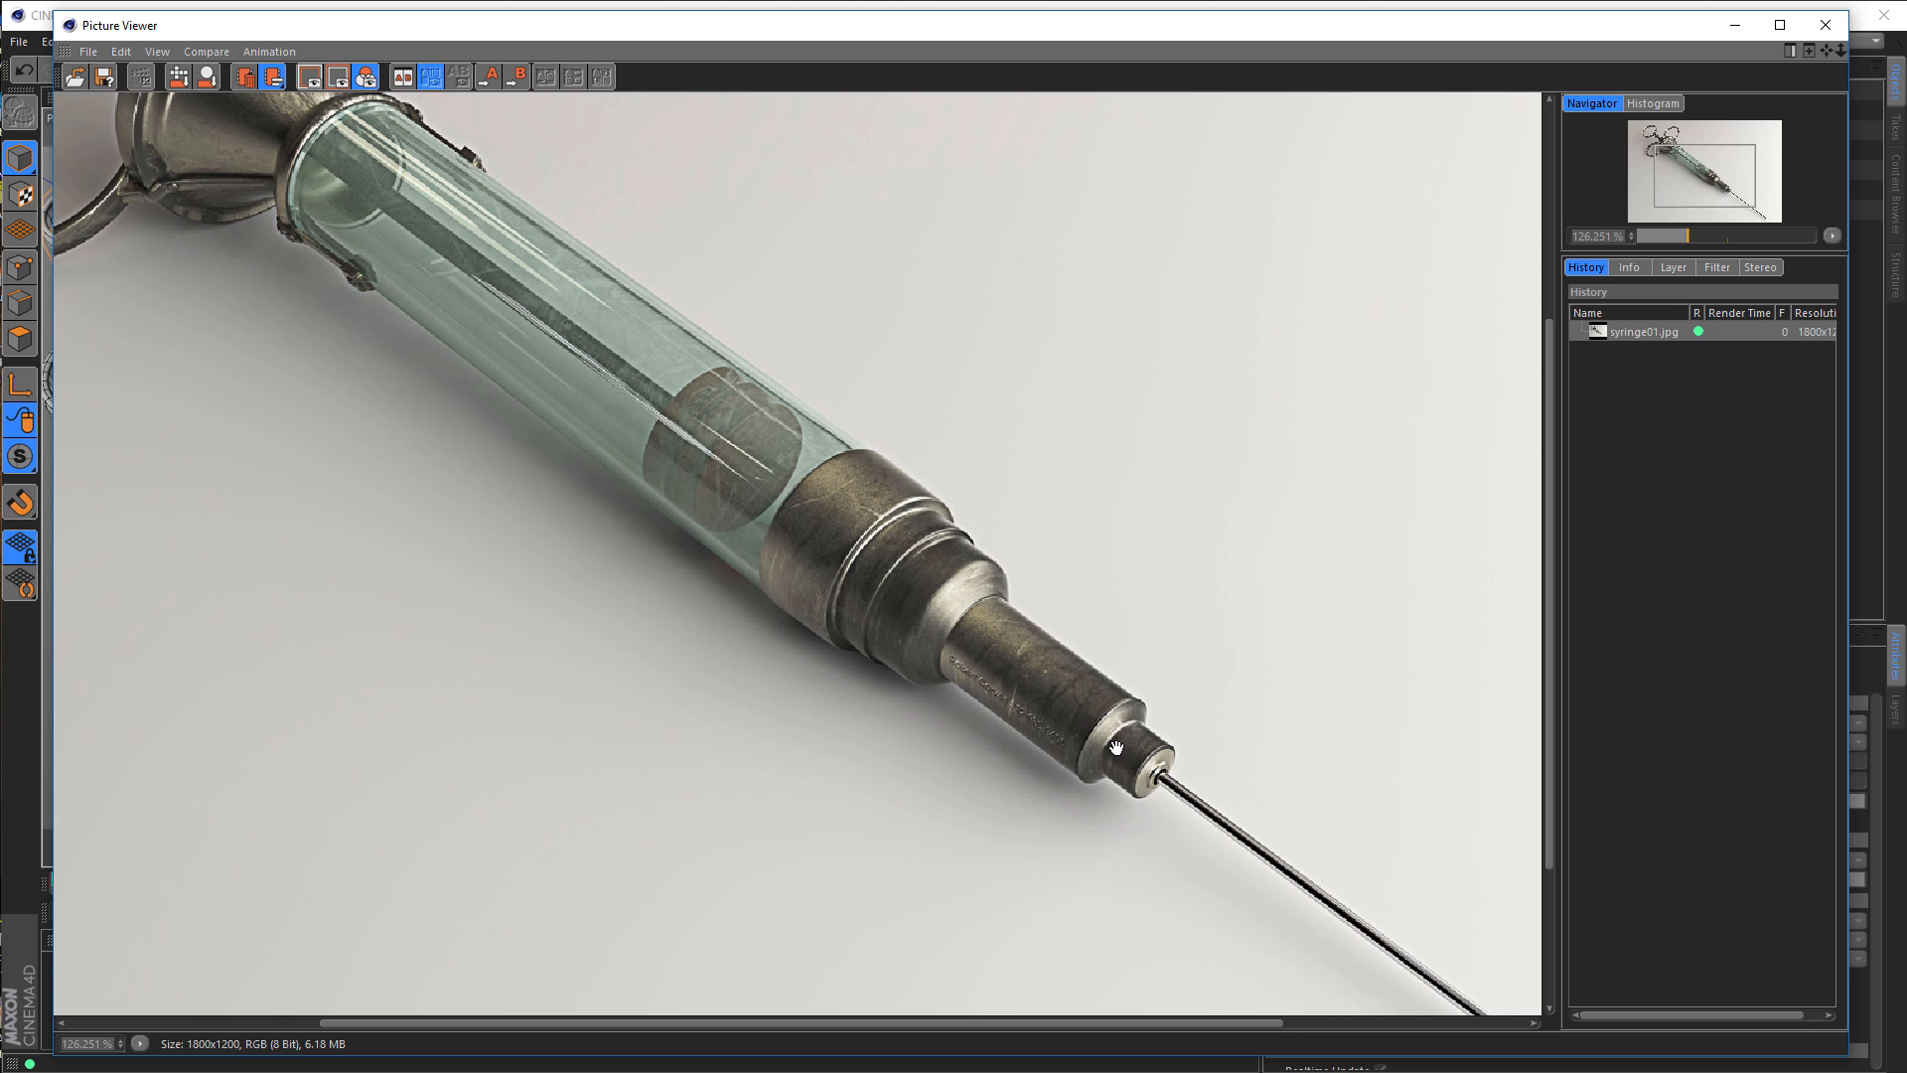
left_click(1736, 27)
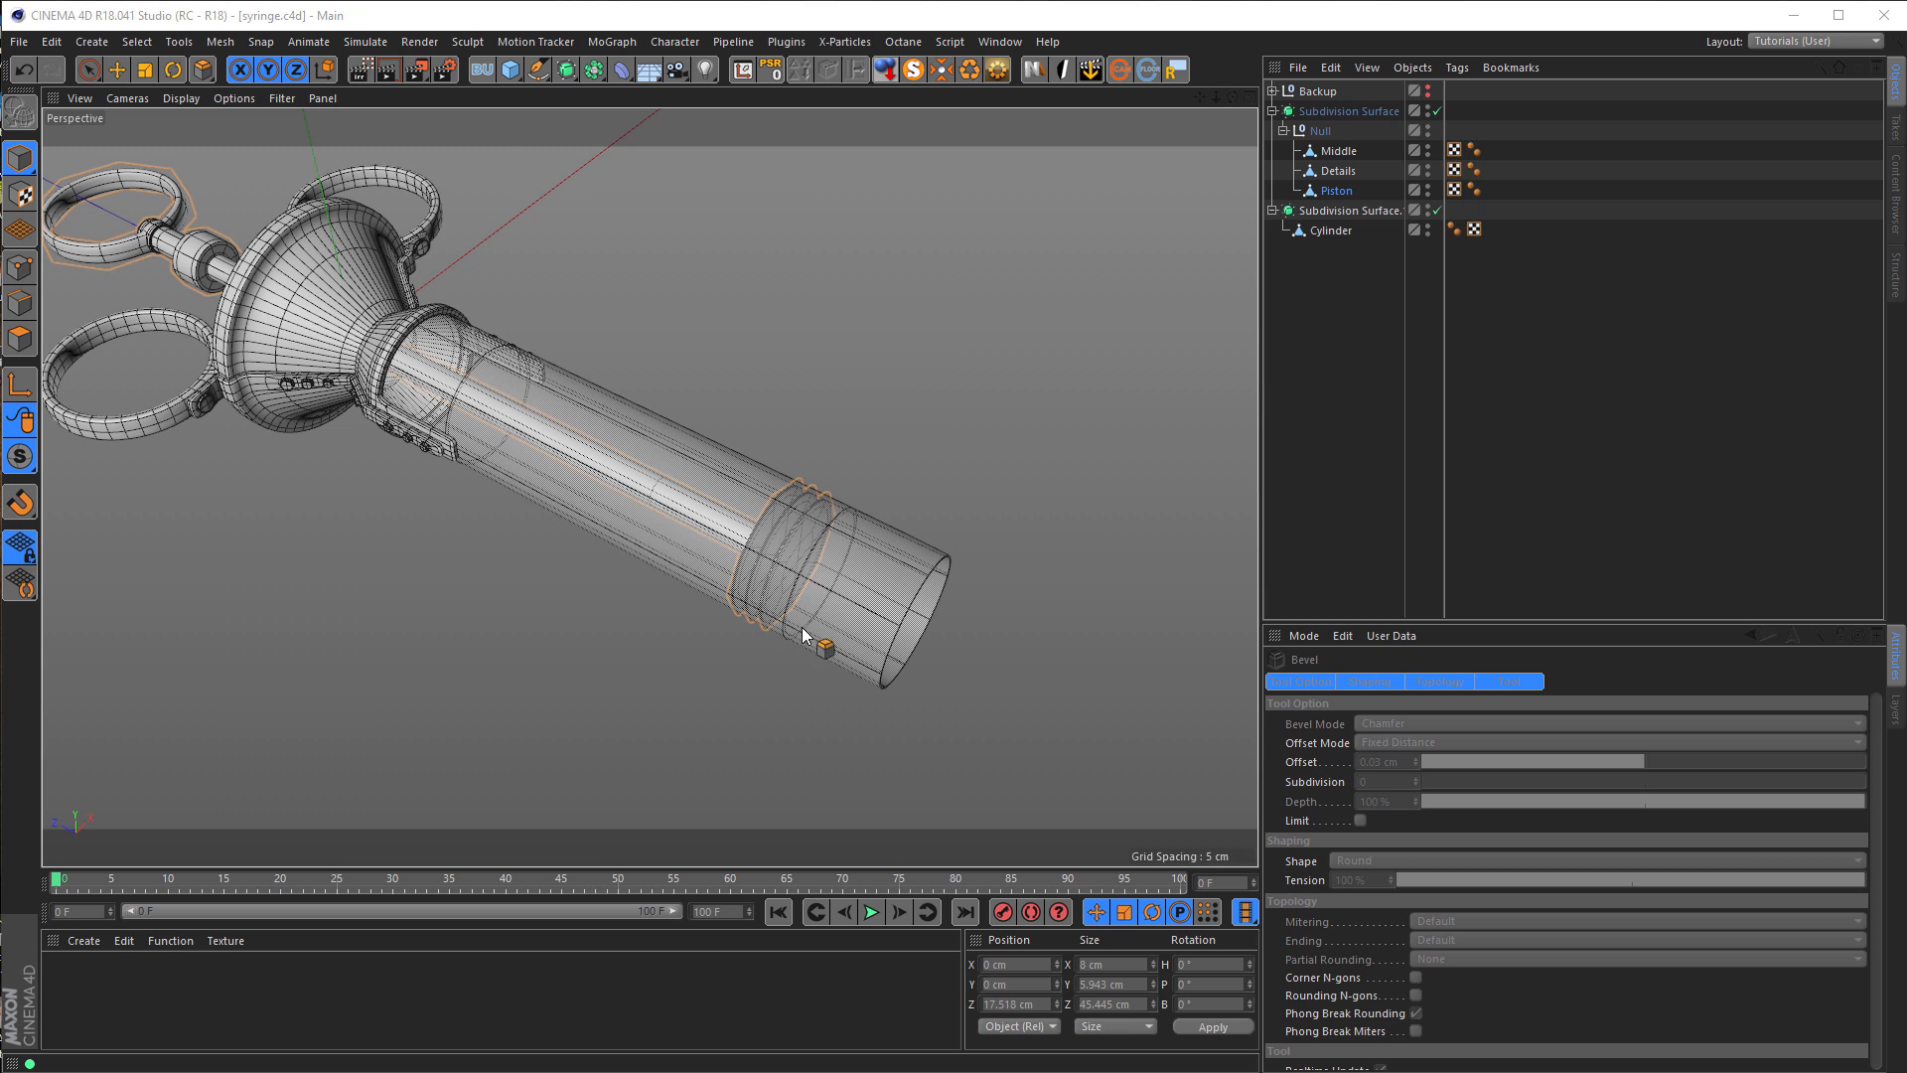
middle_click_drag(760, 529, 616, 478, "alt")
left_click_drag(616, 478, 657, 534, "alt")
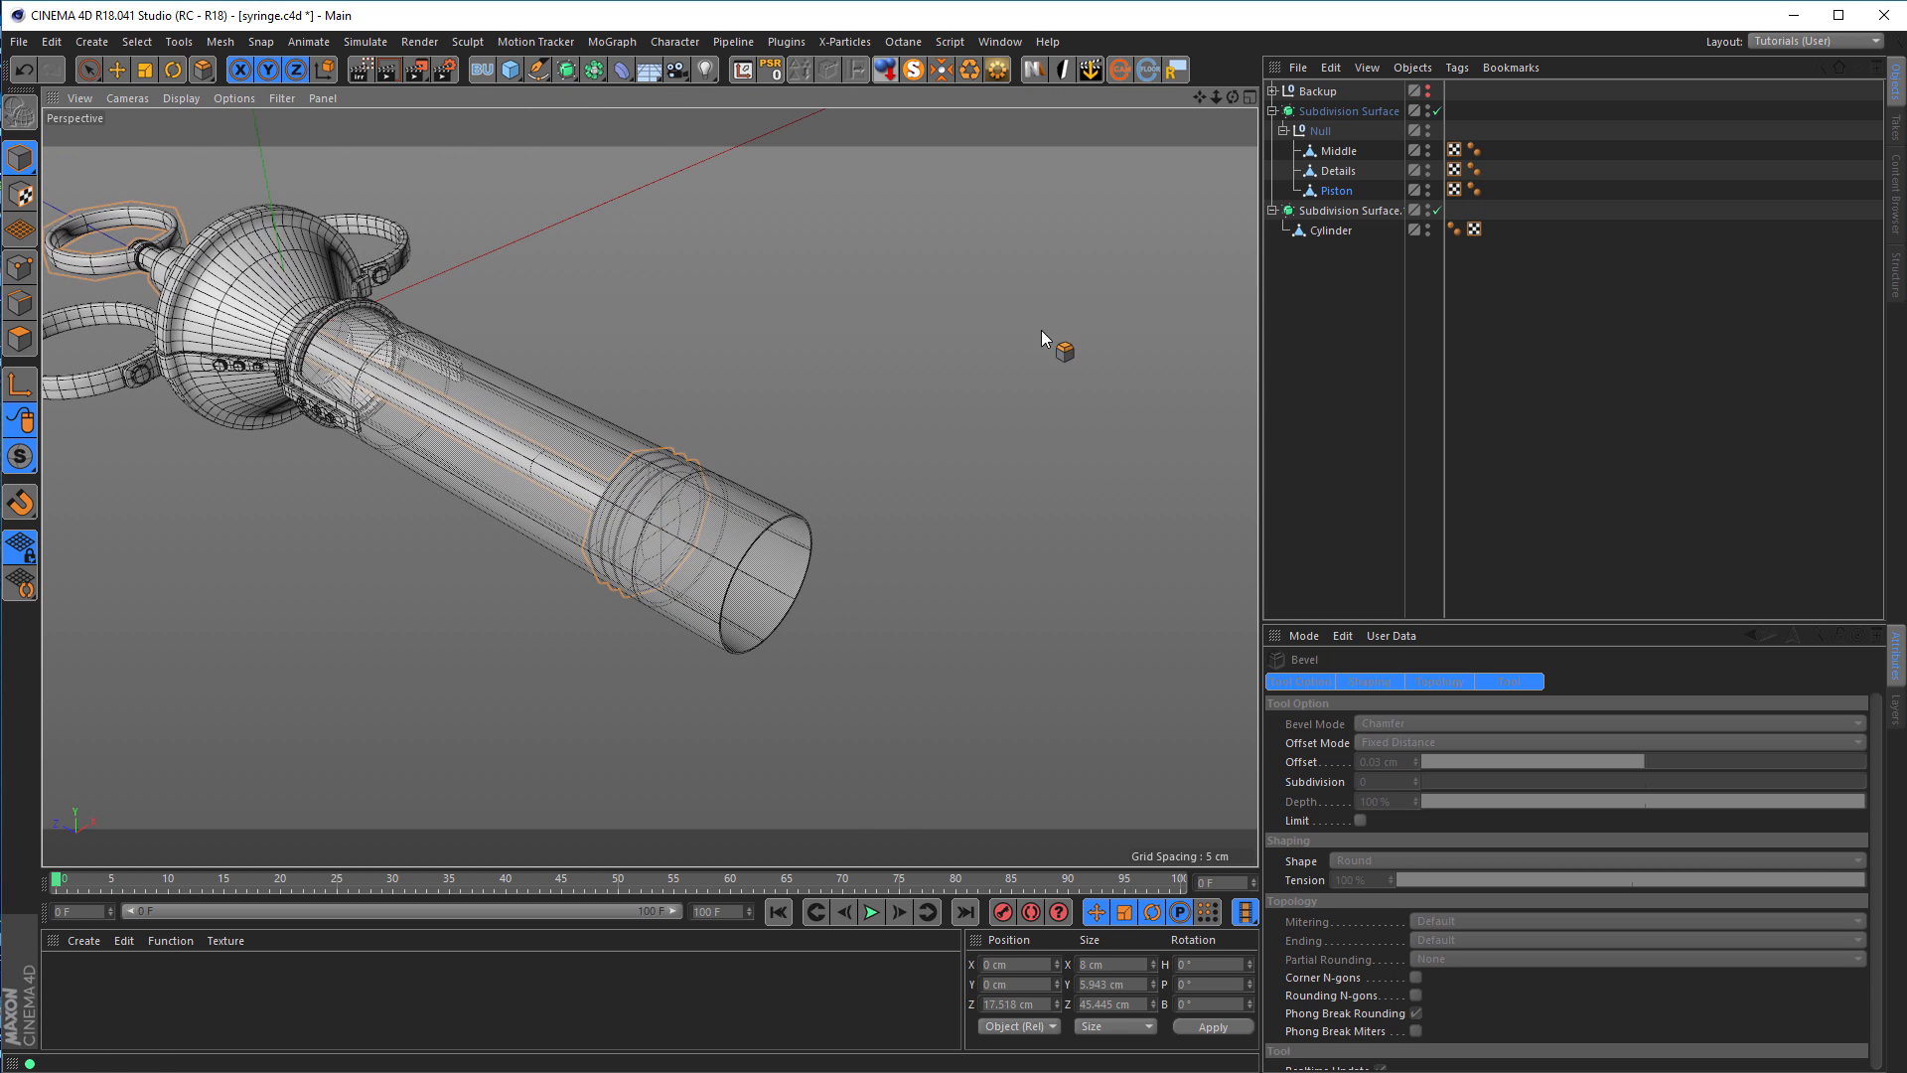
left_click(1323, 234)
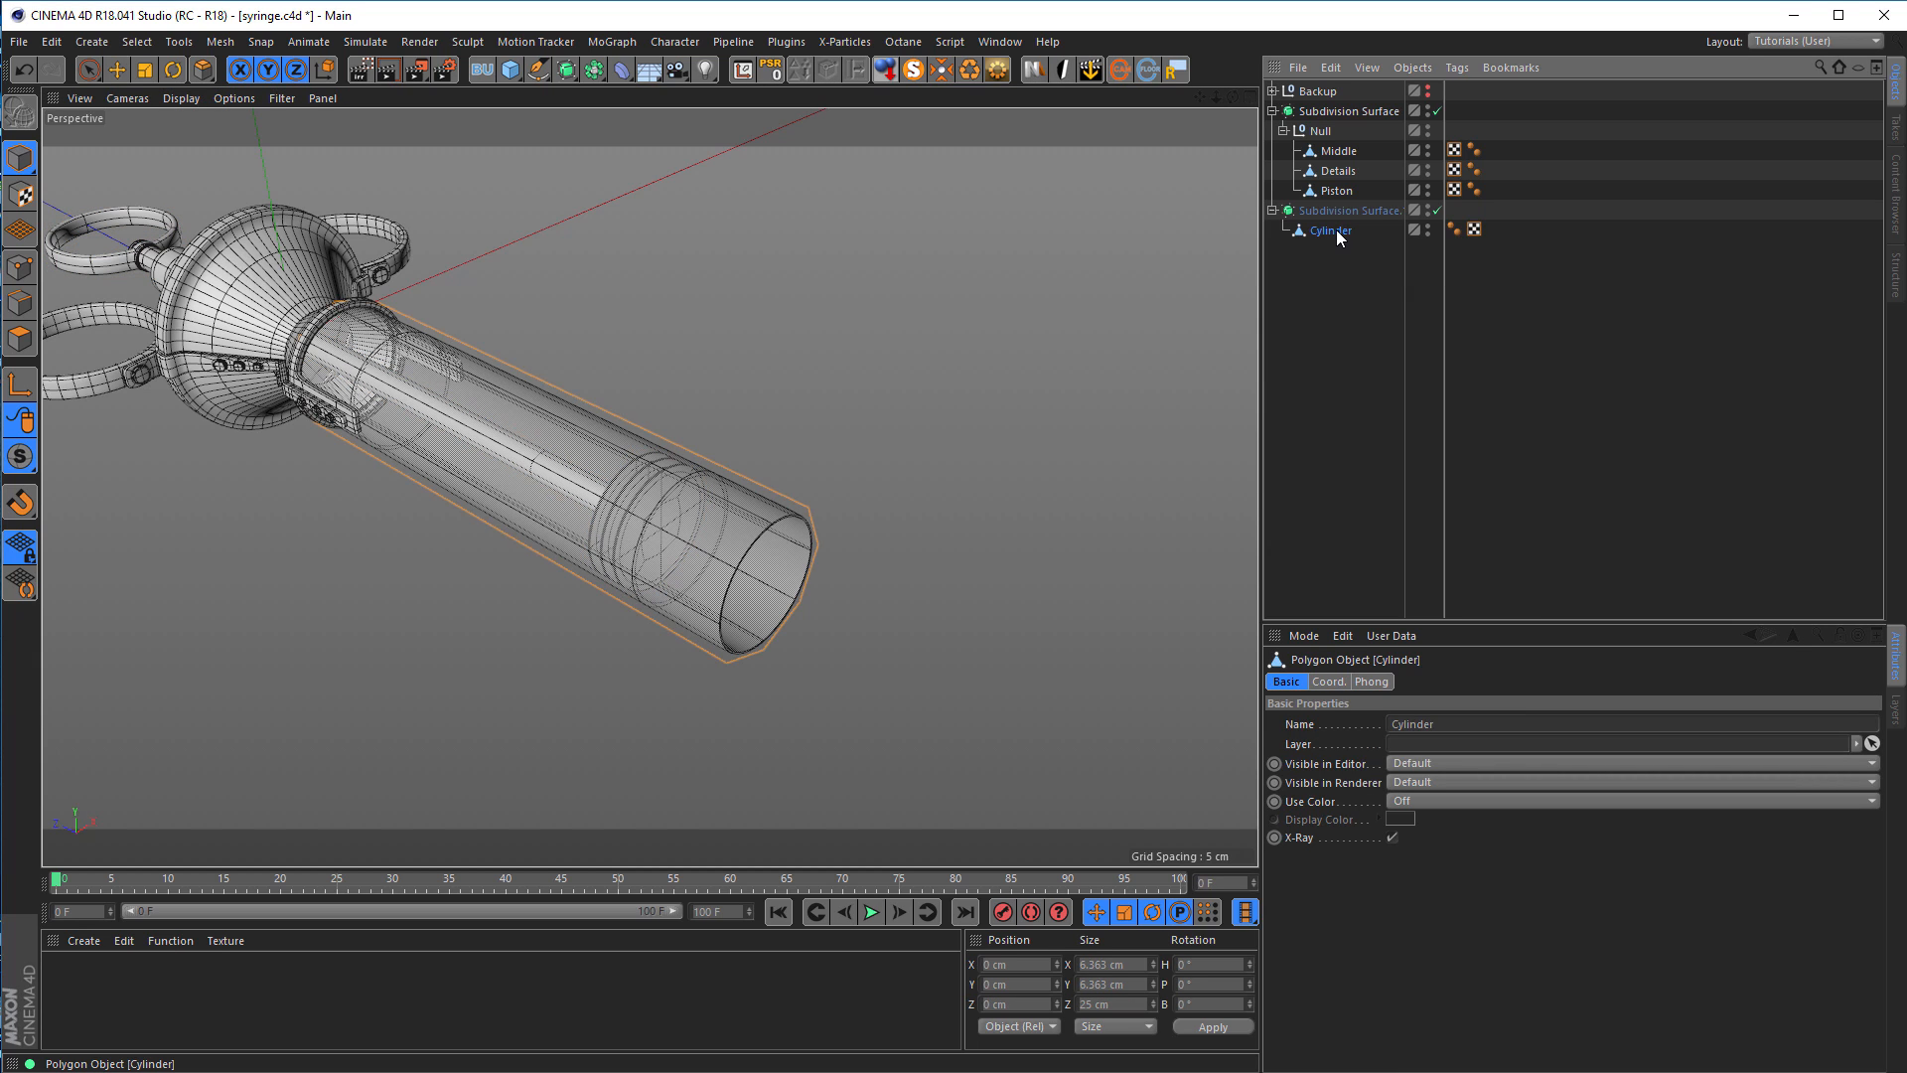
left_click(1272, 91)
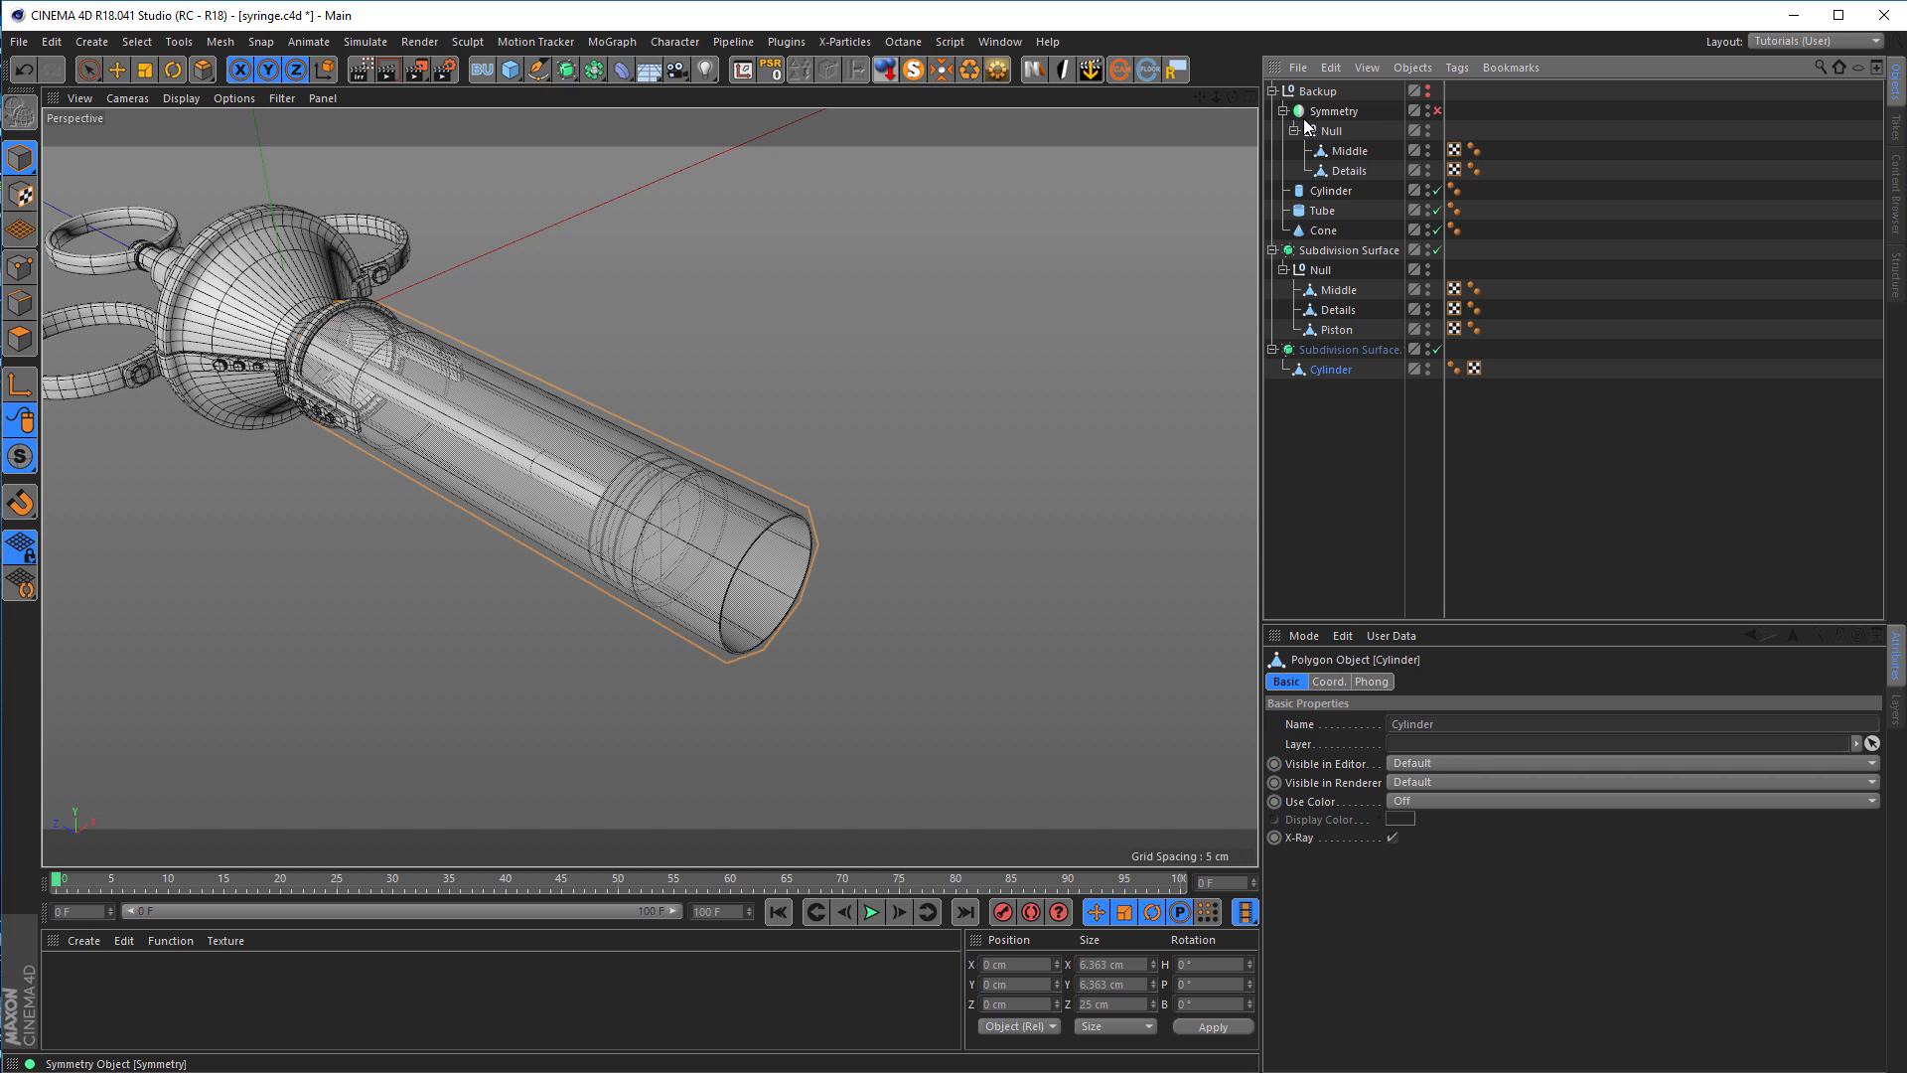
left_click(1283, 111)
left_click(1329, 133)
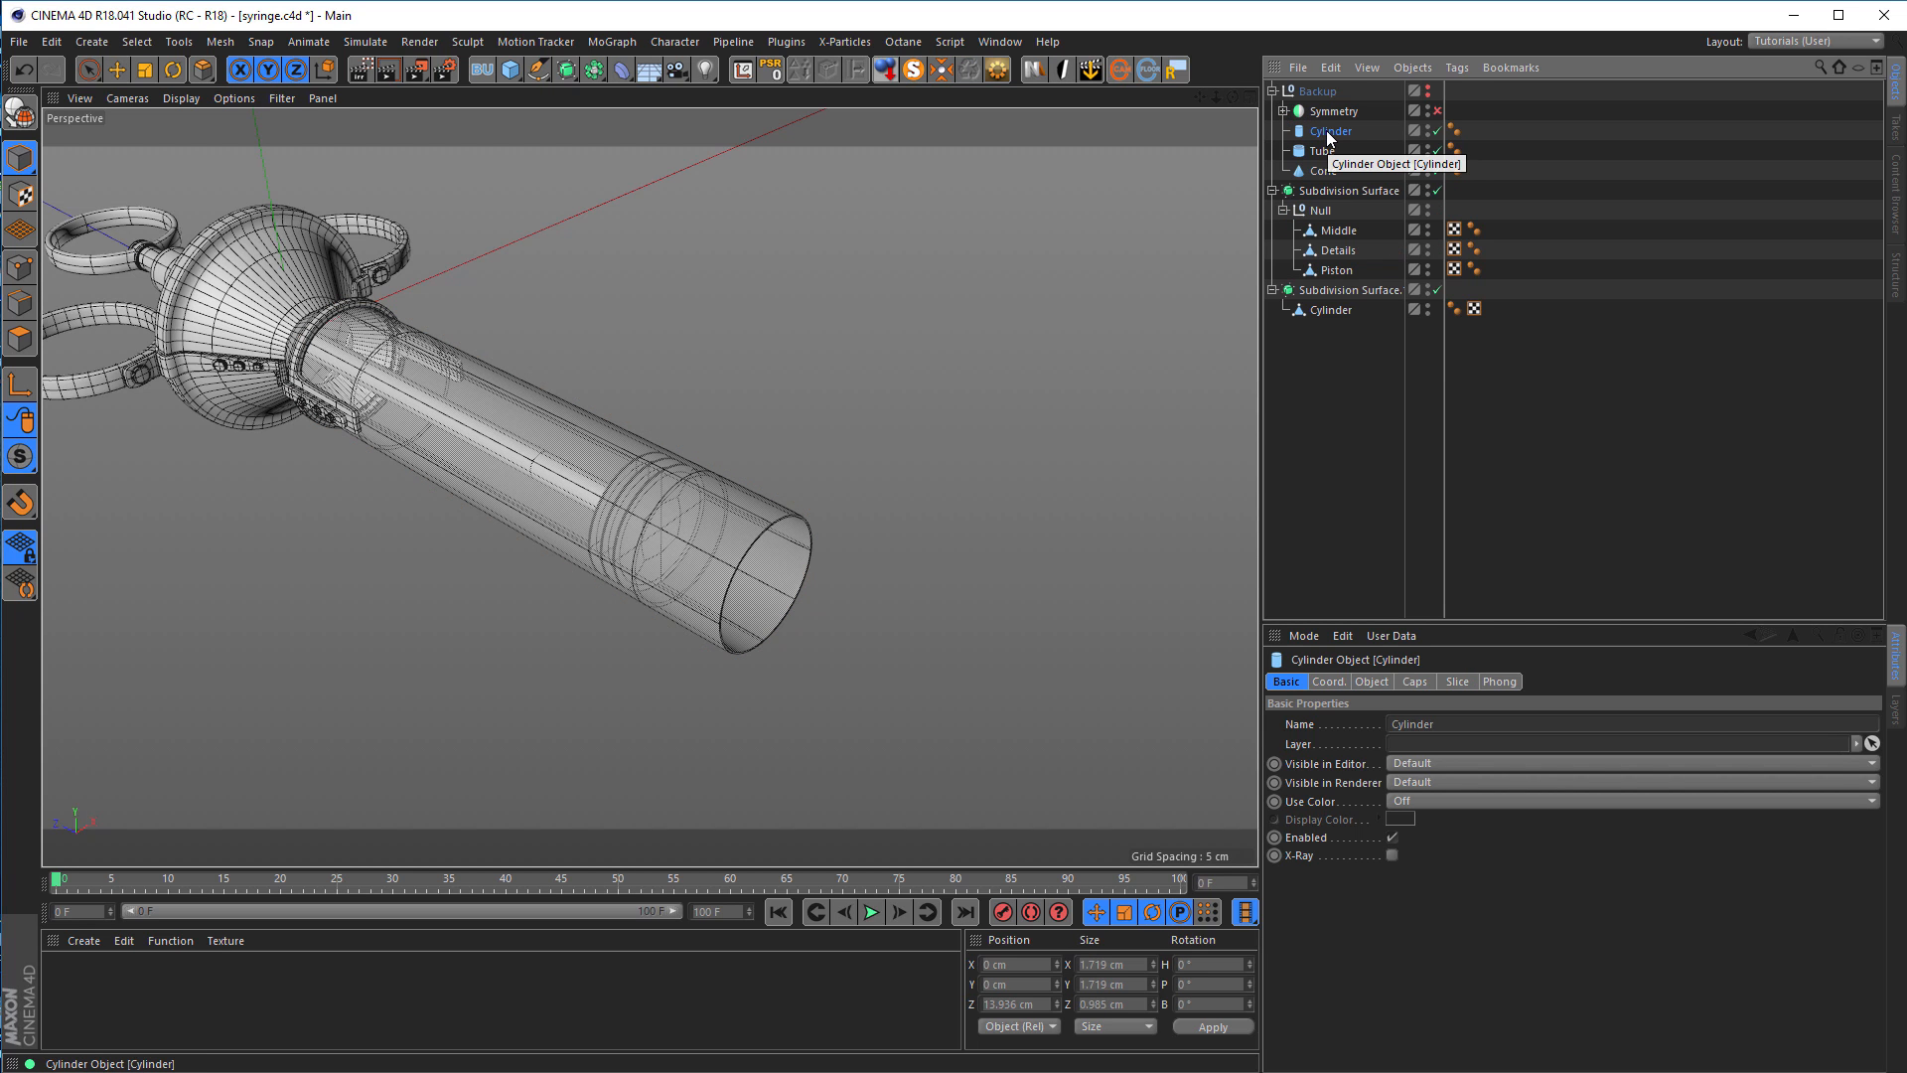
left_click_drag(1328, 138, 1317, 179)
left_click_drag(1298, 441, 1297, 441, "ctrl")
left_click_drag(1320, 332, 1253, 377)
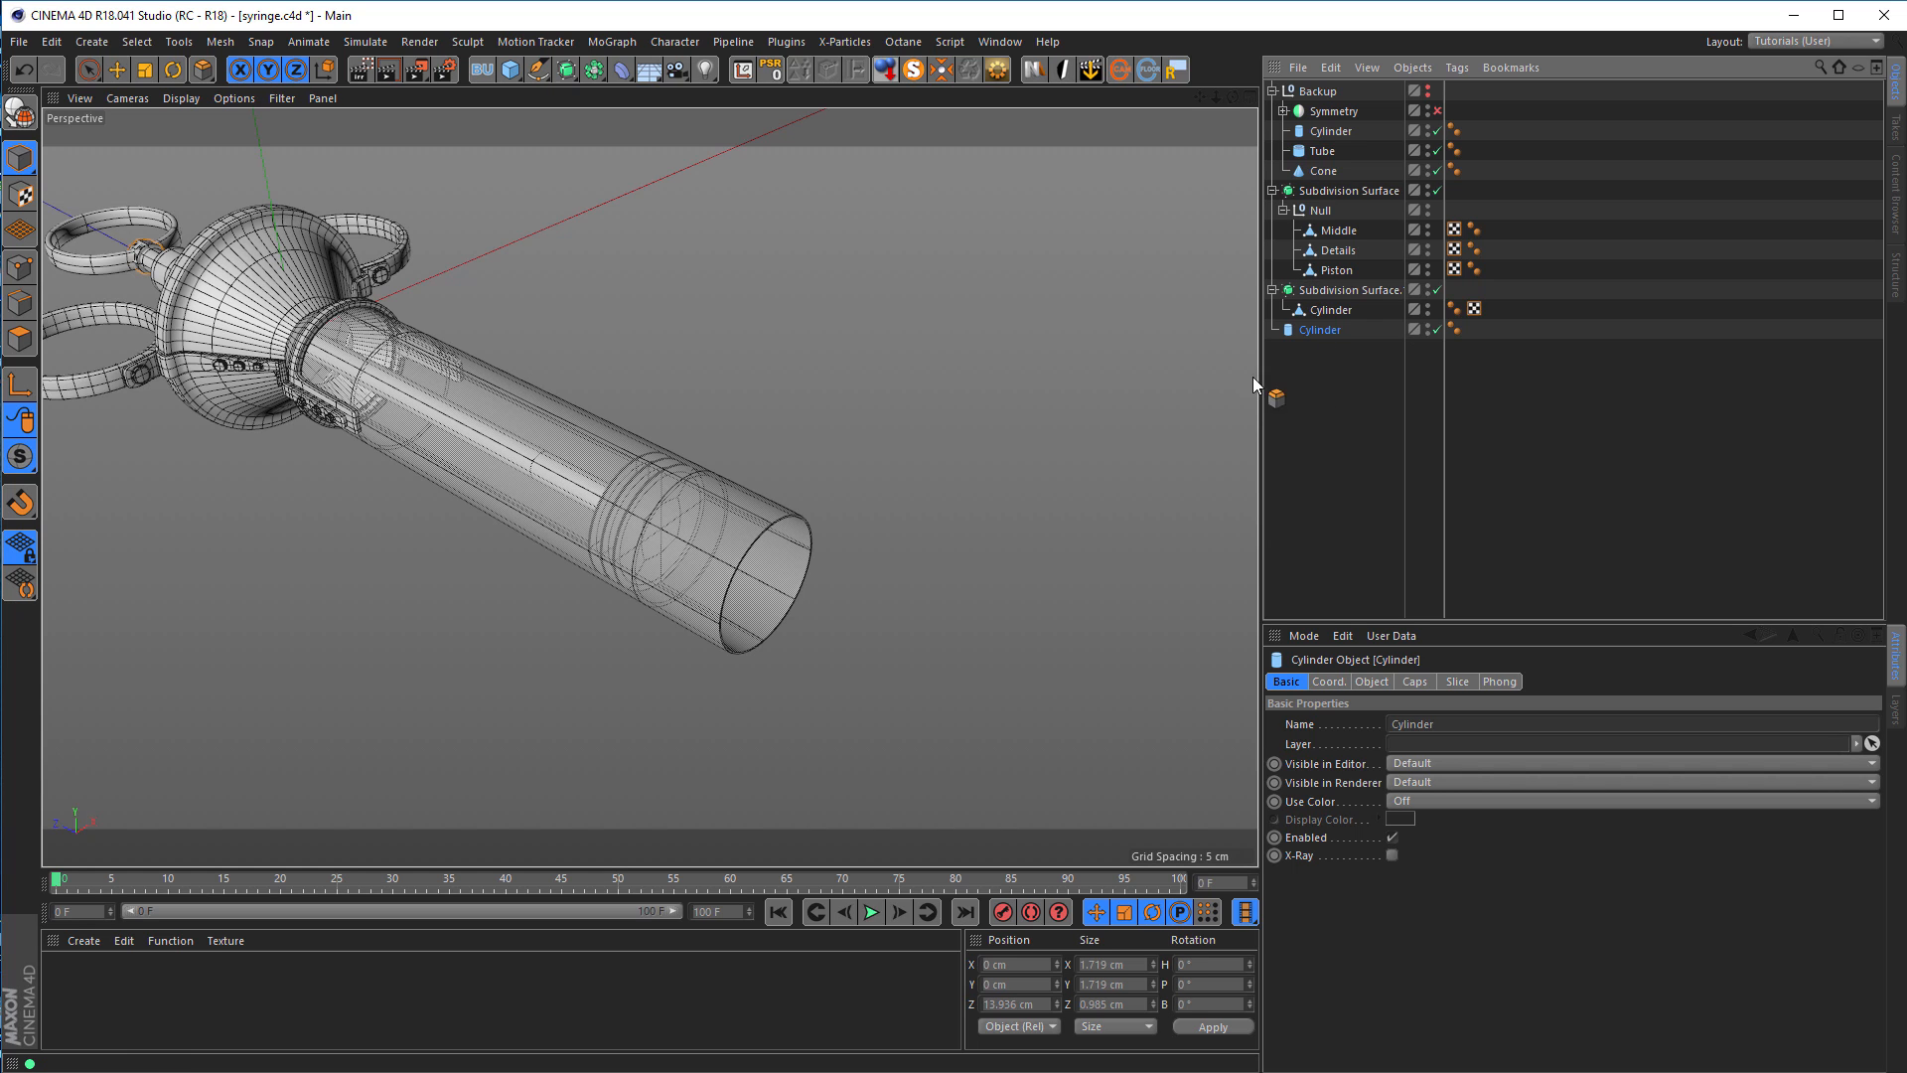
left_click_drag(1027, 397, 1025, 397)
key("e")
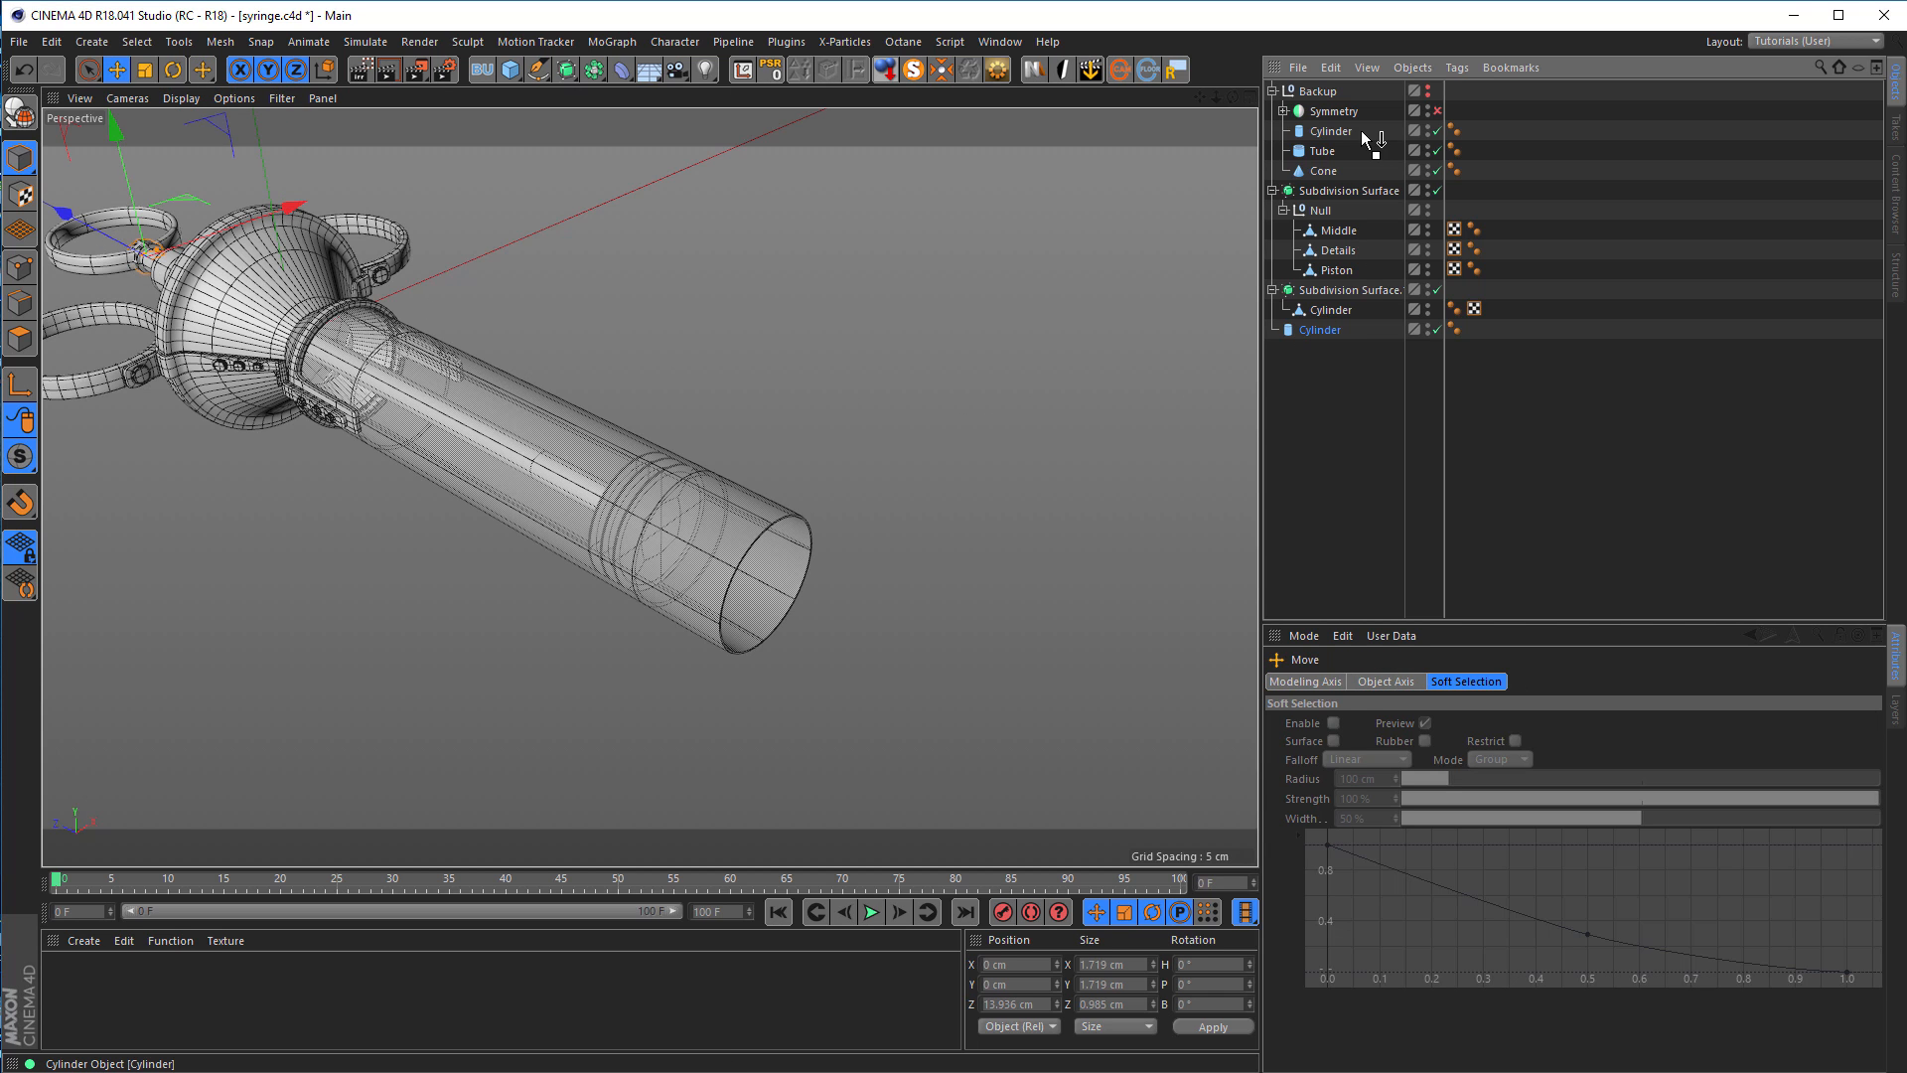
left_click(1324, 331)
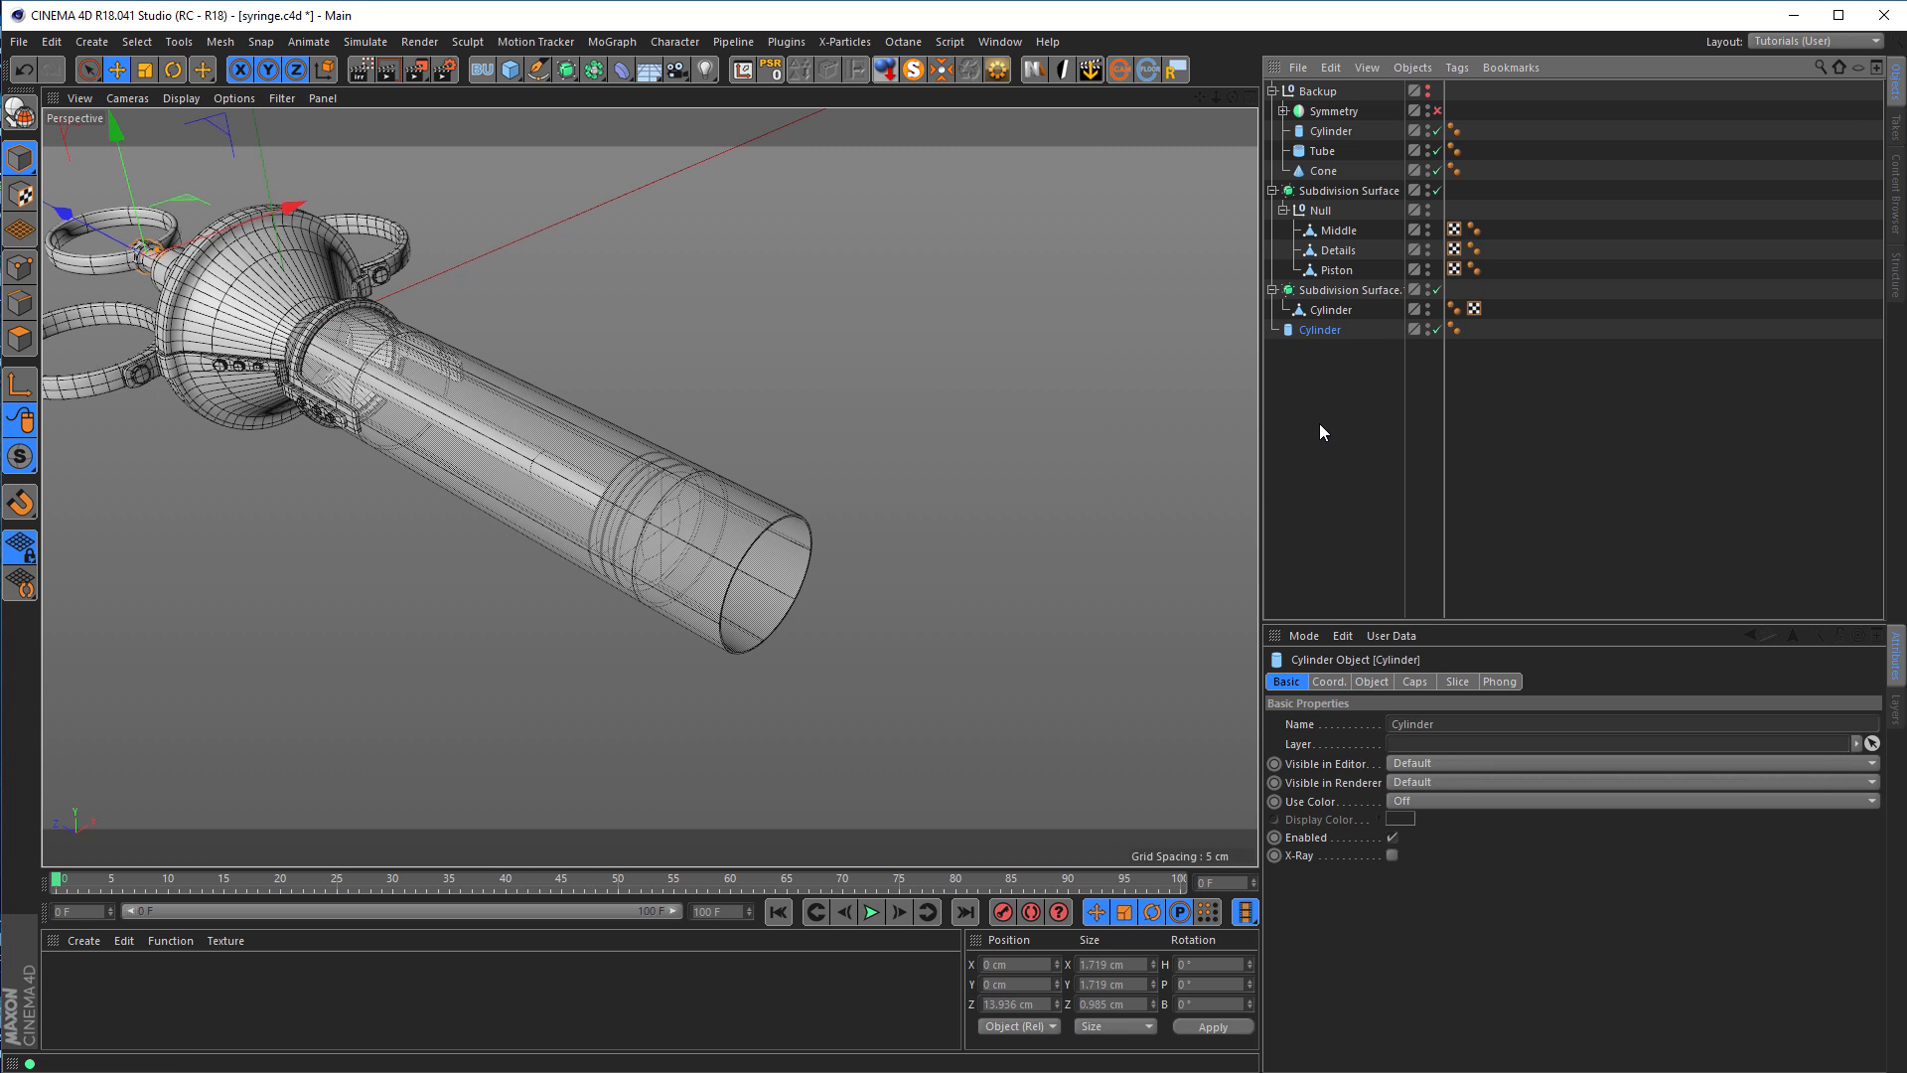
key("Delete")
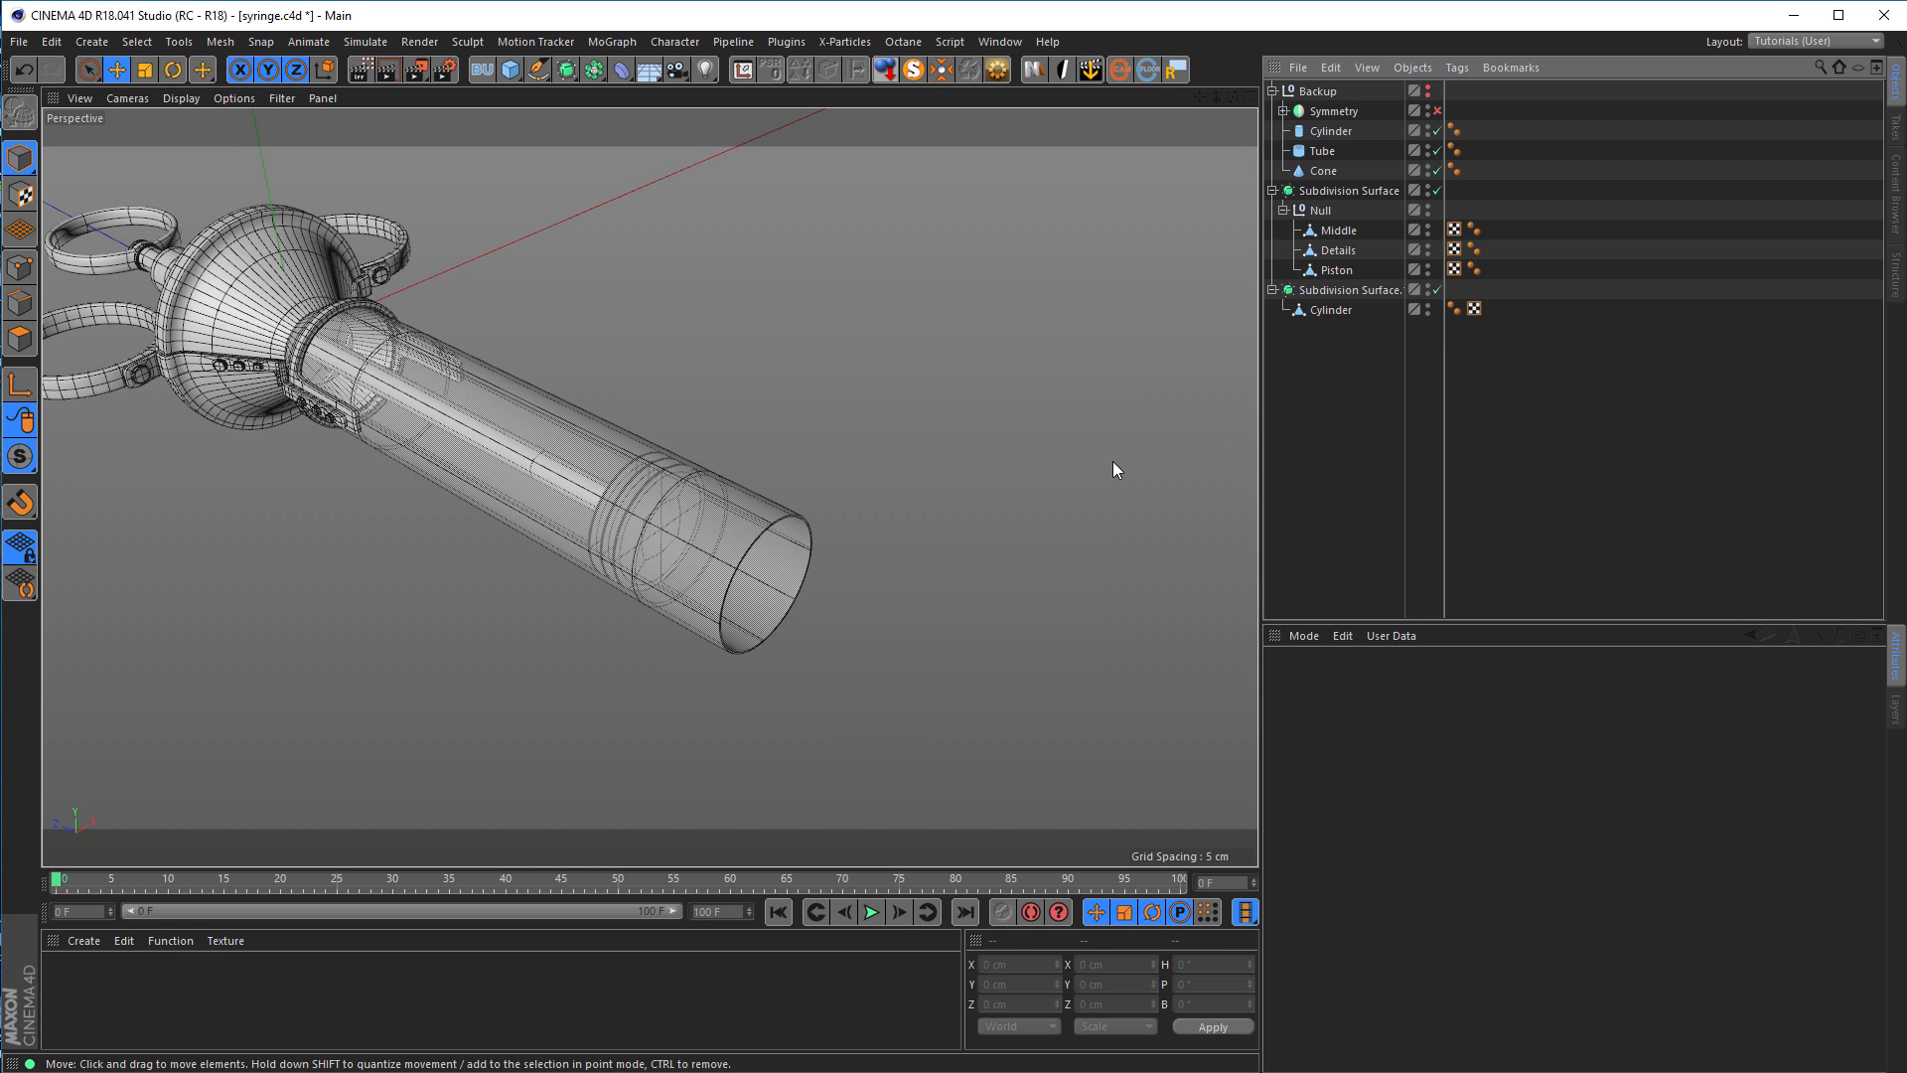
Step: Duplicate the barrel's Cylinder outside its Subdivision Surface and isolate the copy with MagicSolo
scroll(745, 539, "up", 2)
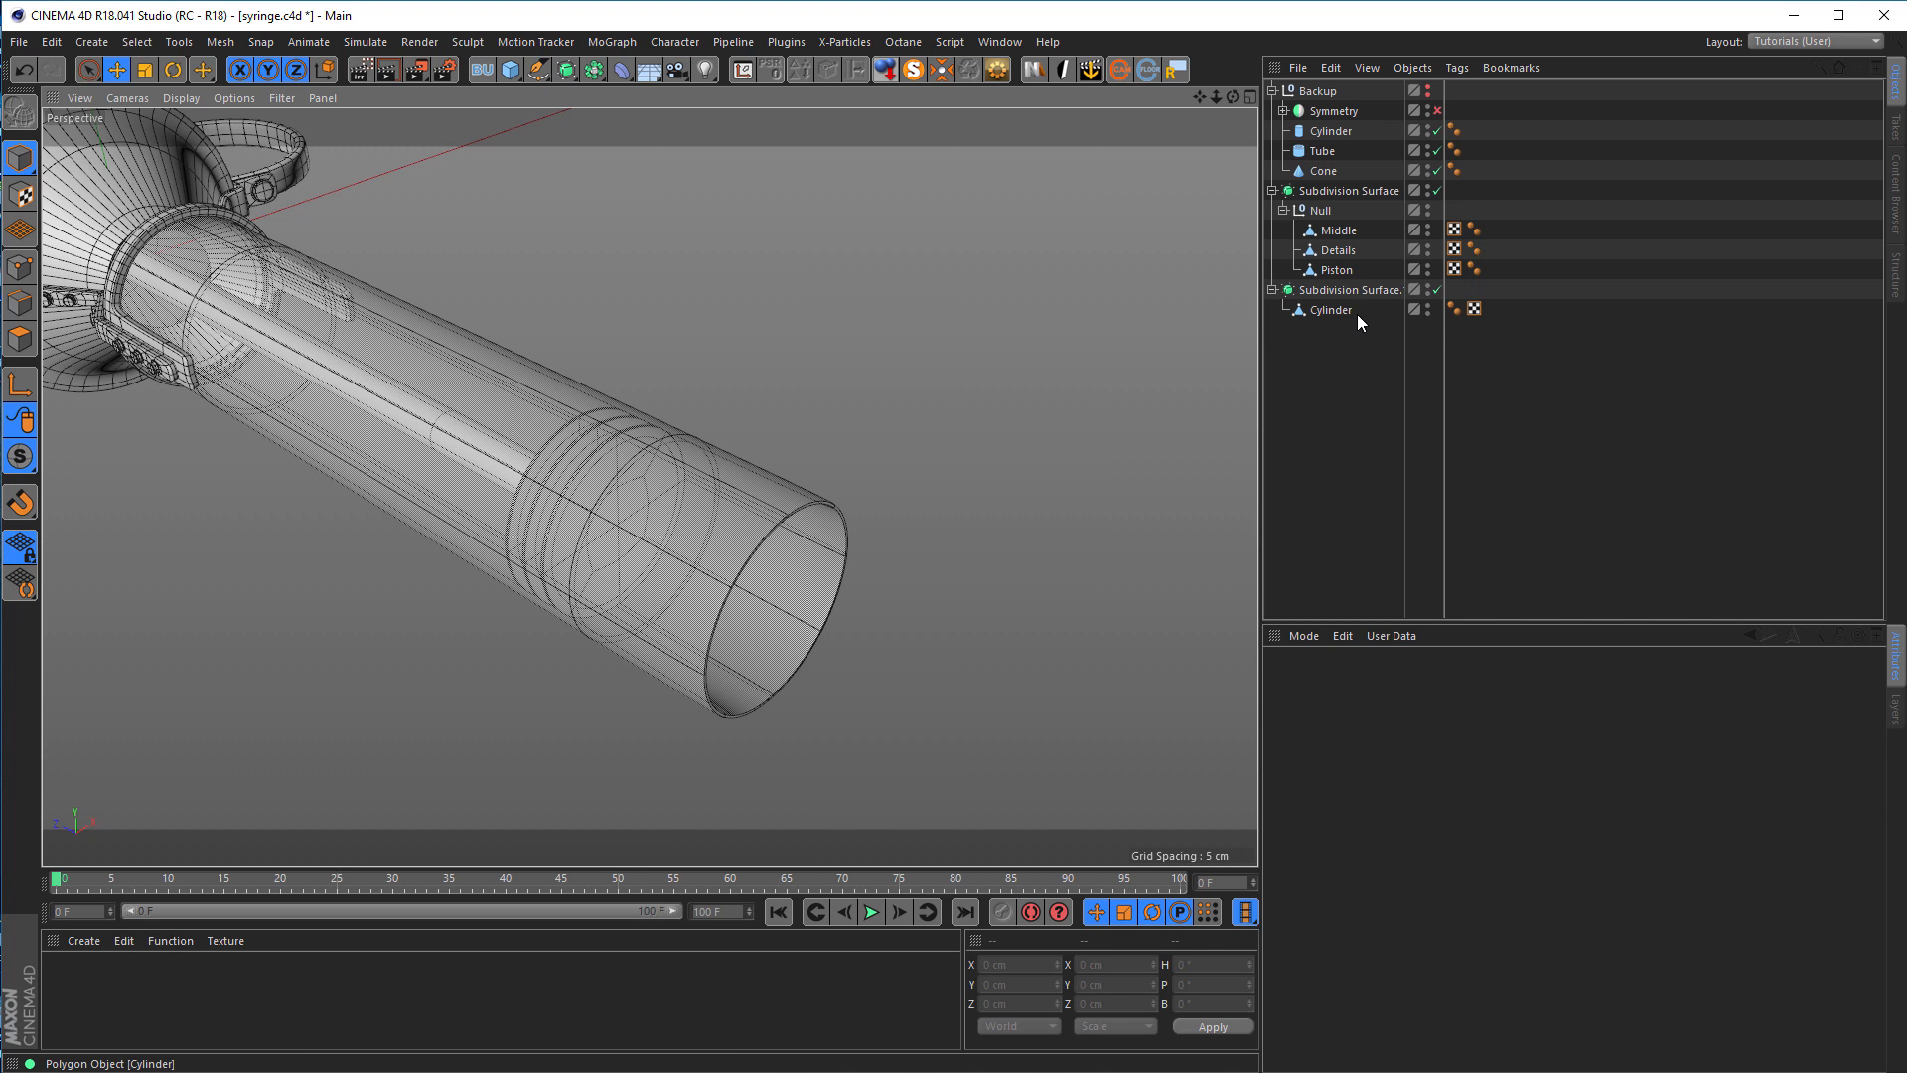
left_click(1331, 310)
scroll(859, 506, "down", 2)
mouse_move(858, 507)
left_mouse_down("alt")
mouse_move(908, 546)
mouse_move(879, 534)
left_mouse_up("alt")
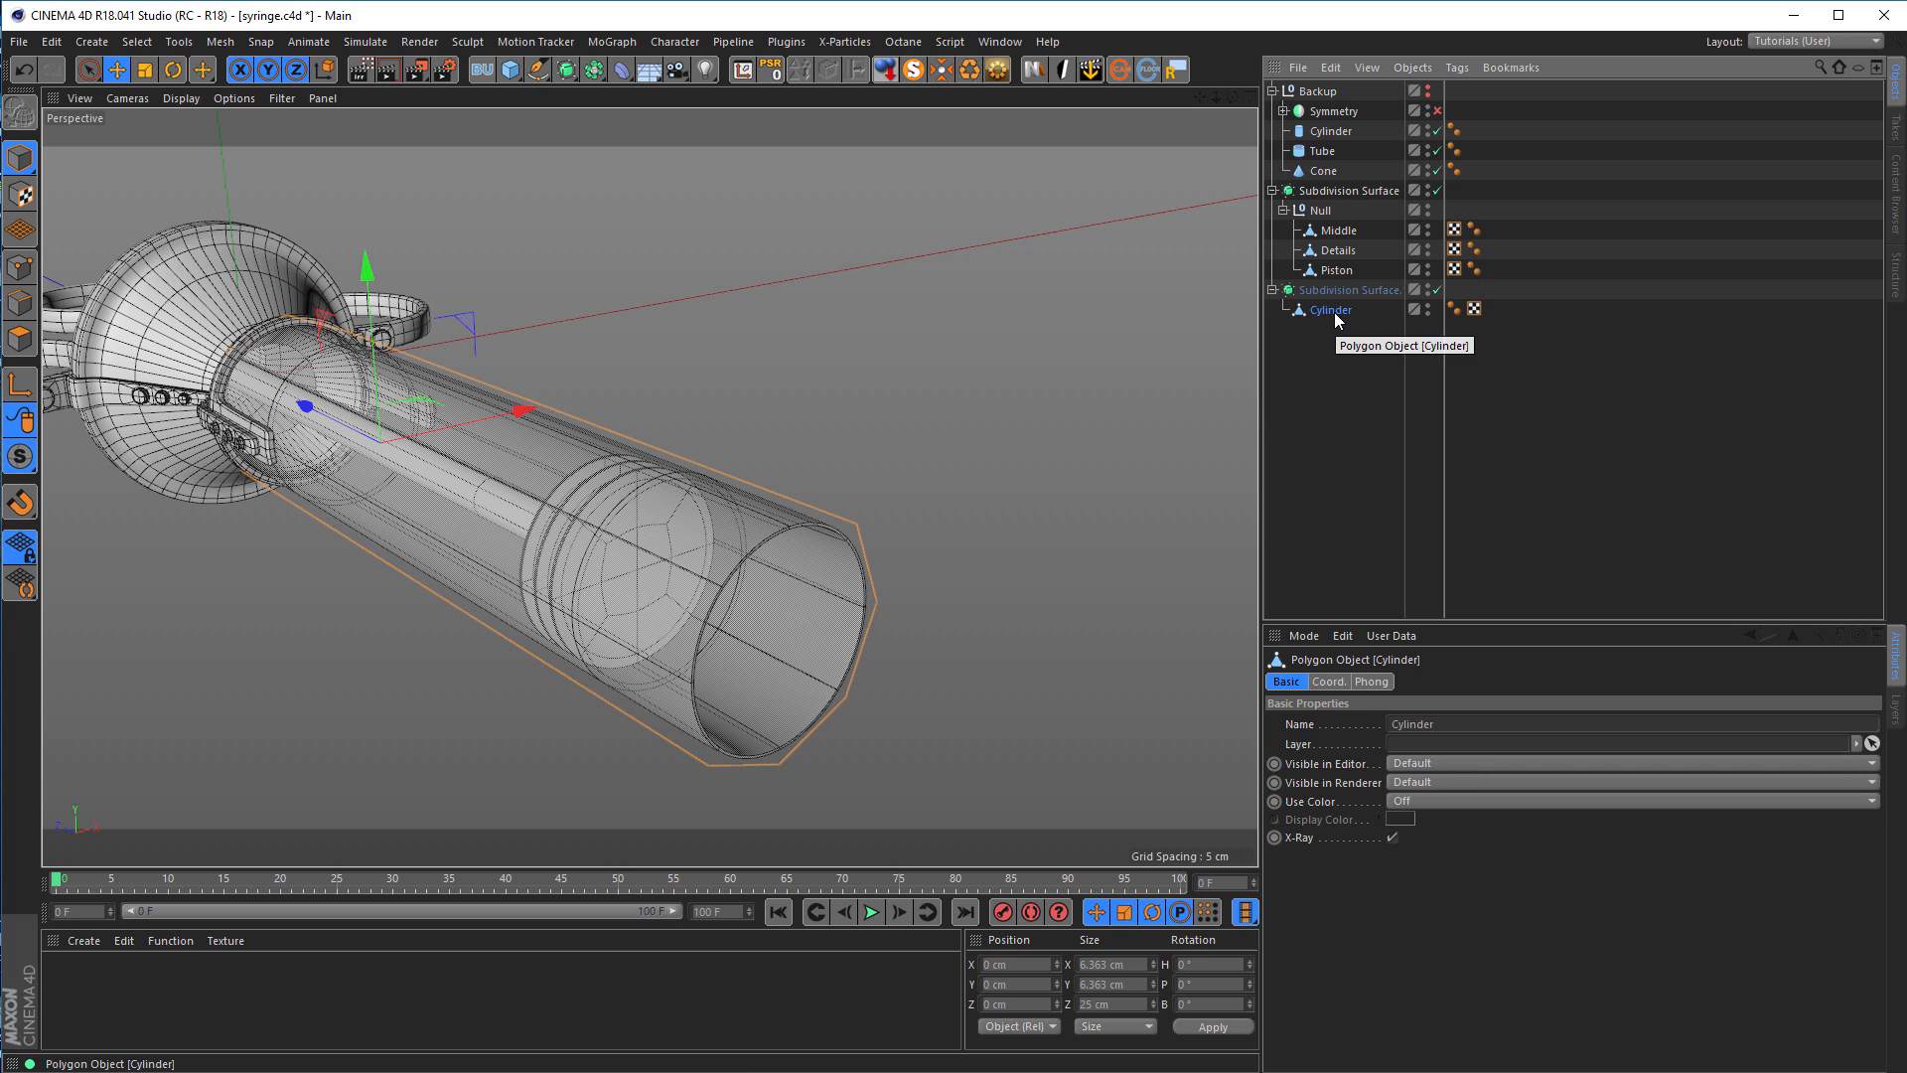
left_click_drag(1337, 320, 1343, 463, "ctrl")
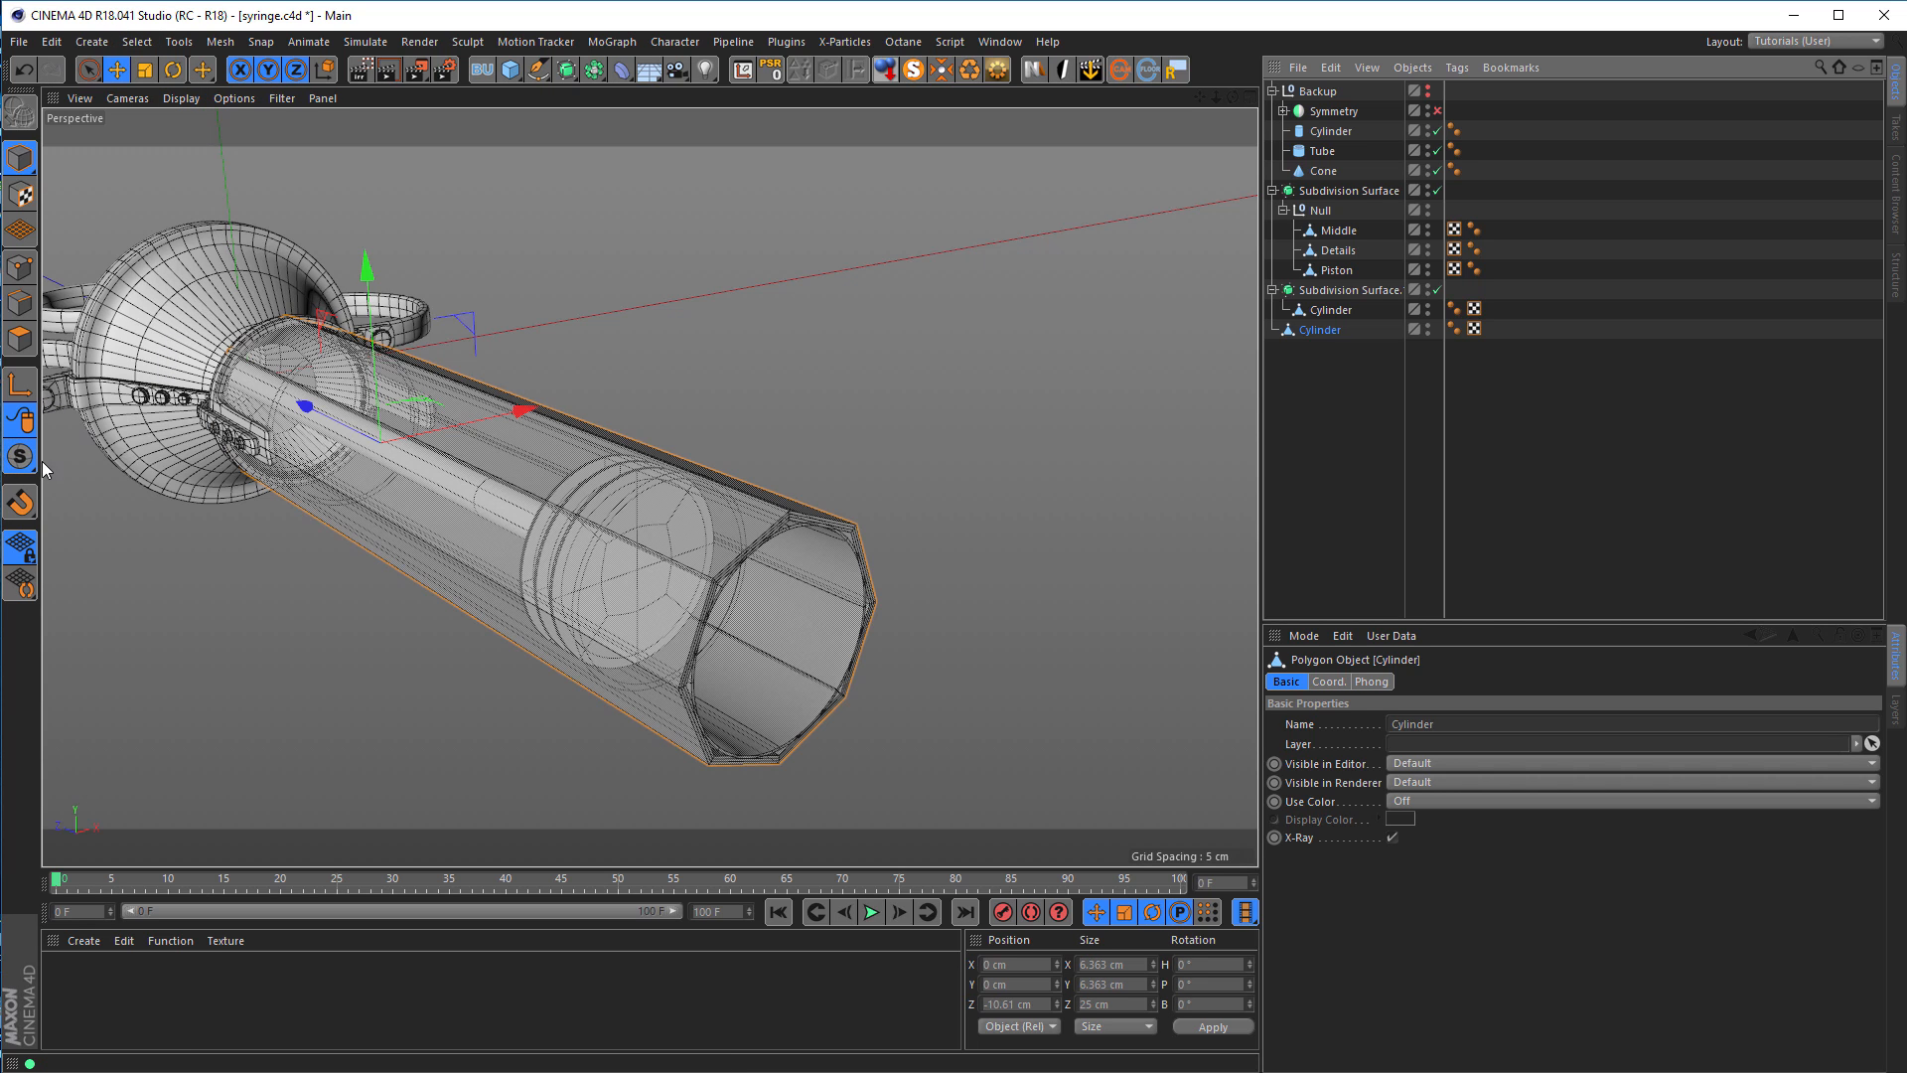
left_click(913, 70)
left_click_drag(836, 431, 766, 539, "alt")
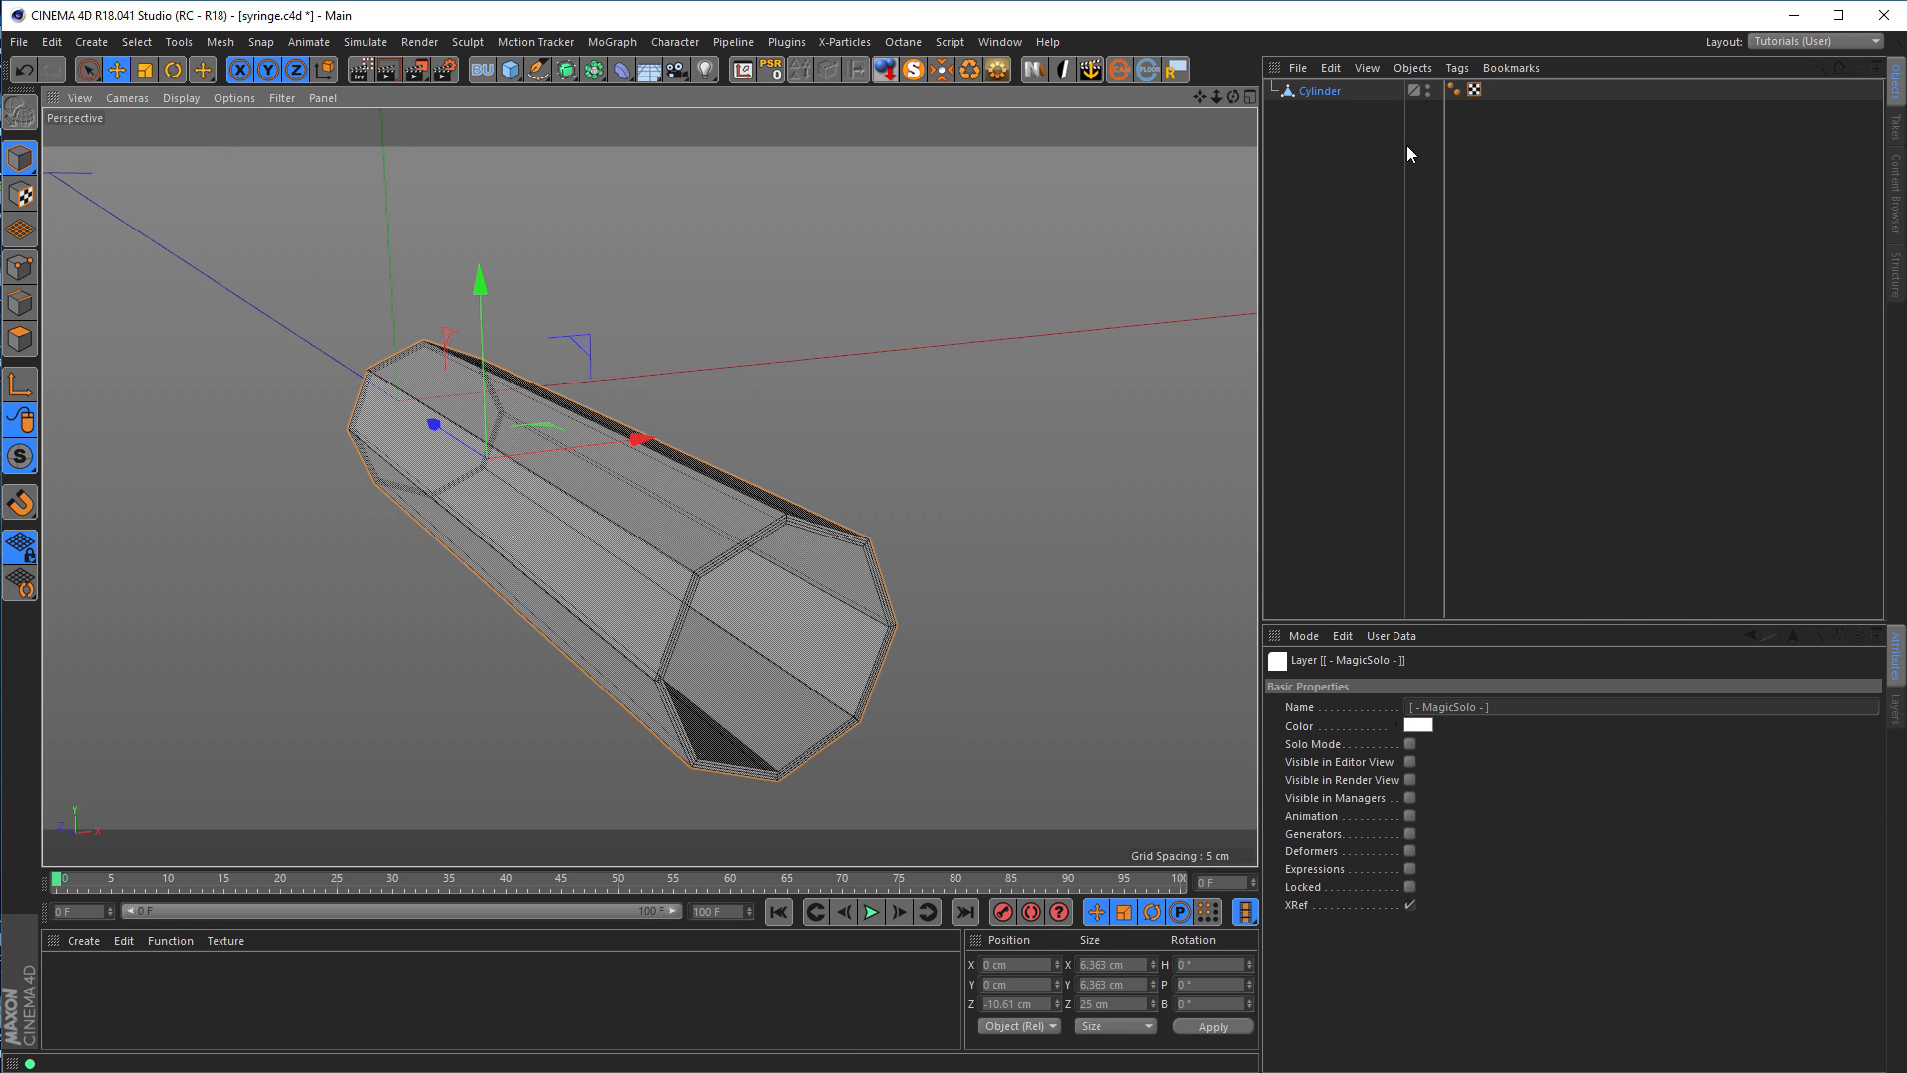
left_click(1321, 92)
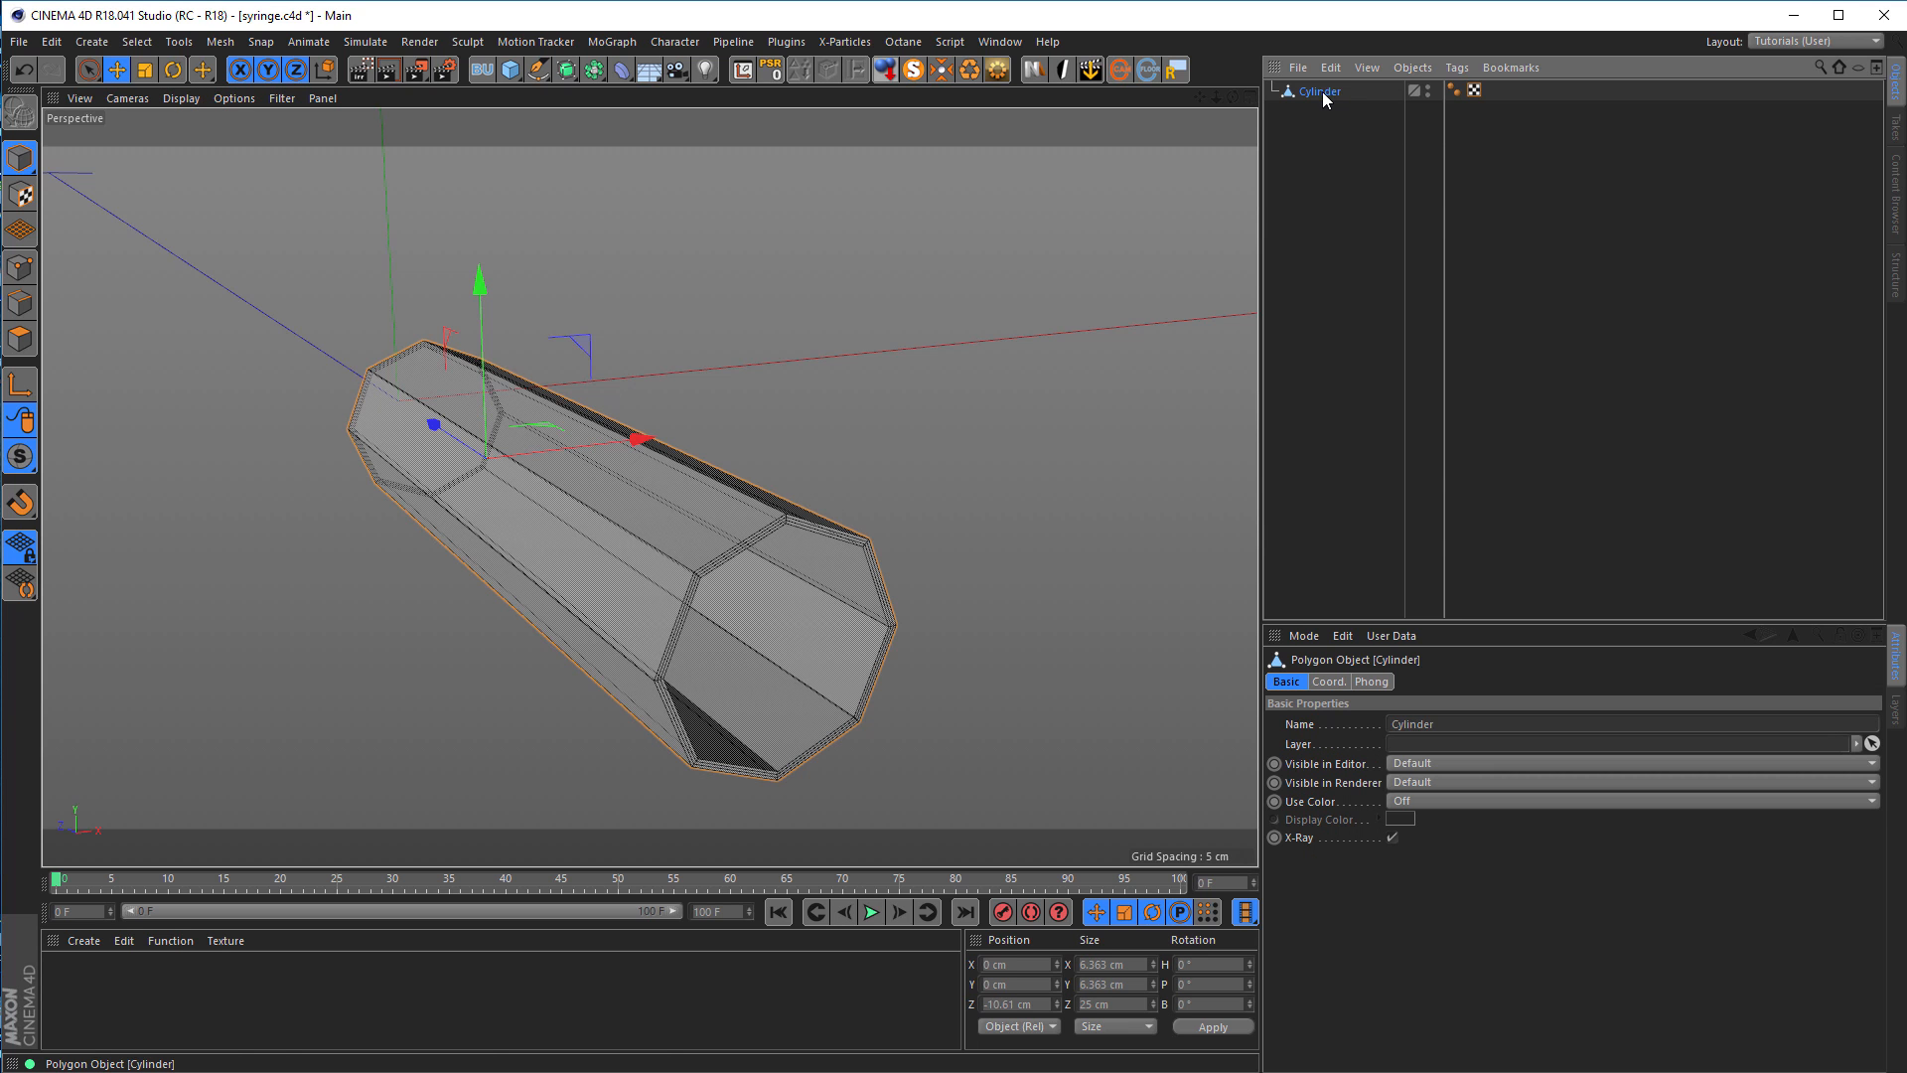
Step: Loop-select the extra rim and inner-wall points at both ends of the Cylinder copy and delete them, leaving a single-walled tube
left_click(19, 267)
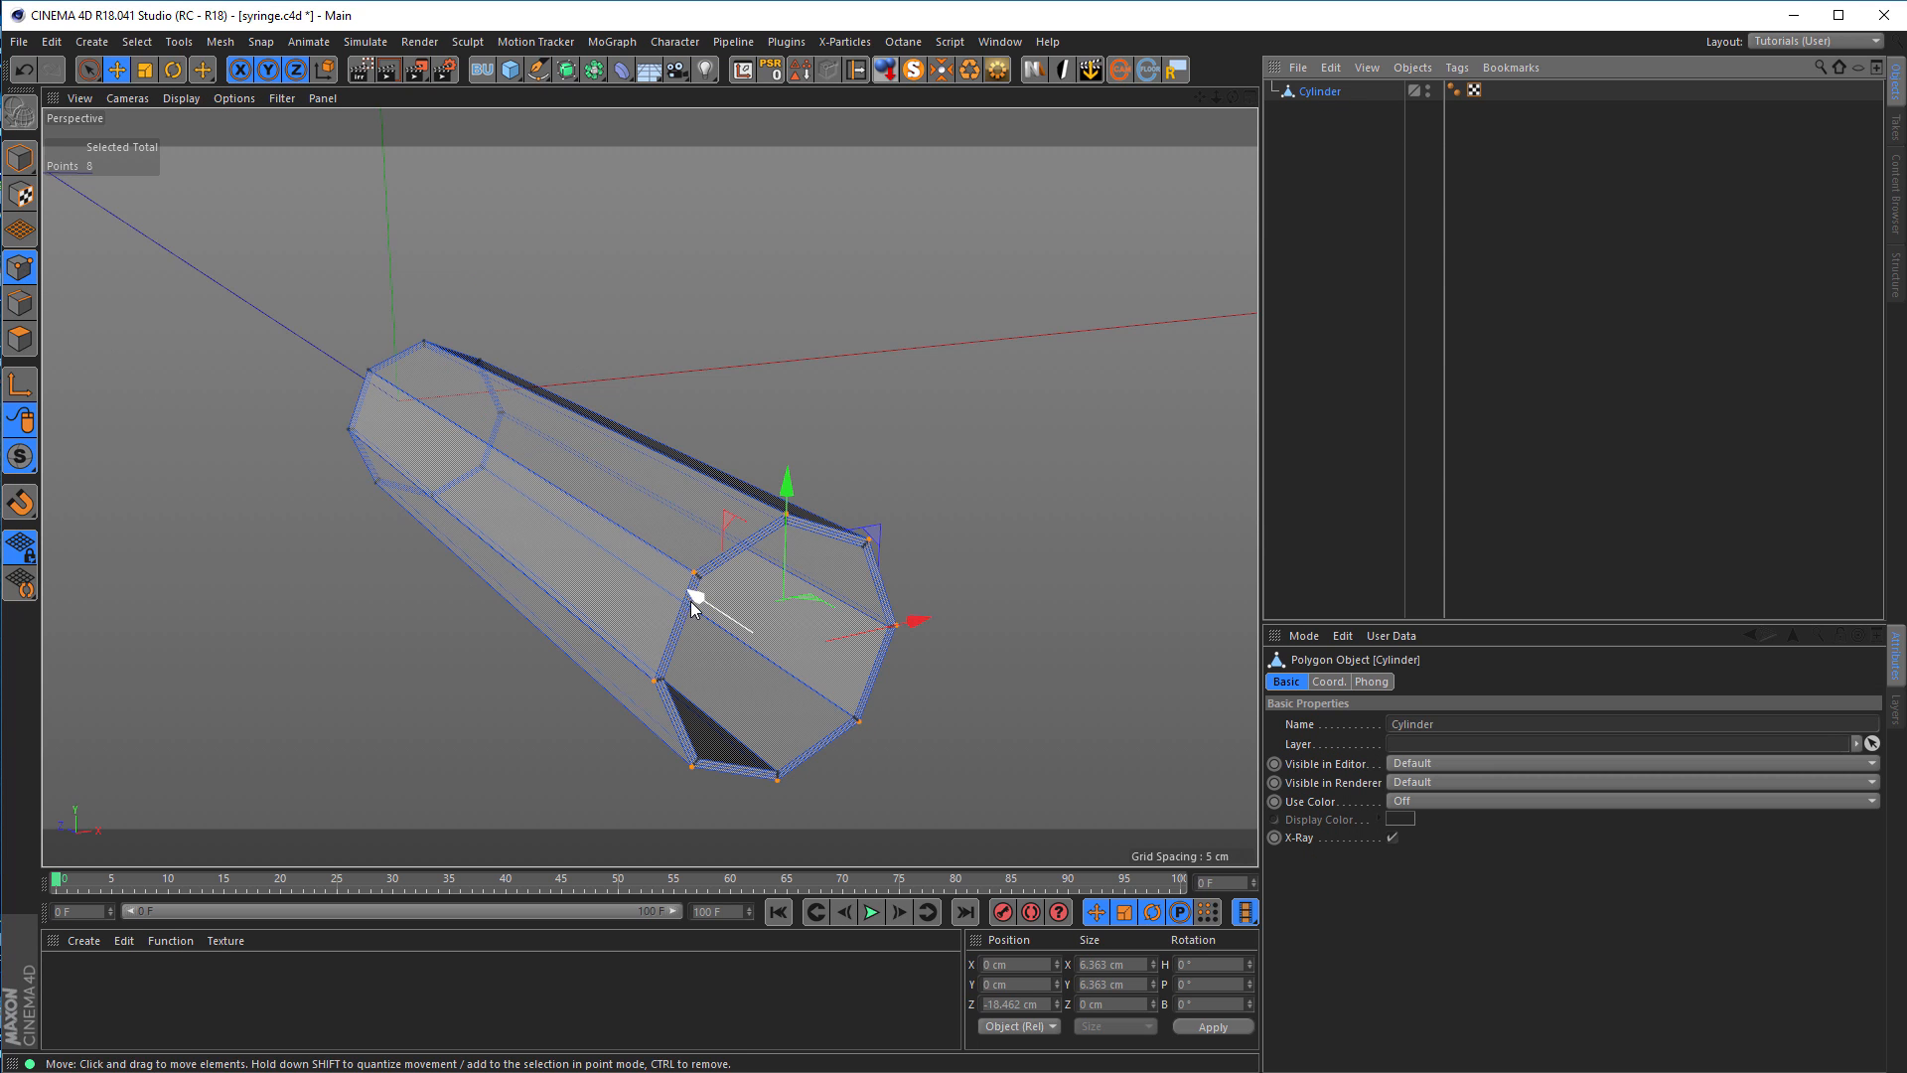
scroll(689, 600, "up", 5)
key("u")
key("l")
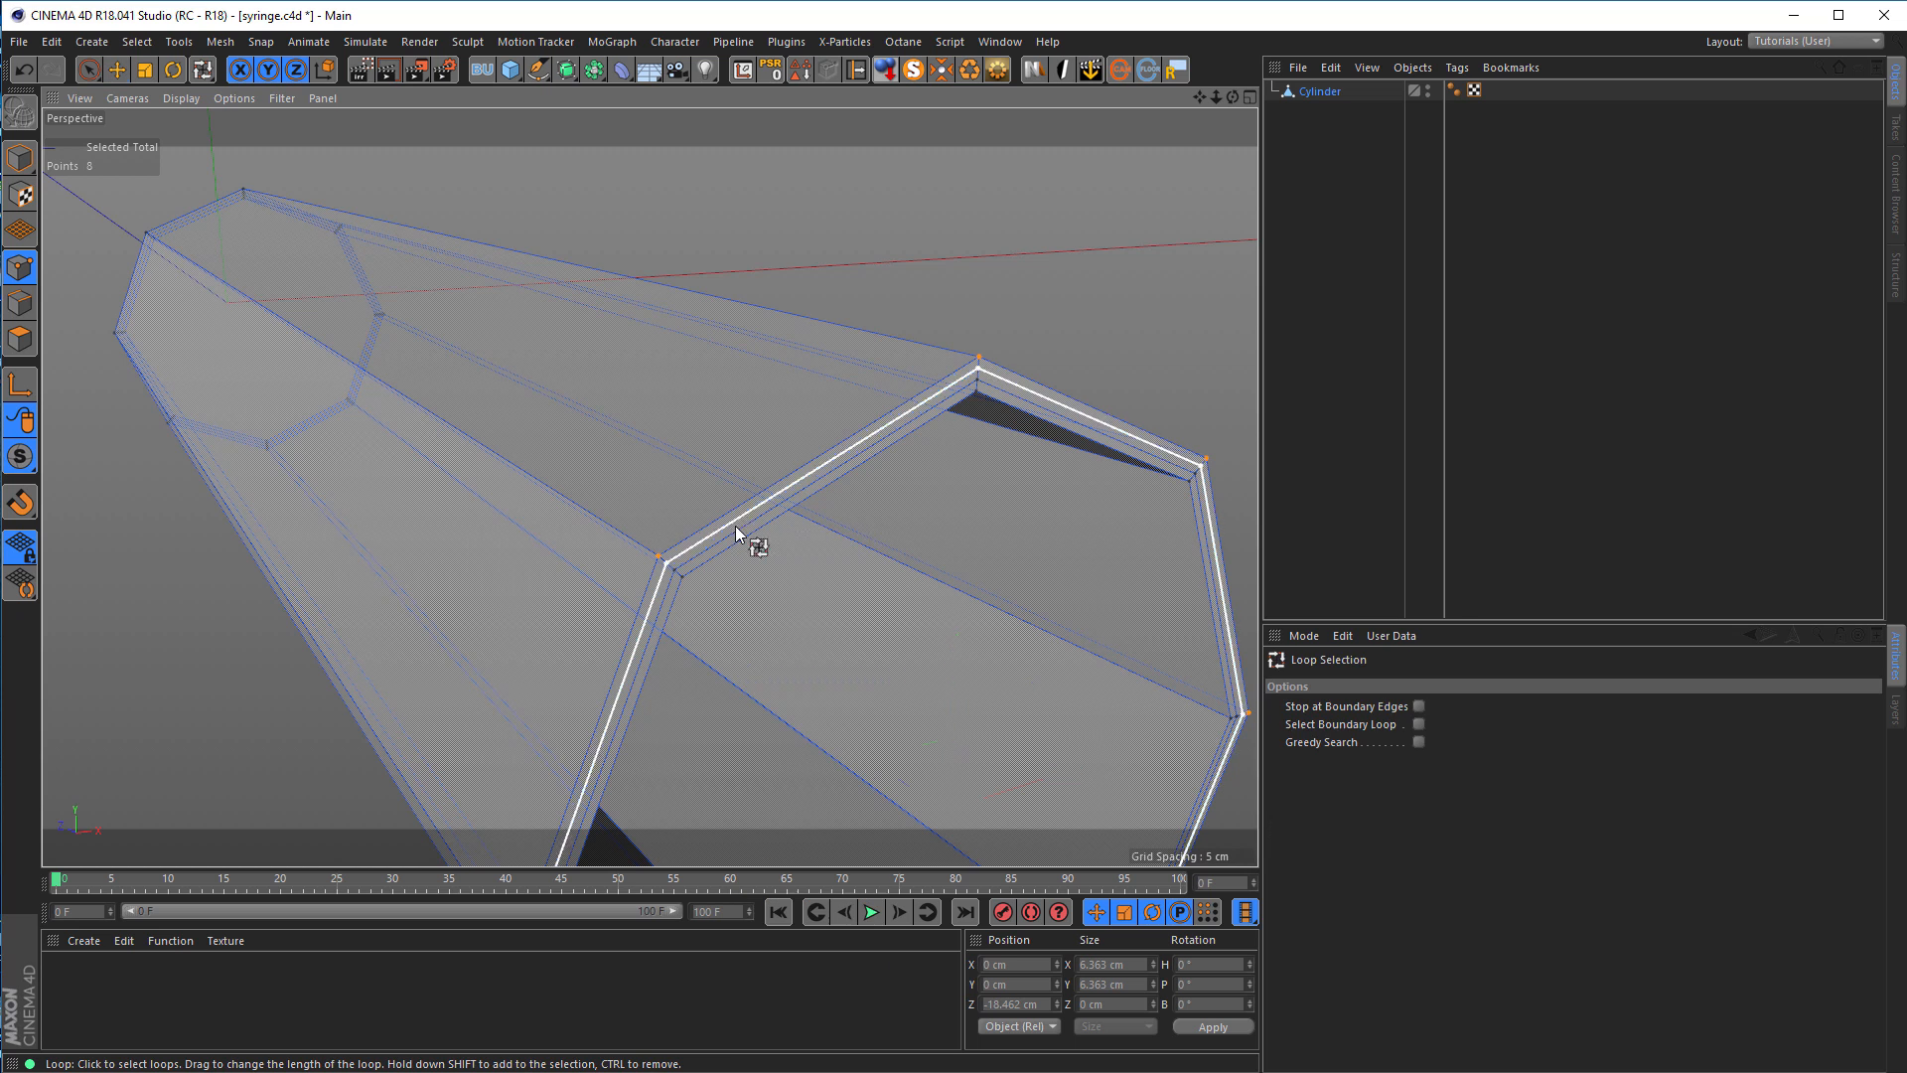
left_click(740, 537, "shift")
right_click_drag(657, 520, 548, 522, "alt")
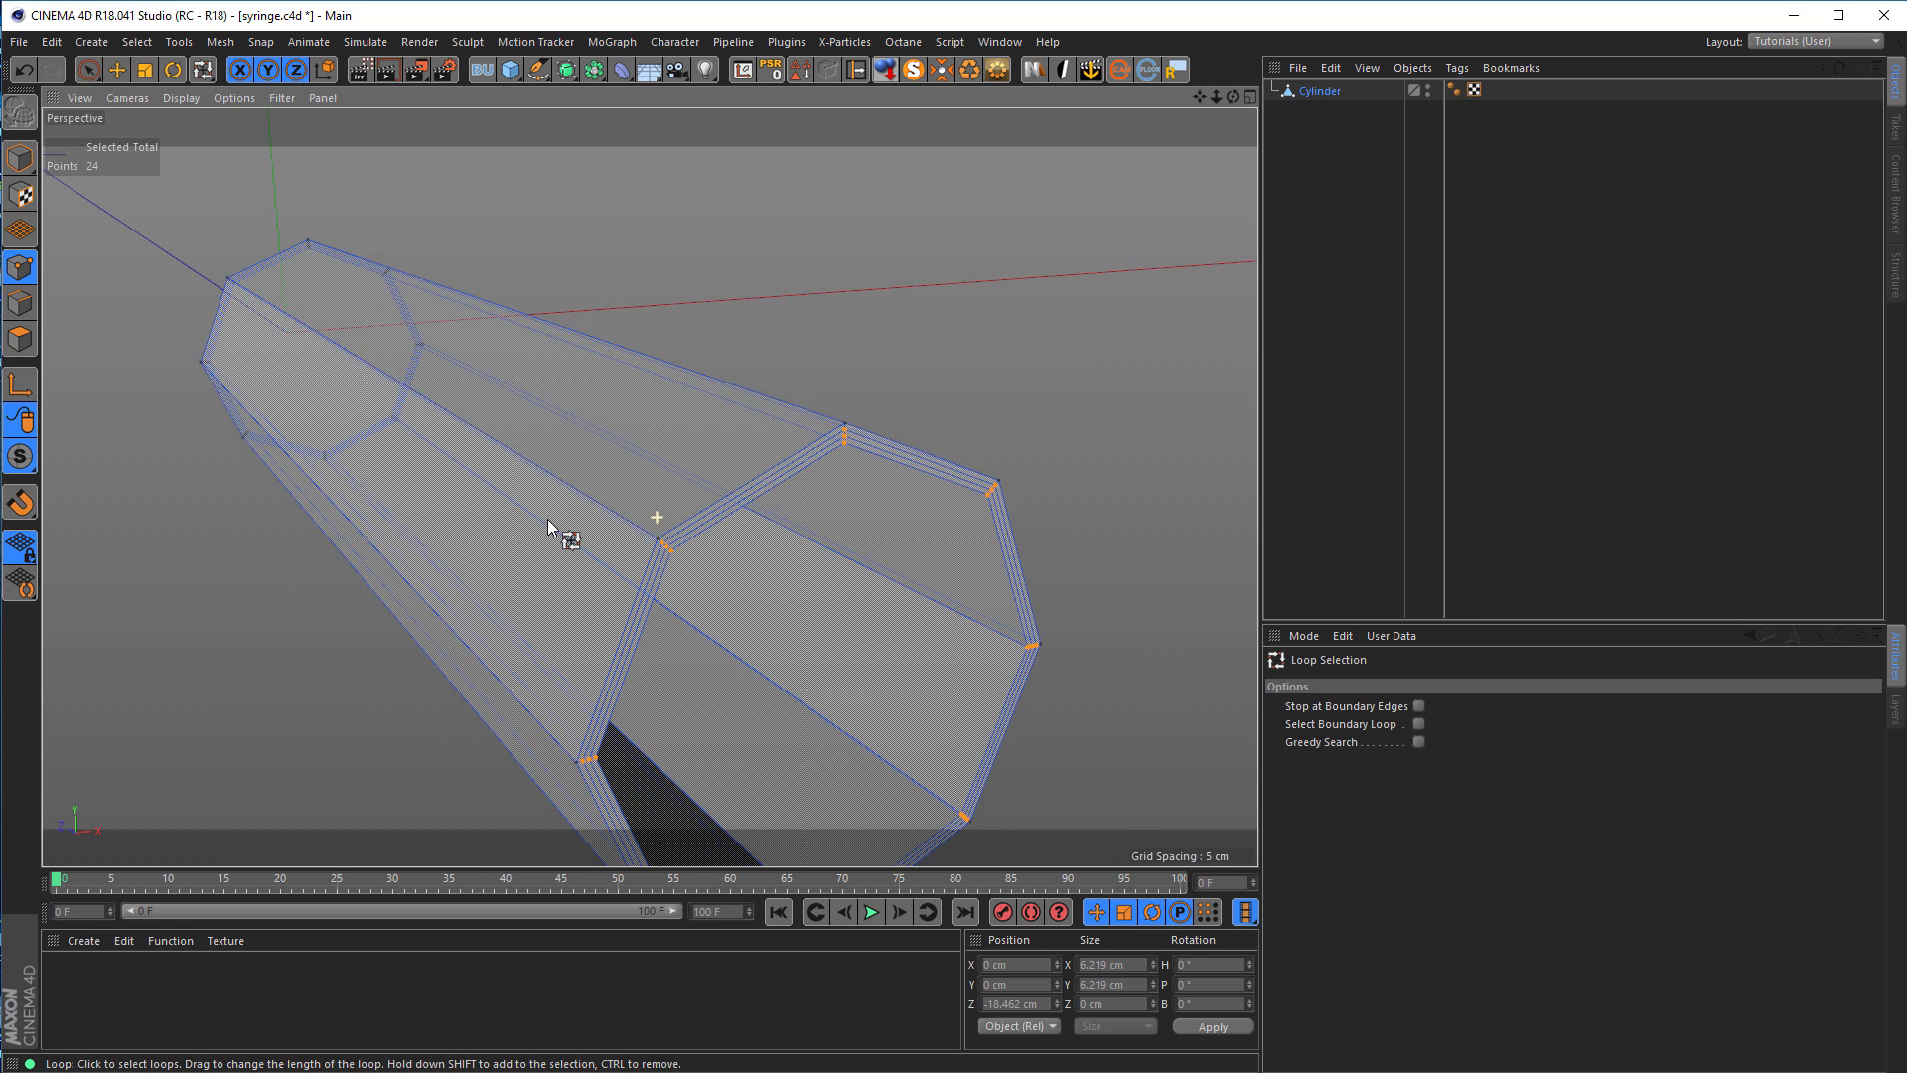
middle_click_drag(549, 521, 802, 404, "alt")
right_click_drag(696, 362, 576, 348, "alt")
left_click_drag(437, 334, 279, 326, "alt")
right_click_drag(382, 282, 637, 378, "alt")
left_click(694, 443, "shift")
left_click(702, 444, "shift")
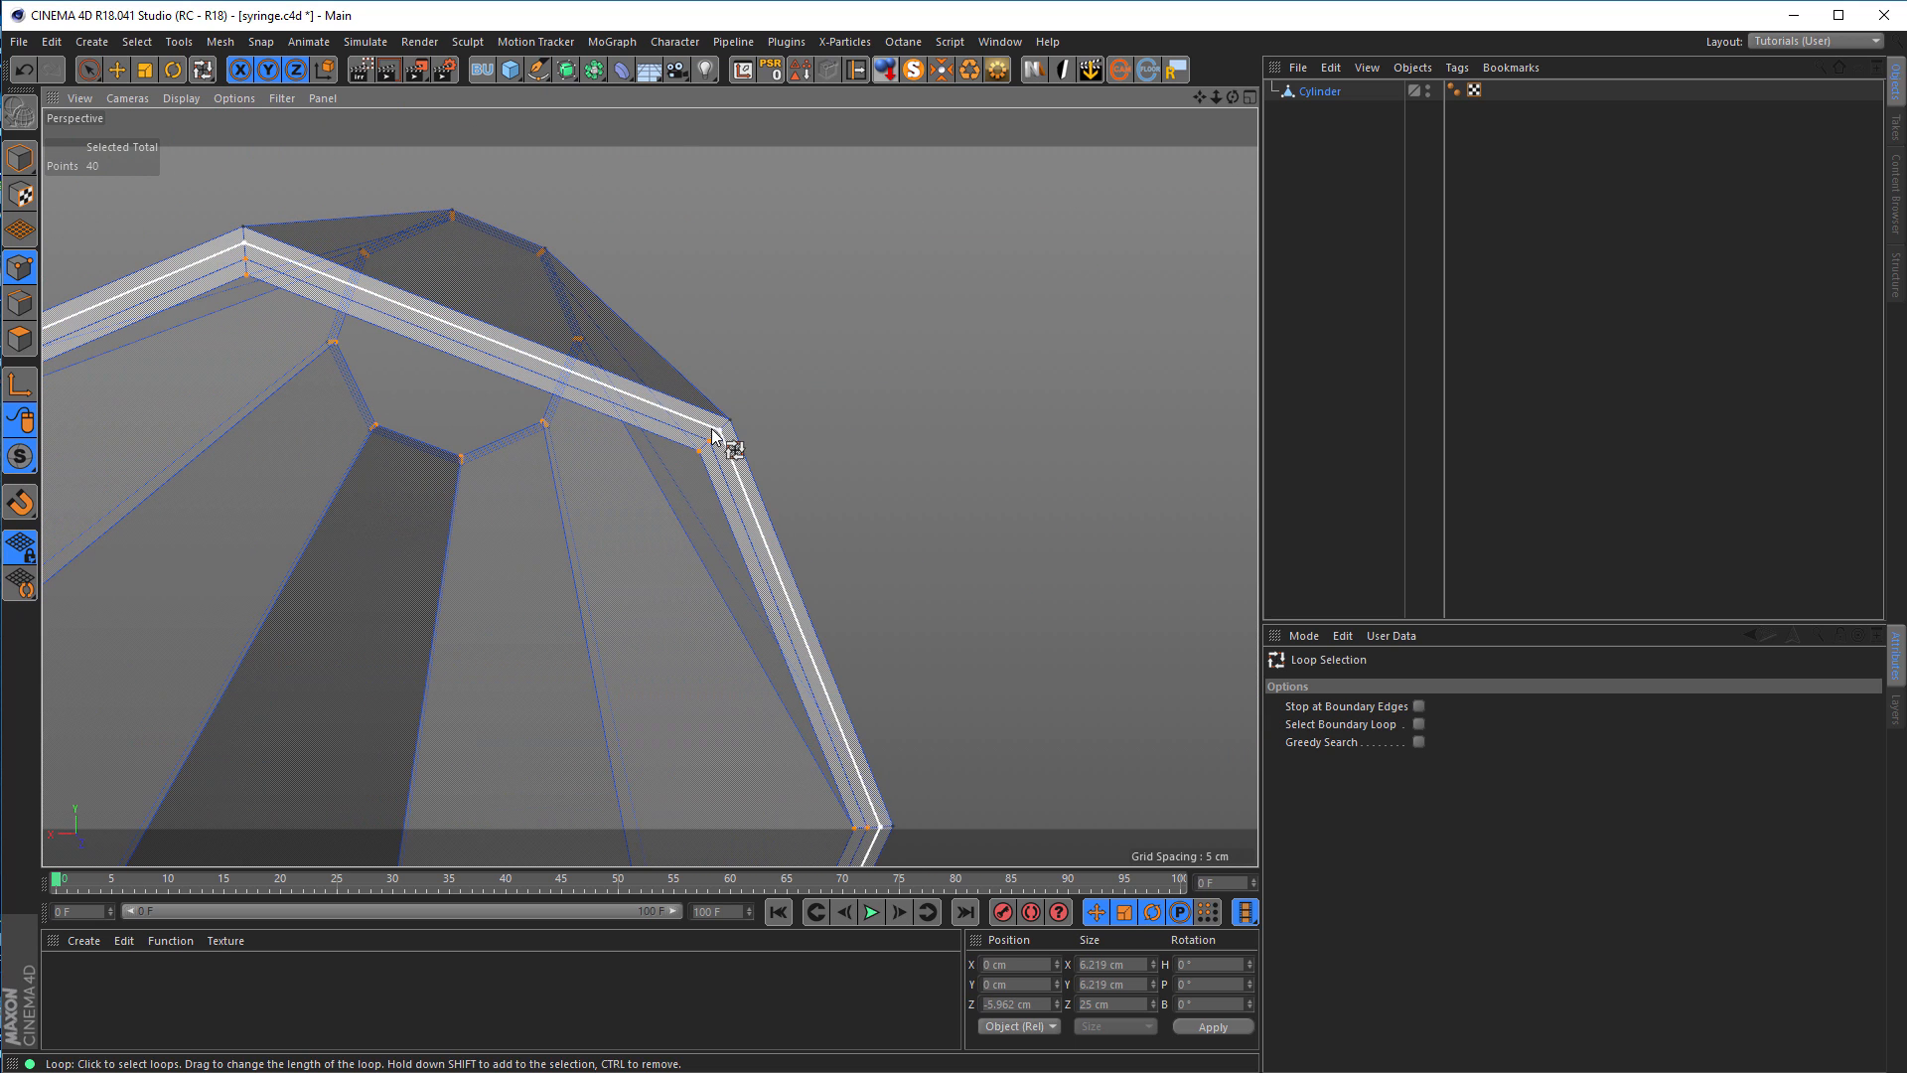
key("Delete")
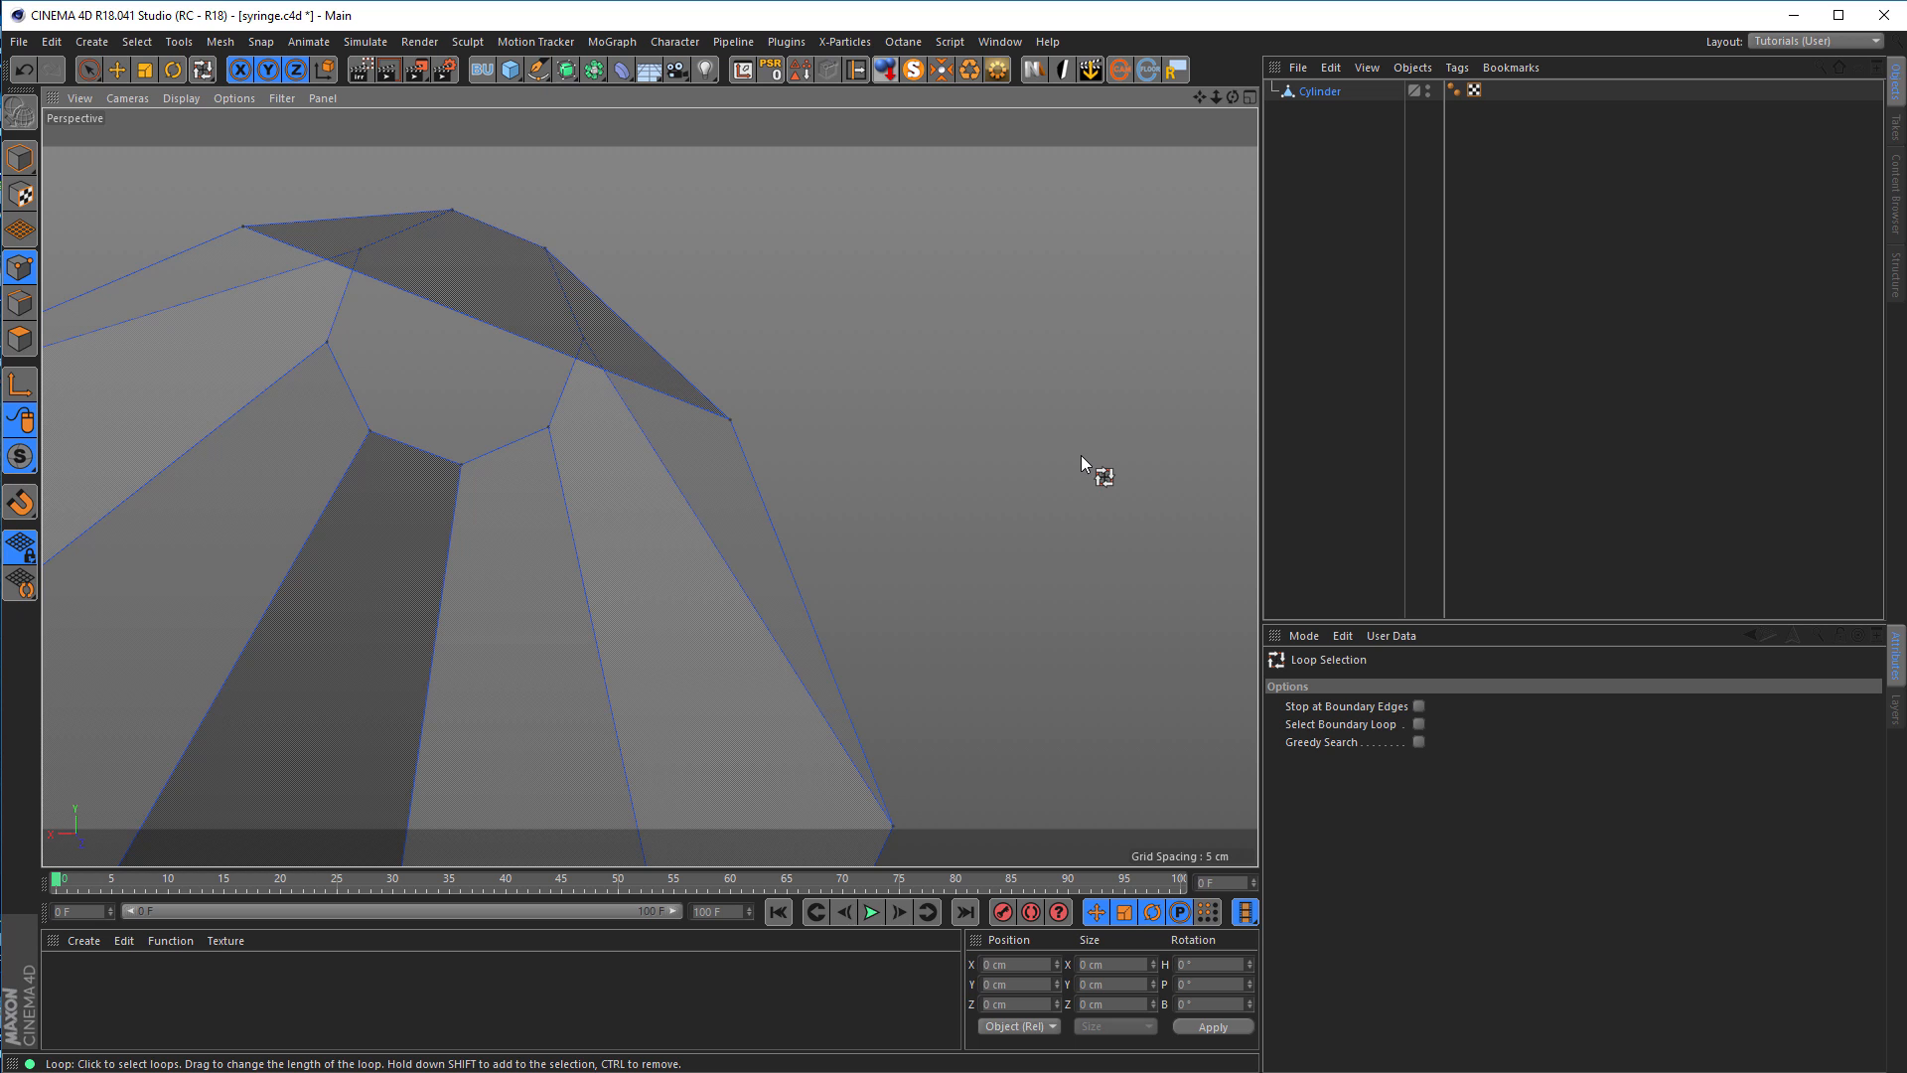
Step: Disable X-Ray on the Cylinder copy and end its isolation to show the whole syringe
left_click_drag(690, 395, 916, 355, "alt")
right_click_drag(916, 355, 860, 415, "alt")
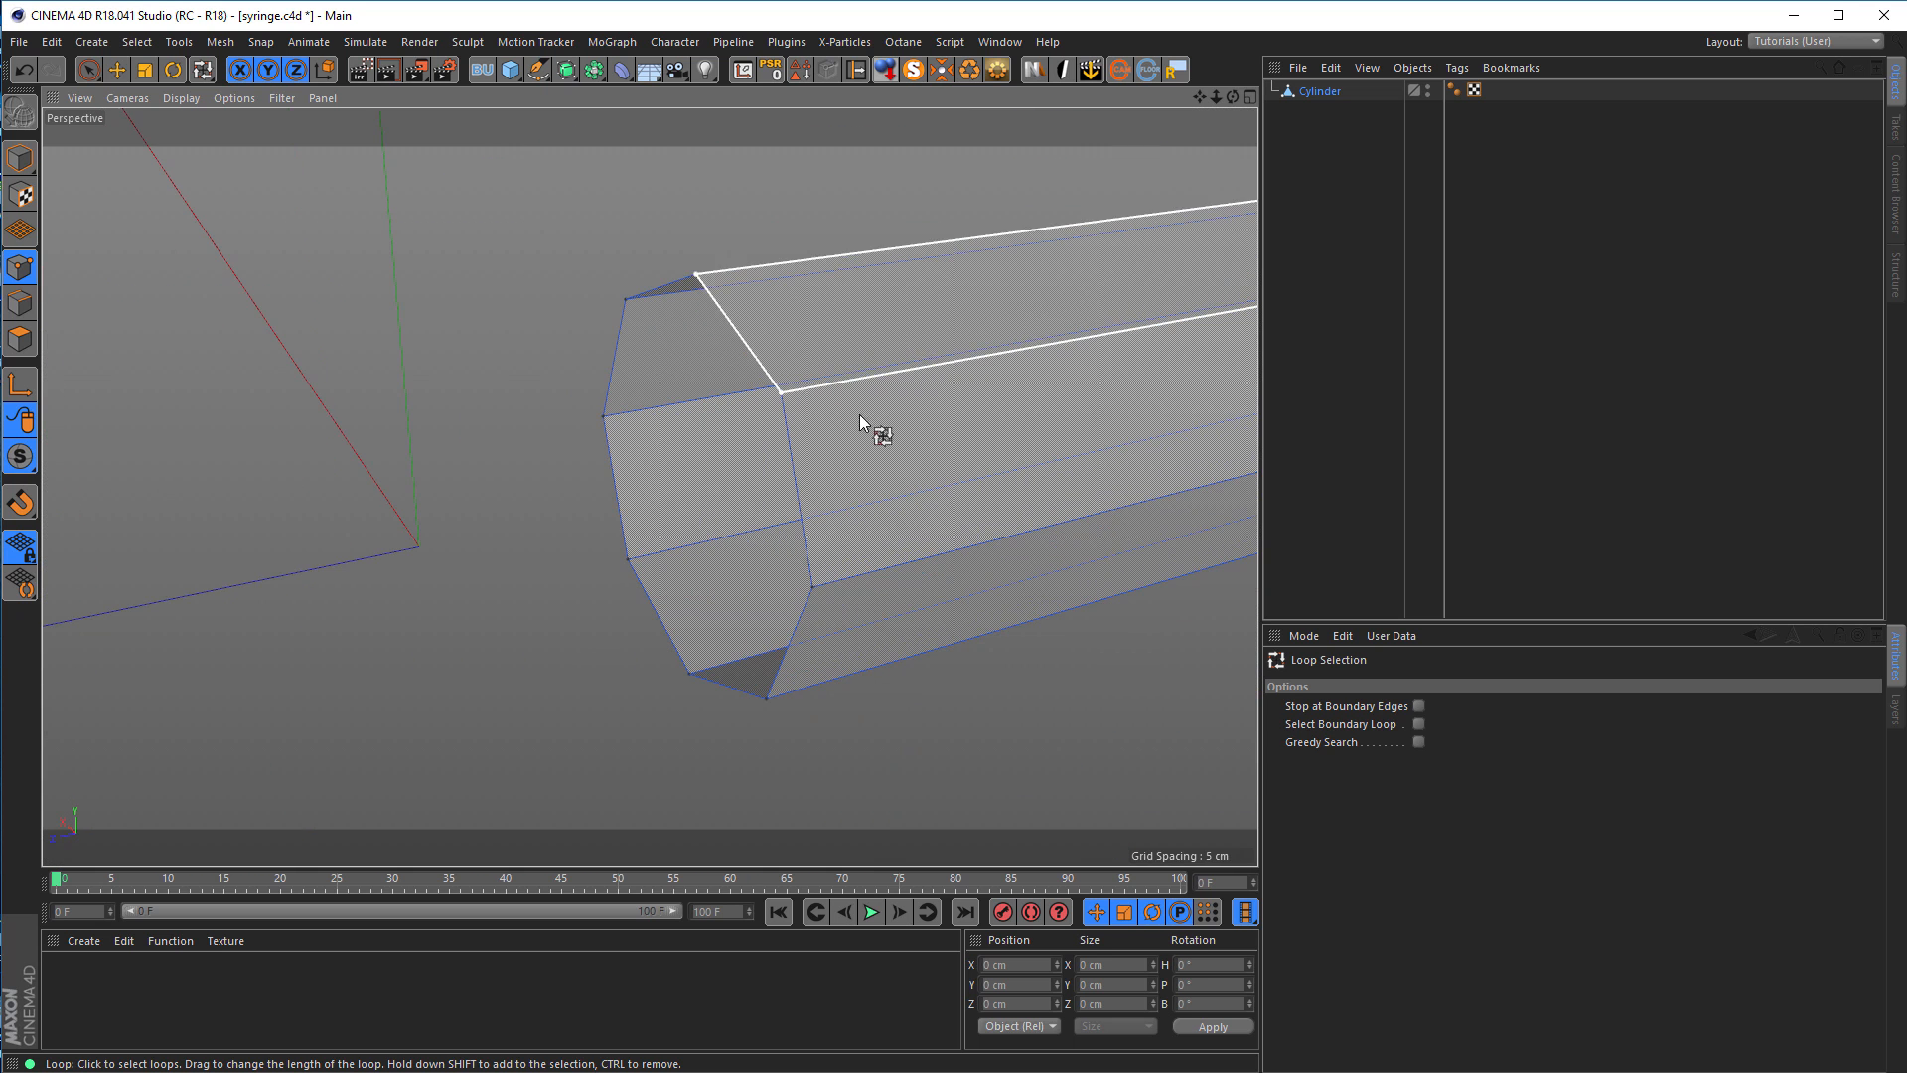
left_click(1323, 92)
left_click(1389, 838)
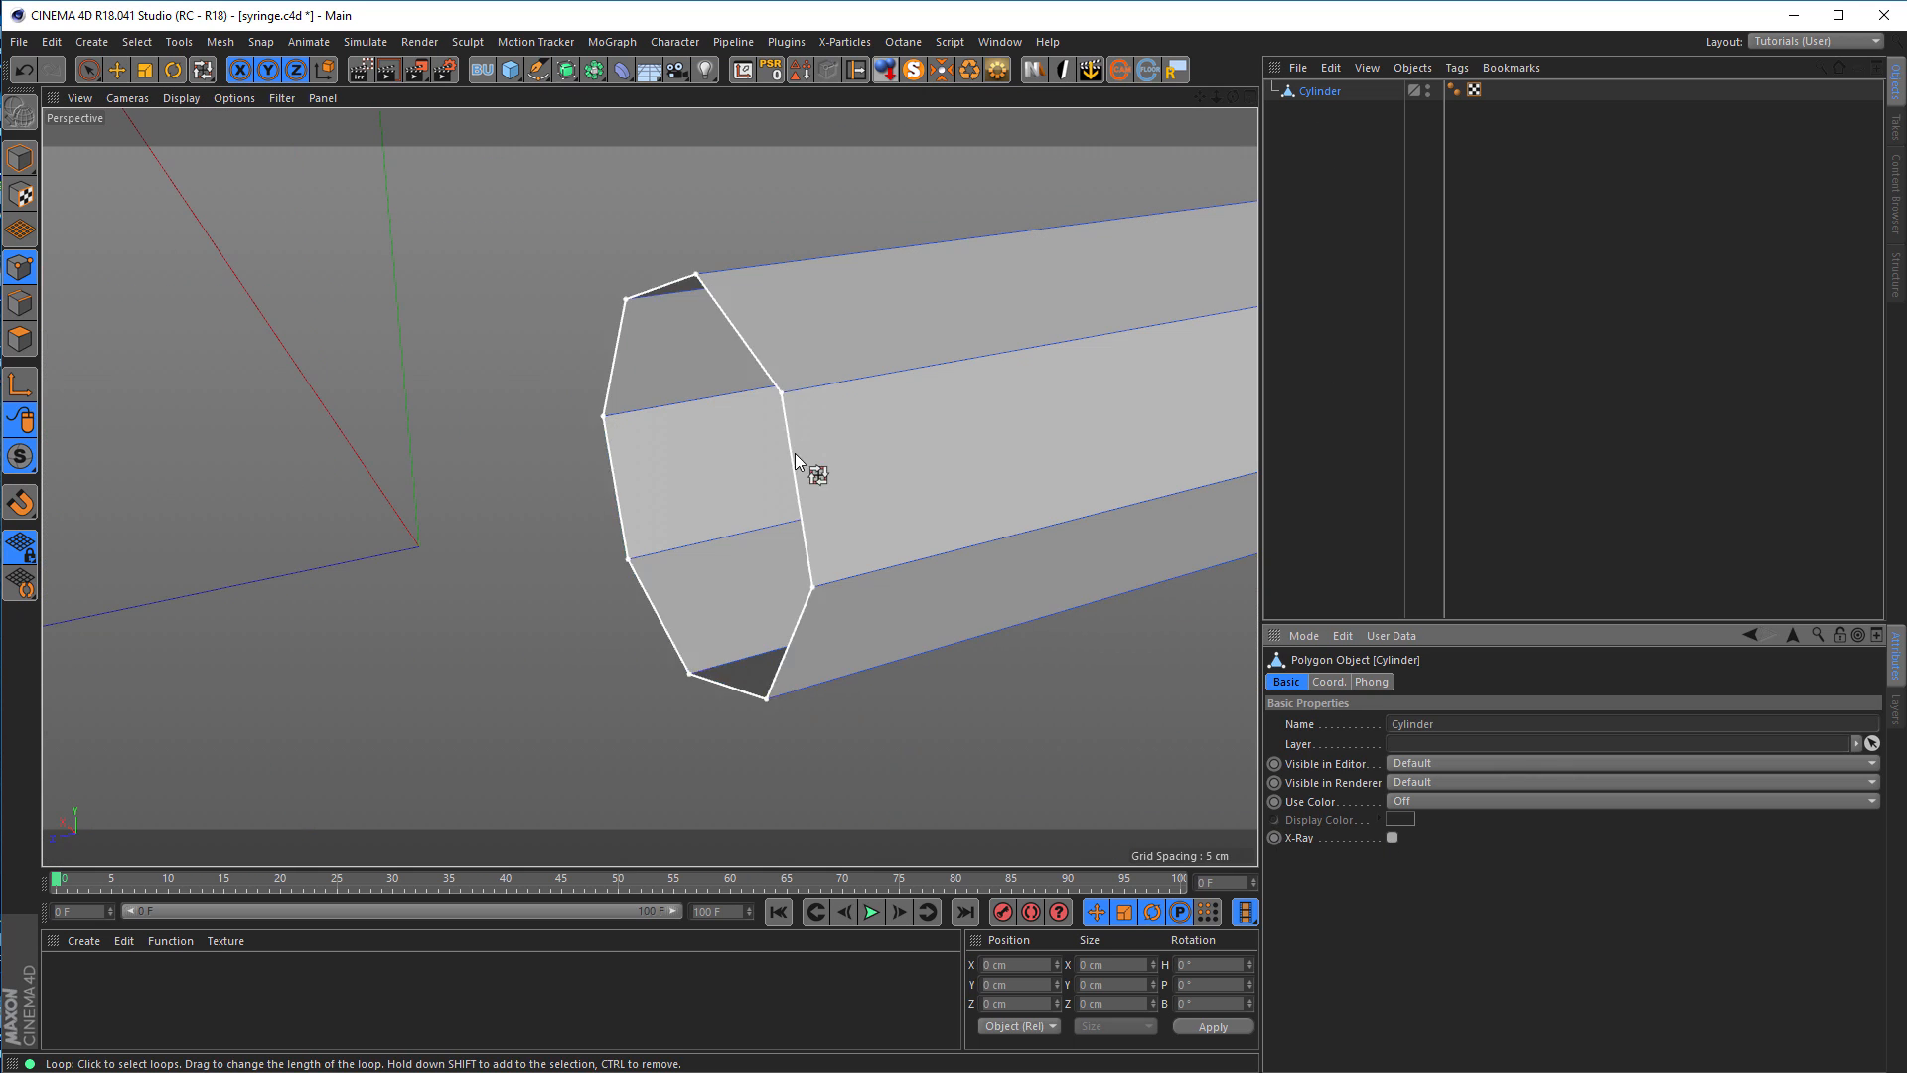
left_click(910, 75)
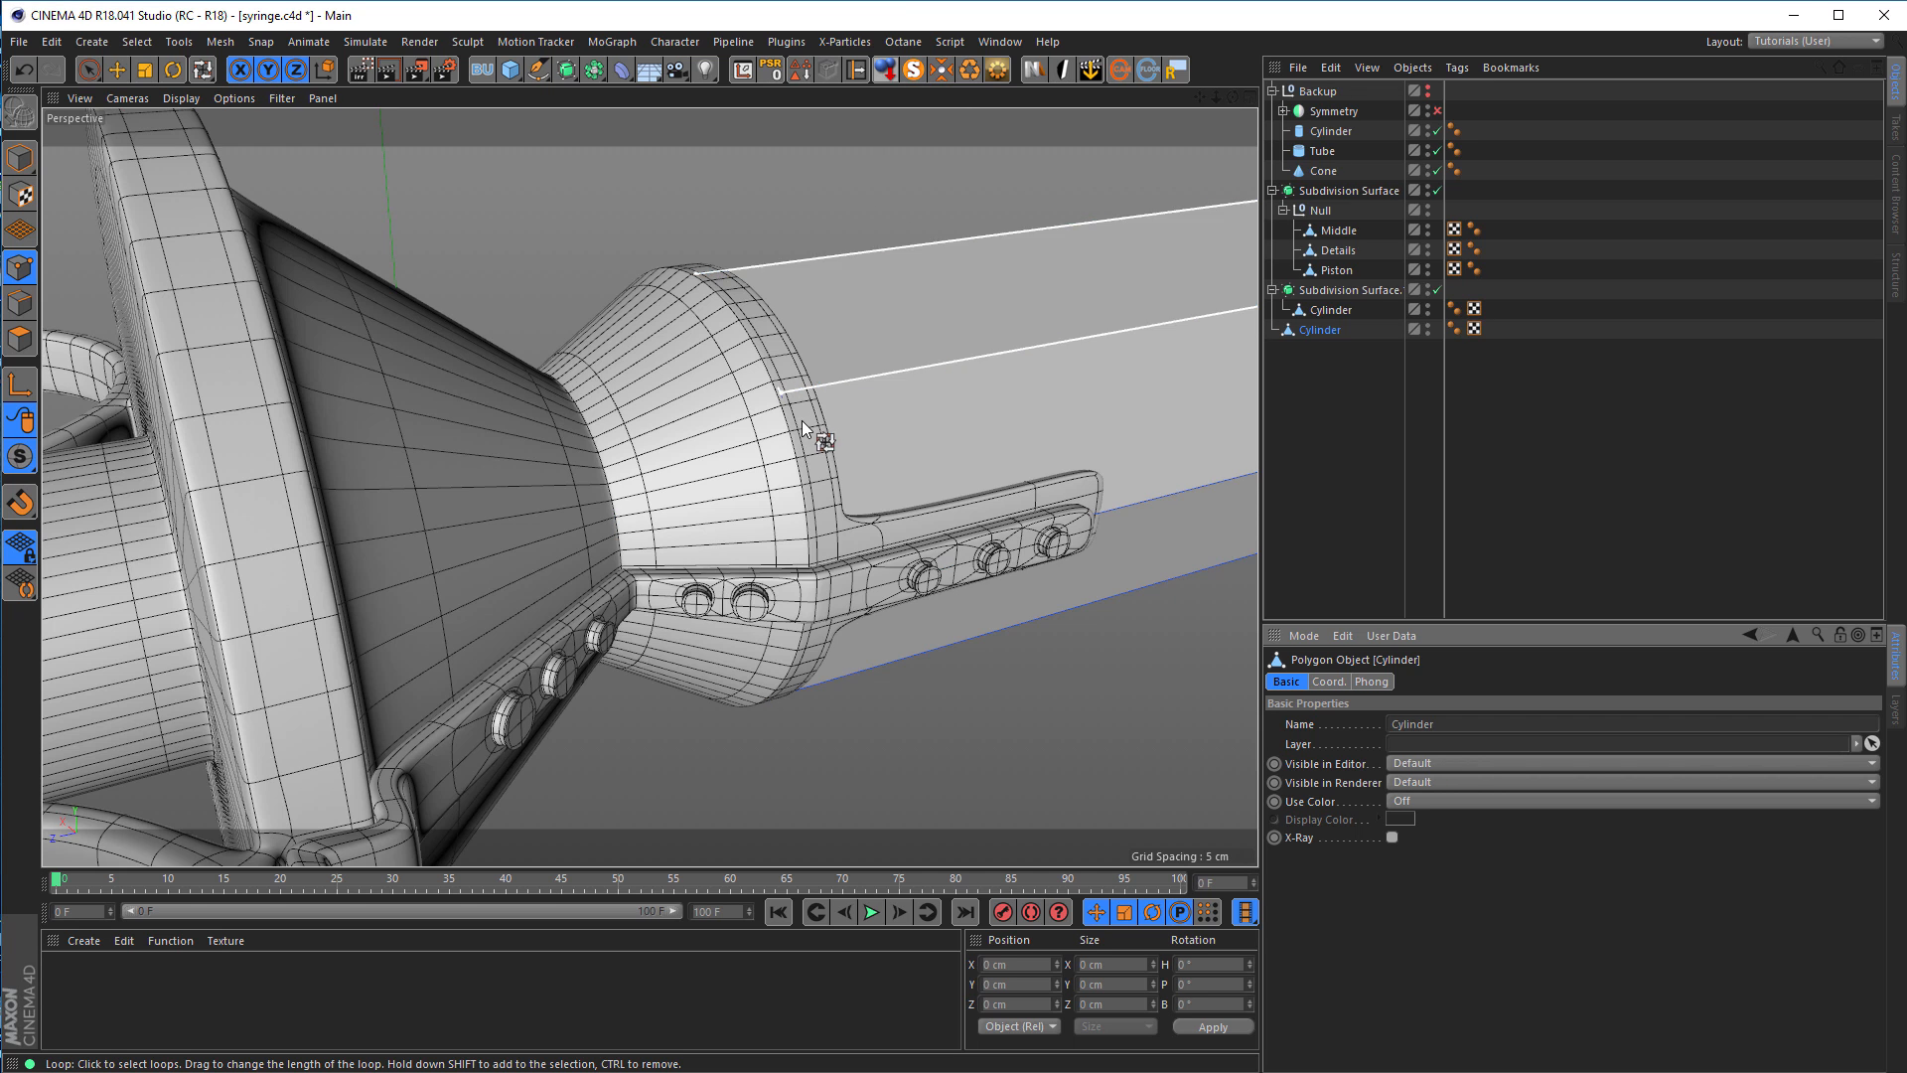
Step: Move the Cylinder copy forward along Z to about -27.5 cm, so it extends beyond the barrel's open end
scroll(860, 431, "down", 4)
middle_click_drag(860, 431, 495, 513, "alt")
scroll(494, 510, "down", 3)
left_click_drag(523, 520, 610, 554, "alt")
key("e")
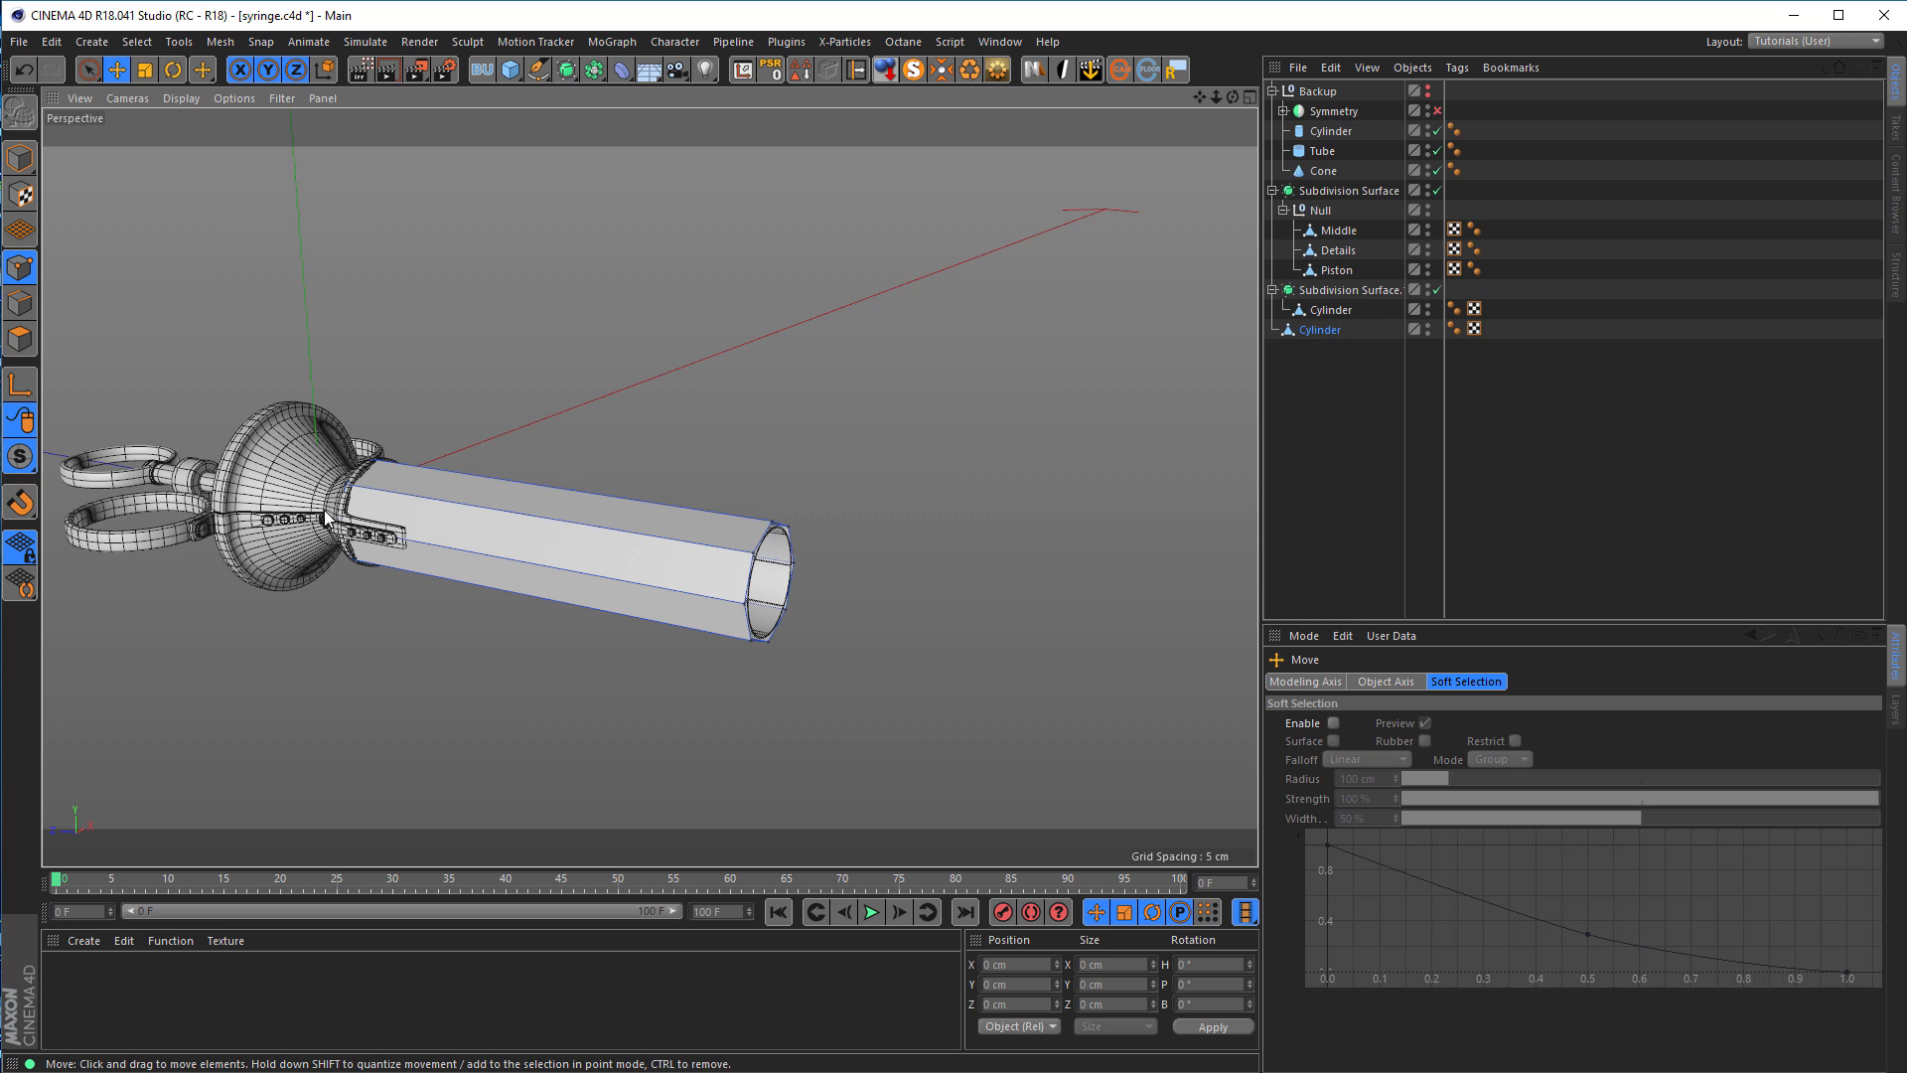
left_click(20, 156)
left_click_drag(338, 522, 596, 582)
left_click(1319, 331)
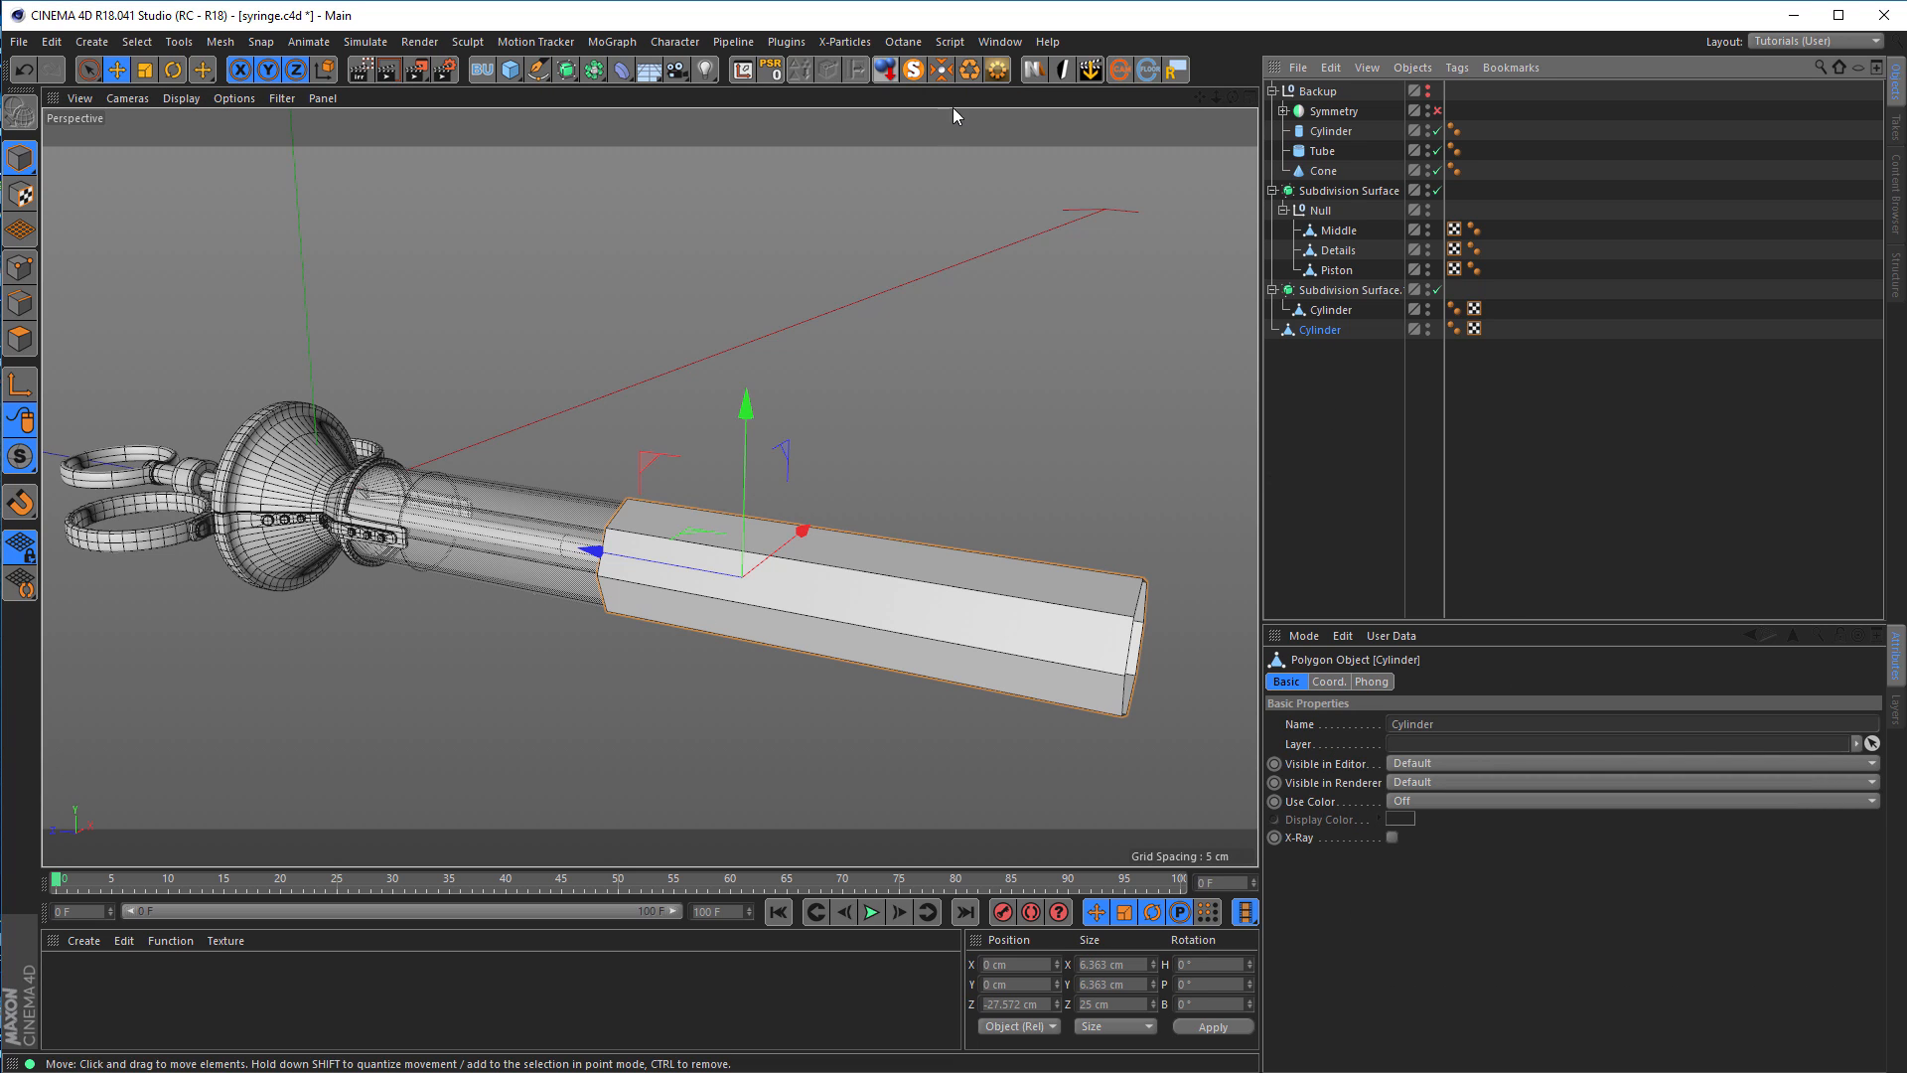
Step: Shorten the Cylinder copy about its centered axis to about 2.7 cm along Z and place it around the barrel's open end, at about -28 cm
left_click(937, 74)
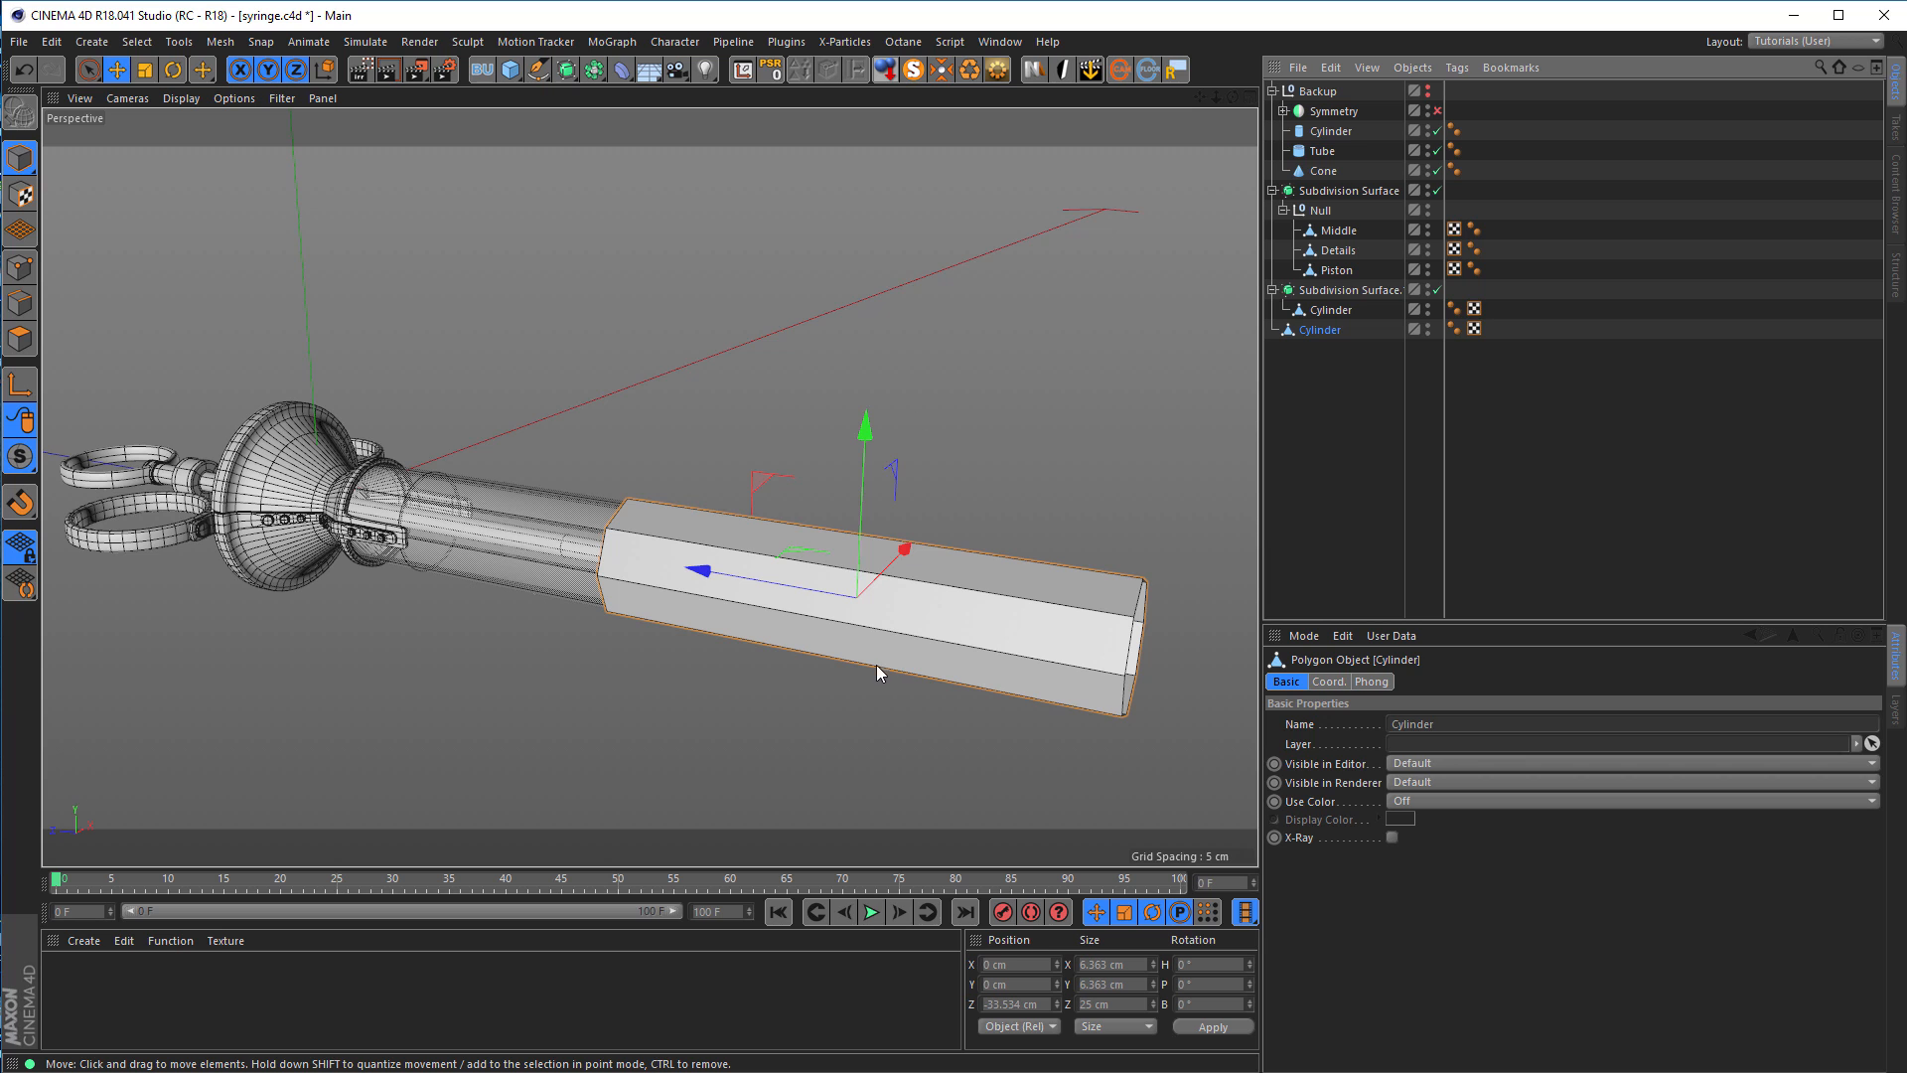
key("t")
left_click_drag(687, 564, 841, 581)
key("e")
left_click_drag(707, 574, 750, 581)
right_click_drag(750, 581, 854, 588, "alt")
left_click_drag(823, 584, 600, 624, "alt")
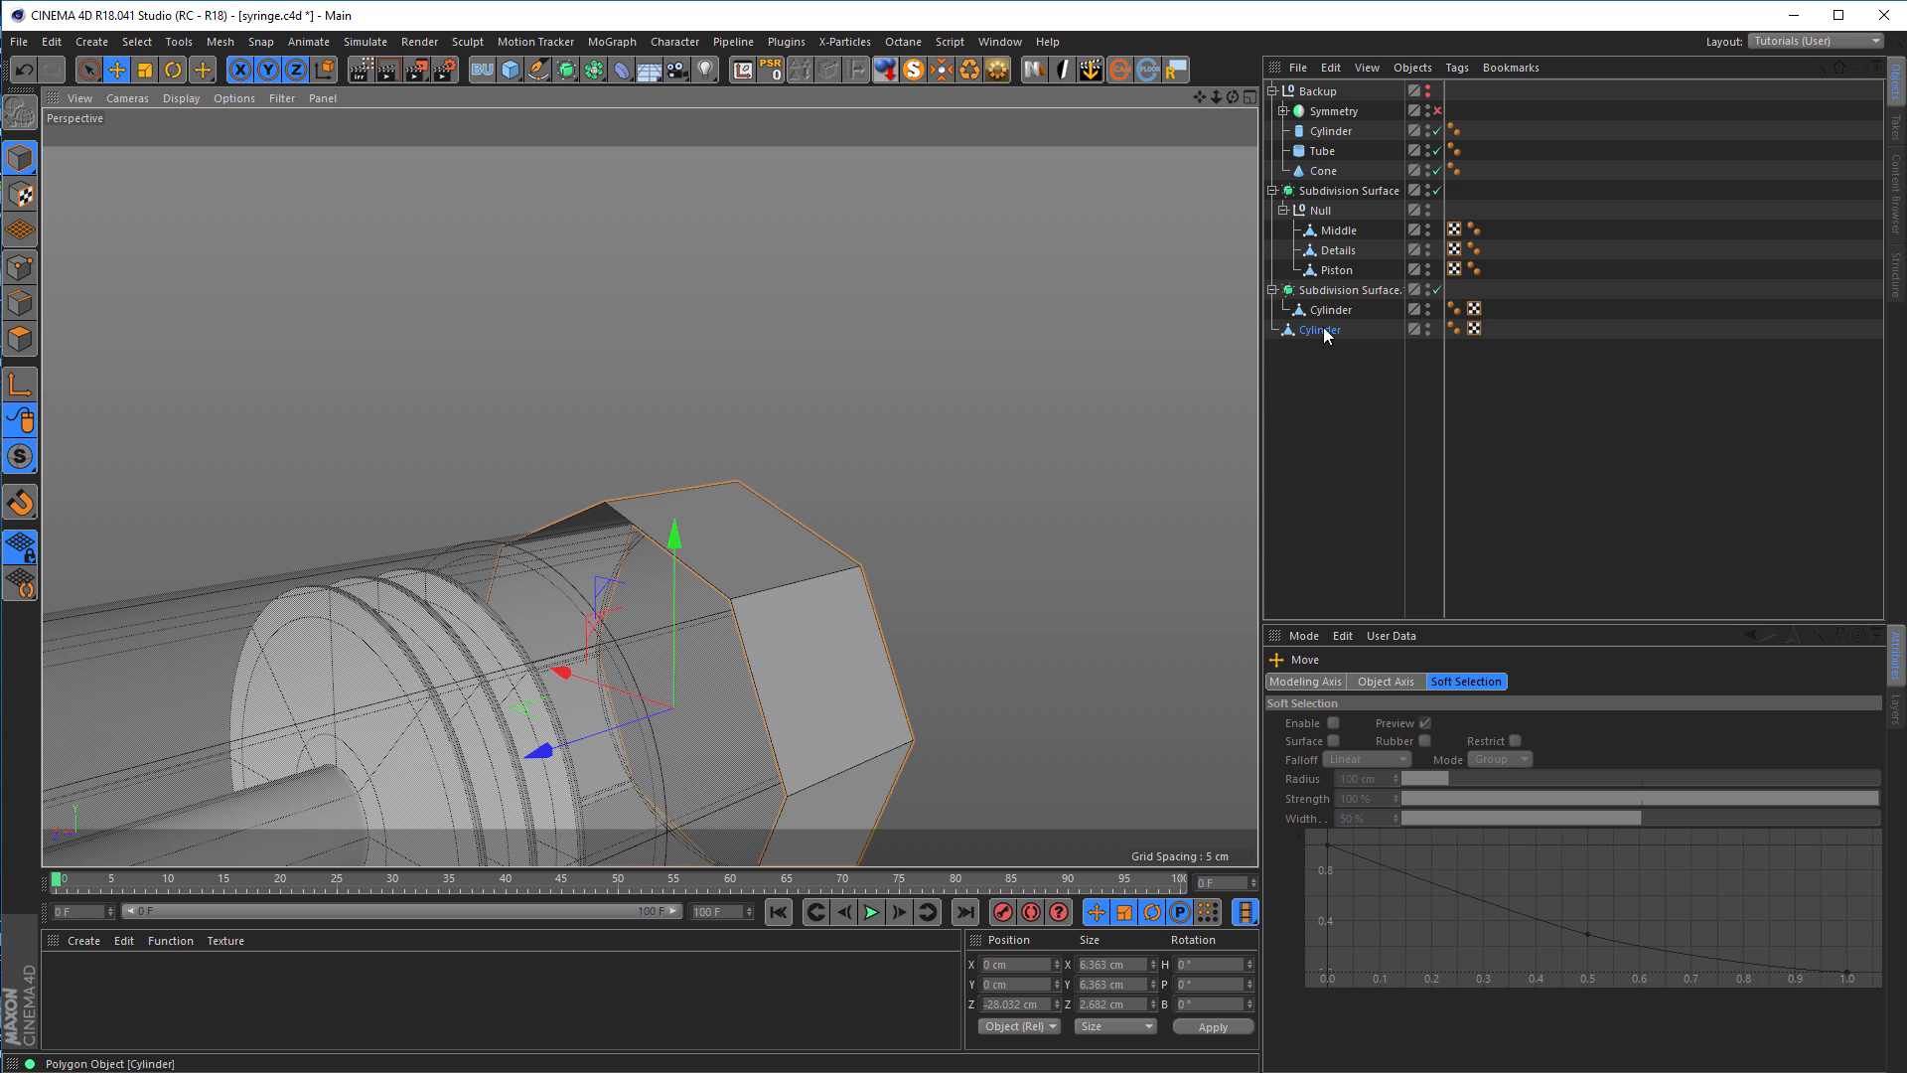
Step: Disable the barrel's Subdivision Surface and scale the Cylinder copy up uniformly to about 6.87 cm wide, so it encloses the barrel
left_click(1436, 289)
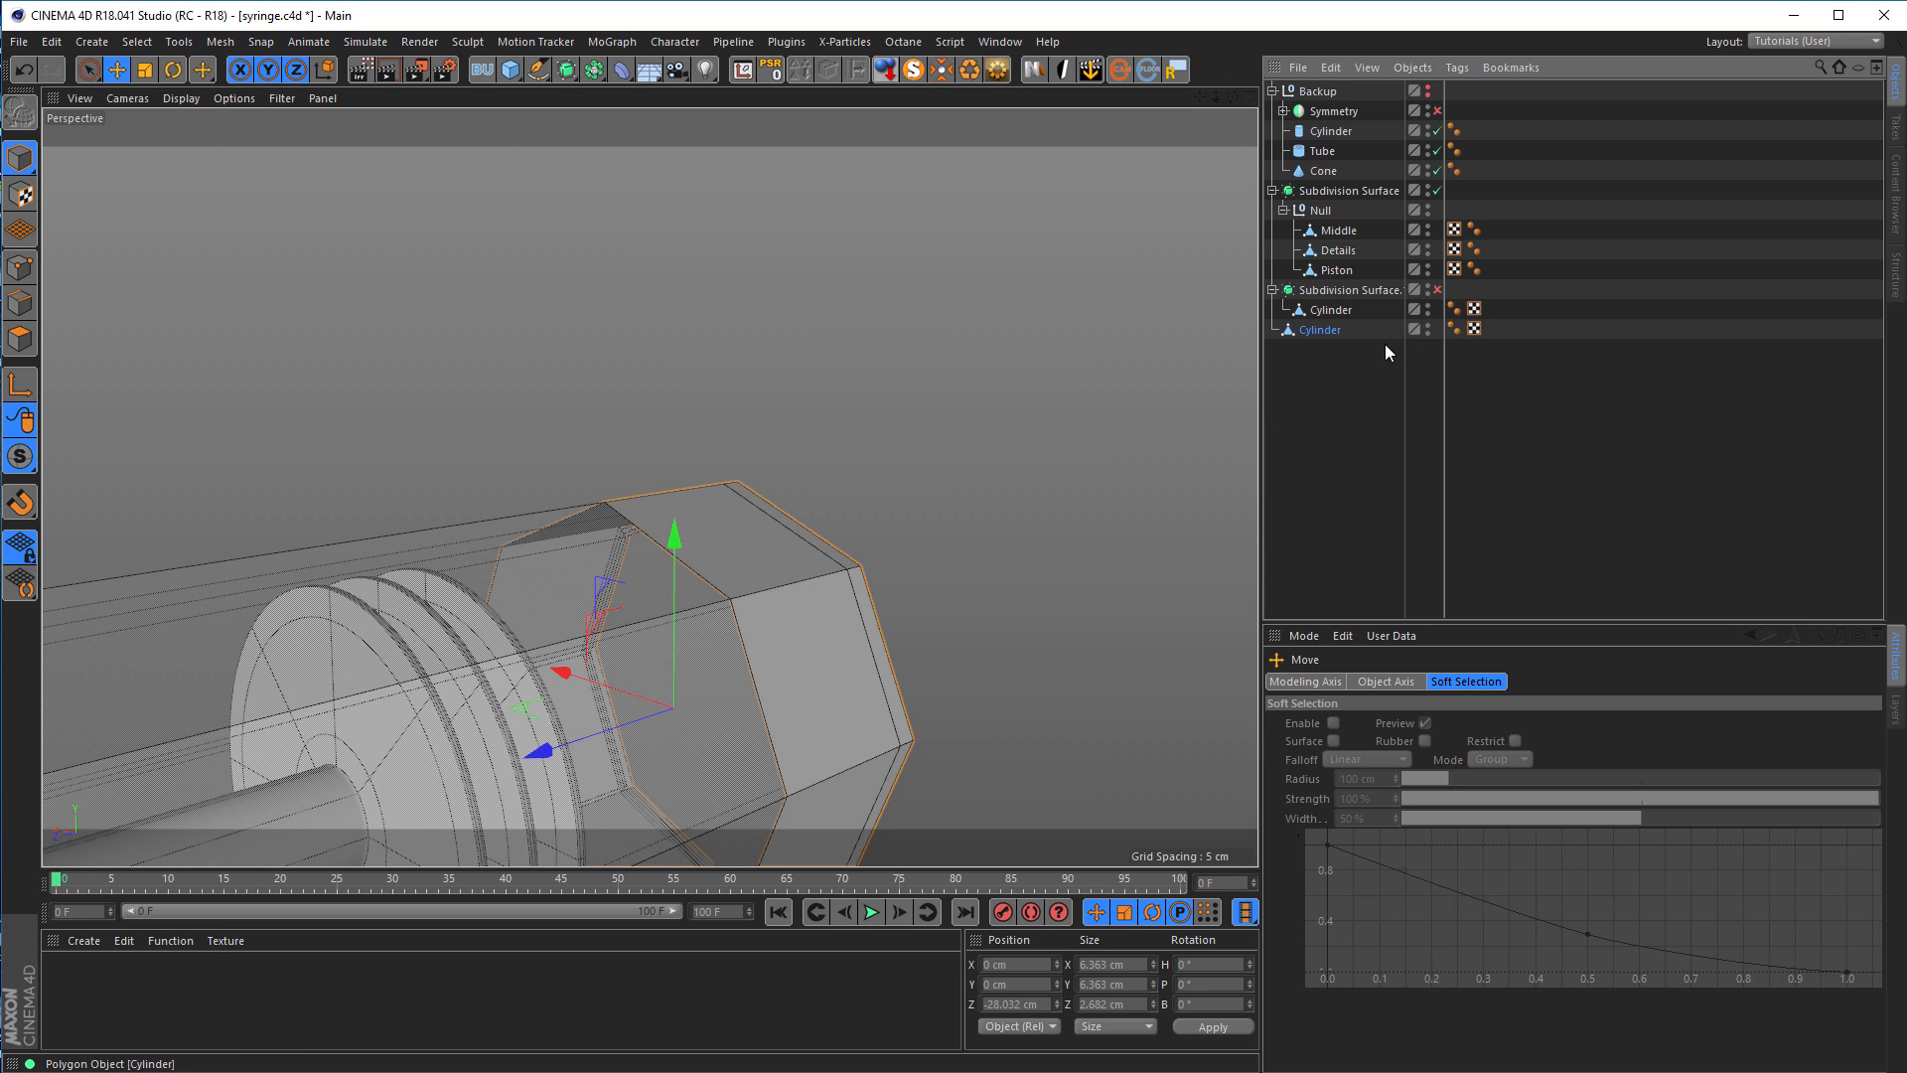
left_click(1313, 329)
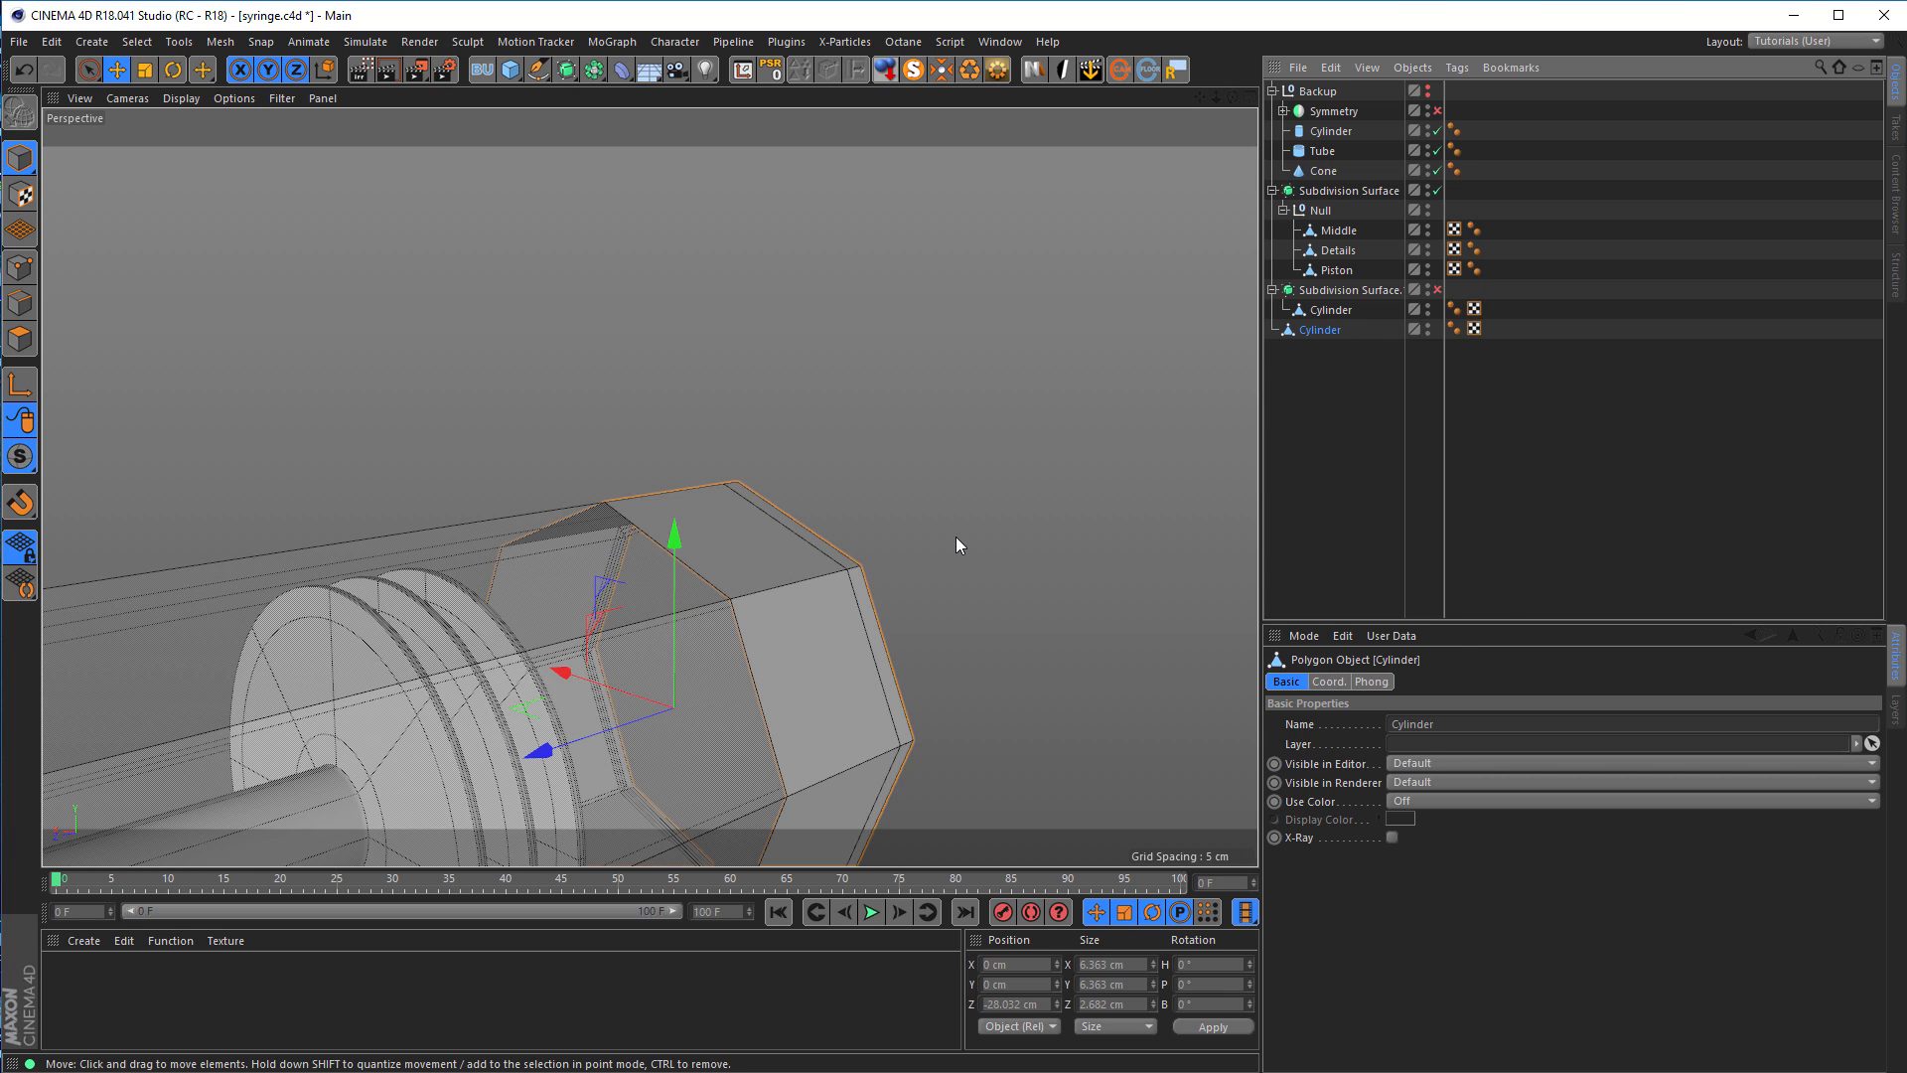
key("t")
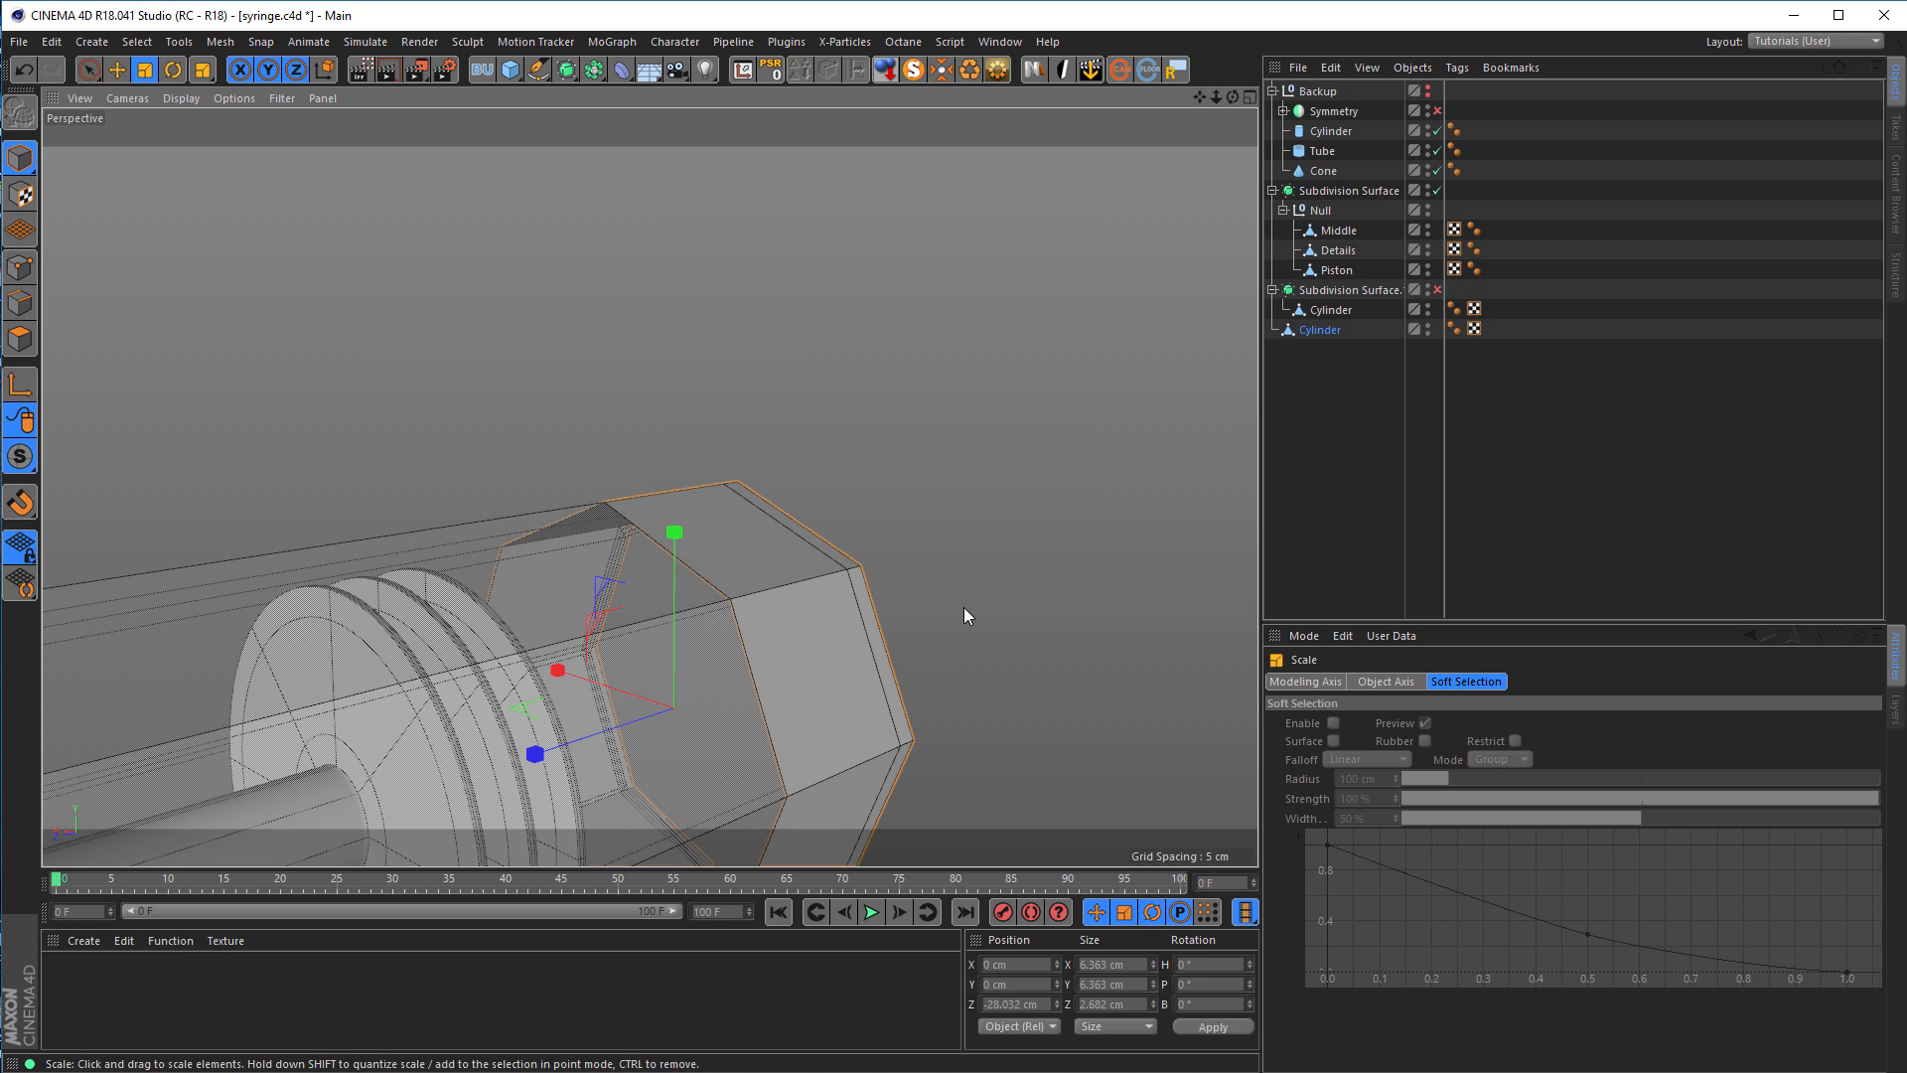
left_click_drag(965, 606, 758, 443)
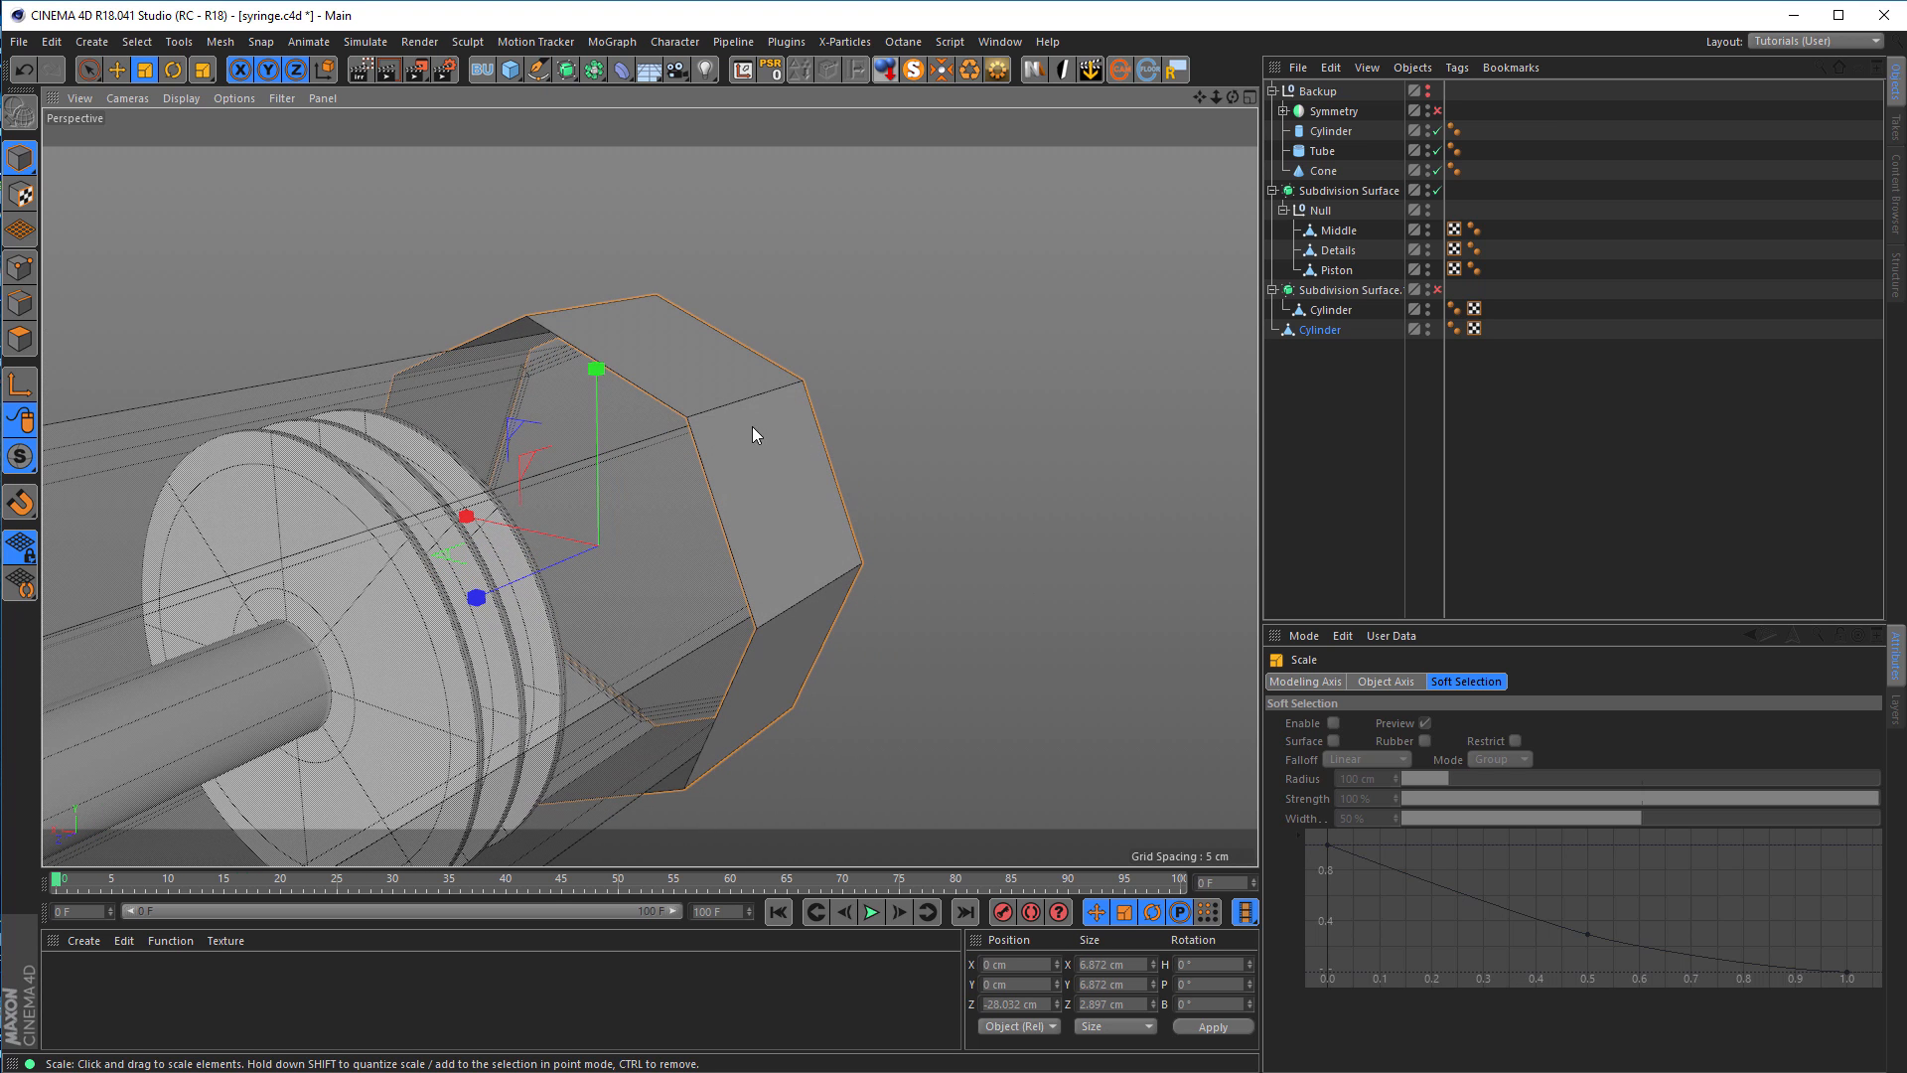
Step: Loop-select the collar's barrel-side edge, extrude it inward to about 6.41 cm, and extend it inside the collar to Z about -0.6 cm
left_click(20, 303)
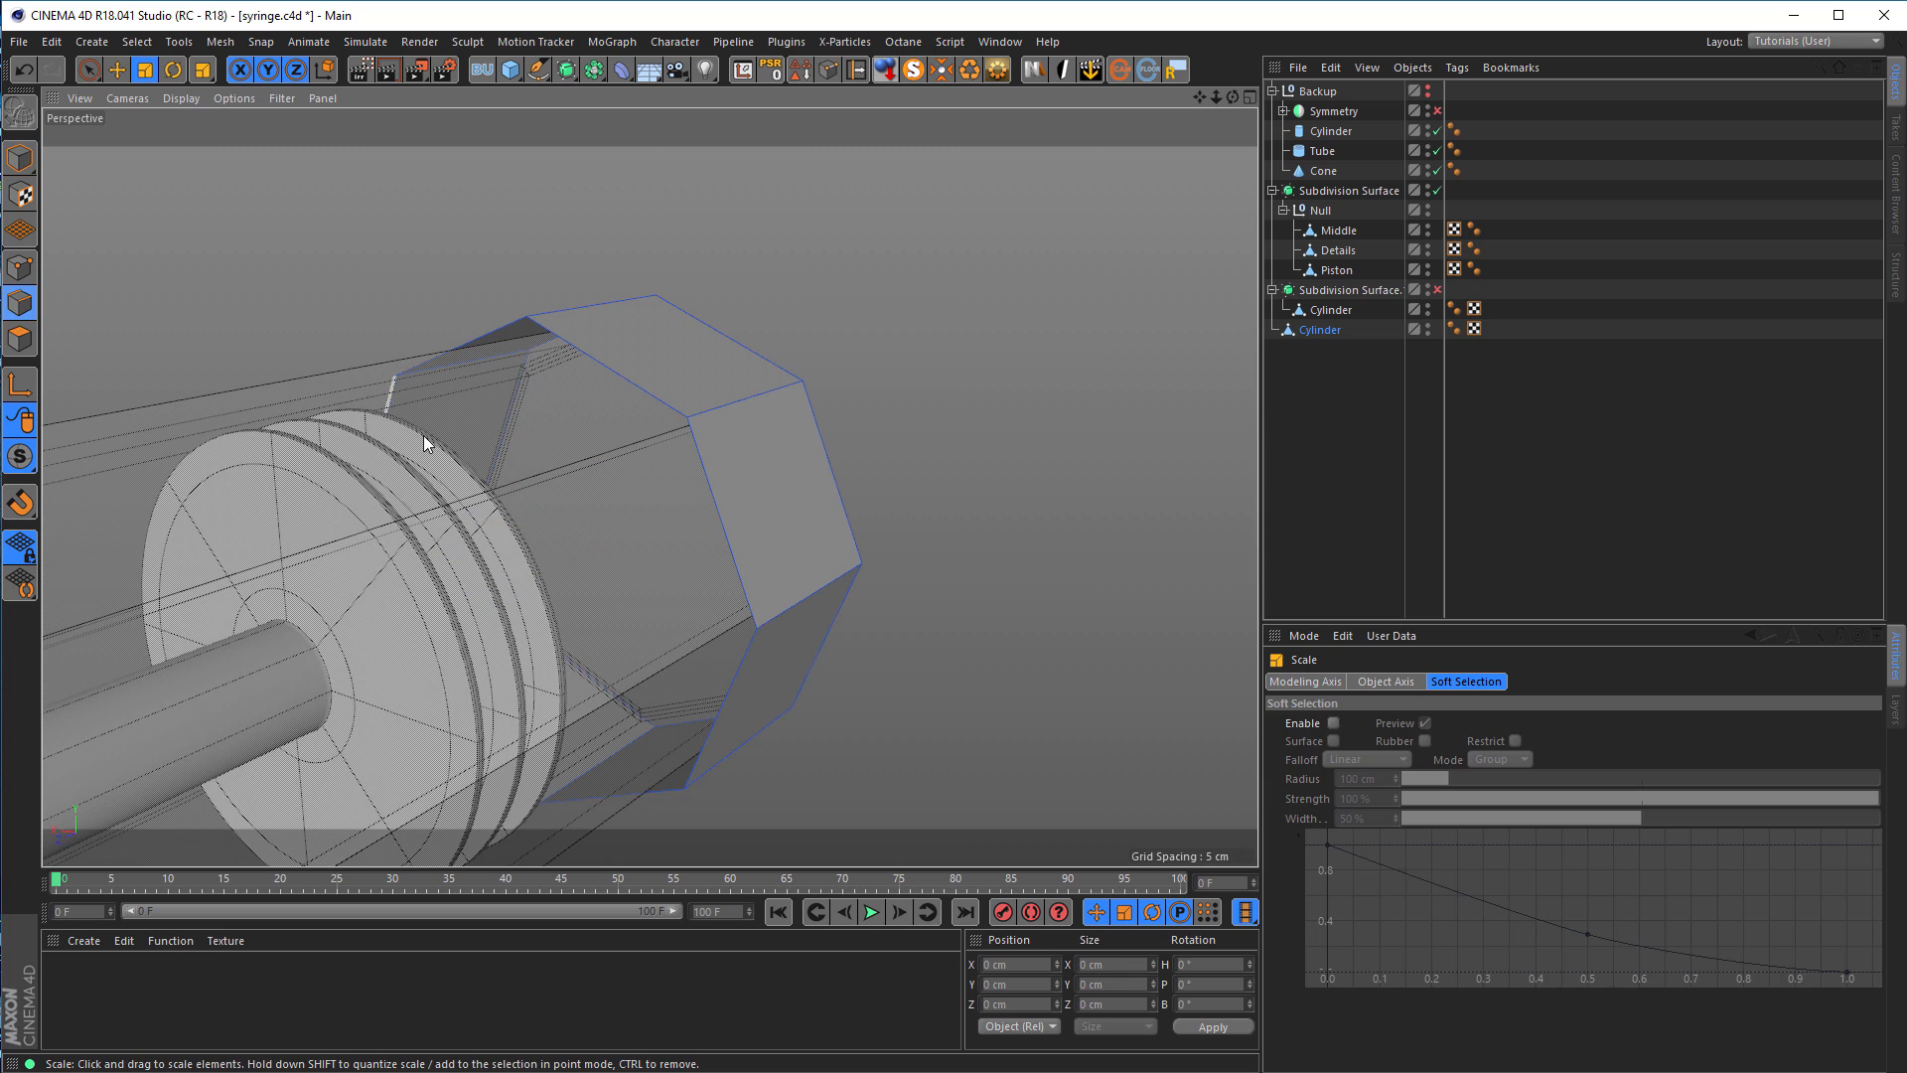
right_click(461, 450)
left_click(507, 536)
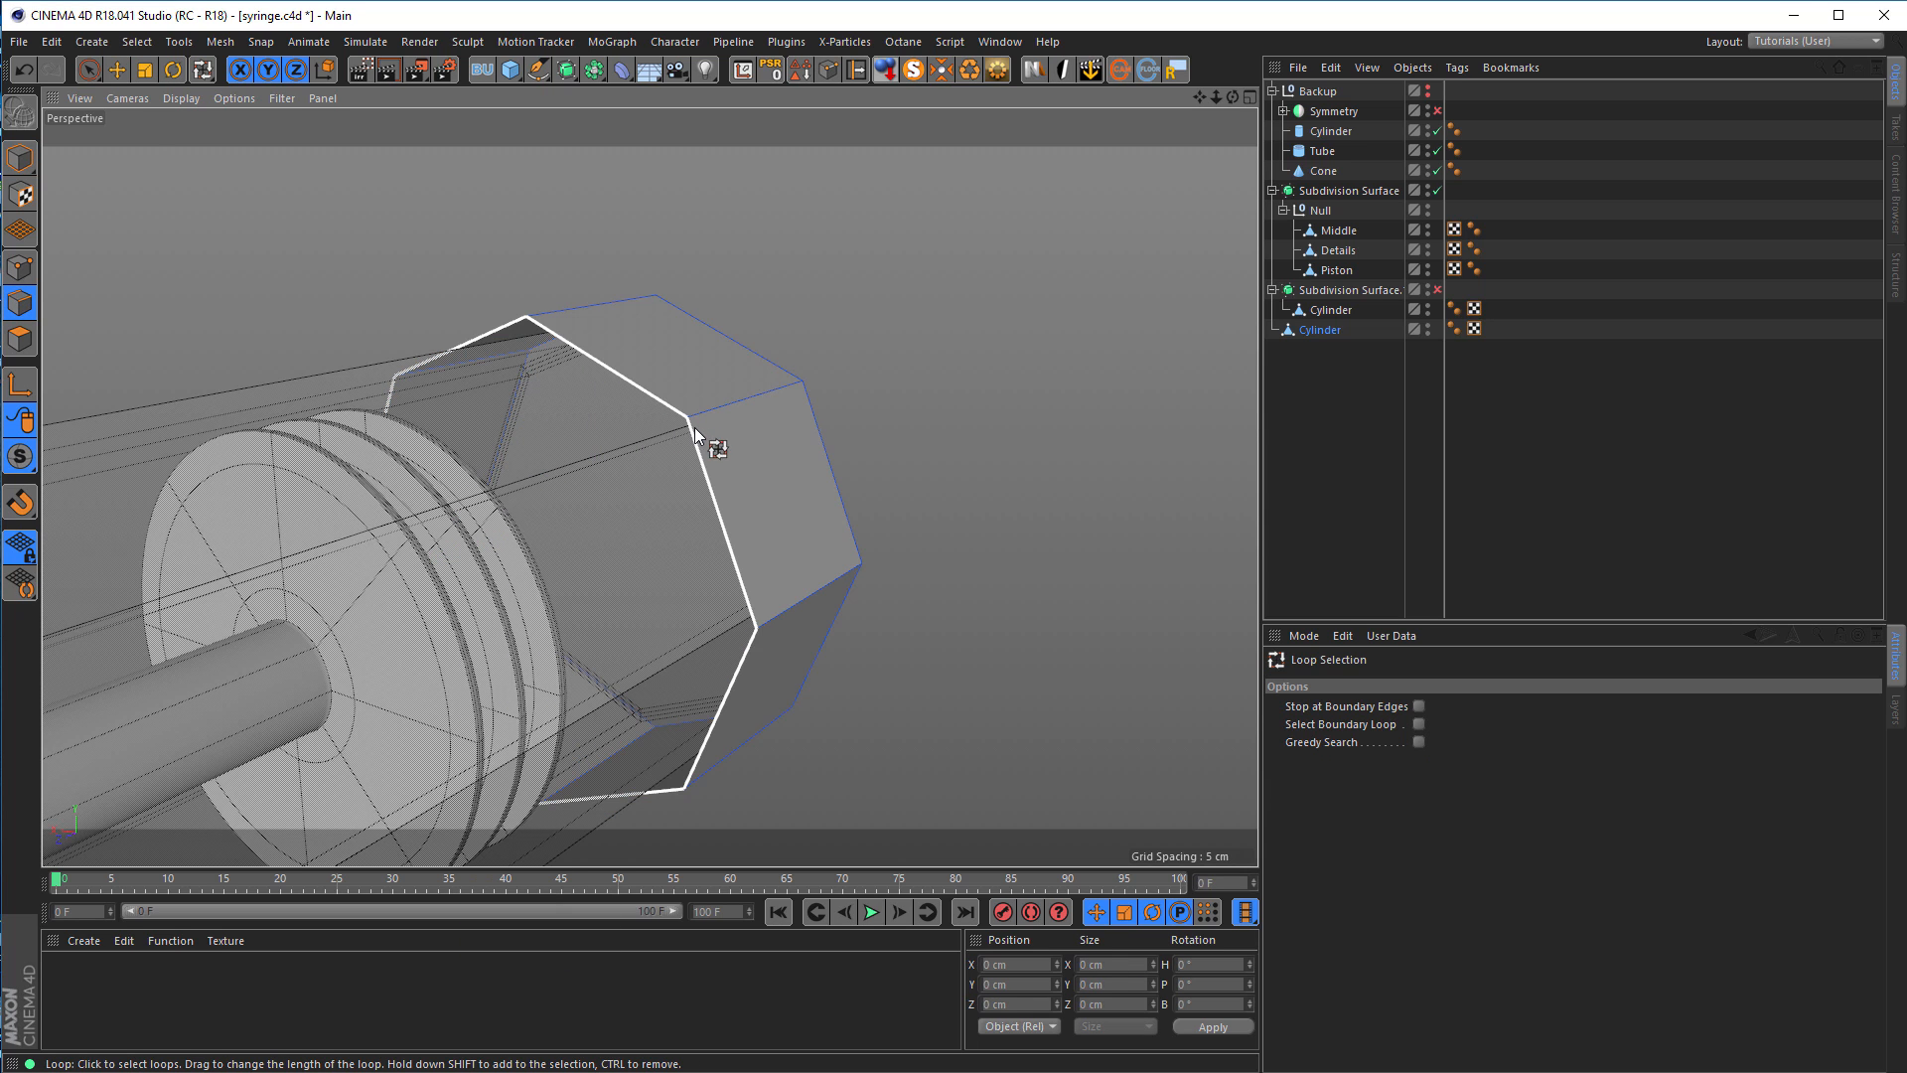
left_click(694, 427)
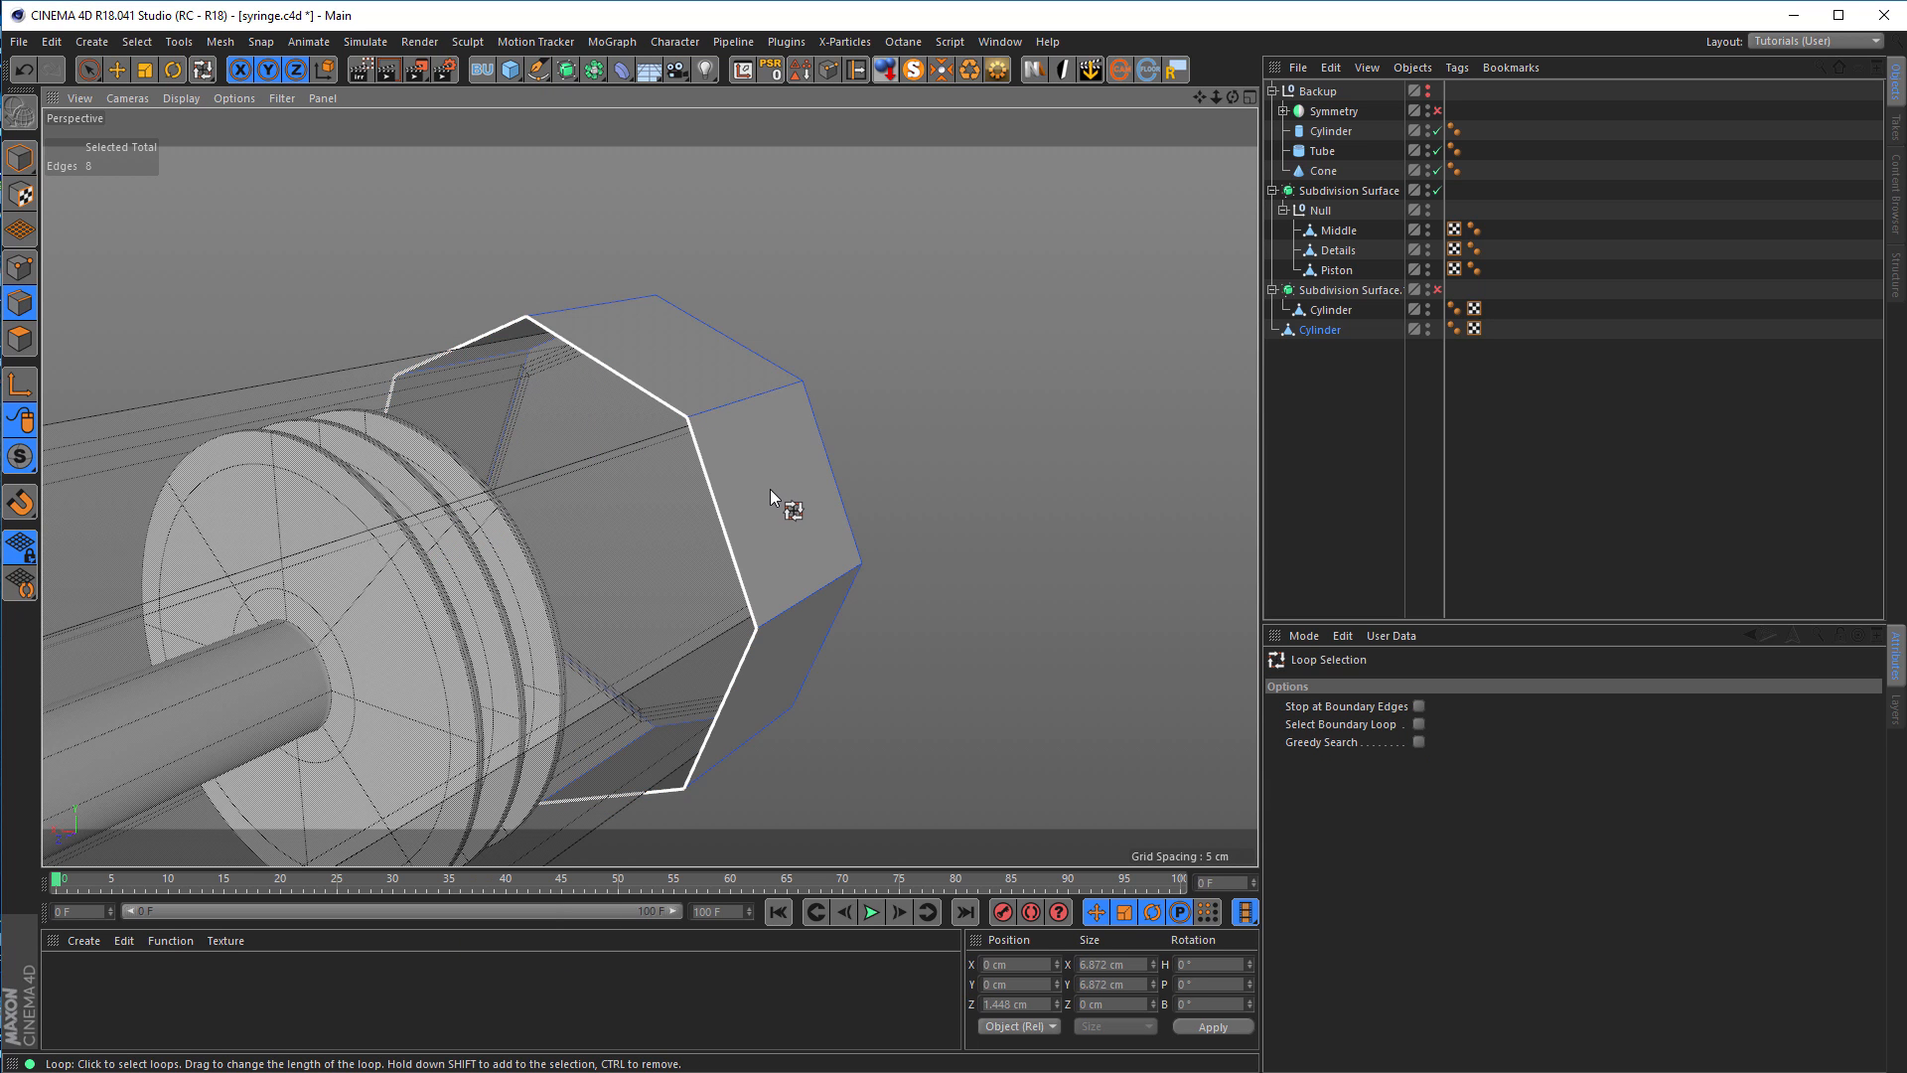
key("t")
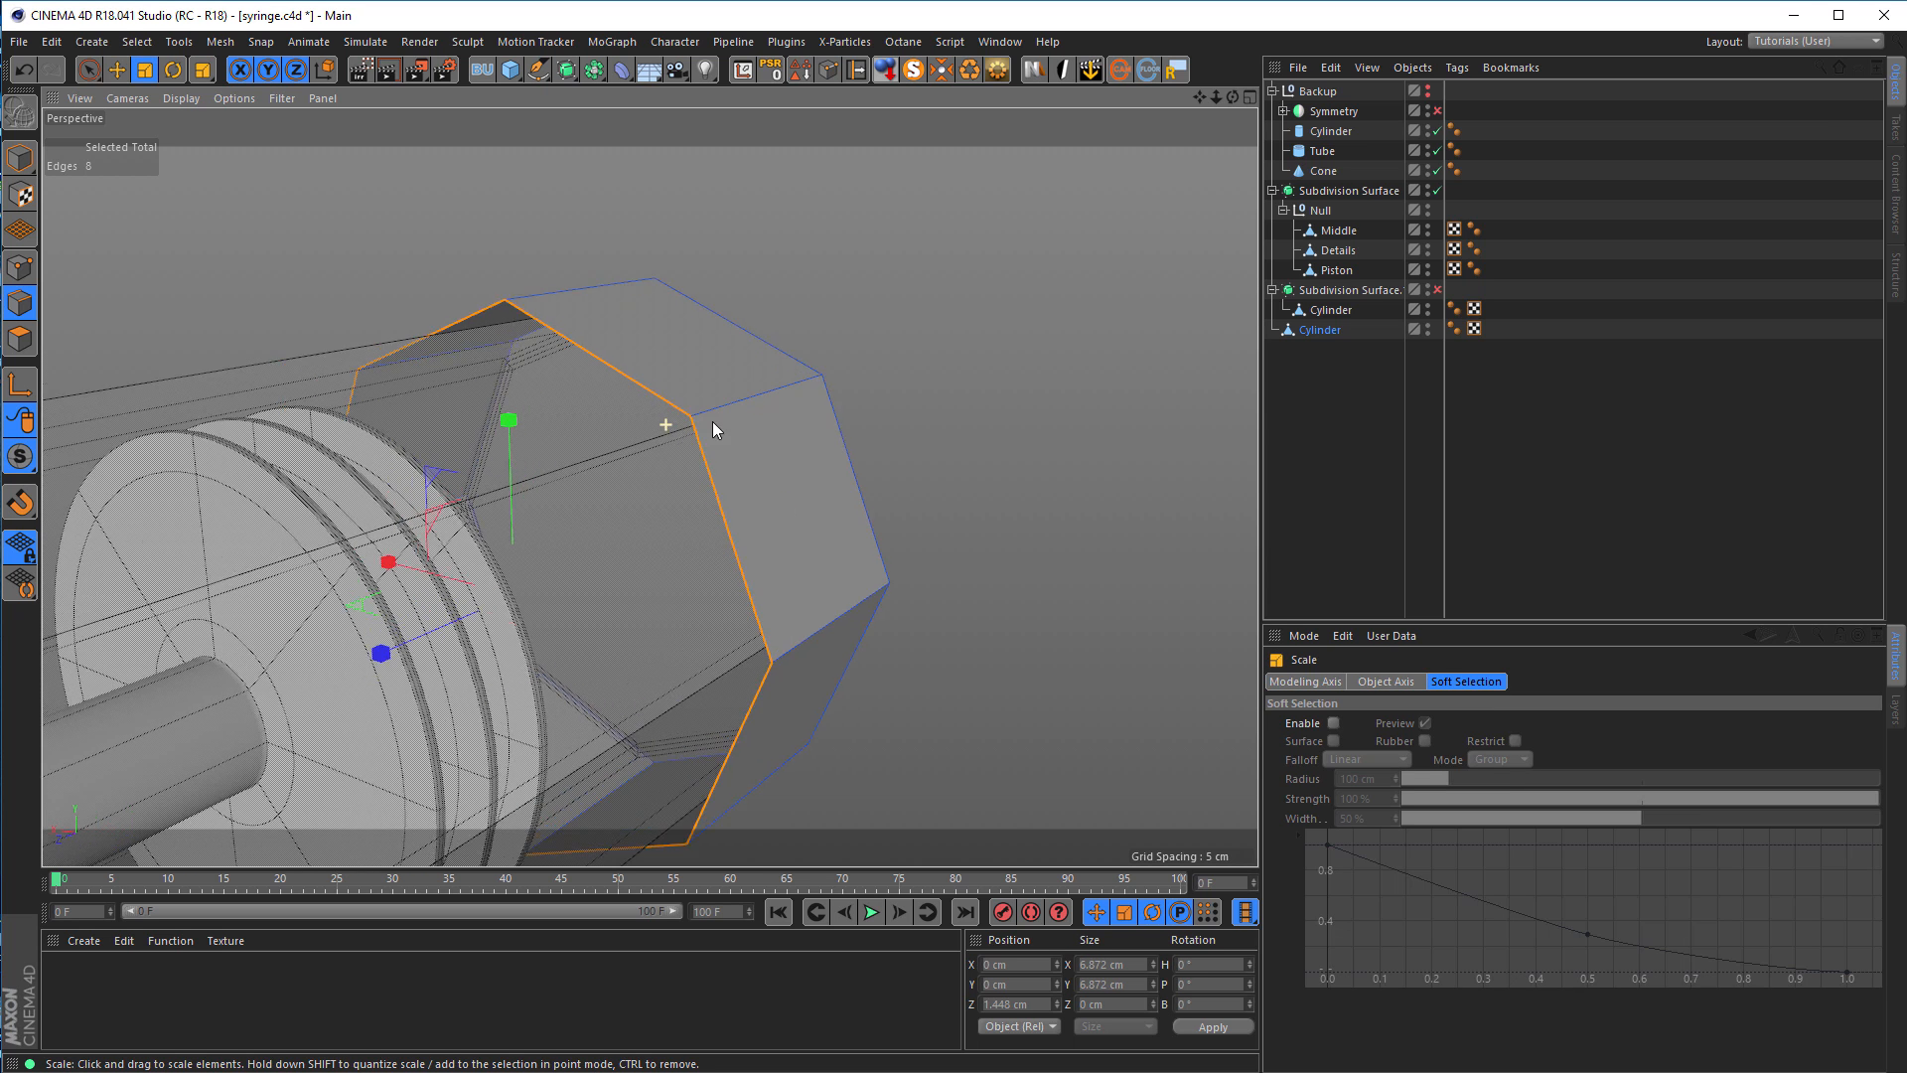
scroll(774, 427, "up", 5)
left_click_drag(856, 451, 824, 482)
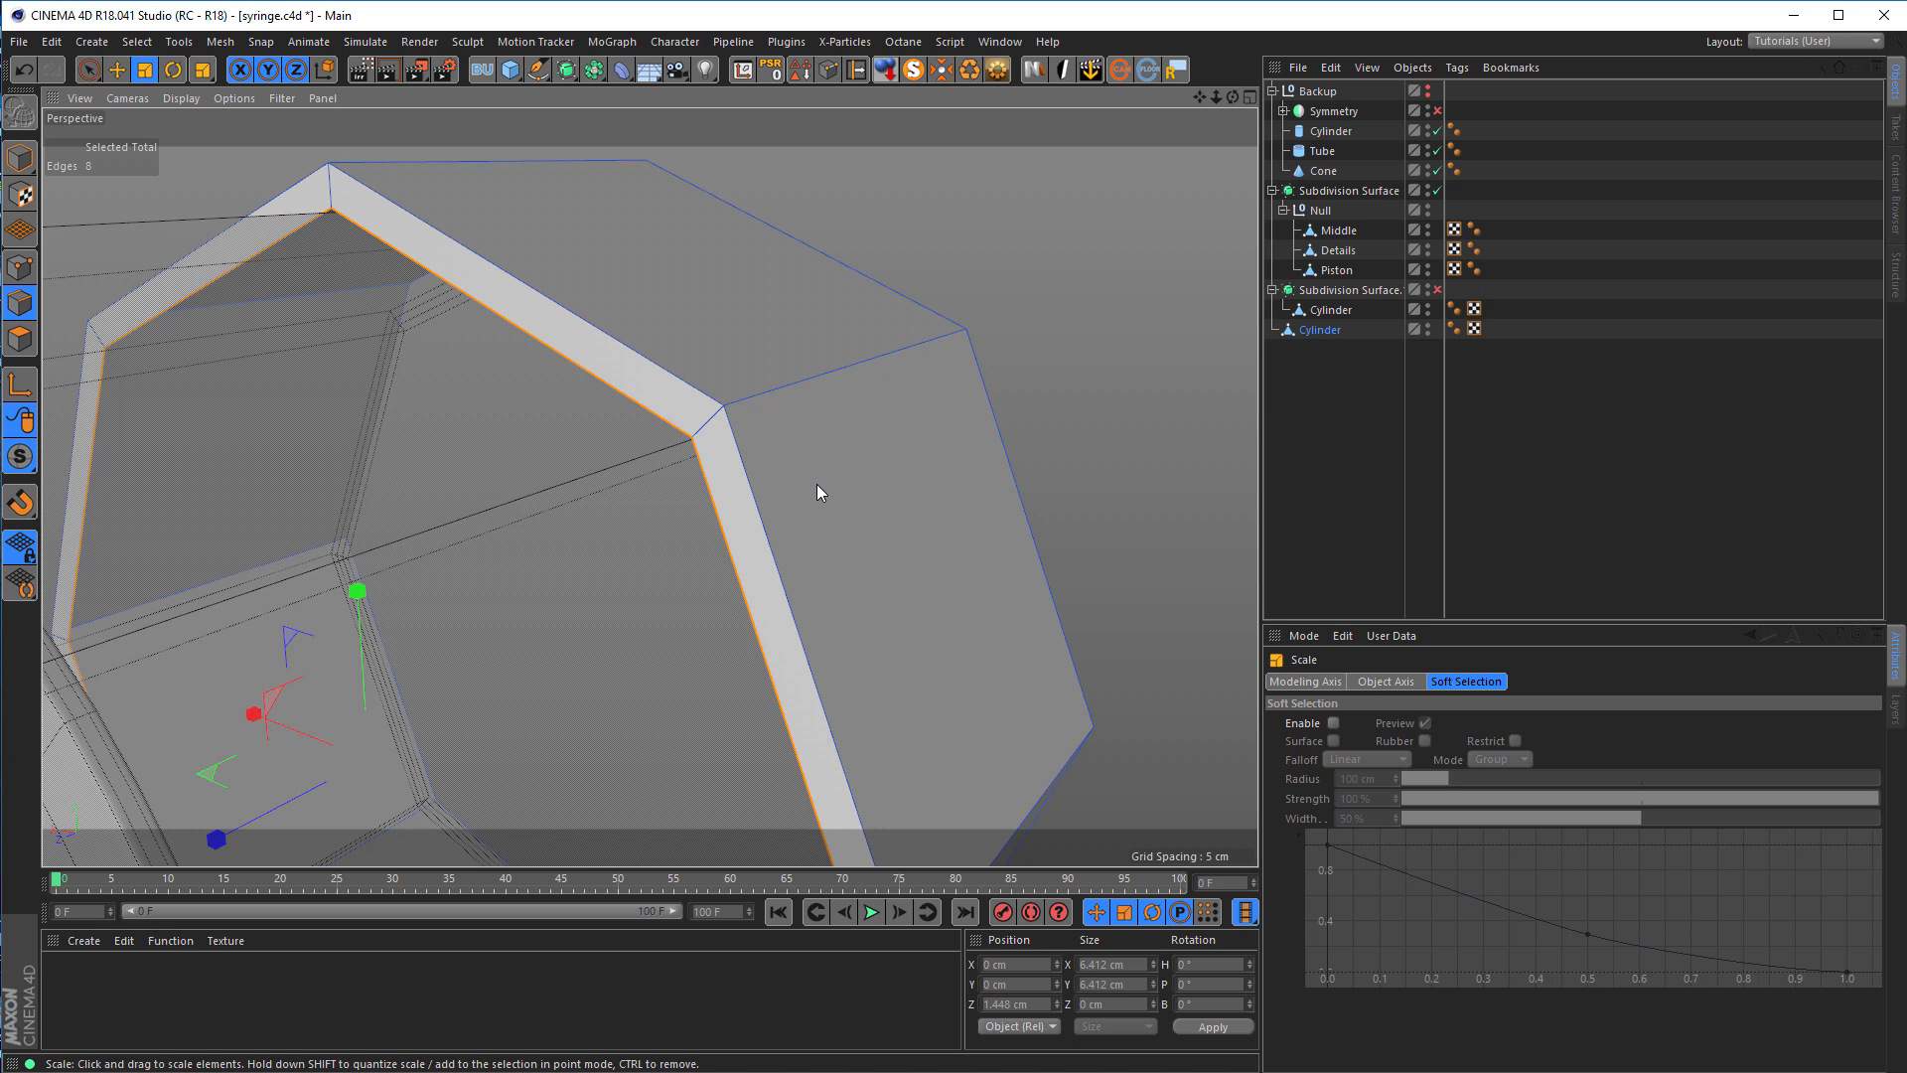
key("e")
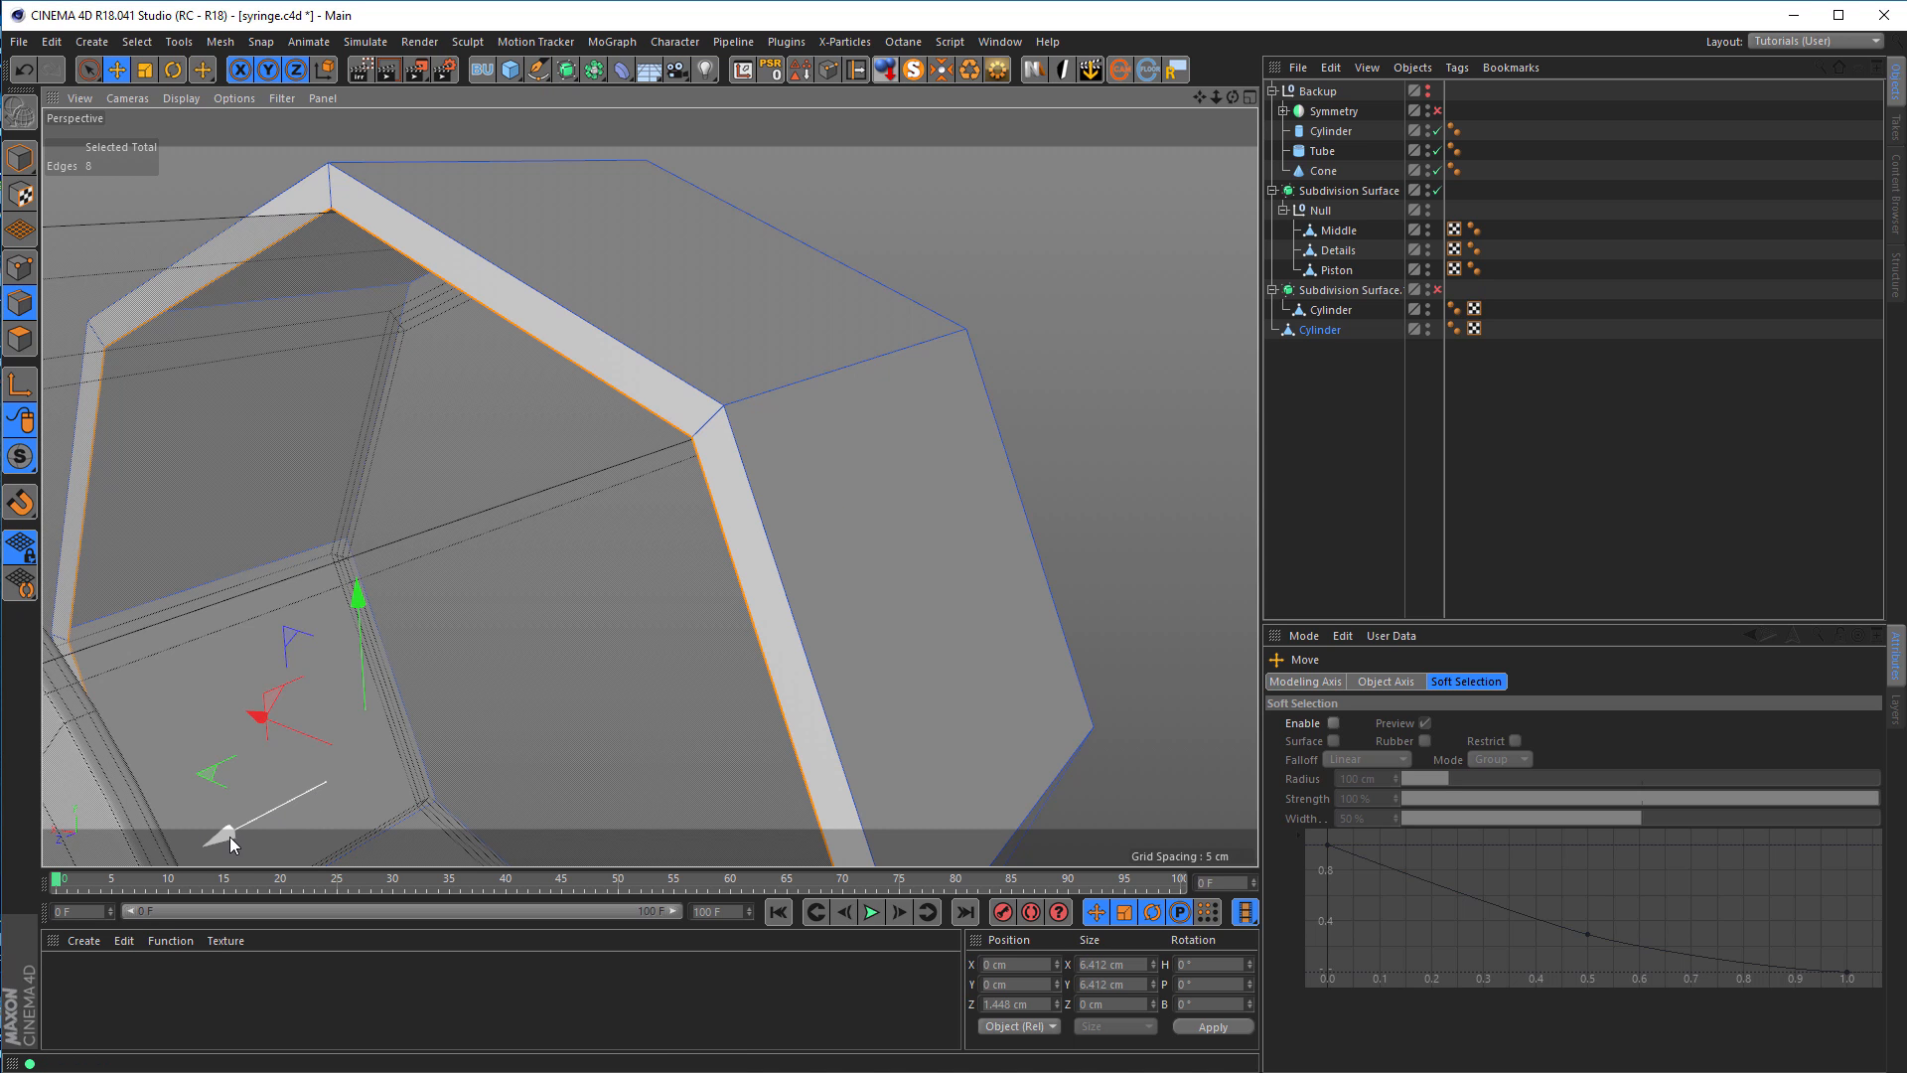
left_click_drag(232, 837, 475, 729)
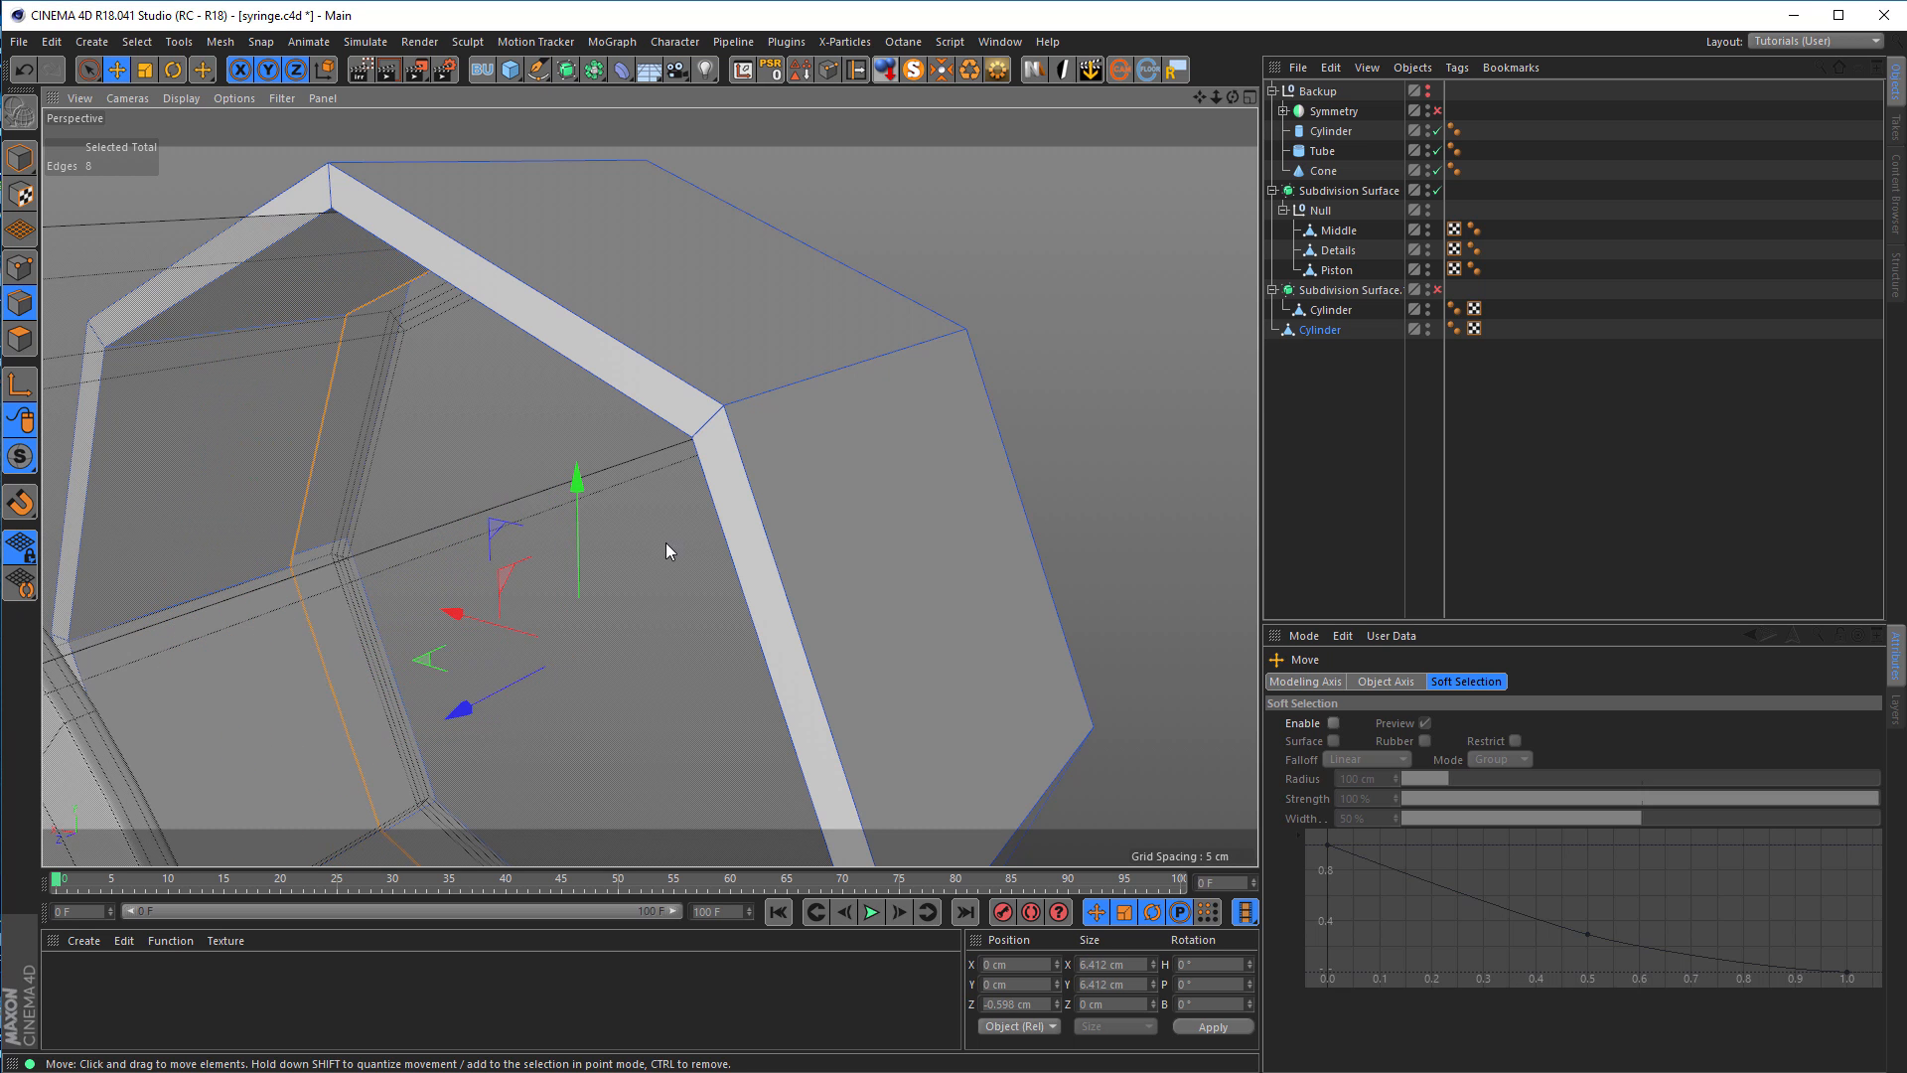
Step: Add a loop cut around the collar's barrel-side rim and inspect the collar with the barrel temporarily hidden
scroll(789, 481, "up", 3)
left_click_drag(789, 481, 724, 477, "alt")
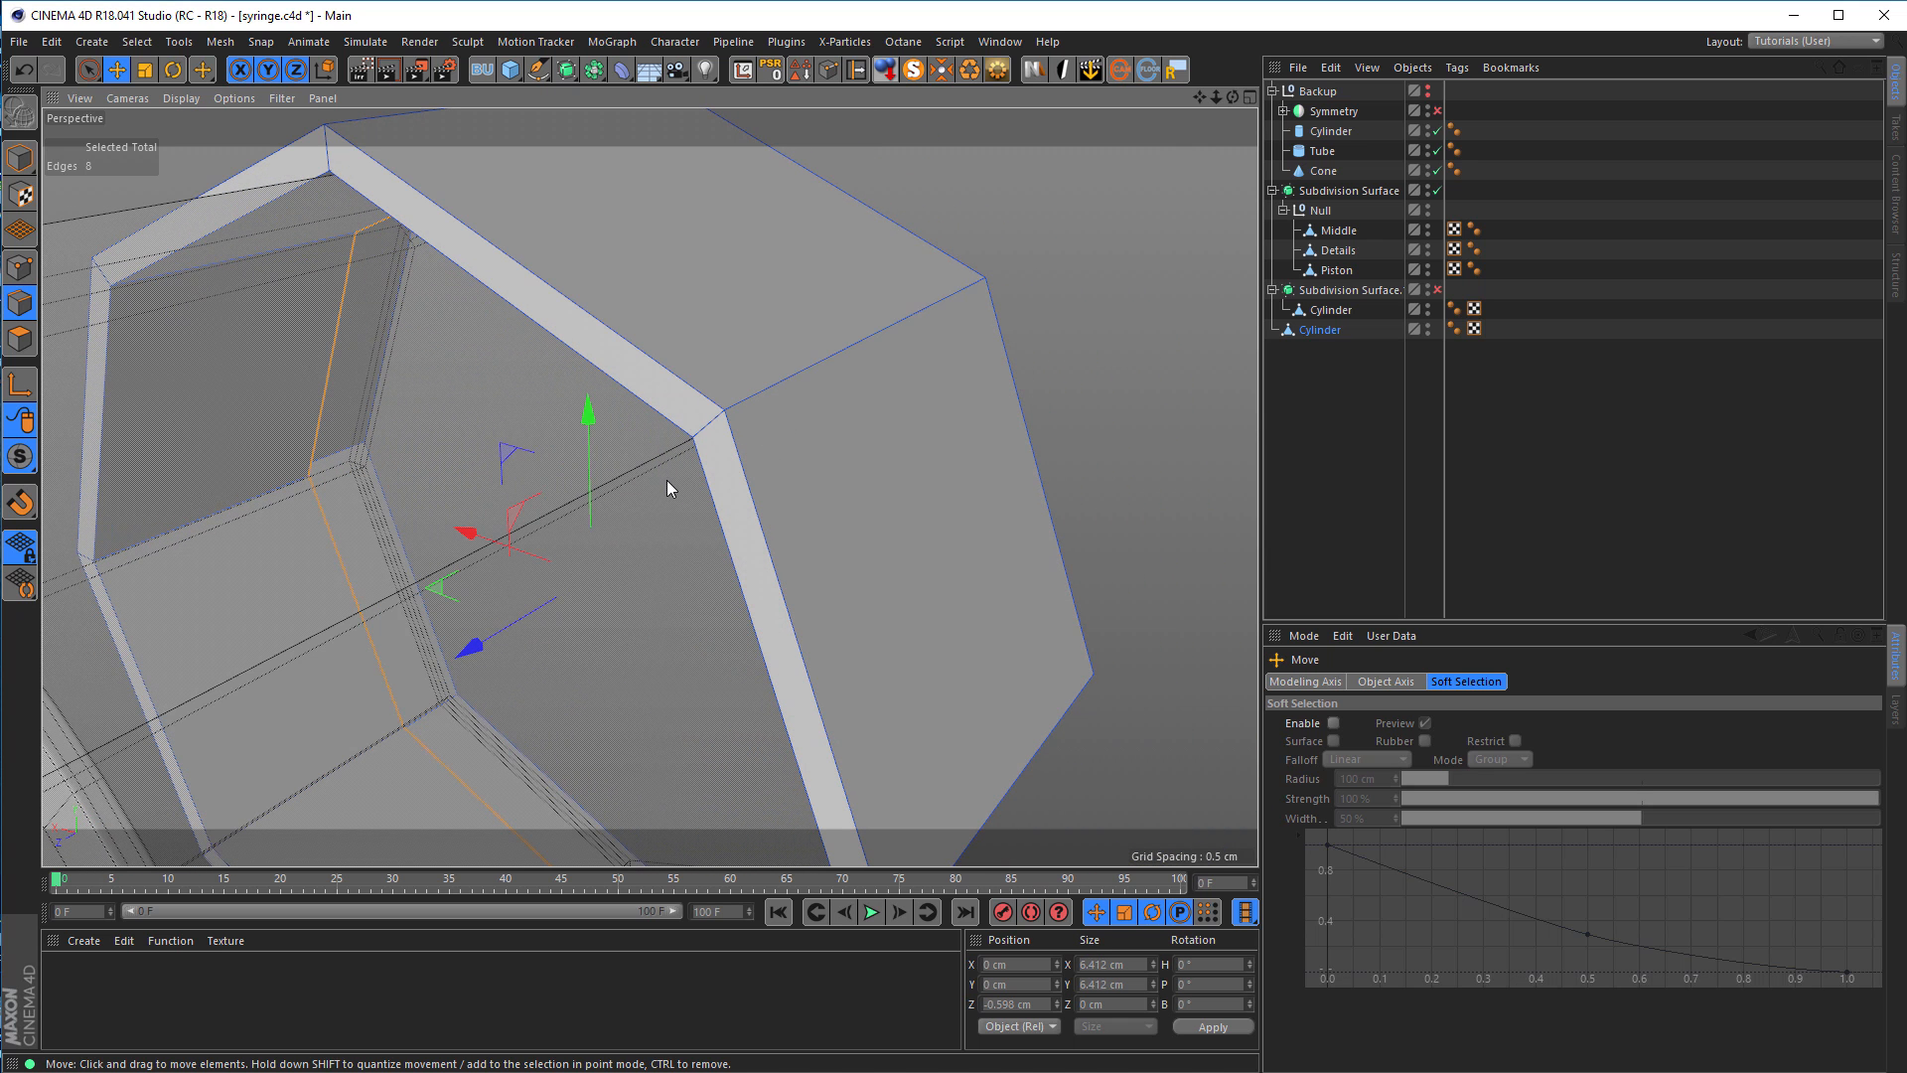
key("k")
key("l")
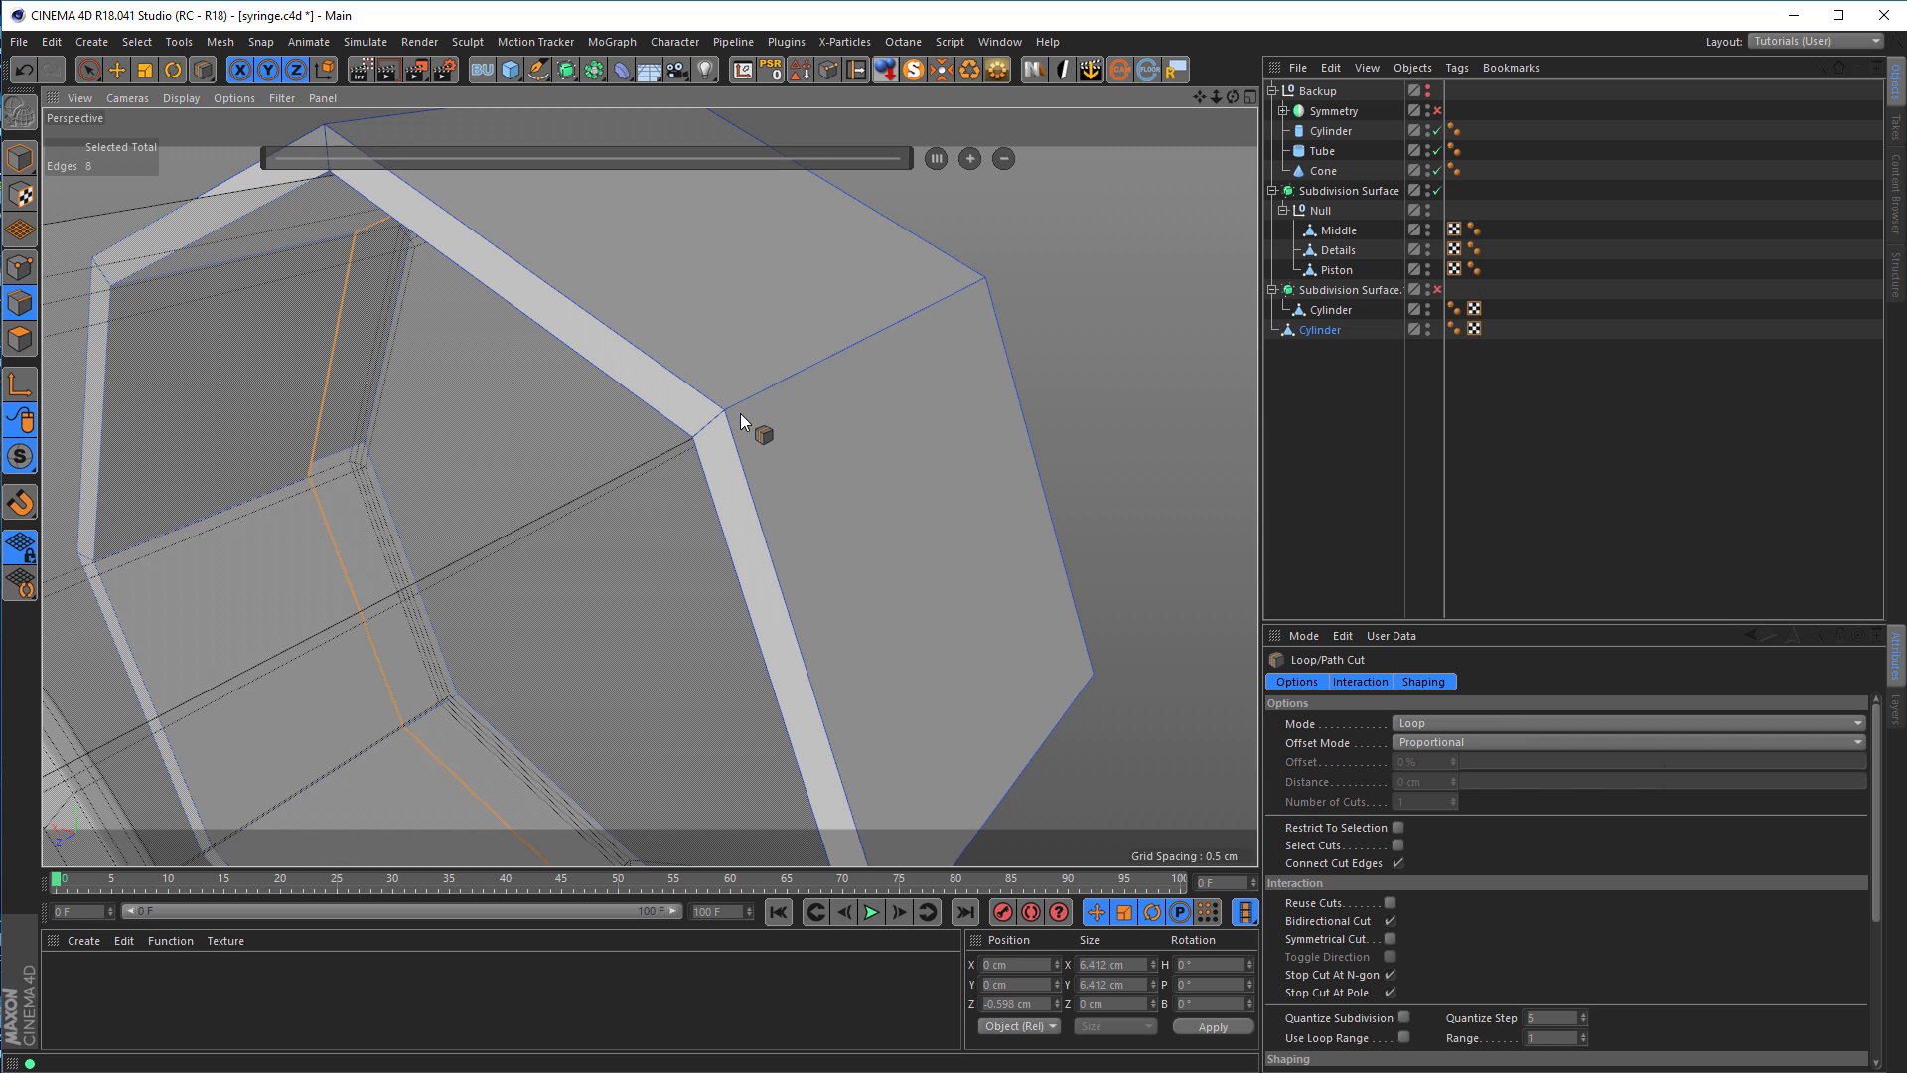
left_click(728, 410)
left_click_drag(727, 411, 516, 504)
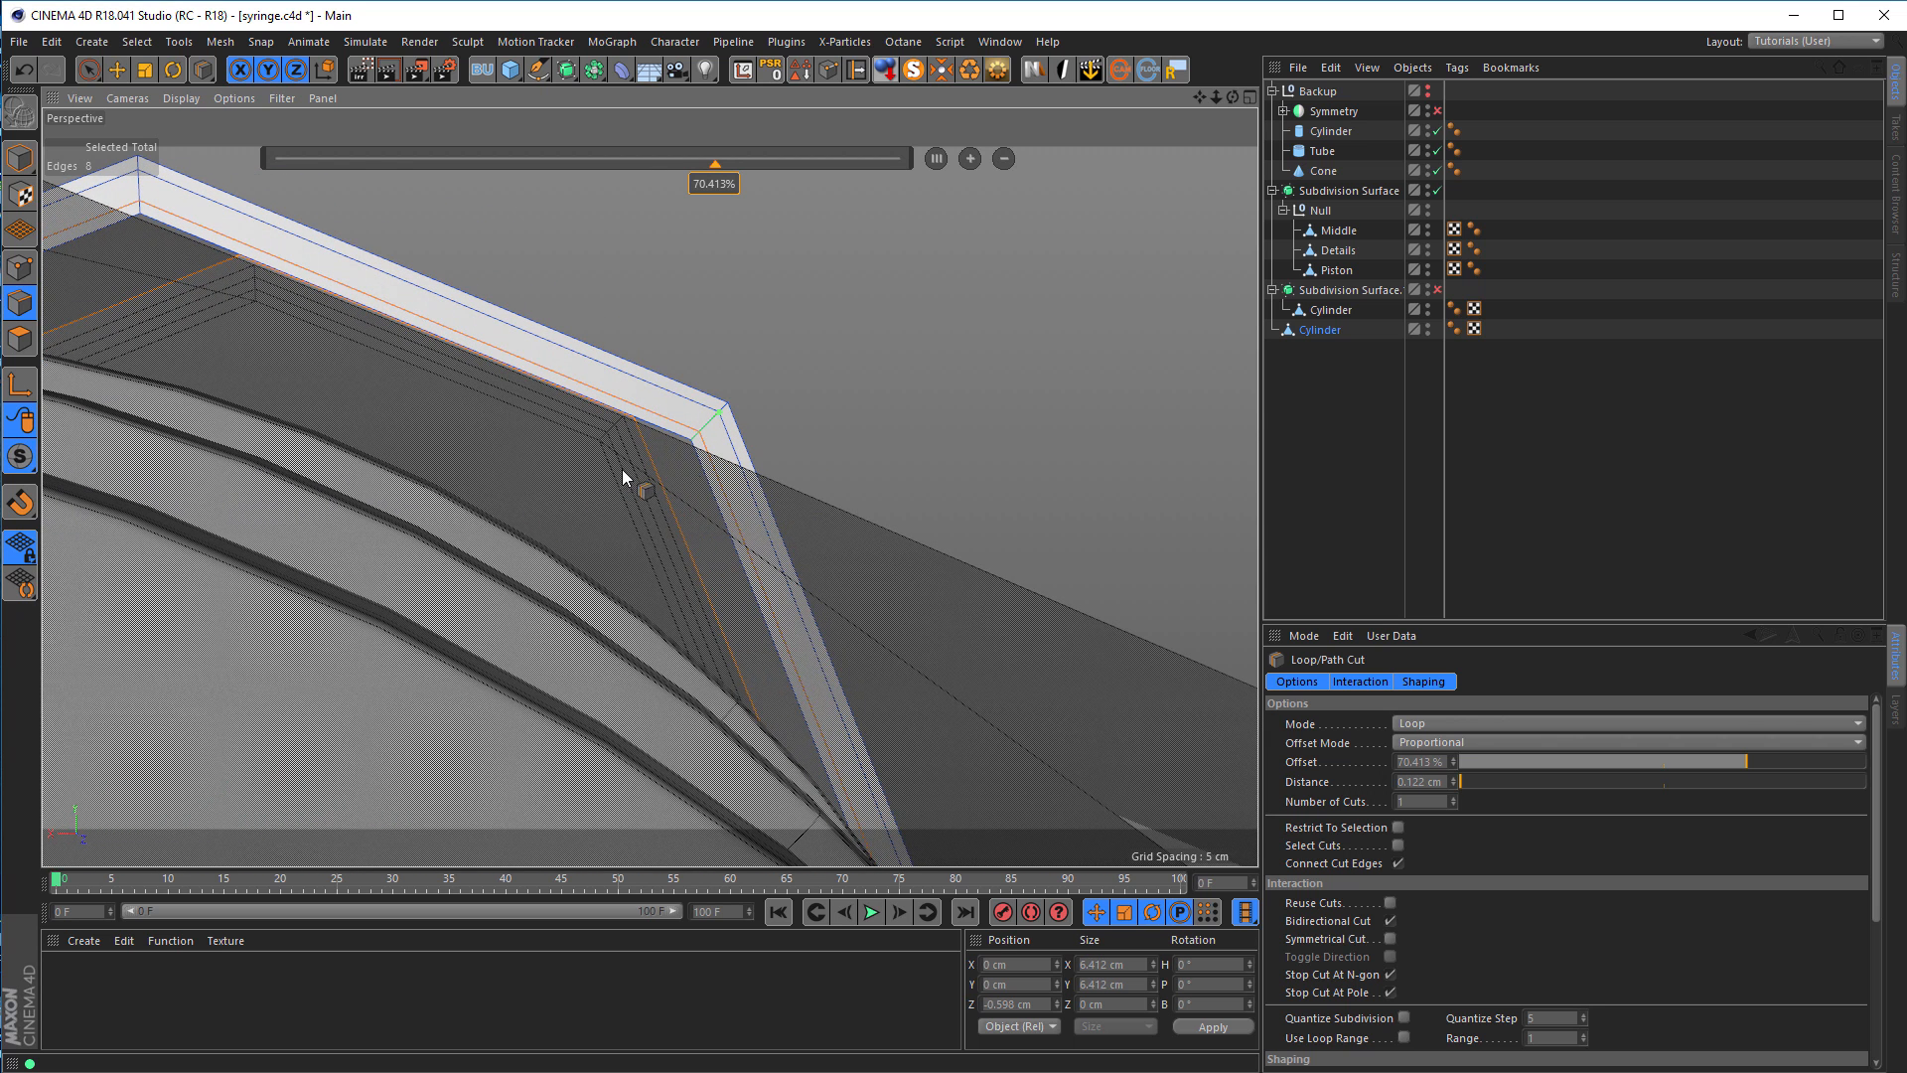
left_click(1428, 290)
left_click_drag(947, 377, 1059, 402, "alt")
right_click_drag(1059, 402, 855, 454, "alt")
left_click_drag(855, 455, 434, 566, "alt")
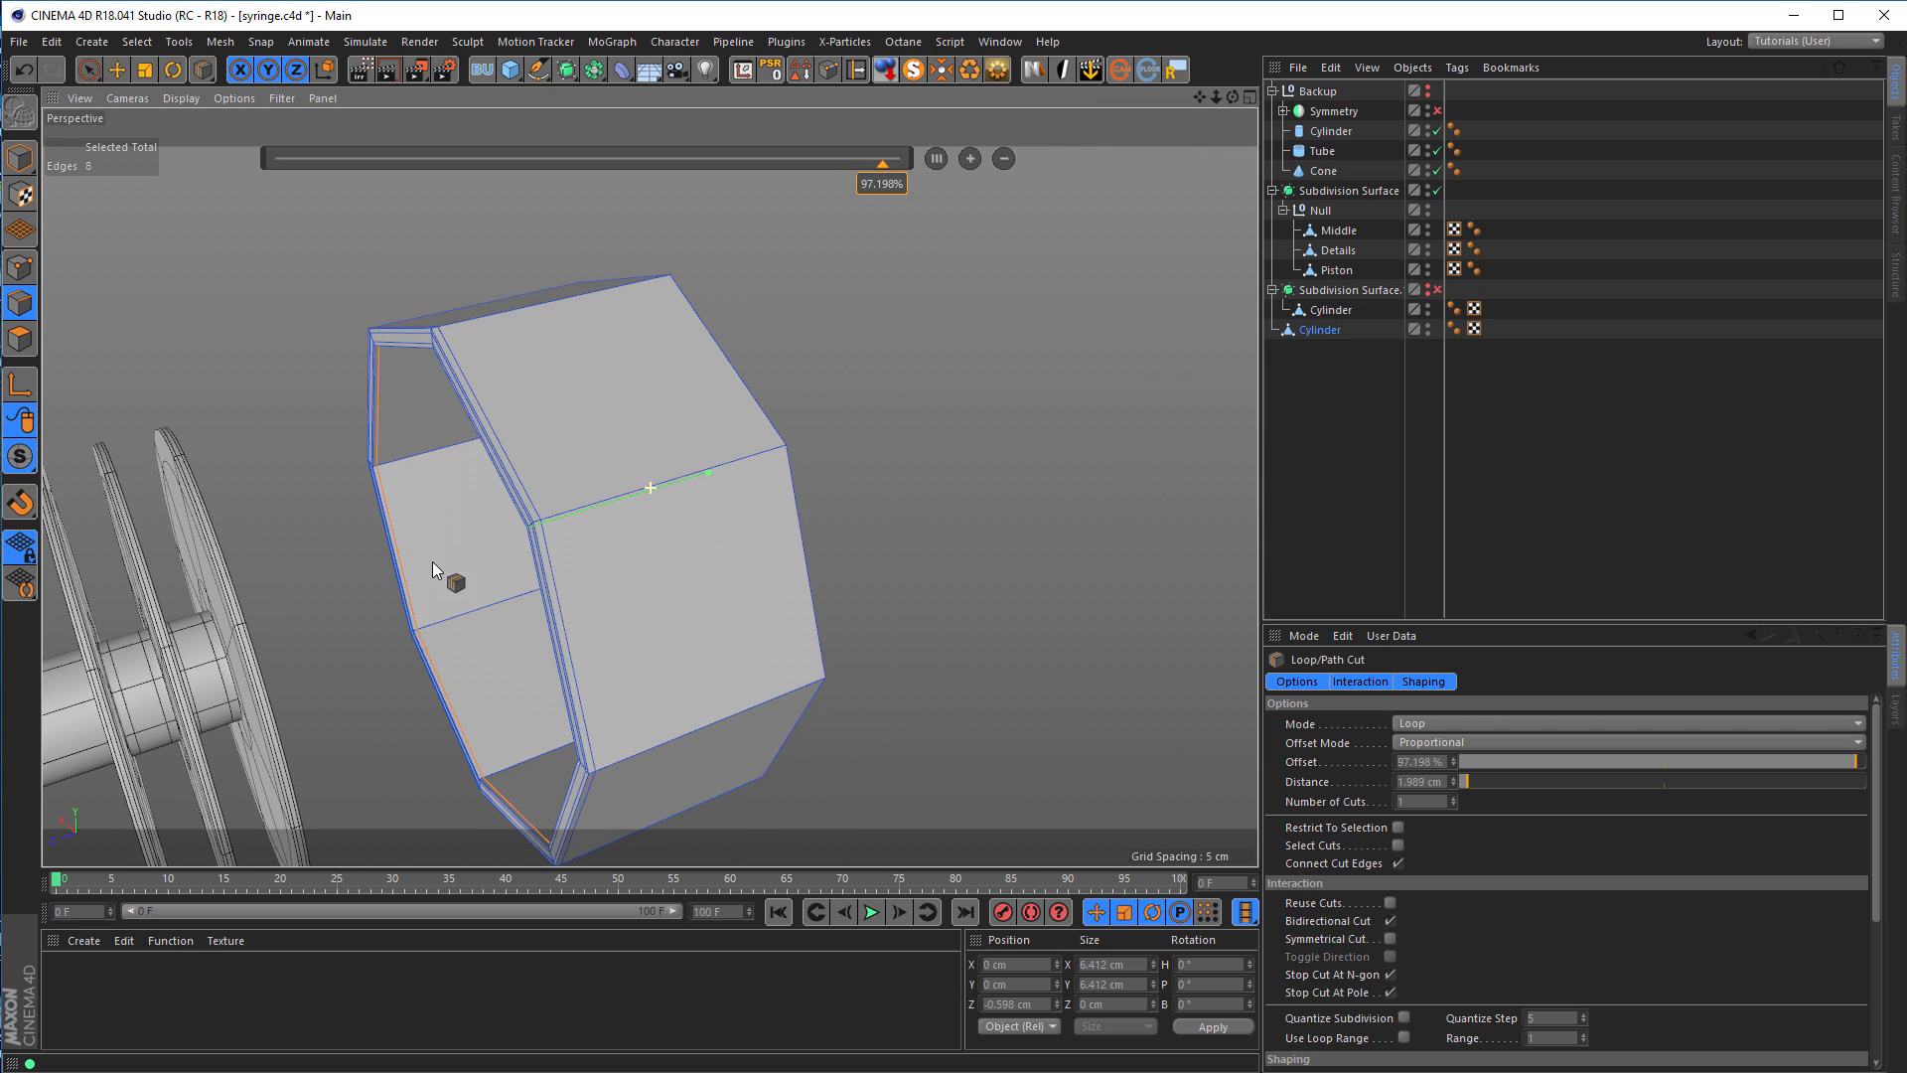
left_click(1427, 292, "alt")
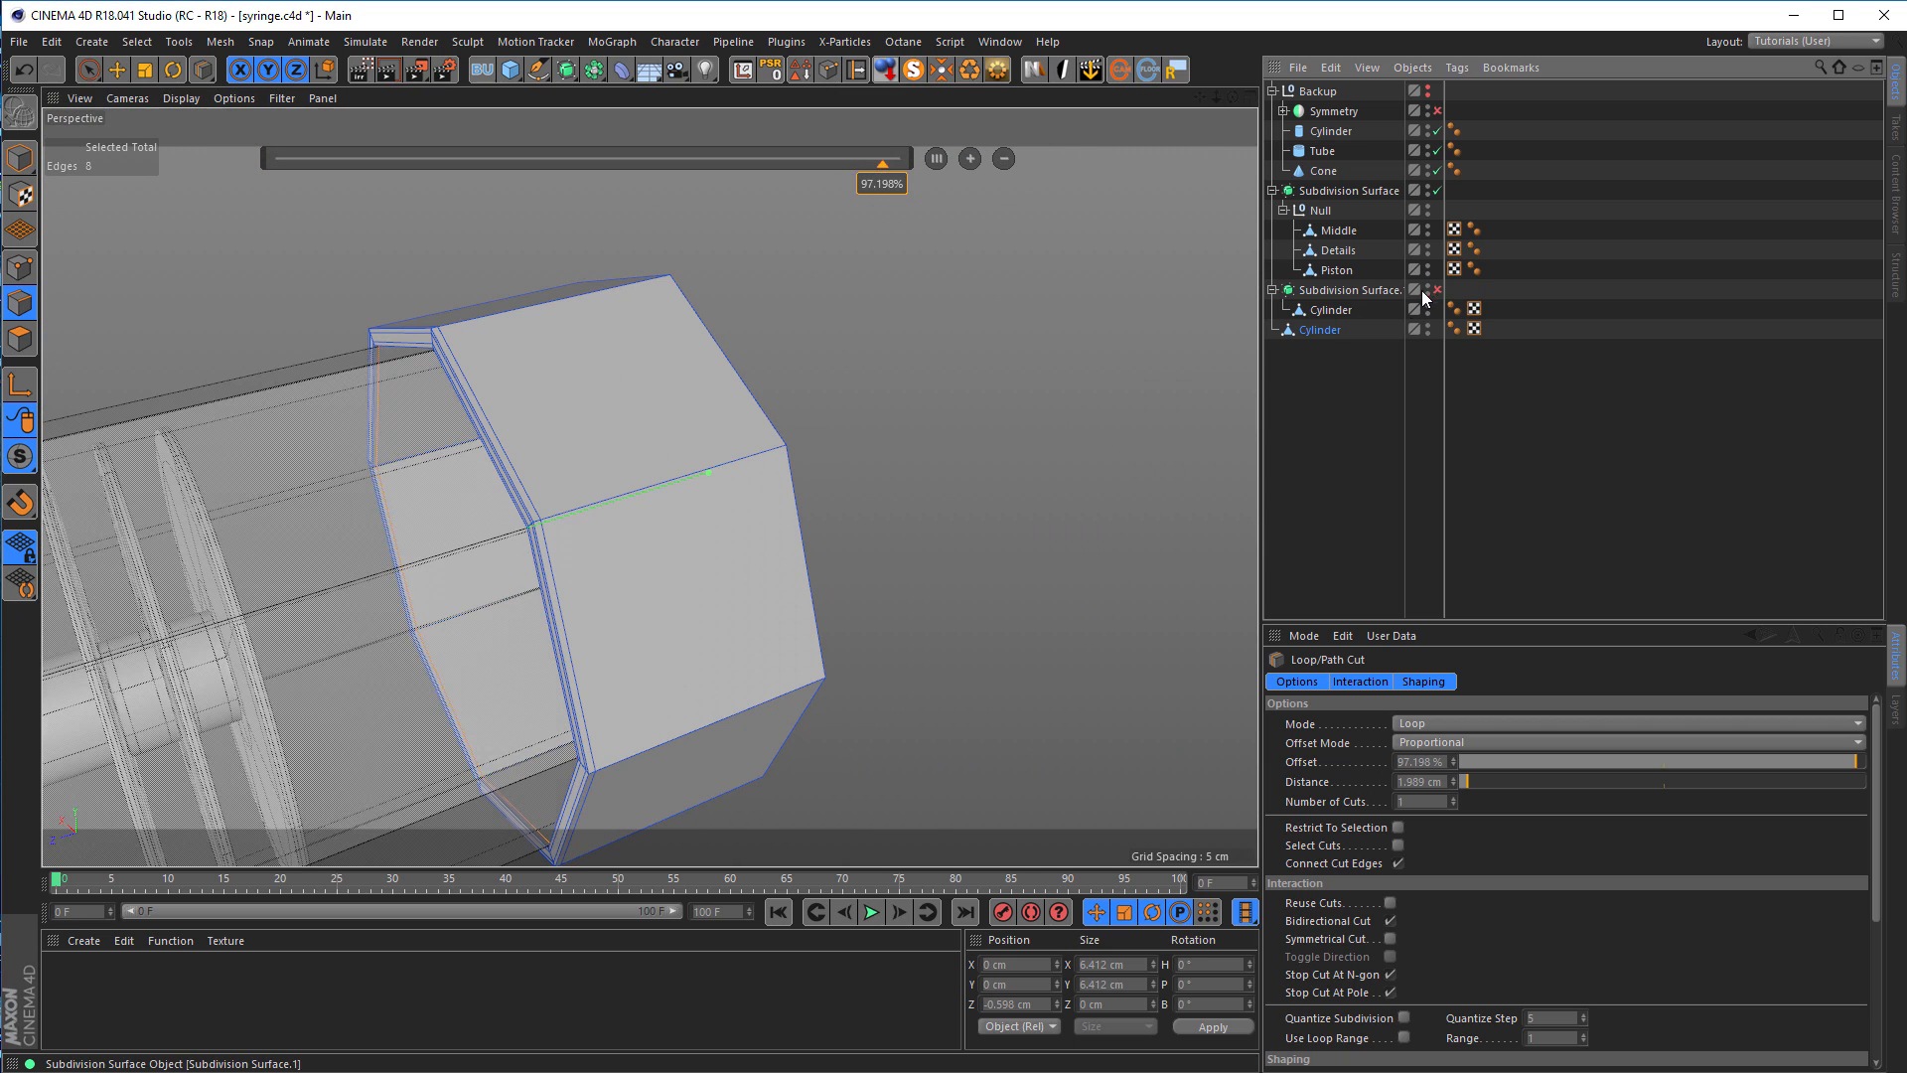
Step: Loop-select the collar's outer front edge and move it forward along Z to about -1.7 cm
right_click_drag(602, 506, 533, 528, "alt")
left_click_drag(533, 528, 771, 508, "alt")
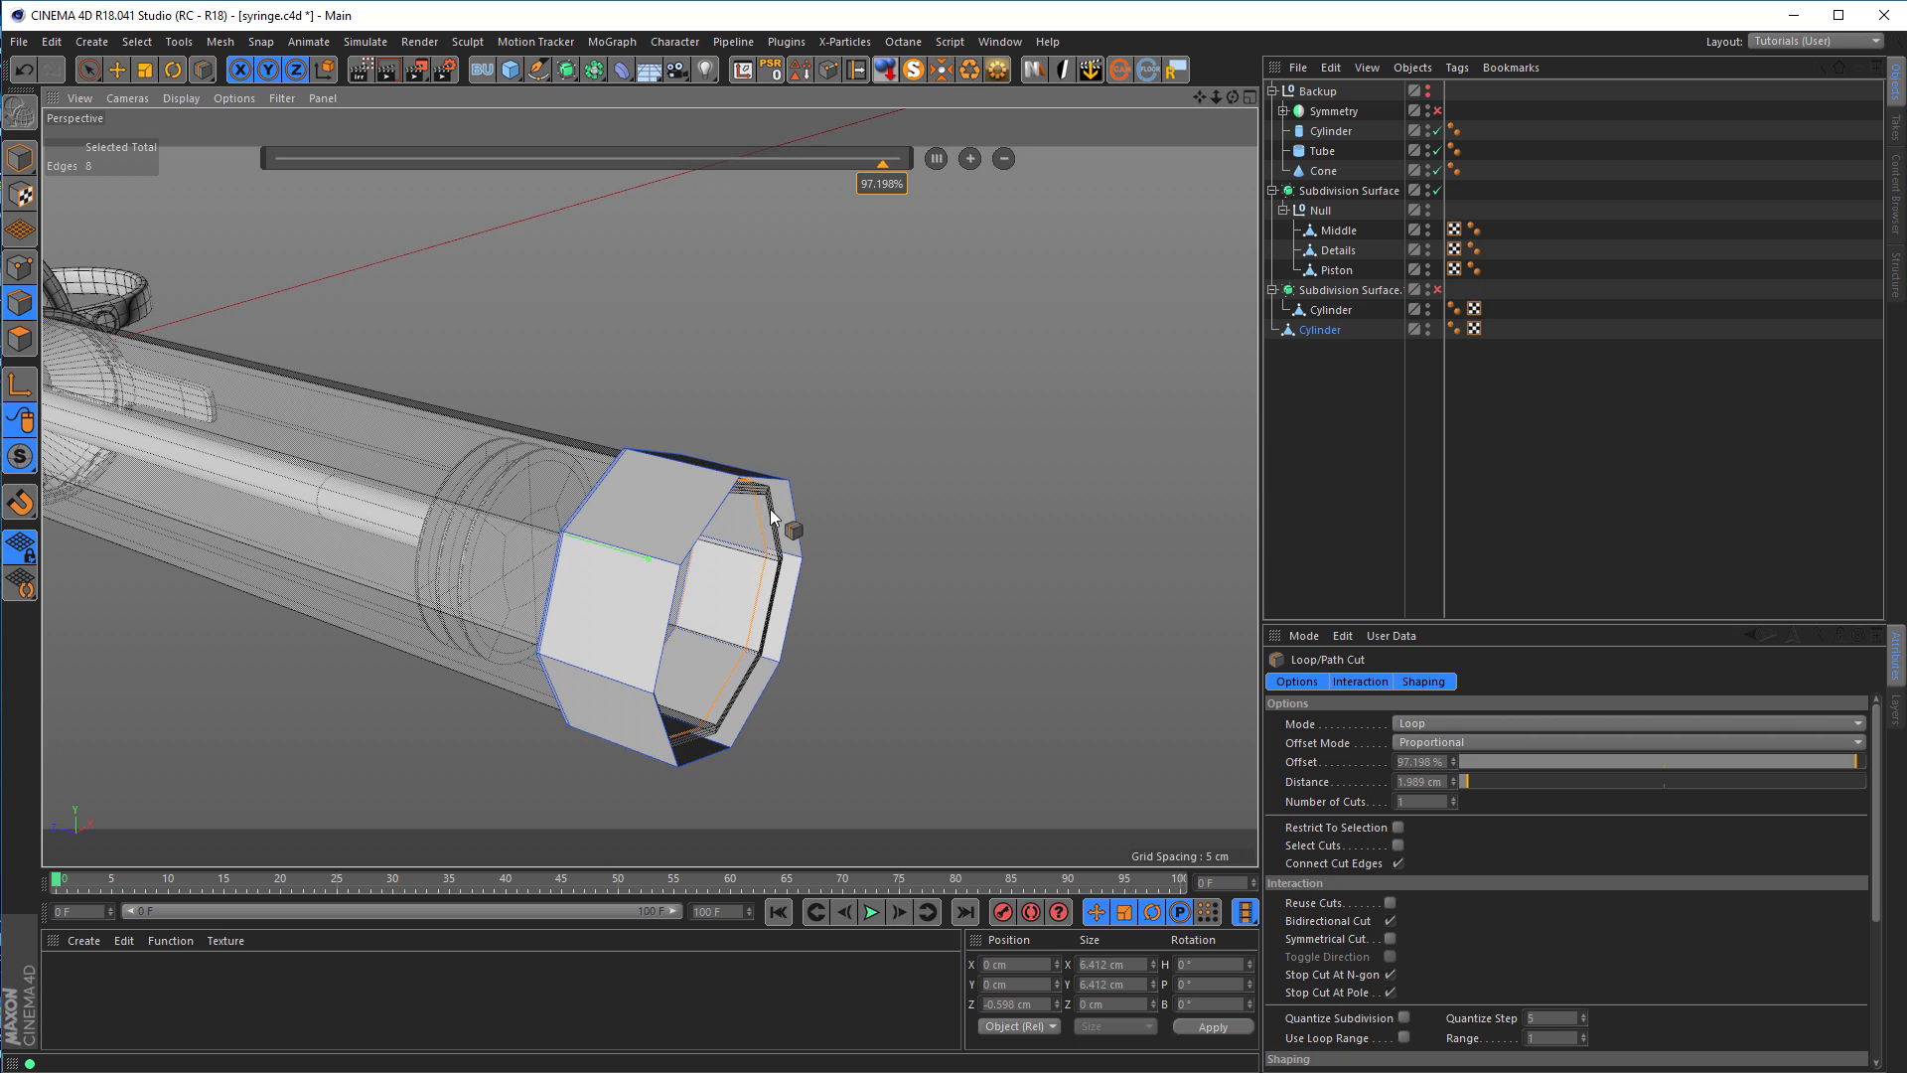
key("u")
key("l")
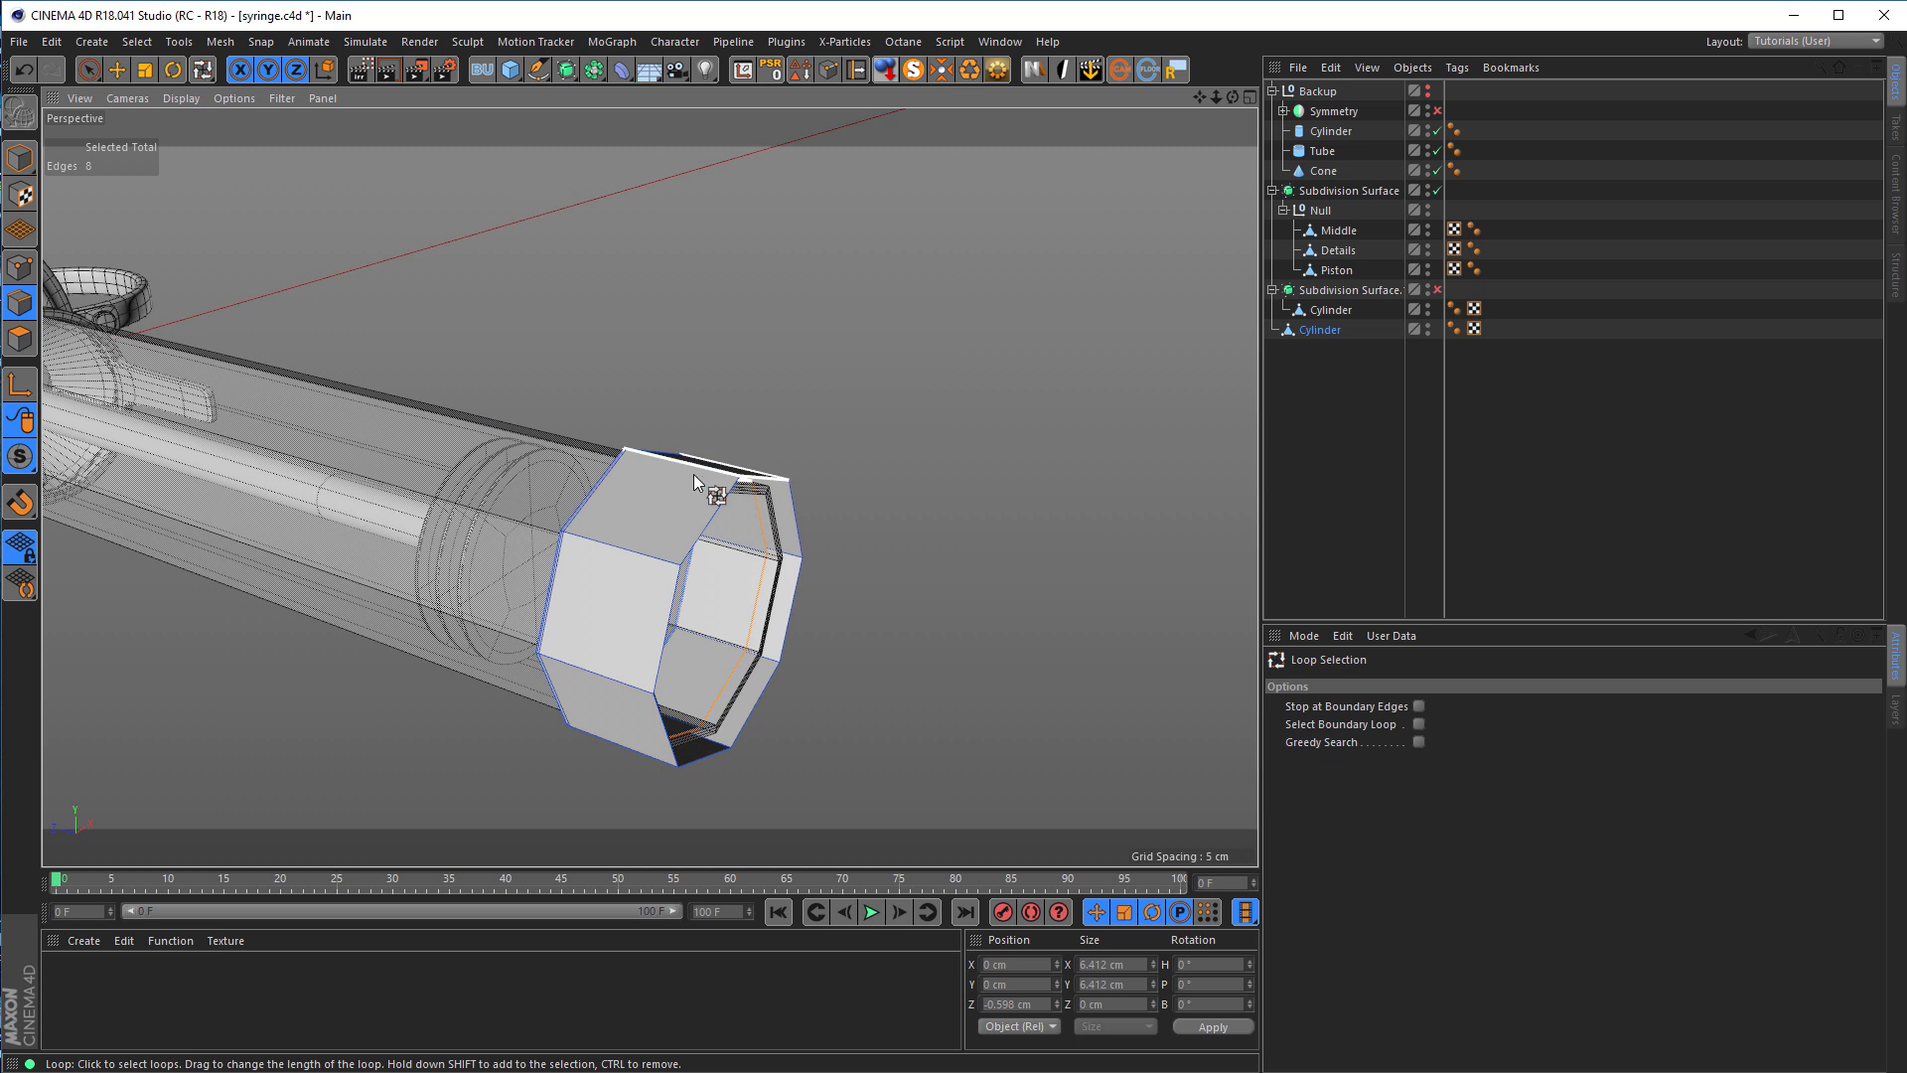
left_click(712, 521)
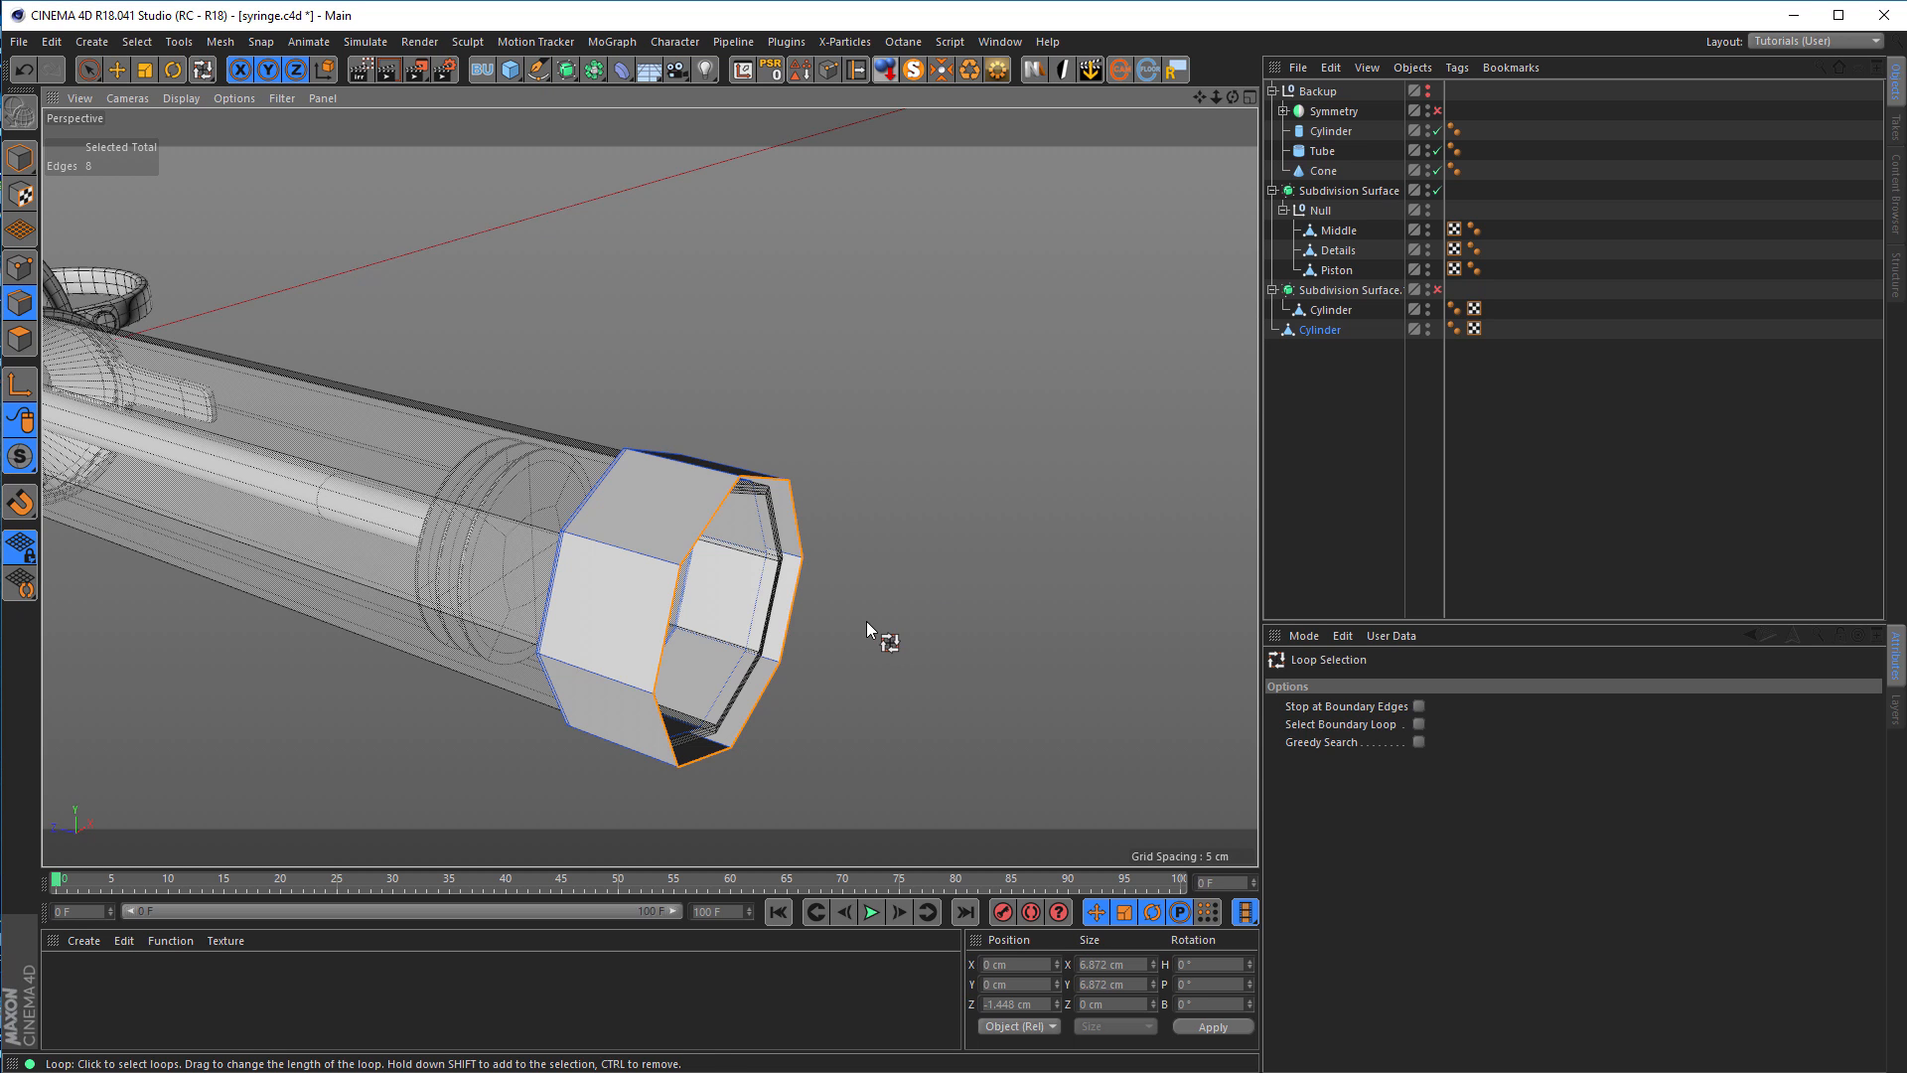
key("e")
left_click_drag(598, 574, 607, 575)
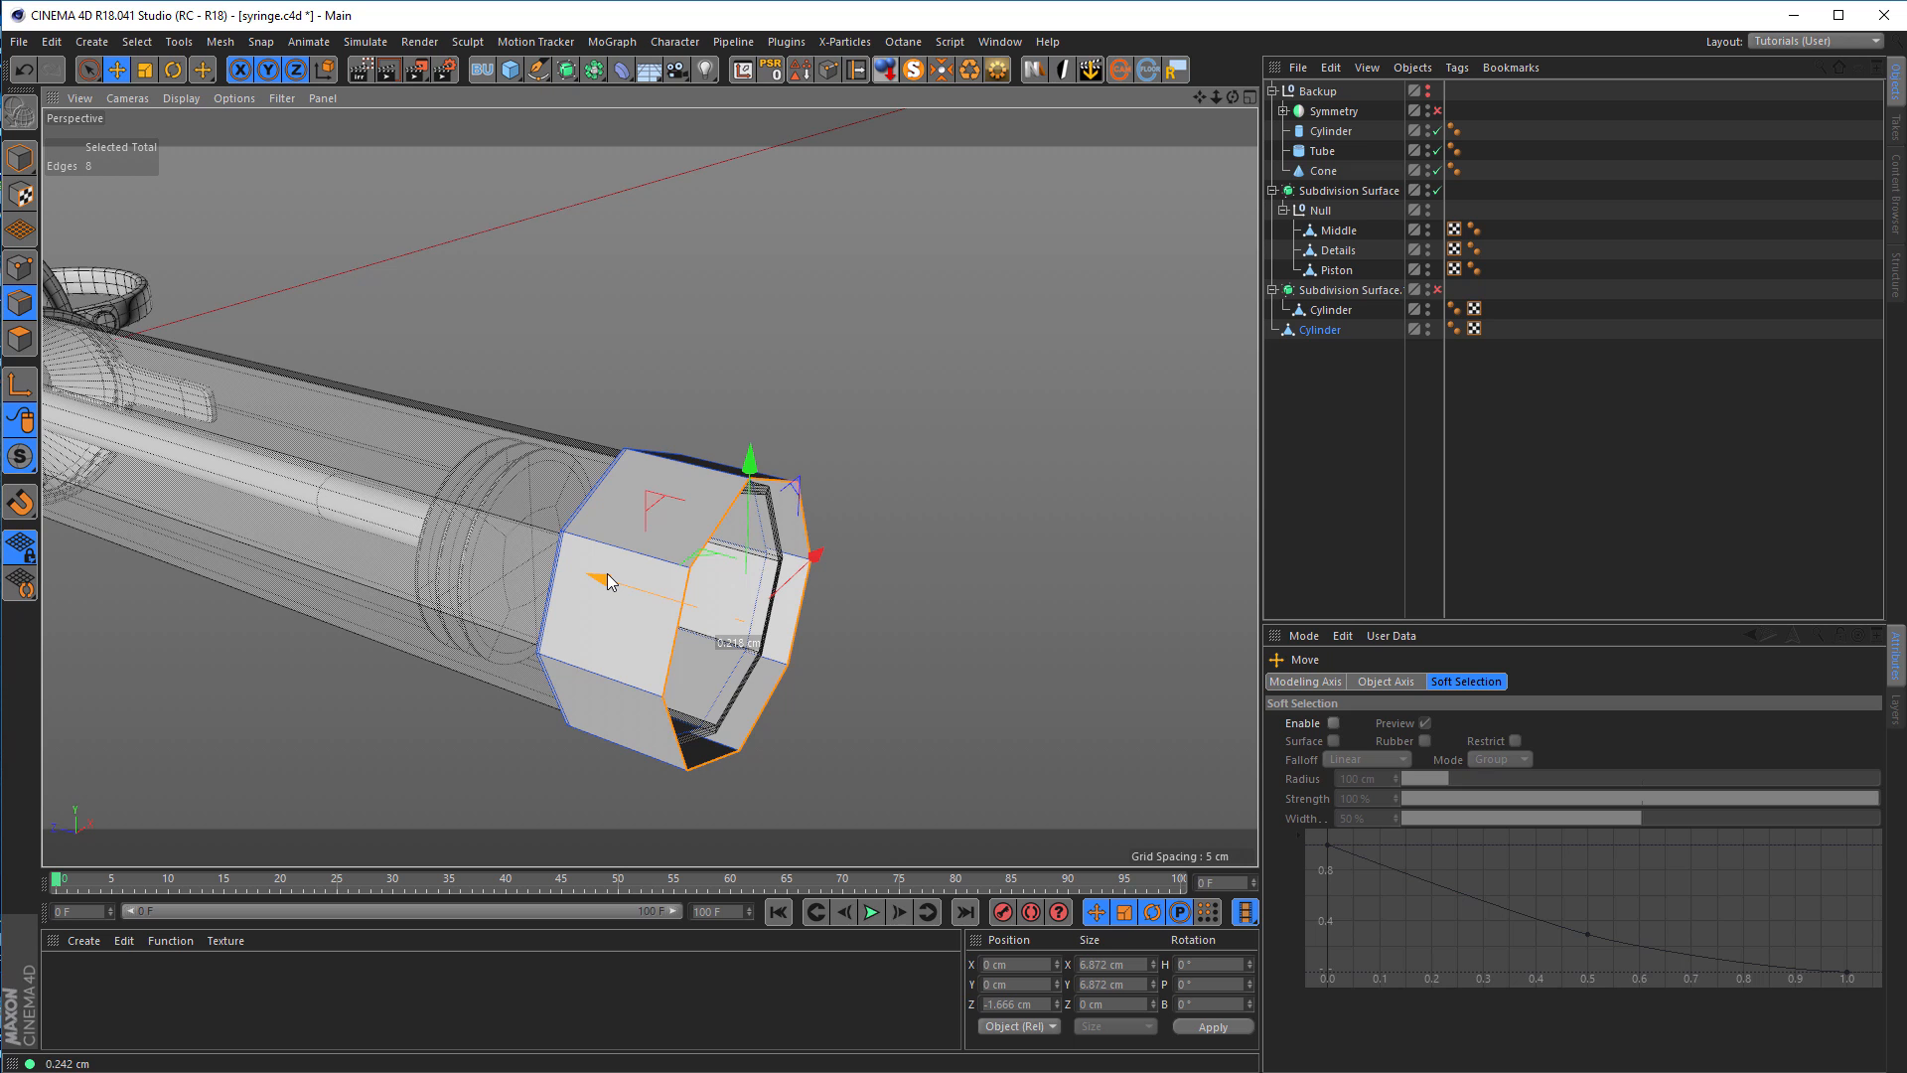
left_click_drag(606, 574, 608, 574)
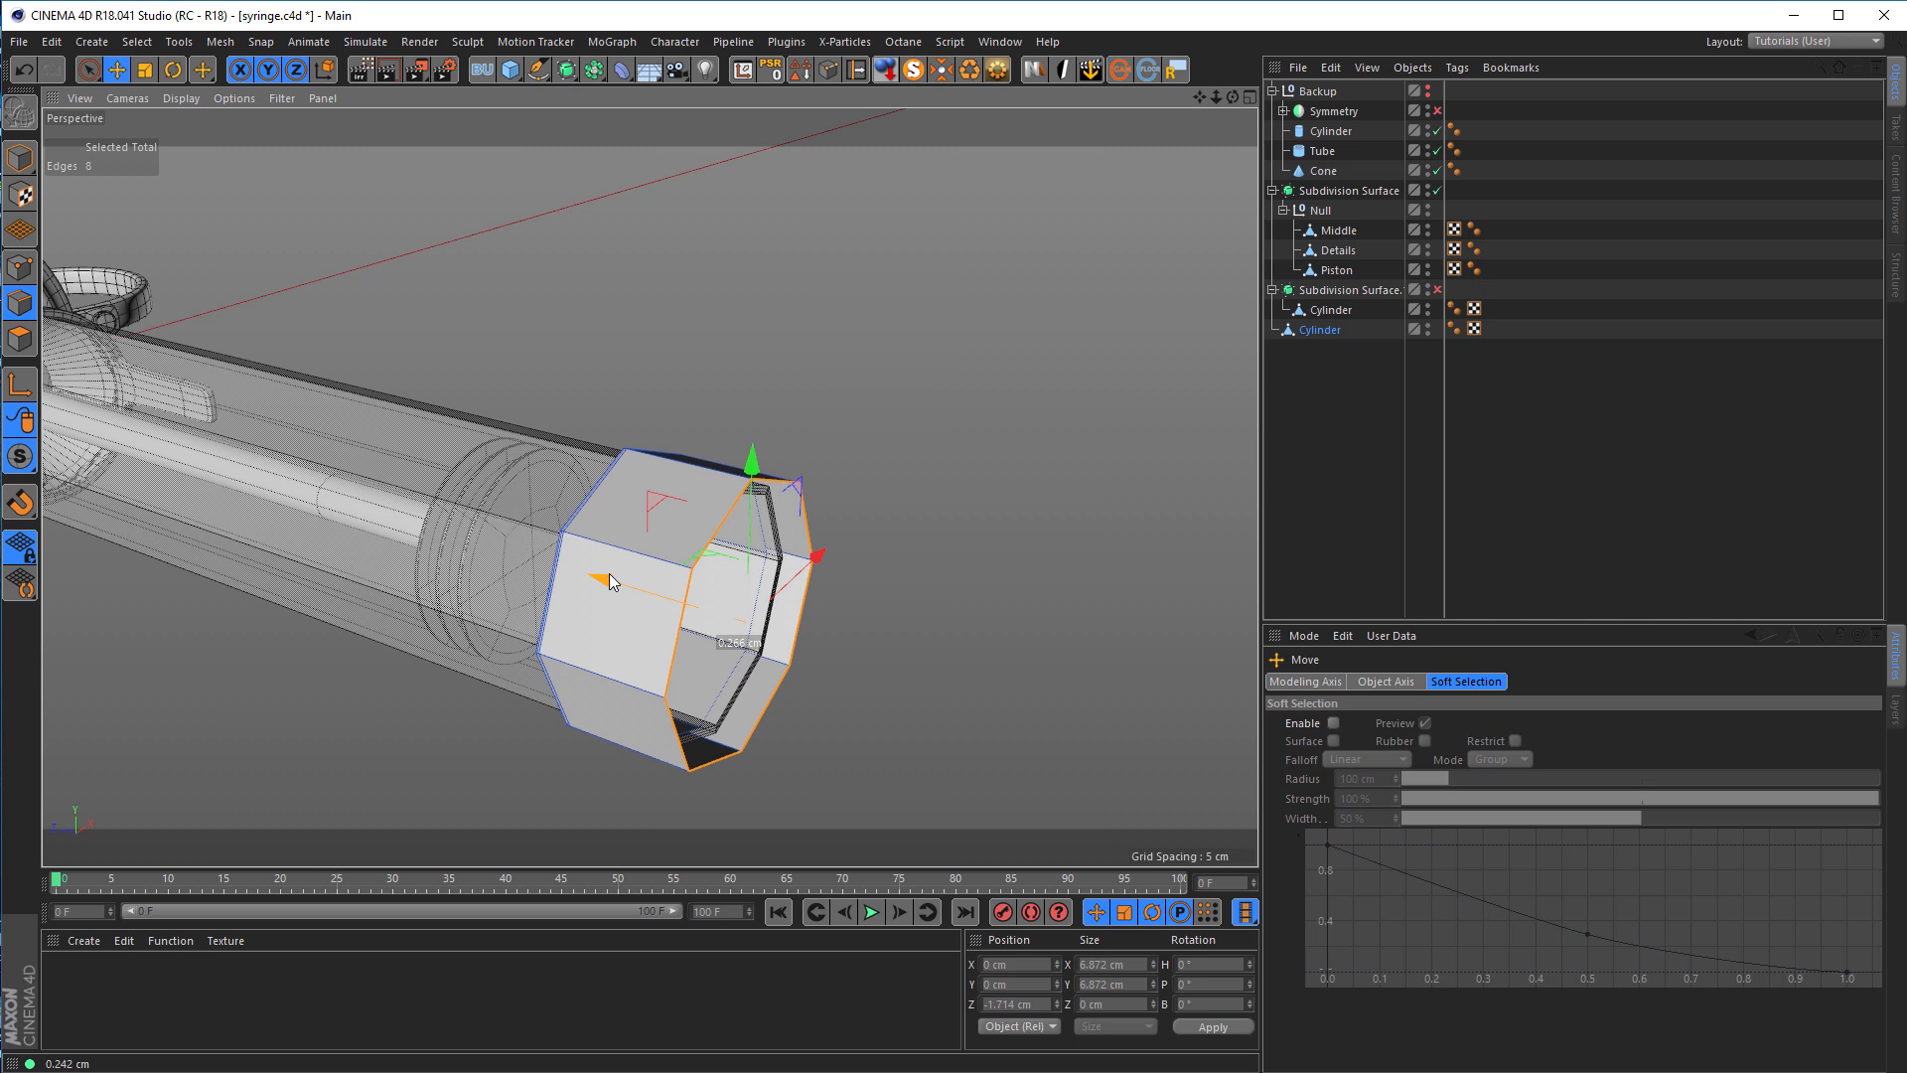
Step: Extrude the front edge loop inward to about 5.95 cm wide and forward along Z to about -3 cm
key("t")
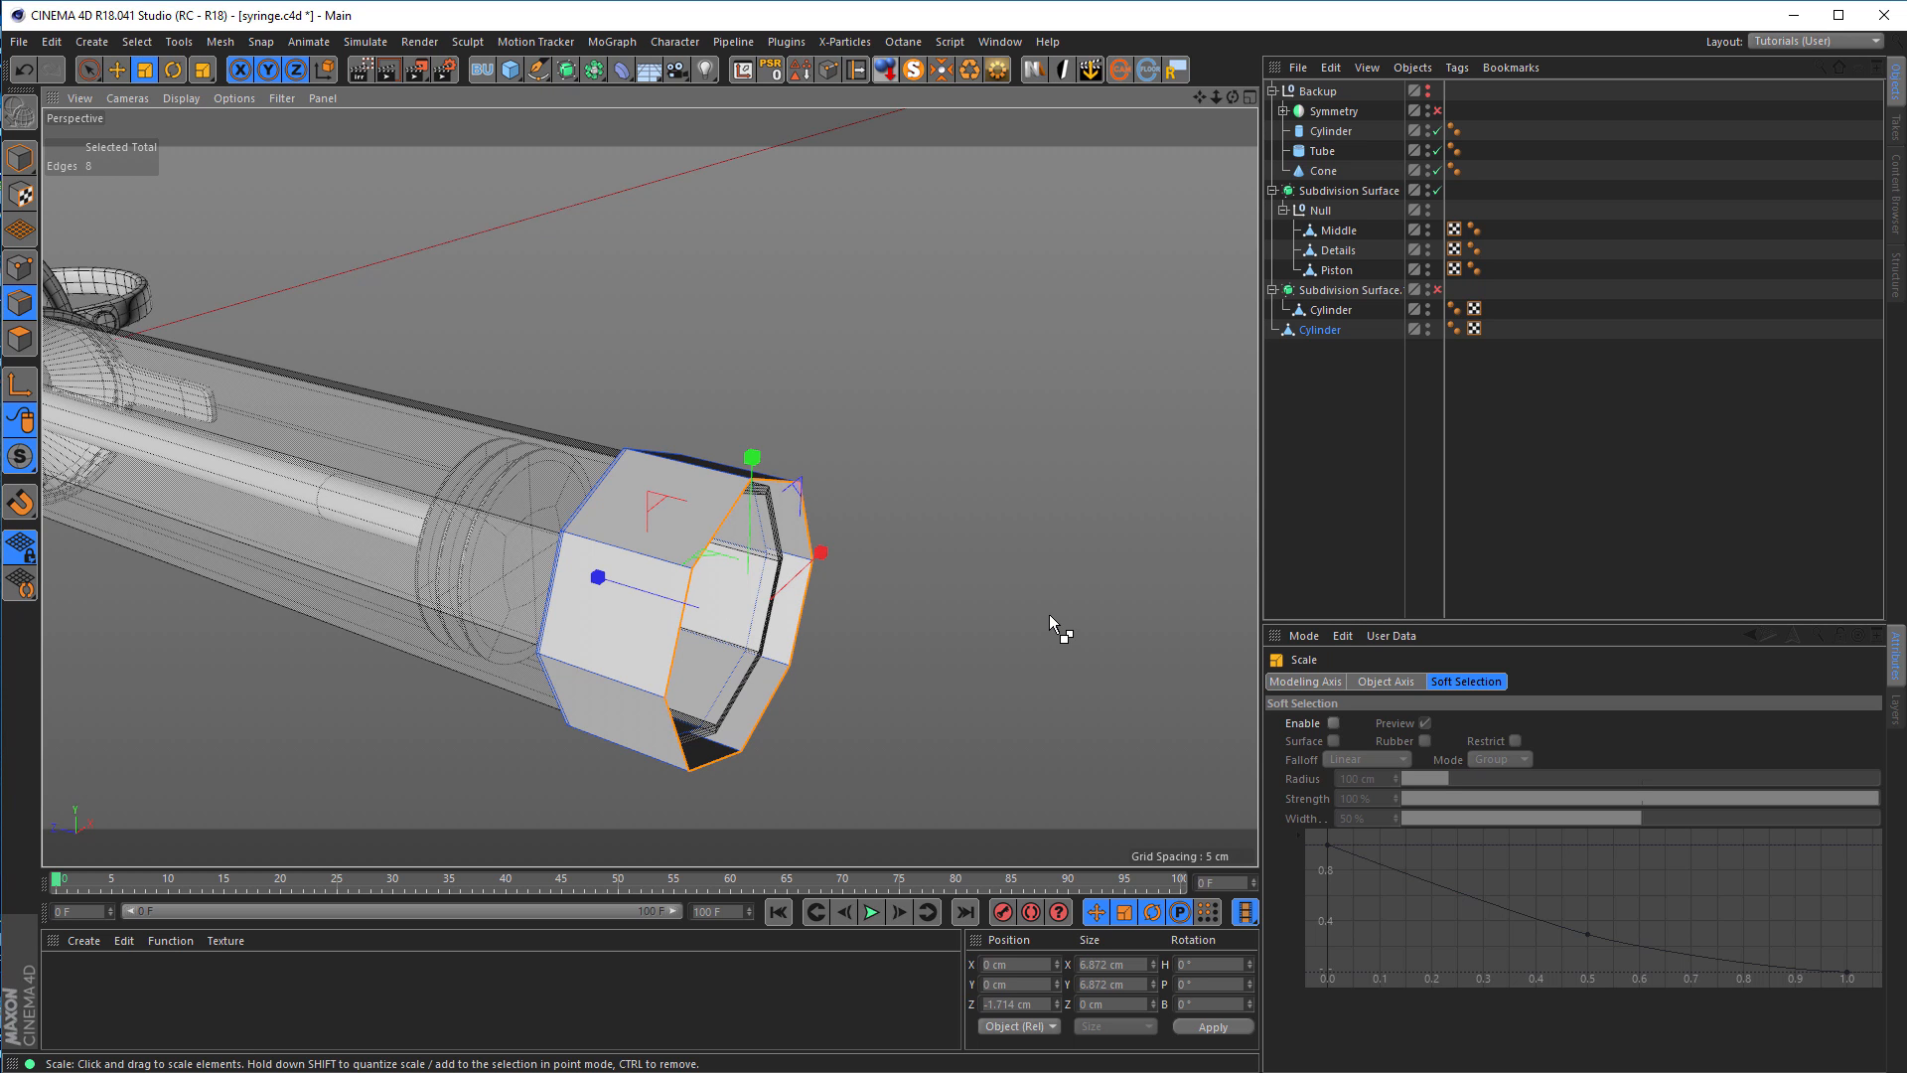
left_click_drag(1017, 622, 921, 647)
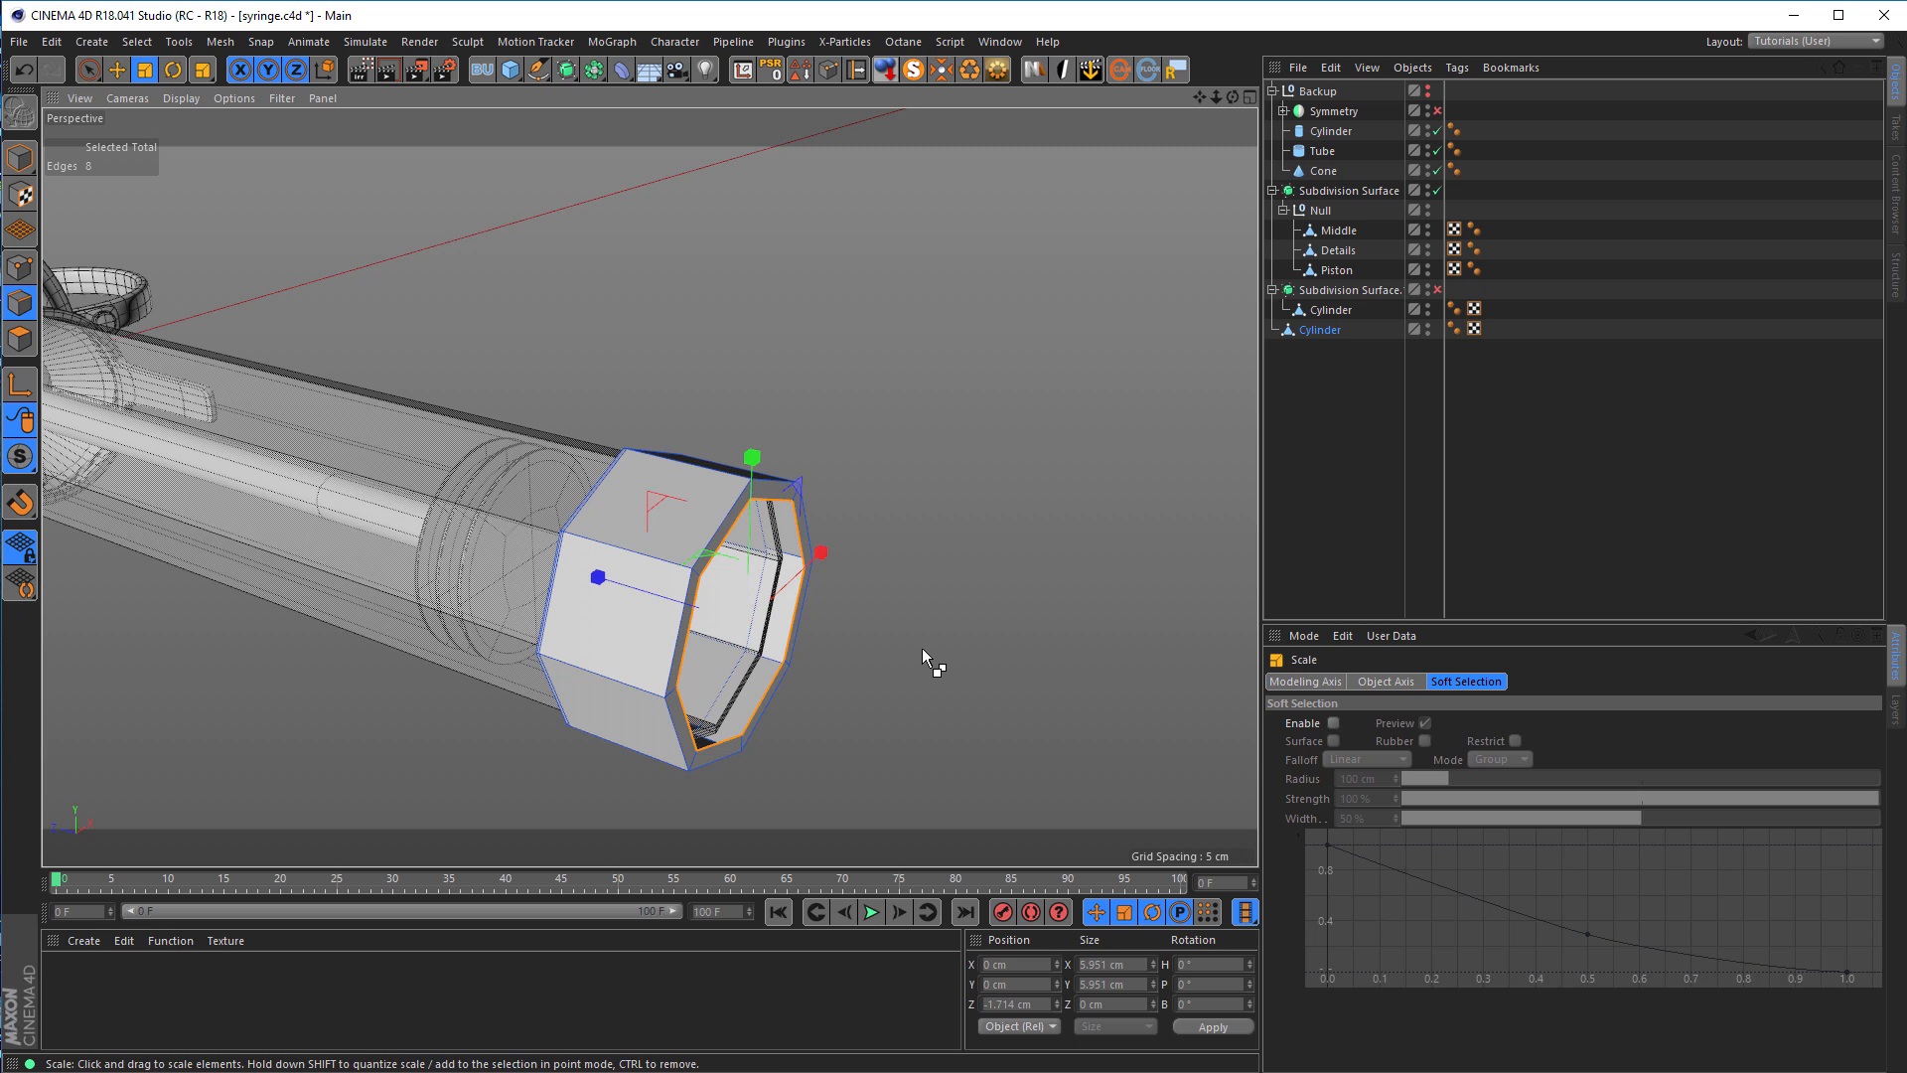
key("e")
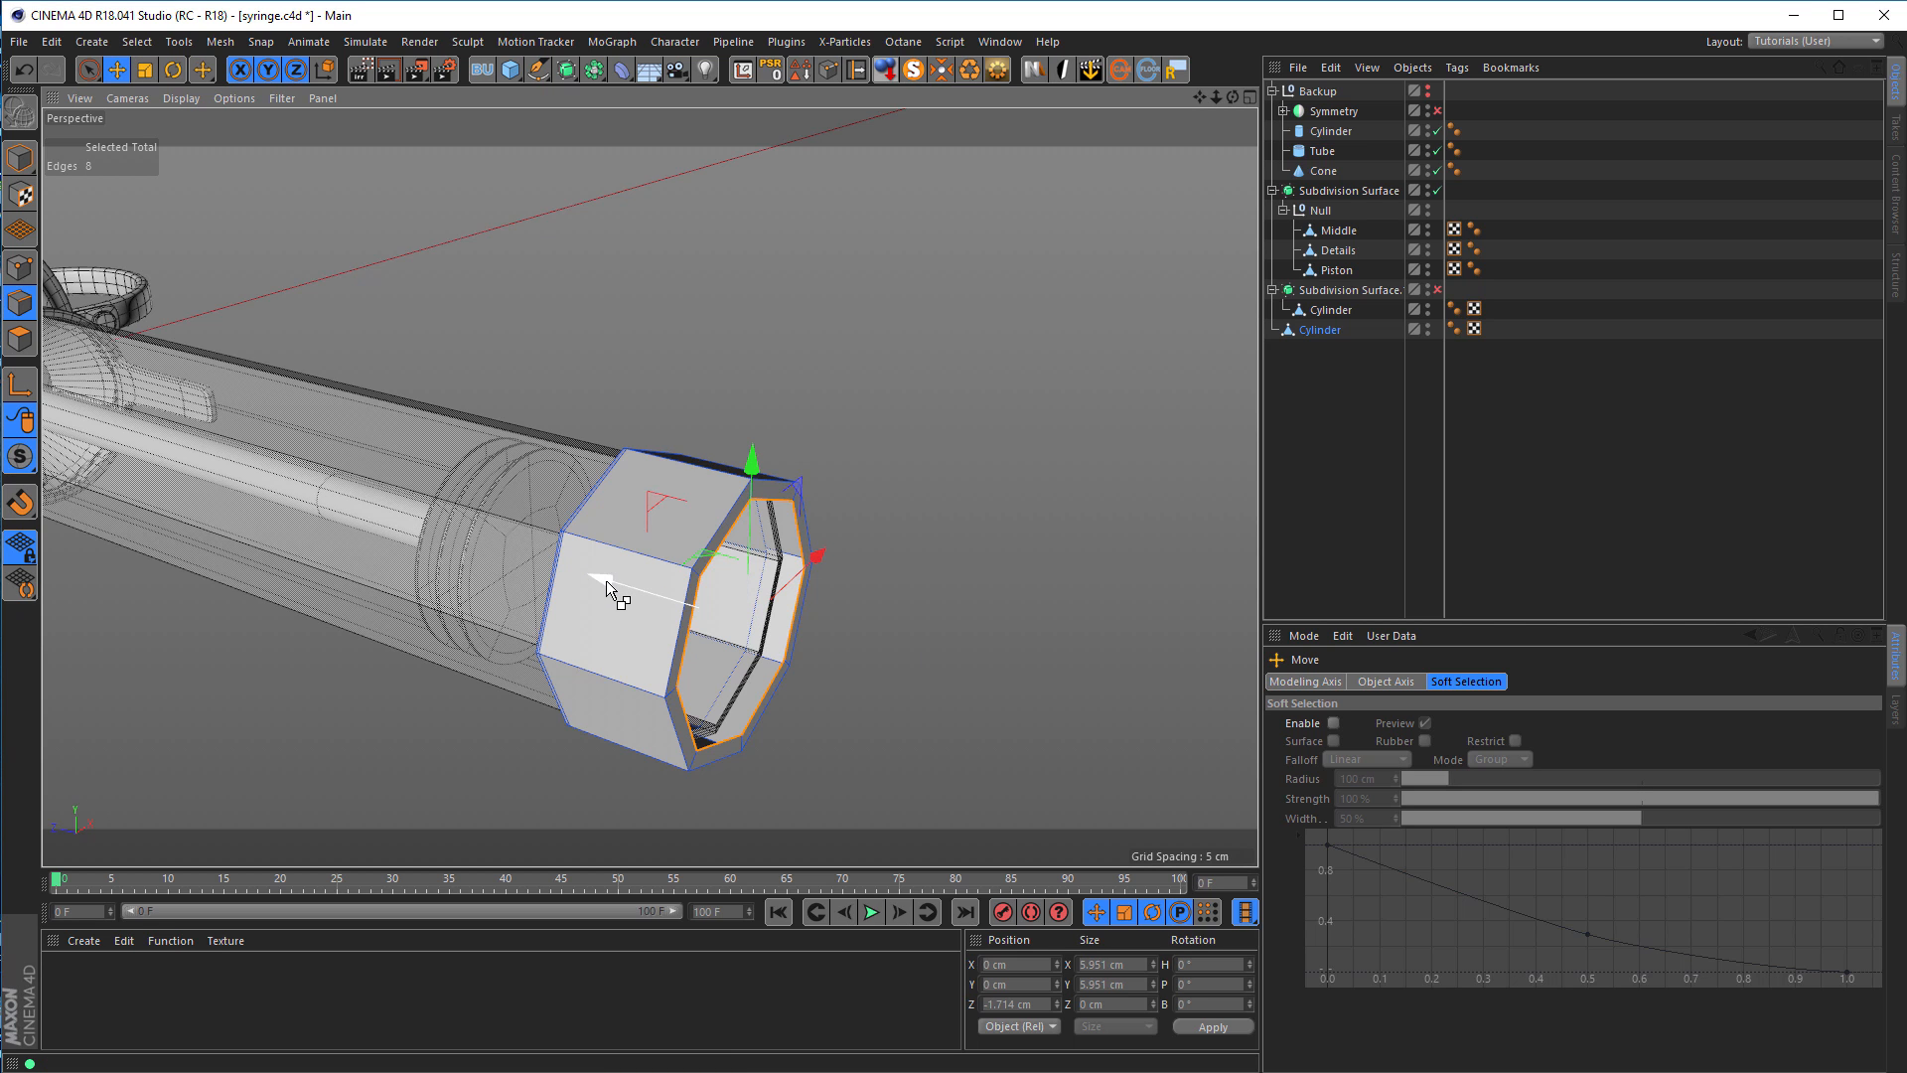
left_click_drag(605, 580, 654, 601)
Step: Extrude the front loop inward to about 5.5 cm wide and forward along Z to about -5.4 cm, forming another stepped section
key("t")
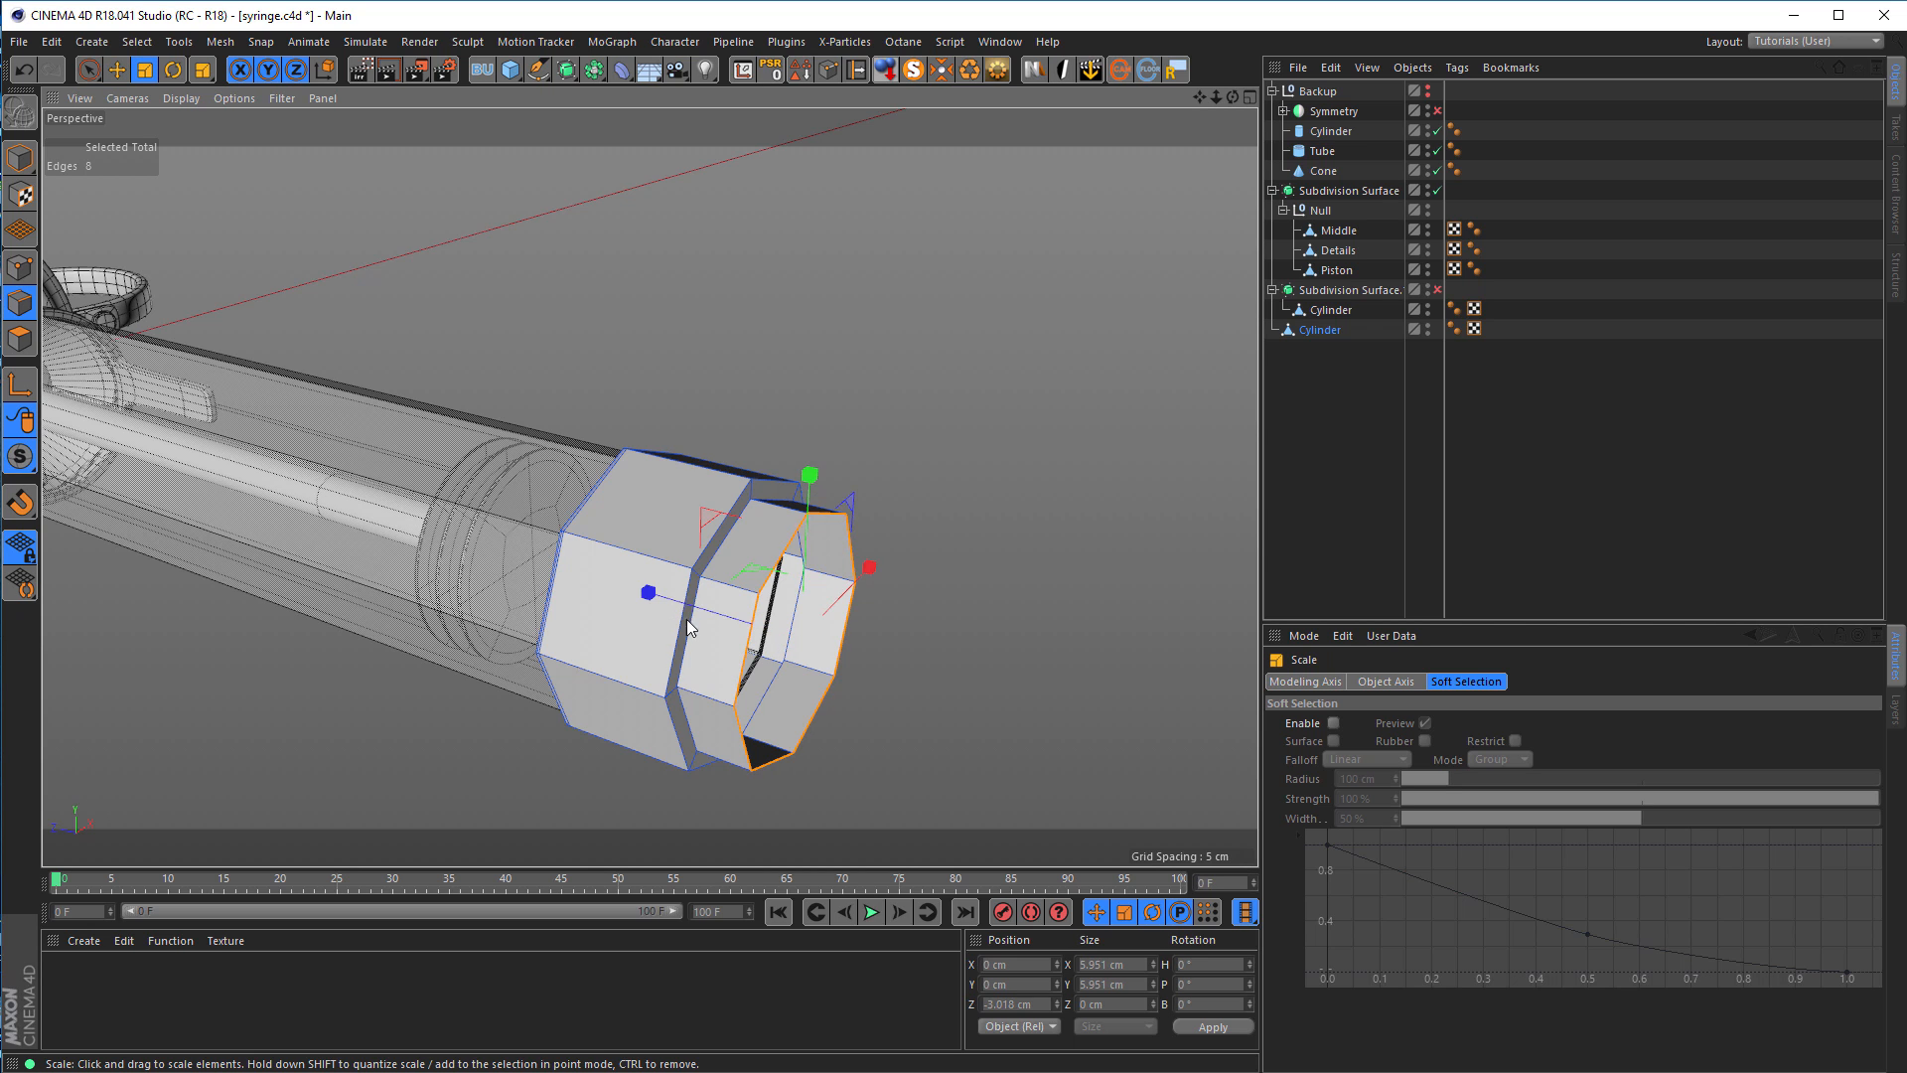
left_click_drag(1003, 667, 945, 678)
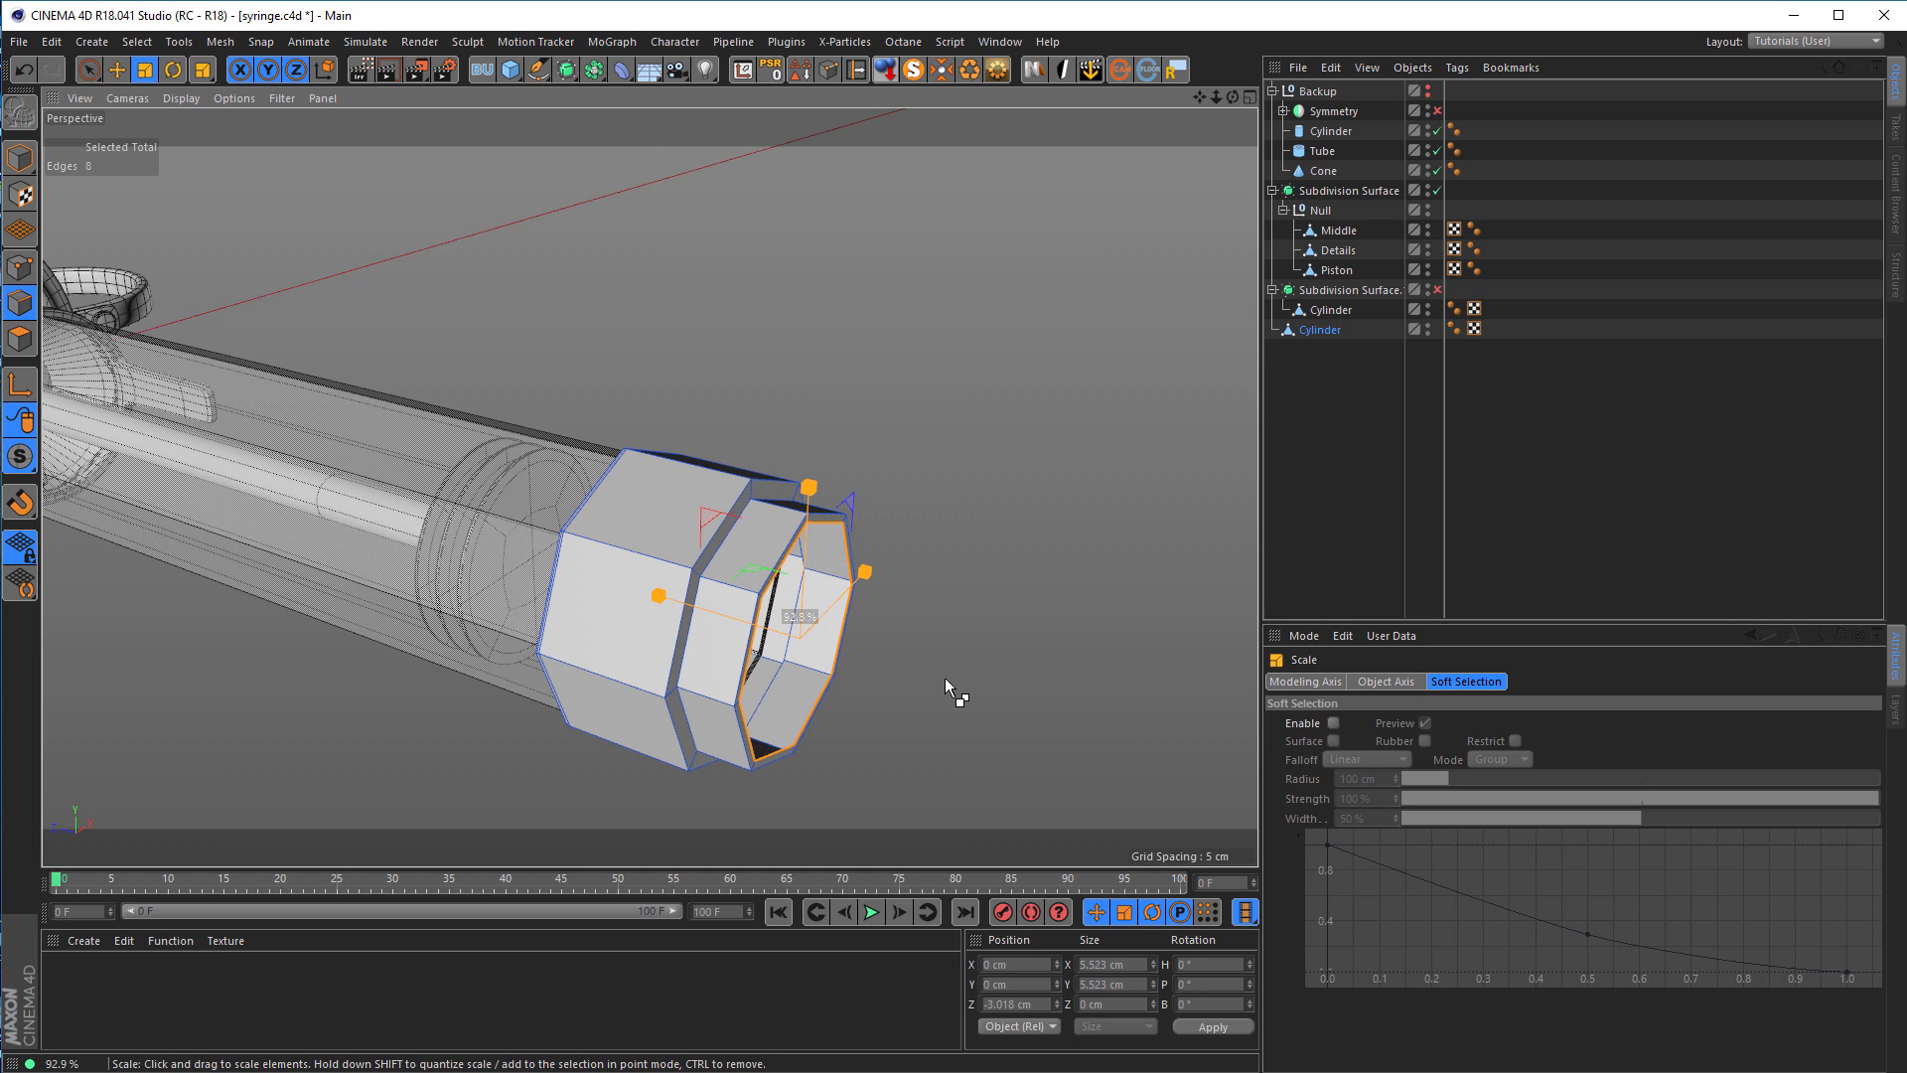
left_click_drag(945, 677, 941, 677)
key("e")
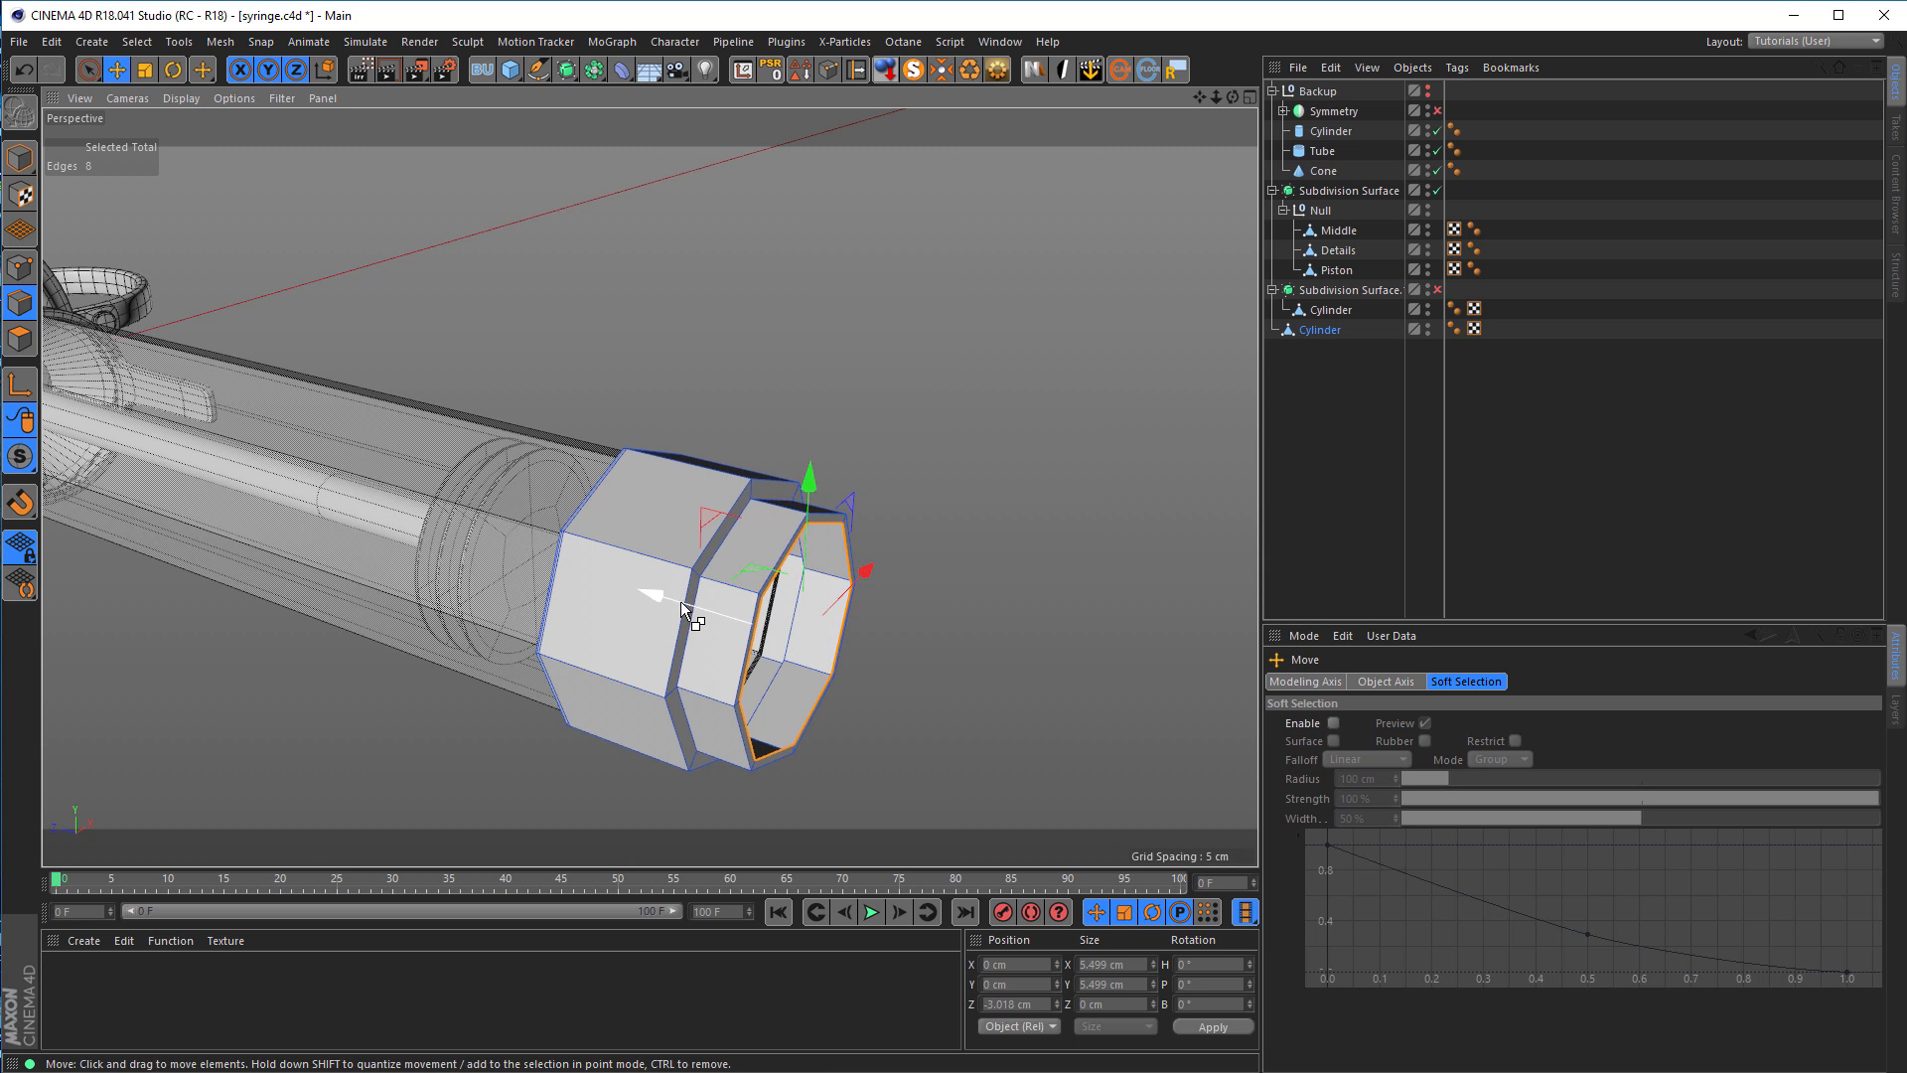
left_click_drag(659, 599, 755, 651)
middle_click_drag(761, 661, 593, 540, "alt")
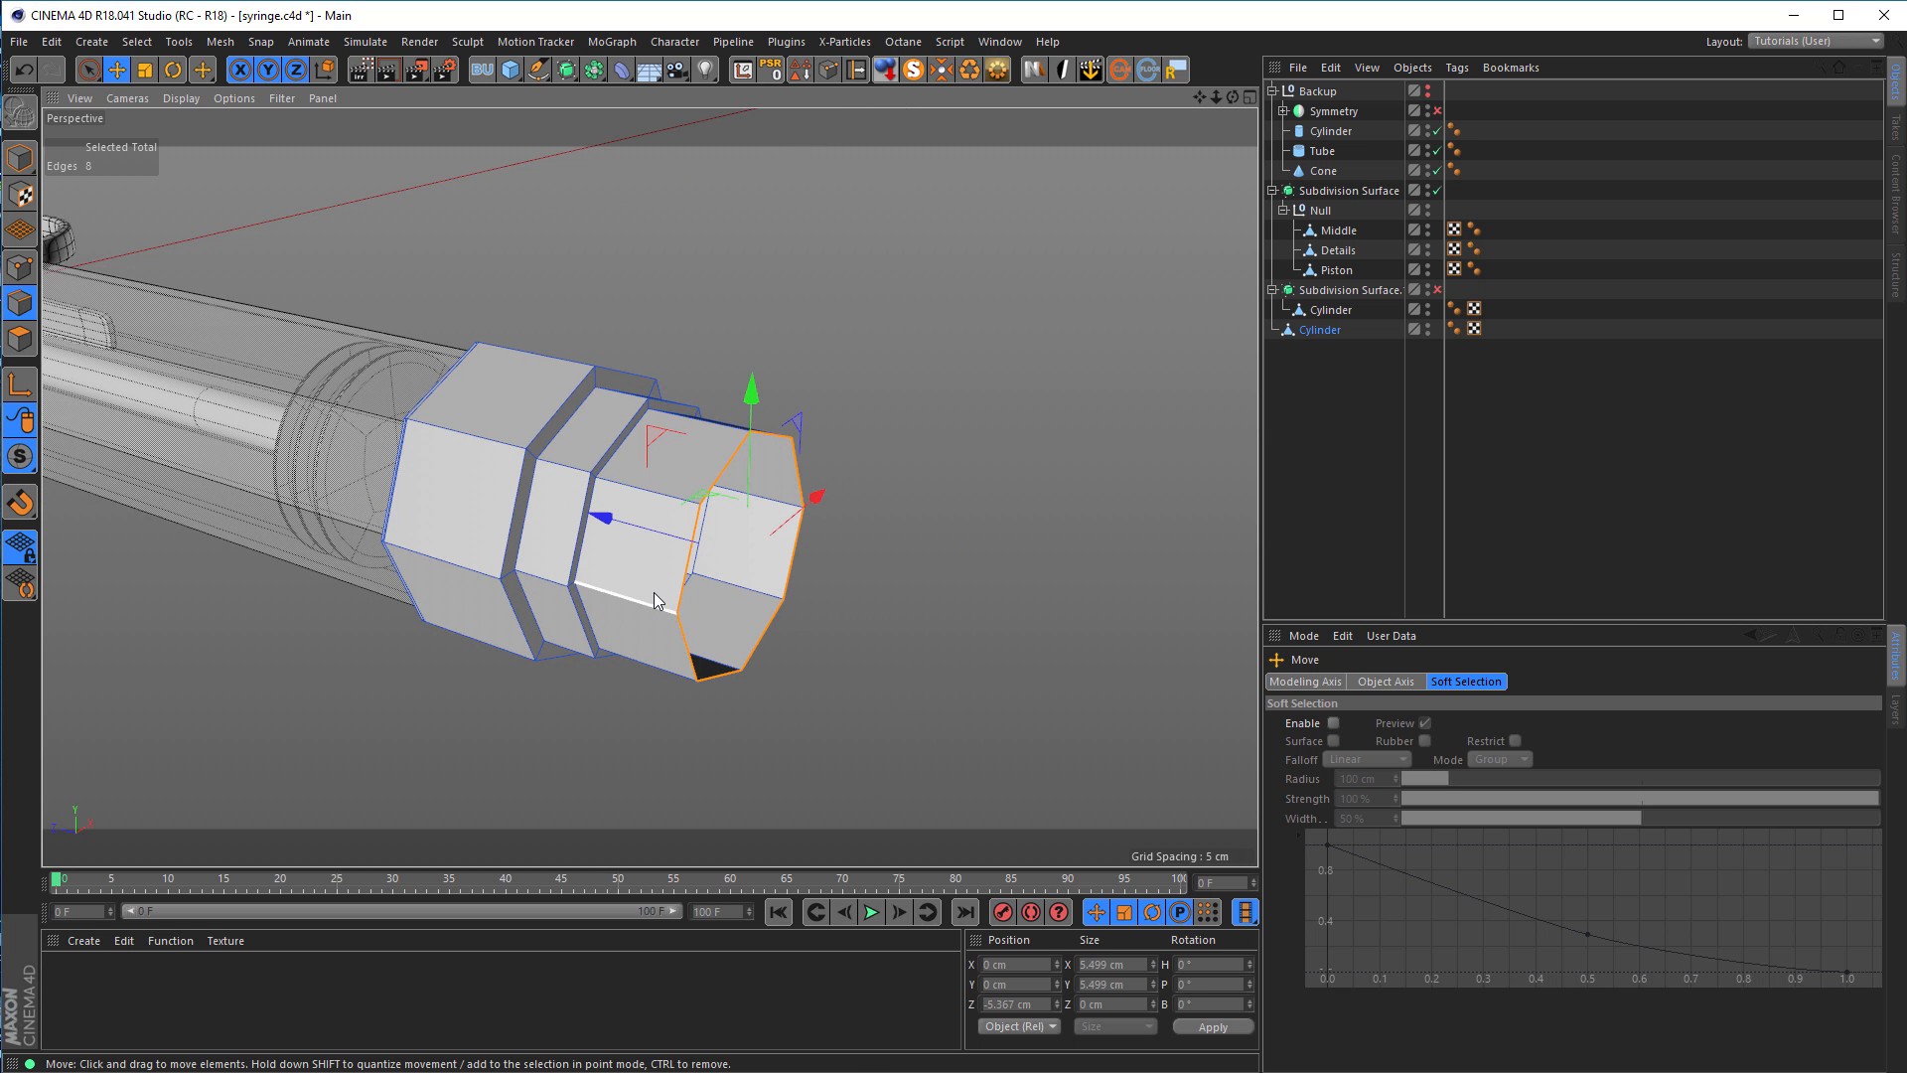
Step: Extrude the front loop into a tapered shoulder ending about 3.17 cm wide at Z about -6.4 cm
key("t")
left_click_drag(995, 658, 740, 668)
key("w")
key("e")
left_click_drag(606, 527, 655, 547)
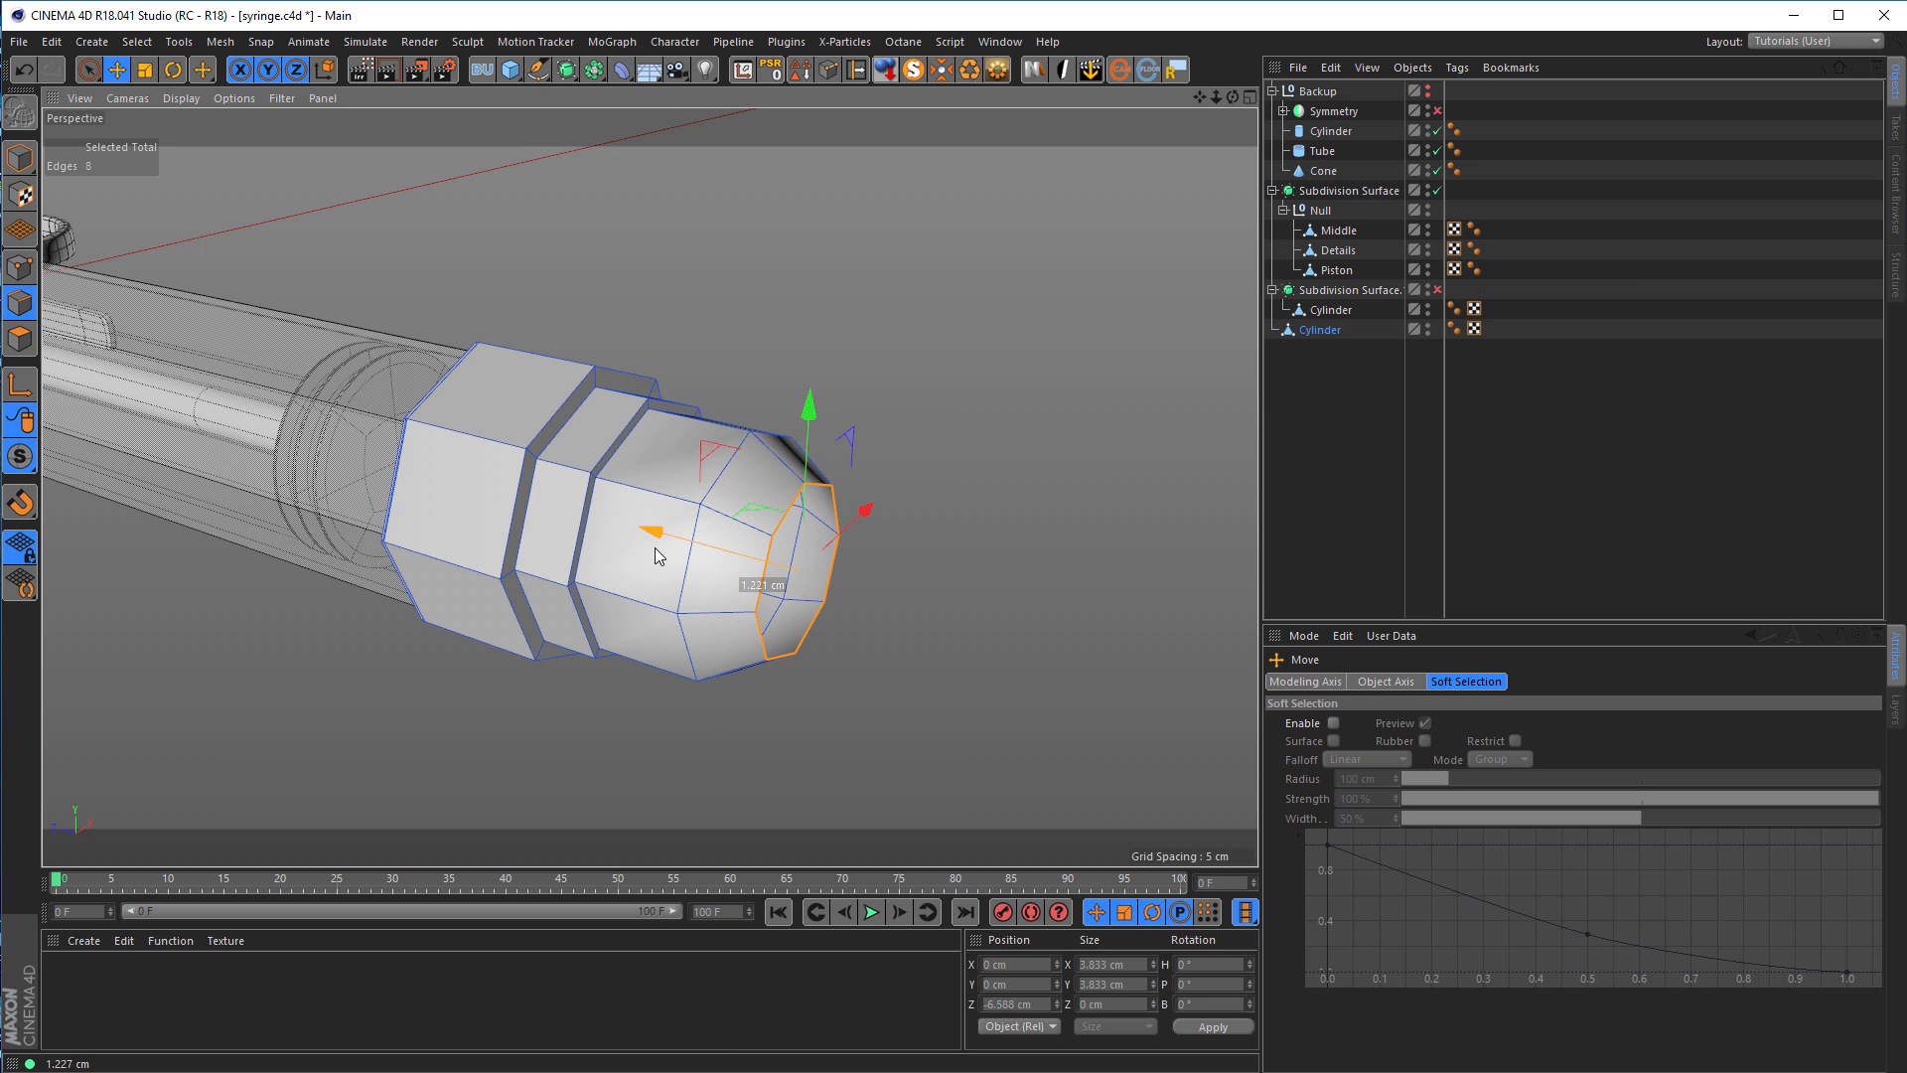
key("t")
left_click_drag(900, 631, 729, 631)
key("e")
left_click_drag(658, 535, 649, 539)
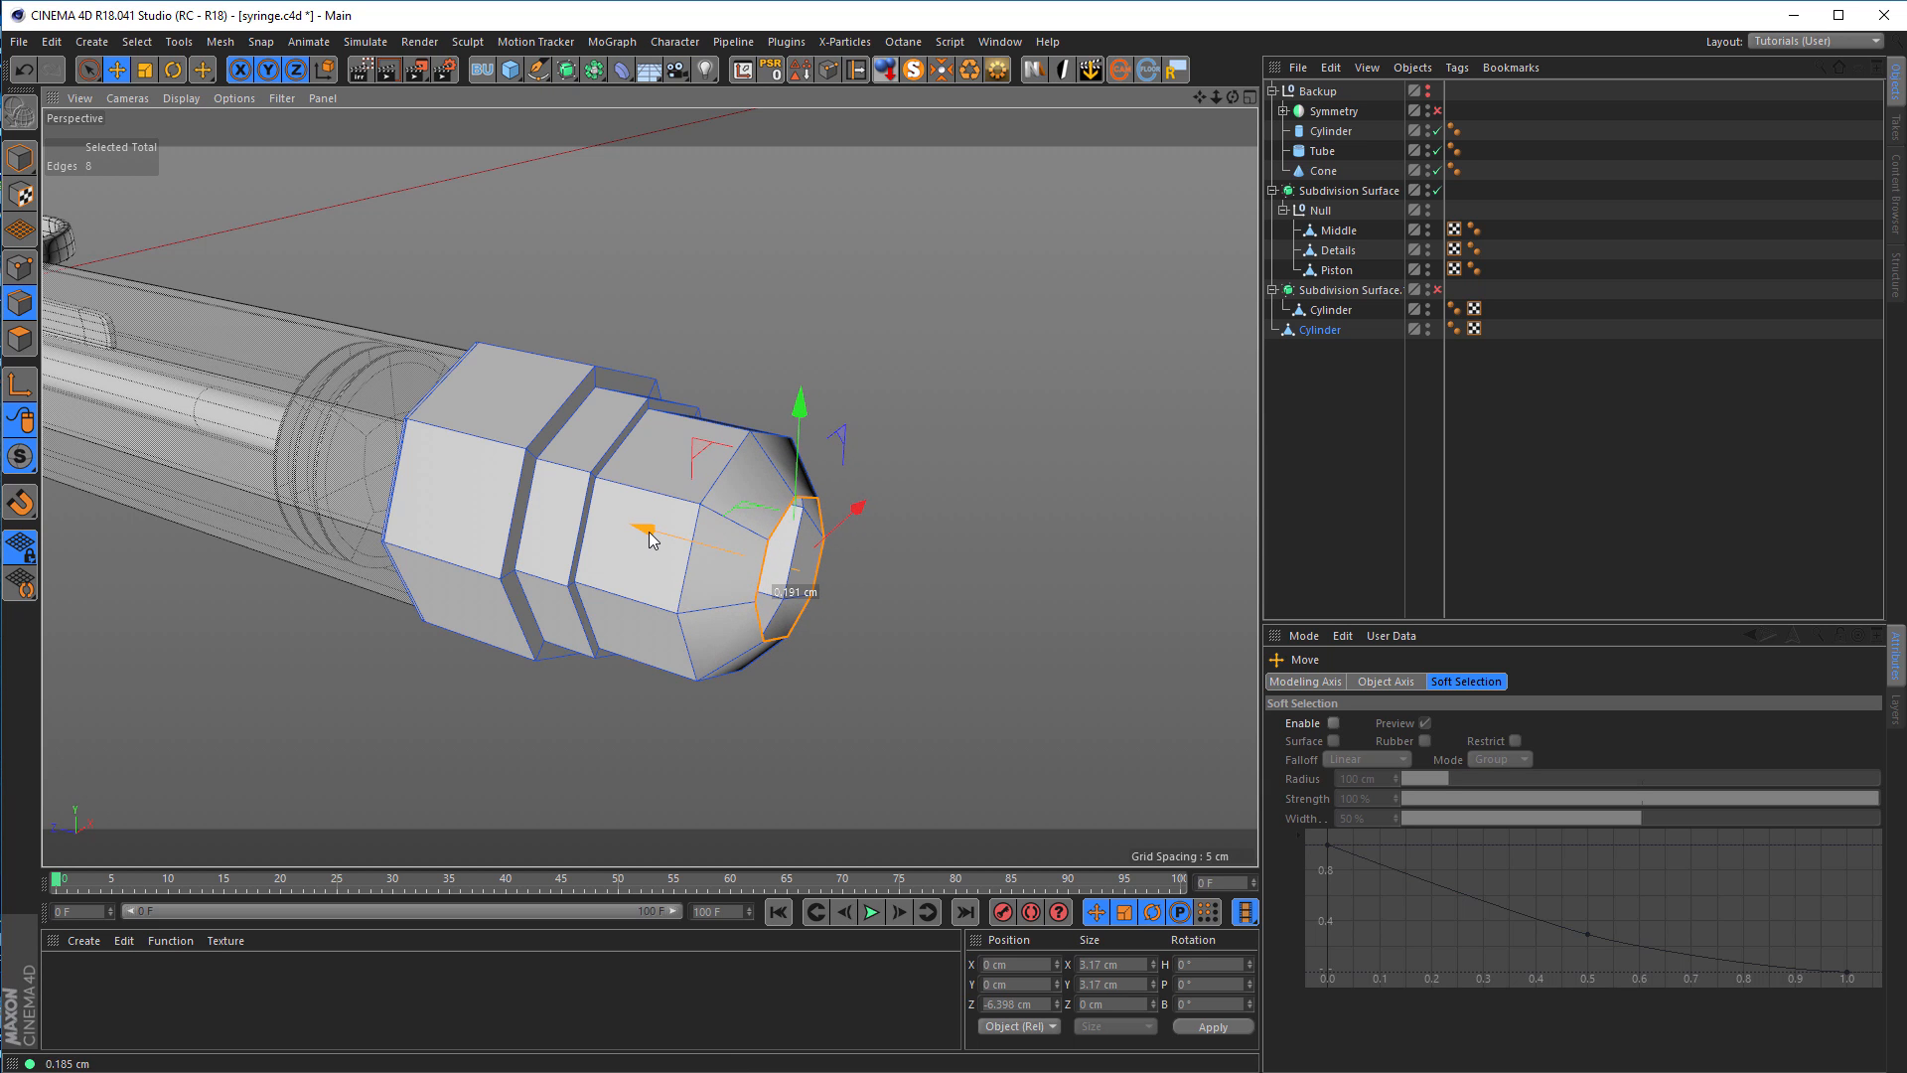
left_click_drag(649, 540, 646, 539)
Step: Narrow the shoulder's end loop further and extrude it far forward along Z into a long, slim nozzle
key("t")
left_click_drag(864, 689, 746, 686)
middle_click_drag(636, 624, 511, 568, "alt")
key("e")
left_click_drag(536, 478, 836, 609)
middle_click_drag(716, 586, 558, 564, "alt")
Step: Extrude the nozzle's end loop into a short taper about 1.53 cm wide at Z about -13.5 cm
key("t")
left_click_drag(984, 633, 550, 660)
key("e")
left_click_drag(582, 527, 586, 528)
middle_click_drag(756, 634, 693, 599, "alt")
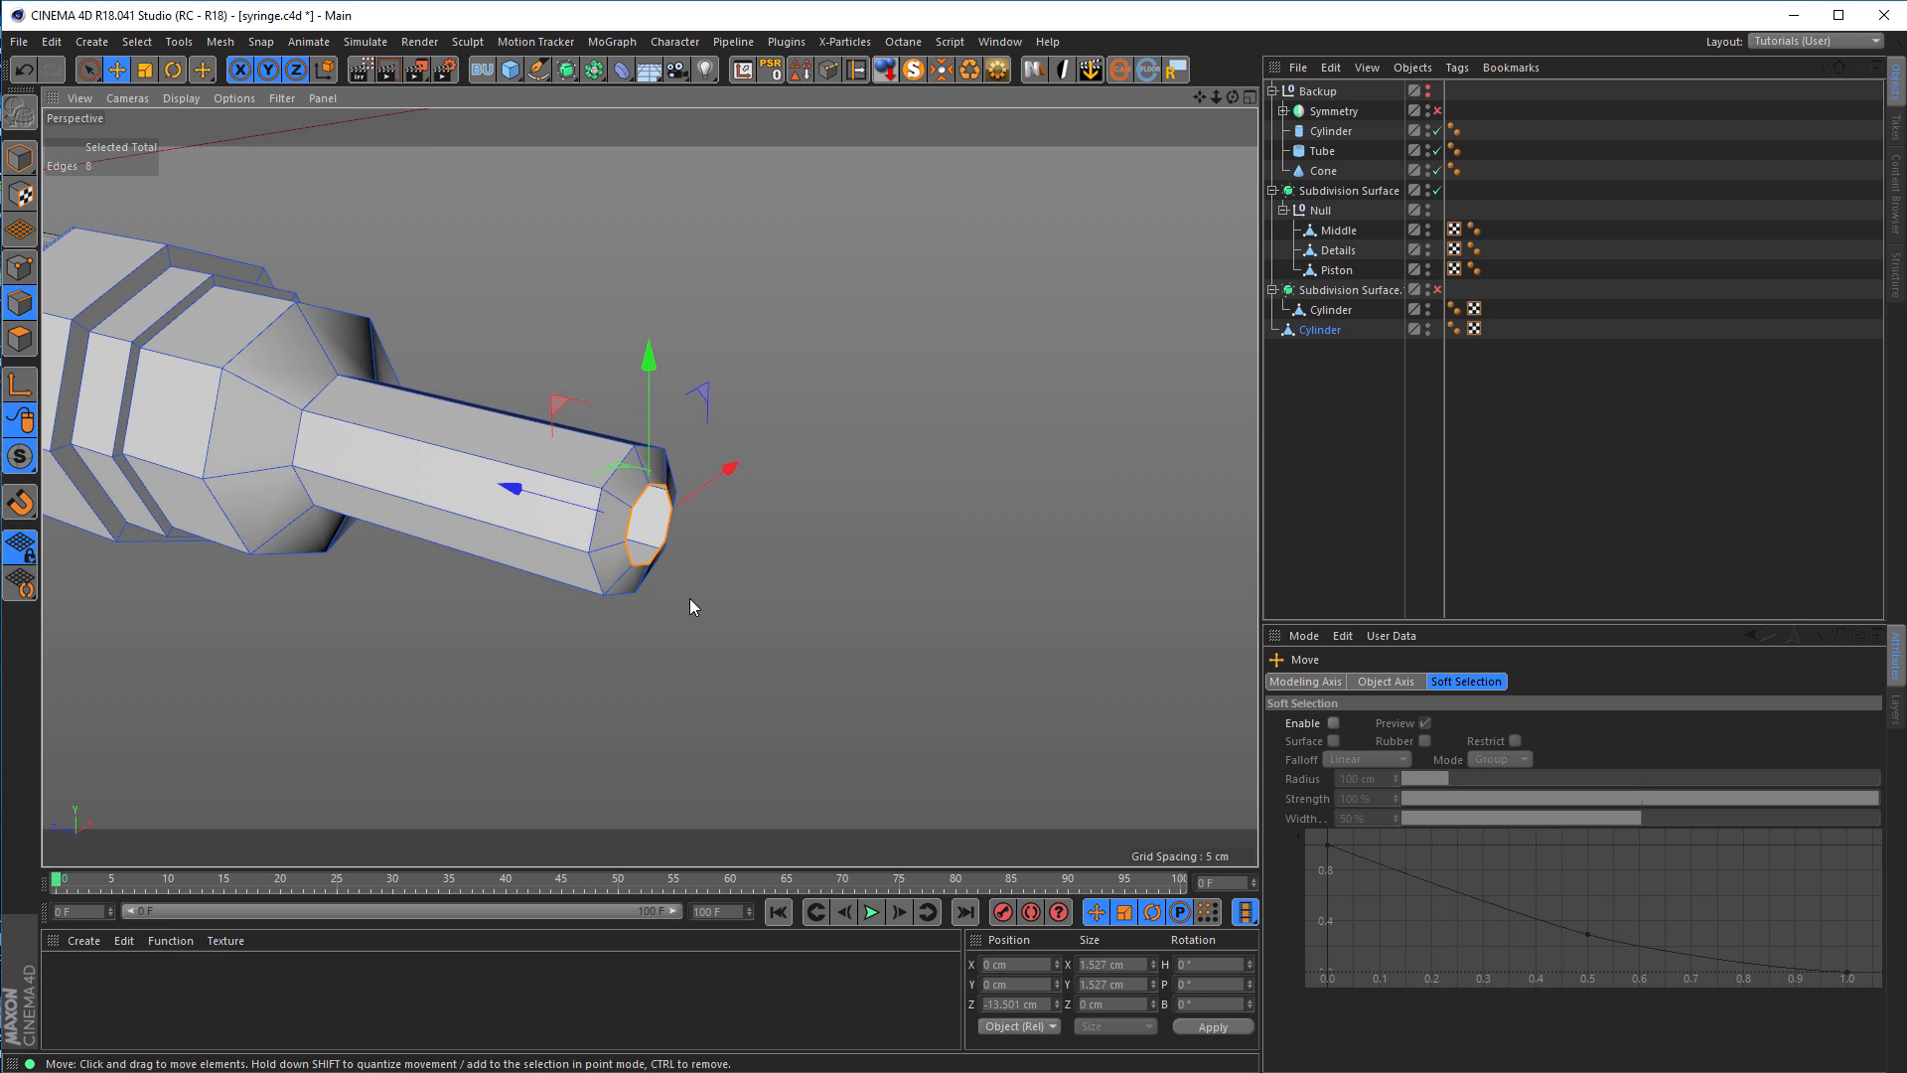
Step: Extrude a tip about 1.43 cm wide forward to Z about -14.3 cm and inset its end loop to about 0.66 cm
key("t")
left_click_drag(731, 610, 691, 620)
key("e")
left_click_drag(507, 487, 540, 511)
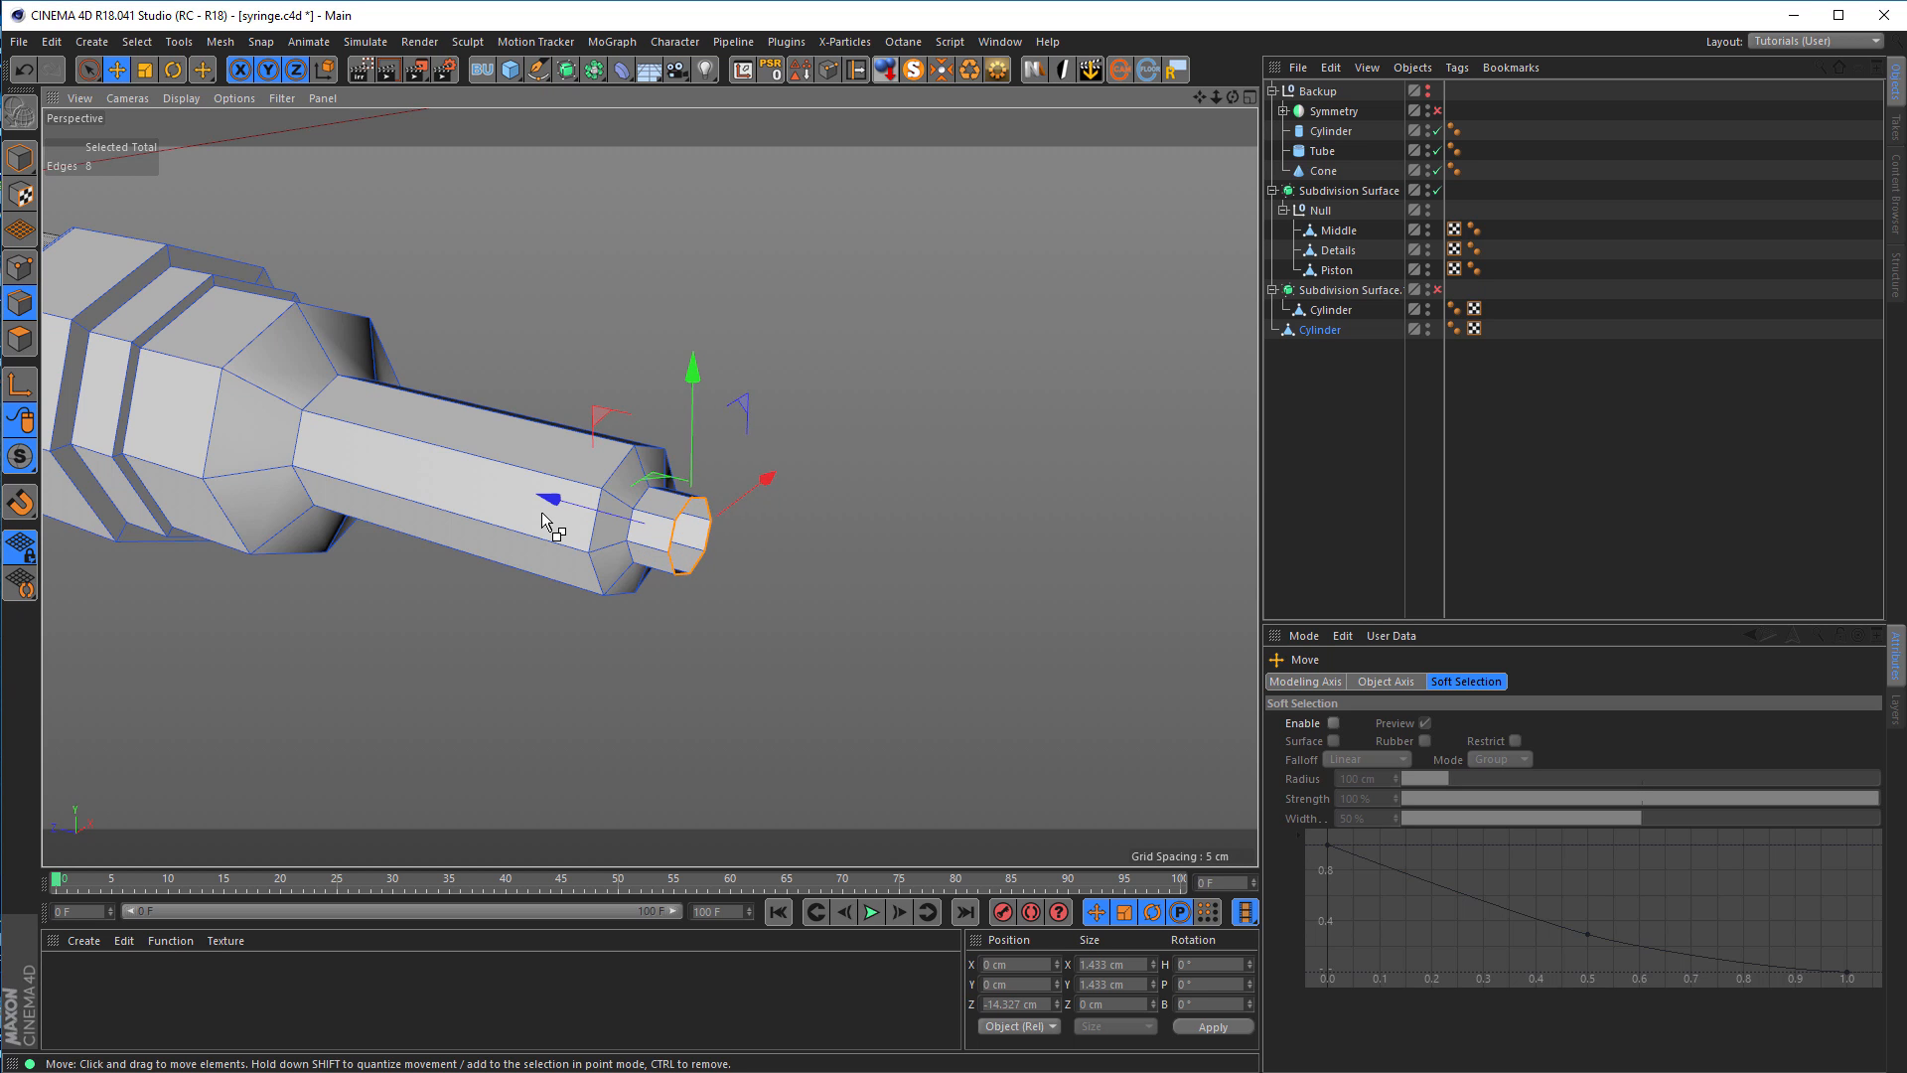
key("t")
left_click_drag(779, 674, 222, 586)
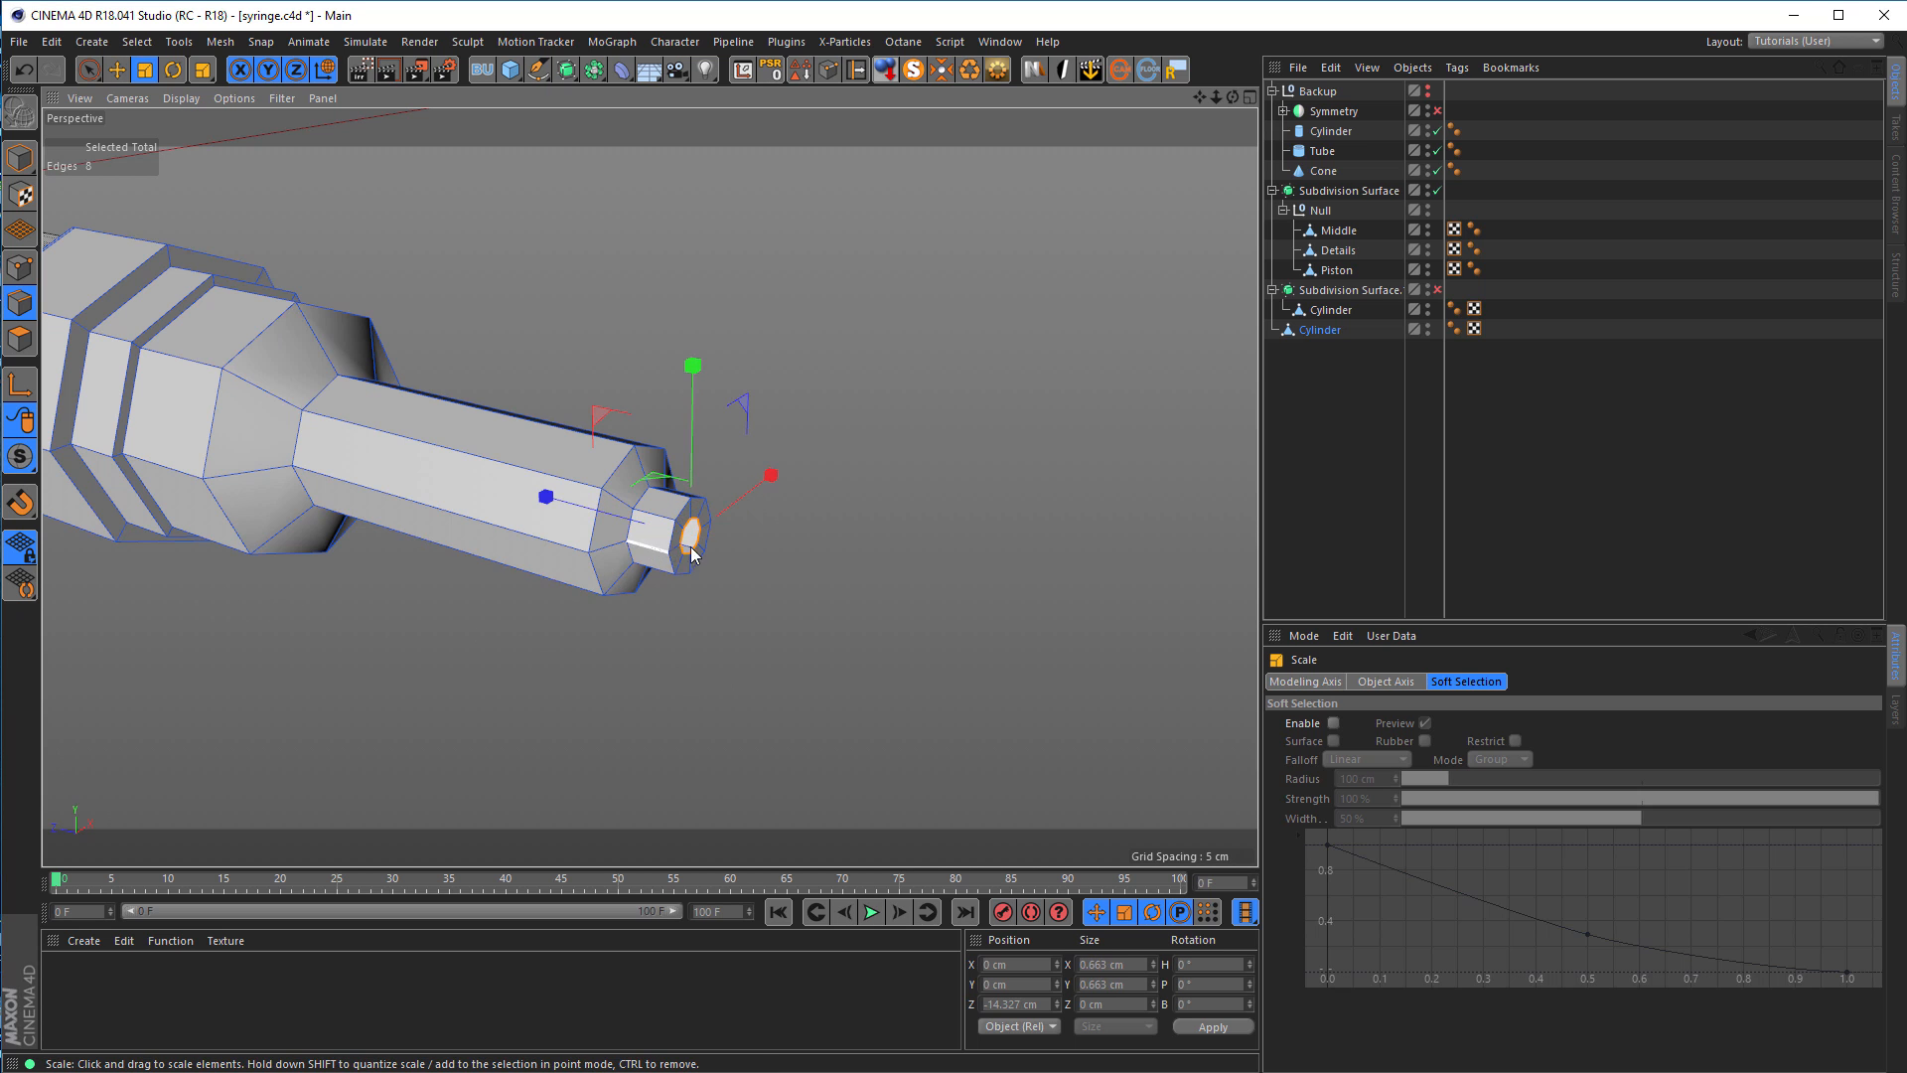
Step: Extrude the tip's end loop slightly forward to Z about -14.4 cm and inset it to about 0.35 cm wide
scroll(695, 552, "up", 3)
scroll(705, 568, "up", 2)
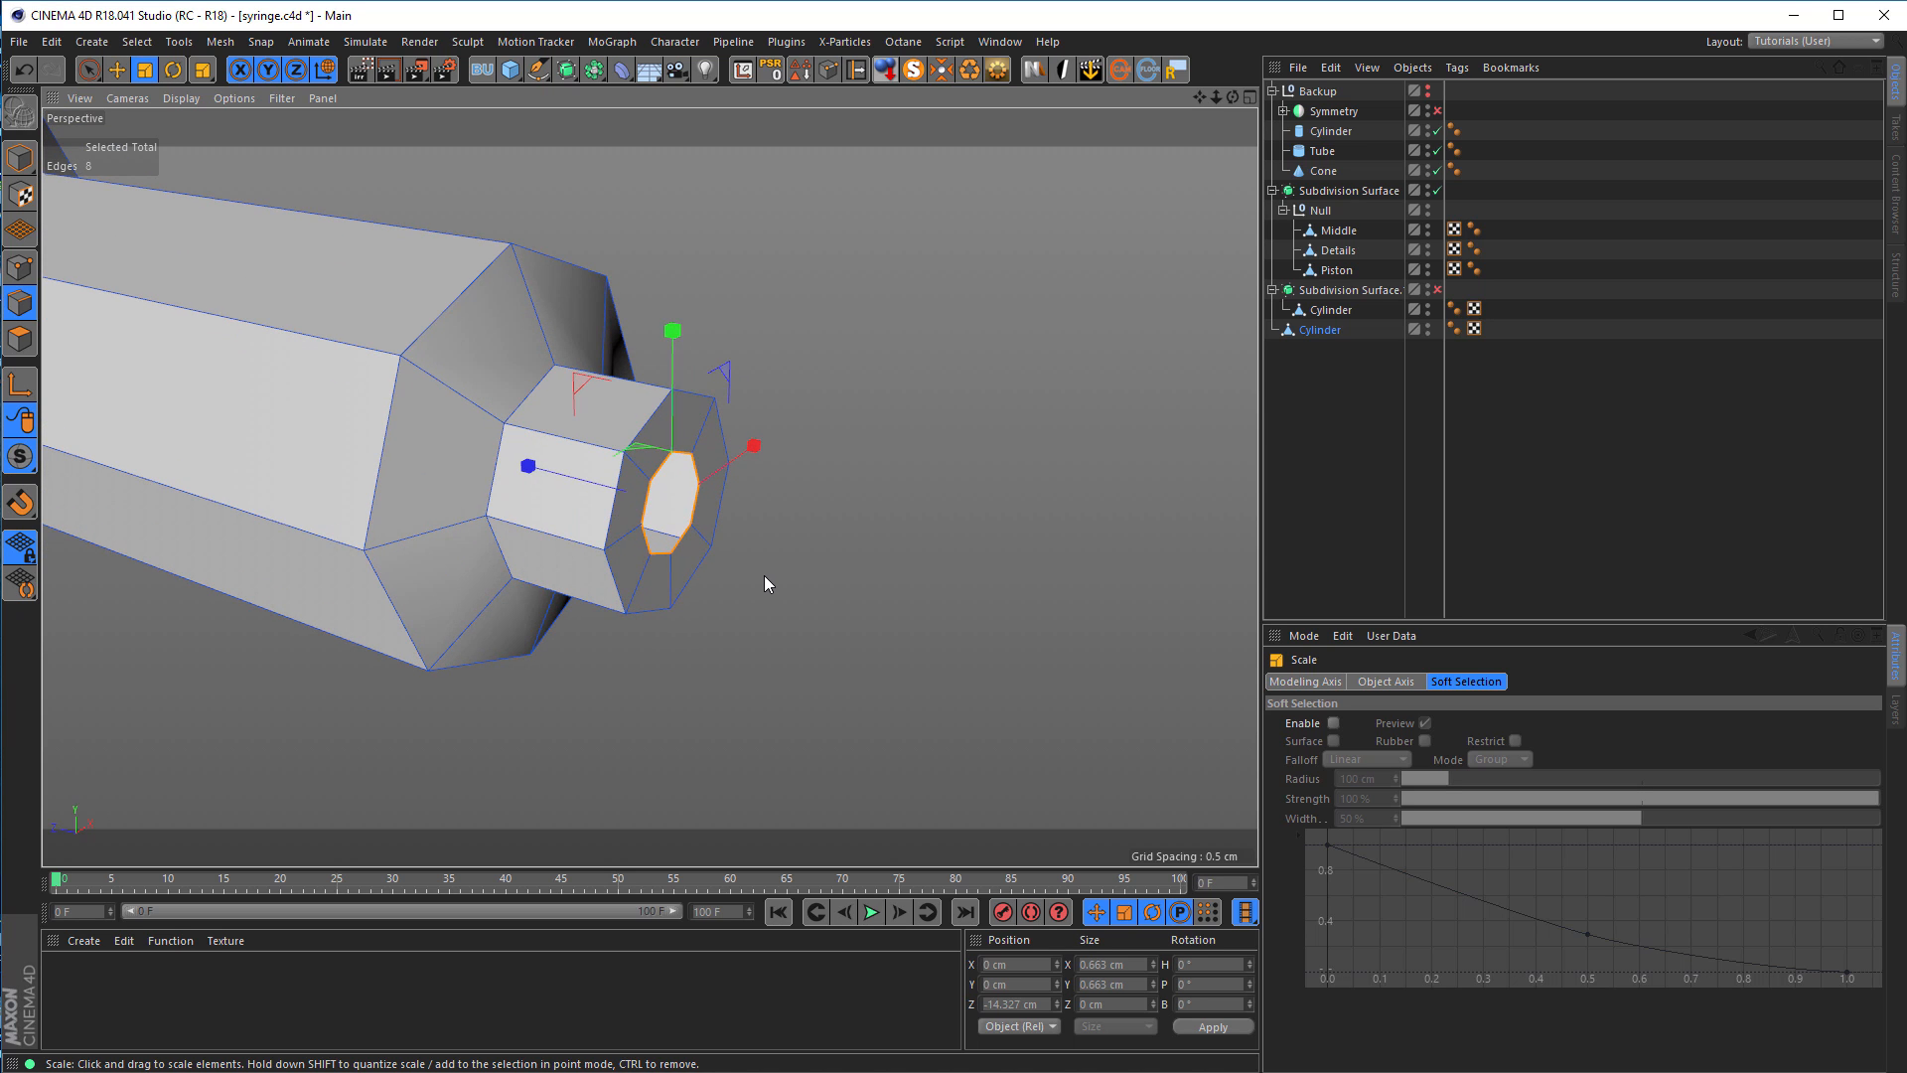
key("e")
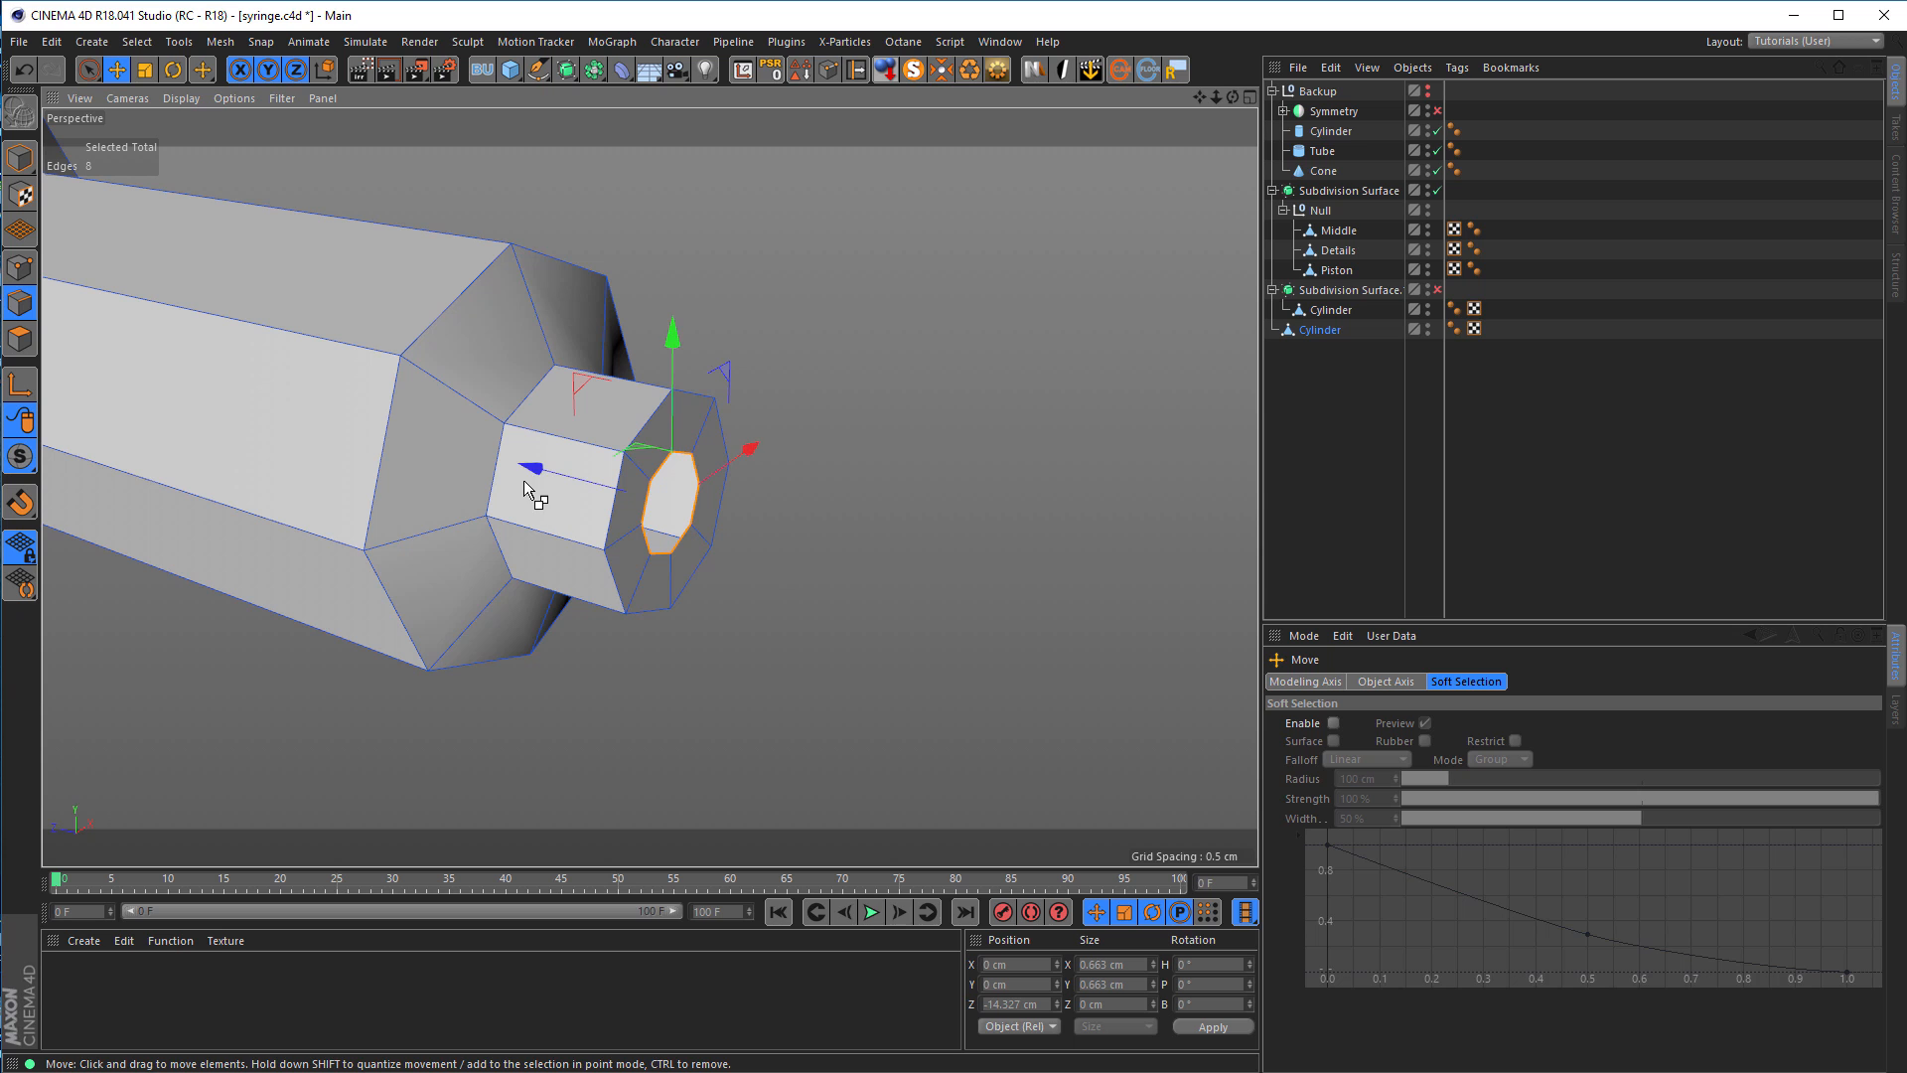
left_click_drag(529, 463, 547, 479)
key("t")
left_click_drag(995, 654, 532, 665)
key("e")
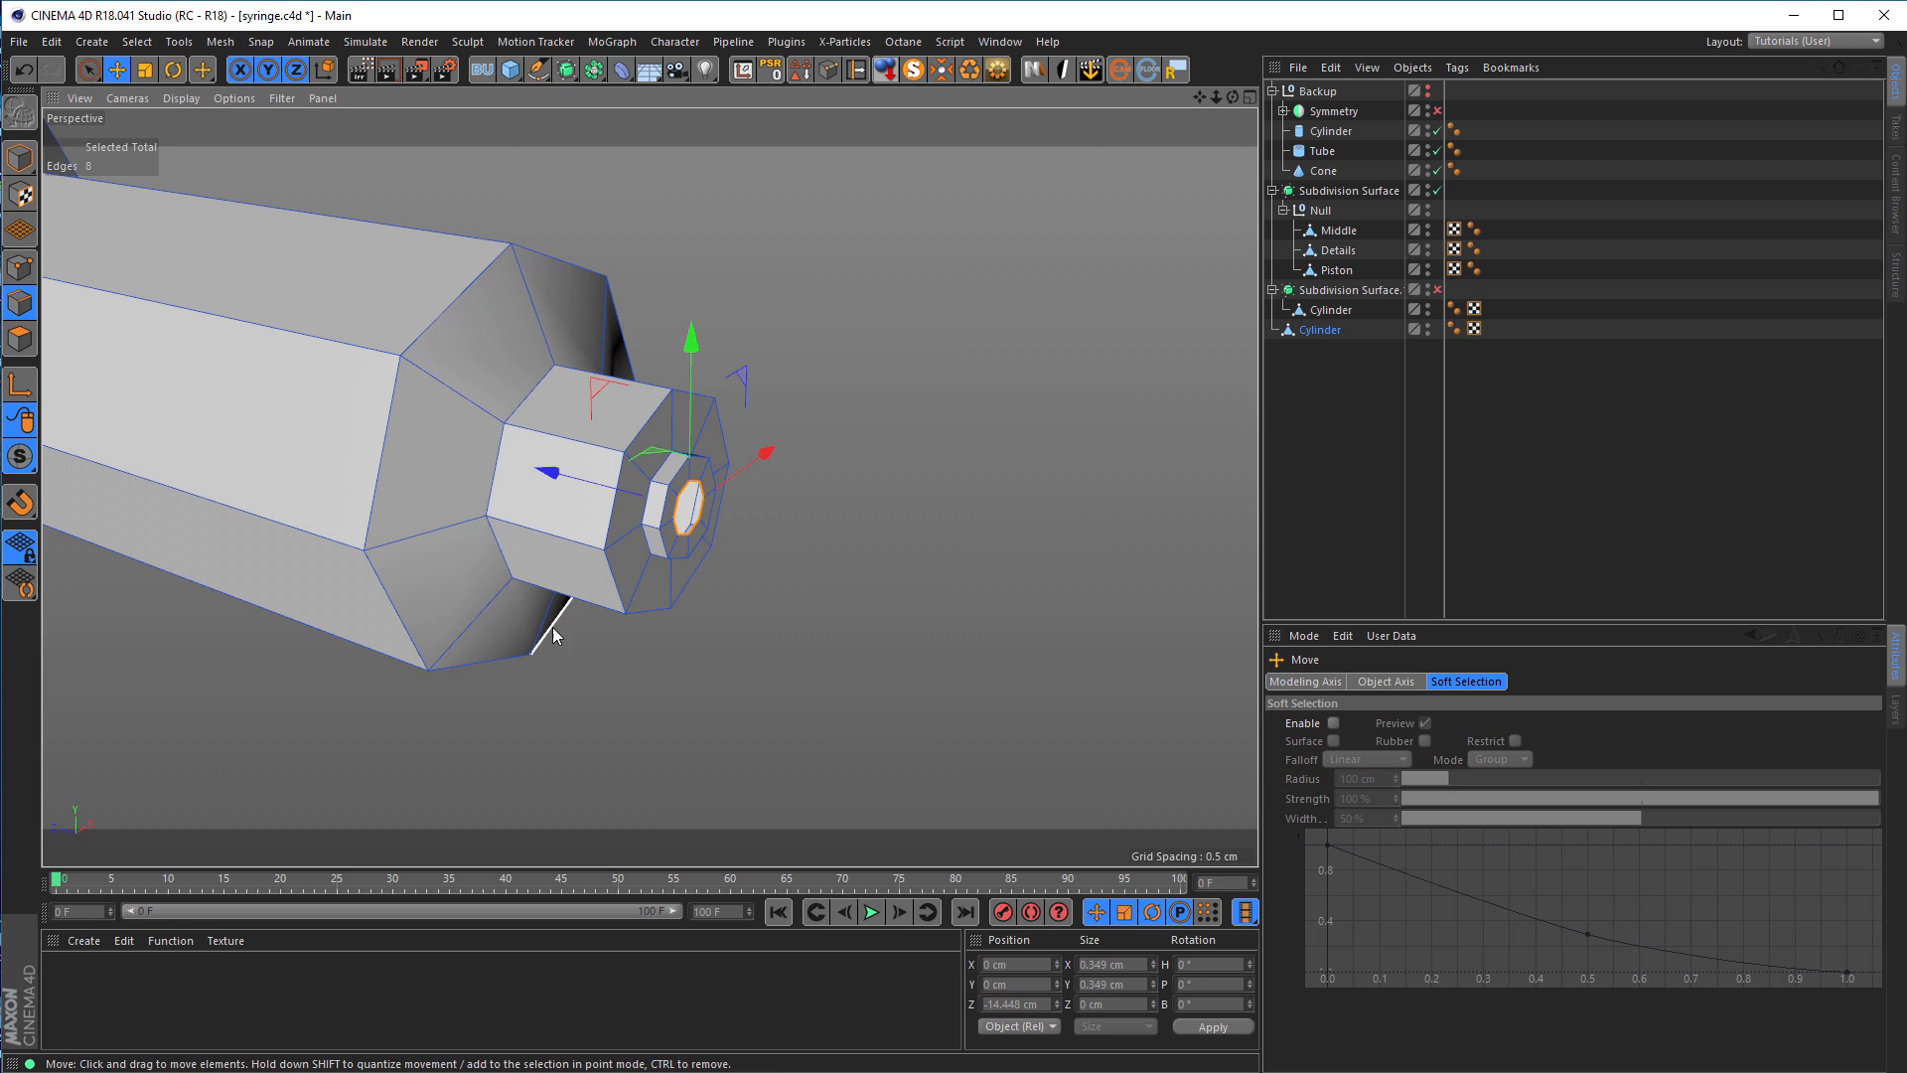
Step: Extrude the inset end loop back along Z into the nozzle to form a hollow opening
left_click_drag(543, 474, 375, 411)
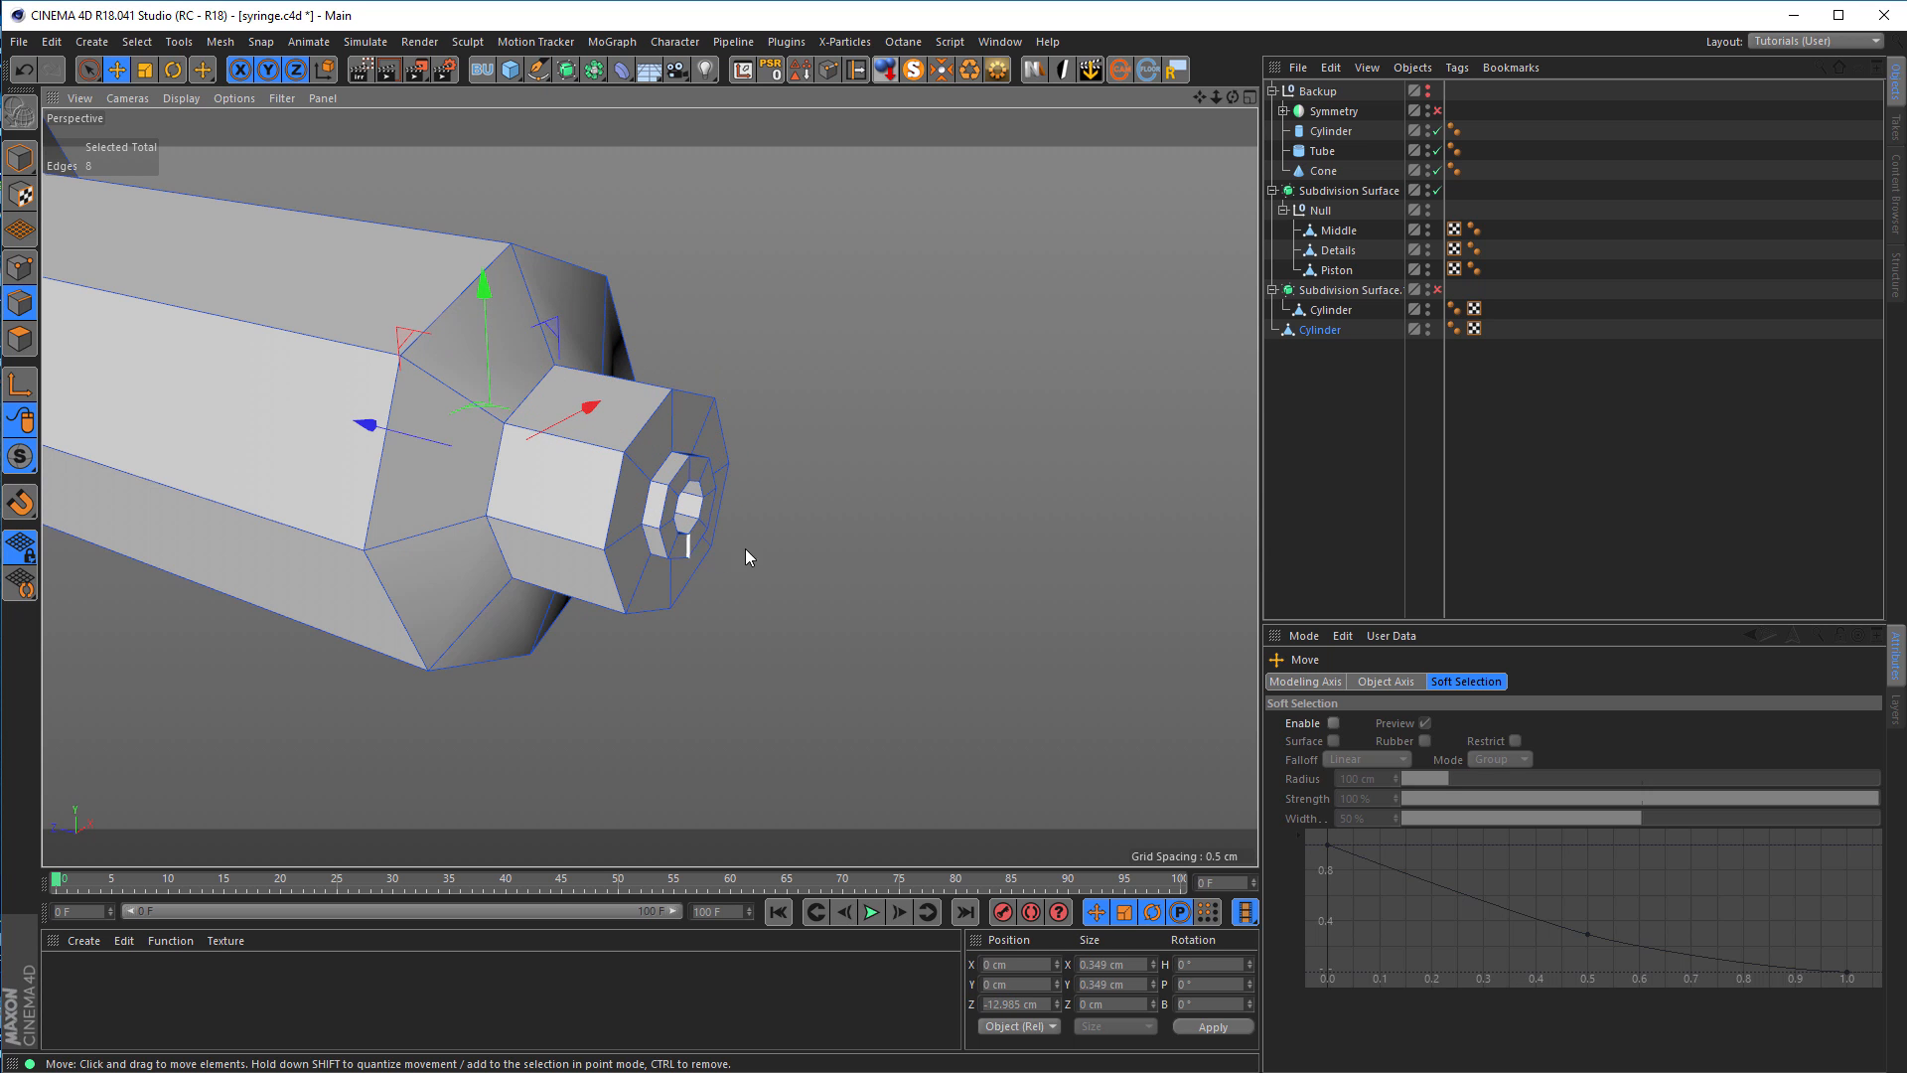
scroll(757, 554, "down", 10)
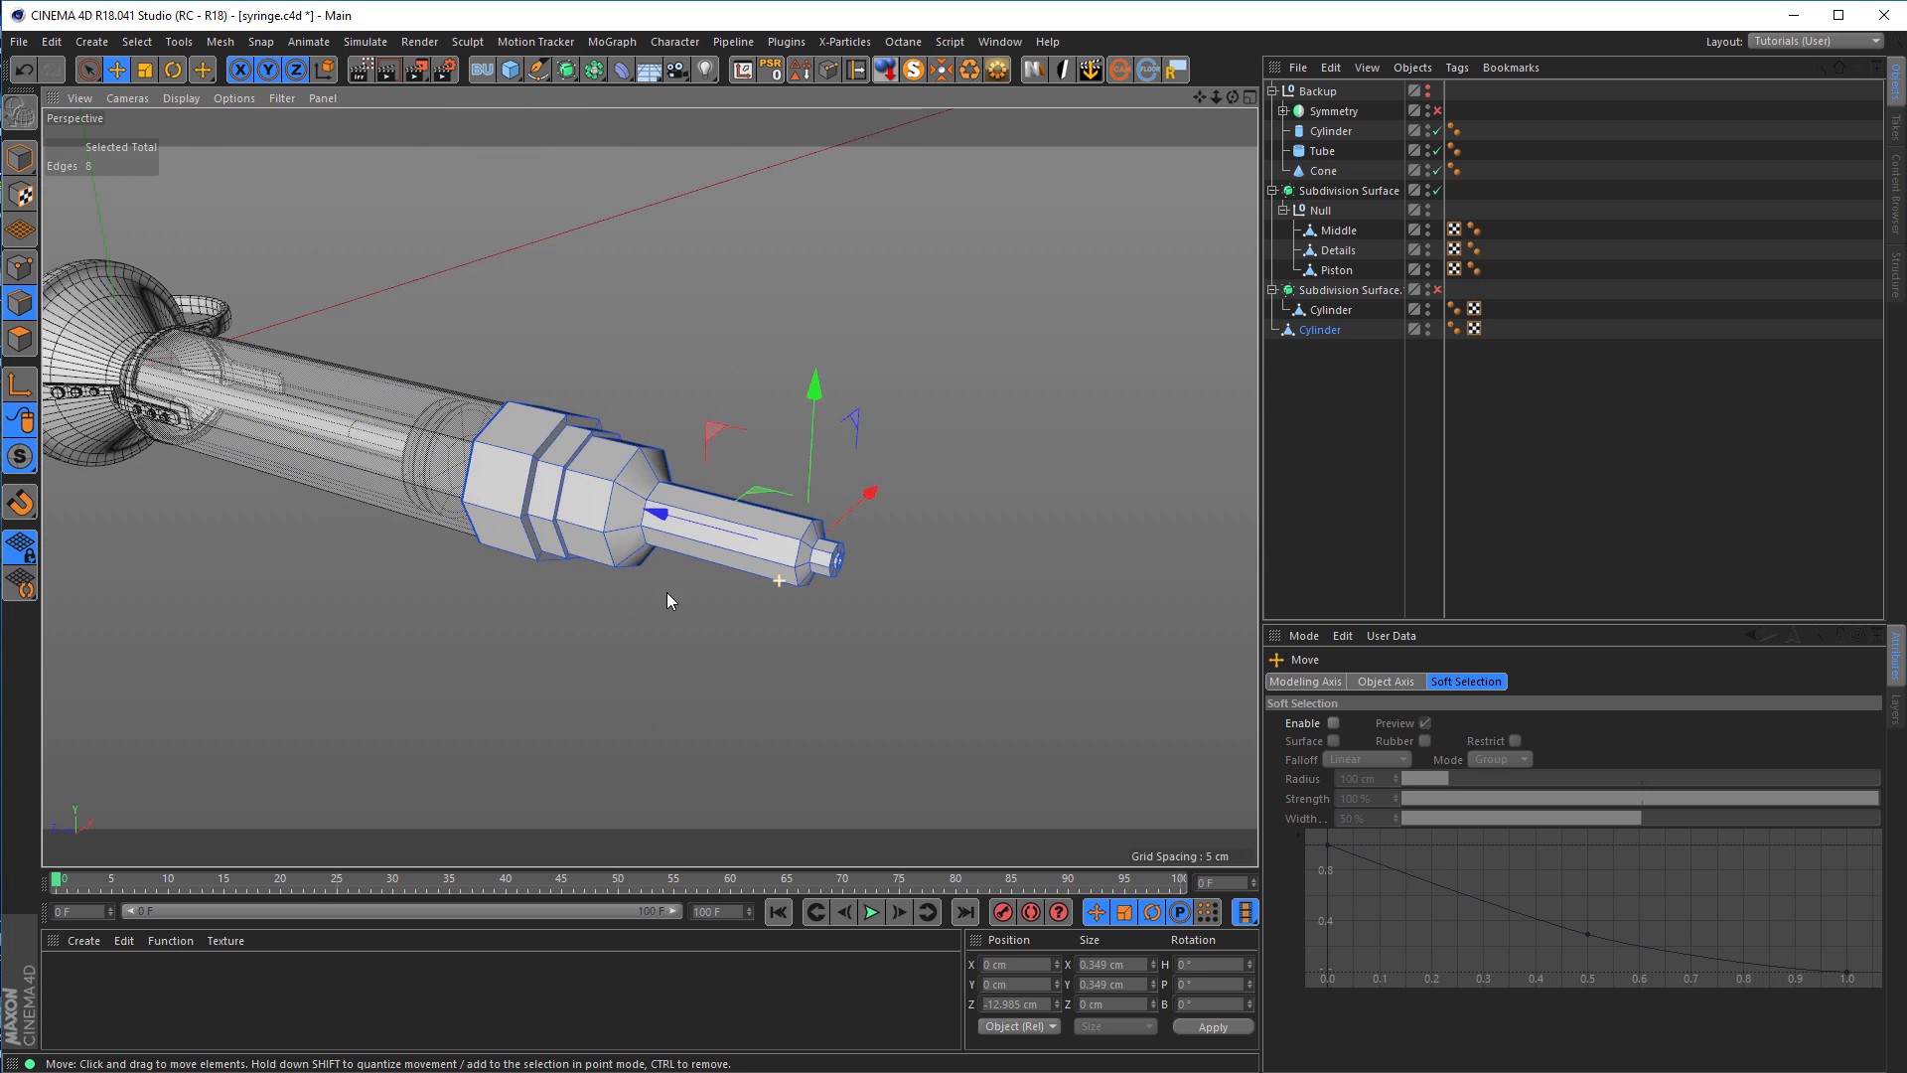
scroll(610, 513, "down", 2)
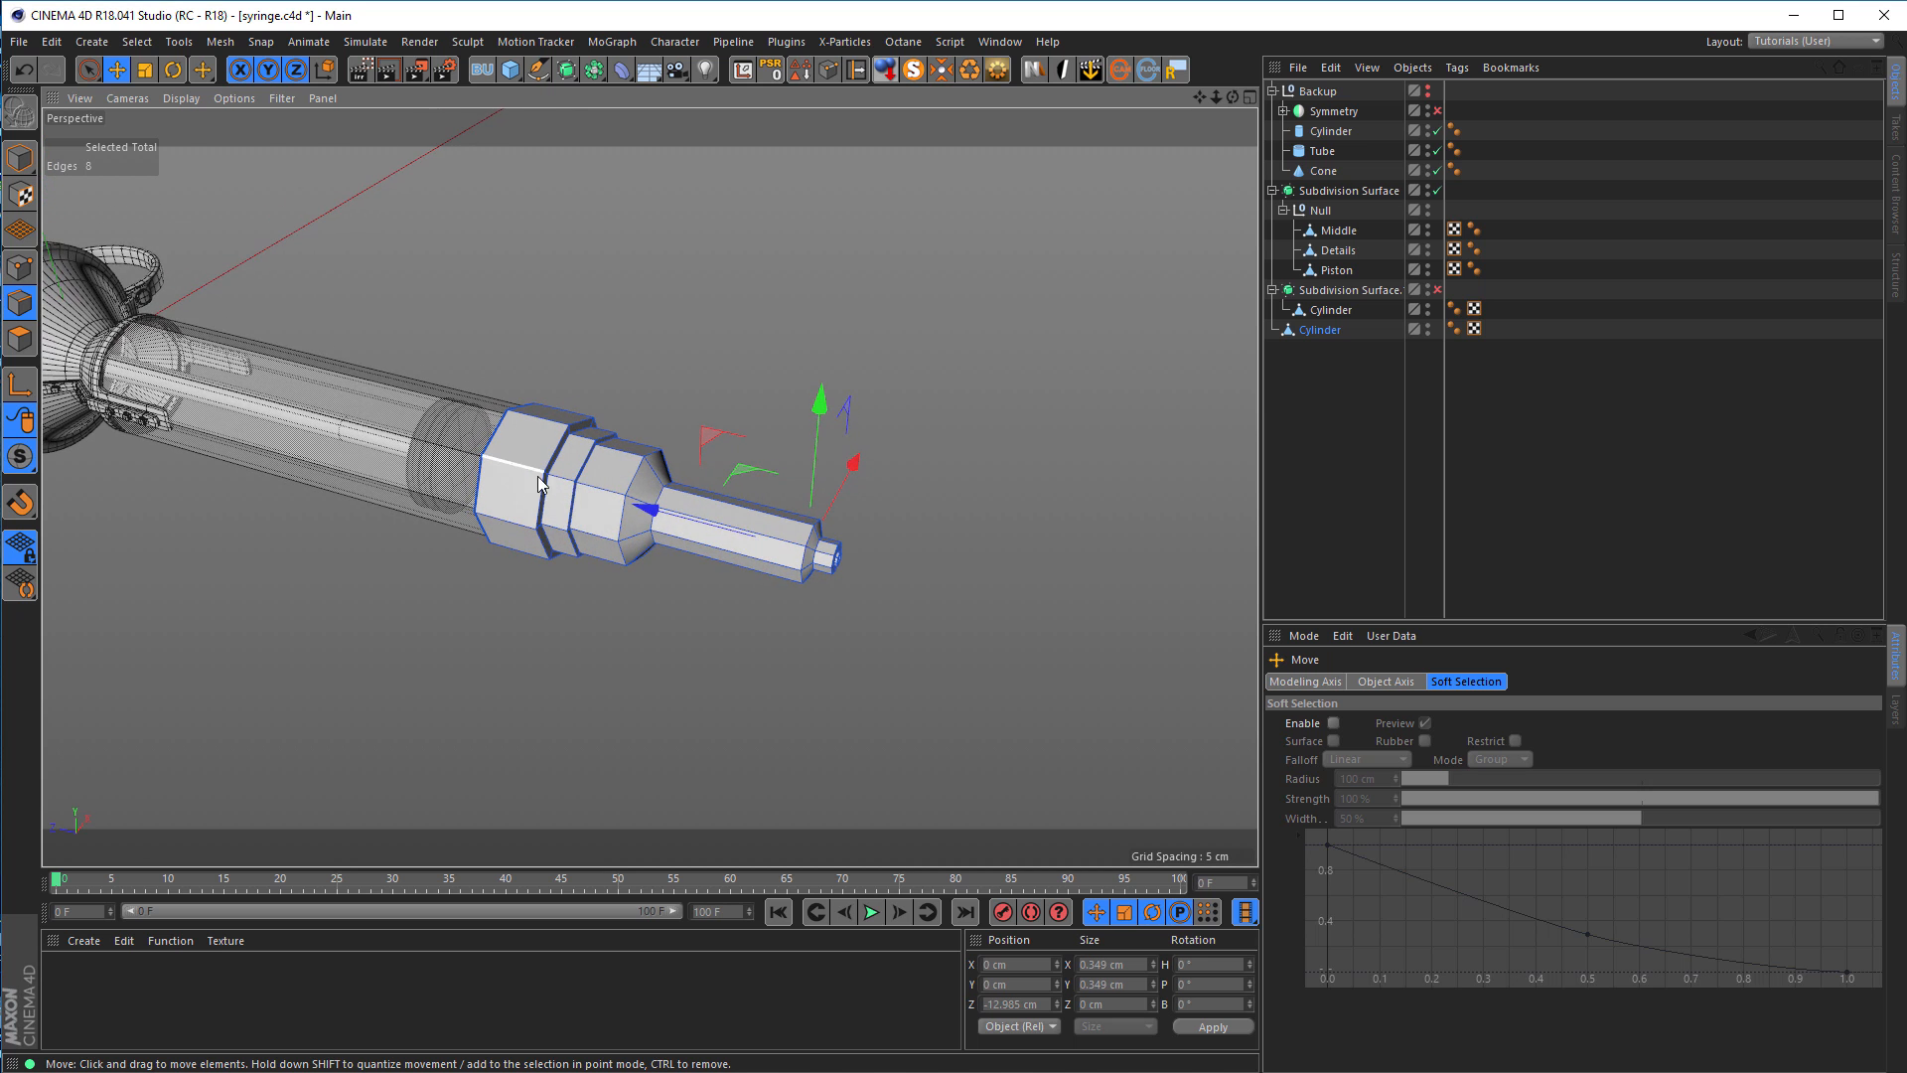
Step: Add supporting loop cuts on both sides of the edges at the first step, between the wide collar and the narrow ring
scroll(554, 484, "up", 5)
left_click_drag(556, 481, 741, 499, "alt")
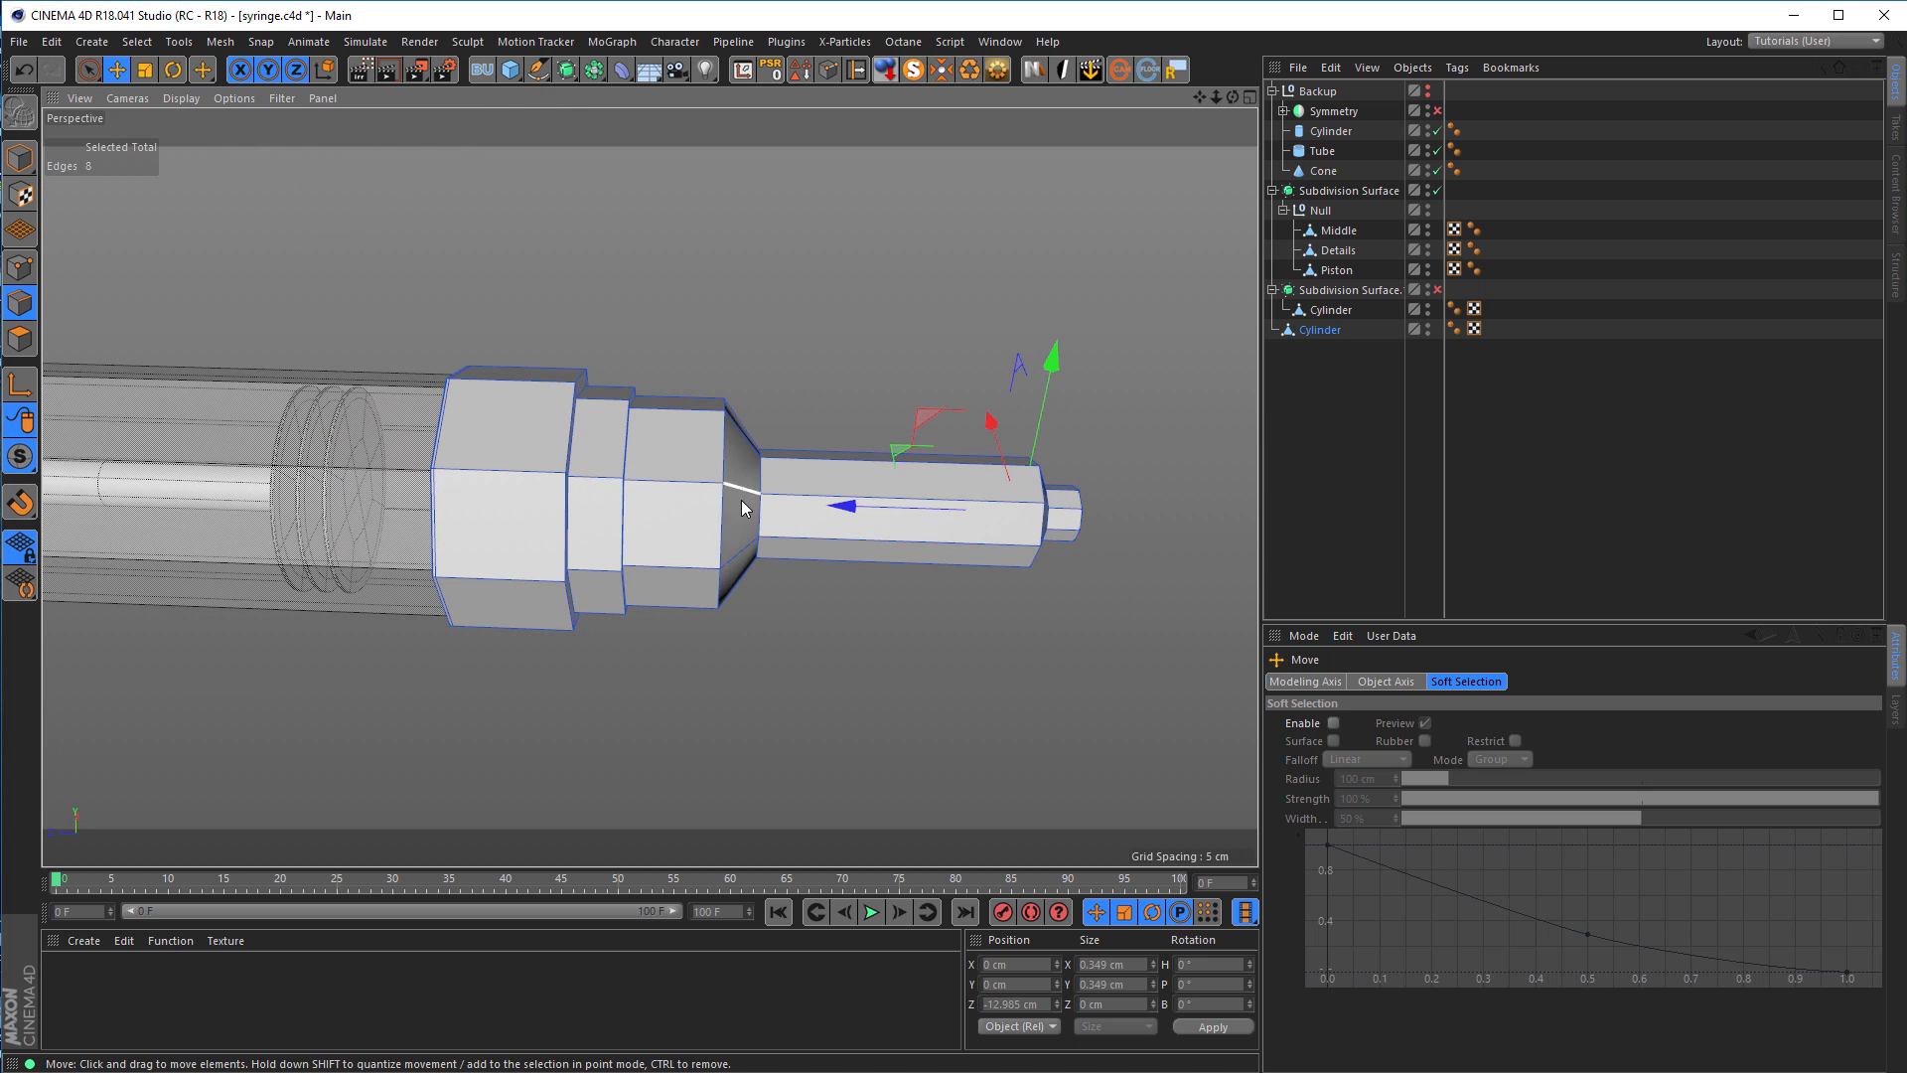
left_click_drag(526, 471, 735, 507, "alt")
scroll(738, 509, "up", 5)
key("k")
key("l")
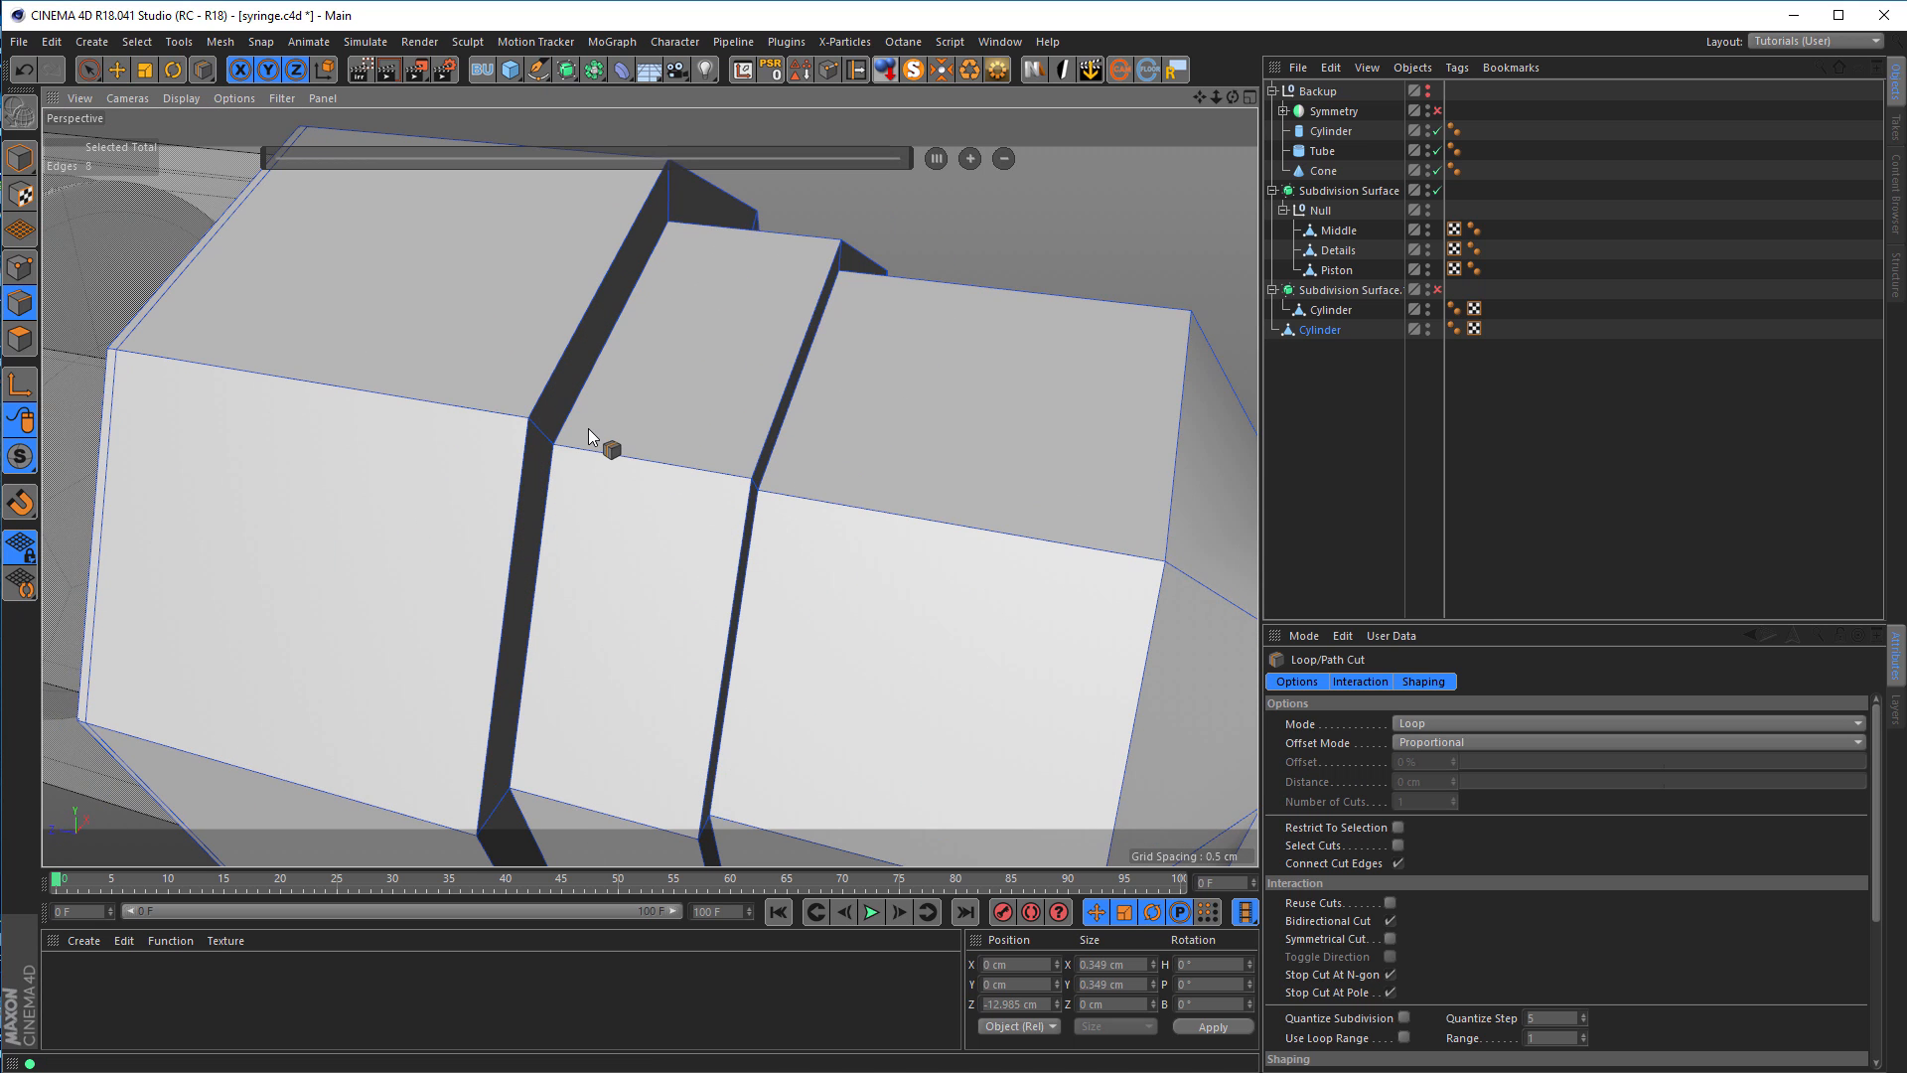
left_click(526, 425)
left_click_drag(539, 427, 546, 439)
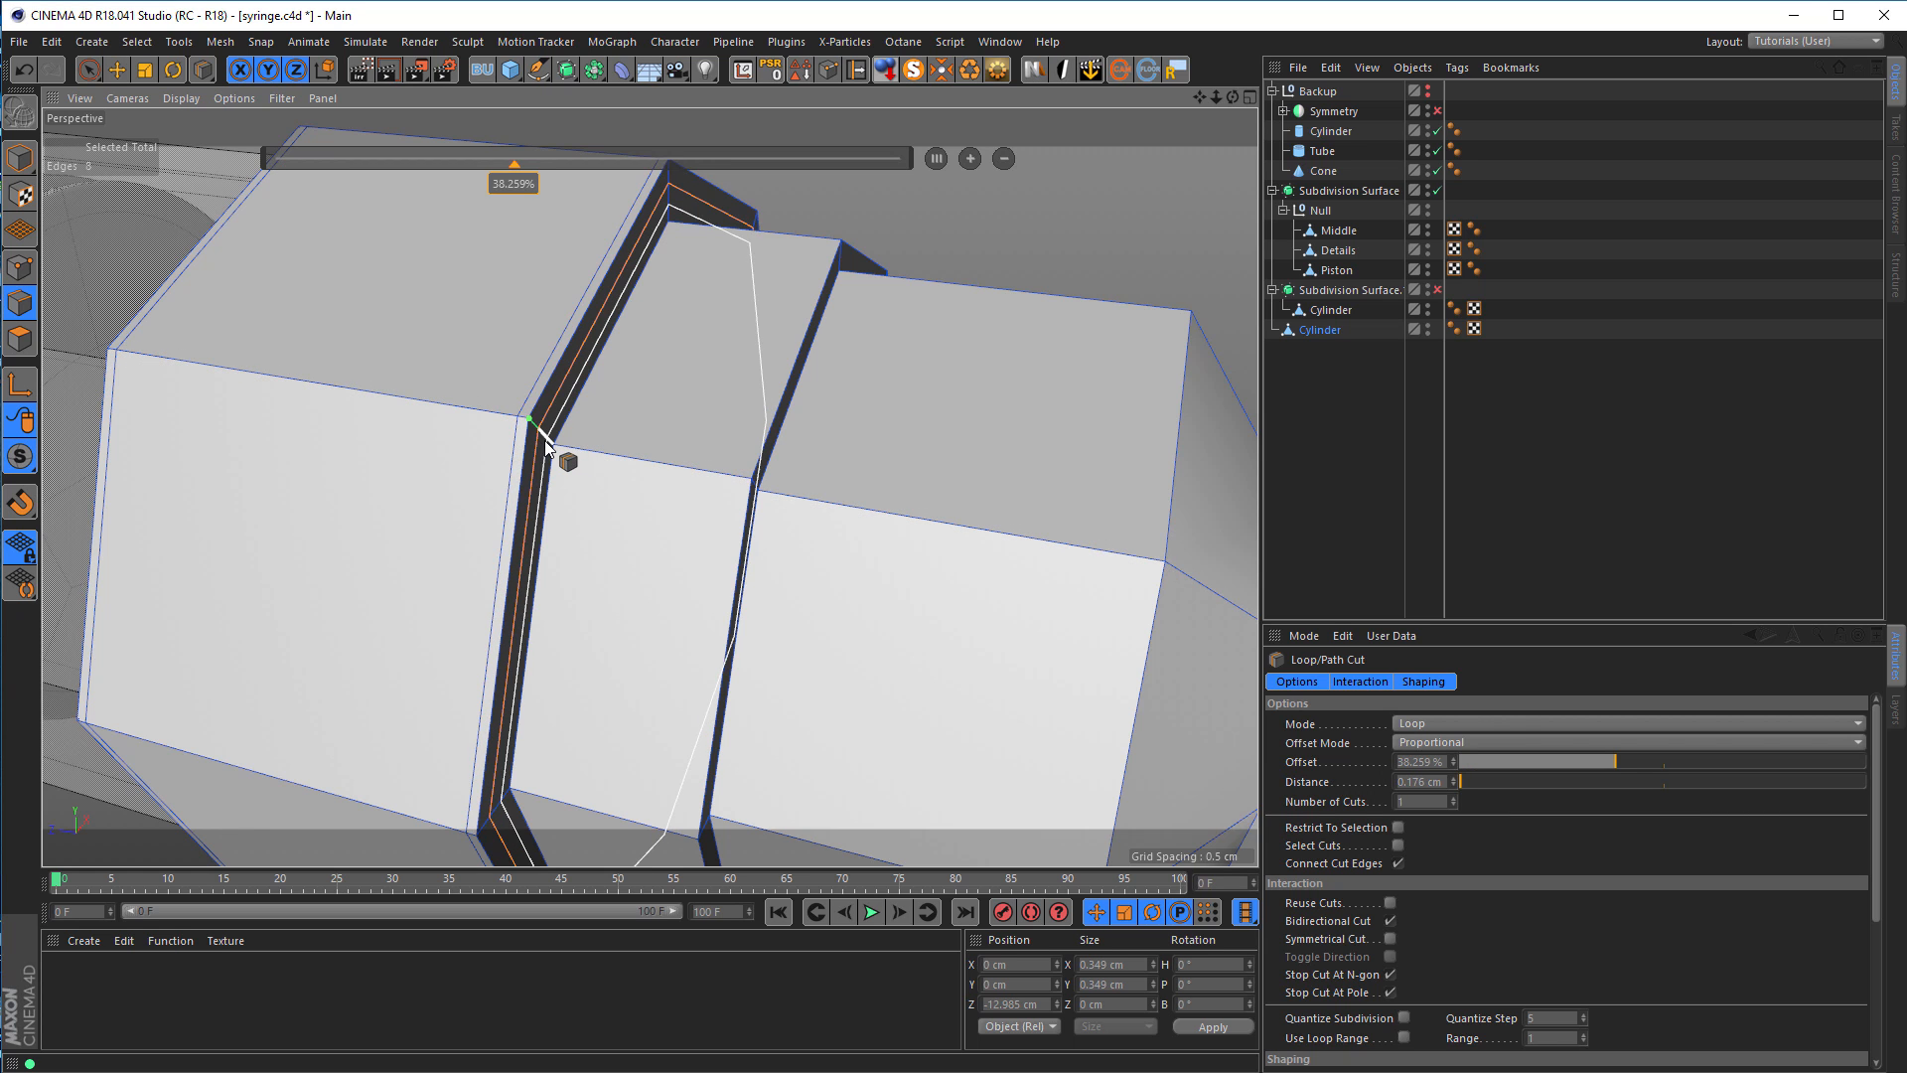
left_click(562, 447)
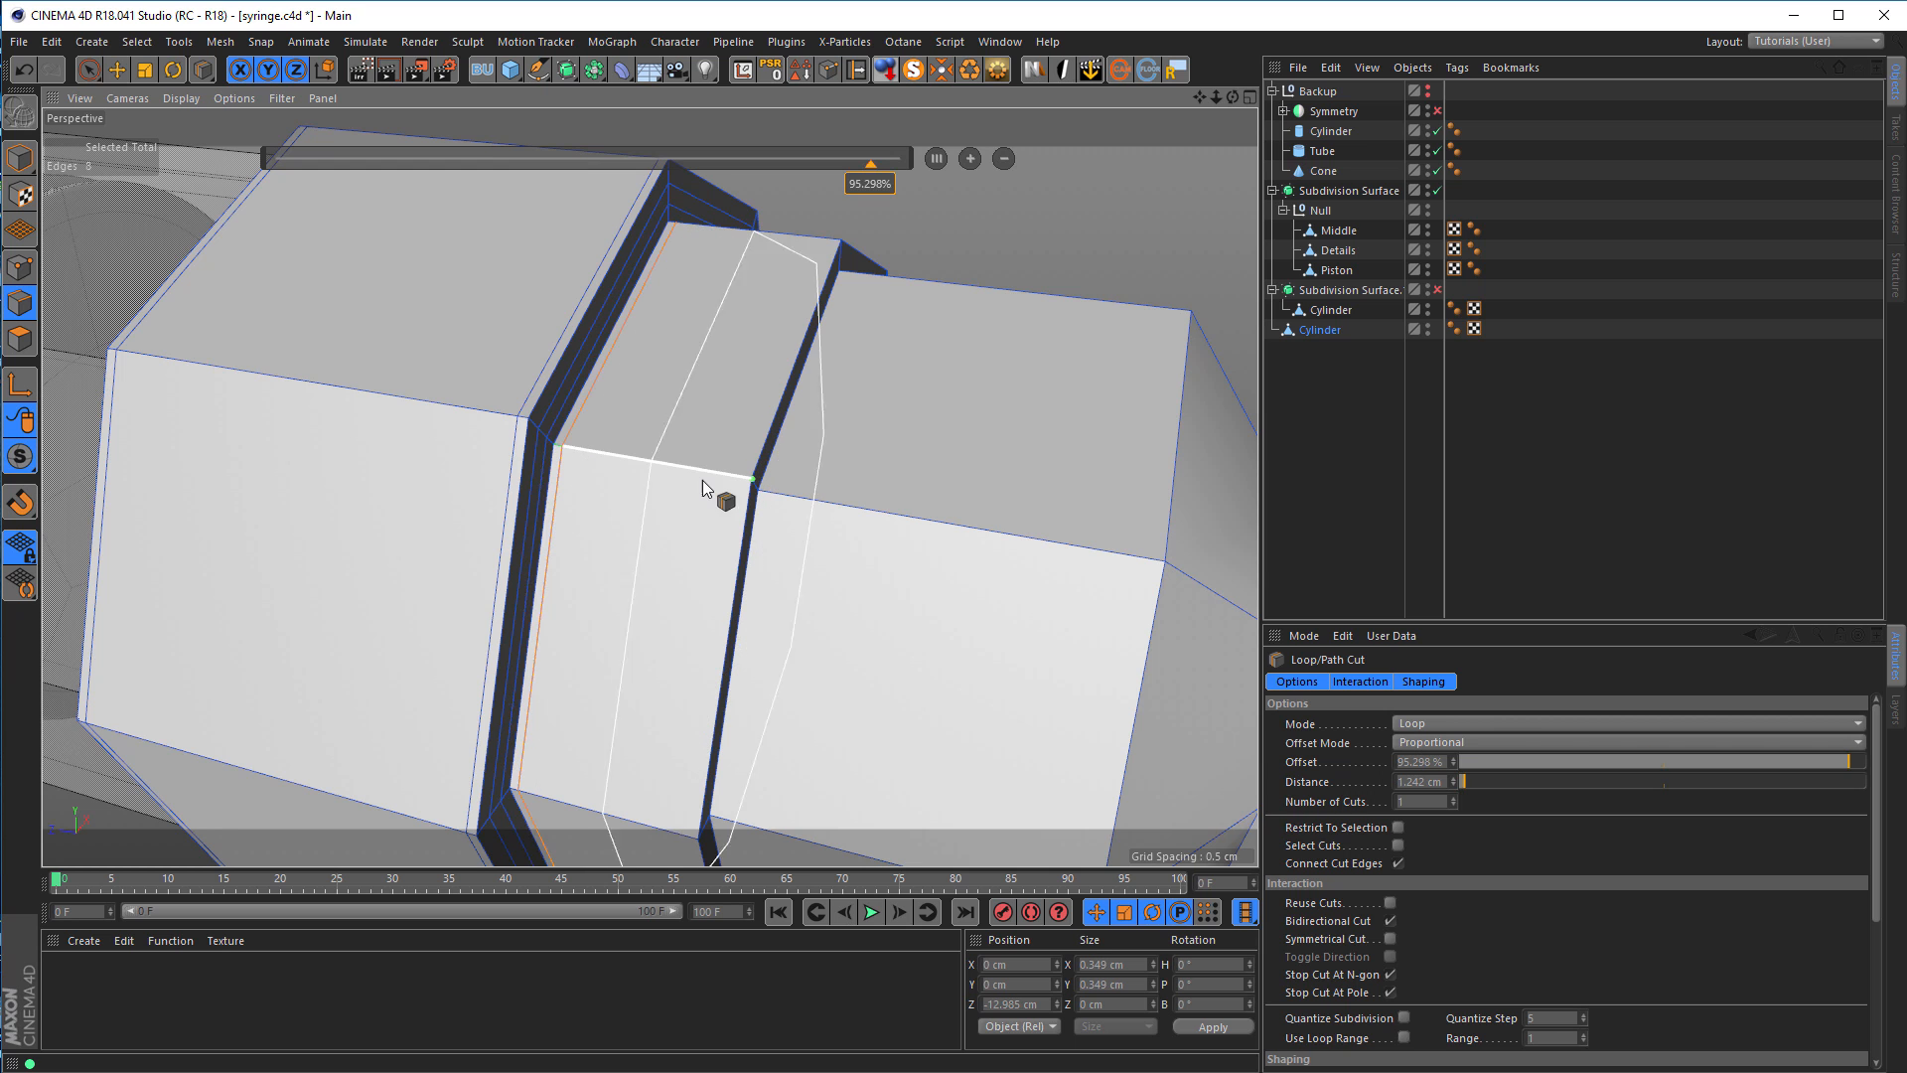
Step: Add supporting loop cuts around the second step, at the narrow ring's front edge, on the step wall and at the shoulder's start
scroll(743, 480, "up", 3)
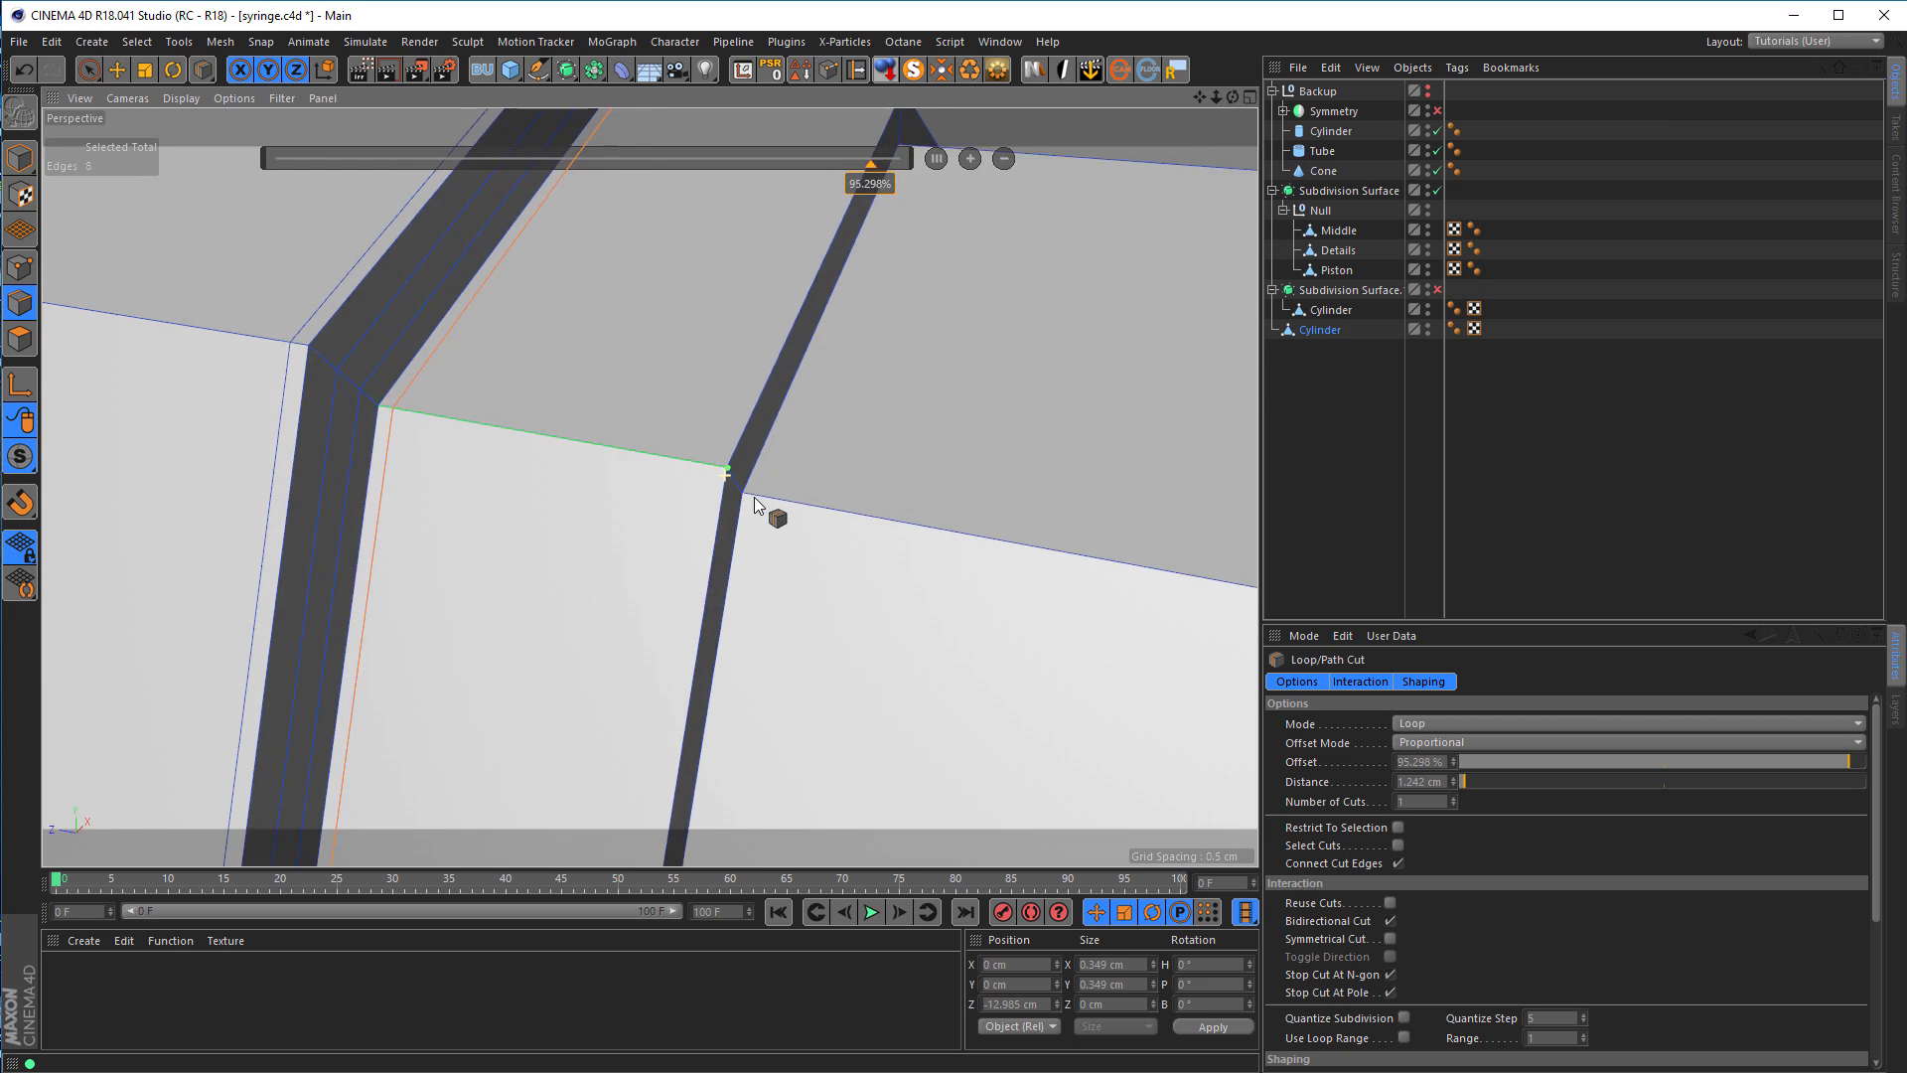
scroll(755, 497, "down", 2)
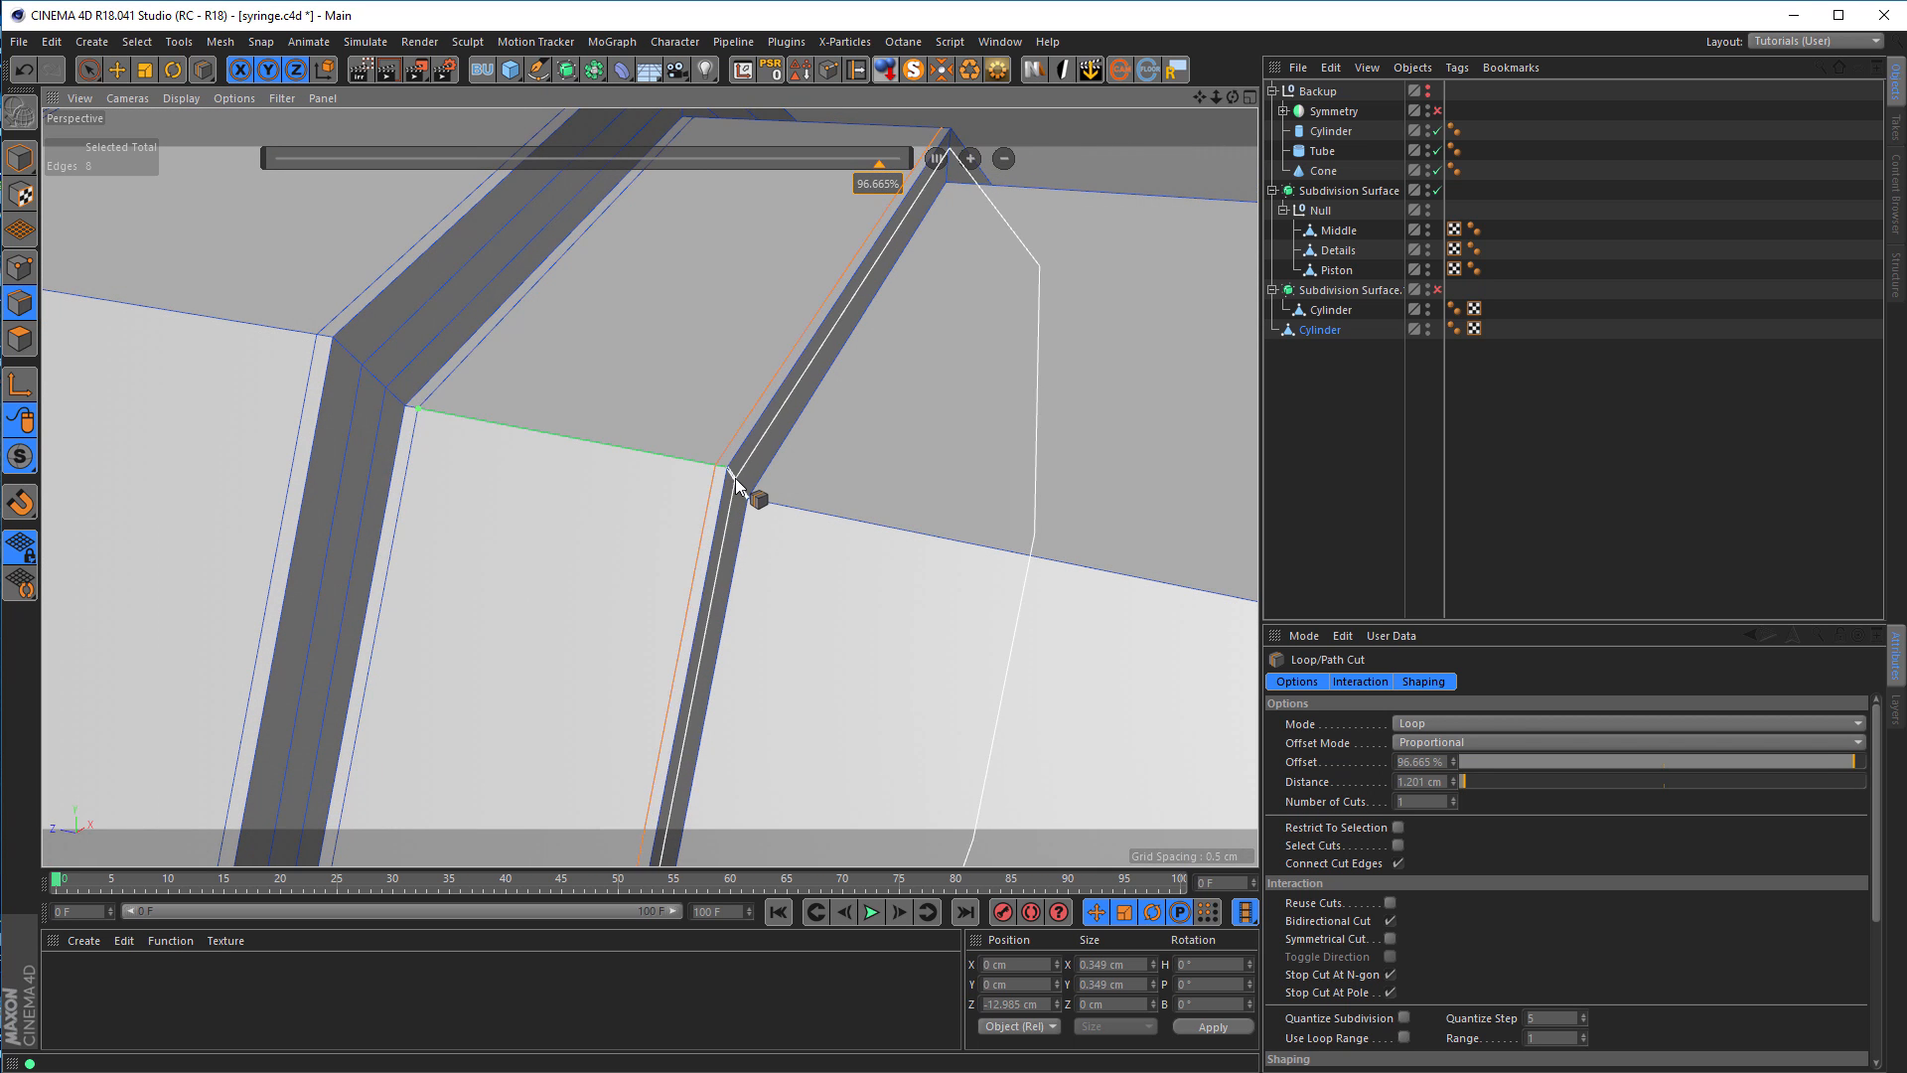
left_click(736, 480)
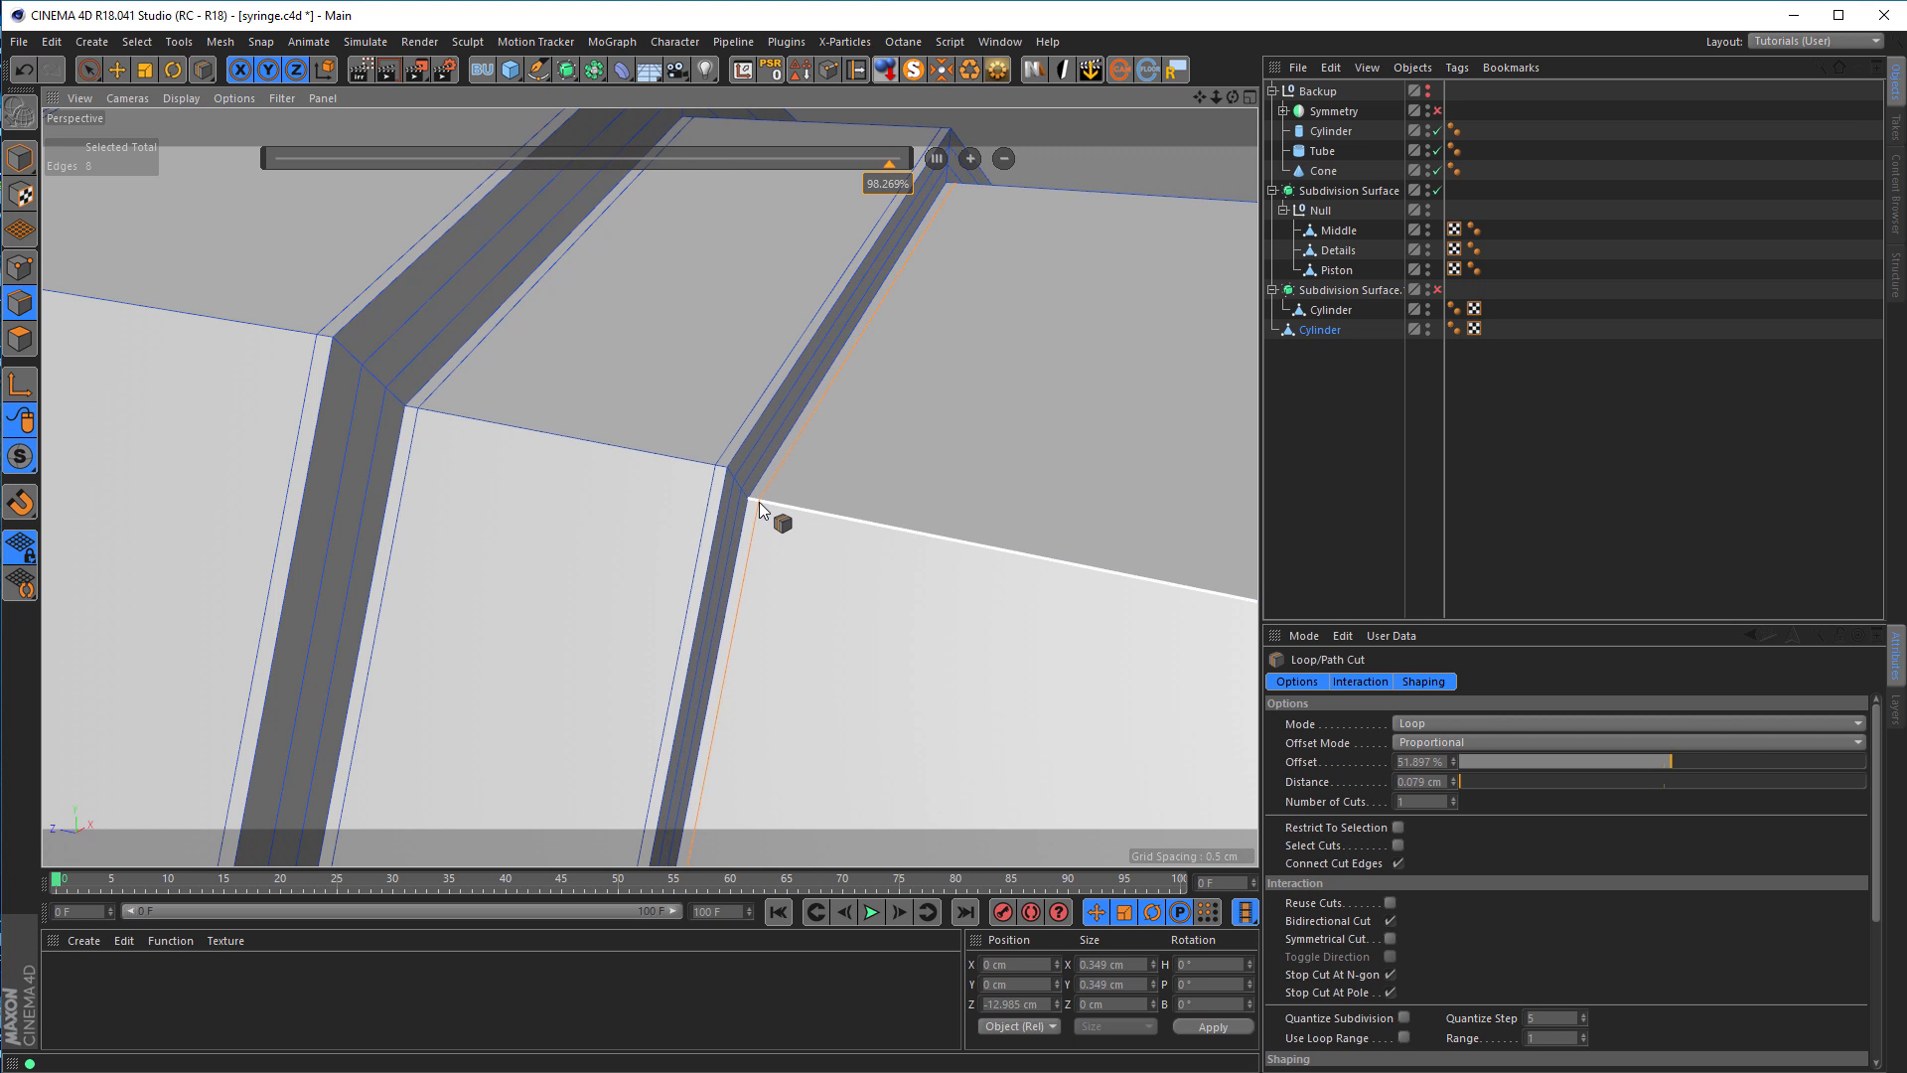
Step: Add loop cuts near the shoulder's front edge, midway along its taper and on both sides of the nozzle's base edge
scroll(759, 503, "down", 5)
middle_click_drag(718, 538, 347, 499, "alt")
scroll(761, 576, "up", 2)
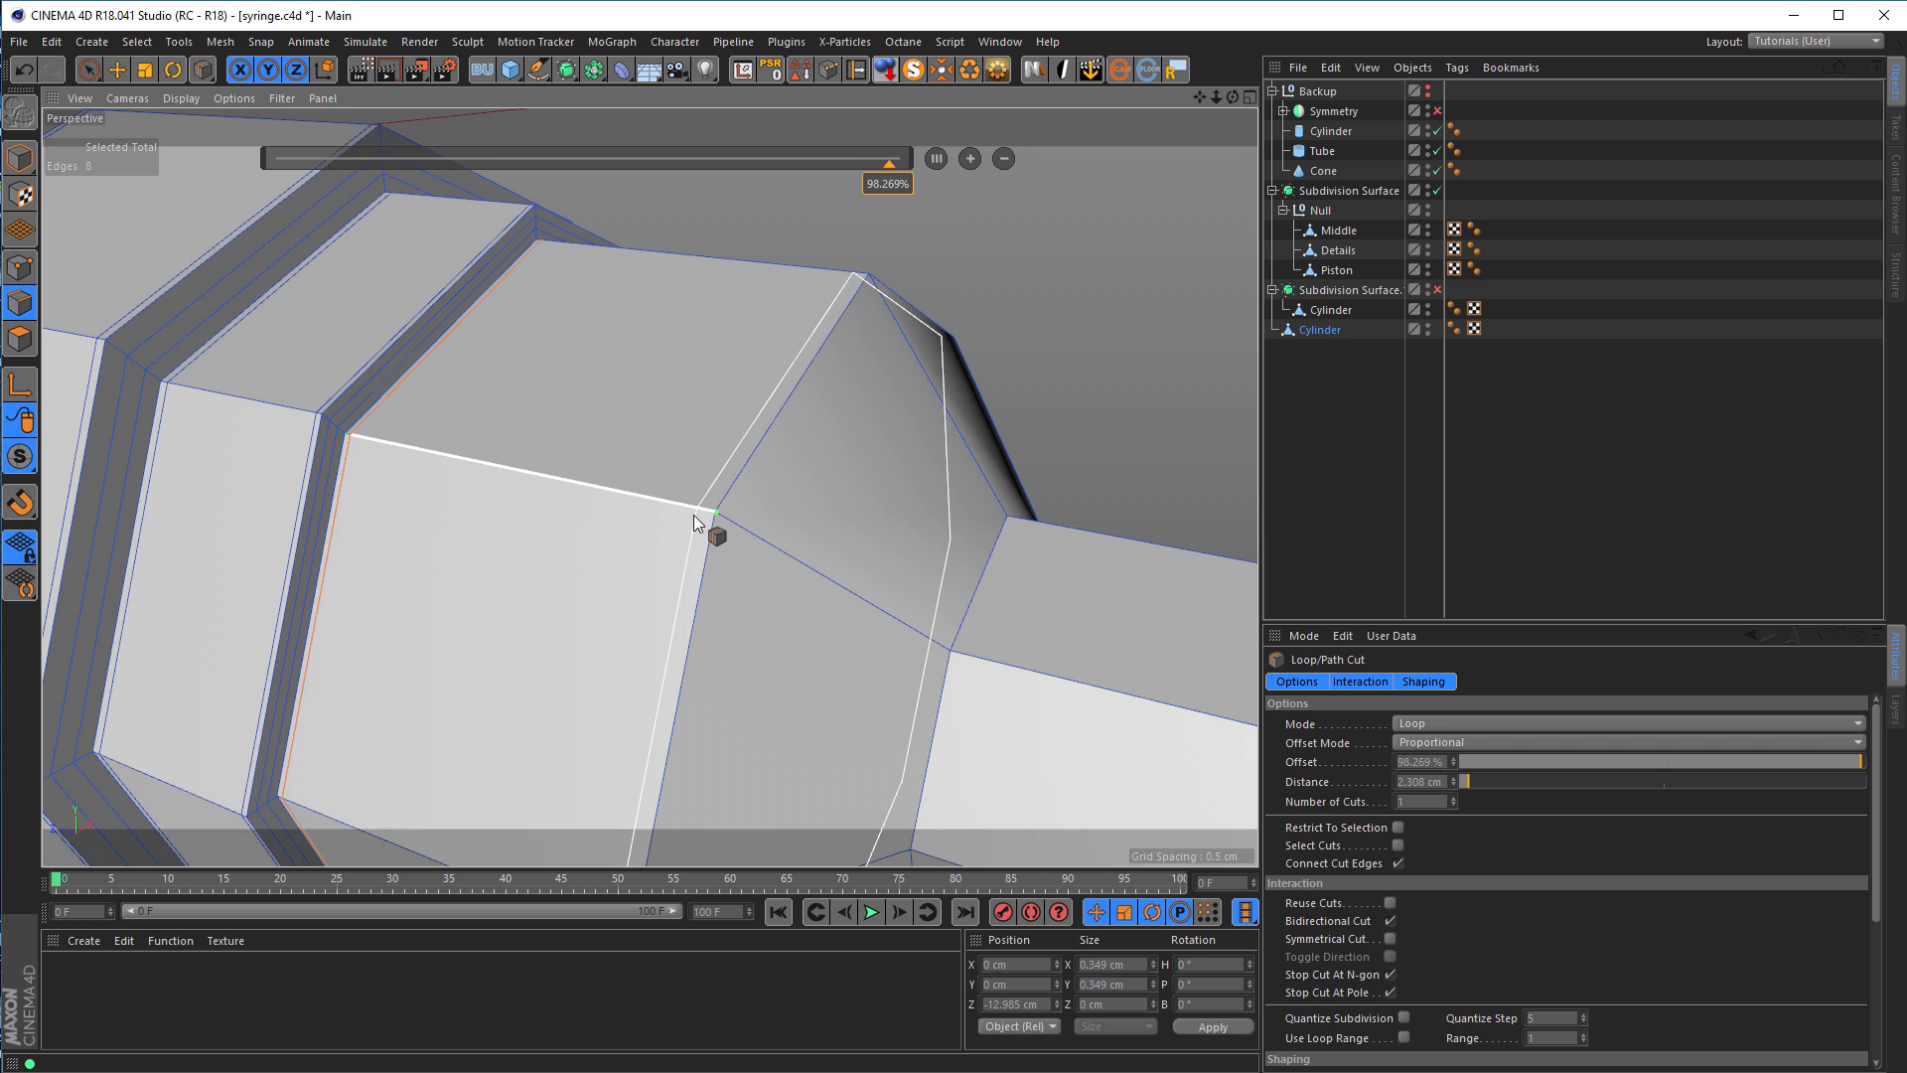
left_click(640, 500)
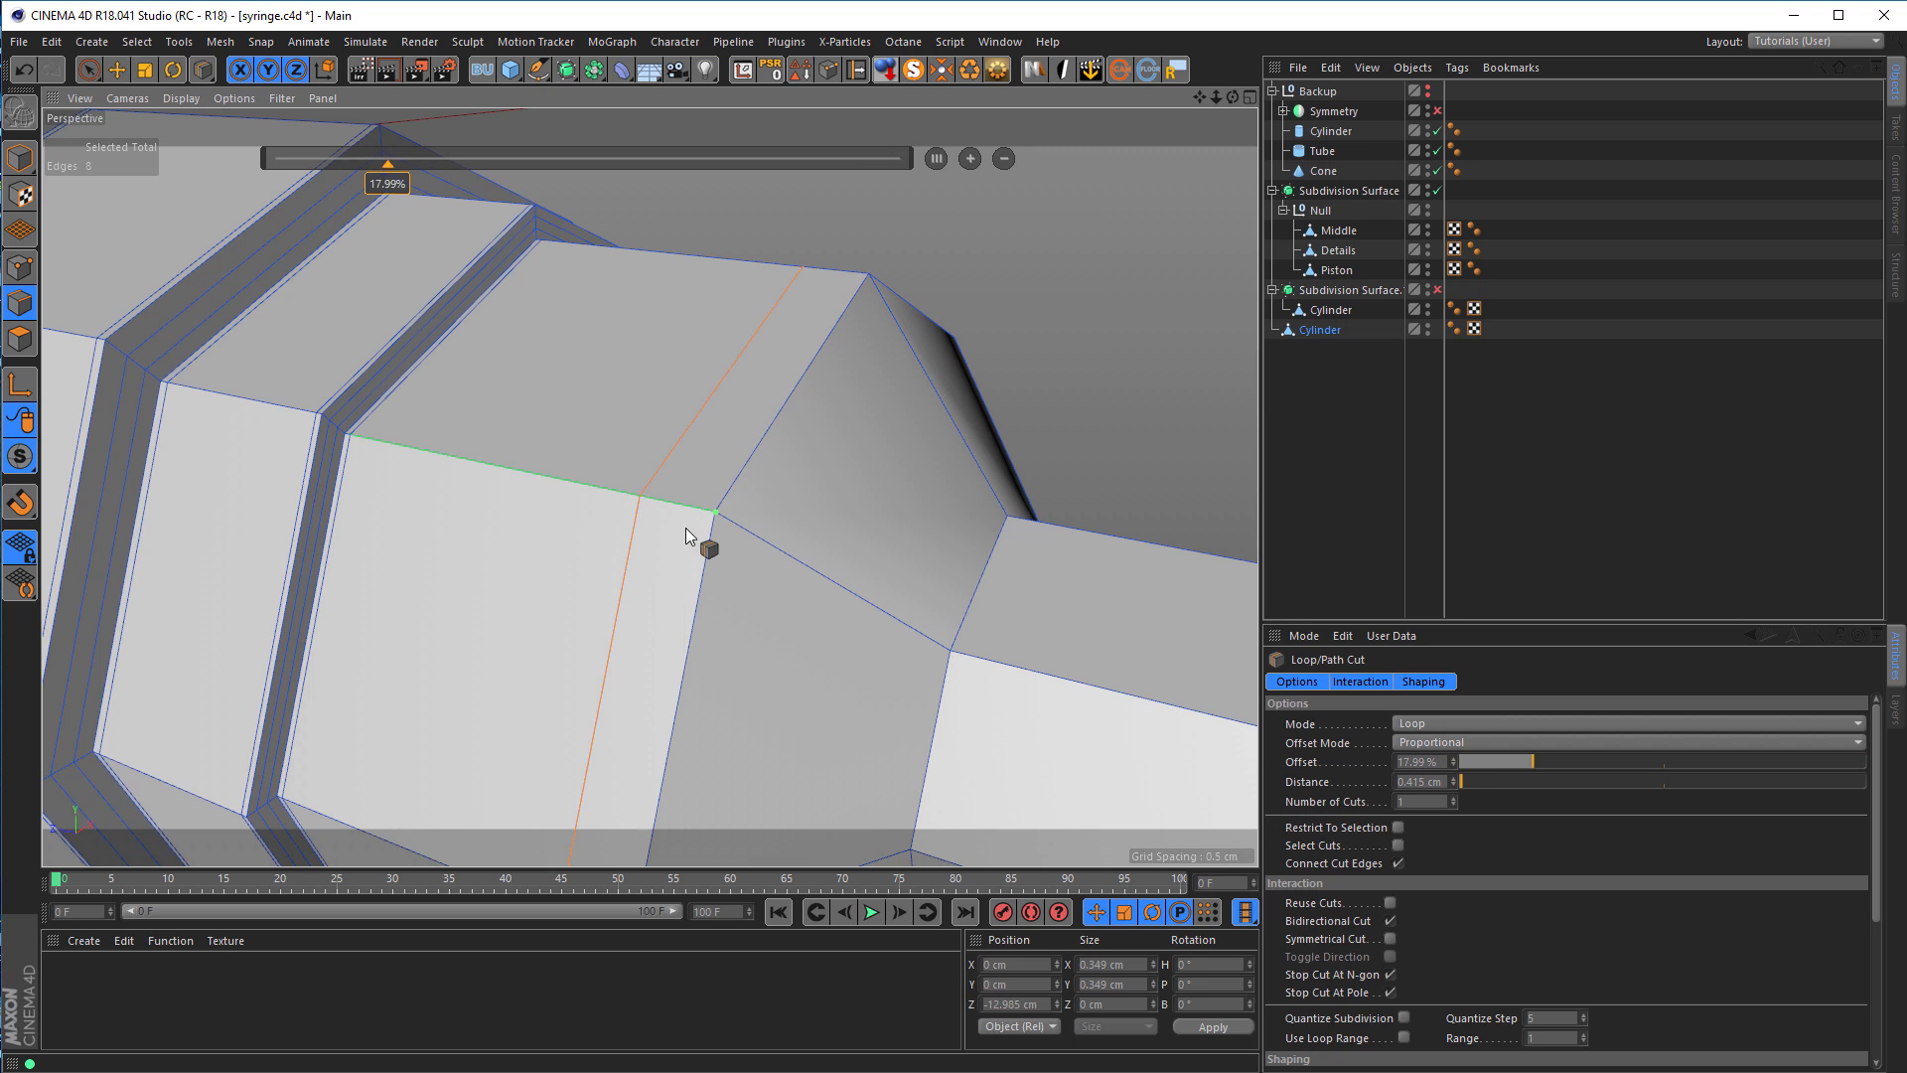
left_click(824, 578)
left_click(939, 642)
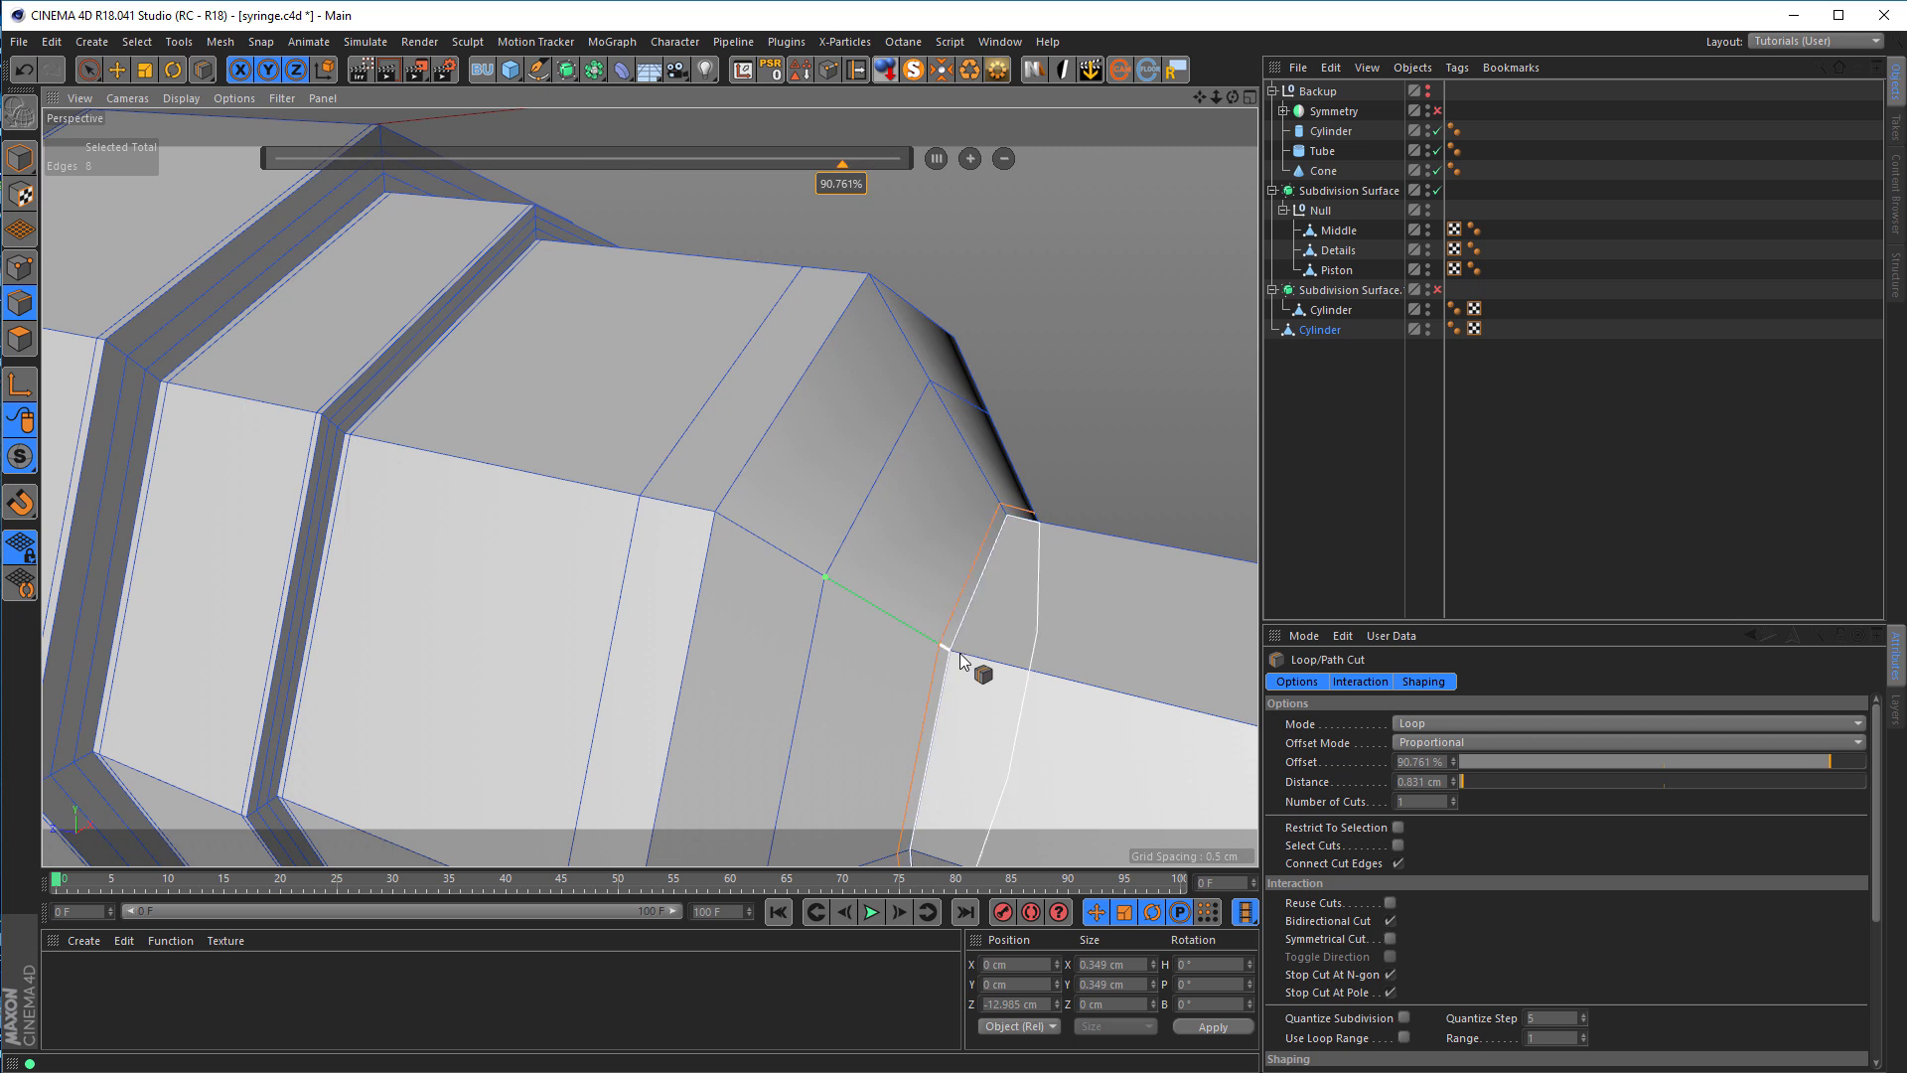
left_click(962, 654)
Step: Add supporting loop cuts on both sides of the long nozzle's front edge
right_click_drag(952, 653, 747, 611, "alt")
middle_click_drag(747, 610, 179, 412, "alt")
right_click_drag(968, 586, 1092, 604, "alt")
left_click(999, 551)
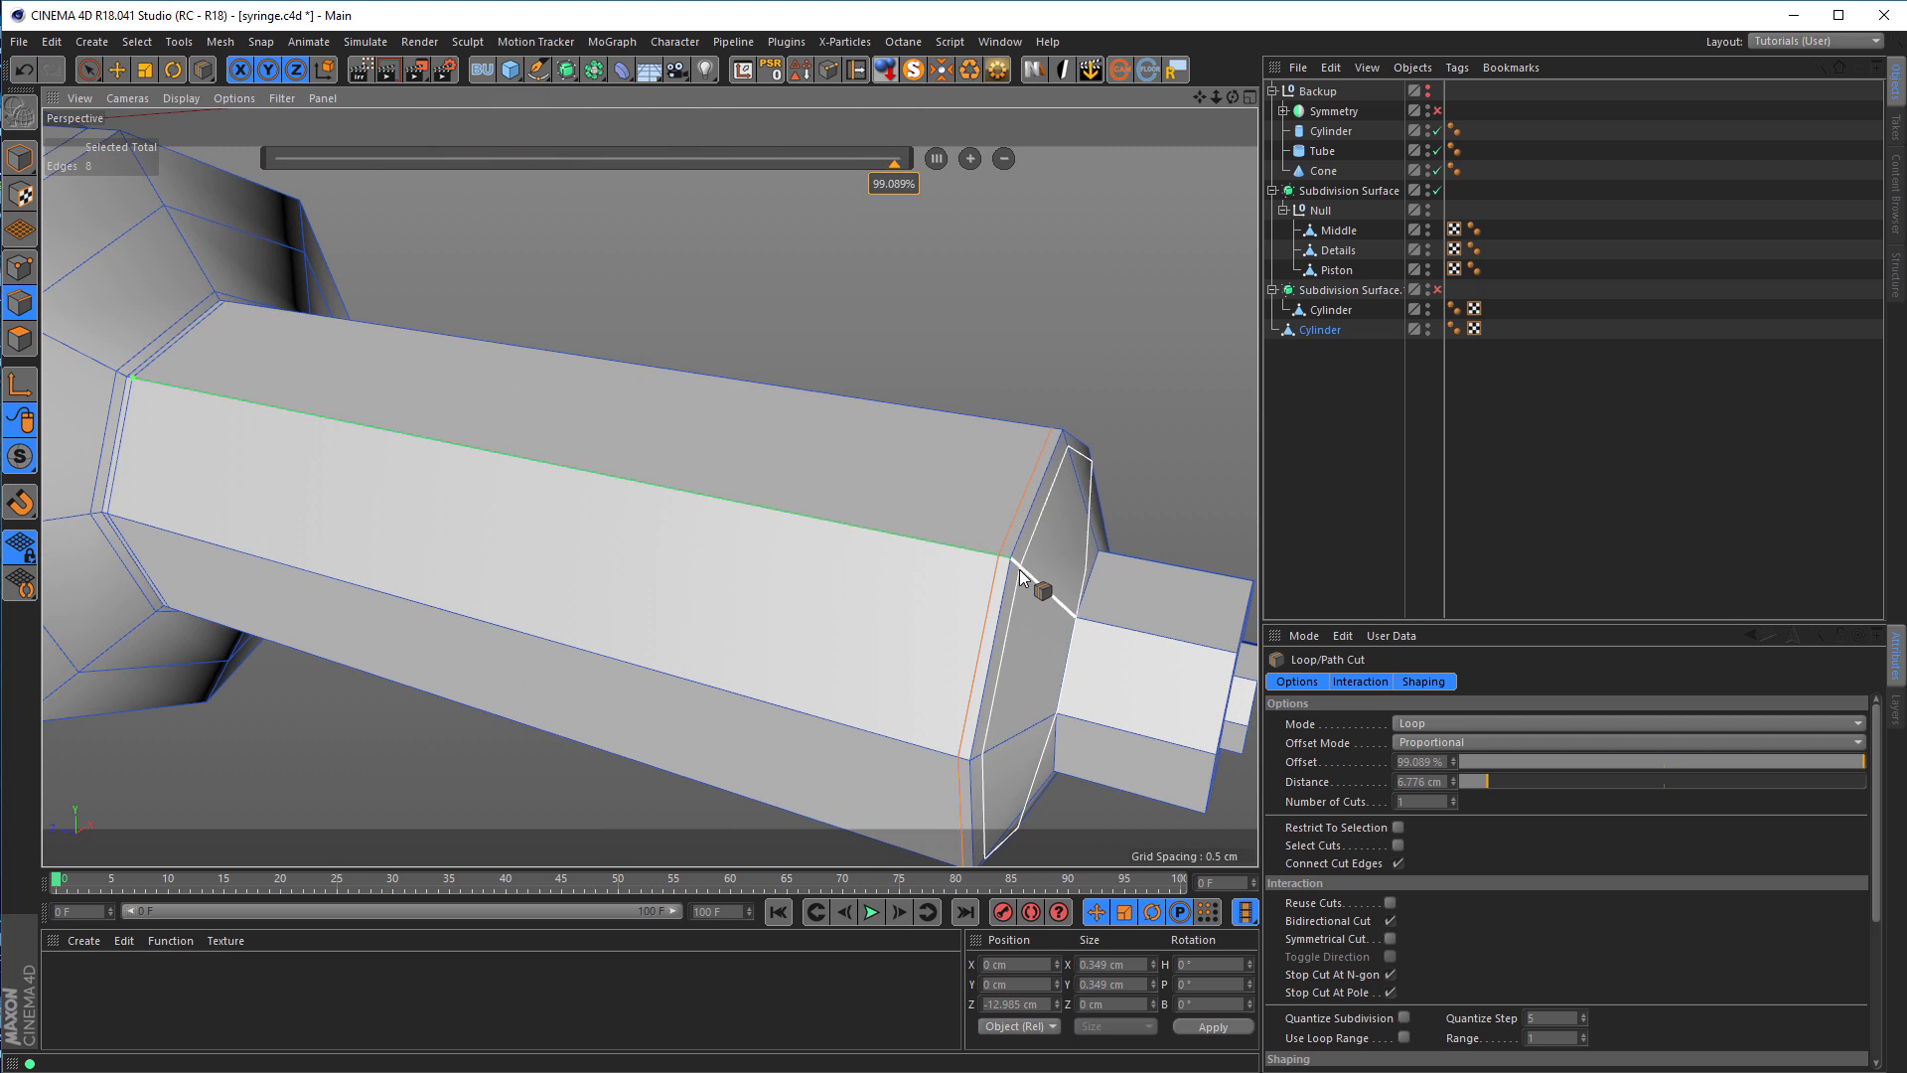
left_click(1015, 566)
Step: Add supporting loop cuts on both sides of the small tip's base edge and front edge
middle_click_drag(1057, 655, 760, 602, "alt")
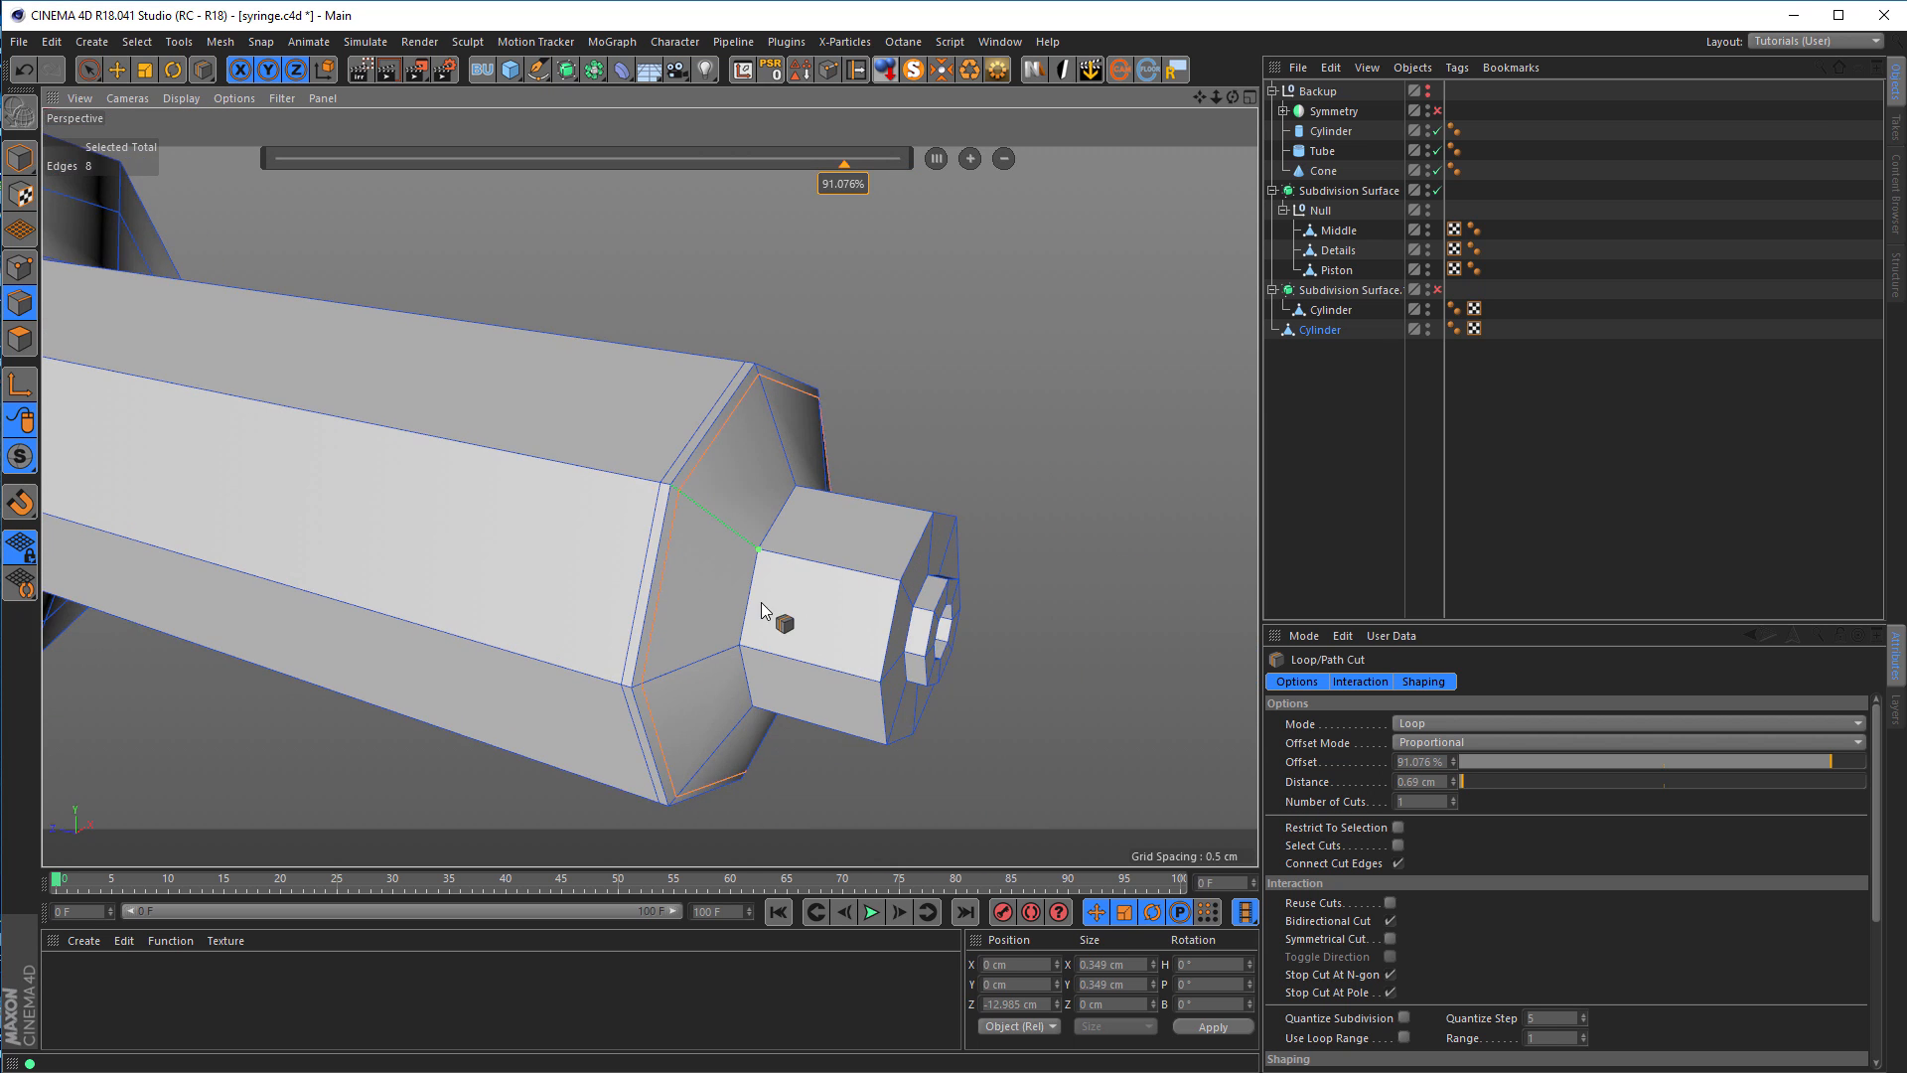
right_click_drag(761, 602, 827, 586, "alt")
left_click(745, 492)
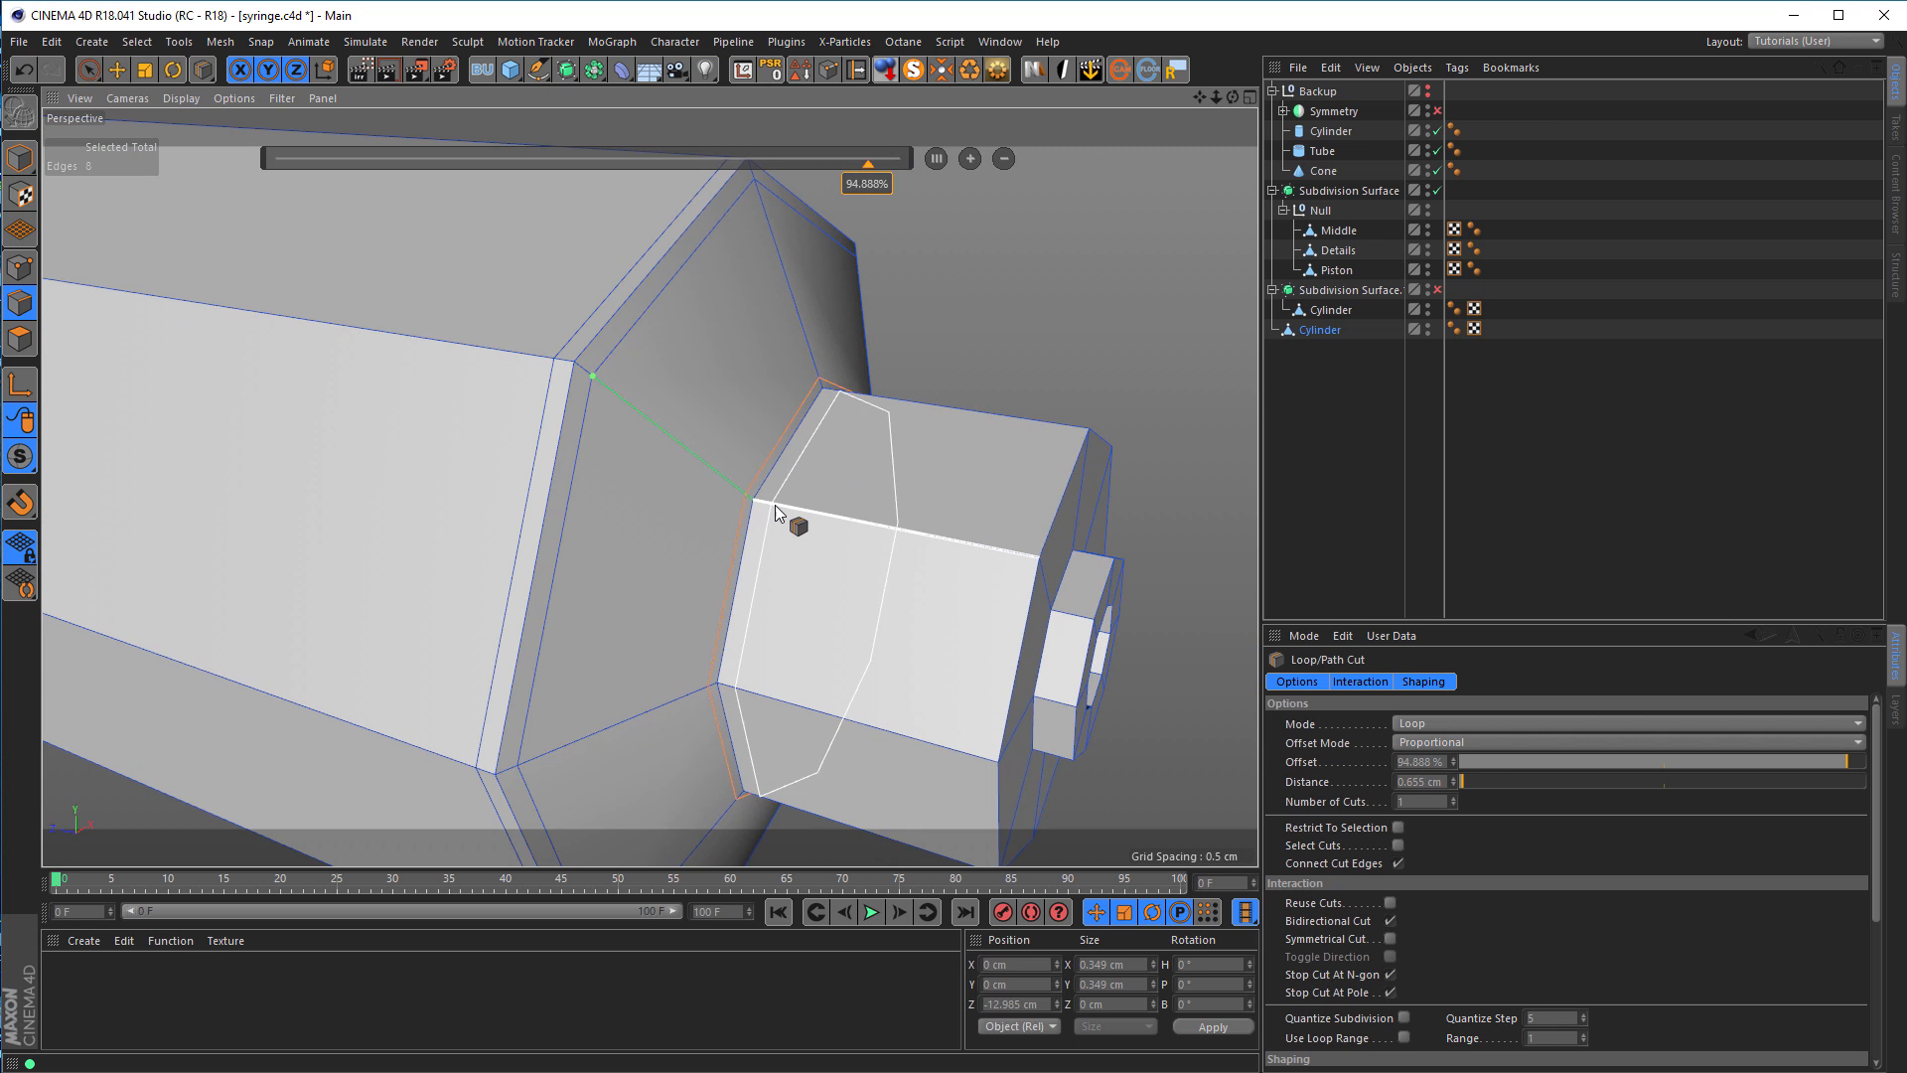
left_click_drag(803, 558, 606, 491, "alt")
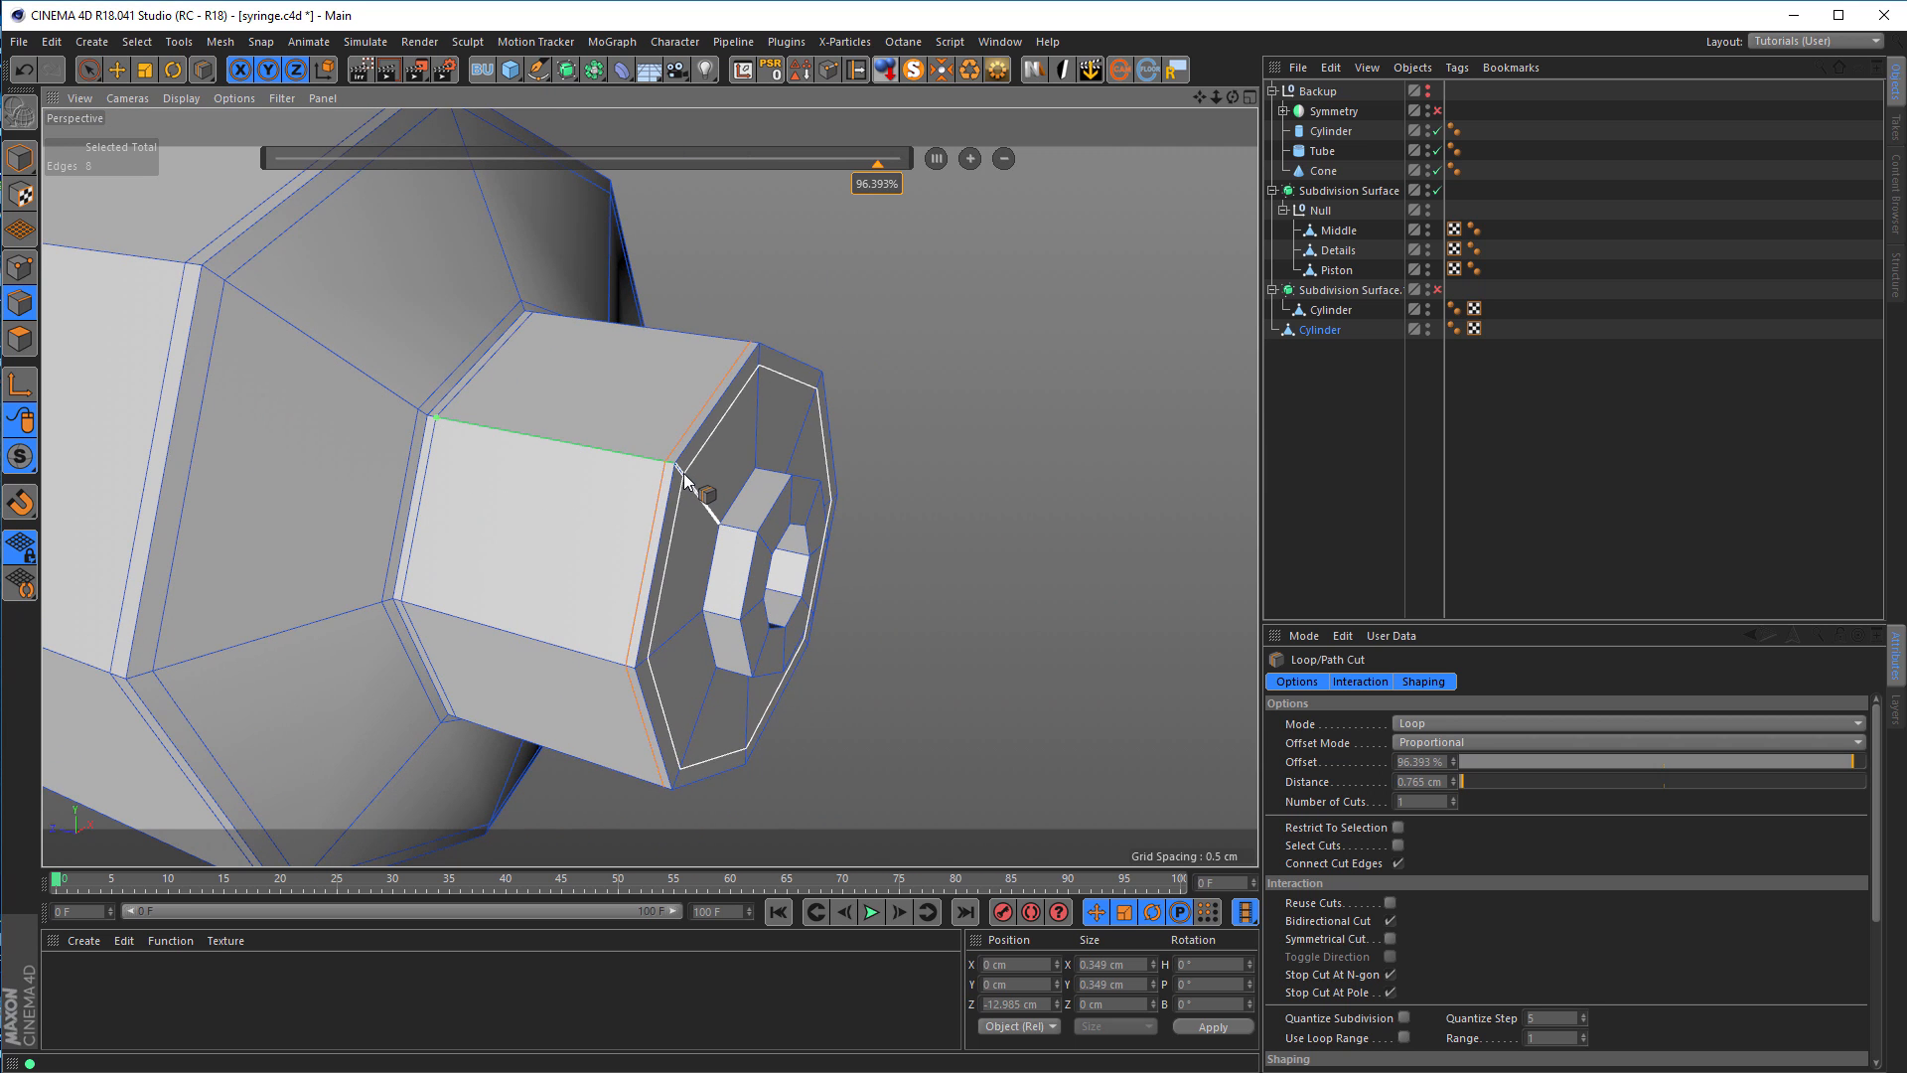
left_click(681, 485)
Step: Add supporting loop cuts around the base and front edges of the small raised lip on the tip
scroll(745, 548, "up", 10)
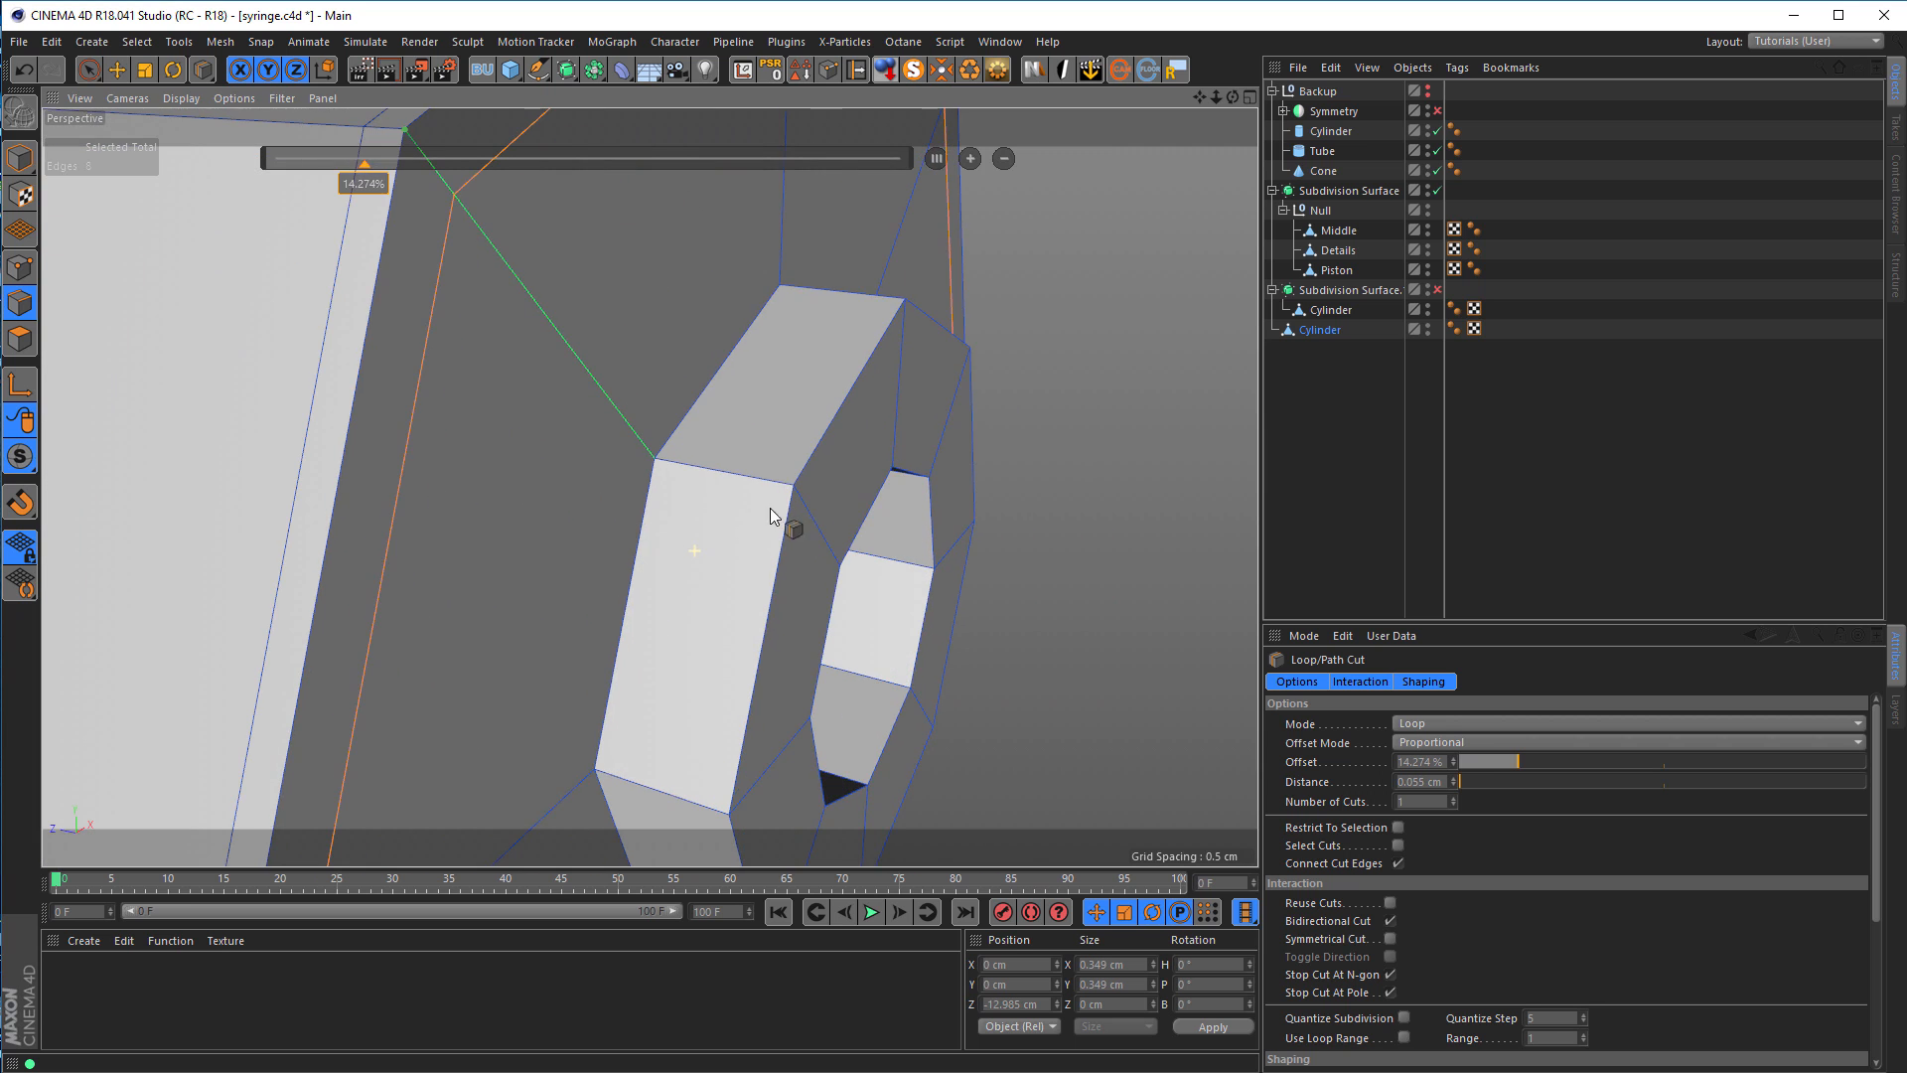
left_click(648, 454)
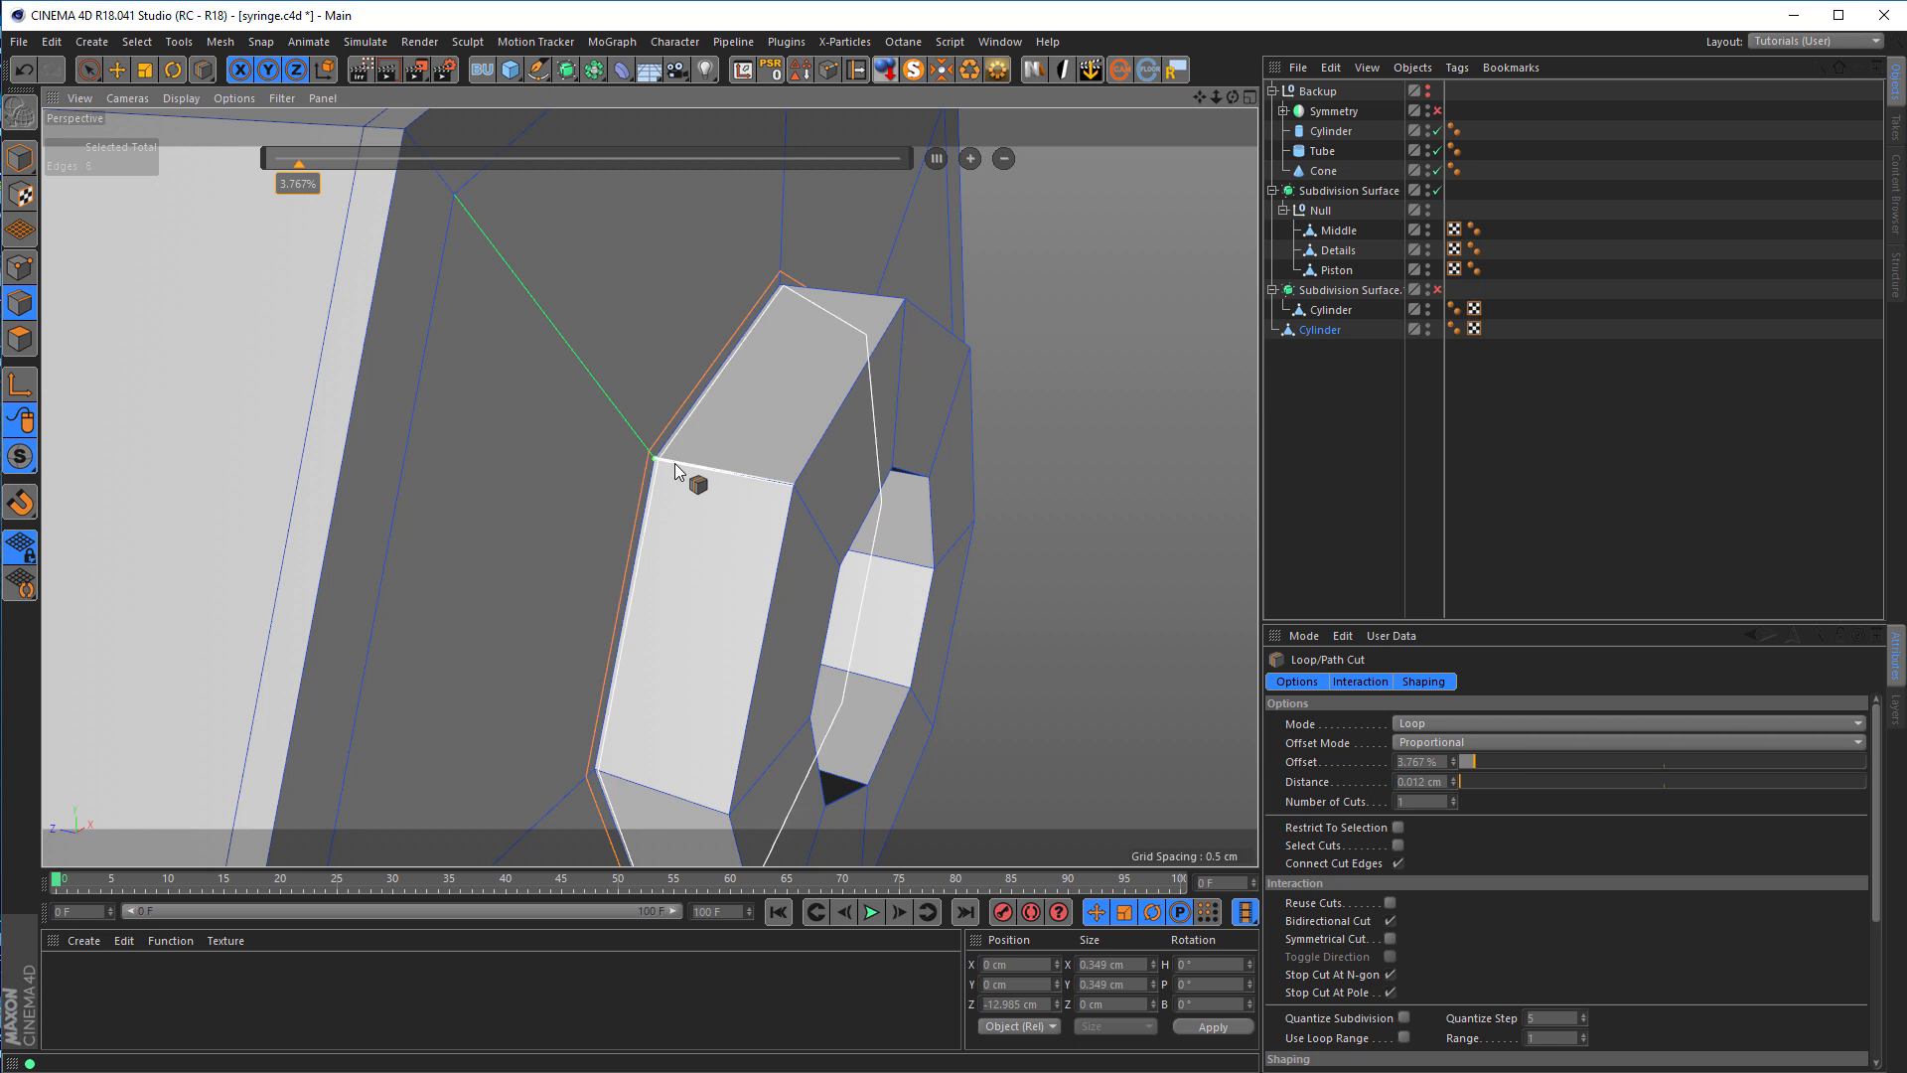
left_click(666, 459)
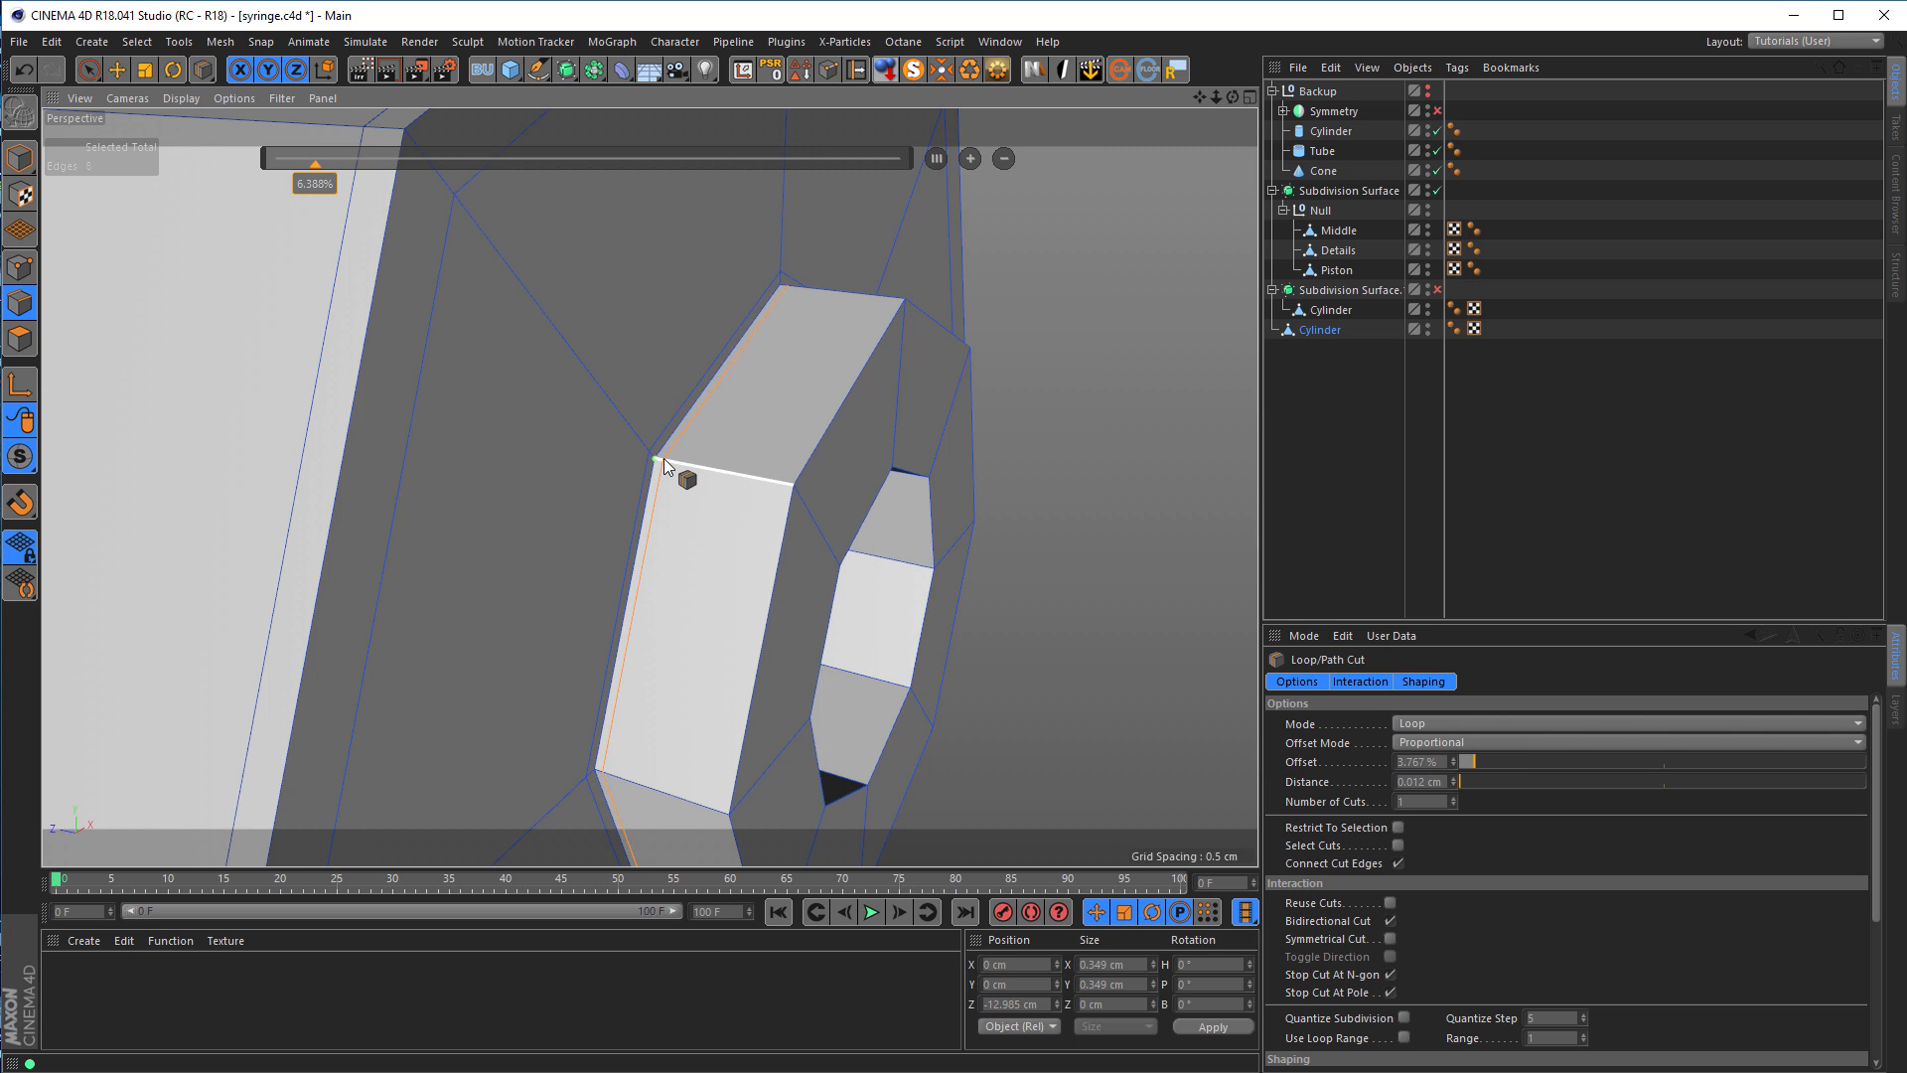
left_click(783, 484)
left_click(798, 495)
Step: Add supporting loop cuts around the rim of the opening, on the lip's face and just inside the hole
middle_click_drag(808, 520, 659, 497, "alt")
scroll(737, 538, "up", 6)
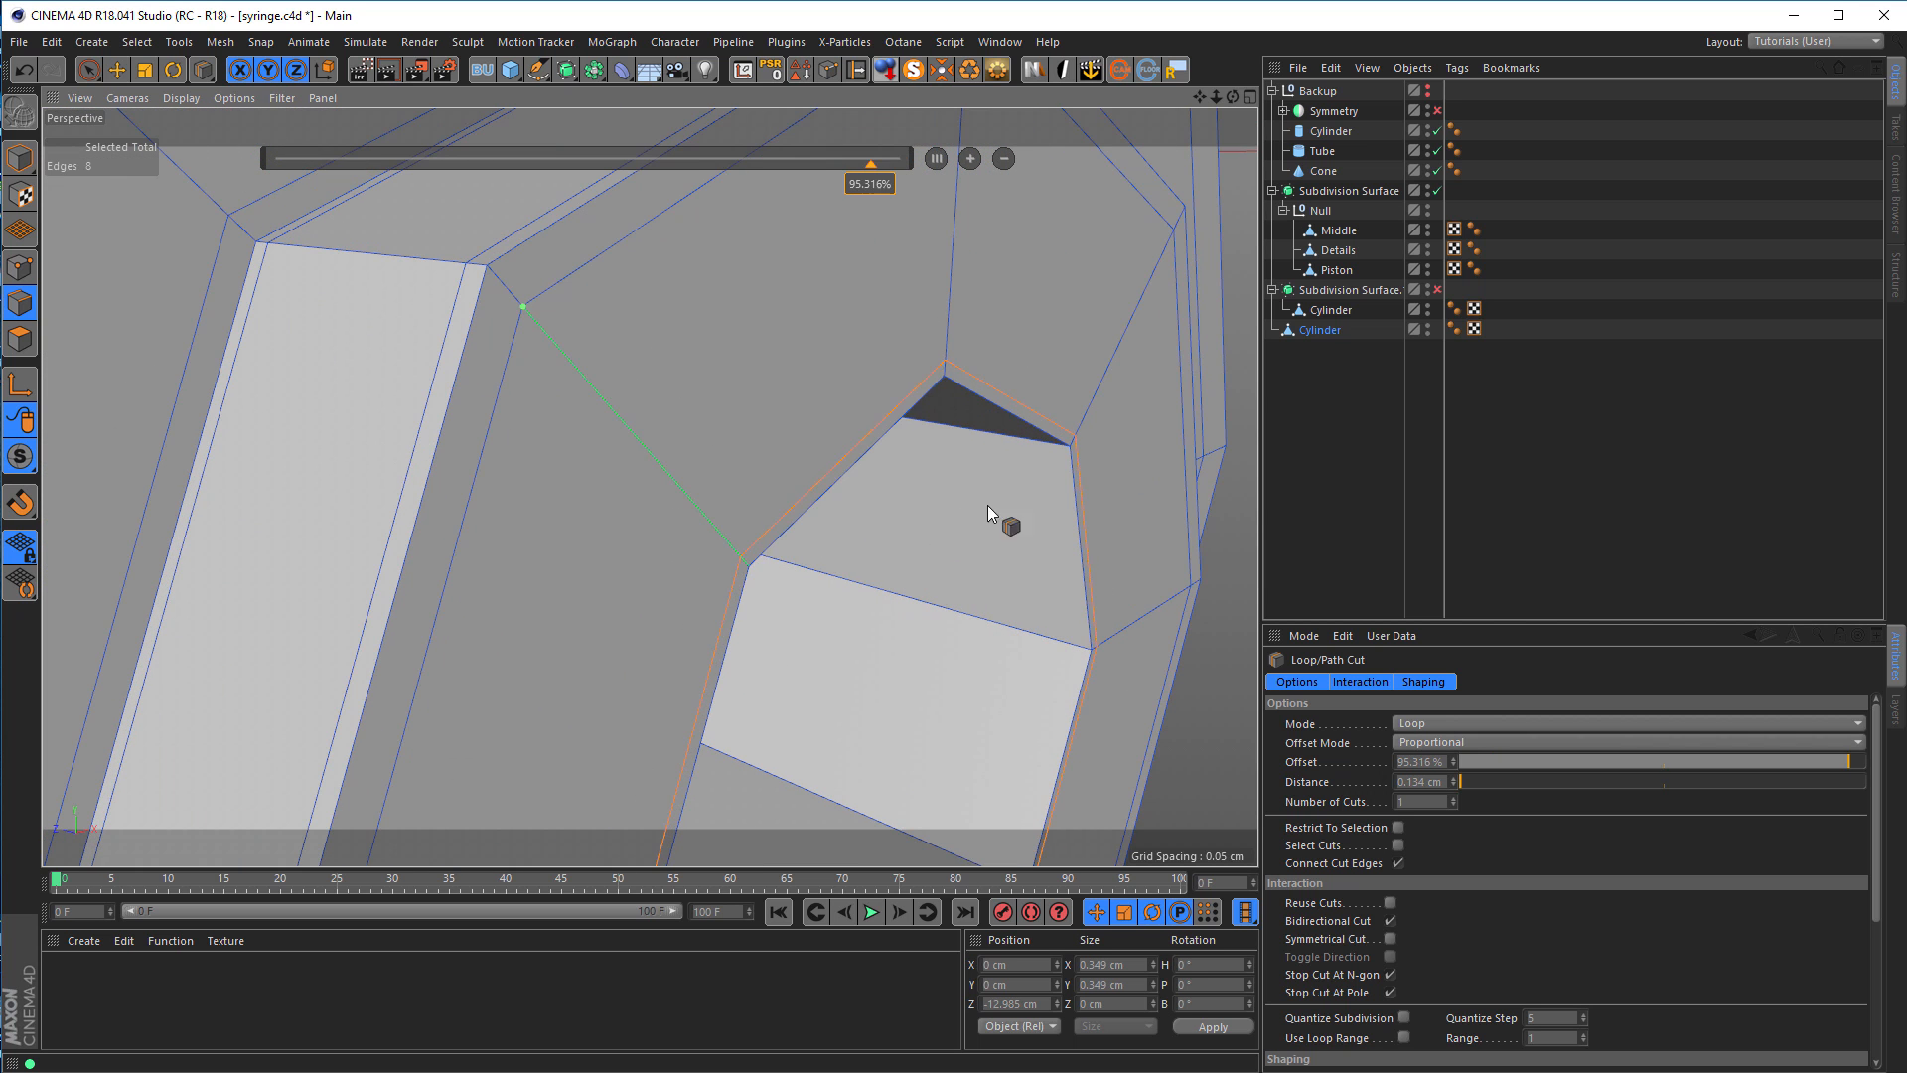
left_click(1059, 447)
scroll(874, 532, "down", 6)
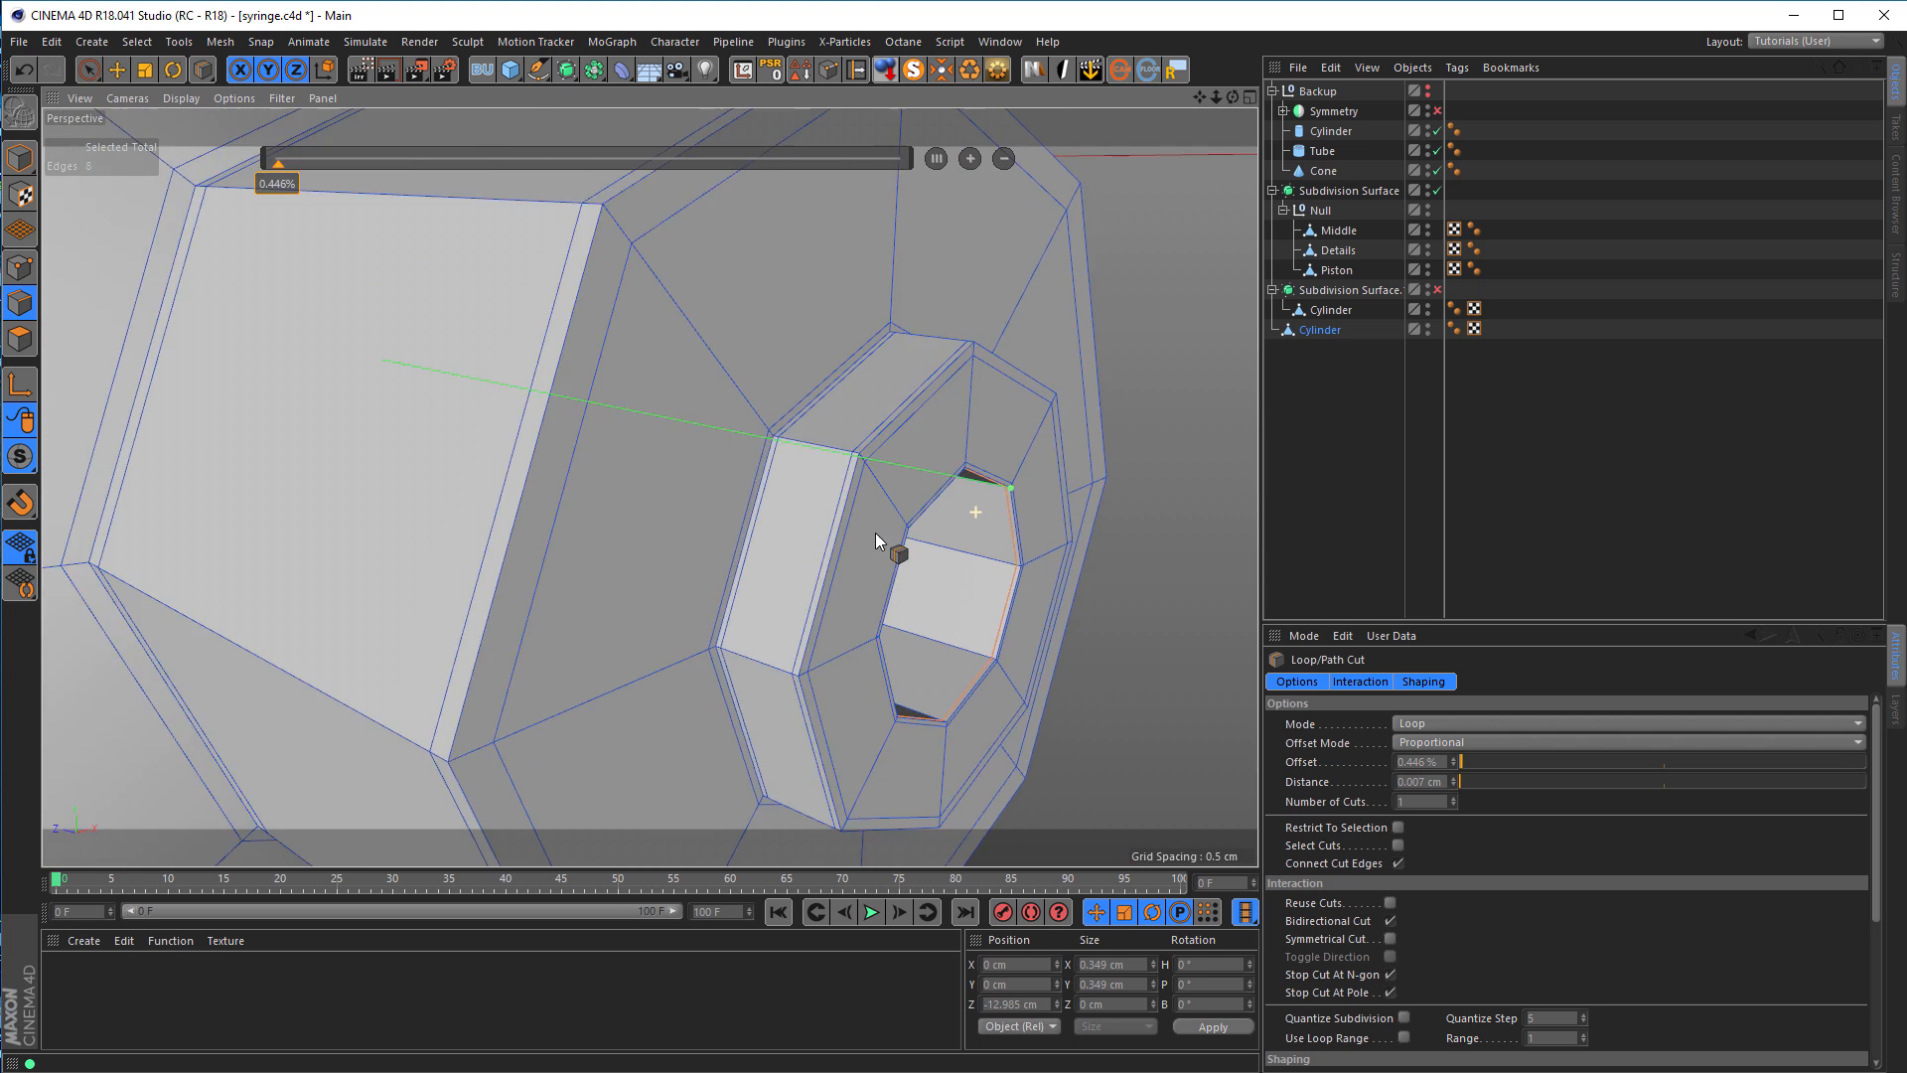
Step: Rename the front metal object as Top and place it in the Null under the active Subdivision Surface
scroll(826, 548, "down", 8)
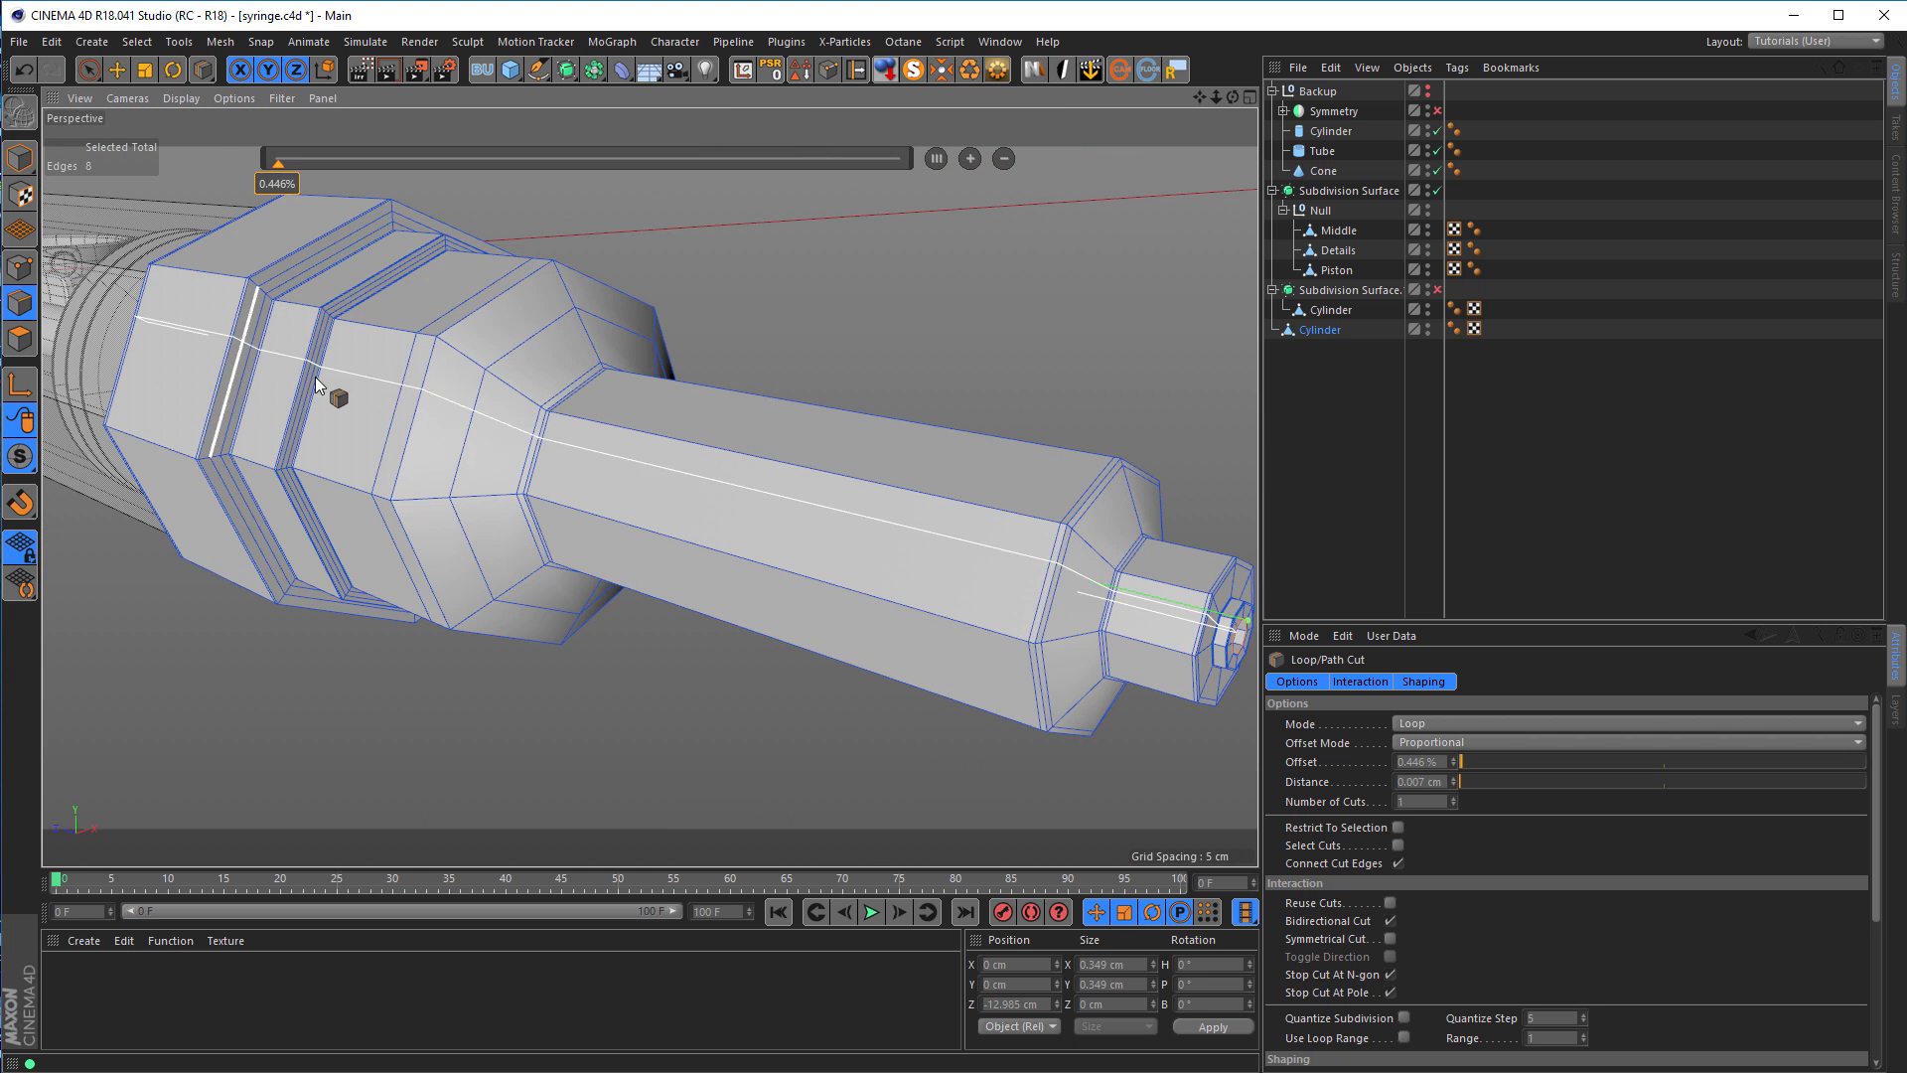
left_click(14, 154)
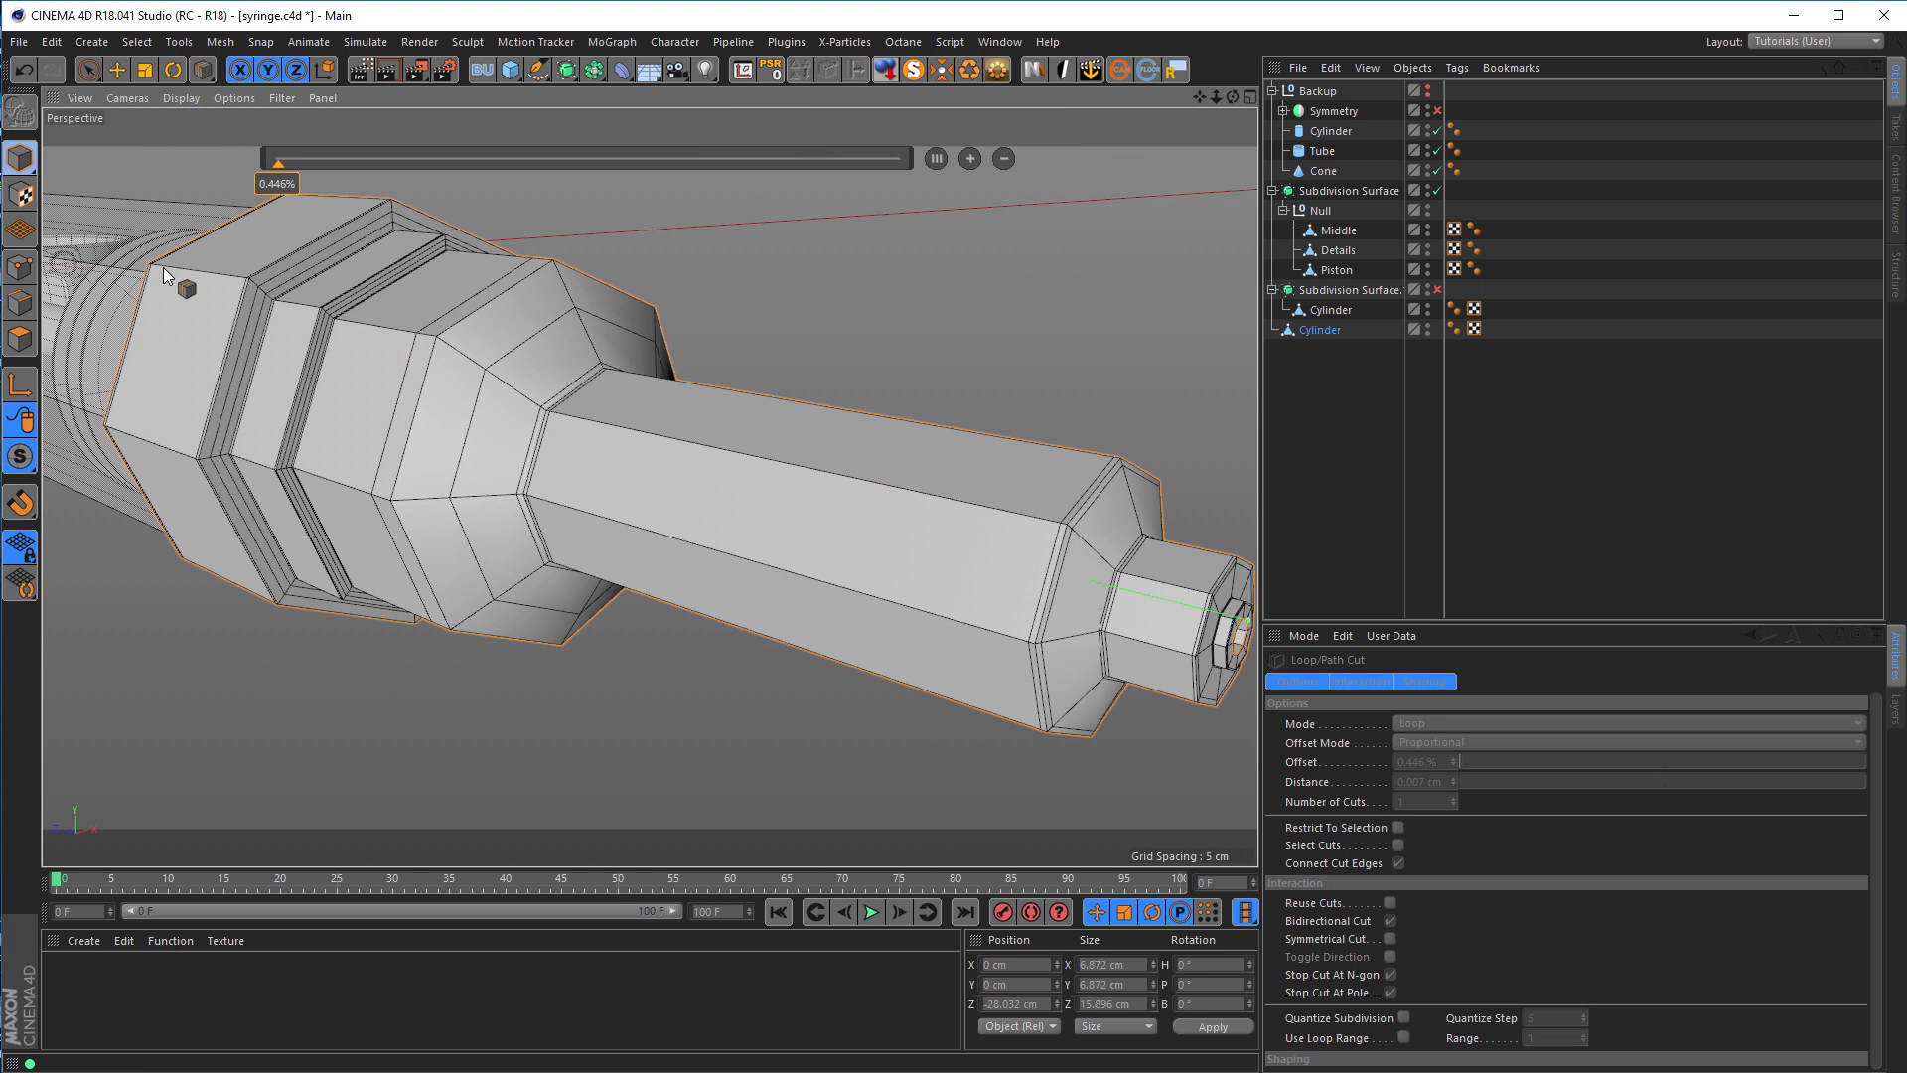
double_click(1314, 331)
type("Top")
key("Return")
left_click_drag(1307, 333, 1343, 280)
left_click_drag(872, 486, 489, 348, "alt")
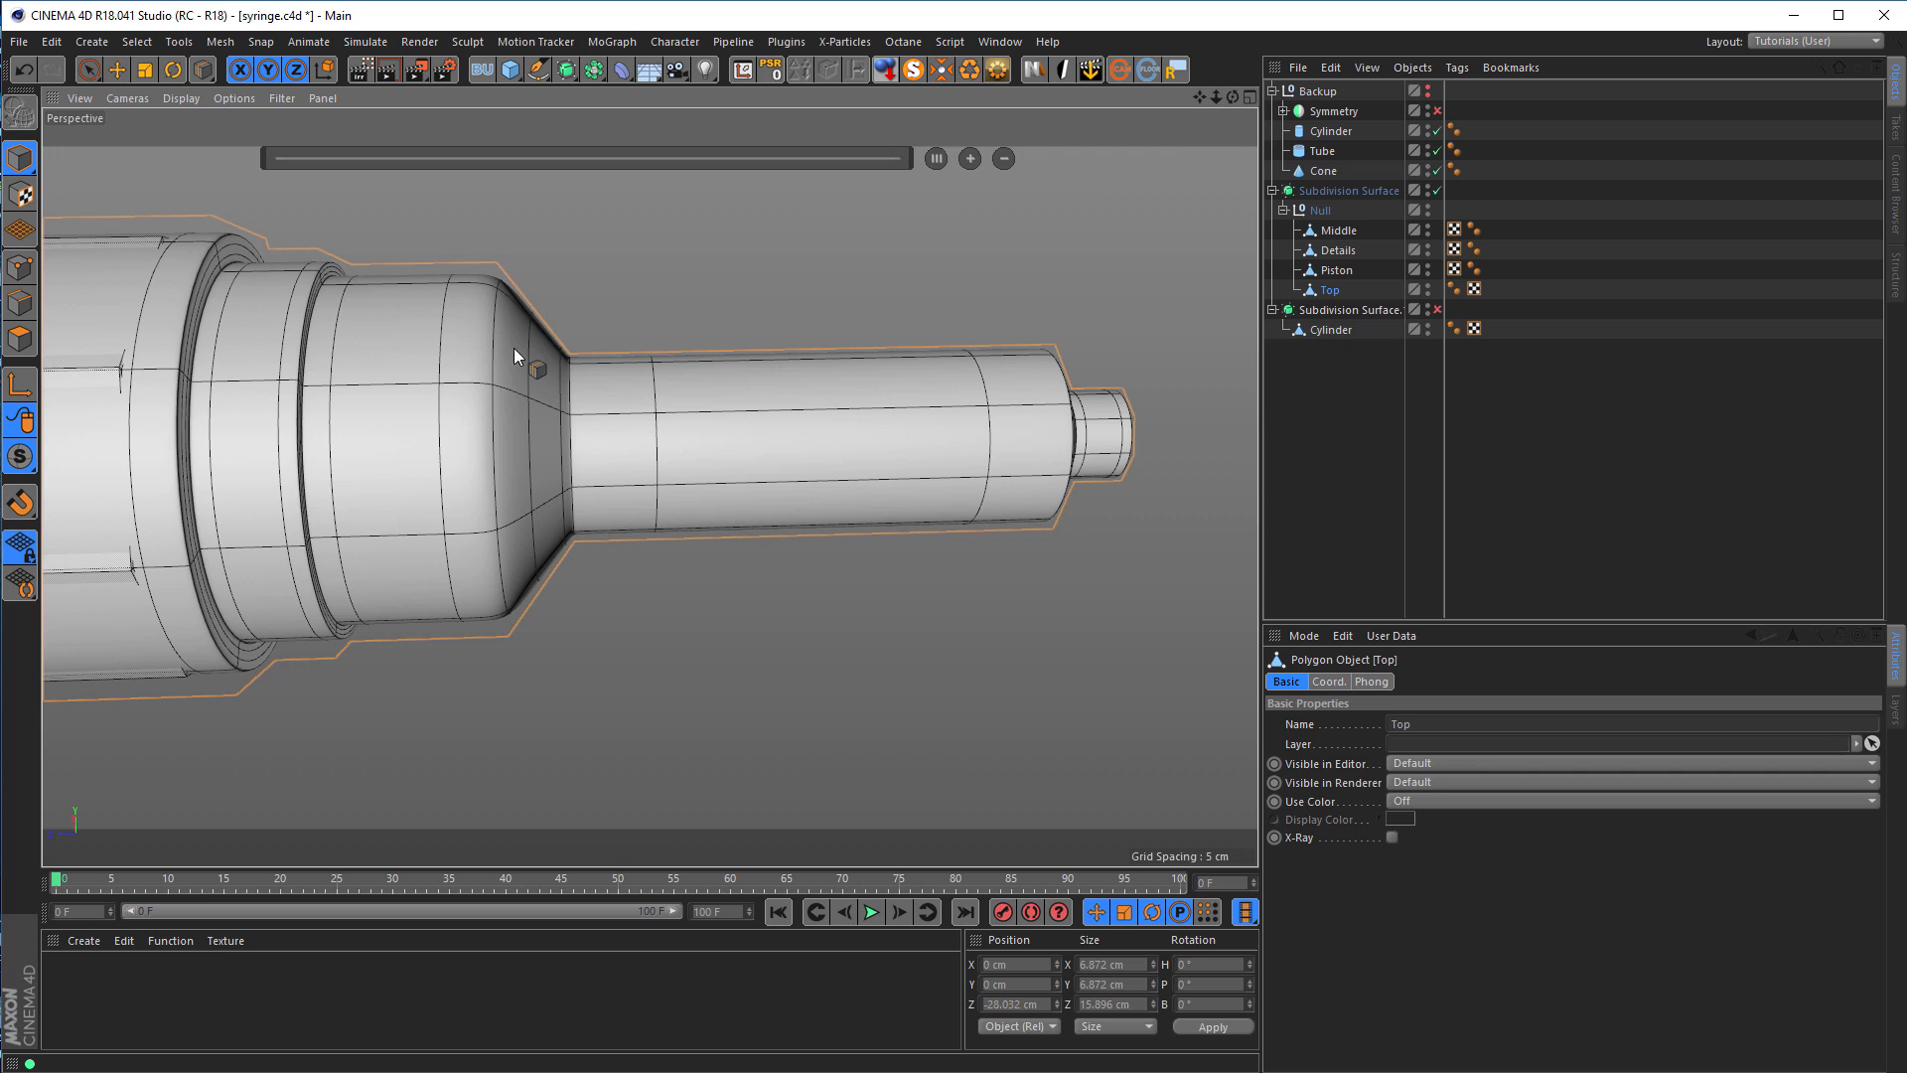
left_click_drag(925, 427, 582, 411, "alt")
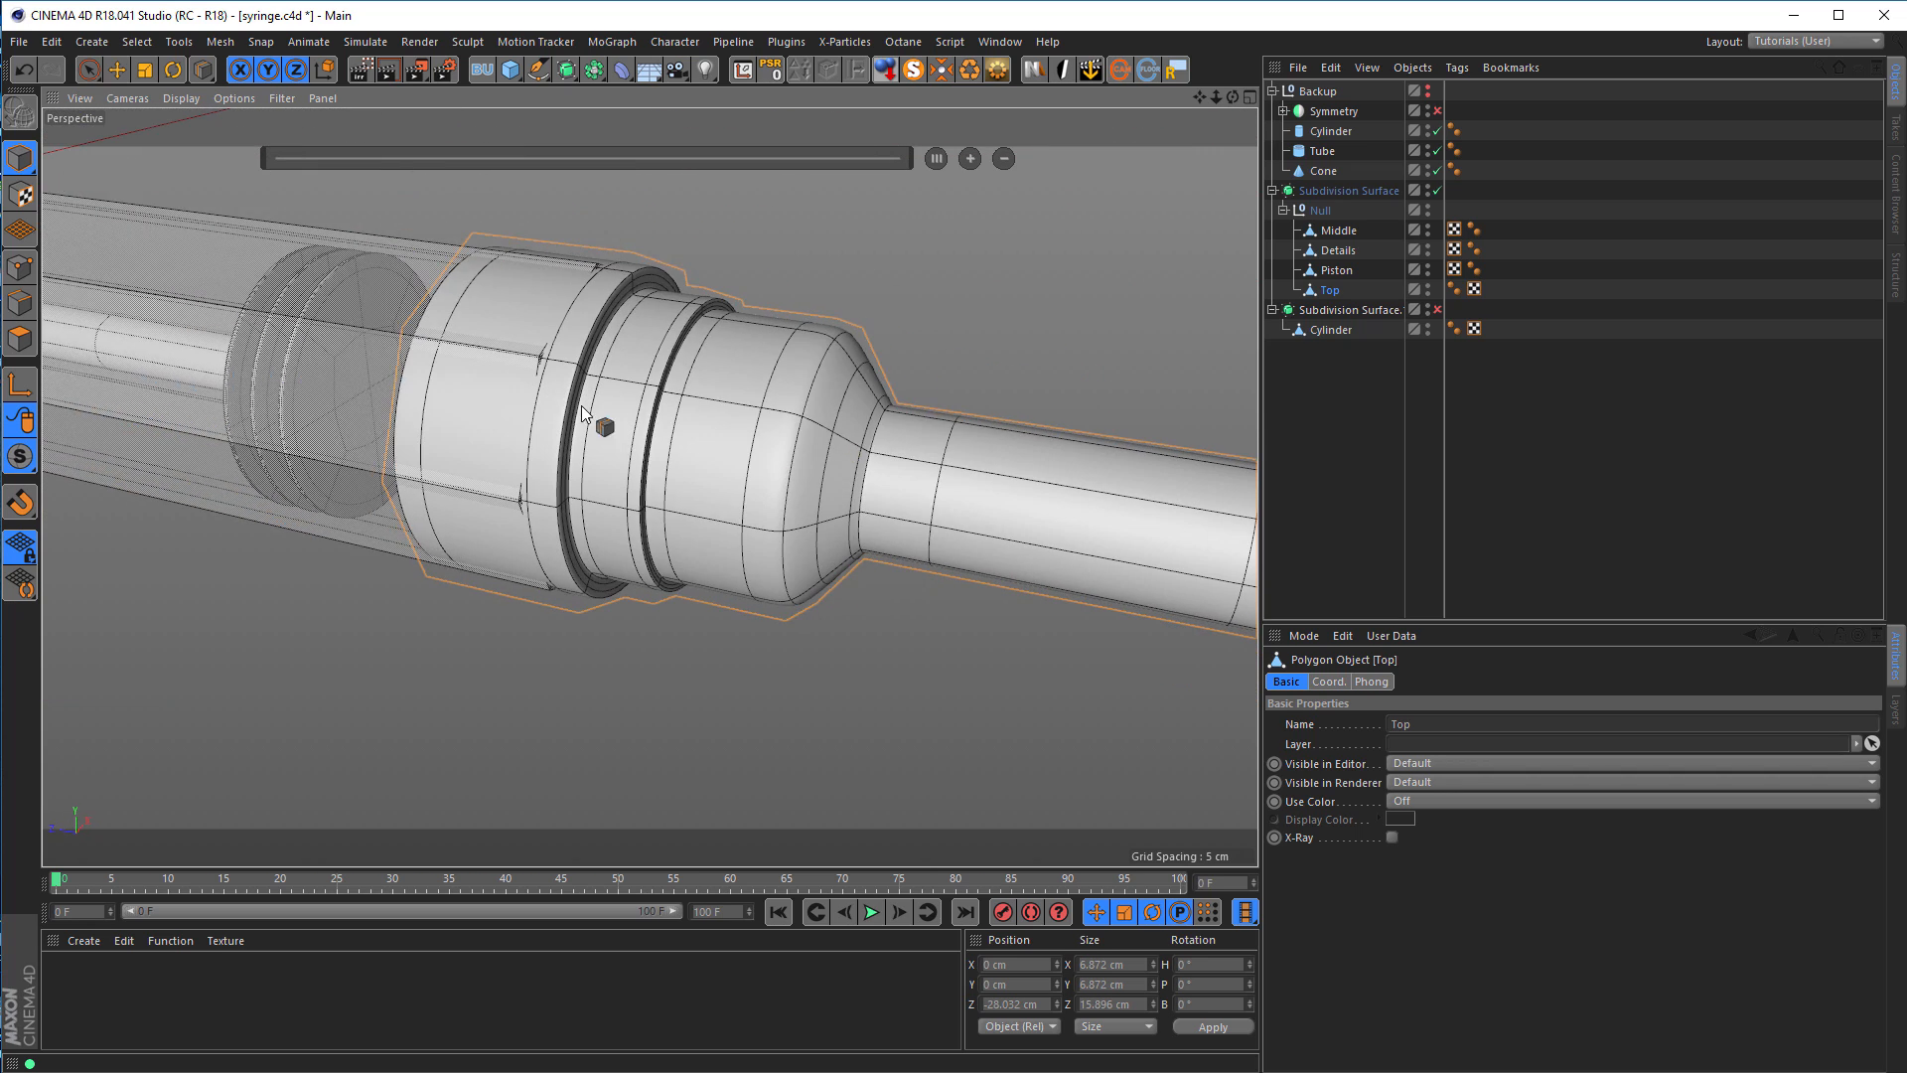
Step: Move the glass barrel Cylinder into the same Null and delete the emptied second Subdivision Surface
left_click(1316, 331)
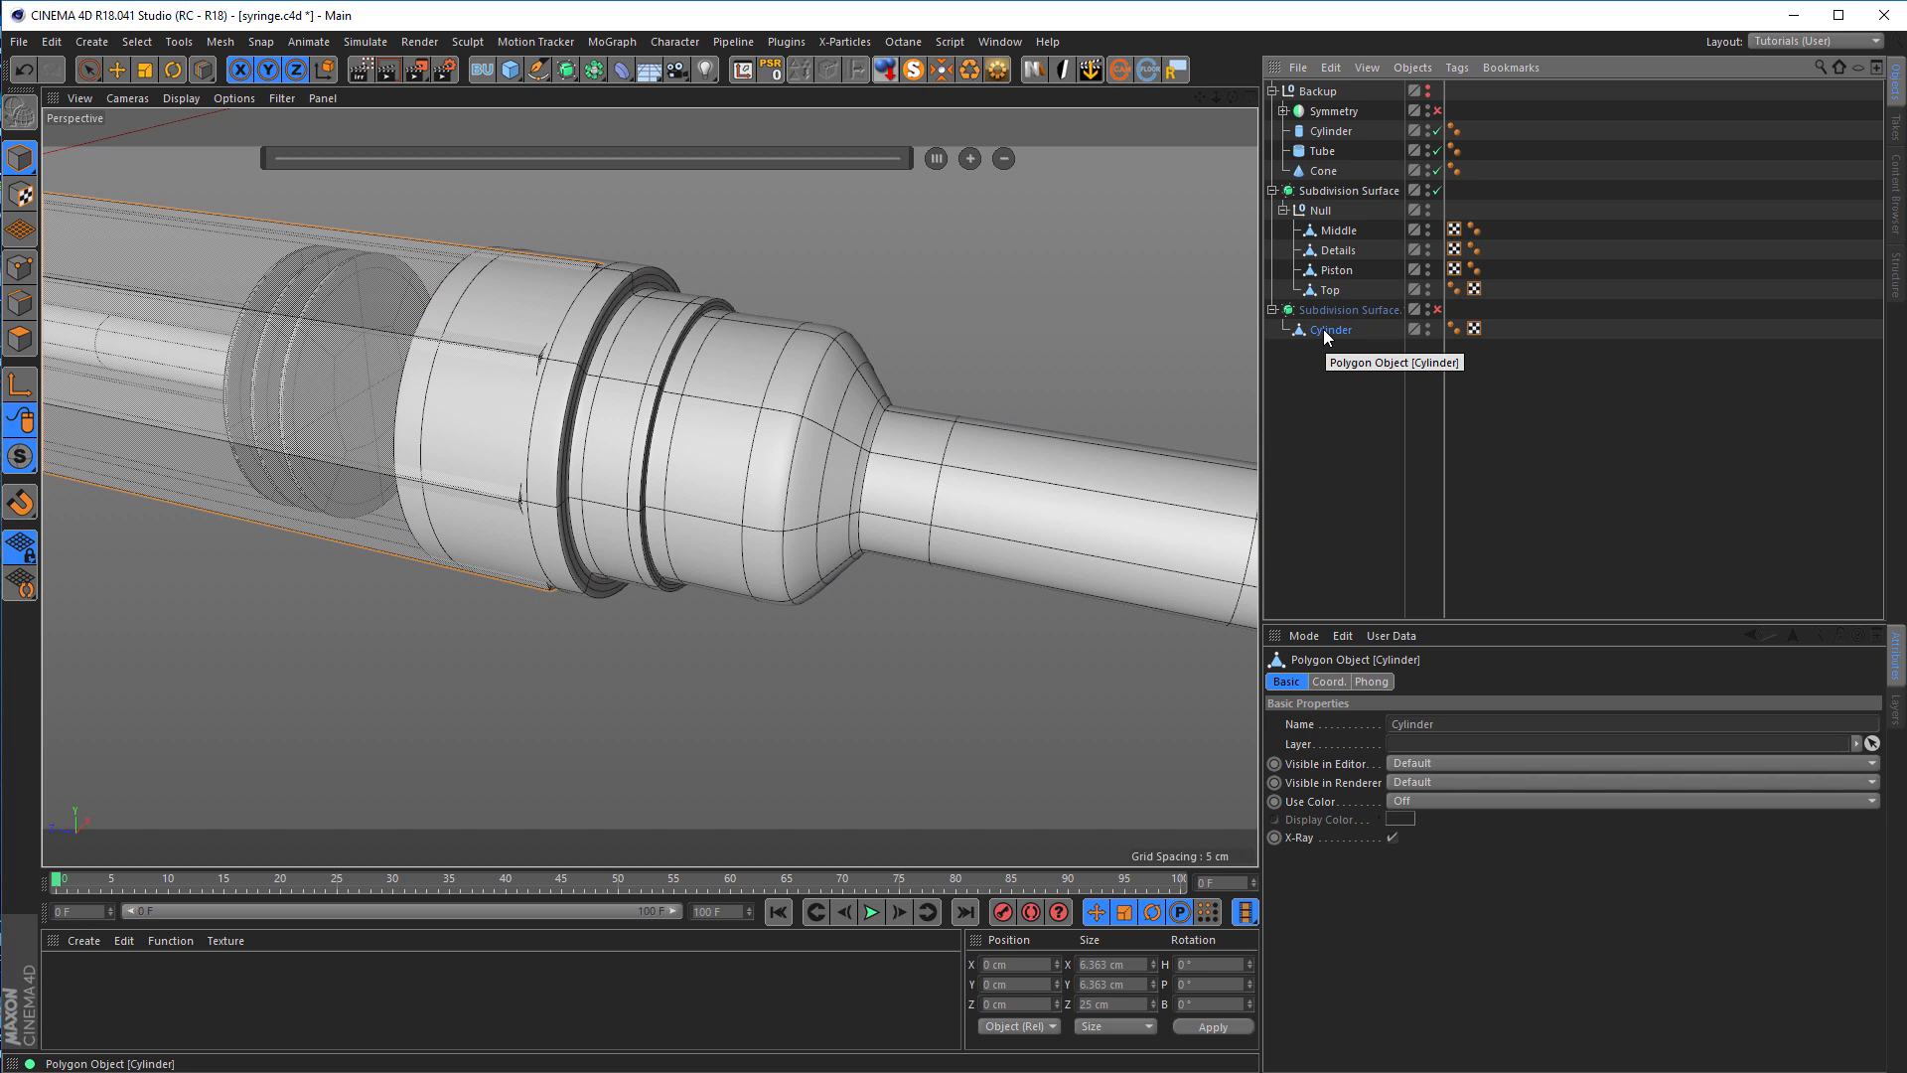
left_click_drag(1324, 336, 1327, 285)
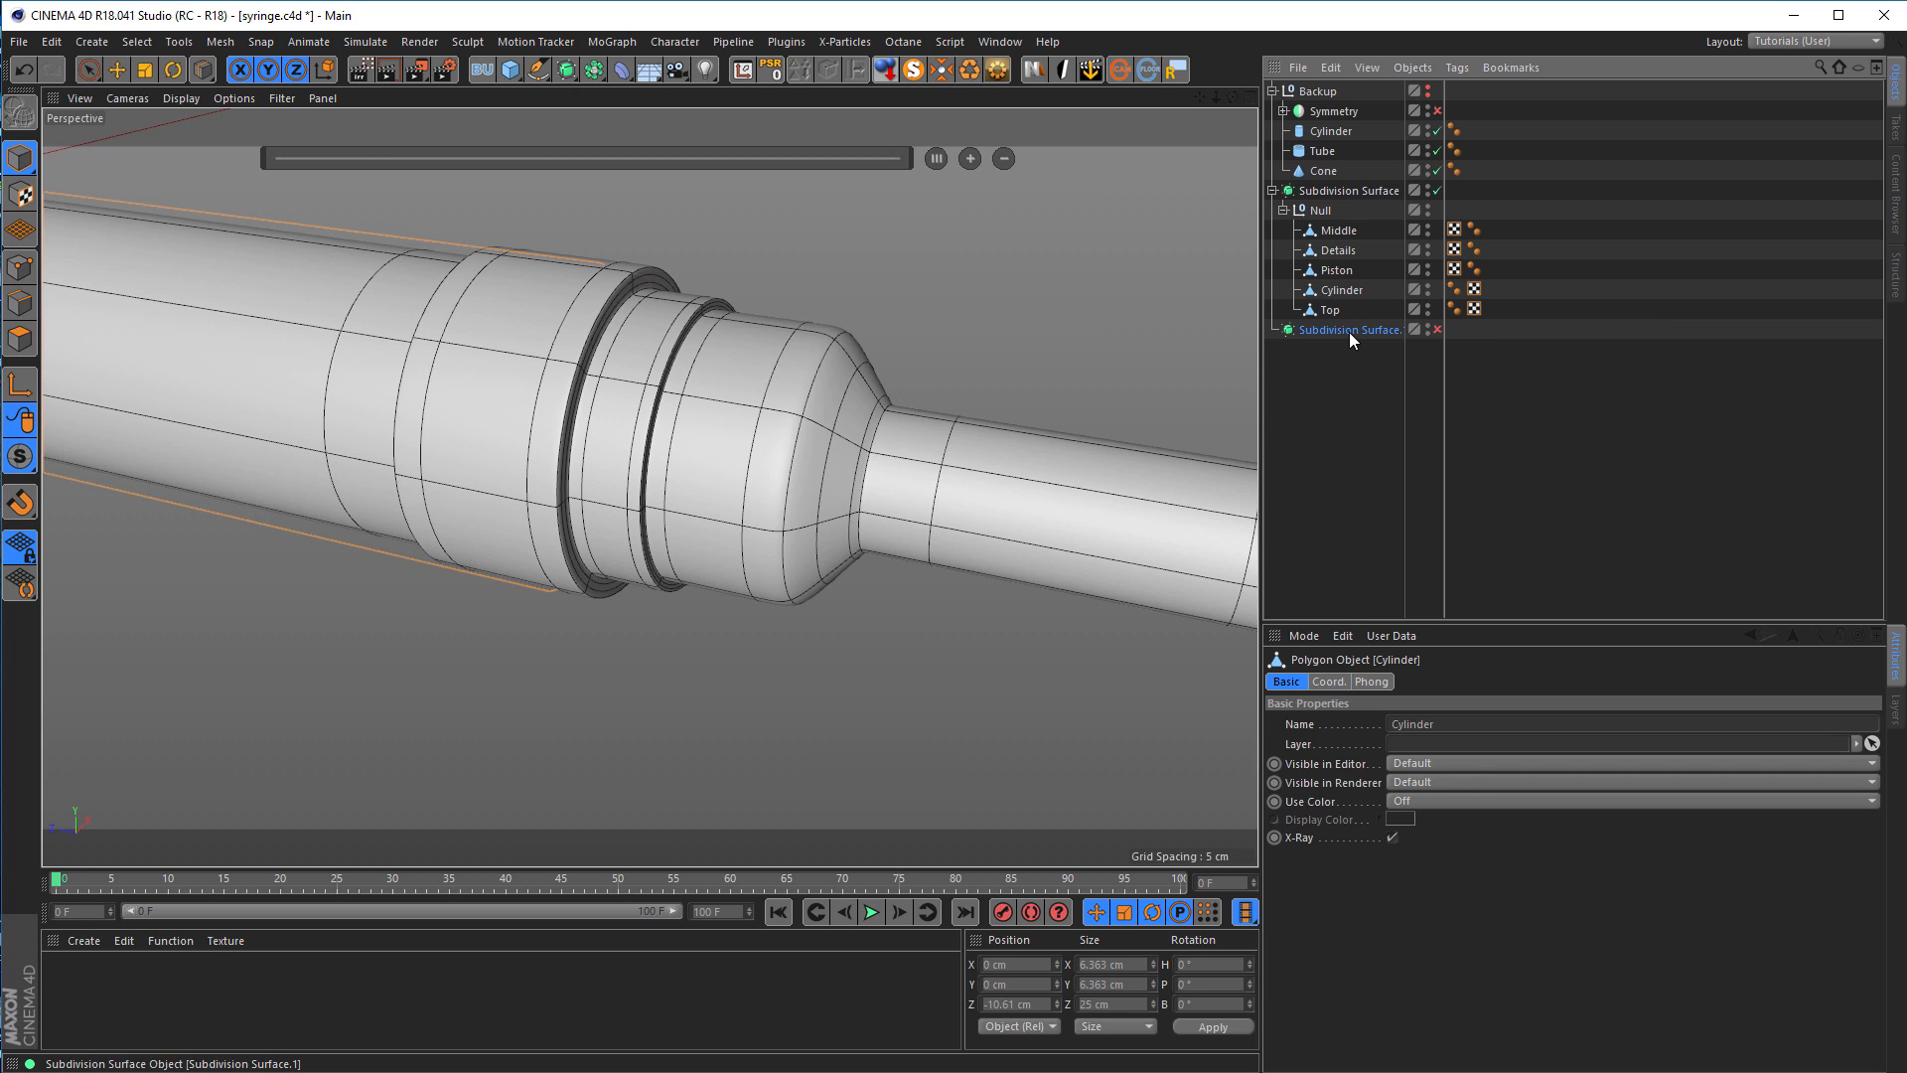
left_click(1349, 331)
key("Delete")
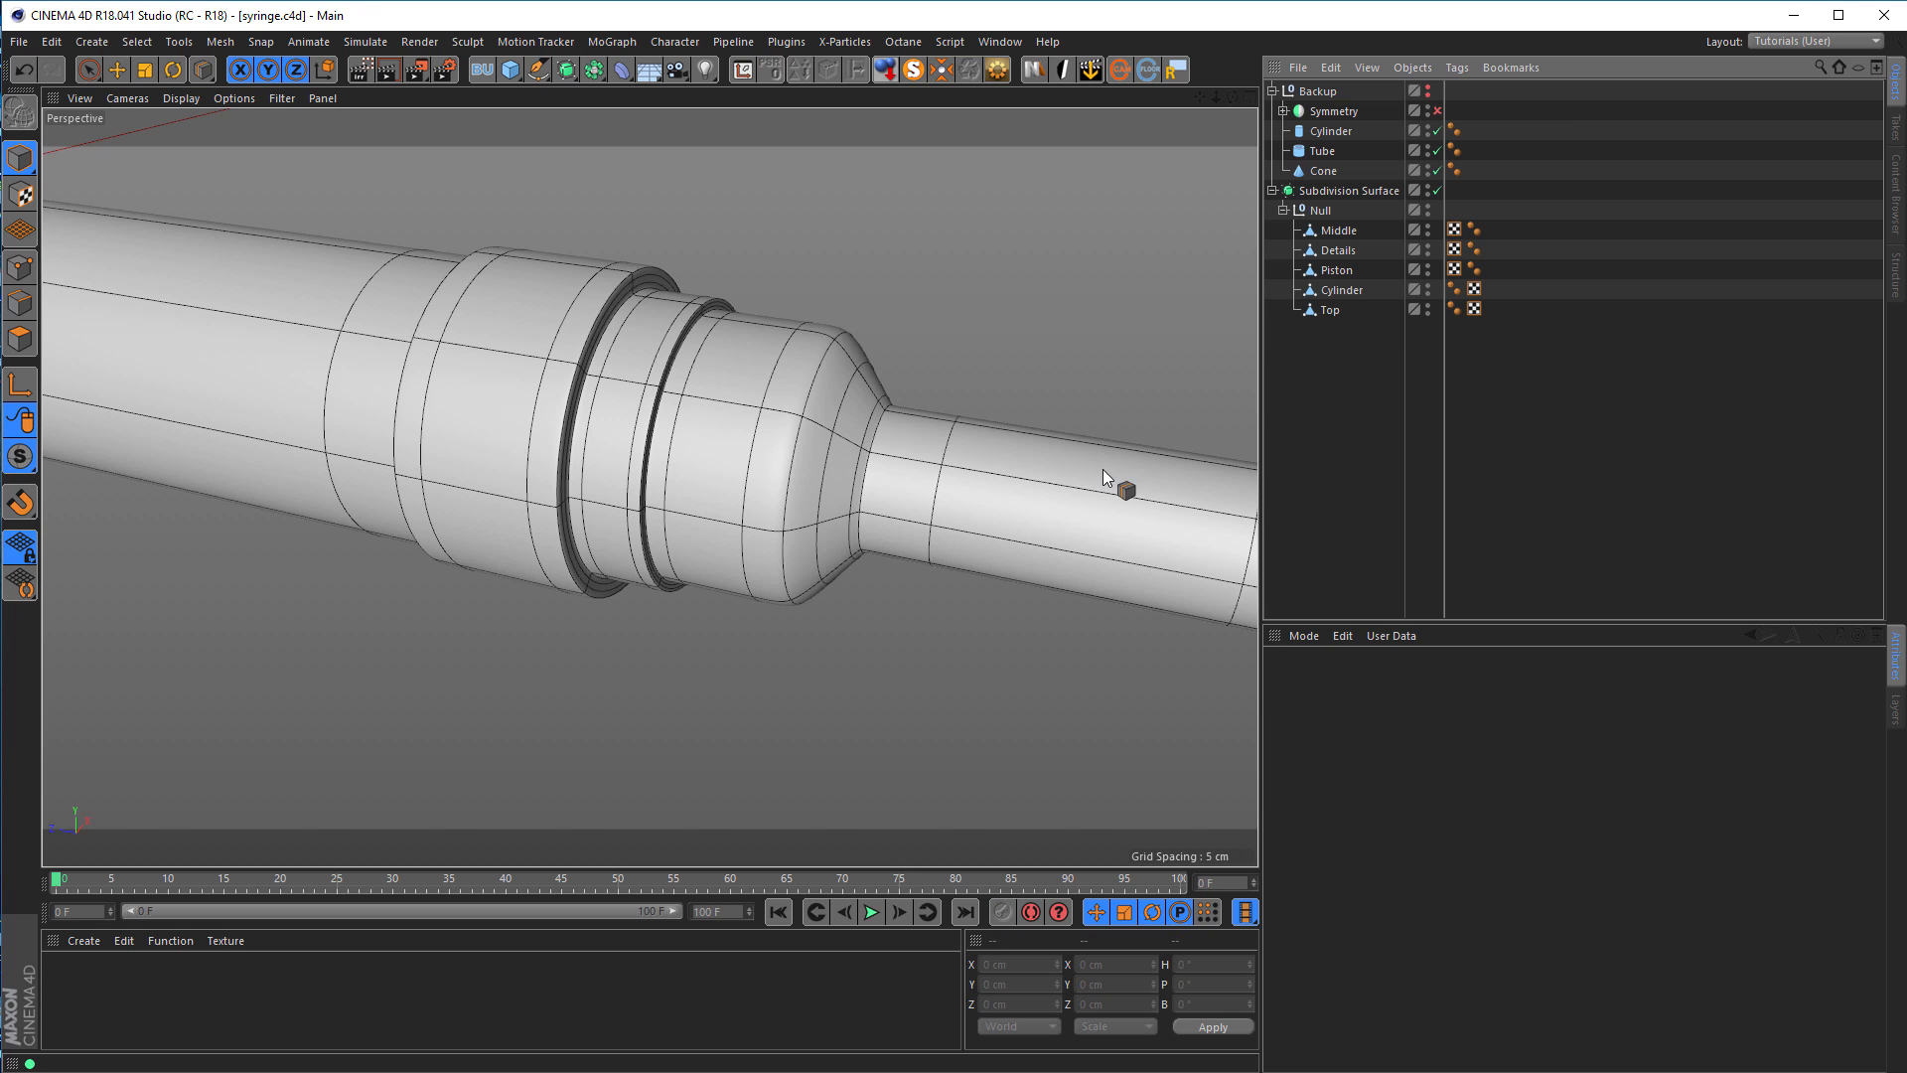
Step: Compare the smoothed front collar and nozzle with the syringe reference image in the Picture Viewer
scroll(731, 475, "down", 6)
left_click_drag(729, 475, 705, 524, "alt")
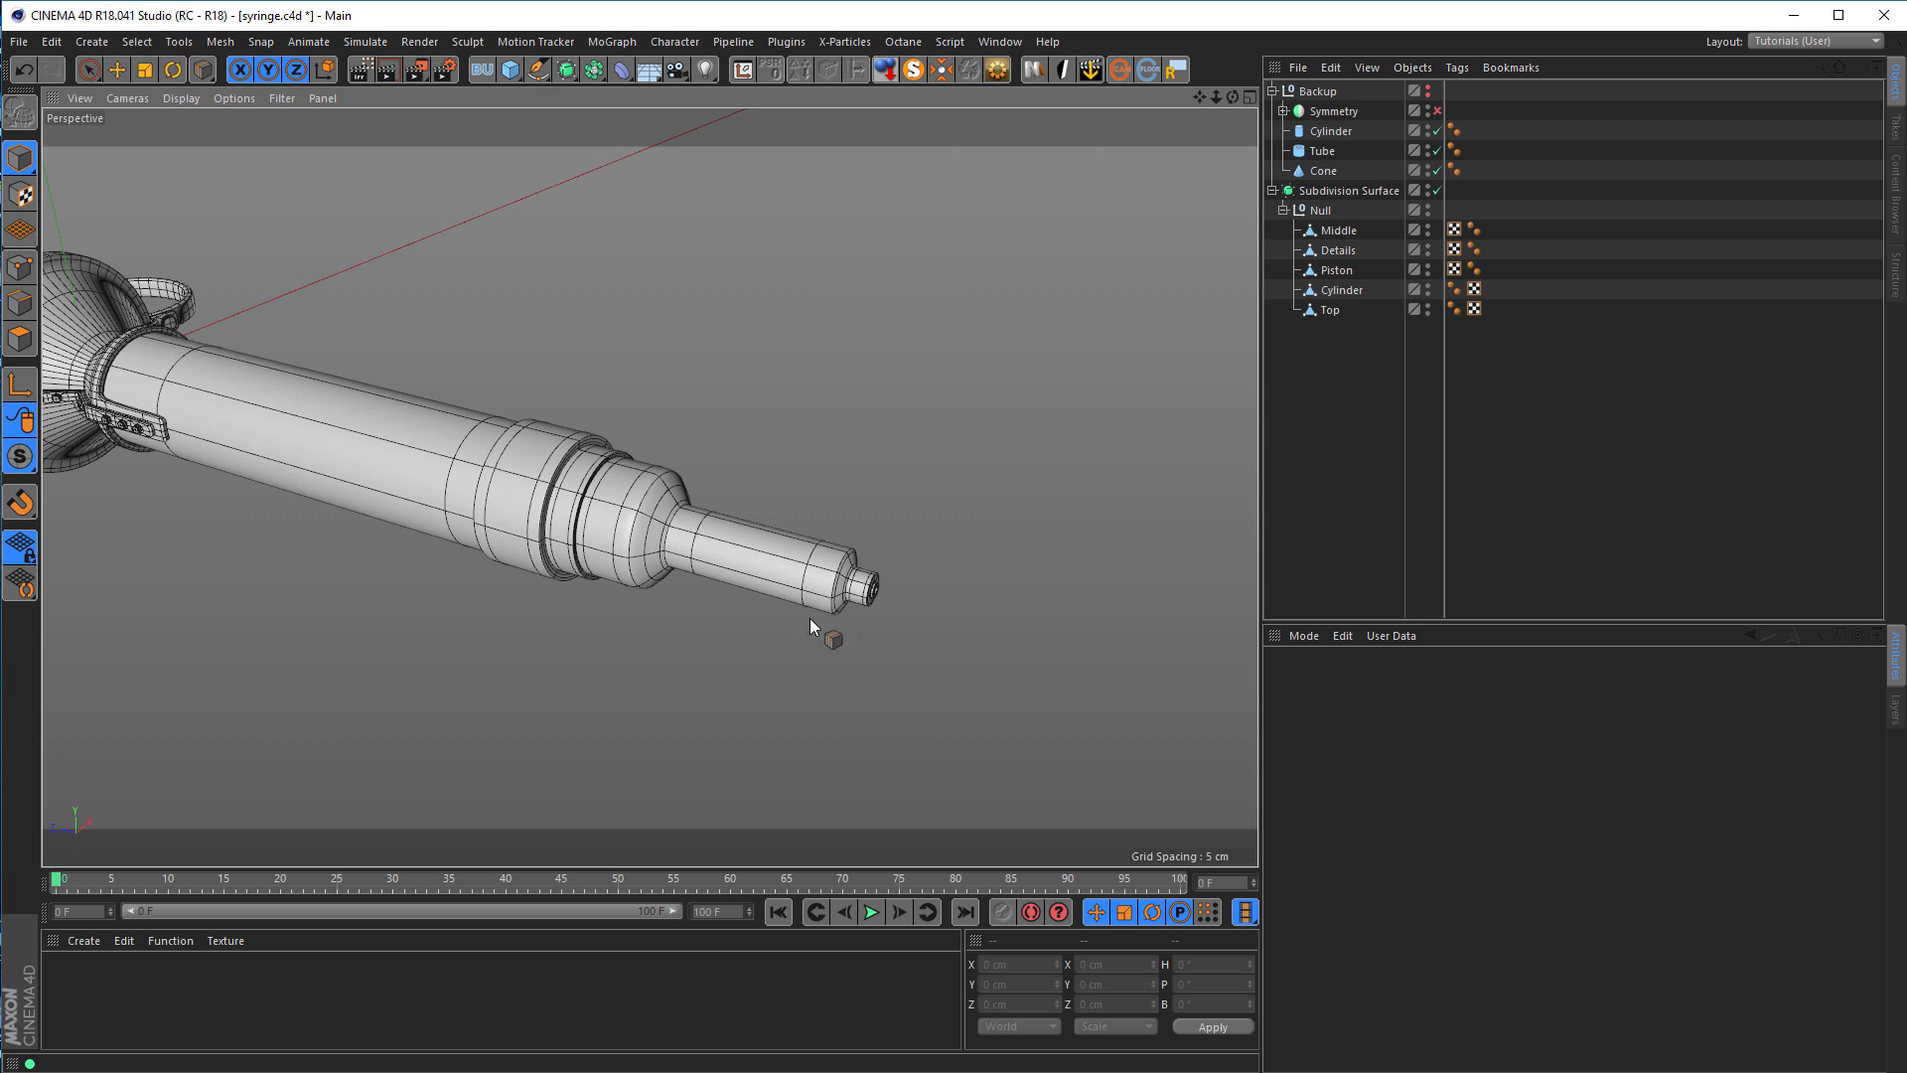
scroll(701, 507, "up", 5)
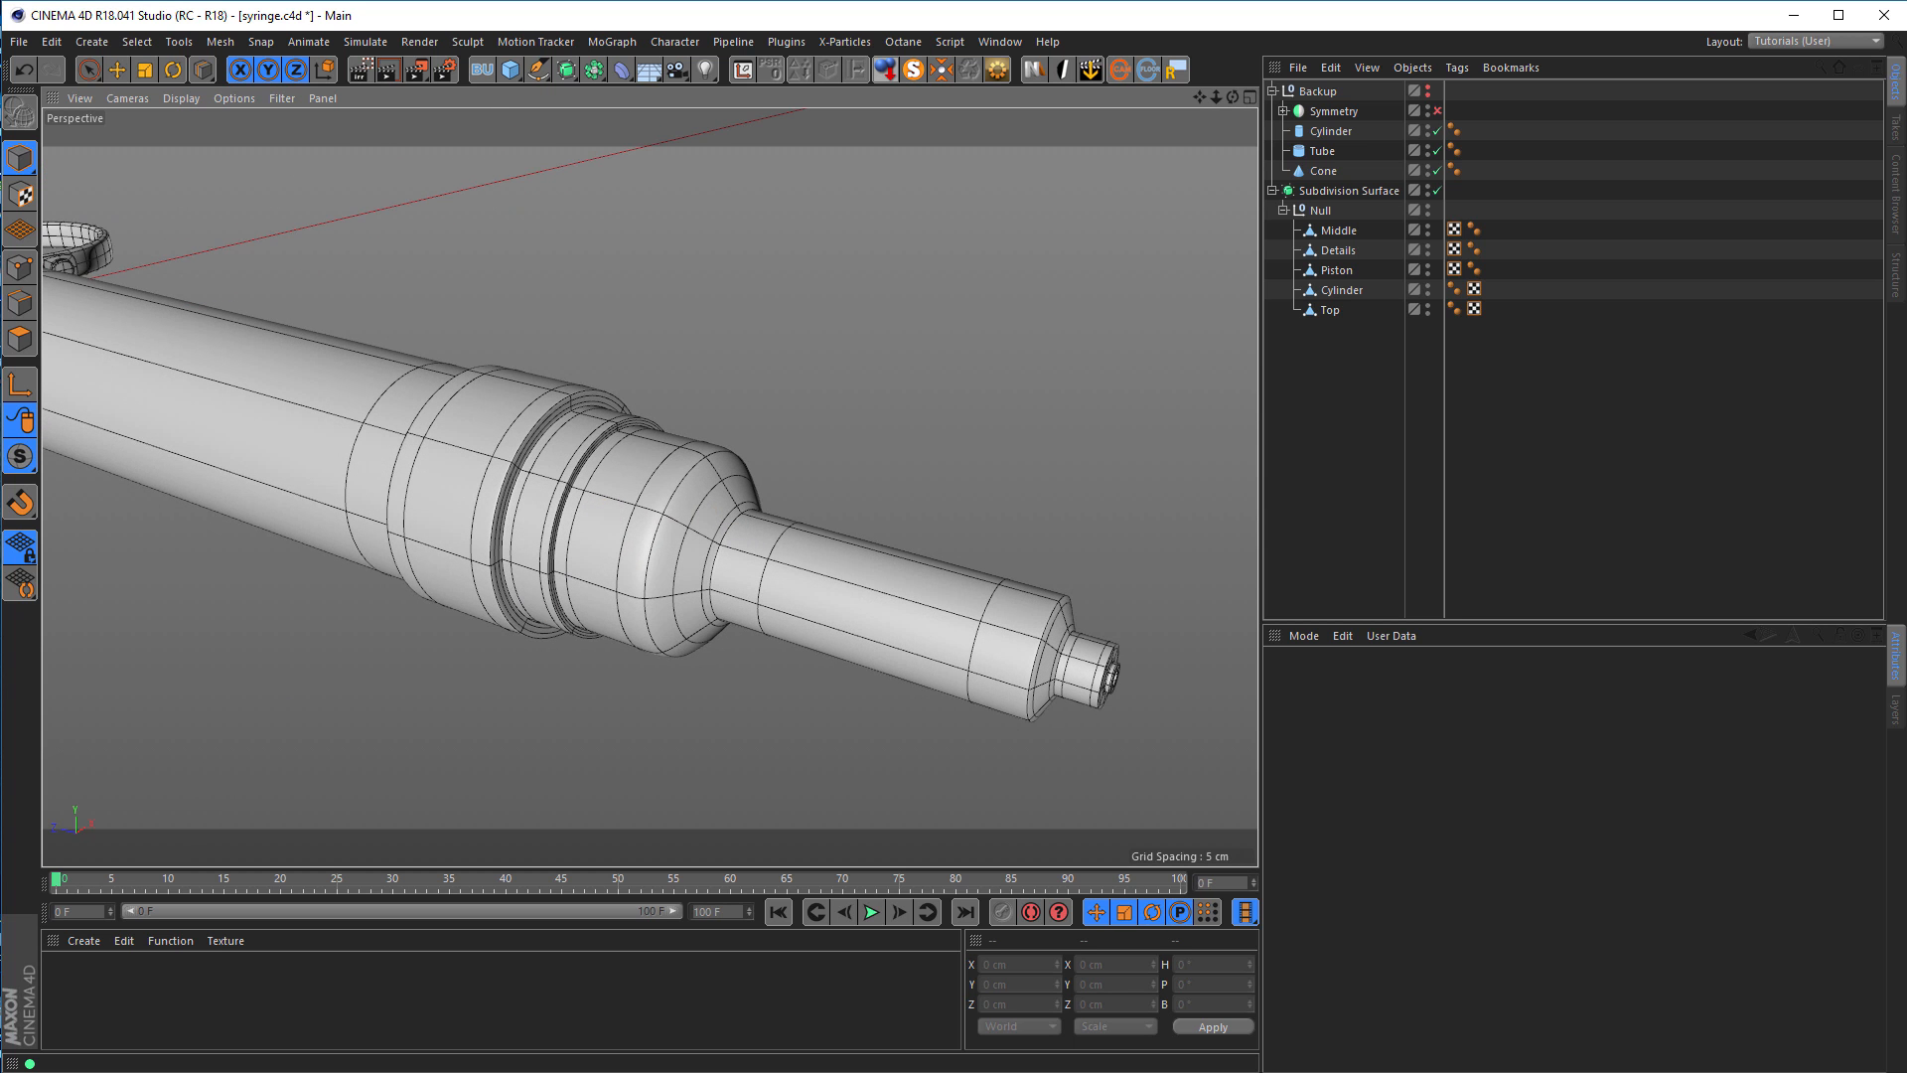
key("alt+Tab")
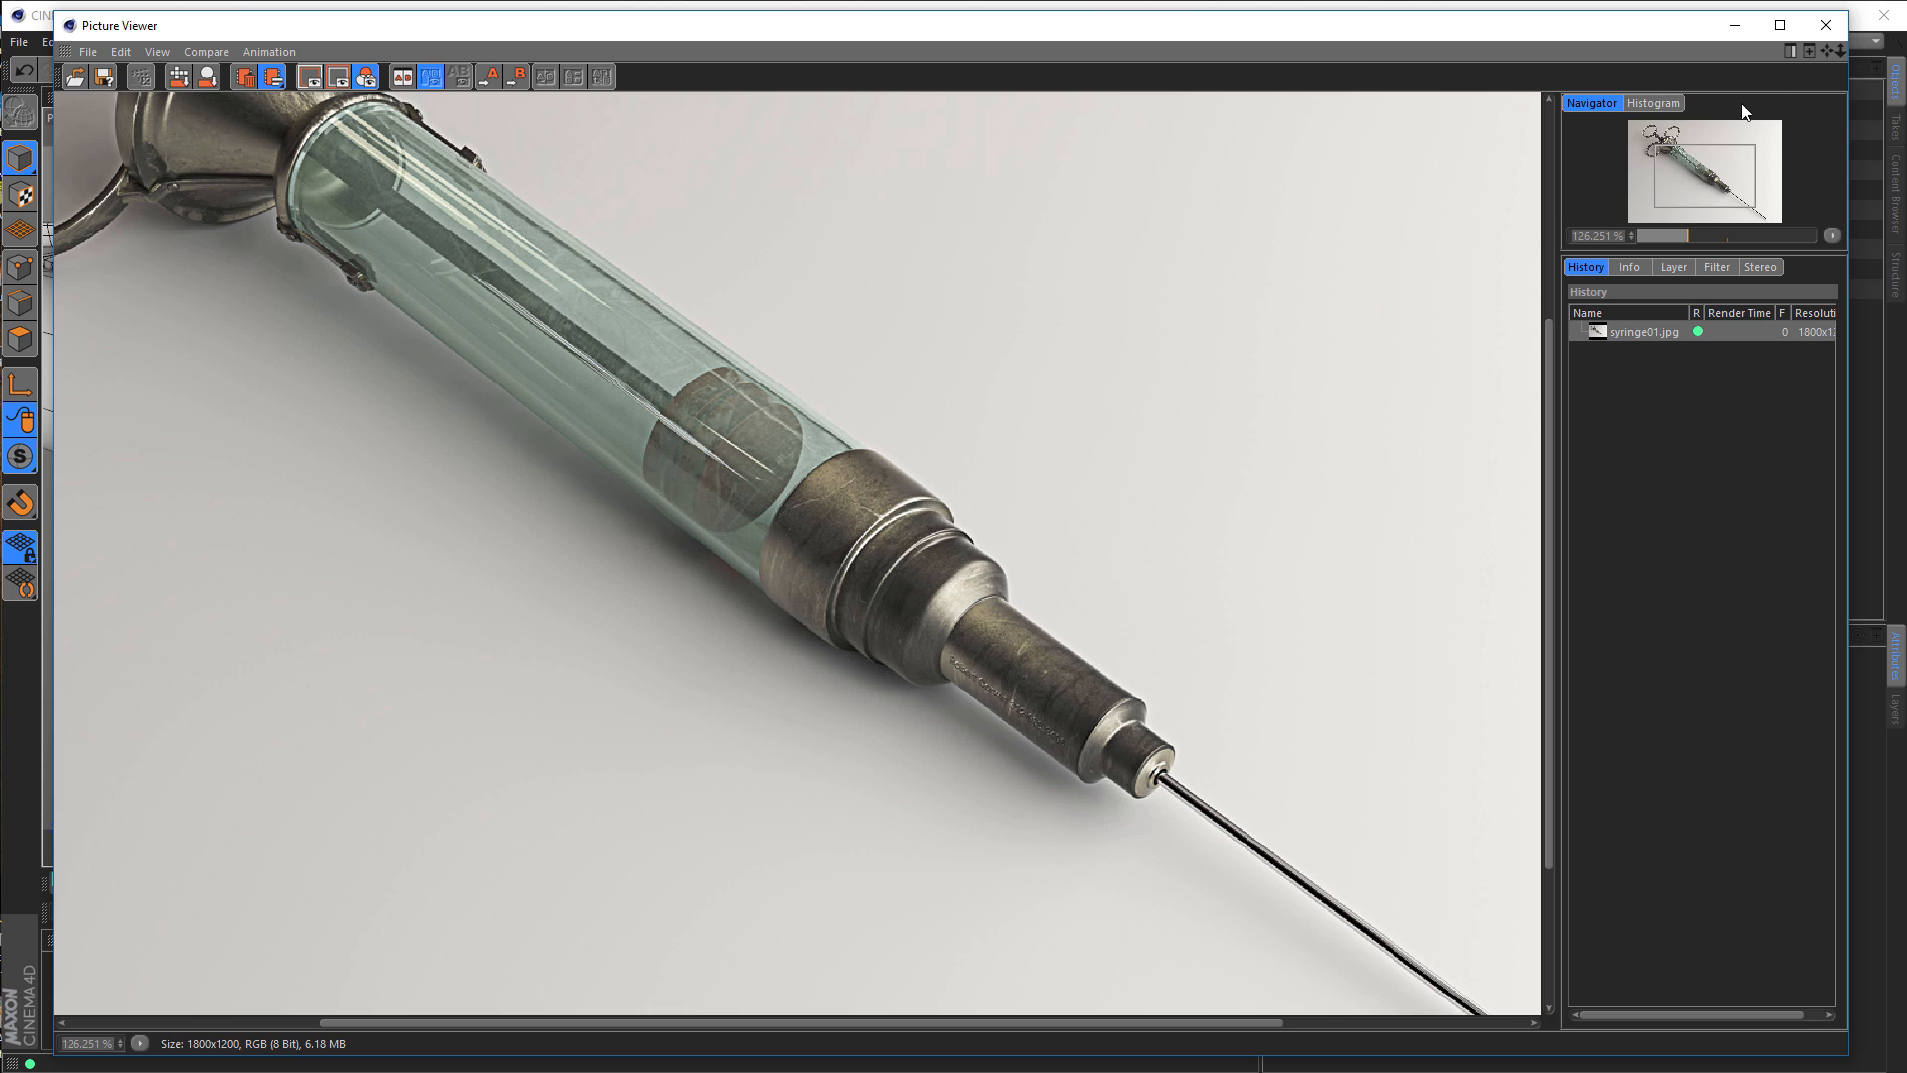
Step: Close the reference image and examine the syringe model's proportions and its nozzle tip from several angles
left_click(1730, 30)
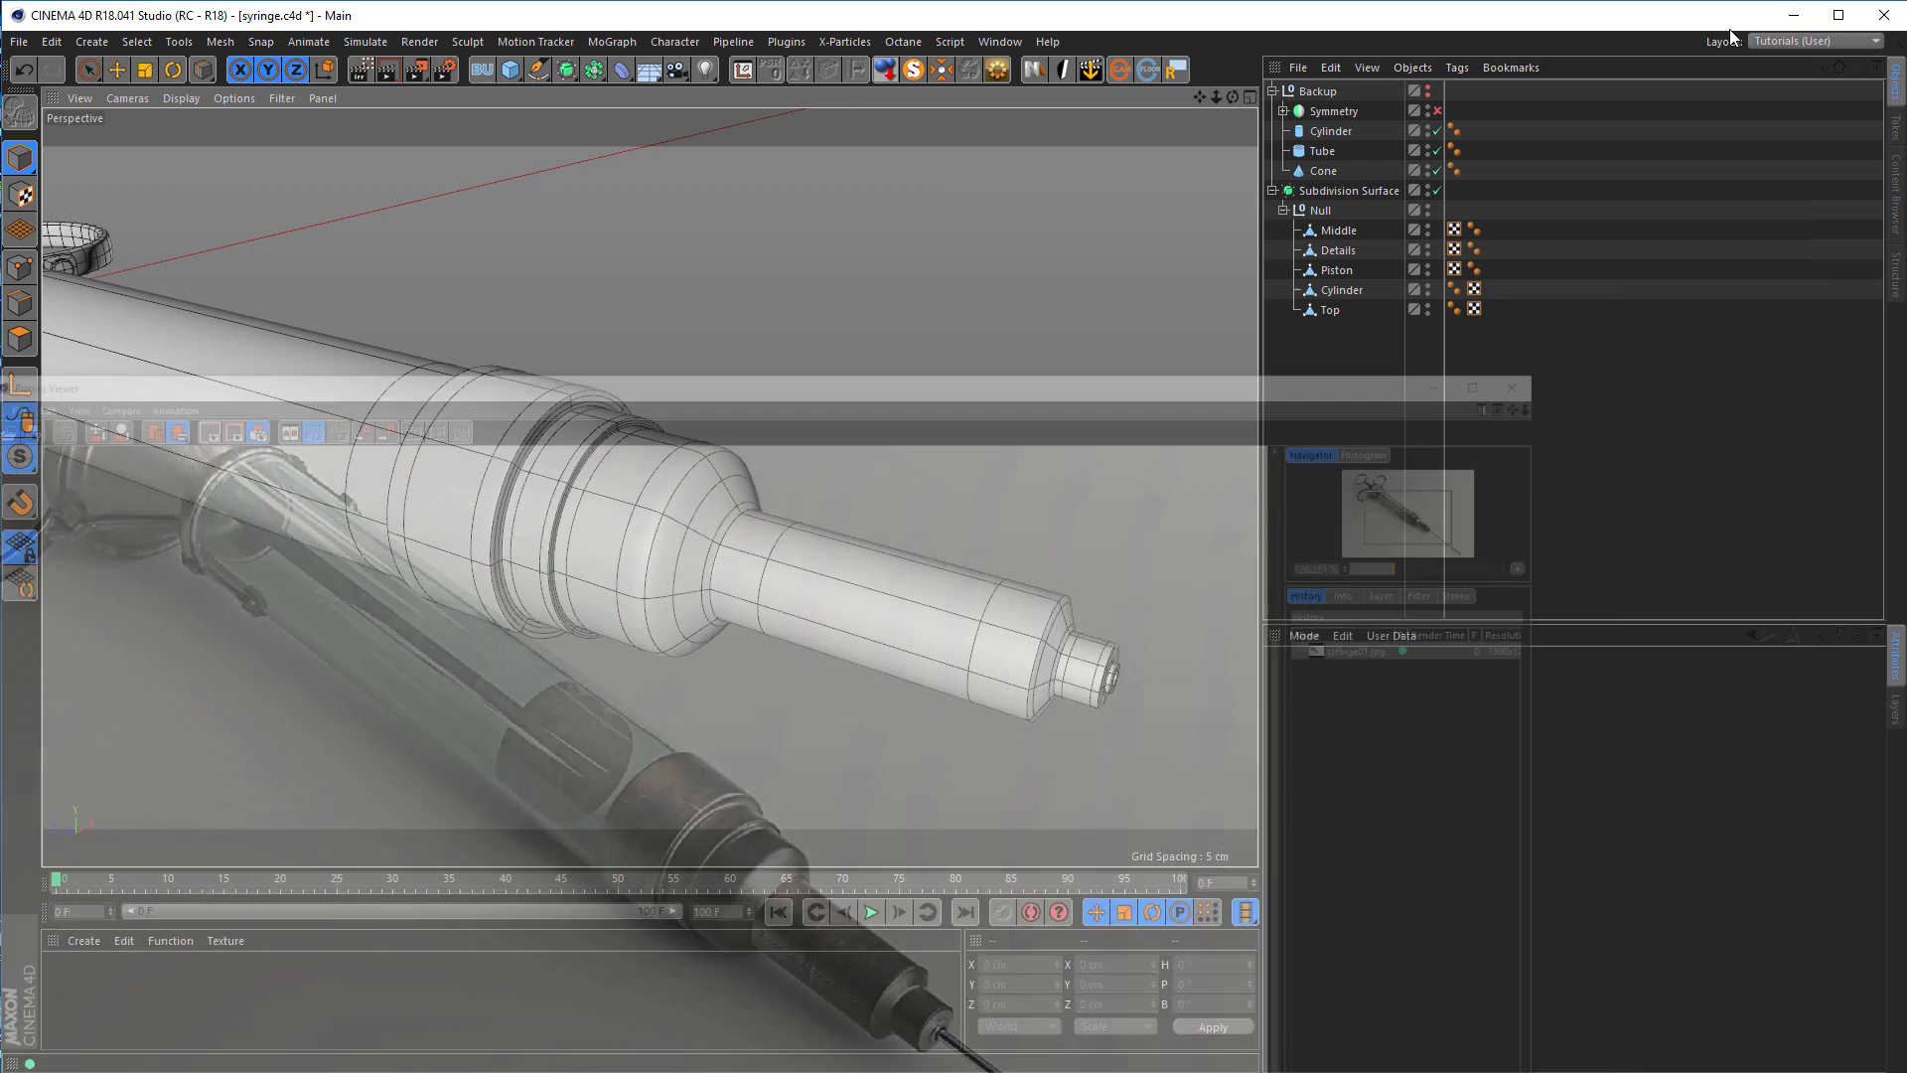
left_click_drag(1094, 663, 964, 650, "alt")
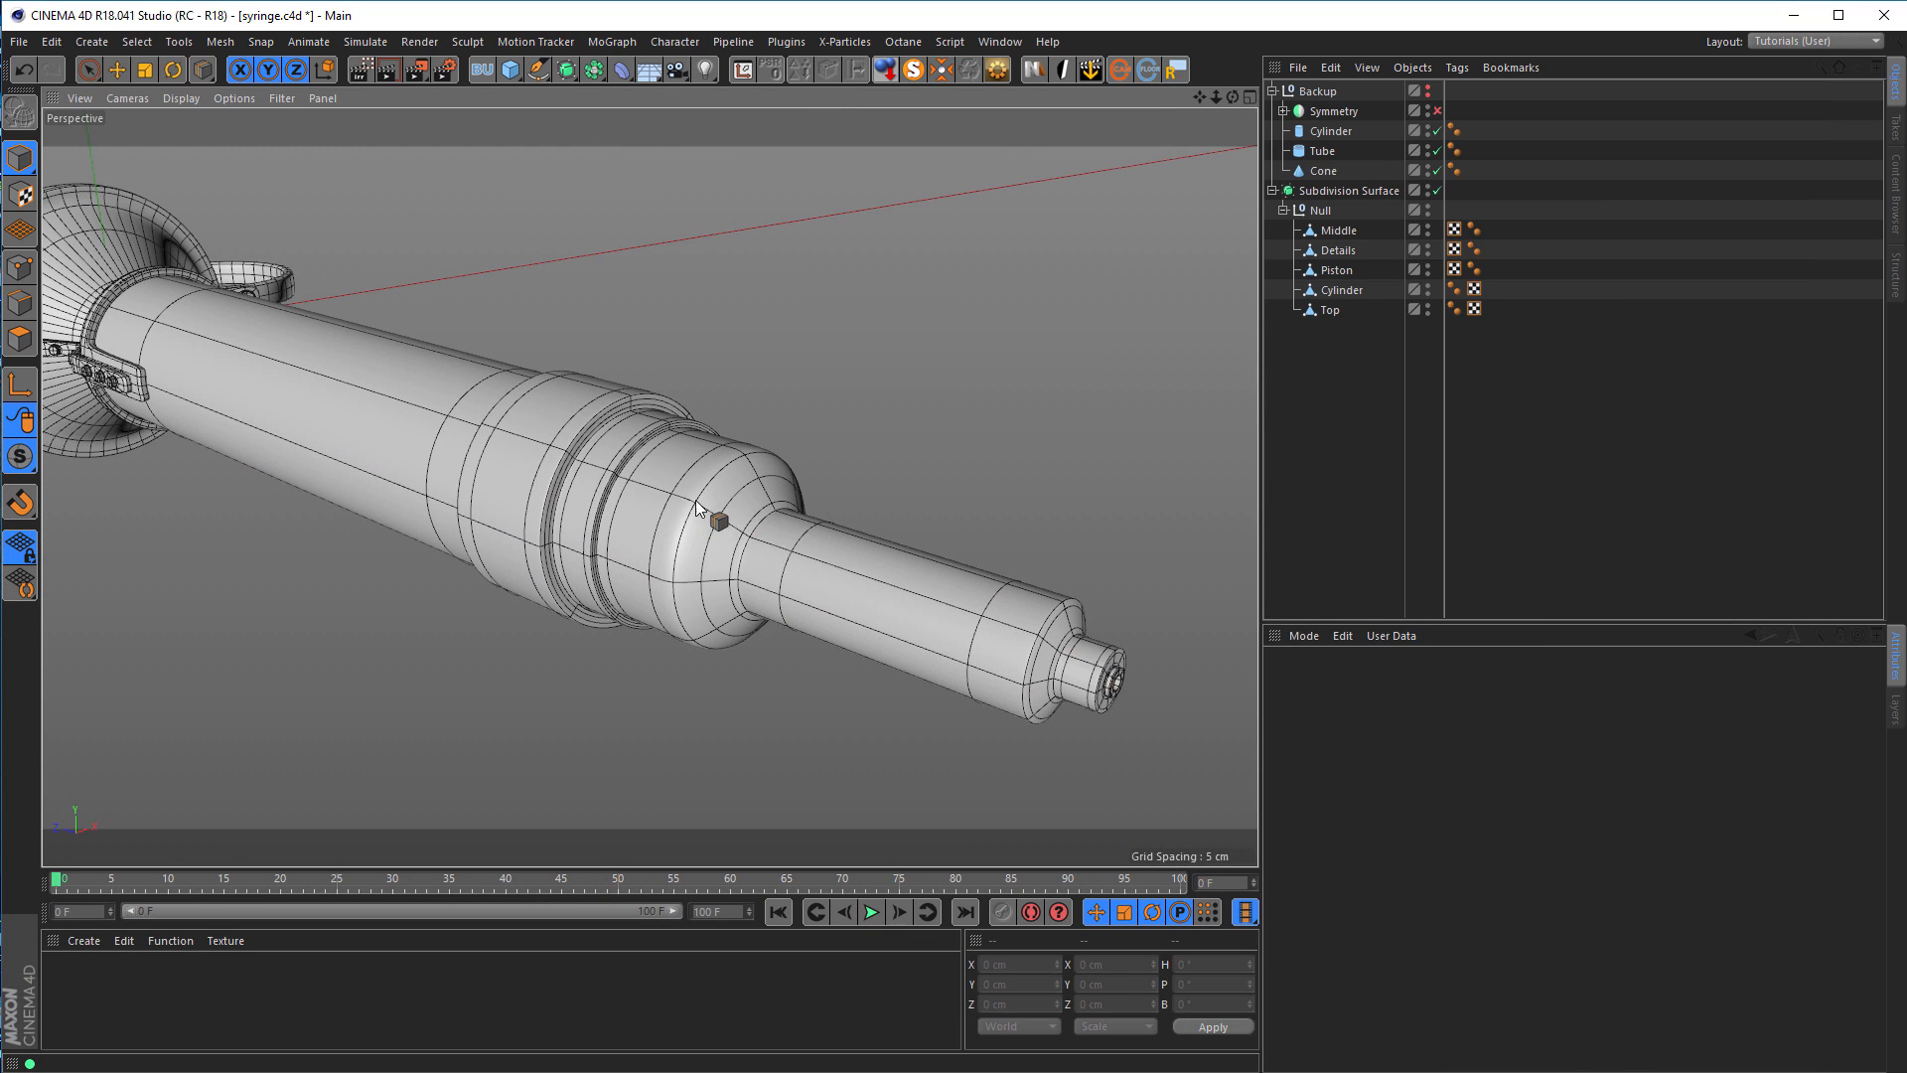
left_click_drag(695, 499, 582, 476, "alt")
right_click_drag(582, 477, 445, 498, "alt")
left_click_drag(452, 495, 575, 431, "alt")
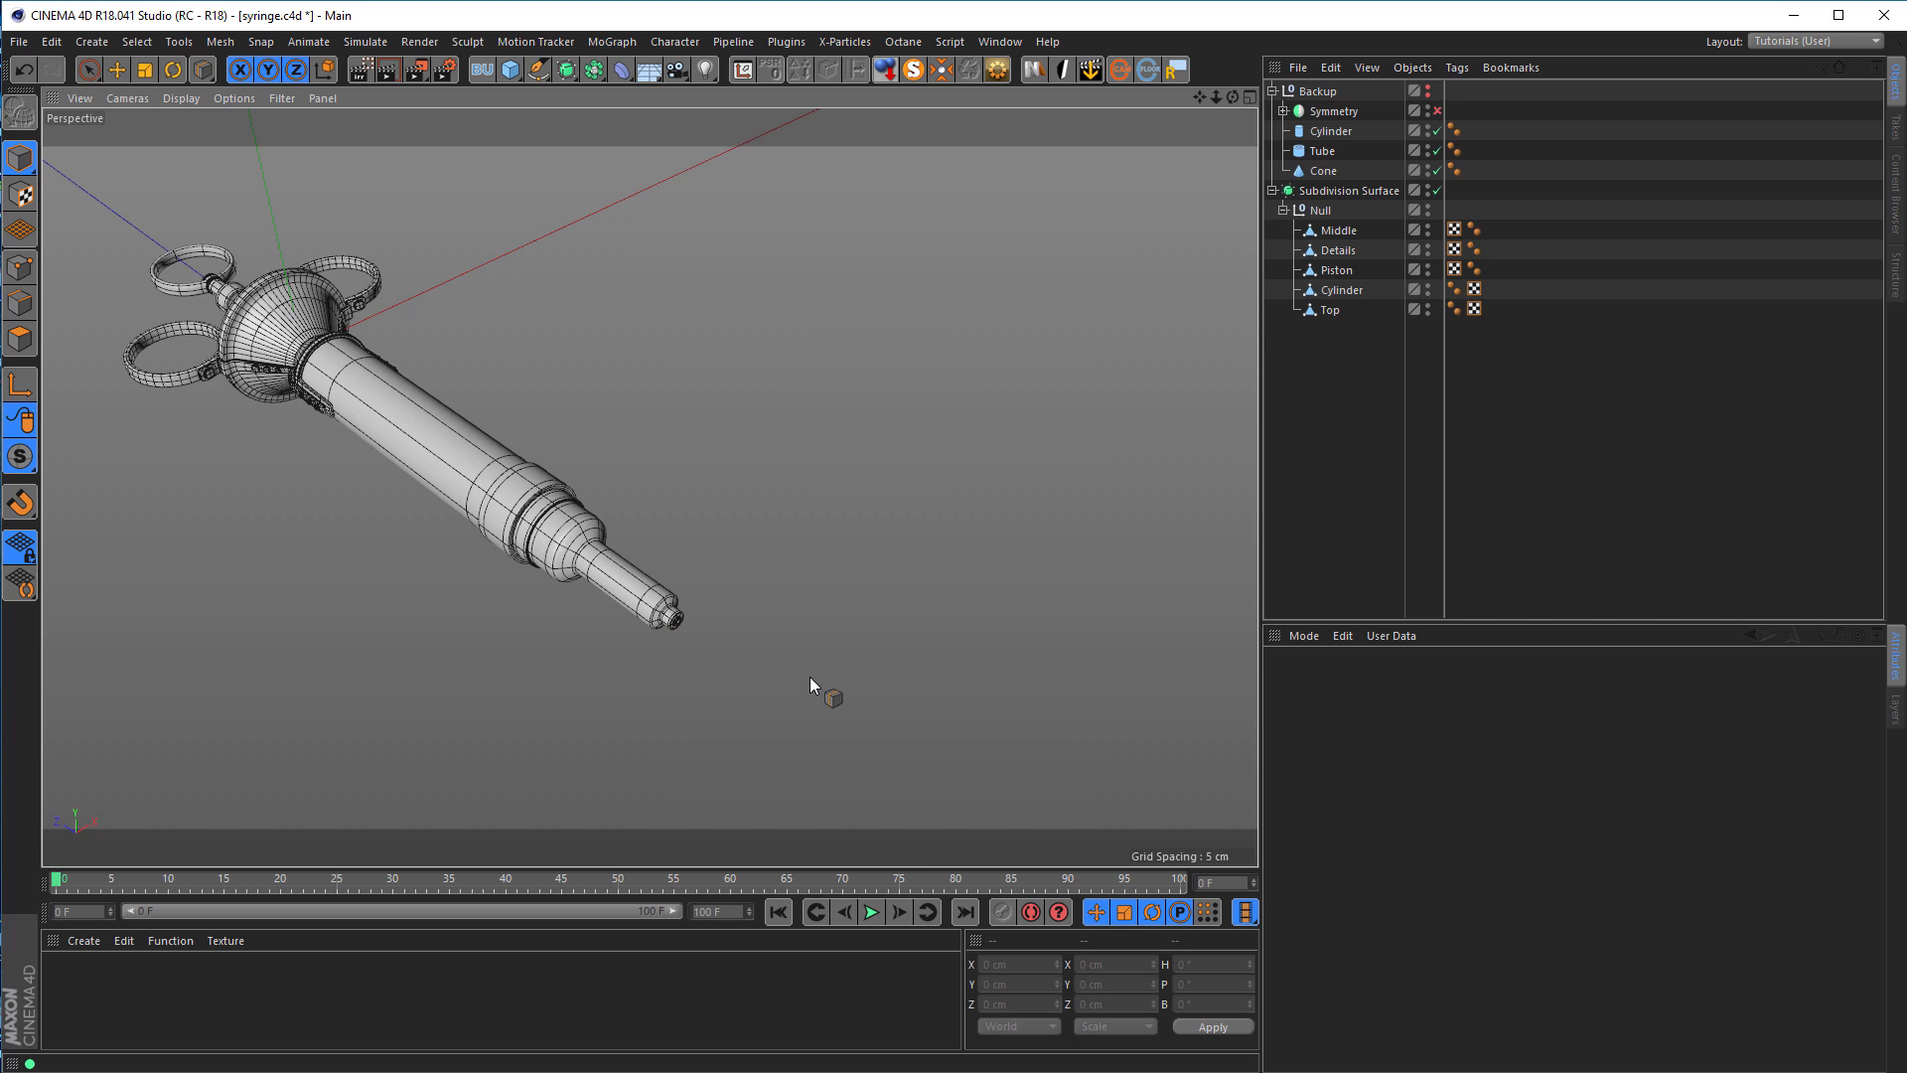
right_click_drag(696, 643, 776, 632, "alt")
left_click_drag(614, 593, 689, 596, "alt")
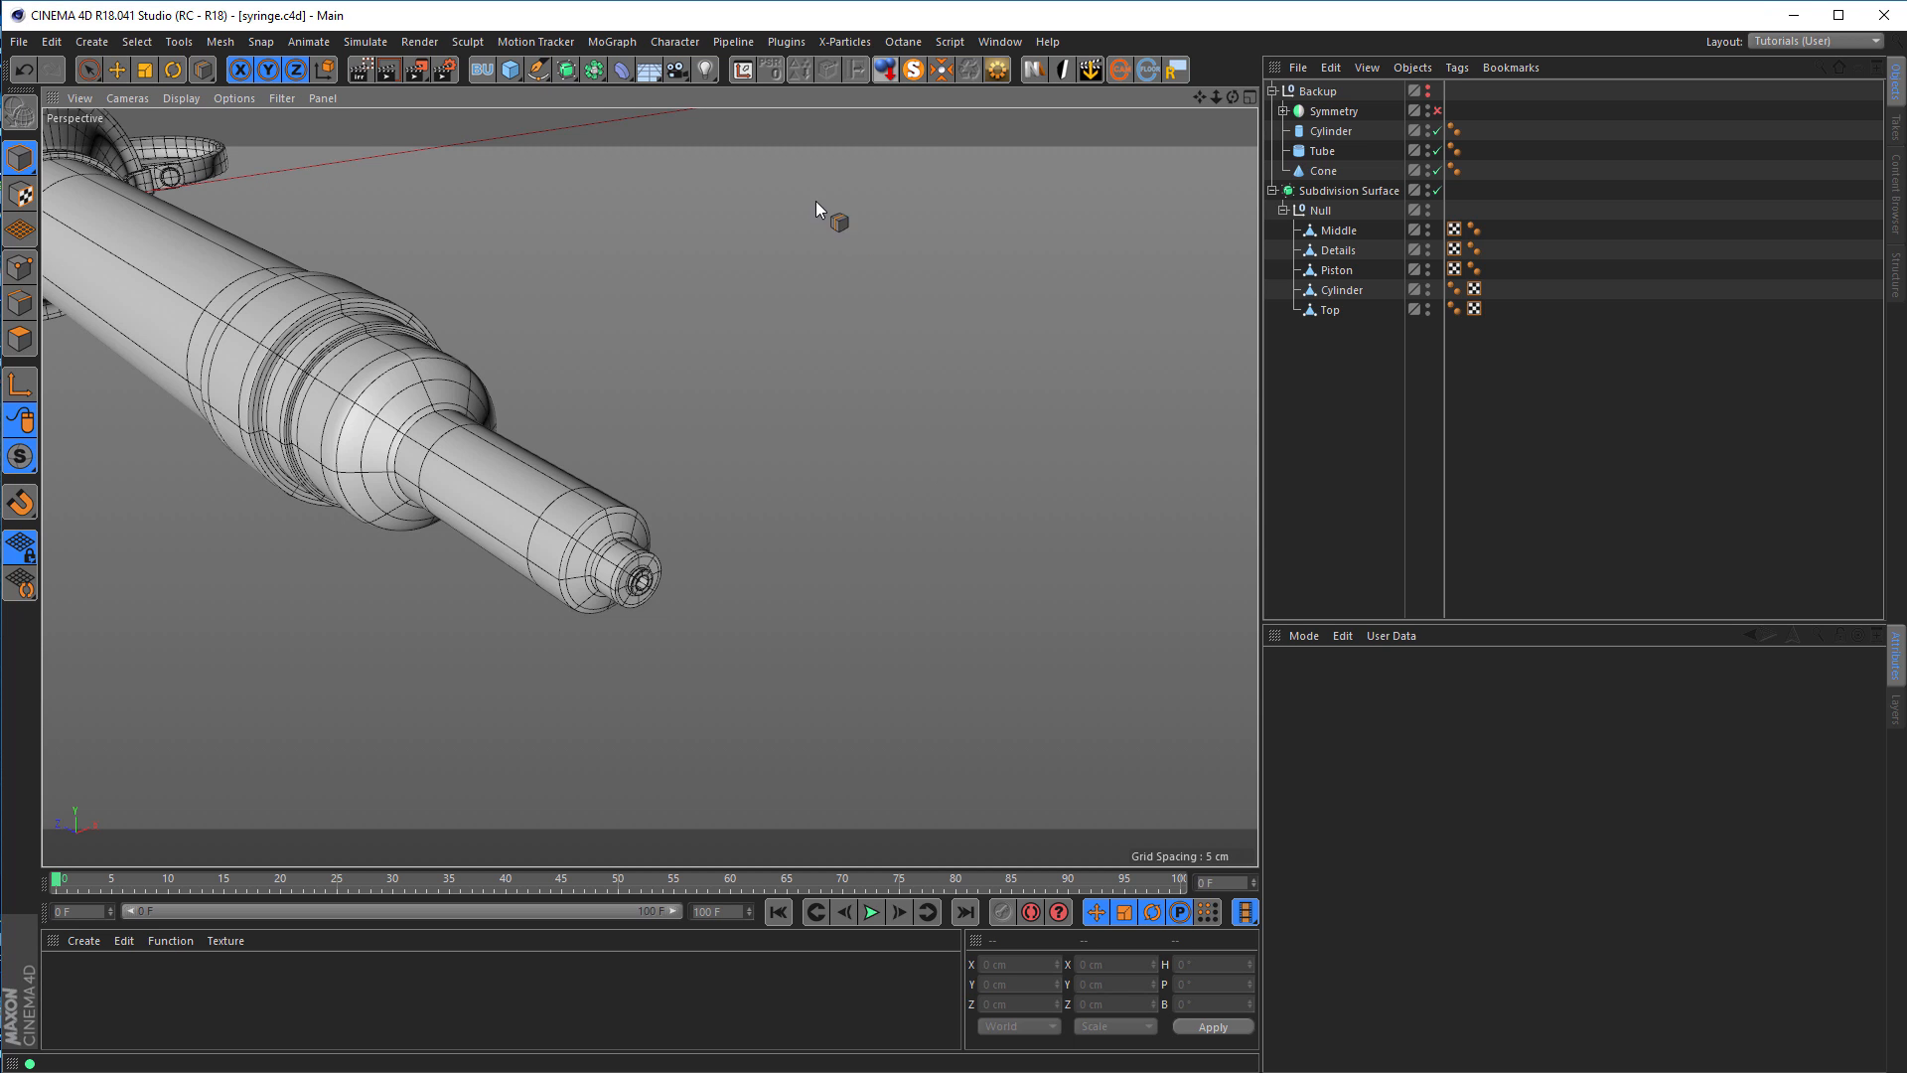
Step: Add a Cylinder primitive oriented along +Z and set its radius to 0.1 cm
left_click(511, 69)
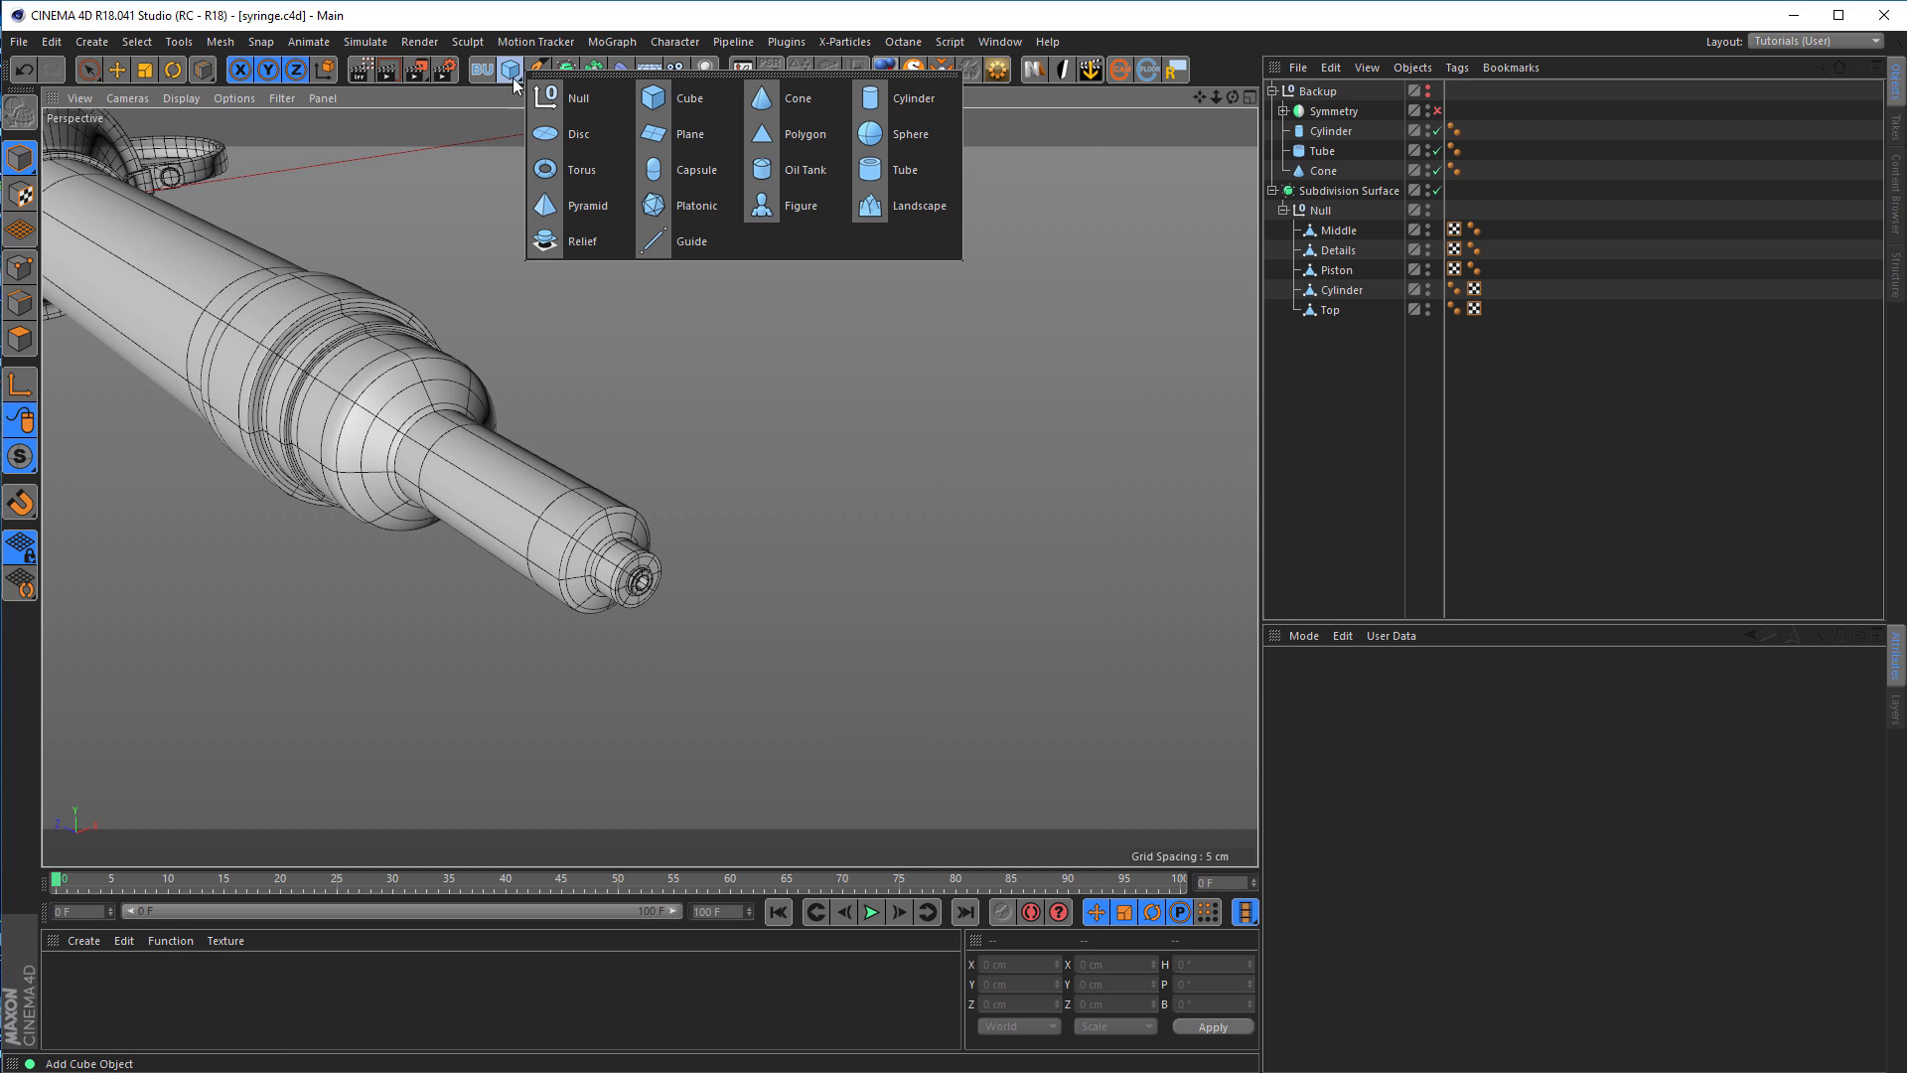
left_click(892, 97)
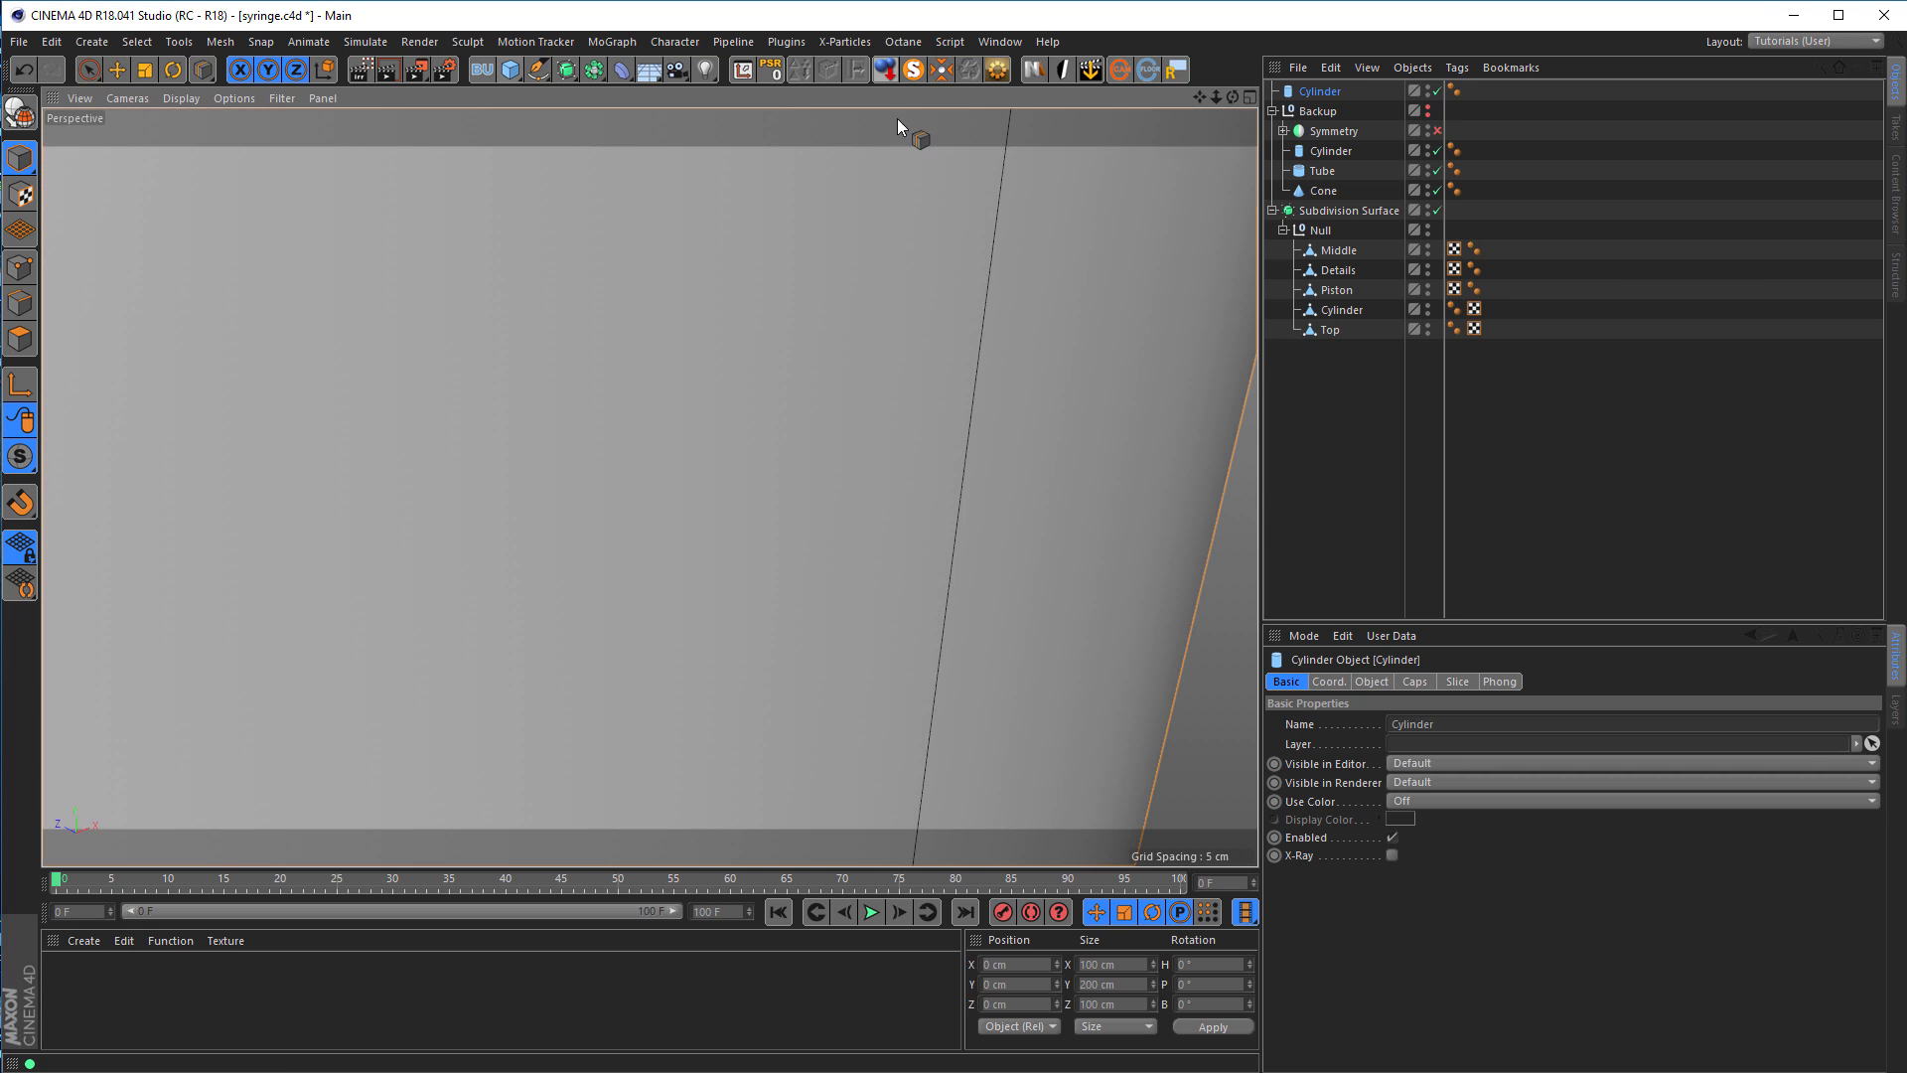
left_click(1403, 795)
left_click(1403, 795)
left_click(1372, 682)
left_click(1420, 802)
left_click(1414, 902)
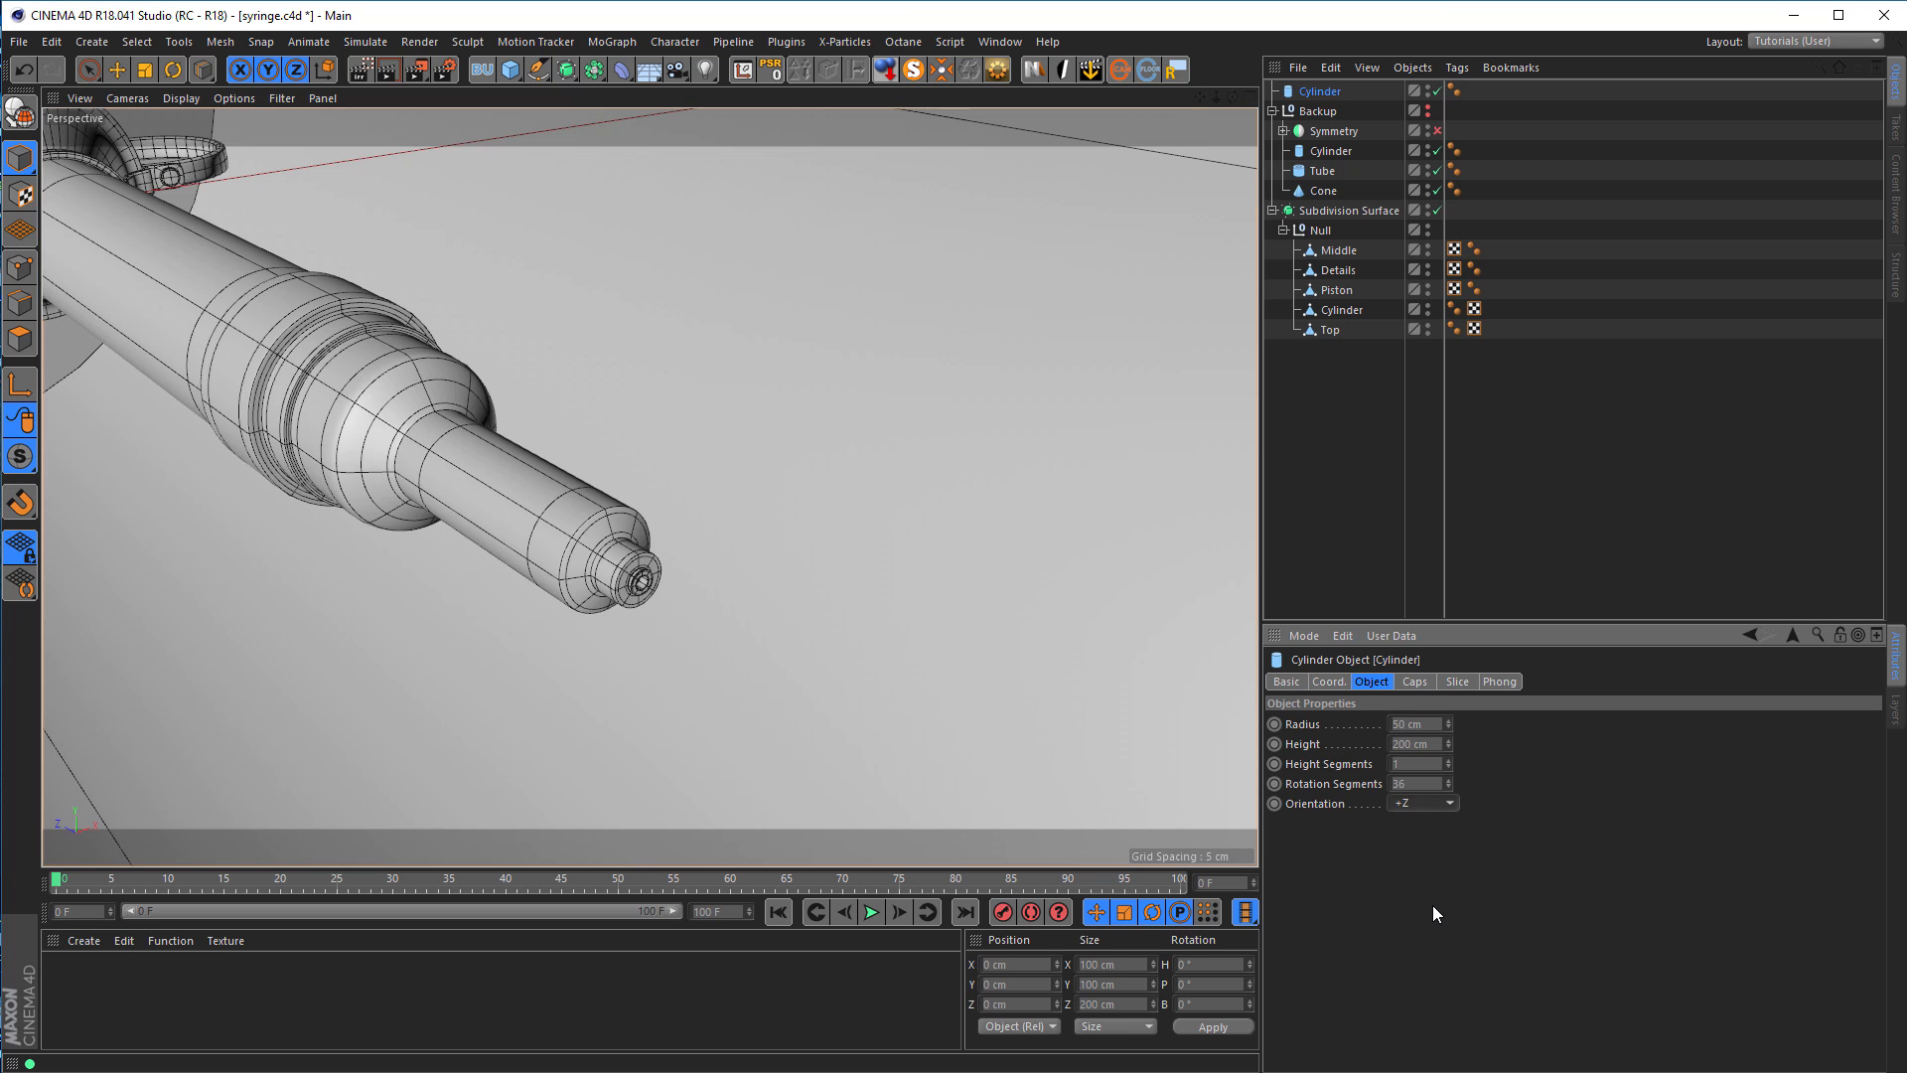
left_click(1434, 732)
type(".1")
key("Return")
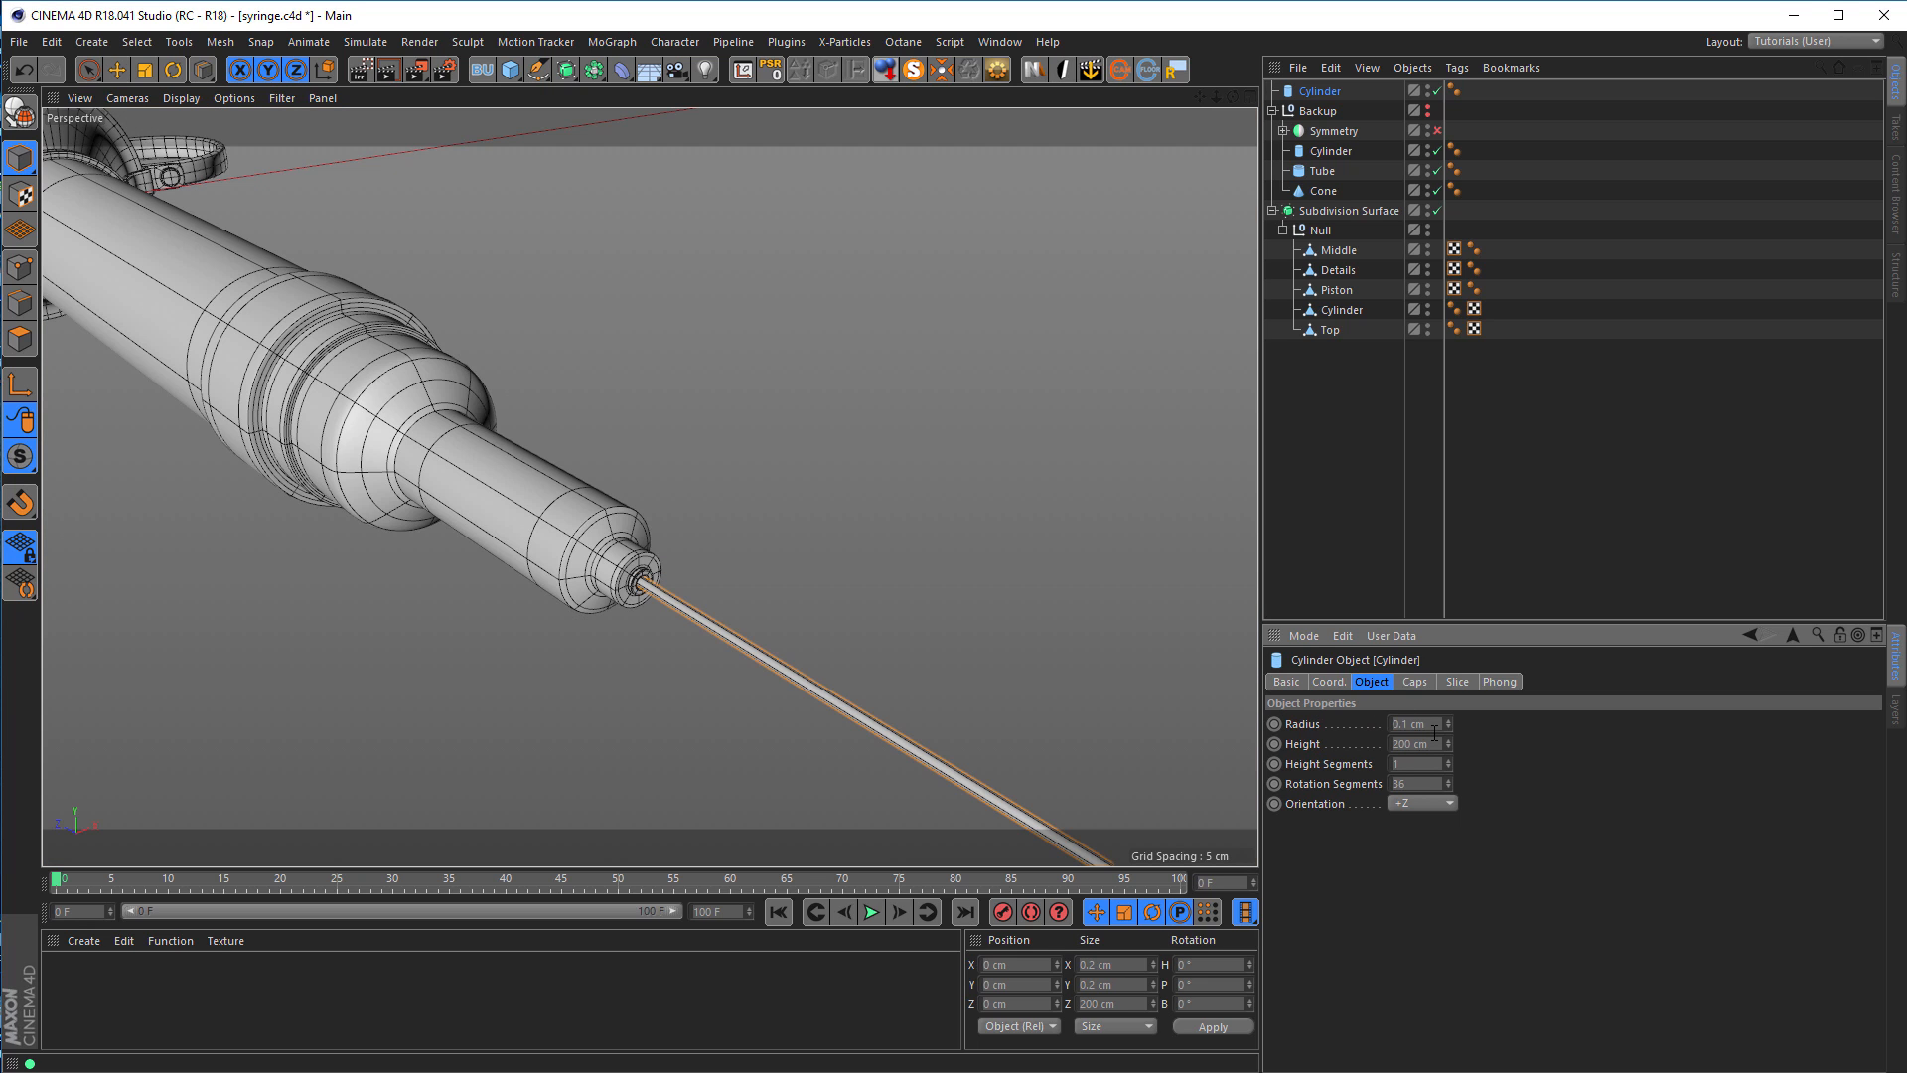
Step: Set the new cylinder's height to 5 cm and move it along Z to about -47.3 cm, in front of the nozzle
right_click_drag(643, 582, 715, 666, "alt")
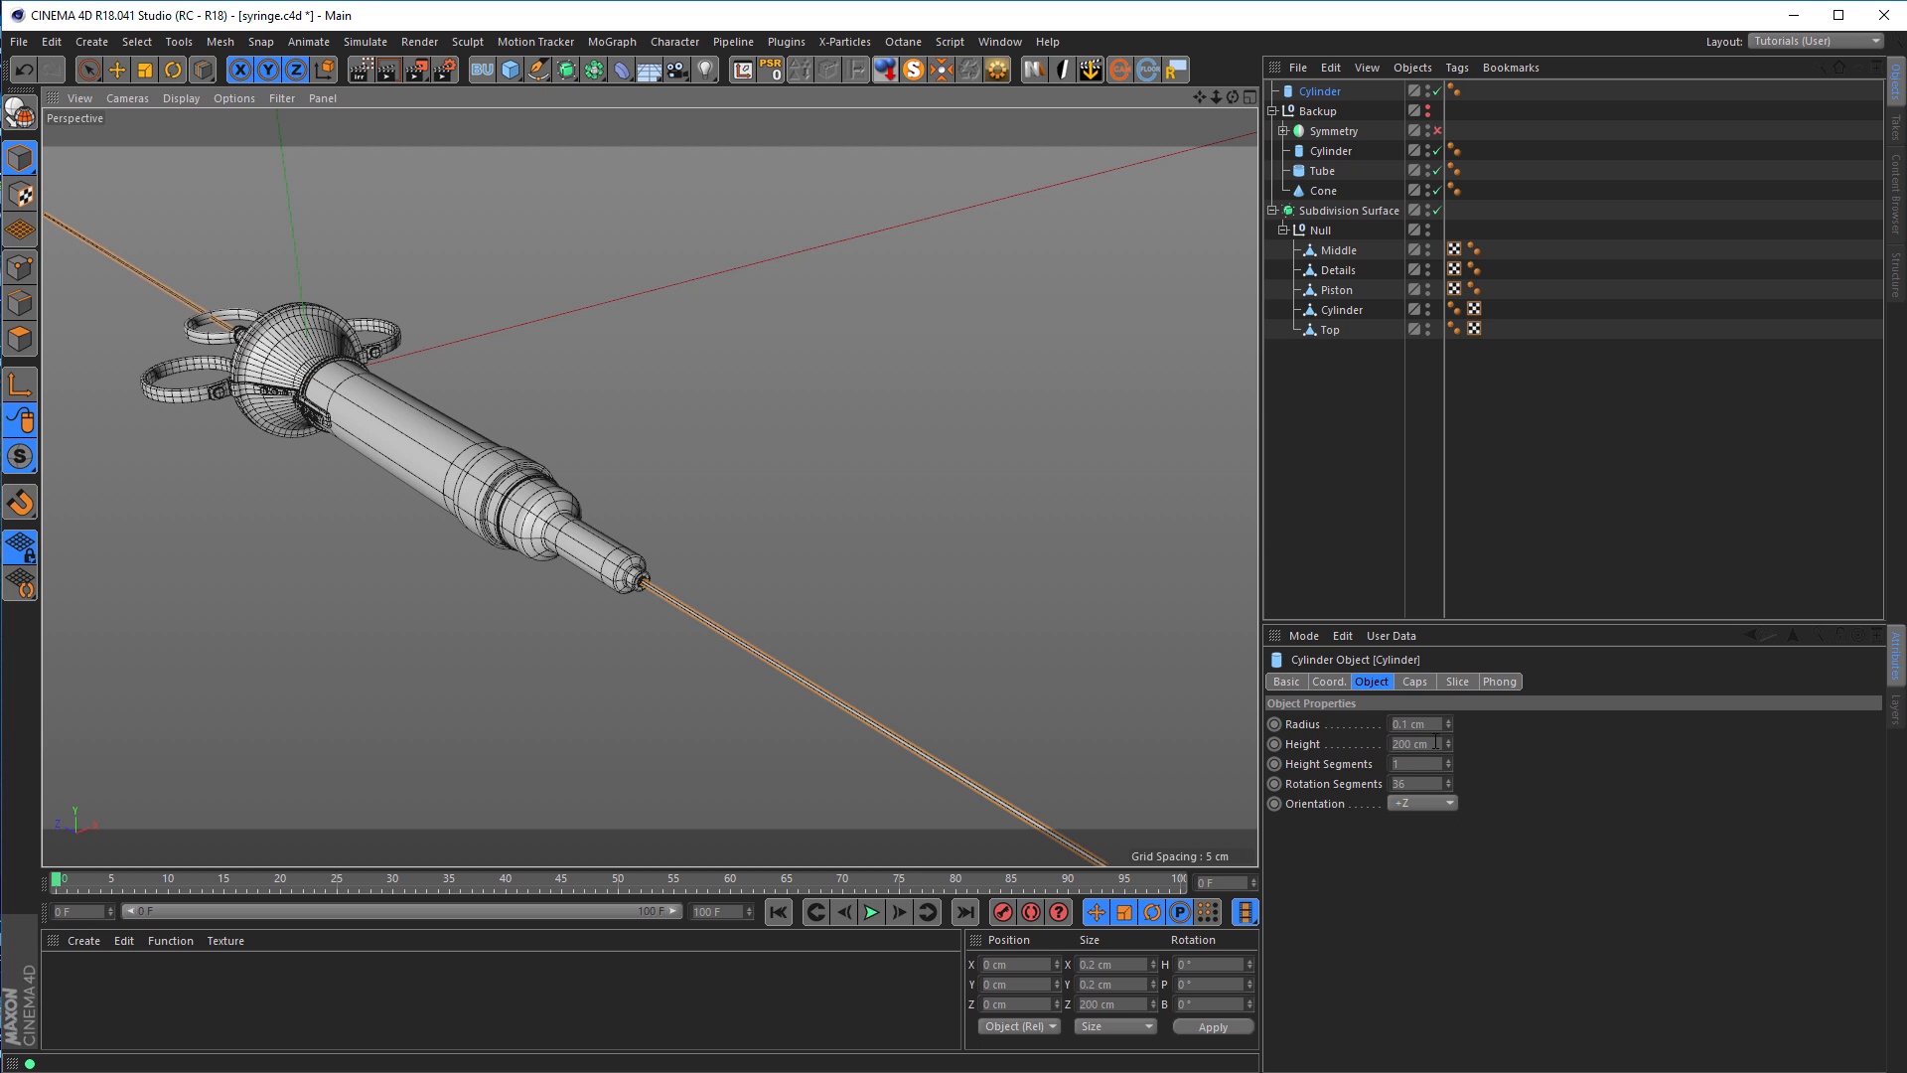
left_click(1436, 743)
type("5")
key("Return")
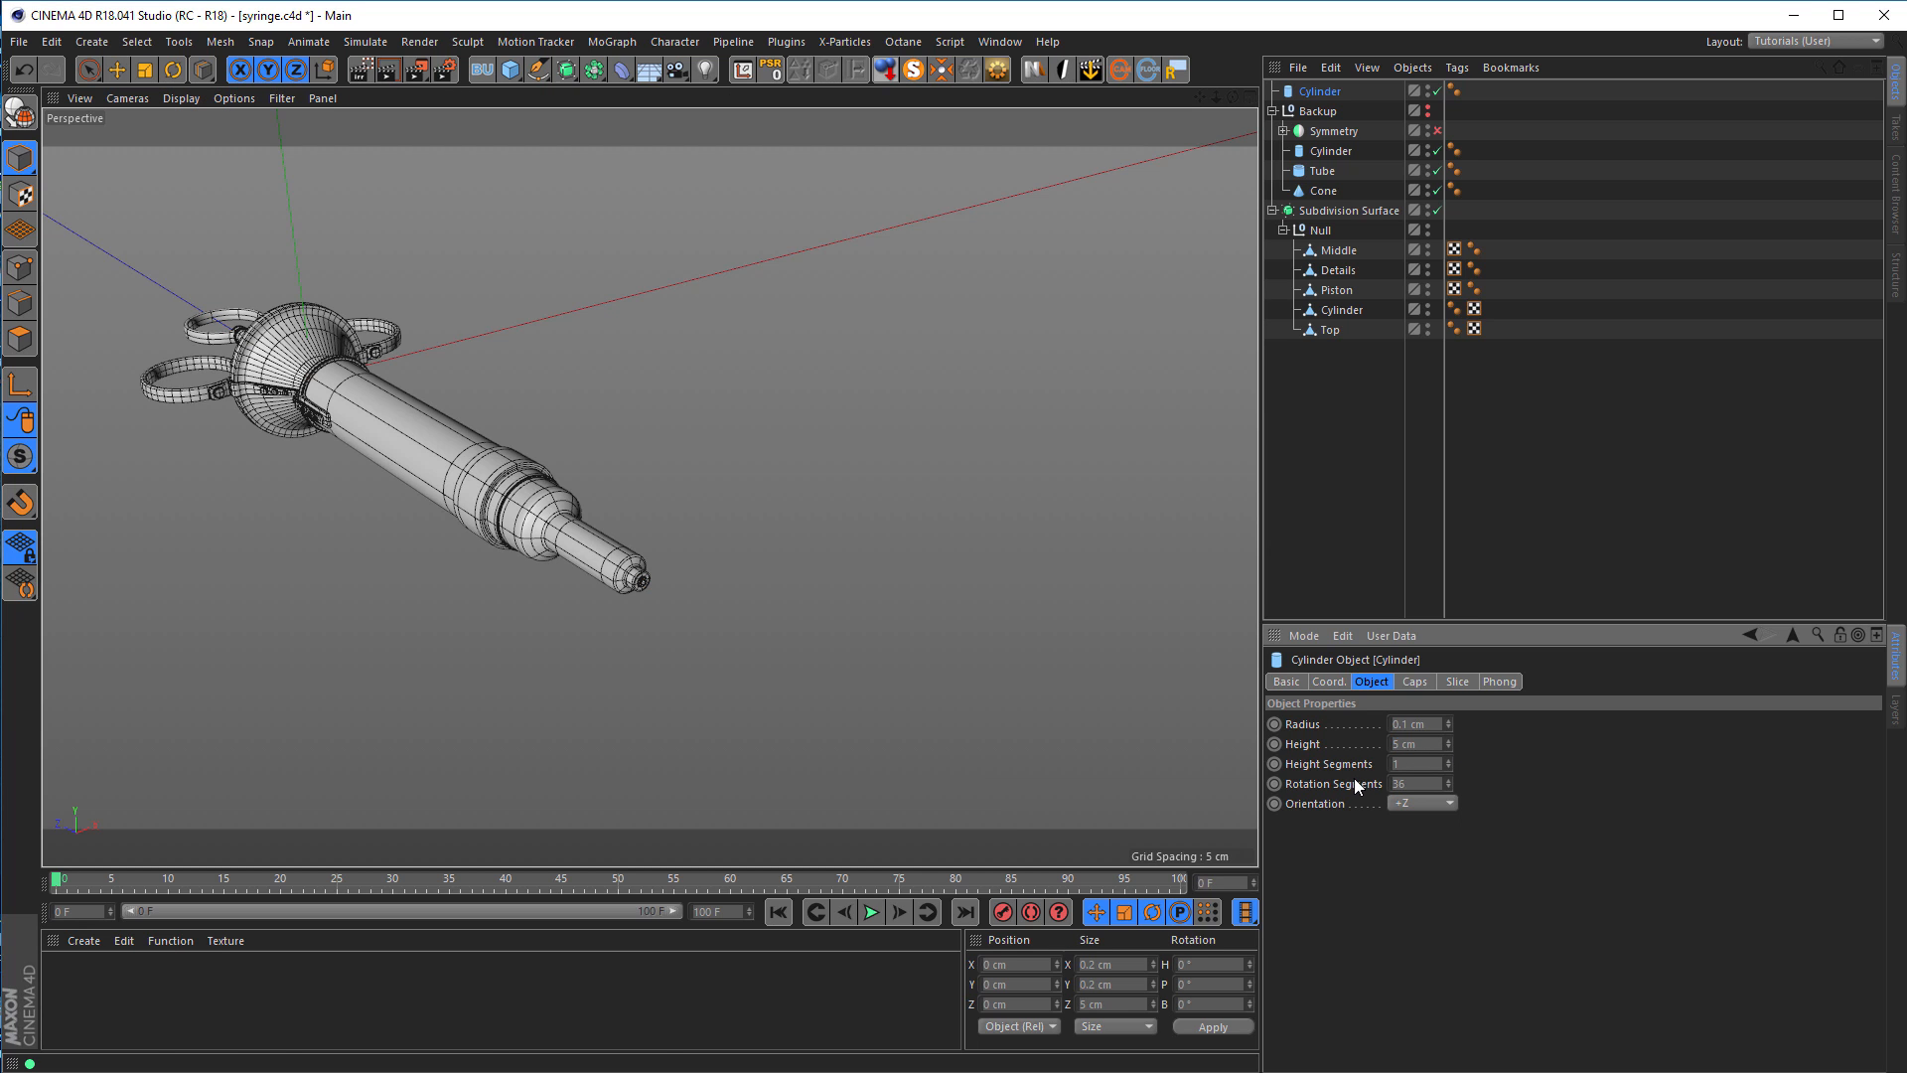
key("e")
left_click_drag(247, 337, 618, 562)
right_click_drag(733, 626, 1043, 598, "alt")
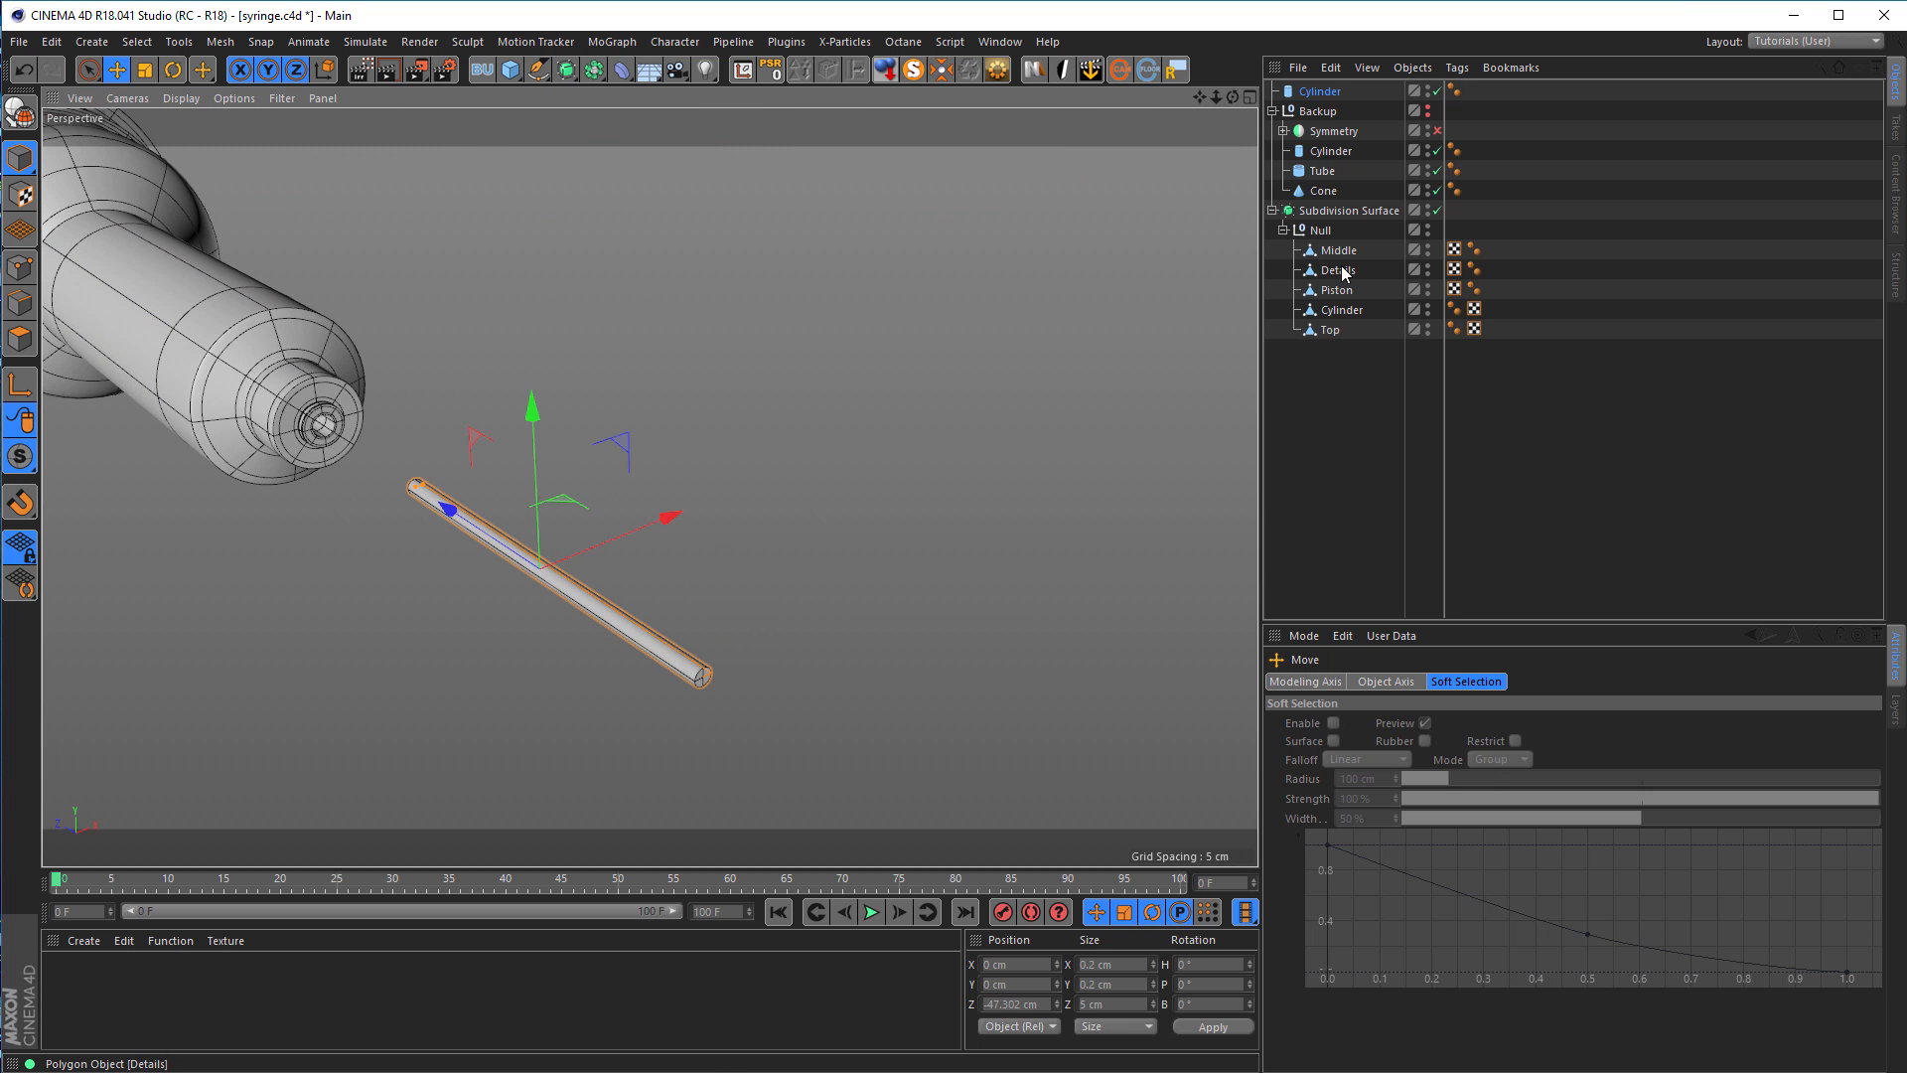
Step: Place the new cylinder last in the object hierarchy, rename it Needle and set its height to 10 cm
left_click_drag(1329, 93, 1337, 374)
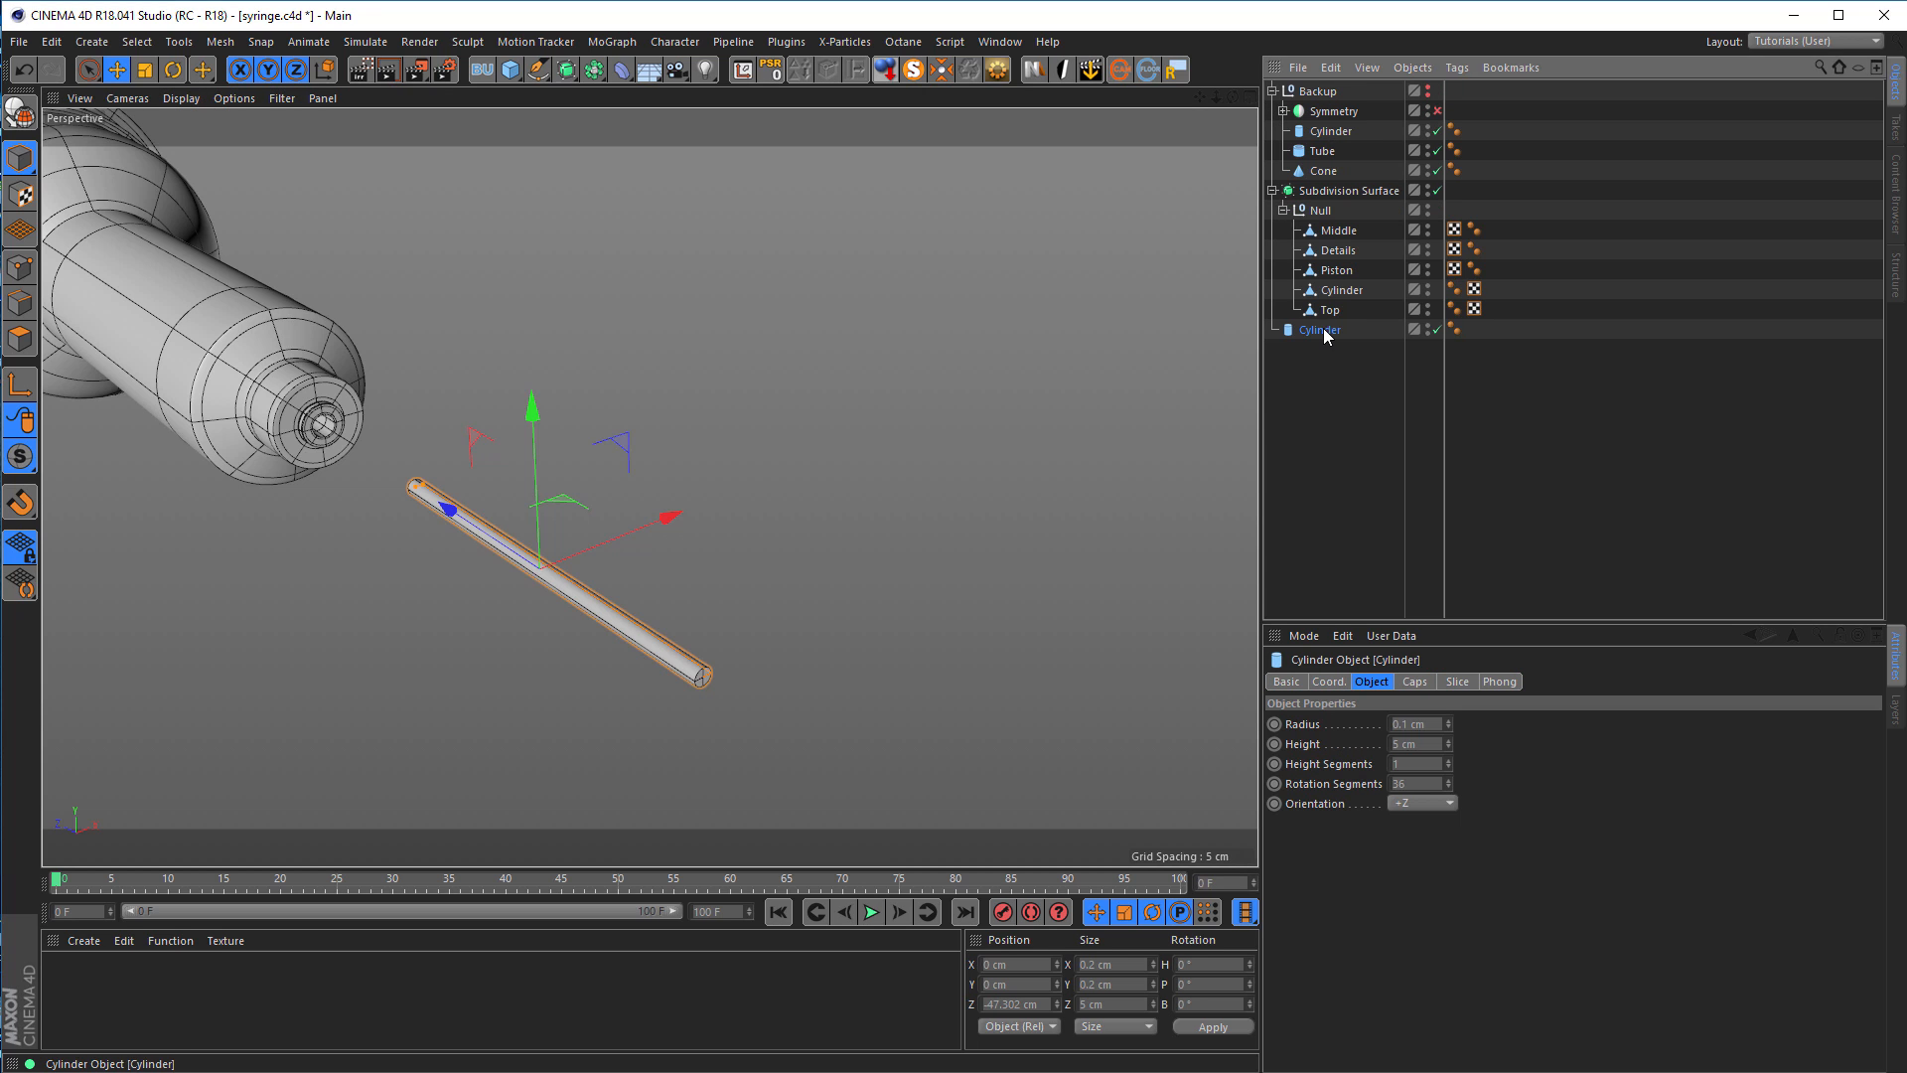
type("Needle")
key("Return")
left_click(1425, 744)
type("10")
key("Return")
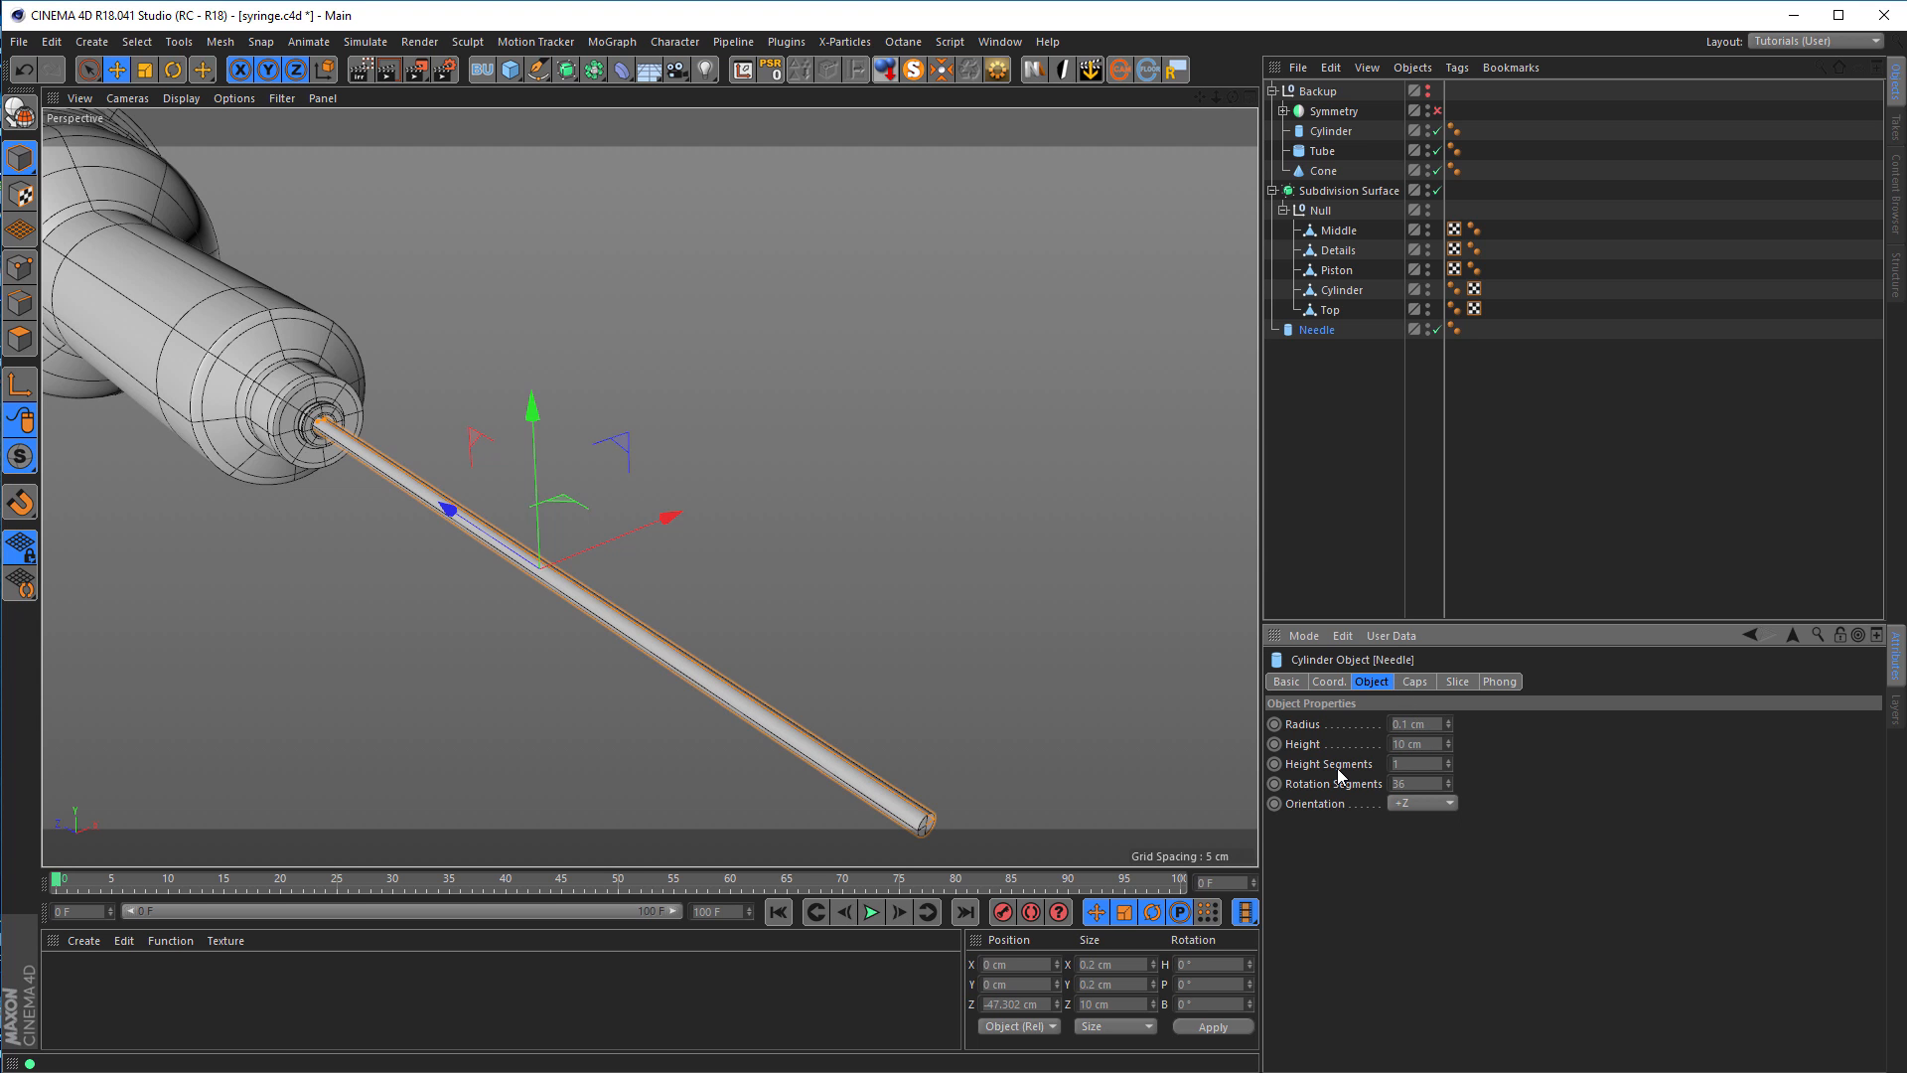
Step: Lengthen the Needle to a height of 15 cm so that it reaches into the nozzle
scroll(474, 546, "up", 5)
left_click_drag(439, 409, 457, 409, "alt")
scroll(457, 409, "down", 3)
middle_click_drag(457, 409, 697, 483, "alt")
left_click_drag(746, 449, 809, 504, "alt")
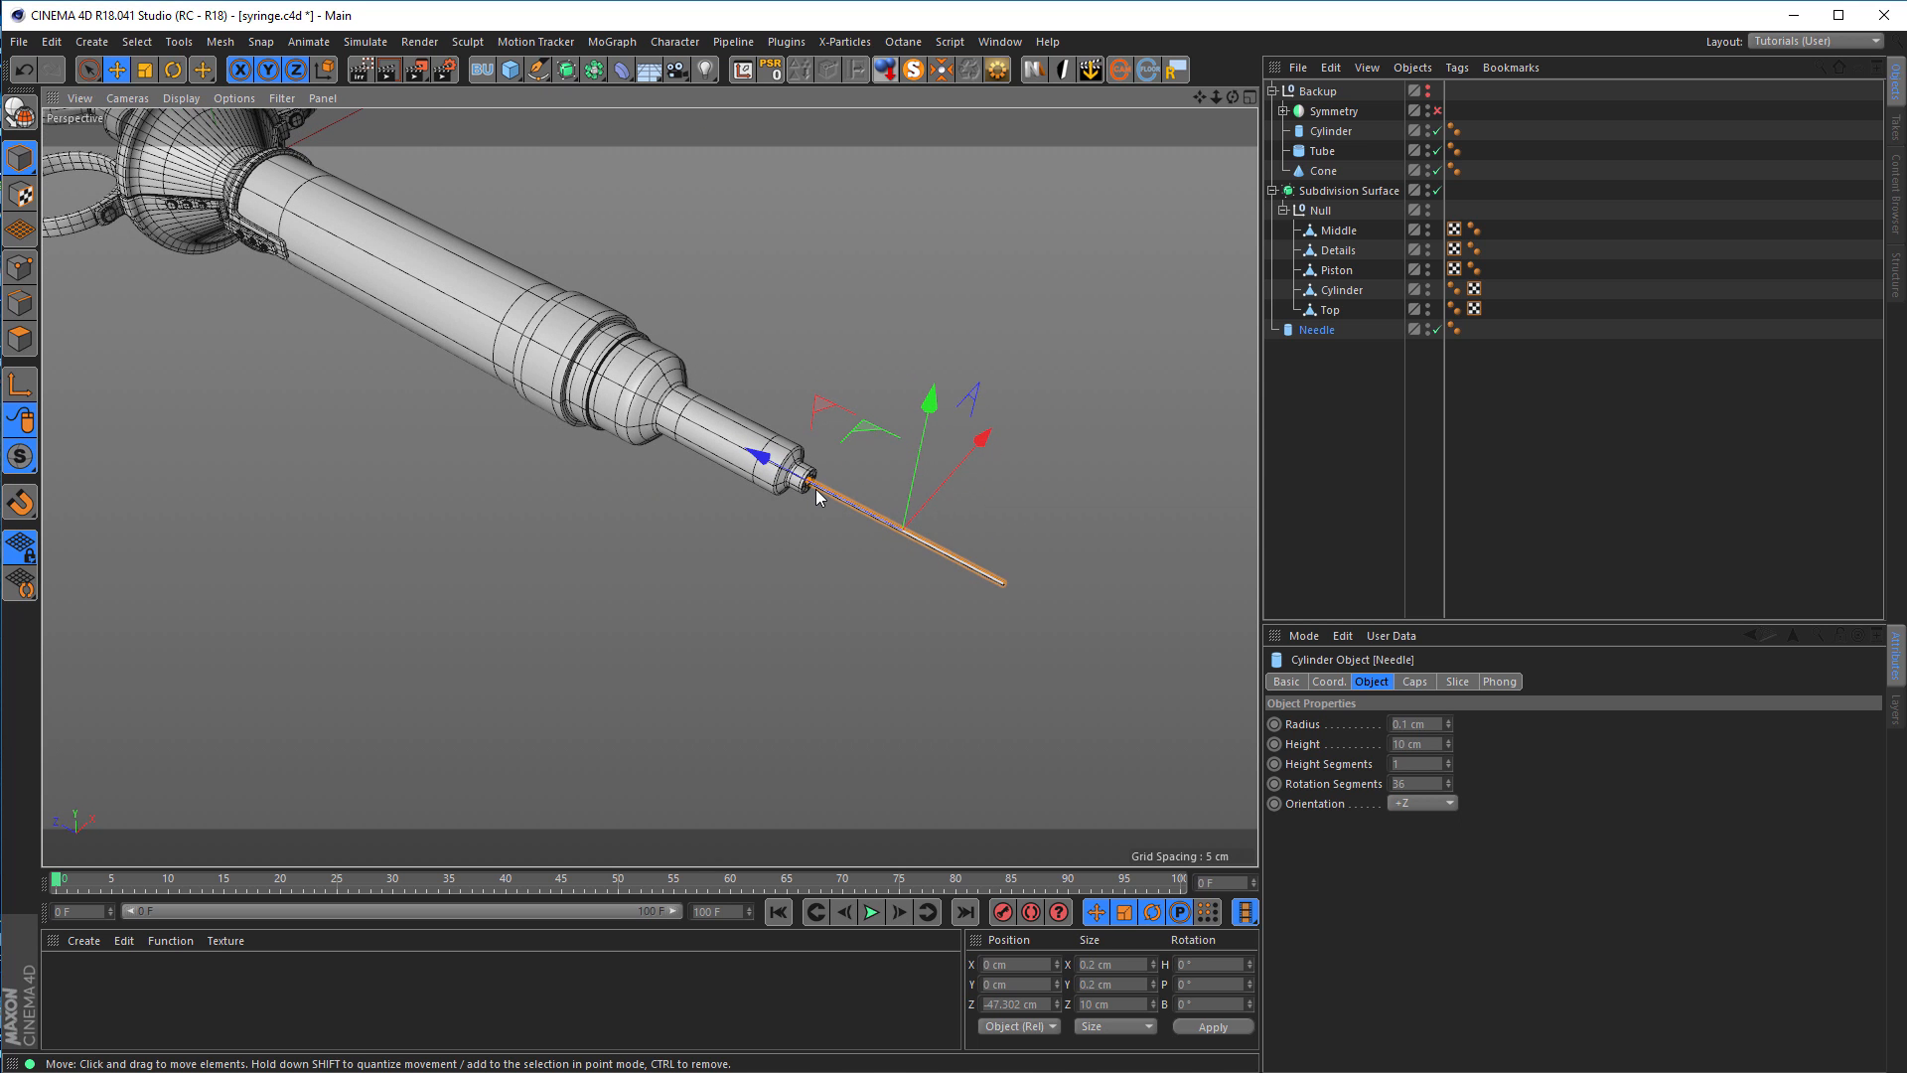
scroll(821, 492, "up", 3)
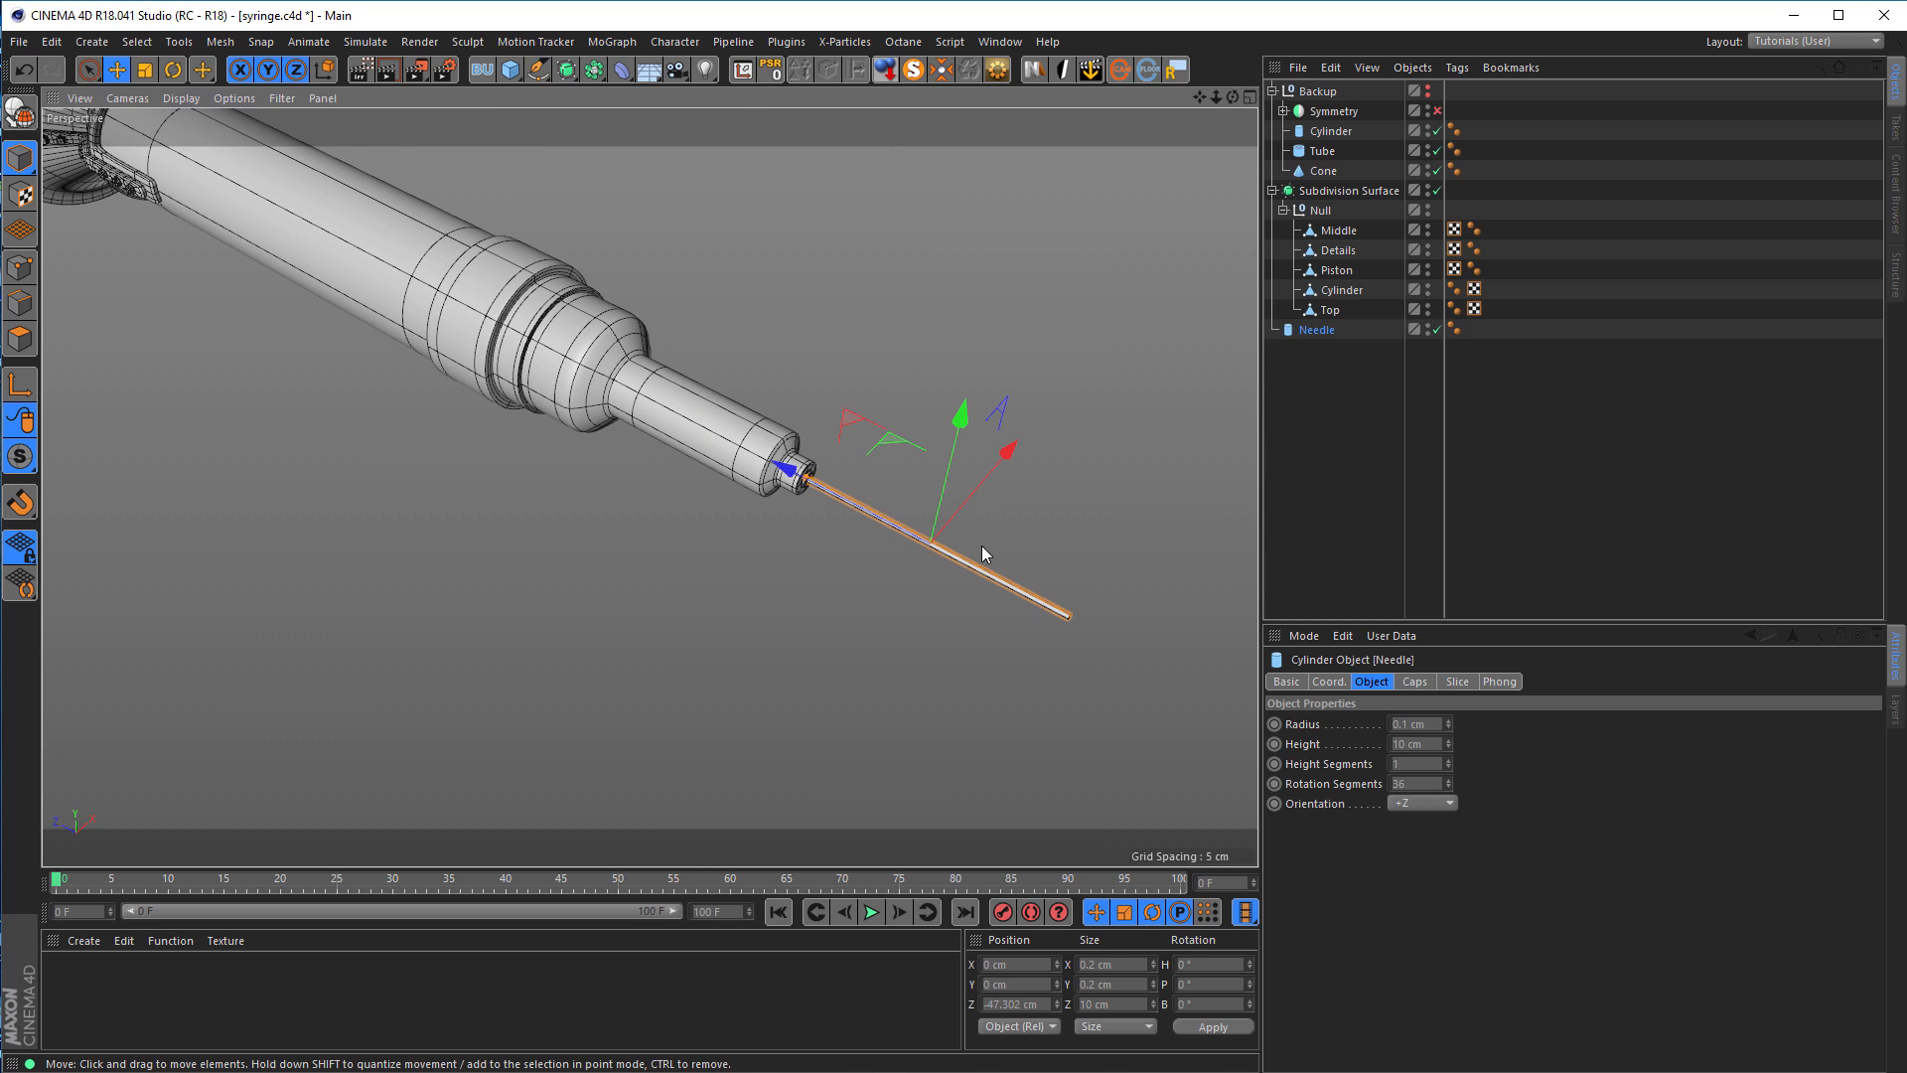
left_click(1432, 744)
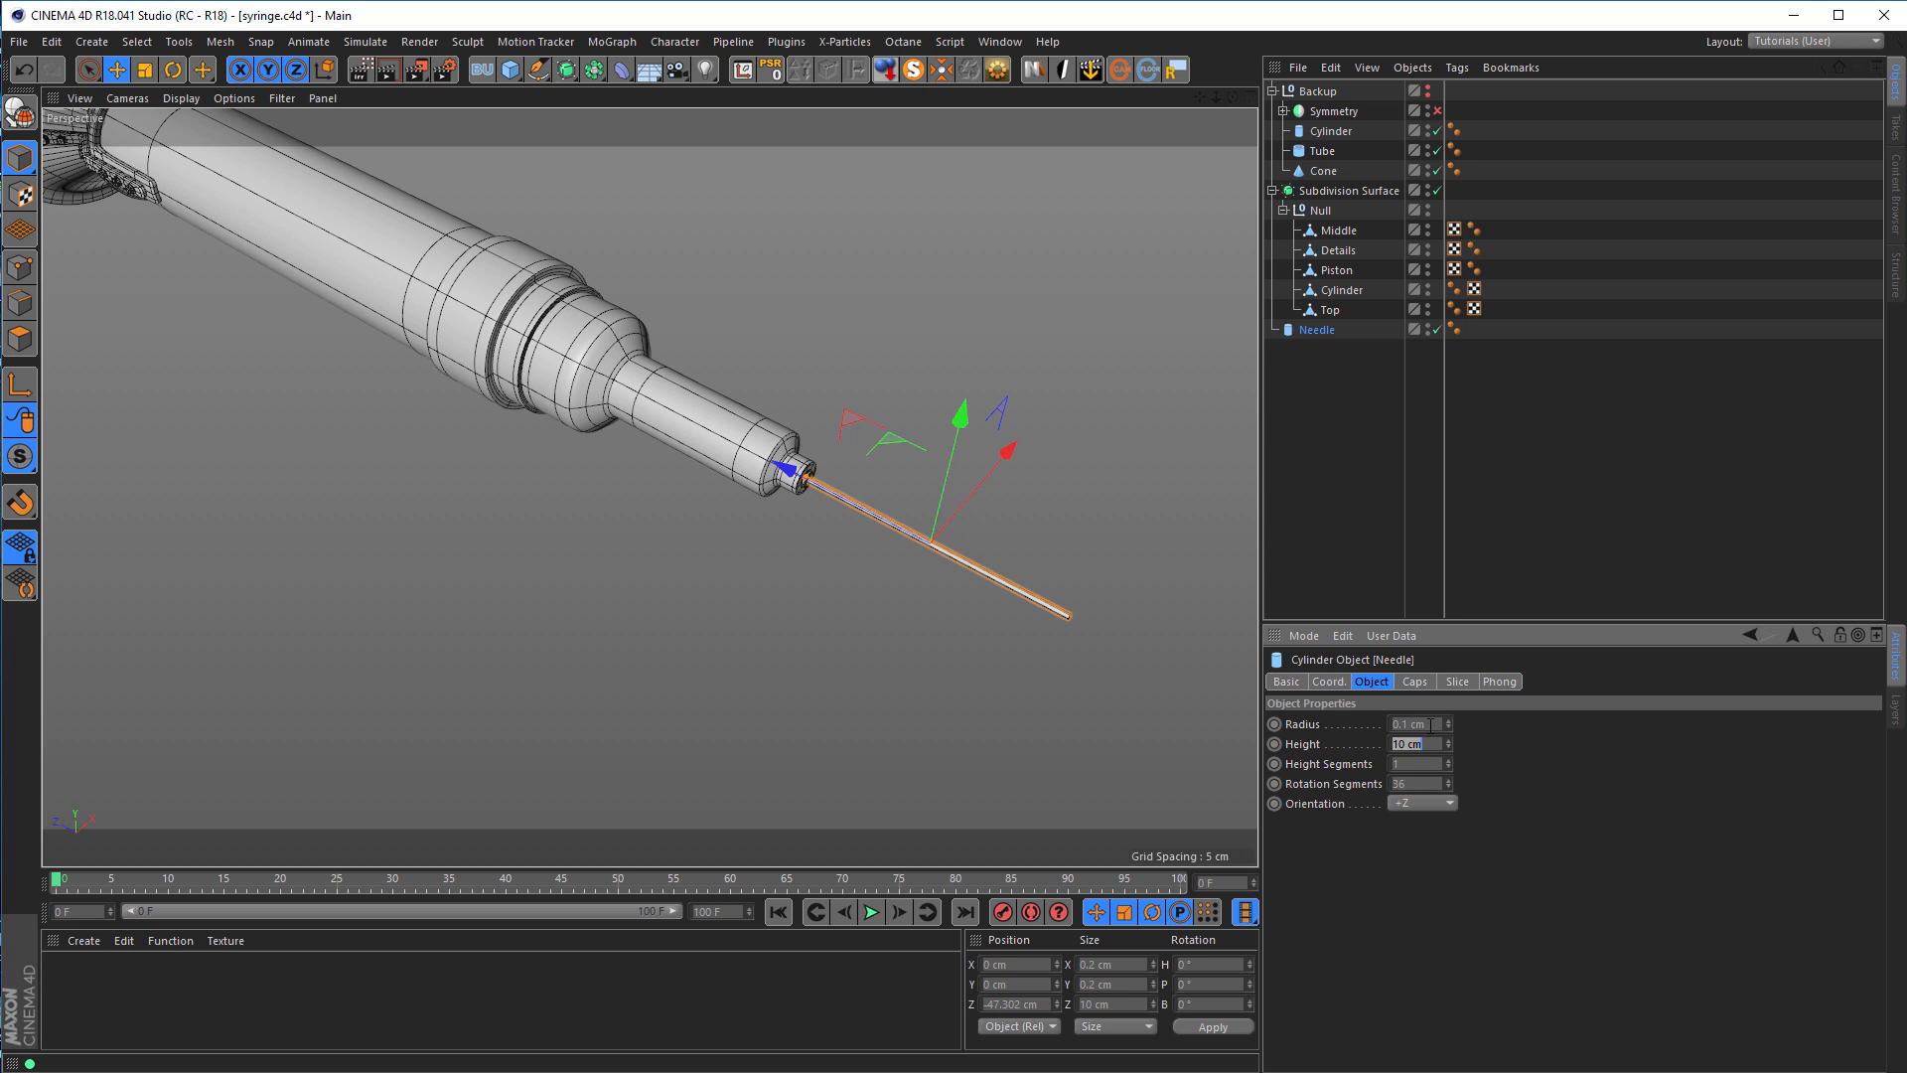
type("15")
key("Return")
scroll(753, 581, "down", 4)
scroll(866, 608, "up", 5)
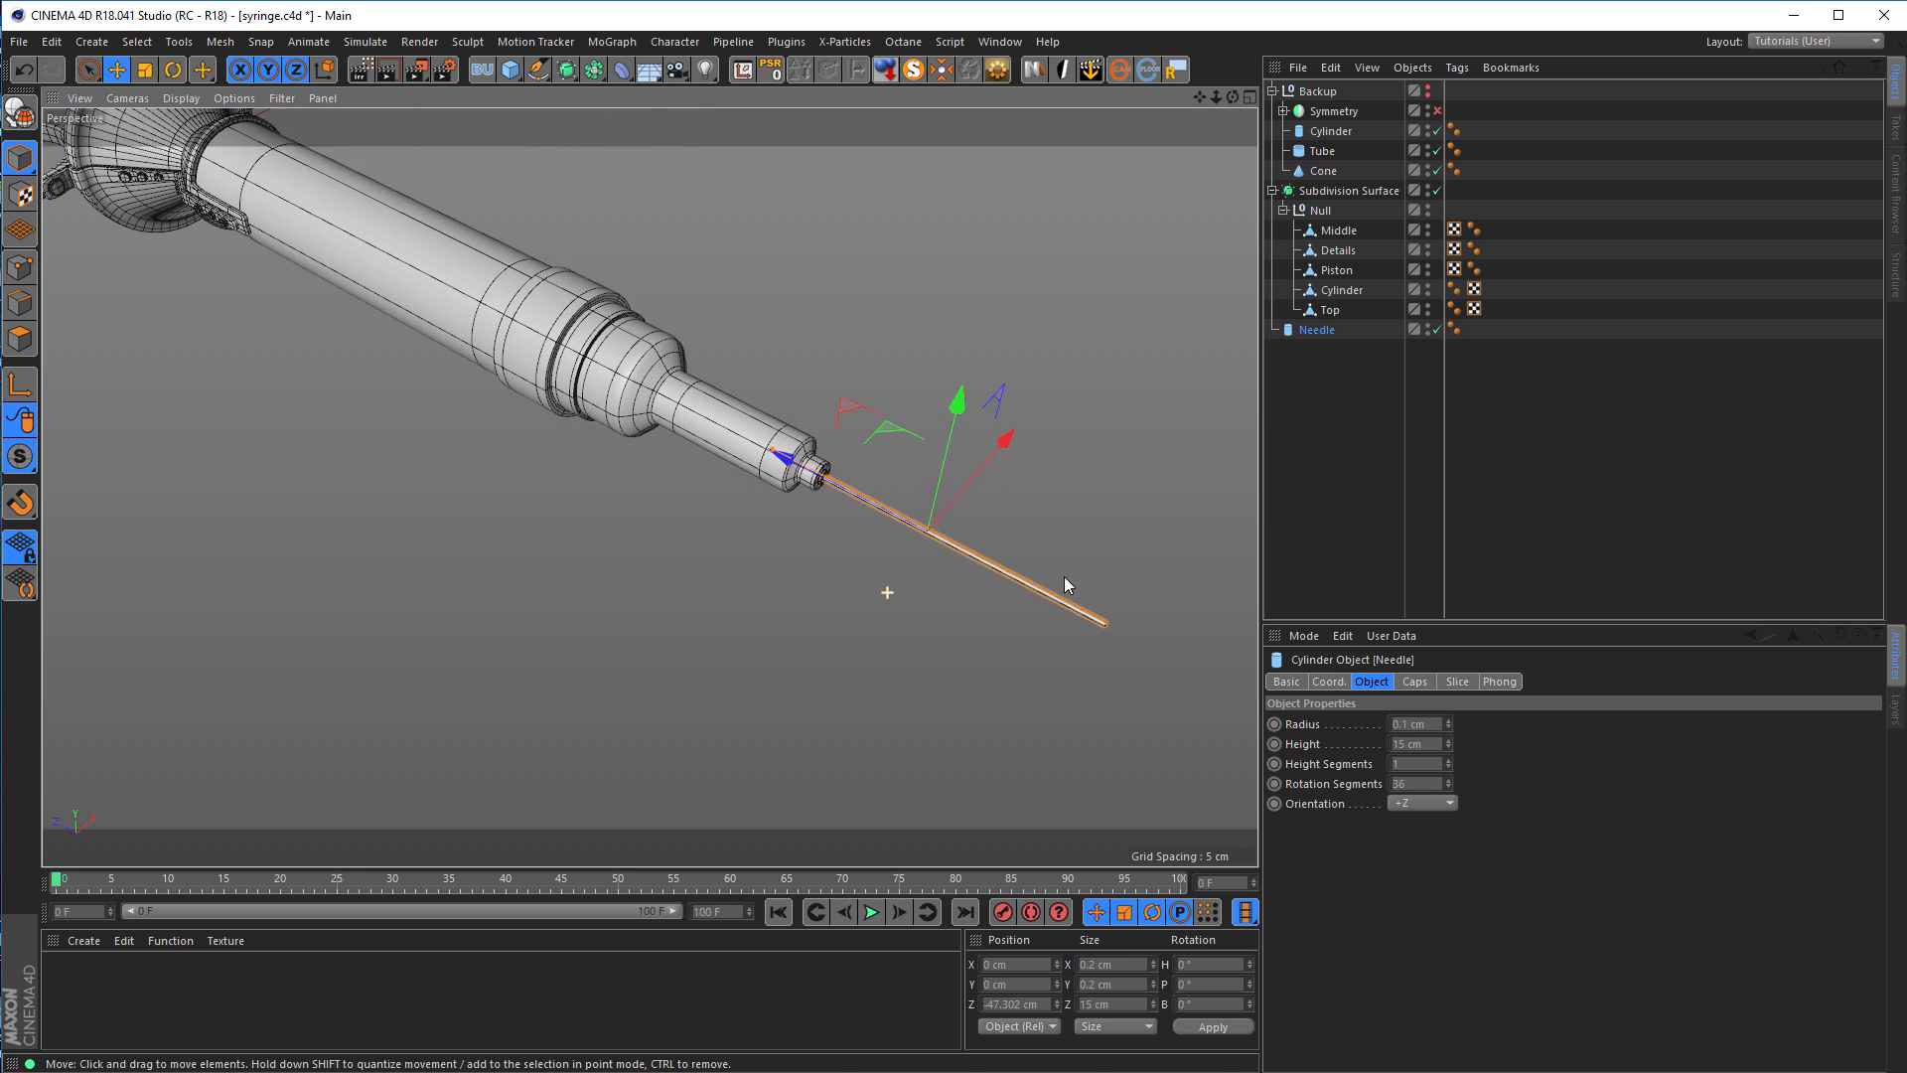
Step: Set the Needle's rotation segments to 8 and place it in the Null under the Subdivision Surface
scroll(670, 465, "up", 6)
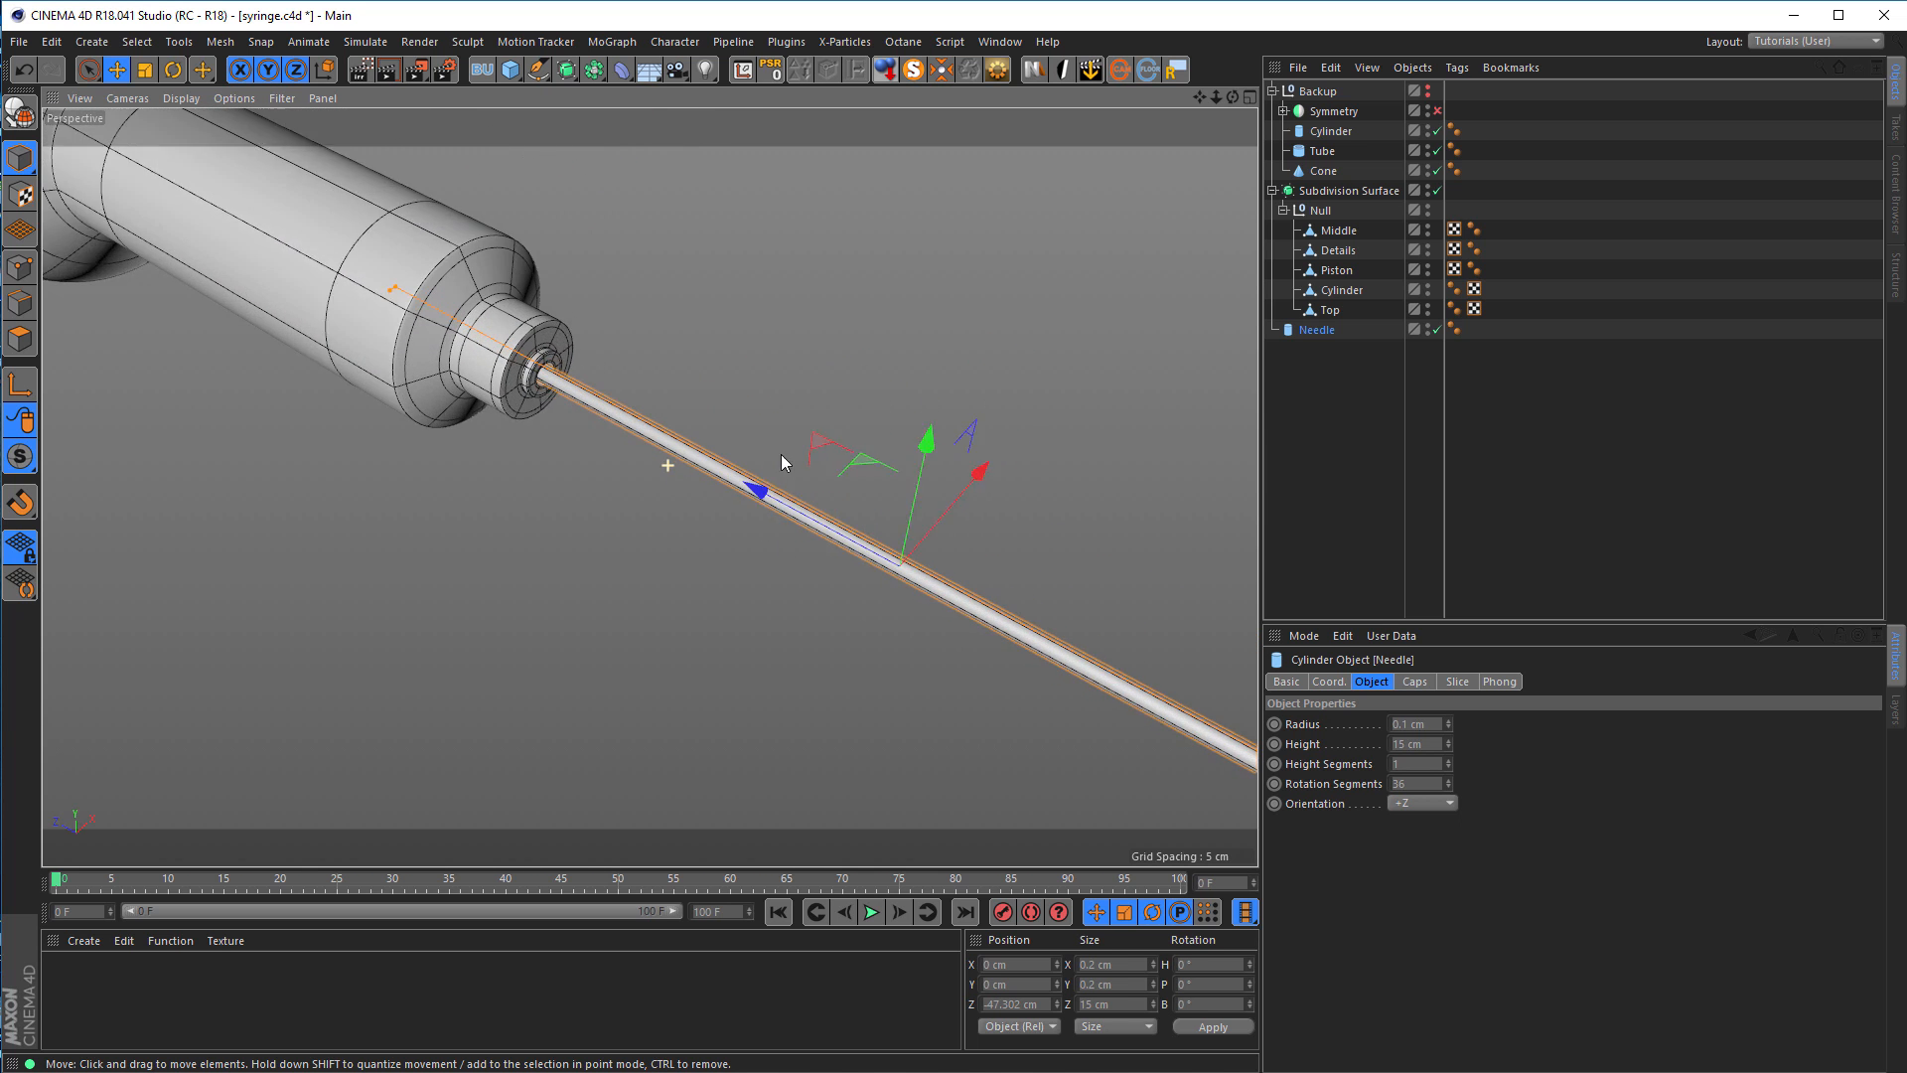
scroll(538, 331, "up", 6)
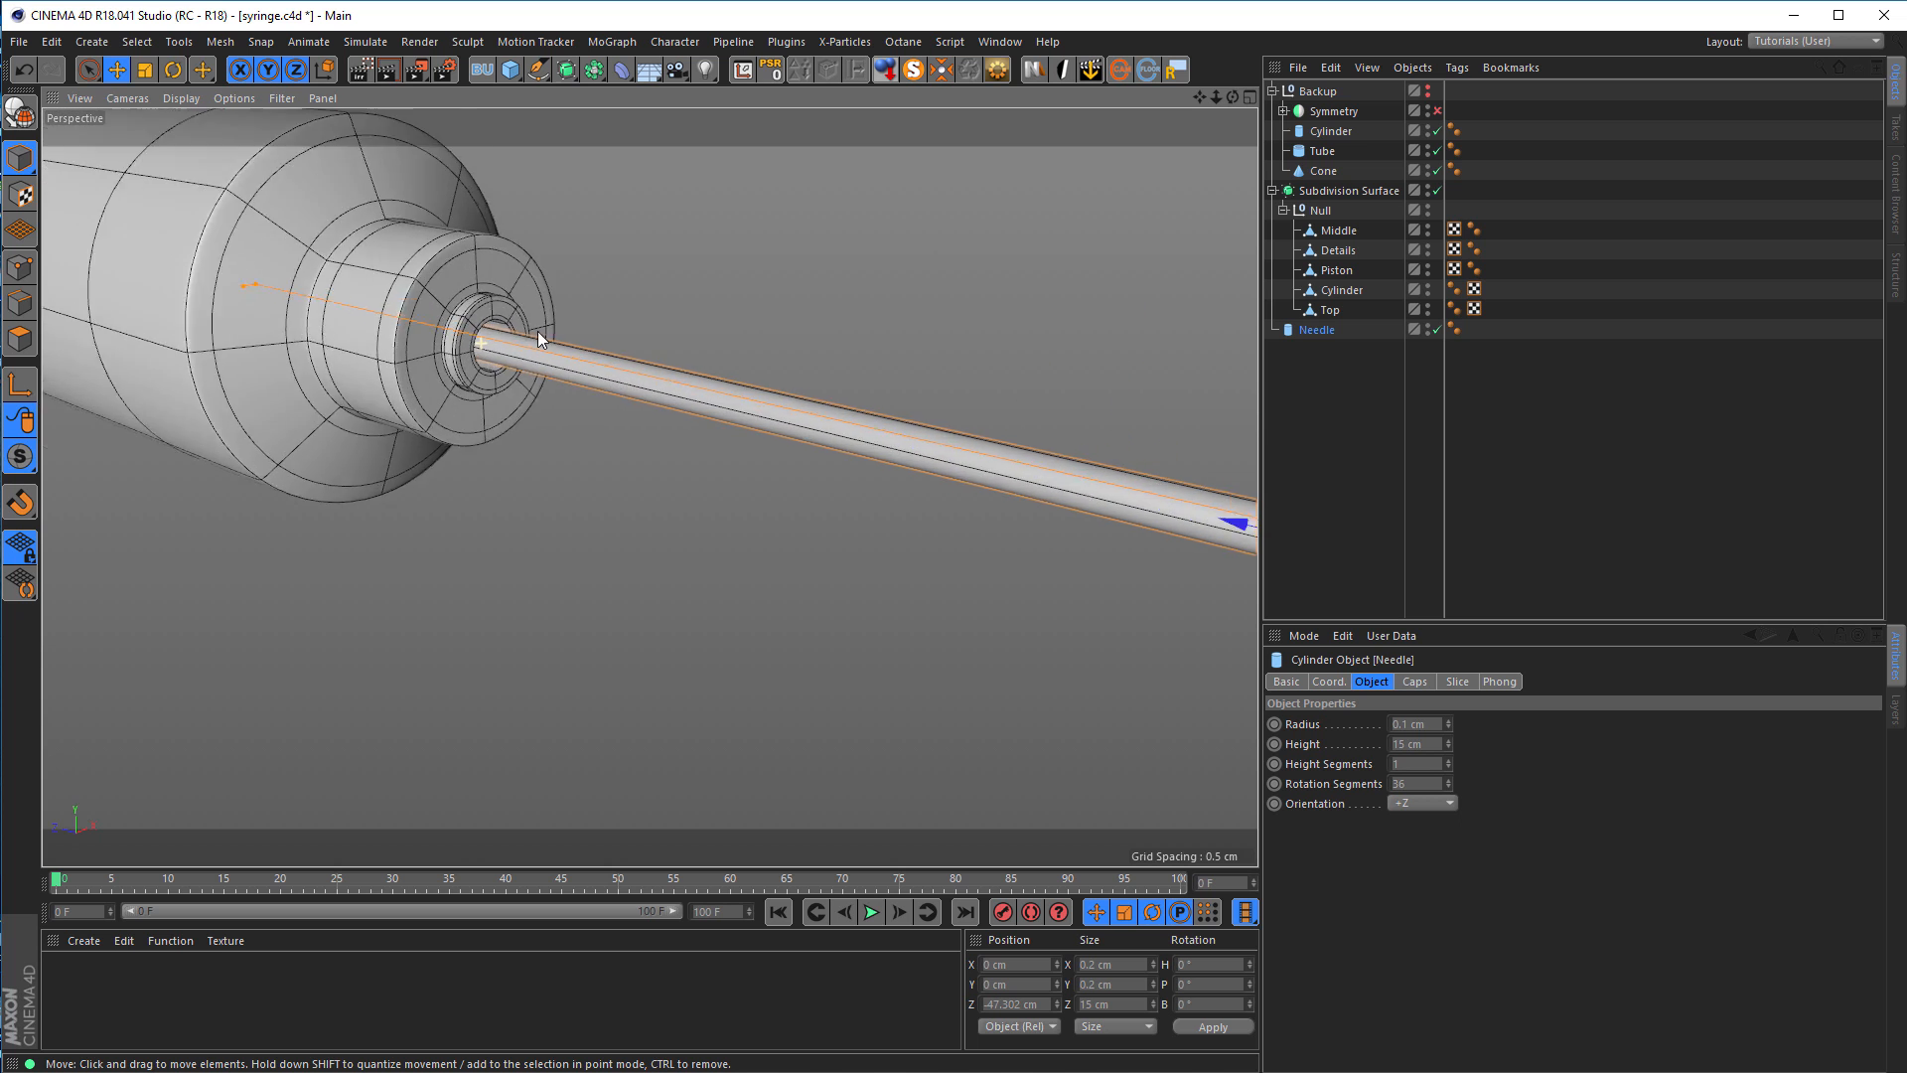
scroll(706, 333, "down", 3)
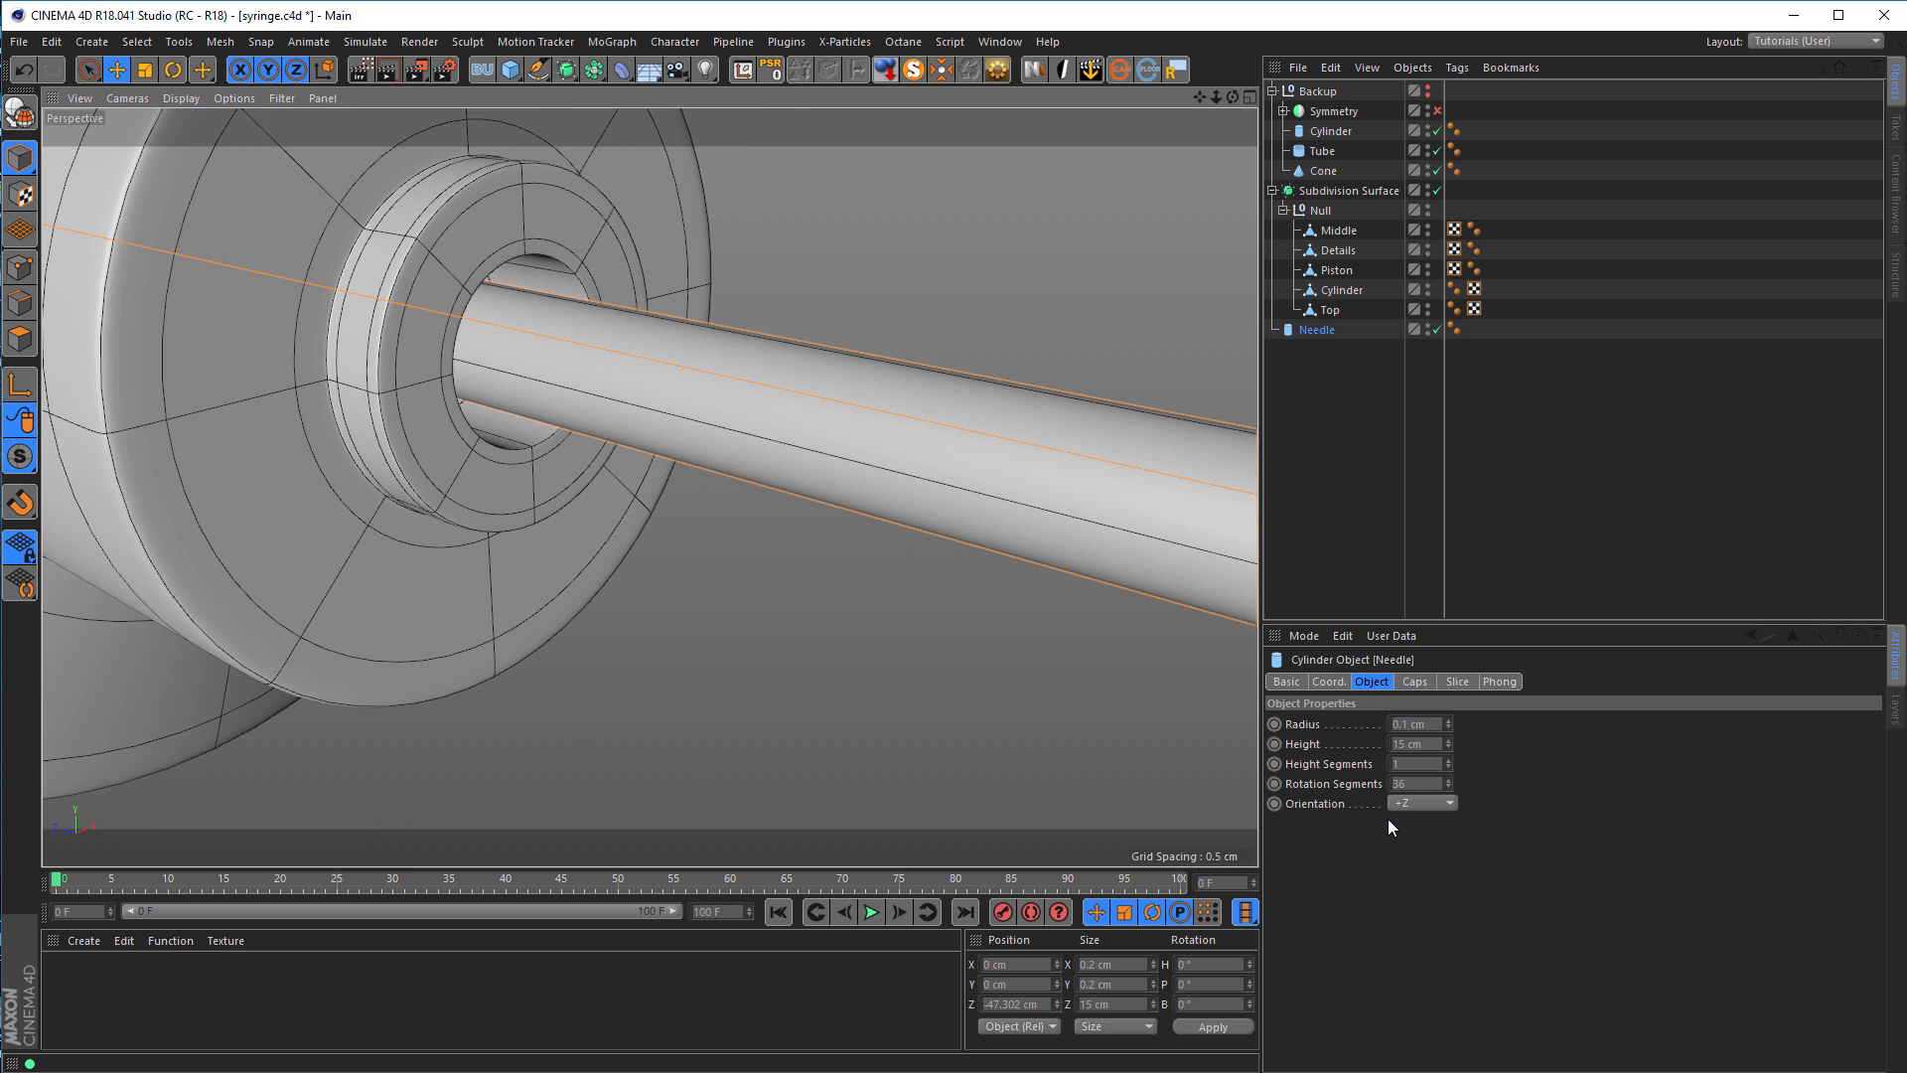
left_click(1426, 783)
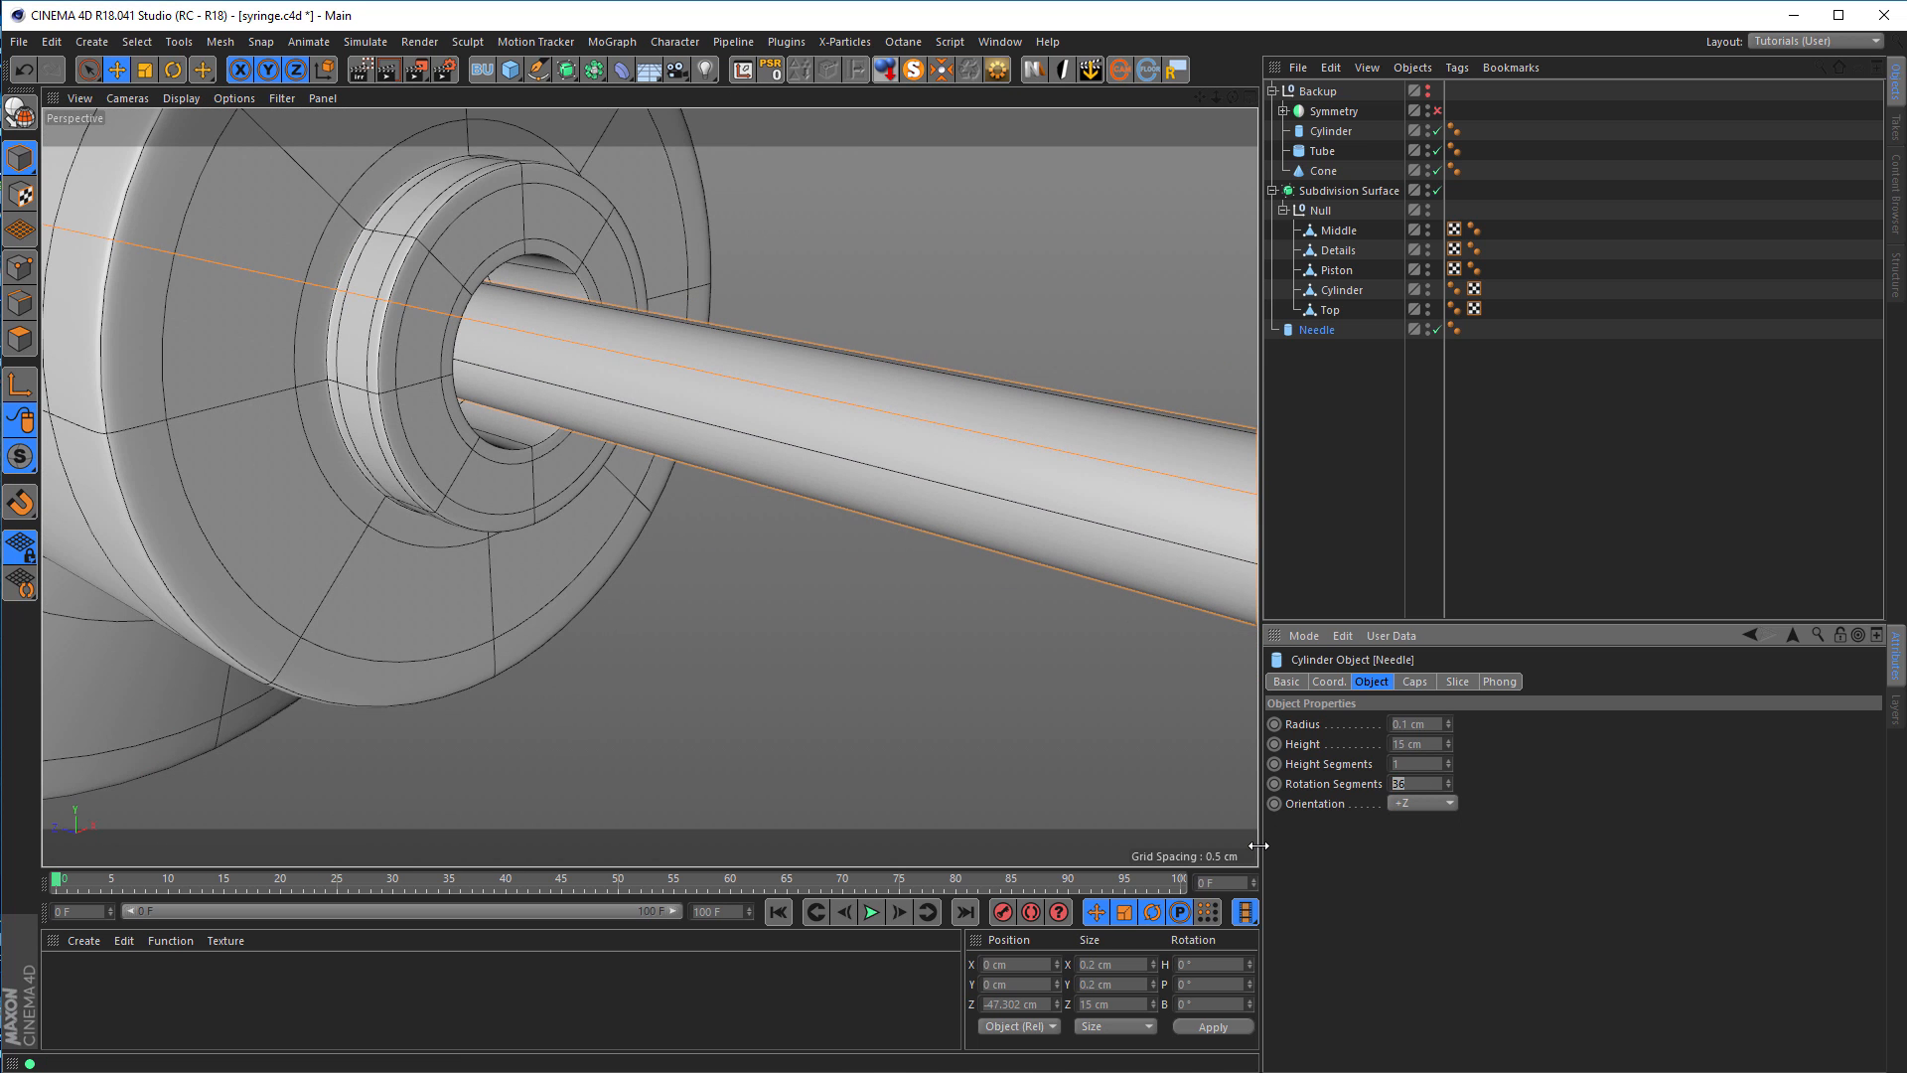
type("8")
key("Return")
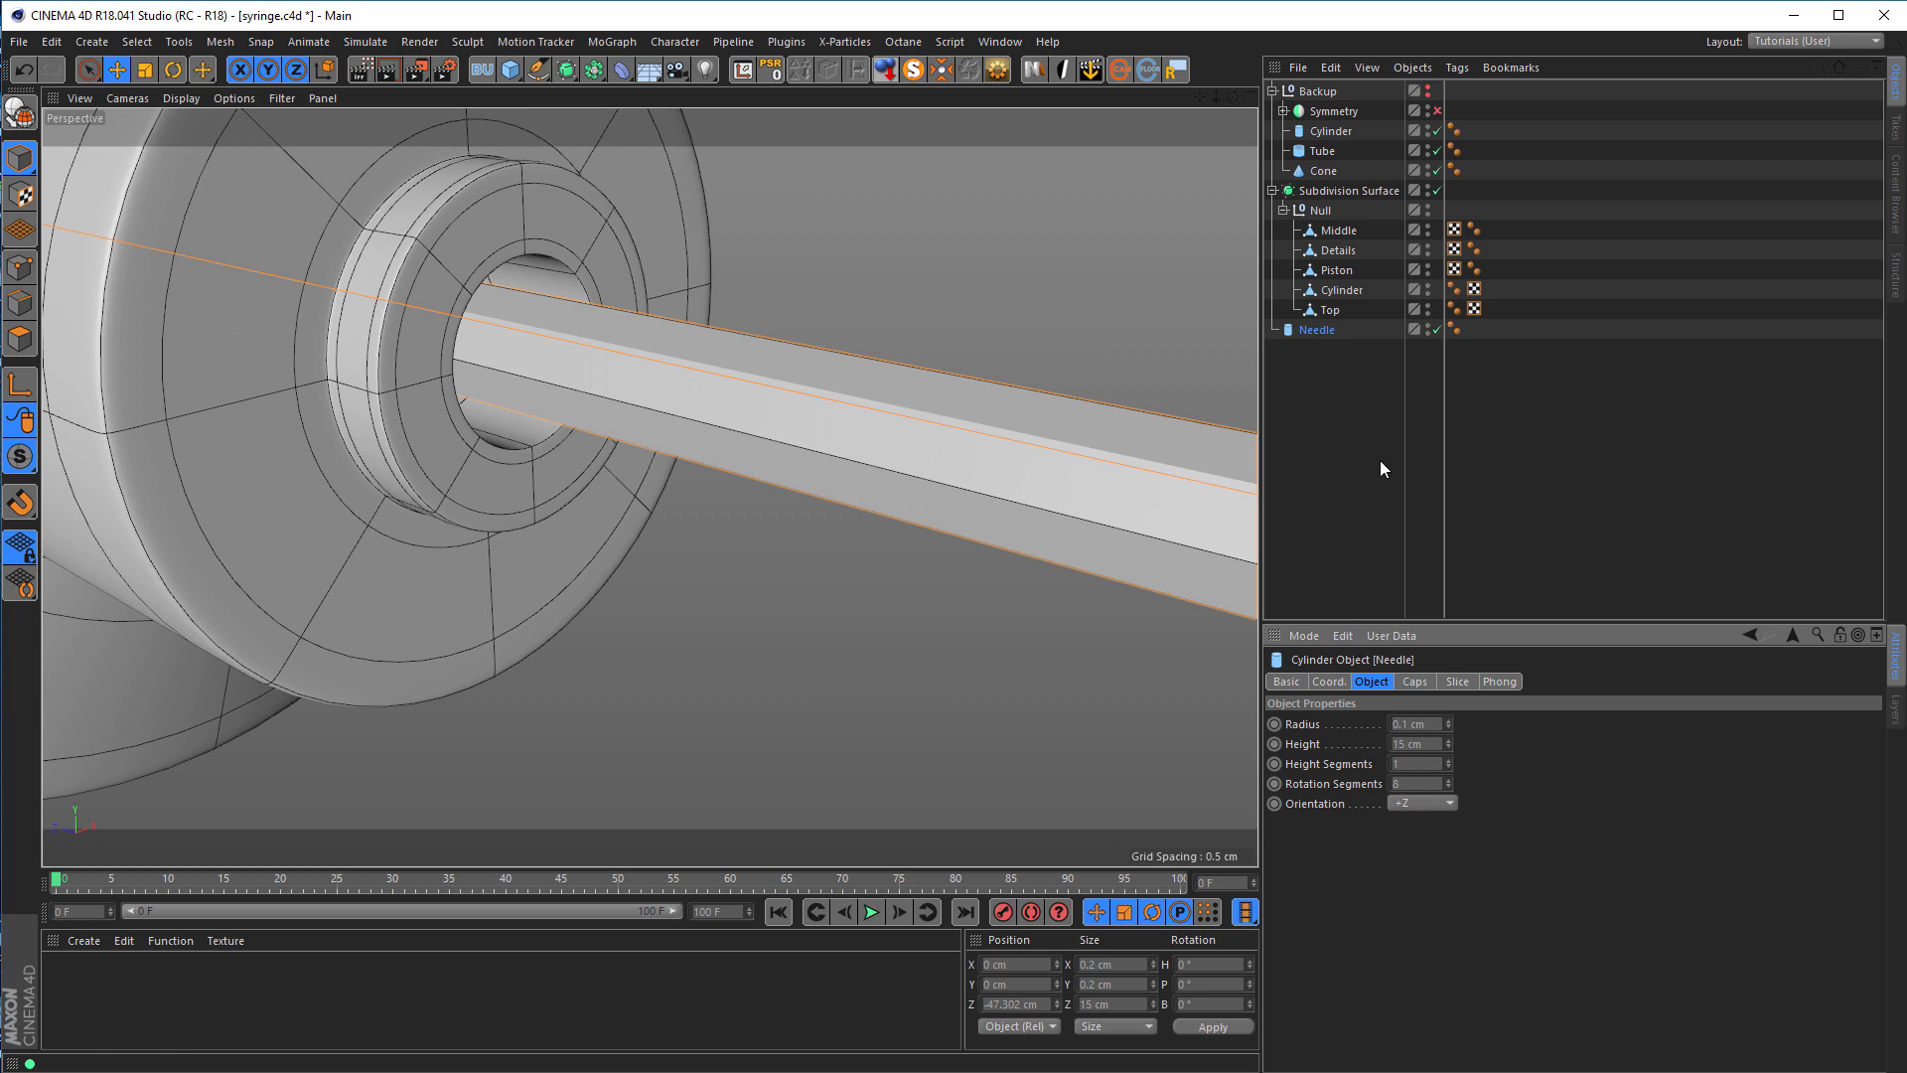
left_click_drag(1320, 326, 1340, 320)
Step: Switch off the Subdivision Surface and widen the Needle's radius to 0.17 cm to fit the nozzle hole
left_click(1436, 190)
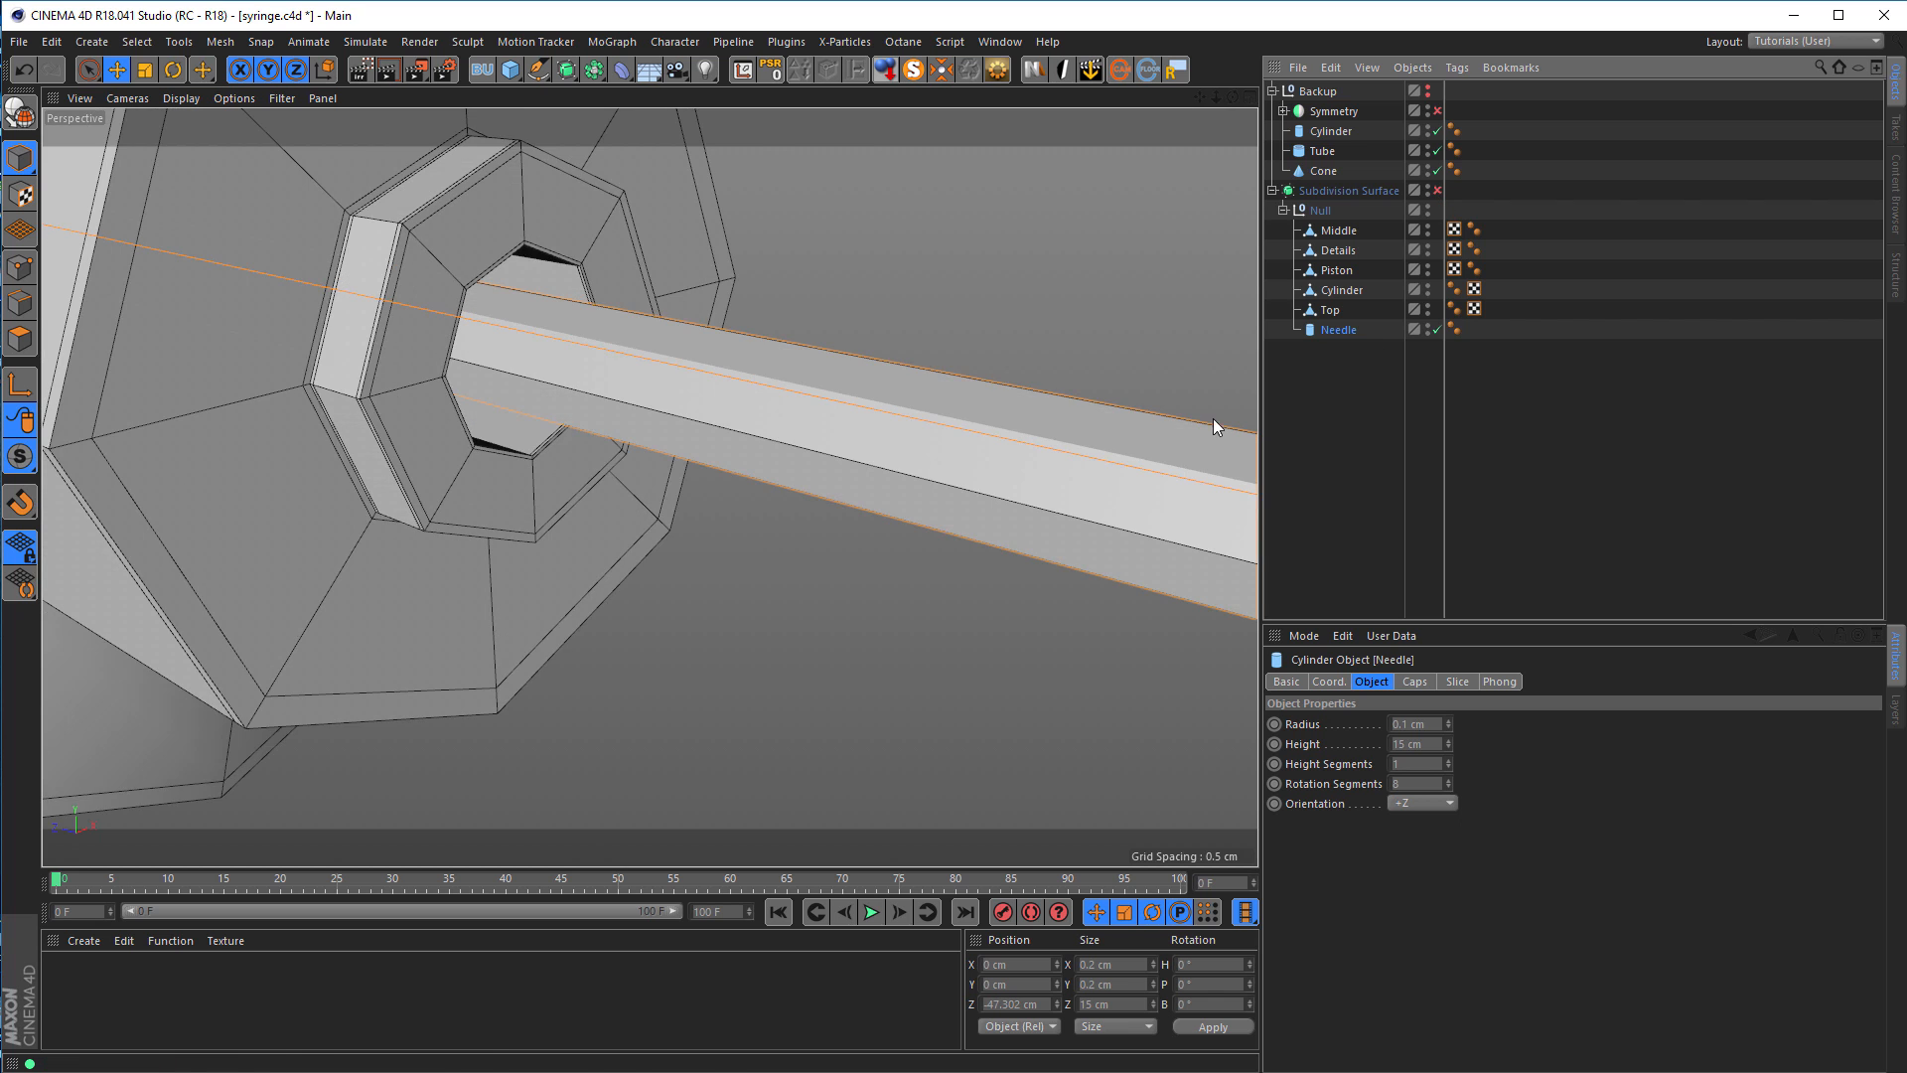
scroll(497, 367, "up", 3)
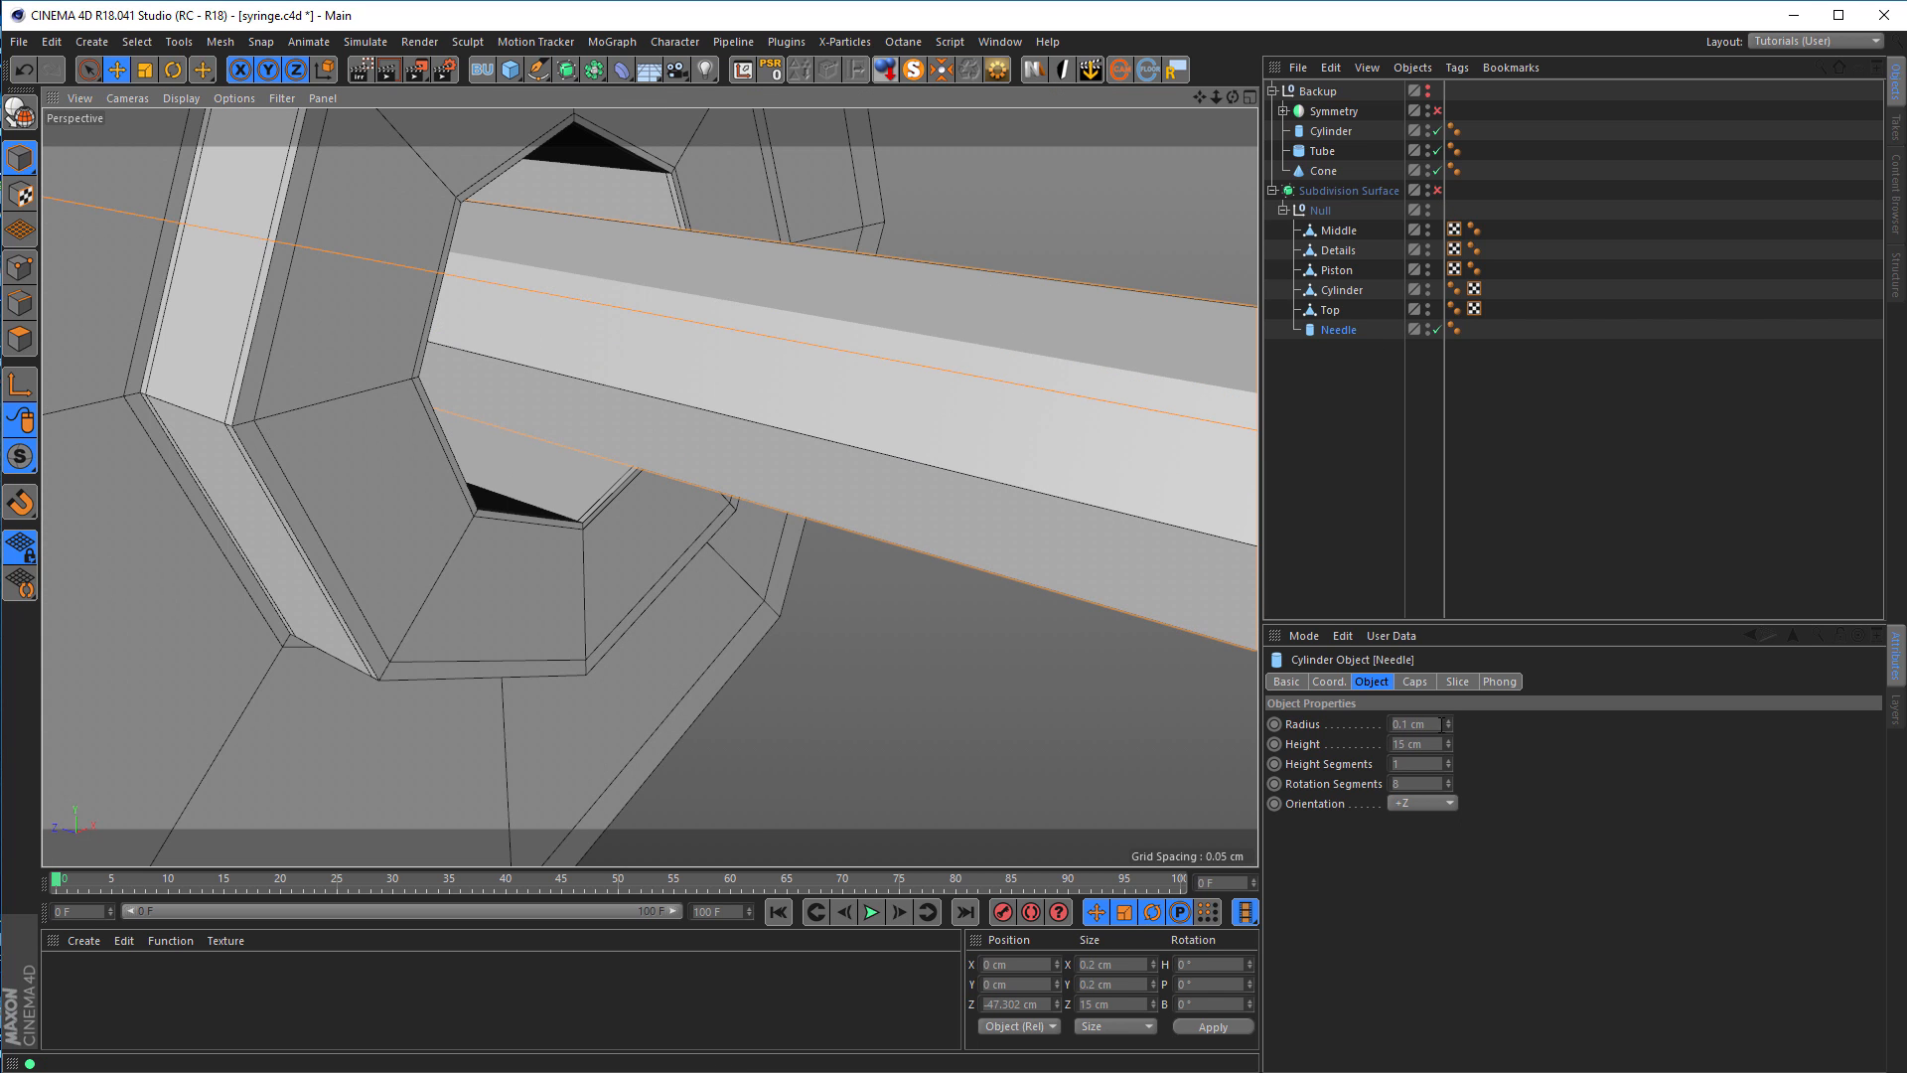
middle_click_drag(651, 467, 700, 509, "alt")
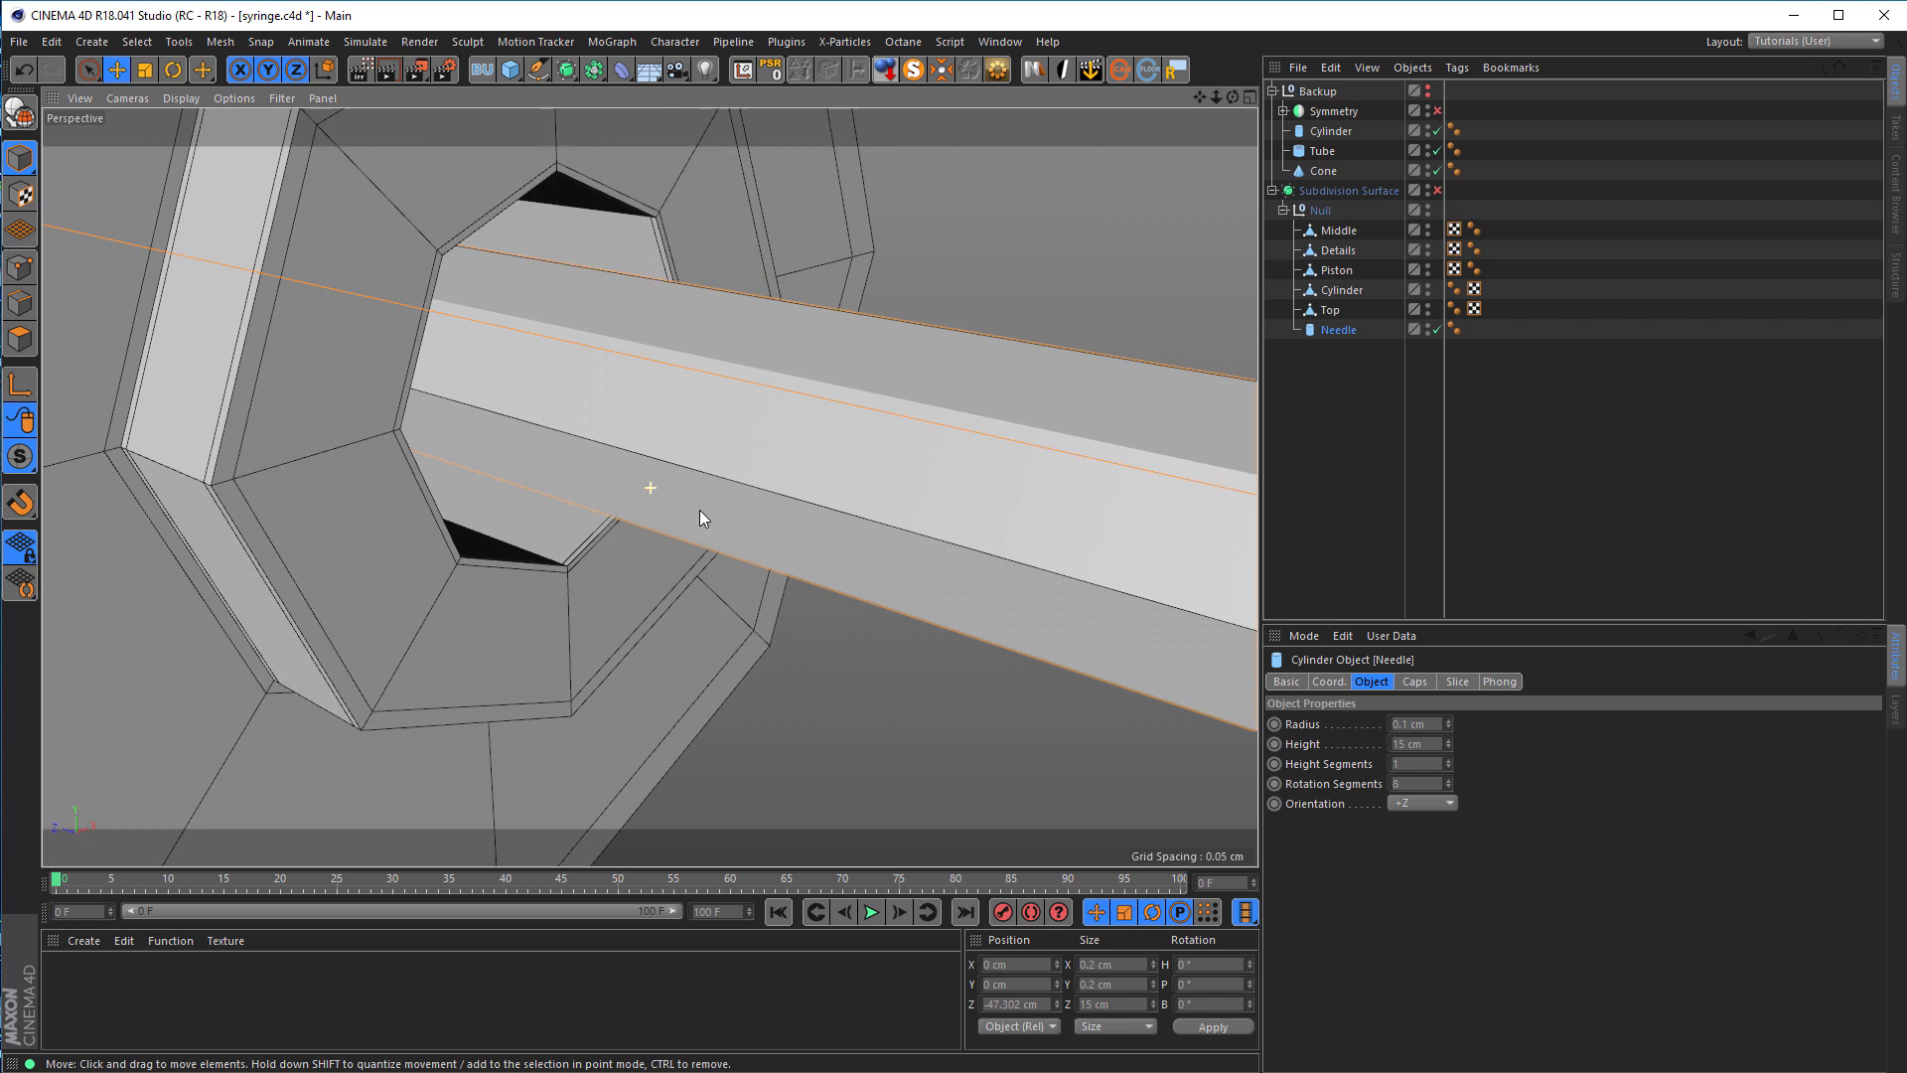
right_click_drag(651, 400, 679, 387, "alt")
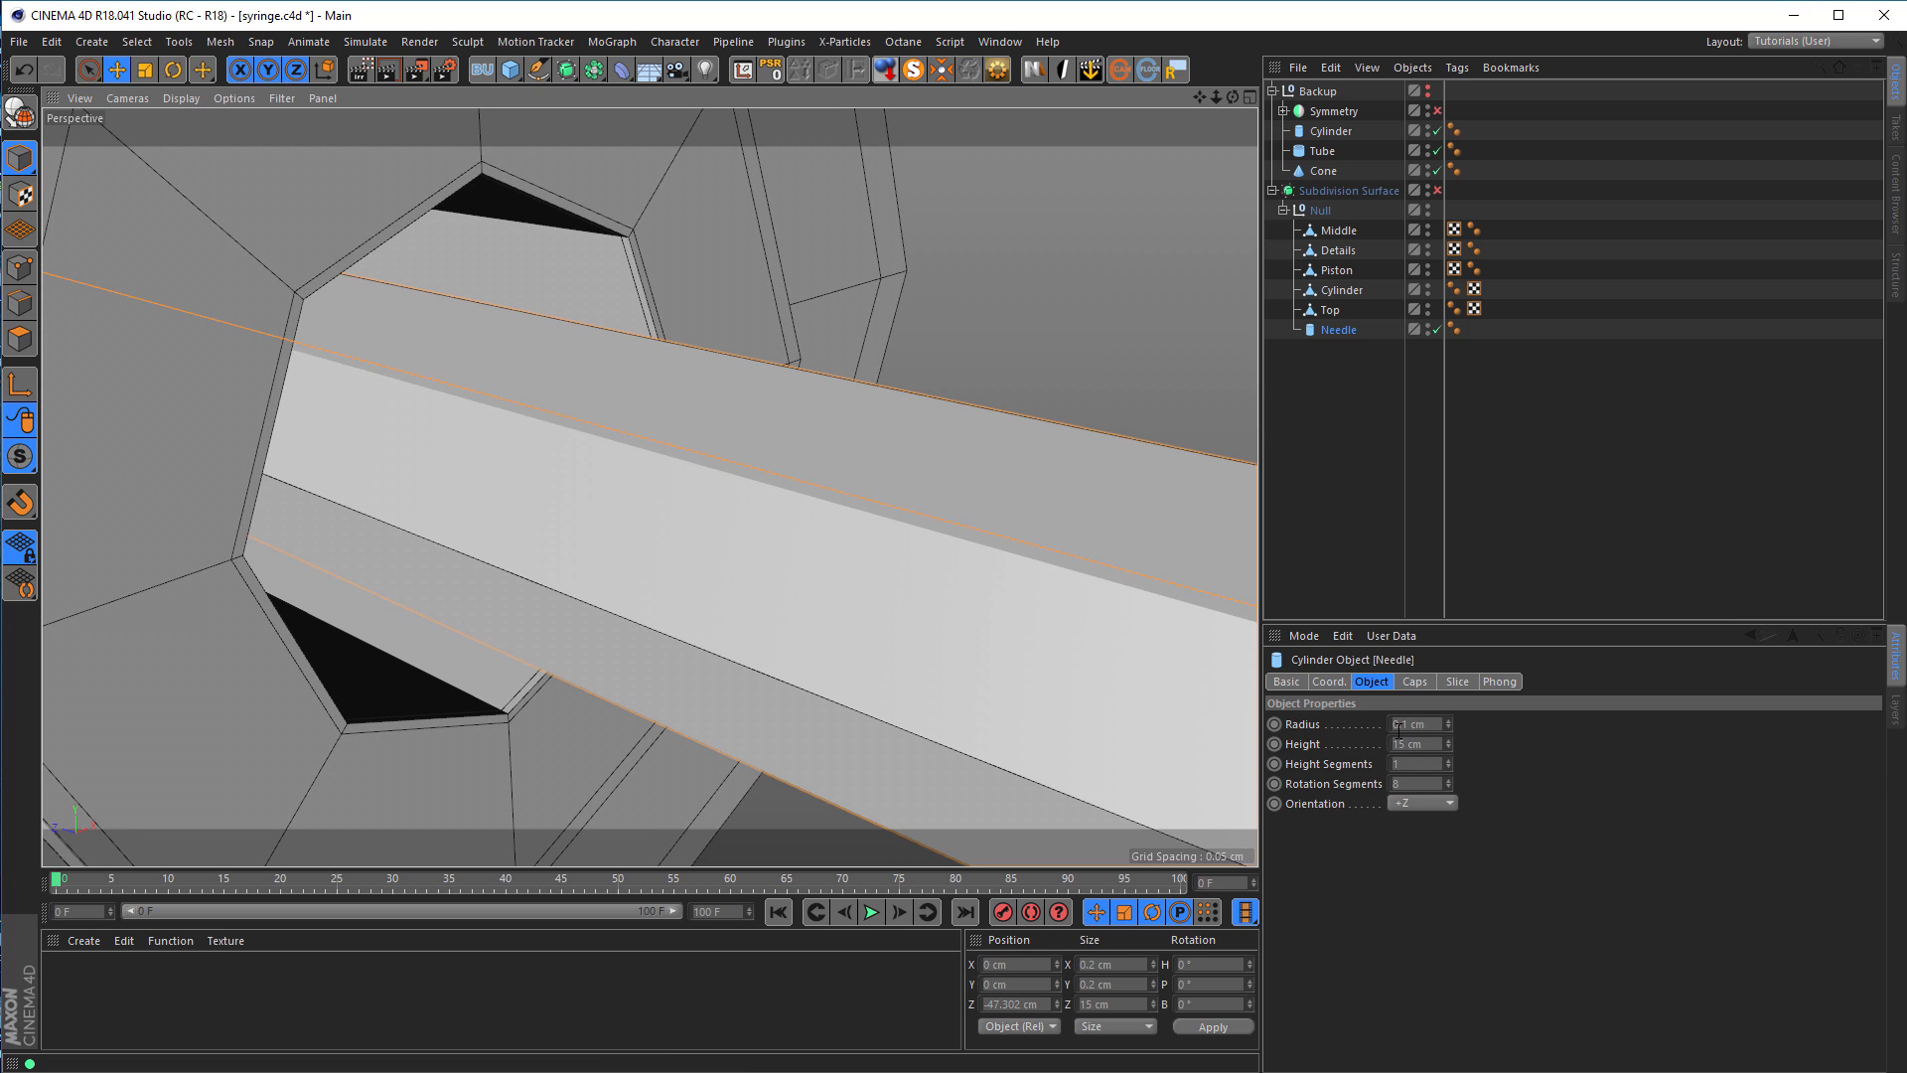
left_click(1450, 721)
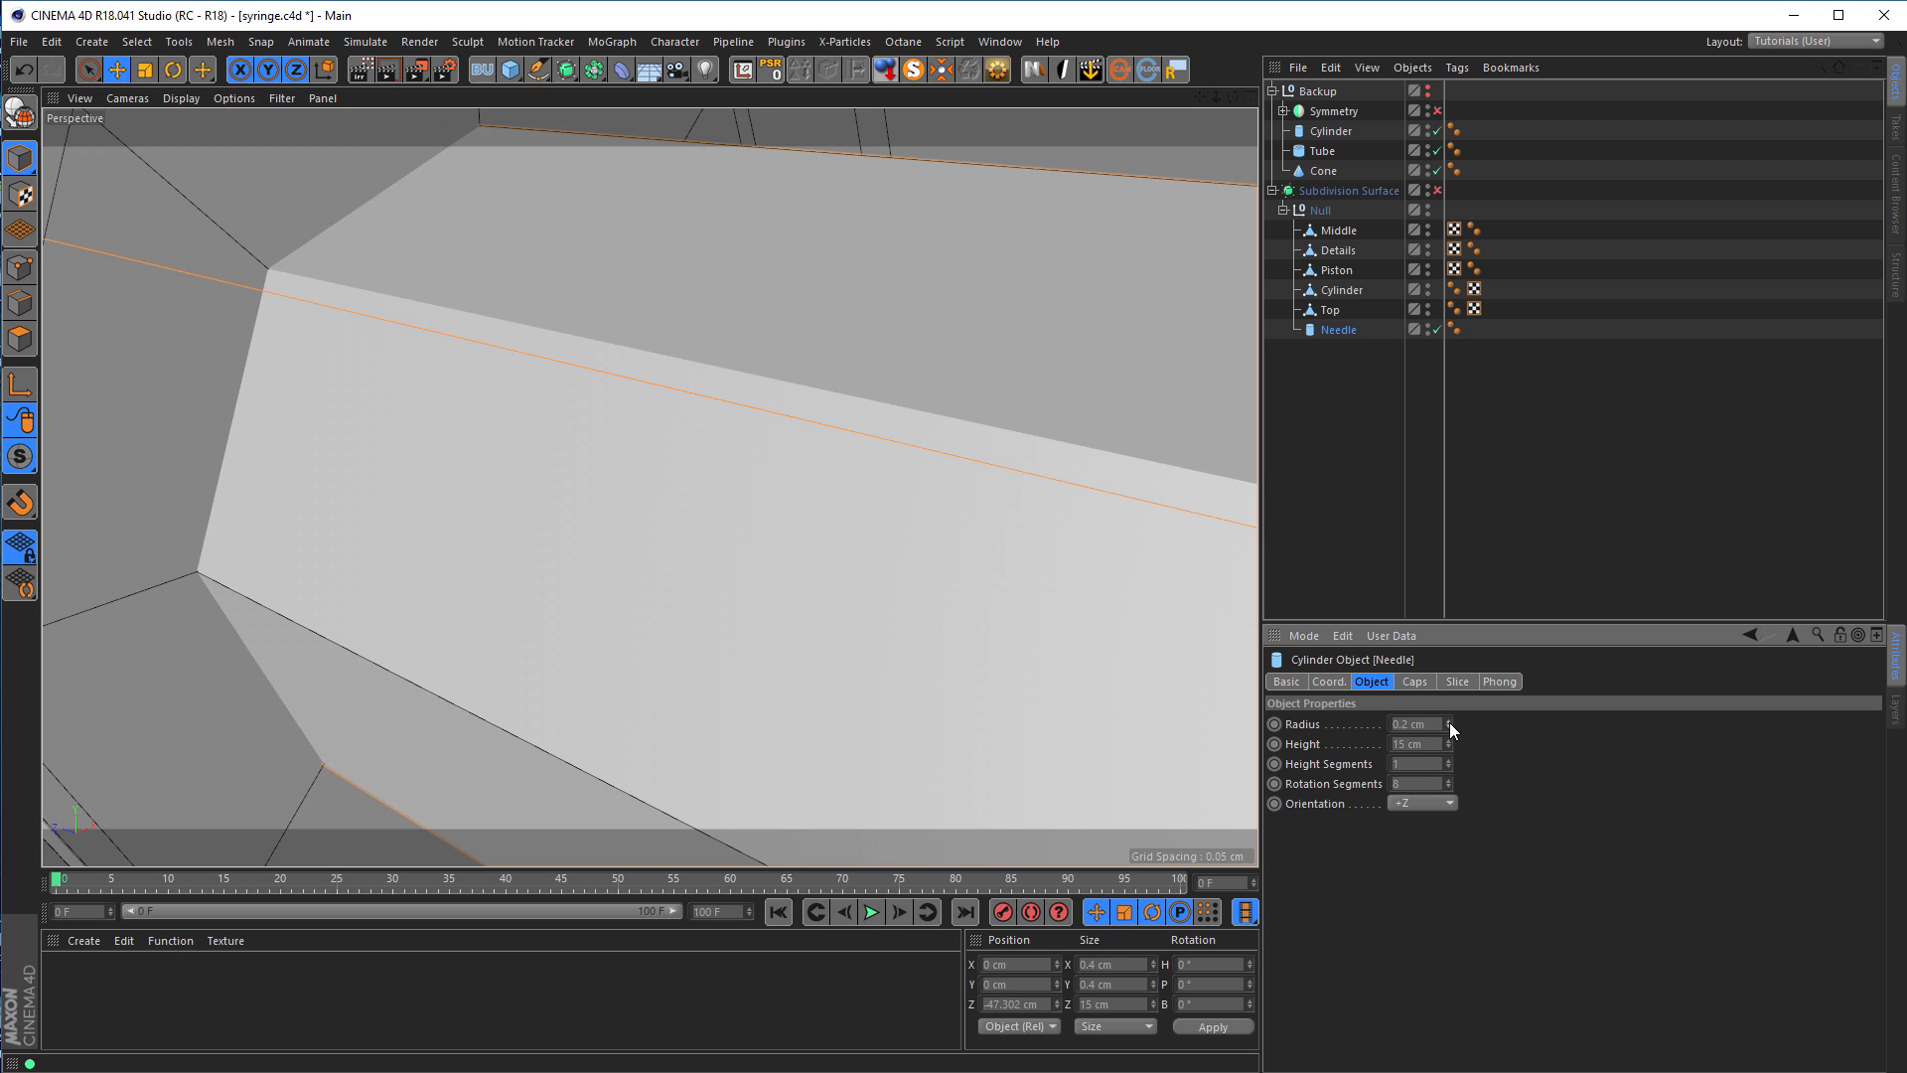
left_click_drag(1402, 724, 1452, 741)
type("15")
key("Return")
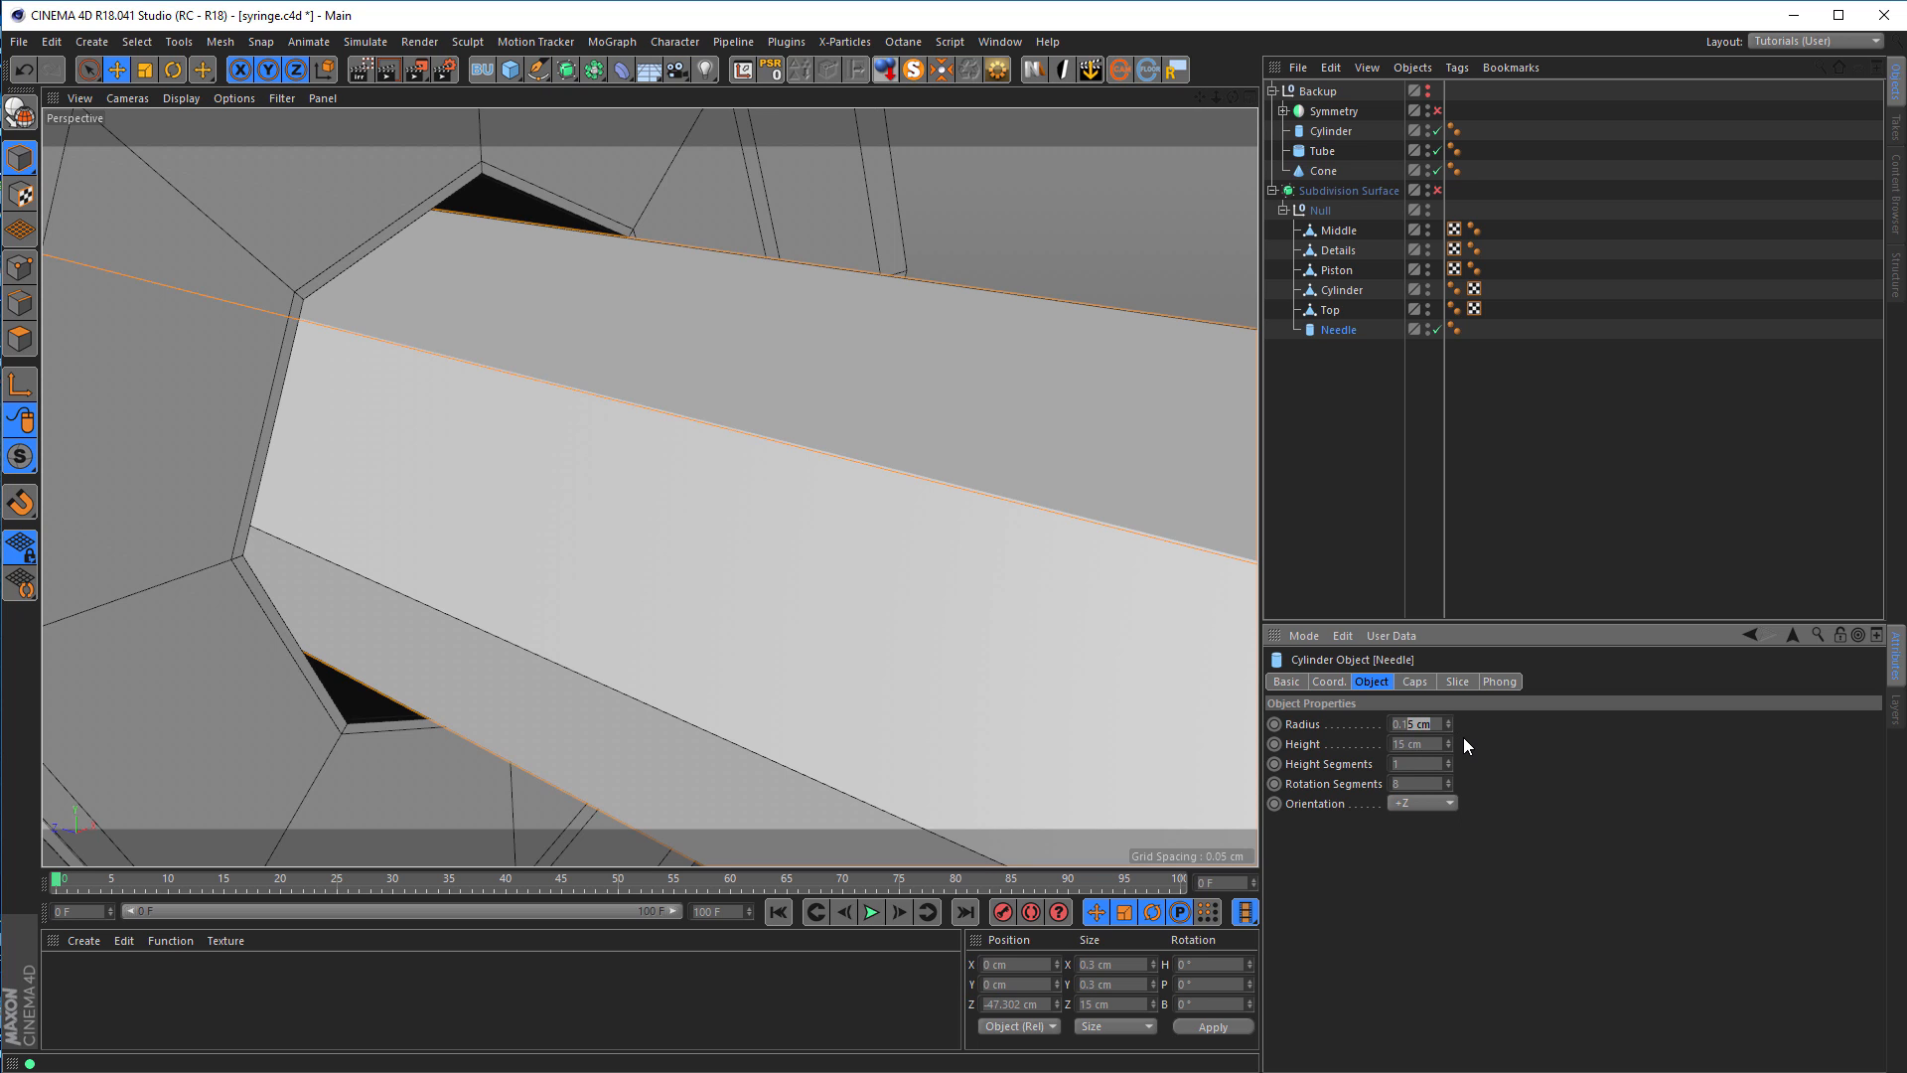
type("6")
key("Return")
left_click_drag(1407, 724, 1457, 723)
type("7")
key("Return")
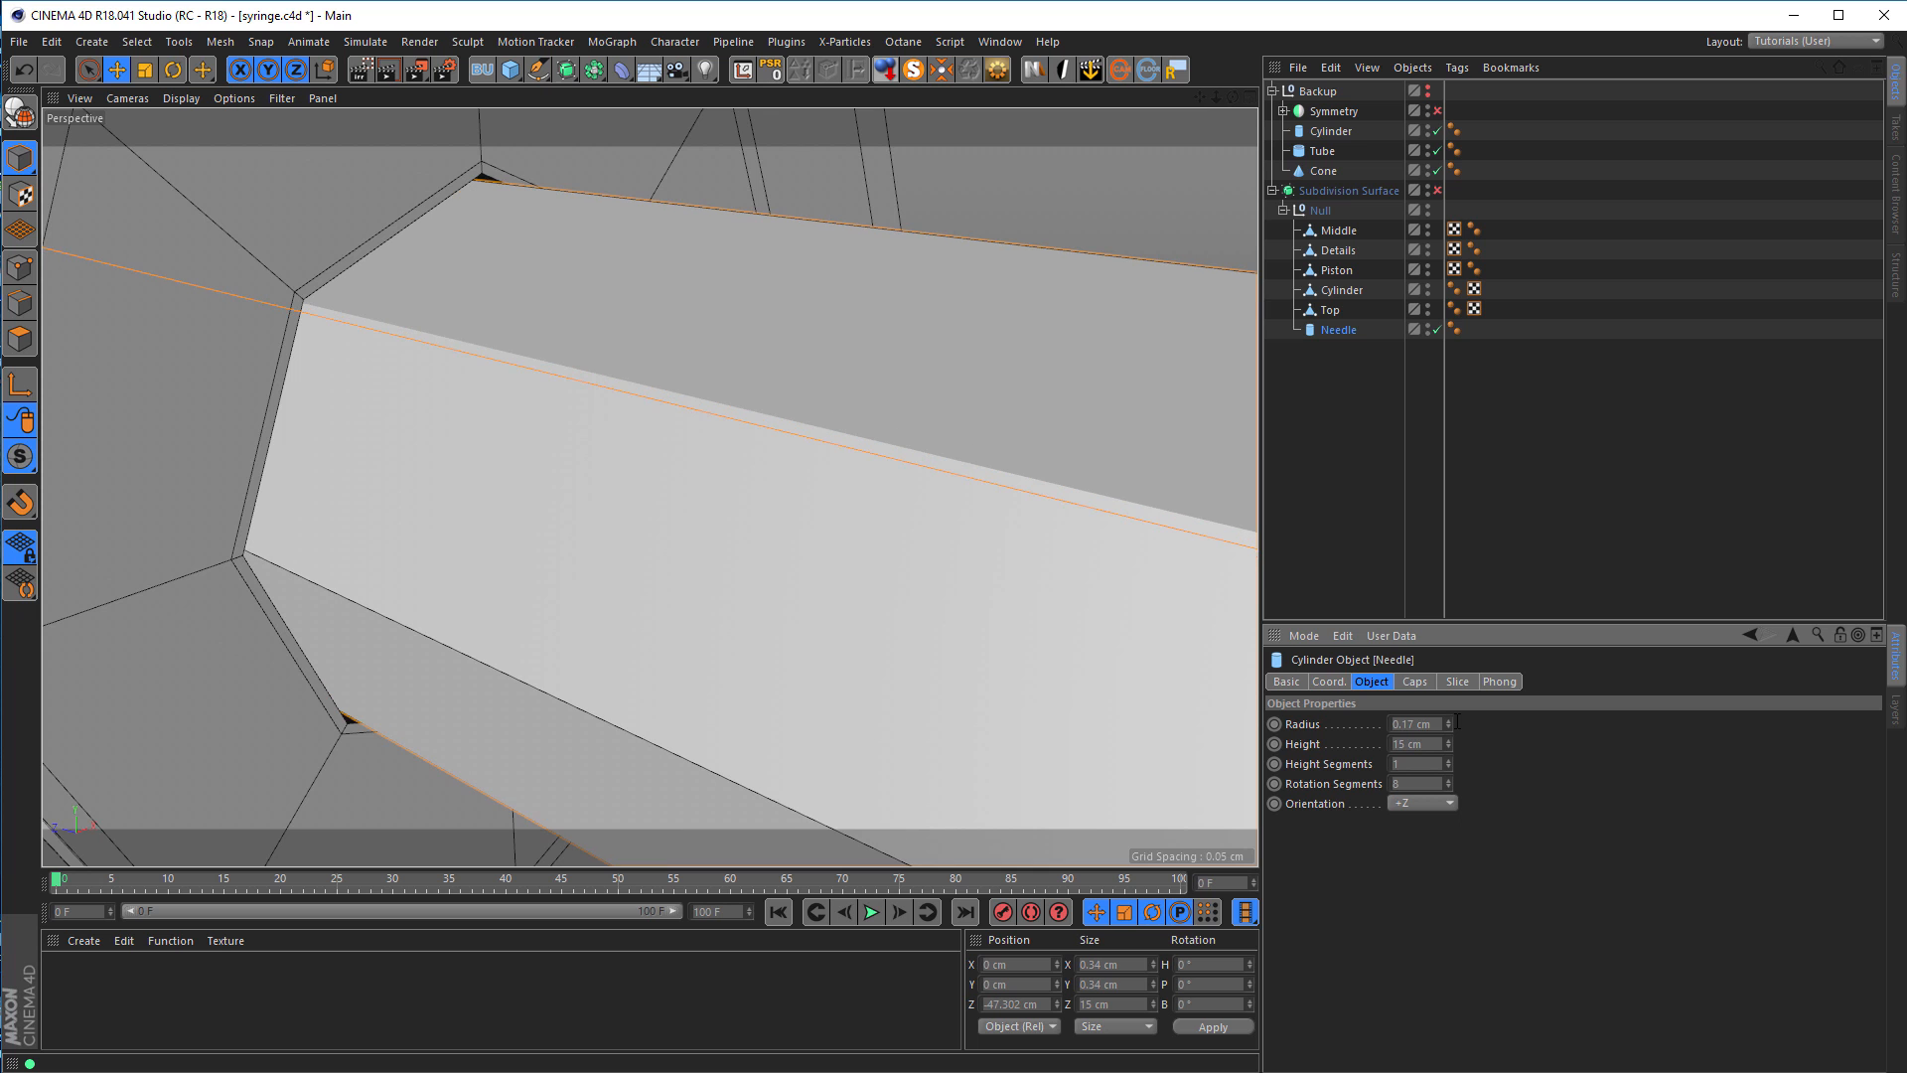
Step: Switch the Subdivision Surface back on and check how the smoothed Needle fits the nozzle and the whole syringe
scroll(456, 439, "down", 10)
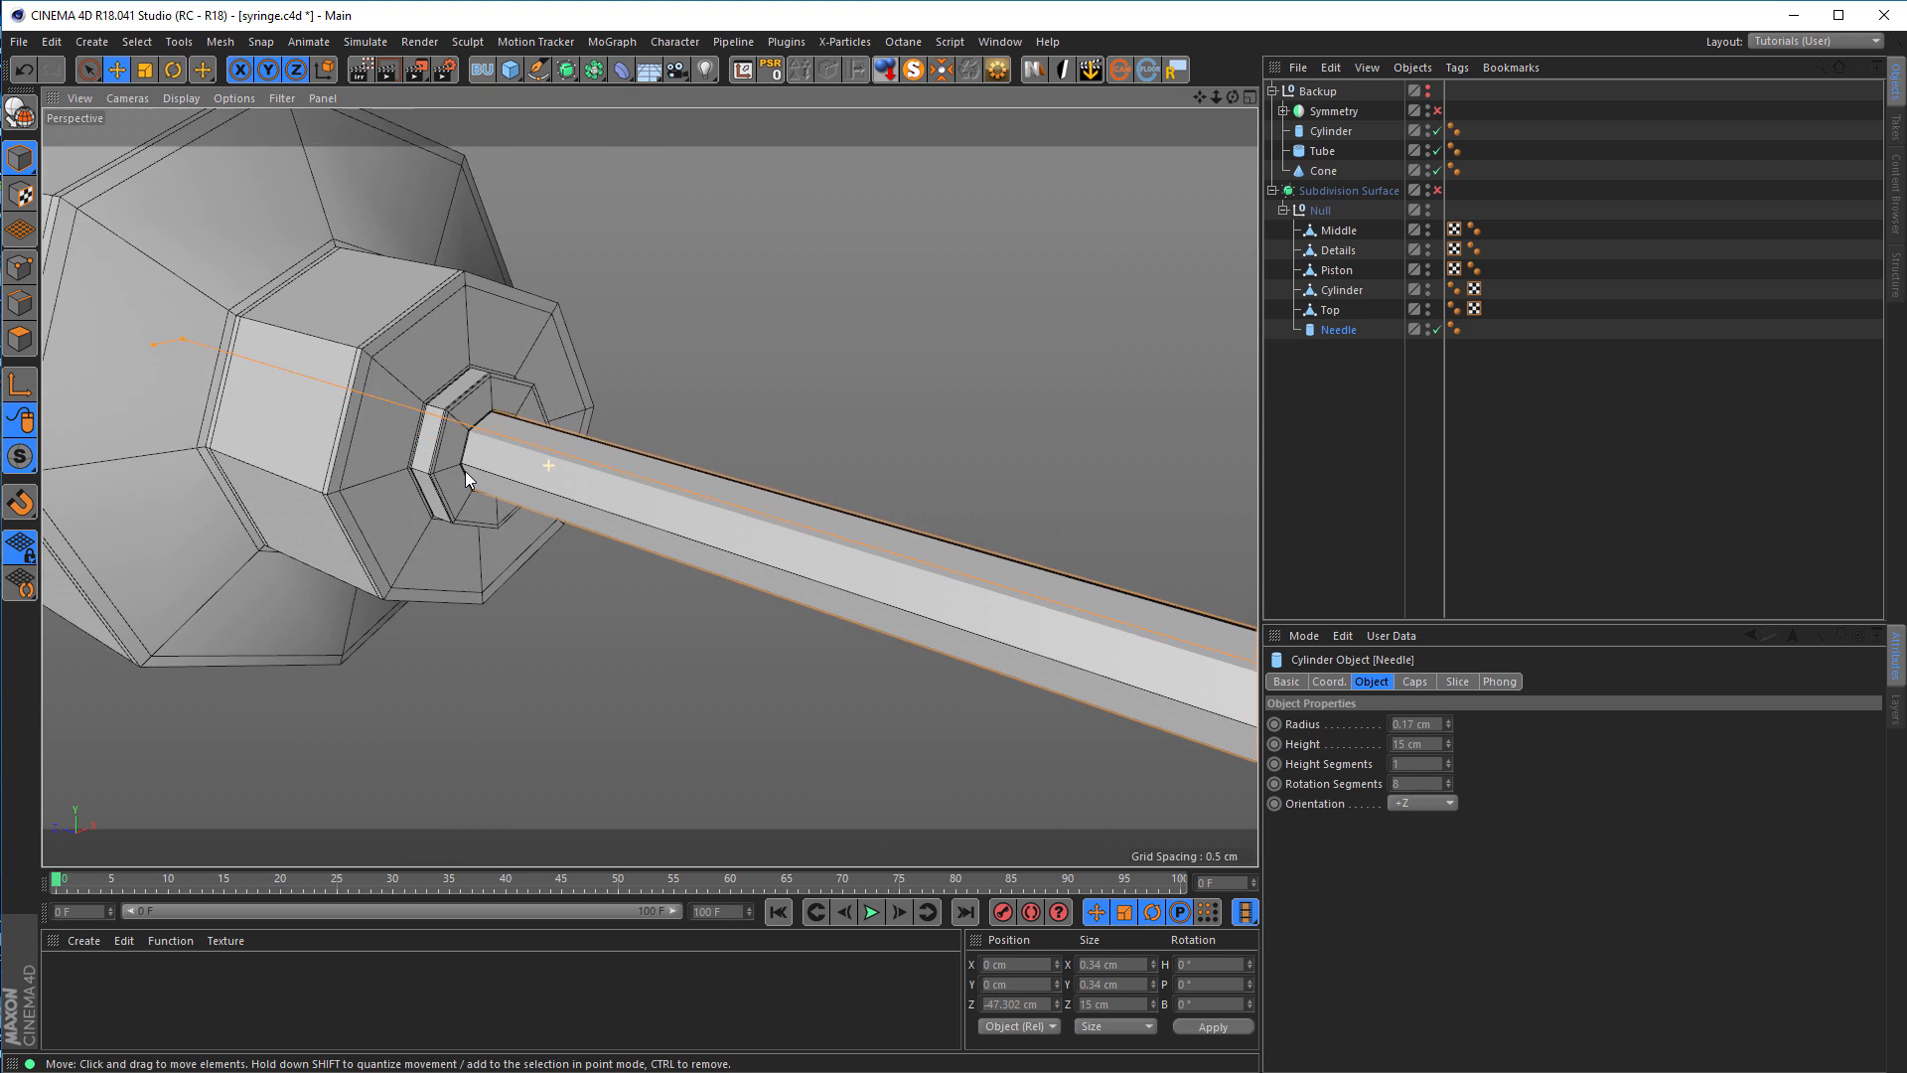
scroll(546, 504, "up", 5)
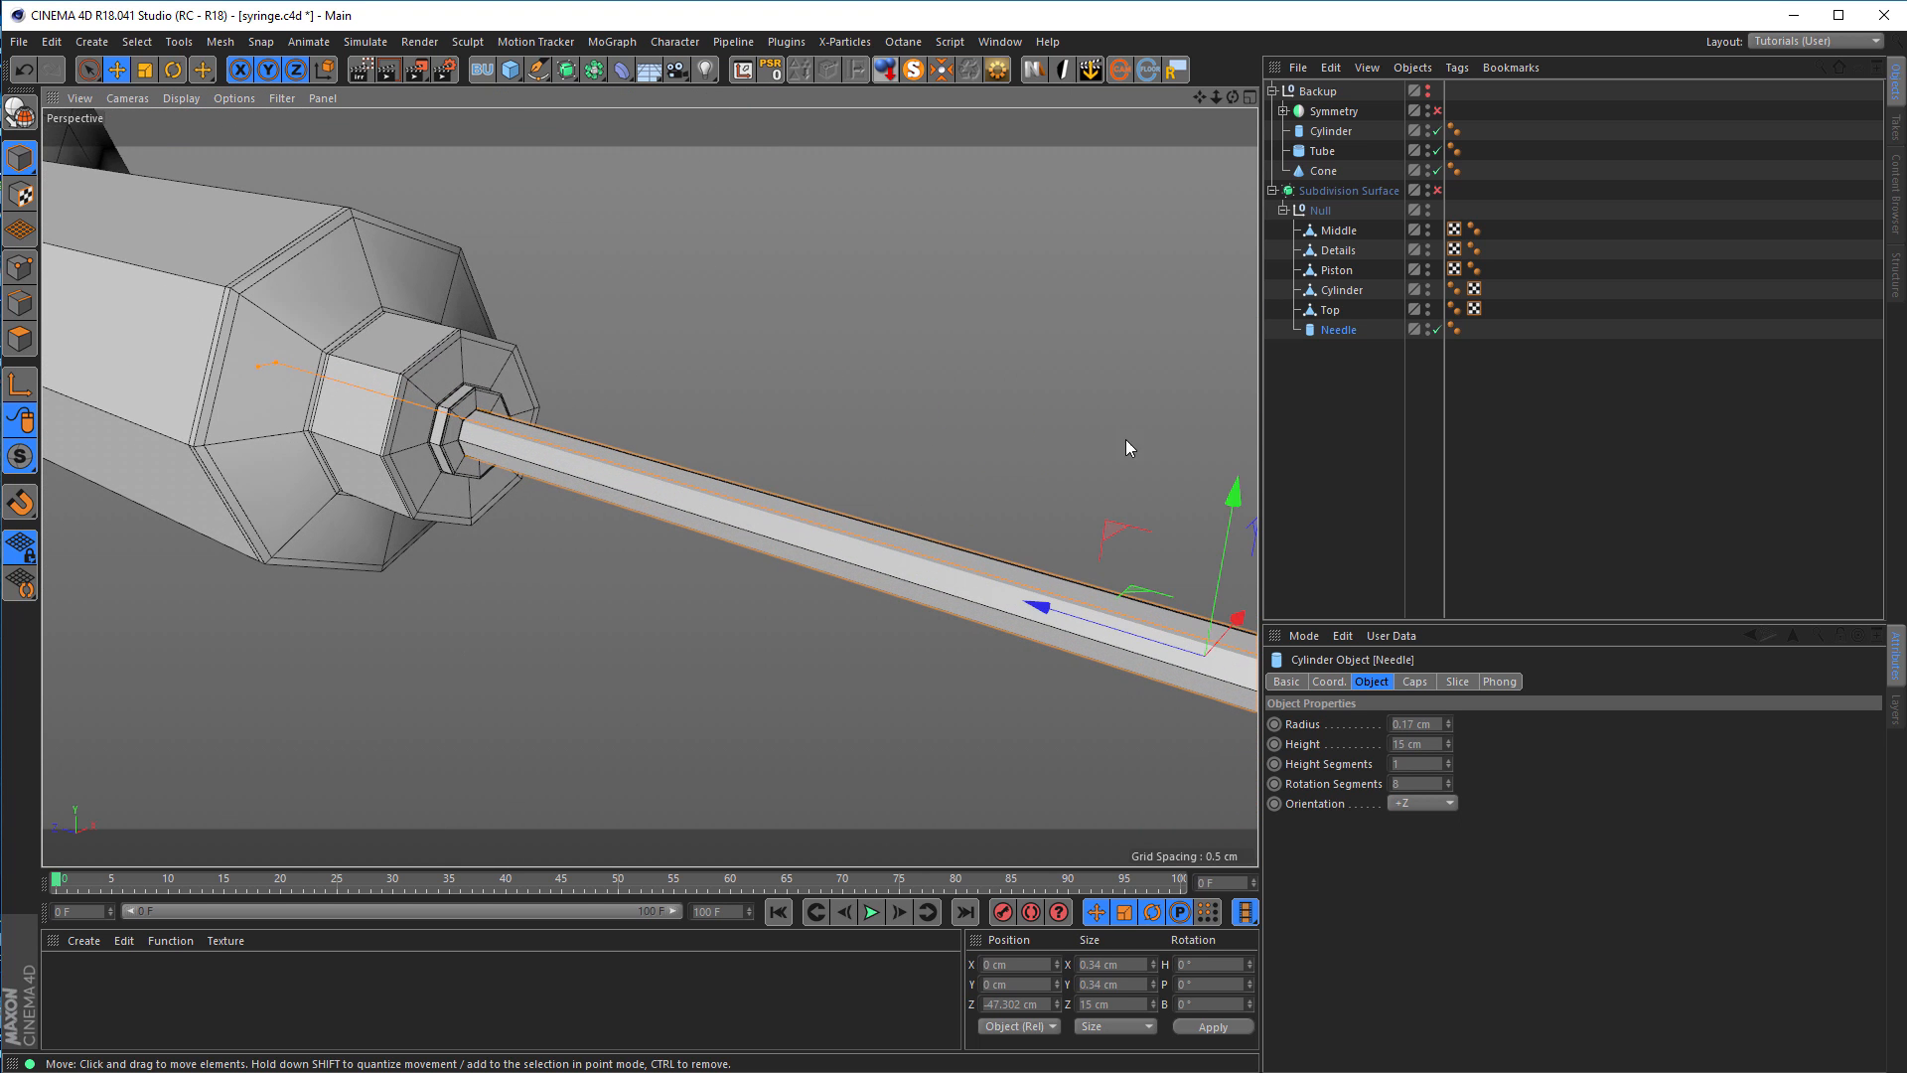
left_click(1436, 189)
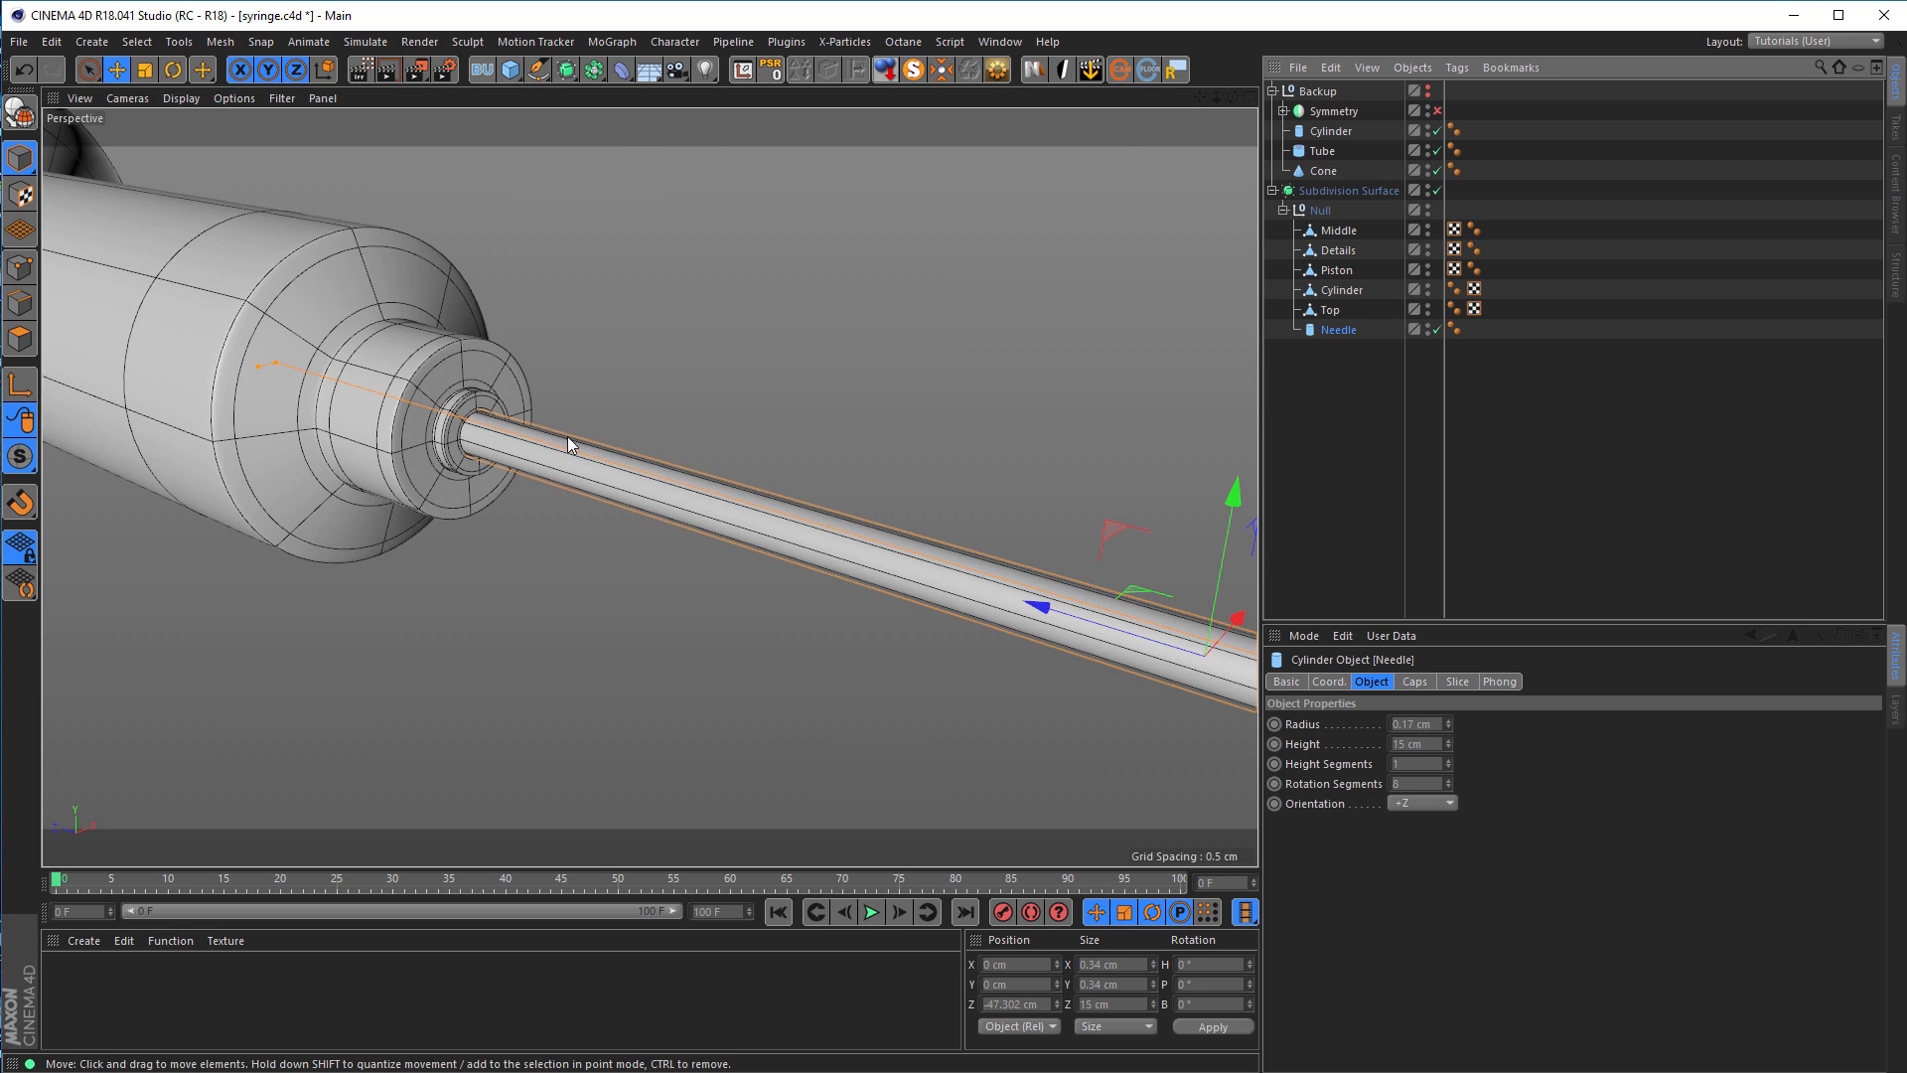
scroll(569, 437, "up", 5)
scroll(723, 407, "down", 10)
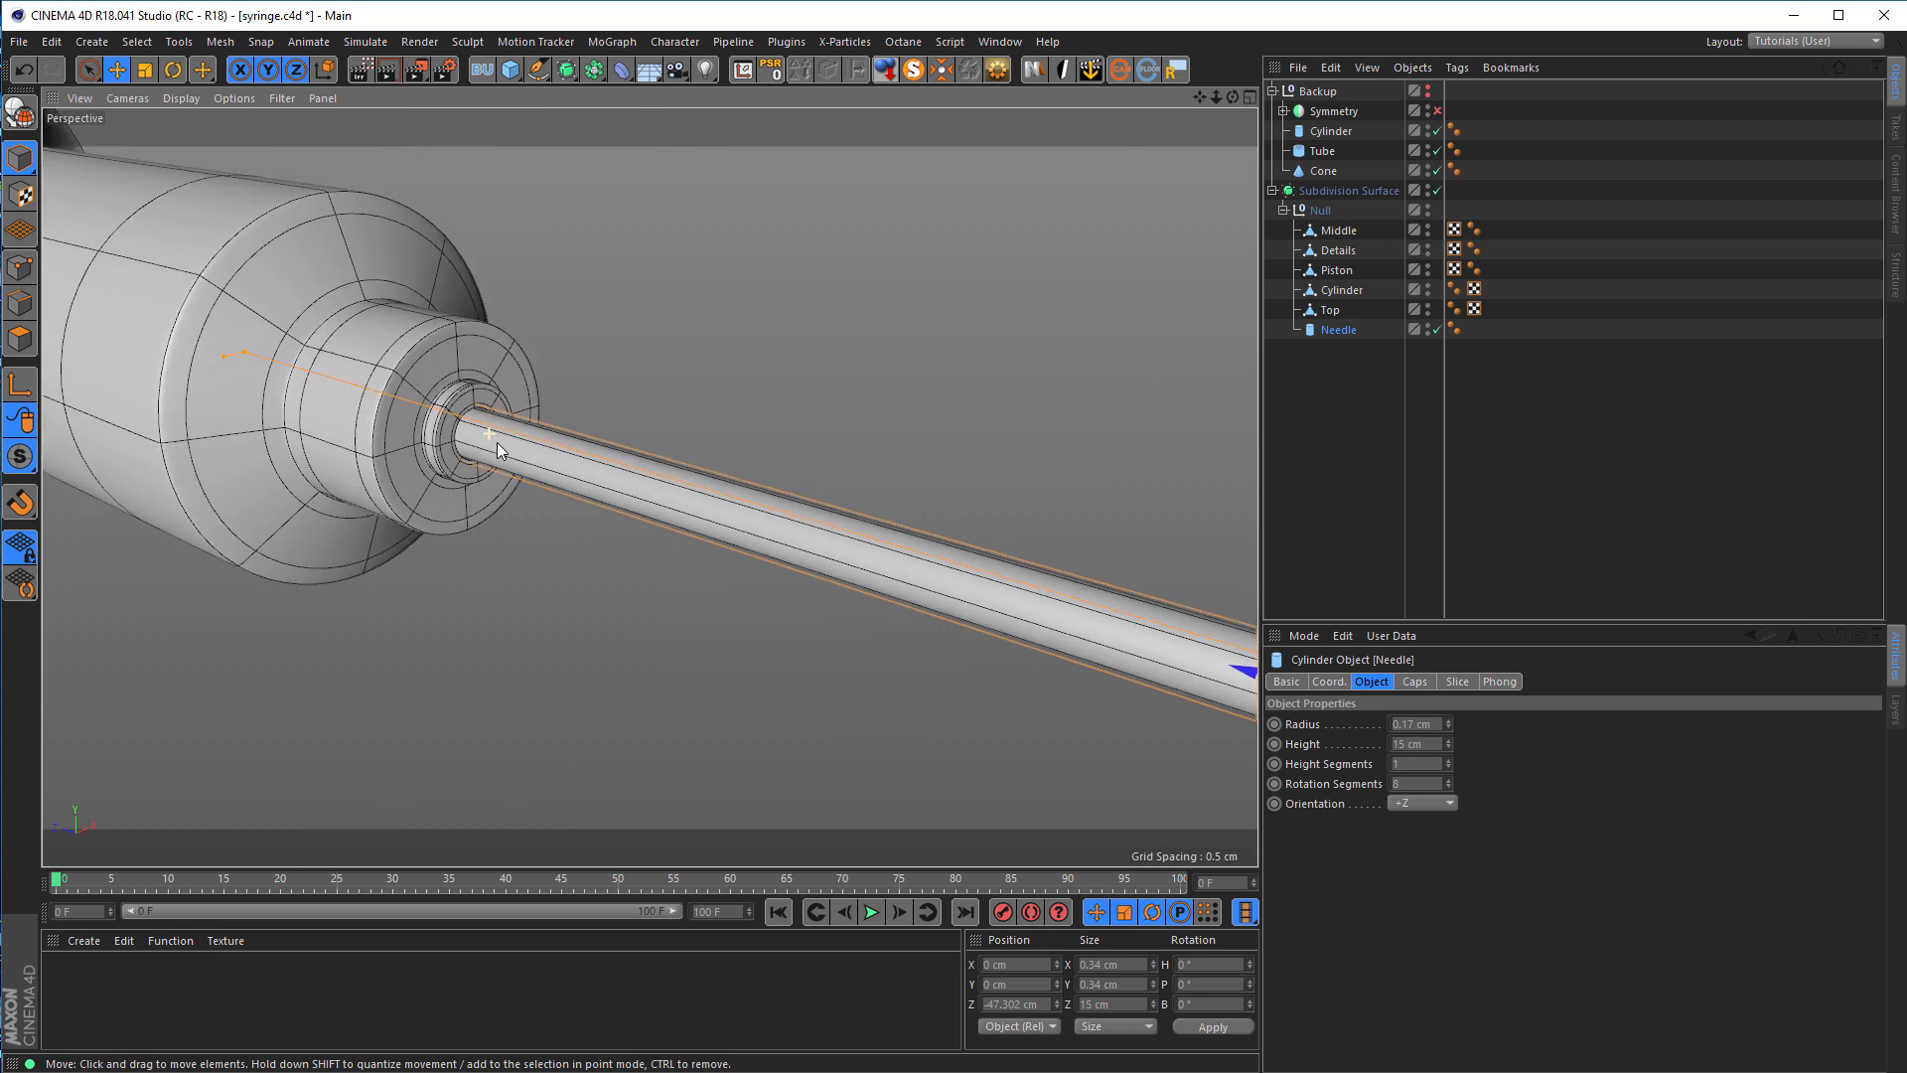
right_click_drag(343, 486, 378, 443, "alt")
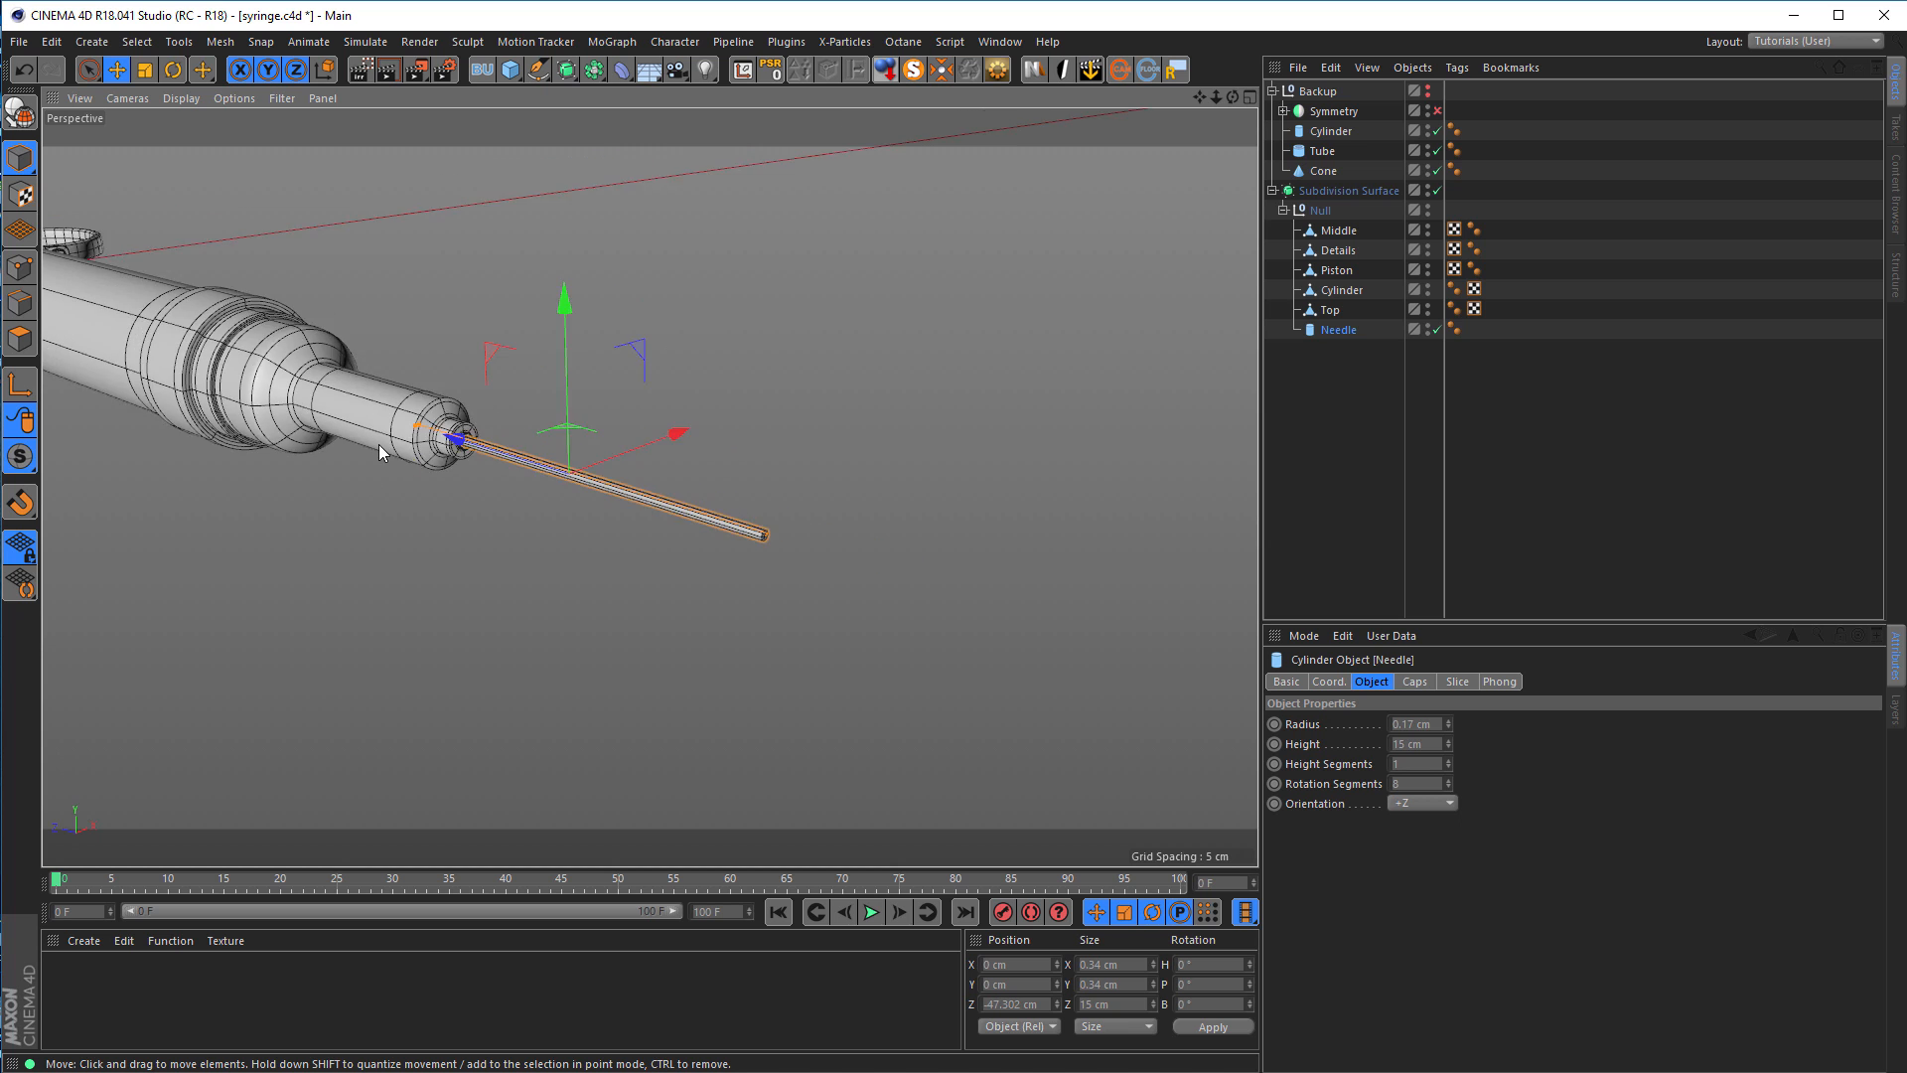
middle_click_drag(378, 444, 705, 566, "alt")
right_click_drag(698, 563, 638, 556, "alt")
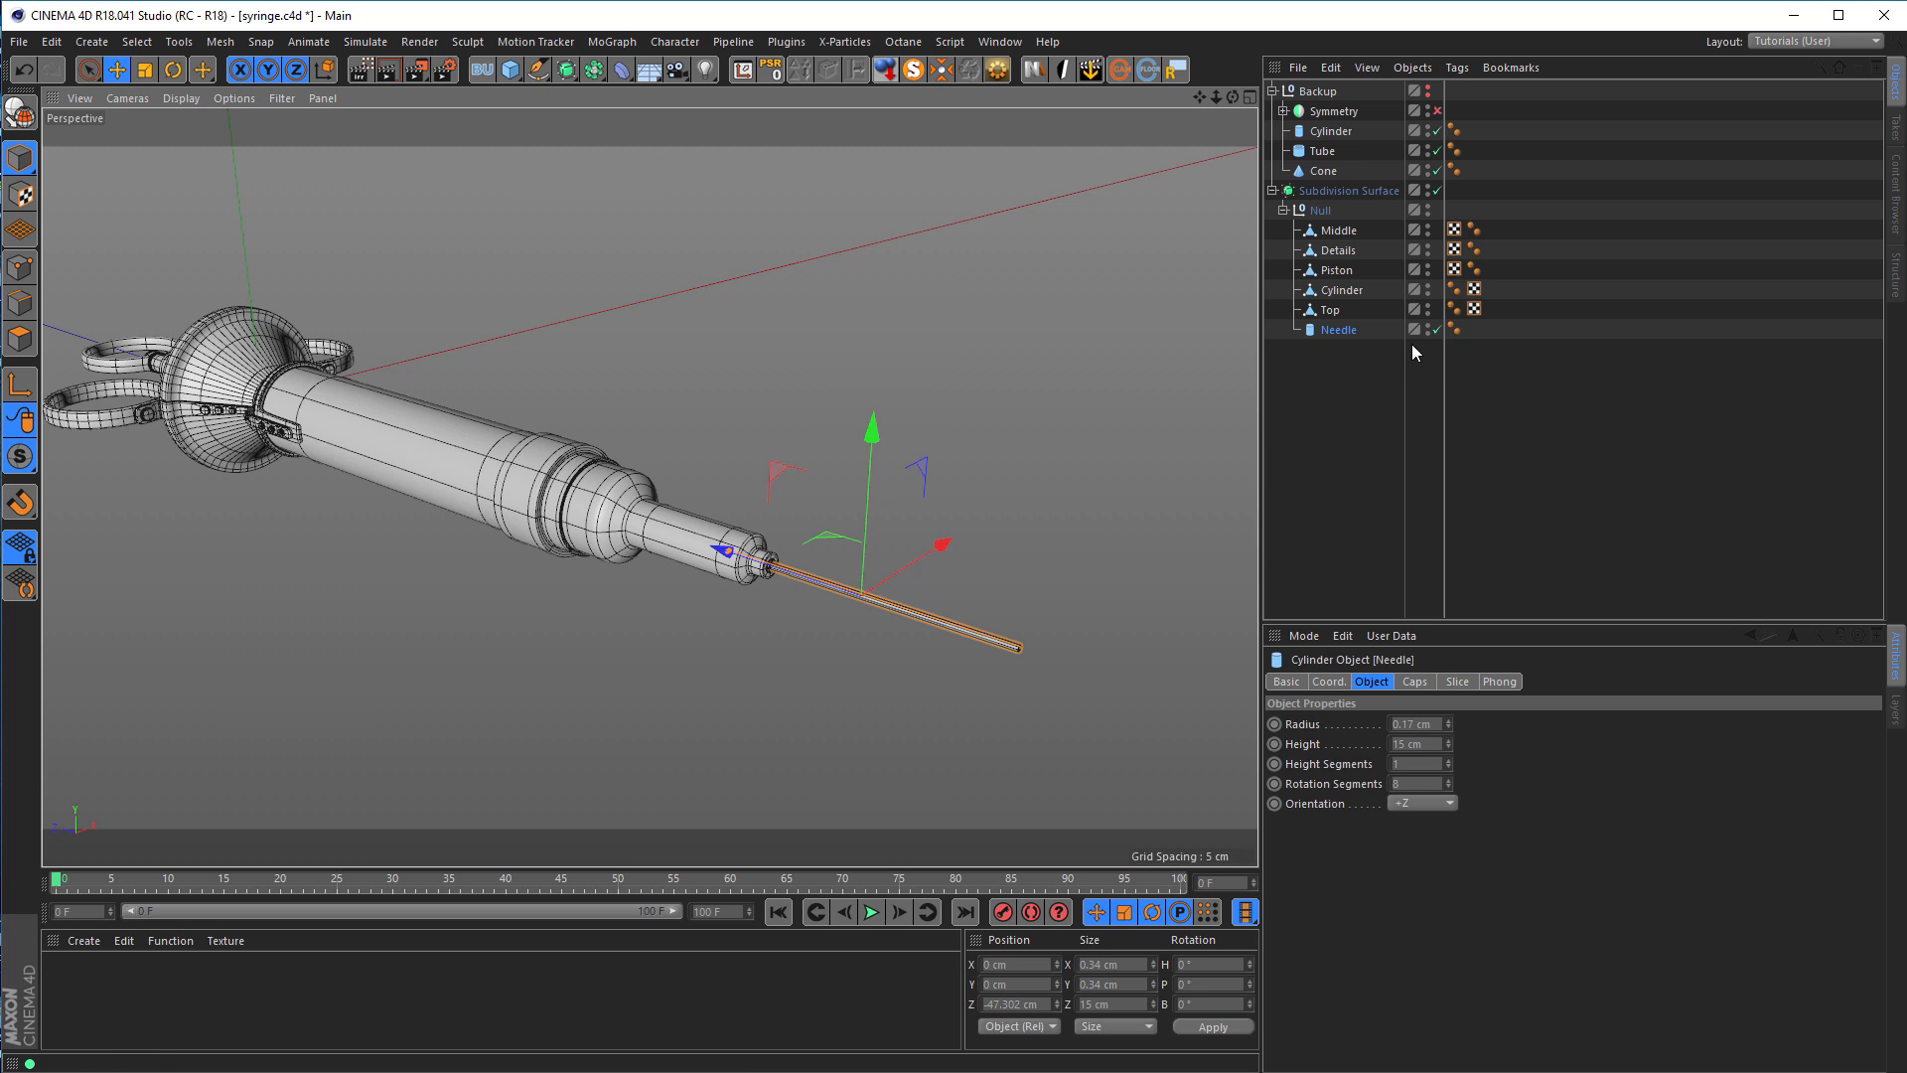
Step: Switch off the Subdivision Surface and remove the end caps from the Needle
left_click(1436, 190)
middle_click_drag(865, 594, 660, 567, "alt")
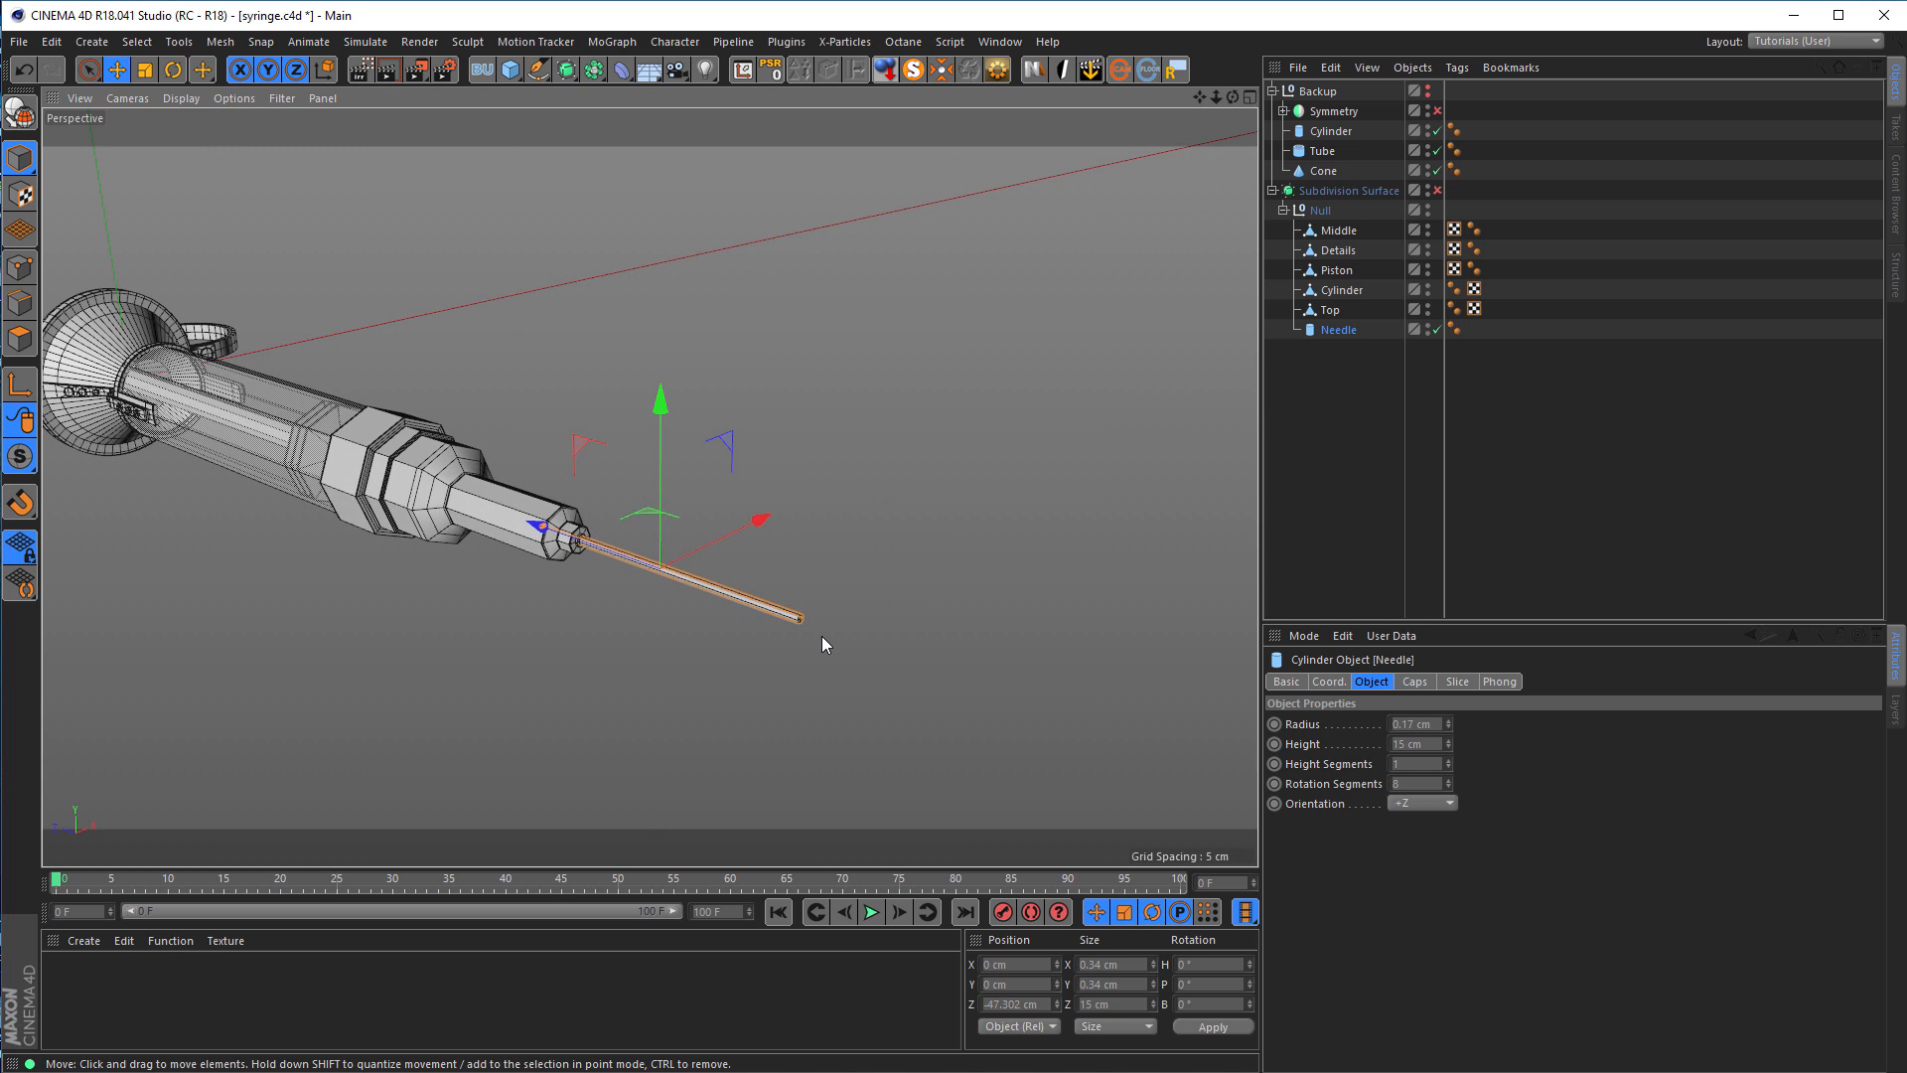
middle_click(821, 643)
middle_click(622, 648)
right_click_drag(878, 619, 695, 616, "alt")
middle_click_drag(998, 600, 435, 592, "alt")
right_click_drag(777, 570, 943, 568, "alt")
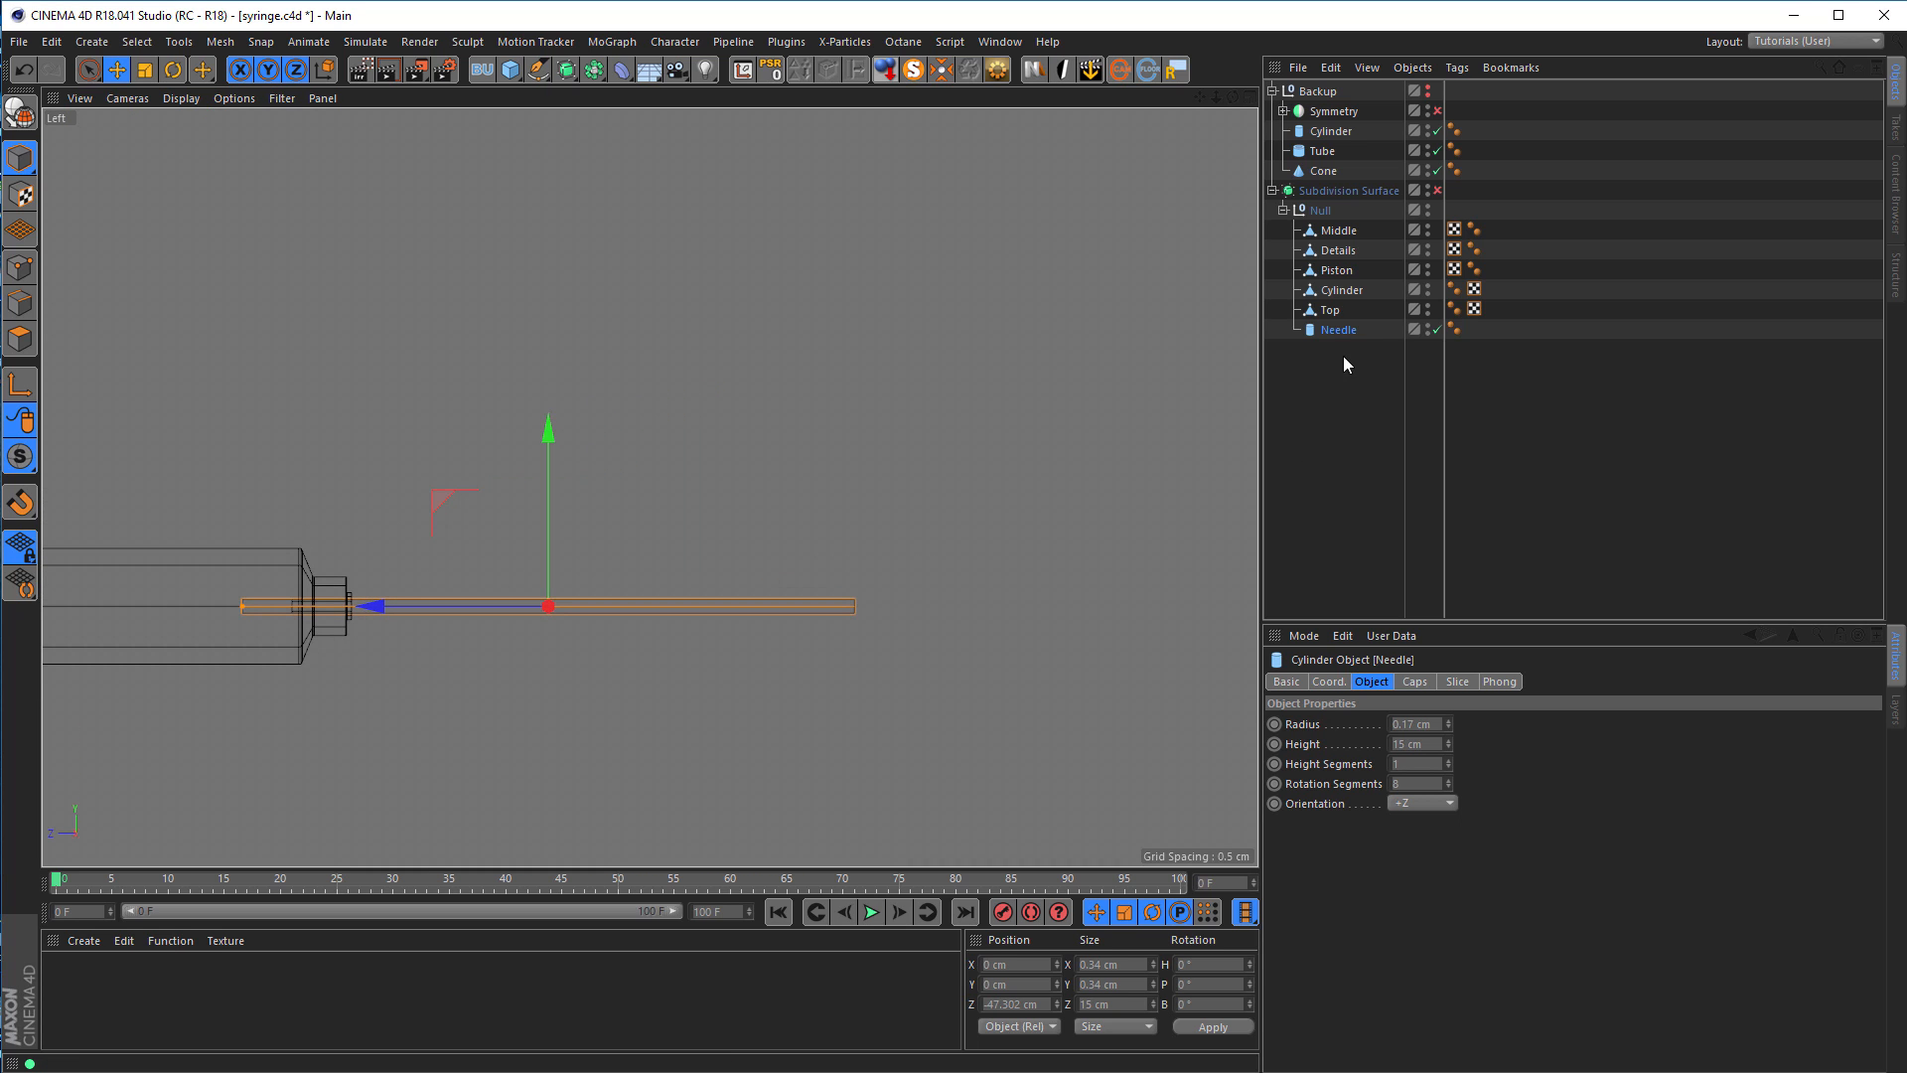
left_click(1414, 682)
left_click(1345, 722)
left_click(1372, 681)
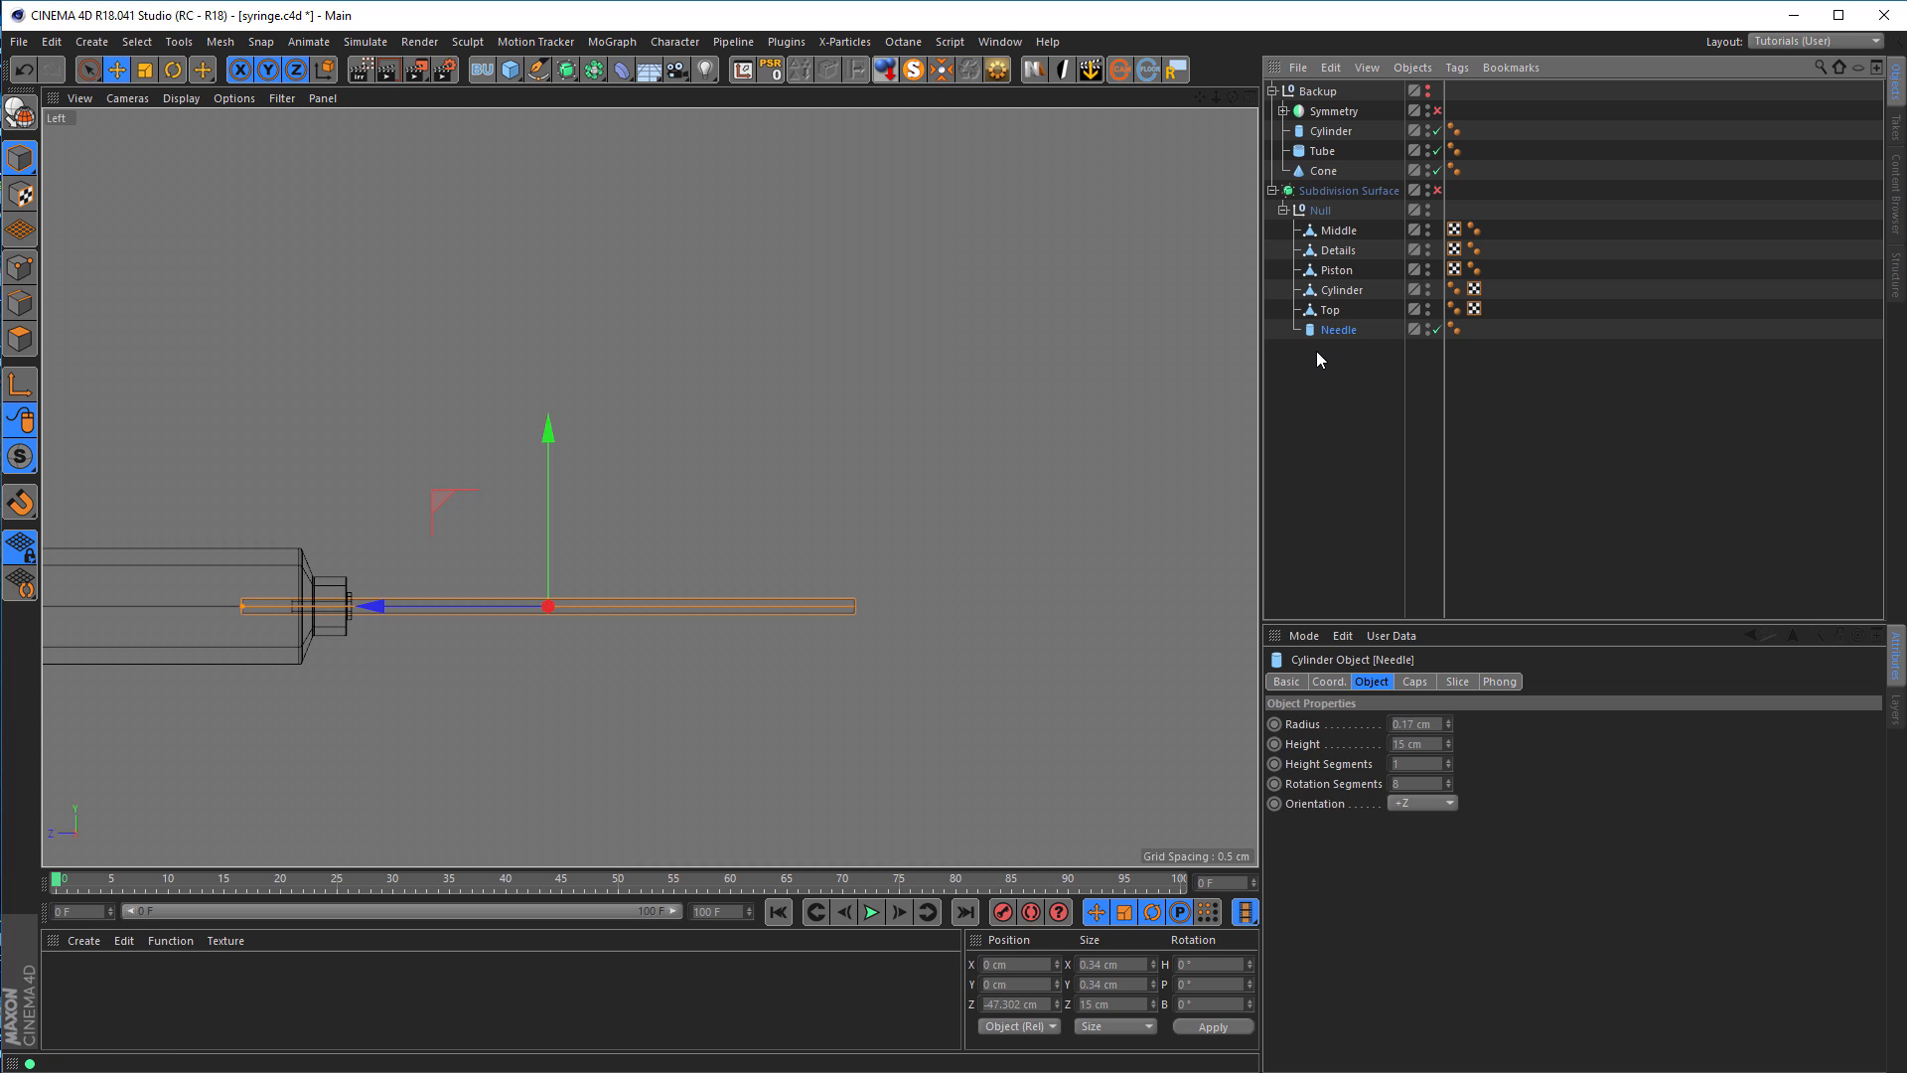
Step: Make the Needle an editable polygon object and cut diagonally through all its edges near the free end with Plane Cut in the side view
key("c")
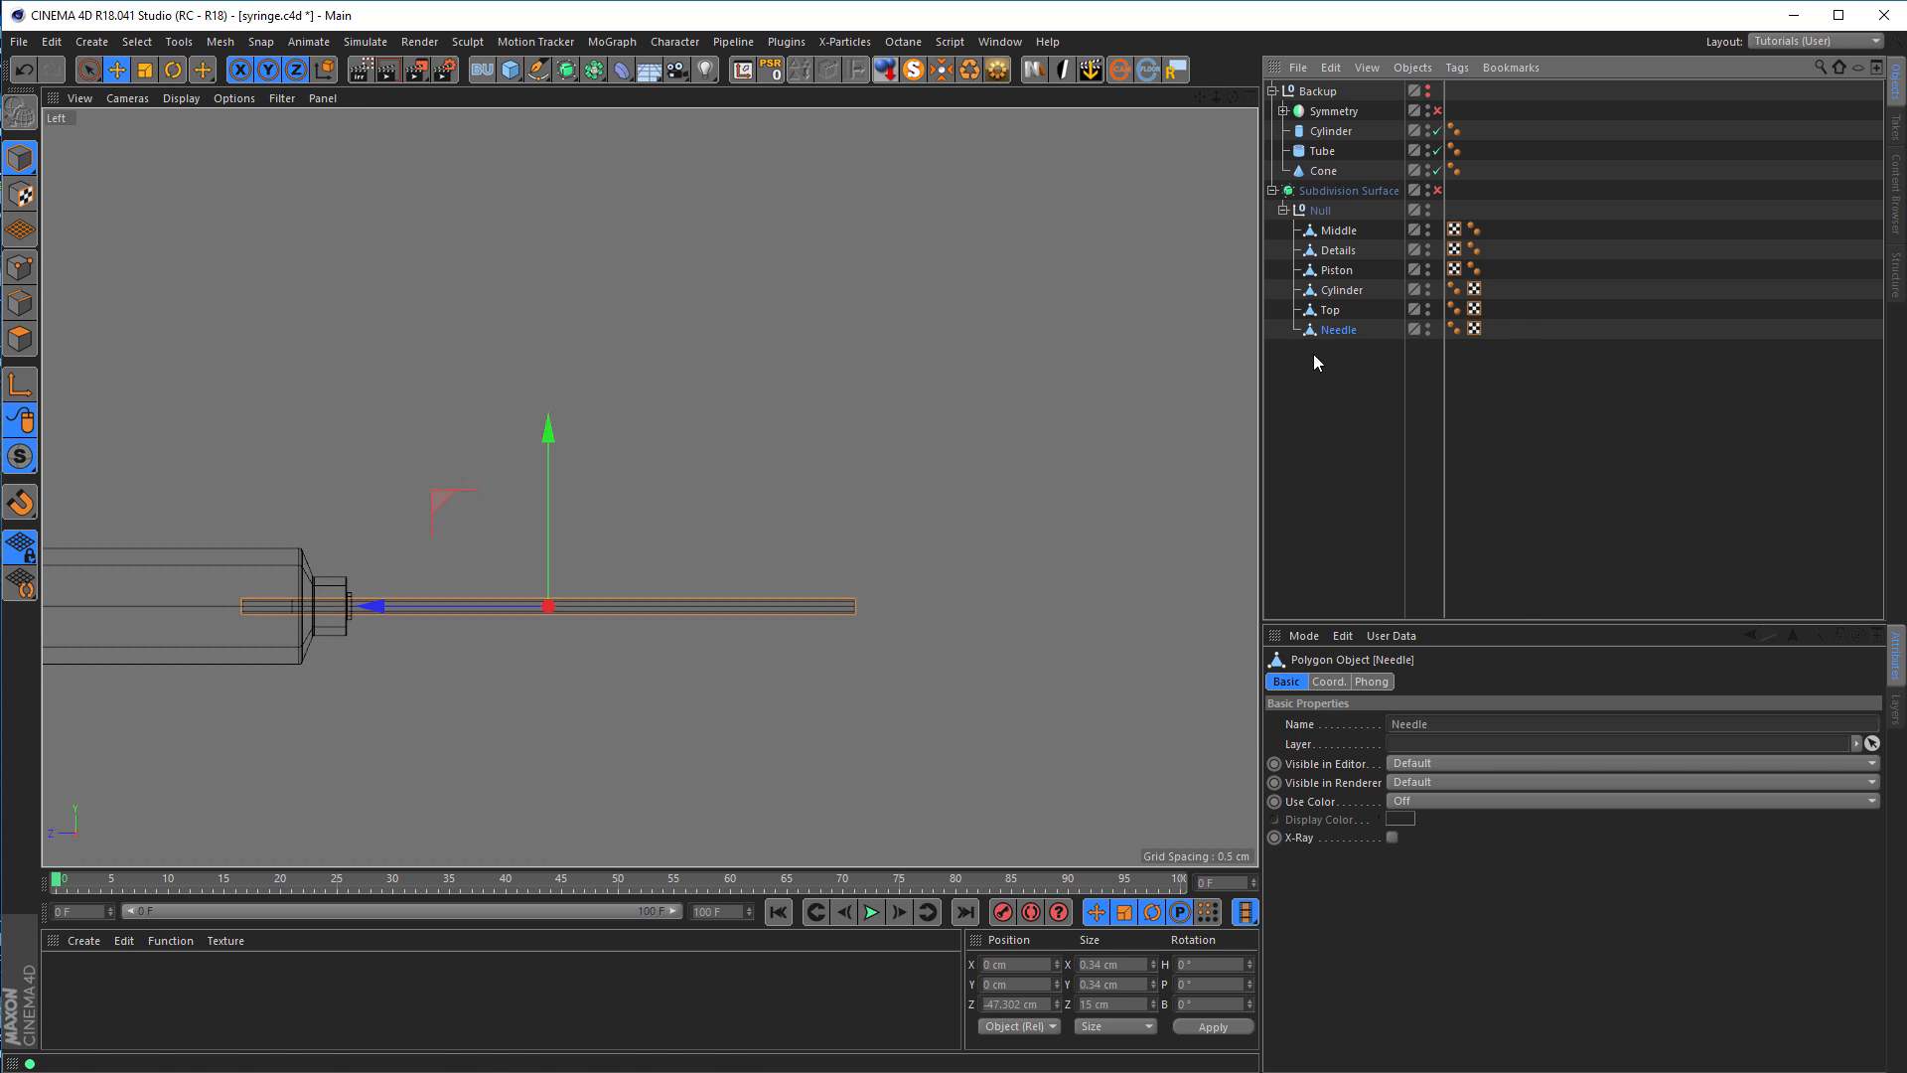
scroll(807, 611, "up", 3)
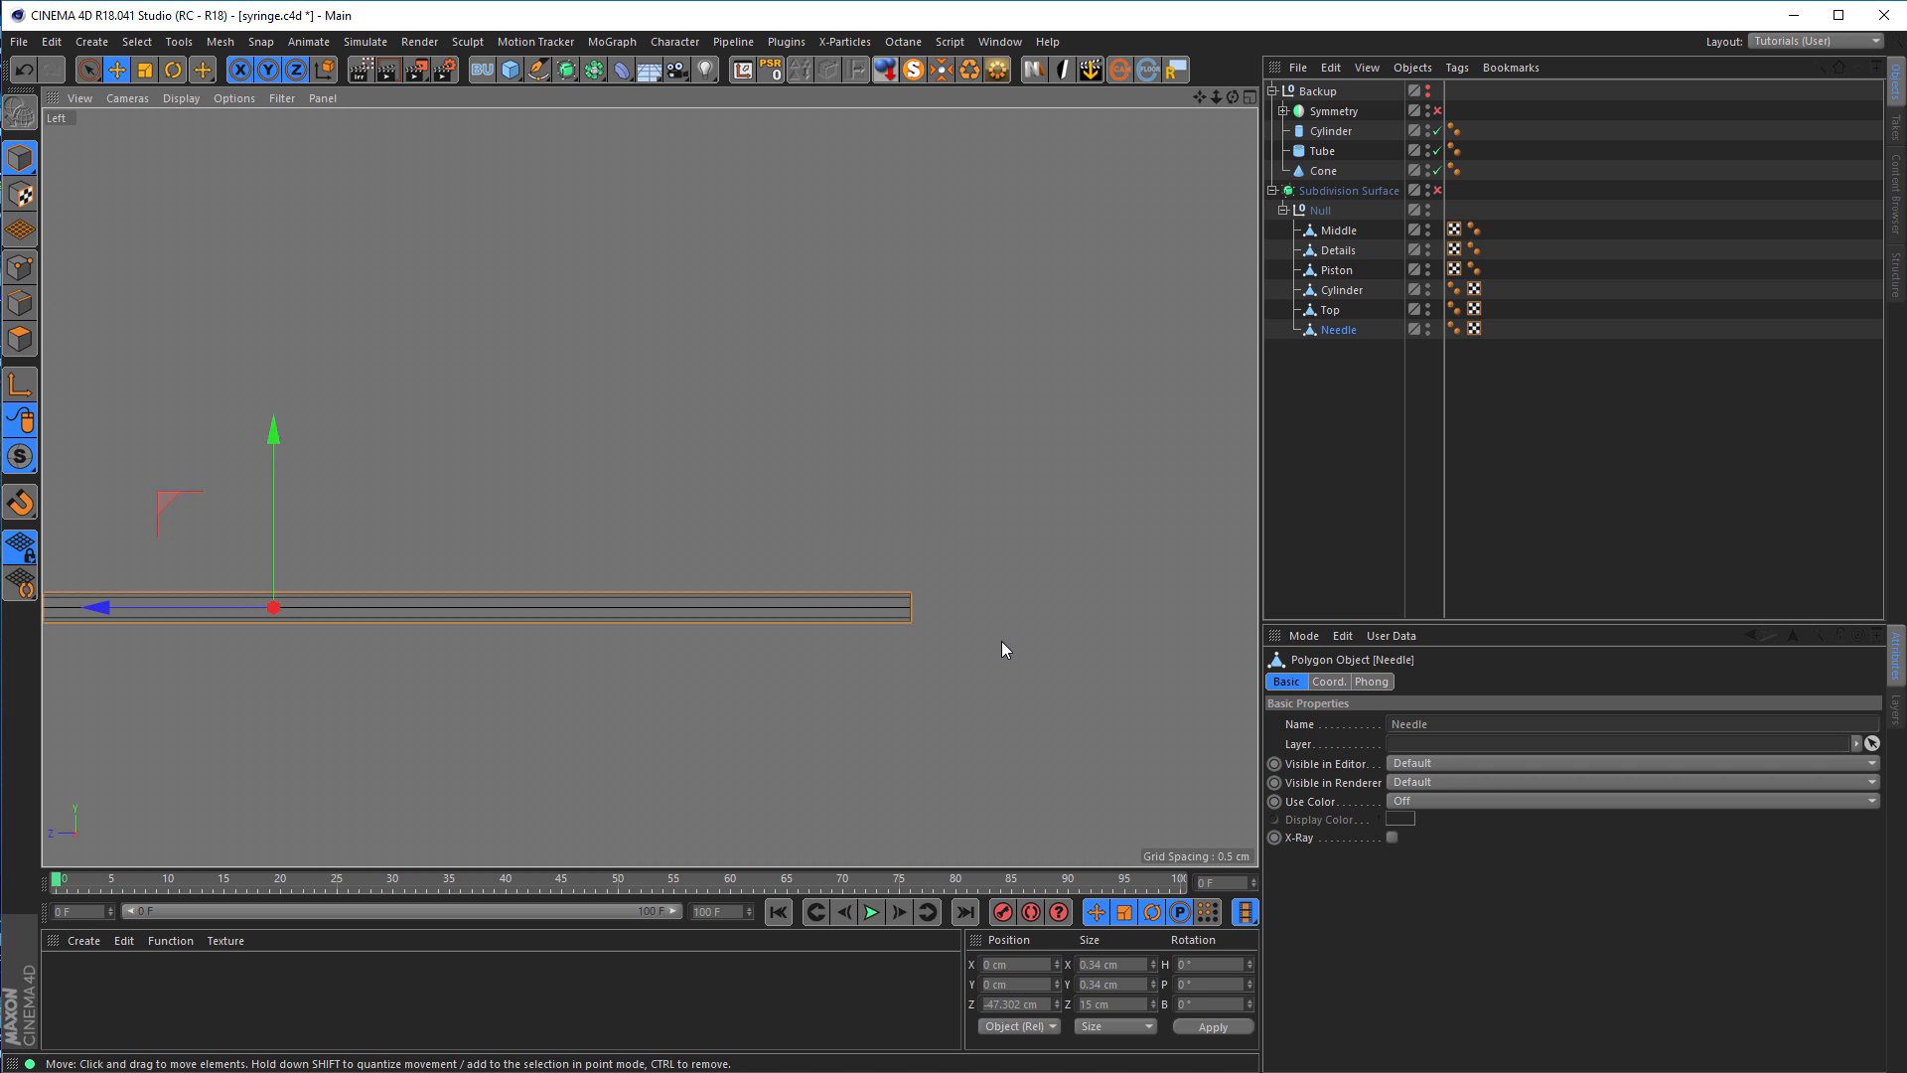
key("k")
key("k")
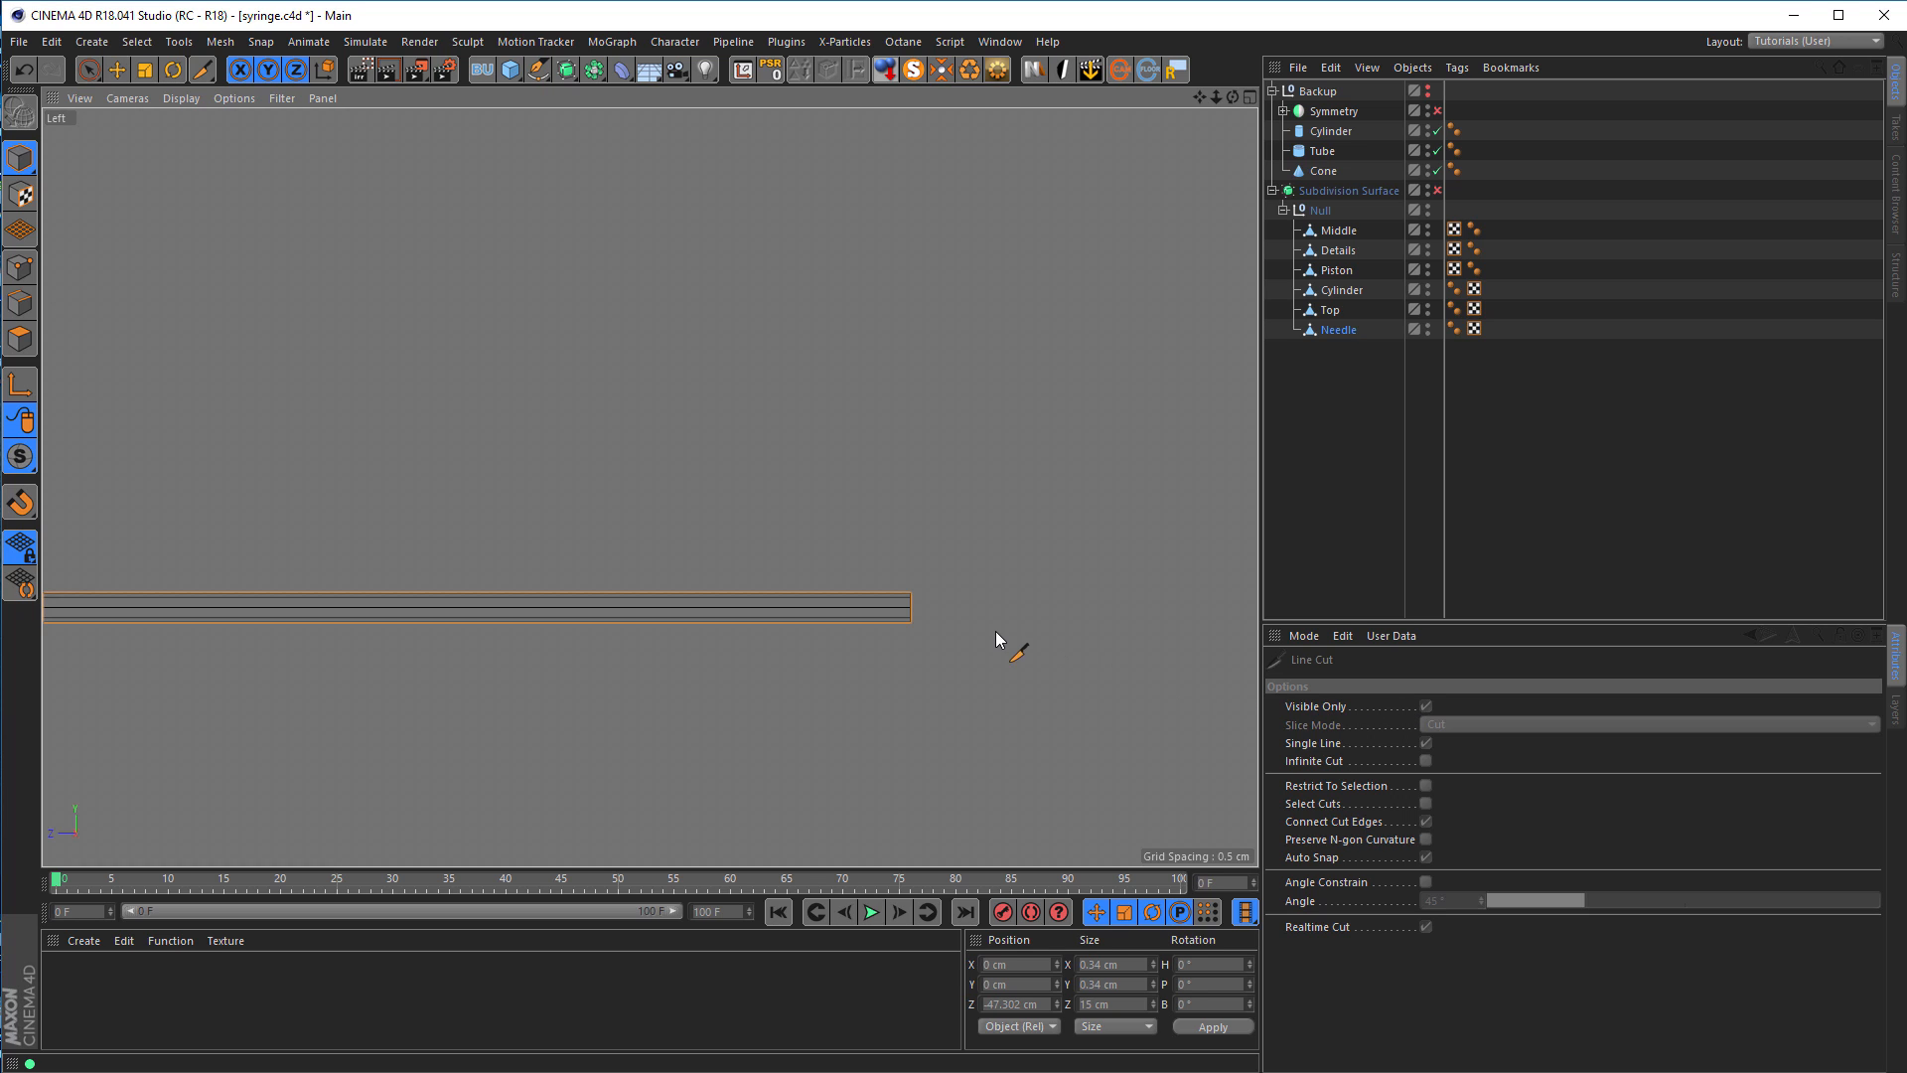
key("k")
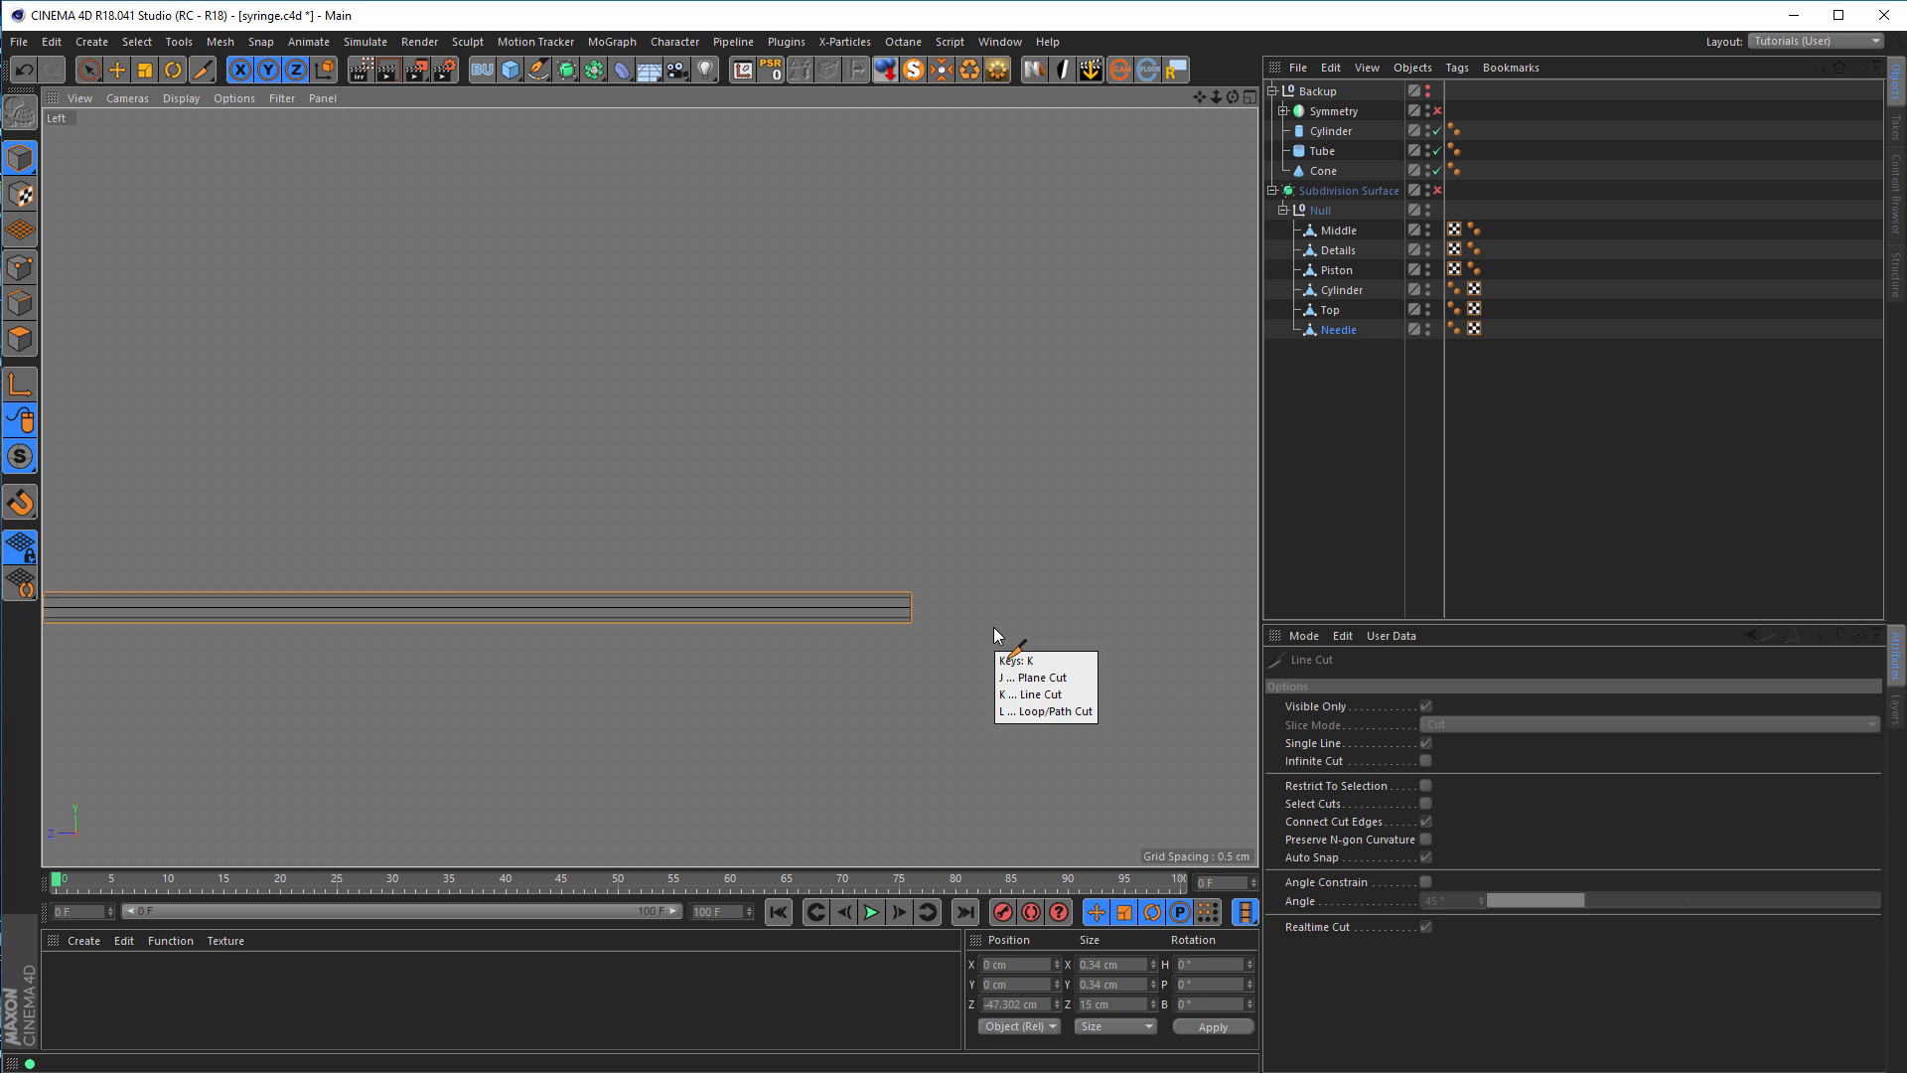
key("j")
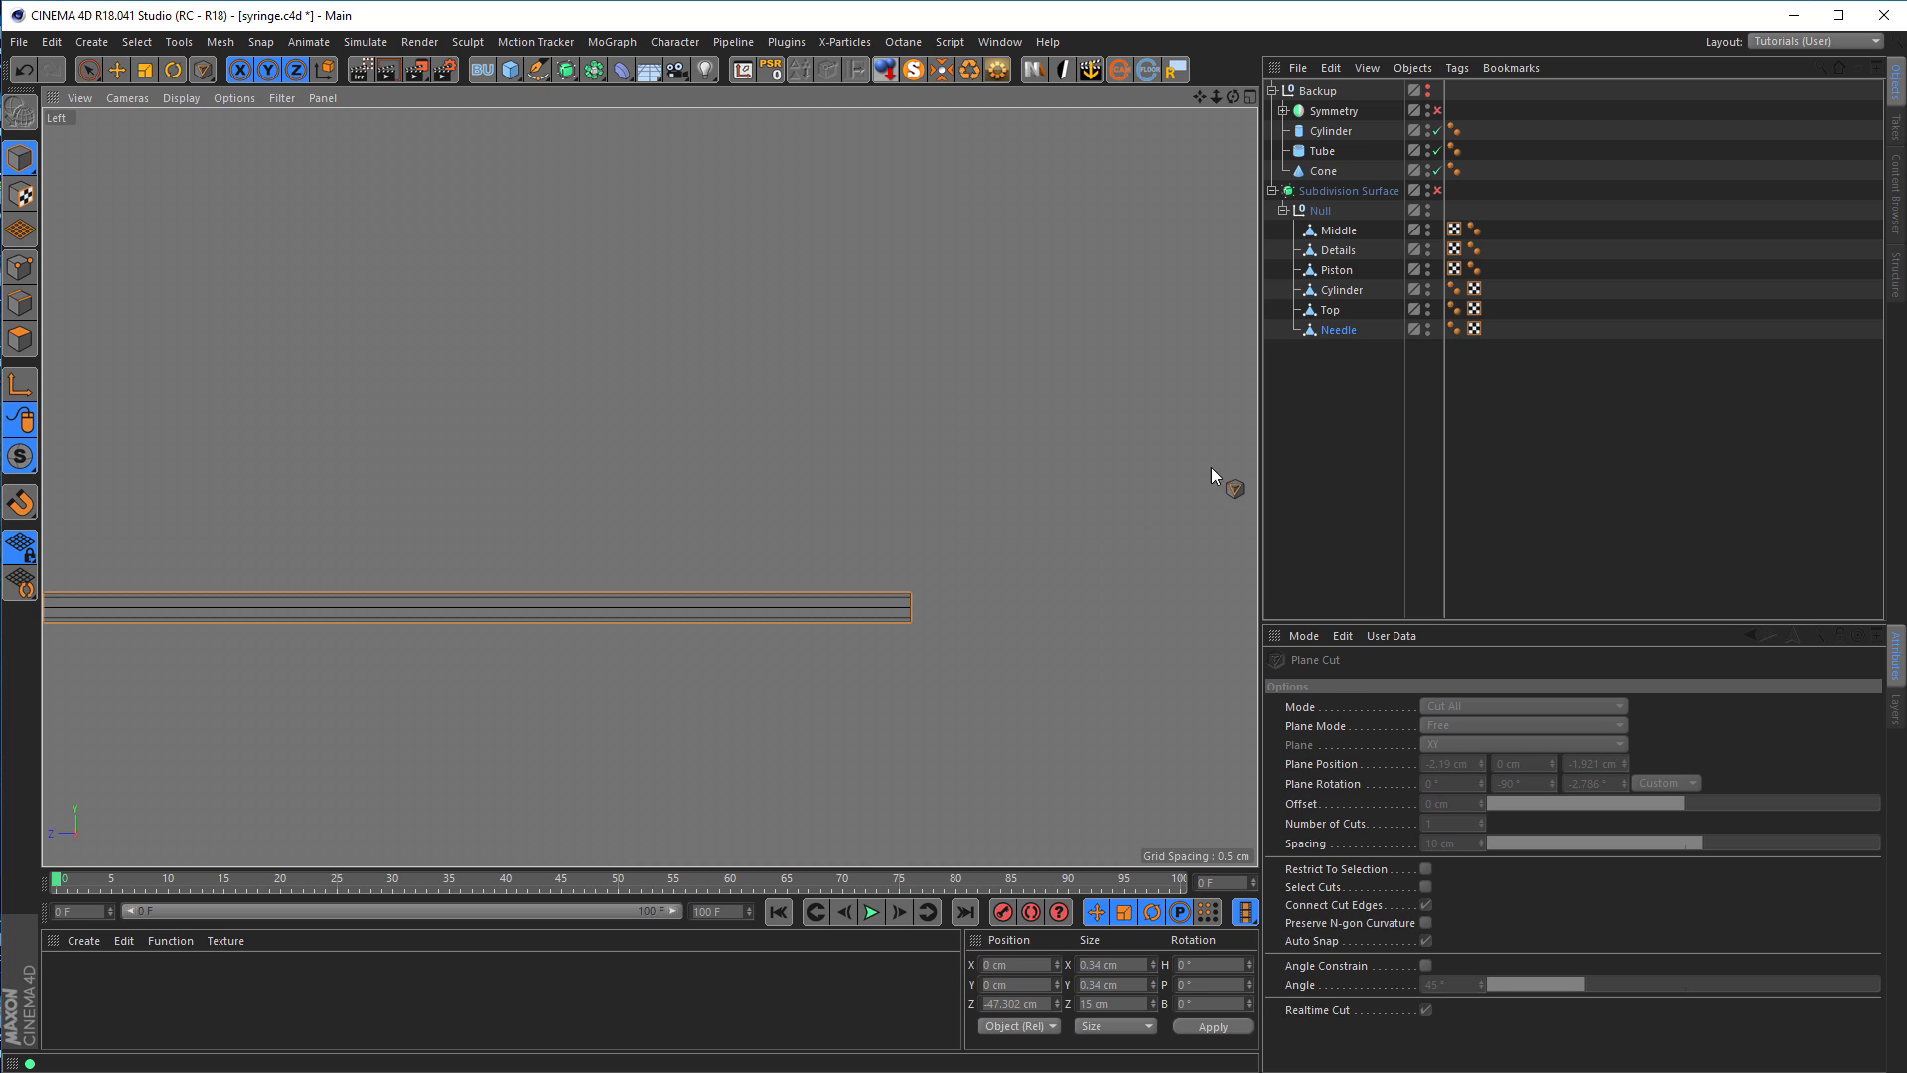
left_click(20, 303)
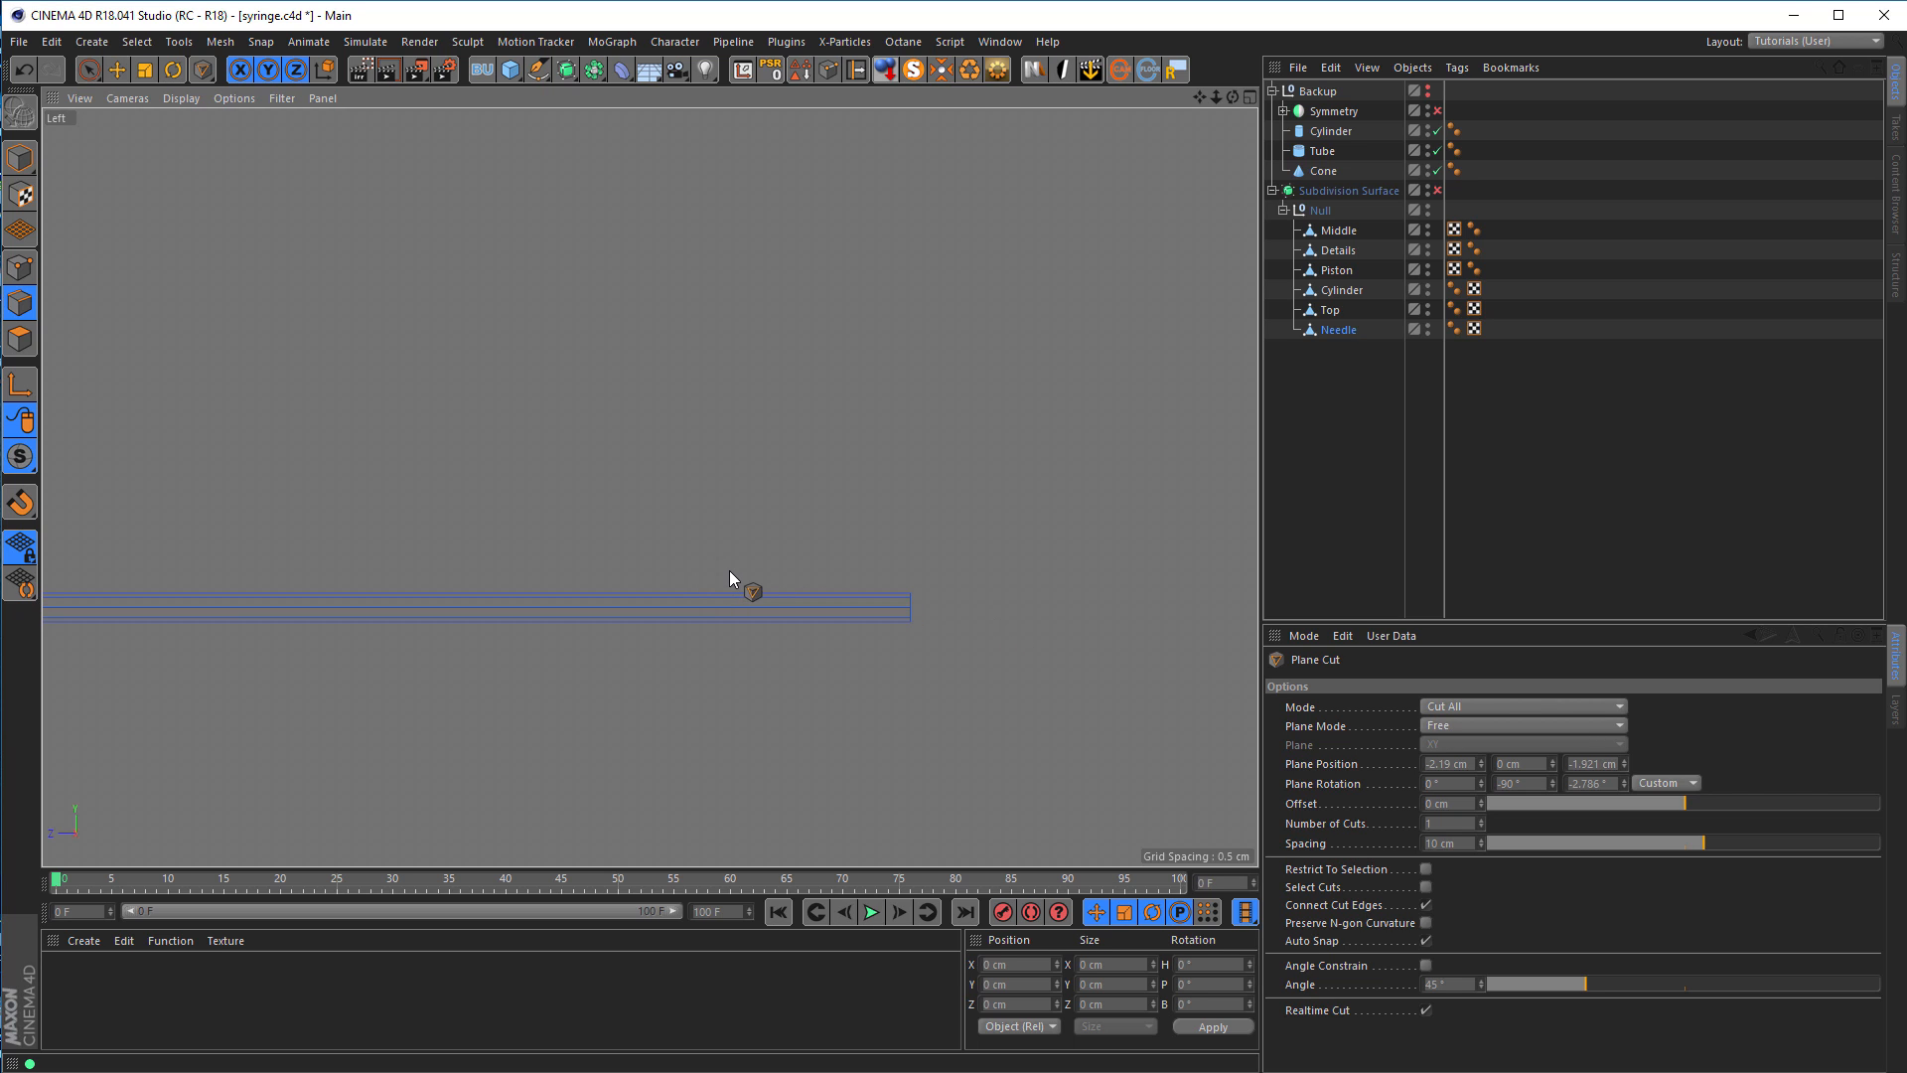
left_click_drag(727, 570, 971, 644)
key("Escape")
Step: Delete the ring of end points beyond the diagonal cut so the Needle ends in a slanted tip
middle_click(945, 668)
middle_click(491, 396)
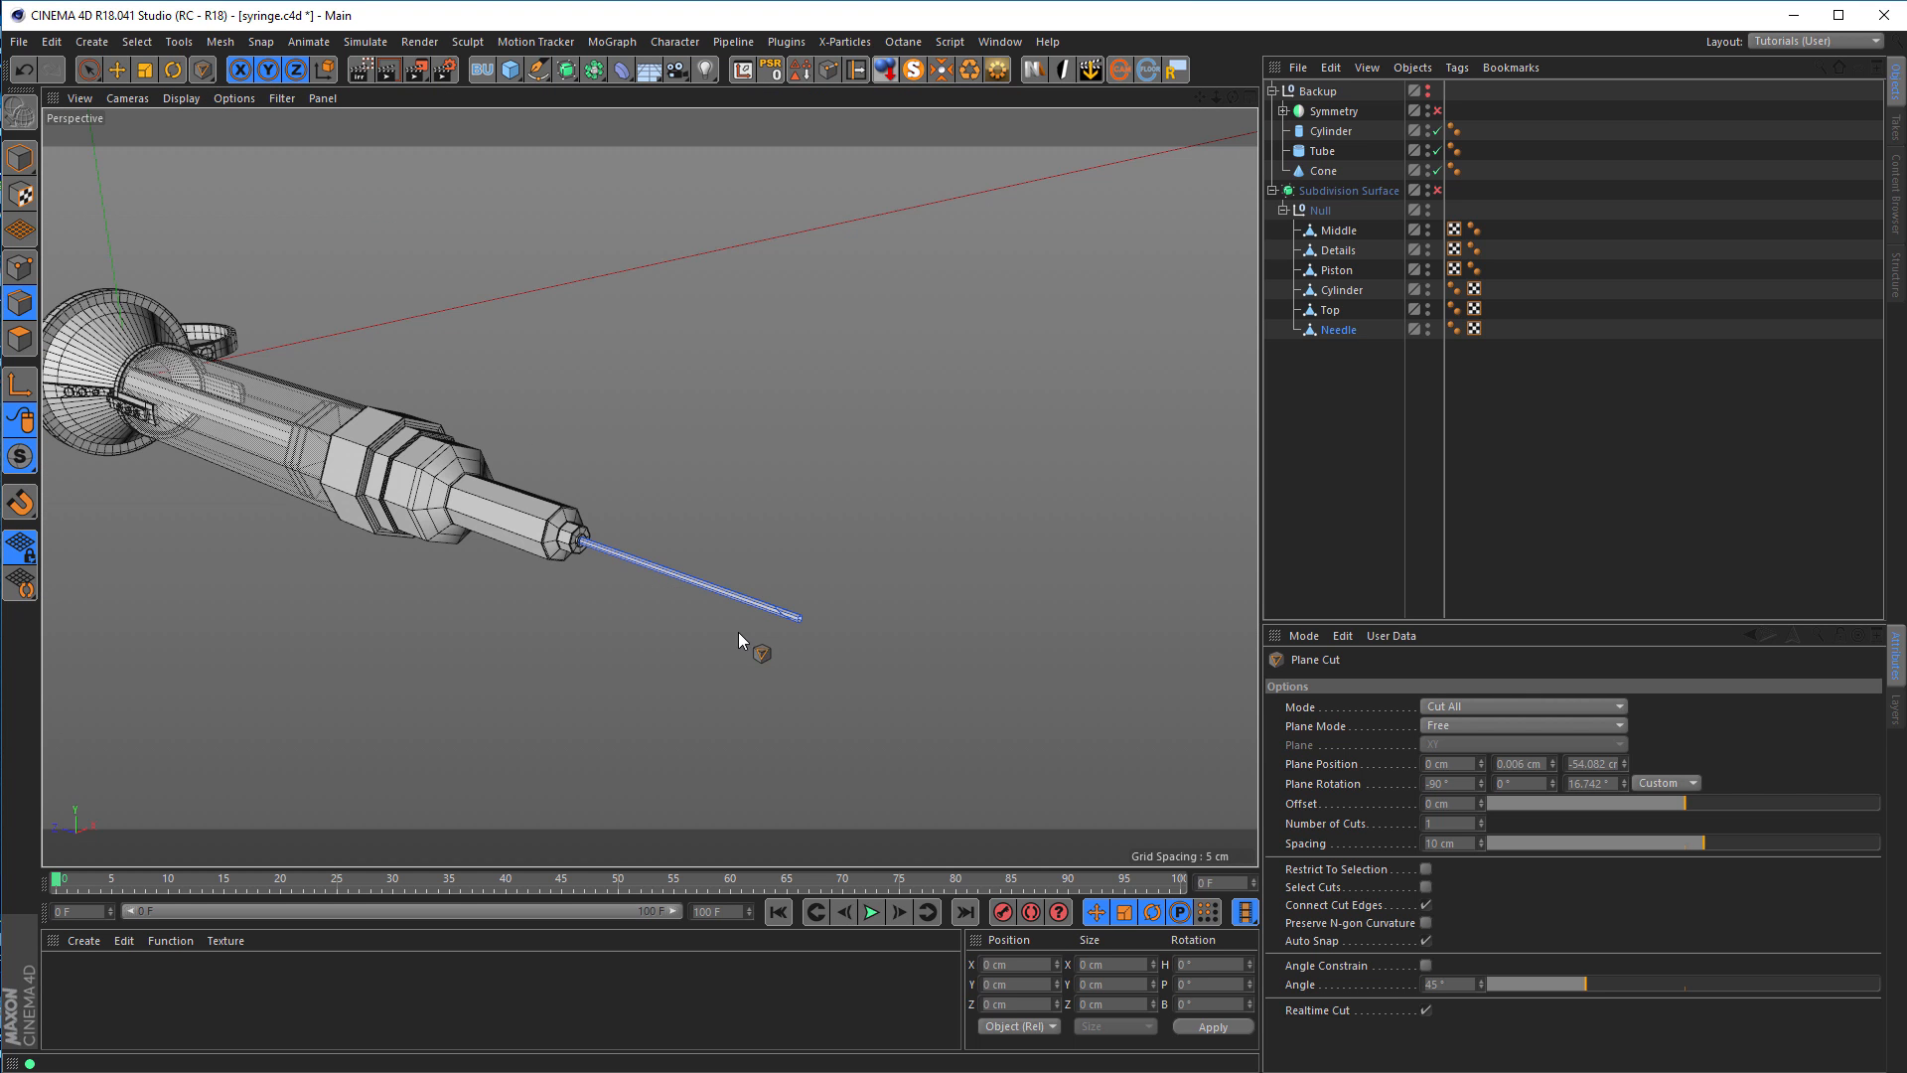
scroll(737, 632, "up", 5)
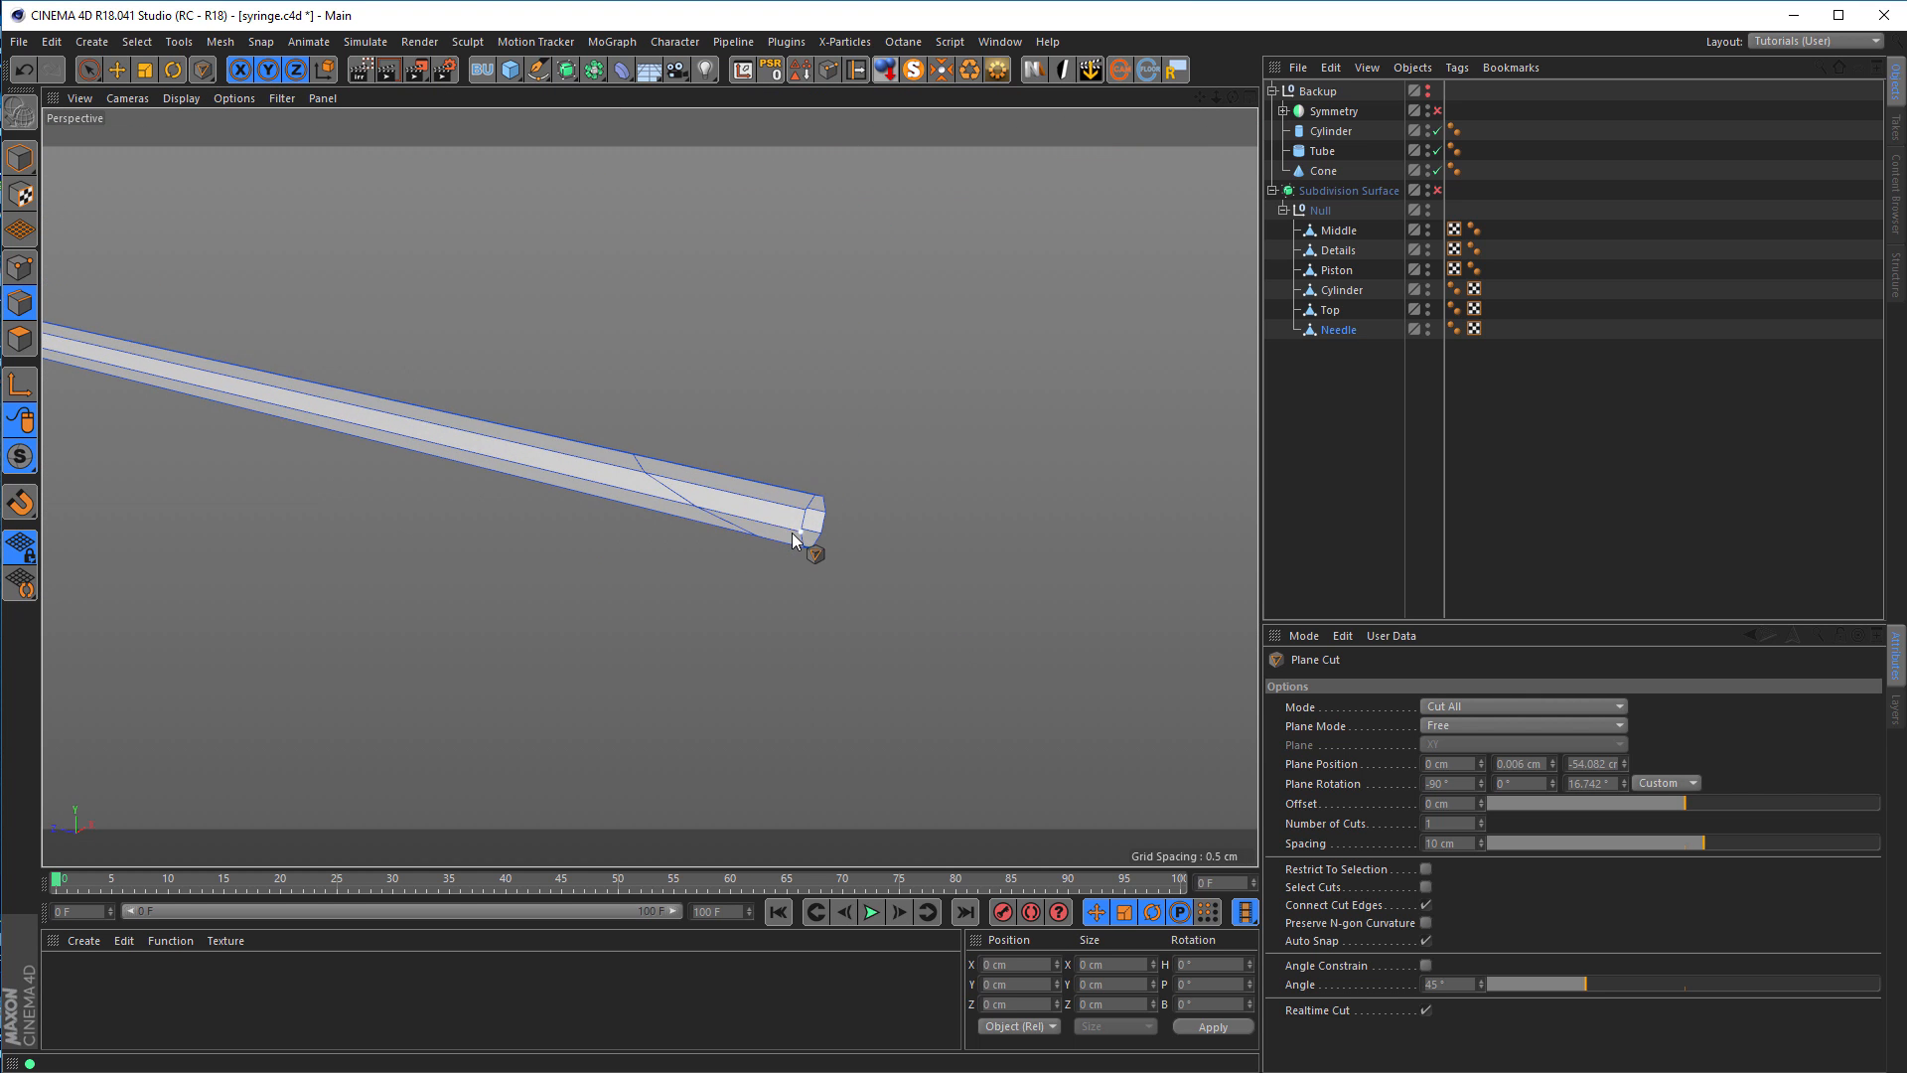
left_click_drag(862, 536, 813, 564, "alt")
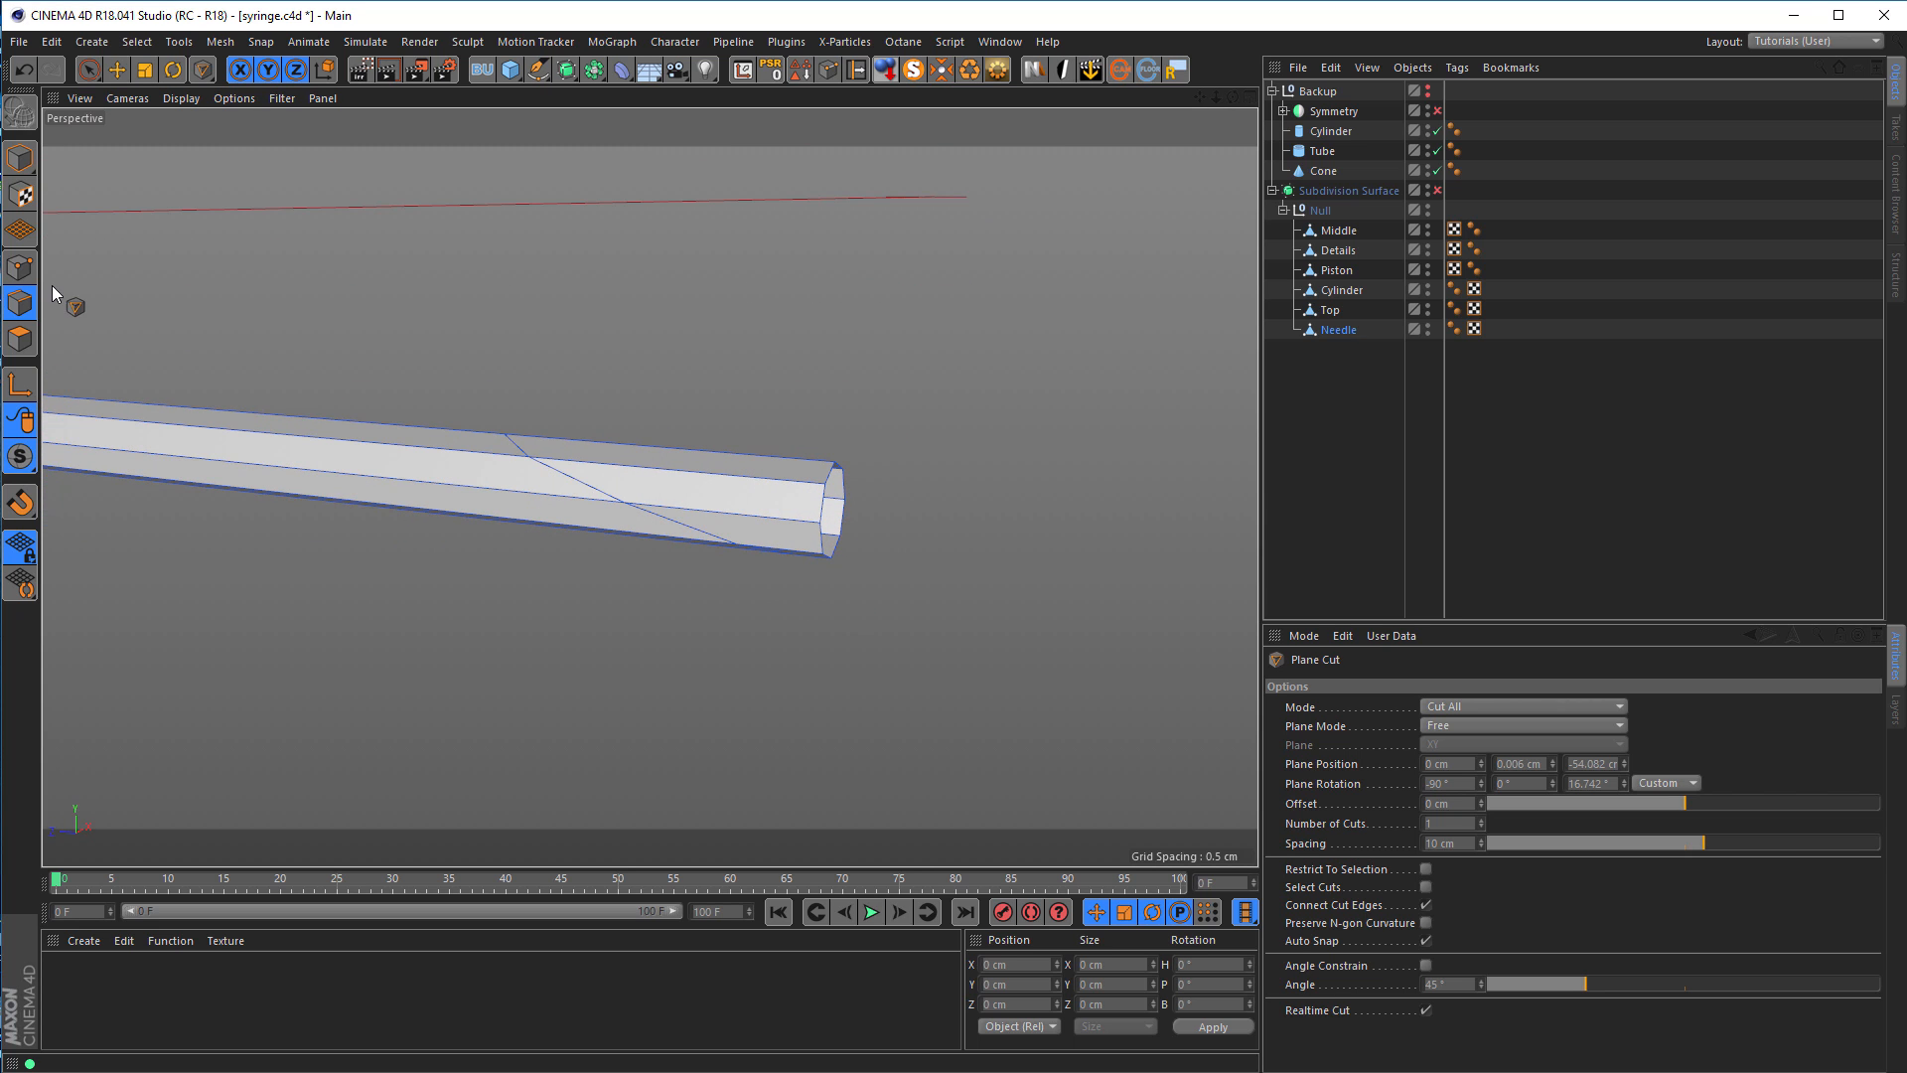
left_click(19, 267)
key("u")
key("l")
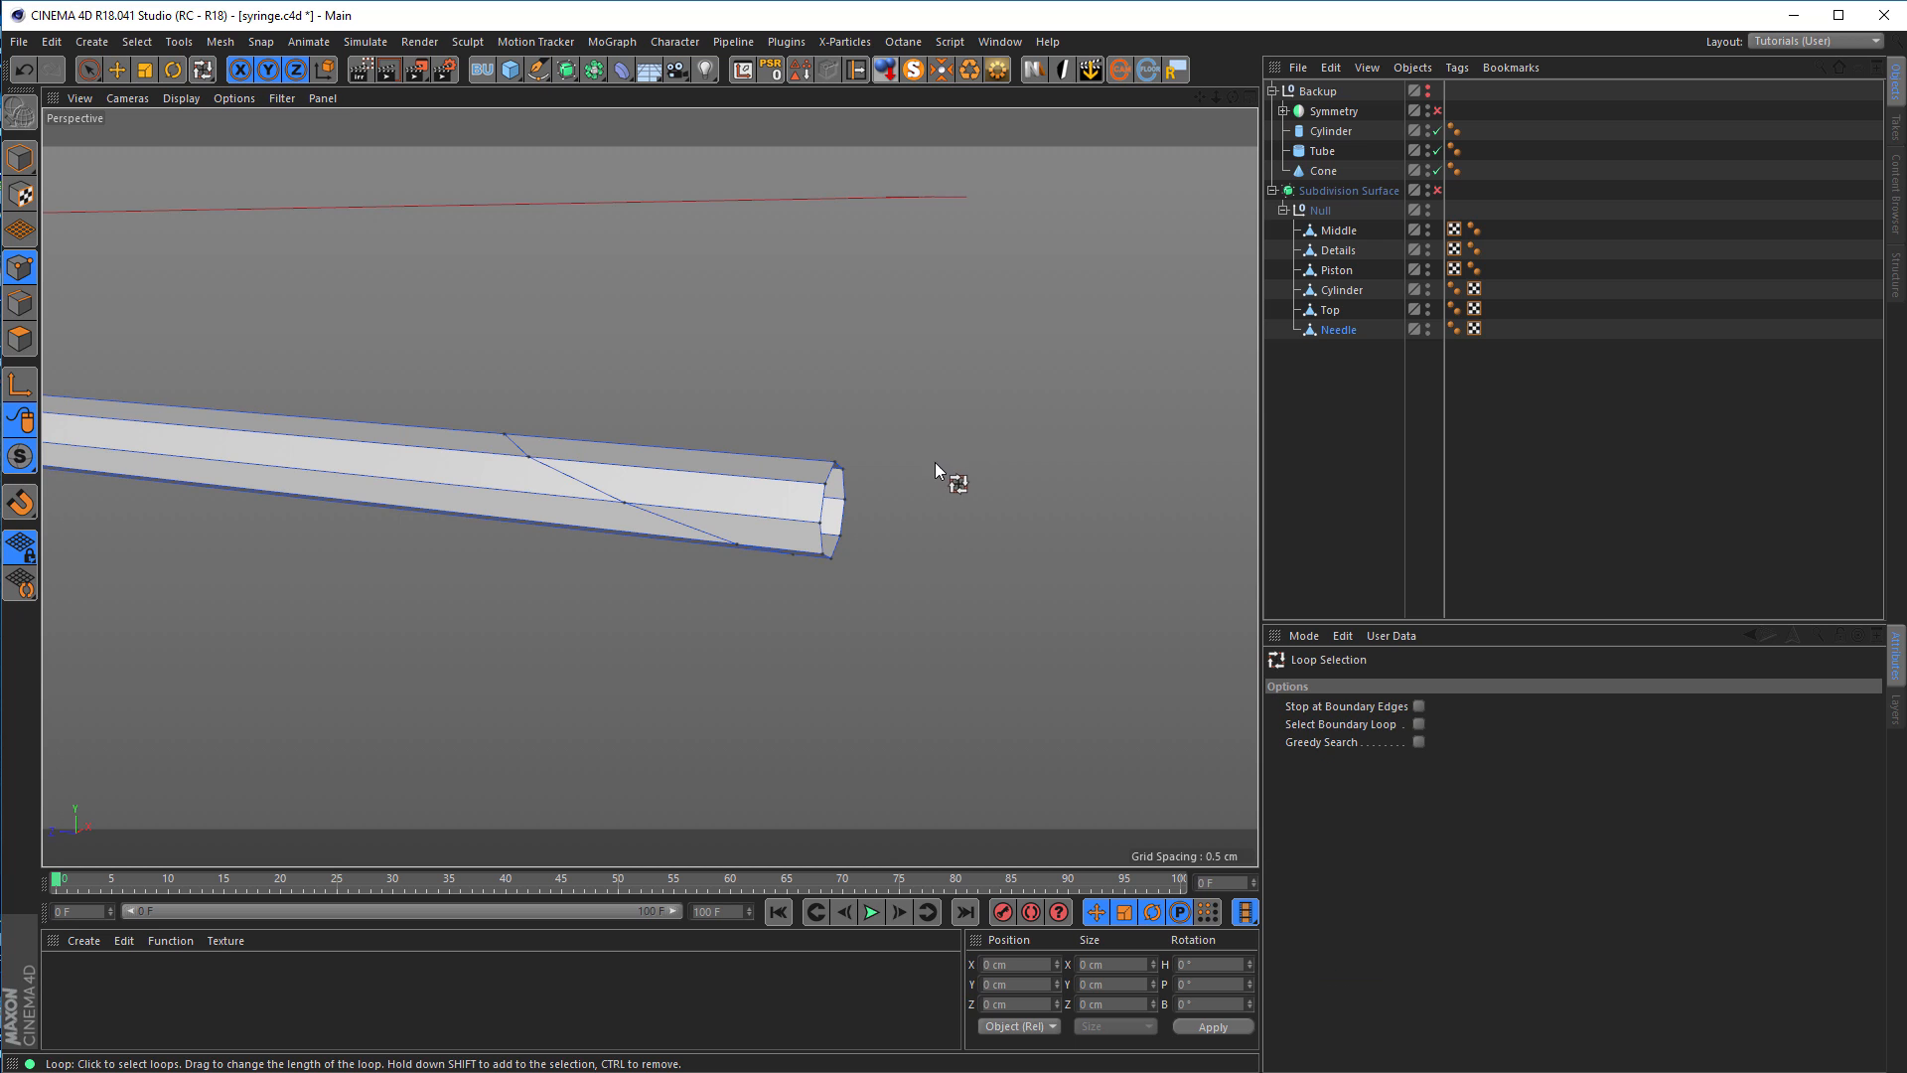
left_click(844, 480)
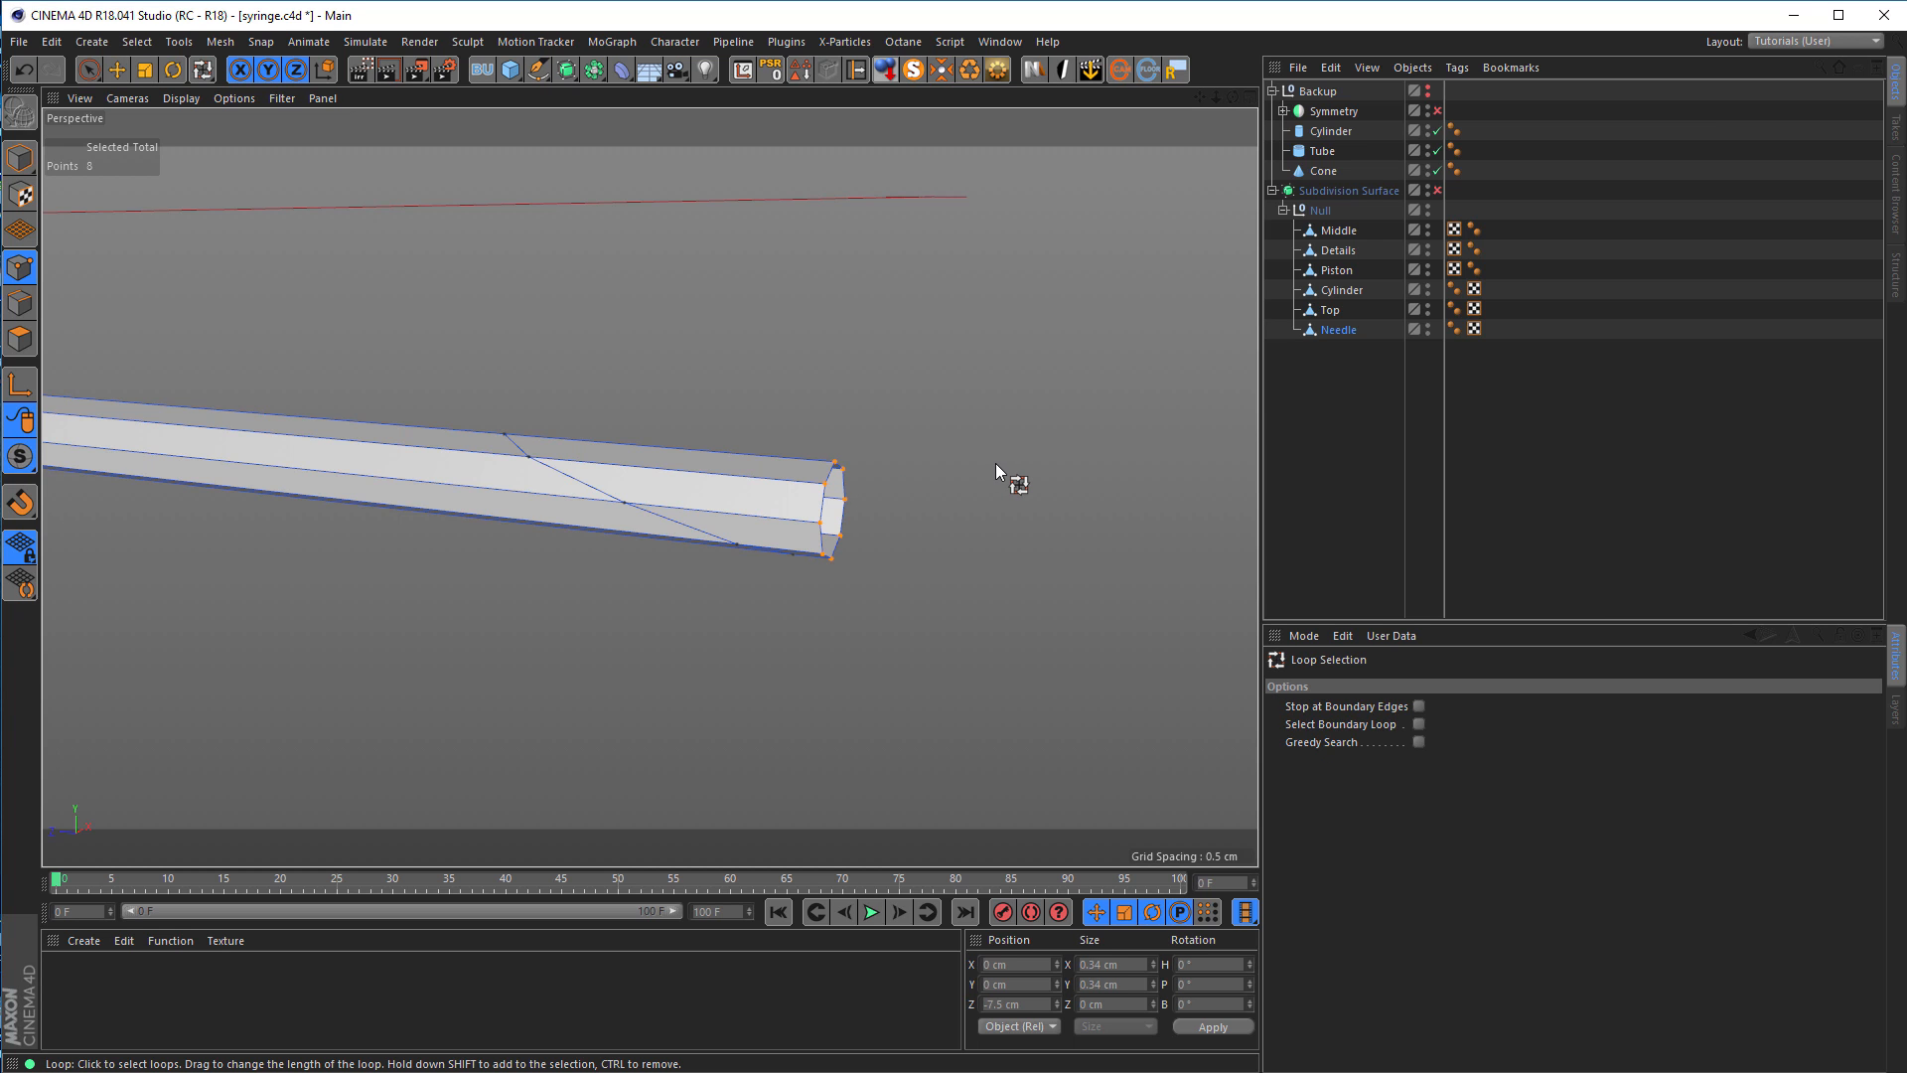
key("Delete")
left_click_drag(496, 509, 612, 446, "alt")
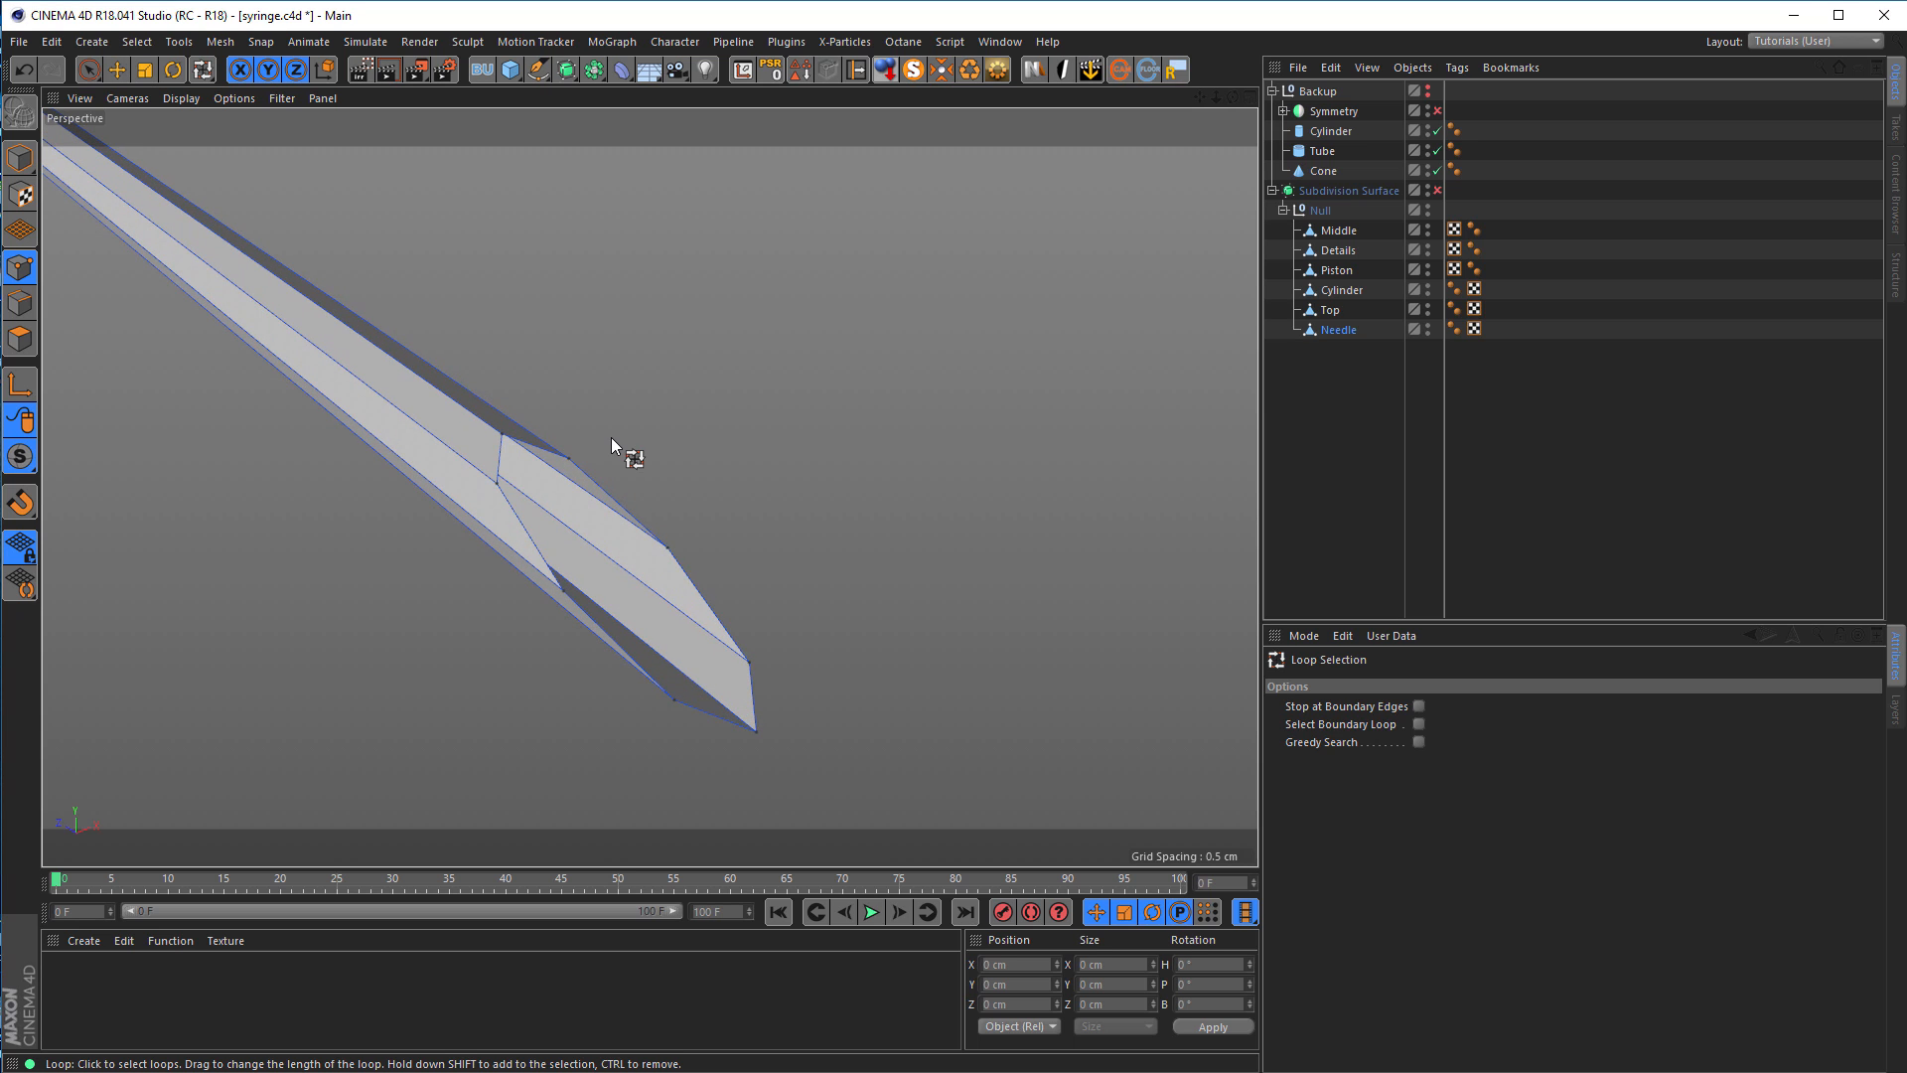
Step: Select the slanted tip's open edge loop with Stop at Boundary Edges and Select Boundary Loop enabled, and extrude it inward to about 0.3 cm across
left_click(20, 303)
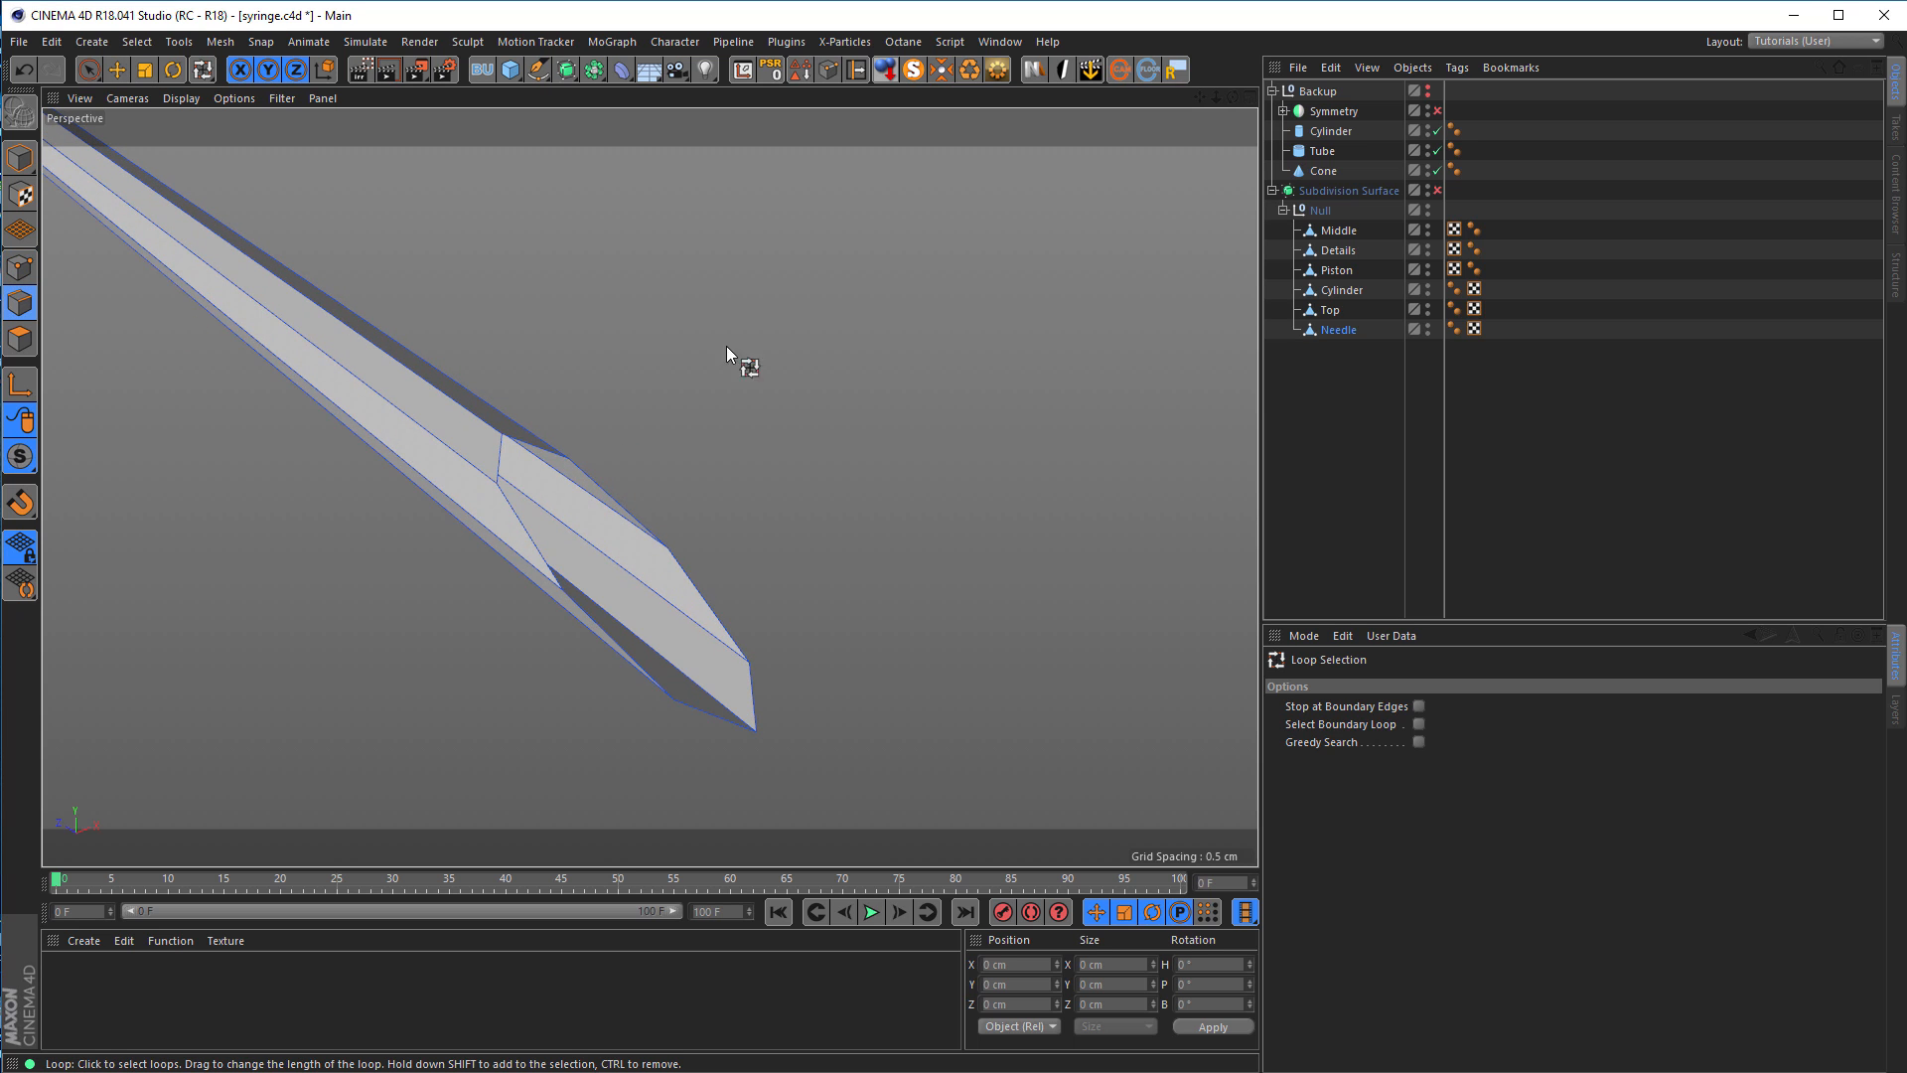
left_click(1418, 705)
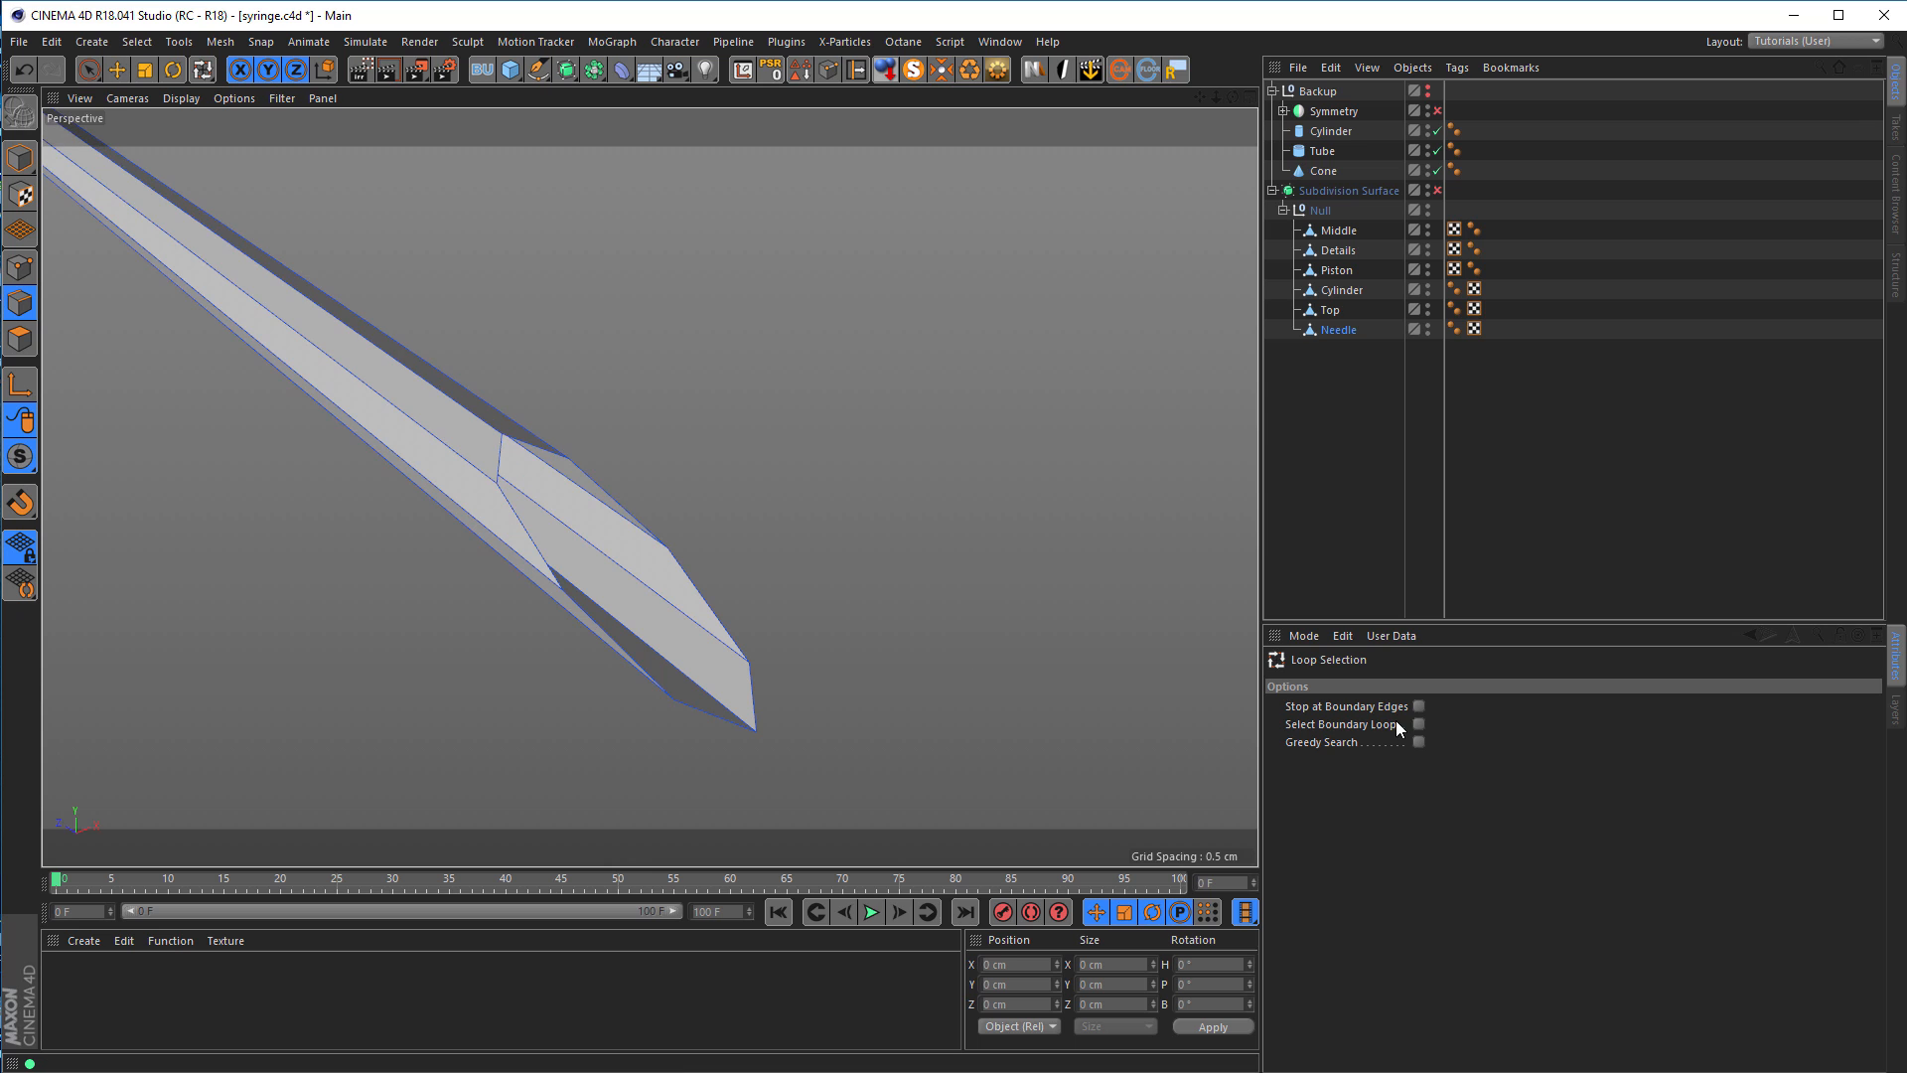
left_click(1419, 725)
left_click(711, 609)
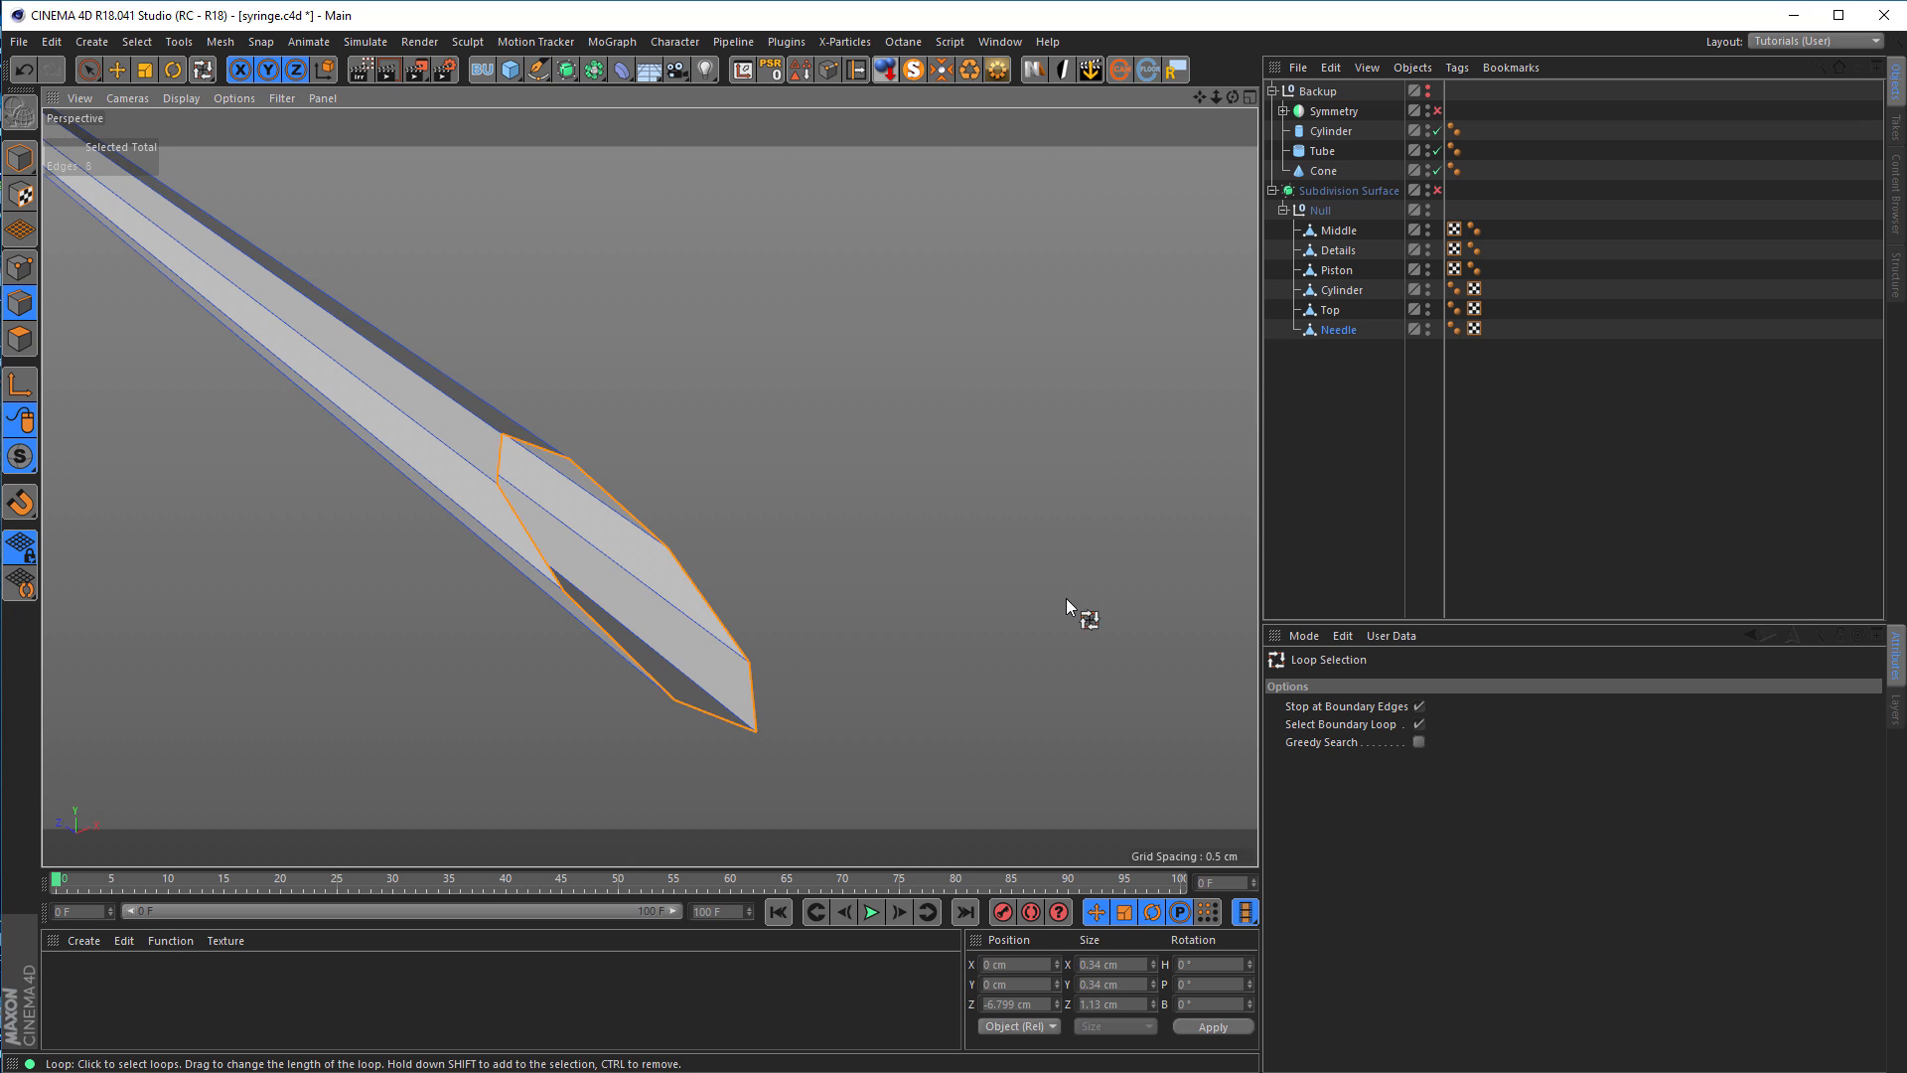
key("t")
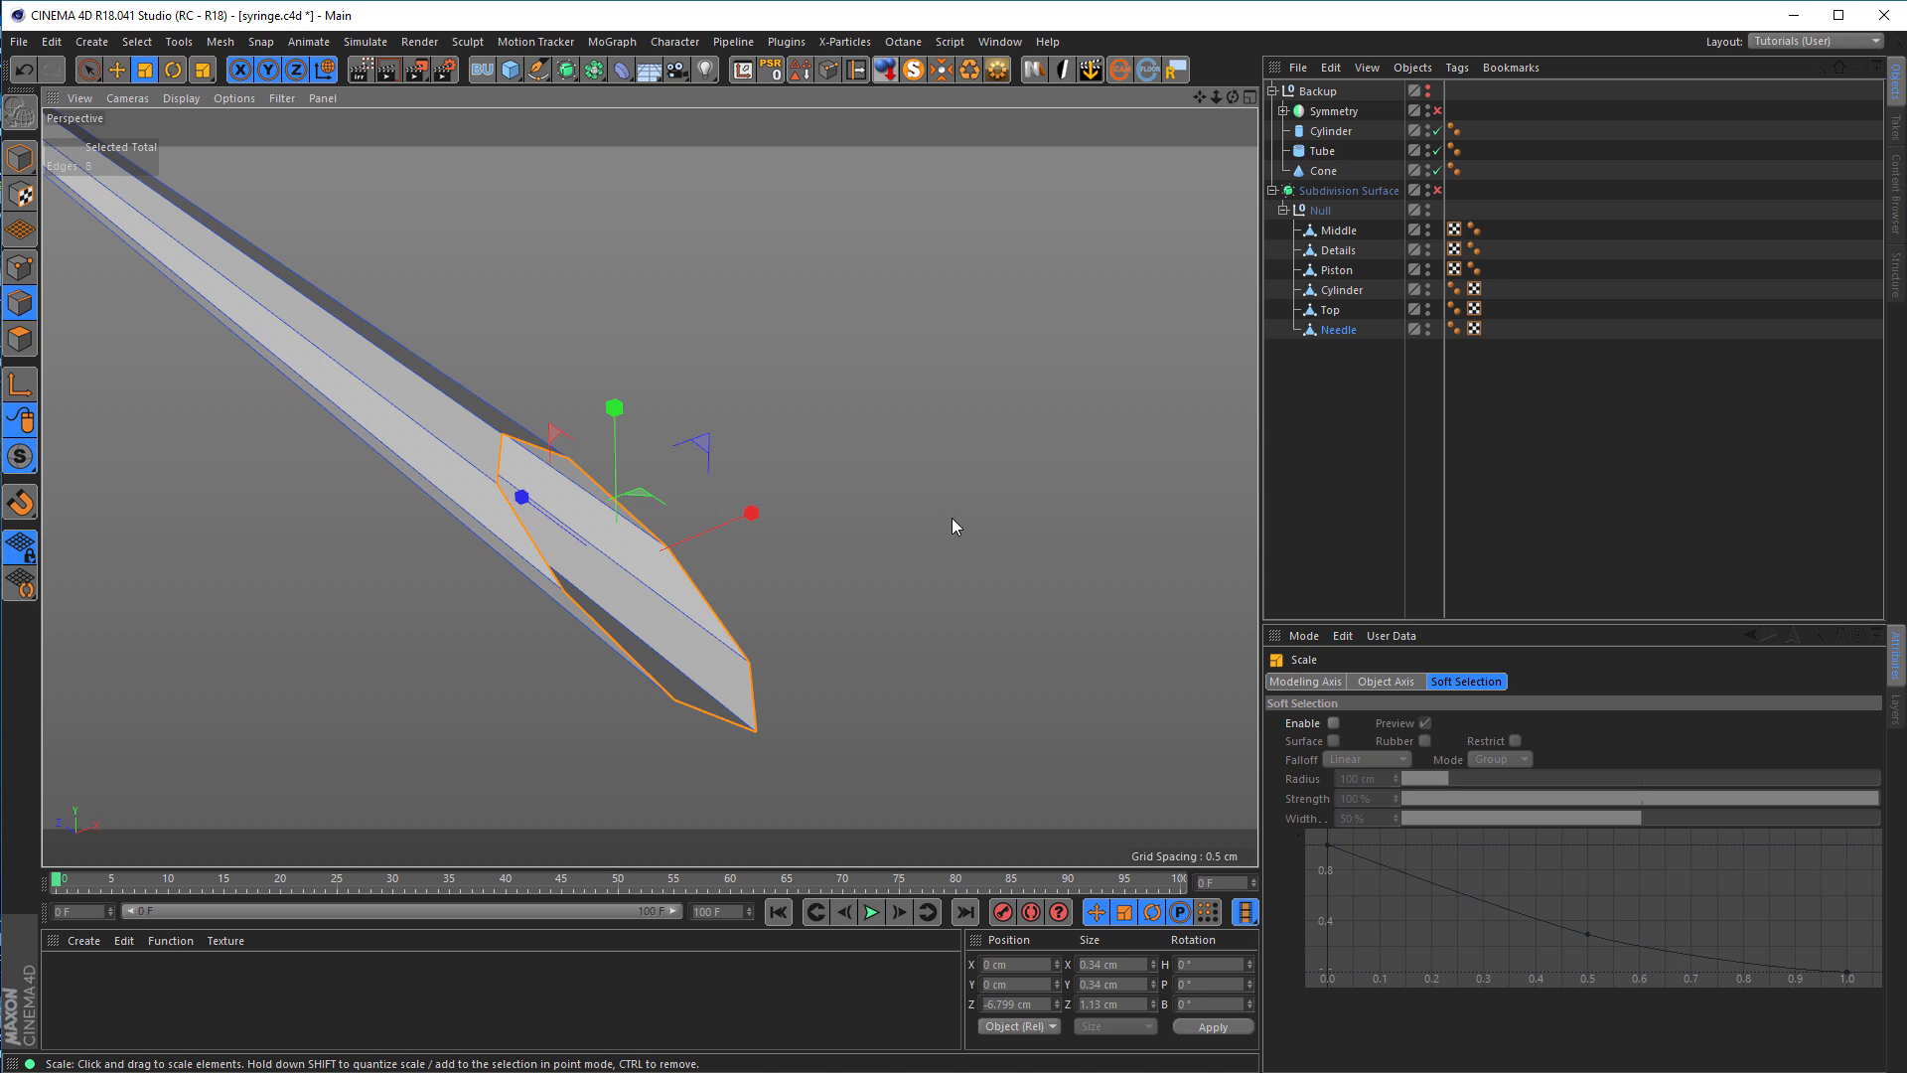
left_click_drag(946, 494, 878, 542)
Step: Extrude the inner edge loop back along the Z axis inside the Needle, to a Z position of about 2.46 cm
key("e")
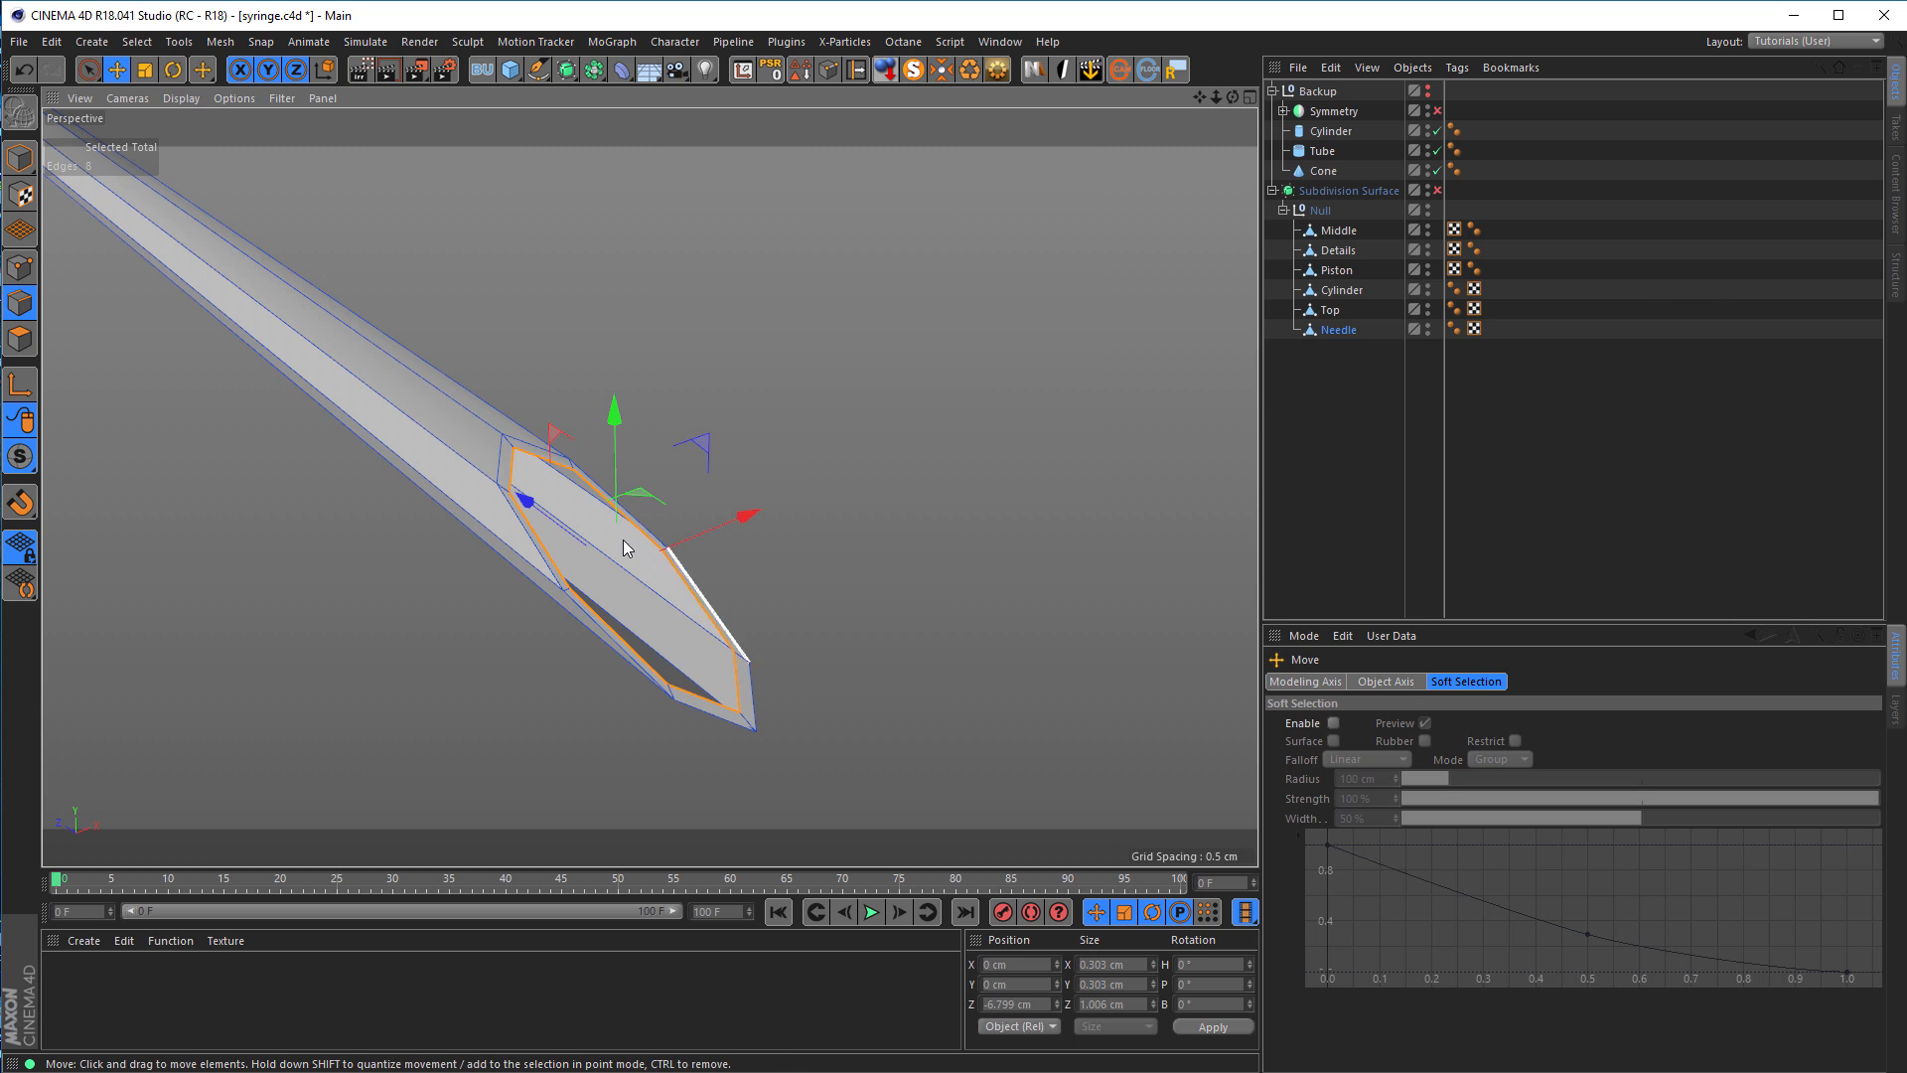
left_click_drag(531, 498, 44, 159)
right_click_drag(524, 449, 568, 536, "alt")
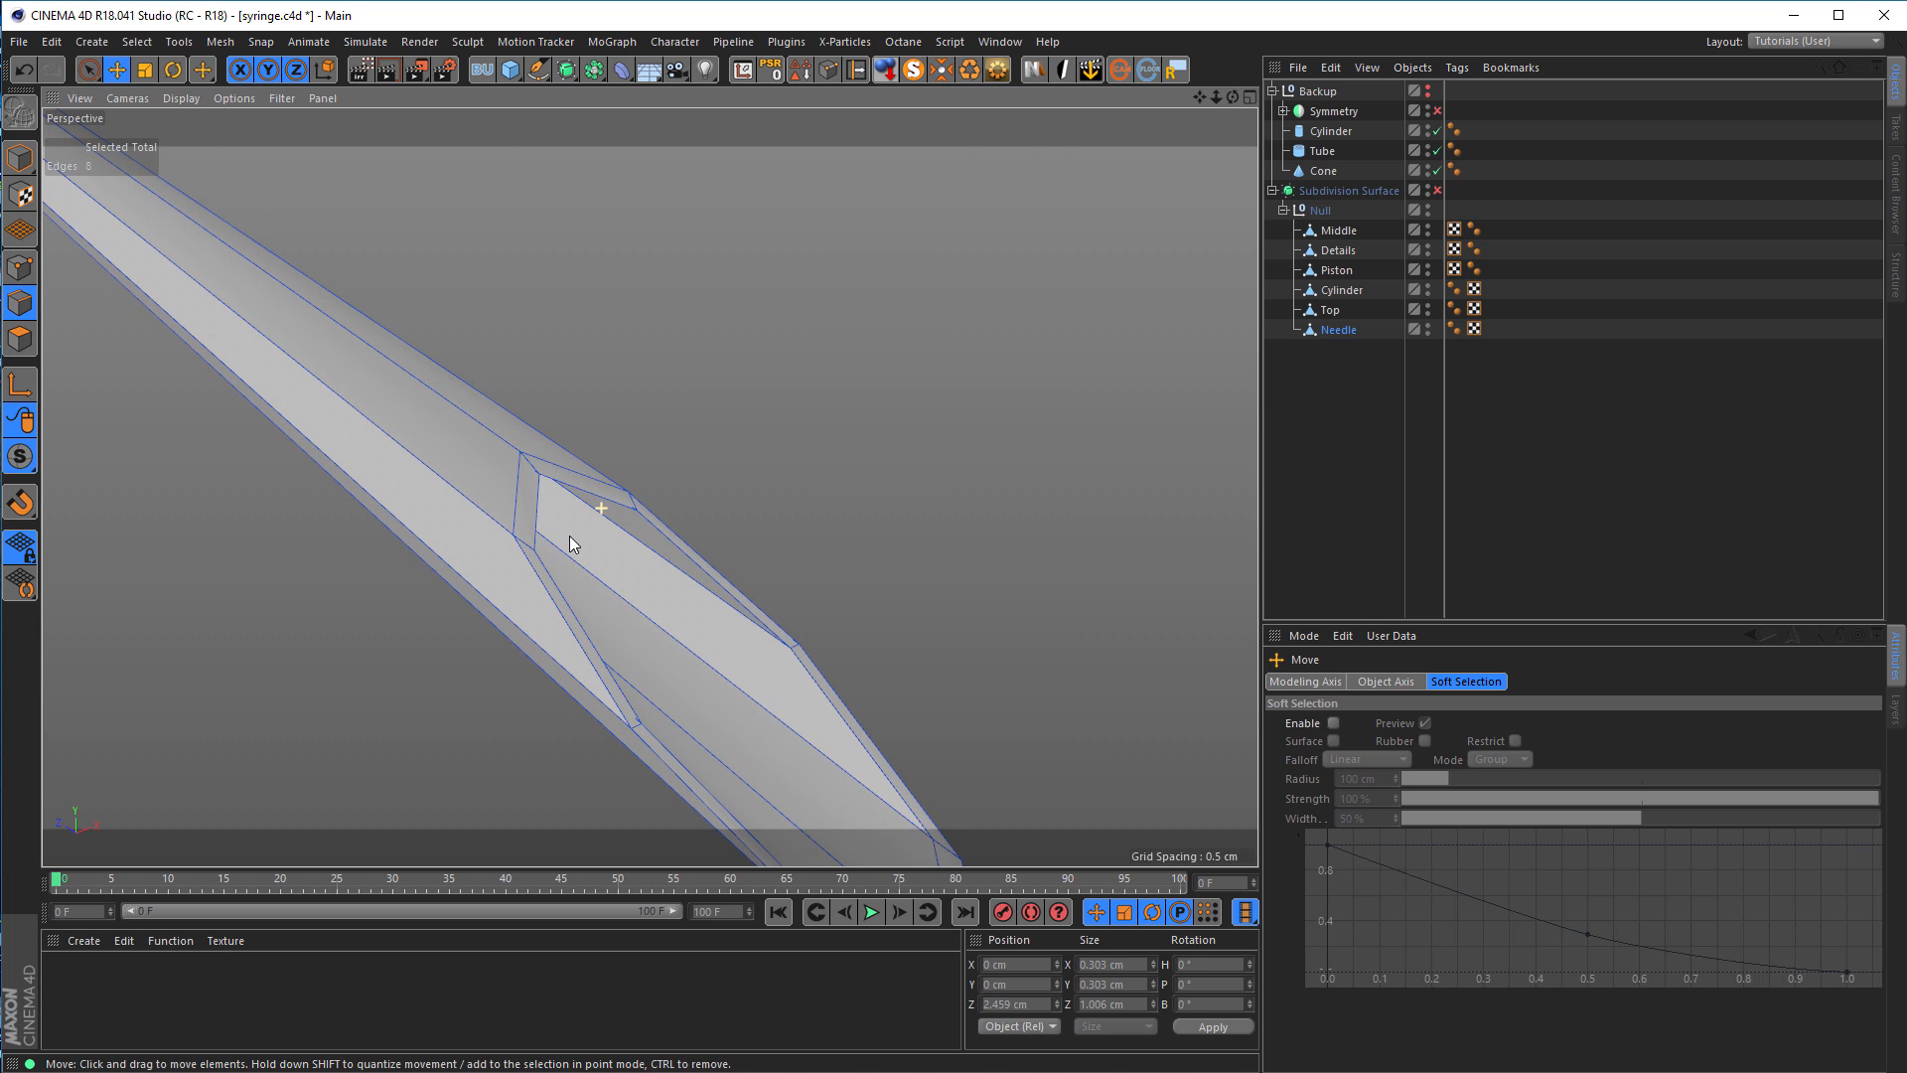
mouse_move(585, 487)
left_mouse_down("alt")
mouse_move(586, 516)
mouse_move(618, 507)
mouse_move(645, 558)
mouse_move(599, 655)
mouse_move(552, 671)
mouse_move(534, 616)
mouse_move(472, 645)
mouse_move(509, 602)
mouse_move(826, 603)
mouse_move(759, 624)
mouse_move(523, 444)
mouse_move(611, 490)
left_mouse_up("alt")
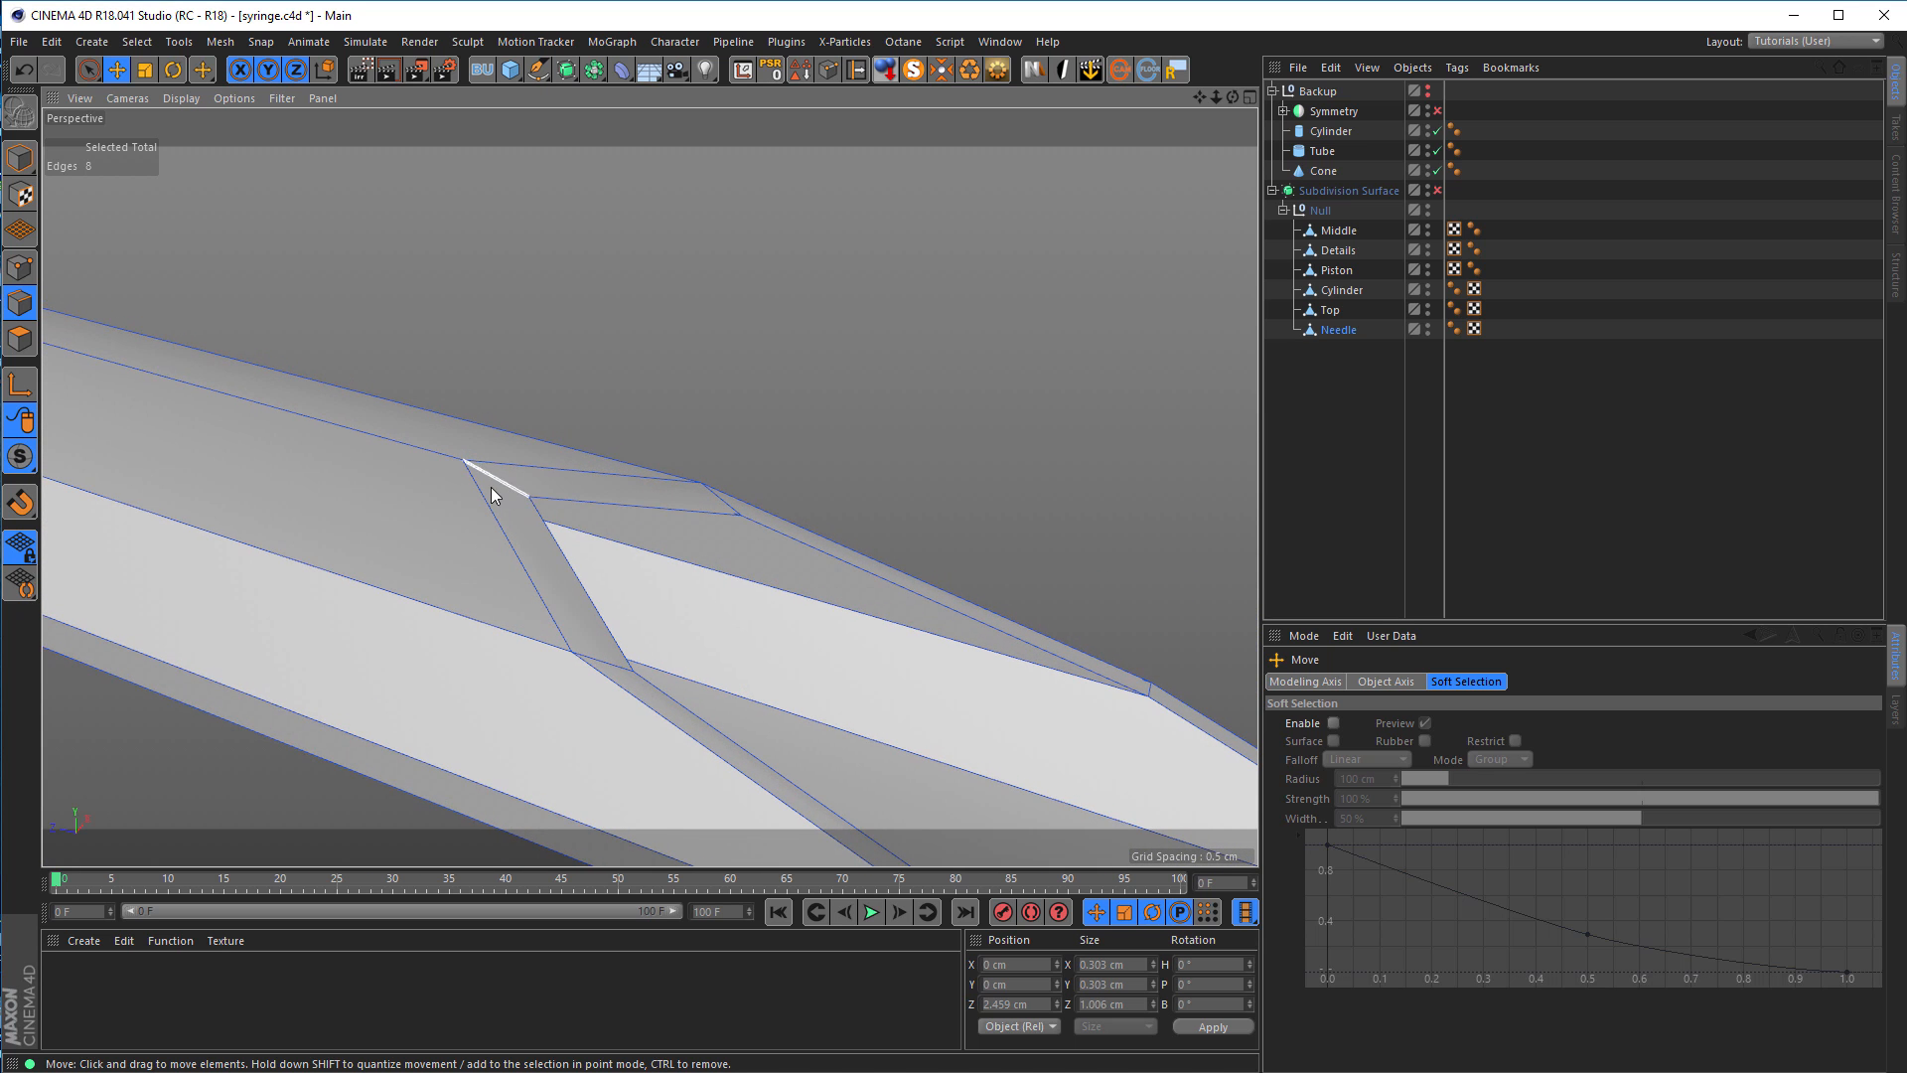
Step: Add two loop cuts along the Needle tip's slanted rim, at about 9% and 91% of the rim's width
right_click_drag(528, 497, 618, 545, "alt")
left_click_drag(618, 544, 569, 507, "alt")
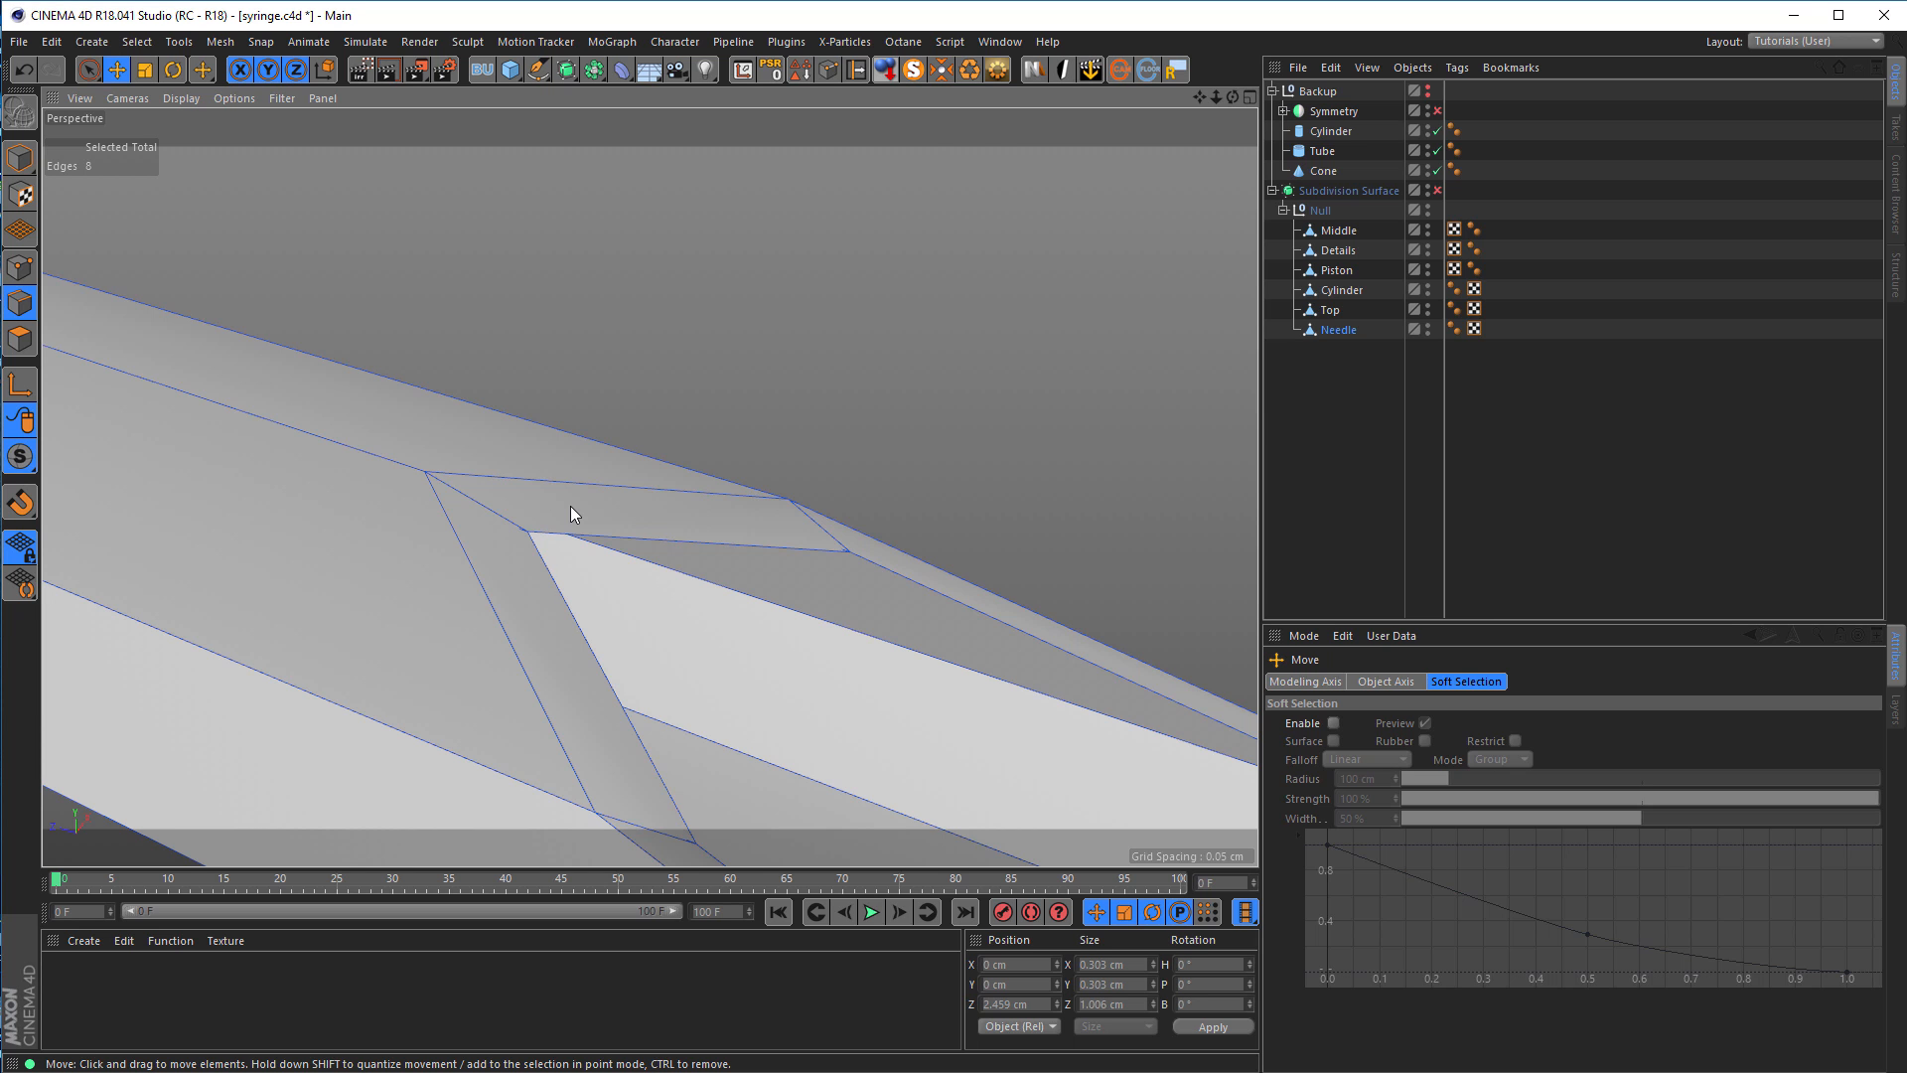
key("k")
key("l")
left_click_drag(325, 465, 455, 463, "alt")
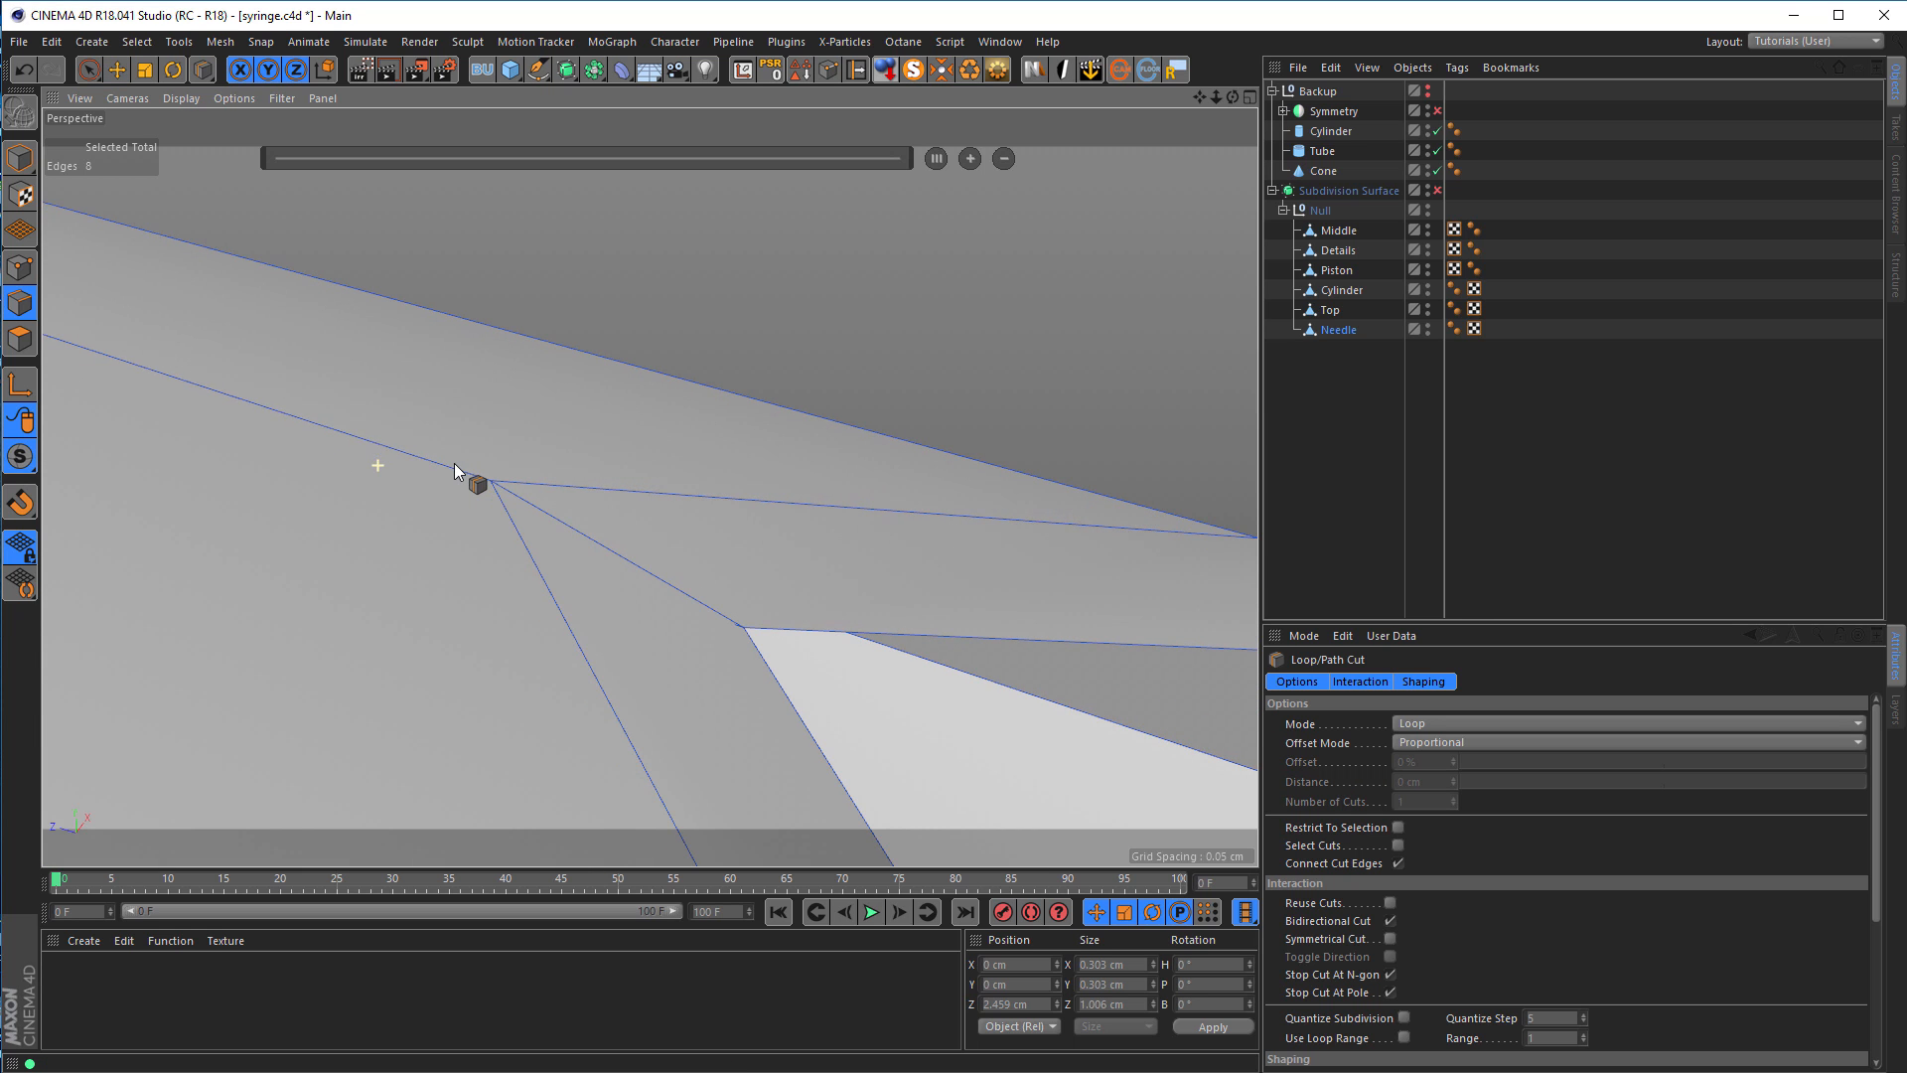
left_click(511, 492)
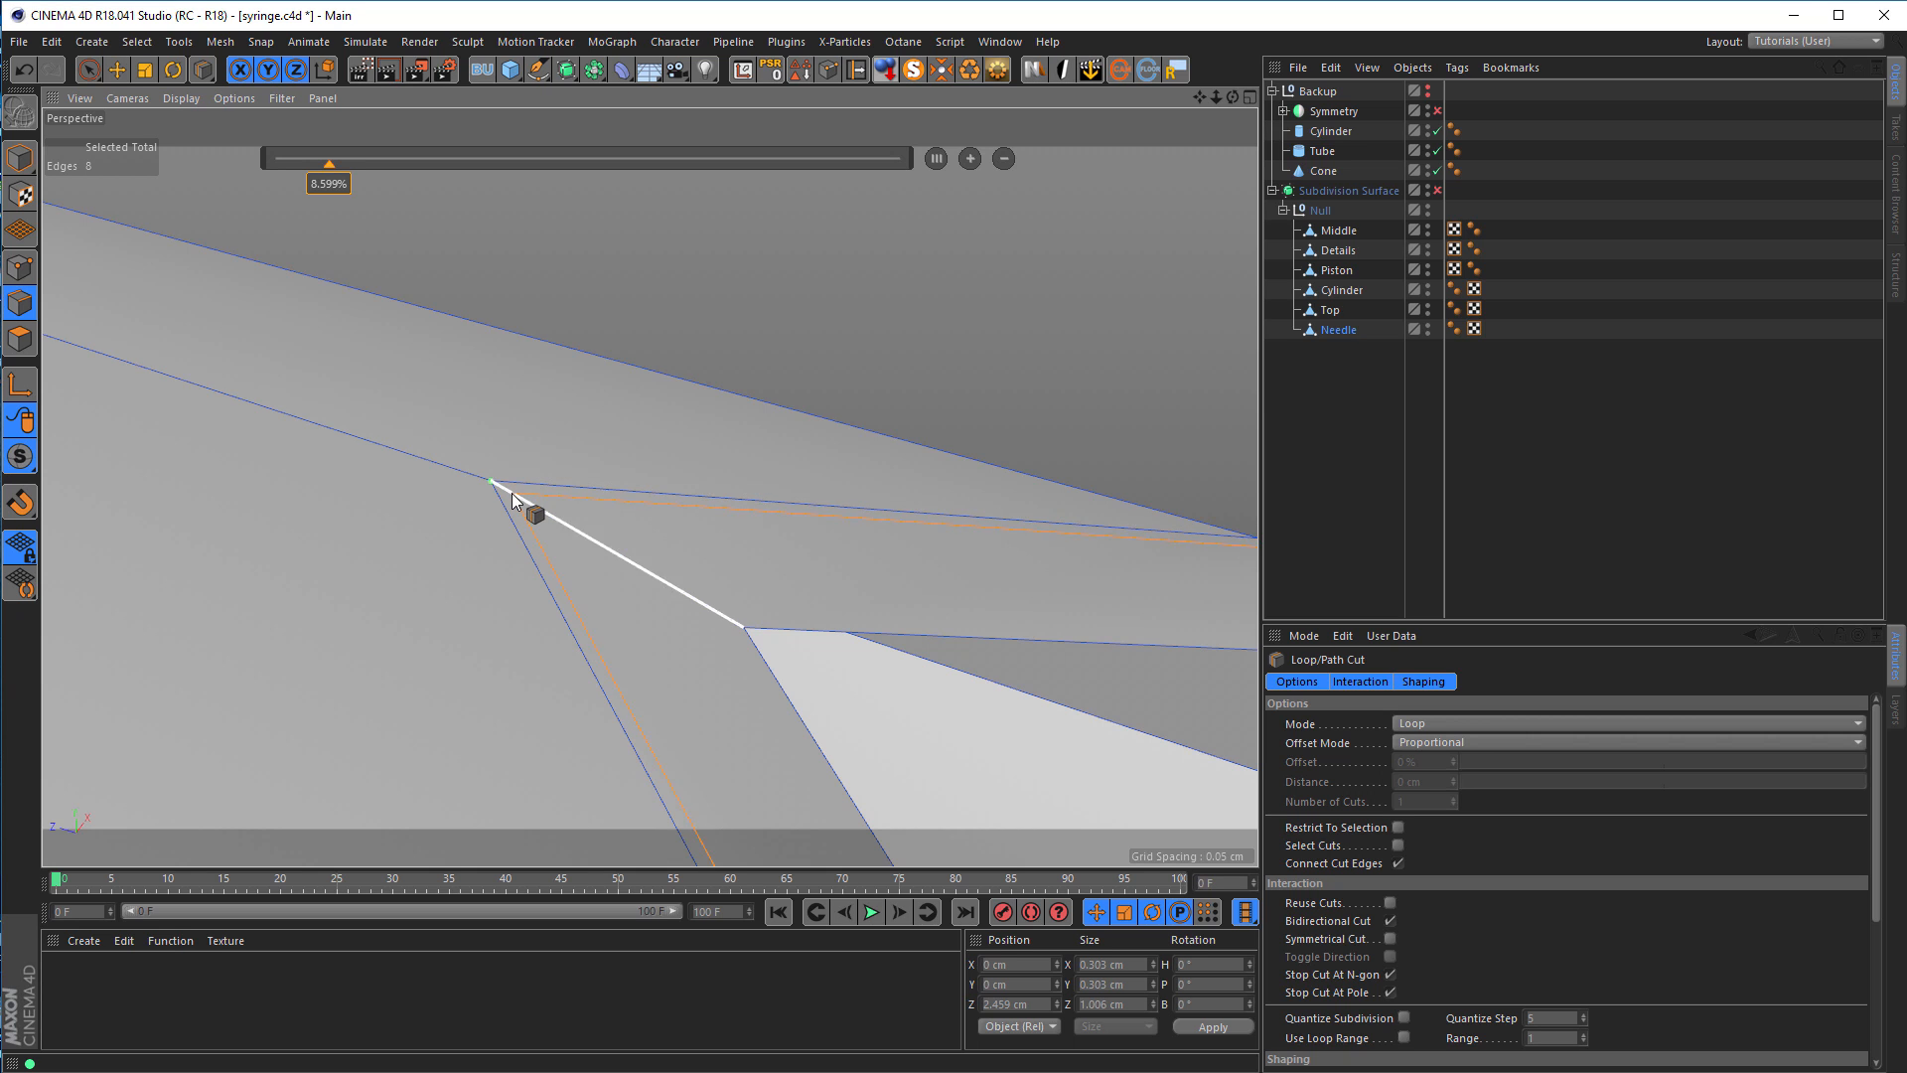
left_click(723, 617)
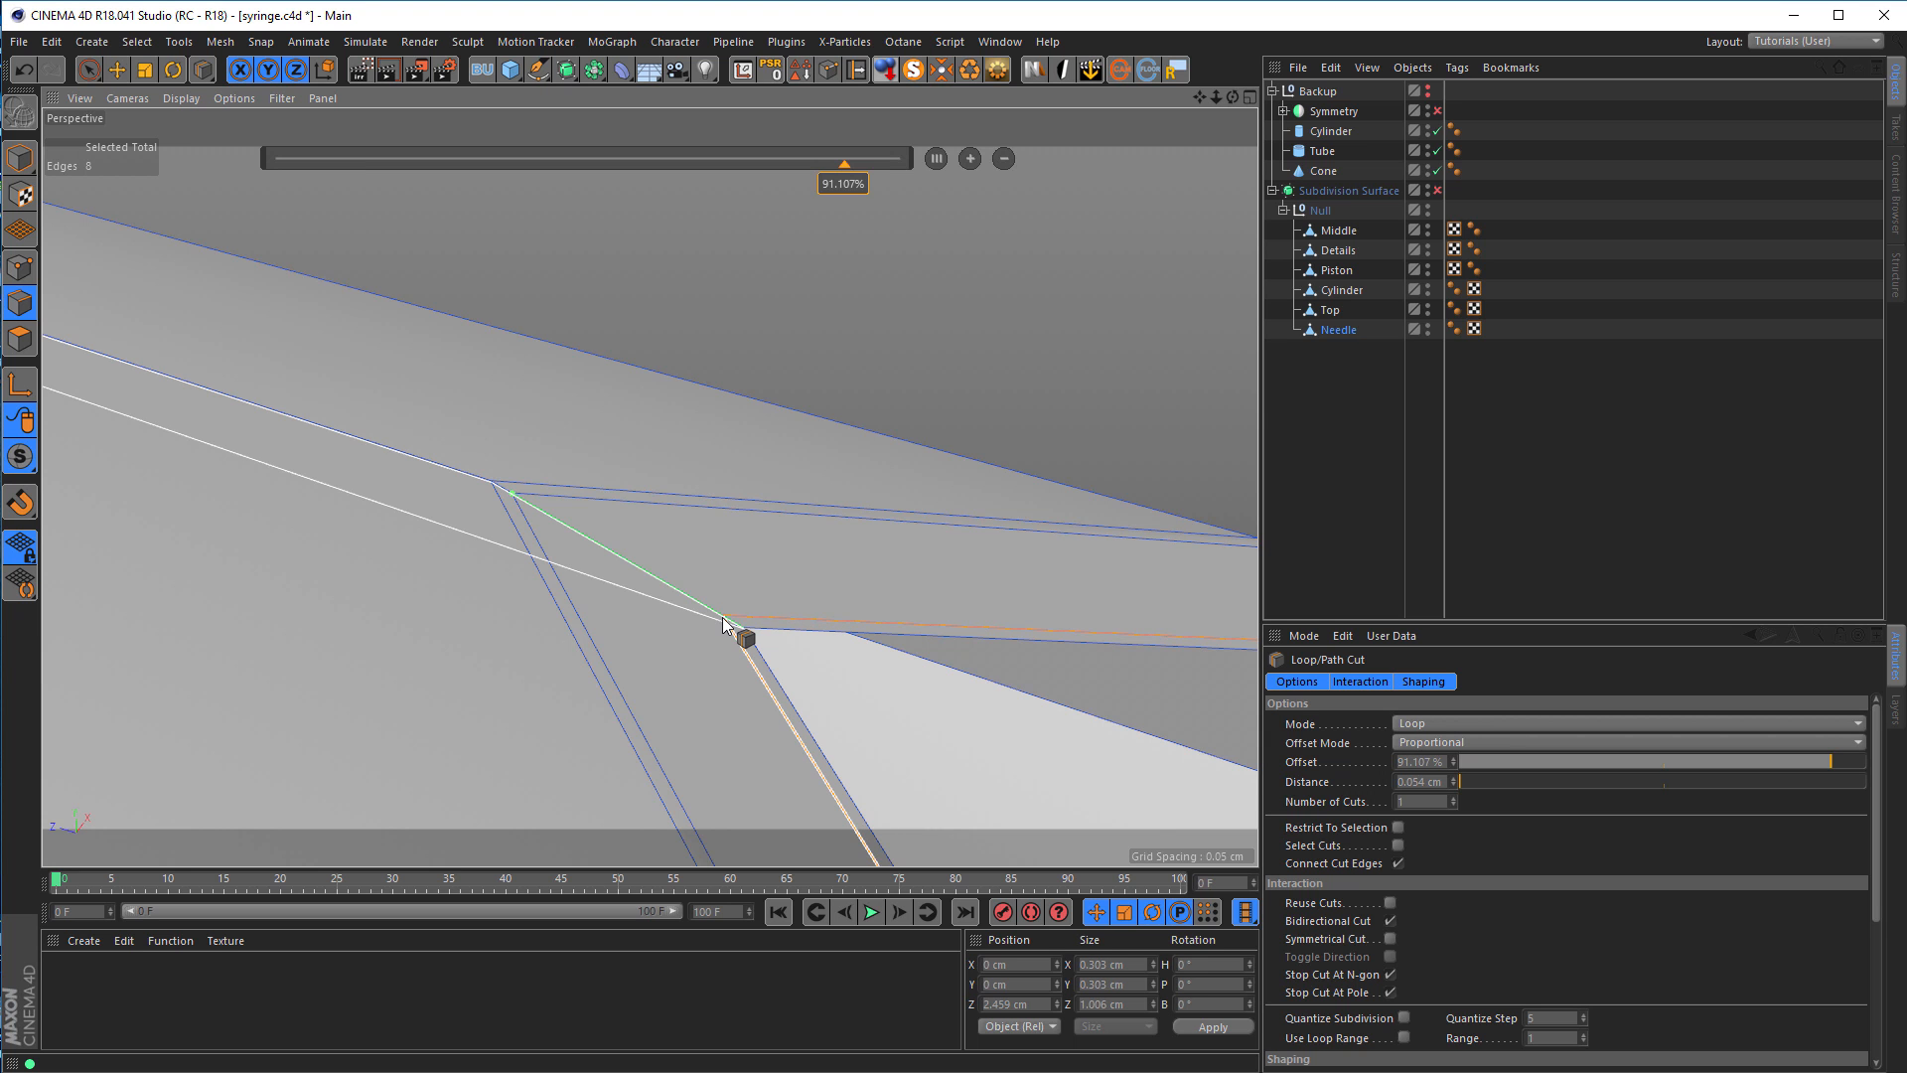
right_click_drag(723, 617, 540, 621, "alt")
left_click_drag(539, 622, 522, 582, "alt")
middle_click_drag(521, 582, 167, 382, "alt")
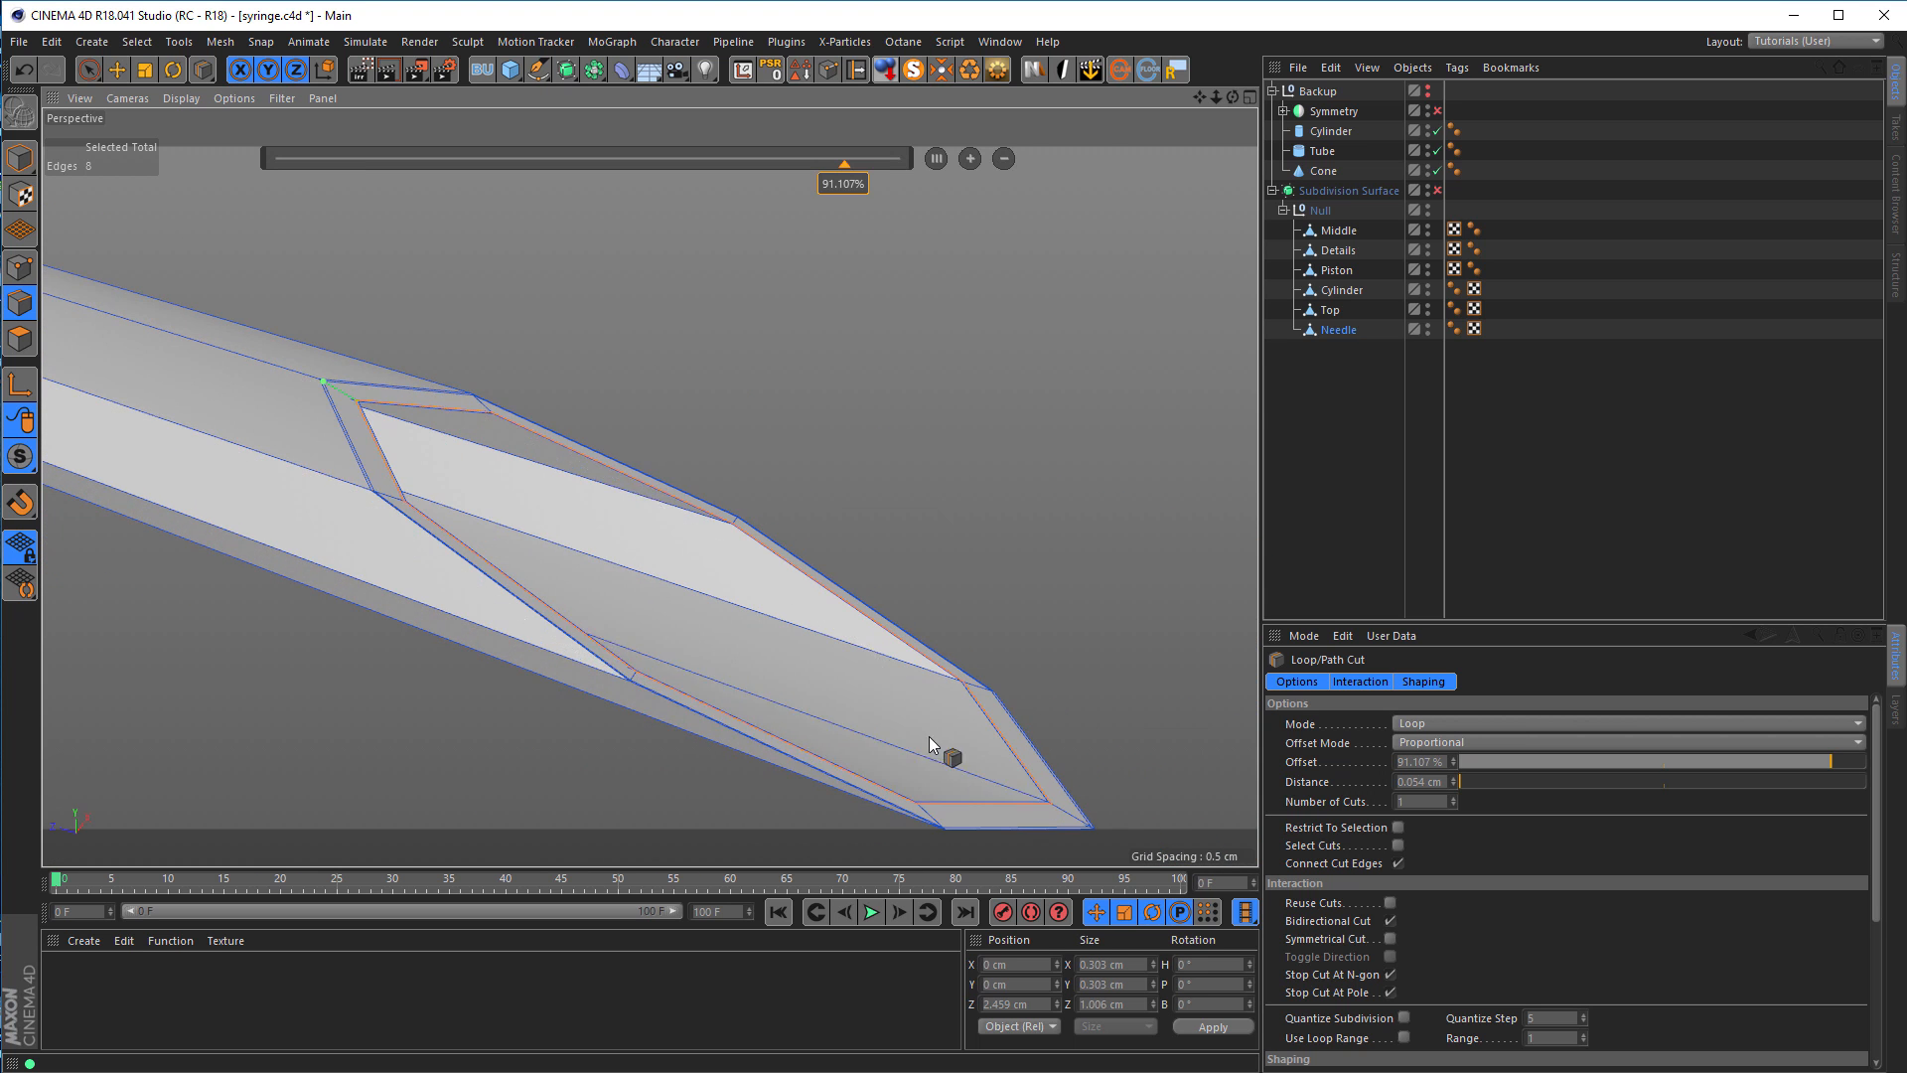
middle_click_drag(1047, 794, 629, 616, "alt")
left_click_drag(629, 616, 646, 626, "alt")
right_click_drag(614, 624, 566, 578, "alt")
middle_click_drag(566, 578, 727, 727, "alt")
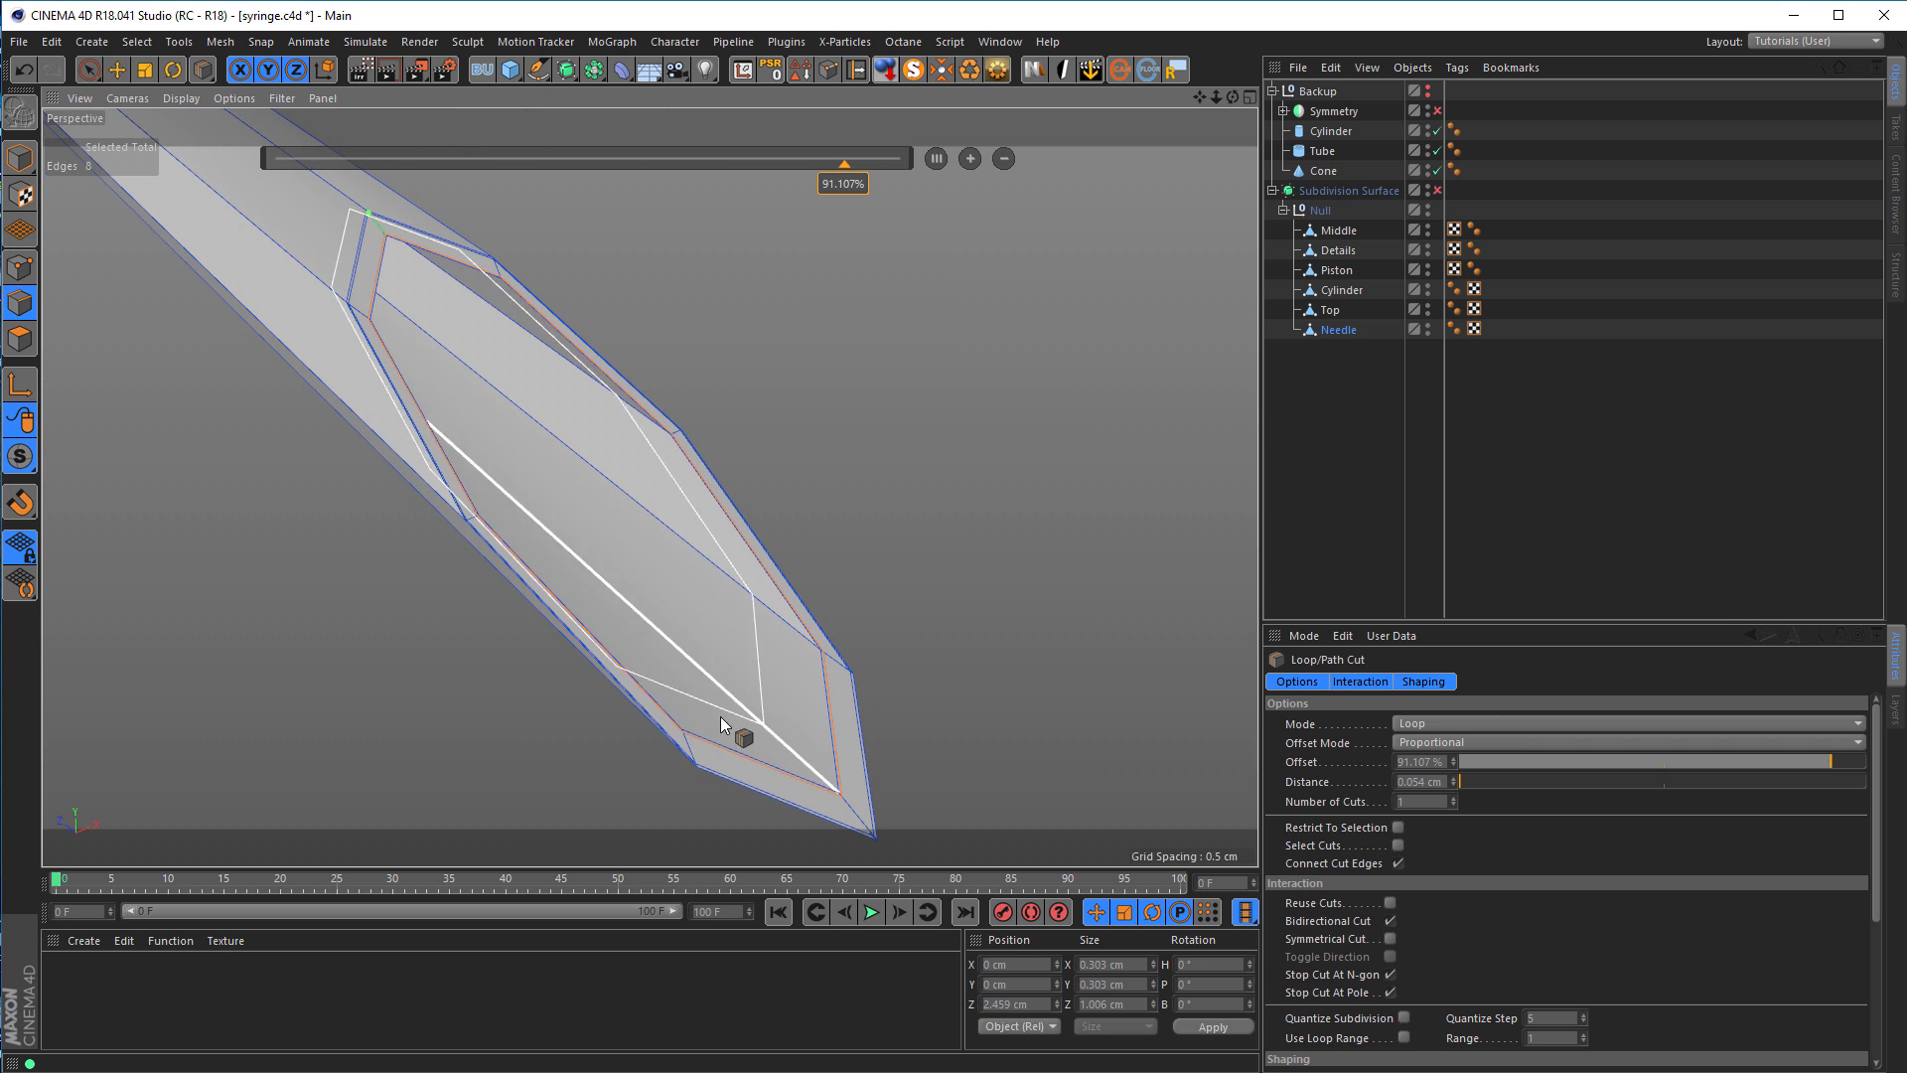
Step: Return to model mode, switch the Subdivision Surface on and check the smoothed Needle tip and the whole syringe
left_click(30, 171)
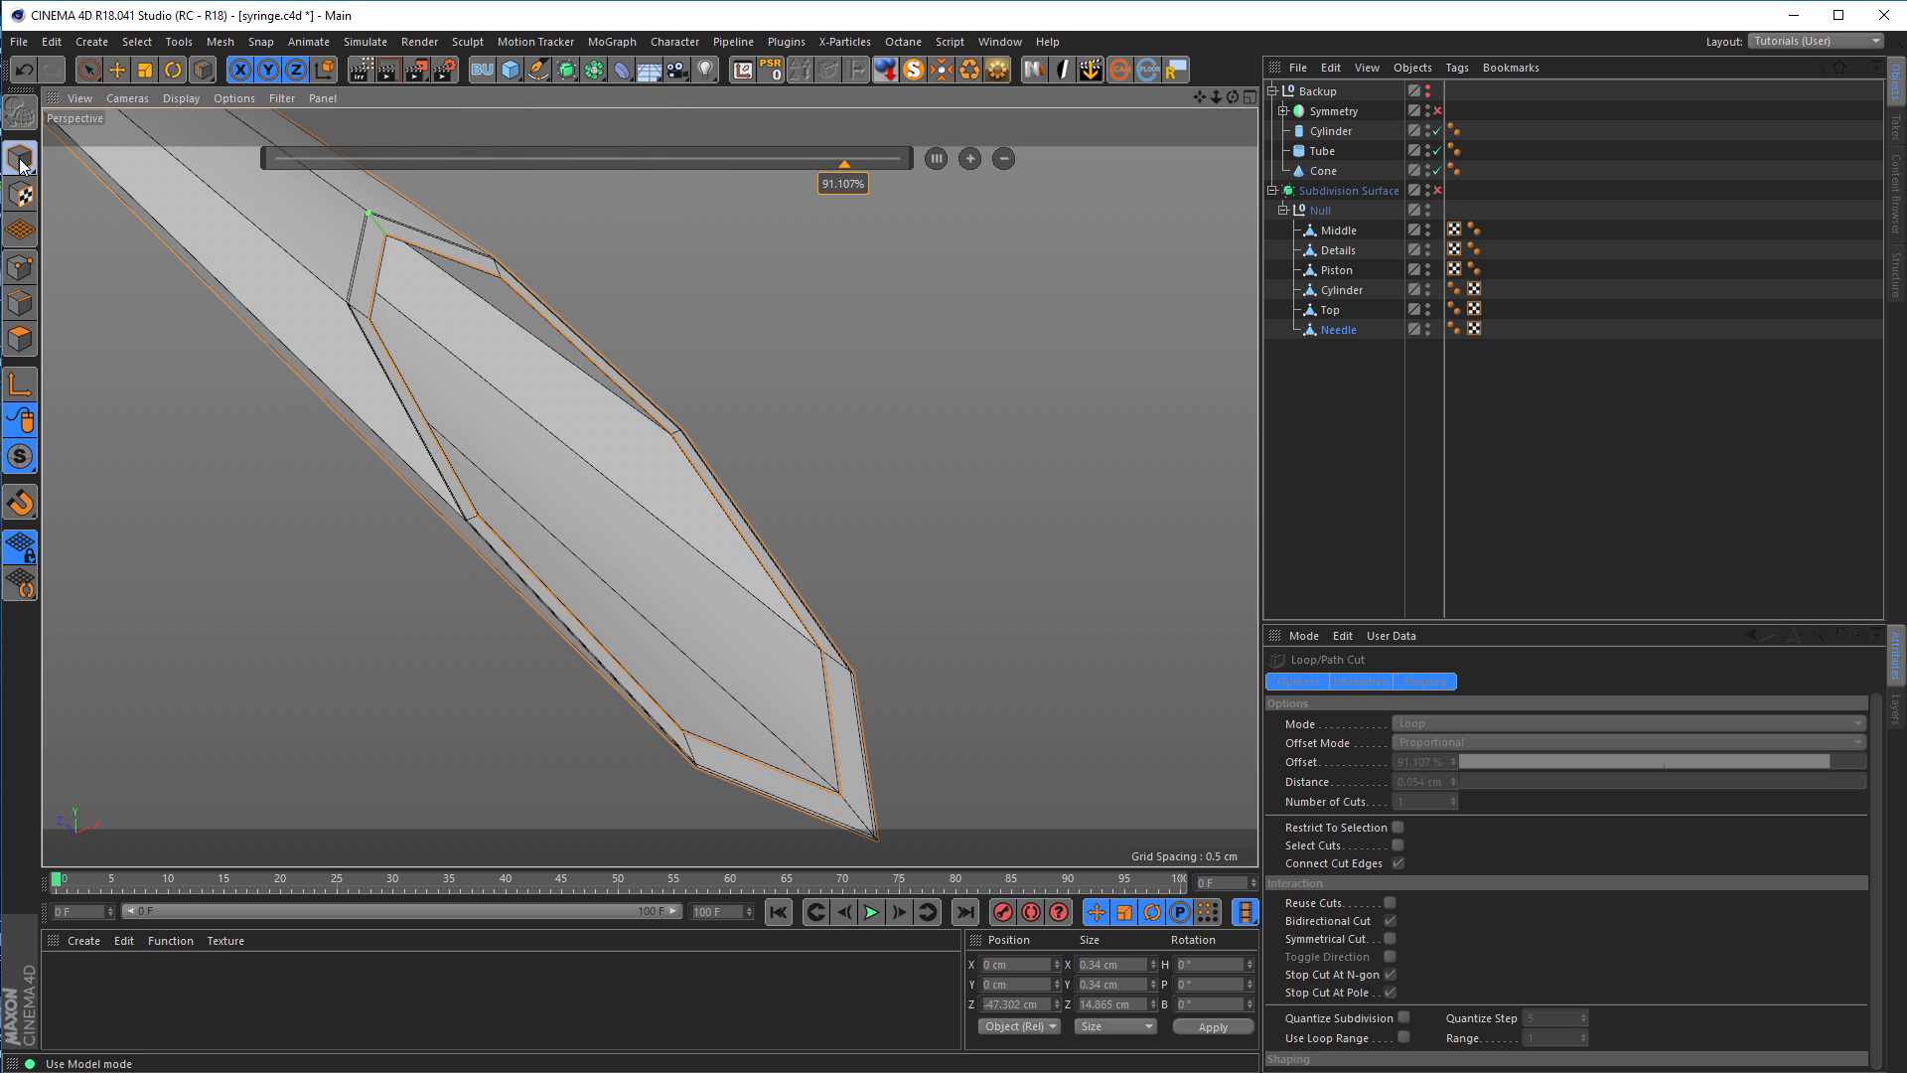
left_click(1437, 189)
left_click_drag(773, 459, 646, 467, "alt")
right_click_drag(647, 466, 546, 493, "alt")
middle_click_drag(546, 493, 771, 610, "alt")
right_click_drag(771, 610, 545, 521, "alt")
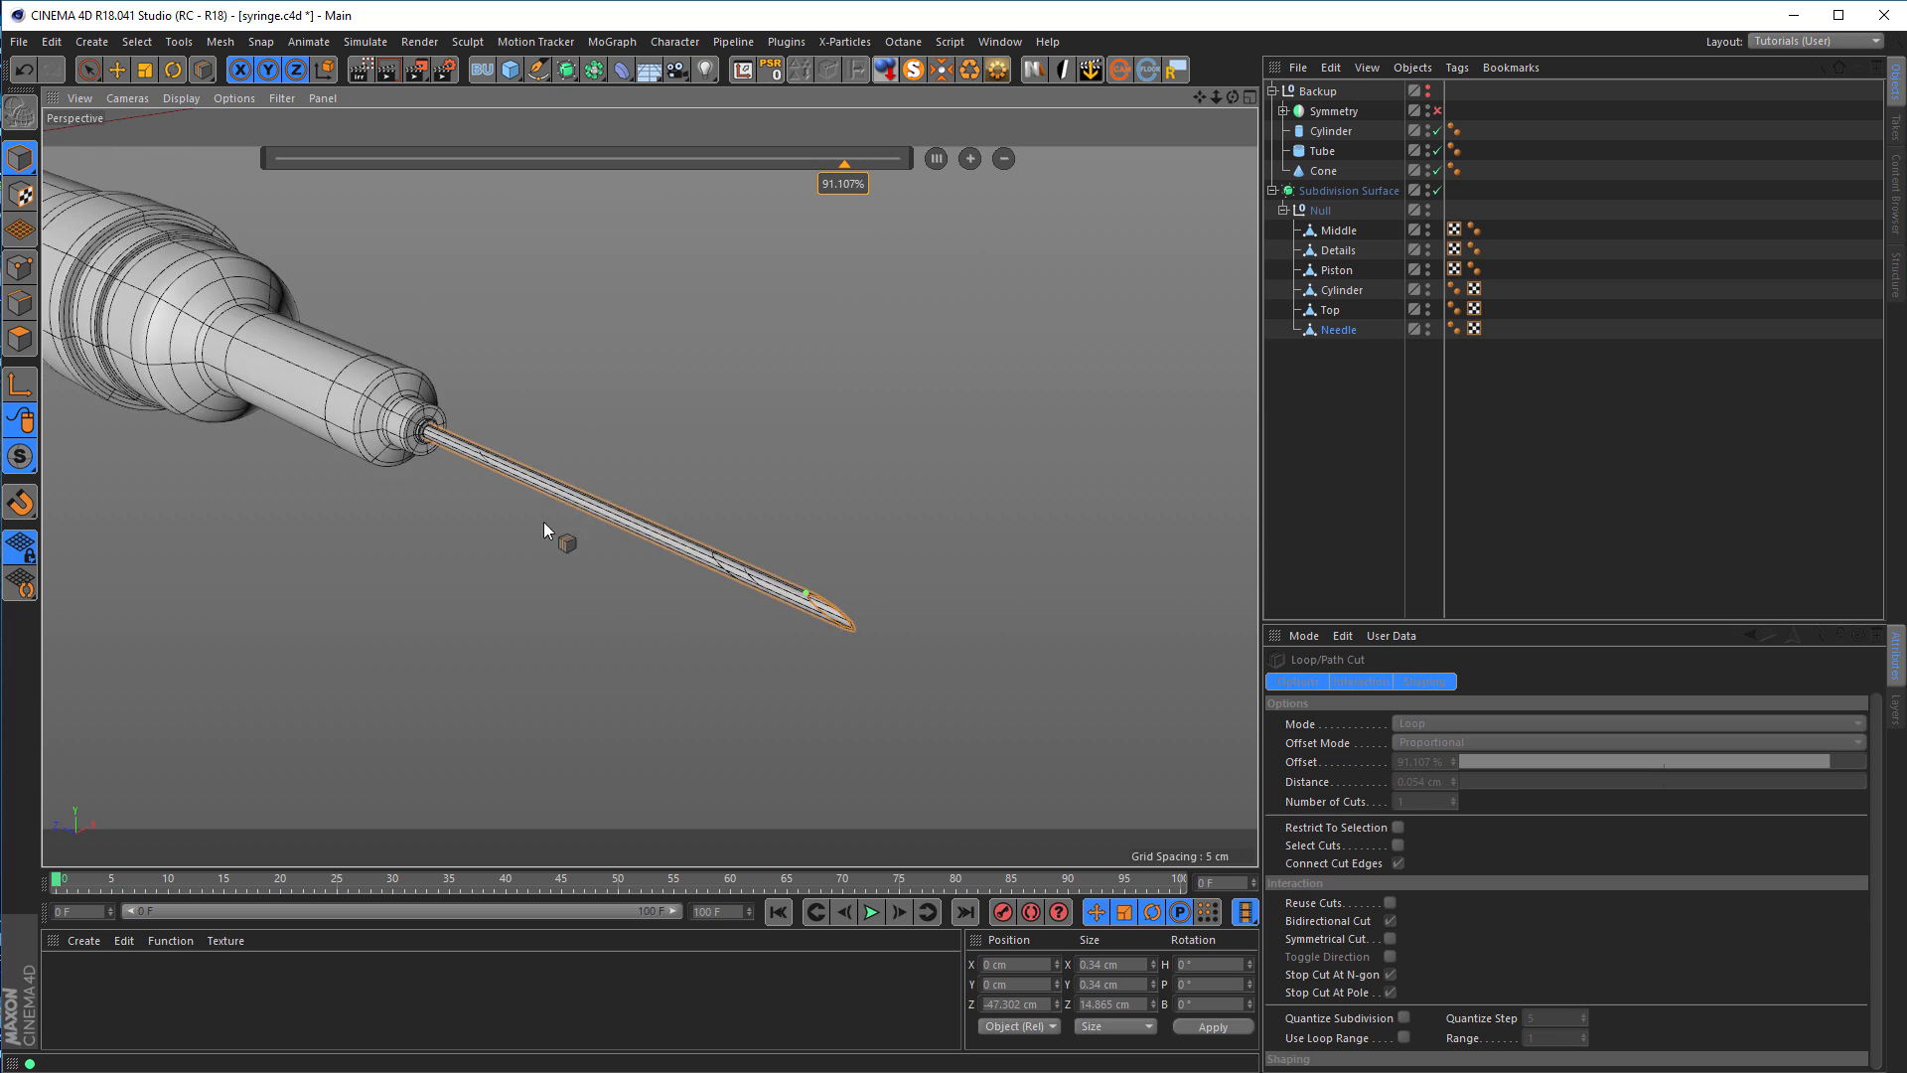
middle_click_drag(544, 522, 884, 575, "alt")
right_click_drag(883, 575, 531, 437, "alt")
middle_click_drag(532, 437, 859, 558, "alt")
right_click_drag(859, 558, 741, 517, "alt")
left_click_drag(740, 517, 598, 479, "alt")
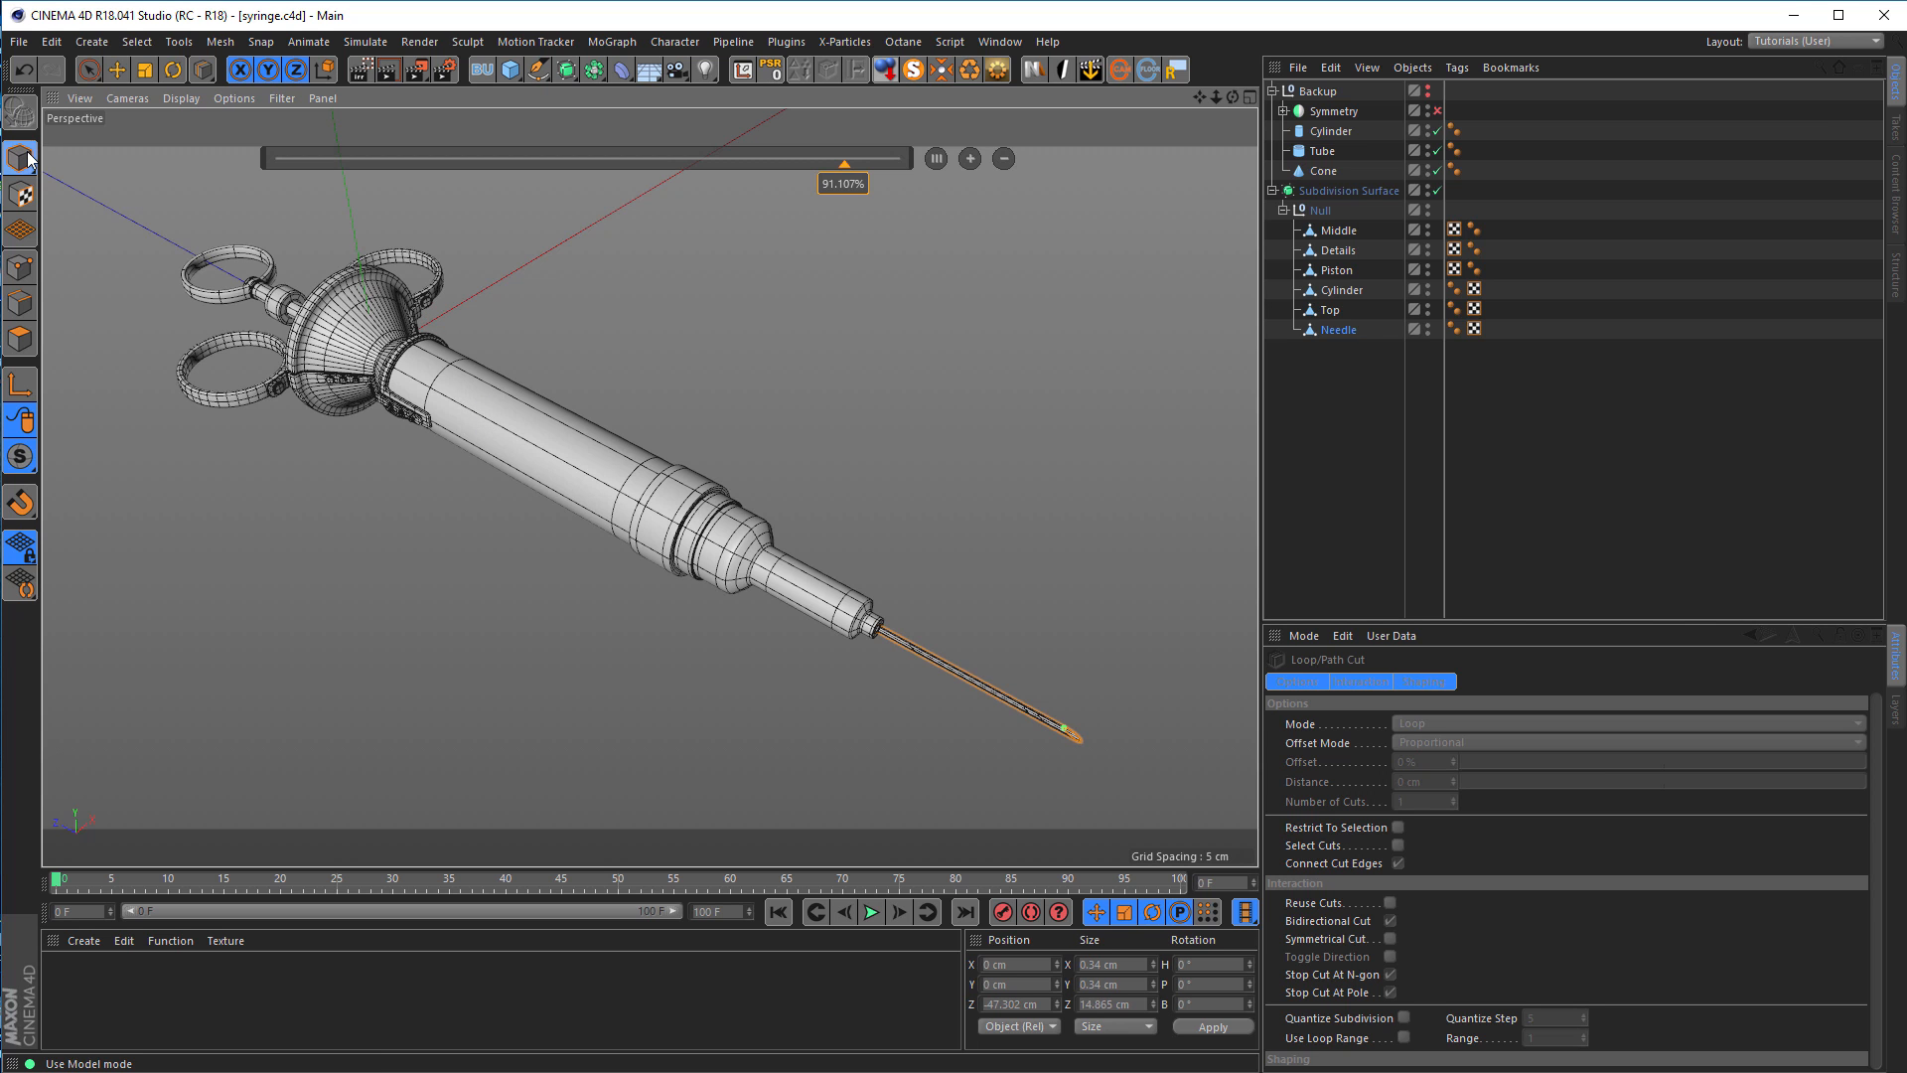
Step: Deselect the Needle and review the whole syringe in the reference image syringe01.jpg against the model
left_click(87, 68)
mouse_move(395, 414)
left_mouse_down("alt")
mouse_move(389, 435)
mouse_move(409, 405)
left_mouse_up("alt")
left_click(785, 666)
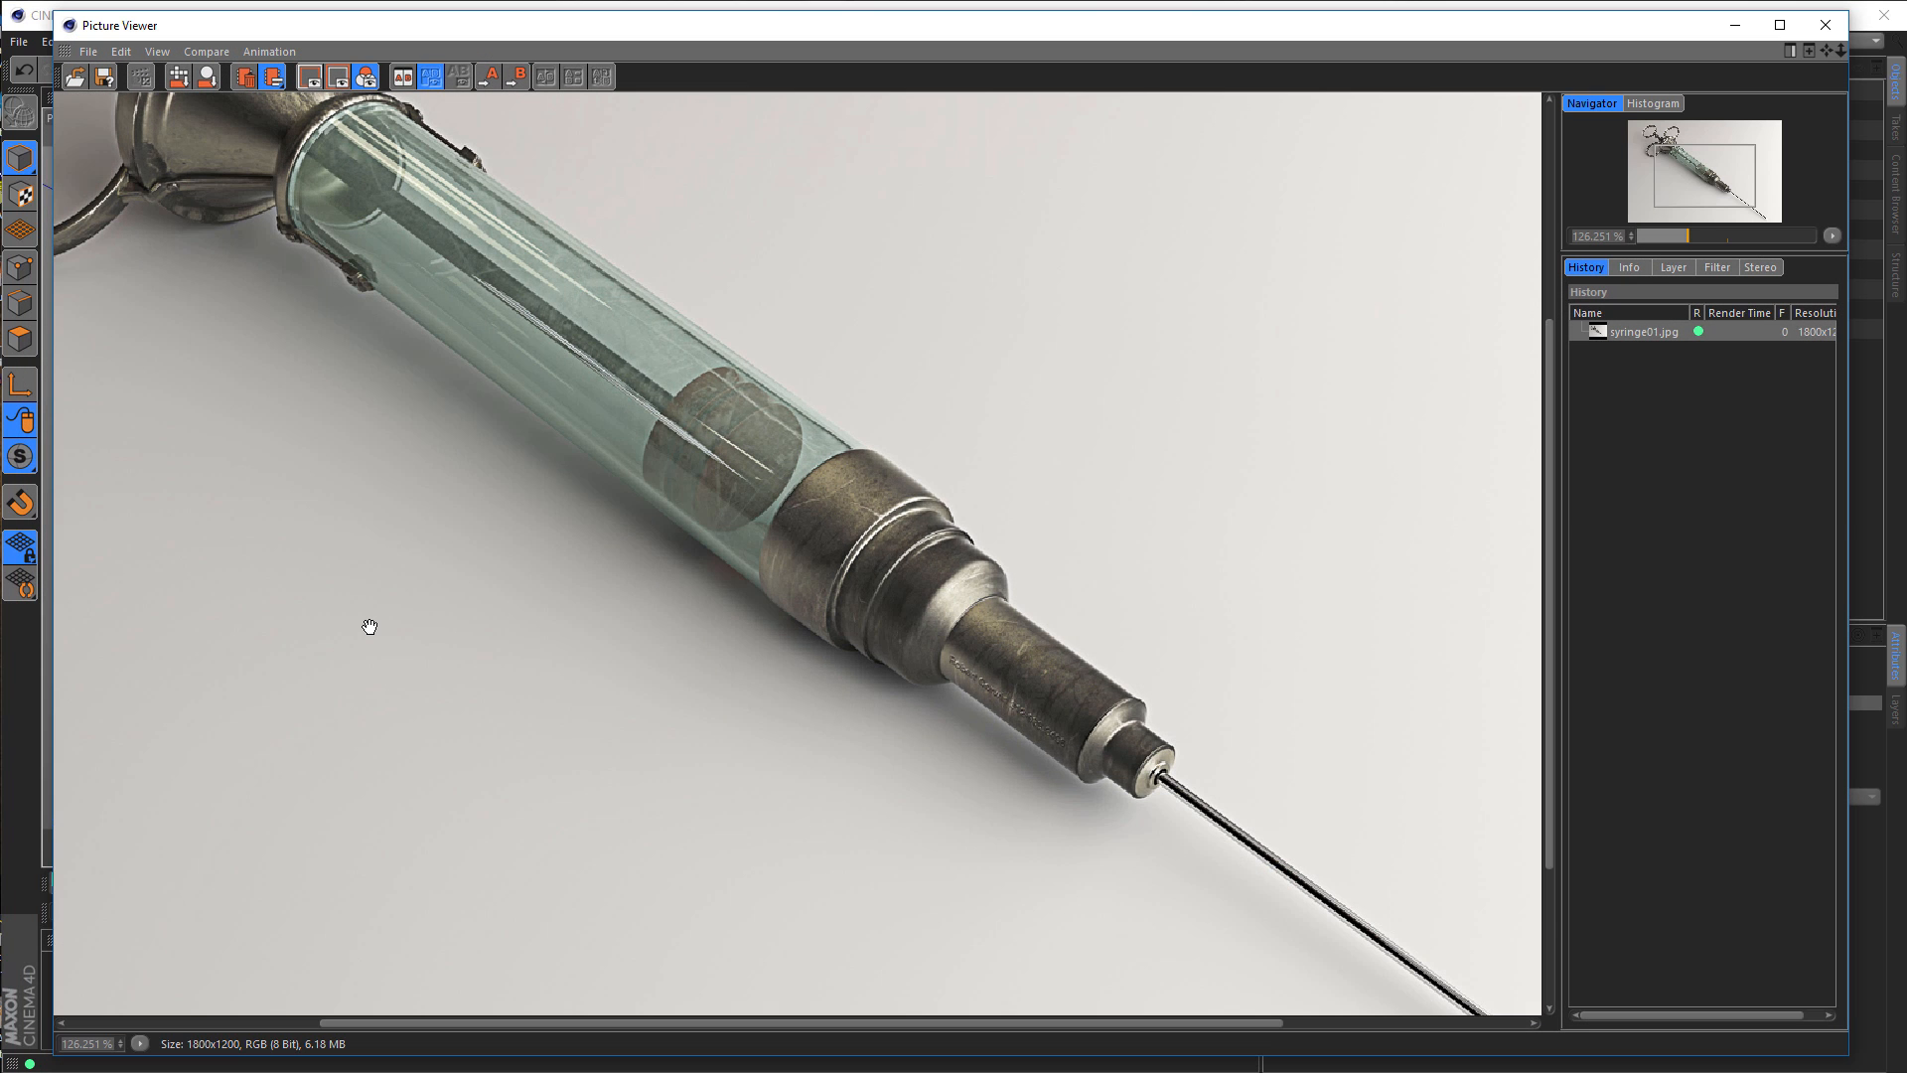
scroll(370, 626, "down", 4)
scroll(371, 630, "up", 1)
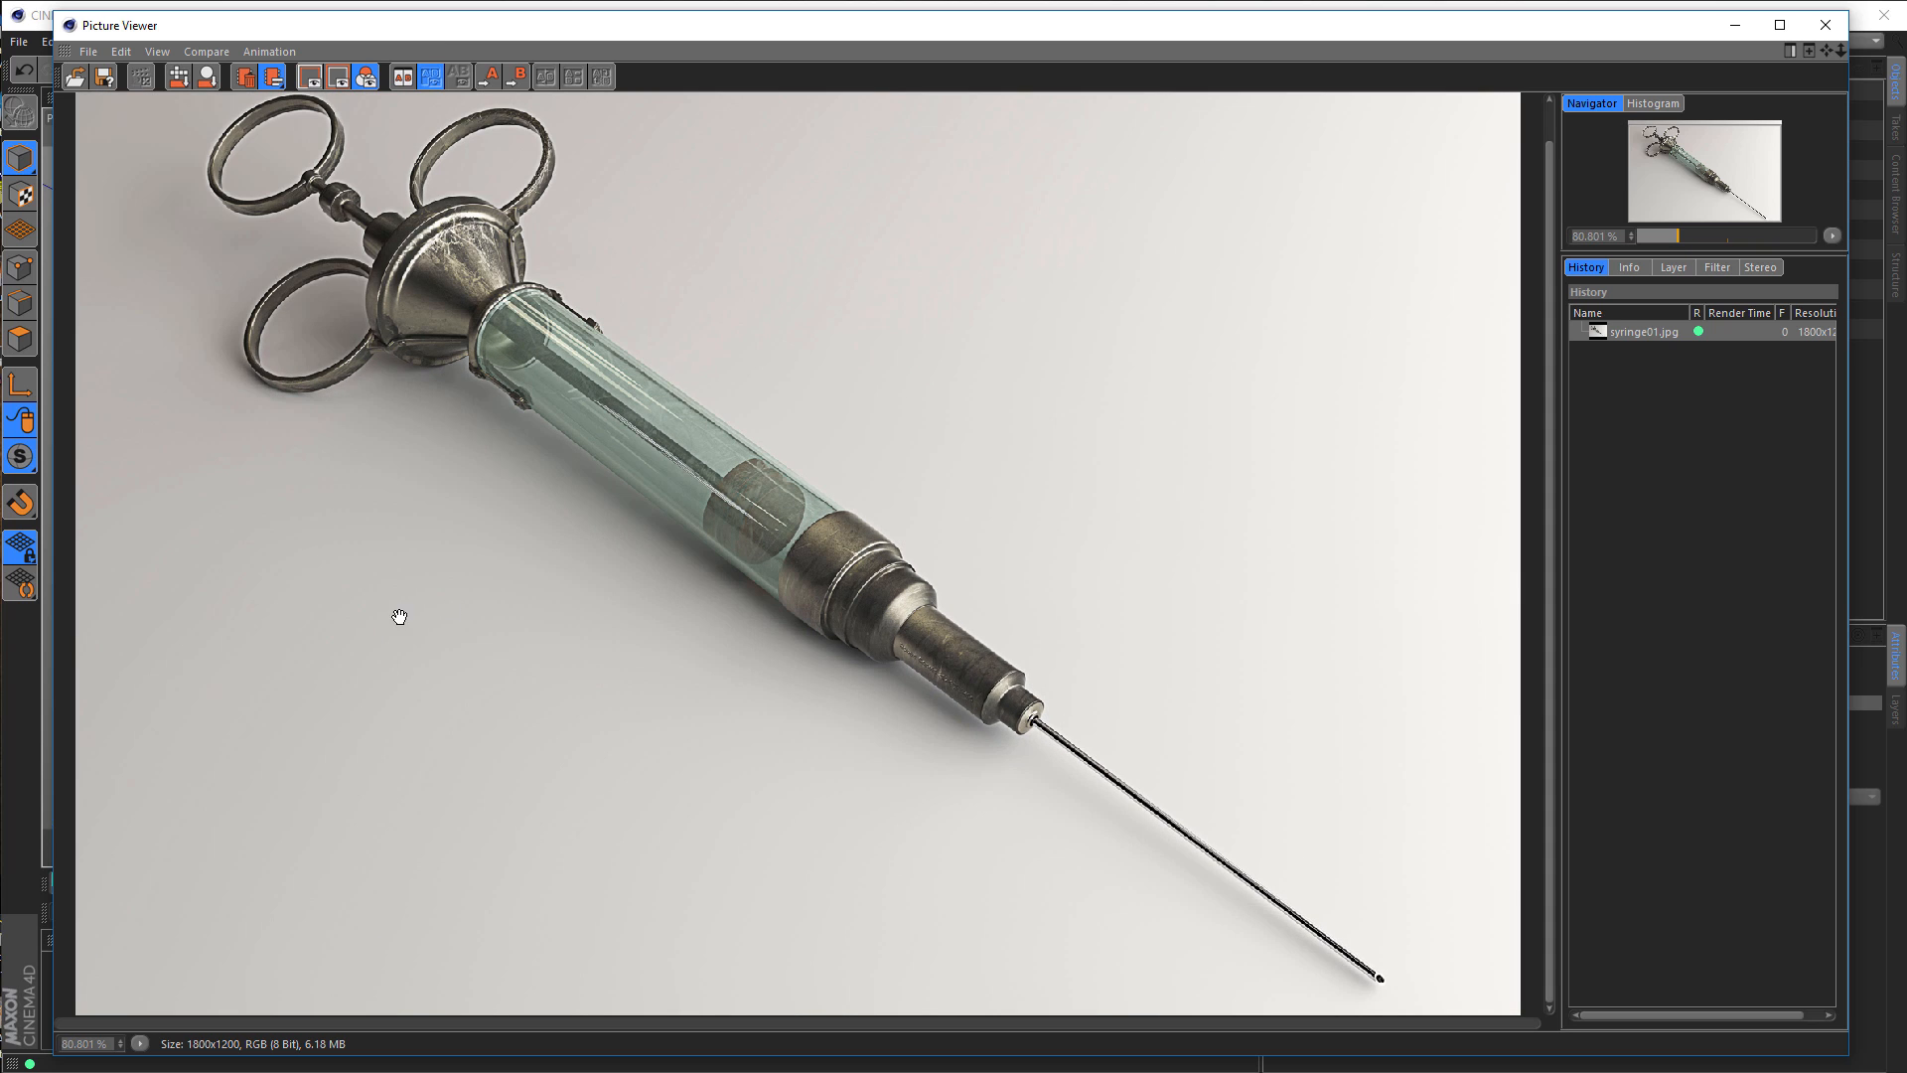
left_click(1826, 25)
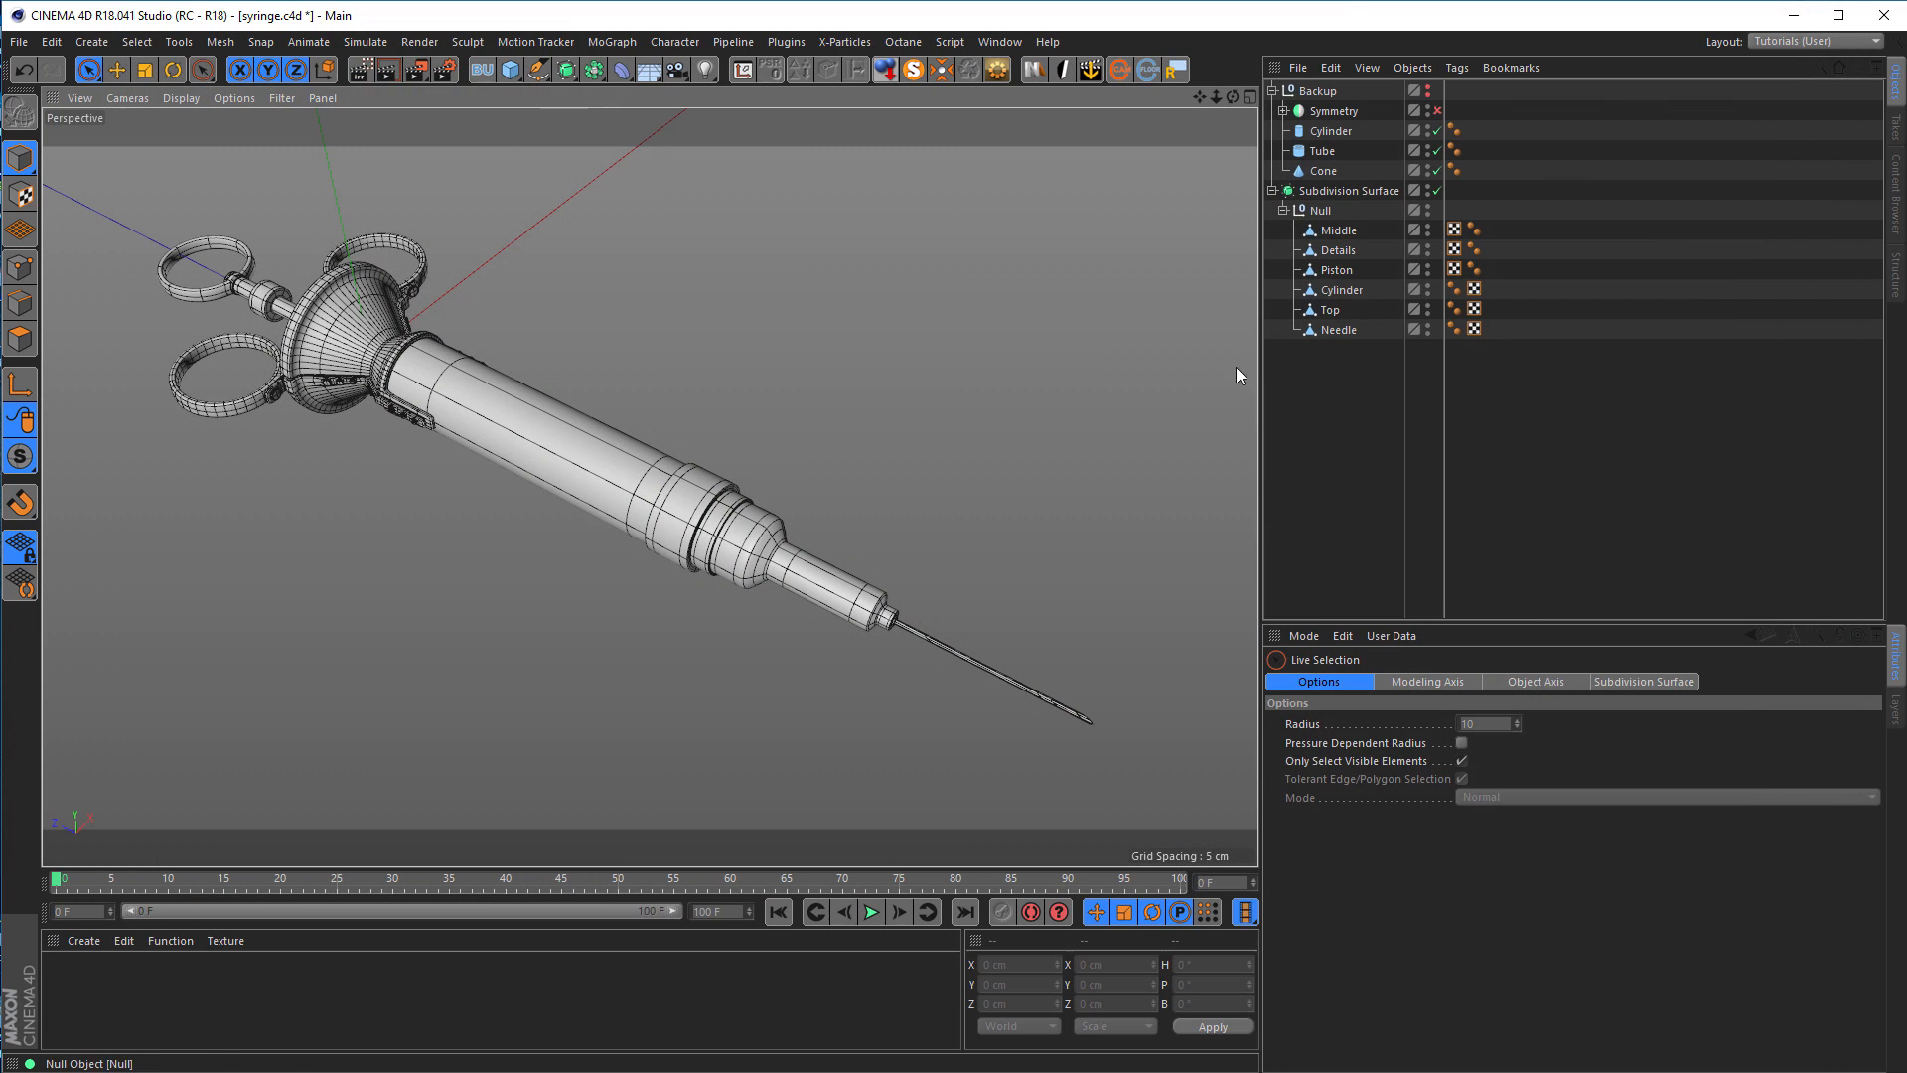
Step: Frame the finished syringe at an angle like the reference image and save the syringe.c4d scene
mouse_move(367, 393)
left_mouse_down("alt")
mouse_move(393, 375)
mouse_move(366, 392)
mouse_move(372, 373)
left_mouse_up("alt")
right_click_drag(372, 365, 377, 368, "alt")
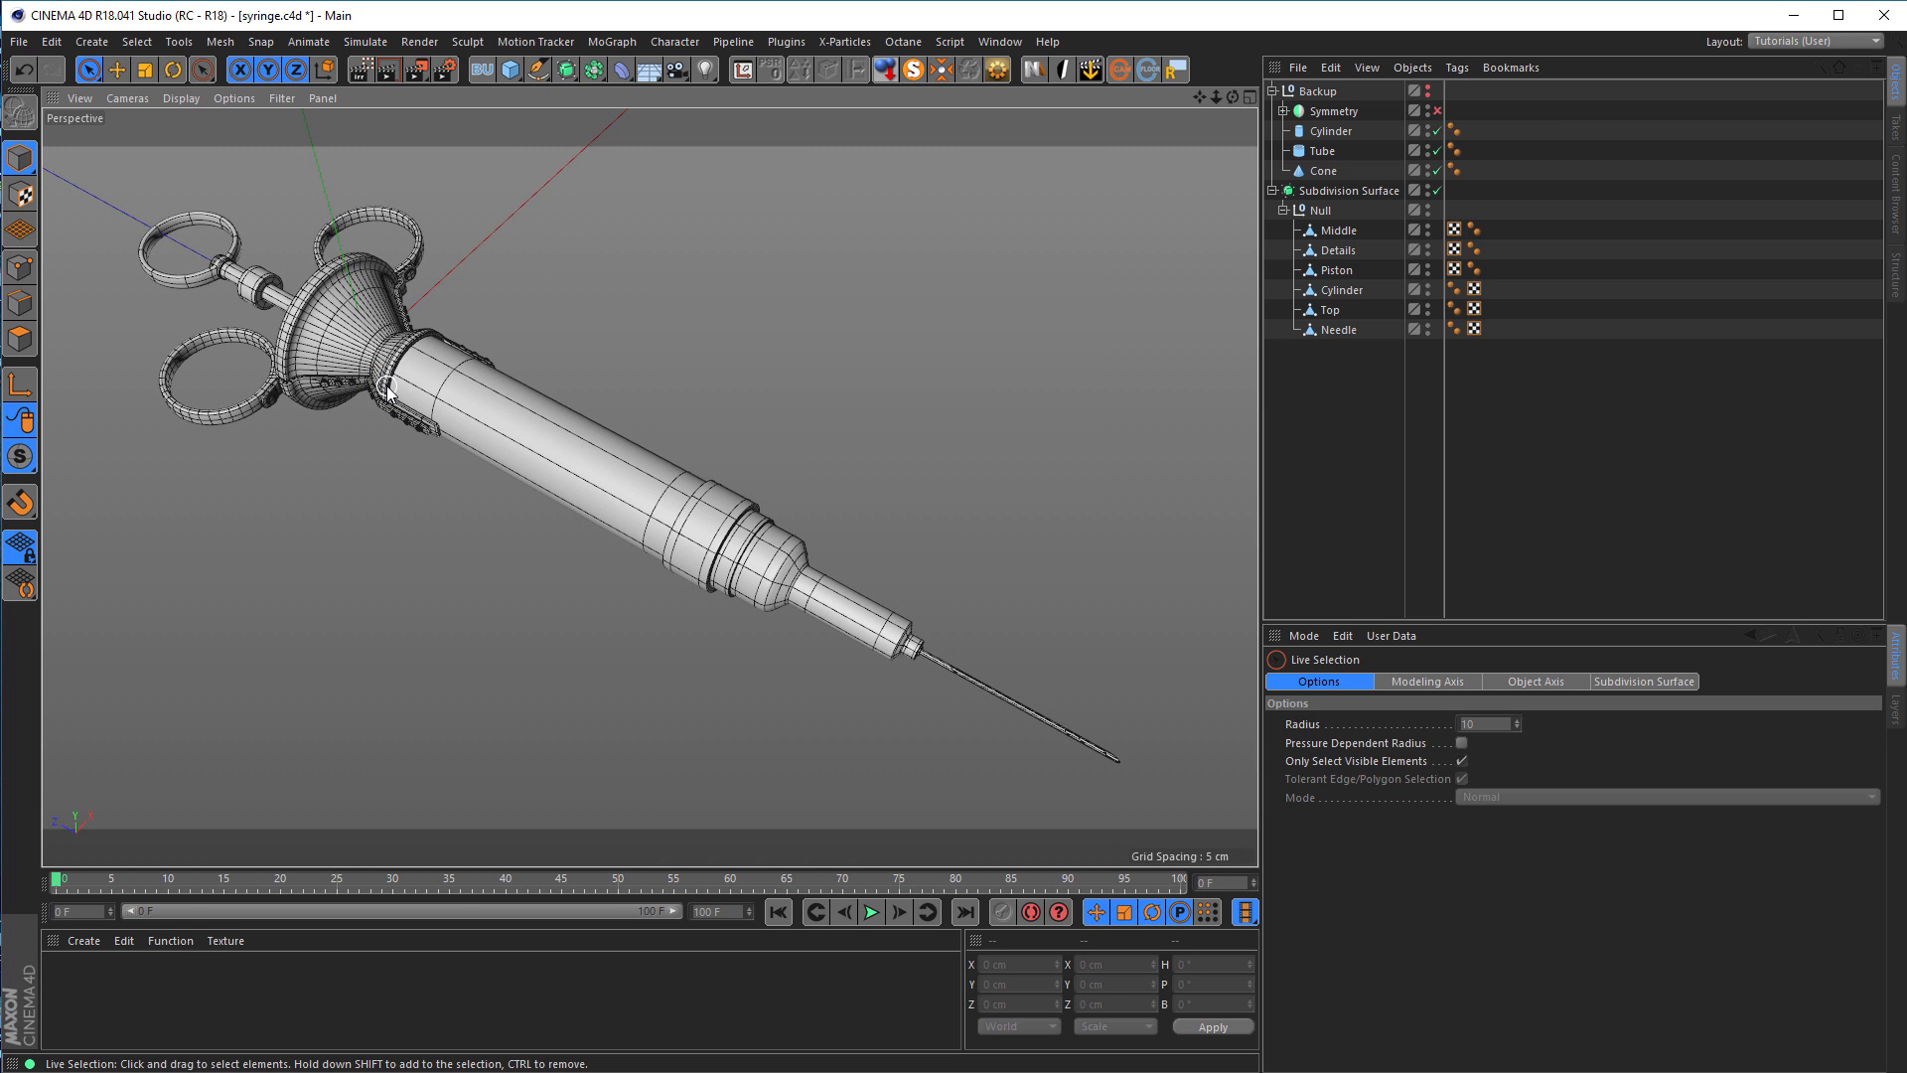
key("ctrl+s")
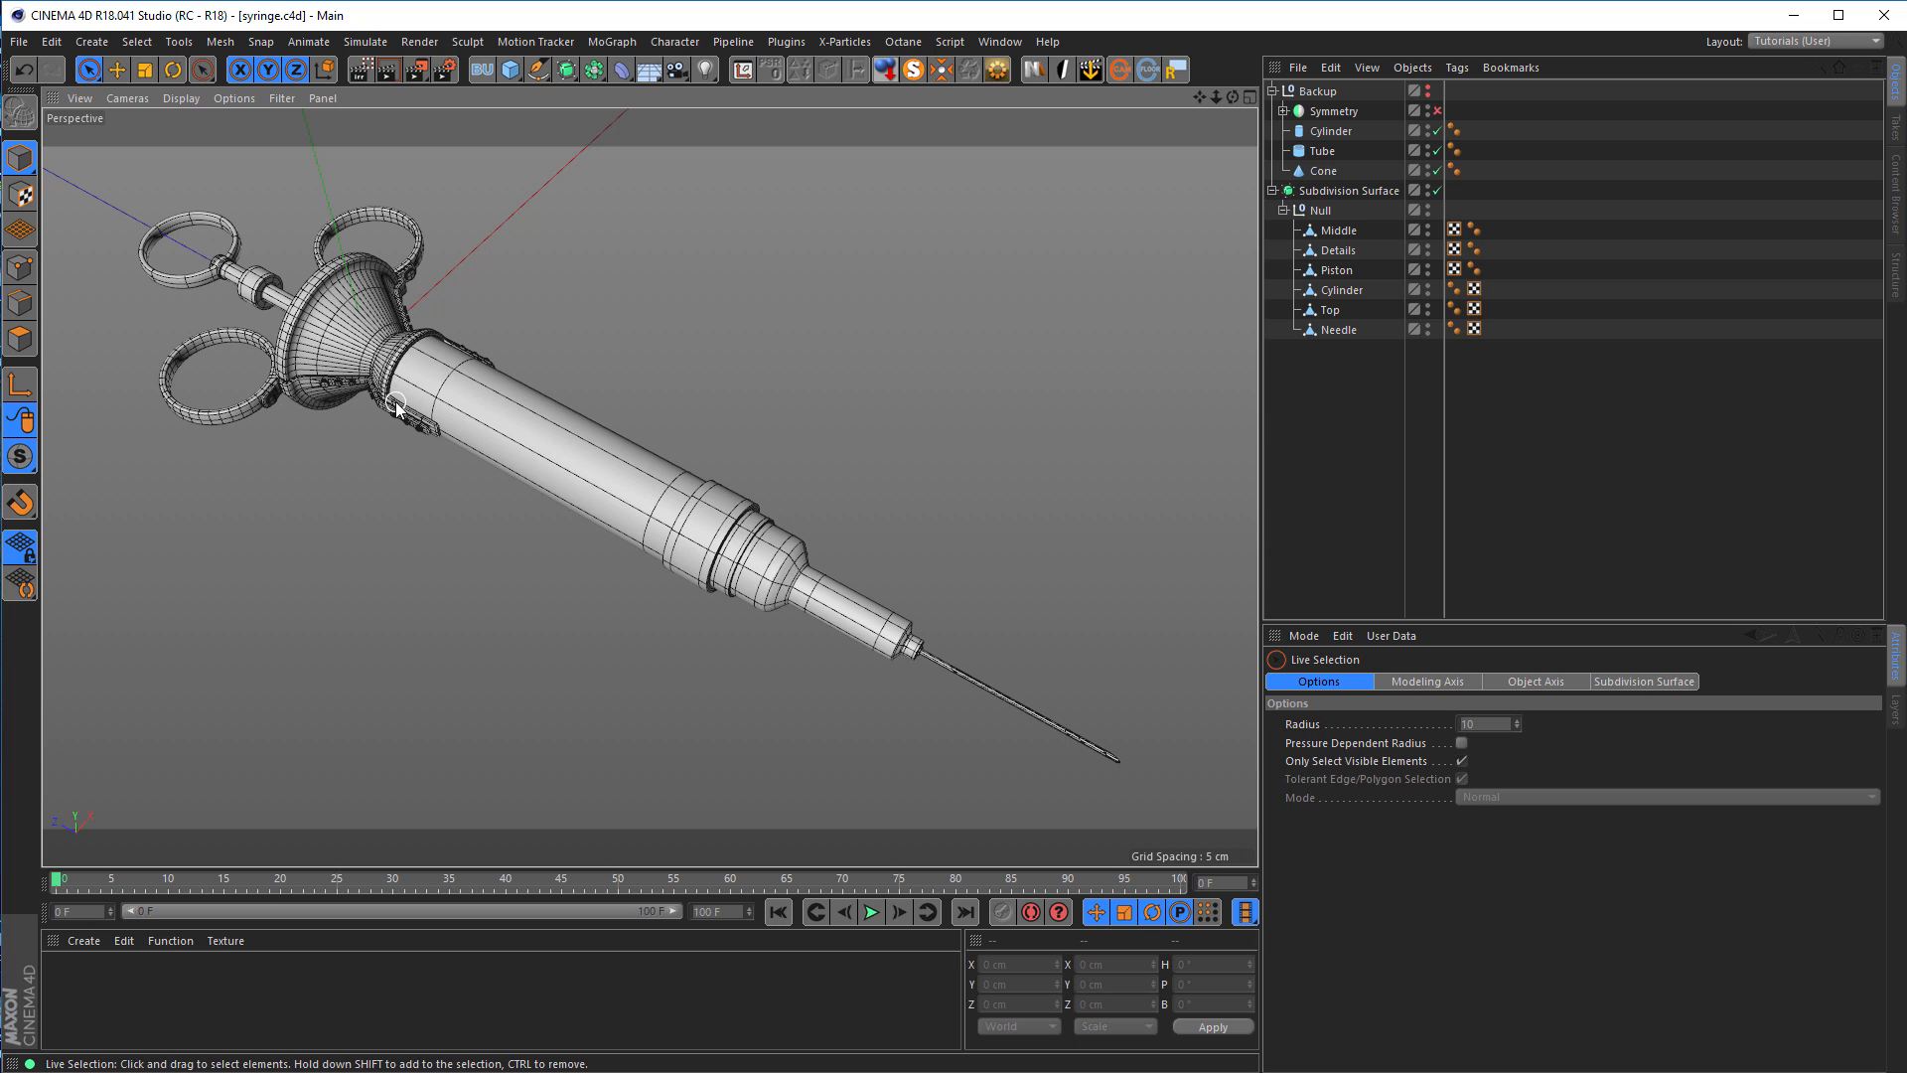